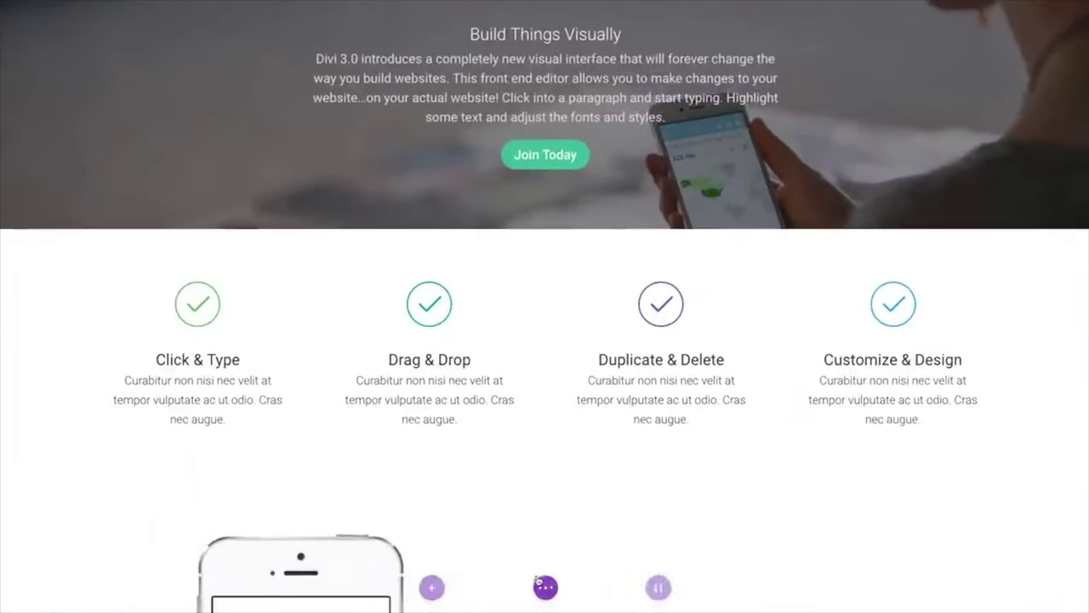
# - Enlarge the hero's bottom padding and raise the call-to-action heading font size to about 30px
pyautogui.moveTo(545, 228); pyautogui.dragTo(633, 417)
pyautogui.click(529, 154)
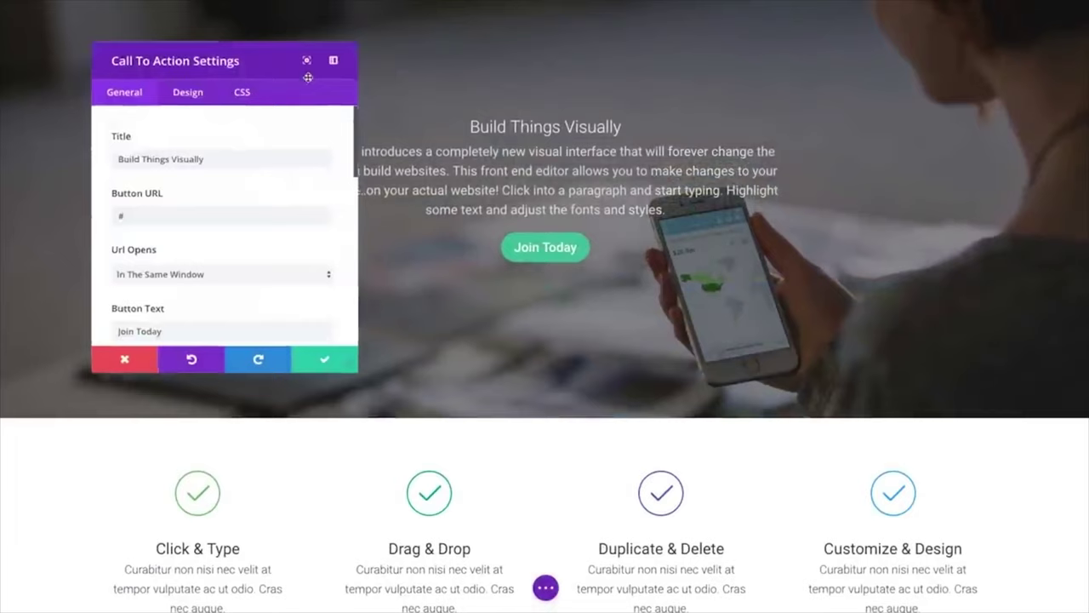
pyautogui.click(189, 95)
pyautogui.moveTo(148, 276); pyautogui.dragTo(161, 276)
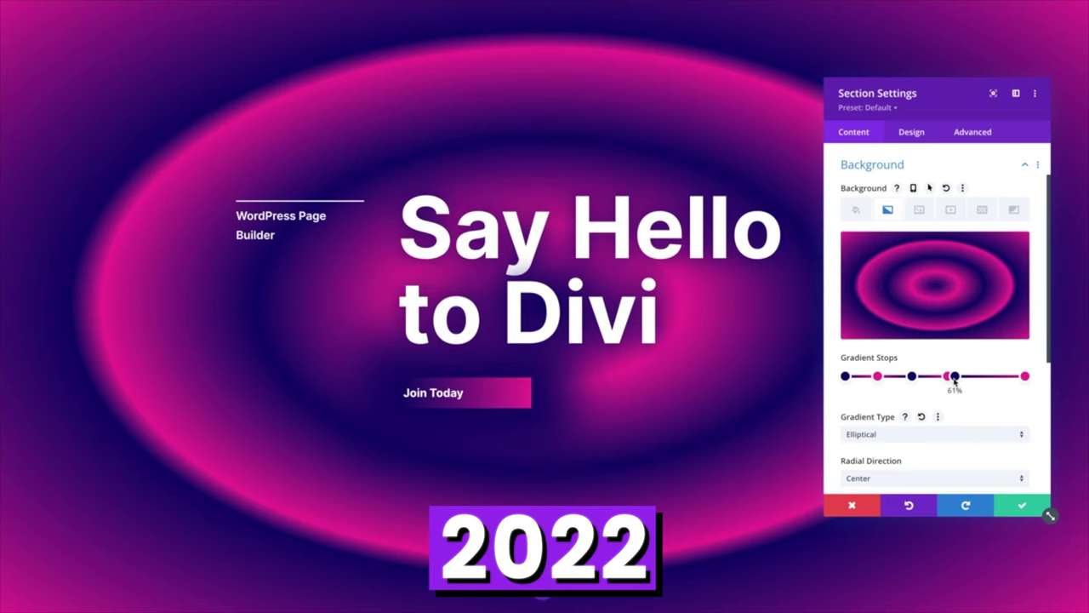
pyautogui.moveTo(956, 381); pyautogui.dragTo(1001, 383)
# - Add a Polka Dots pattern to the section background
pyautogui.click(982, 209)
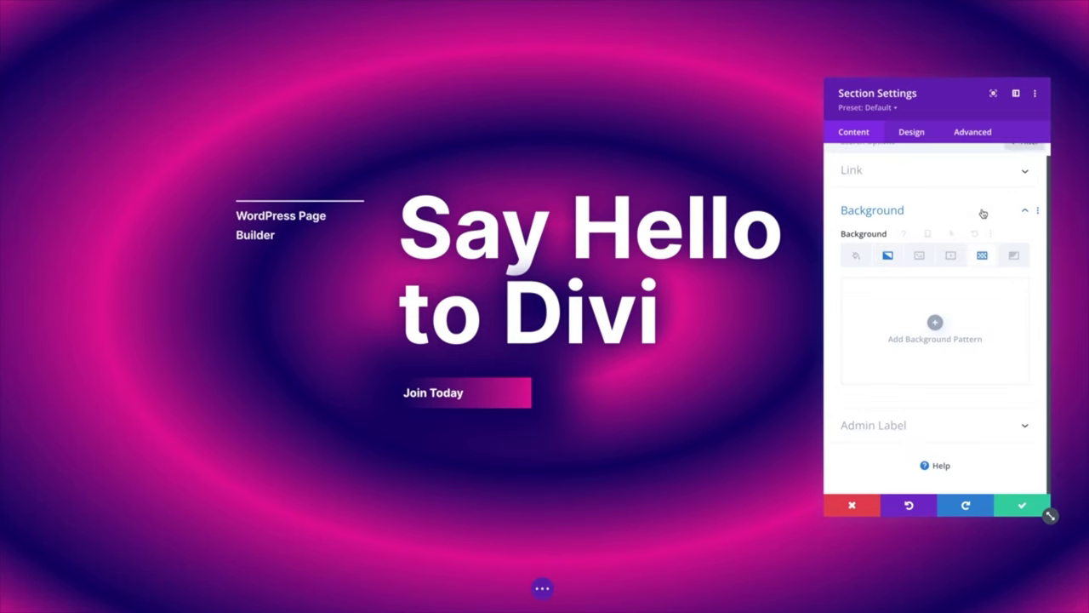
pyautogui.click(935, 325)
pyautogui.click(936, 404)
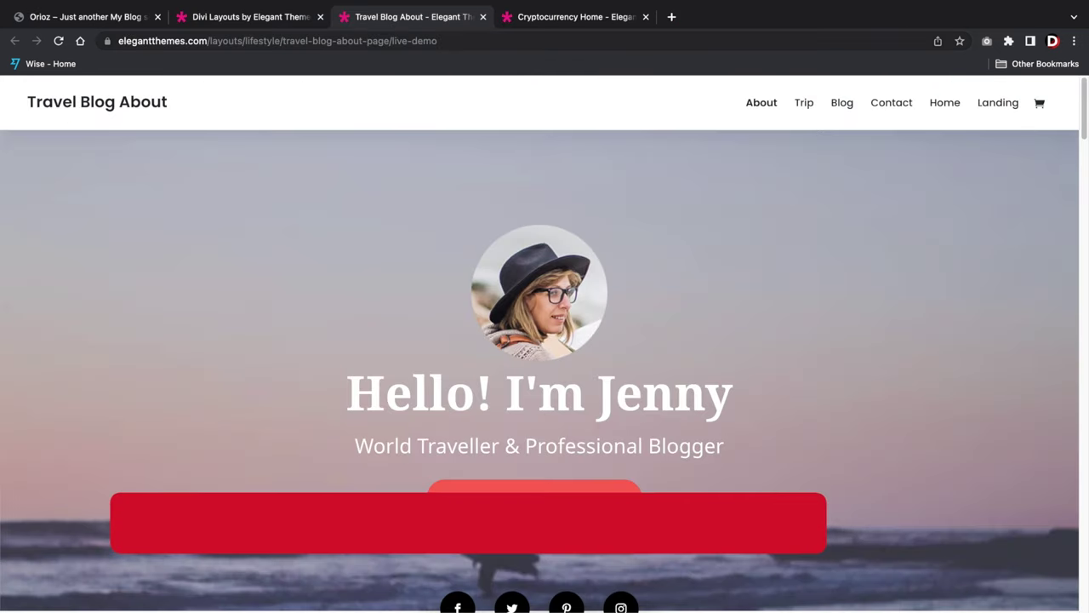
# - Switch to the Cryptocurrency Home layout demo tab
pyautogui.hotkey('ctrl', 'Tab')
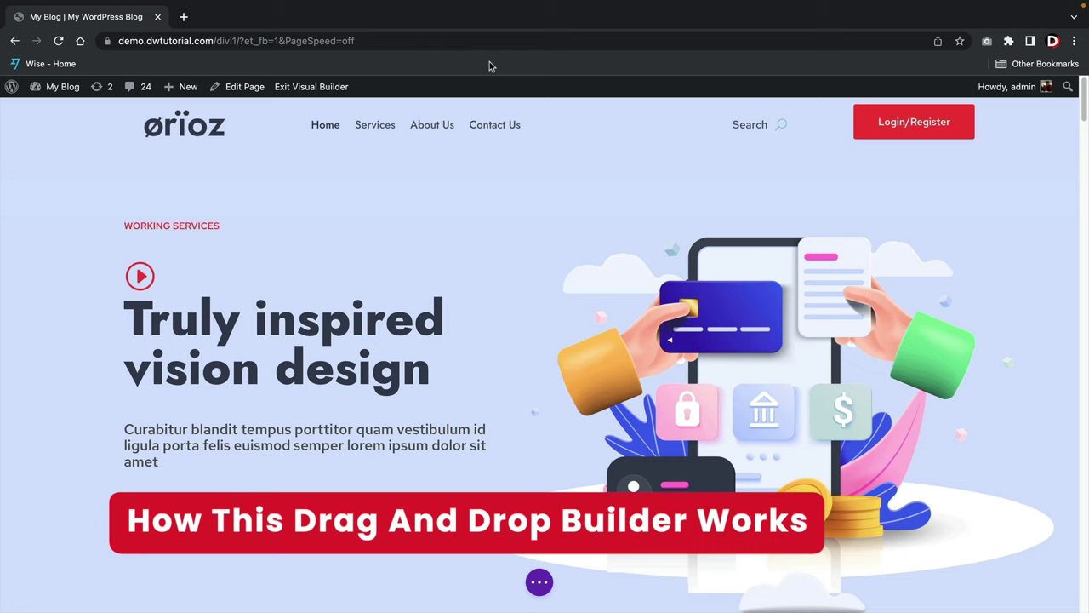
# - Replace the hero heading 'Truly inspired vision design' with 'Learn how to make a website'
pyautogui.moveTo(375, 285)
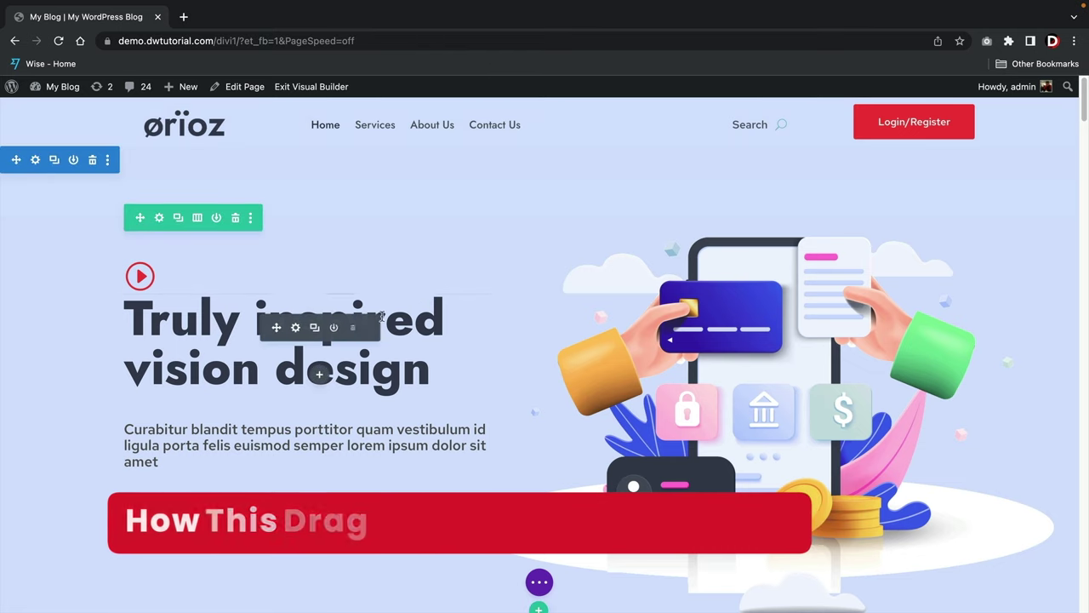
pyautogui.click(424, 372)
pyautogui.moveTo(431, 375); pyautogui.dragTo(134, 315)
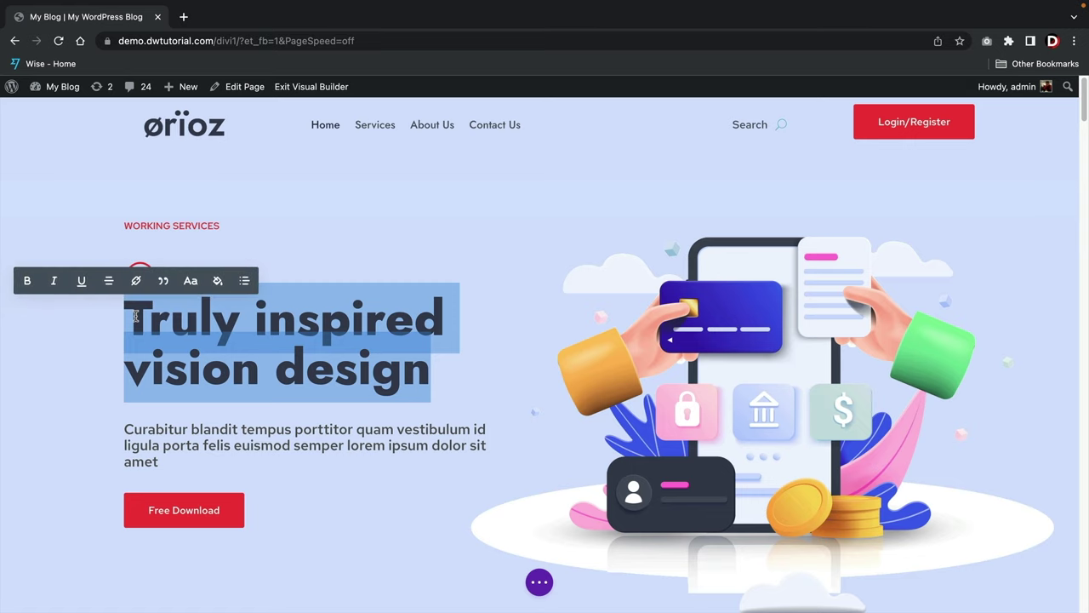
pyautogui.write('Learn')
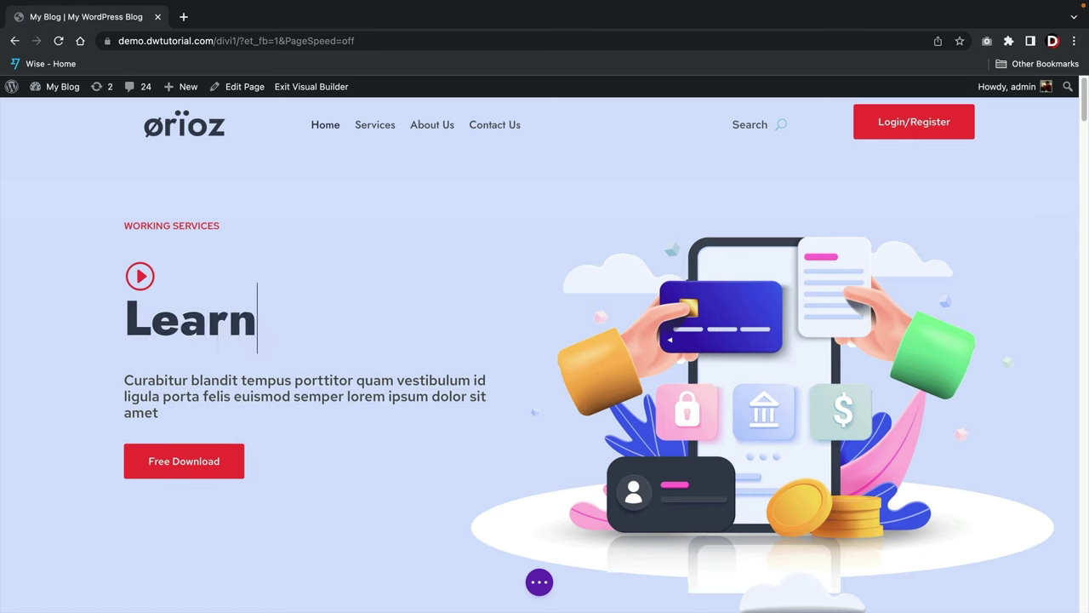
pyautogui.write(' how to make a website')
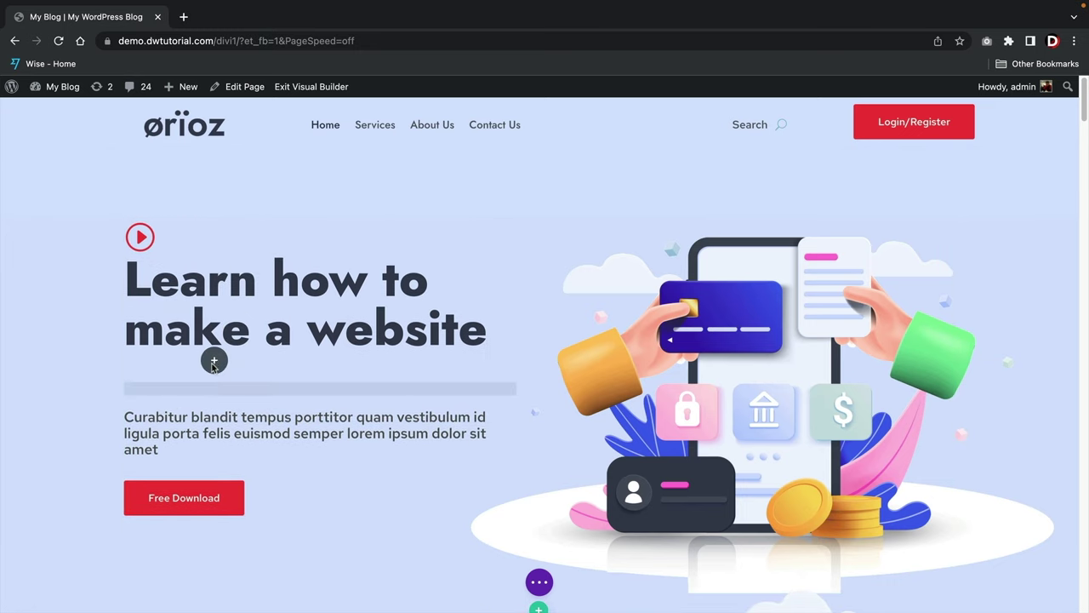
# - Move the WORKING SERVICES label below the heading and place a duplicate Free Download button above the play icon
pyautogui.moveTo(206, 372); pyautogui.dragTo(206, 385)
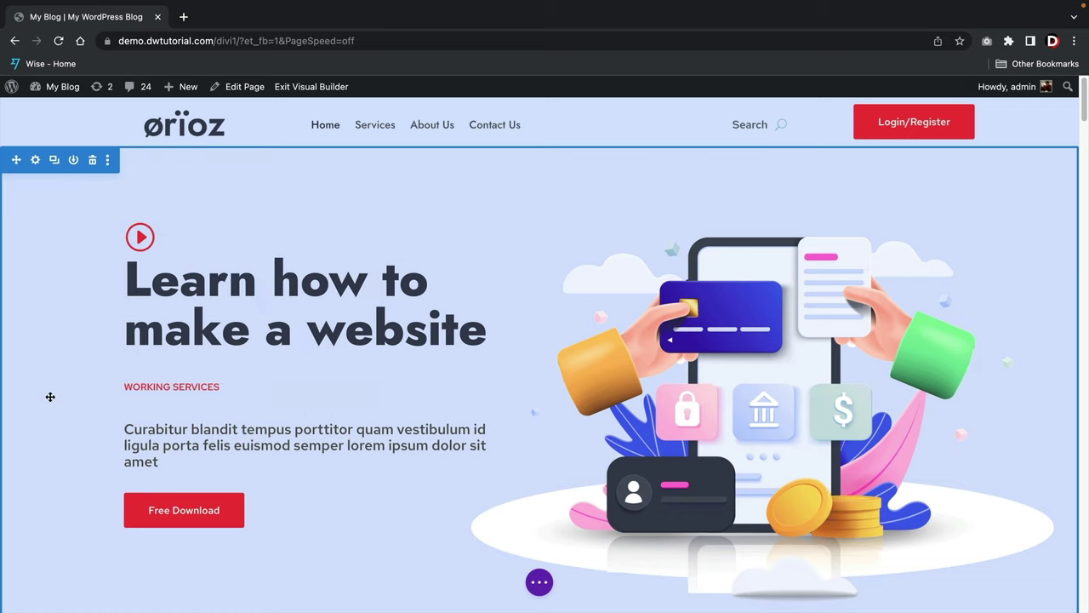
pyautogui.moveTo(247, 506)
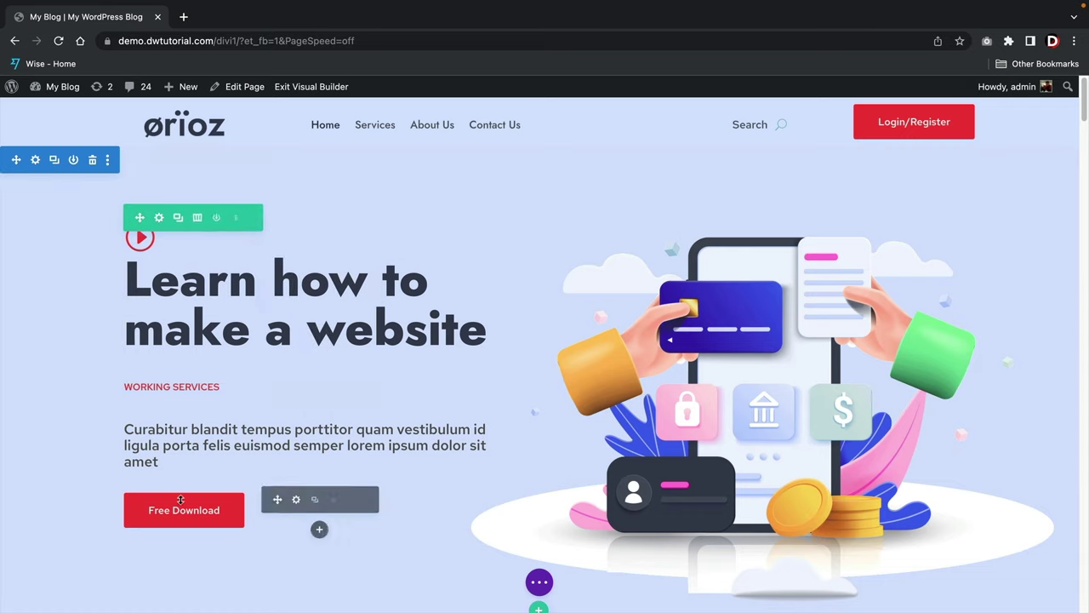
pyautogui.click(315, 501)
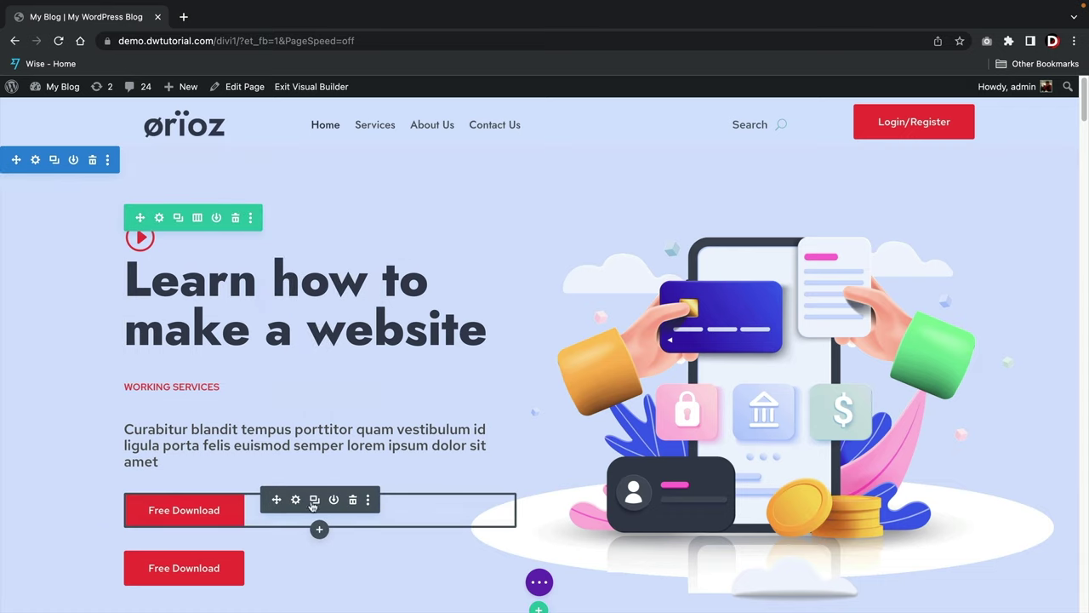
pyautogui.click(352, 558)
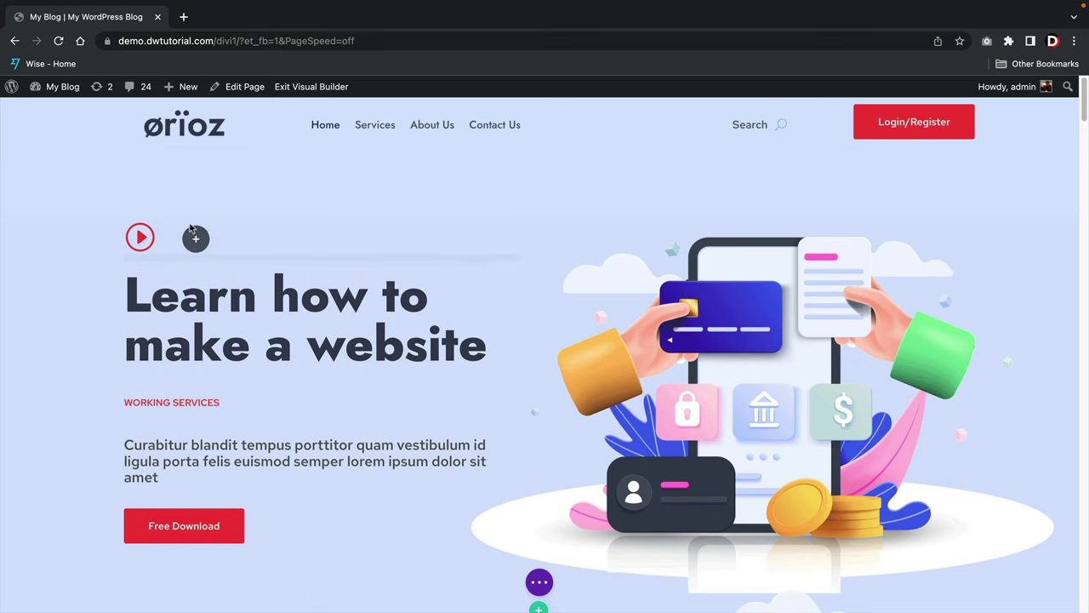
pyautogui.moveTo(191, 228); pyautogui.dragTo(183, 213)
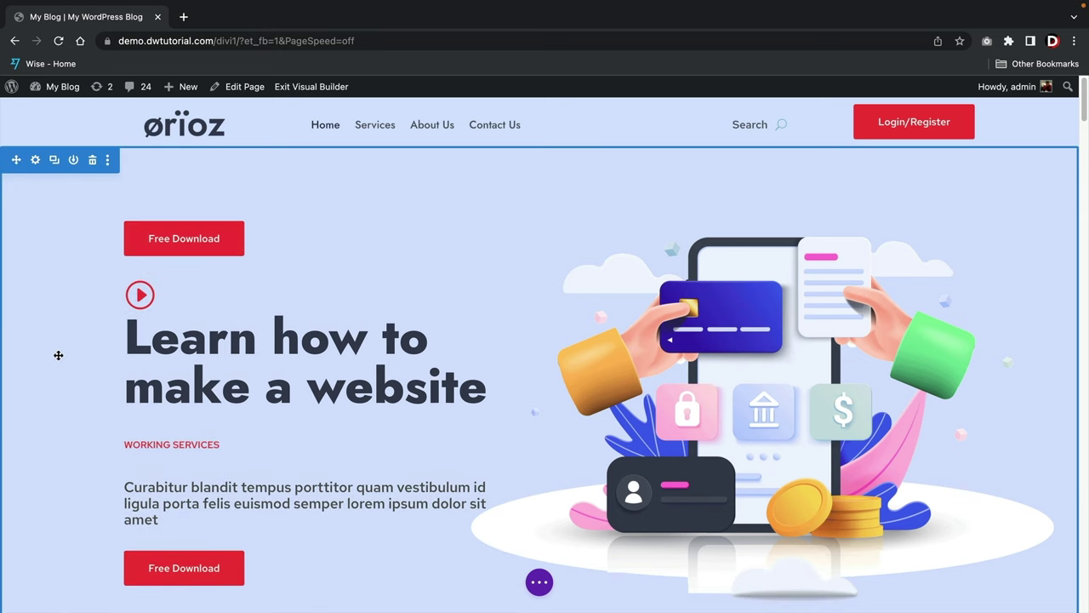
pyautogui.scroll(-10, 59, 355)
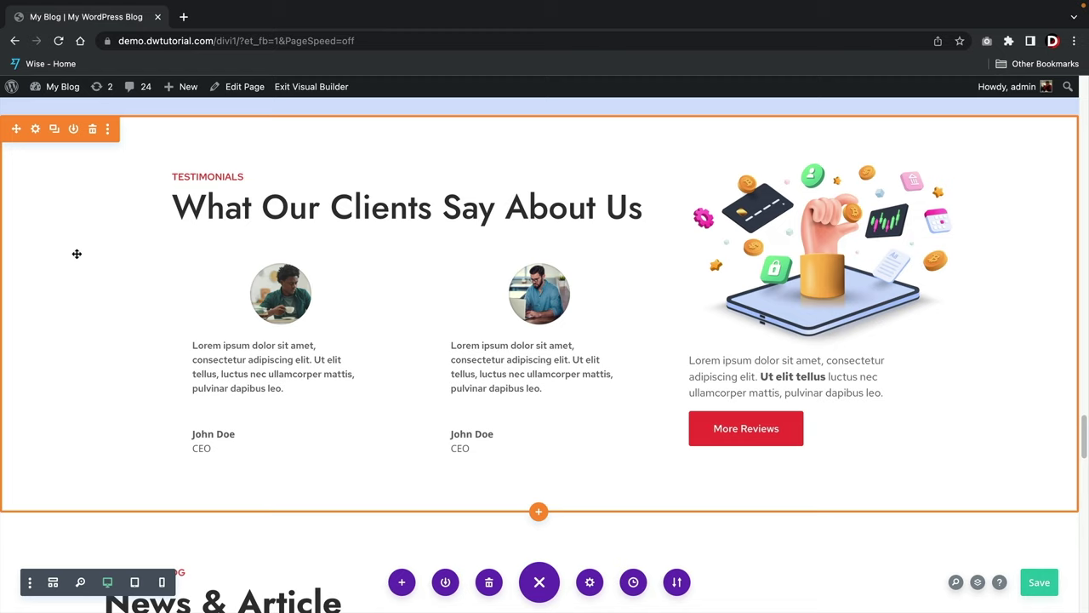
# - Retitle the testimonials heading 'Why we are so popular' and swap the two testimonial columns
pyautogui.tripleClick(213, 208)
pyautogui.write('Why we are so popular')
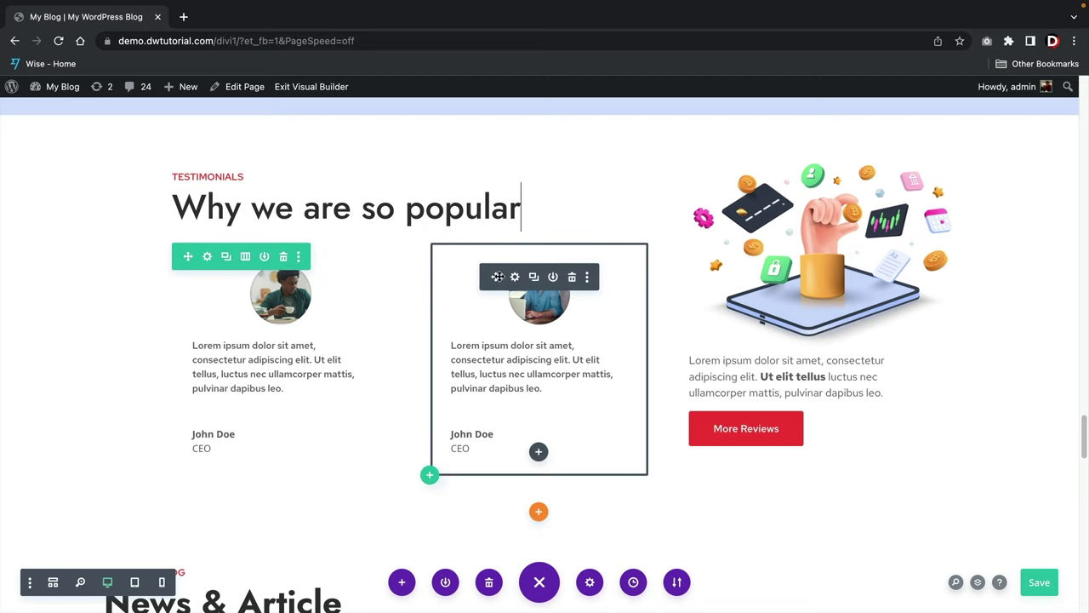
pyautogui.moveTo(493, 277); pyautogui.dragTo(285, 232)
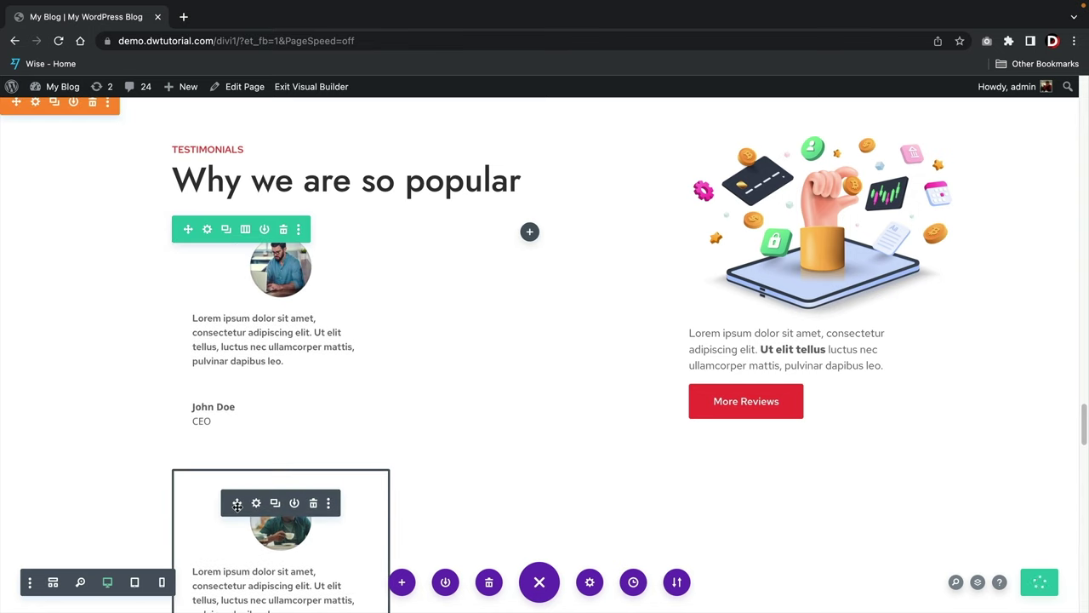
pyautogui.moveTo(238, 502); pyautogui.dragTo(531, 201)
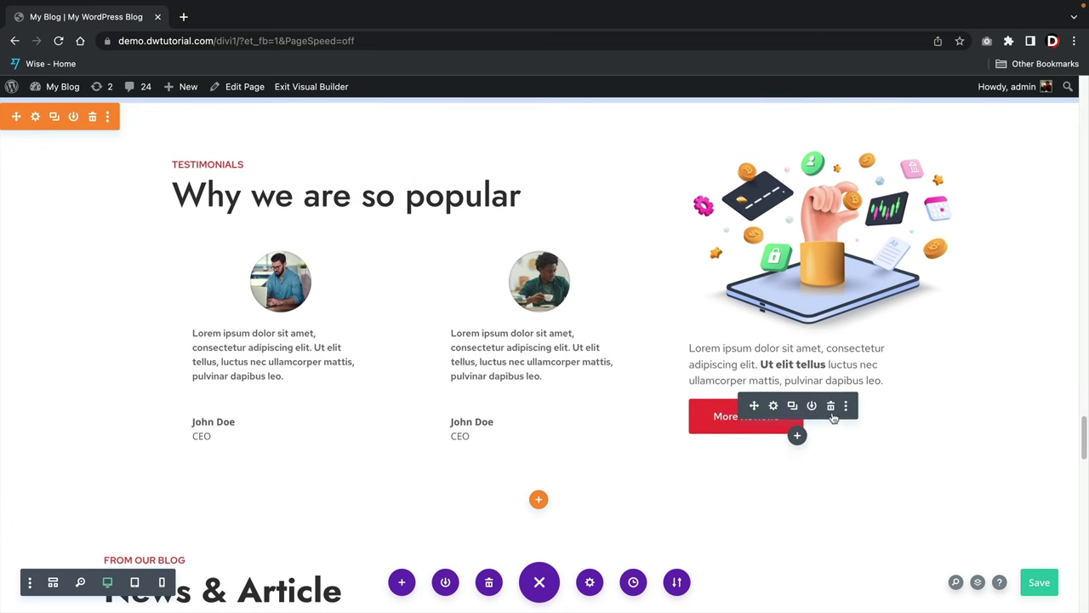
# - Put More Reviews copies under both testimonials, adding 130px column top padding and 94px below the heading
pyautogui.click(794, 406)
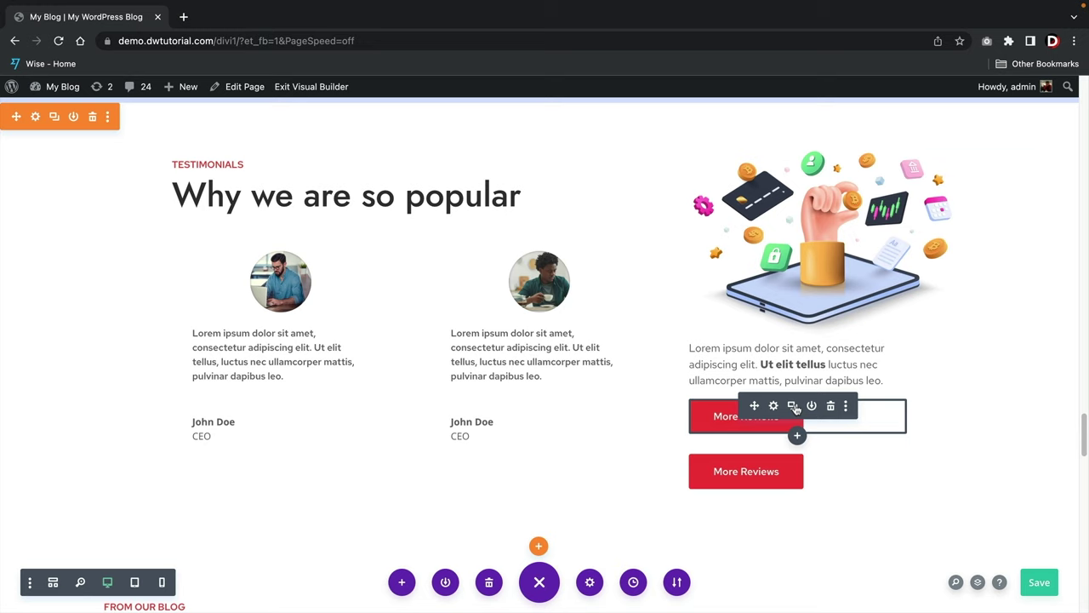
pyautogui.click(793, 407)
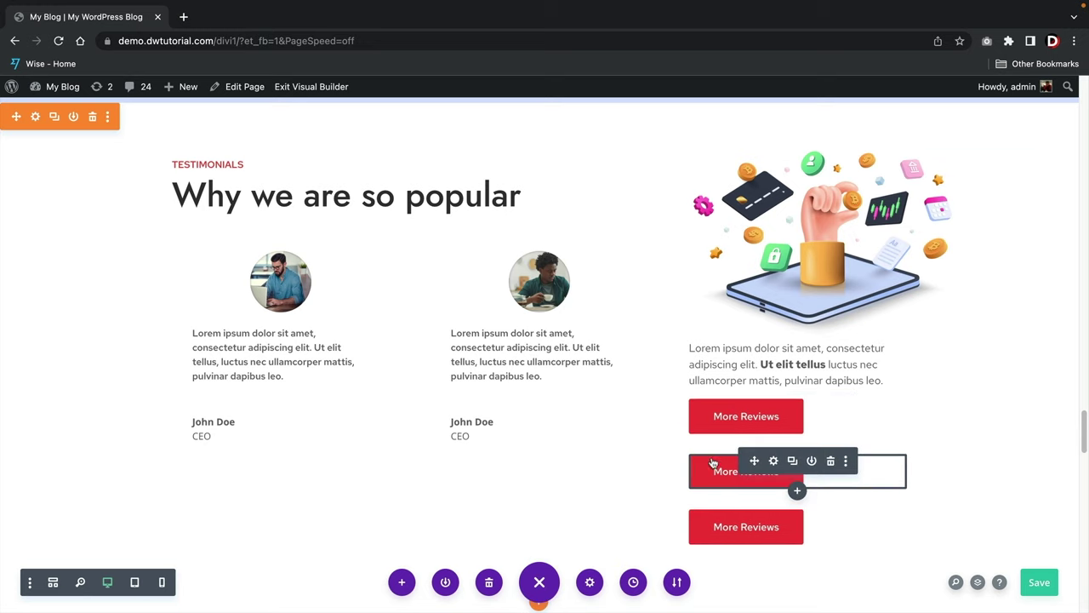
pyautogui.moveTo(713, 462); pyautogui.dragTo(549, 429)
pyautogui.moveTo(754, 432); pyautogui.dragTo(243, 404)
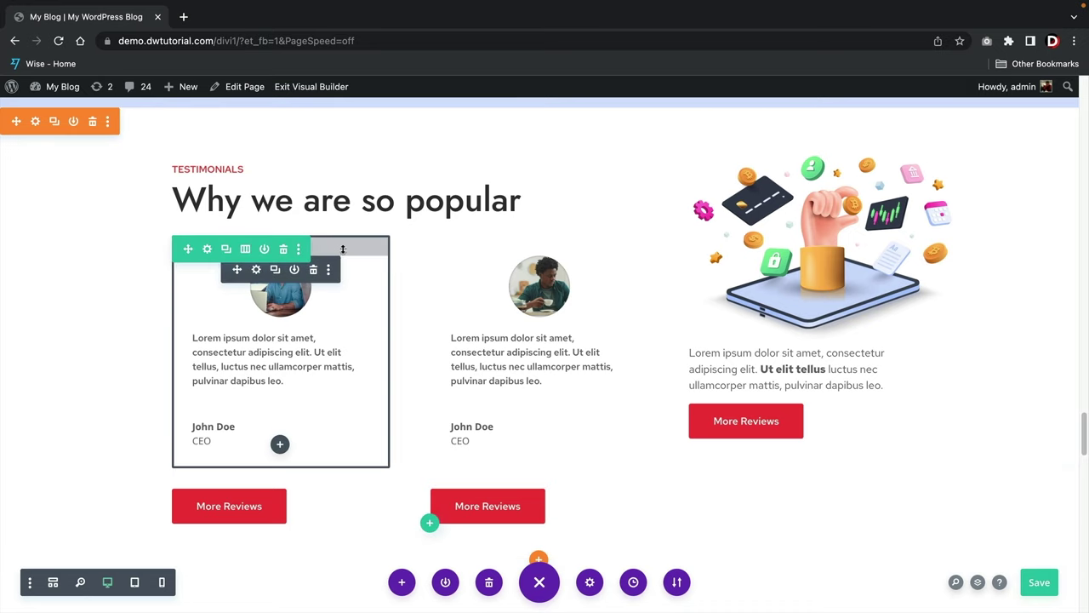
pyautogui.moveTo(343, 249); pyautogui.dragTo(341, 288)
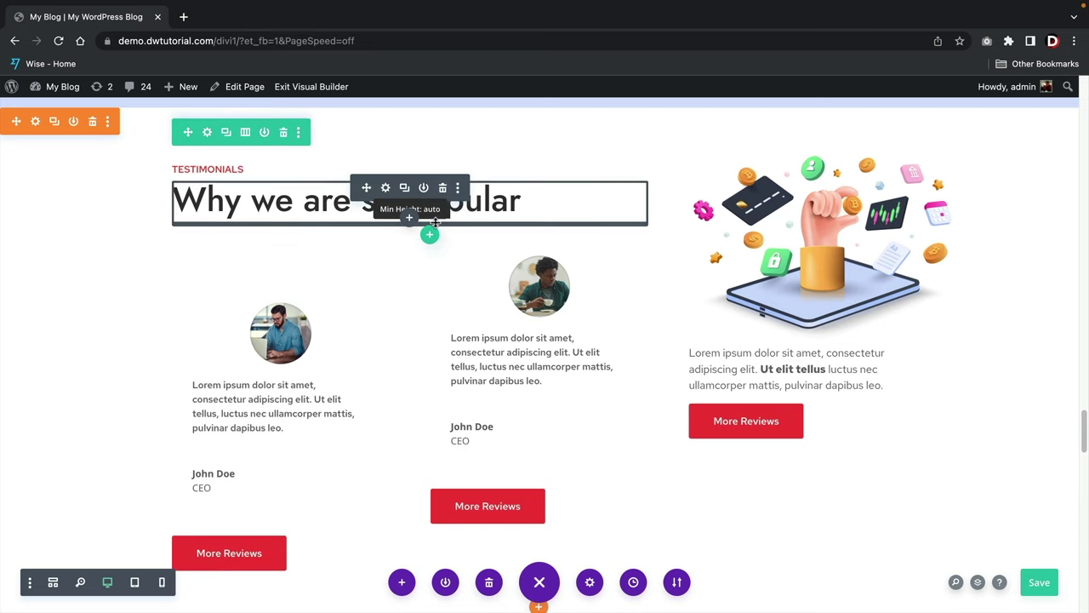
pyautogui.moveTo(446, 216)
pyautogui.mouseDown()
pyautogui.moveTo(447, 283)
pyautogui.moveTo(446, 223)
pyautogui.mouseUp()
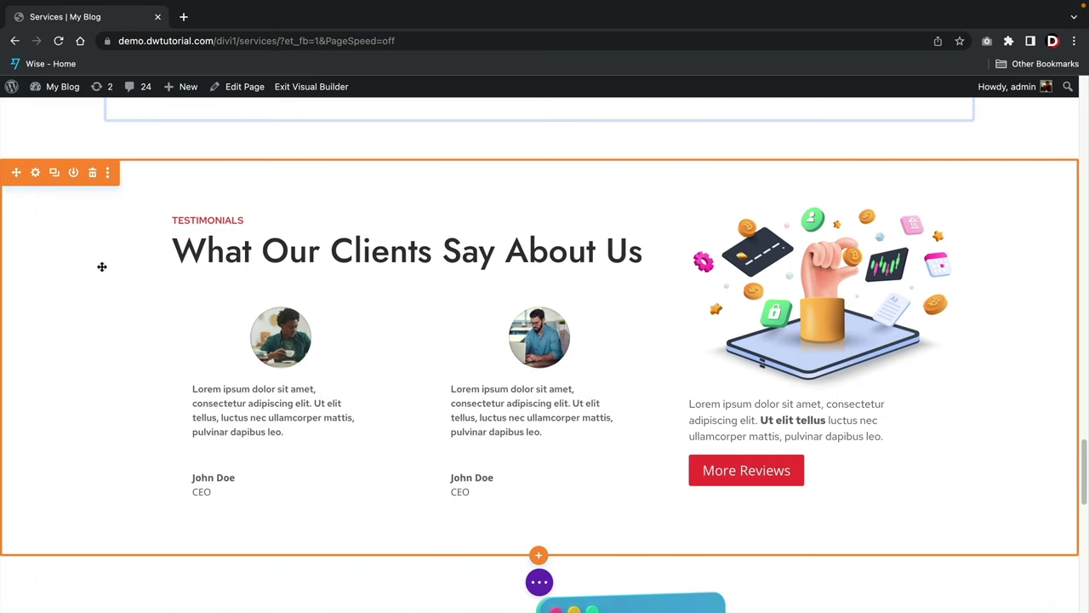
# - Set the testimonials section background to solid blue #0c71c3
pyautogui.click(35, 173)
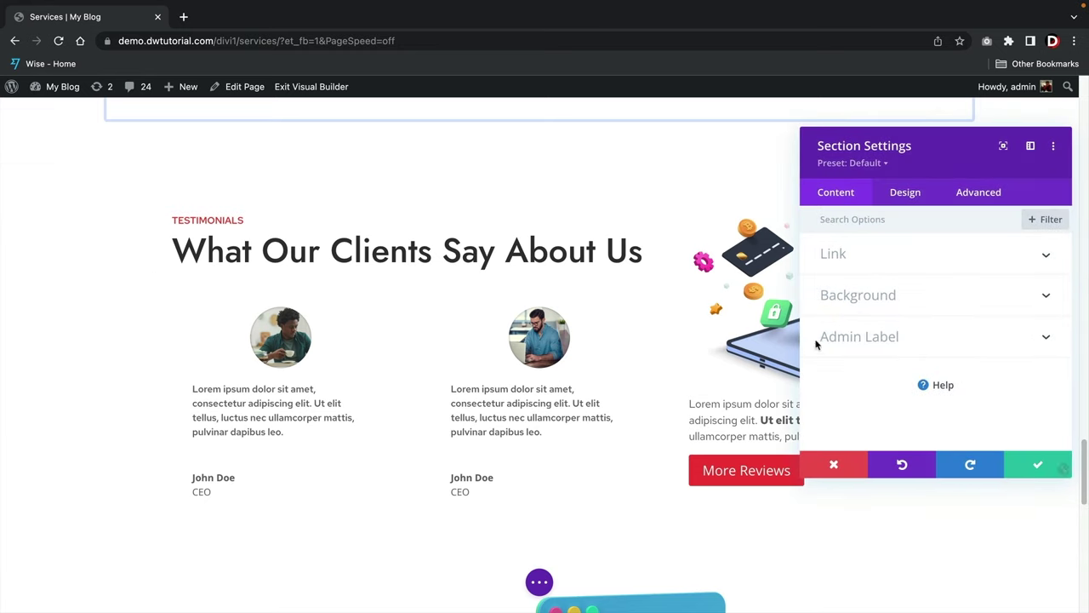
pyautogui.click(878, 297)
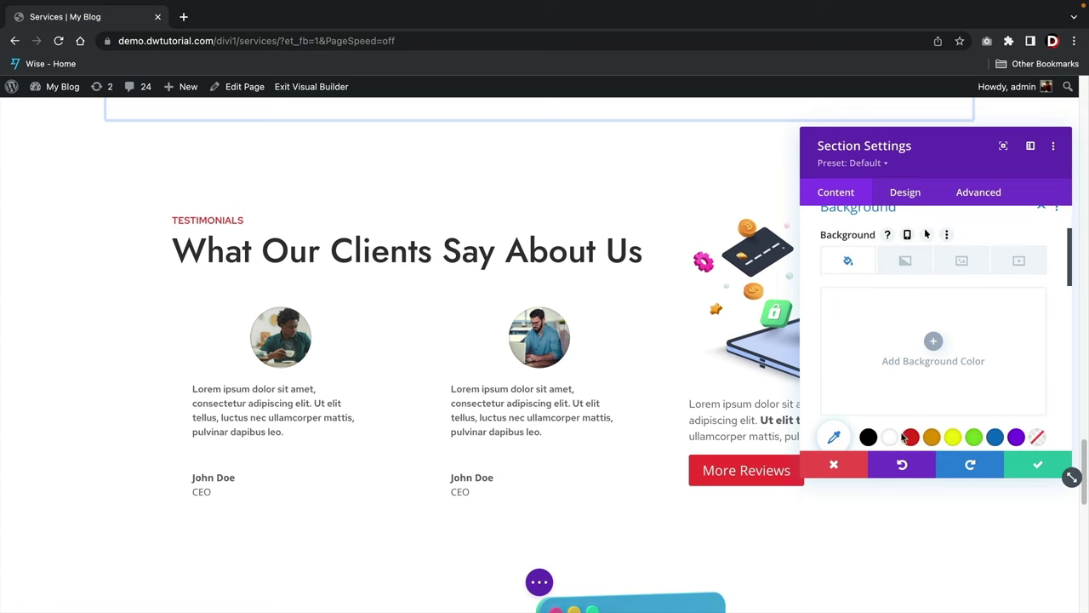
pyautogui.click(912, 437)
pyautogui.click(932, 437)
pyautogui.click(953, 437)
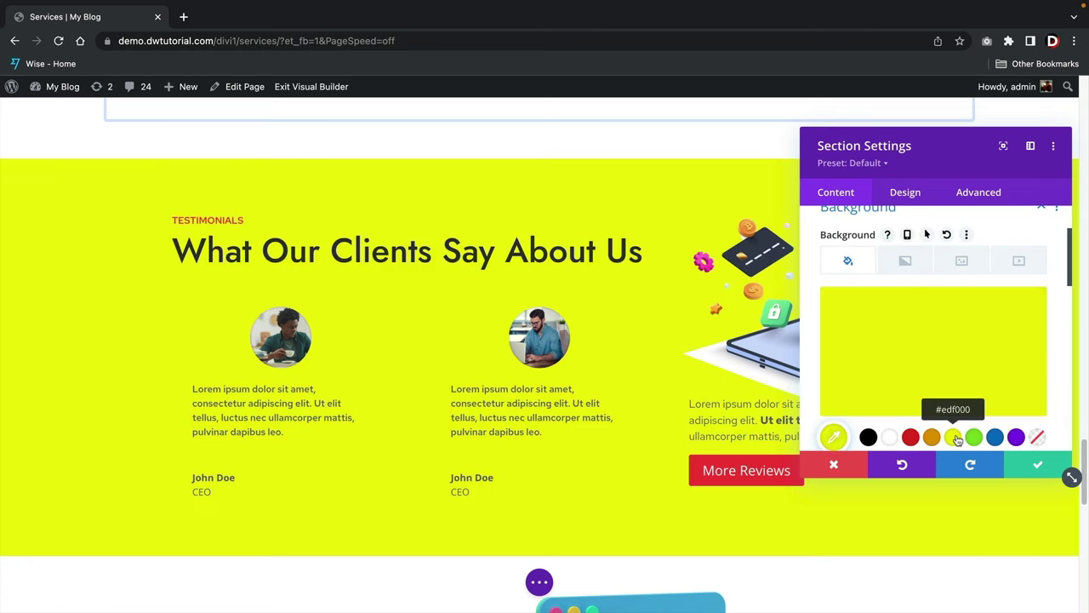
pyautogui.click(974, 438)
pyautogui.click(995, 438)
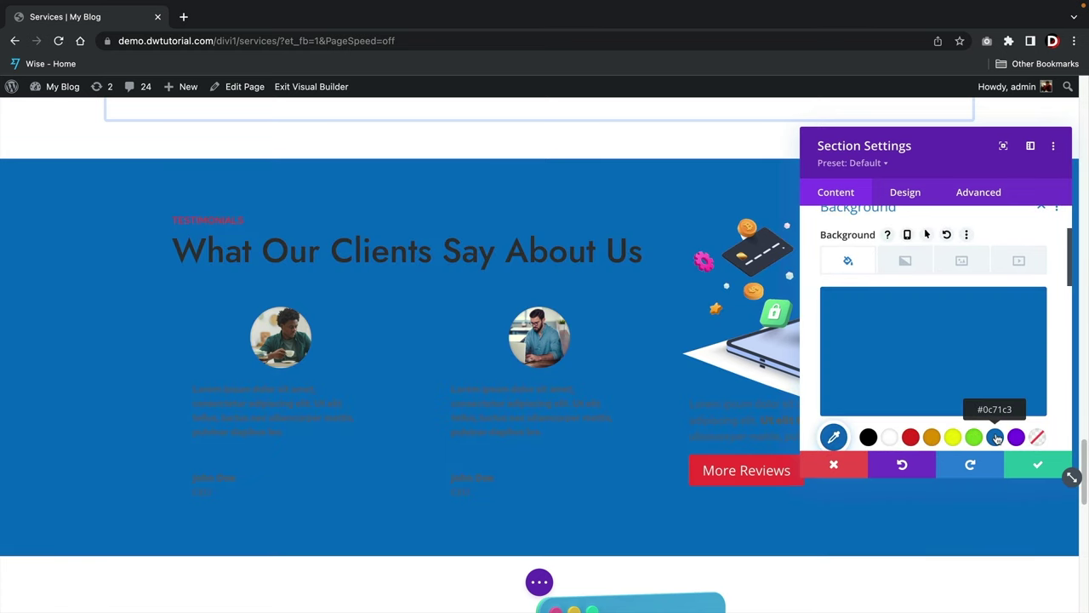
# - Apply a 360deg gradient background with the green stop changed to purple, and save
pyautogui.click(907, 263)
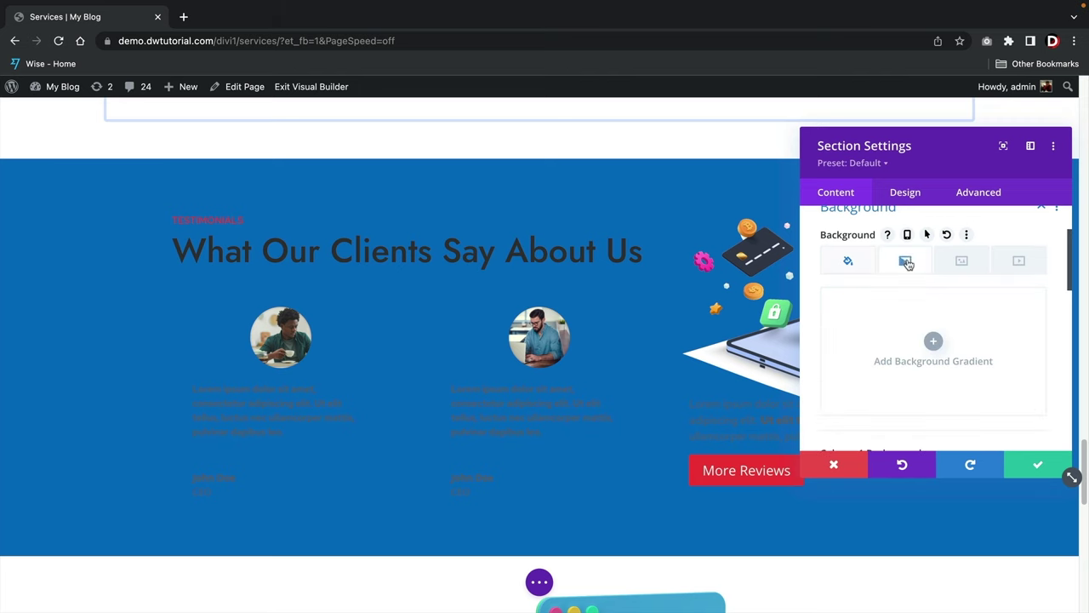
pyautogui.click(934, 342)
pyautogui.scroll(-3, 936, 364)
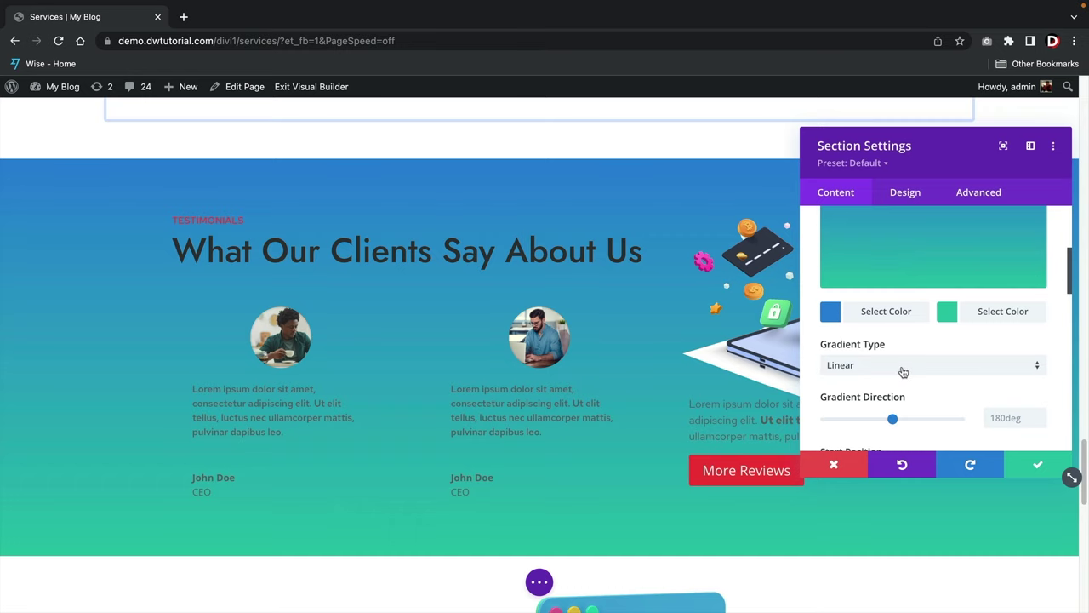
pyautogui.moveTo(892, 420); pyautogui.dragTo(972, 427)
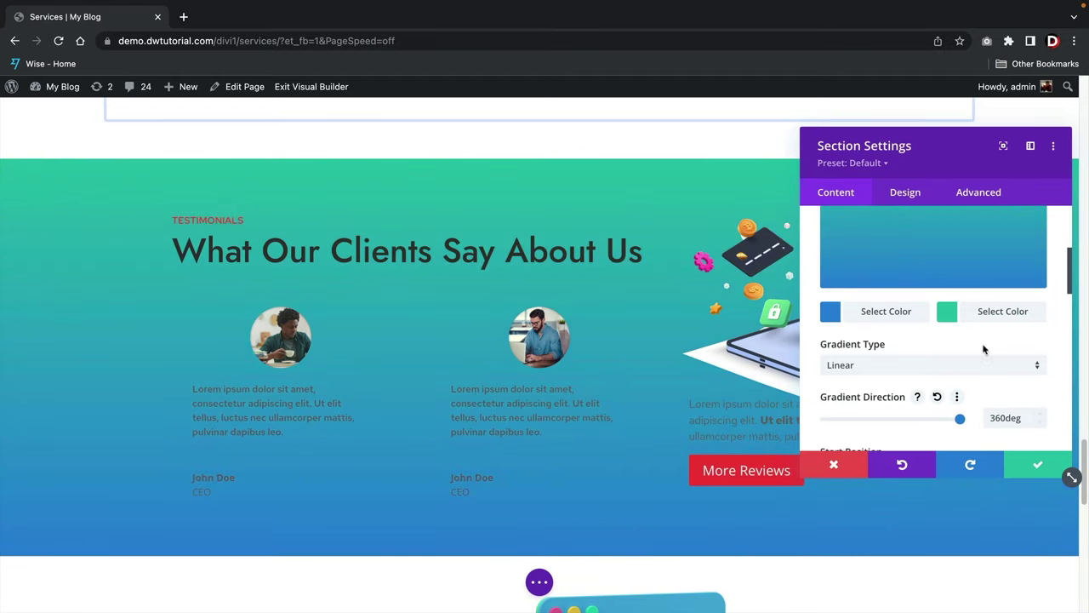
pyautogui.click(947, 313)
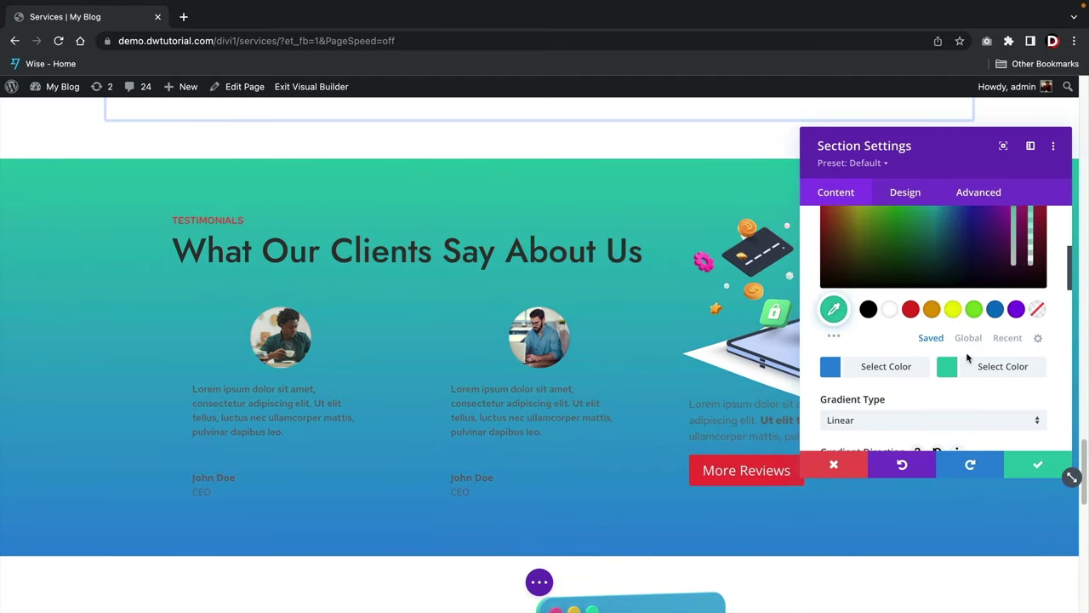
pyautogui.click(1017, 311)
pyautogui.click(1040, 466)
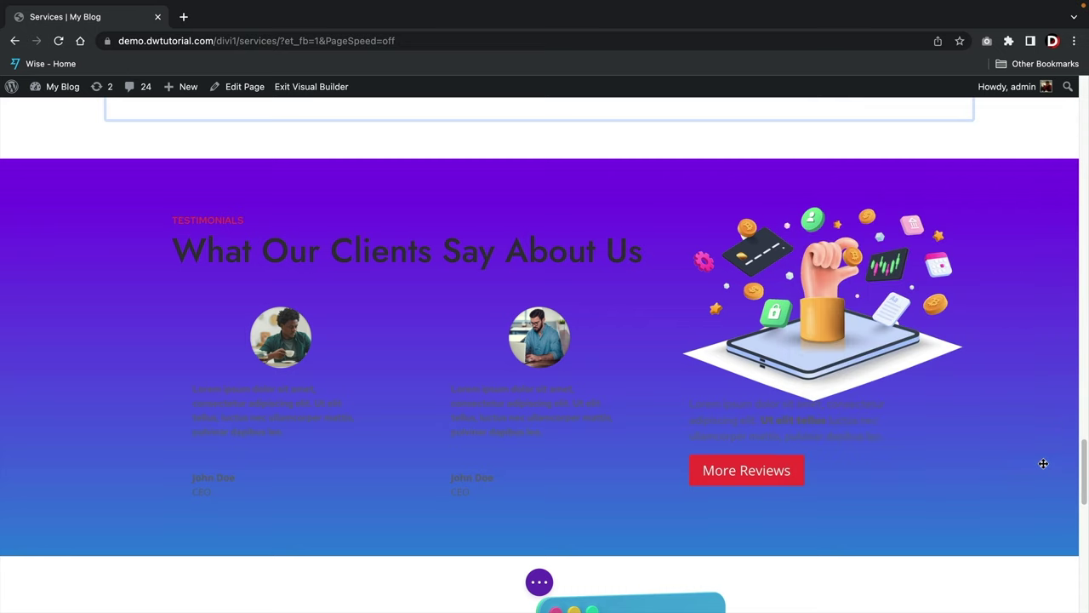
# - Undo the gradient background change from the section's right-click menu
pyautogui.rightClick(84, 278)
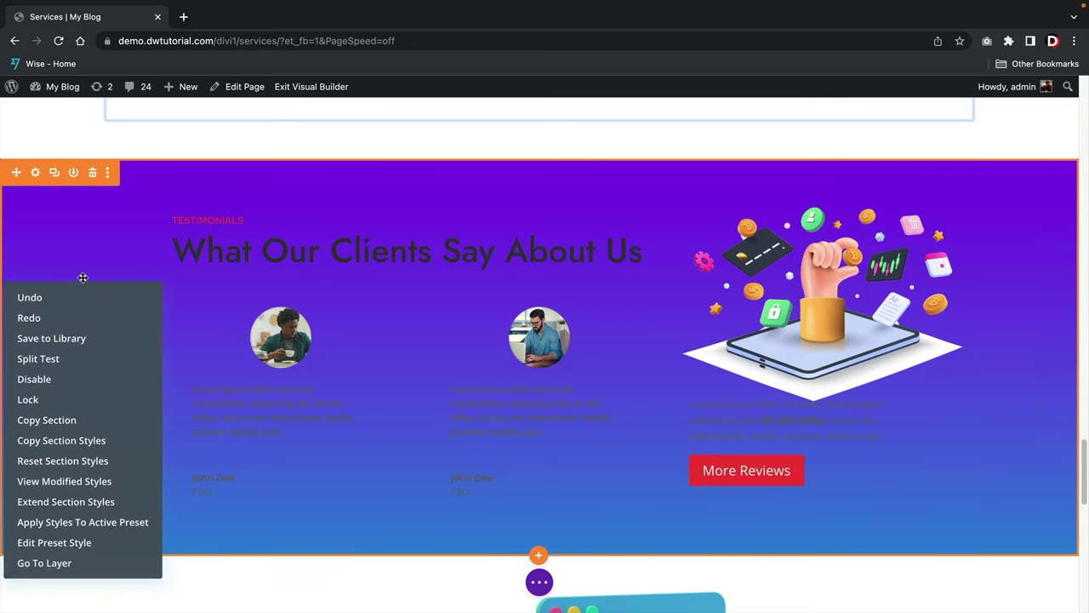
pyautogui.click(30, 298)
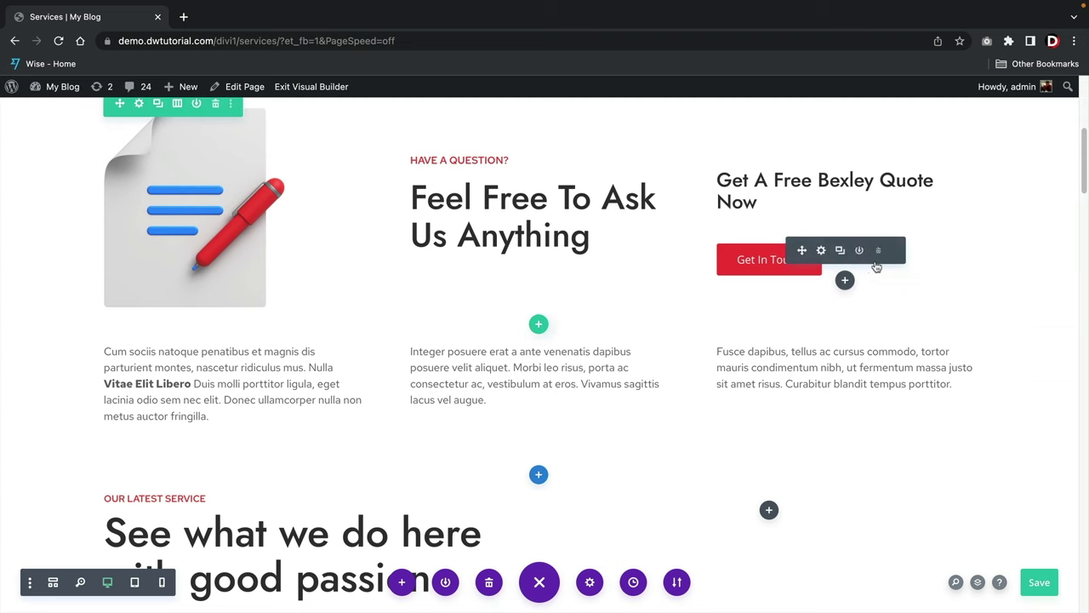
# - Duplicate the Get In Touch button and move the copy under the middle column's text
pyautogui.click(841, 252)
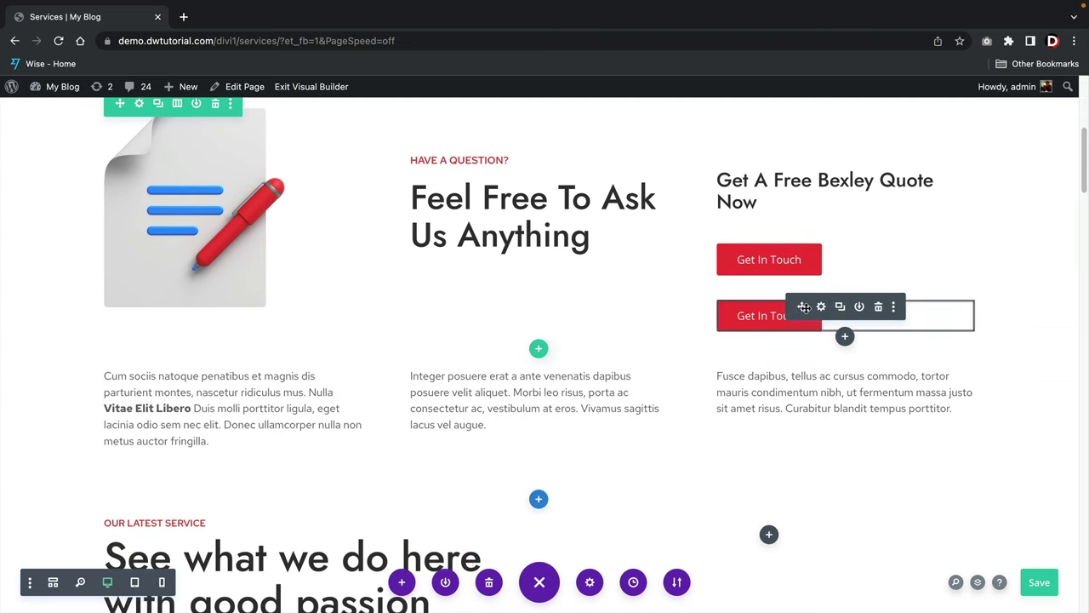
pyautogui.moveTo(773, 309); pyautogui.dragTo(558, 385)
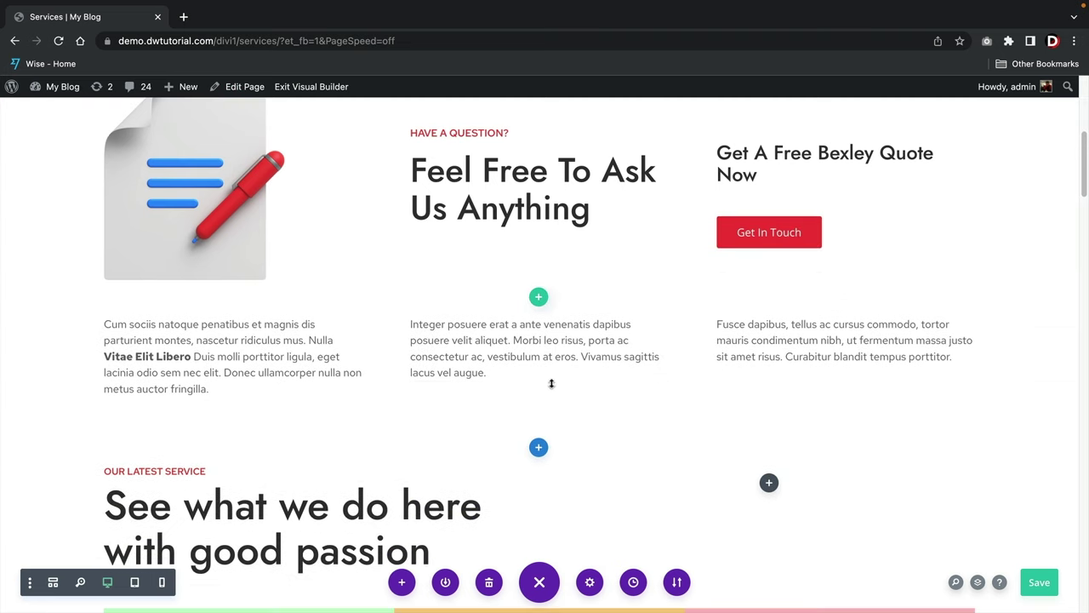
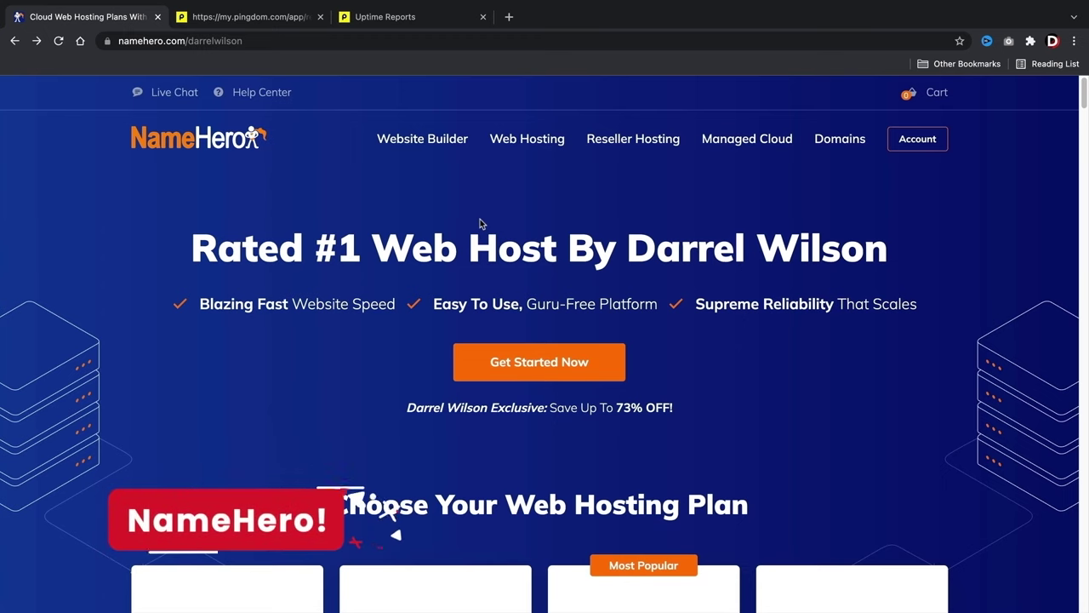
# - Review the Pingdom page speed report and highlight its 715 ms load time
pyautogui.click(385, 16)
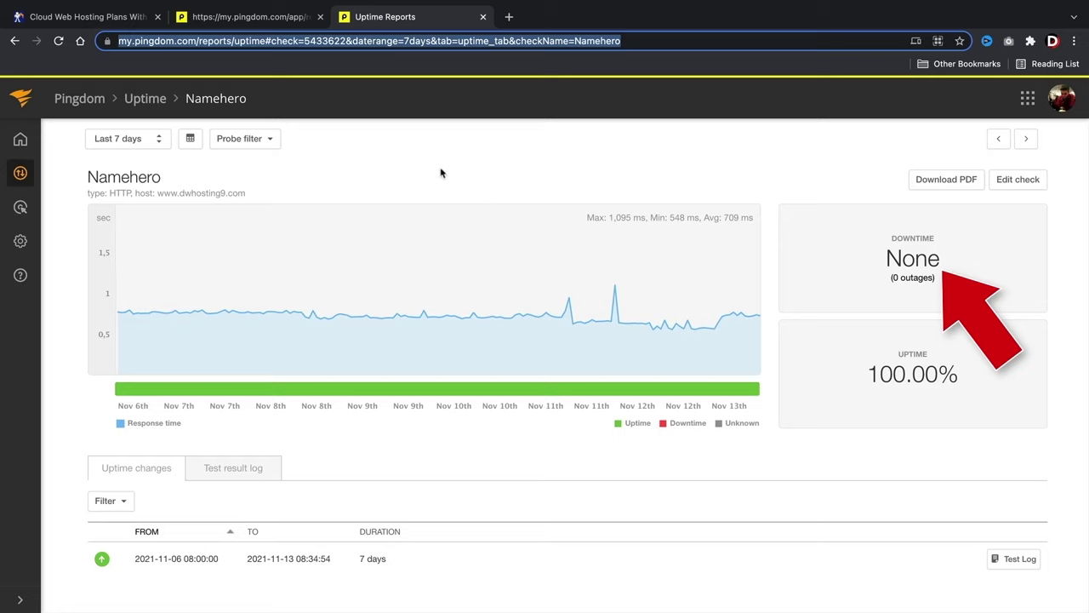
pyautogui.click(285, 22)
pyautogui.moveTo(468, 247); pyautogui.dragTo(420, 244)
pyautogui.click(487, 315)
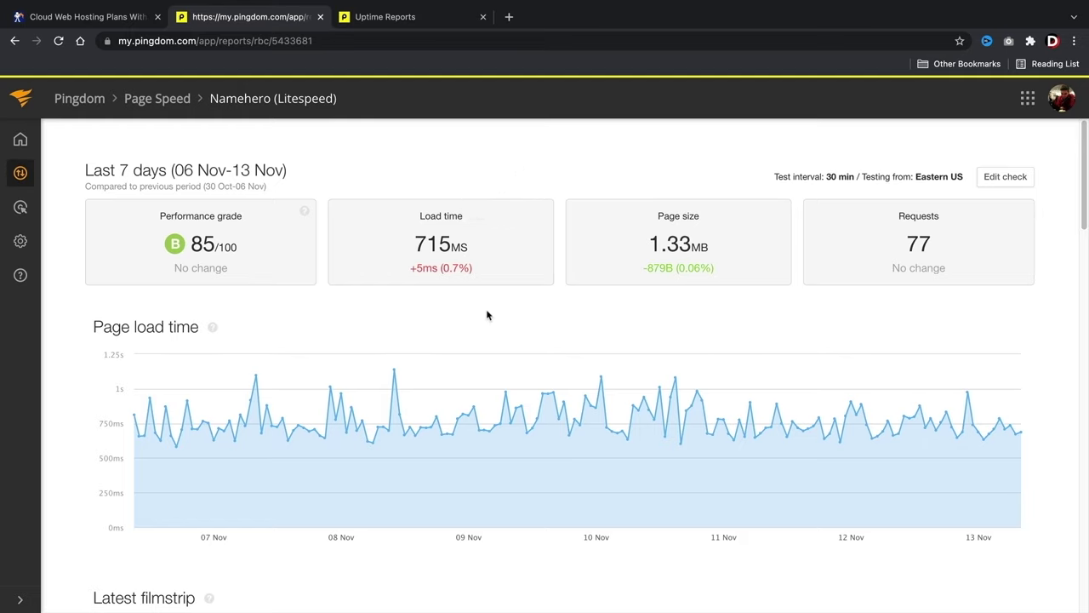
# - Back on NameHero, compare the Starter, Plus, Turbo and Business cloud plan cards
pyautogui.click(93, 19)
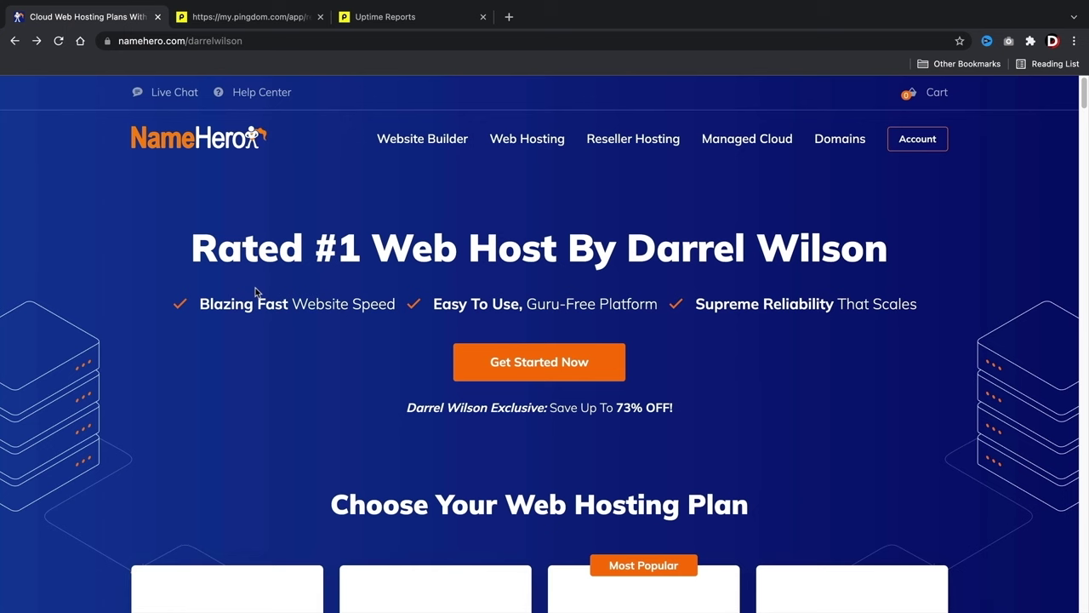
pyautogui.click(557, 362)
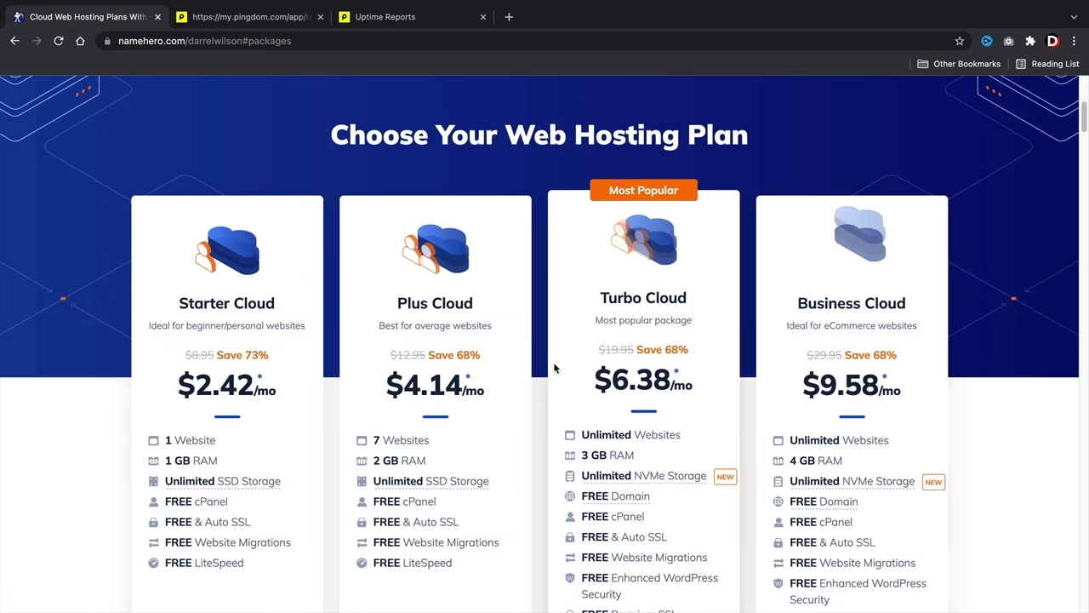
pyautogui.scroll(-1, 537, 389)
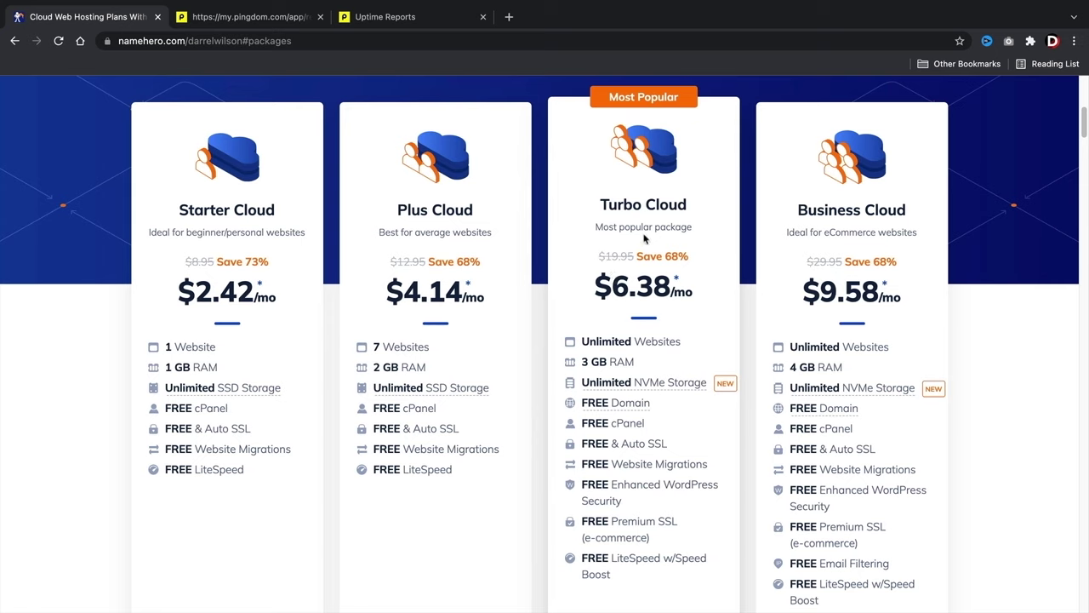
pyautogui.moveTo(602, 201); pyautogui.dragTo(694, 207)
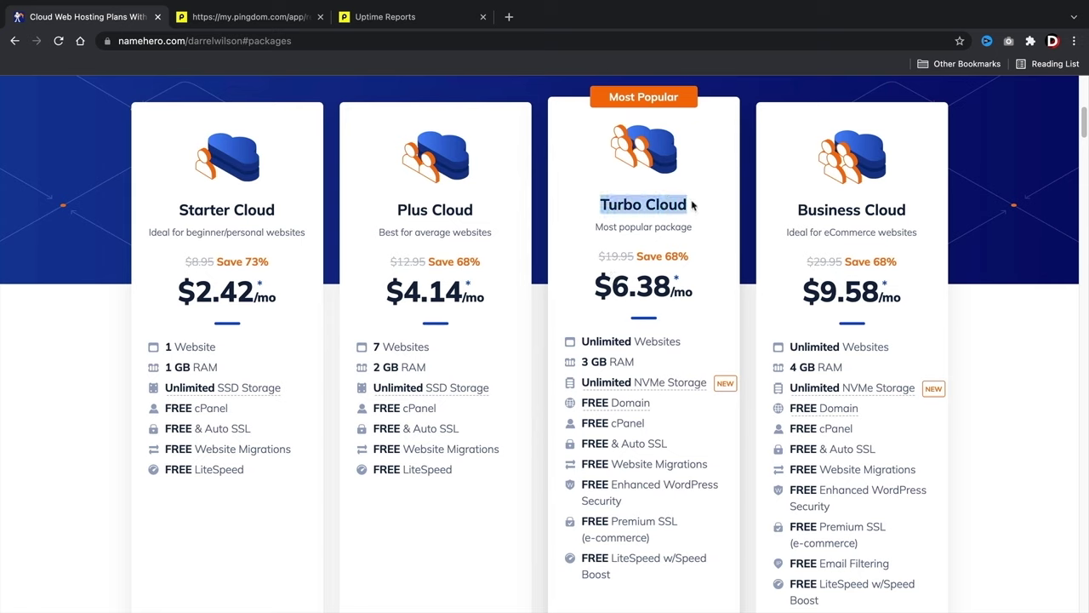
pyautogui.click(692, 205)
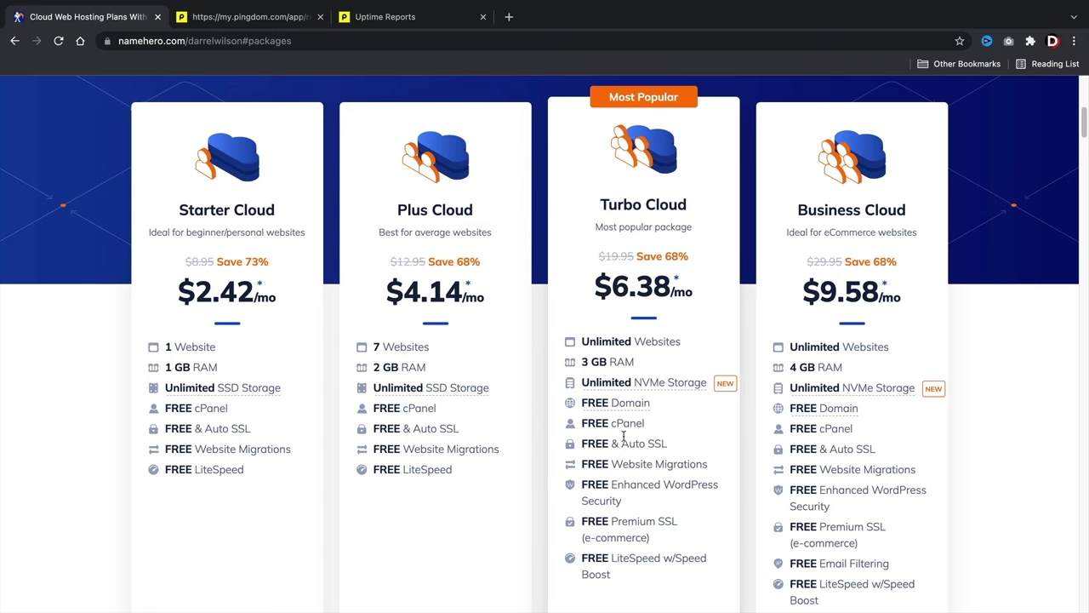
pyautogui.moveTo(686, 388)
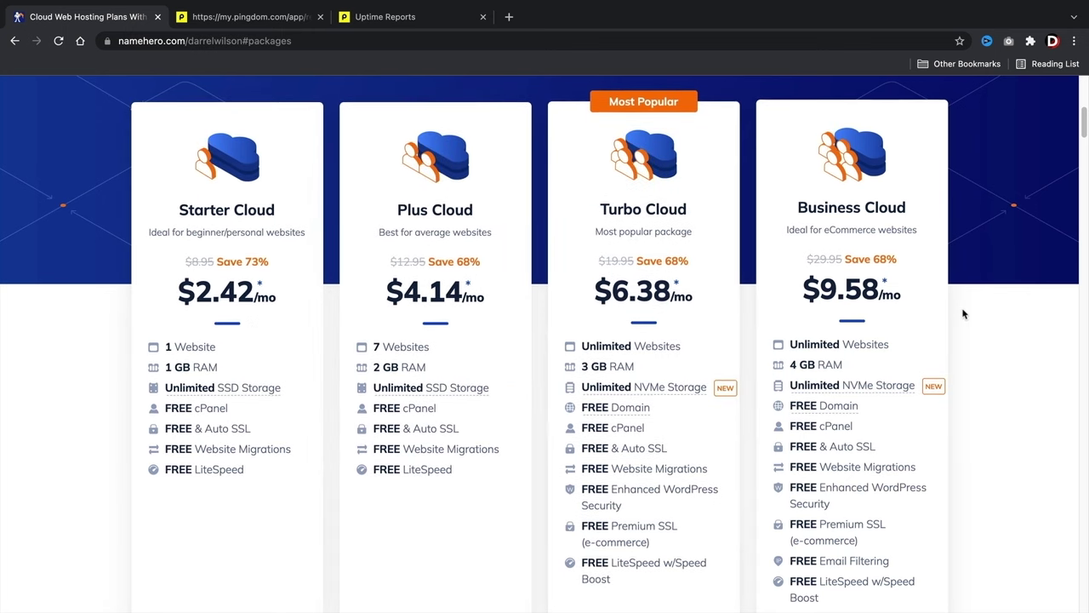
pyautogui.scroll(-5, 504, 359)
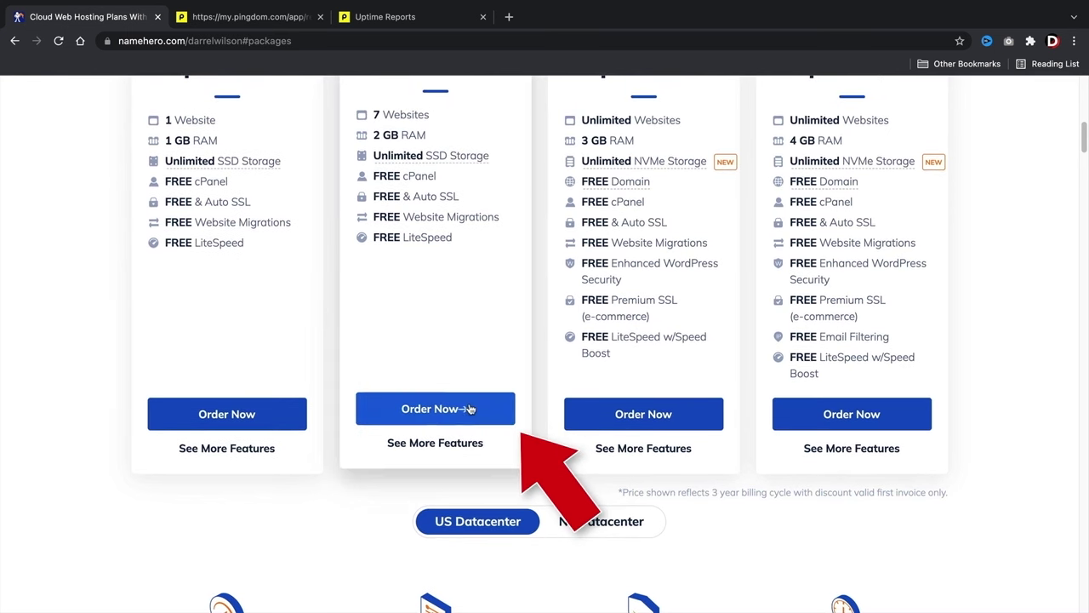
# - Order Plus Cloud with the new domain tutorialdomain1.com after confirming it's available
pyautogui.click(447, 411)
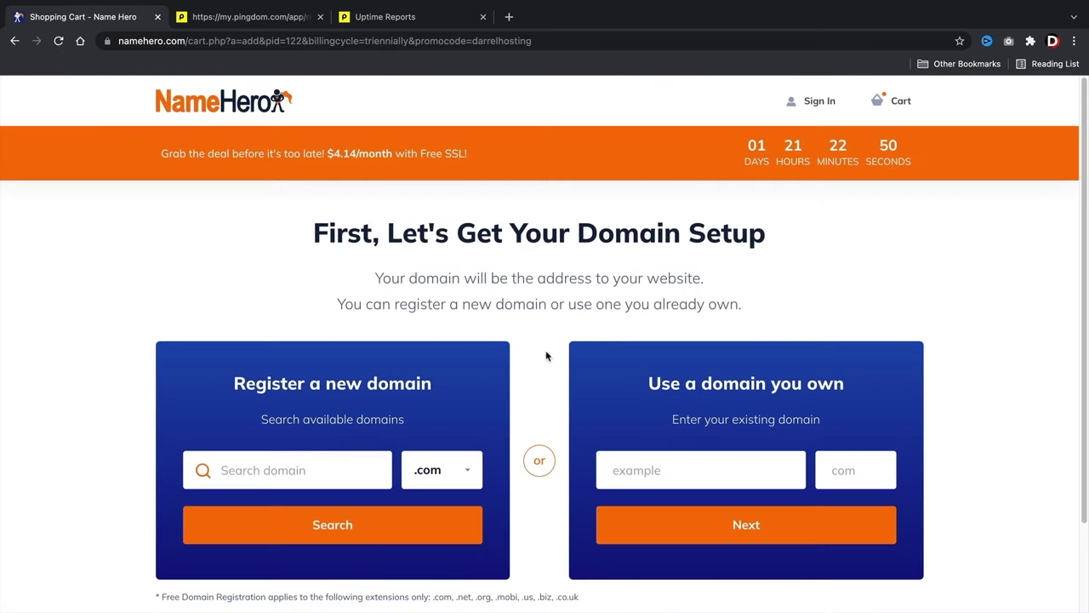
pyautogui.scroll(-2, 545, 344)
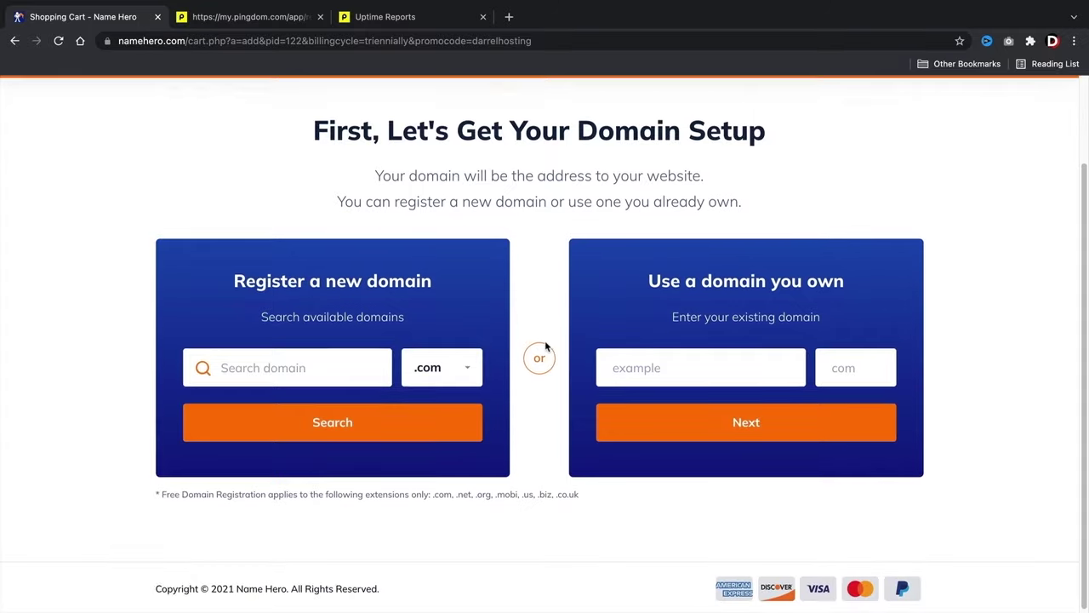
pyautogui.click(319, 366)
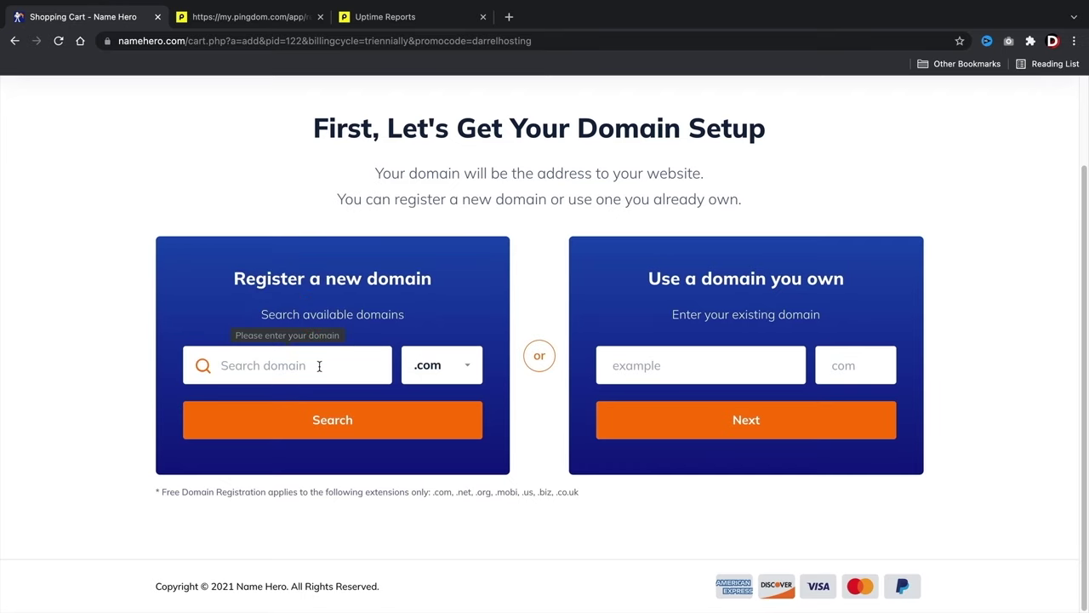
pyautogui.write('tutorialdomai')
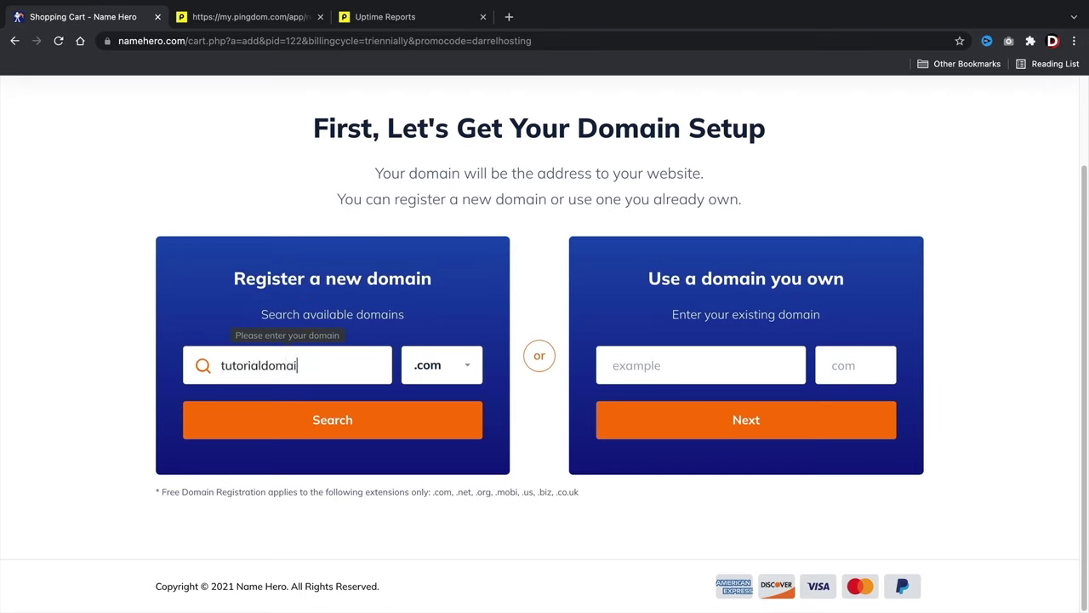
pyautogui.write('n1')
pyautogui.click(356, 423)
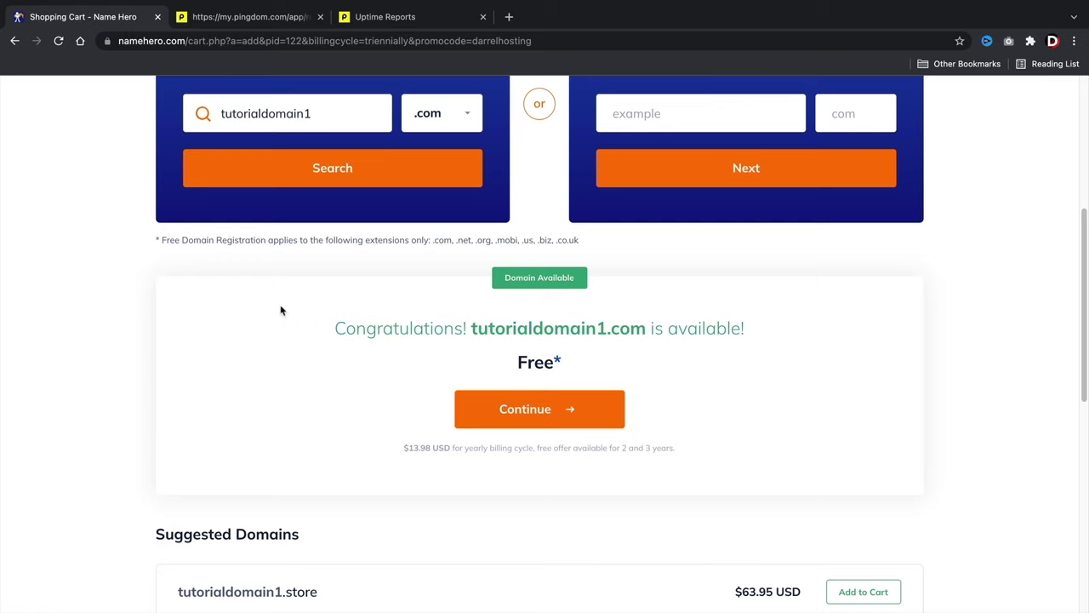
pyautogui.click(582, 414)
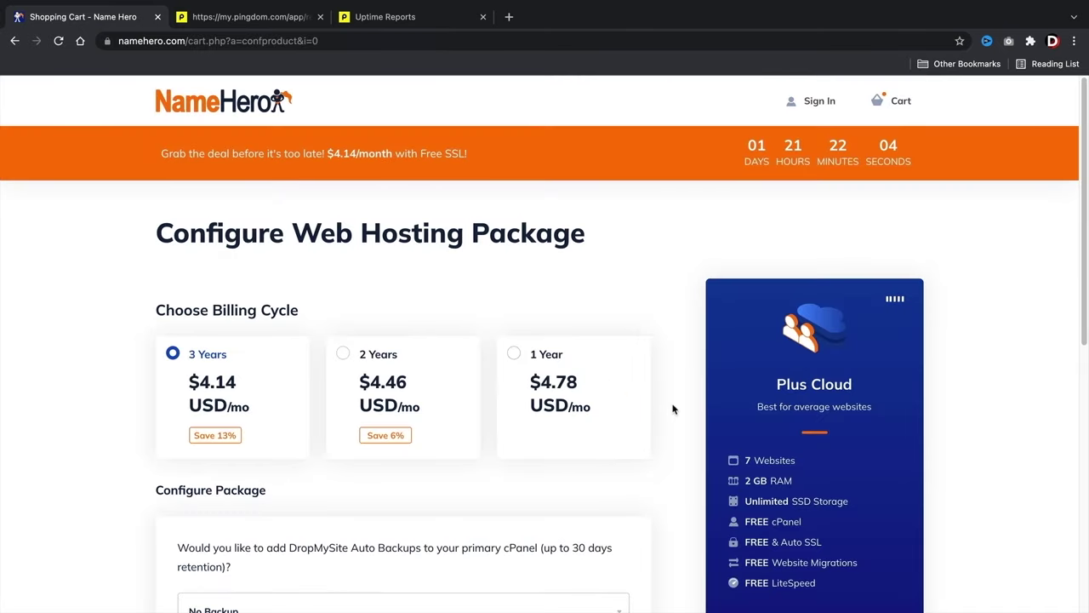
# - Choose 1 Year billing for Plus Cloud ($4.78/mo) and proceed to domain configuration
pyautogui.scroll(-3, 671, 406)
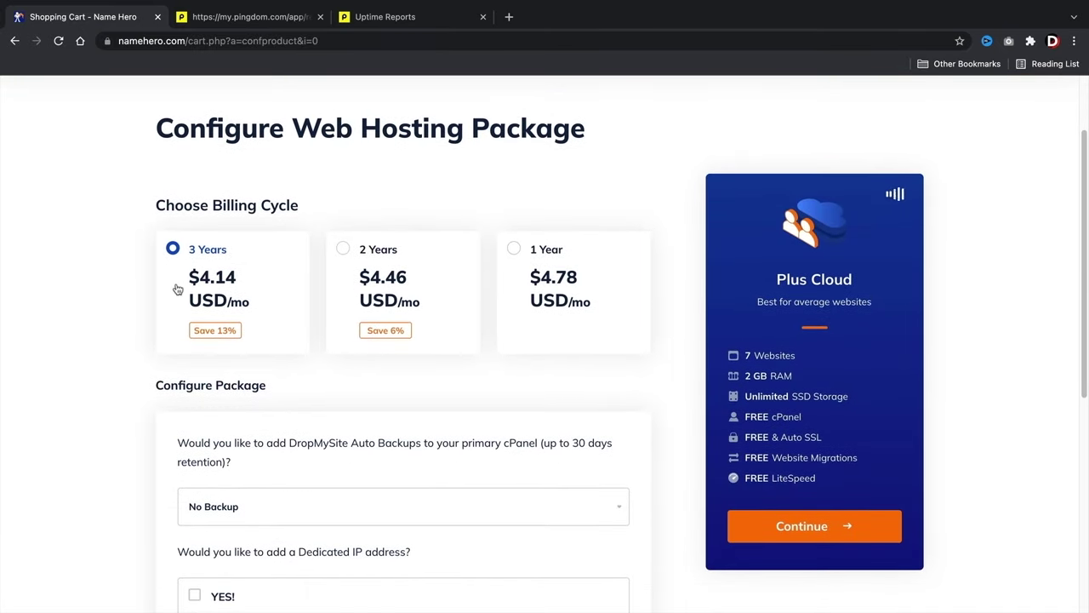
pyautogui.click(541, 253)
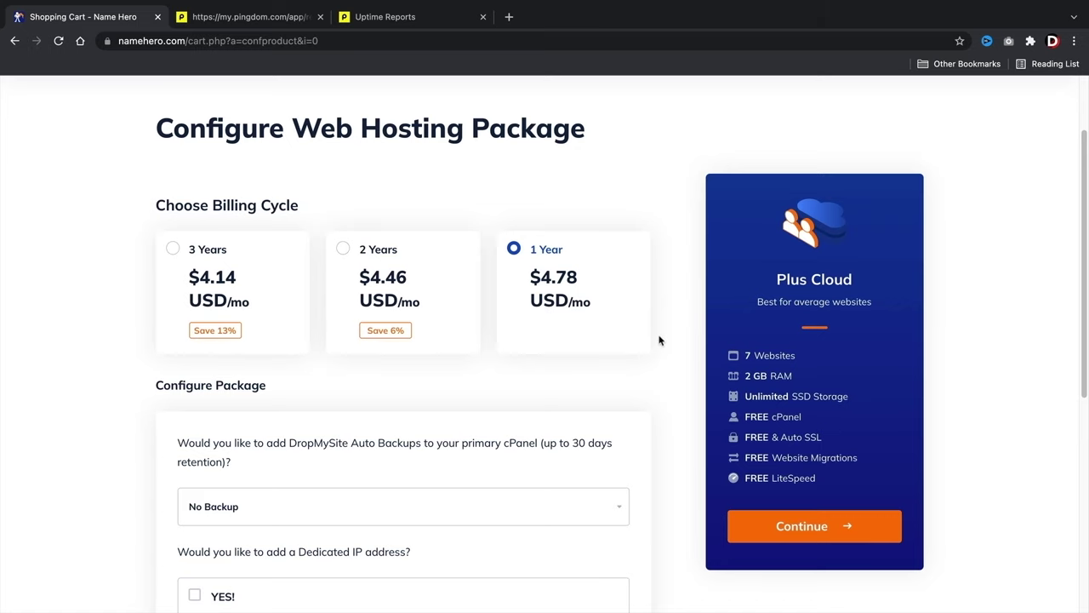
pyautogui.scroll(-2, 659, 340)
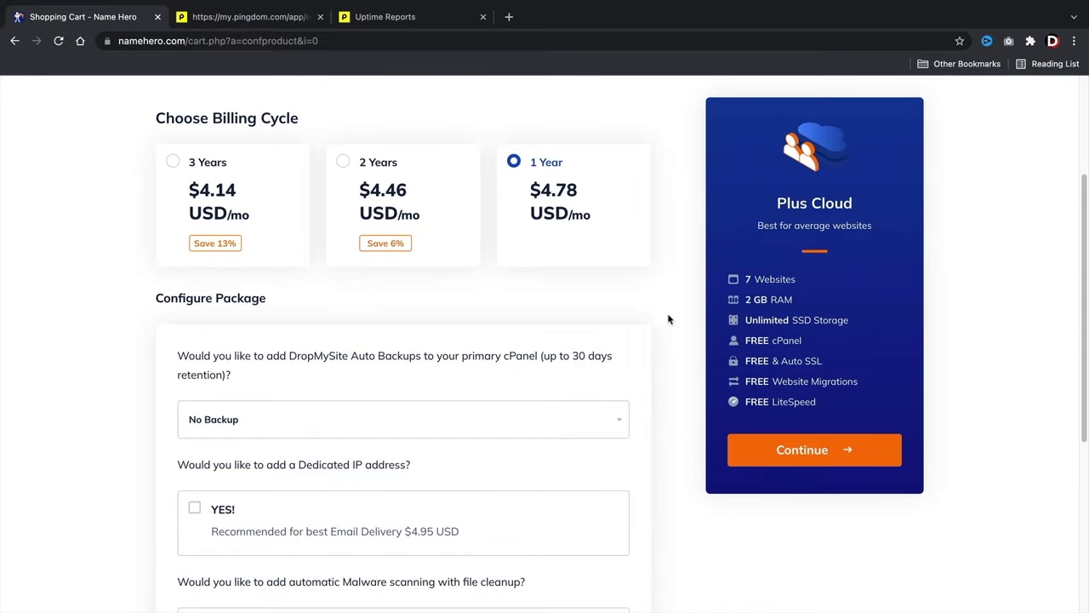
pyautogui.scroll(-7, 686, 351)
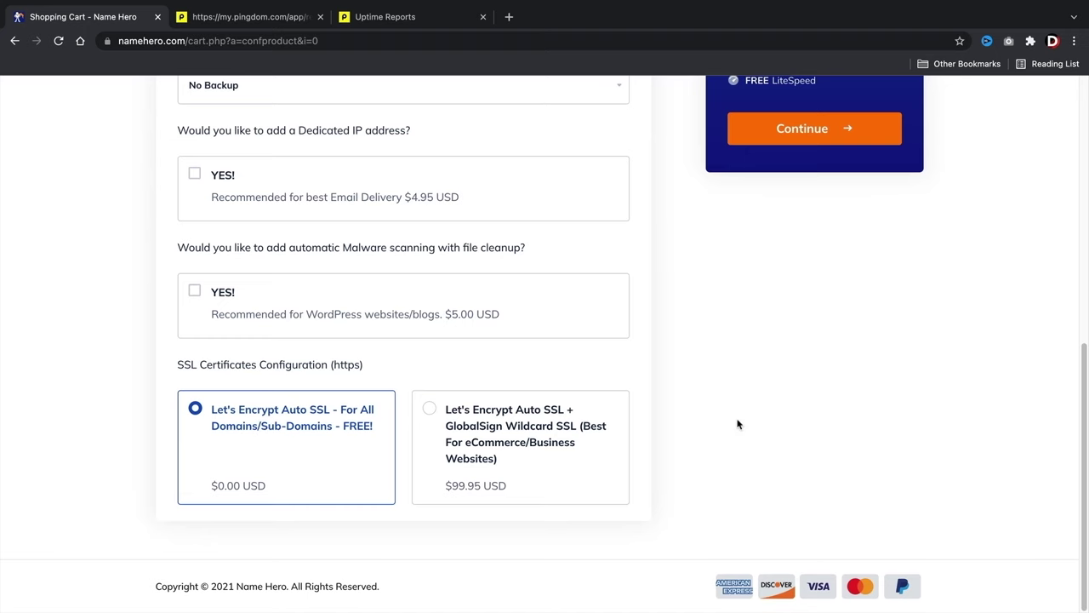
pyautogui.scroll(10, 737, 421)
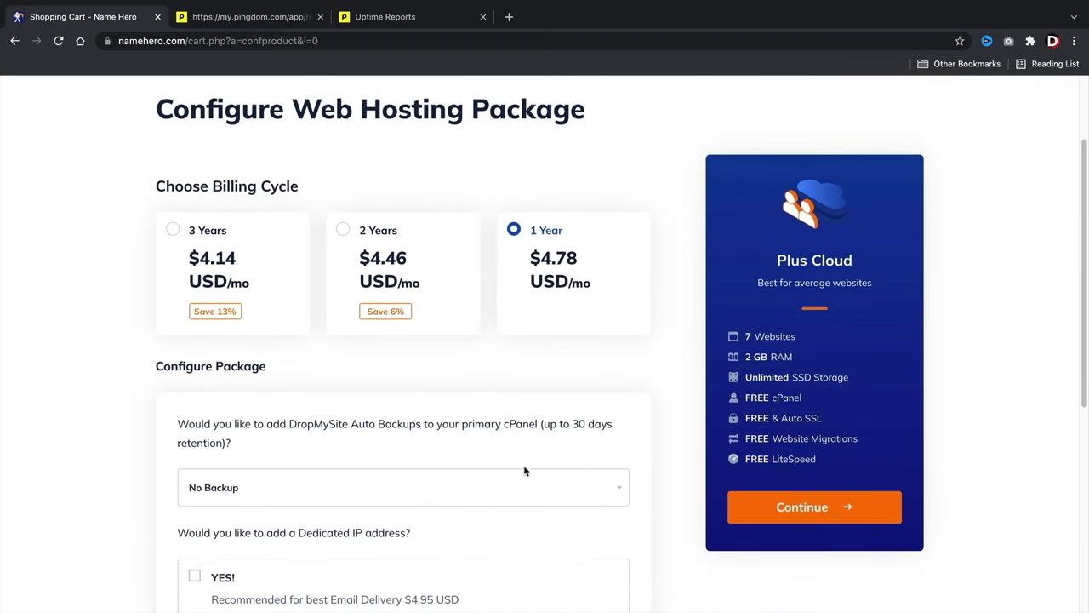
pyautogui.scroll(-1, 574, 446)
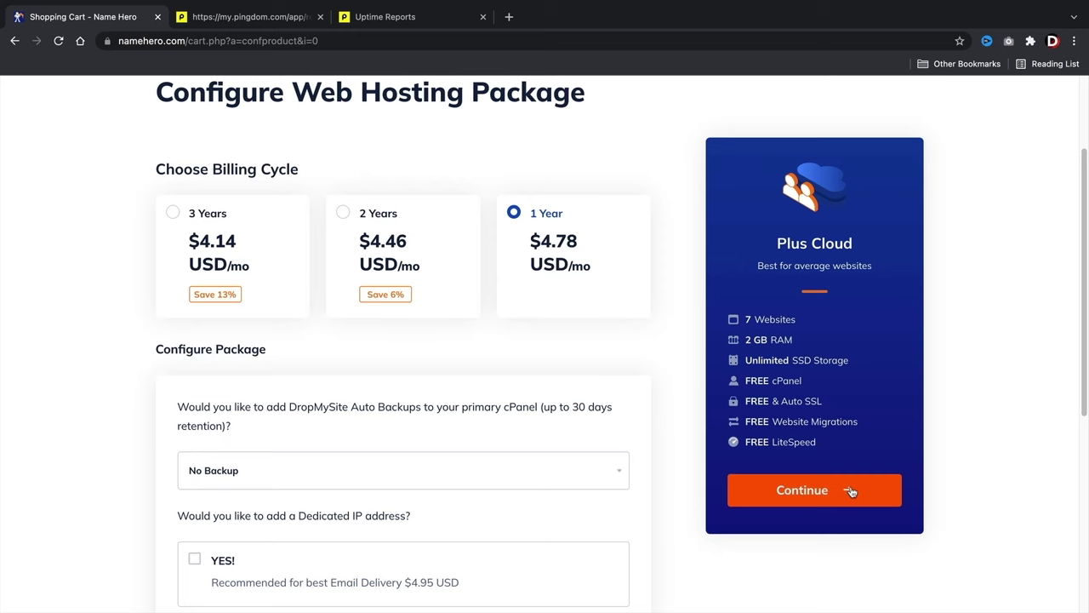
pyautogui.click(850, 492)
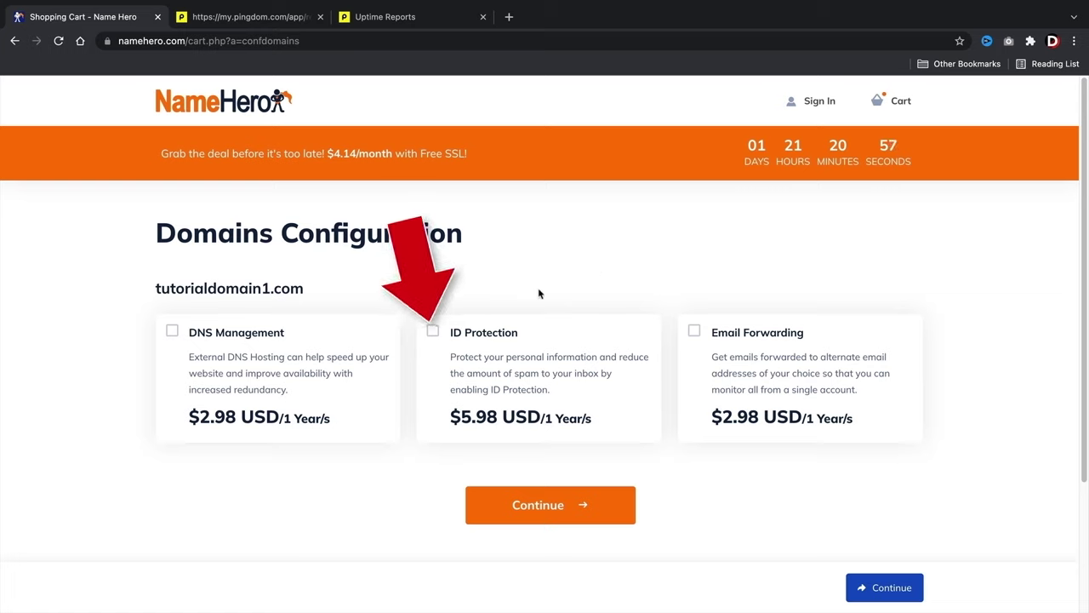
# - Add ID Protection to tutorialdomain1.com and proceed to Review & Checkout
pyautogui.click(503, 336)
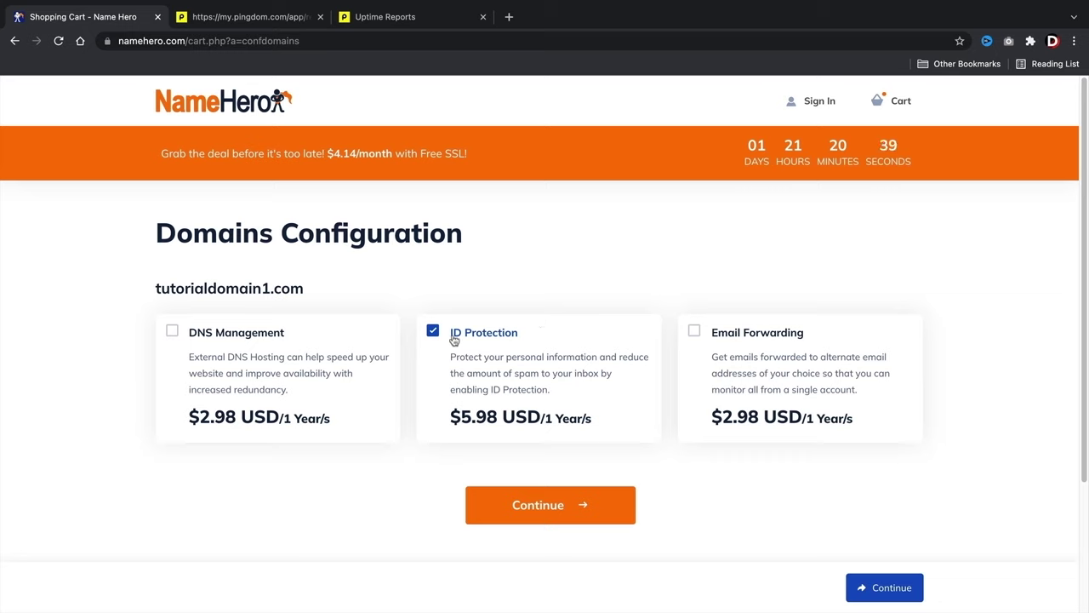
pyautogui.click(545, 508)
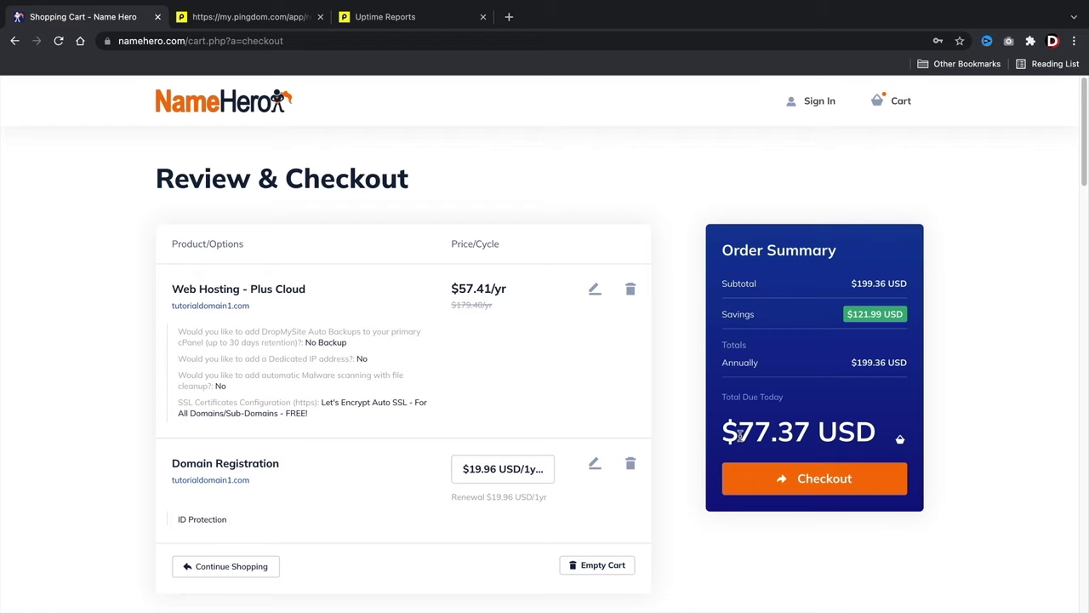
# - Highlight the $77.37 USD total, glance at the Pingdom reports, and return to the cart
pyautogui.moveTo(723, 430); pyautogui.dragTo(877, 430)
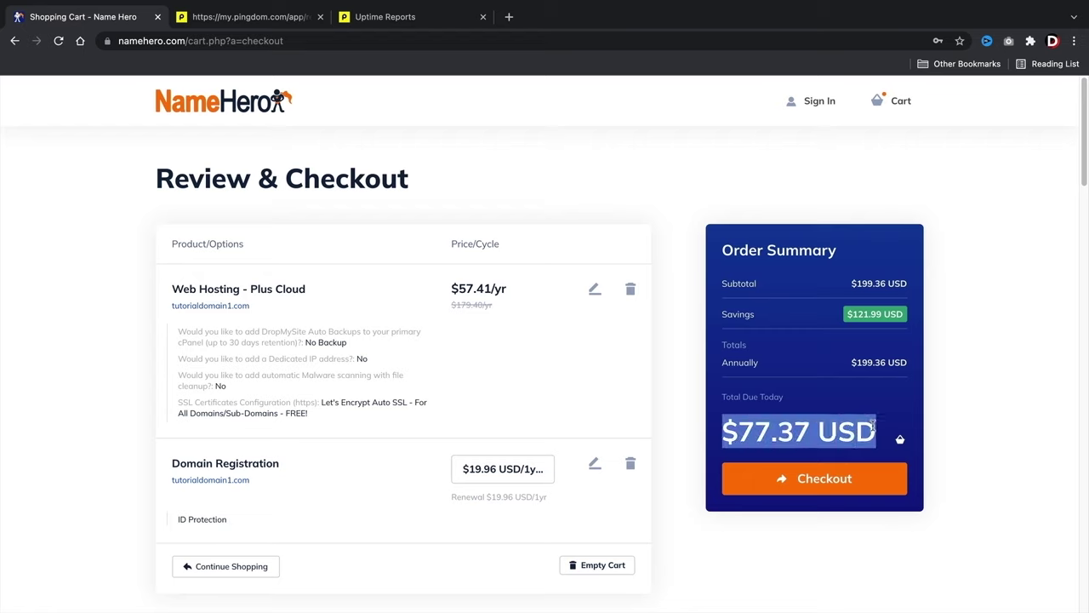
pyautogui.click(679, 423)
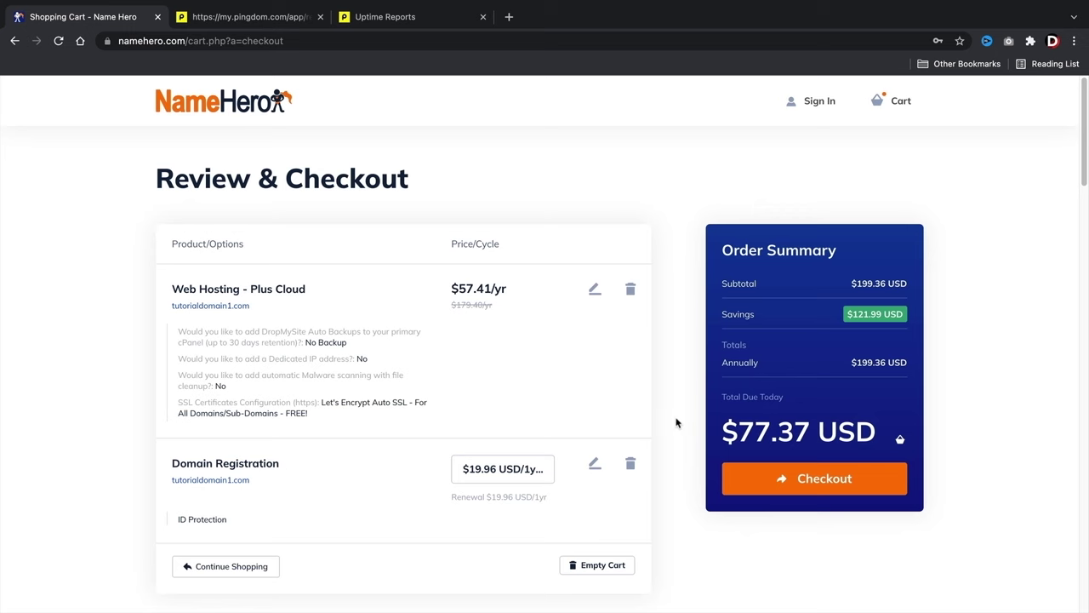
pyautogui.click(396, 17)
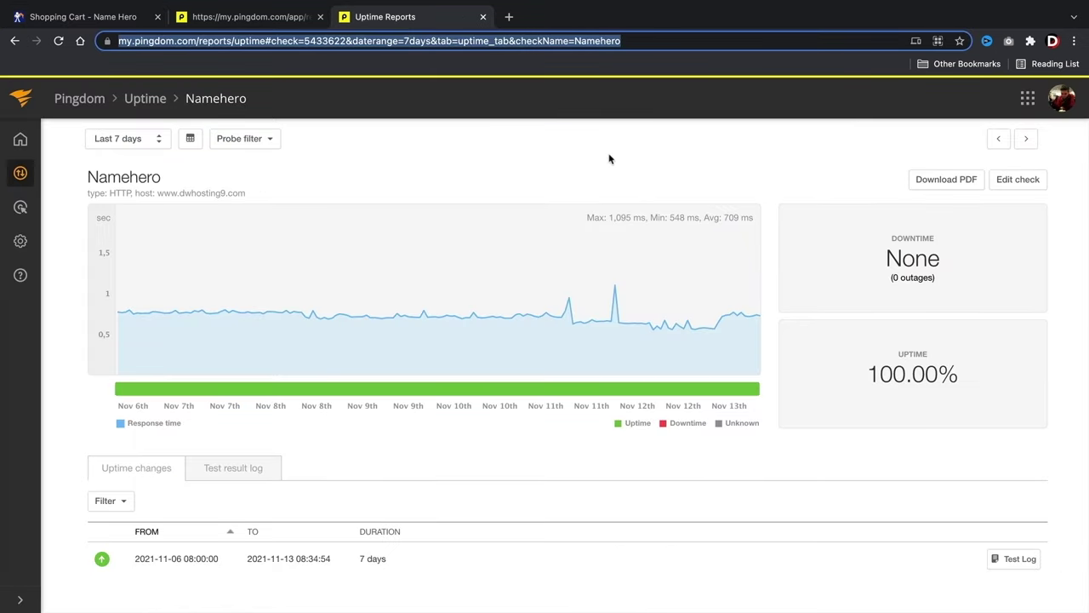
pyautogui.click(261, 24)
pyautogui.click(119, 18)
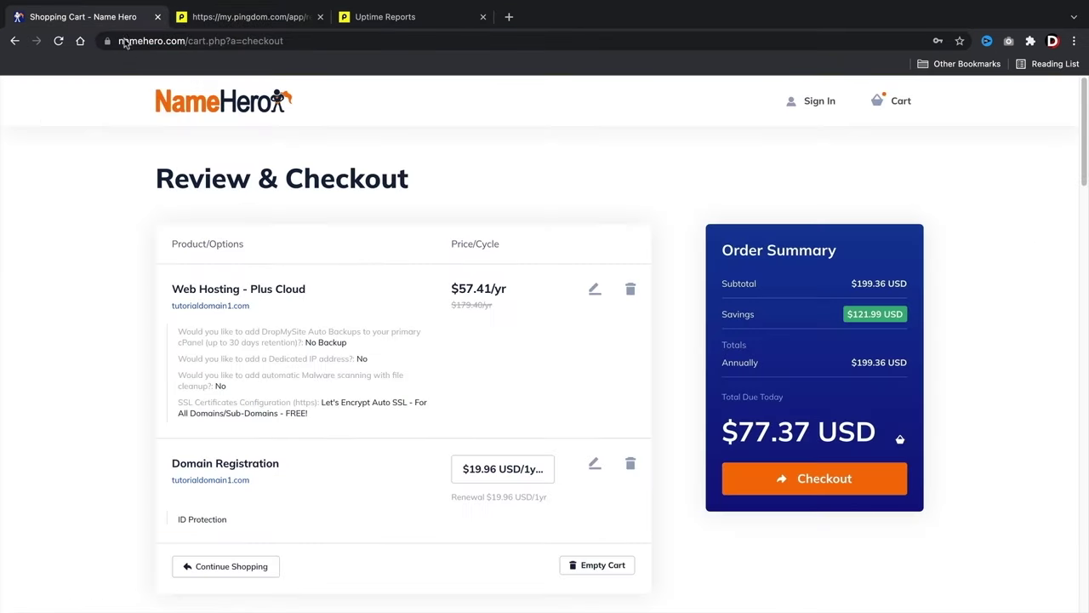
# - Tick agreement to the Terms of Service and open the Terms page in a new tab
pyautogui.scroll(-5, 678, 363)
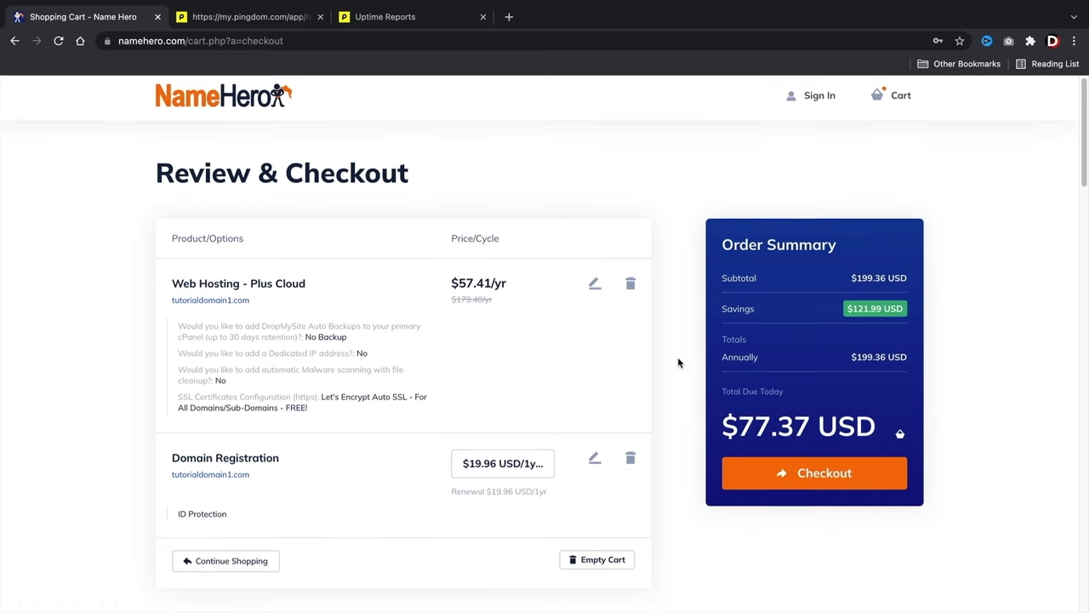
pyautogui.scroll(-10, 679, 363)
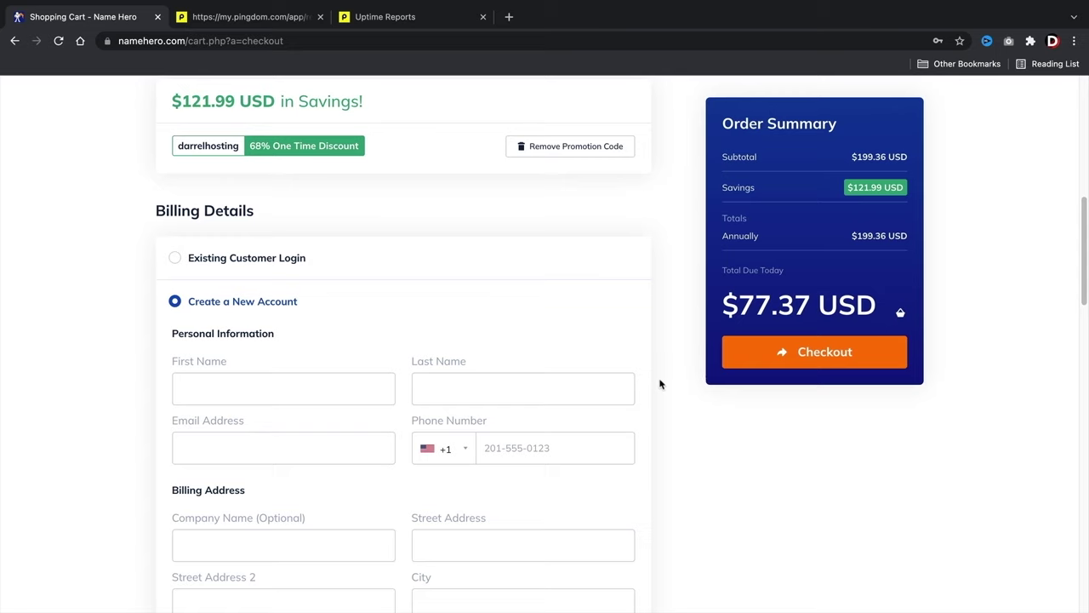
pyautogui.scroll(-2, 659, 468)
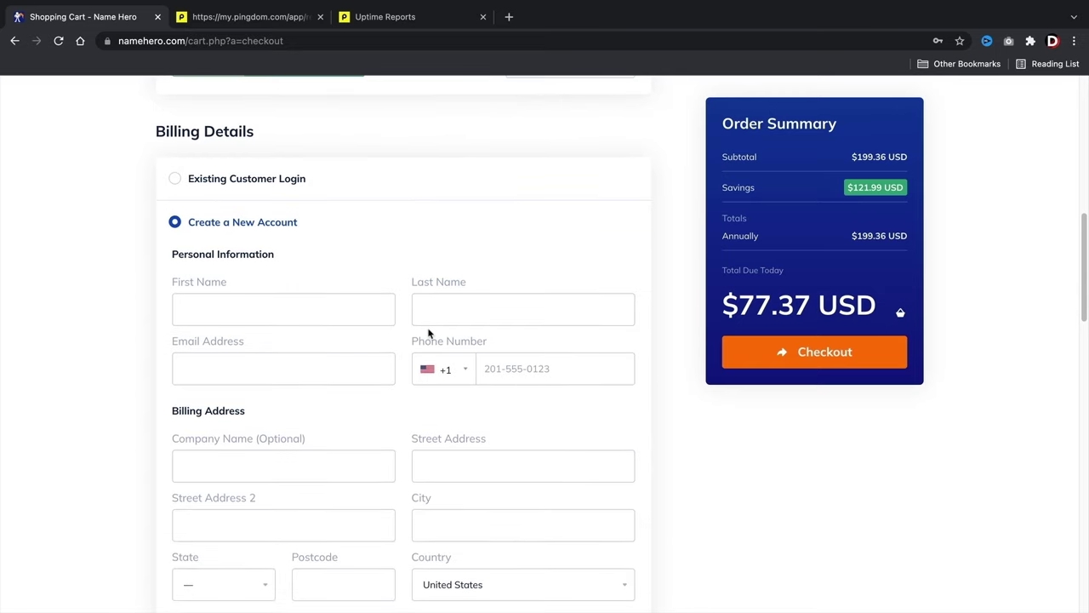
pyautogui.scroll(-8, 477, 421)
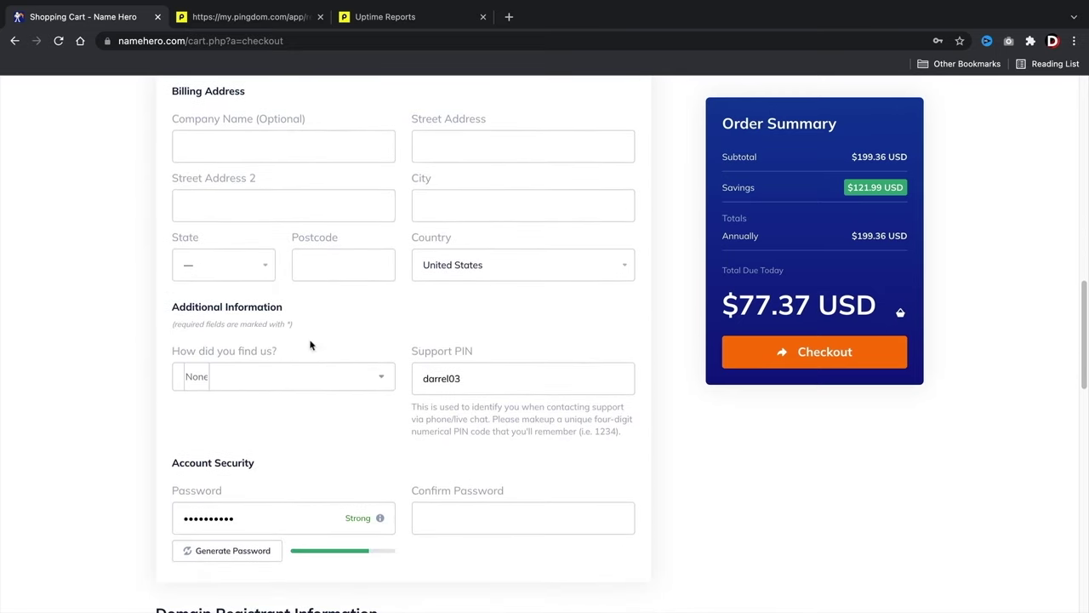
pyautogui.scroll(-5, 330, 407)
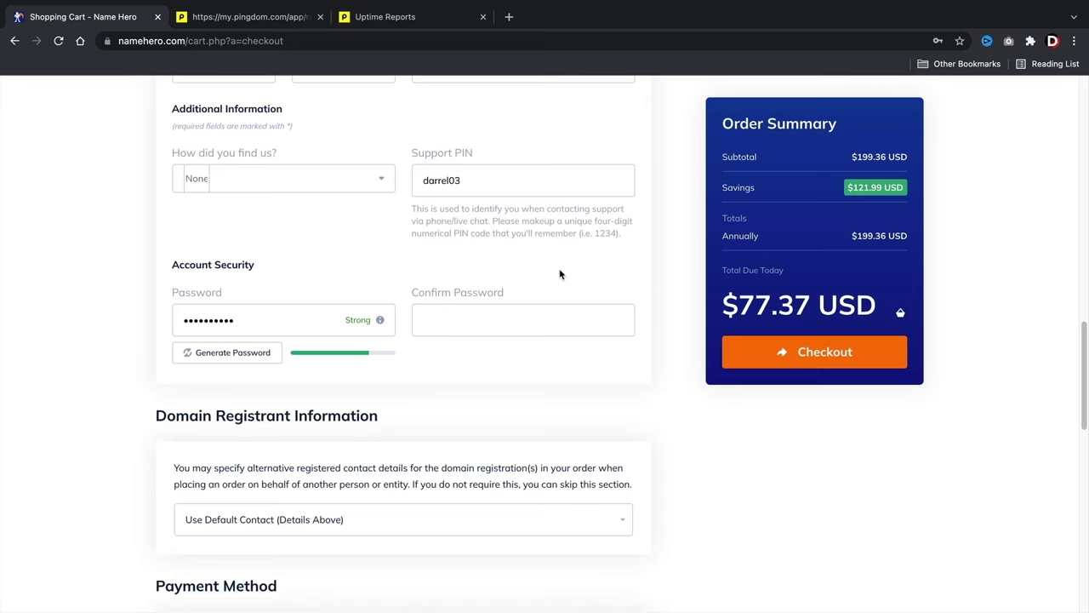
pyautogui.scroll(-3, 560, 274)
pyautogui.scroll(-3, 560, 275)
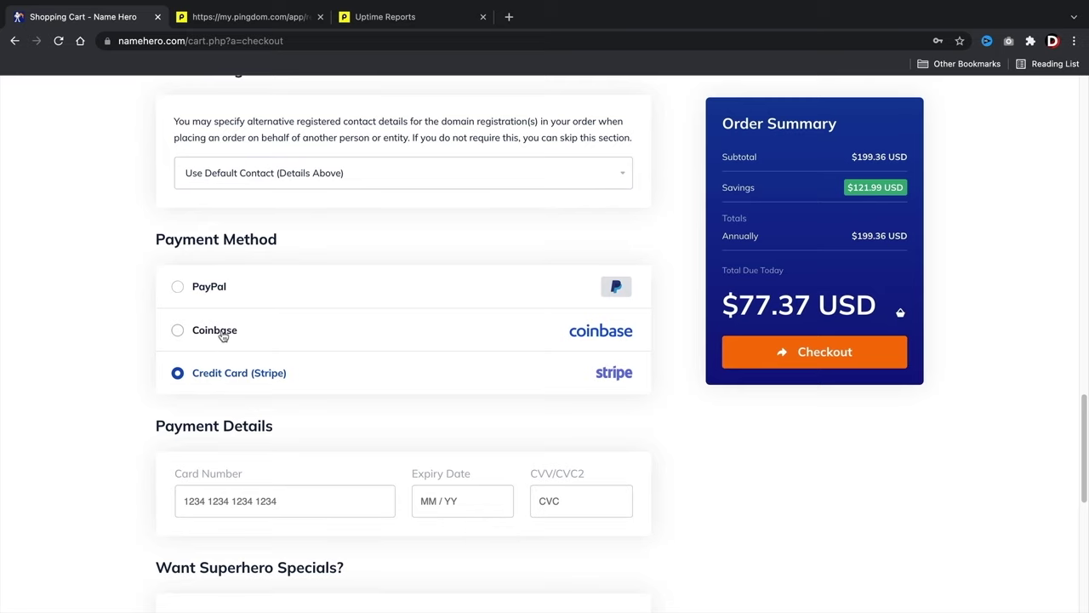
pyautogui.scroll(-2, 240, 372)
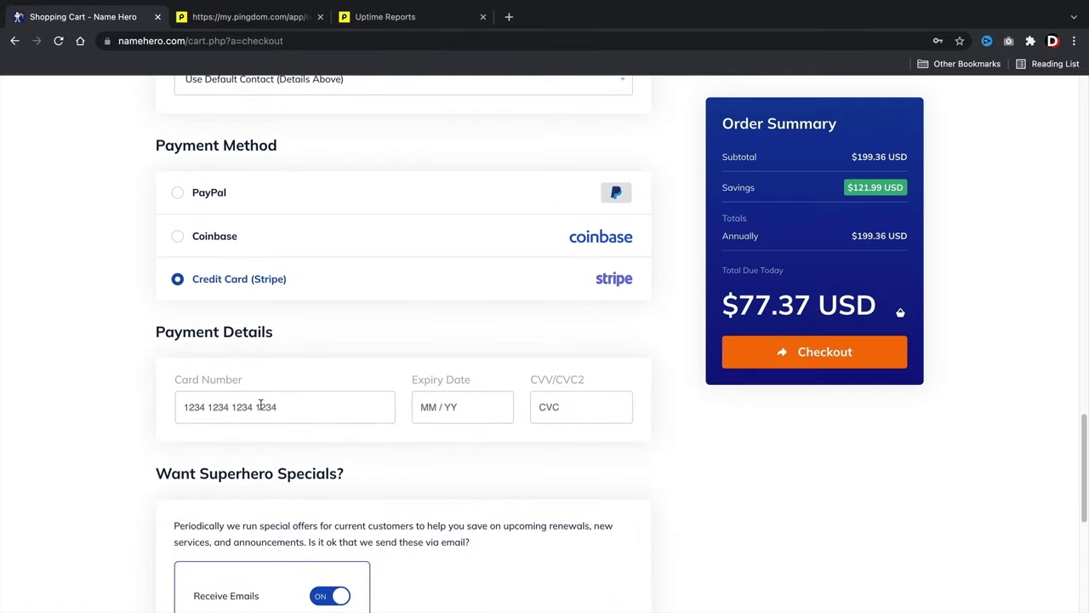
pyautogui.scroll(-5, 261, 405)
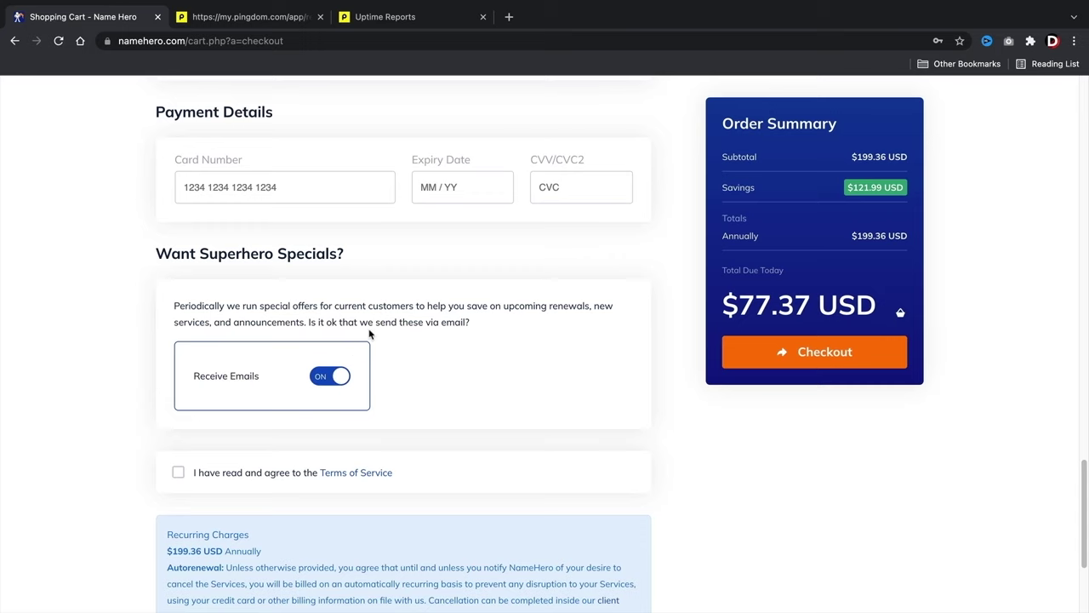
pyautogui.scroll(-1, 370, 338)
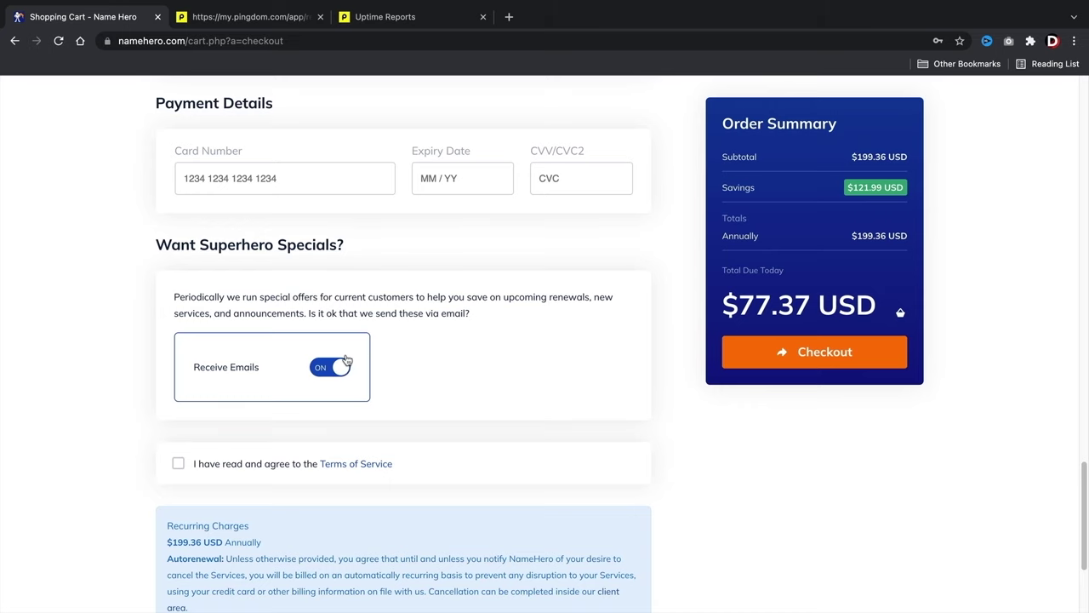
pyautogui.scroll(-2, 345, 362)
pyautogui.click(178, 376)
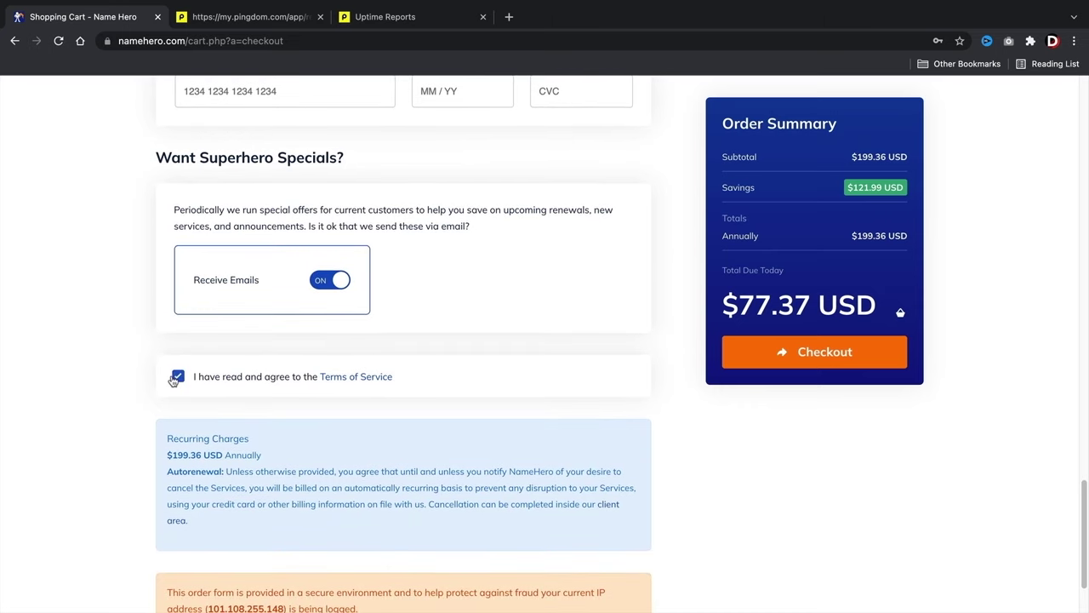
pyautogui.click(350, 380)
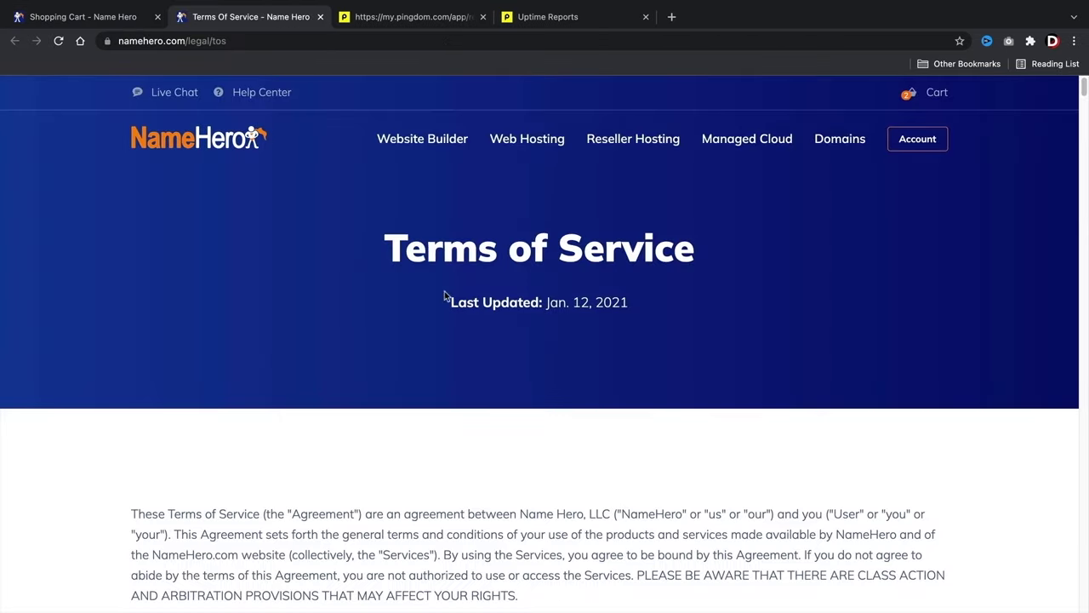
# - Read through the Terms of Service page, then return to the Shopping Cart tab
pyautogui.scroll(-20, 472, 383)
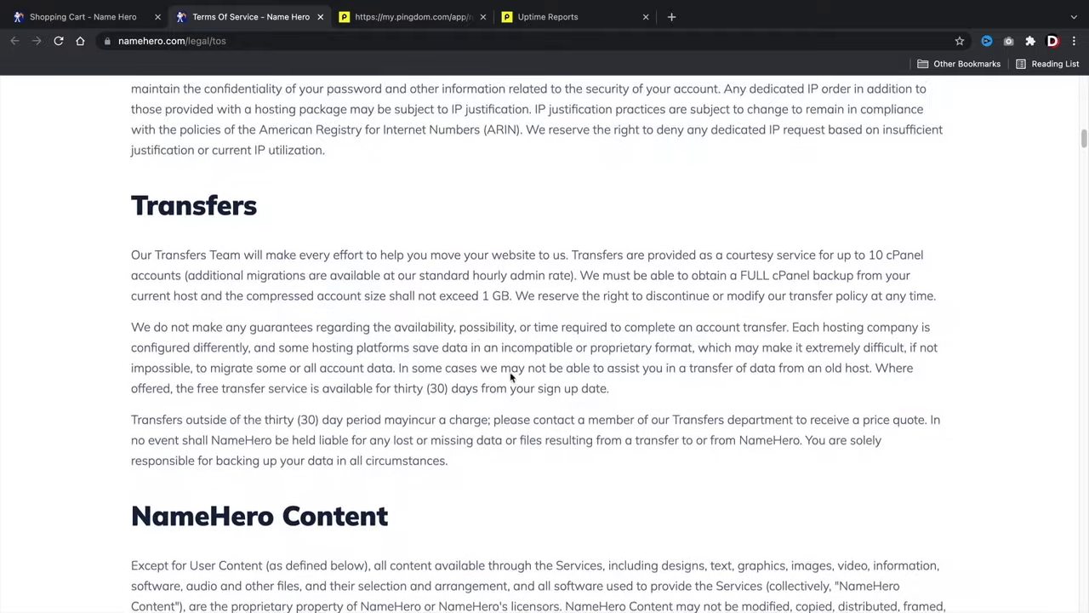
pyautogui.moveTo(1085, 150); pyautogui.dragTo(1086, 100)
pyautogui.scroll(5, 437, 116)
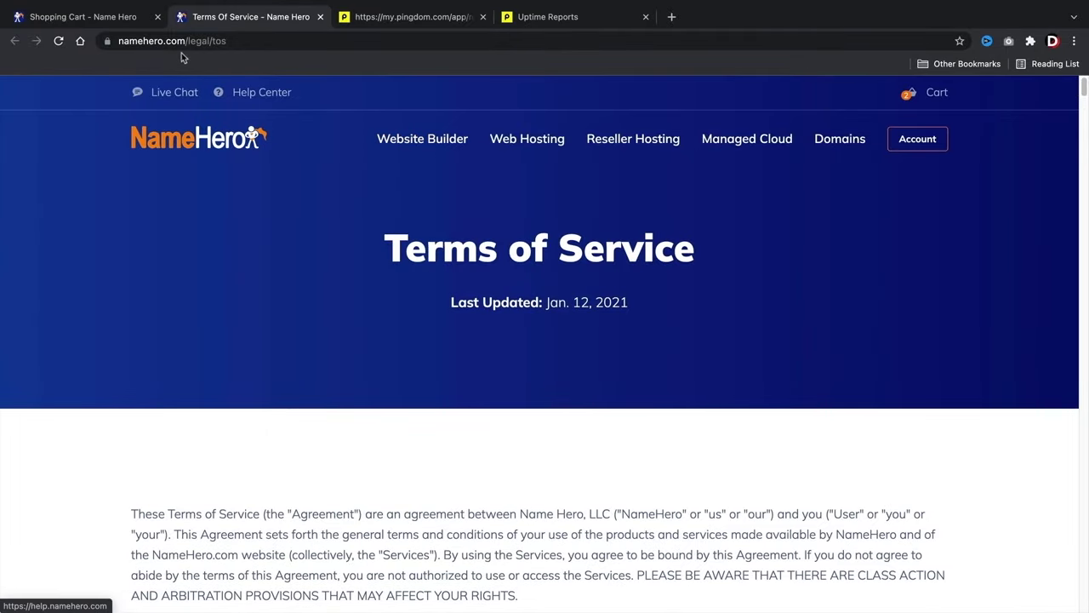
pyautogui.click(125, 21)
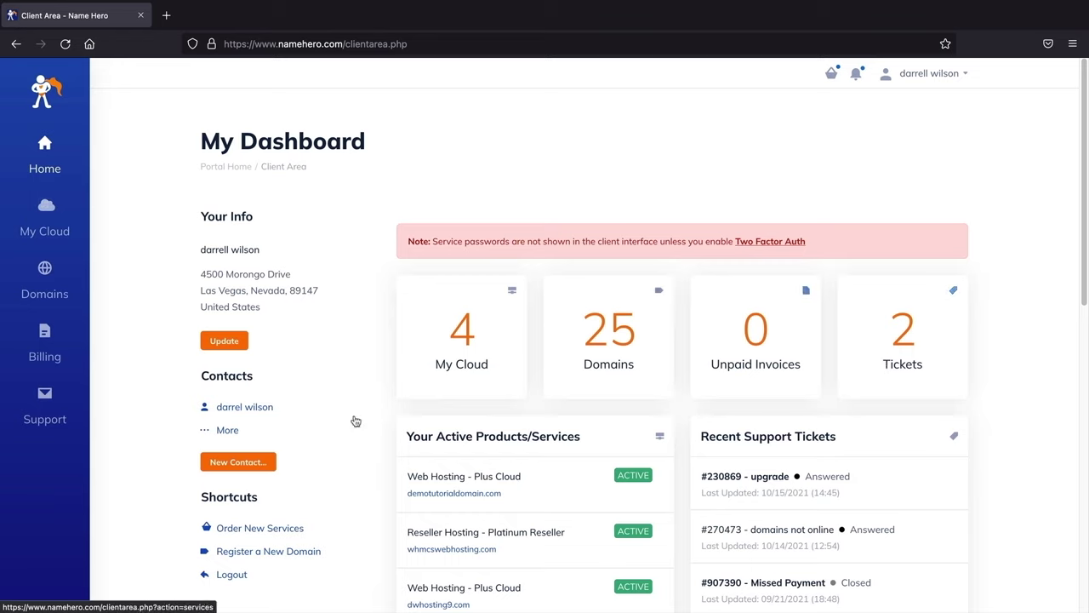
# - Browse the My Cloud, Domains, Billing and Support sidebar menus, reaching My Cloud > My Services
pyautogui.moveTo(51, 216)
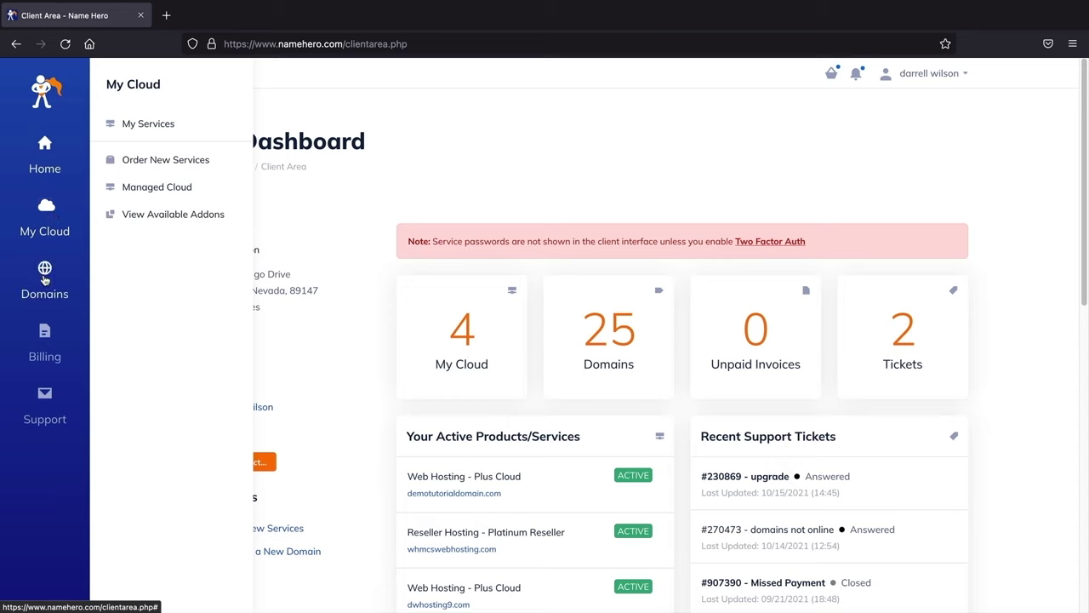
pyautogui.moveTo(44, 281)
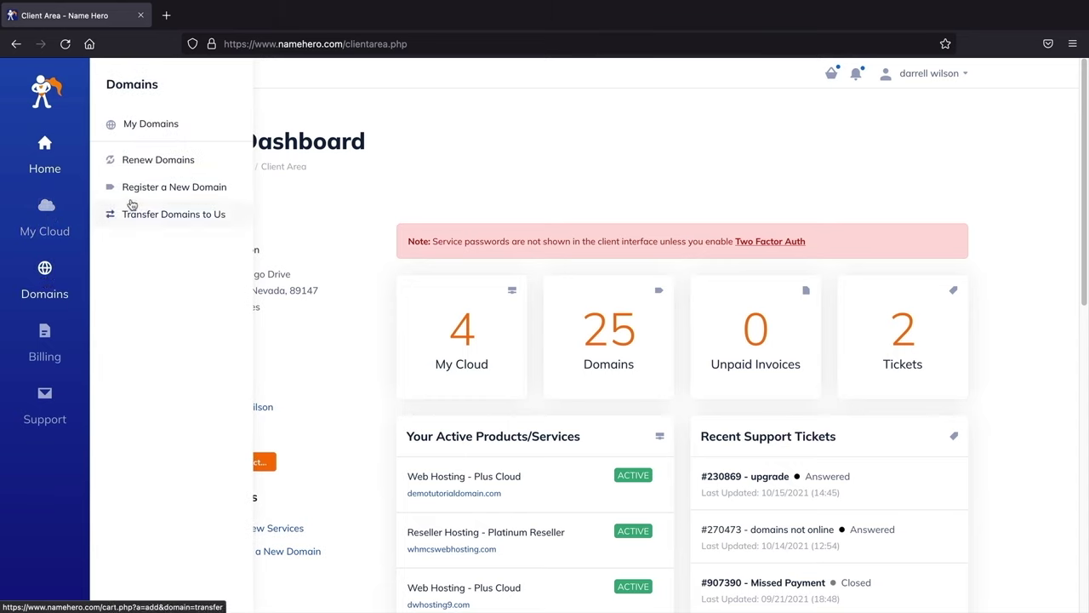
pyautogui.moveTo(40, 350)
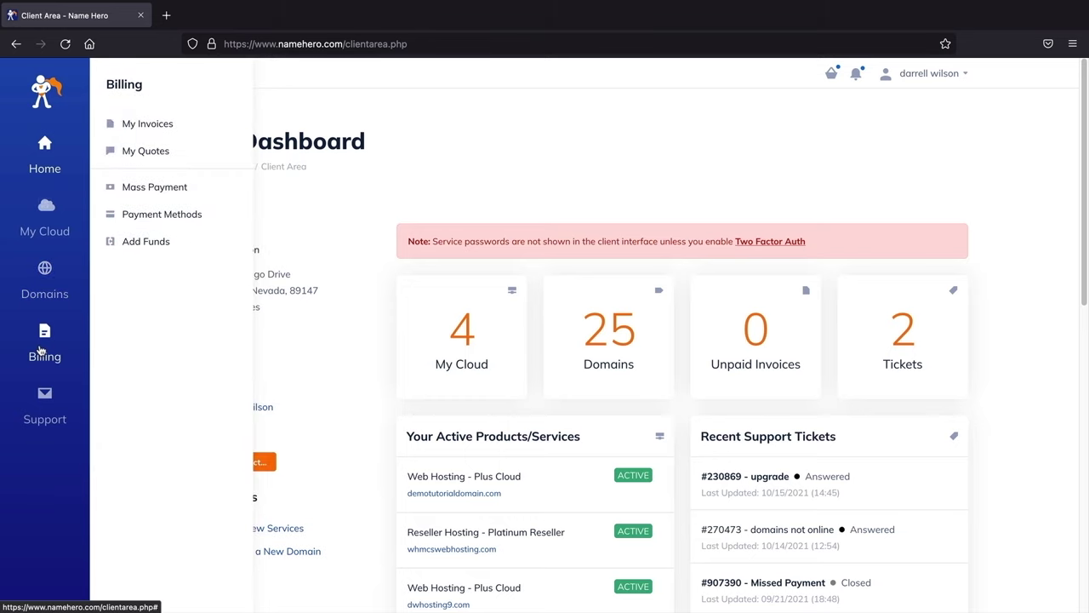
pyautogui.moveTo(52, 413)
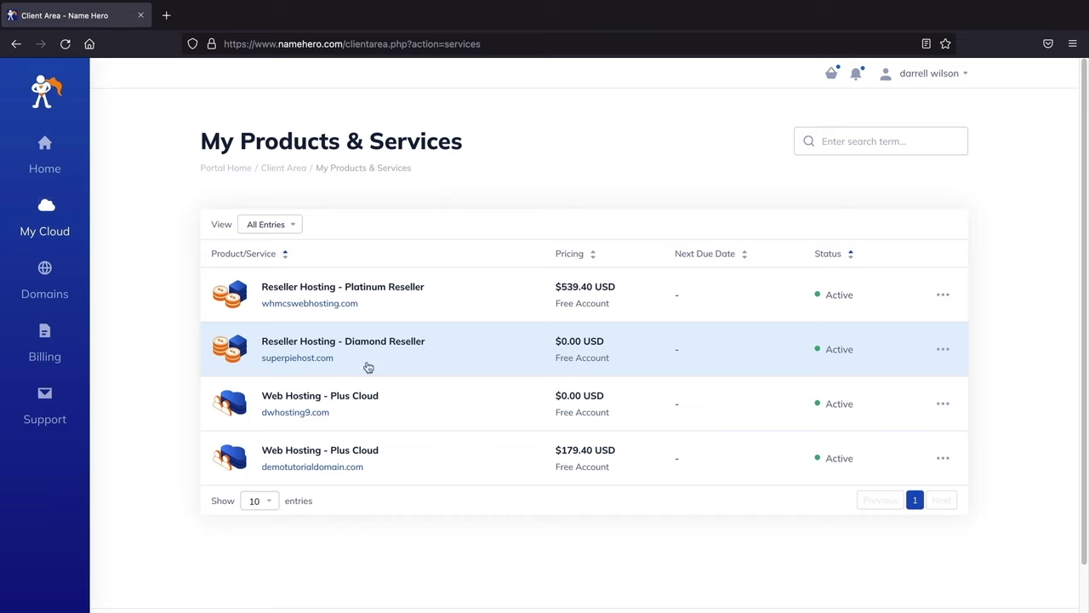
# - Open the Web Hosting - Plus Cloud account and log in to its cPanel
pyautogui.click(270, 406)
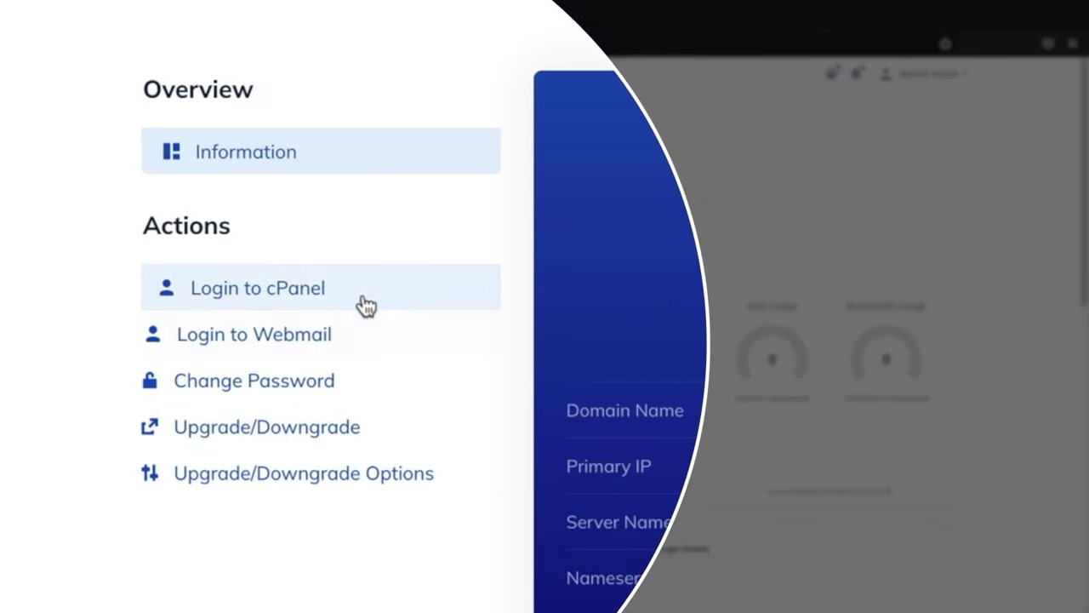
pyautogui.click(273, 290)
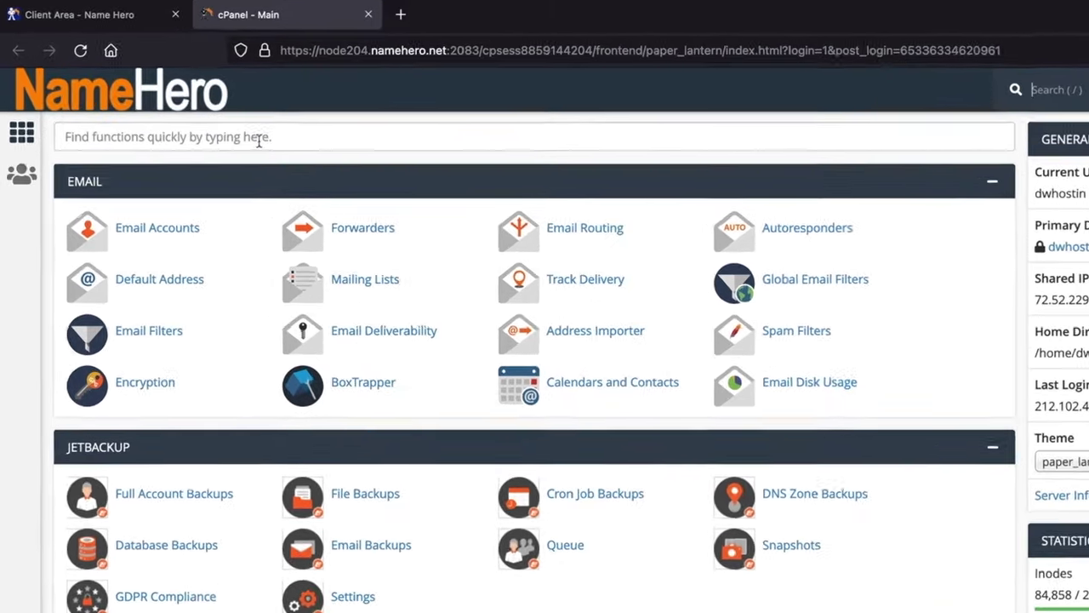
# - Search cPanel functions for 'wordpress' and open WordPress Manager by Softaculous
pyautogui.click(238, 127)
pyautogui.write('wordpress')
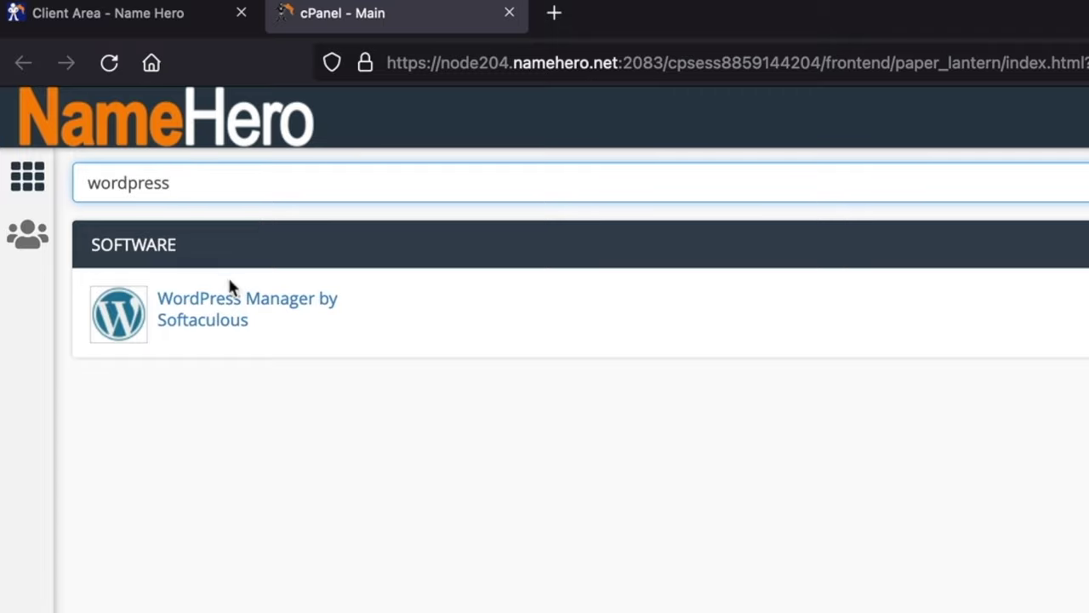
pyautogui.click(155, 202)
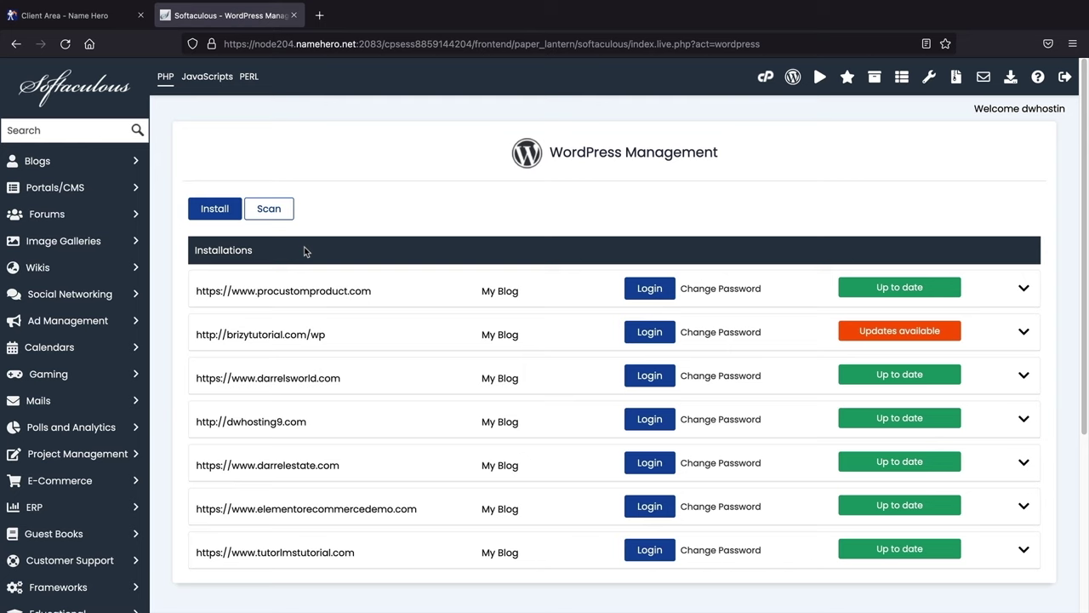
pyautogui.click(213, 211)
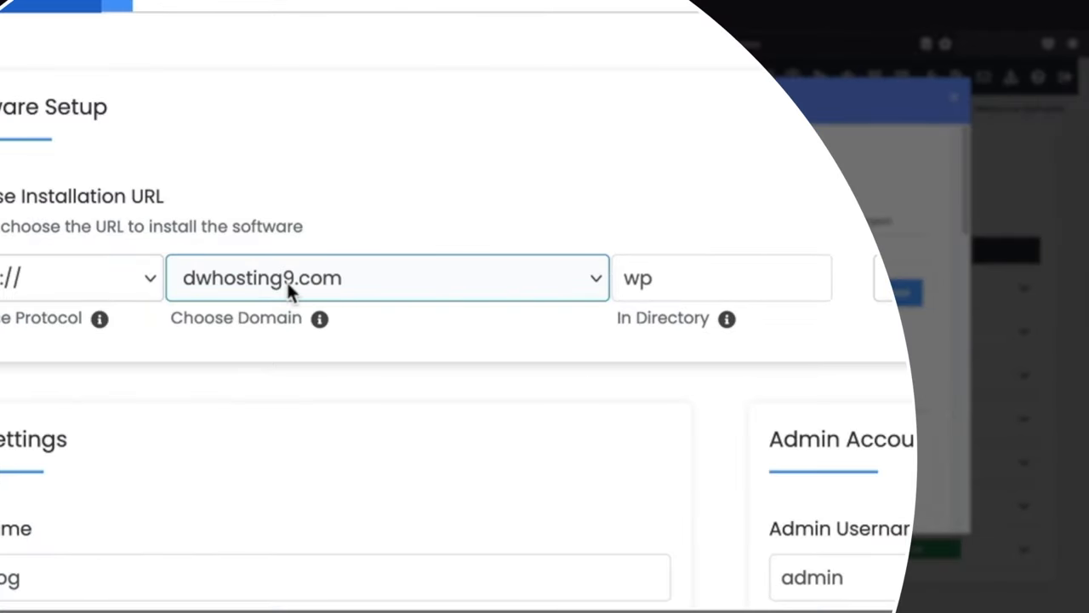
pyautogui.click(288, 290)
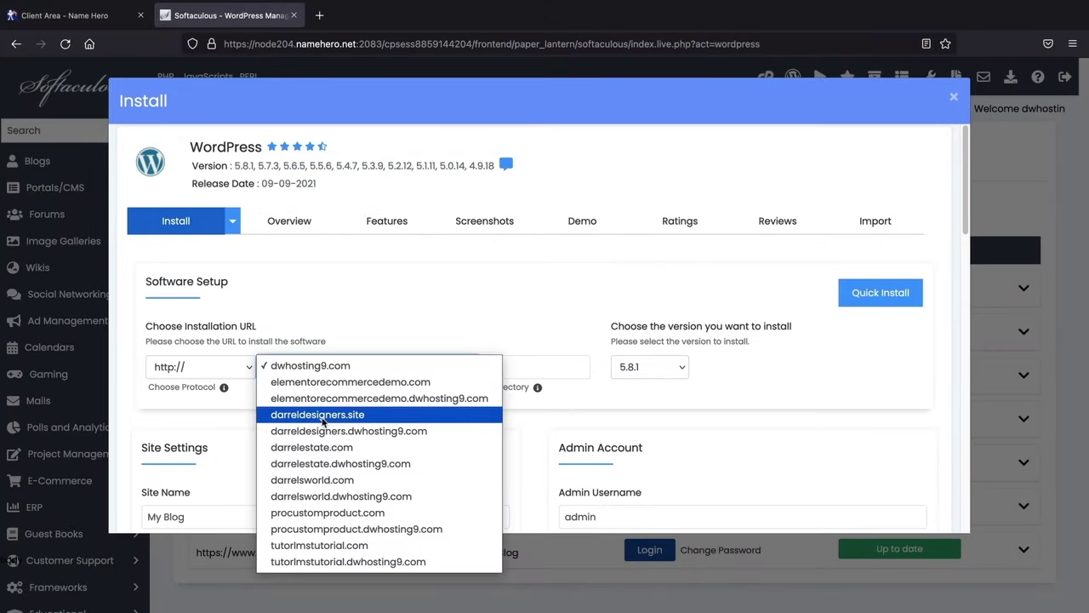
pyautogui.click(324, 419)
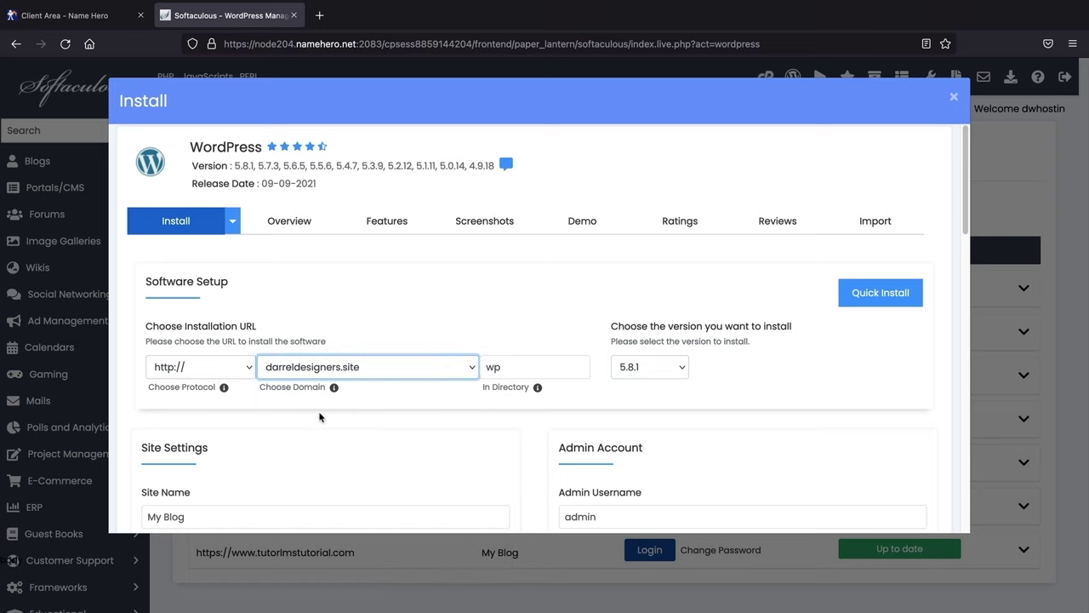
pyautogui.click(242, 372)
pyautogui.click(220, 416)
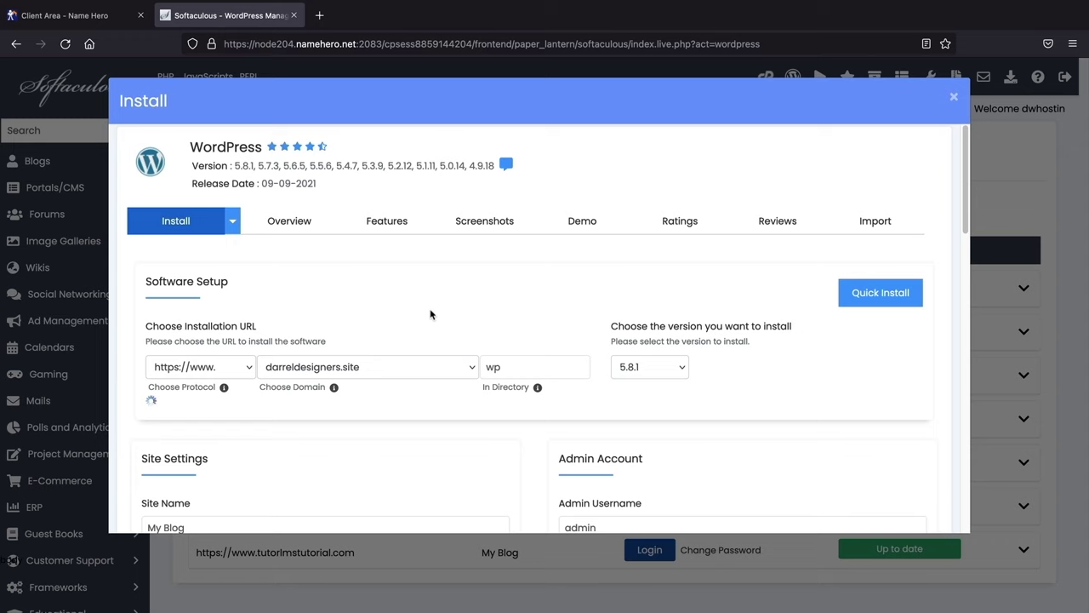
# - Clear the 'wp' install directory so WordPress installs at the domain root
pyautogui.click(529, 367)
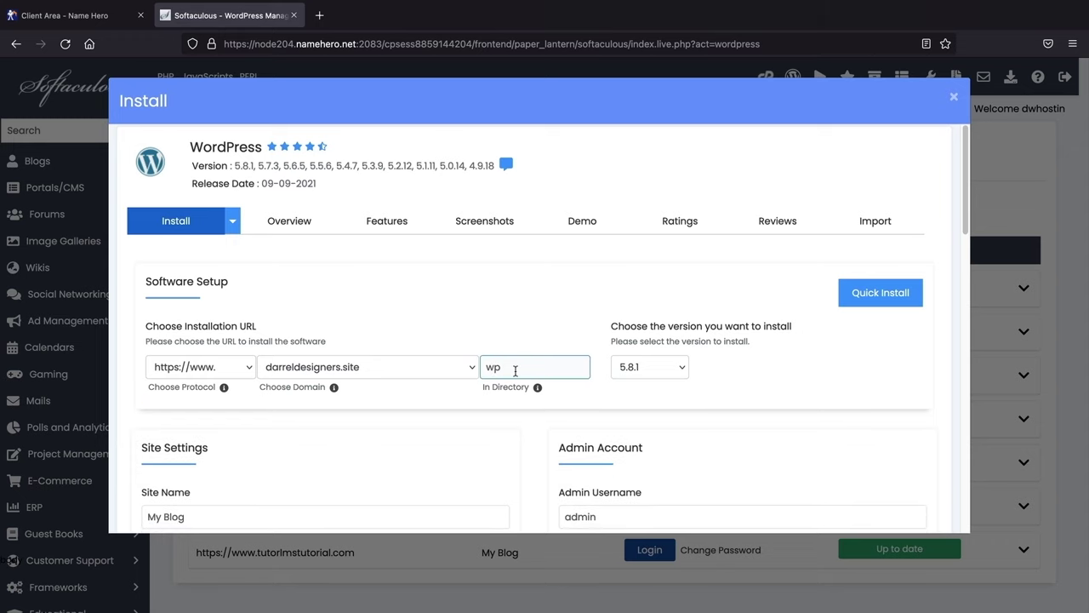
pyautogui.doubleClick(515, 367)
pyautogui.press('BackSpace')
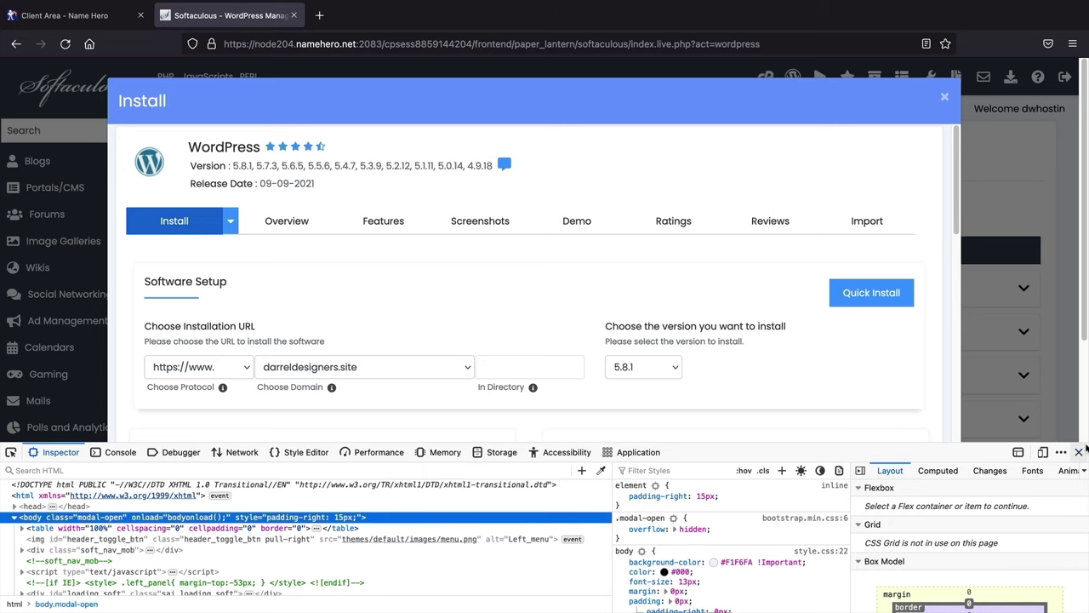
pyautogui.click(1079, 452)
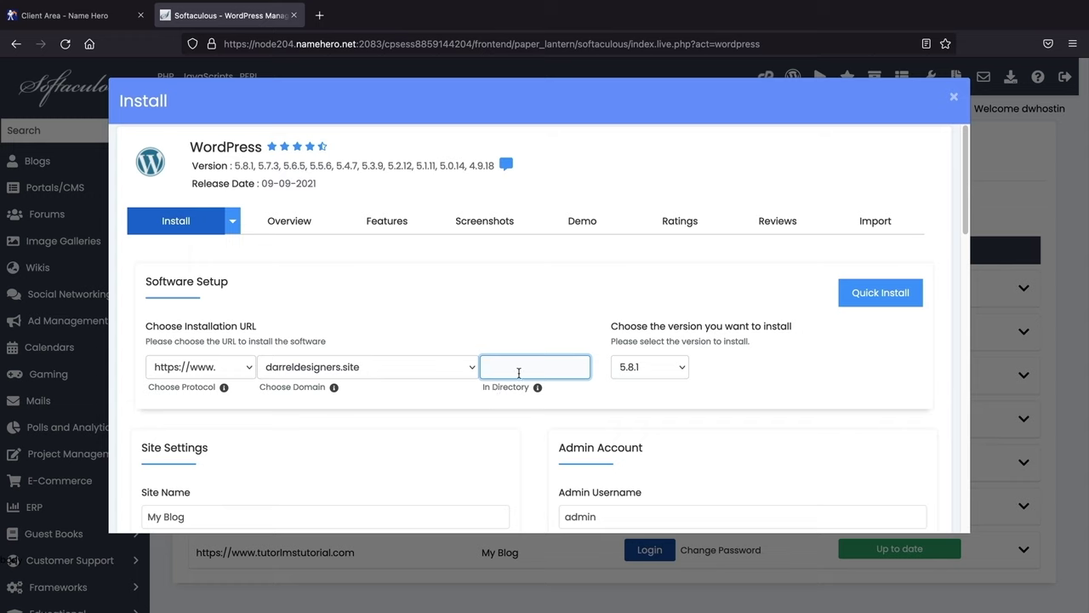
pyautogui.scroll(-3, 519, 372)
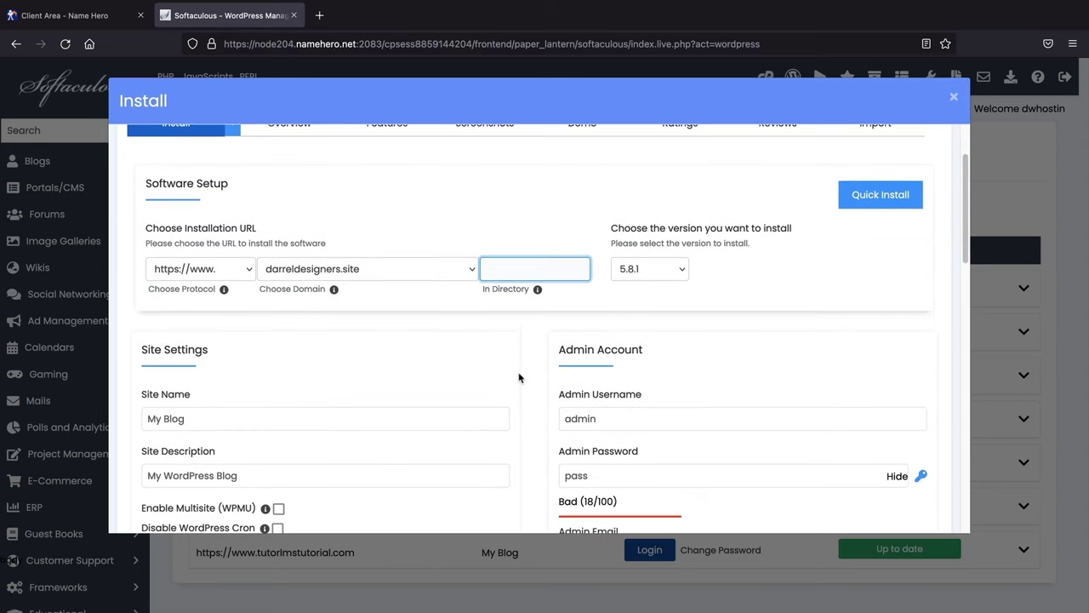
# - Replace the default Softaculous admin password with a stronger custom password
pyautogui.scroll(-1, 518, 377)
pyautogui.scroll(-2, 569, 404)
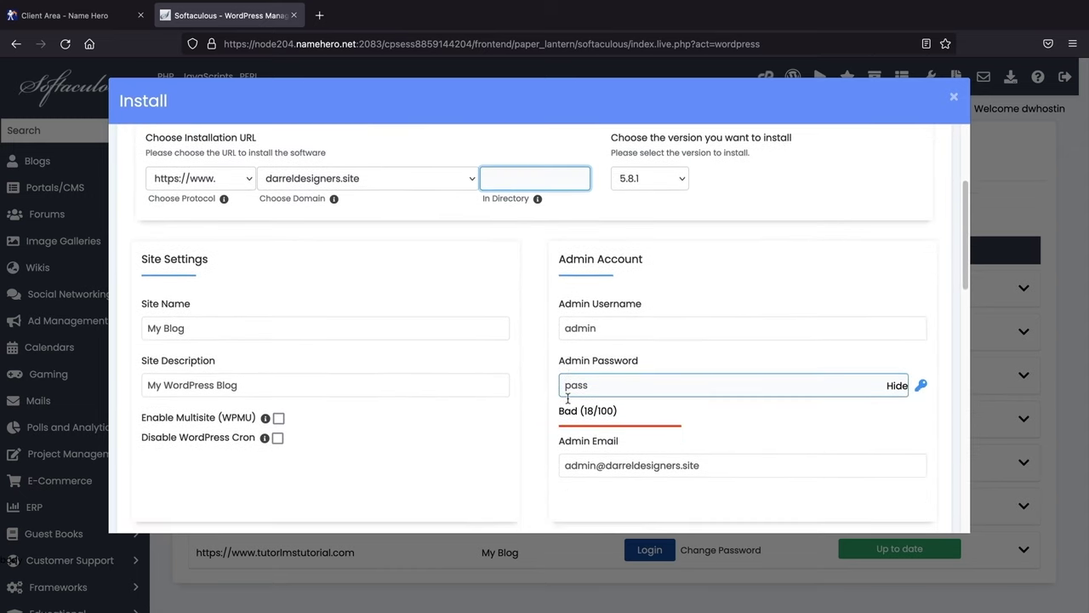
pyautogui.moveTo(600, 288); pyautogui.dragTo(561, 296)
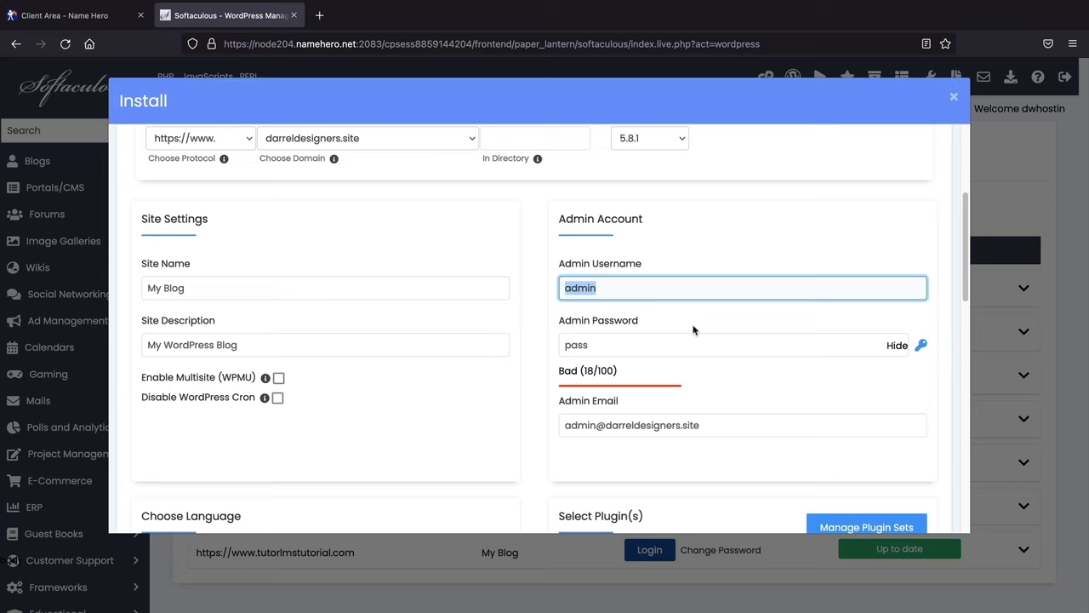
pyautogui.press('Tab')
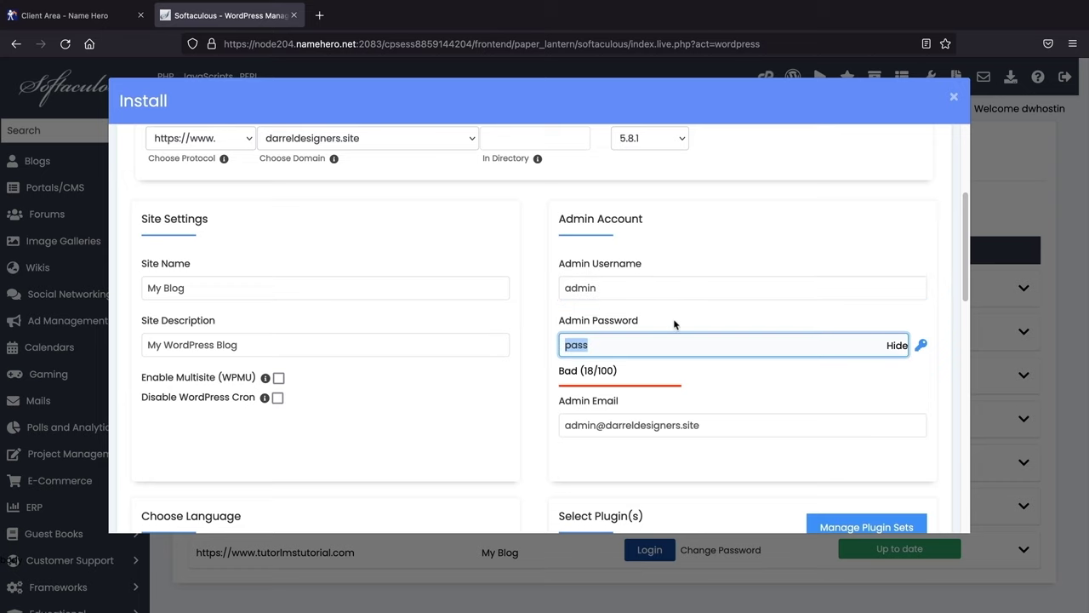
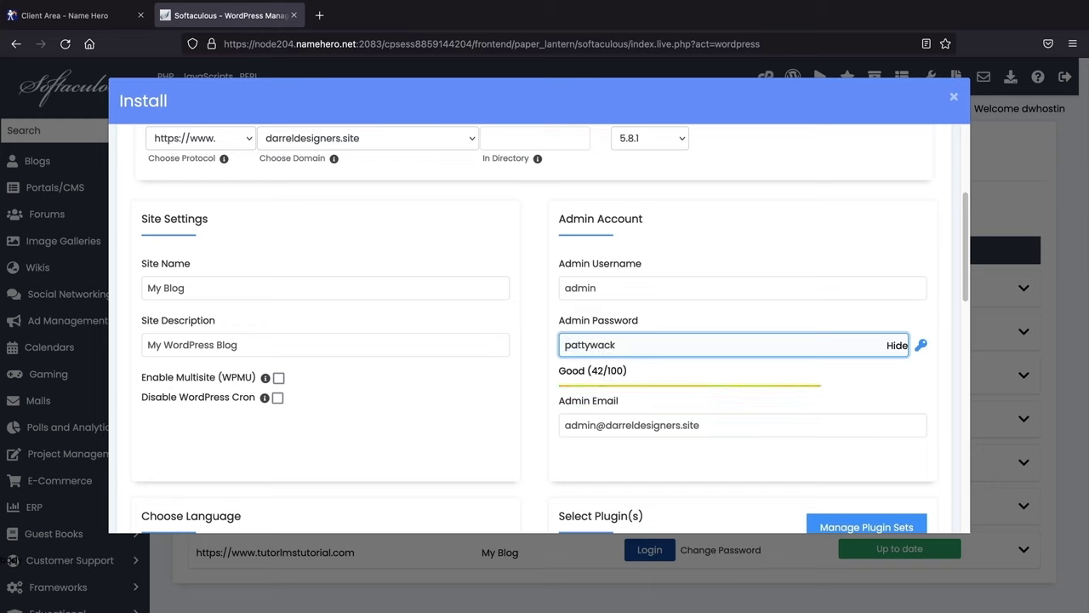
# - Replace the default admin e-mail with the owner's own e-mail address
pyautogui.moveTo(775, 425); pyautogui.dragTo(548, 425)
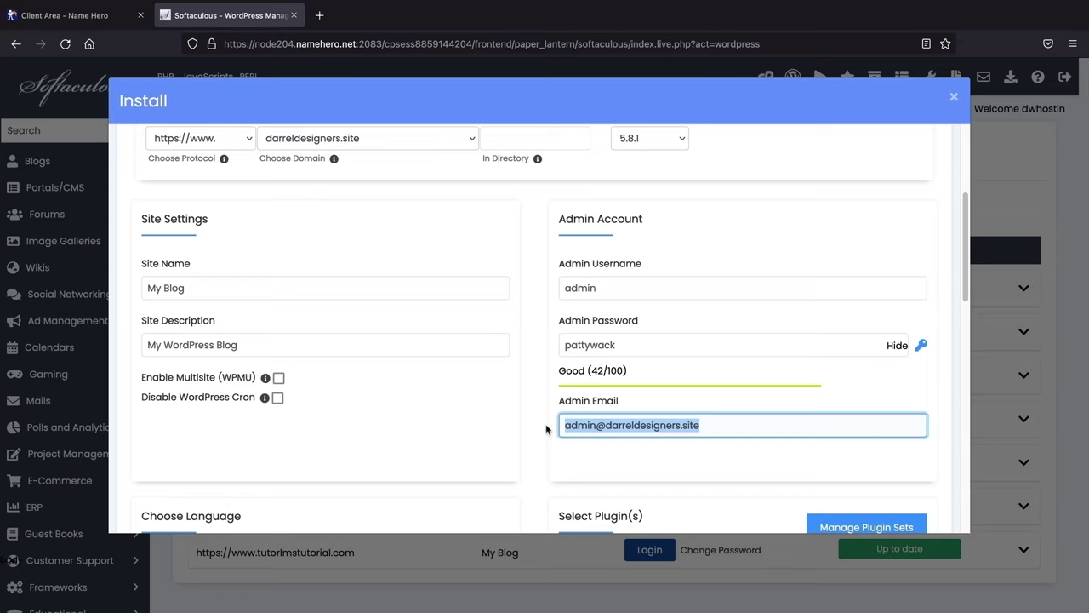
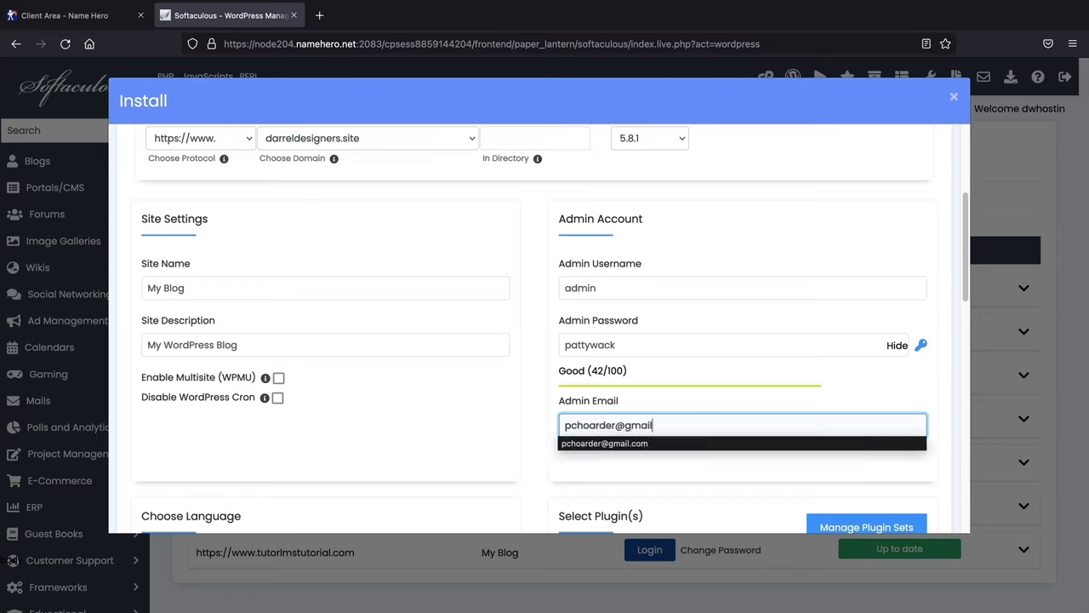
pyautogui.click(538, 430)
pyautogui.middleClick(541, 430)
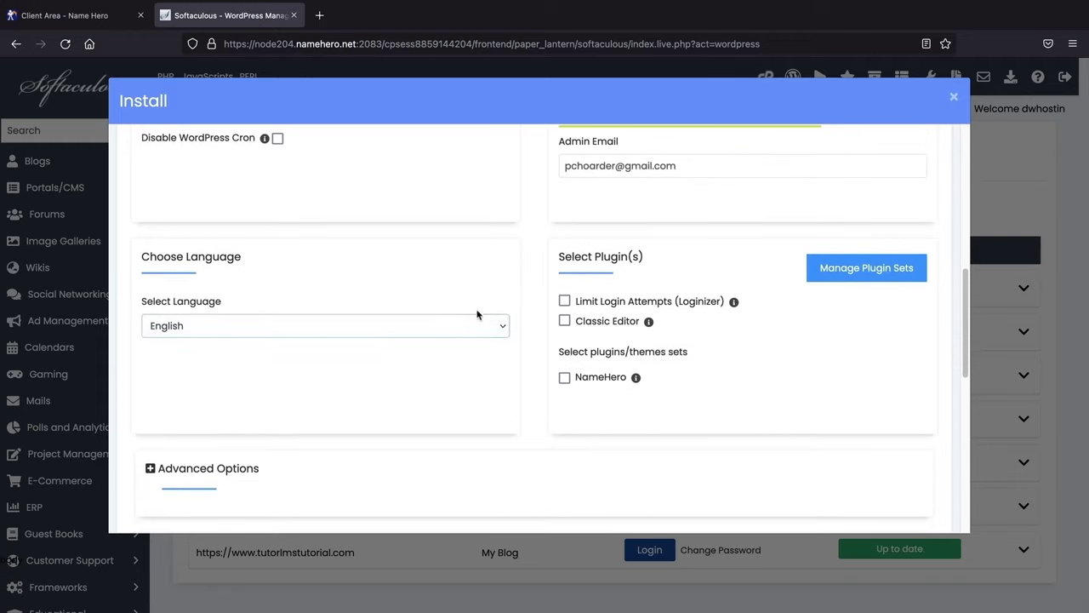
# - Keep English as the site language and run the WordPress installation
pyautogui.click(498, 326)
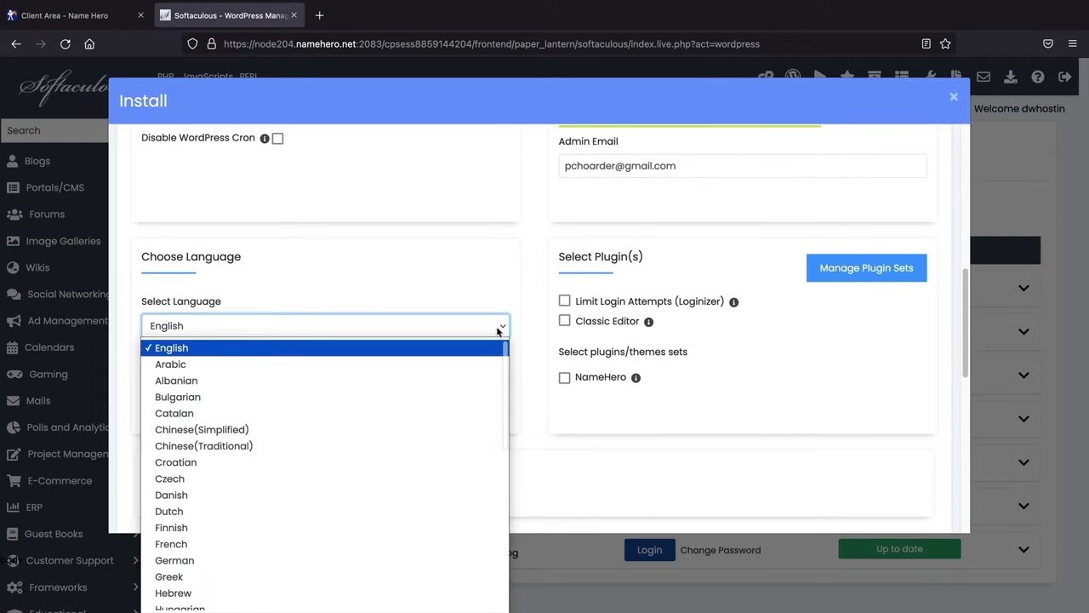
pyautogui.click(329, 349)
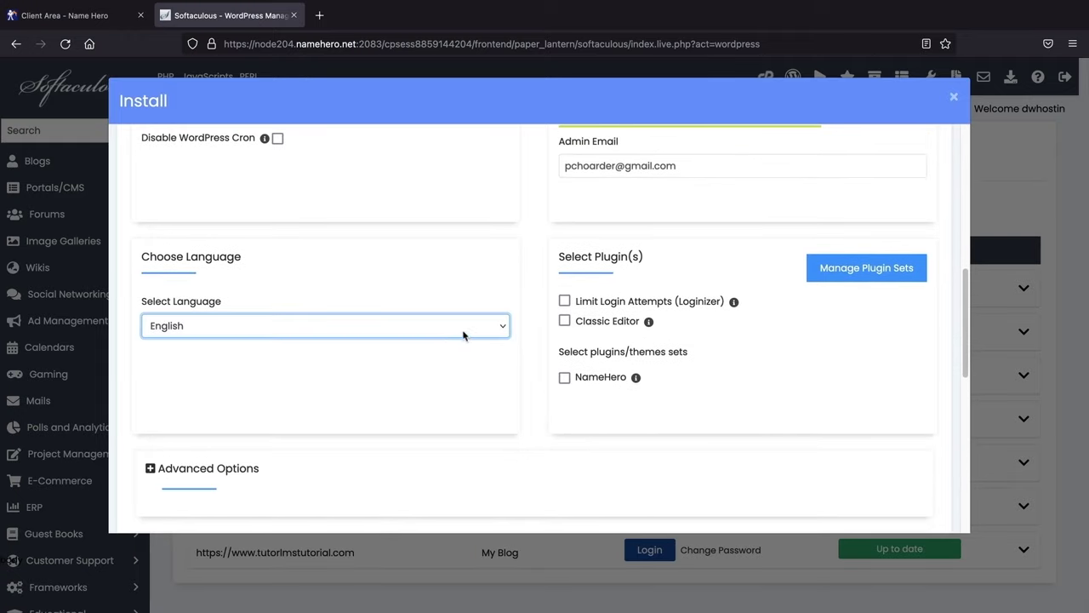
pyautogui.middleClick(533, 347)
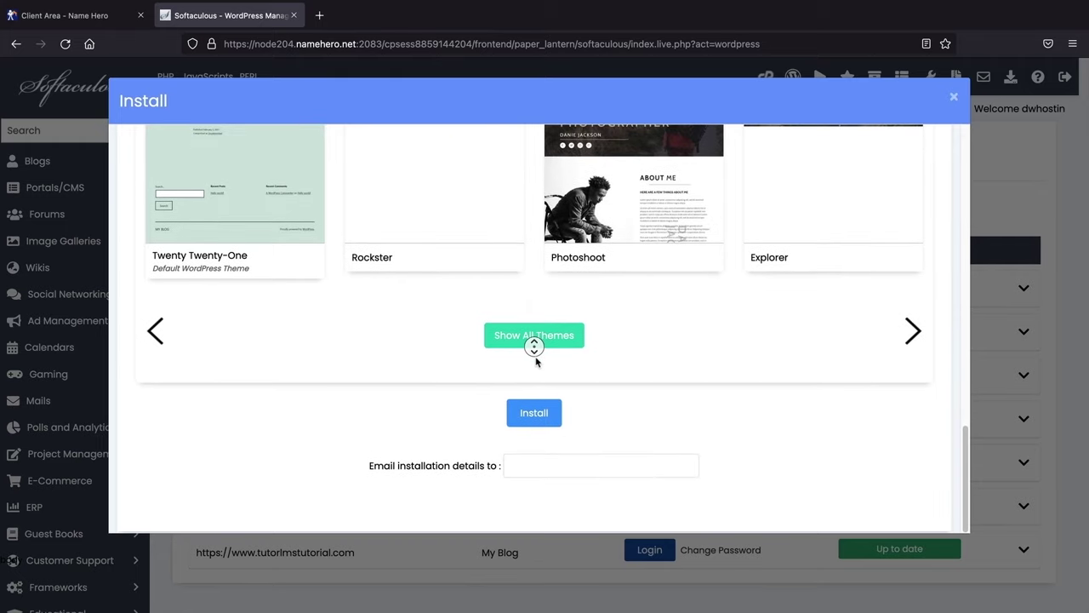
pyautogui.click(533, 414)
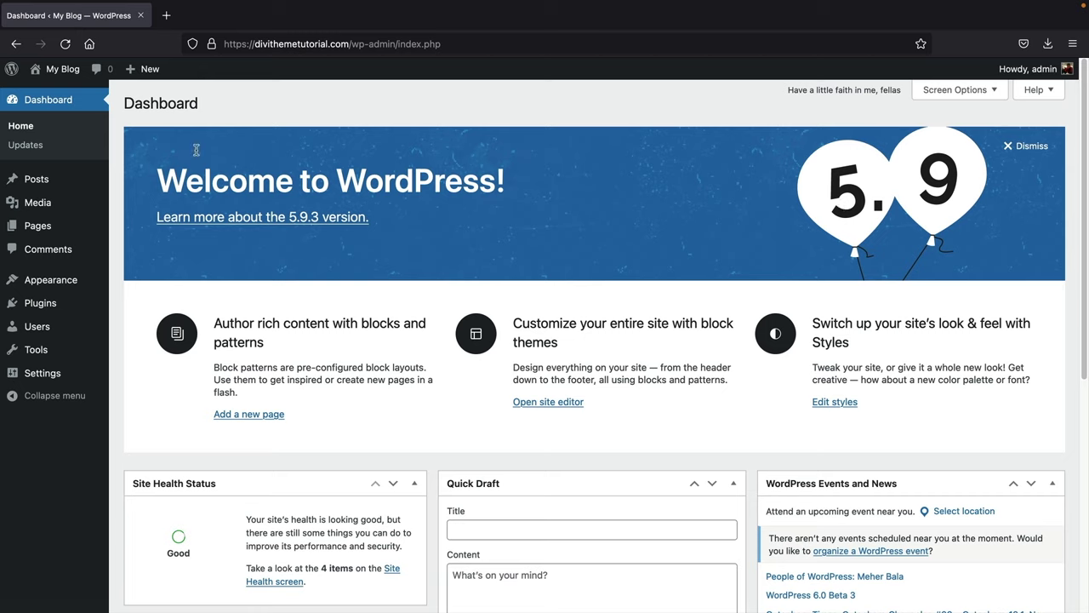
pyautogui.moveTo(60, 72)
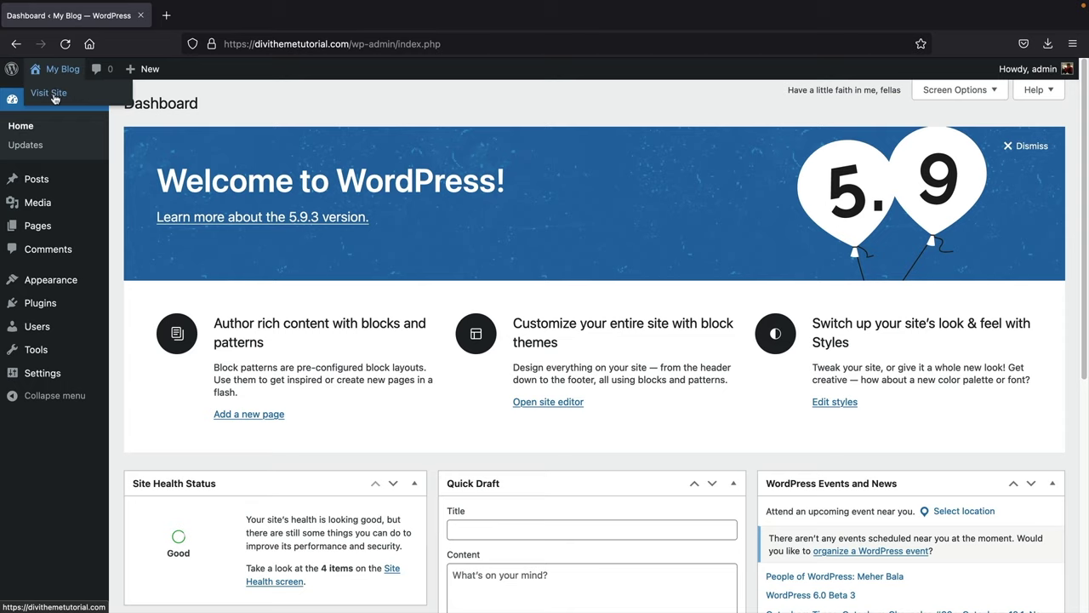
pyautogui.click(53, 94)
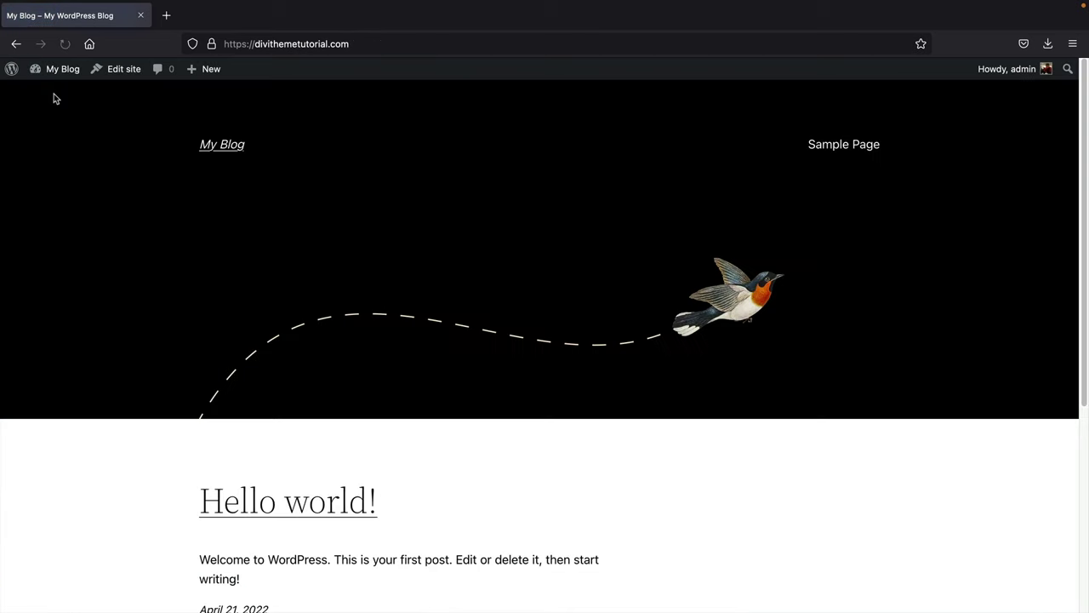
pyautogui.scroll(-5, 400, 395)
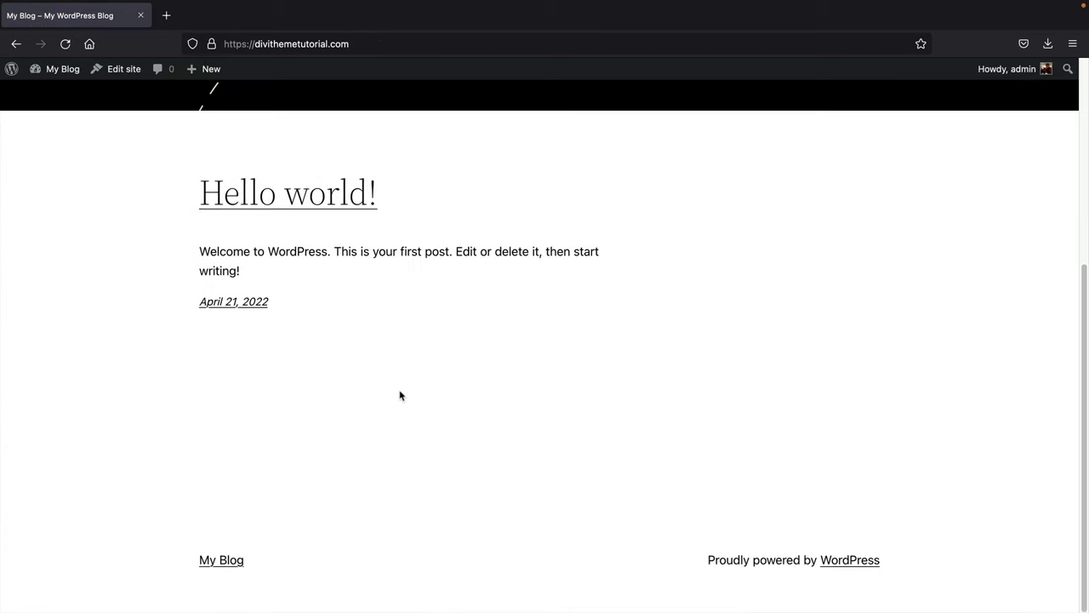
pyautogui.scroll(5, 400, 428)
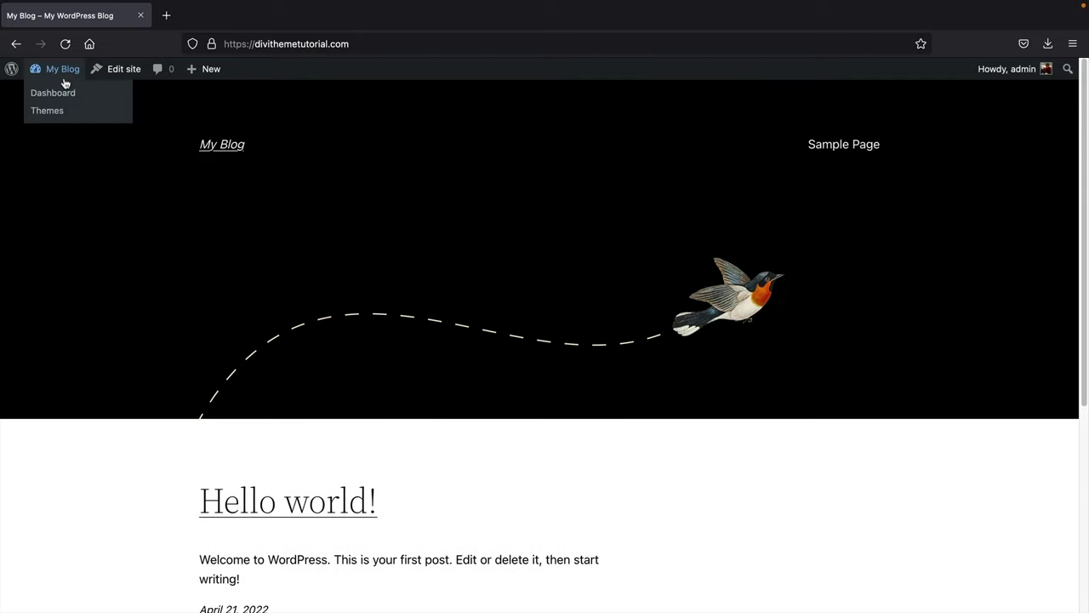
pyautogui.click(63, 92)
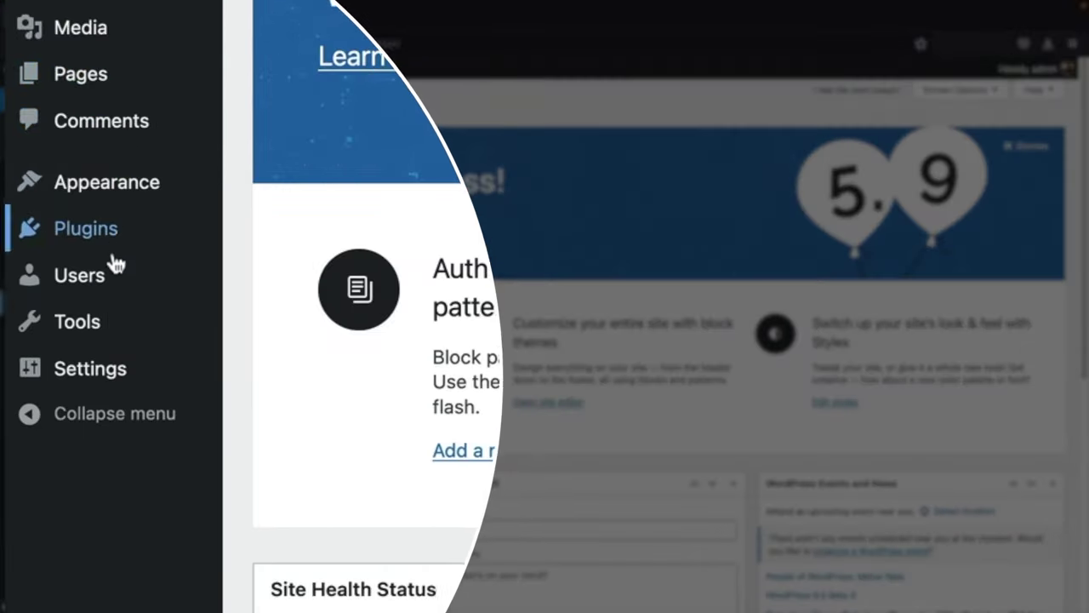
# - On the user profile, try the Modern, Coffee, Sunrise and Ocean colour schemes, then choose Midnight
pyautogui.moveTo(50, 333)
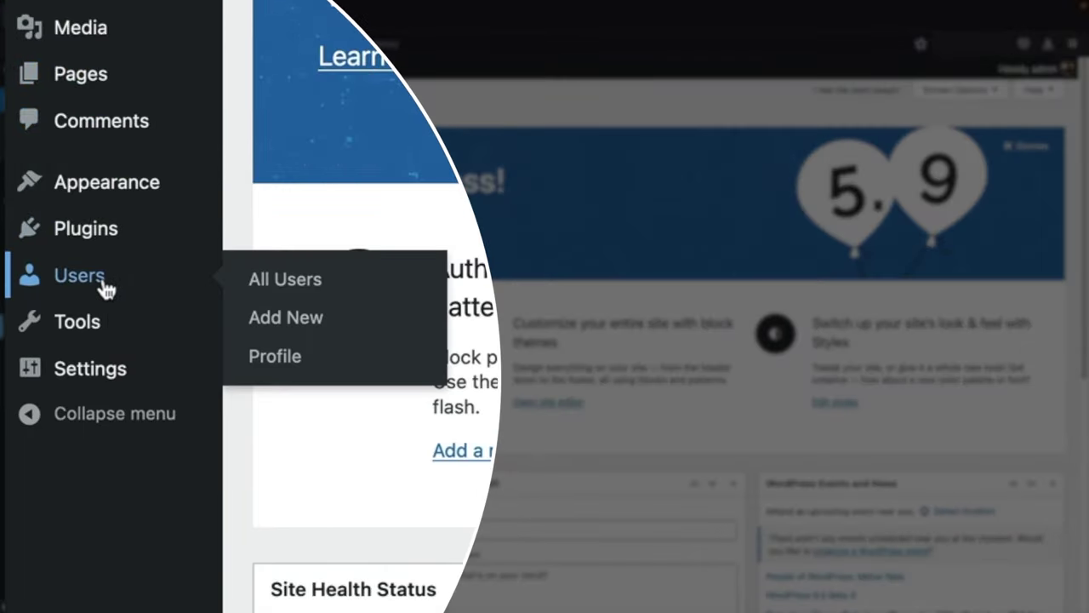
pyautogui.click(289, 374)
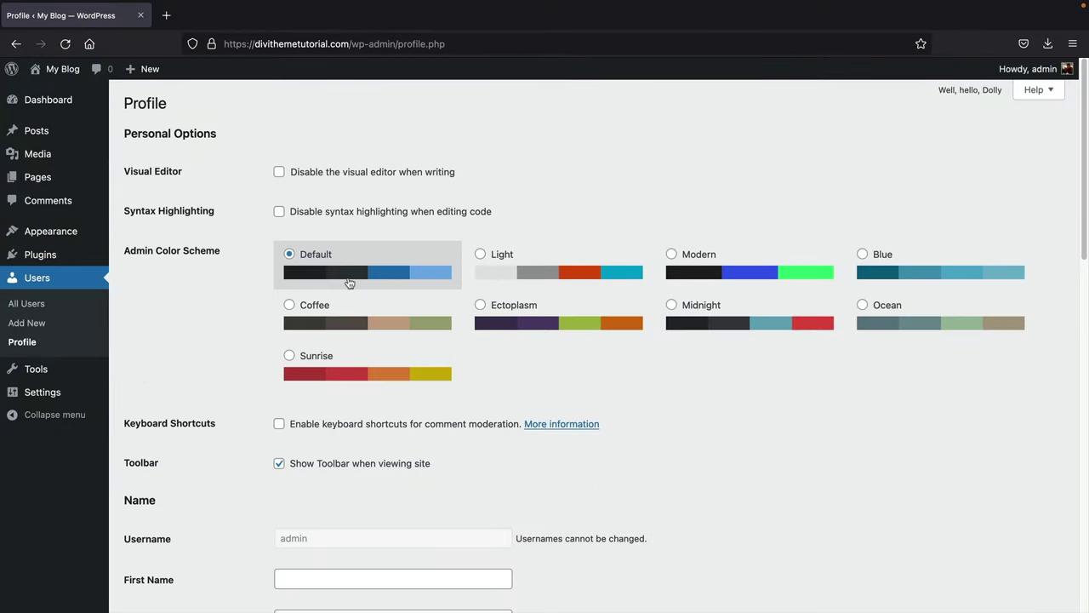
pyautogui.click(684, 310)
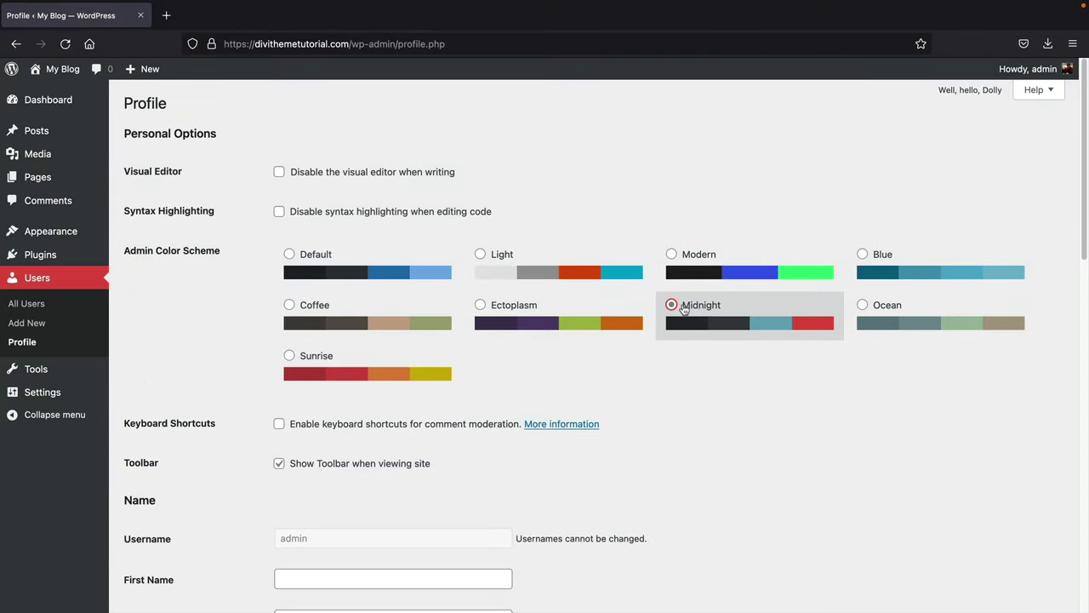
pyautogui.click(696, 257)
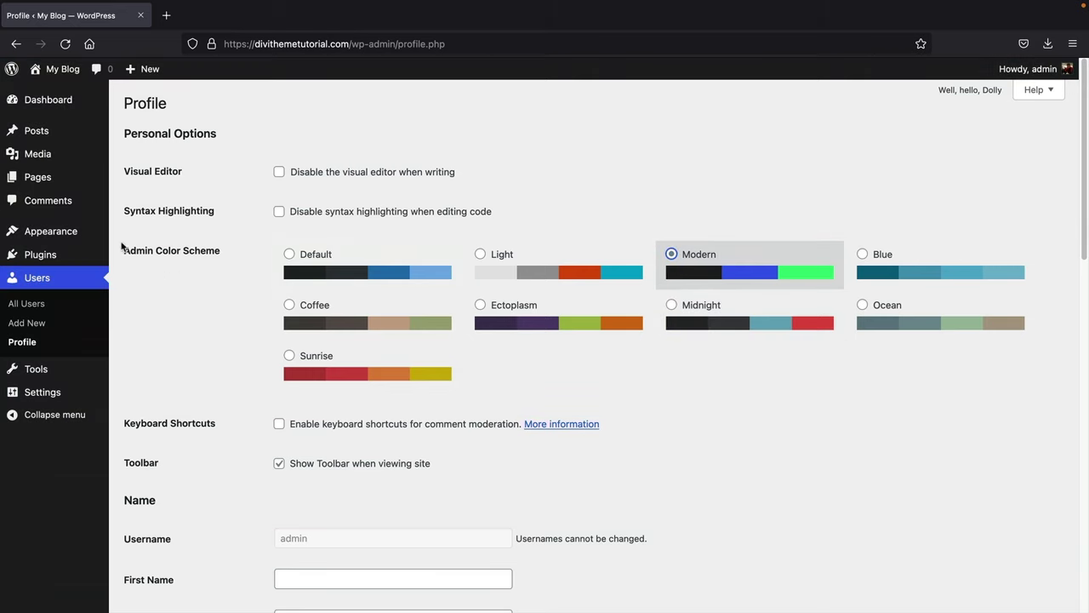
pyautogui.click(309, 311)
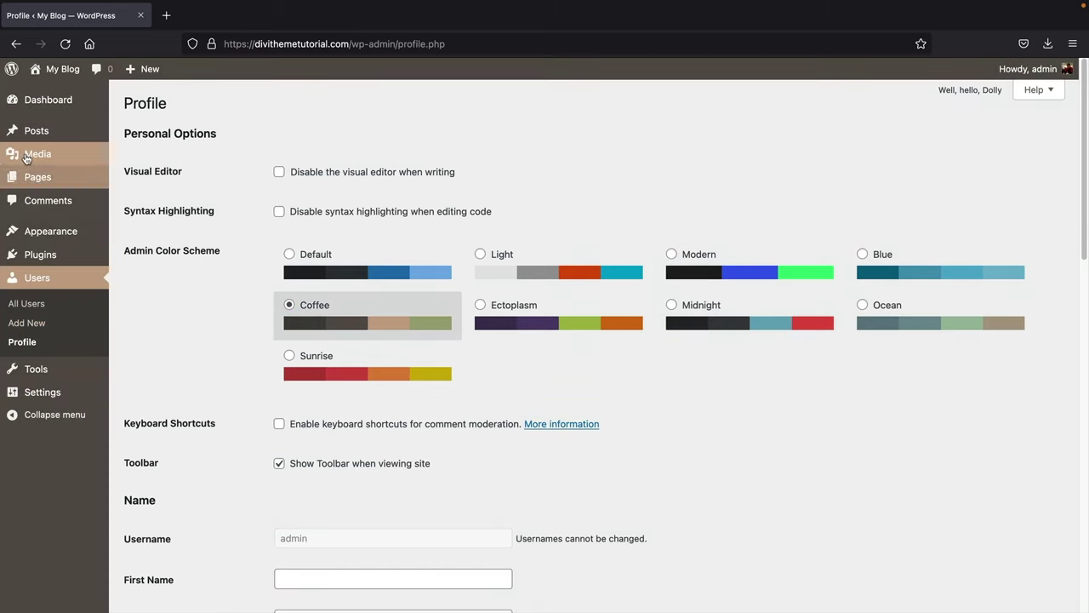
pyautogui.click(308, 357)
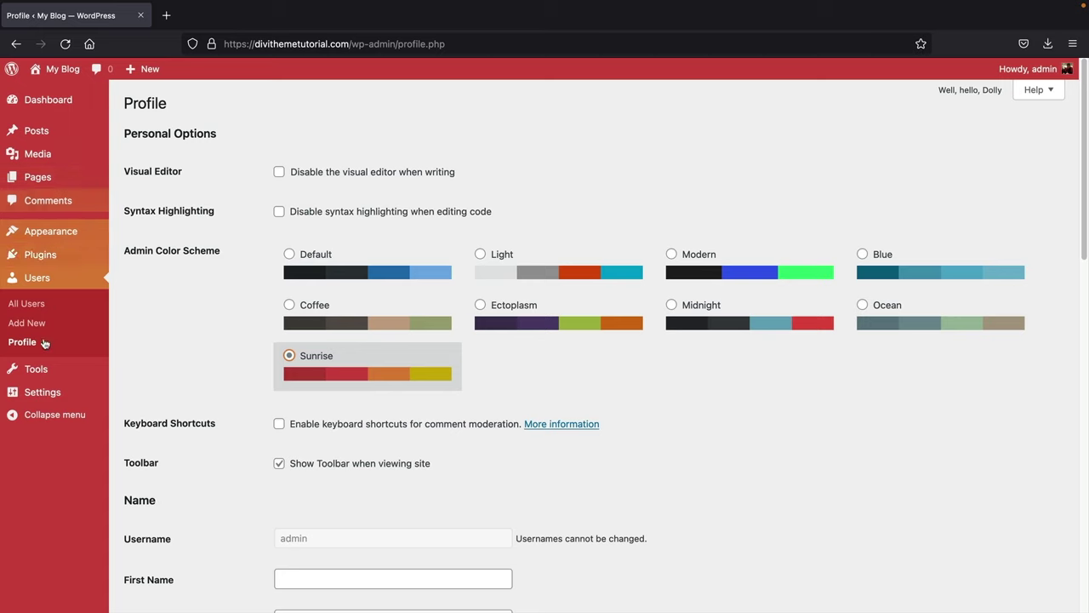
pyautogui.click(902, 308)
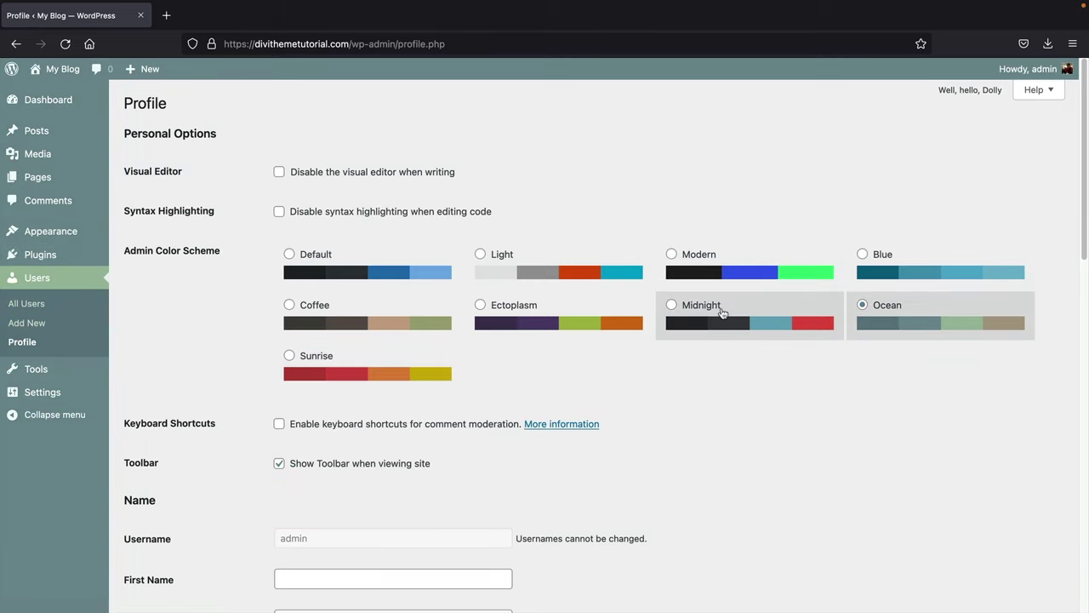
pyautogui.click(715, 302)
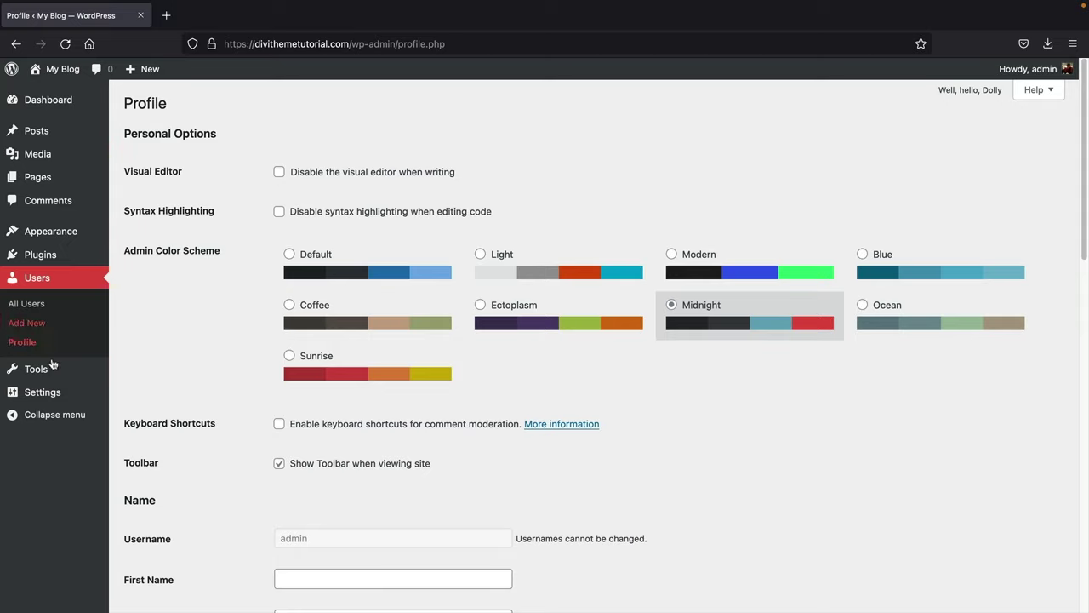
# - Check the profile e-mail field and leave the address unchanged
pyautogui.scroll(-2, 228, 378)
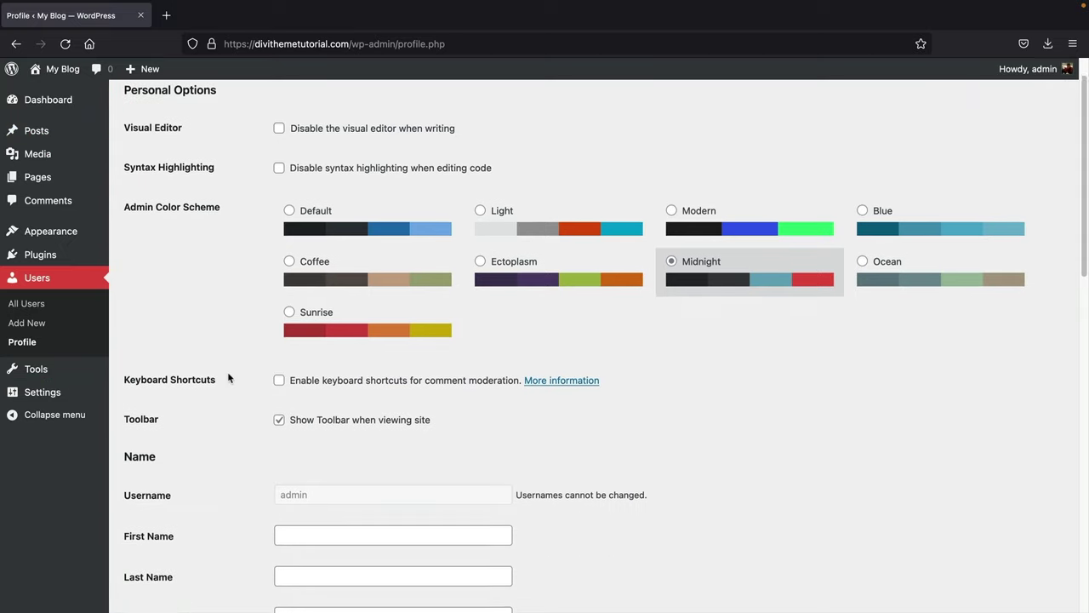
pyautogui.scroll(-8, 228, 377)
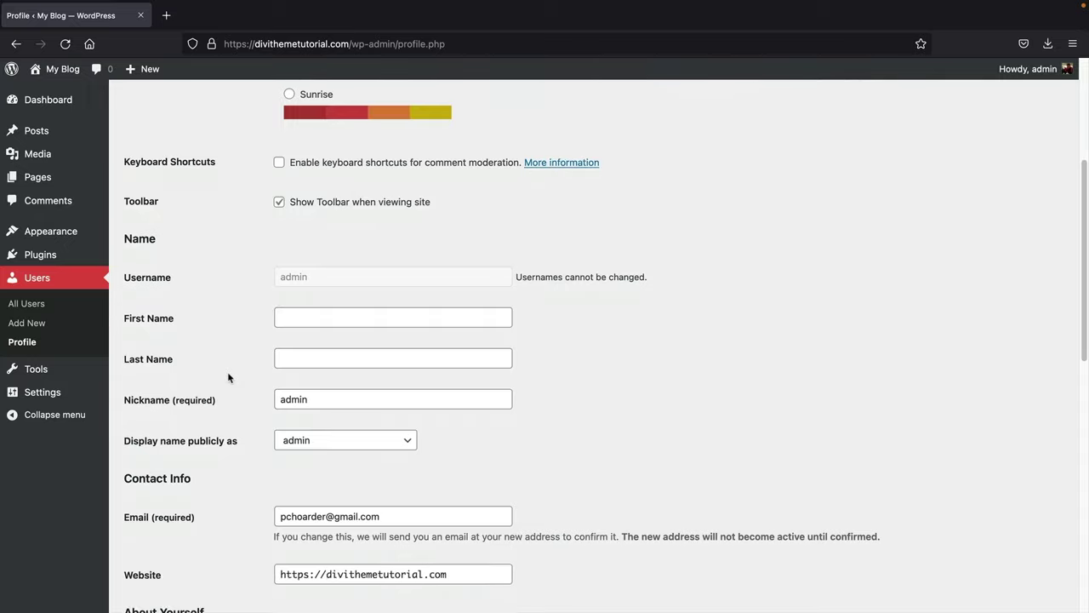
pyautogui.scroll(-2, 227, 371)
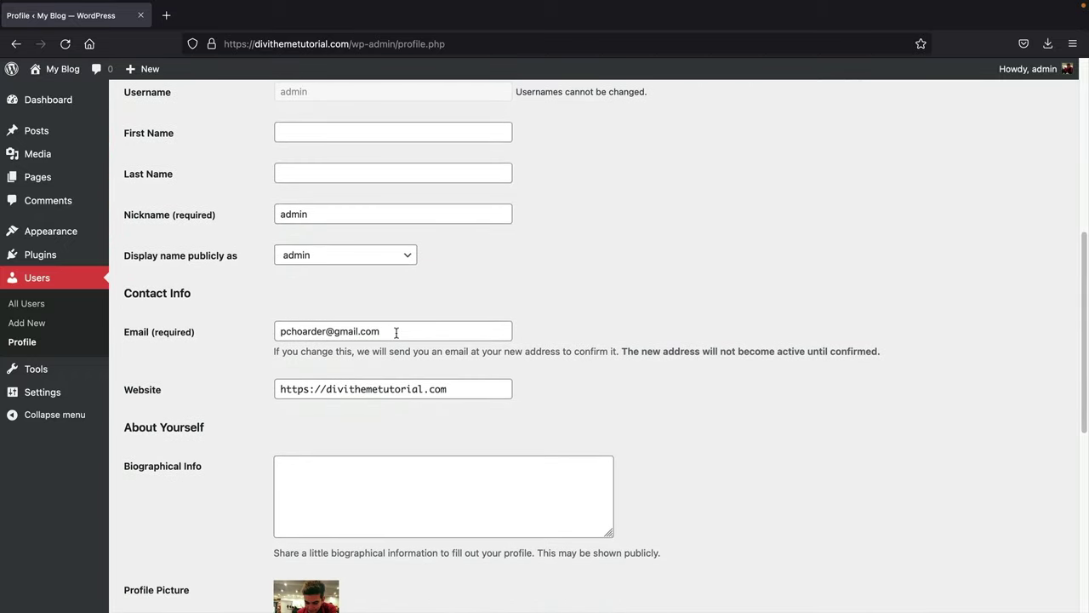
pyautogui.click(396, 333)
pyautogui.press('super+a')
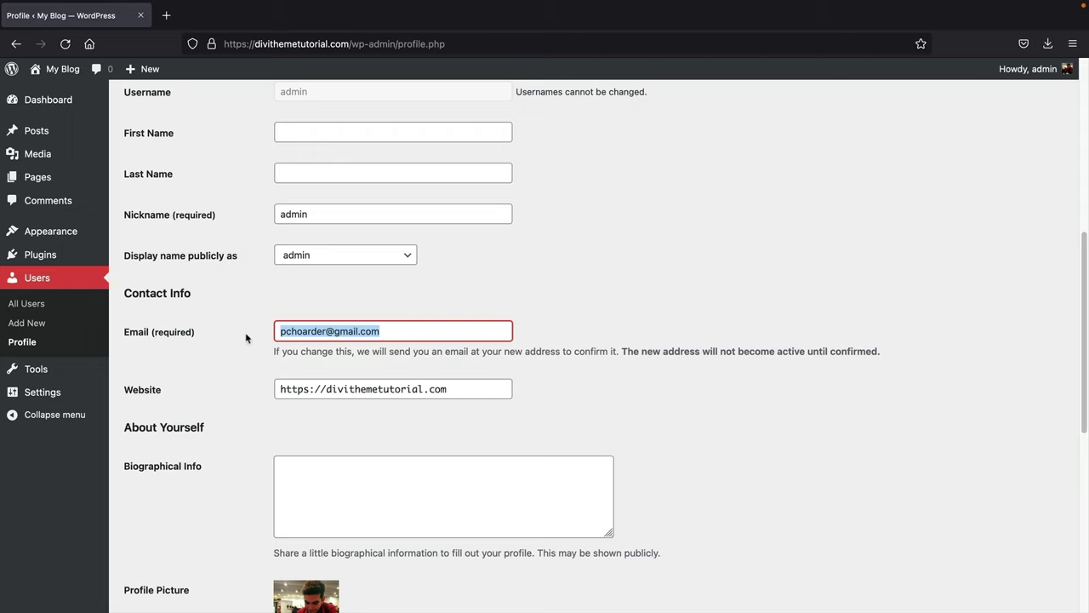
pyautogui.click(246, 339)
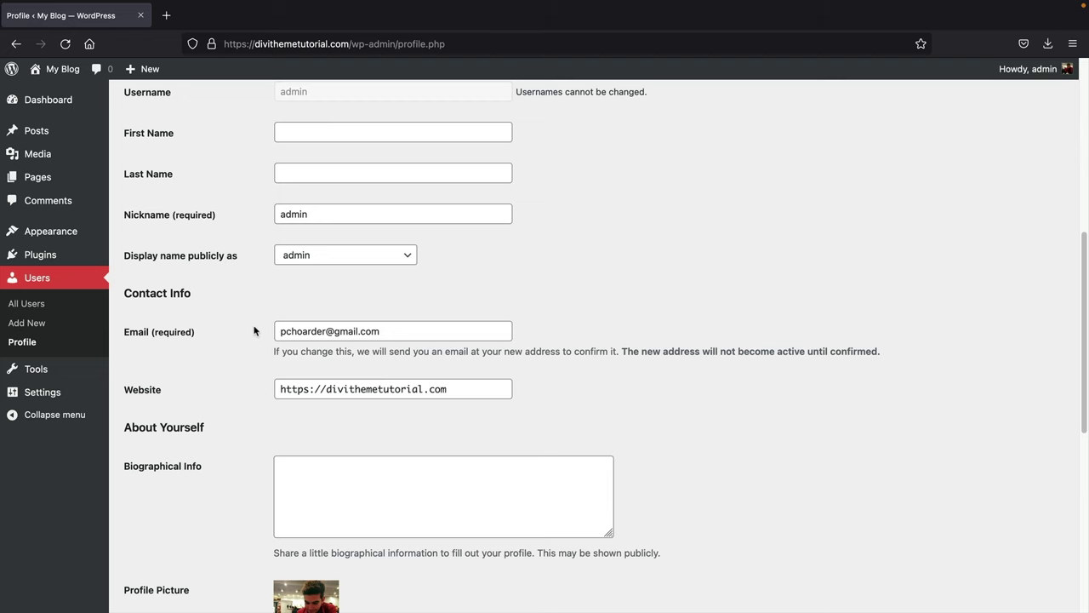
# - Cancel the generated new password and save the profile with Update Profile
pyautogui.scroll(-5, 254, 330)
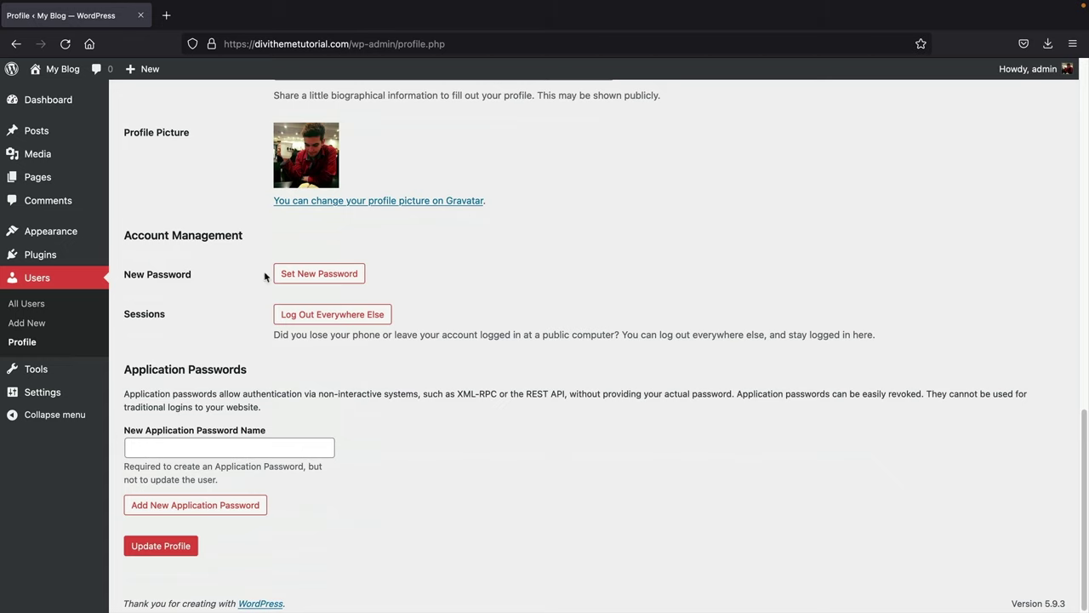
pyautogui.click(321, 278)
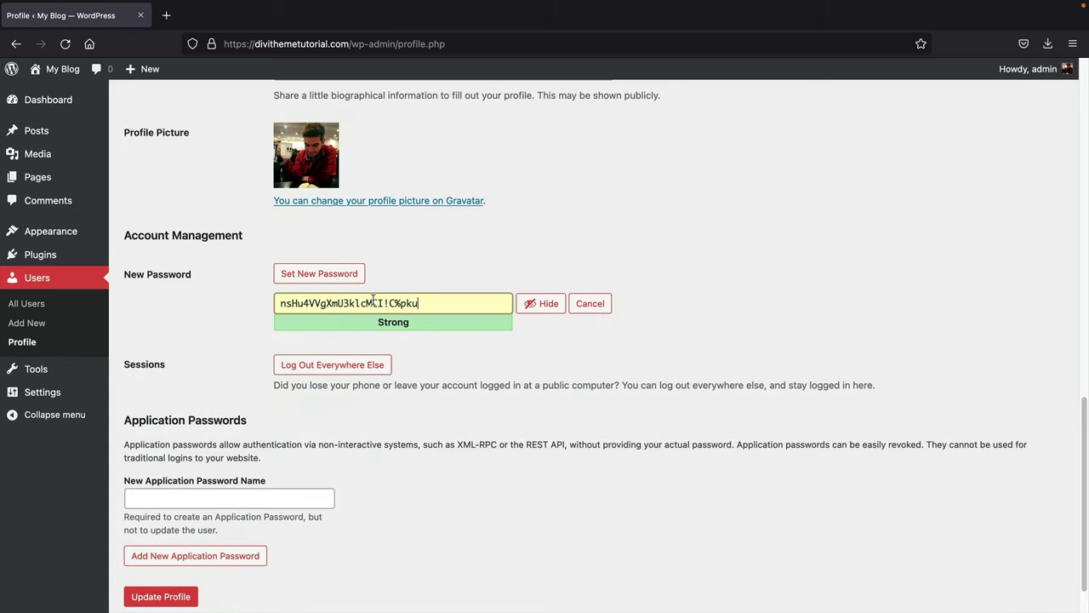
pyautogui.click(599, 306)
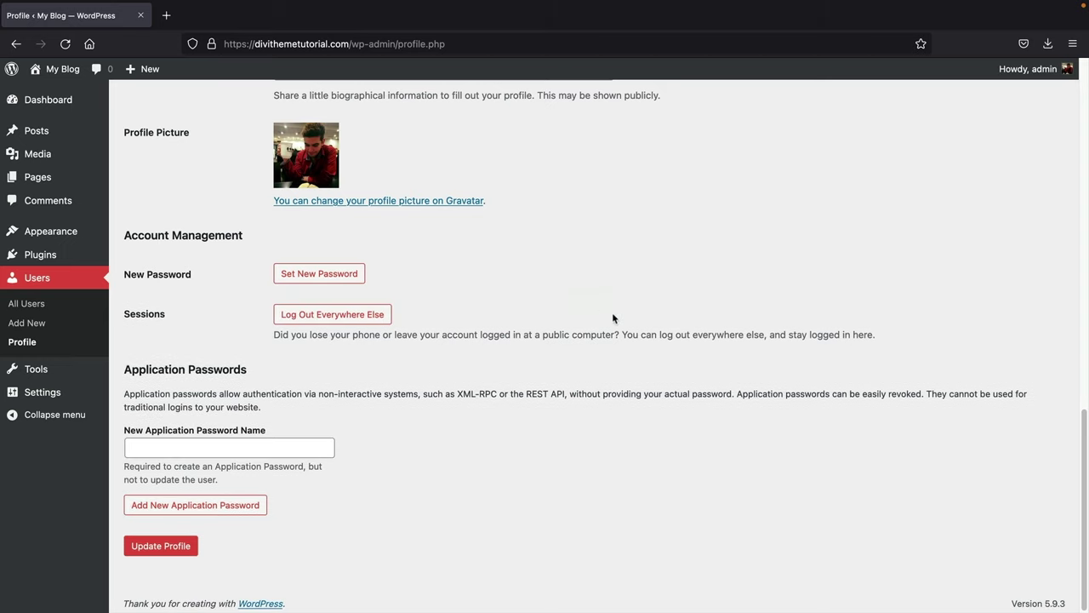
pyautogui.click(172, 548)
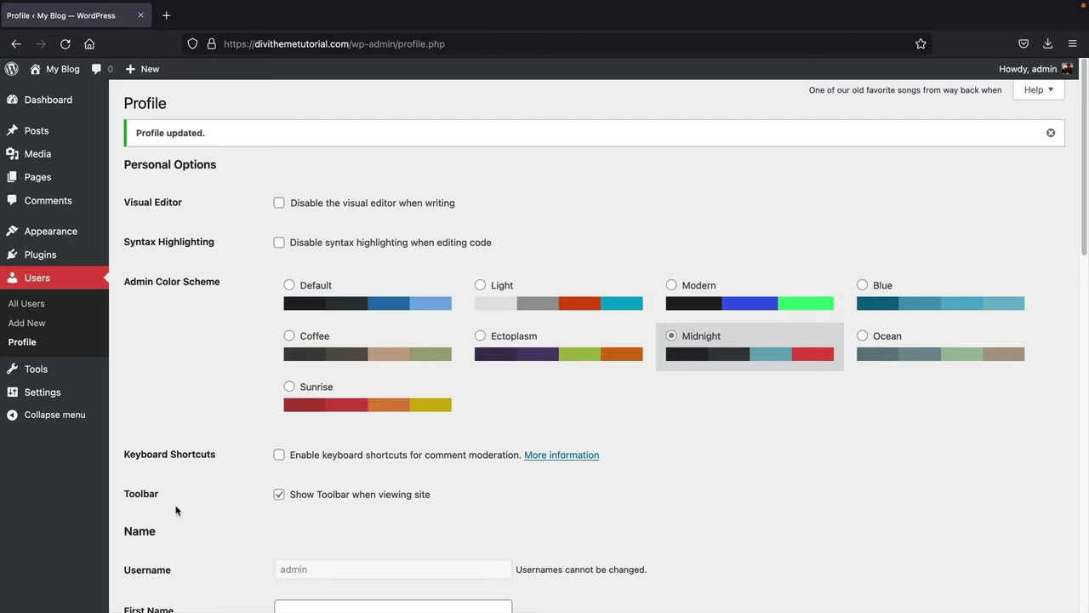
# - In Settings > General, keep the site language as English (United States) and save the changes
pyautogui.moveTo(56, 392)
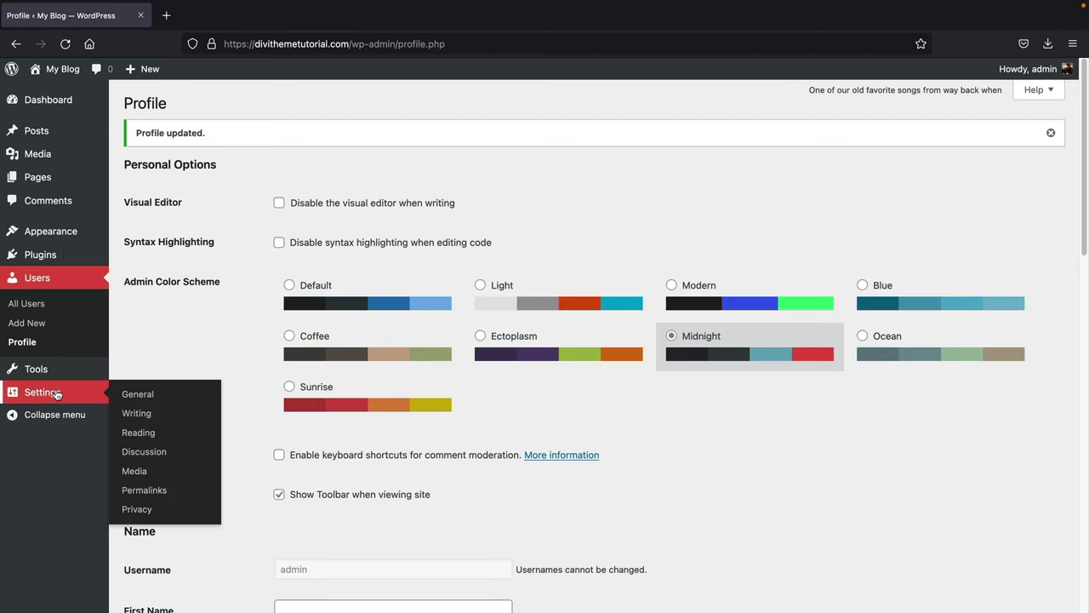
pyautogui.click(145, 398)
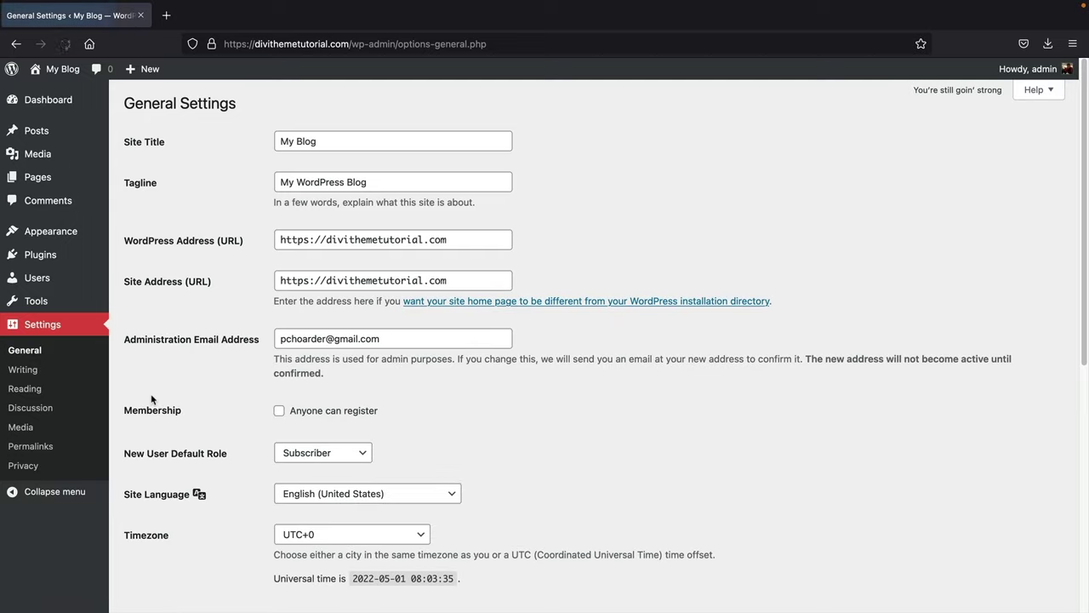
pyautogui.scroll(-5, 204, 402)
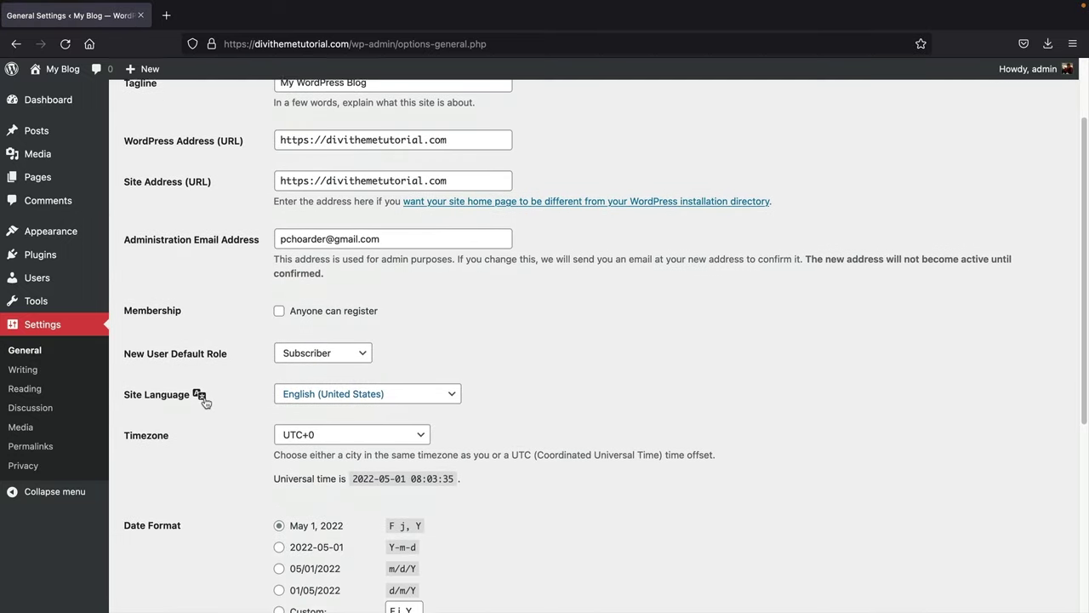
pyautogui.scroll(-1, 204, 401)
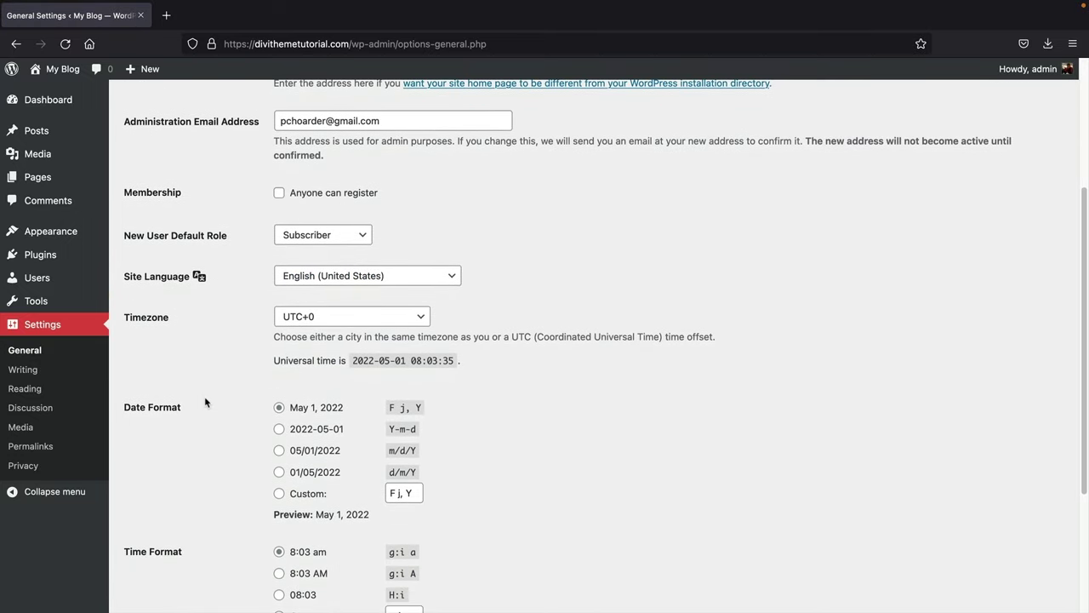
pyautogui.click(319, 283)
pyautogui.scroll(-20, 361, 444)
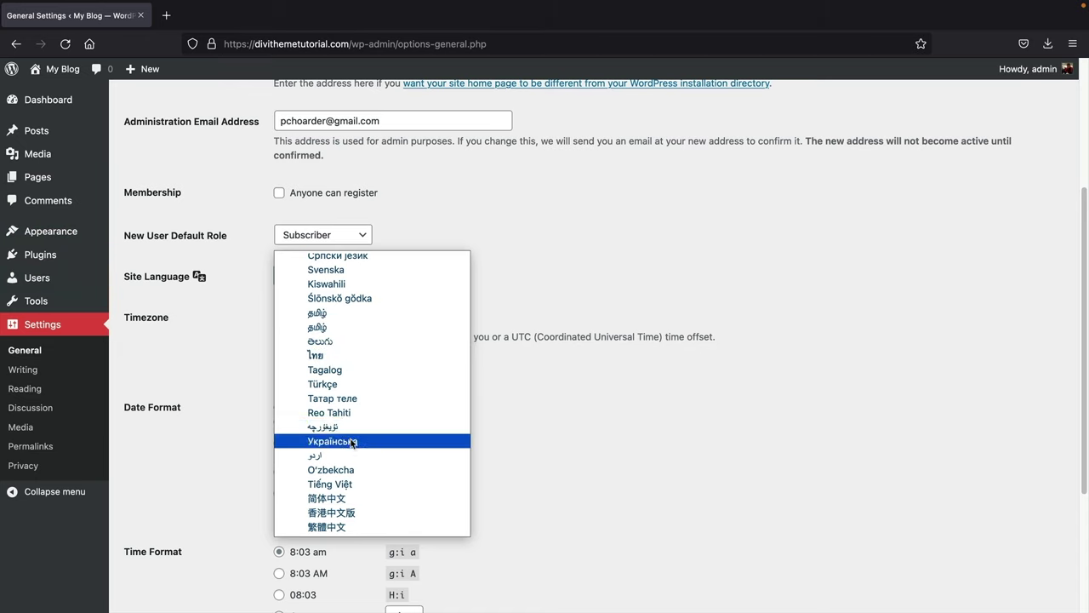
pyautogui.scroll(10, 353, 443)
pyautogui.scroll(20, 353, 444)
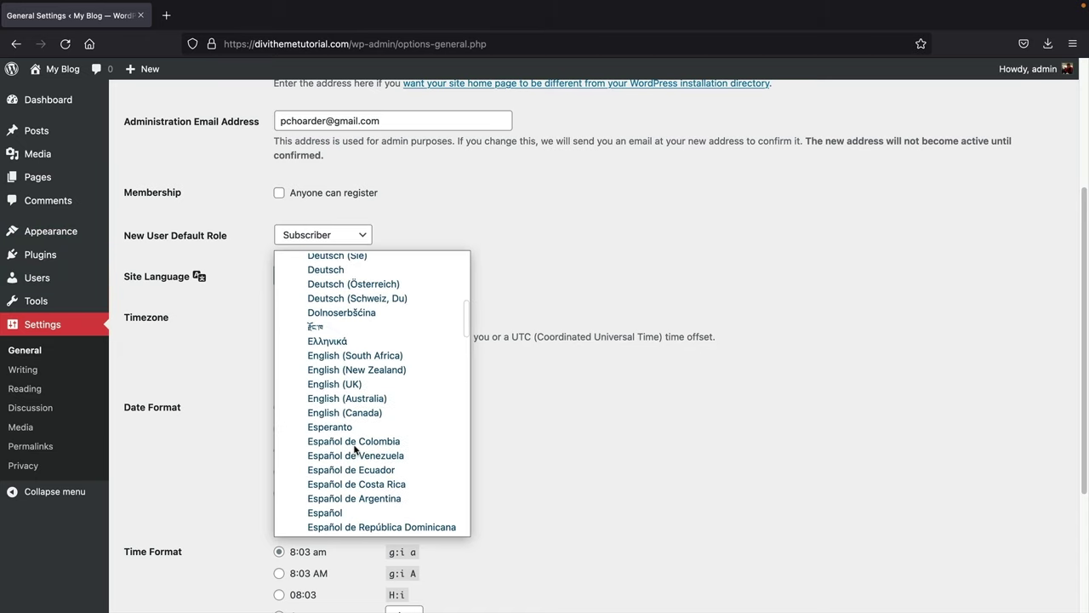
pyautogui.scroll(3, 362, 427)
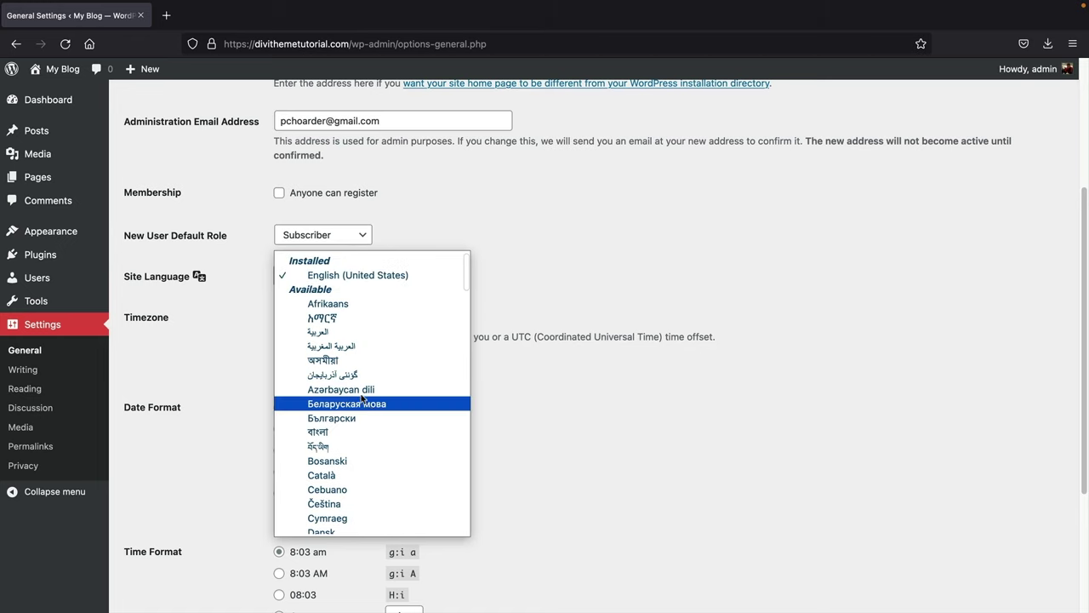
pyautogui.click(229, 351)
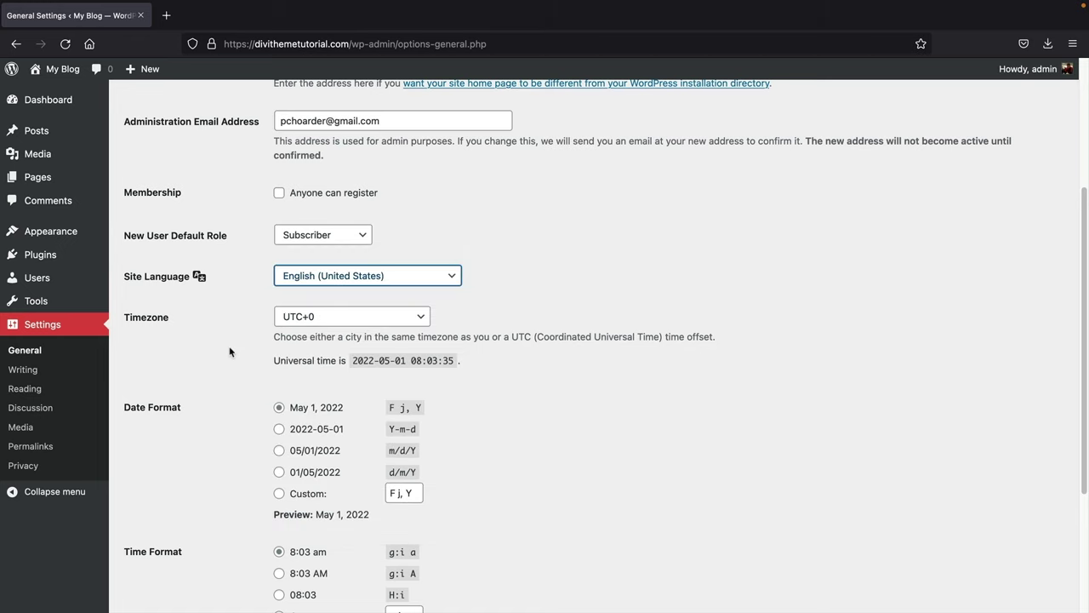
pyautogui.scroll(-5, 229, 352)
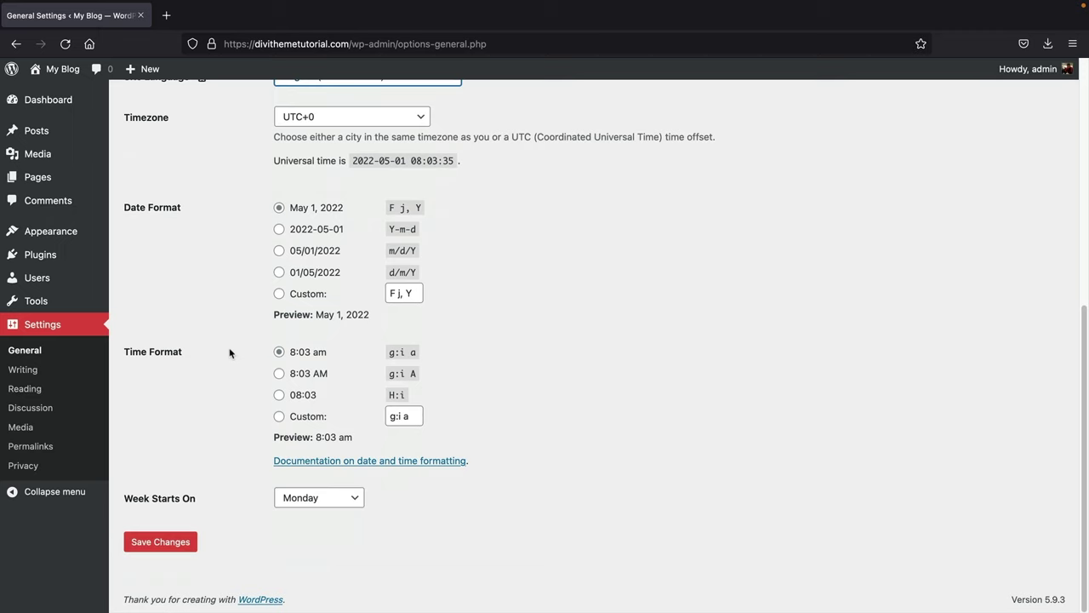
pyautogui.click(168, 545)
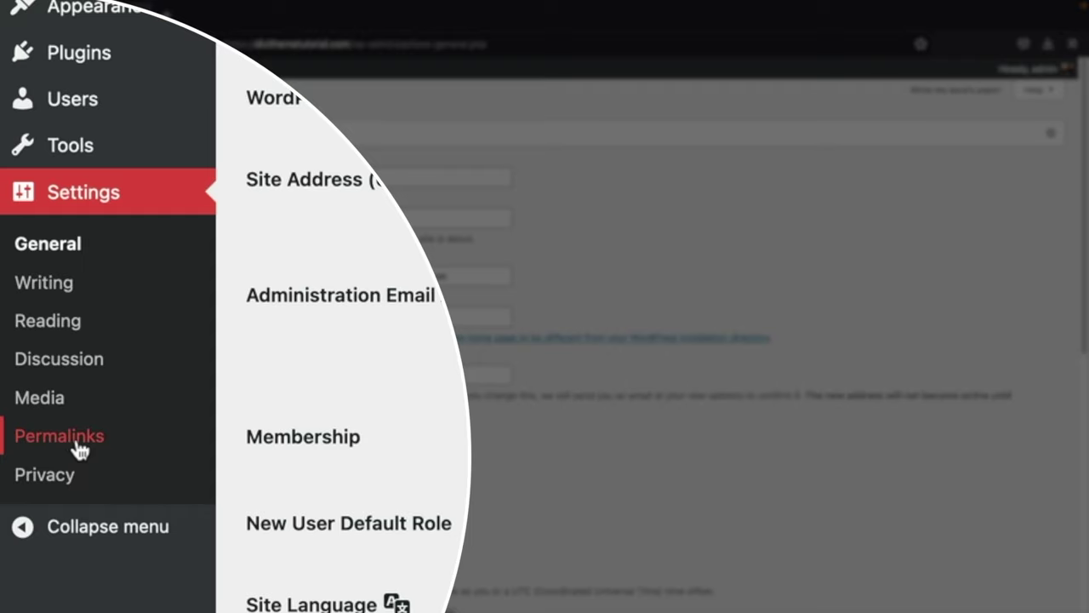
# - In Settings > Permalinks, select the Post name structure and save the changes
pyautogui.click(96, 448)
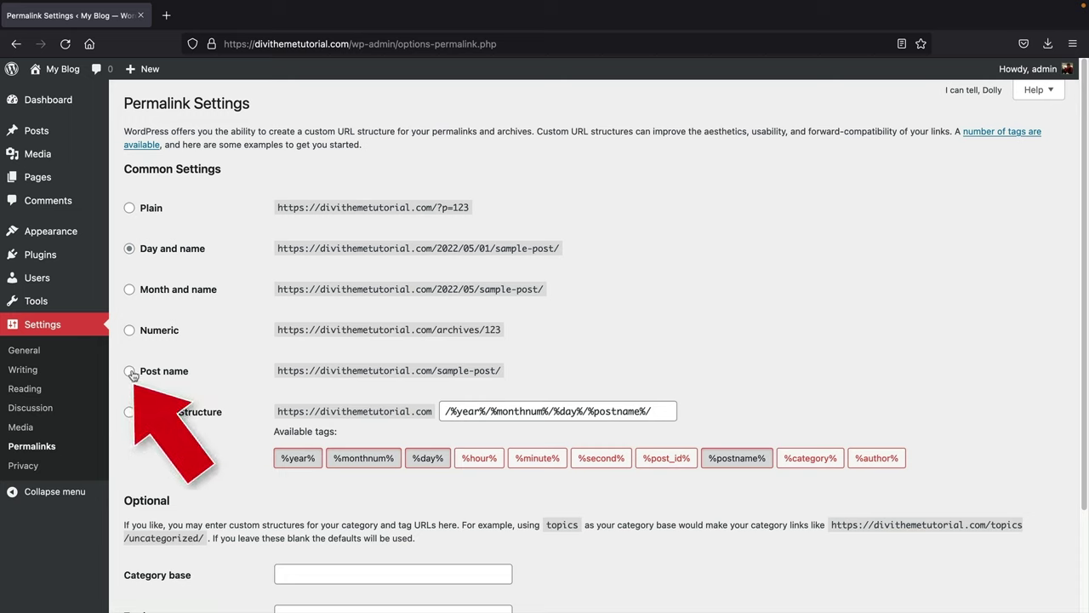
pyautogui.click(130, 372)
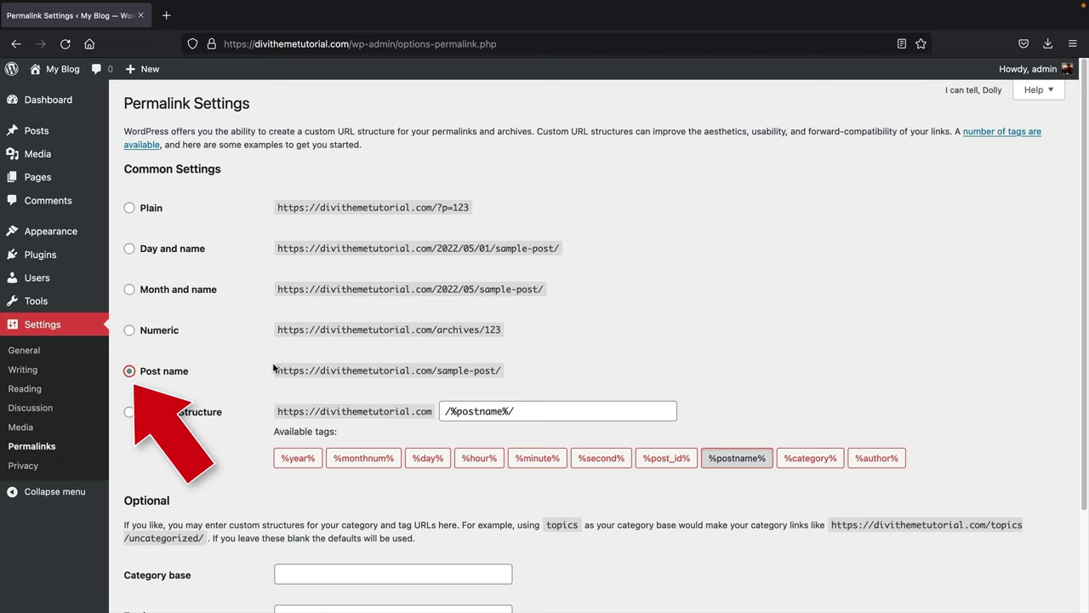
pyautogui.moveTo(275, 369); pyautogui.dragTo(434, 372)
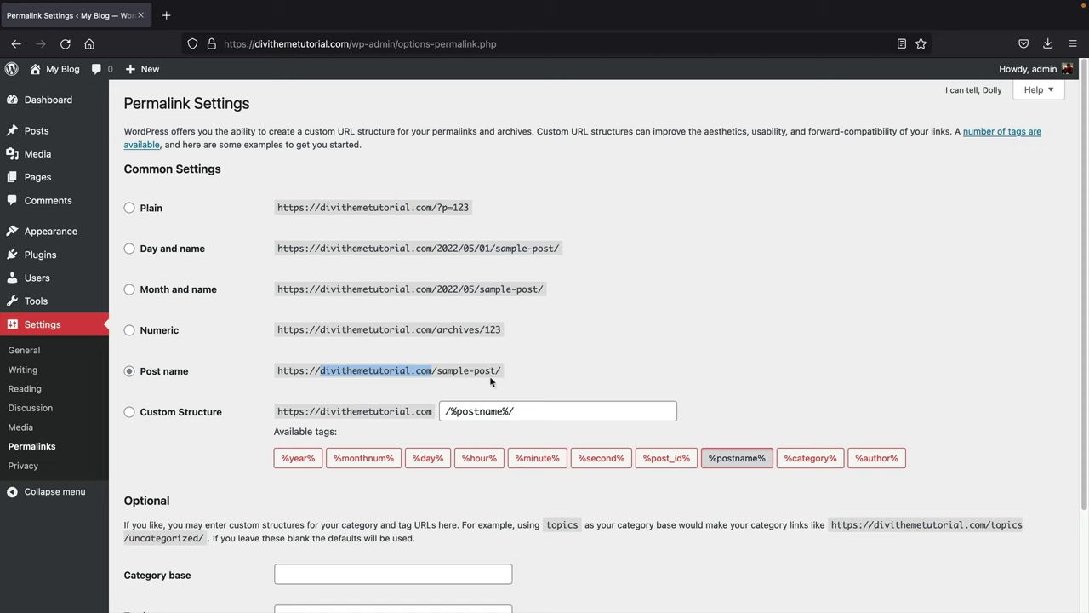
pyautogui.moveTo(384, 290); pyautogui.dragTo(533, 294)
pyautogui.click(532, 294)
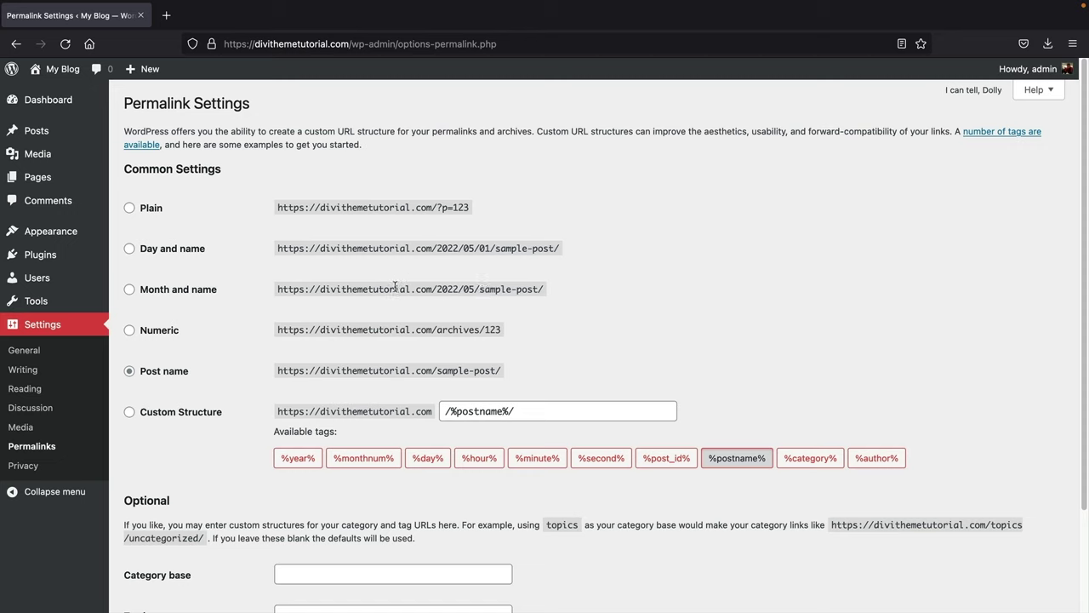
pyautogui.moveTo(395, 287); pyautogui.dragTo(534, 290)
pyautogui.click(535, 289)
pyautogui.moveTo(279, 370); pyautogui.dragTo(437, 369)
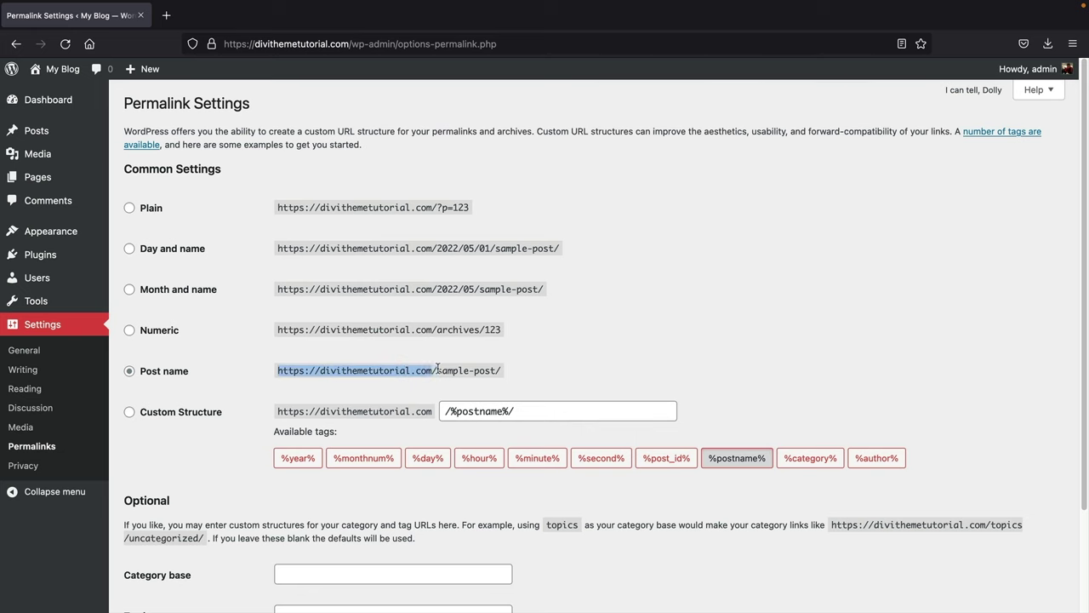
pyautogui.click(438, 368)
pyautogui.scroll(-3, 216, 425)
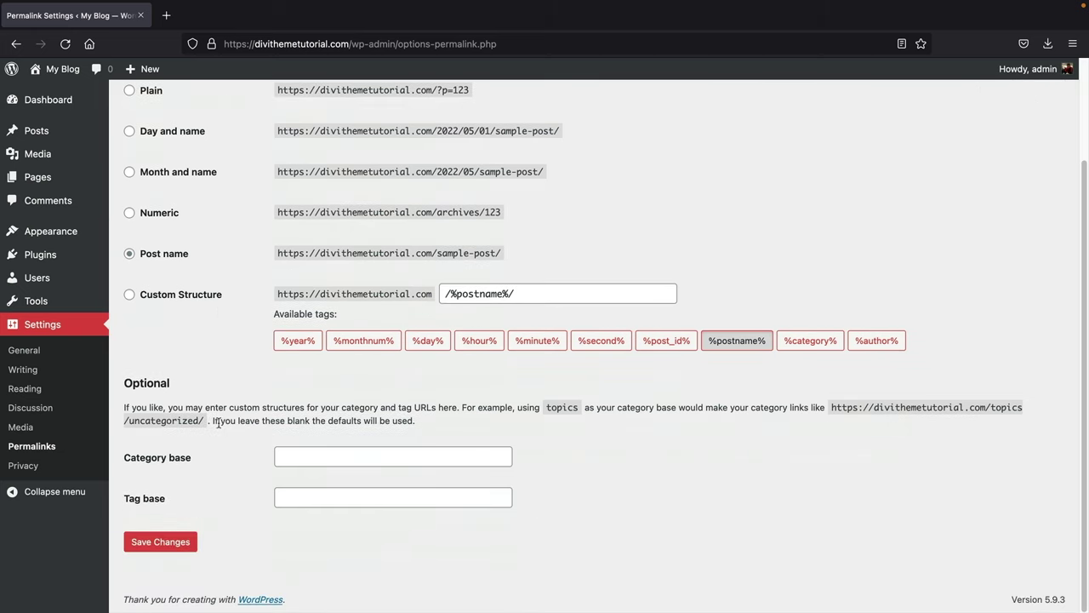
pyautogui.click(160, 542)
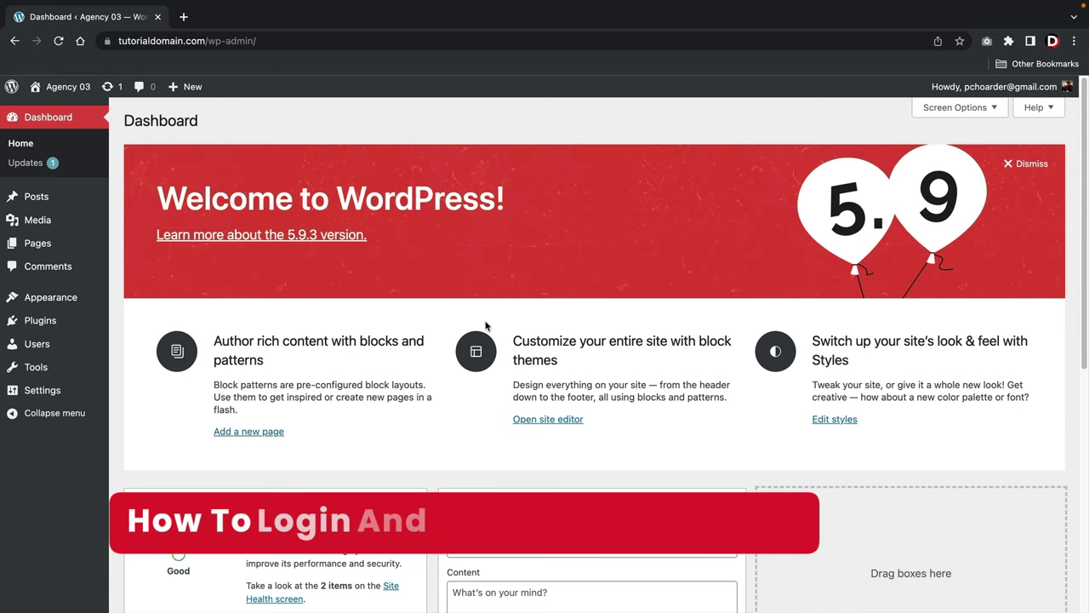
# - Log out of the admin area and load the site's home page
pyautogui.moveTo(1039, 88)
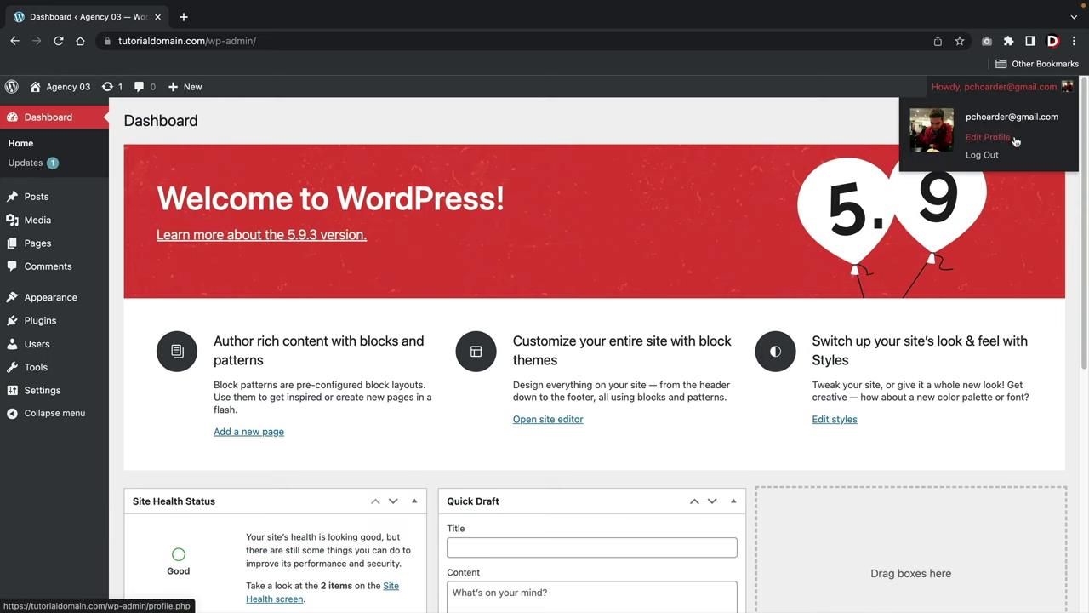
pyautogui.click(983, 155)
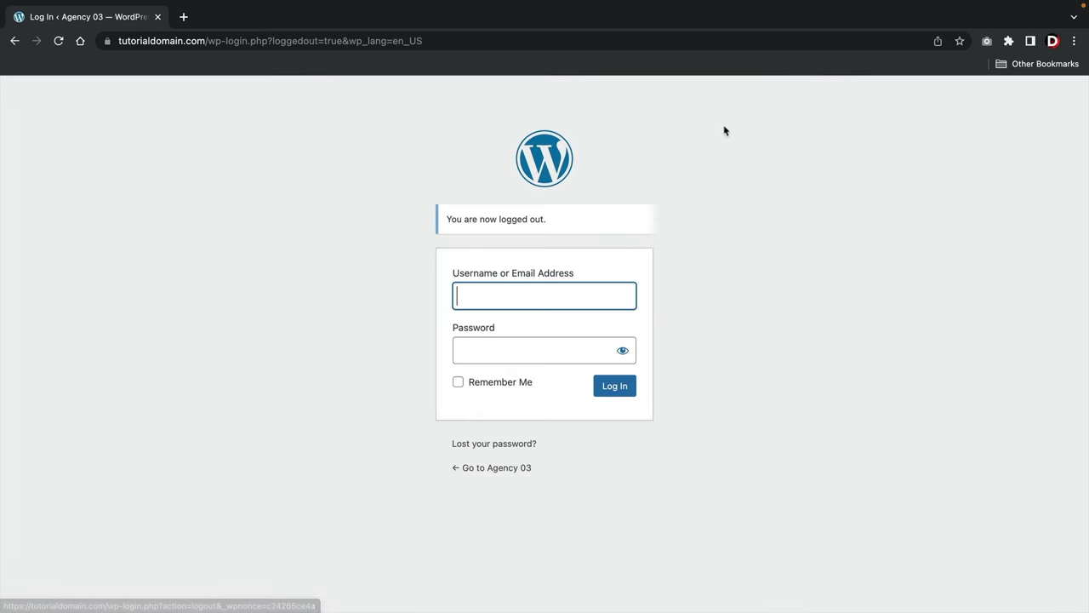
pyautogui.moveTo(209, 41); pyautogui.dragTo(528, 44)
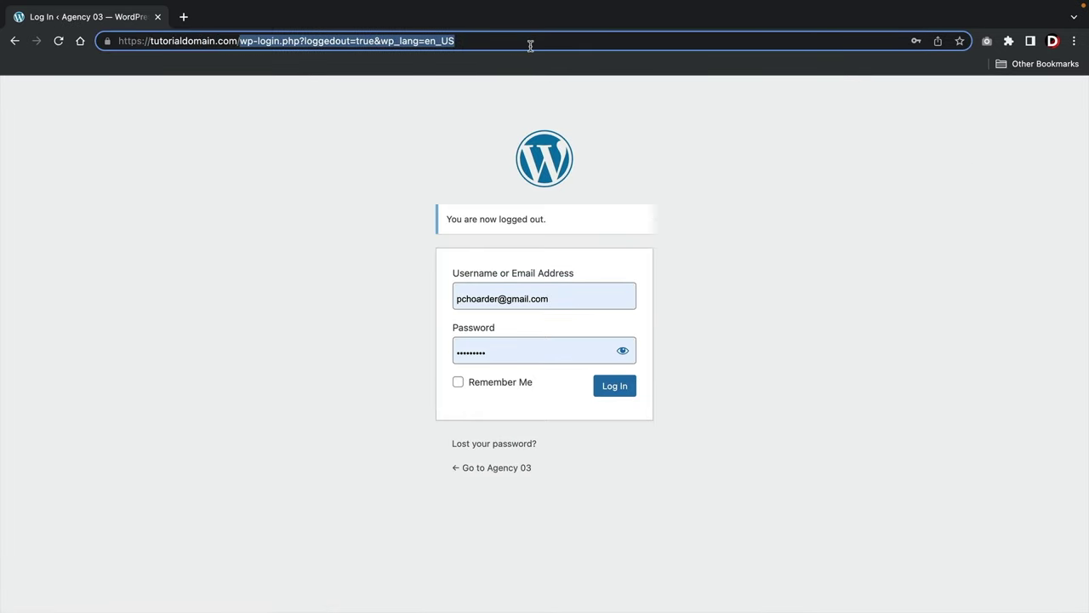
pyautogui.press('BackSpace')
pyautogui.press('Return')
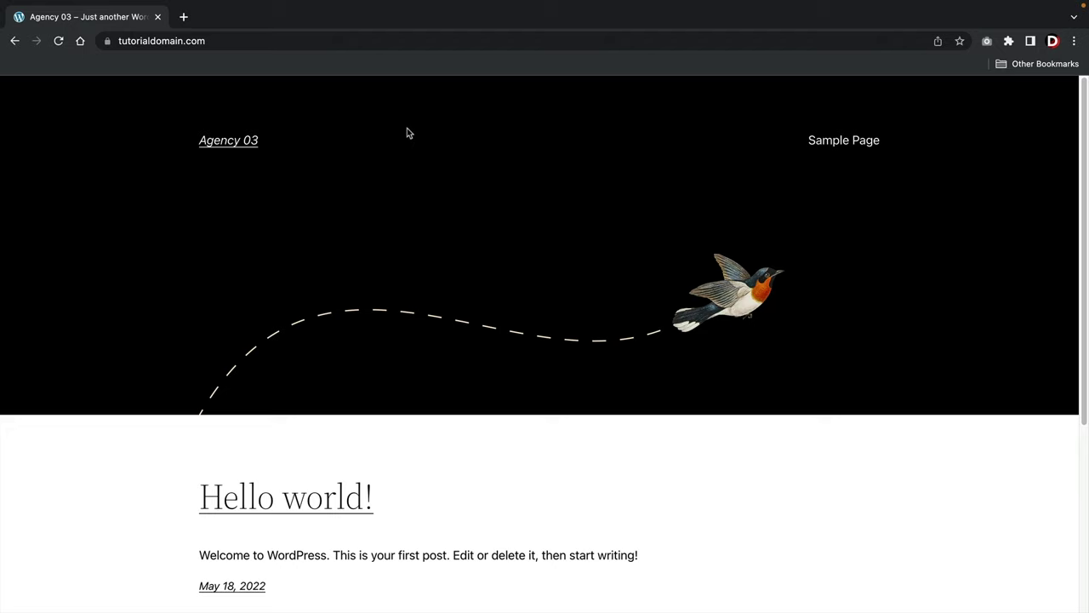
# - Go to the site's /wp-admin address and log back in to the dashboard
pyautogui.click(238, 41)
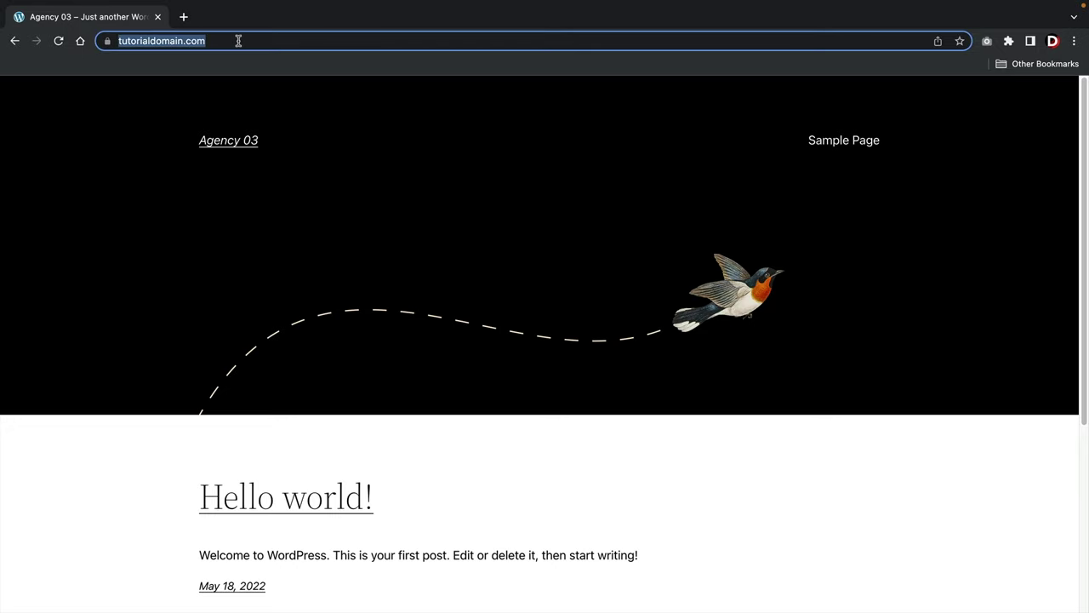
pyautogui.click(238, 41)
pyautogui.write('/wp-admin')
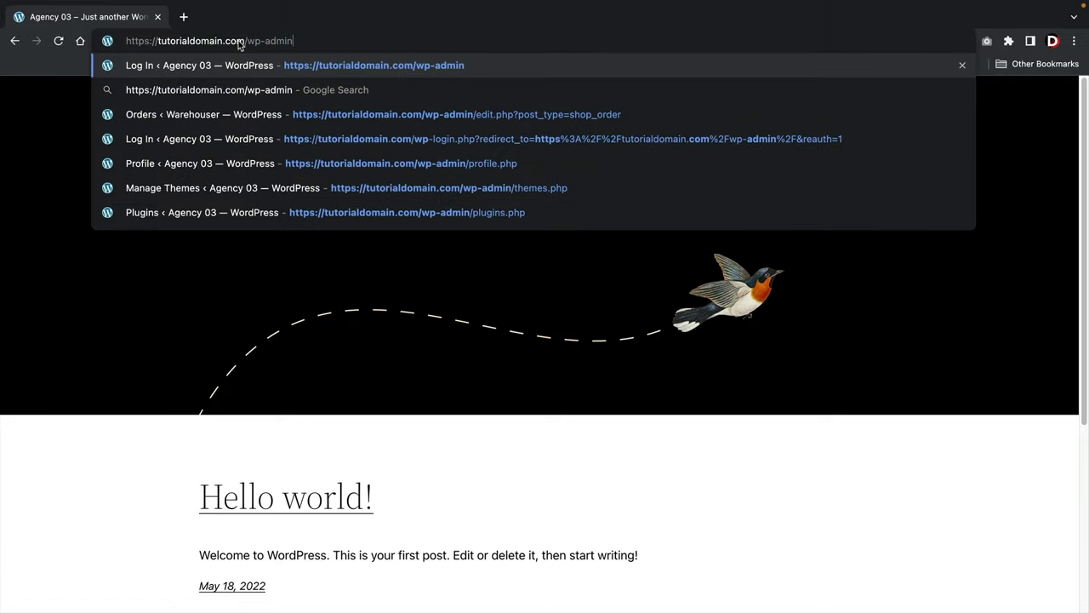
pyautogui.press('Return')
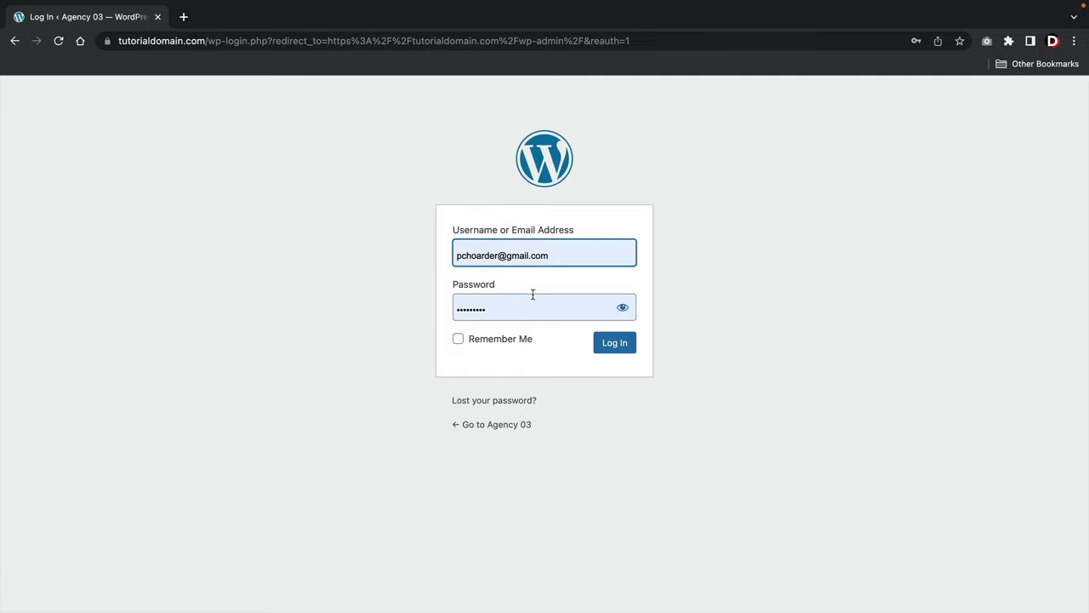
pyautogui.click(610, 343)
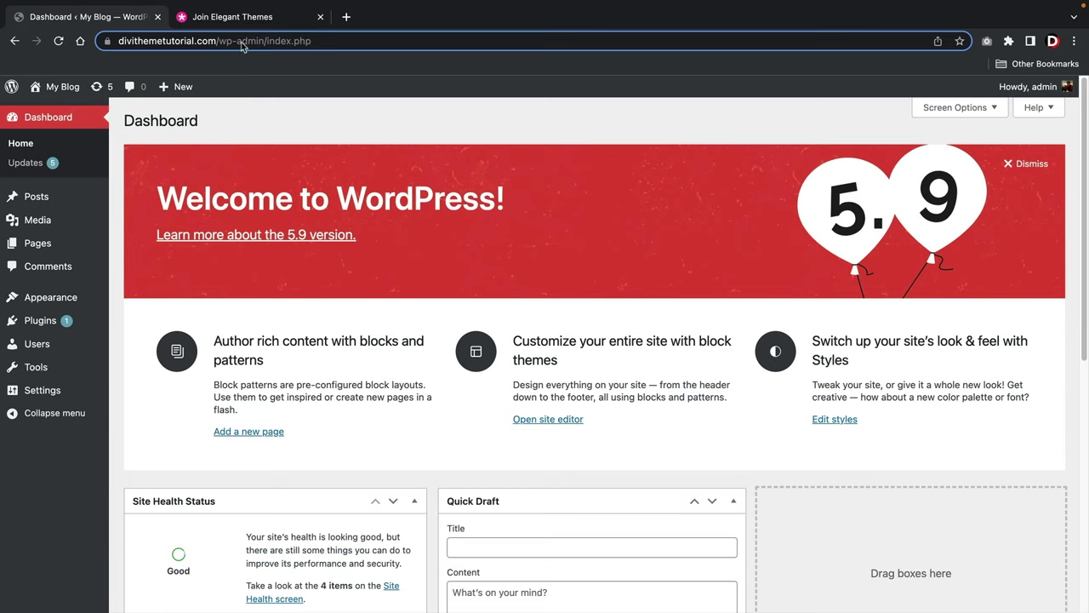
# - Review the $89 Yearly and $249 Lifetime plans and the Yearly Access feature tooltips
pyautogui.click(249, 19)
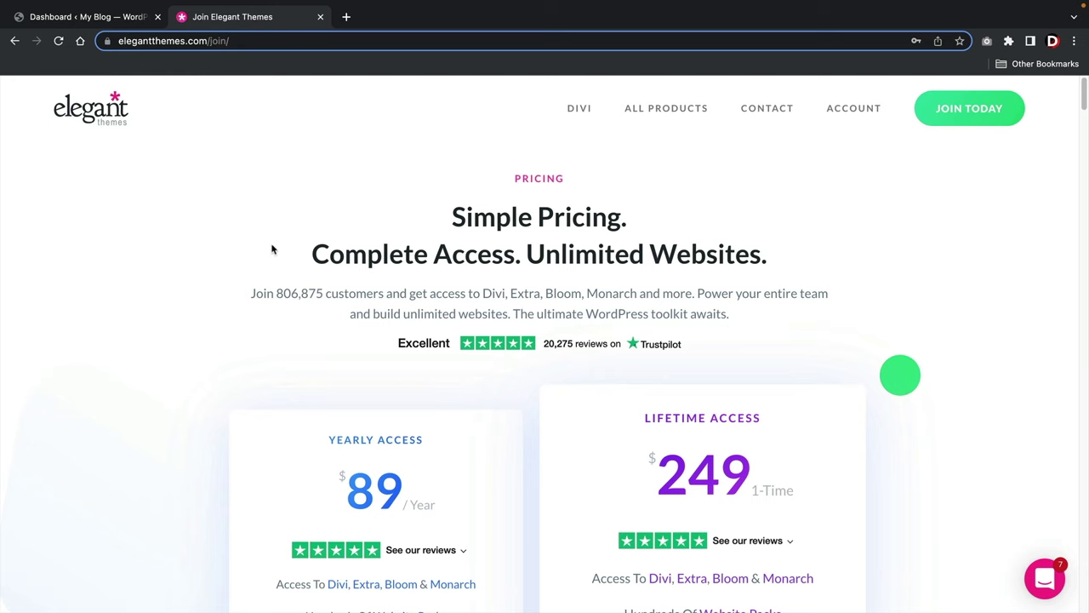
pyautogui.scroll(-3, 241, 302)
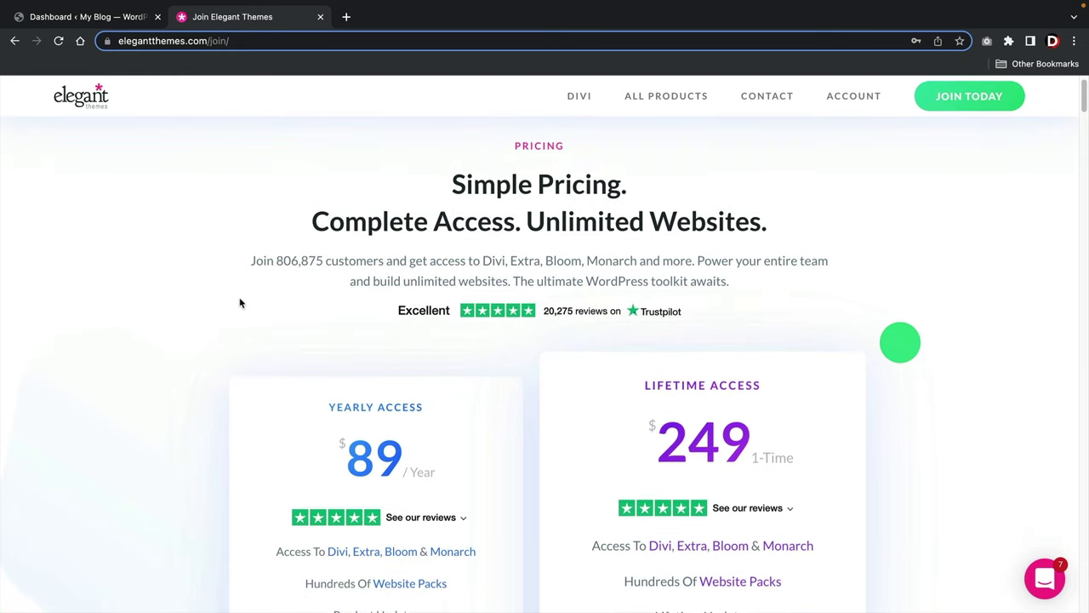
pyautogui.scroll(-3, 240, 302)
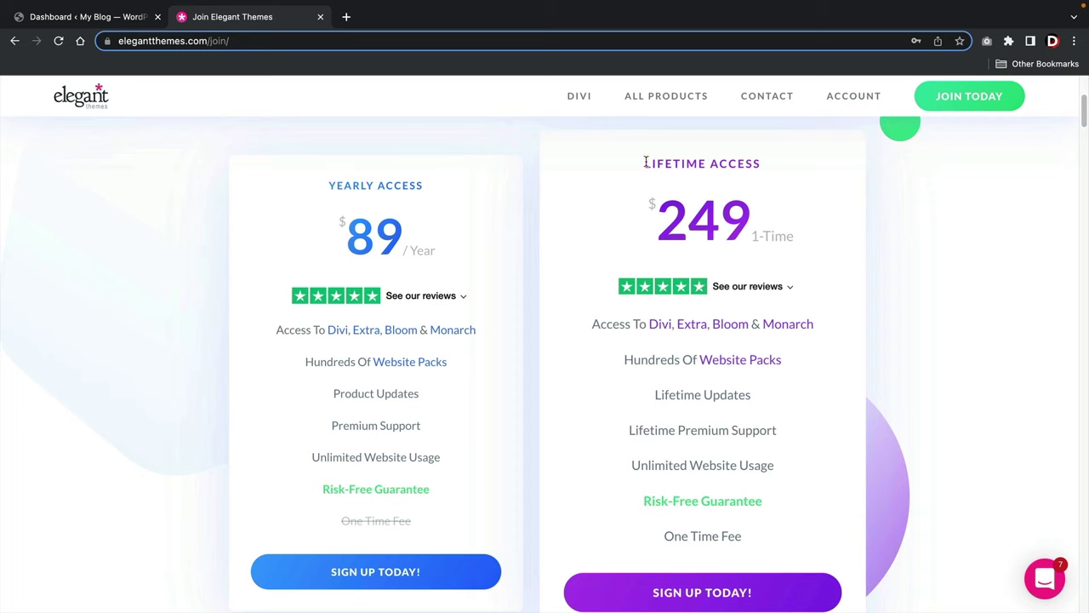
pyautogui.moveTo(646, 162); pyautogui.dragTo(762, 164)
pyautogui.click(702, 172)
pyautogui.moveTo(349, 237); pyautogui.dragTo(400, 236)
pyautogui.click(288, 242)
pyautogui.moveTo(348, 388)
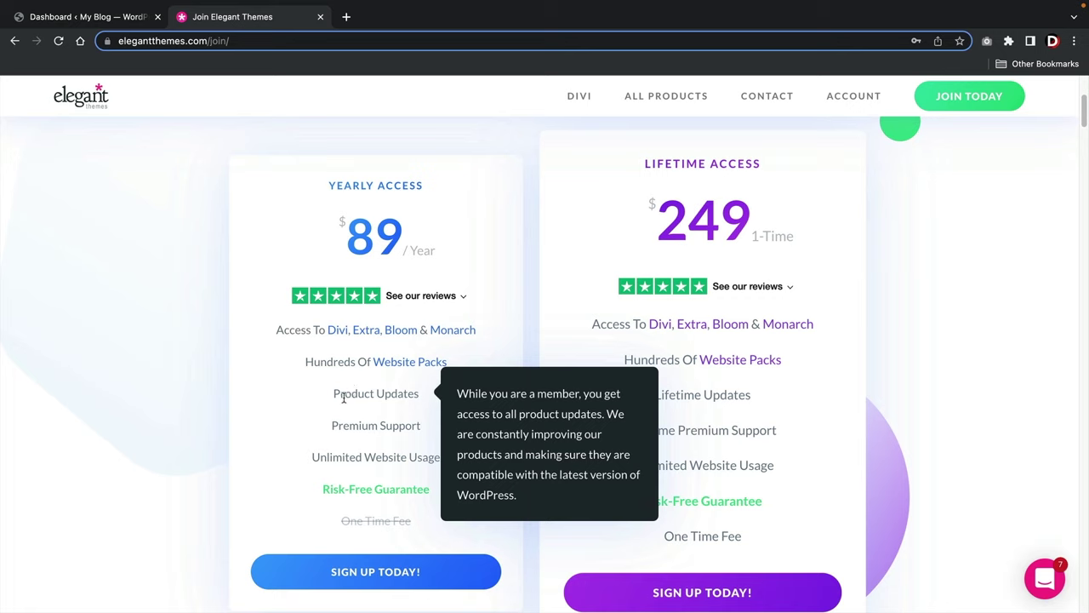
pyautogui.moveTo(357, 426)
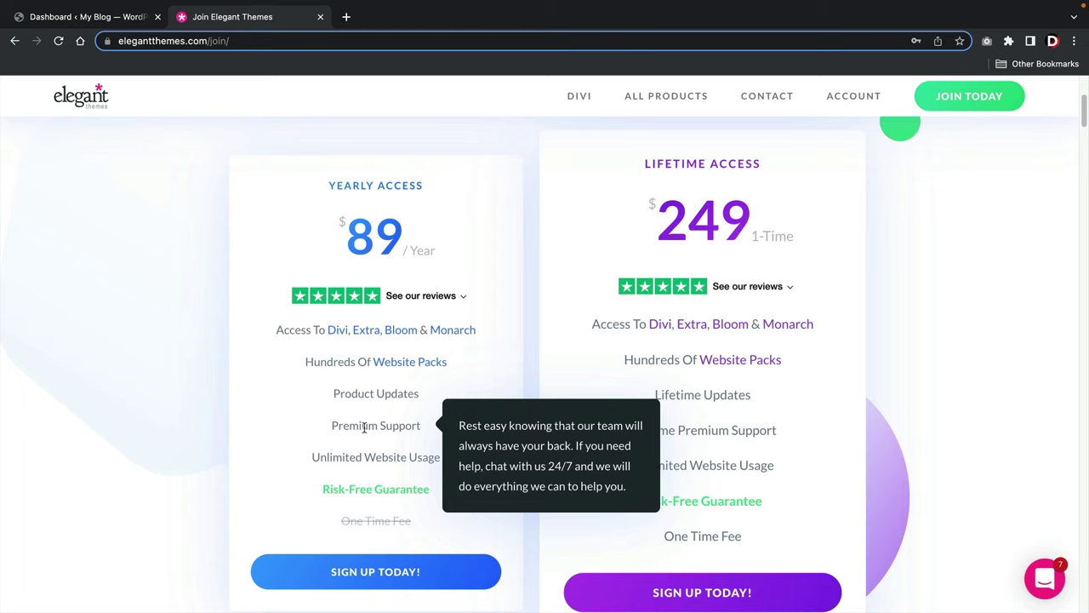
pyautogui.moveTo(353, 455)
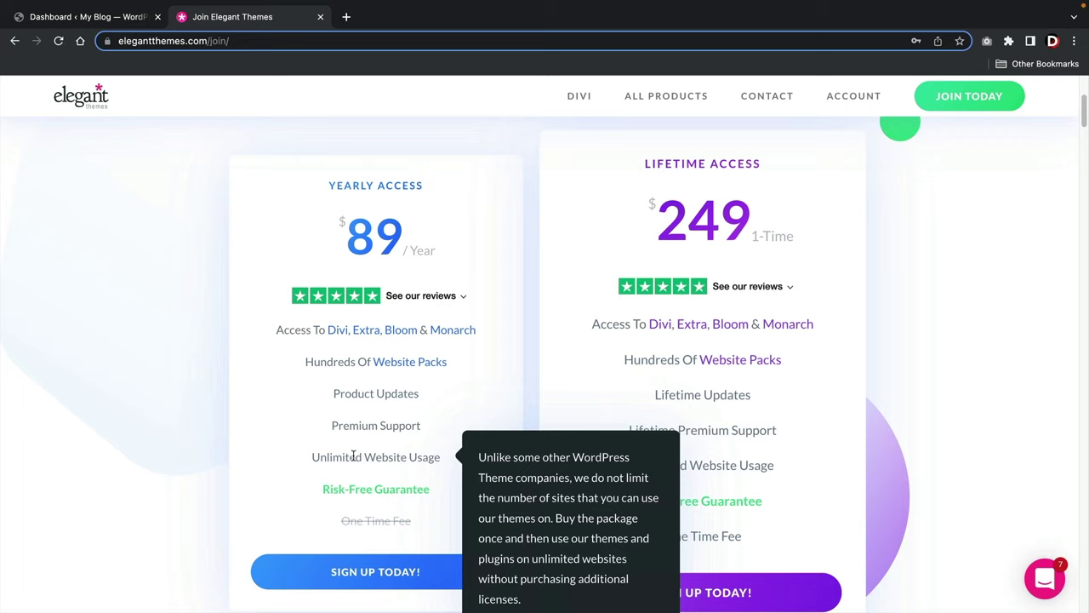
pyautogui.moveTo(355, 485)
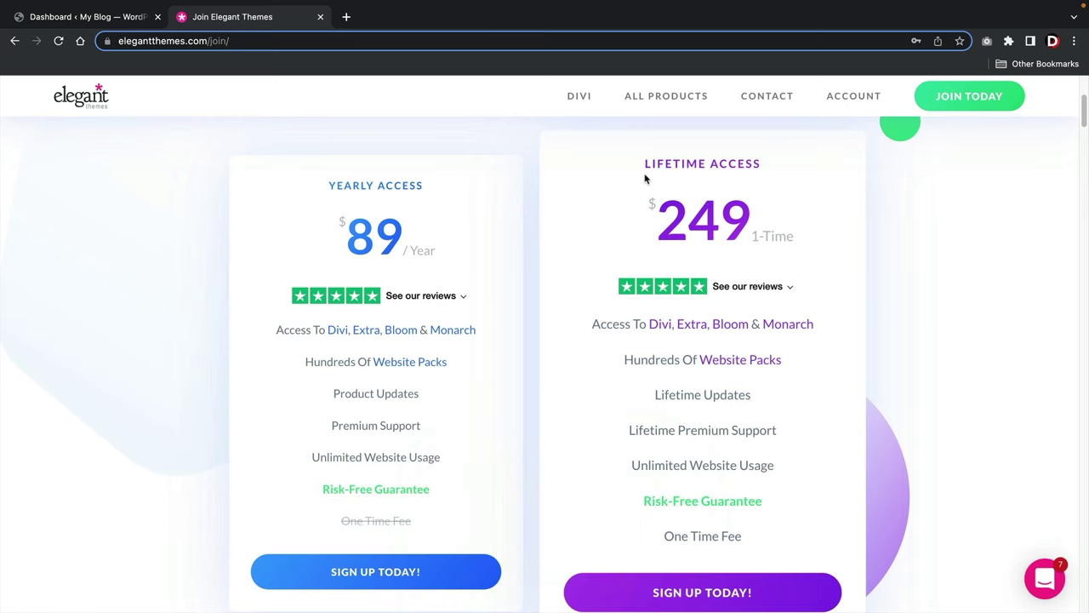
# - Look over the Lifetime Access plan heading on the pricing page
pyautogui.moveTo(647, 163); pyautogui.dragTo(760, 165)
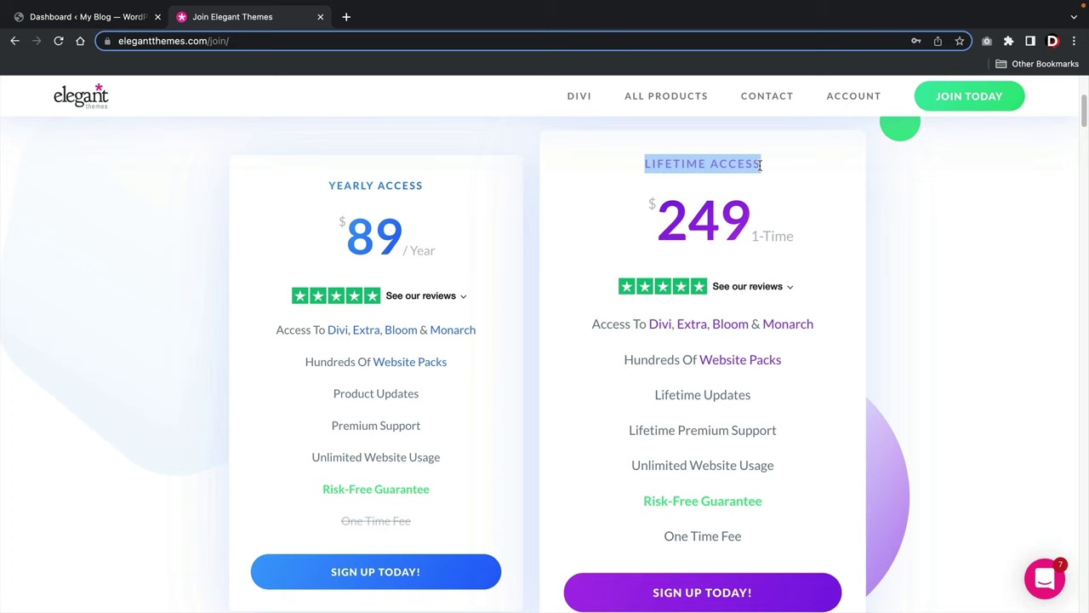
pyautogui.click(775, 175)
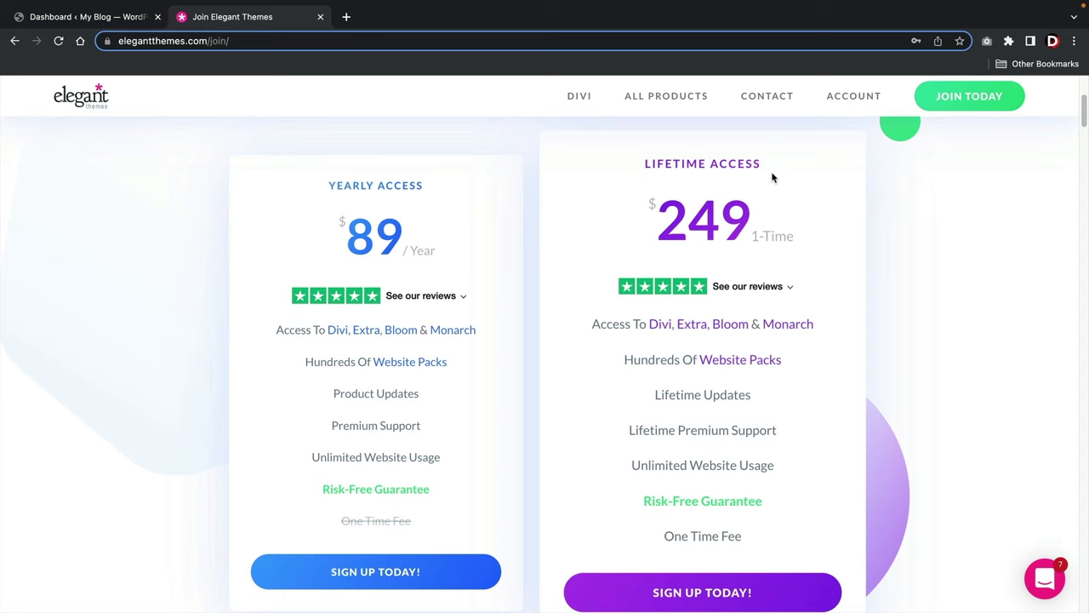
pyautogui.moveTo(643, 162); pyautogui.dragTo(773, 166)
pyautogui.click(773, 166)
# - Read the Lifetime Access feature tooltips, then open the Website Packs layouts page
pyautogui.moveTo(700, 397)
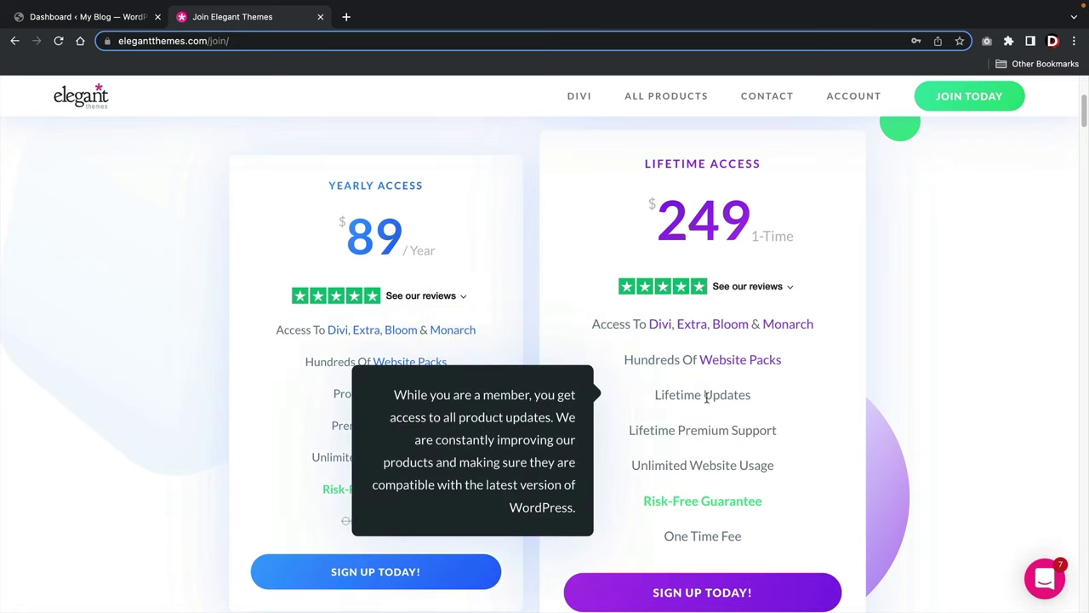
pyautogui.moveTo(691, 430)
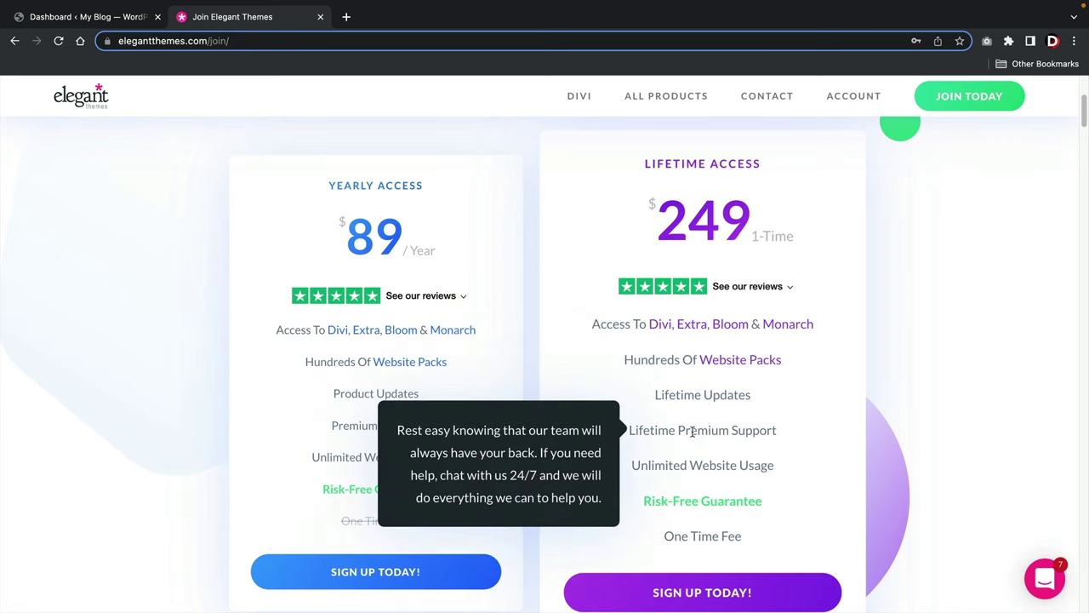
pyautogui.moveTo(685, 465)
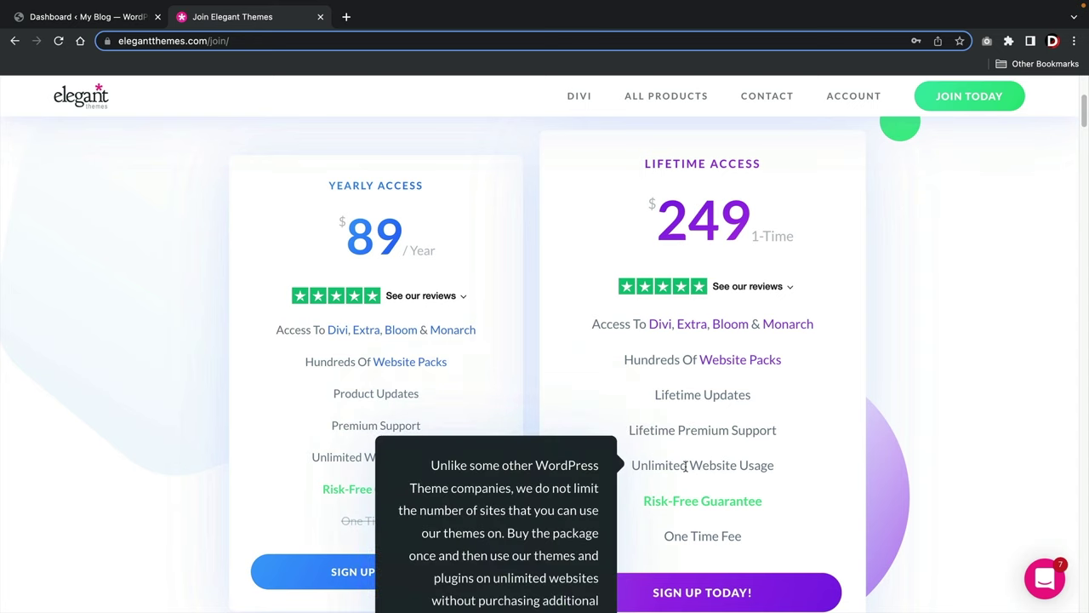
pyautogui.moveTo(677, 502)
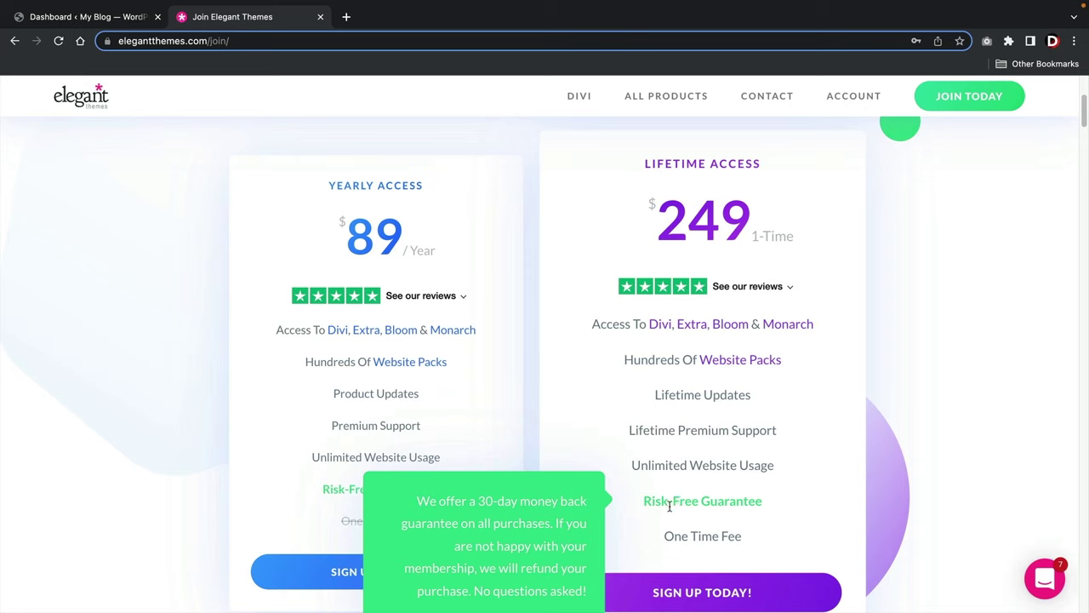
pyautogui.moveTo(693, 539)
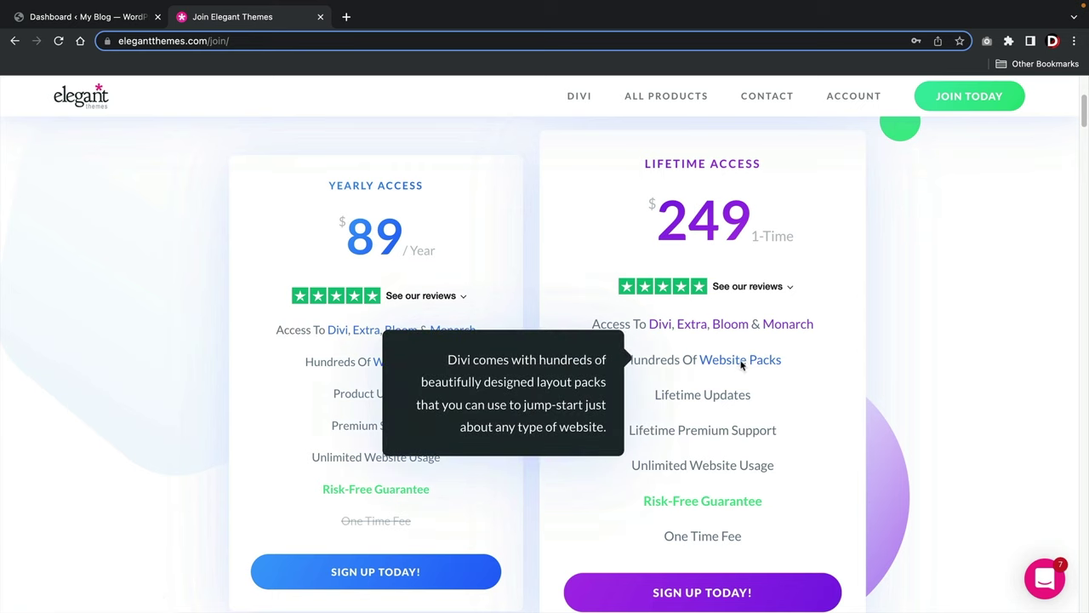
pyautogui.click(741, 360)
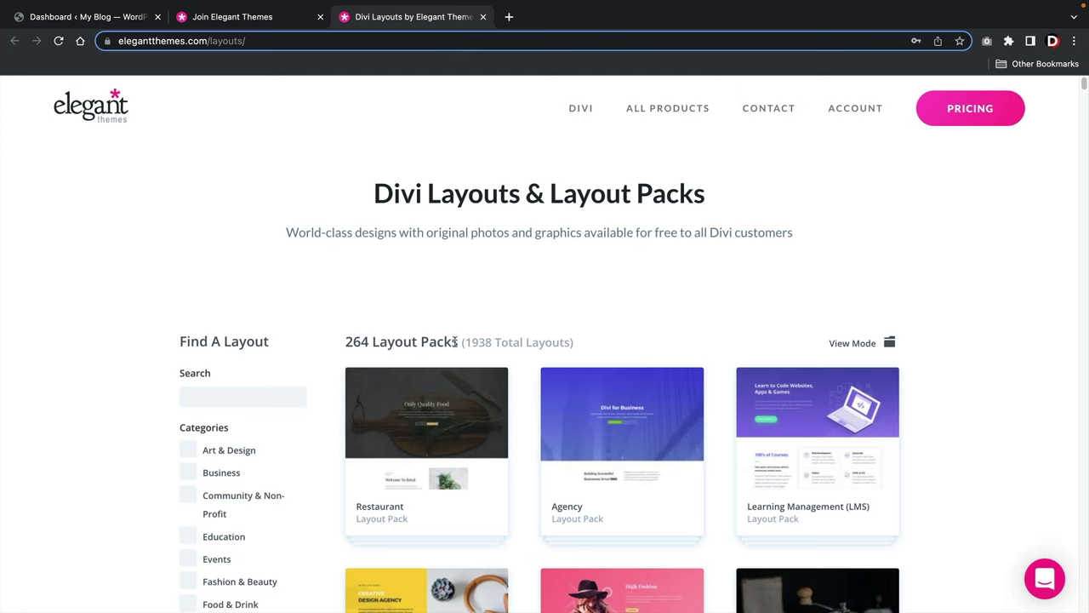
# - Look over the layout packs' total count, then return to the Join Elegant Themes pricing tab
pyautogui.moveTo(462, 341); pyautogui.dragTo(584, 343)
pyautogui.click(583, 343)
pyautogui.scroll(-5, 582, 344)
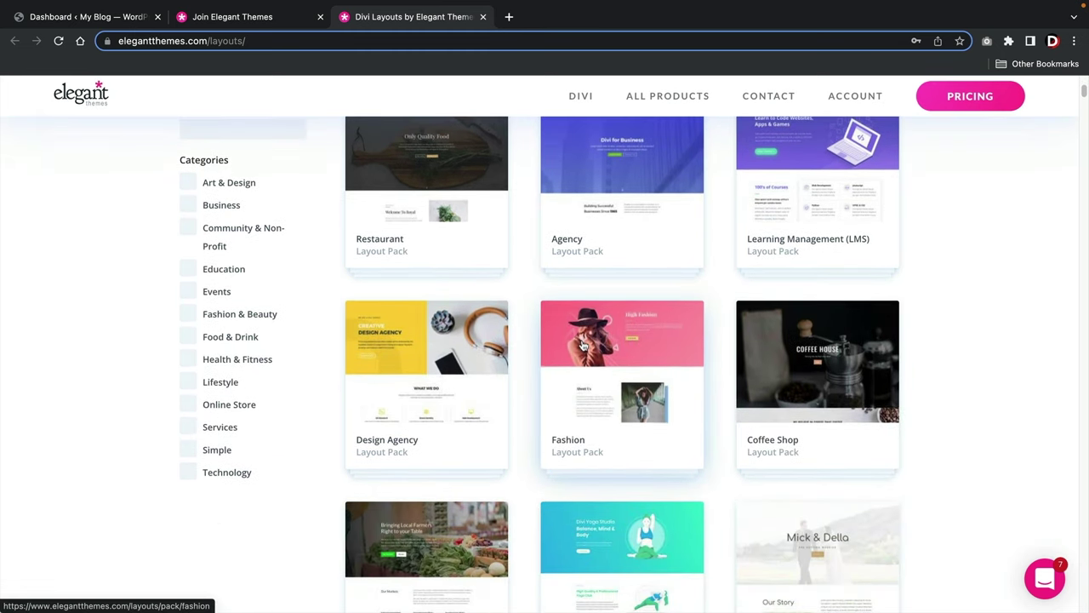
pyautogui.scroll(1, 582, 344)
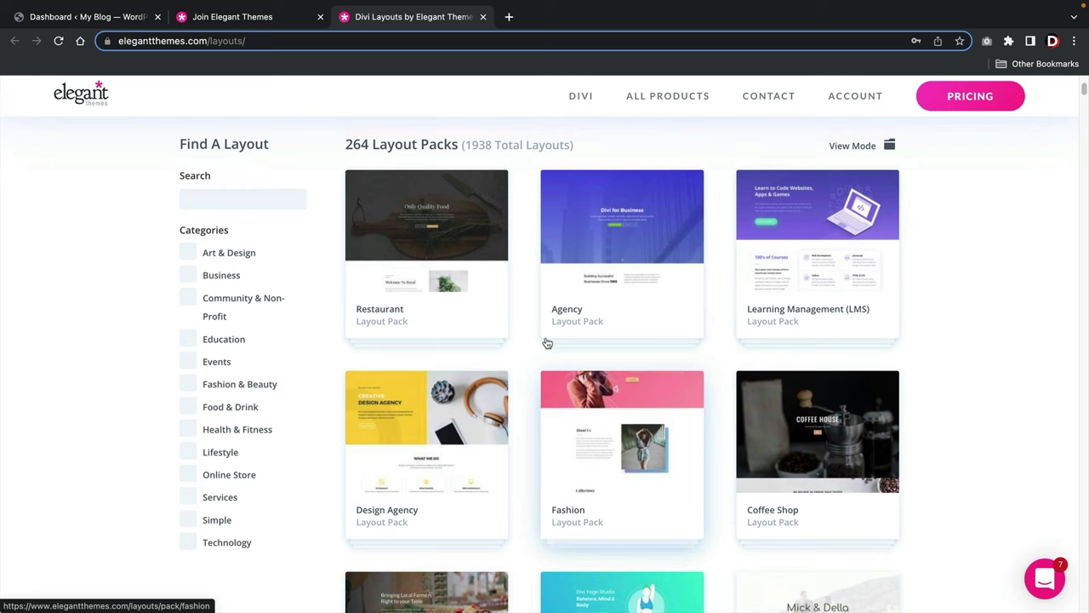
pyautogui.click(267, 17)
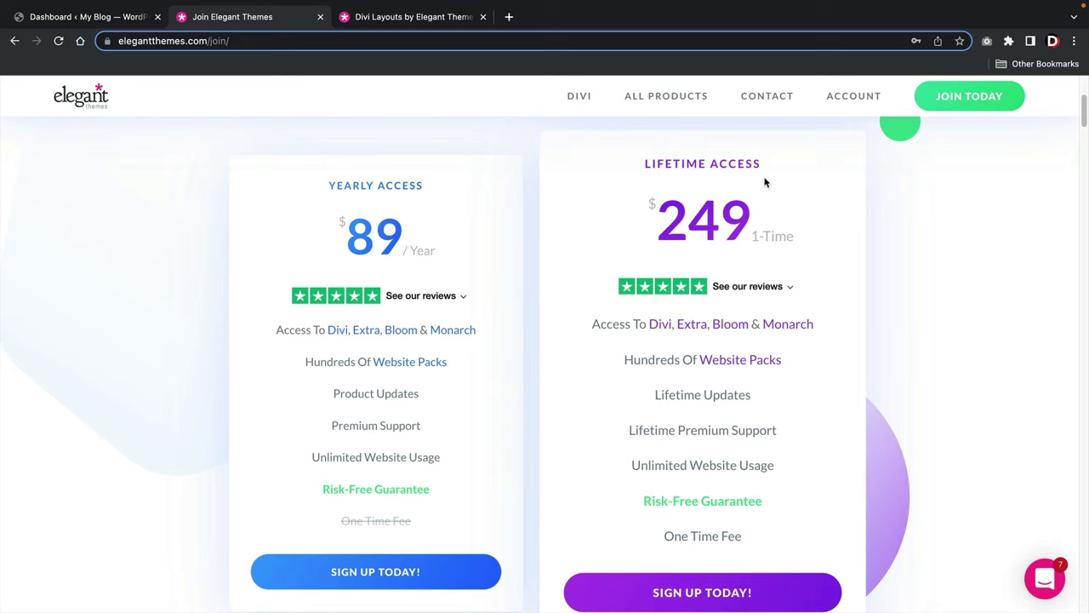
pyautogui.scroll(-3, 672, 307)
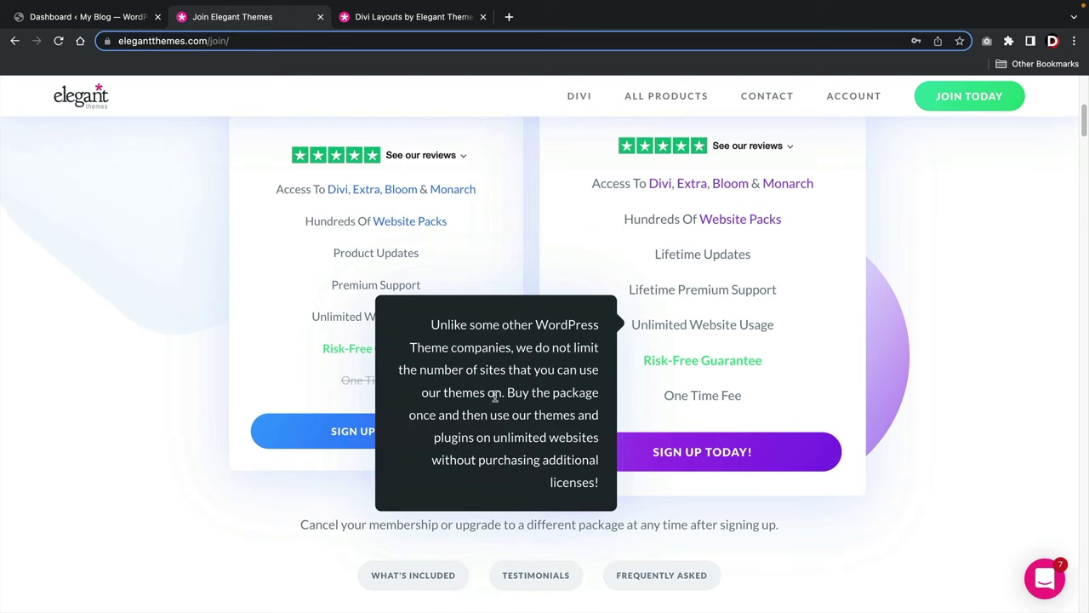
# - Sign up for Lifetime Access, accepting the browser's autofilled username and password
pyautogui.click(712, 459)
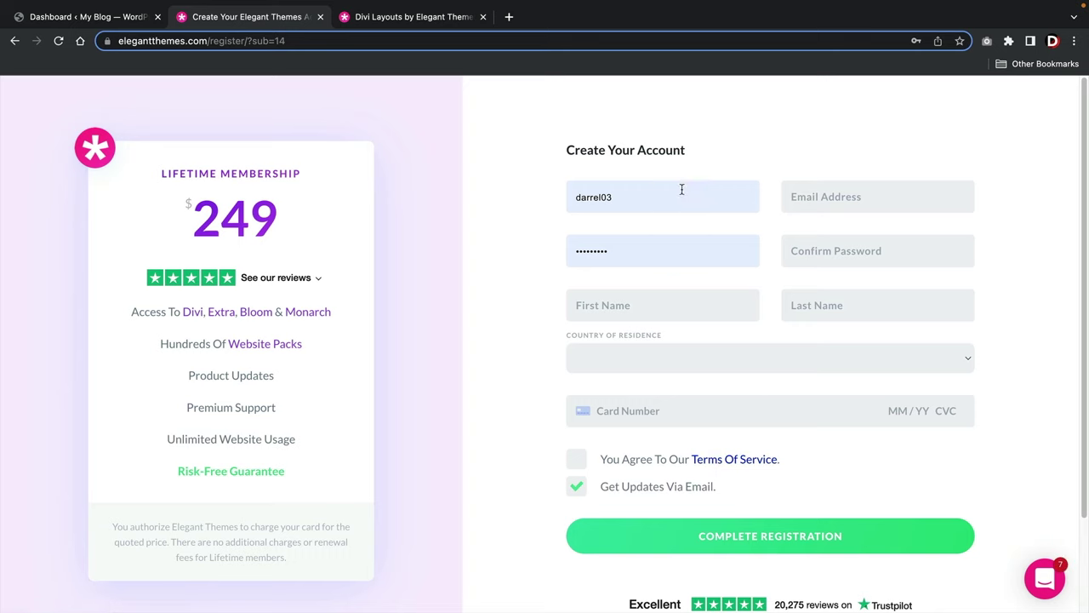
pyautogui.click(666, 210)
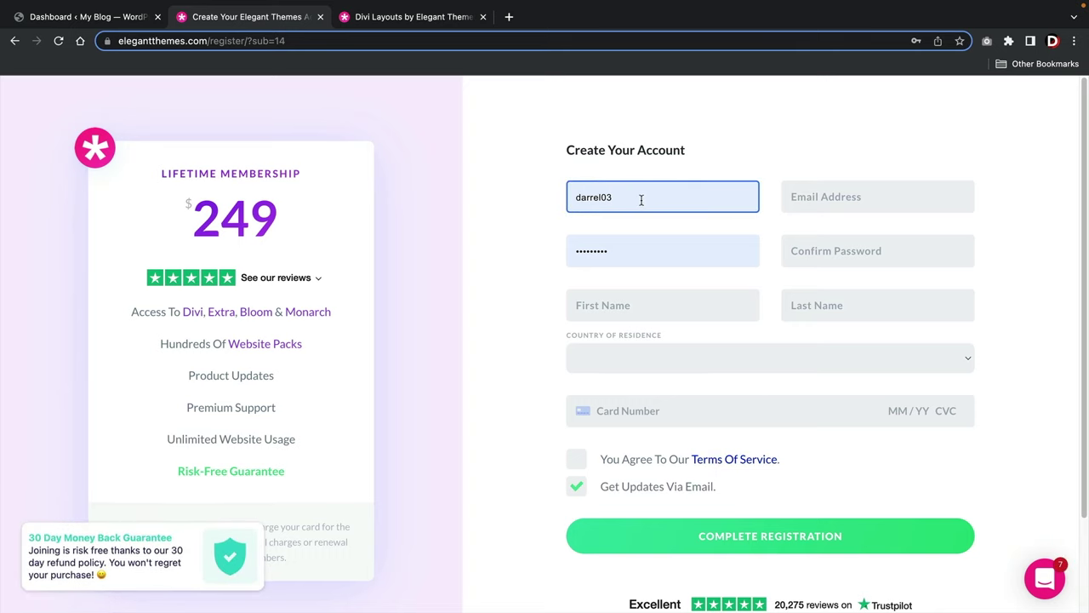
pyautogui.click(795, 196)
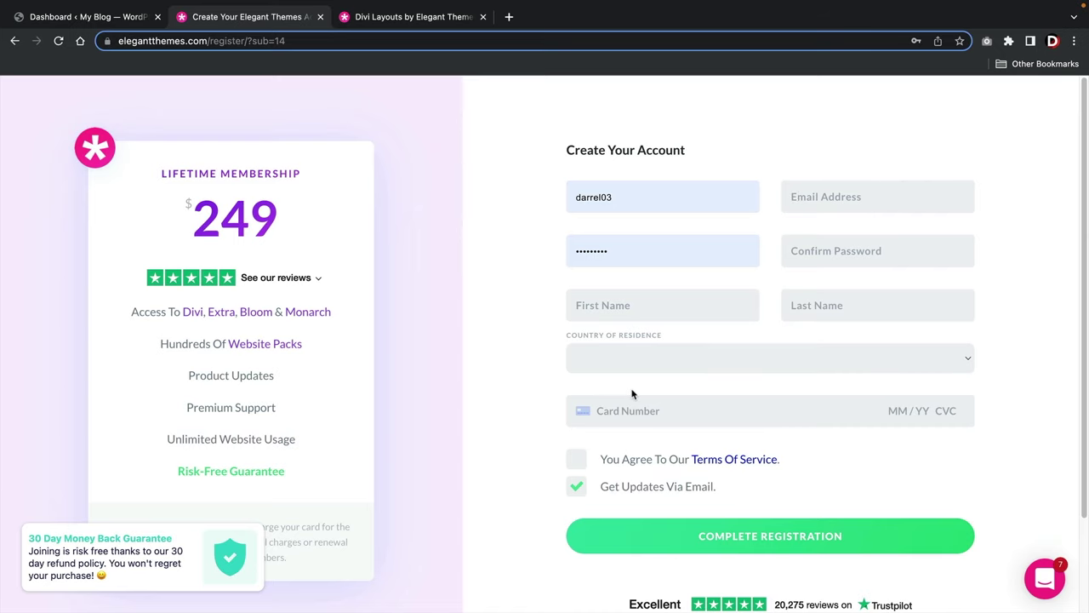
pyautogui.click(502, 350)
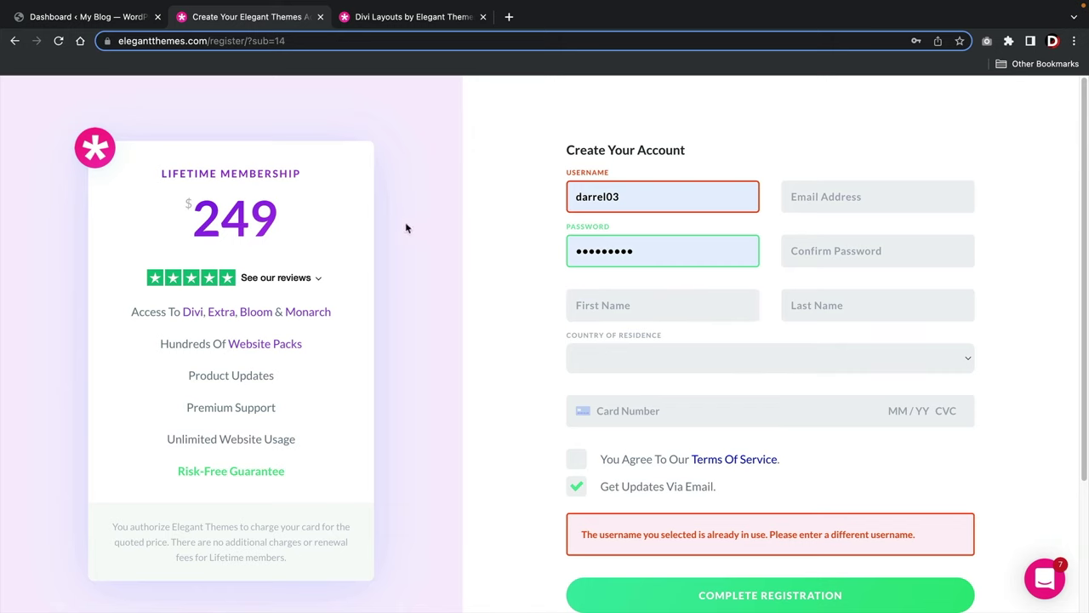
pyautogui.scroll(-1, 618, 495)
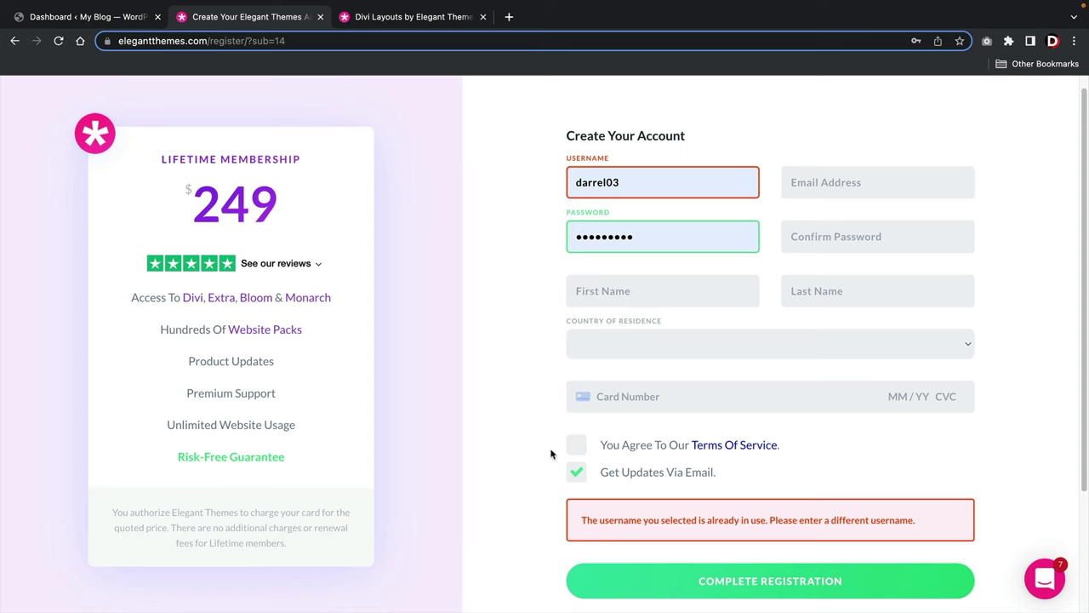
pyautogui.scroll(-2, 551, 454)
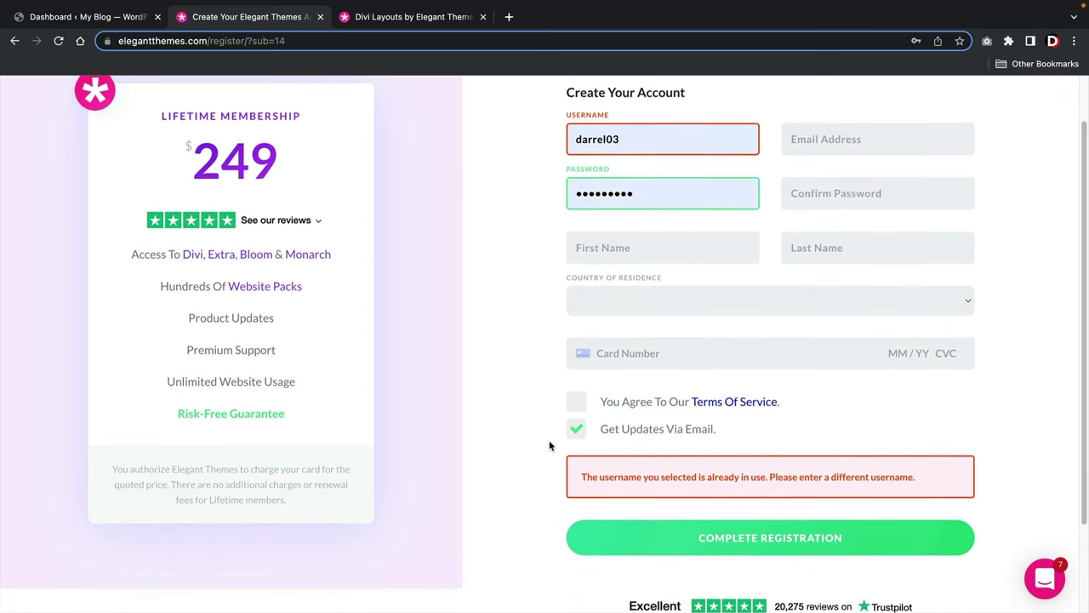
pyautogui.scroll(1, 550, 445)
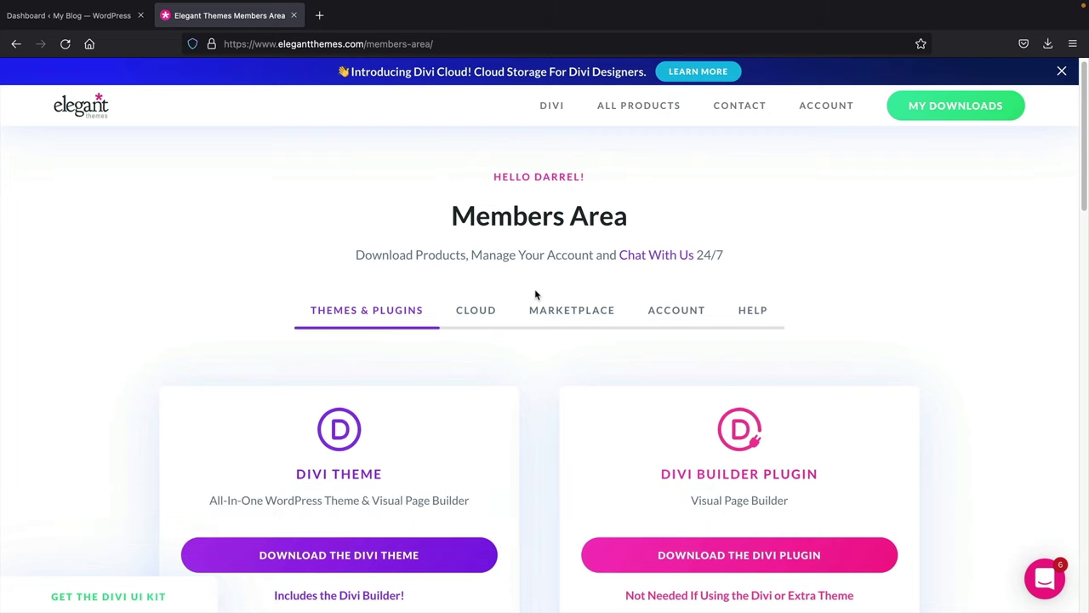
# - Compare the Divi Theme and Divi Builder Plugin entries, then download the Divi Theme as Divi.zip
pyautogui.scroll(-3, 536, 299)
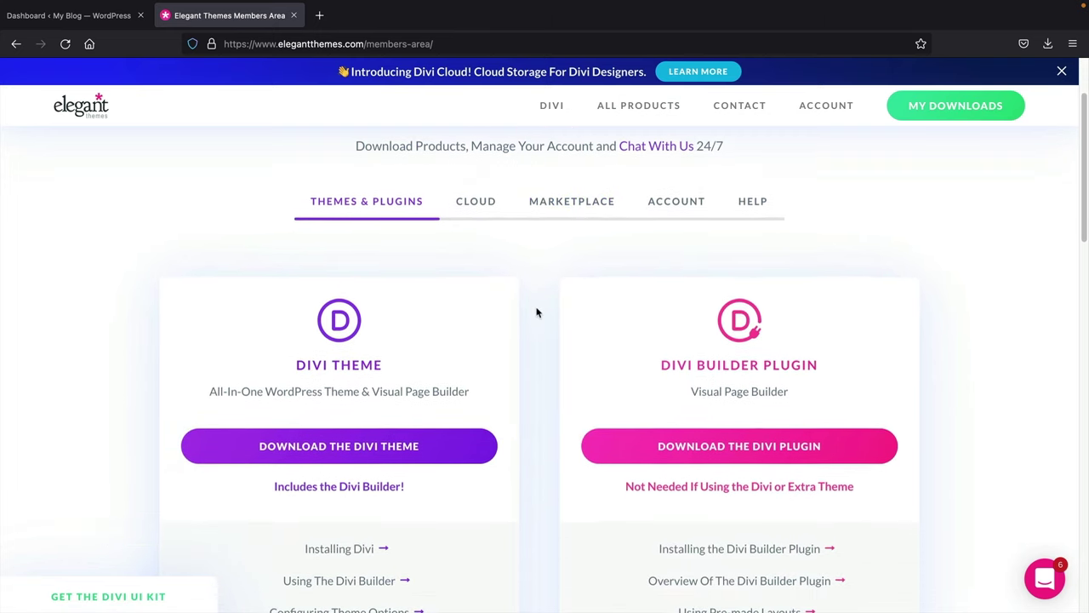
pyautogui.scroll(-2, 536, 312)
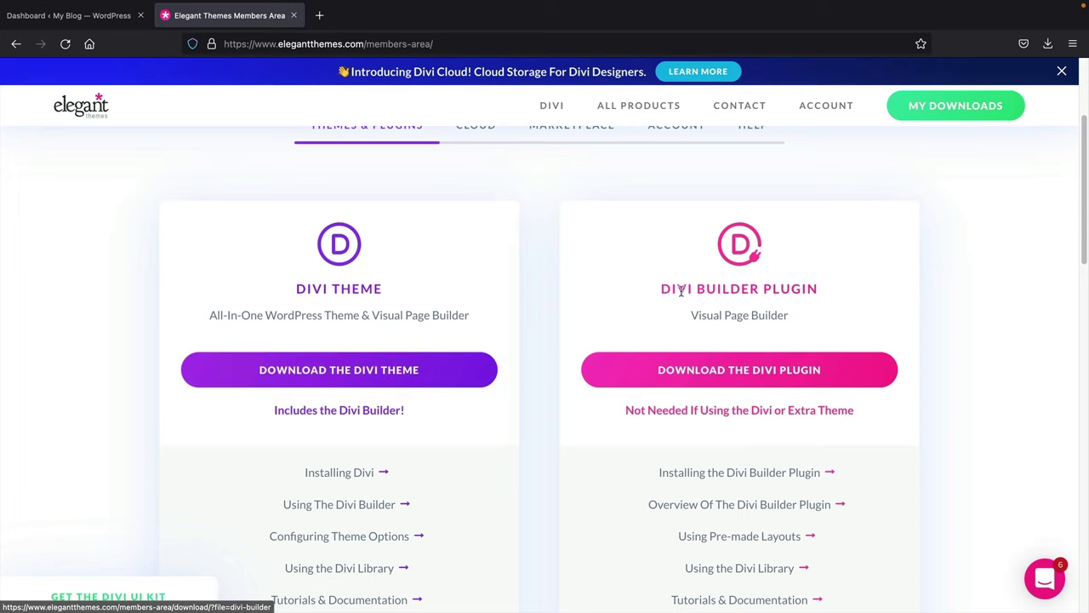
pyautogui.moveTo(690, 315); pyautogui.dragTo(804, 320)
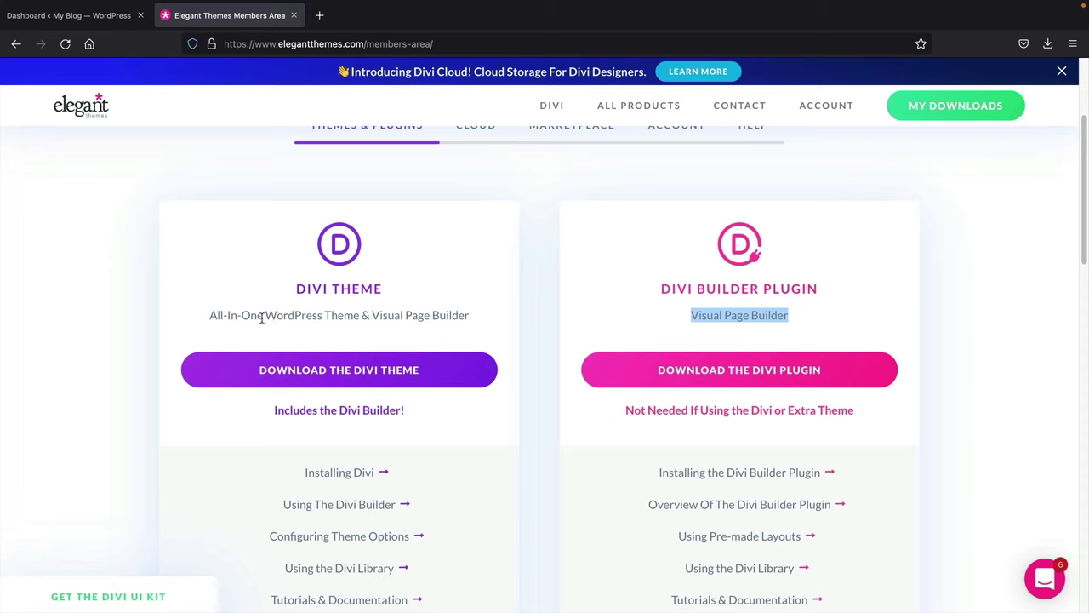
pyautogui.moveTo(209, 315); pyautogui.dragTo(481, 319)
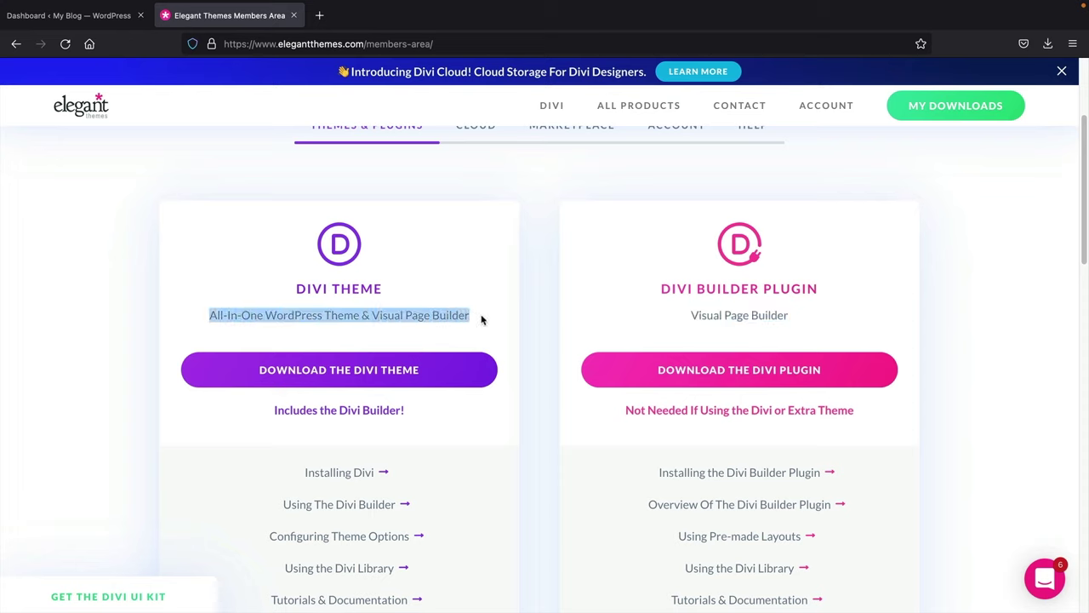
pyautogui.click(315, 377)
pyautogui.click(535, 382)
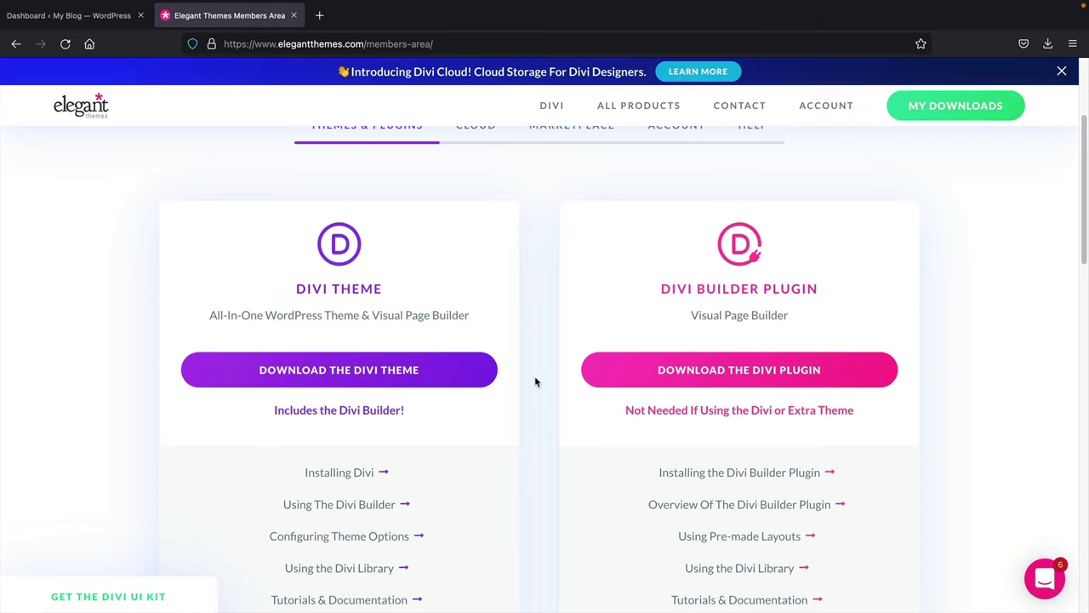
pyautogui.scroll(1, 535, 382)
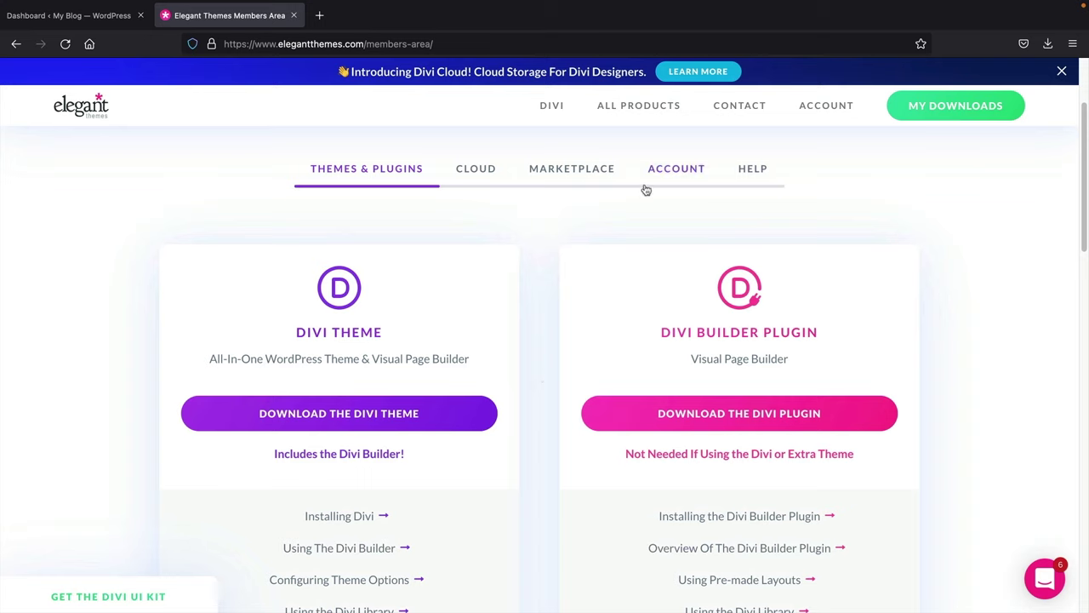
# - Check the account's Subscriptions page, which shows a Lifetime Themes & Plugins membership
pyautogui.click(688, 170)
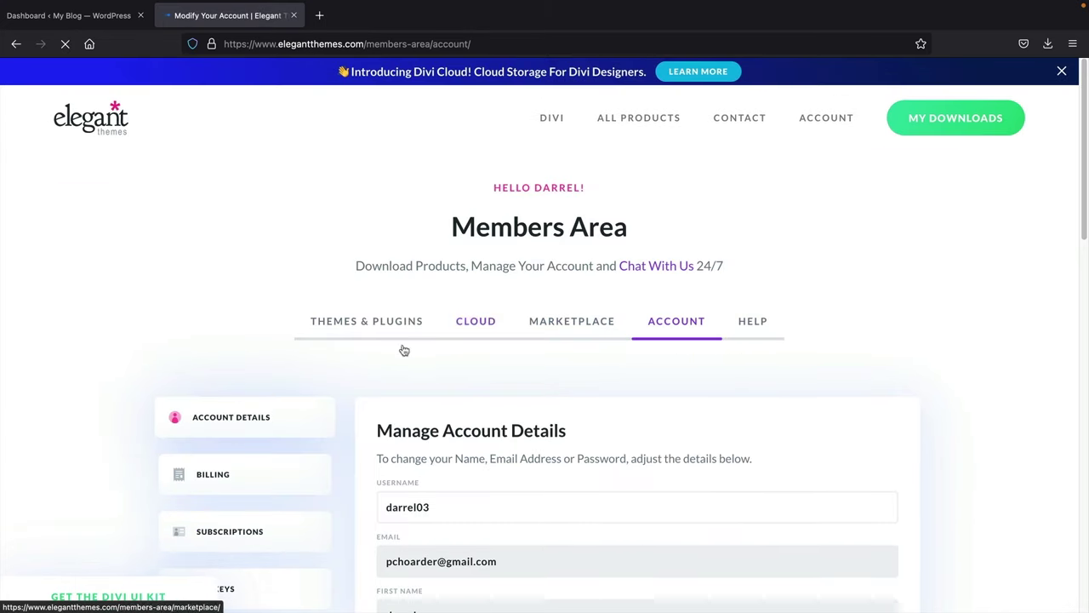
pyautogui.scroll(-1, 339, 359)
pyautogui.scroll(-2, 340, 358)
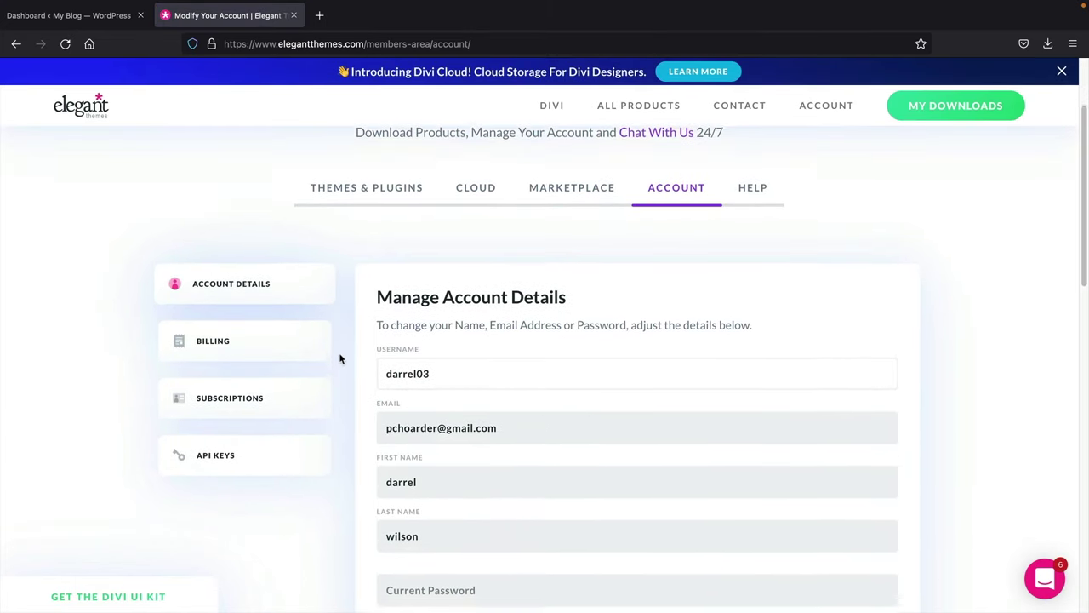
pyautogui.scroll(-1, 339, 358)
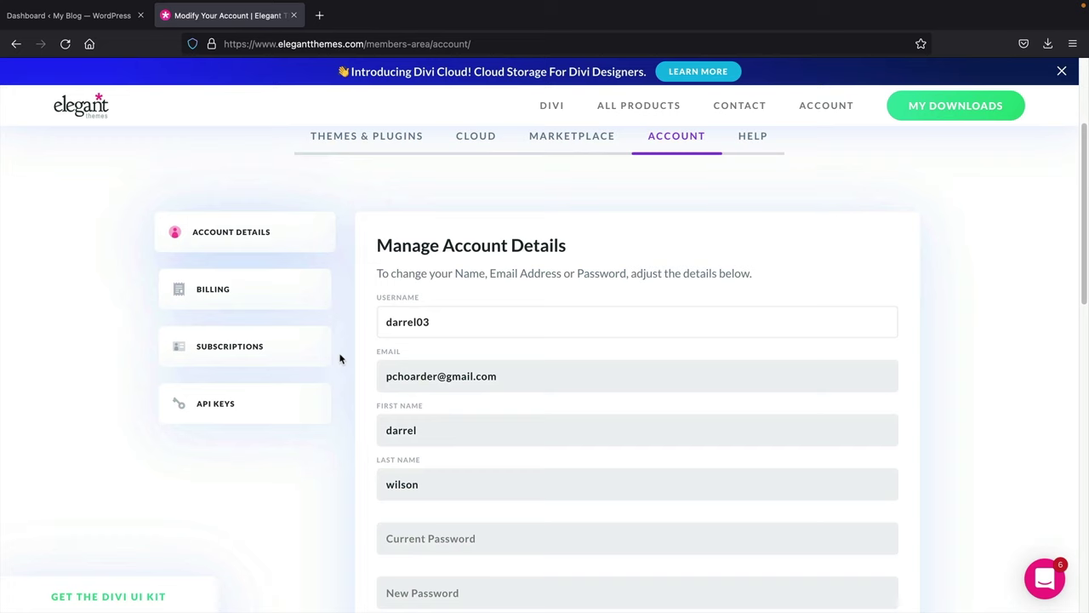
pyautogui.click(233, 348)
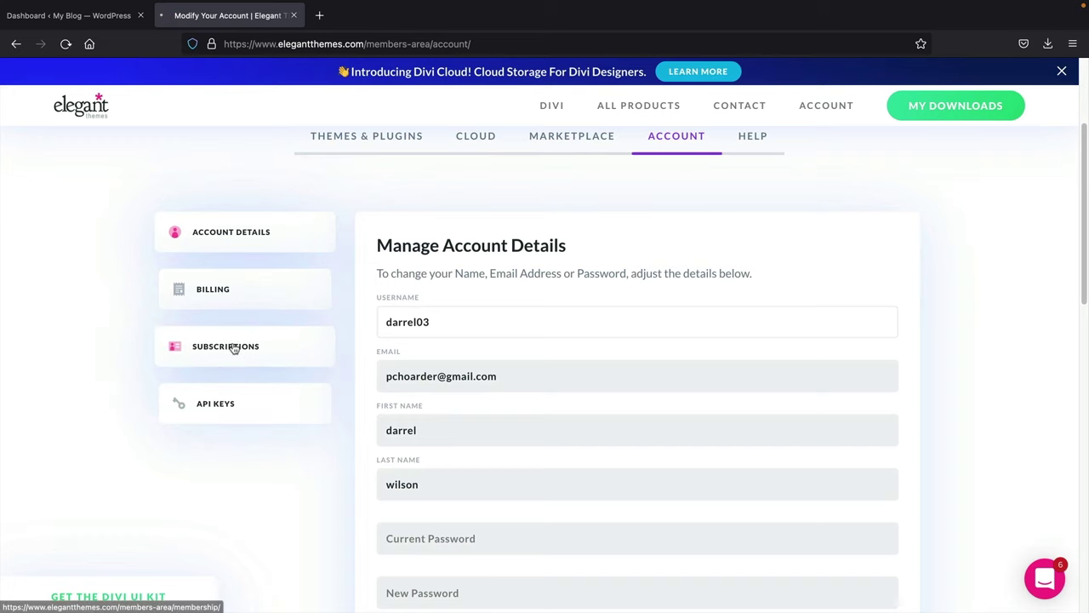
pyautogui.scroll(-3, 383, 426)
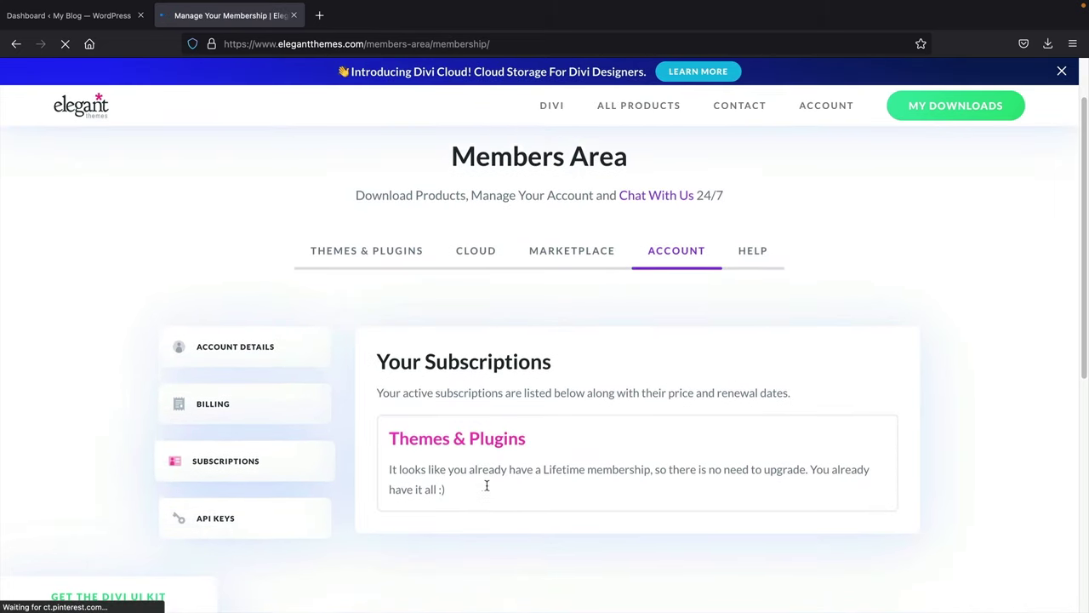
pyautogui.moveTo(478, 420); pyautogui.dragTo(661, 418)
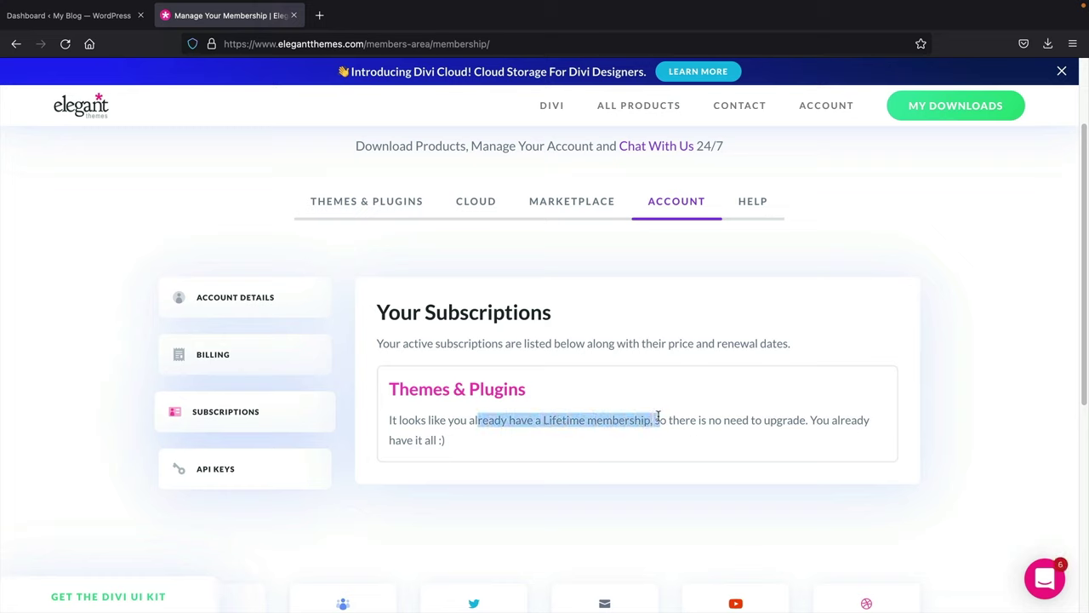
pyautogui.click(658, 418)
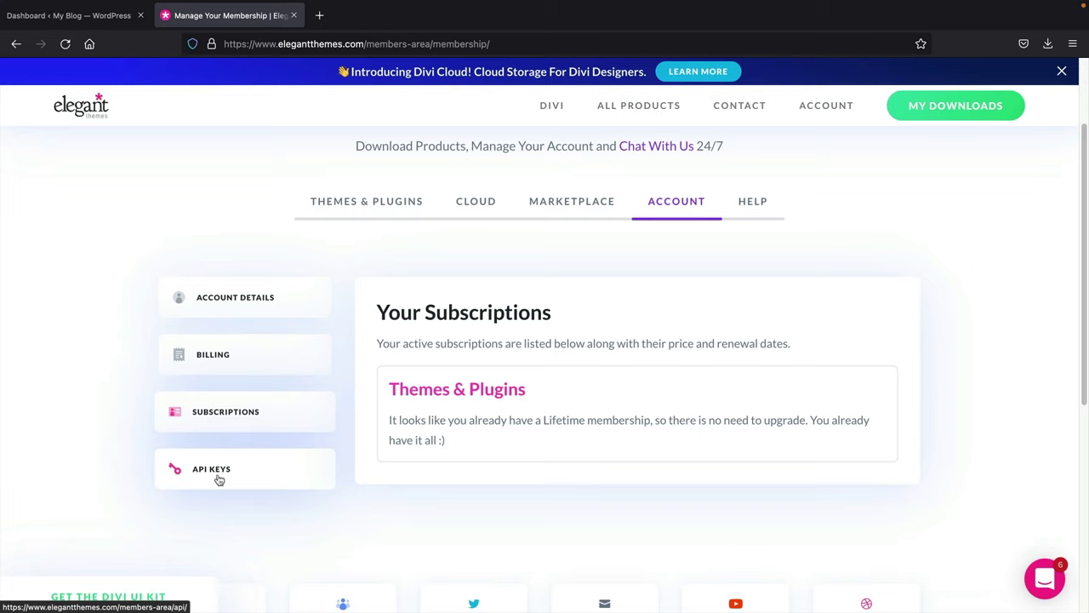
# - Upload Divi.zip under Appearance > Themes > Add New, then install and activate the Divi theme
pyautogui.hotkey('ctrl', 'shift', 'Tab')
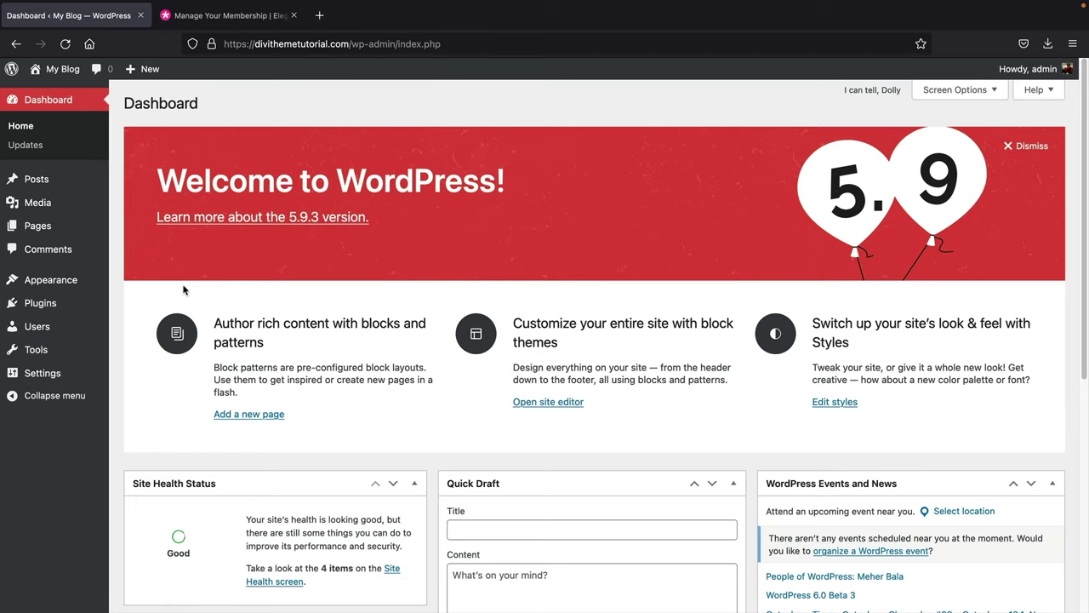
pyautogui.moveTo(63, 282)
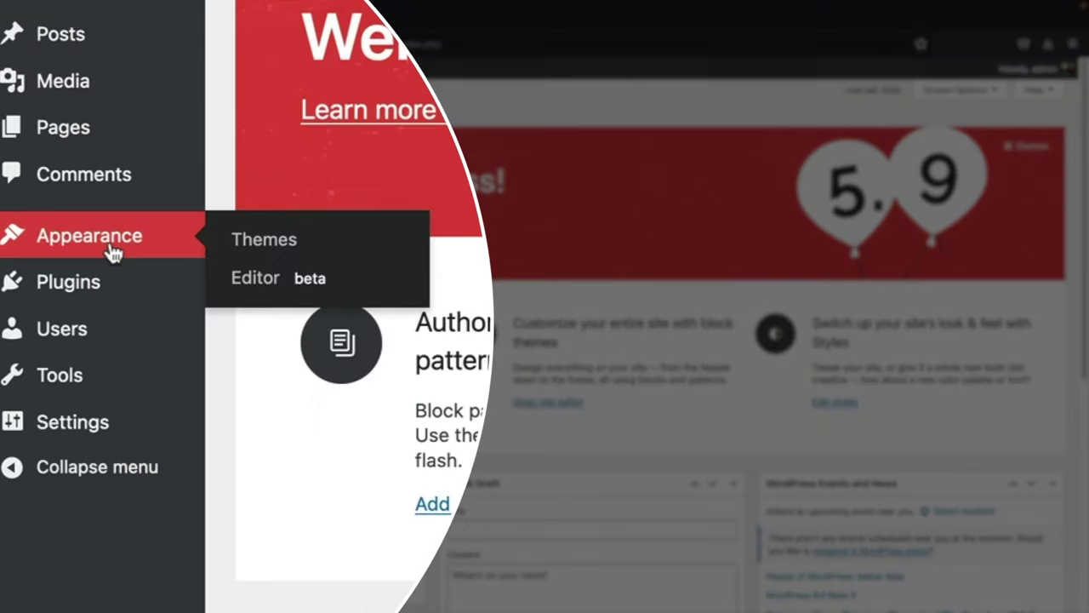
pyautogui.click(262, 243)
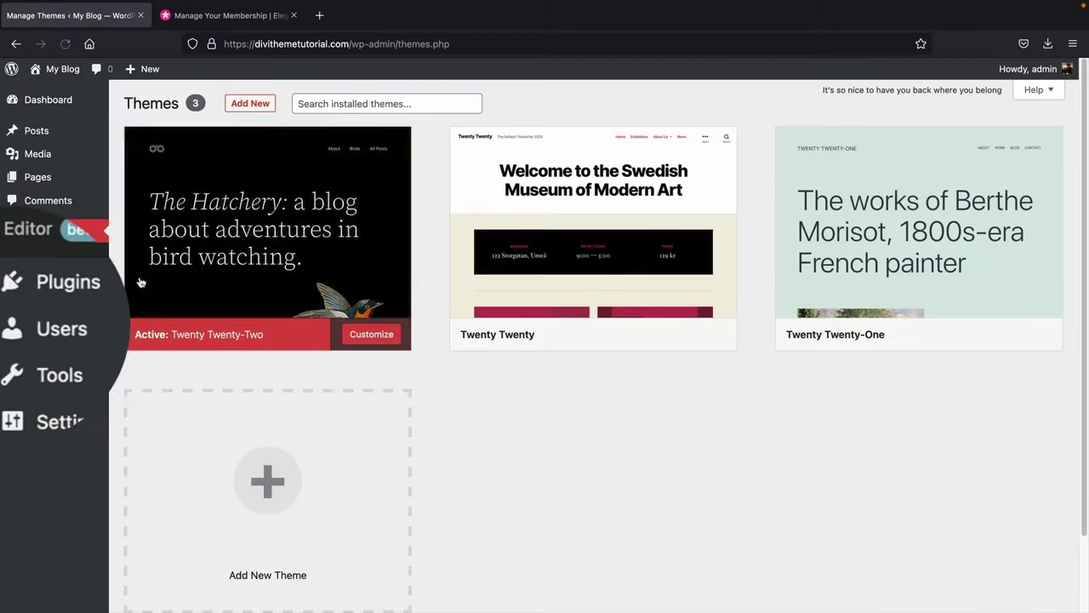
pyautogui.click(256, 104)
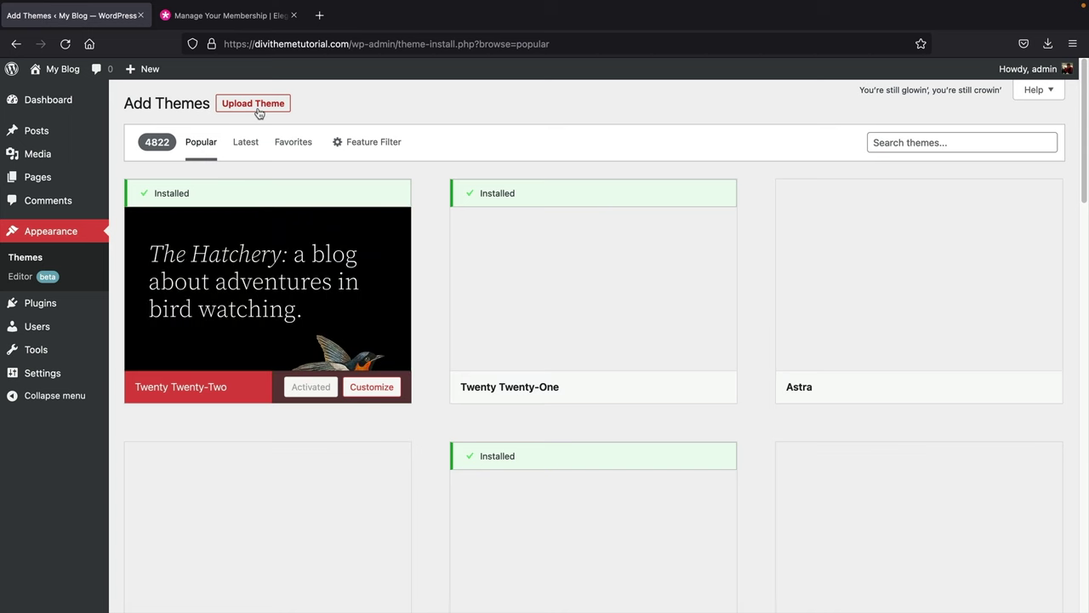
pyautogui.click(245, 108)
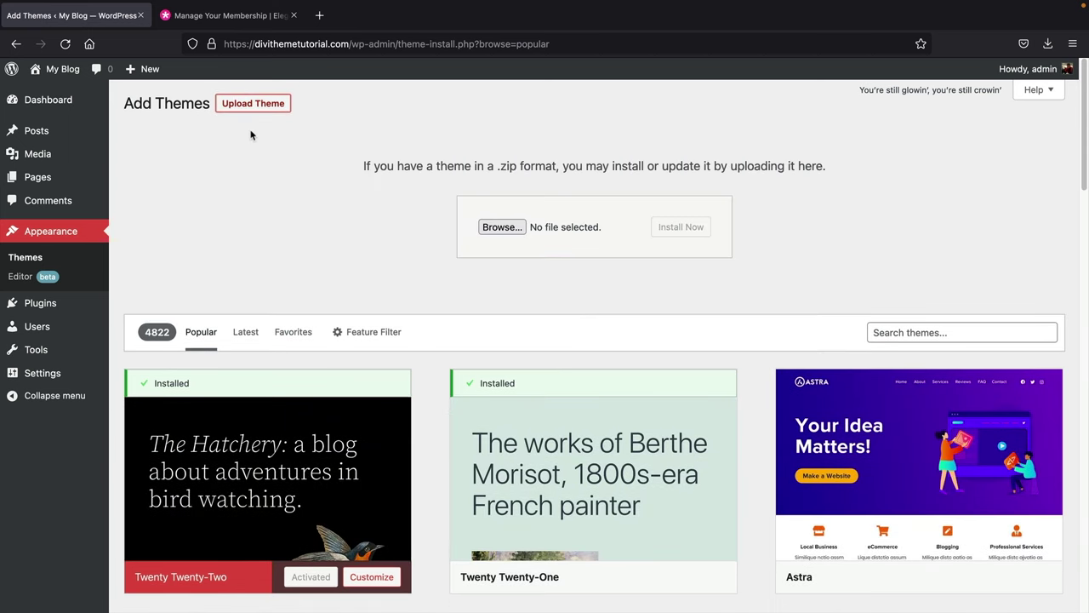
pyautogui.click(498, 228)
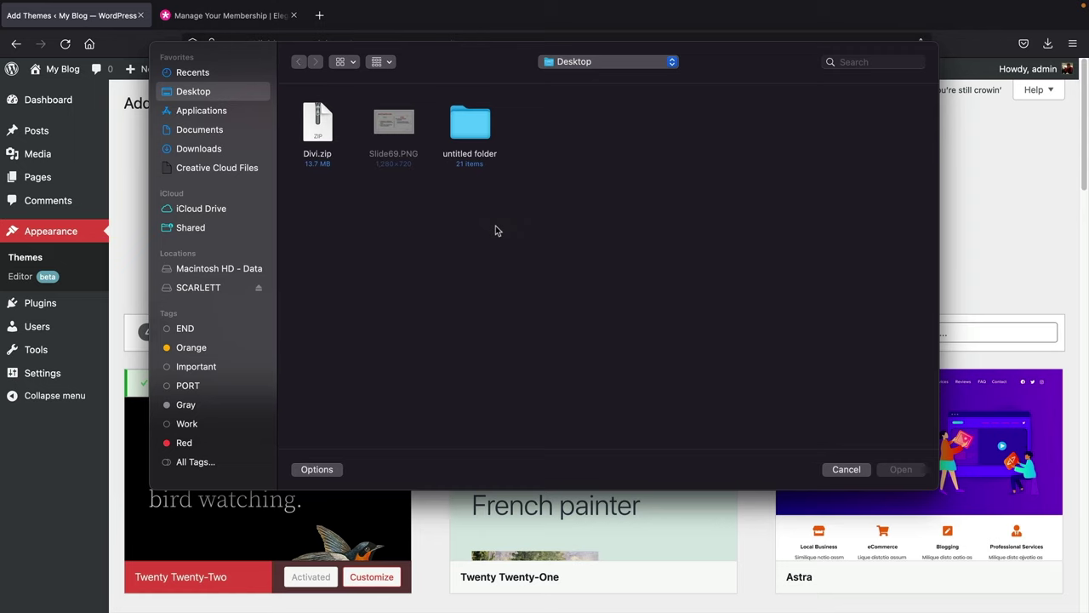
pyautogui.click(322, 160)
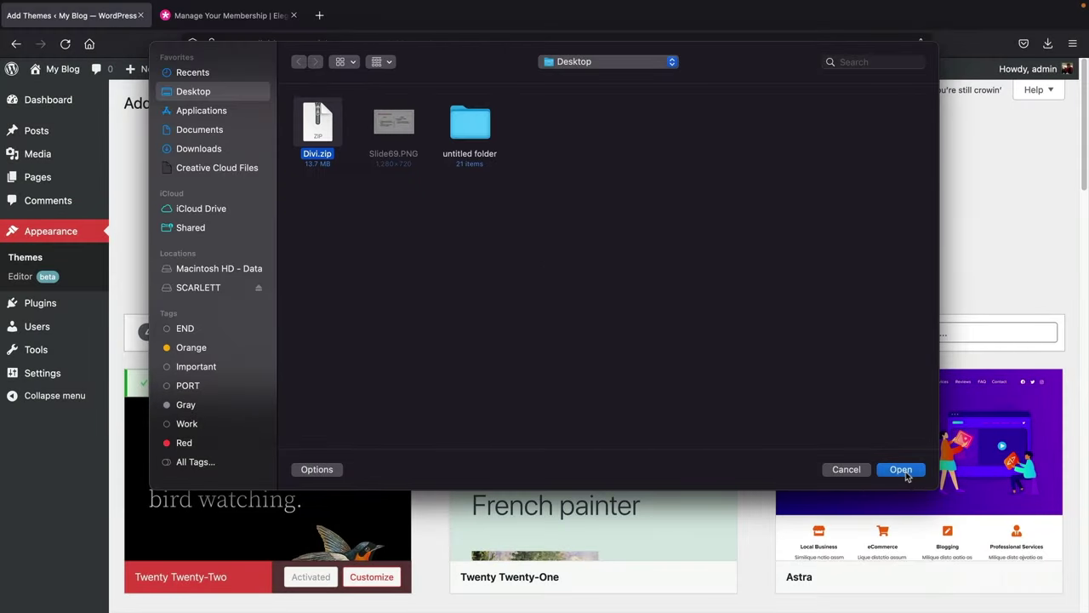
pyautogui.click(904, 470)
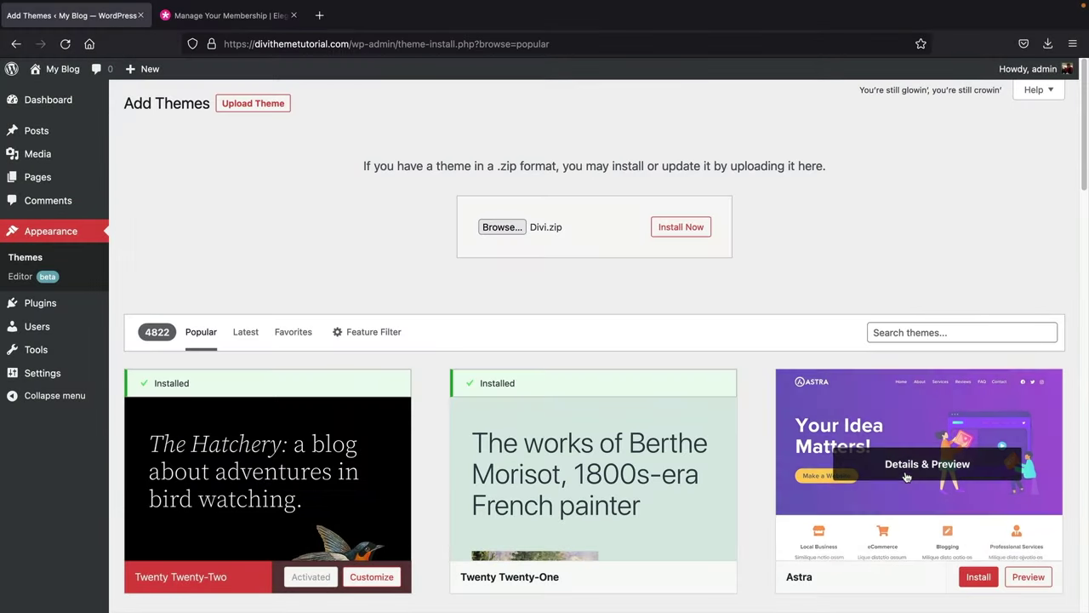
pyautogui.click(686, 233)
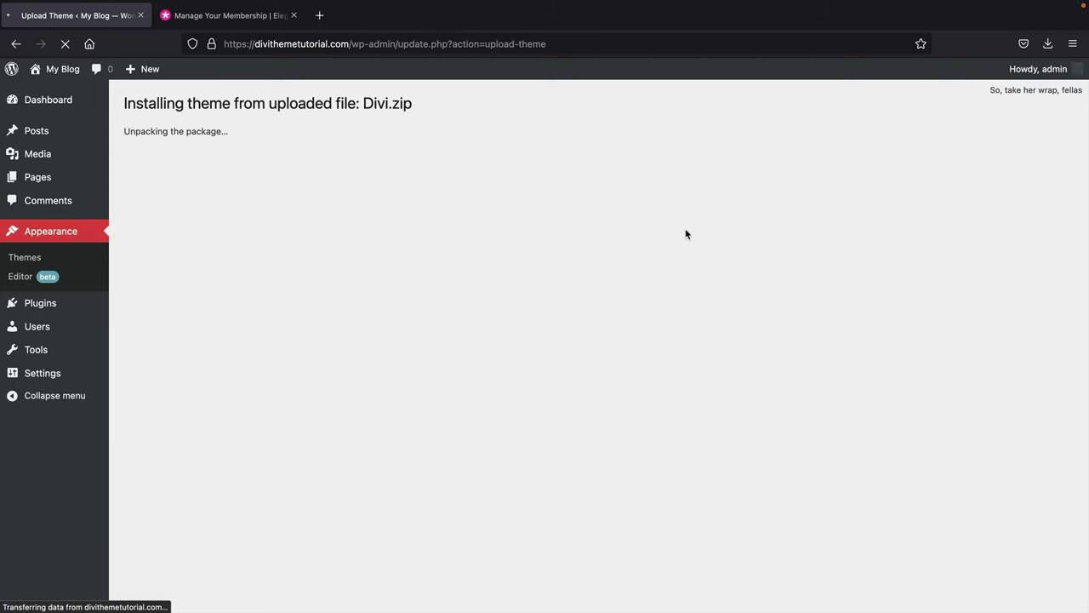
pyautogui.click(203, 199)
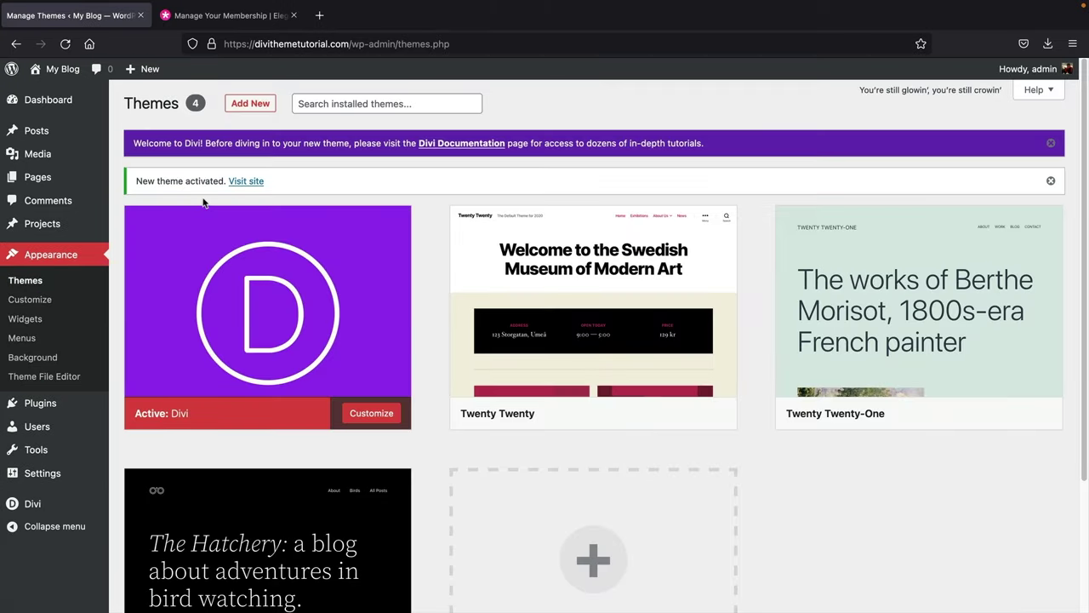
pyautogui.moveTo(257, 315)
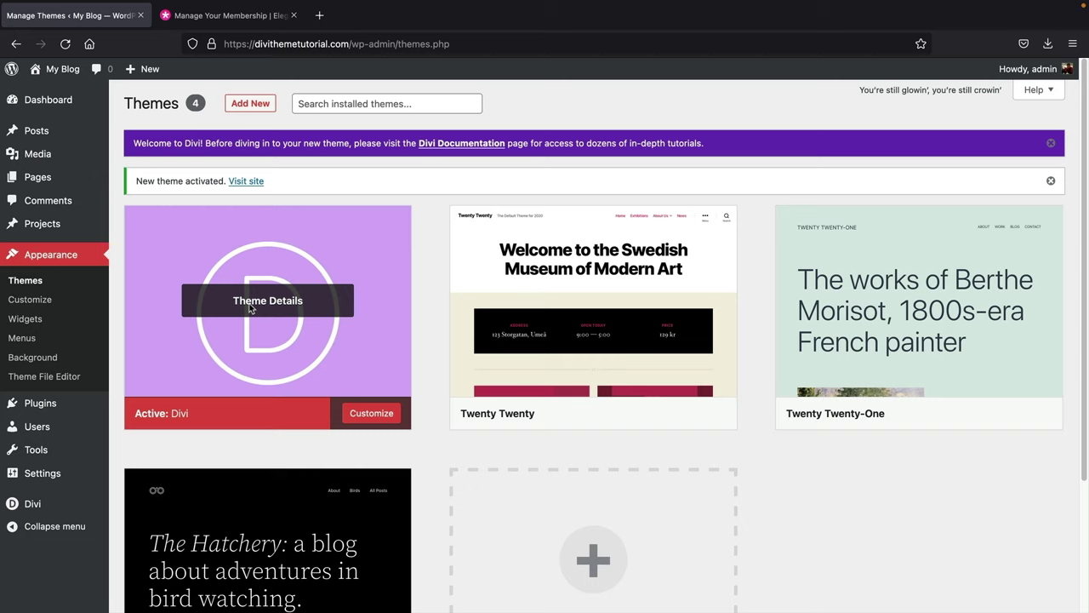
# - Open the Updates tab of Divi Theme Options, then go back to the Elegant Themes tab
pyautogui.click(39, 509)
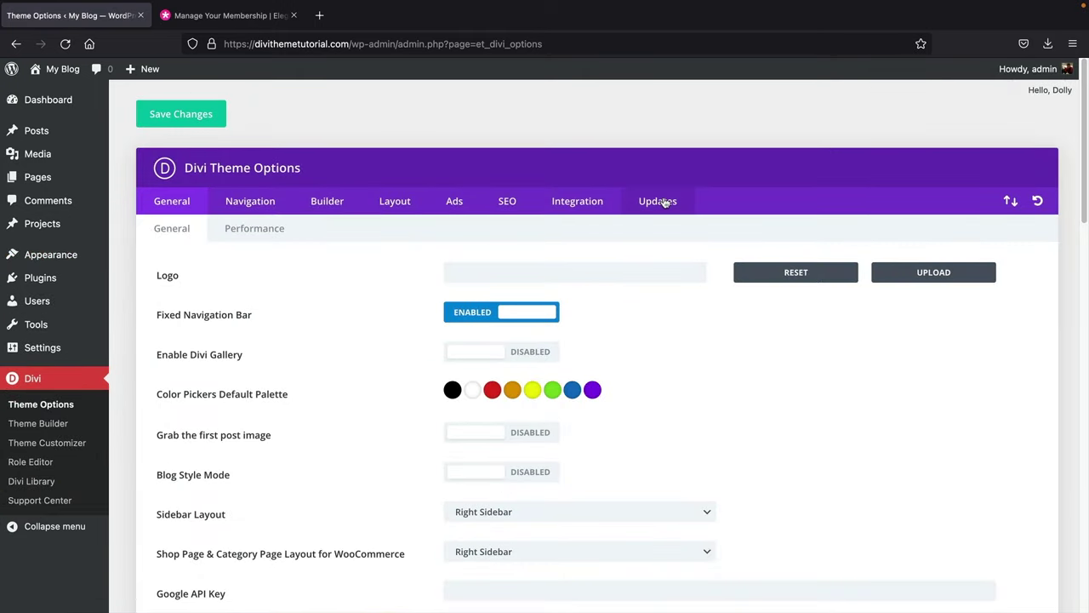
pyautogui.click(665, 202)
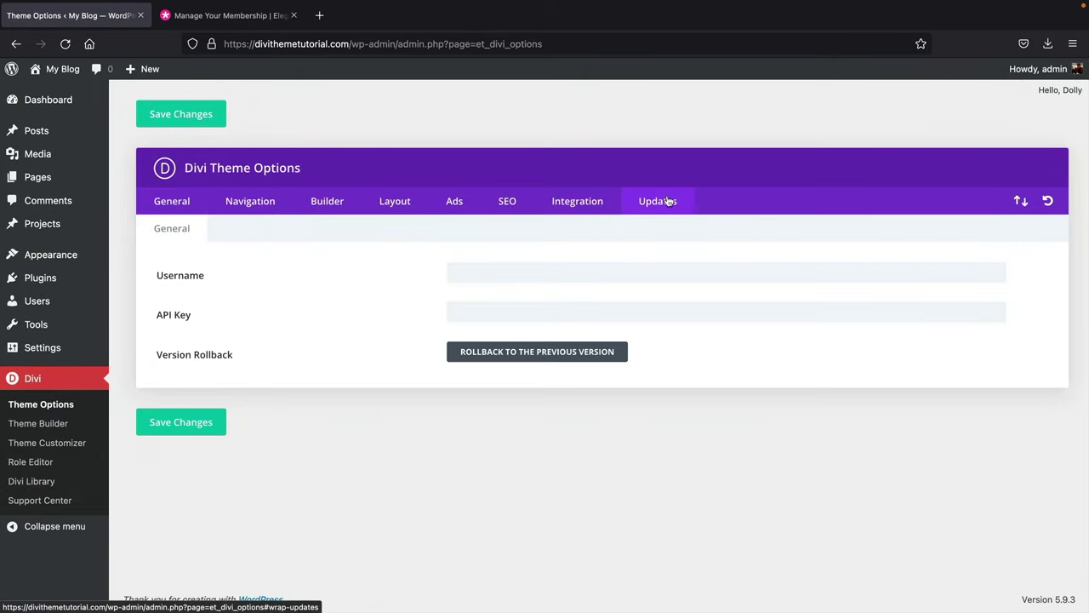
pyautogui.click(471, 270)
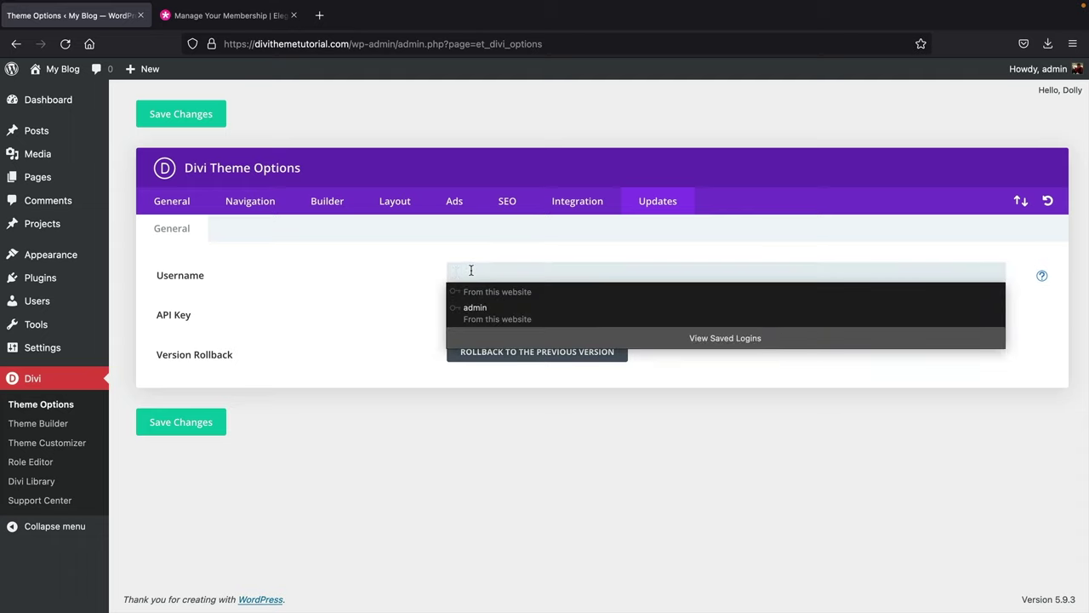
pyautogui.click(471, 270)
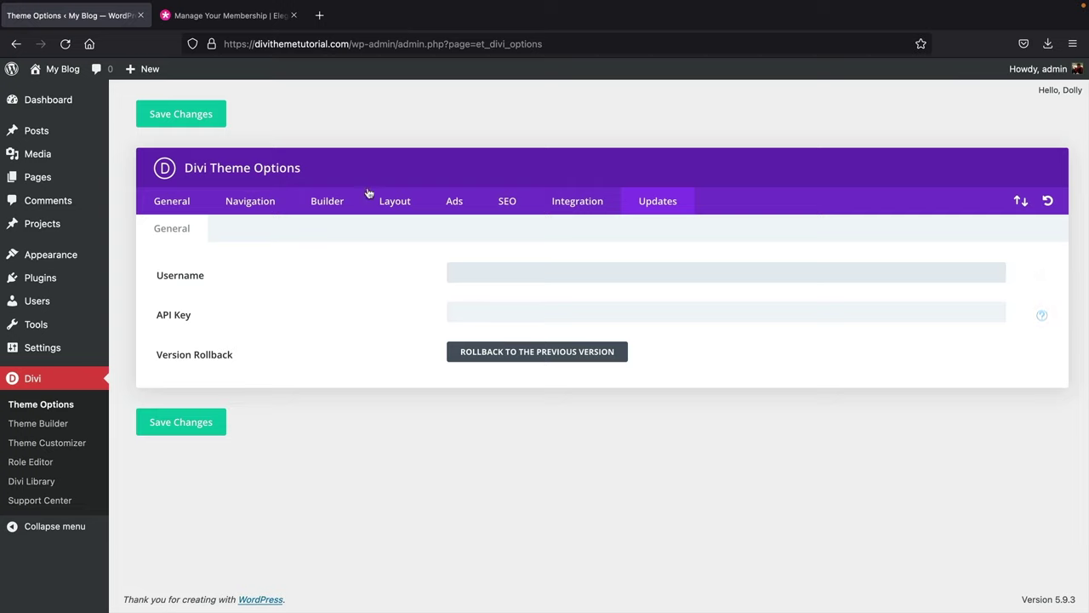
pyautogui.click(253, 17)
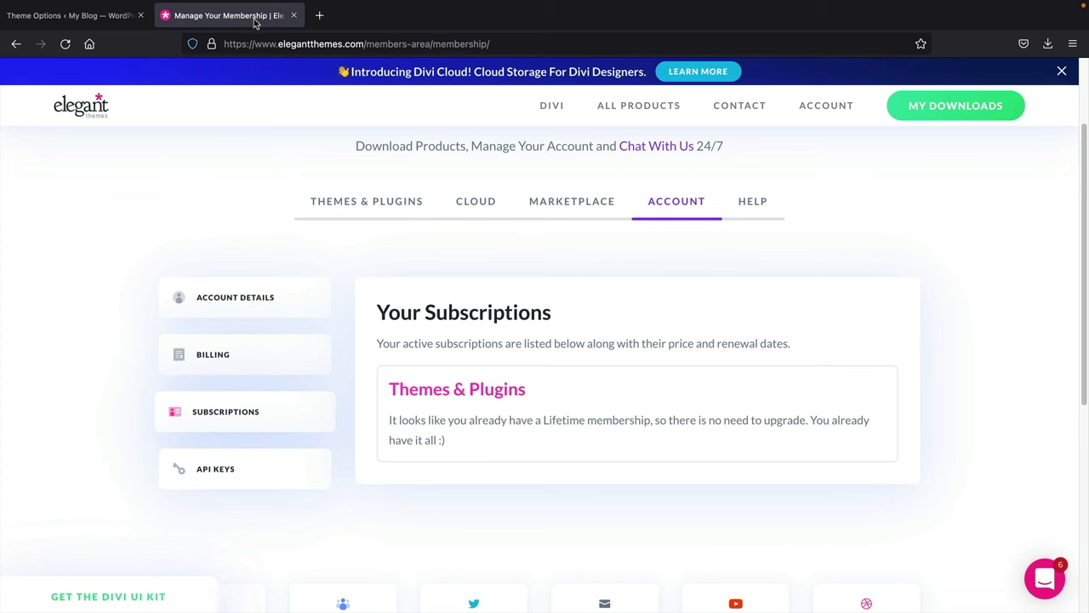
# - Copy the Elegant Themes account username into Divi's Updates Username field
pyautogui.click(258, 302)
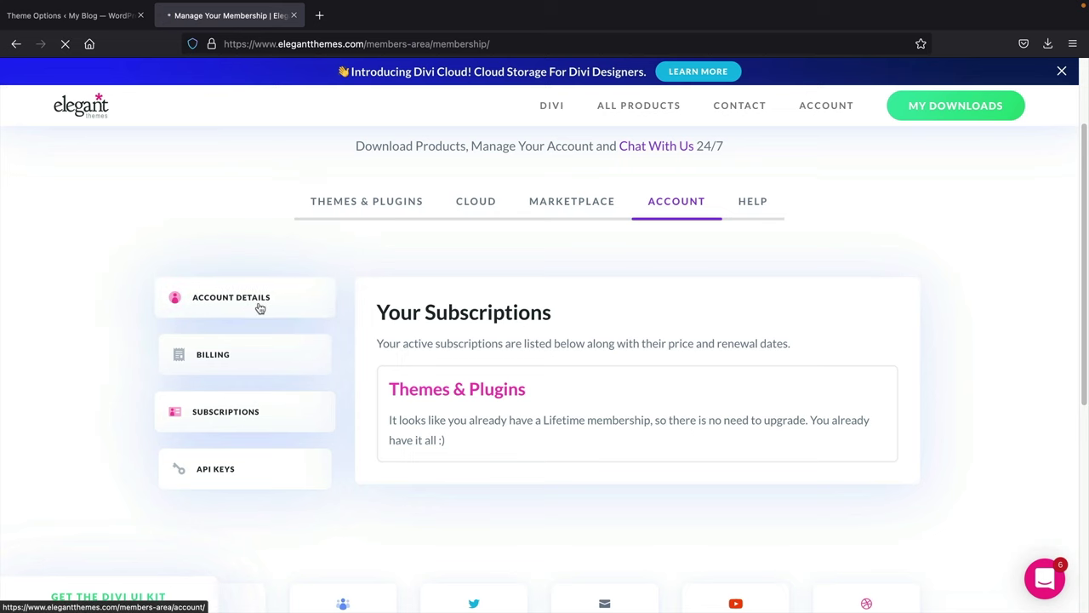
pyautogui.click(408, 387)
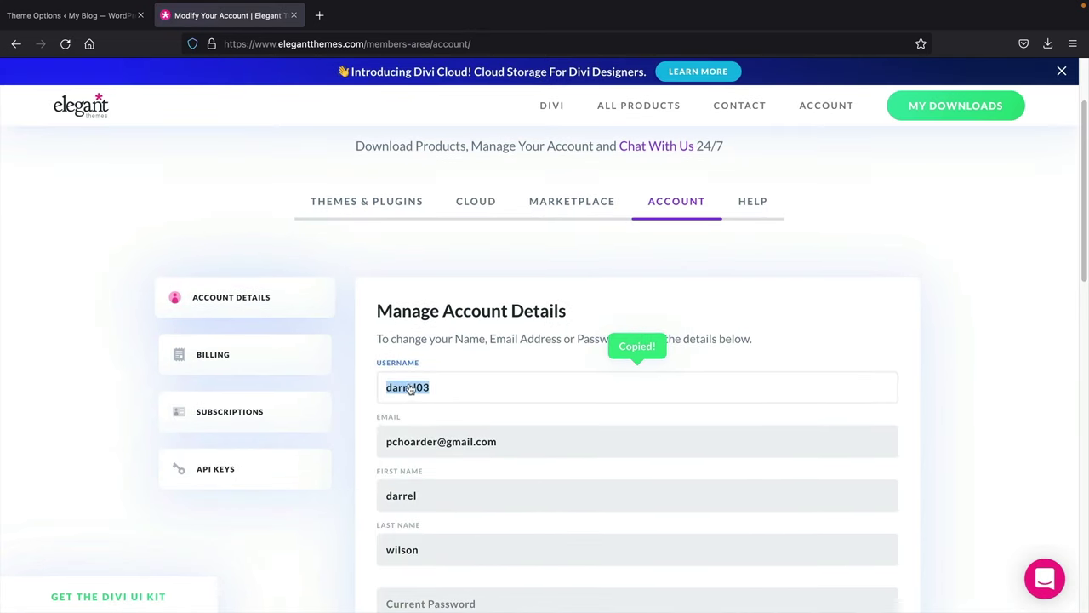
pyautogui.click(85, 16)
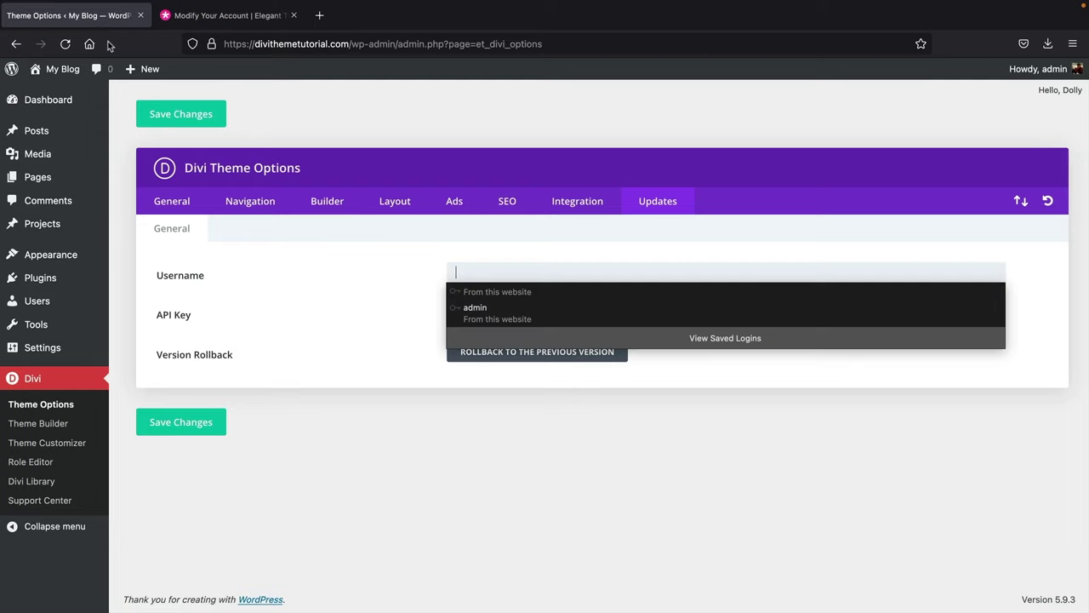
pyautogui.rightClick(469, 272)
pyautogui.click(508, 403)
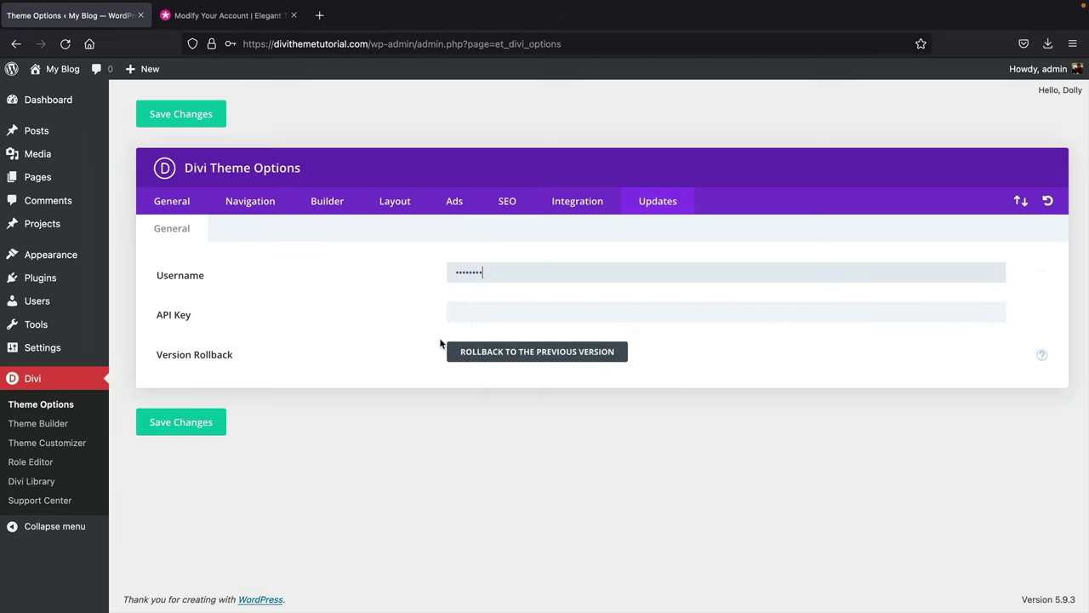
# - Paste the account's API key into the API Key field and save the Divi theme options
pyautogui.click(226, 17)
pyautogui.scroll(-1, 298, 272)
pyautogui.scroll(-1, 281, 323)
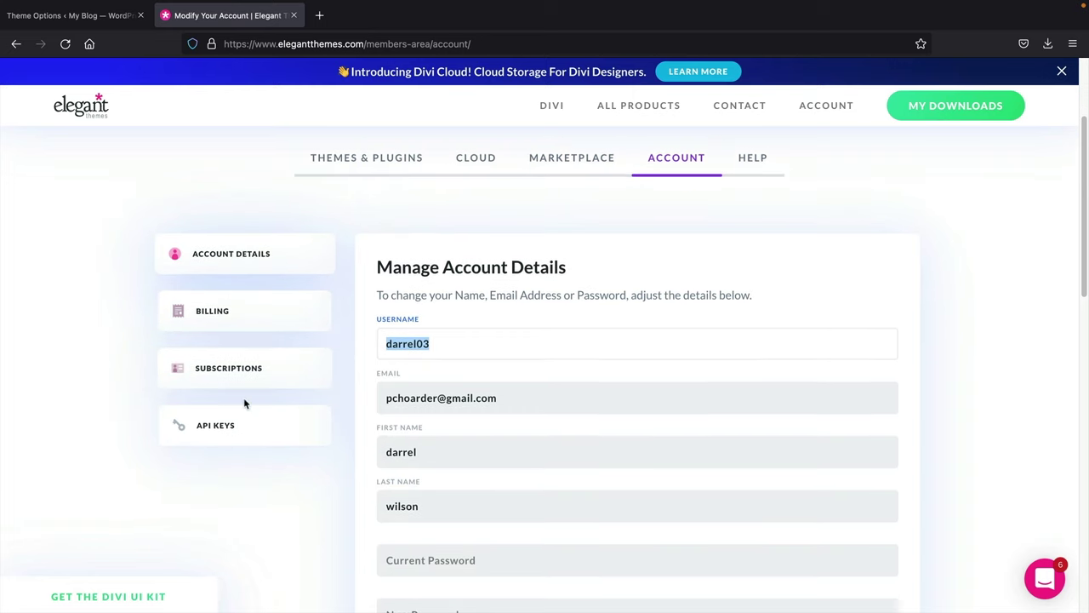
pyautogui.click(219, 434)
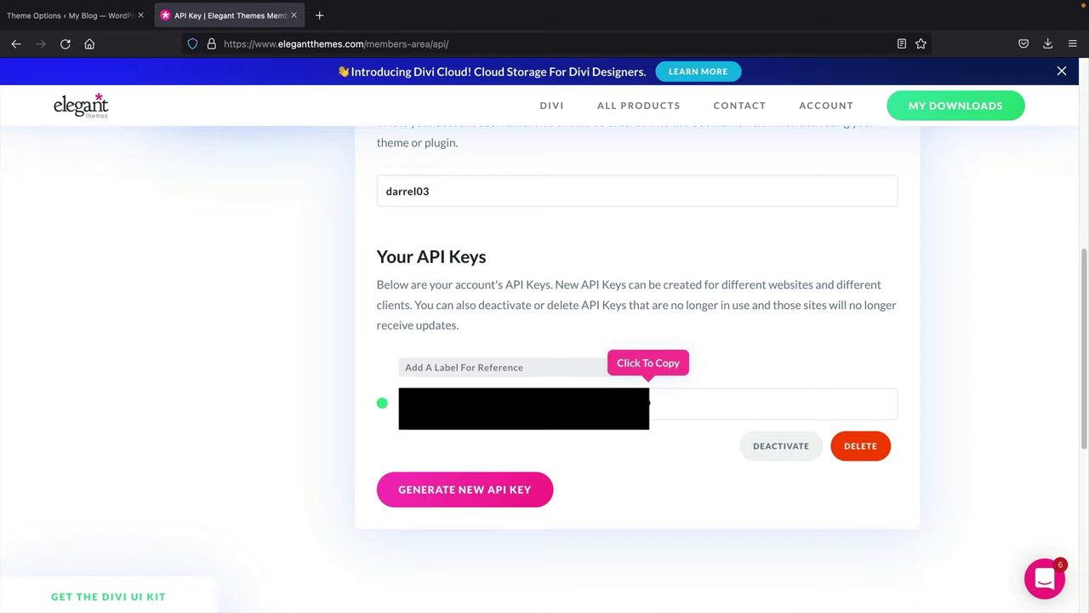
pyautogui.click(650, 403)
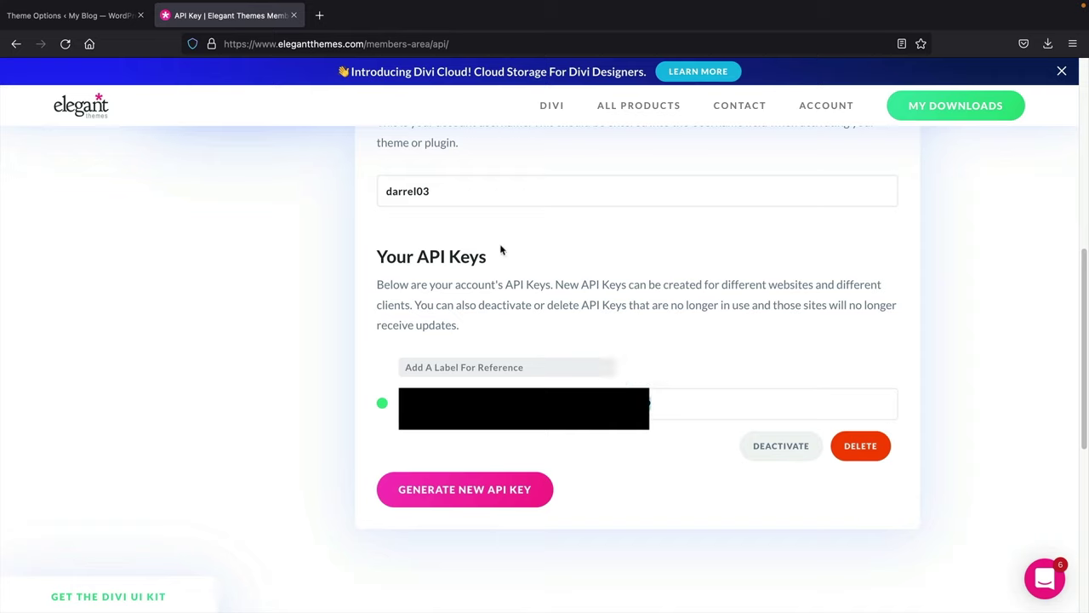
pyautogui.click(102, 15)
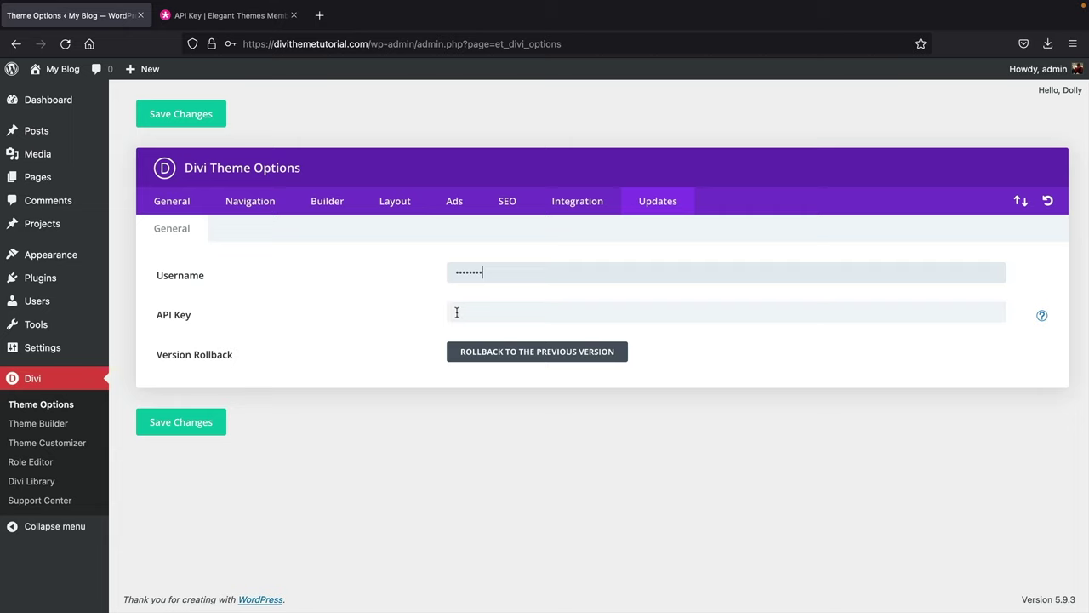
pyautogui.click(457, 312)
pyautogui.rightClick(457, 313)
pyautogui.click(502, 444)
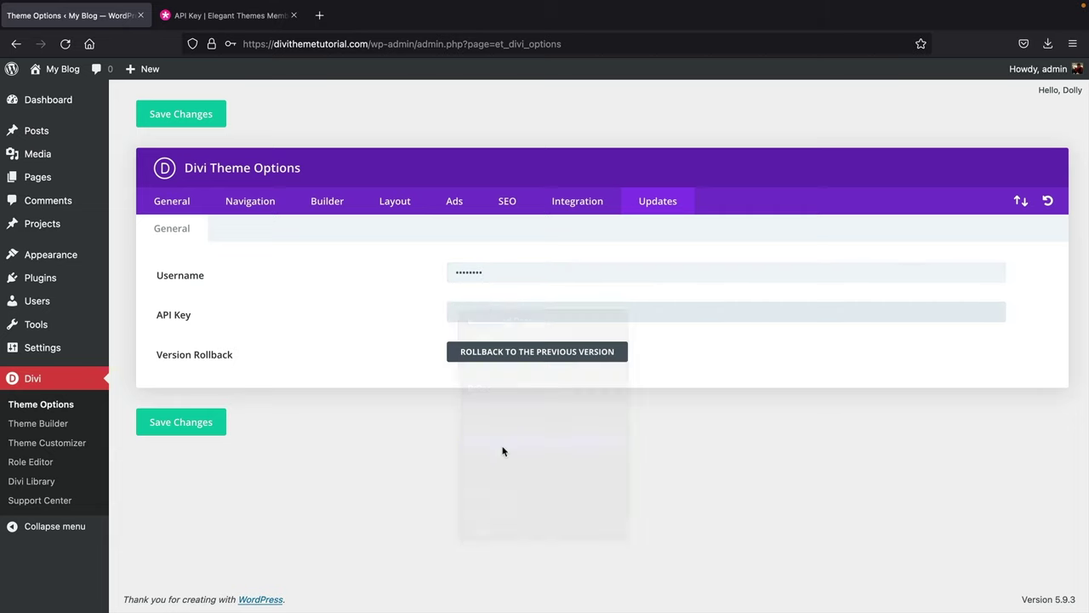
pyautogui.click(198, 425)
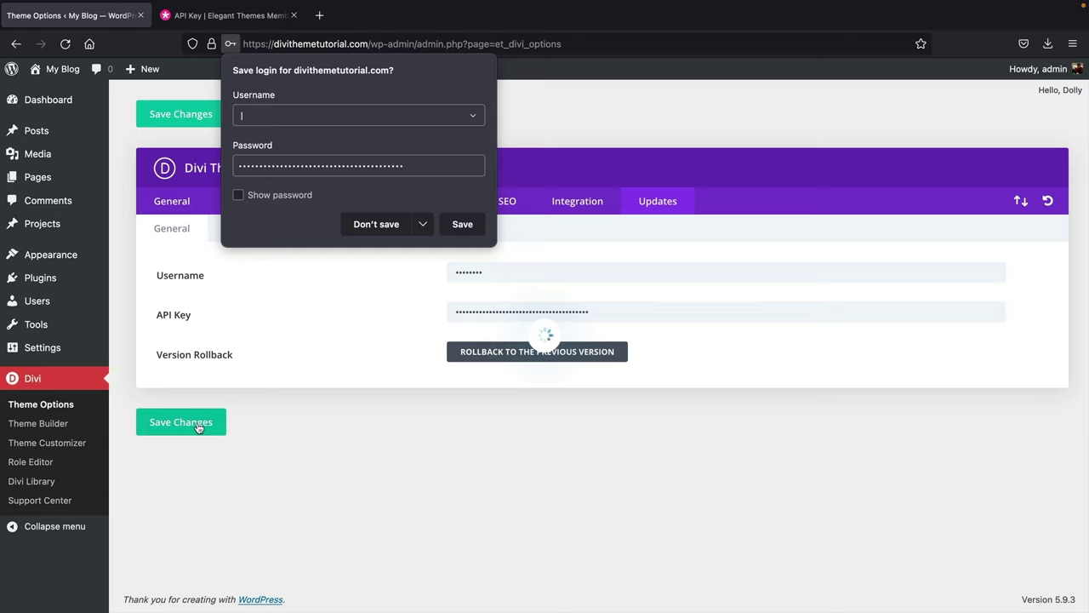
pyautogui.click(511, 236)
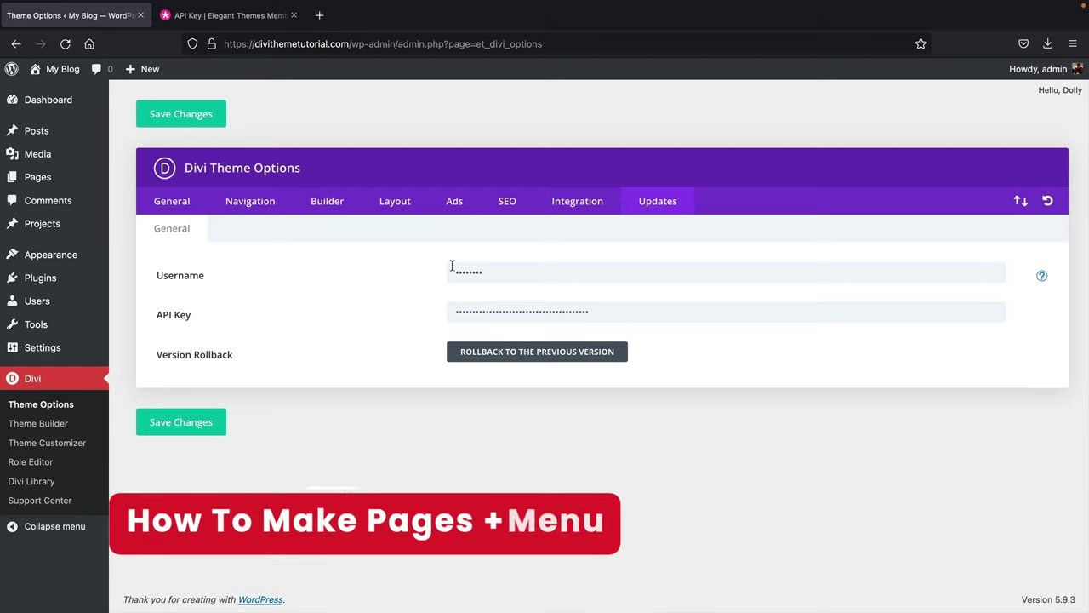
# - Visit the Divi-styled front page from the admin bar, then return to the Dashboard
pyautogui.moveTo(59, 72)
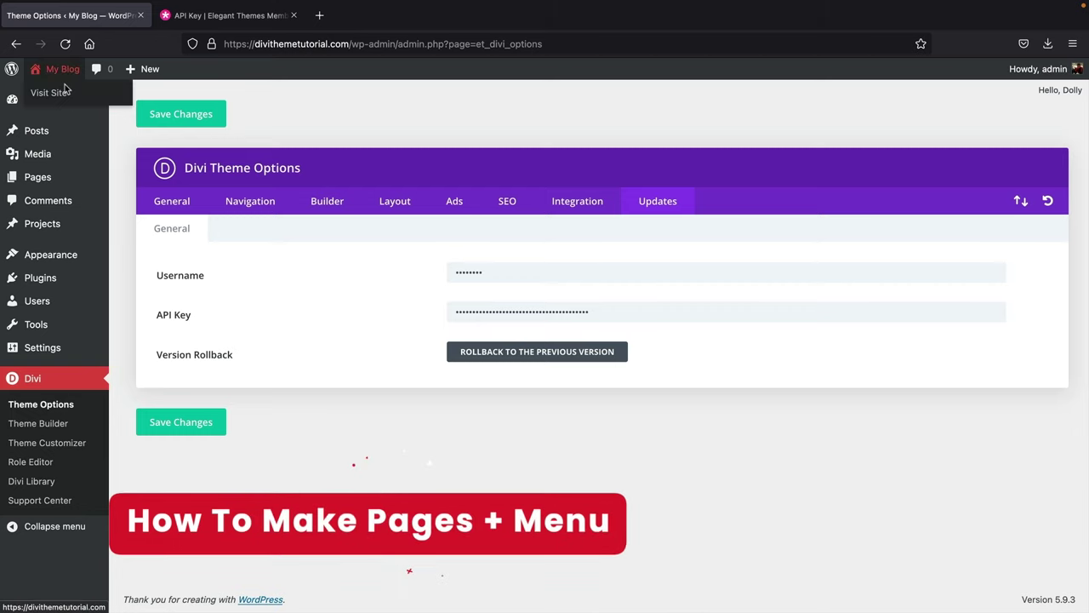
pyautogui.click(62, 96)
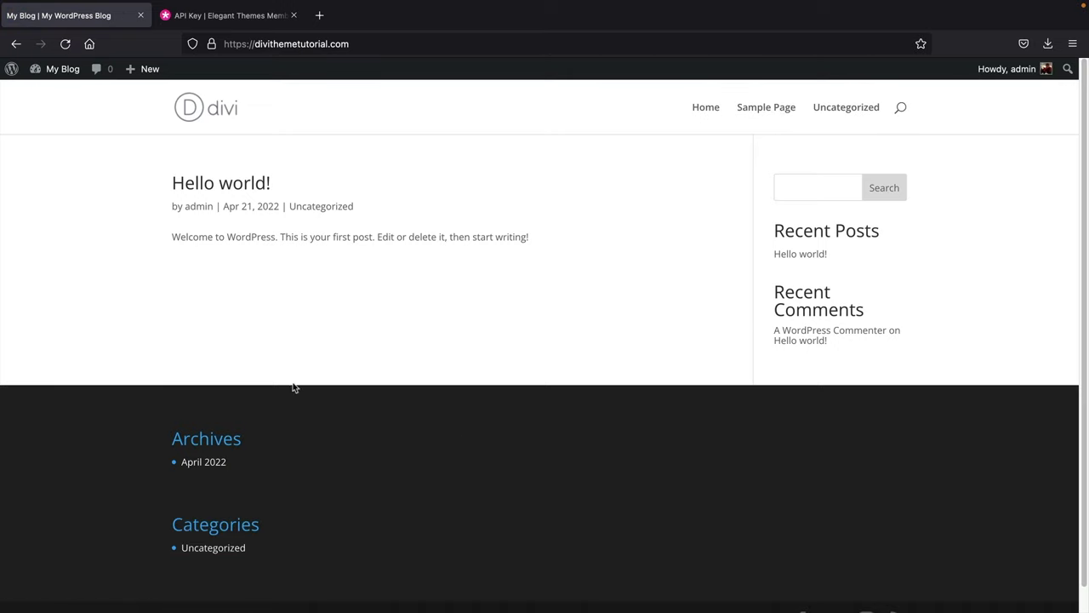
pyautogui.scroll(-2, 212, 455)
pyautogui.scroll(2, 251, 452)
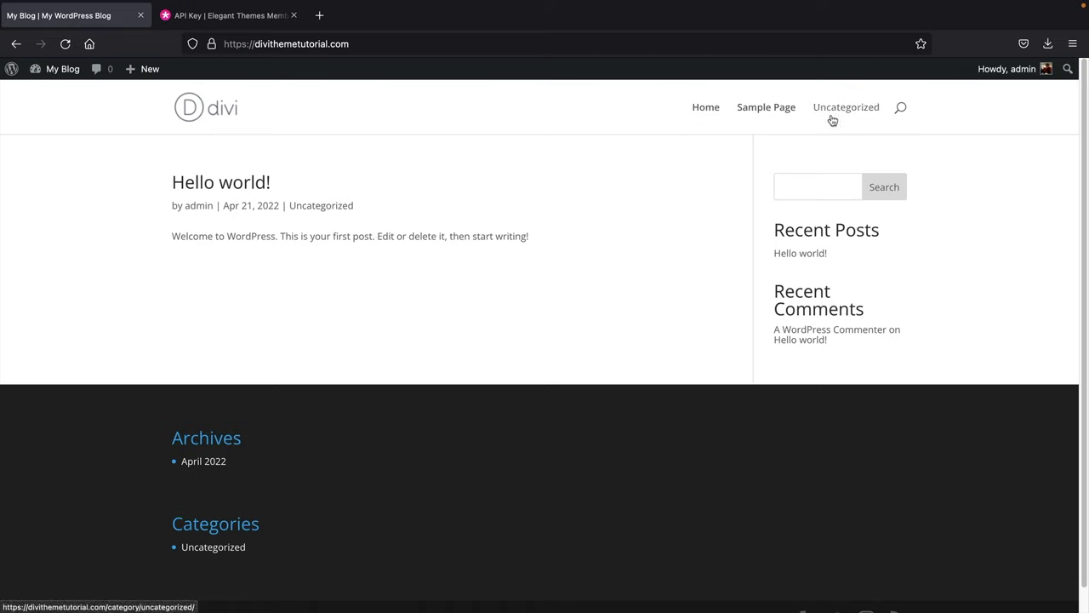
pyautogui.click(56, 94)
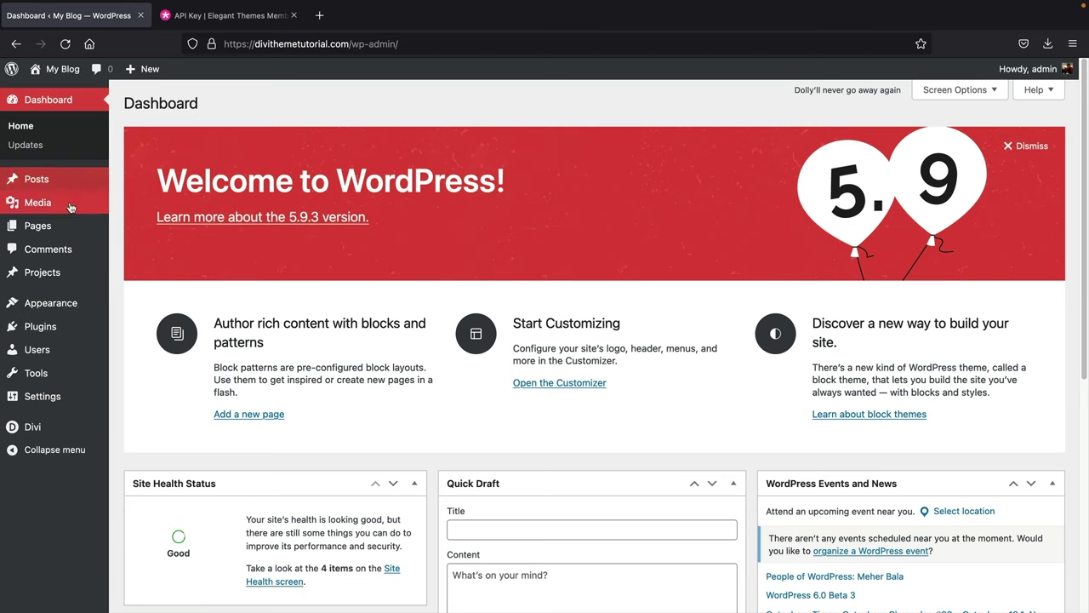
# - Select both pages in All Pages and bulk-move them to the Trash
pyautogui.moveTo(46, 229)
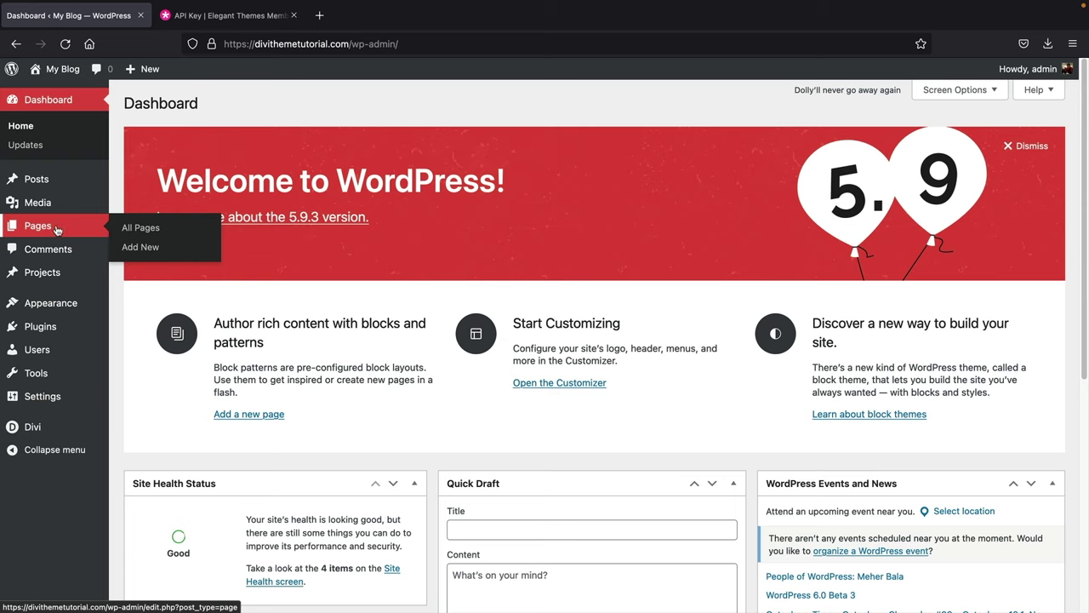
pyautogui.click(141, 228)
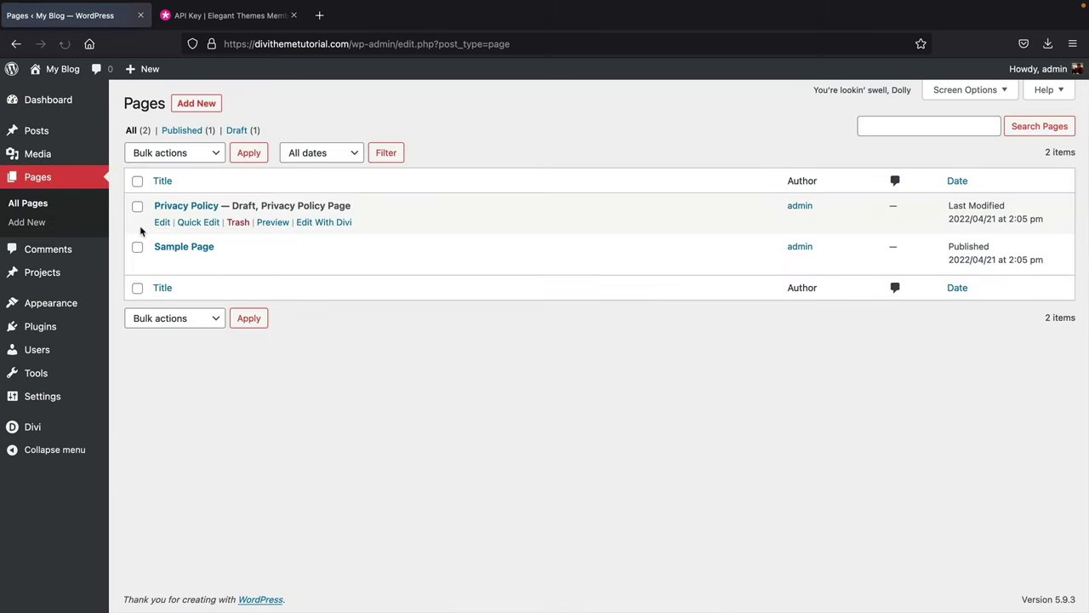
pyautogui.moveTo(203, 244)
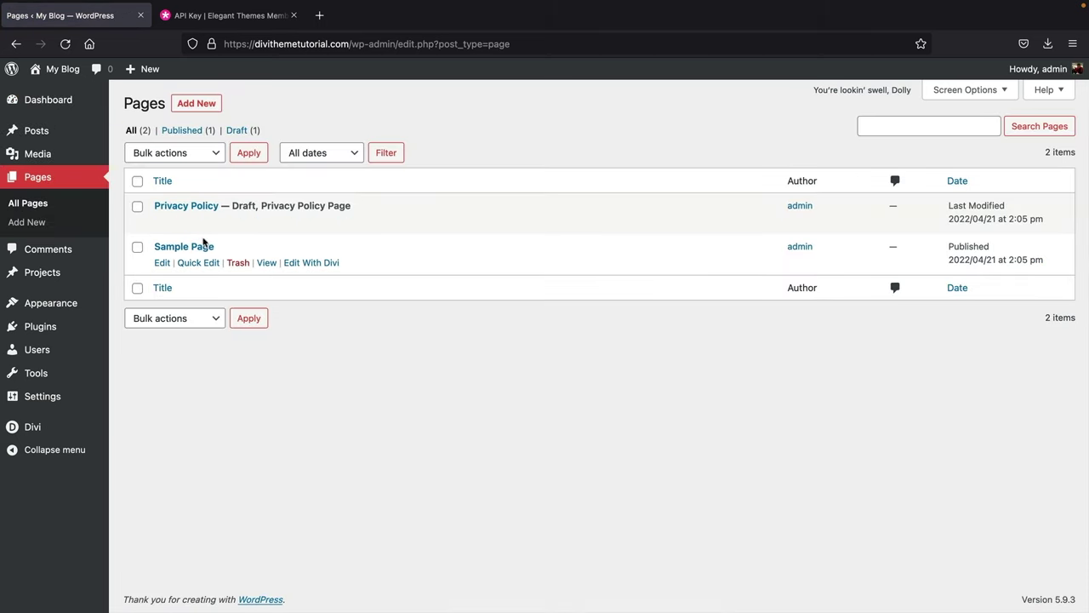
pyautogui.click(138, 182)
pyautogui.click(183, 153)
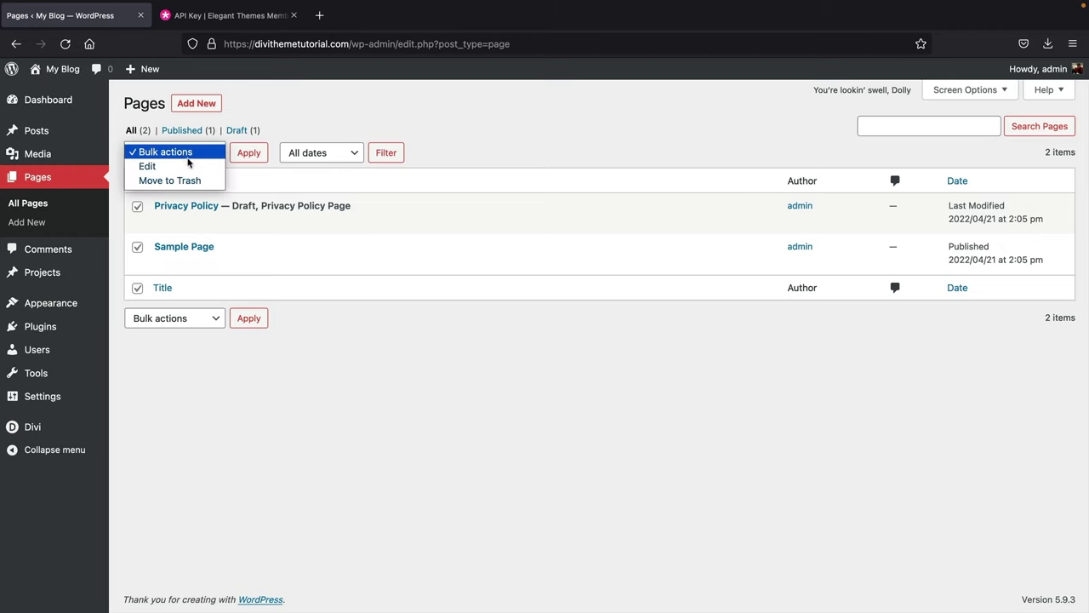
pyautogui.click(195, 182)
pyautogui.click(249, 154)
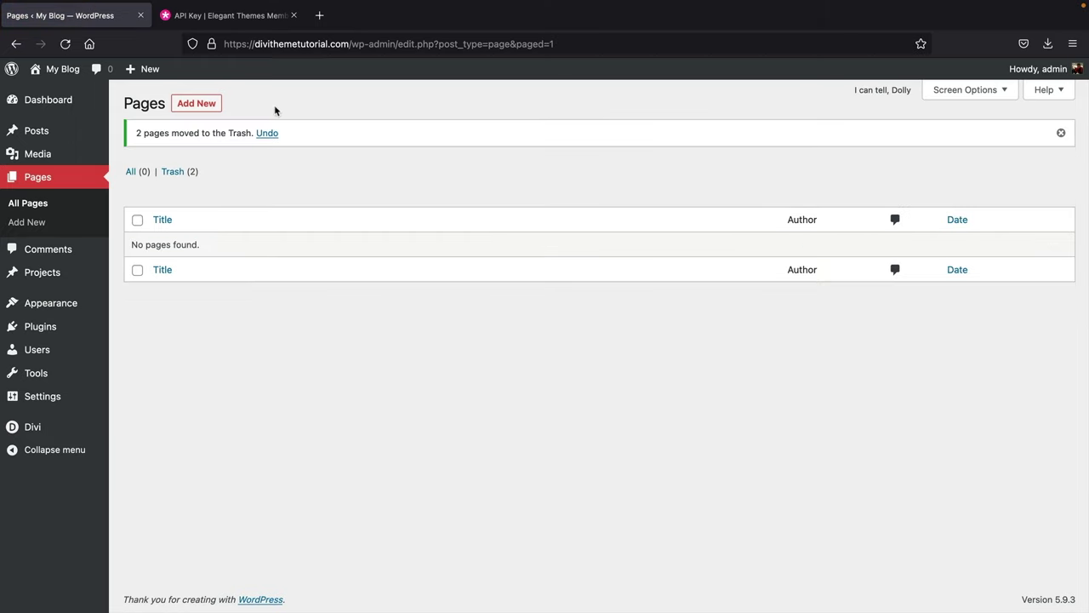
pyautogui.click(192, 110)
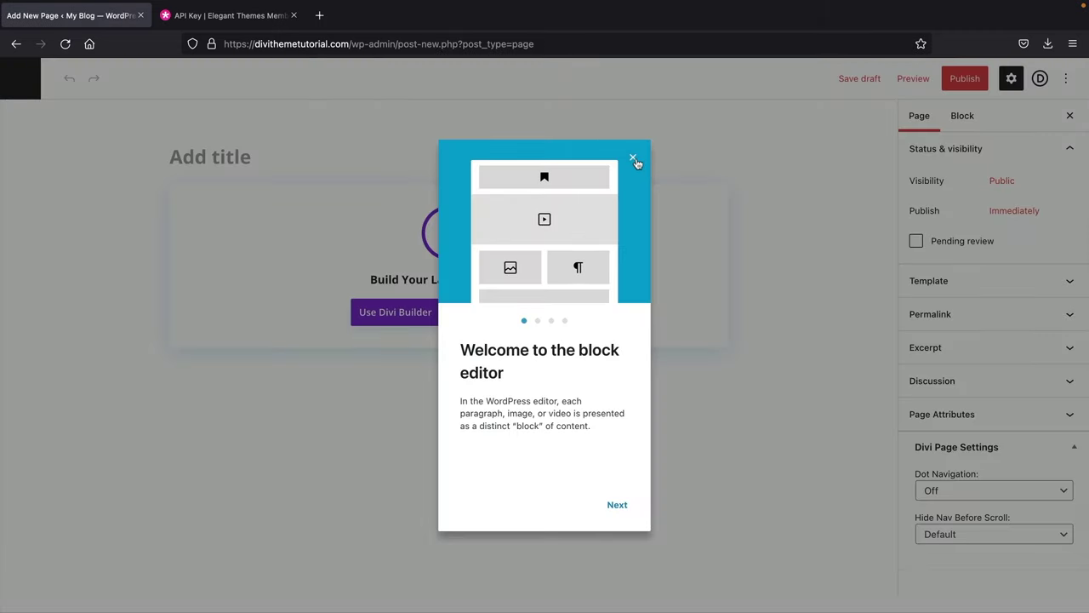
# - Publish new pages titled Home and About Us
pyautogui.click(634, 159)
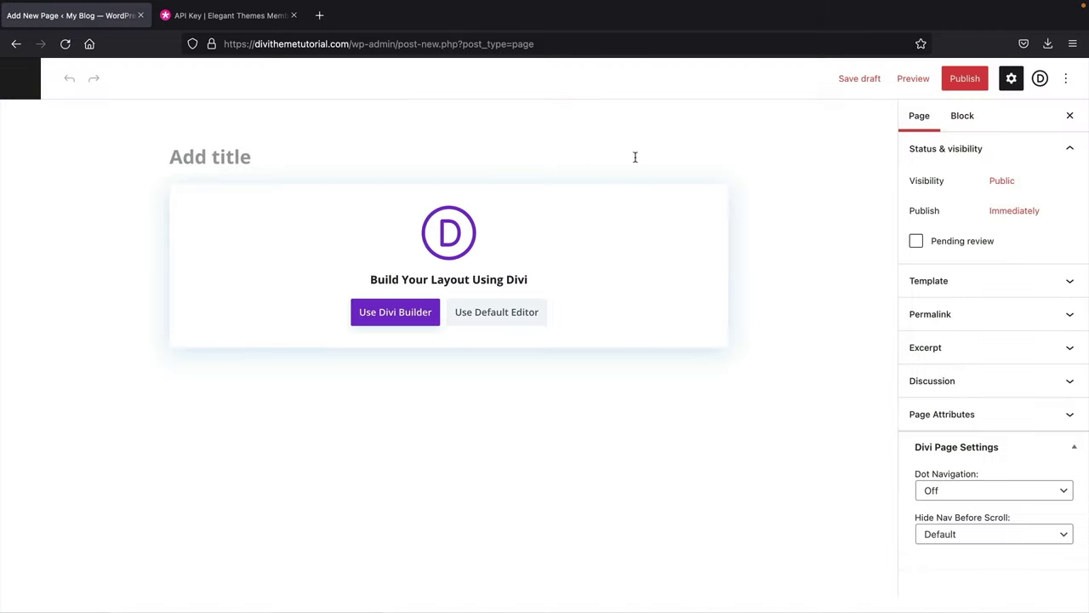
pyautogui.click(297, 155)
pyautogui.write('Home')
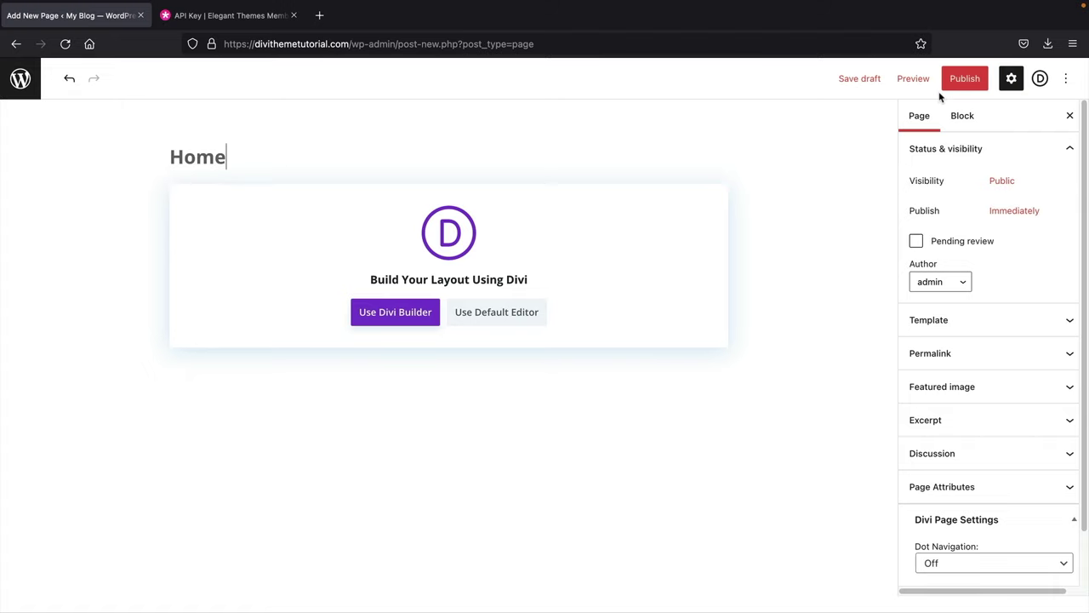
pyautogui.click(964, 79)
pyautogui.click(951, 79)
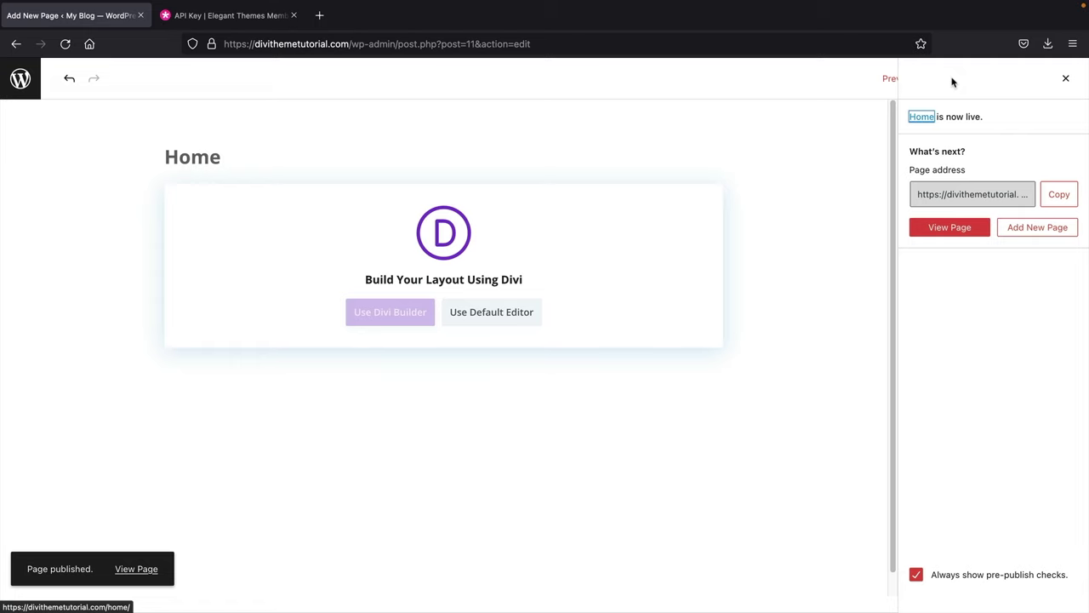
pyautogui.click(1038, 235)
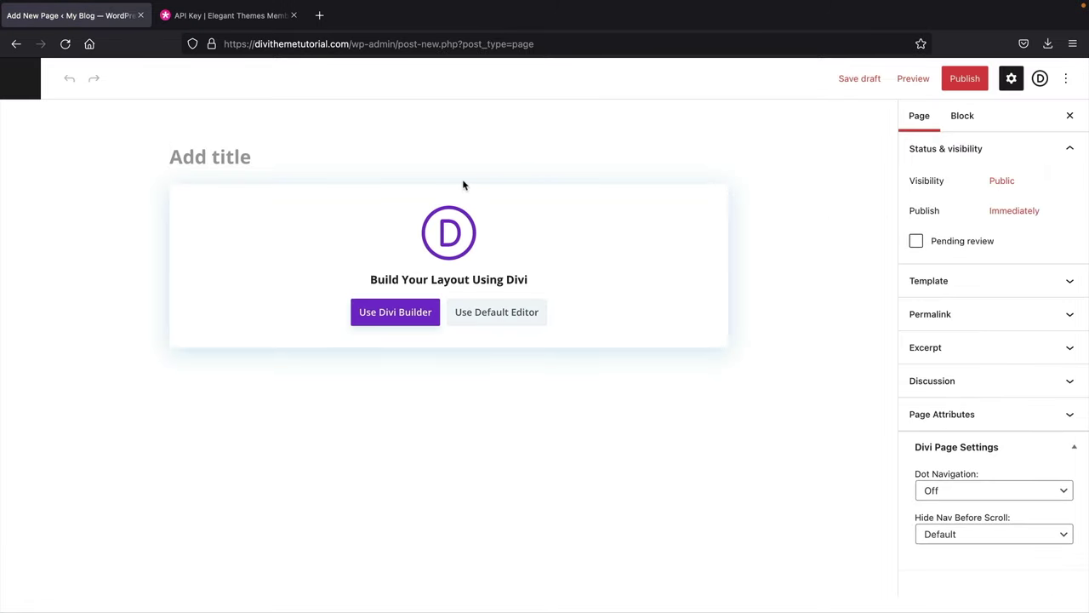
pyautogui.write('About Us')
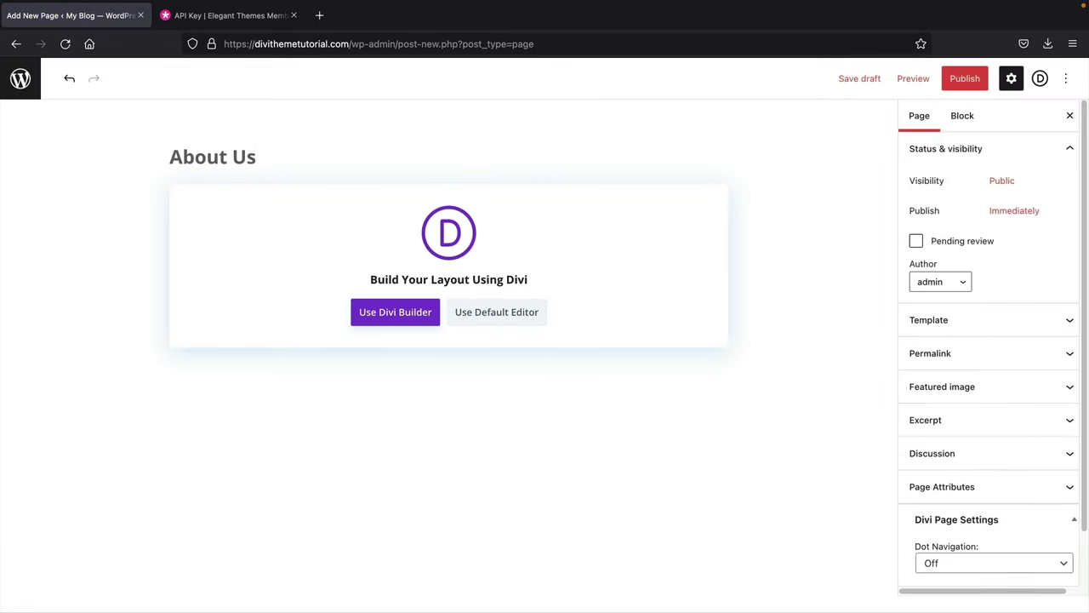
pyautogui.click(966, 79)
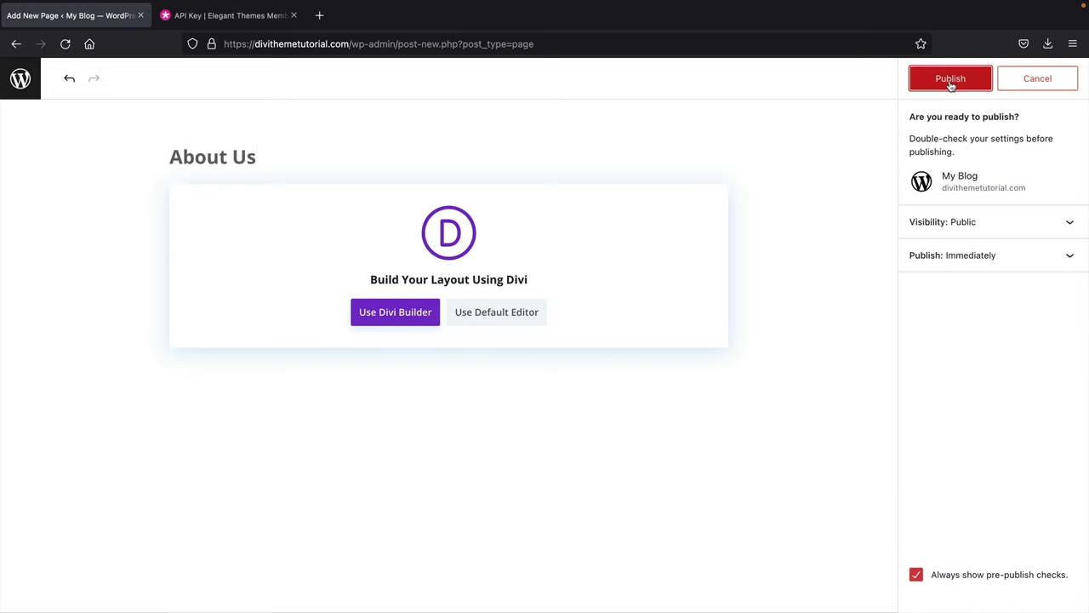
pyautogui.click(950, 81)
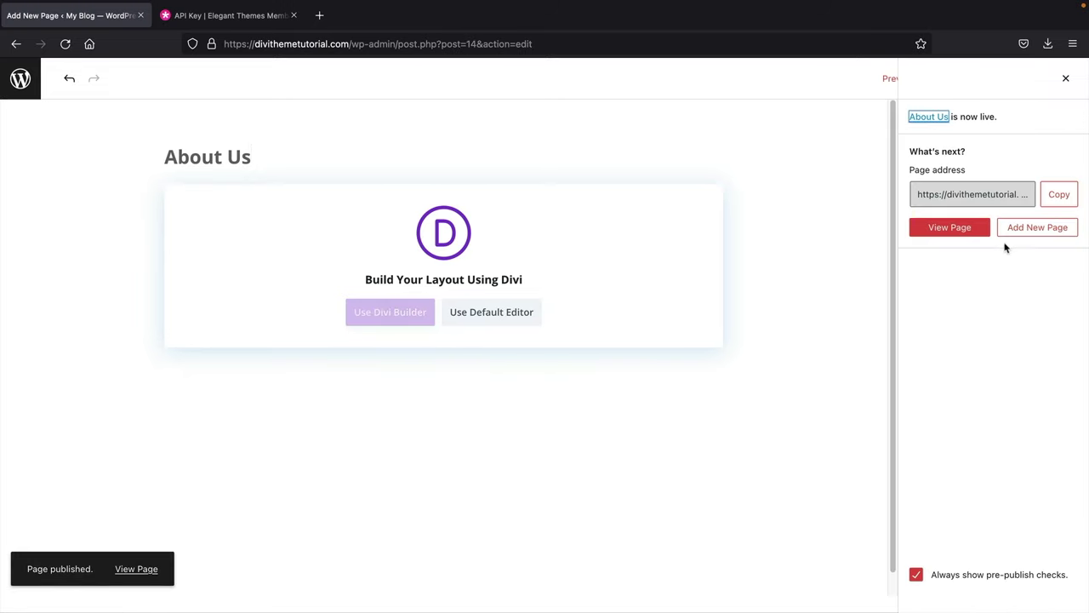
# - Publish pages titled Services and Contact Us, then return to the pages list
pyautogui.click(1028, 228)
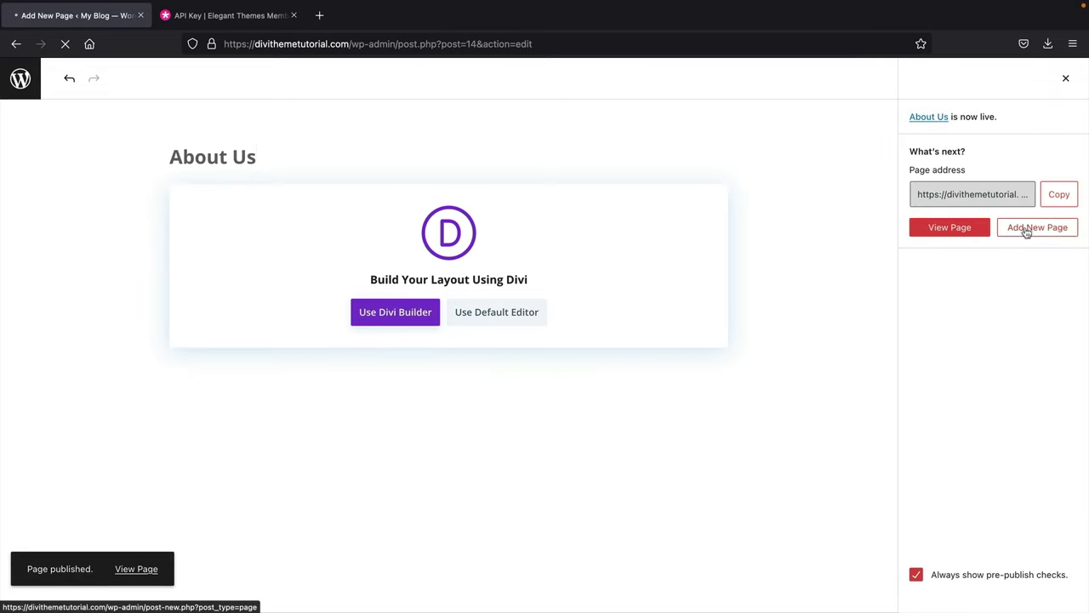
pyautogui.click(245, 156)
pyautogui.write('Services')
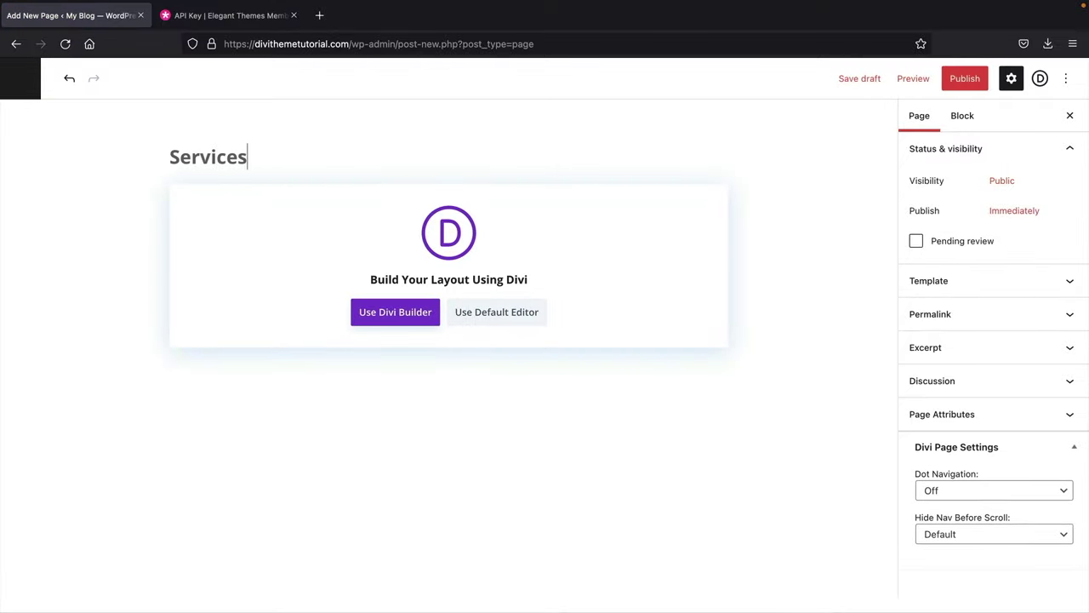
pyautogui.click(946, 80)
pyautogui.click(950, 80)
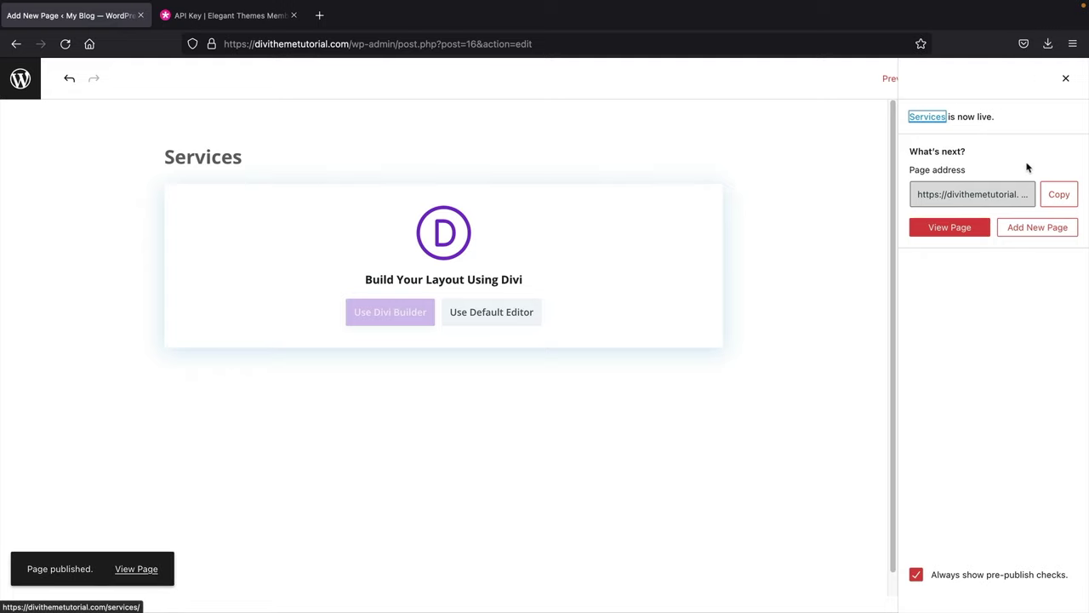
pyautogui.click(1033, 235)
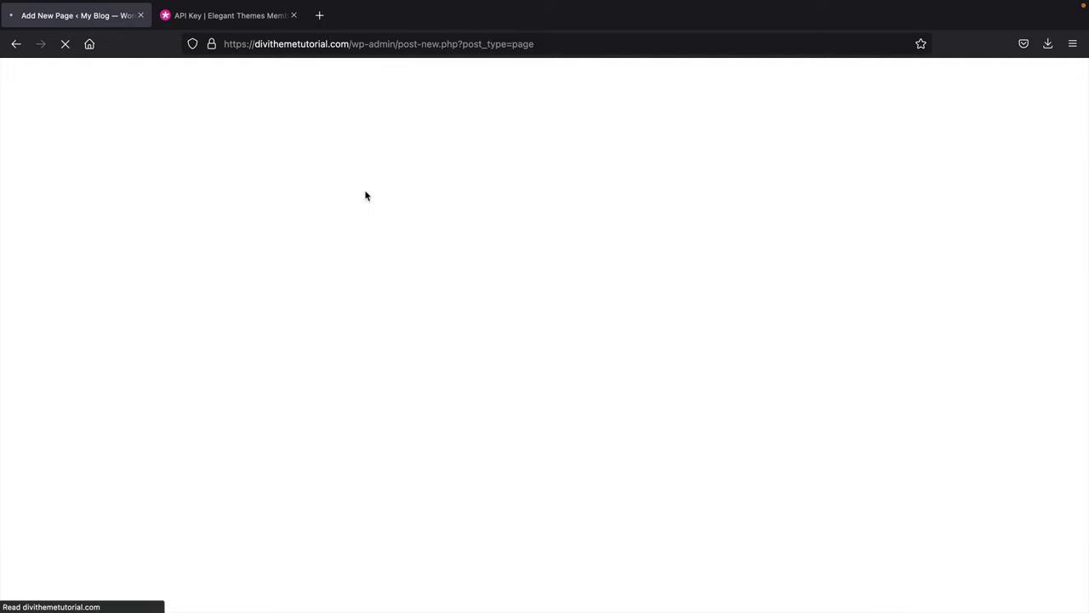
pyautogui.write('Contact Us')
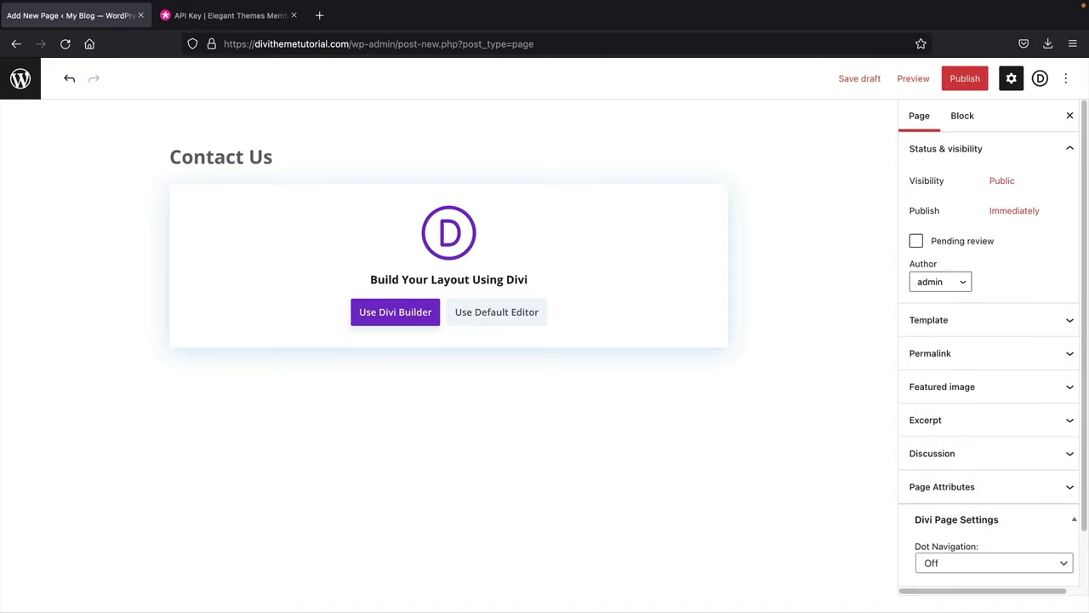
pyautogui.click(954, 78)
pyautogui.click(953, 81)
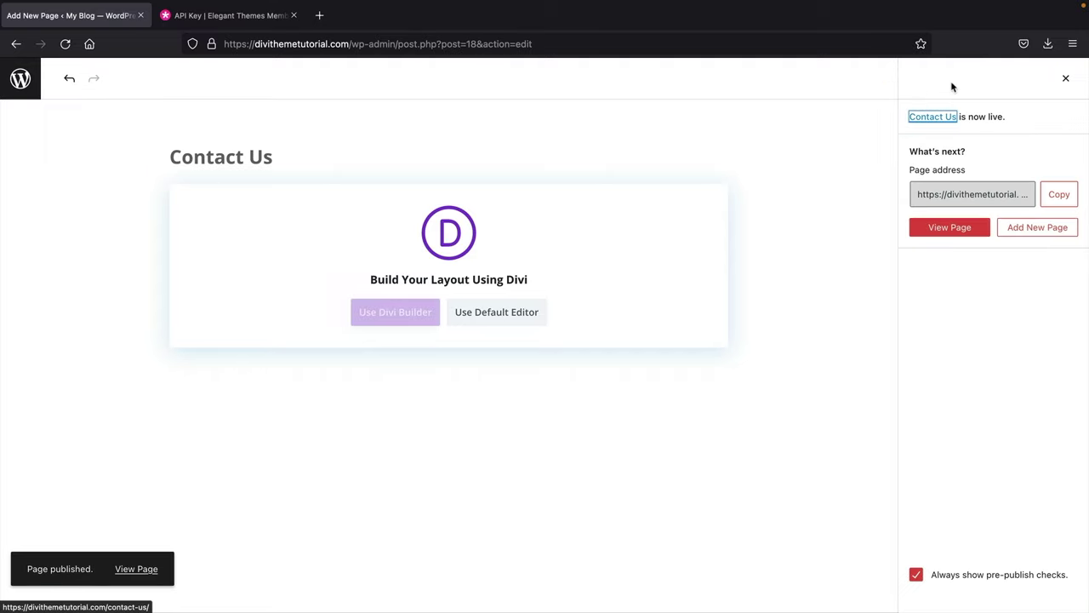
pyautogui.click(17, 85)
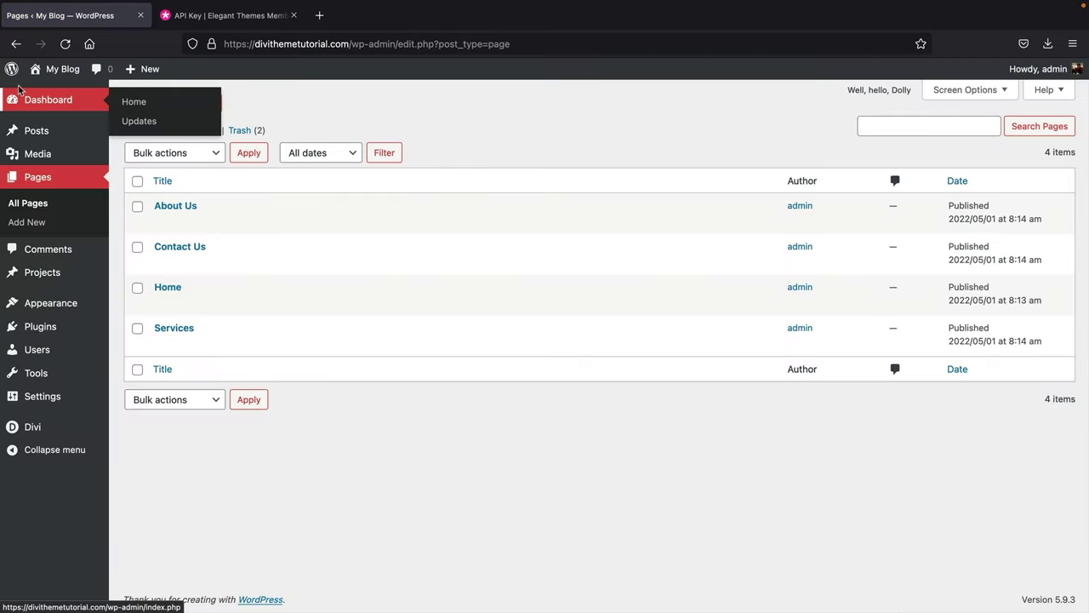
# - Preview the public site, then return to the admin dashboard
pyautogui.moveTo(38, 72)
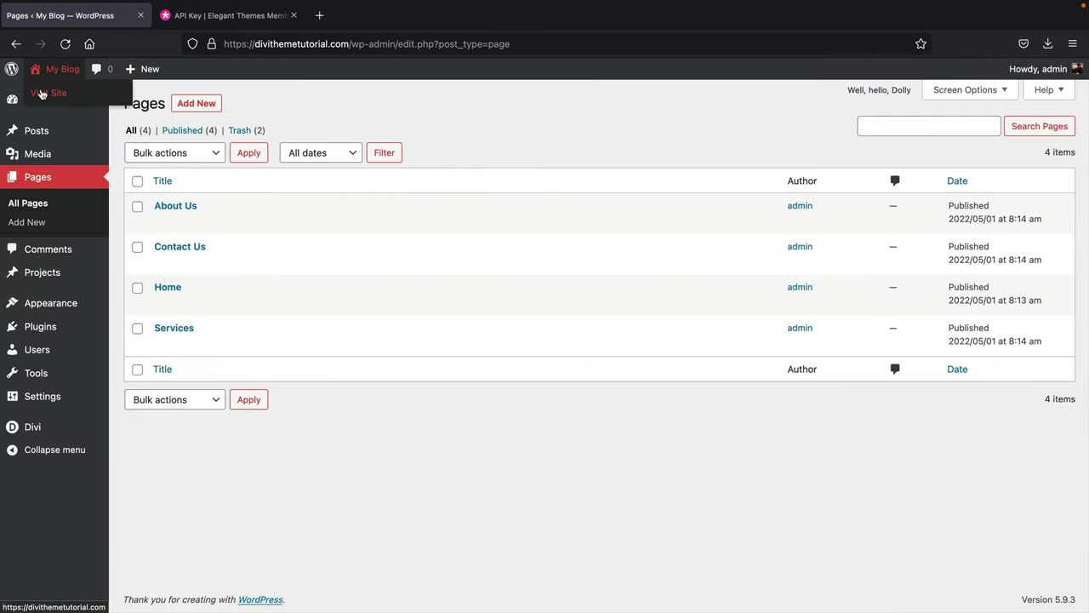
pyautogui.click(48, 93)
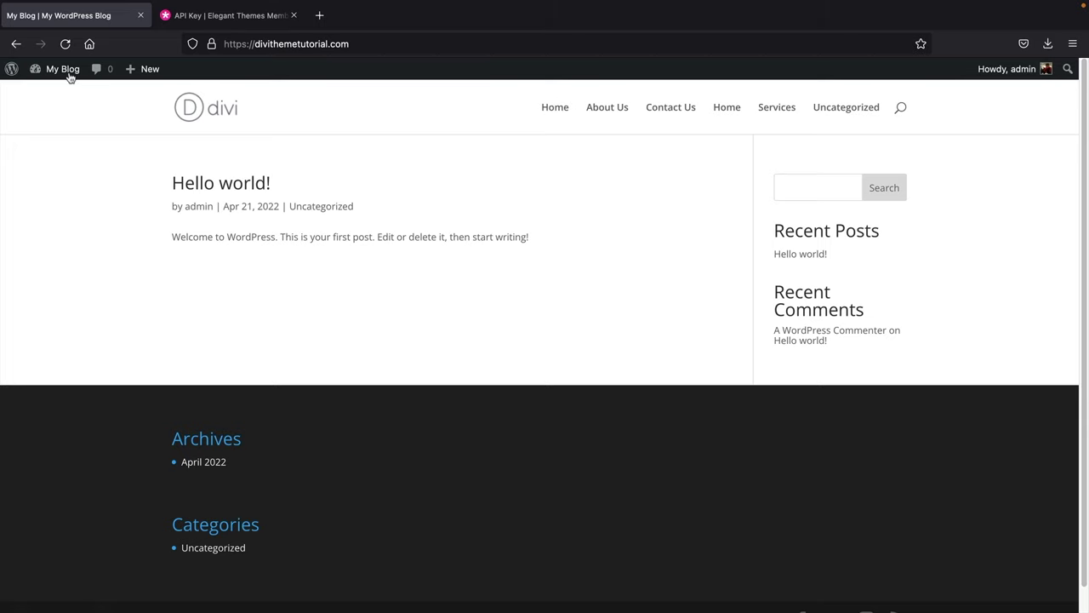
pyautogui.moveTo(63, 72)
pyautogui.click(56, 94)
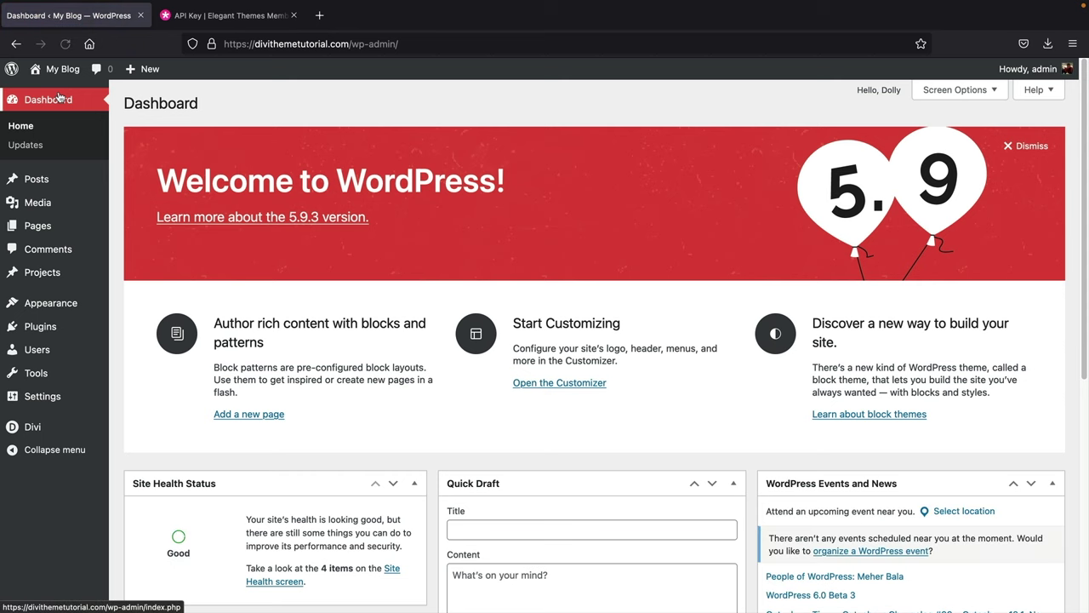
# - On Appearance > Menus, enter Main Menu as the new menu's name
pyautogui.moveTo(57, 308)
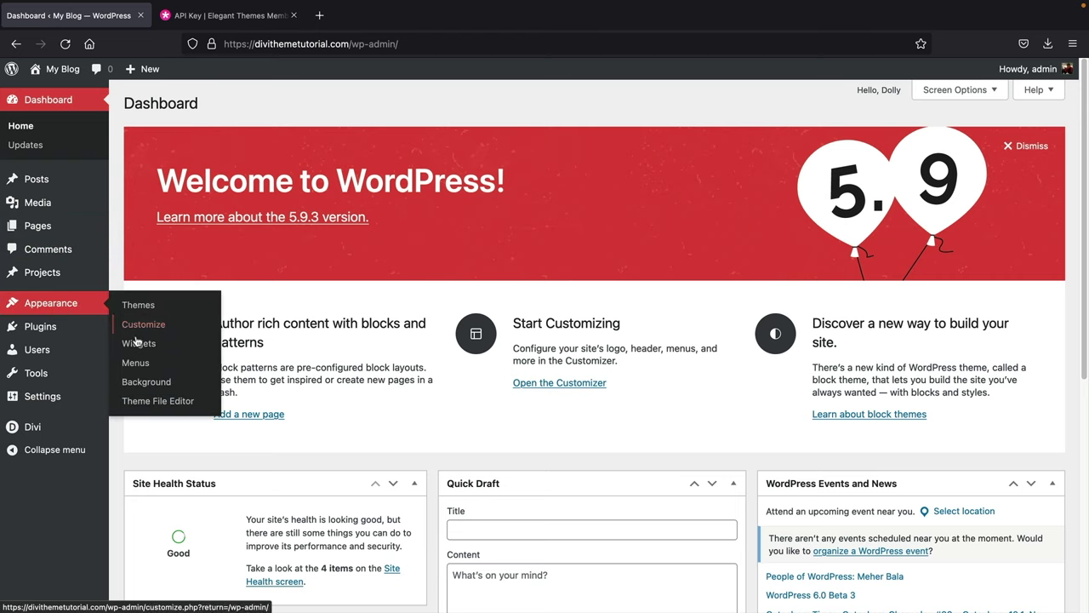
pyautogui.click(135, 363)
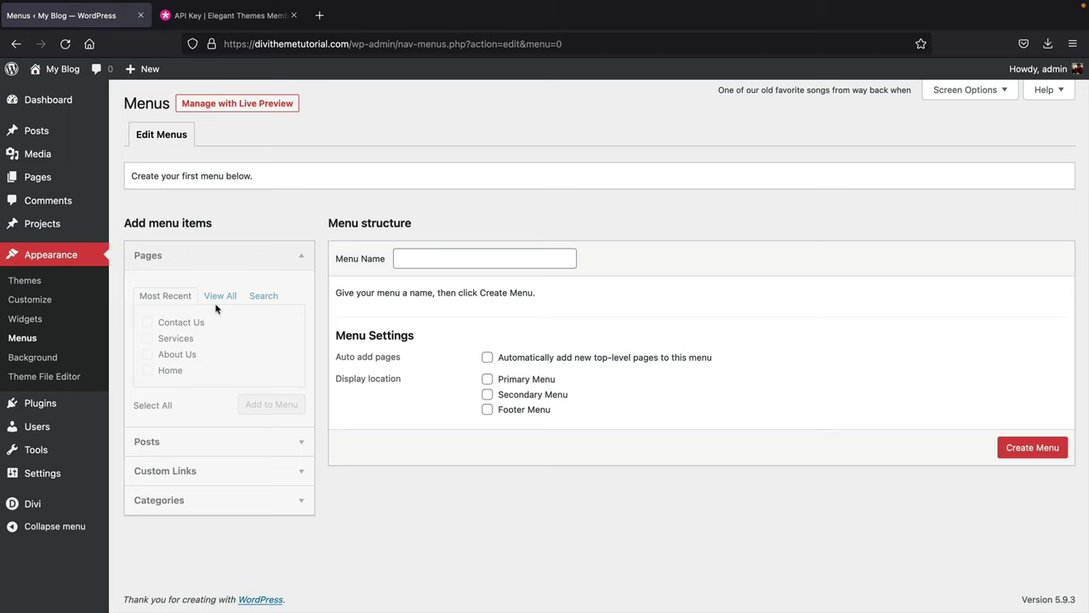
pyautogui.click(455, 257)
pyautogui.write('Main Menu')
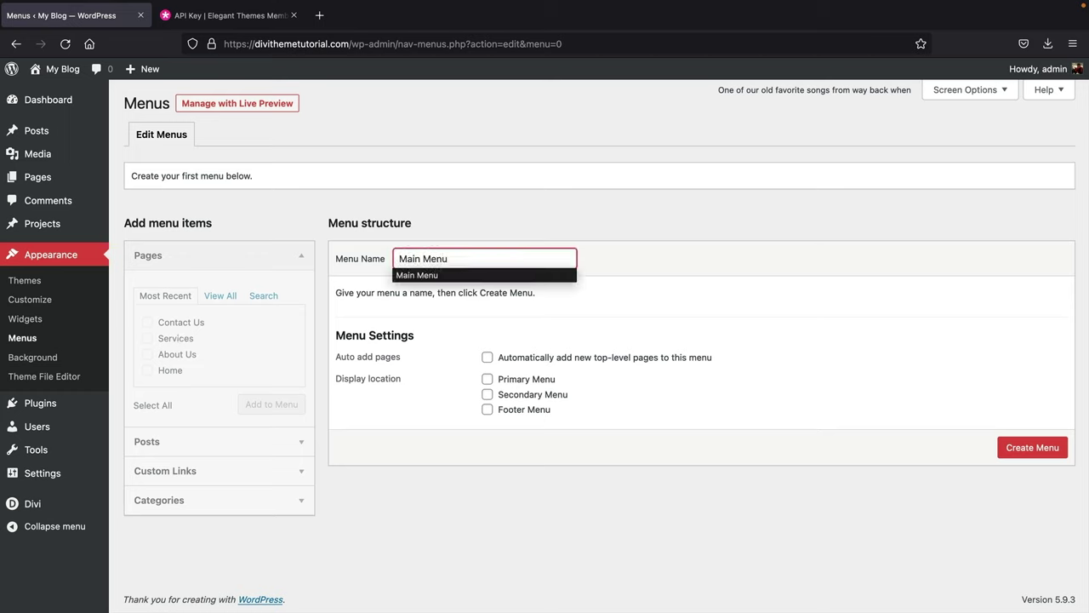
pyautogui.click(463, 278)
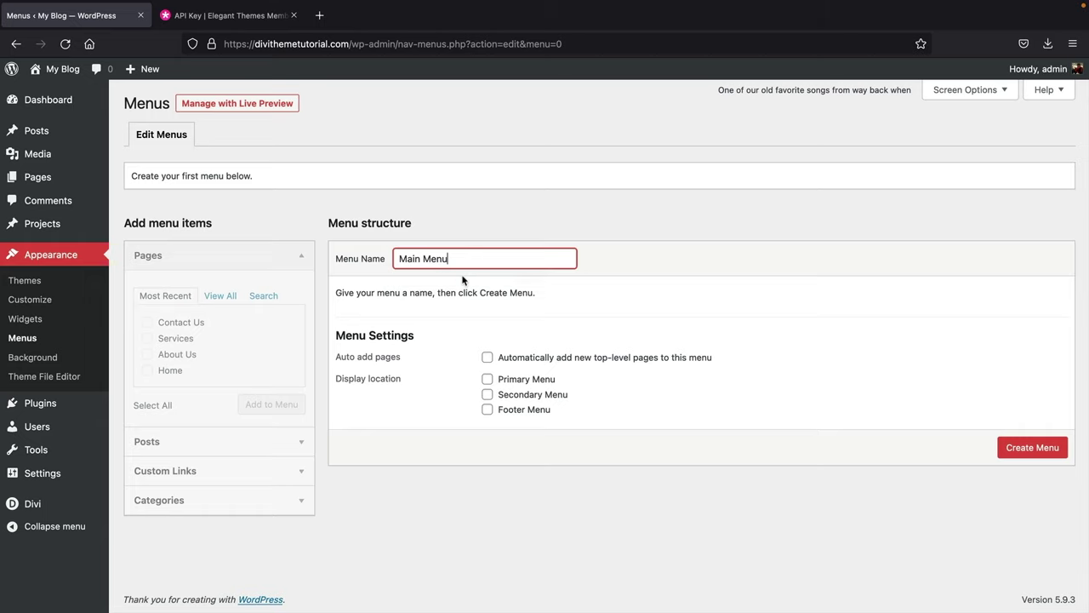
# - Create Main Menu and add all pages: Home, About Us, Contact Us, the second Home and Services
pyautogui.click(1039, 454)
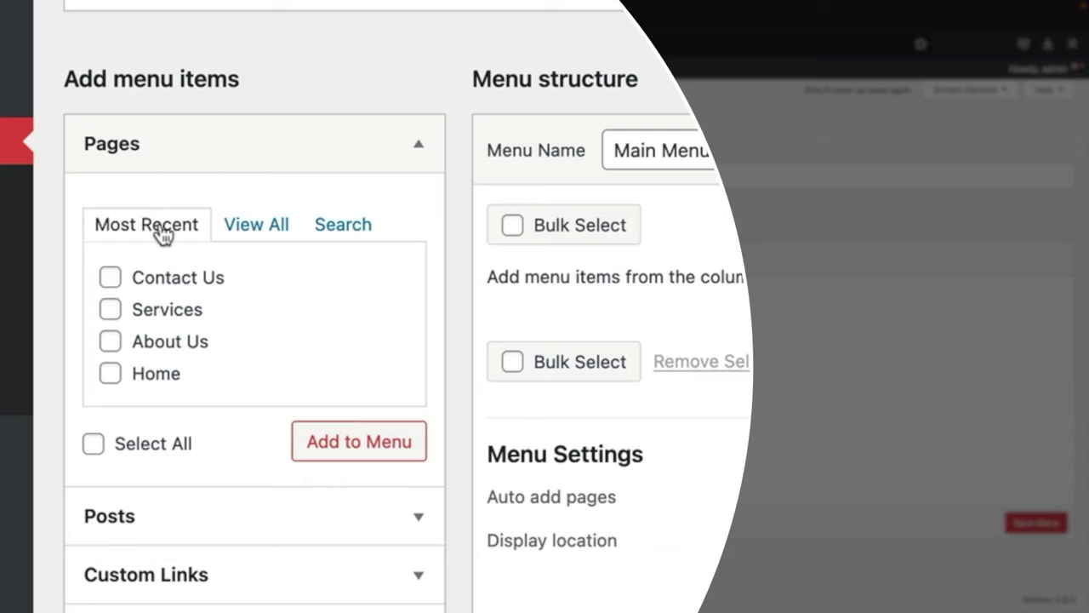
pyautogui.click(260, 238)
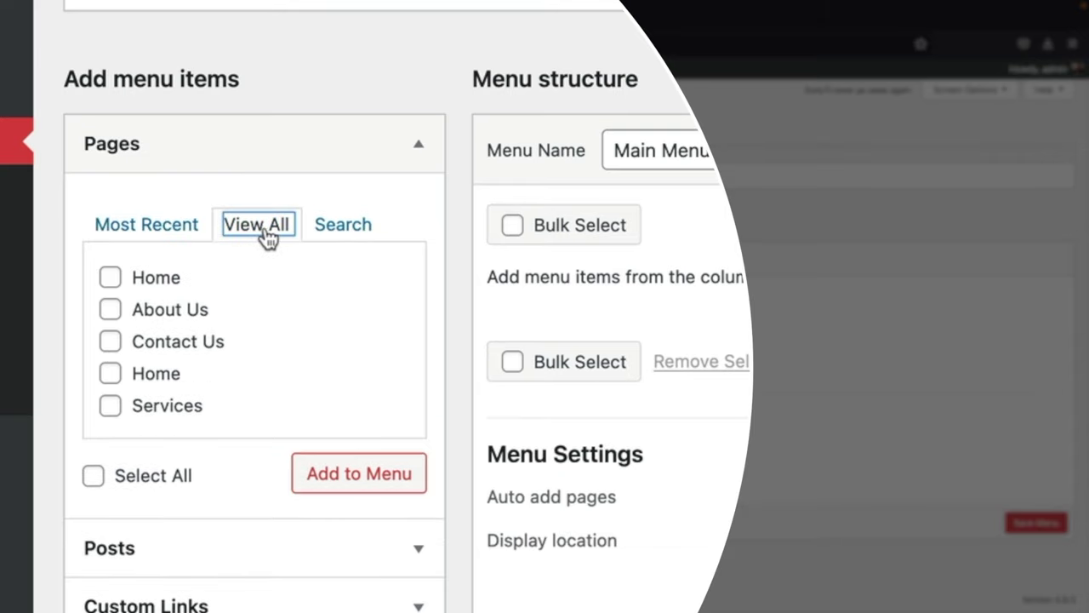
pyautogui.click(110, 281)
pyautogui.click(111, 312)
pyautogui.click(111, 343)
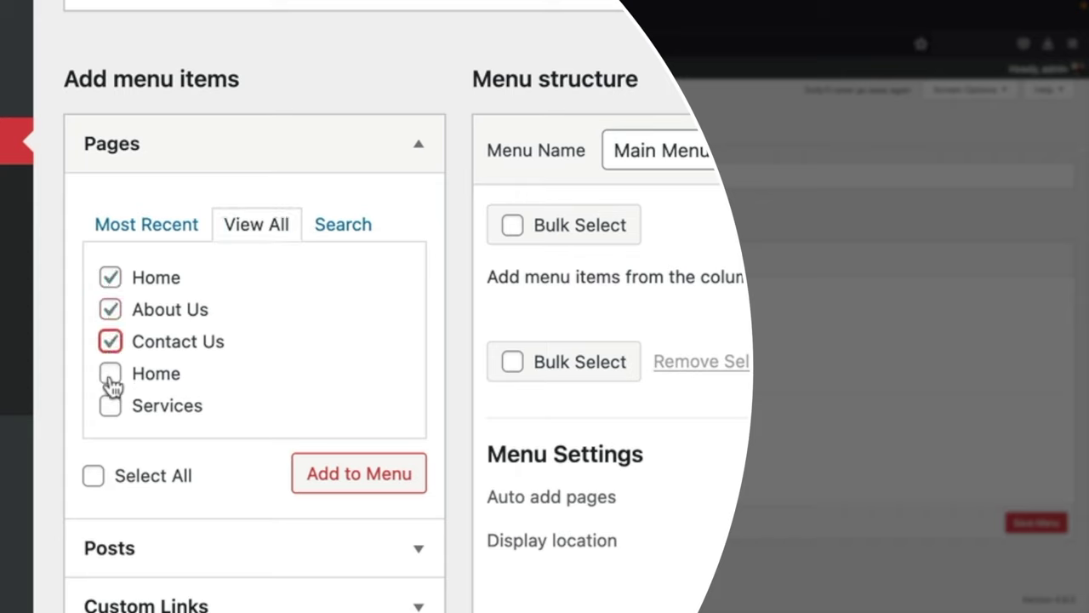
pyautogui.click(111, 376)
pyautogui.click(111, 407)
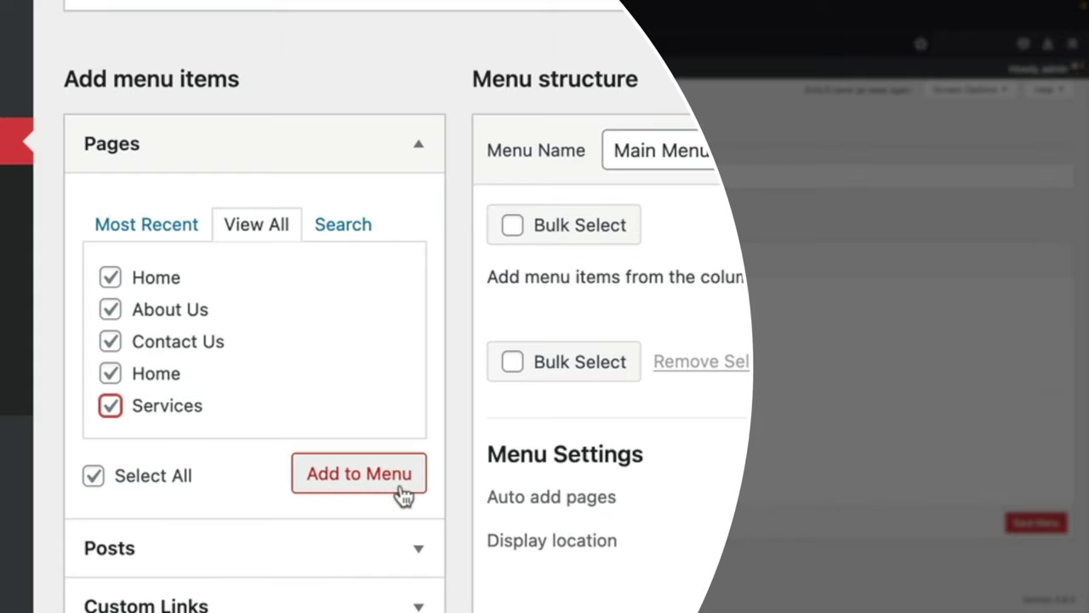
pyautogui.click(356, 481)
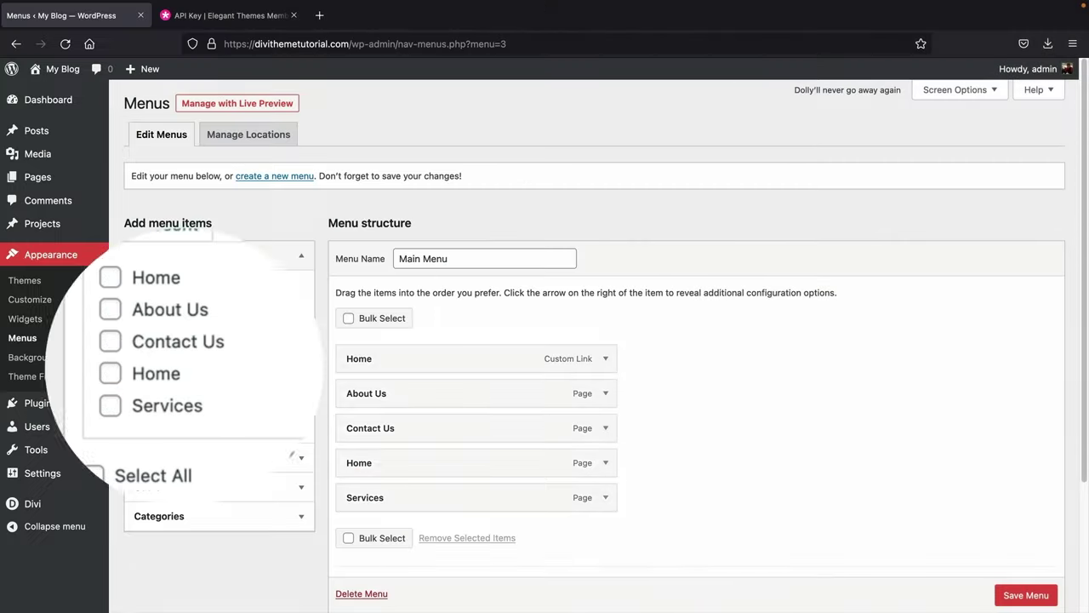
# - Remove the Home custom link and reorder to Home, About Us, Services, Contact Us
pyautogui.scroll(-2, 688, 373)
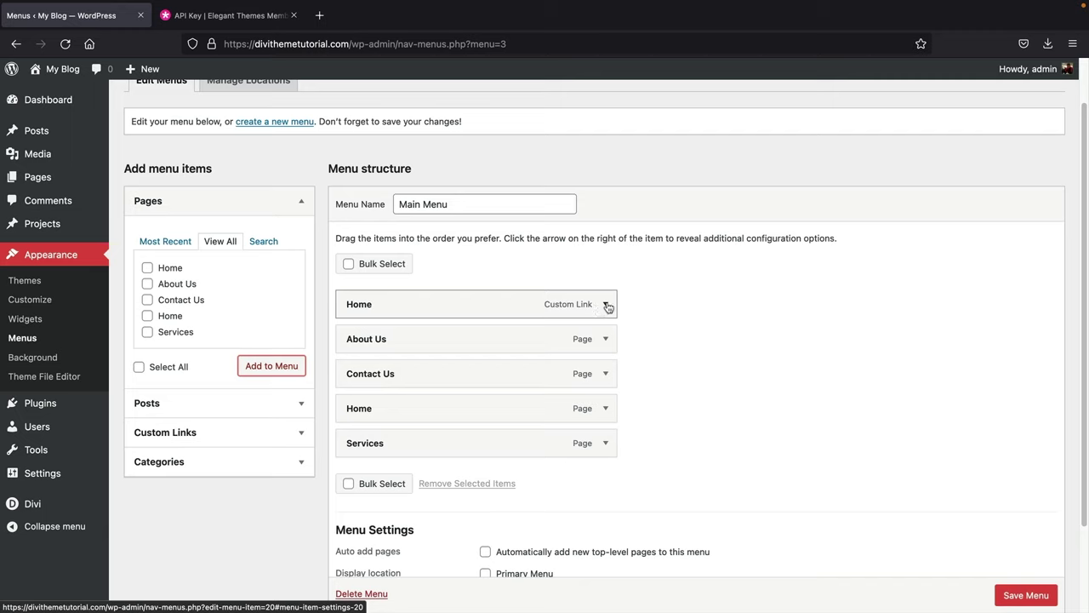
pyautogui.click(606, 305)
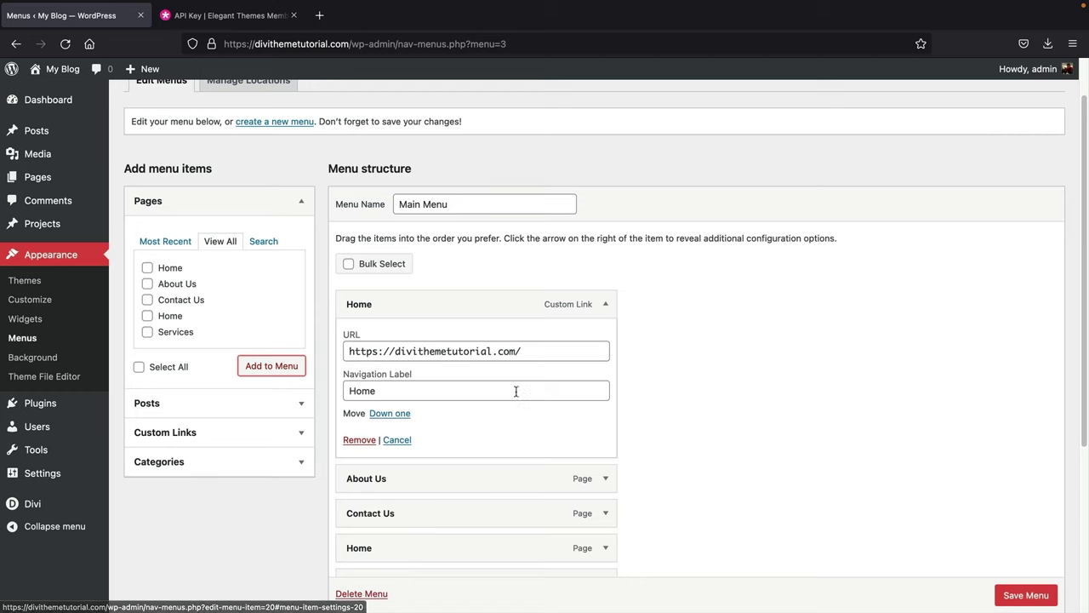
pyautogui.click(359, 439)
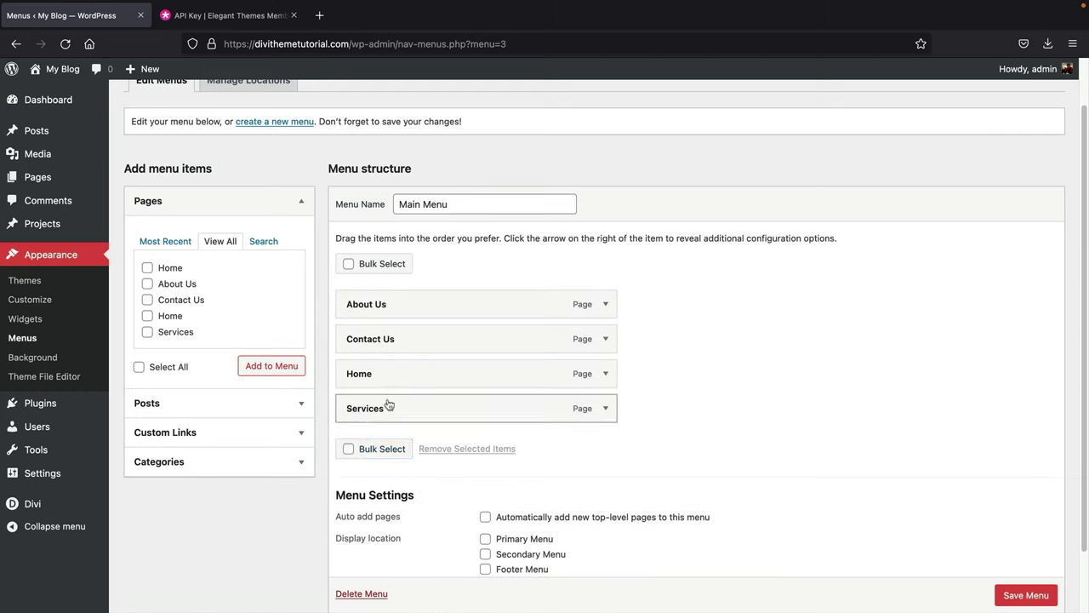
pyautogui.moveTo(396, 381); pyautogui.dragTo(396, 312)
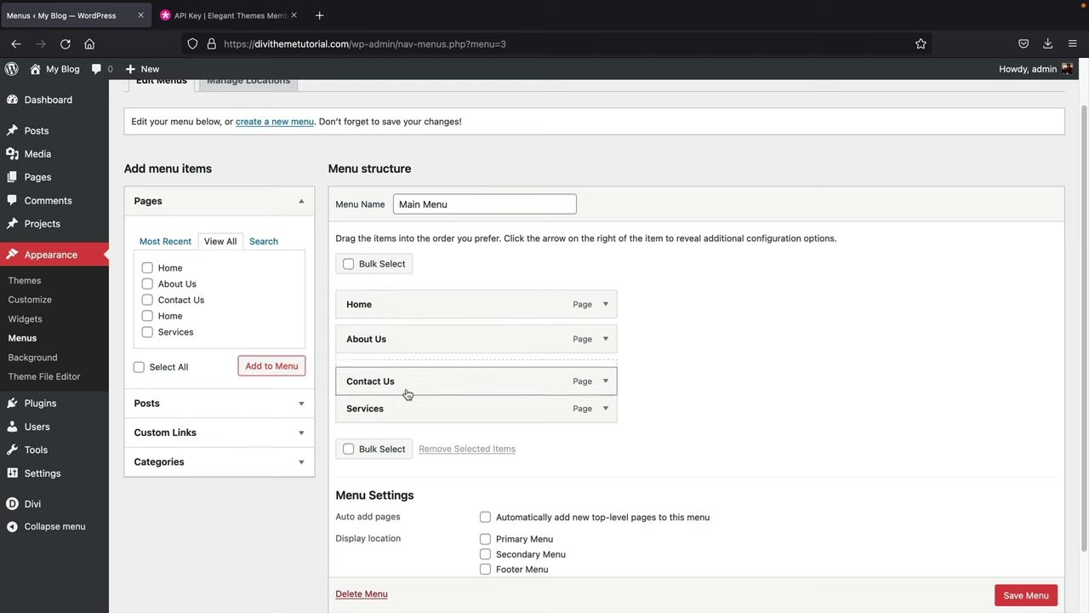
pyautogui.moveTo(408, 383); pyautogui.dragTo(410, 417)
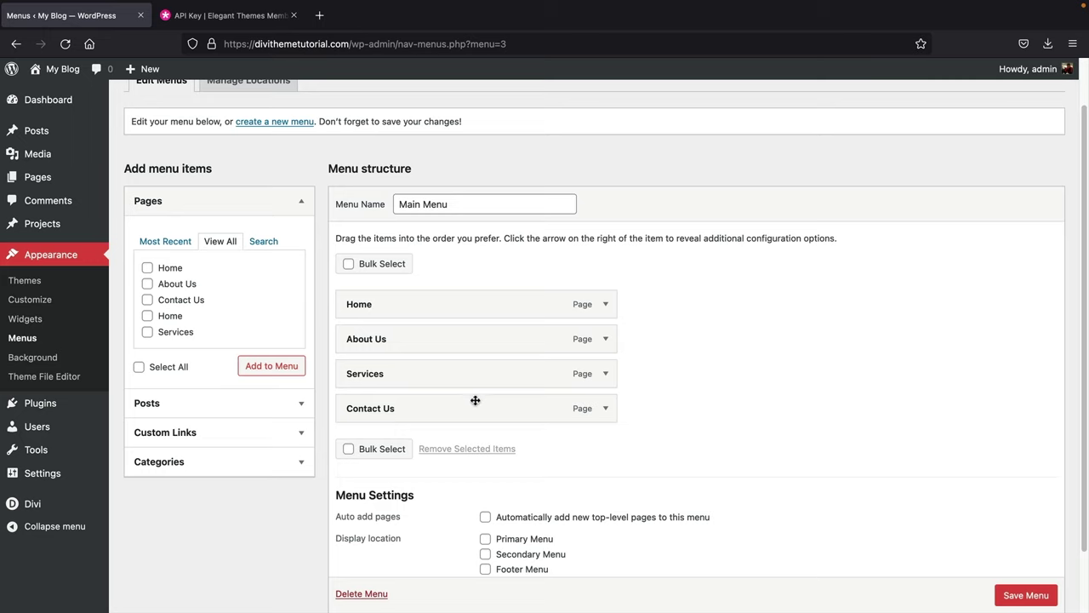
# - Assign Main Menu to the Primary Menu location and save it
pyautogui.scroll(-2, 475, 400)
pyautogui.click(485, 469)
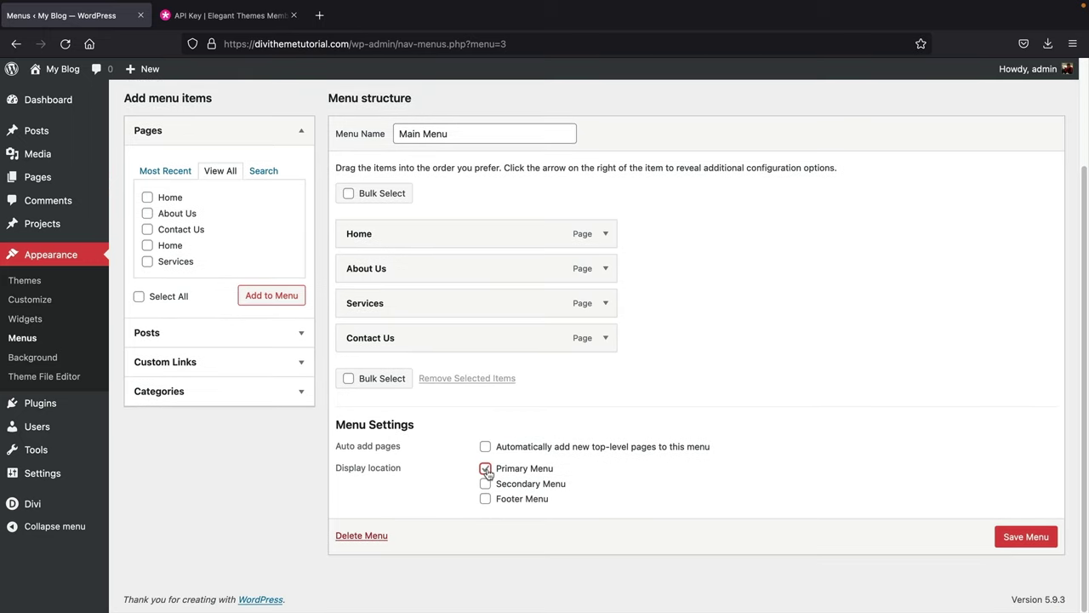
pyautogui.click(1020, 542)
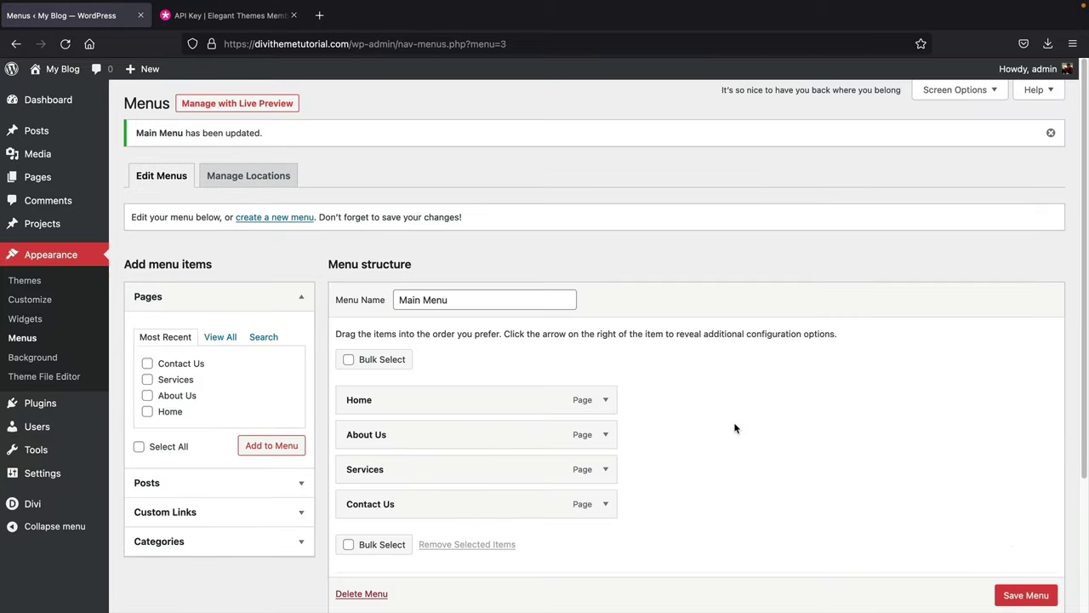
# - Visit the live site and follow the new menu's Home link
pyautogui.moveTo(60, 69)
pyautogui.click(61, 99)
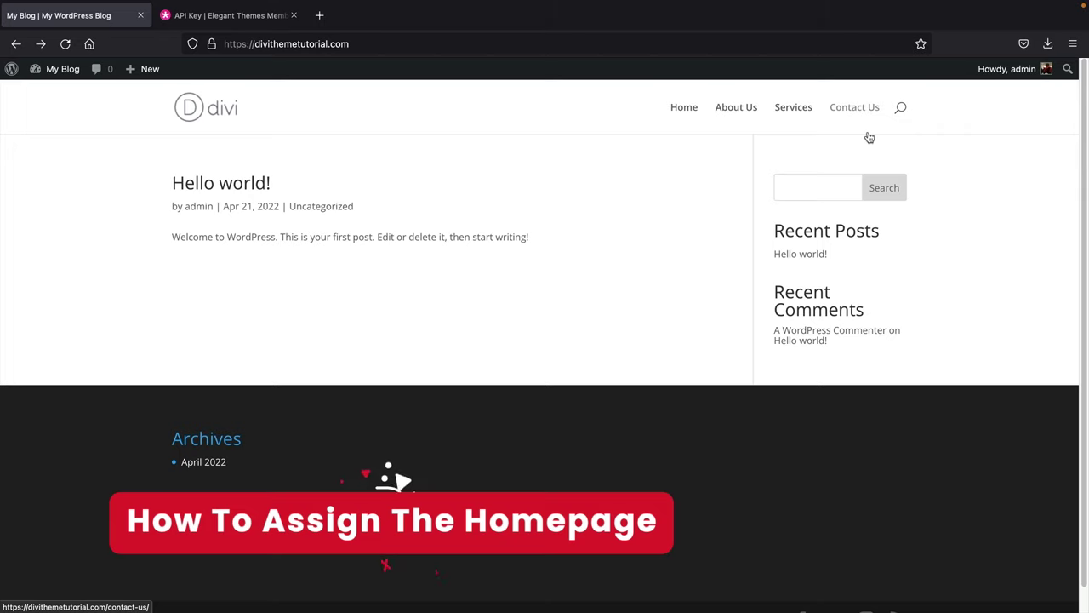
pyautogui.click(683, 108)
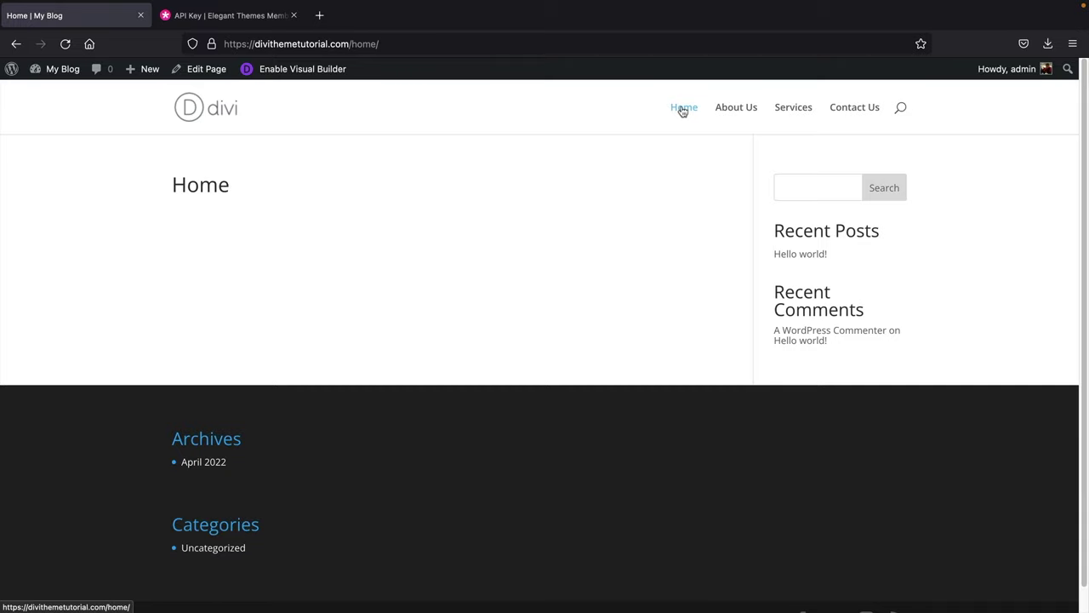
# - Strip home/ from the address to load the site root, then return to the Home page
pyautogui.moveTo(352, 44); pyautogui.dragTo(516, 50)
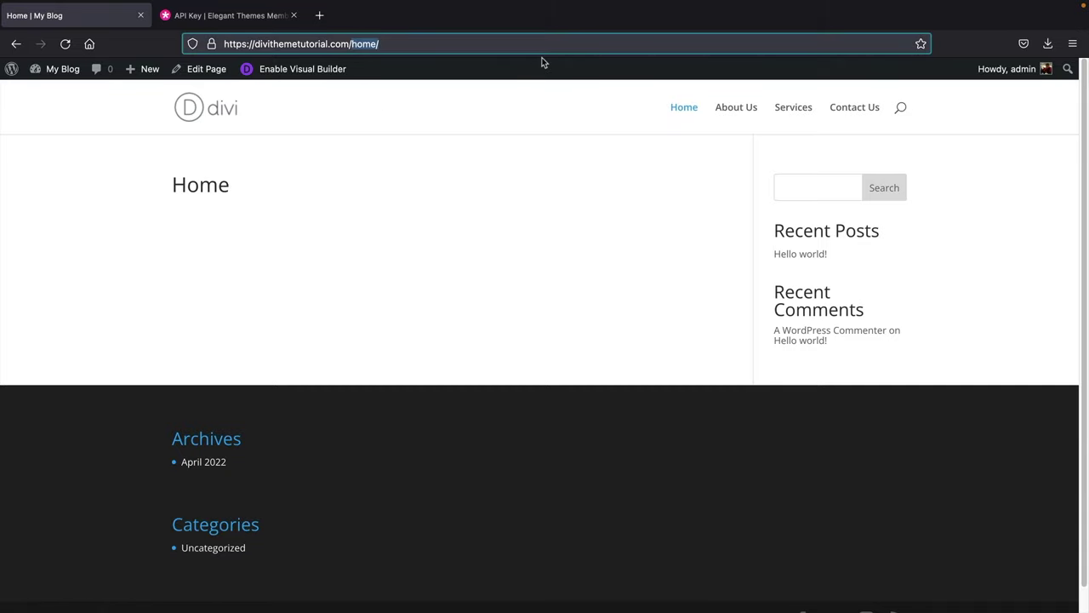
pyautogui.press('BackSpace')
pyautogui.press('Return')
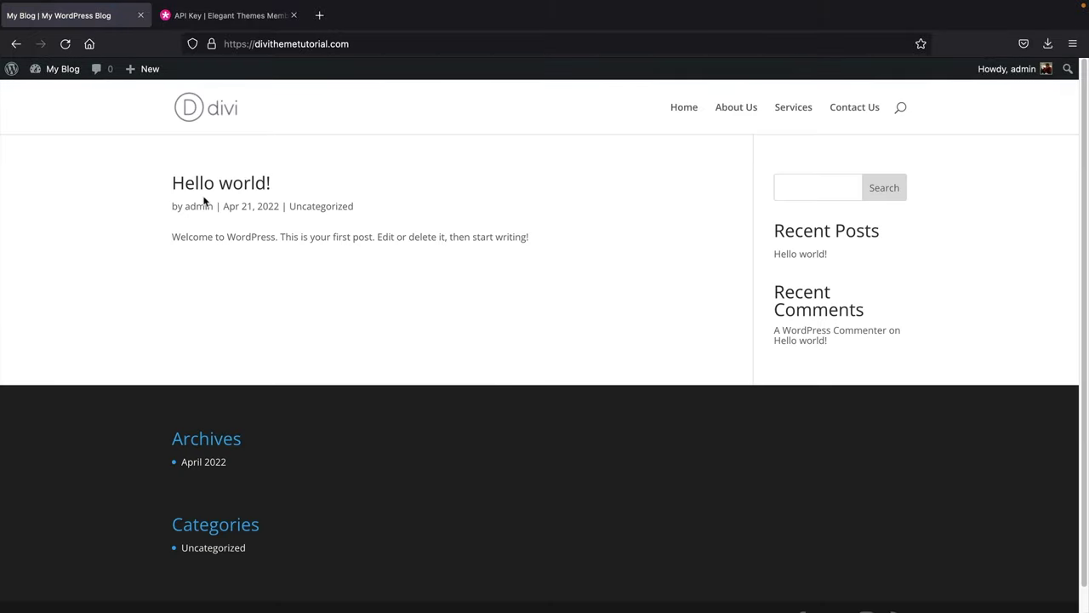
pyautogui.click(684, 107)
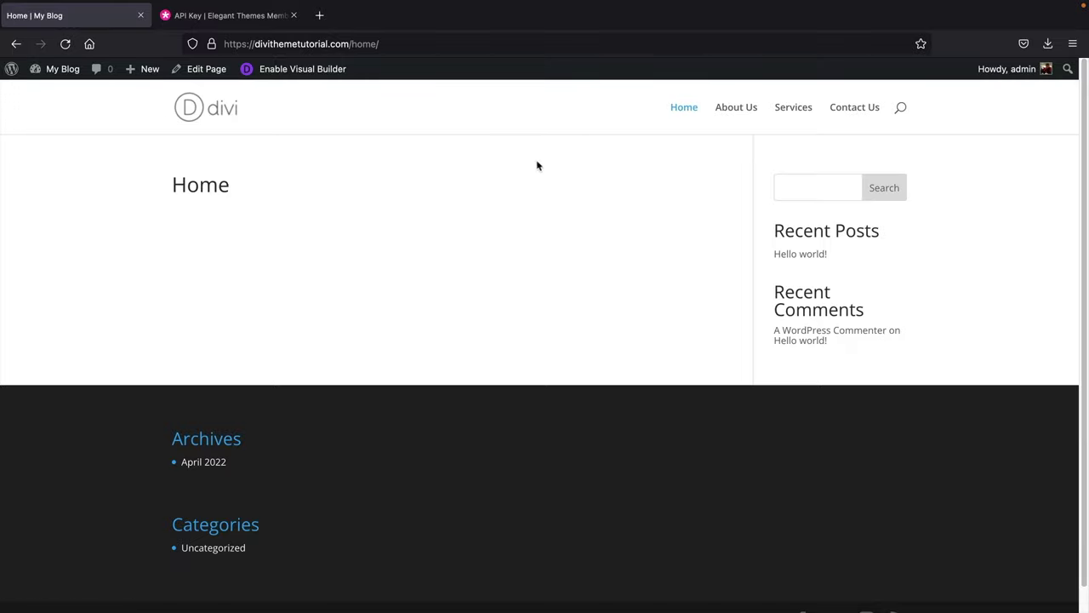
pyautogui.moveTo(56, 69)
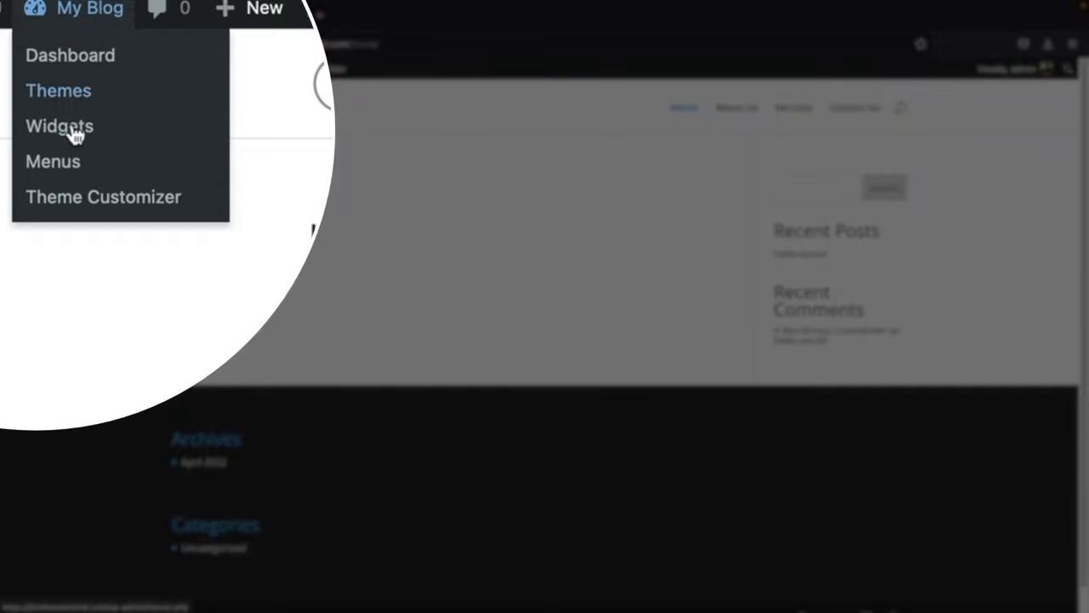
# - In the Customizer's Homepage Settings, choose A static page with Home as homepage and publish
pyautogui.click(83, 206)
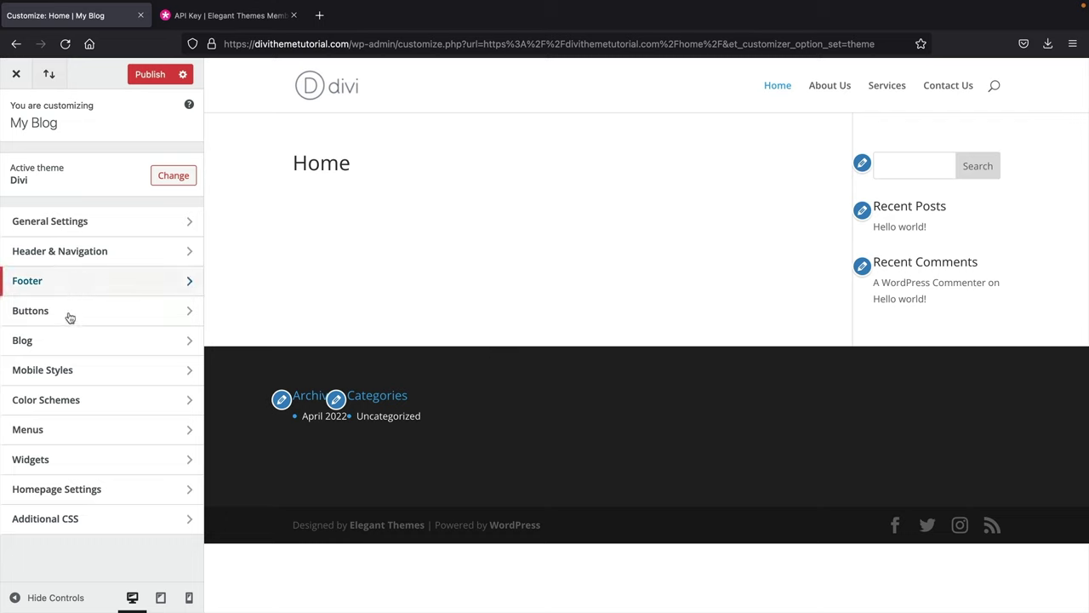
pyautogui.click(49, 493)
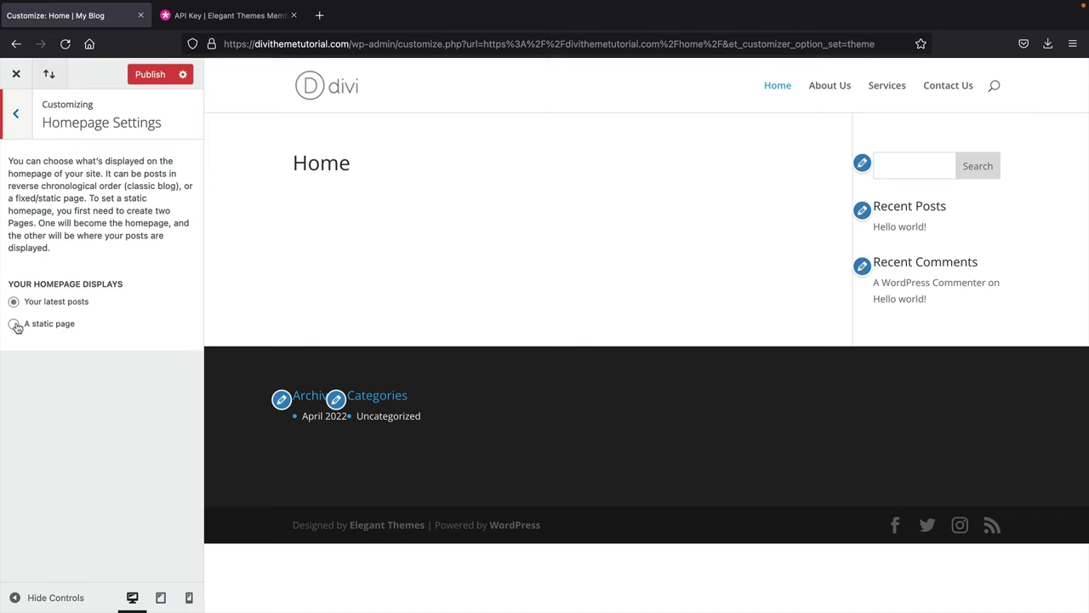
pyautogui.click(15, 323)
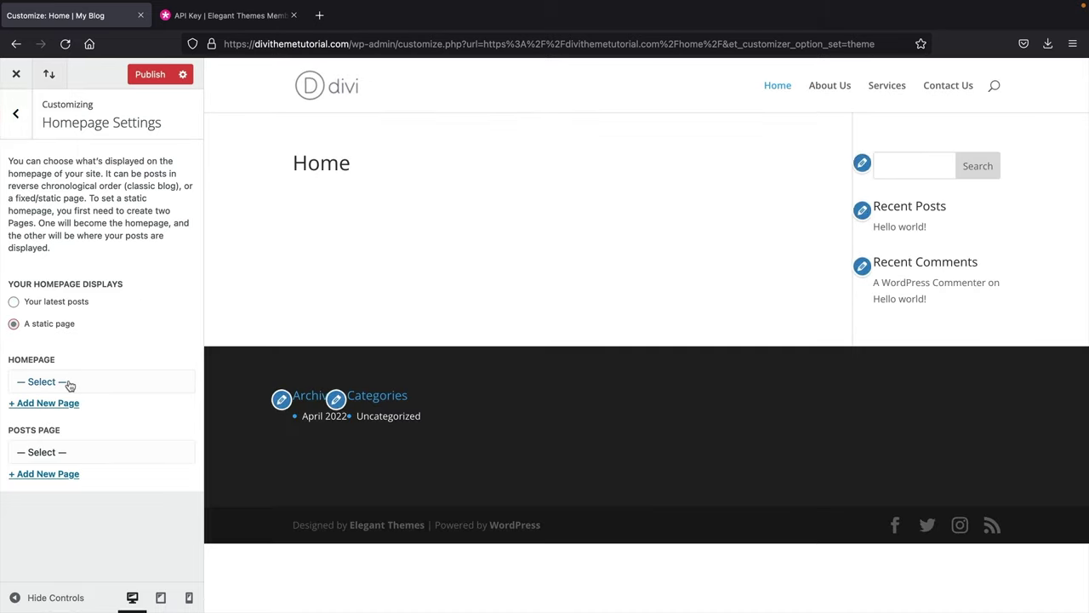
pyautogui.click(69, 384)
pyautogui.click(71, 423)
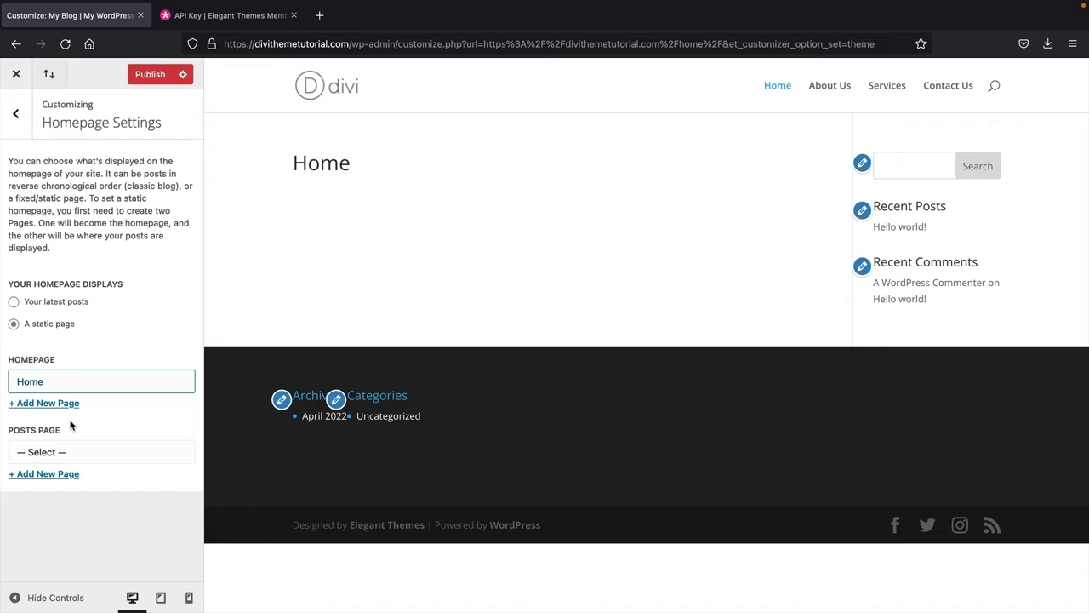
pyautogui.click(86, 384)
pyautogui.click(87, 380)
pyautogui.click(151, 75)
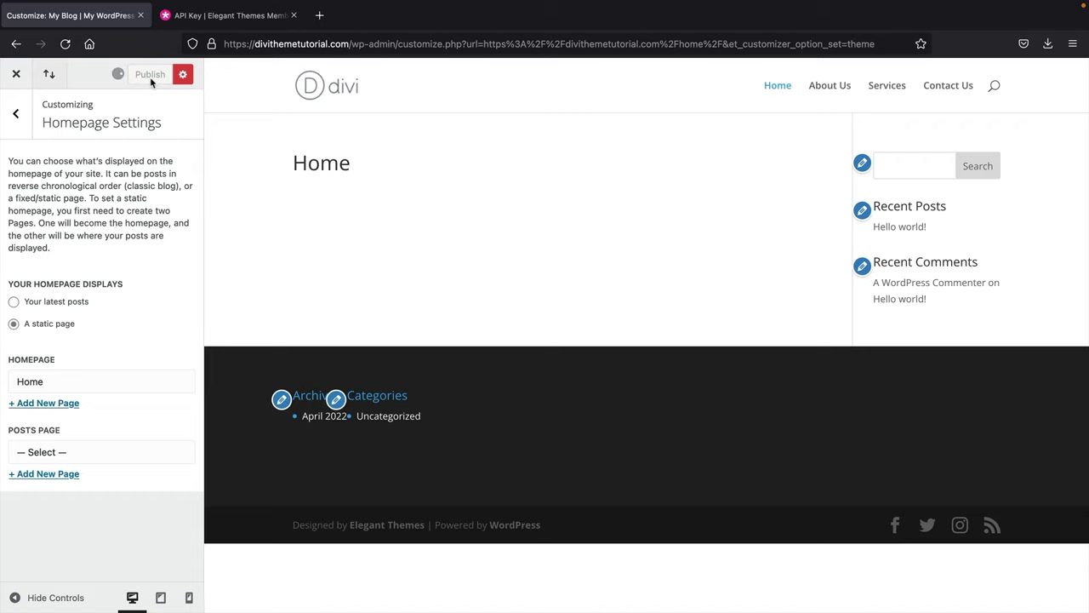
# - Close the Customizer and enable the Divi Visual Builder on the Home front page
pyautogui.click(17, 76)
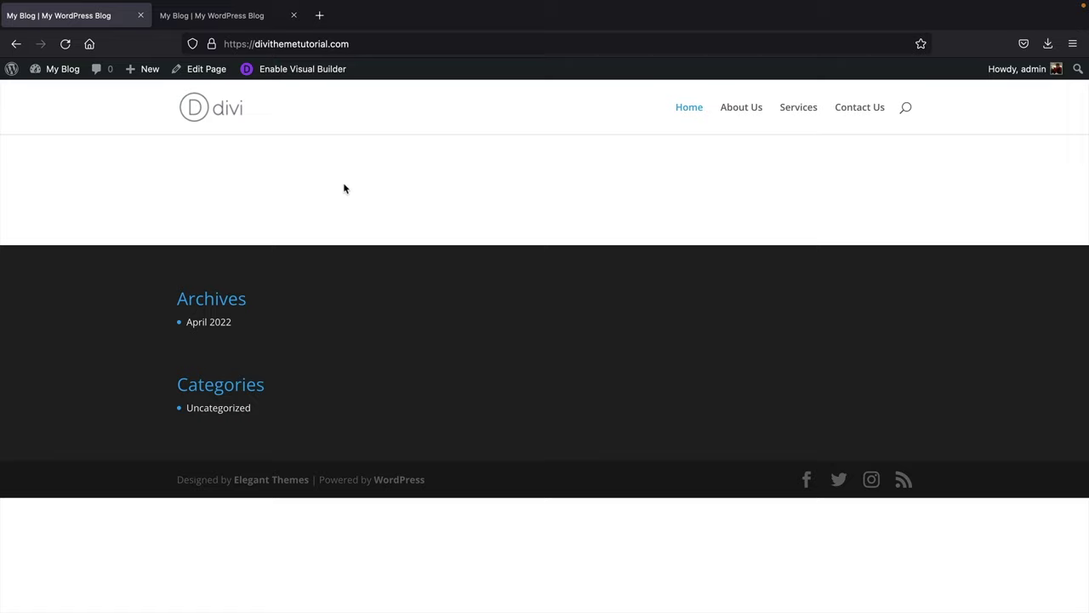
pyautogui.click(288, 78)
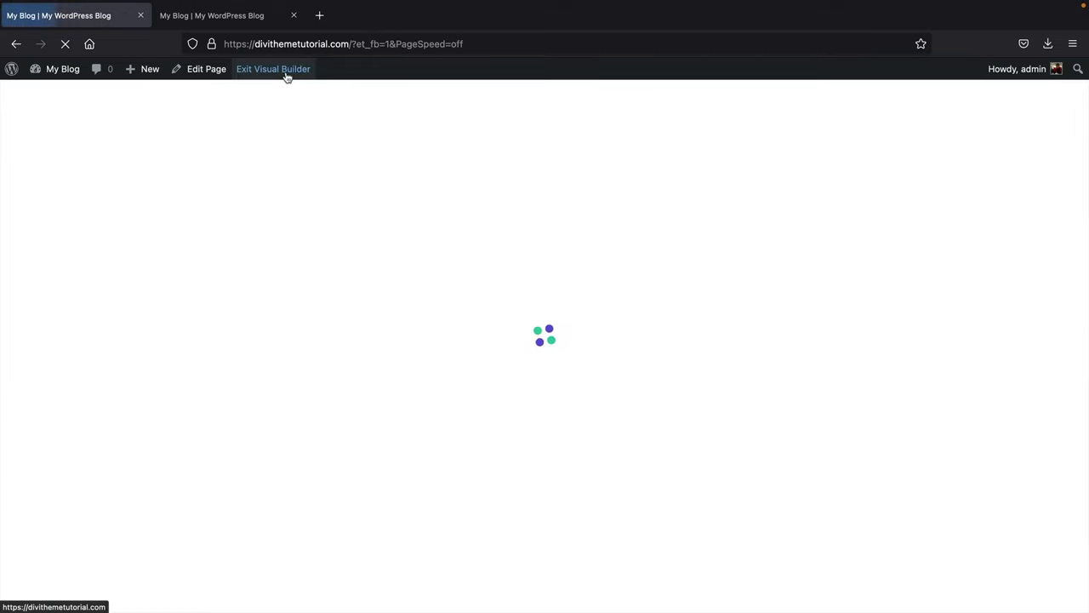
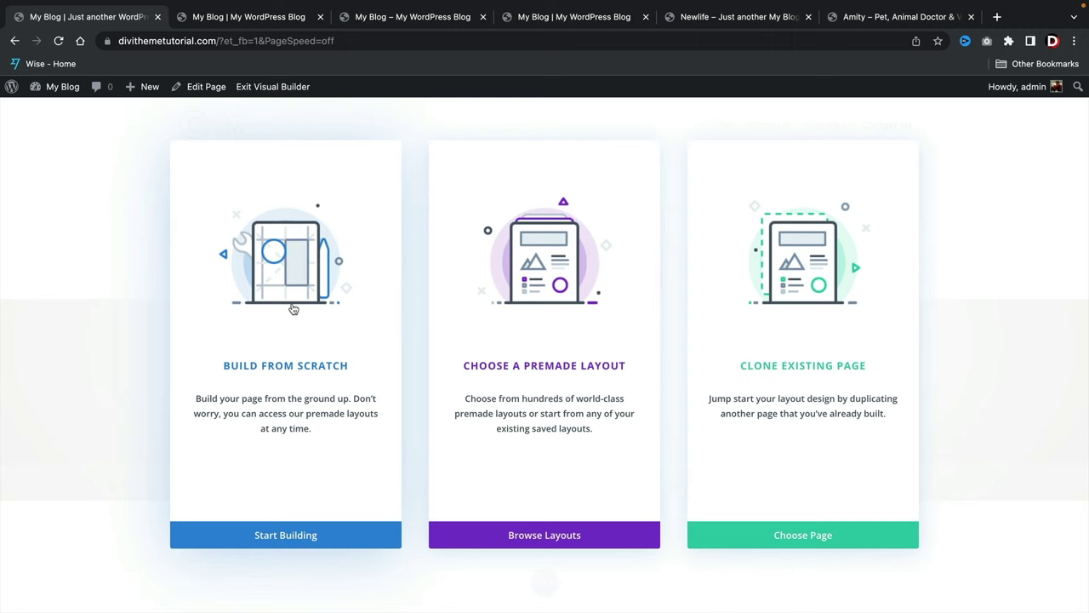
# - Start the page from scratch, check the demo's text blocks, and insert a two-column row
pyautogui.click(292, 305)
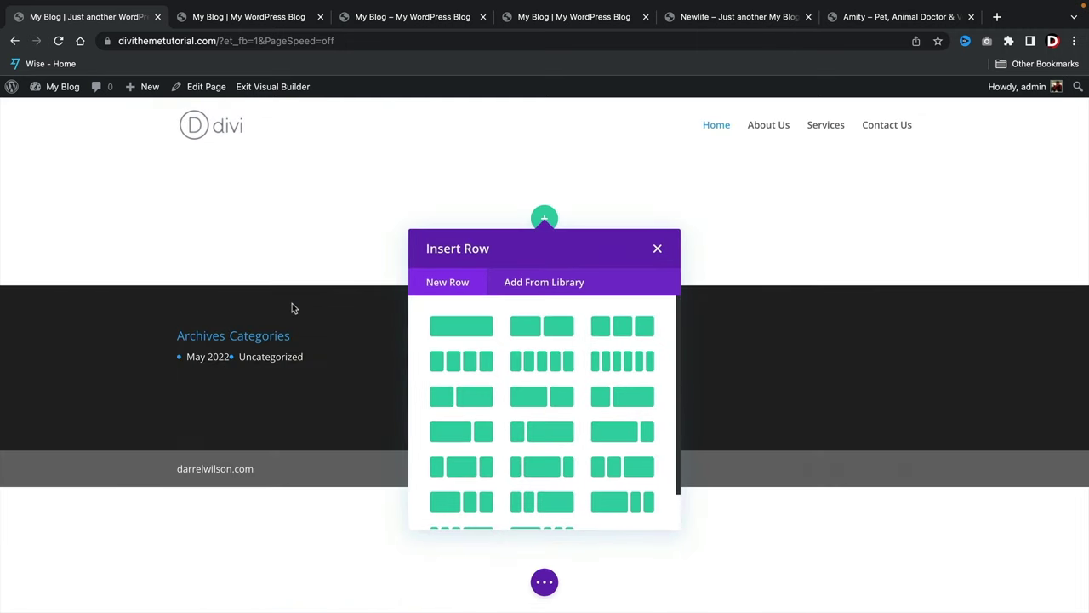
pyautogui.click(255, 24)
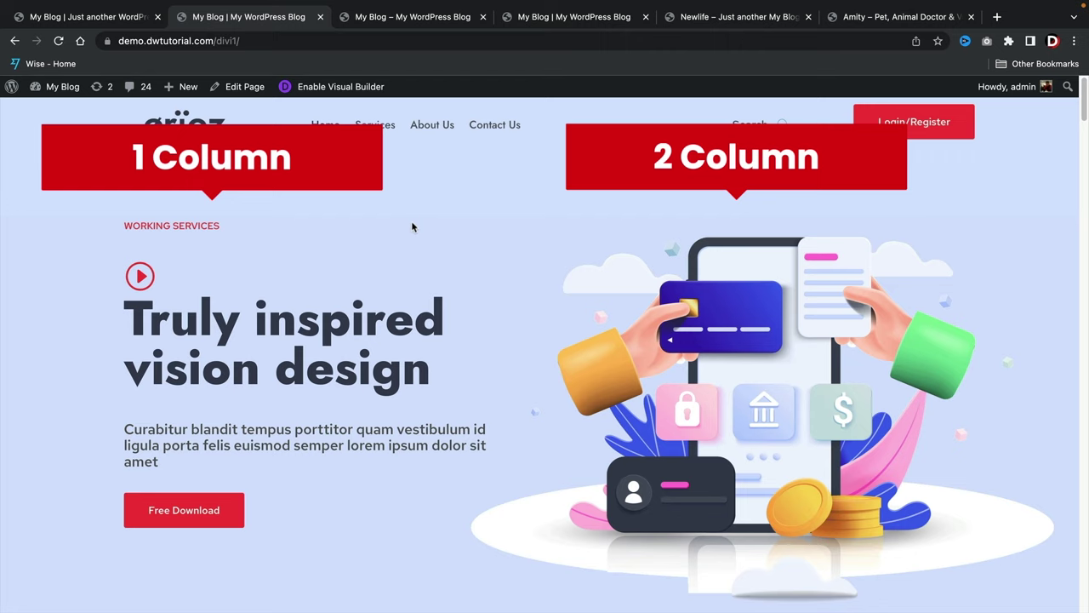
pyautogui.moveTo(411, 223); pyautogui.dragTo(429, 483)
pyautogui.click(429, 482)
pyautogui.click(109, 21)
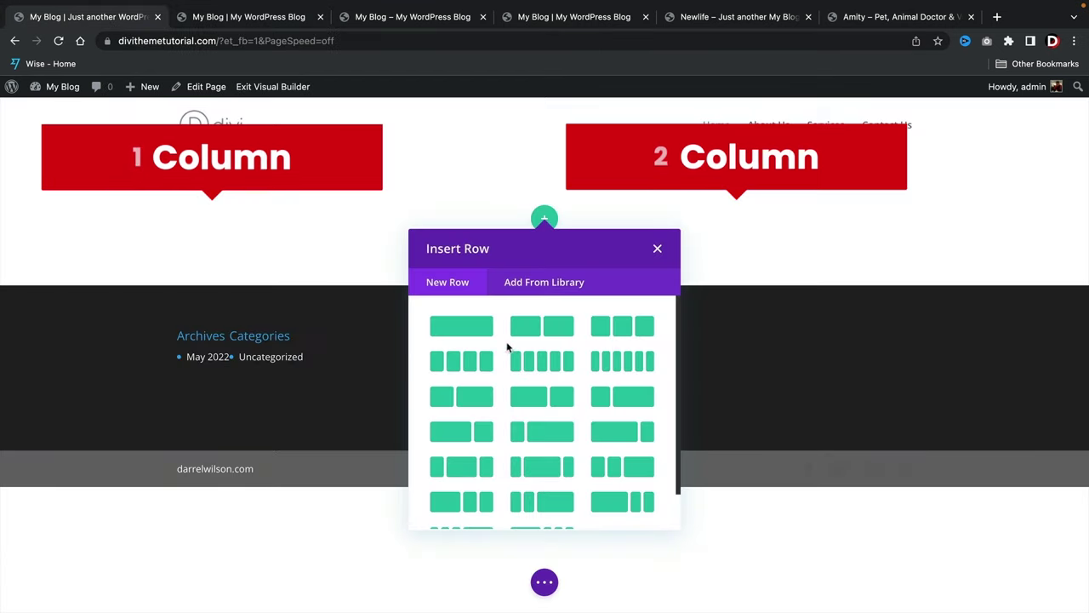
pyautogui.click(562, 332)
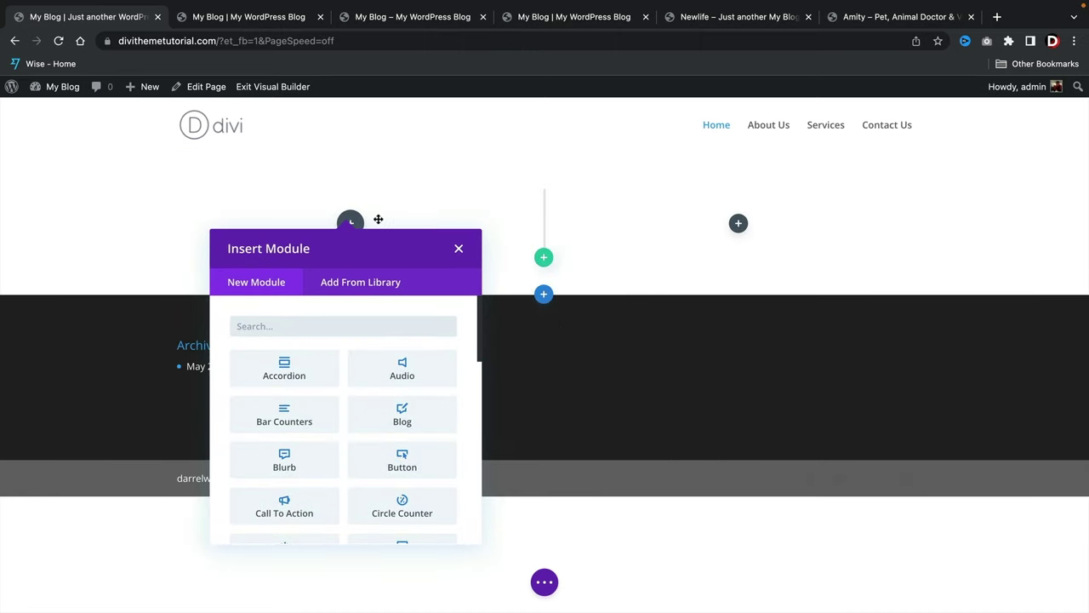
# - Insert a Text module with placeholder copy into the row's left column
pyautogui.write('text')
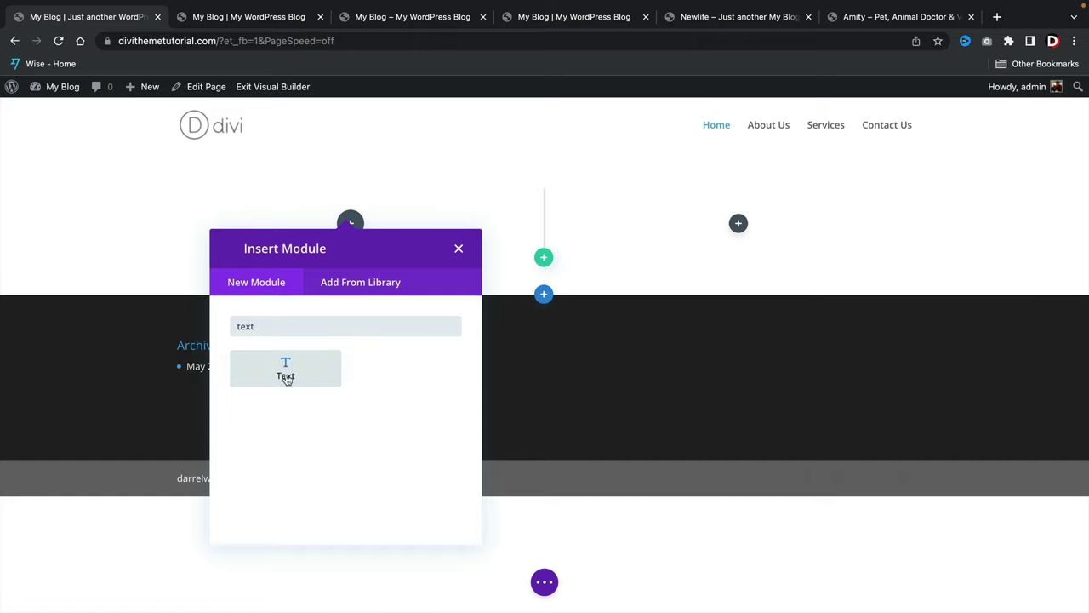
pyautogui.click(286, 379)
pyautogui.click(1051, 485)
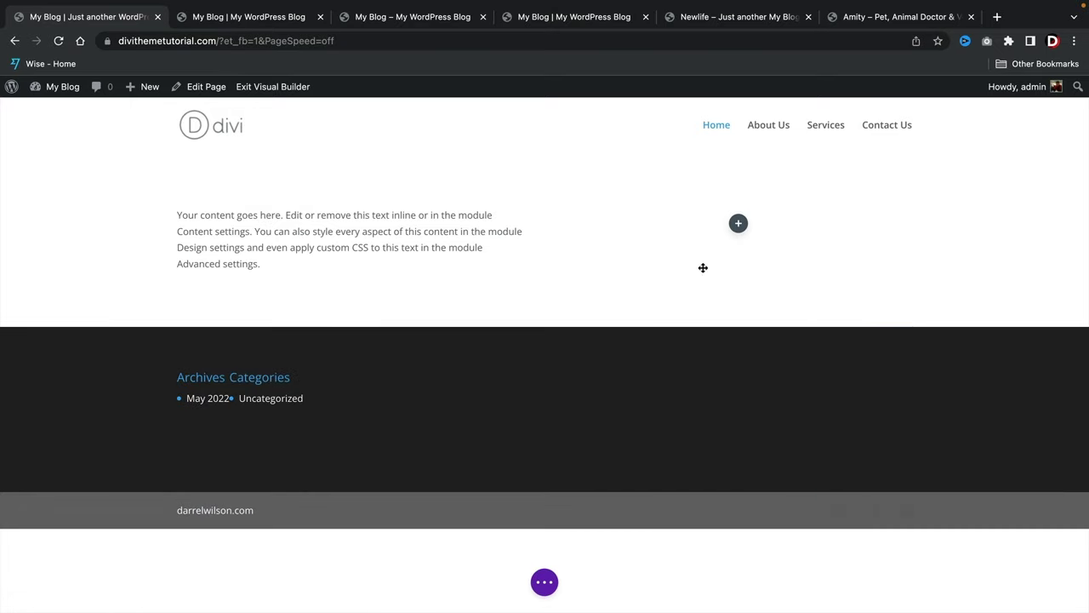
# - Study the demo's WORKING SERVICES label, heading and body paragraph for reference
pyautogui.click(245, 21)
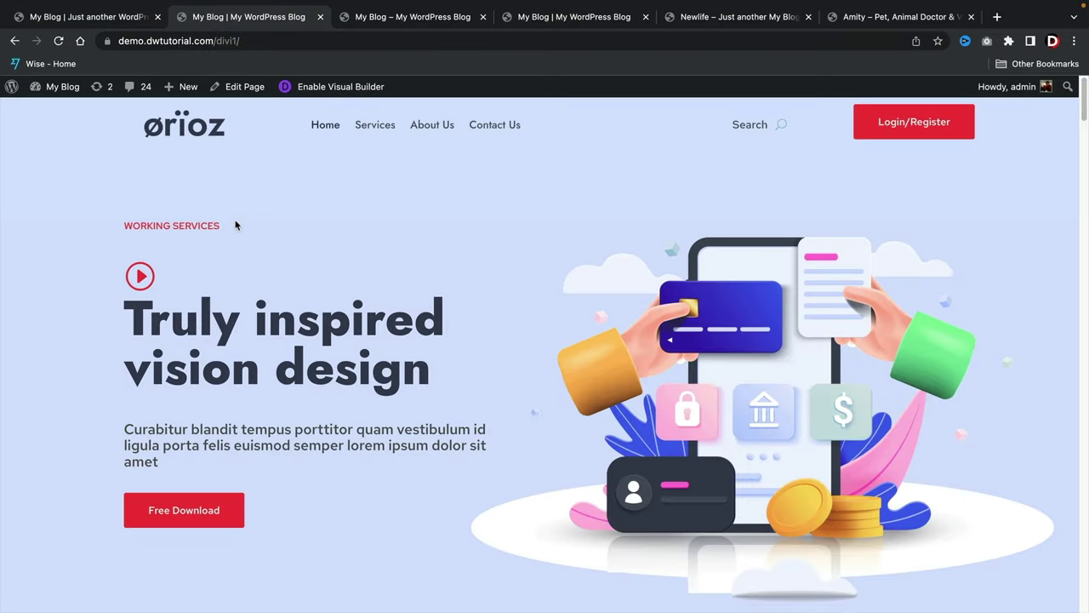
pyautogui.moveTo(236, 225); pyautogui.dragTo(122, 227)
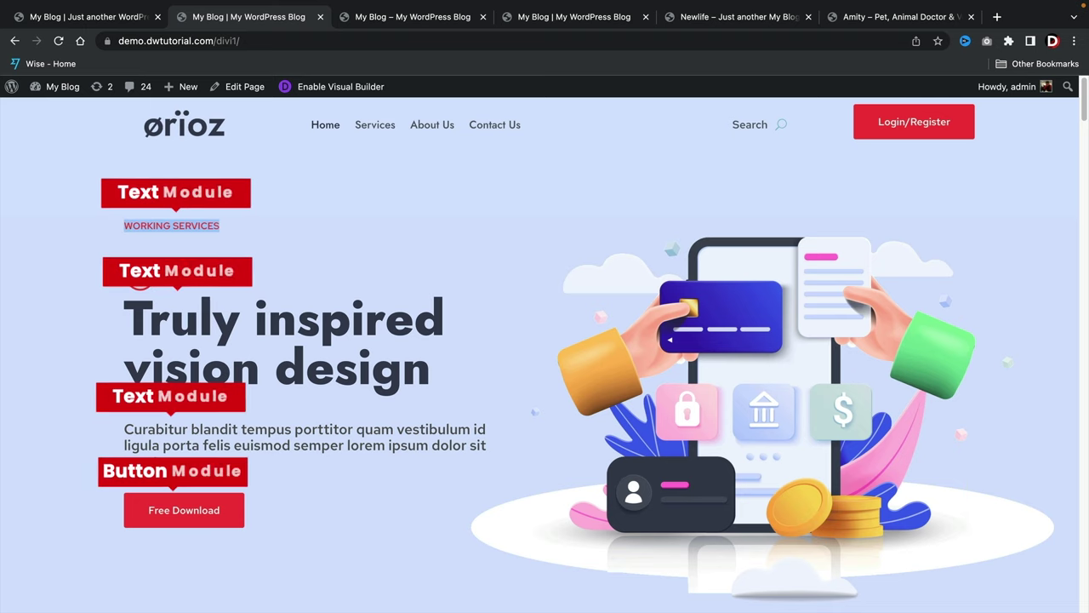
pyautogui.moveTo(126, 315); pyautogui.dragTo(307, 373)
pyautogui.moveTo(252, 420); pyautogui.dragTo(292, 460)
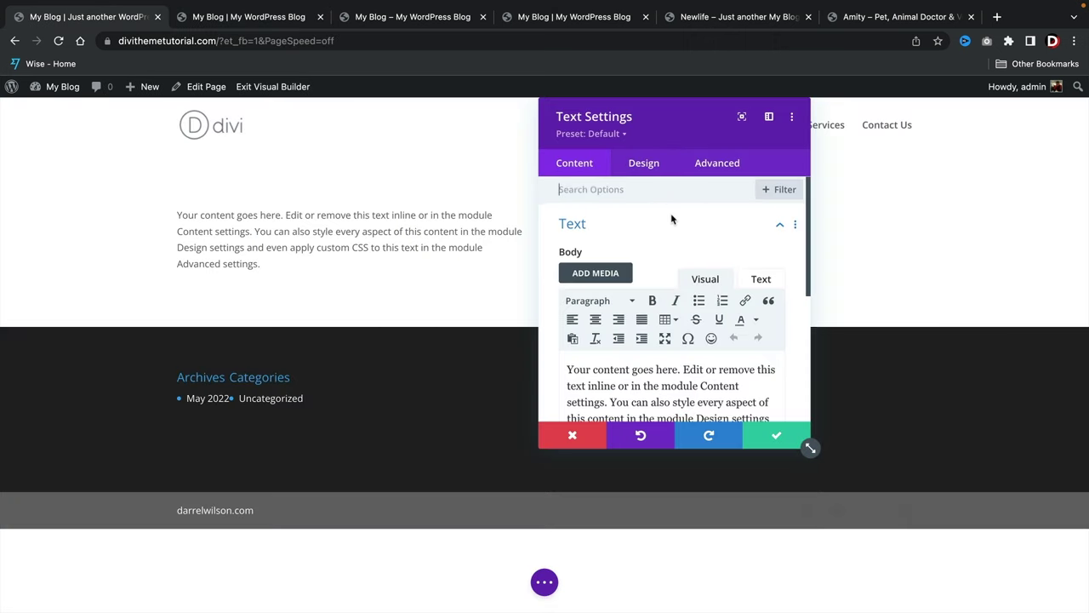
pyautogui.scroll(-3, 671, 213)
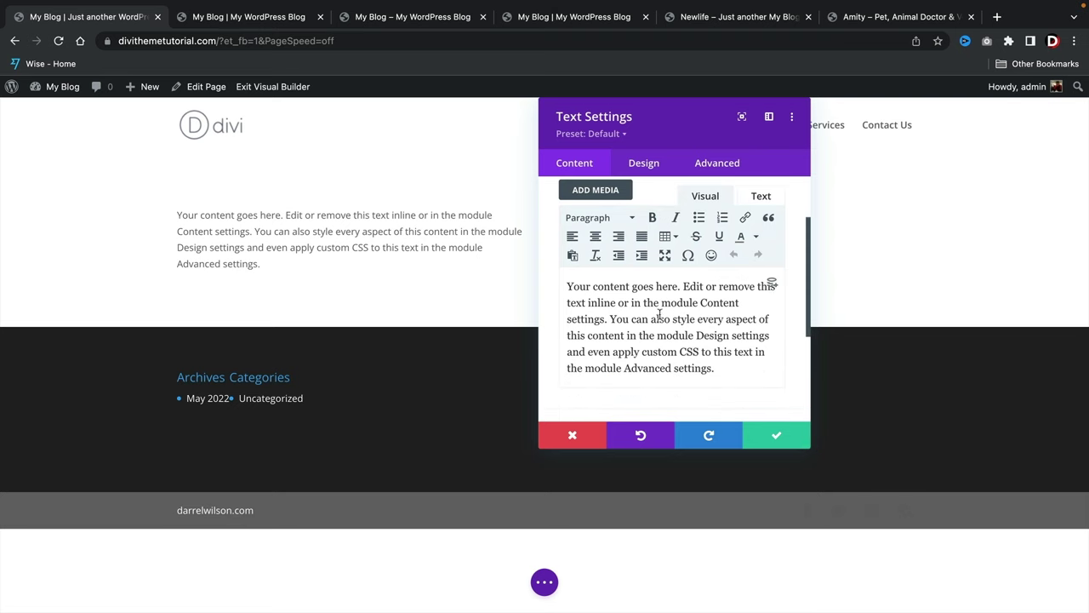
pyautogui.click(770, 117)
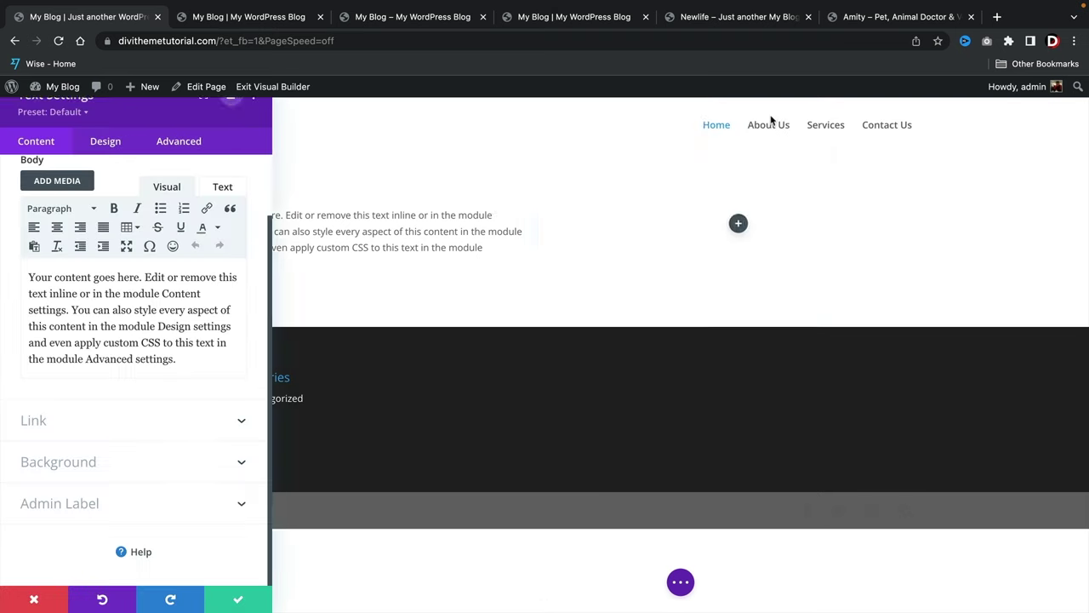
pyautogui.click(203, 95)
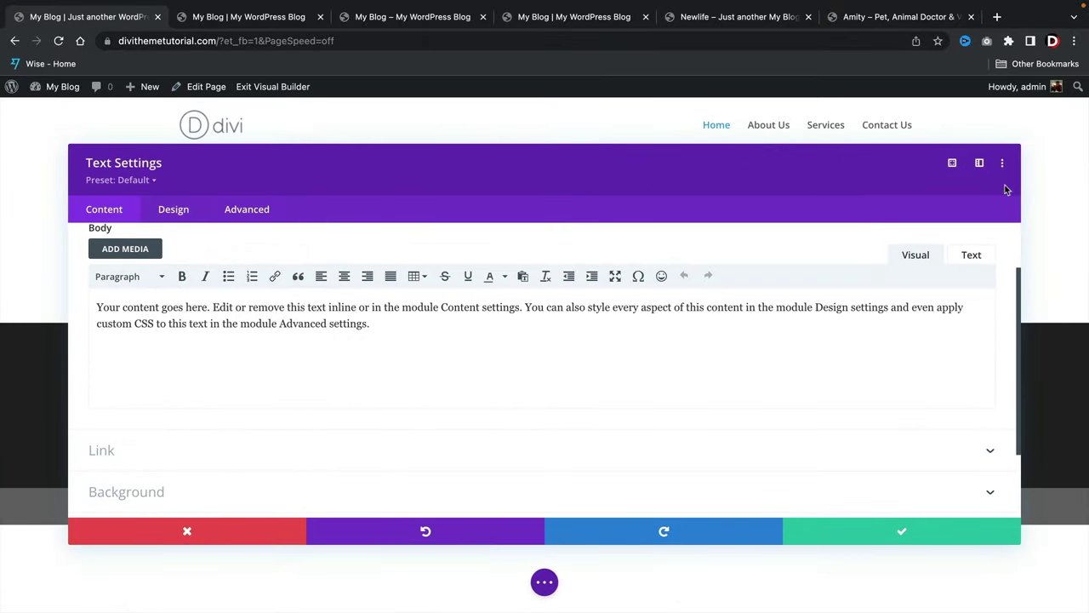
pyautogui.click(979, 163)
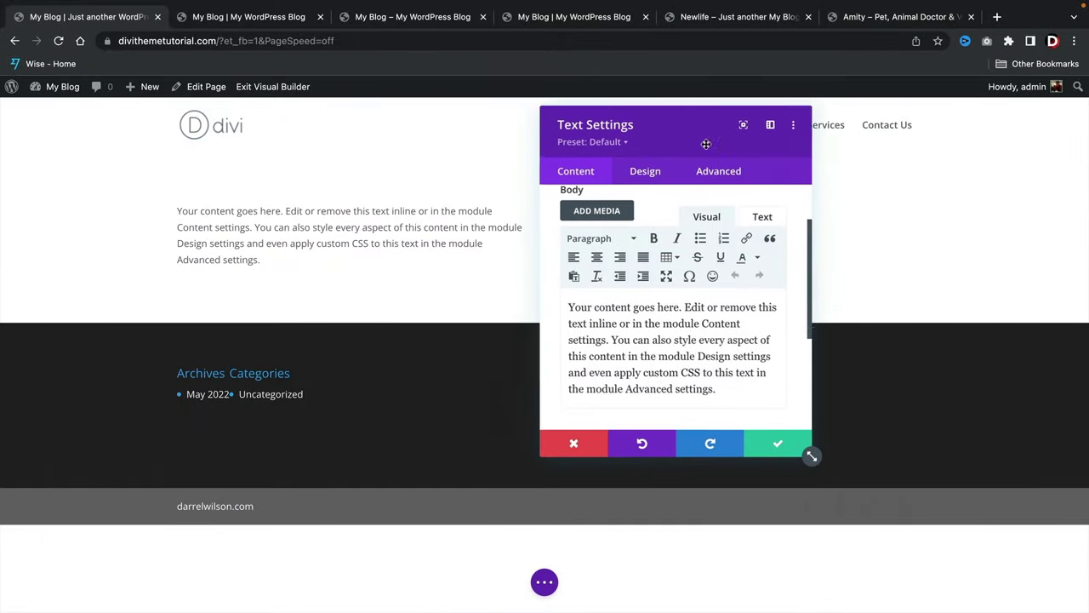
pyautogui.moveTo(728, 165); pyautogui.dragTo(700, 156)
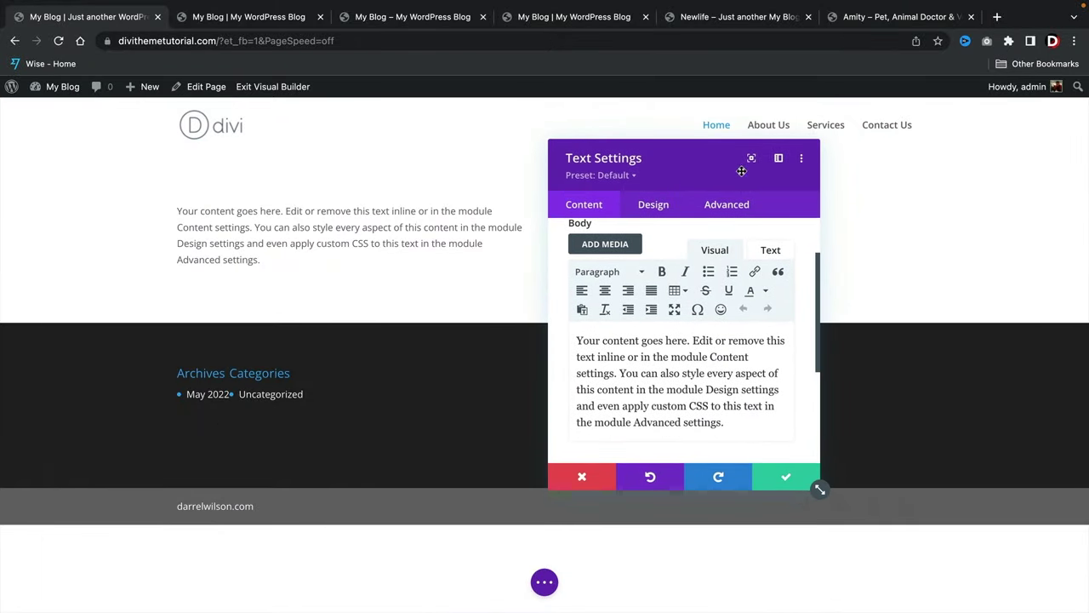
pyautogui.moveTo(616, 156)
pyautogui.mouseDown()
pyautogui.moveTo(797, 134)
pyautogui.moveTo(645, 170)
pyautogui.moveTo(612, 161)
pyautogui.mouseUp()
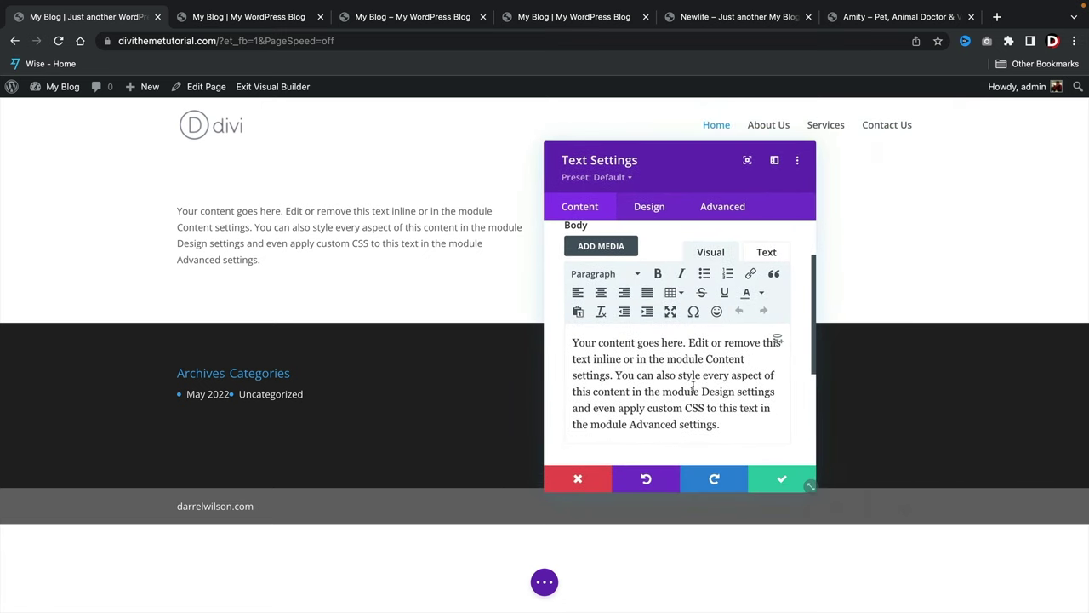
pyautogui.moveTo(734, 427); pyautogui.dragTo(562, 342)
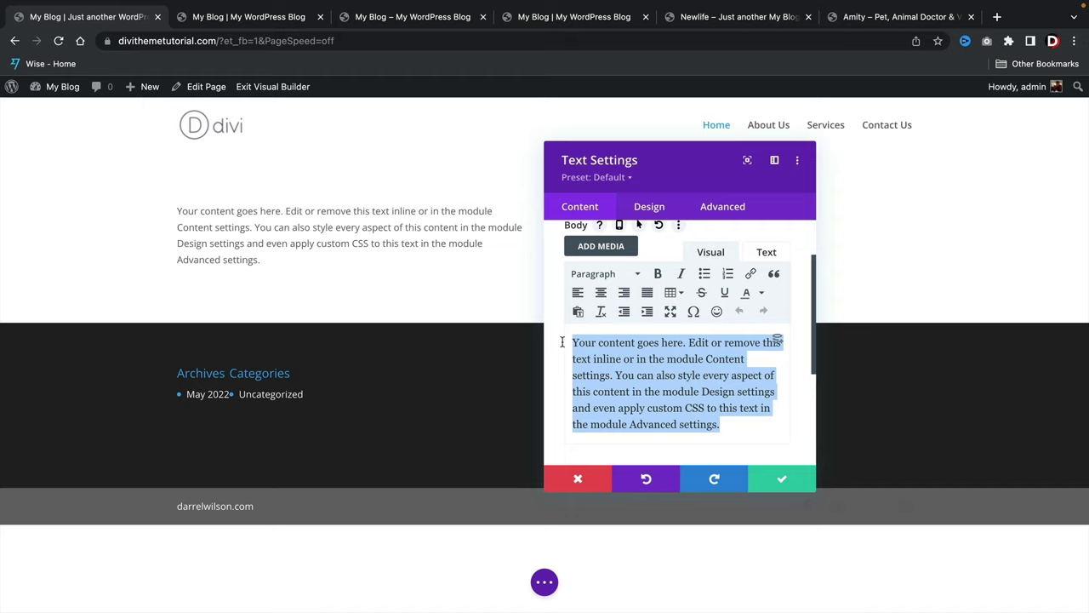
# - Replace the placeholder with 'This Would Be Your Content' and clear the module link URL
pyautogui.write('This Would Be Your Content')
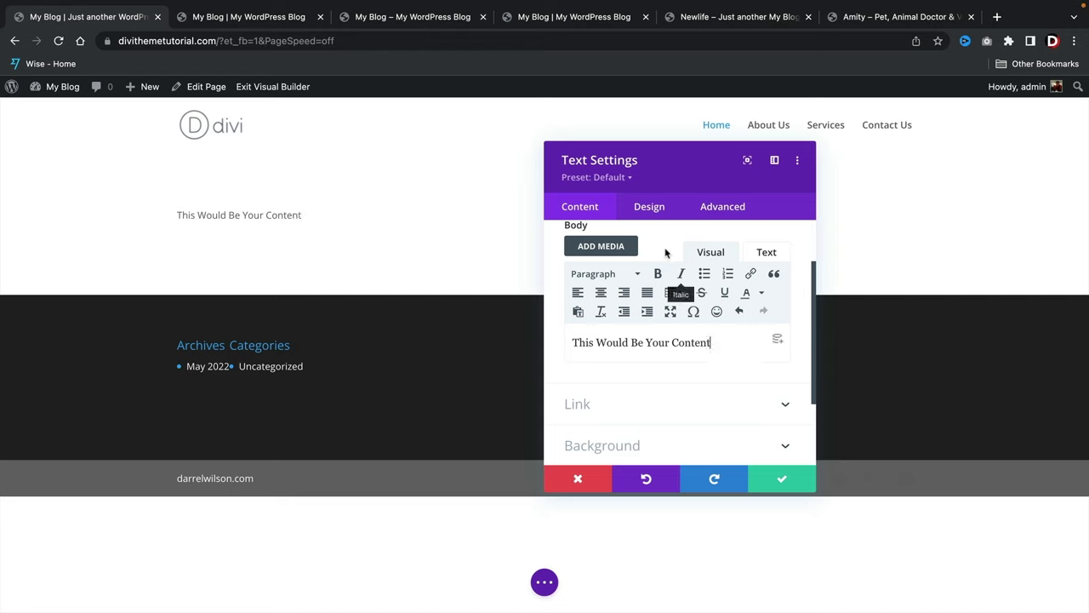
pyautogui.scroll(-3, 607, 324)
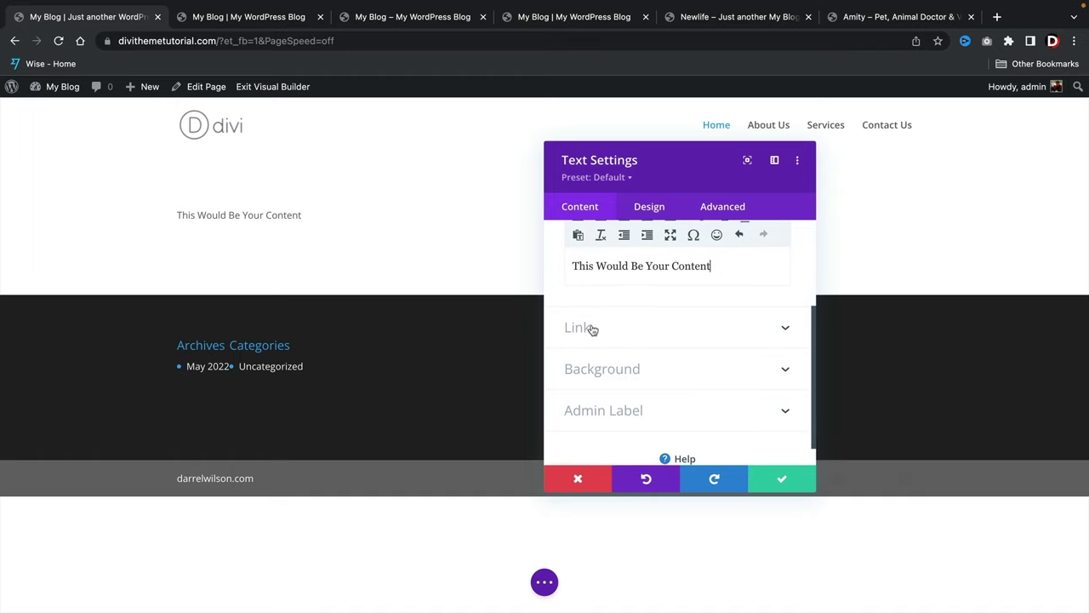
pyautogui.click(596, 328)
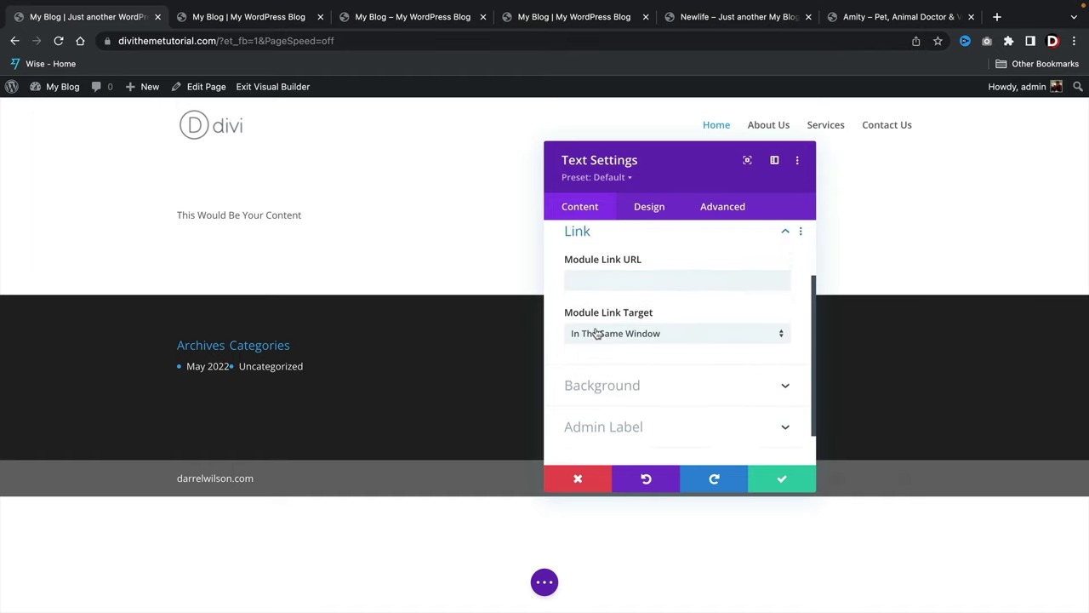
pyautogui.click(624, 289)
pyautogui.write('www.darrelwilsonc.')
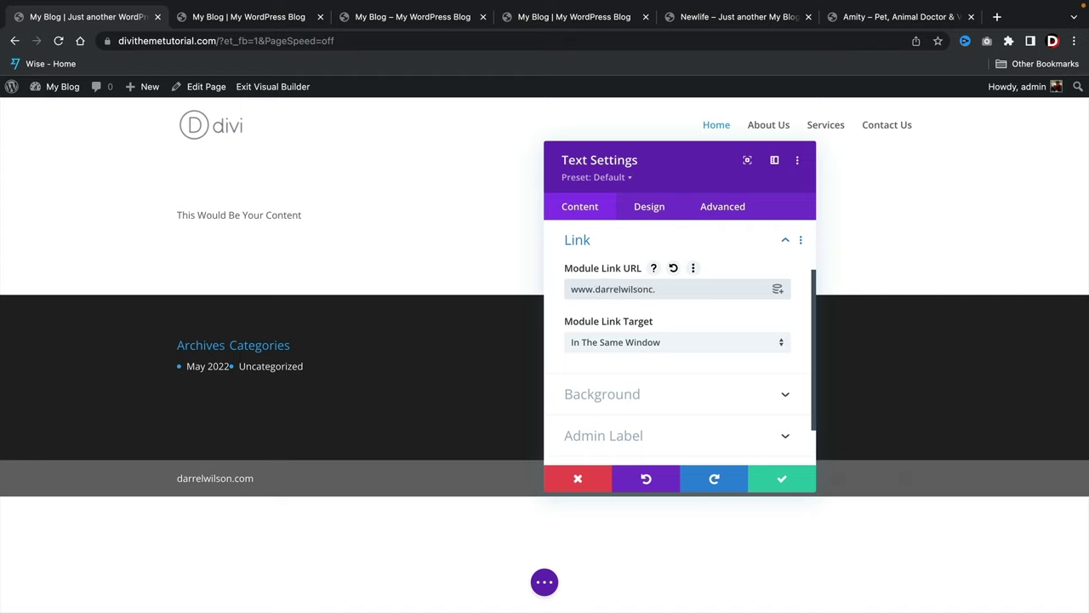
pyautogui.tripleClick(706, 289)
pyautogui.press('BackSpace')
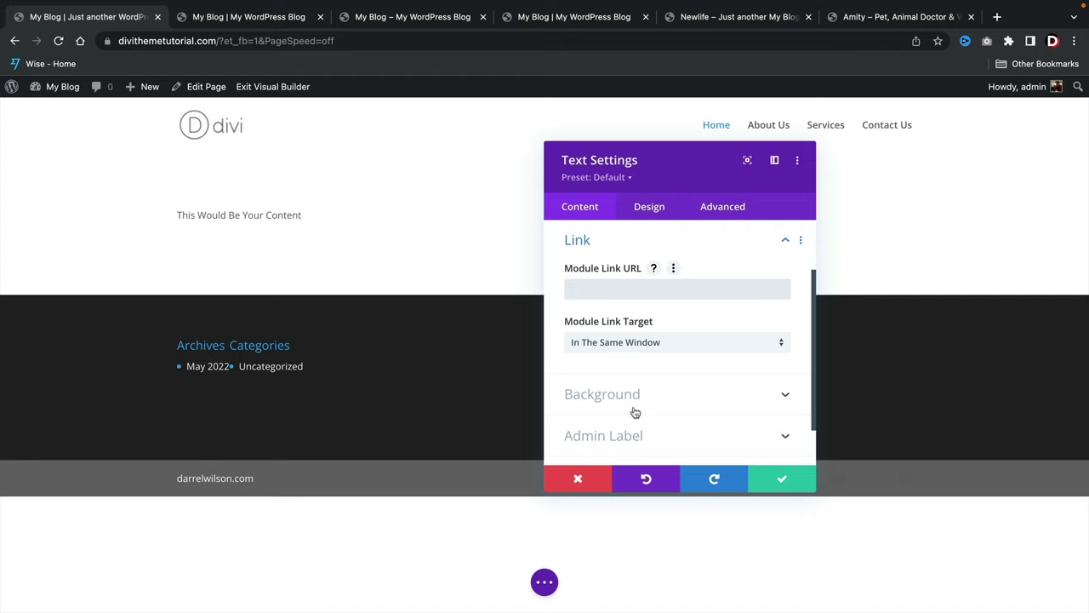
pyautogui.scroll(-1, 621, 406)
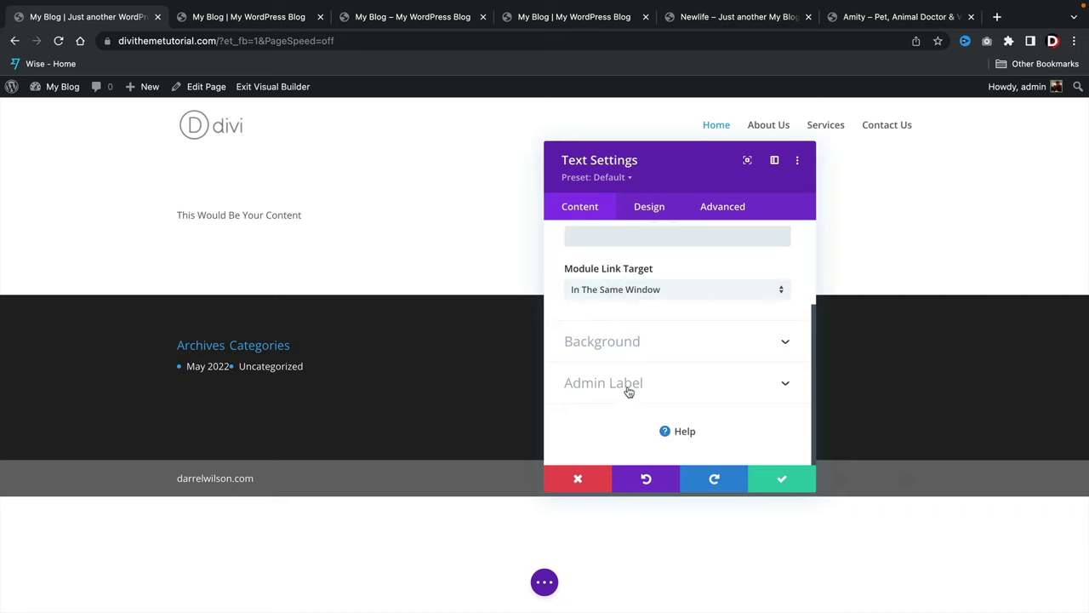
pyautogui.scroll(3, 628, 392)
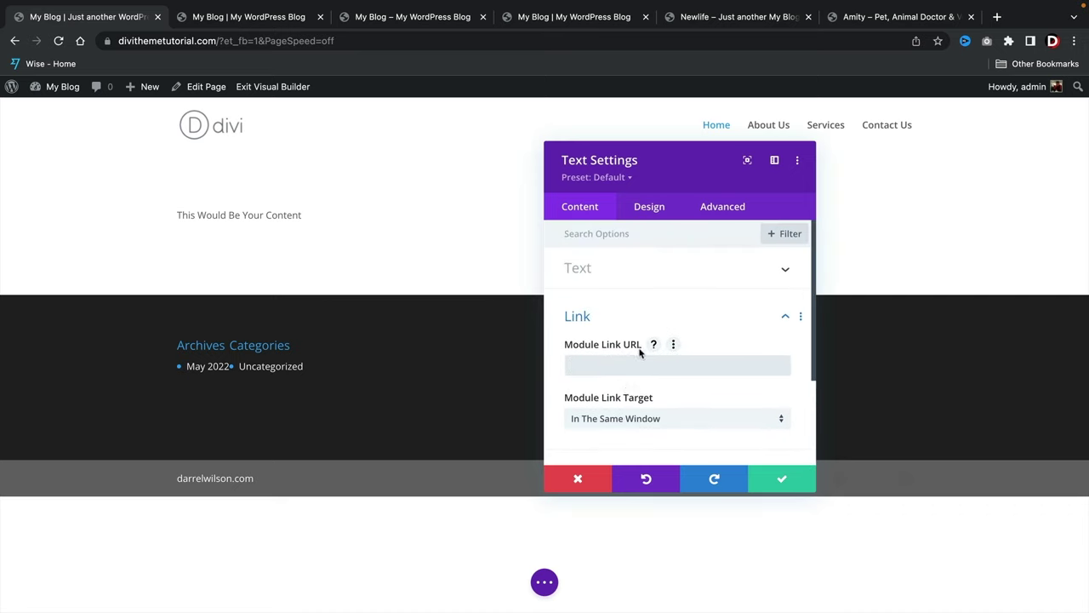
# - Switch to the Design options and compare with the demo's WORKING SERVICES label
pyautogui.click(650, 207)
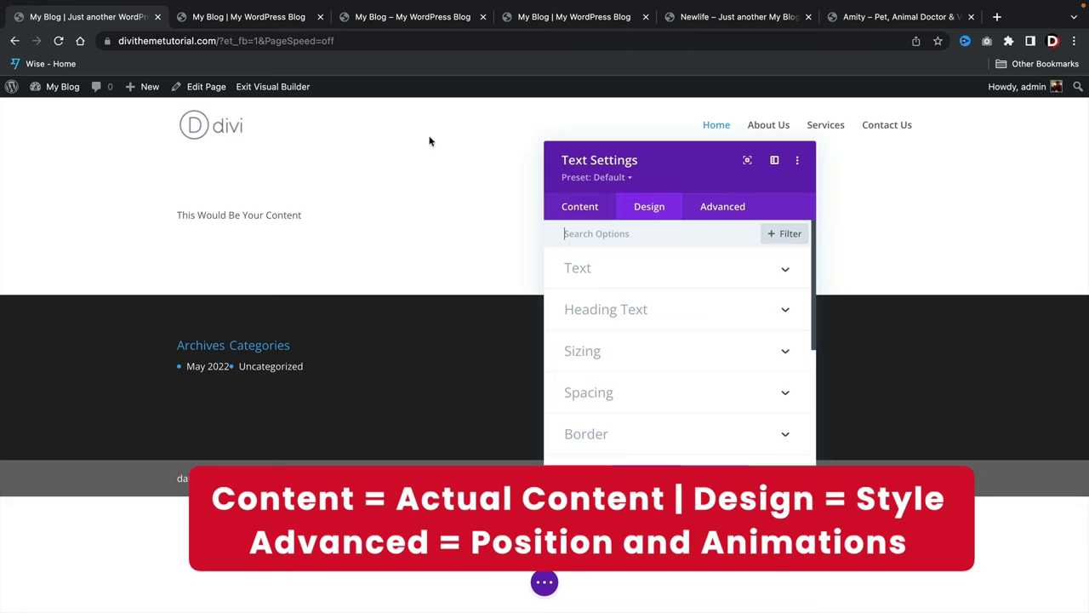
pyautogui.click(258, 25)
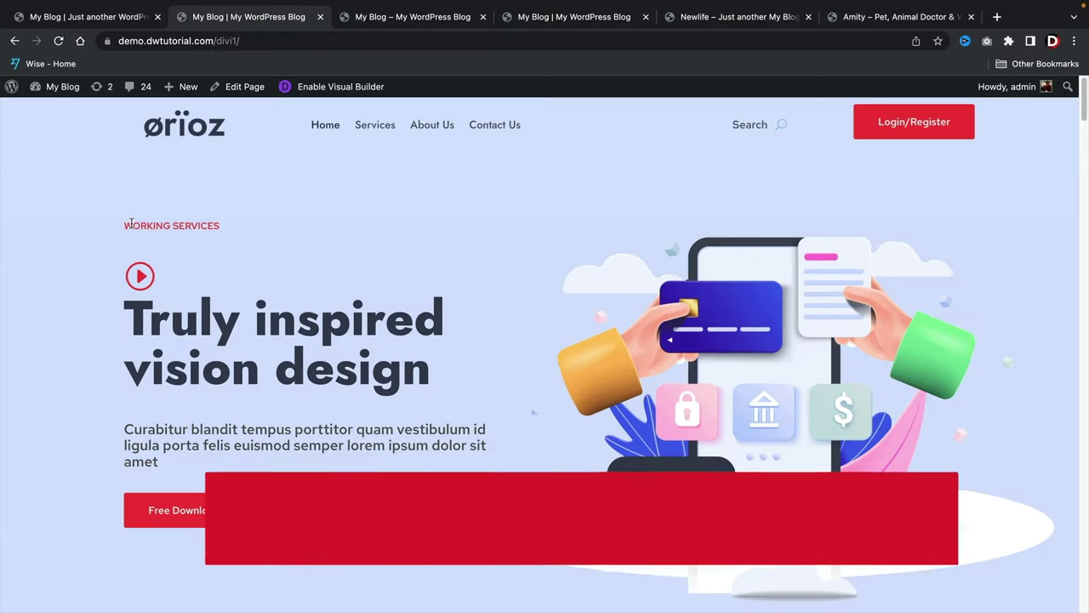
pyautogui.moveTo(130, 226); pyautogui.dragTo(239, 226)
pyautogui.click(89, 18)
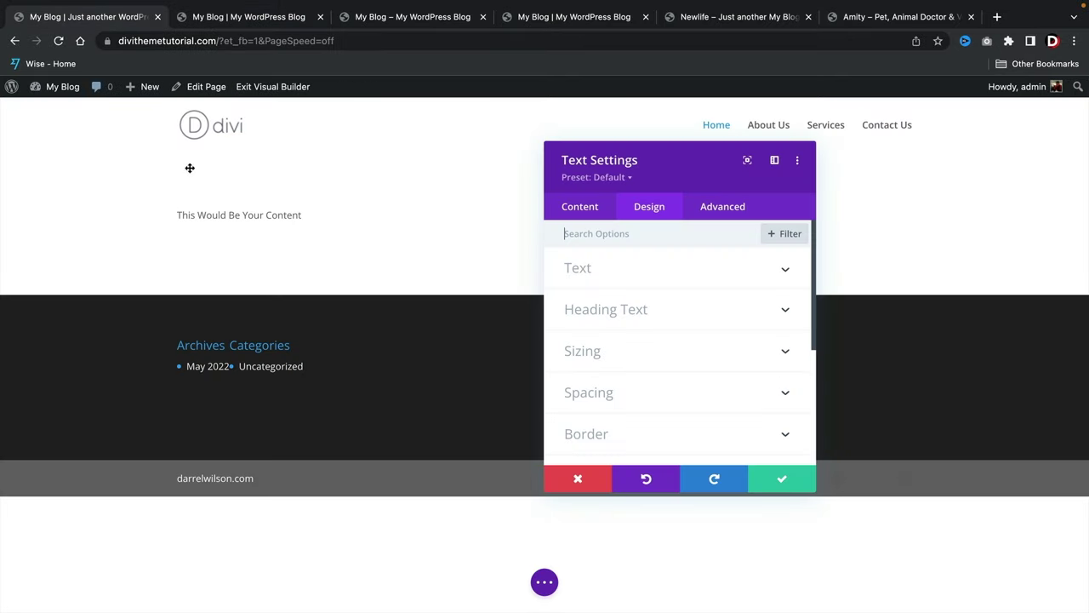
# - Set the Text Font to Jost
pyautogui.click(616, 271)
pyautogui.scroll(-2, 622, 291)
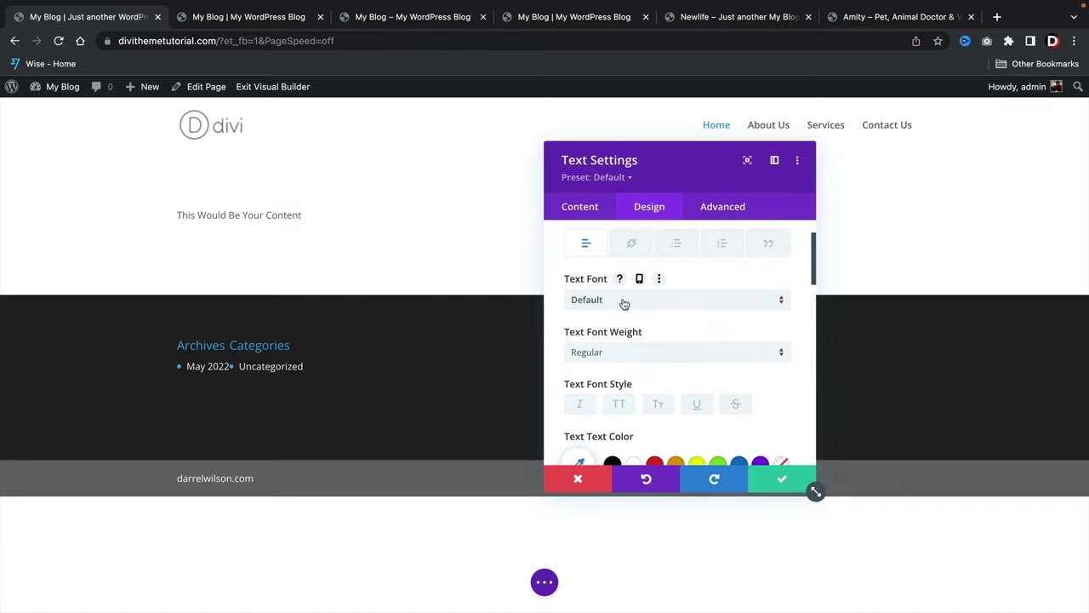
pyautogui.click(624, 301)
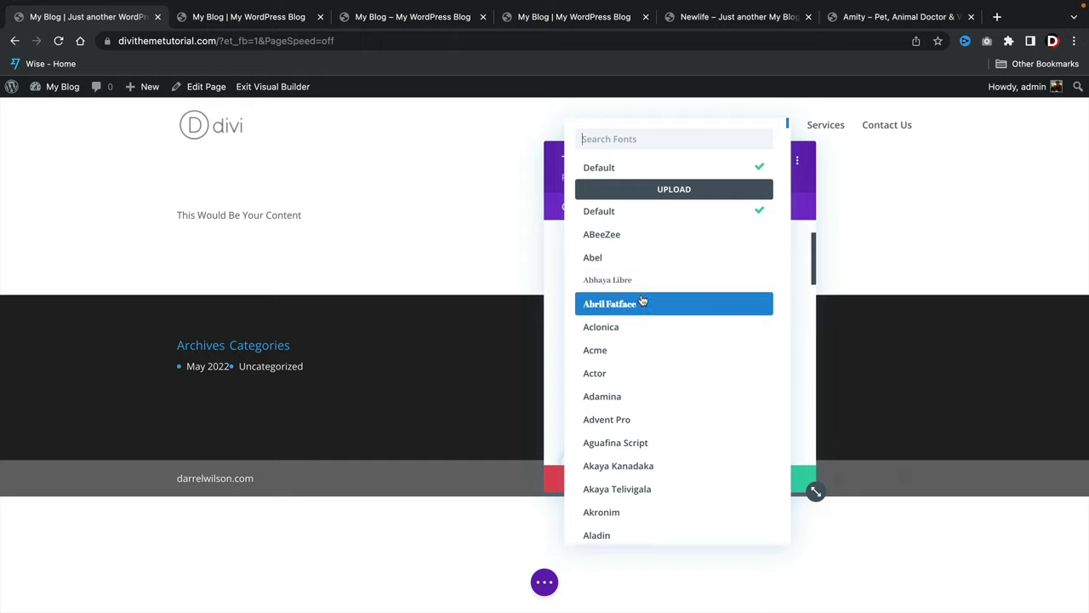
pyautogui.scroll(-5, 639, 306)
pyautogui.scroll(-7, 639, 311)
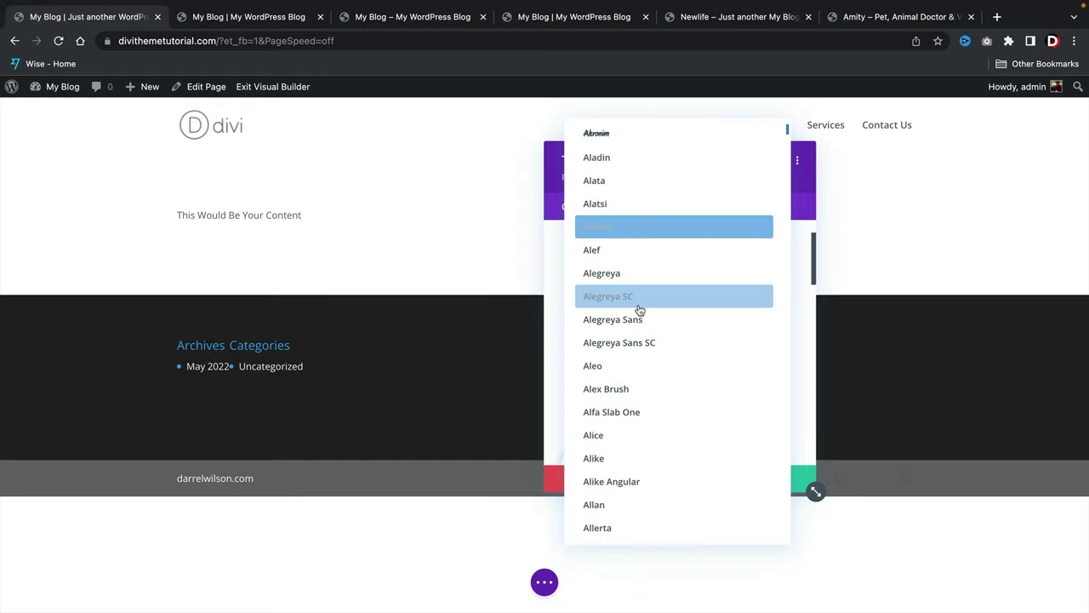
pyautogui.scroll(12, 639, 315)
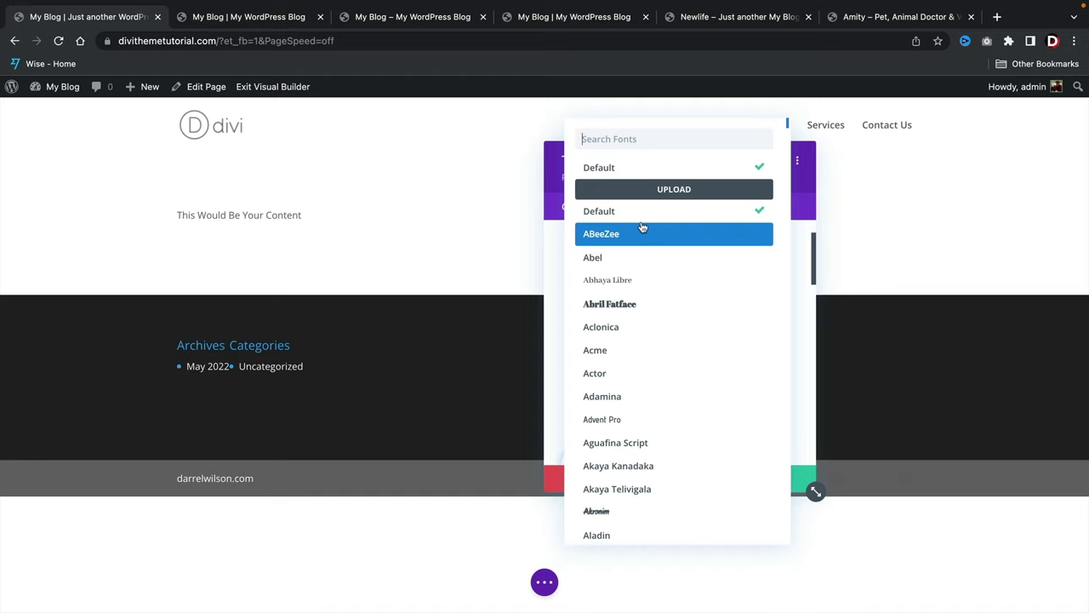
pyautogui.write('jost')
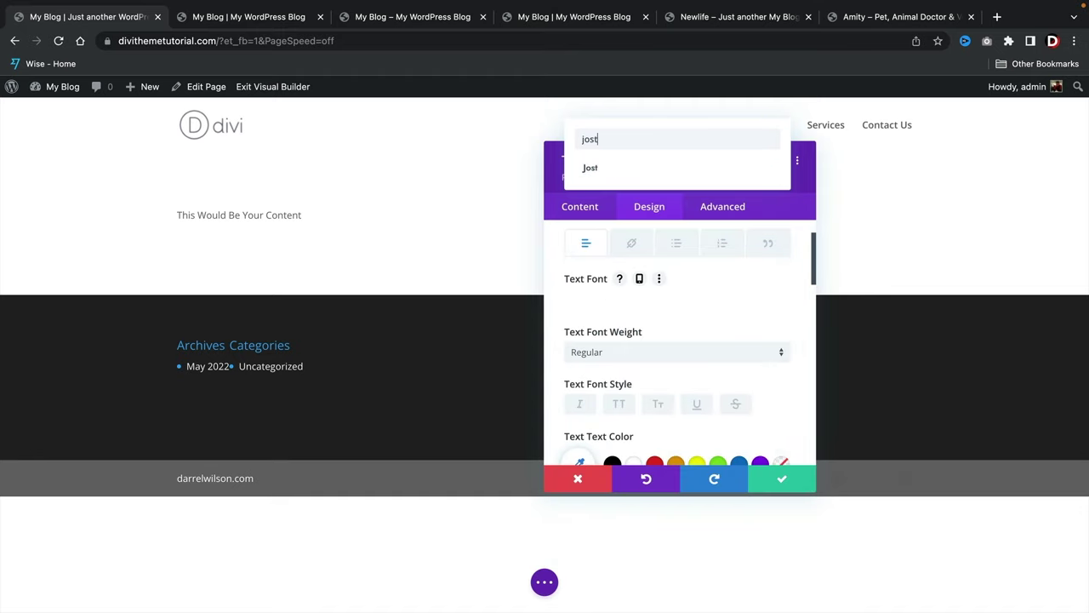
pyautogui.click(592, 171)
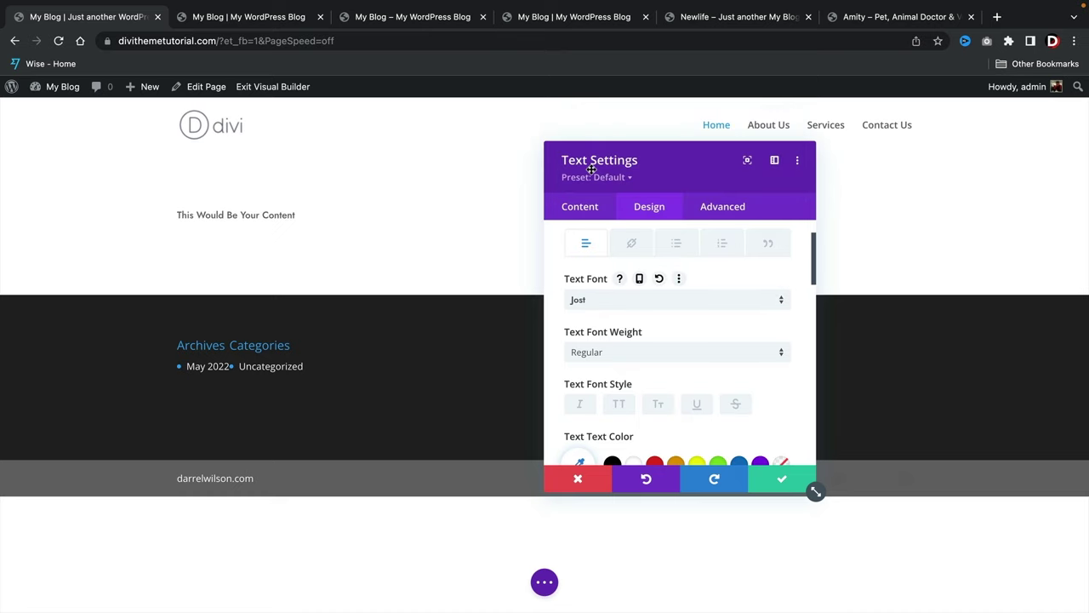
pyautogui.scroll(-2, 662, 302)
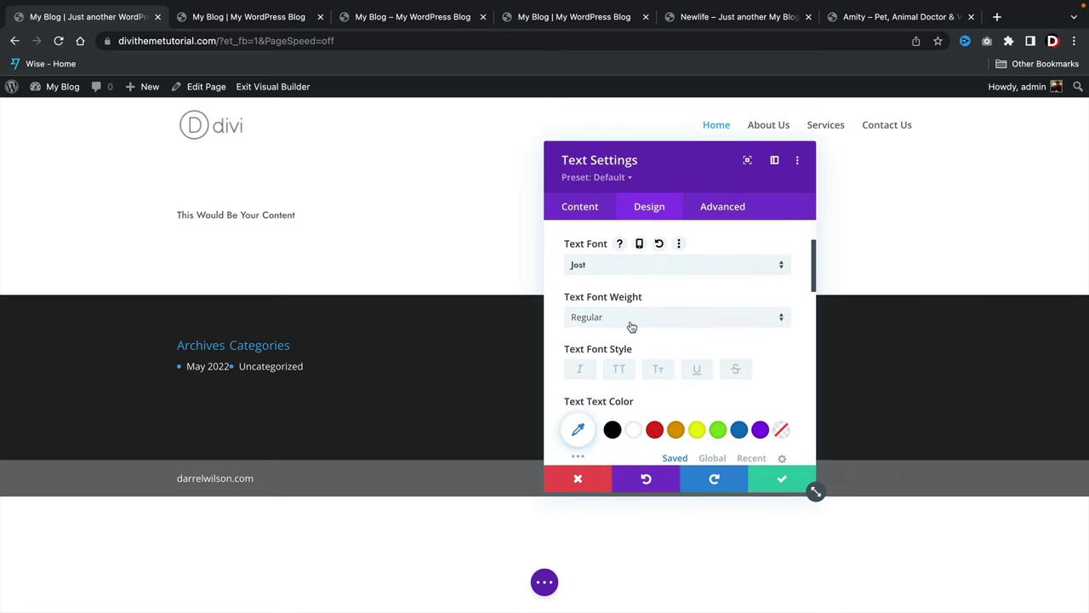
# - Set the text font weight to Bold
pyautogui.click(630, 321)
pyautogui.click(630, 331)
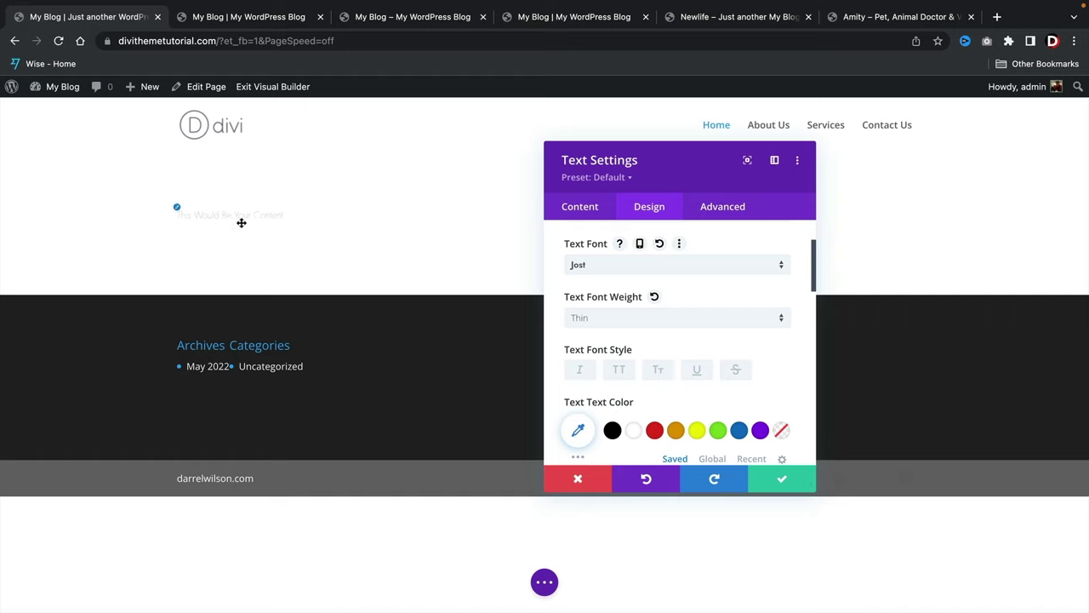
pyautogui.click(652, 320)
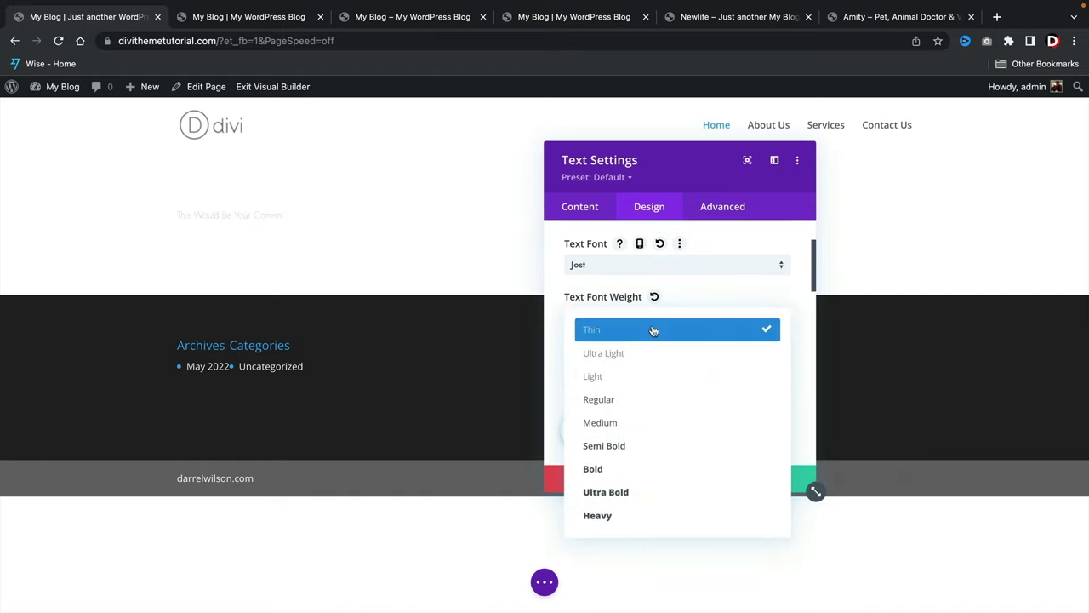
pyautogui.click(644, 469)
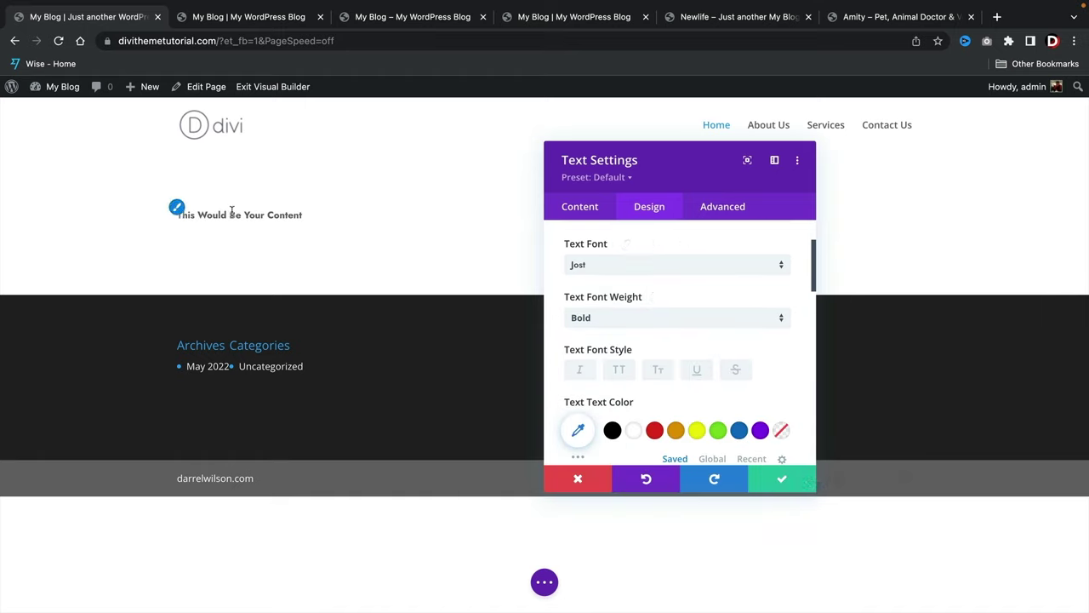
pyautogui.scroll(-3, 621, 378)
pyautogui.scroll(-3, 622, 378)
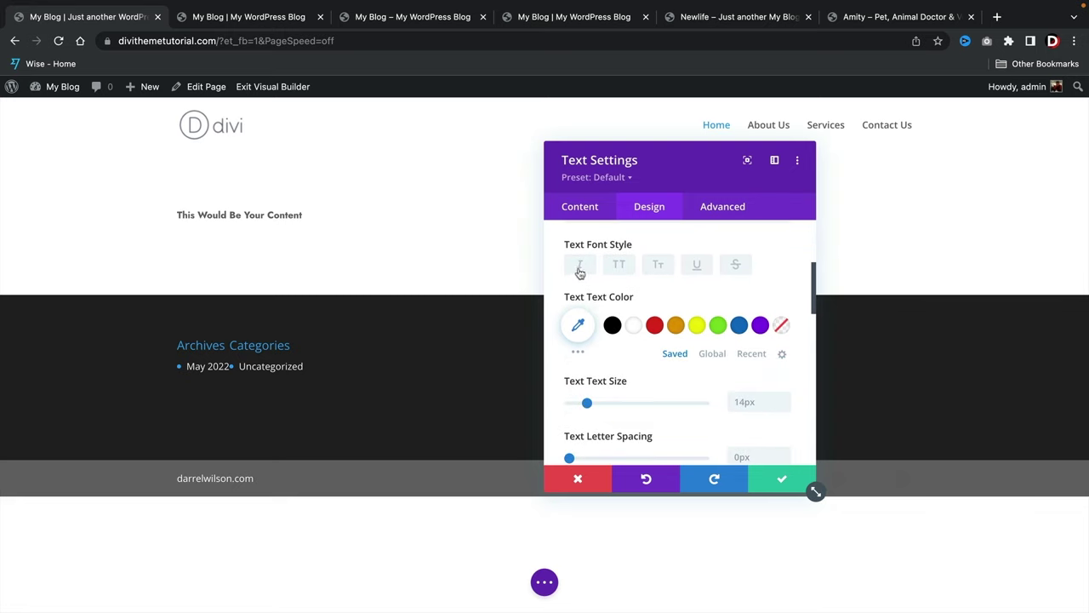
# - Leave italic and underline off and colour the text red
pyautogui.click(580, 267)
pyautogui.click(579, 267)
pyautogui.click(698, 268)
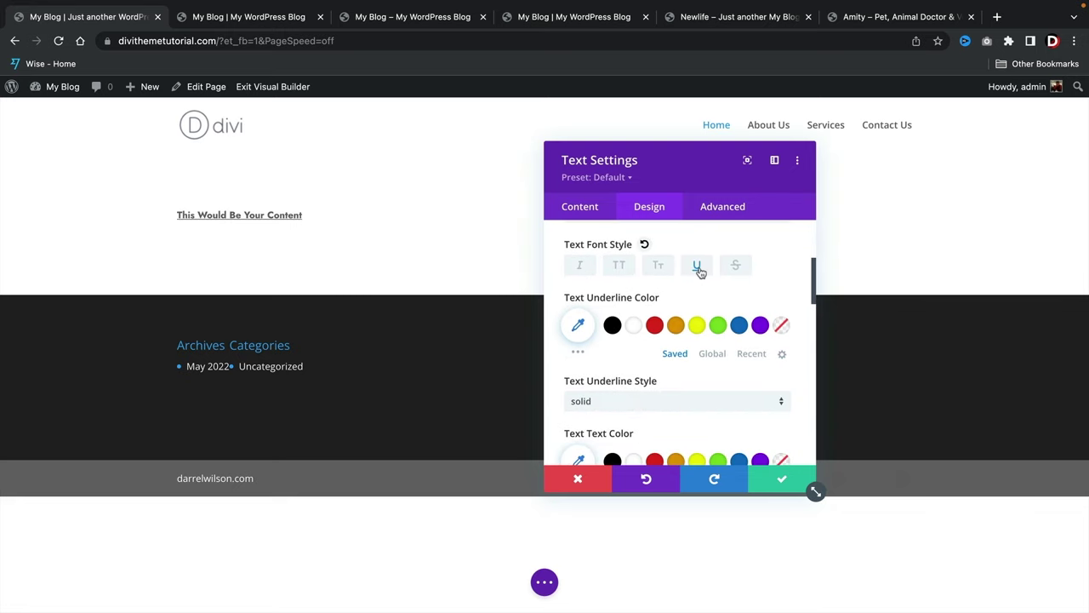
pyautogui.click(698, 268)
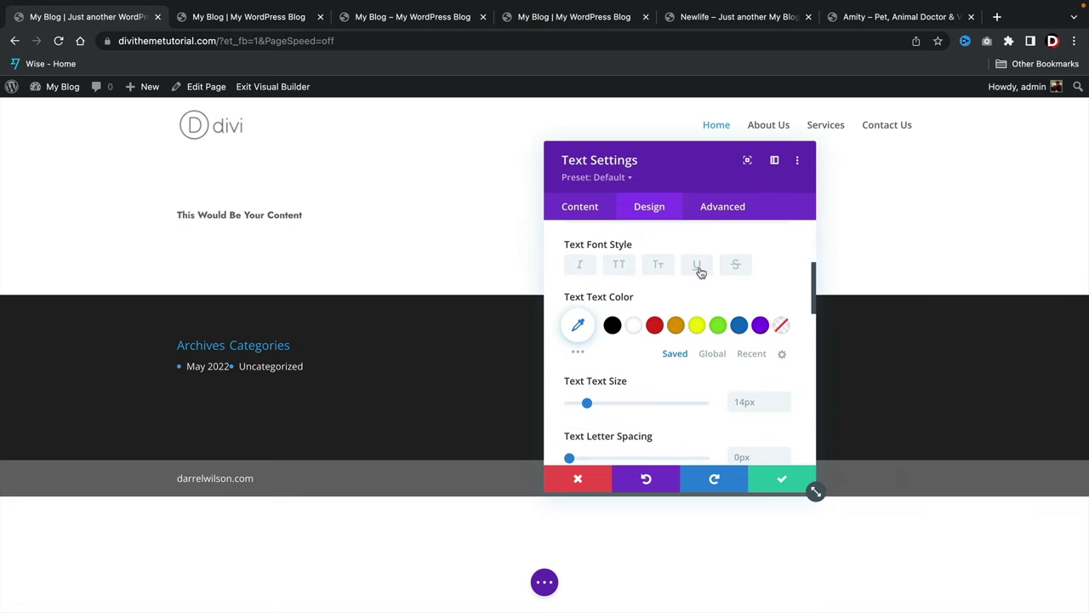
pyautogui.click(655, 326)
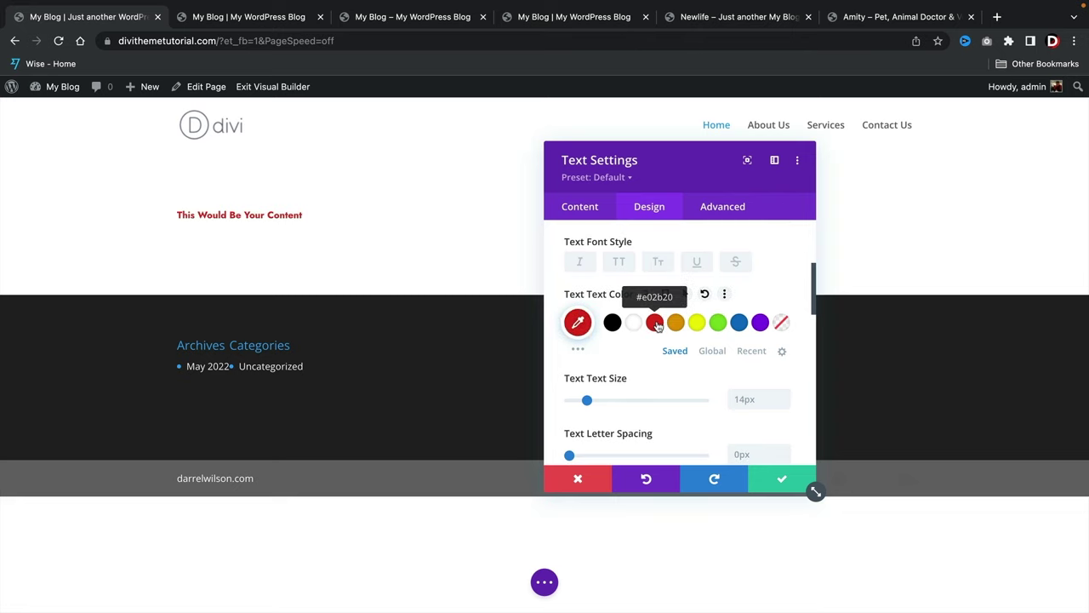
pyautogui.scroll(-1, 657, 326)
pyautogui.moveTo(588, 363); pyautogui.dragTo(603, 371)
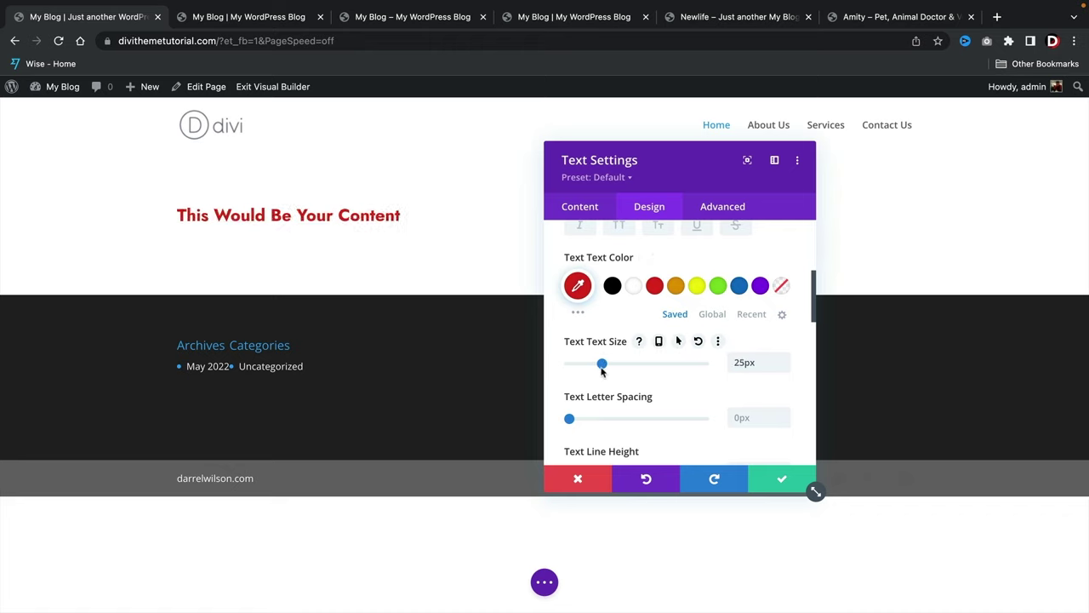
# - Try wider letter spacing, then reset it to 0px
pyautogui.moveTo(572, 421)
pyautogui.mouseDown()
pyautogui.moveTo(596, 424)
pyautogui.moveTo(577, 424)
pyautogui.mouseUp()
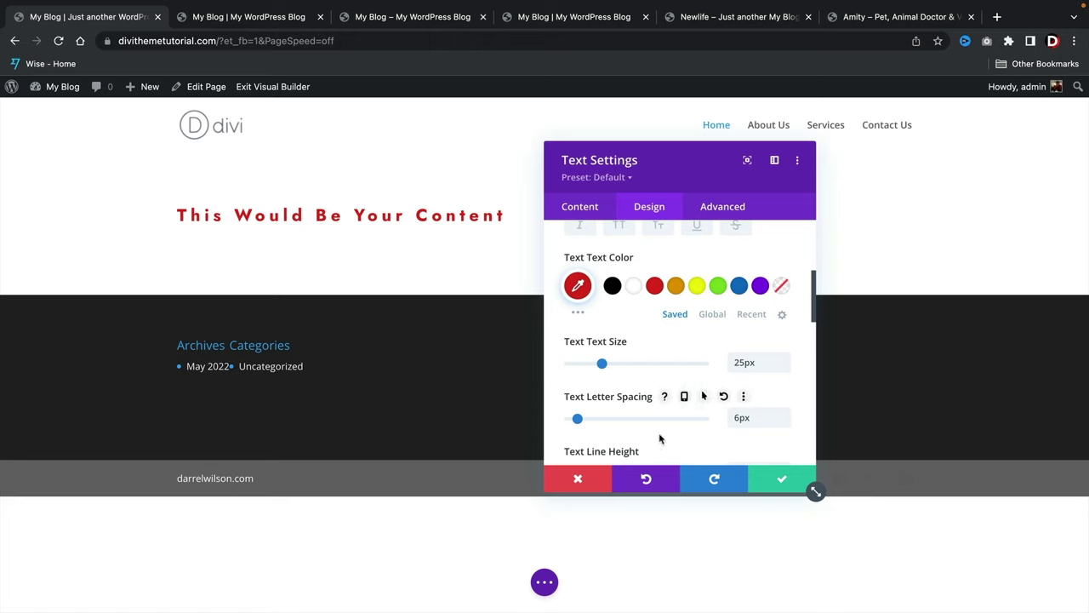
pyautogui.click(723, 398)
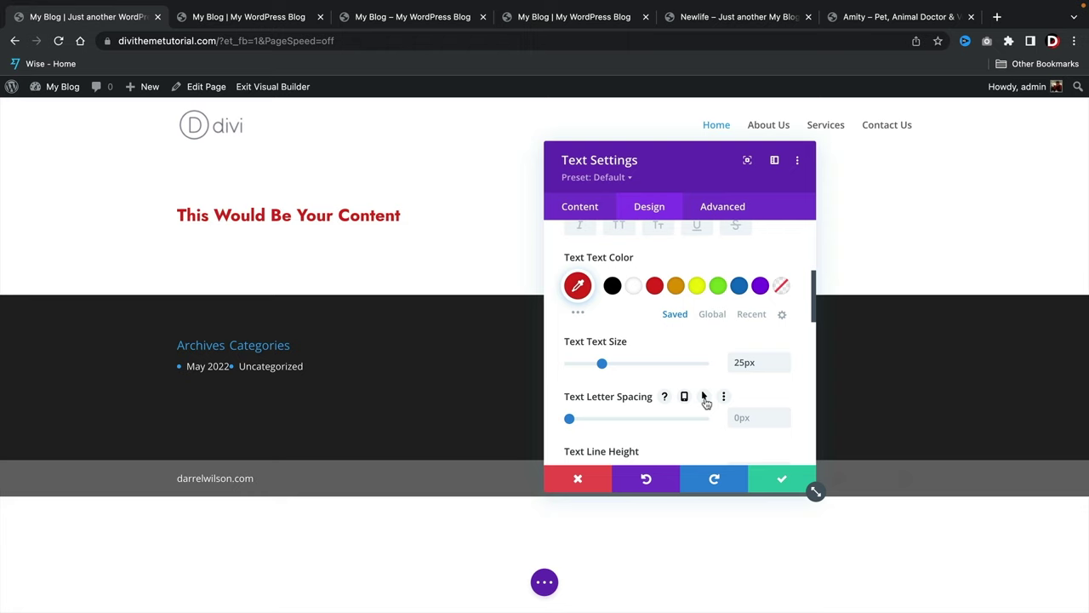
pyautogui.scroll(-3, 700, 400)
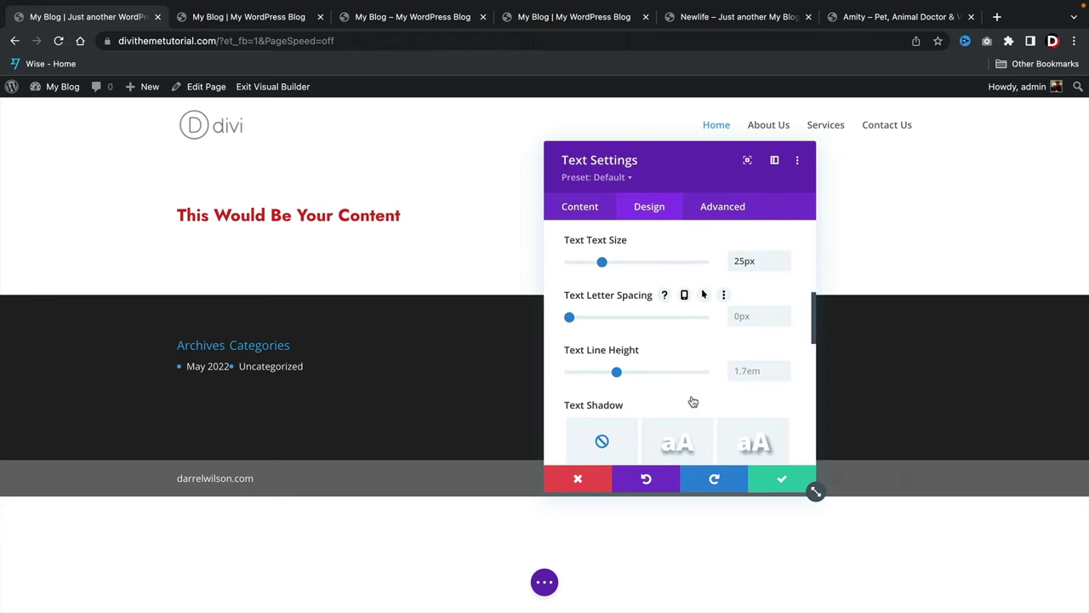
pyautogui.scroll(-2, 688, 400)
# - Try text shadow presets, then set the text shadow to none
pyautogui.click(682, 335)
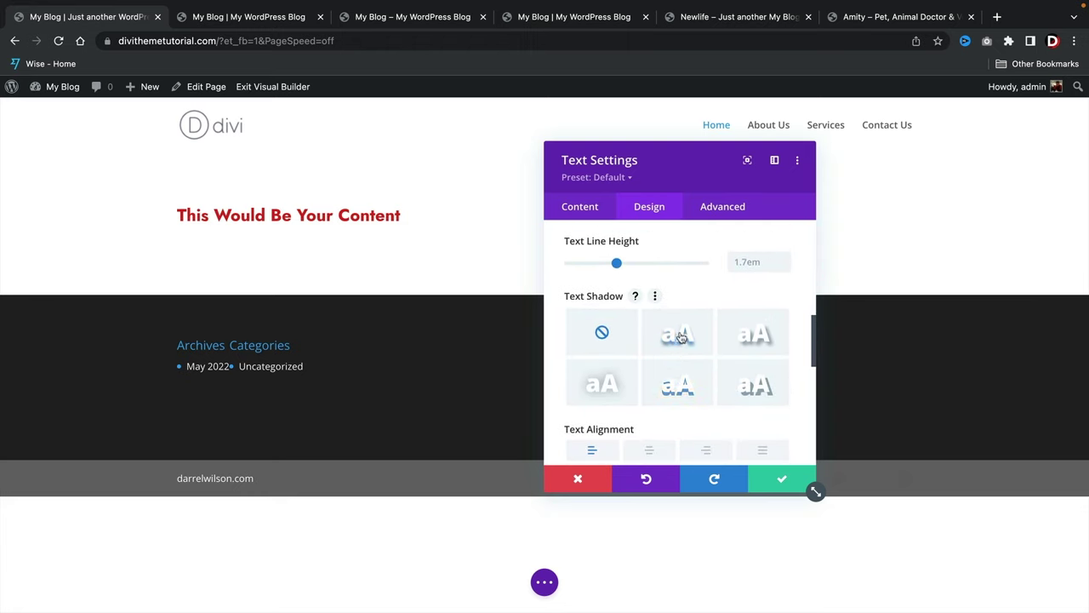
pyautogui.click(735, 340)
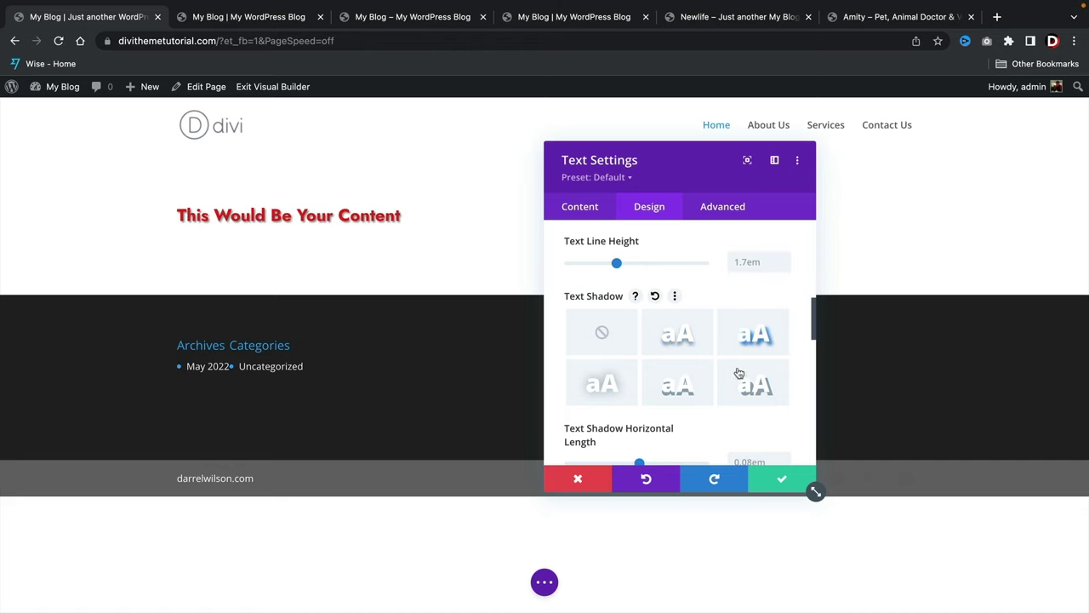
pyautogui.scroll(2, 724, 382)
pyautogui.scroll(-4, 664, 341)
pyautogui.click(601, 262)
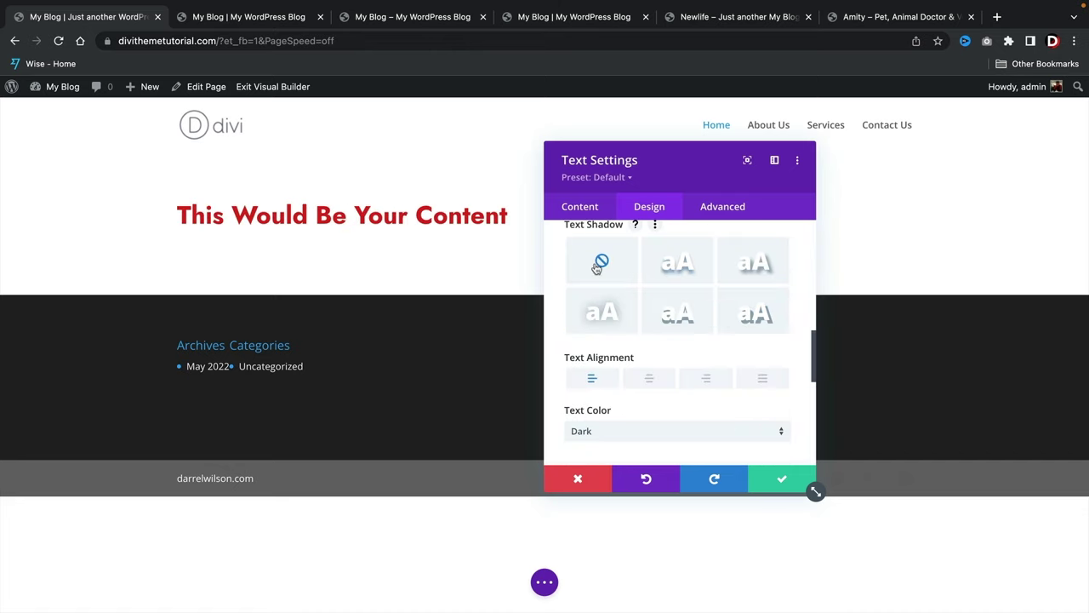
pyautogui.scroll(-3, 613, 332)
pyautogui.scroll(1, 640, 312)
# - Test the text alignment options, ending on centre alignment
pyautogui.moveTo(673, 148); pyautogui.dragTo(881, 111)
pyautogui.click(857, 272)
pyautogui.click(911, 276)
pyautogui.click(838, 277)
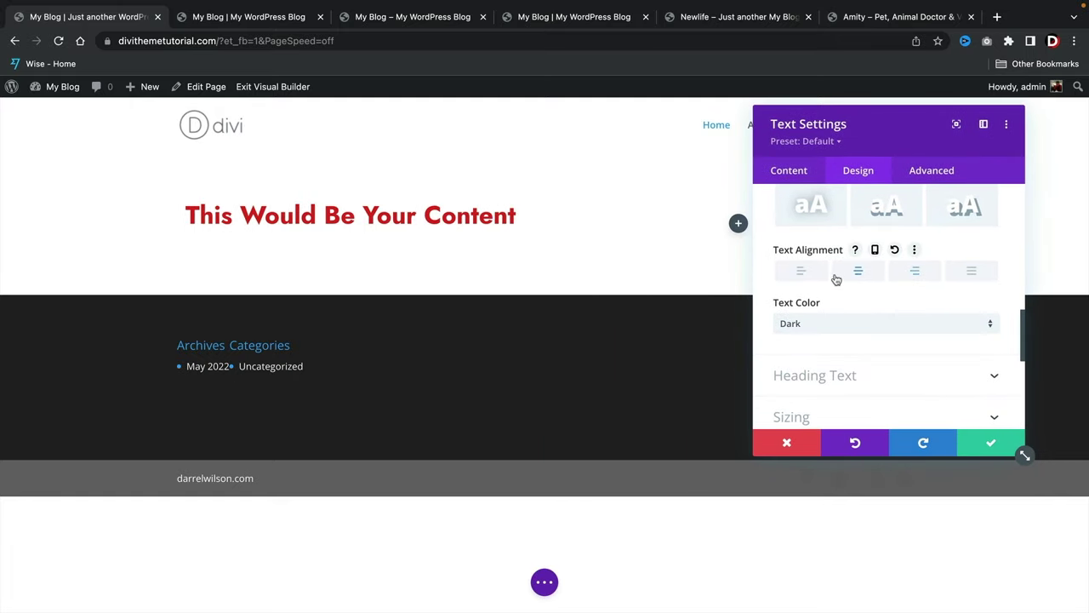
# - Left-align the heading and keep the Dark text colour scheme
pyautogui.click(804, 274)
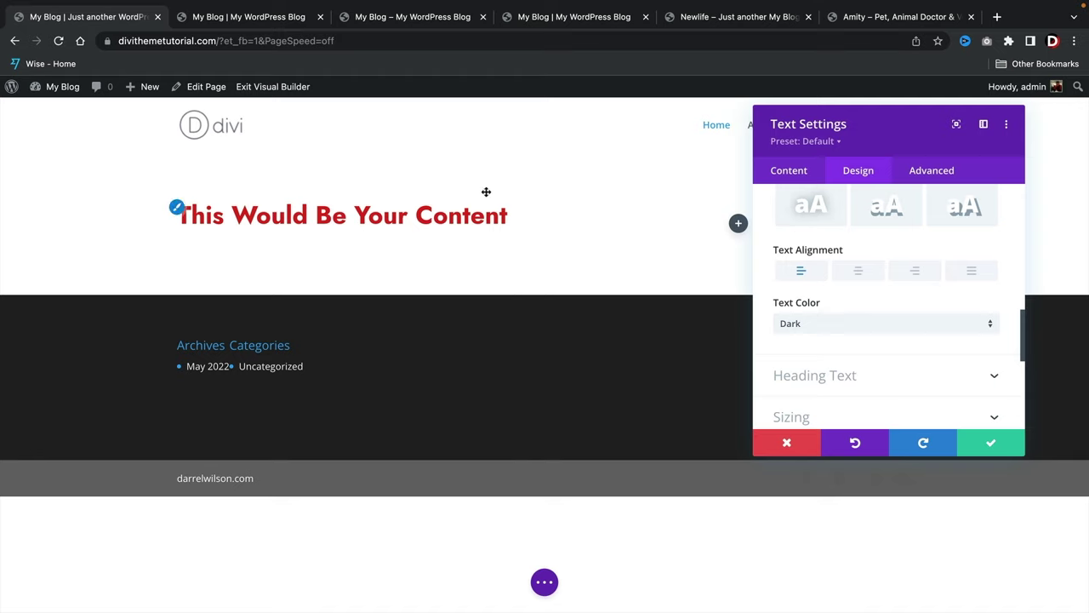
pyautogui.scroll(-1, 847, 357)
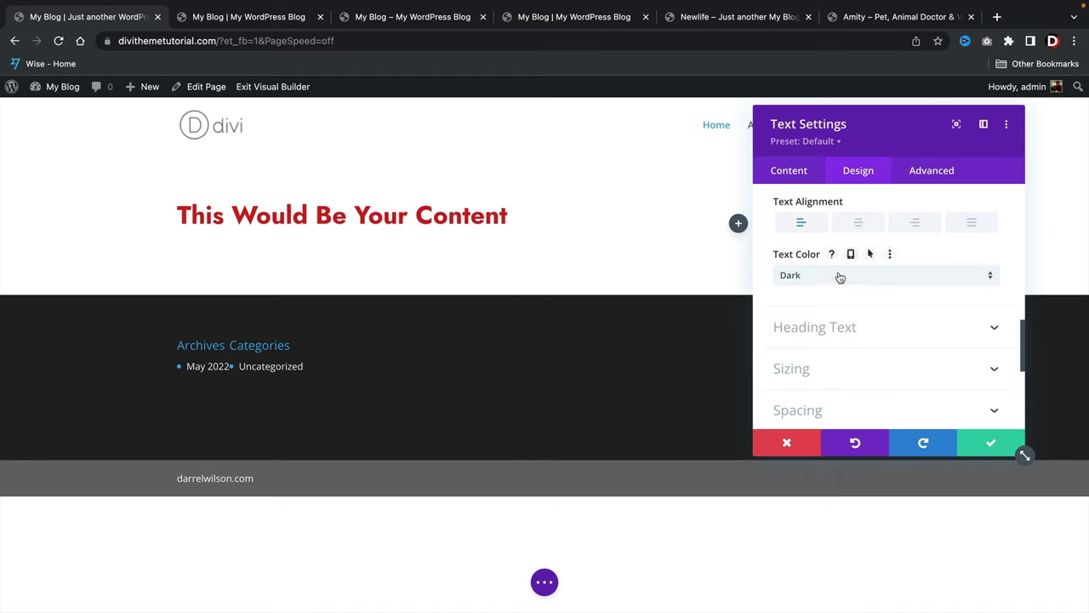
pyautogui.click(839, 278)
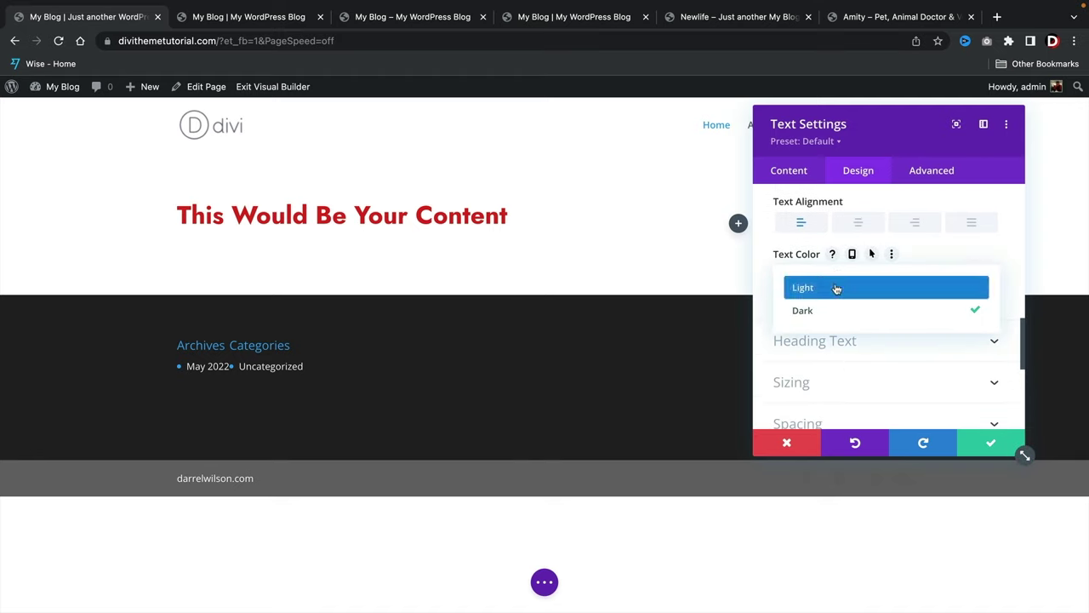
pyautogui.click(837, 288)
pyautogui.click(836, 275)
pyautogui.click(834, 313)
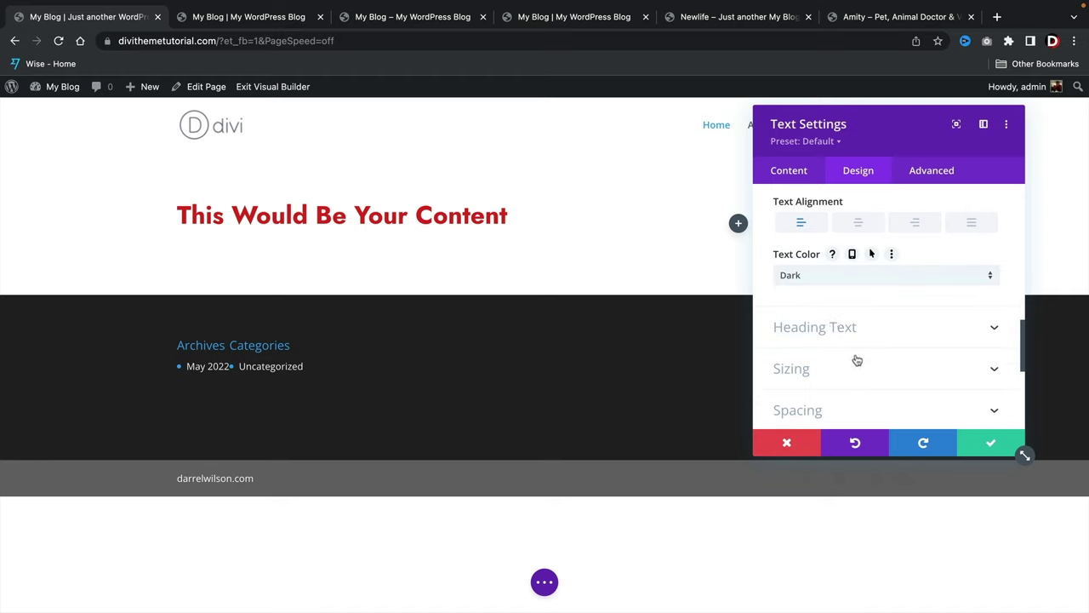
# - Shrink the heading text to 17px and save the module's changes
pyautogui.scroll(5, 860, 360)
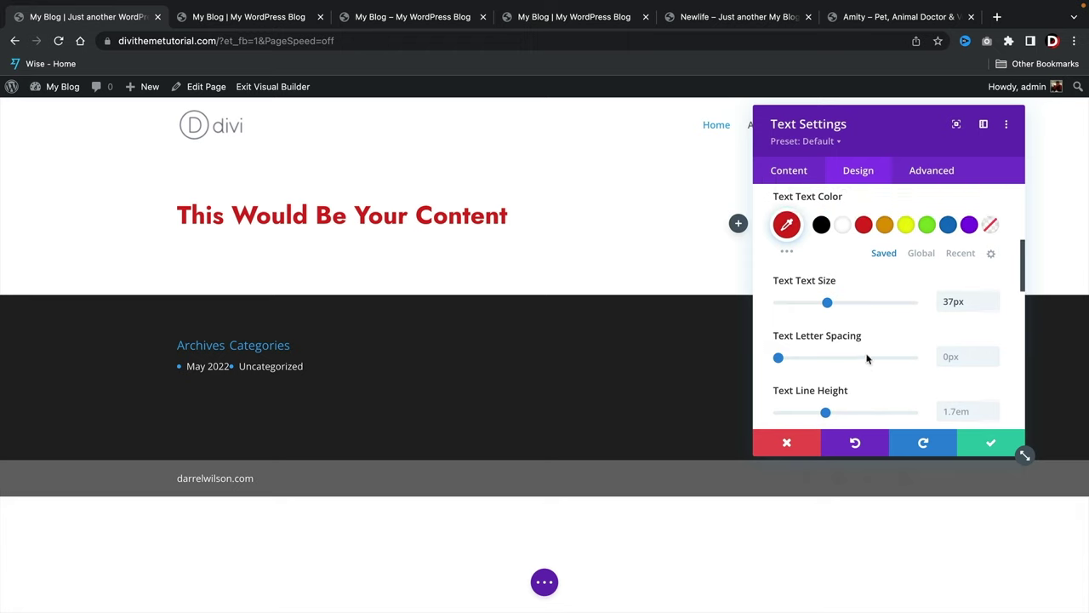
pyautogui.scroll(6, 866, 358)
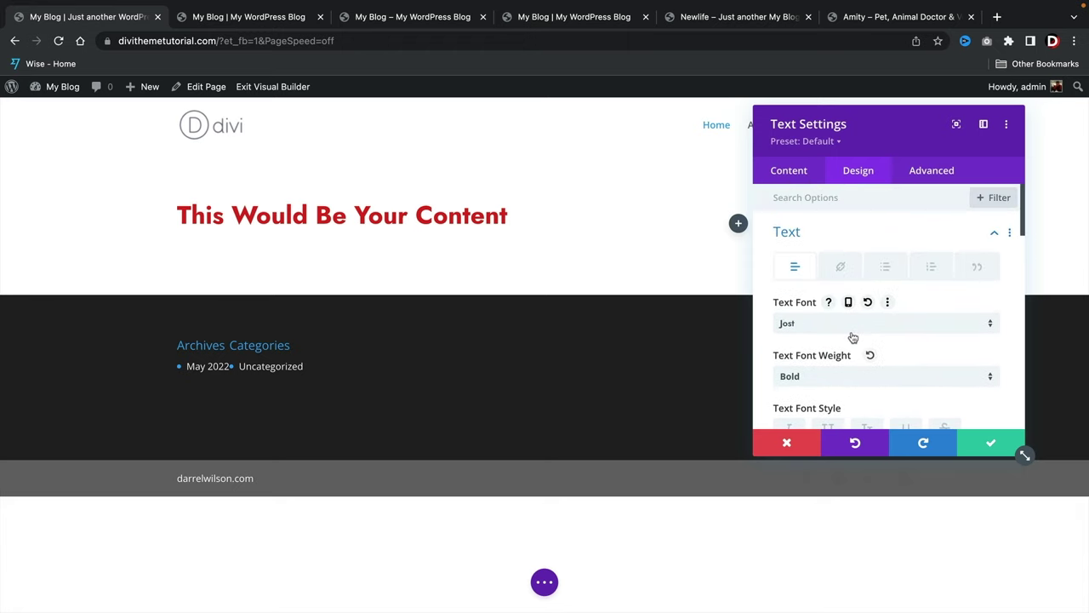
pyautogui.scroll(-5, 853, 338)
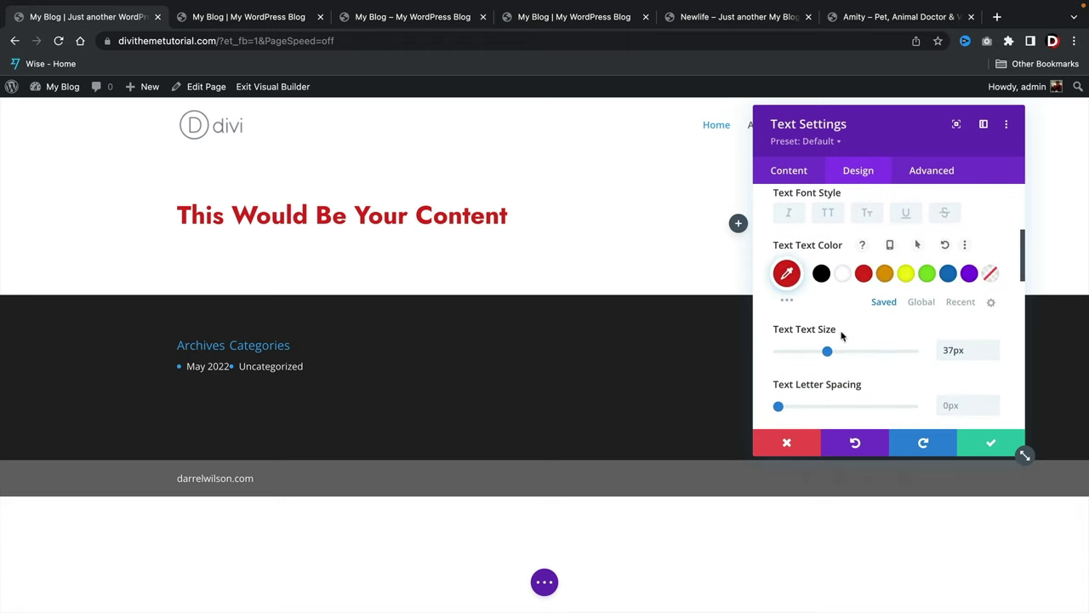
pyautogui.moveTo(827, 352); pyautogui.dragTo(800, 358)
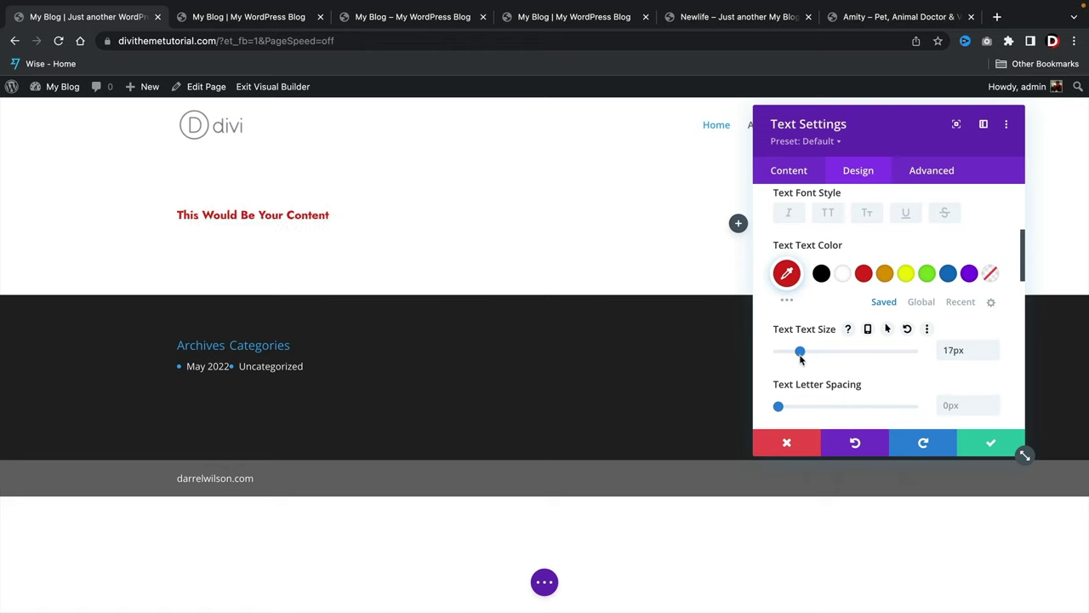
pyautogui.click(981, 448)
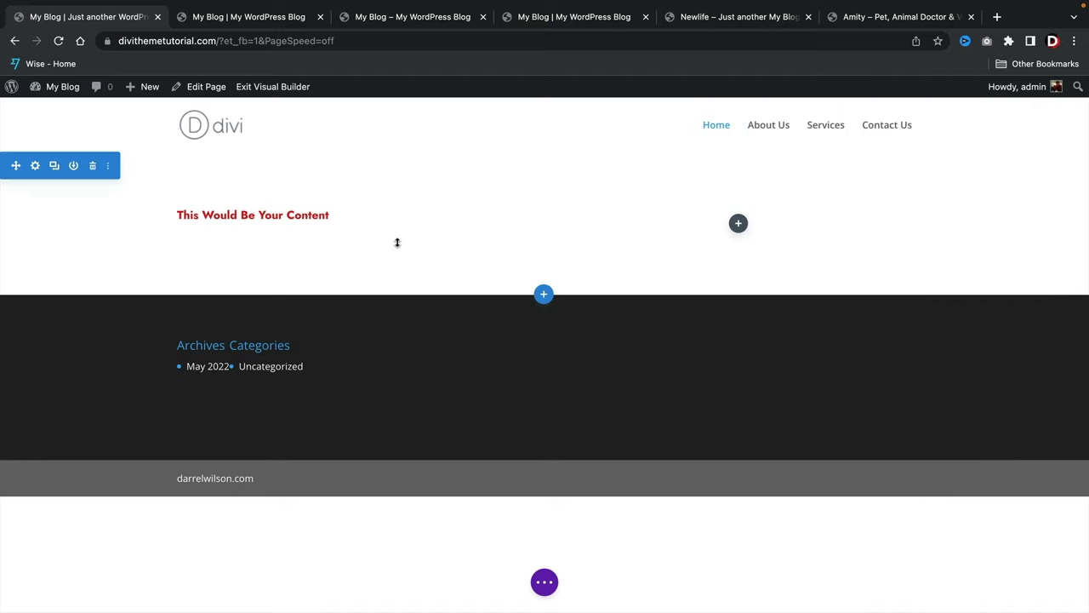
pyautogui.moveTo(267, 231)
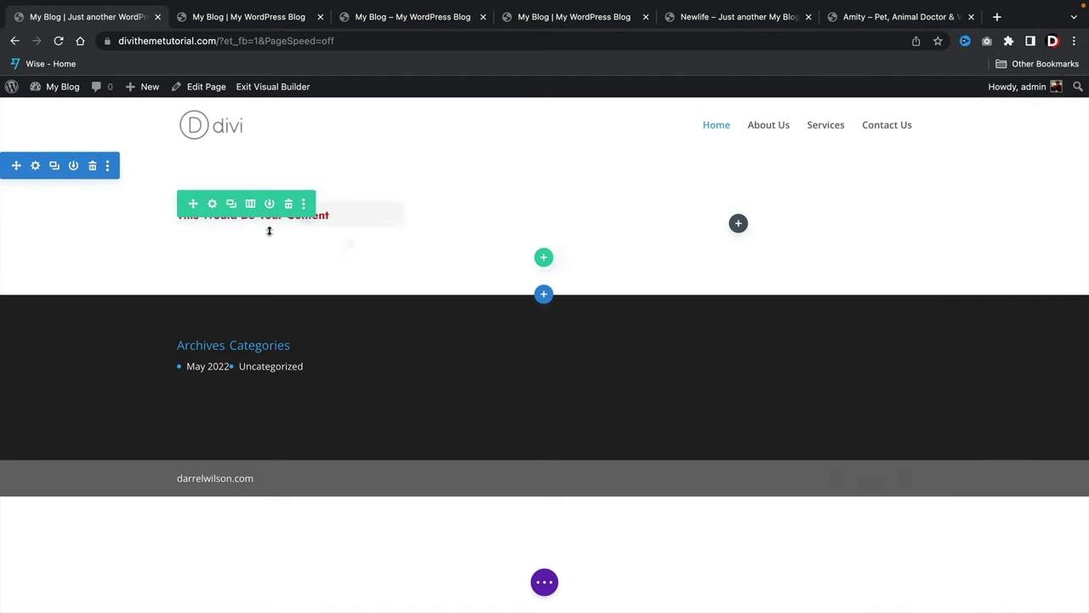
pyautogui.click(258, 20)
pyautogui.click(154, 276)
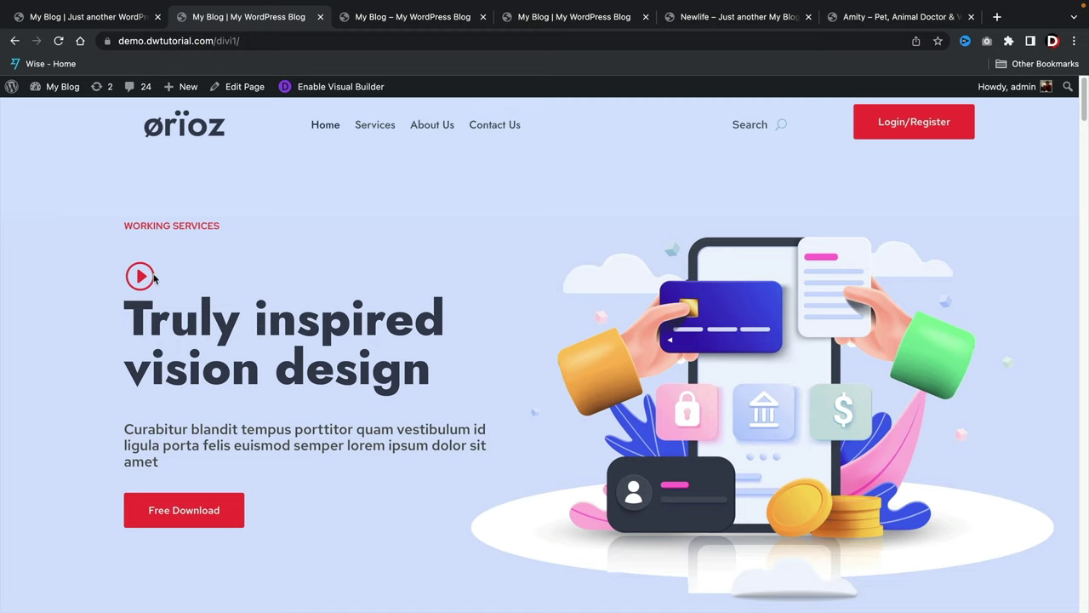
pyautogui.click(91, 26)
pyautogui.moveTo(289, 224)
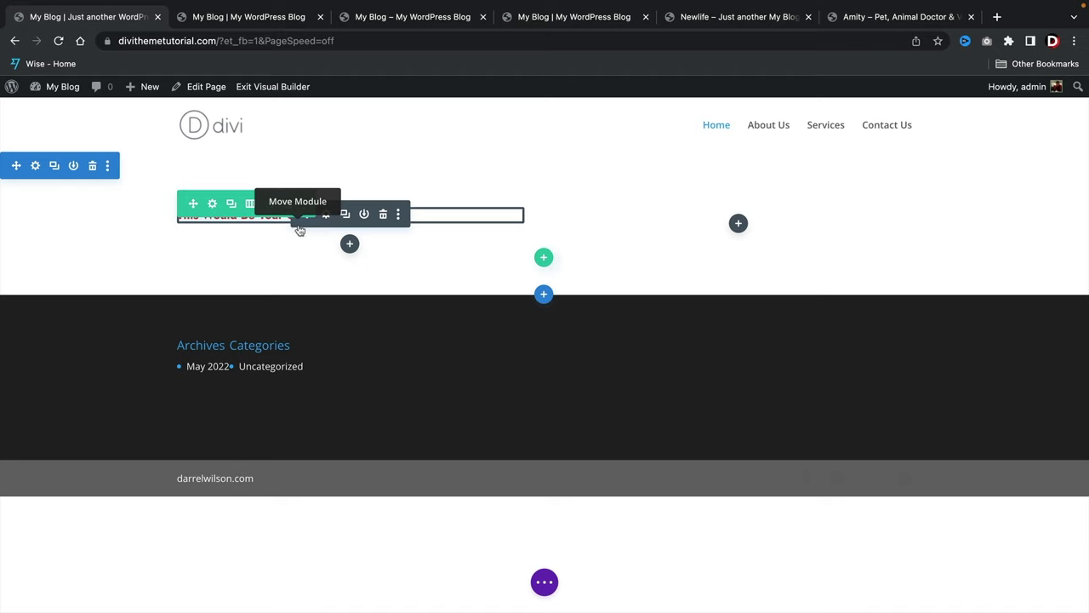
# - Insert an Icon module below the heading text
pyautogui.click(349, 245)
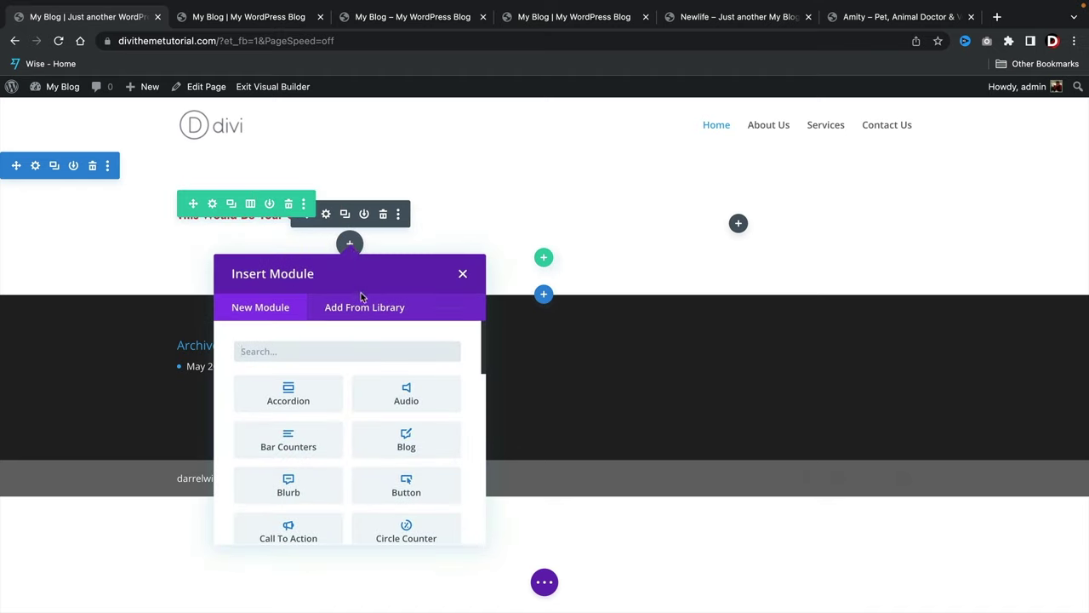
pyautogui.write('icon')
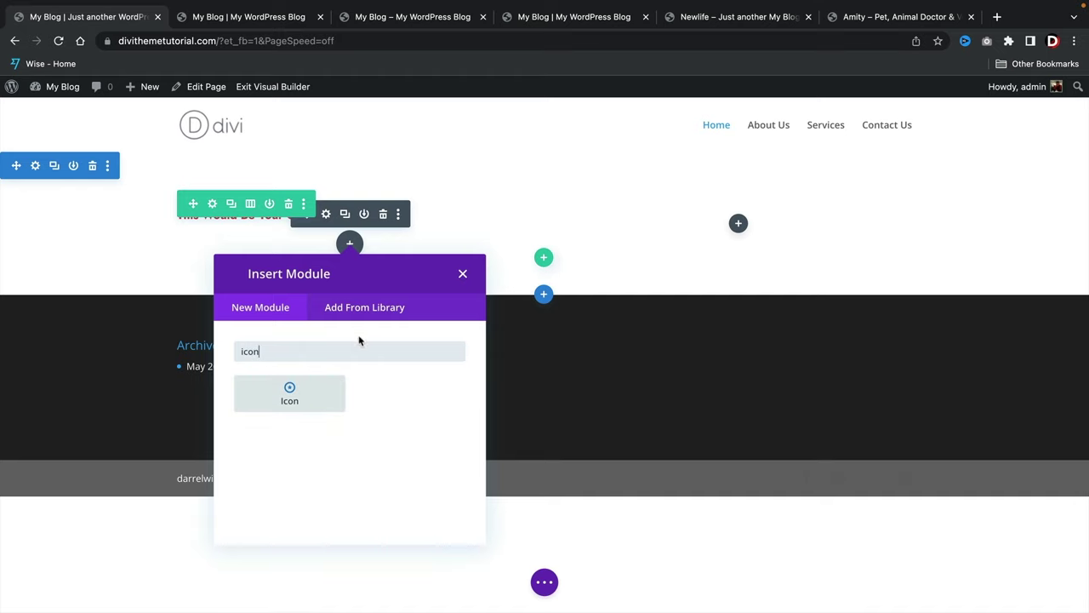
pyautogui.click(303, 397)
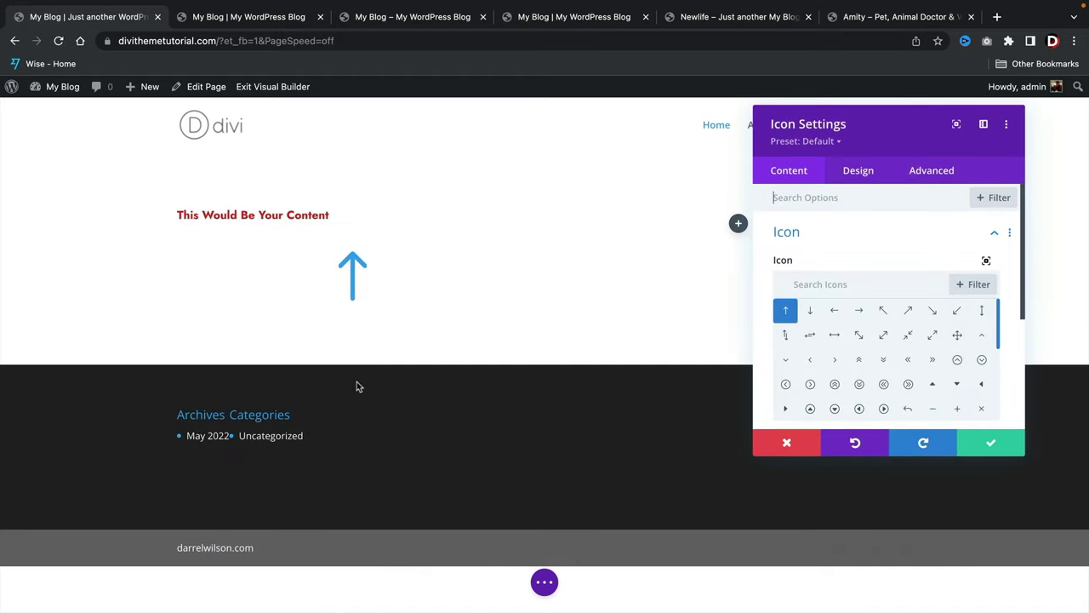
# - Choose the play-circle glyph from the icon grid
pyautogui.moveTo(839, 118); pyautogui.dragTo(526, 113)
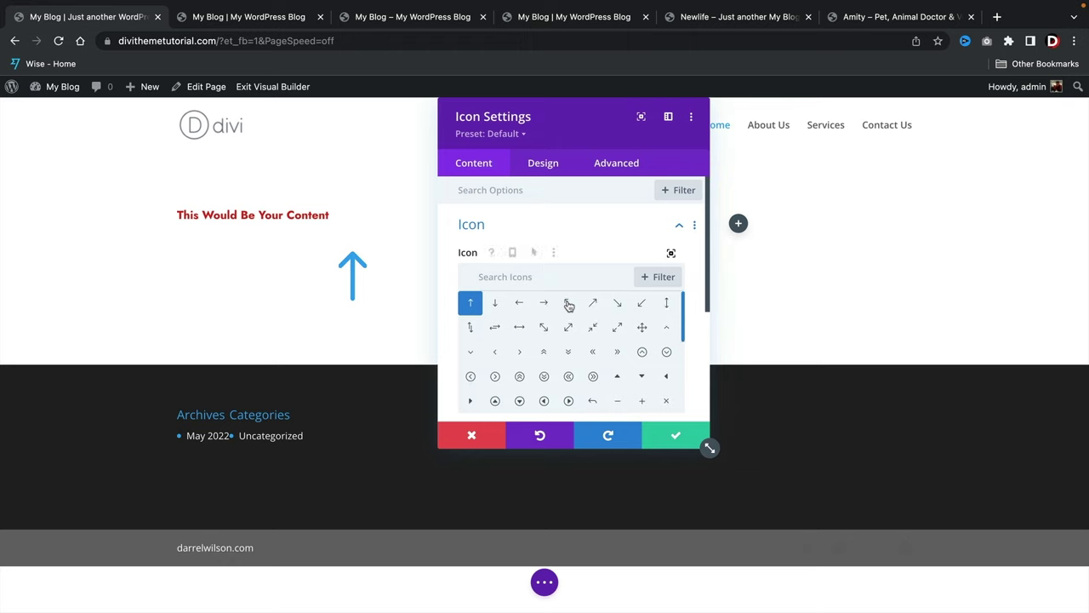
pyautogui.scroll(-3, 569, 305)
pyautogui.scroll(-1, 569, 306)
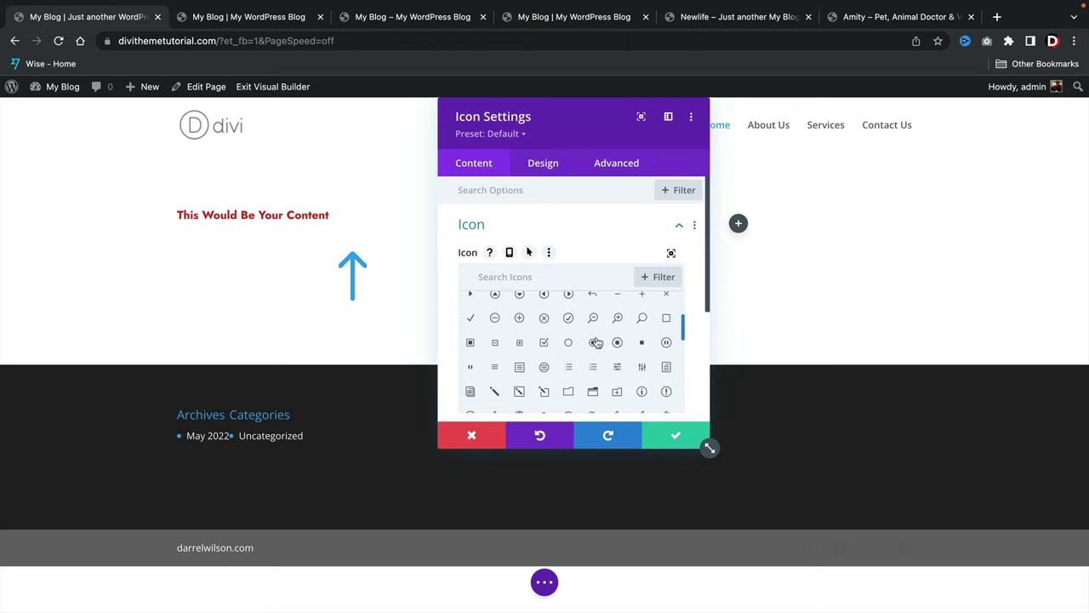
pyautogui.scroll(-4, 637, 391)
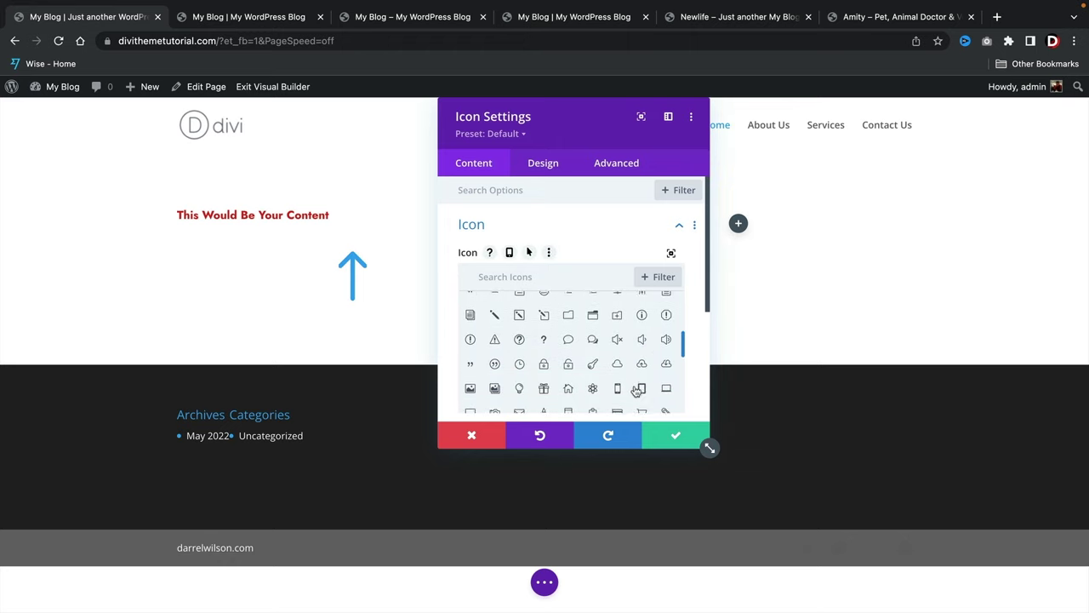
pyautogui.scroll(-5, 637, 391)
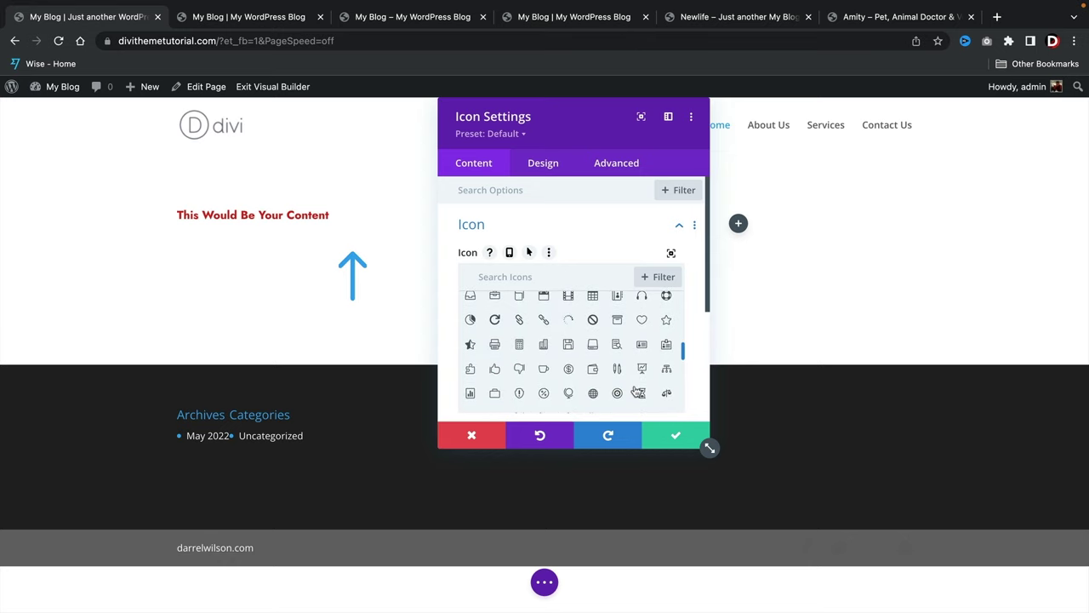
pyautogui.scroll(3, 637, 391)
pyautogui.scroll(1, 630, 366)
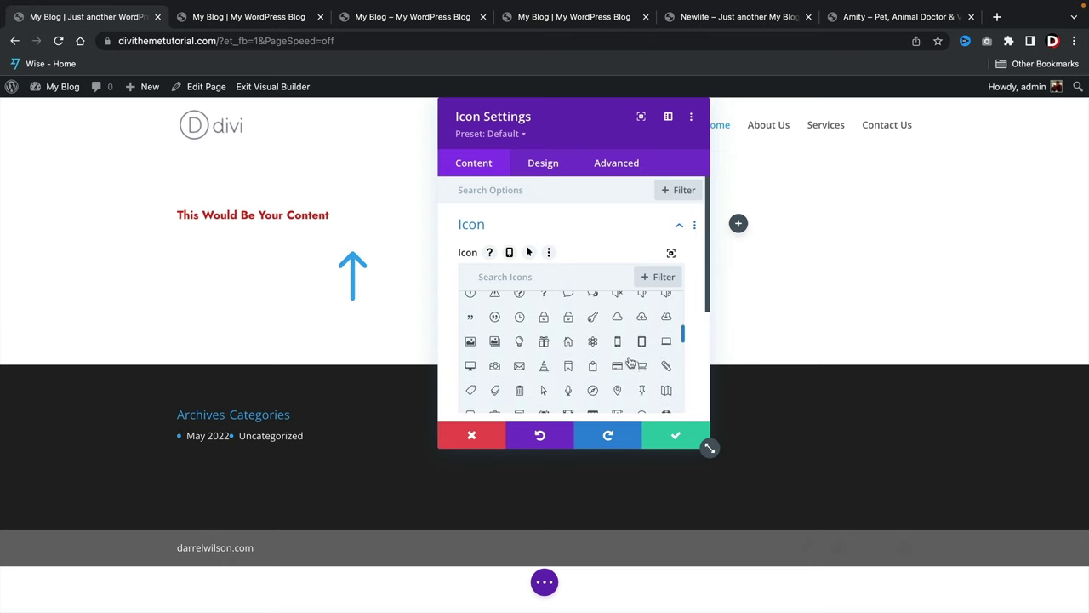
pyautogui.scroll(3, 607, 378)
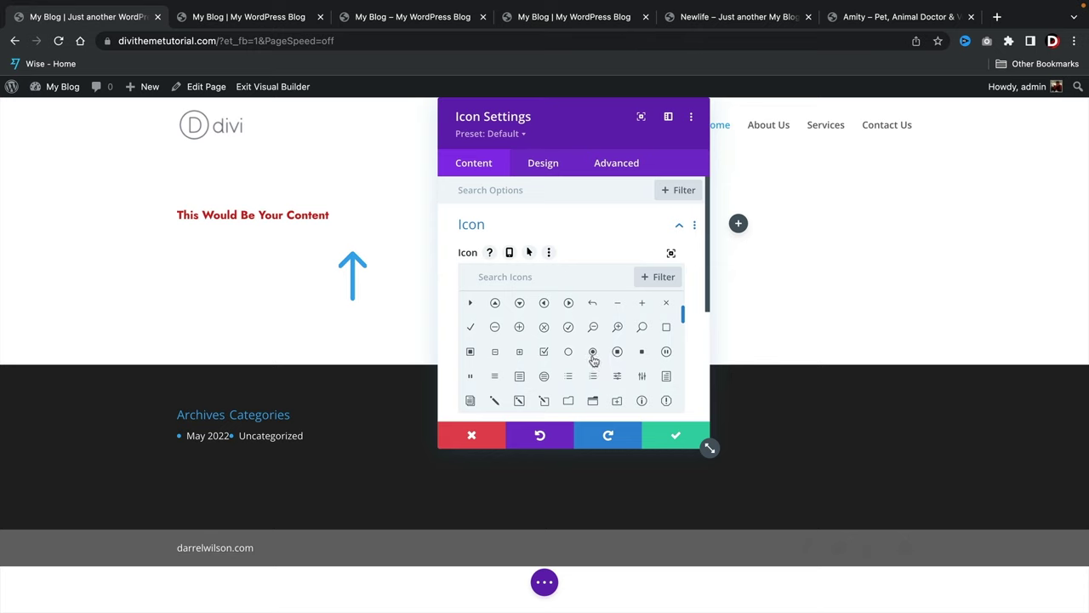
pyautogui.scroll(1, 582, 343)
pyautogui.click(567, 324)
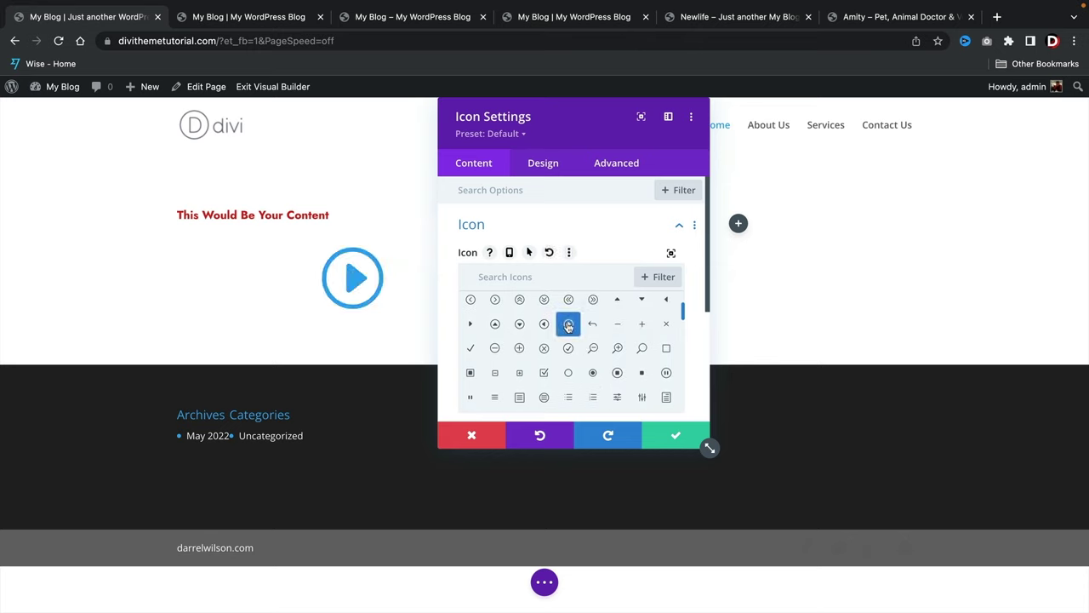
pyautogui.scroll(-3, 557, 255)
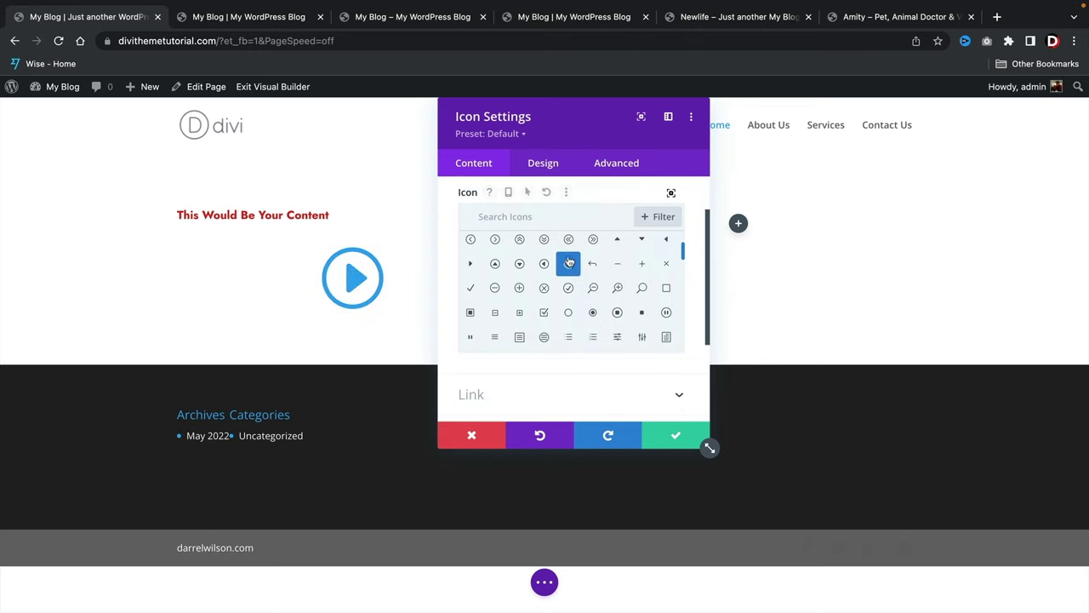
# - Colour the play icon red and lower its opacity slightly
pyautogui.click(564, 191)
pyautogui.click(553, 170)
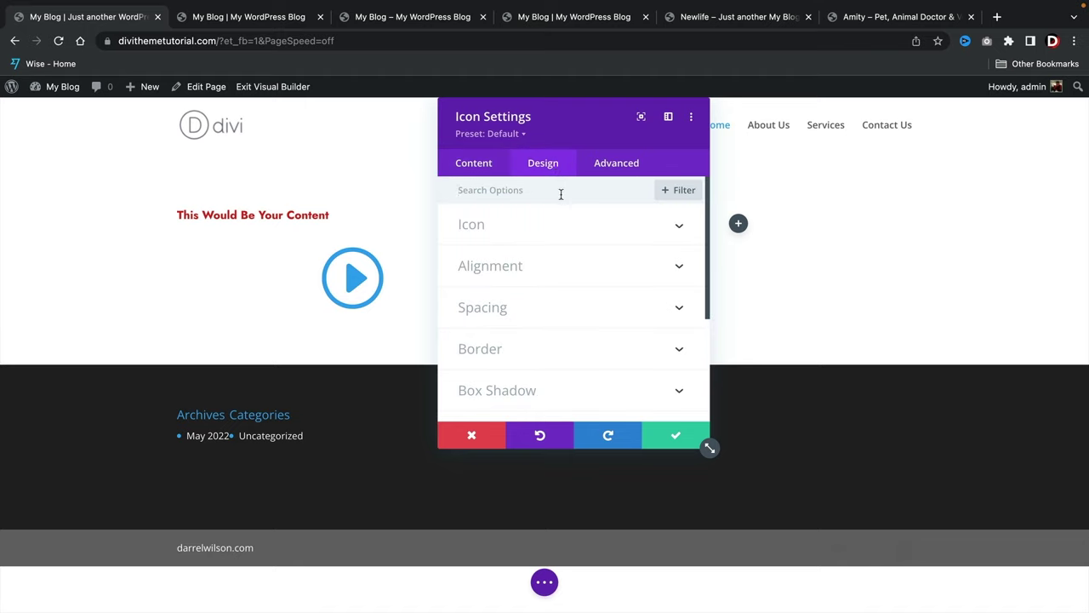
pyautogui.click(474, 228)
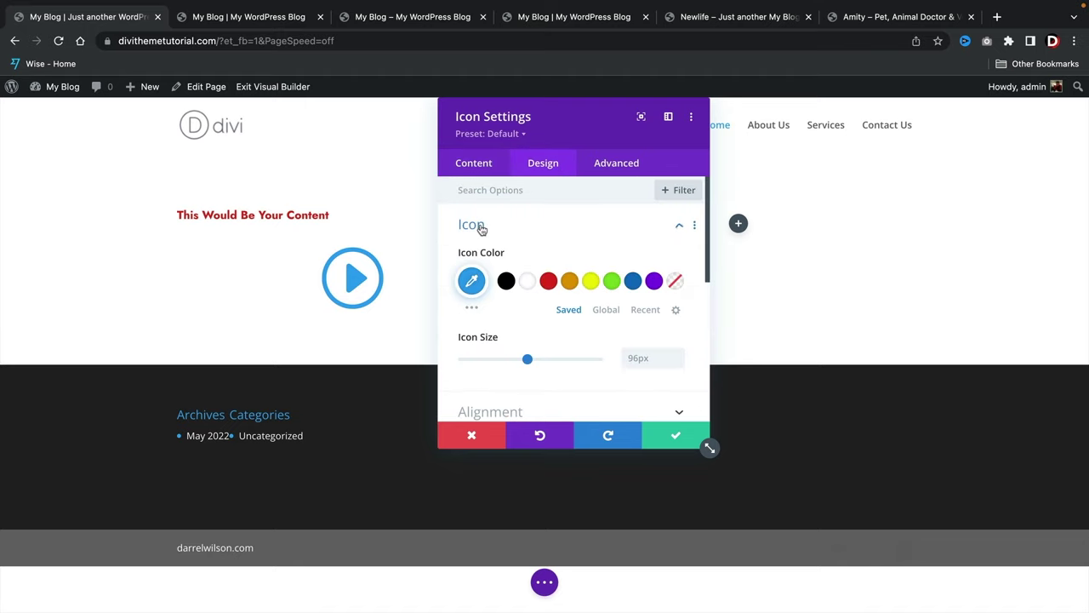
pyautogui.click(549, 282)
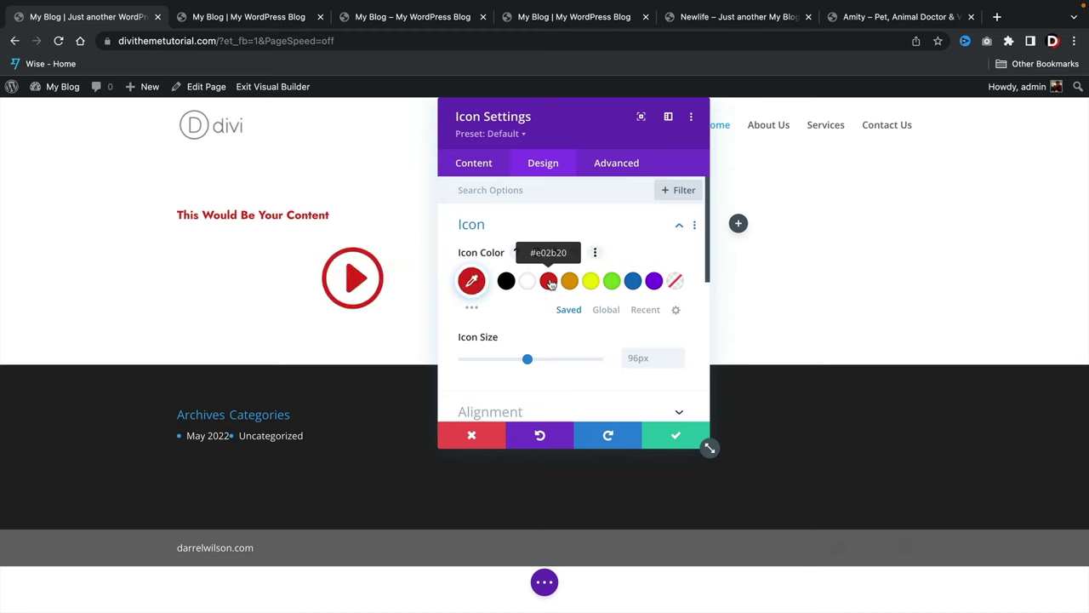
pyautogui.click(676, 283)
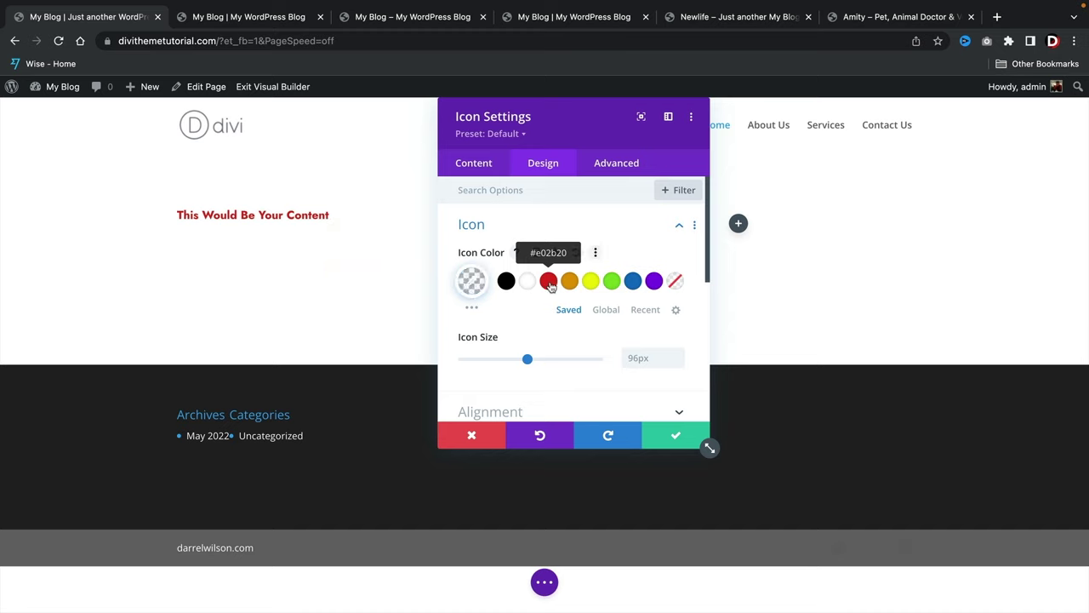
pyautogui.click(549, 283)
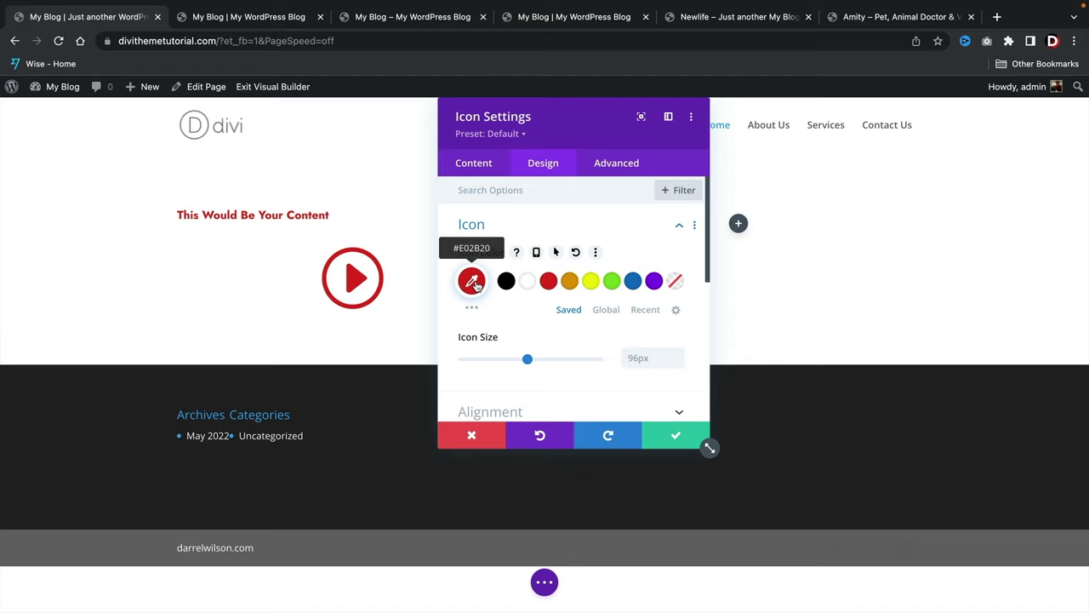
pyautogui.click(473, 282)
pyautogui.moveTo(668, 285); pyautogui.dragTo(667, 310)
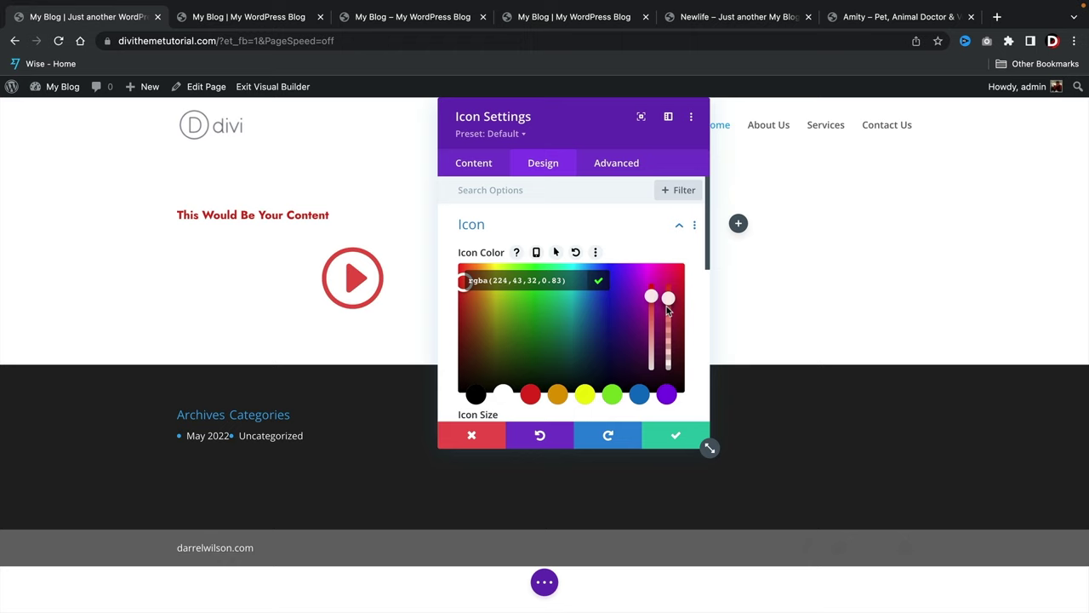
# - Set the icon size to 60px, align it left, and save the settings
pyautogui.moveTo(585, 118); pyautogui.dragTo(700, 124)
pyautogui.moveTo(649, 366); pyautogui.dragTo(626, 366)
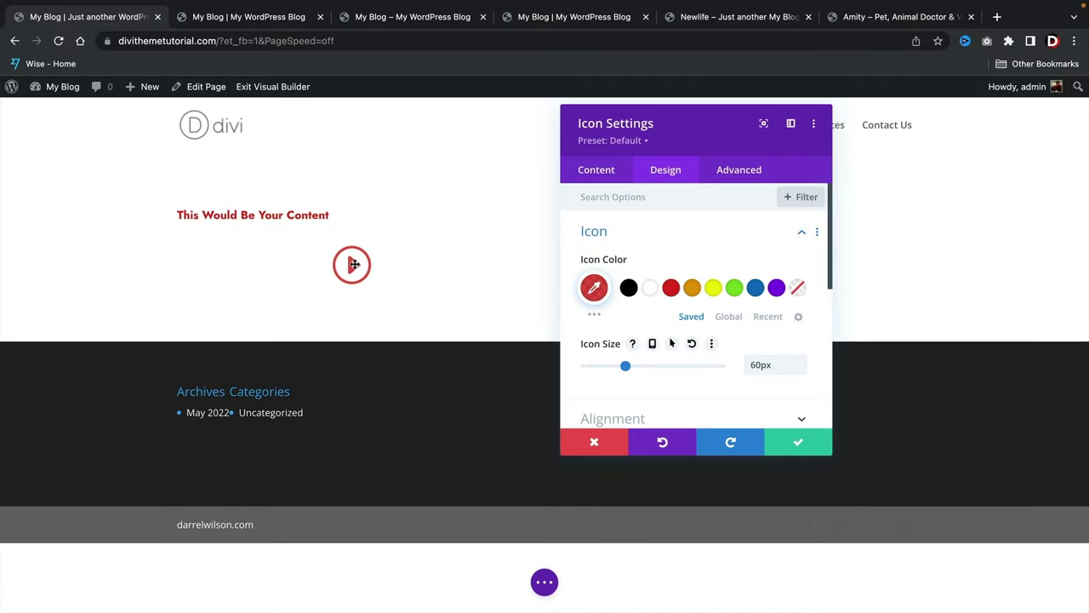
pyautogui.scroll(-2, 600, 363)
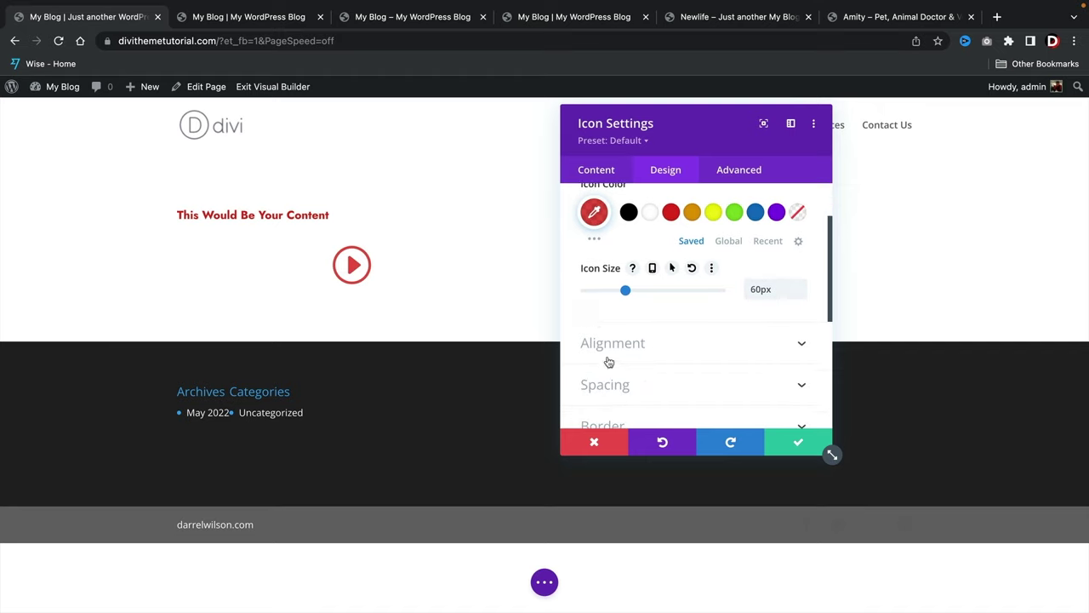
pyautogui.scroll(-3, 627, 344)
pyautogui.click(626, 253)
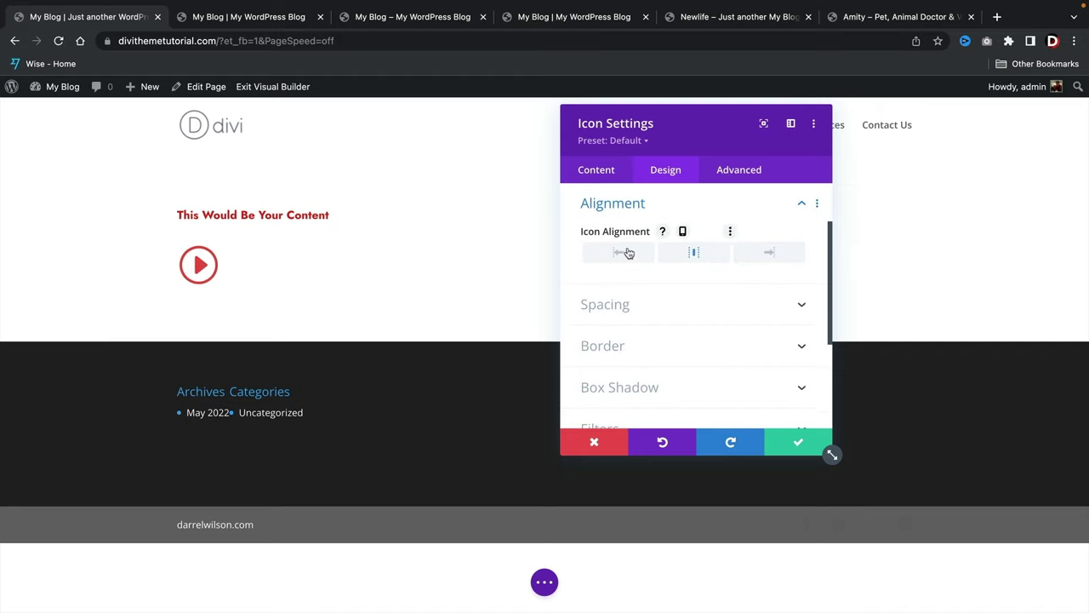
pyautogui.click(782, 440)
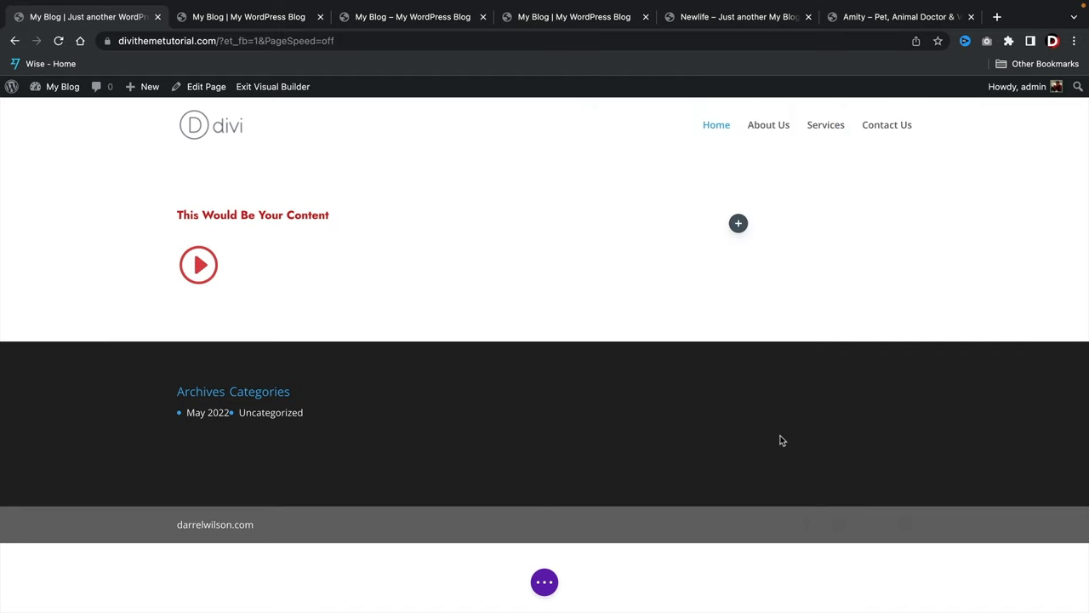
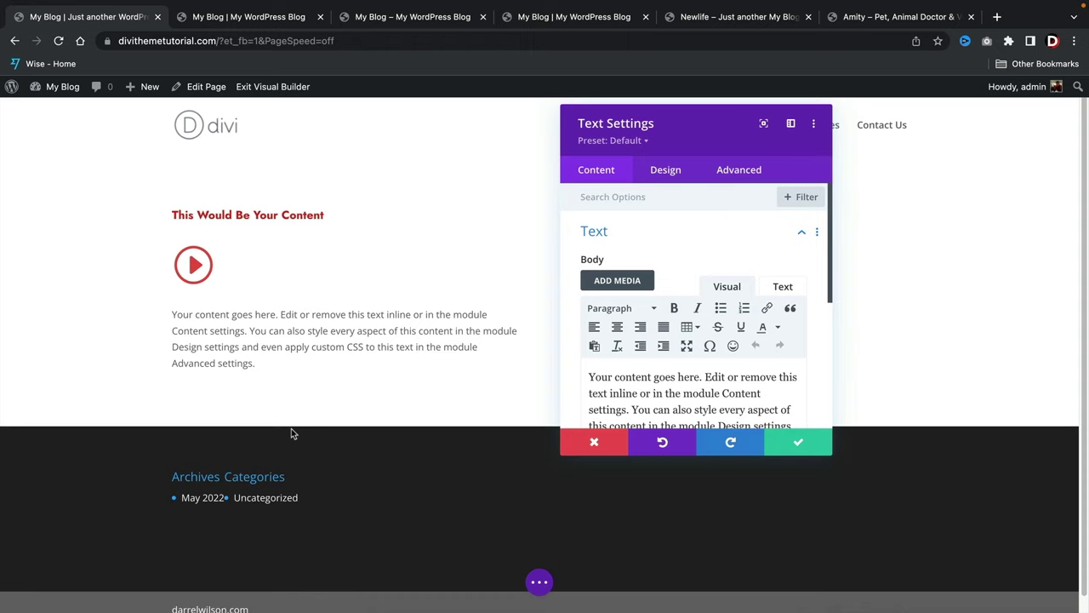
# - Set the text module's body format to Heading 1
pyautogui.scroll(-1, 791, 370)
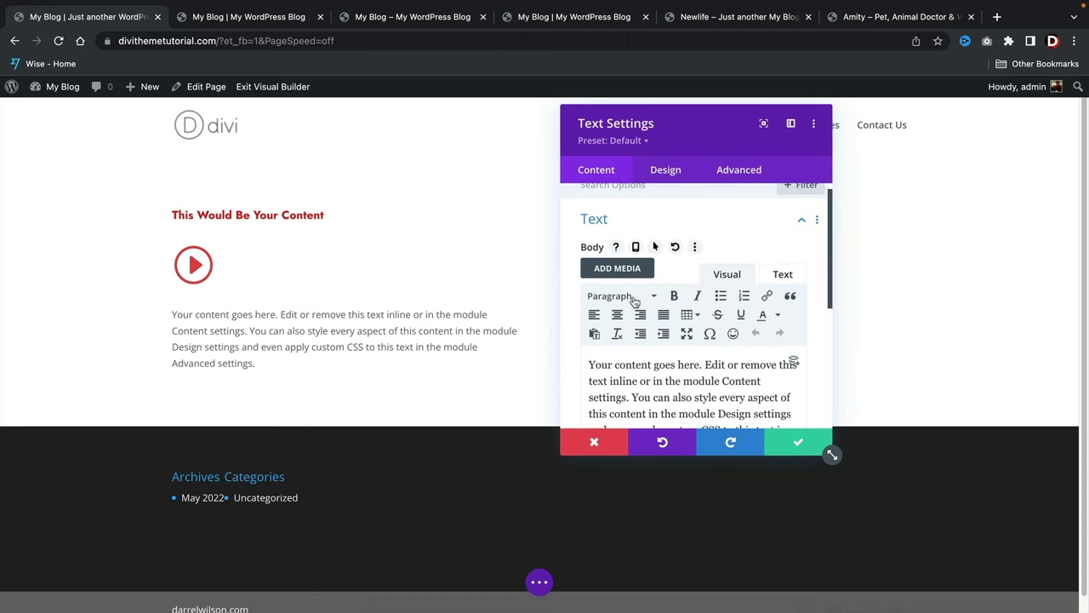
pyautogui.click(640, 298)
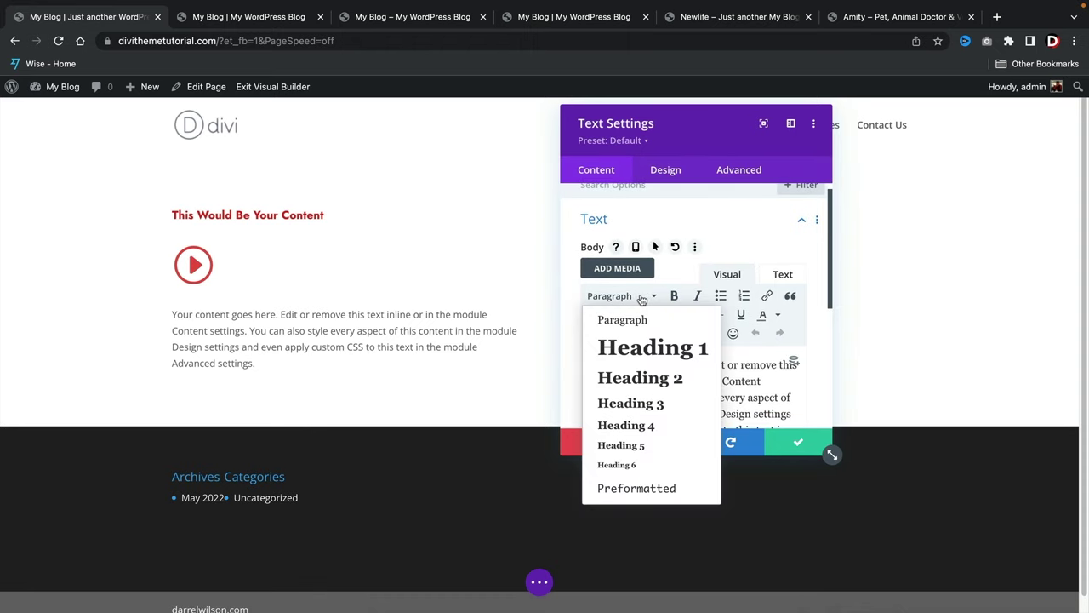
pyautogui.click(649, 350)
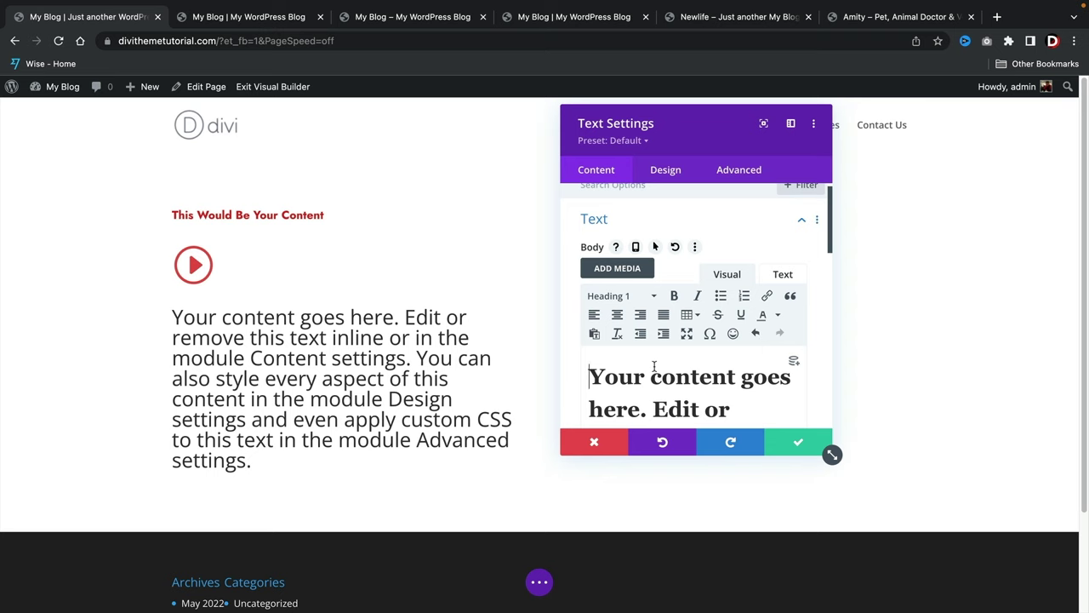
pyautogui.scroll(-5, 654, 366)
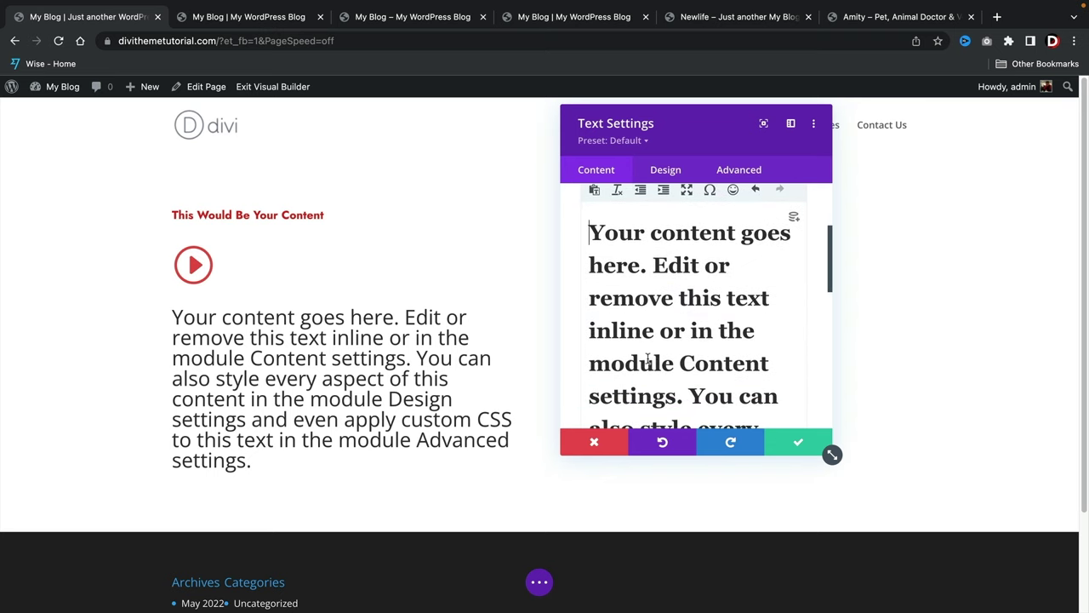
# - Copy the demo site's heading and paste it over the placeholder as 'Truly inspired vision design'
pyautogui.click(247, 17)
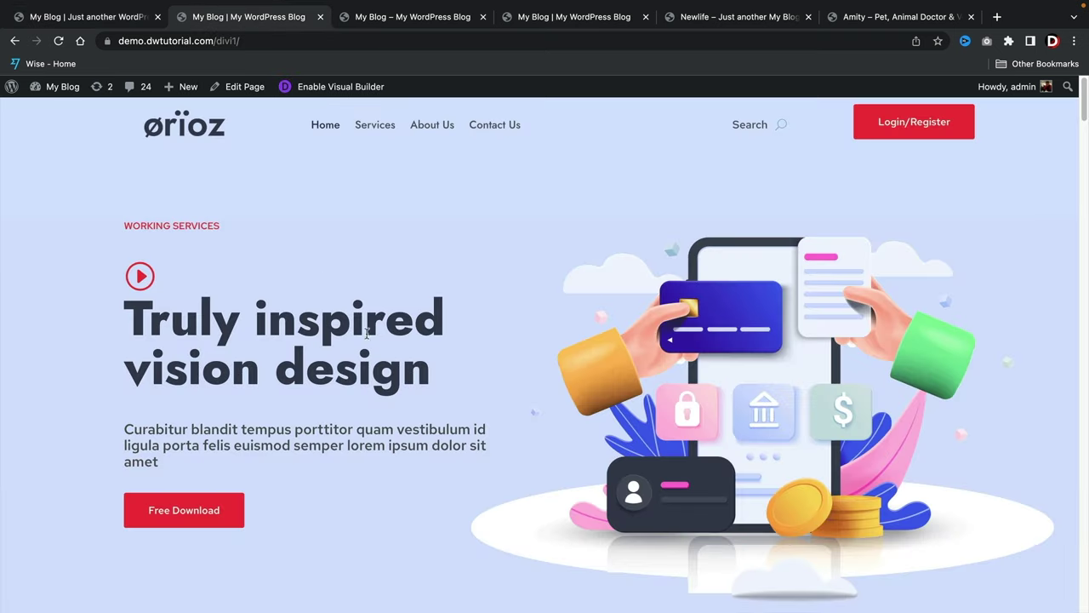
pyautogui.moveTo(432, 371); pyautogui.dragTo(128, 308)
pyautogui.rightClick(136, 313)
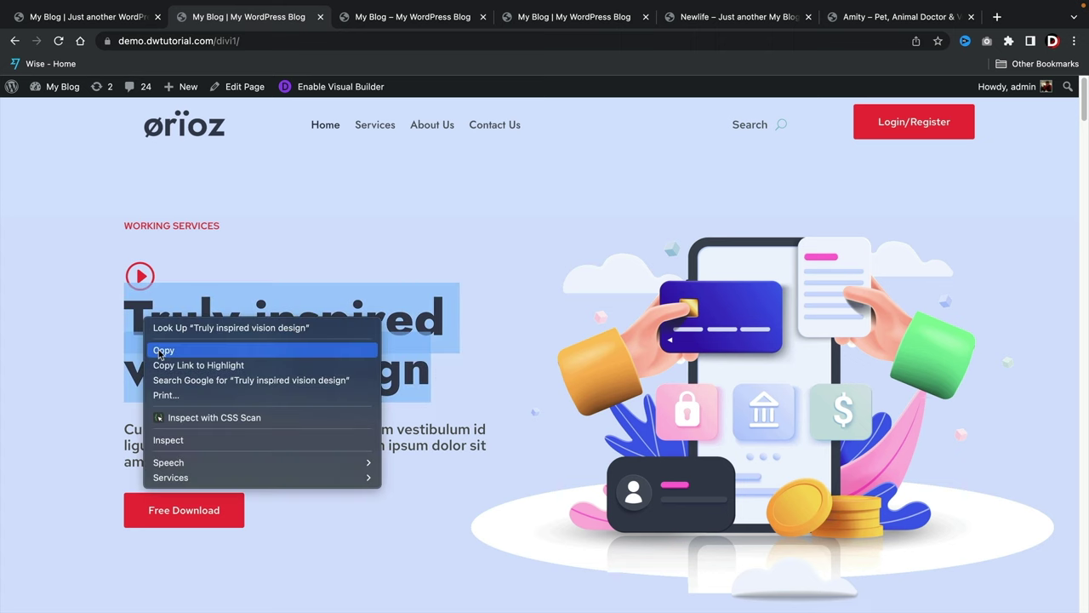
pyautogui.click(158, 349)
pyautogui.click(93, 17)
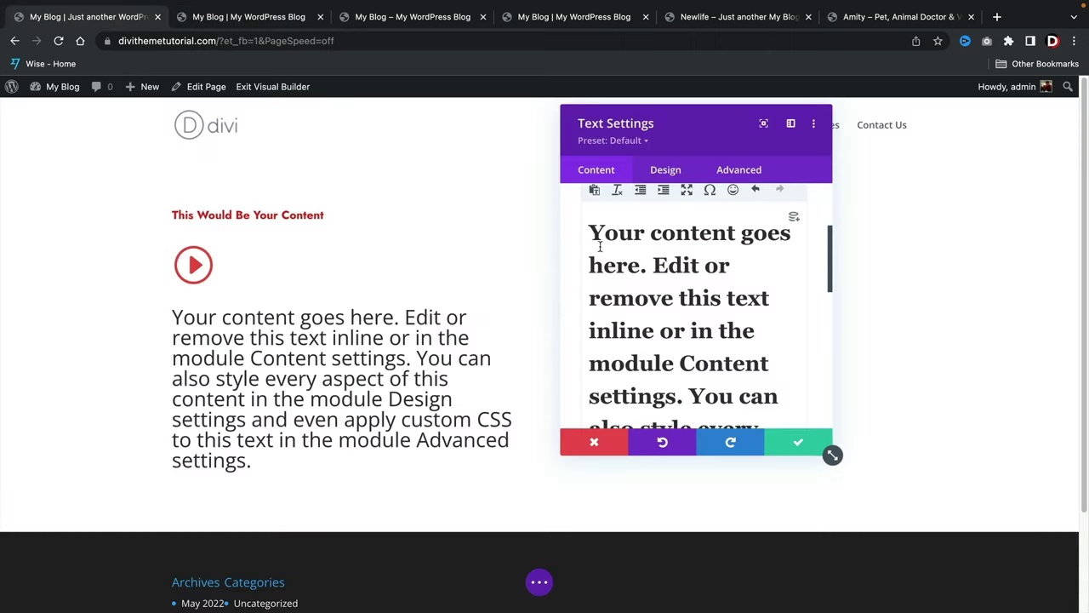
pyautogui.press('super+a')
pyautogui.scroll(-5, 711, 298)
pyautogui.scroll(4, 697, 289)
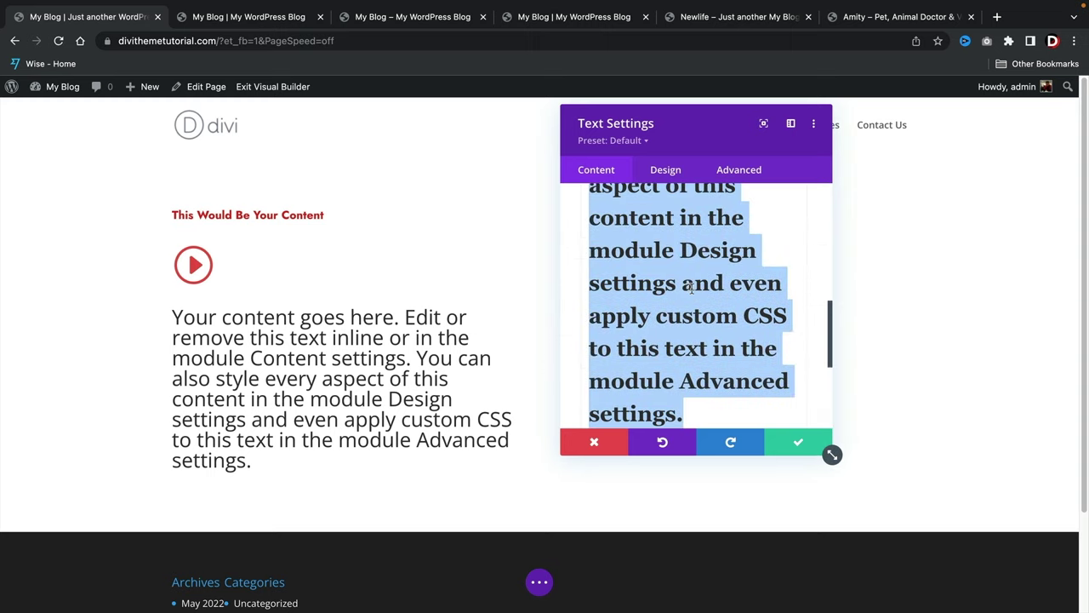
pyautogui.rightClick(662, 277)
pyautogui.click(694, 384)
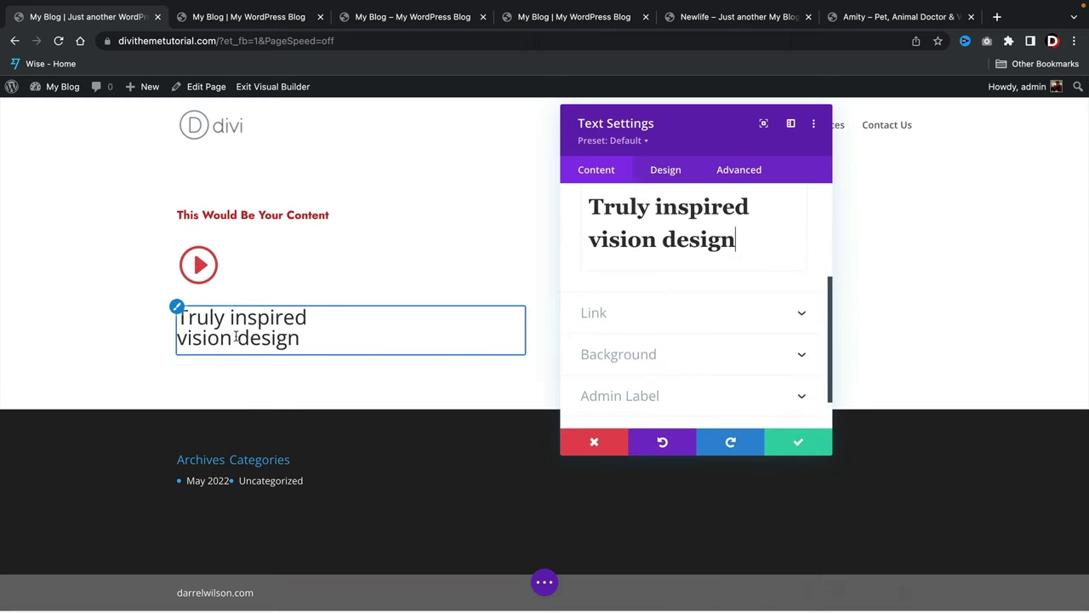
# - Review the heading style options, then reapply Heading 1 format to the module text
pyautogui.click(666, 172)
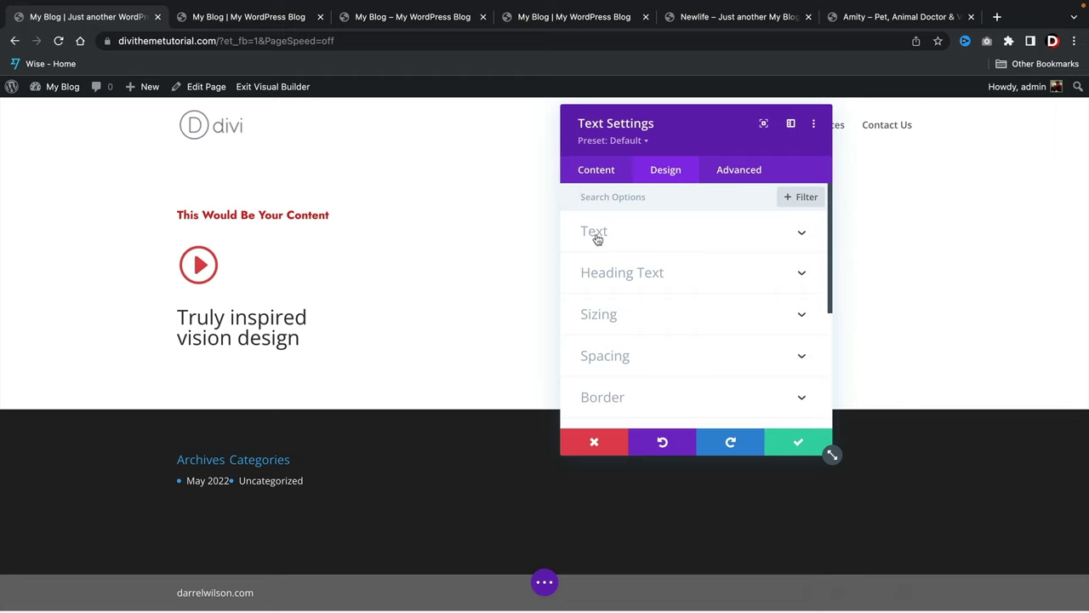
pyautogui.click(622, 274)
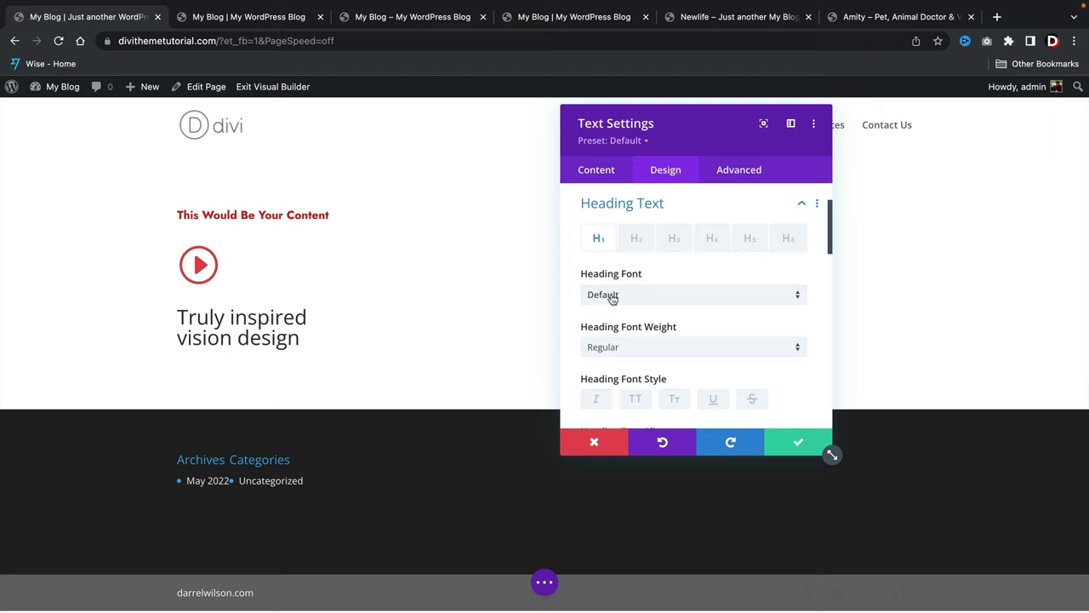
pyautogui.click(638, 242)
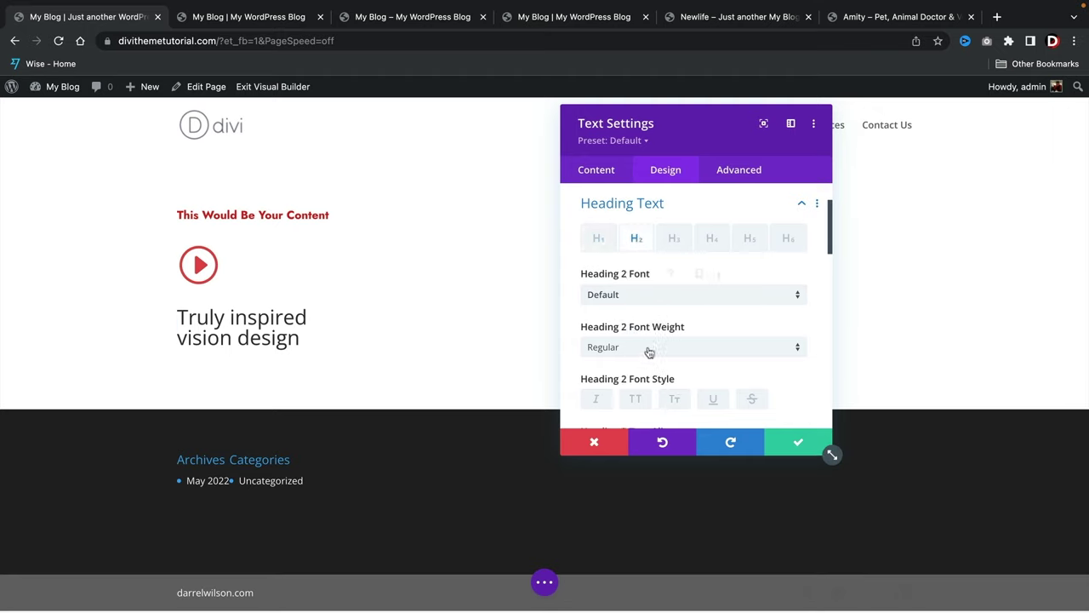
pyautogui.click(675, 240)
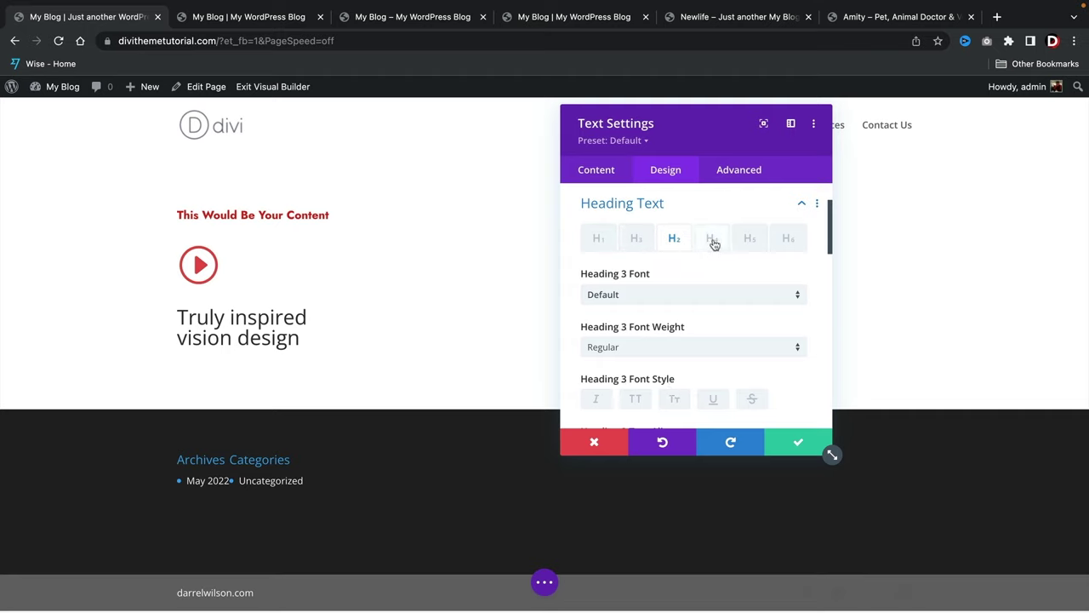
pyautogui.click(711, 239)
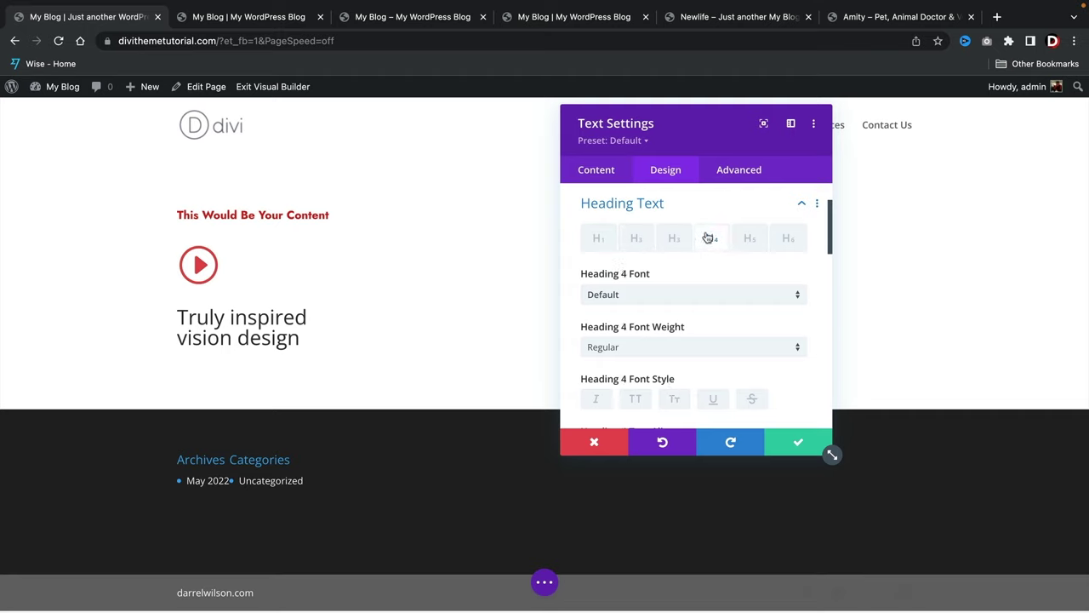
pyautogui.click(606, 174)
pyautogui.click(637, 244)
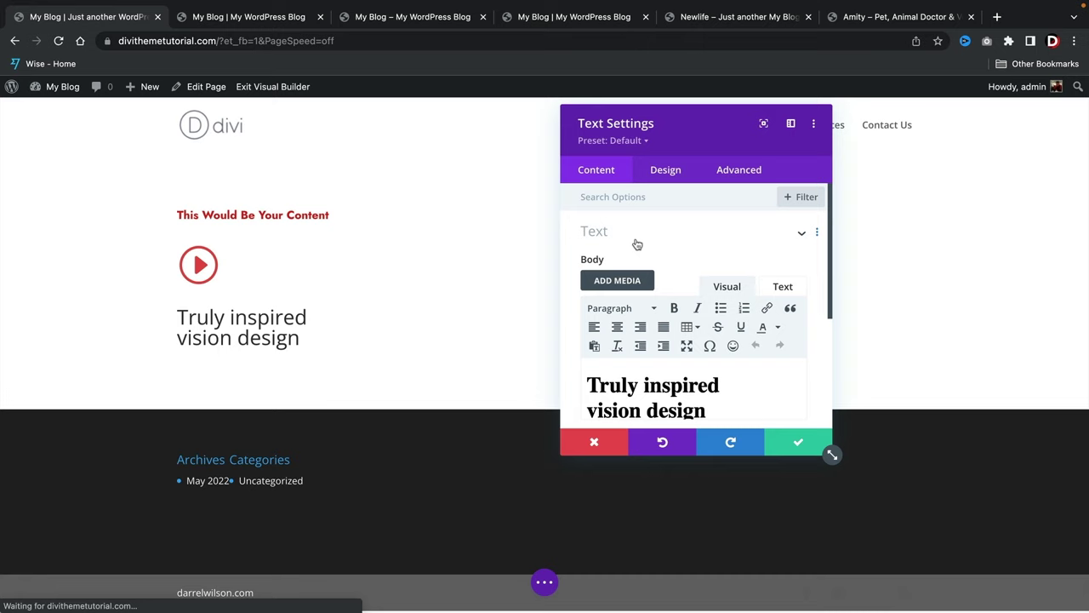
pyautogui.click(621, 289)
pyautogui.click(634, 343)
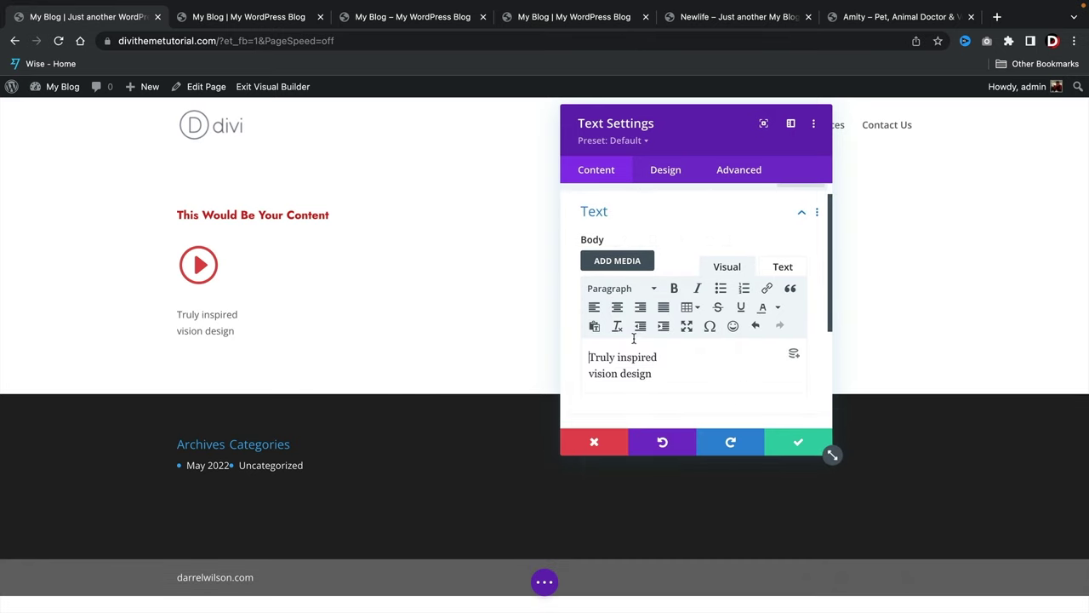
pyautogui.click(622, 291)
pyautogui.click(647, 344)
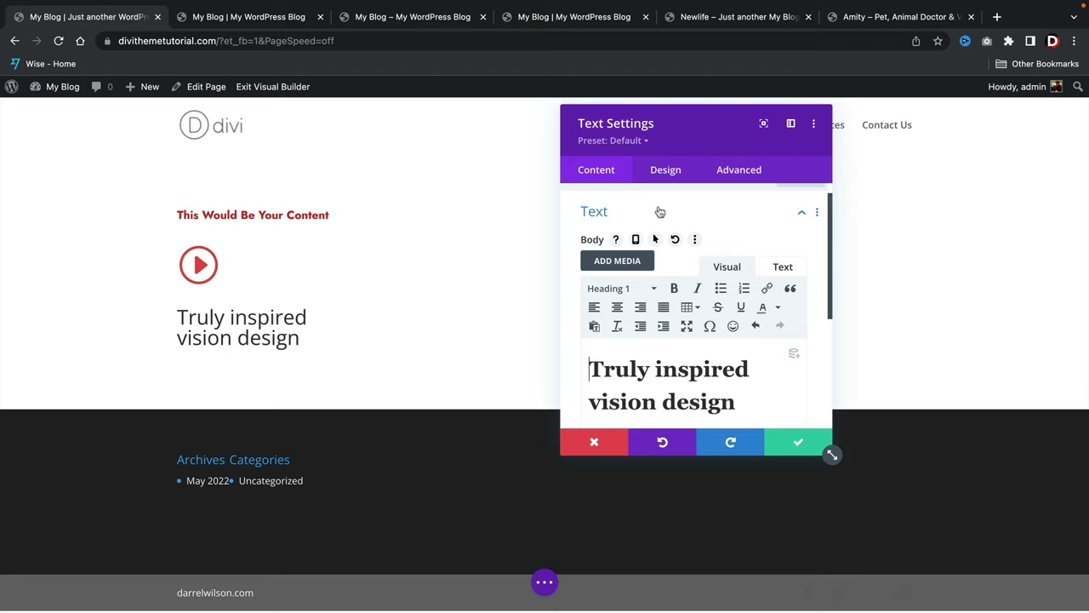
# - Set the heading font to Jost at Bold weight
pyautogui.click(664, 174)
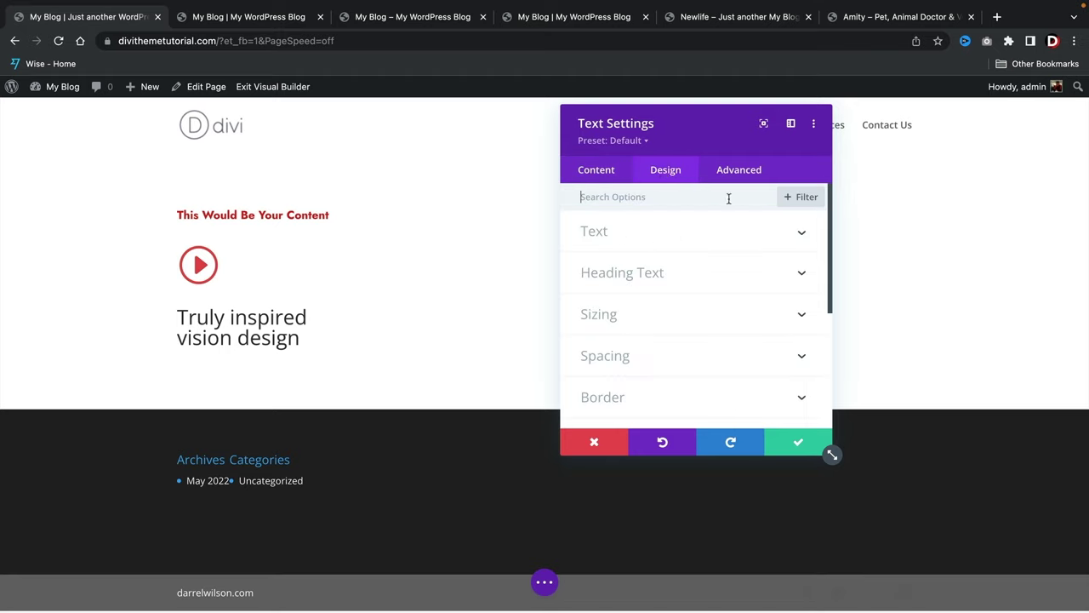
pyautogui.click(654, 280)
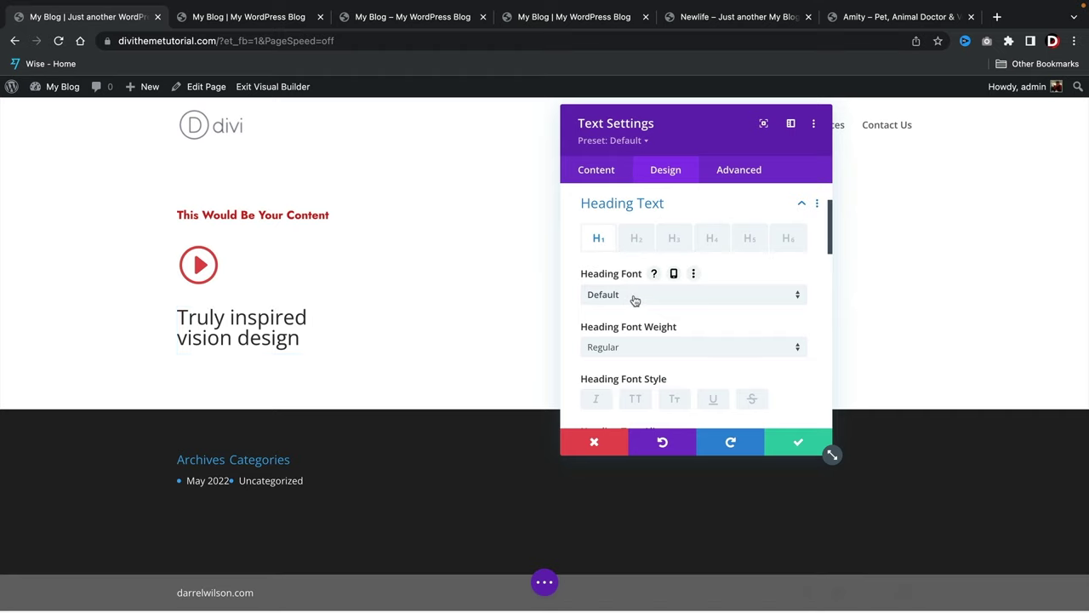
pyautogui.click(635, 296)
pyautogui.write('jost')
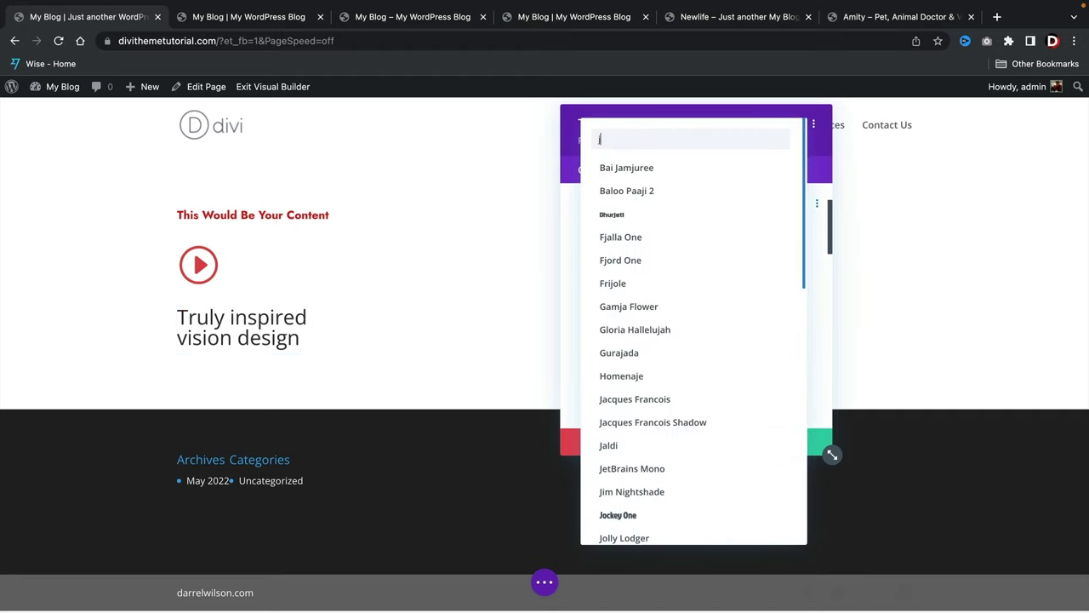
pyautogui.click(643, 169)
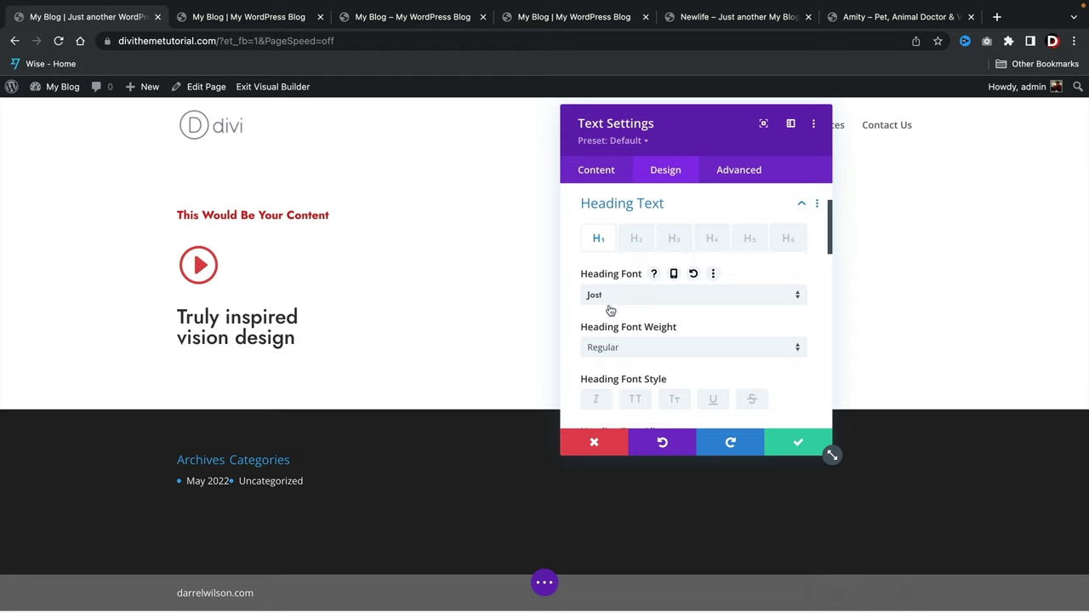
pyautogui.scroll(-3, 612, 320)
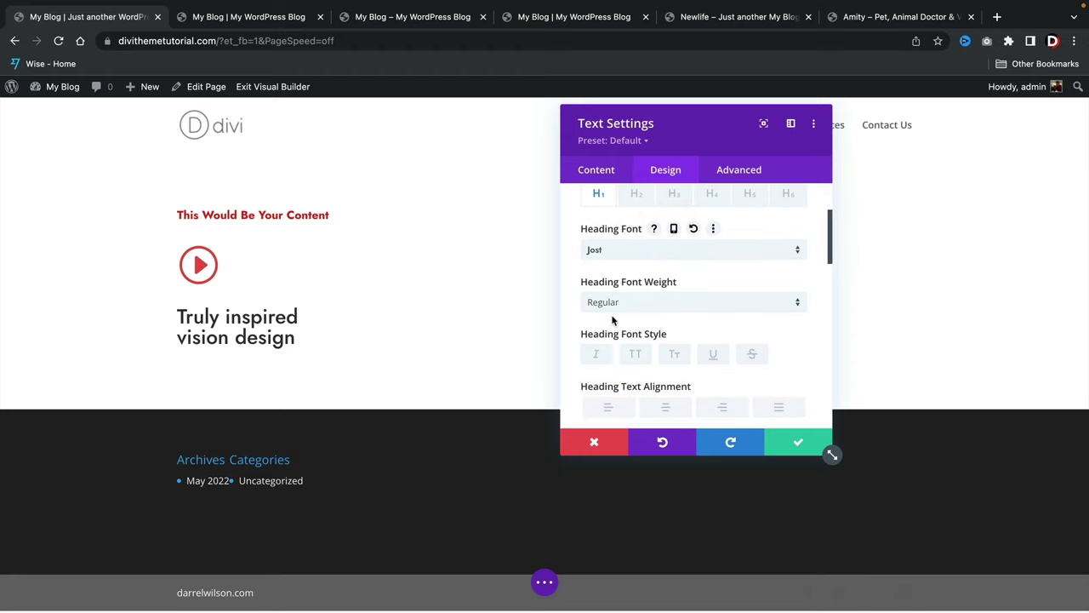
pyautogui.click(631, 278)
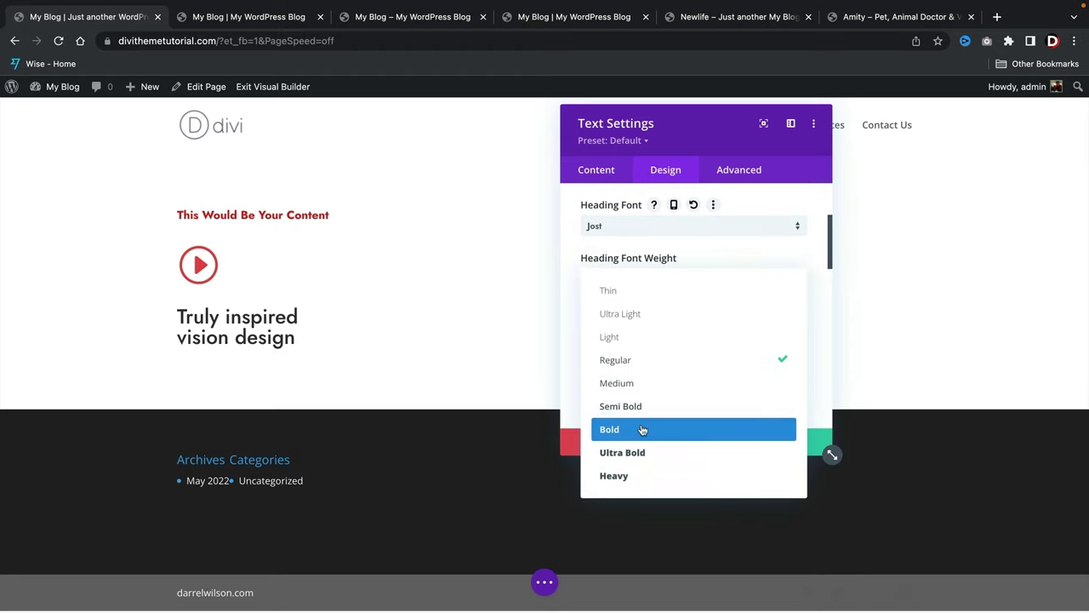
pyautogui.click(640, 428)
# - Make the heading 49px with 1px letter spacing in rgba(0,0,0,0.89), and save
pyautogui.scroll(-3, 650, 359)
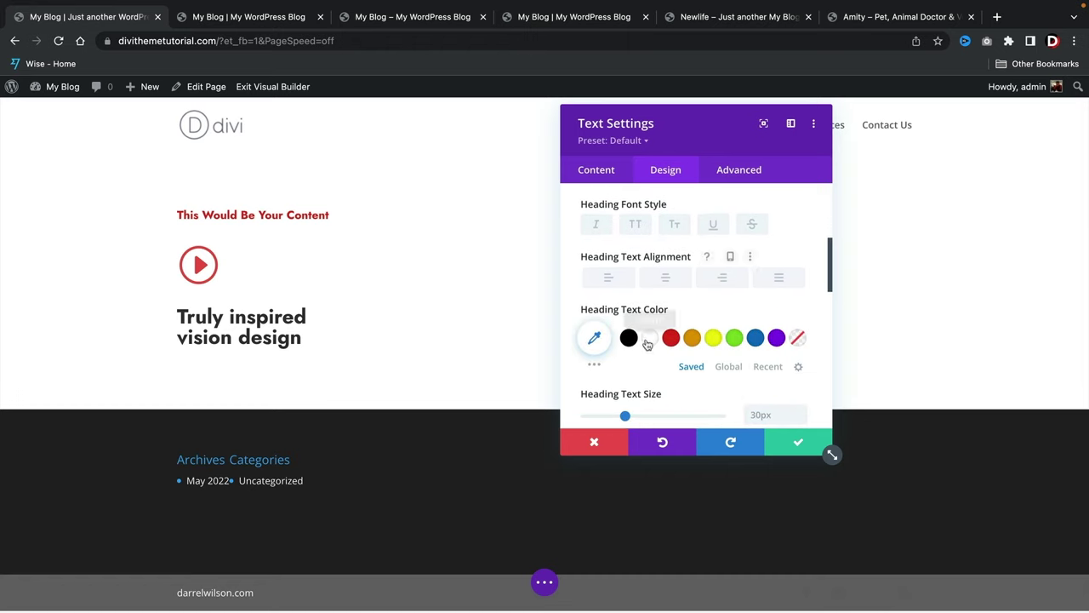
pyautogui.scroll(-2, 627, 333)
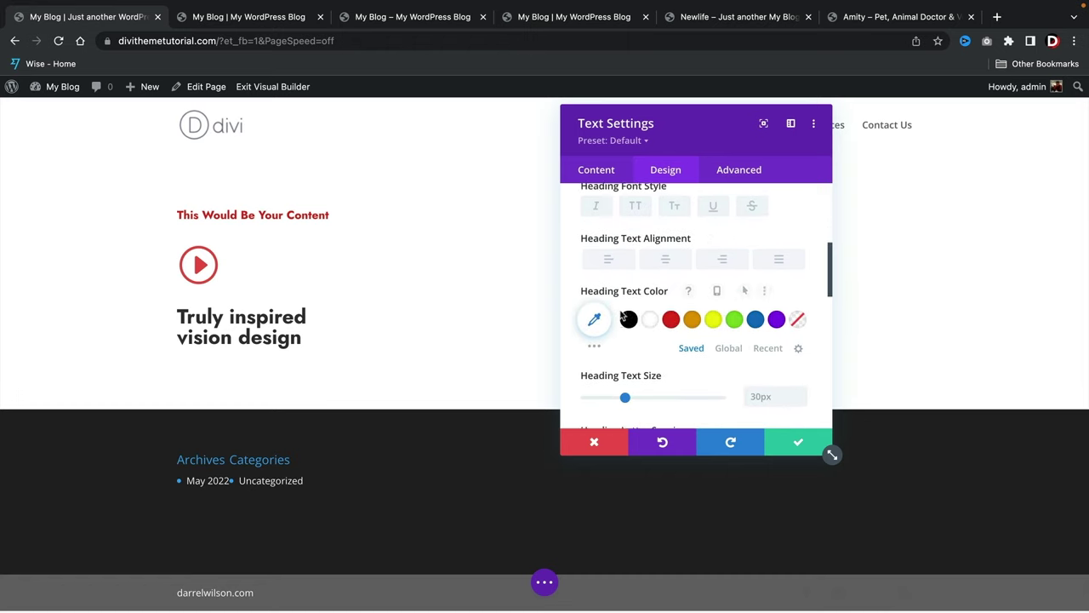
pyautogui.moveTo(624, 326); pyautogui.dragTo(651, 334)
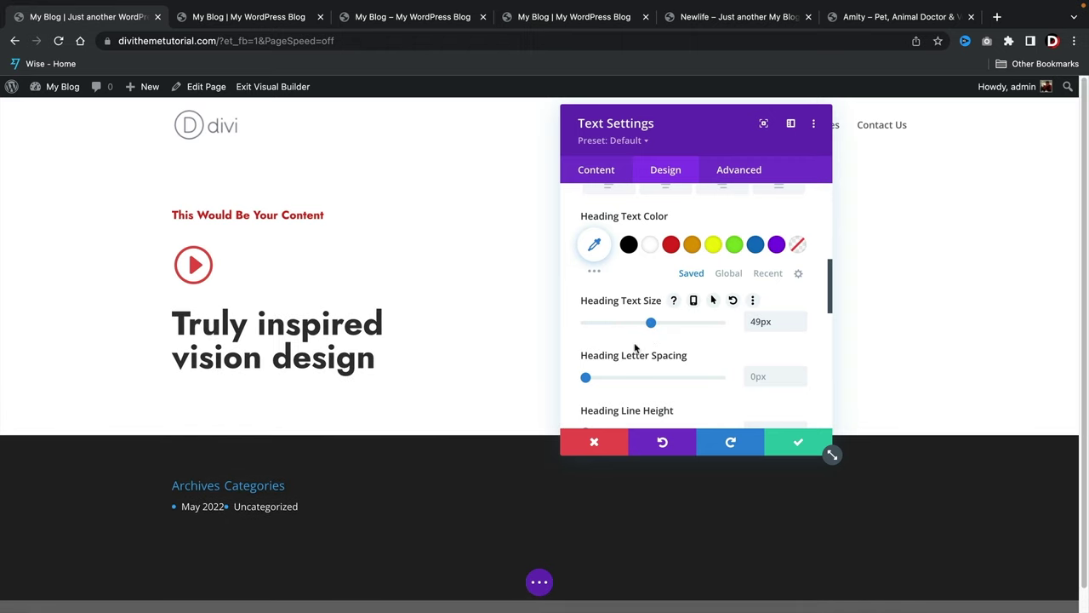
pyautogui.moveTo(587, 381); pyautogui.dragTo(588, 381)
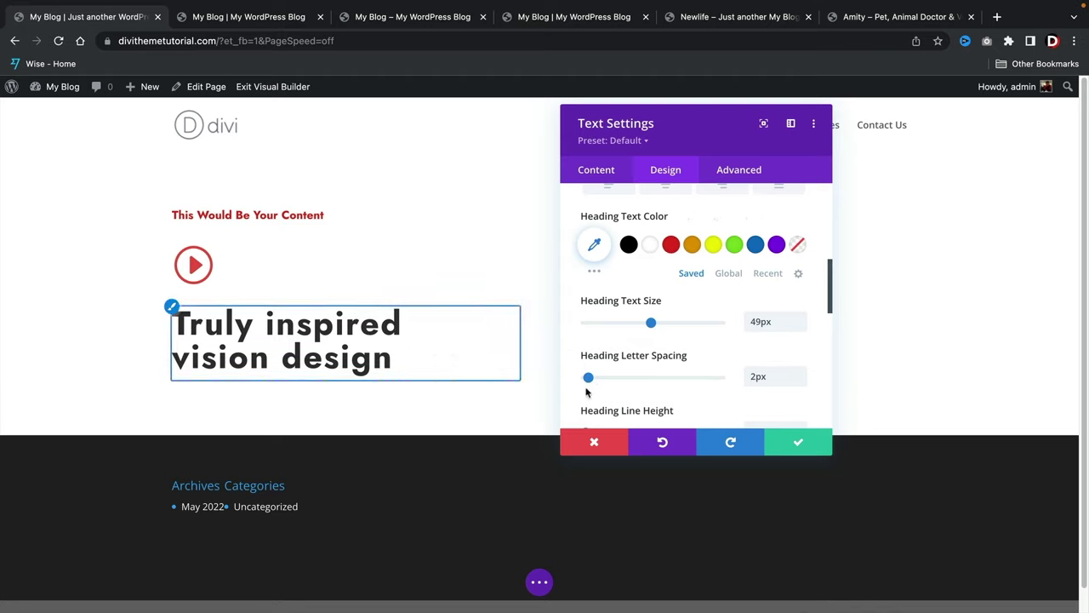
pyautogui.moveTo(589, 379); pyautogui.dragTo(587, 383)
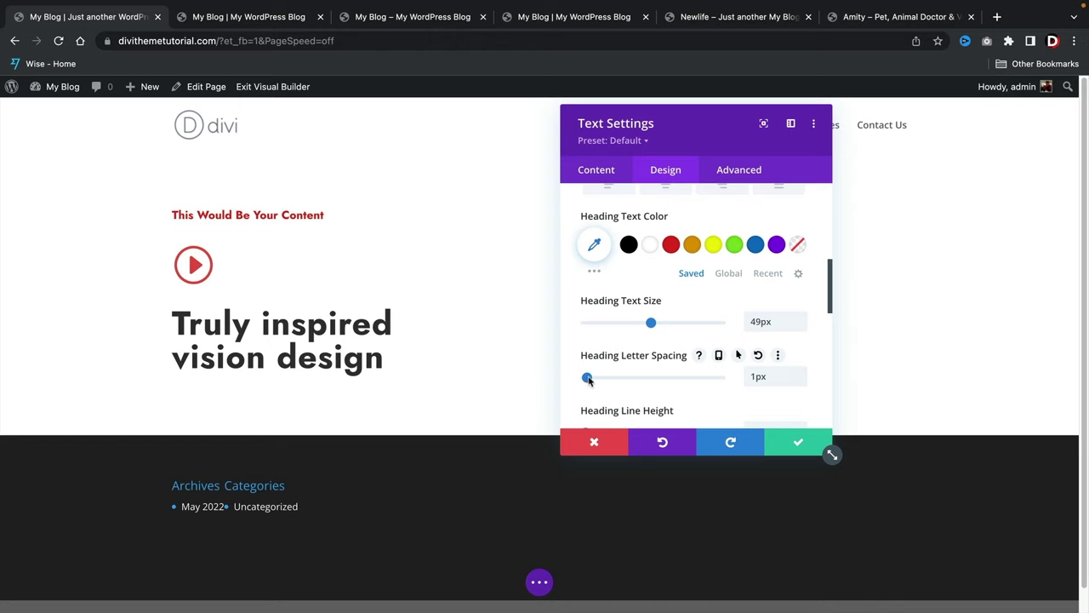
pyautogui.click(628, 245)
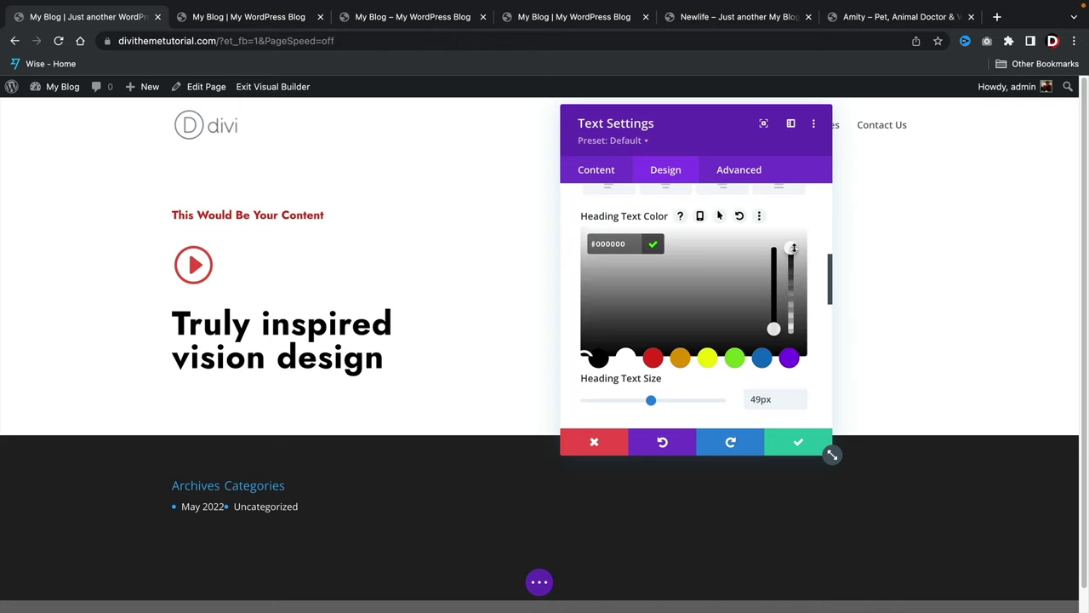
pyautogui.moveTo(793, 248); pyautogui.dragTo(791, 263)
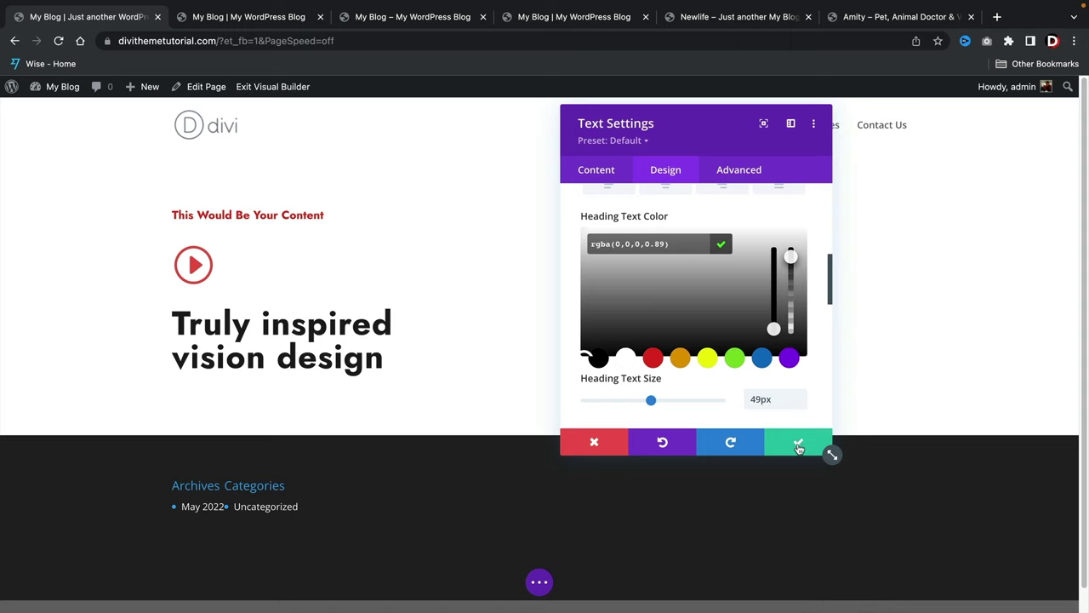
pyautogui.click(798, 444)
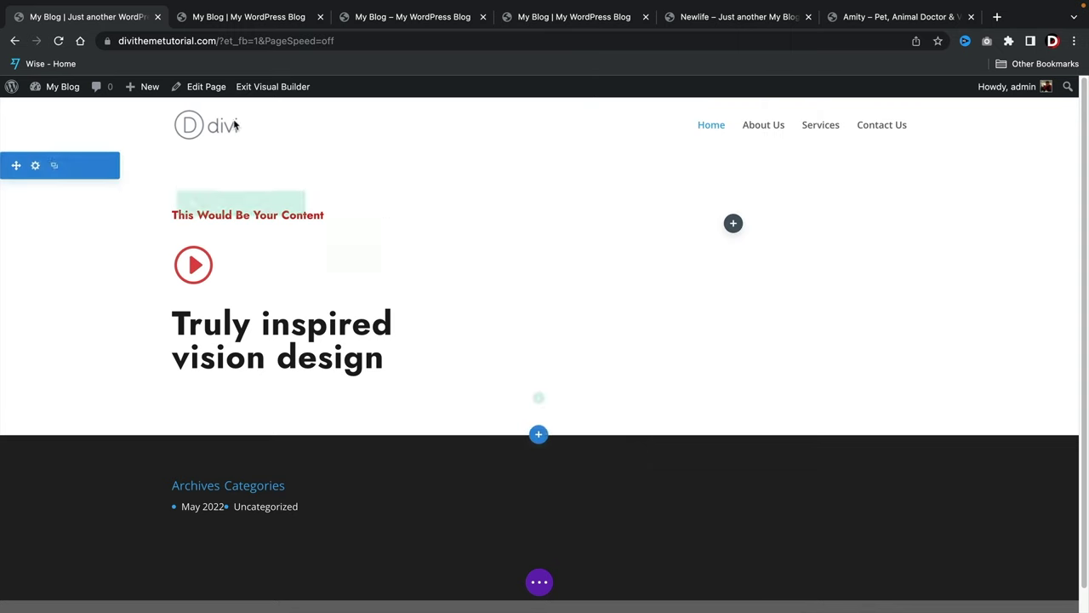
# - Check the demo's hero paragraph, then add and save a Text module below the heading
pyautogui.click(206, 23)
pyautogui.tripleClick(187, 461)
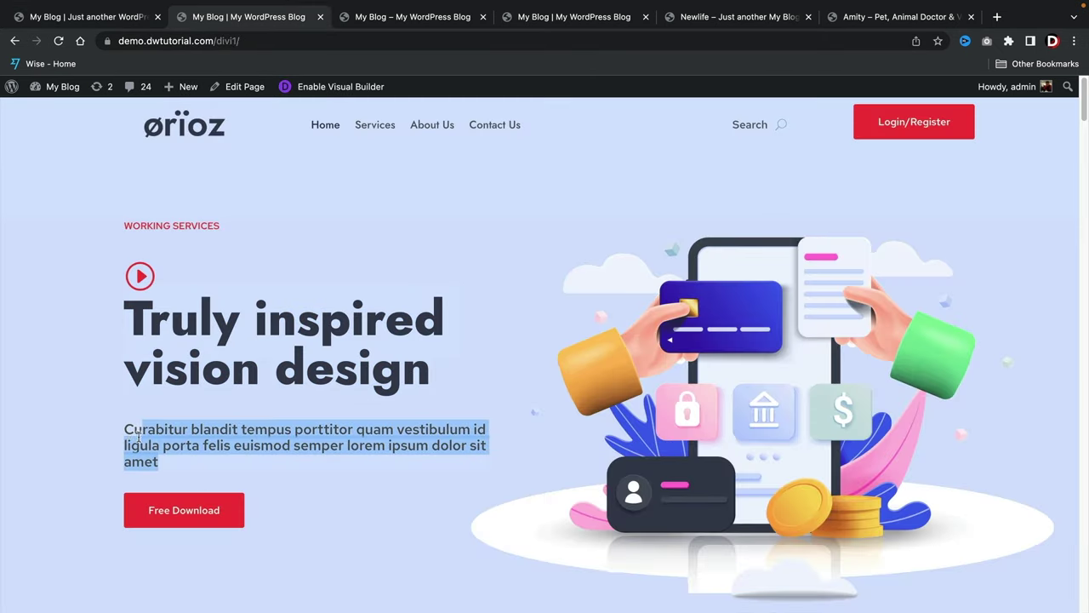
pyautogui.hotkey('ctrl', 'shift', 'Tab')
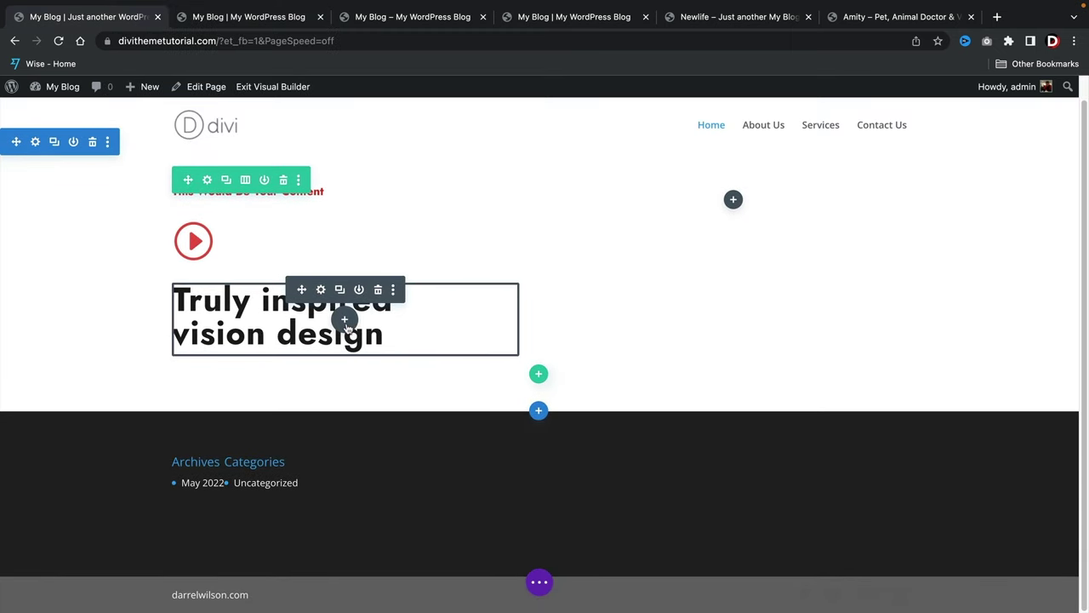
pyautogui.click(344, 320)
pyautogui.write('text')
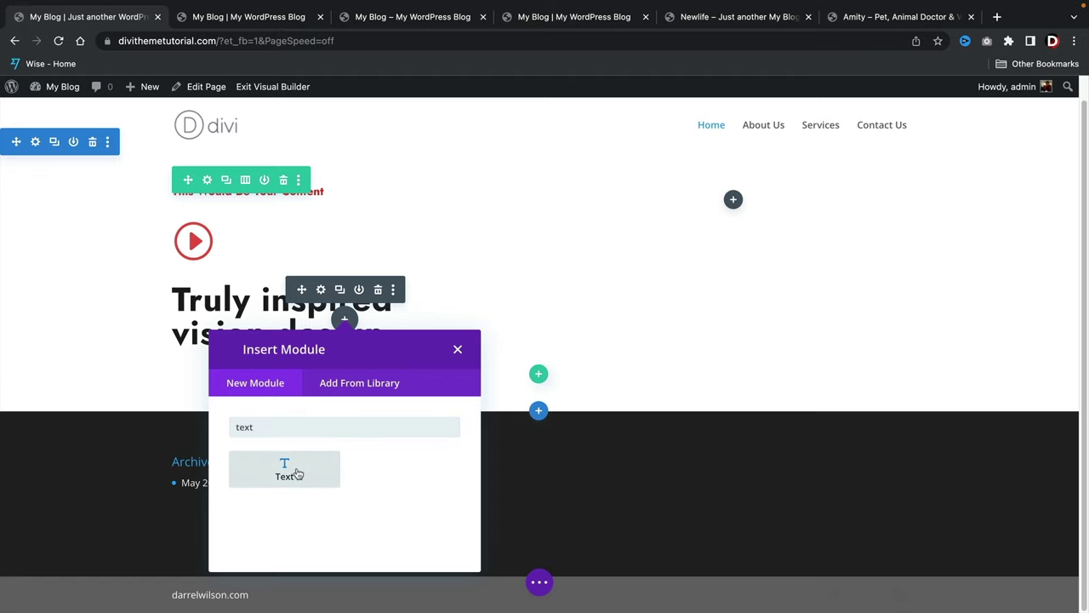
pyautogui.click(285, 468)
pyautogui.click(766, 440)
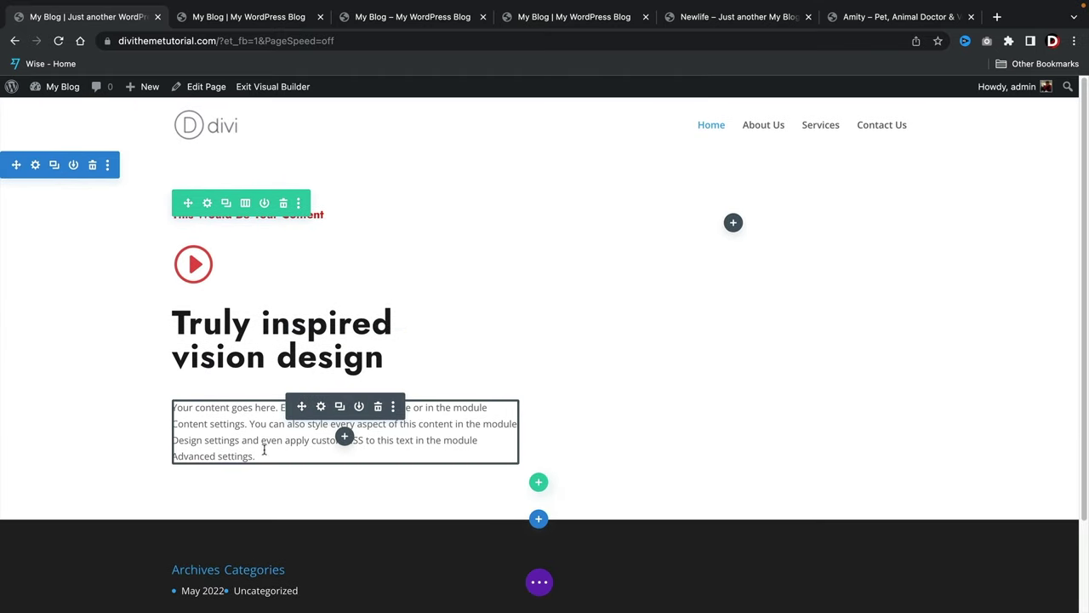
pyautogui.scroll(-2, 261, 465)
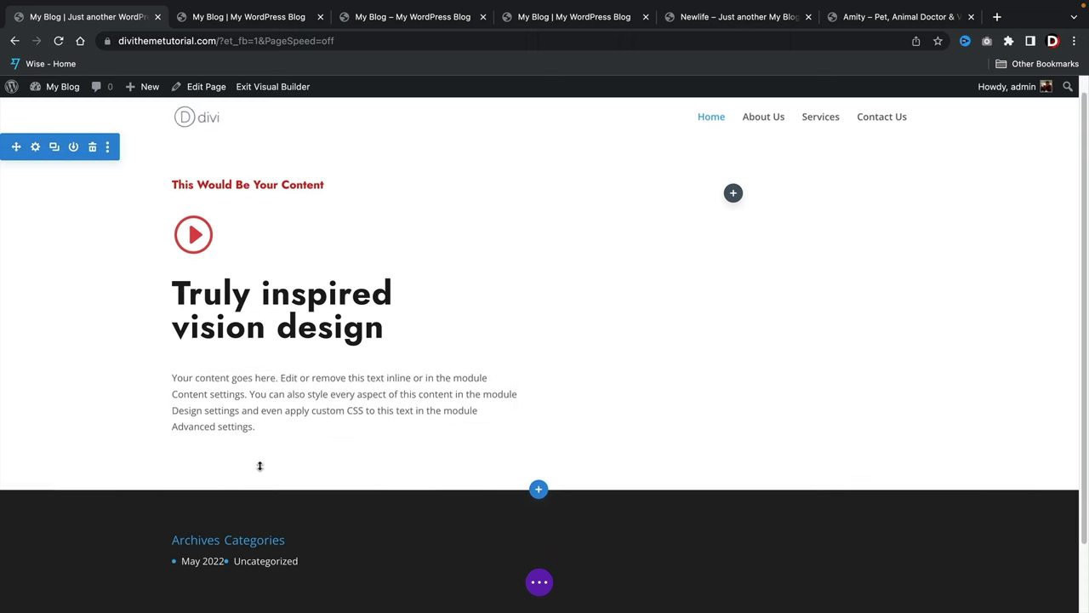
# - Insert a Button module below the paragraph and relabel it 'Learn More'
pyautogui.click(345, 399)
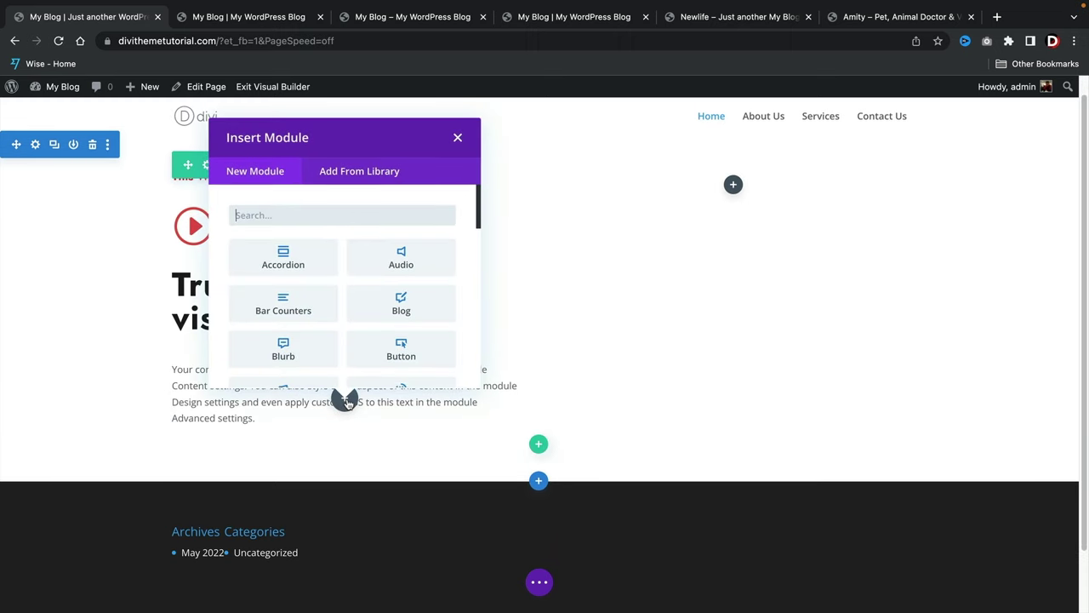
pyautogui.write('button')
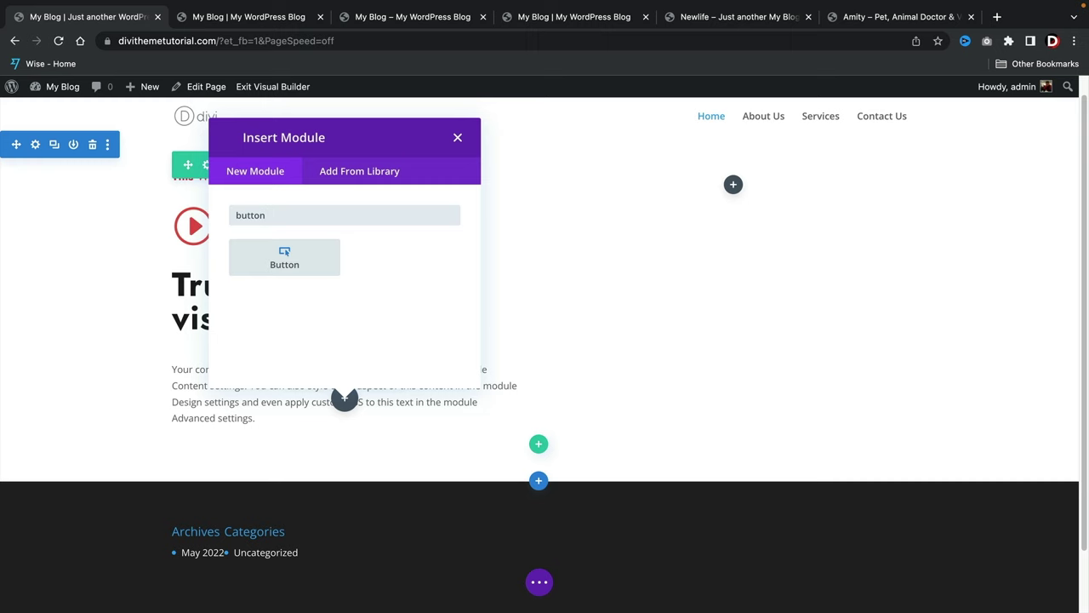
pyautogui.click(298, 260)
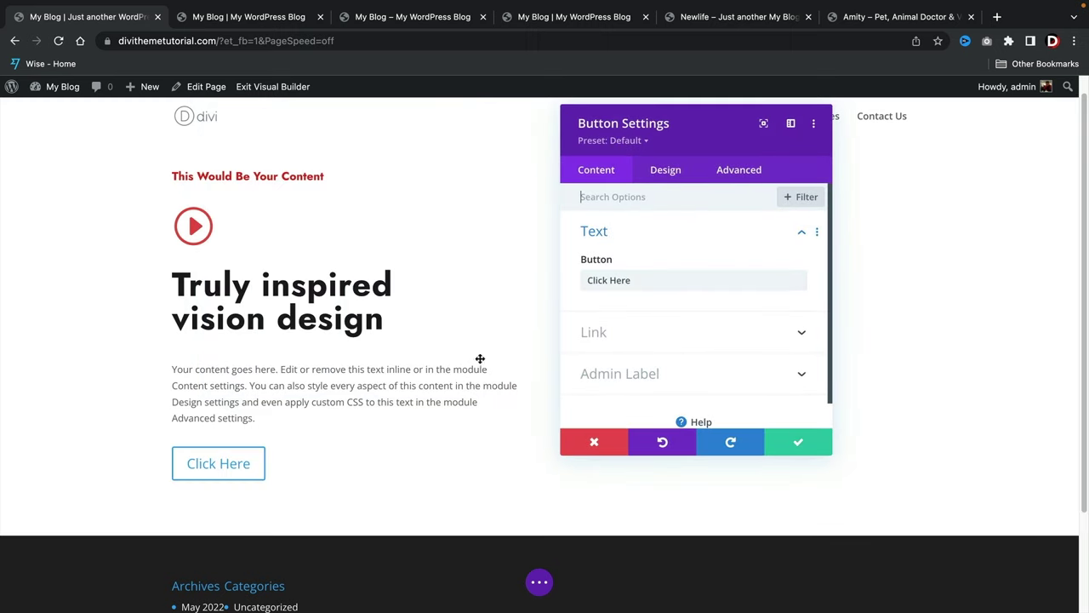
pyautogui.tripleClick(643, 285)
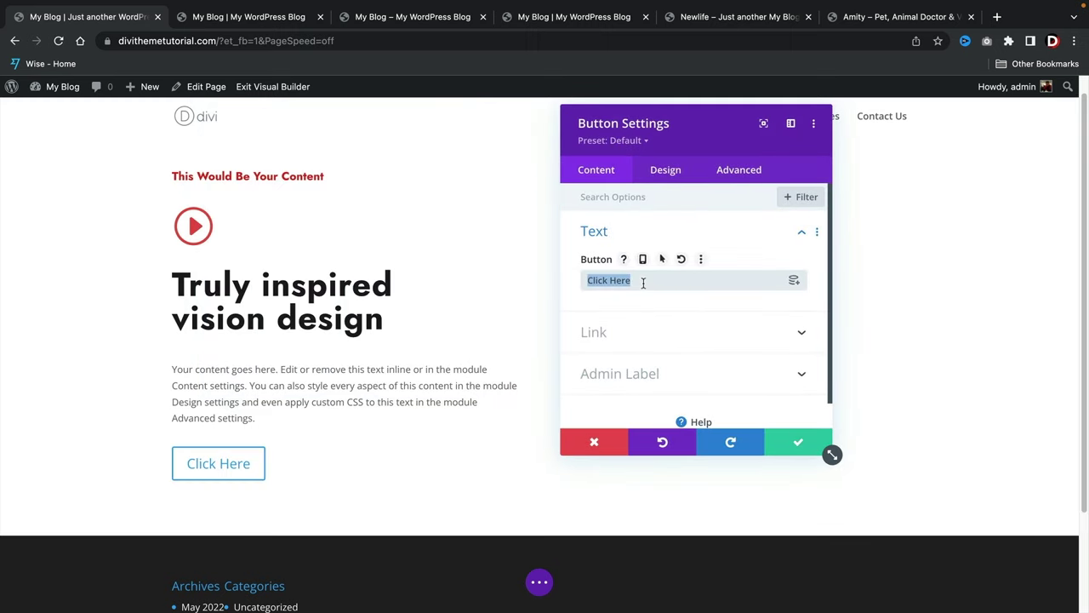
pyautogui.write('Learn More')
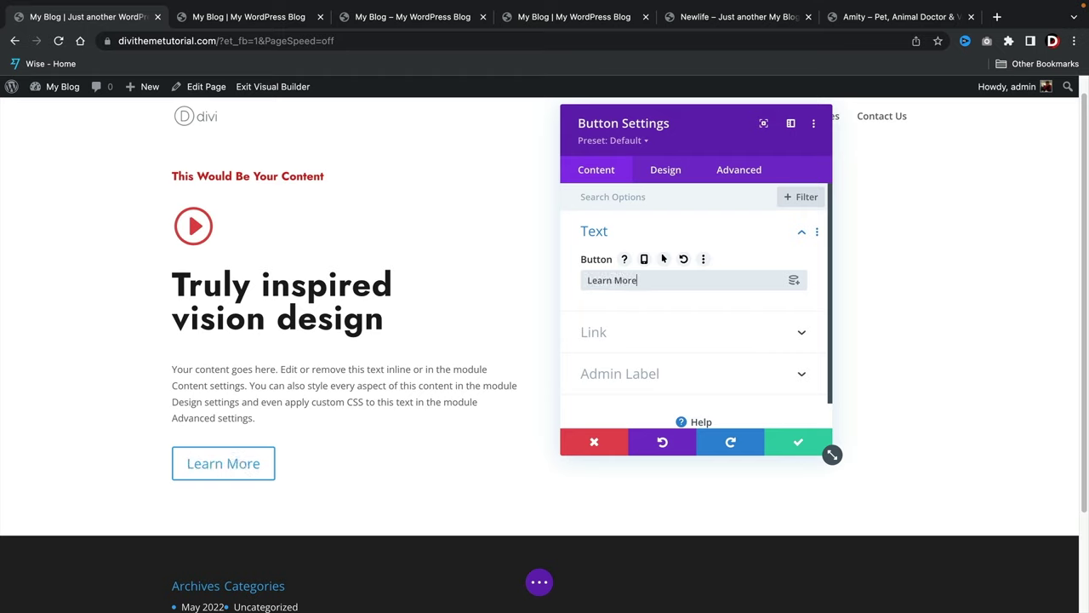
pyautogui.click(664, 174)
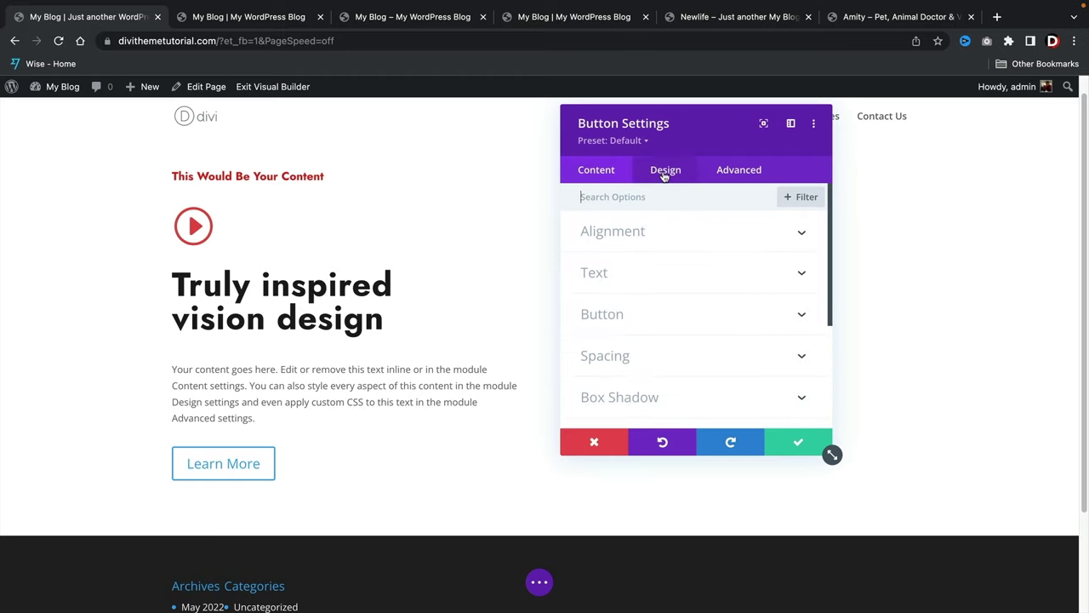
# - Set the Learn More button's alignment to left
pyautogui.click(663, 242)
pyautogui.moveTo(707, 122); pyautogui.dragTo(895, 119)
pyautogui.click(954, 275)
pyautogui.click(883, 282)
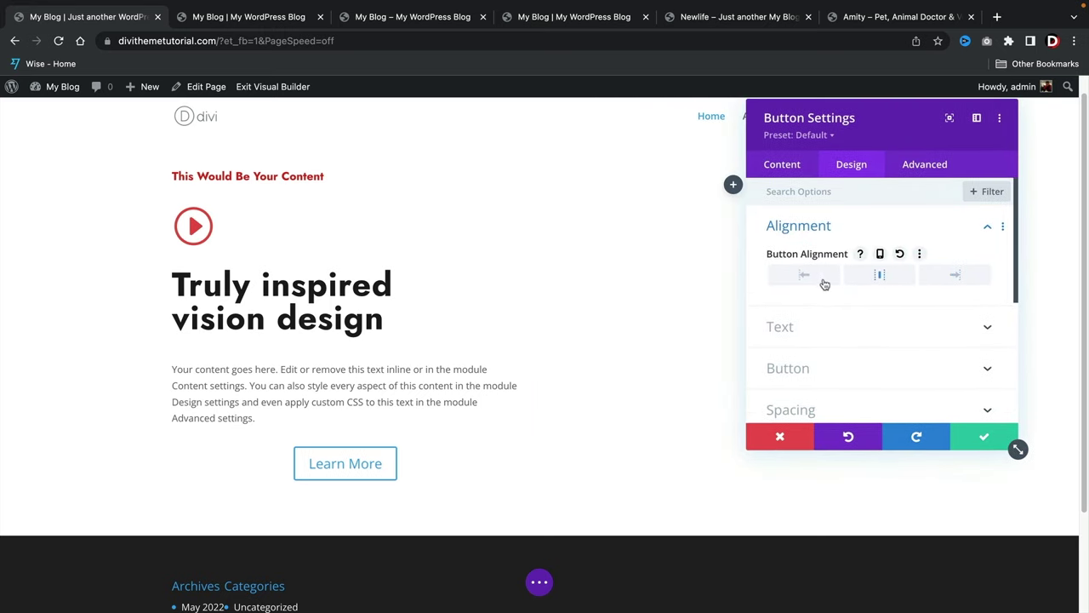
pyautogui.click(819, 284)
# - Enable custom button styles and make the button text white (#ffffff)
pyautogui.click(817, 335)
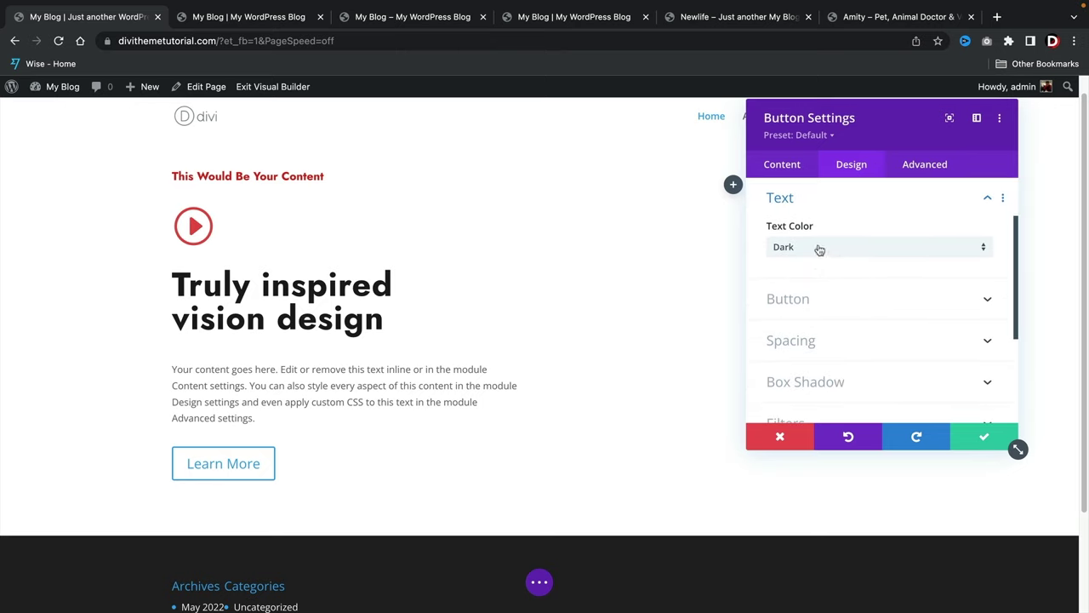
pyautogui.click(831, 305)
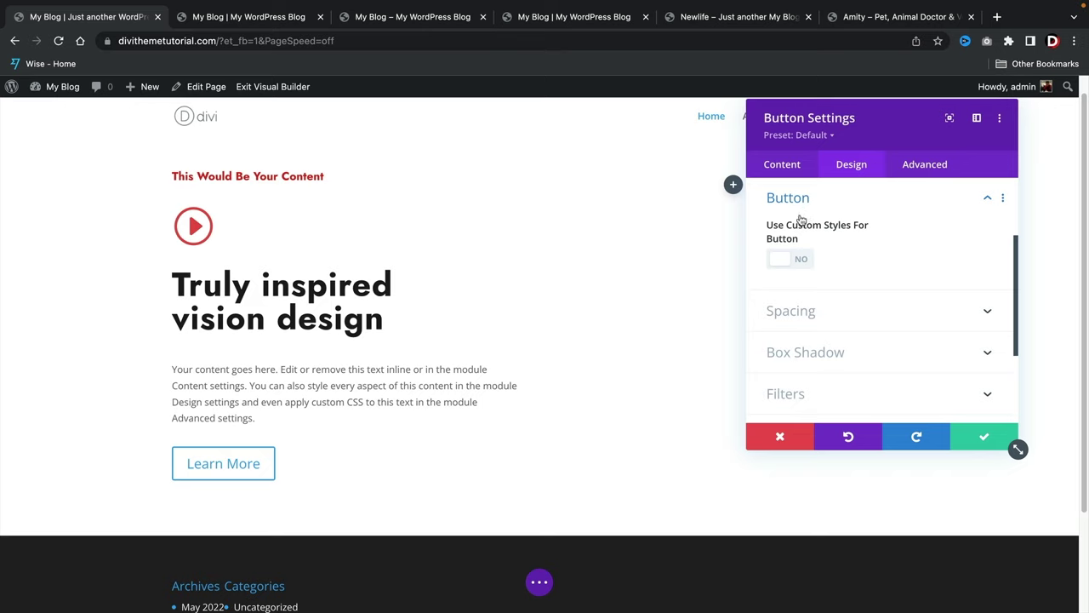
pyautogui.click(793, 264)
pyautogui.scroll(-2, 852, 277)
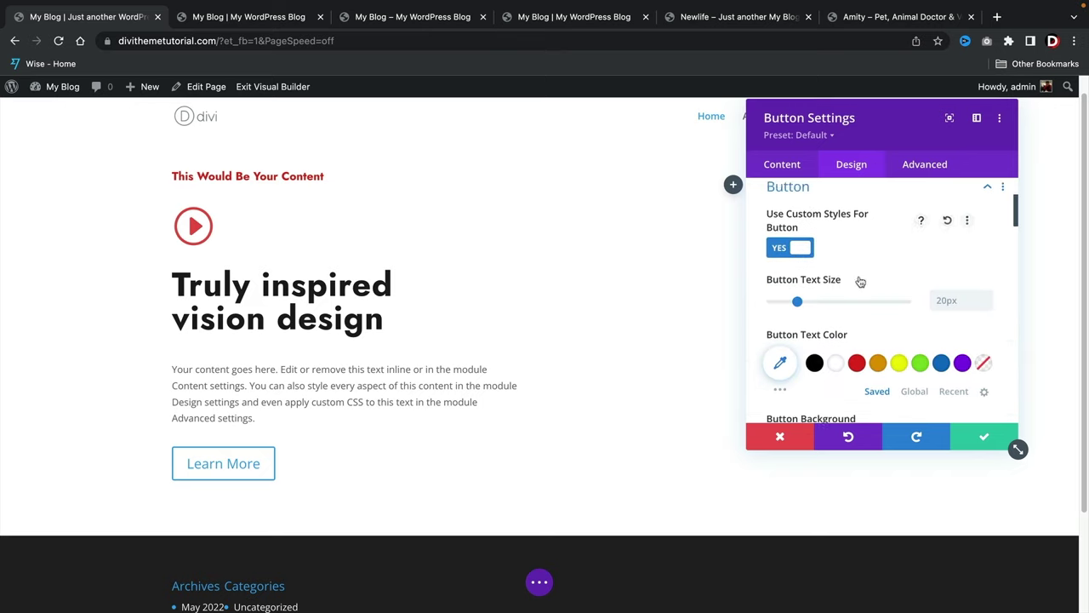
pyautogui.scroll(-2, 858, 275)
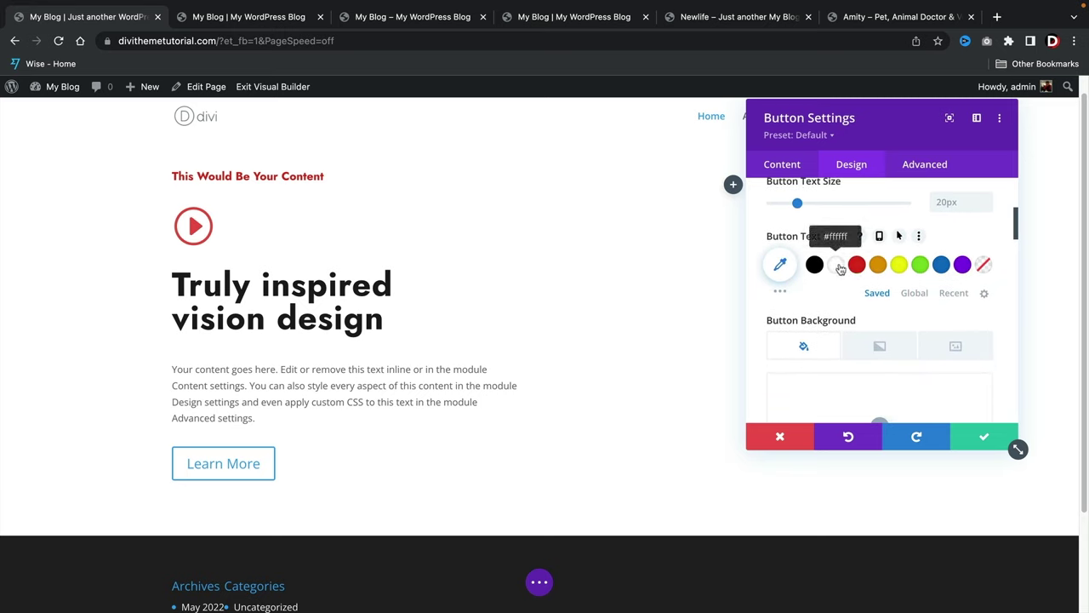
pyautogui.click(838, 265)
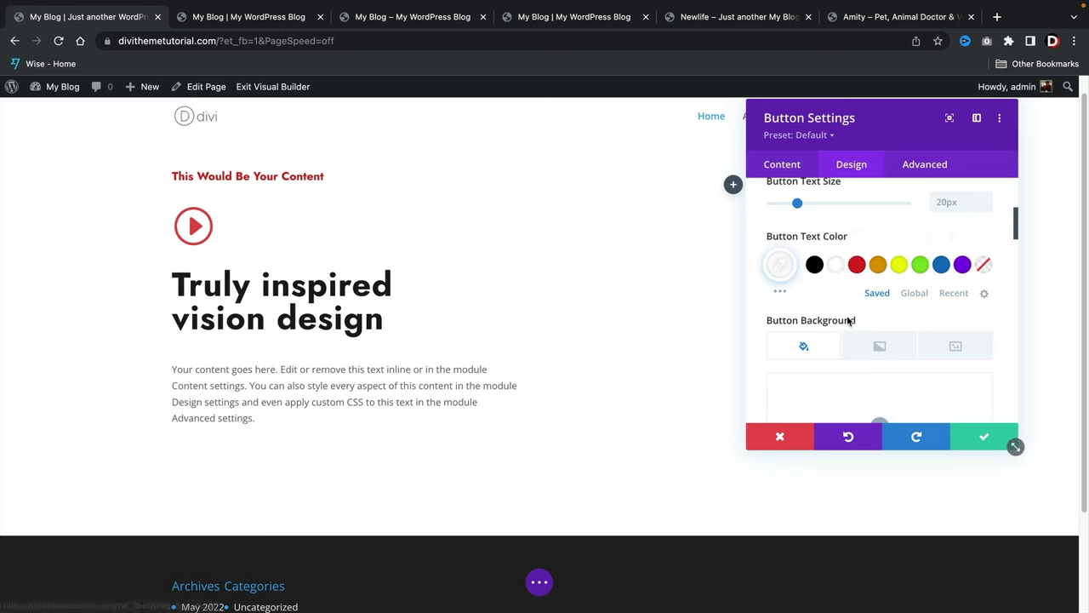
pyautogui.scroll(-2, 857, 319)
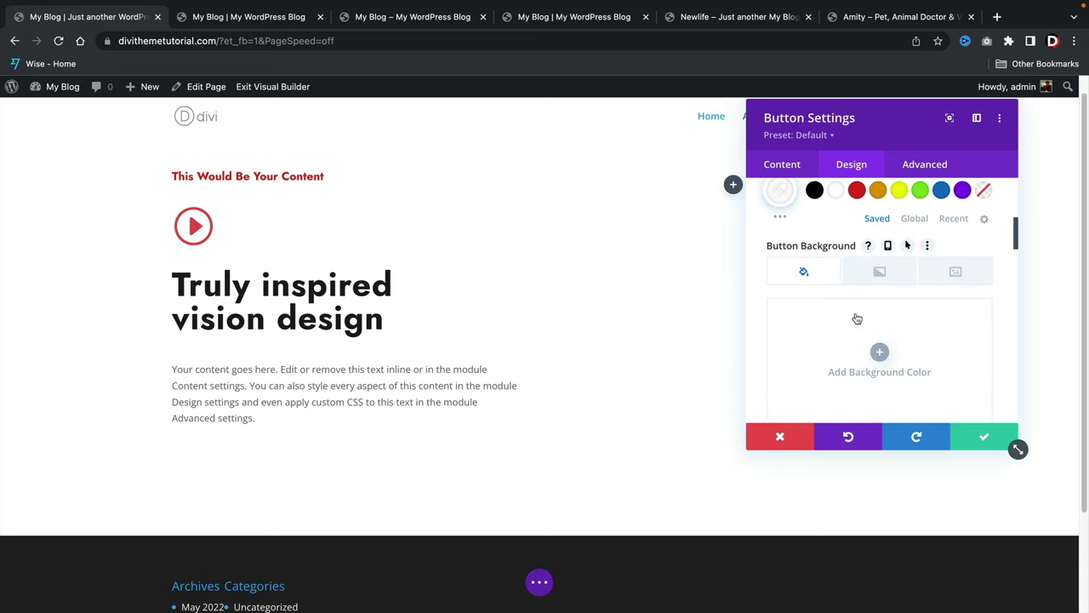
pyautogui.scroll(-1, 857, 319)
# - Give the button a red #e02b20 background at 0.92 opacity, rgba(224,43,32,0.92)
pyautogui.click(880, 330)
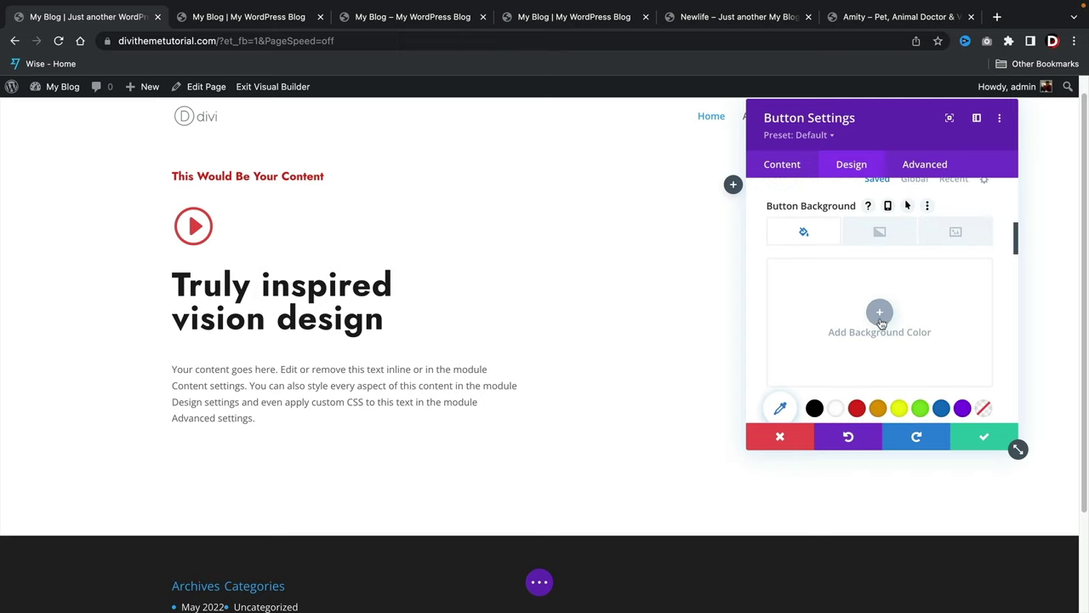
pyautogui.click(880, 313)
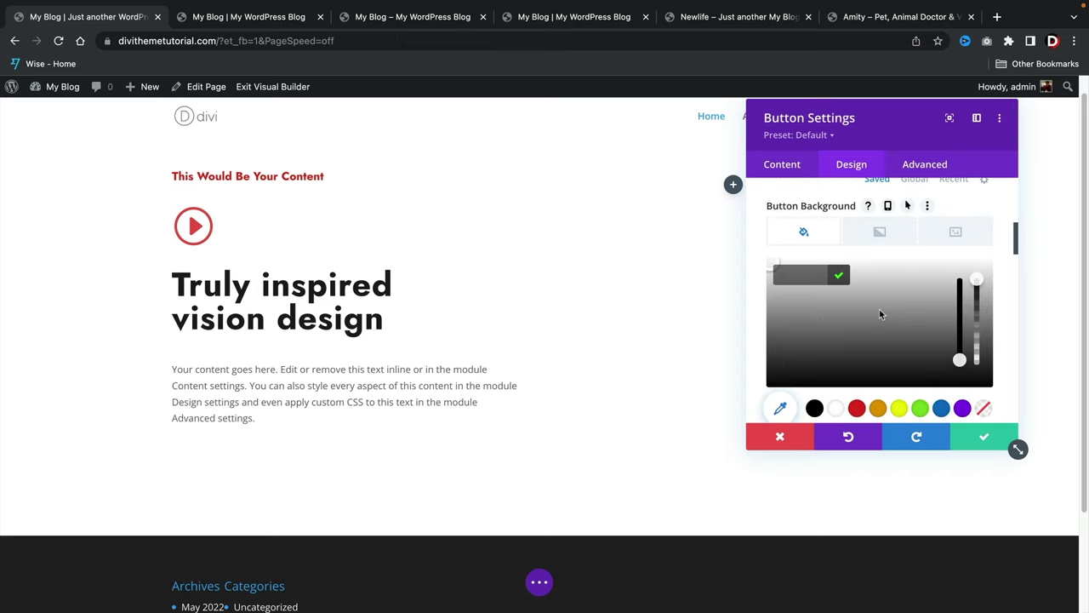
pyautogui.scroll(-1, 879, 309)
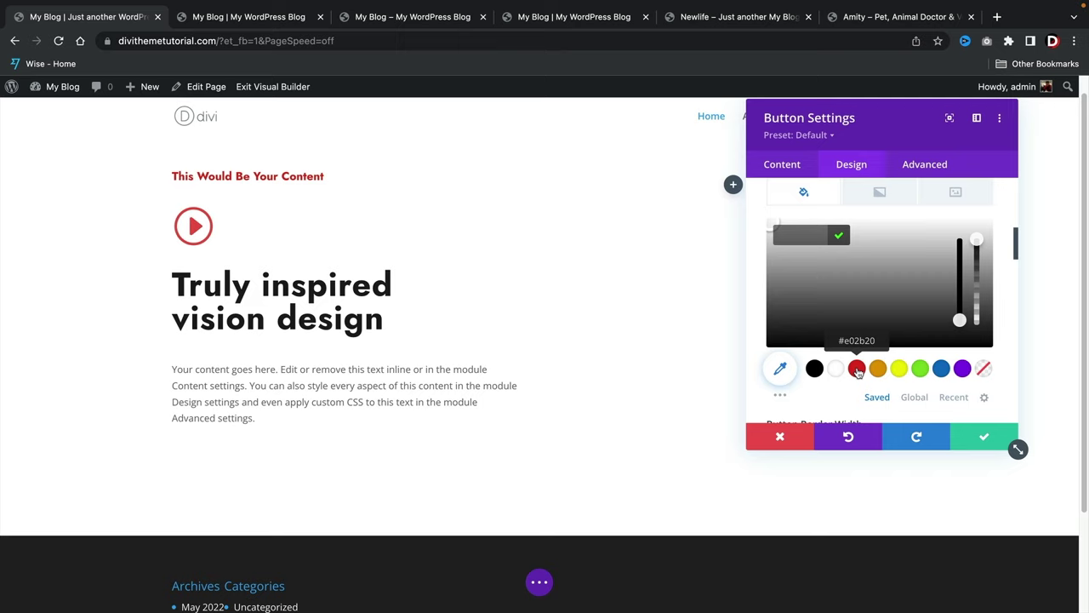
pyautogui.click(857, 368)
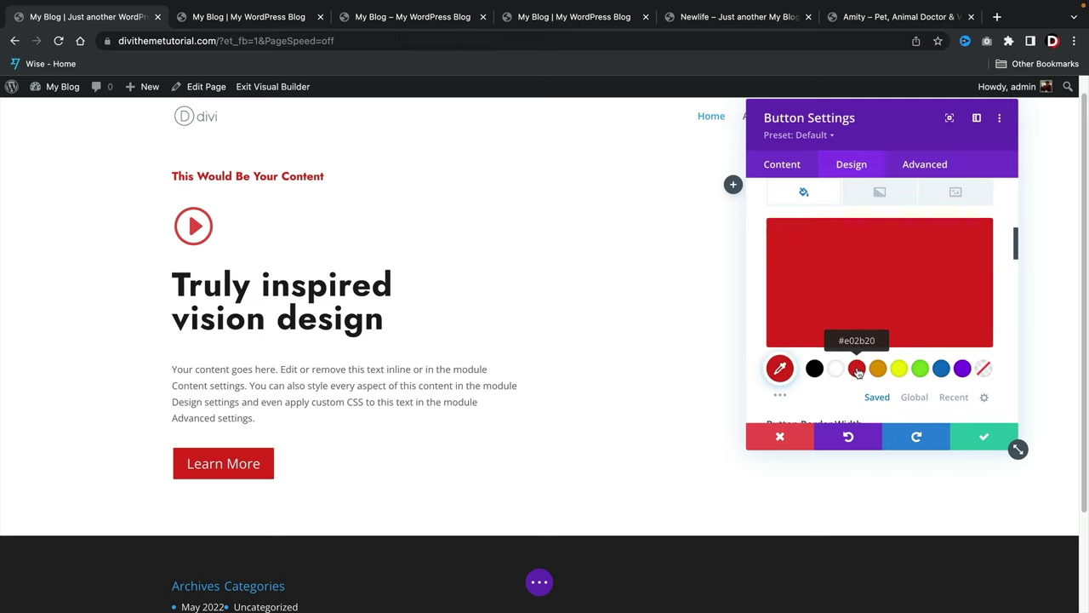
pyautogui.click(780, 368)
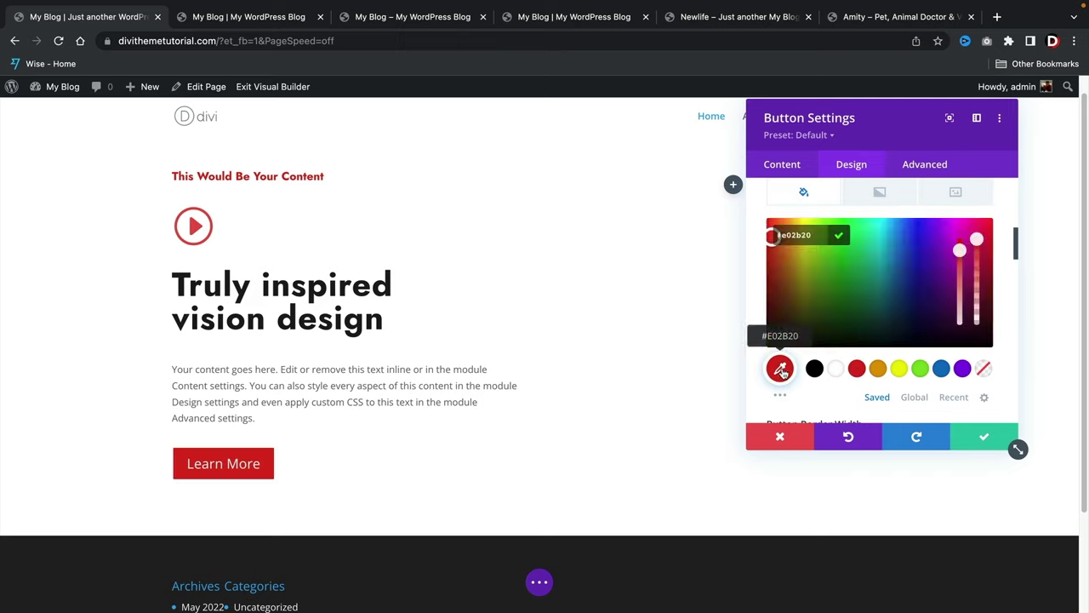
pyautogui.moveTo(980, 244); pyautogui.dragTo(977, 252)
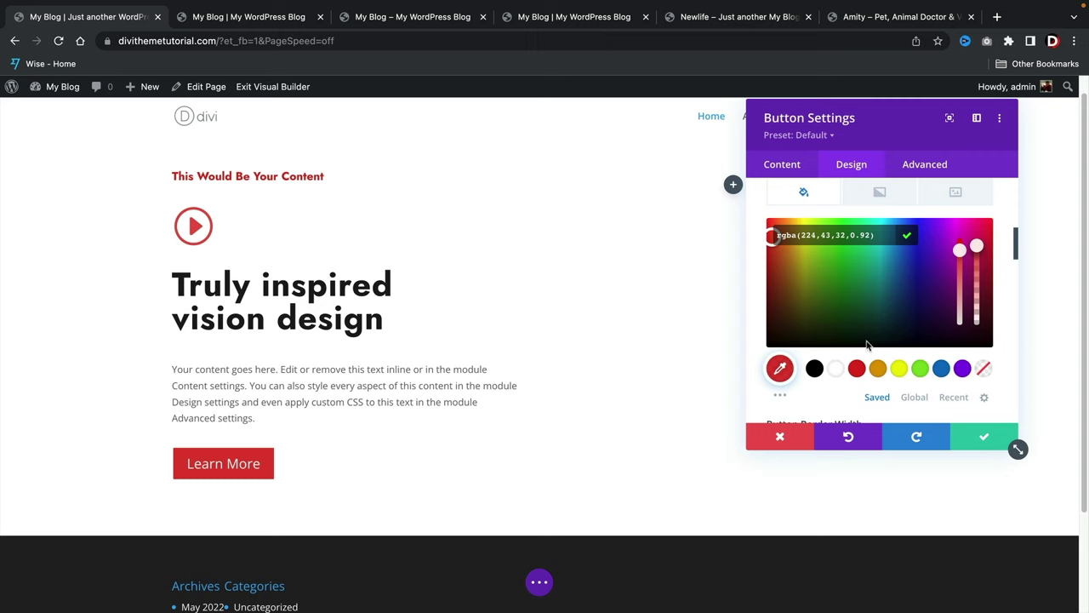
pyautogui.scroll(-2, 866, 344)
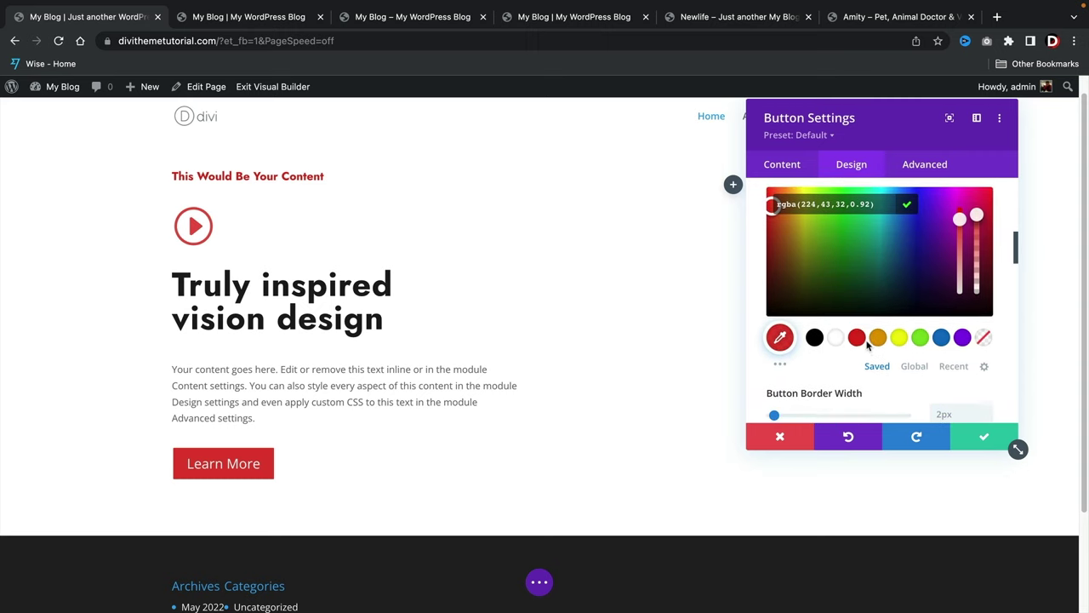
pyautogui.scroll(-4, 866, 344)
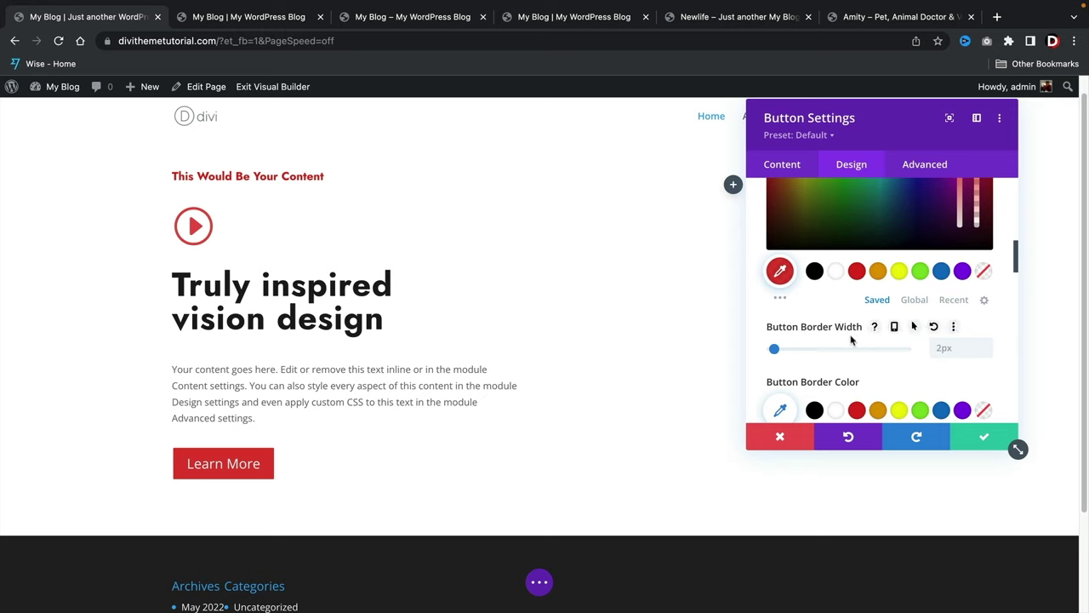
# - Give the button a 2px red border matching its fill and a 46px border radius
pyautogui.click(814, 410)
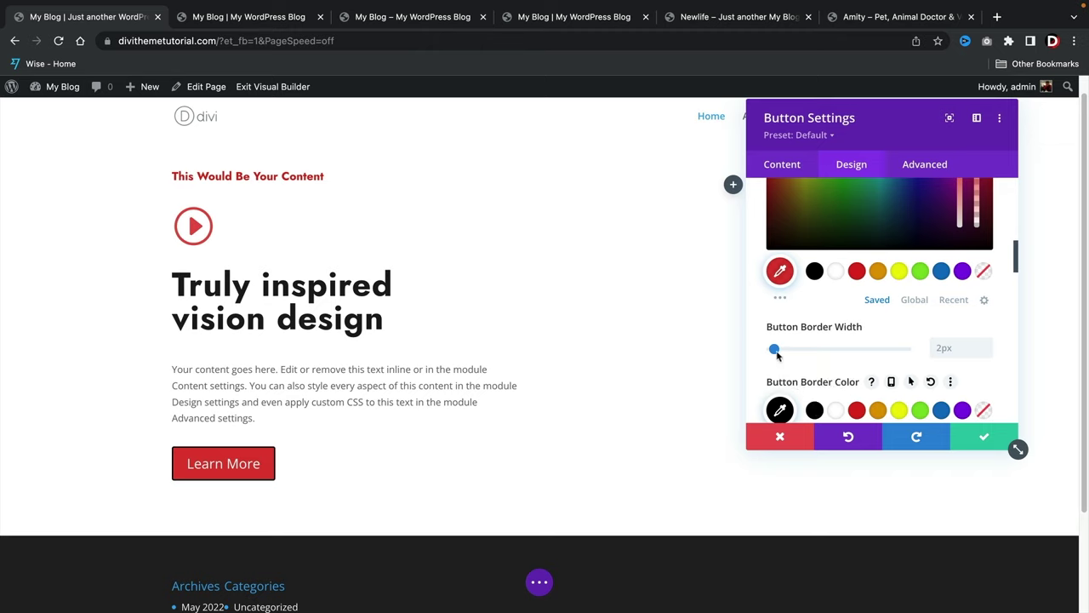
pyautogui.moveTo(775, 349)
pyautogui.mouseDown()
pyautogui.moveTo(807, 353)
pyautogui.moveTo(777, 351)
pyautogui.mouseUp()
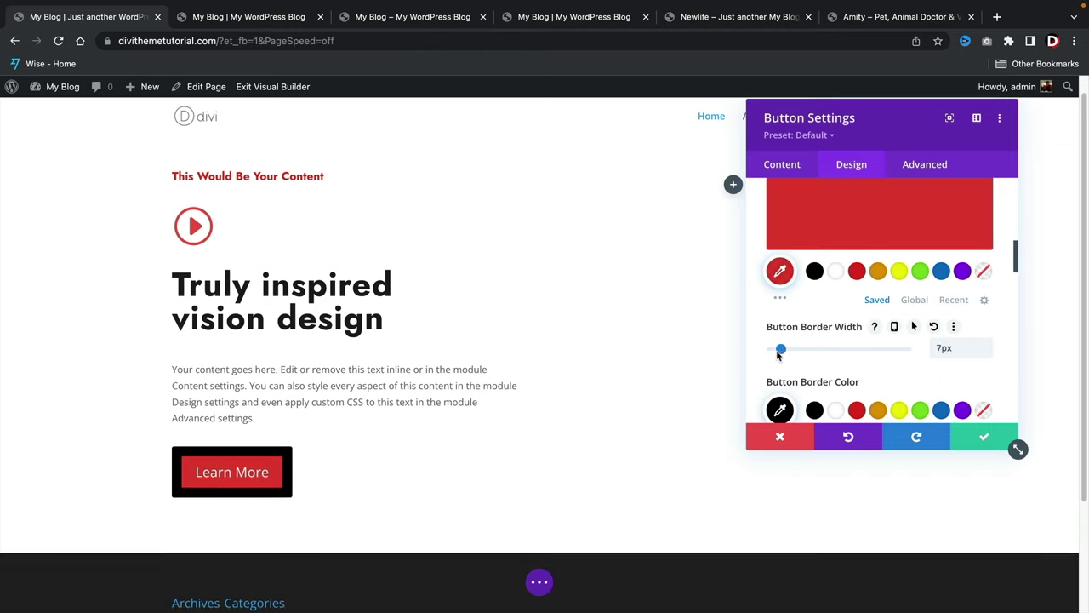
pyautogui.click(934, 327)
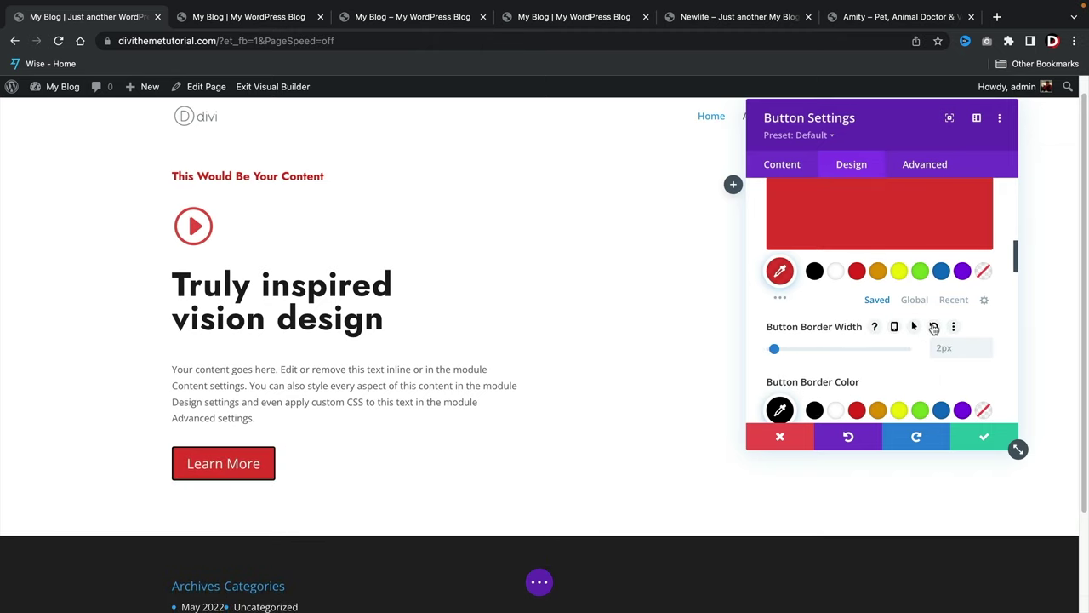
pyautogui.click(983, 410)
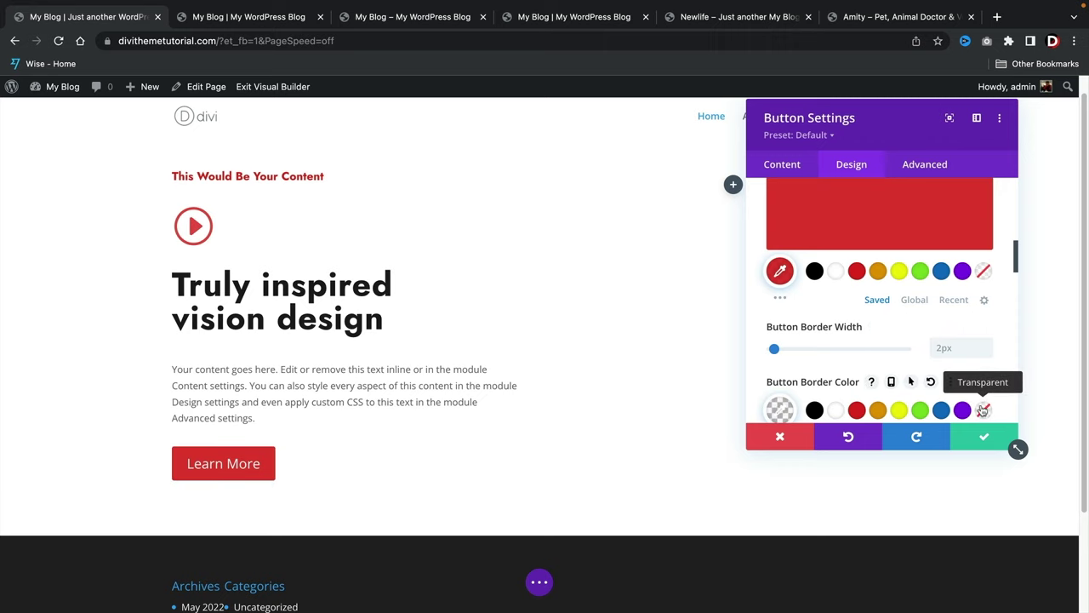
pyautogui.click(857, 410)
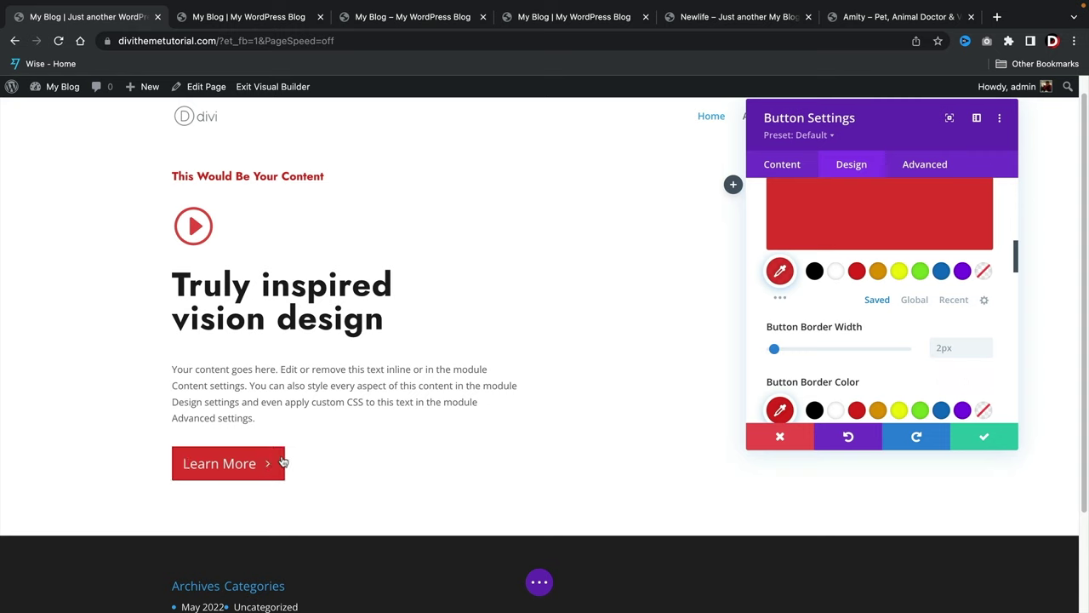
pyautogui.scroll(-3, 820, 331)
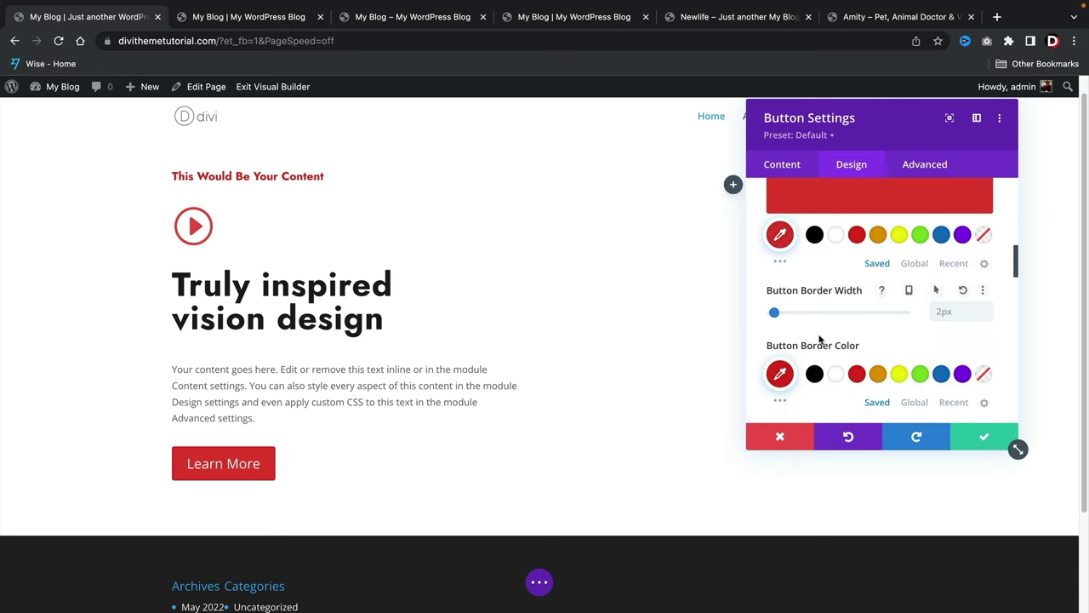
pyautogui.scroll(-3, 820, 331)
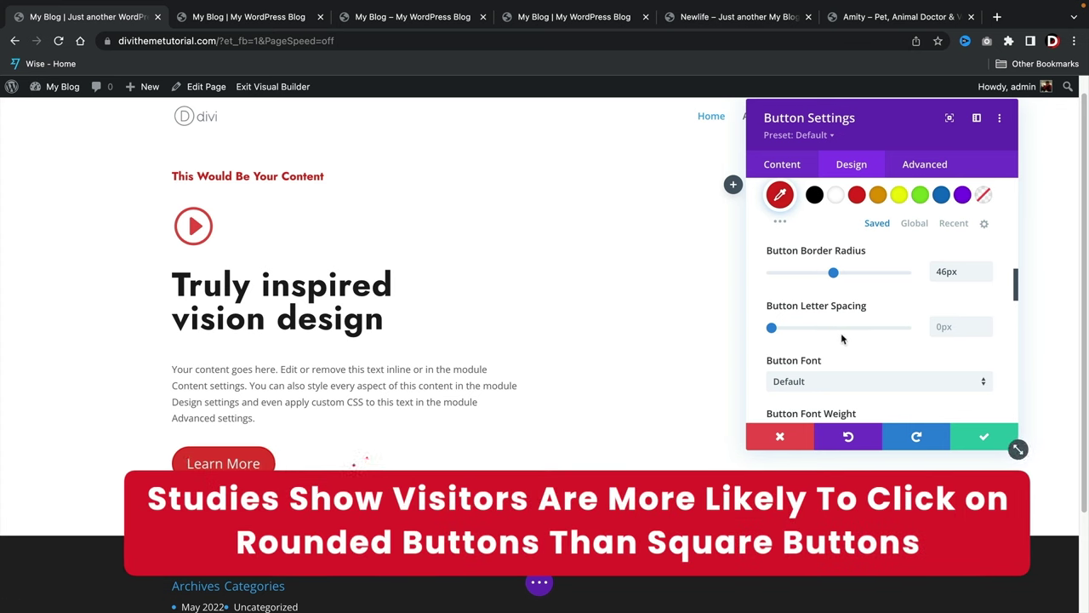
pyautogui.scroll(-1, 843, 340)
# - Set the button font to Jost at Regular weight
pyautogui.scroll(-5, 842, 340)
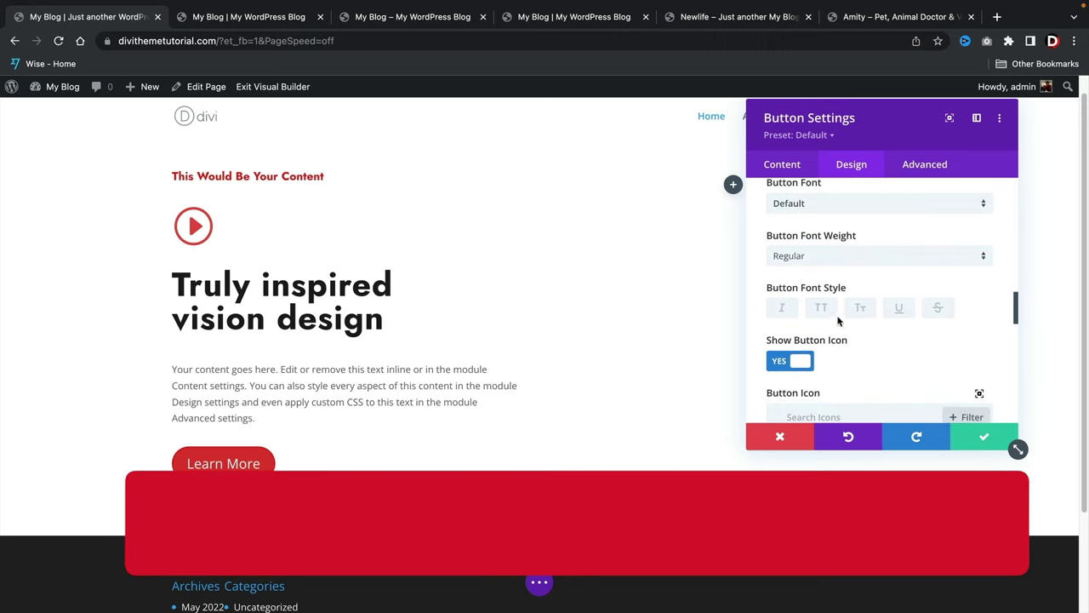
pyautogui.scroll(1, 815, 293)
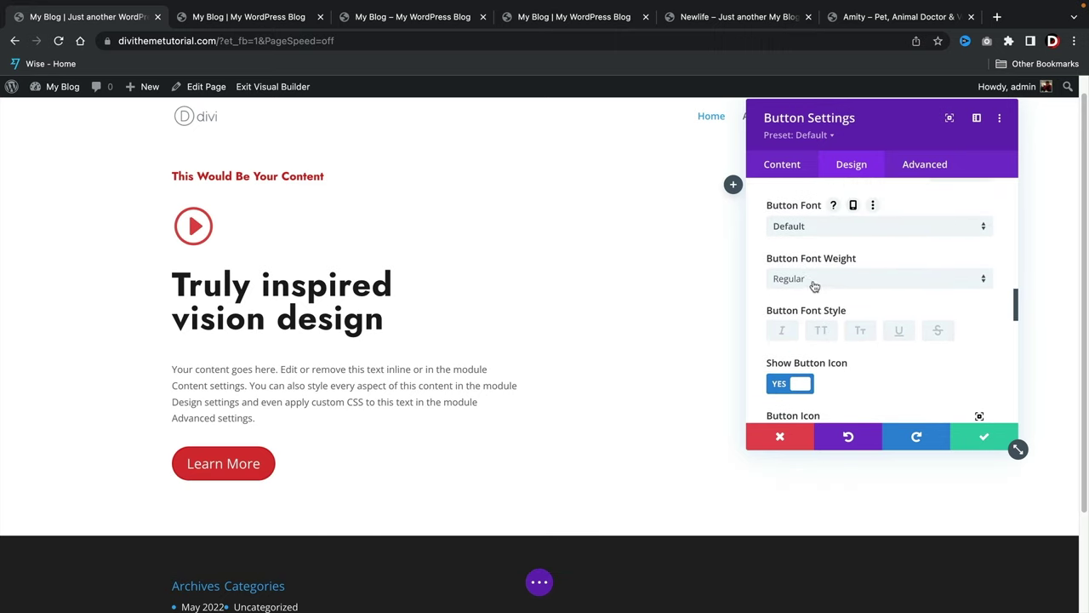
pyautogui.click(822, 226)
pyautogui.write('j')
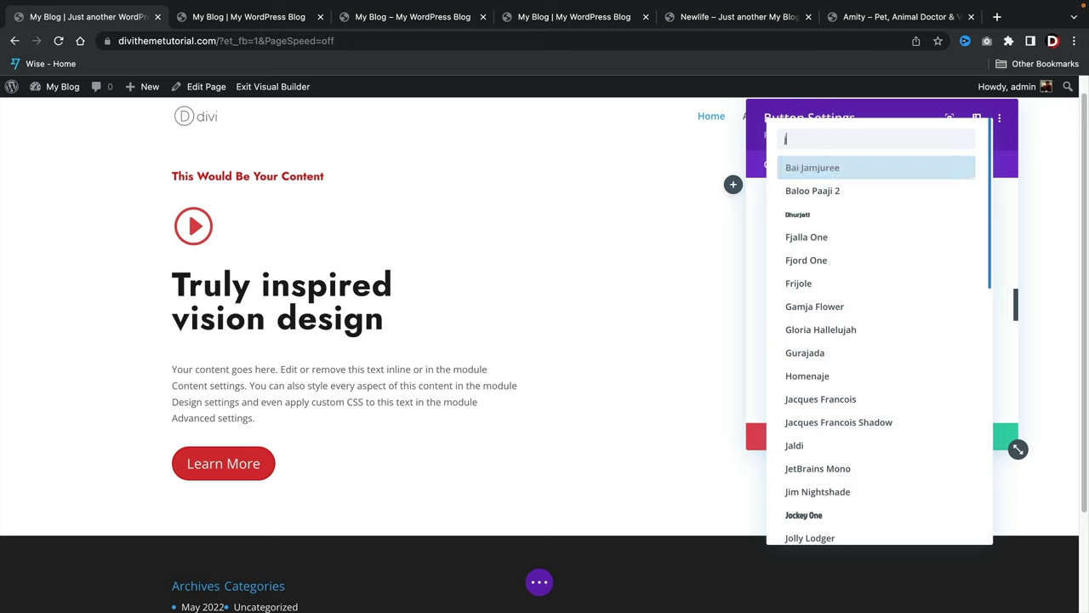
pyautogui.write('os')
pyautogui.click(827, 219)
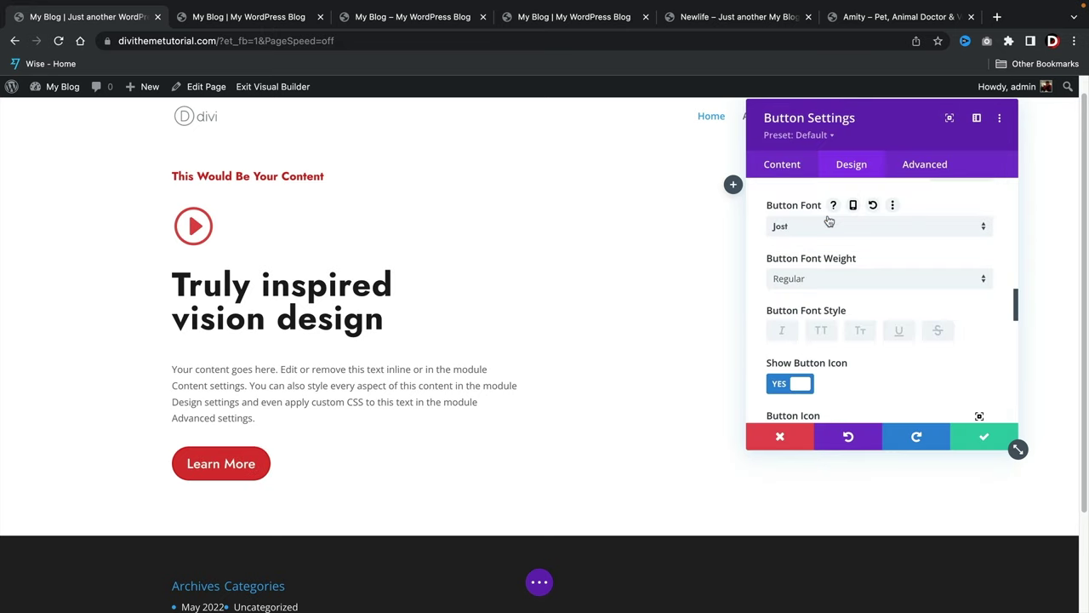
pyautogui.click(844, 282)
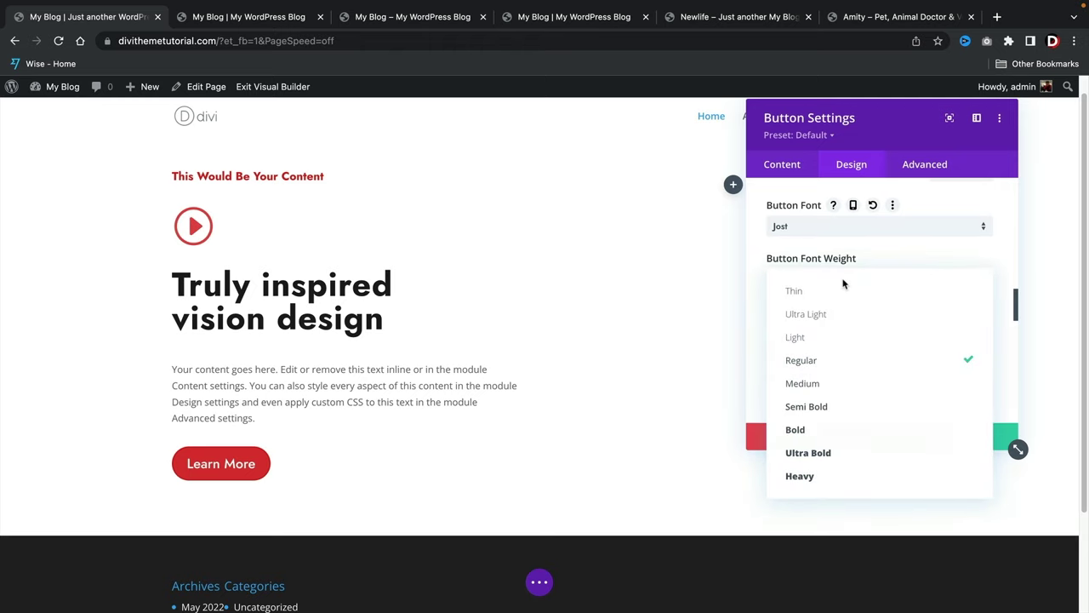
pyautogui.click(840, 339)
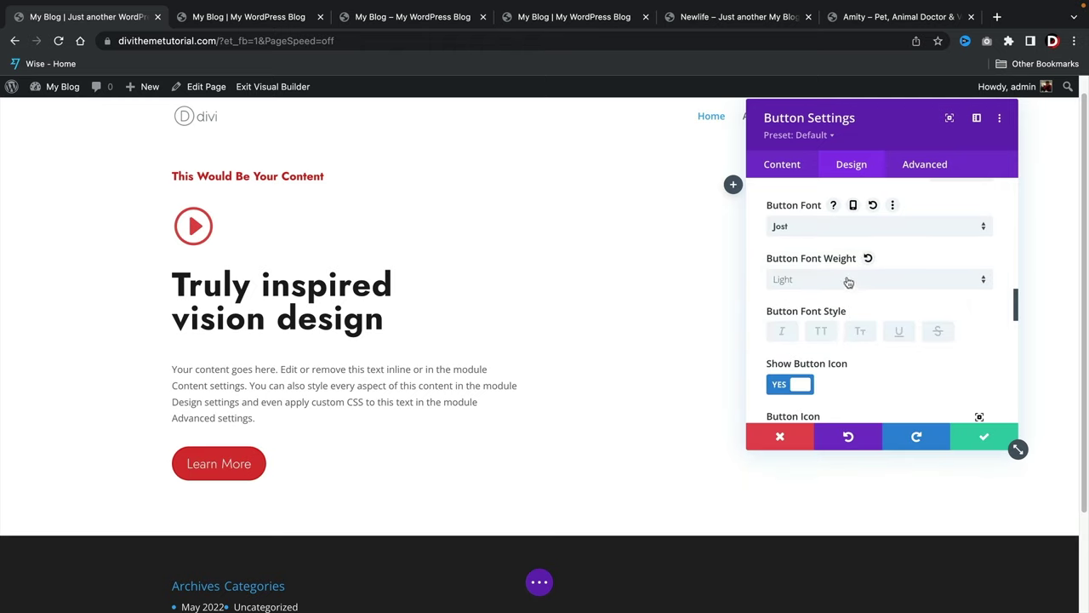
pyautogui.click(848, 282)
pyautogui.click(836, 362)
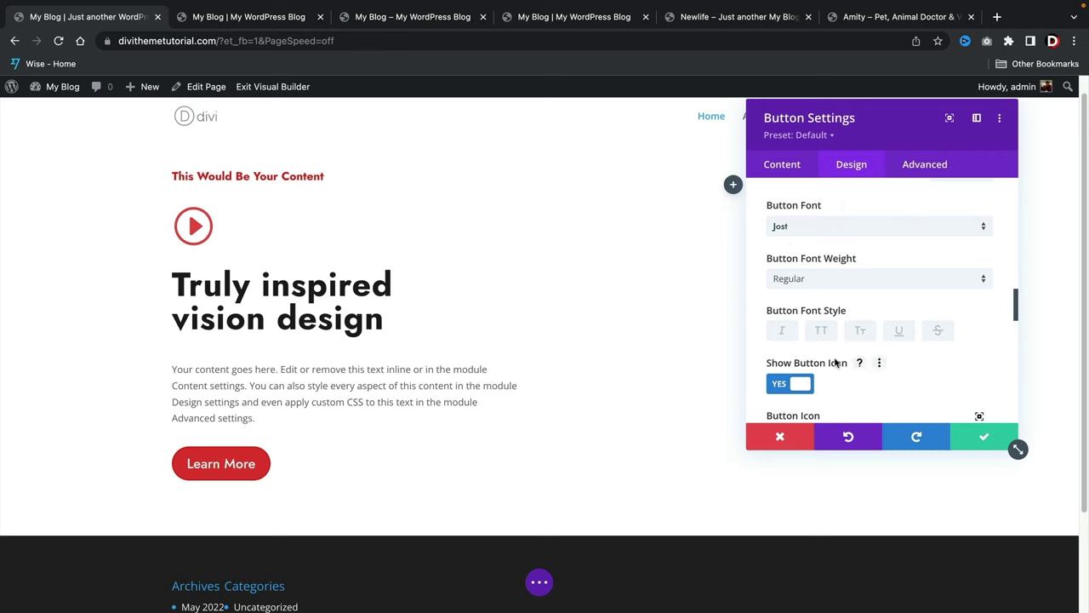
# - Turn off the button icon and save the button settings
pyautogui.scroll(-5, 836, 363)
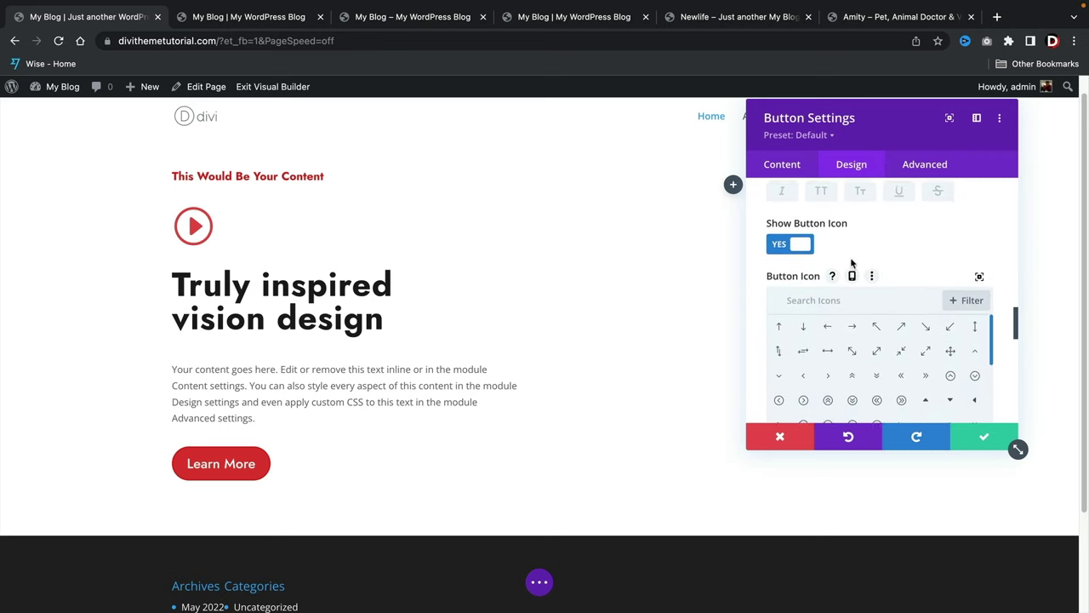
pyautogui.scroll(-1, 852, 264)
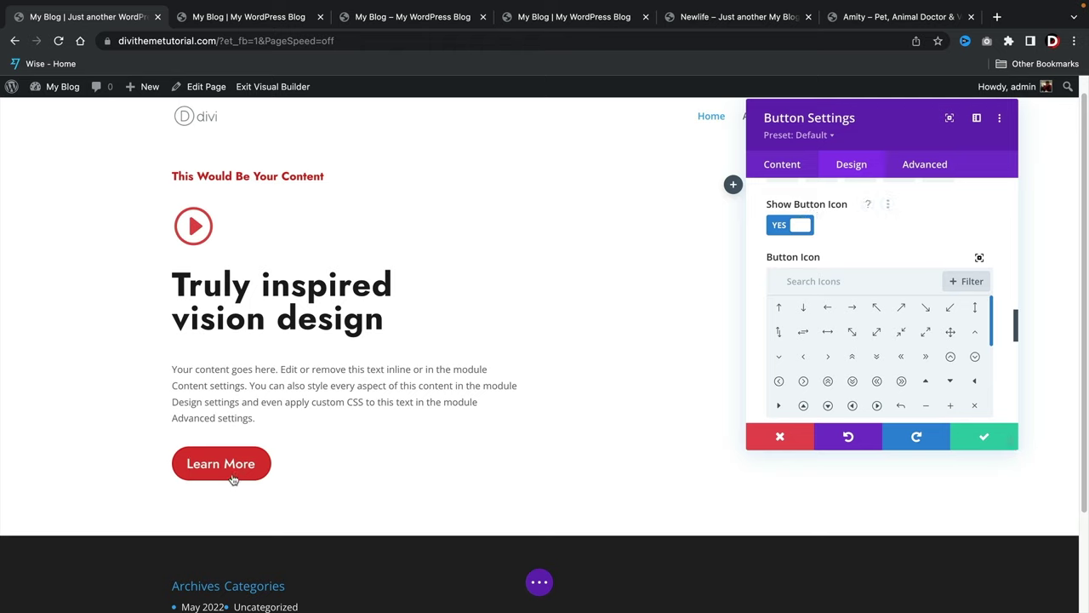
pyautogui.click(787, 228)
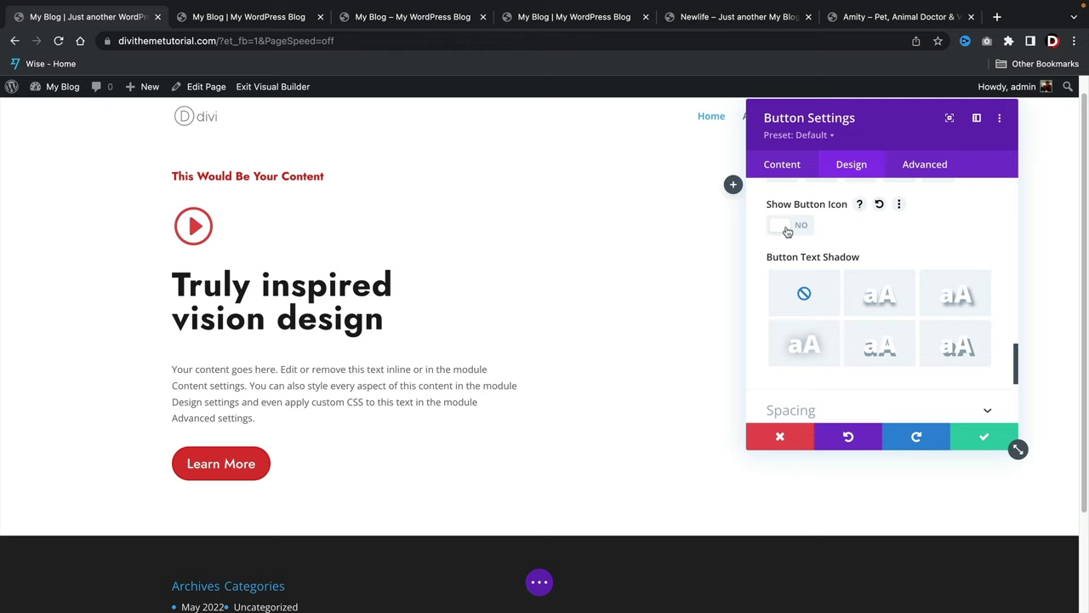
pyautogui.click(787, 228)
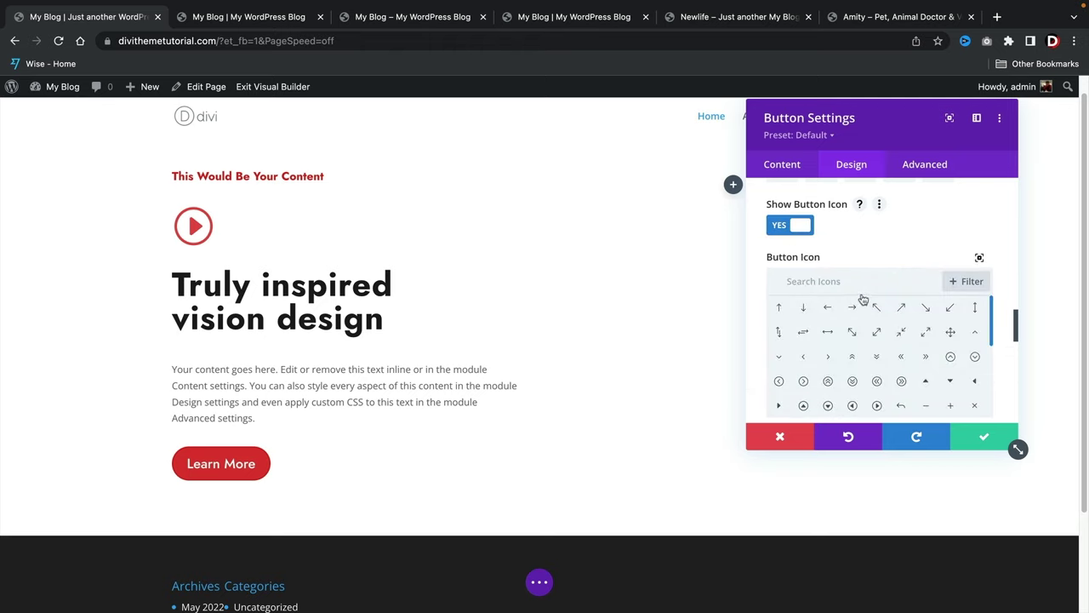
pyautogui.click(804, 230)
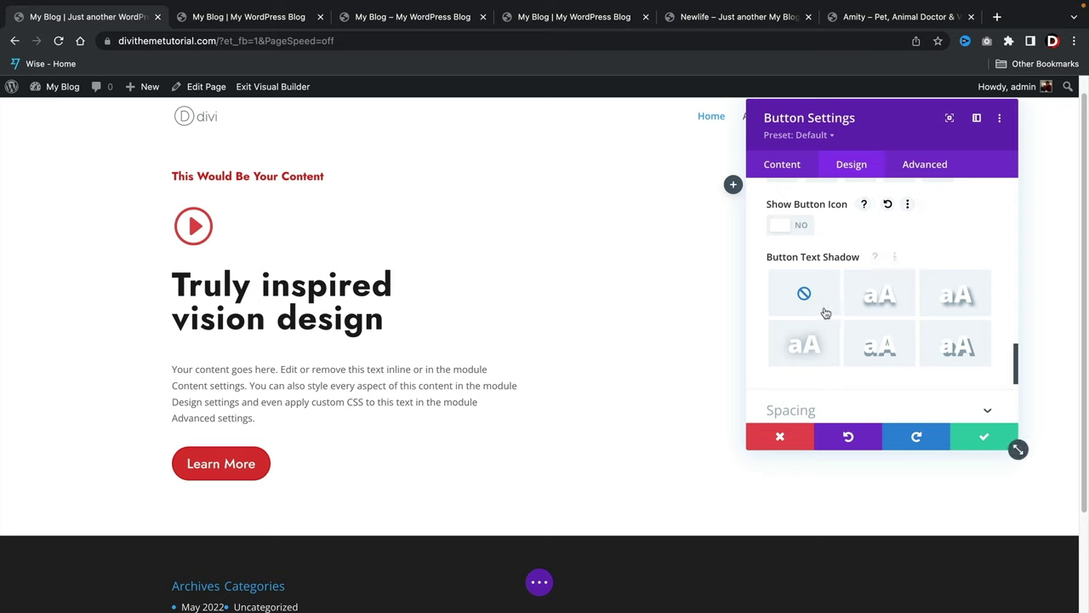
pyautogui.scroll(-5, 851, 328)
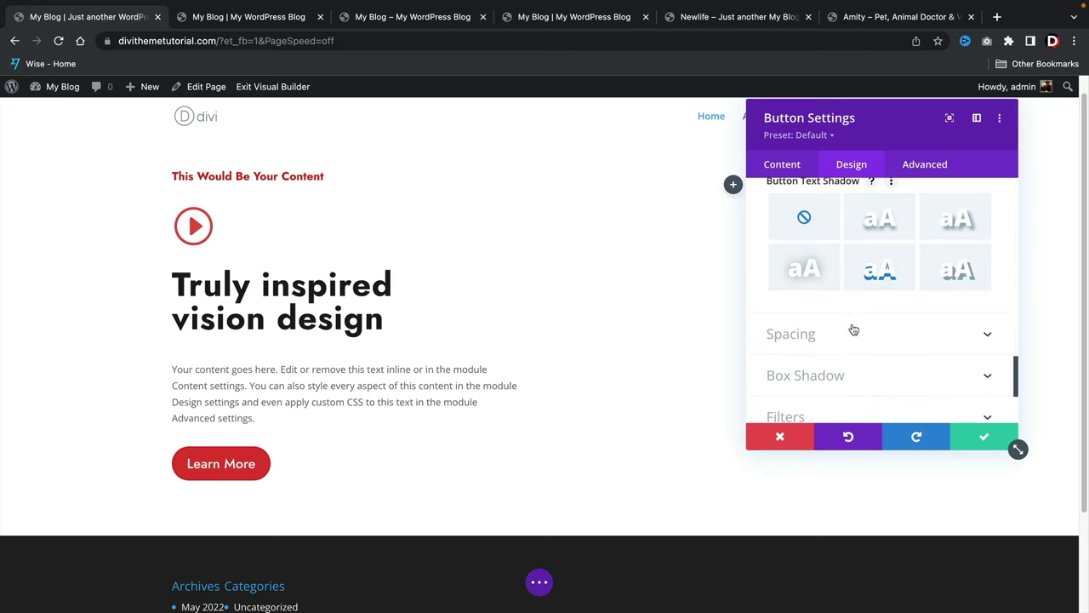
pyautogui.scroll(-2, 853, 330)
pyautogui.scroll(2, 853, 329)
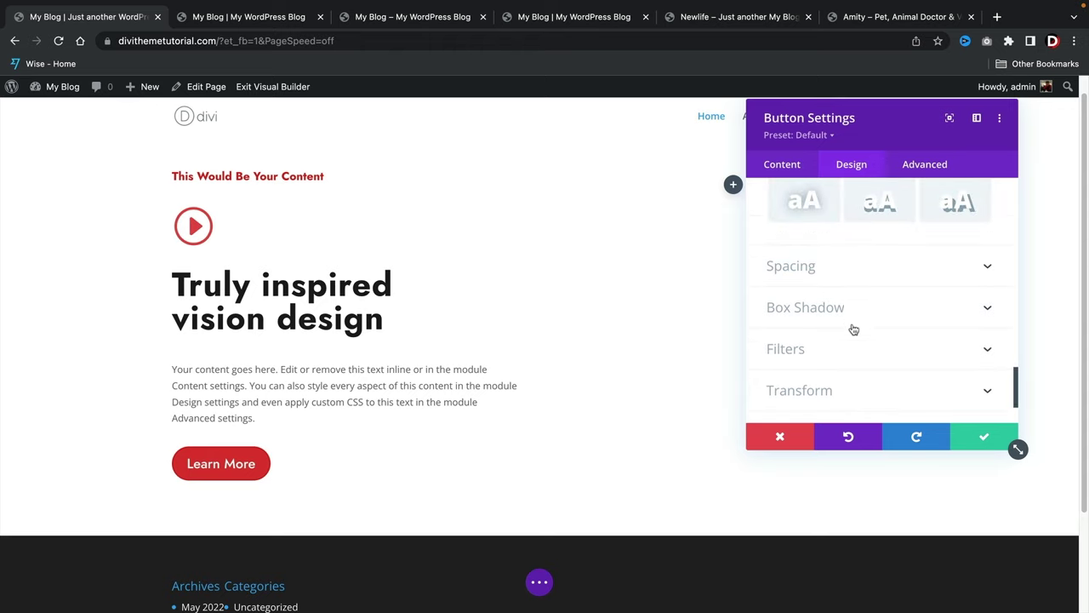
pyautogui.click(983, 438)
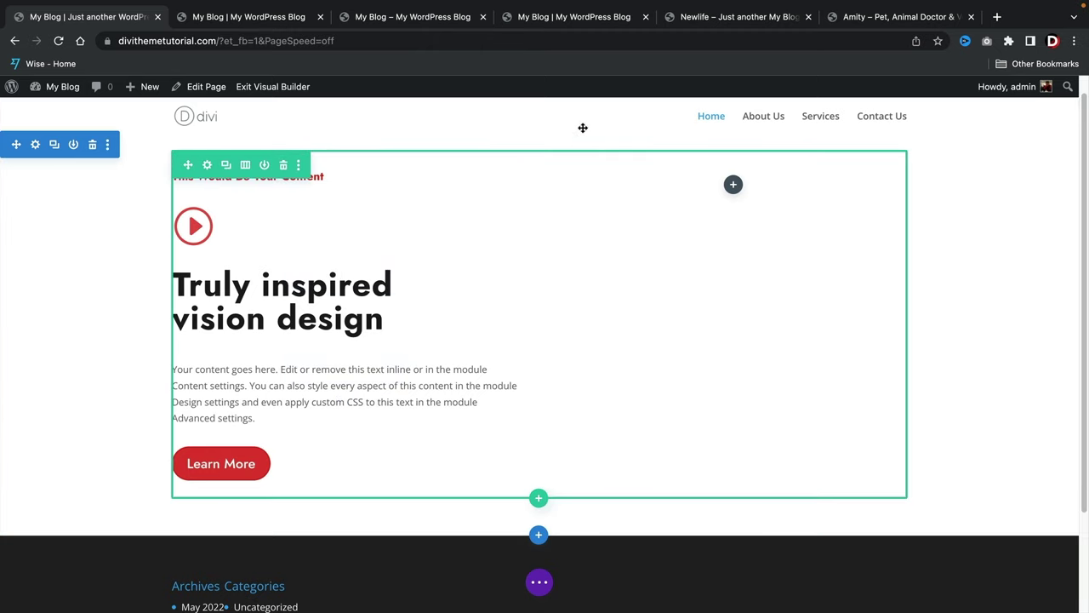
pyautogui.click(440, 23)
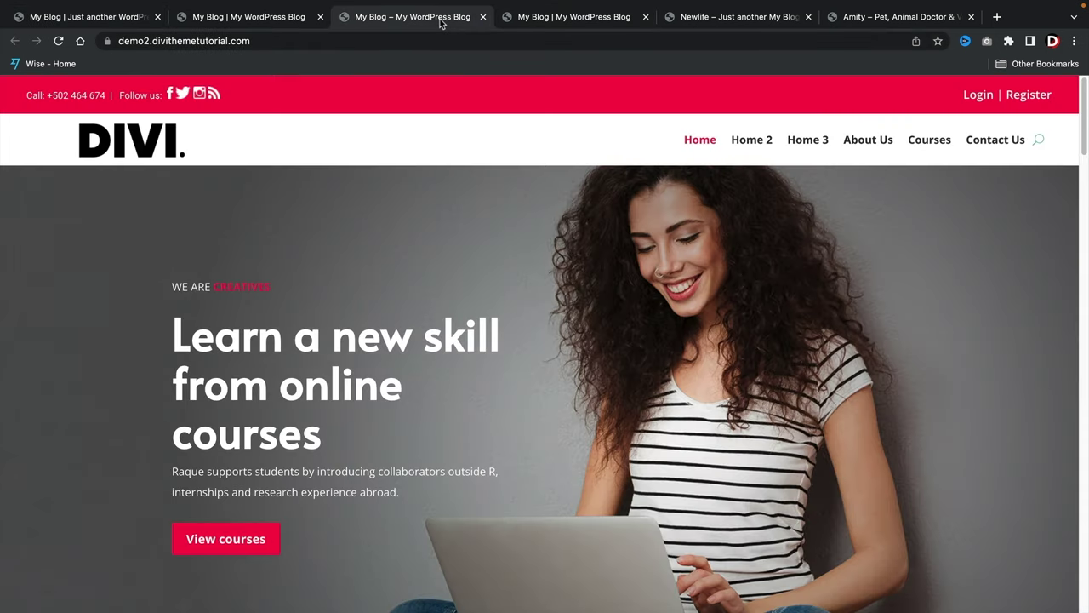
pyautogui.click(522, 23)
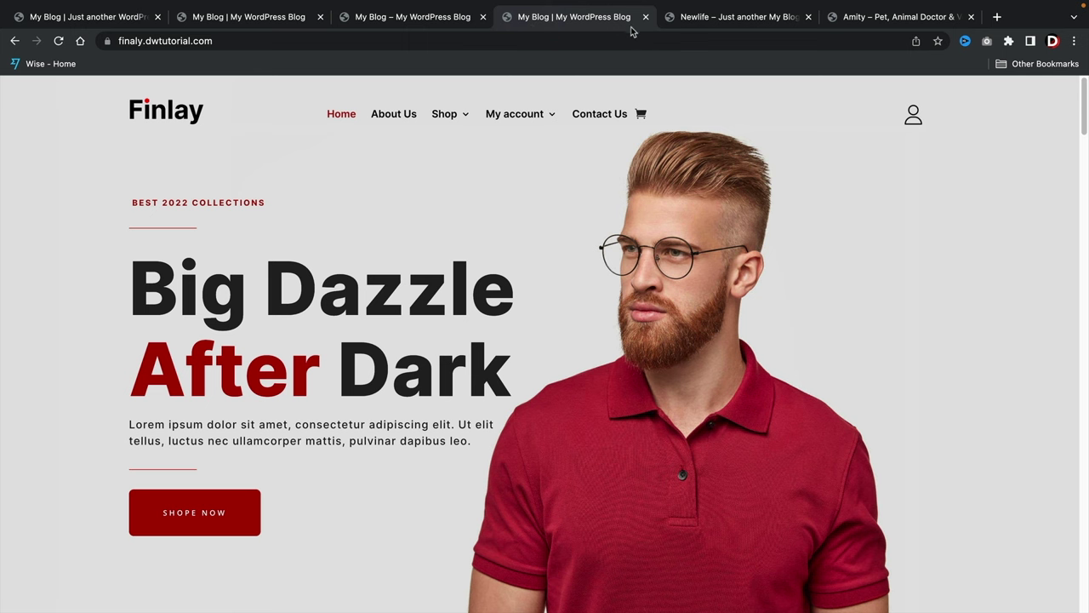
pyautogui.click(707, 23)
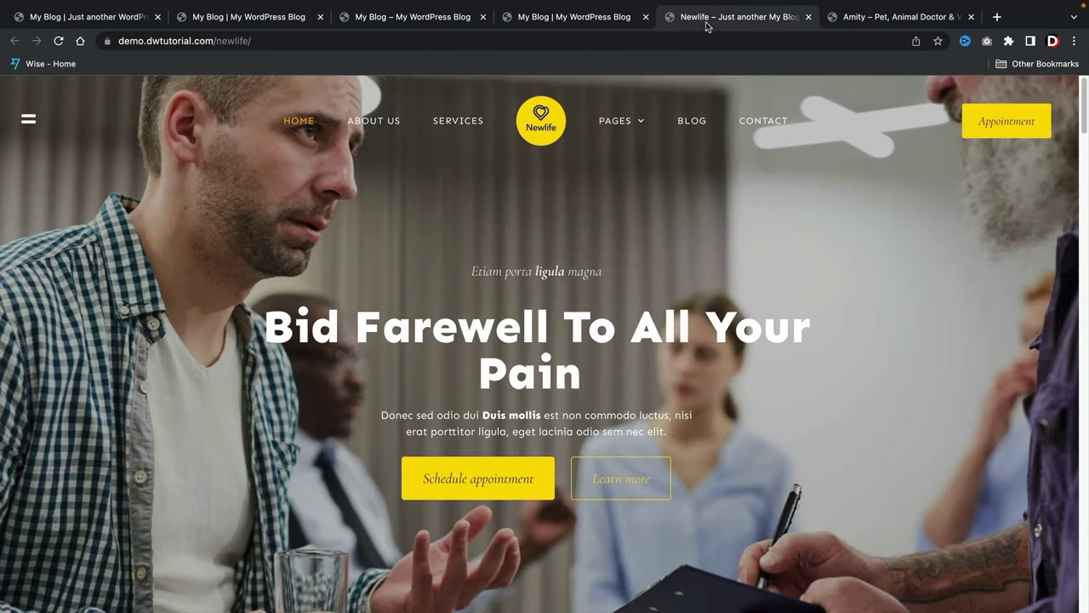
pyautogui.click(898, 17)
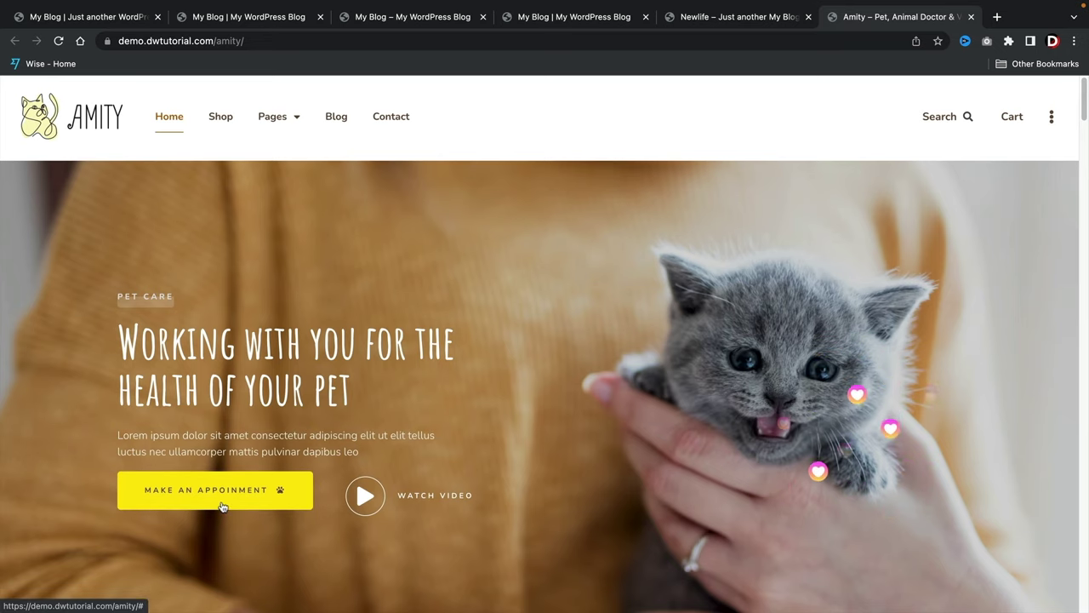
pyautogui.click(119, 22)
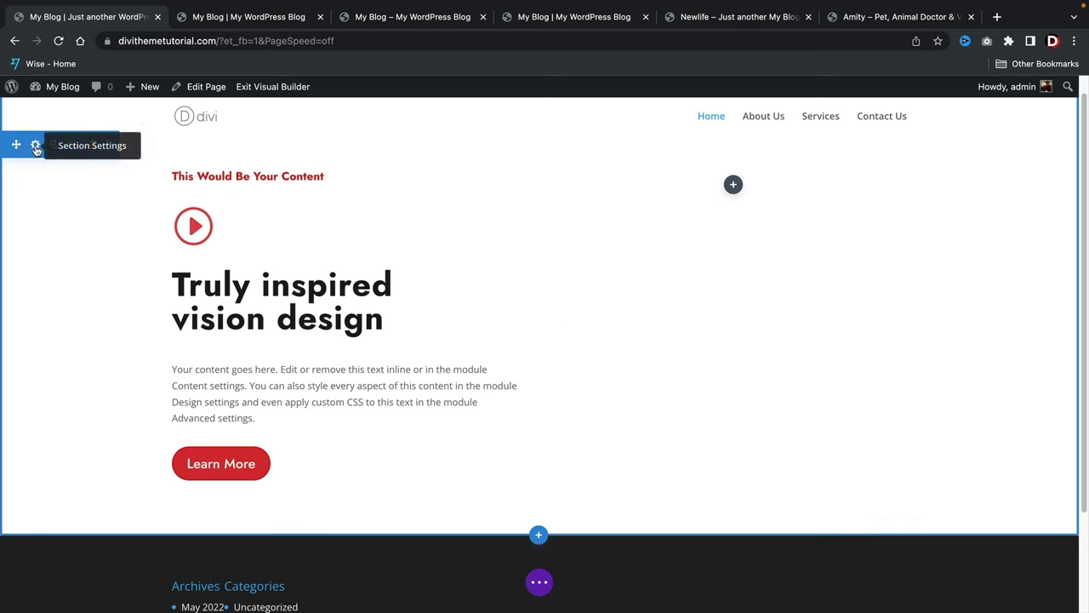
# - Try the preset section background swatches in the hero section's settings, ending on white
pyautogui.click(36, 146)
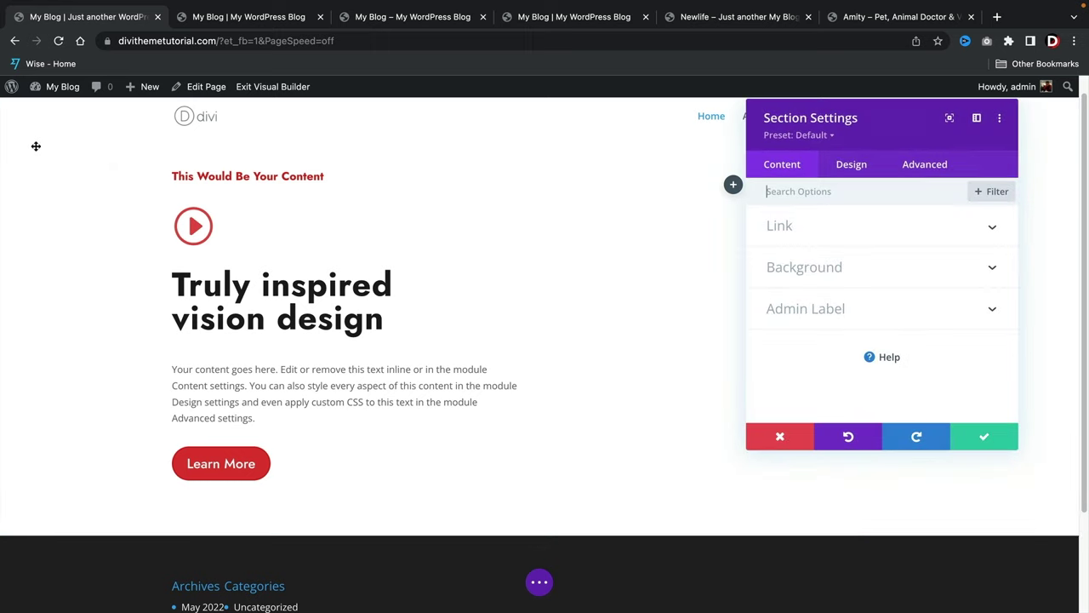
pyautogui.click(813, 269)
pyautogui.scroll(-3, 813, 281)
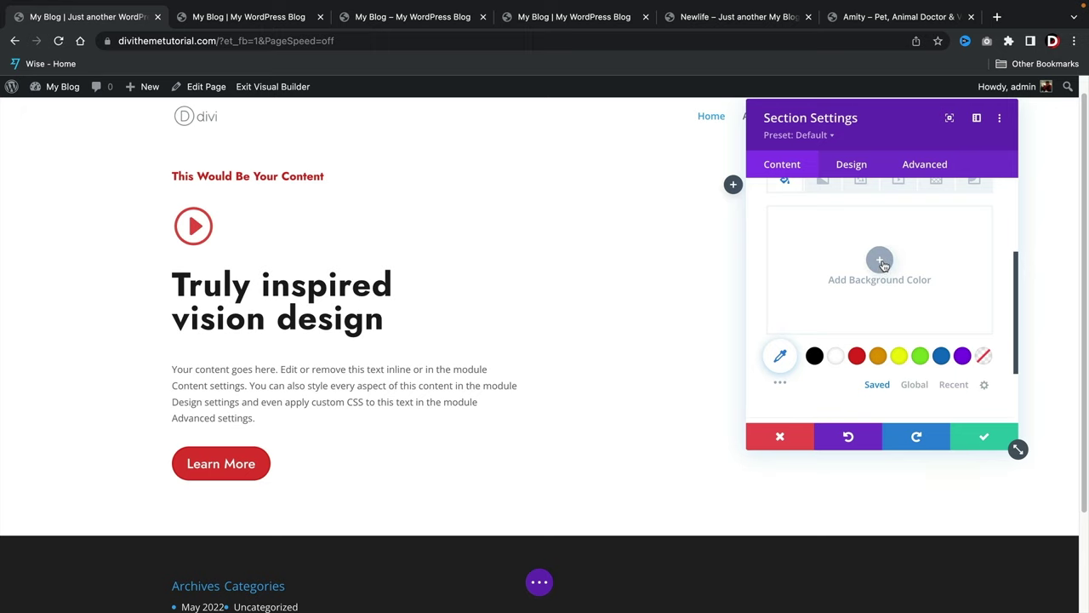
pyautogui.click(881, 262)
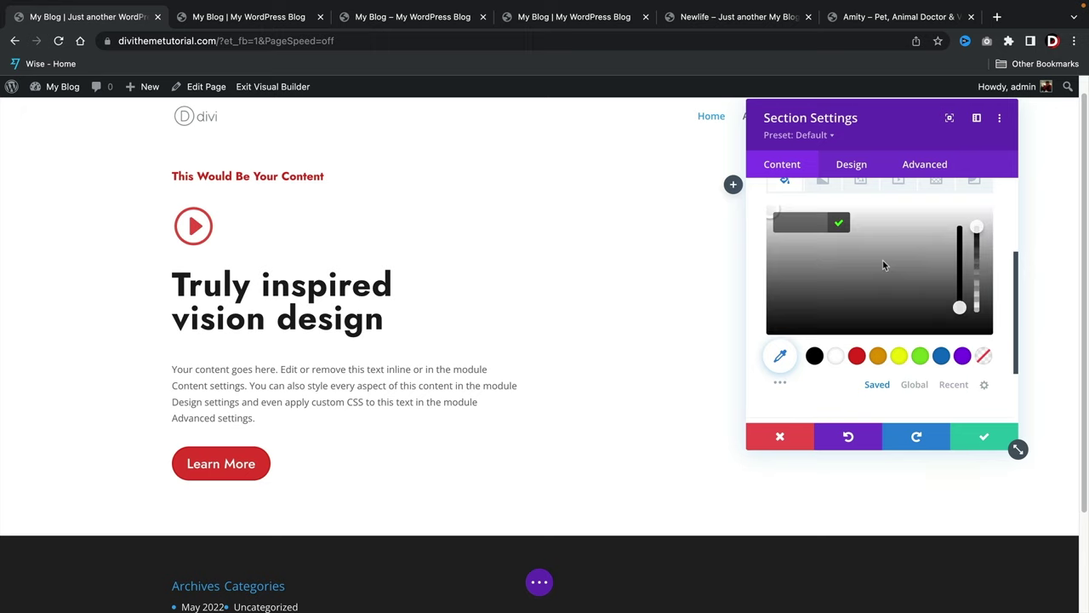
pyautogui.click(857, 355)
pyautogui.click(878, 355)
pyautogui.click(899, 354)
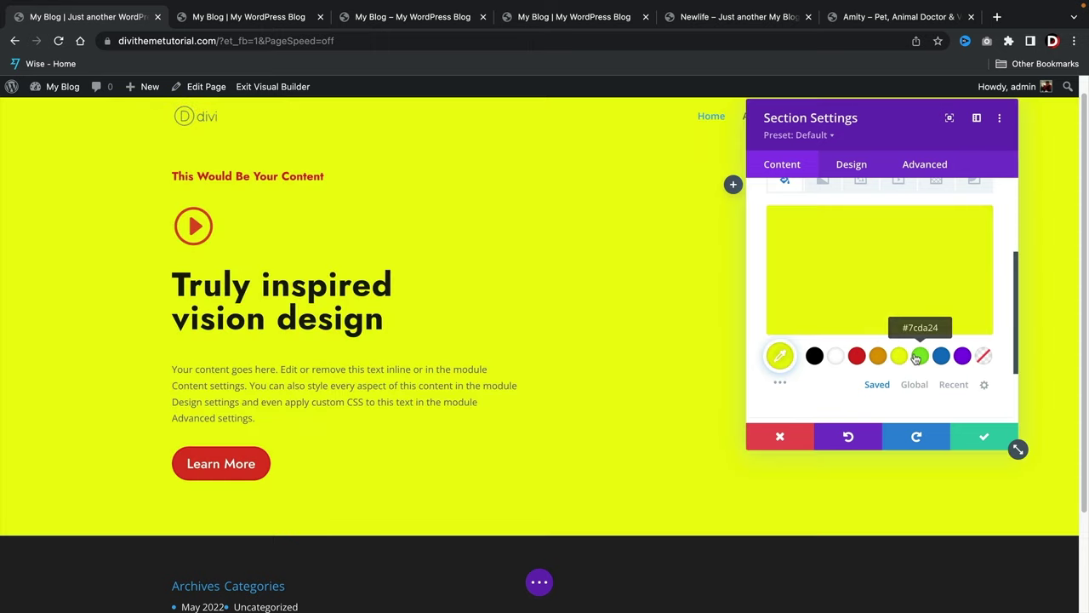
pyautogui.click(920, 356)
pyautogui.click(941, 356)
pyautogui.click(963, 356)
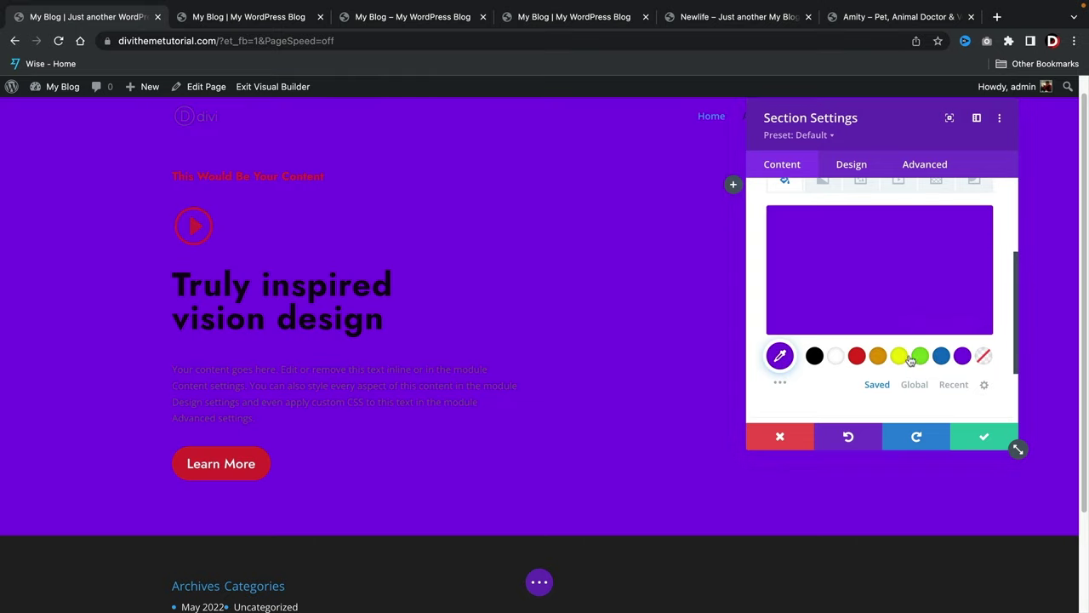
pyautogui.click(835, 356)
pyautogui.click(815, 355)
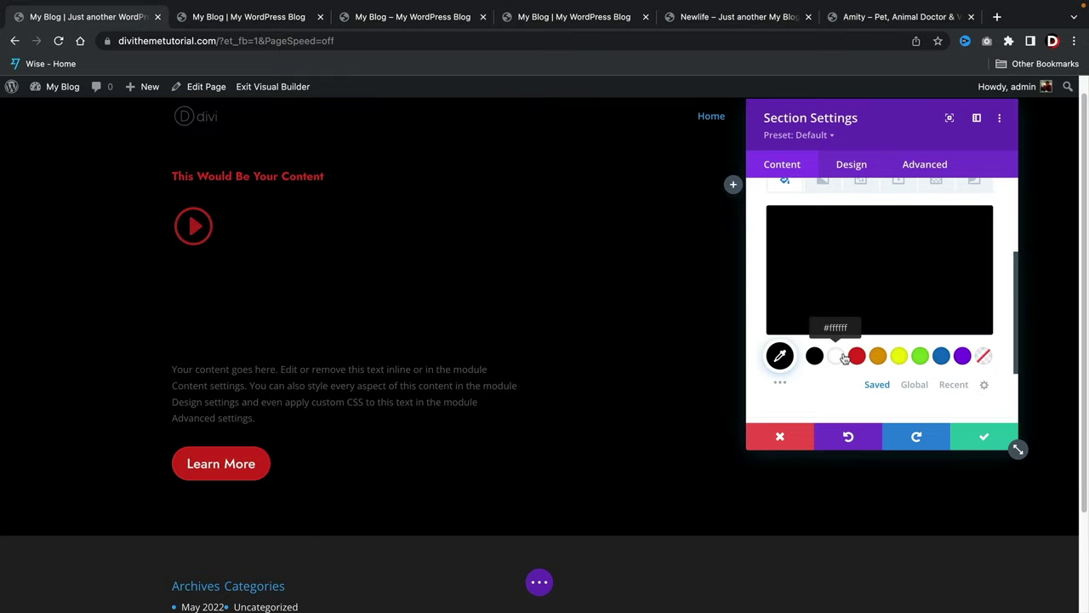
pyautogui.click(838, 355)
# - Apply the custom light blue #d6e3ff as the section background colour
pyautogui.moveTo(825, 136); pyautogui.dragTo(662, 141)
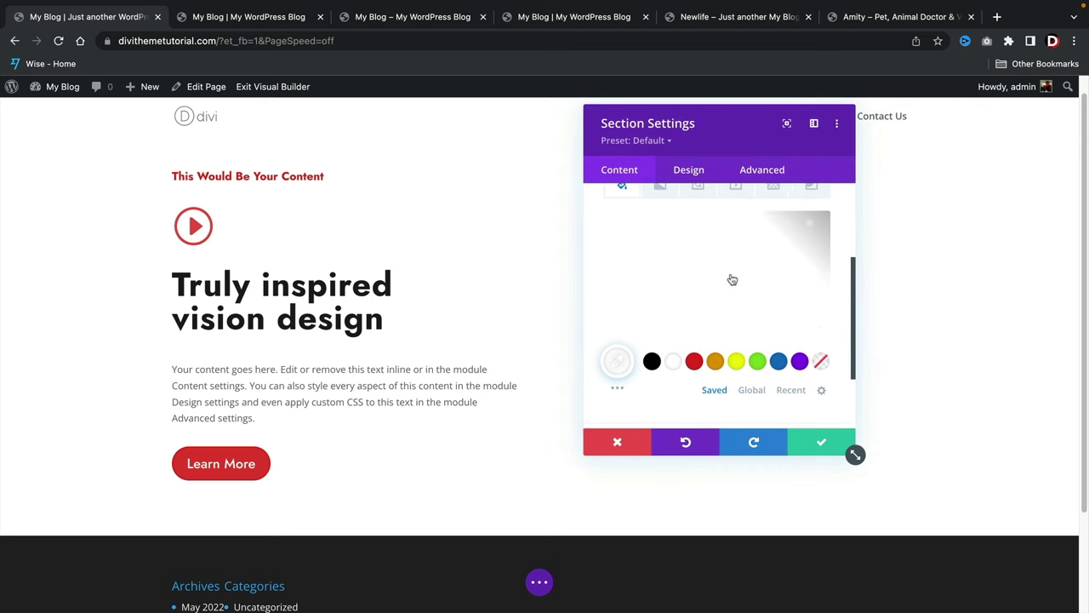
pyautogui.moveTo(724, 117); pyautogui.dragTo(741, 139)
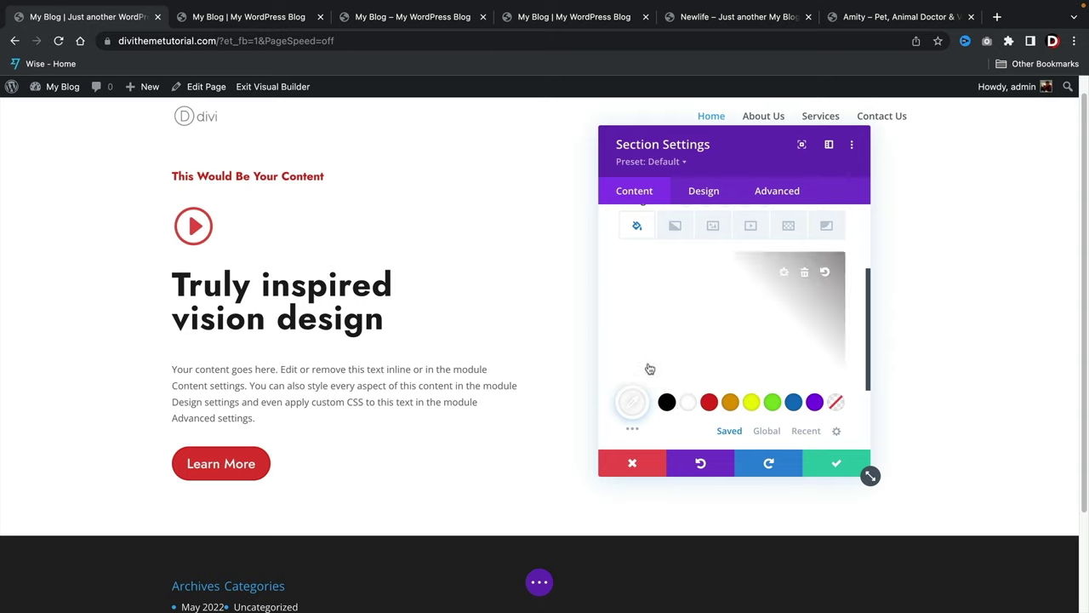
pyautogui.click(634, 408)
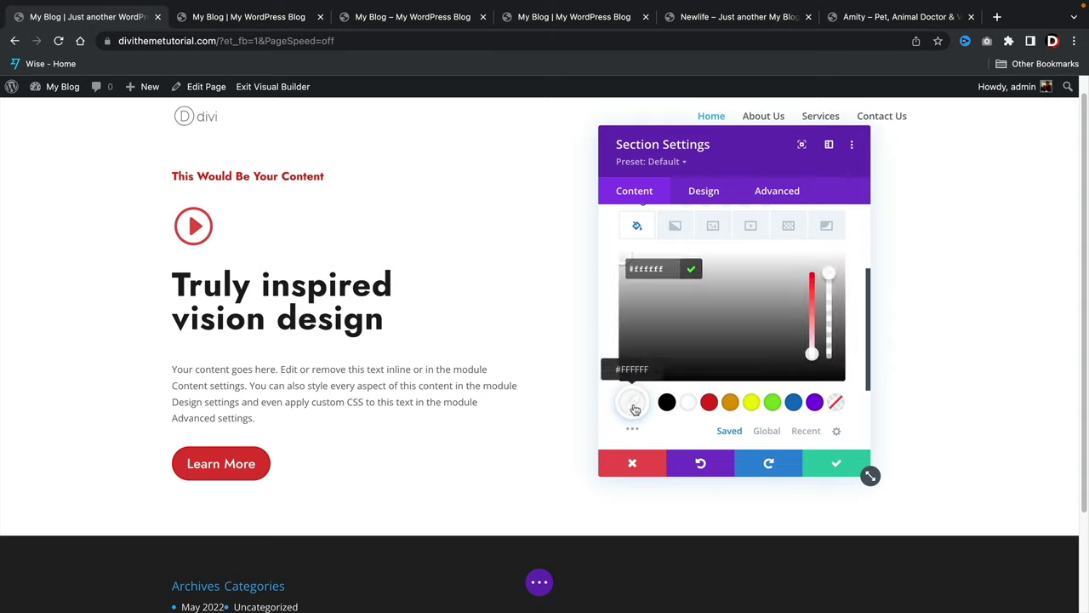
pyautogui.rightClick(649, 266)
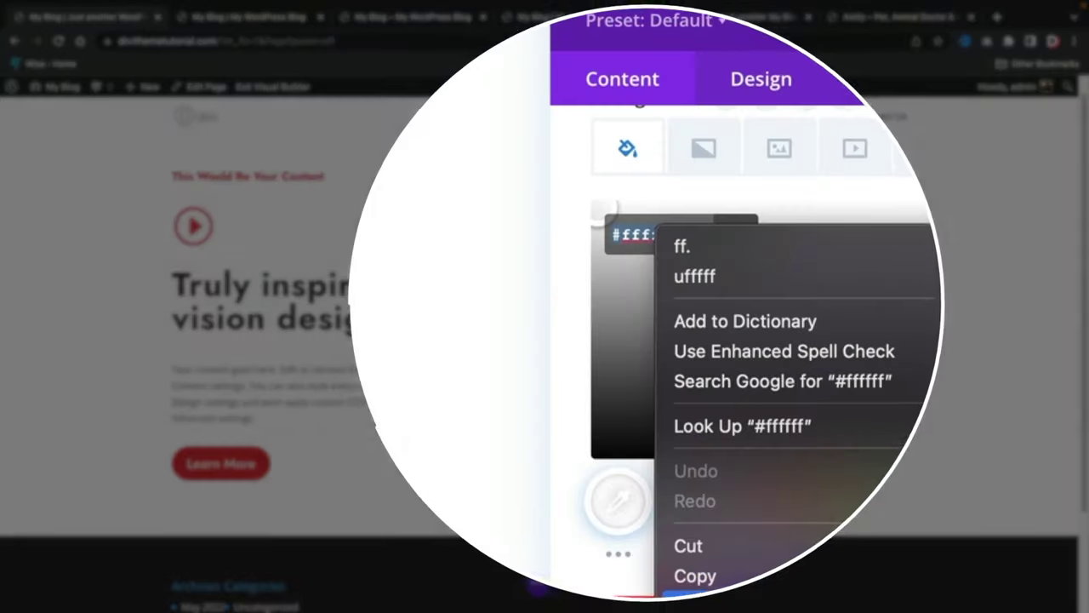
pyautogui.click(672, 452)
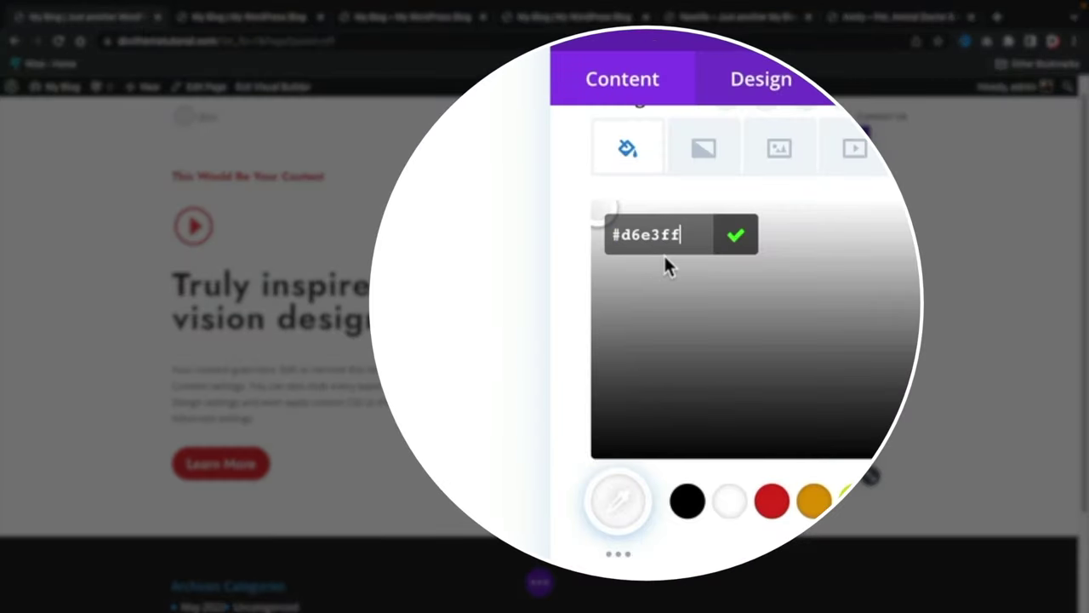
pyautogui.click(743, 246)
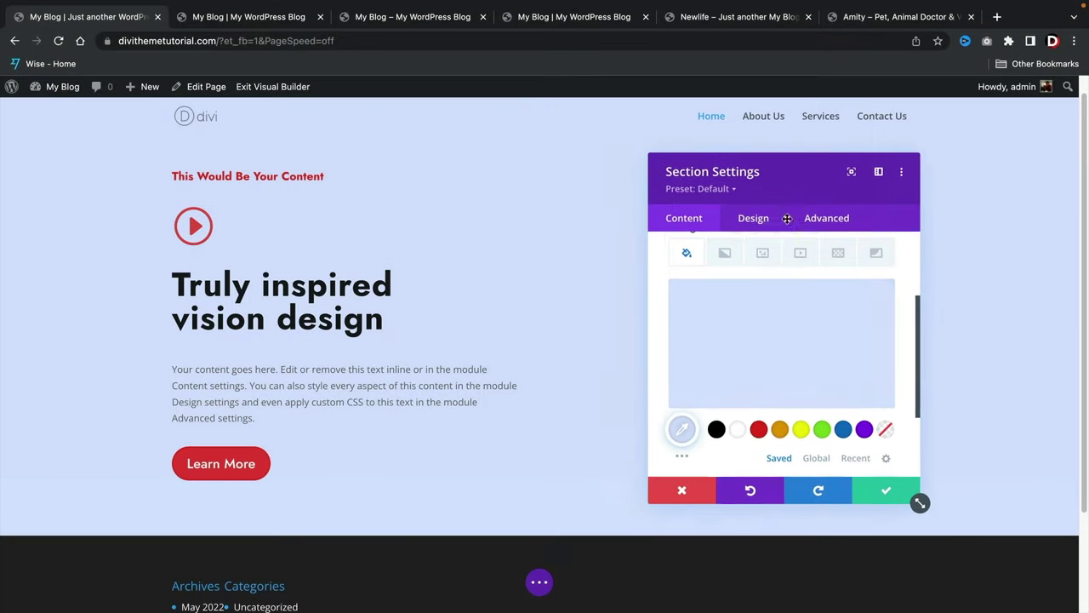
pyautogui.moveTo(739, 182); pyautogui.dragTo(548, 195)
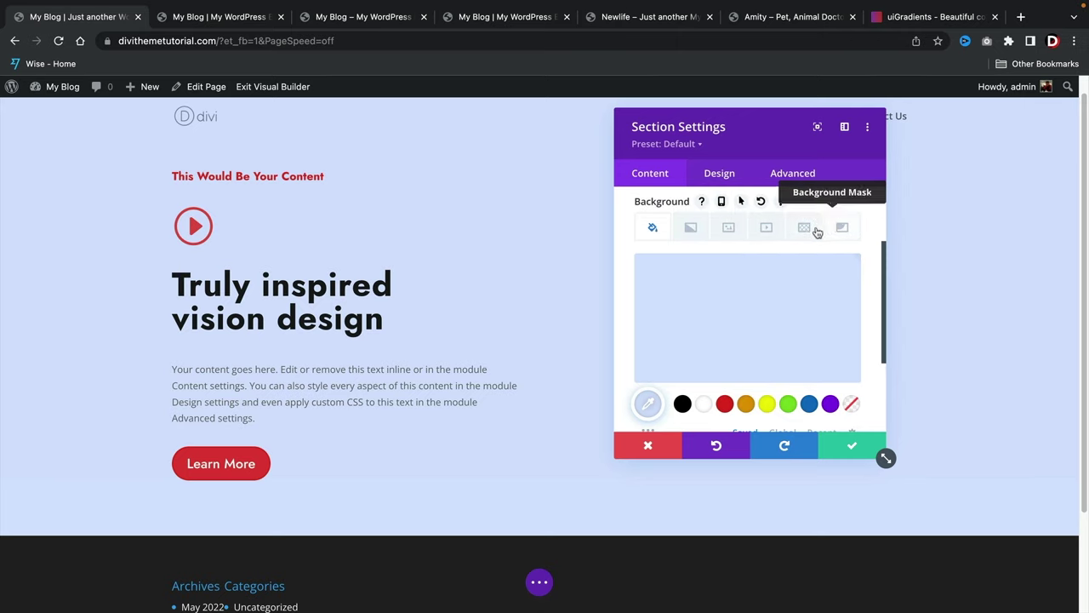
# - Add a background gradient to the hero section
pyautogui.click(689, 232)
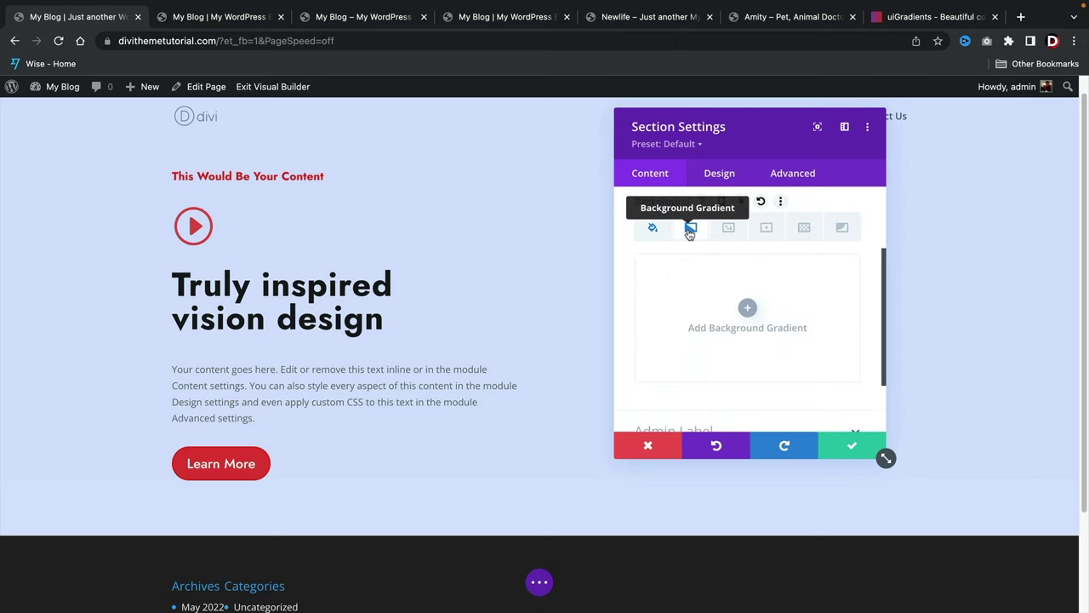
pyautogui.moveTo(743, 119); pyautogui.dragTo(909, 109)
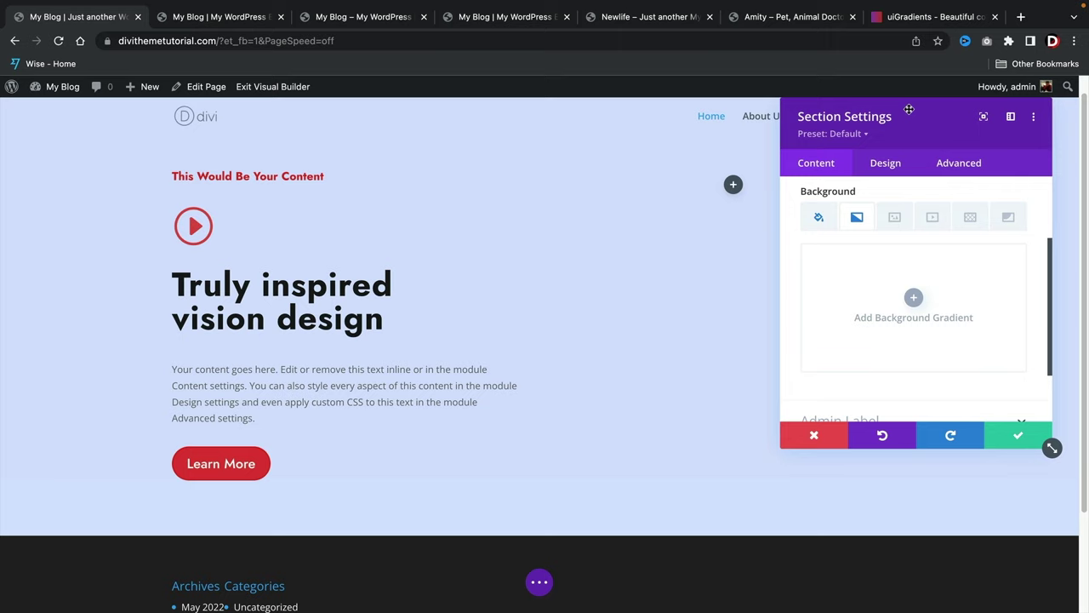
pyautogui.click(913, 297)
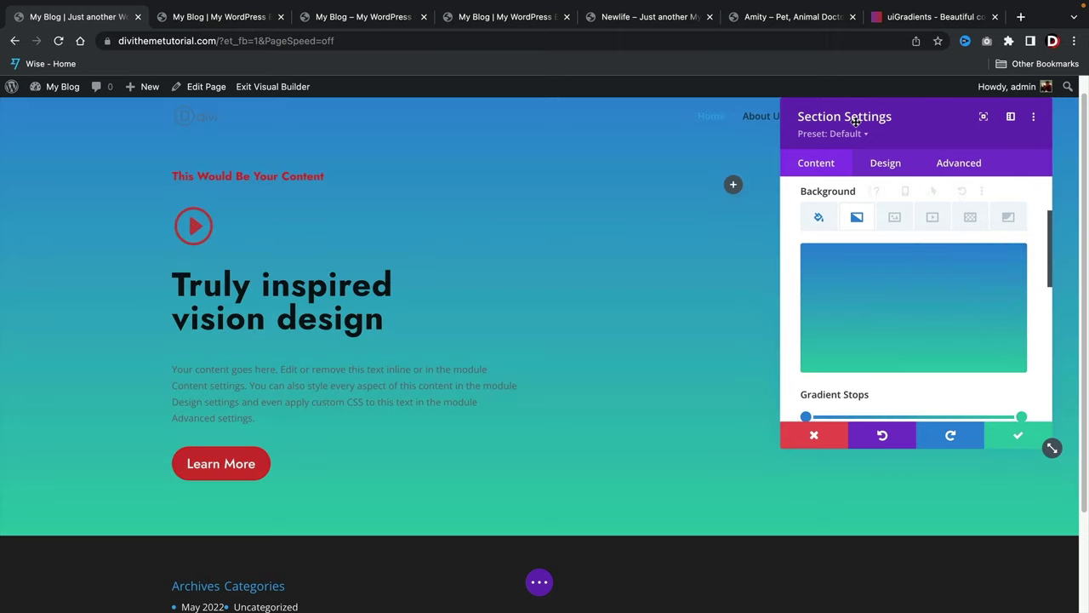
pyautogui.moveTo(855, 115); pyautogui.dragTo(765, 169)
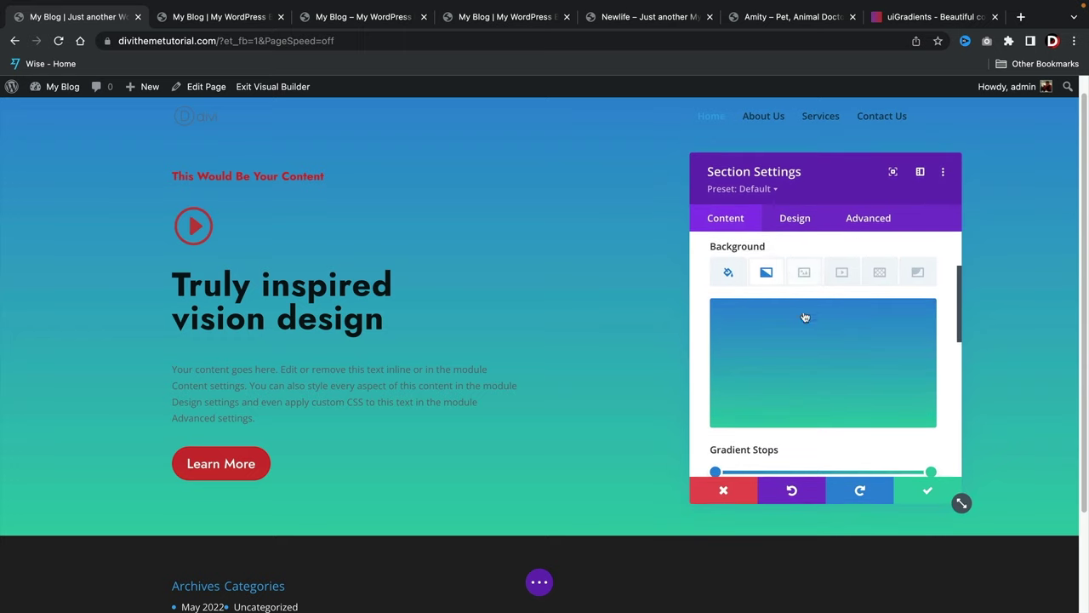
pyautogui.scroll(-2, 806, 323)
pyautogui.scroll(1, 806, 337)
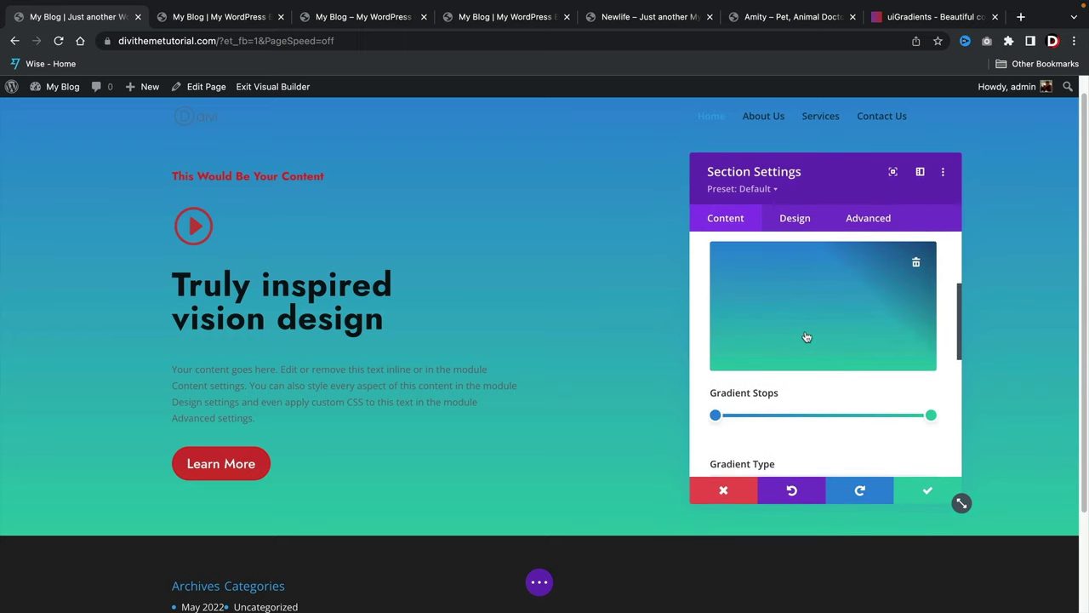
# - Set the first gradient stop to purple after trying red, orange, green and blue
pyautogui.click(715, 434)
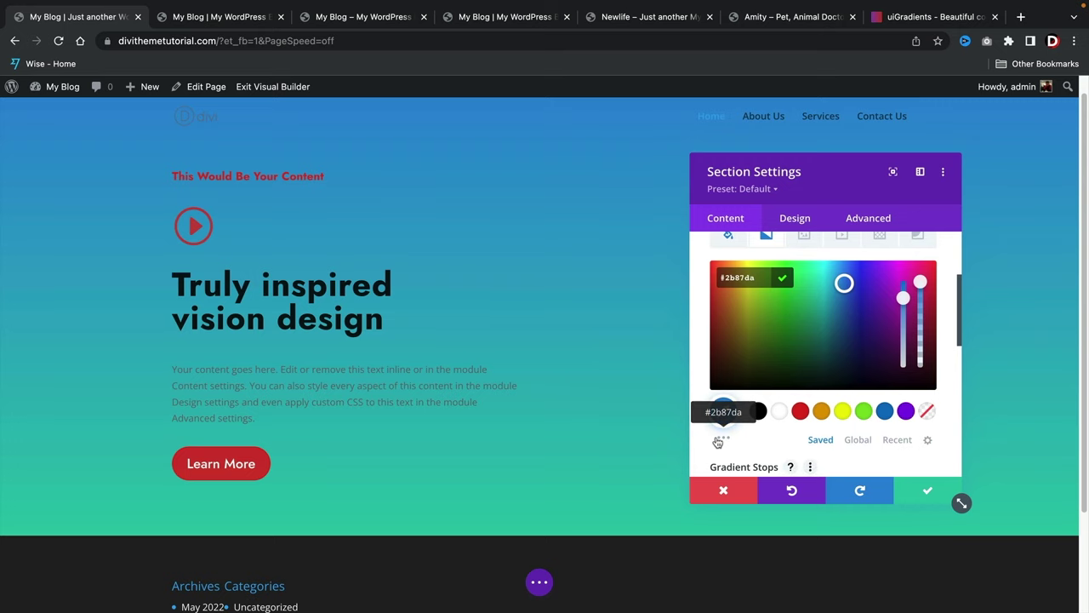
pyautogui.click(801, 412)
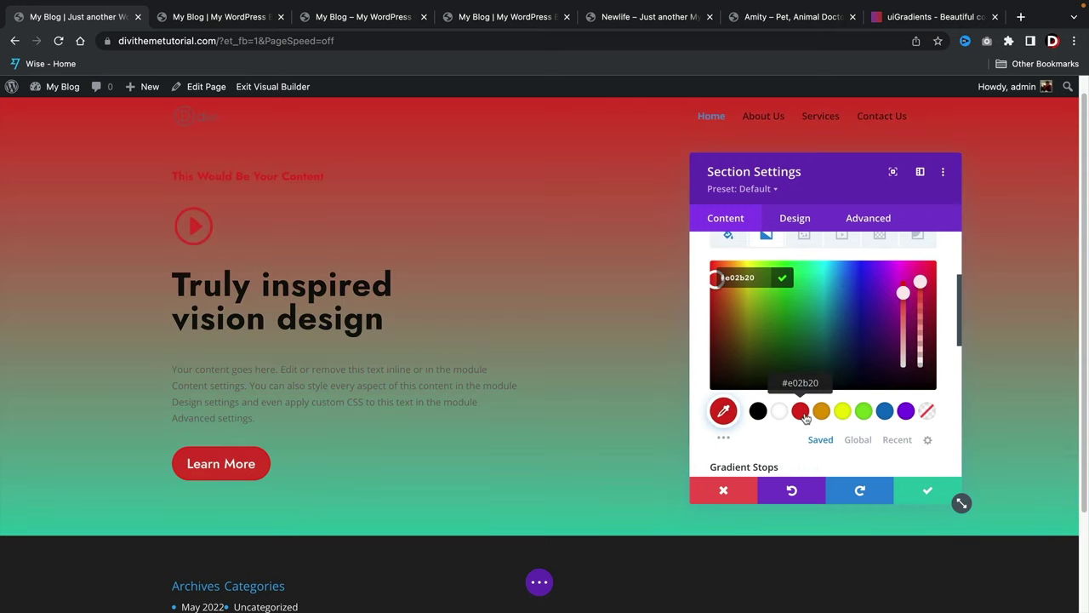
pyautogui.click(821, 413)
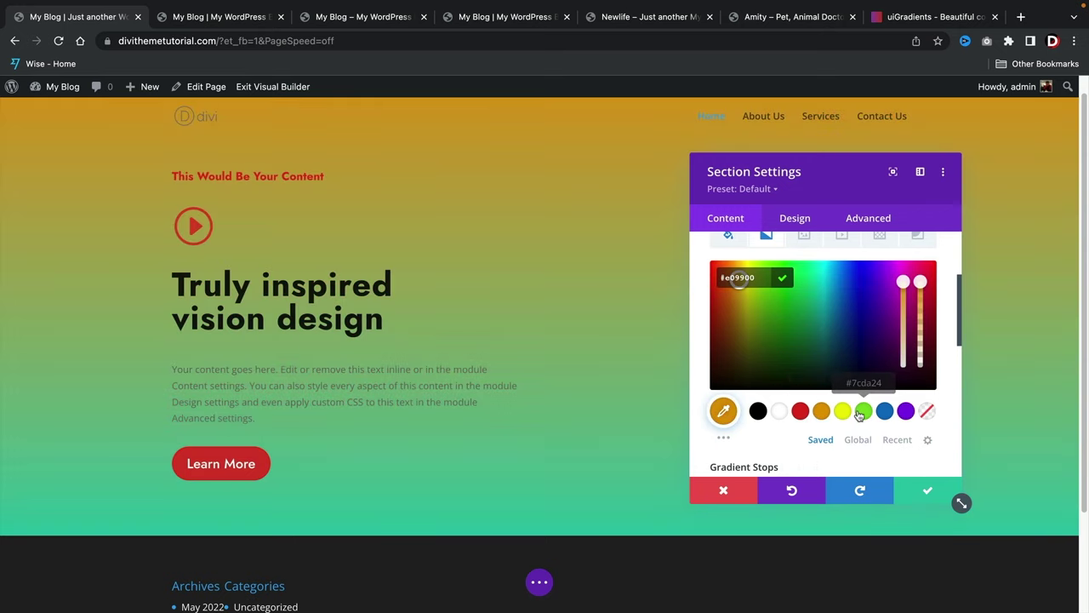
pyautogui.click(864, 413)
pyautogui.click(886, 413)
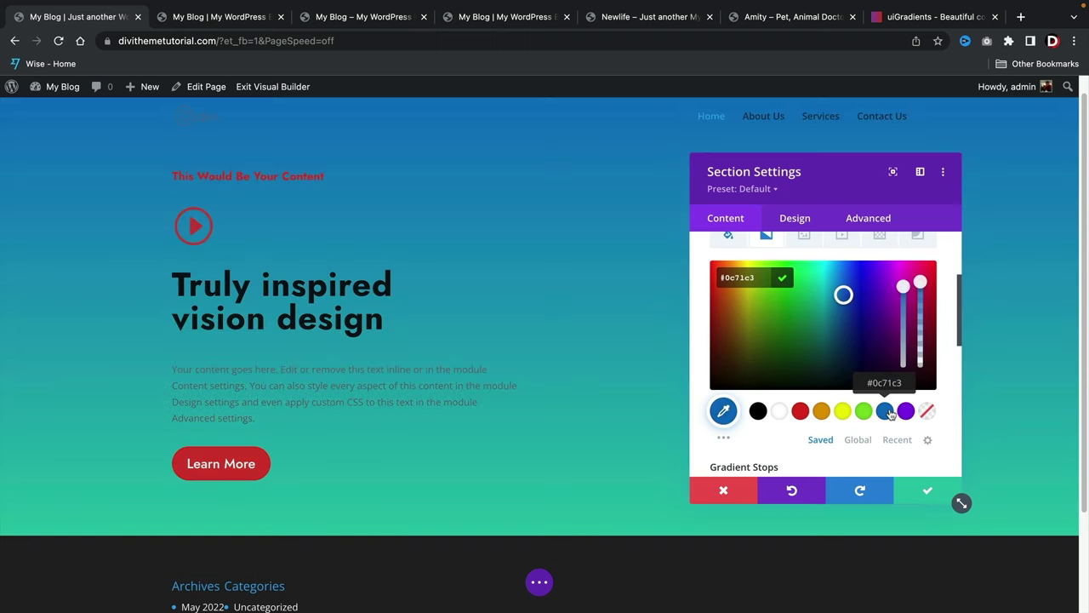
pyautogui.click(906, 412)
pyautogui.scroll(-1, 864, 351)
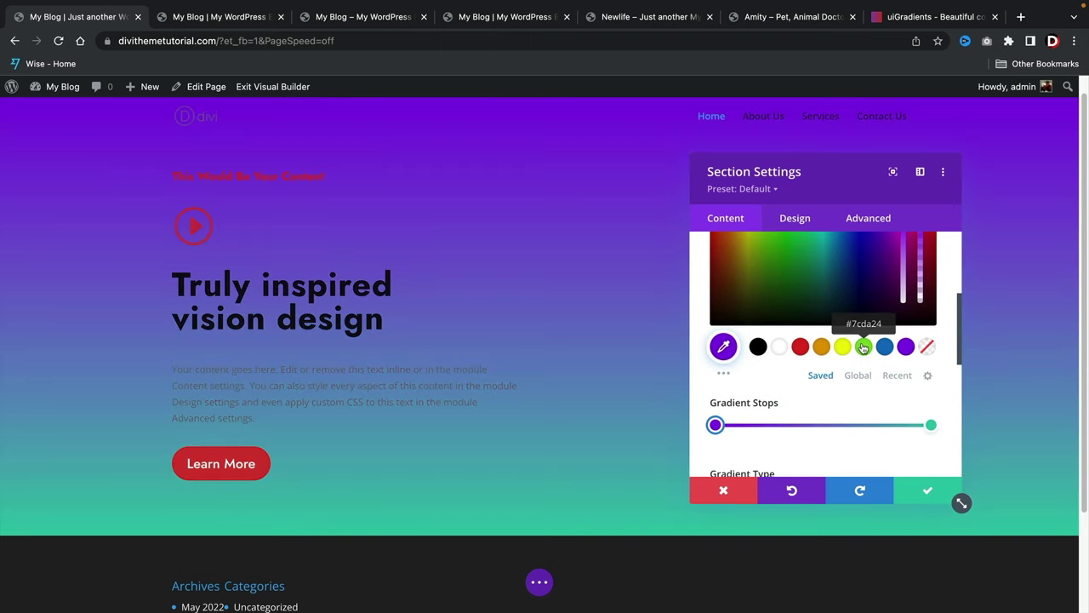
# - Set the second gradient stop colour to white
pyautogui.click(931, 426)
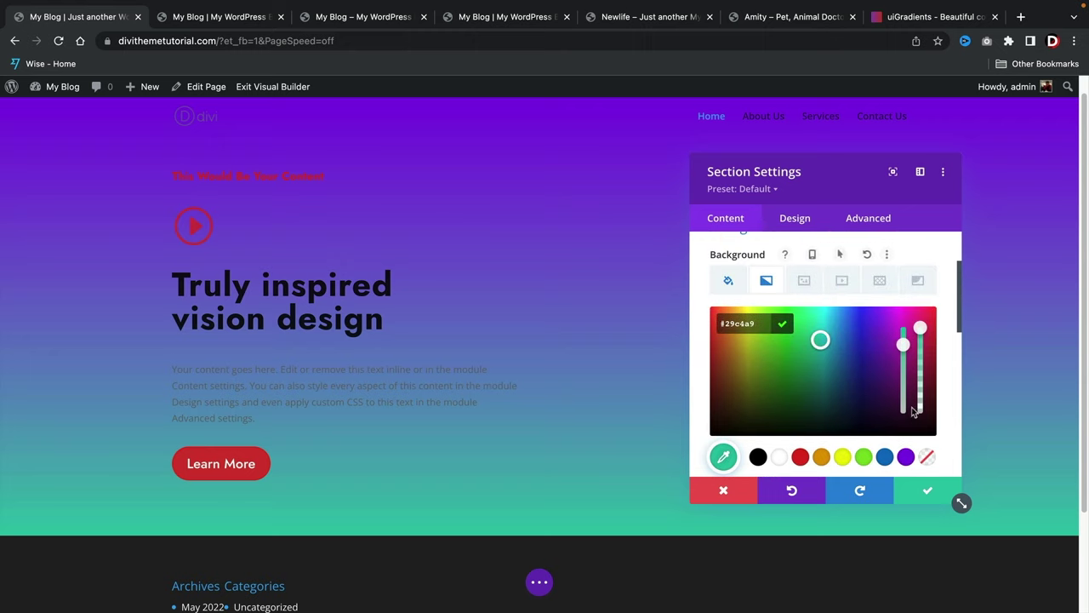
pyautogui.click(790, 359)
pyautogui.click(759, 392)
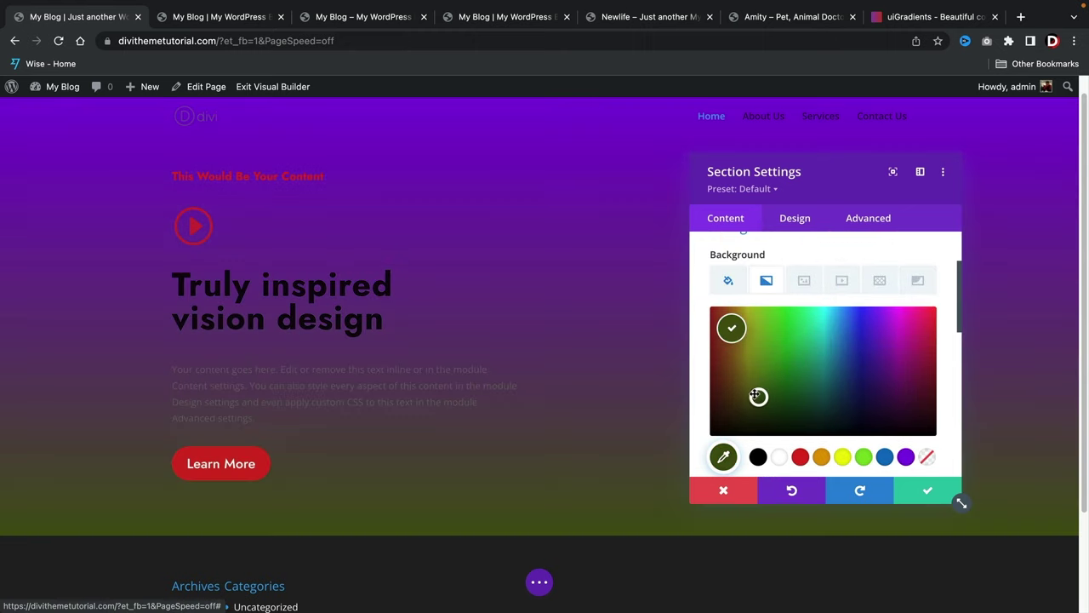
pyautogui.click(758, 457)
pyautogui.moveTo(732, 384); pyautogui.dragTo(692, 291)
pyautogui.scroll(-5, 849, 348)
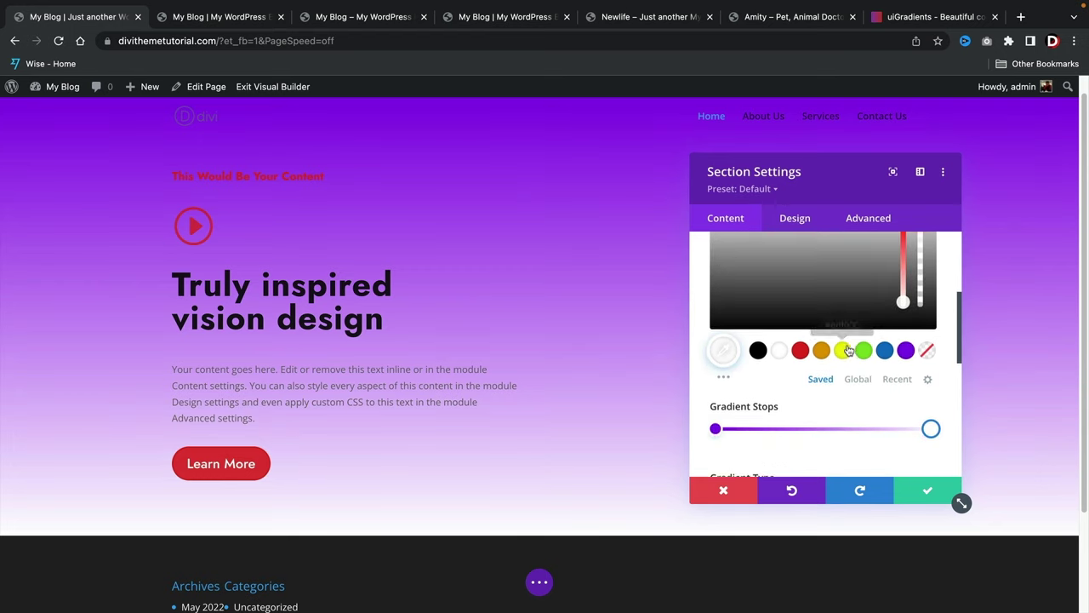
pyautogui.scroll(-1, 827, 403)
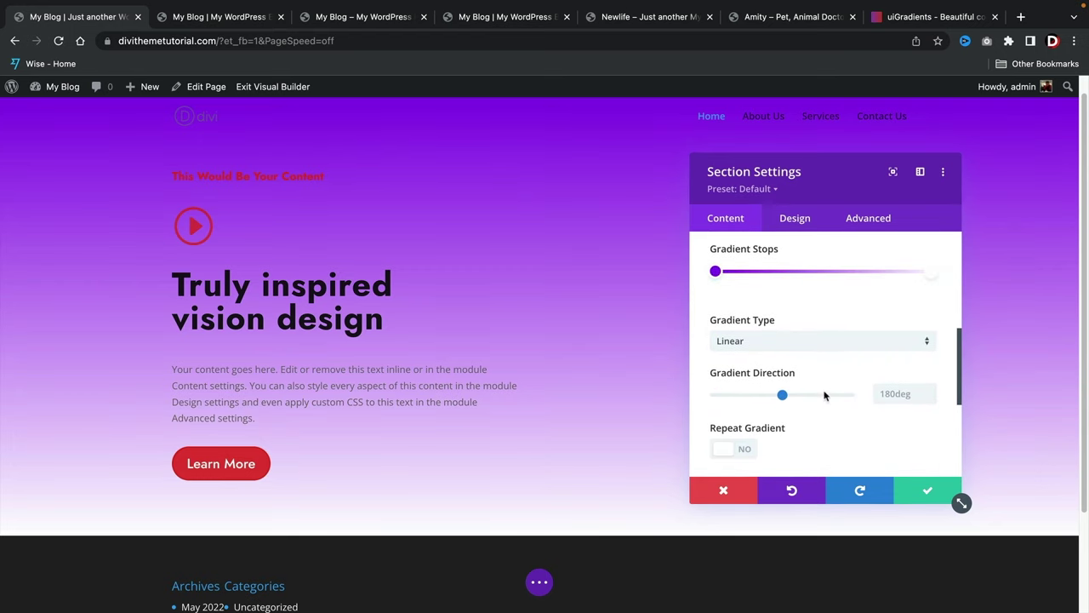
# - Try the elliptical and then conical gradient types, rotating the conical direction
pyautogui.click(804, 344)
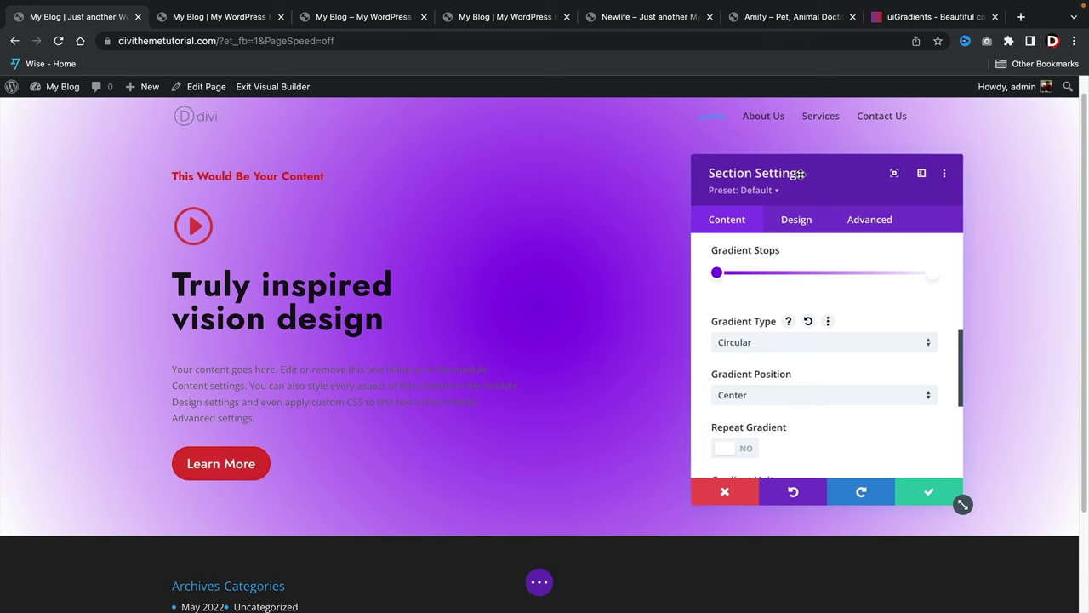
pyautogui.click(920, 171)
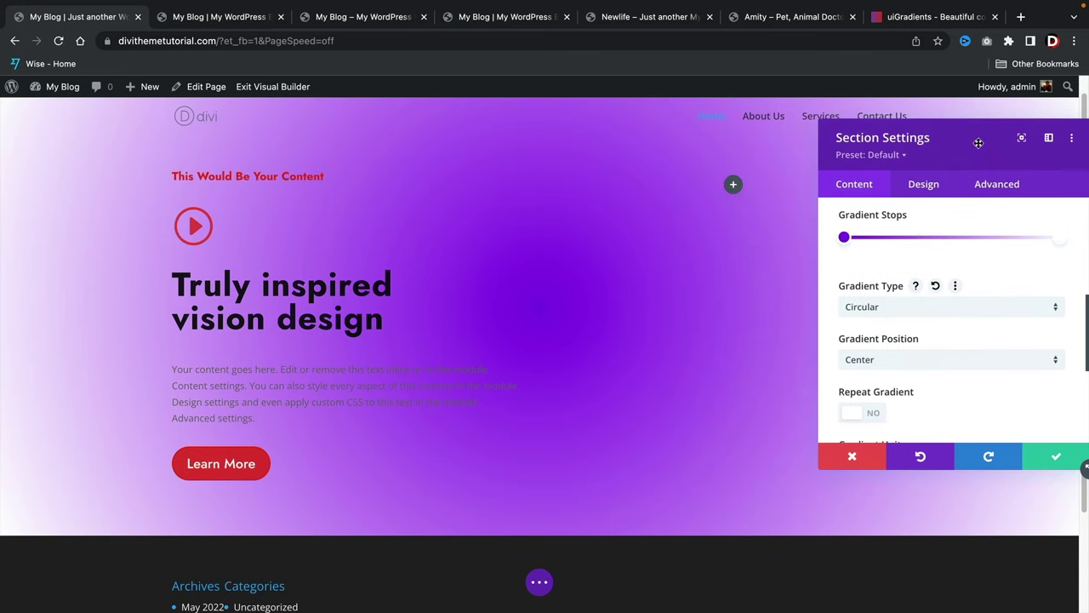
pyautogui.moveTo(979, 143); pyautogui.dragTo(906, 134)
pyautogui.click(873, 300)
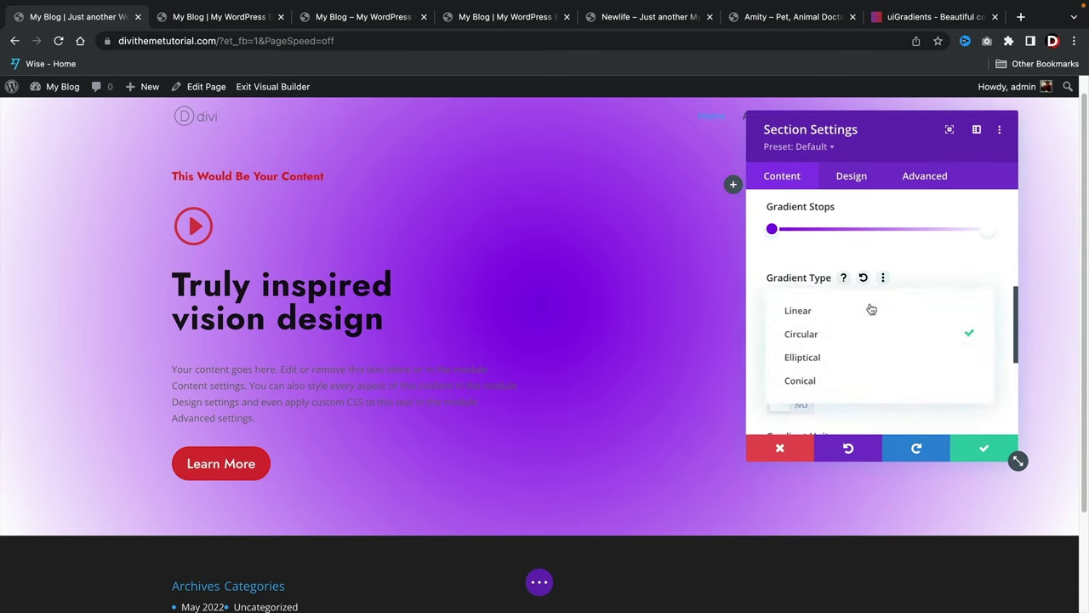
pyautogui.click(860, 365)
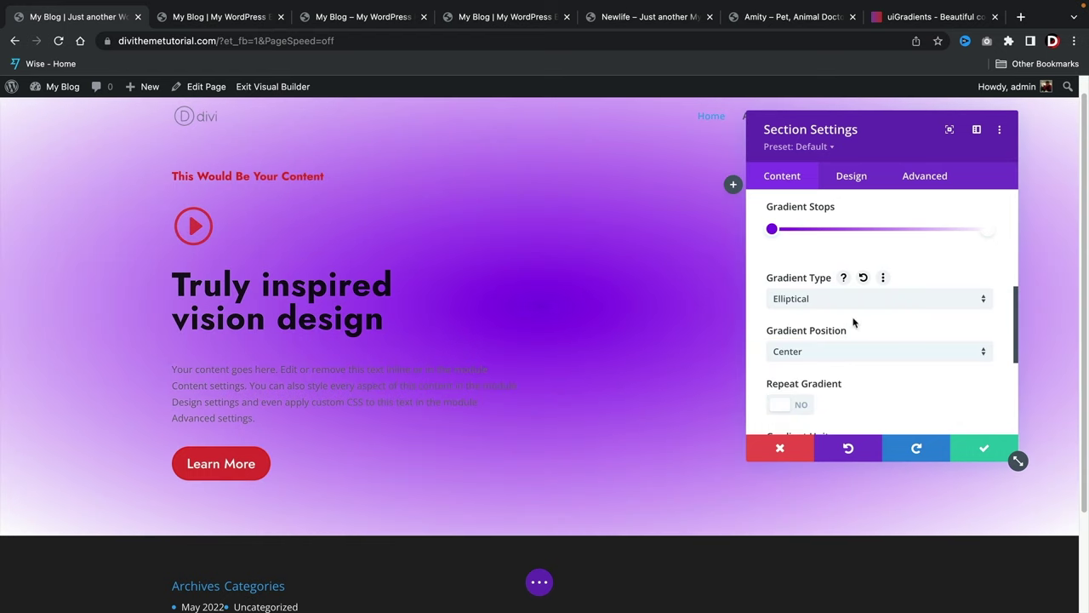
pyautogui.click(853, 299)
pyautogui.click(838, 382)
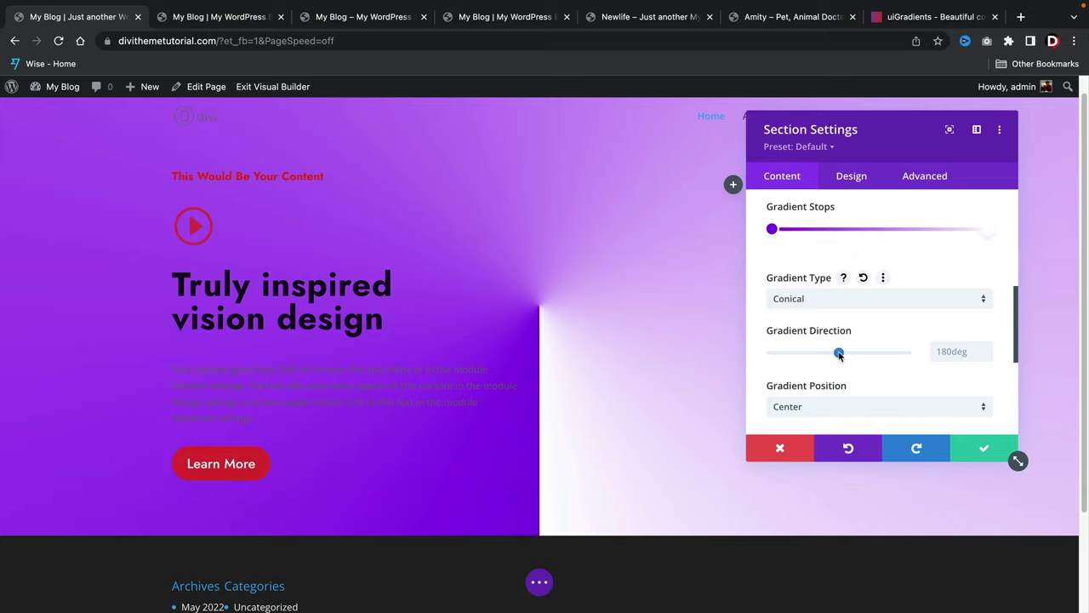
pyautogui.moveTo(840, 356)
pyautogui.mouseDown()
pyautogui.moveTo(886, 356)
pyautogui.moveTo(809, 355)
pyautogui.moveTo(845, 375)
pyautogui.mouseUp()
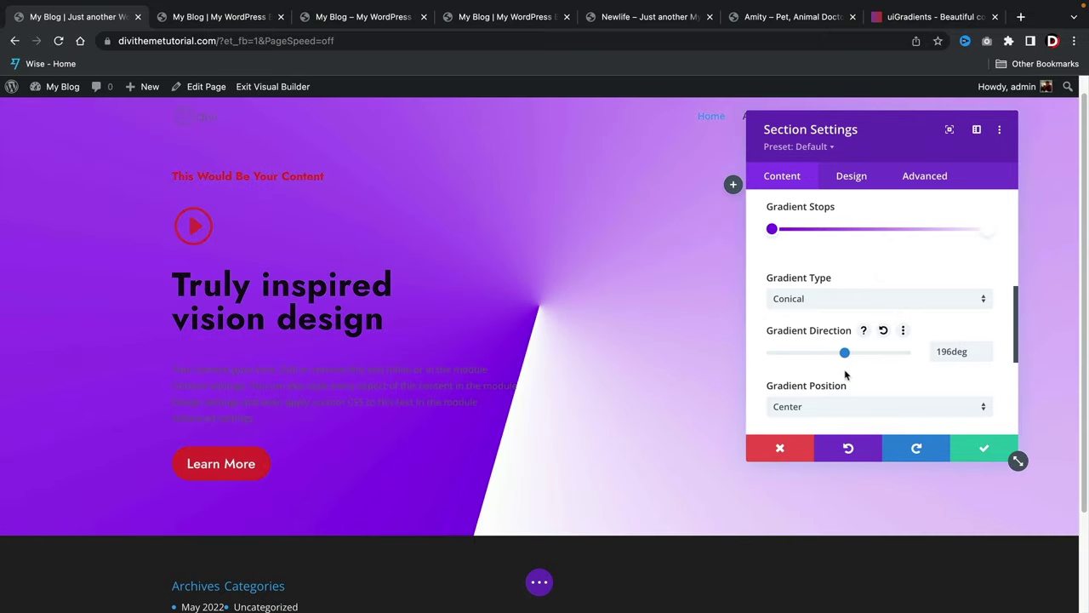
# - Switch the gradient type to linear, angled at about 233deg
pyautogui.click(831, 300)
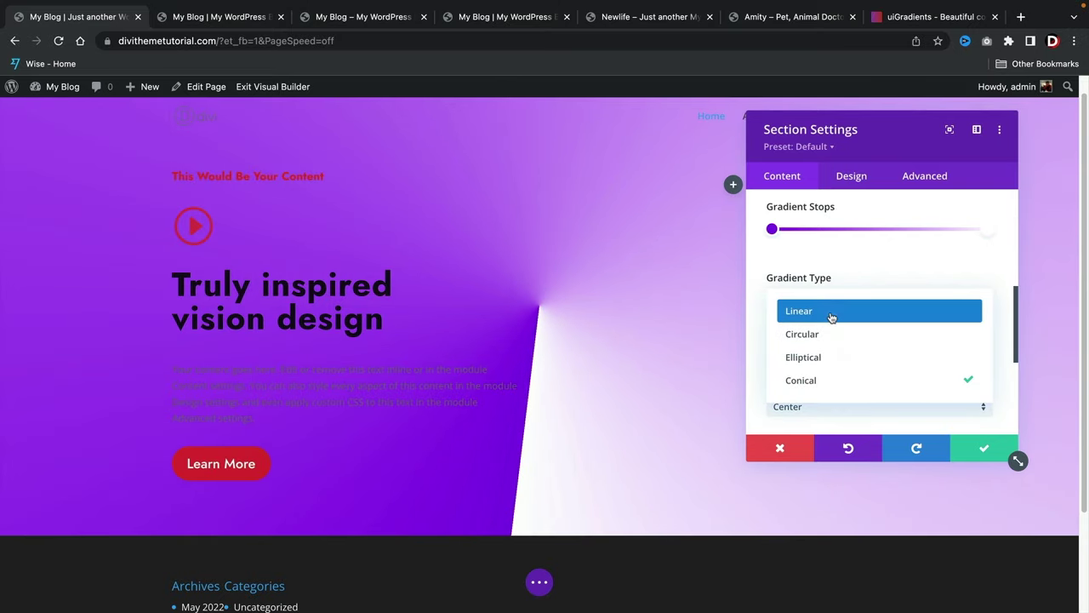
pyautogui.click(832, 312)
pyautogui.moveTo(845, 356)
pyautogui.mouseDown()
pyautogui.moveTo(907, 354)
pyautogui.moveTo(809, 357)
pyautogui.moveTo(864, 355)
pyautogui.moveTo(855, 355)
pyautogui.mouseUp()
pyautogui.scroll(-4, 863, 374)
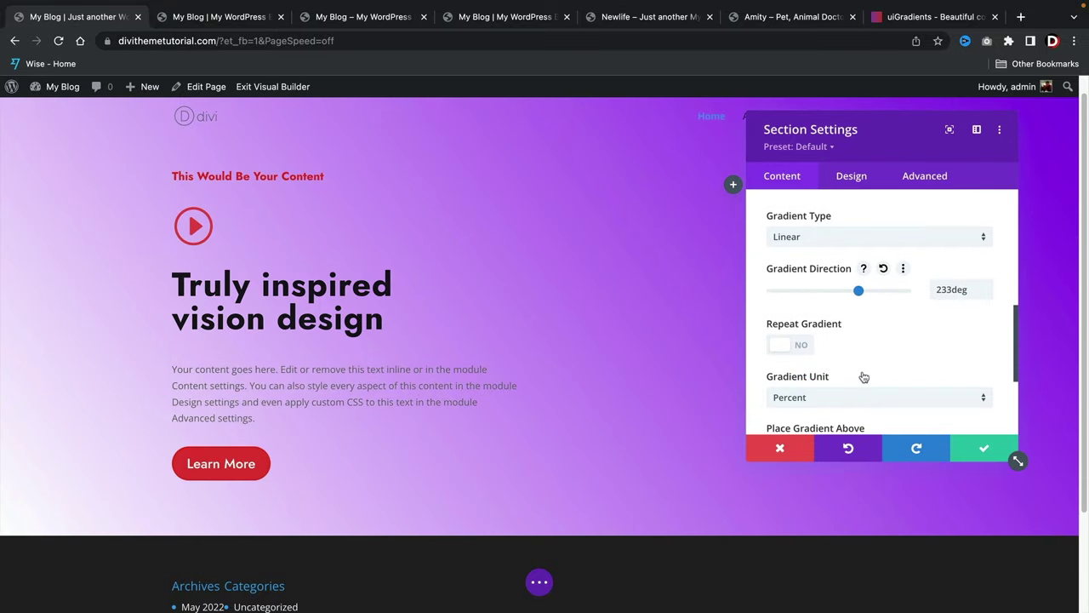
pyautogui.scroll(6, 863, 374)
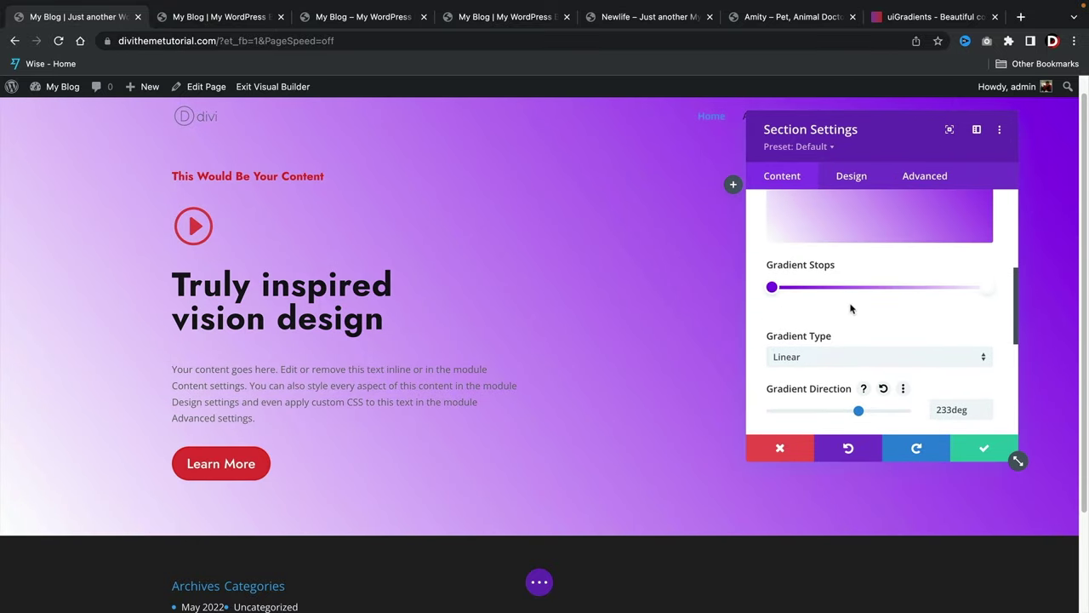
pyautogui.scroll(3, 865, 340)
pyautogui.scroll(-2, 866, 346)
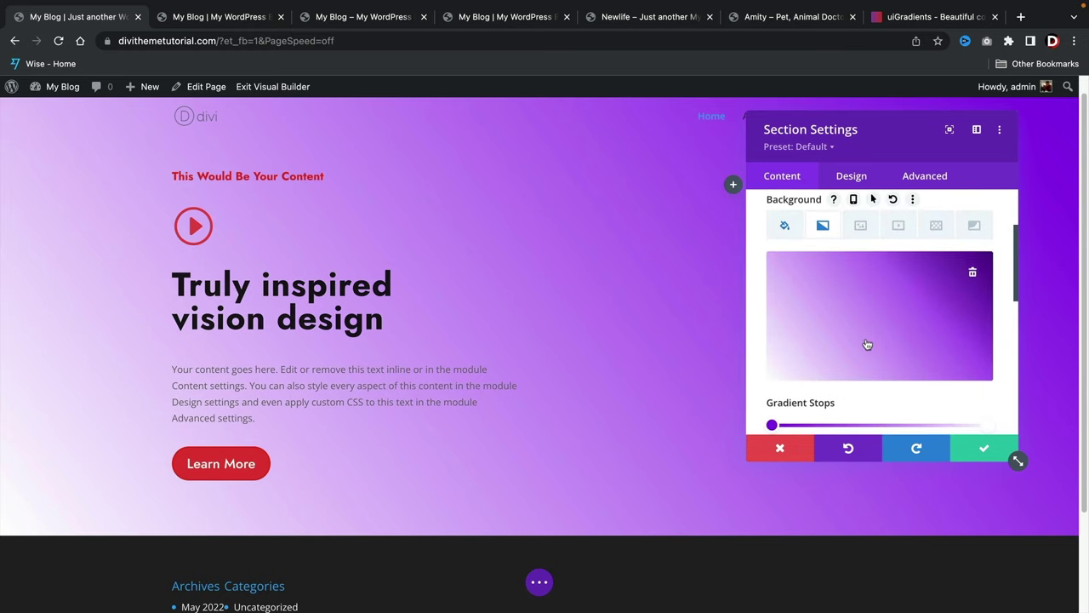
# - Browse uiGradients past Pink Flavour and Lawrencium to the Relaxing red gradient
pyautogui.click(930, 17)
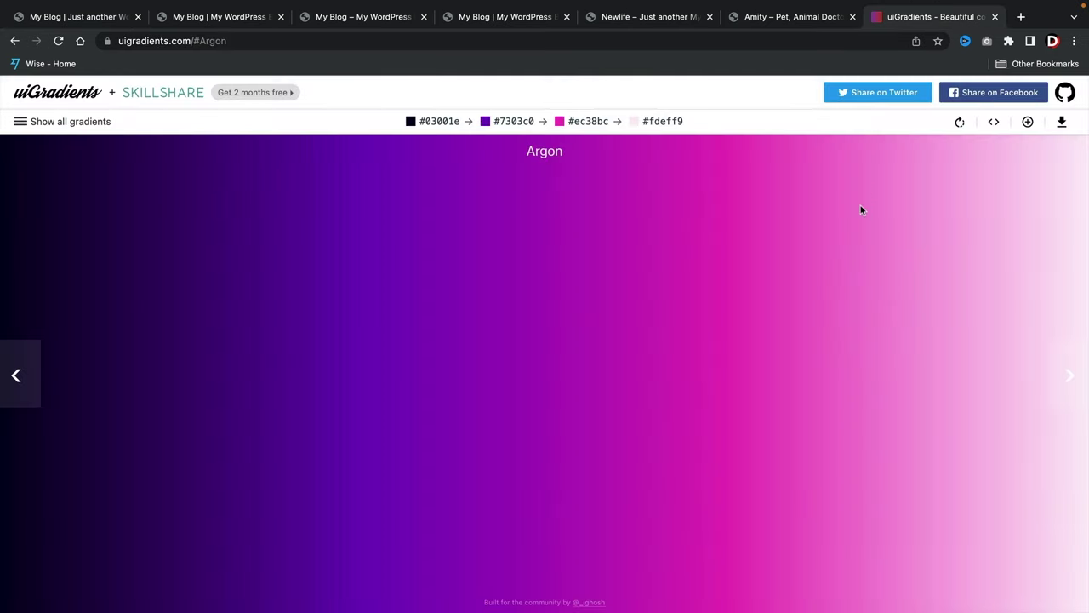
pyautogui.click(16, 376)
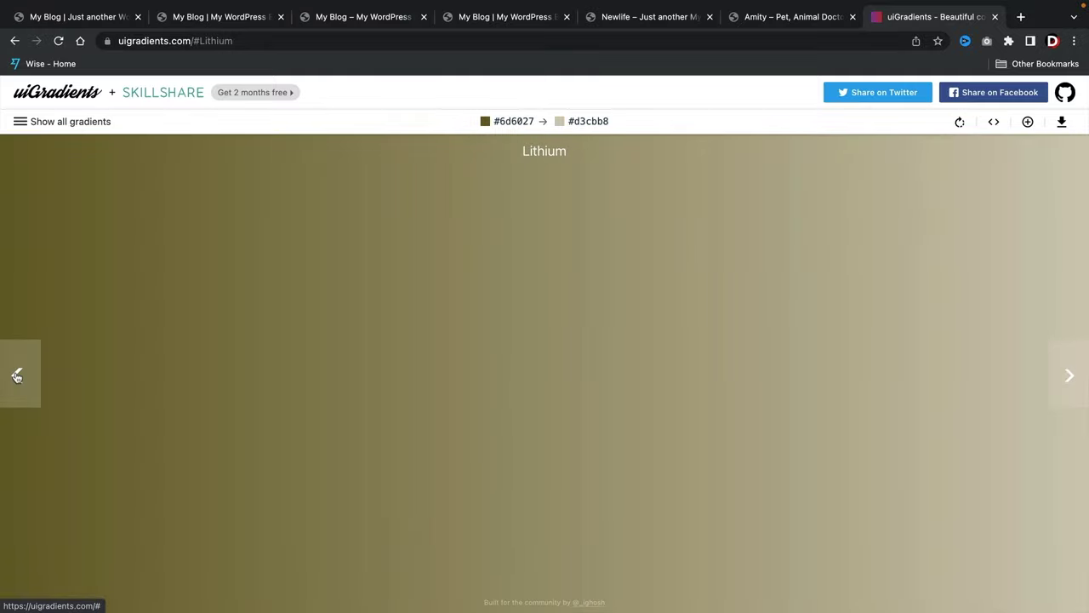
pyautogui.click(16, 376)
pyautogui.click(16, 376)
pyautogui.click(16, 375)
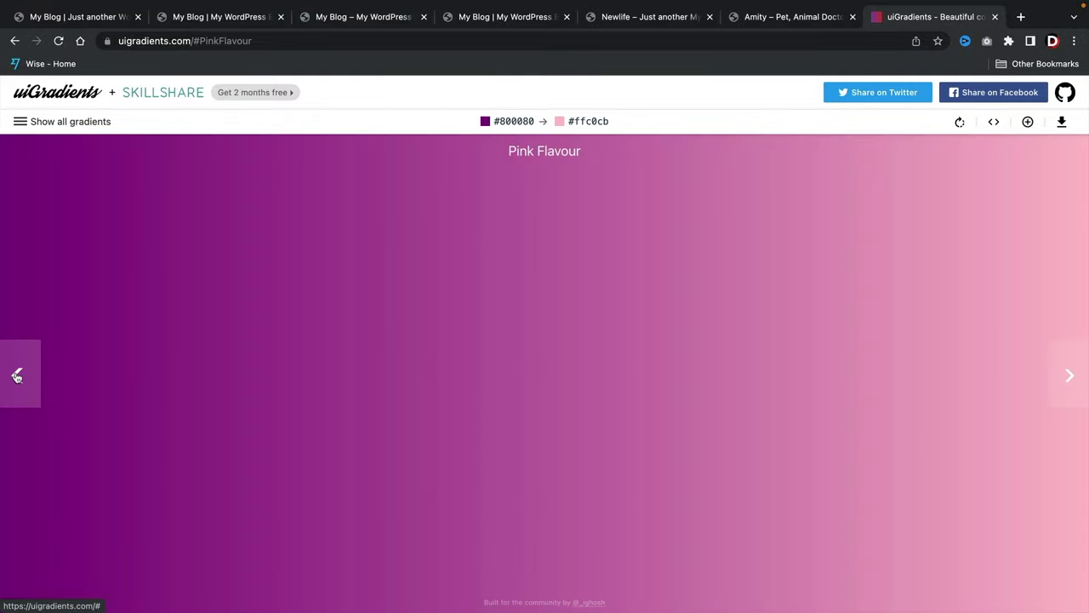
pyautogui.click(16, 376)
pyautogui.click(16, 375)
pyautogui.click(17, 376)
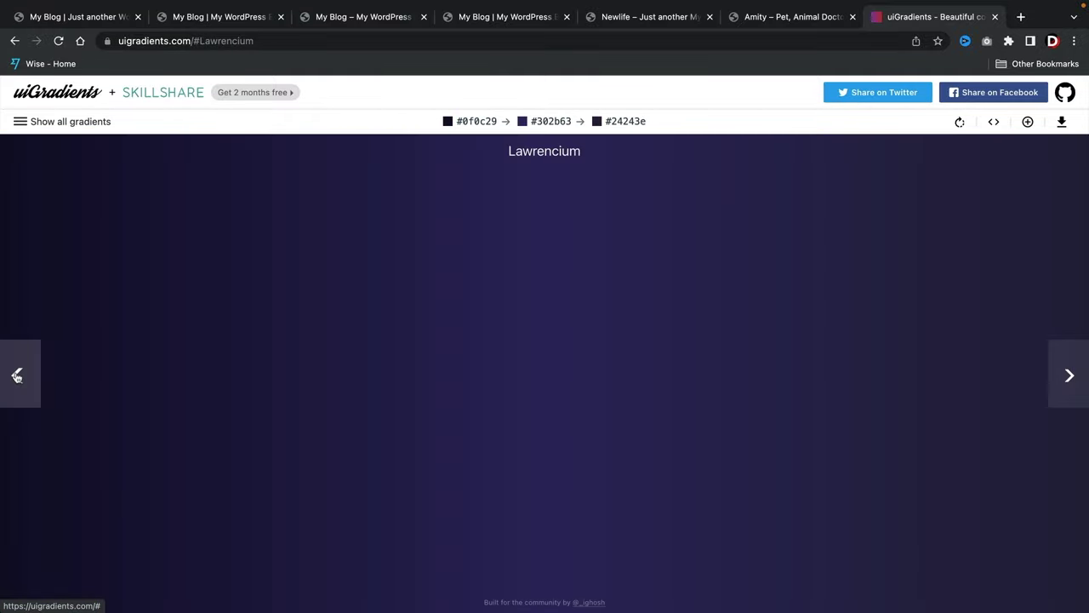
pyautogui.click(1070, 375)
pyautogui.click(15, 376)
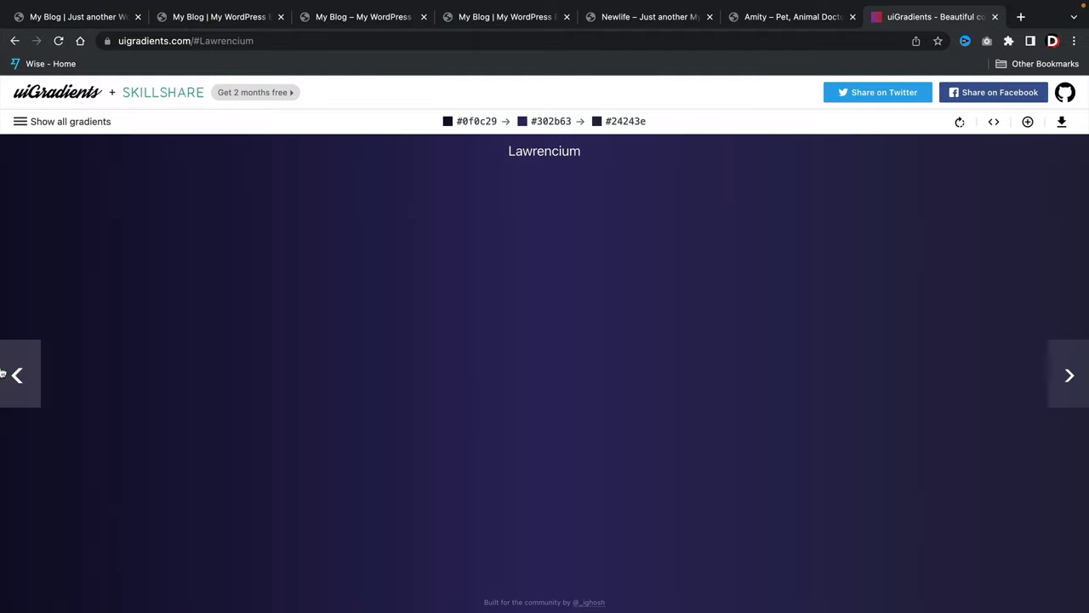
pyautogui.click(14, 376)
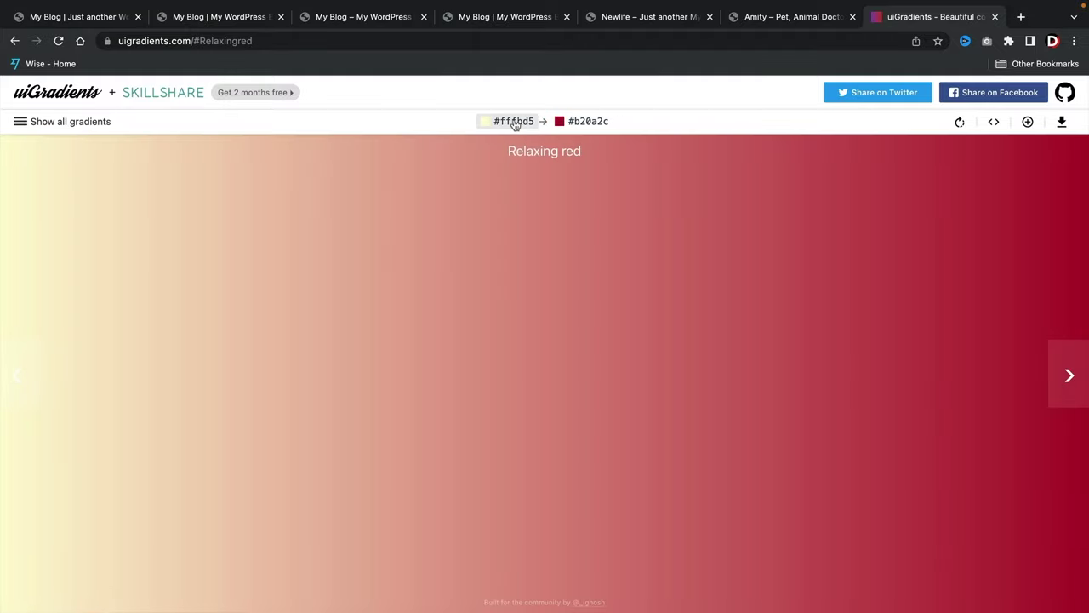
# - Paste #fffbd5 as the first gradient stop colour
pyautogui.click(68, 17)
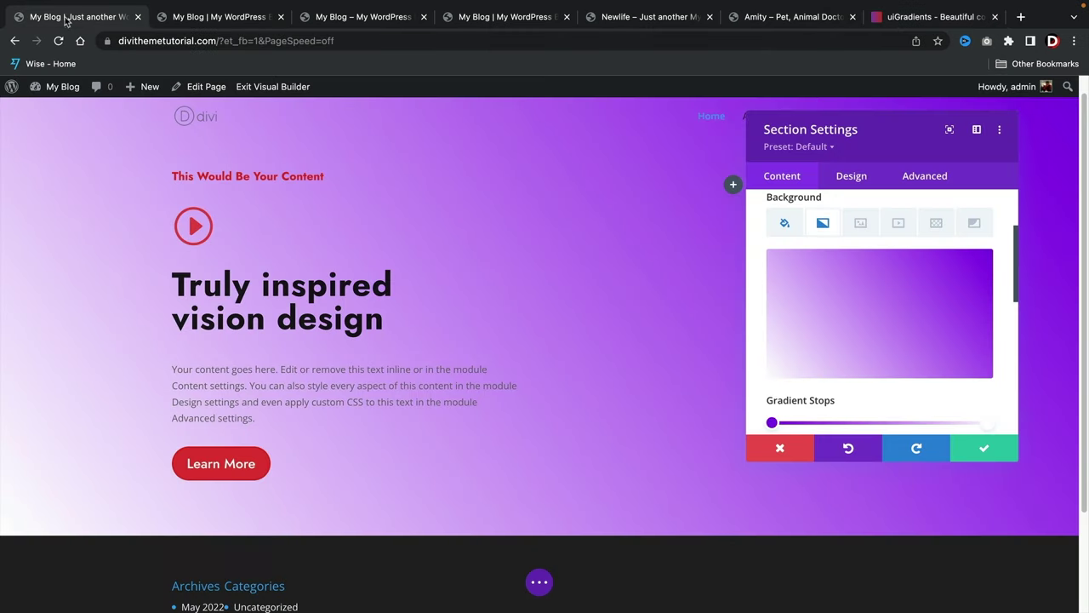
pyautogui.click(774, 423)
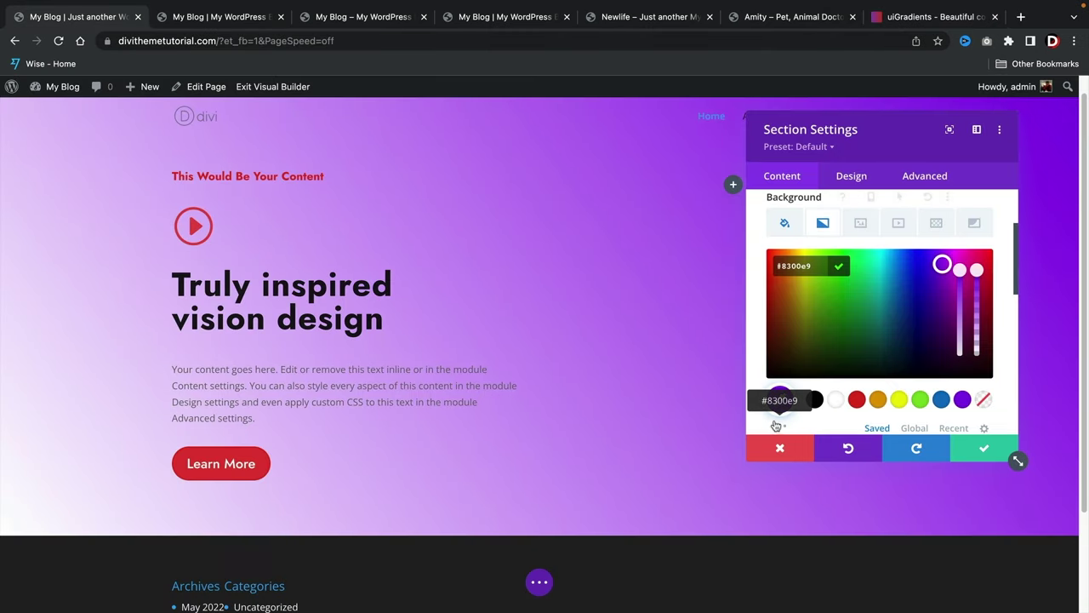
pyautogui.rightClick(791, 268)
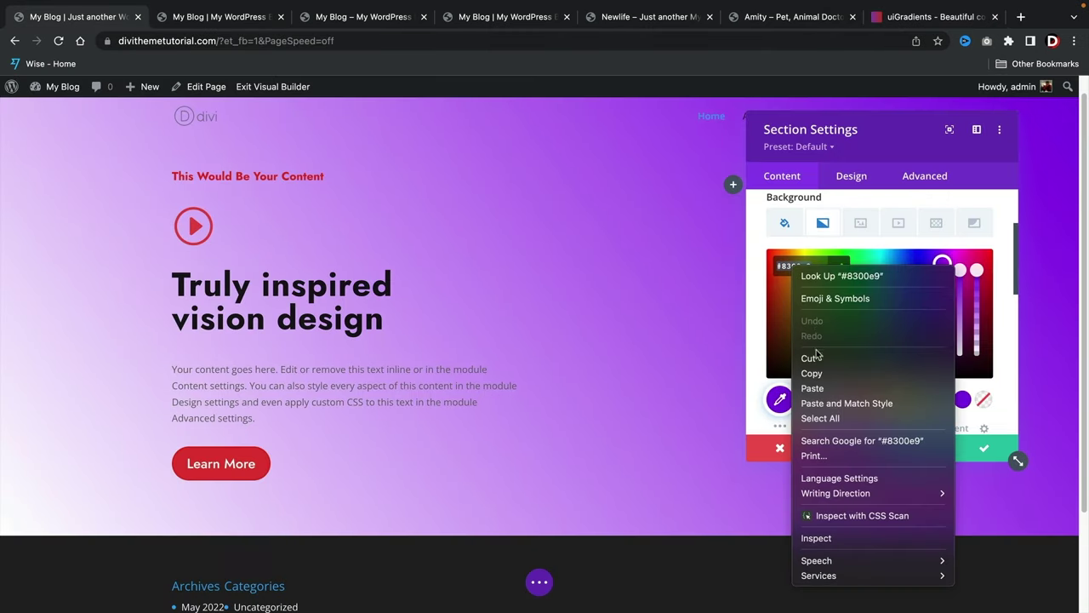
pyautogui.click(813, 388)
pyautogui.press('Return')
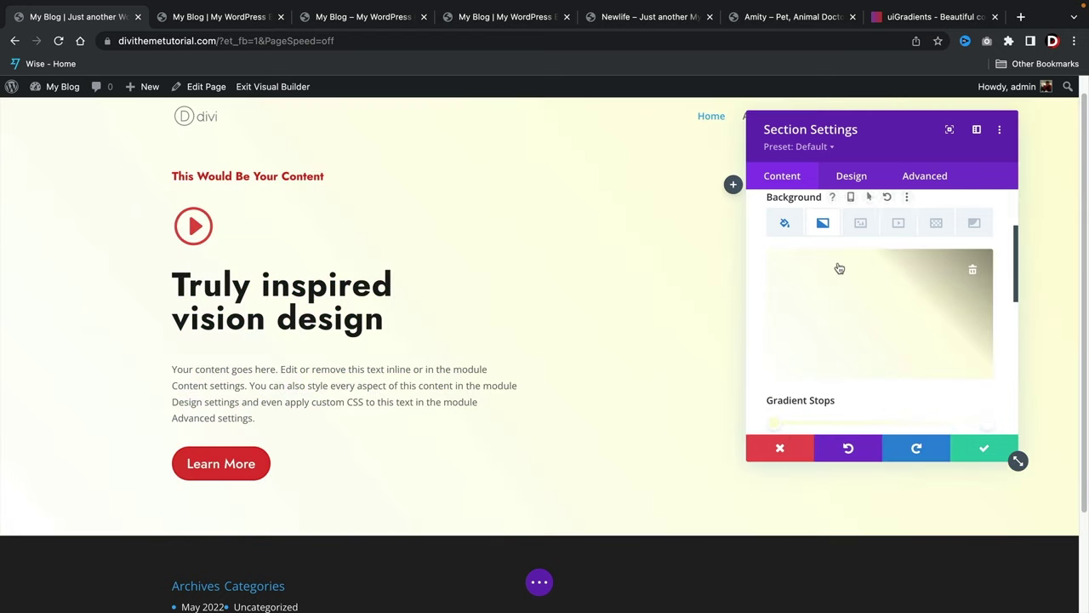
# - Paste #b20a2c as the last gradient stop colour and confirm it
pyautogui.click(903, 21)
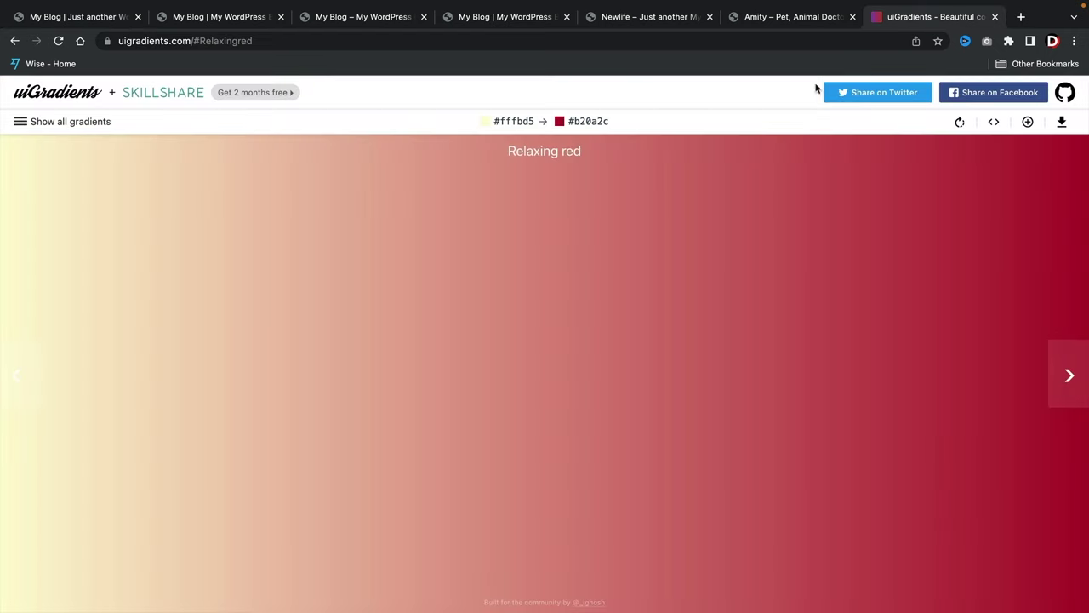
pyautogui.click(97, 22)
pyautogui.scroll(-3, 953, 349)
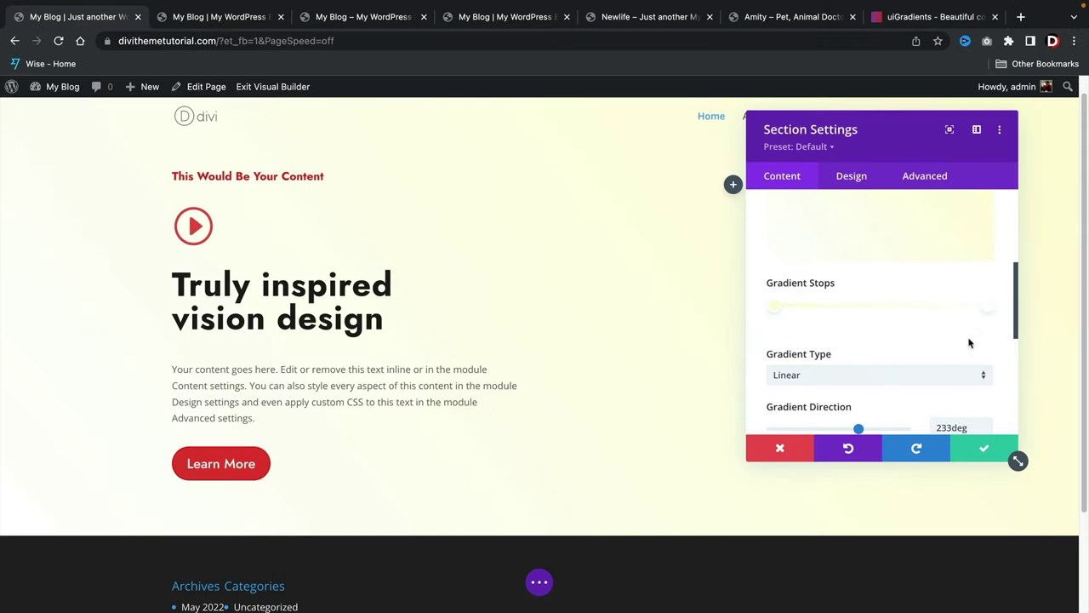
pyautogui.click(988, 312)
pyautogui.scroll(2, 818, 298)
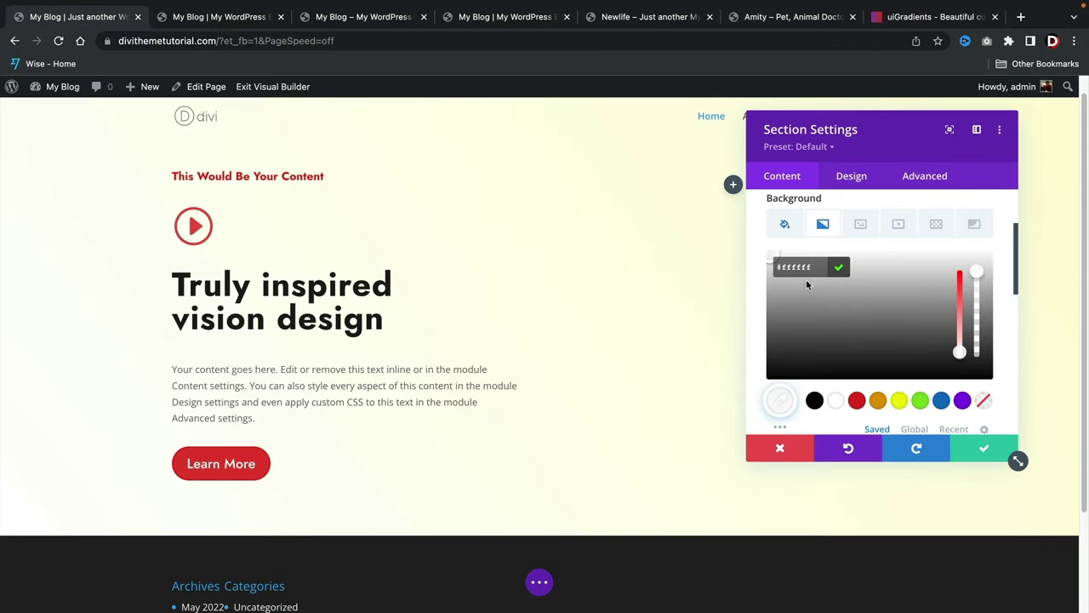
pyautogui.rightClick(796, 266)
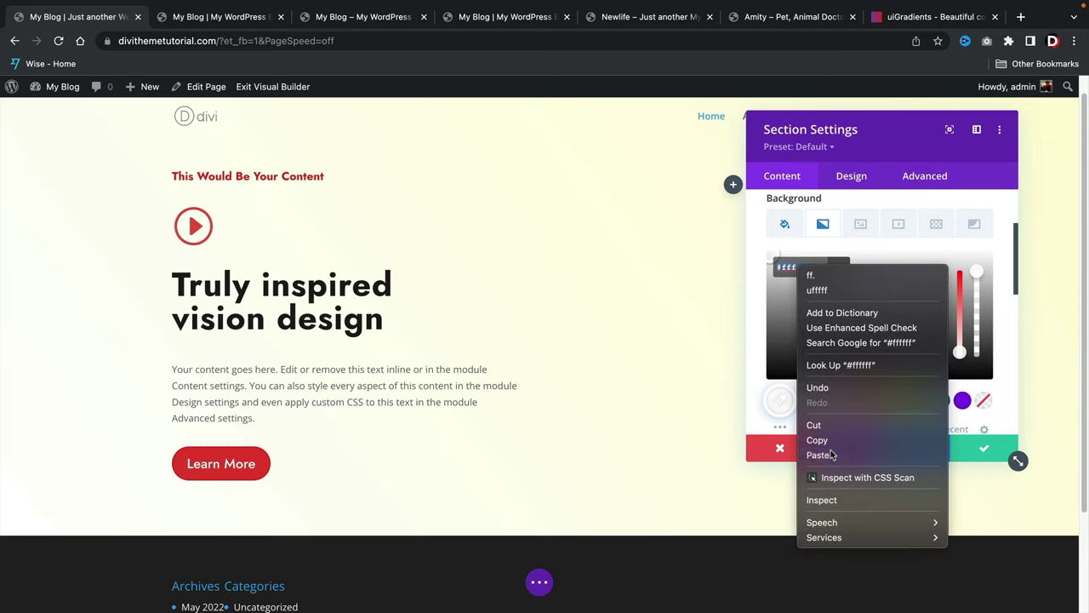
pyautogui.click(819, 454)
pyautogui.click(840, 269)
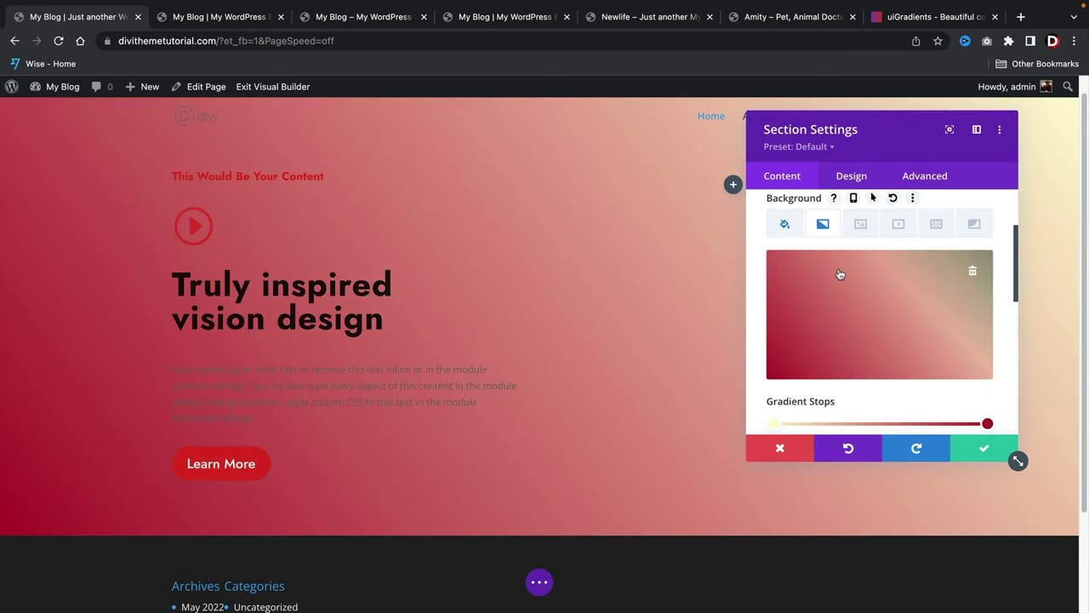
pyautogui.moveTo(871, 137); pyautogui.dragTo(516, 515)
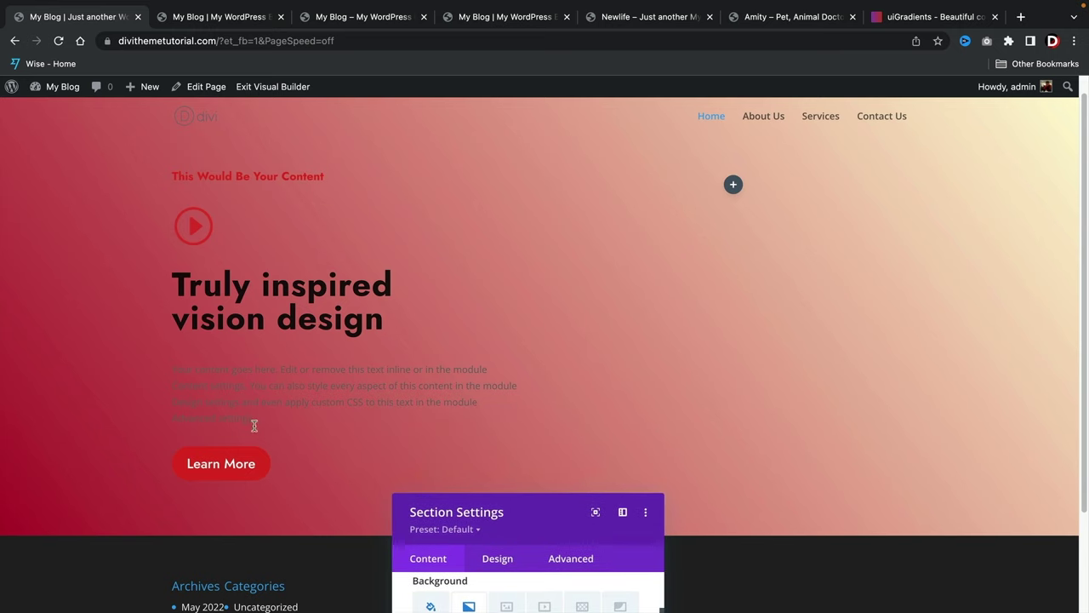
pyautogui.moveTo(473, 513); pyautogui.dragTo(589, 174)
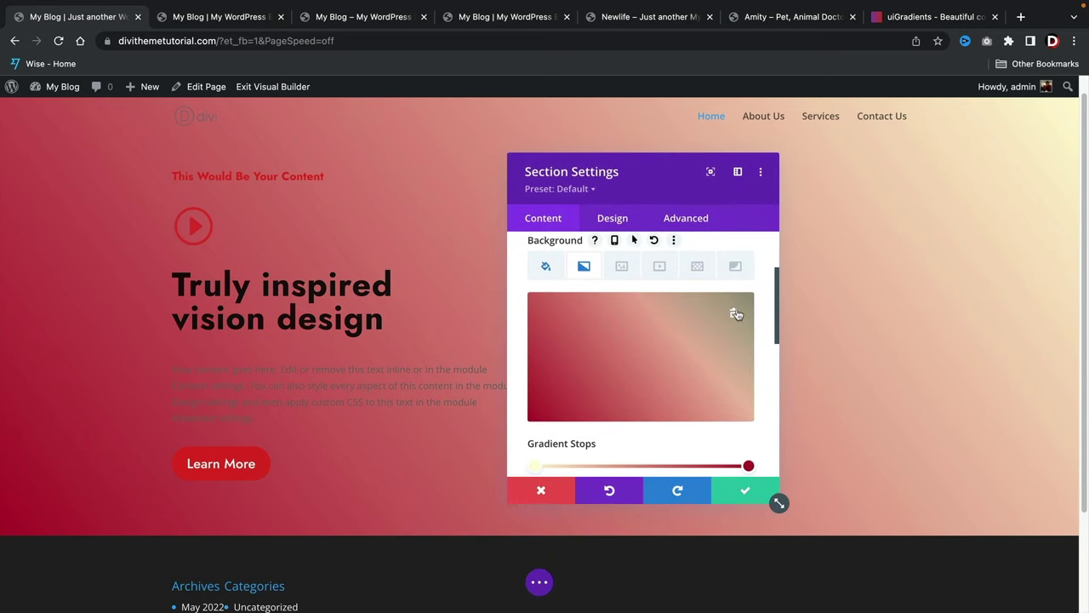
# - Remove the section gradient and open the background video MP4 chooser
pyautogui.click(735, 315)
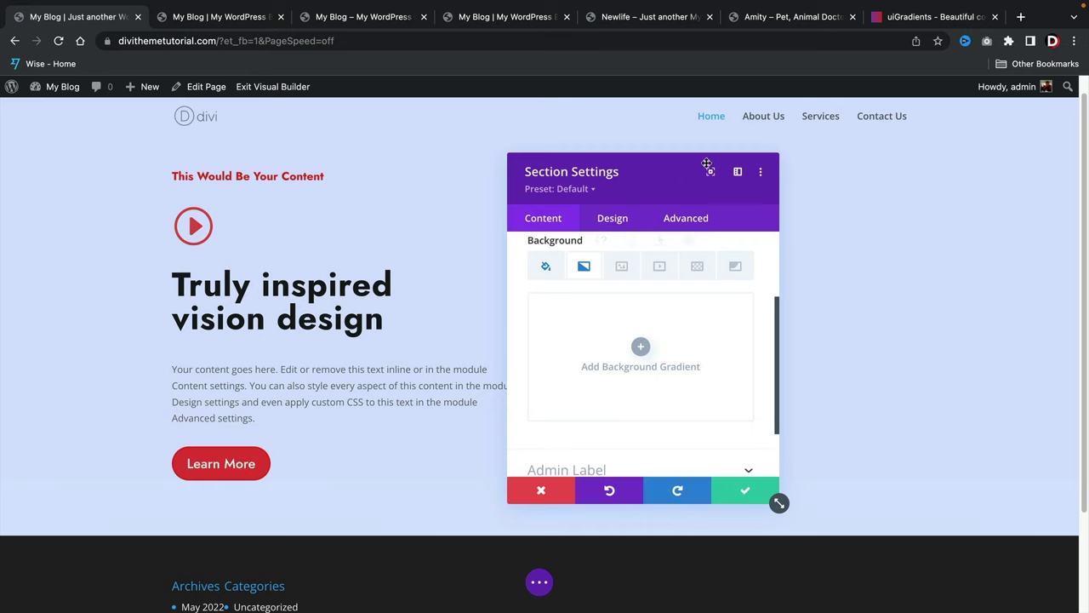
pyautogui.moveTo(707, 168); pyautogui.dragTo(795, 129)
pyautogui.click(711, 228)
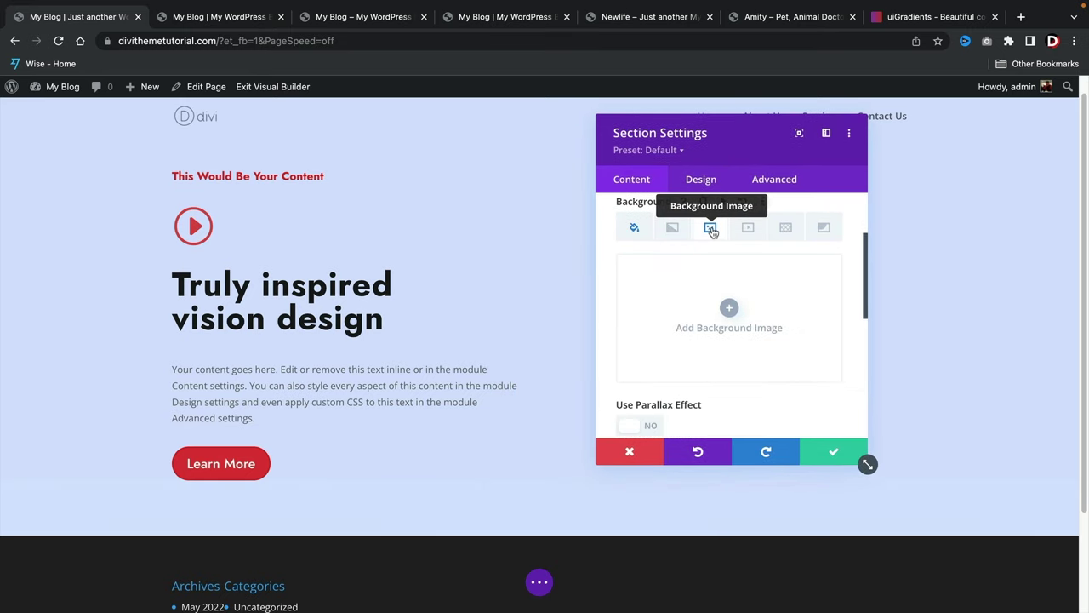
pyautogui.click(747, 229)
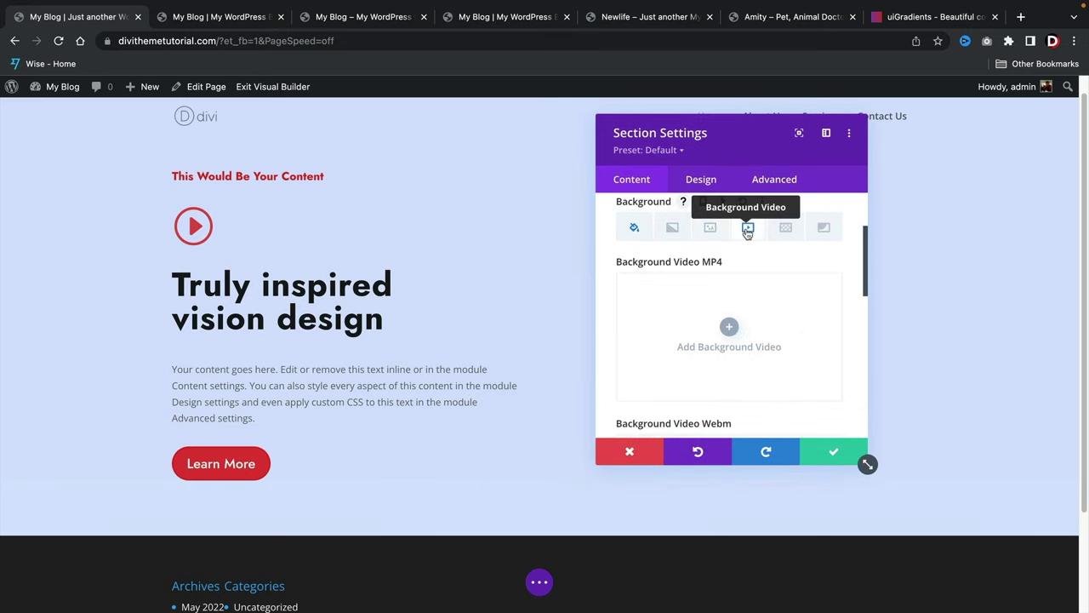
pyautogui.scroll(-1, 747, 281)
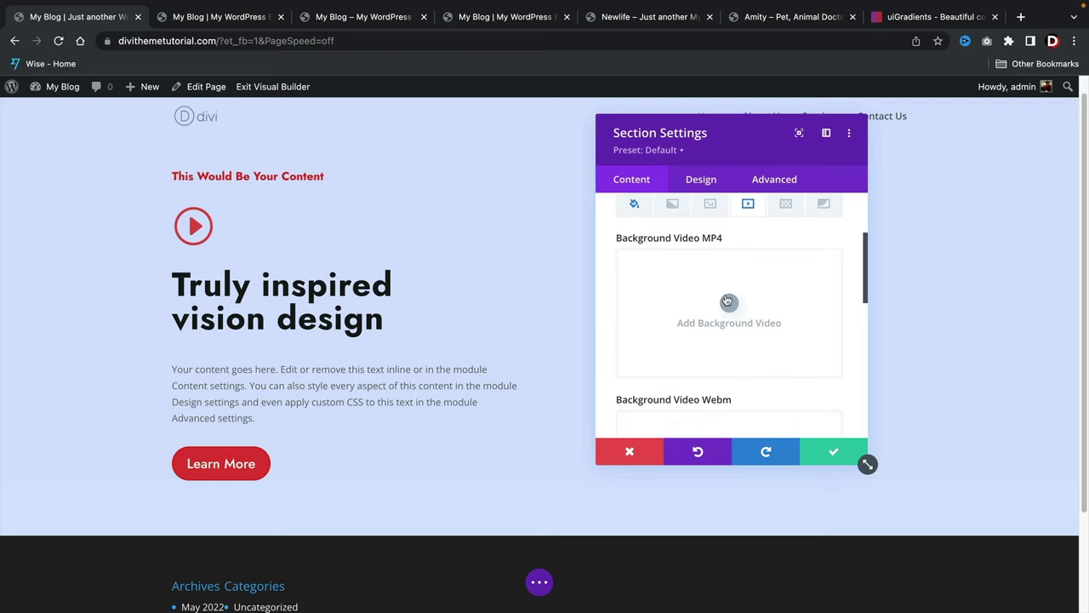
pyautogui.click(729, 304)
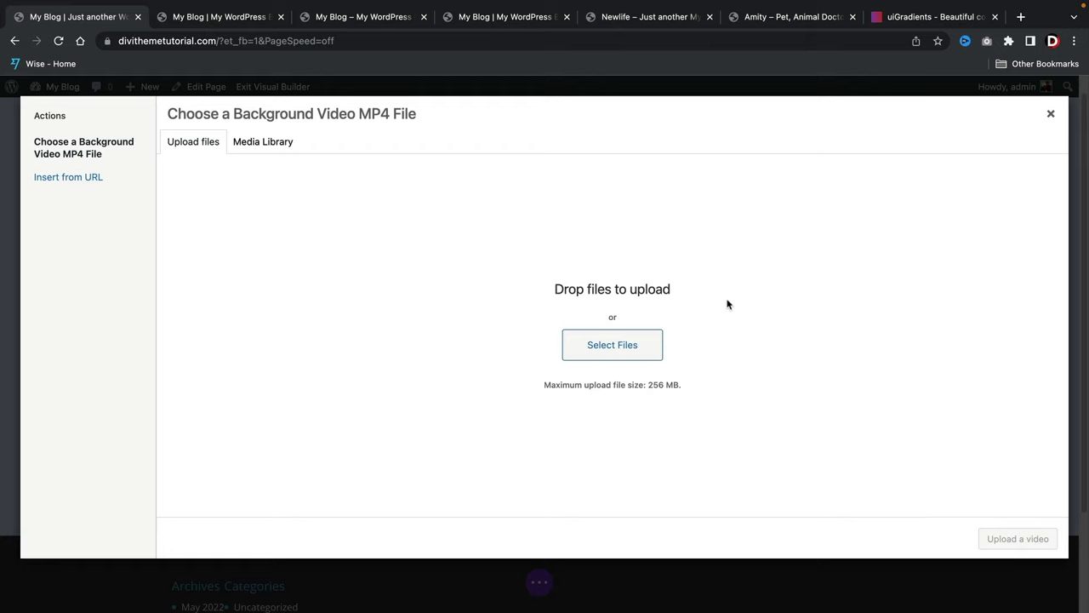
# - Look at adding the video by URL, then check the stock ocean video site
pyautogui.click(54, 181)
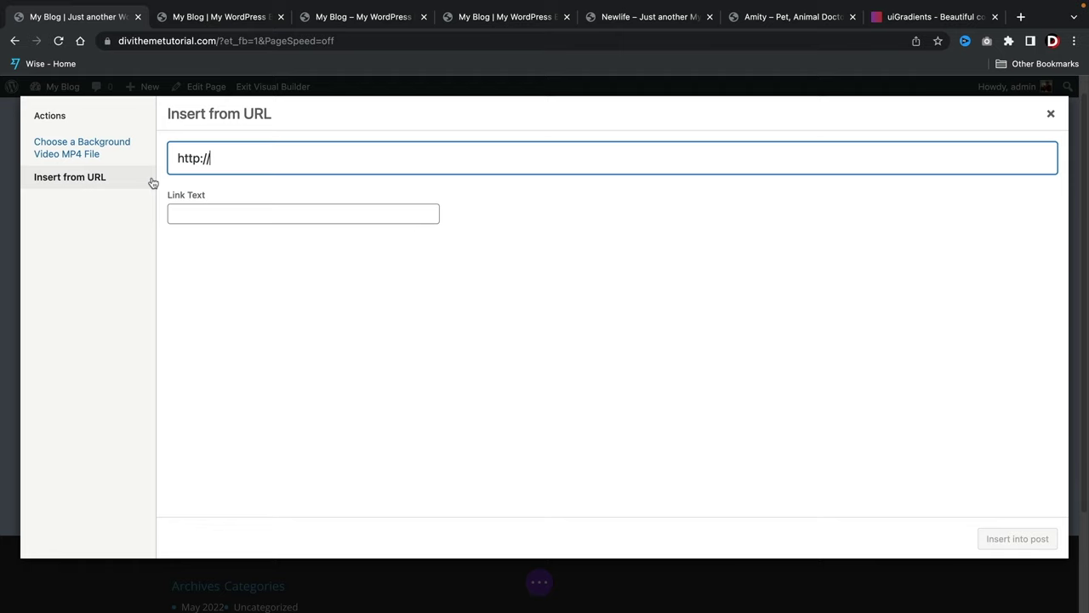
pyautogui.click(196, 160)
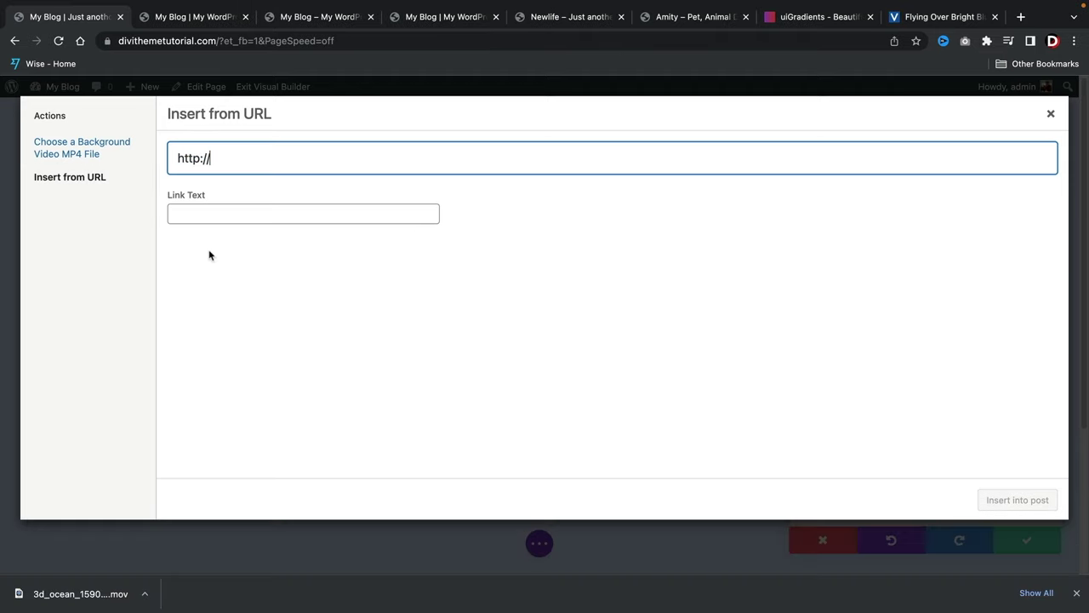
pyautogui.click(94, 151)
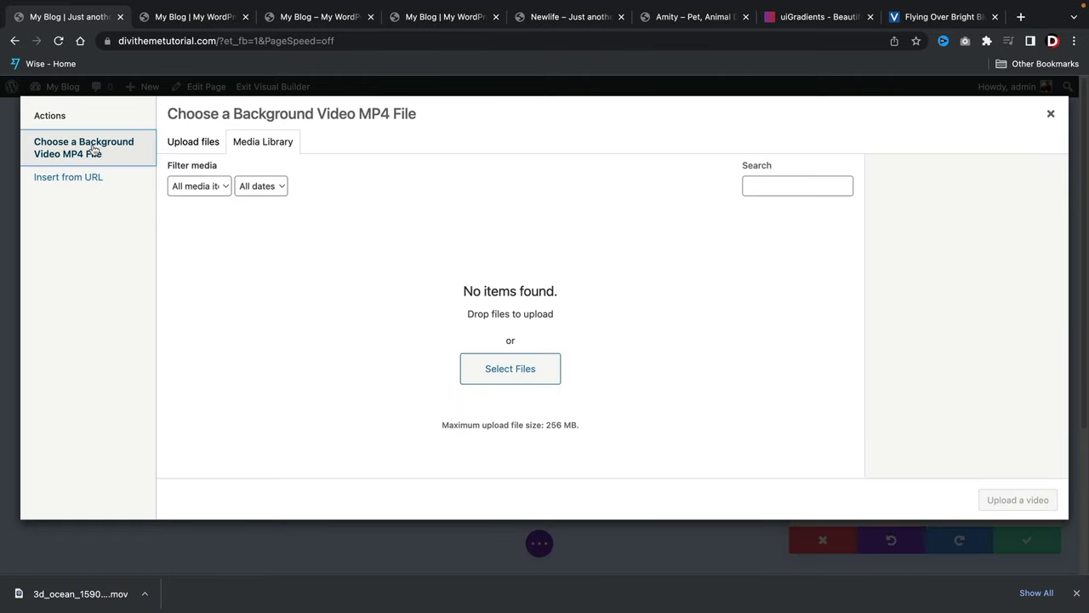
pyautogui.click(940, 16)
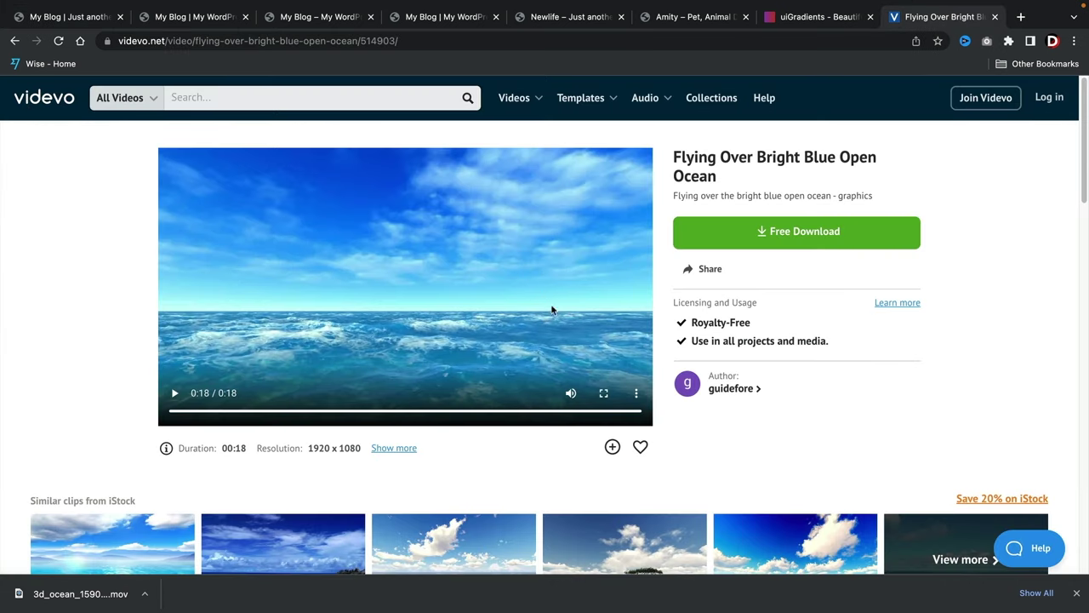
pyautogui.click(53, 104)
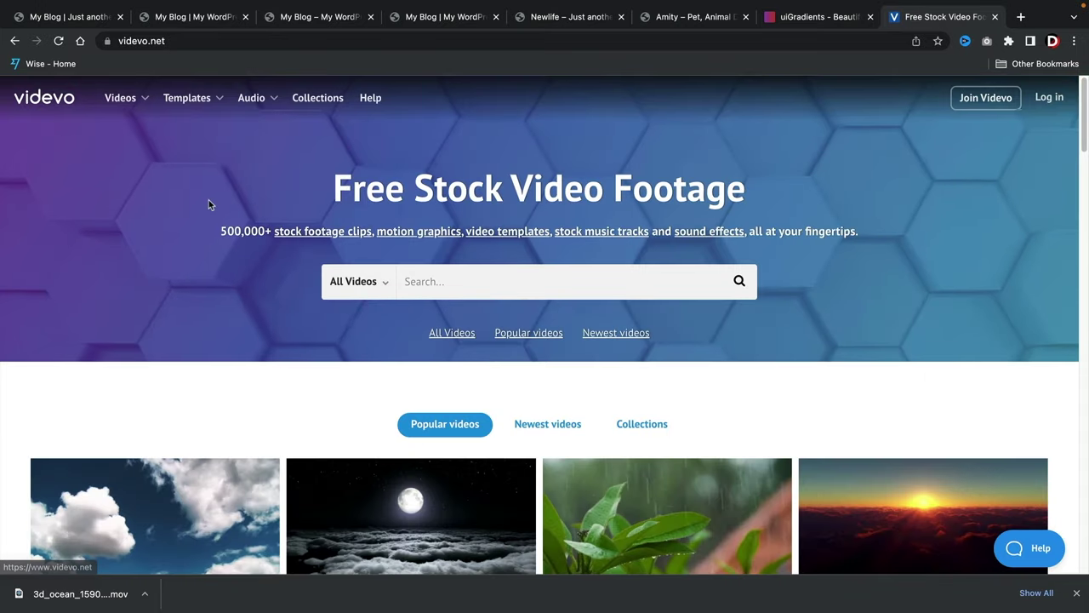
pyautogui.scroll(-5, 623, 388)
pyautogui.scroll(-8, 623, 387)
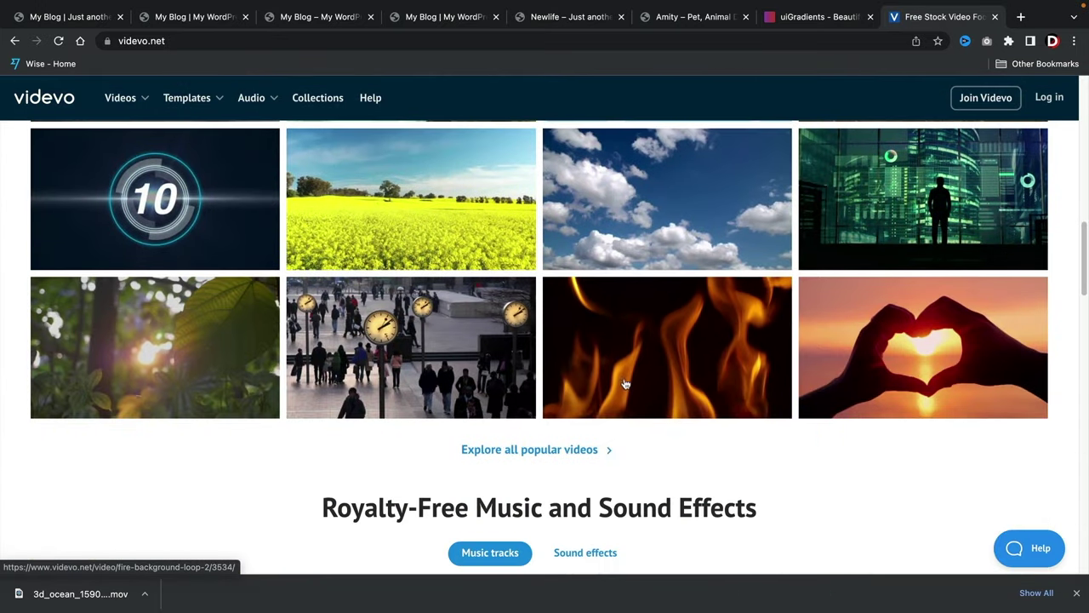
pyautogui.scroll(13, 618, 376)
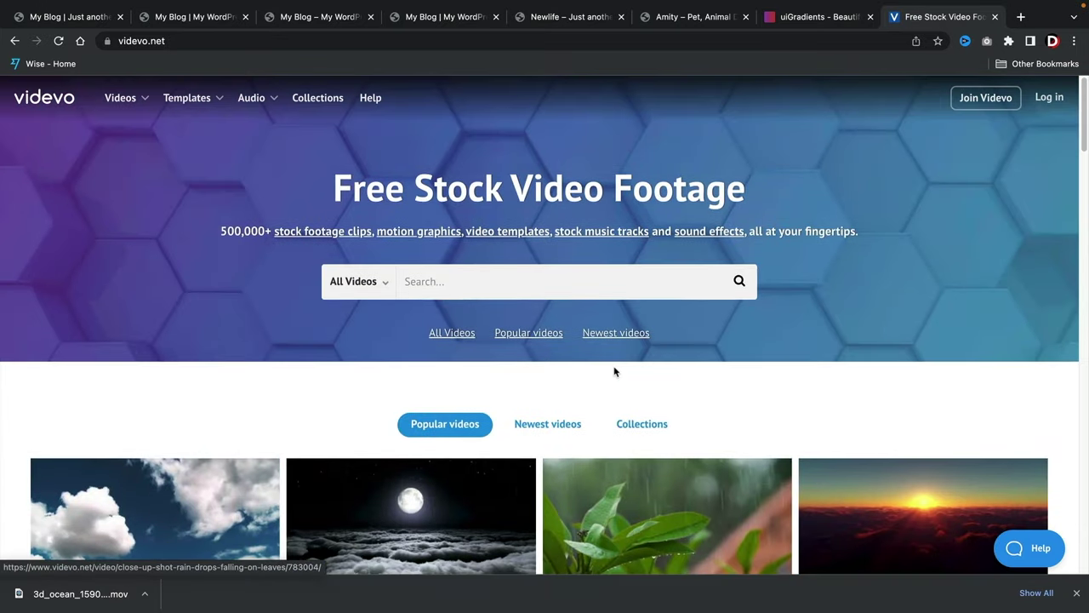
pyautogui.click(66, 19)
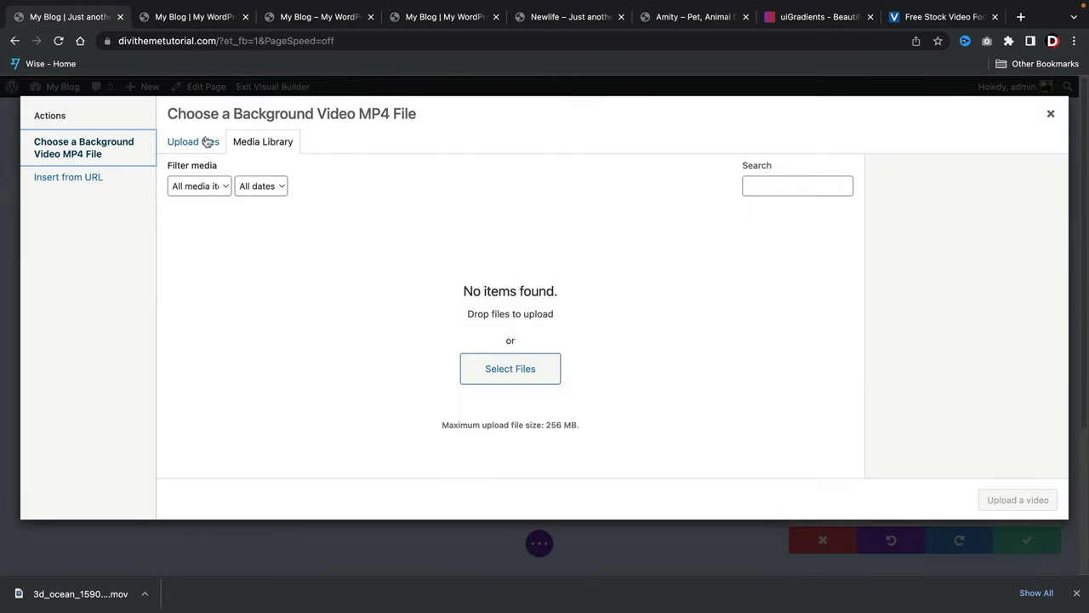
# - Upload a new video file, selecting the 3d_ocean .mov clip from Downloads
pyautogui.click(205, 143)
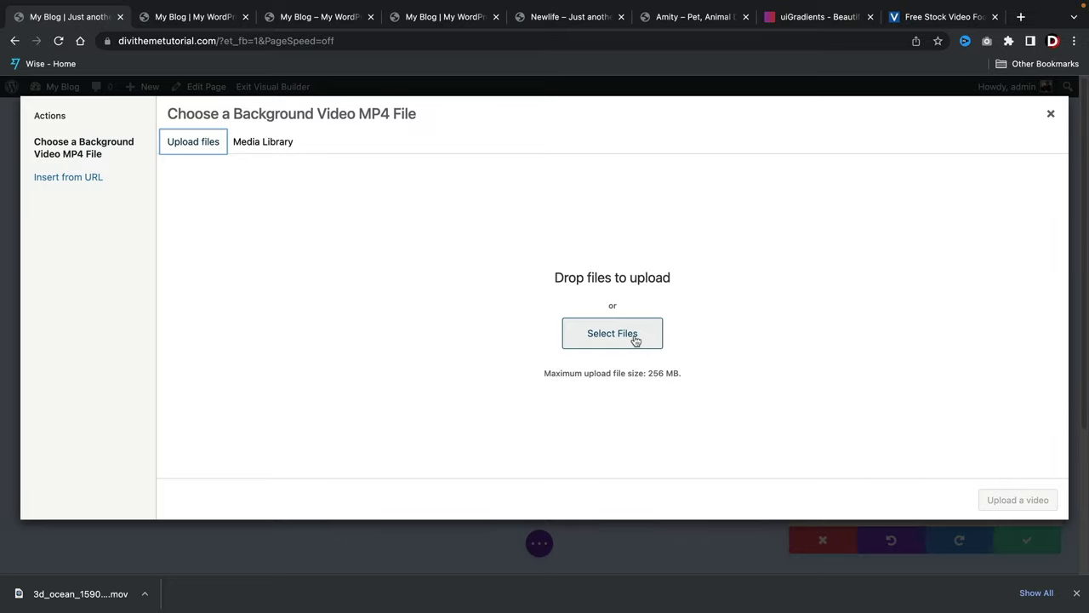
pyautogui.click(635, 339)
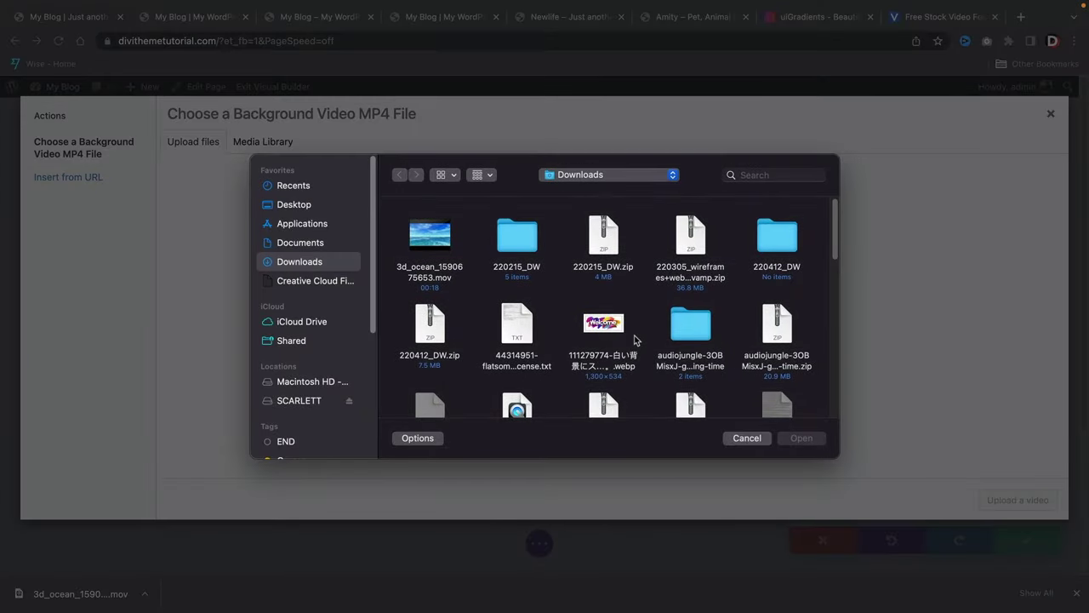
pyautogui.click(438, 276)
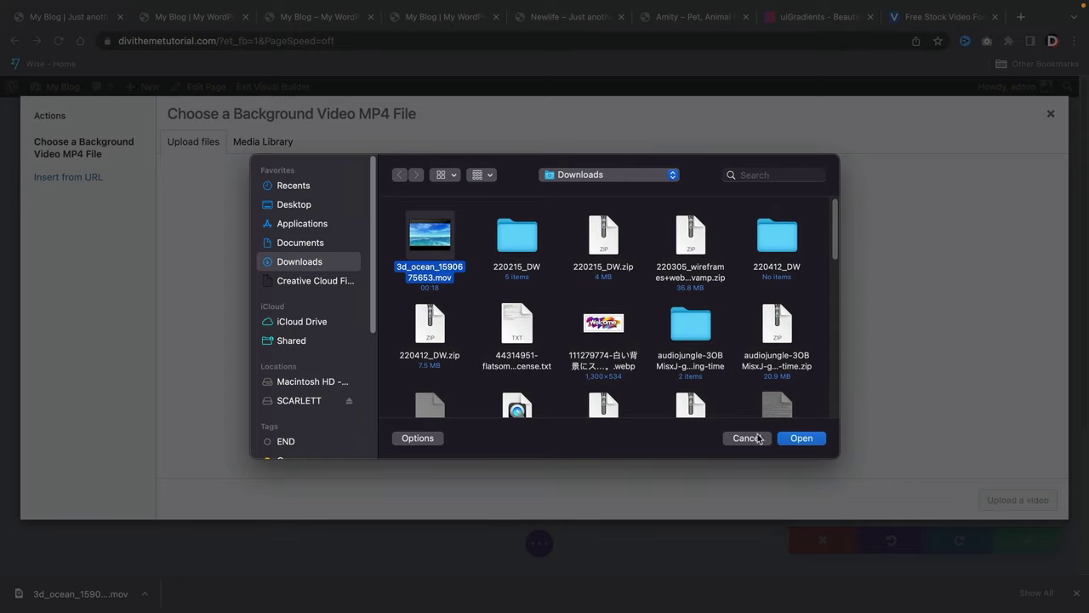
# - Upload the 3d_ocean clip as the background video, preview it, then delete it
pyautogui.click(801, 438)
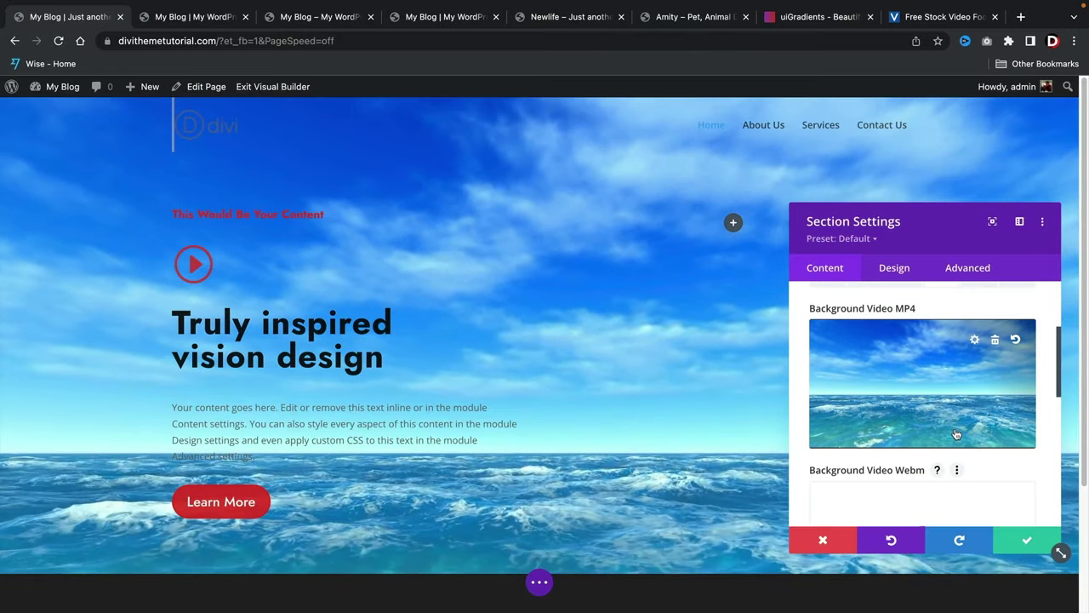
pyautogui.moveTo(887, 219); pyautogui.dragTo(822, 156)
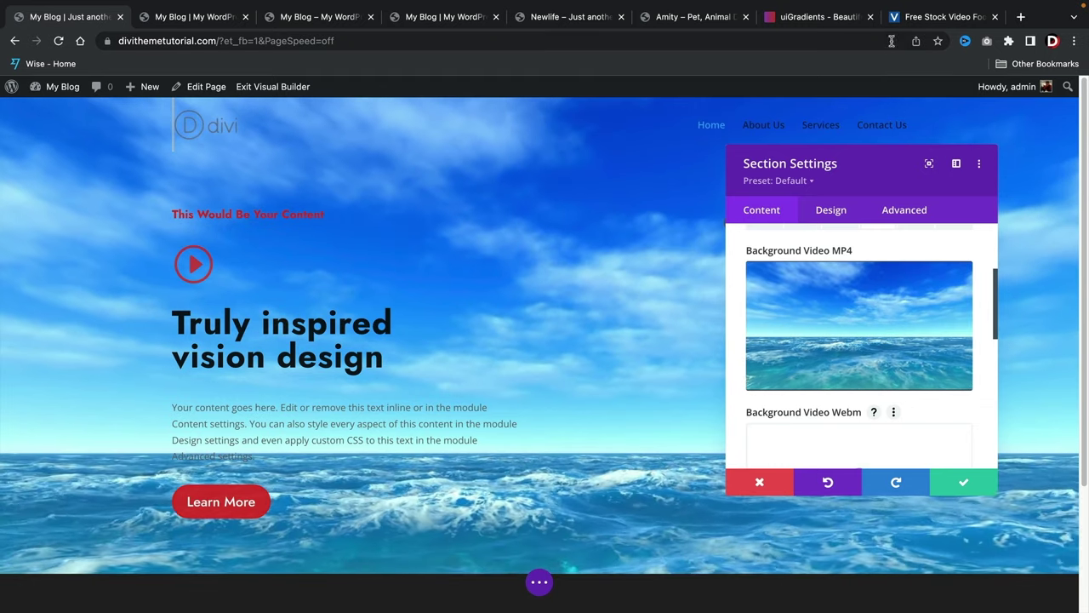
pyautogui.click(906, 19)
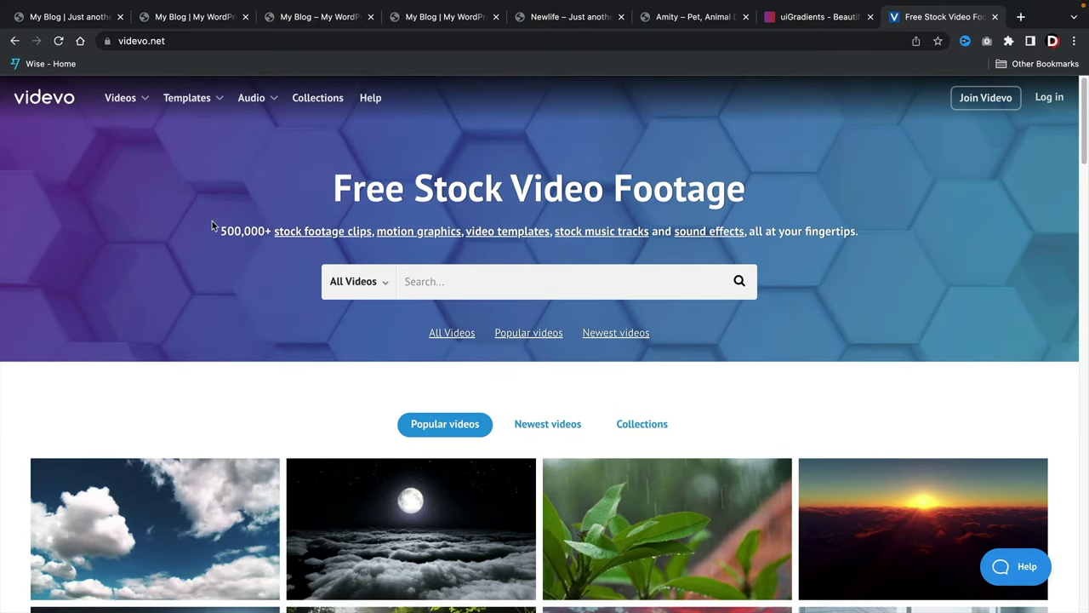
pyautogui.click(19, 21)
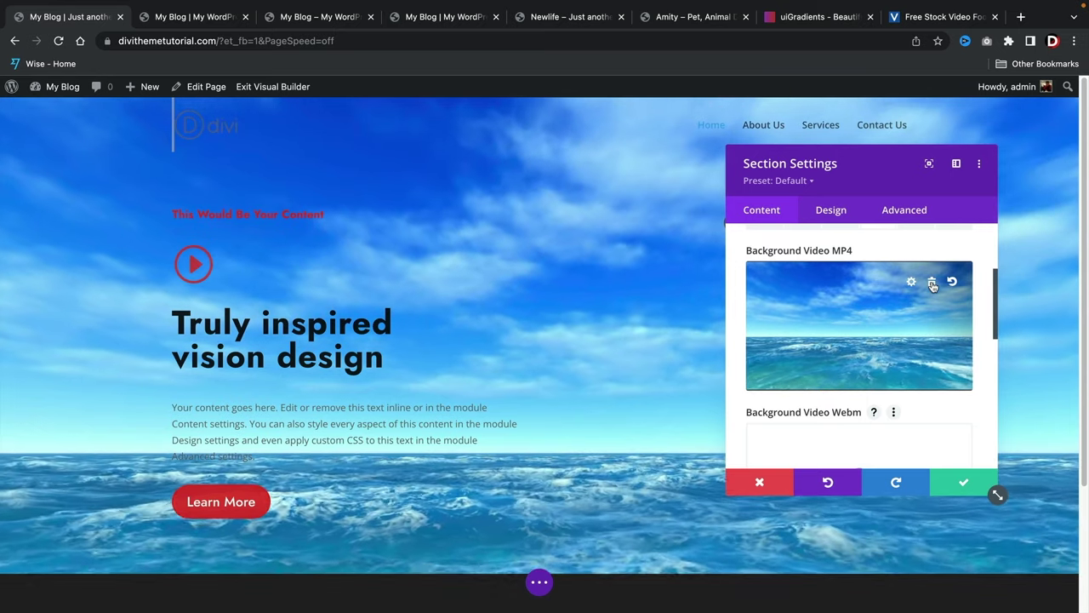
pyautogui.click(932, 281)
# - Add a background pattern to the hero section, starting with Polka Dots
pyautogui.scroll(2, 887, 350)
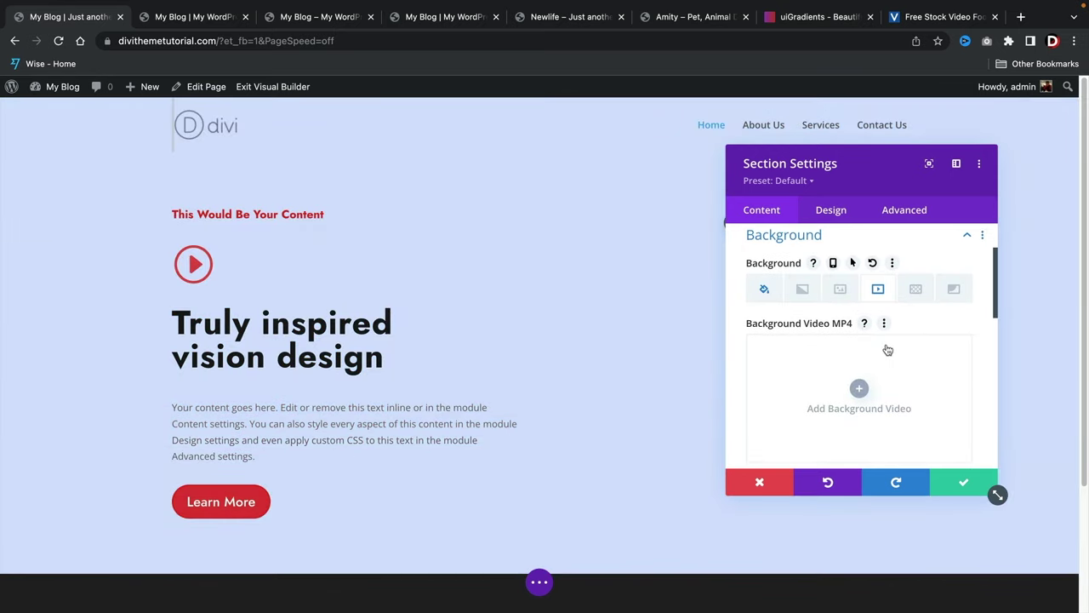
pyautogui.click(914, 302)
pyautogui.moveTo(847, 158); pyautogui.dragTo(347, 120)
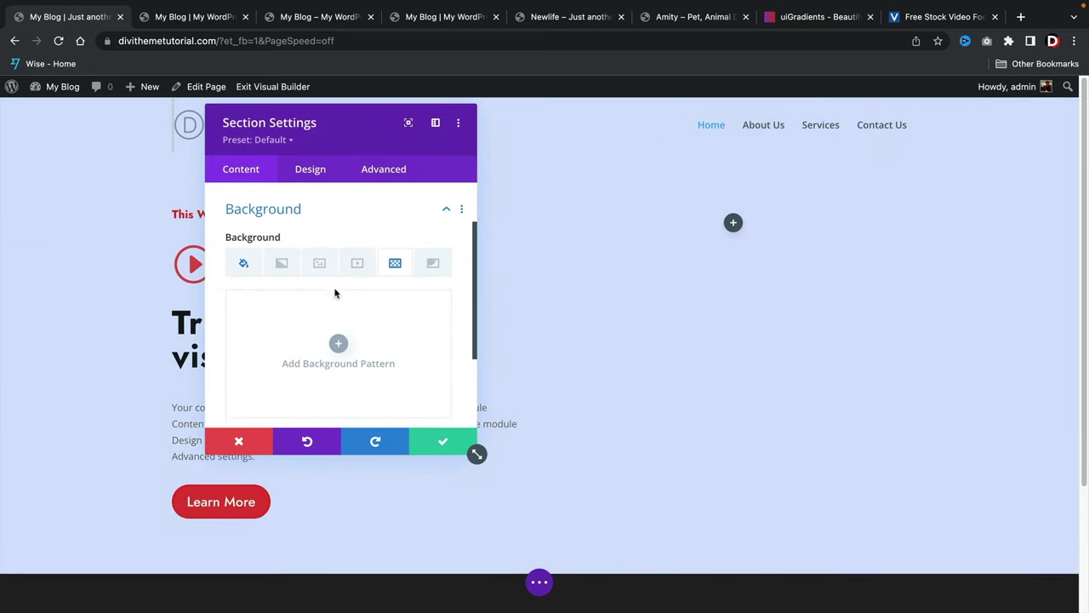
pyautogui.click(339, 345)
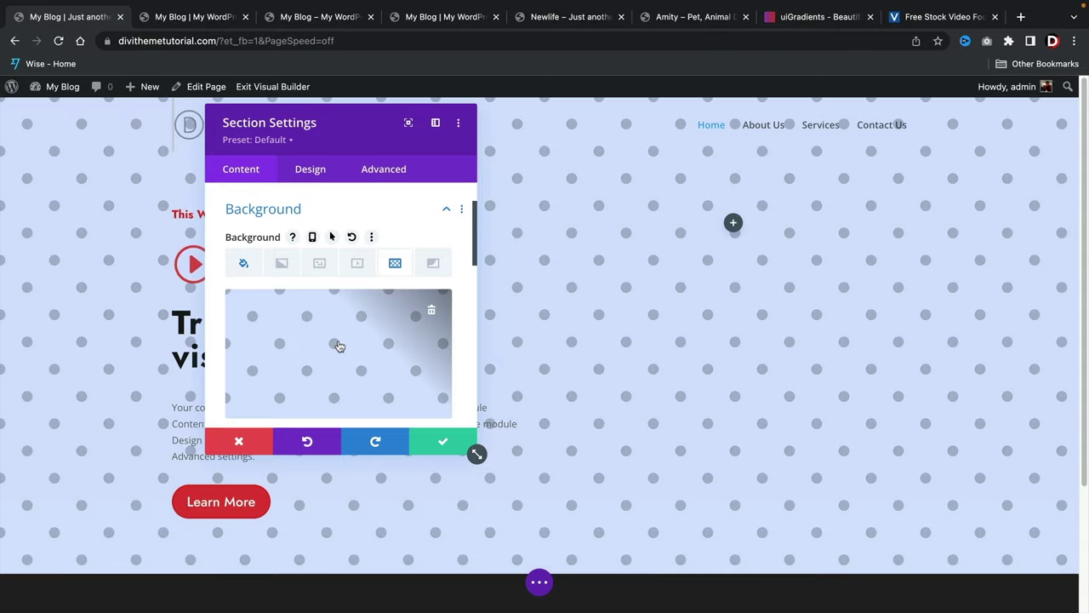
pyautogui.moveTo(347, 126); pyautogui.dragTo(884, 167)
pyautogui.scroll(-1, 885, 315)
pyautogui.scroll(-2, 885, 314)
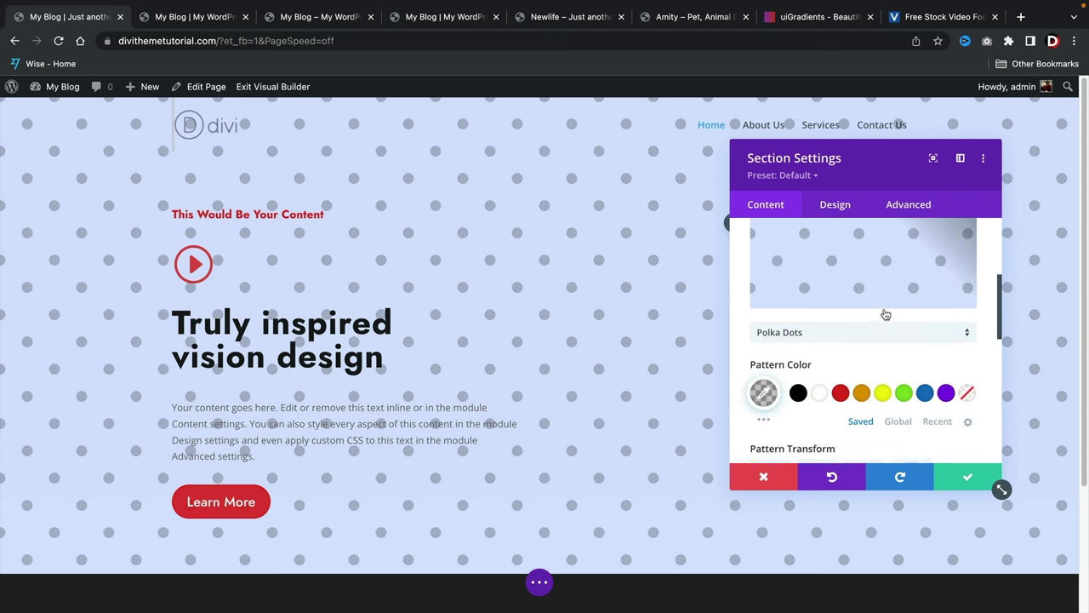
# - Try the Confetti, Checkerboard and Crosses patterns, then delete the pattern
pyautogui.click(806, 334)
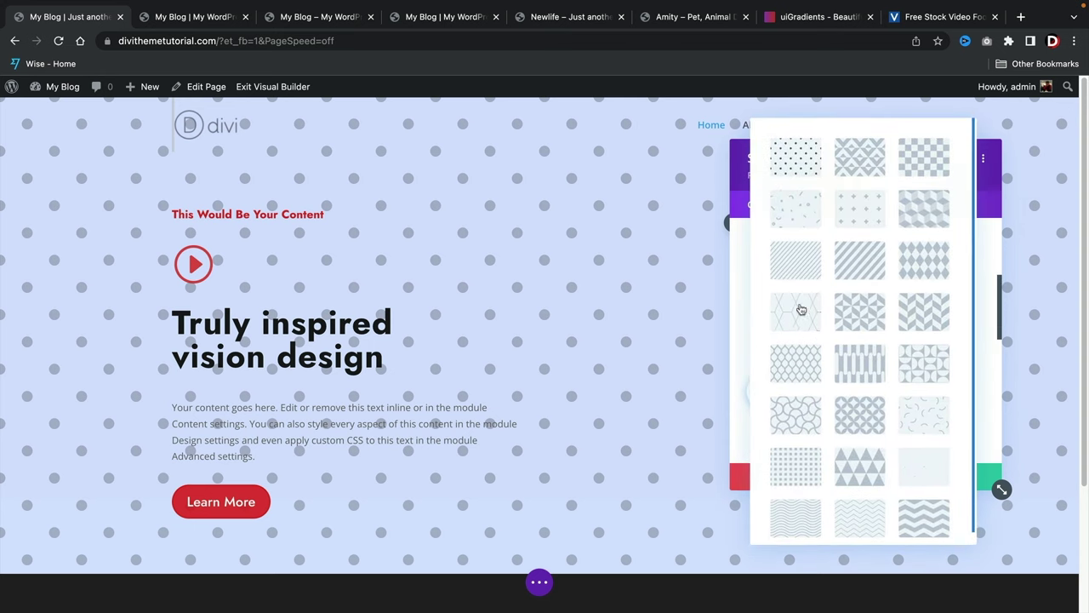
pyautogui.click(806, 209)
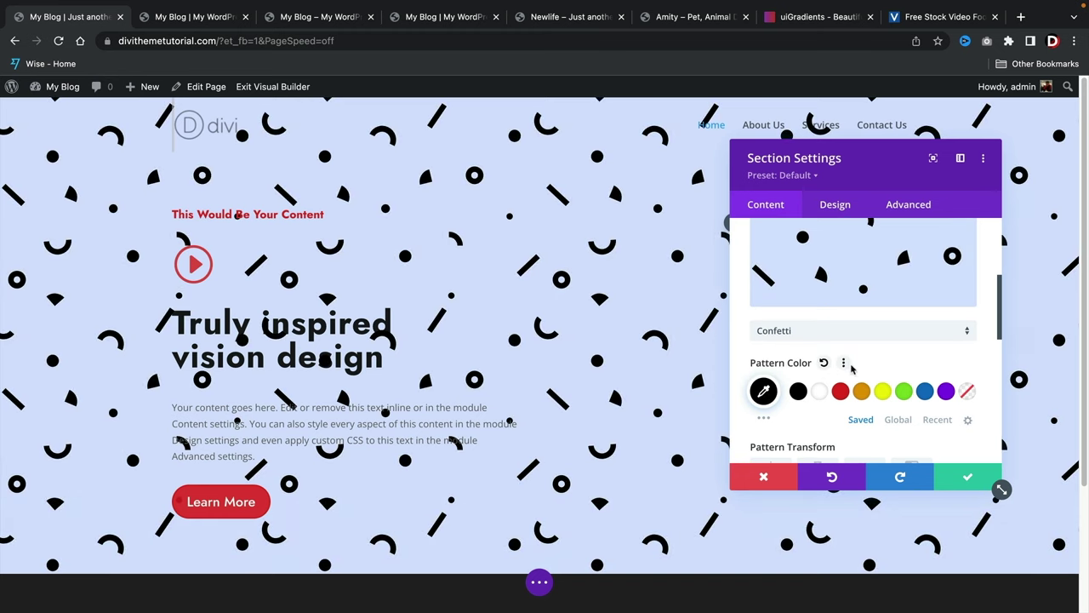
pyautogui.scroll(-1, 851, 365)
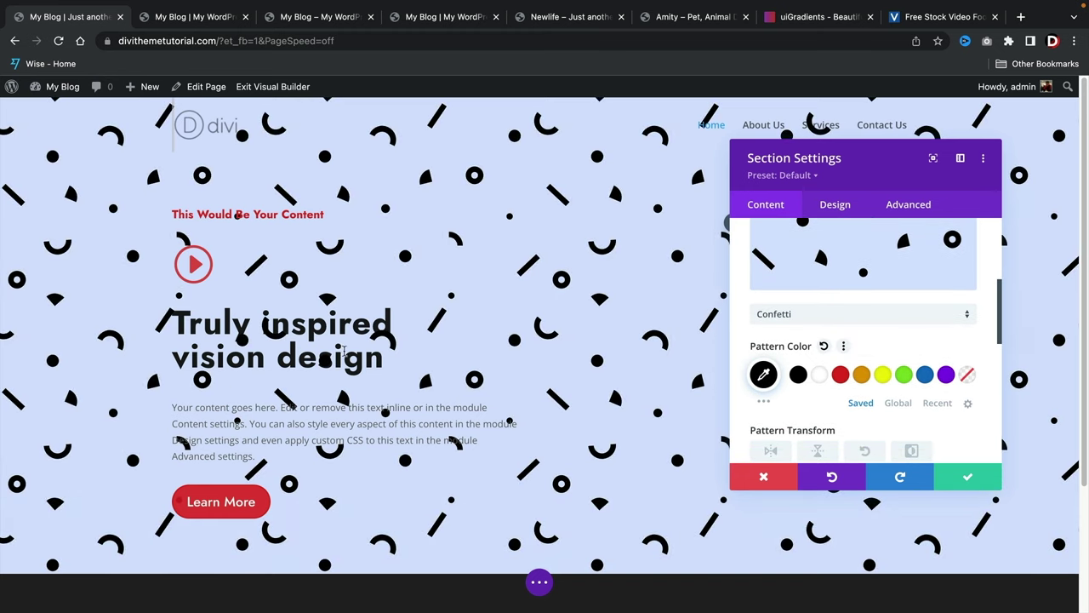
pyautogui.click(823, 315)
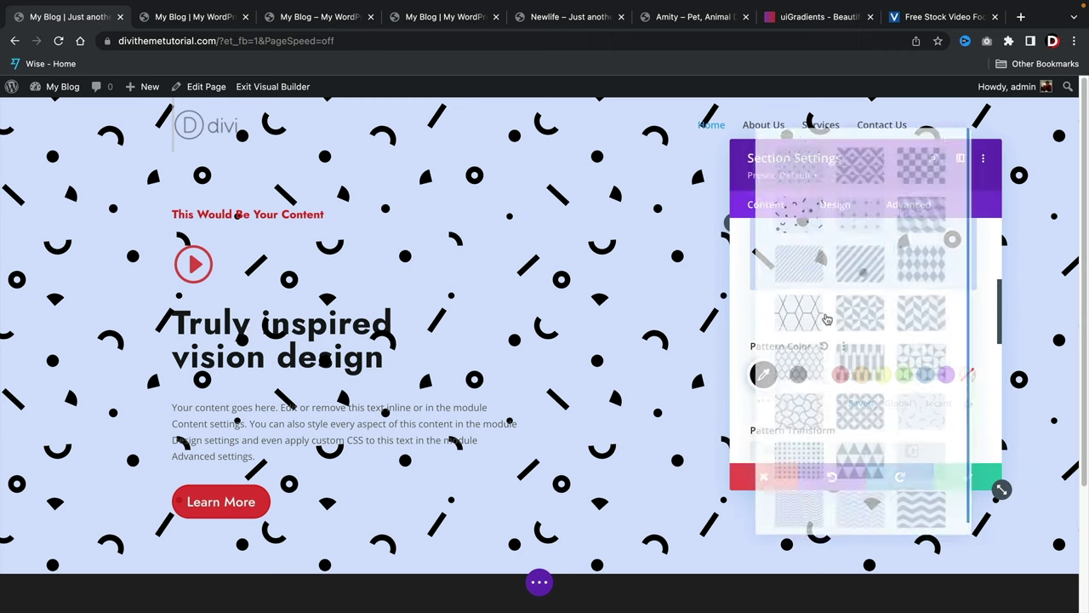
pyautogui.click(924, 157)
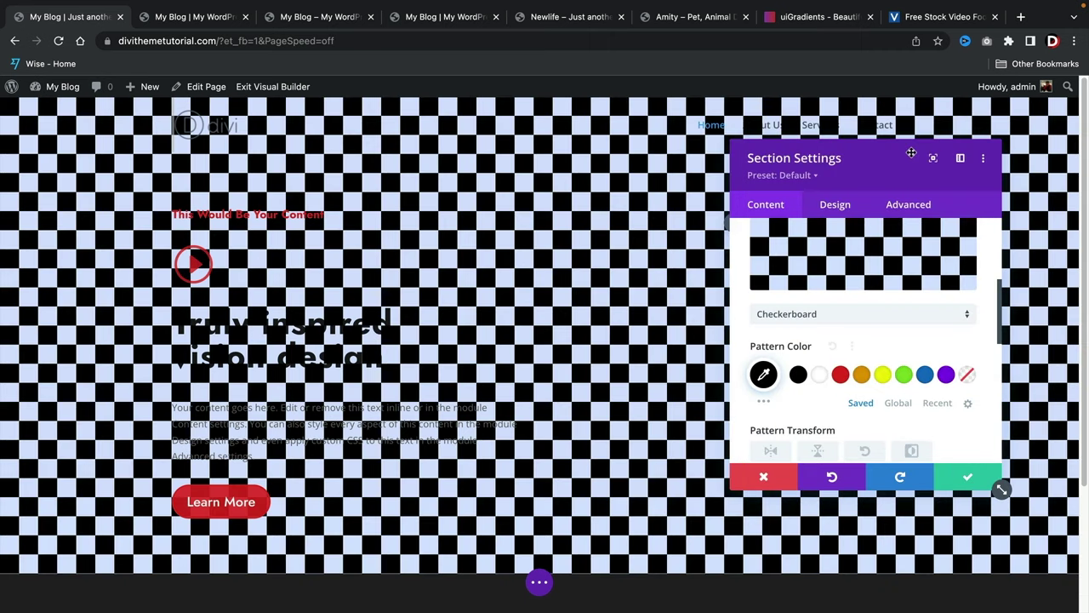
pyautogui.click(851, 314)
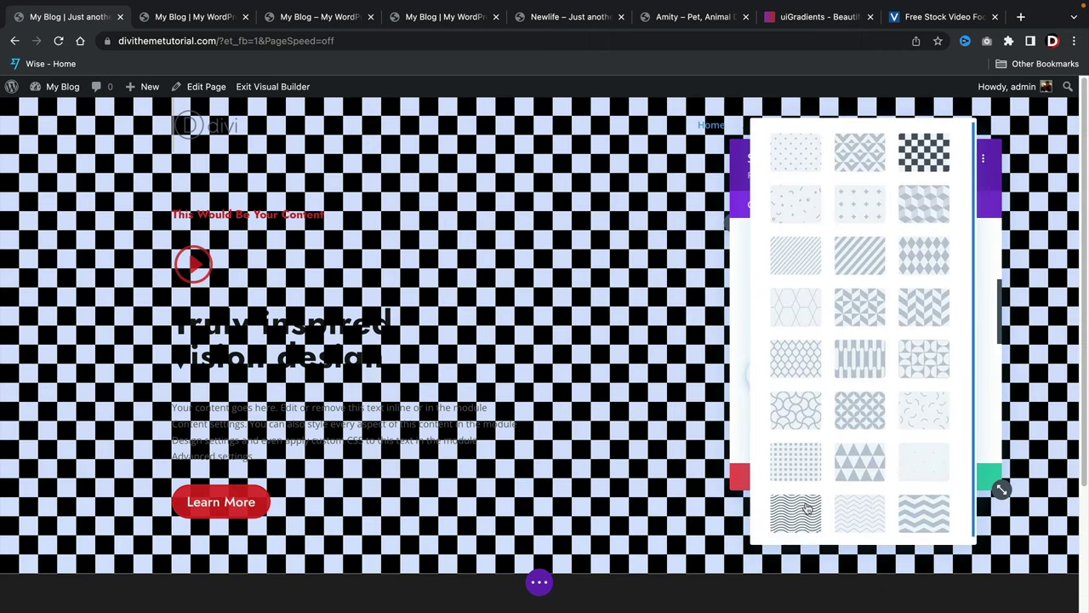
pyautogui.scroll(-1, 807, 508)
pyautogui.scroll(1, 851, 256)
pyautogui.click(856, 212)
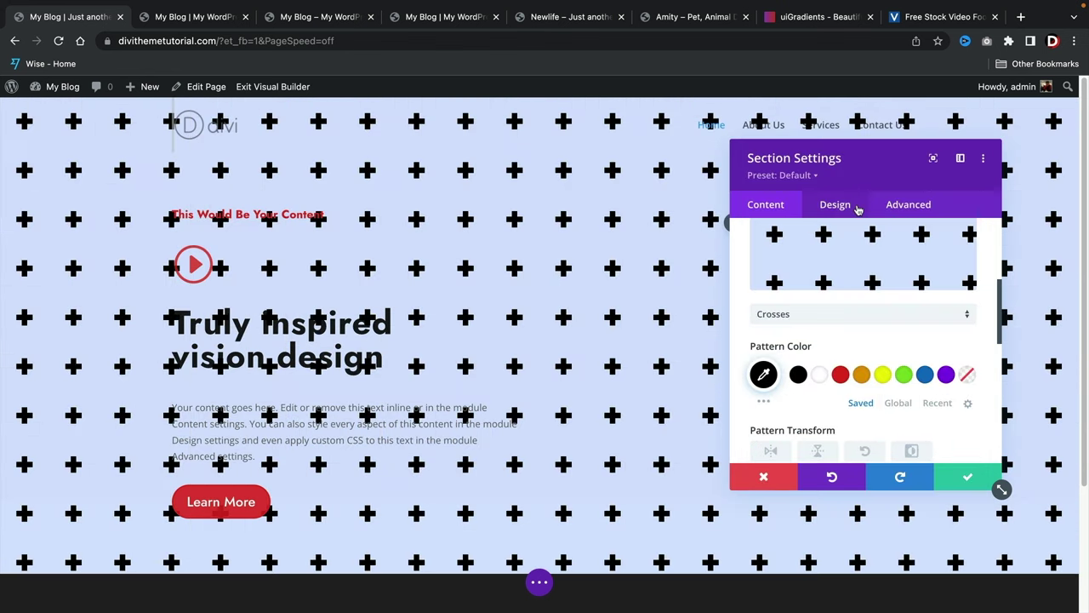
pyautogui.scroll(3, 839, 358)
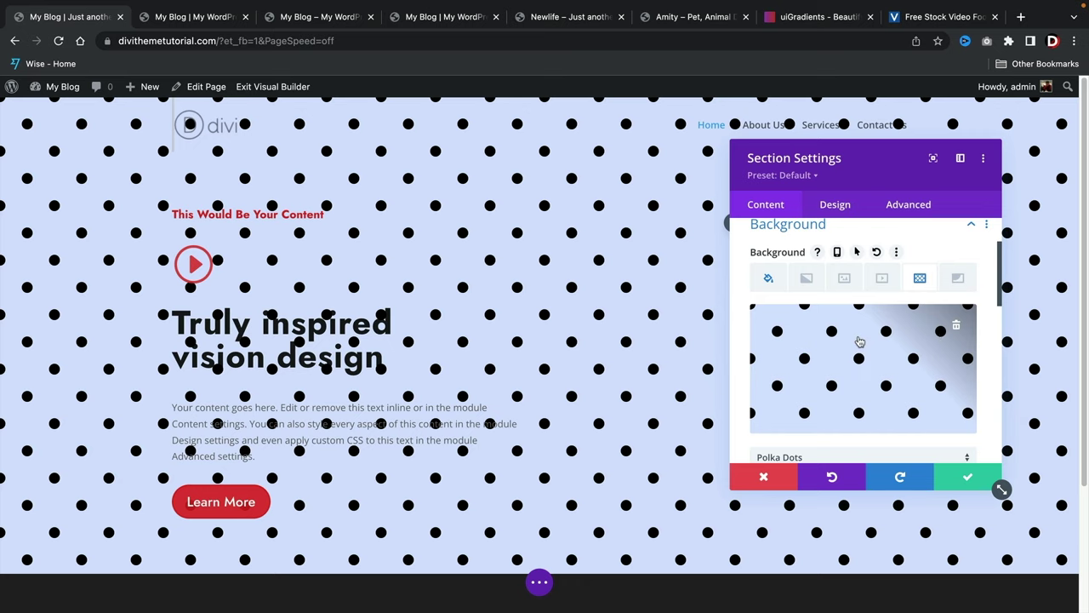
pyautogui.click(956, 328)
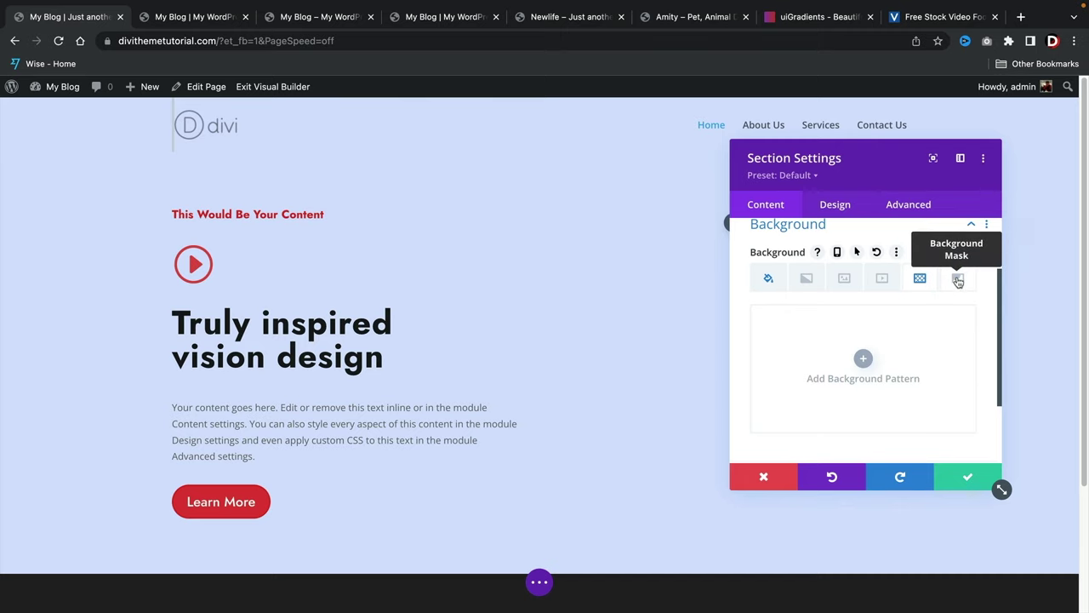
# - Add a Layer Blob mask to the section background
pyautogui.click(957, 279)
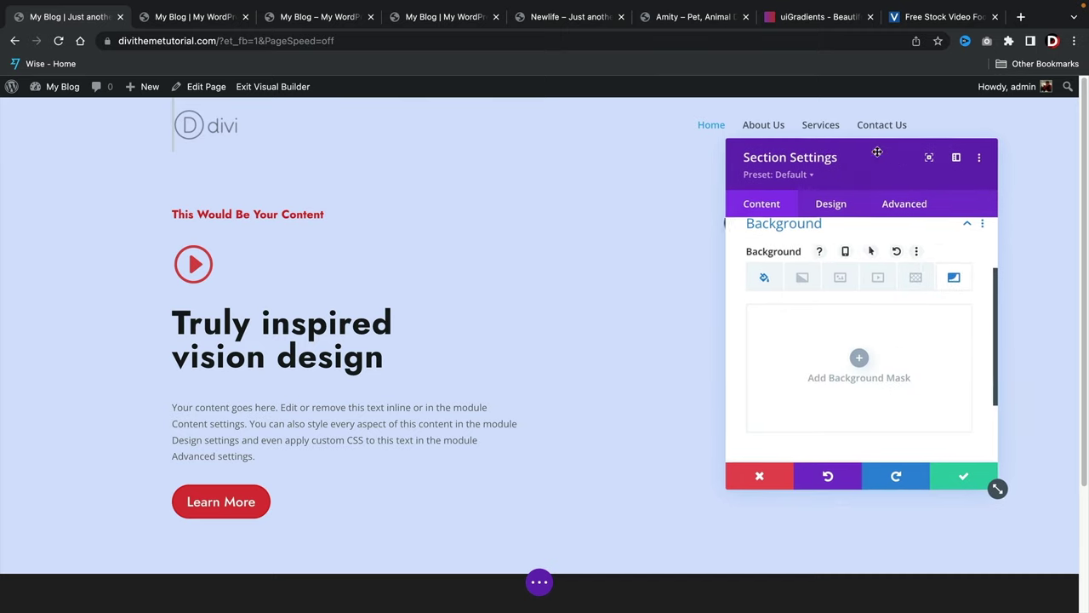
pyautogui.moveTo(902, 157); pyautogui.dragTo(530, 119)
pyautogui.click(404, 326)
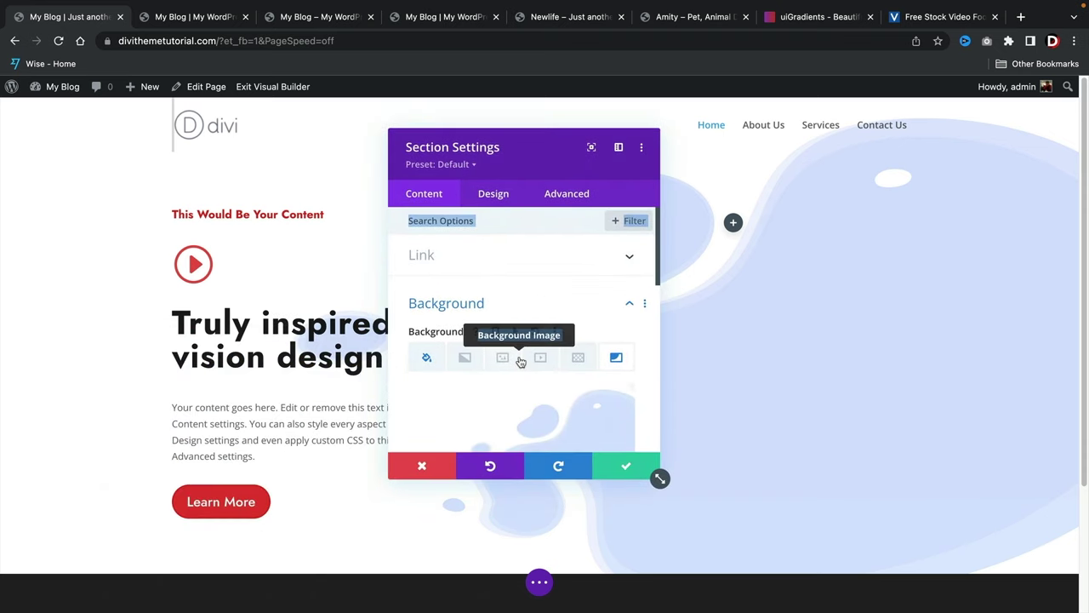
pyautogui.scroll(-5, 517, 357)
# - Try black, white, red, orange and yellow mask colours, ending on transparent
pyautogui.click(457, 391)
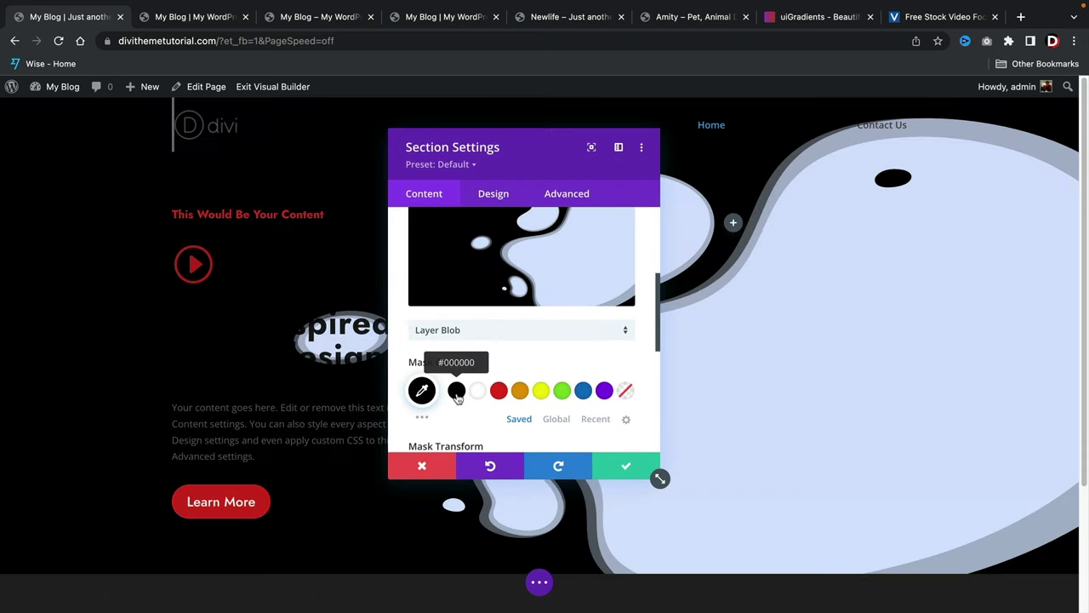
pyautogui.click(478, 391)
pyautogui.click(499, 391)
pyautogui.click(520, 391)
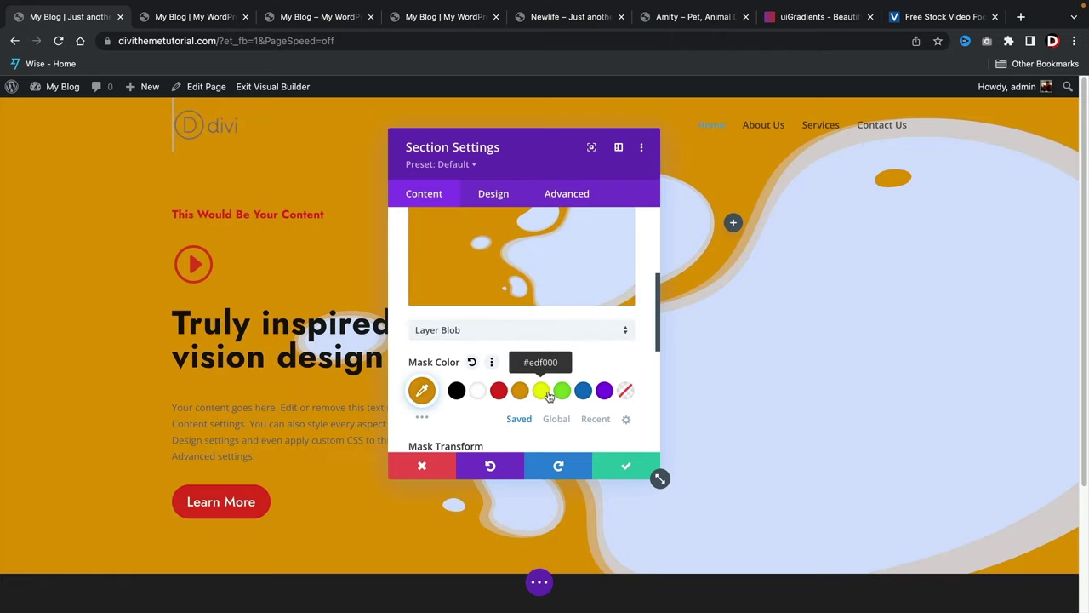
pyautogui.click(541, 391)
pyautogui.click(457, 391)
pyautogui.click(478, 390)
pyautogui.scroll(5, 486, 383)
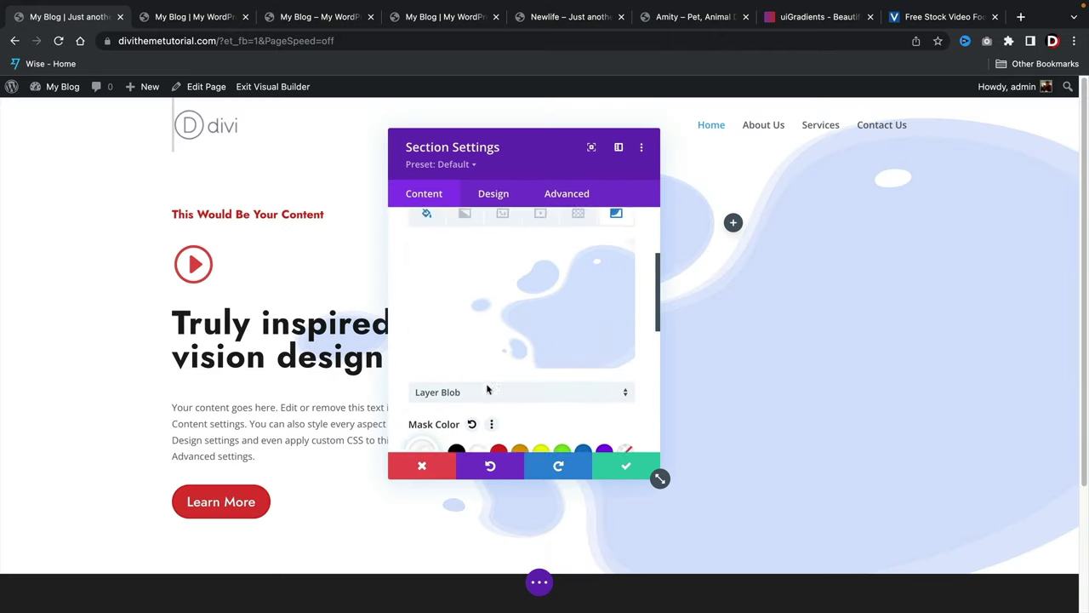
pyautogui.scroll(-3, 551, 323)
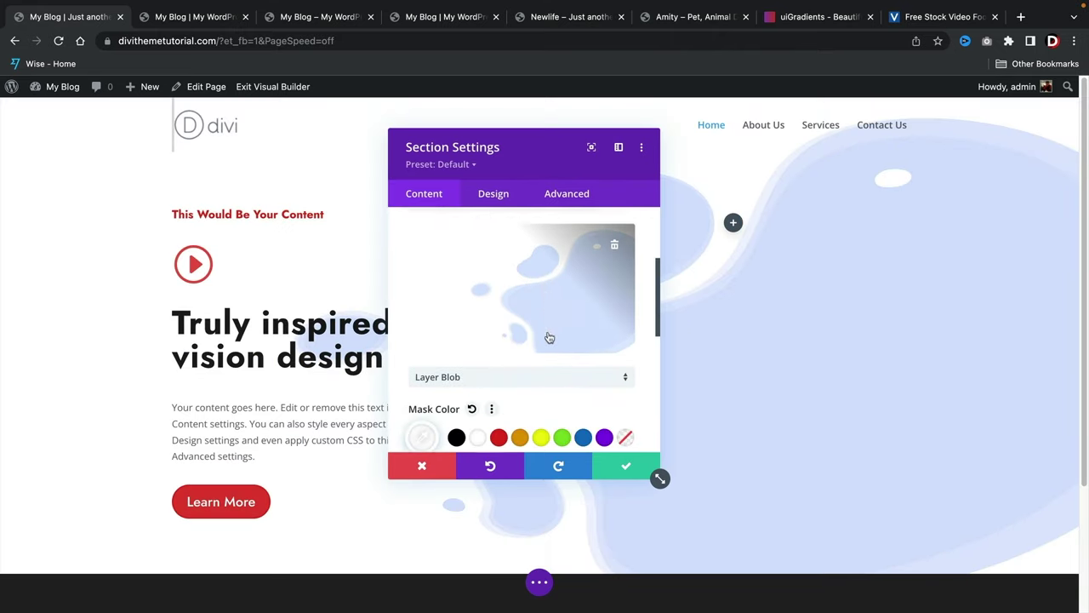
pyautogui.click(622, 387)
pyautogui.scroll(4, 579, 326)
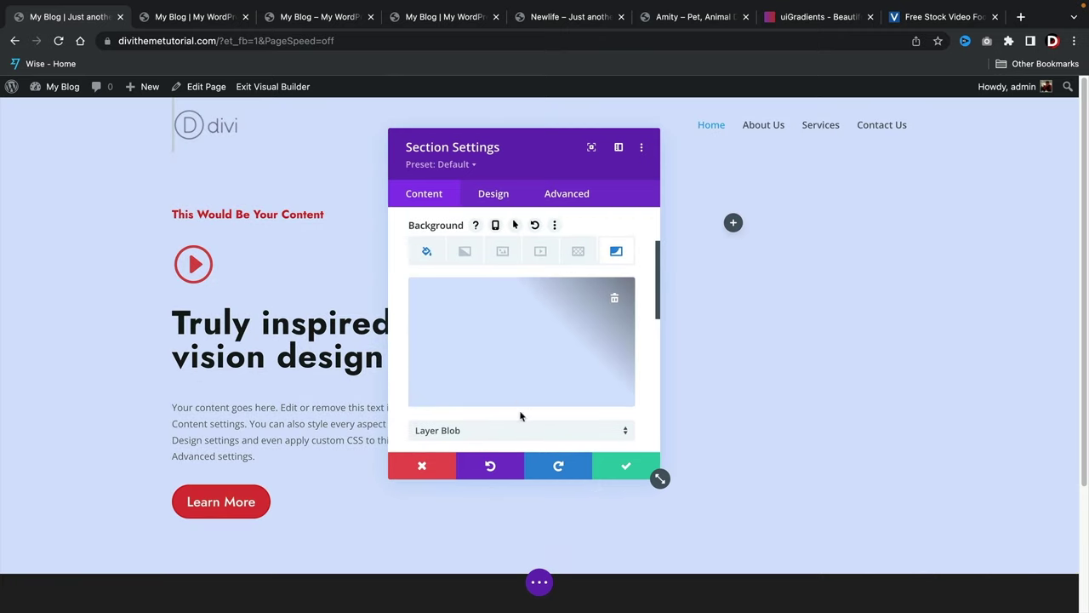
pyautogui.moveTo(534, 153); pyautogui.dragTo(449, 131)
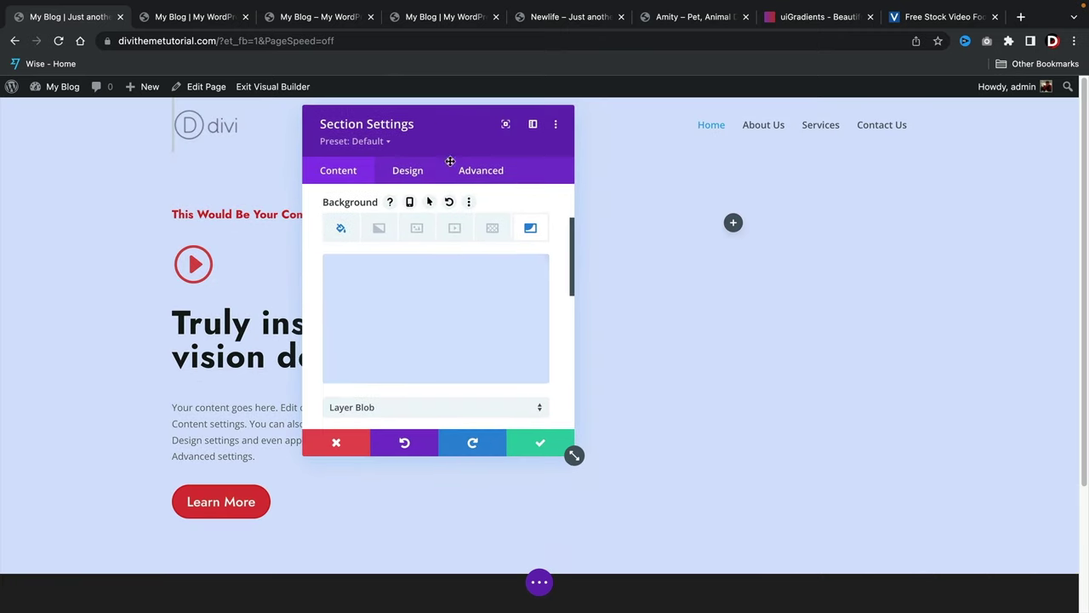
# - Switch the mask shape to Corner Square with a black mask colour
pyautogui.click(411, 407)
pyautogui.click(432, 310)
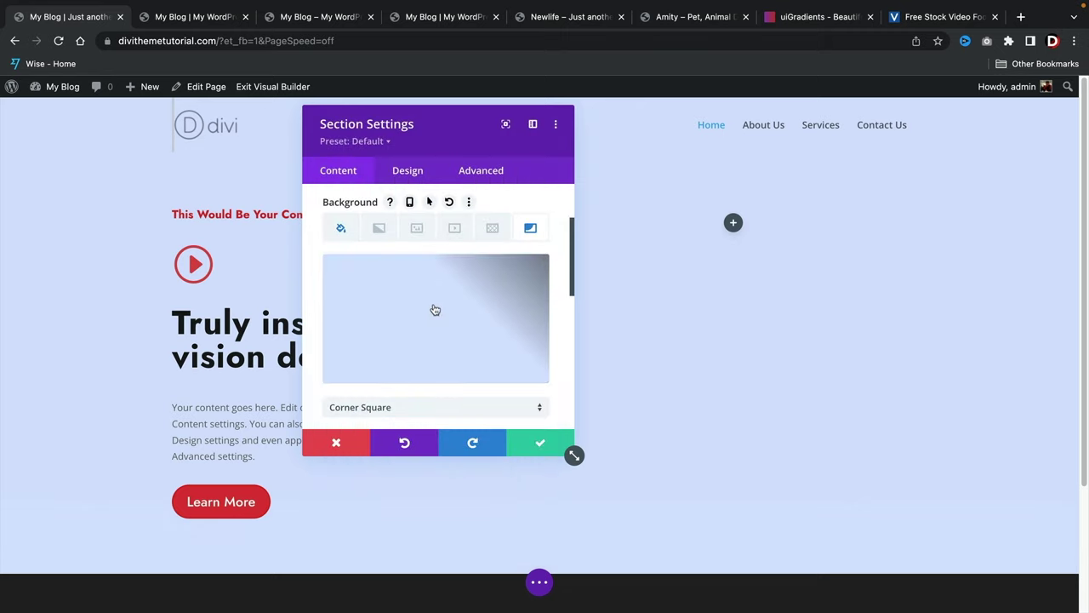
pyautogui.scroll(-4, 432, 311)
pyautogui.click(372, 344)
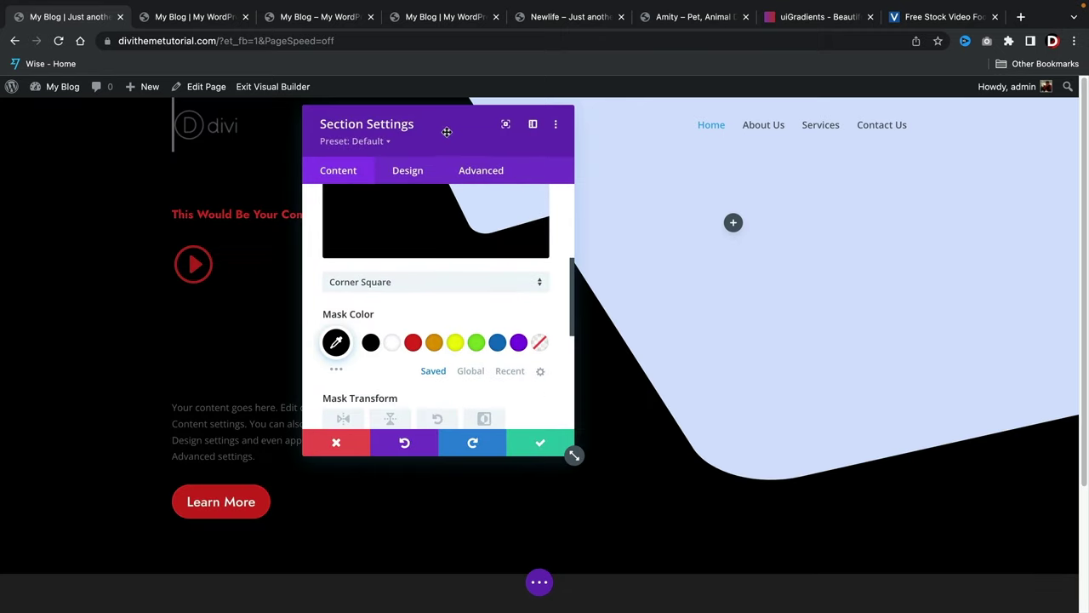
pyautogui.moveTo(447, 132); pyautogui.dragTo(543, 157)
pyautogui.scroll(-2, 537, 297)
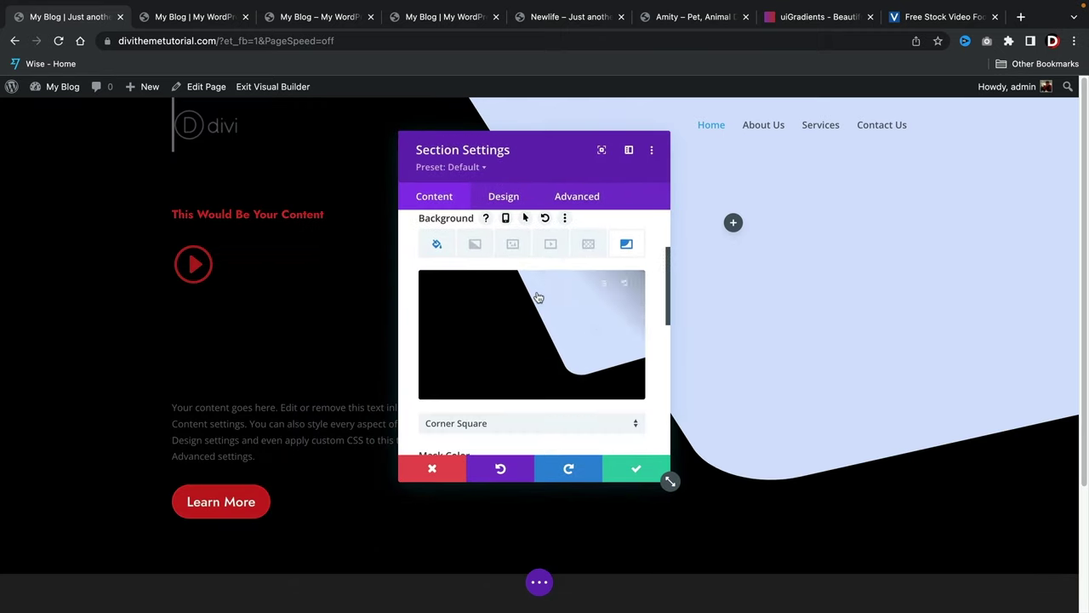
pyautogui.scroll(-3, 532, 315)
pyautogui.scroll(-3, 520, 336)
# - Rotate the mask, flip it vertically and horizontally, and invert it
pyautogui.click(533, 341)
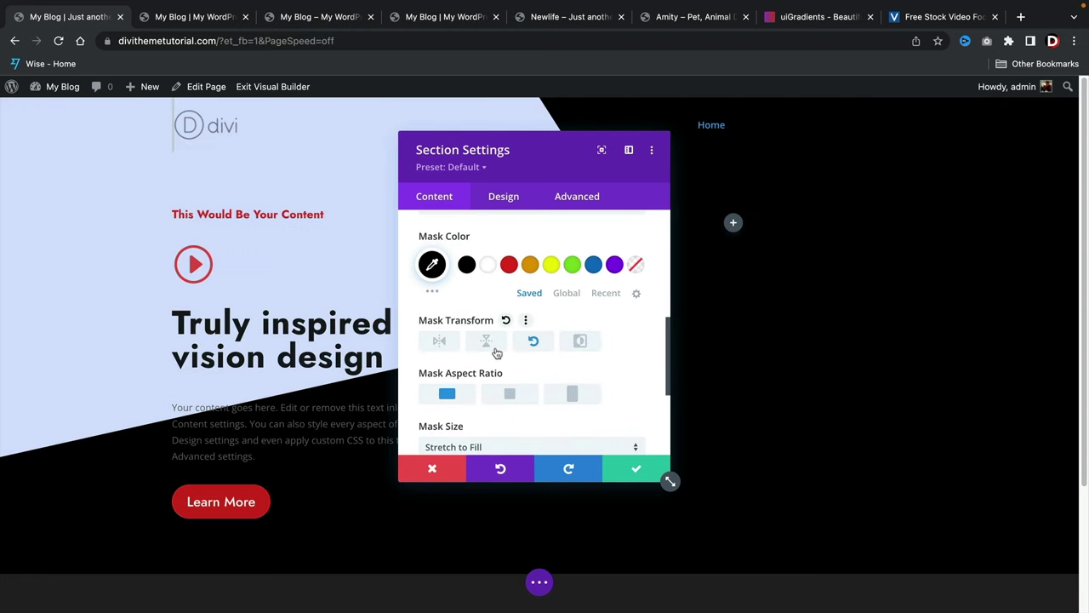
pyautogui.moveTo(519, 148); pyautogui.dragTo(843, 114)
pyautogui.click(813, 314)
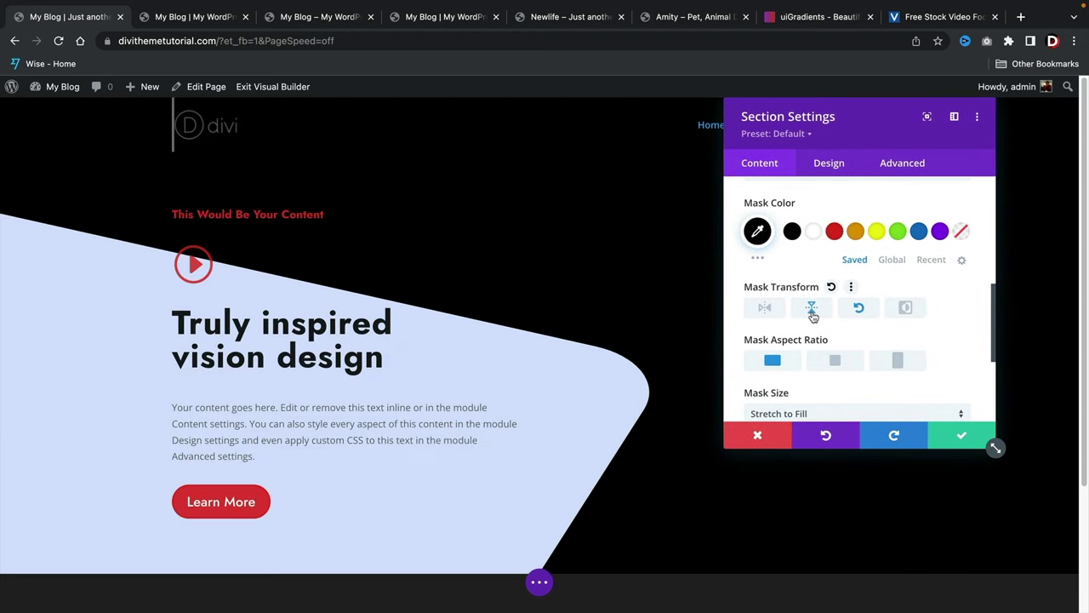
pyautogui.click(764, 309)
pyautogui.click(904, 308)
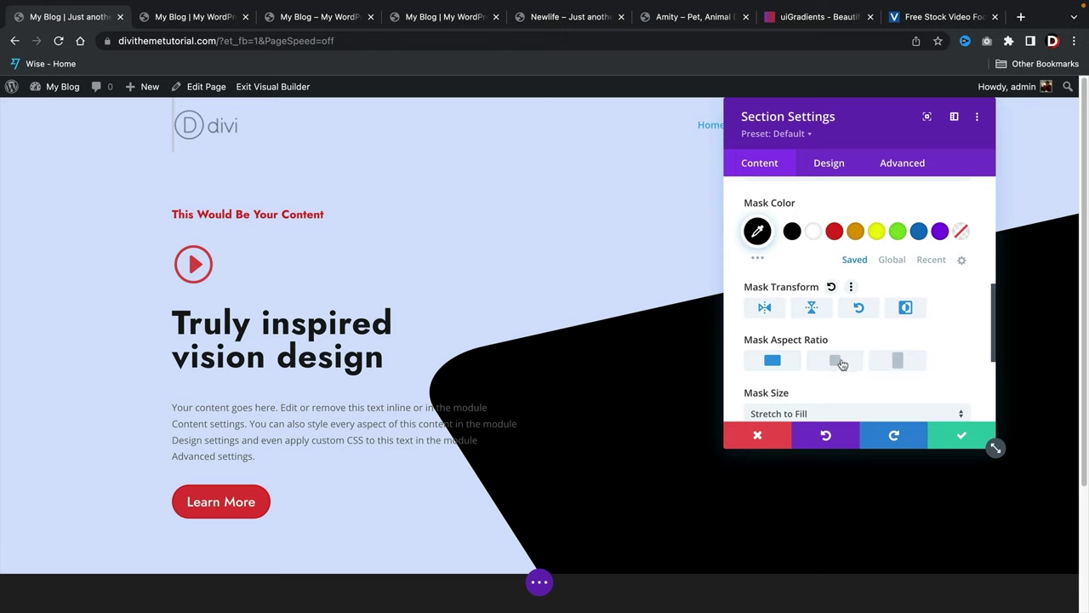
# - Set the mask size to Cover
pyautogui.scroll(-2, 804, 324)
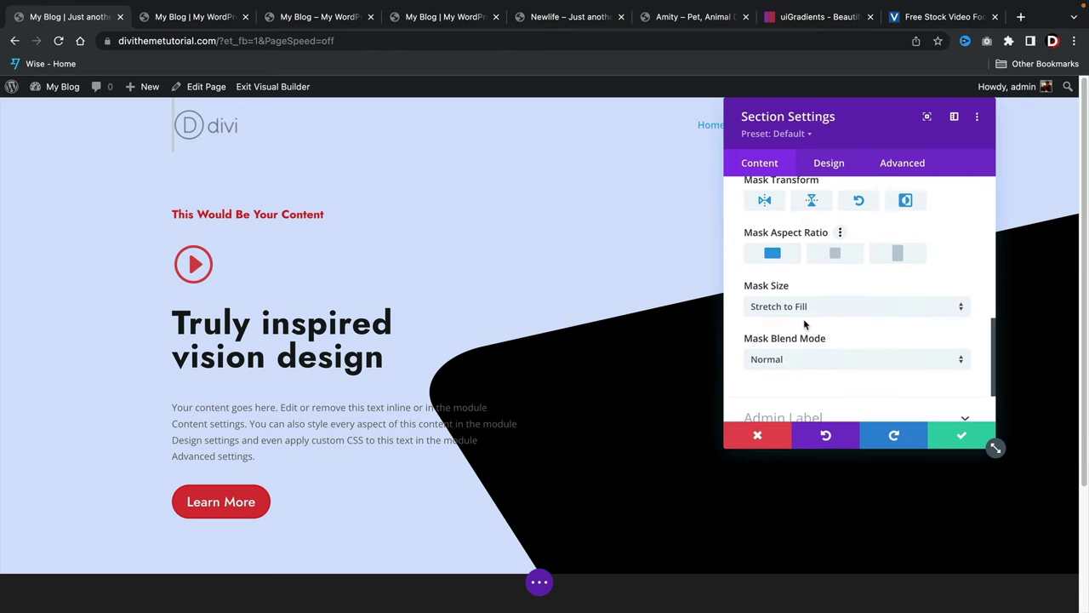
pyautogui.click(806, 311)
pyautogui.click(806, 342)
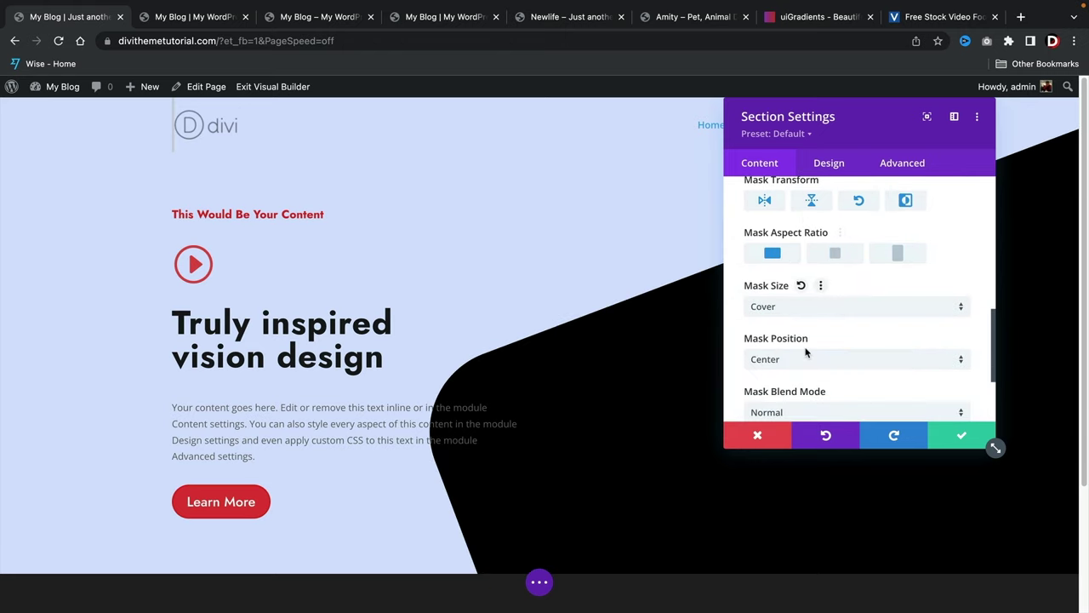
pyautogui.scroll(-1, 807, 333)
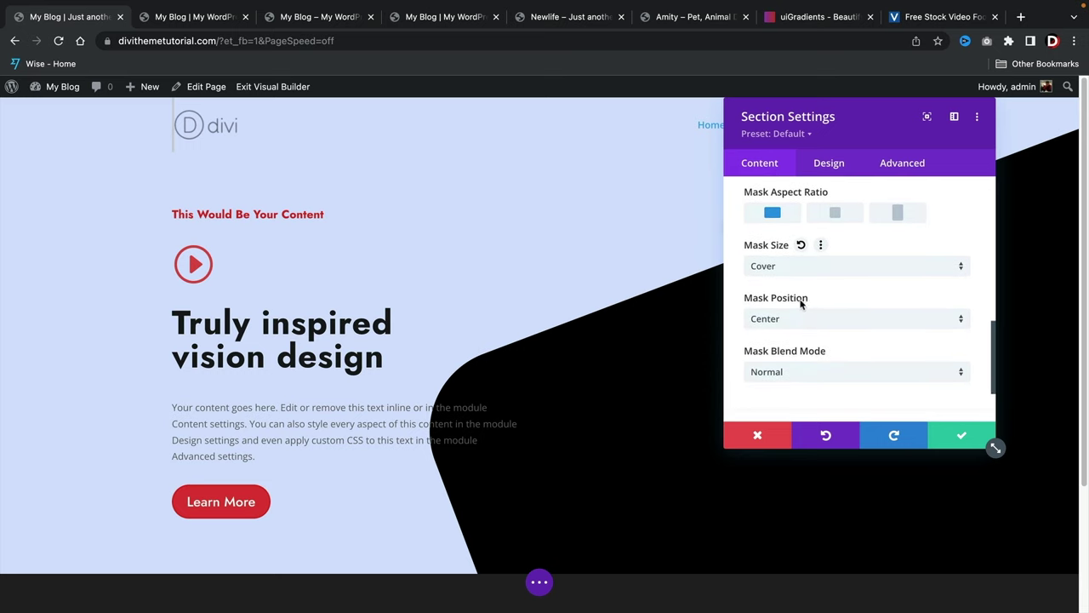
pyautogui.scroll(-1, 819, 341)
pyautogui.scroll(4, 818, 340)
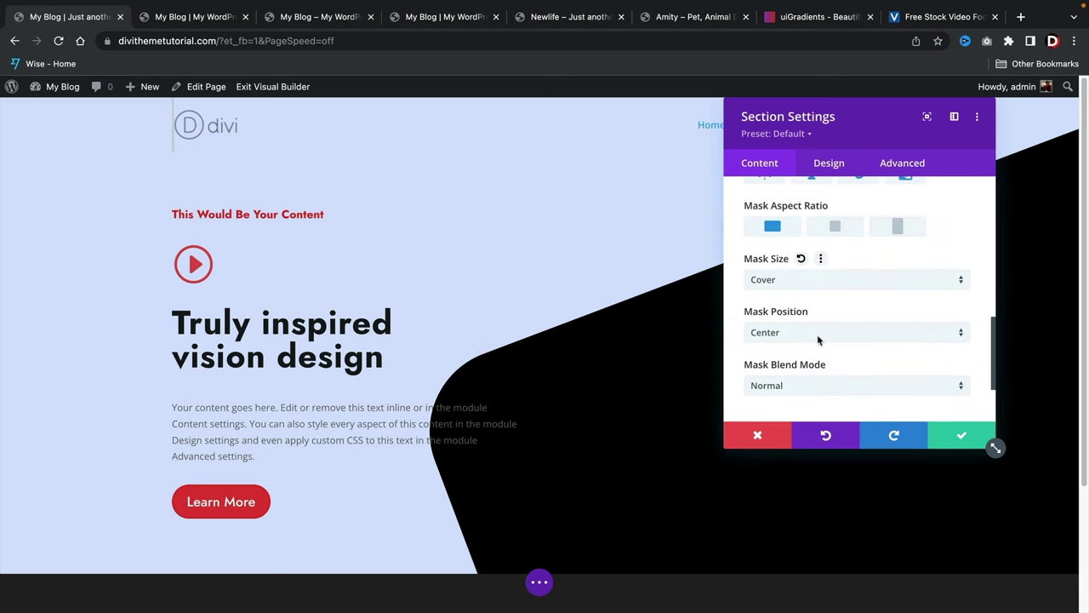
pyautogui.scroll(4, 819, 340)
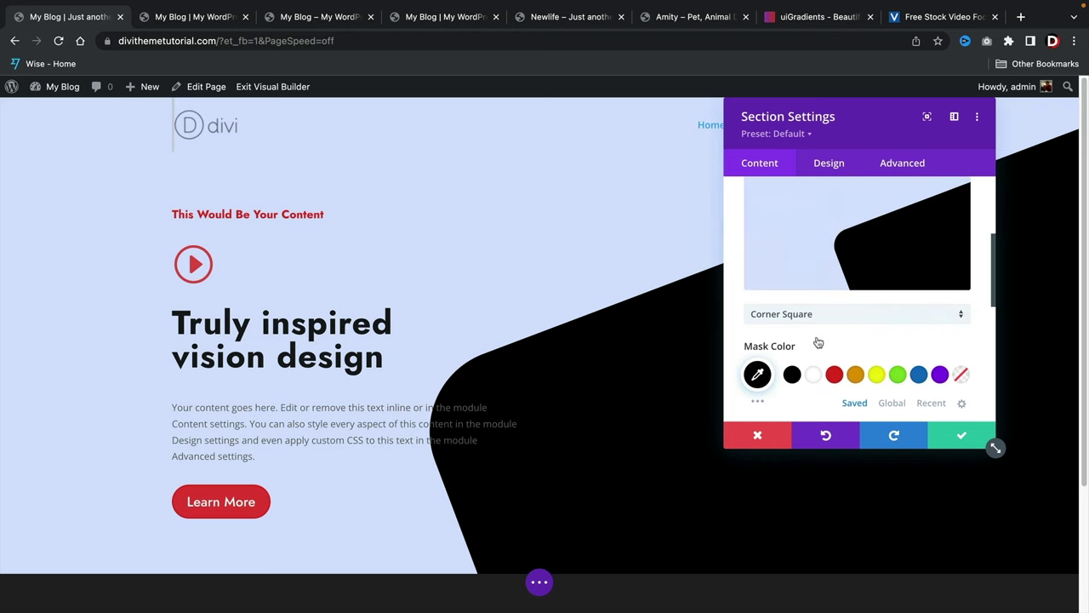
# - Try the Diagonal Pills, Diagonal Lines and Square Stripes background mask shapes
pyautogui.click(819, 341)
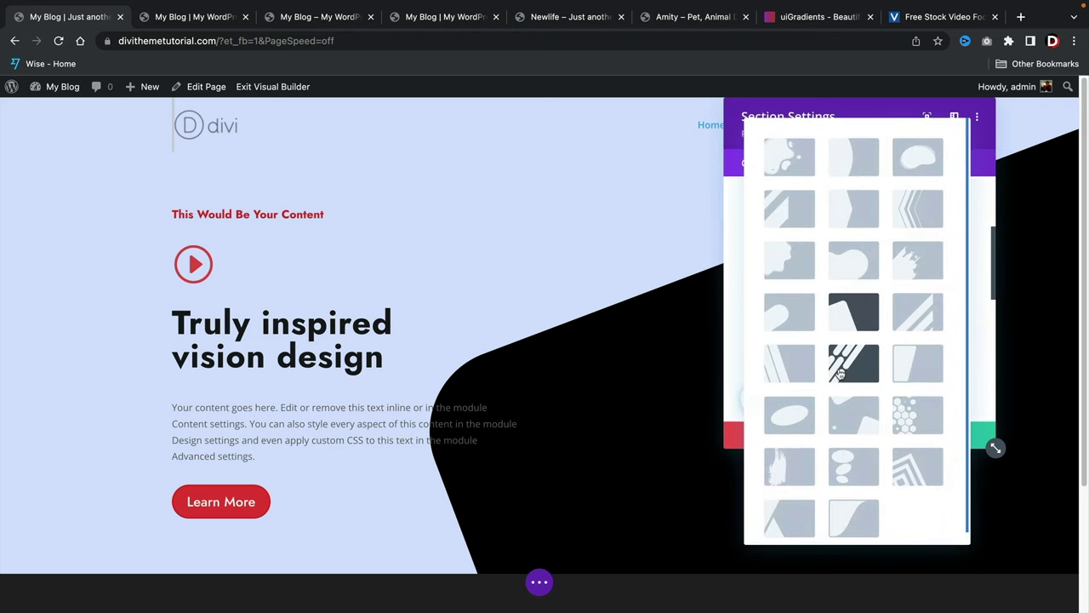
pyautogui.click(835, 369)
pyautogui.click(836, 340)
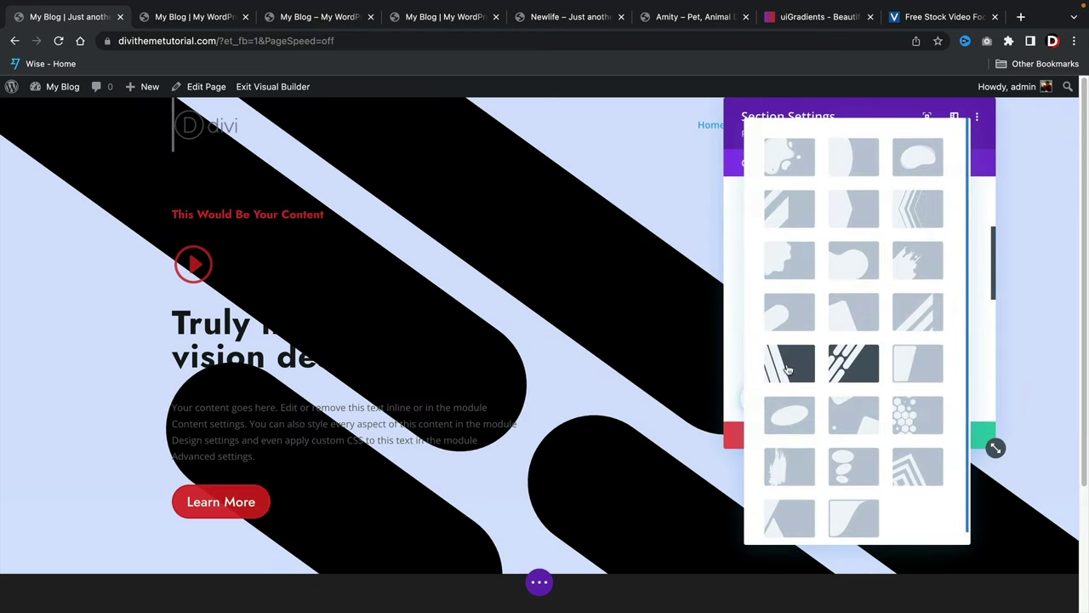
pyautogui.click(787, 369)
pyautogui.click(809, 338)
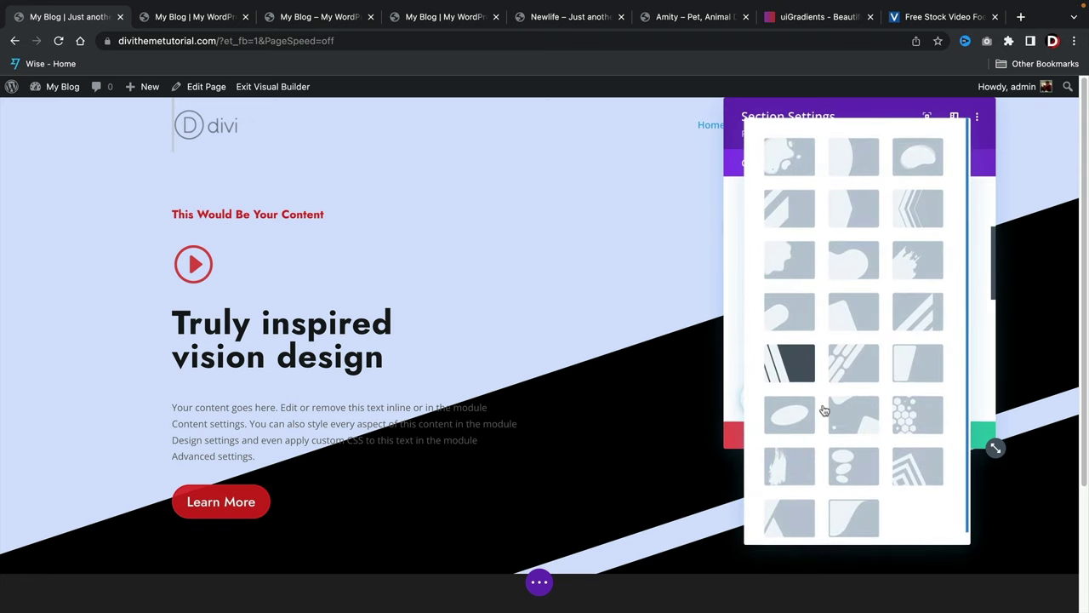
pyautogui.scroll(-1, 824, 409)
pyautogui.click(911, 450)
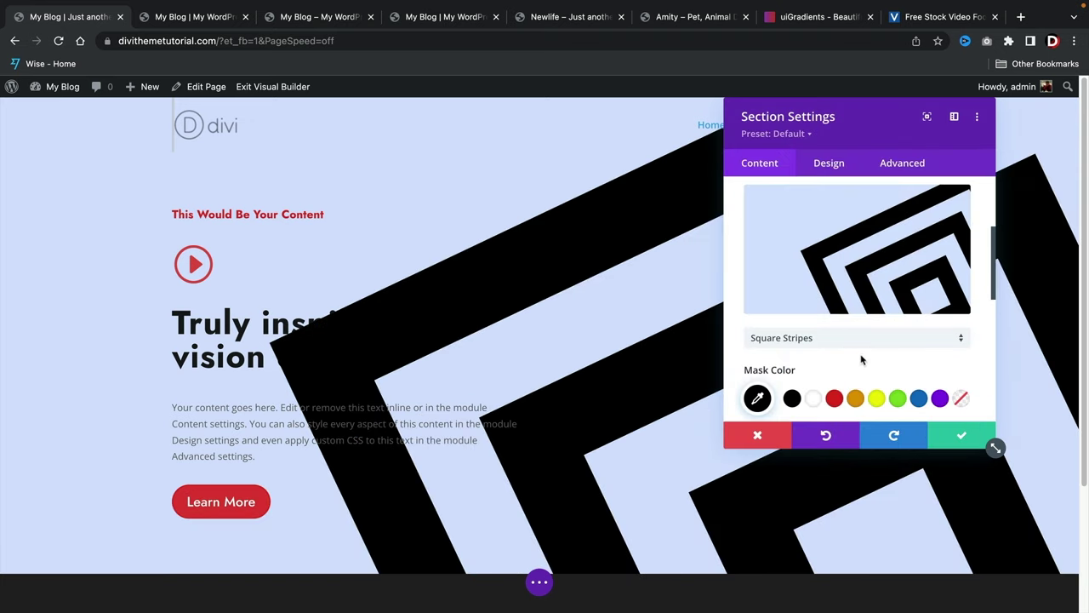
# - Try the Rock Stack mask, then delete the background mask
pyautogui.scroll(-1, 853, 352)
pyautogui.click(832, 289)
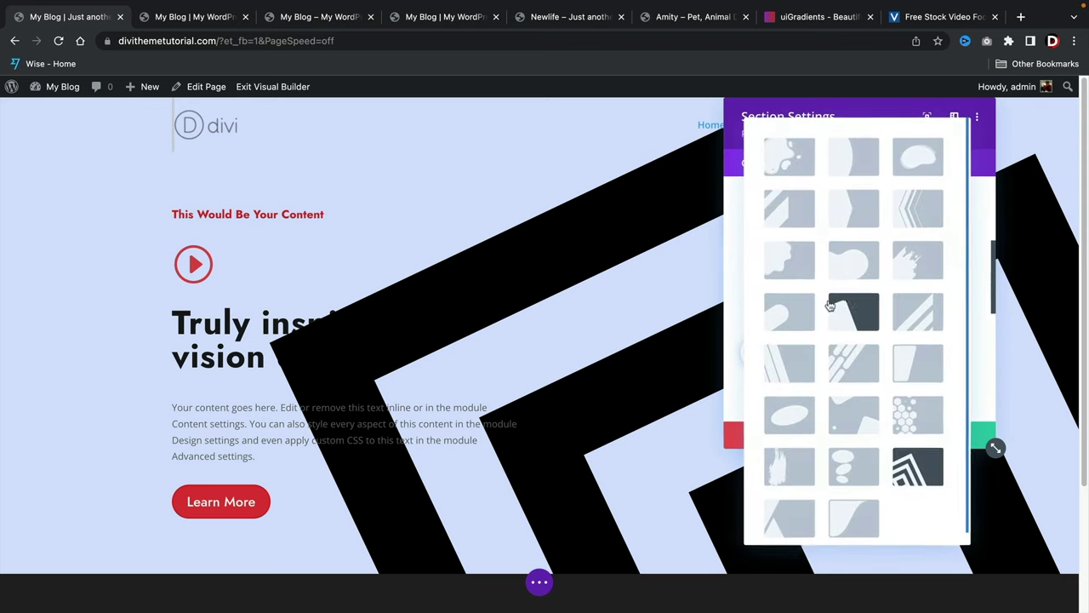
pyautogui.scroll(-1, 847, 451)
pyautogui.click(849, 462)
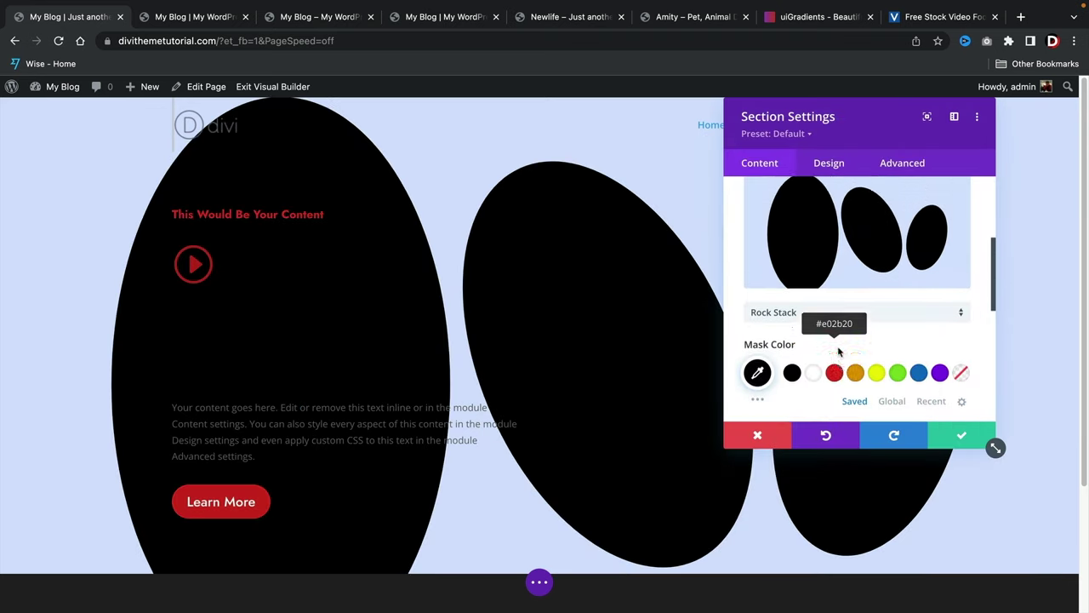
pyautogui.scroll(3, 843, 344)
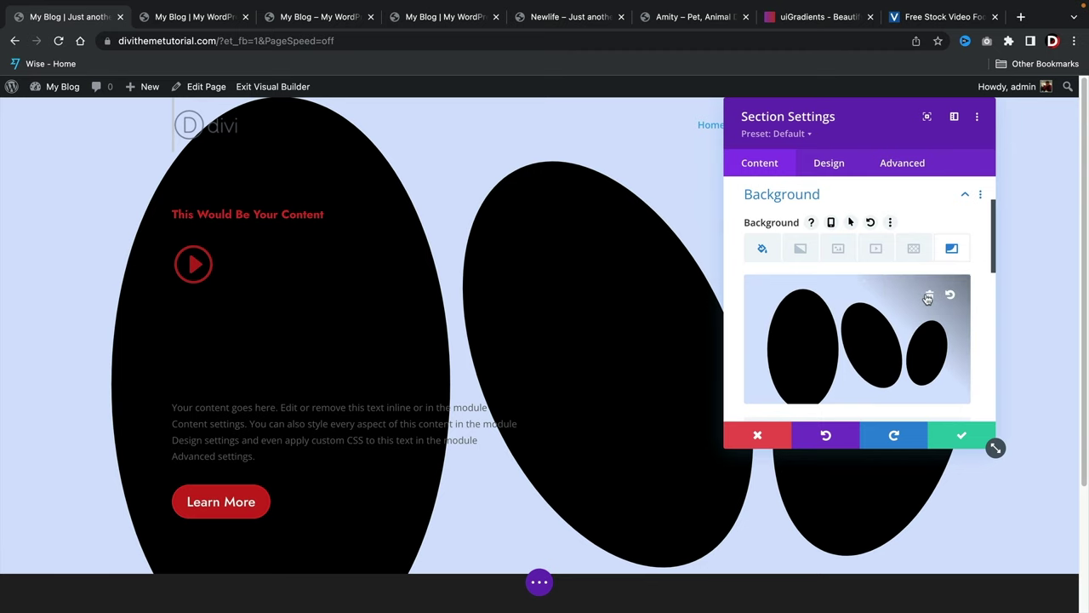
pyautogui.click(928, 297)
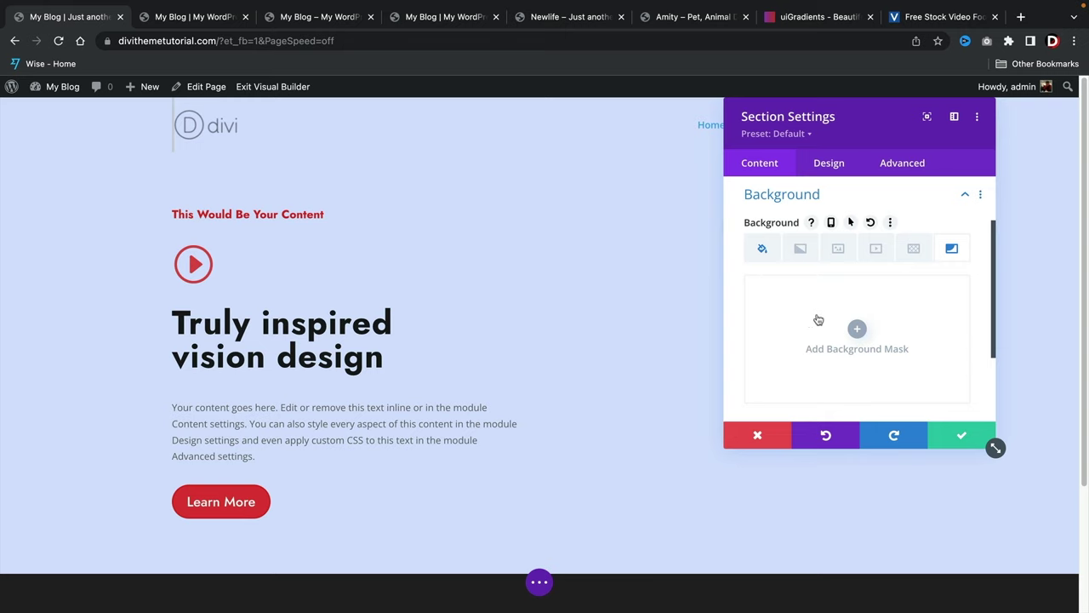
# - Open the empty background-image media library, then bring the Finder desktop forward
pyautogui.click(838, 249)
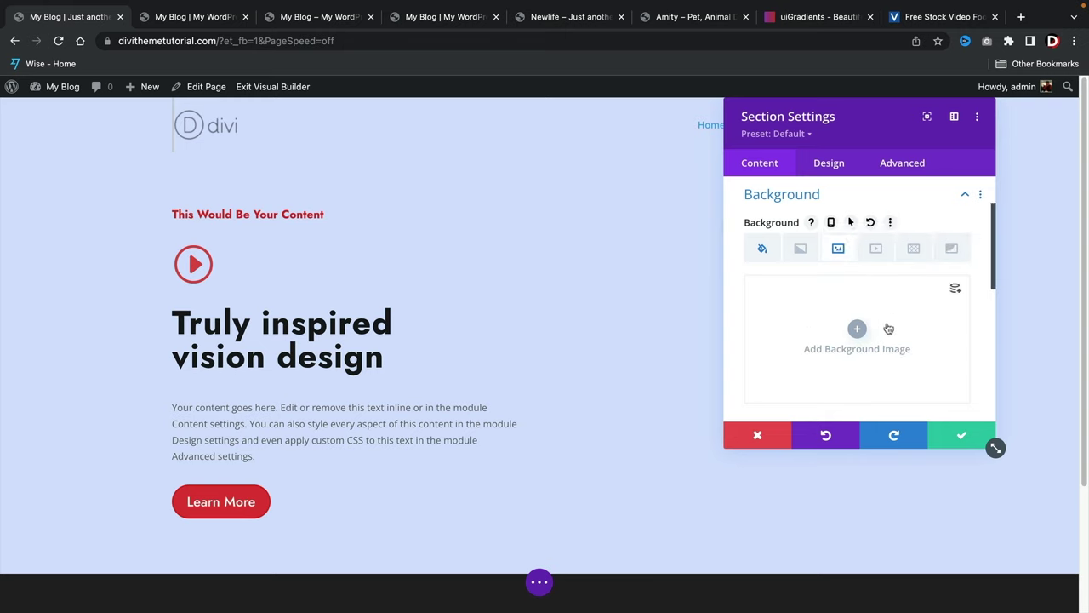
pyautogui.click(856, 330)
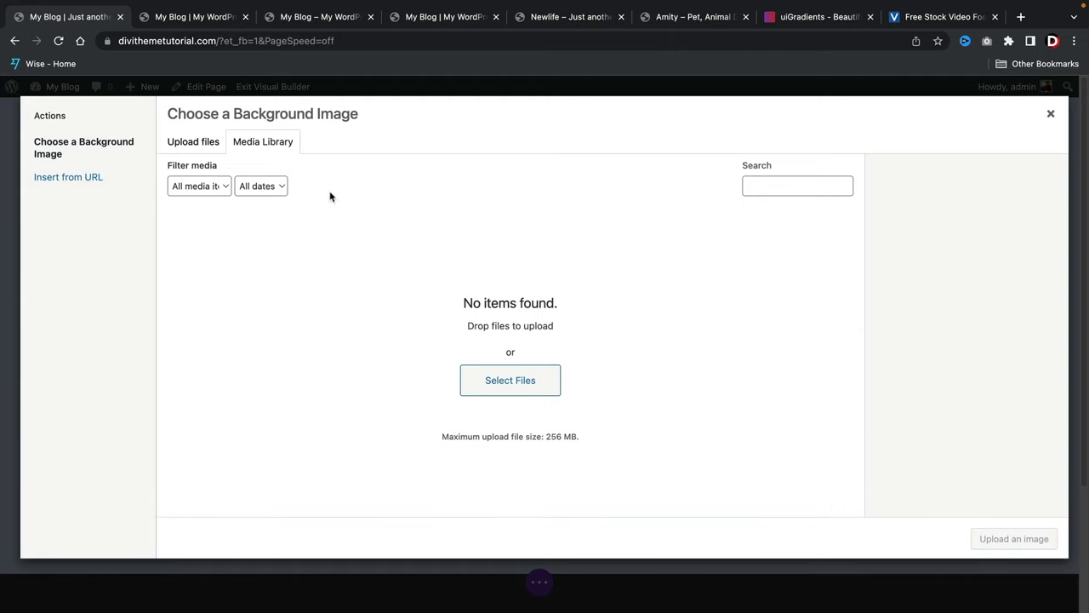
pyautogui.press('super+h')
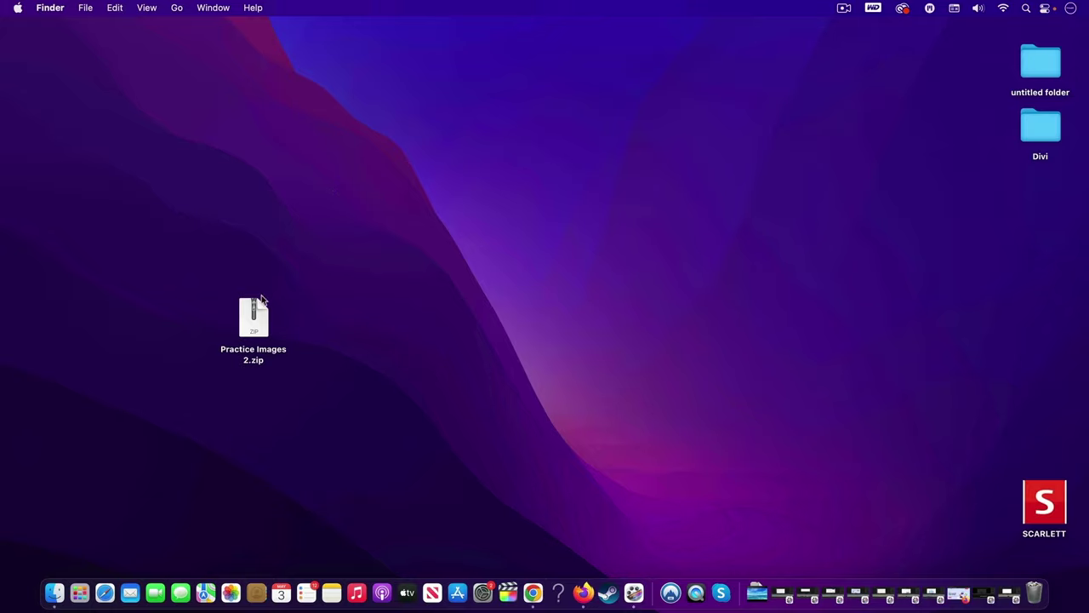
# - Extract Practice Images 2.zip and open the resulting Practice Images folder
pyautogui.moveTo(261, 300); pyautogui.dragTo(394, 208)
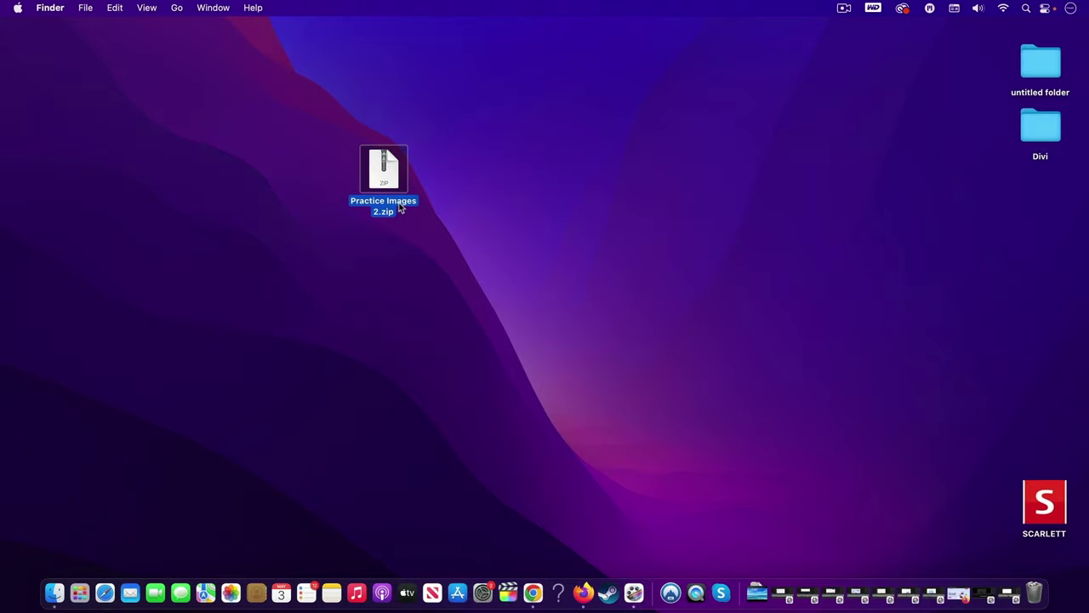
pyautogui.doubleClick(389, 210)
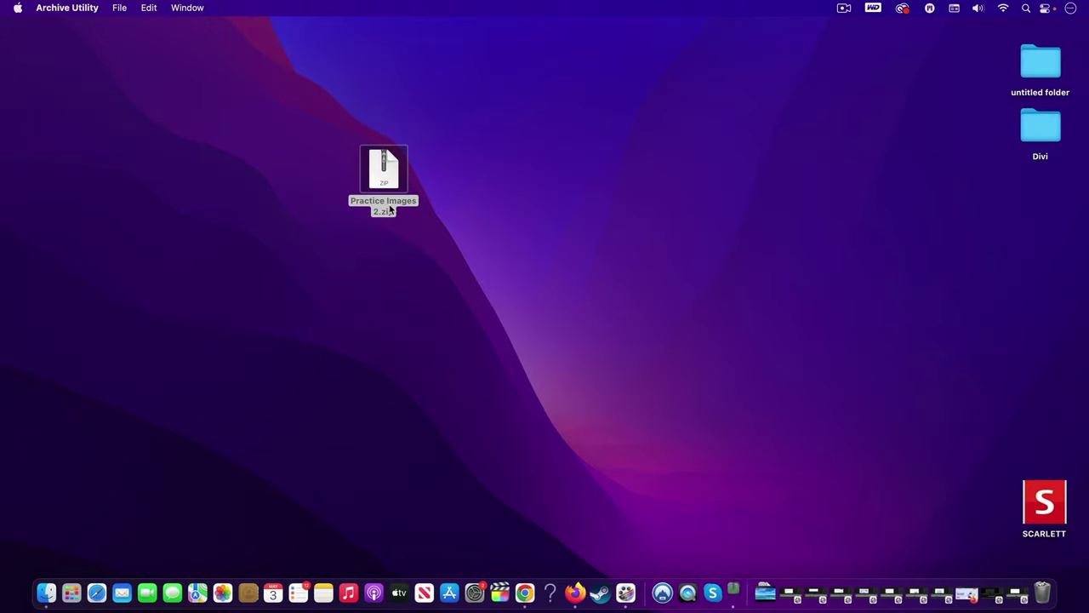
pyautogui.moveTo(382, 191); pyautogui.dragTo(512, 281)
pyautogui.doubleClick(514, 278)
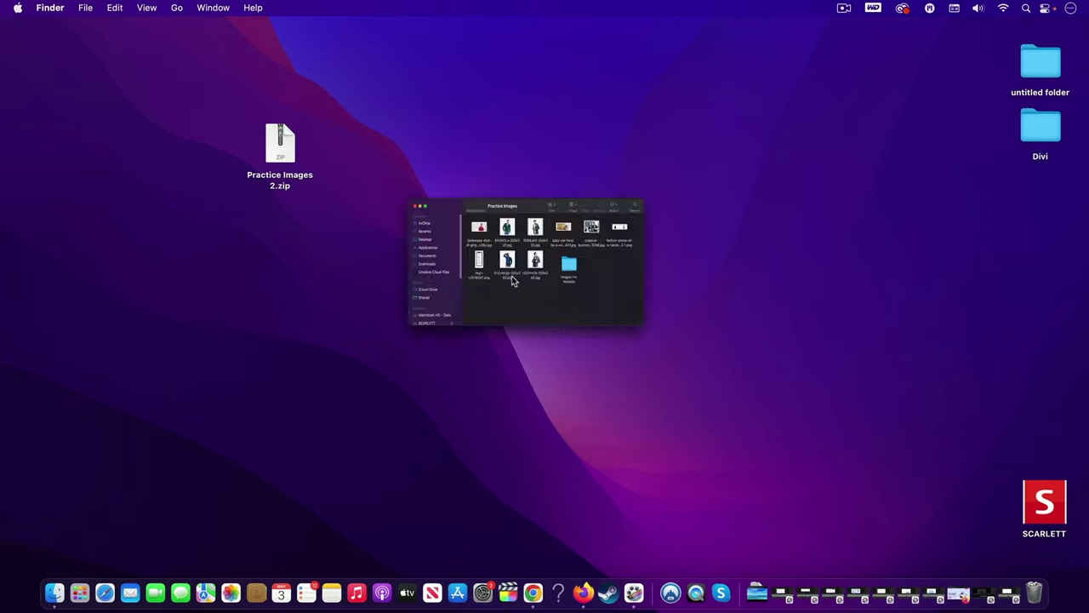
# - Preview the practice photos, browse the Images For Website subfolder, then go back
pyautogui.click(420, 150)
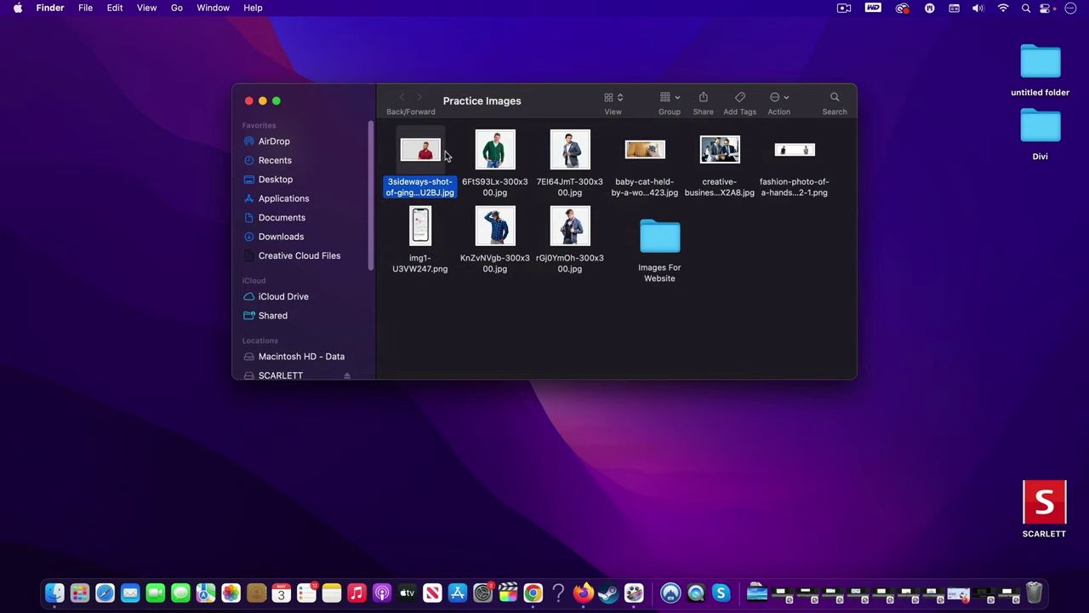
pyautogui.click(495, 150)
pyautogui.click(570, 150)
pyautogui.click(645, 150)
pyautogui.click(720, 150)
pyautogui.click(776, 193)
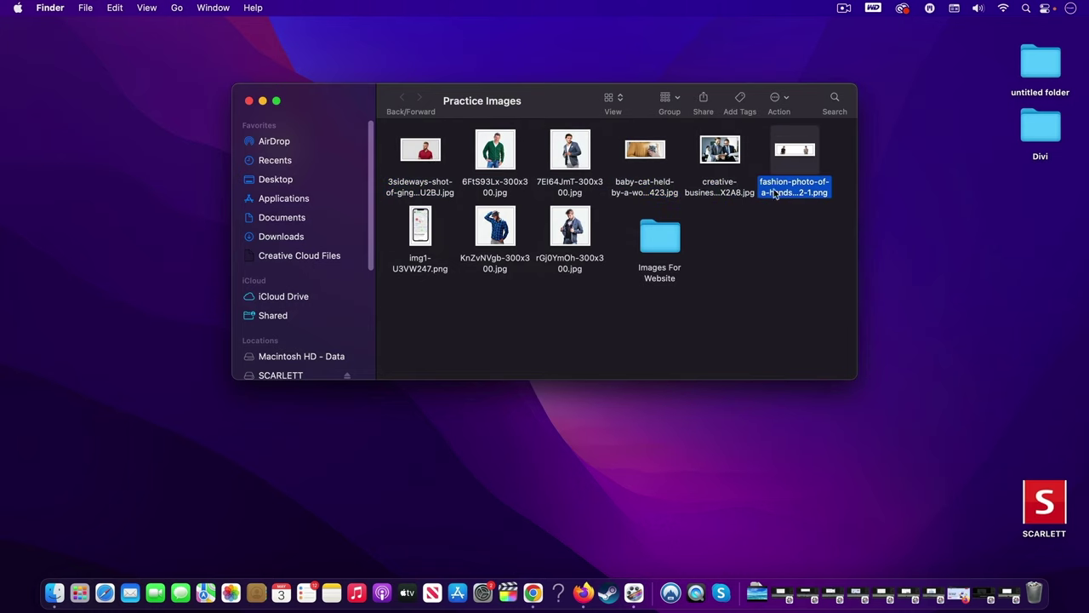
pyautogui.doubleClick(661, 238)
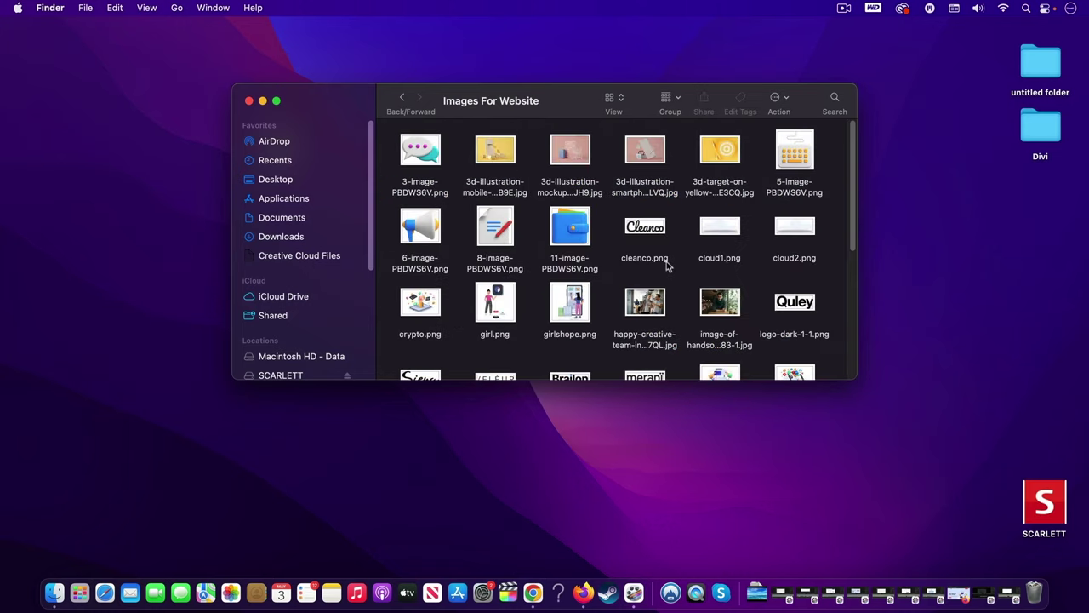
pyautogui.scroll(-10, 669, 267)
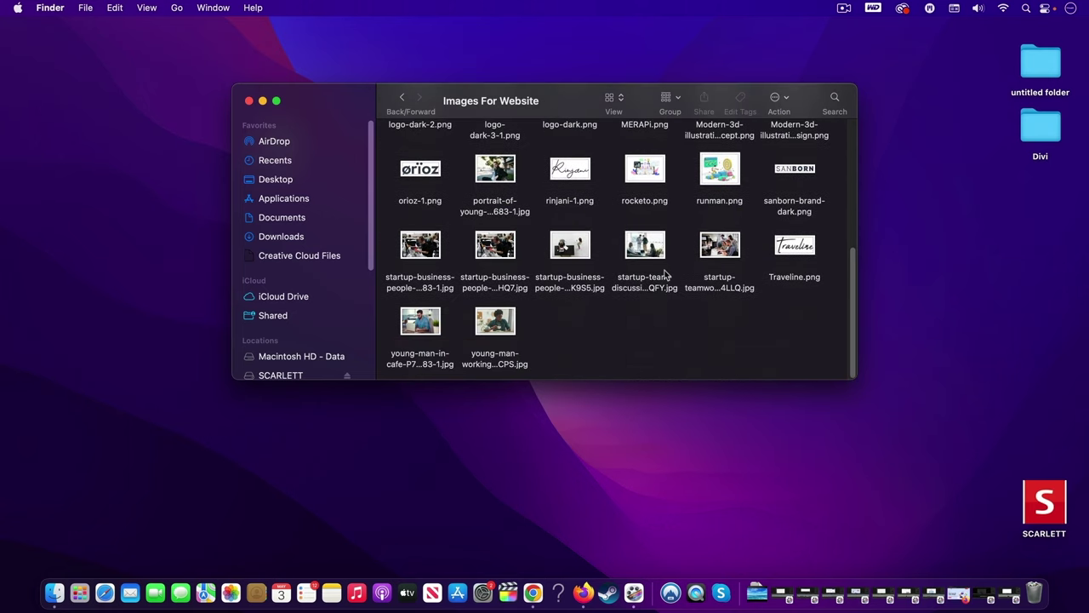
pyautogui.scroll(15, 668, 275)
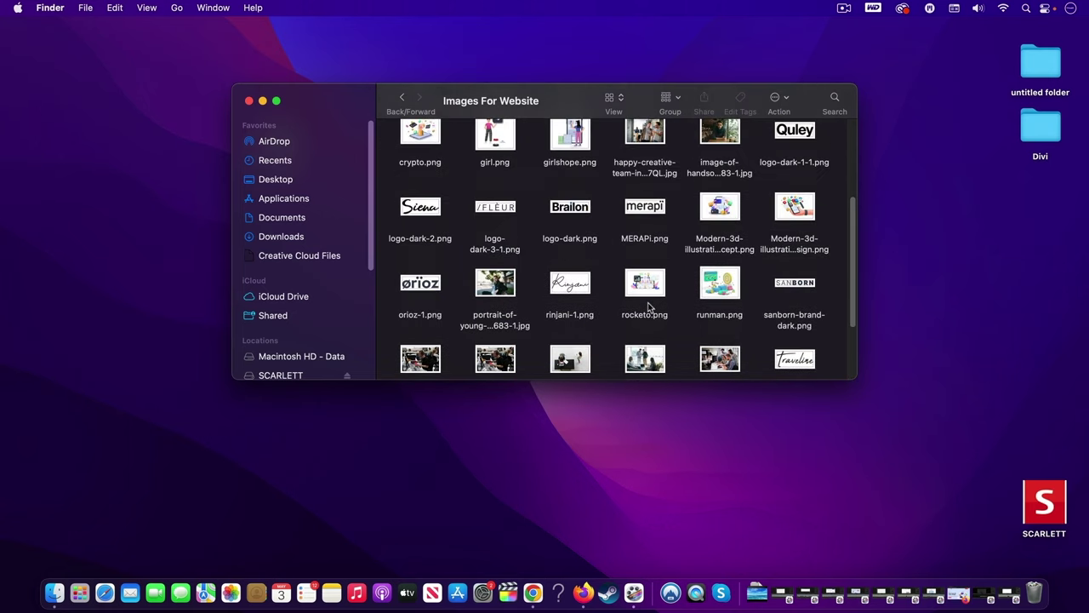
pyautogui.click(403, 99)
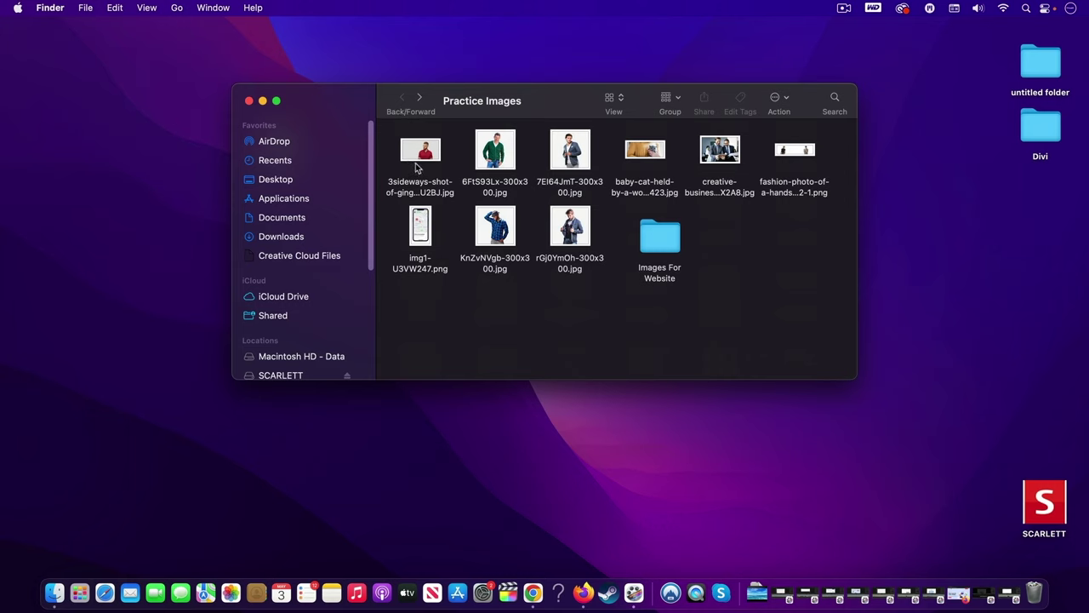
# - Step through the practice photos again, including rGj0YmOh, then clear the selection
pyautogui.click(419, 164)
pyautogui.click(483, 154)
pyautogui.click(553, 157)
pyautogui.click(554, 239)
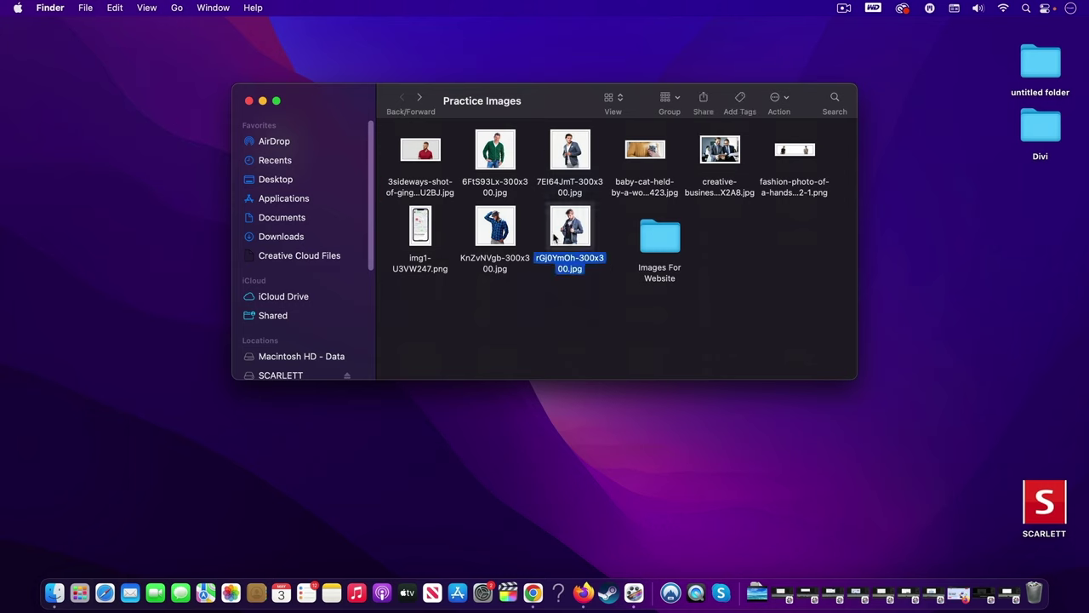
pyautogui.click(494, 230)
pyautogui.click(428, 234)
pyautogui.click(613, 187)
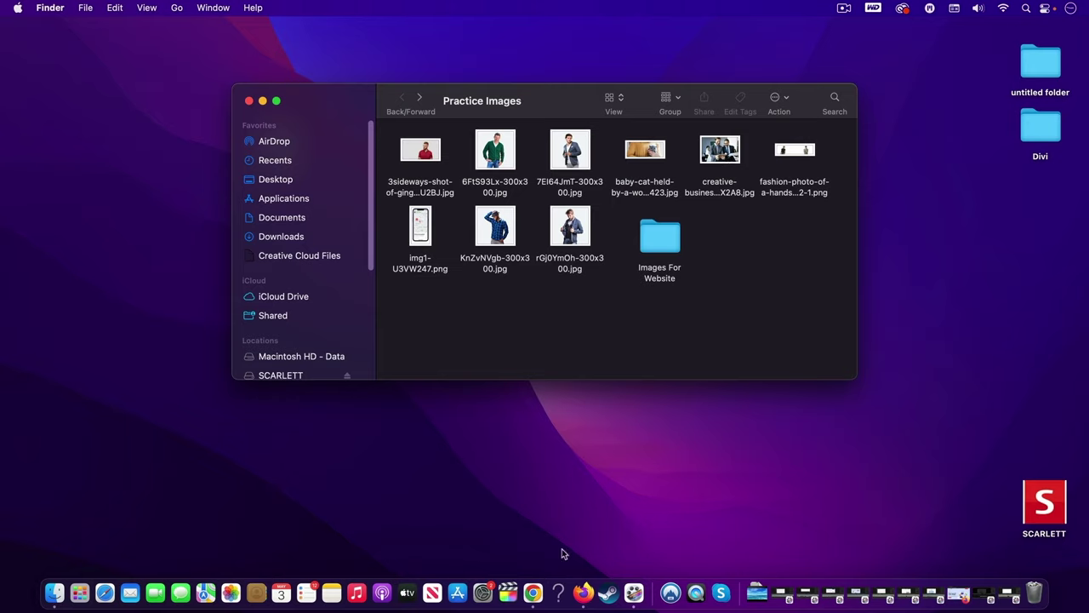
# - Upload the first row of six images from Desktop > Practice Images to the media library
pyautogui.click(534, 593)
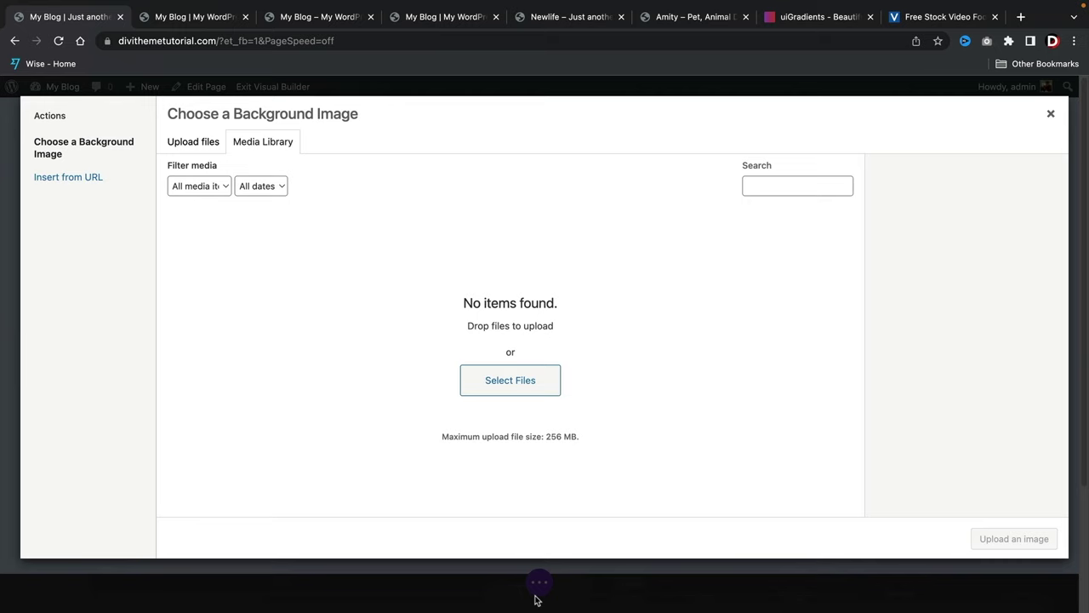
pyautogui.click(537, 387)
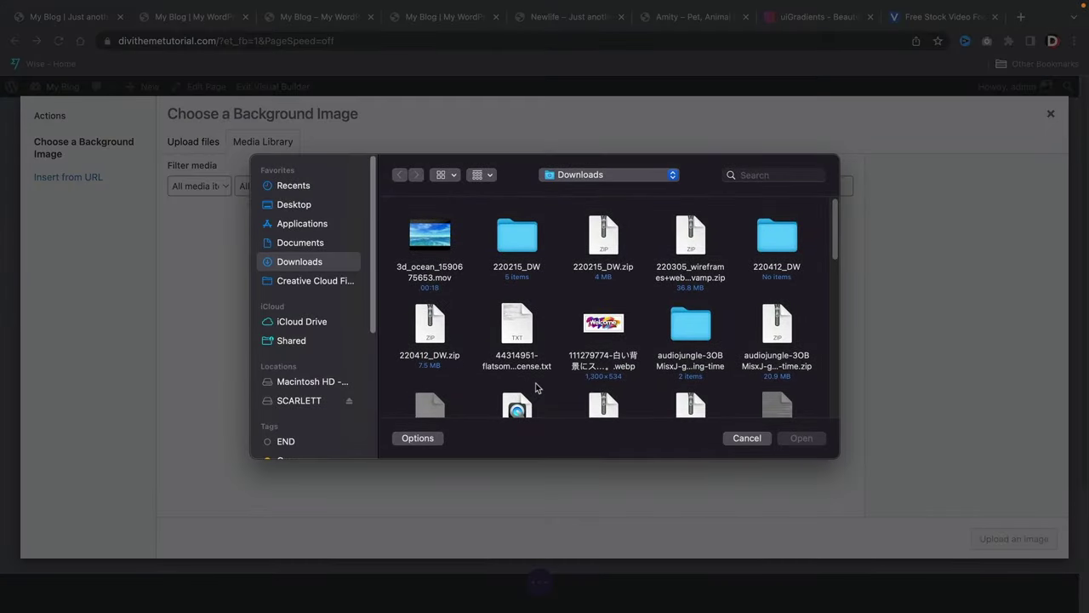
pyautogui.click(321, 206)
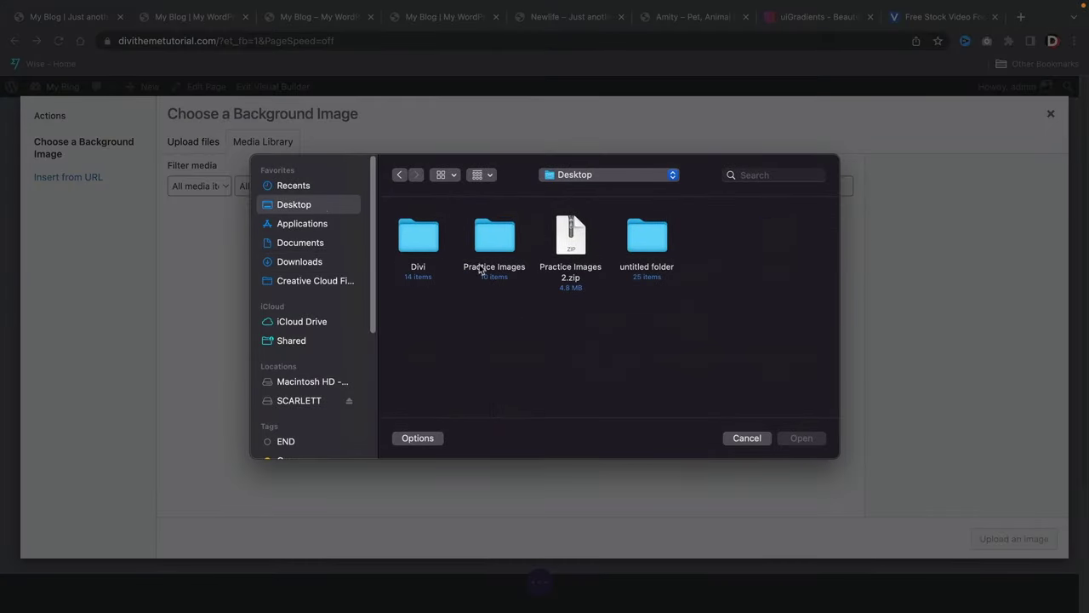
pyautogui.doubleClick(488, 235)
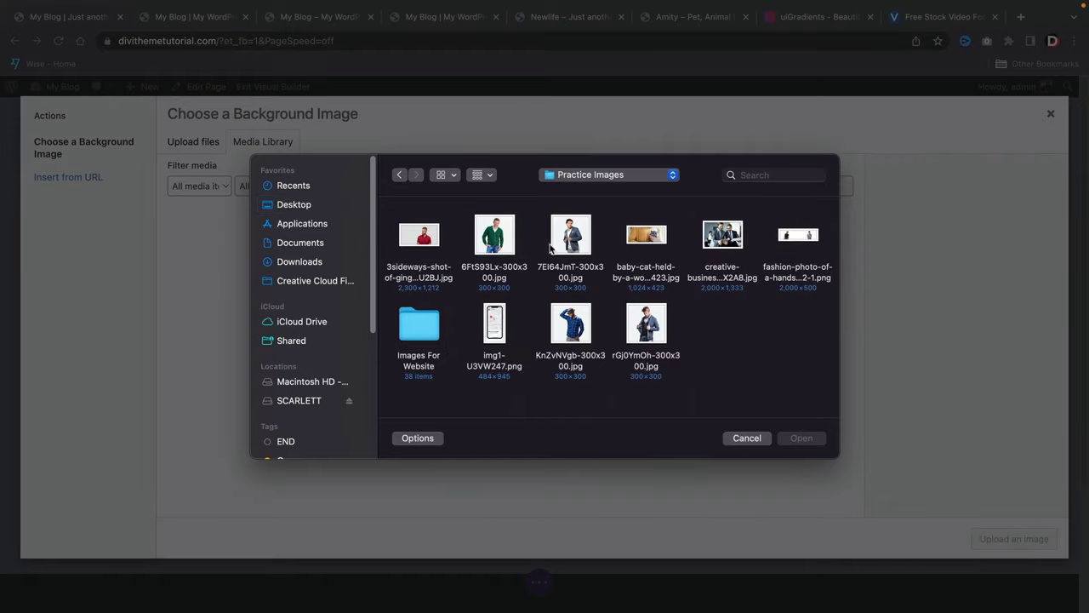
pyautogui.moveTo(402, 206); pyautogui.dragTo(776, 302)
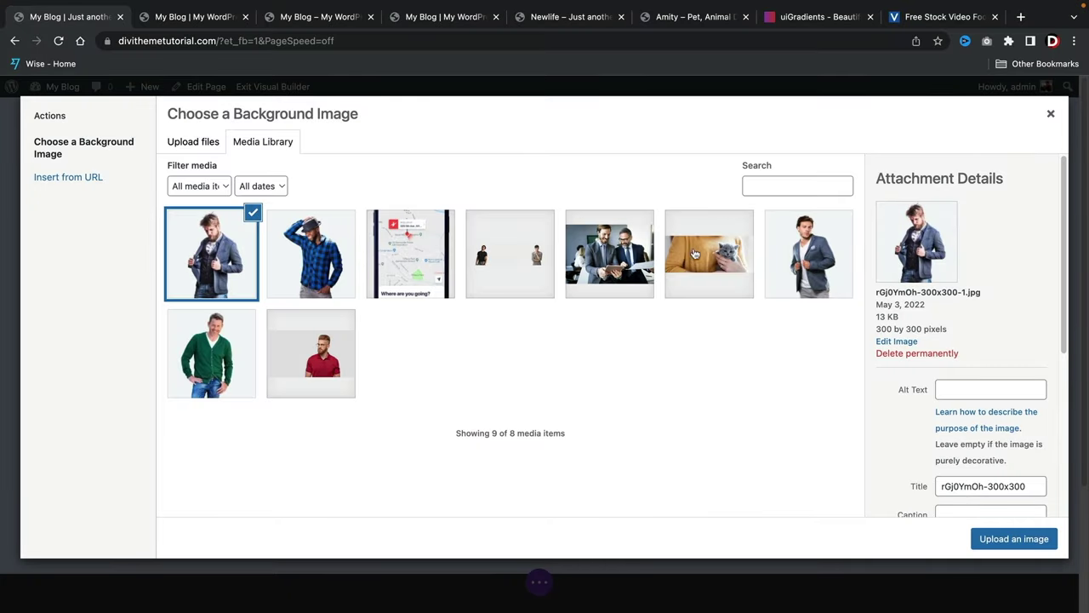
# - Set the ginger man in red polo photo as the section background
pyautogui.click(320, 352)
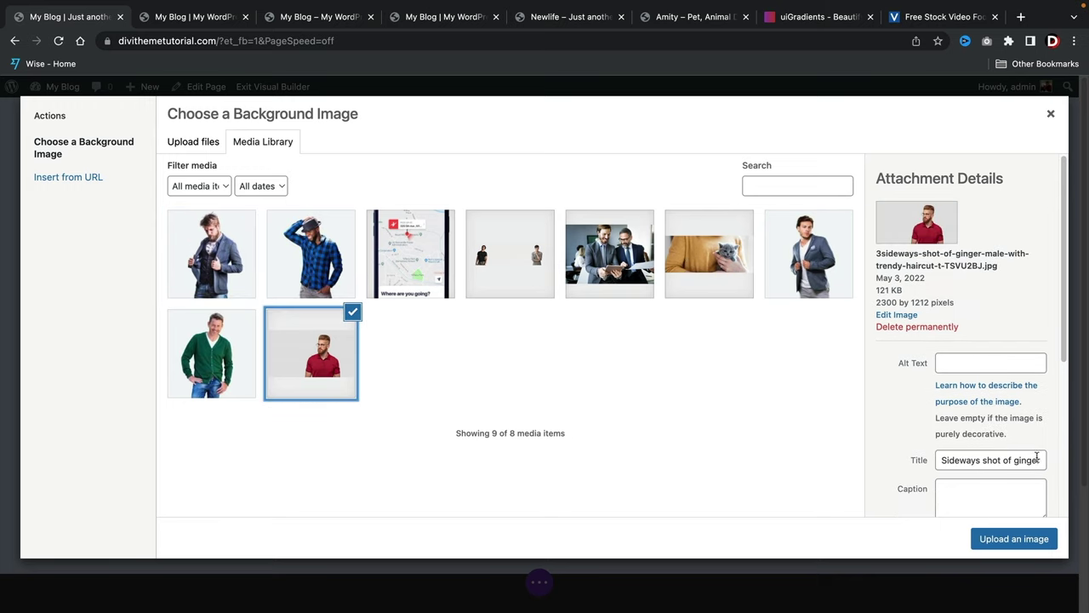
pyautogui.click(1023, 542)
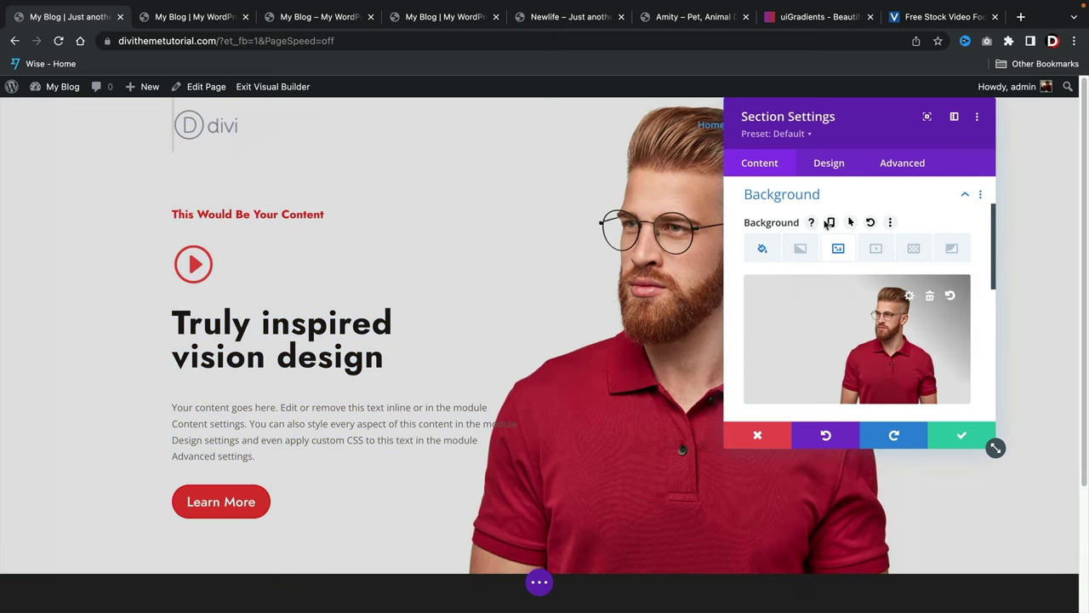
pyautogui.moveTo(842, 111); pyautogui.dragTo(850, 425)
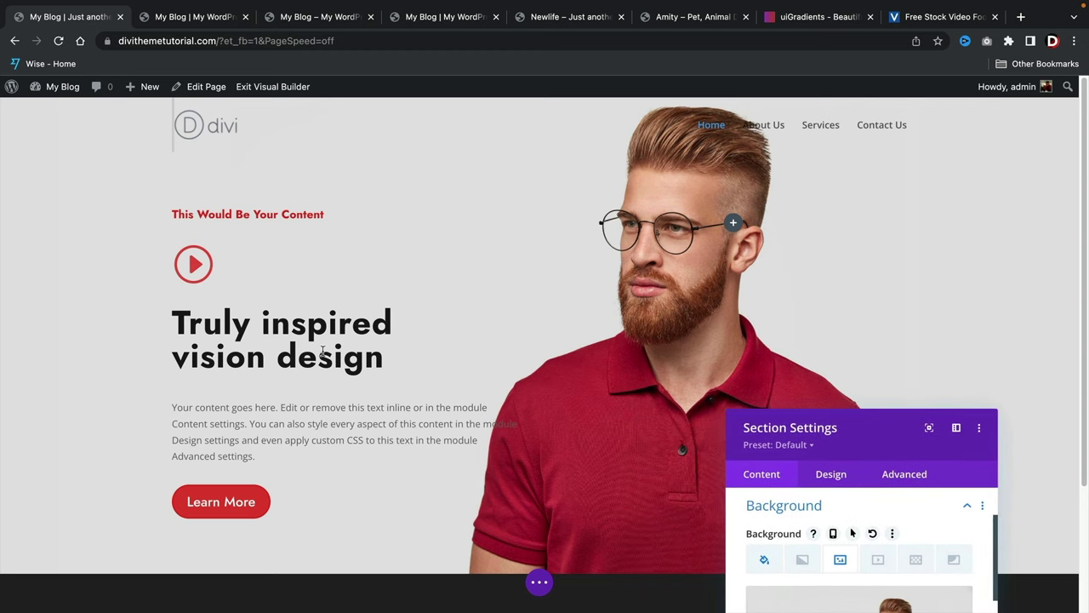
pyautogui.click(780, 417)
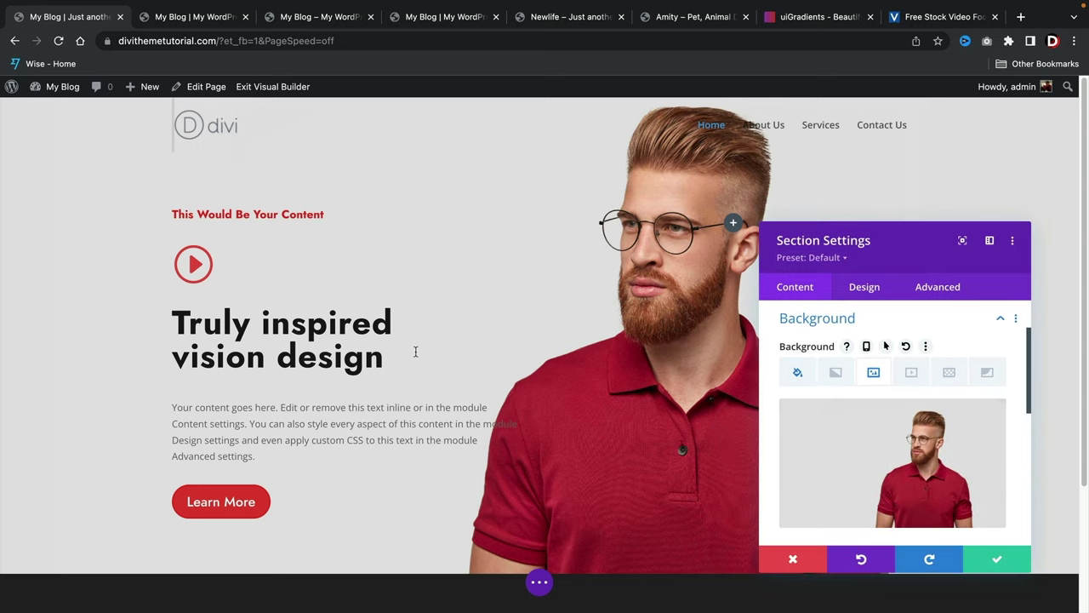
pyautogui.moveTo(816, 238); pyautogui.dragTo(933, 177)
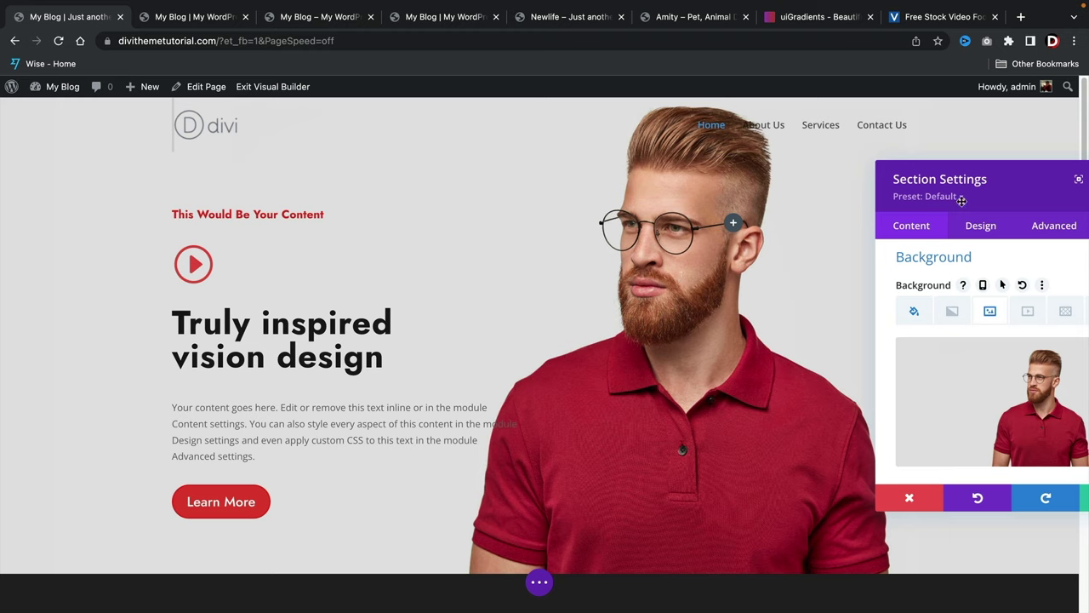
pyautogui.moveTo(991, 178); pyautogui.dragTo(897, 183)
# - Select the Amity demo's hero heading to gauge its text size
pyautogui.click(693, 16)
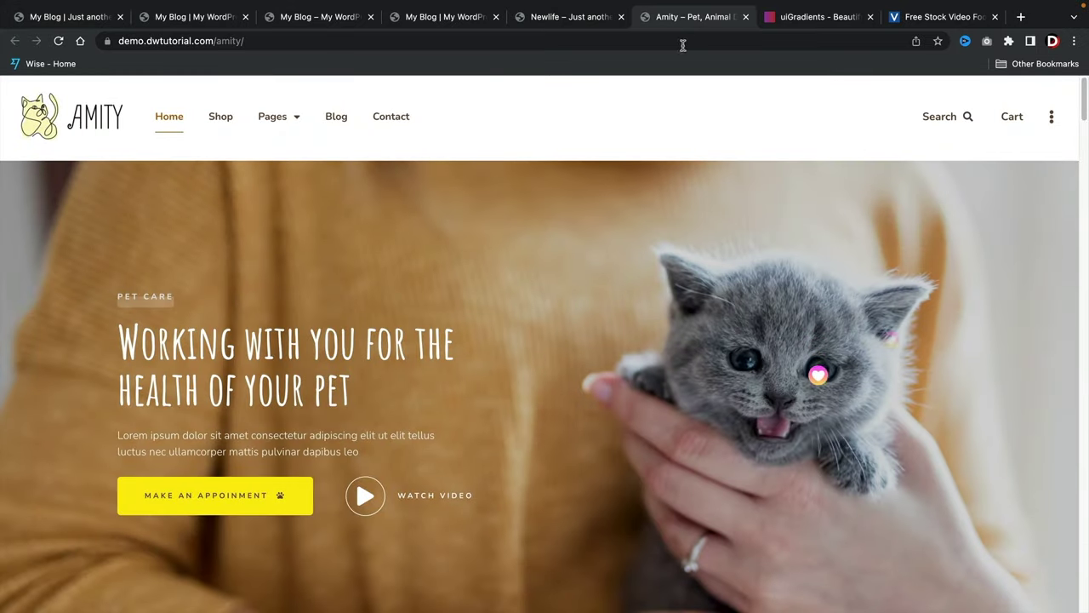
pyautogui.scroll(-1, 652, 291)
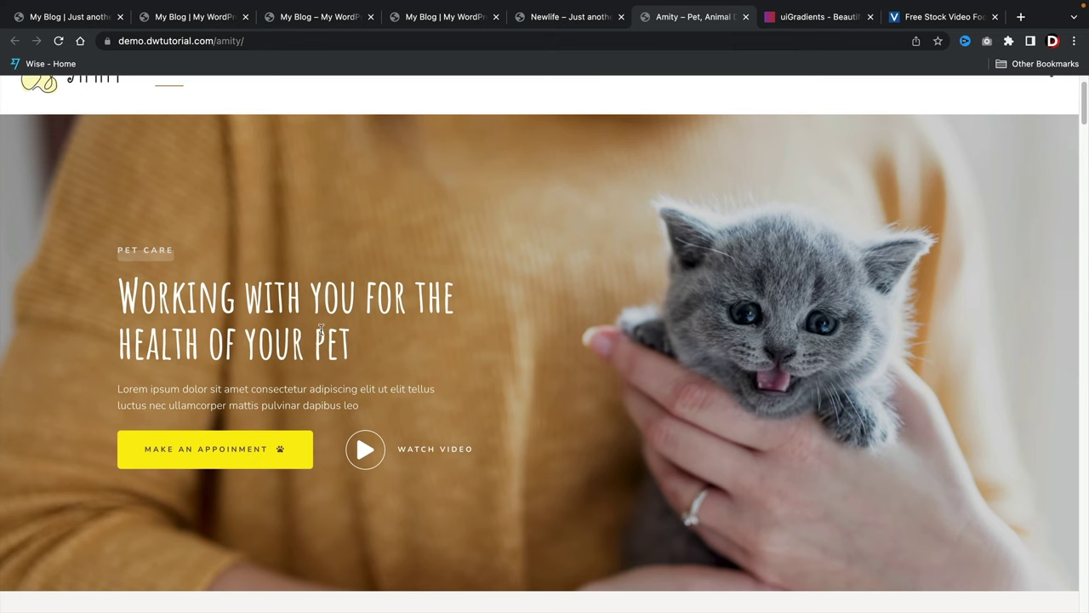
pyautogui.tripleClick(89, 300)
pyautogui.click(118, 292)
pyautogui.moveTo(117, 292); pyautogui.dragTo(340, 345)
pyautogui.click(462, 136)
# - Compare hero headings on Newlife, Finlay and the Divi courses demo's 'Learn a new skill' heading
pyautogui.click(543, 18)
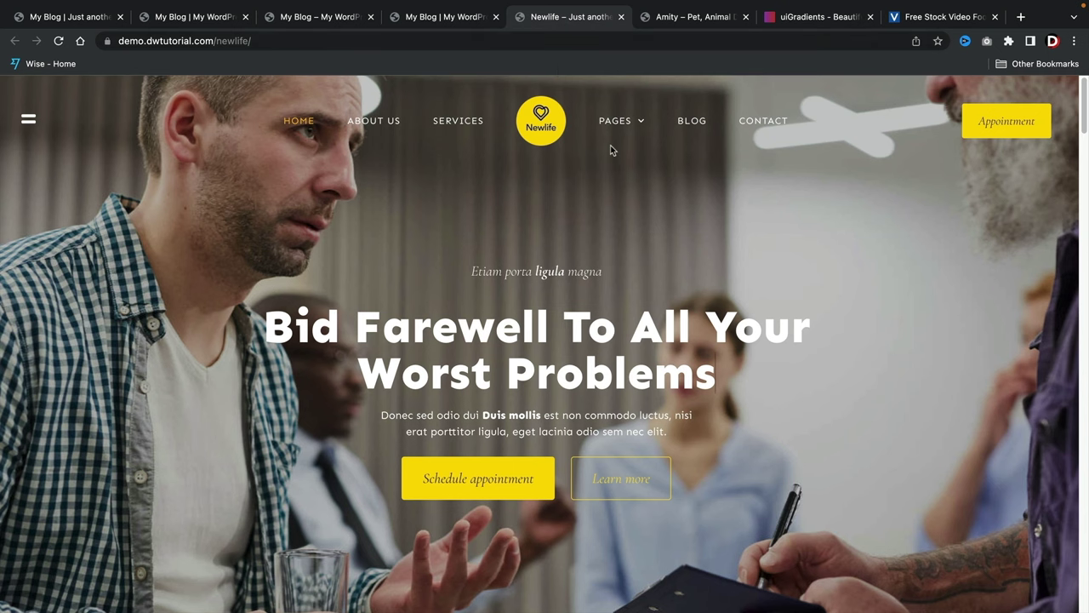
pyautogui.click(450, 17)
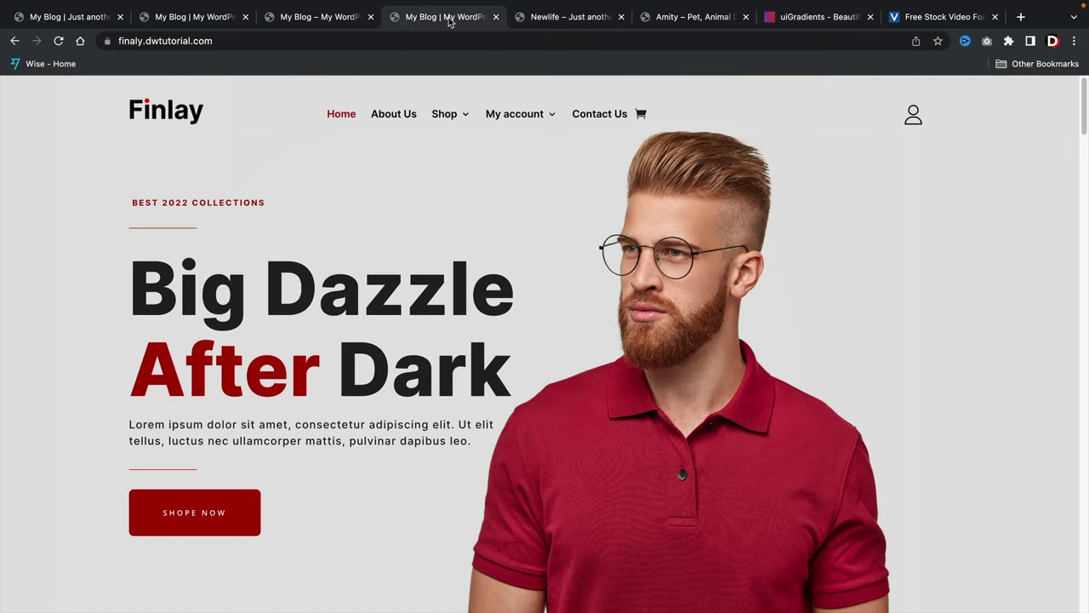
pyautogui.moveTo(177, 290); pyautogui.dragTo(342, 384)
pyautogui.click(344, 383)
pyautogui.click(324, 19)
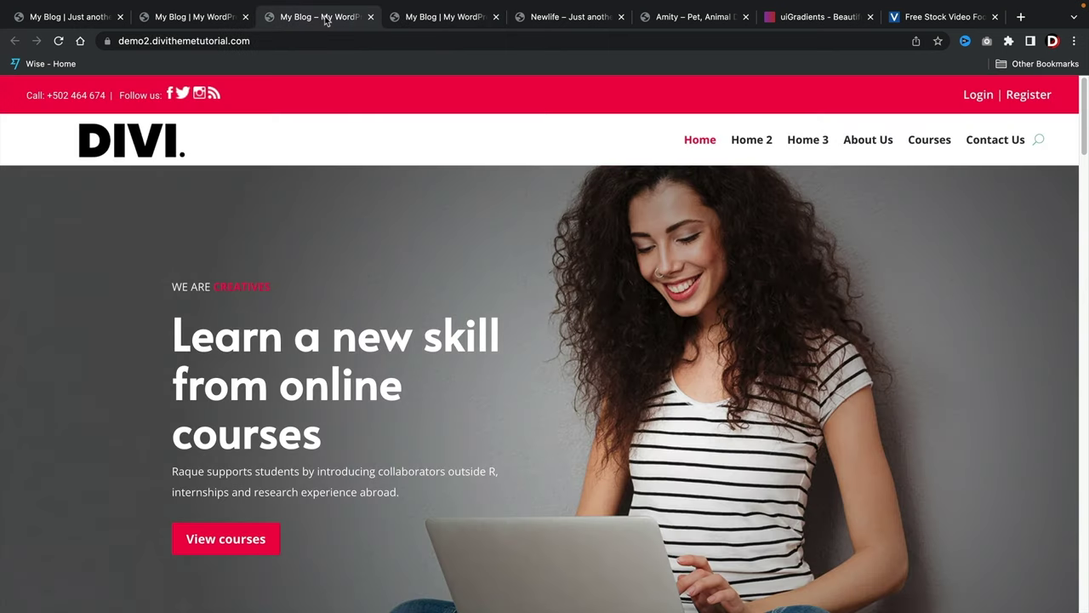
pyautogui.scroll(-2, 334, 289)
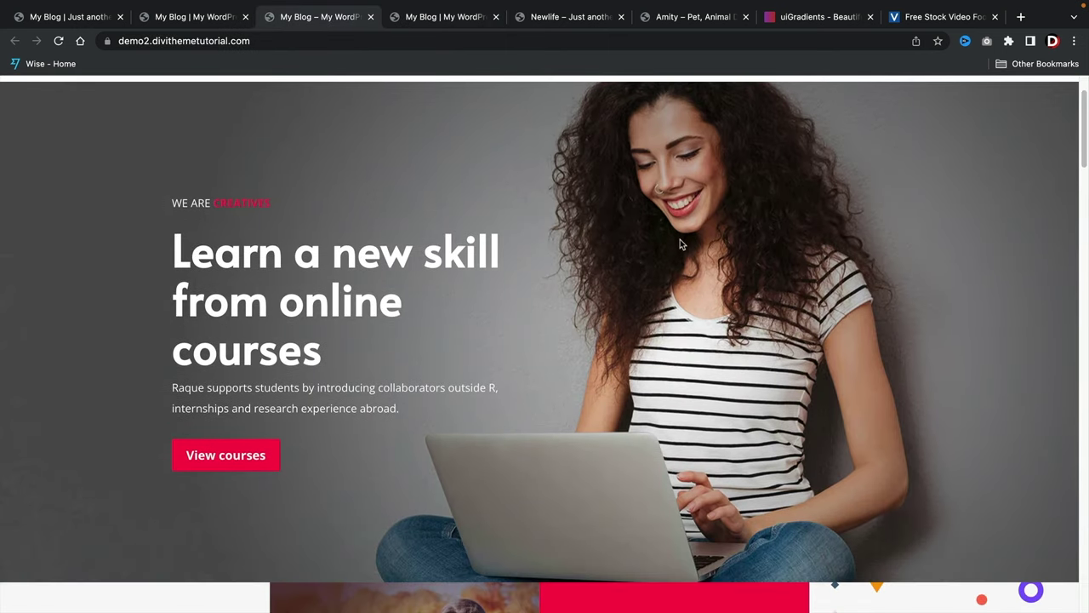
pyautogui.scroll(1, 703, 264)
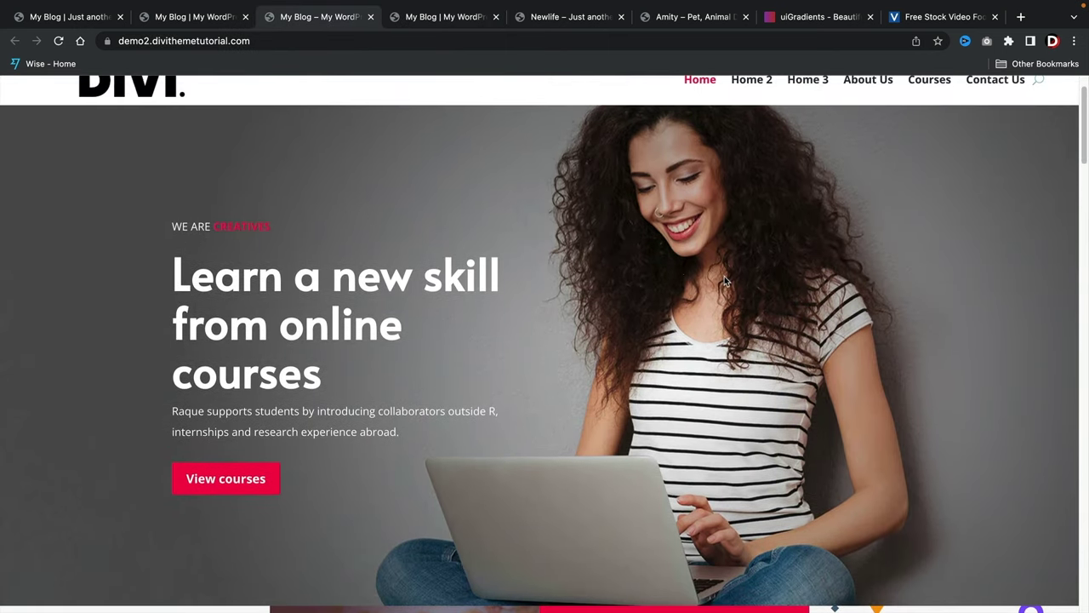
pyautogui.tripleClick(206, 284)
pyautogui.click(595, 293)
# - Back in Divi Builder, remove the red-polo photo from the section background
pyautogui.click(58, 17)
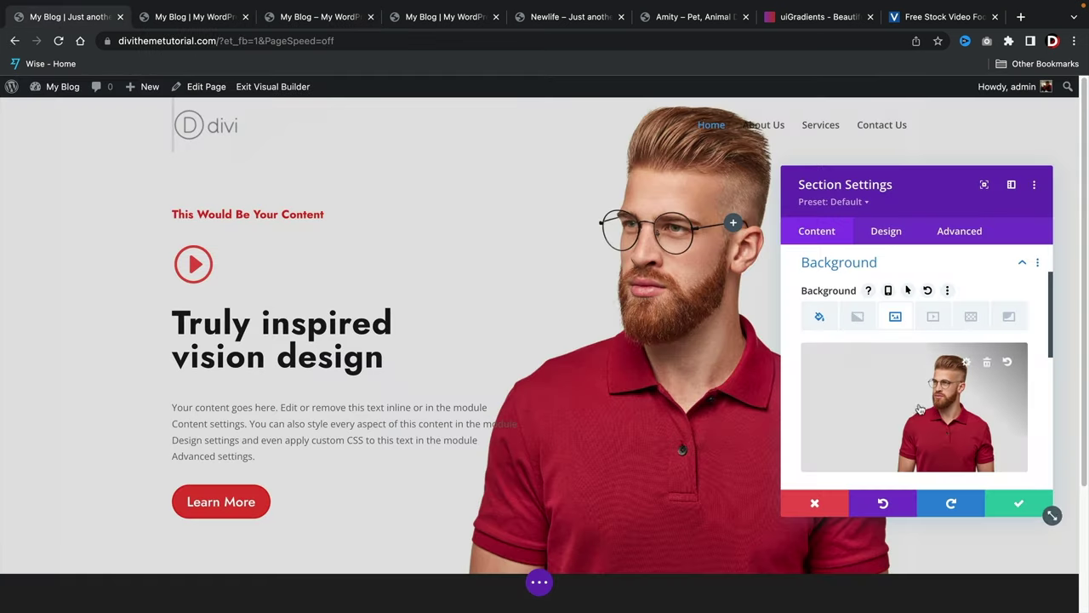
pyautogui.moveTo(958, 200); pyautogui.dragTo(891, 160)
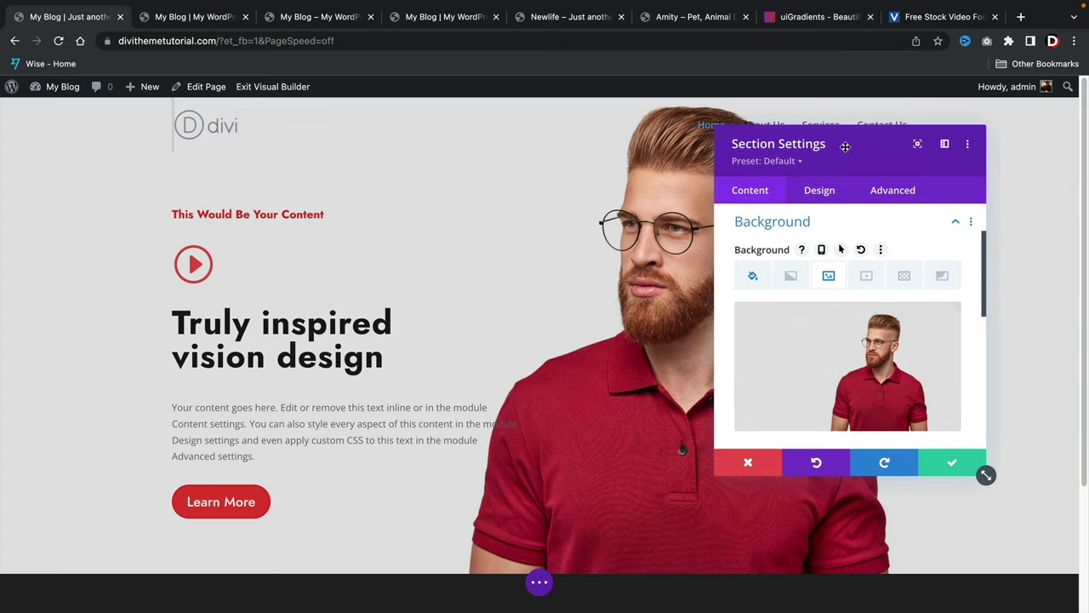
pyautogui.moveTo(827, 372)
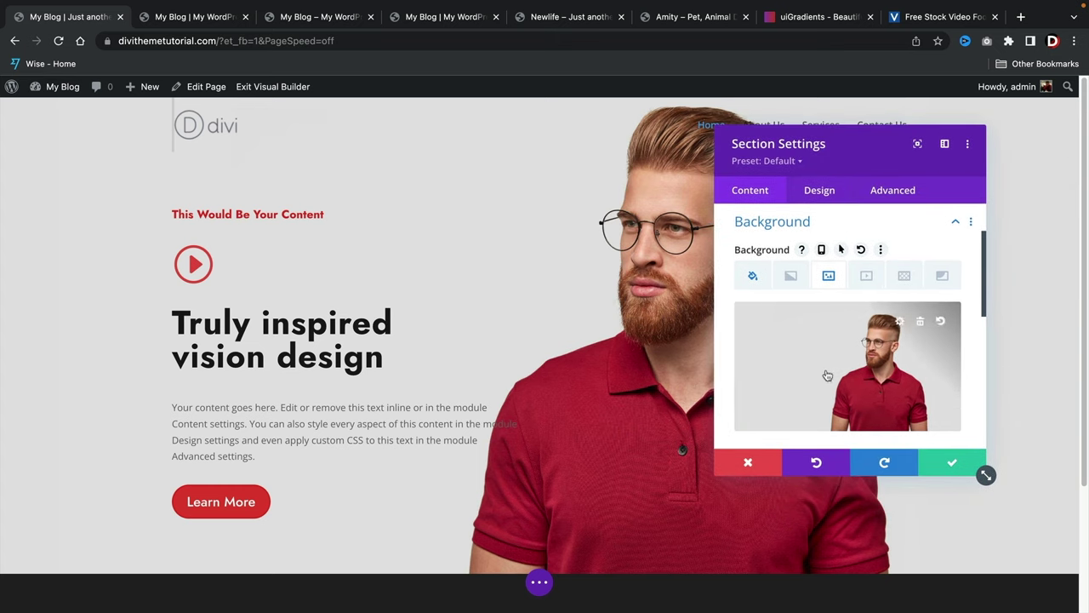
pyautogui.click(920, 322)
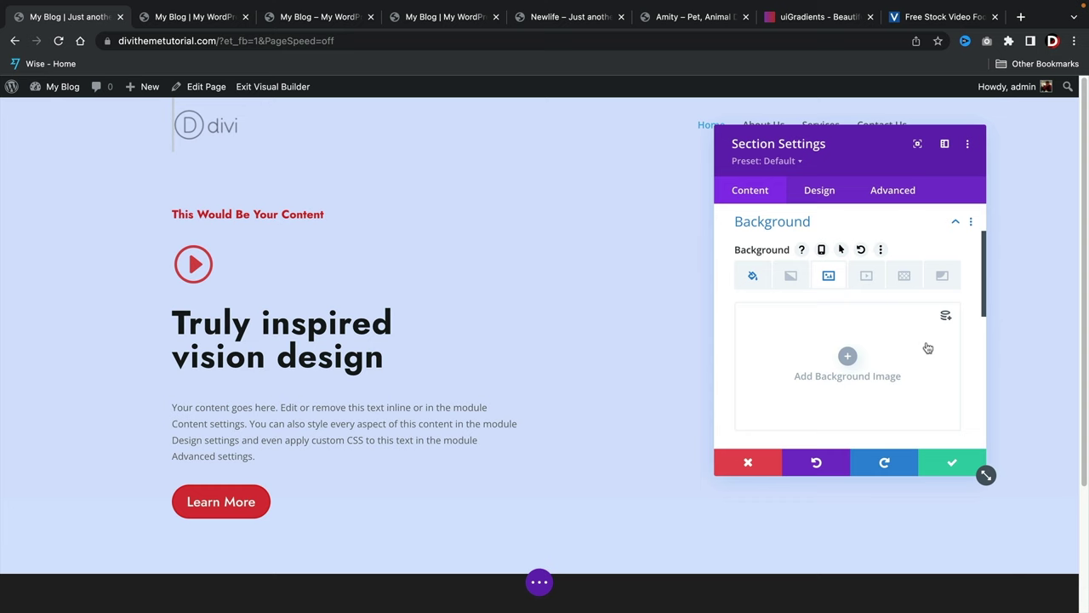
# - Try the kitten photo, then the business-meeting photo, as the section background
pyautogui.click(847, 358)
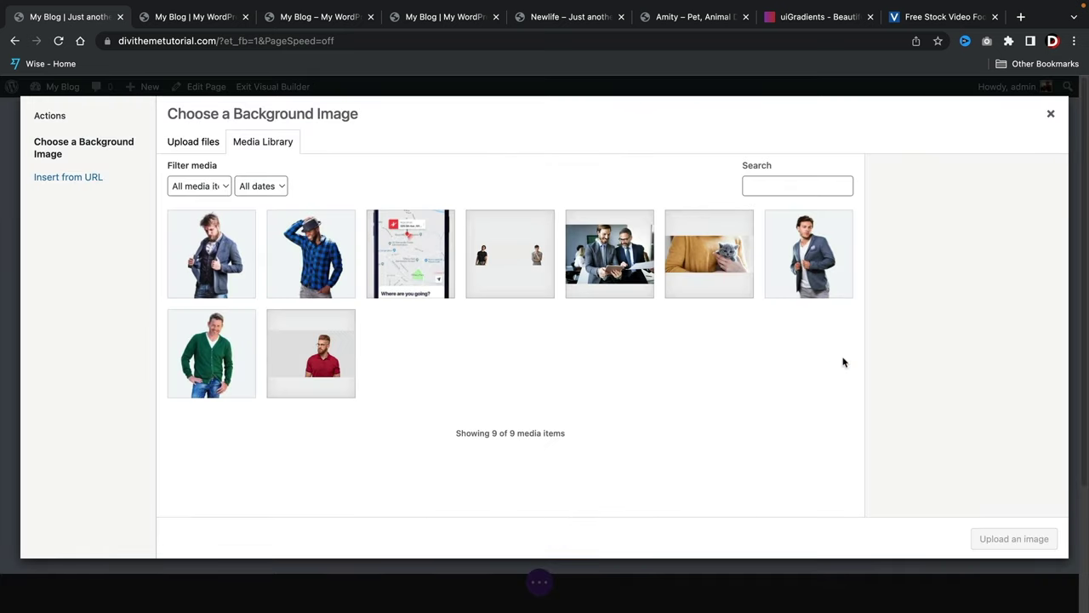
pyautogui.click(752, 287)
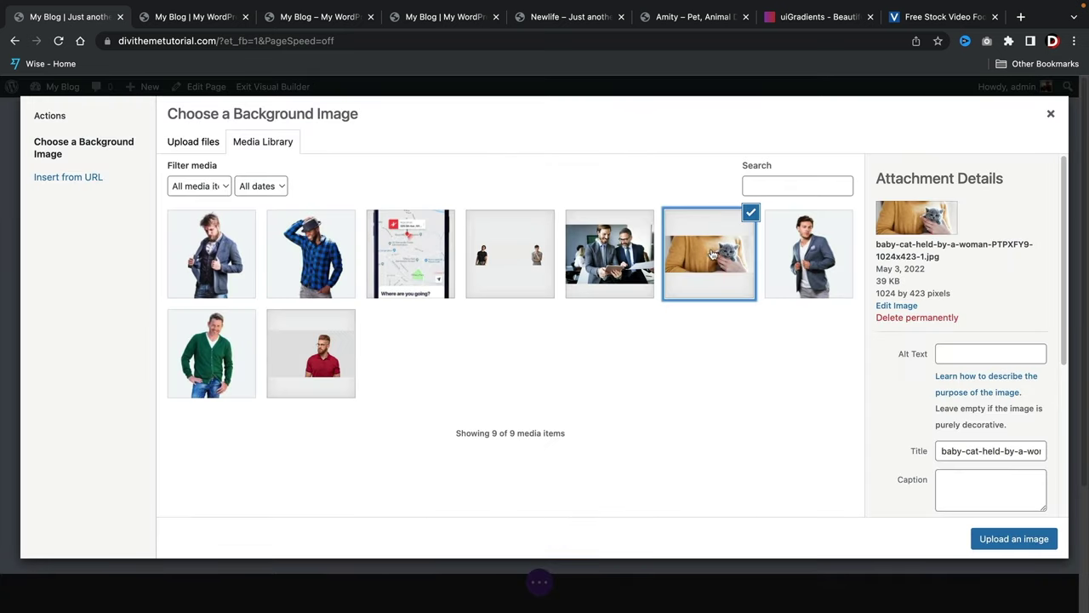
pyautogui.click(998, 544)
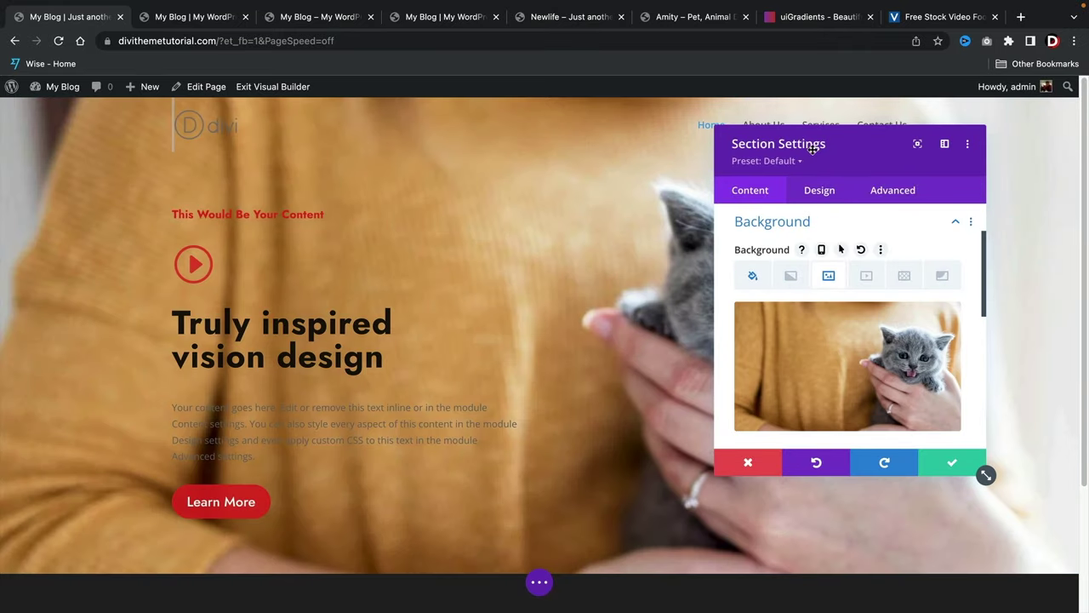
pyautogui.moveTo(776, 175); pyautogui.dragTo(474, 486)
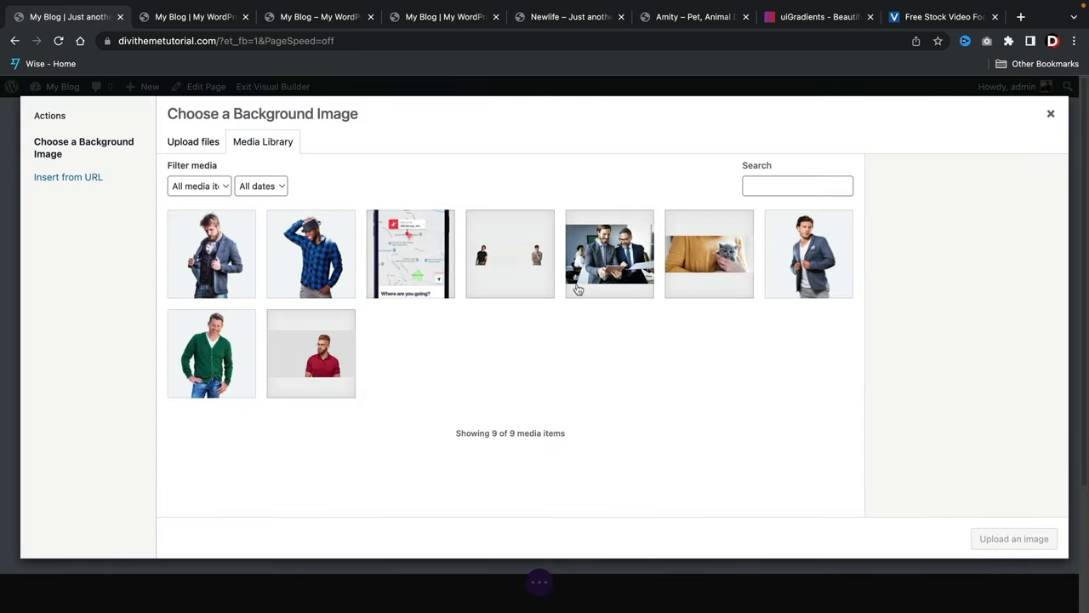
pyautogui.click(620, 249)
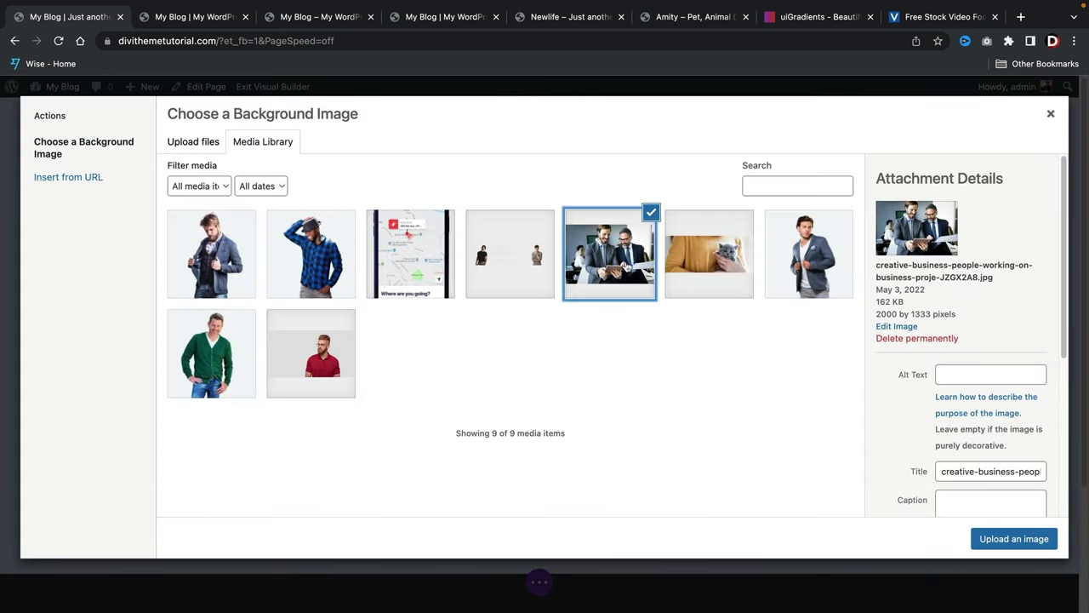
pyautogui.click(1005, 542)
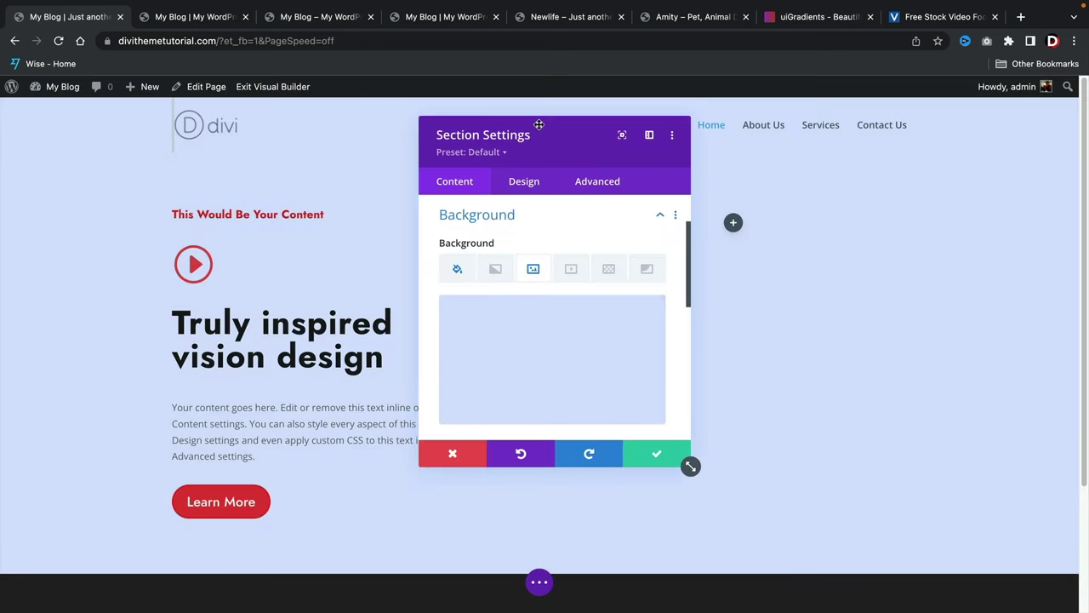
# - Check the headline over the business-meeting photo, then delete the background image
pyautogui.moveTo(537, 123); pyautogui.dragTo(1035, 239)
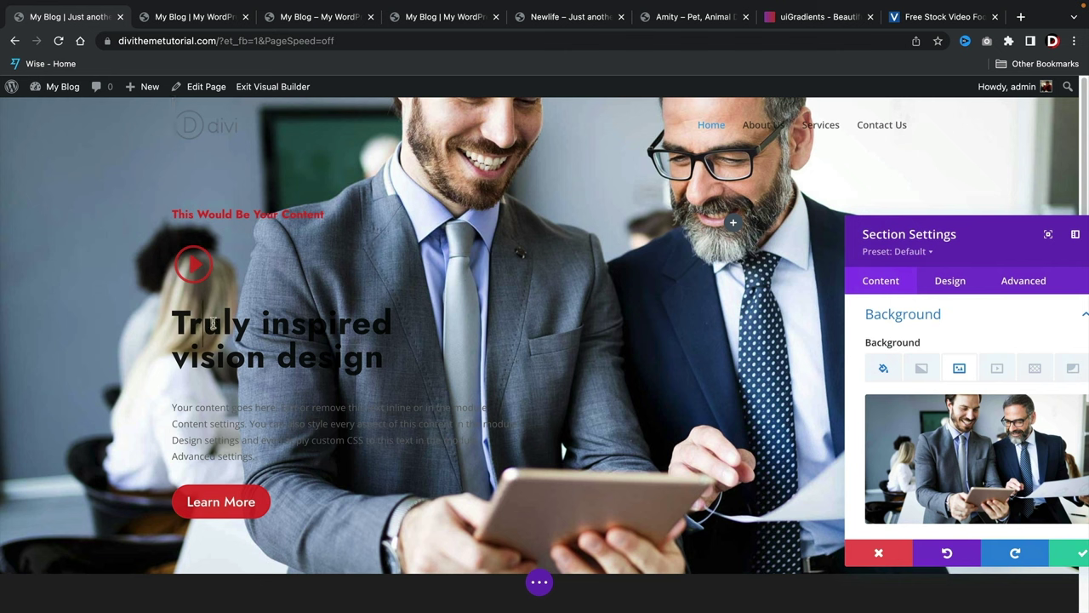
pyautogui.moveTo(213, 323); pyautogui.dragTo(322, 362)
pyautogui.click(294, 412)
pyautogui.moveTo(892, 232); pyautogui.dragTo(738, 138)
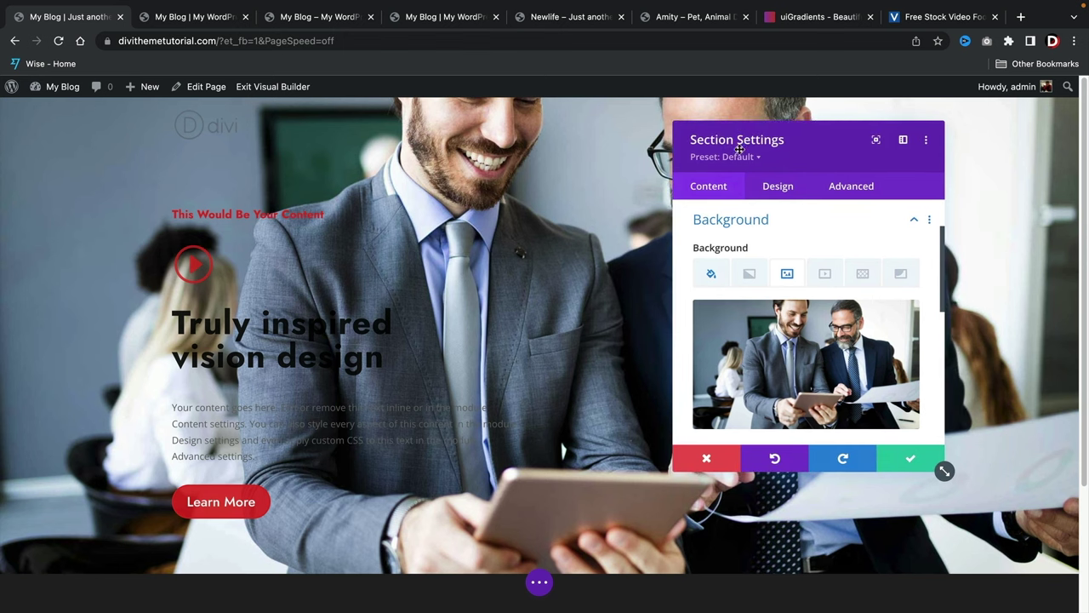
pyautogui.click(880, 328)
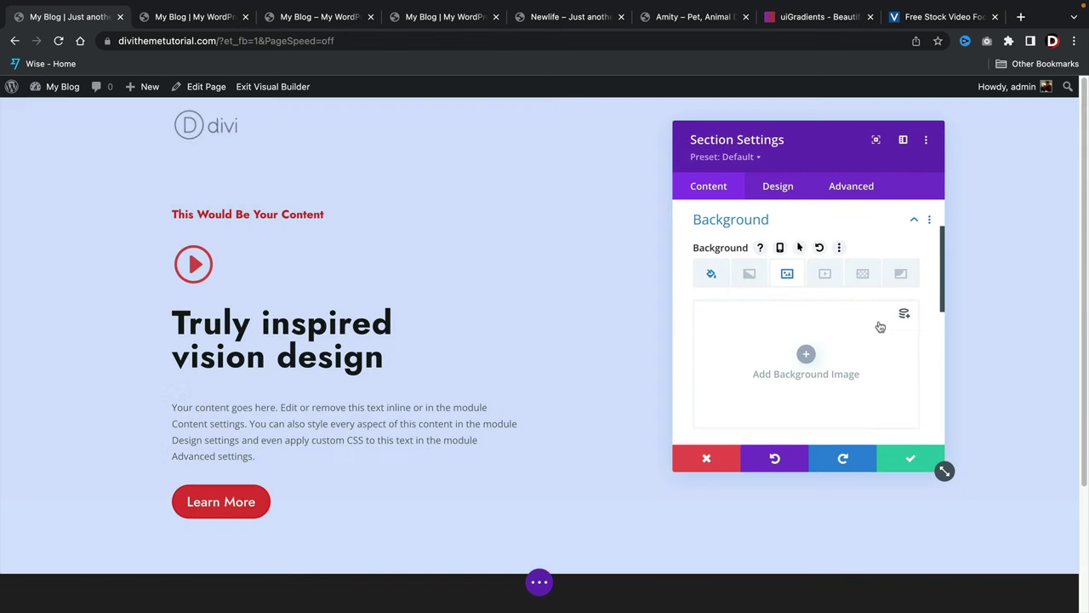
# - Upload all 38 images from the Images For Website folder into the media library
pyautogui.click(807, 355)
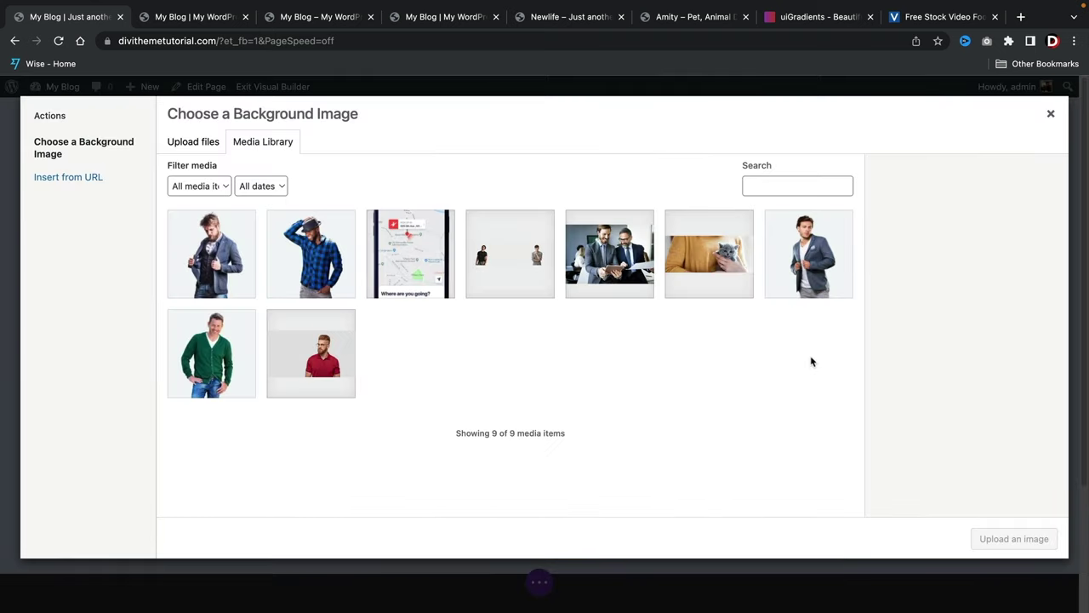
pyautogui.click(199, 143)
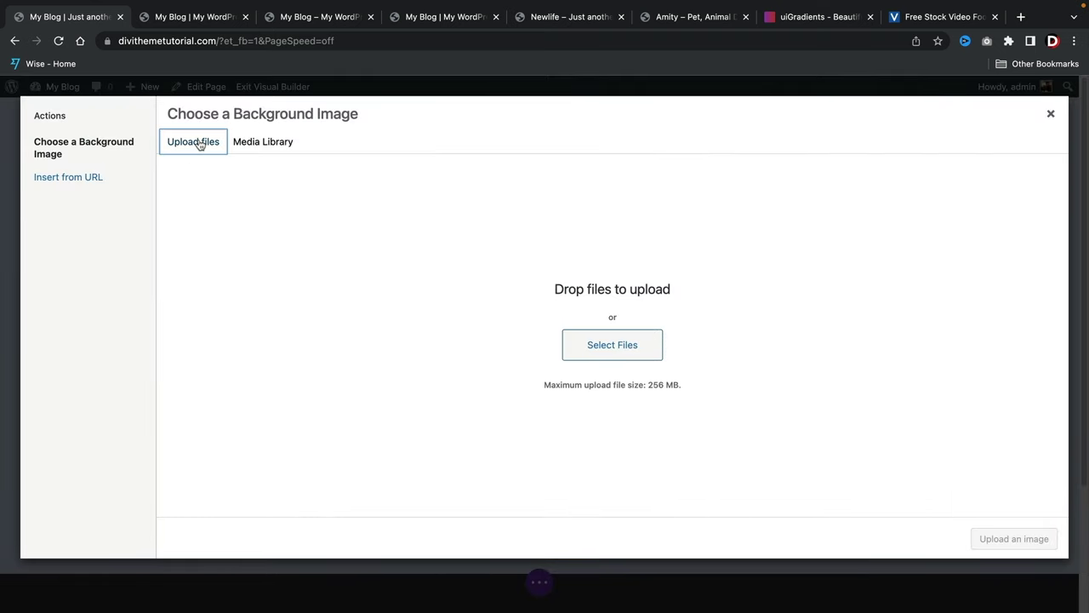
pyautogui.click(639, 349)
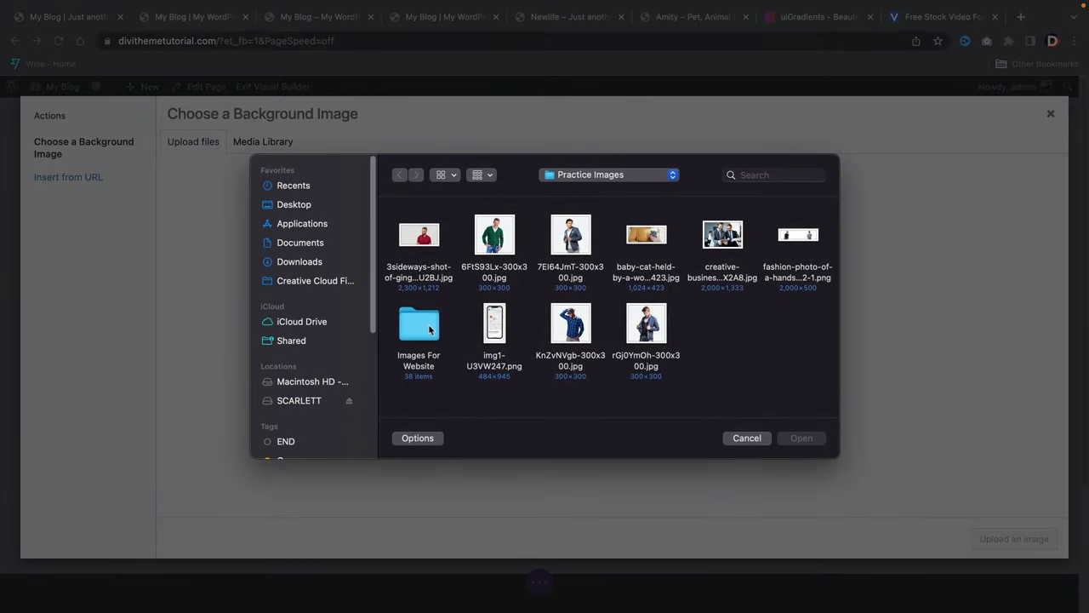
pyautogui.doubleClick(420, 324)
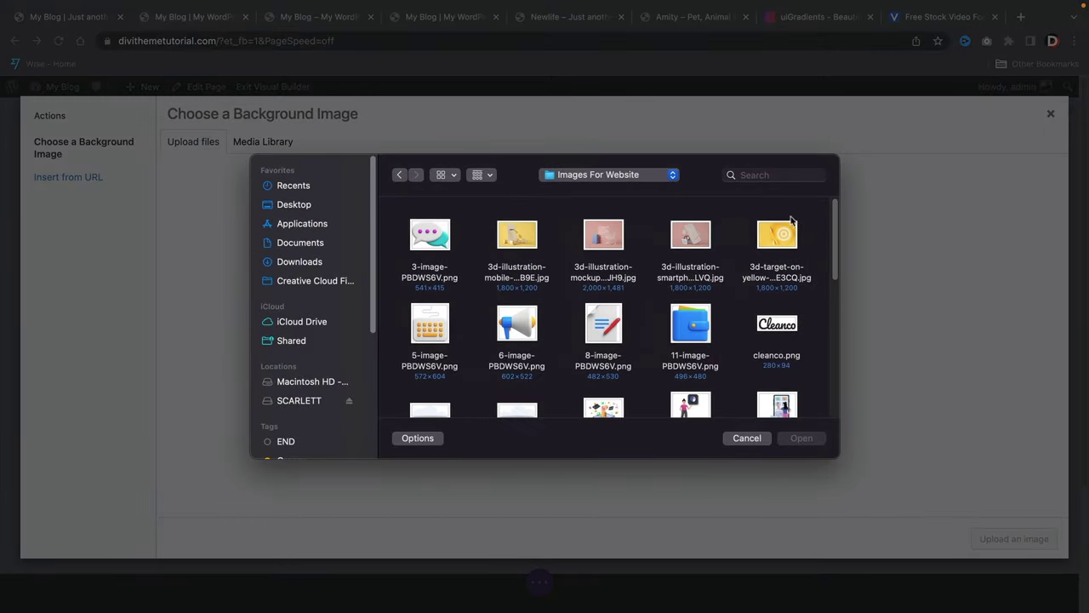
pyautogui.moveTo(805, 213); pyautogui.dragTo(445, 406)
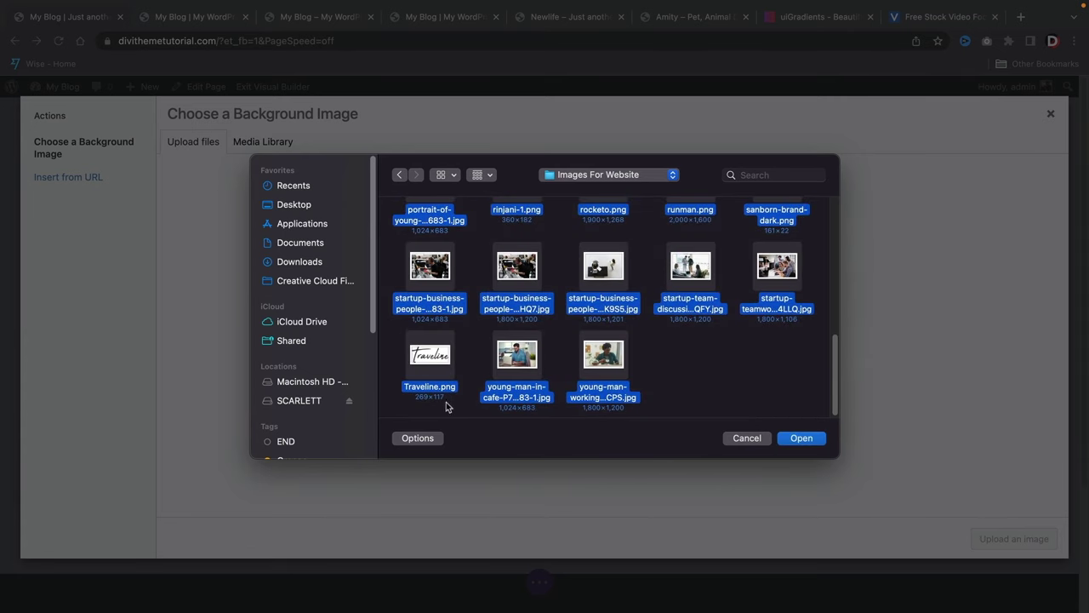
pyautogui.click(811, 442)
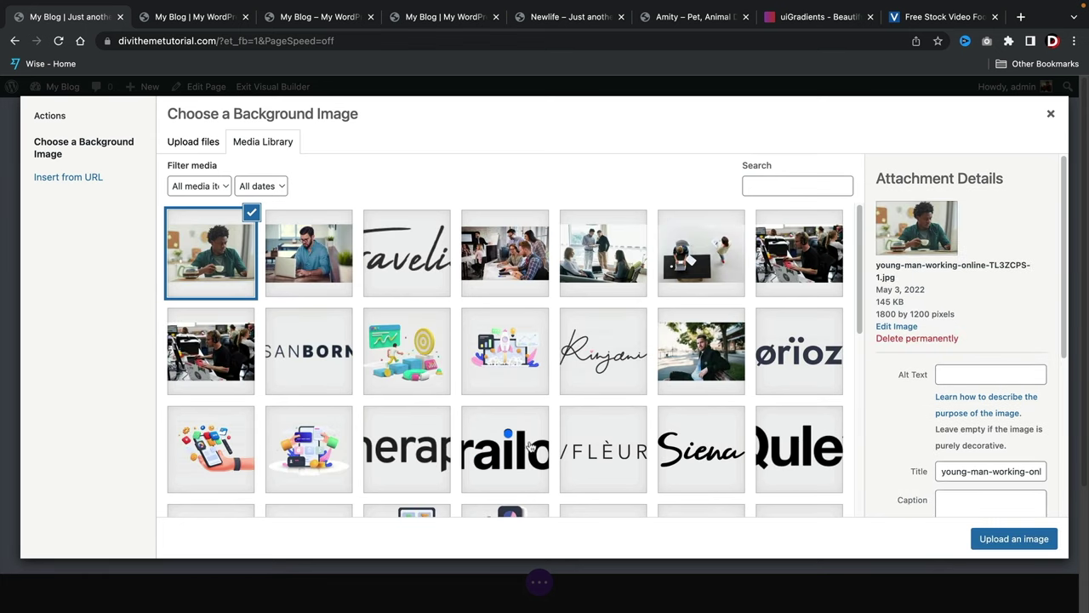
# - Set the 3D e-commerce illustration as the hero section background
pyautogui.scroll(-2, 477, 412)
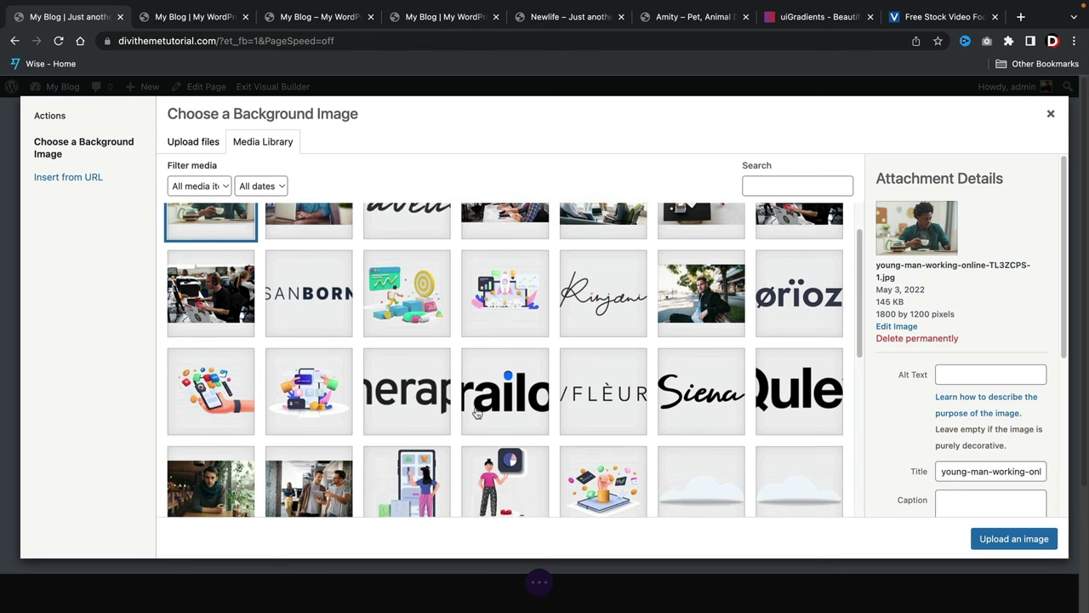
pyautogui.click(313, 376)
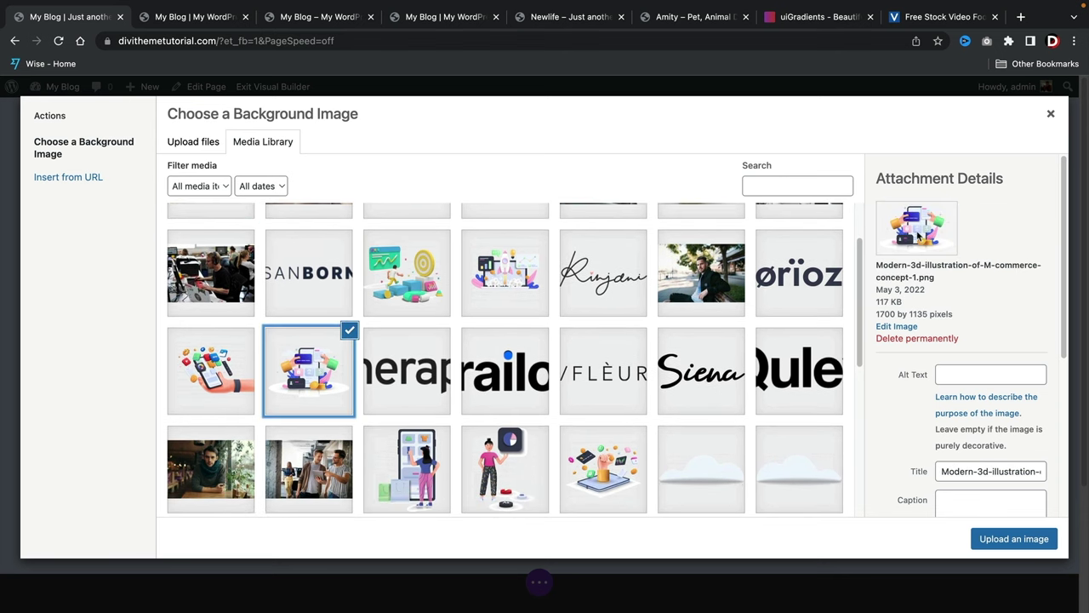
pyautogui.click(1013, 540)
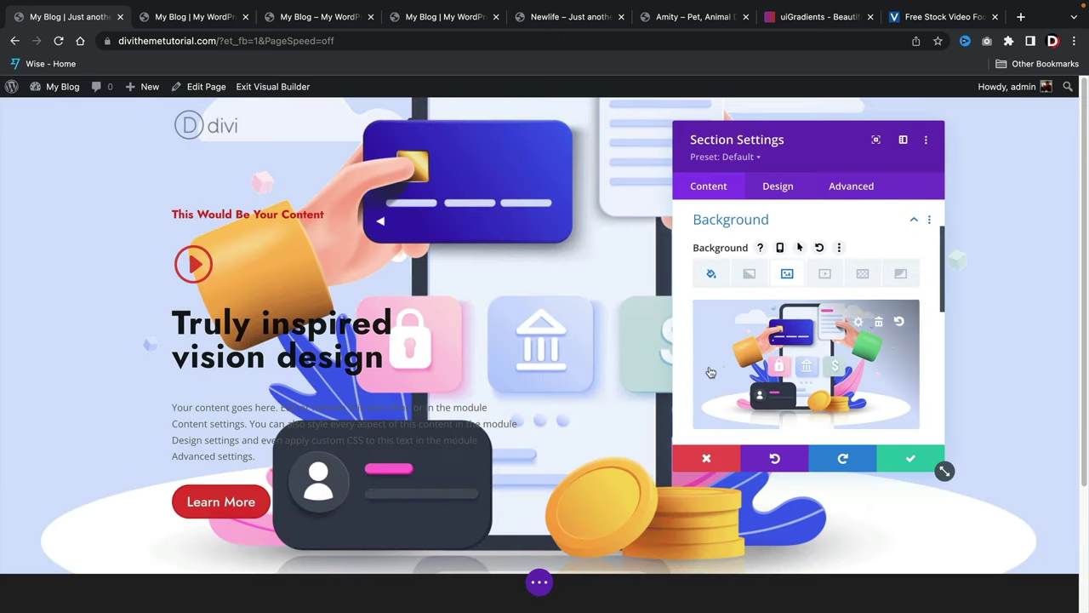
pyautogui.moveTo(731, 147); pyautogui.dragTo(612, 162)
pyautogui.scroll(-2, 673, 358)
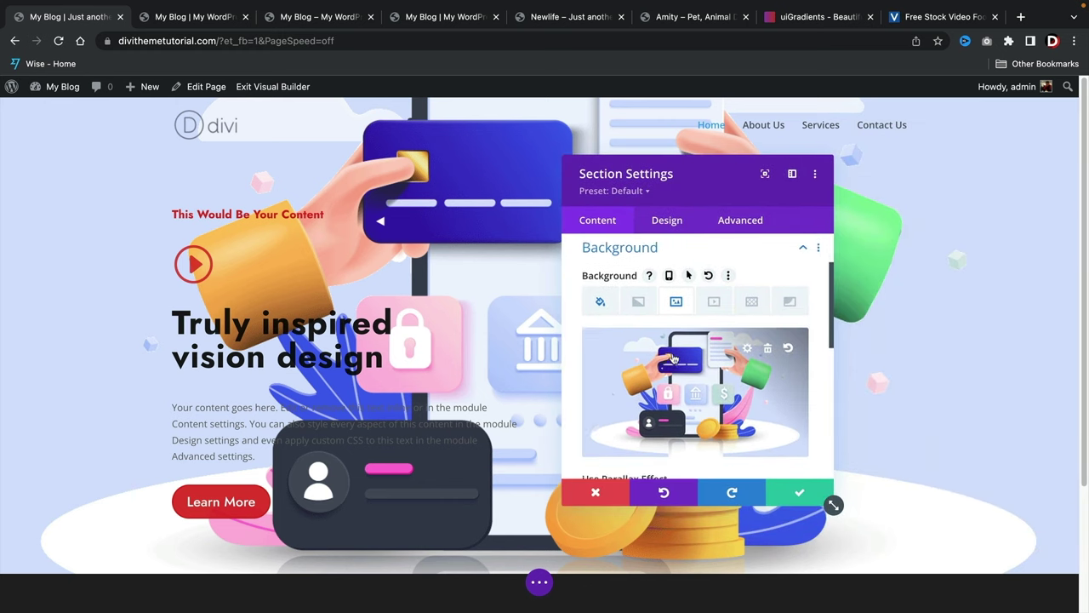
pyautogui.scroll(-4, 673, 358)
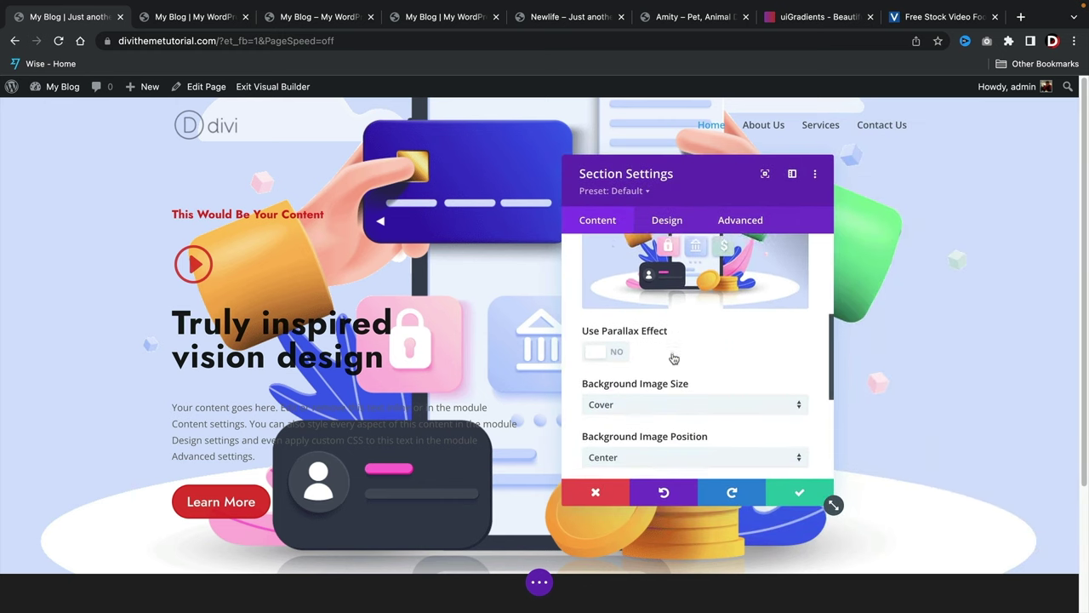
pyautogui.scroll(-3, 673, 359)
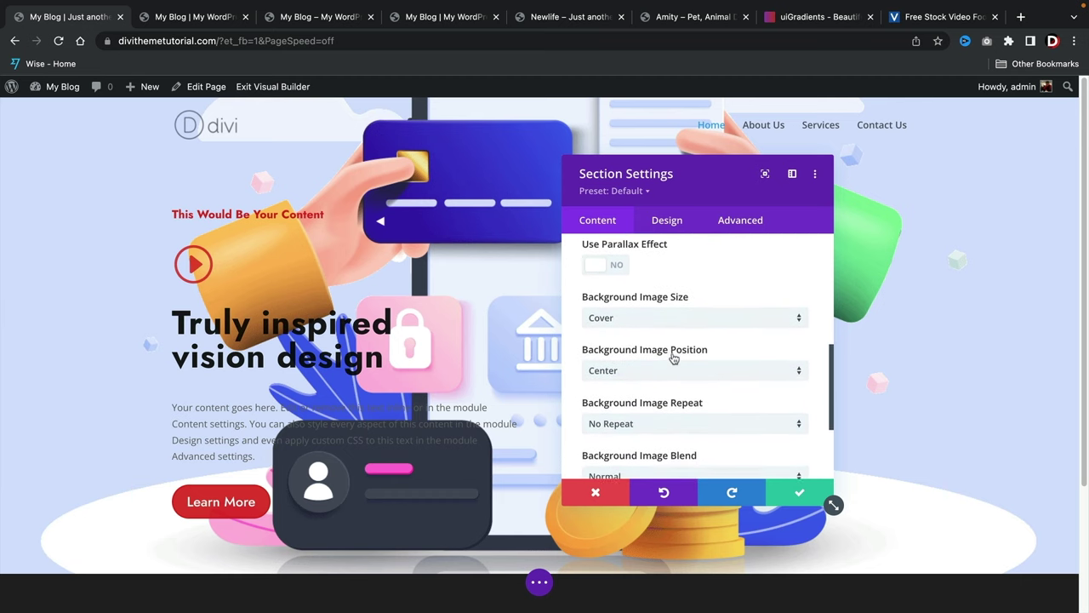
pyautogui.moveTo(705, 177); pyautogui.dragTo(847, 120)
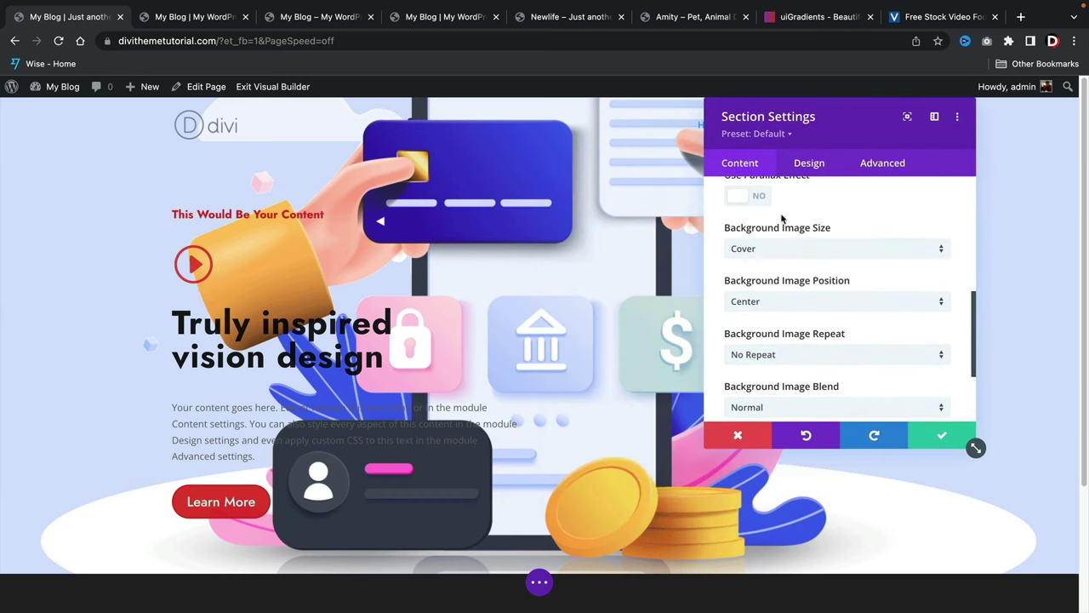
# - Try the Fit, Actual Size, Stretch and Custom background image size options
pyautogui.click(803, 250)
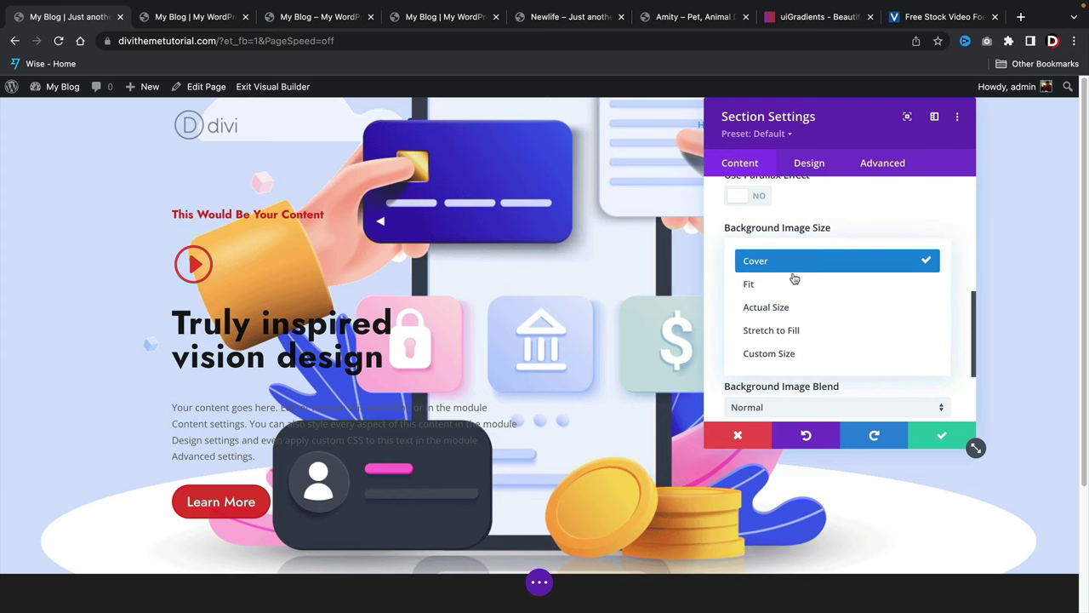
pyautogui.click(789, 284)
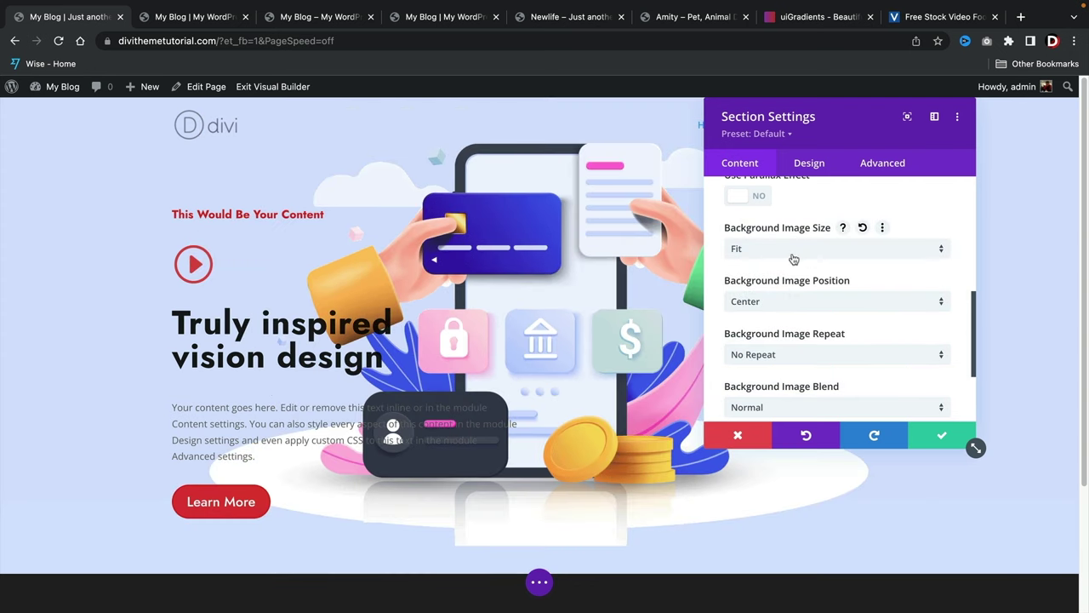
pyautogui.click(790, 255)
pyautogui.click(784, 310)
pyautogui.click(800, 252)
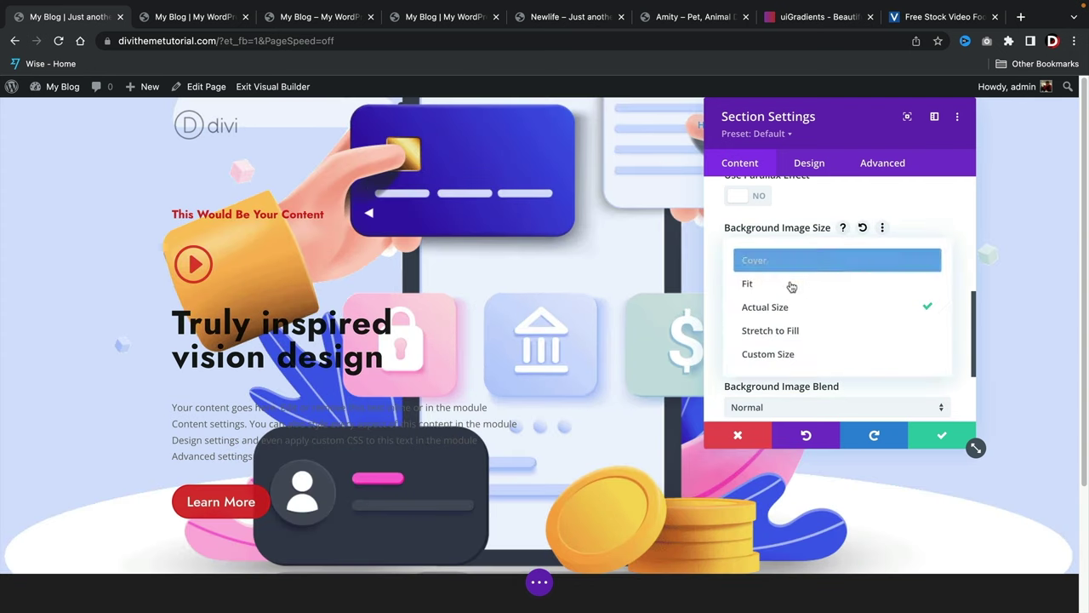
pyautogui.click(783, 329)
pyautogui.click(793, 254)
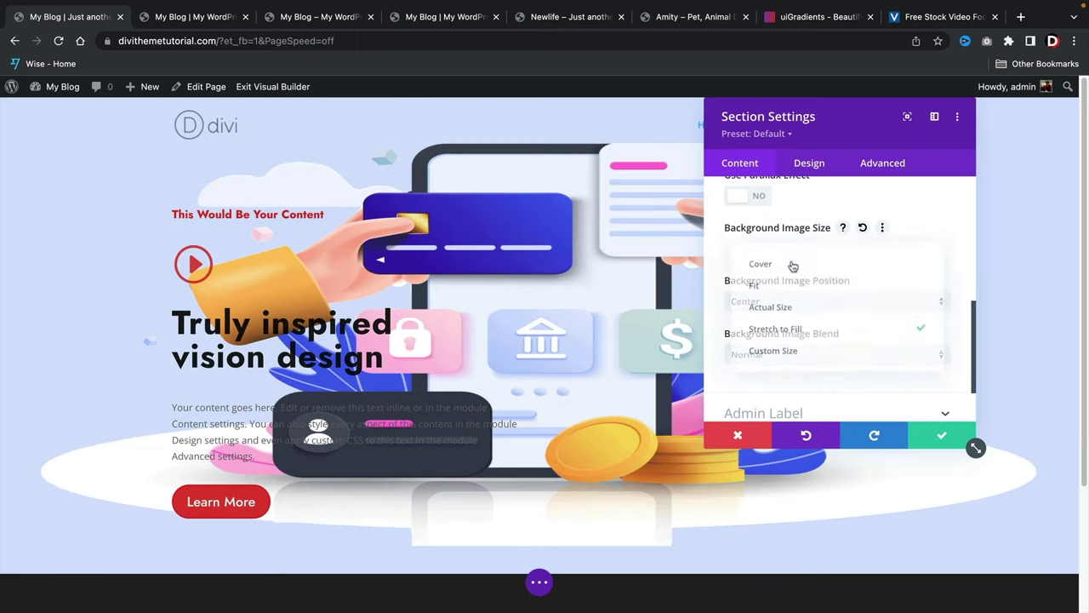
pyautogui.click(785, 352)
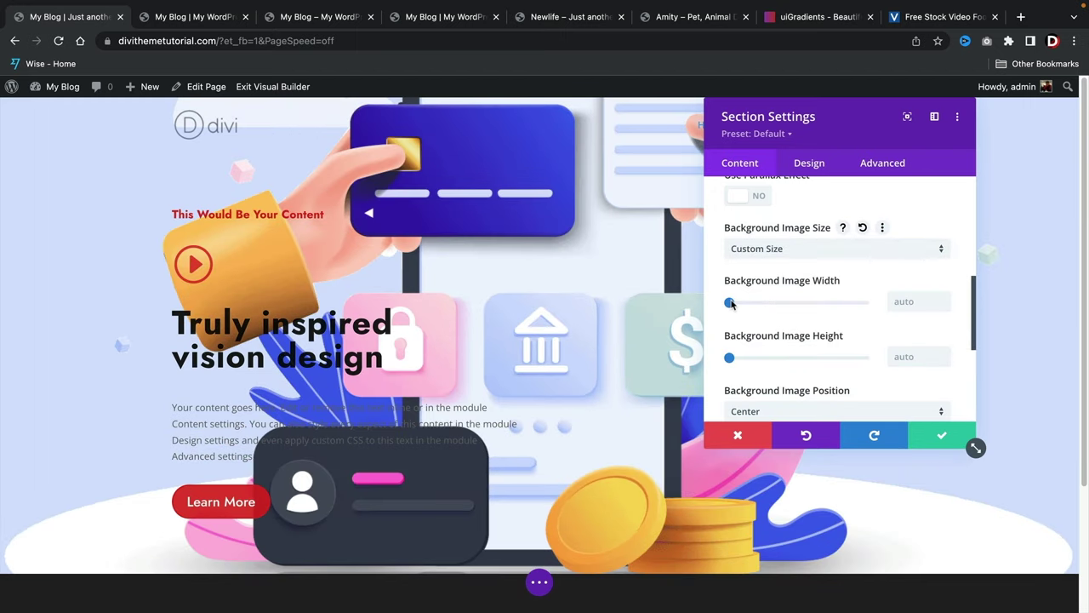
# - Reset the background image width to default and set the image size to Fit
pyautogui.moveTo(731, 304); pyautogui.dragTo(757, 310)
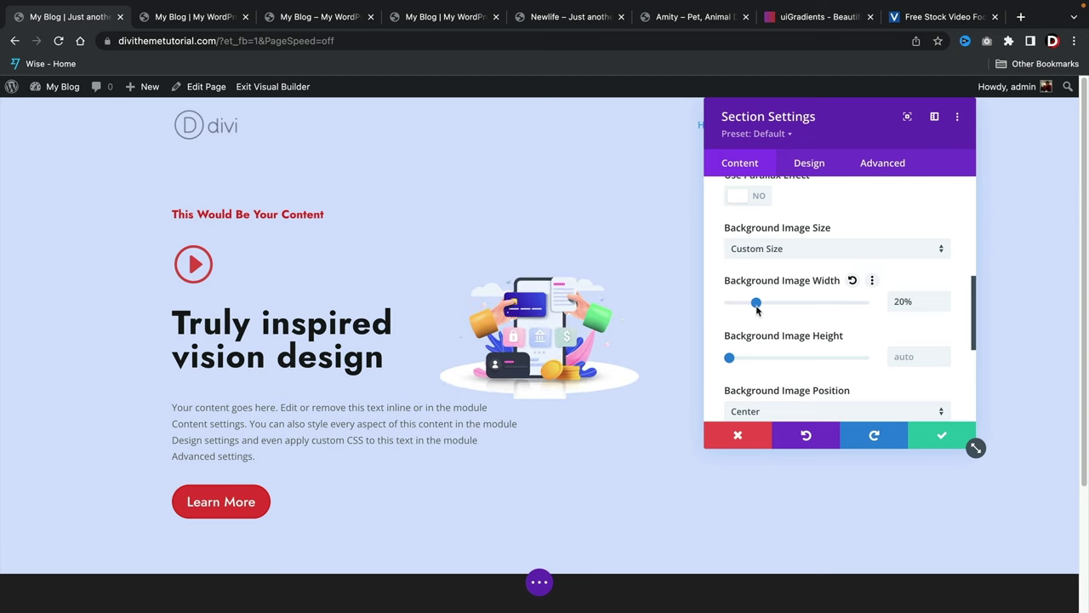
pyautogui.click(852, 280)
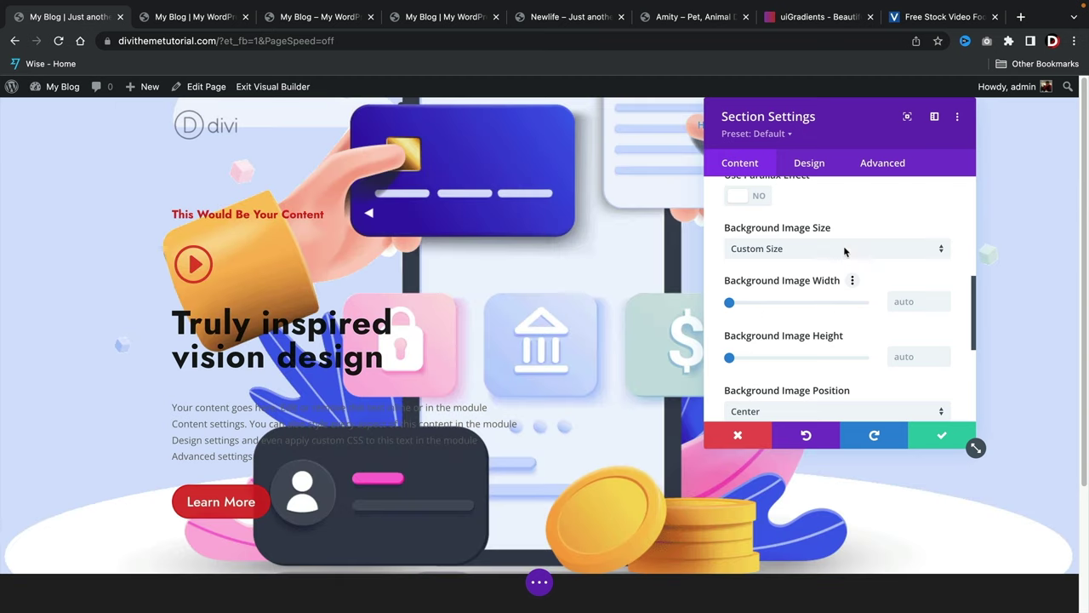
pyautogui.click(847, 254)
pyautogui.click(824, 281)
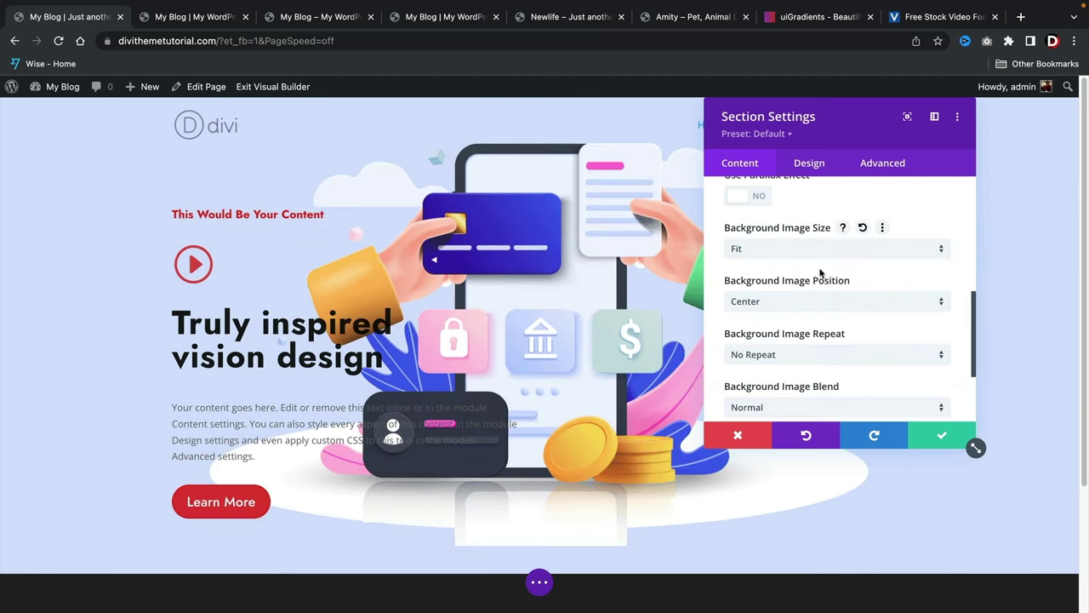
pyautogui.moveTo(827, 128); pyautogui.dragTo(939, 131)
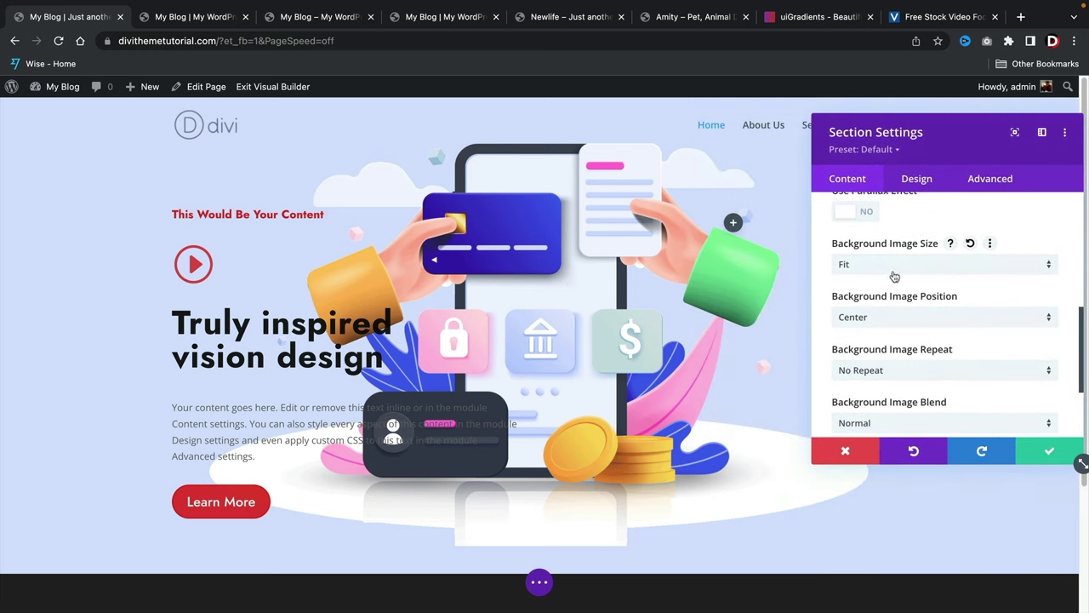
# - Position the illustration background at Center Right and save the section settings
pyautogui.click(882, 316)
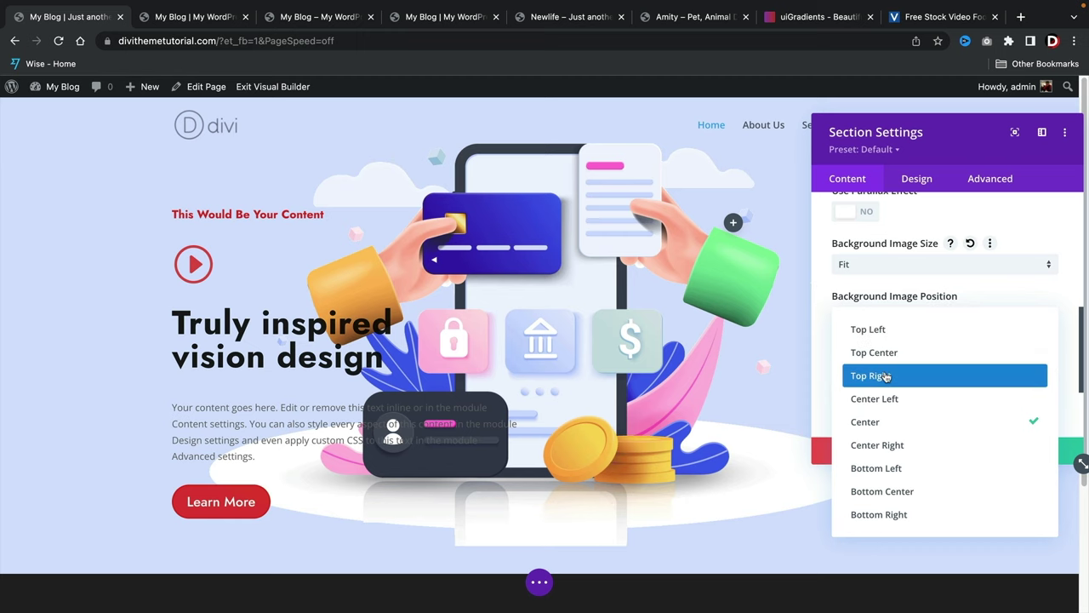
pyautogui.click(890, 444)
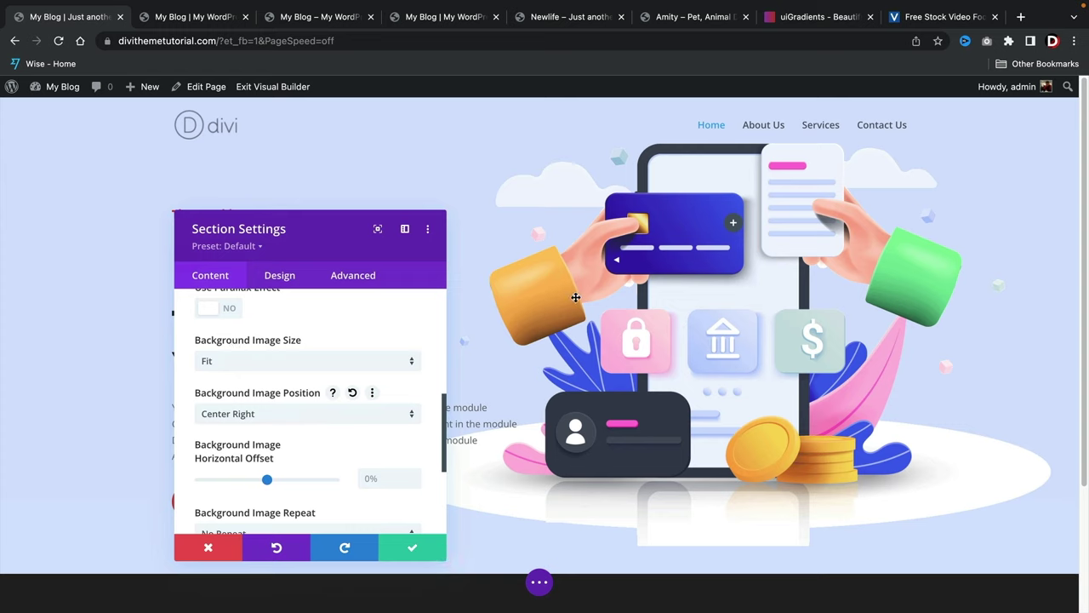
pyautogui.moveTo(340, 228); pyautogui.dragTo(458, 267)
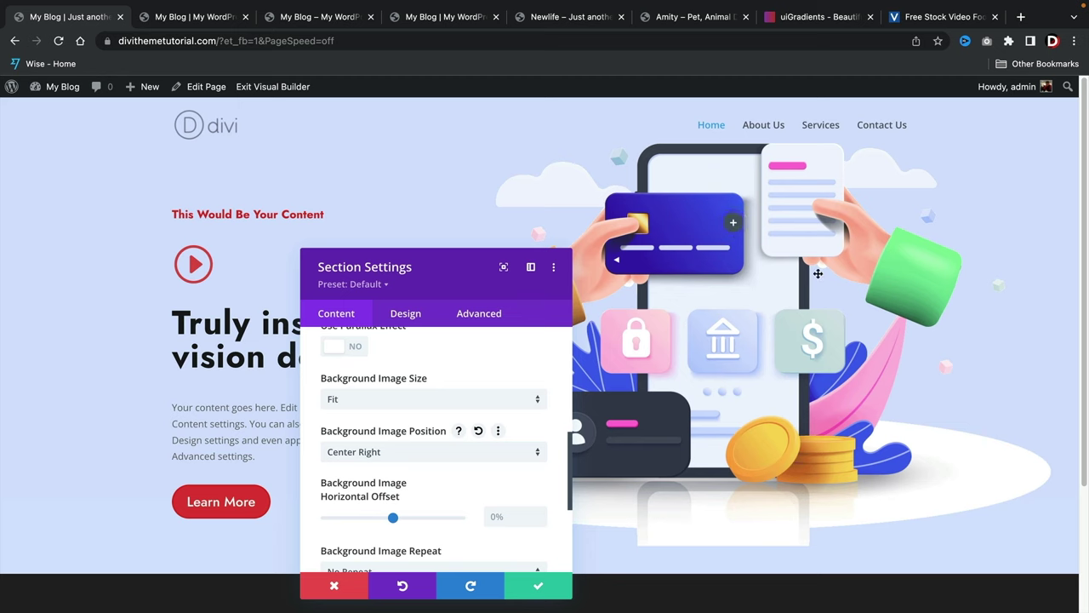
pyautogui.moveTo(432, 263); pyautogui.dragTo(945, 289)
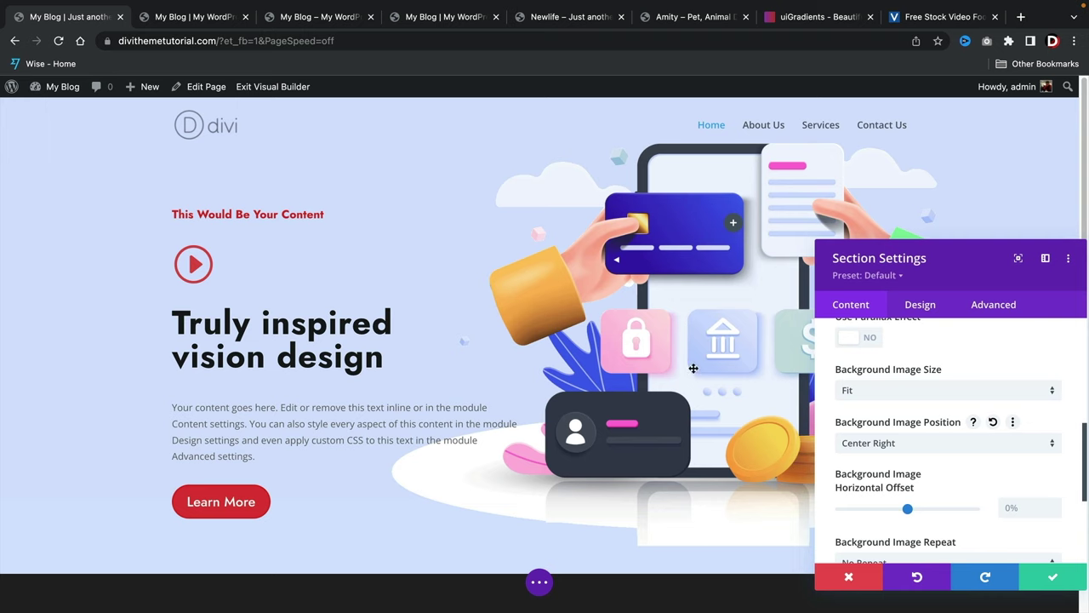
pyautogui.scroll(-3, 893, 516)
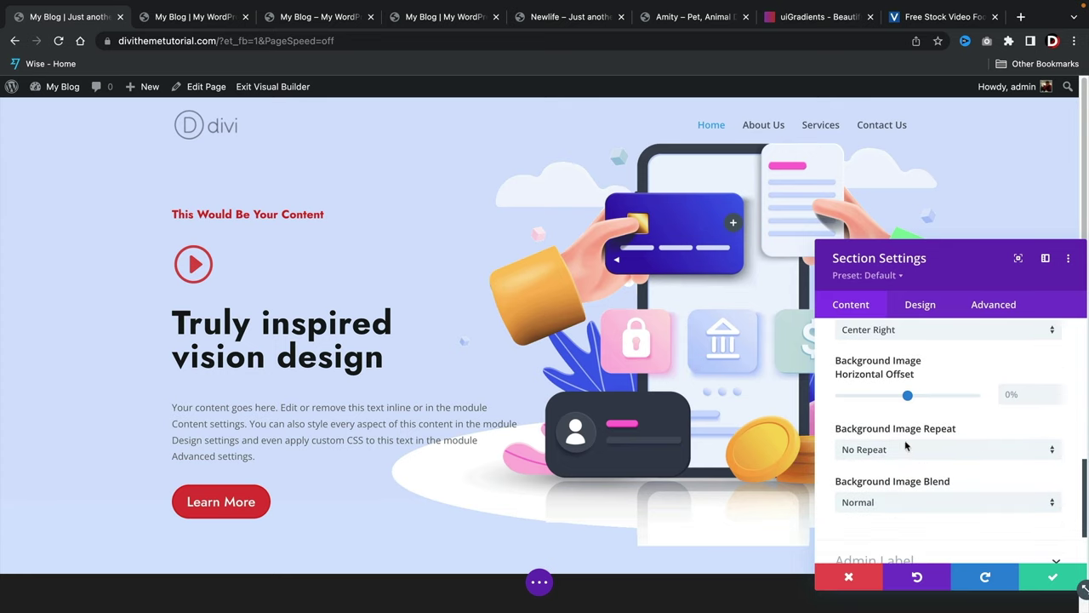
pyautogui.click(1054, 581)
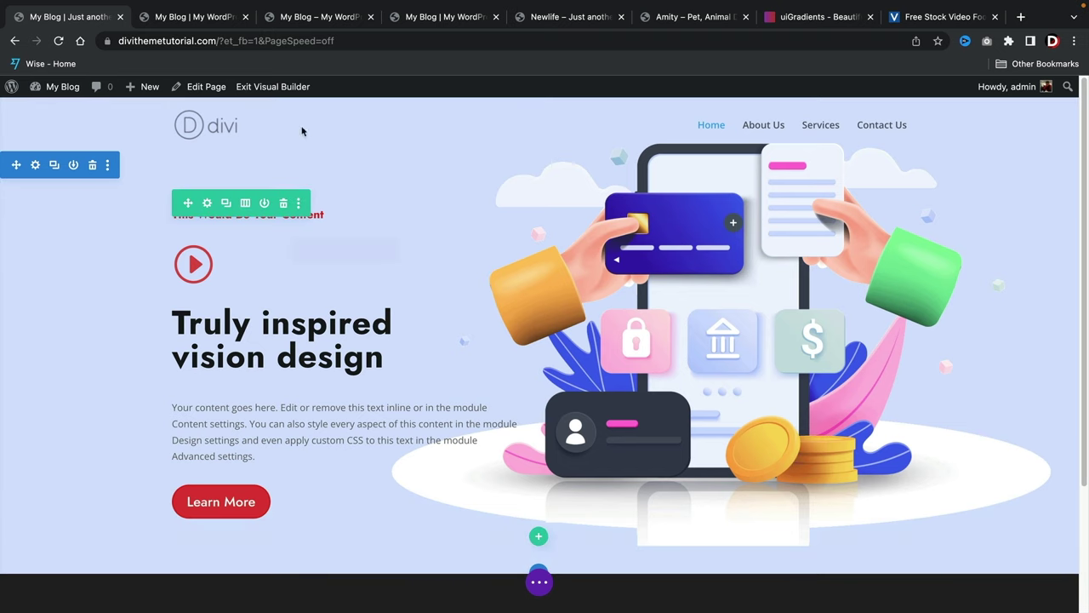
pyautogui.click(204, 28)
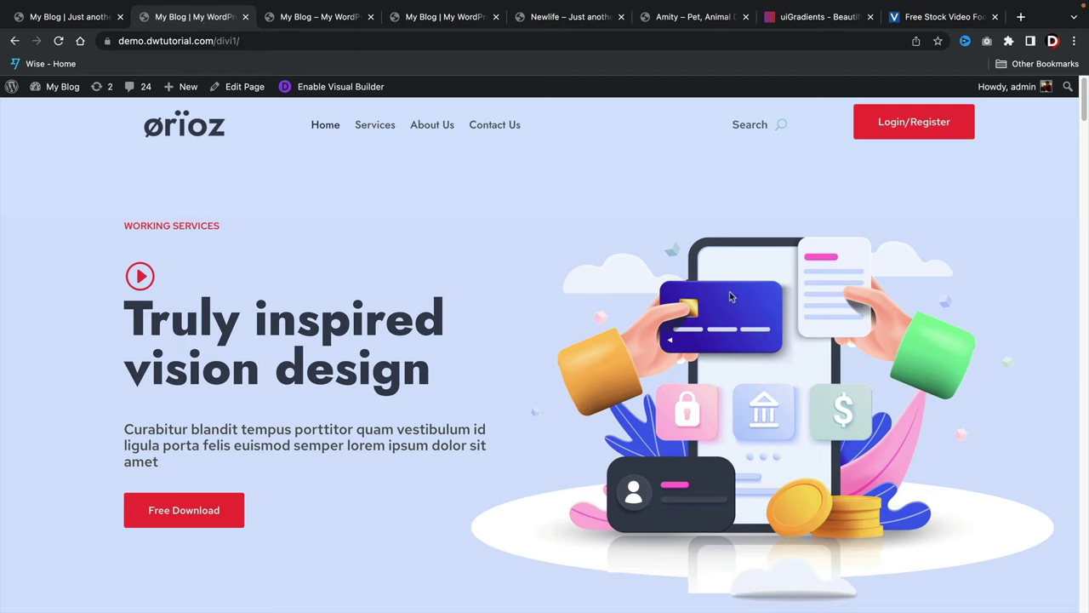
pyautogui.moveTo(435, 371); pyautogui.dragTo(101, 324)
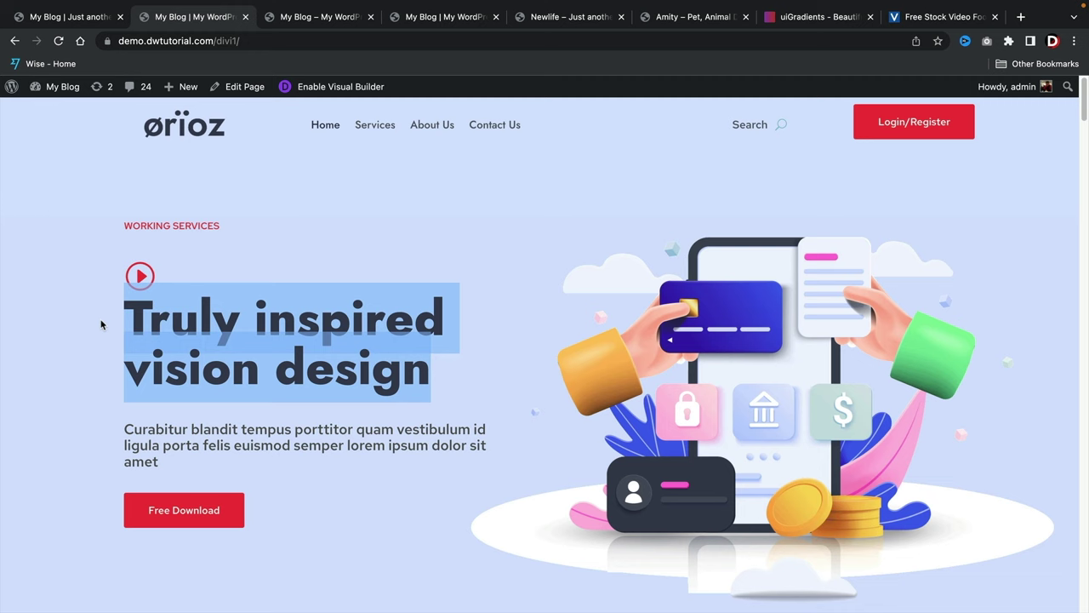
pyautogui.click(95, 19)
pyautogui.click(153, 17)
pyautogui.click(51, 24)
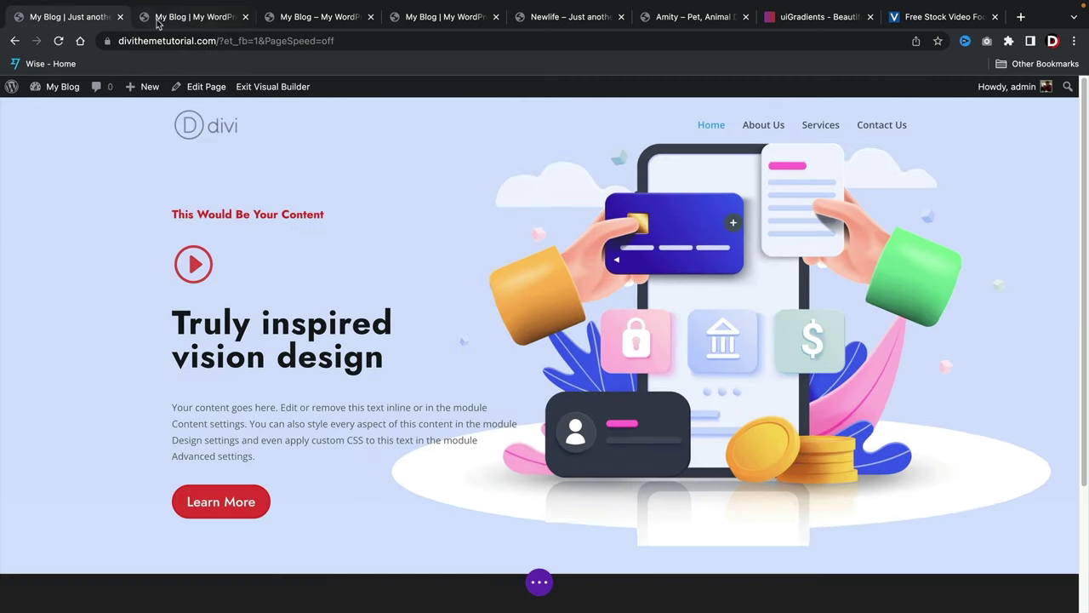
# - Recheck the demo heading, then open the hero row's settings in Divi
pyautogui.click(156, 24)
pyautogui.click(84, 24)
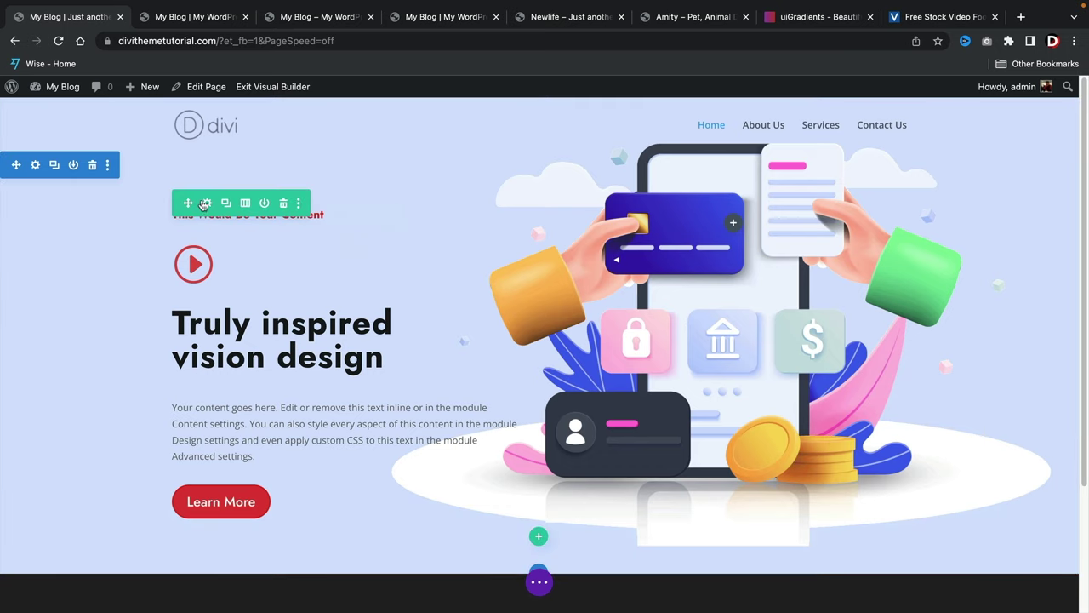
pyautogui.moveTo(210, 205)
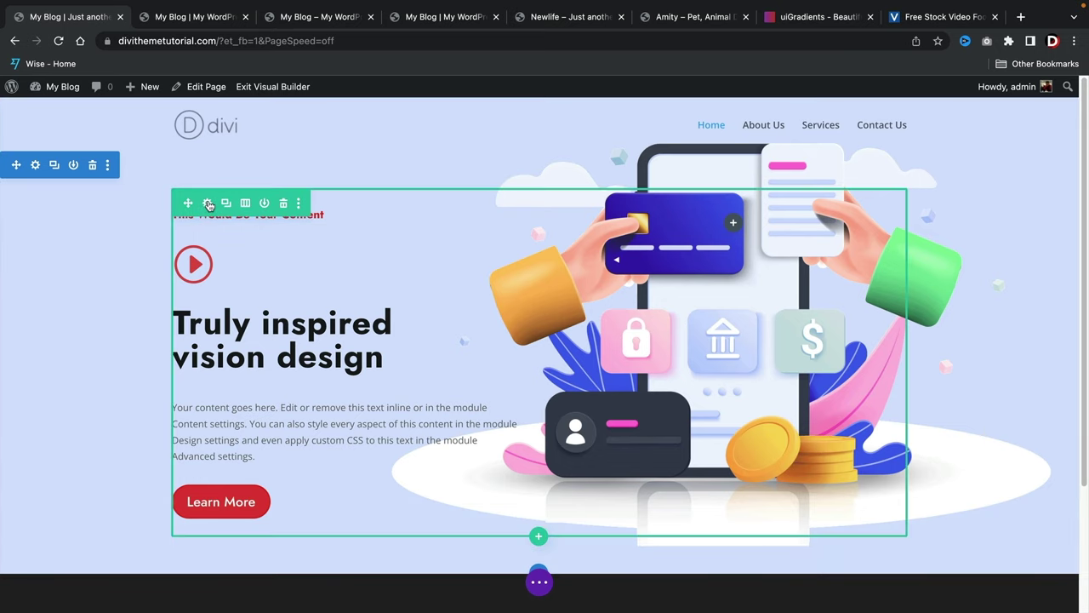
pyautogui.click(208, 204)
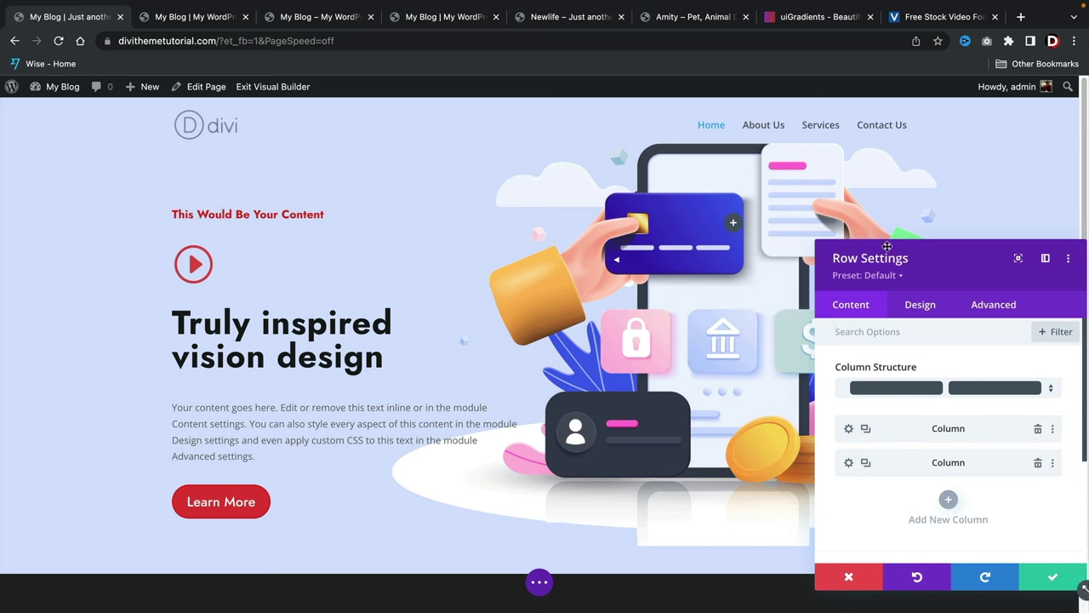
pyautogui.moveTo(873, 252); pyautogui.dragTo(440, 106)
# - Set the row's Design > Sizing max width to 1248px and save the row
pyautogui.click(500, 163)
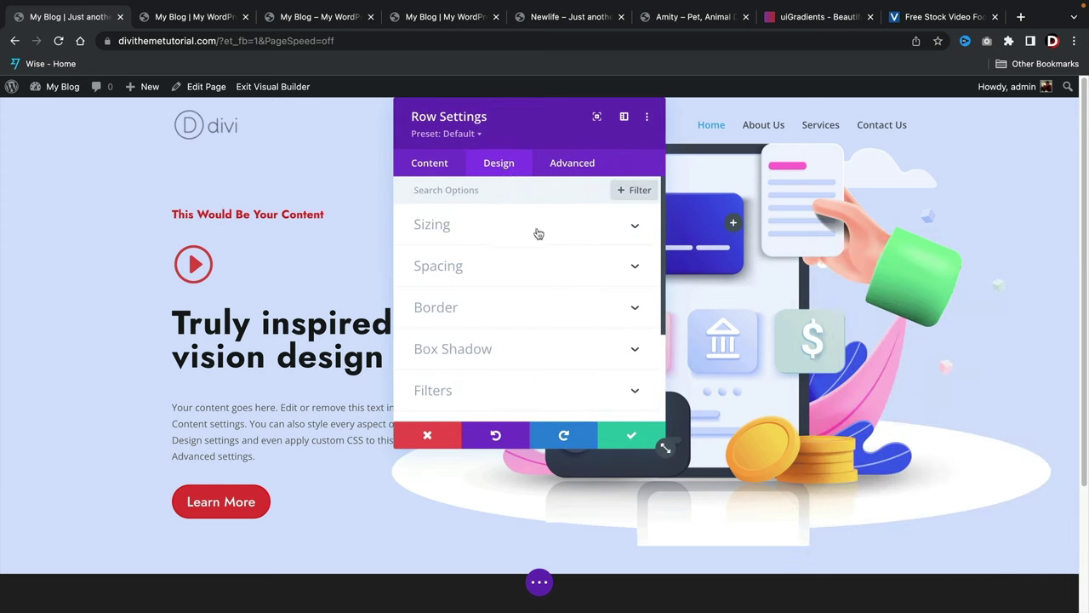
pyautogui.click(529, 265)
pyautogui.scroll(3, 528, 260)
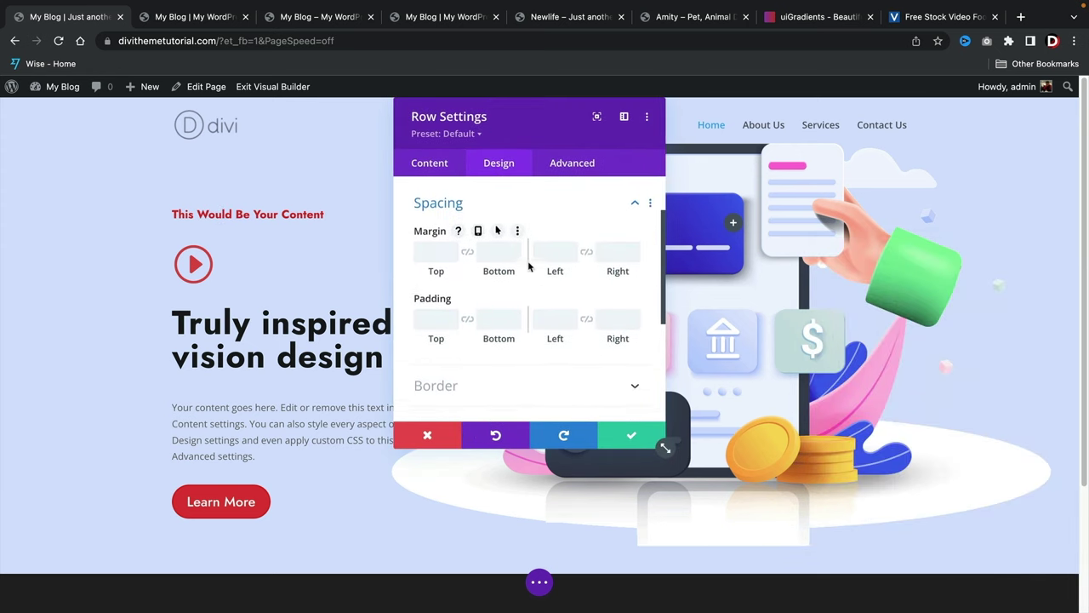
pyautogui.click(529, 225)
pyautogui.scroll(-3, 527, 277)
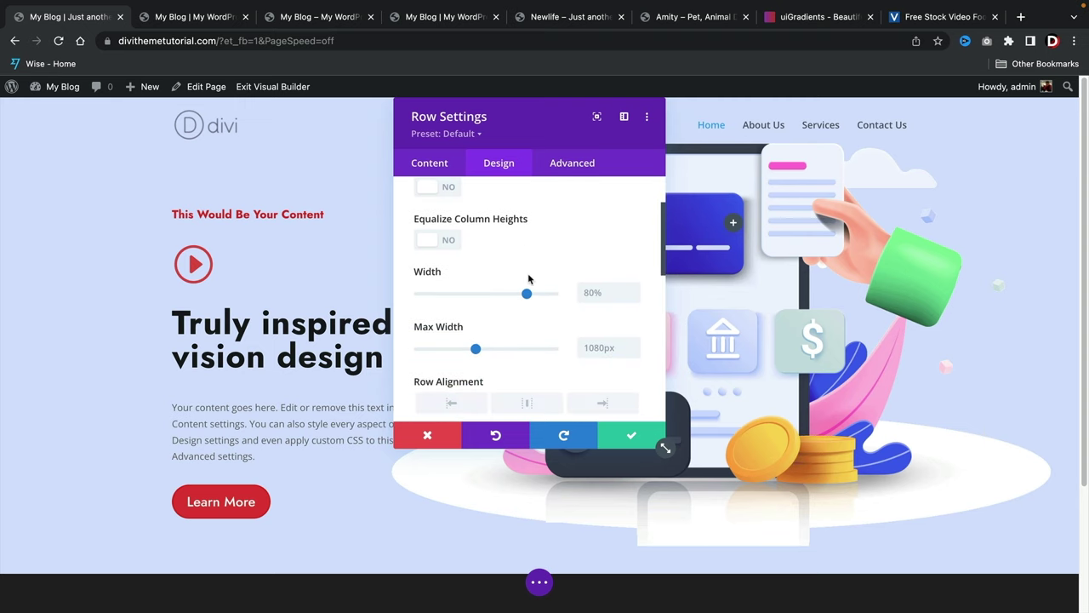
pyautogui.moveTo(551, 110); pyautogui.dragTo(773, 115)
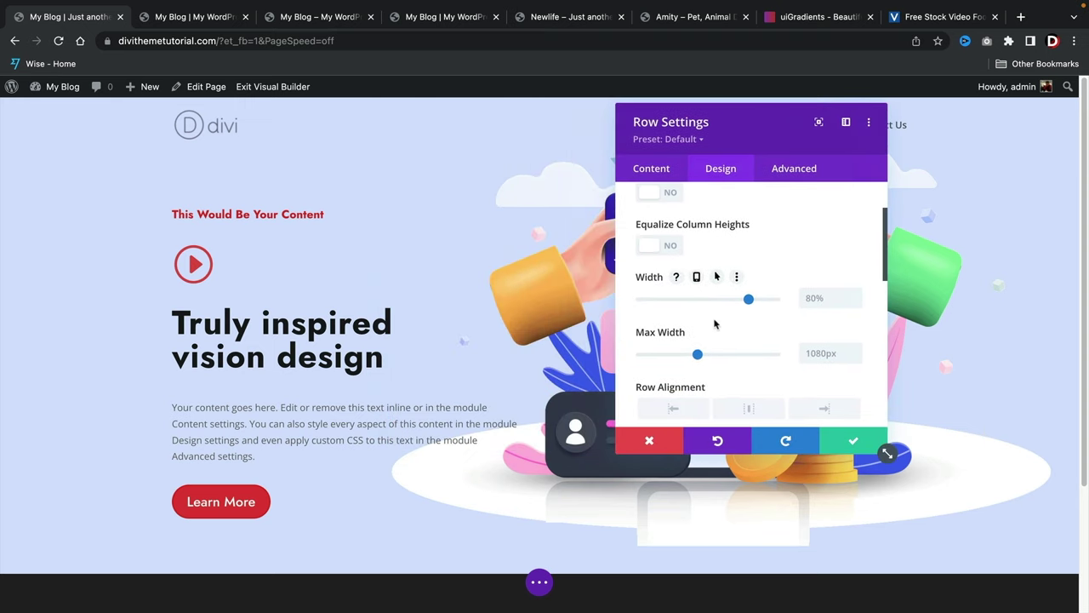
pyautogui.click(699, 356)
pyautogui.moveTo(699, 358); pyautogui.dragTo(707, 366)
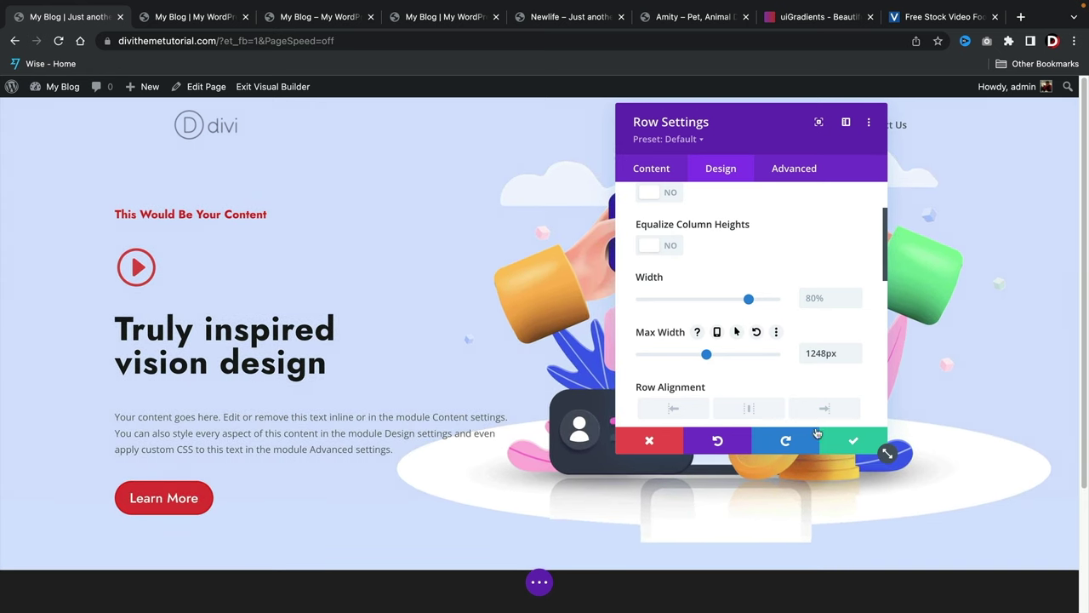
pyautogui.click(841, 442)
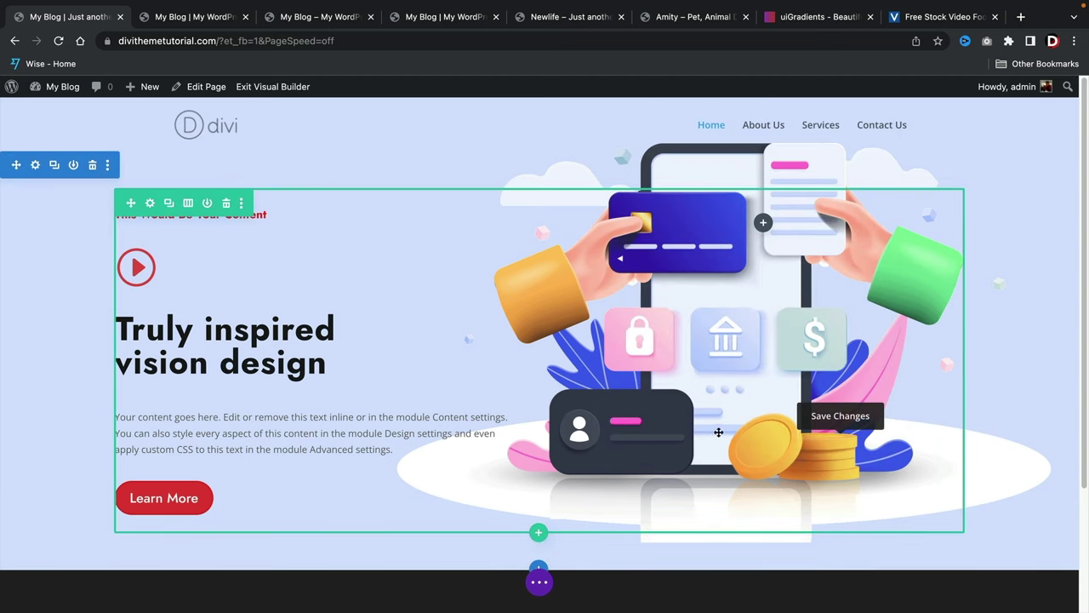
# - Set the 'Truly inspired vision design' heading text to 70px in mixed case and save
pyautogui.click(290, 319)
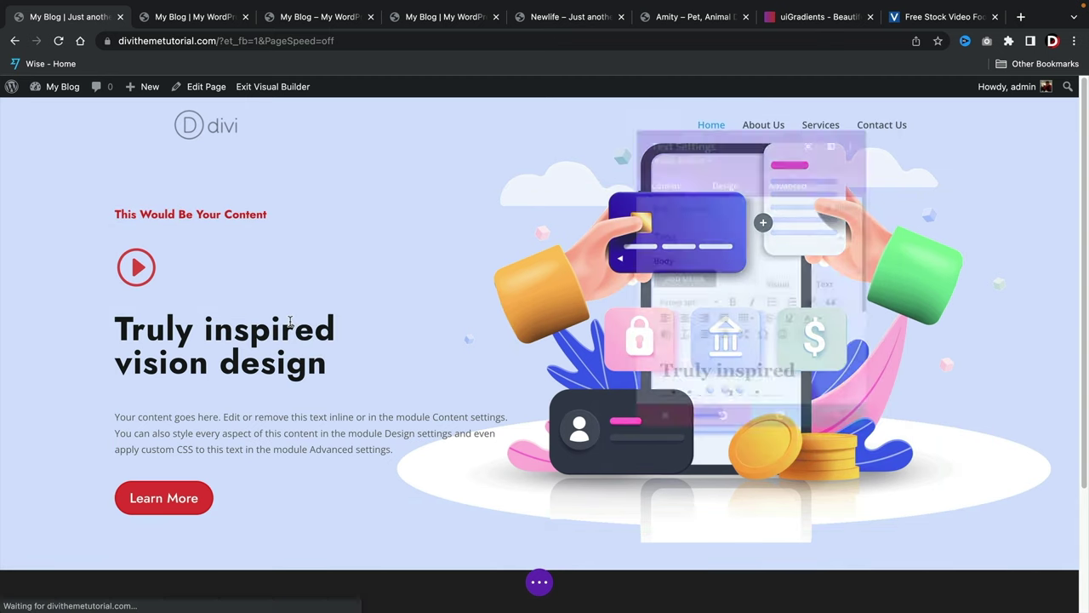
pyautogui.click(711, 387)
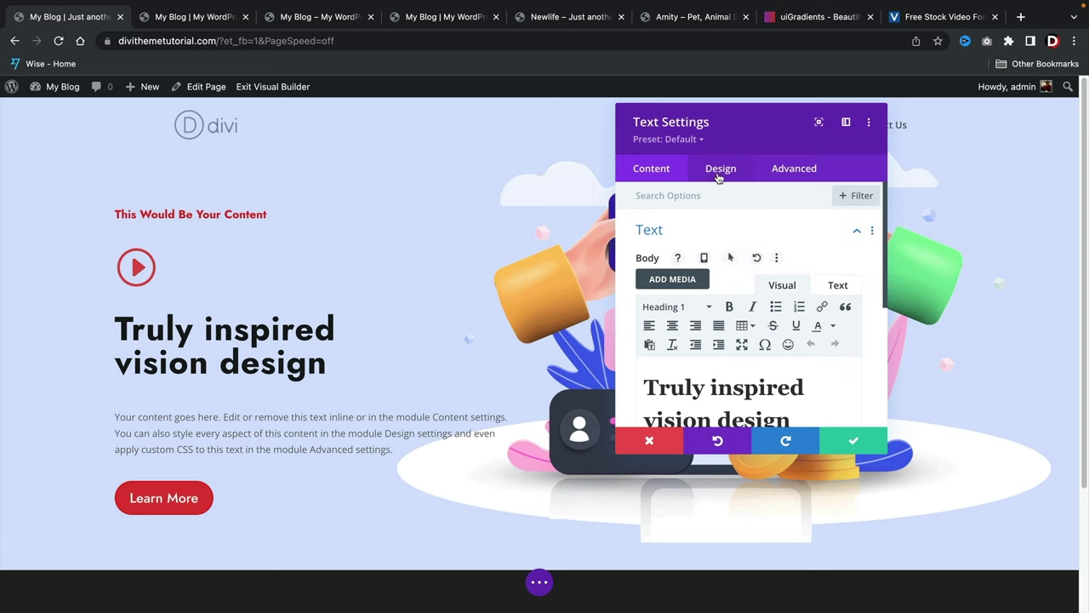
pyautogui.click(717, 175)
pyautogui.click(705, 274)
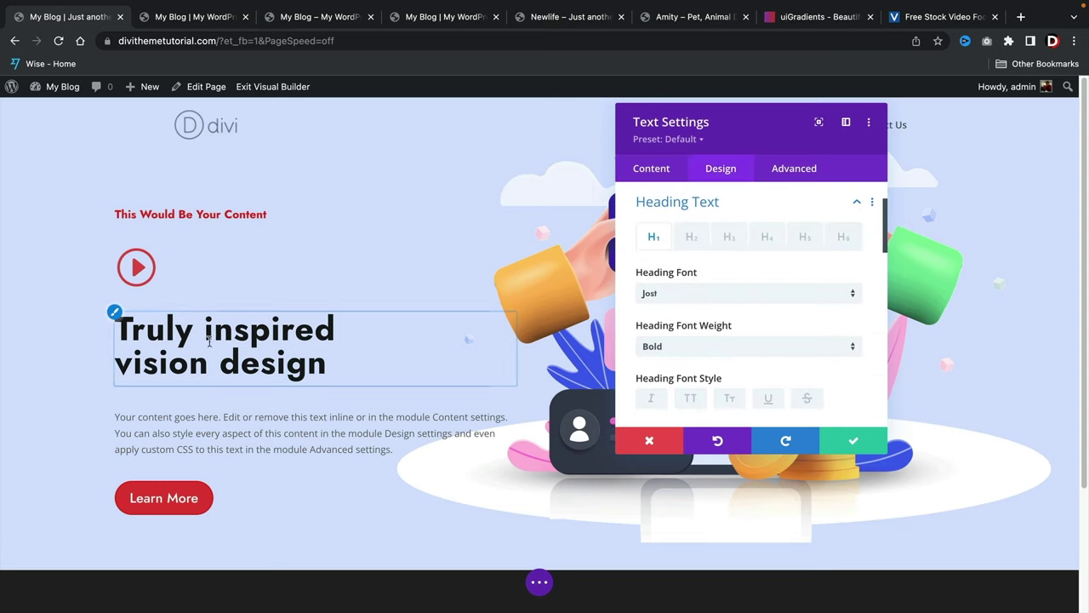
pyautogui.scroll(-5, 668, 359)
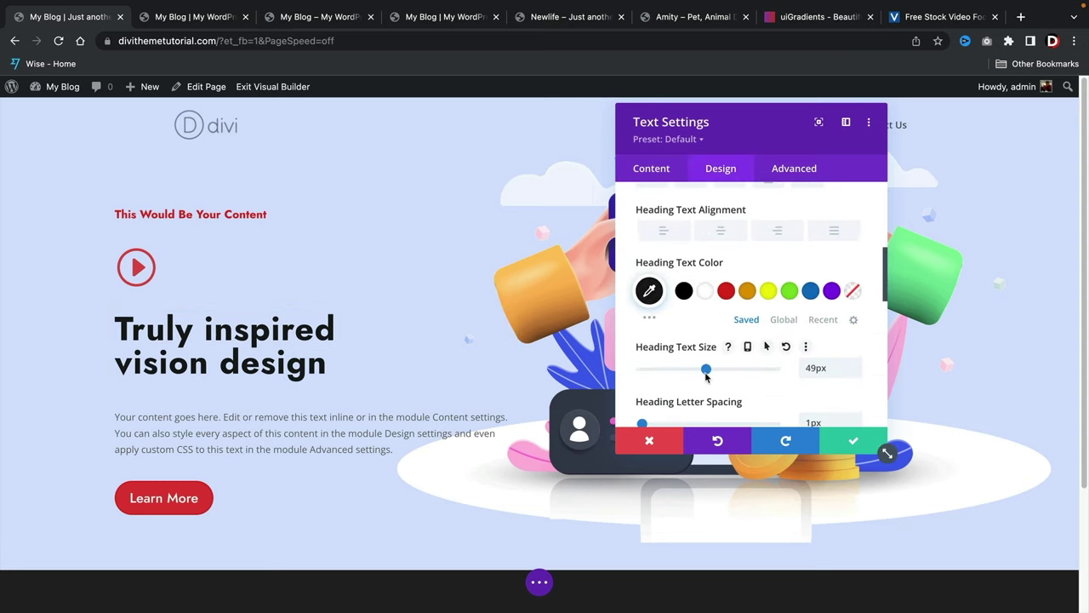
pyautogui.moveTo(705, 368); pyautogui.dragTo(735, 381)
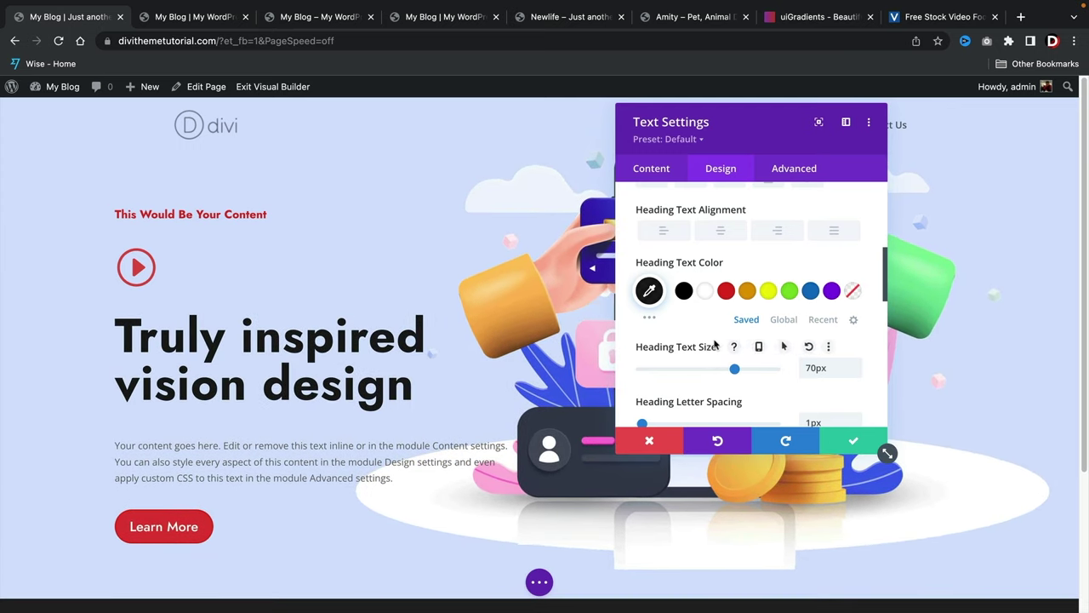
pyautogui.scroll(2, 678, 296)
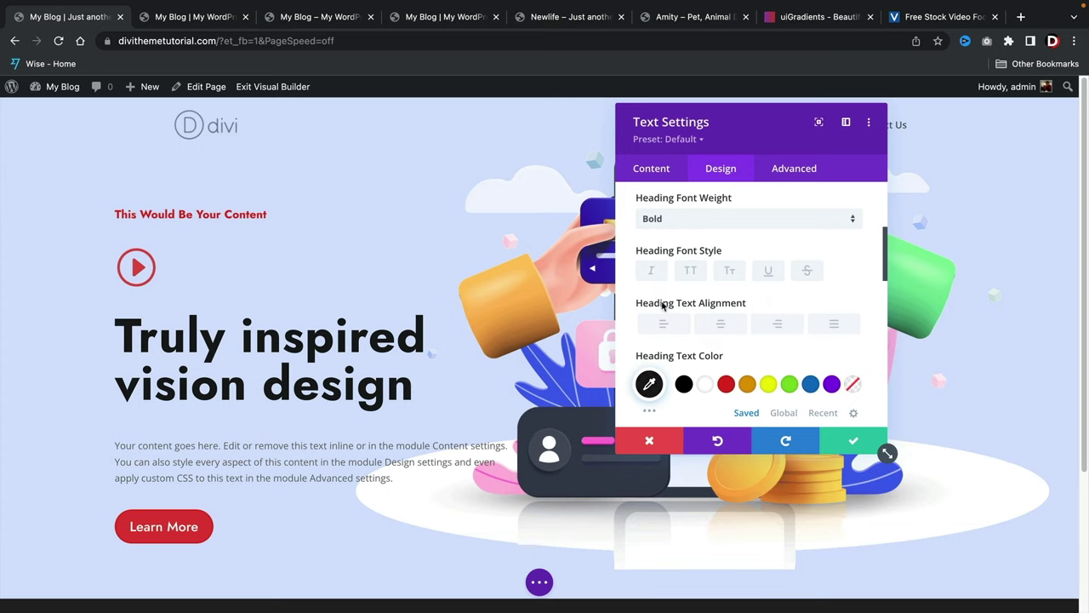
pyautogui.click(691, 271)
pyautogui.click(693, 270)
pyautogui.click(854, 440)
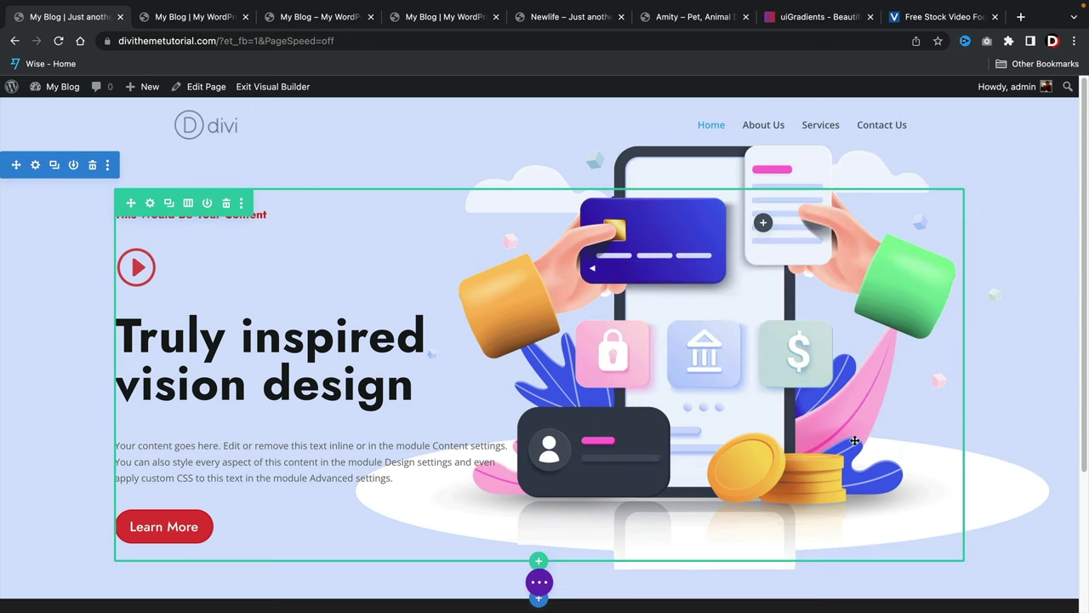
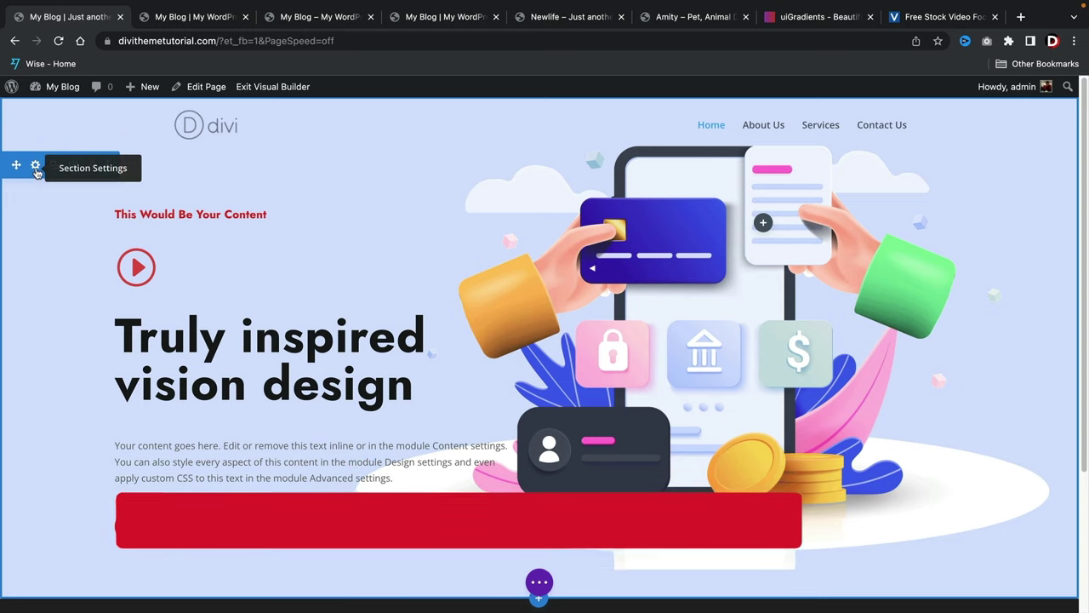
# - Paste the background-size 58vw auto and background-position 100% 50% CSS into the hero section's Main Element
pyautogui.click(36, 166)
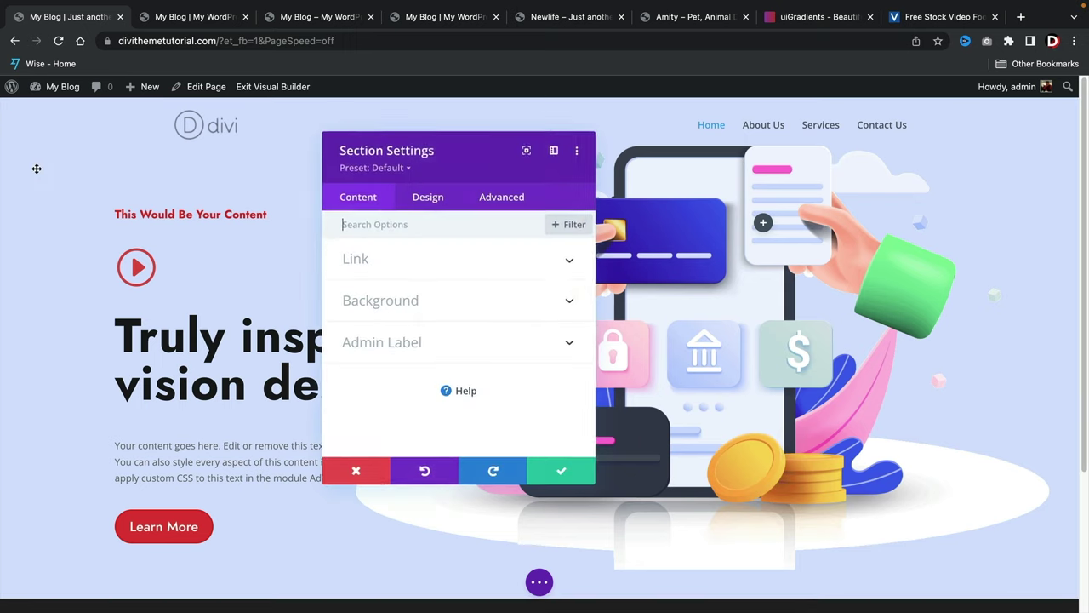
pyautogui.click(514, 207)
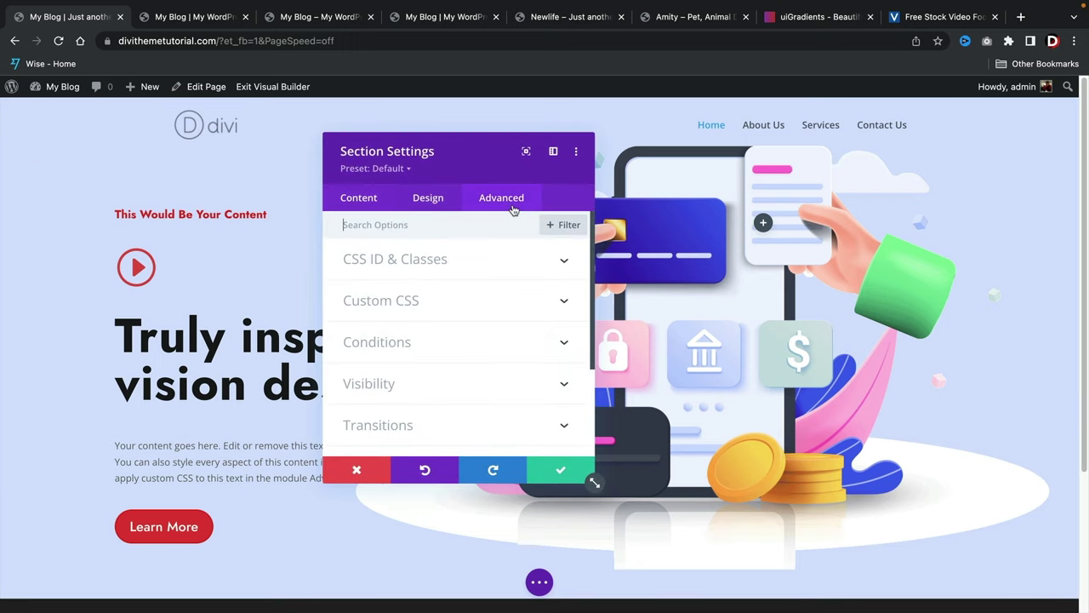
pyautogui.click(404, 305)
pyautogui.scroll(-1, 395, 297)
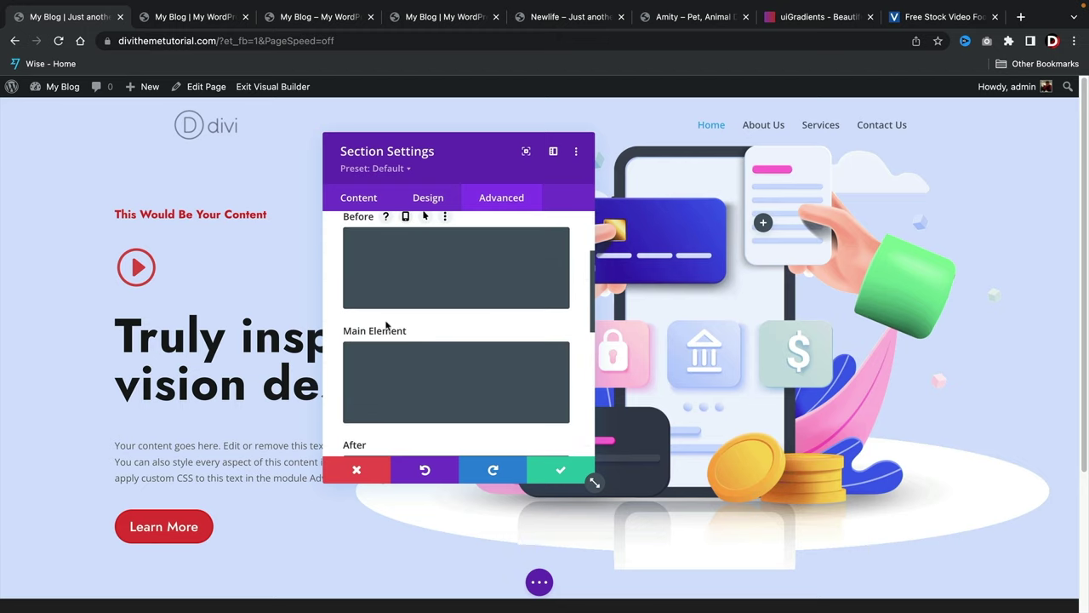
pyautogui.click(364, 354)
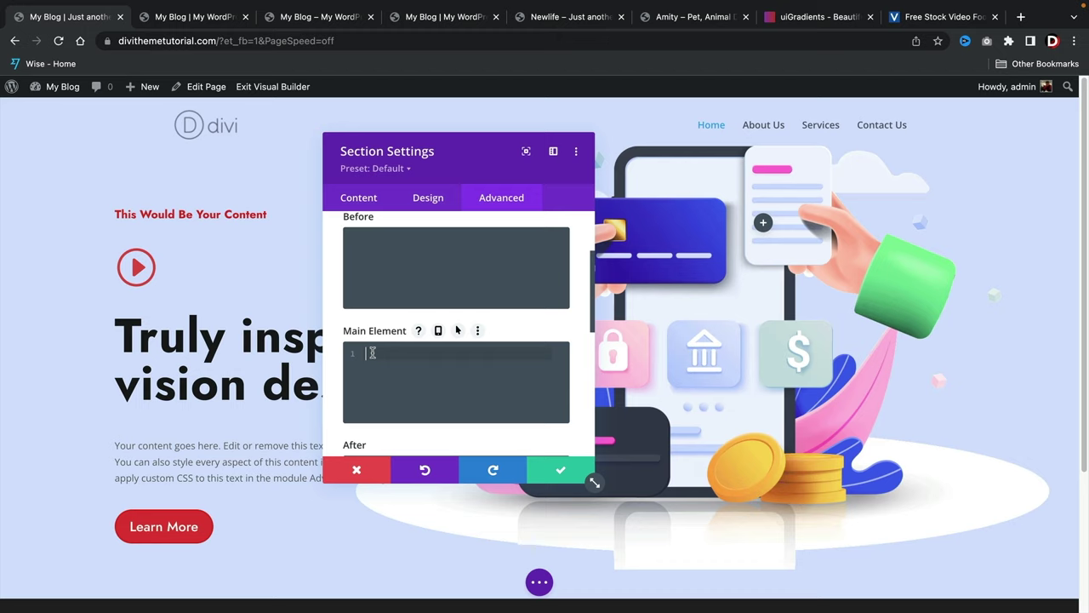
pyautogui.rightClick(371, 353)
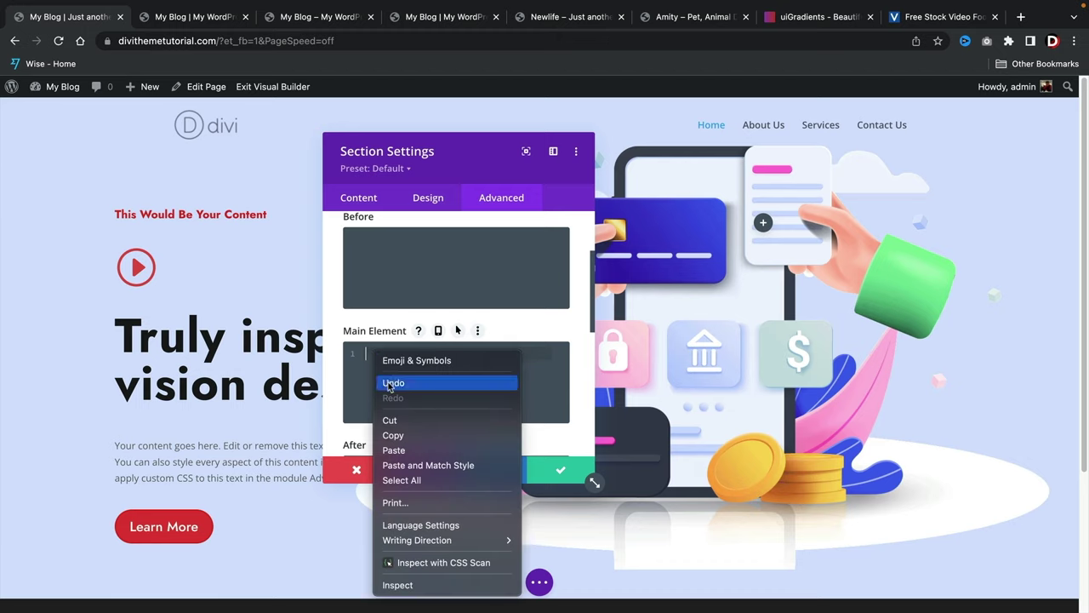
pyautogui.click(403, 457)
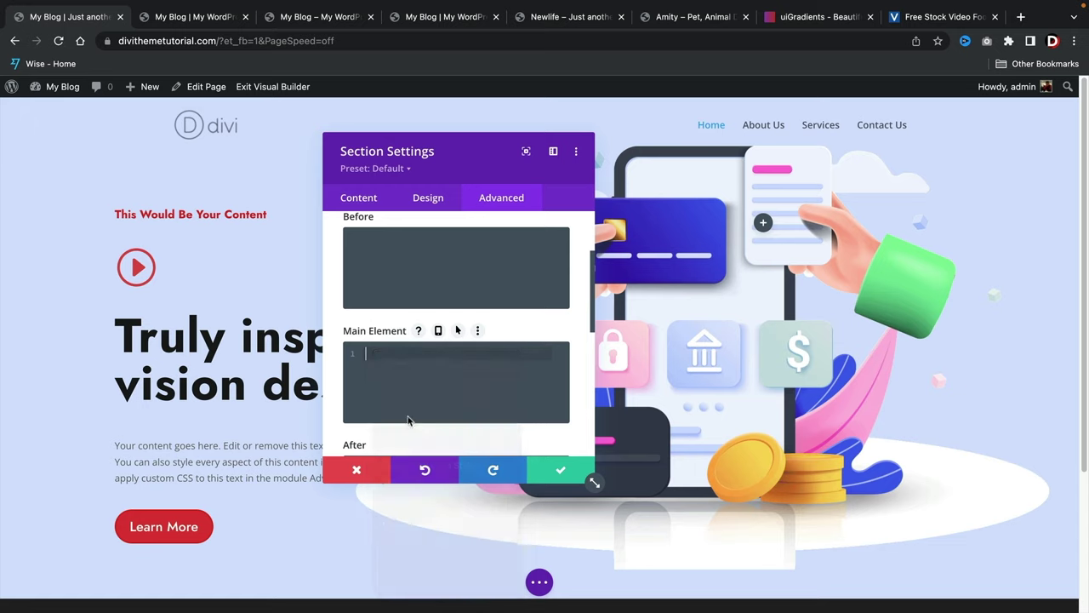
# - Clear and re-paste the background sizing CSS in Main Element, then save the section settings
pyautogui.moveTo(429, 150); pyautogui.dragTo(131, 221)
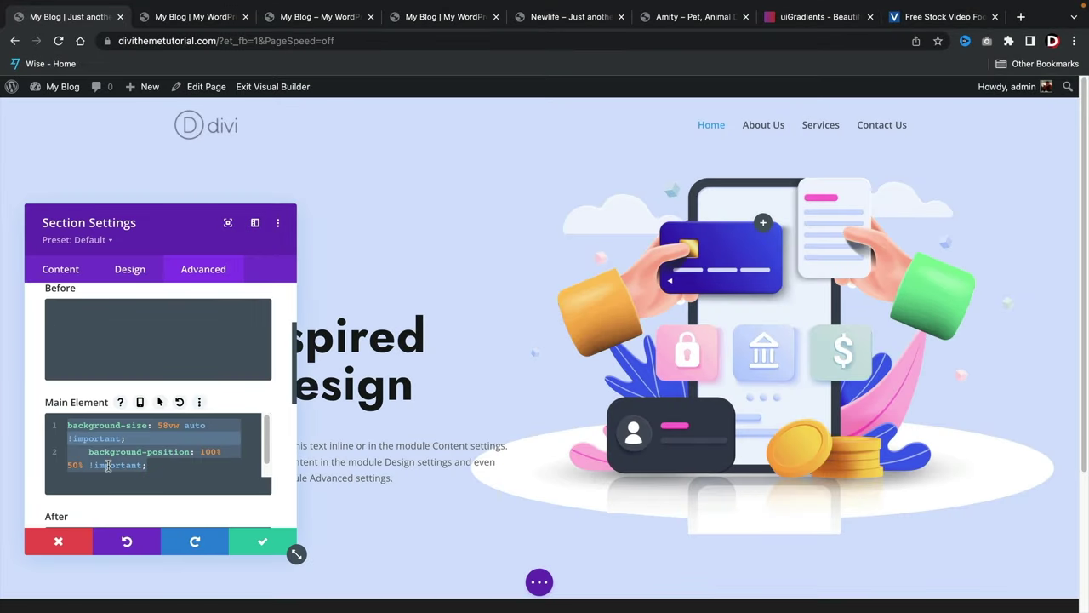
pyautogui.press('BackSpace')
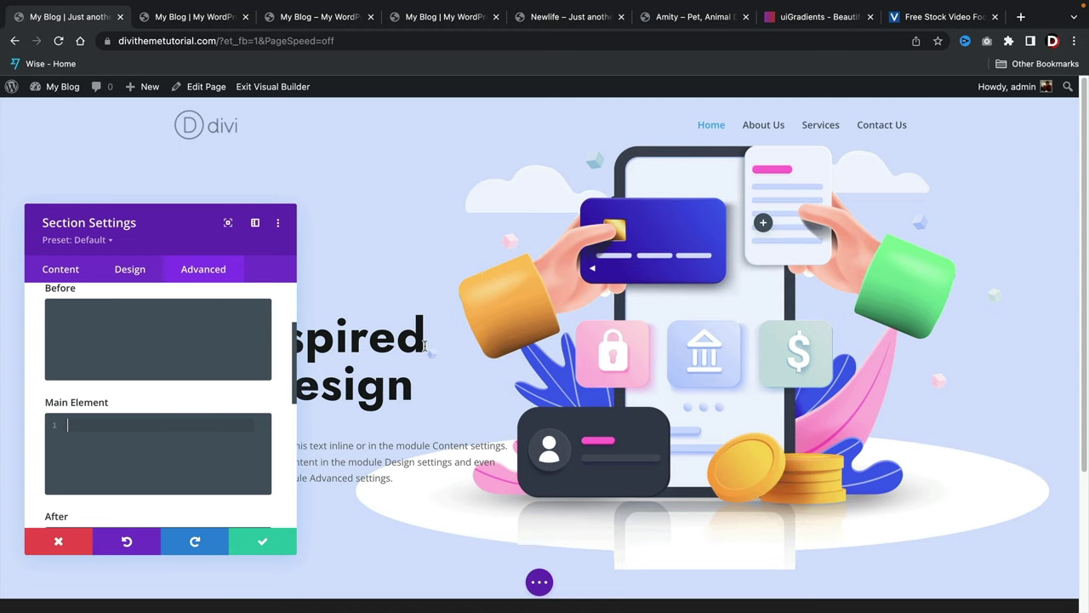
pyautogui.rightClick(67, 428)
pyautogui.click(89, 461)
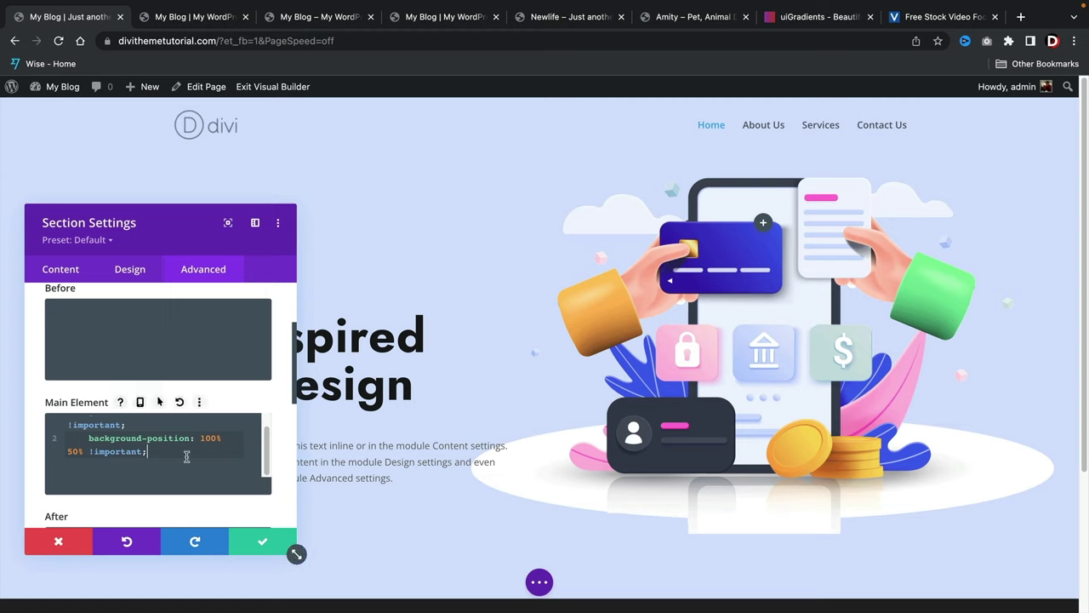
pyautogui.click(265, 542)
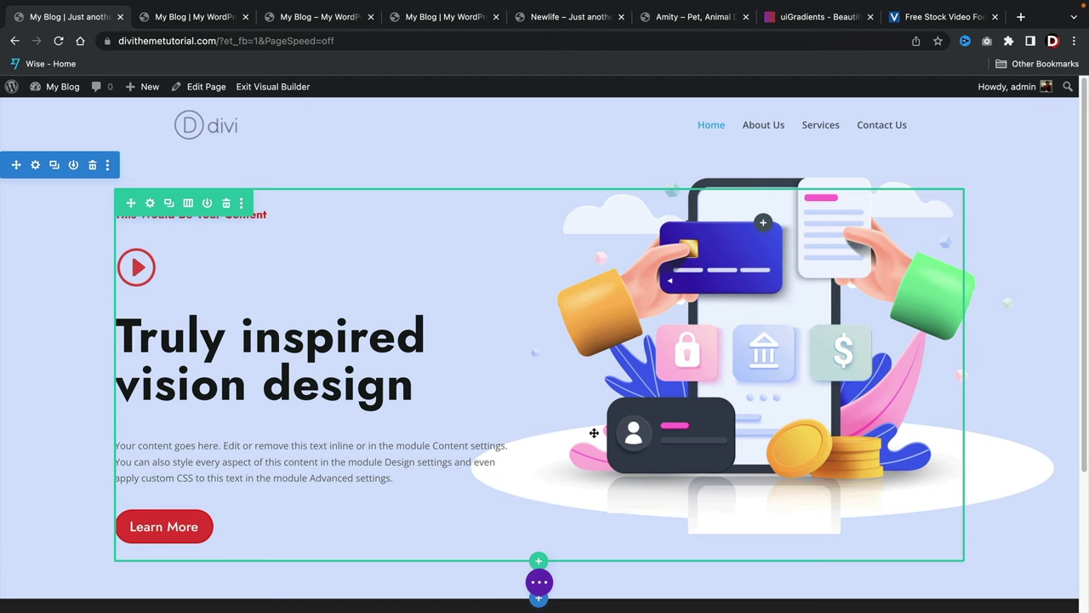
# - Add an Image module below the Learn More button
pyautogui.scroll(-3, 594, 432)
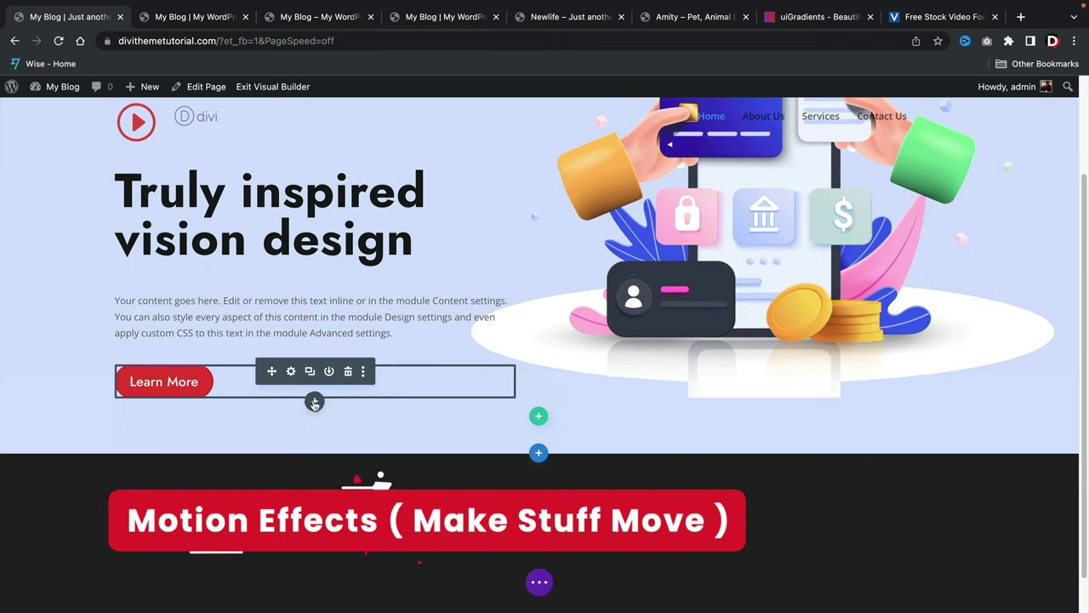
pyautogui.click(315, 402)
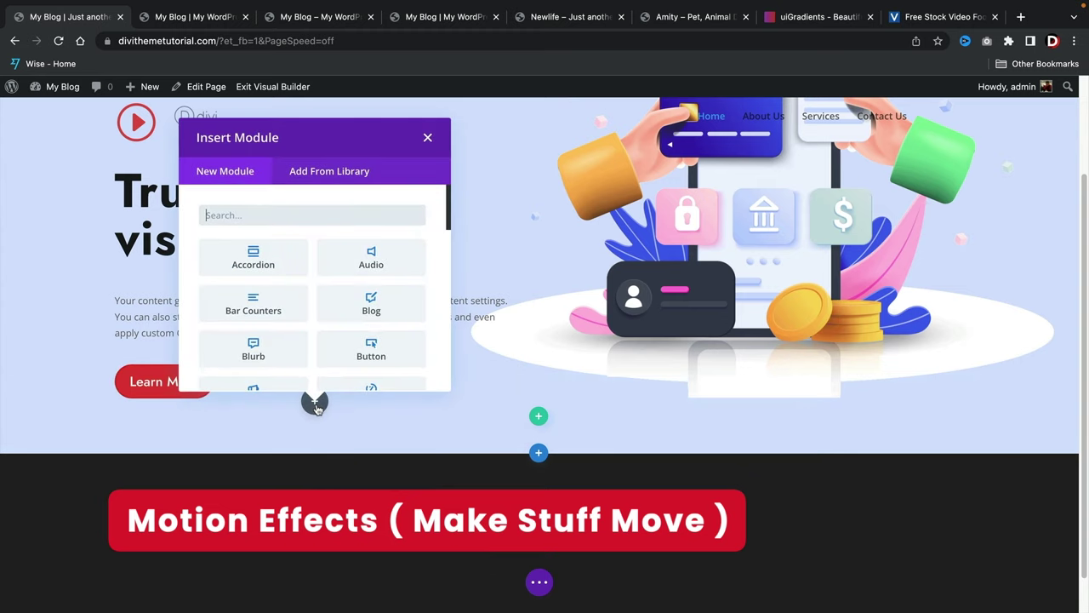
pyautogui.write('ima')
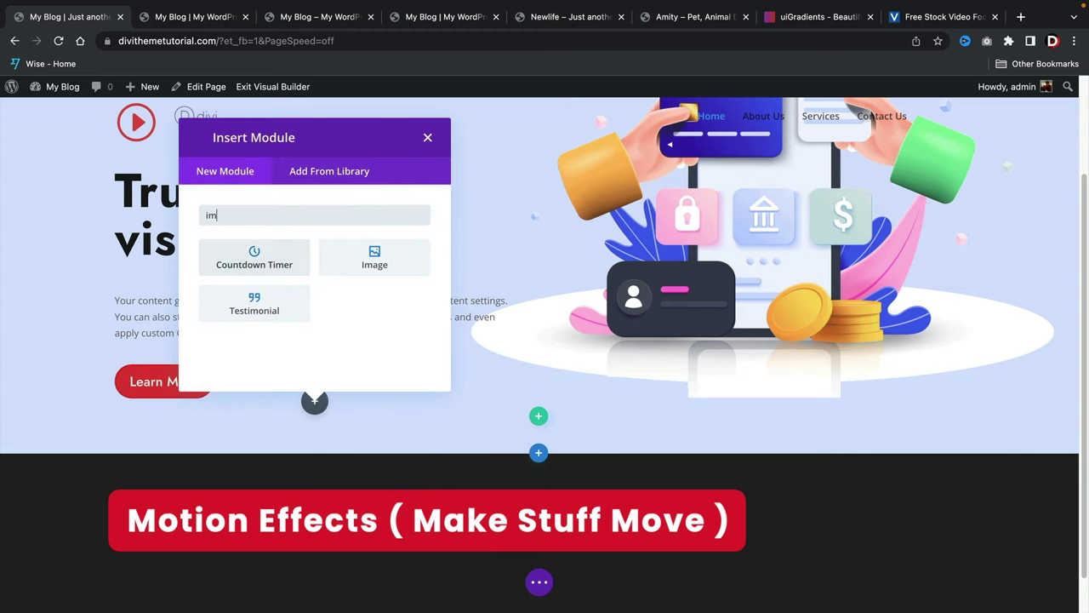
pyautogui.click(266, 250)
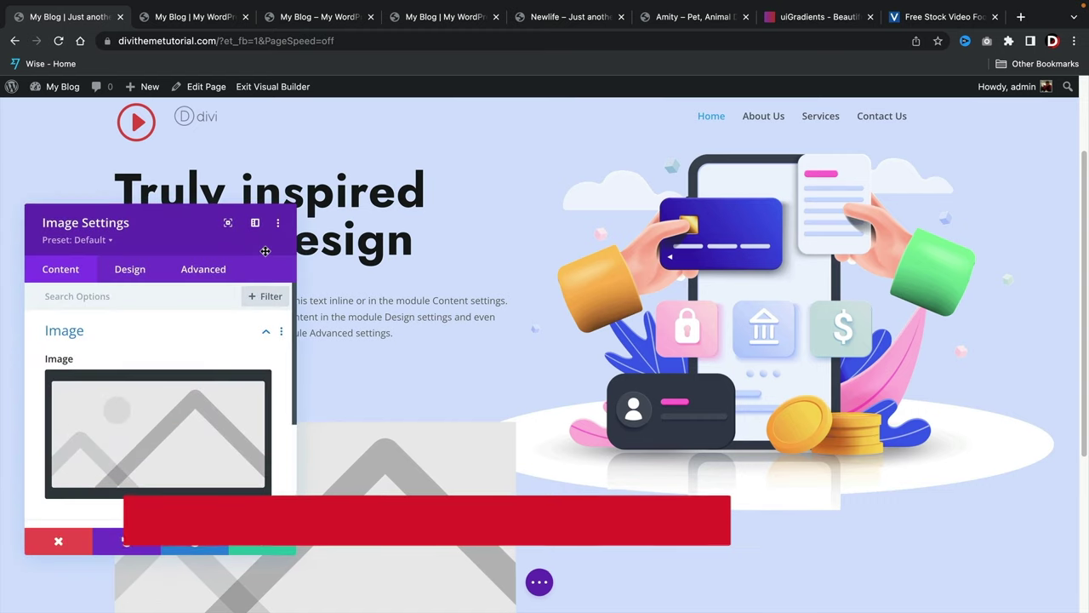
# - Insert the cloud2 picture from the media library into the image module
pyautogui.scroll(-3, 375, 304)
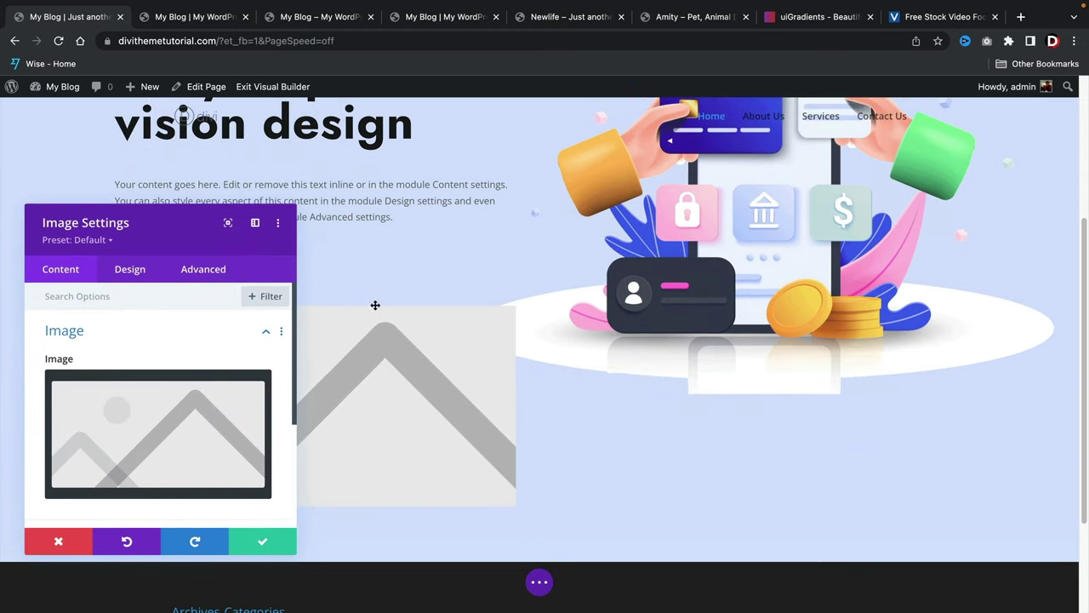
pyautogui.click(133, 423)
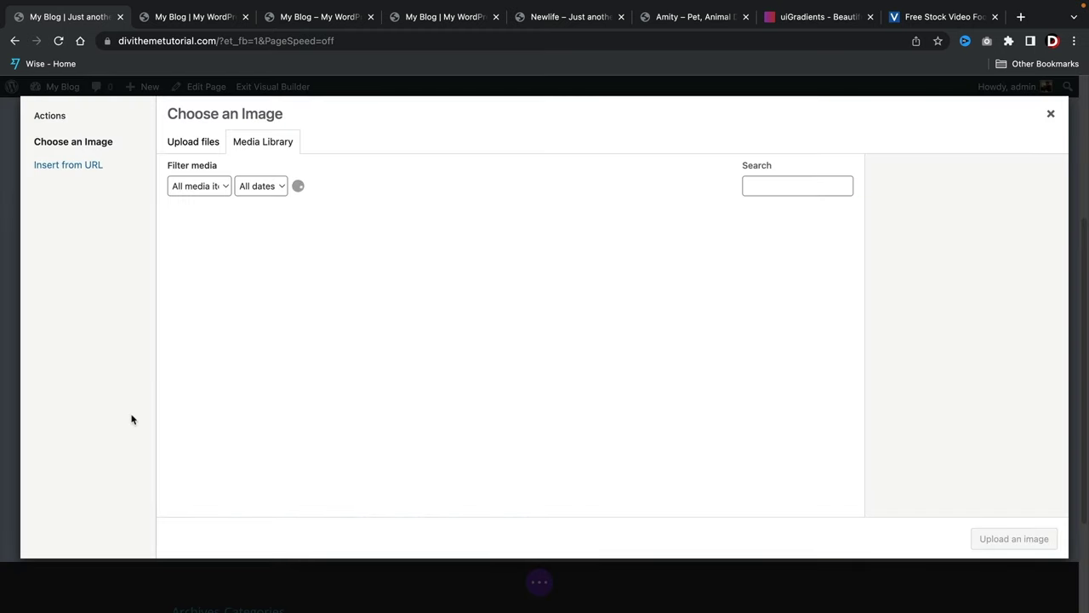
pyautogui.scroll(-5, 398, 368)
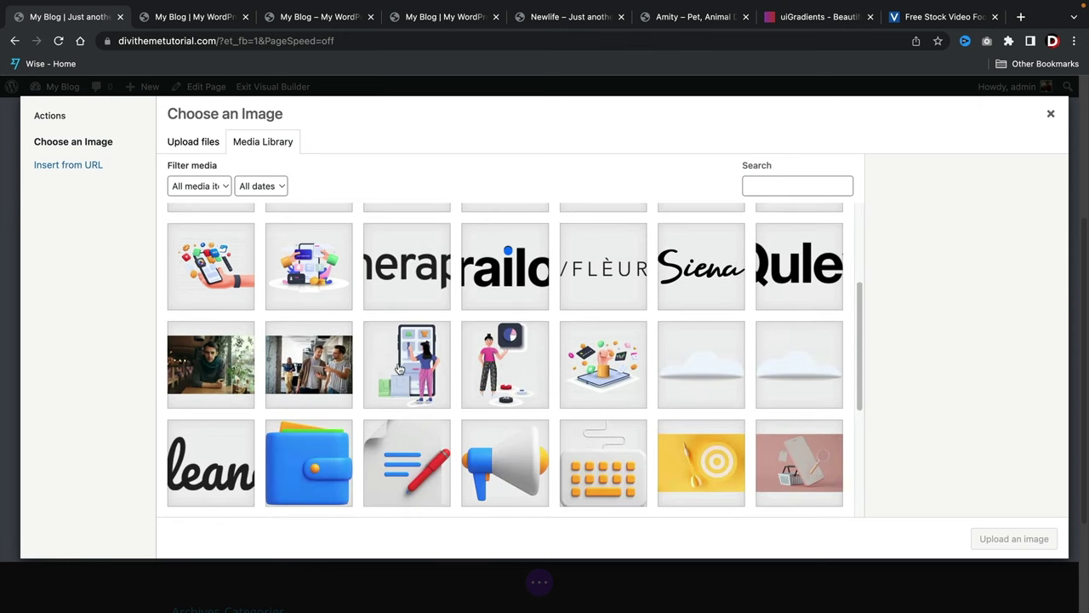
pyautogui.click(712, 350)
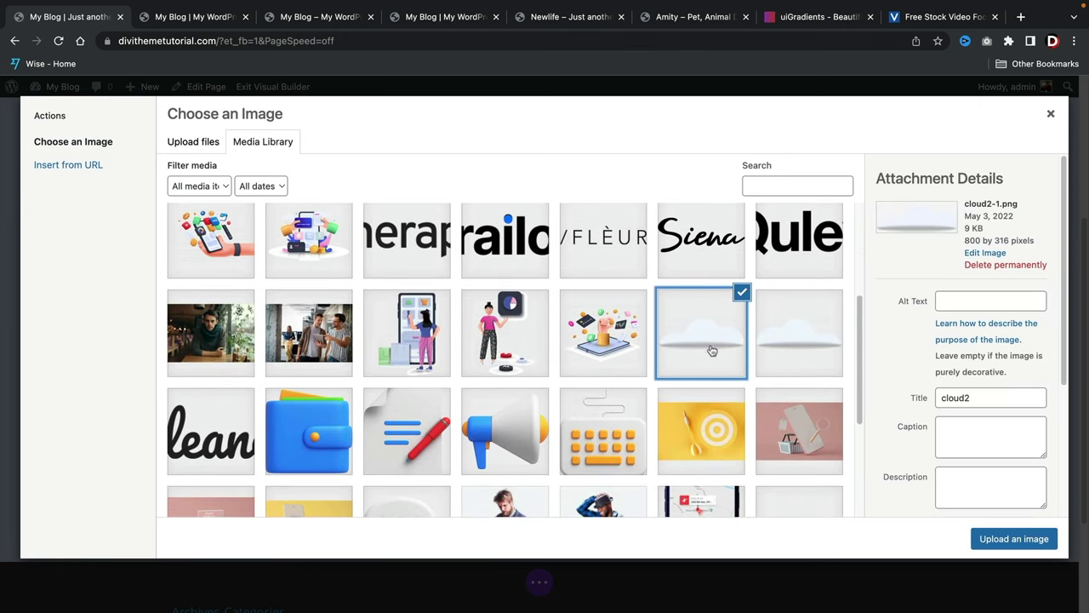
pyautogui.click(1001, 535)
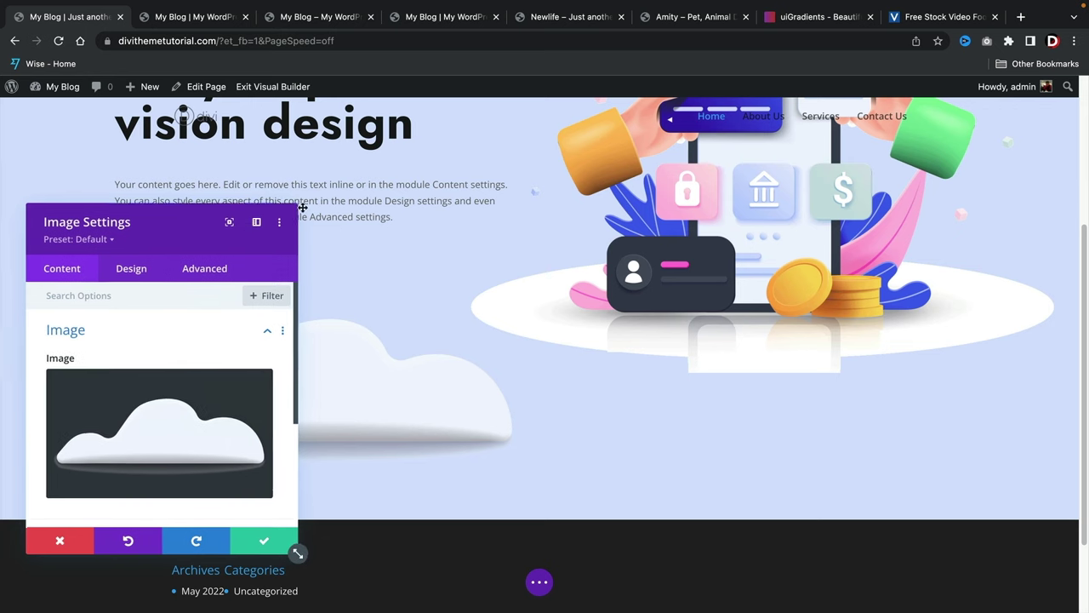
pyautogui.moveTo(245, 236); pyautogui.dragTo(879, 158)
pyautogui.scroll(1, 531, 407)
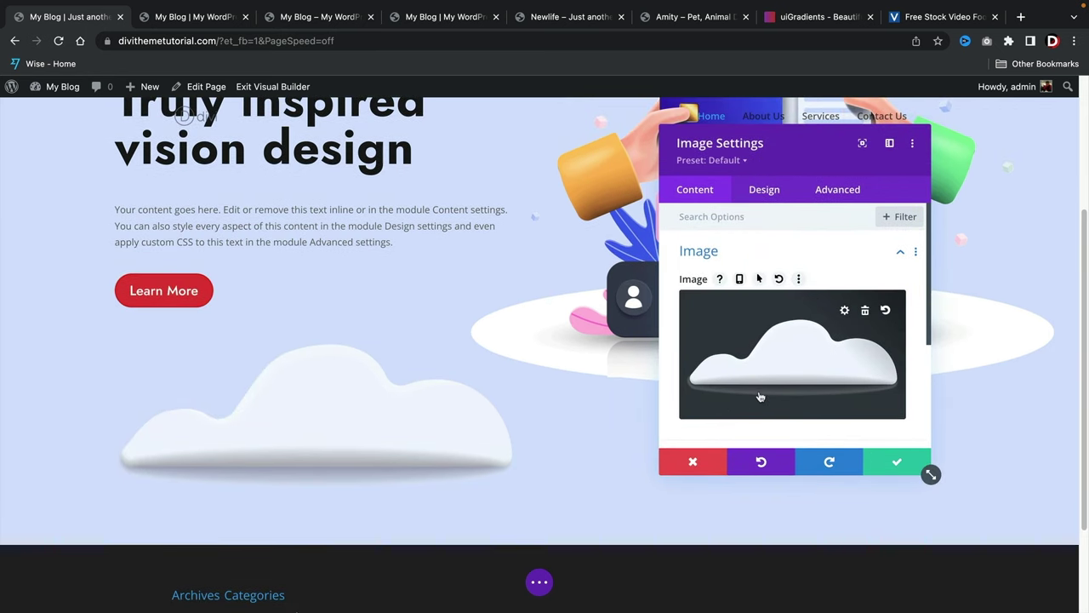
pyautogui.scroll(-2, 761, 397)
# - Set the cloud image's width to 25% and its module alignment to right
pyautogui.click(772, 196)
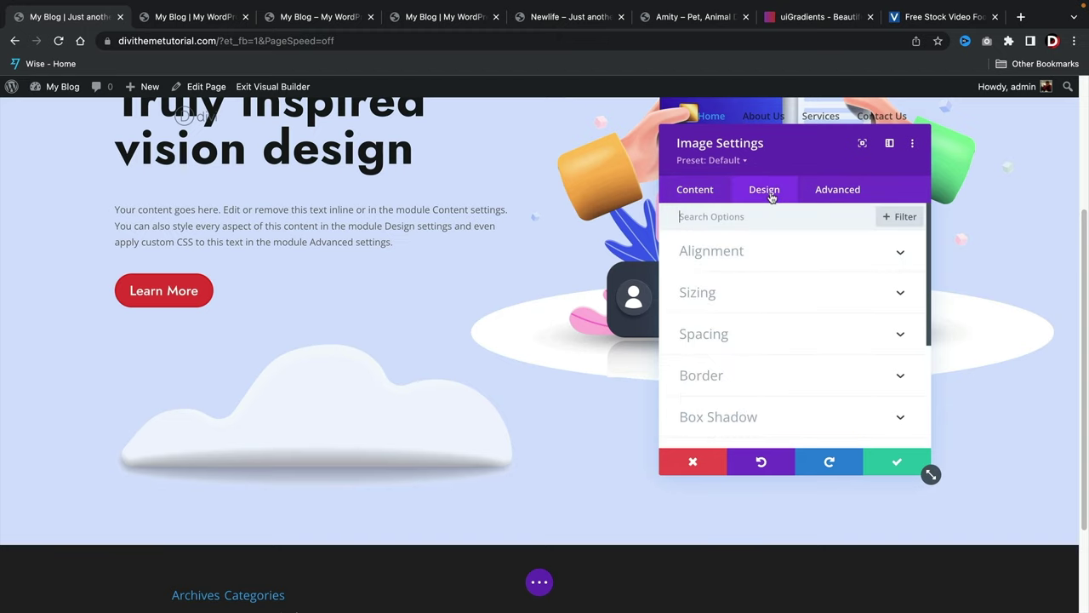
pyautogui.click(762, 293)
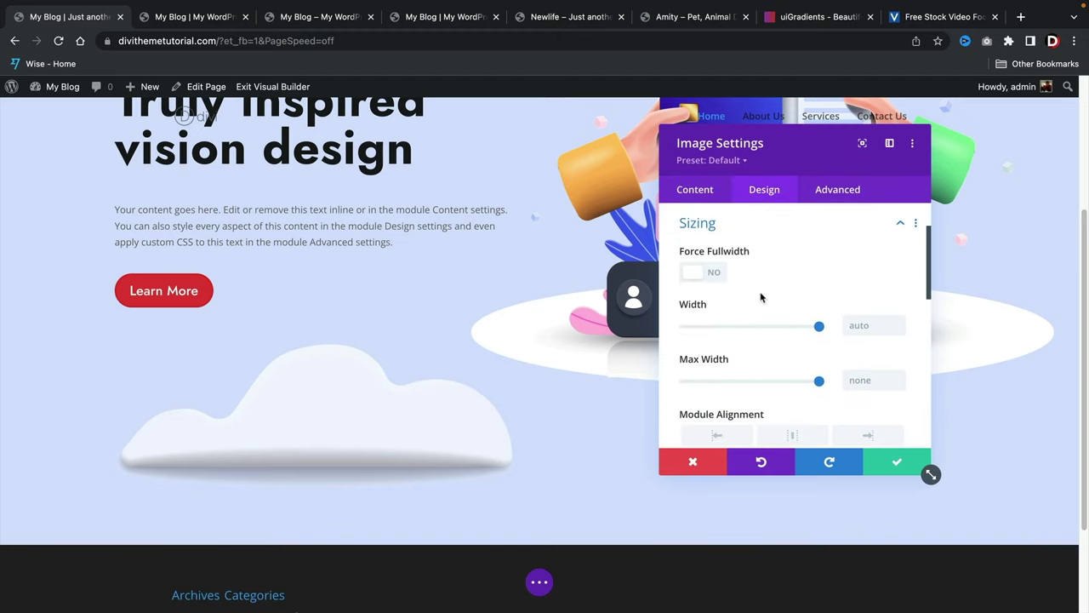
pyautogui.moveTo(822, 328); pyautogui.dragTo(719, 334)
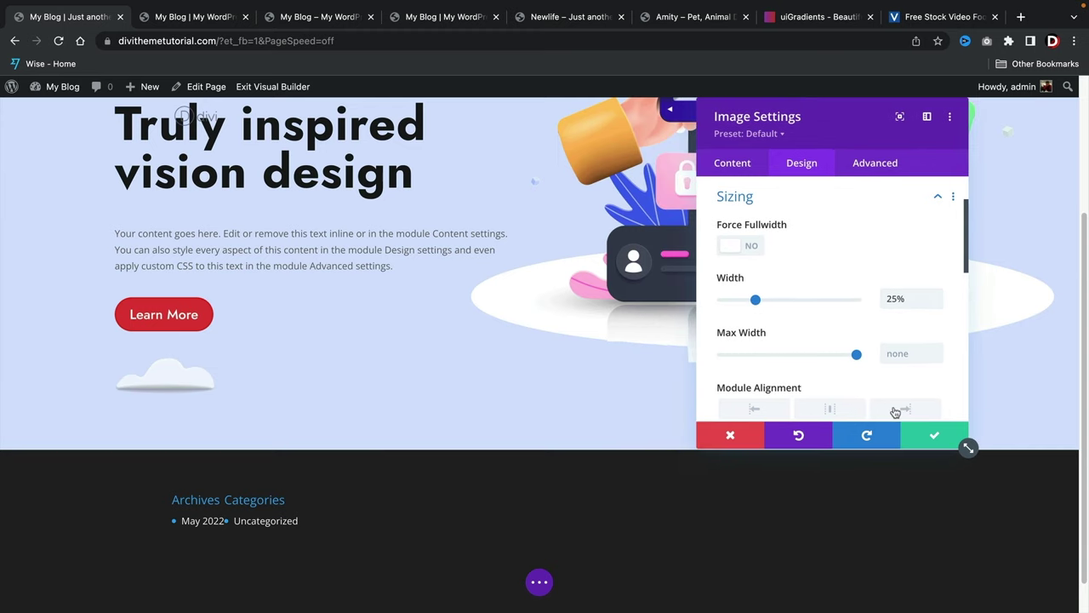
pyautogui.click(896, 413)
pyautogui.scroll(3, 673, 360)
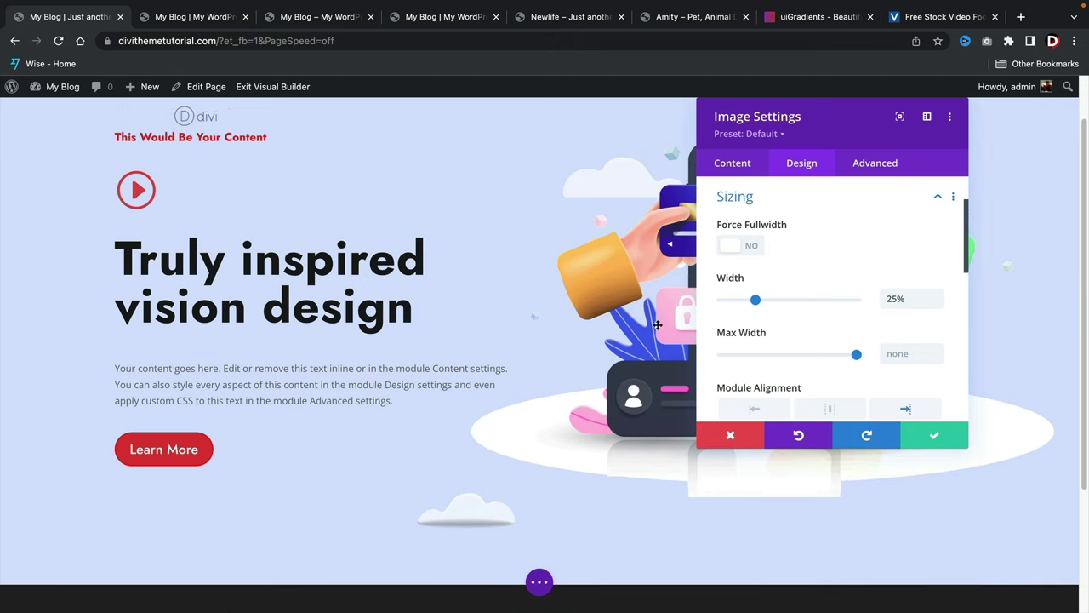
pyautogui.moveTo(769, 140); pyautogui.dragTo(737, 244)
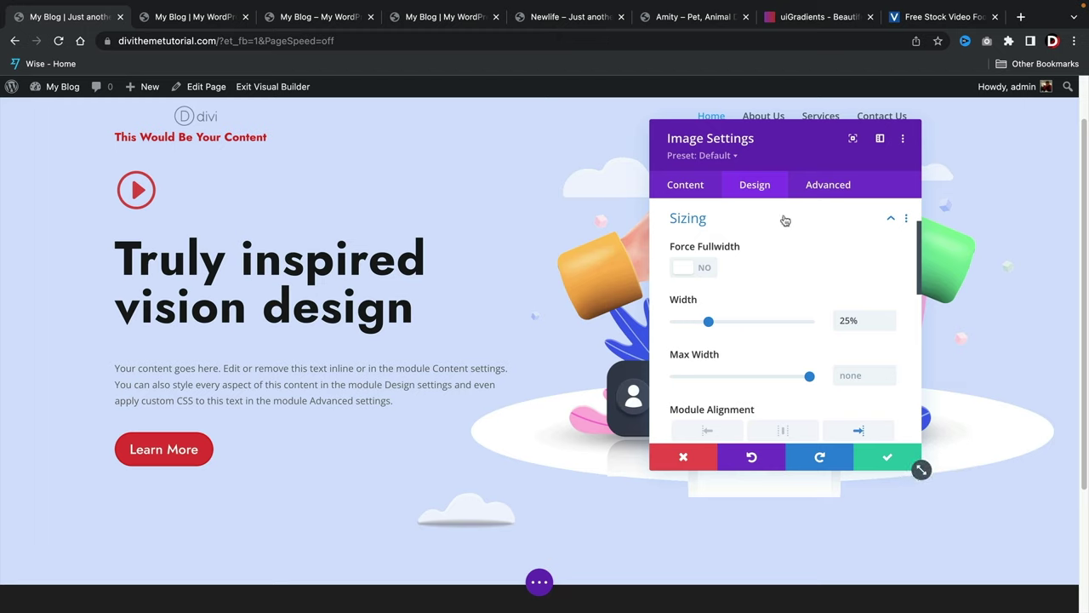
pyautogui.scroll(-3, 760, 375)
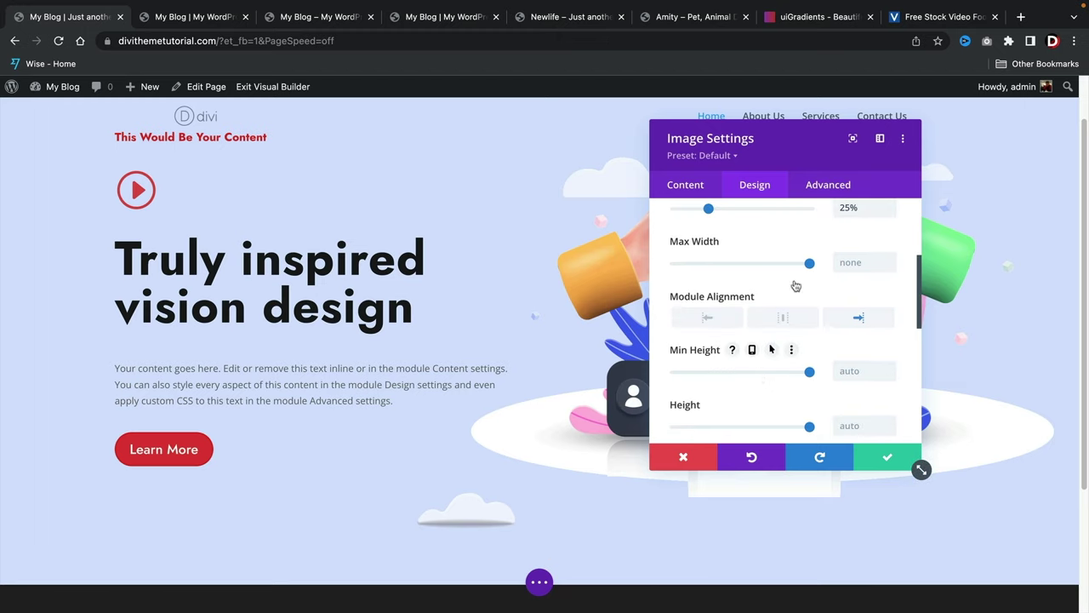
# - Enable Horizontal Motion scroll effect on the image, keeping sticky position at Do Not Stick
pyautogui.click(828, 189)
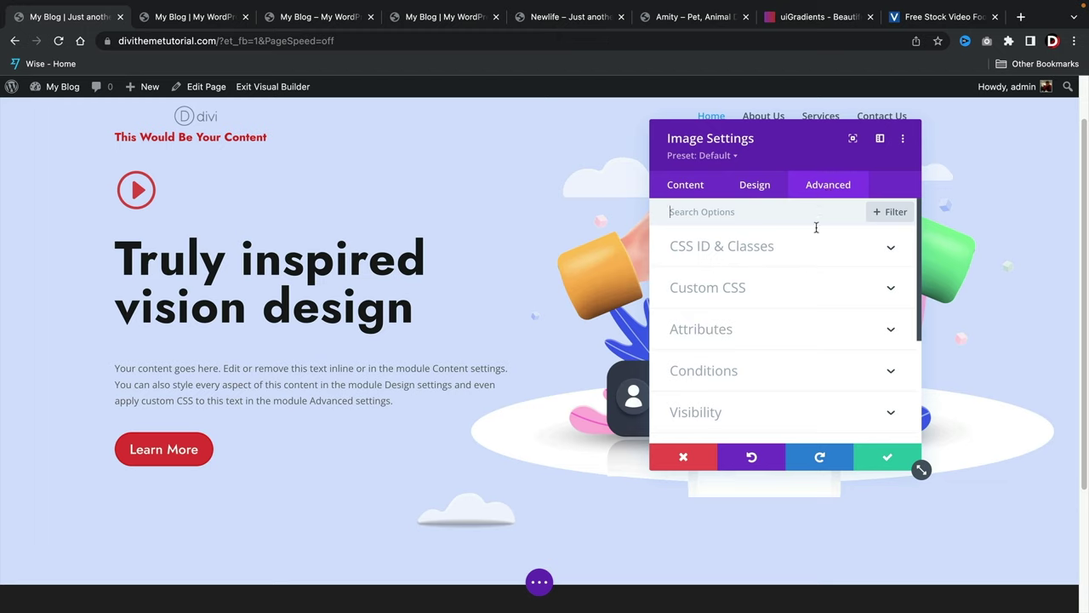
pyautogui.scroll(-5, 800, 284)
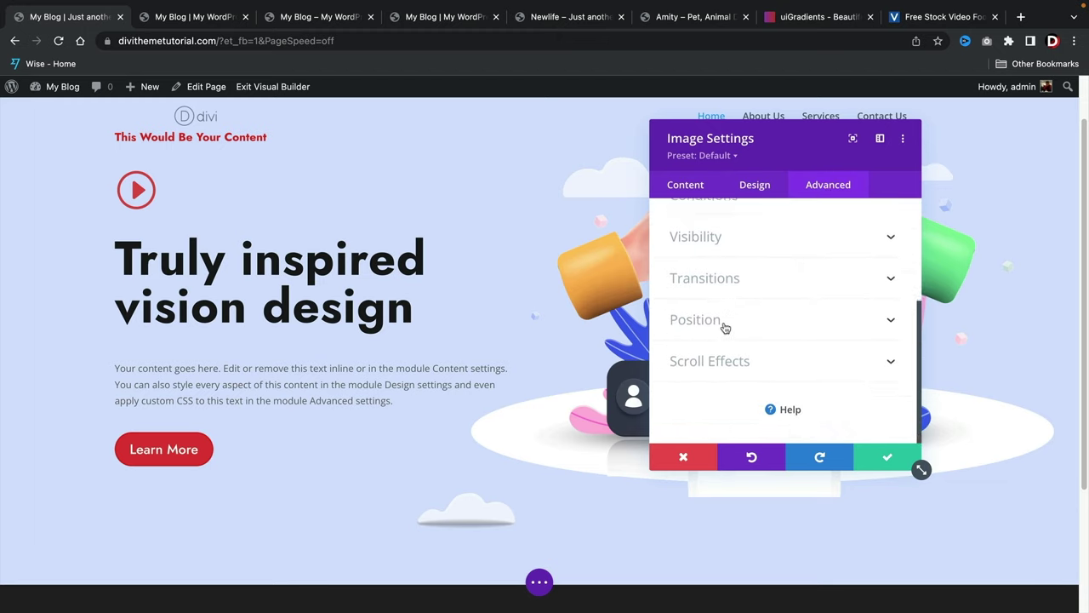
pyautogui.click(711, 361)
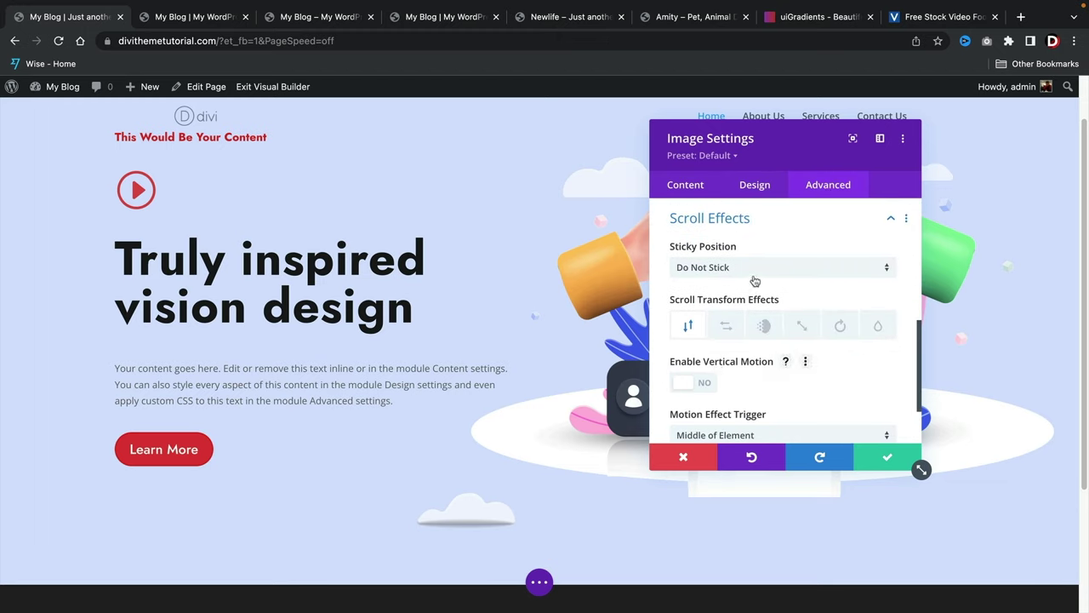
pyautogui.click(726, 325)
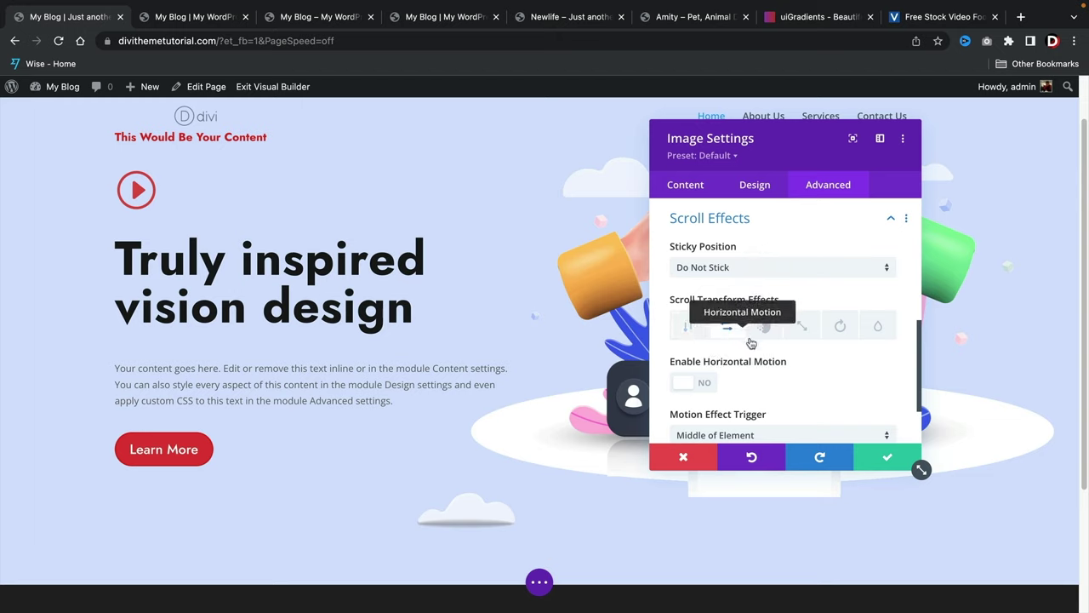
pyautogui.click(757, 274)
pyautogui.click(761, 277)
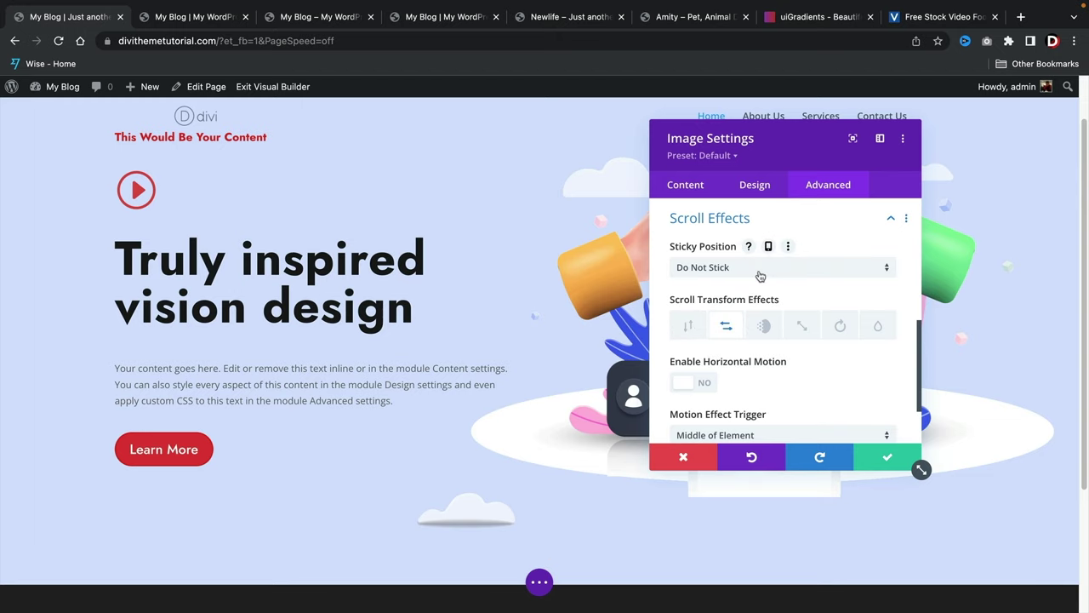
pyautogui.scroll(-2, 806, 381)
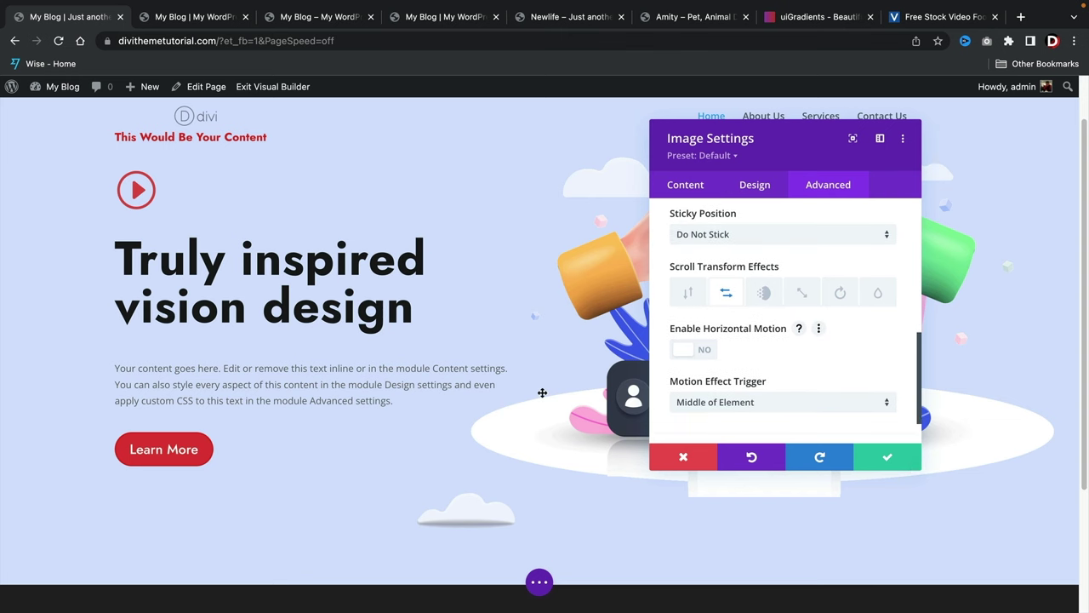
pyautogui.scroll(-2, 544, 390)
pyautogui.scroll(1, 547, 391)
pyautogui.click(694, 350)
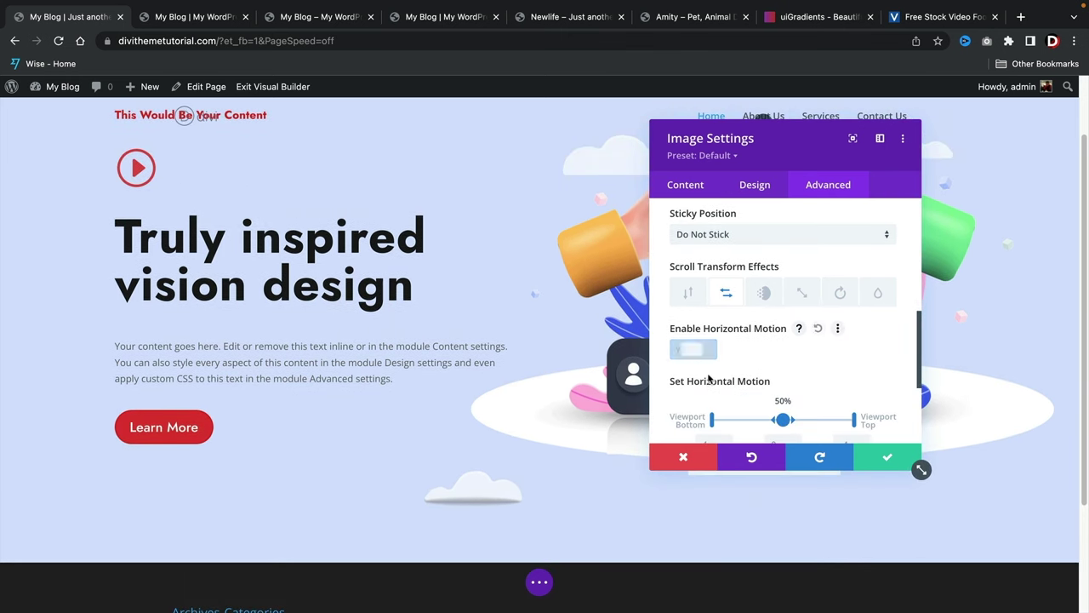
# - Adjust the horizontal motion midpoint, settling at about 51% with offsets 4, 0, -4
pyautogui.scroll(-1, 605, 387)
pyautogui.scroll(2, 606, 388)
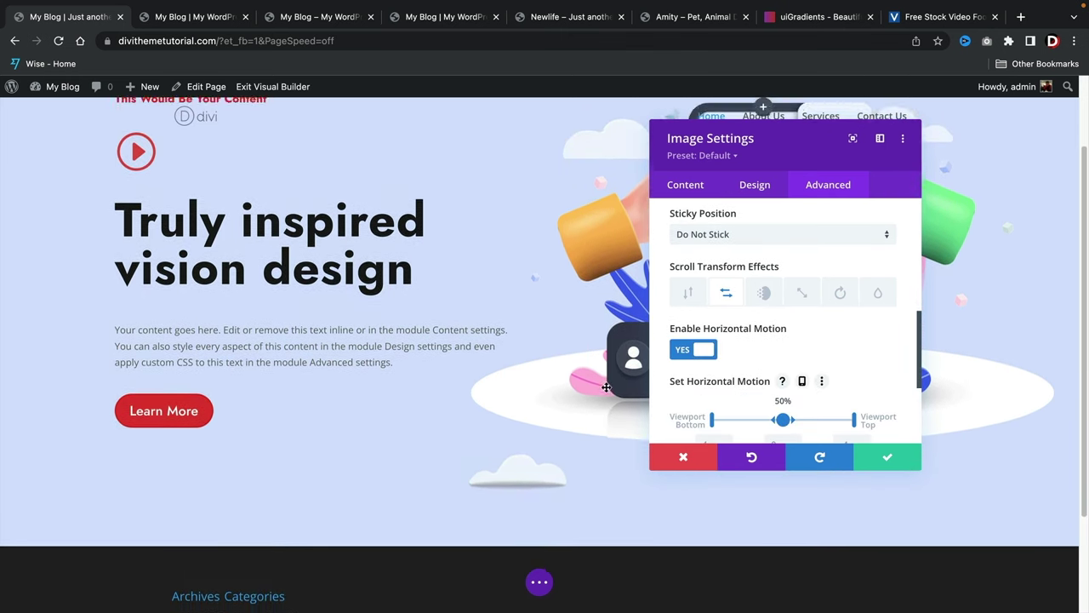
pyautogui.moveTo(726, 140); pyautogui.dragTo(862, 177)
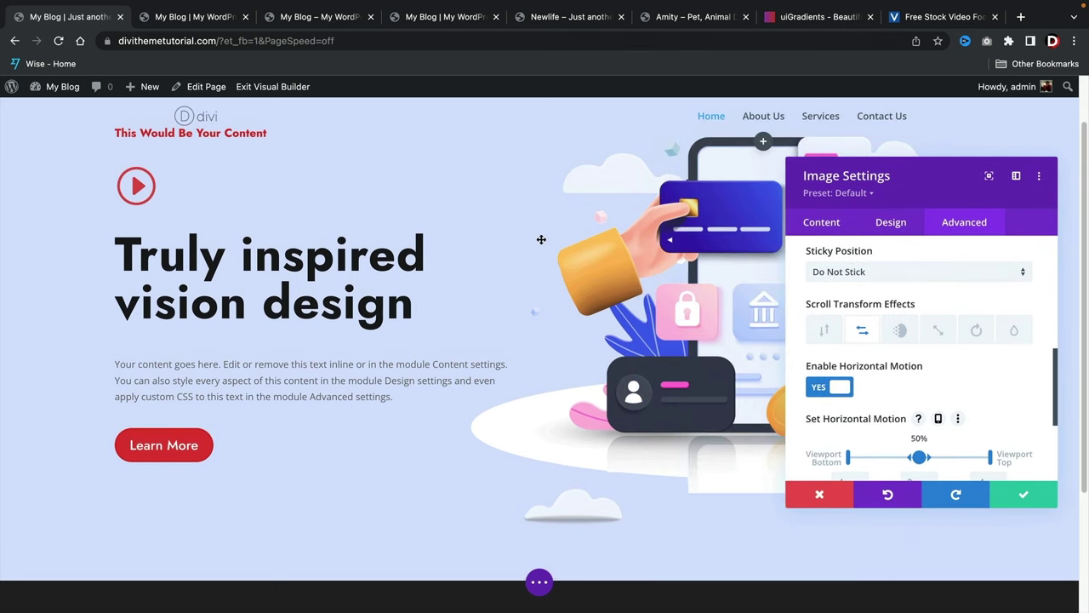
pyautogui.scroll(-1, 502, 244)
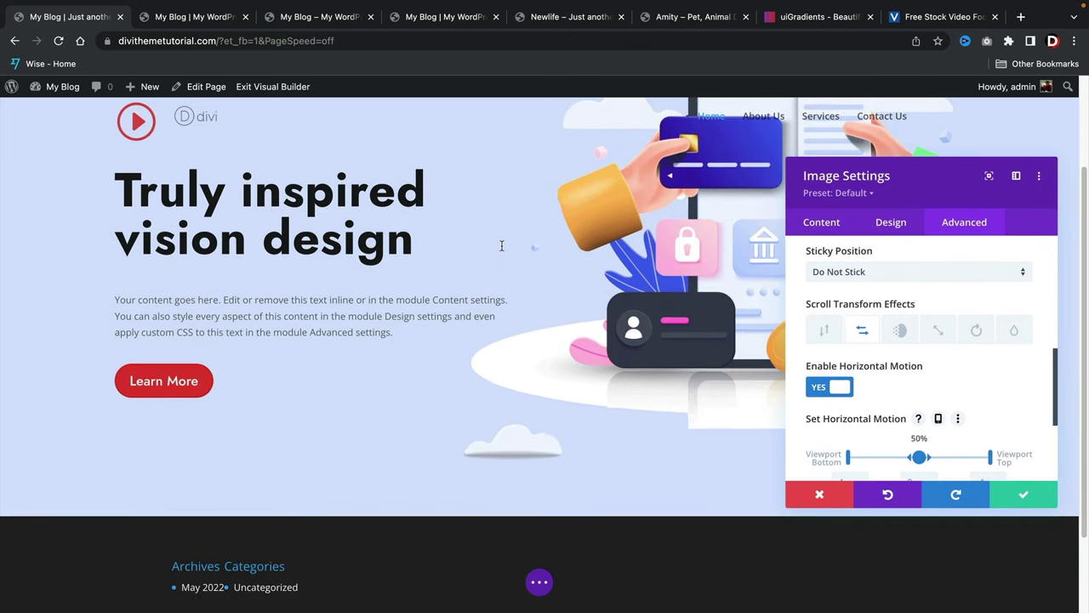
pyautogui.scroll(3, 501, 245)
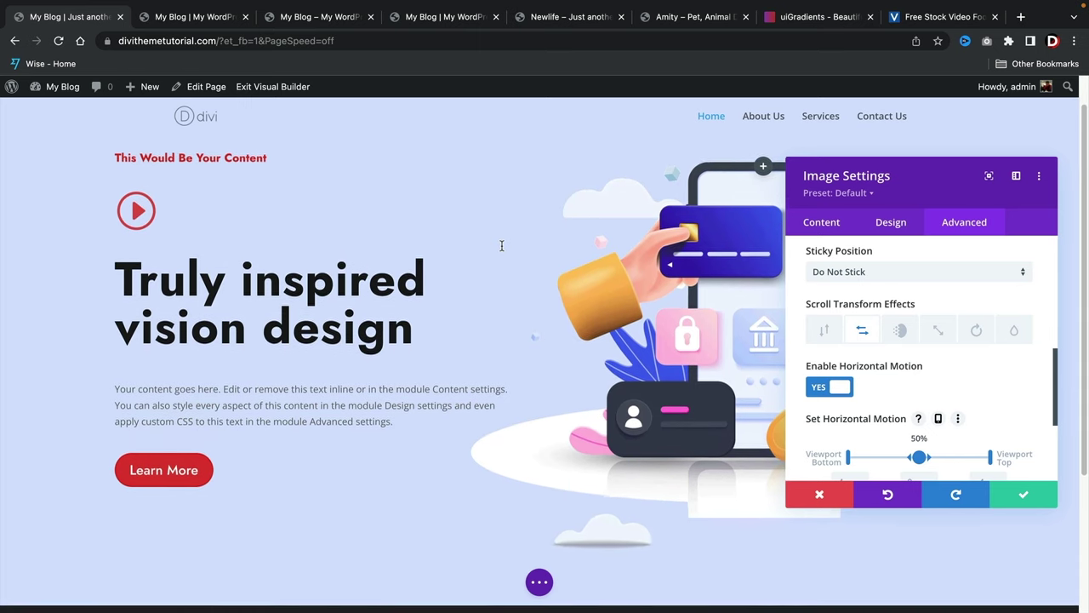
pyautogui.scroll(-2, 501, 245)
pyautogui.scroll(3, 501, 245)
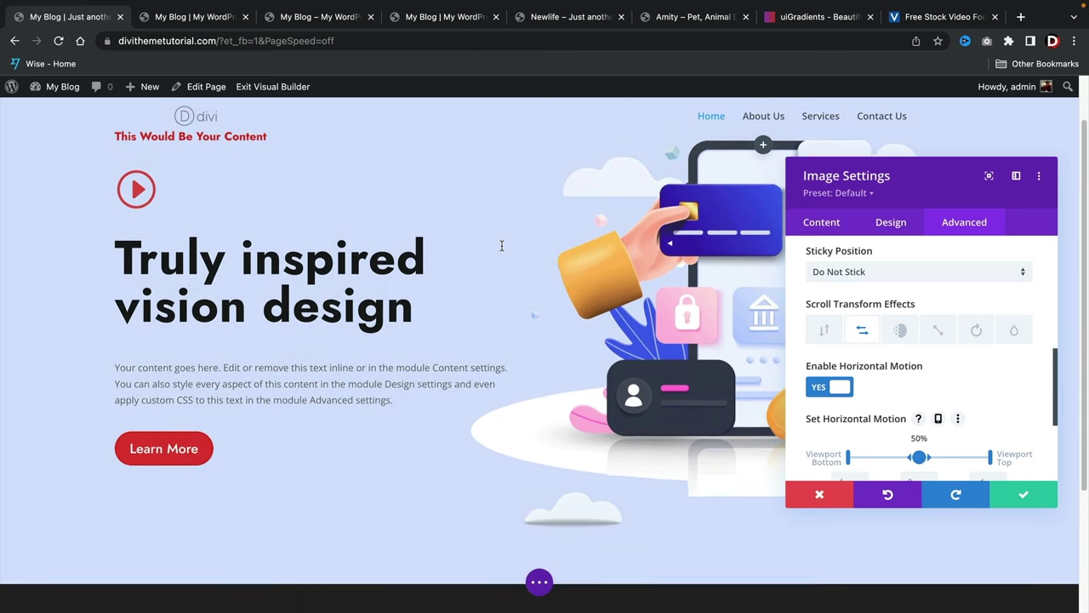
pyautogui.scroll(-2, 497, 260)
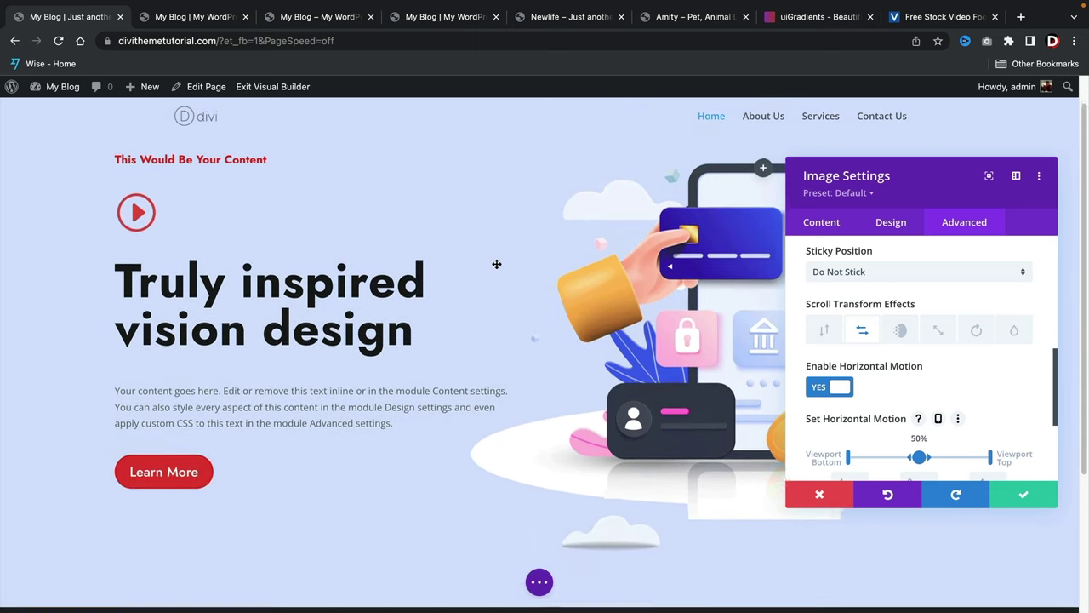
pyautogui.scroll(-2, 490, 289)
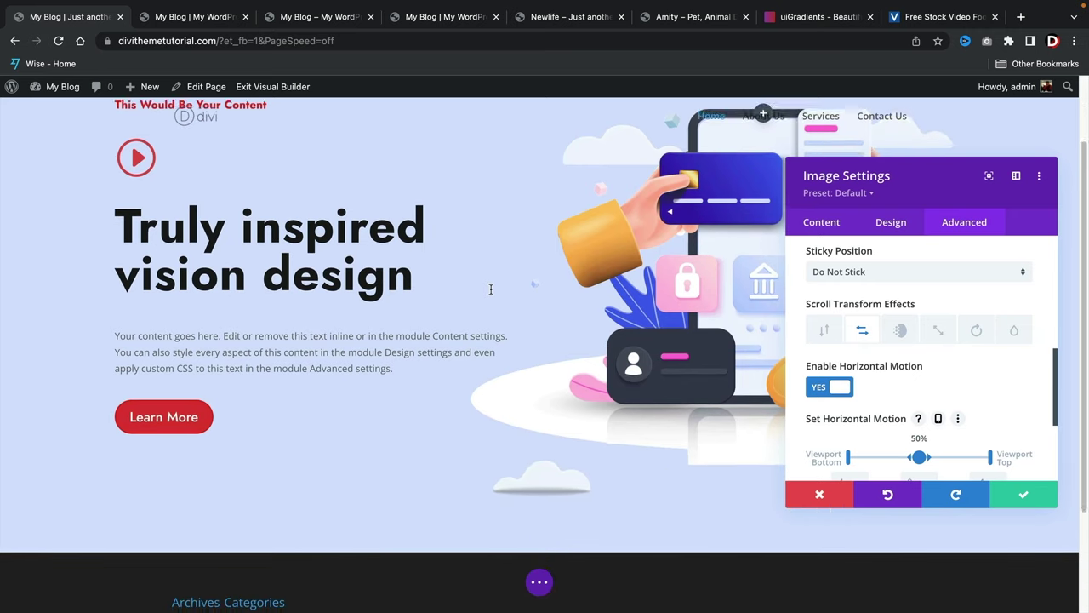
pyautogui.scroll(3, 491, 290)
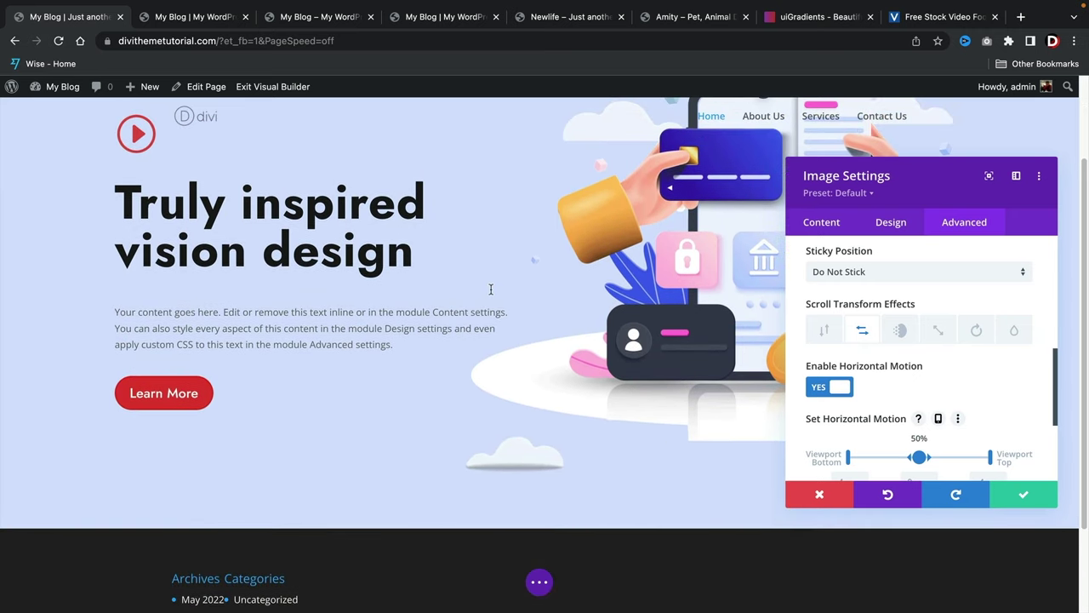
pyautogui.scroll(-3, 898, 447)
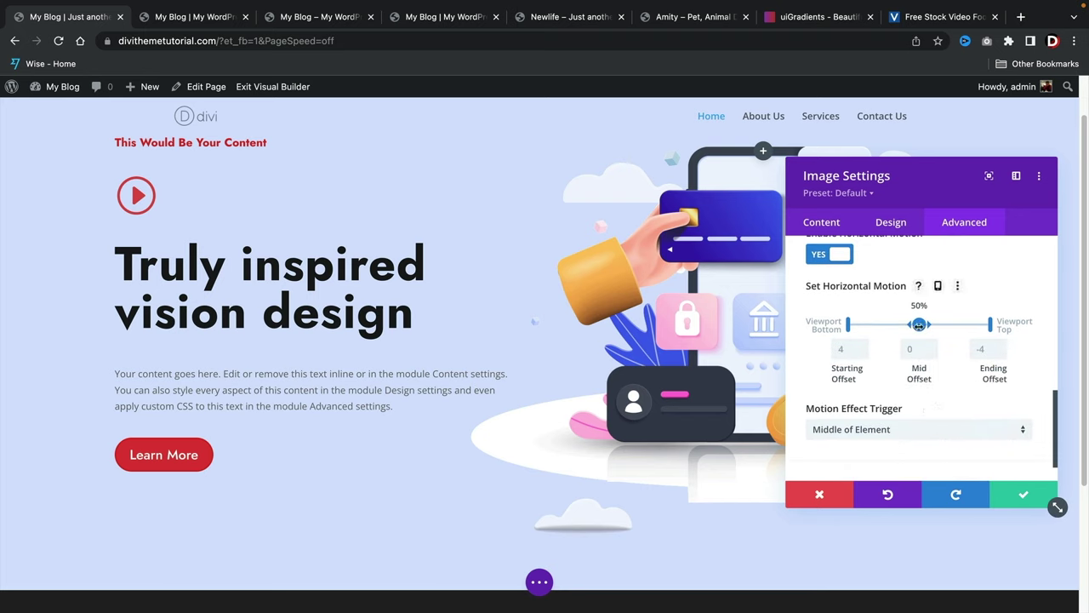
pyautogui.moveTo(919, 324); pyautogui.dragTo(948, 325)
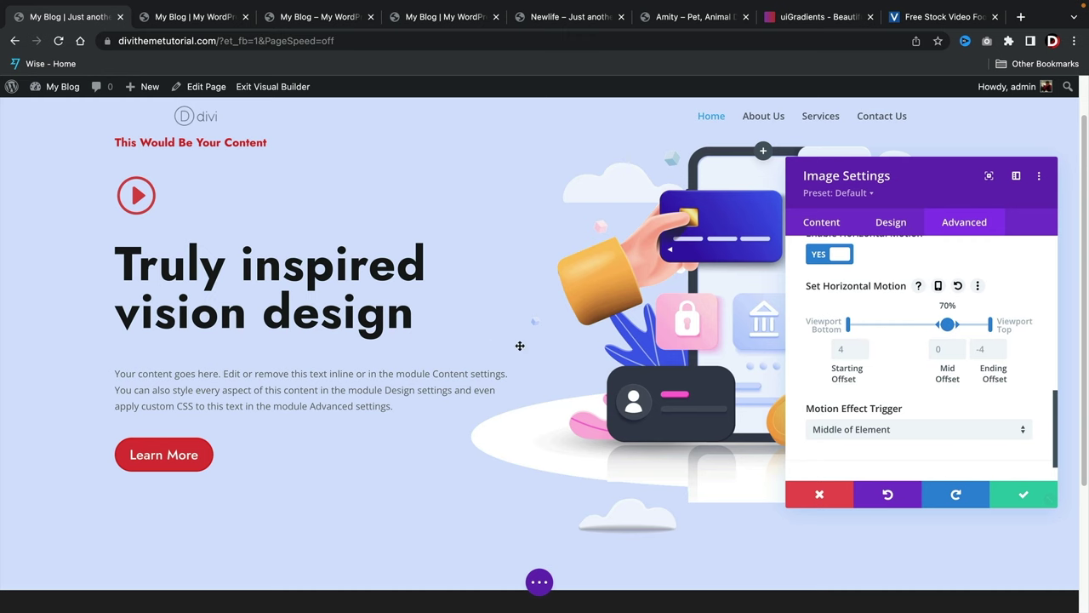
pyautogui.scroll(-2, 482, 343)
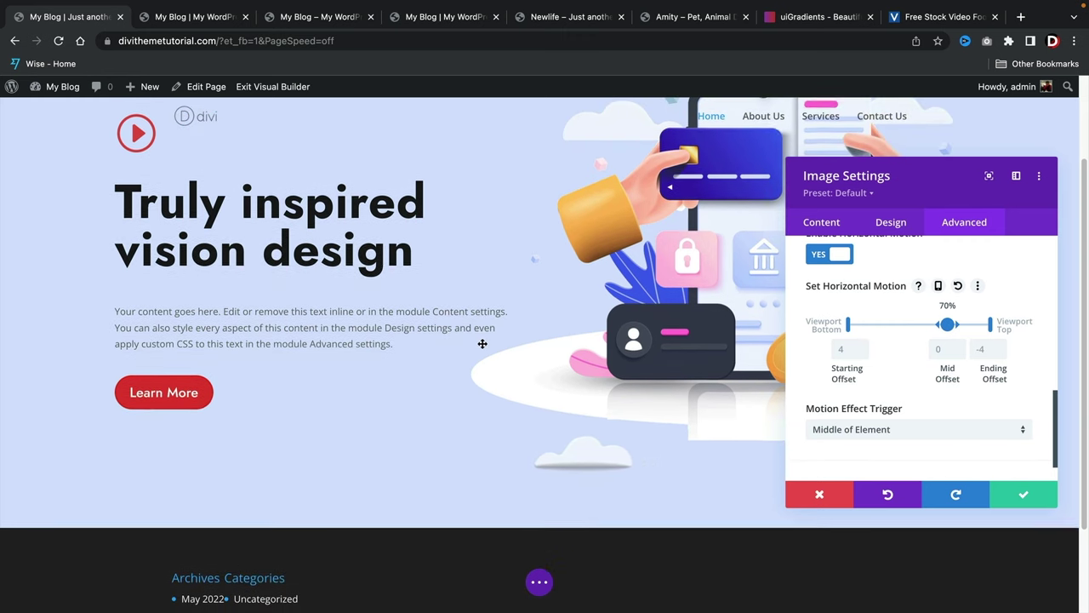
pyautogui.scroll(2, 482, 343)
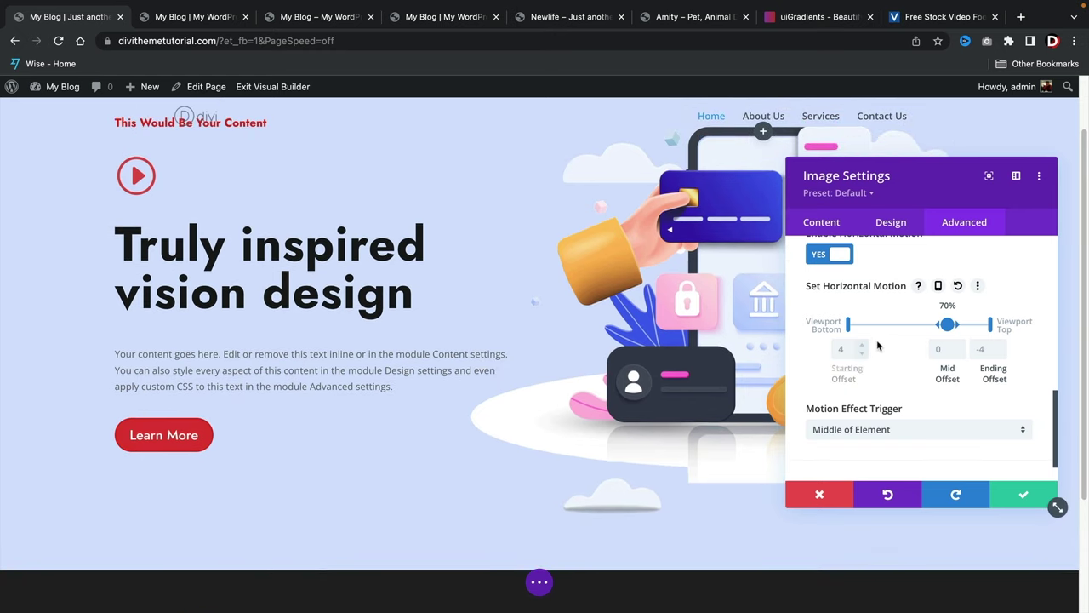
pyautogui.moveTo(947, 325); pyautogui.dragTo(873, 323)
pyautogui.scroll(-3, 579, 312)
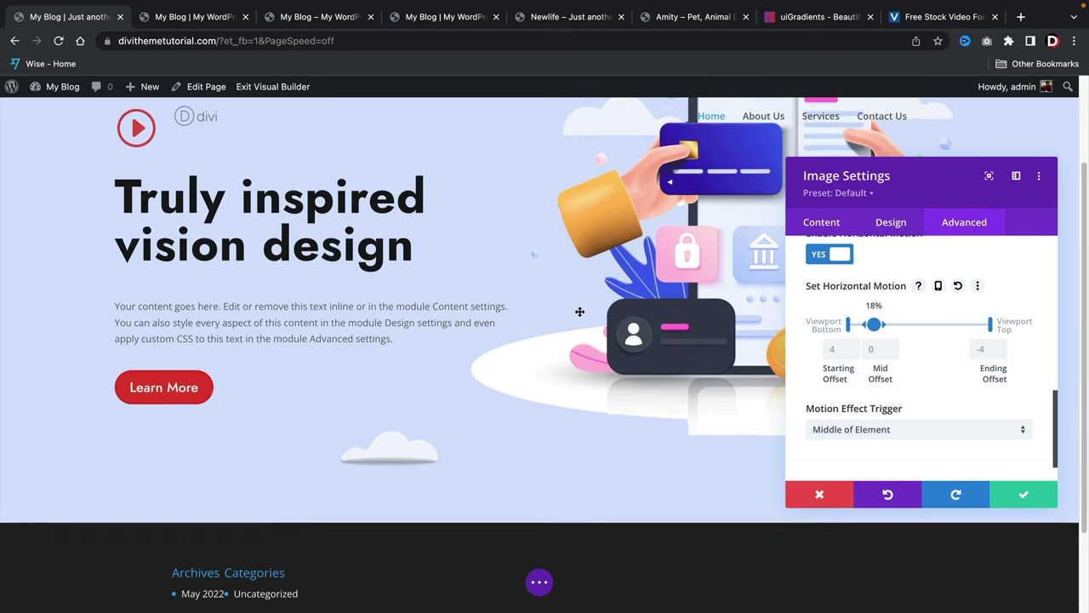
pyautogui.scroll(2, 580, 312)
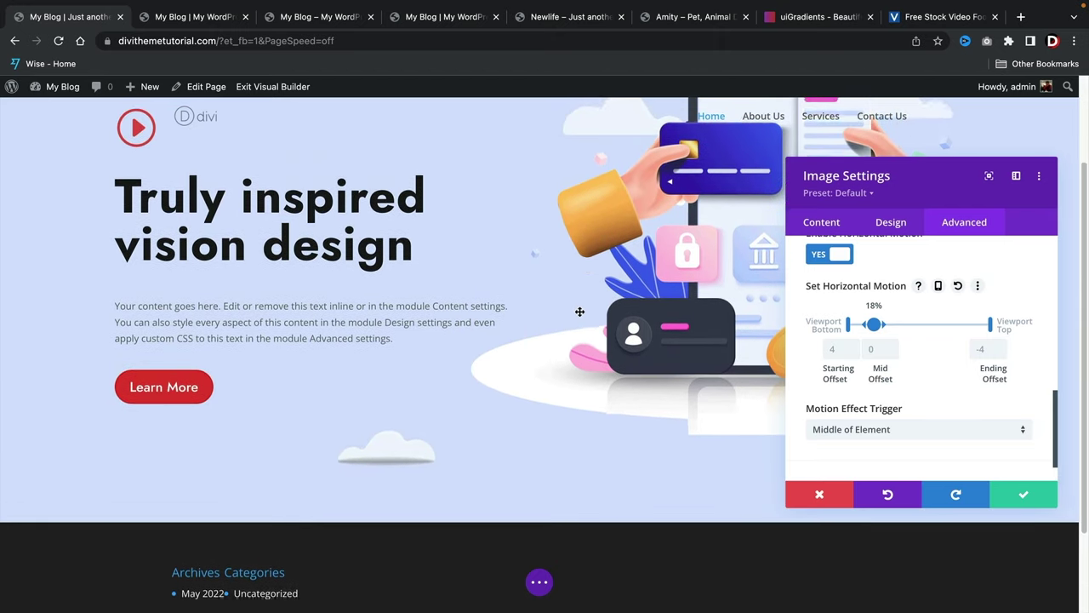
pyautogui.moveTo(873, 324); pyautogui.dragTo(920, 323)
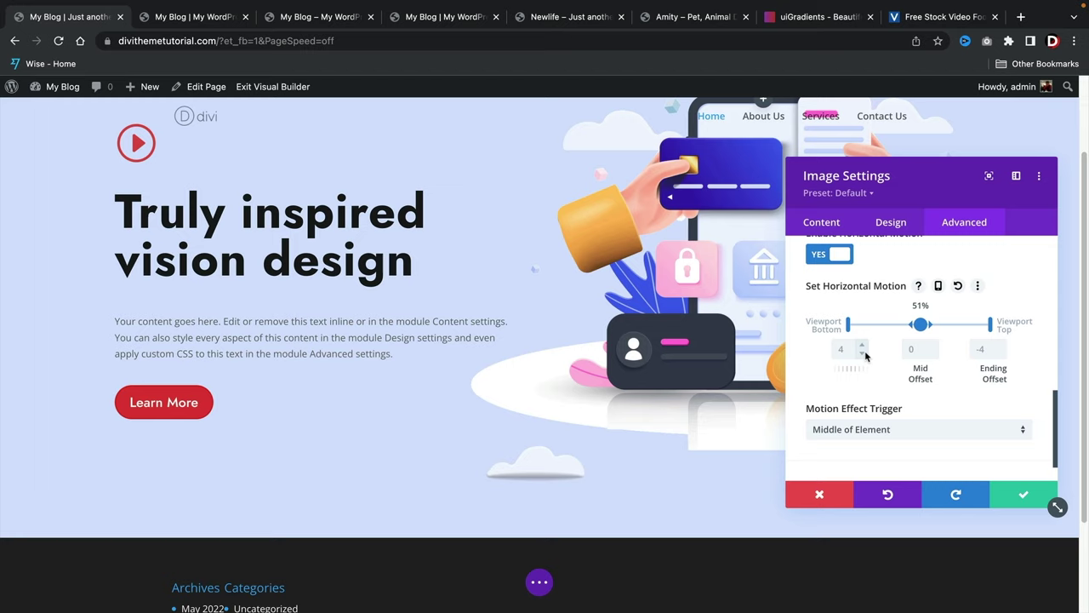
# - Compare the scroll motion against the reference demo page
pyautogui.click(204, 17)
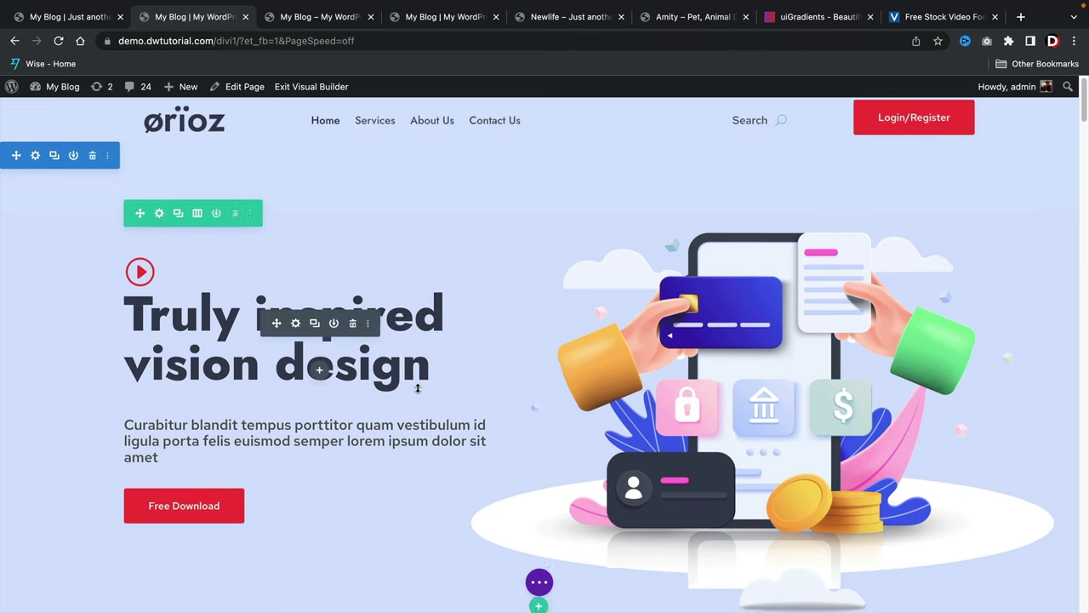
pyautogui.scroll(-2, 635, 502)
pyautogui.scroll(-3, 573, 384)
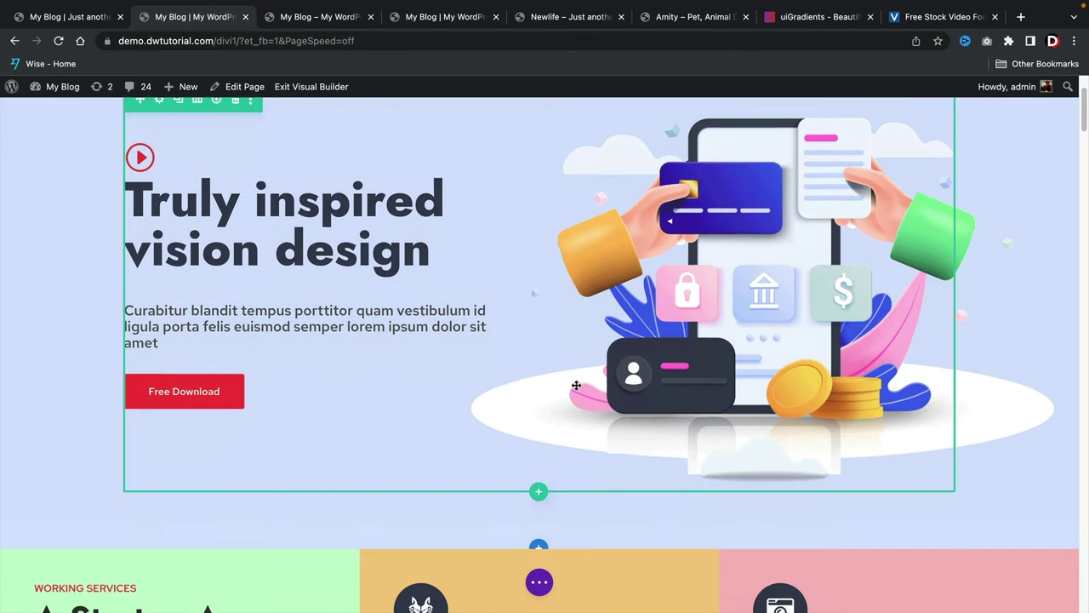
pyautogui.scroll(5, 565, 382)
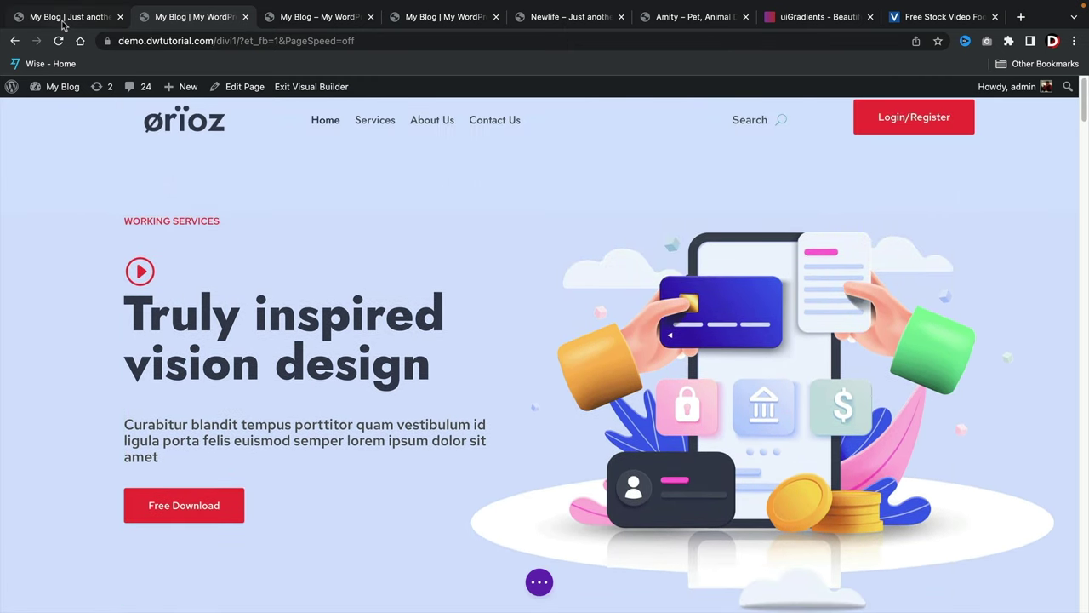
pyautogui.click(68, 17)
# - Set the Motion Effect Trigger to Bottom of Element
pyautogui.click(860, 432)
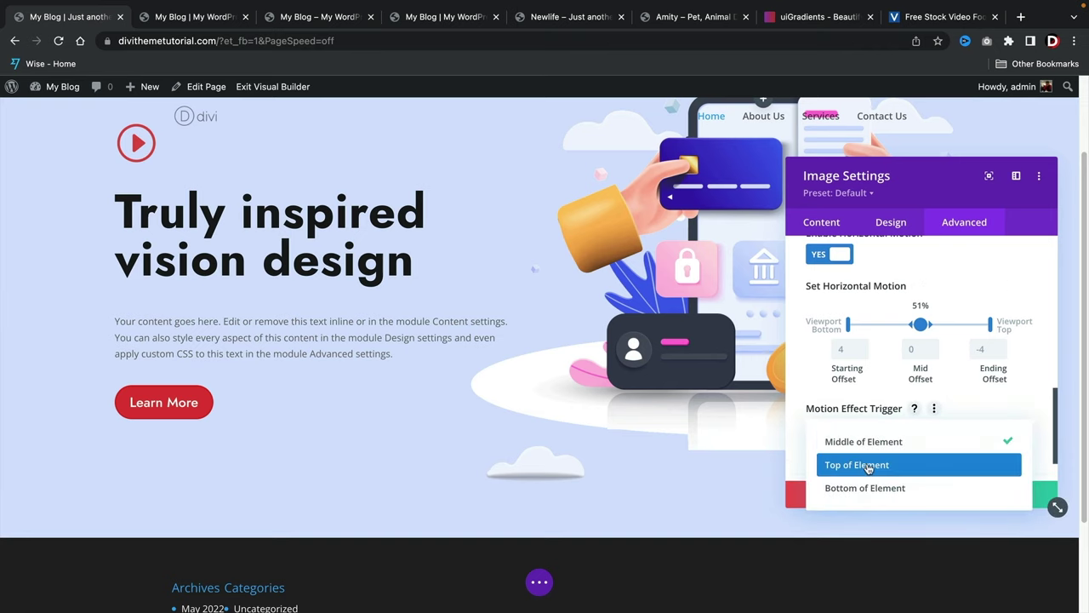
pyautogui.click(867, 465)
pyautogui.click(849, 428)
pyautogui.click(836, 485)
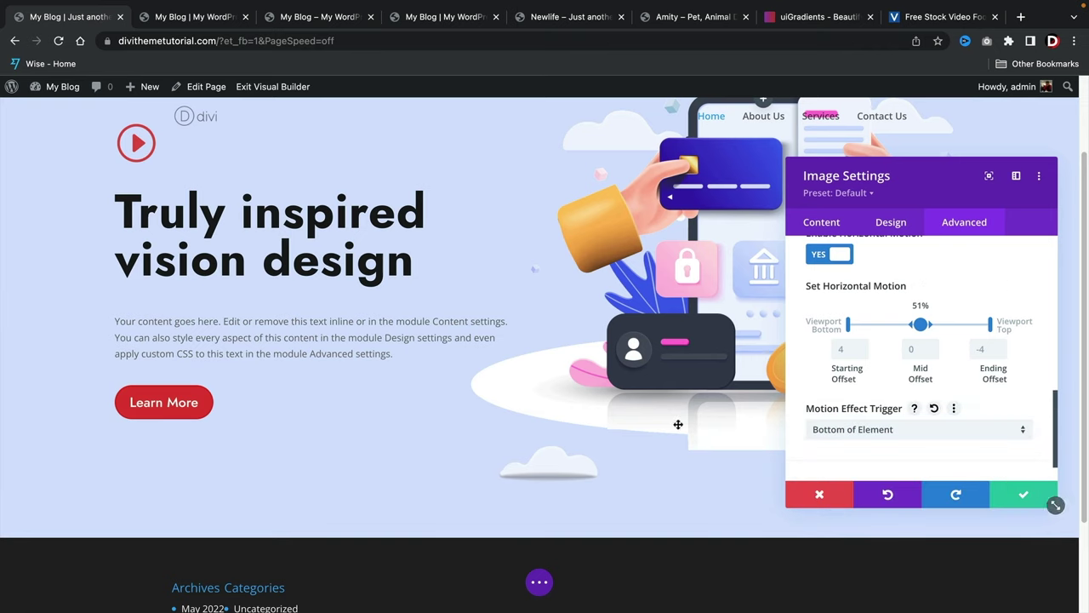
pyautogui.scroll(2, 566, 379)
pyautogui.scroll(-2, 566, 380)
pyautogui.scroll(2, 566, 380)
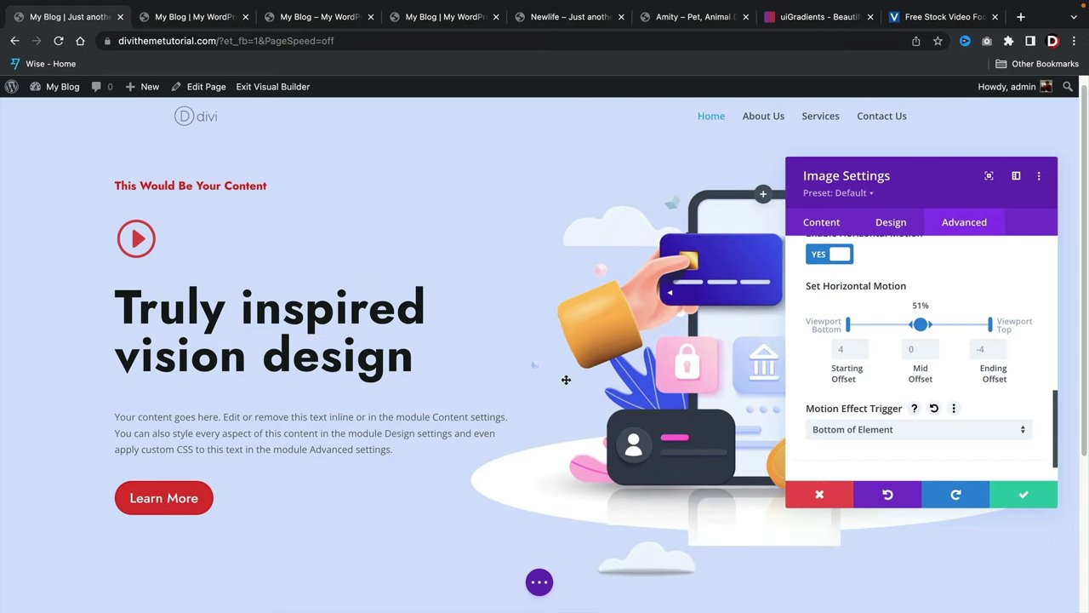
pyautogui.scroll(-4, 566, 380)
pyautogui.scroll(5, 566, 379)
pyautogui.scroll(-1, 783, 474)
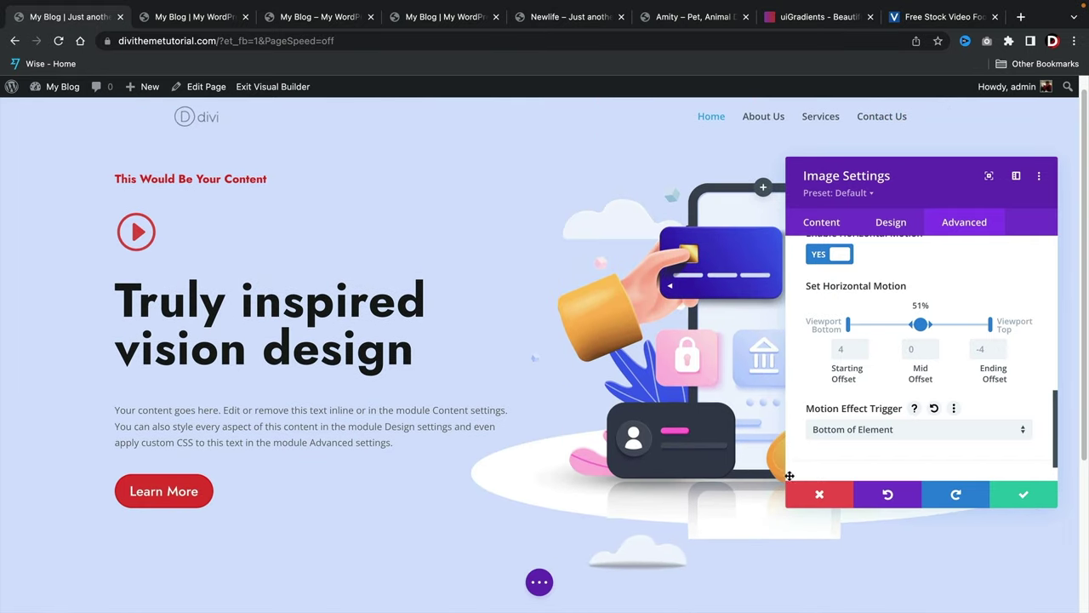
# - Save the image's scroll effect settings and review the finished hero section
pyautogui.click(1000, 497)
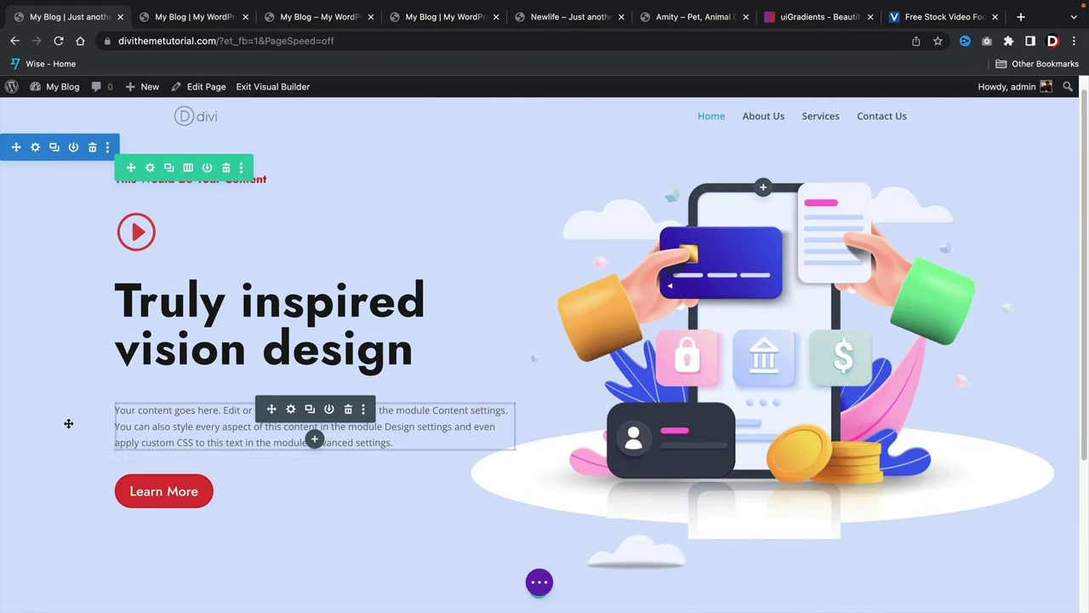
pyautogui.scroll(-1, 67, 401)
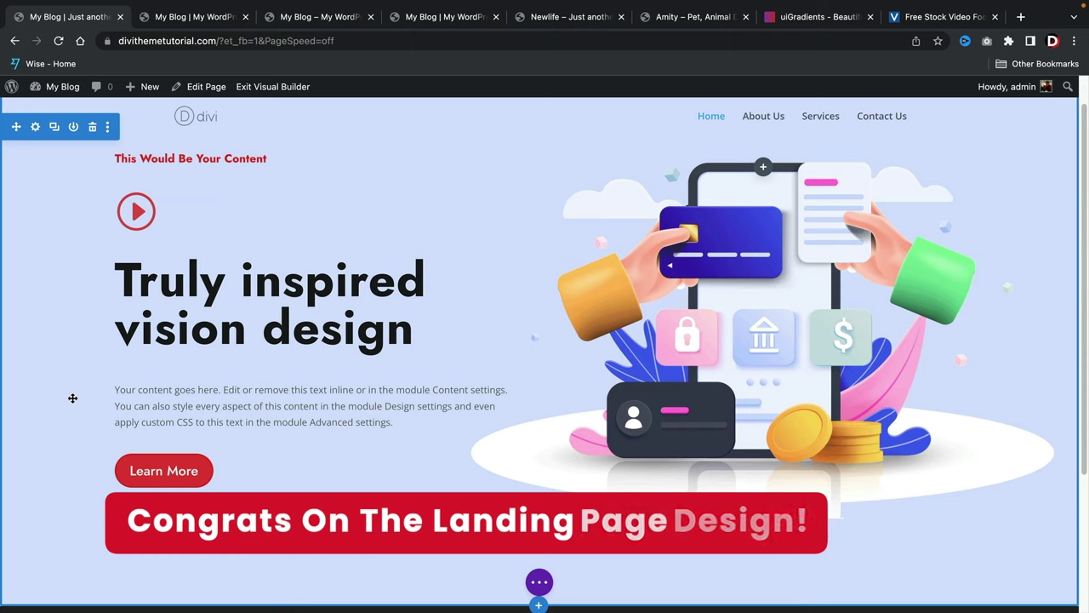
pyautogui.scroll(2, 72, 398)
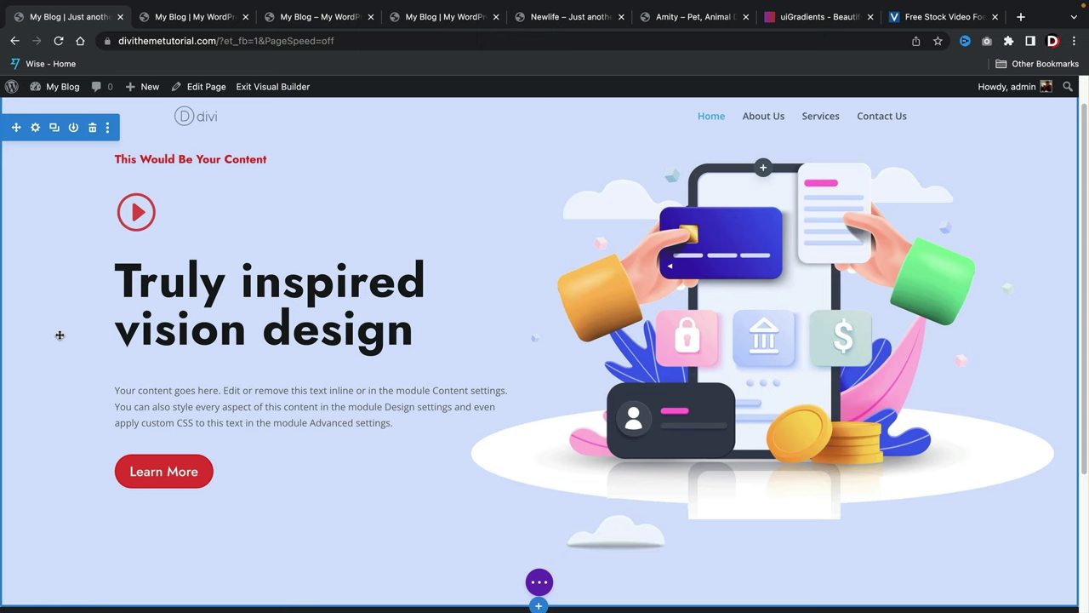
# - Preview the Specialty section layouts below the hero without inserting one
pyautogui.moveTo(348, 310)
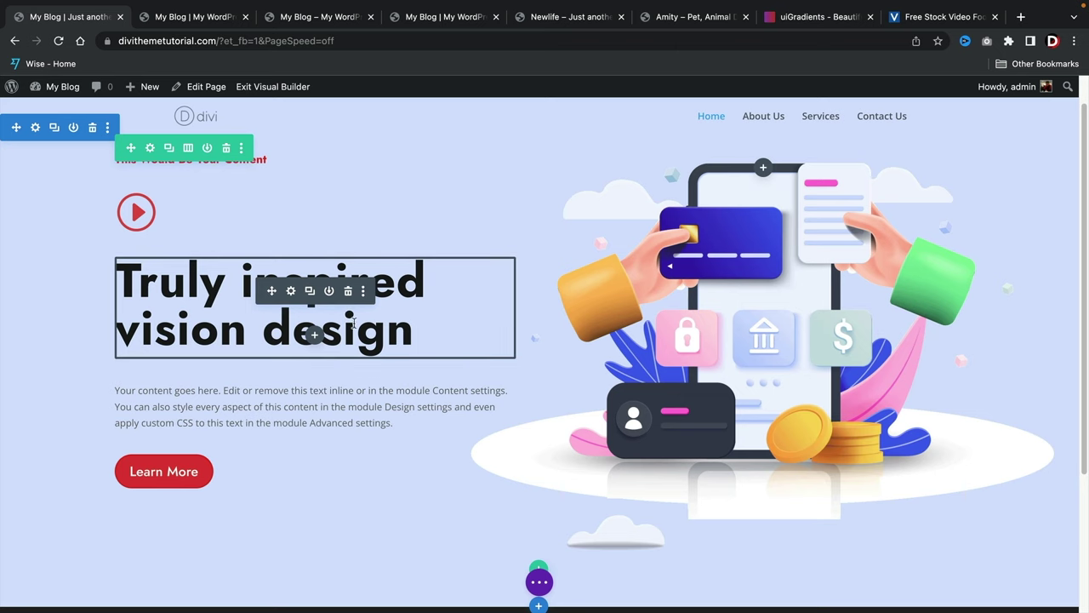
pyautogui.scroll(-5, 382, 388)
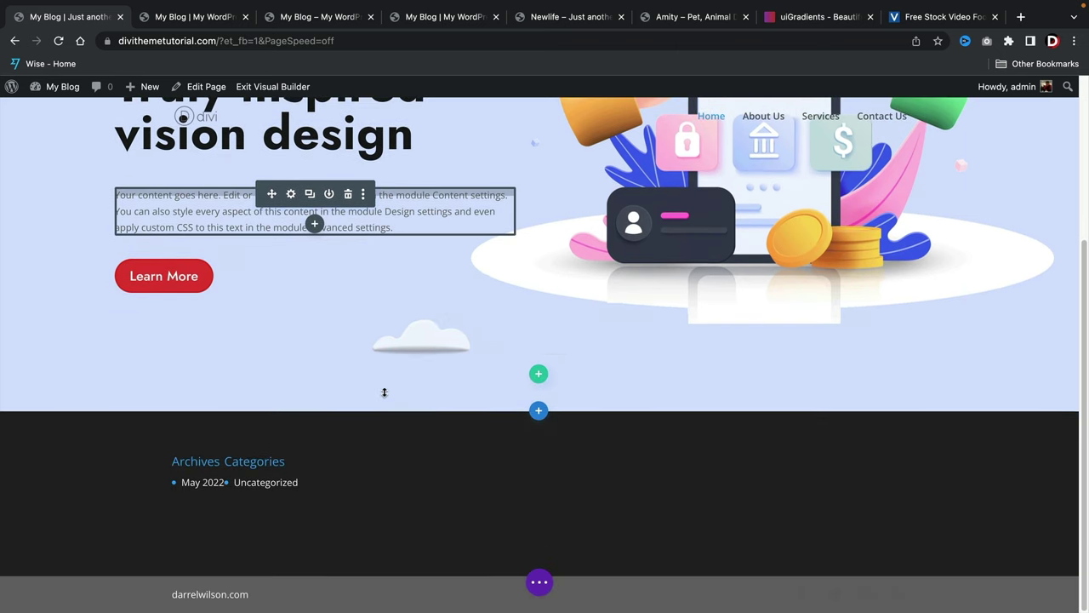
pyautogui.scroll(1, 384, 393)
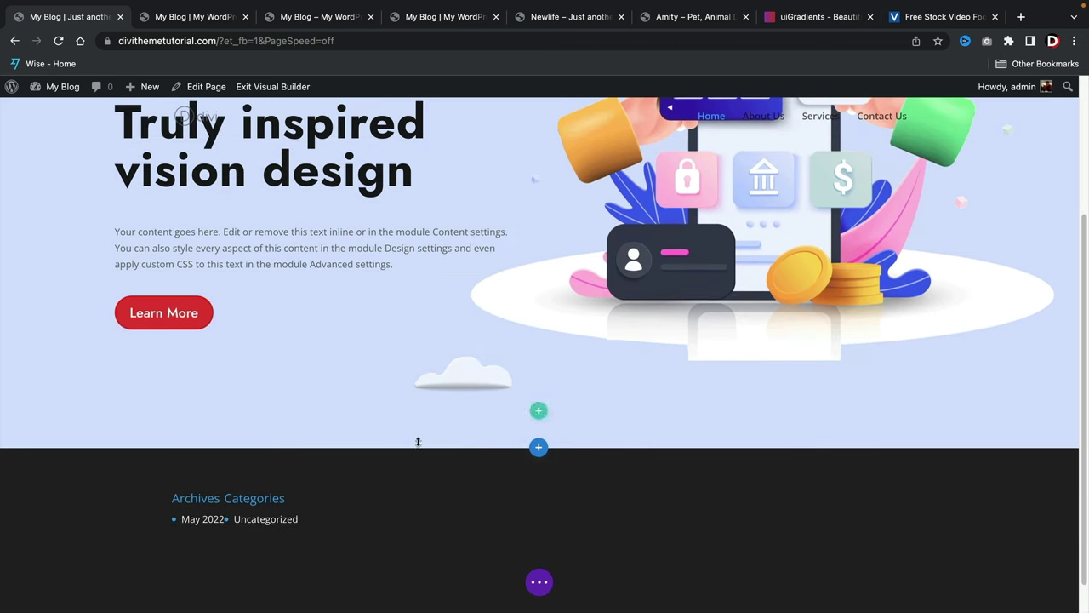
pyautogui.click(539, 449)
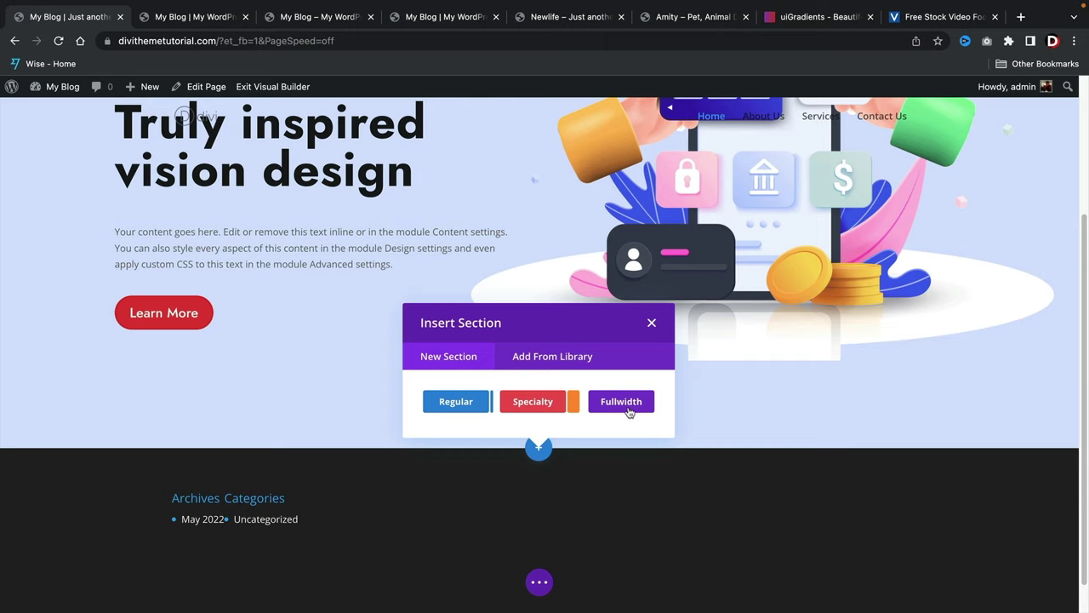
pyautogui.click(541, 404)
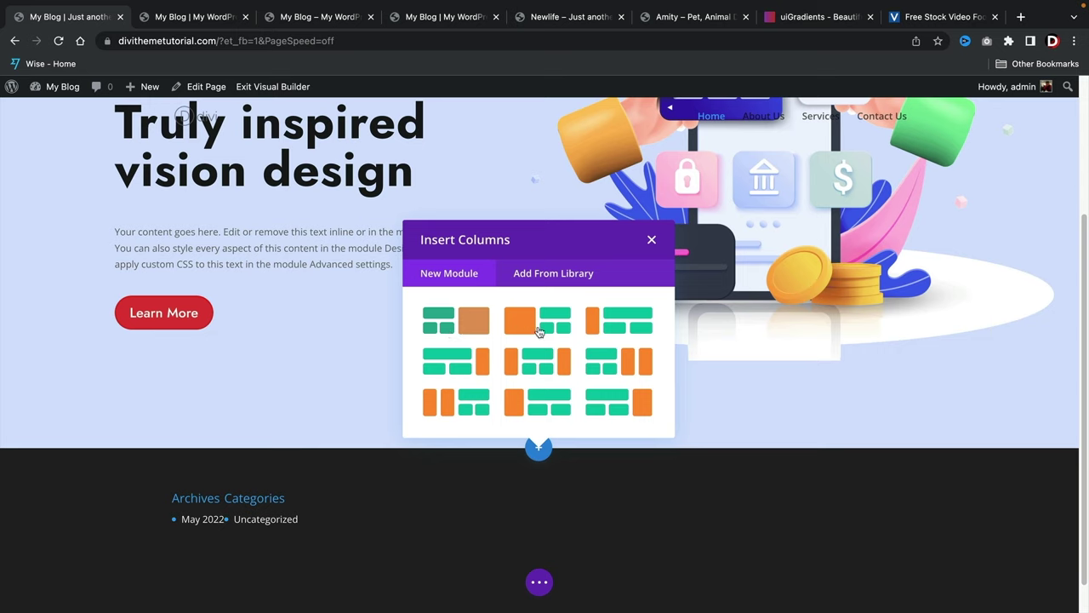
pyautogui.click(651, 241)
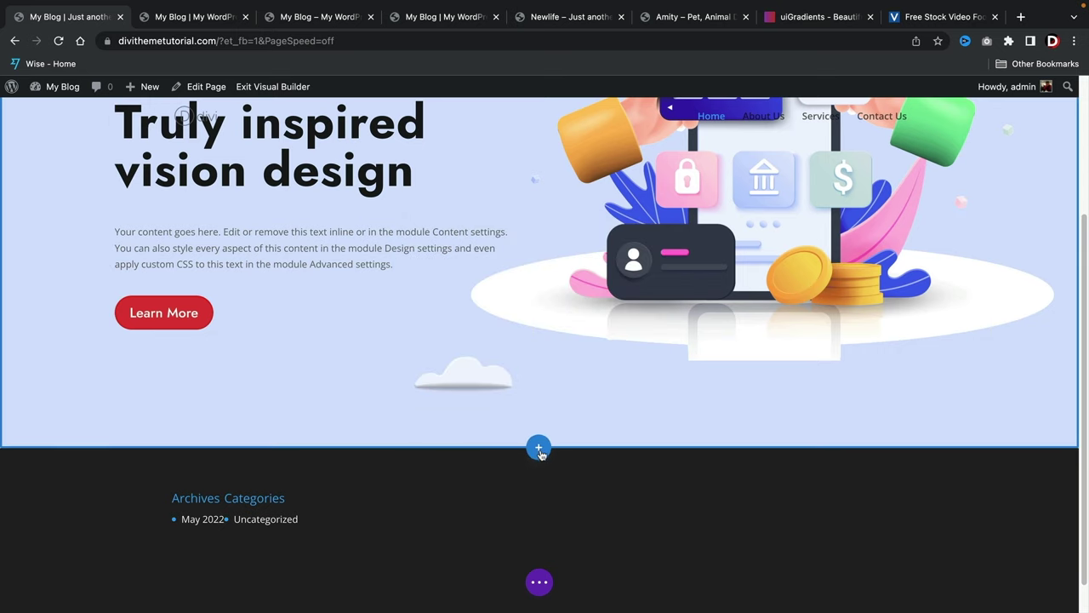
# - Insert a Fullwidth section below the hero
pyautogui.click(538, 447)
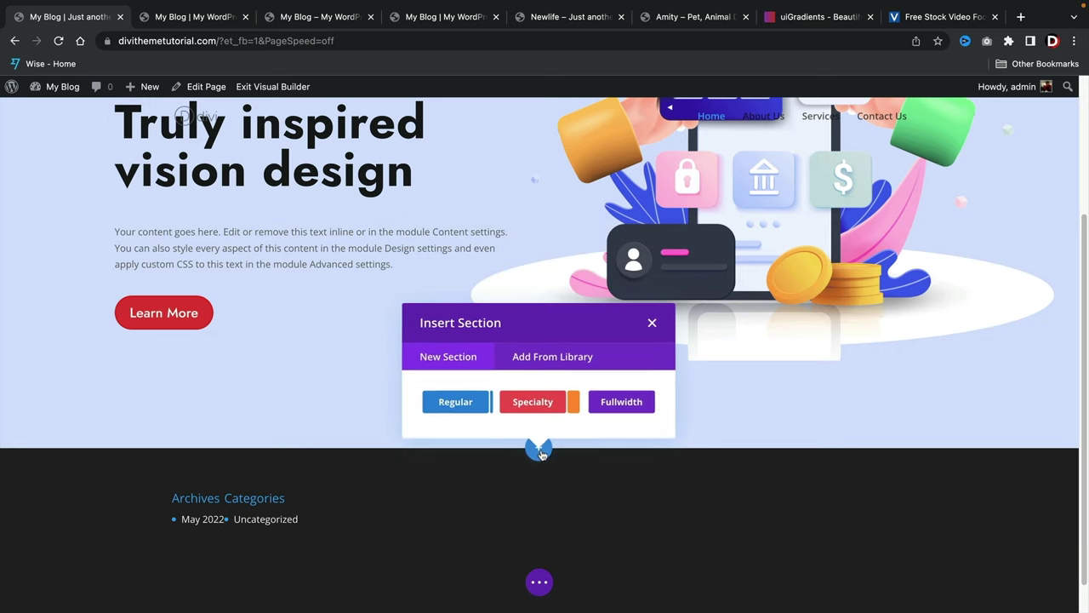
pyautogui.click(625, 407)
pyautogui.scroll(-1, 605, 348)
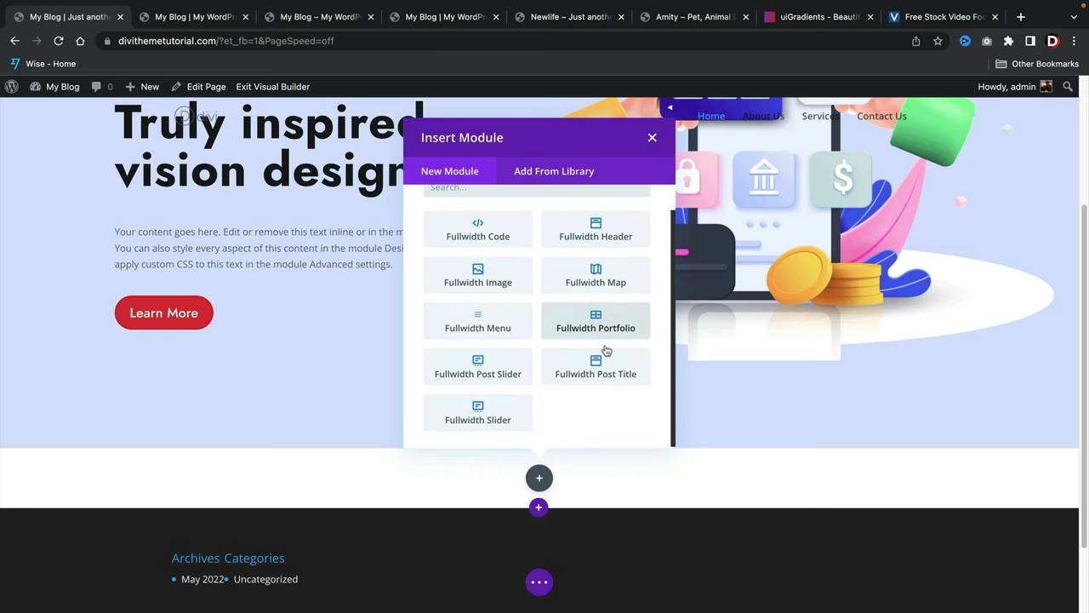
pyautogui.scroll(-2, 740, 397)
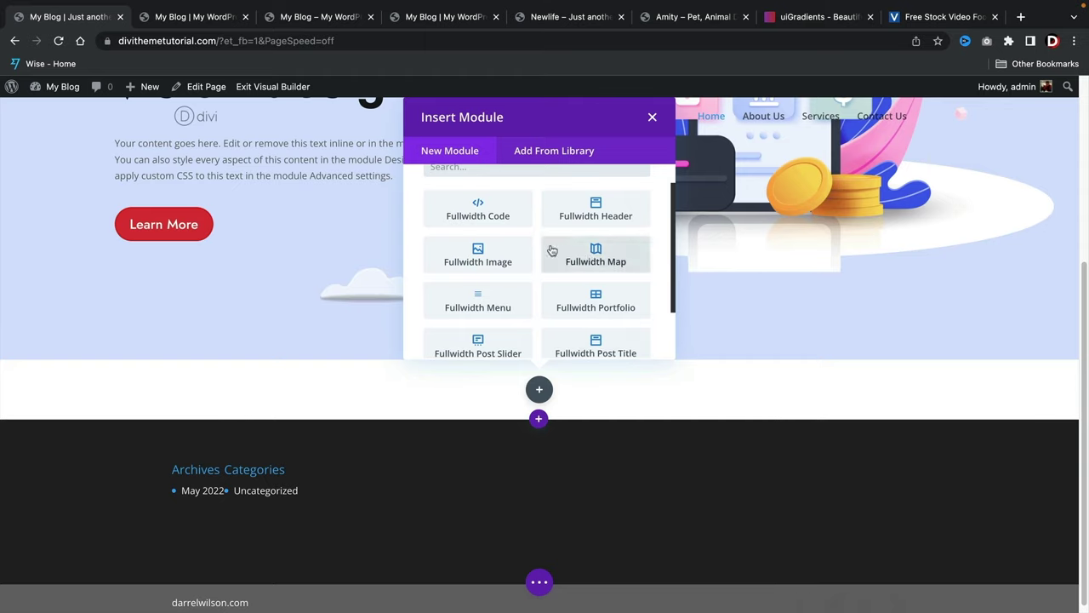
# - Add a Fullwidth Header module with Make Fullscreen set to YES and save it
pyautogui.click(605, 220)
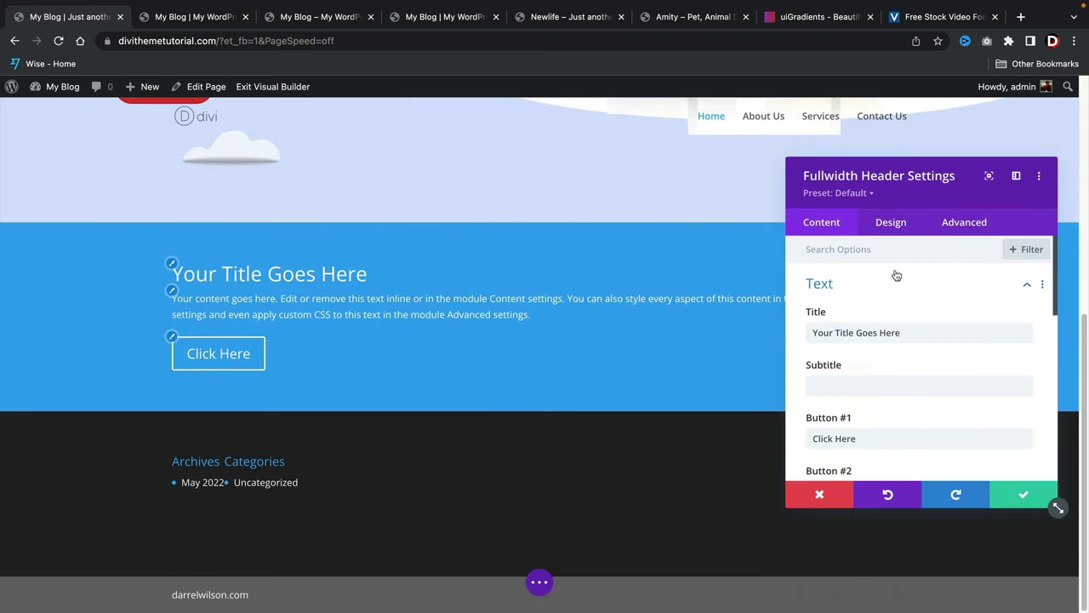
pyautogui.click(893, 231)
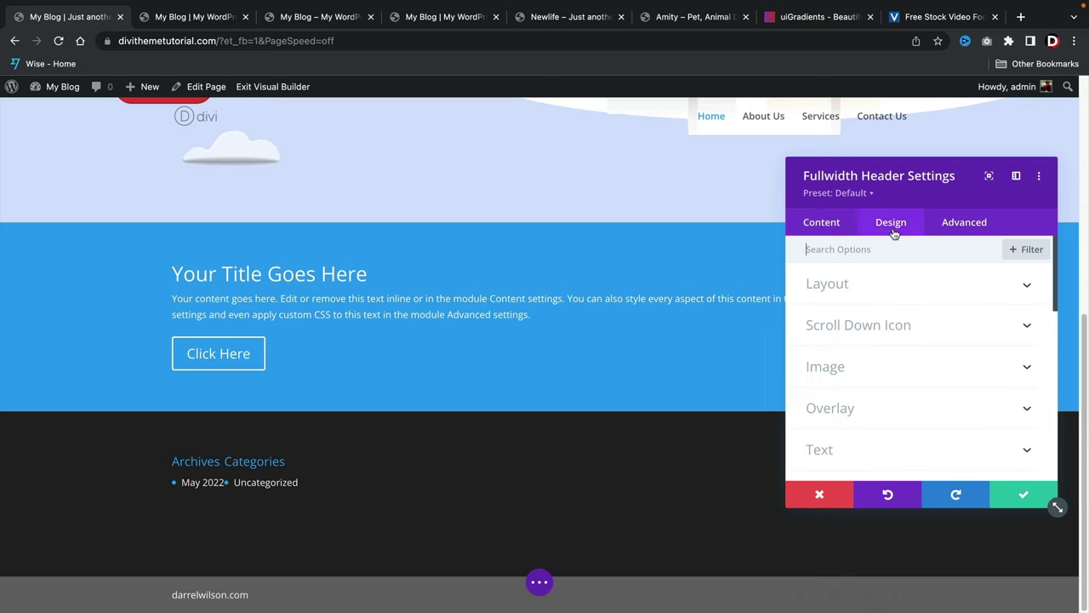
pyautogui.click(911, 288)
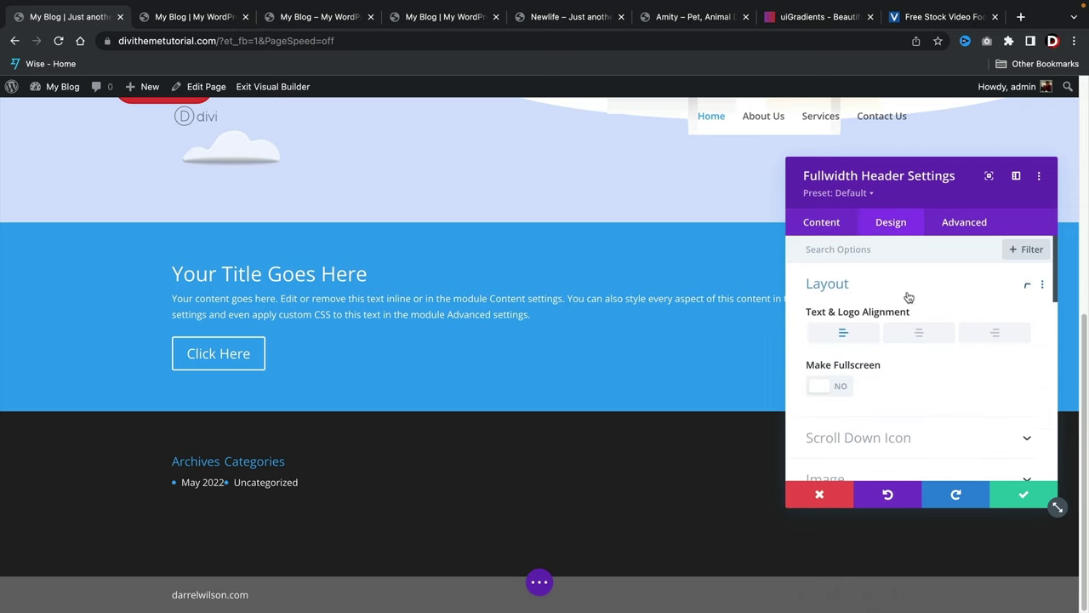
pyautogui.click(839, 386)
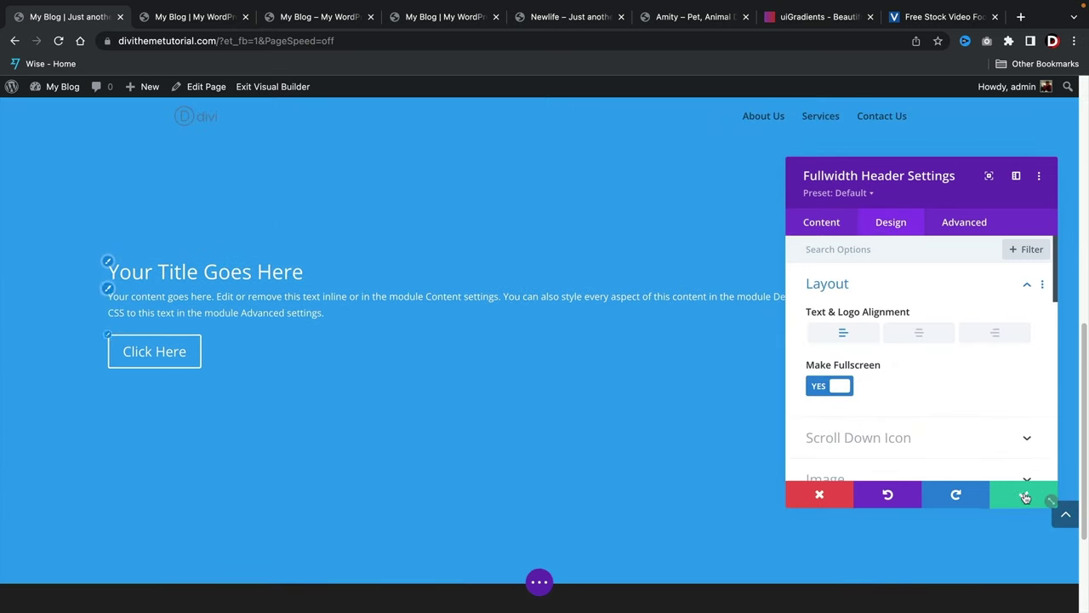
pyautogui.click(1024, 495)
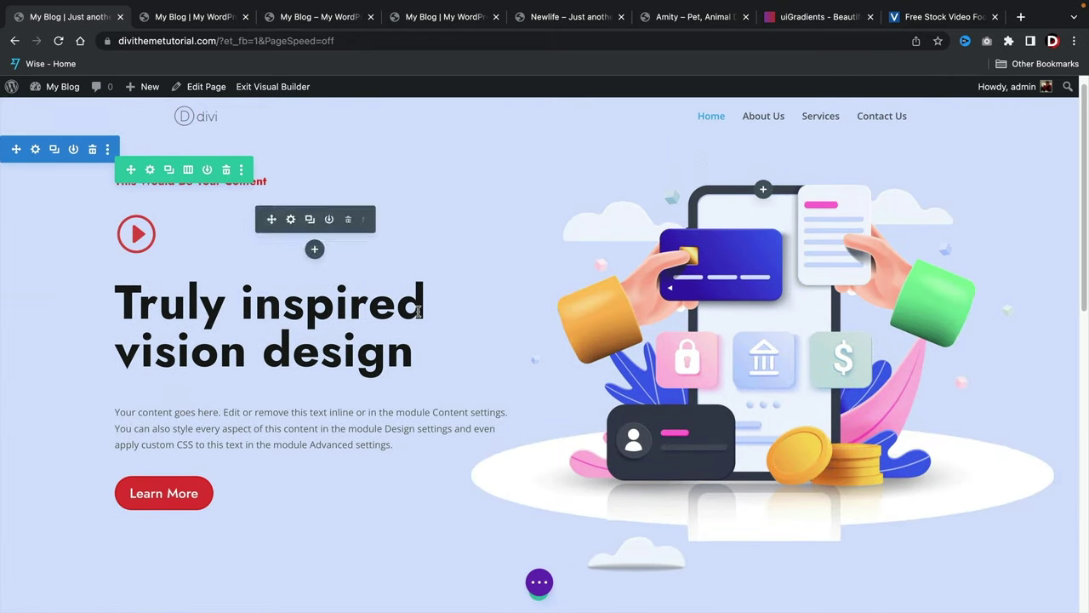
# - Briefly edit the fullwidth header title inline, then exit editing unchanged
pyautogui.scroll(-5, 513, 462)
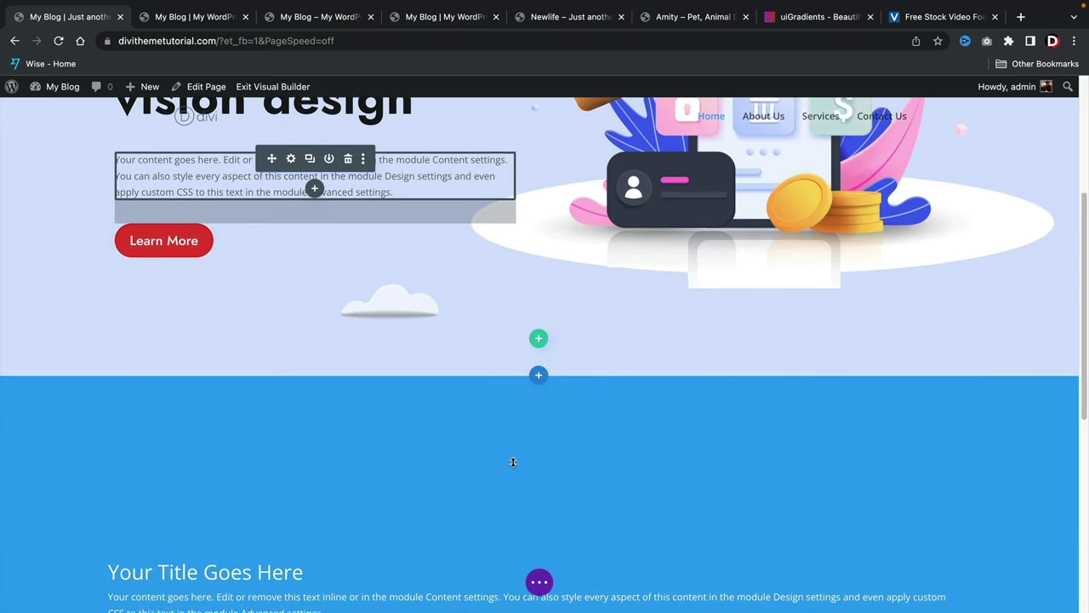
pyautogui.scroll(-1, 513, 462)
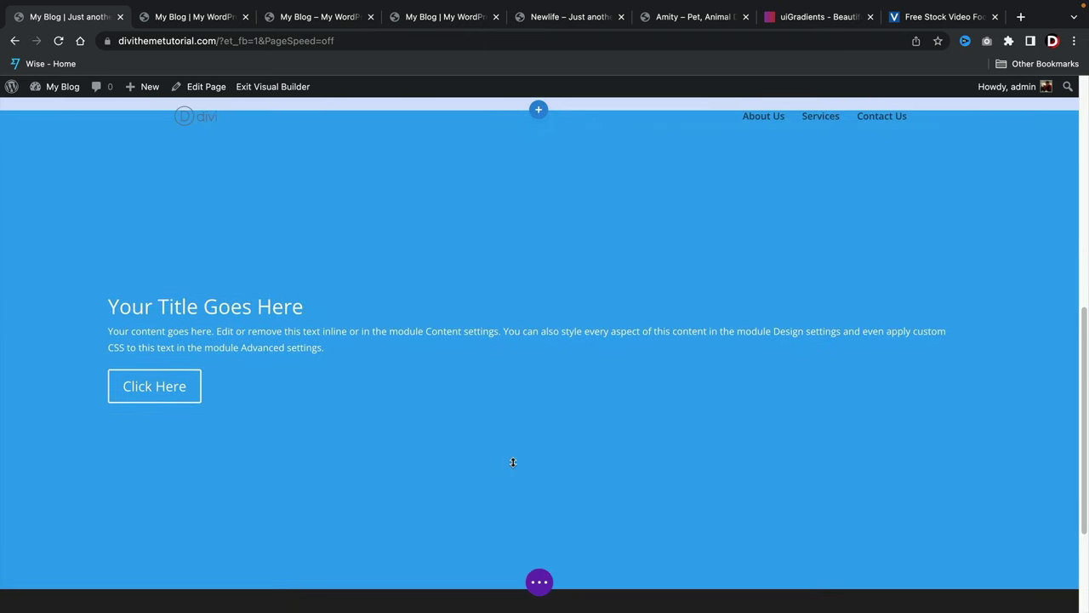
pyautogui.click(280, 304)
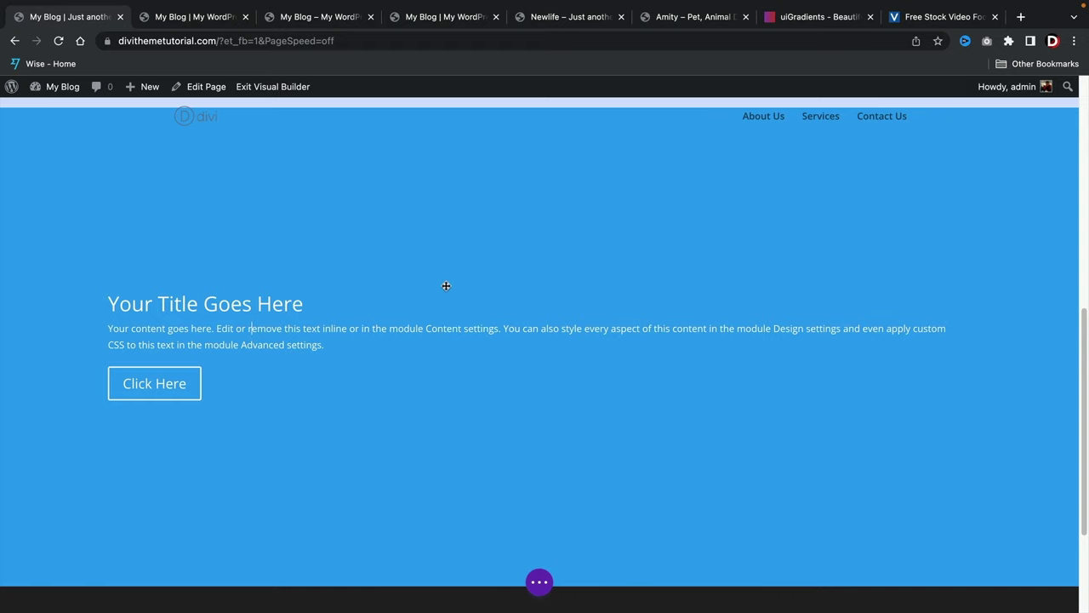
pyautogui.click(526, 562)
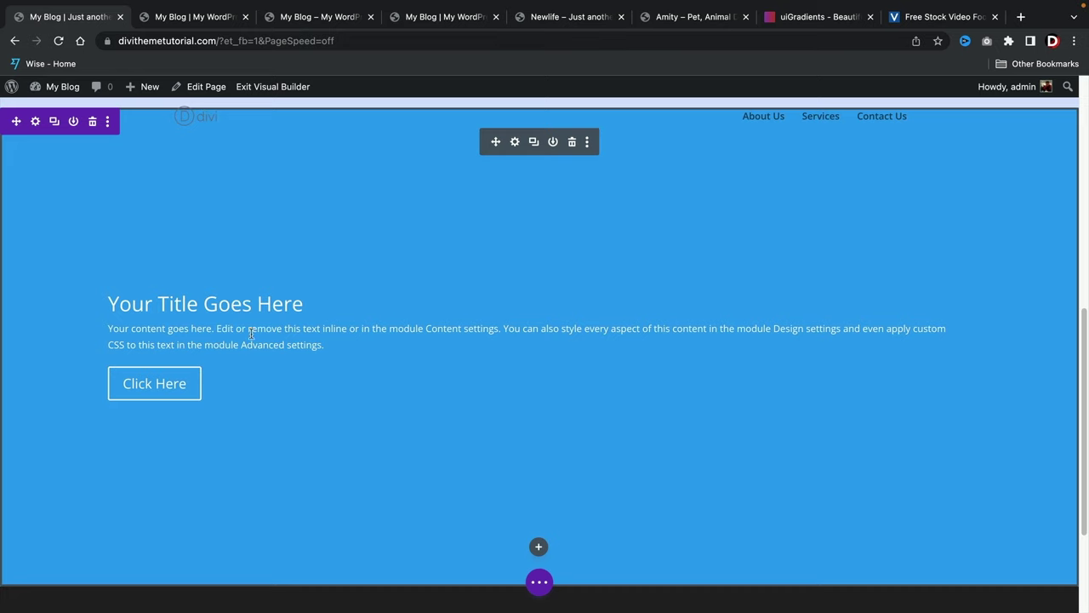
# - Set the header's Text & Logo Alignment to center and save
pyautogui.click(517, 143)
pyautogui.click(886, 239)
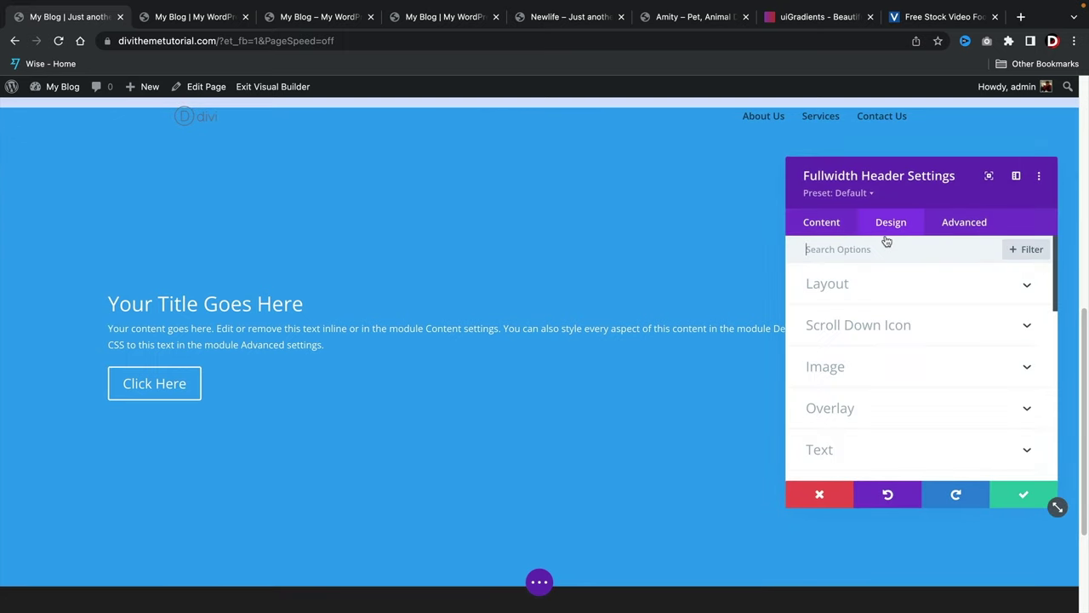
pyautogui.click(898, 305)
pyautogui.click(909, 331)
pyautogui.click(991, 337)
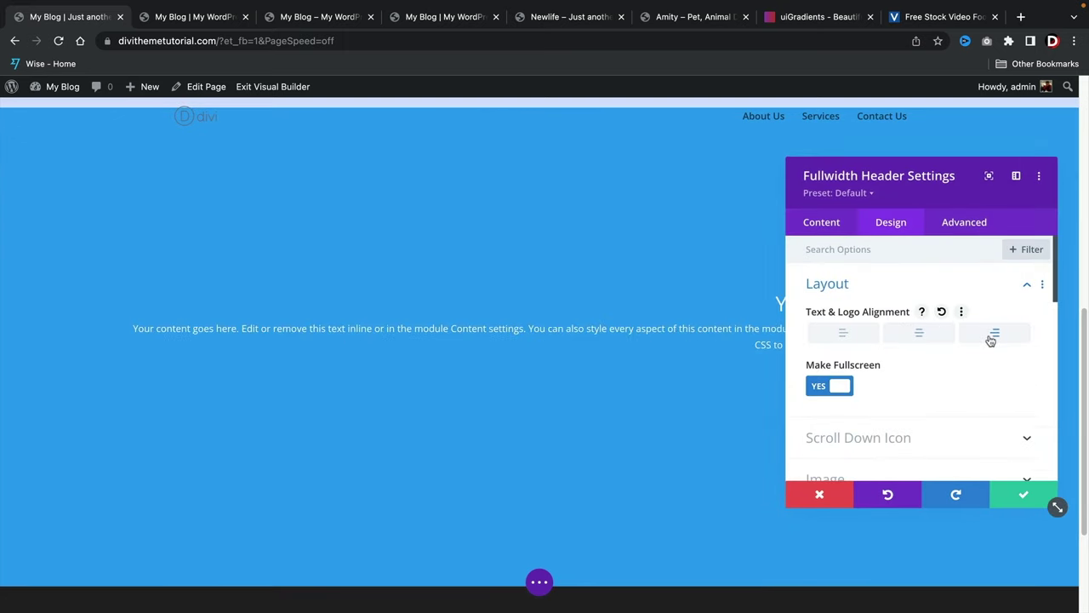
pyautogui.moveTo(897, 221)
pyautogui.mouseDown()
pyautogui.moveTo(914, 420)
pyautogui.moveTo(900, 241)
pyautogui.mouseUp()
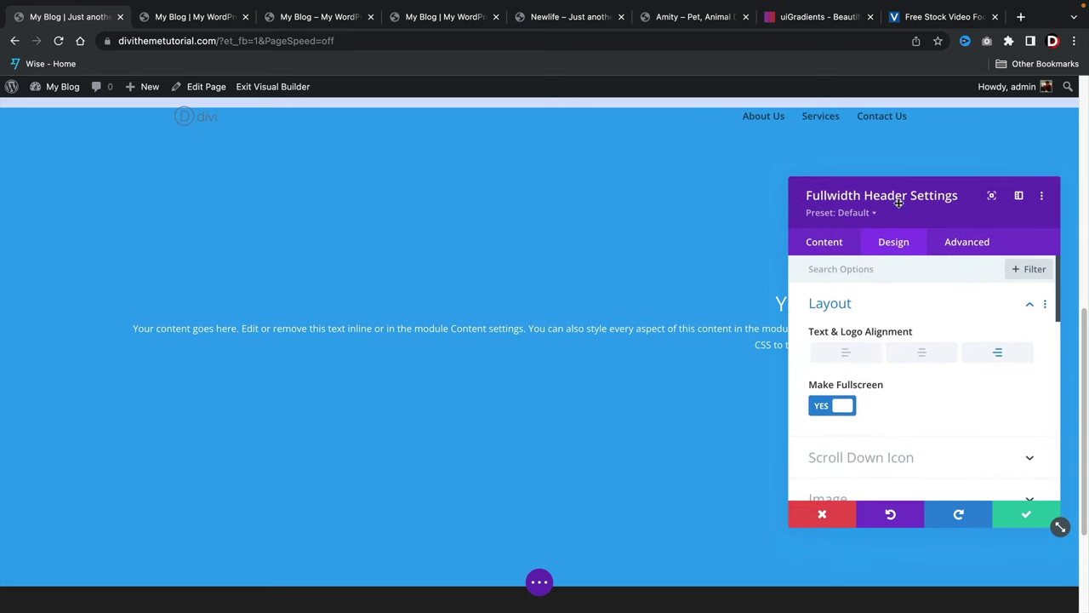
pyautogui.click(922, 354)
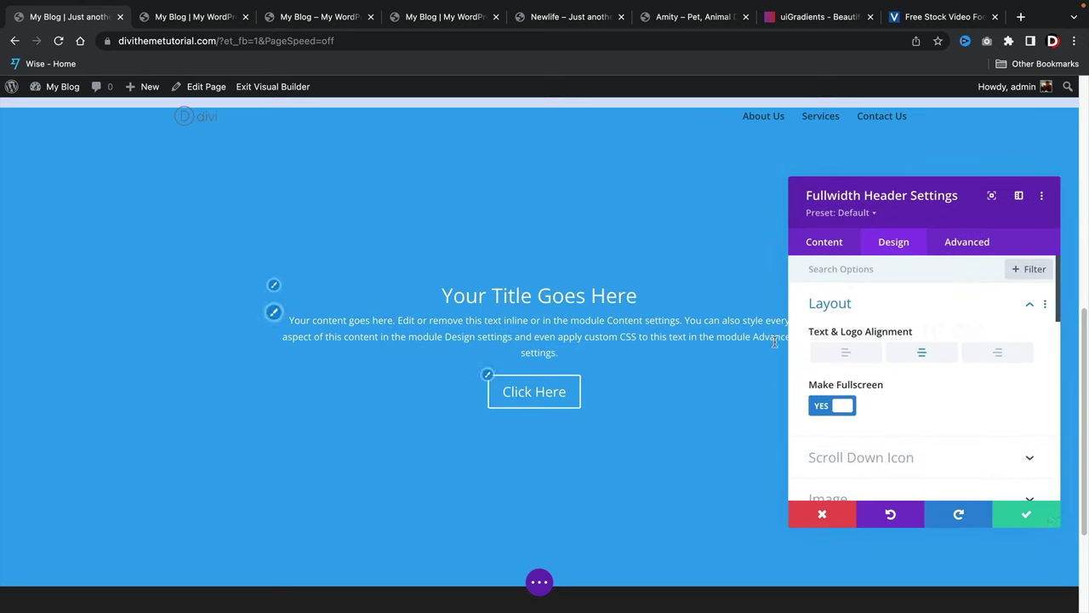
pyautogui.click(1025, 514)
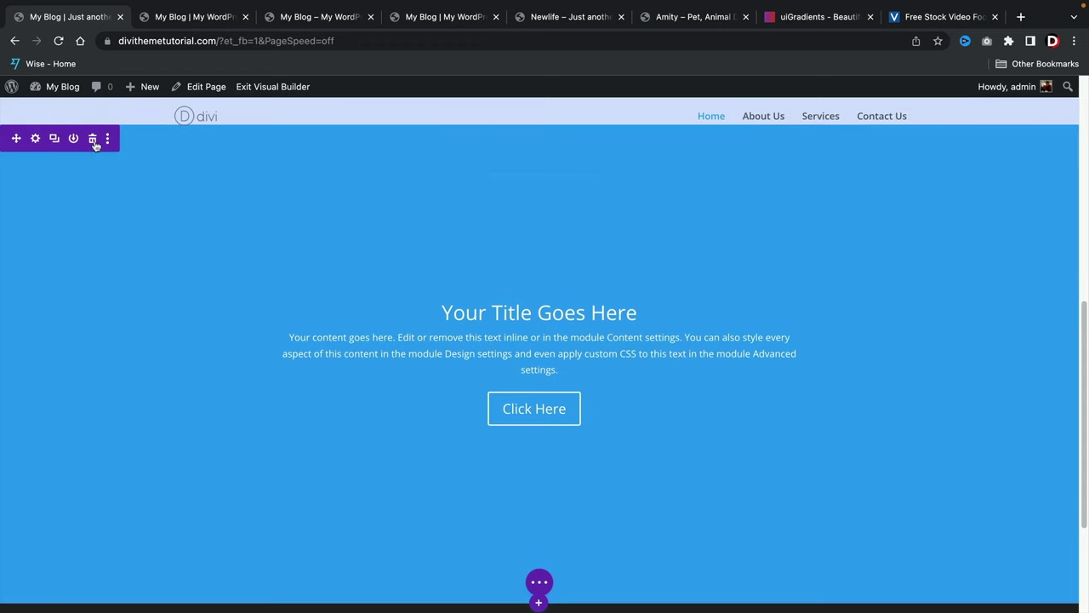
# - Replace the fullwidth header section with a regular section holding a three-column row
pyautogui.click(92, 132)
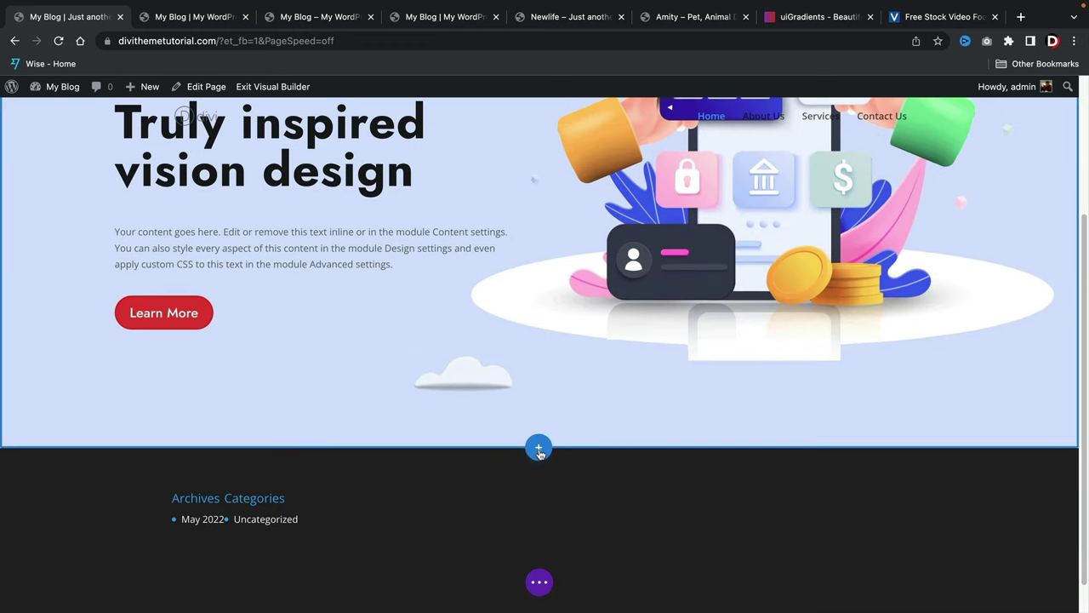
pyautogui.click(538, 446)
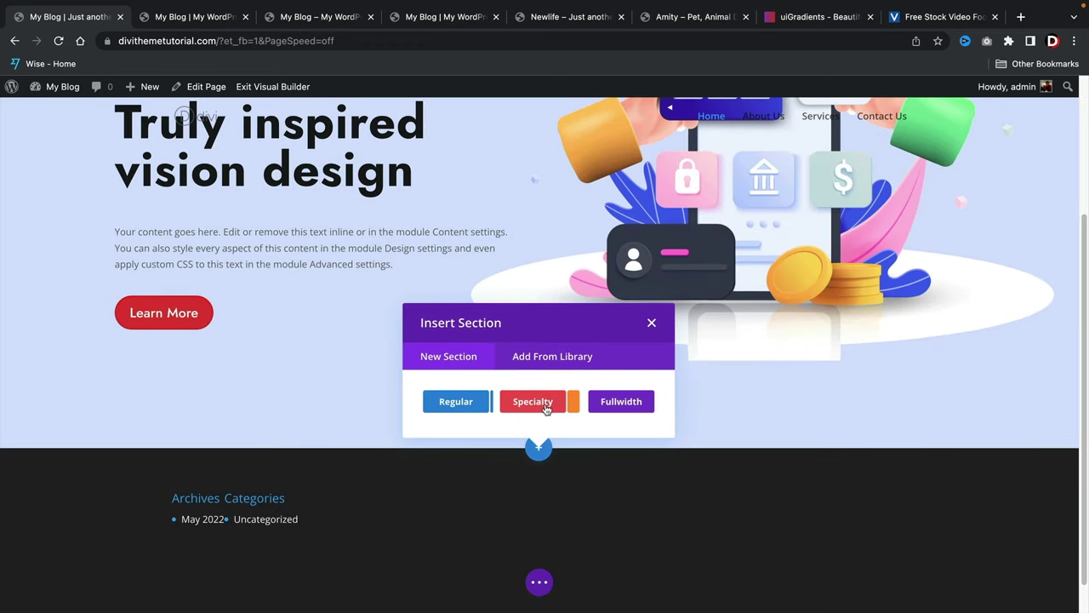
pyautogui.click(458, 402)
pyautogui.scroll(-3, 389, 397)
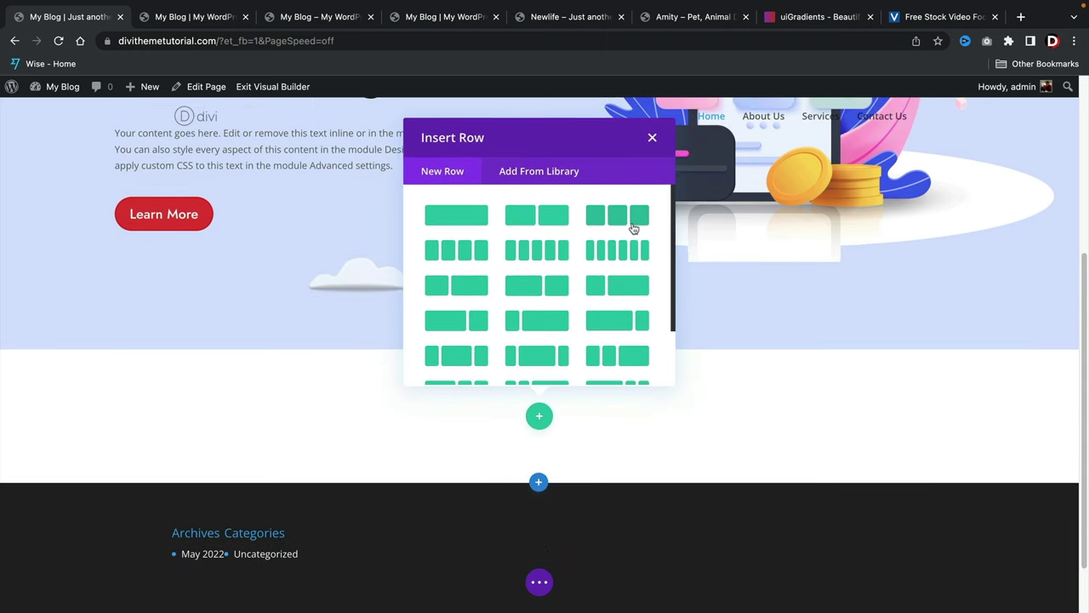
pyautogui.click(637, 216)
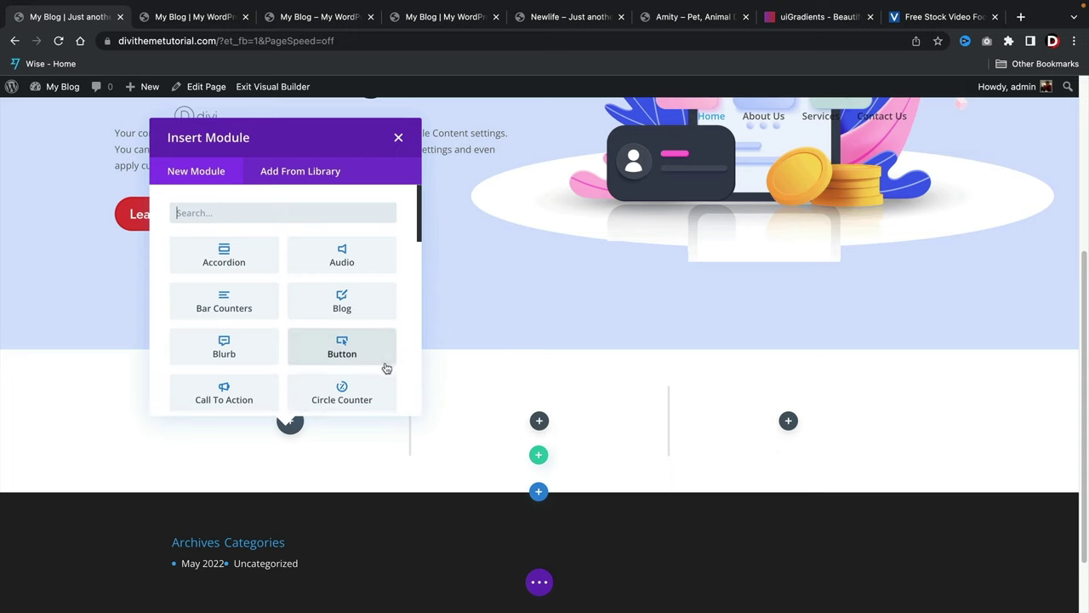
# - Add a Call To Action to the first column with Button Link URL set to #
pyautogui.scroll(-1, 383, 365)
pyautogui.click(232, 351)
pyautogui.scroll(-2, 355, 377)
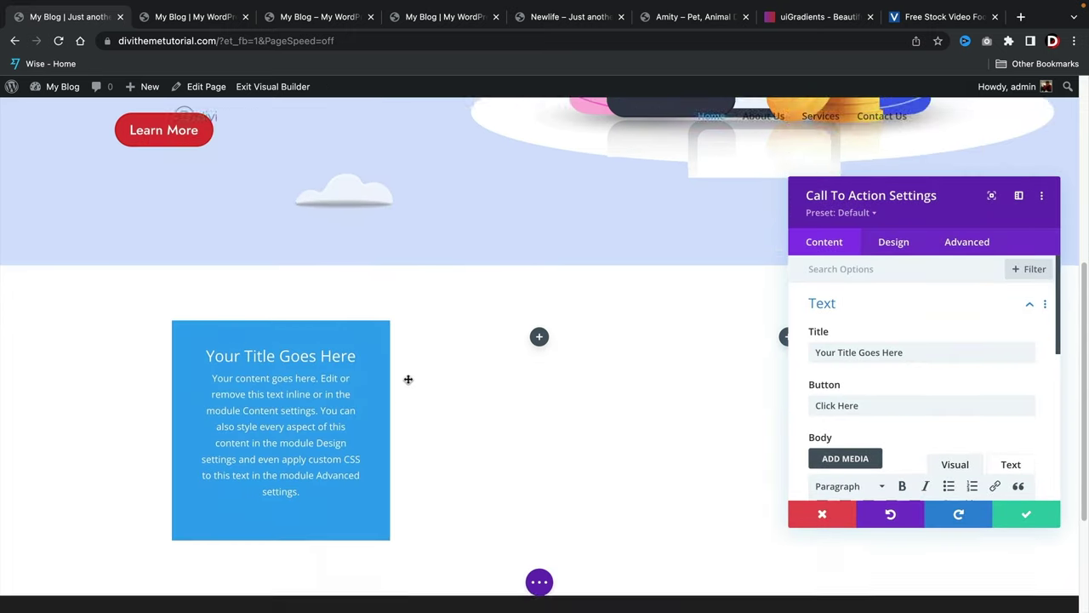
pyautogui.scroll(-6, 875, 412)
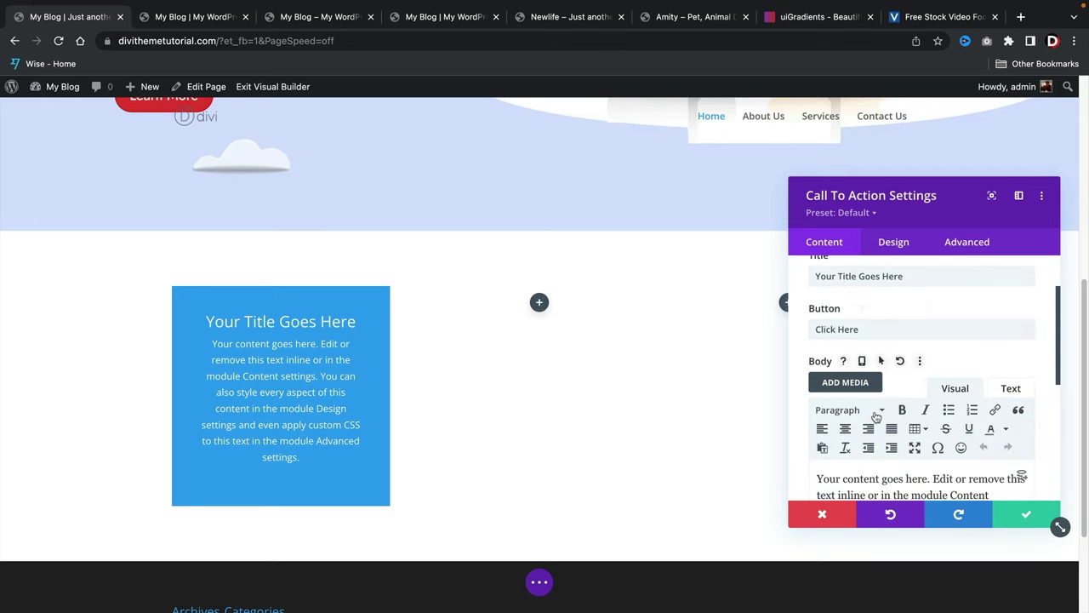
pyautogui.click(883, 417)
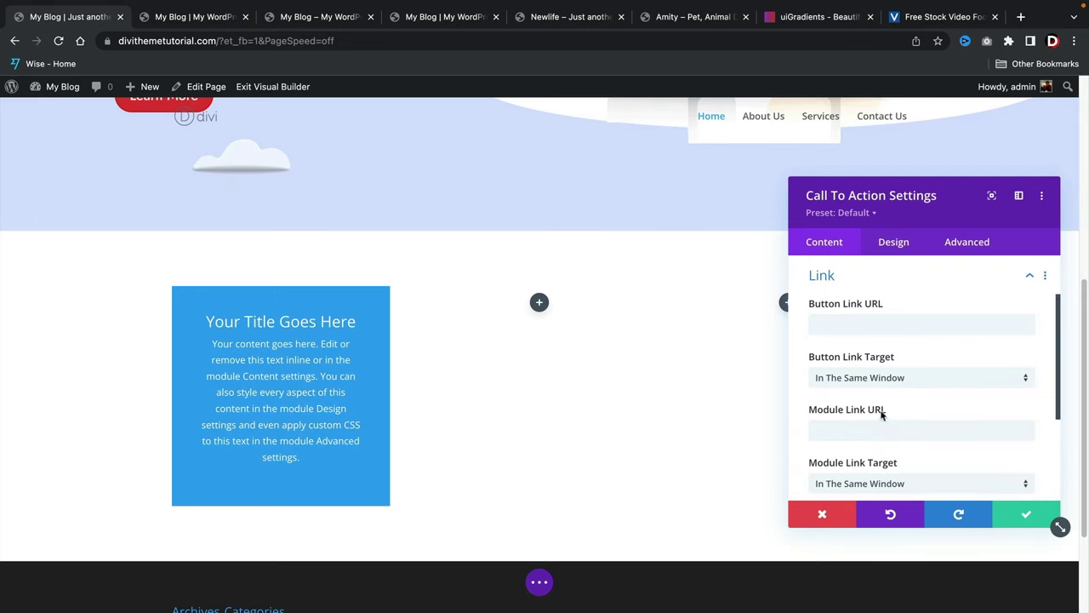
pyautogui.write('#')
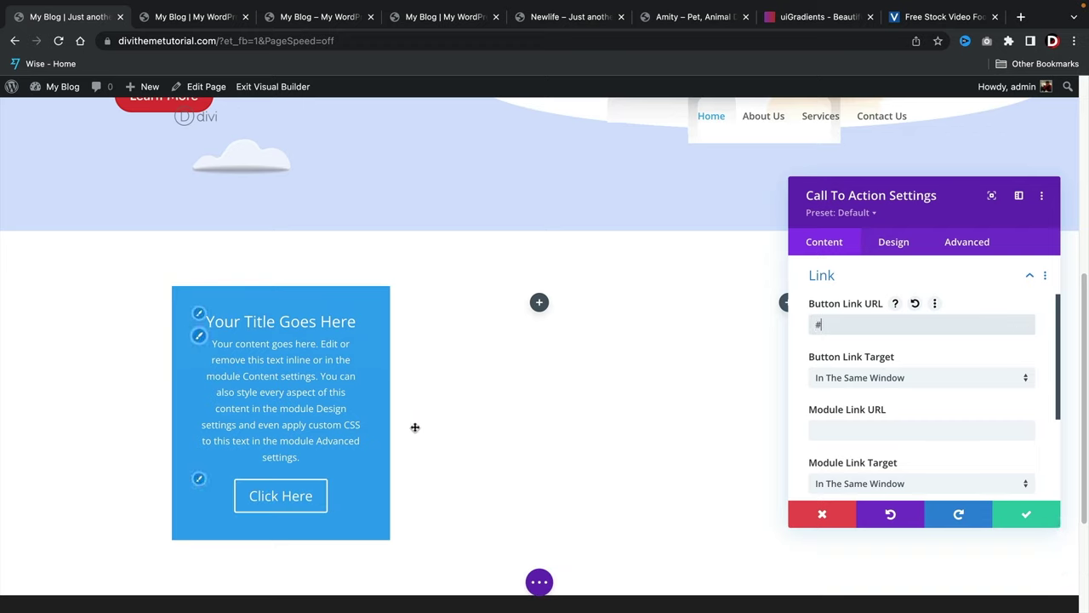
pyautogui.scroll(2, 905, 365)
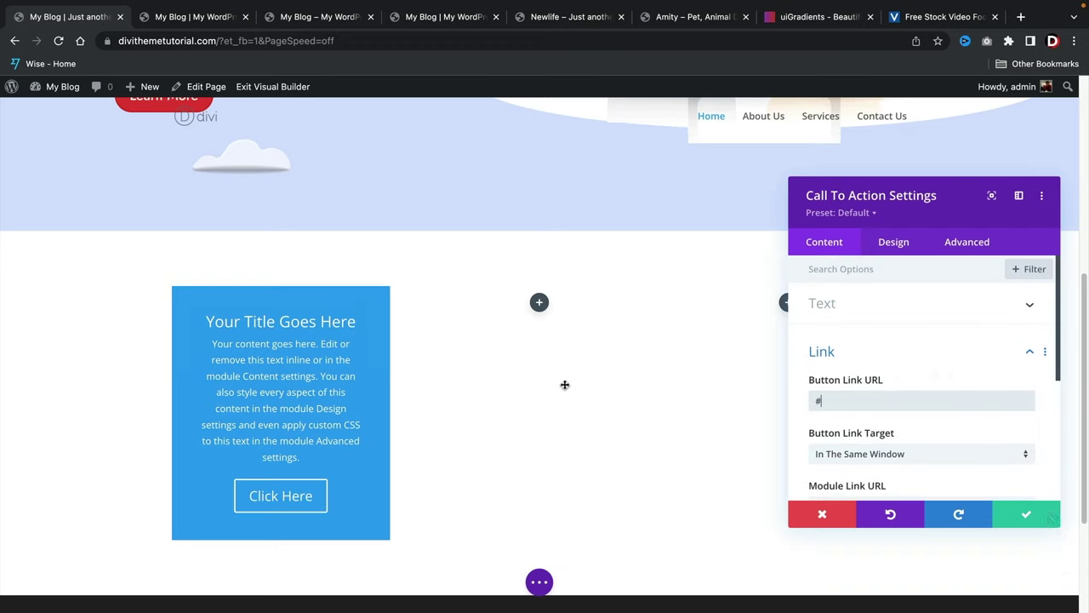
pyautogui.click(842, 309)
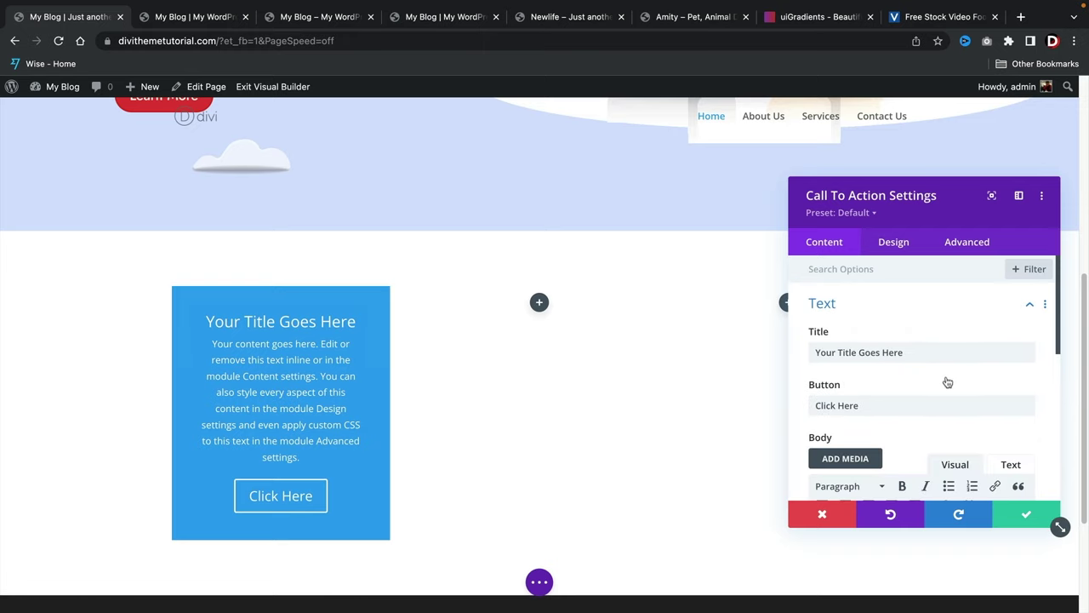
# - Save the call-to-action and insert a Blurb module into the middle column
pyautogui.click(1027, 514)
pyautogui.click(539, 303)
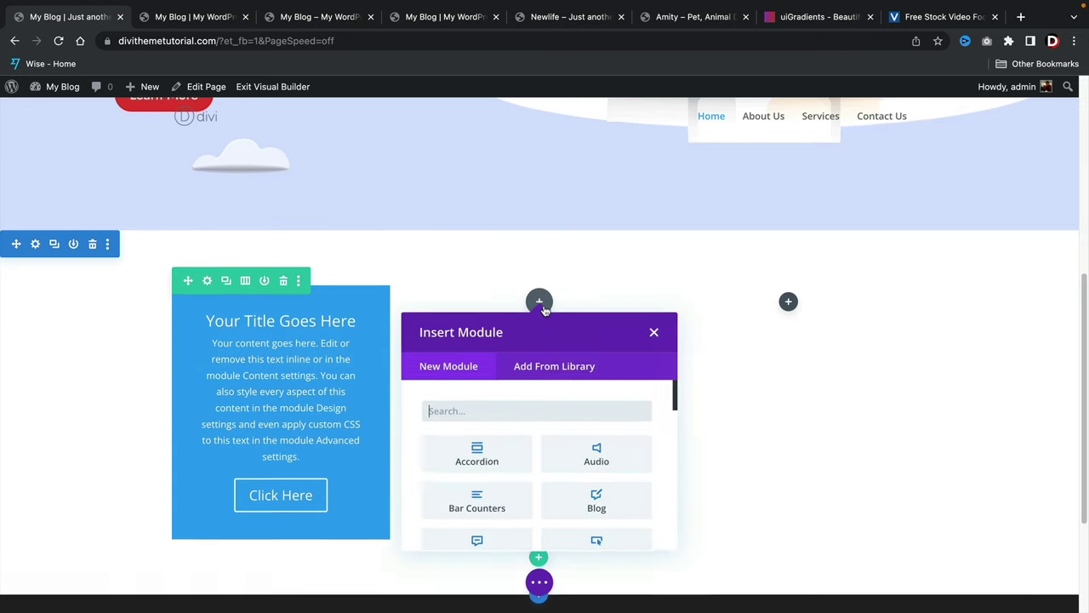
pyautogui.scroll(-3, 603, 410)
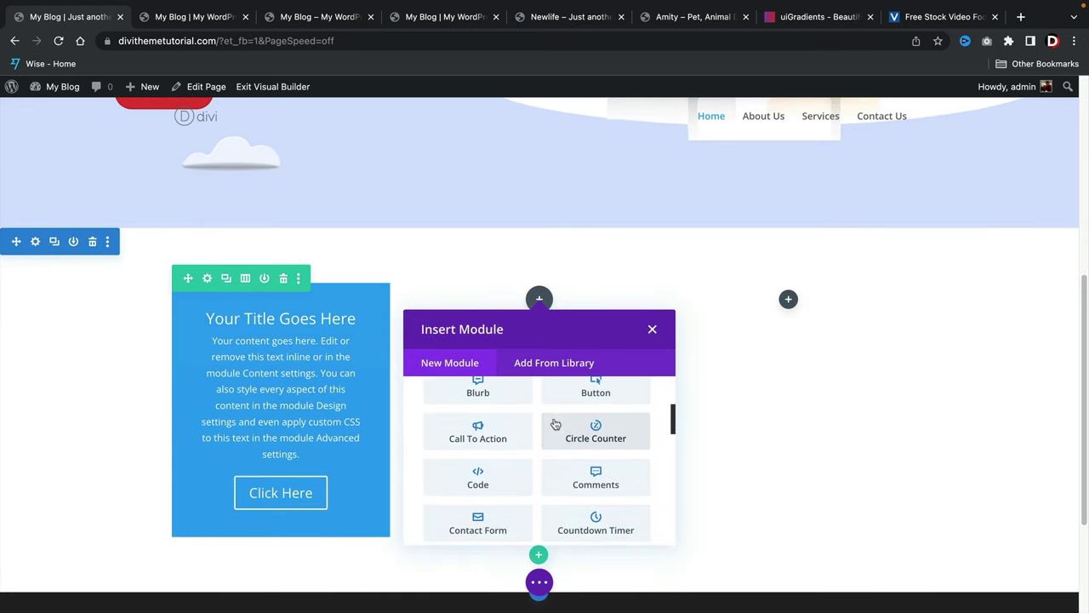
pyautogui.click(498, 392)
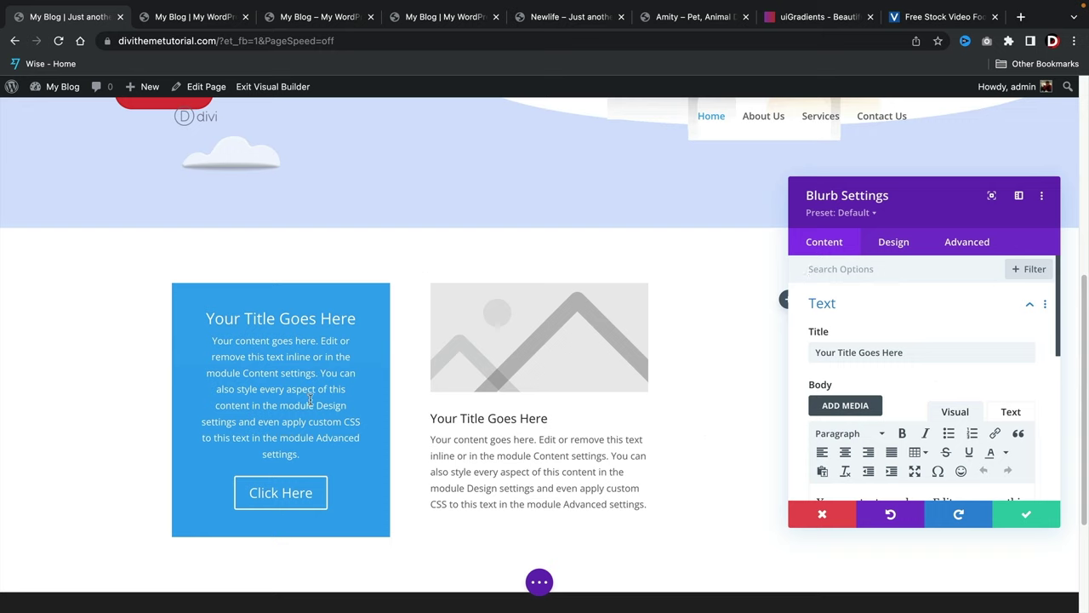
# - Set the blurb's Title Link URL and Module Link URL both to #
pyautogui.scroll(-5, 953, 383)
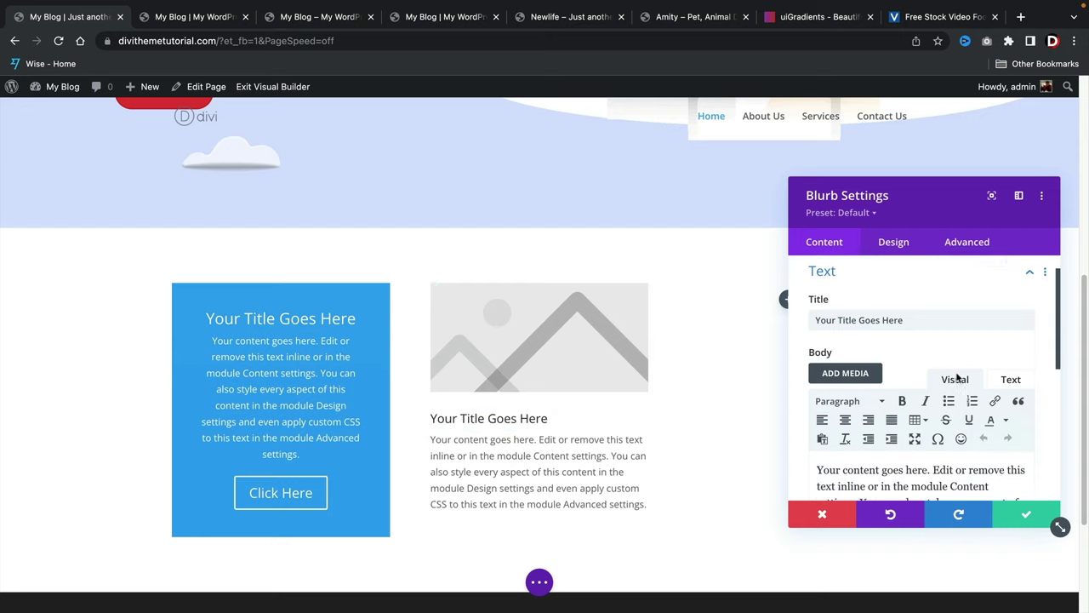
pyautogui.click(937, 320)
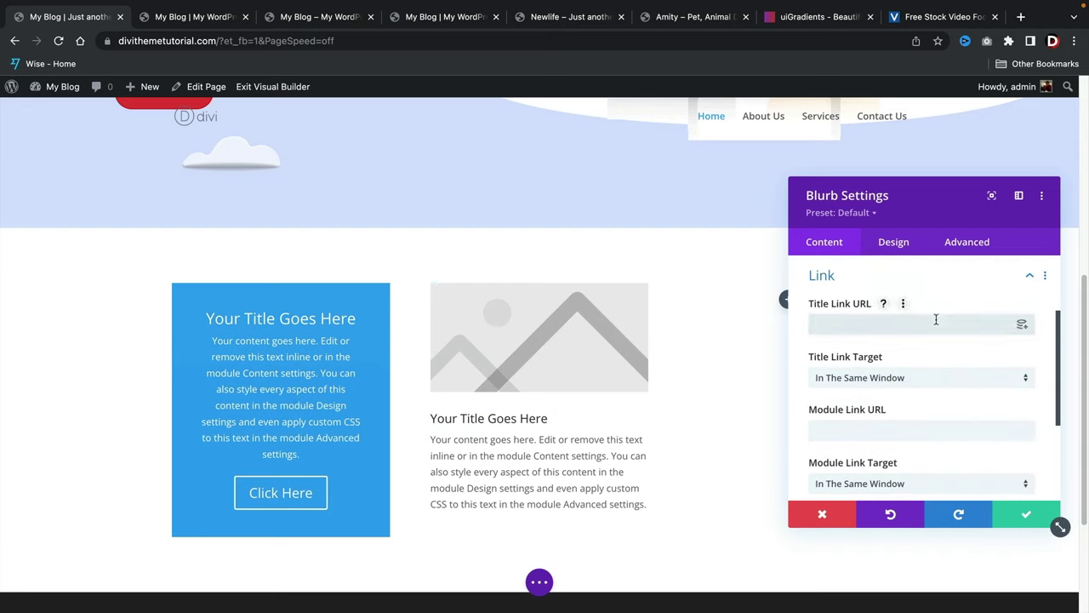
pyautogui.write('#')
pyautogui.press('Tab')
pyautogui.press('Tab')
pyautogui.write('#')
pyautogui.press('Tab')
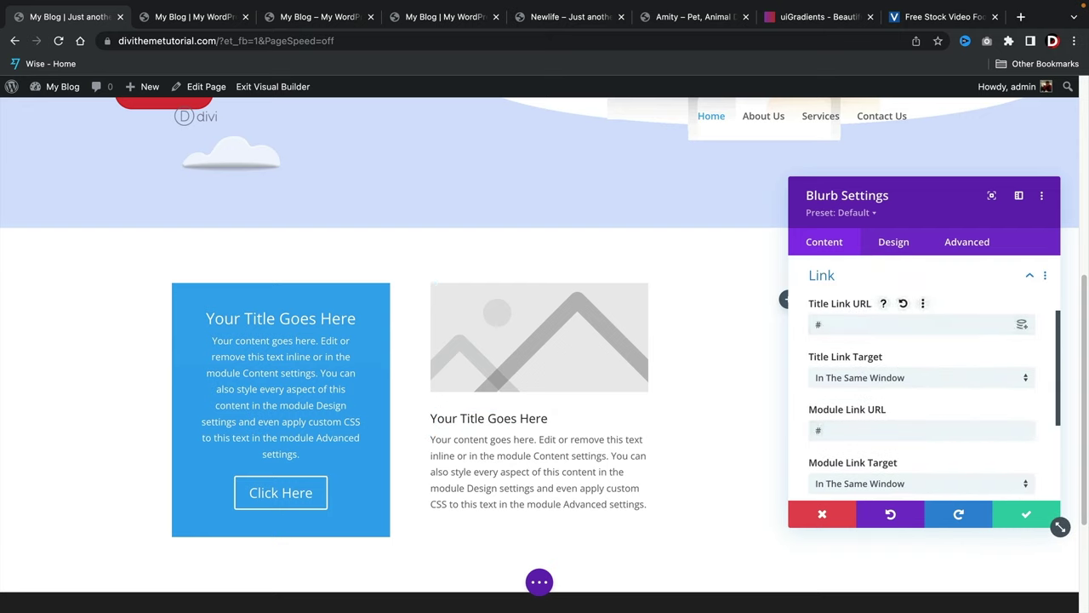
# - Add an image module showing the man-at-laptop photo to the third column
pyautogui.click(1052, 519)
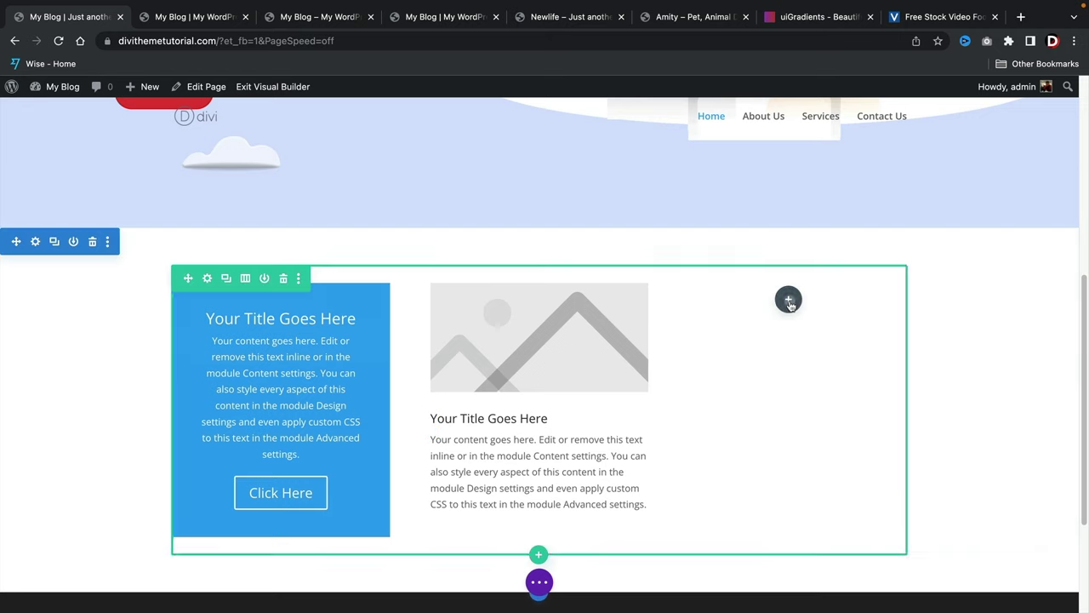
pyautogui.click(788, 301)
pyautogui.scroll(-5, 789, 434)
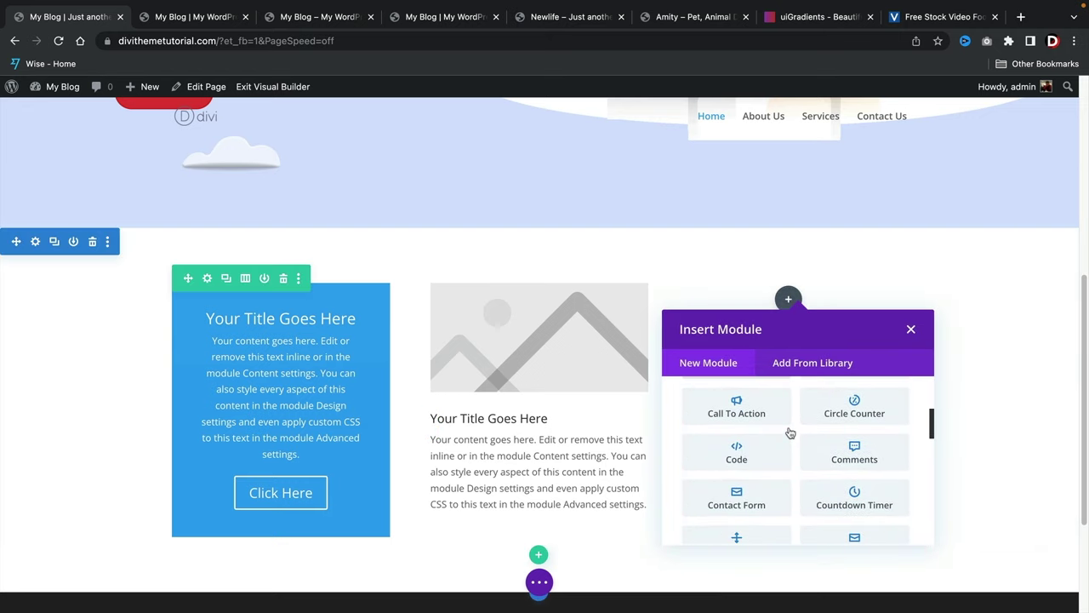
pyautogui.click(854, 451)
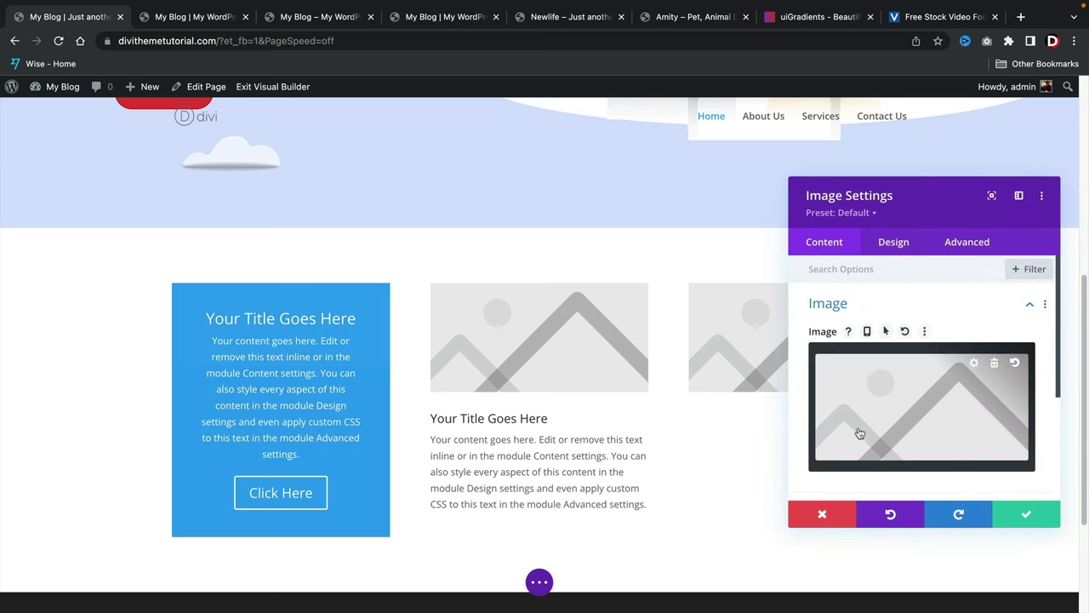
pyautogui.click(892, 414)
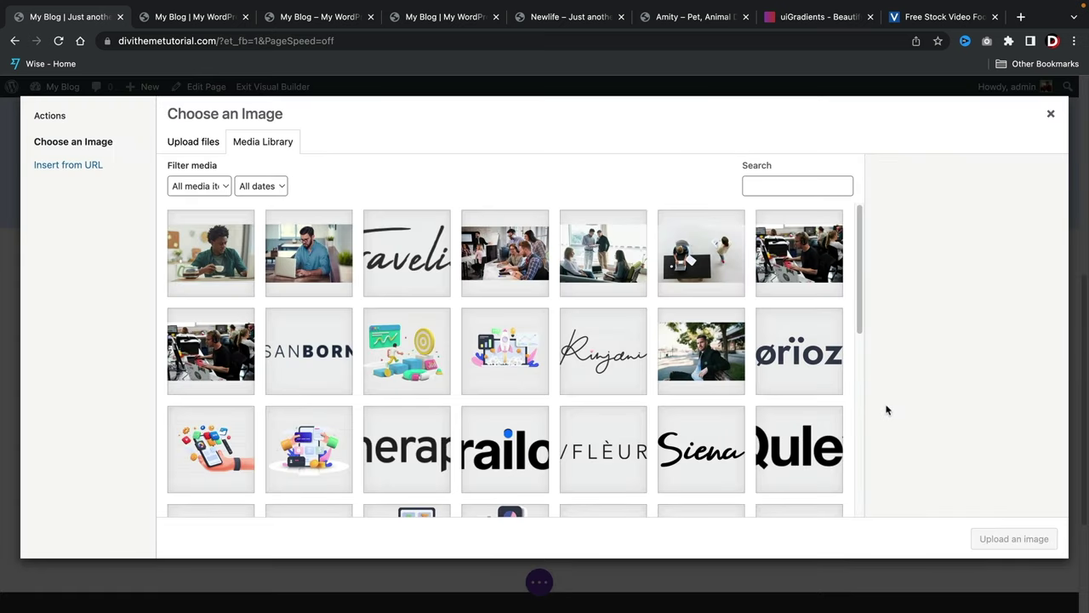
pyautogui.click(294, 281)
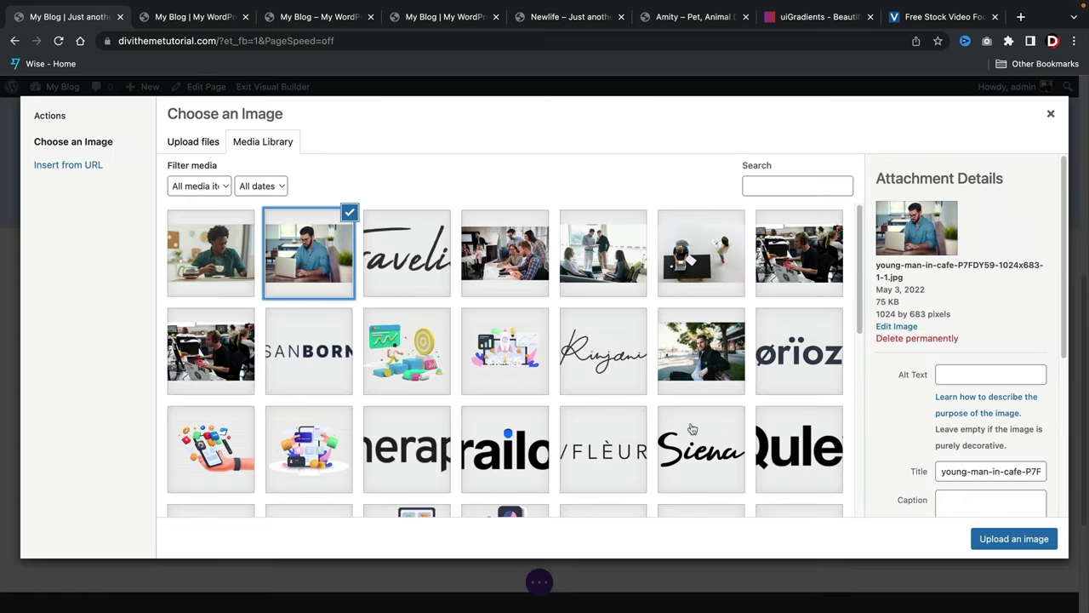
pyautogui.click(1008, 540)
pyautogui.click(1024, 515)
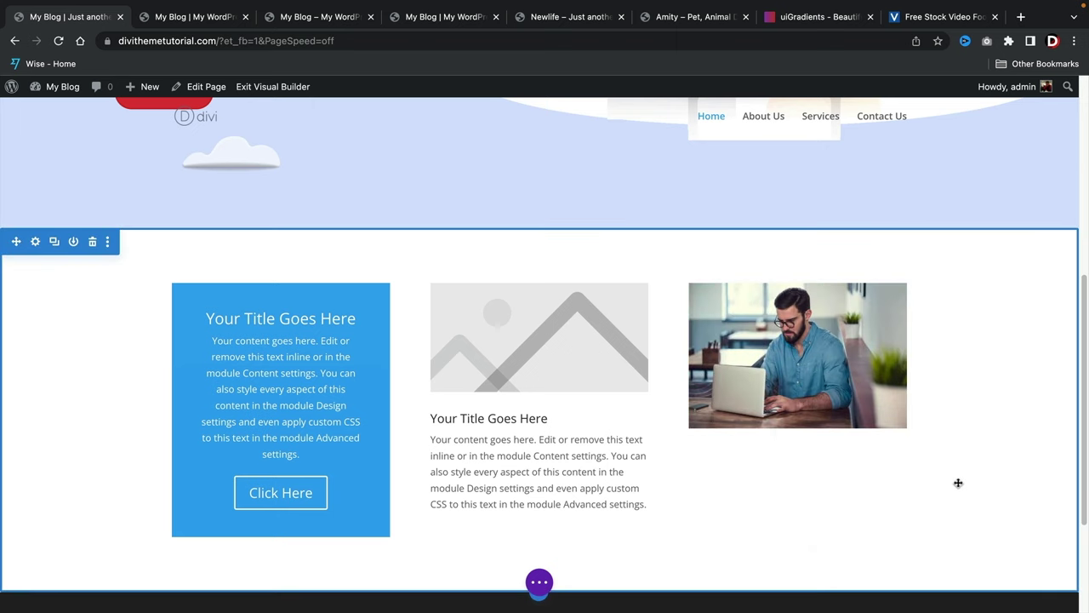
# - Move the photo into the middle column, delete the blurb under it, and add a blurb to the third column
pyautogui.scroll(-1, 958, 483)
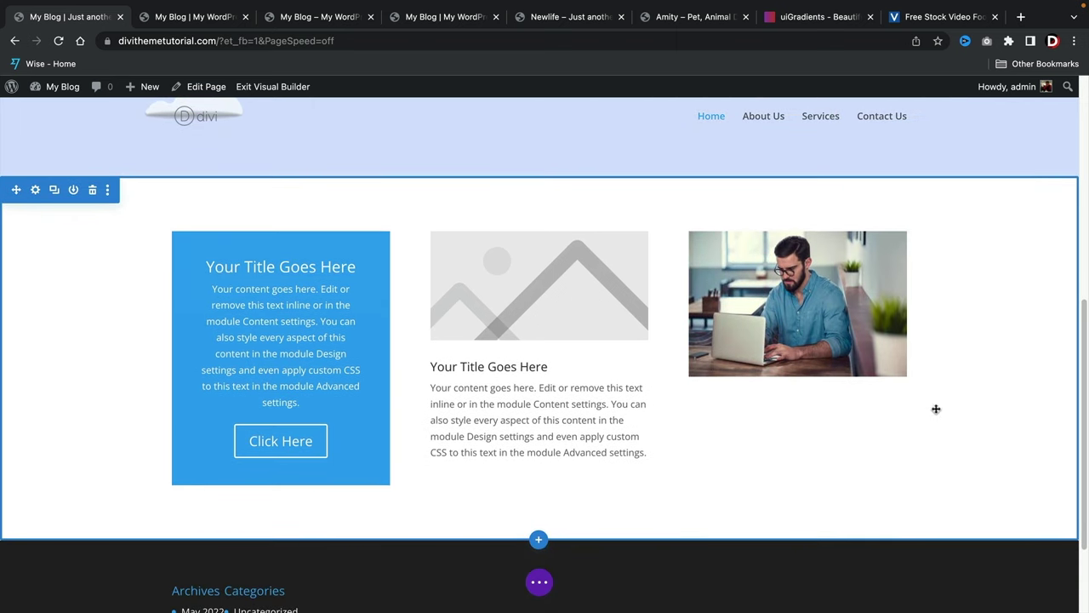
pyautogui.moveTo(755, 265); pyautogui.dragTo(497, 366)
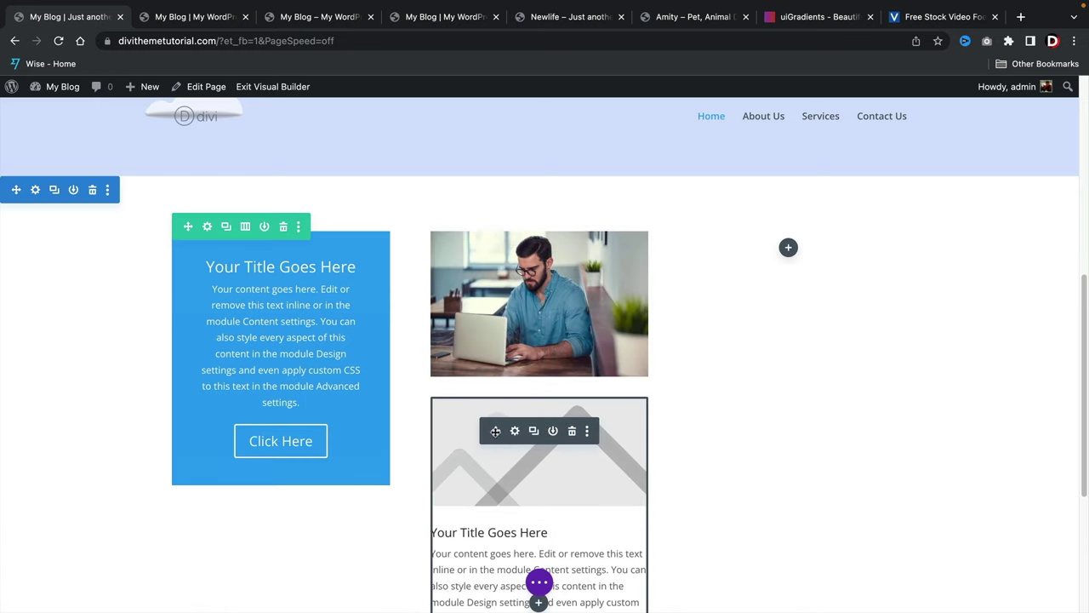
pyautogui.click(572, 431)
pyautogui.click(791, 261)
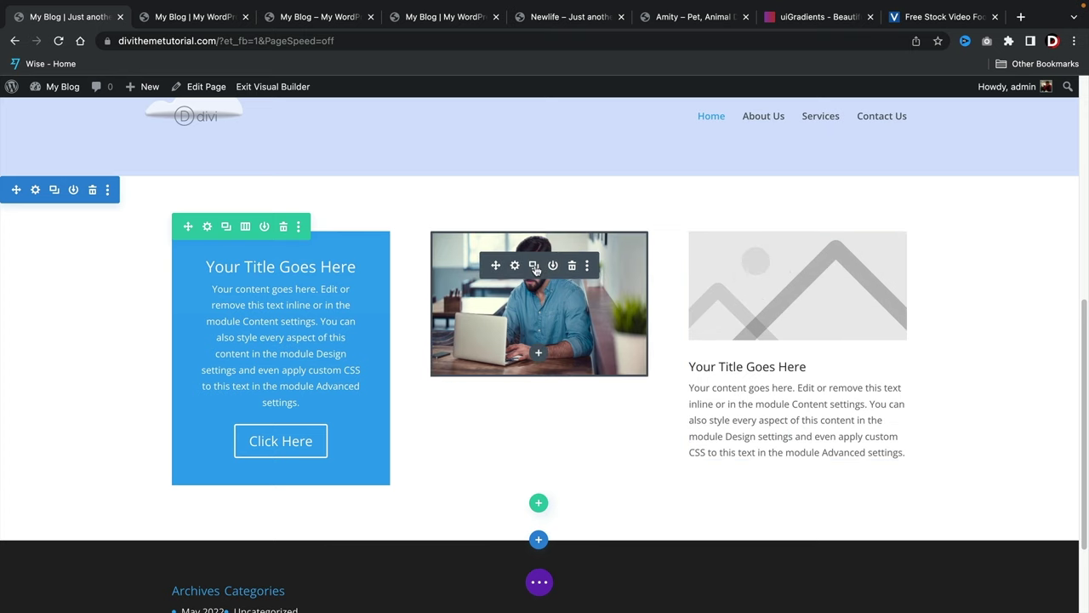
# - Duplicate the photo and the blue call-to-action module, then delete the duplicate call-to-action
pyautogui.click(534, 265)
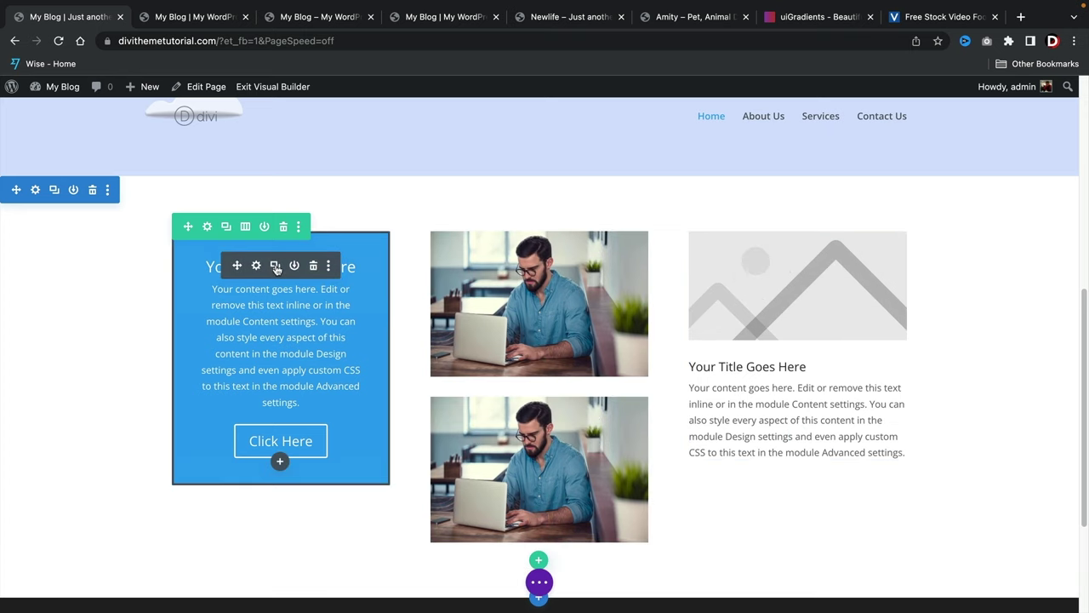
pyautogui.click(276, 269)
pyautogui.scroll(-2, 294, 308)
pyautogui.scroll(-2, 296, 320)
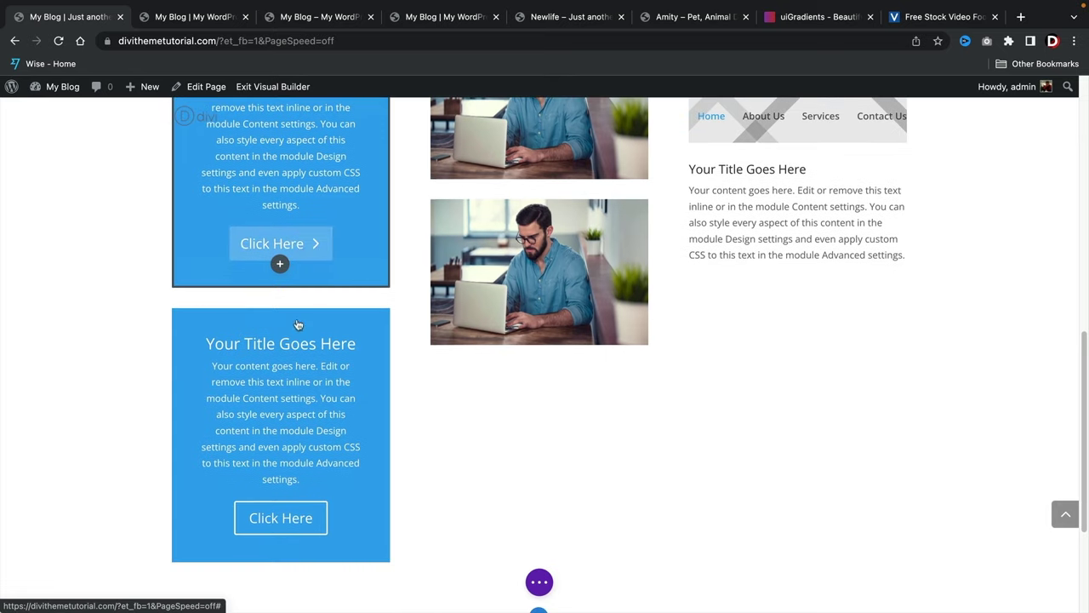
pyautogui.rightClick(235, 343)
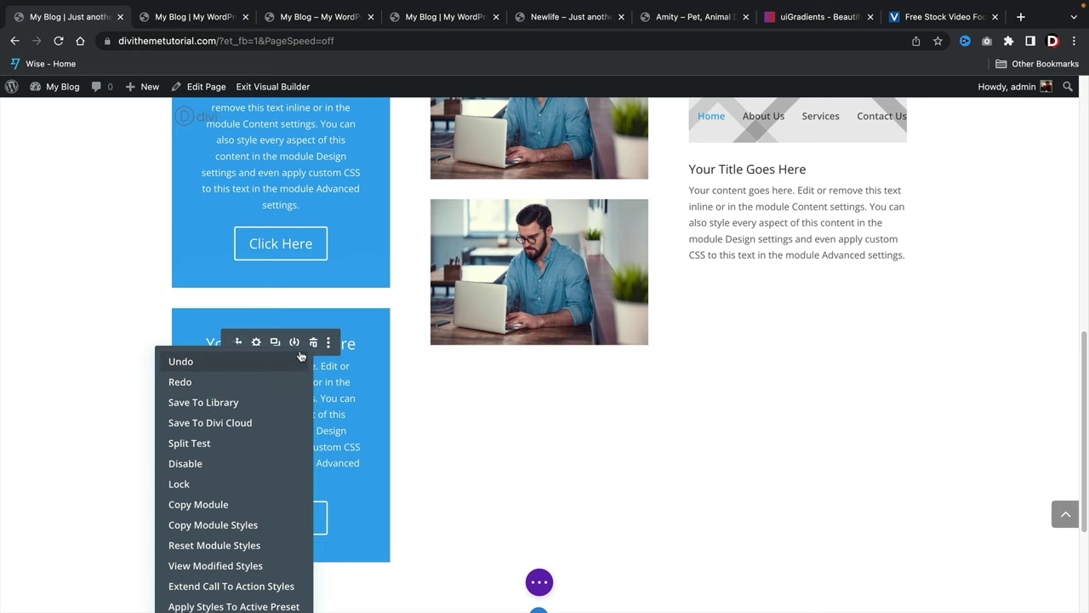
pyautogui.click(218, 382)
# - Delete both photo copies and the blue call-to-action, emptying the first two columns
pyautogui.scroll(5, 328, 353)
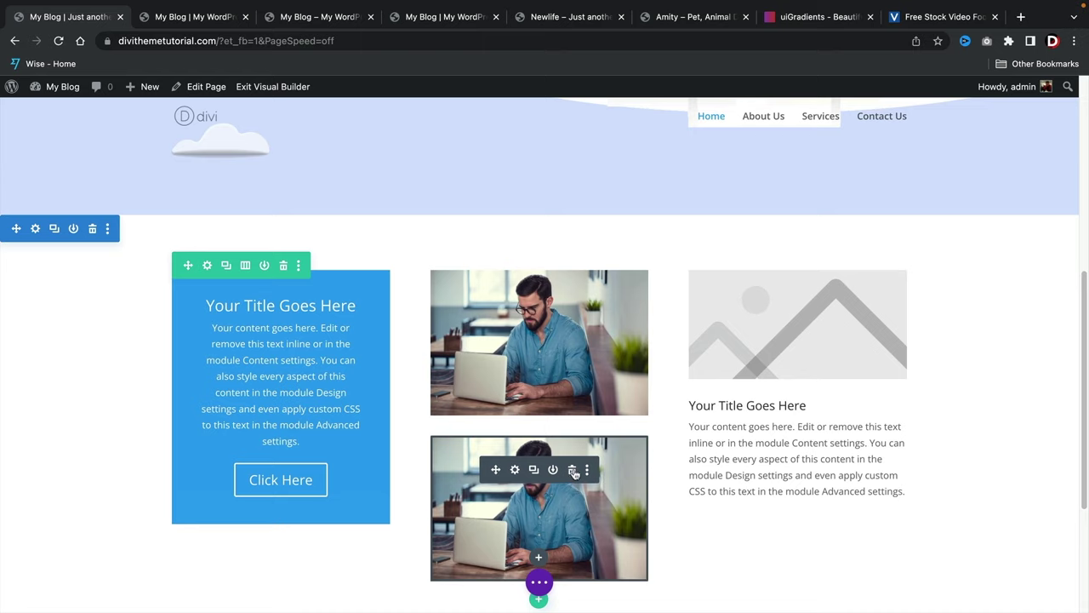
pyautogui.click(572, 471)
pyautogui.click(574, 305)
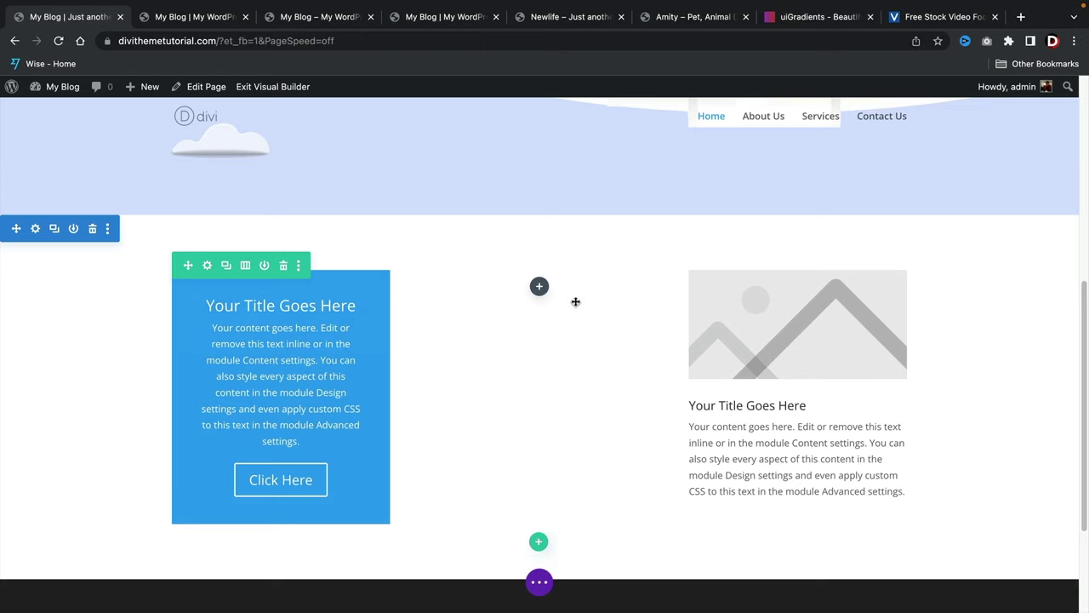
pyautogui.moveTo(323, 292)
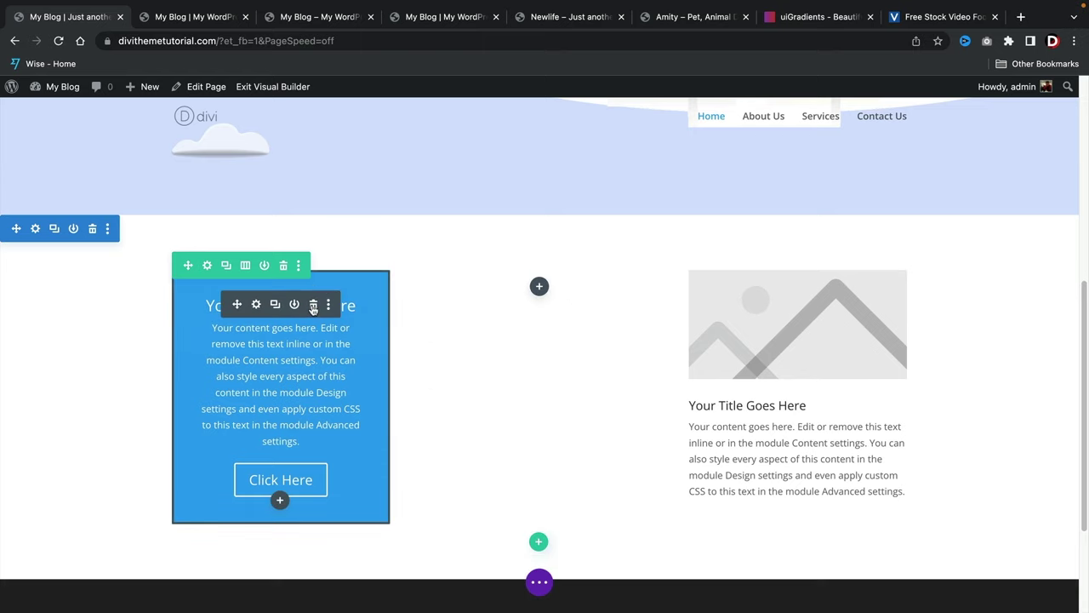
pyautogui.click(313, 305)
pyautogui.moveTo(700, 304)
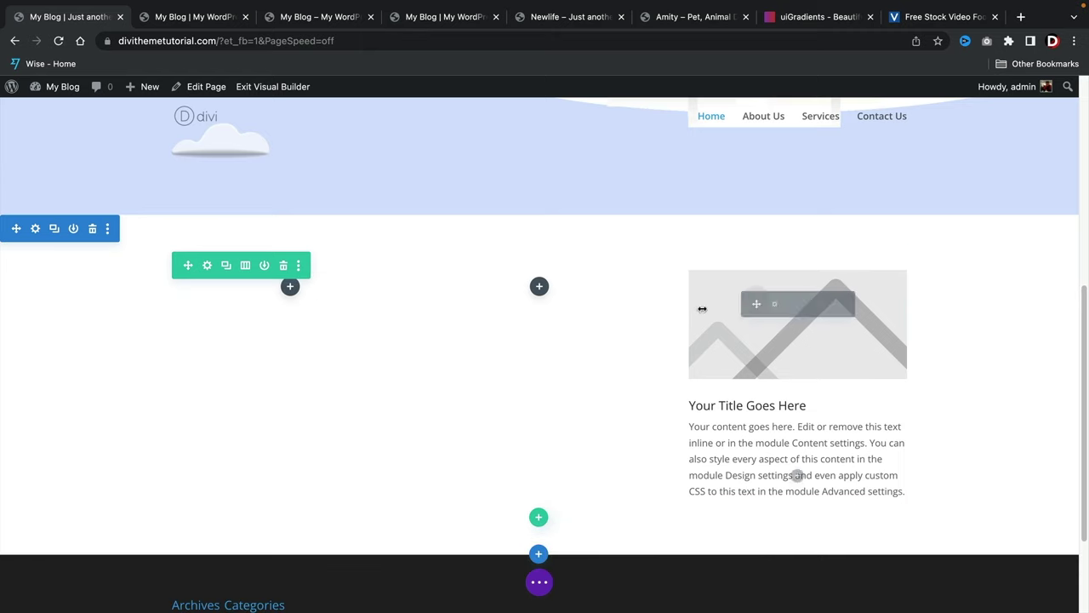
pyautogui.moveTo(738, 303); pyautogui.dragTo(285, 351)
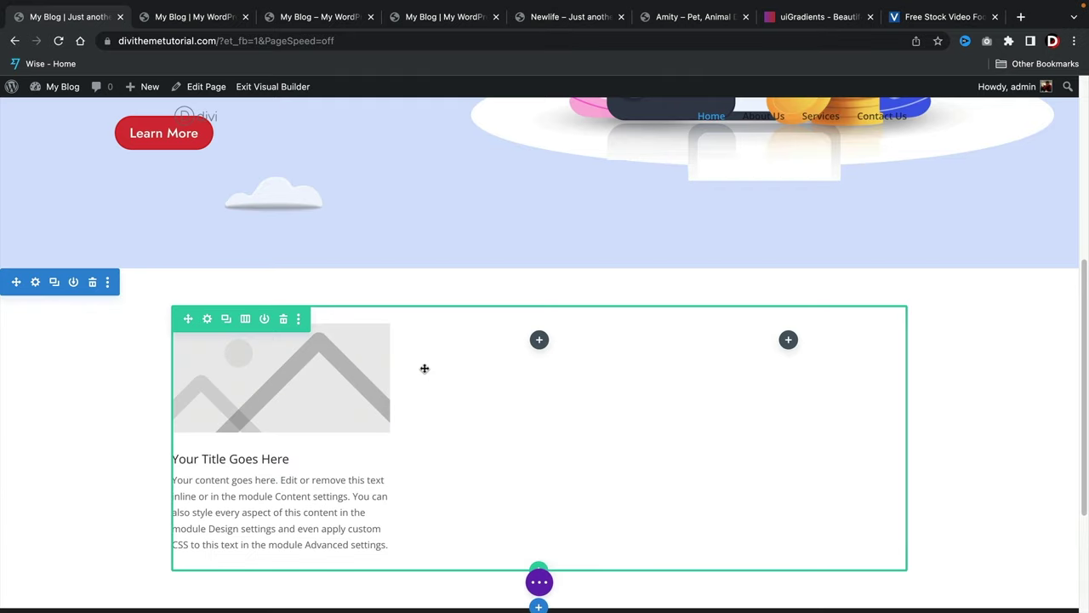
pyautogui.scroll(-3, 425, 369)
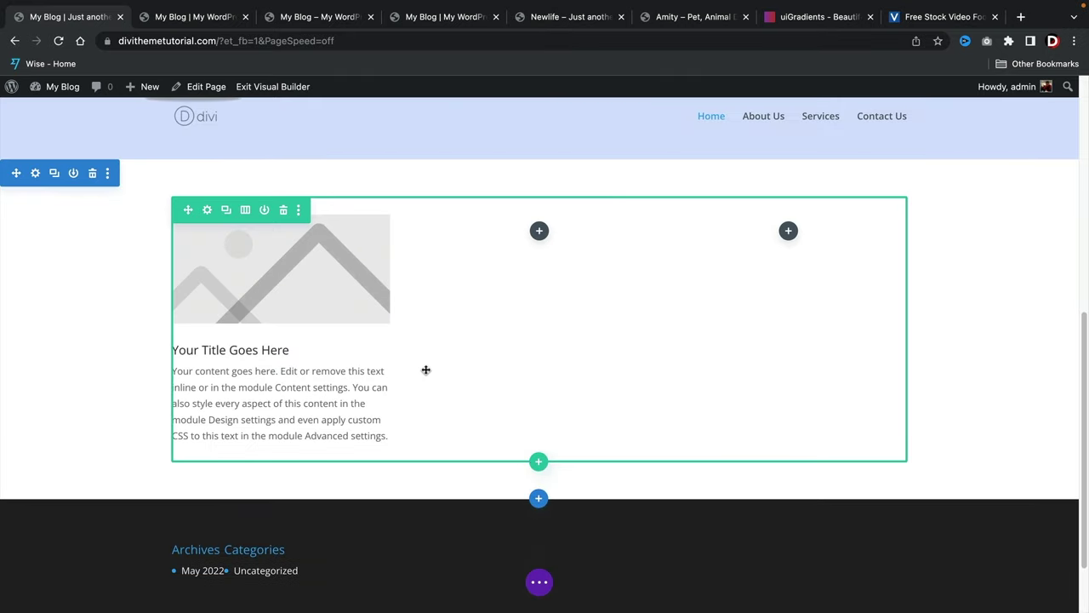
pyautogui.click(539, 230)
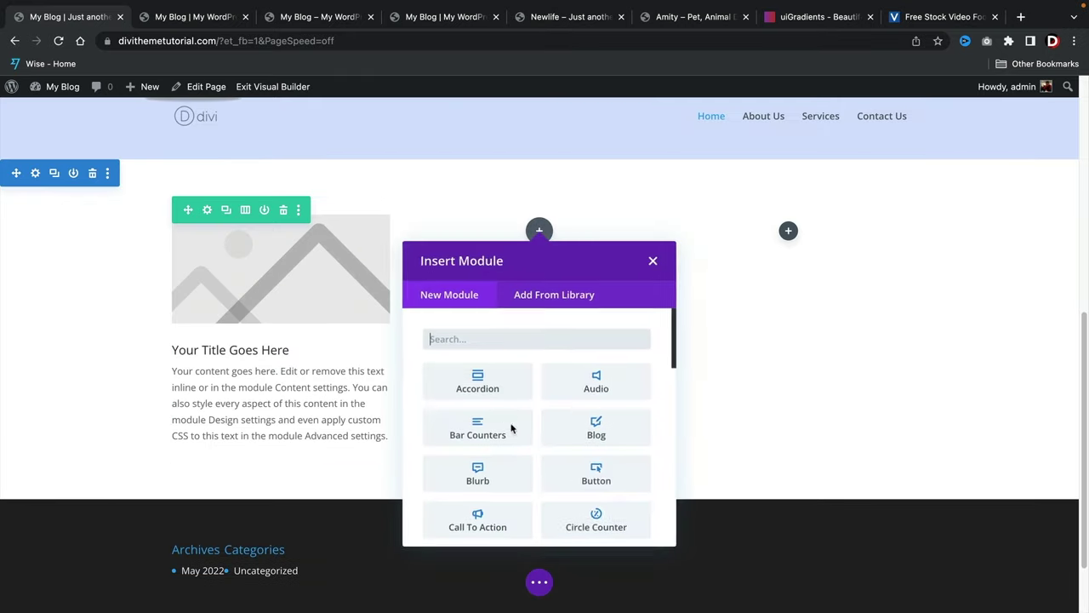
pyautogui.scroll(-4, 515, 409)
pyautogui.scroll(-6, 525, 397)
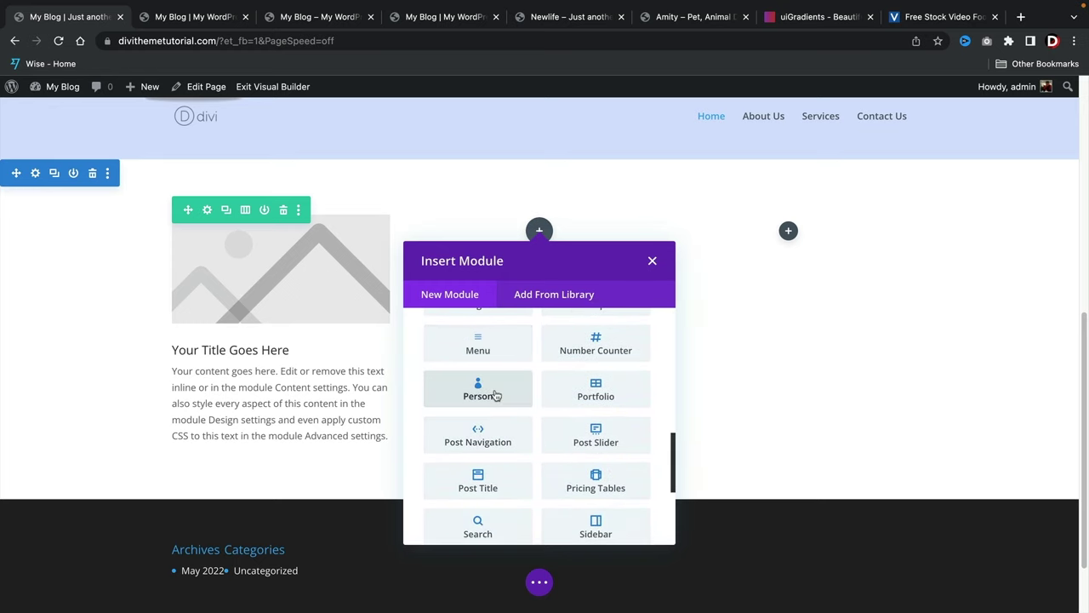
pyautogui.click(495, 394)
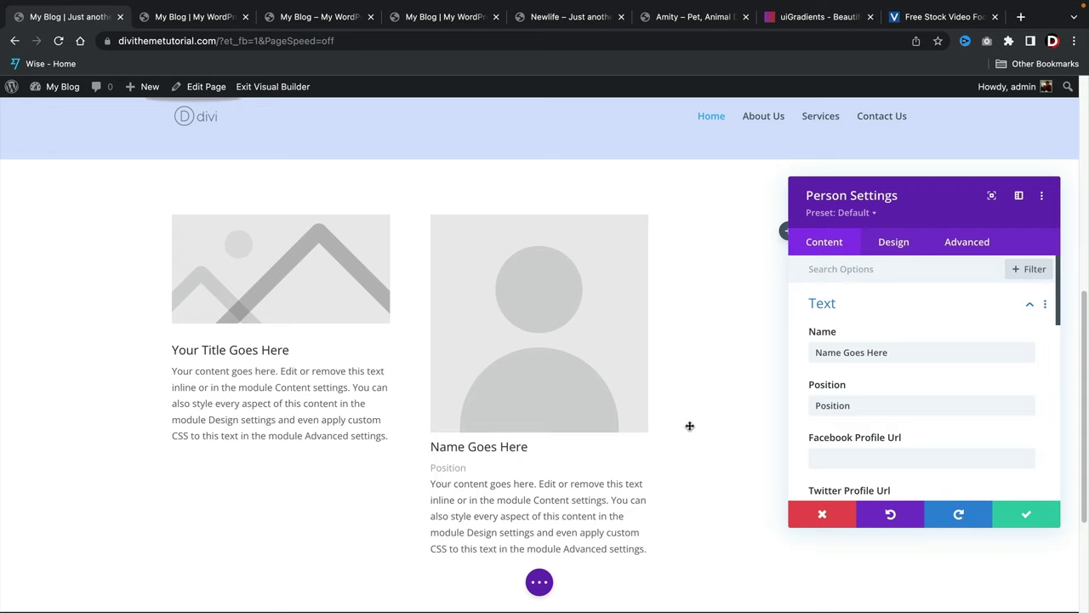
pyautogui.click(1020, 514)
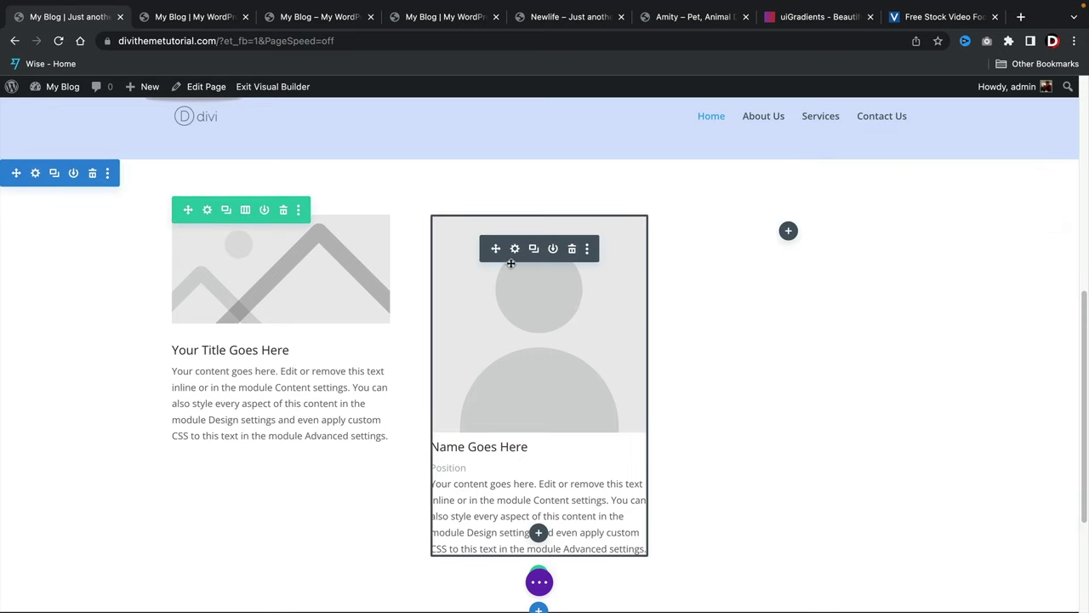
pyautogui.rightClick(496, 248)
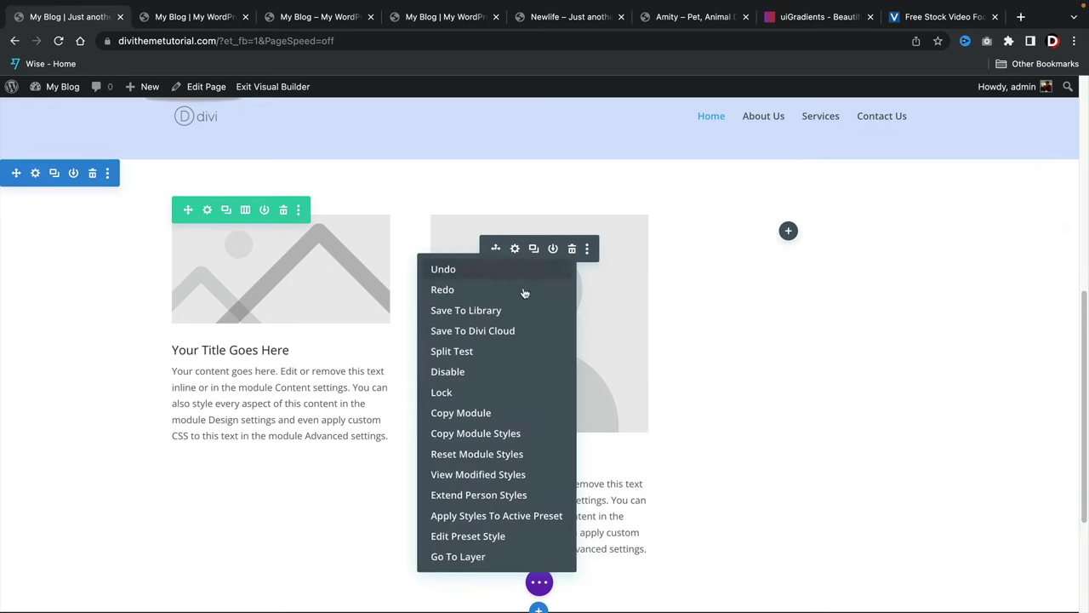
pyautogui.click(574, 249)
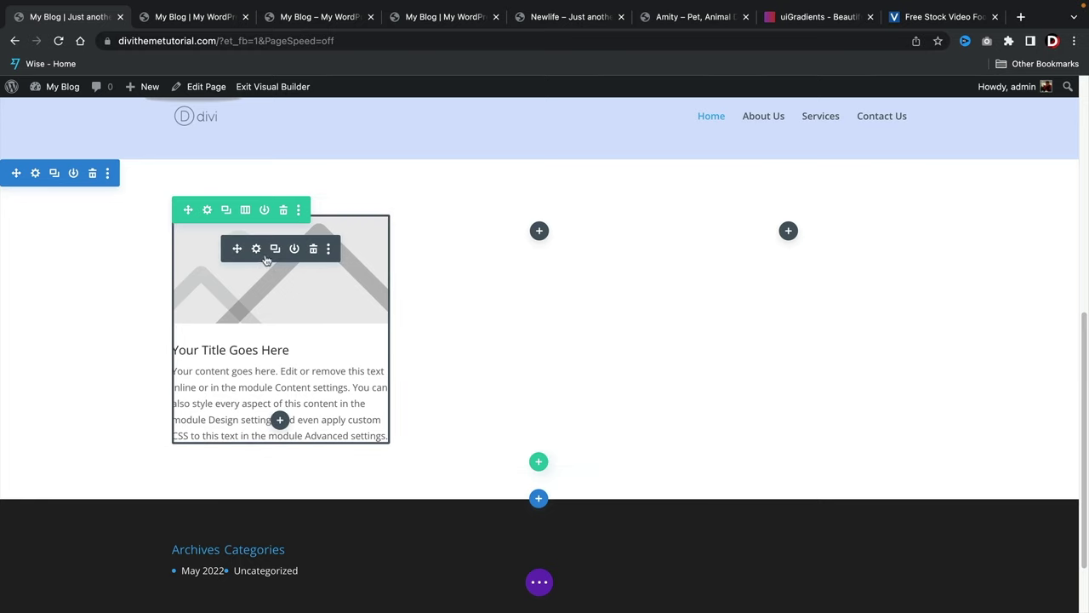
pyautogui.click(194, 19)
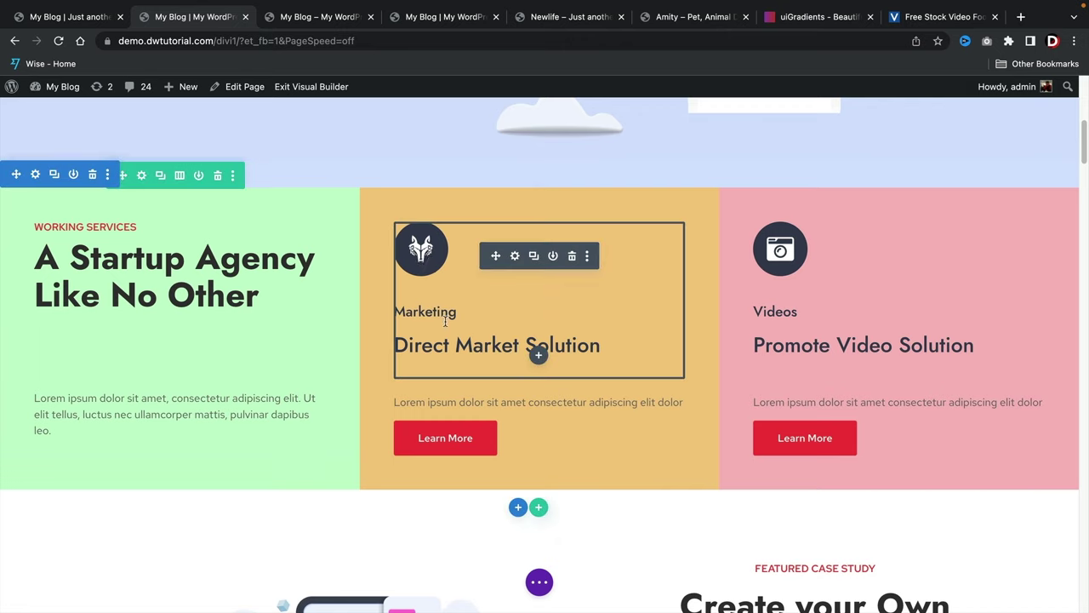
pyautogui.click(84, 24)
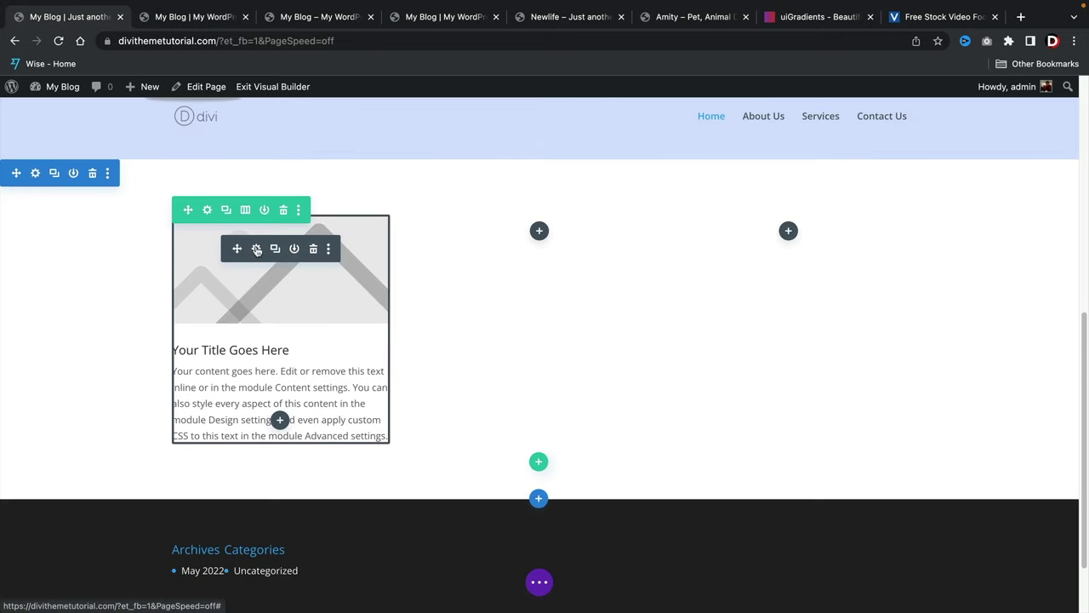
# - Retitle the first-column blurb 'Digital Marketing'
pyautogui.click(256, 249)
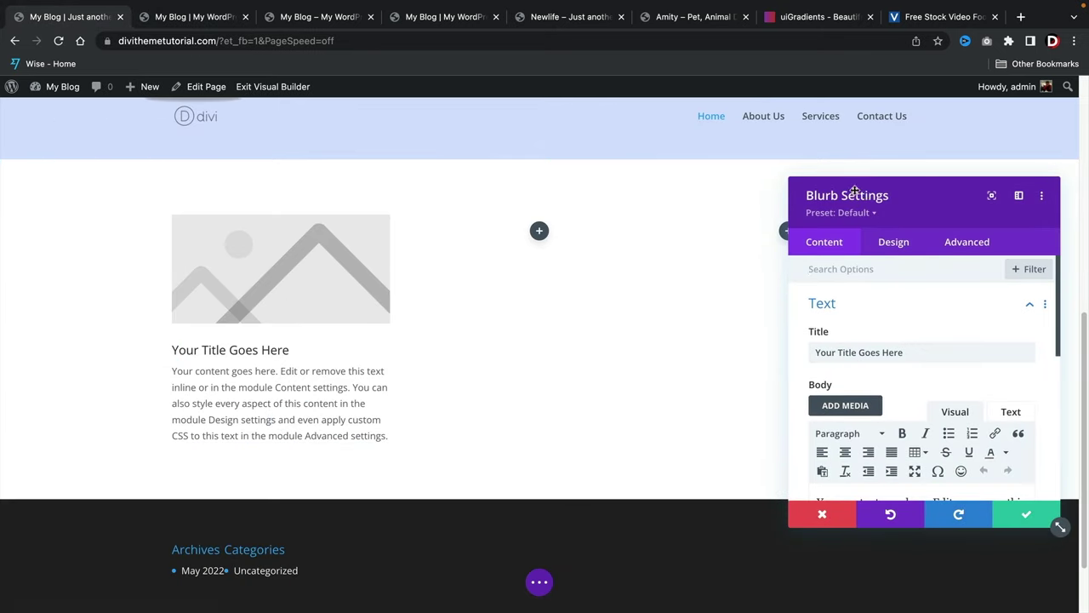
pyautogui.moveTo(855, 191); pyautogui.dragTo(508, 140)
pyautogui.moveTo(556, 290); pyautogui.dragTo(449, 293)
pyautogui.write('Digit')
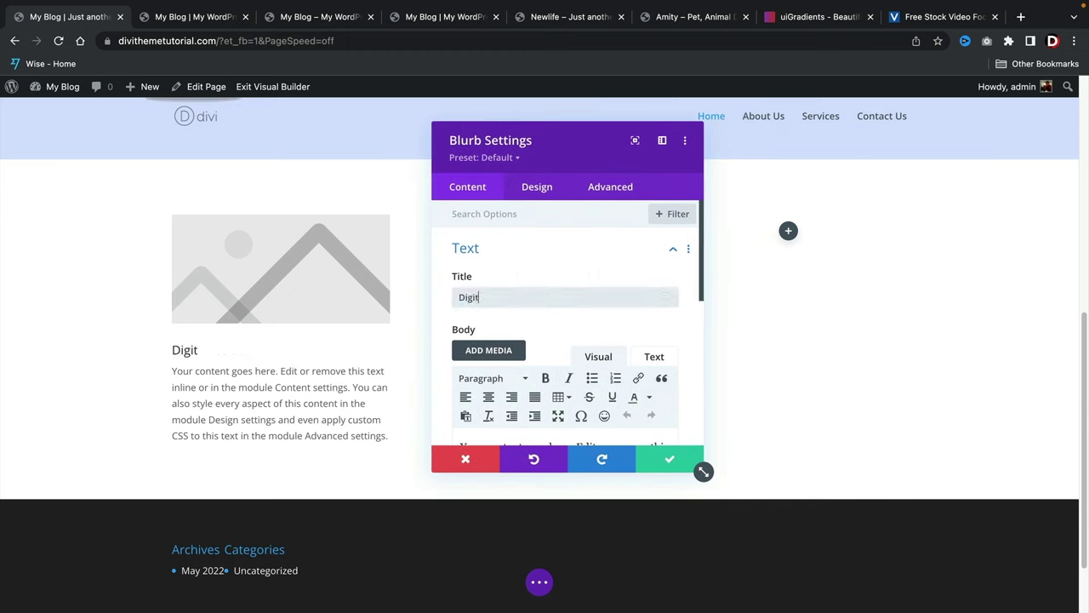
pyautogui.write('al Marketing')
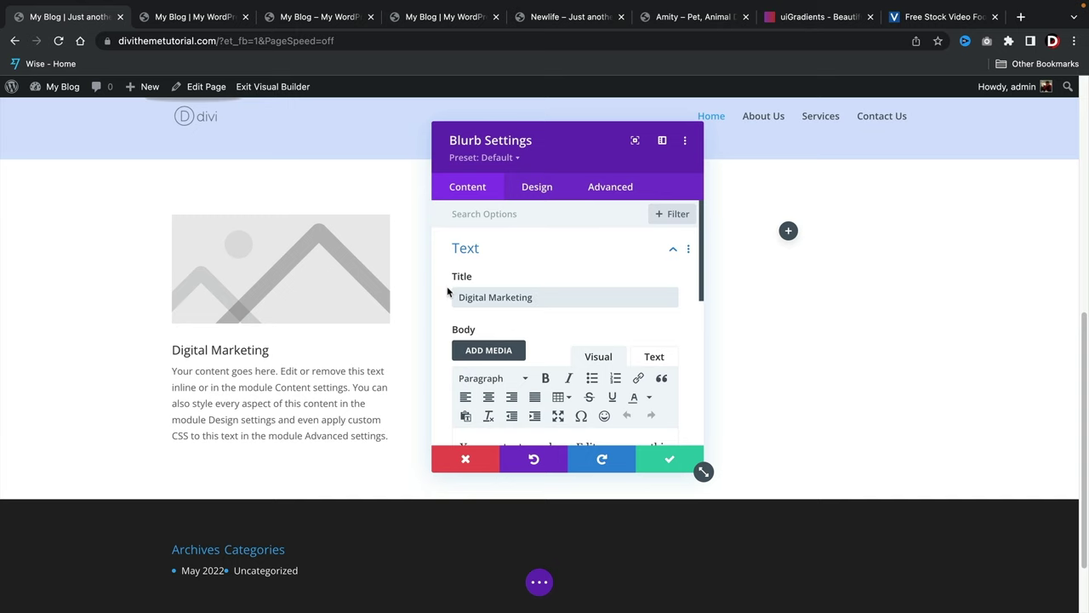
# - Replace the blurb's placeholder body text with 'Official Marketing Partner'
pyautogui.scroll(-3, 494, 299)
pyautogui.moveTo(609, 417); pyautogui.dragTo(507, 370)
pyautogui.press('BackSpace')
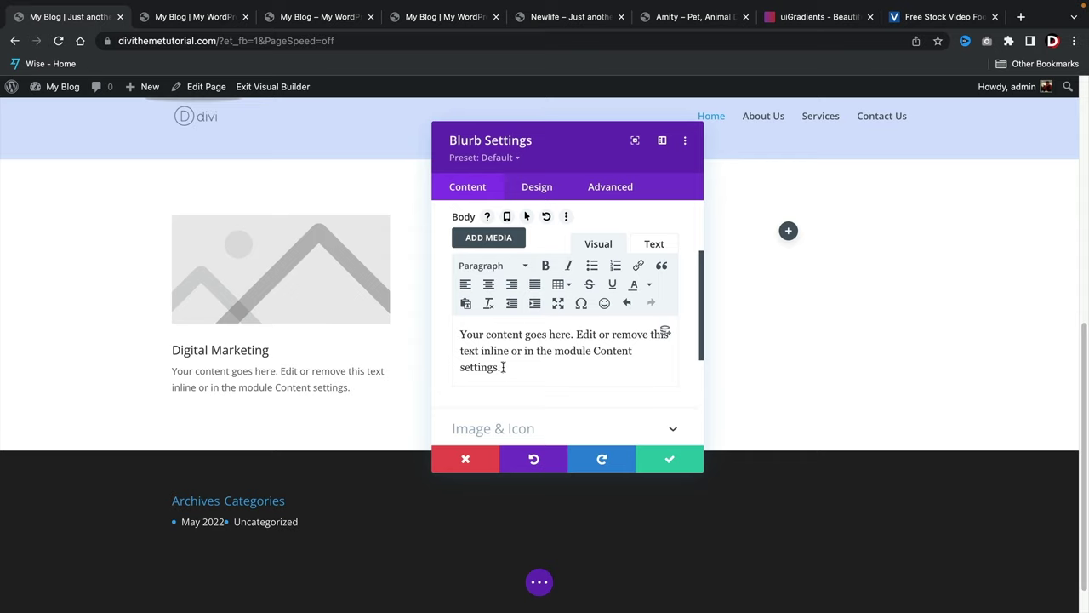
pyautogui.moveTo(503, 367); pyautogui.dragTo(421, 321)
pyautogui.write('Official Marketing Partner')
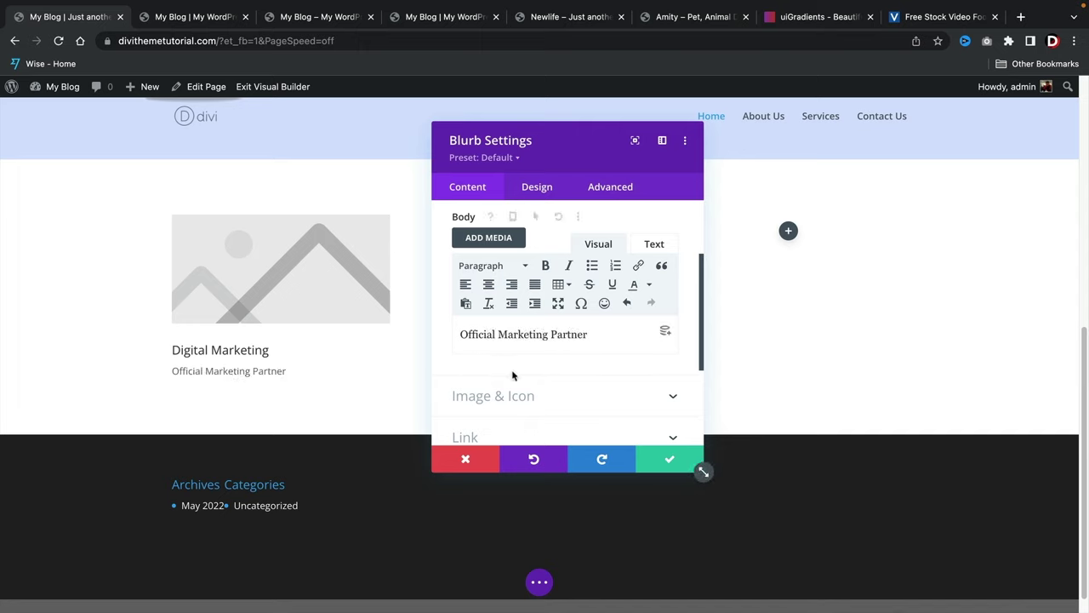
pyautogui.scroll(-1, 532, 385)
pyautogui.click(546, 384)
pyautogui.scroll(1, 546, 384)
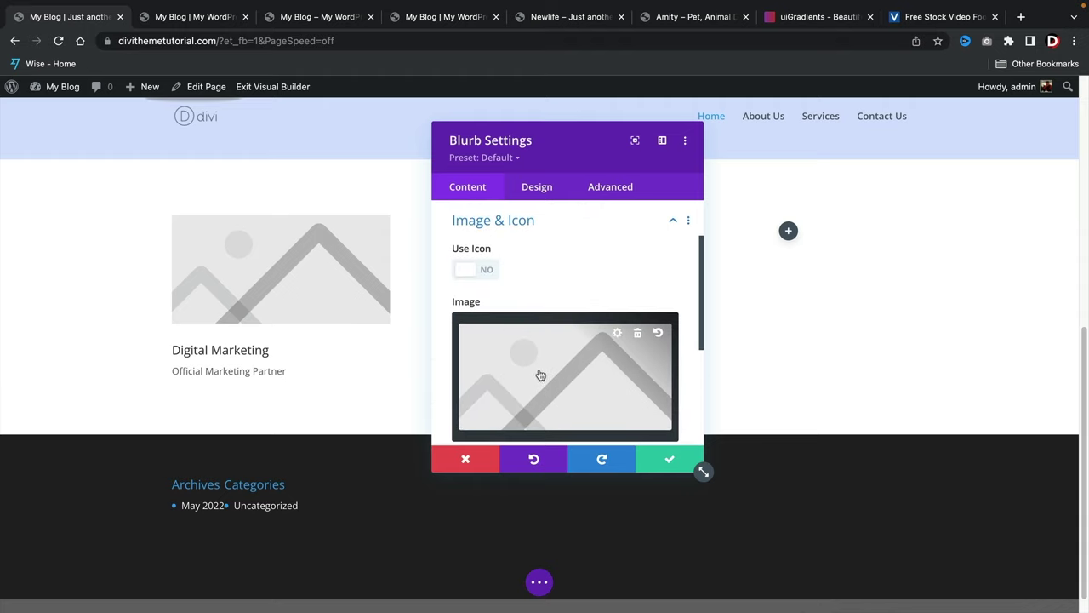
# - Switch the blurb to Use Icon and choose the blue arrow icon
pyautogui.click(484, 272)
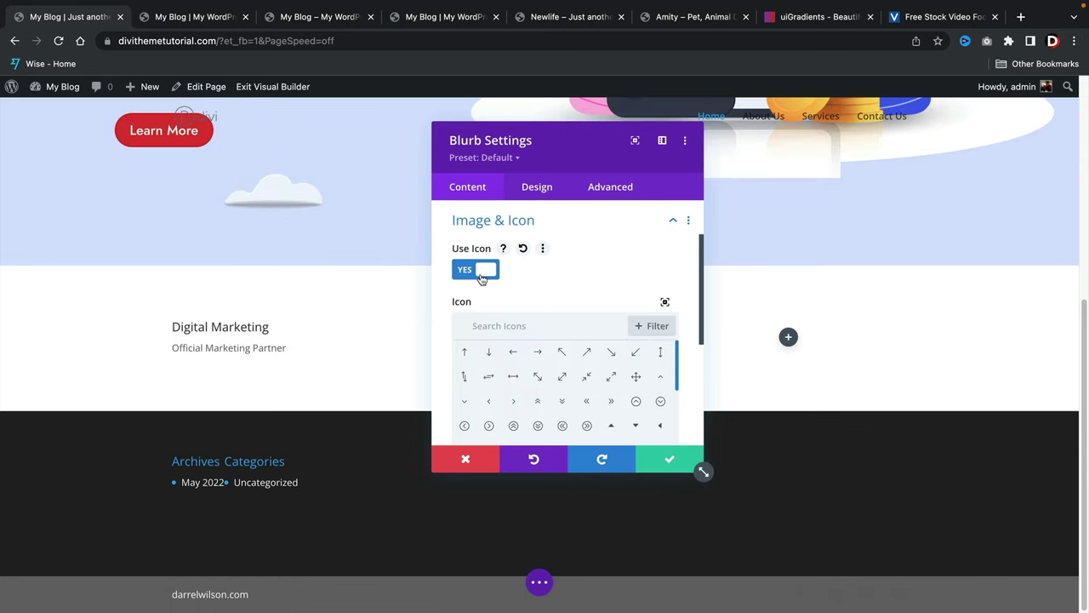
pyautogui.click(483, 274)
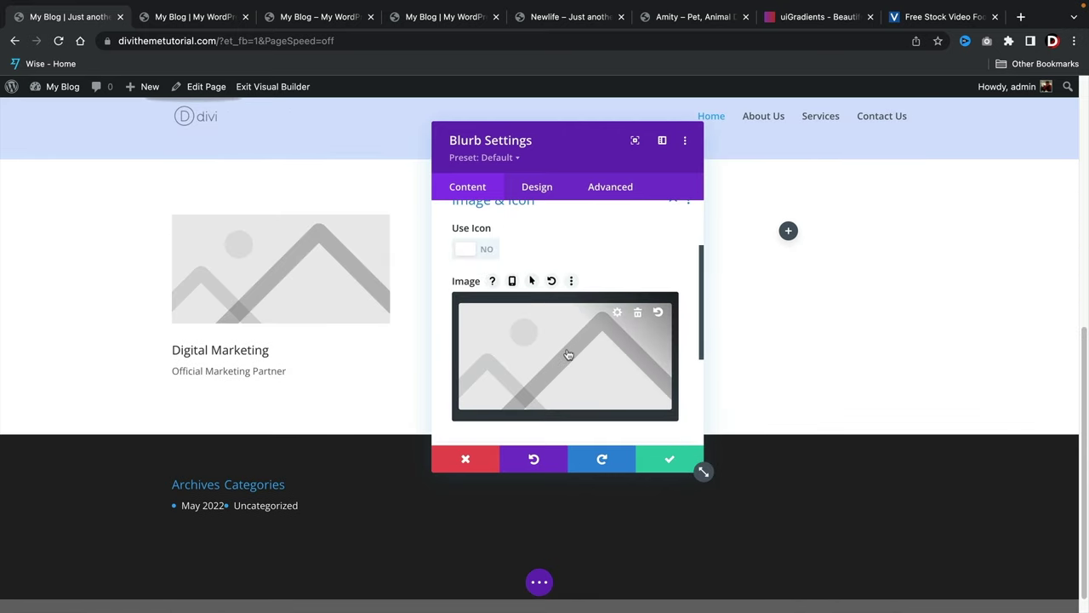
pyautogui.click(482, 257)
pyautogui.scroll(-5, 577, 348)
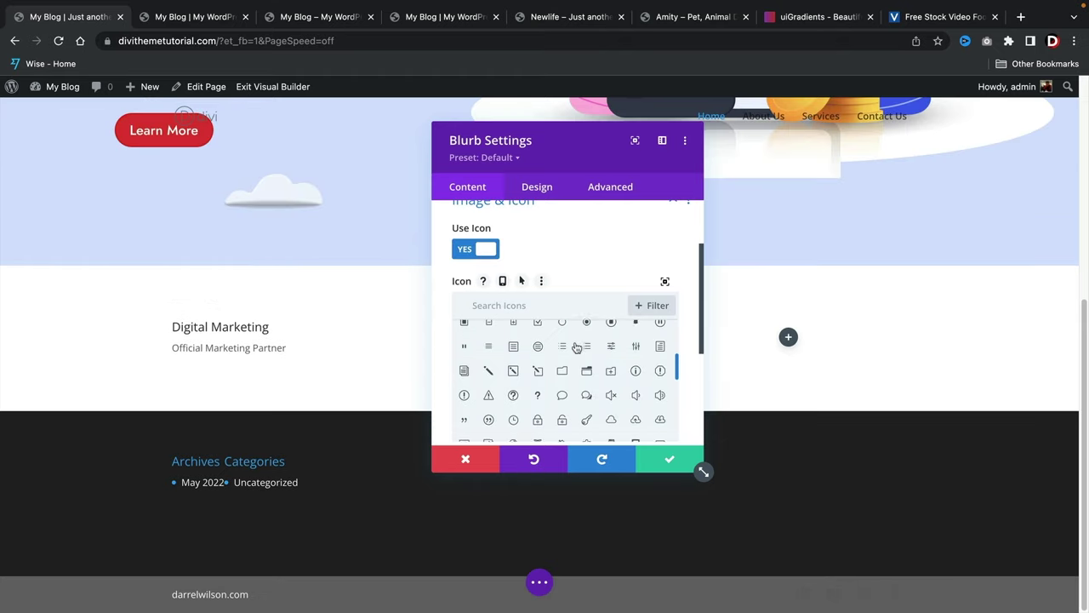
pyautogui.scroll(-10, 577, 347)
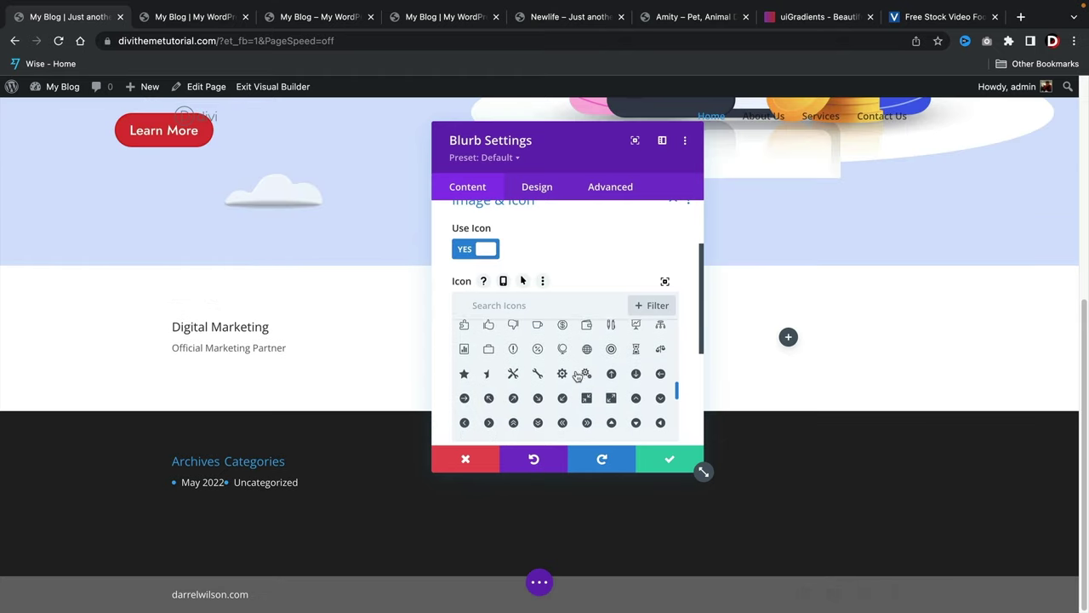
pyautogui.scroll(-10, 587, 374)
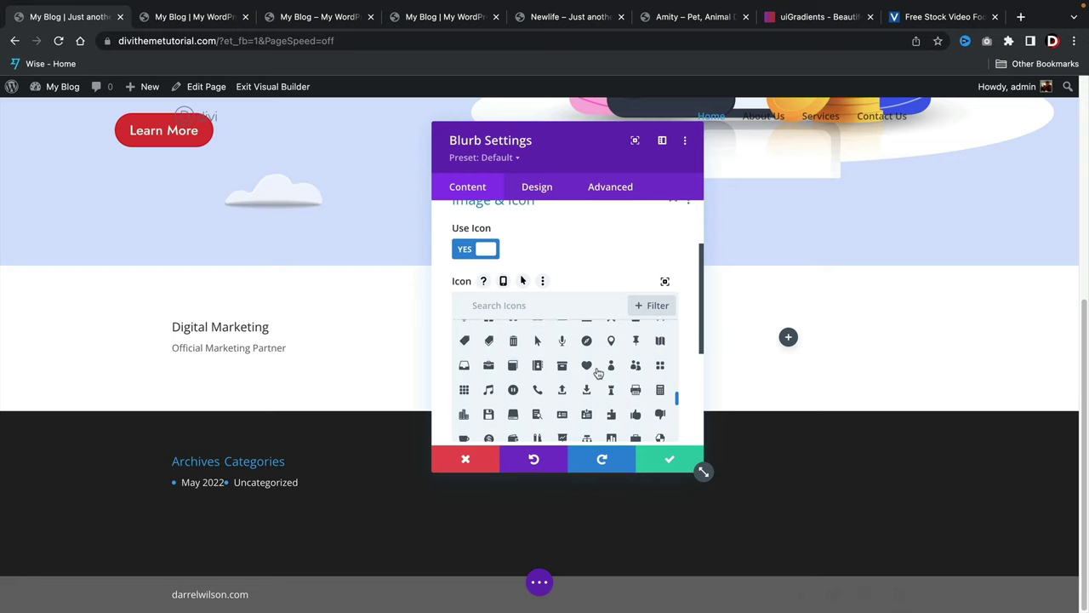
pyautogui.scroll(-1, 600, 374)
pyautogui.scroll(-3, 647, 400)
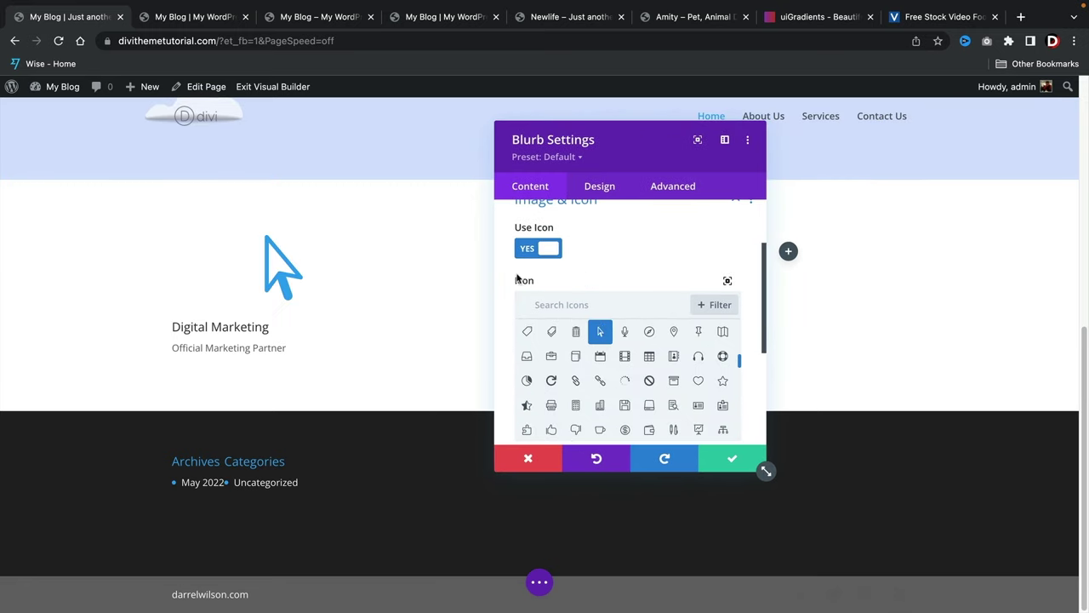
pyautogui.click(600, 189)
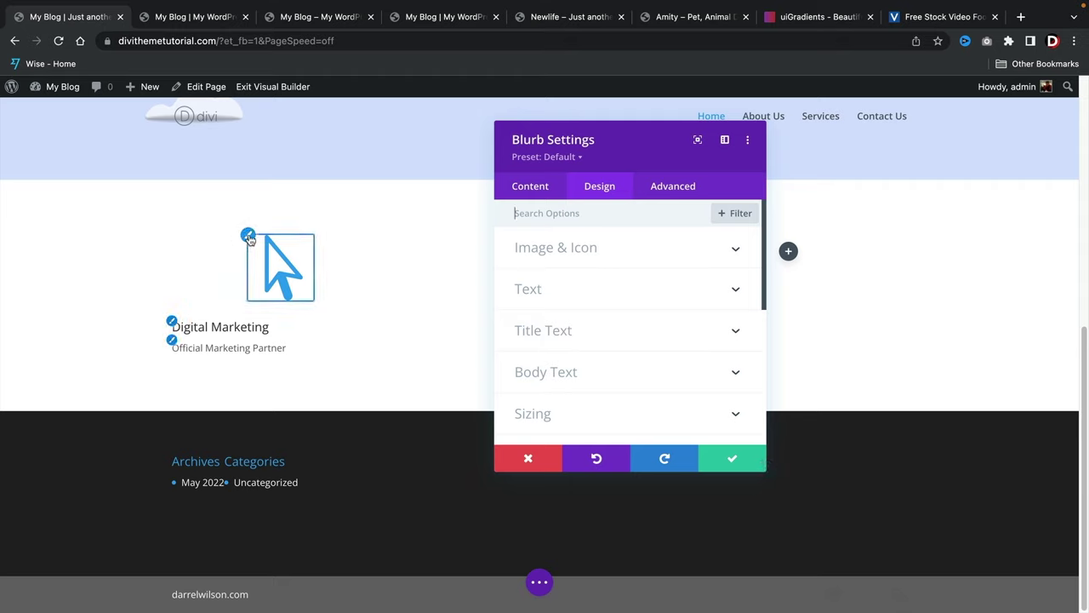
# - Set the icon colour to semi-transparent black rgba(0,0,0,0.74) and view the reference demo tab
pyautogui.click(248, 237)
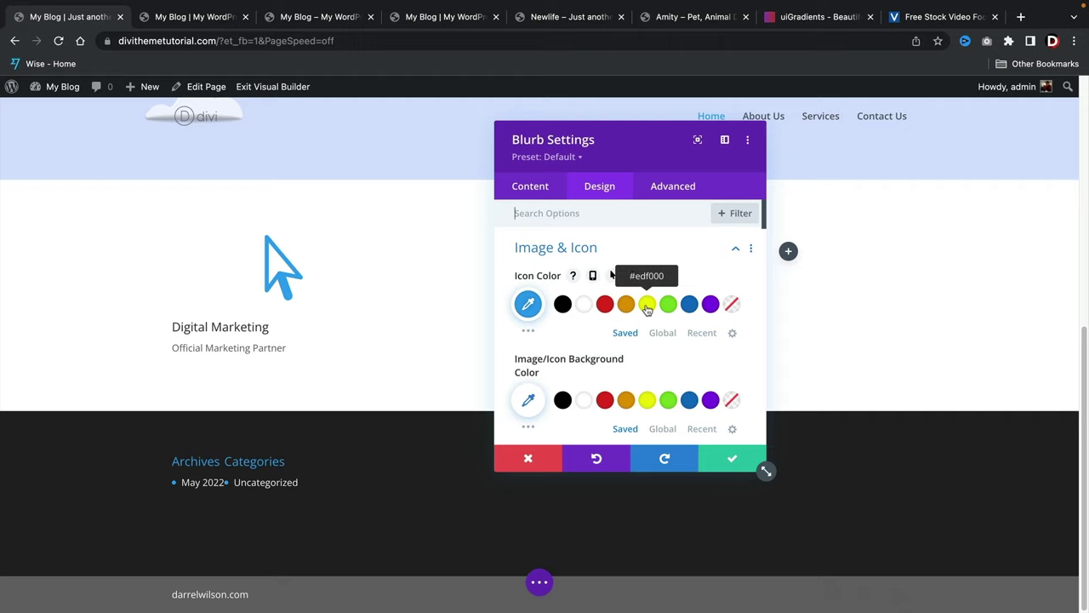
pyautogui.click(562, 304)
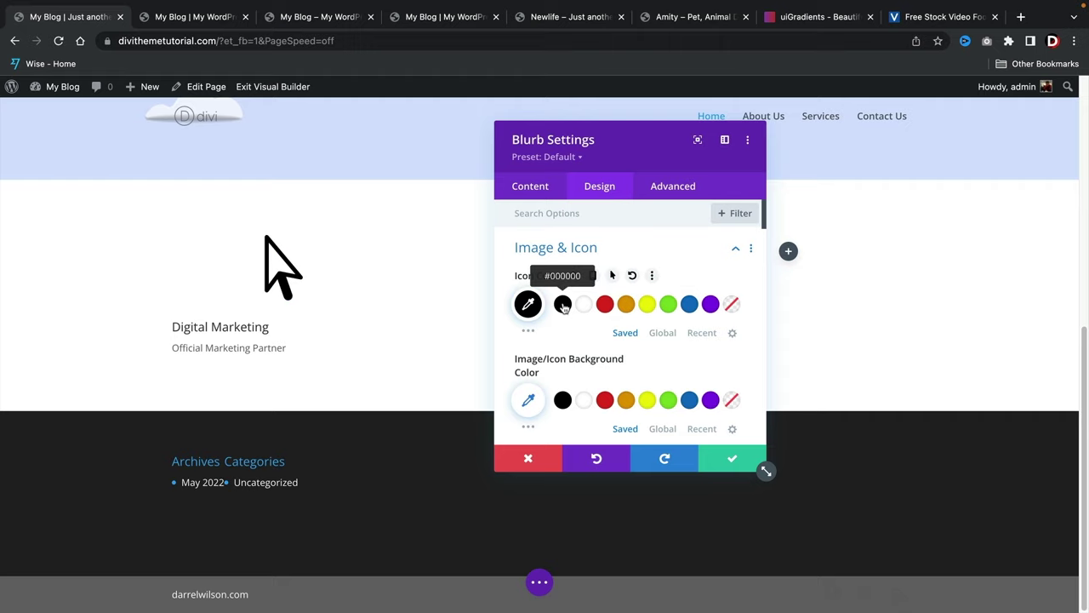
pyautogui.click(528, 303)
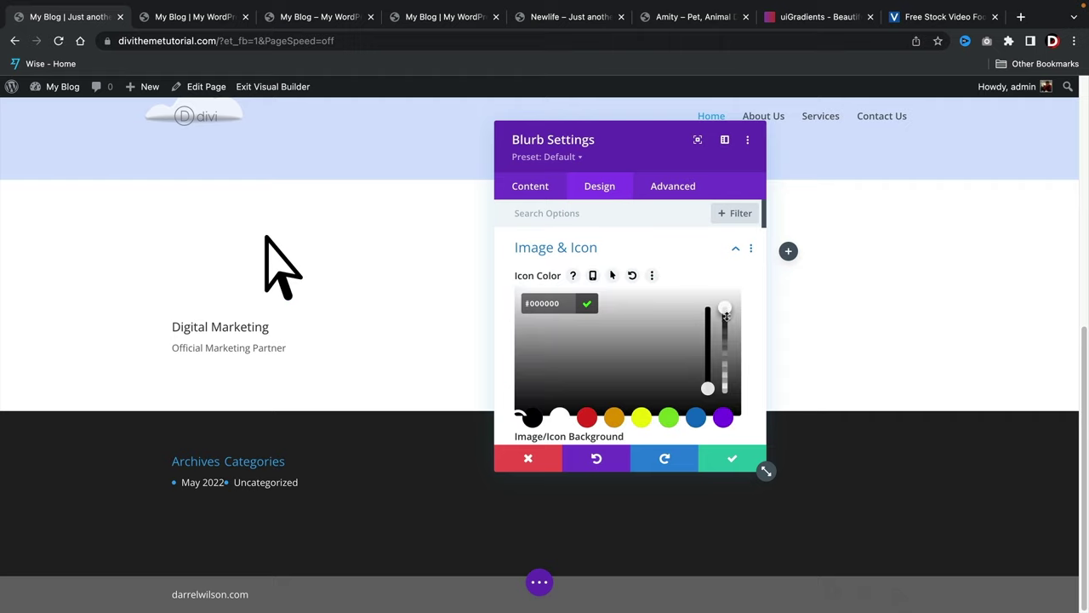
pyautogui.moveTo(725, 315); pyautogui.dragTo(725, 338)
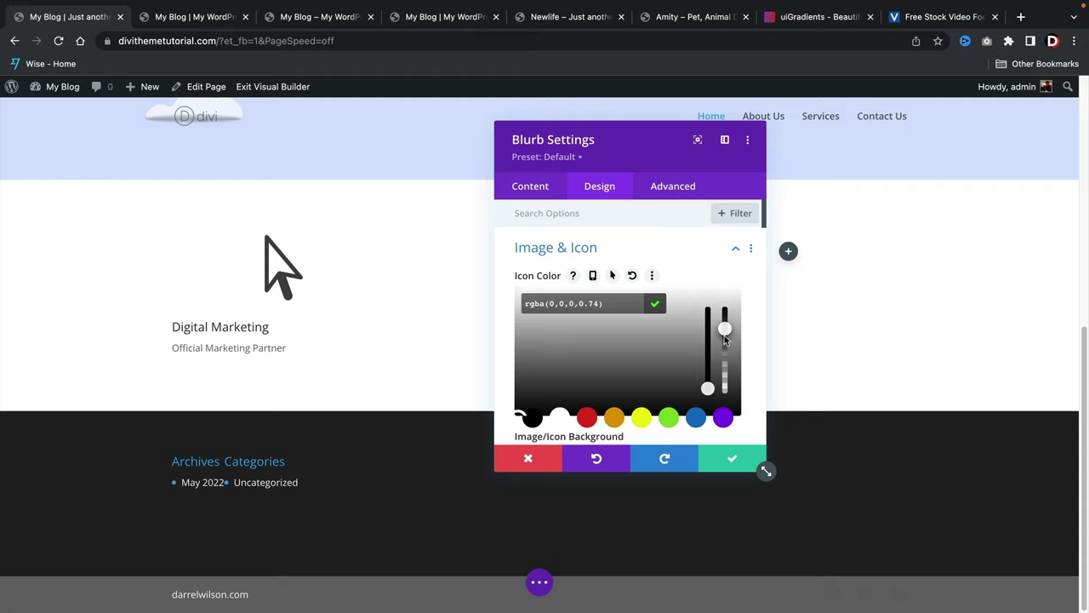
pyautogui.click(678, 272)
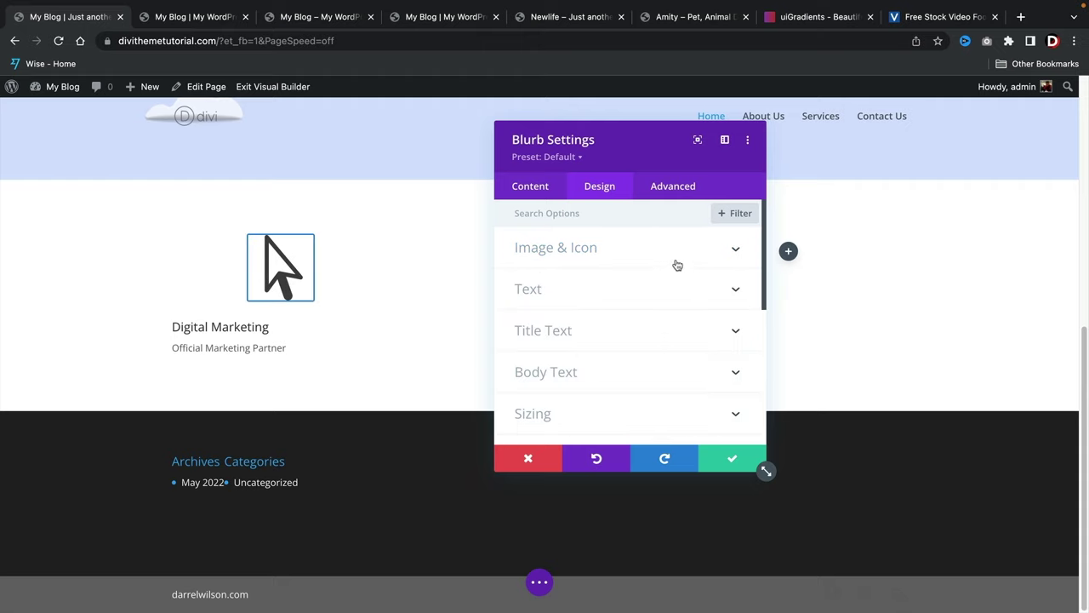
pyautogui.click(673, 259)
pyautogui.scroll(-2, 675, 259)
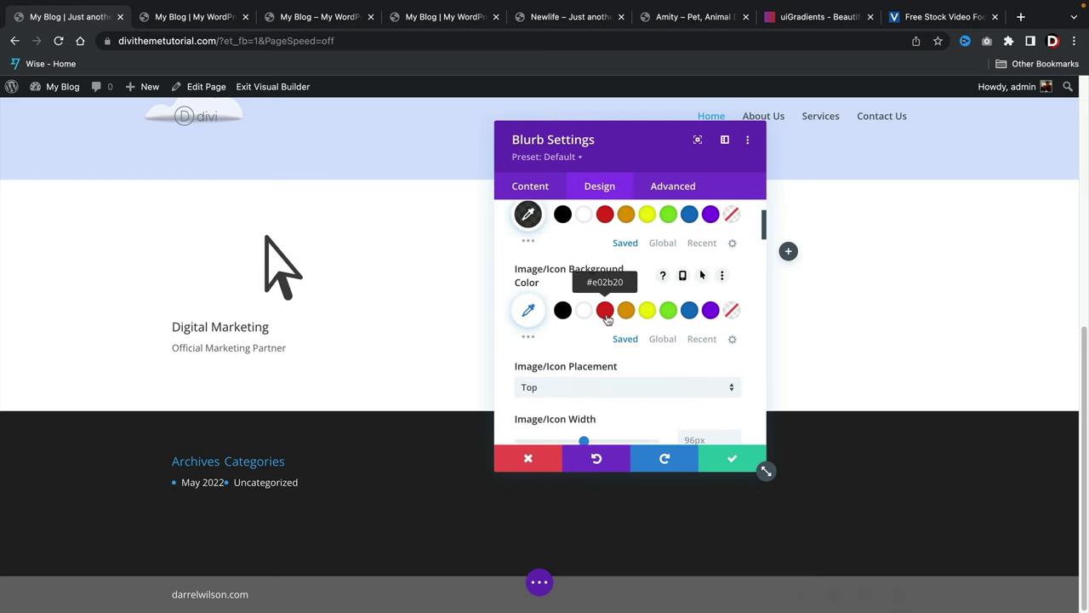
pyautogui.click(188, 17)
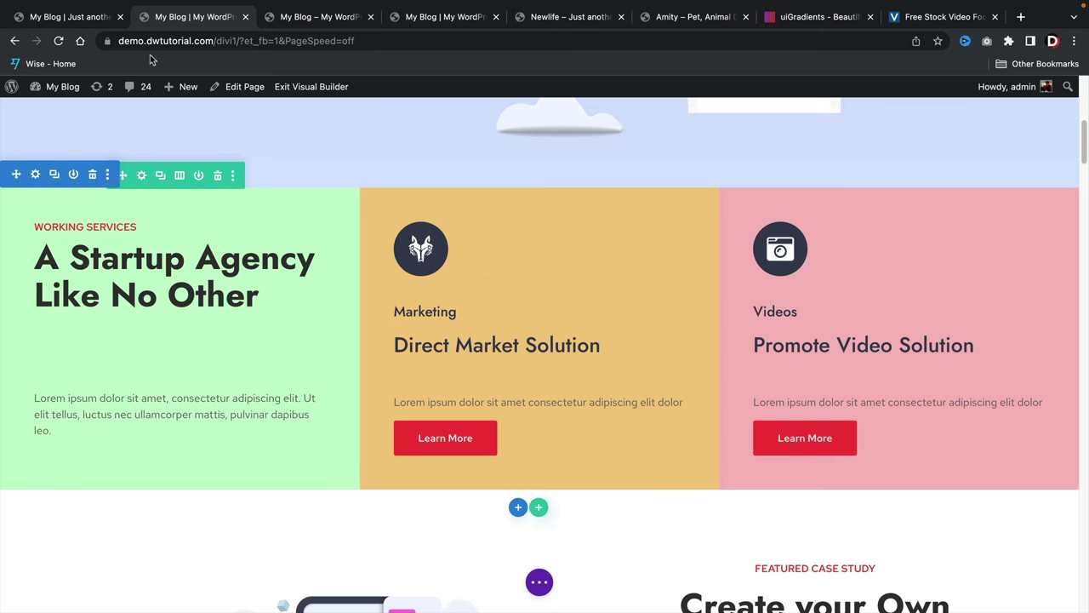
# - Make the icon white on a translucent black rgba(0,0,0,0.76) background
pyautogui.click(68, 17)
pyautogui.scroll(1, 572, 310)
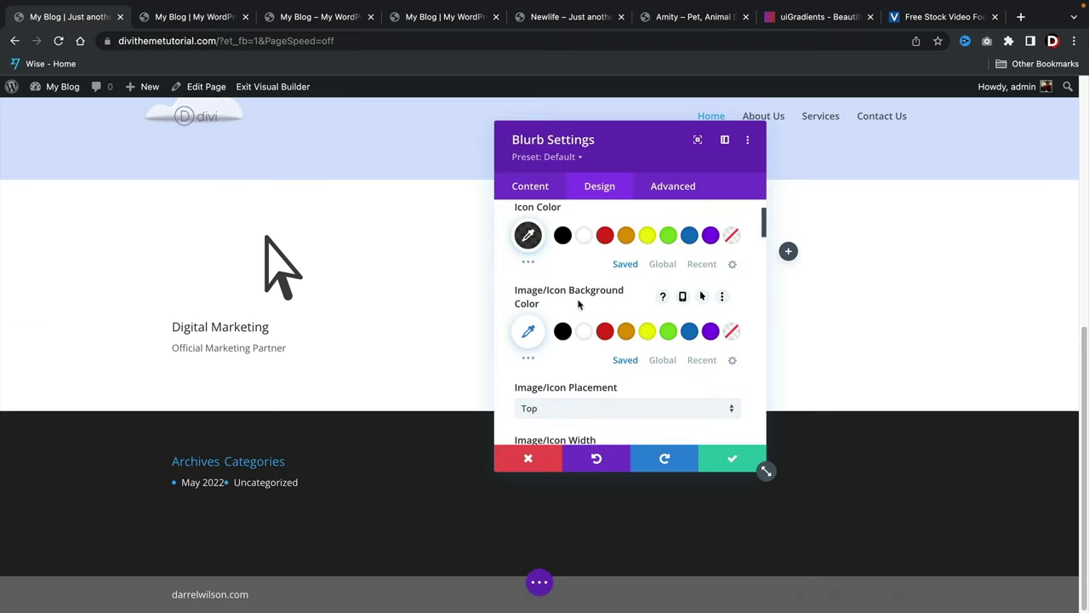
pyautogui.click(586, 238)
pyautogui.click(562, 331)
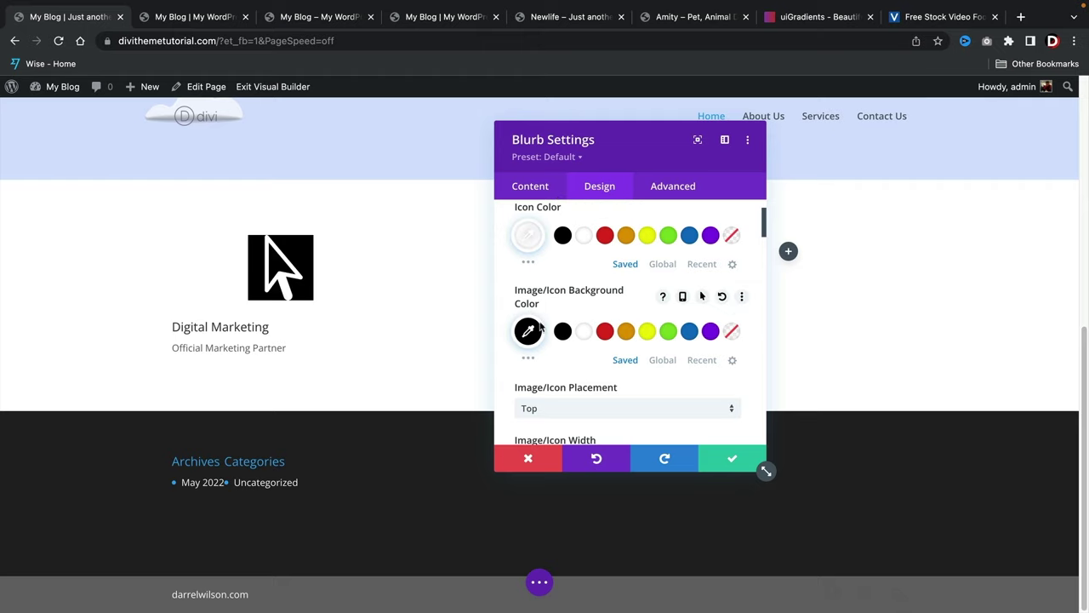
pyautogui.click(536, 328)
pyautogui.moveTo(728, 354)
pyautogui.mouseDown()
pyautogui.moveTo(729, 380)
pyautogui.moveTo(727, 364)
pyautogui.mouseUp()
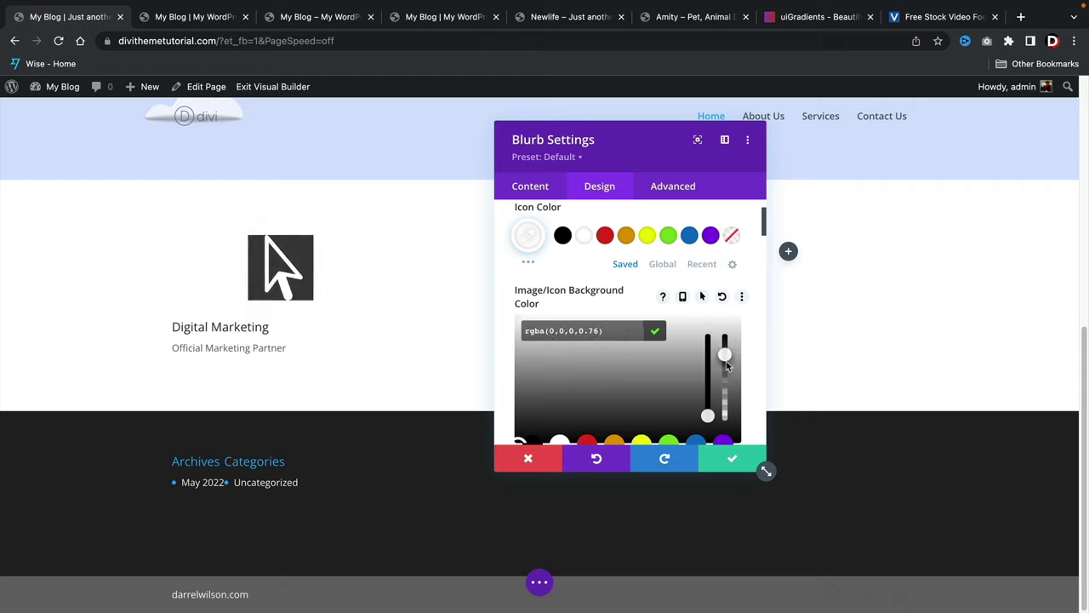
pyautogui.click(653, 330)
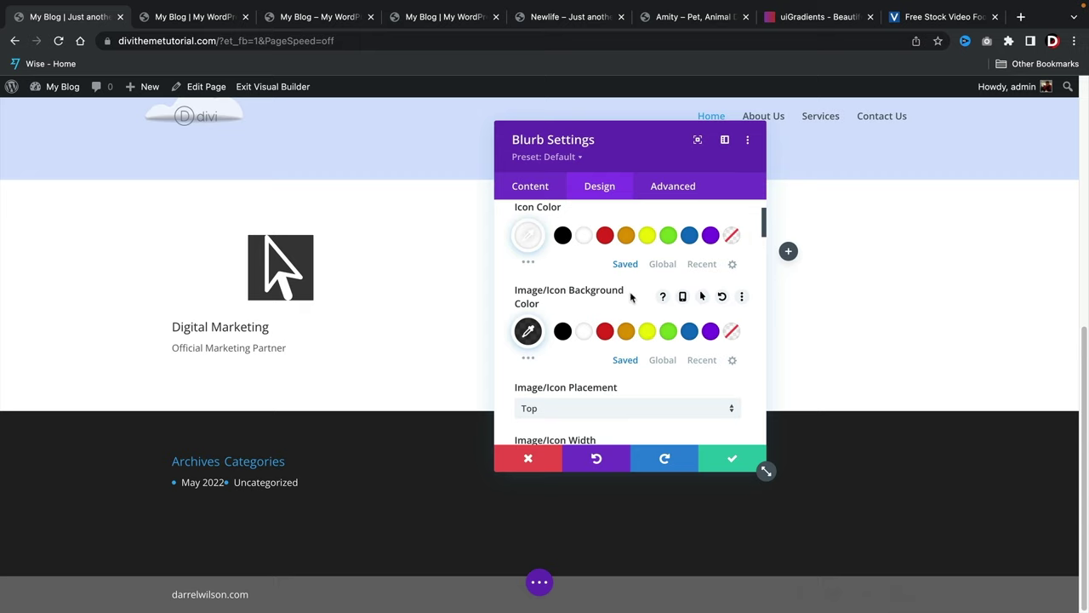
pyautogui.scroll(-1, 631, 296)
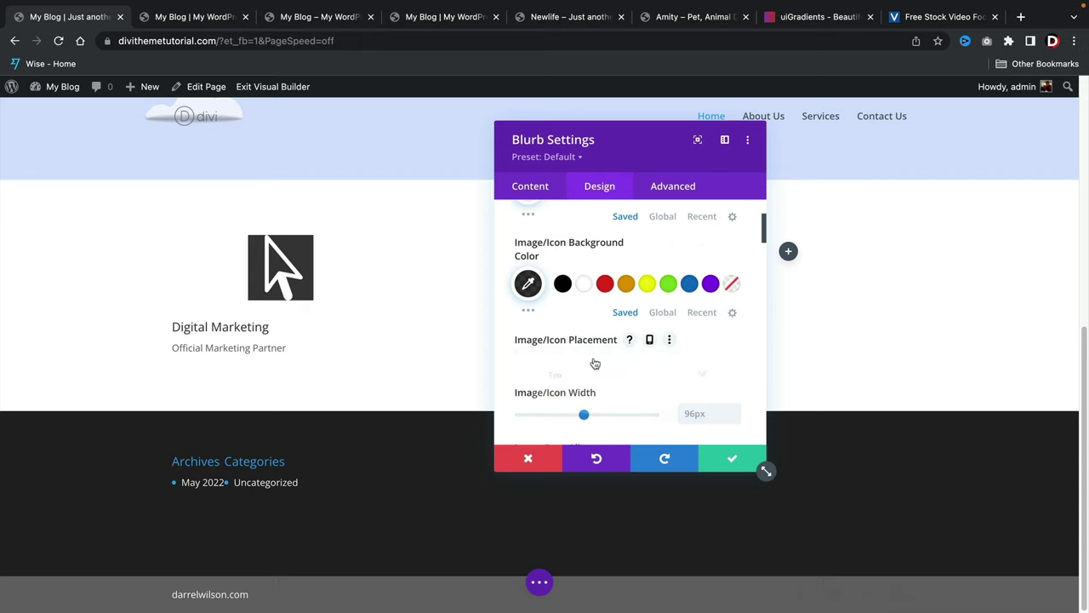
# - Place the icon at Top, shrink its width to 69px, and align it left
pyautogui.click(586, 391)
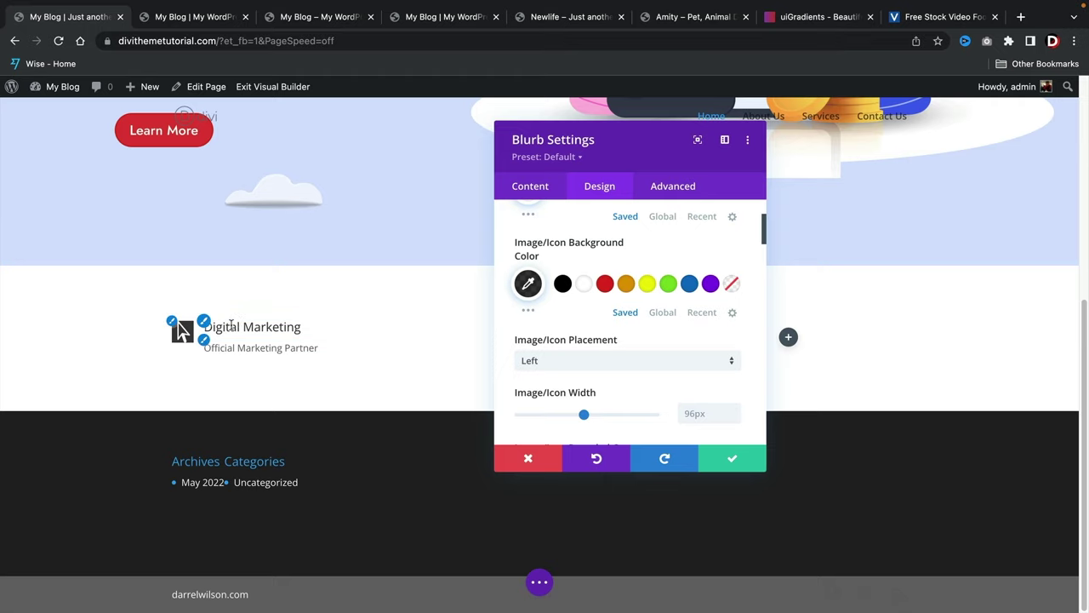
pyautogui.click(577, 361)
pyautogui.click(591, 367)
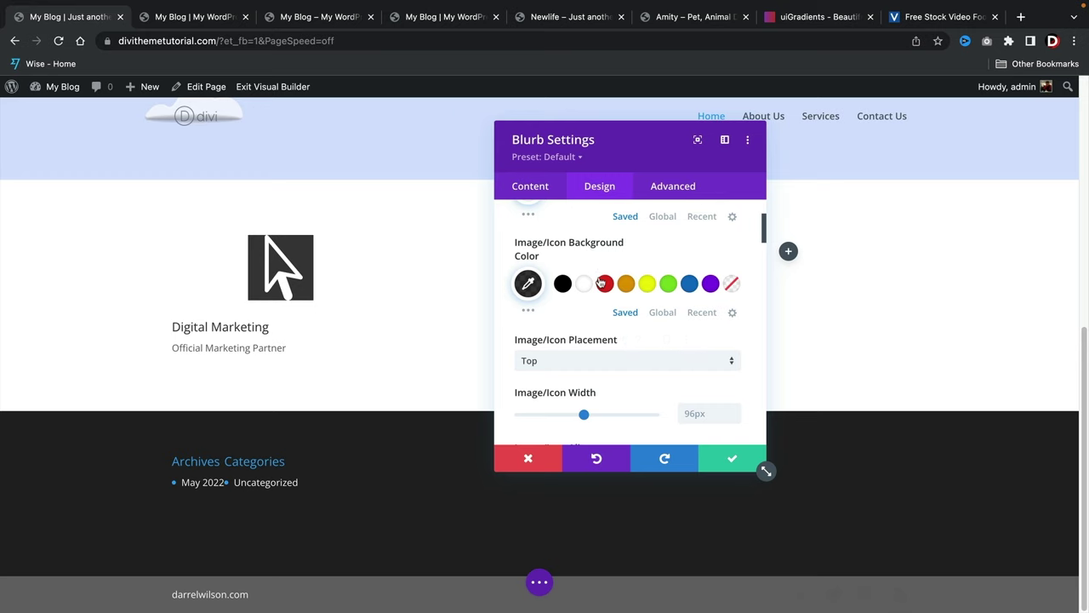
pyautogui.scroll(-2, 601, 342)
pyautogui.click(582, 372)
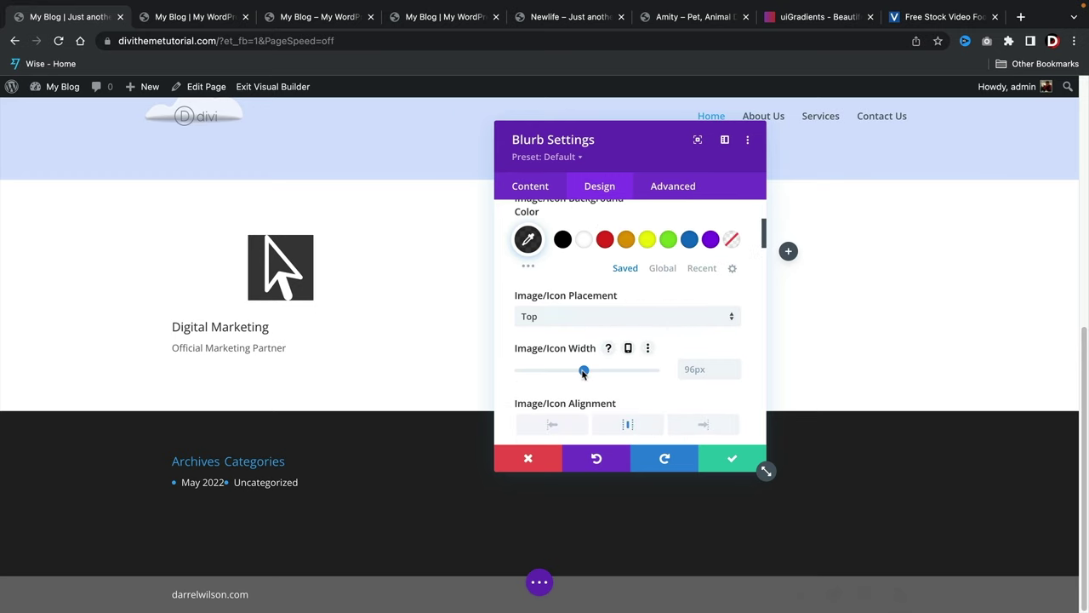
pyautogui.moveTo(582, 371); pyautogui.dragTo(566, 376)
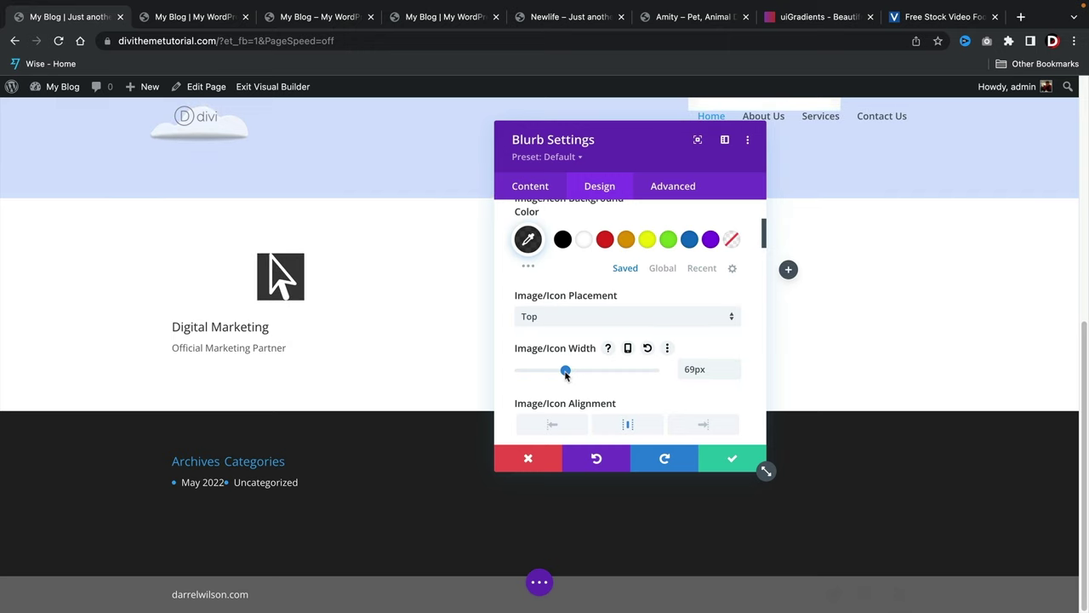
pyautogui.click(567, 427)
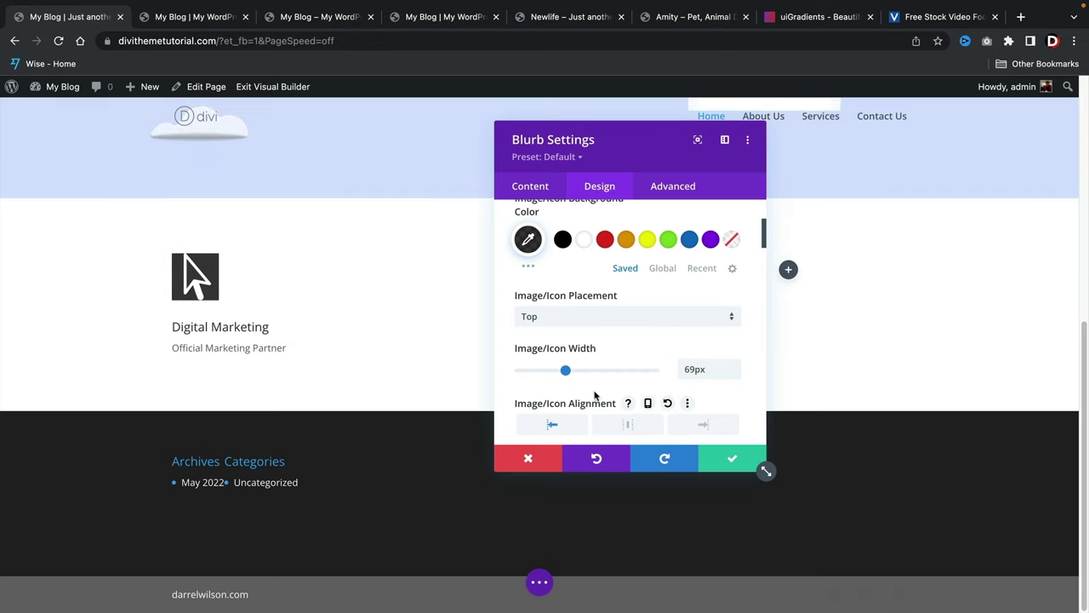
pyautogui.scroll(-2, 592, 400)
# - Set all four linked icon corner radii to 25px
pyautogui.scroll(-3, 600, 377)
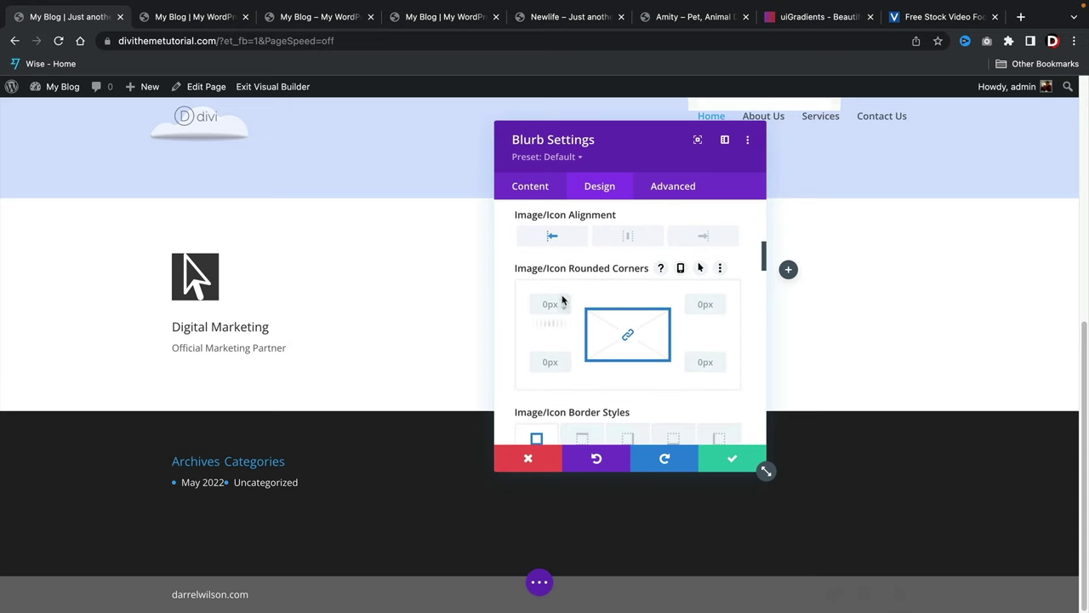
pyautogui.click(562, 304)
pyautogui.write('4')
pyautogui.press('Up')
pyautogui.press('Up')
pyautogui.press('Up')
pyautogui.press('Up')
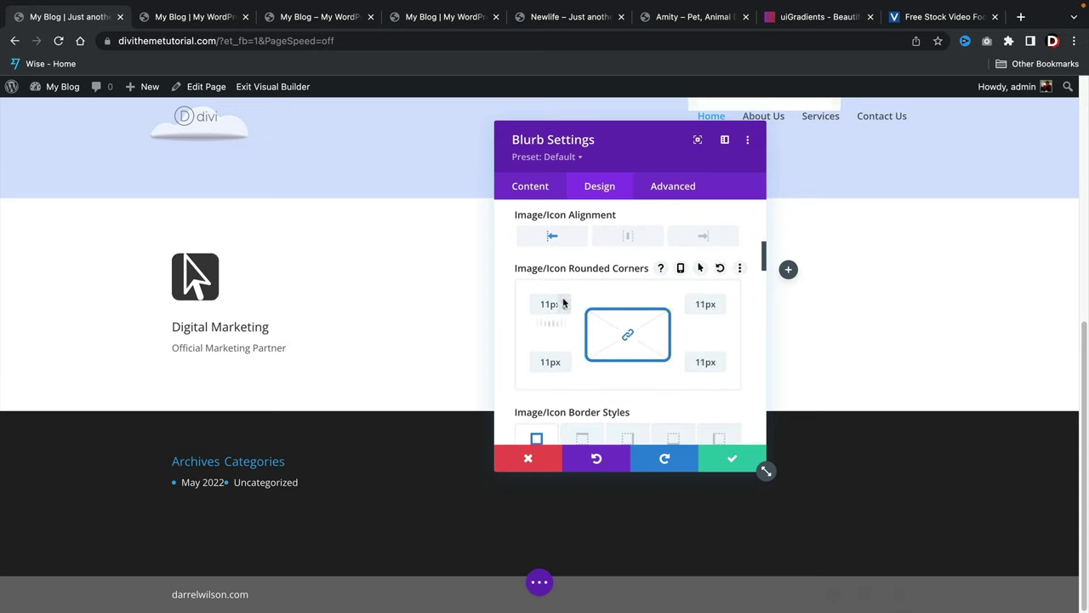
pyautogui.press('Up')
pyautogui.press('Up')
pyautogui.press('Up')
pyautogui.press('Up')
pyautogui.press('Up')
pyautogui.press('Up')
pyautogui.press('Up')
pyautogui.press('Up')
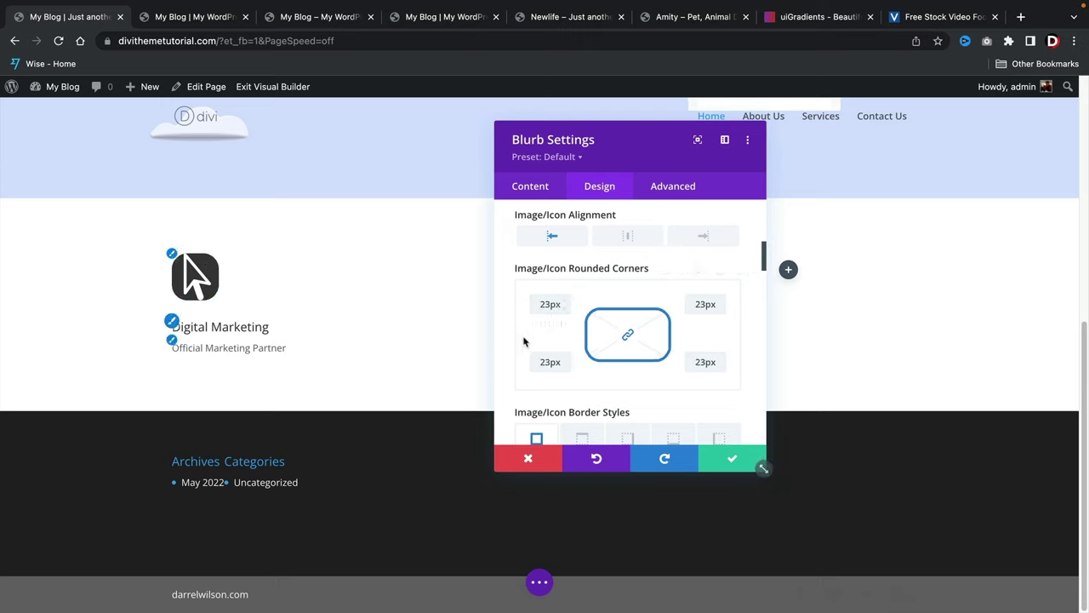
pyautogui.press('Up')
pyautogui.press('Up')
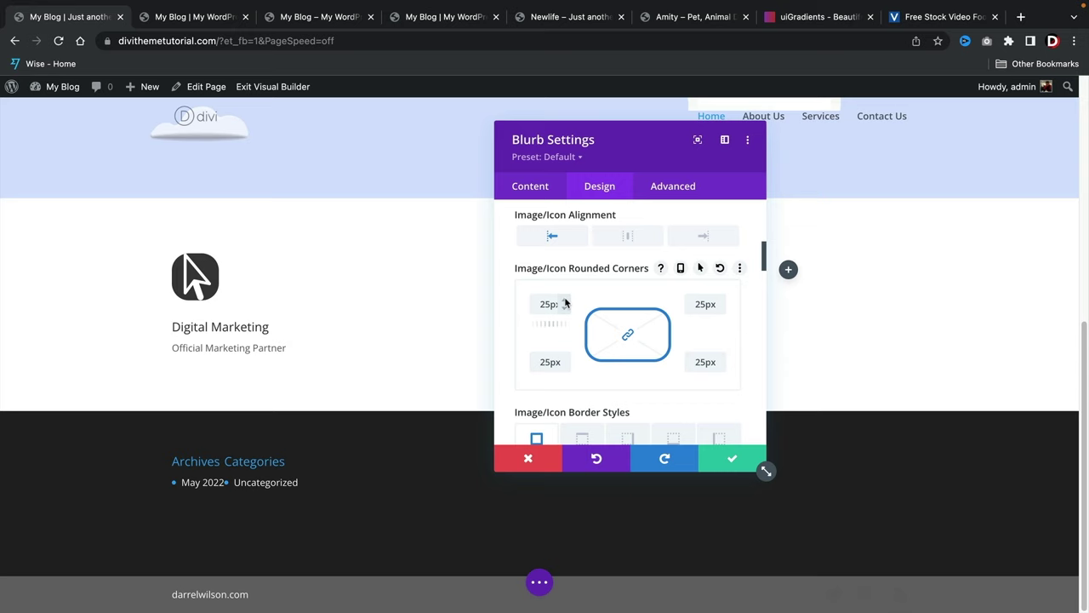
pyautogui.scroll(3, 565, 303)
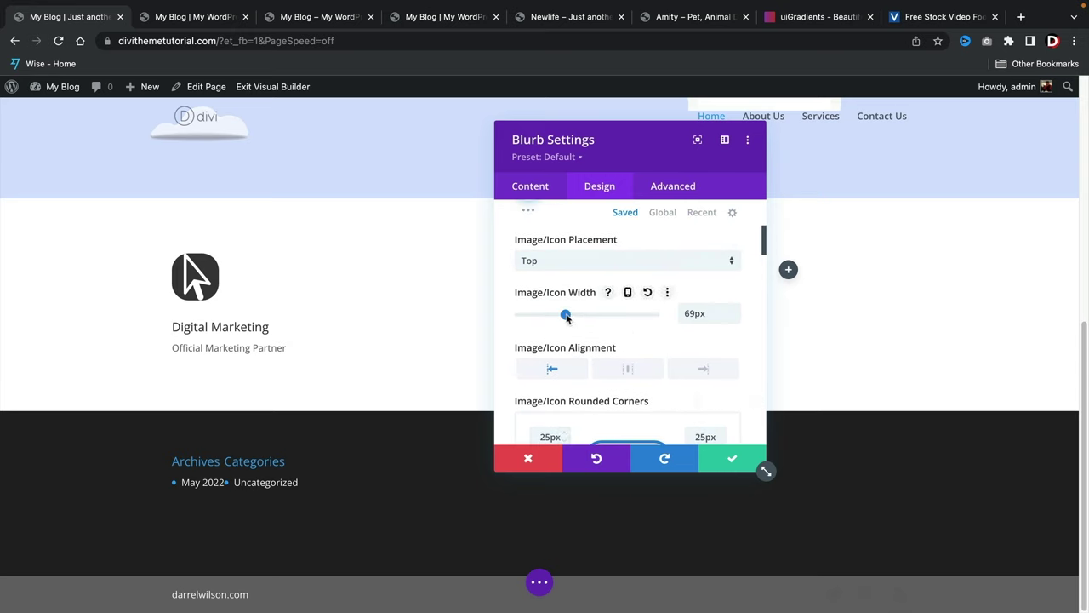
pyautogui.scroll(-3, 601, 287)
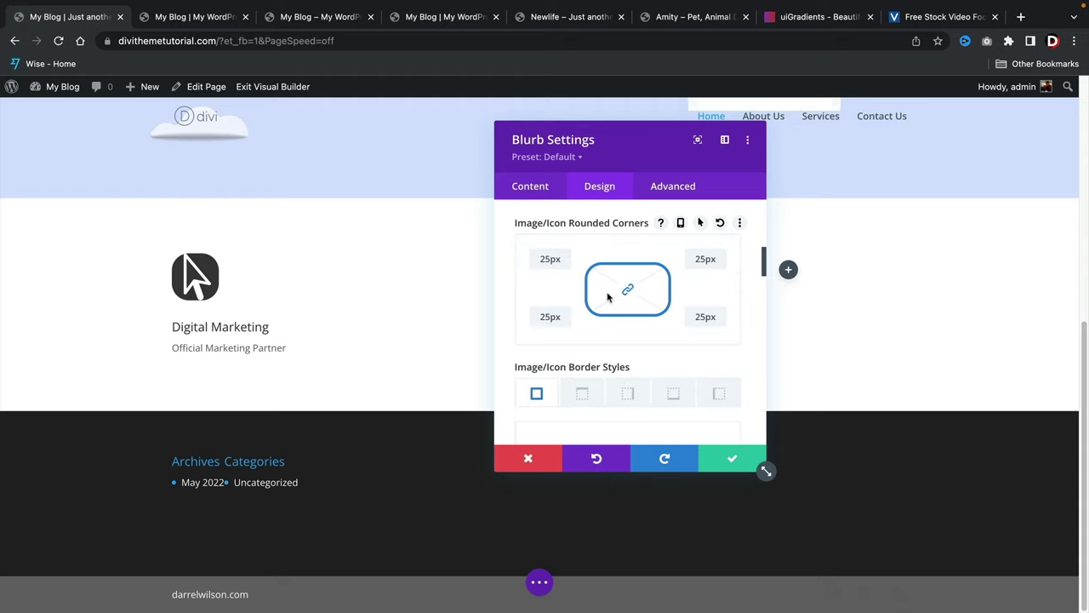
# - Give the icon a 3px solid border and shift its hue filter to 2deg
pyautogui.scroll(-3, 605, 314)
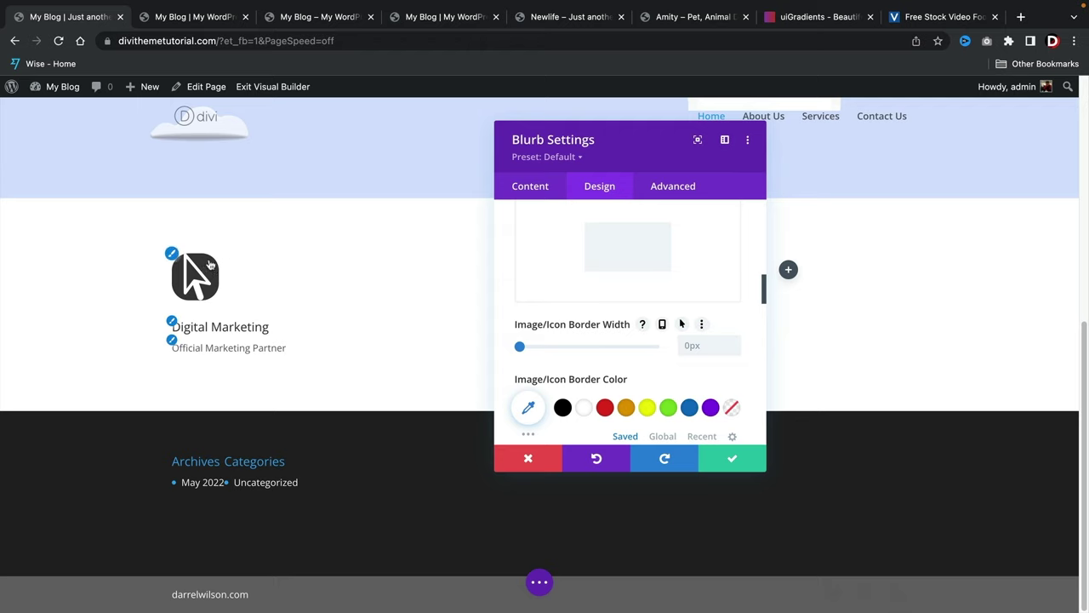
pyautogui.moveTo(520, 347); pyautogui.dragTo(528, 352)
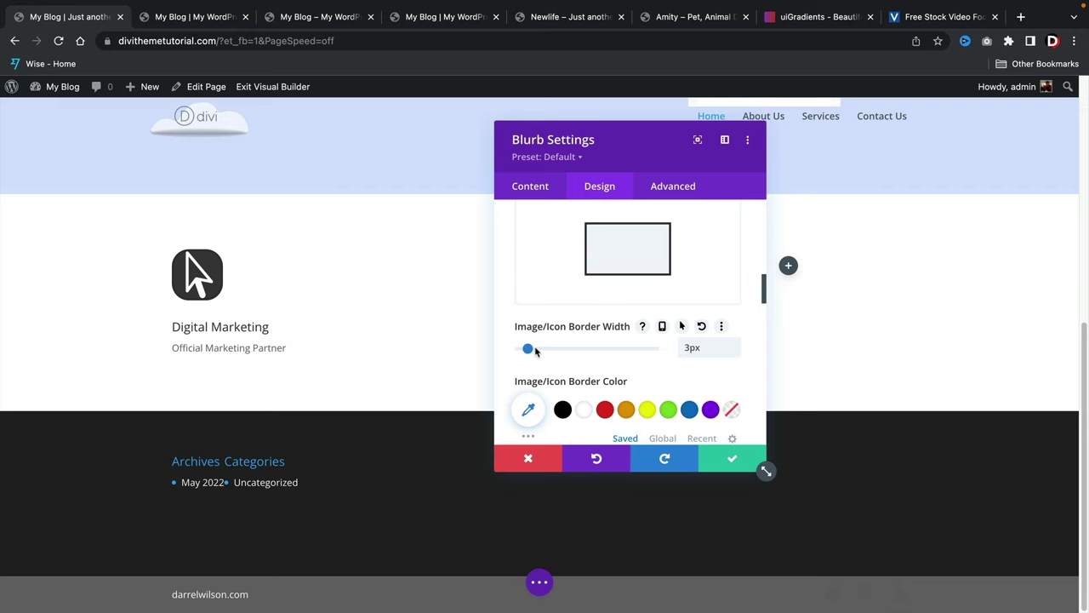
pyautogui.scroll(-3, 558, 364)
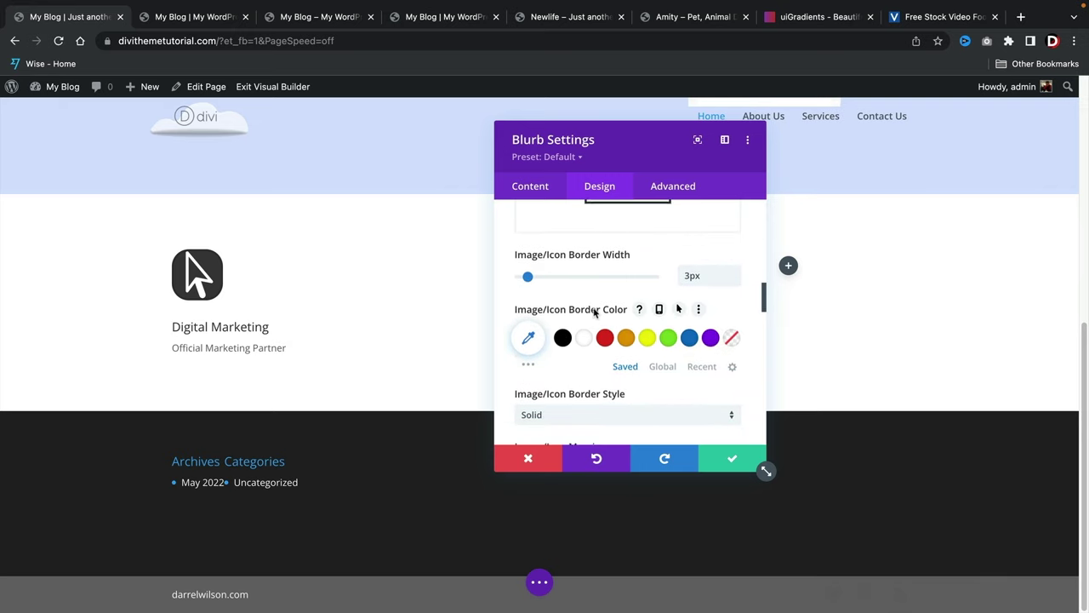
pyautogui.scroll(-4, 594, 313)
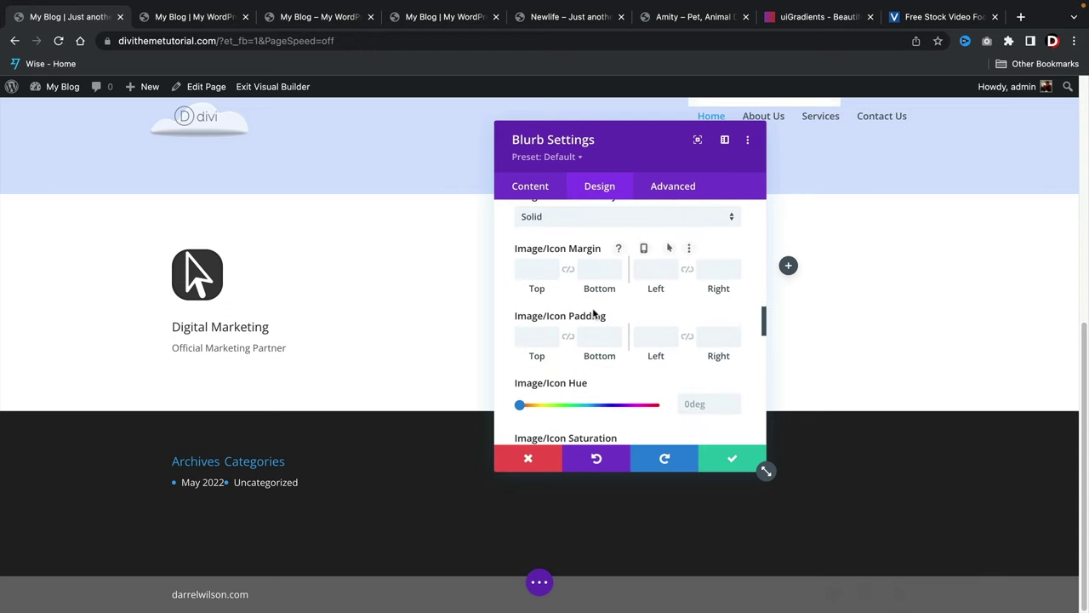
pyautogui.scroll(-4, 602, 335)
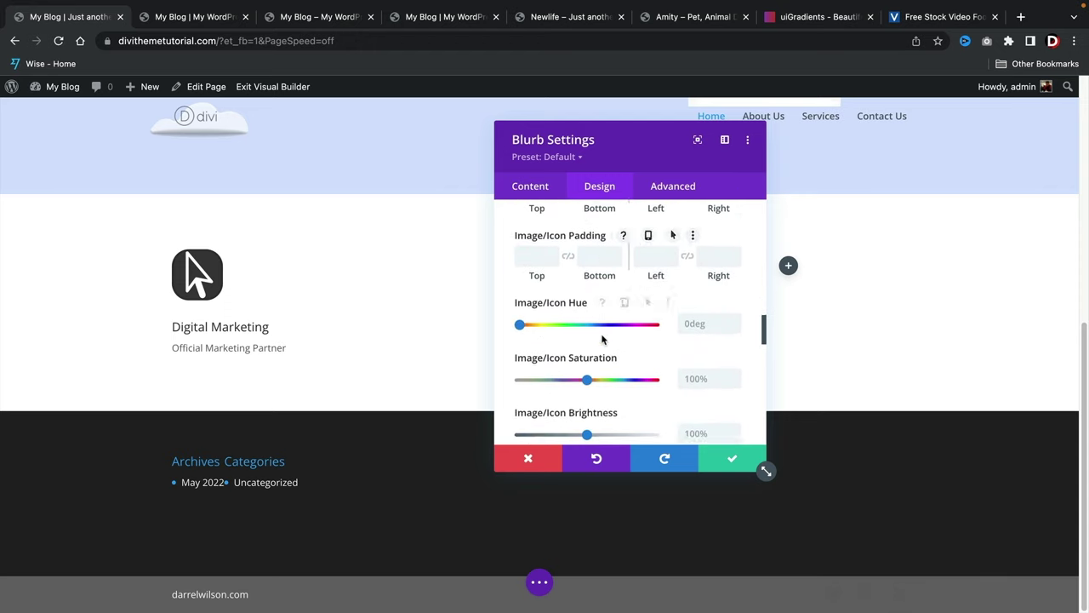
pyautogui.moveTo(520, 242)
pyautogui.mouseDown()
pyautogui.moveTo(595, 243)
pyautogui.moveTo(522, 242)
pyautogui.mouseUp()
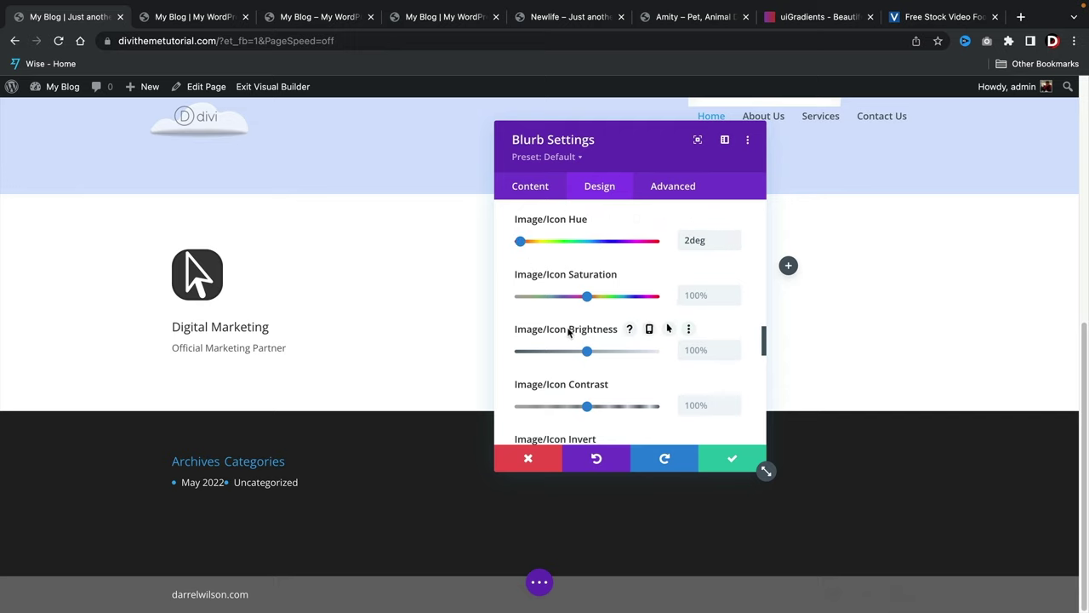
pyautogui.scroll(-5, 594, 406)
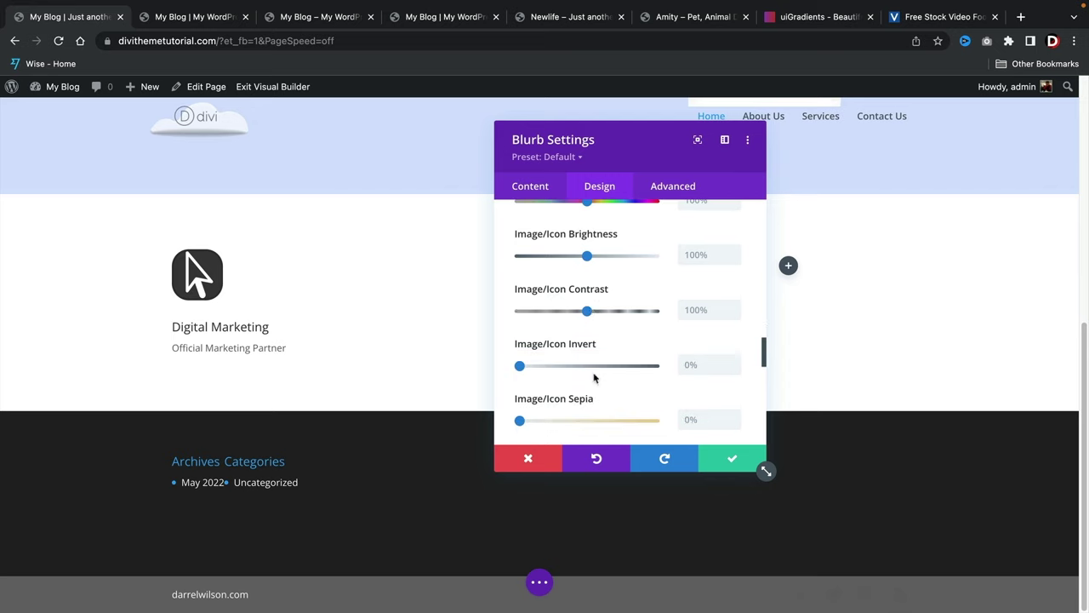
pyautogui.scroll(-5, 593, 366)
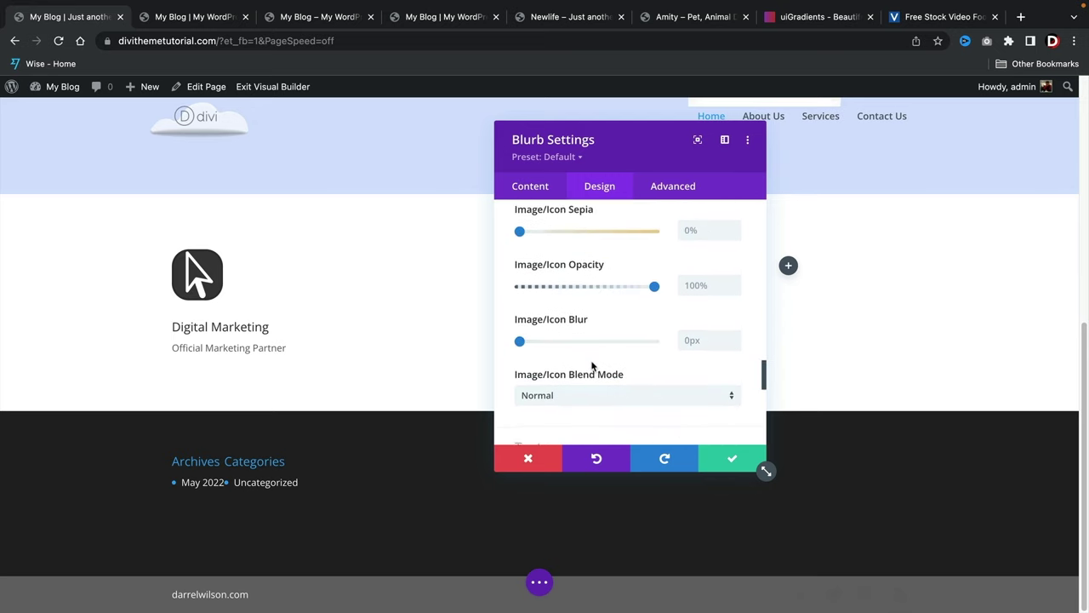
# - Try centred alignment for the blurb text, then restore left alignment
pyautogui.click(593, 364)
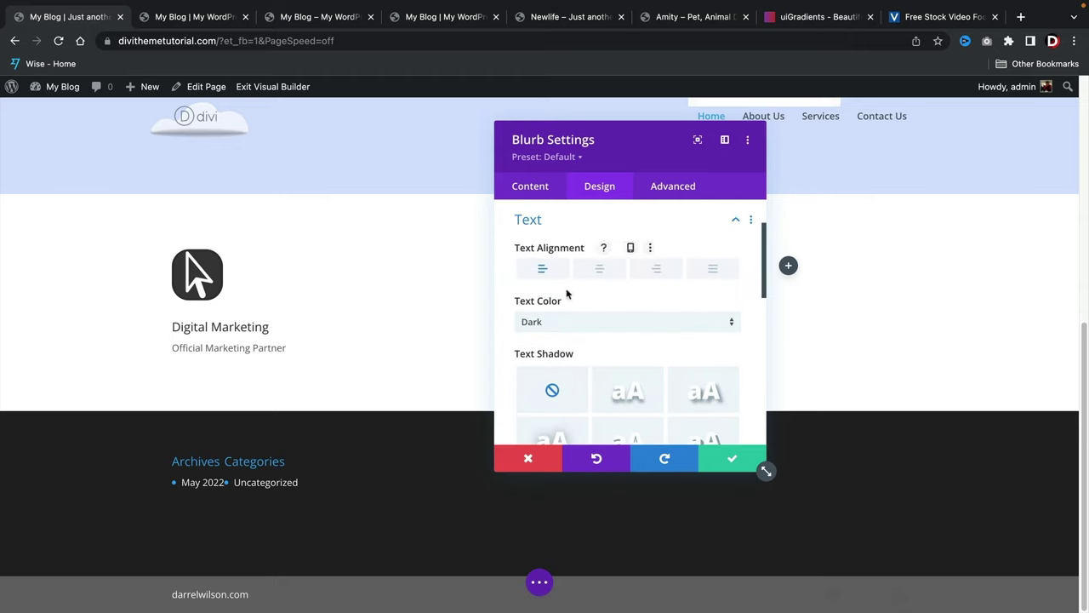
pyautogui.click(598, 269)
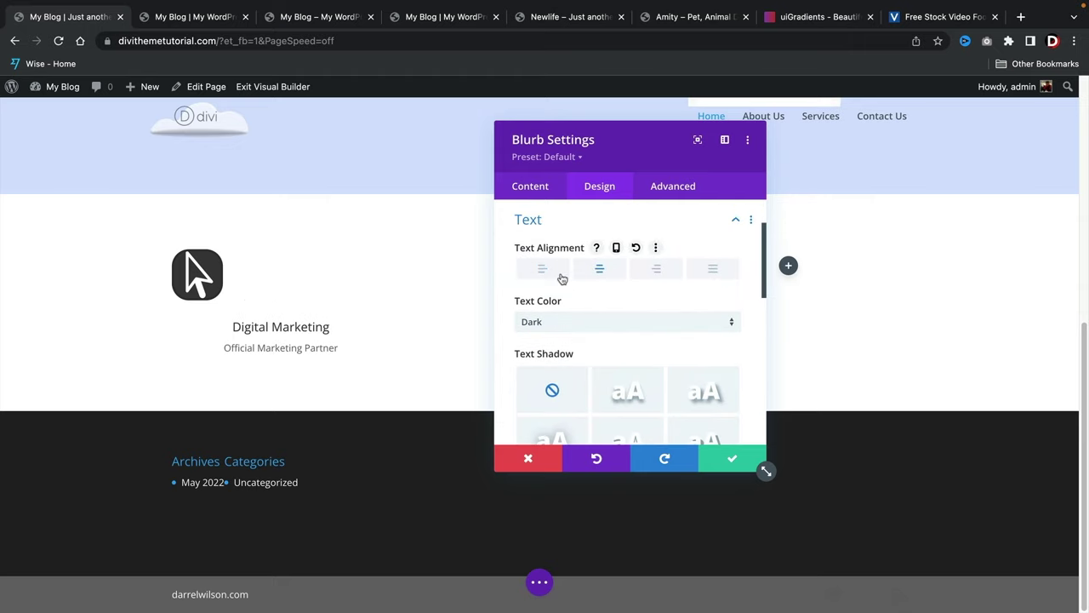
pyautogui.click(560, 279)
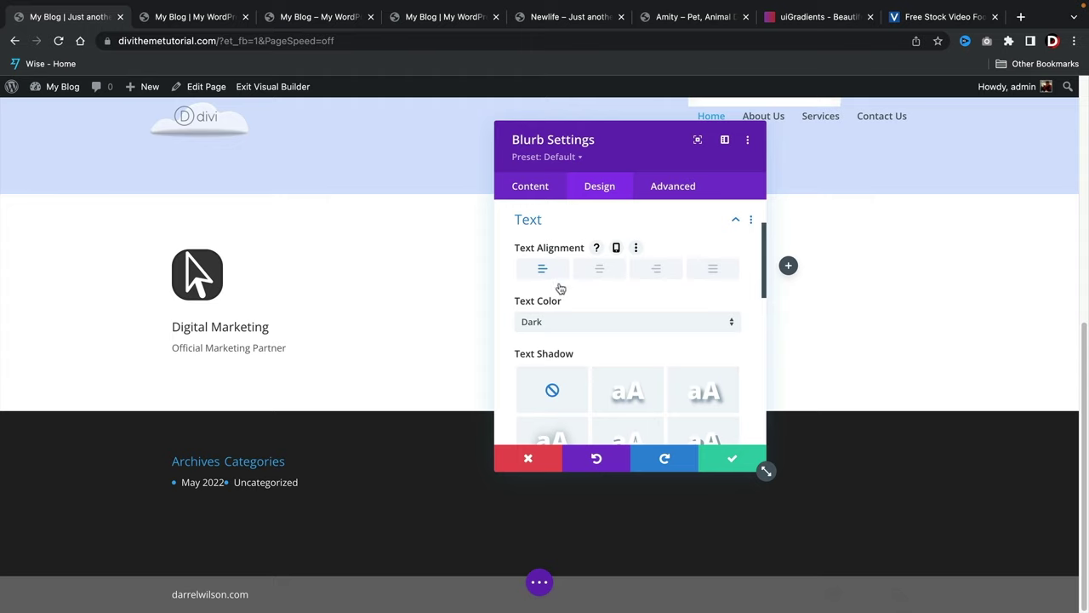
pyautogui.scroll(-5, 560, 288)
# - Set the blurb title to Jost font, black colour, 20px size
pyautogui.click(571, 292)
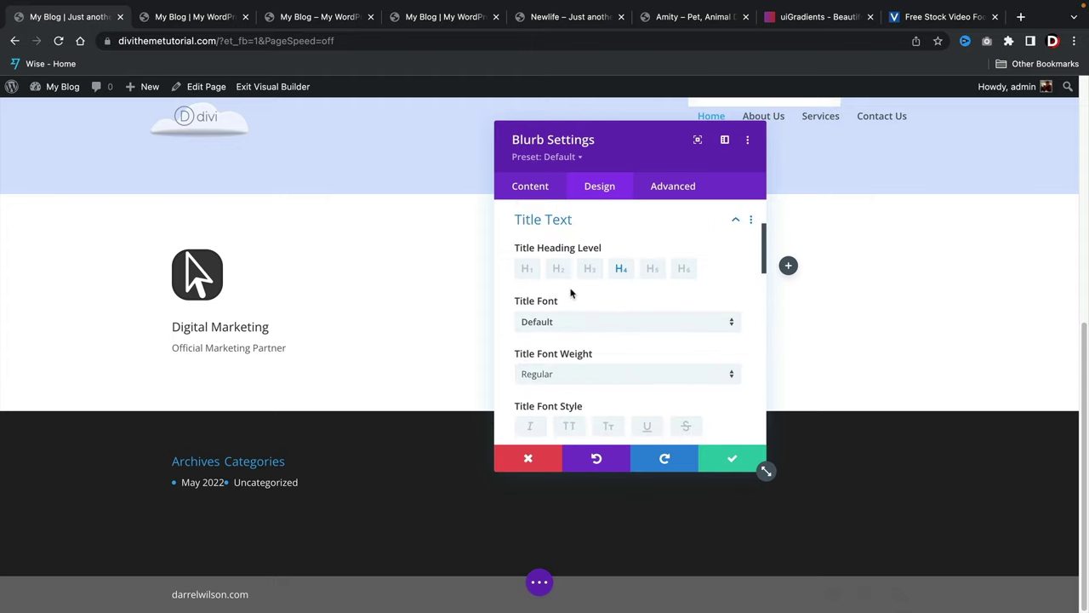
pyautogui.click(570, 328)
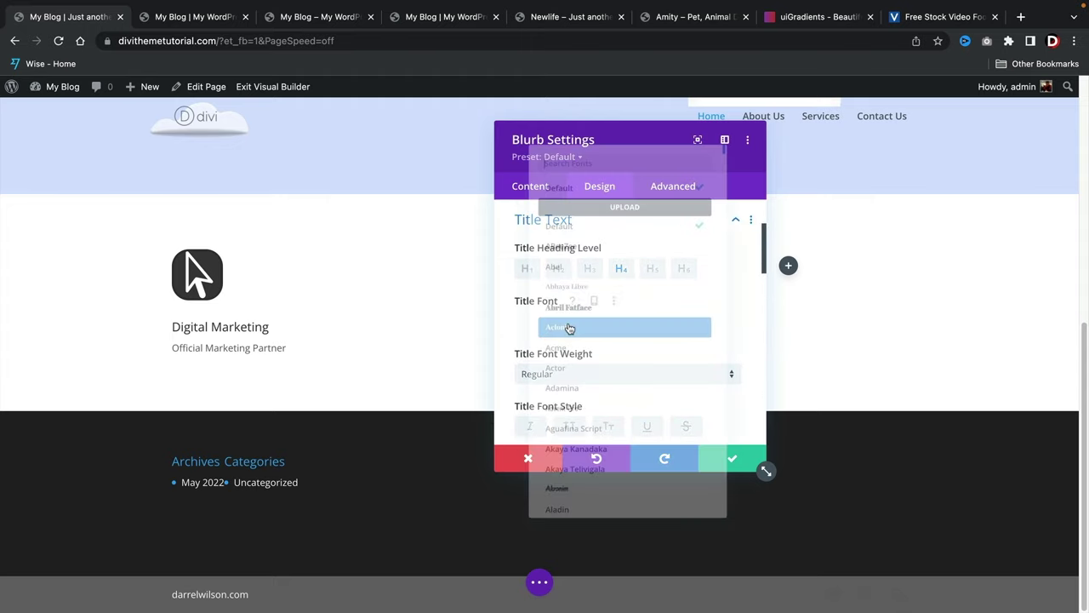
pyautogui.write('jost')
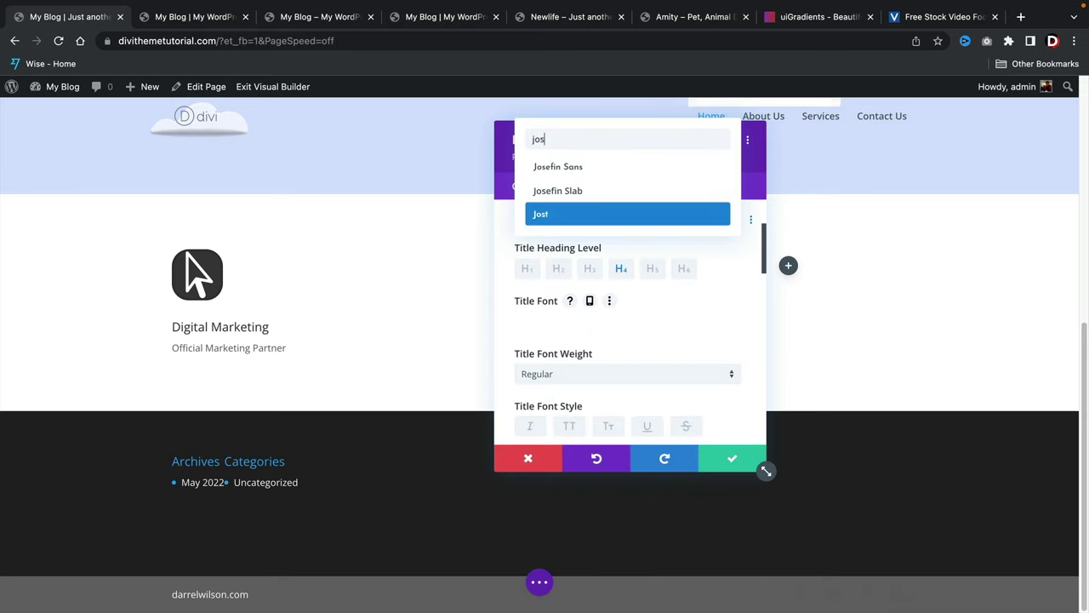
pyautogui.click(556, 167)
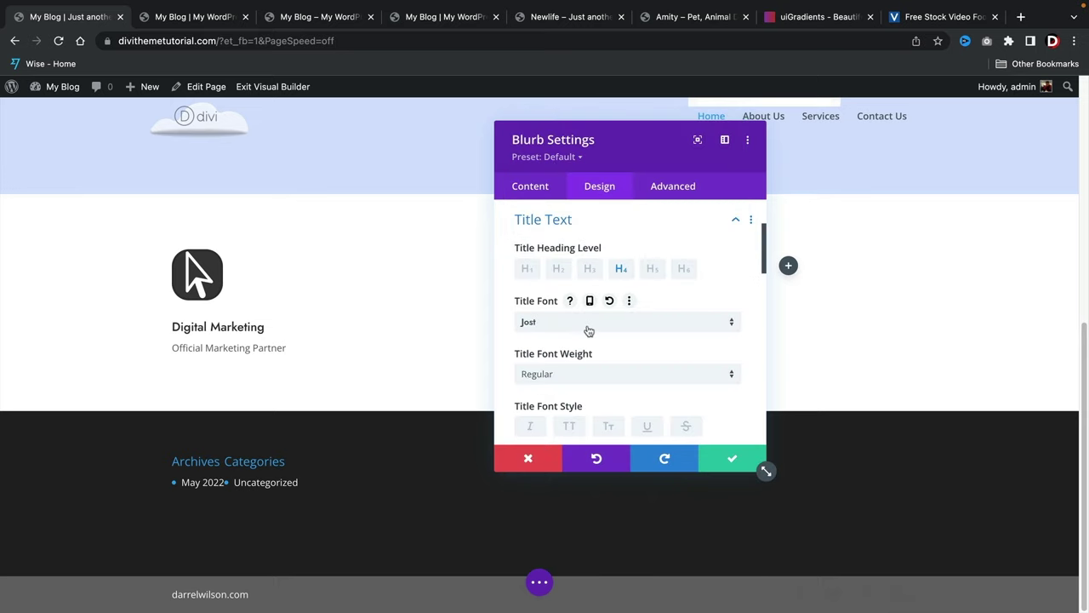
pyautogui.scroll(-5, 589, 331)
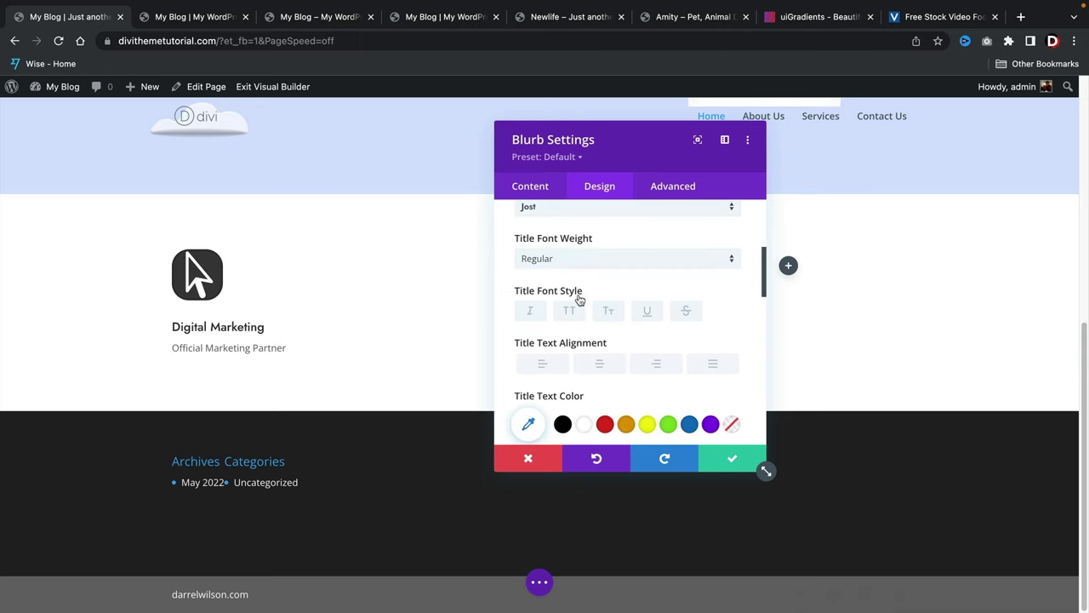
pyautogui.scroll(-2, 566, 358)
pyautogui.click(563, 389)
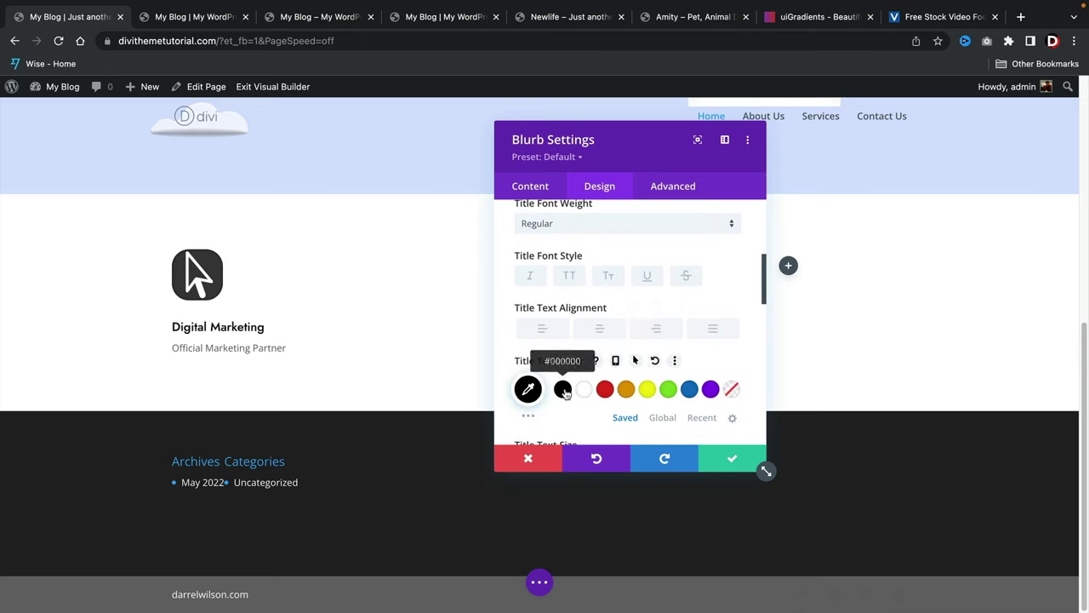
pyautogui.scroll(-4, 572, 375)
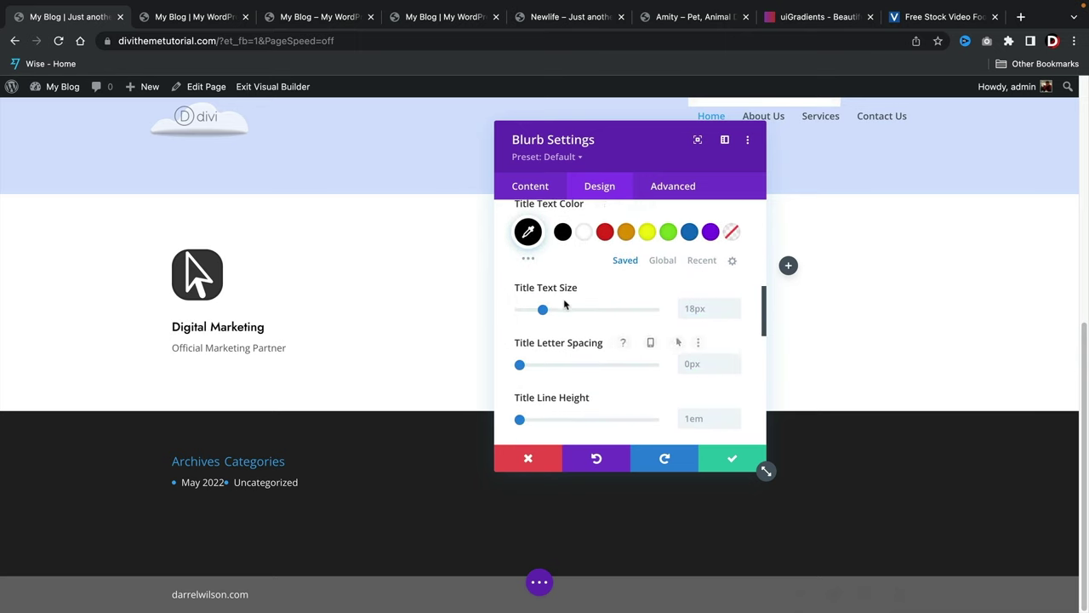
pyautogui.moveTo(546, 312)
pyautogui.mouseDown()
pyautogui.moveTo(558, 312)
pyautogui.moveTo(547, 314)
pyautogui.mouseUp()
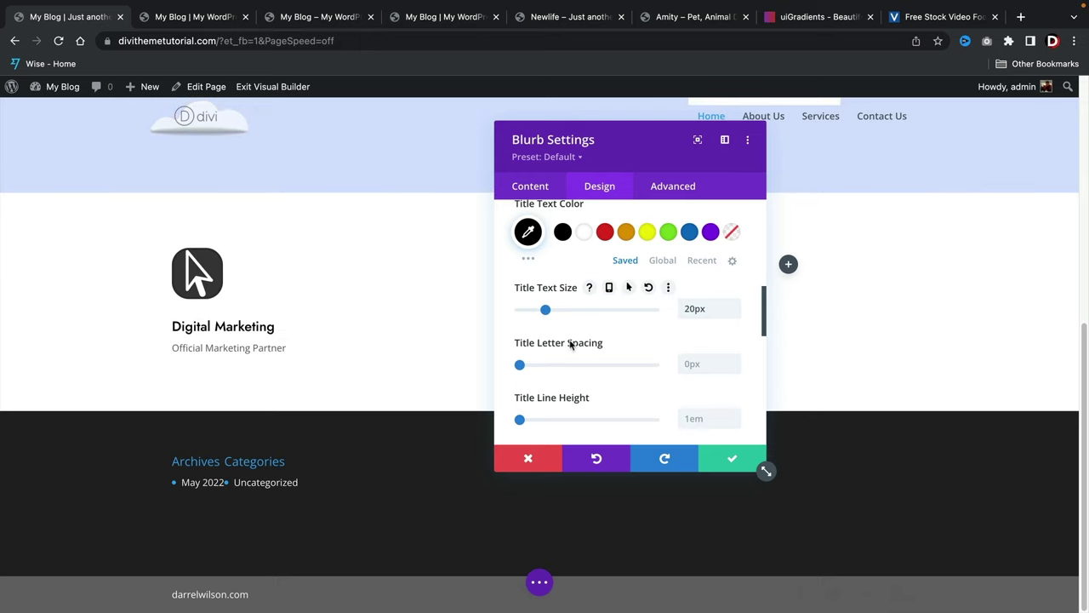
pyautogui.scroll(-10, 570, 345)
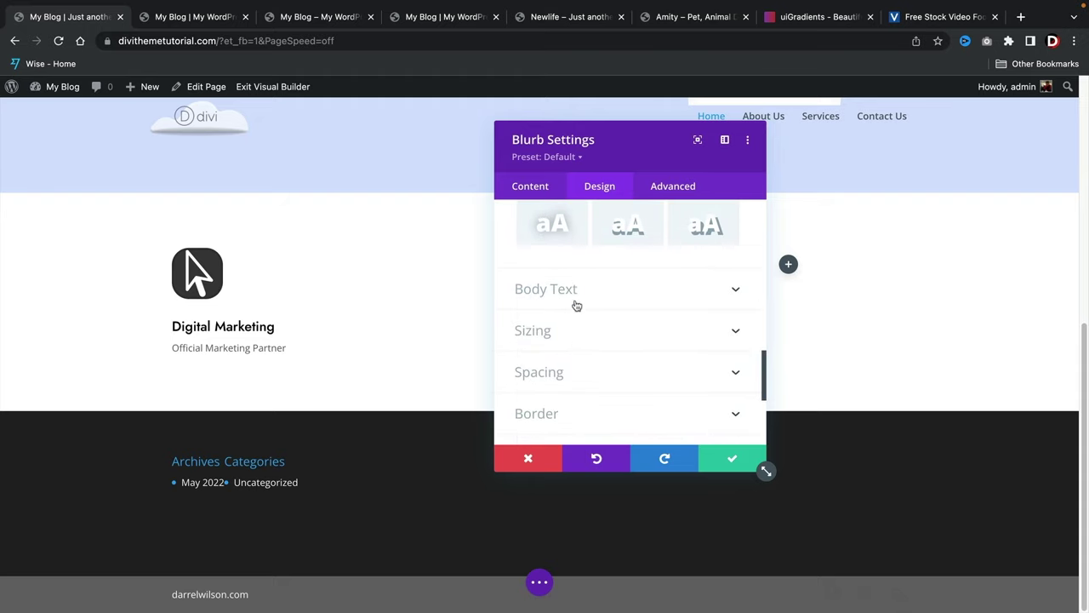
# - Style the blurb body text as black Jost at 25px with 2em line height, then save the blurb
pyautogui.click(576, 304)
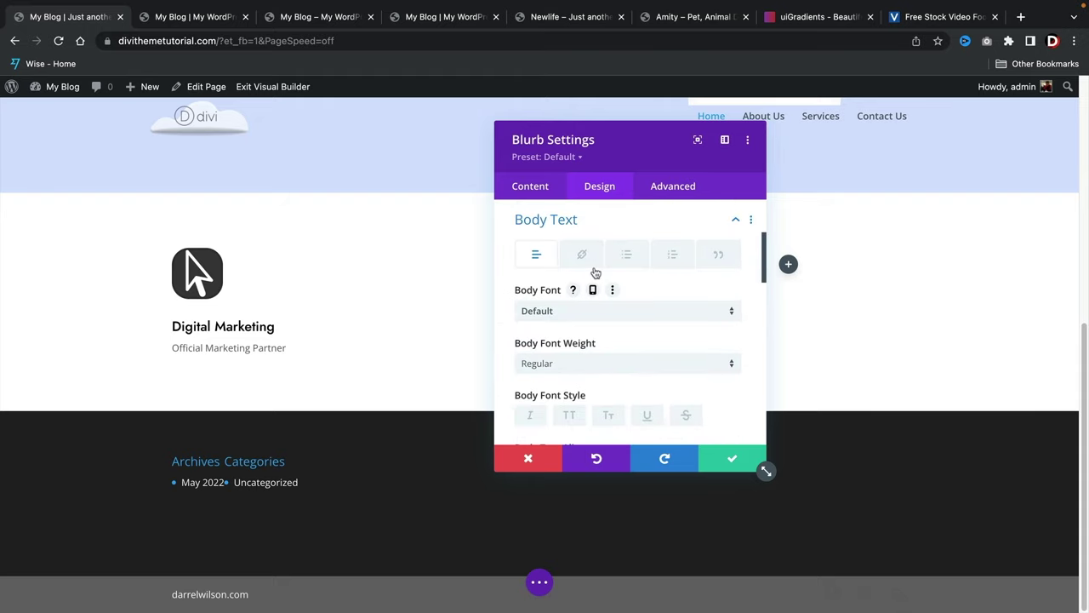
pyautogui.click(600, 313)
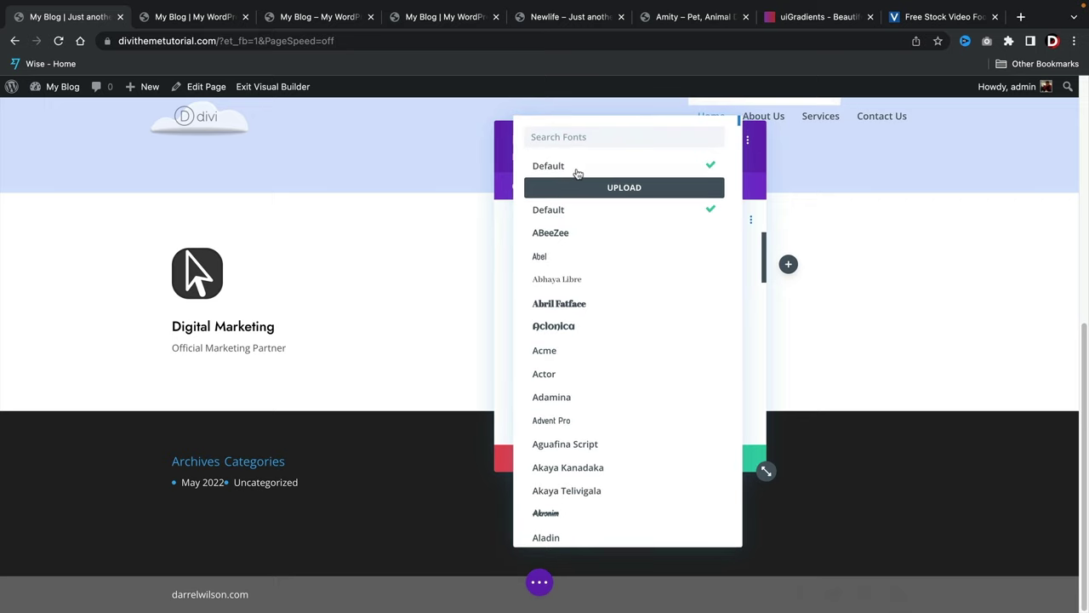
pyautogui.write('jost')
pyautogui.click(578, 169)
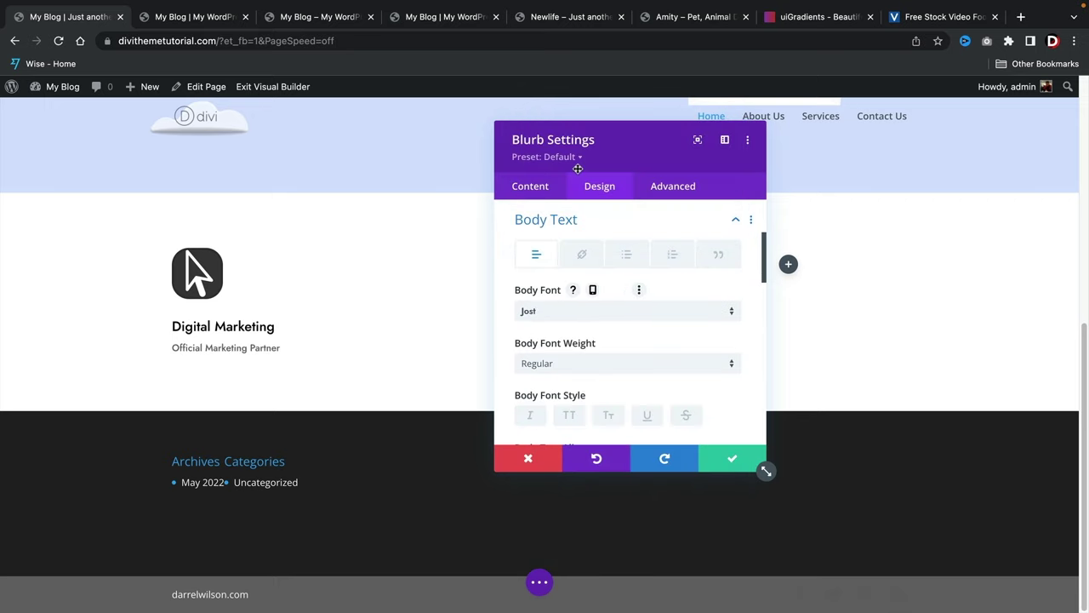
pyautogui.scroll(-5, 595, 332)
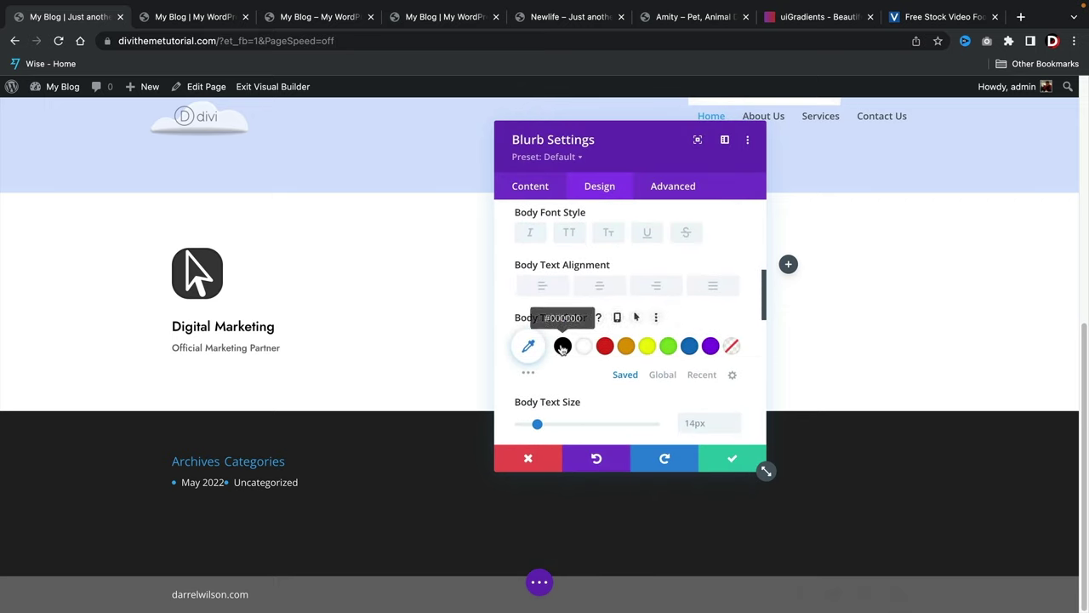
pyautogui.click(562, 346)
pyautogui.moveTo(538, 424); pyautogui.dragTo(553, 425)
pyautogui.scroll(-5, 577, 405)
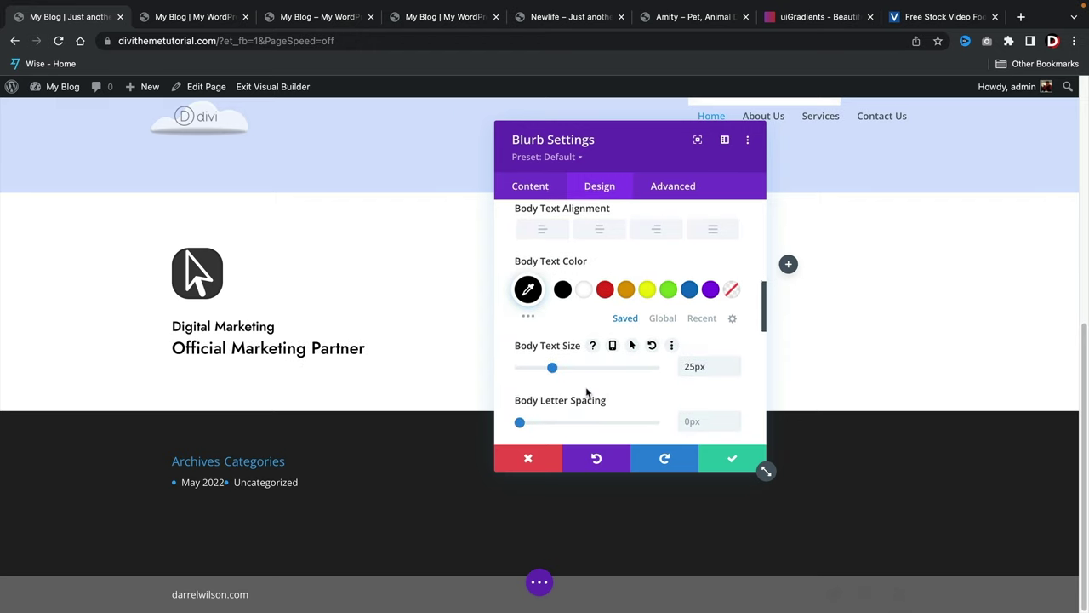
pyautogui.scroll(-1, 588, 387)
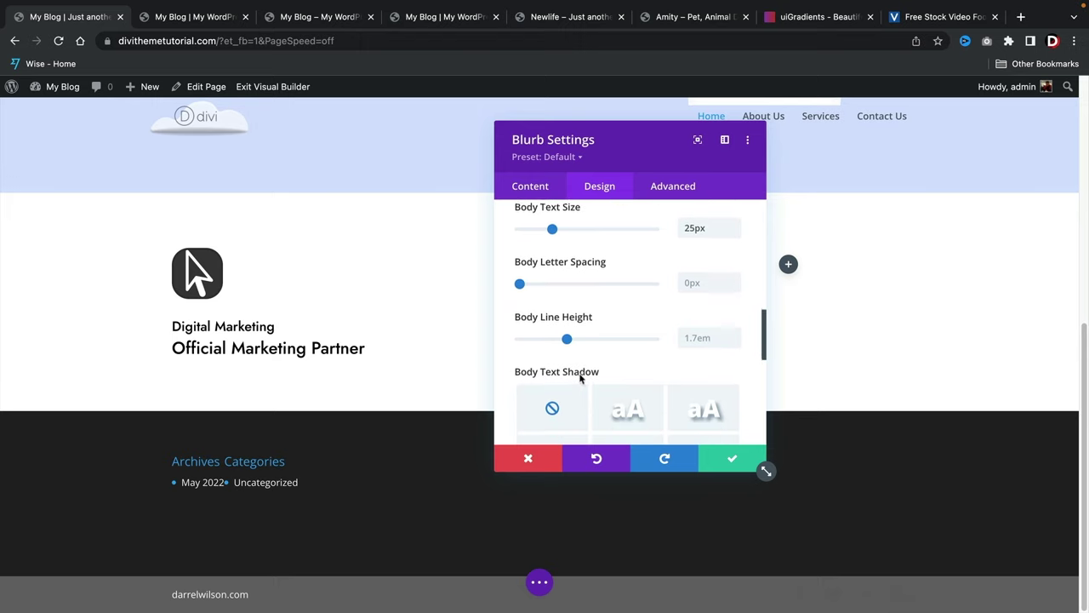
pyautogui.moveTo(568, 339); pyautogui.dragTo(588, 341)
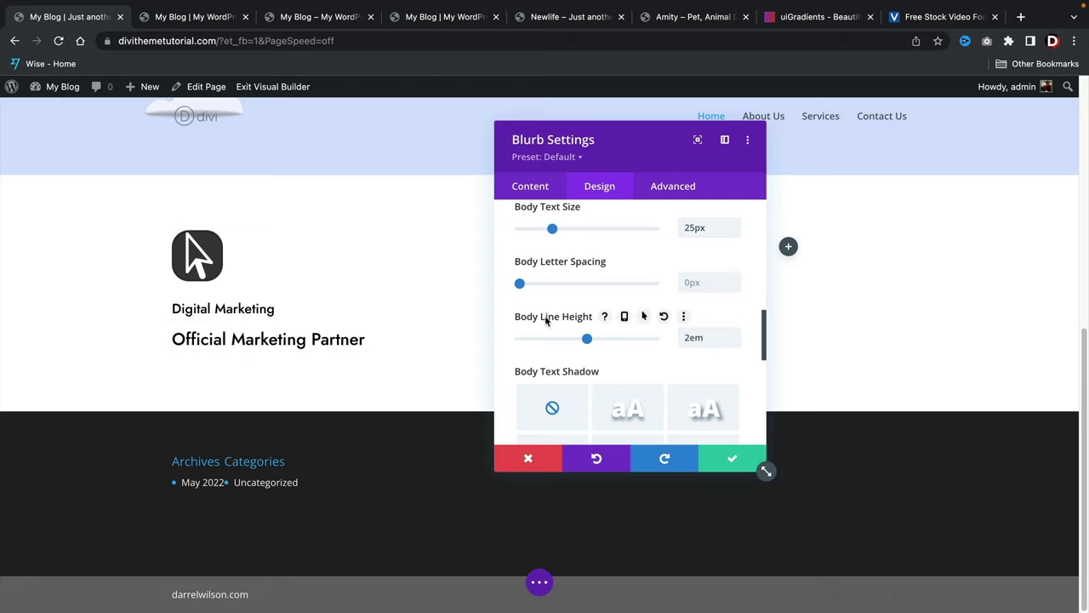
pyautogui.click(732, 460)
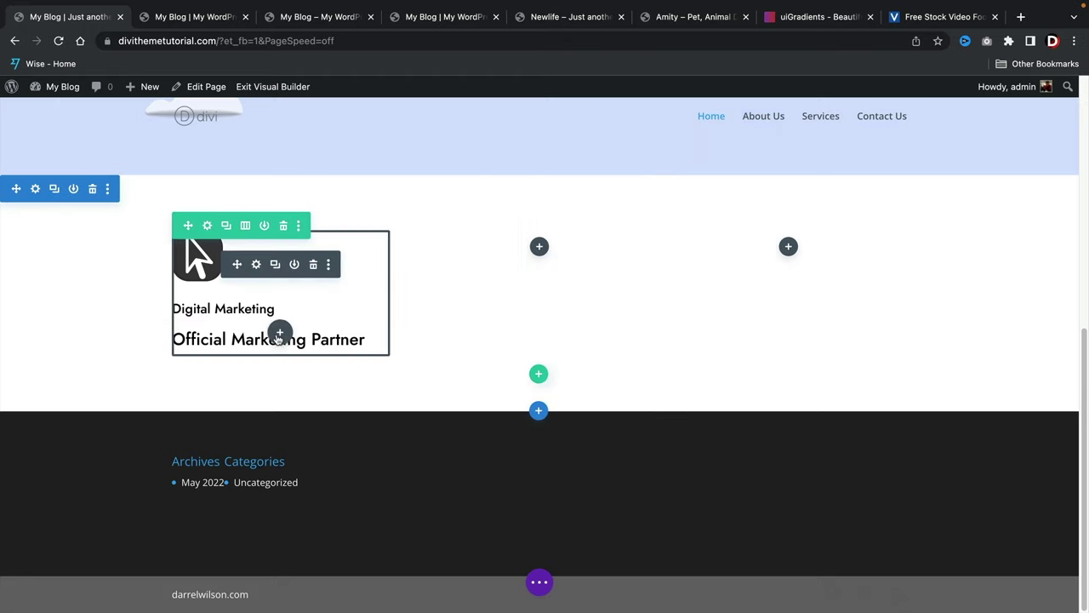
# - Insert a Text module under the Digital Marketing blurb, keeping only its first two placeholder sentences
pyautogui.click(280, 334)
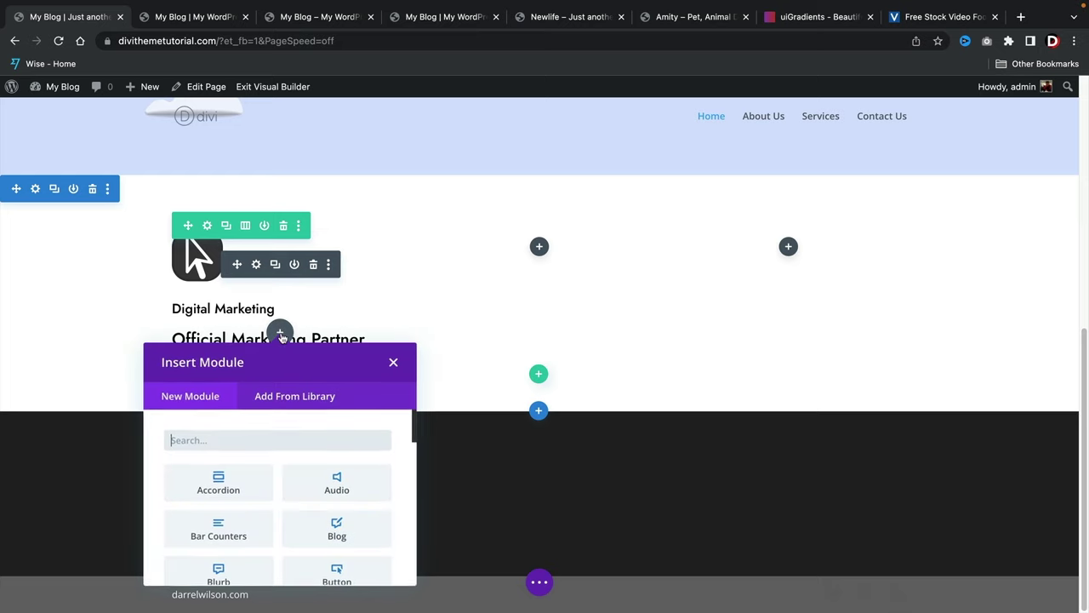
pyautogui.write('text')
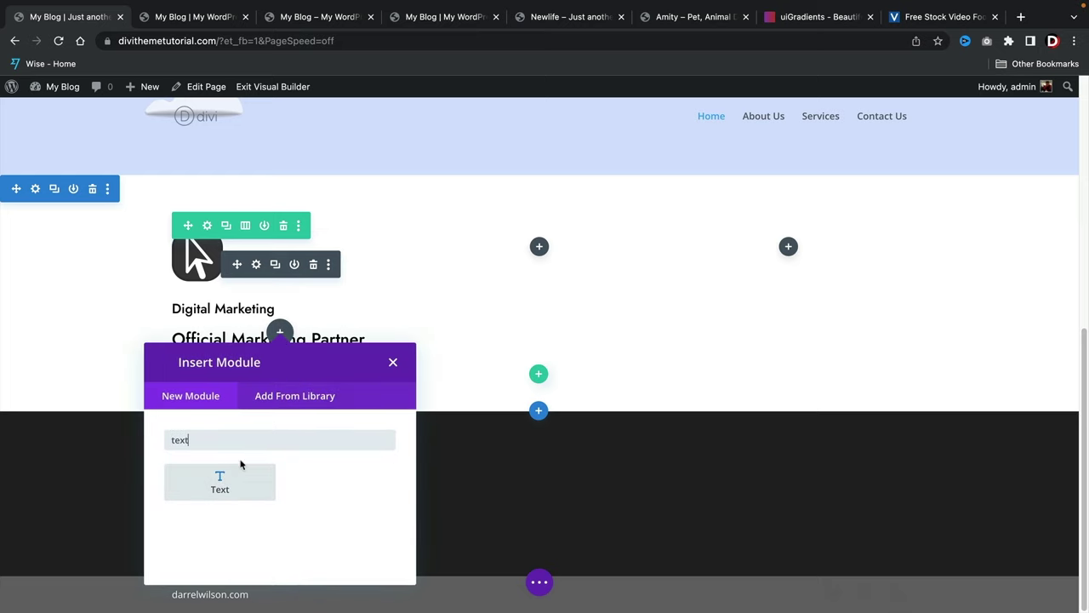
pyautogui.click(225, 478)
pyautogui.scroll(-3, 681, 392)
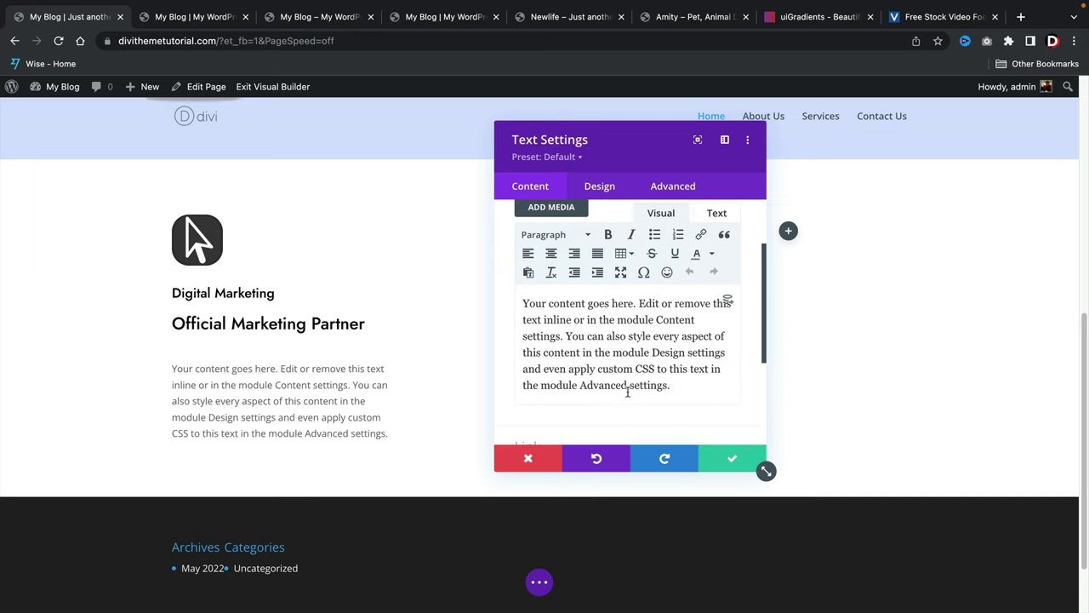
pyautogui.moveTo(694, 361); pyautogui.dragTo(566, 312)
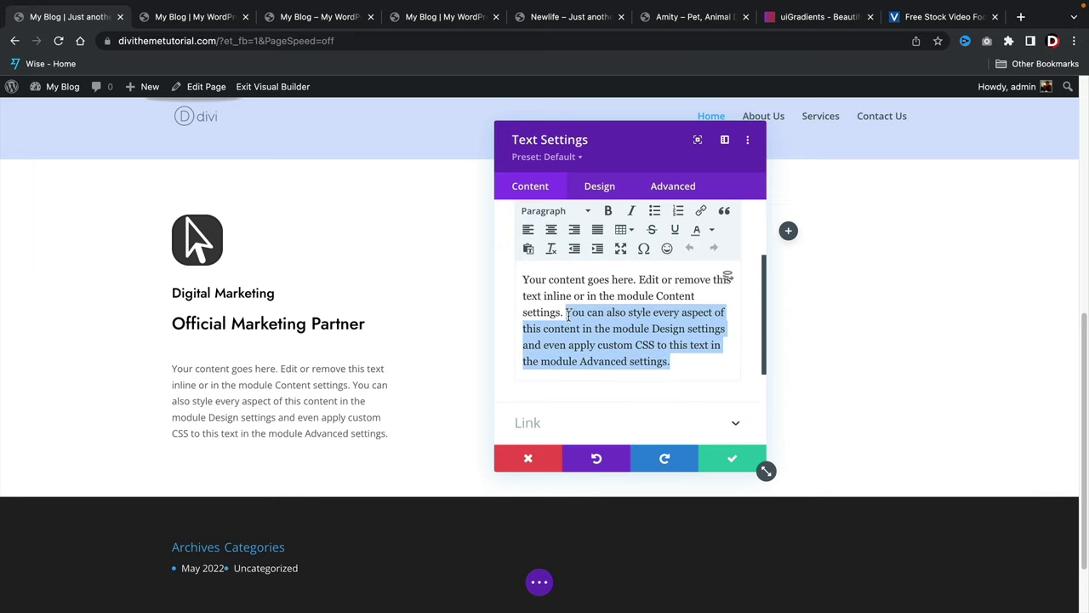
pyautogui.press('BackSpace')
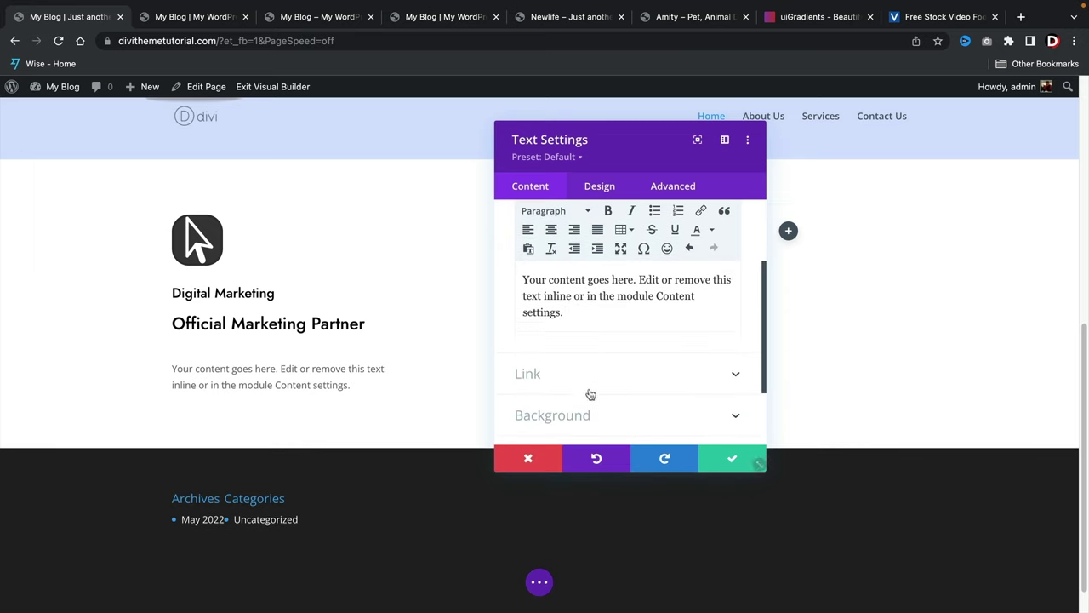
pyautogui.click(757, 465)
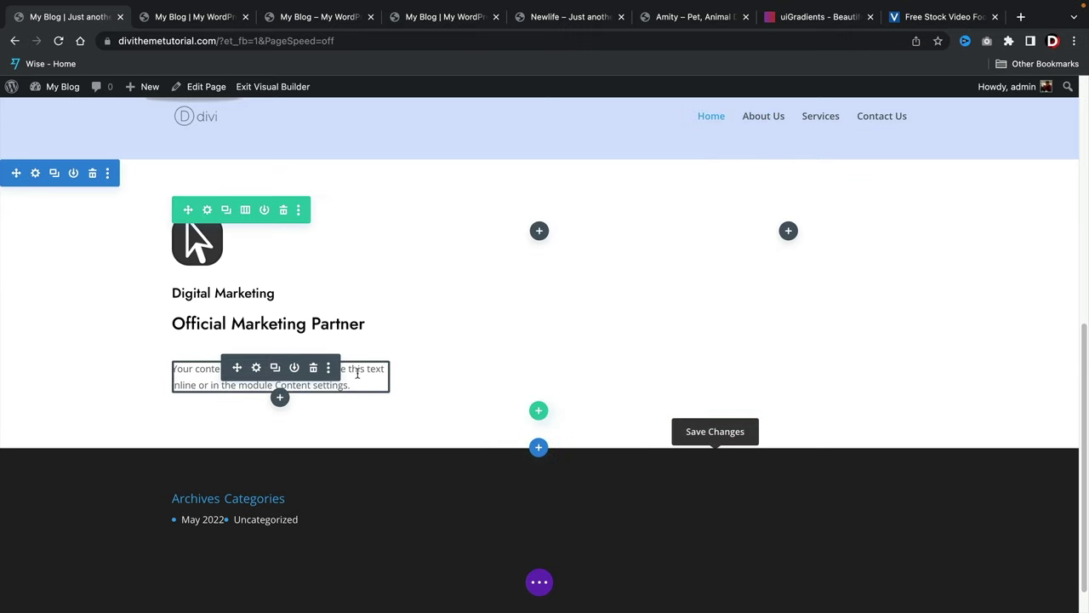
pyautogui.scroll(4, 358, 372)
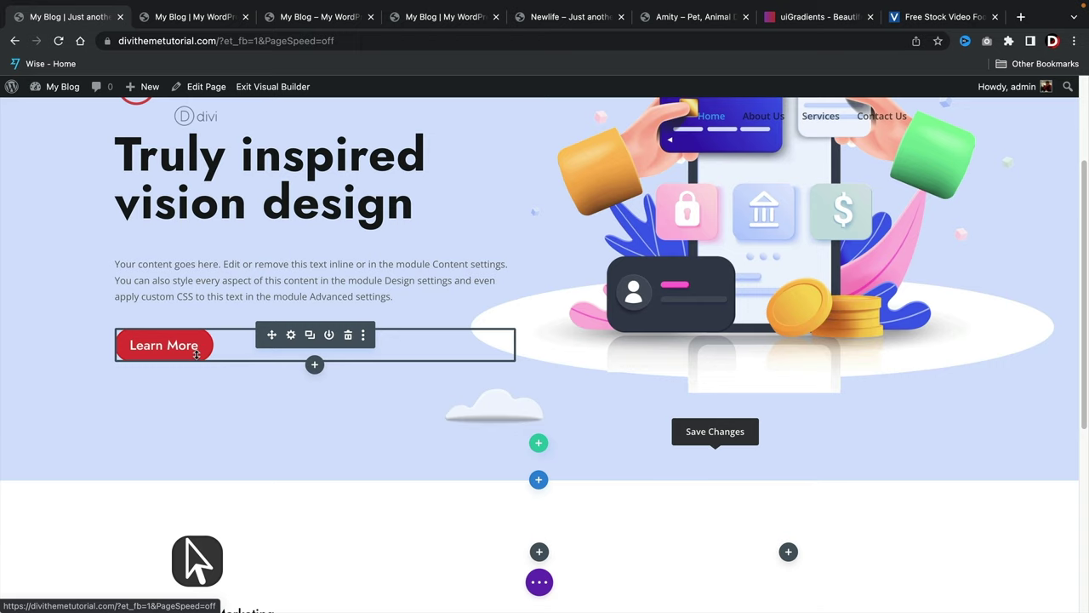
# - Place a Learn More button beneath the Digital Marketing text module
pyautogui.click(311, 336)
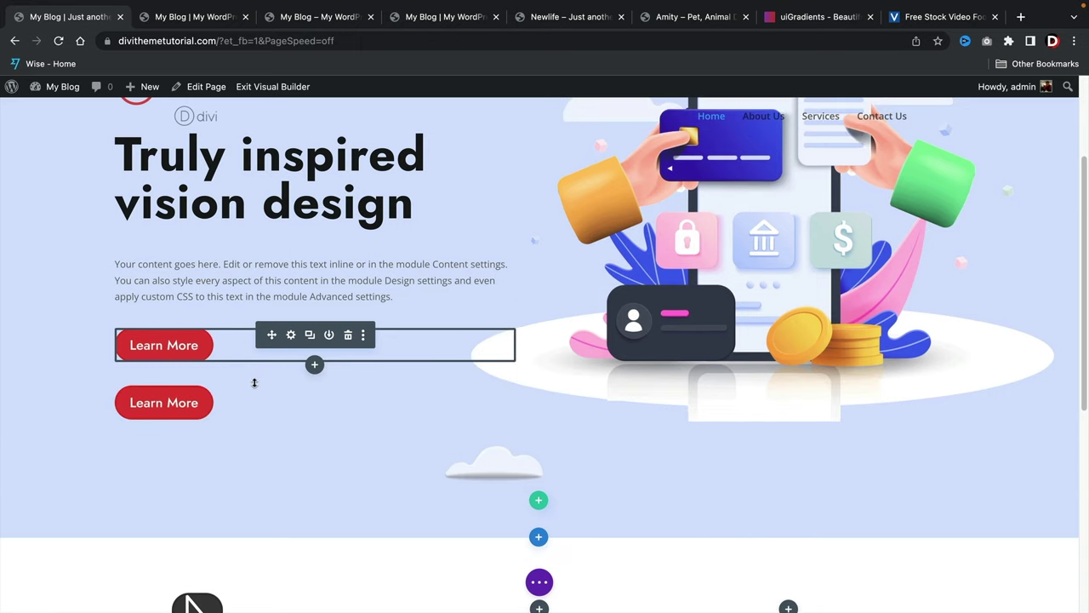
pyautogui.scroll(-3, 250, 392)
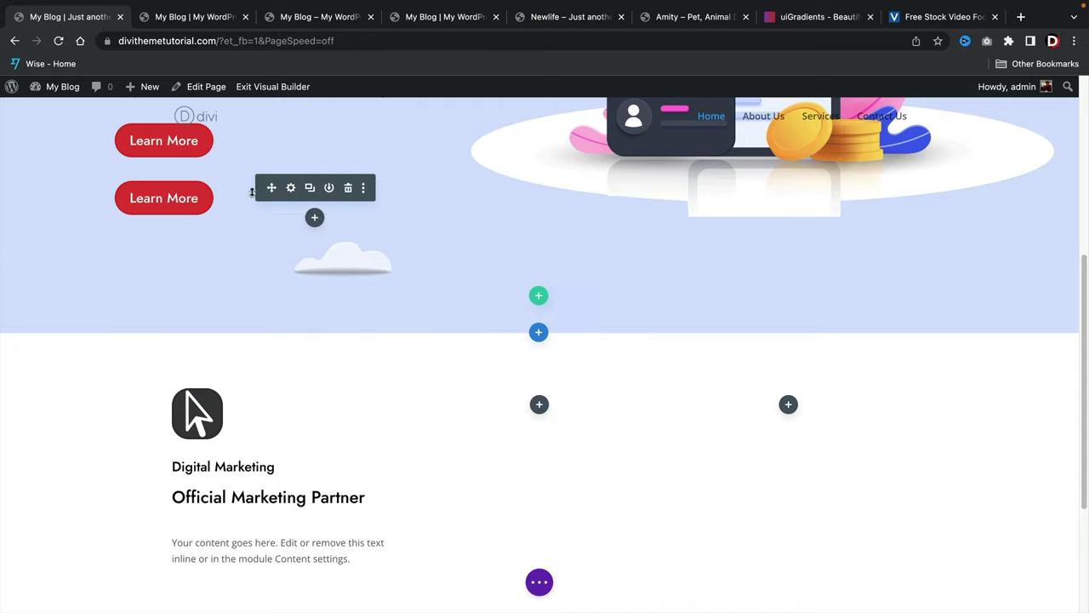
pyautogui.click(339, 185)
pyautogui.moveTo(251, 463); pyautogui.dragTo(97, 386)
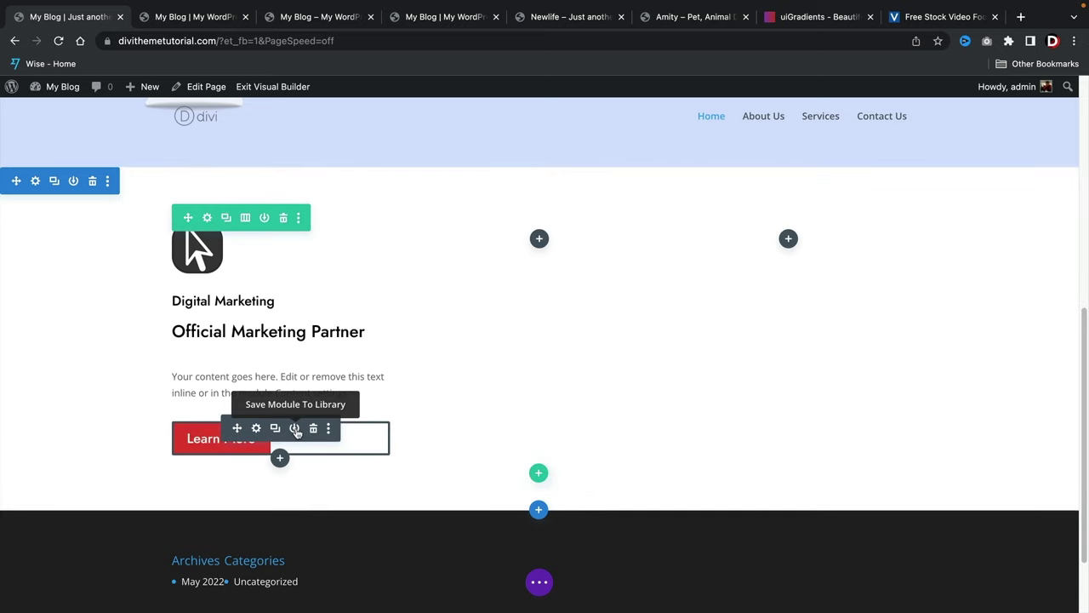
# - Save the Learn More button, hero heading and section to the Divi library
pyautogui.click(295, 428)
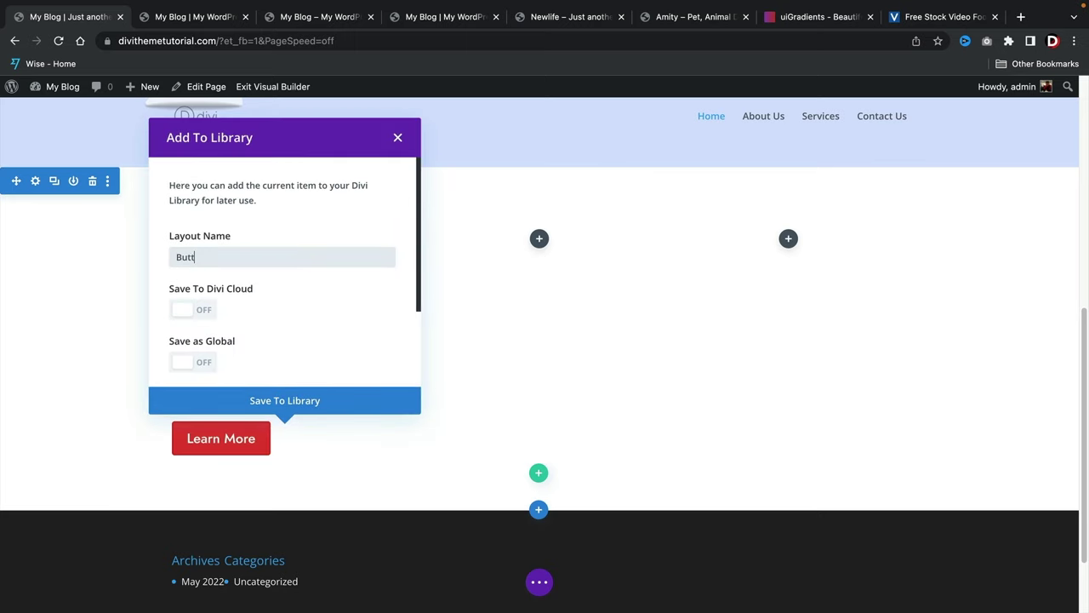
pyautogui.scroll(-1, 298, 256)
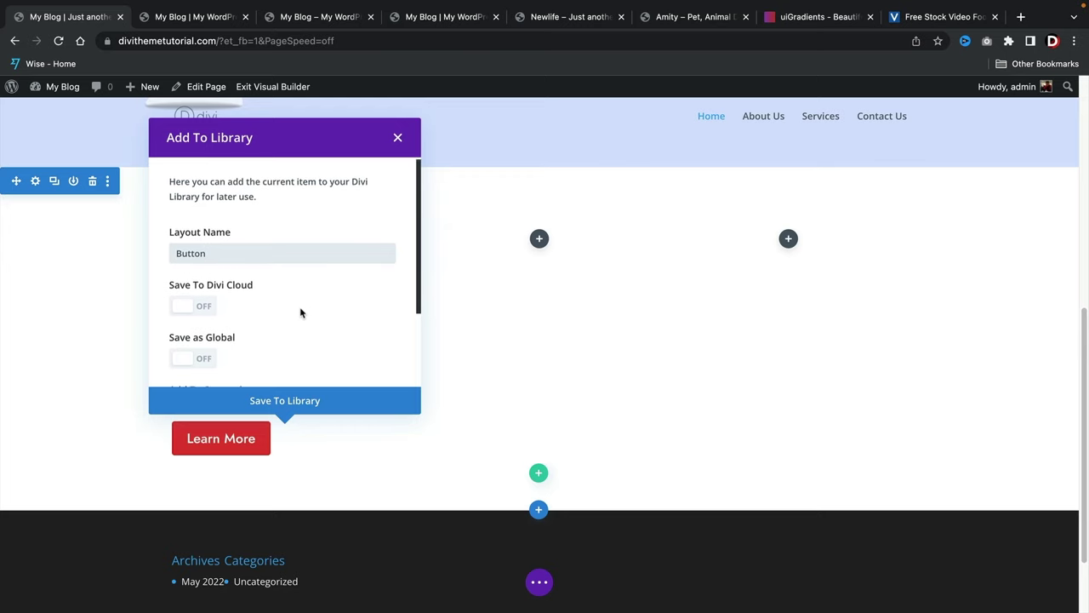
pyautogui.click(294, 402)
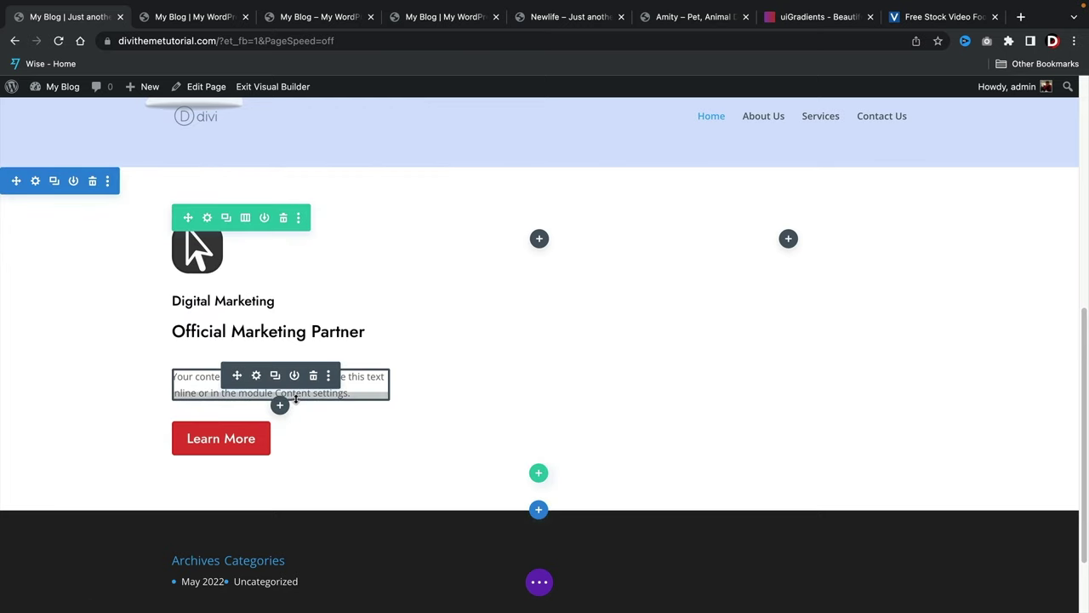
pyautogui.scroll(8, 296, 400)
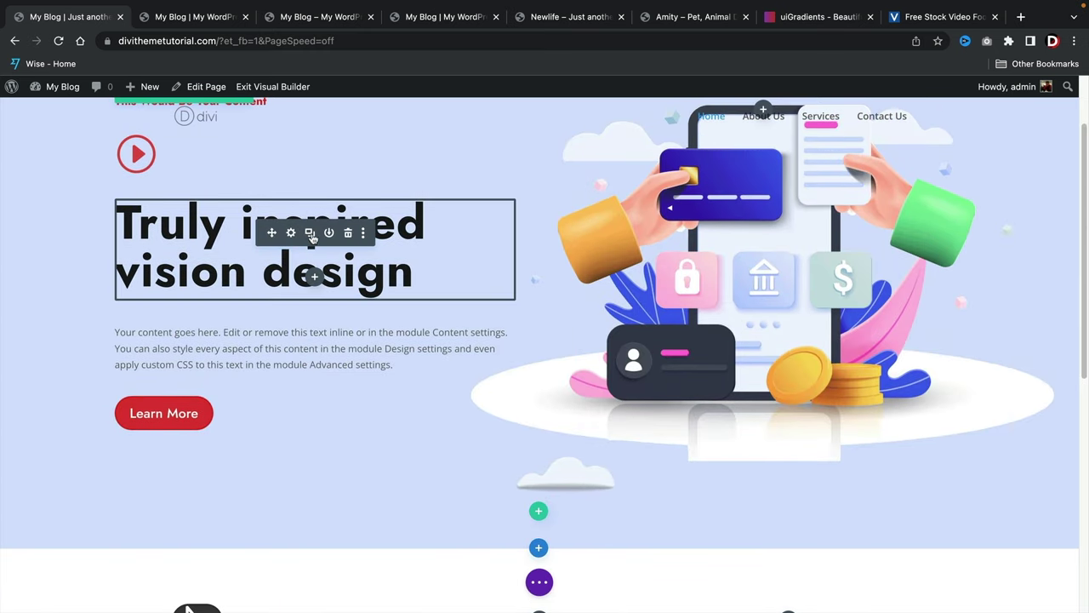
pyautogui.click(330, 234)
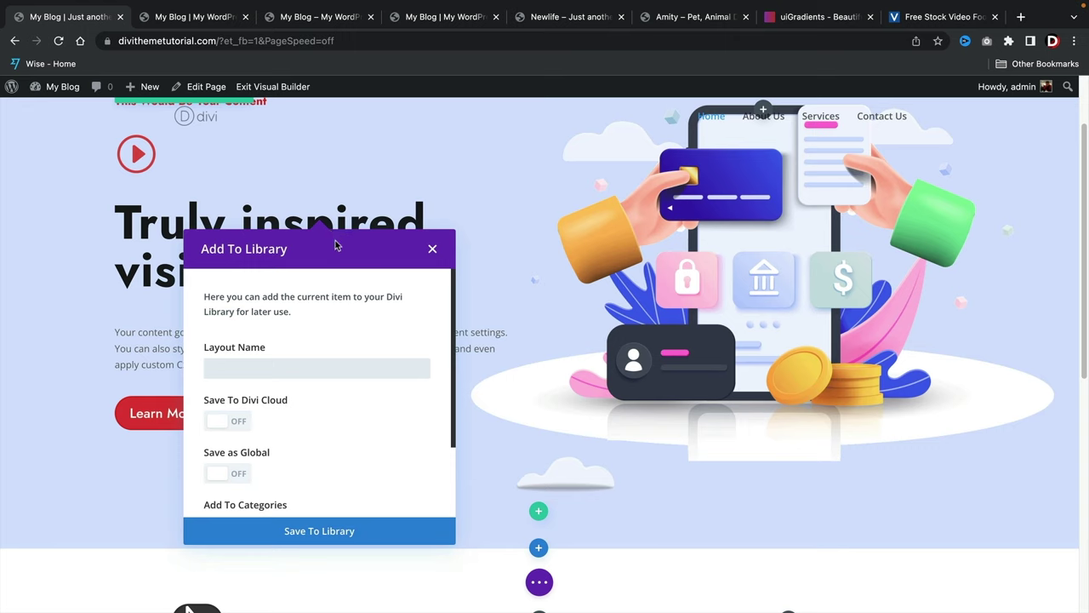
pyautogui.write('Primary Text')
pyautogui.click(338, 531)
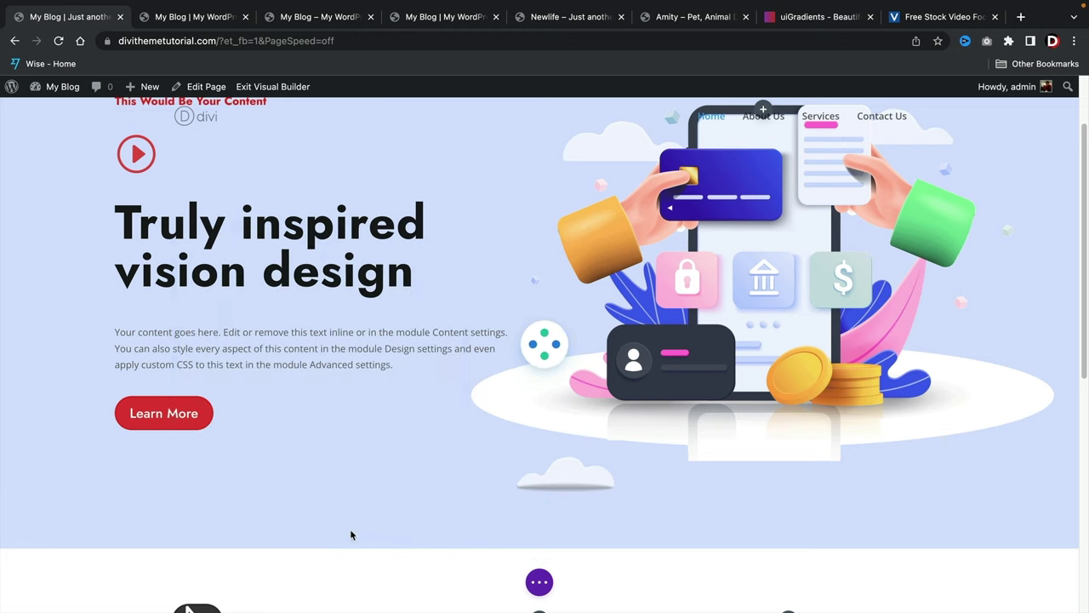
pyautogui.scroll(-5, 360, 523)
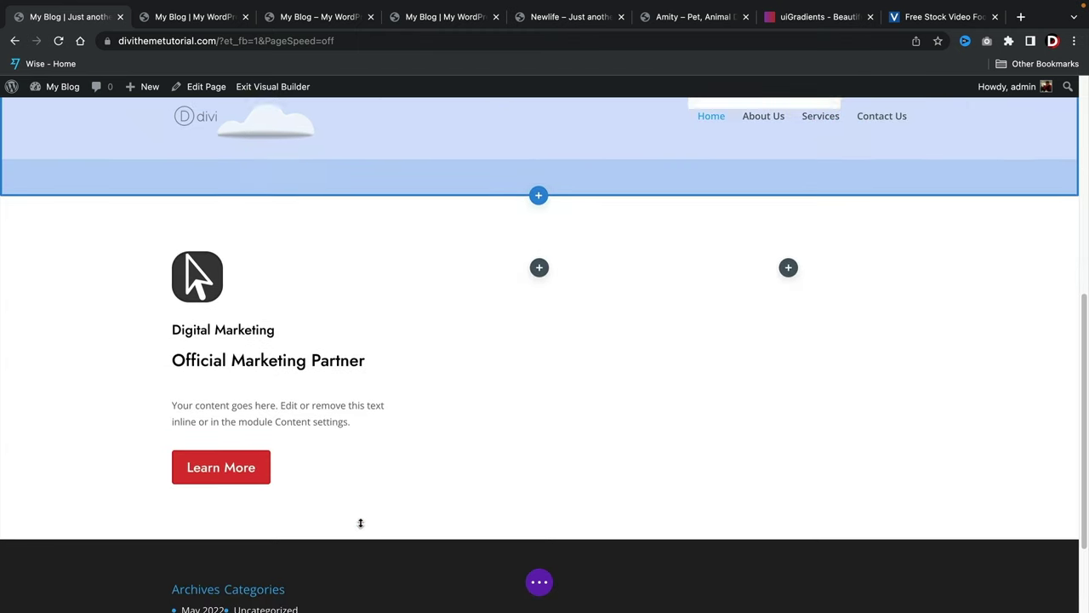
# - Add an Image module with the runner-and-target illustration runman-1.png to the middle column
pyautogui.click(539, 241)
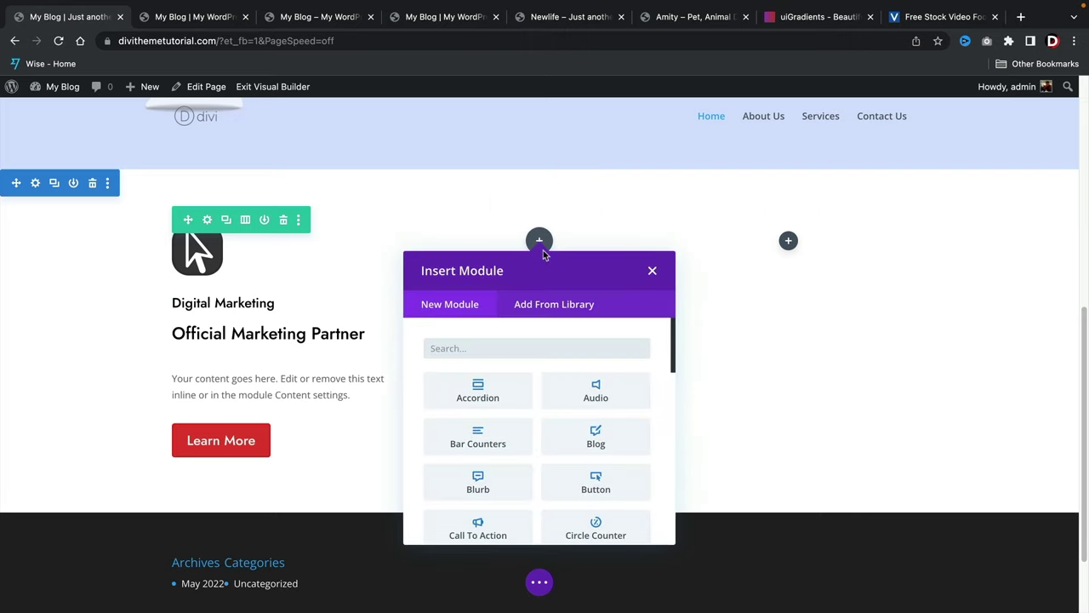
pyautogui.write('imag')
pyautogui.click(492, 387)
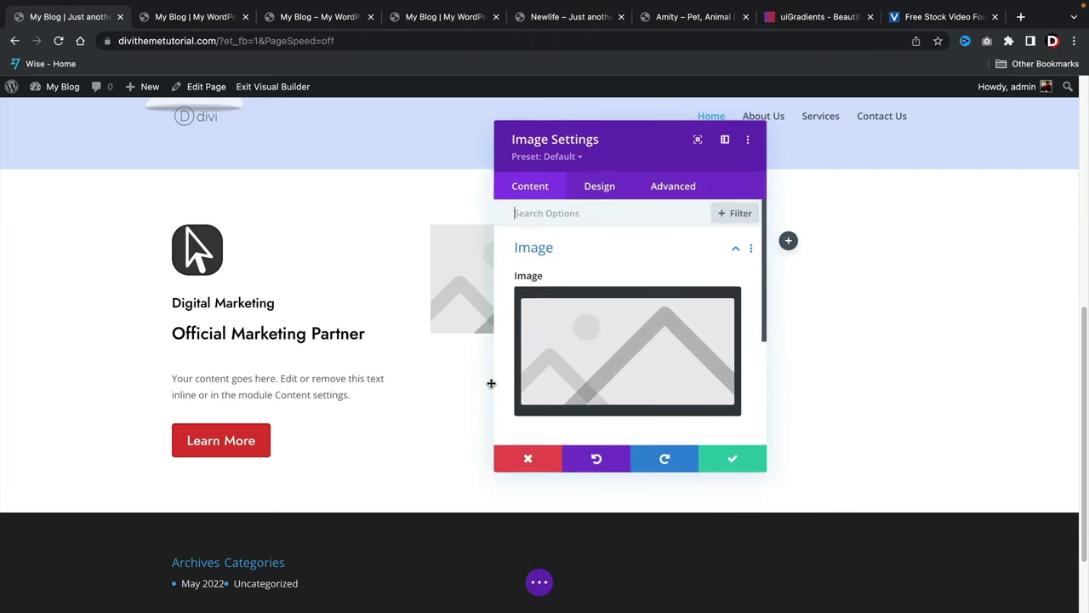
pyautogui.click(616, 347)
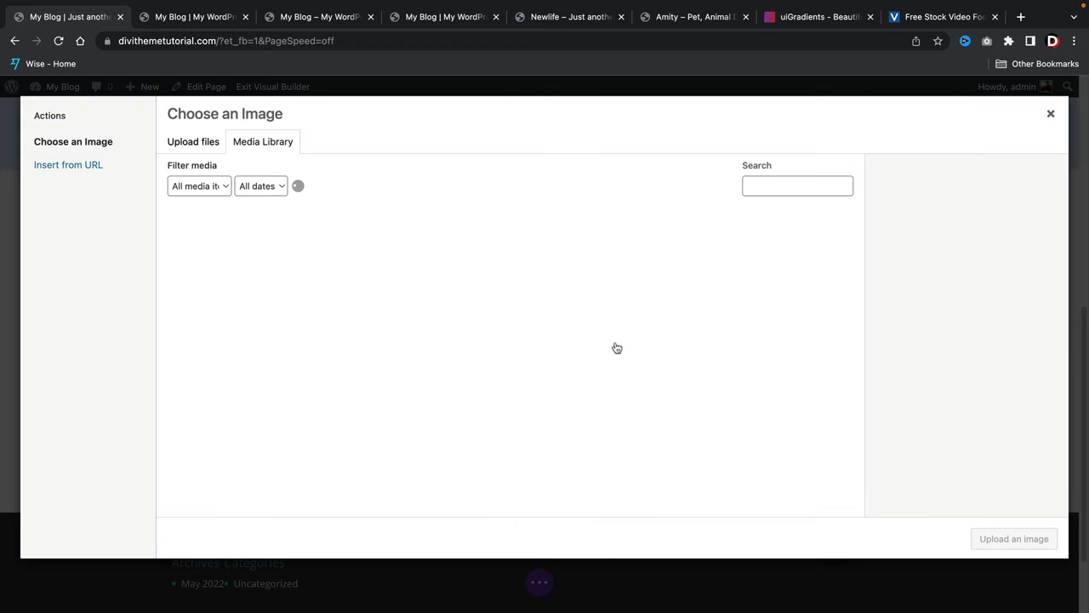
pyautogui.click(440, 360)
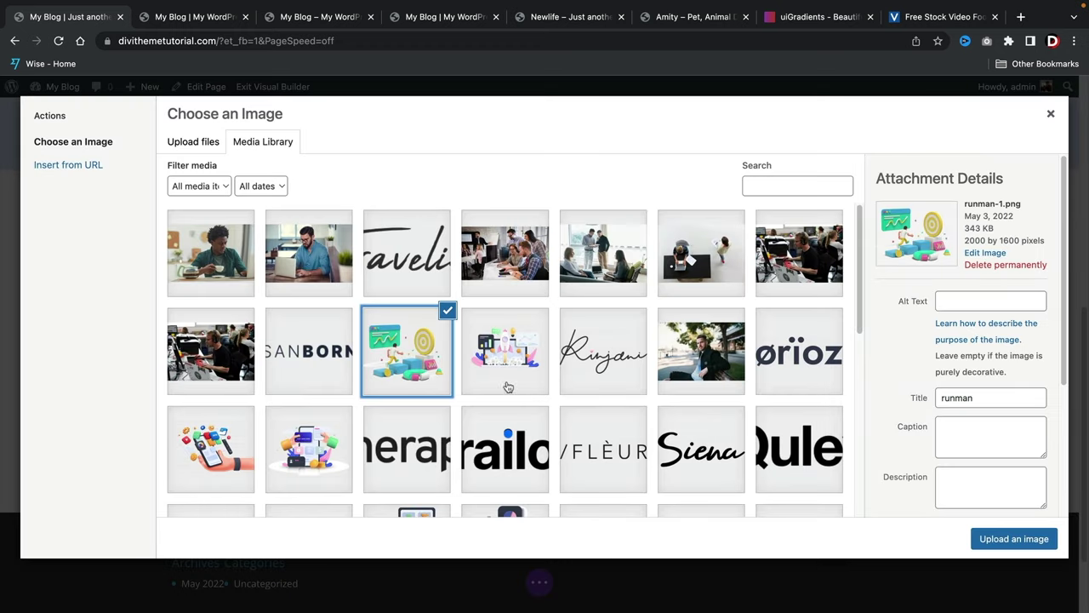
pyautogui.click(988, 539)
pyautogui.click(727, 458)
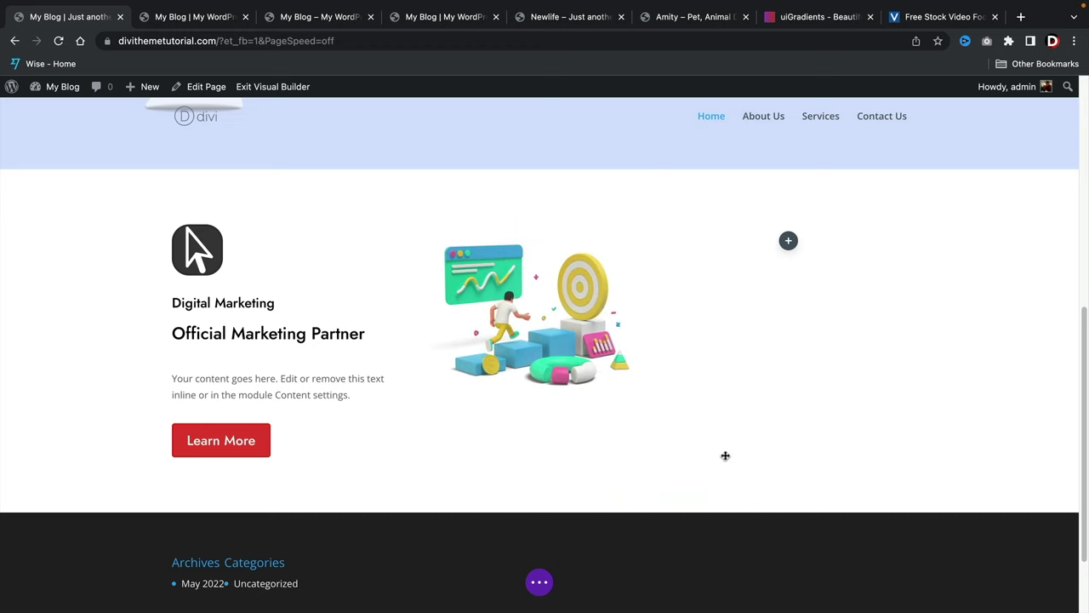
# - Duplicate the placeholder text and Learn More button into the middle column below the illustration
pyautogui.scroll(-2, 433, 372)
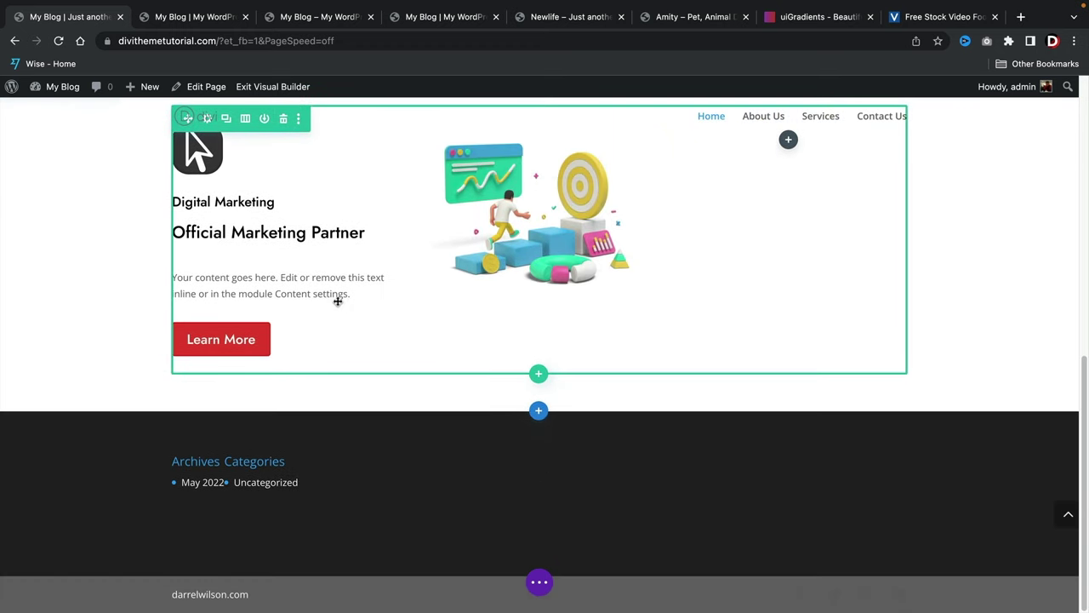
pyautogui.moveTo(317, 281)
pyautogui.click(275, 277)
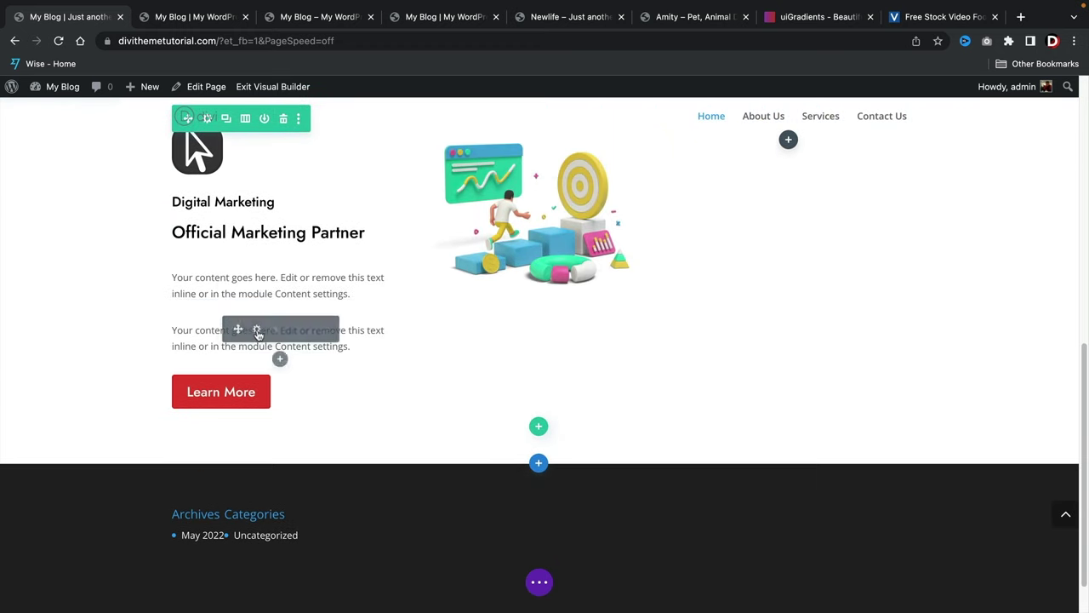
pyautogui.scroll(3, 236, 332)
pyautogui.moveTo(236, 461); pyautogui.dragTo(585, 434)
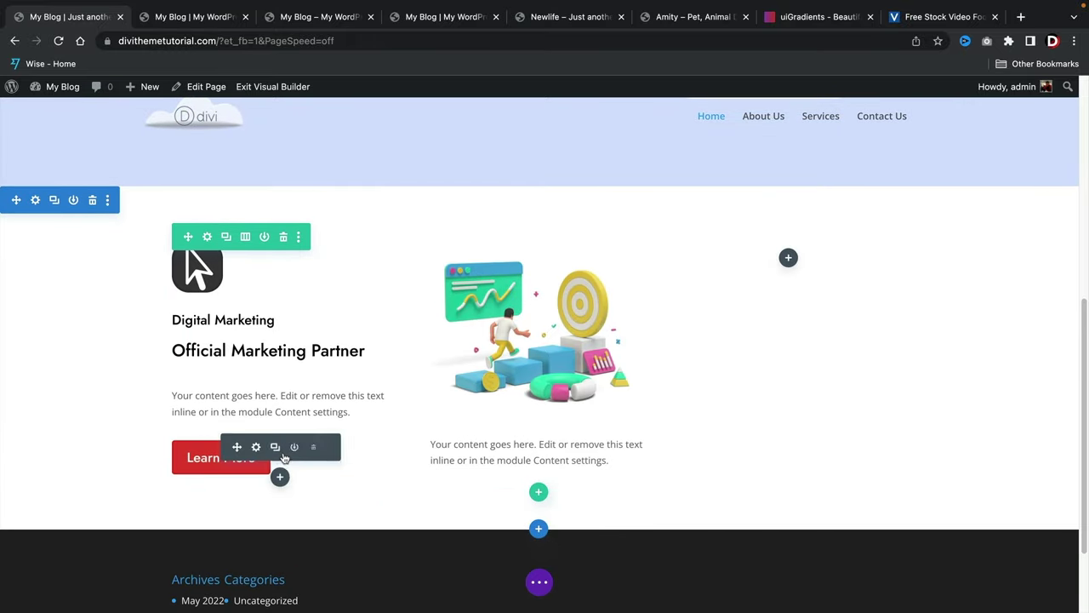
pyautogui.click(276, 449)
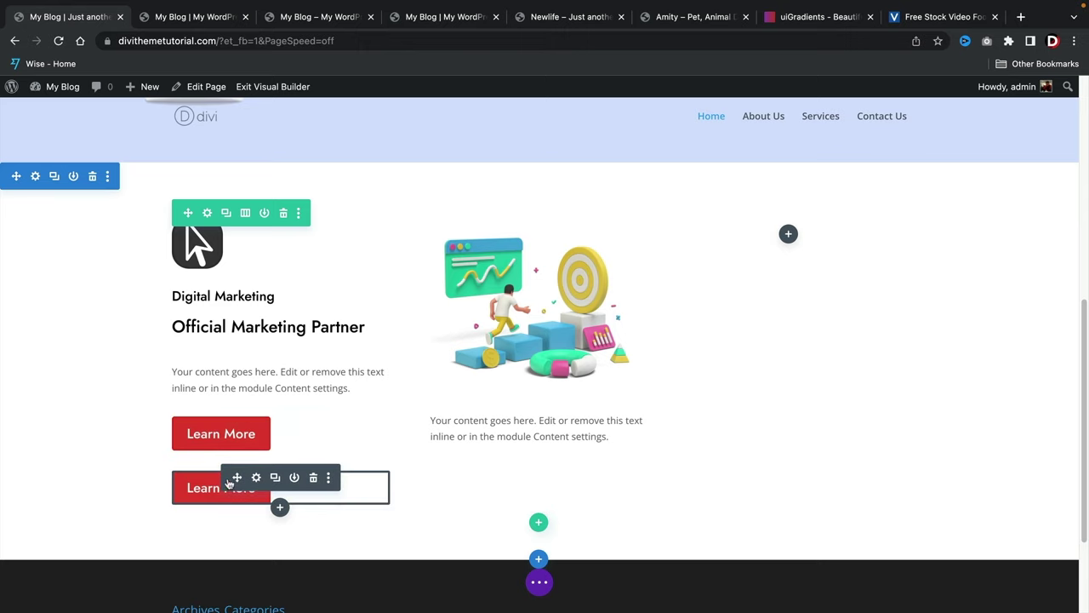
pyautogui.click(313, 477)
pyautogui.moveTo(502, 448); pyautogui.dragTo(546, 442)
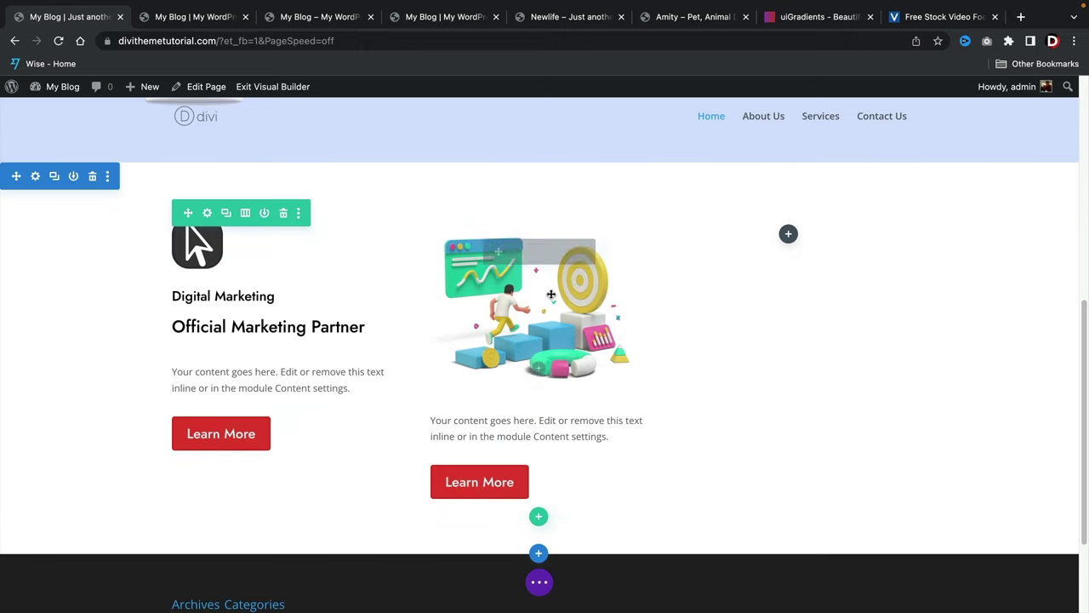
# - Add an Image module with the young-man-in-cafe laptop photo to the right column
pyautogui.click(789, 235)
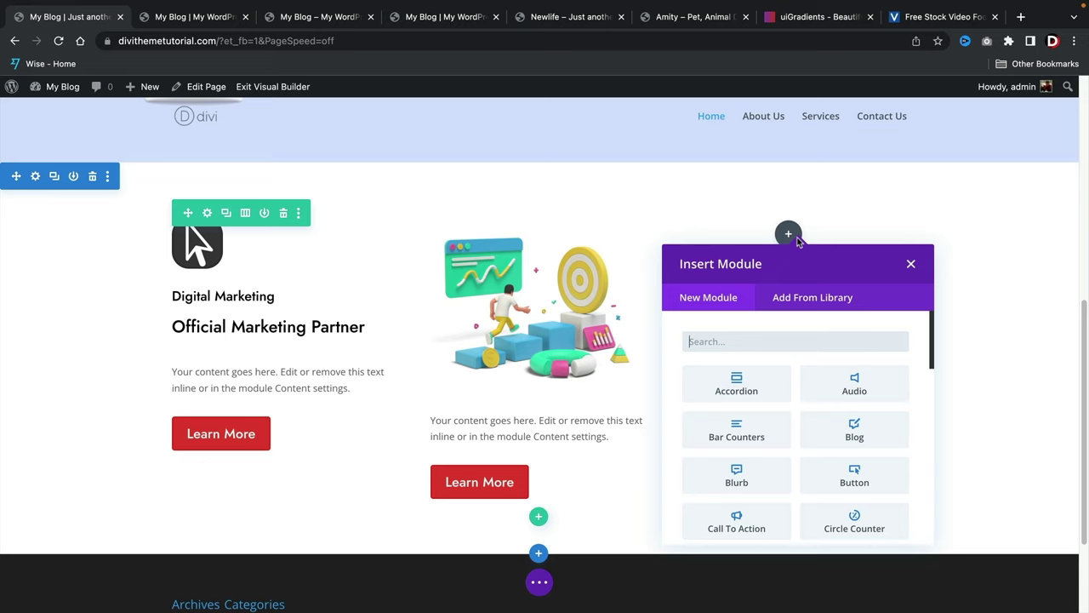
pyautogui.write('imag')
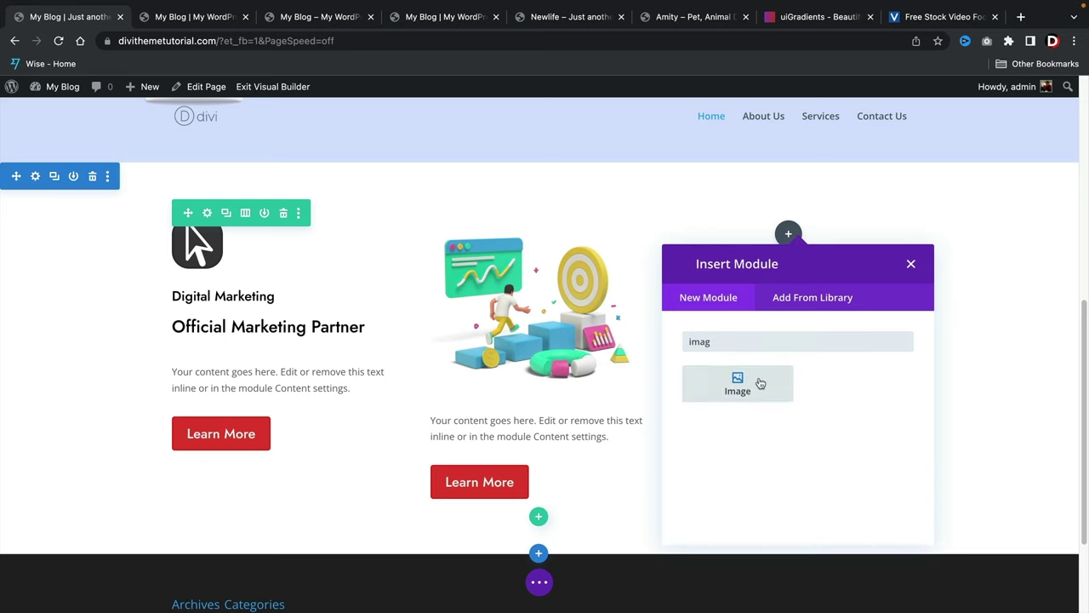
pyautogui.click(760, 384)
pyautogui.click(663, 361)
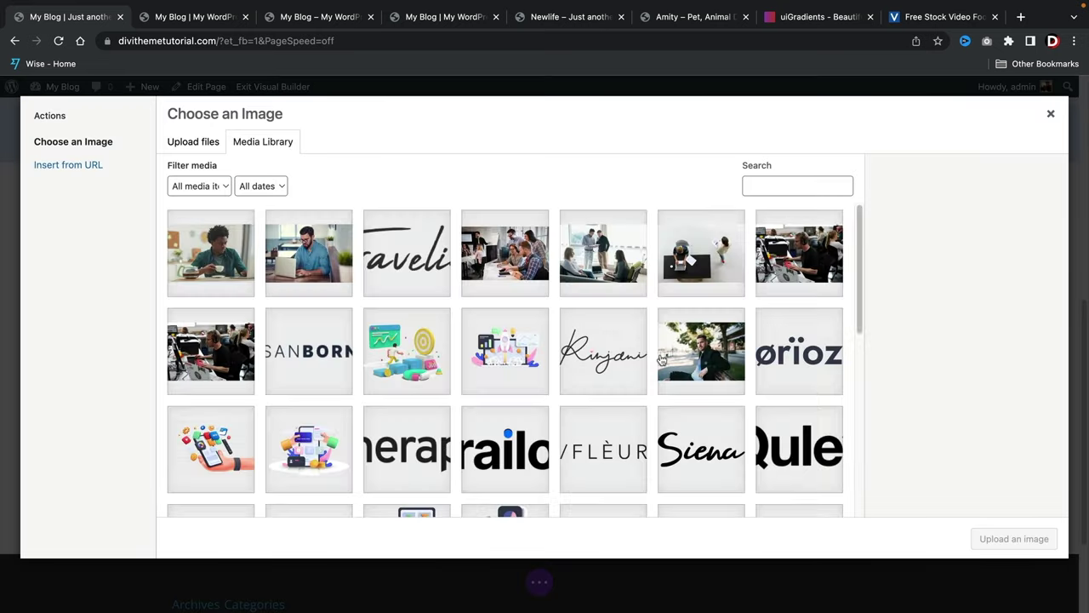
pyautogui.click(347, 260)
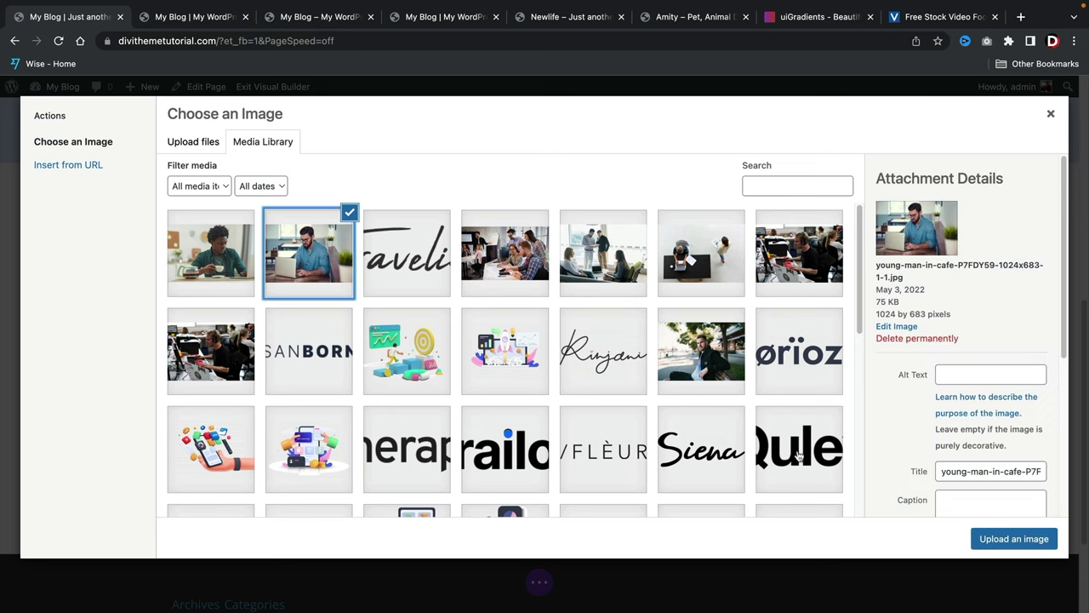
pyautogui.click(994, 538)
pyautogui.click(756, 466)
# - Paste copies of the text block and Learn More button beneath the right column's photo
pyautogui.scroll(3, 741, 448)
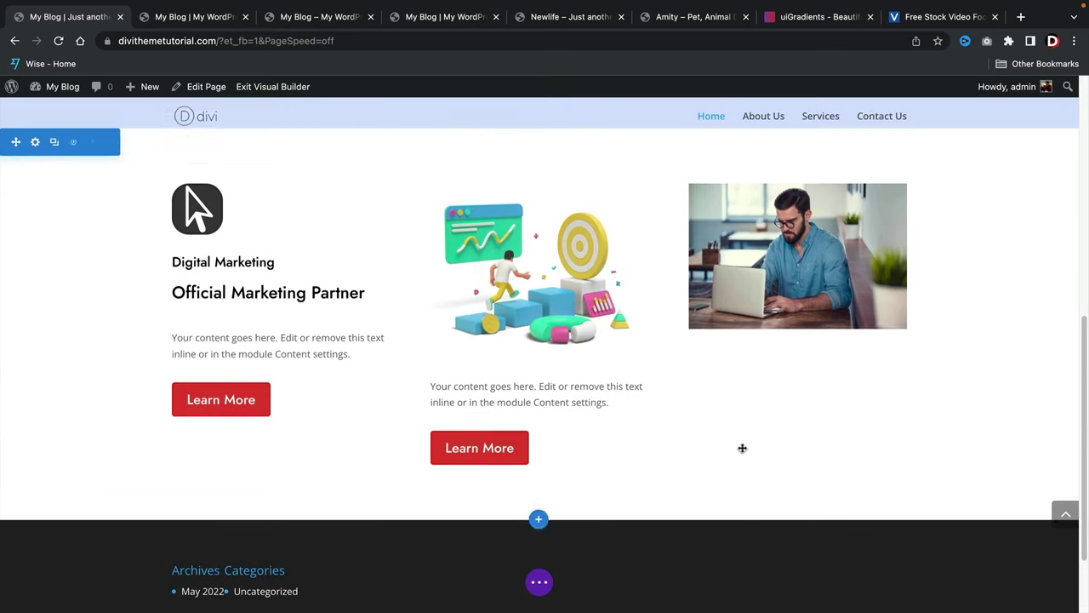
pyautogui.click(533, 443)
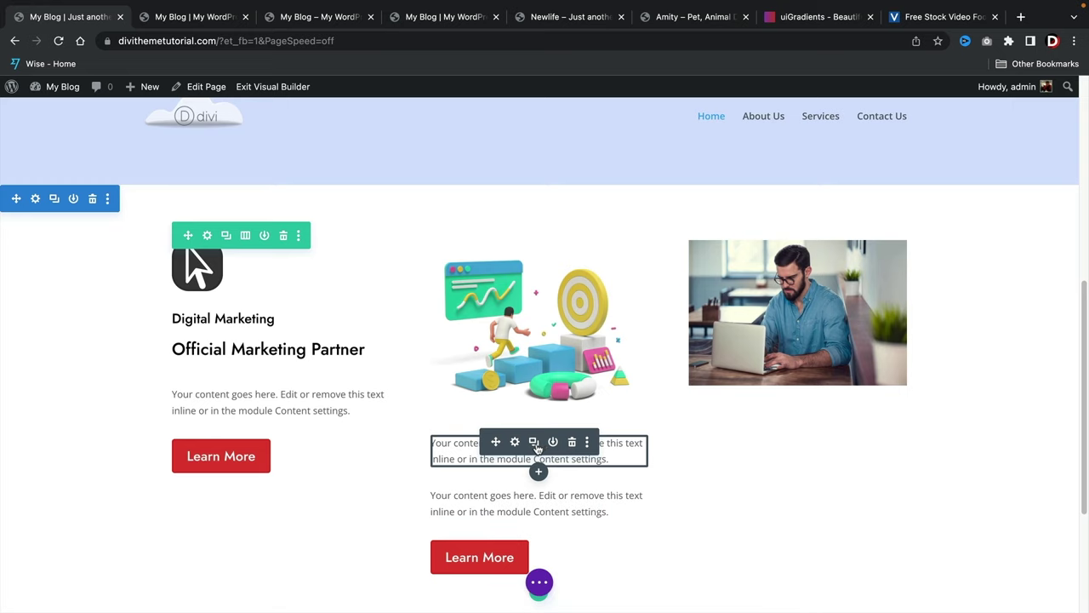
pyautogui.hotkey('ctrl', 'z')
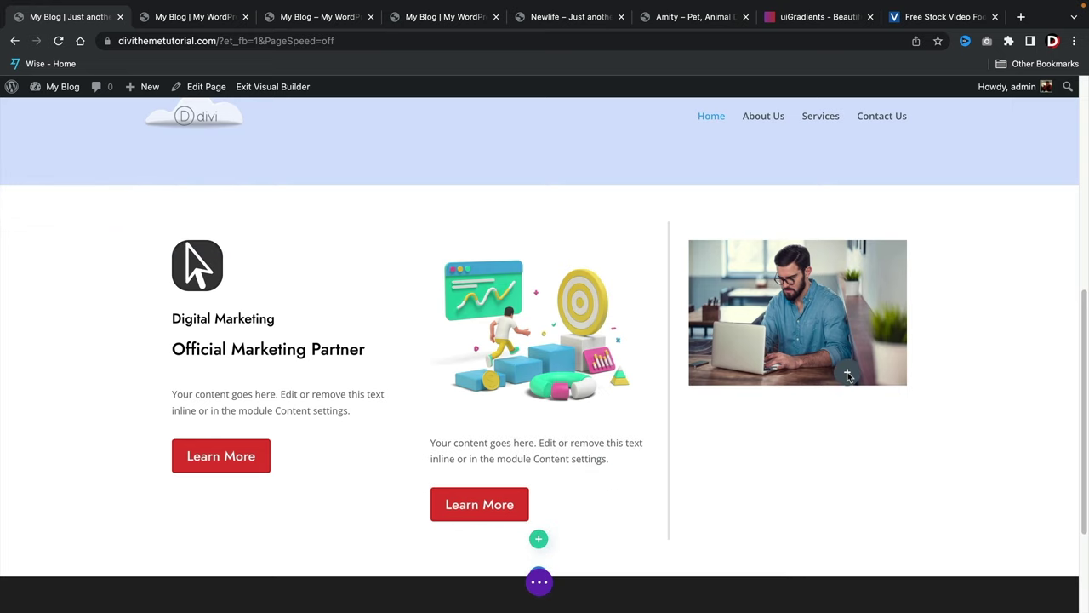
pyautogui.hotkey('ctrl', 'v')
pyautogui.scroll(-1, 843, 396)
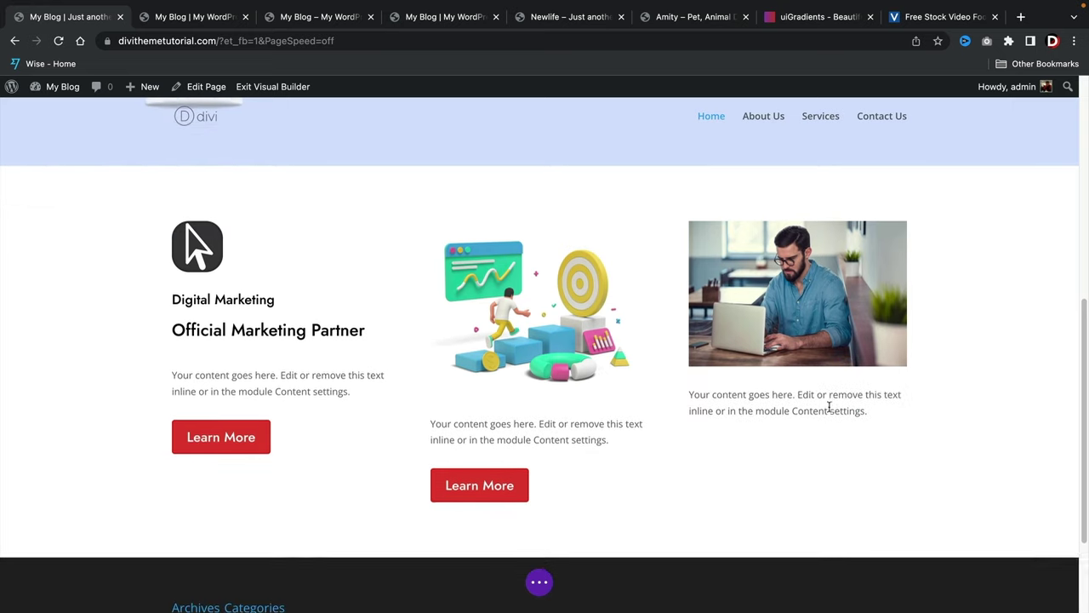
pyautogui.click(533, 477)
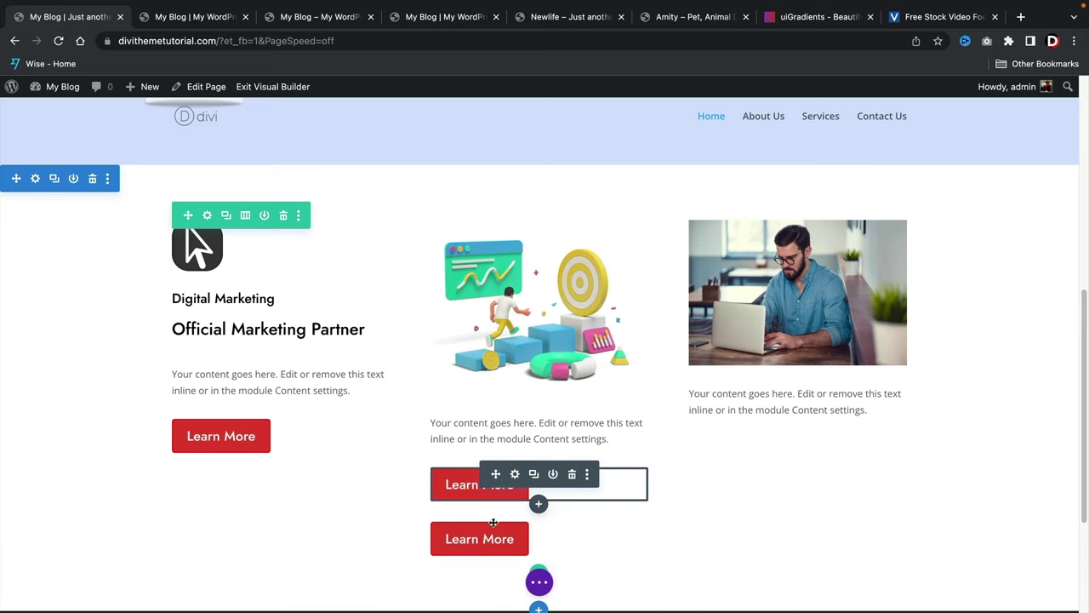
pyautogui.hotkey('ctrl', 'z')
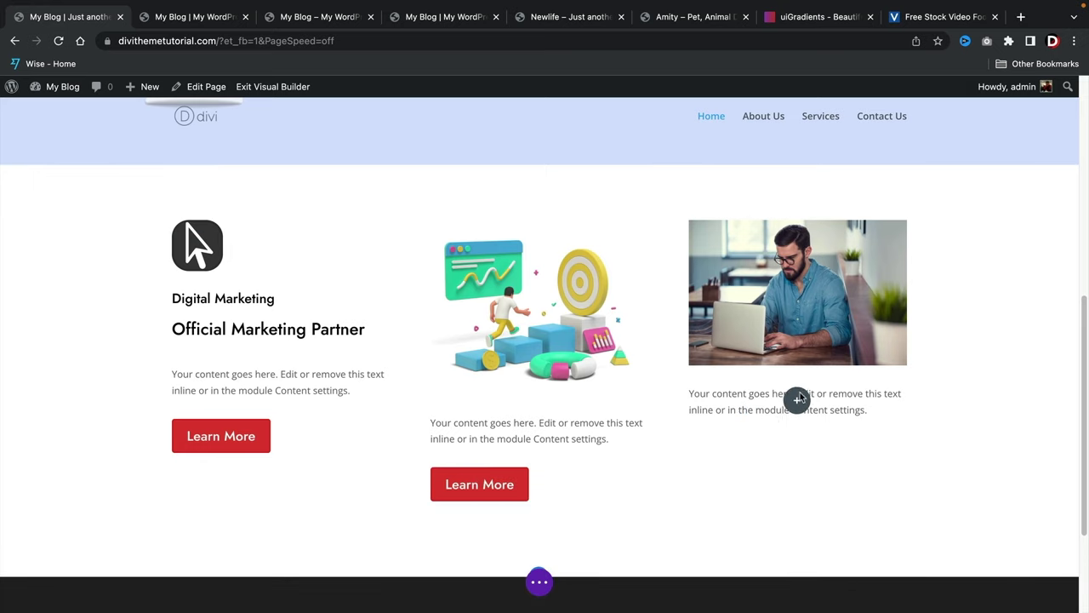
pyautogui.hotkey('ctrl', 'v')
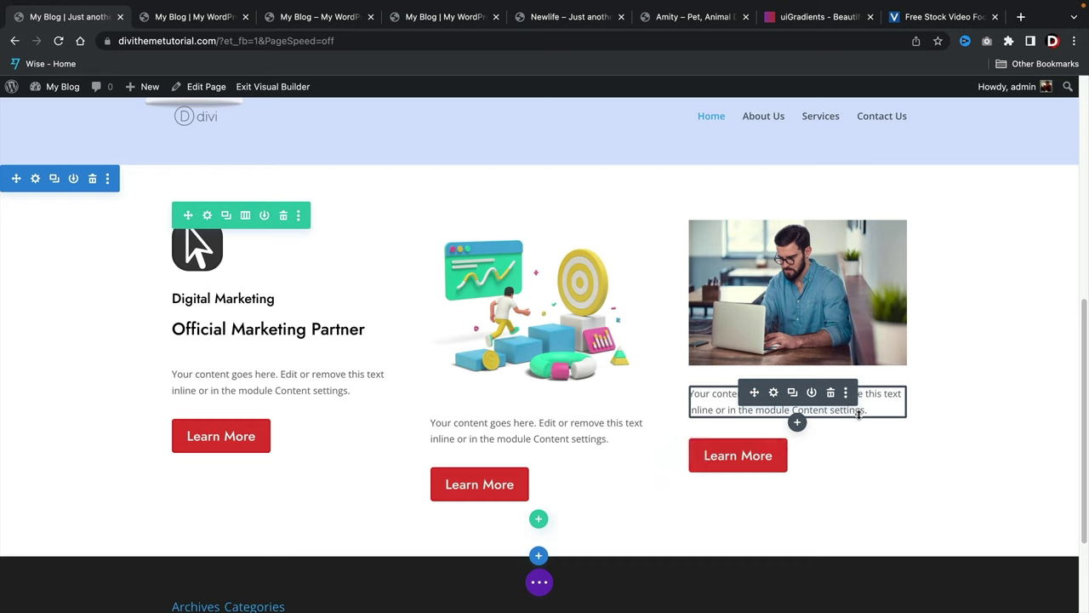
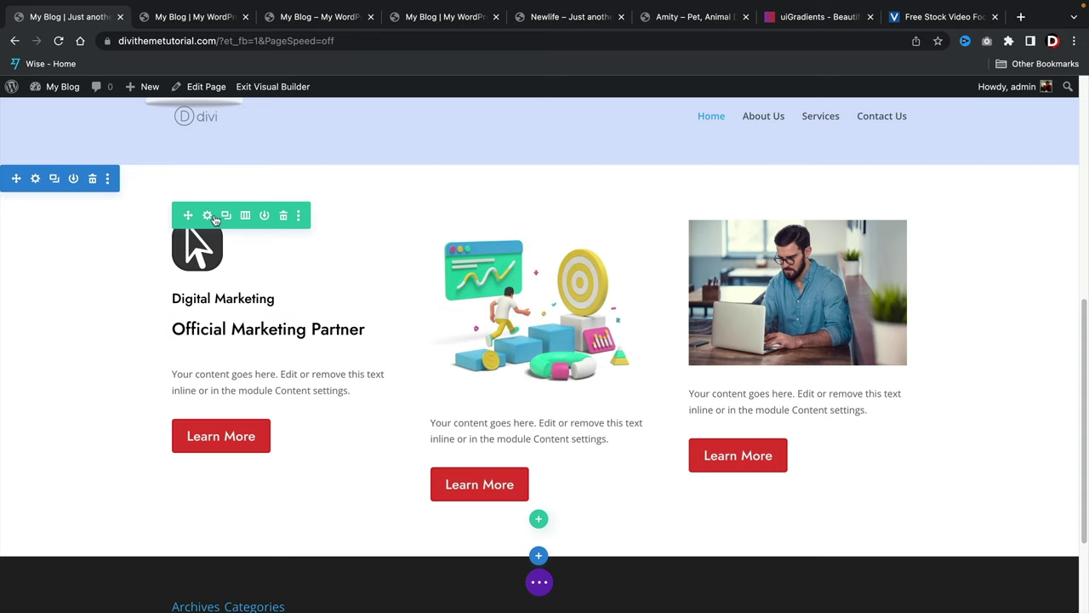
# - Replace the second and third columns with two duplicates of the first Digital Marketing column
pyautogui.click(206, 216)
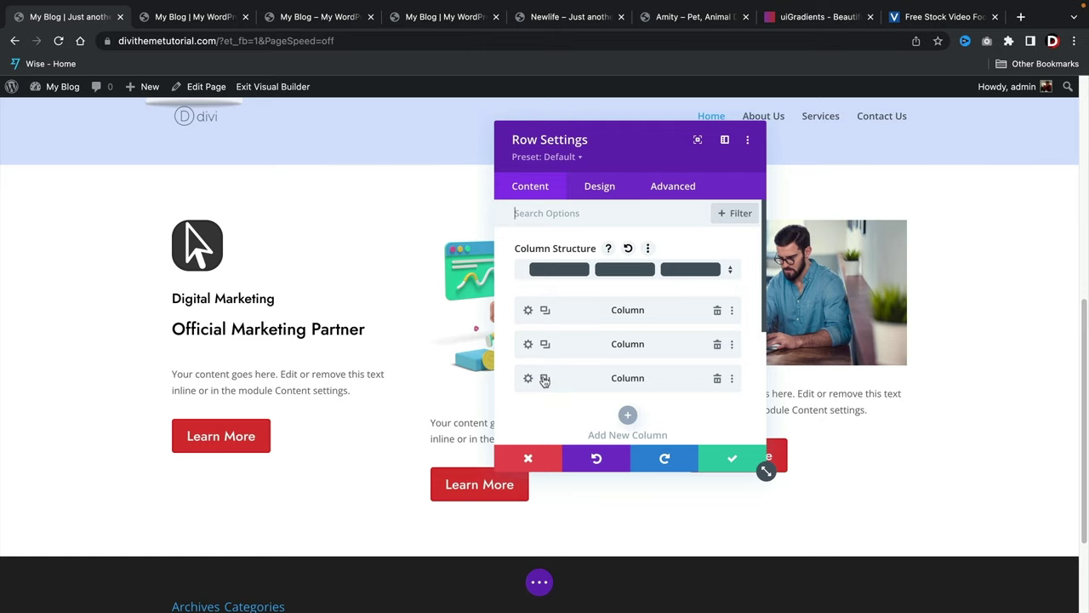
pyautogui.click(717, 382)
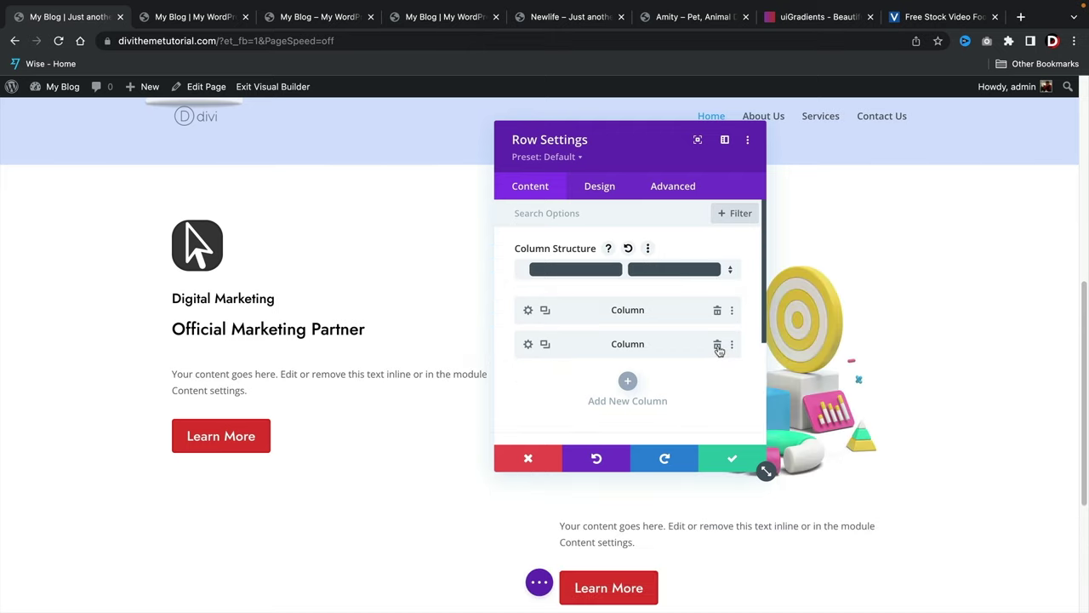
pyautogui.click(718, 344)
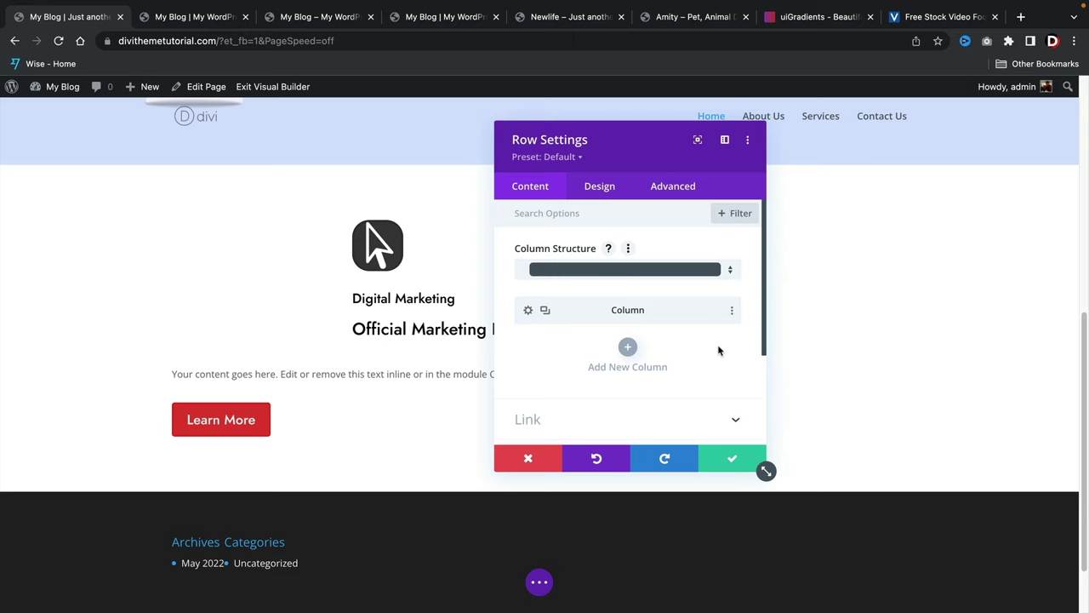
pyautogui.click(546, 311)
pyautogui.click(545, 310)
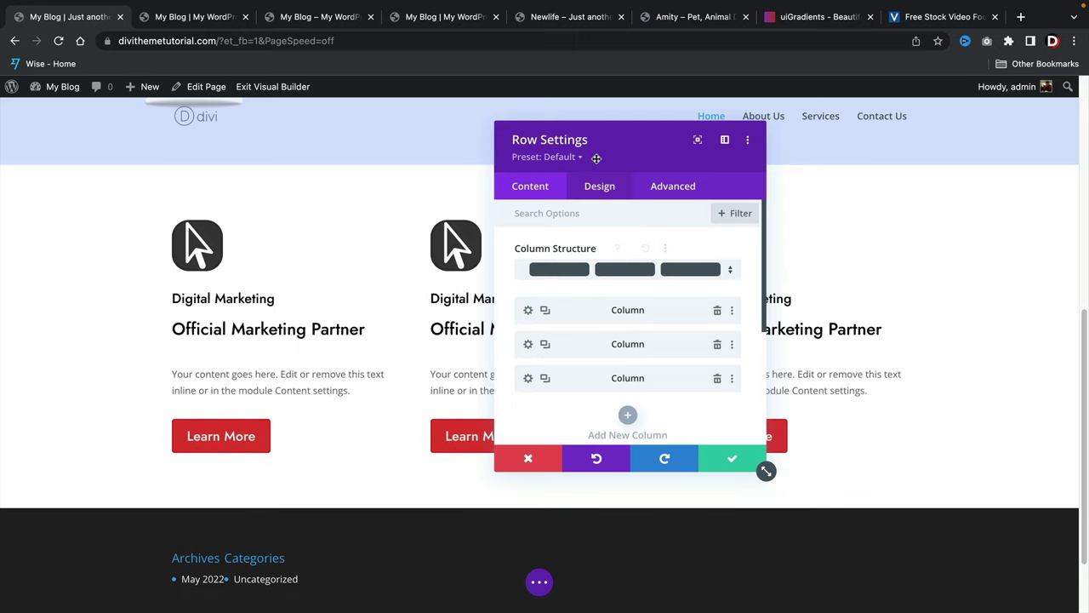
pyautogui.moveTo(810, 551); pyautogui.dragTo(906, 160)
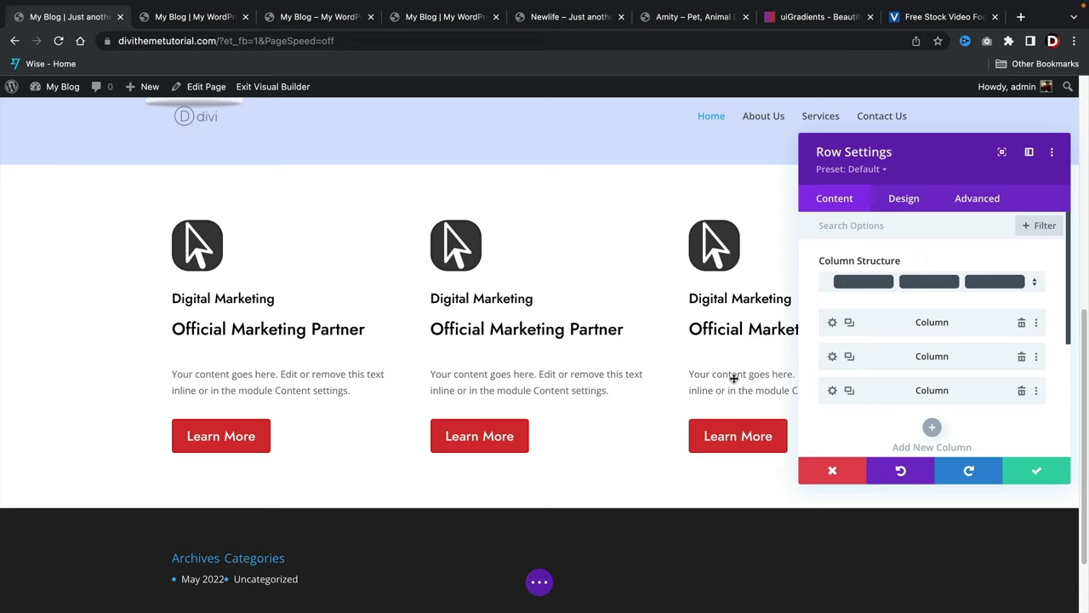
# - Give the first column a red swatch background at 0.3 opacity, rgba(224,43,32,0.3)
pyautogui.click(833, 323)
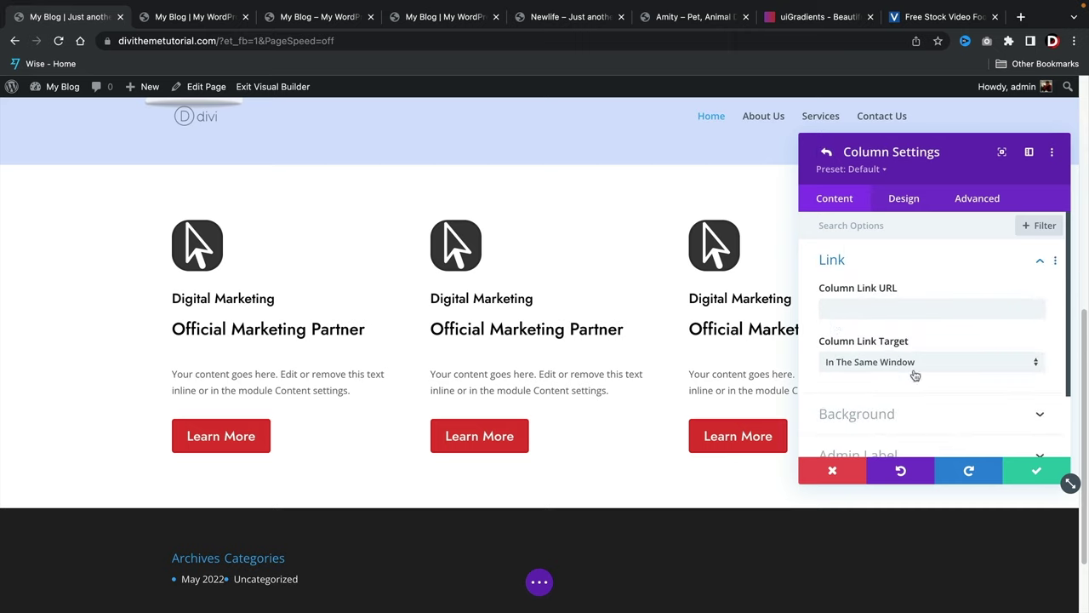
pyautogui.click(892, 417)
pyautogui.scroll(-3, 890, 417)
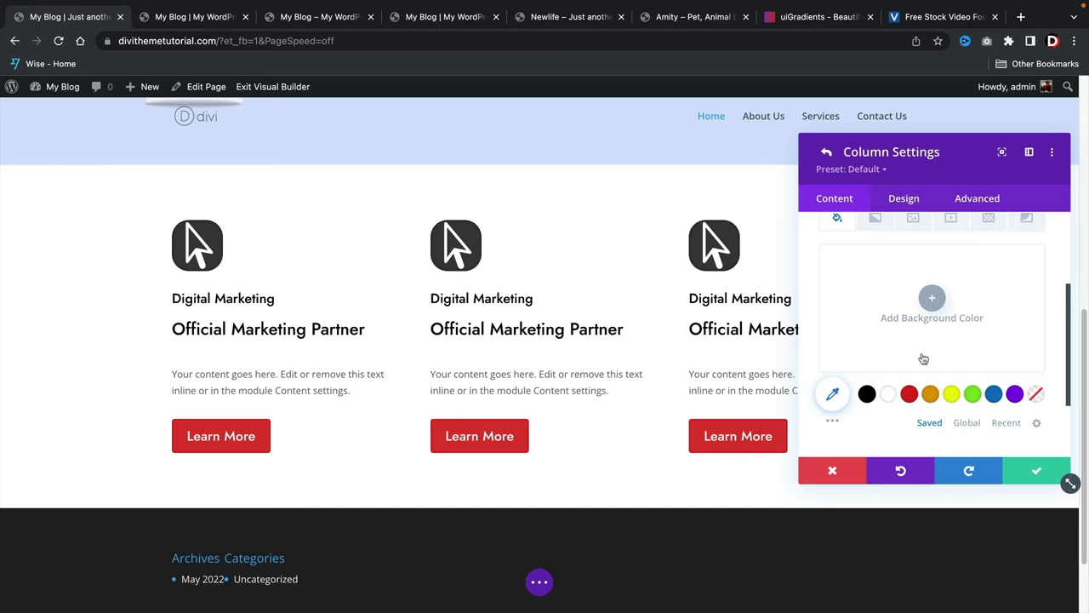
pyautogui.click(910, 394)
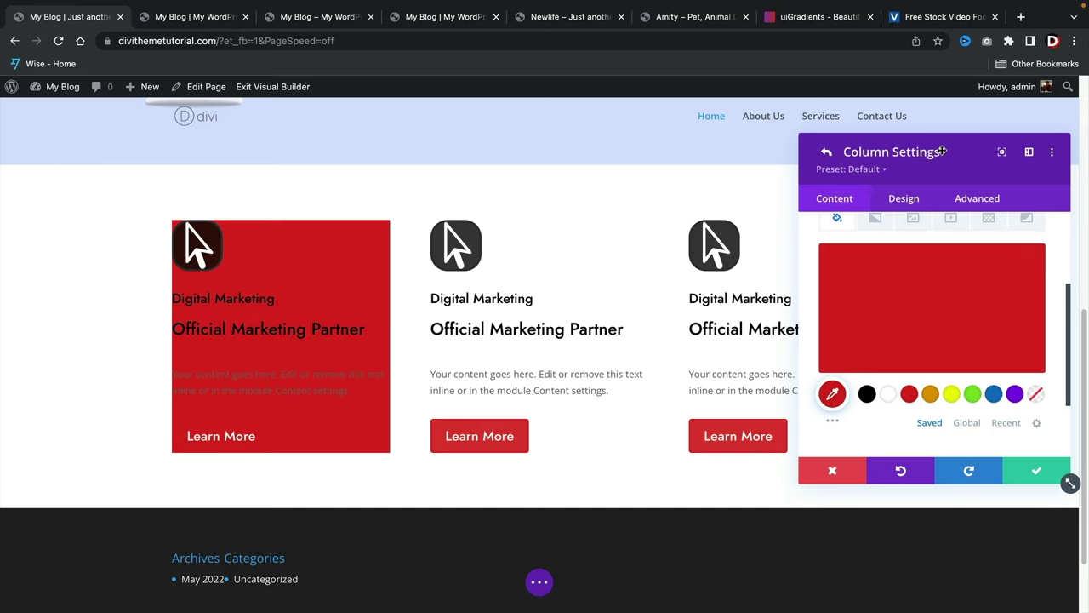
pyautogui.moveTo(942, 150); pyautogui.dragTo(843, 143)
pyautogui.click(733, 386)
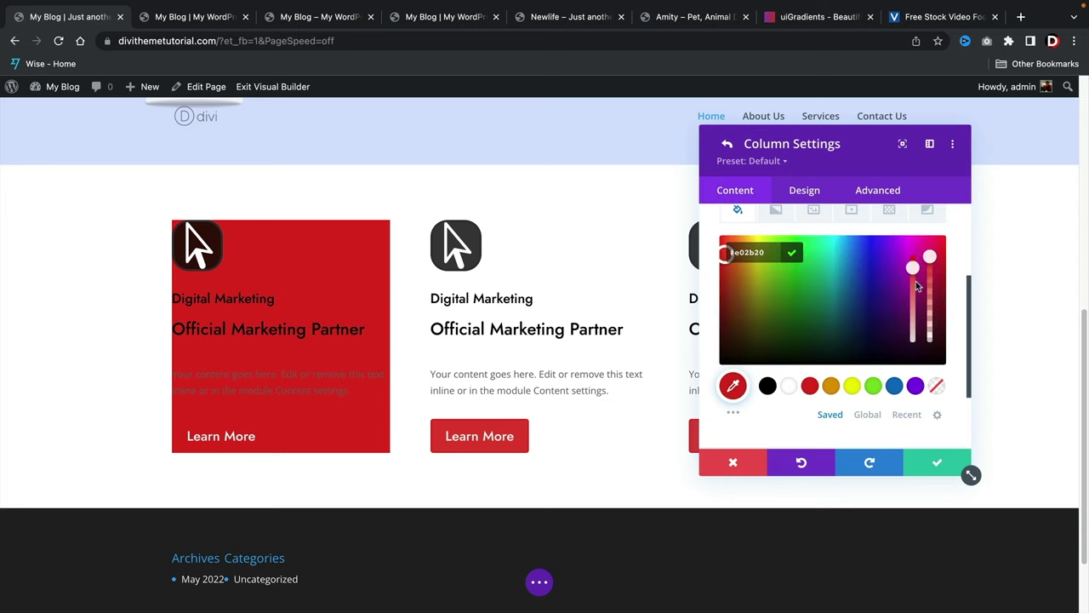
pyautogui.moveTo(930, 257); pyautogui.dragTo(930, 316)
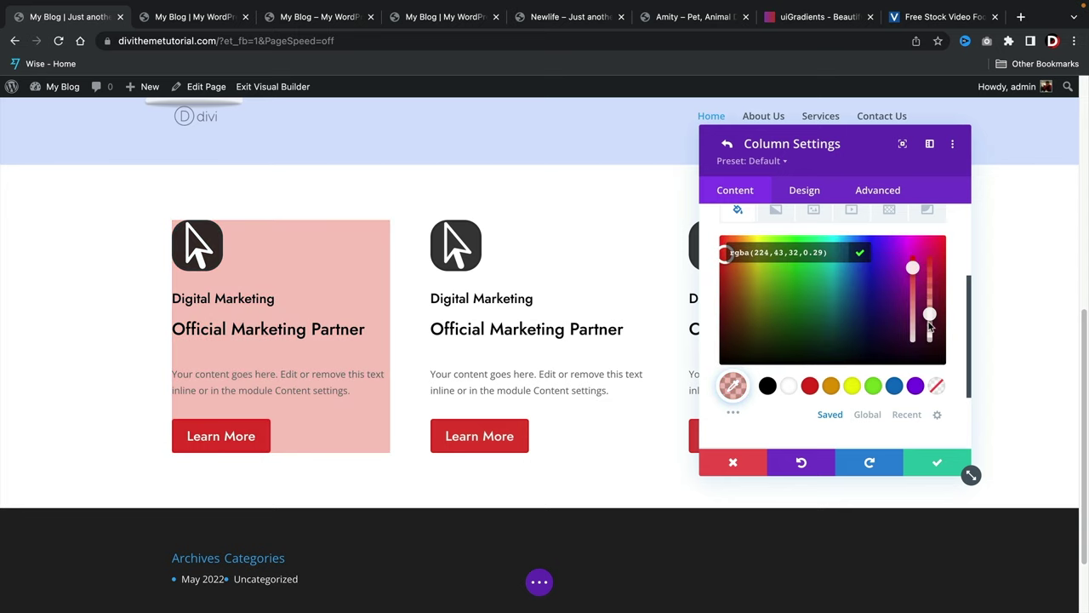
pyautogui.moveTo(931, 328); pyautogui.dragTo(931, 325)
pyautogui.scroll(-3, 931, 323)
pyautogui.scroll(4, 909, 382)
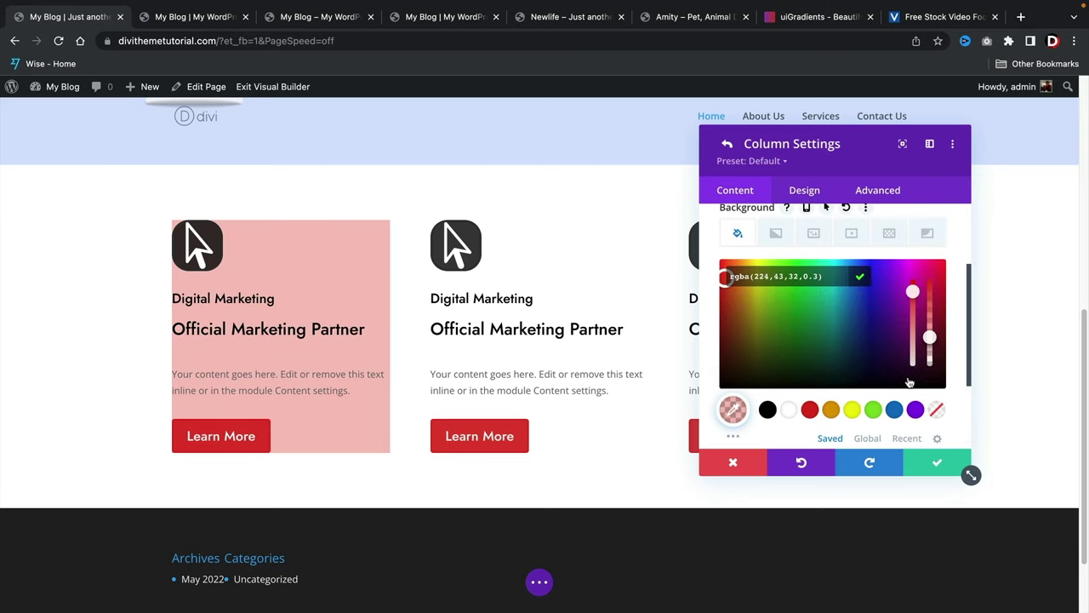
pyautogui.click(860, 276)
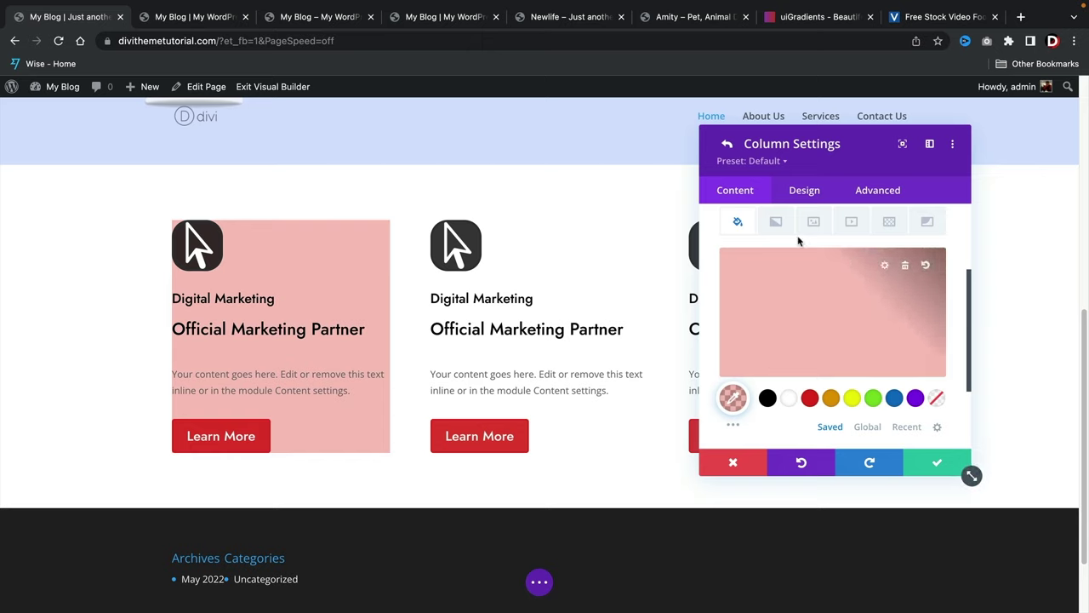
# - Set the first column's padding to 20px on top, bottom, left and right
pyautogui.click(810, 198)
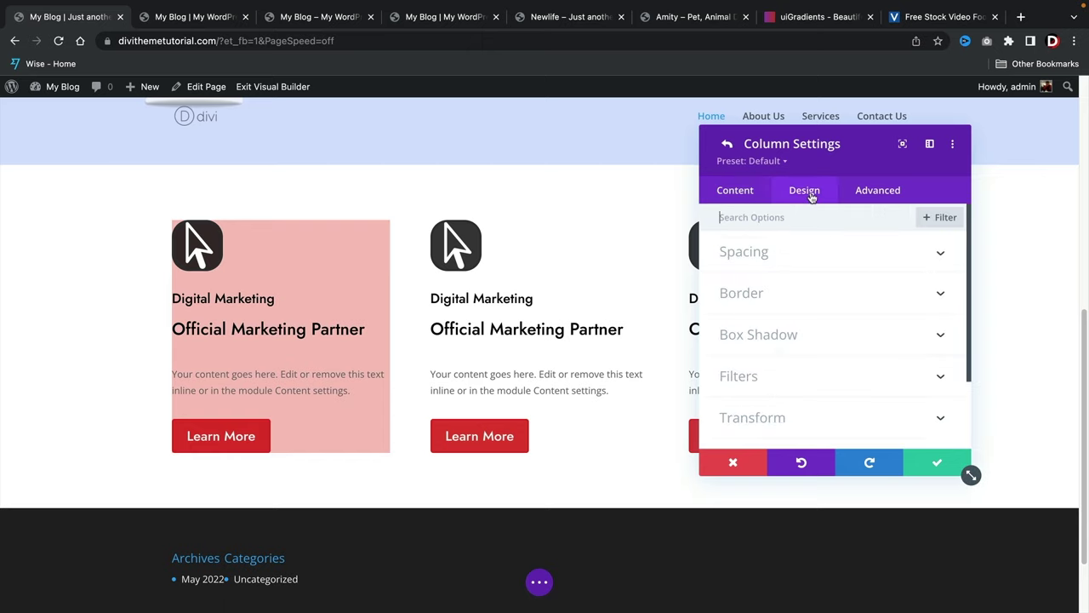
pyautogui.click(842, 259)
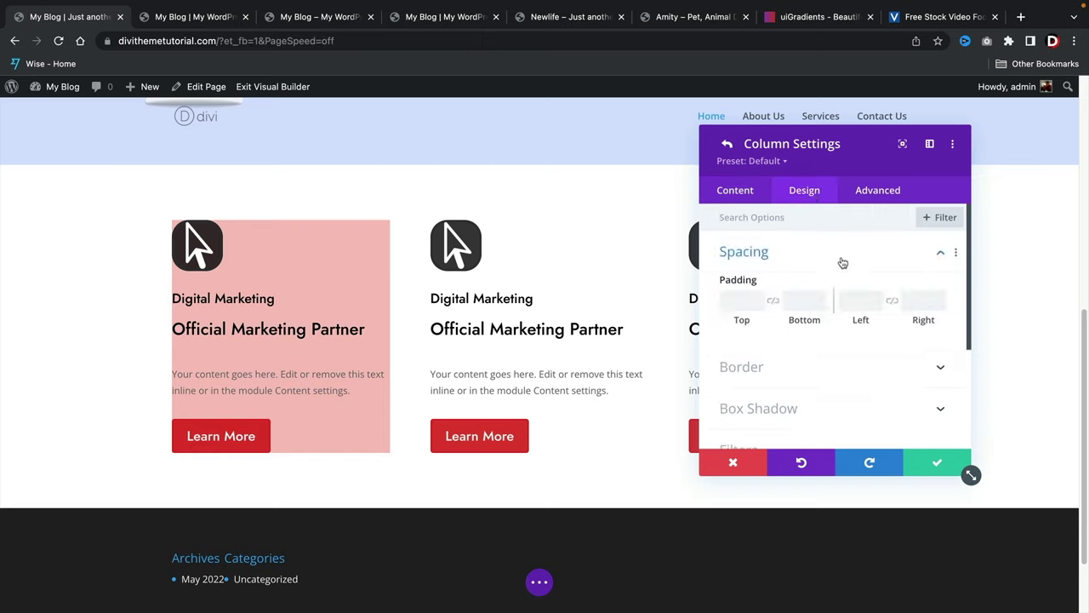
pyautogui.click(758, 299)
pyautogui.press('Up')
pyautogui.press('Up')
pyautogui.press('Up')
pyautogui.press('Up')
pyautogui.press('Up')
pyautogui.press('Up')
pyautogui.press('Up')
pyautogui.press('Up')
pyautogui.press('Up')
pyautogui.press('Up')
pyautogui.press('Up')
pyautogui.press('Up')
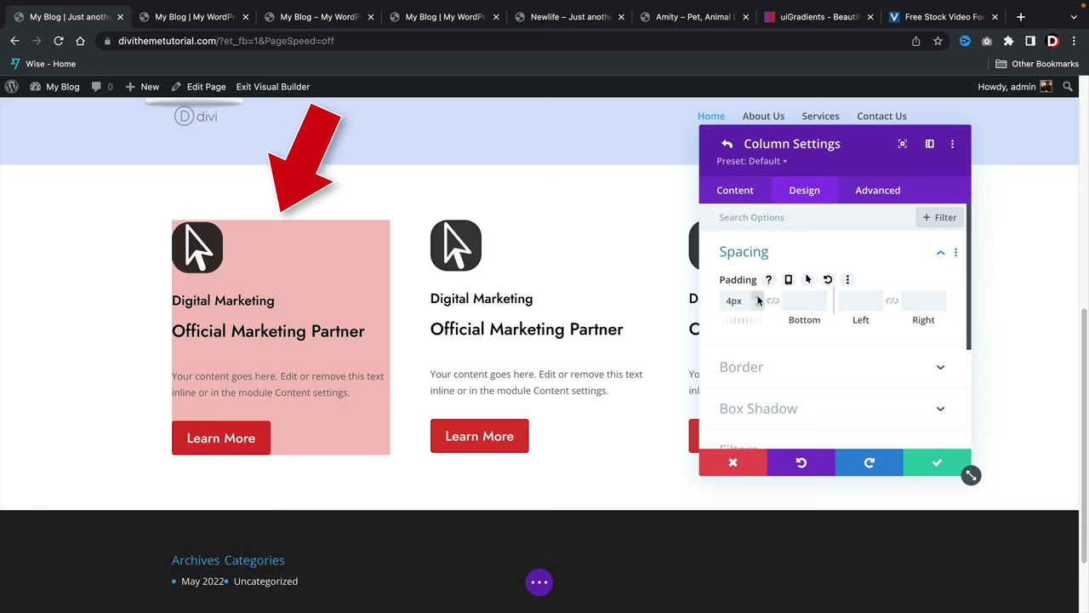
pyautogui.press('Up')
pyautogui.press('Up')
pyautogui.press('Up')
pyautogui.press('Up')
pyautogui.press('Up')
pyautogui.press('Up')
pyautogui.press('Up')
pyautogui.press('Up')
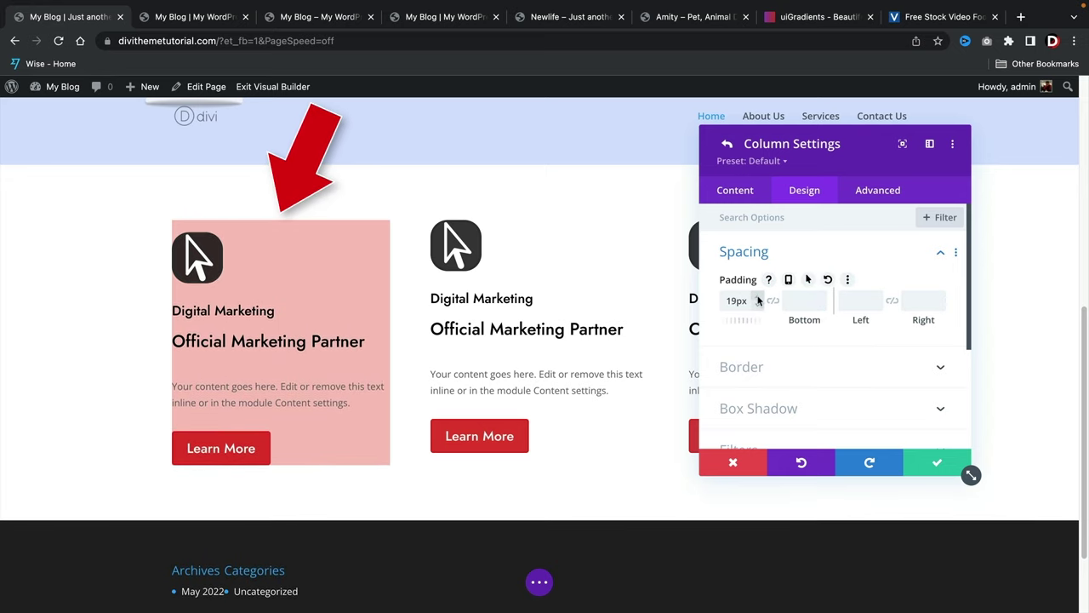
pyautogui.click(820, 300)
pyautogui.press('Up')
pyautogui.press('Up')
pyautogui.press('Up')
pyautogui.press('Up')
pyautogui.press('Up')
pyautogui.press('Up')
pyautogui.press('Up')
pyautogui.press('Up')
pyautogui.press('Up')
pyautogui.press('Up')
pyautogui.press('Up')
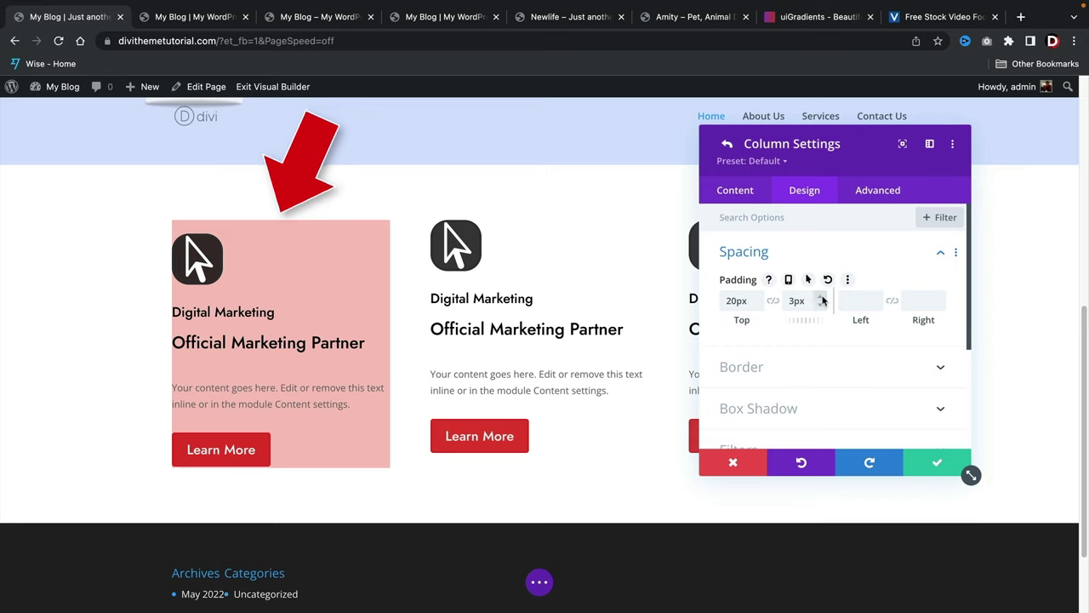
pyautogui.press('Up')
pyautogui.press('Up')
pyautogui.press('Up')
pyautogui.press('Up')
pyautogui.press('Up')
pyautogui.press('Up')
pyautogui.press('Up')
pyautogui.press('Up')
pyautogui.press('Up')
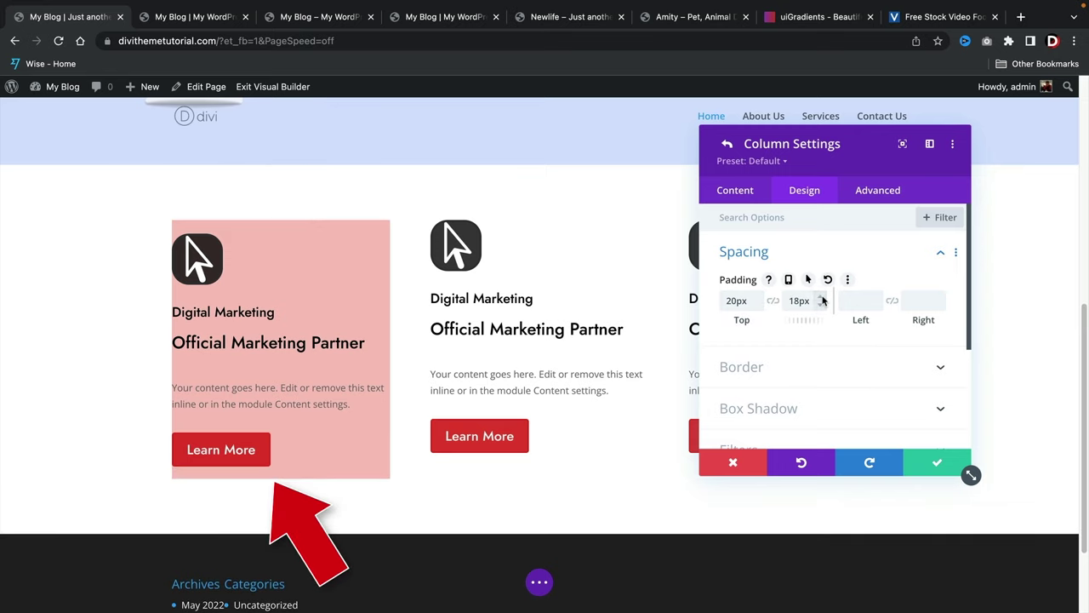
pyautogui.click(870, 298)
pyautogui.press('Up')
pyautogui.press('Up')
pyautogui.press('Up')
pyautogui.press('Up')
pyautogui.press('Up')
pyautogui.press('Up')
pyautogui.press('Up')
pyautogui.press('Up')
pyautogui.press('Up')
pyautogui.press('Up')
pyautogui.press('Up')
pyautogui.press('Up')
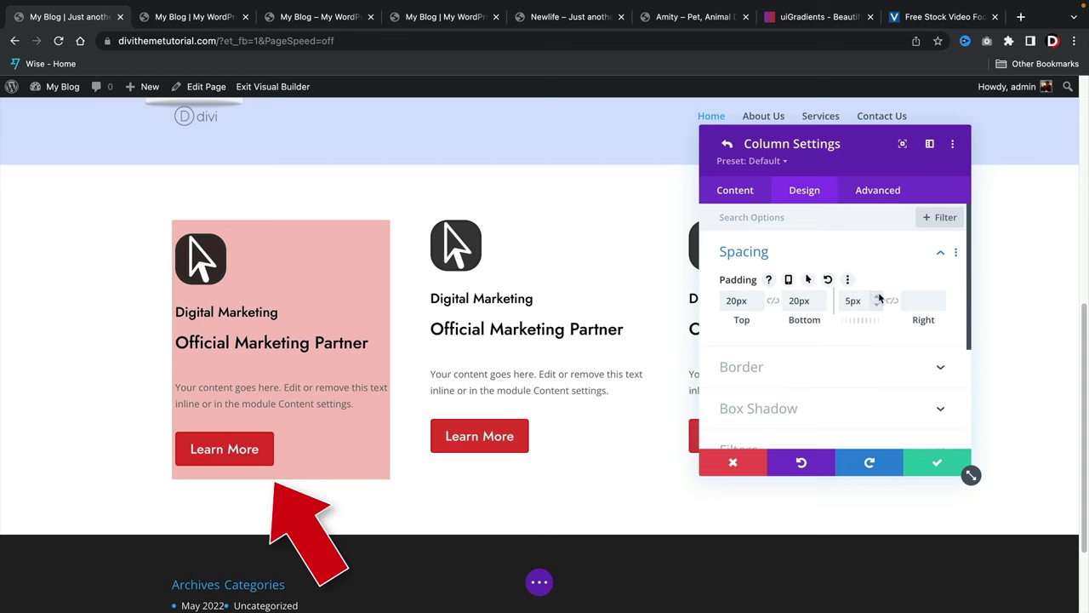
pyautogui.press('Up')
pyautogui.press('Up')
pyautogui.press('Up')
pyautogui.press('Up')
pyautogui.press('Up')
pyautogui.press('Up')
pyautogui.press('Up')
pyautogui.press('Up')
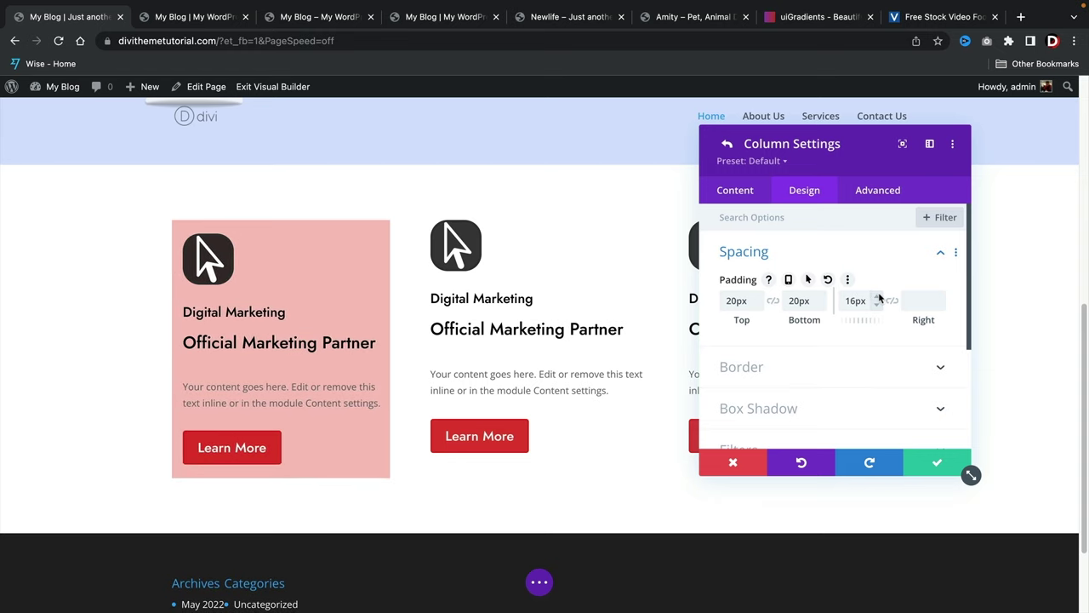
pyautogui.click(938, 301)
pyautogui.press('Up')
pyautogui.press('Up')
pyautogui.press('Up')
pyautogui.press('Up')
pyautogui.press('Up')
pyautogui.press('Up')
pyautogui.press('Up')
pyautogui.press('Up')
pyautogui.press('Up')
pyautogui.press('Up')
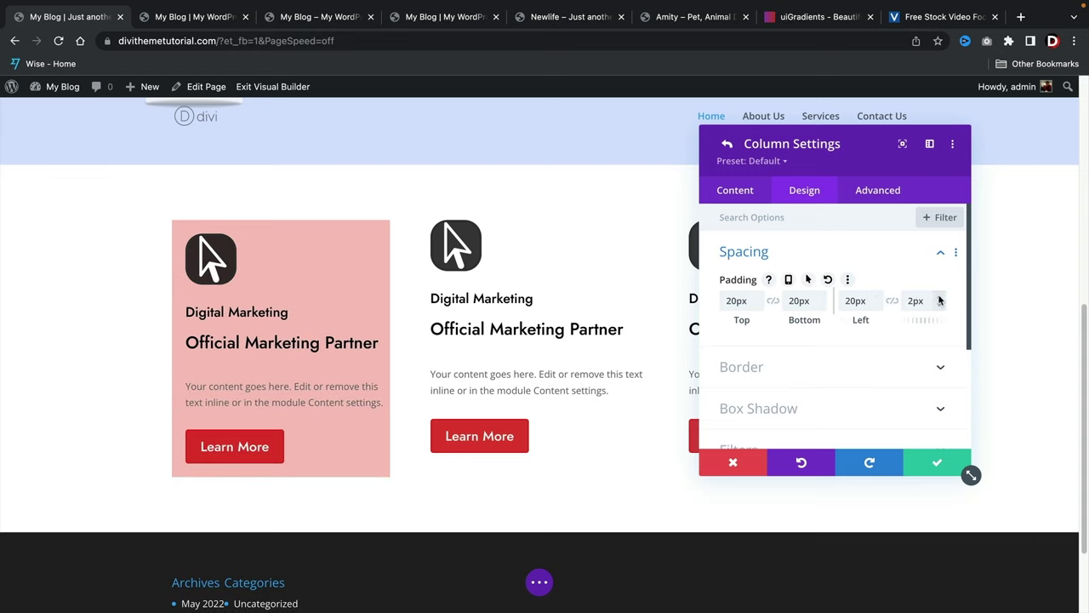
pyautogui.press('Up')
pyautogui.press('Up')
pyautogui.press('Up')
pyautogui.press('Up')
pyautogui.press('Up')
pyautogui.press('Up')
pyautogui.press('Up')
pyautogui.press('Up')
pyautogui.press('Up')
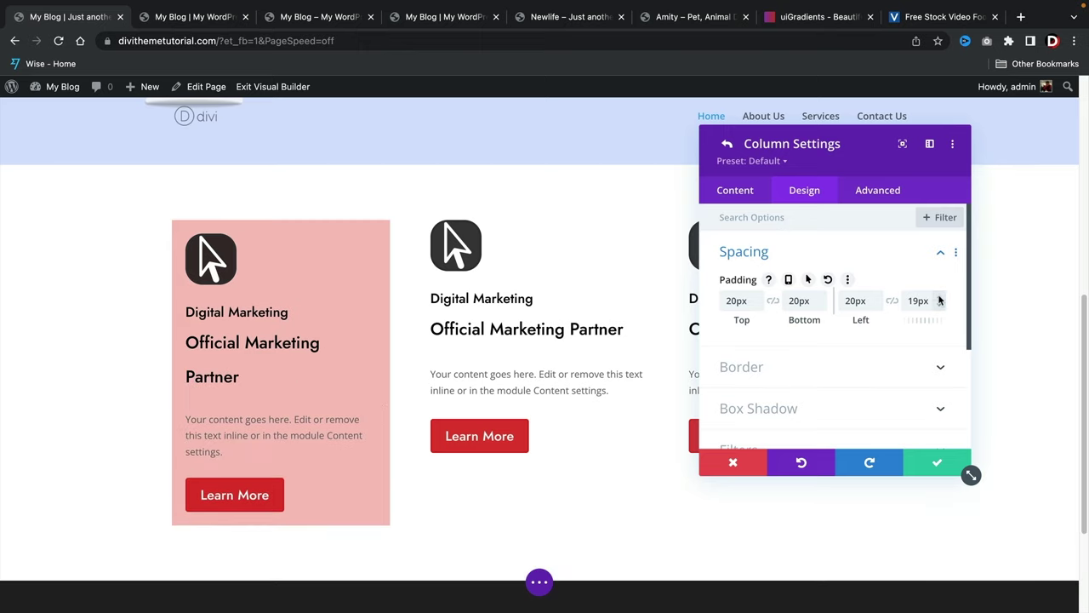
pyautogui.press('Up')
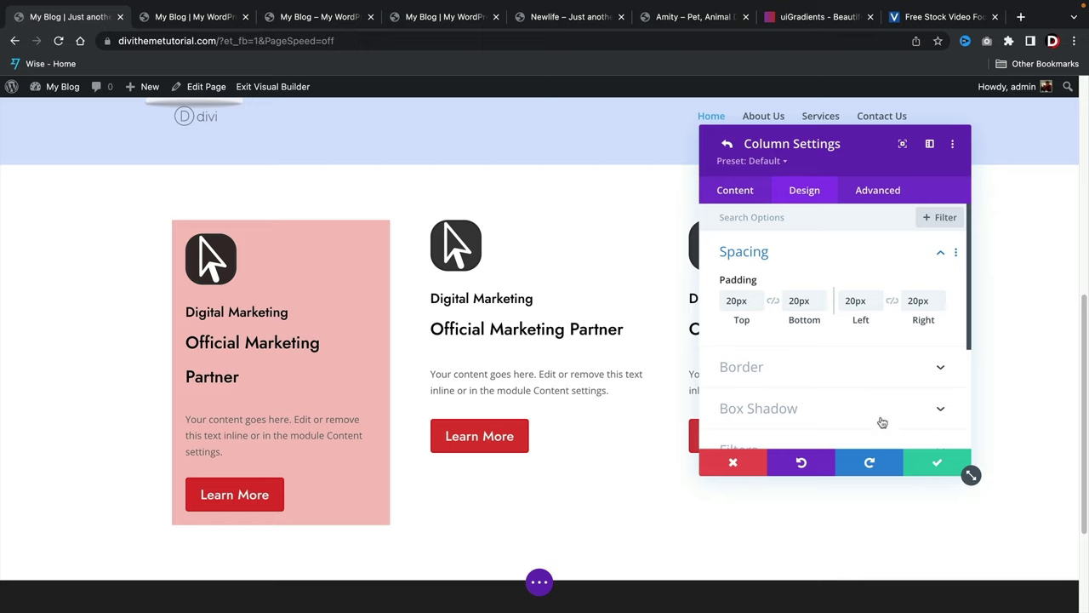
# - Round the first column's corners to 12px and save its settings
pyautogui.scroll(-1, 876, 419)
pyautogui.scroll(-2, 877, 418)
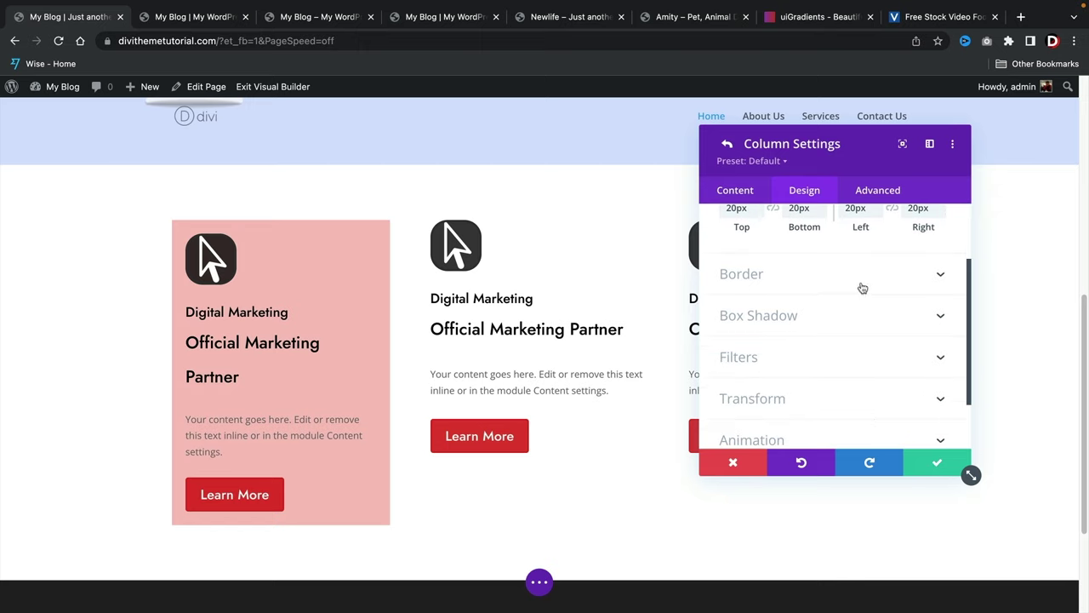
pyautogui.click(764, 275)
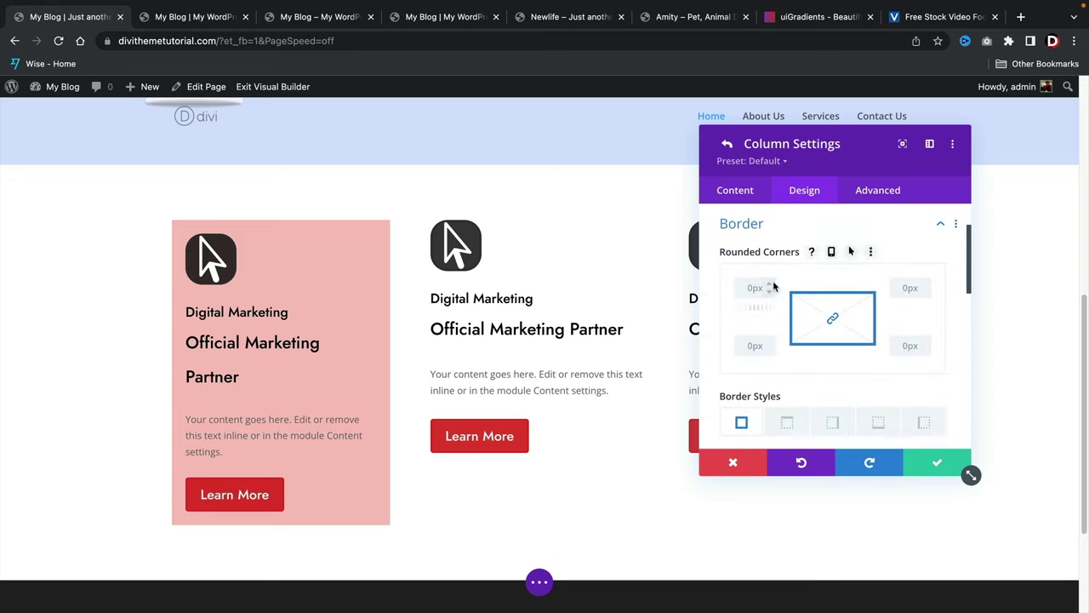
pyautogui.moveTo(771, 287); pyautogui.dragTo(771, 287)
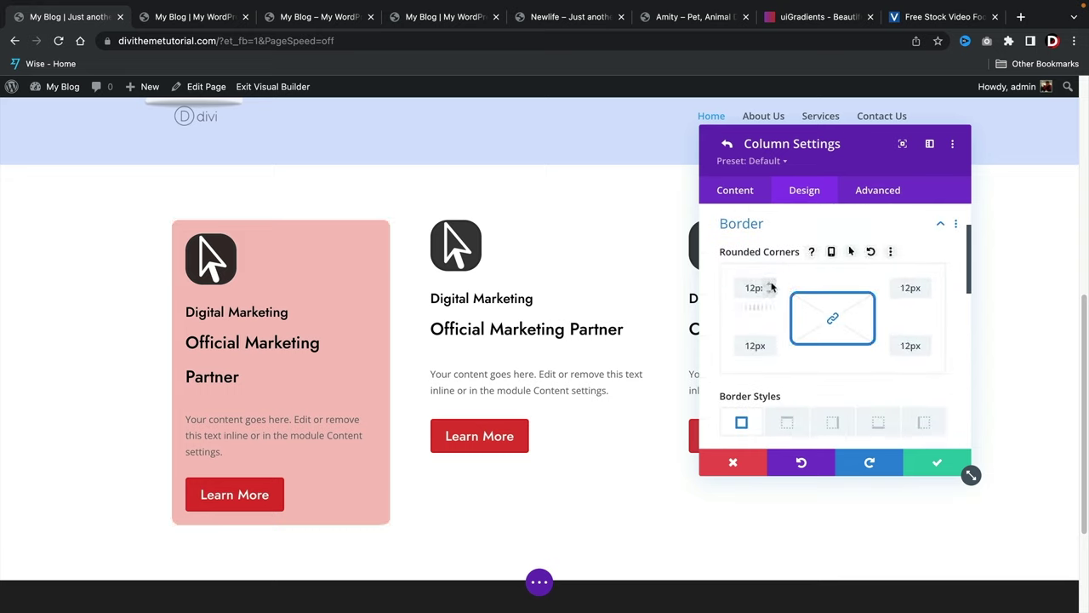
pyautogui.click(926, 461)
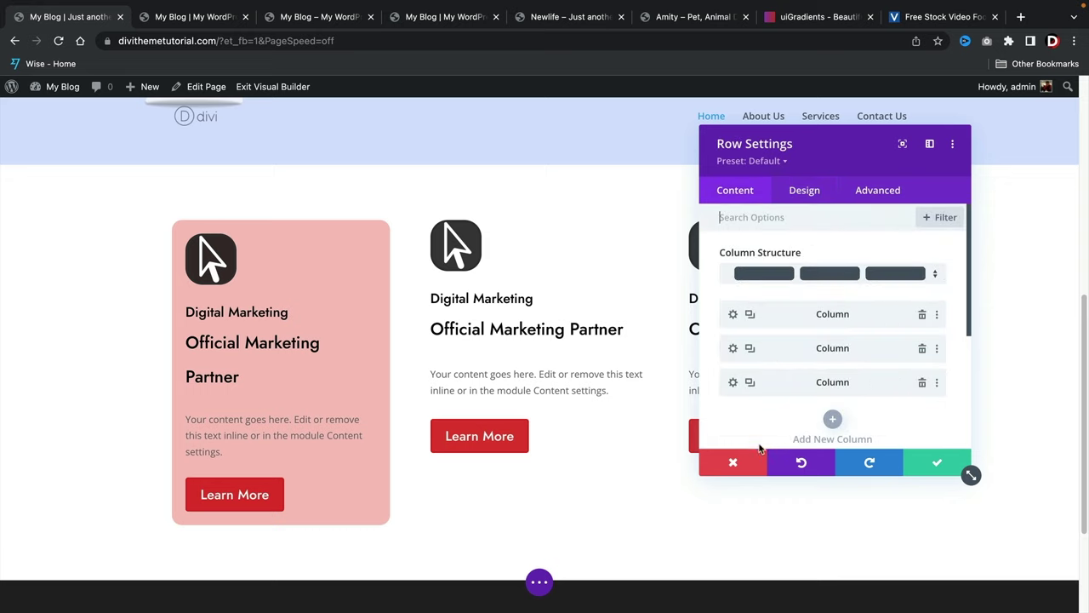
# - Copy the first column's item styles and paste them onto the second column
pyautogui.click(920, 458)
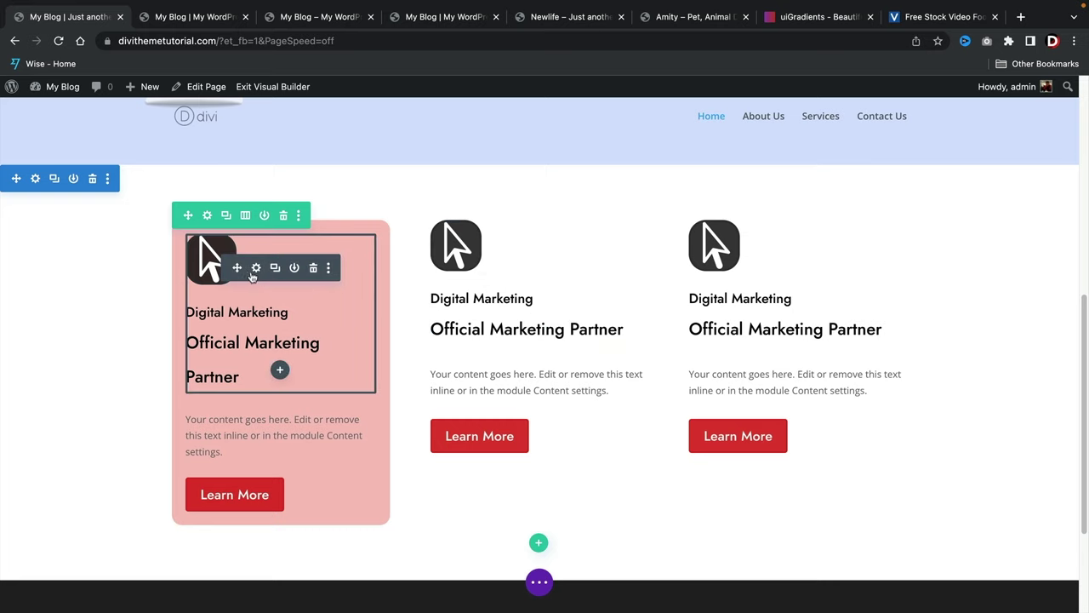
pyautogui.click(208, 216)
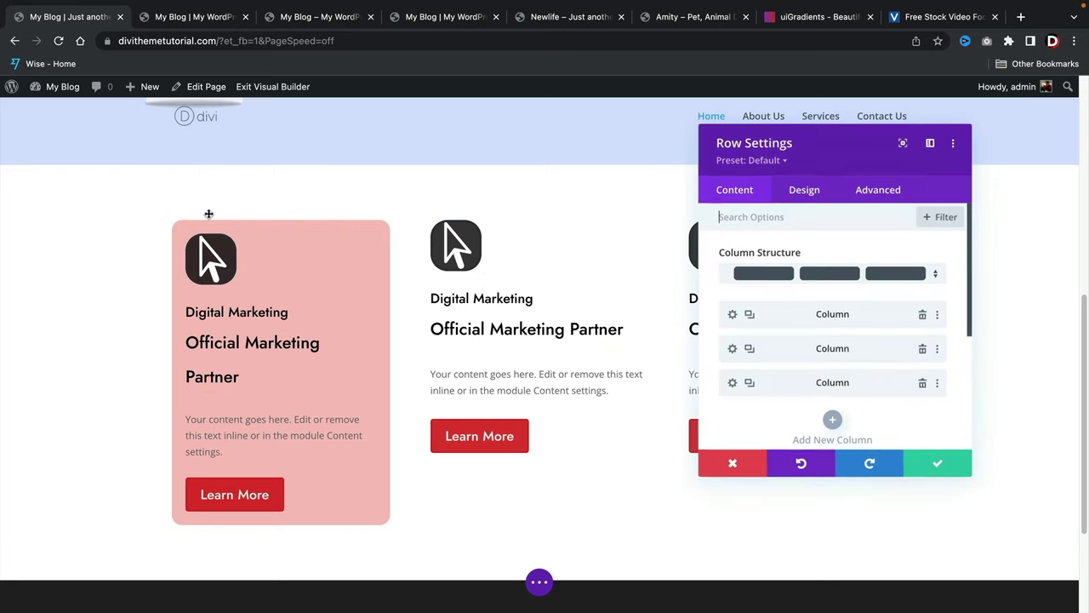
pyautogui.rightClick(734, 317)
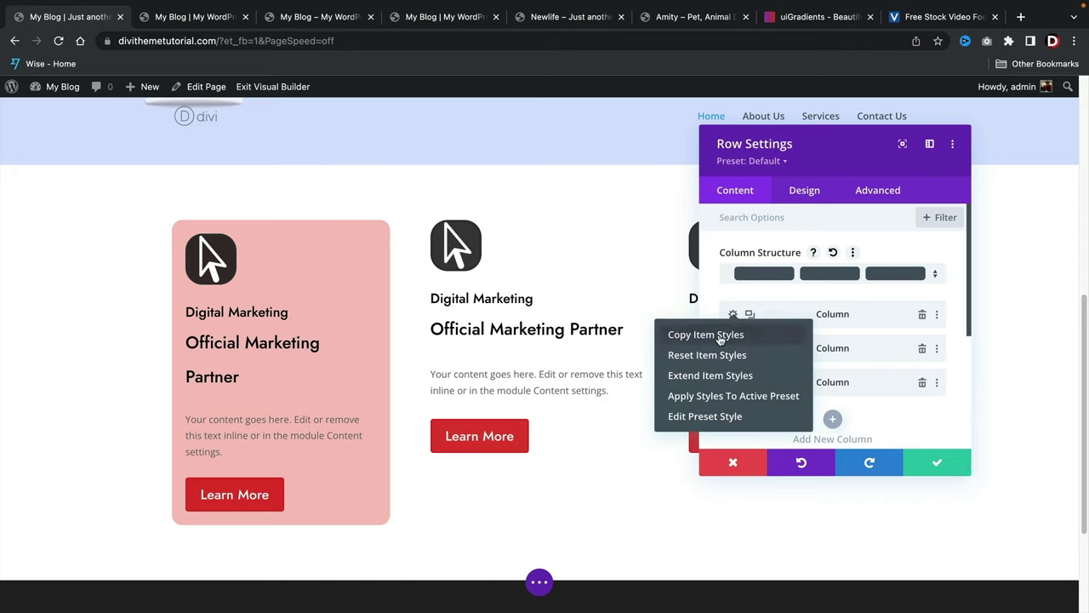
pyautogui.click(706, 335)
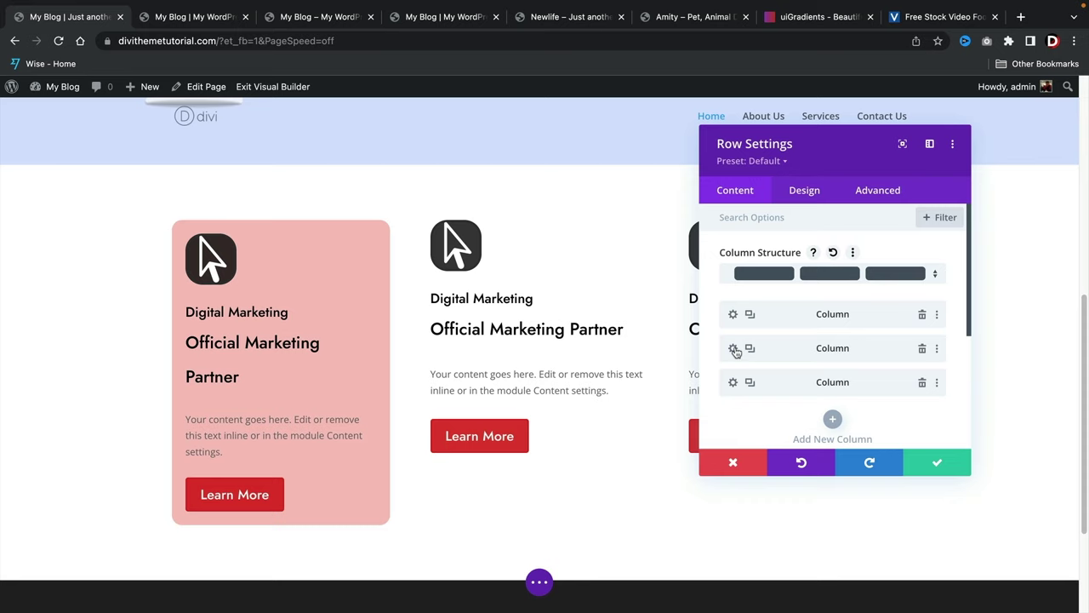
pyautogui.rightClick(736, 352)
pyautogui.click(721, 386)
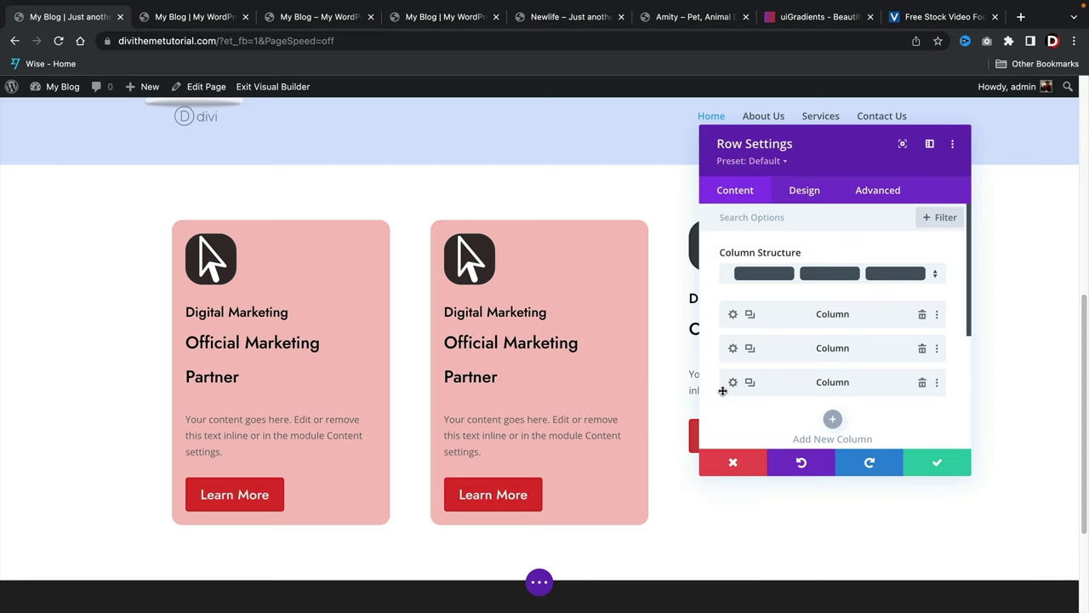
pyautogui.moveTo(786, 143); pyautogui.dragTo(923, 147)
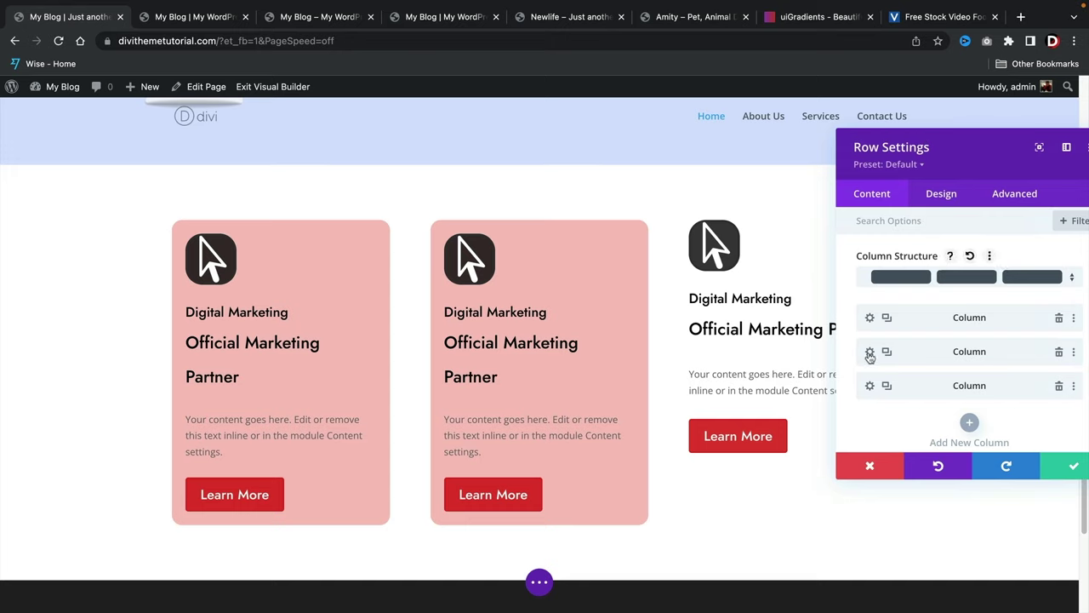
pyautogui.rightClick(869, 356)
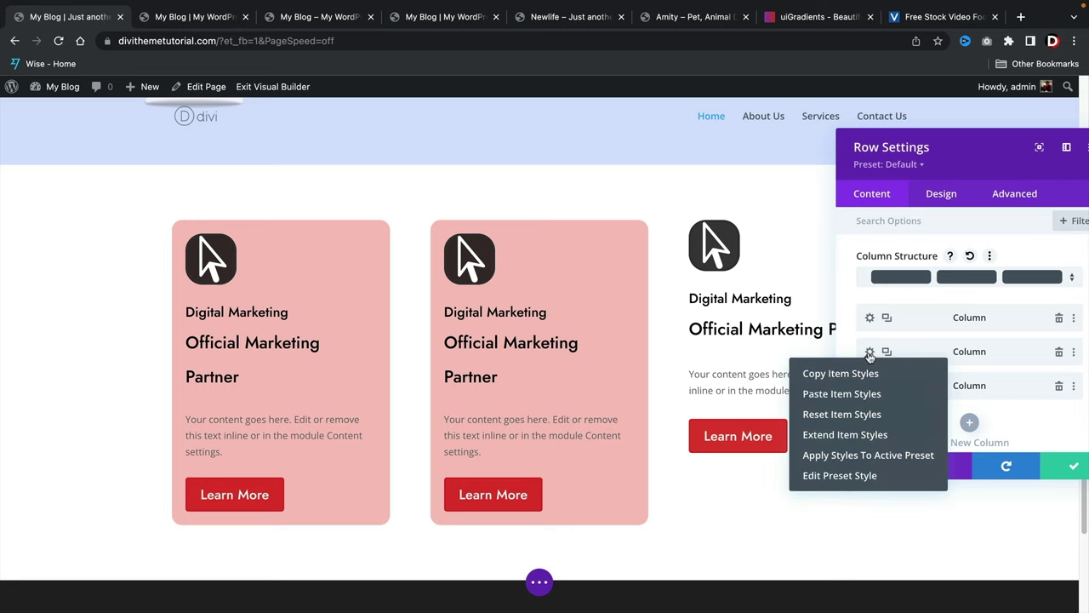
pyautogui.click(540, 584)
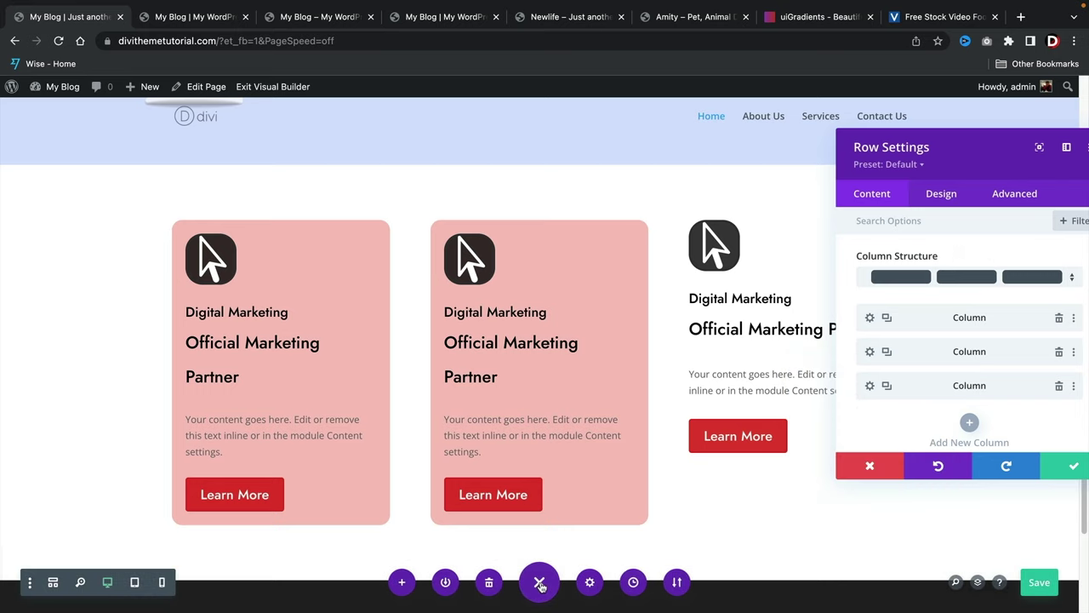
# - Revert the pasted column styles through Editing History
pyautogui.click(633, 584)
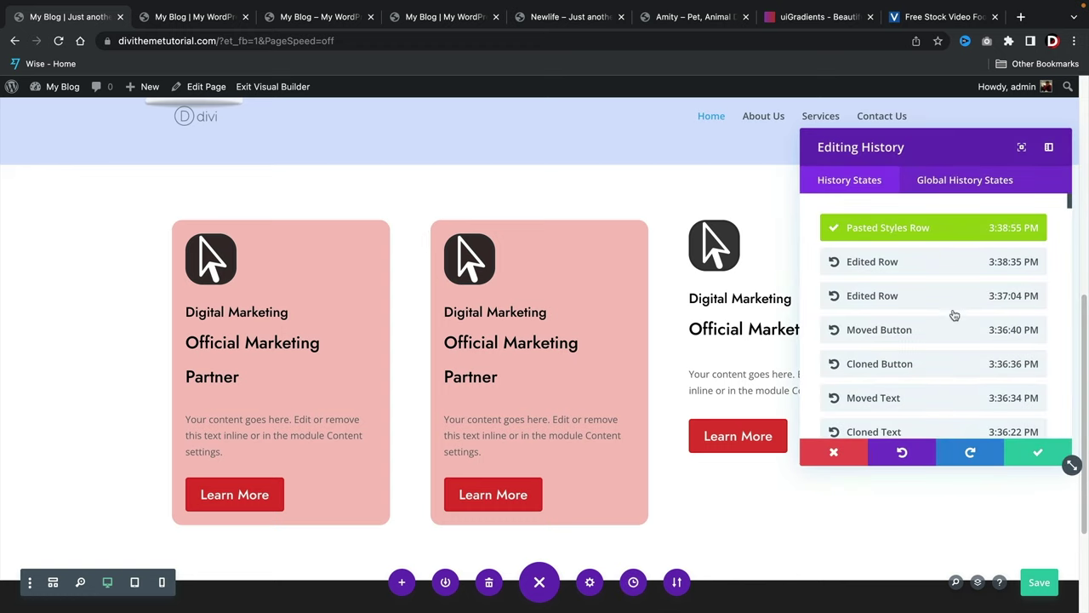
pyautogui.click(931, 268)
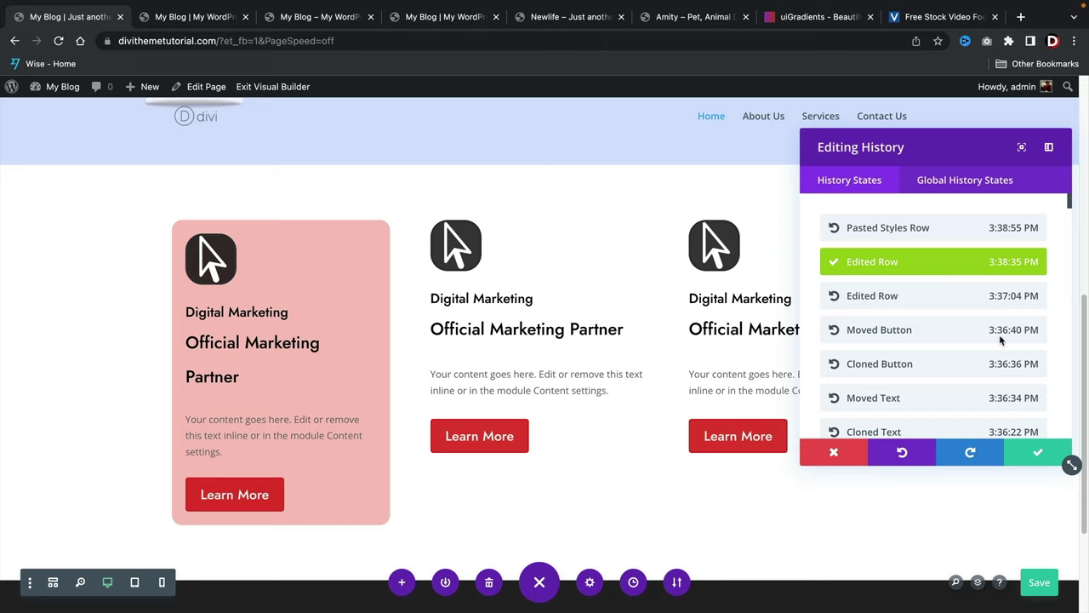
pyautogui.click(1039, 453)
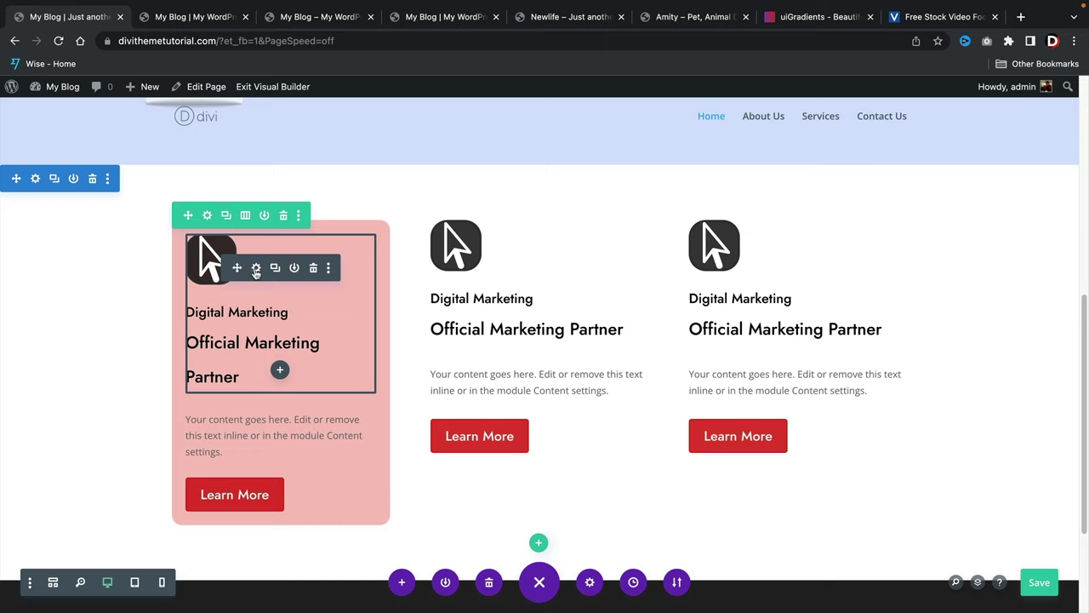
# - Extend the first column's item styles throughout This Row
pyautogui.click(207, 216)
pyautogui.rightClick(837, 320)
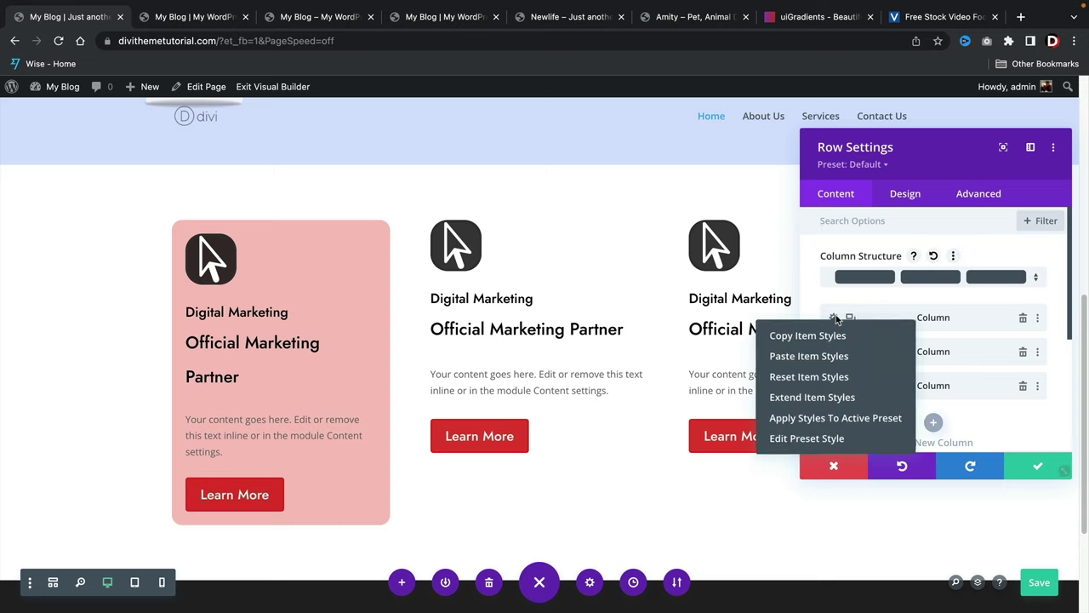
pyautogui.click(837, 398)
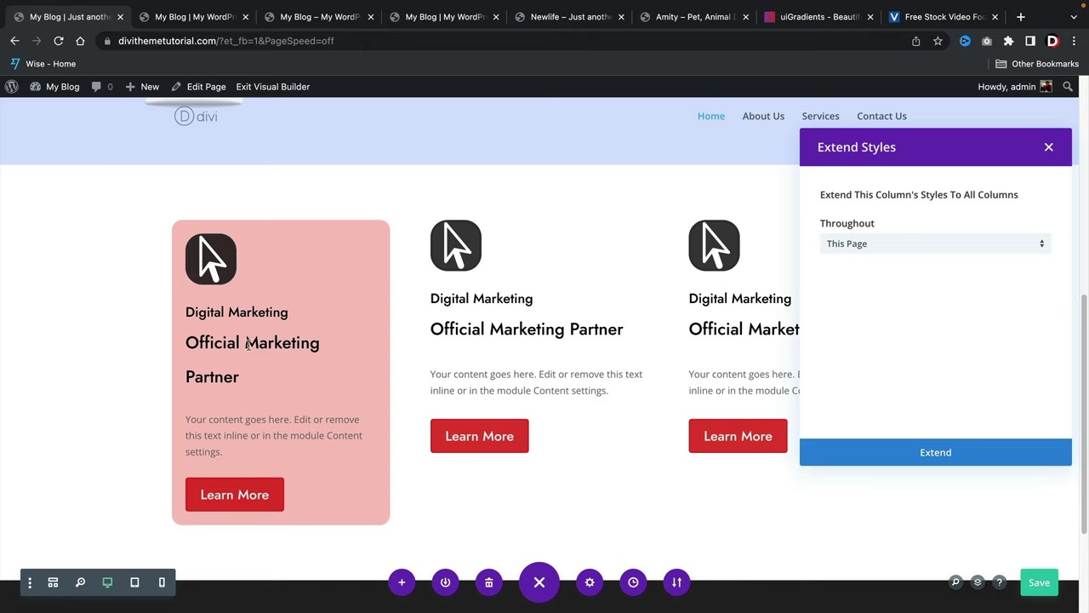
pyautogui.click(916, 251)
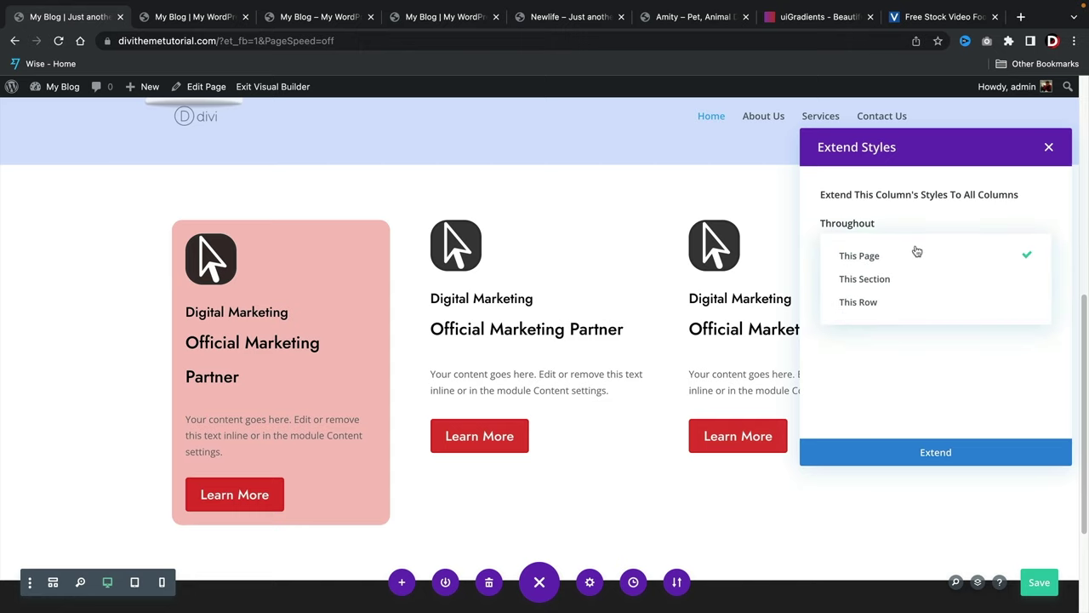
pyautogui.click(912, 310)
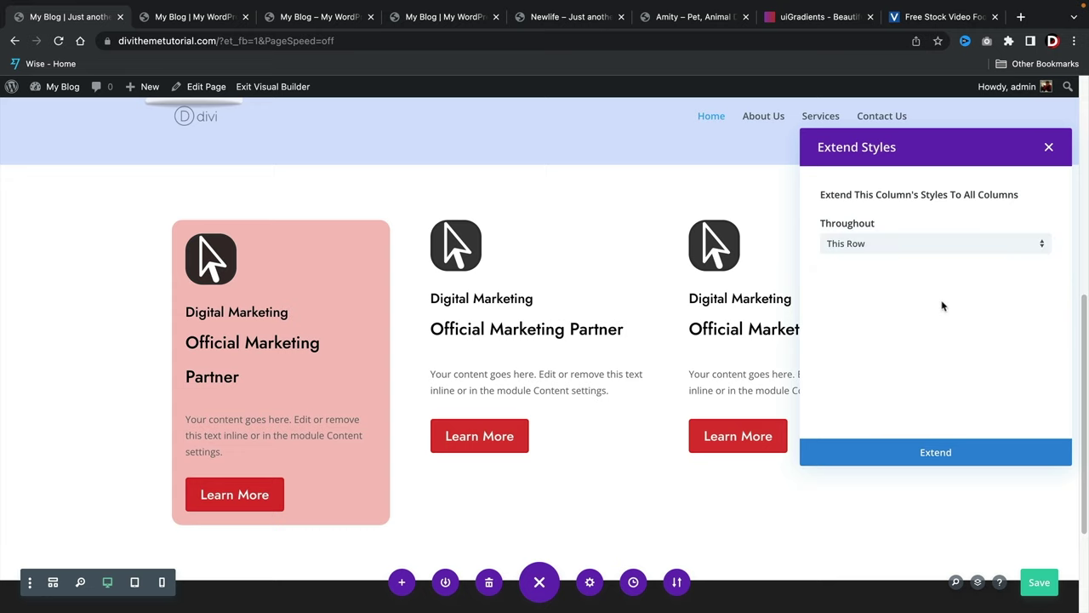
pyautogui.click(955, 453)
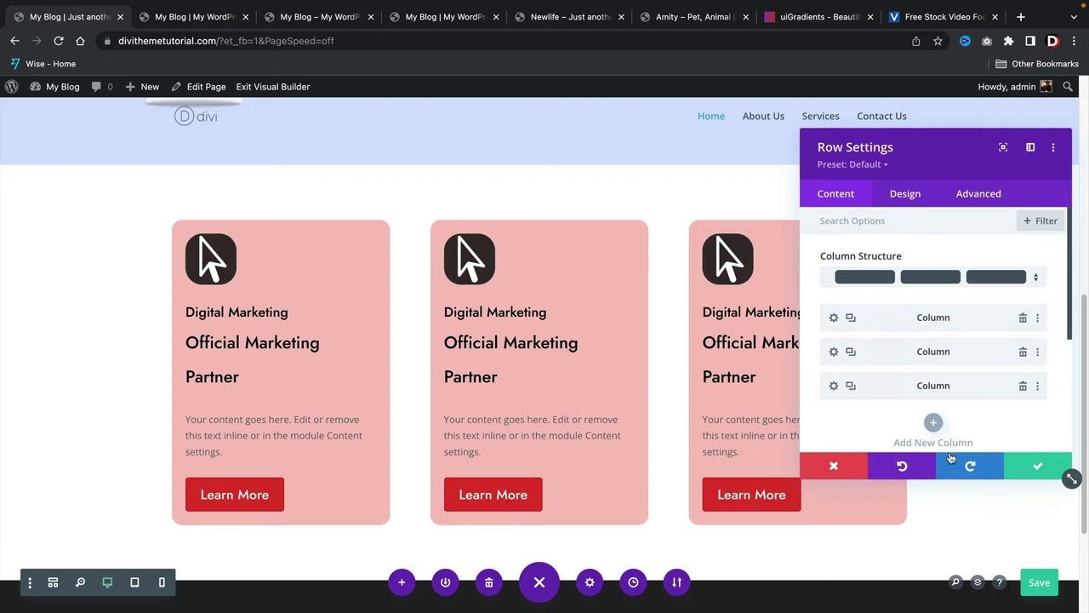
# - Give the middle column a semi-transparent green swatch background
pyautogui.moveTo(925, 157); pyautogui.dragTo(192, 141)
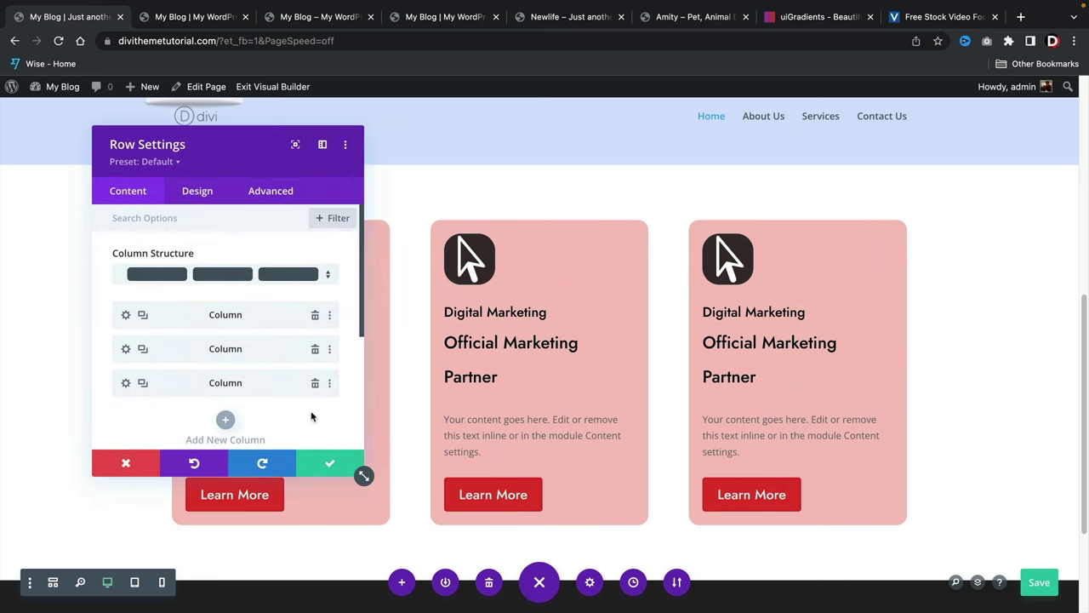
pyautogui.click(332, 464)
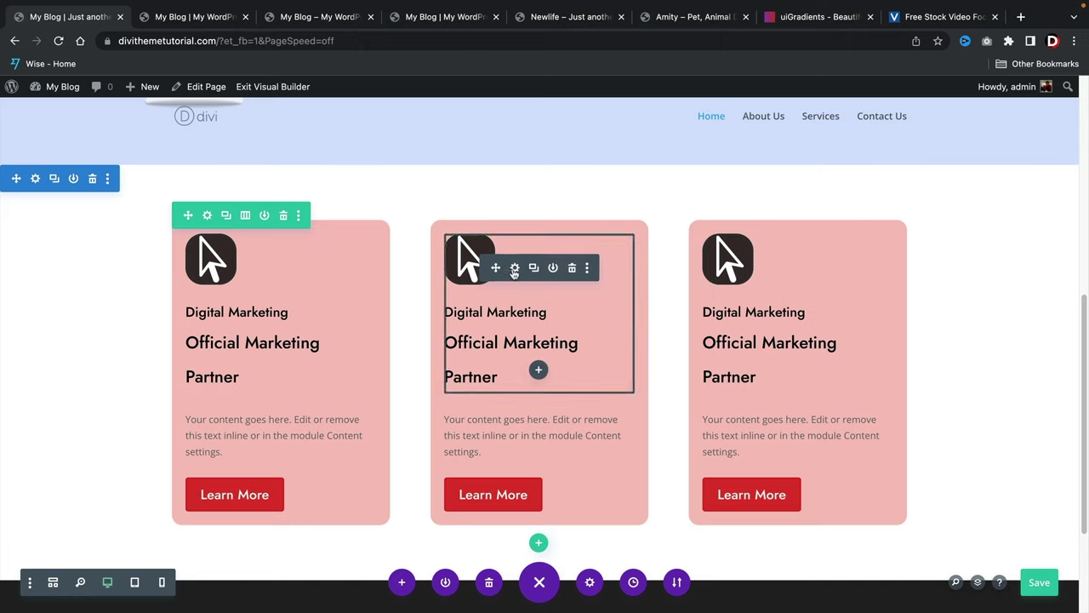
pyautogui.click(207, 216)
pyautogui.click(124, 348)
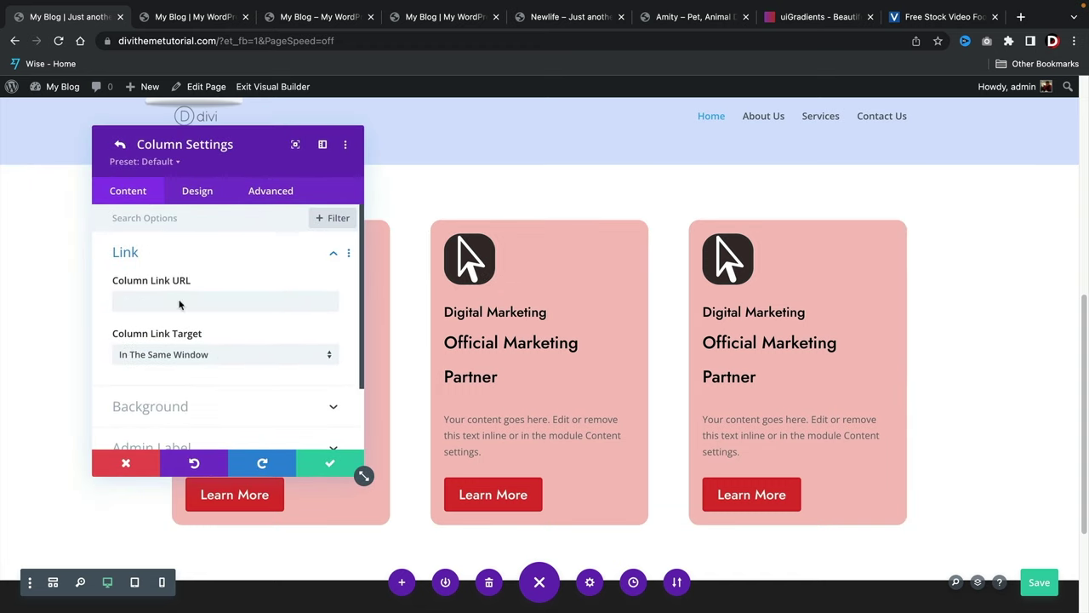
pyautogui.click(191, 195)
pyautogui.click(136, 199)
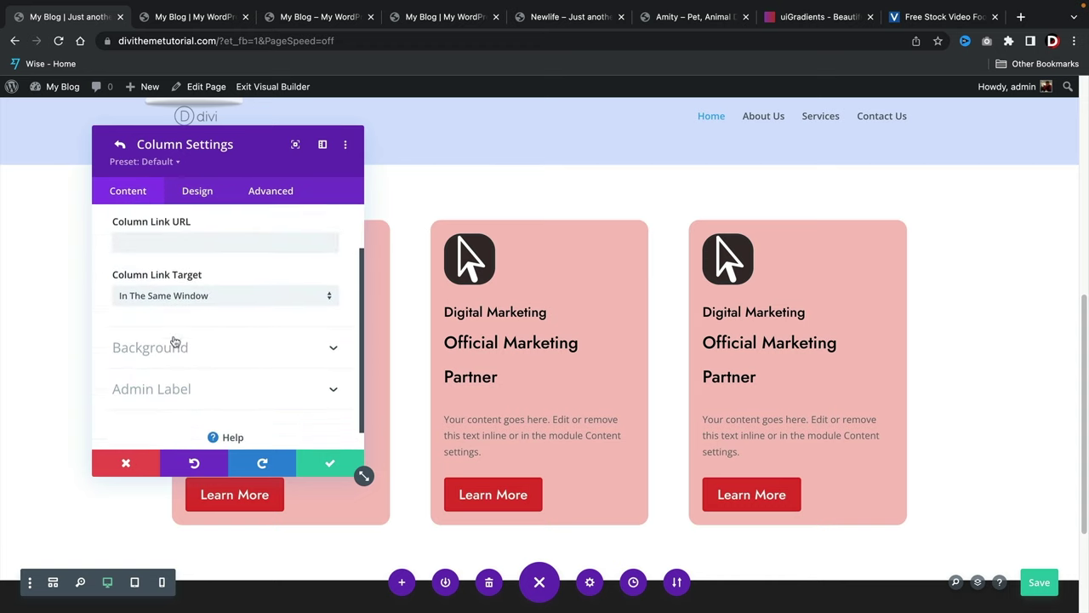
pyautogui.click(243, 345)
pyautogui.click(267, 434)
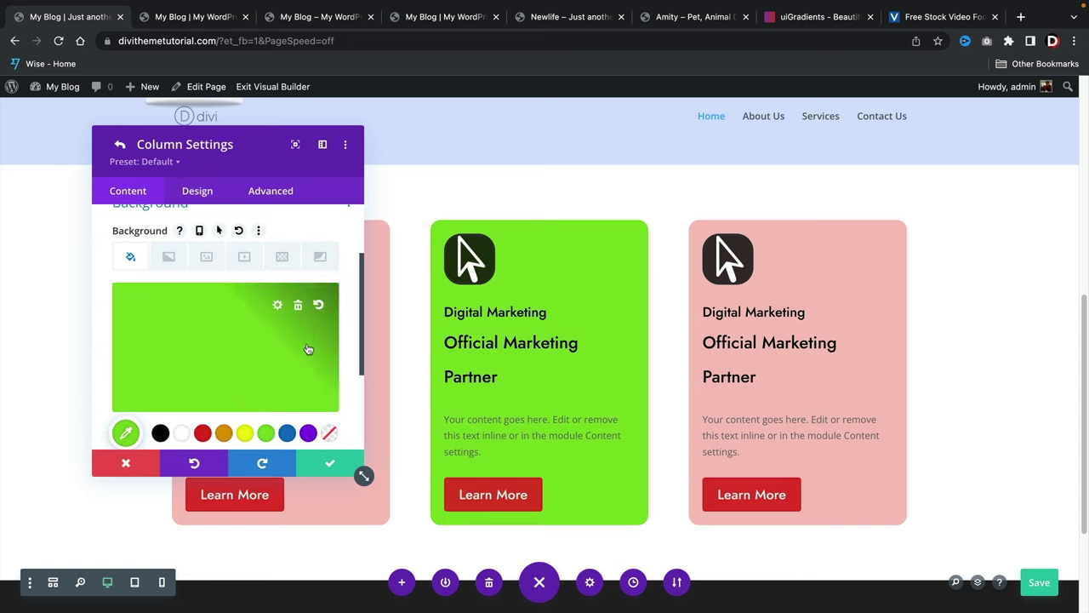
pyautogui.click(125, 435)
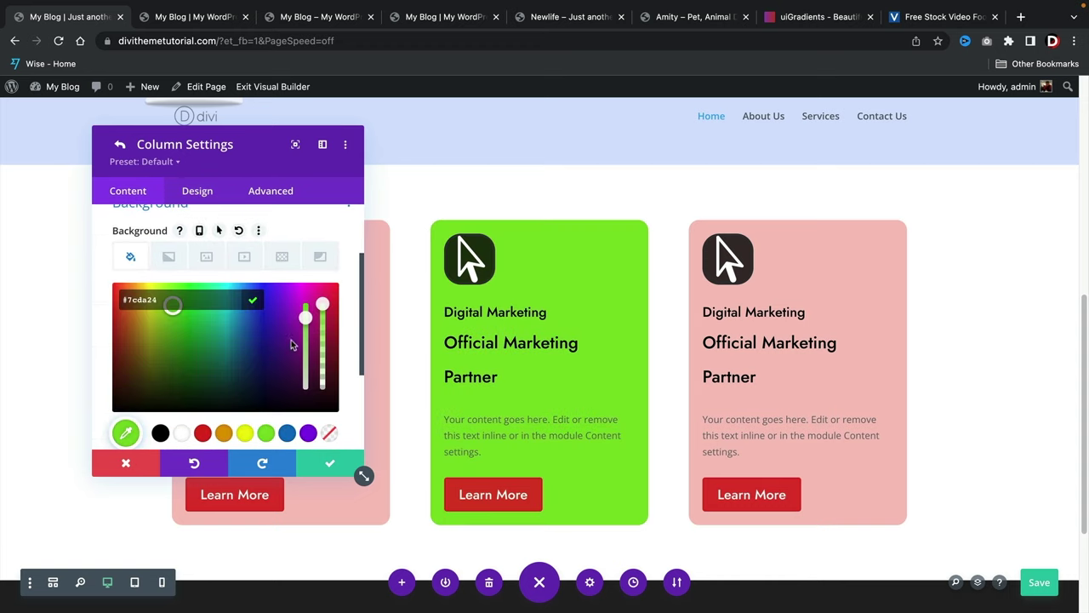
pyautogui.moveTo(323, 304); pyautogui.dragTo(323, 340)
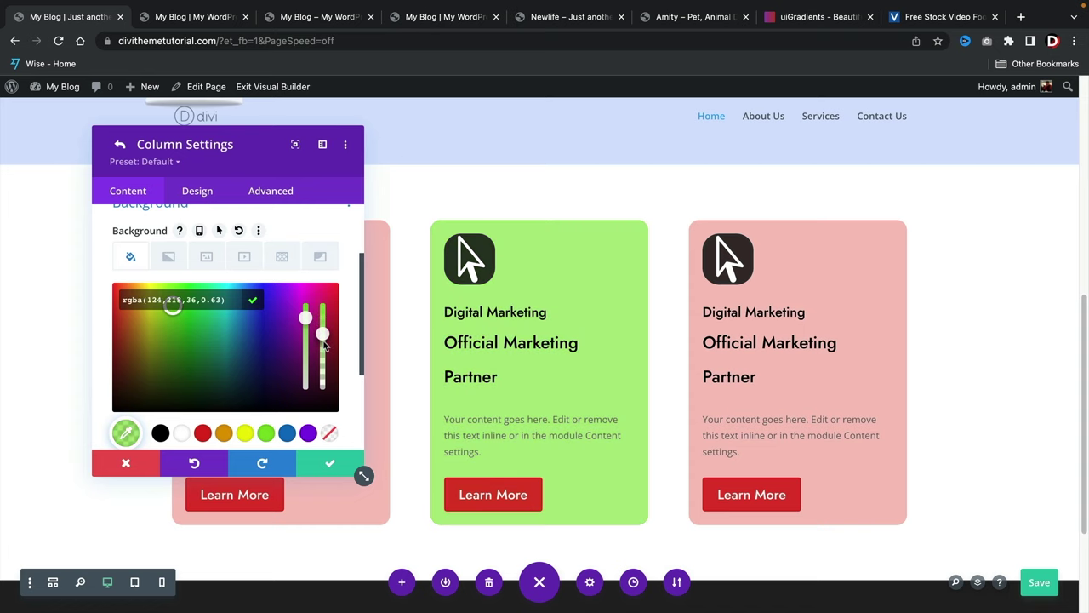
pyautogui.click(331, 461)
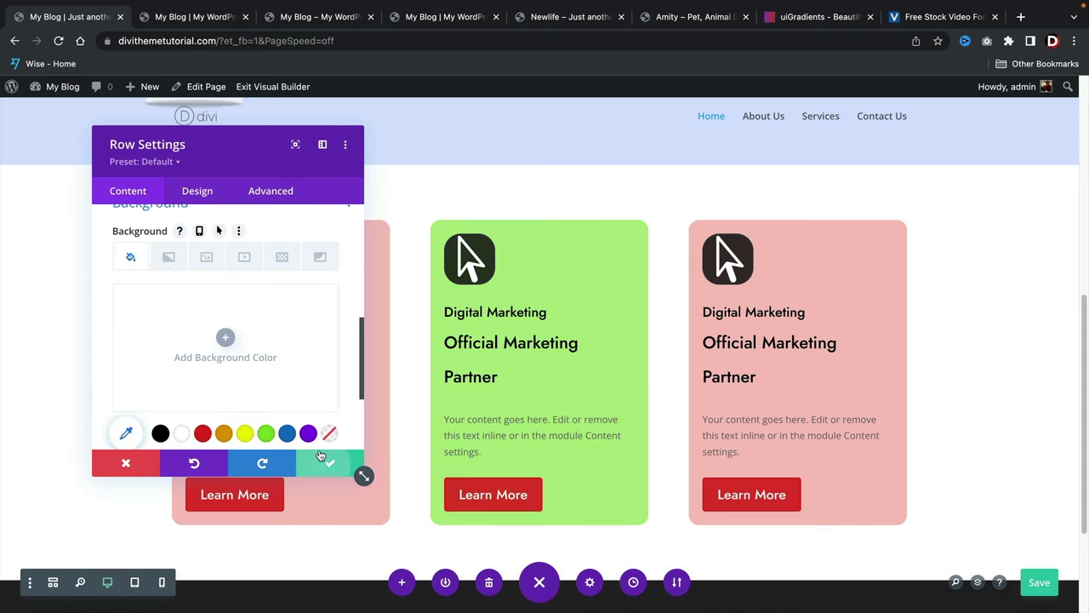
pyautogui.click(328, 462)
# - Give the third column a lighter semi-transparent blue swatch background
pyautogui.click(209, 218)
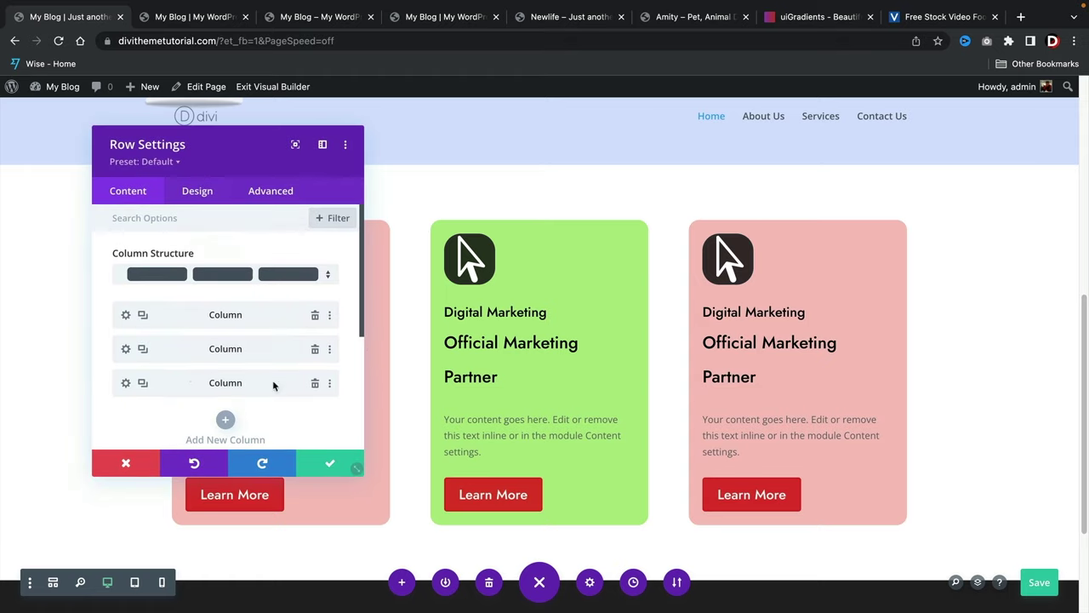
pyautogui.click(127, 384)
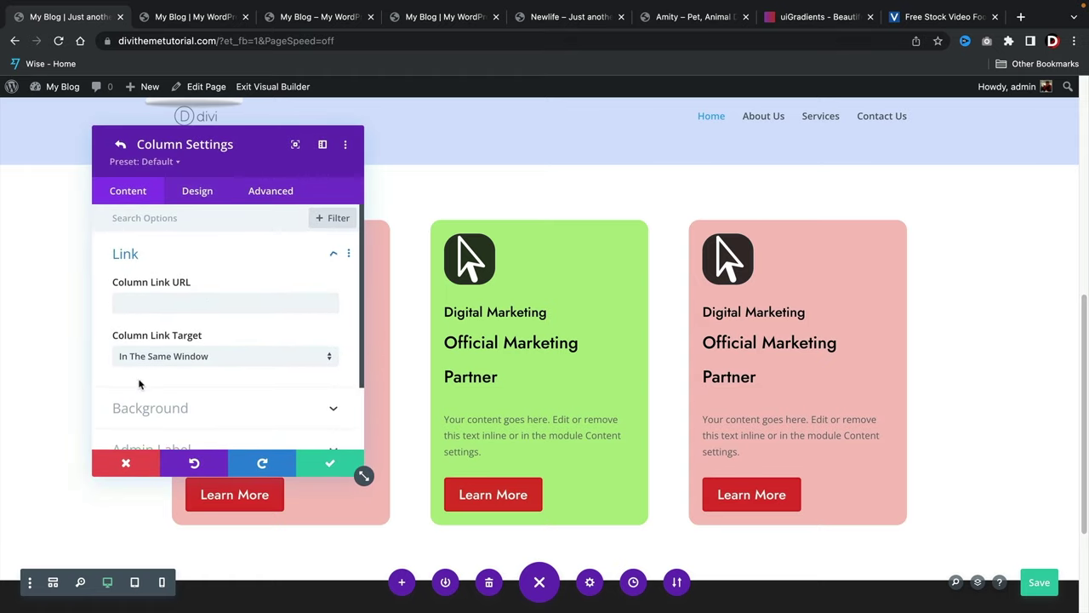
pyautogui.scroll(-2, 202, 302)
pyautogui.click(199, 326)
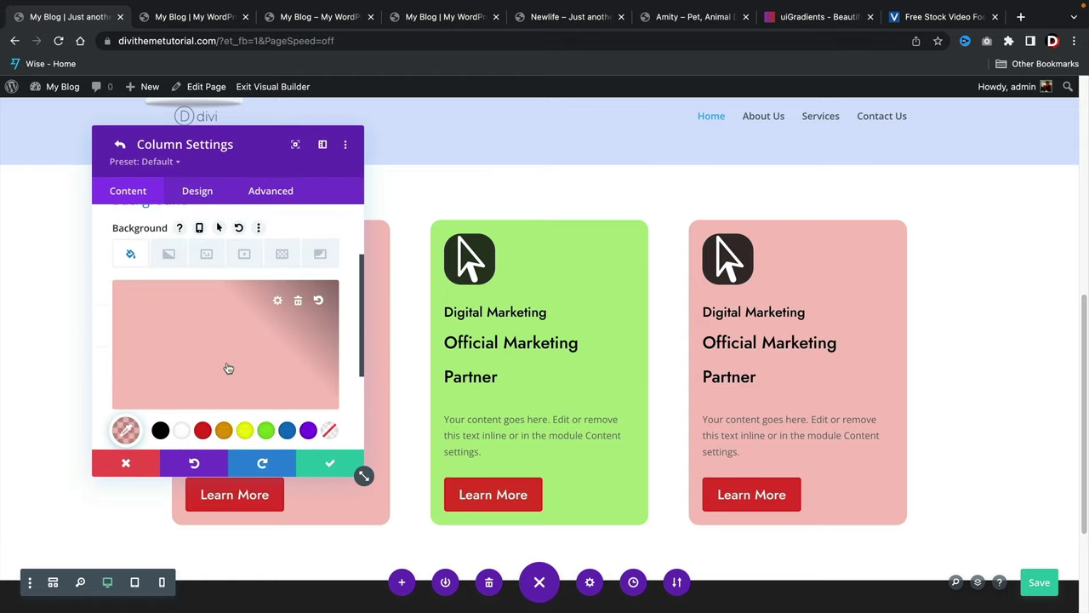
pyautogui.click(287, 430)
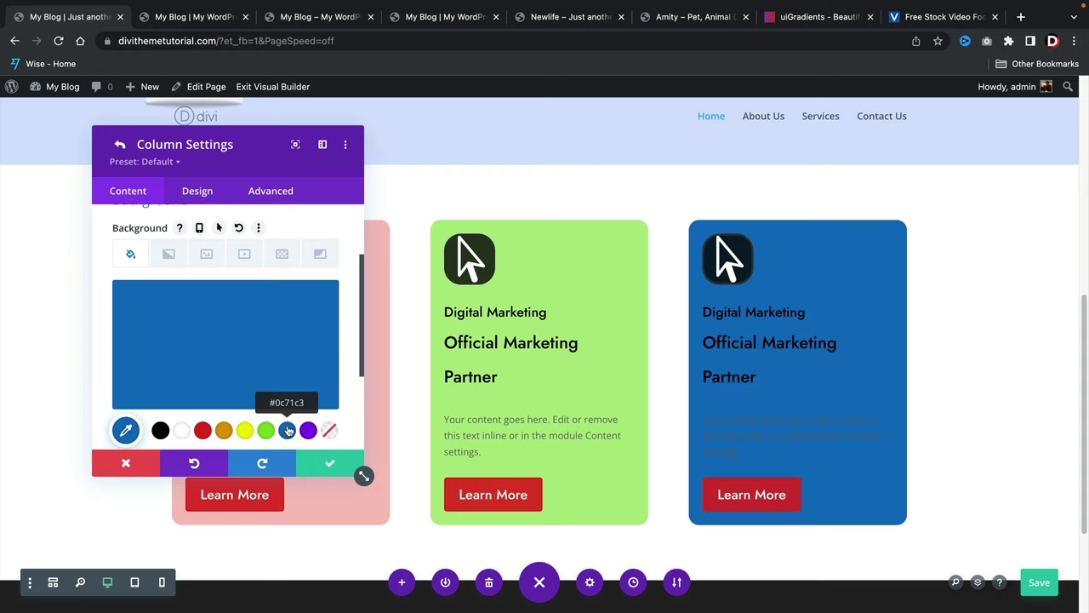
pyautogui.click(126, 430)
pyautogui.moveTo(327, 314); pyautogui.dragTo(324, 338)
pyautogui.click(330, 463)
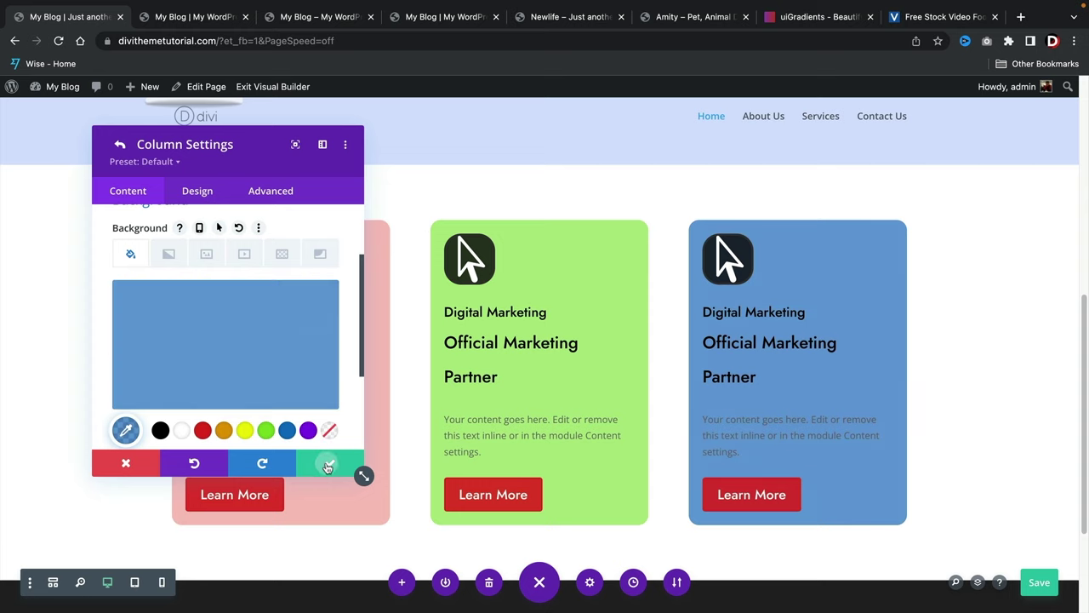
pyautogui.click(330, 463)
pyautogui.click(327, 463)
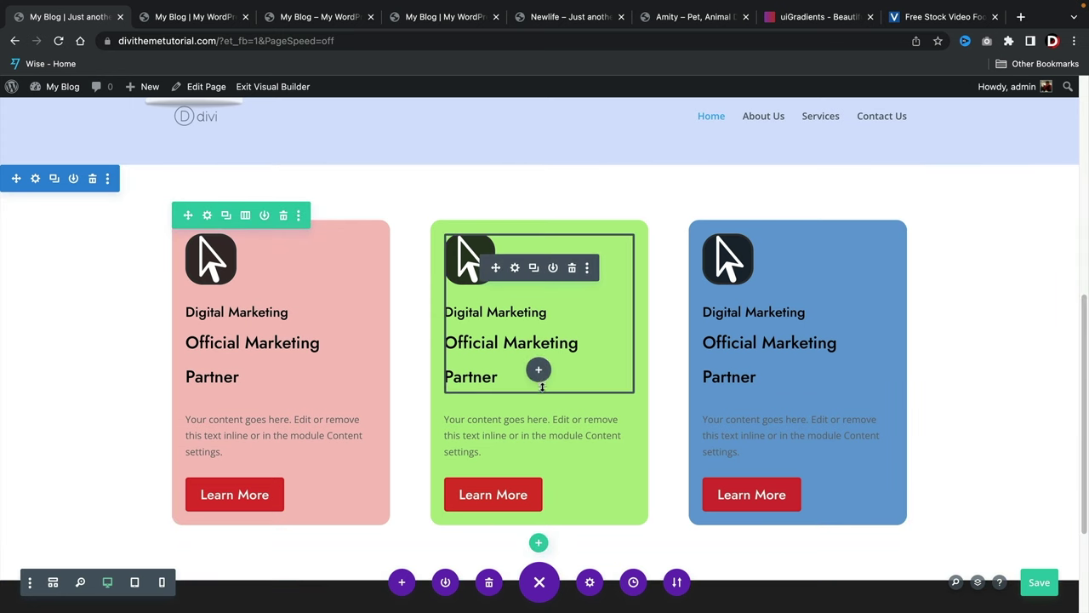
# - Add a one-column row below the cards holding a text module reading 'About Us'
pyautogui.scroll(-1, 539, 225)
pyautogui.scroll(2, 535, 255)
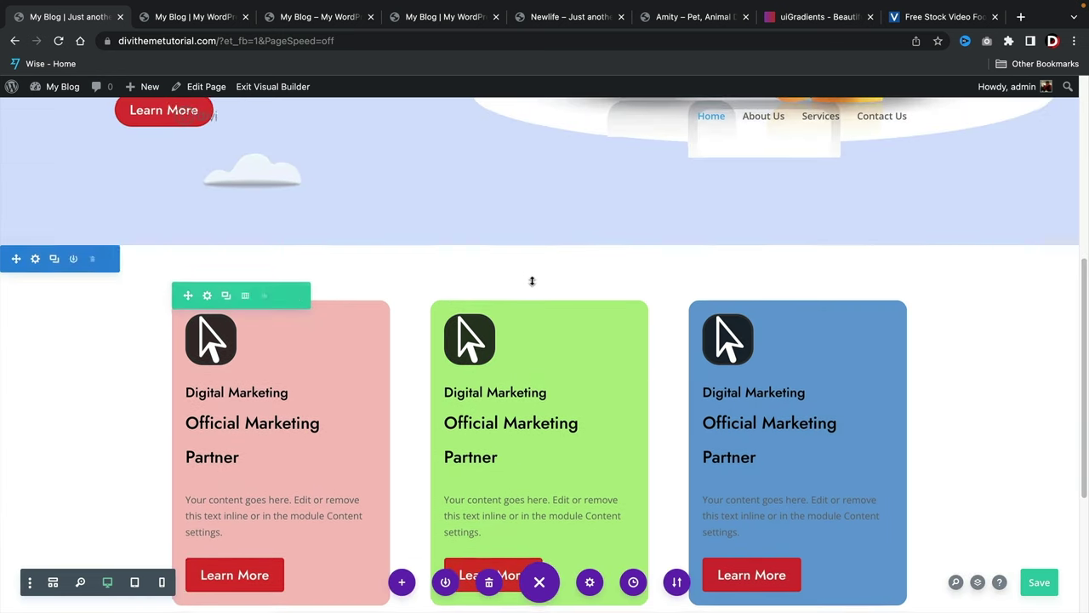
pyautogui.scroll(-5, 534, 340)
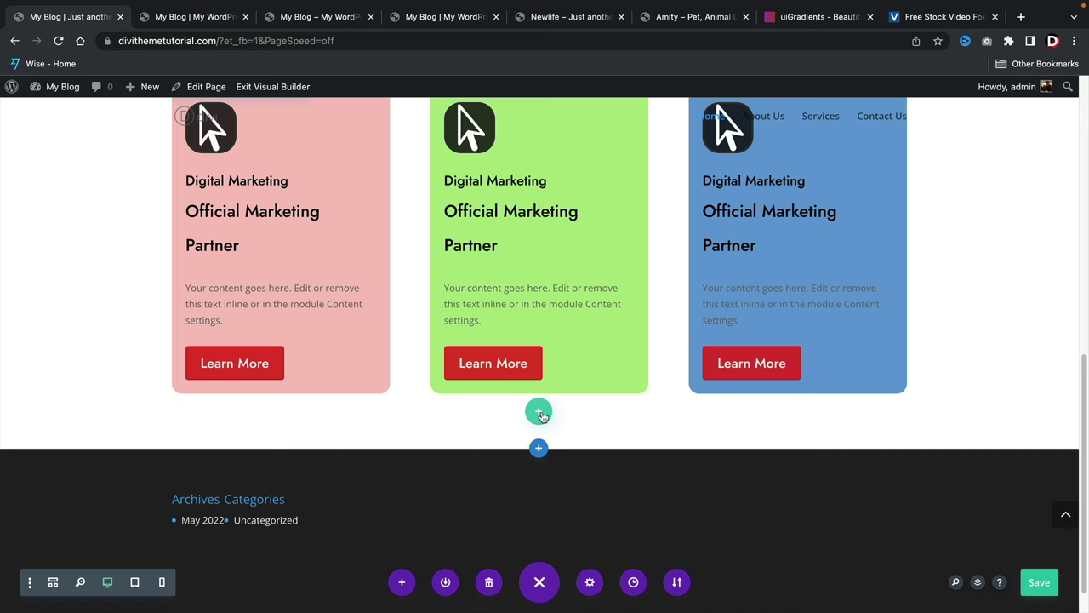
pyautogui.click(539, 413)
pyautogui.click(468, 220)
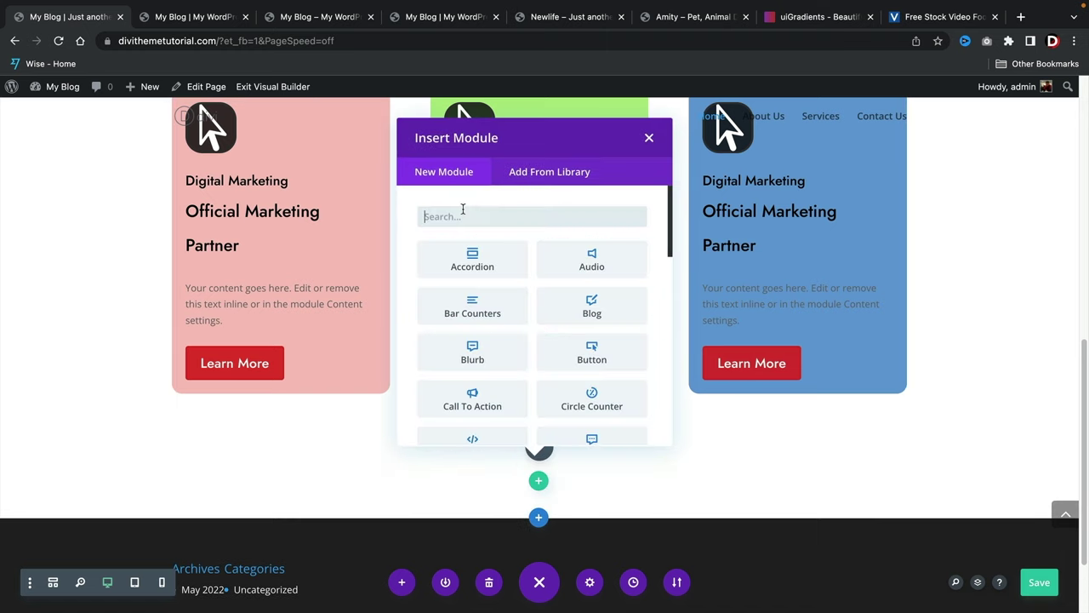
pyautogui.write('text')
pyautogui.click(485, 257)
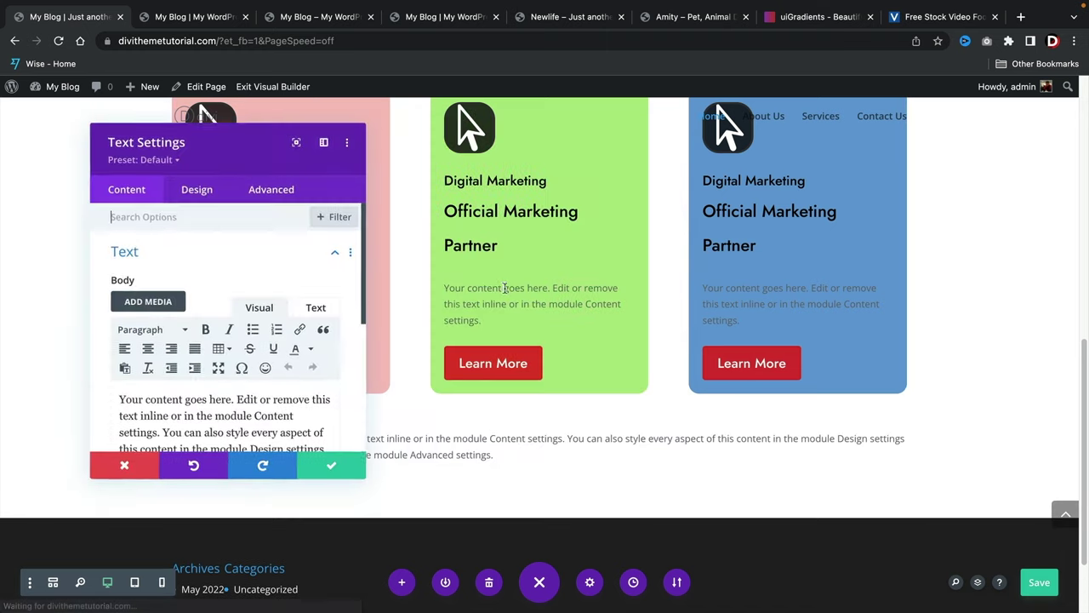
pyautogui.scroll(-3, 275, 365)
pyautogui.moveTo(275, 364); pyautogui.dragTo(80, 253)
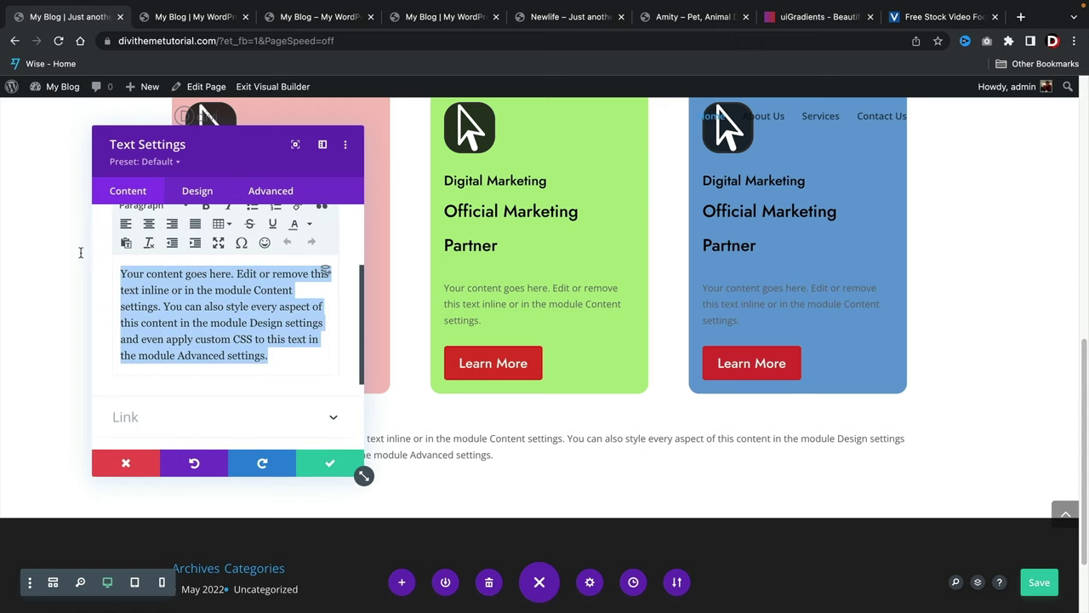
pyautogui.write('About Us')
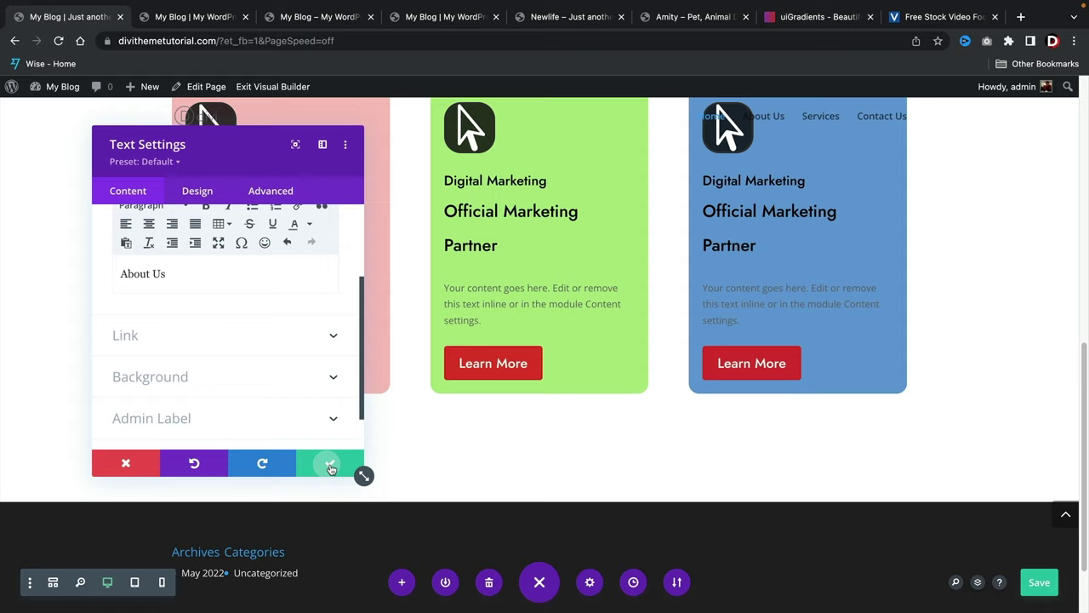
pyautogui.click(331, 465)
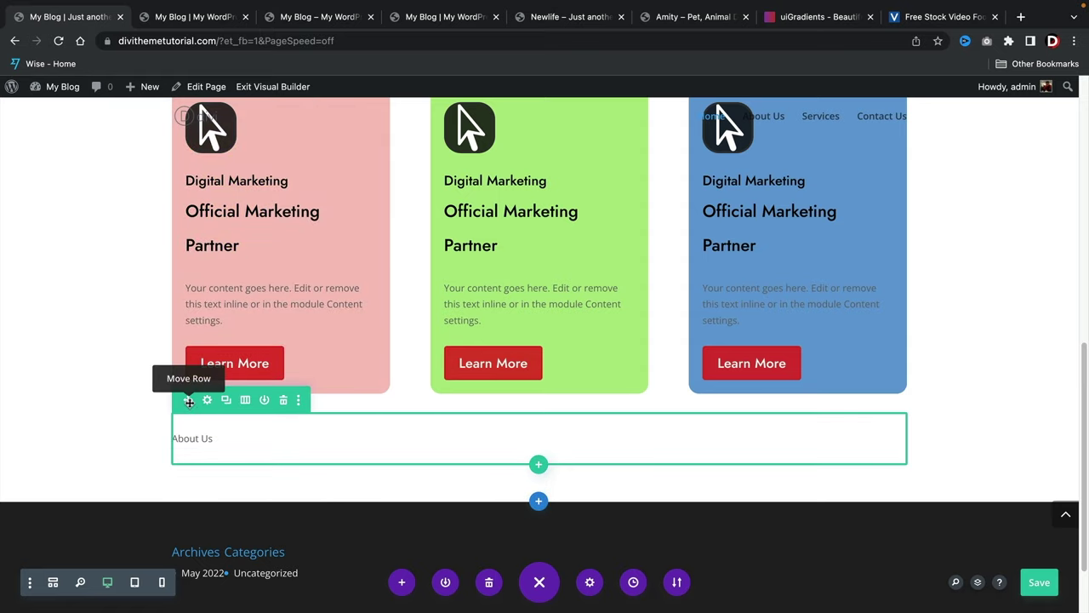
# - Move the About Us row above the three coloured cards
pyautogui.moveTo(189, 401); pyautogui.dragTo(214, 268)
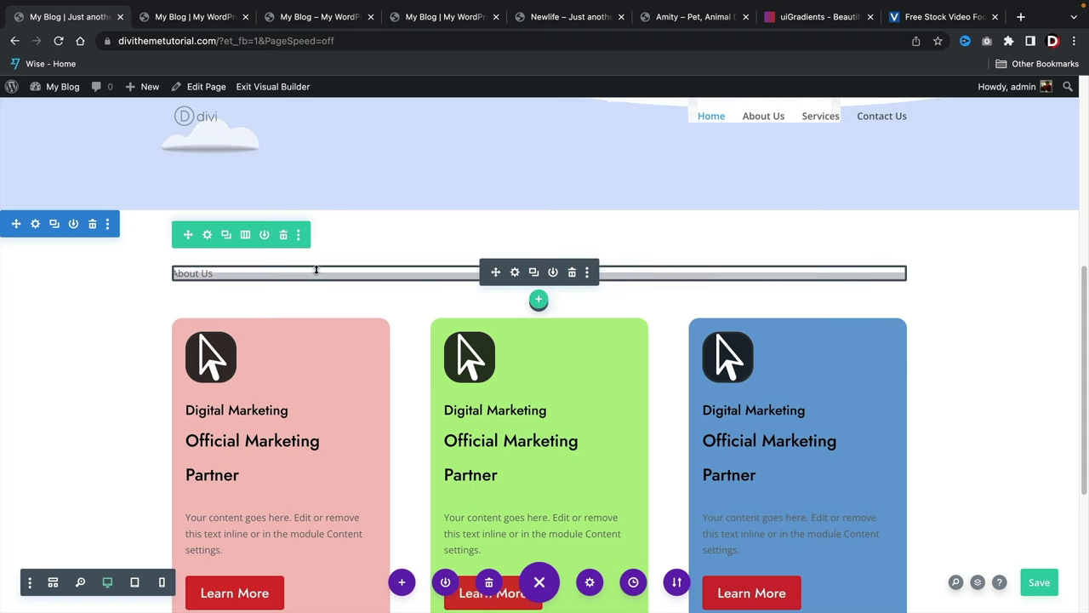
pyautogui.scroll(5, 318, 270)
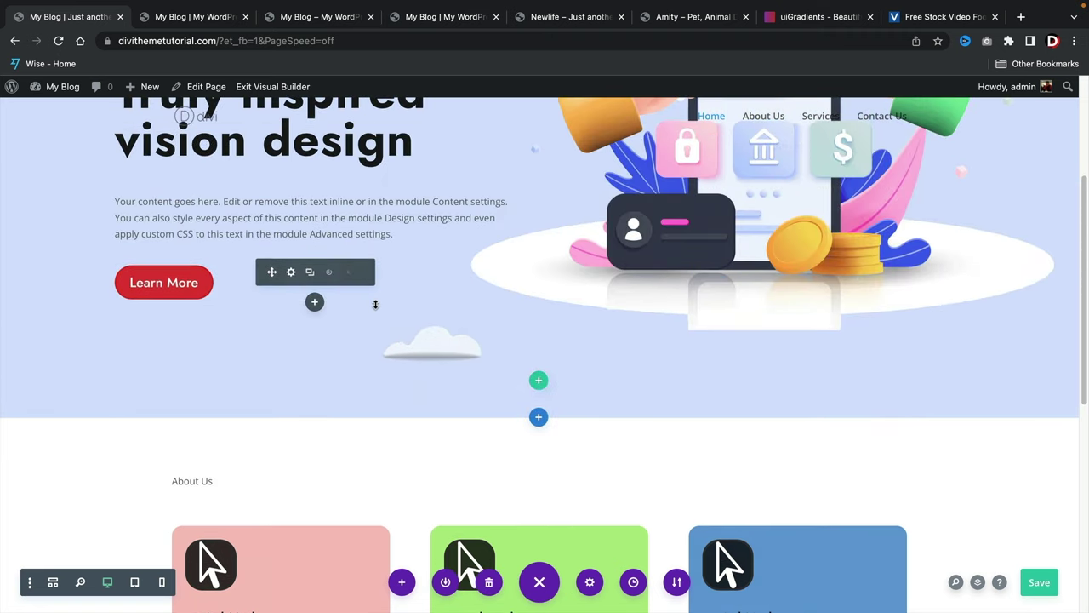
pyautogui.scroll(-2, 376, 304)
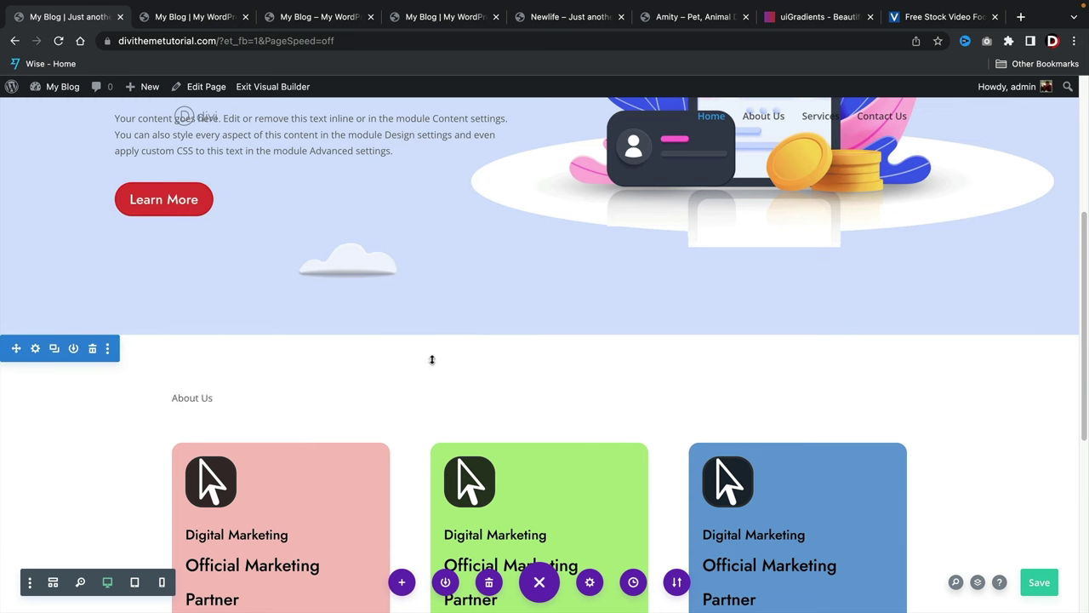
pyautogui.scroll(6, 425, 340)
pyautogui.scroll(-6, 345, 342)
pyautogui.scroll(-1, 344, 341)
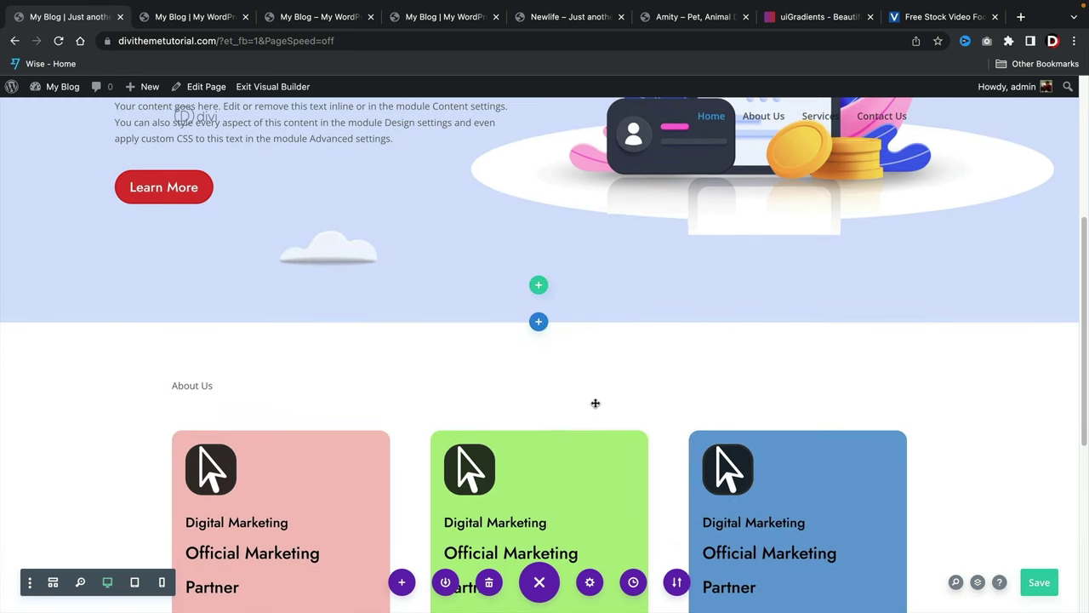
pyautogui.moveTo(562, 391)
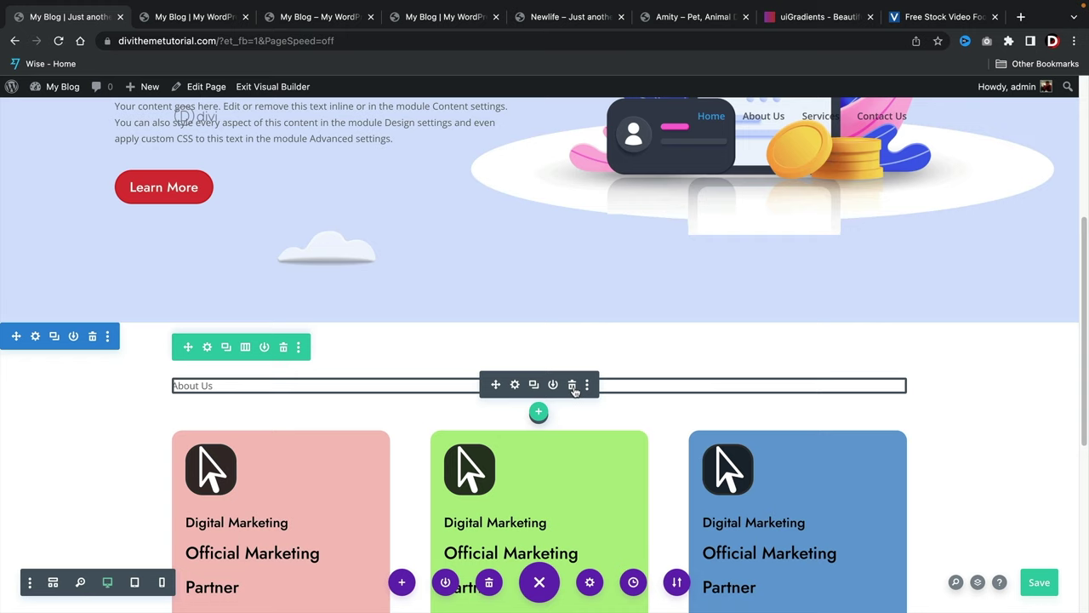
# - Replace the About Us module with the saved Primary Text module from the library
pyautogui.click(573, 385)
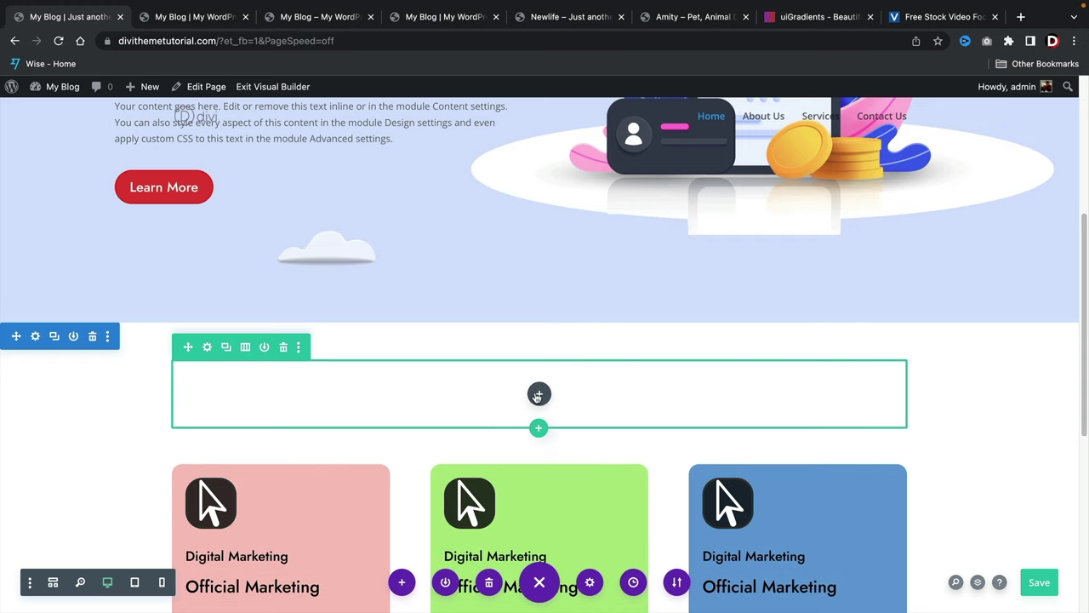
pyautogui.click(540, 395)
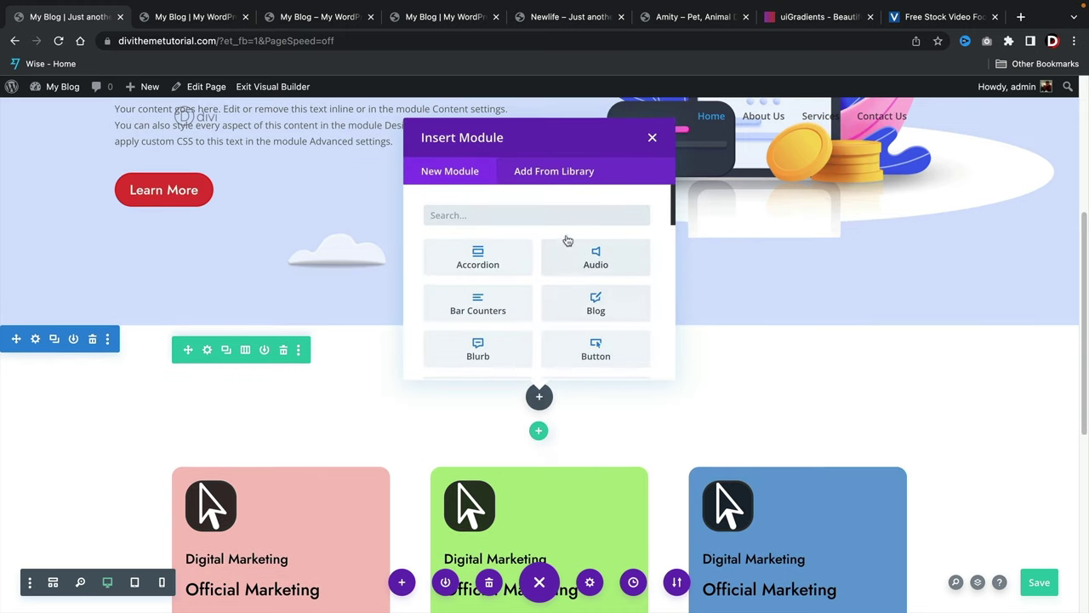
pyautogui.click(564, 172)
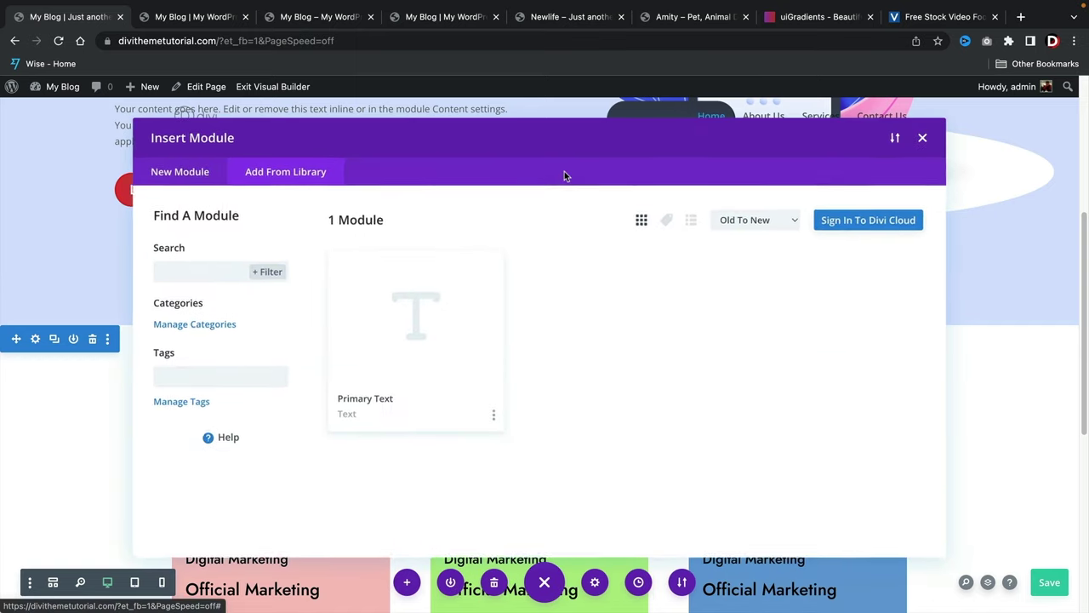
pyautogui.click(423, 313)
pyautogui.click(422, 525)
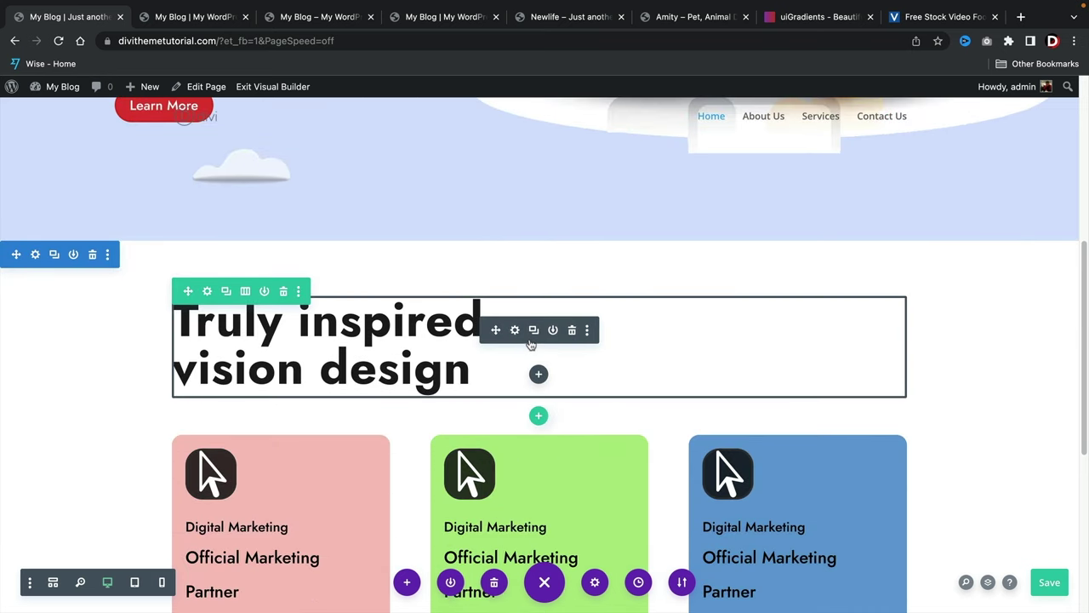
# - Centre-align the Primary Text heading in its design settings
pyautogui.click(515, 330)
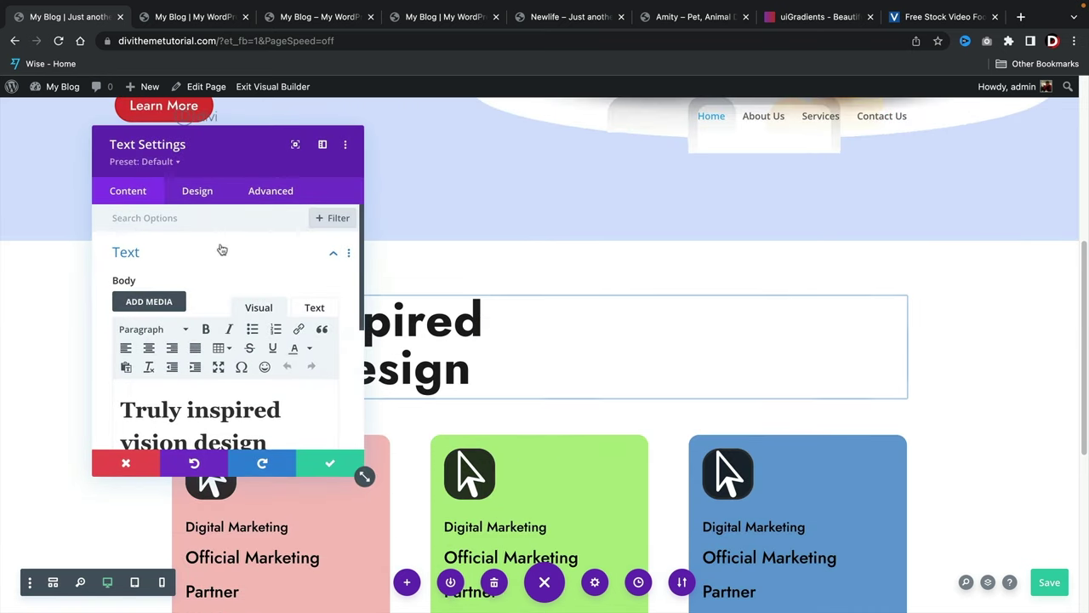
pyautogui.click(199, 192)
pyautogui.click(207, 255)
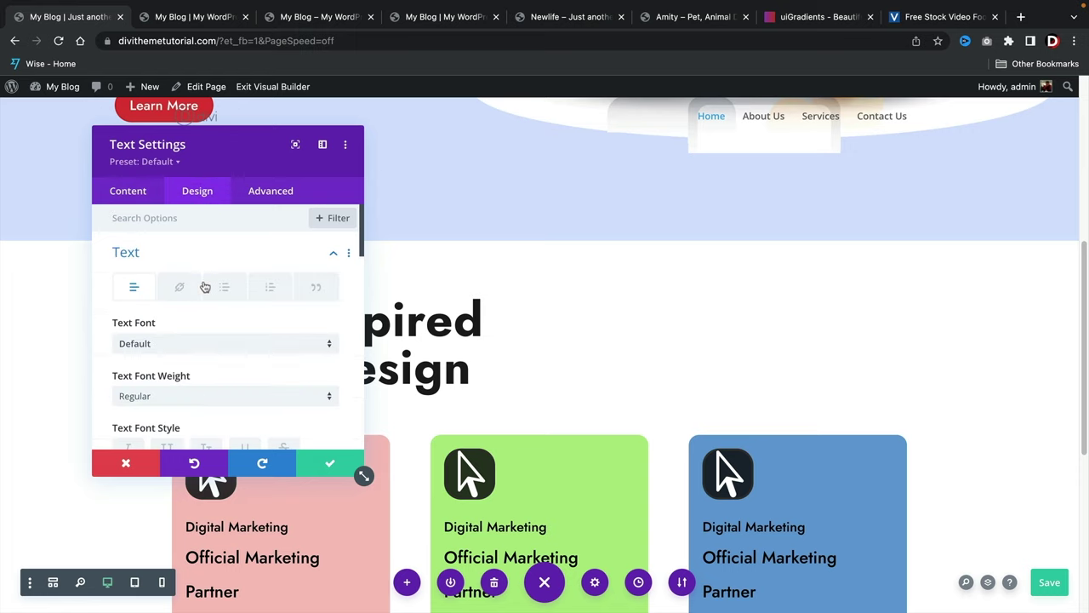
pyautogui.scroll(-5, 218, 343)
pyautogui.scroll(-5, 218, 344)
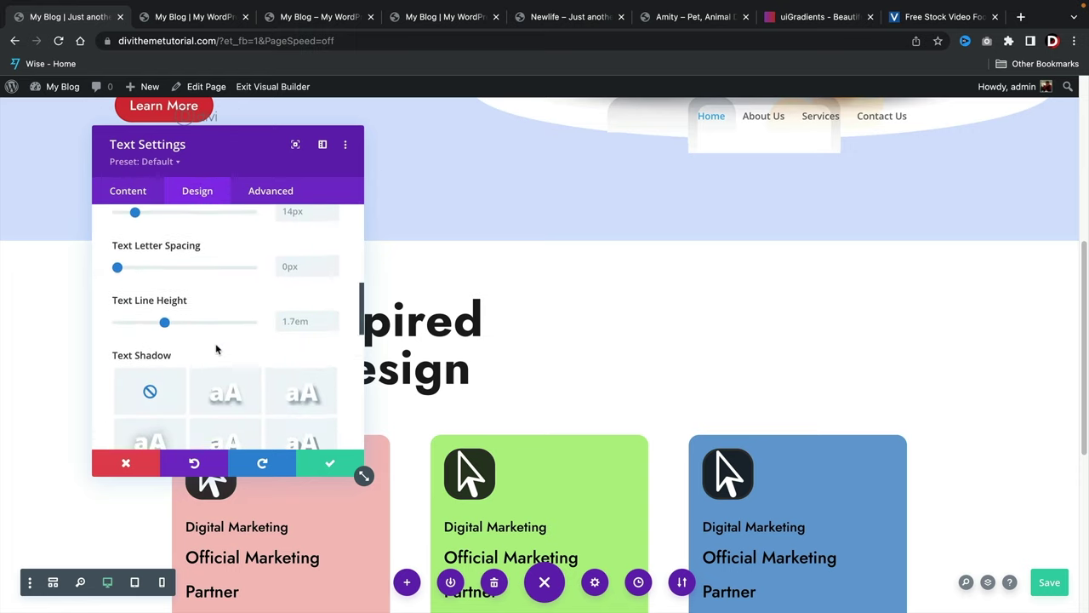
pyautogui.click(195, 364)
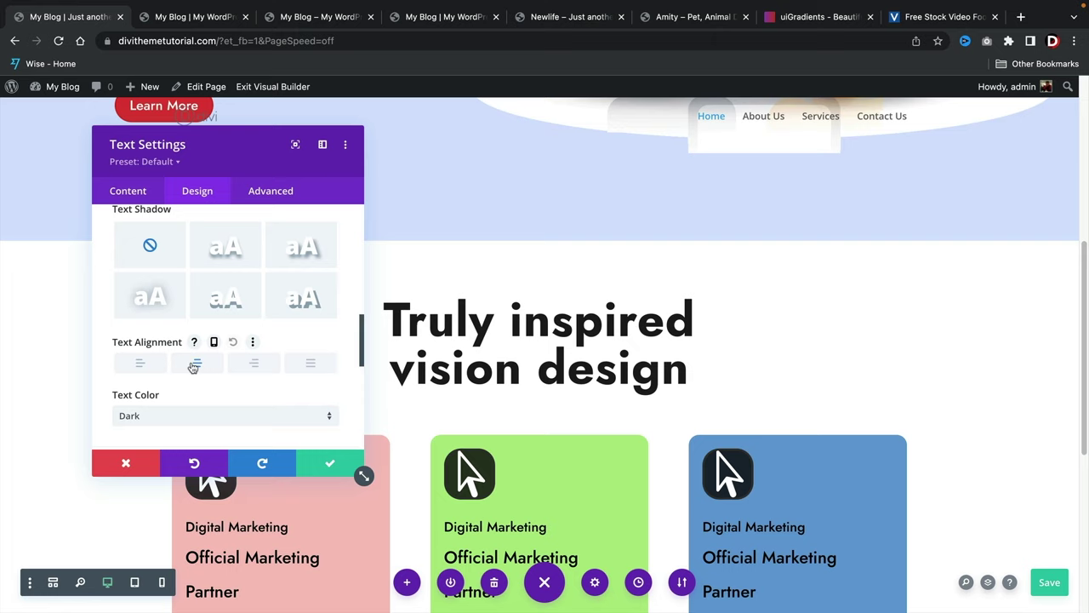
pyautogui.click(319, 465)
# - Retype the heading as 'About Our Company'
pyautogui.tripleClick(454, 328)
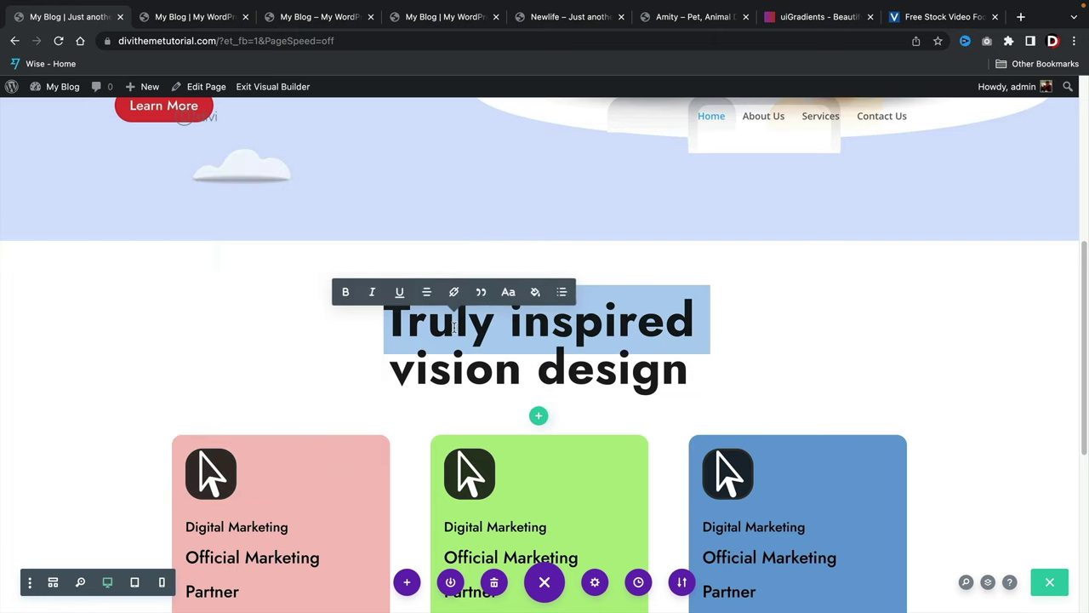
pyautogui.click(494, 368)
pyautogui.moveTo(677, 367); pyautogui.dragTo(342, 295)
pyautogui.moveTo(561, 368); pyautogui.dragTo(479, 373)
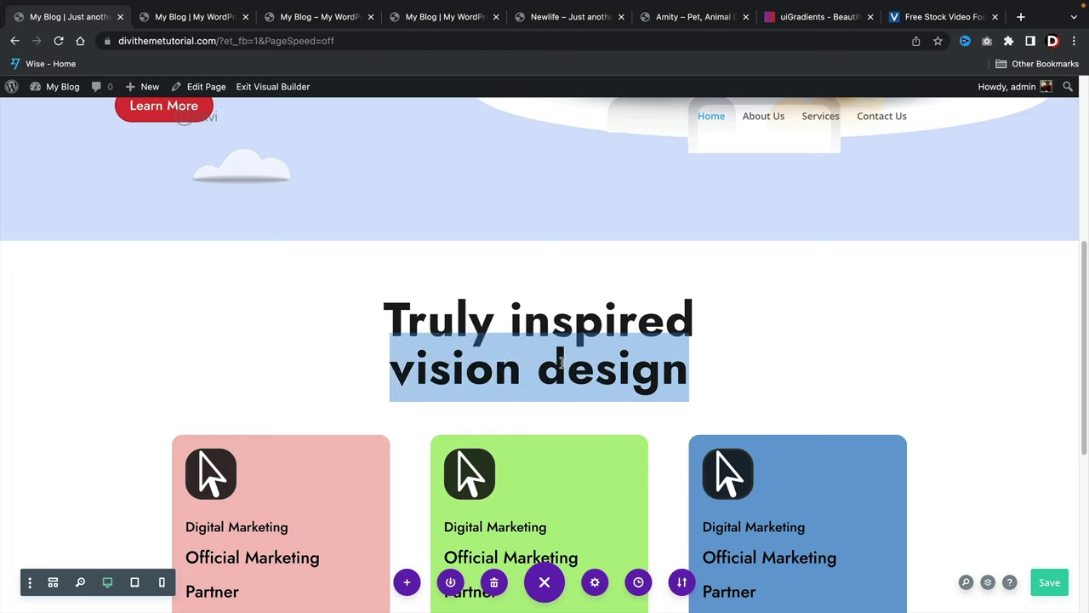
pyautogui.doubleClick(612, 368)
pyautogui.click(672, 367)
pyautogui.press('super+a')
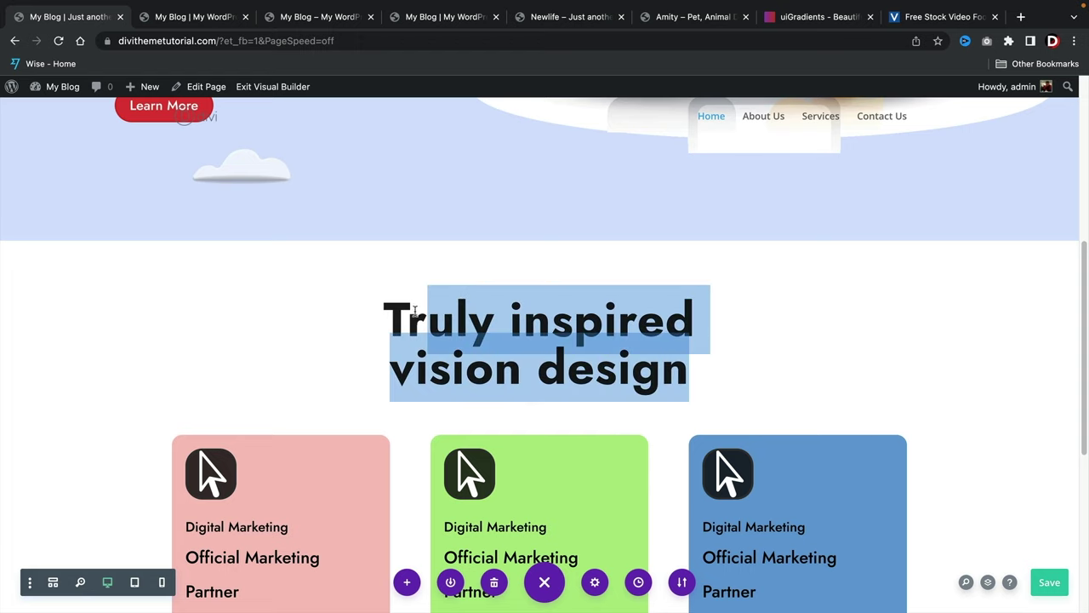
pyautogui.write('About Our Company')
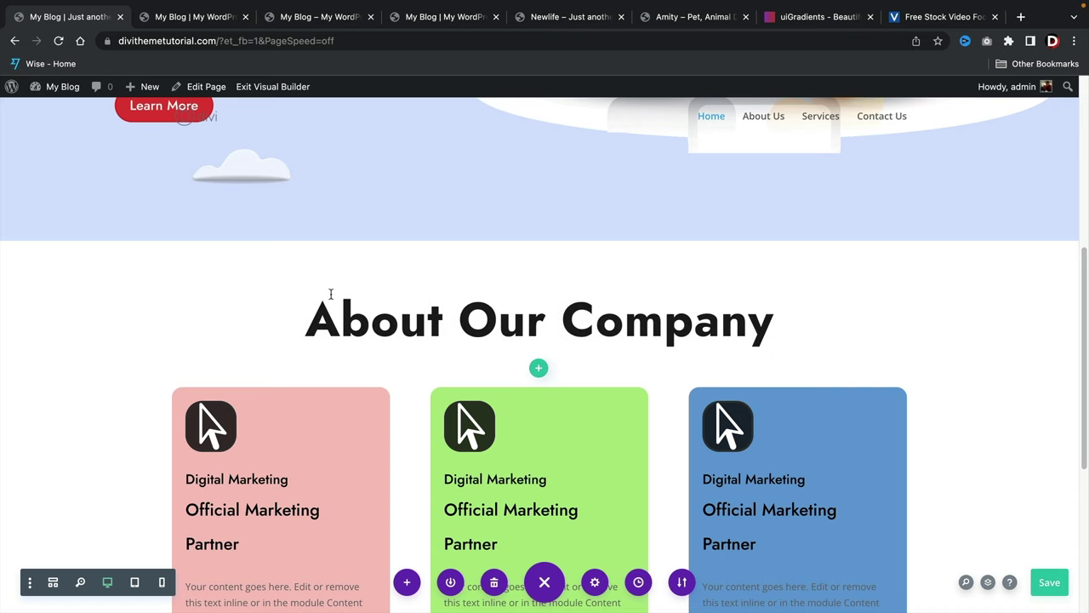
pyautogui.scroll(-3, 143, 247)
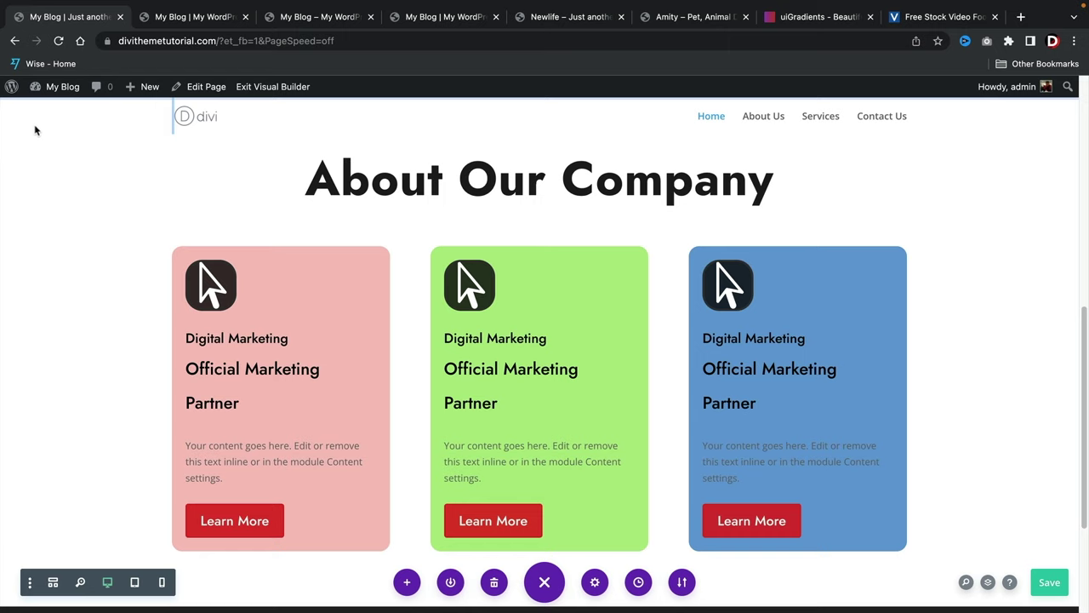
# - Add a Layer Blob background mask to the section
pyautogui.click(68, 235)
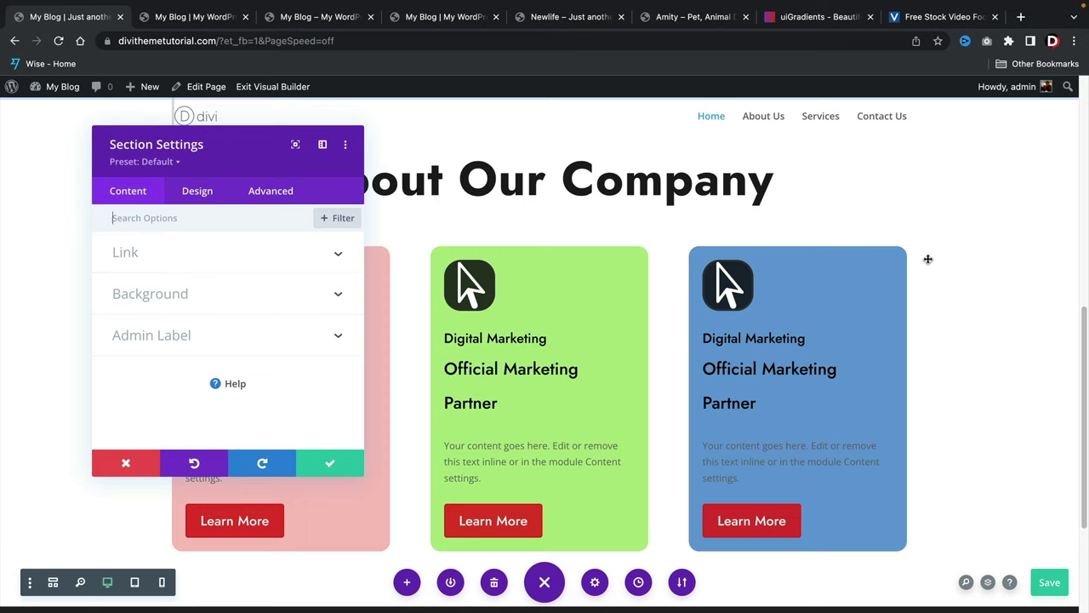
pyautogui.click(204, 199)
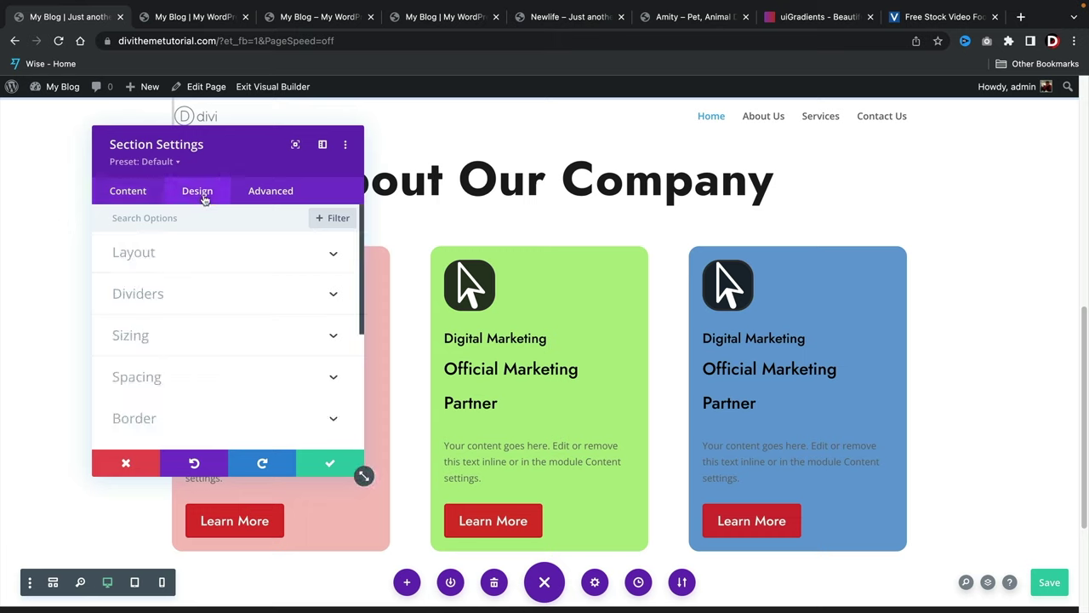
pyautogui.click(149, 202)
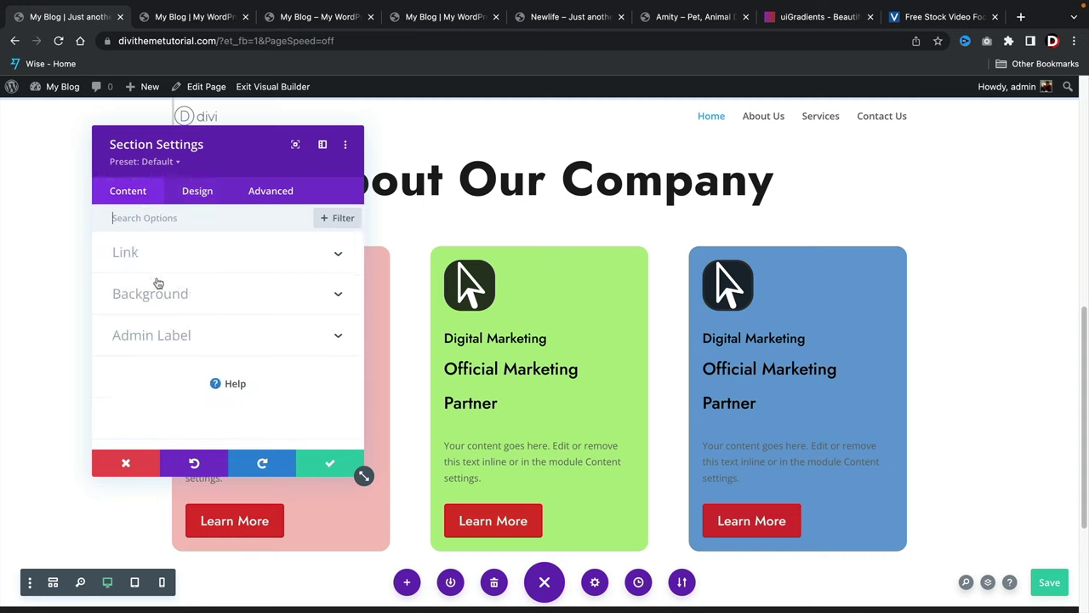
pyautogui.click(159, 292)
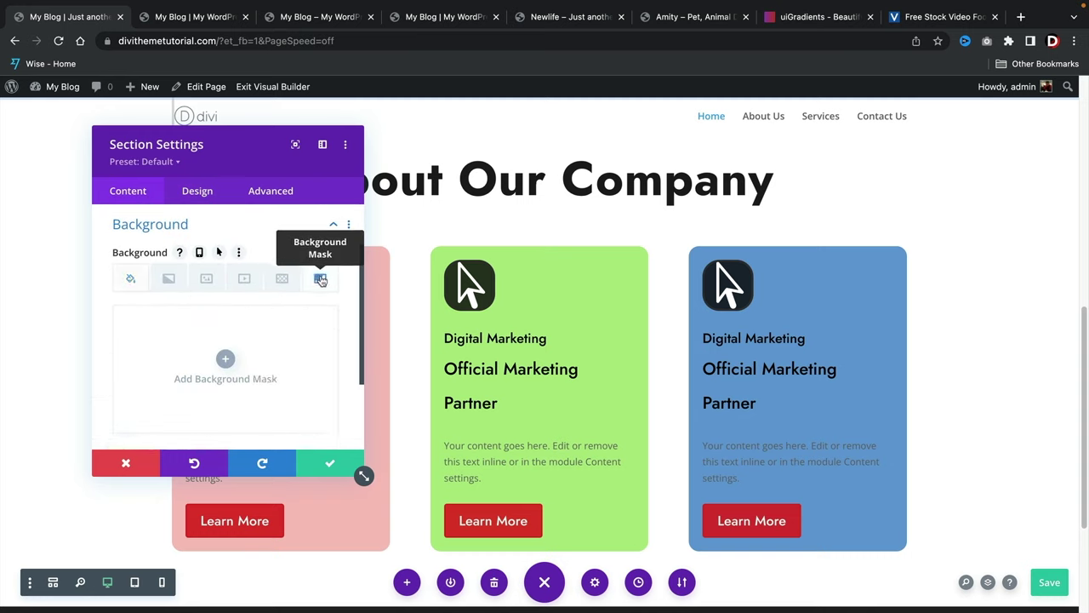
pyautogui.click(319, 279)
pyautogui.scroll(-1, 298, 281)
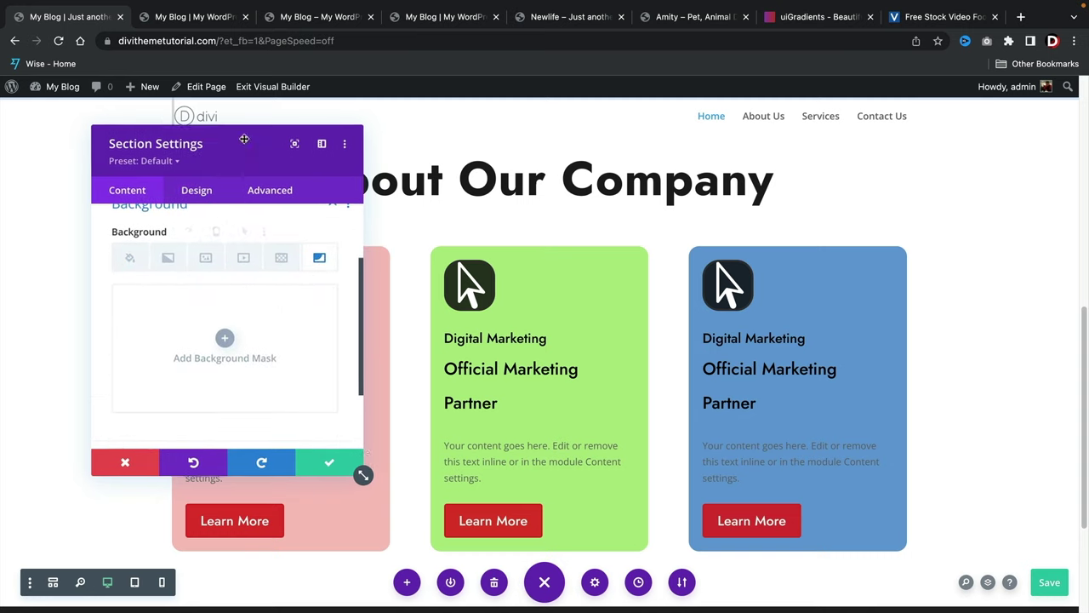
pyautogui.moveTo(247, 146); pyautogui.dragTo(157, 118)
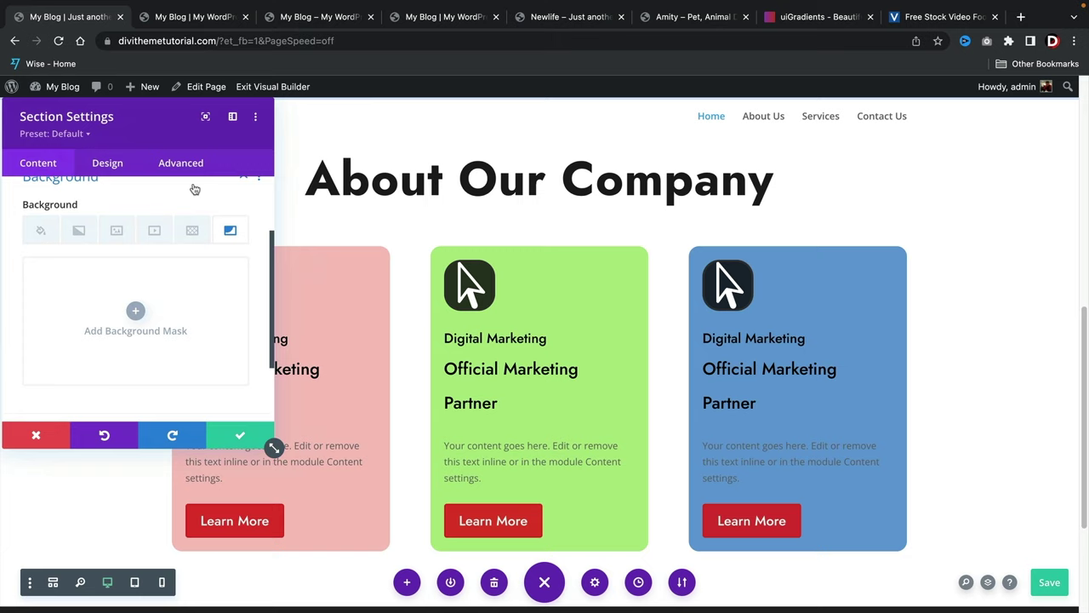
pyautogui.click(138, 311)
# - Set the mask colour to #f7f7f7, save the section, and switch to the second browser tab
pyautogui.scroll(-3, 139, 312)
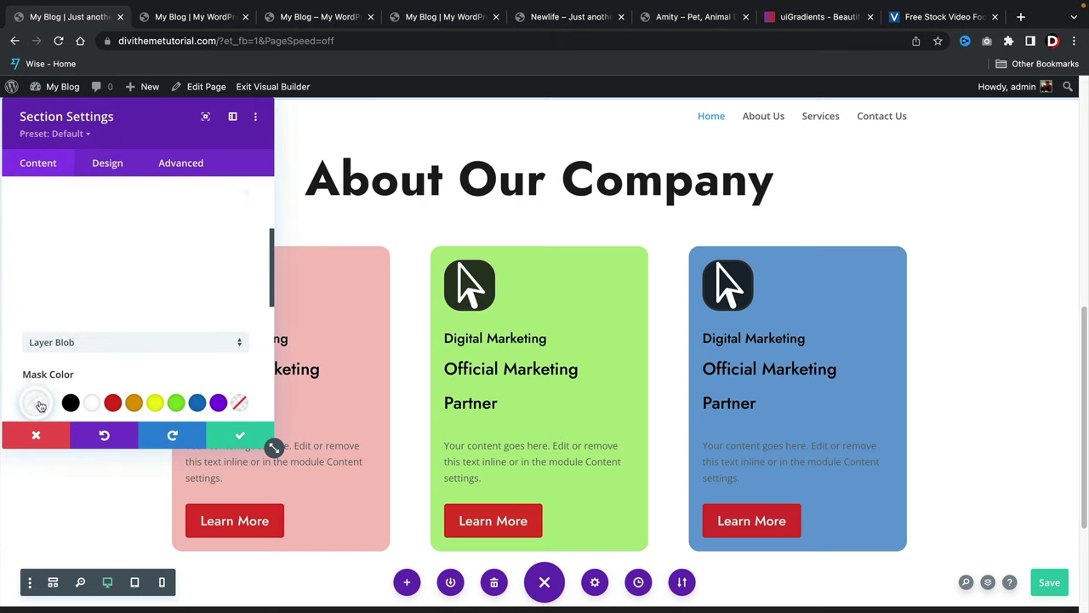
pyautogui.click(38, 404)
pyautogui.scroll(-1, 81, 371)
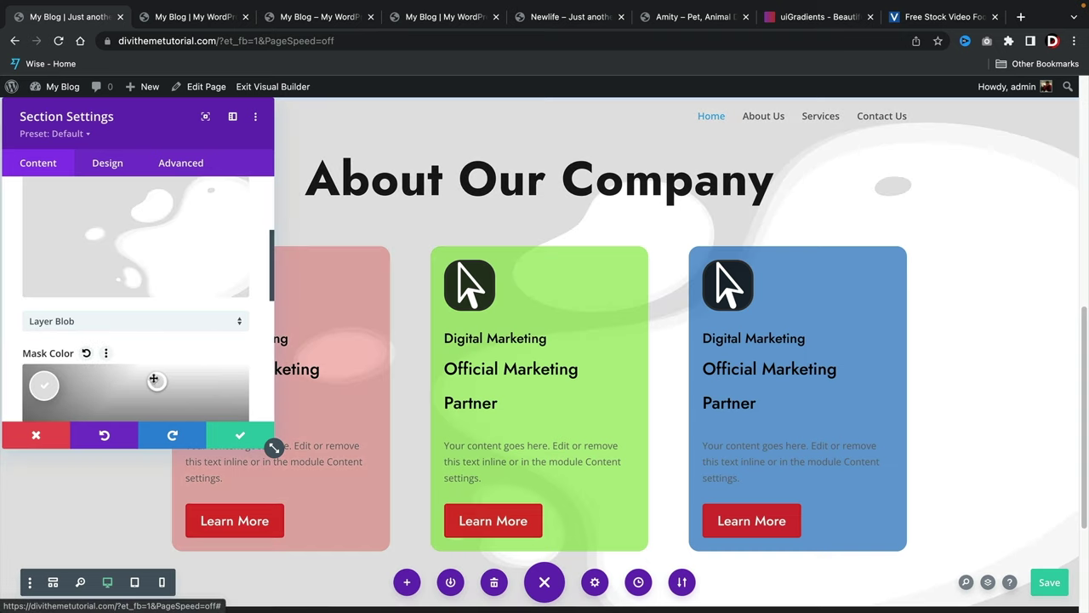
pyautogui.moveTo(204, 367)
pyautogui.mouseDown()
pyautogui.moveTo(222, 370)
pyautogui.moveTo(191, 366)
pyautogui.mouseUp()
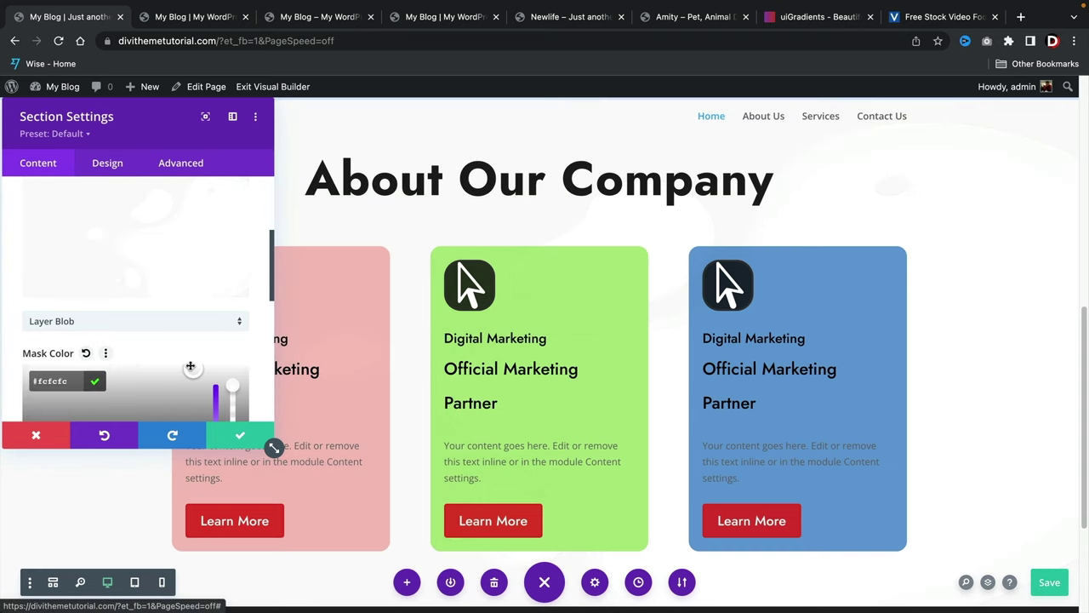
pyautogui.scroll(-5, 197, 339)
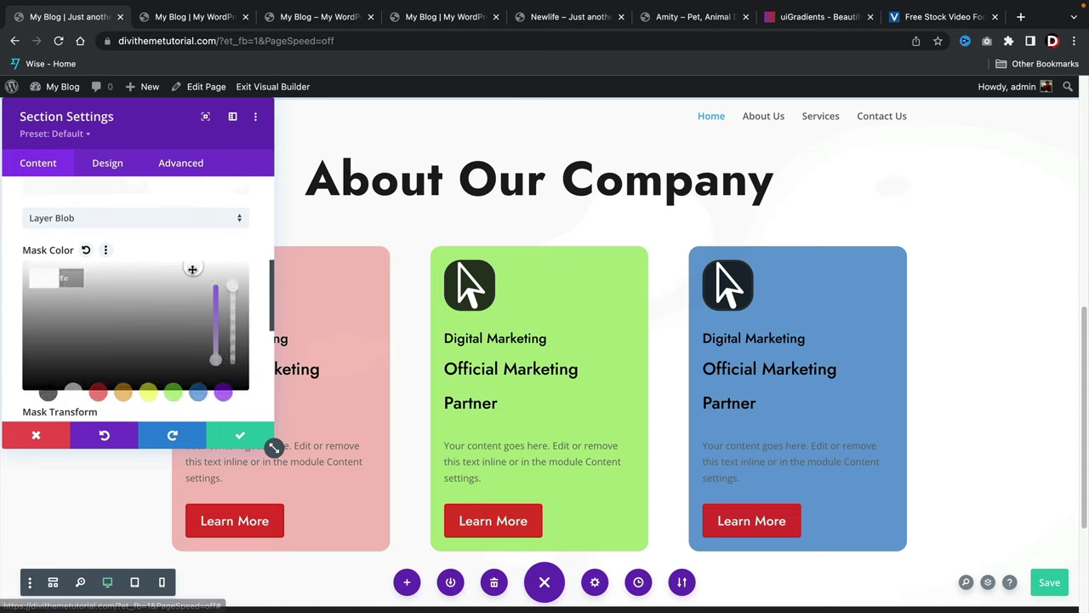
pyautogui.click(193, 269)
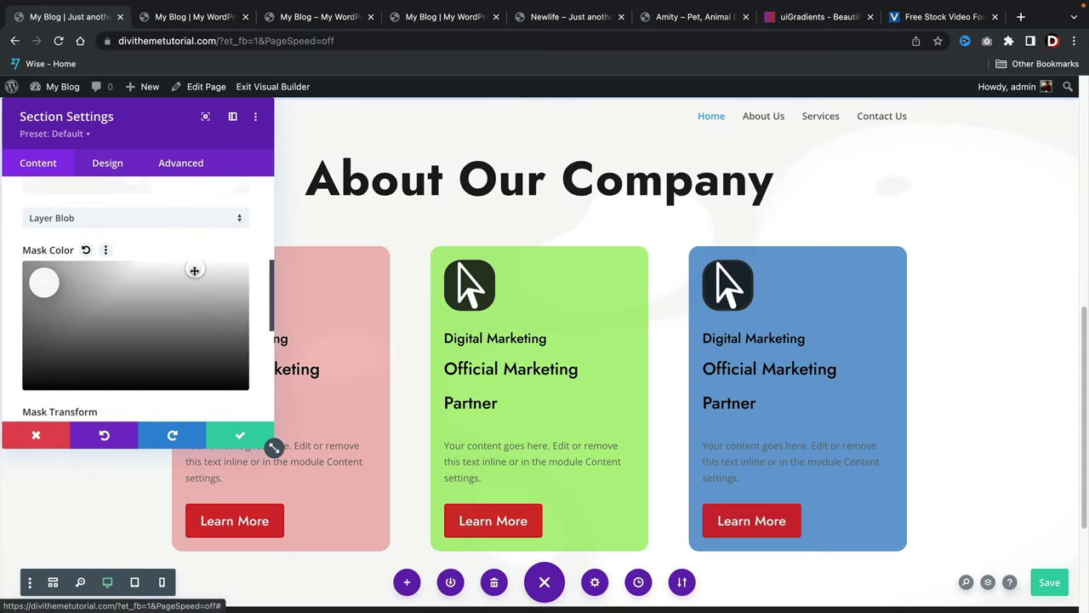
pyautogui.click(193, 268)
pyautogui.moveTo(194, 156); pyautogui.dragTo(369, 377)
pyautogui.moveTo(331, 306); pyautogui.dragTo(232, 178)
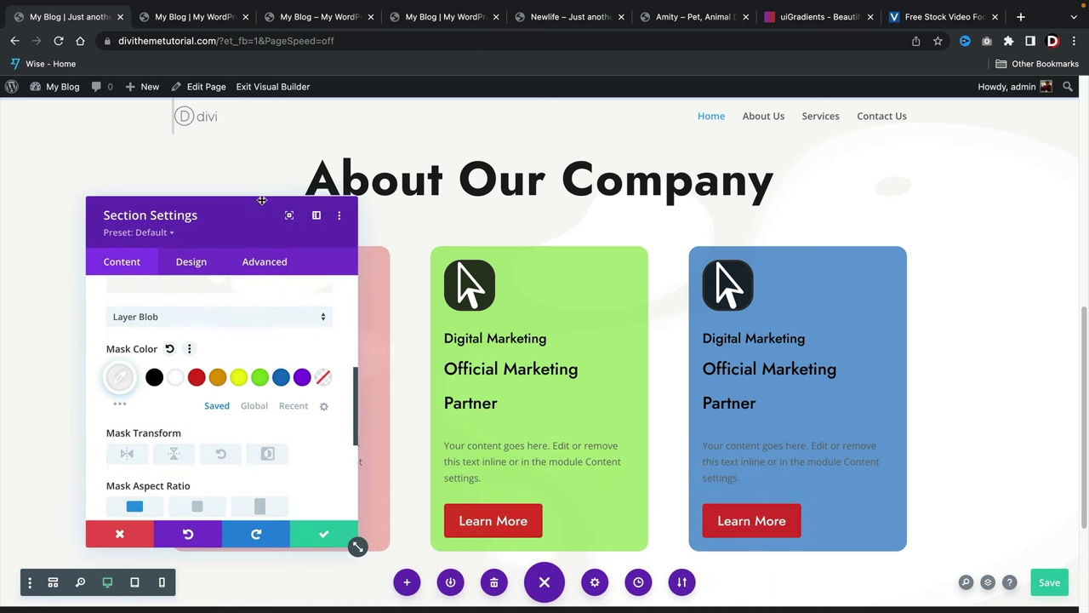
pyautogui.click(334, 522)
pyautogui.scroll(-1, 61, 349)
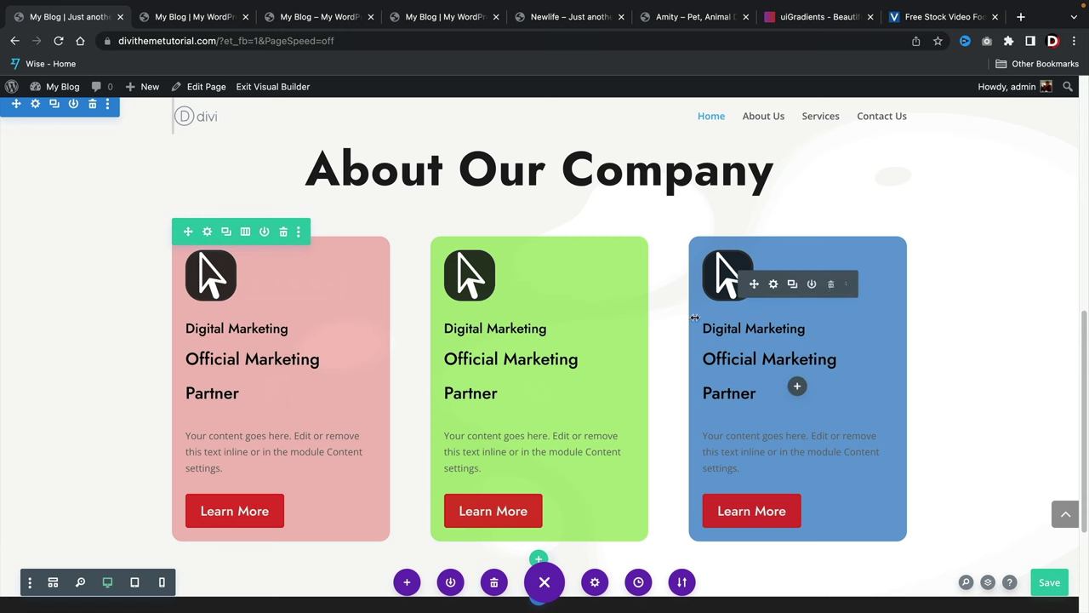
pyautogui.click(204, 20)
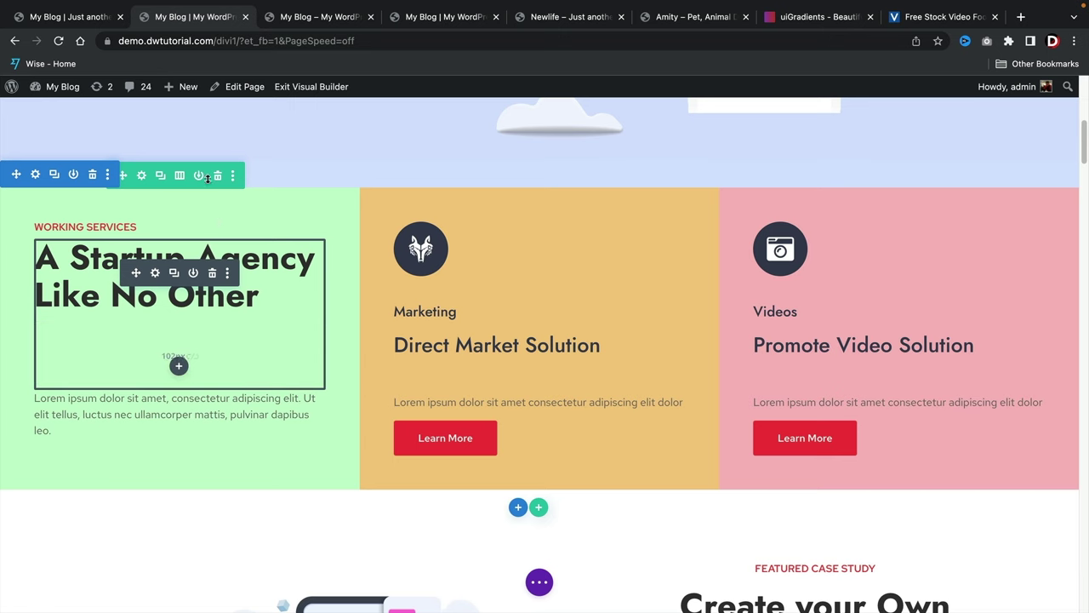
# - Compare the demo's featured case study and Instagram grid, then return to the divithemetutorial page's bottom
pyautogui.click(98, 19)
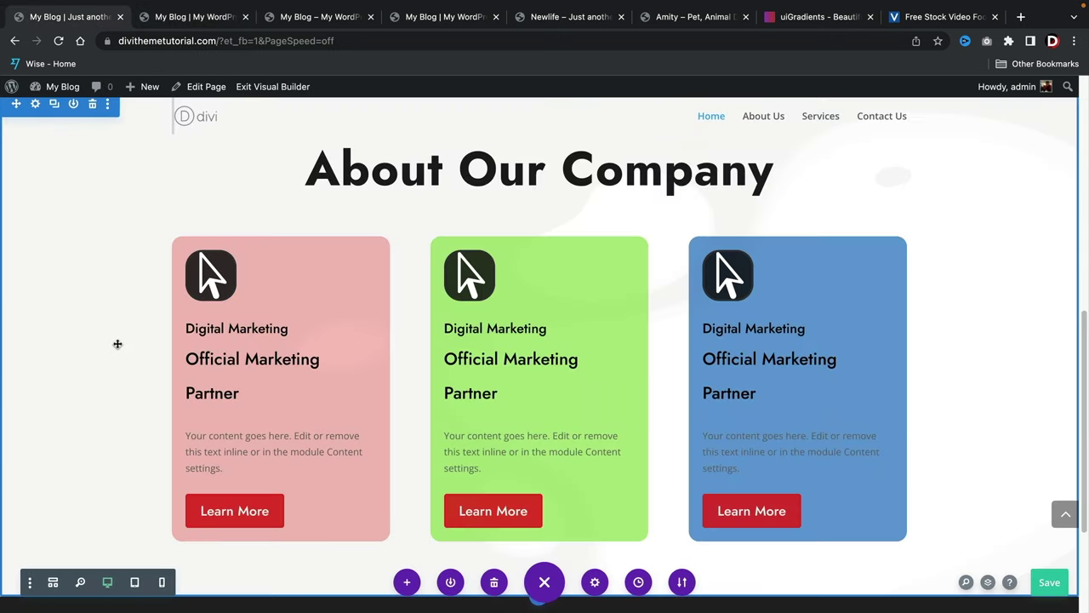
pyautogui.scroll(-1, 118, 344)
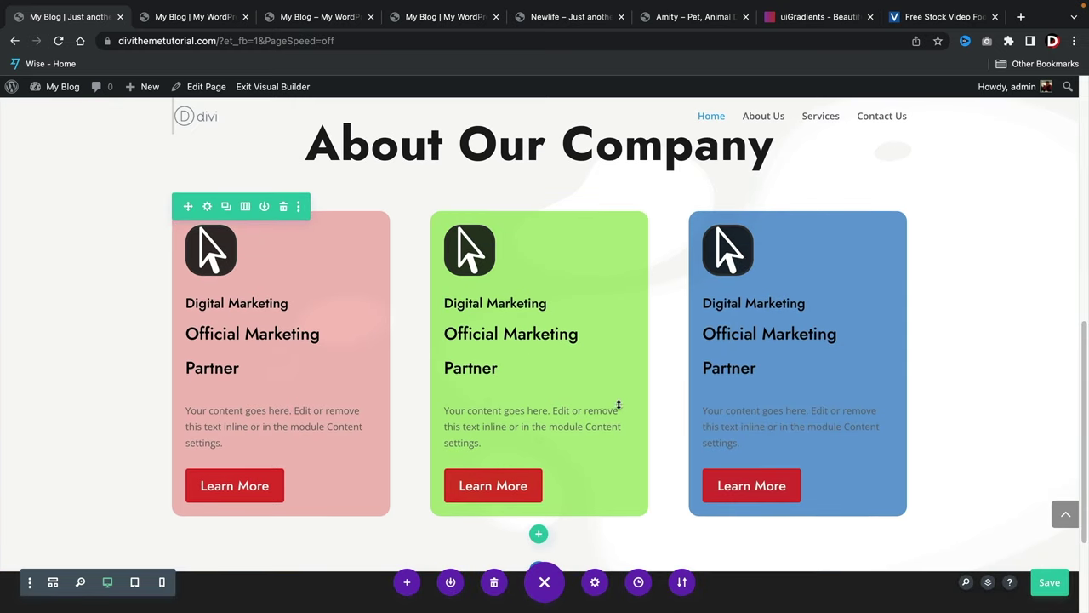
pyautogui.scroll(1, 73, 268)
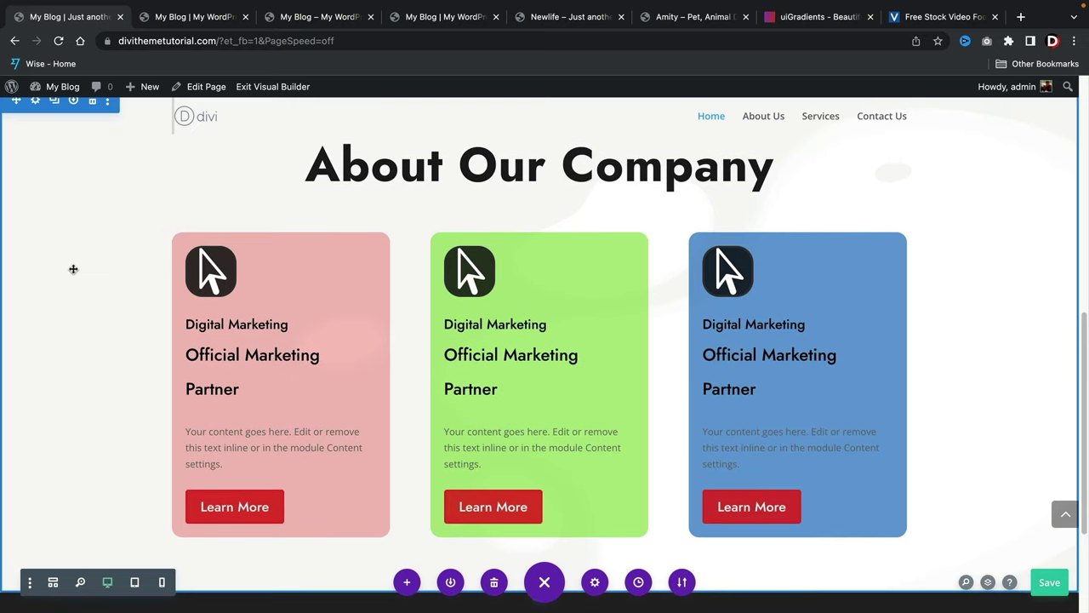
pyautogui.click(174, 22)
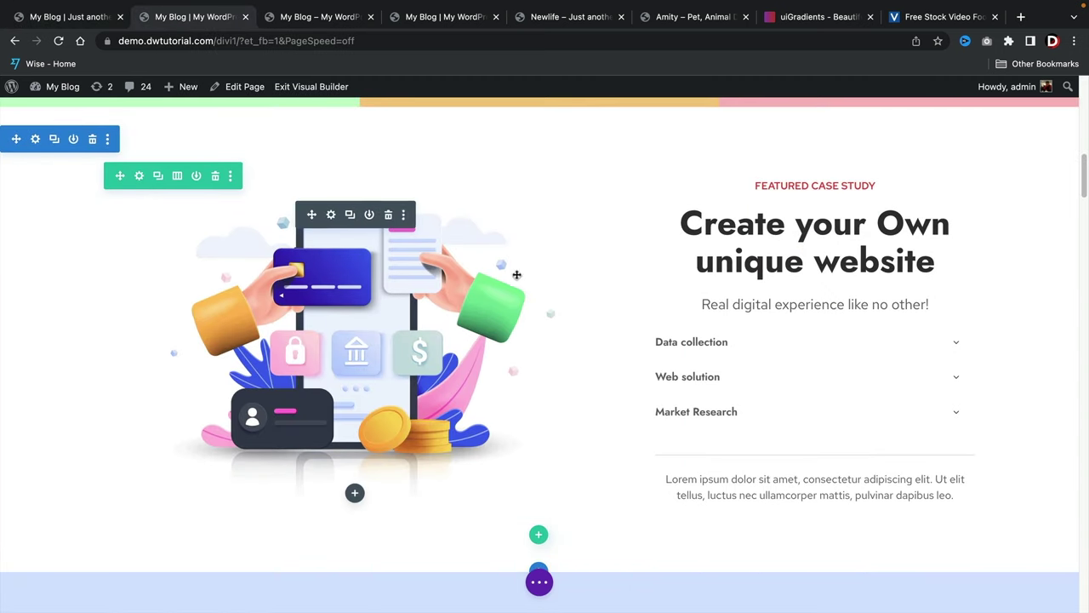
pyautogui.click(680, 19)
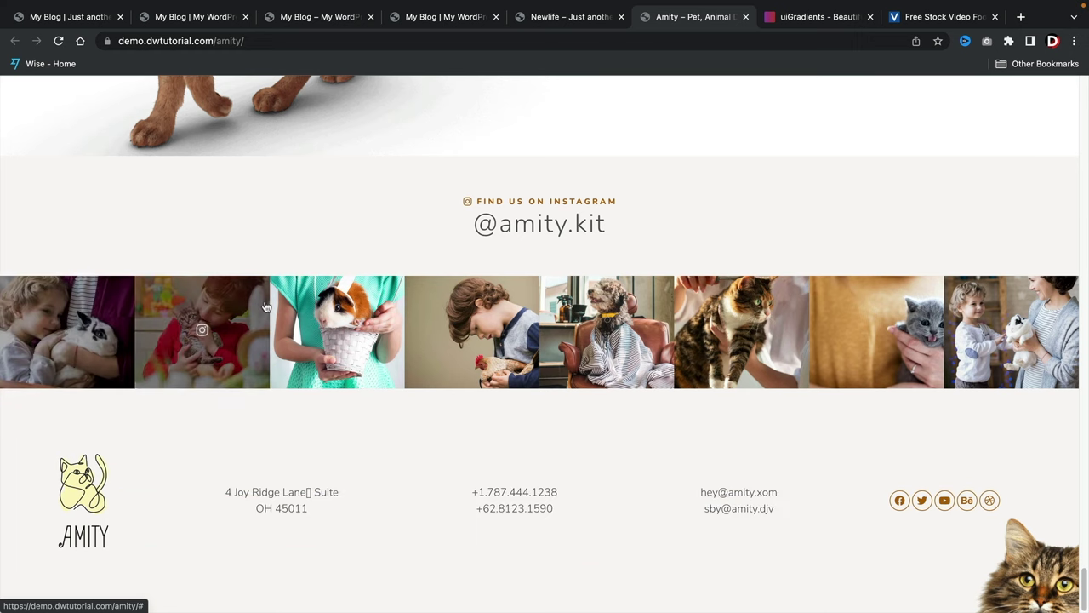
pyautogui.click(89, 20)
pyautogui.scroll(-5, 148, 230)
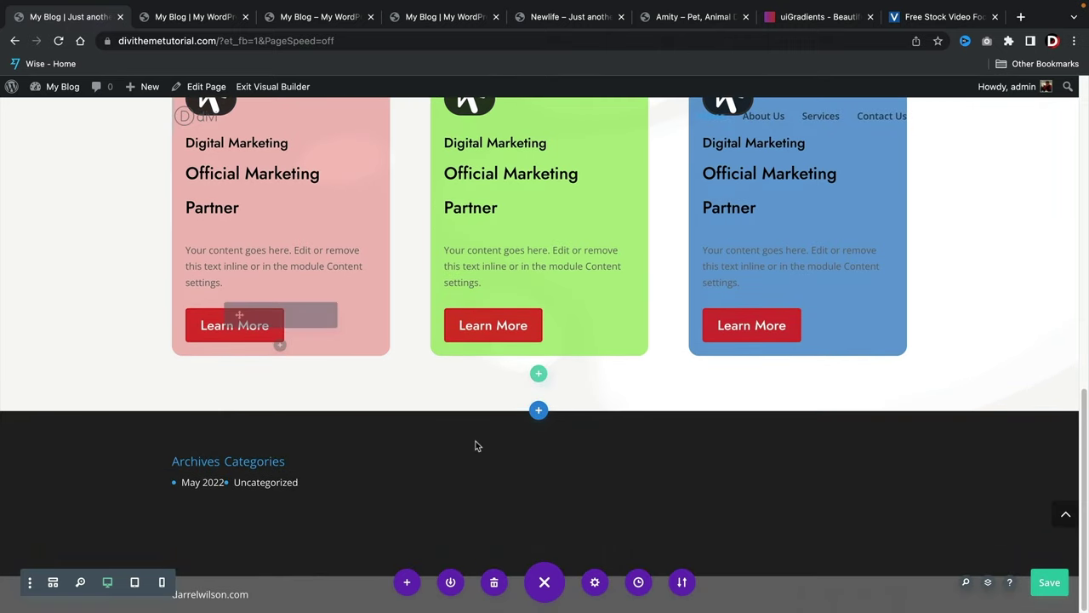
# - Add a Regular section below the cards with a four-column row and an Image module in column one
pyautogui.click(538, 411)
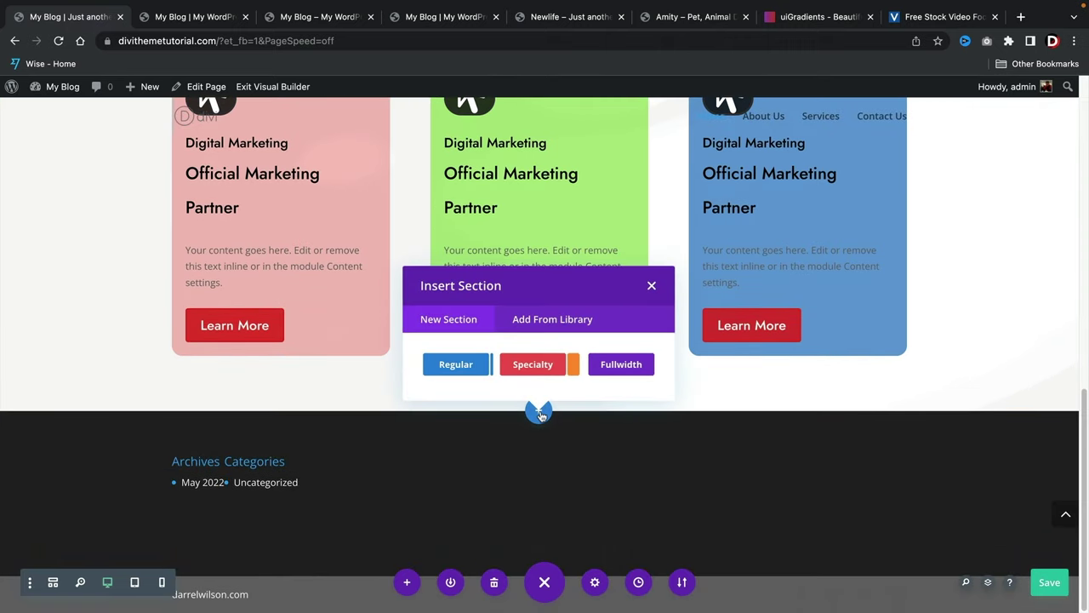
pyautogui.click(456, 364)
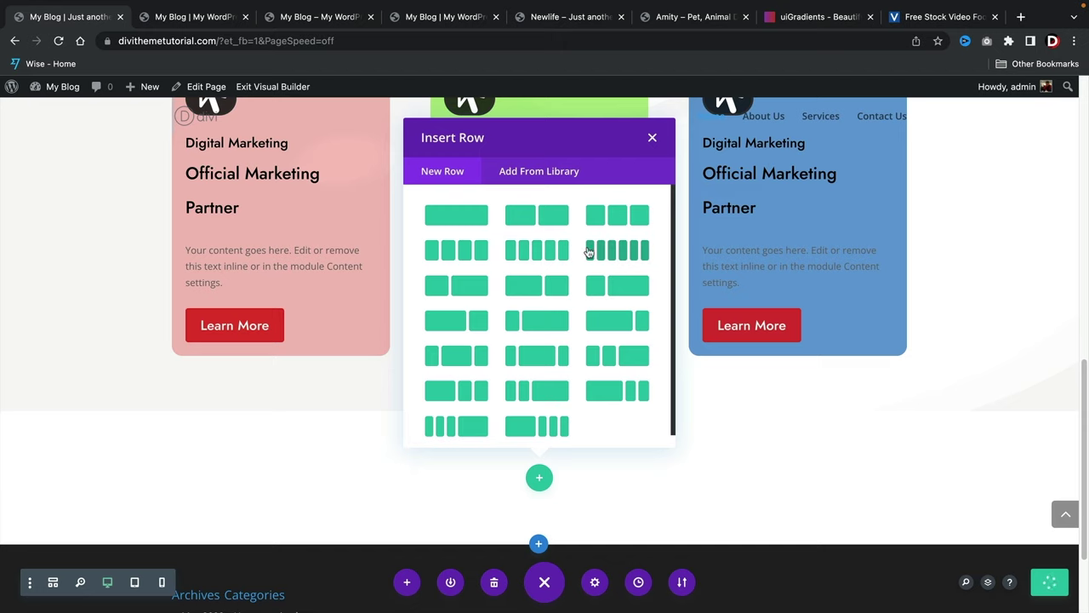
pyautogui.click(484, 254)
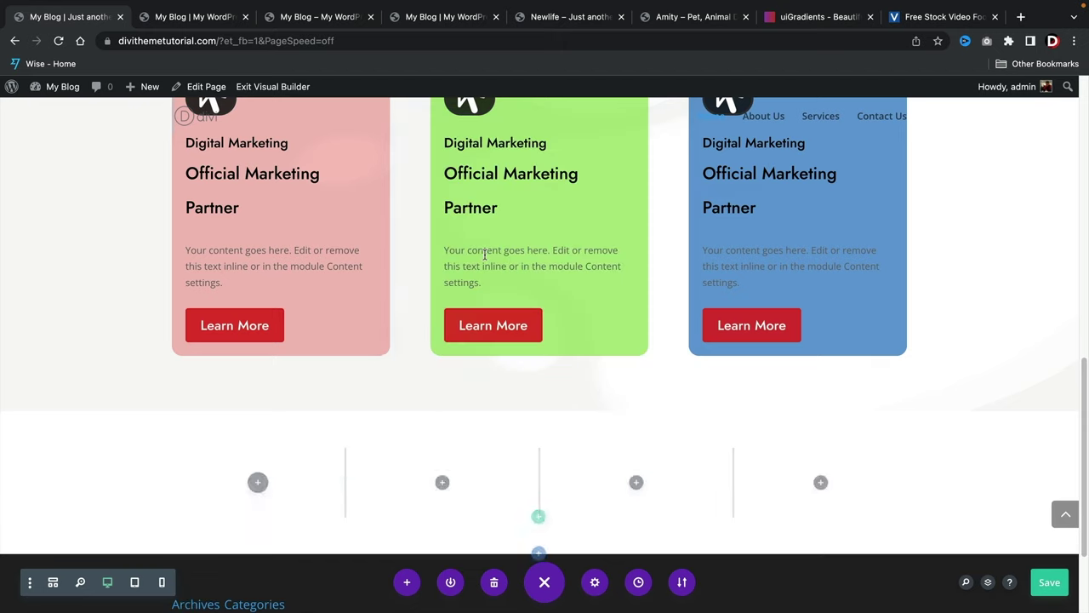
pyautogui.write('ima')
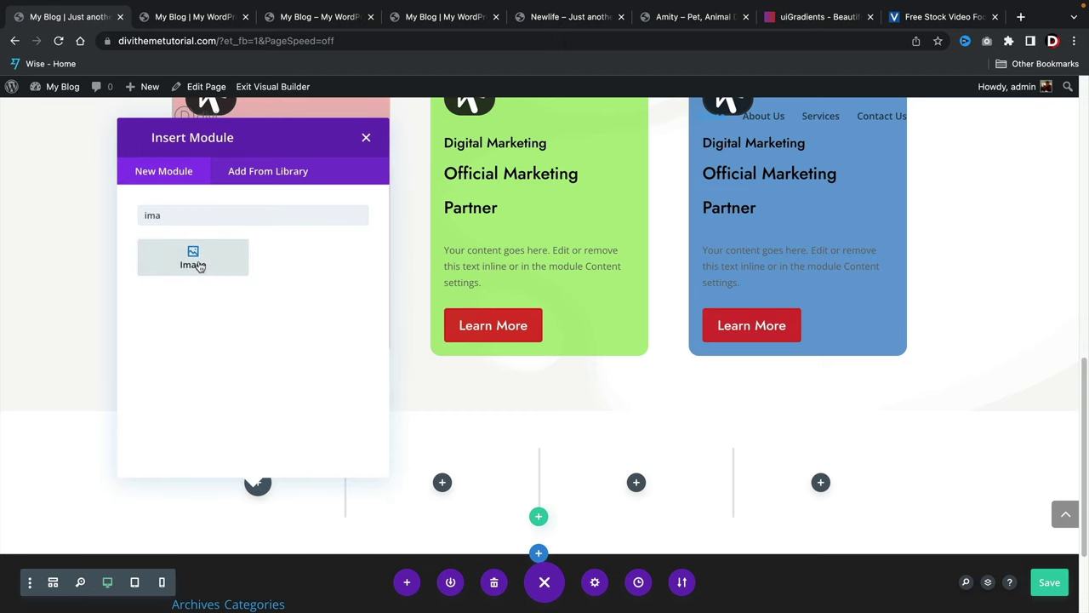
pyautogui.click(193, 258)
# - Duplicate the office photo image and place a copy in each of the other three columns
pyautogui.scroll(-3, 227, 301)
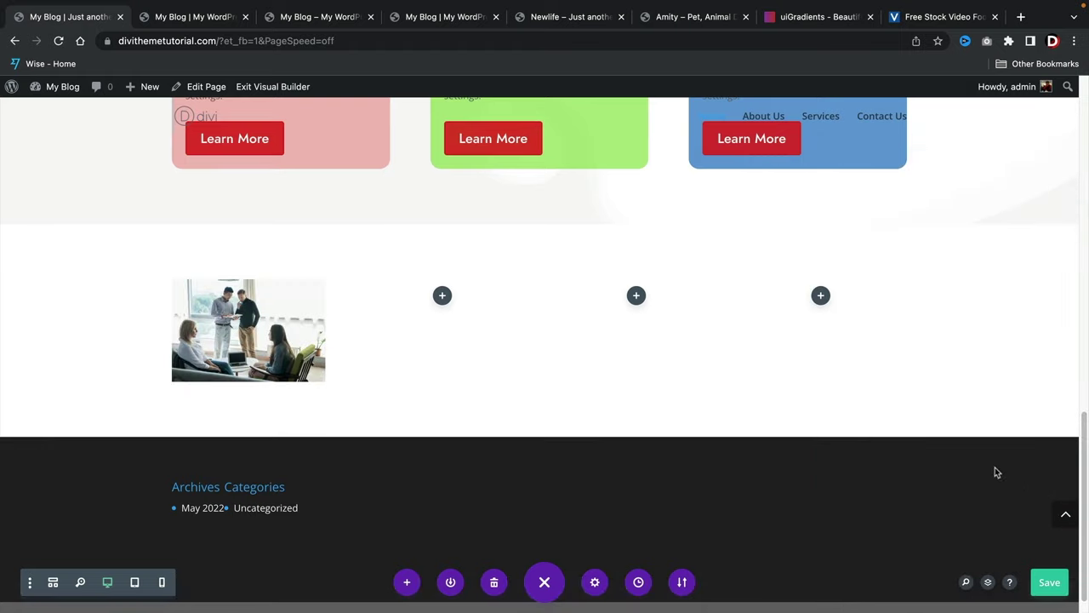
pyautogui.moveTo(253, 295)
pyautogui.click(244, 319)
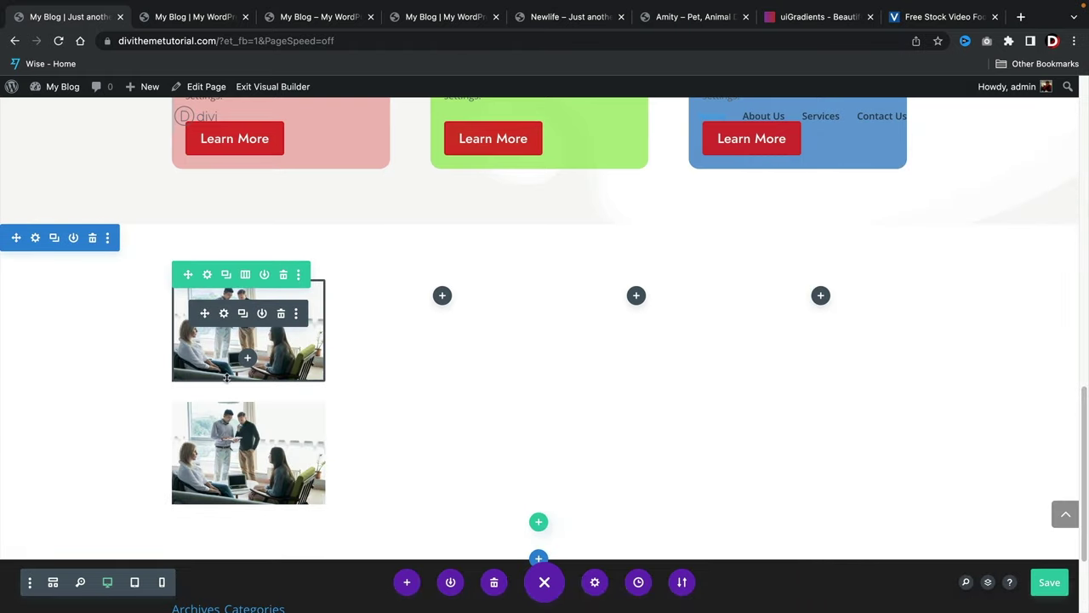
pyautogui.moveTo(204, 433); pyautogui.dragTo(443, 292)
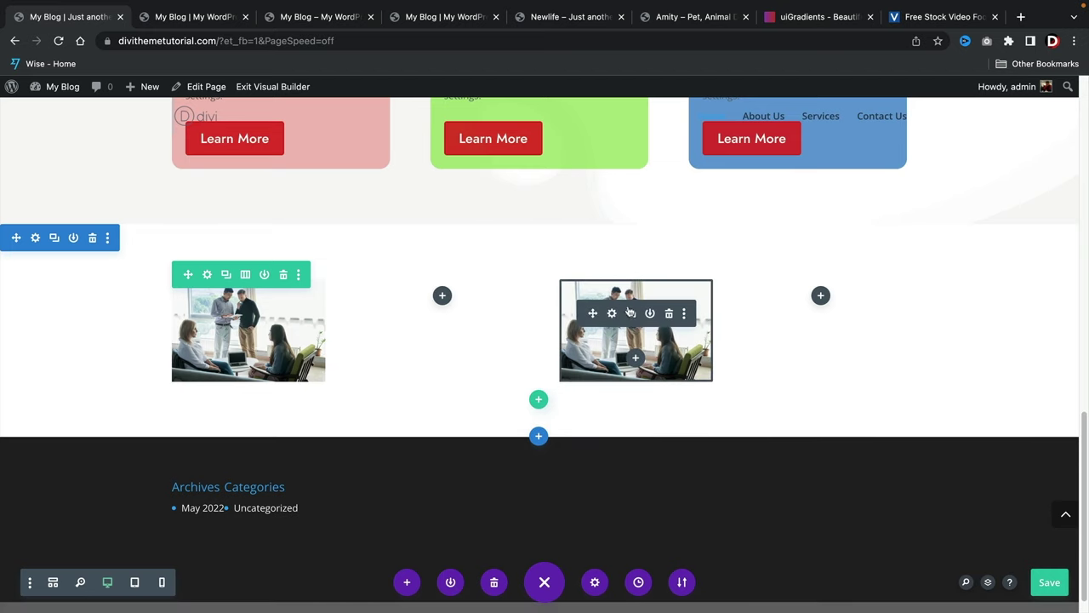
pyautogui.click(632, 314)
pyautogui.moveTo(593, 433); pyautogui.dragTo(430, 287)
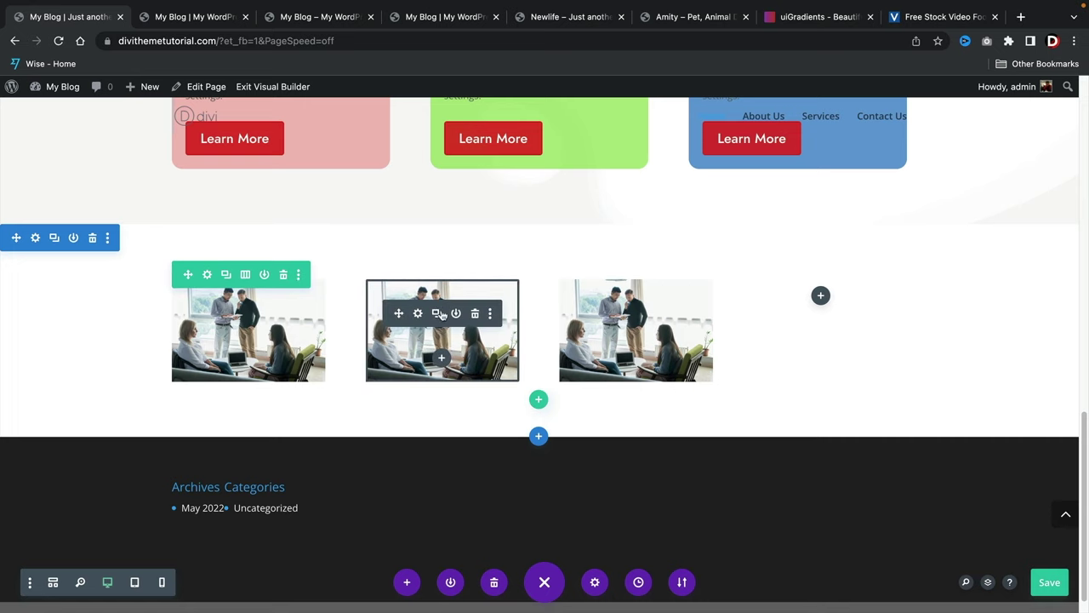
pyautogui.moveTo(400, 436); pyautogui.dragTo(819, 294)
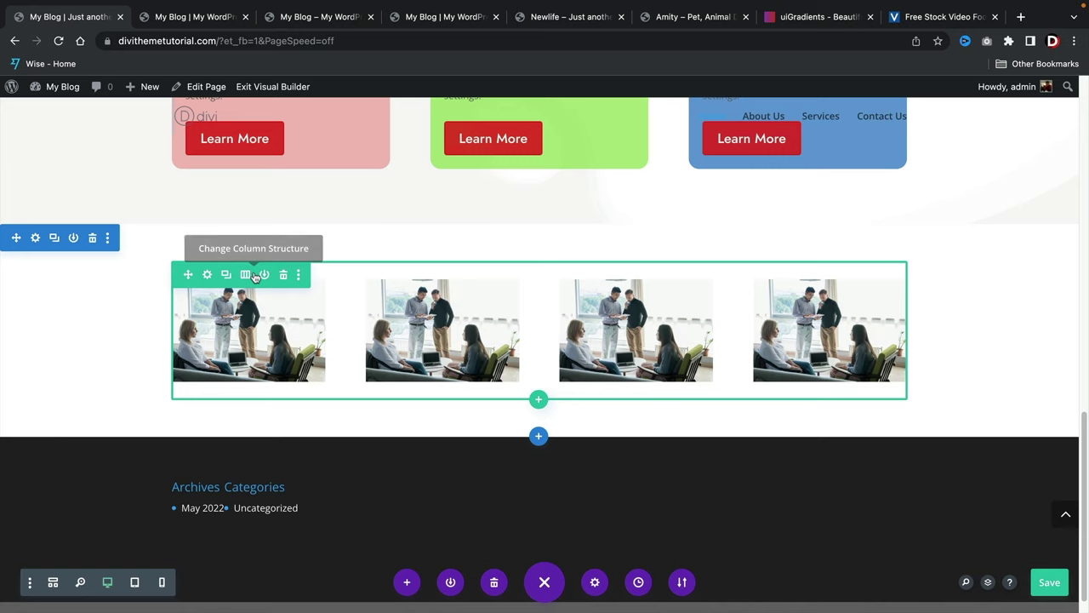
# - Enable a custom gutter width of 1 in the row's Design > Sizing settings
pyautogui.click(207, 274)
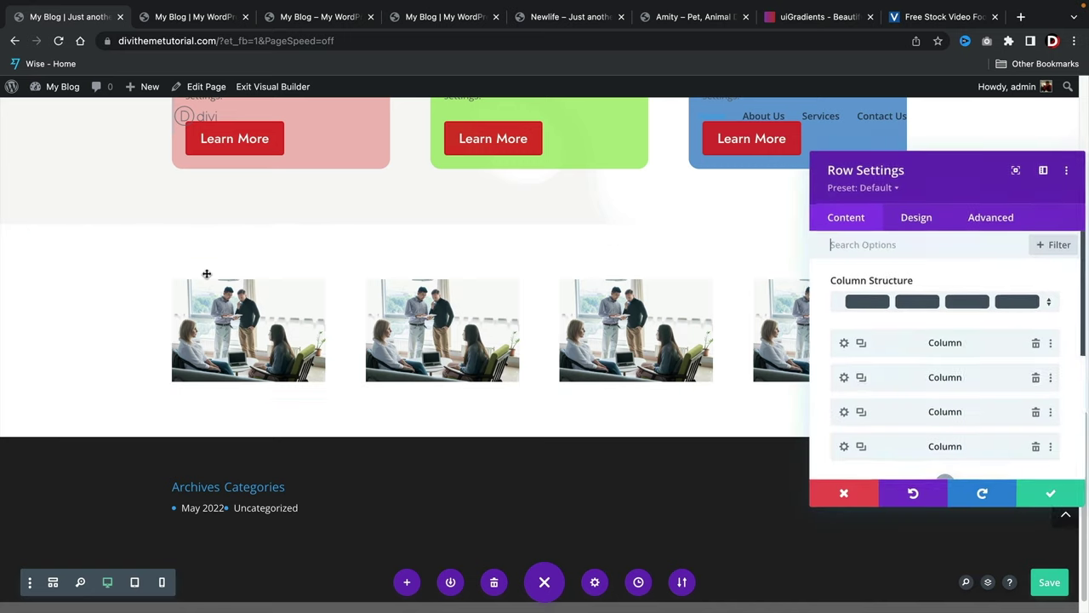
pyautogui.click(912, 223)
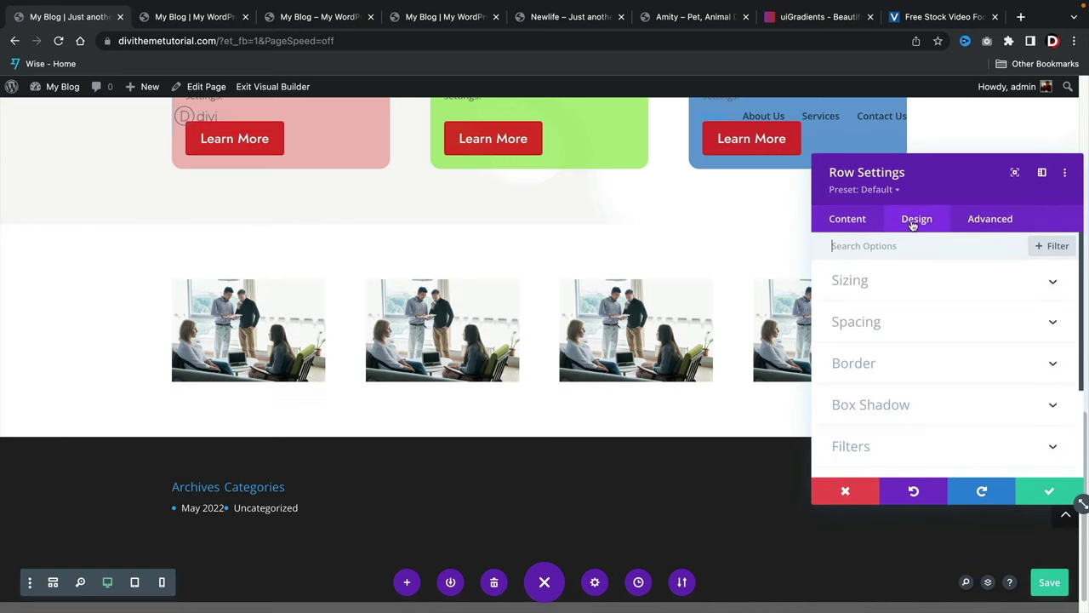
pyautogui.click(875, 283)
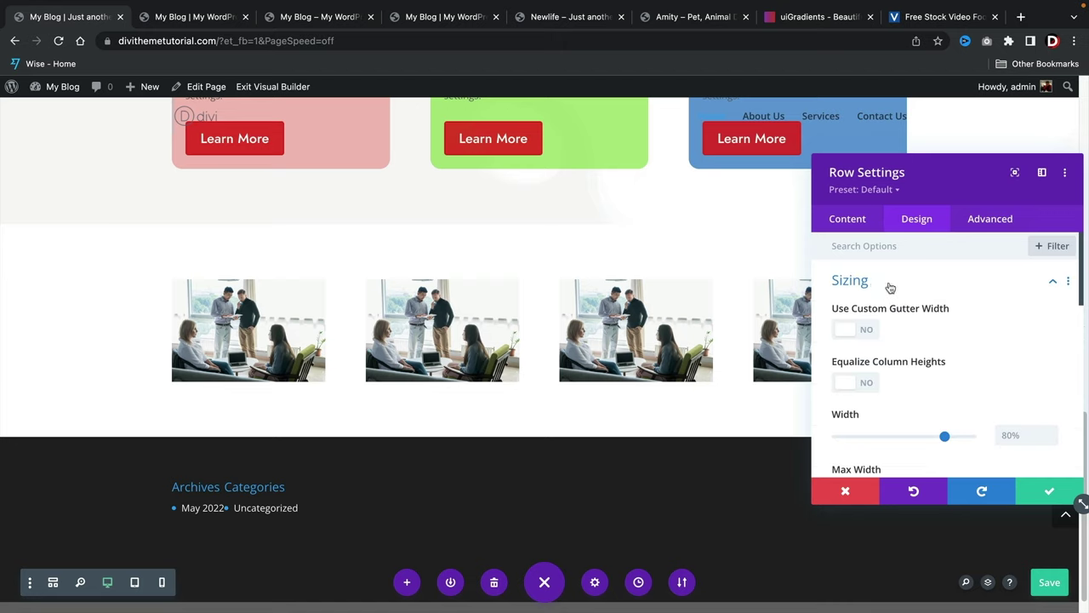
pyautogui.click(857, 331)
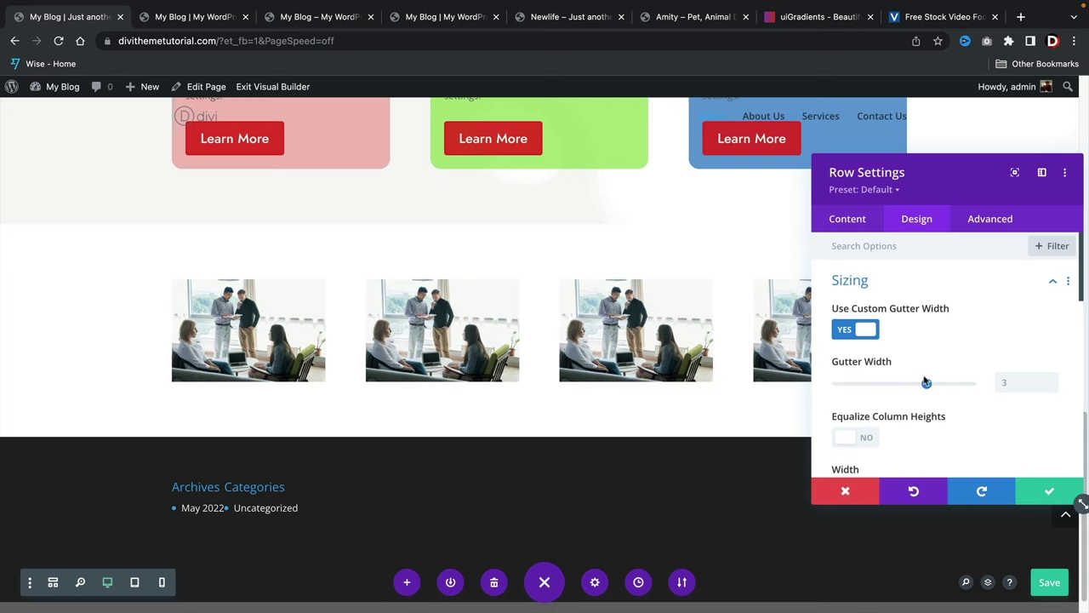
pyautogui.moveTo(887, 390); pyautogui.dragTo(838, 389)
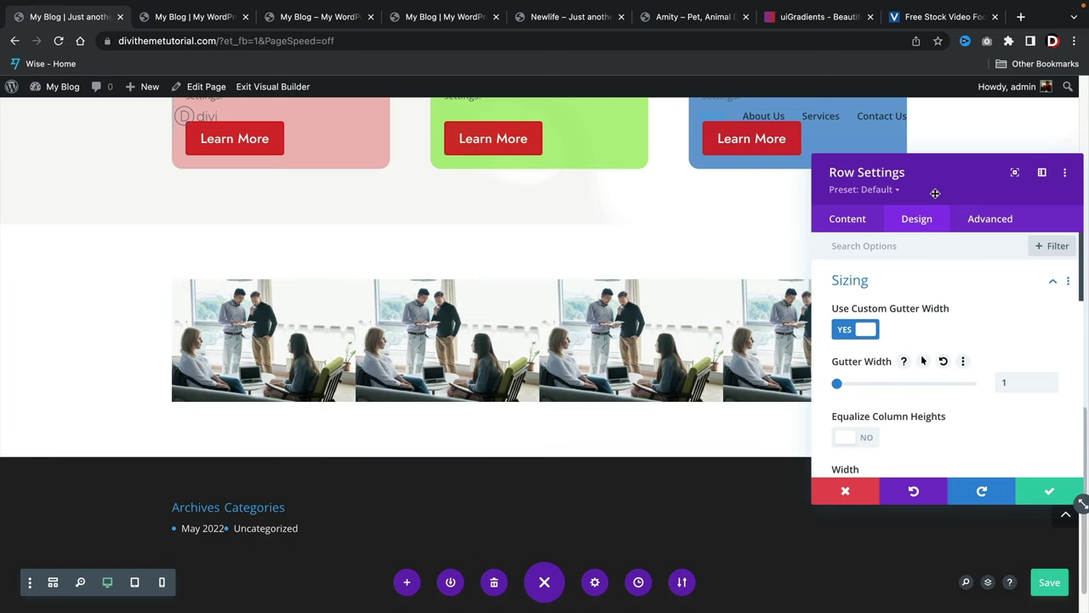
pyautogui.moveTo(936, 193); pyautogui.dragTo(242, 248)
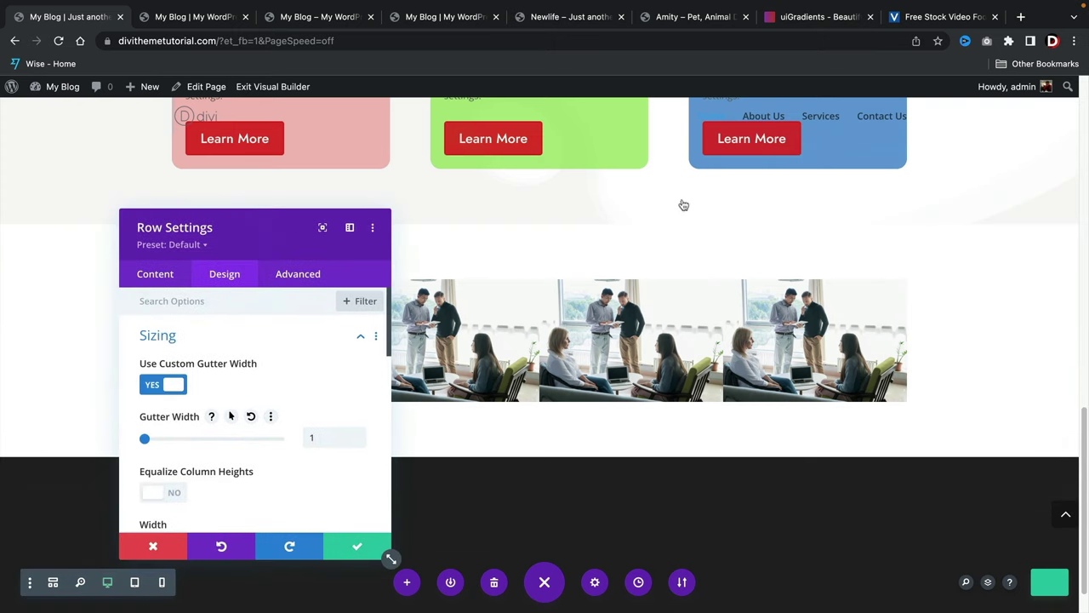
pyautogui.moveTo(683, 205); pyautogui.dragTo(960, 334)
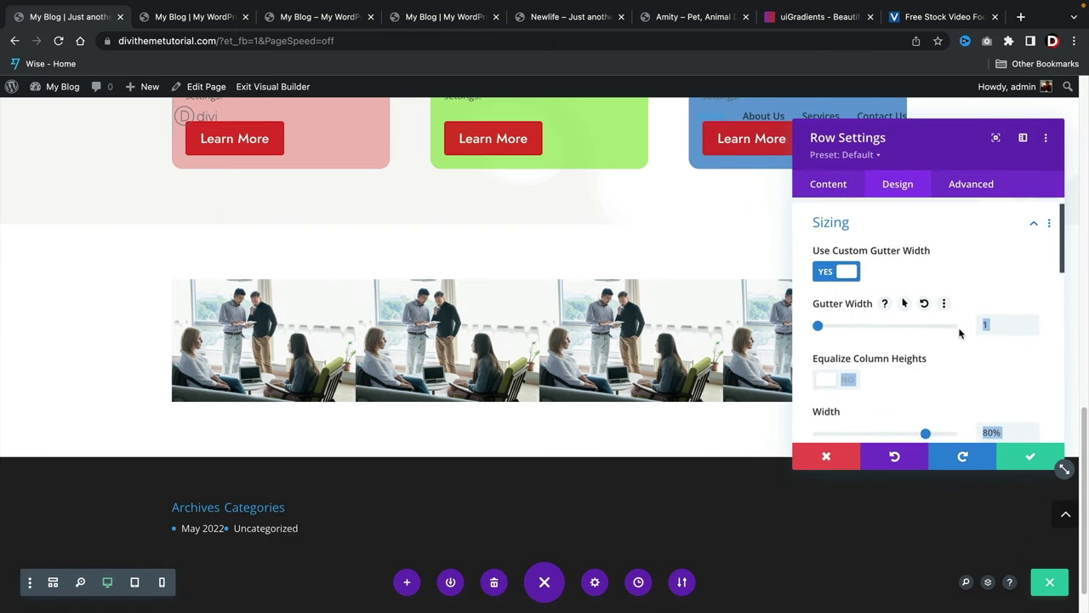
# - Set the row width to 100%, raise its max width, save, and shrink the top padding
pyautogui.scroll(-3, 960, 334)
pyautogui.click(966, 320)
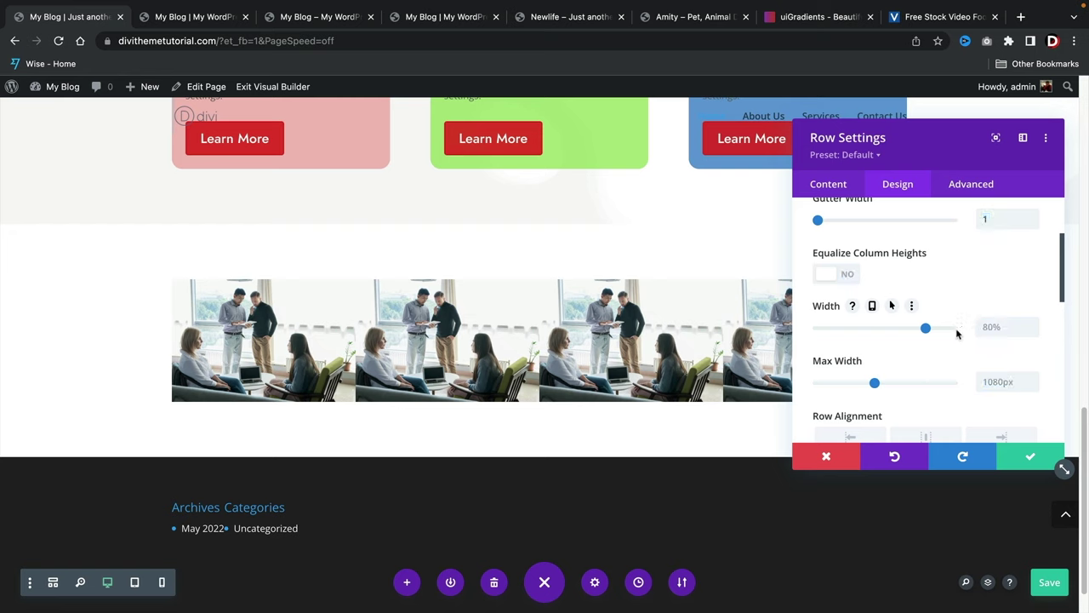
pyautogui.moveTo(926, 329); pyautogui.dragTo(954, 334)
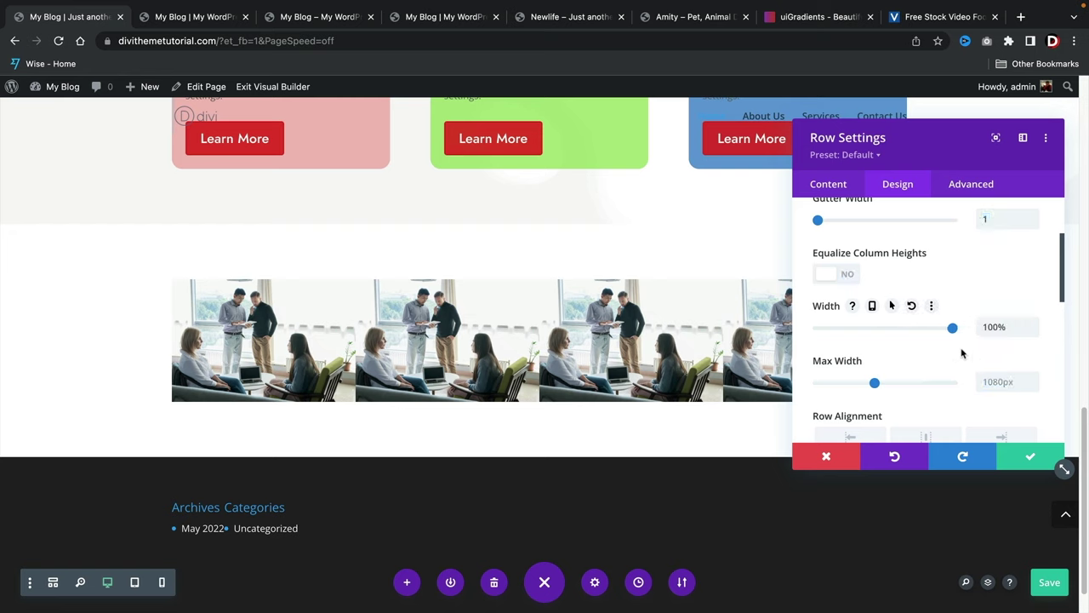
pyautogui.scroll(-2, 962, 353)
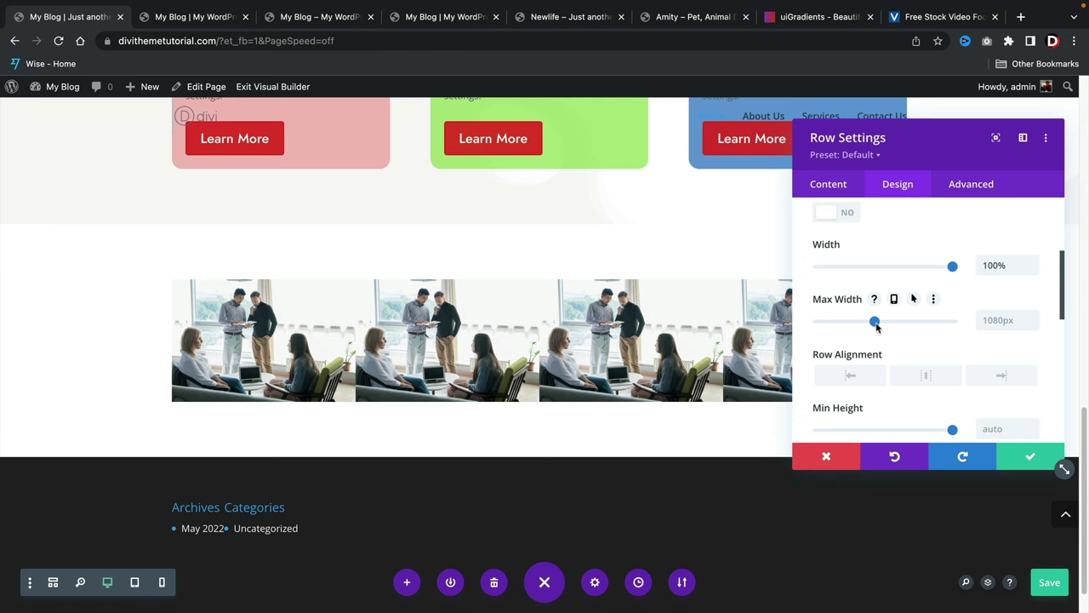
pyautogui.moveTo(877, 326); pyautogui.dragTo(914, 327)
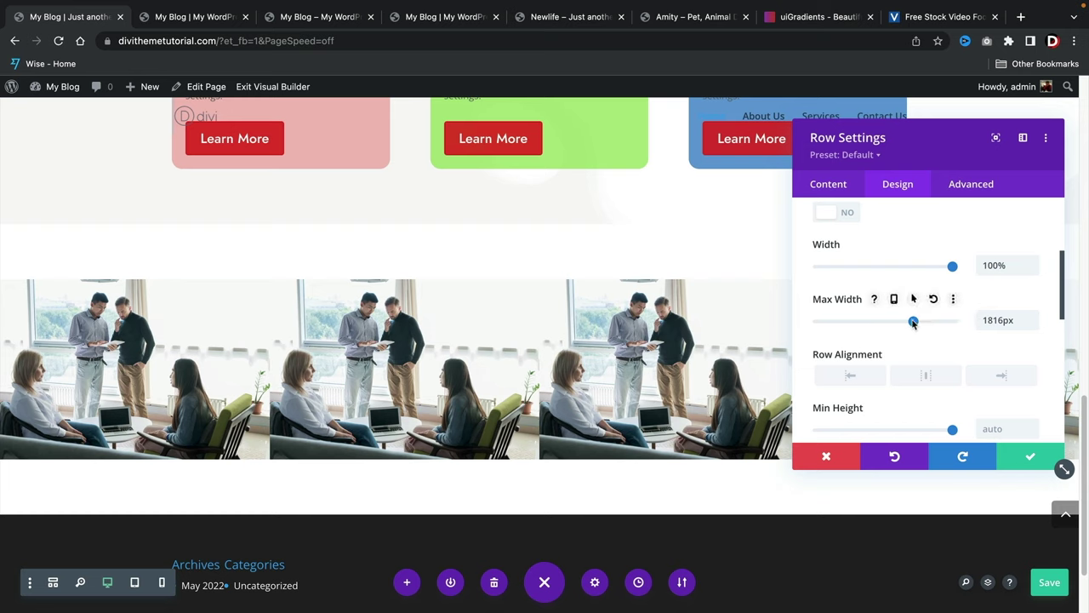
pyautogui.moveTo(915, 324); pyautogui.dragTo(939, 324)
pyautogui.click(1027, 460)
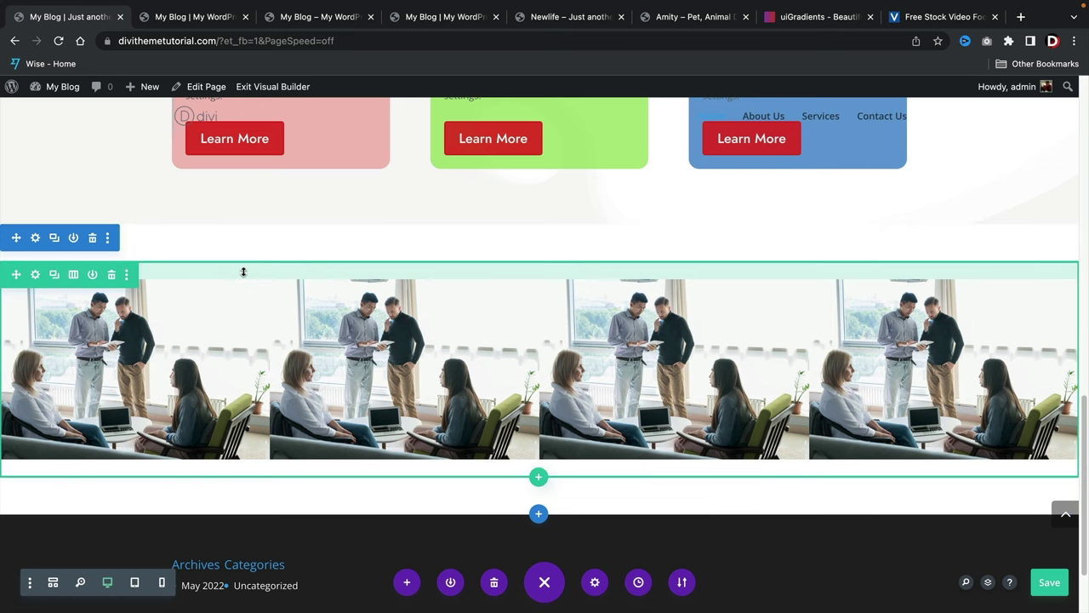
pyautogui.moveTo(244, 271); pyautogui.dragTo(244, 258)
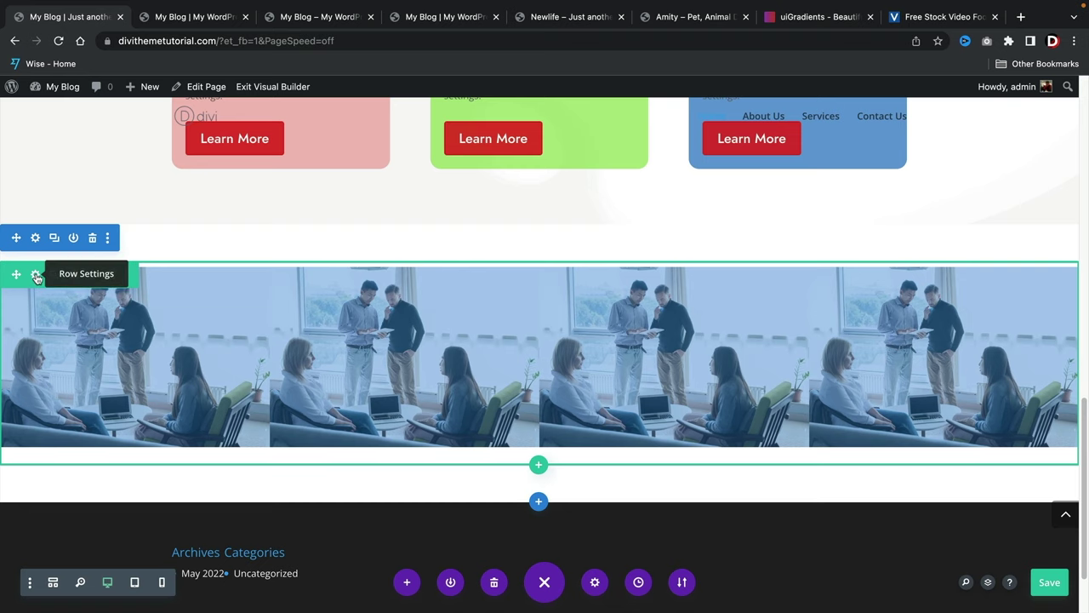
# - Set the row's top, left and right padding to 0px and save
pyautogui.click(36, 273)
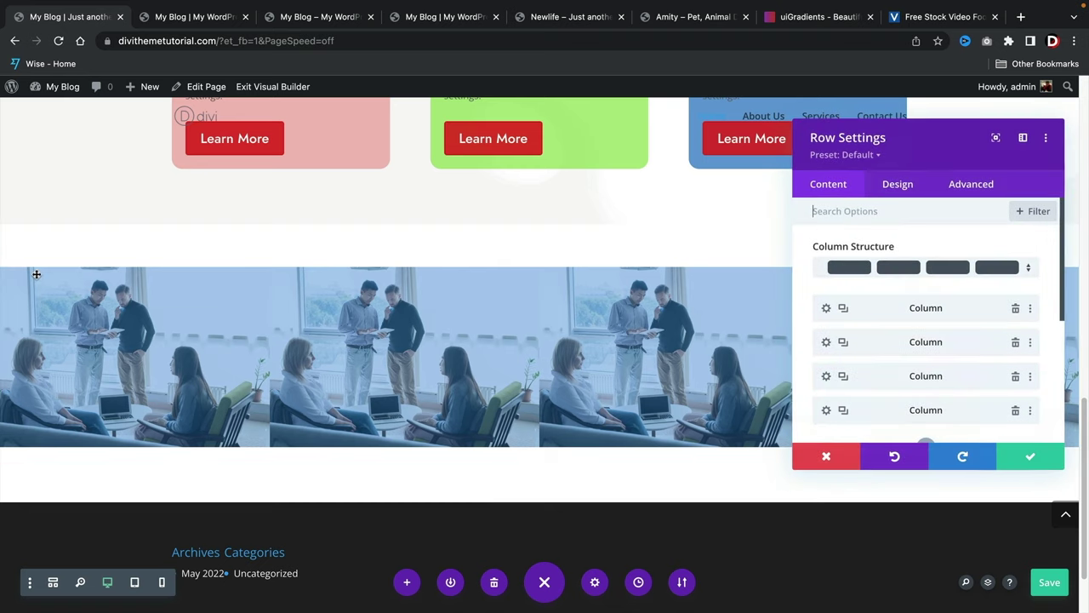
pyautogui.click(889, 186)
pyautogui.click(905, 287)
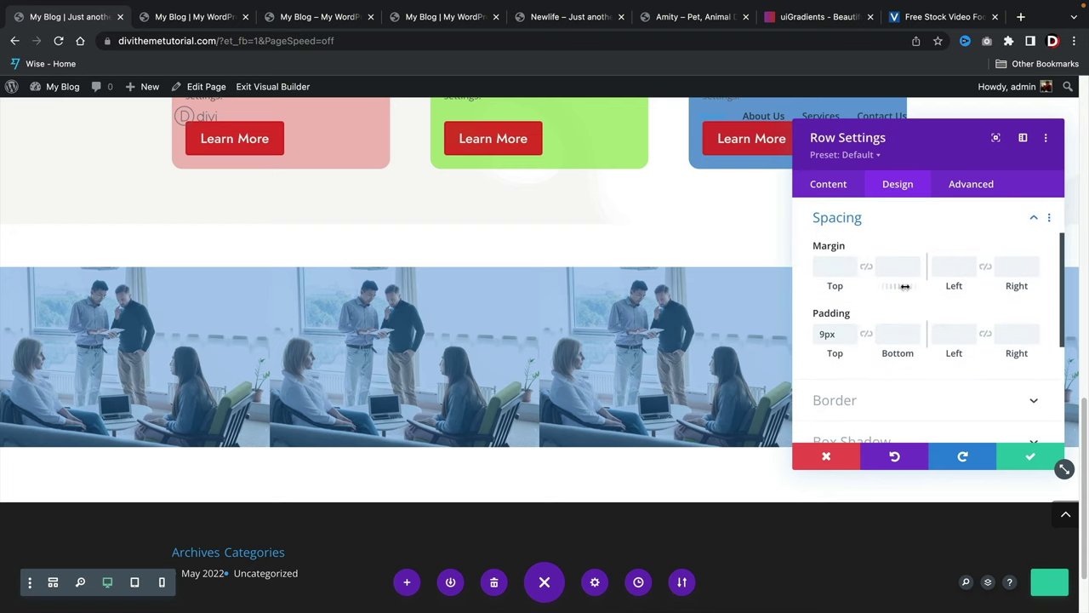
pyautogui.click(832, 333)
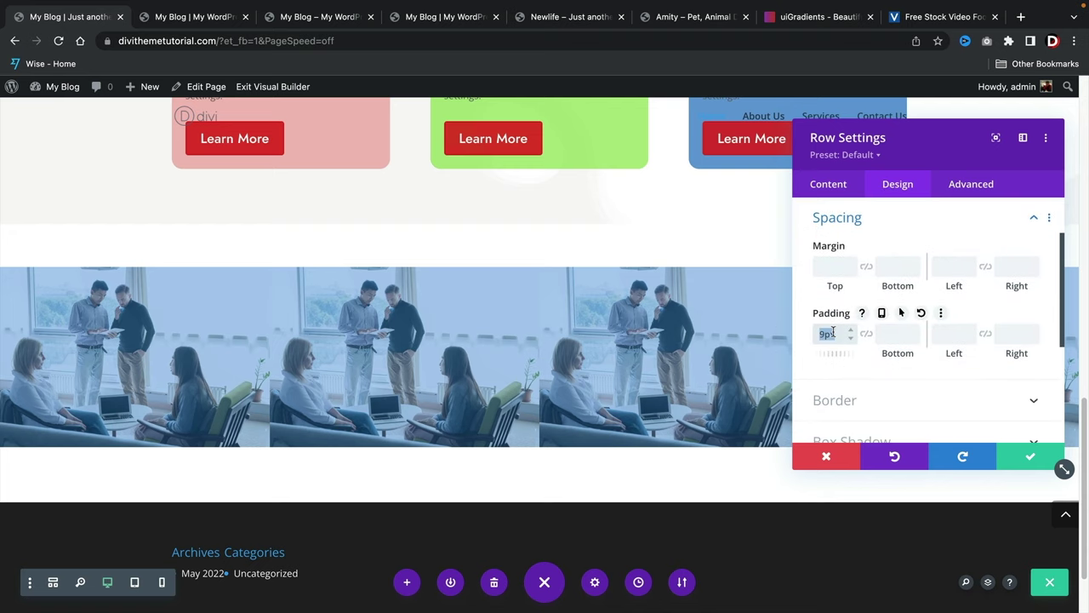
pyautogui.write('0')
pyautogui.click(898, 333)
pyautogui.write('0')
pyautogui.click(954, 334)
pyautogui.write('0')
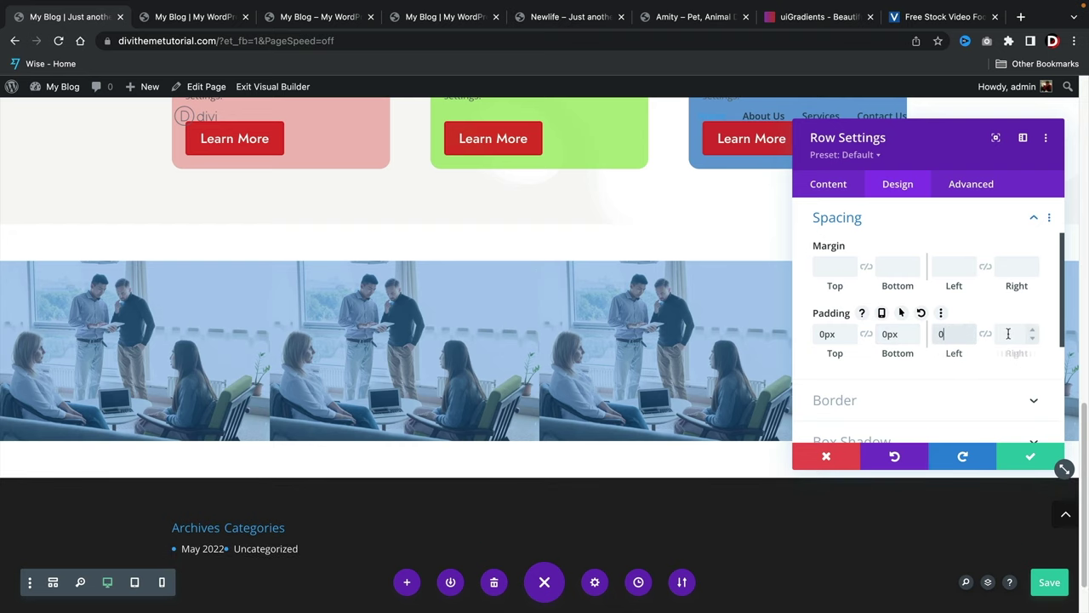
pyautogui.click(1028, 456)
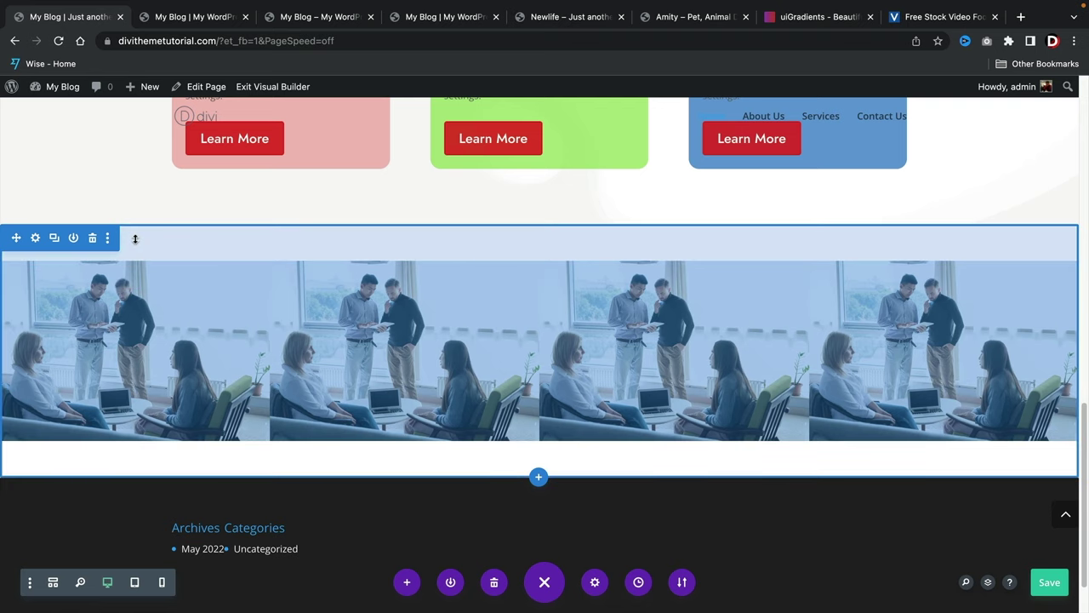
# - Set the image-strip section's padding to 0px on all four sides, save, and view the demo tab
pyautogui.click(36, 239)
pyautogui.click(898, 186)
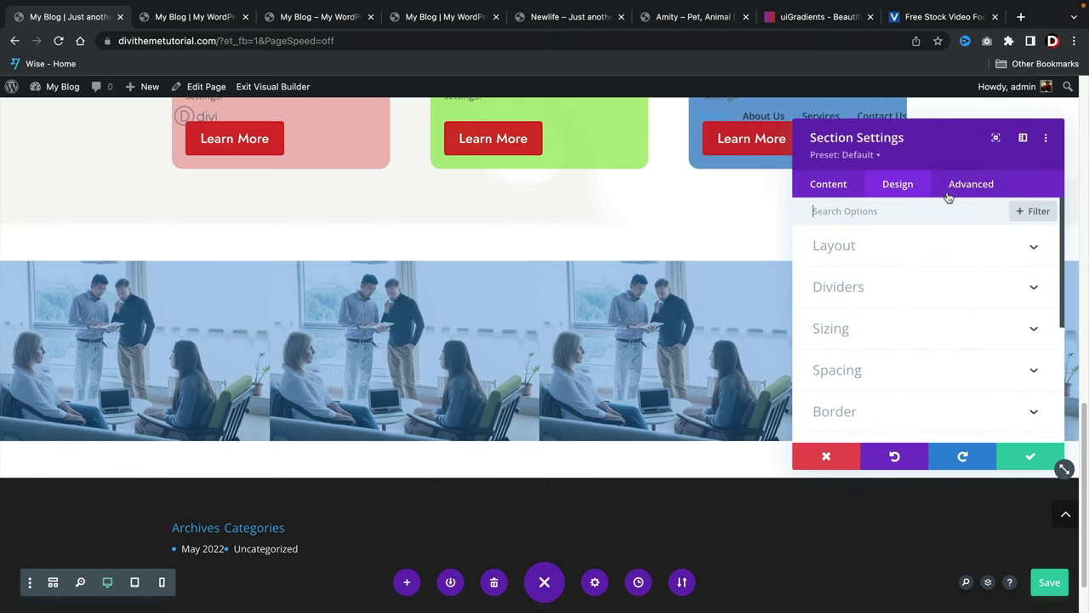
pyautogui.click(866, 368)
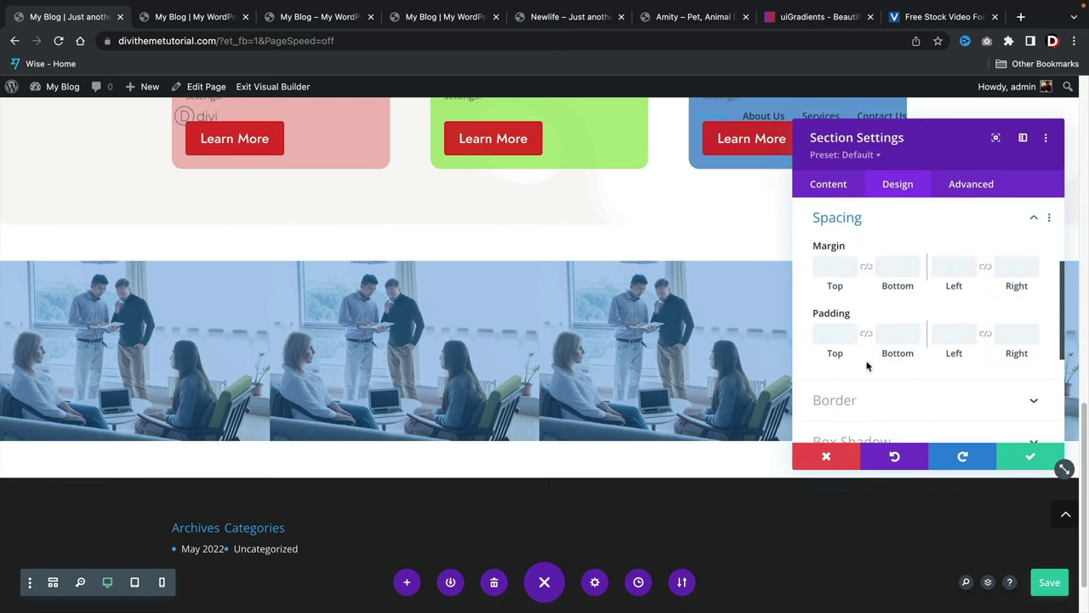
pyautogui.click(836, 333)
pyautogui.write('0')
pyautogui.press('Tab')
pyautogui.write('0')
pyautogui.press('Tab')
pyautogui.write('0')
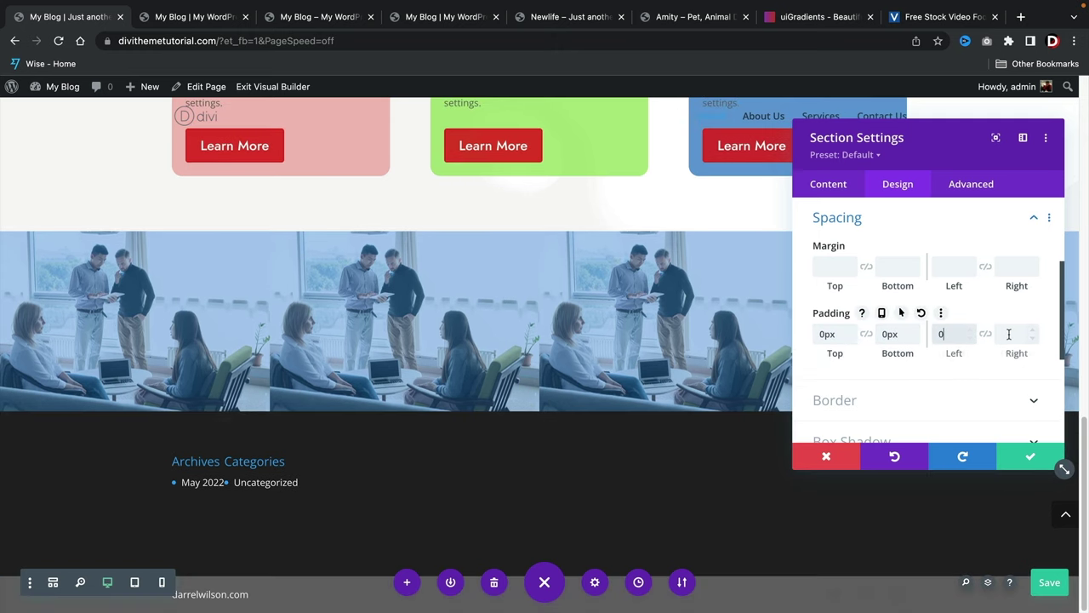
pyautogui.press('Tab')
pyautogui.write('0')
pyautogui.click(1029, 457)
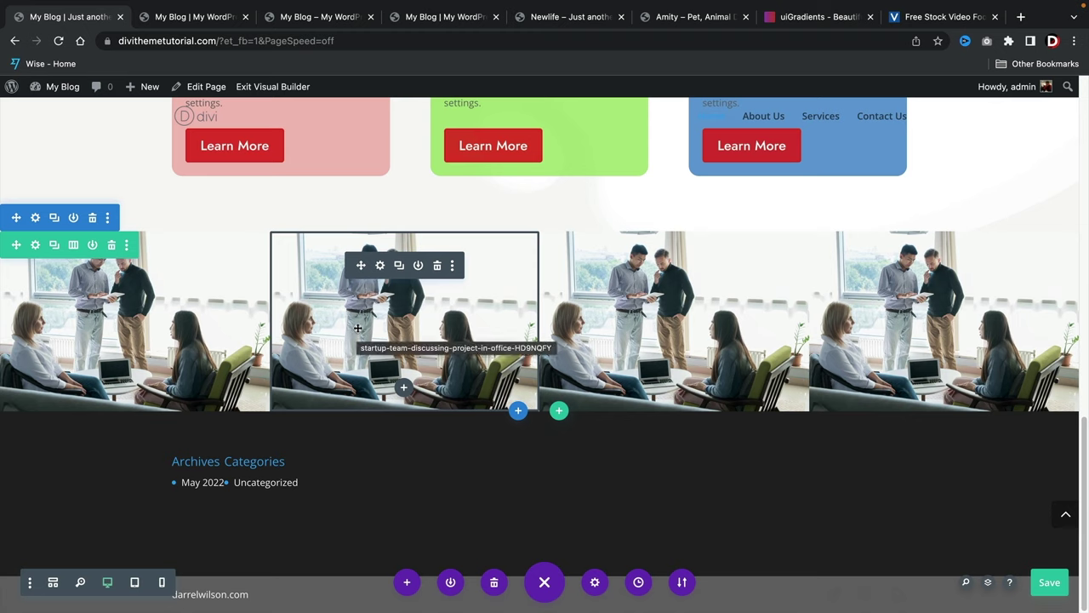
pyautogui.click(203, 24)
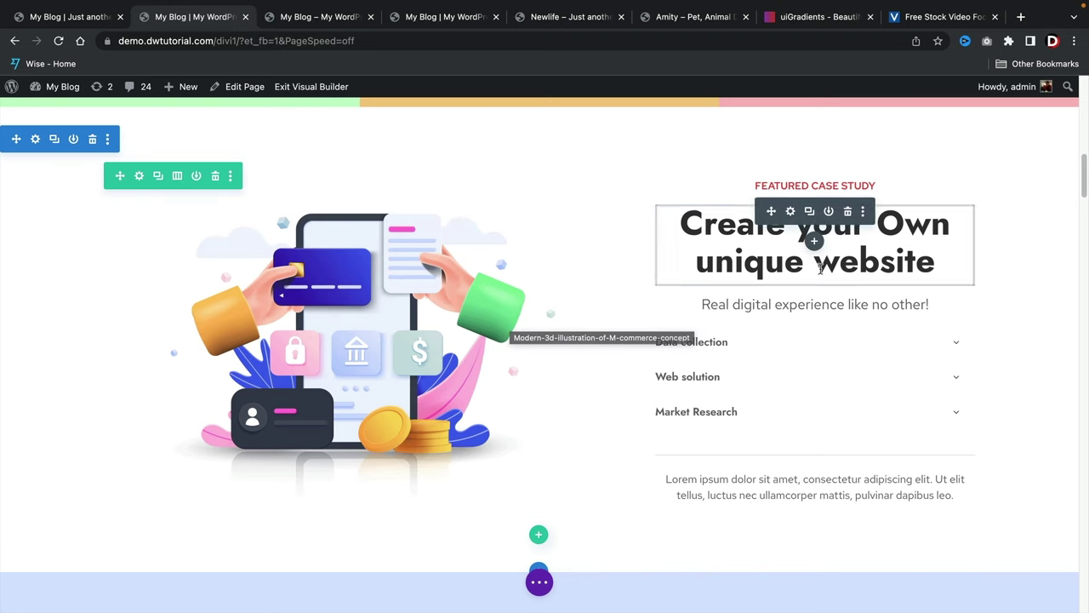
# - Below the image strip, add a Regular section with a 1/2+1/2 row and an Image module in the left column
pyautogui.click(93, 26)
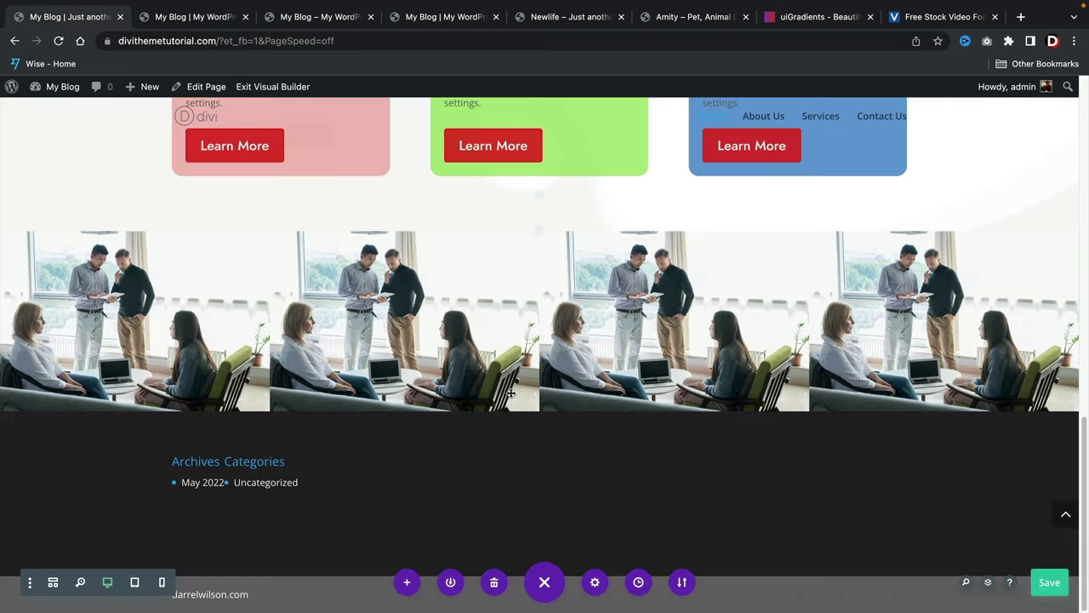
pyautogui.click(519, 411)
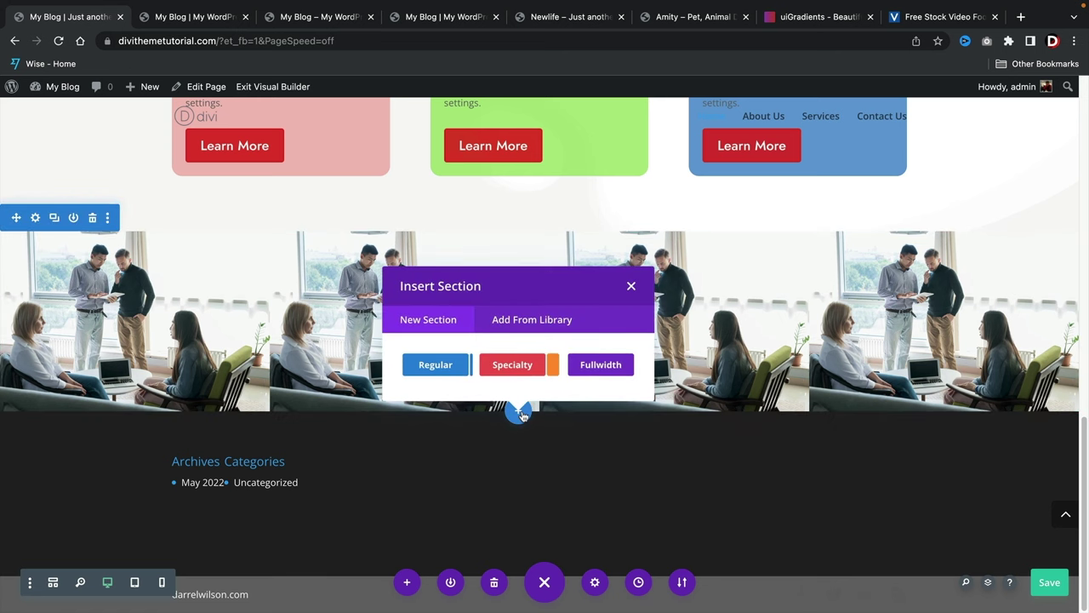
pyautogui.click(445, 368)
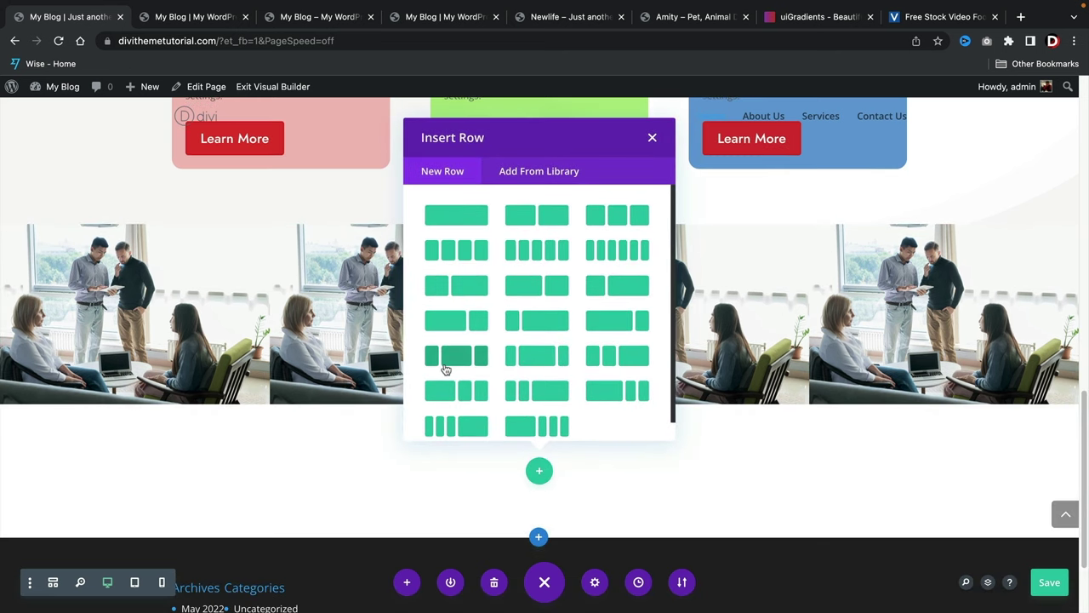
pyautogui.click(556, 216)
pyautogui.scroll(-3, 605, 471)
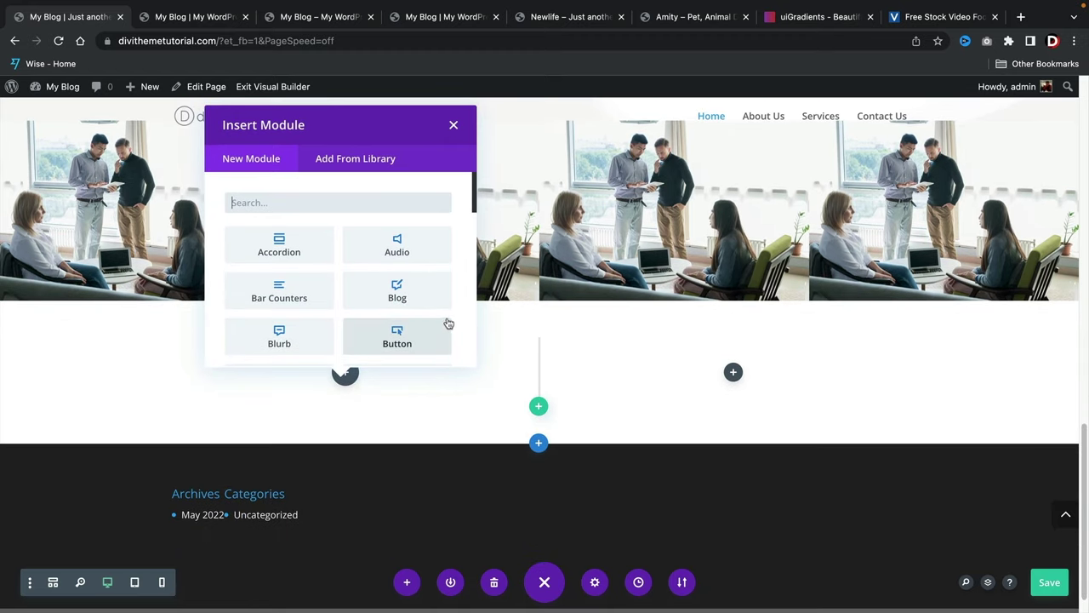
pyautogui.write('ima')
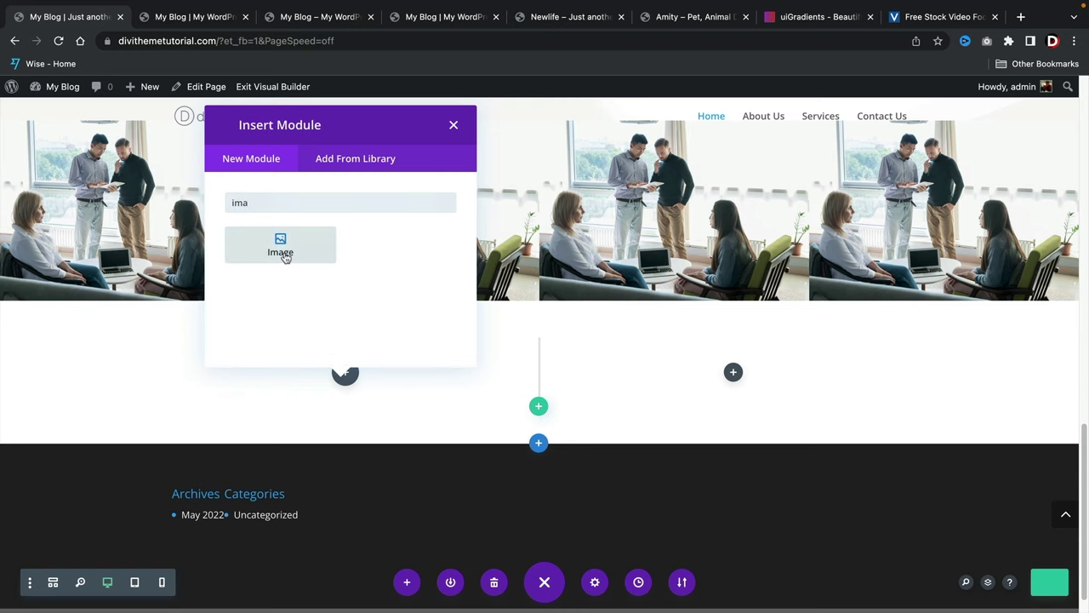
pyautogui.click(285, 257)
pyautogui.press('Escape')
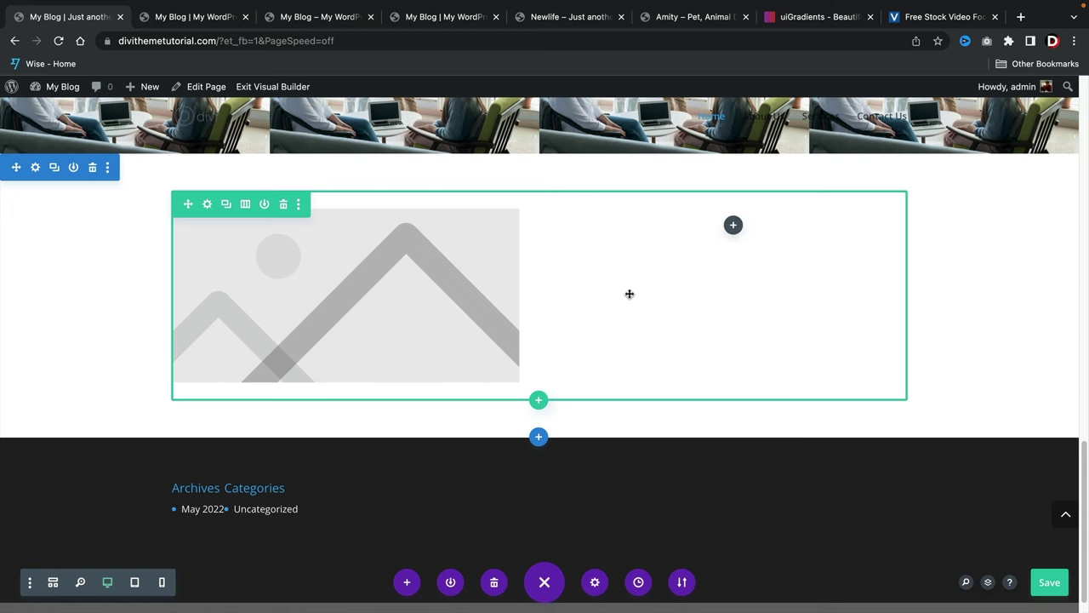
pyautogui.scroll(15, 570, 296)
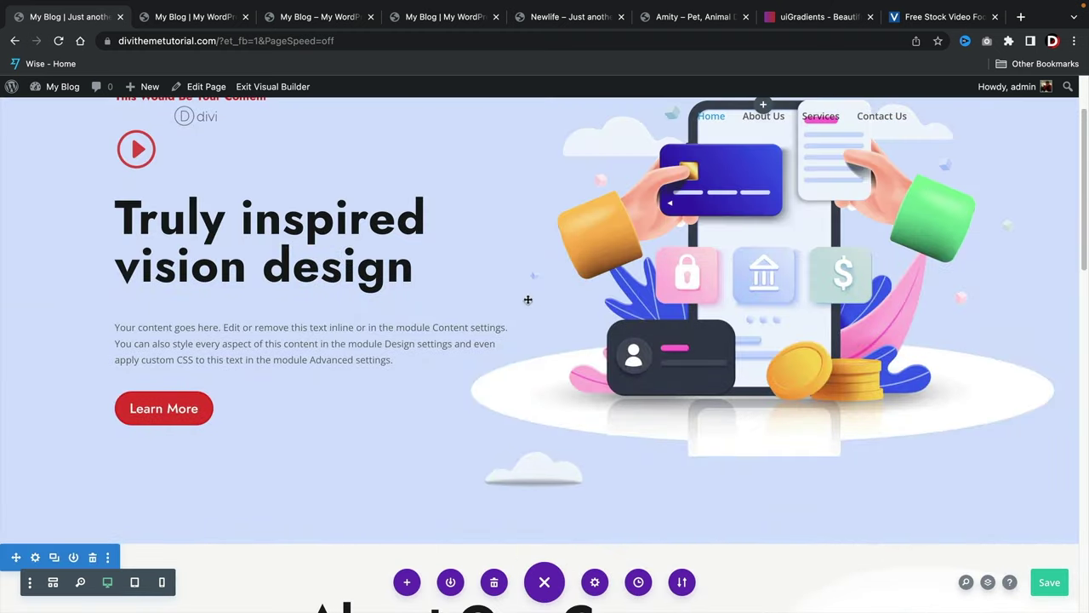
# - Save the hero heading, the red subtitle as 'red text' and Learn More as 'main button' to the library
pyautogui.scroll(1, 523, 294)
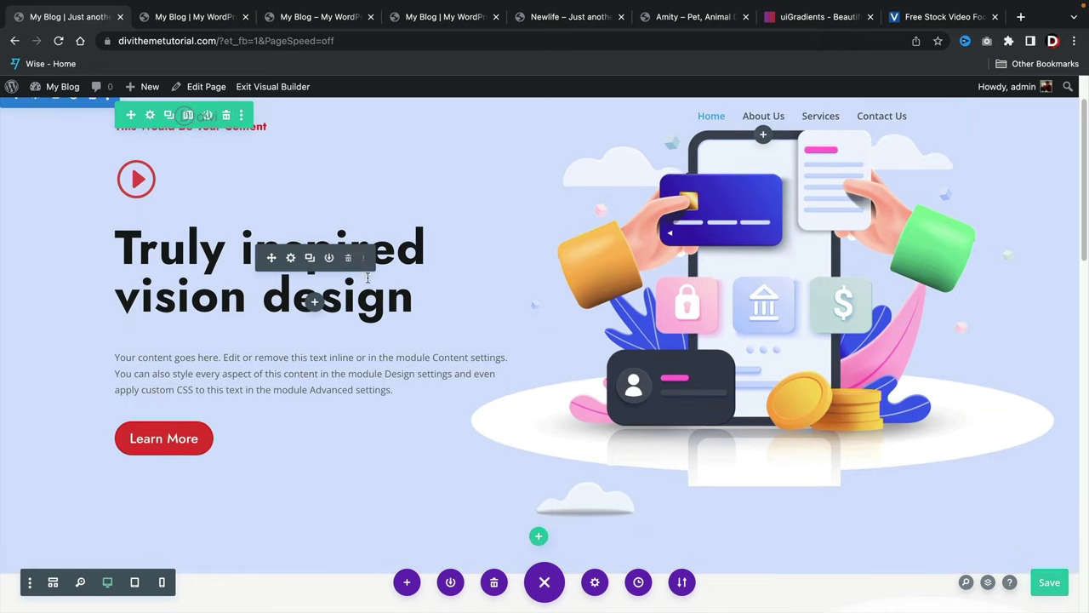
pyautogui.click(329, 258)
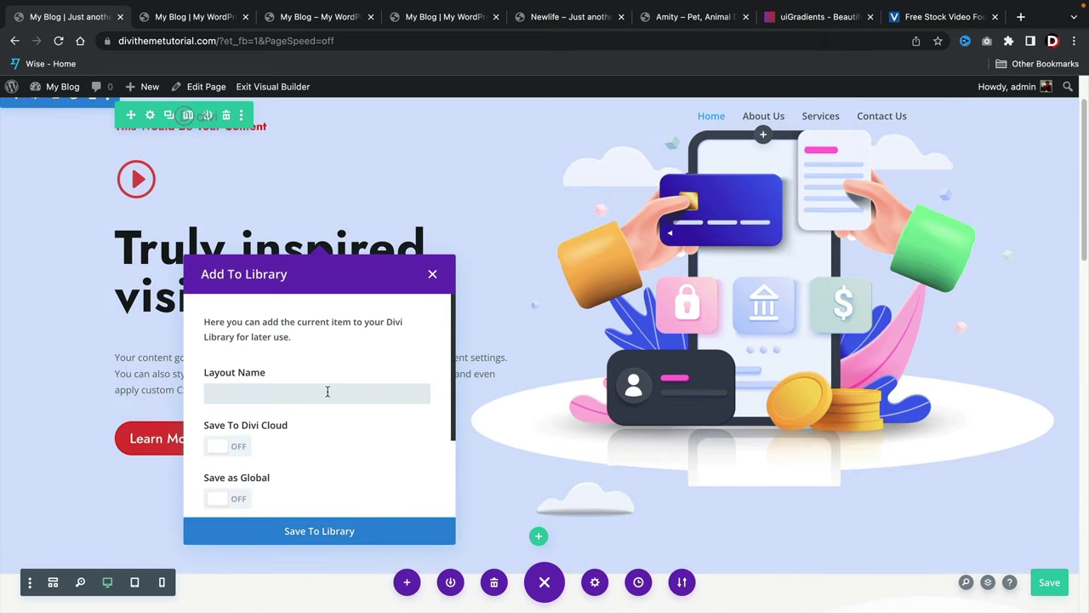
pyautogui.click(341, 537)
pyautogui.scroll(2, 285, 323)
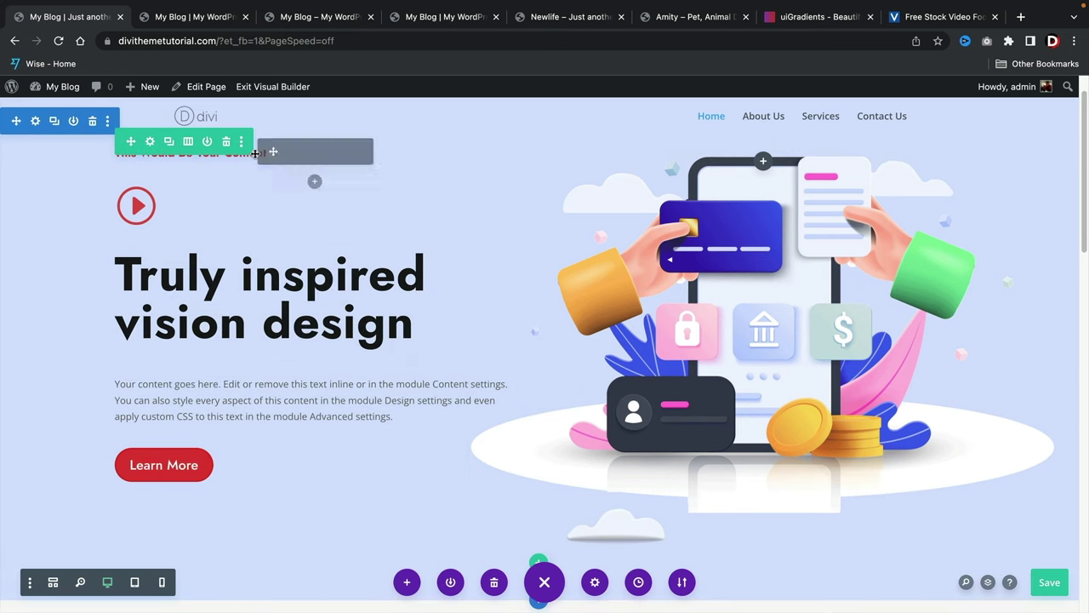
pyautogui.click(329, 152)
pyautogui.write('r')
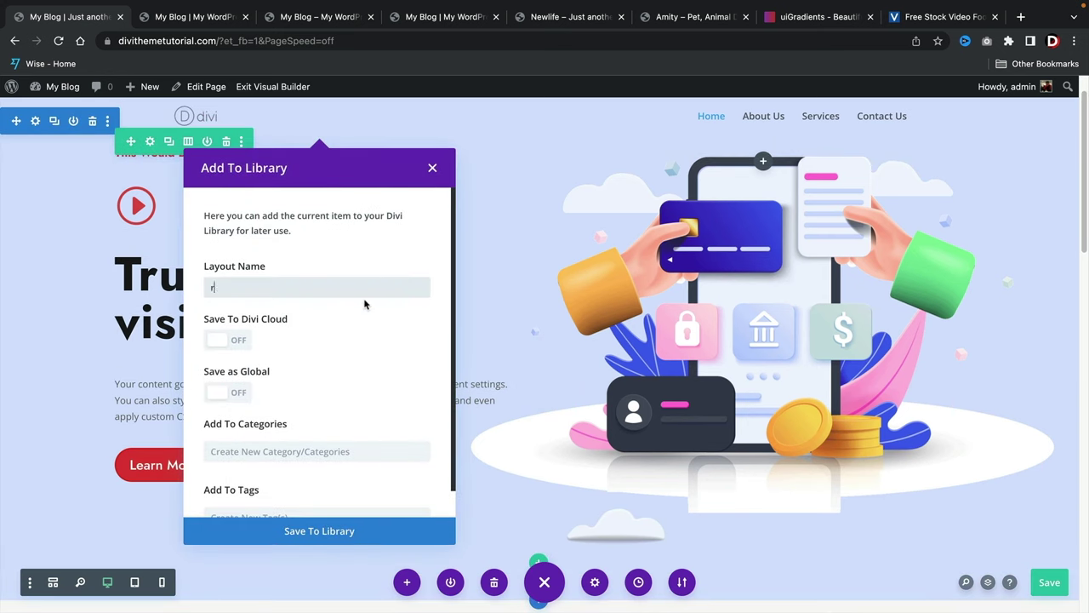
pyautogui.write('ed text')
pyautogui.click(335, 531)
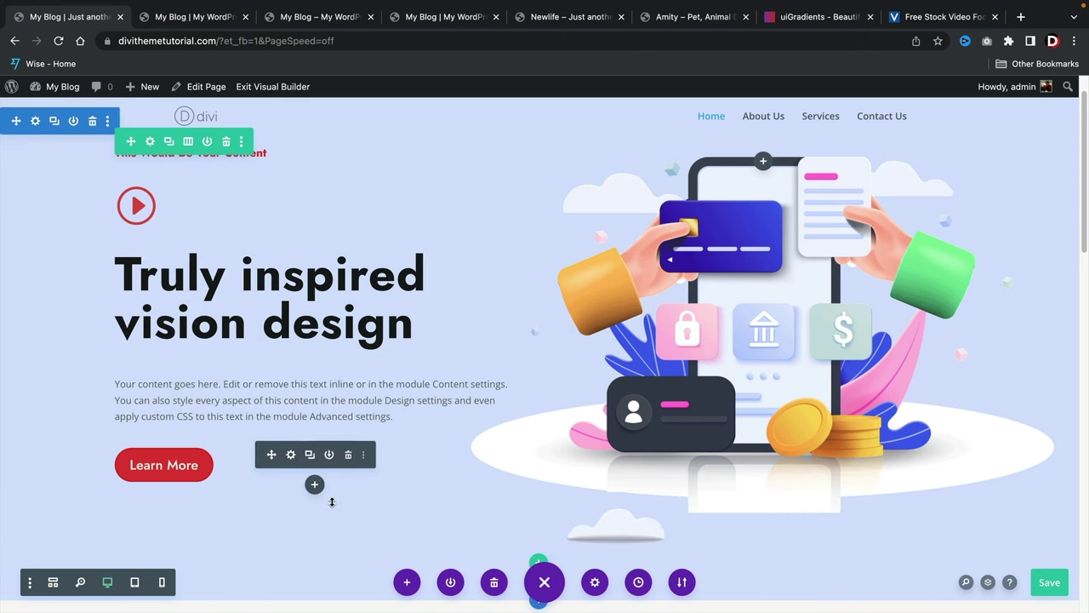
pyautogui.scroll(-10, 332, 502)
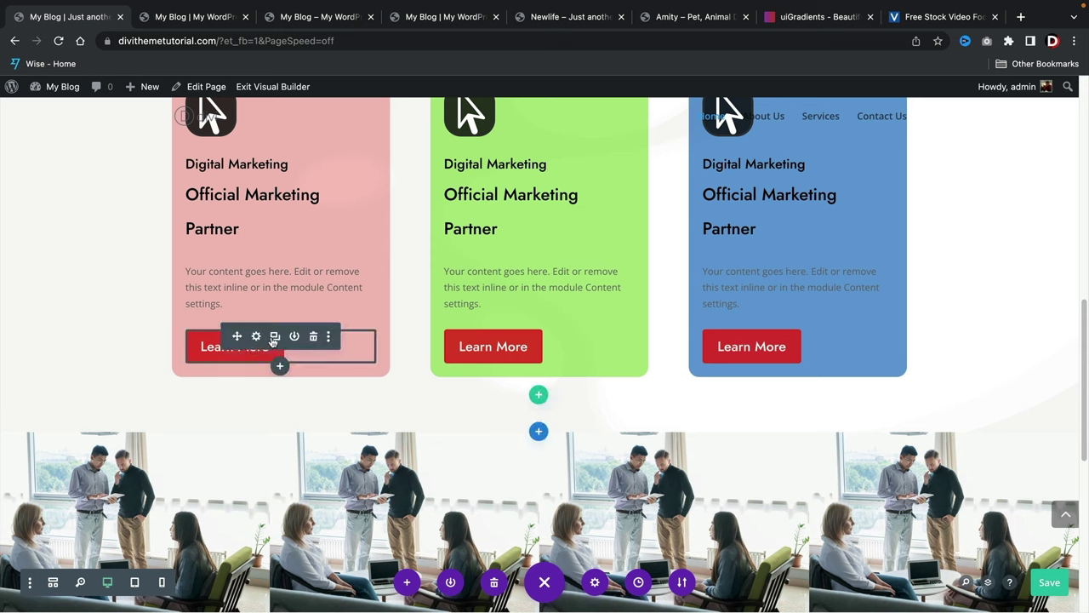
pyautogui.click(295, 337)
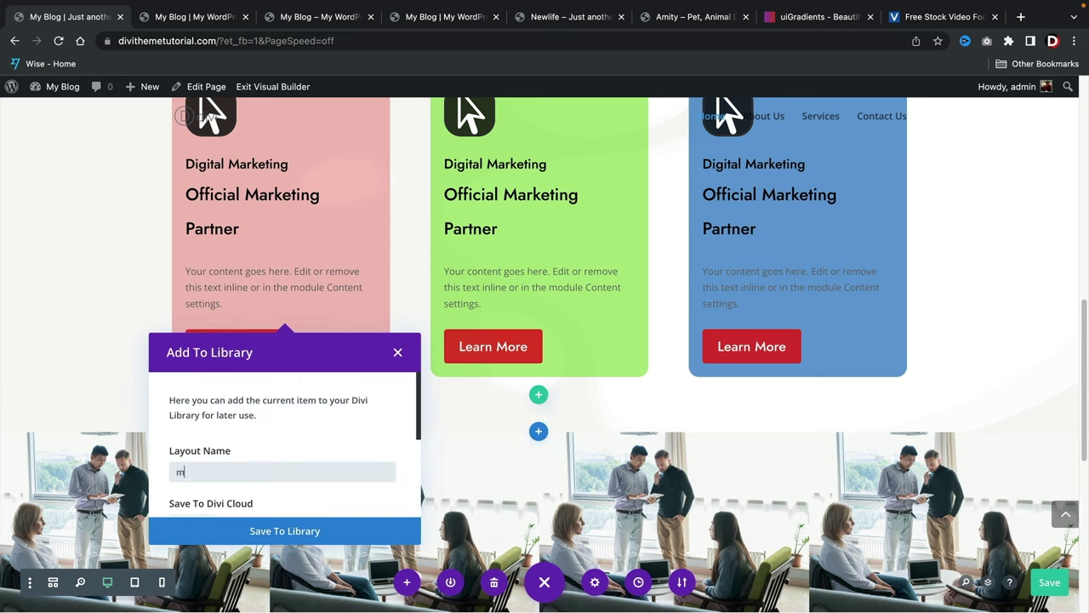
pyautogui.click(302, 533)
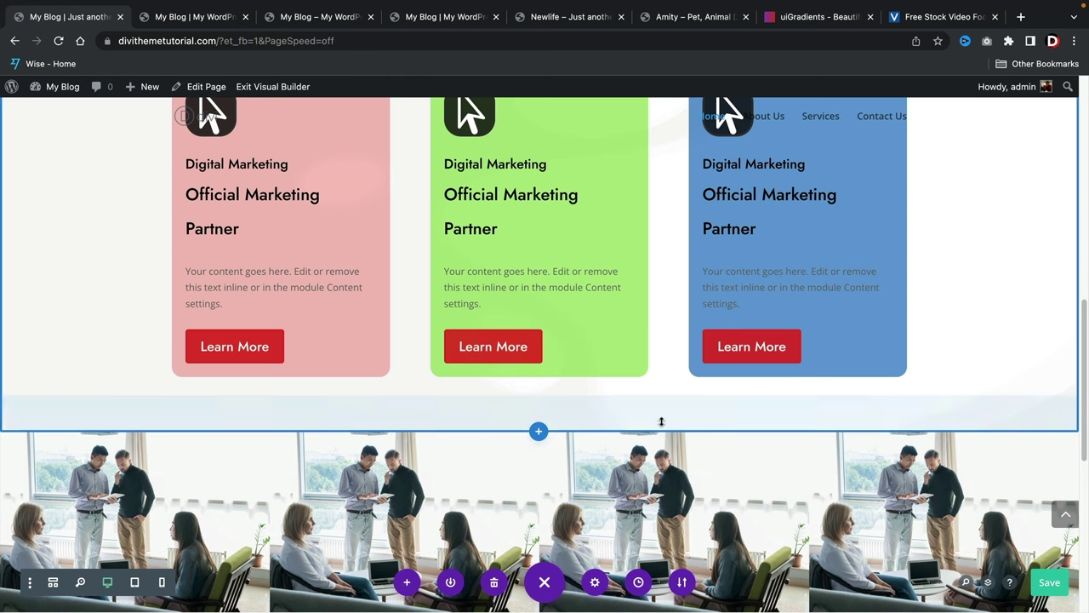
# - Insert the saved Red Text and Primary Text modules from the library into the right column
pyautogui.scroll(-5, 661, 421)
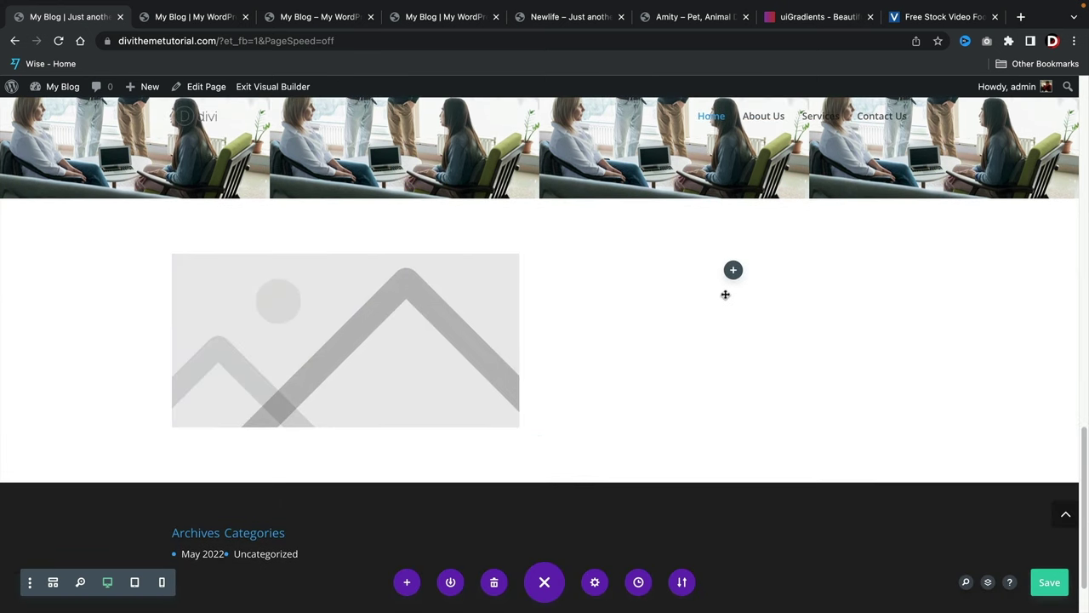
pyautogui.click(733, 271)
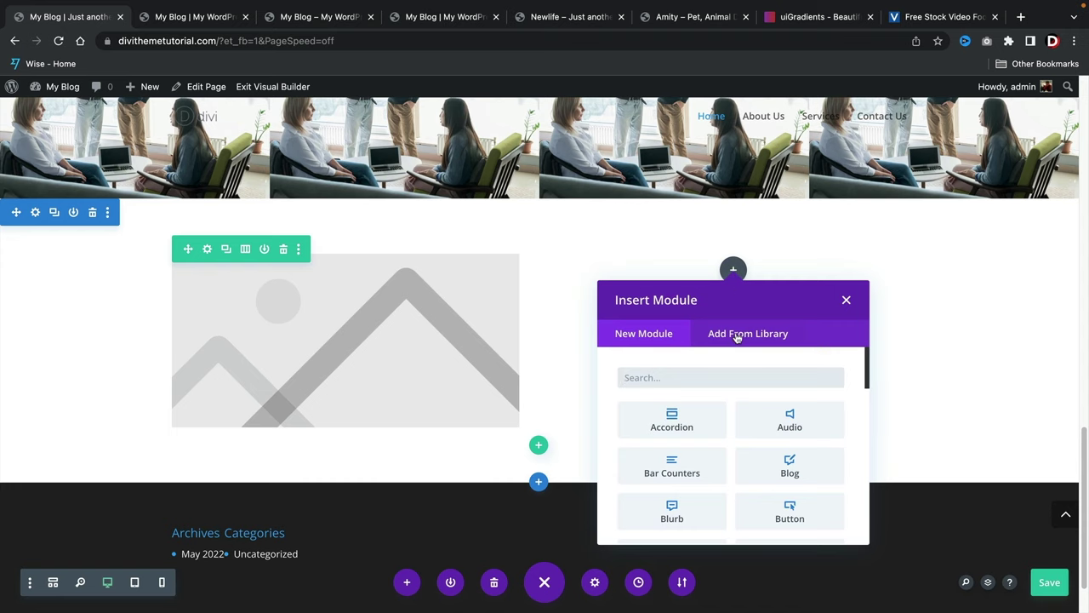
pyautogui.click(737, 336)
pyautogui.click(826, 363)
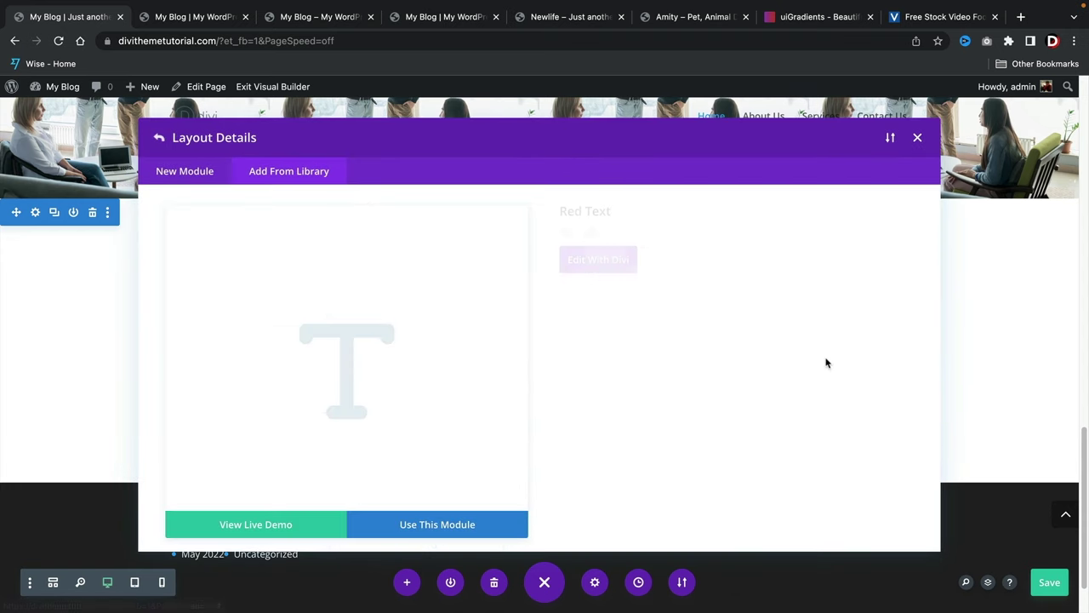
pyautogui.click(477, 522)
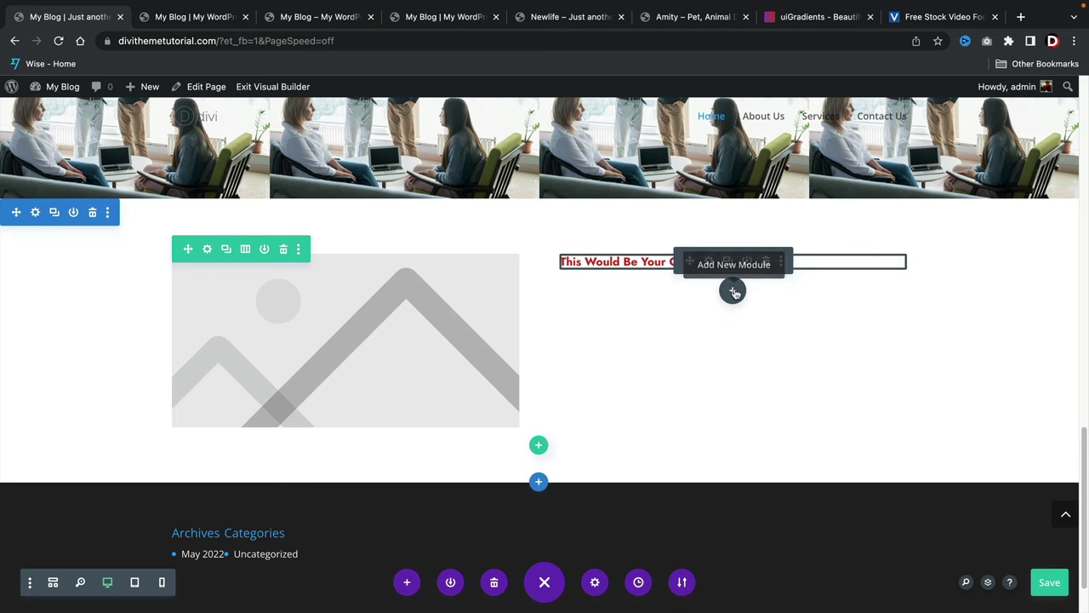
pyautogui.click(733, 292)
pyautogui.click(736, 363)
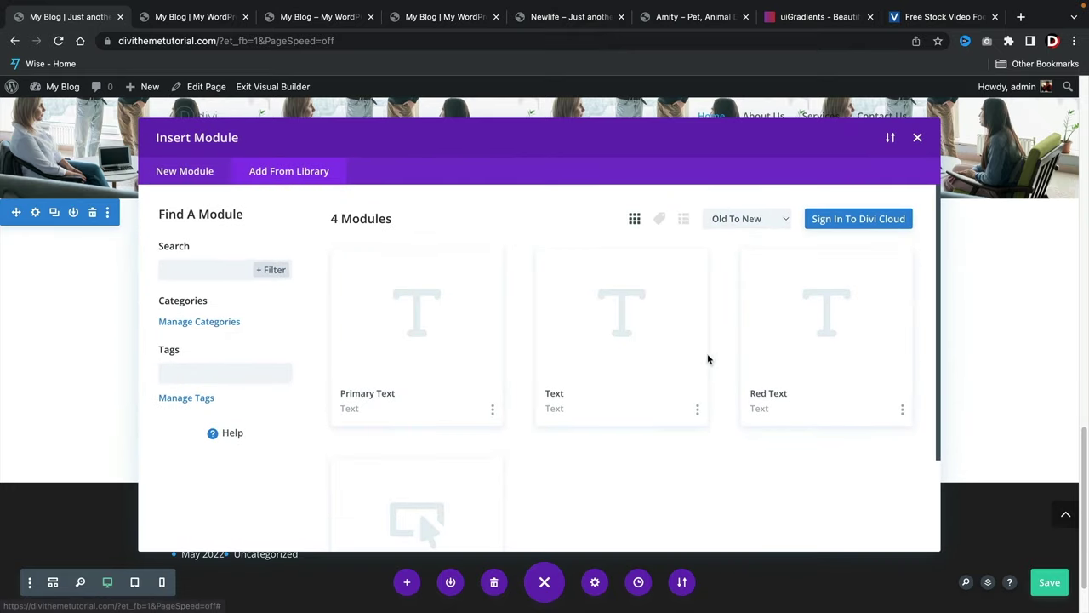
pyautogui.click(447, 340)
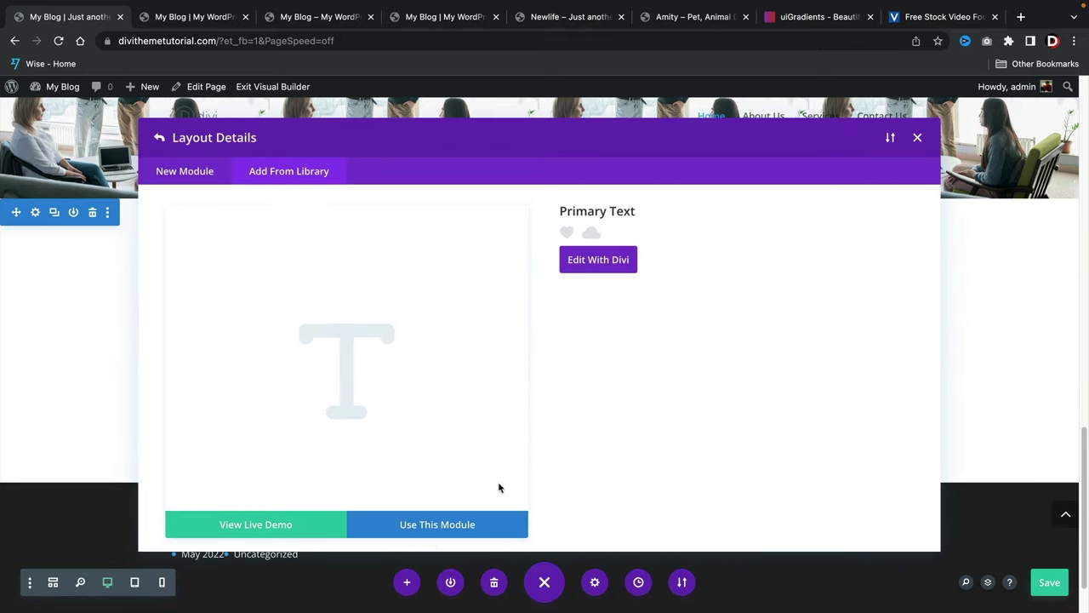
pyautogui.click(455, 530)
# - Add a Text module with body text below the heading, checking the reference demo layout
pyautogui.scroll(-1, 634, 400)
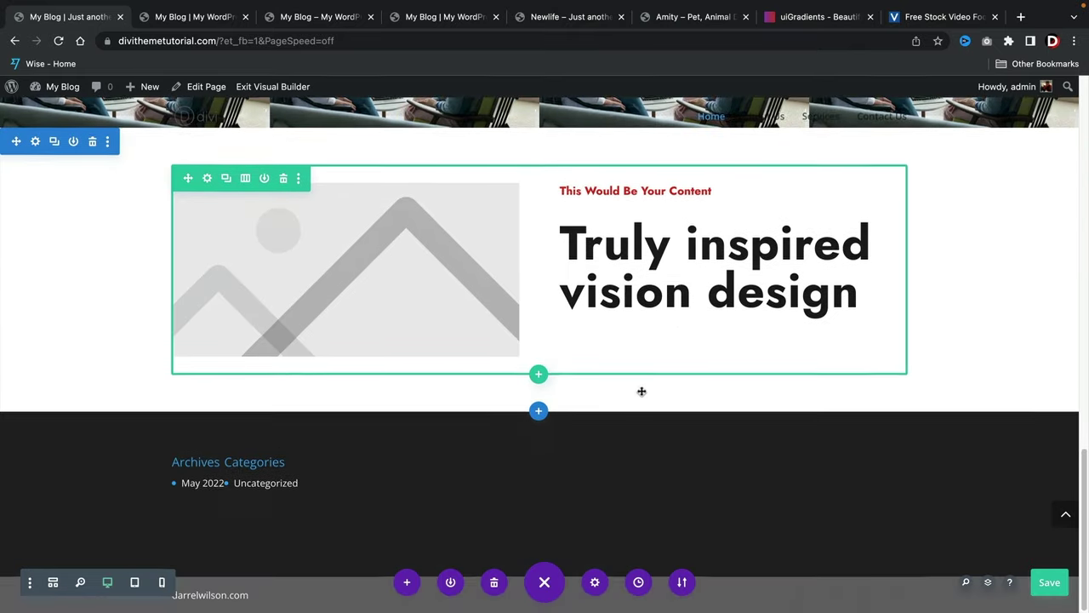
pyautogui.click(732, 296)
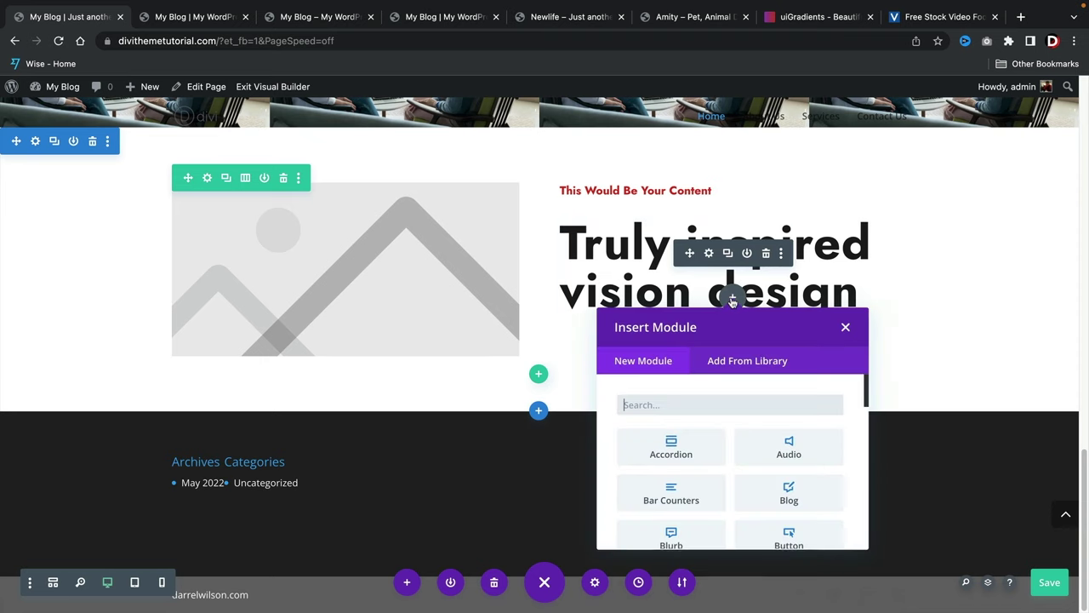
pyautogui.hotkey('ctrl', 'Tab')
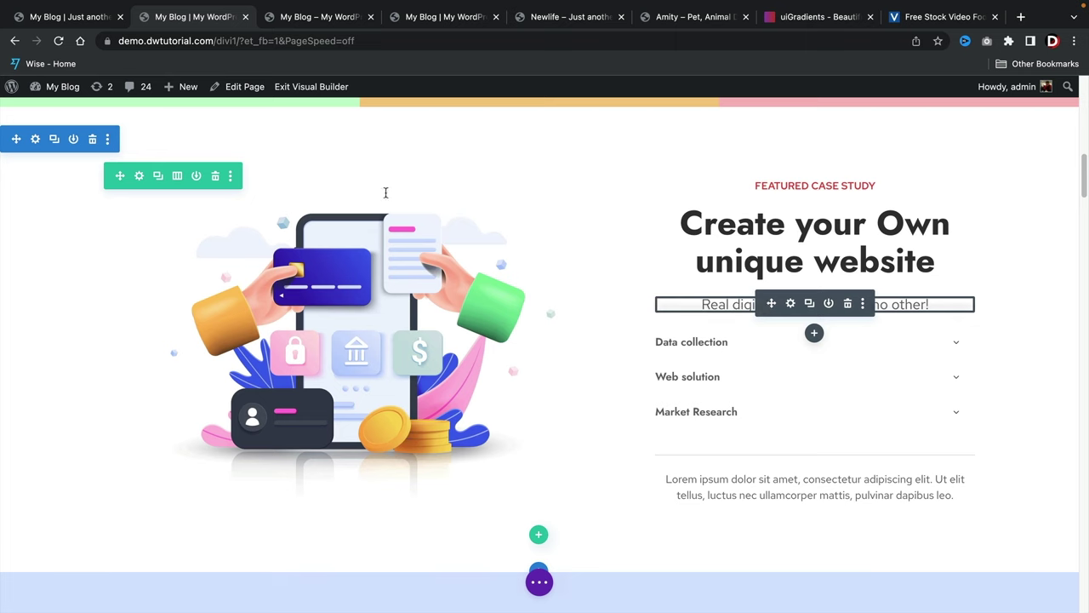
pyautogui.click(92, 26)
pyautogui.write('text')
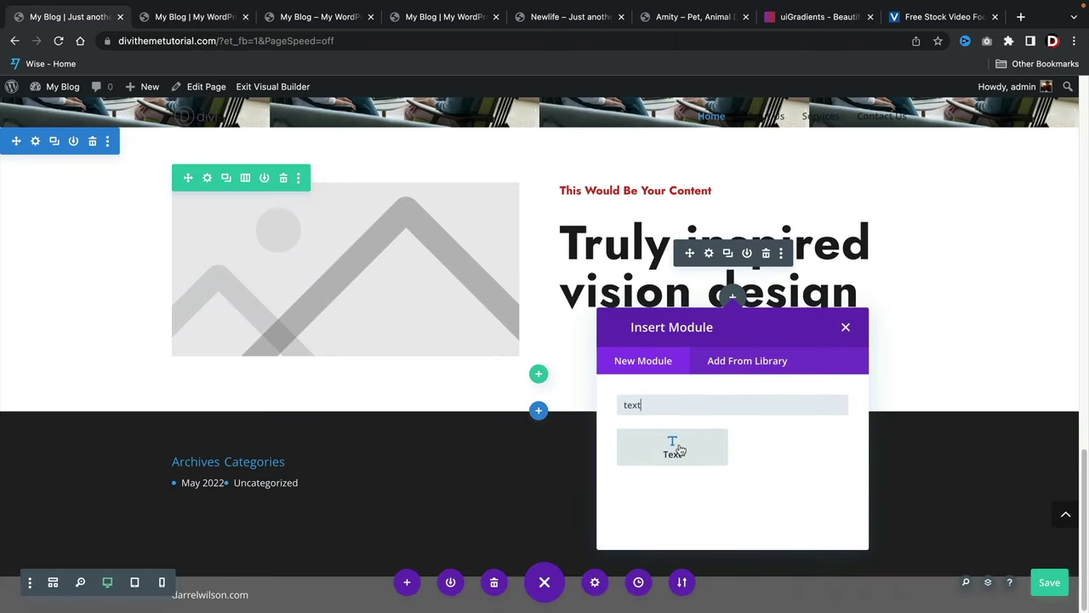
pyautogui.click(679, 443)
pyautogui.click(1032, 456)
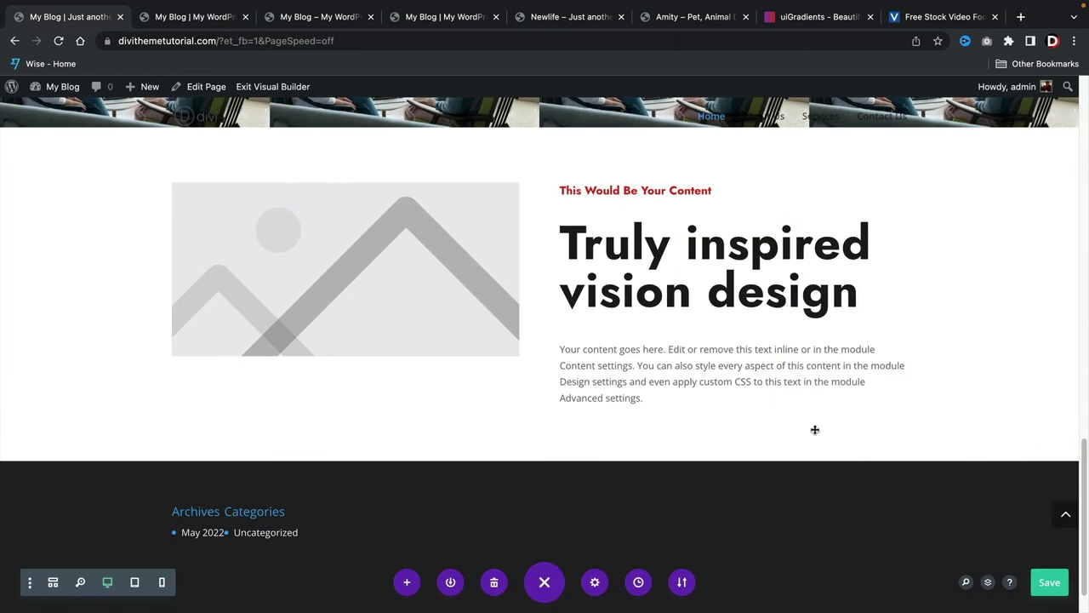
pyautogui.scroll(-1, 724, 376)
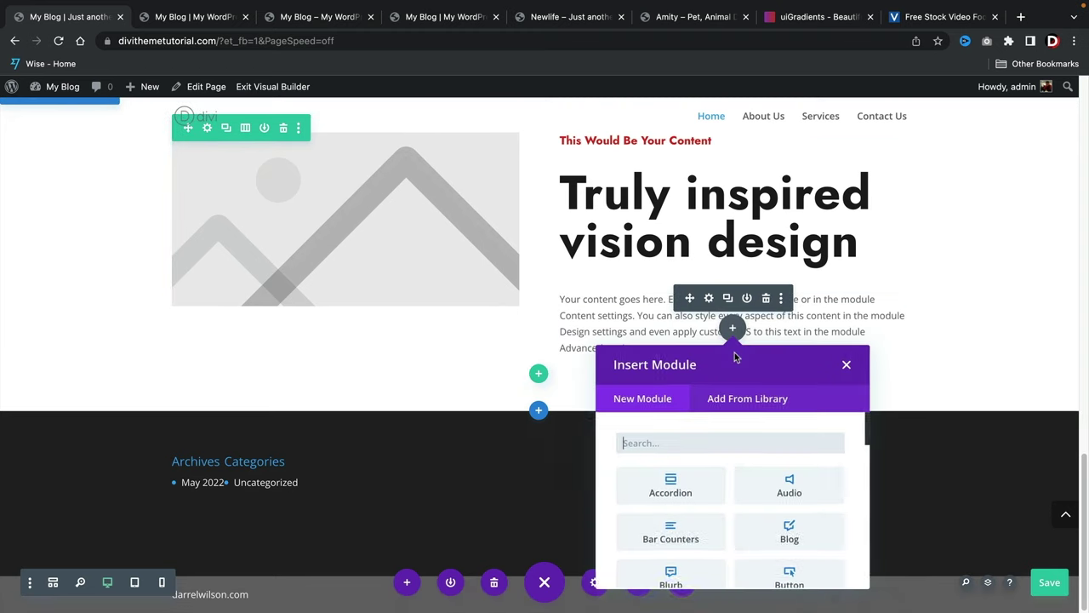
# - Insert the saved Main Button module from the library below the body text
pyautogui.click(732, 351)
pyautogui.click(737, 393)
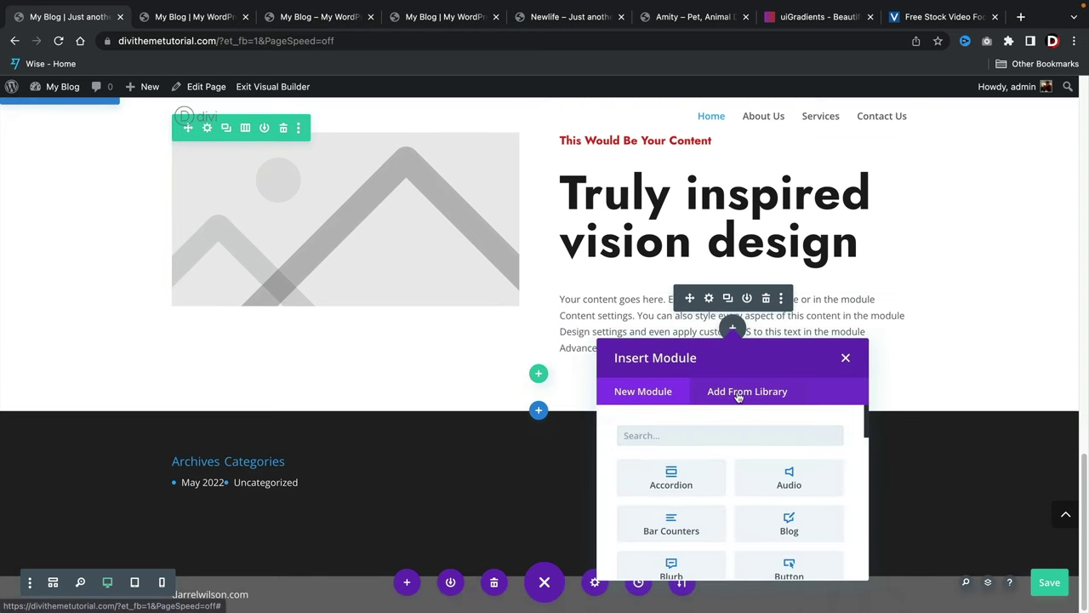
pyautogui.scroll(-3, 414, 440)
pyautogui.click(411, 441)
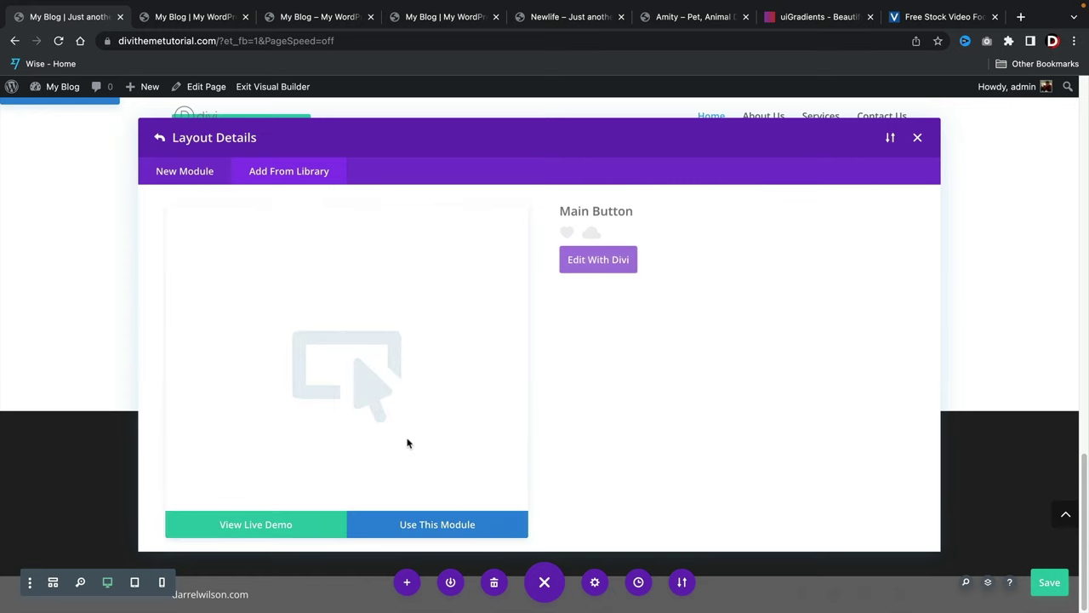
pyautogui.click(434, 528)
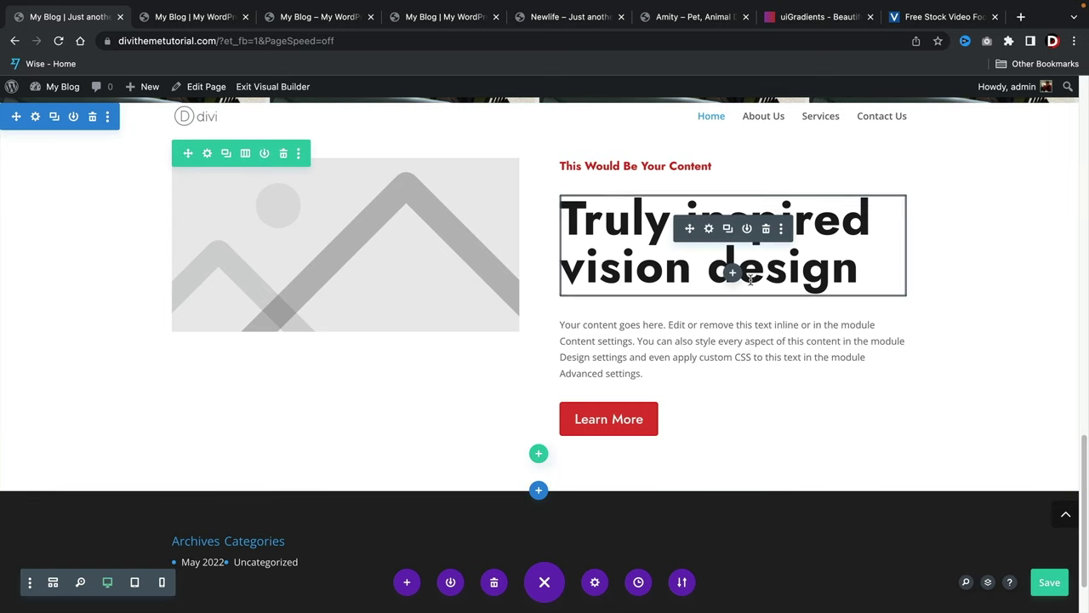
# - Insert a Toggle module below the heading in the right column
pyautogui.click(733, 274)
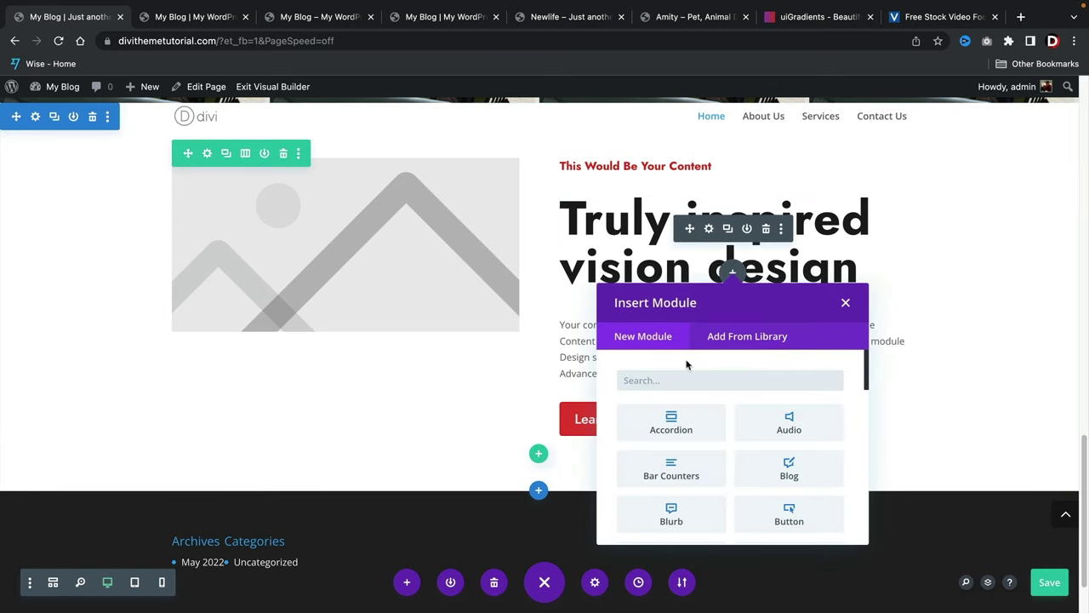
pyautogui.write('toggl')
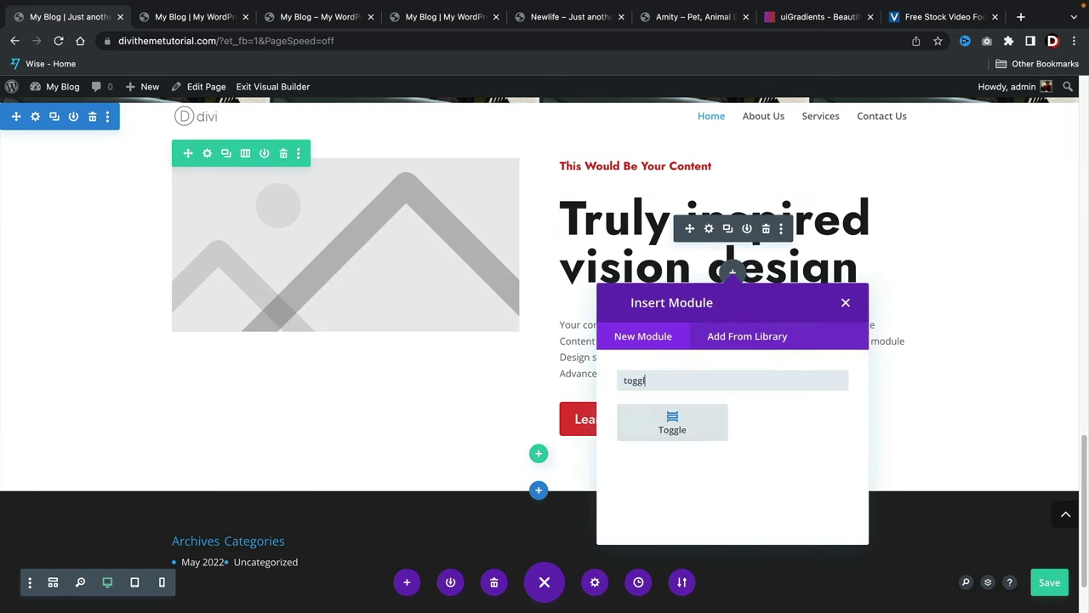
pyautogui.click(676, 426)
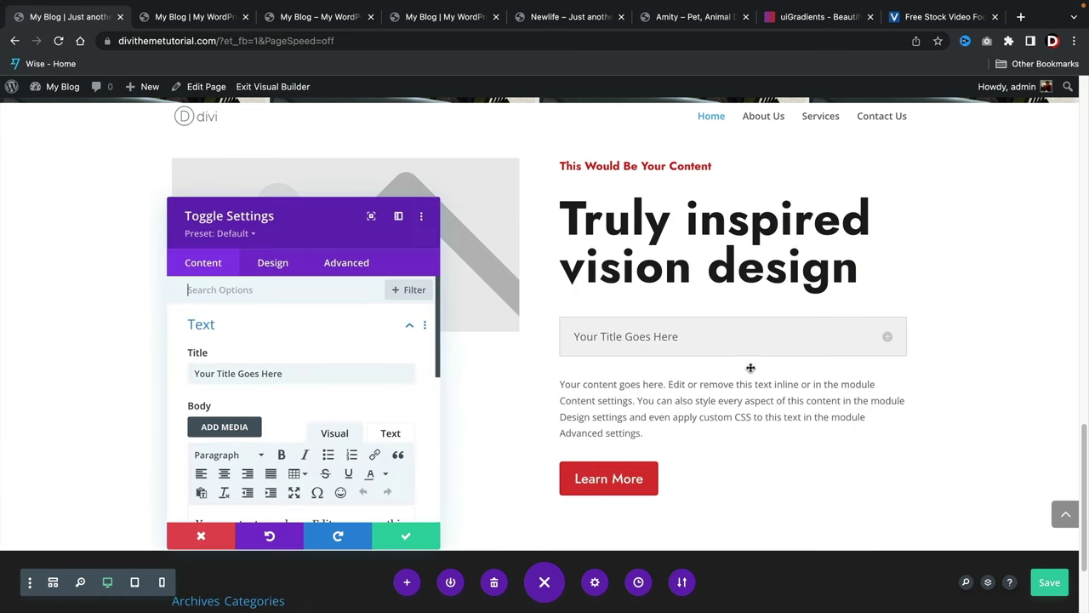
pyautogui.click(889, 340)
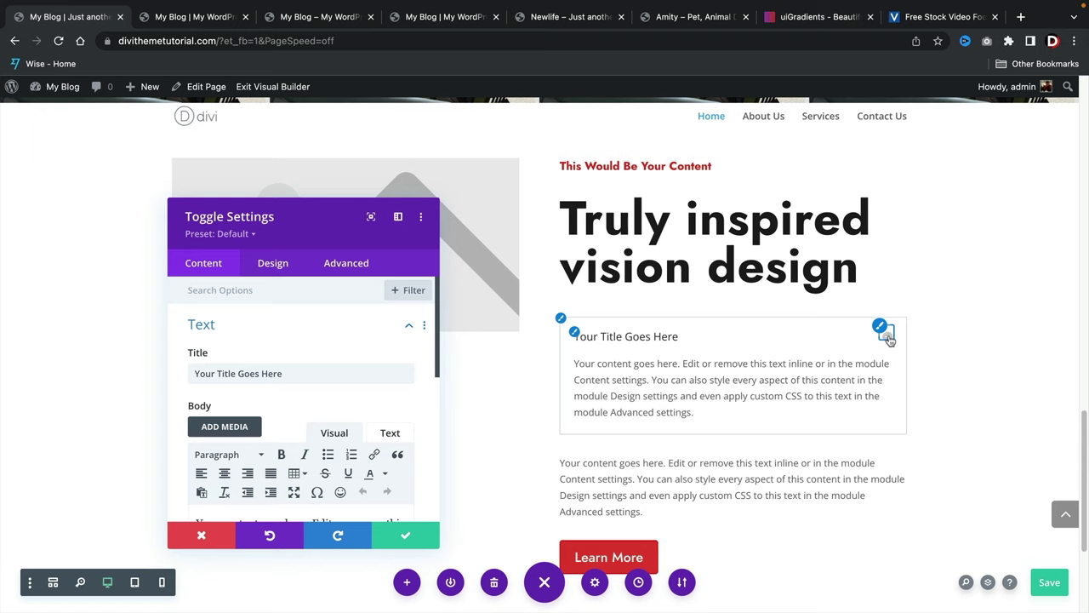
pyautogui.click(887, 340)
# - Title the toggle 'Digital Marketing' and expand it to show its placeholder body text
pyautogui.tripleClick(284, 373)
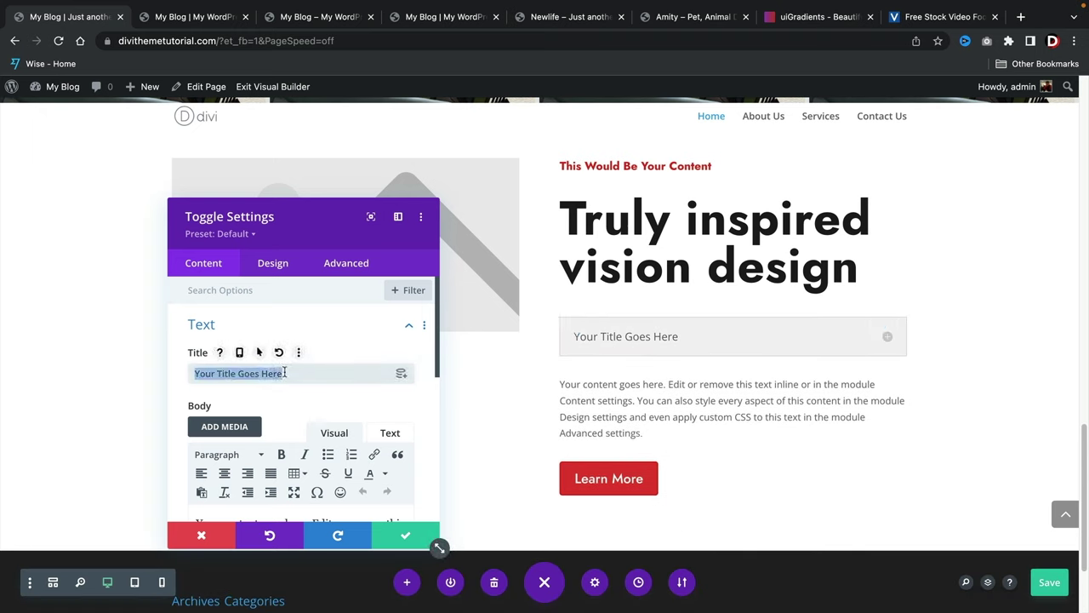
pyautogui.write('Digital Marketing')
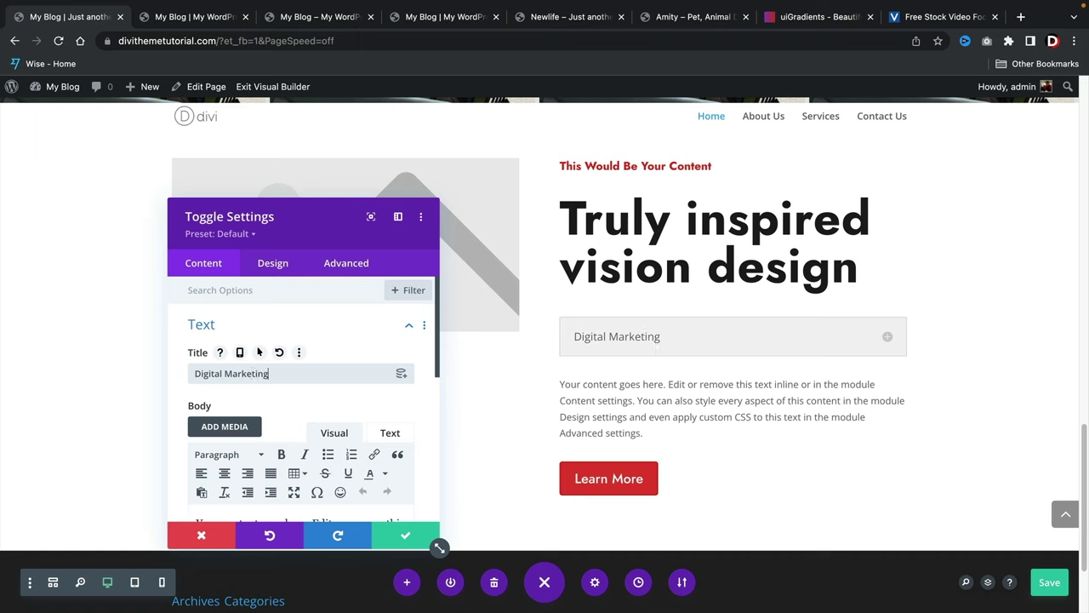
pyautogui.scroll(-5, 320, 392)
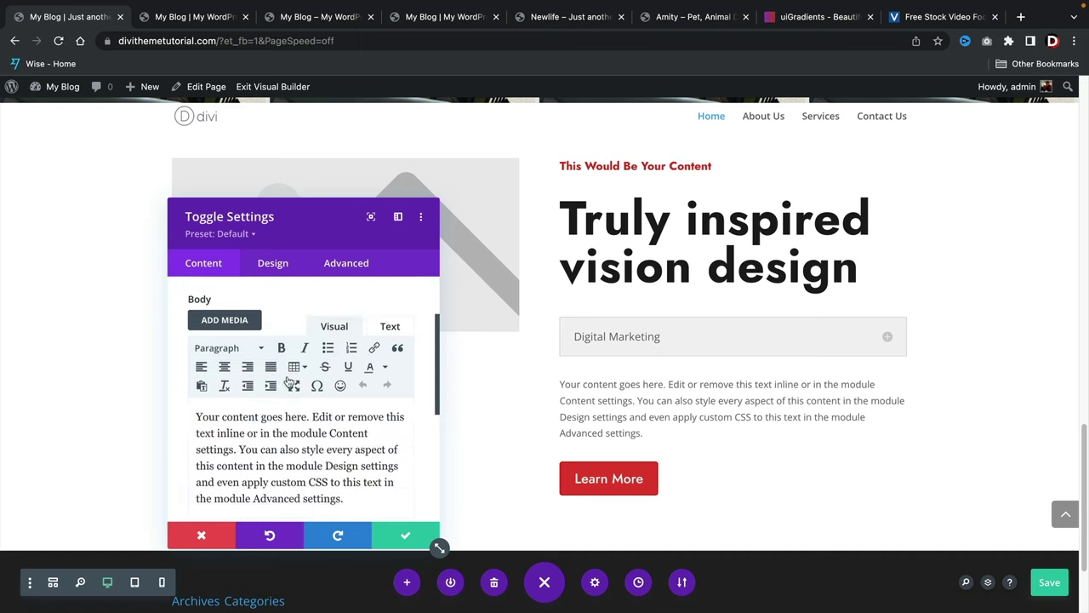
pyautogui.moveTo(343, 389); pyautogui.dragTo(312, 372)
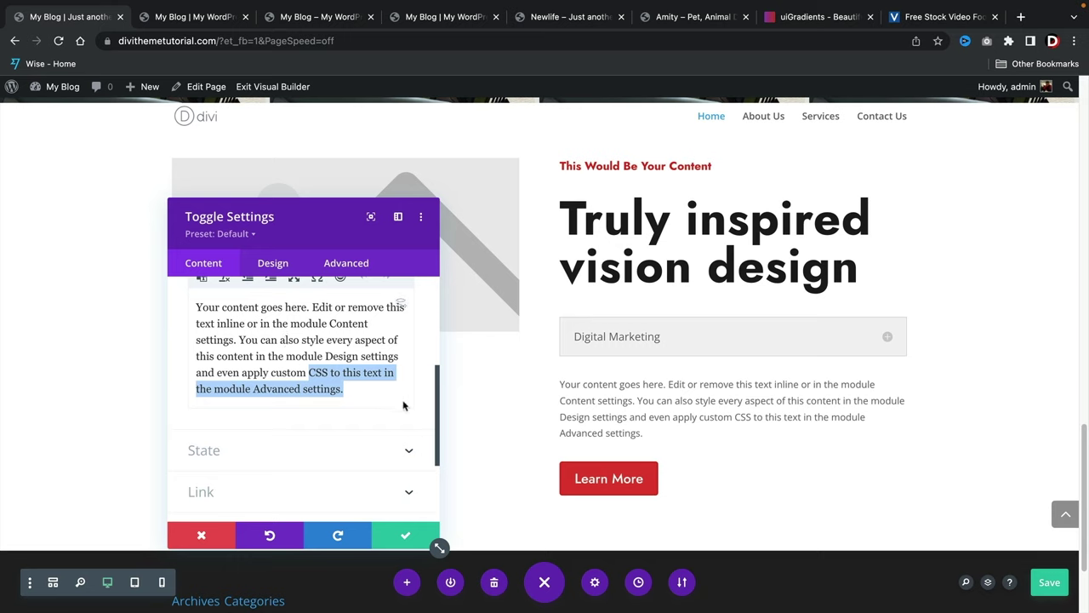
pyautogui.click(340, 372)
pyautogui.click(888, 337)
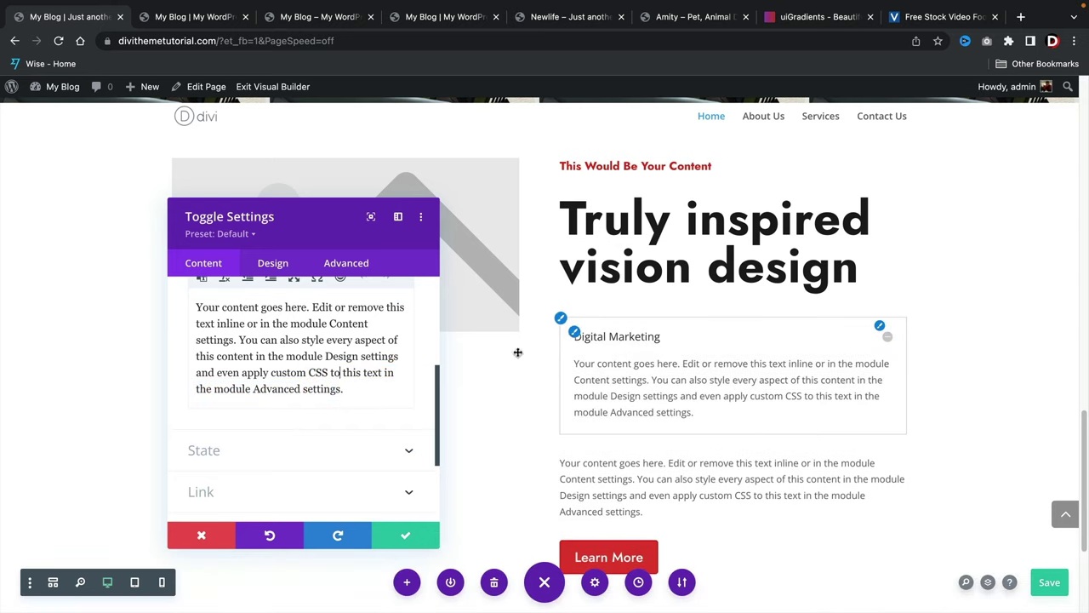
pyautogui.scroll(3, 360, 311)
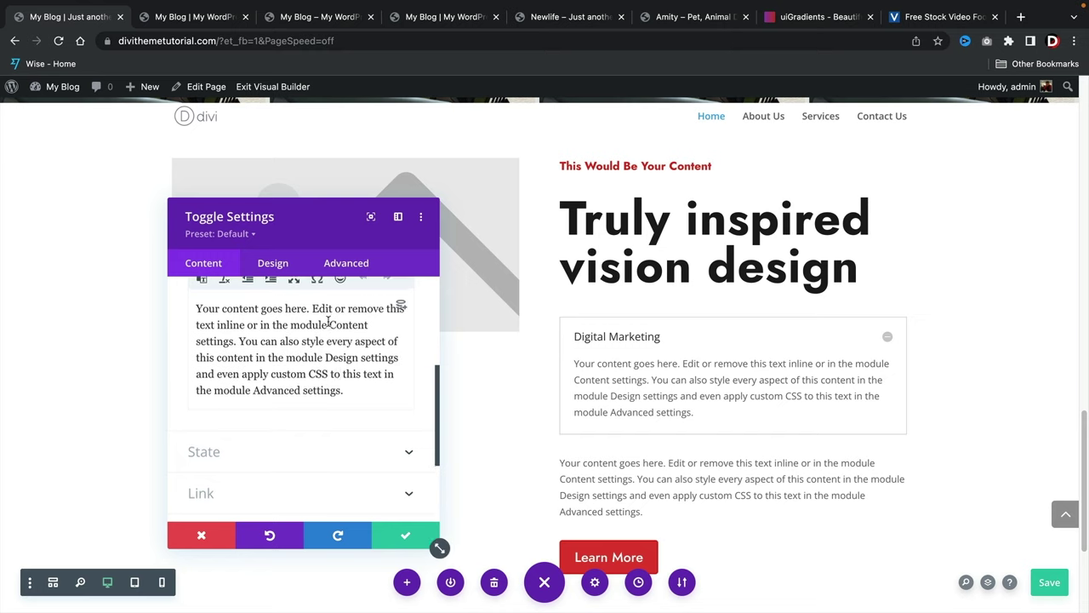
pyautogui.click(273, 265)
pyautogui.click(292, 335)
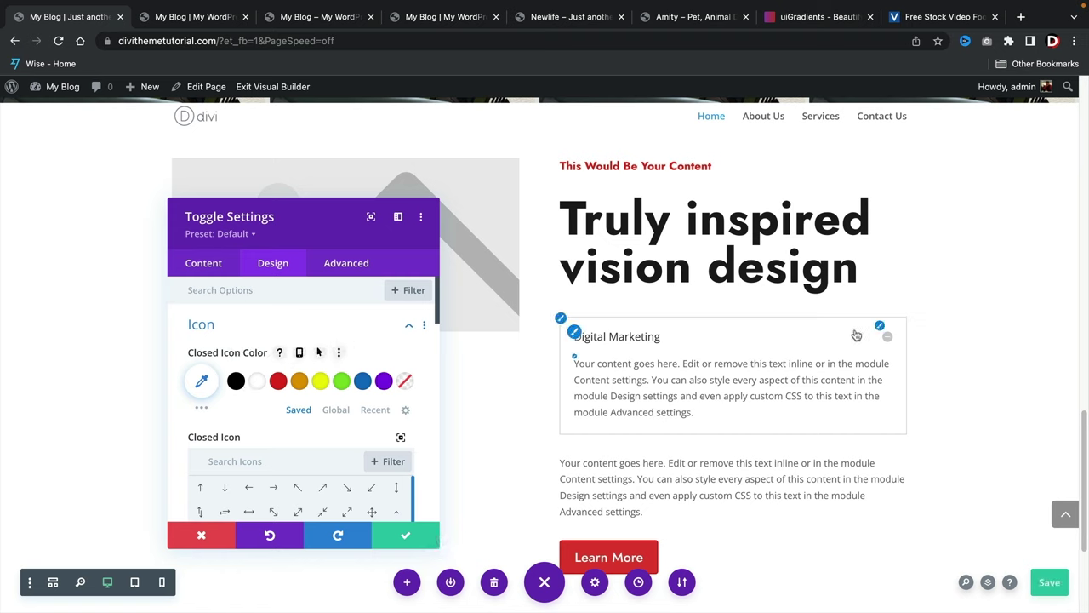
# - Set the toggle's closed icon to an up arrow and its open icon to a circled arrow
pyautogui.scroll(-2, 324, 379)
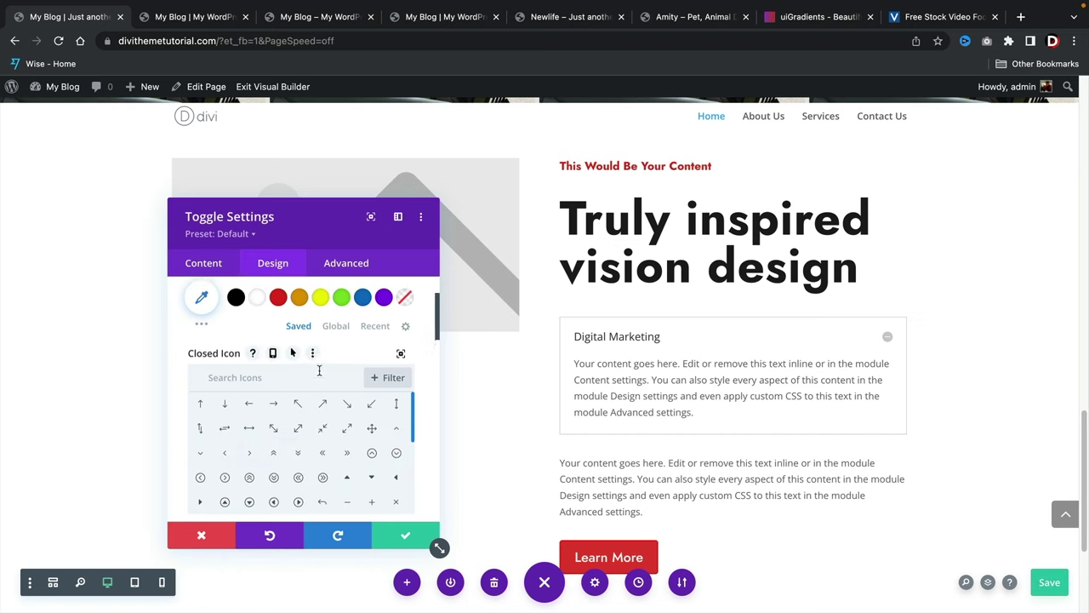
pyautogui.scroll(2, 315, 369)
pyautogui.scroll(-2, 320, 370)
pyautogui.click(298, 399)
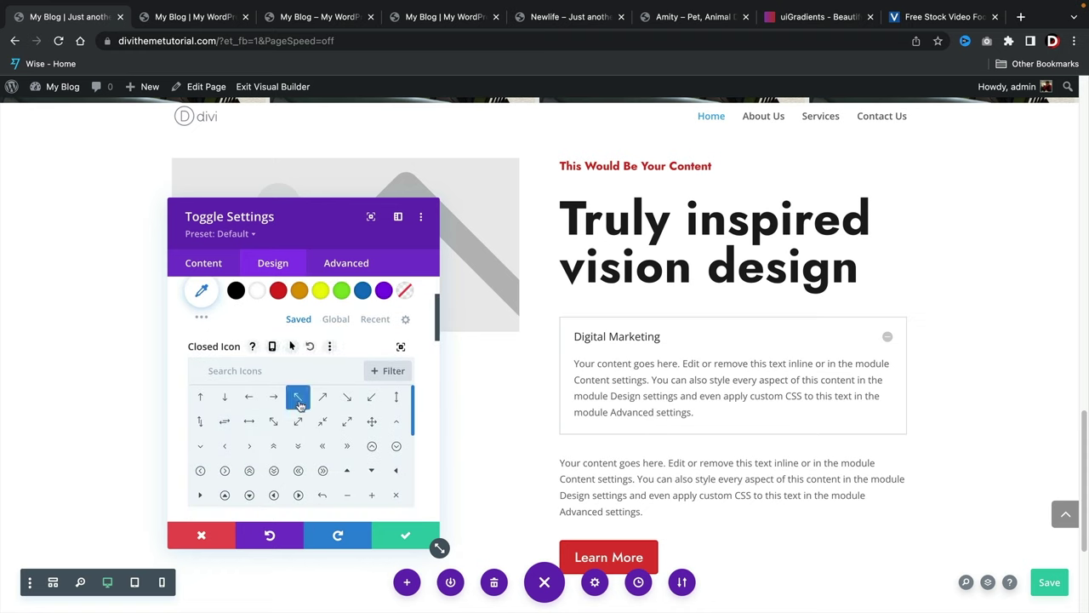
pyautogui.click(304, 429)
pyautogui.click(324, 423)
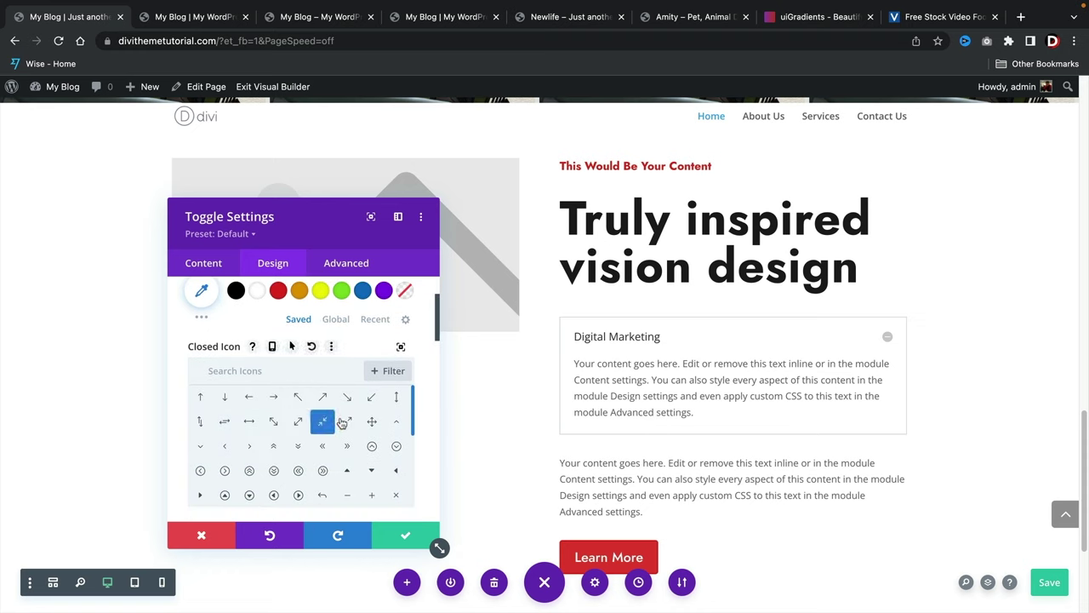
pyautogui.click(888, 338)
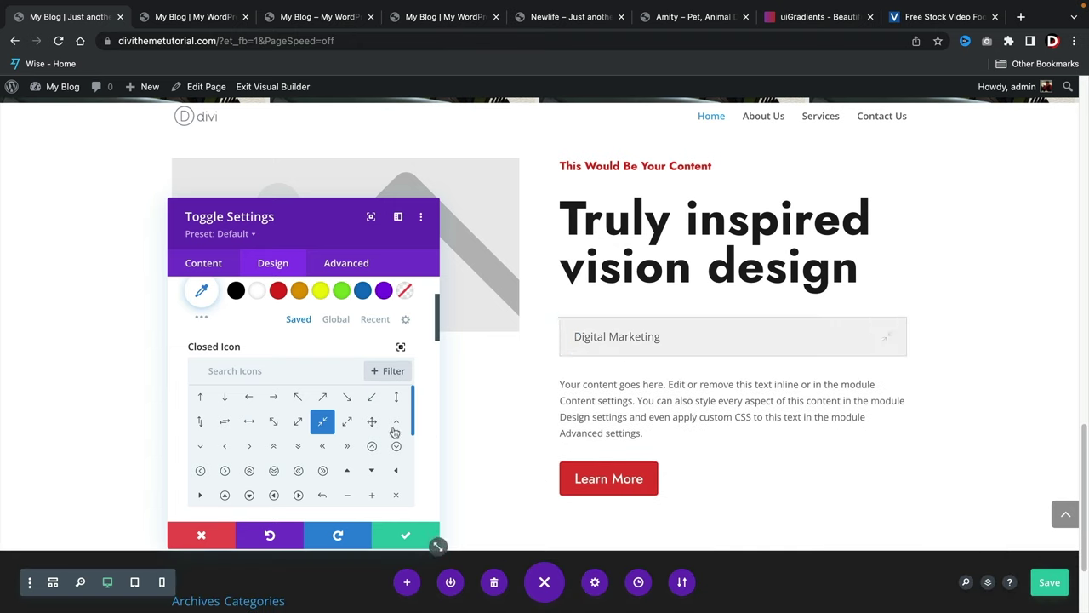
pyautogui.click(201, 399)
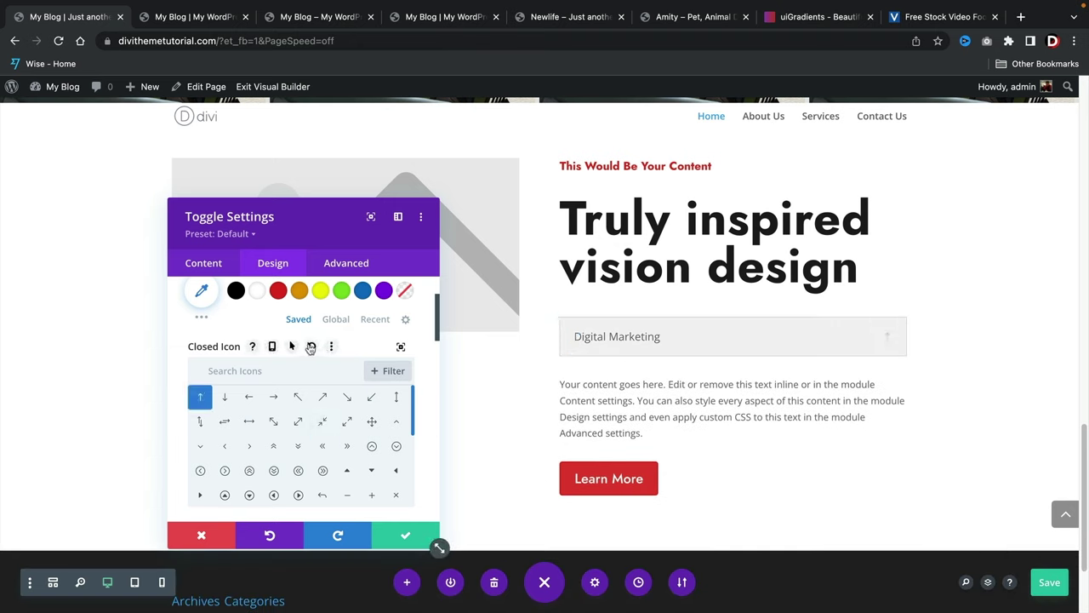
pyautogui.scroll(-5, 305, 347)
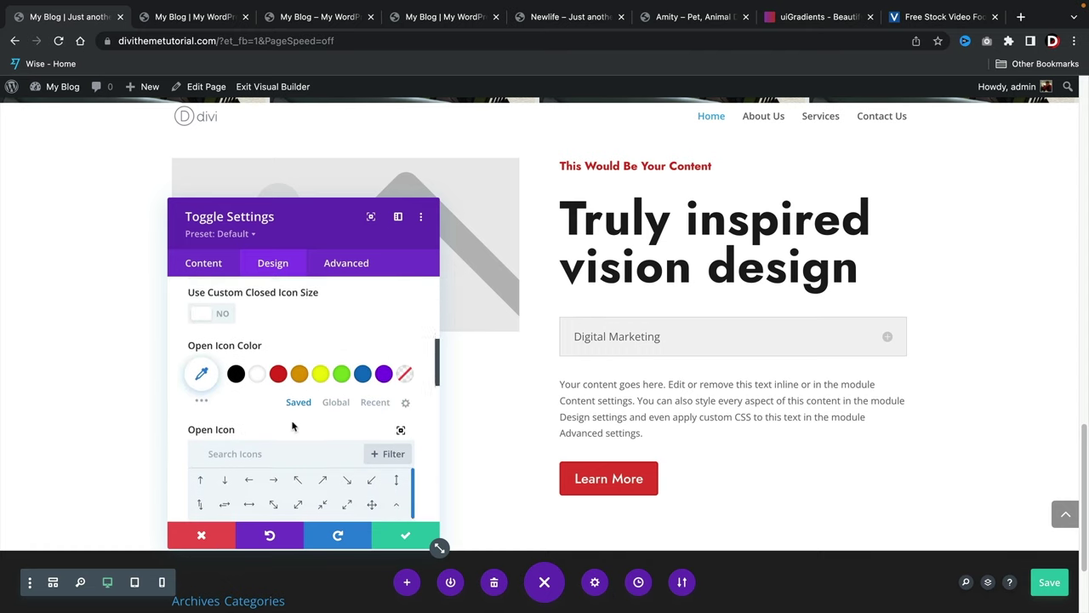
pyautogui.scroll(-1, 296, 449)
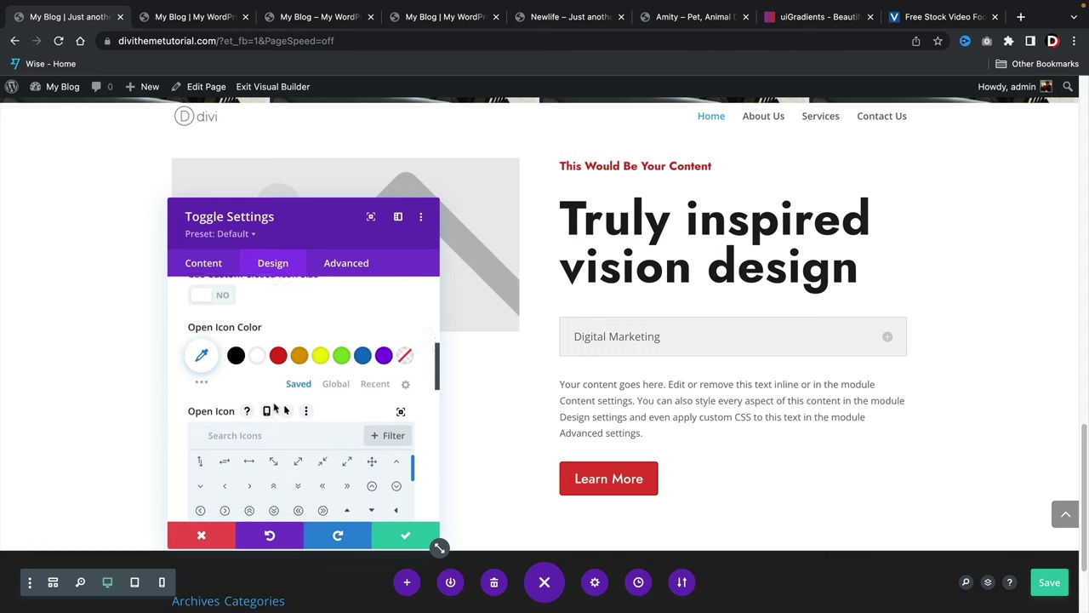
pyautogui.scroll(-2, 274, 408)
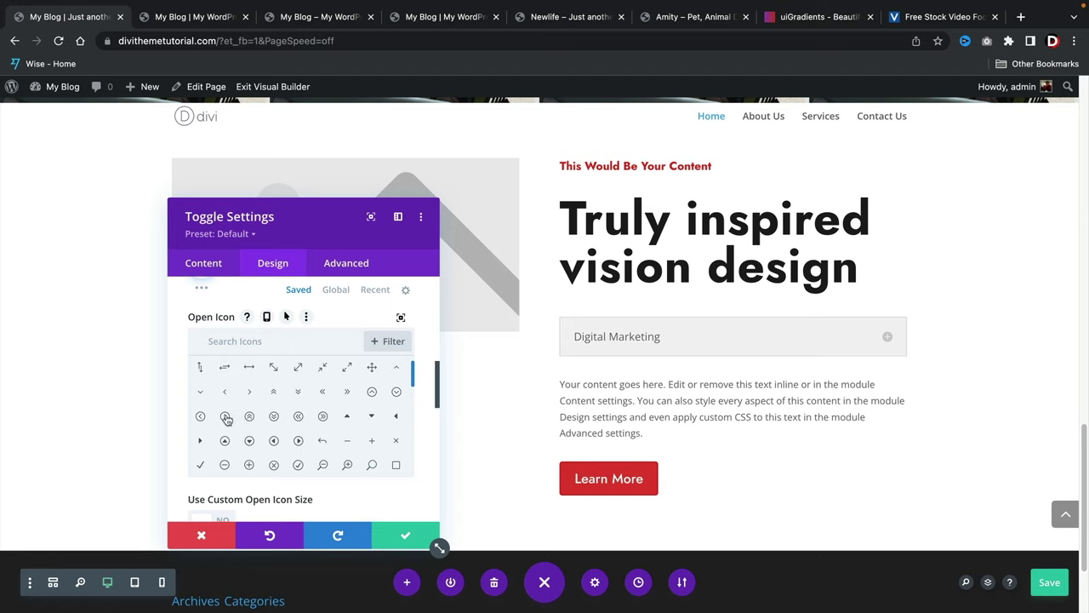
pyautogui.click(226, 416)
# - Give the open toggle a black background and the closed toggle a white background
pyautogui.scroll(-5, 272, 387)
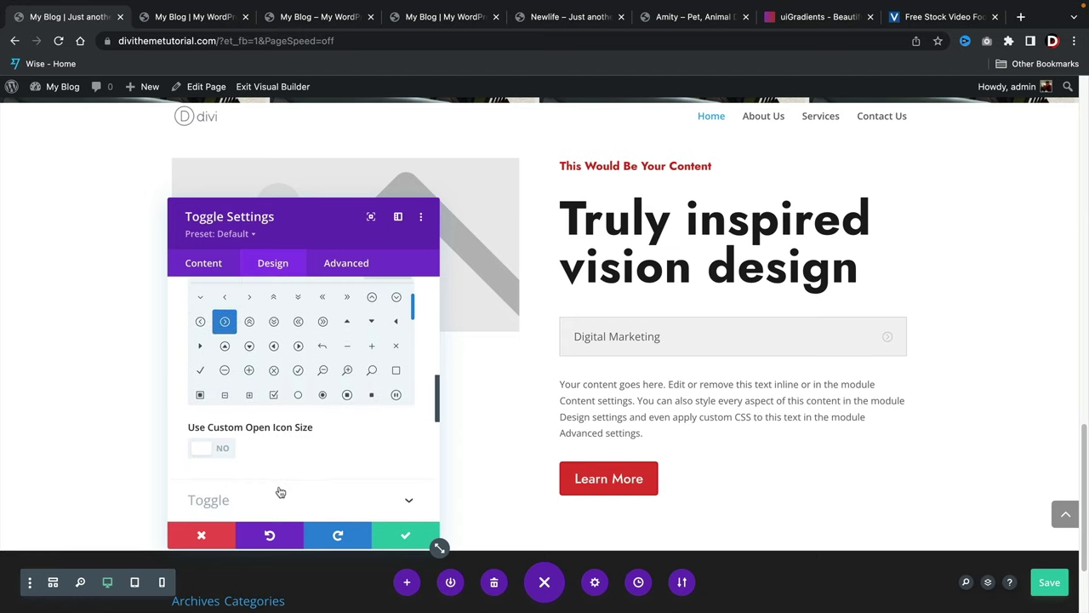
pyautogui.scroll(-1, 283, 414)
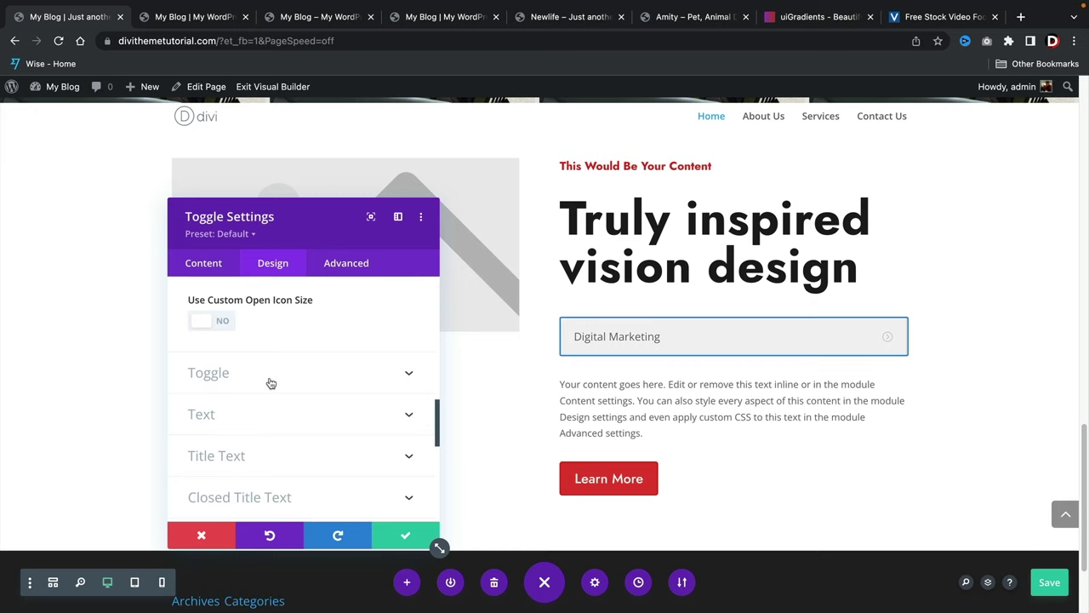
pyautogui.click(271, 381)
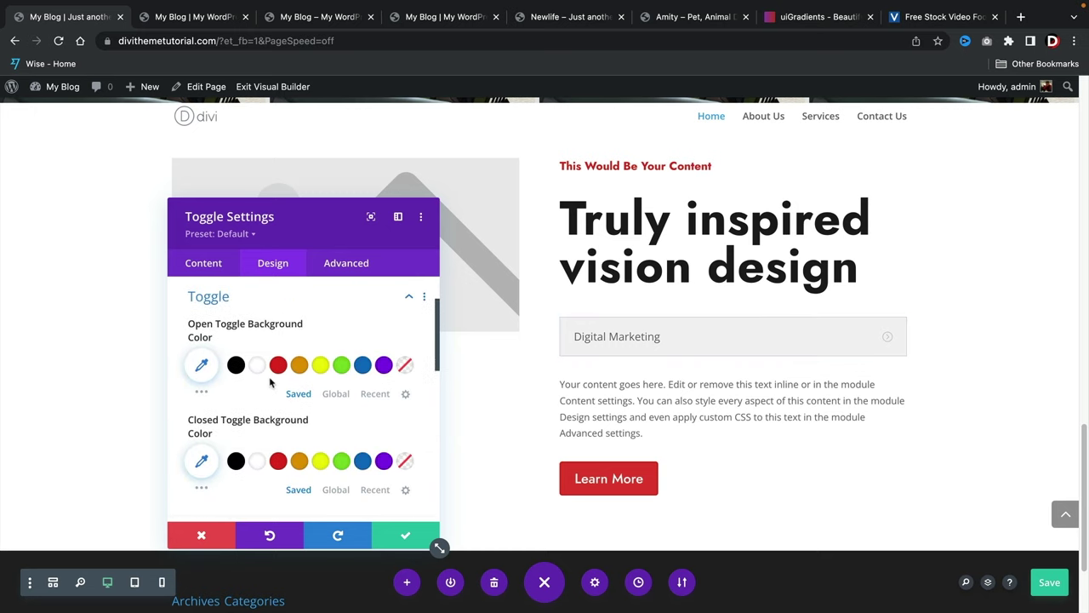
pyautogui.click(889, 339)
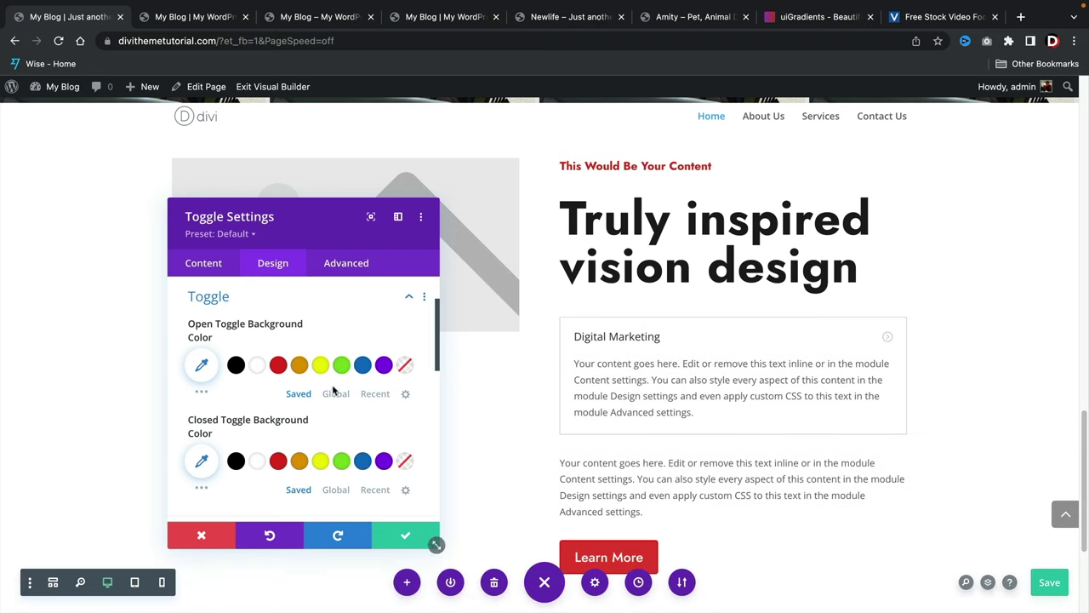
pyautogui.click(236, 365)
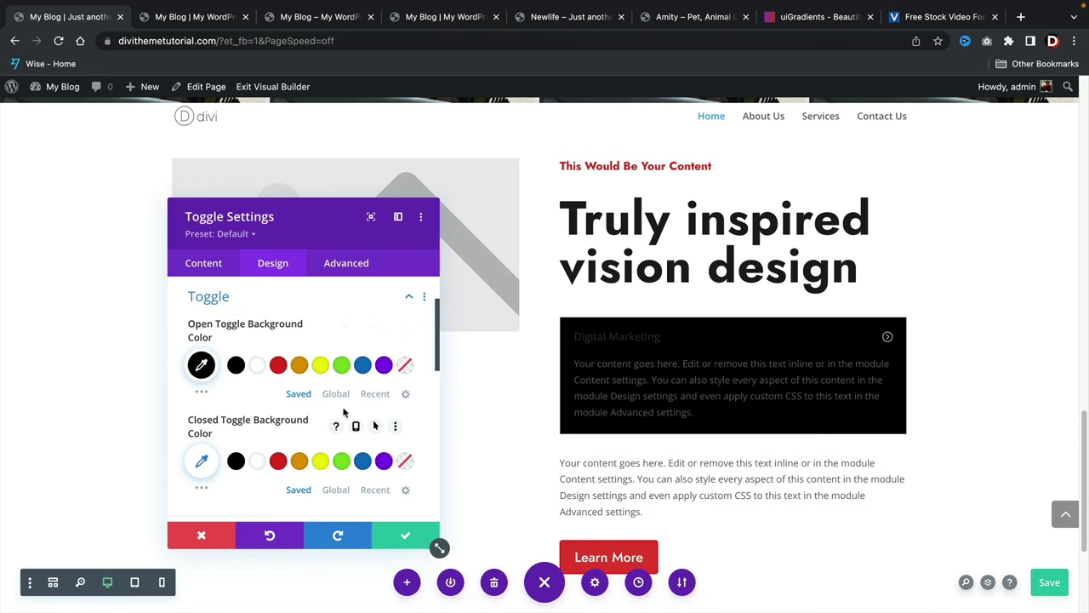
pyautogui.click(890, 339)
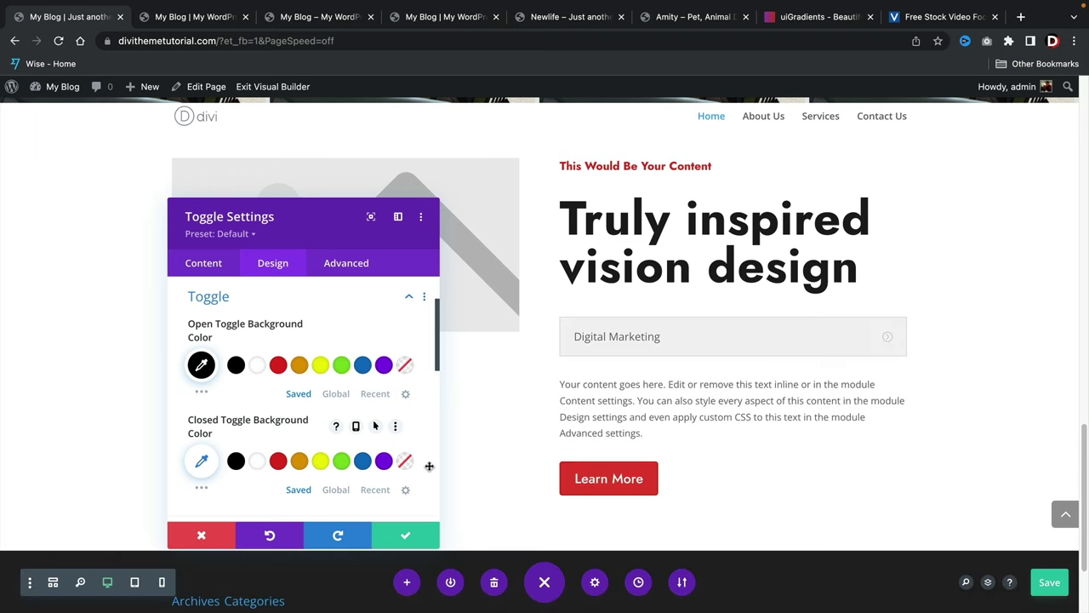
pyautogui.click(279, 462)
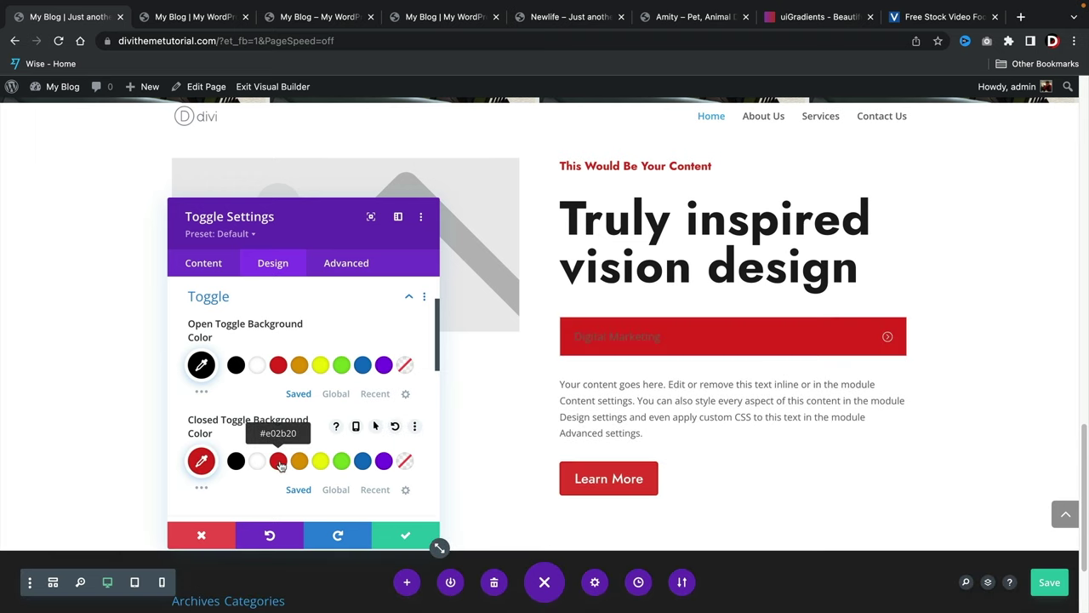
pyautogui.click(257, 461)
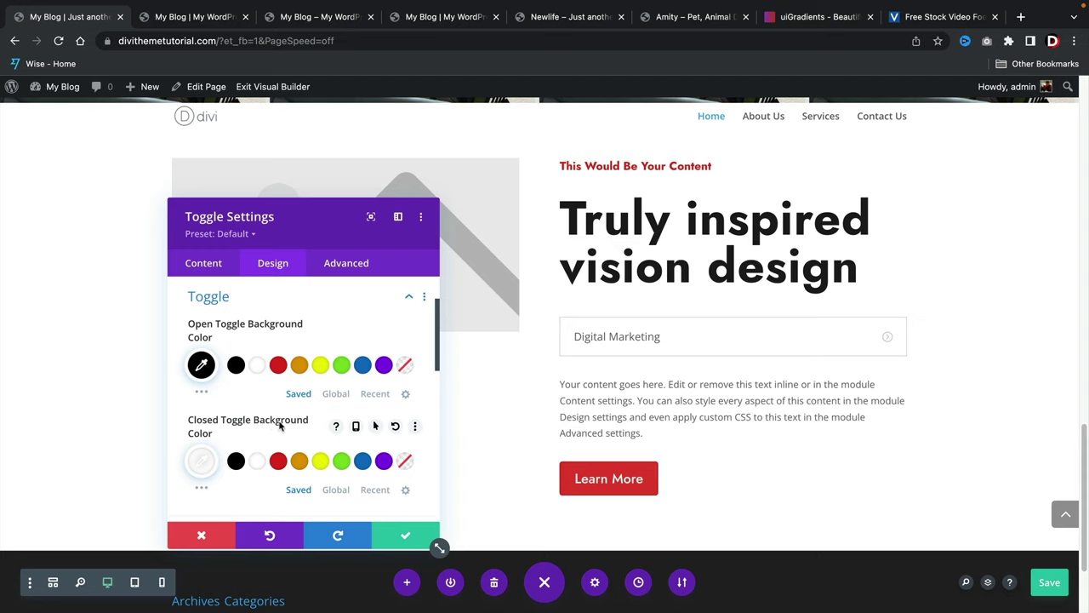
# - Try Aquafina Script as the toggle's title font in Text > Title Text settings
pyautogui.scroll(-3, 280, 425)
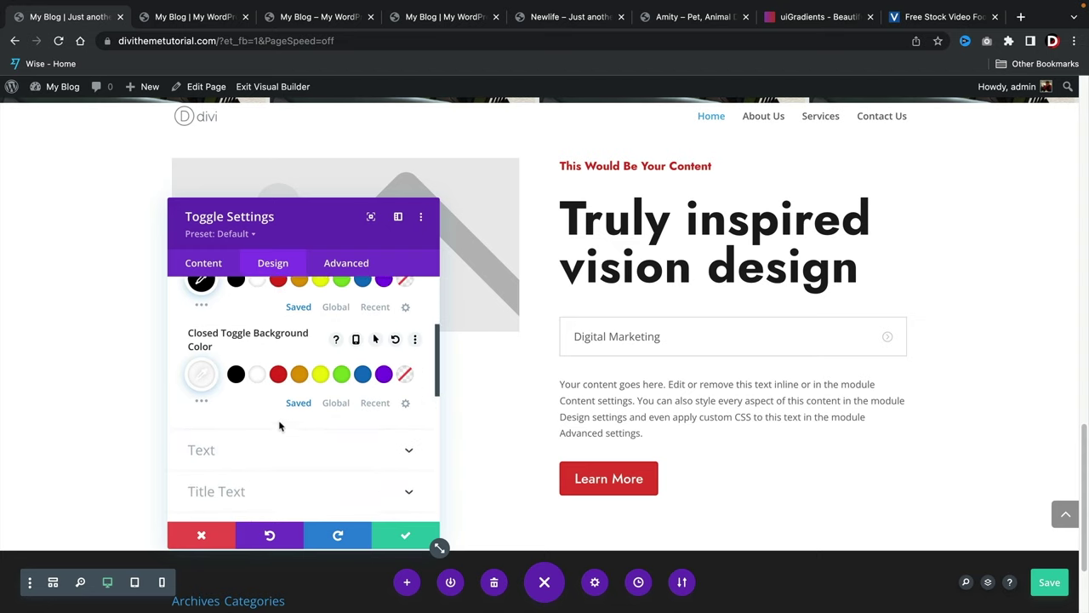
pyautogui.click(280, 426)
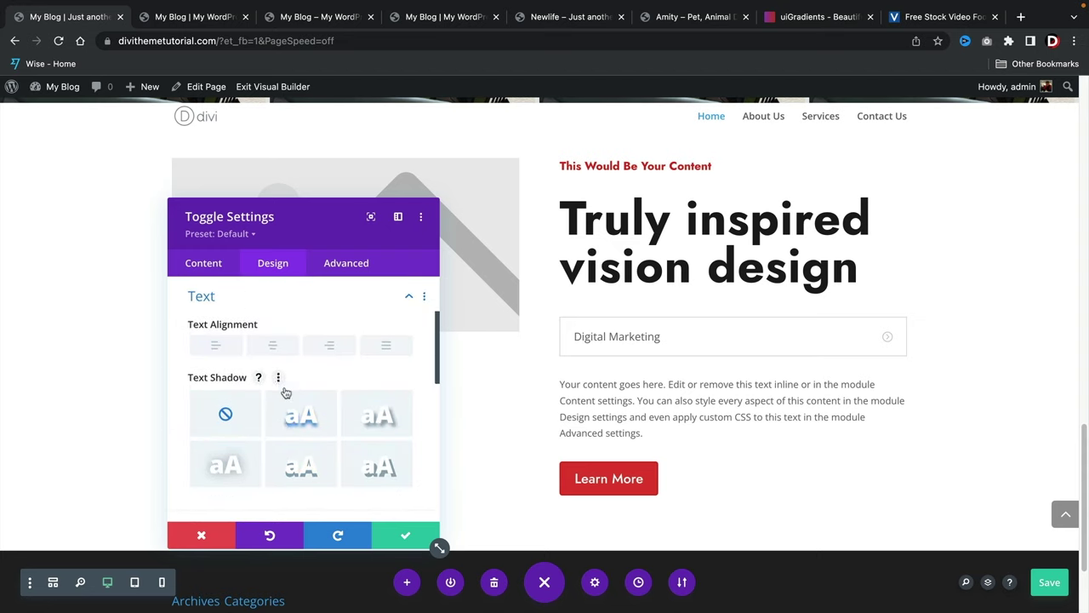
pyautogui.scroll(-4, 285, 392)
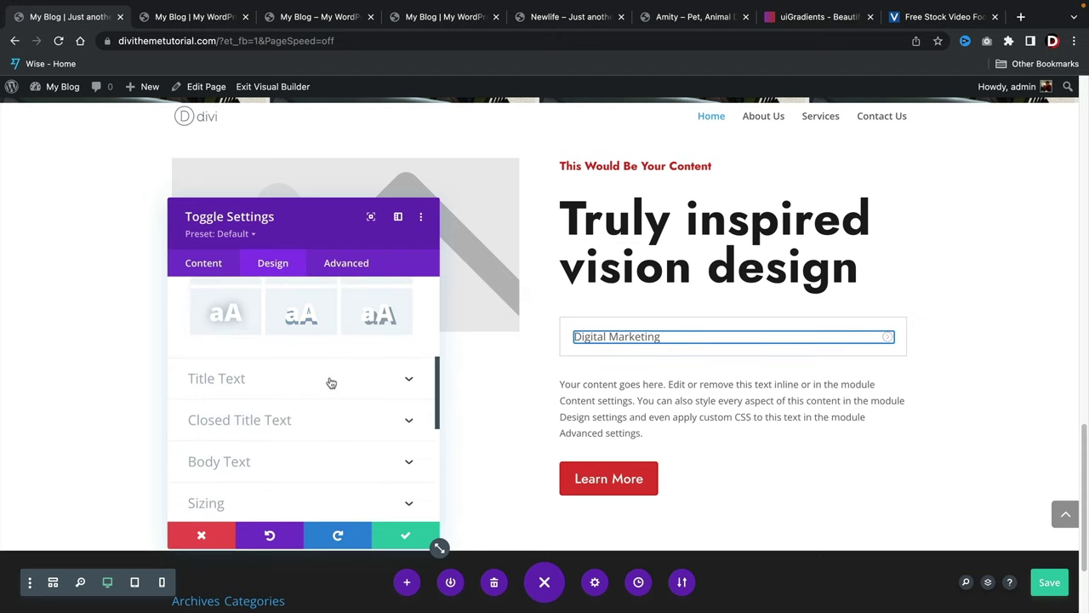
pyautogui.click(348, 386)
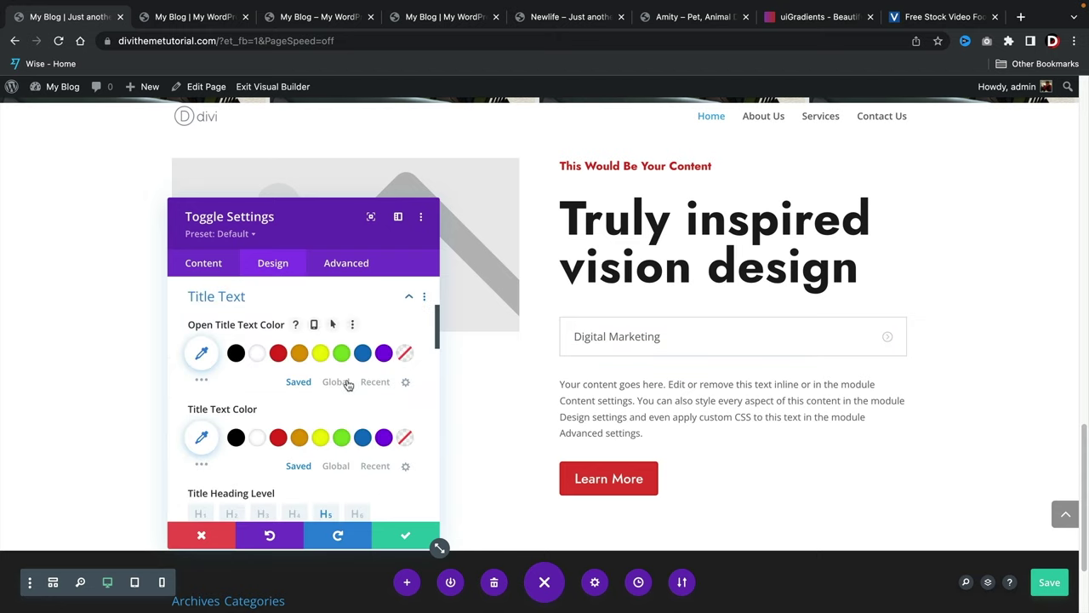
pyautogui.scroll(-3, 346, 389)
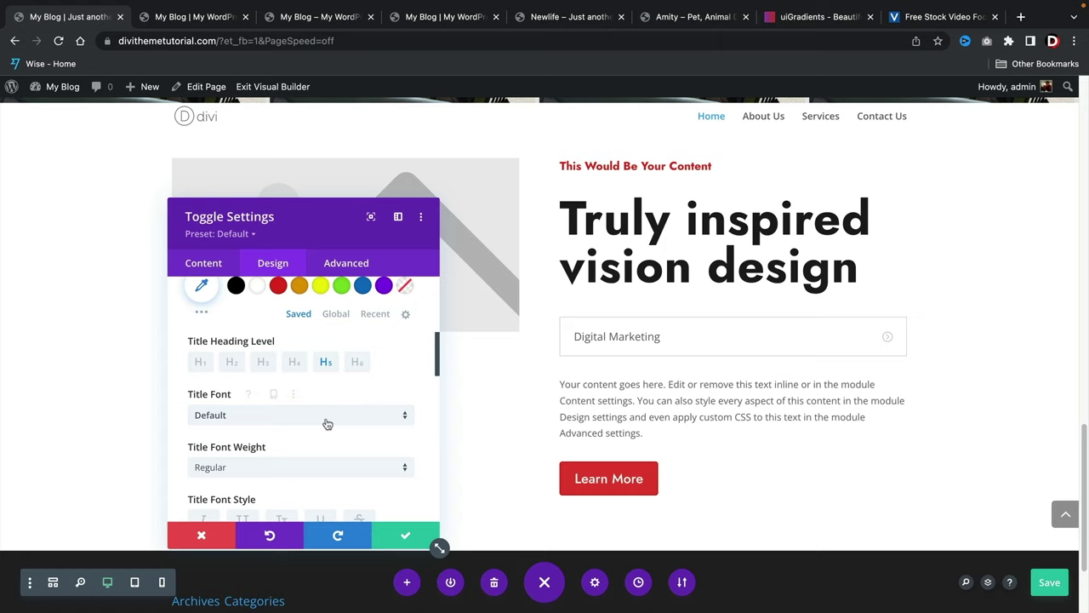
pyautogui.click(340, 417)
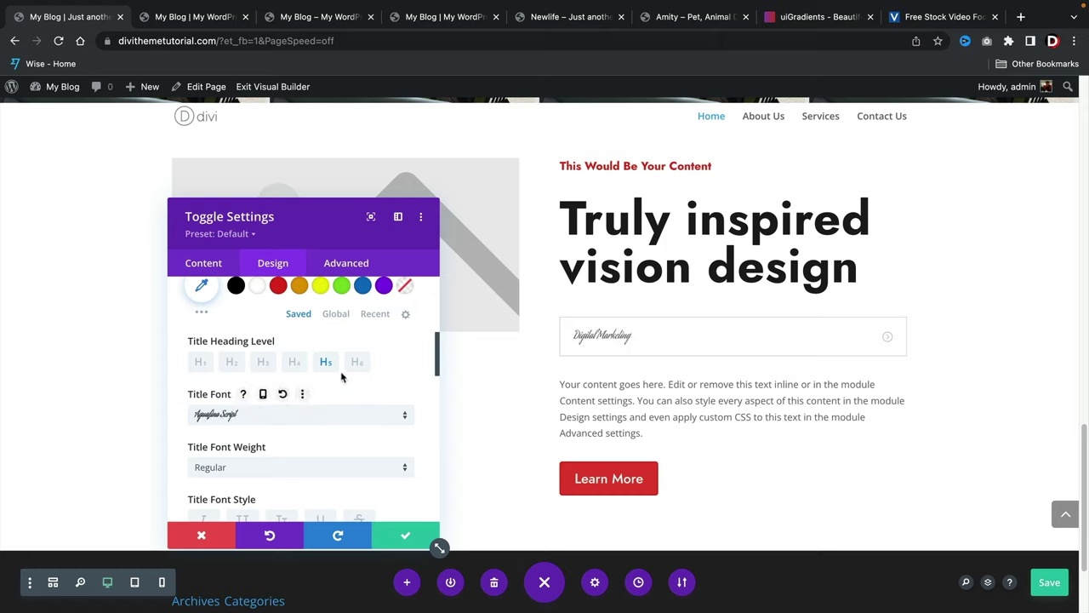
pyautogui.click(385, 415)
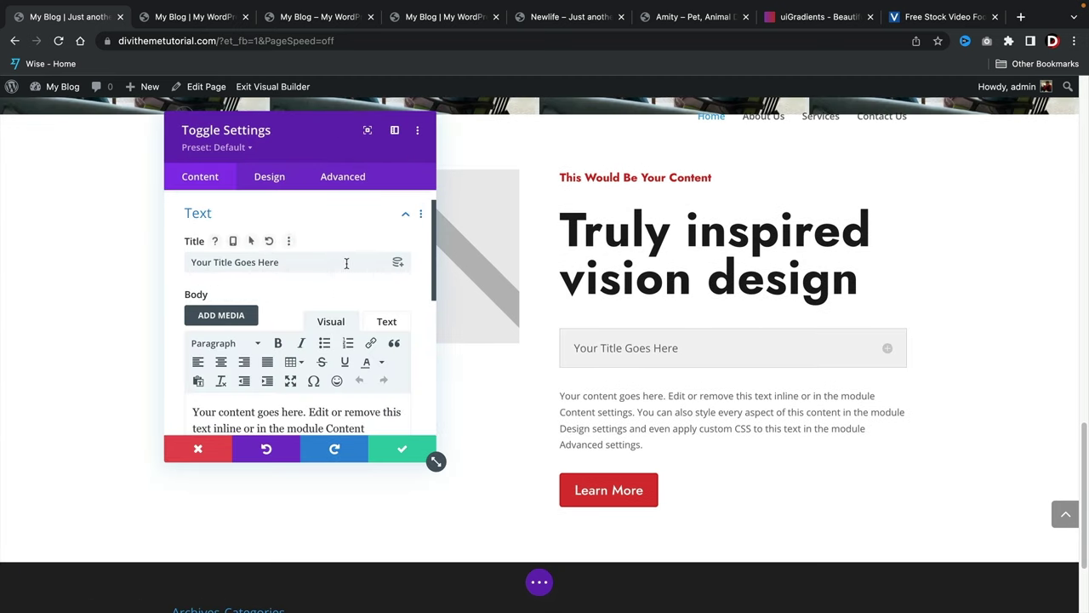
# - Retitle the toggle 'Digital Marketing' and preview it expanded and collapsed
pyautogui.tripleClick(336, 262)
pyautogui.write('Digital Marketing')
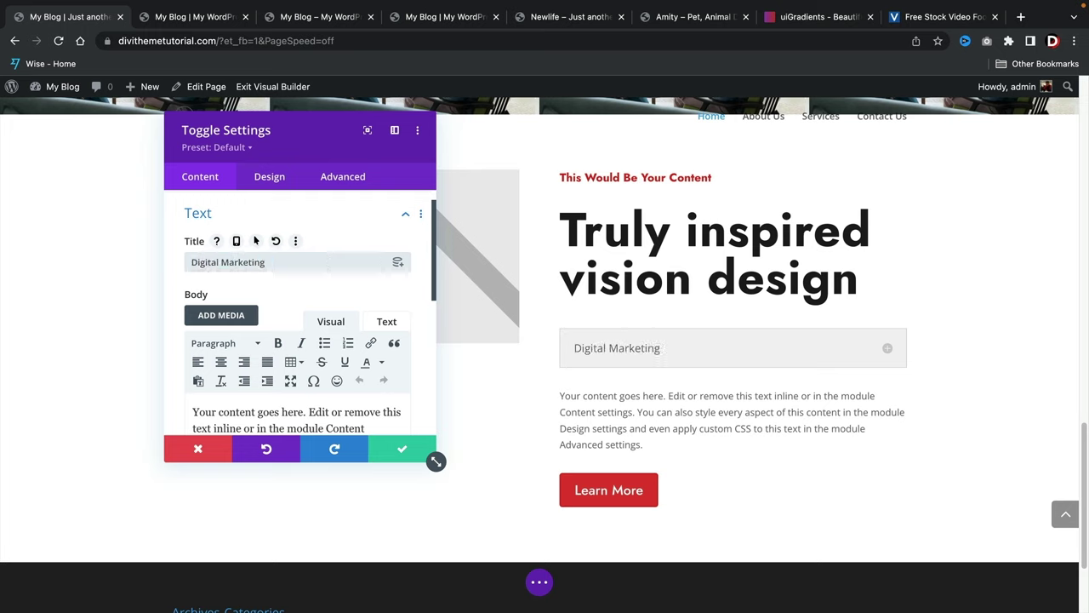
pyautogui.scroll(-3, 296, 280)
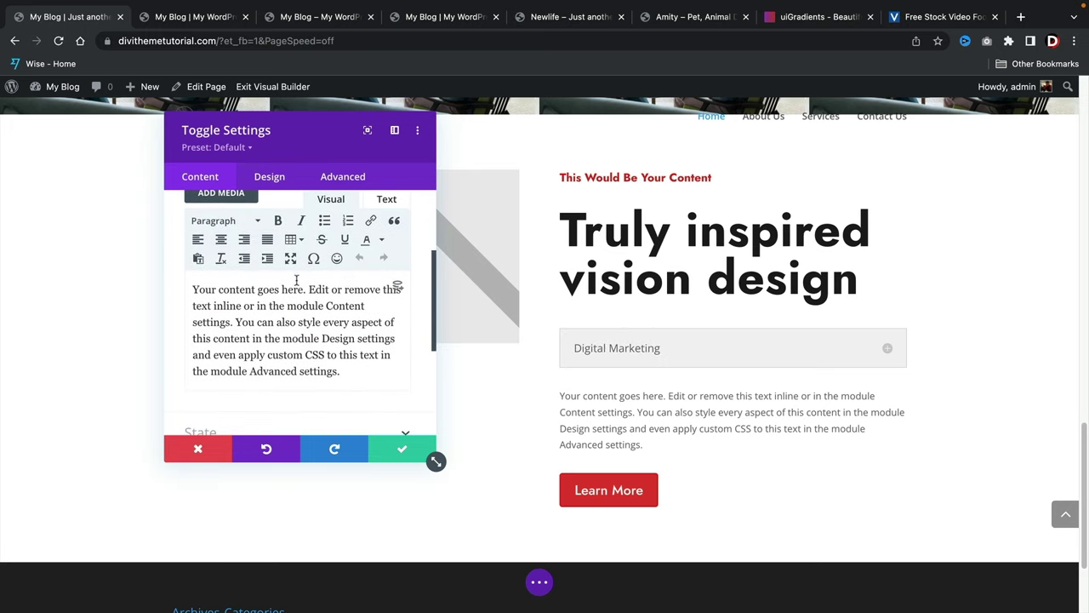
pyautogui.click(889, 352)
pyautogui.click(888, 347)
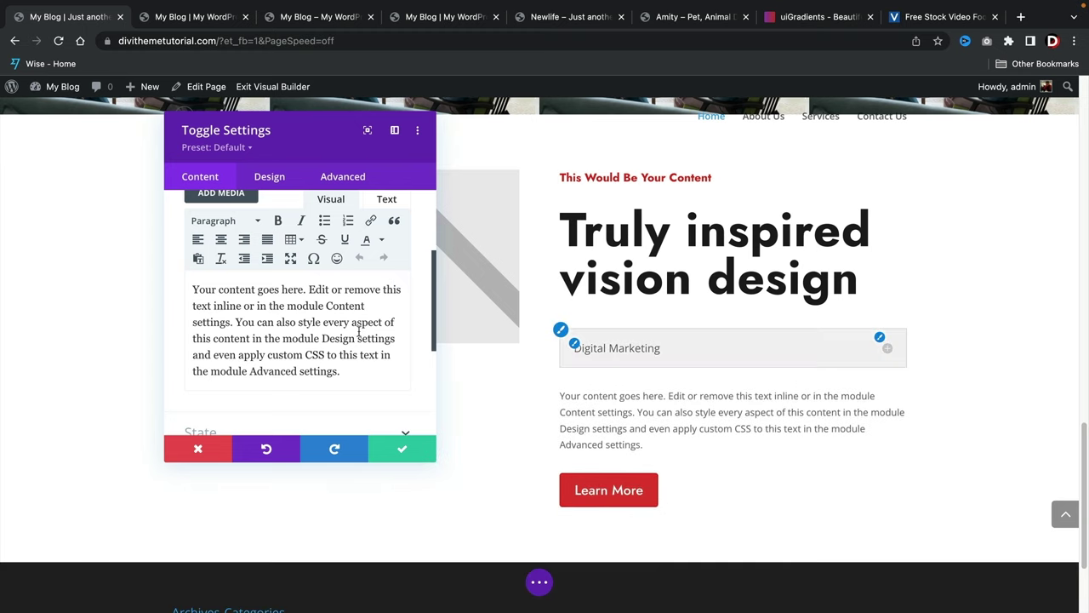
pyautogui.scroll(-2, 321, 342)
pyautogui.scroll(-2, 321, 342)
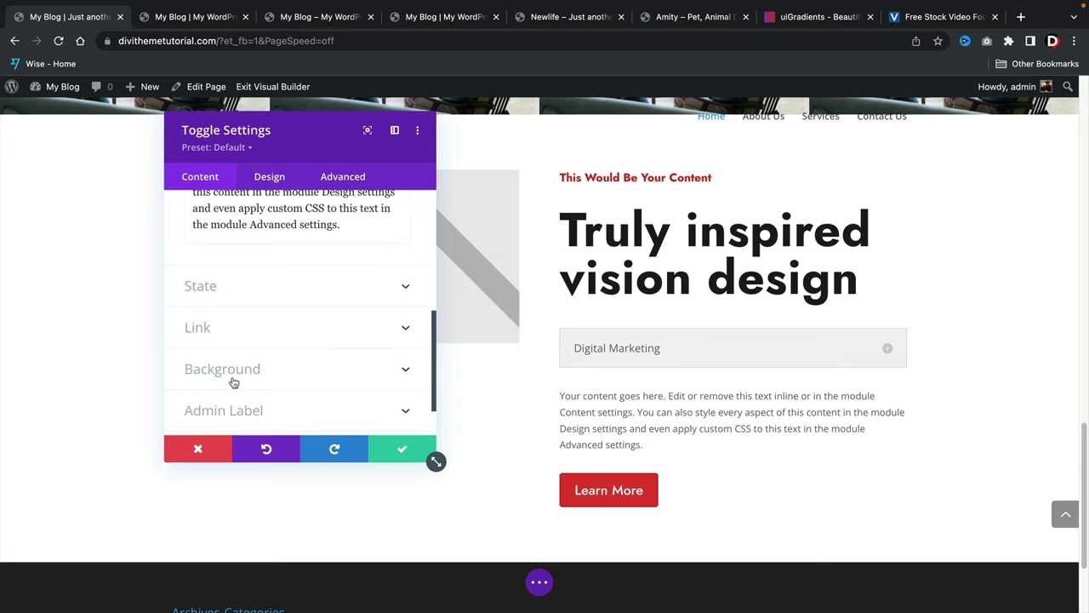
# - Set the toggle's default state to Close
pyautogui.click(247, 290)
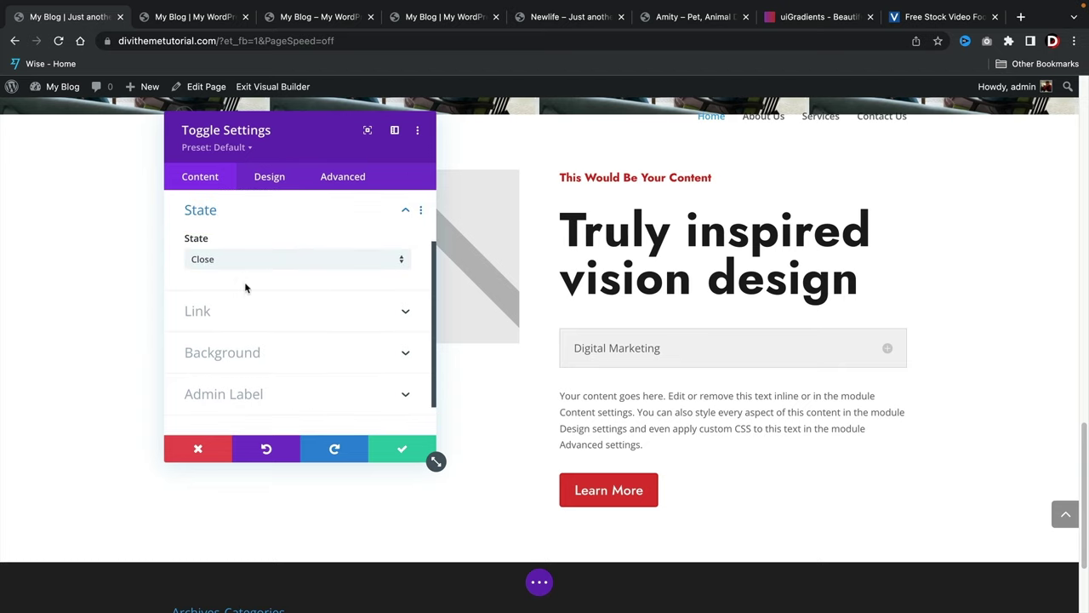
pyautogui.click(252, 266)
pyautogui.click(256, 296)
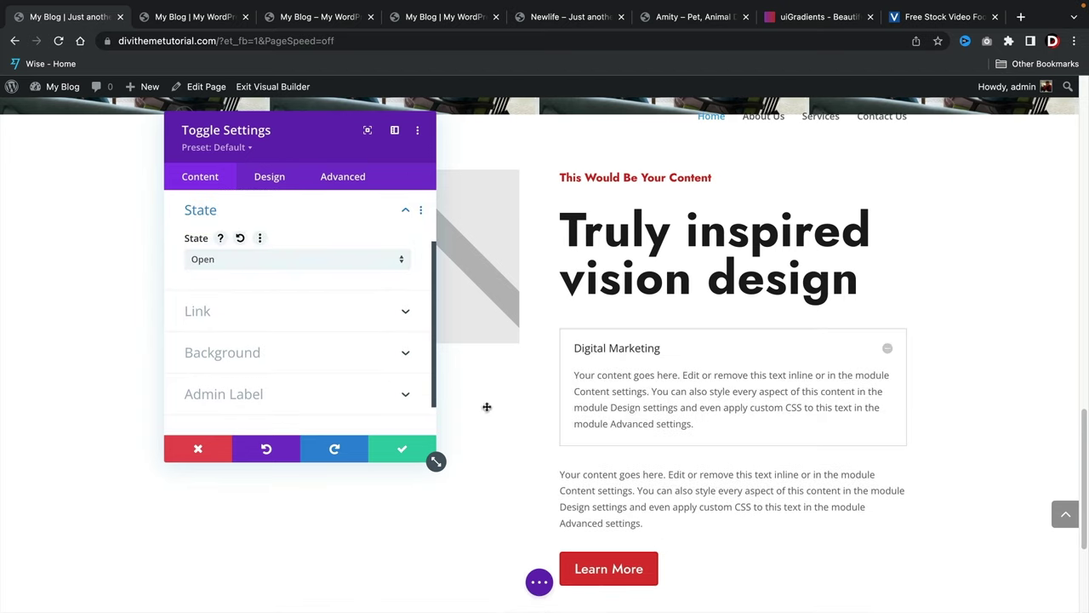
pyautogui.click(214, 259)
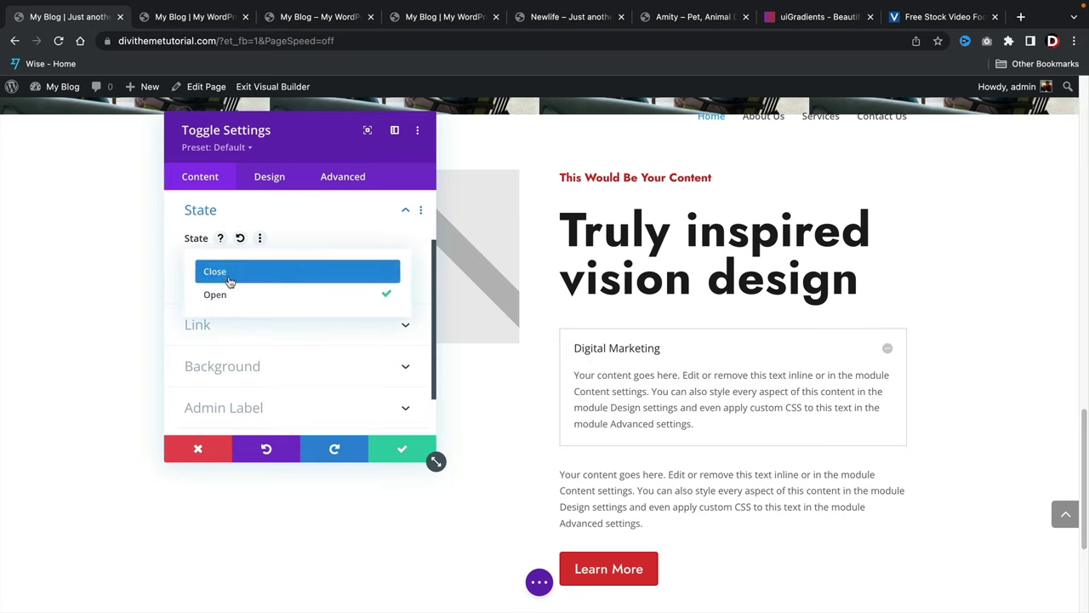
pyautogui.click(227, 277)
# - Give the toggle a transparent background
pyautogui.click(264, 353)
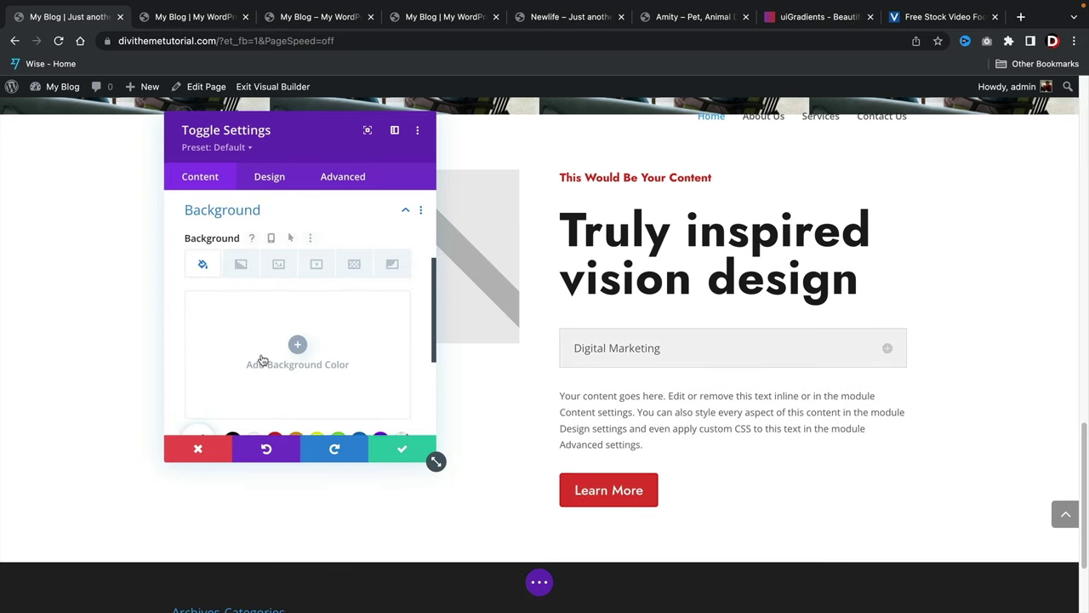
pyautogui.scroll(-1, 262, 360)
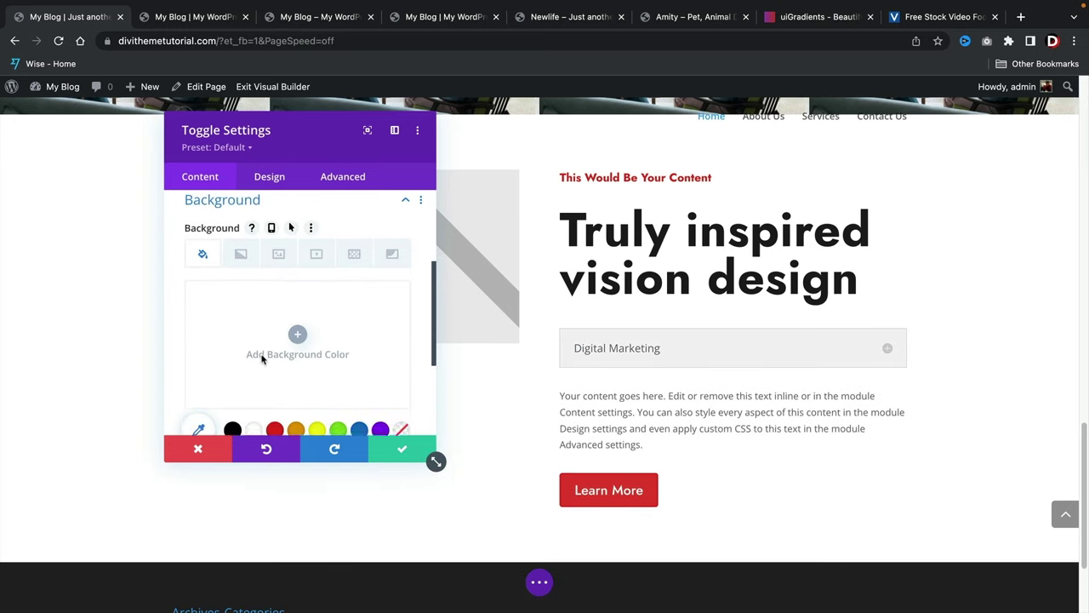
pyautogui.click(400, 416)
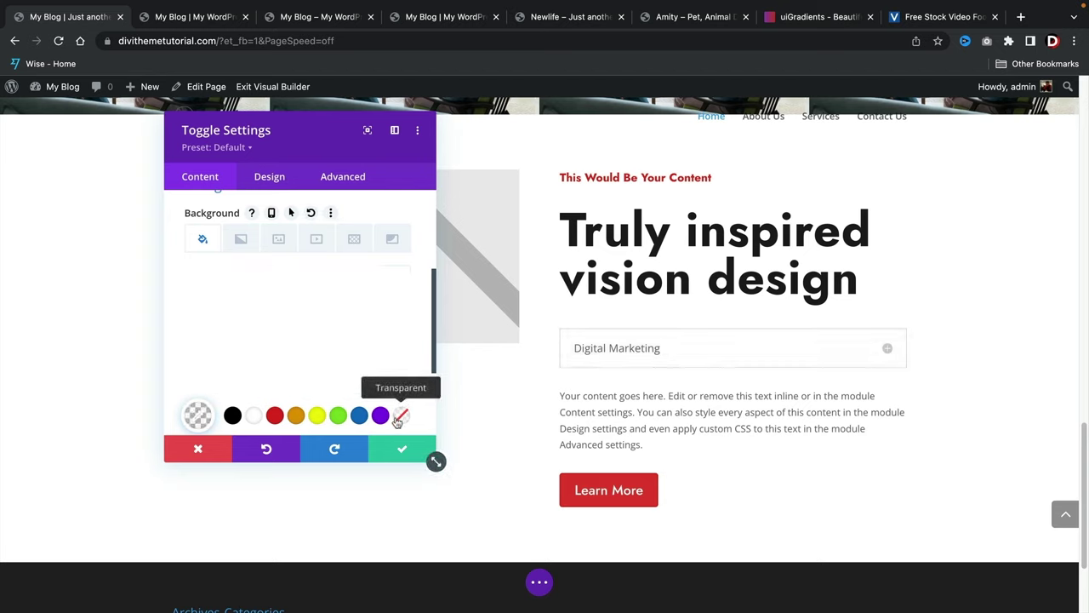
pyautogui.scroll(-4, 397, 422)
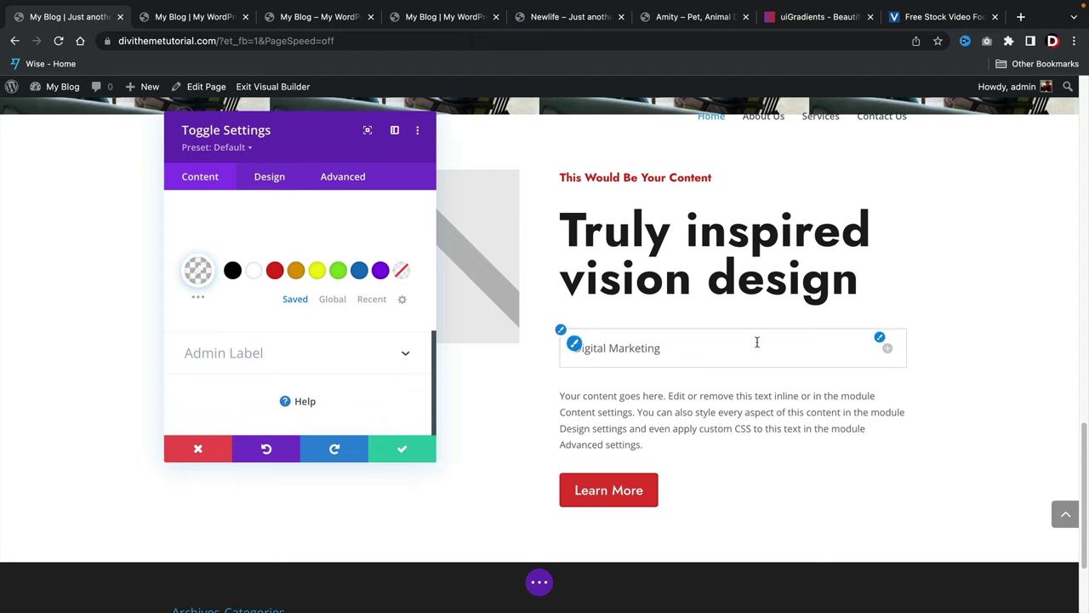
# - Style the toggle title in Jost with Bold weight
pyautogui.click(274, 187)
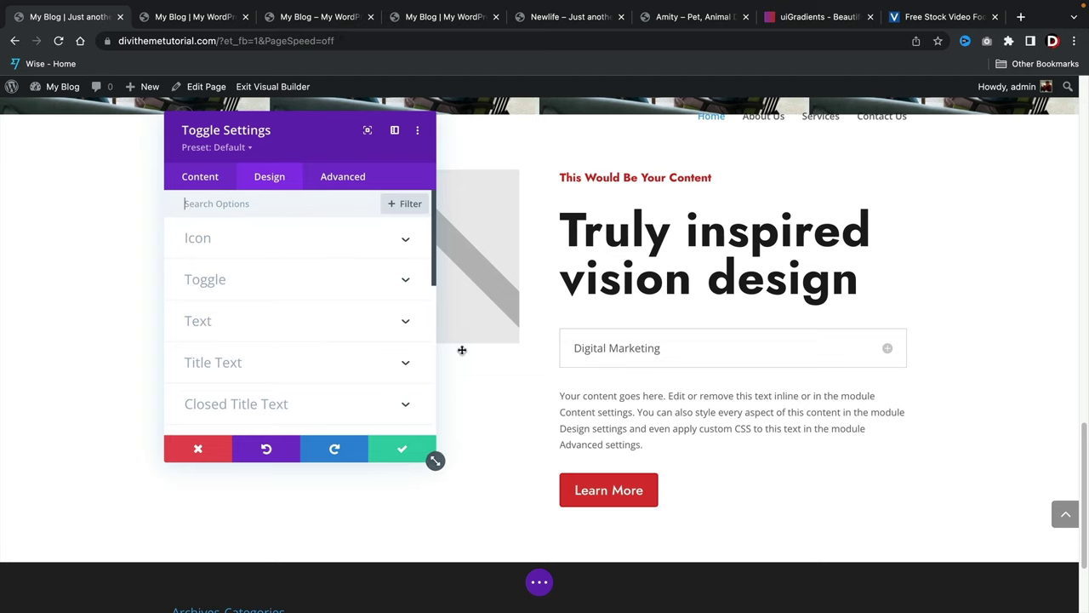
pyautogui.click(575, 344)
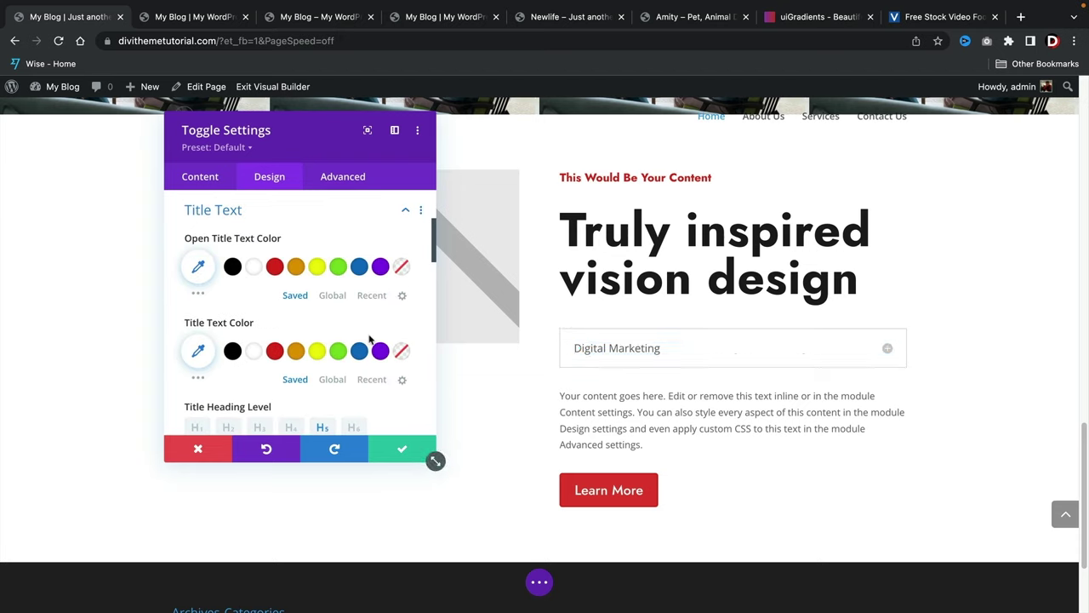
pyautogui.scroll(-1, 366, 339)
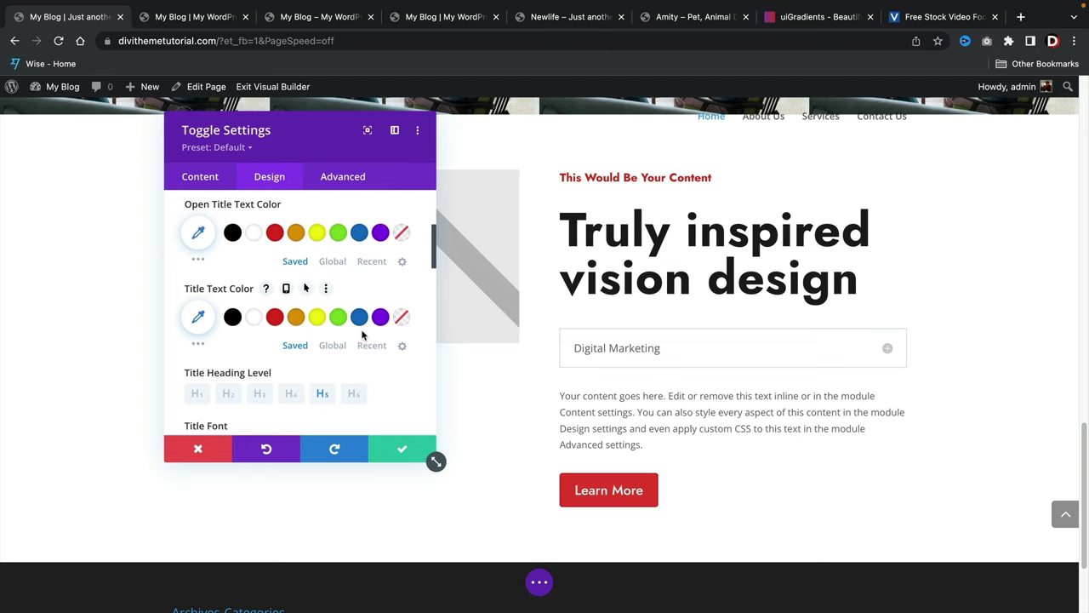
pyautogui.scroll(-2, 204, 229)
pyautogui.scroll(-2, 238, 266)
pyautogui.click(238, 280)
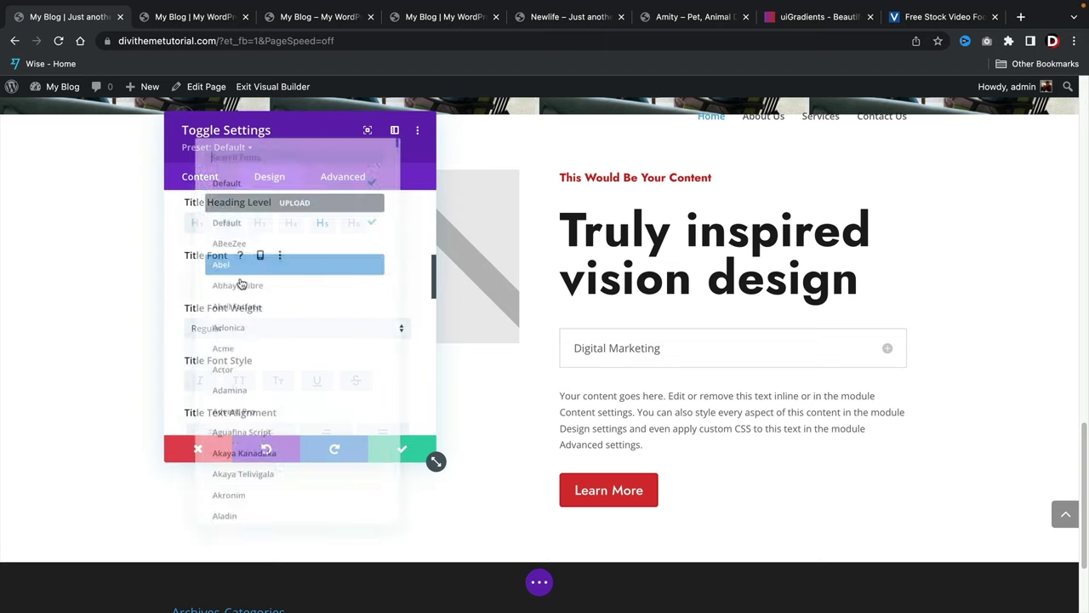
pyautogui.write('jost')
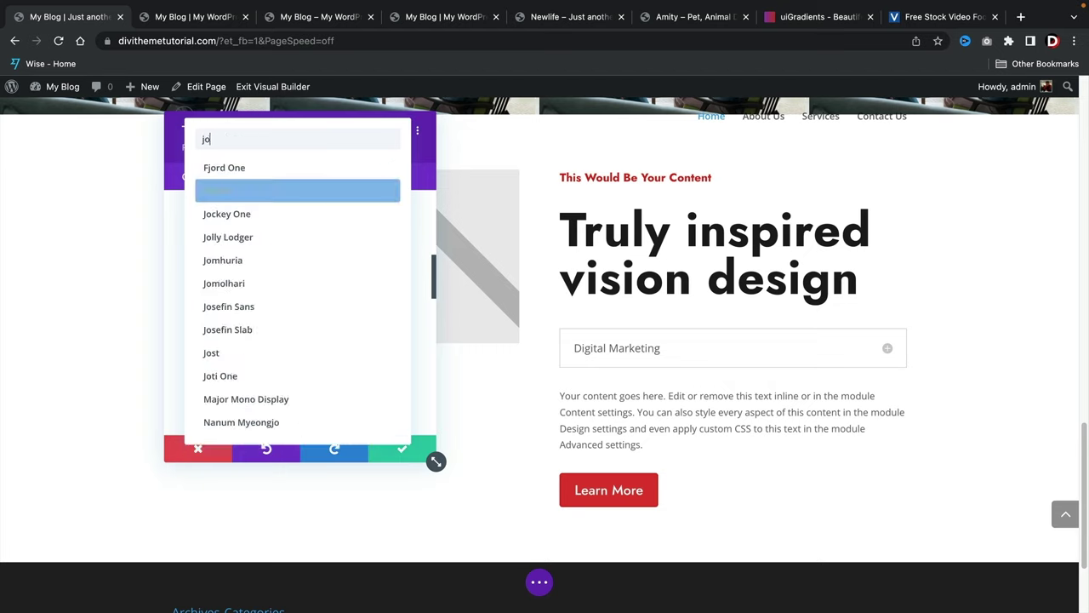
pyautogui.click(251, 167)
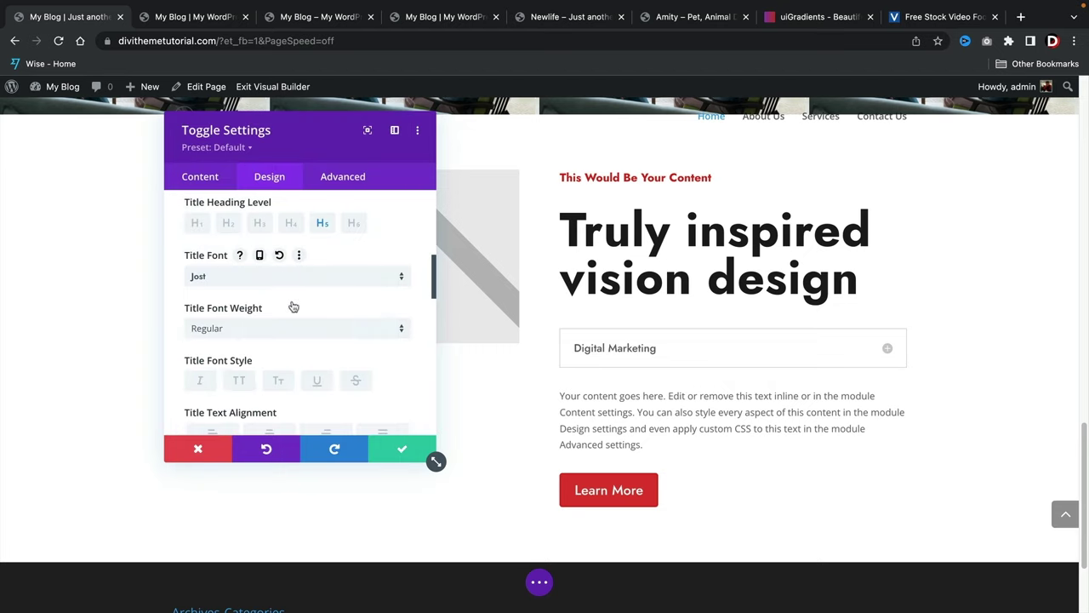
pyautogui.scroll(-3, 258, 338)
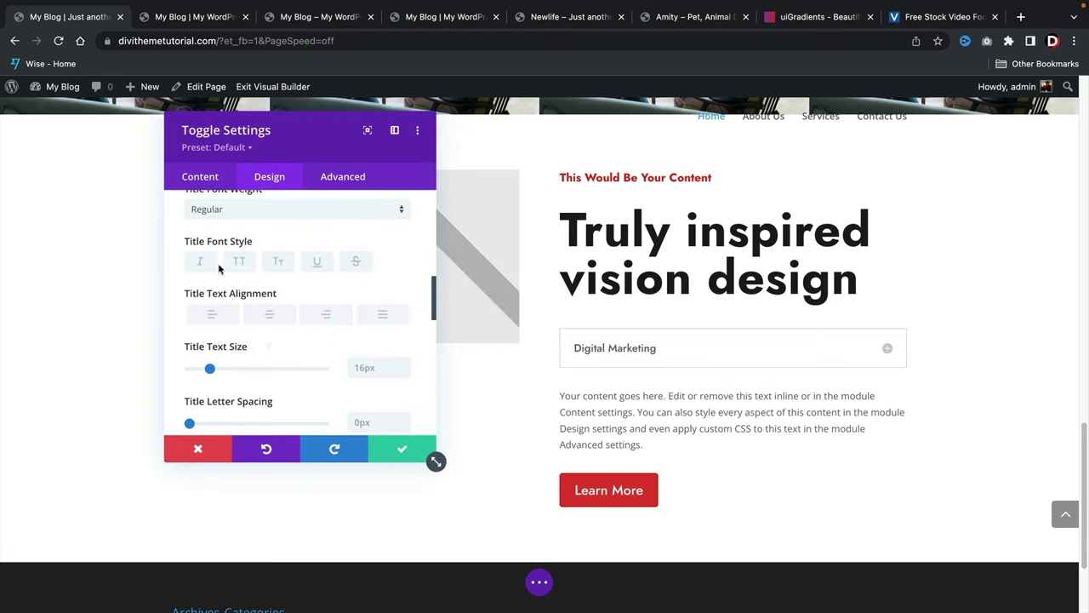
pyautogui.click(240, 213)
pyautogui.click(251, 361)
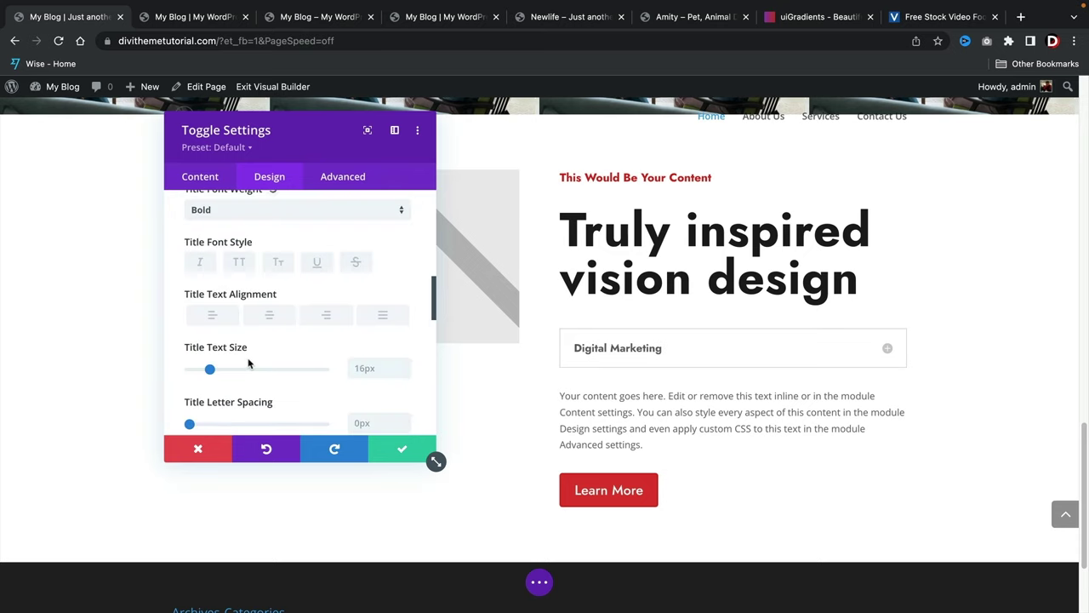
pyautogui.scroll(-5, 257, 355)
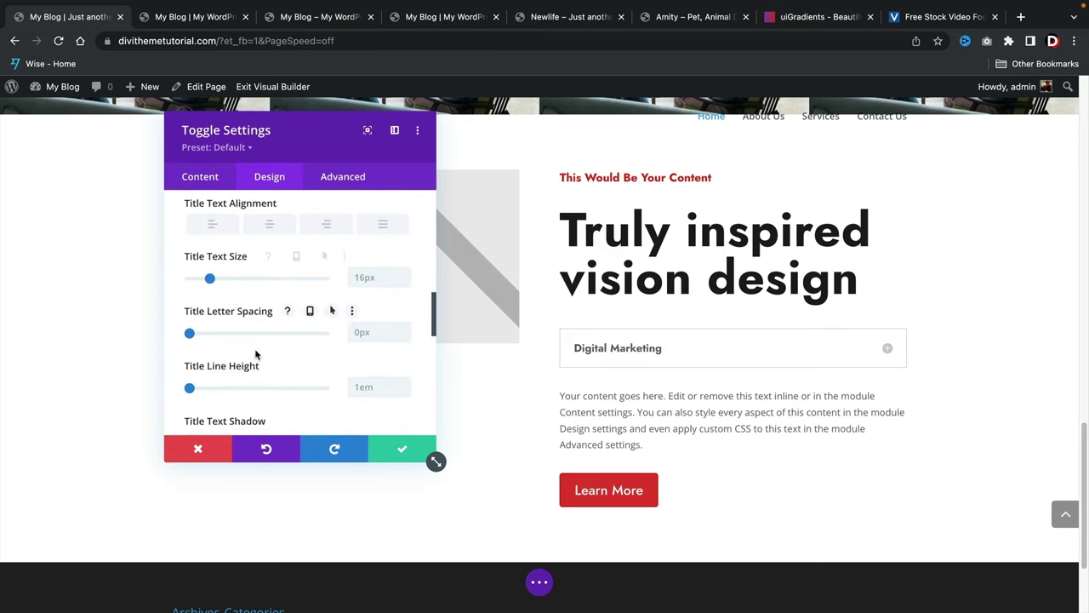
pyautogui.scroll(-7, 256, 354)
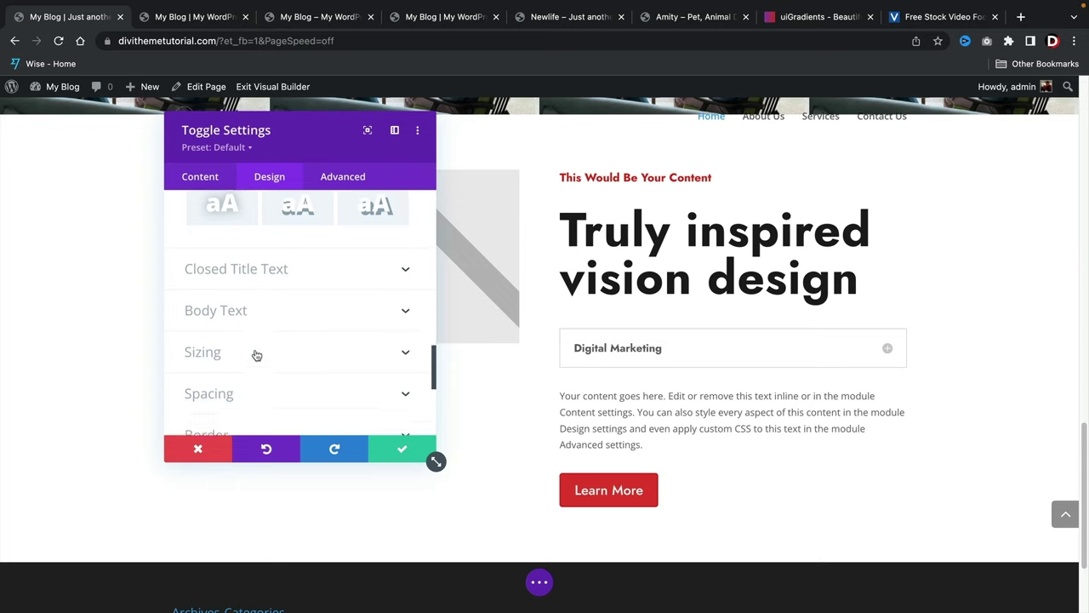
# - Set the toggle's border width to 0px, preview it and save the settings
pyautogui.click(255, 349)
pyautogui.scroll(-8, 255, 349)
pyautogui.scroll(10, 255, 349)
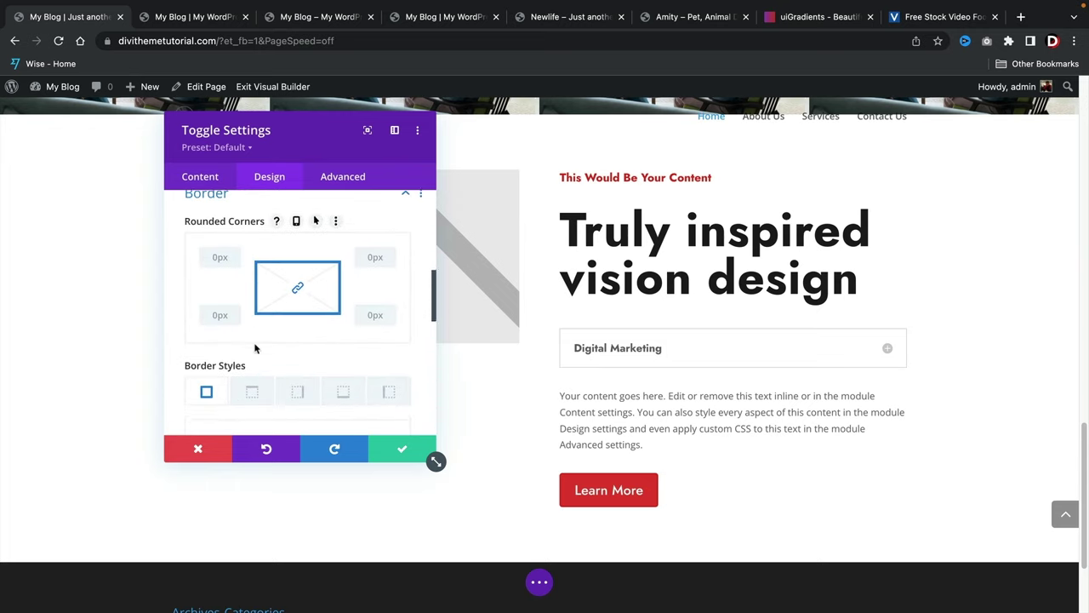
pyautogui.scroll(-5, 255, 348)
pyautogui.scroll(-1, 200, 358)
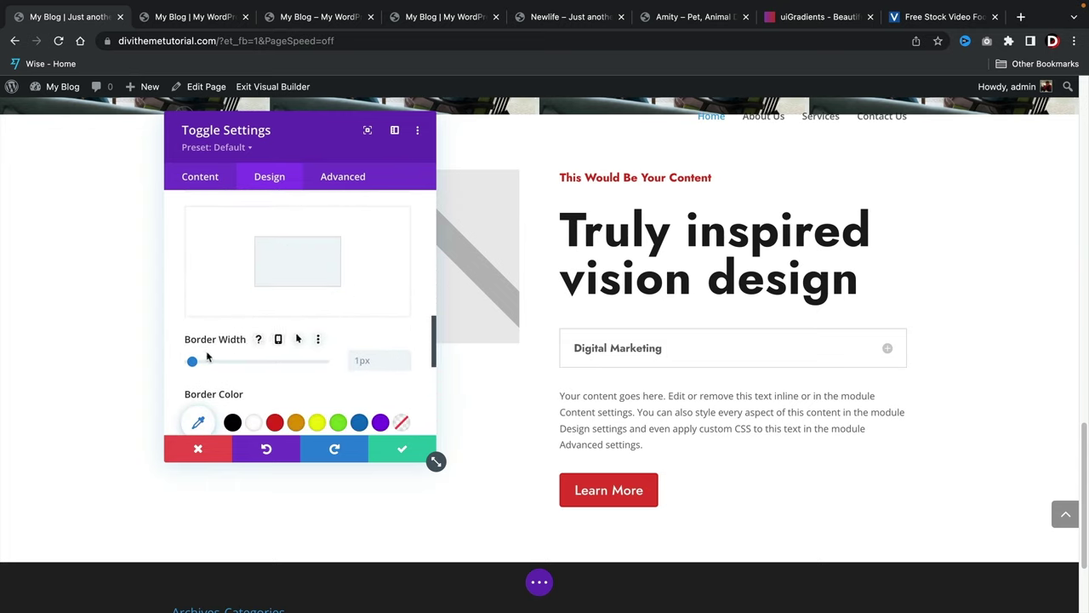
pyautogui.moveTo(193, 362); pyautogui.dragTo(169, 365)
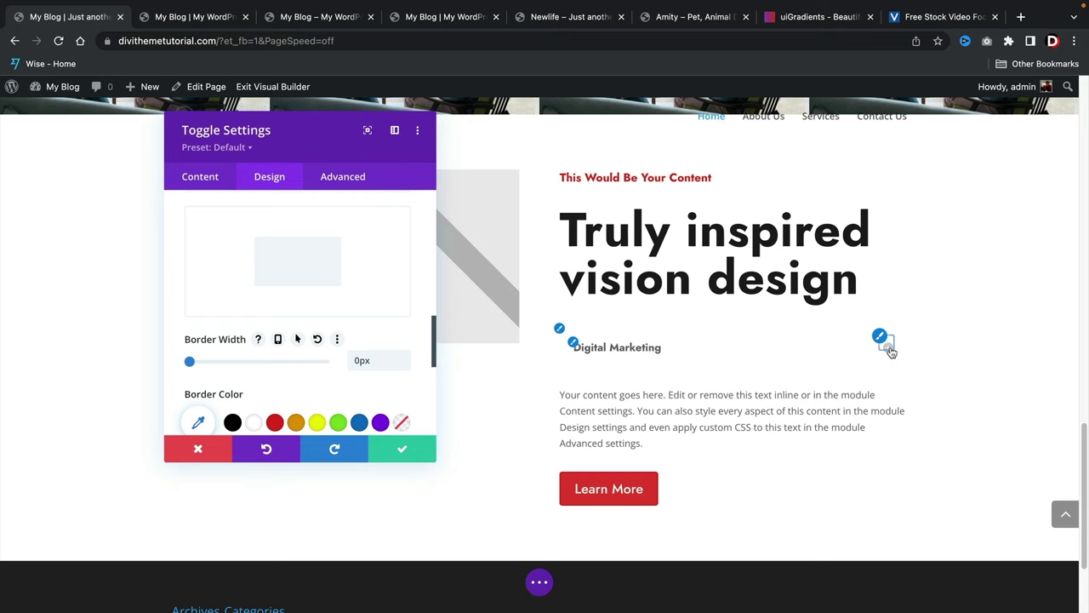
pyautogui.click(887, 348)
pyautogui.click(888, 348)
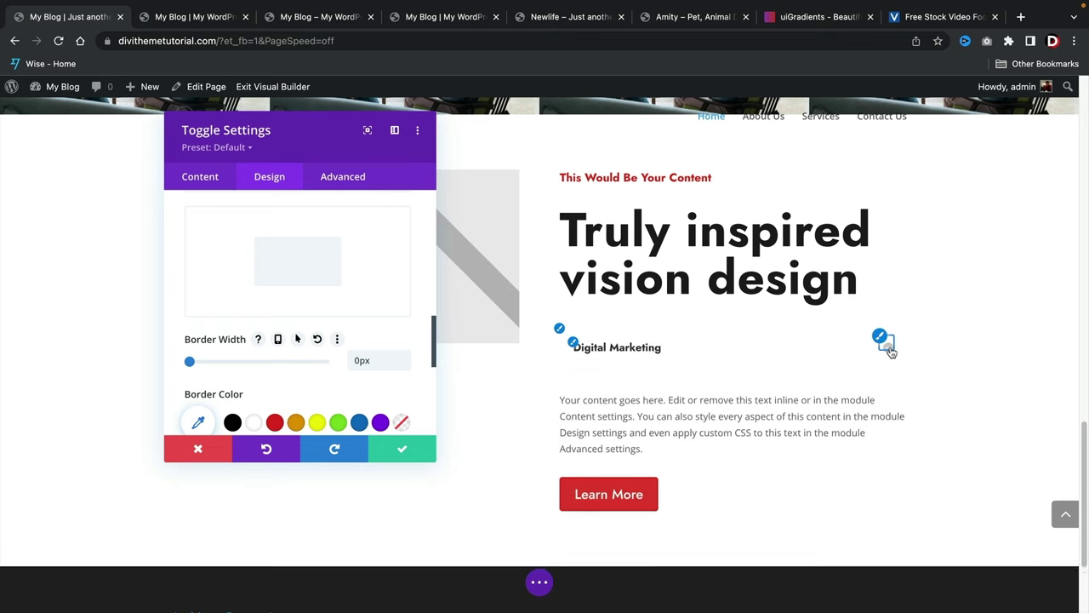
pyautogui.click(888, 349)
pyautogui.click(888, 348)
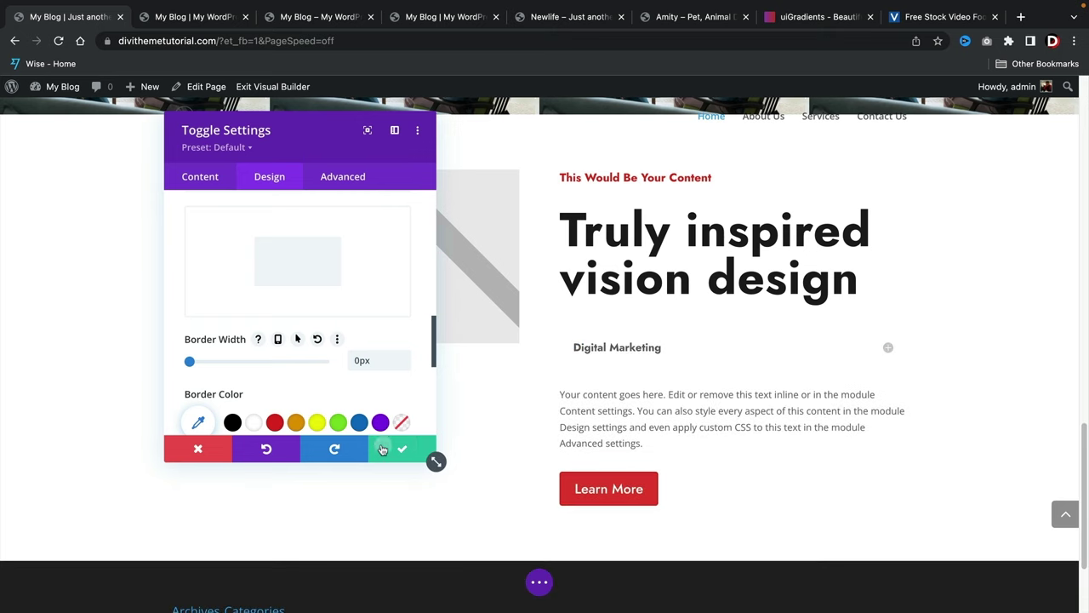
pyautogui.click(426, 452)
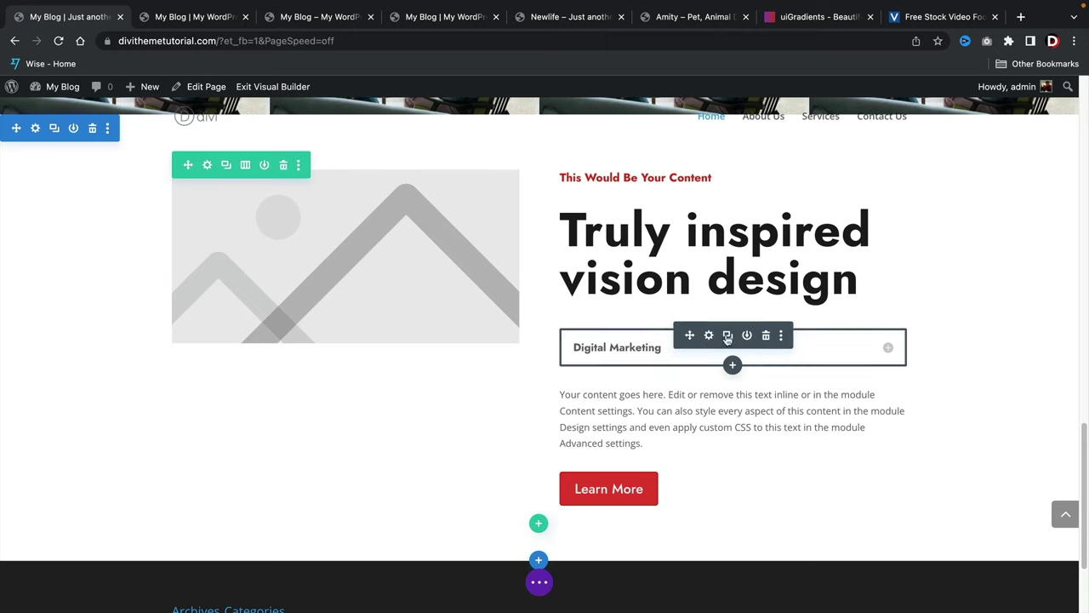
# - Duplicate the toggle into three and tighten the bottom padding between them, checking the reference design
pyautogui.click(728, 336)
pyautogui.click(727, 336)
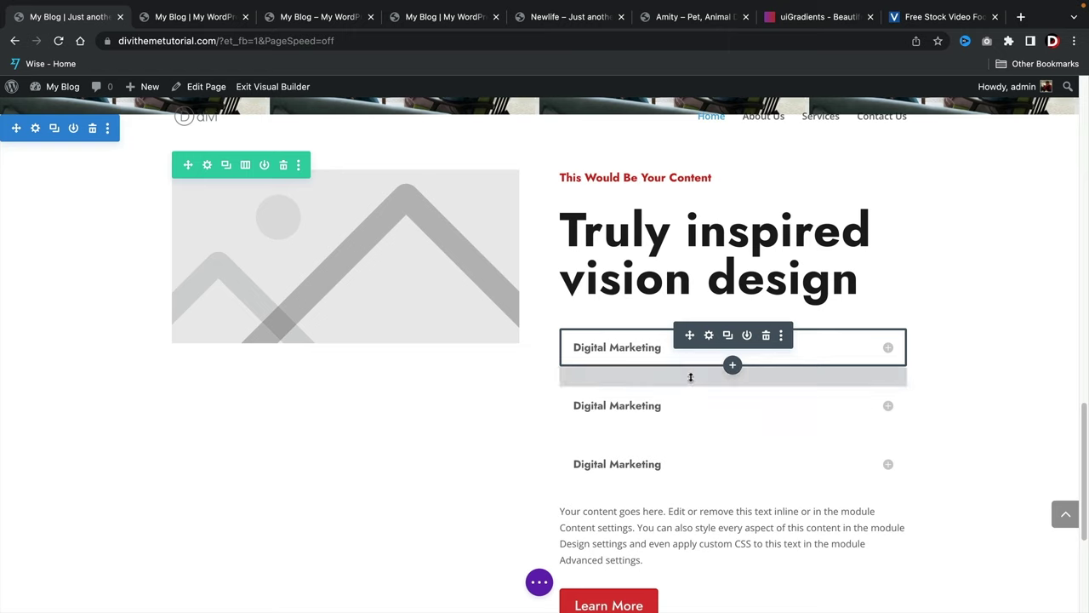
pyautogui.moveTo(676, 376); pyautogui.dragTo(686, 358)
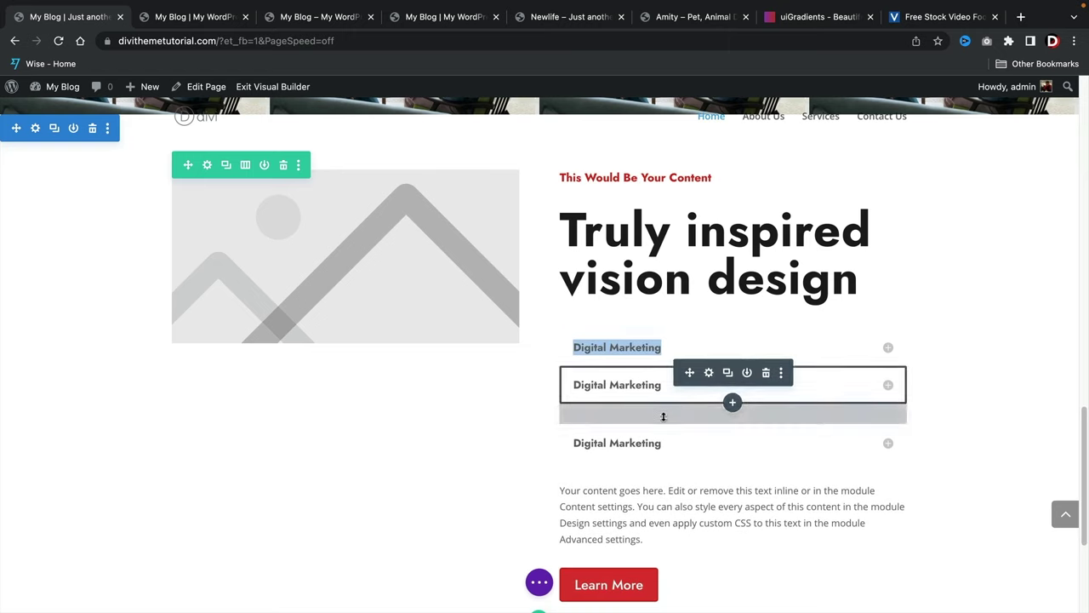
pyautogui.moveTo(663, 414); pyautogui.dragTo(674, 383)
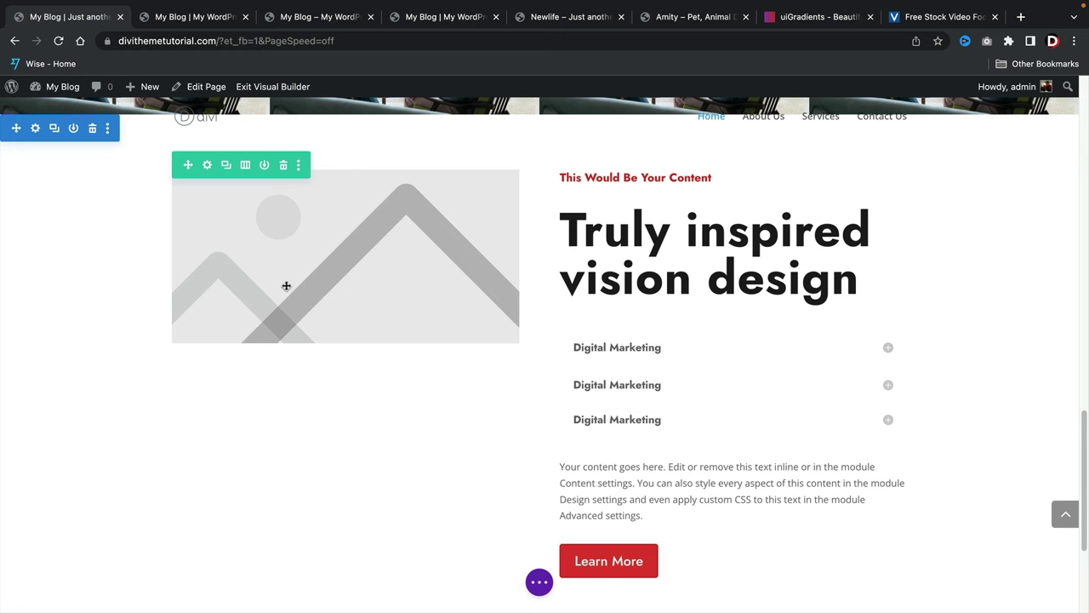
pyautogui.click(191, 17)
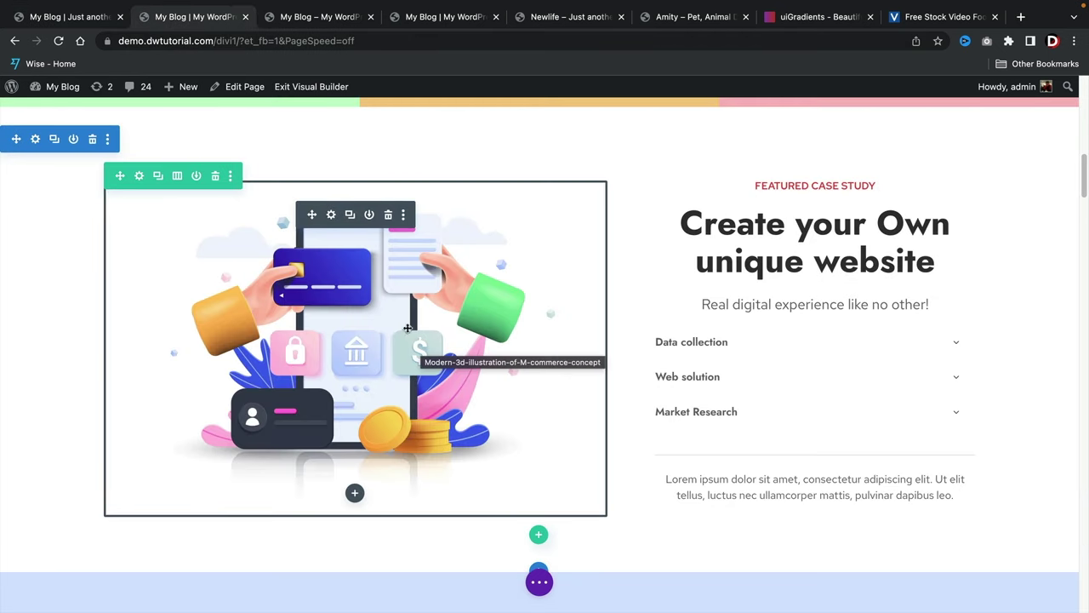
pyautogui.click(75, 21)
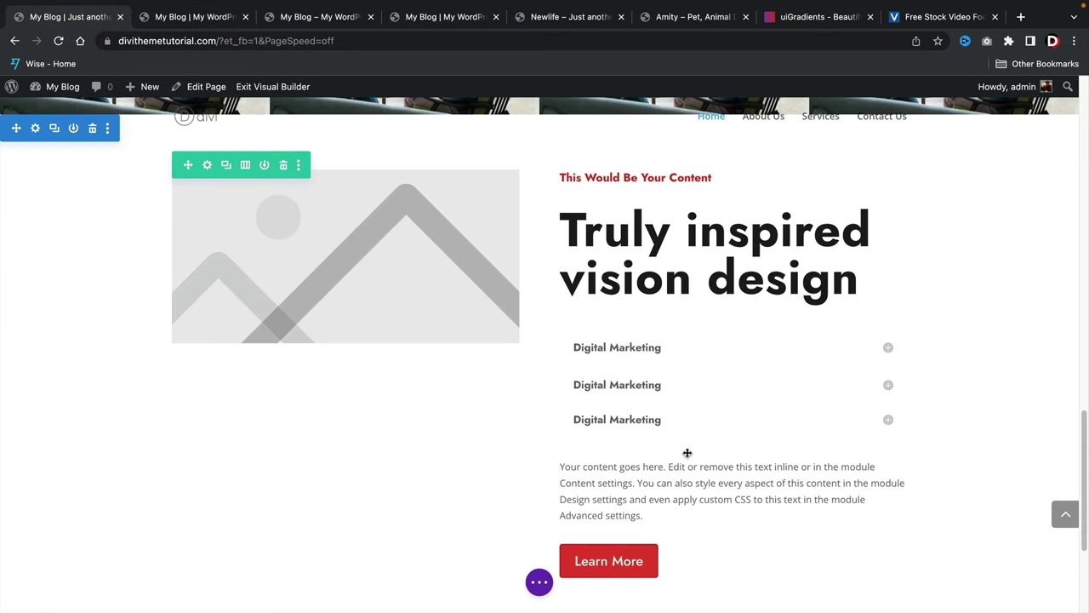
# - Insert a Divider module below the body text
pyautogui.scroll(-2, 708, 374)
pyautogui.click(733, 466)
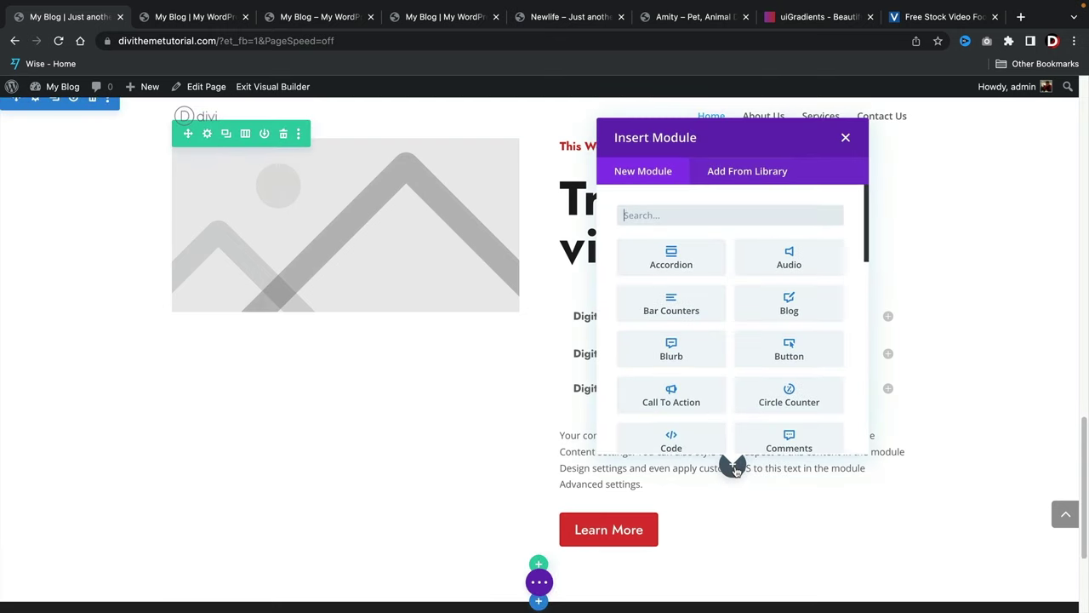
pyautogui.write('divi')
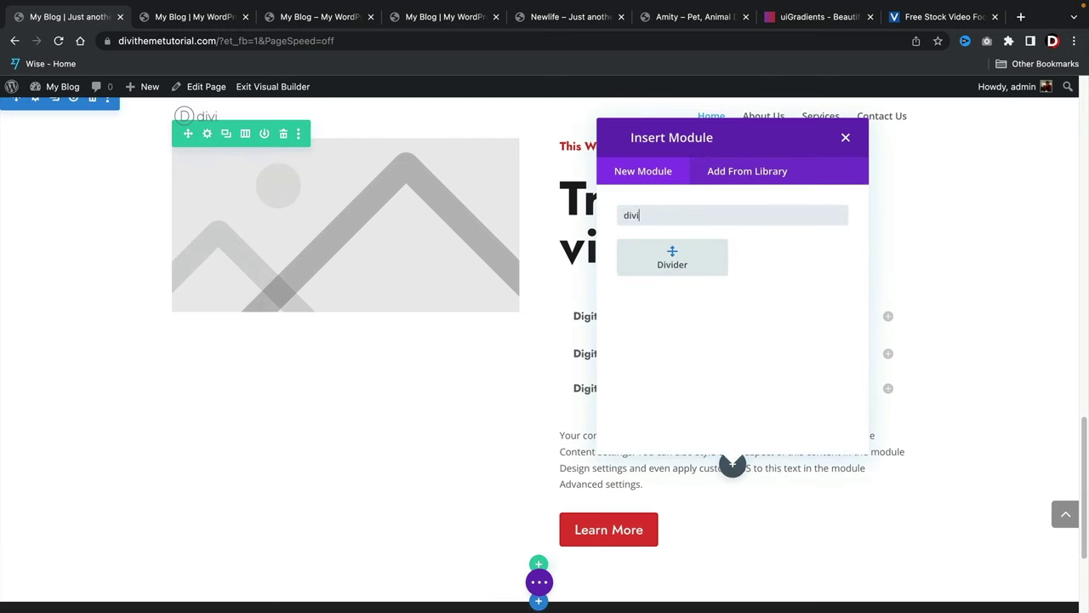
pyautogui.click(673, 259)
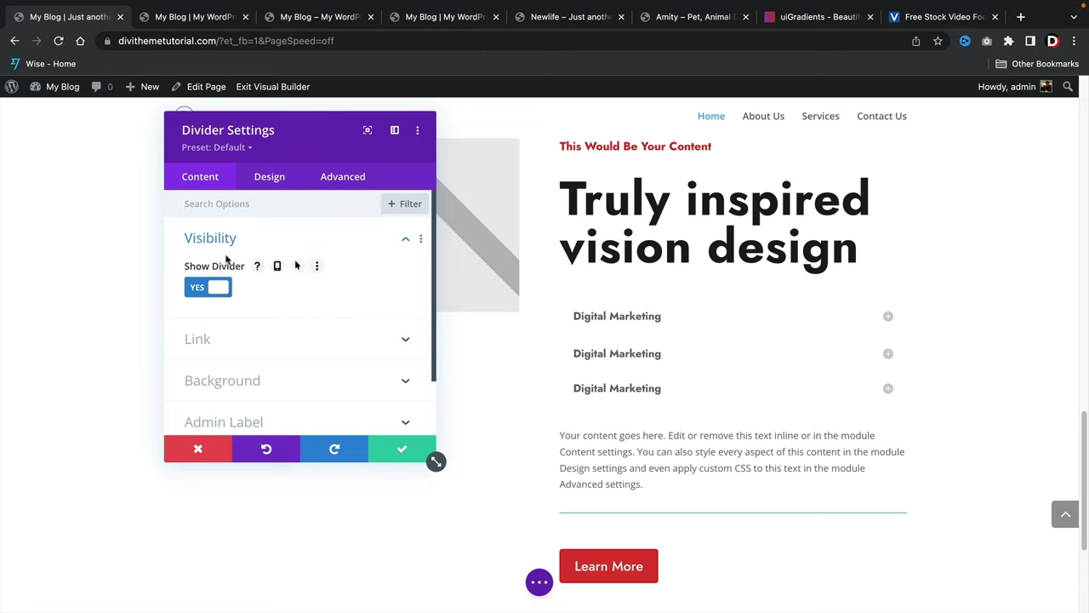
# - Make the divider line dashed black at 0.17 opacity
pyautogui.click(267, 177)
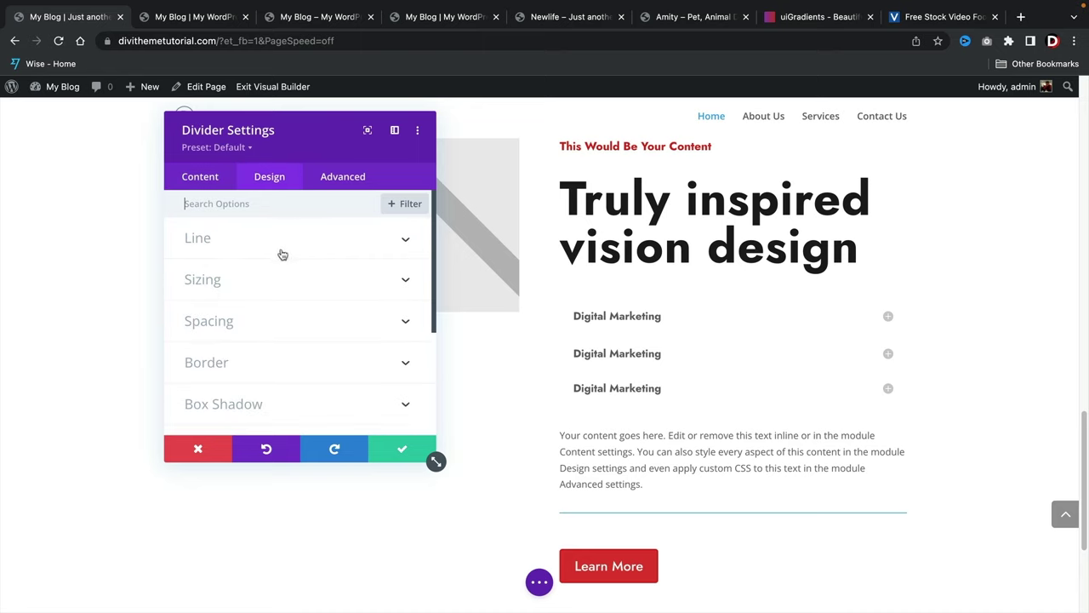
pyautogui.click(204, 178)
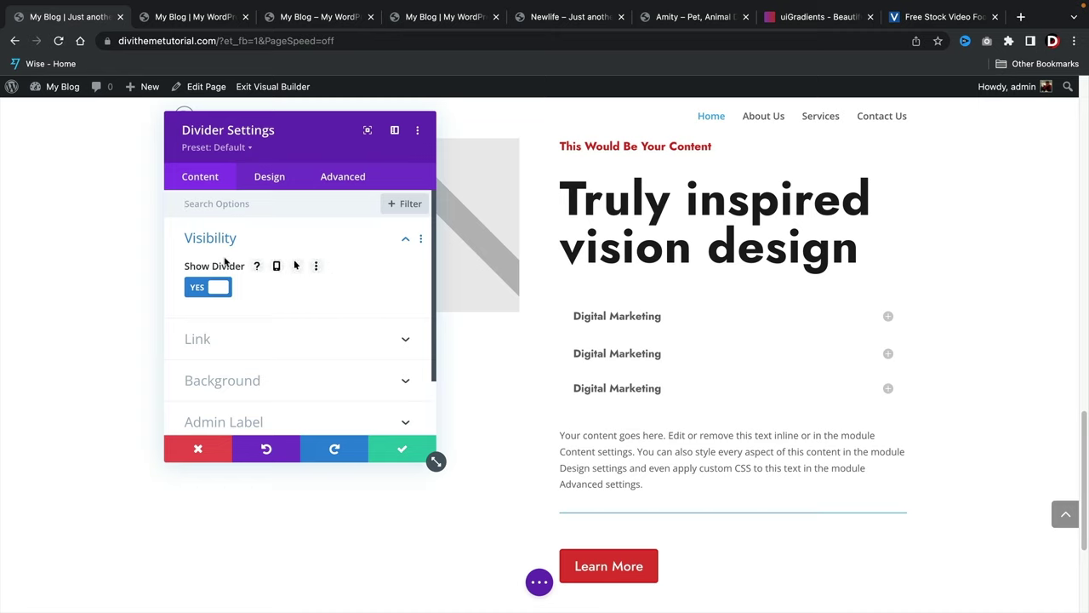
pyautogui.click(270, 179)
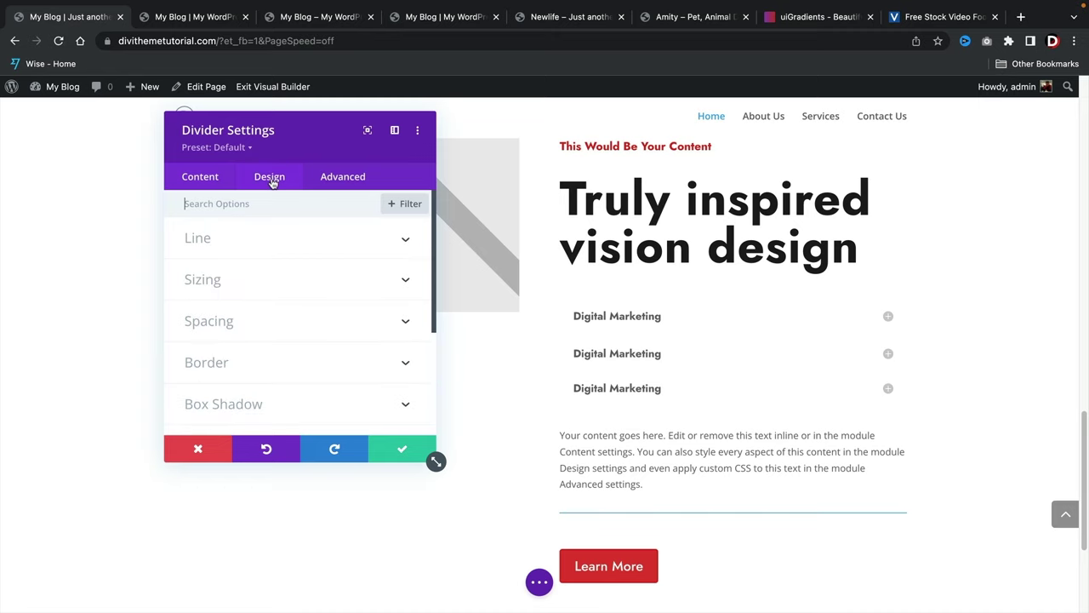
pyautogui.click(284, 246)
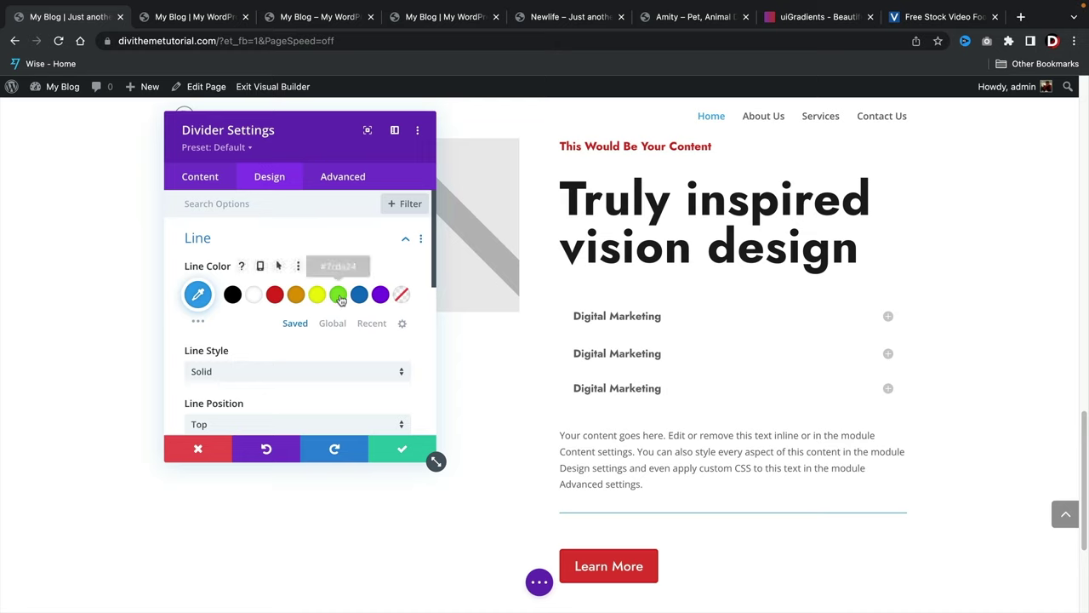
pyautogui.click(238, 297)
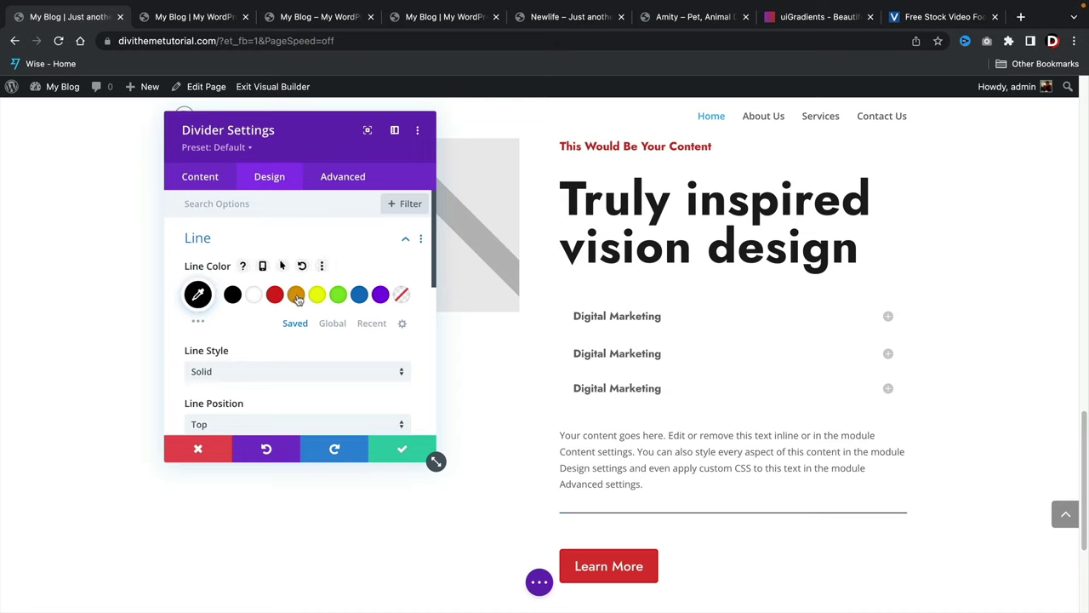
pyautogui.click(198, 294)
pyautogui.moveTo(397, 322); pyautogui.dragTo(397, 378)
pyautogui.scroll(-5, 397, 378)
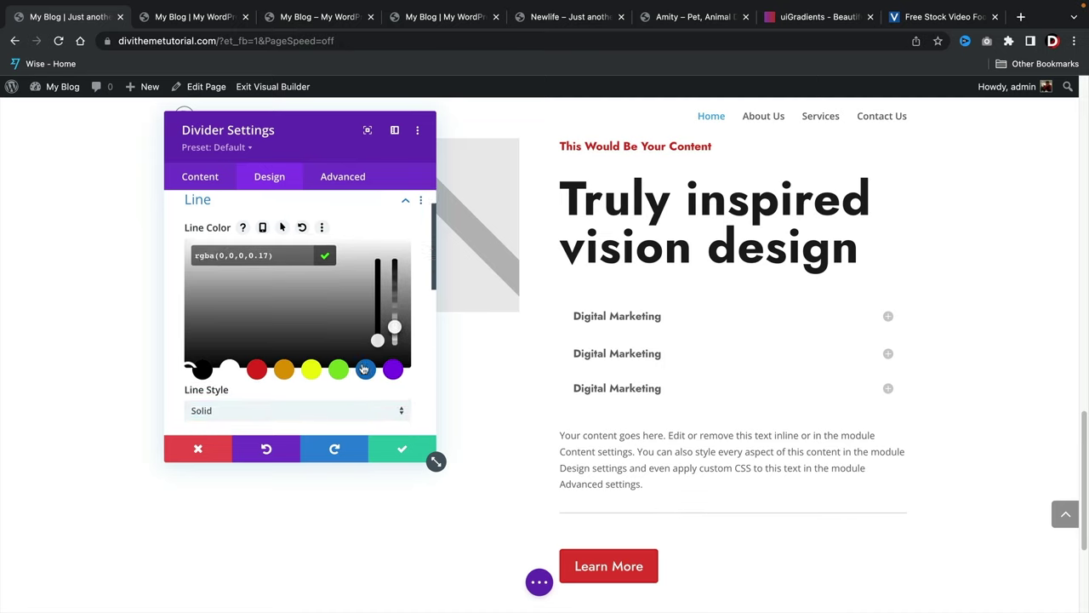
pyautogui.scroll(-2, 282, 259)
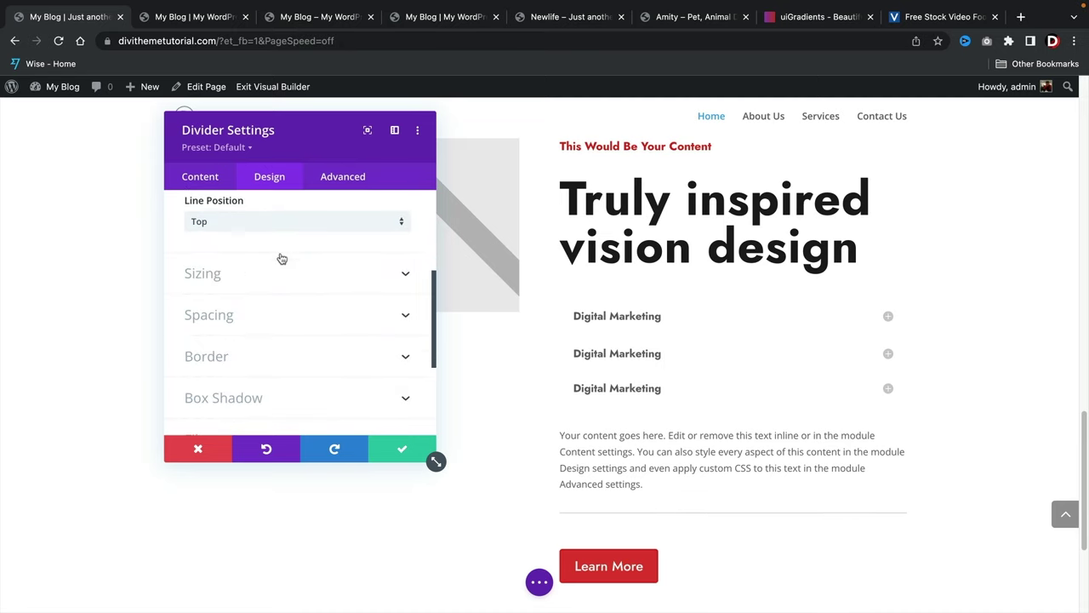
pyautogui.scroll(2, 277, 253)
pyautogui.click(273, 273)
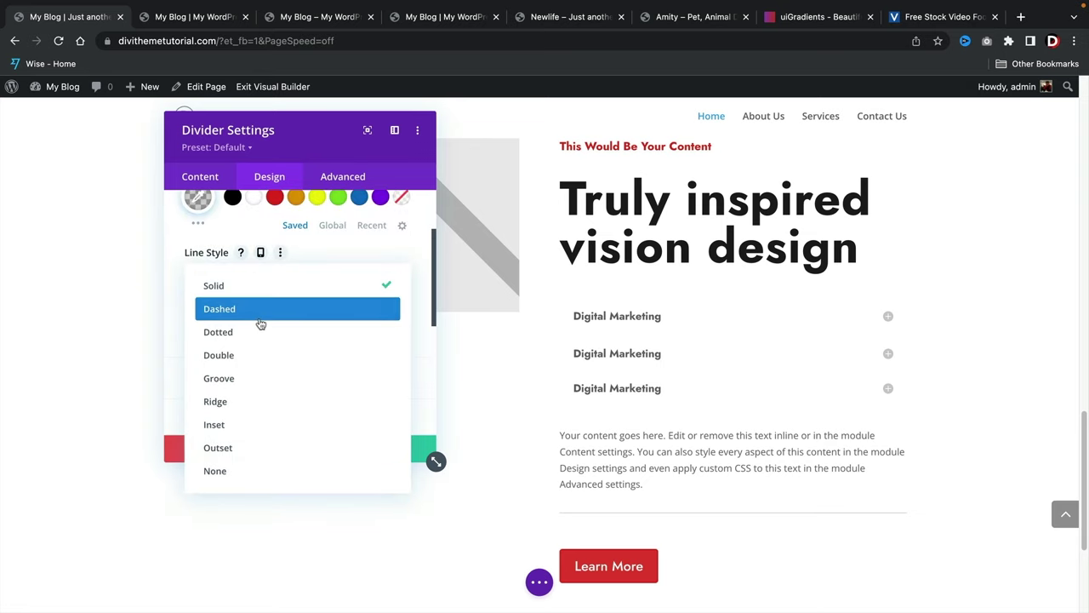
pyautogui.click(260, 314)
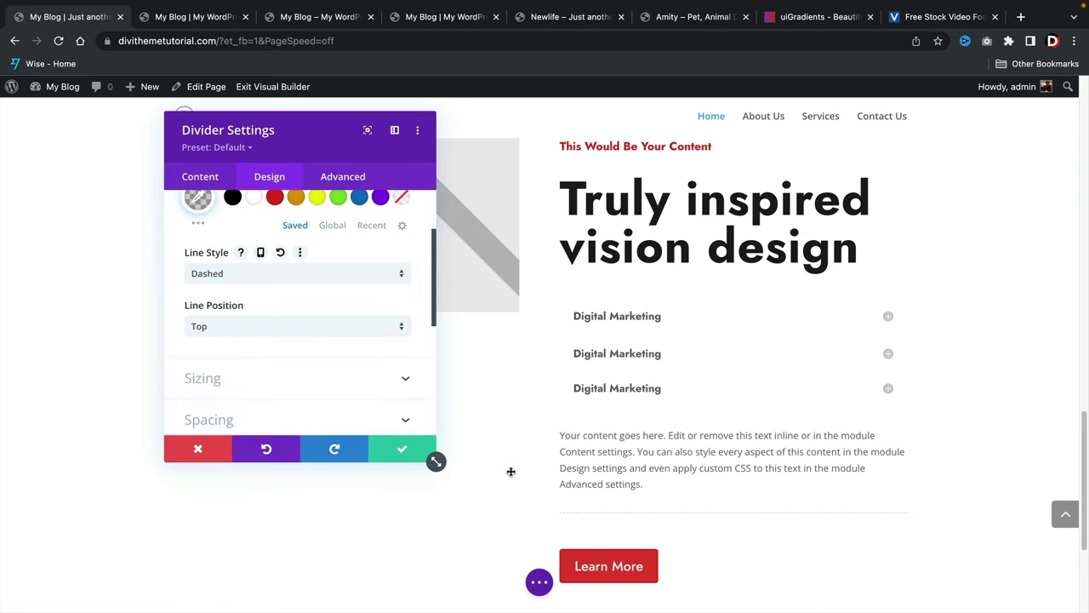
# - Narrow the divider to 79% width and save it
pyautogui.click(290, 383)
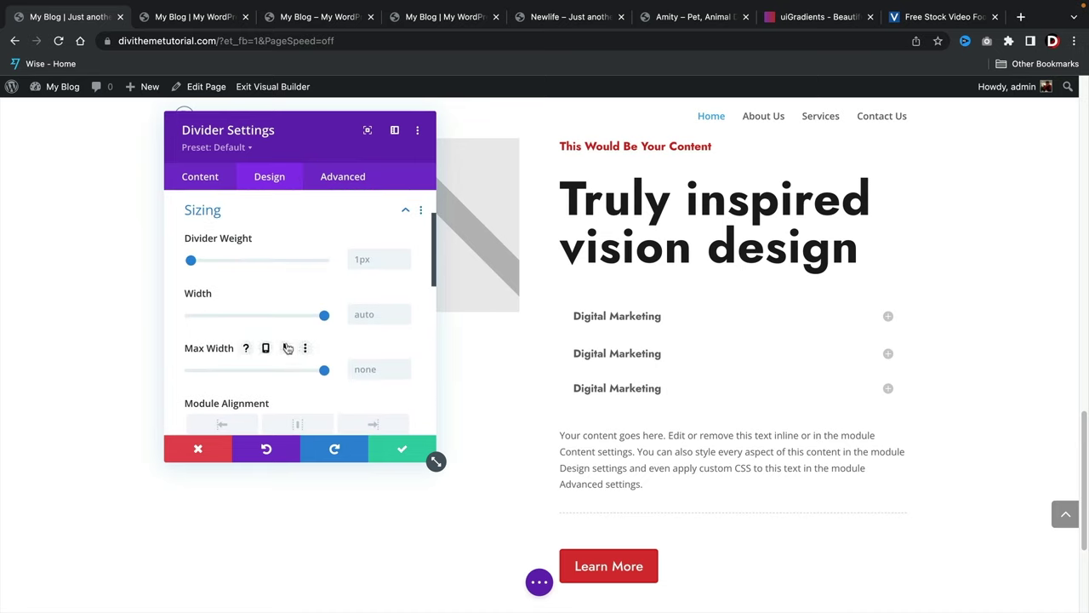
pyautogui.scroll(-1, 287, 420)
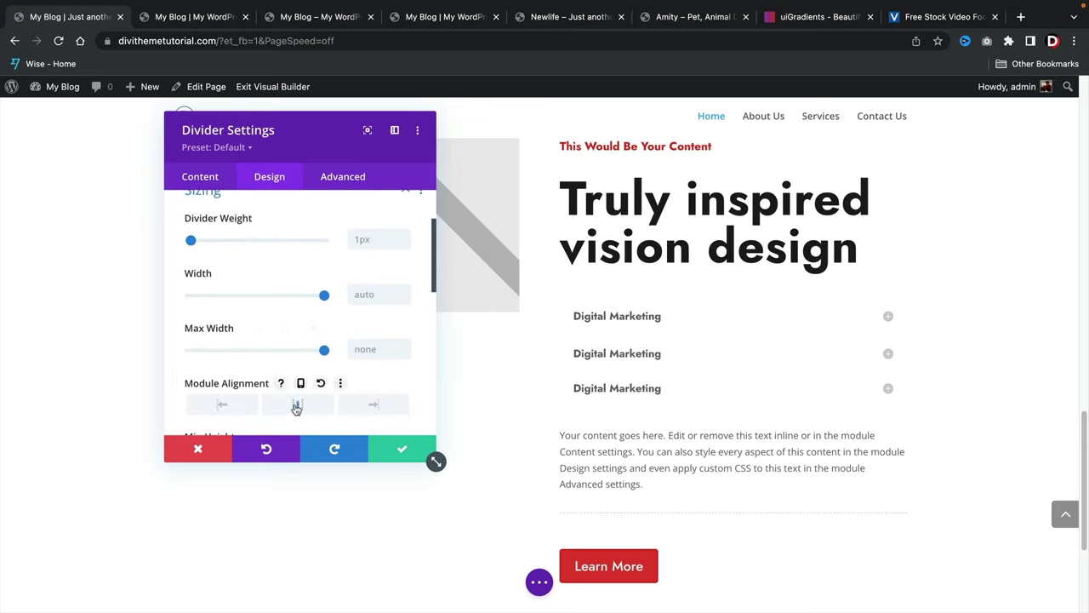
pyautogui.moveTo(324, 295); pyautogui.dragTo(298, 296)
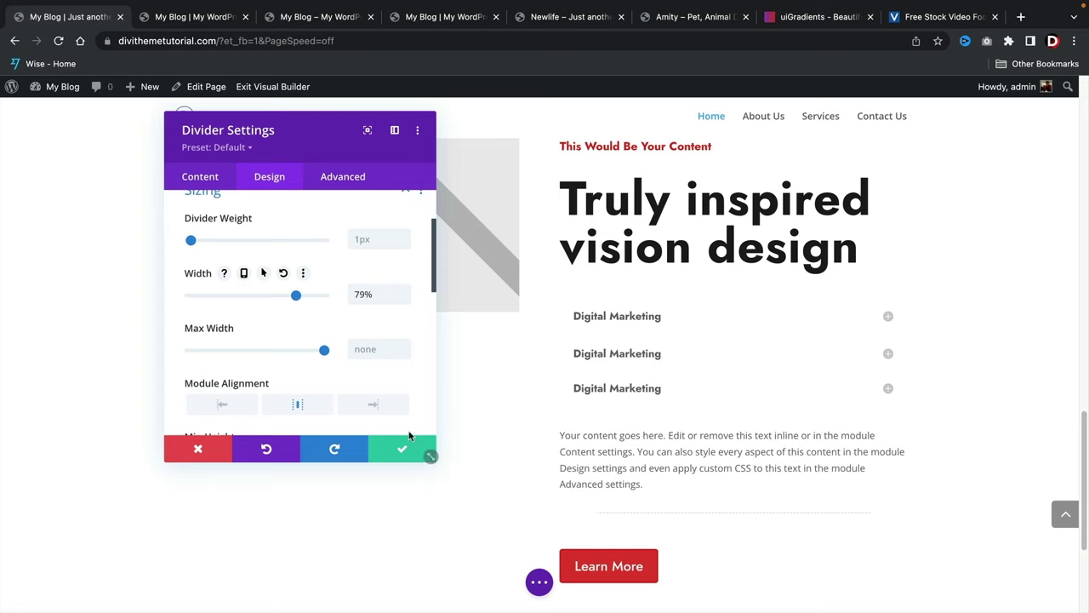
pyautogui.scroll(-2, 387, 409)
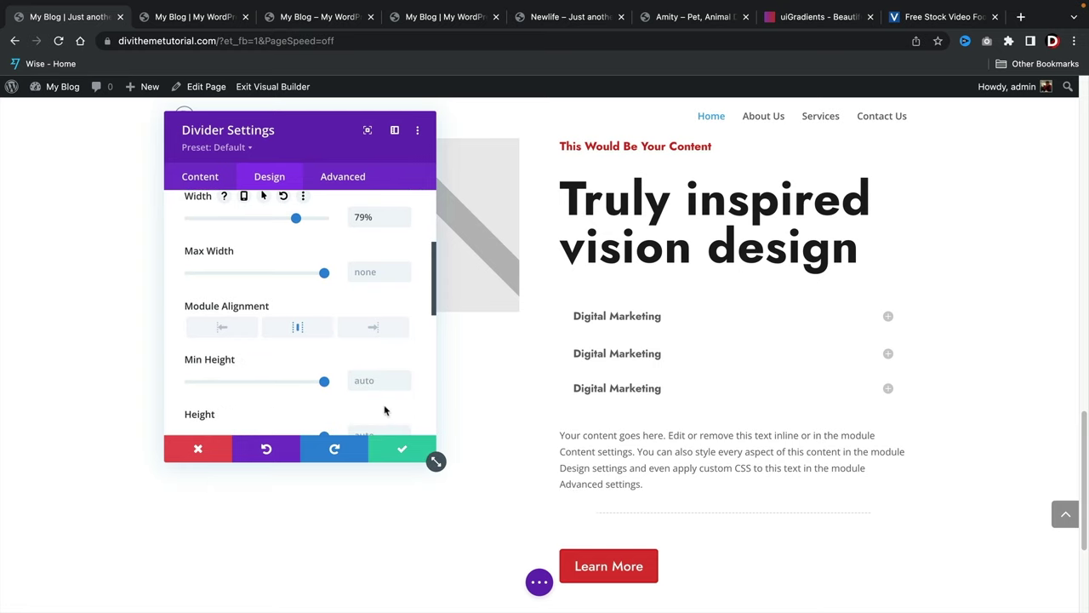
pyautogui.click(397, 447)
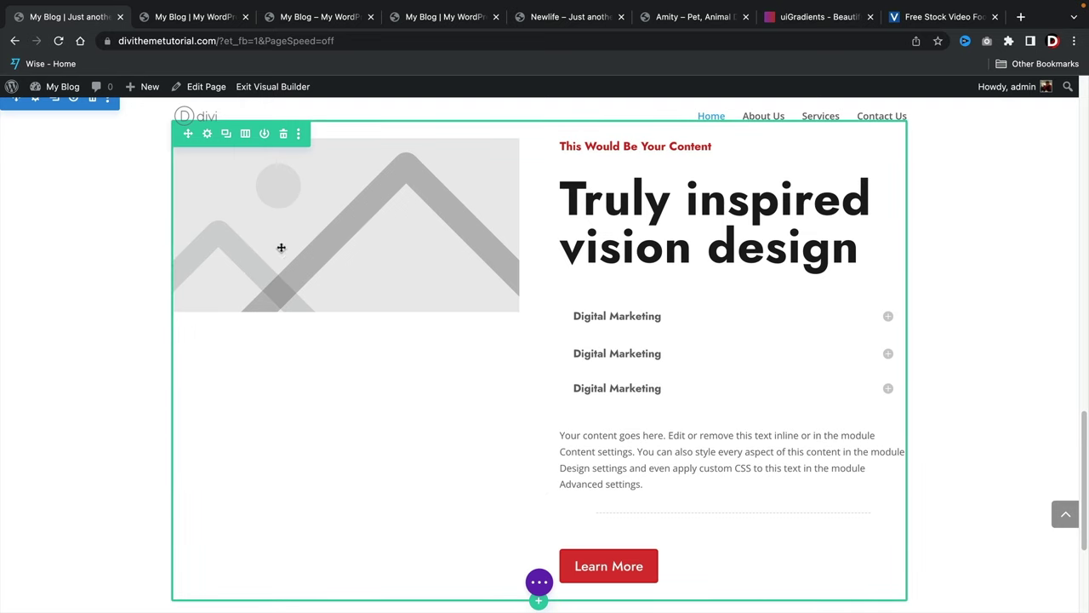
pyautogui.click(417, 23)
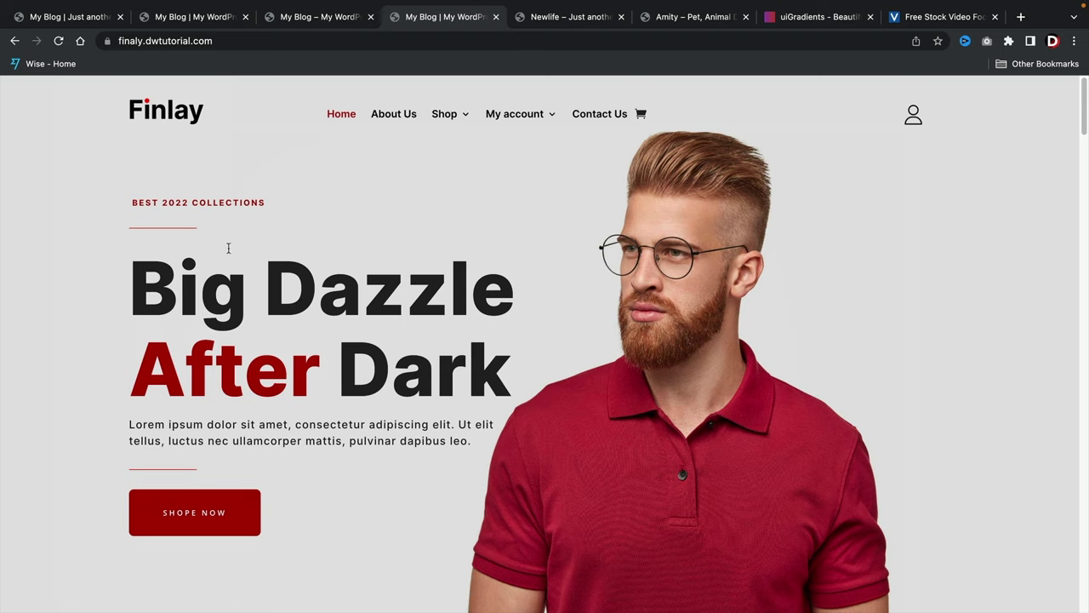
pyautogui.moveTo(154, 202); pyautogui.dragTo(261, 198)
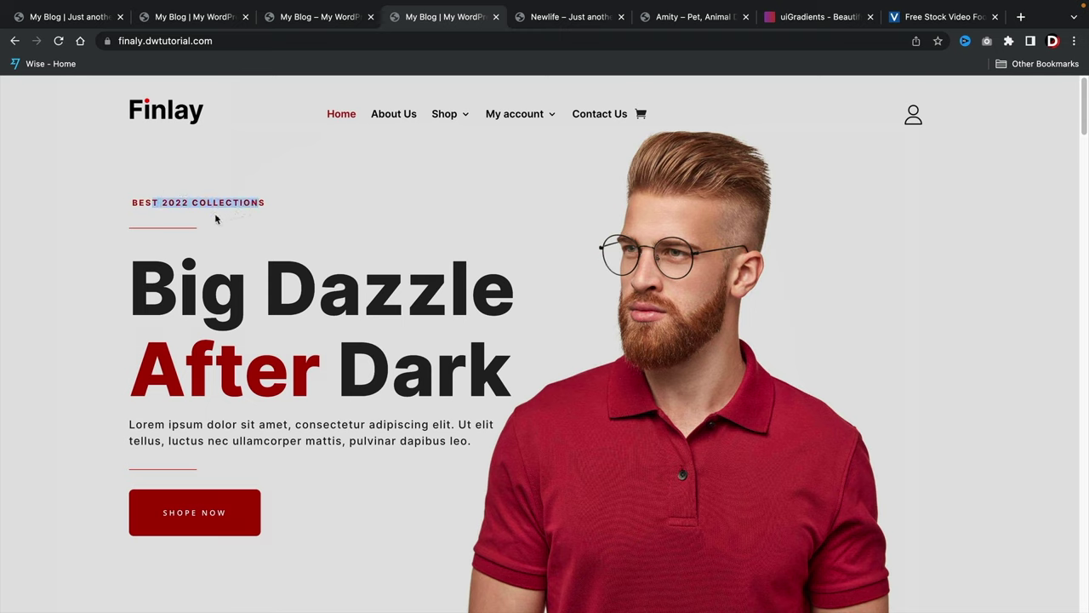
pyautogui.click(167, 204)
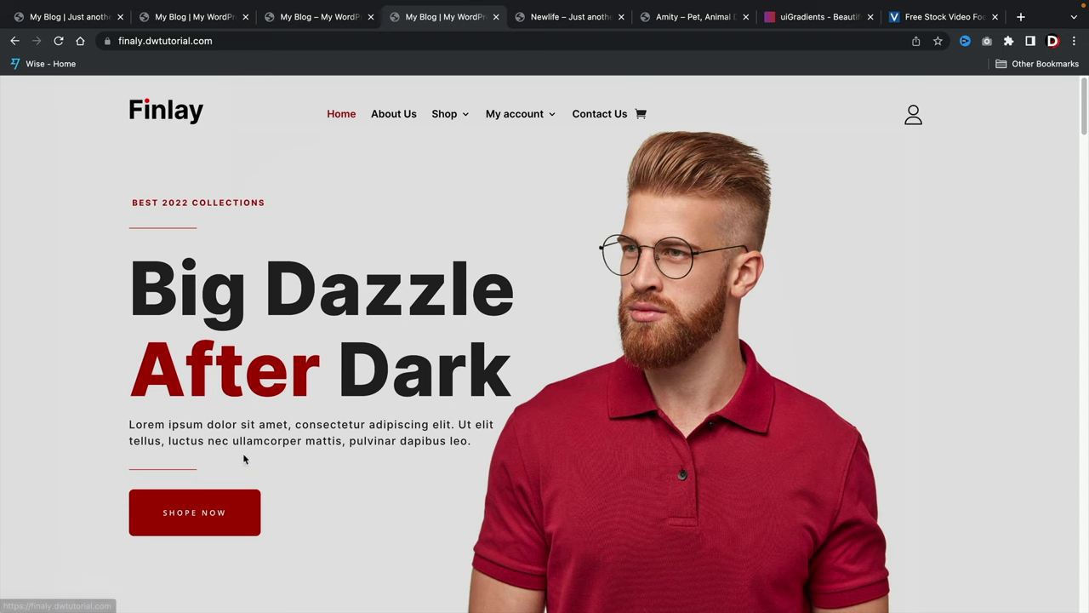
pyautogui.click(85, 16)
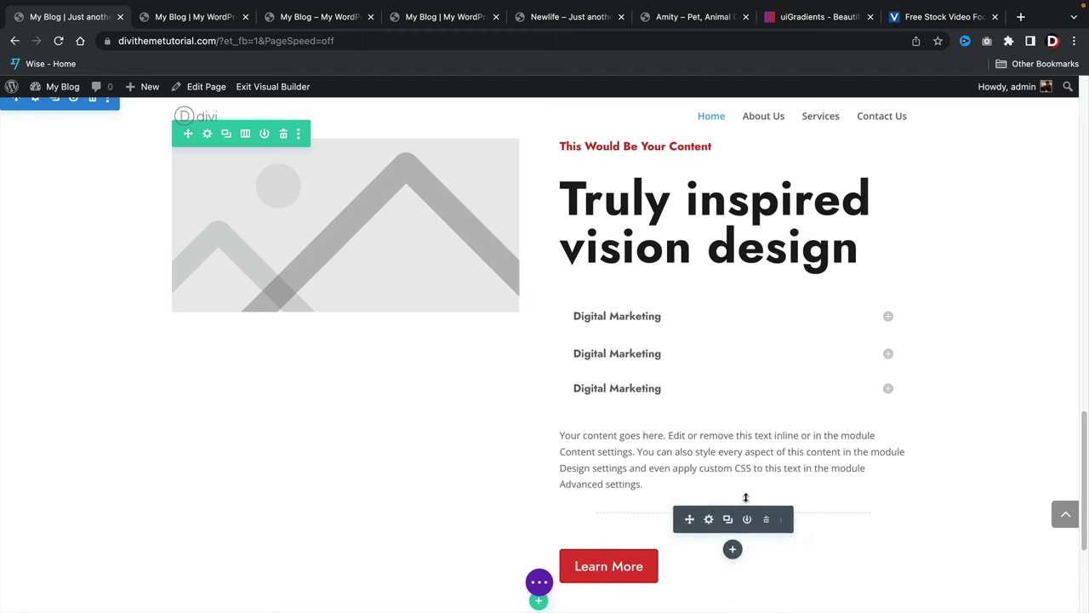
# - Delete the Learn More button and move the divider up beneath the toggles
pyautogui.scroll(-1, 714, 545)
pyautogui.click(766, 541)
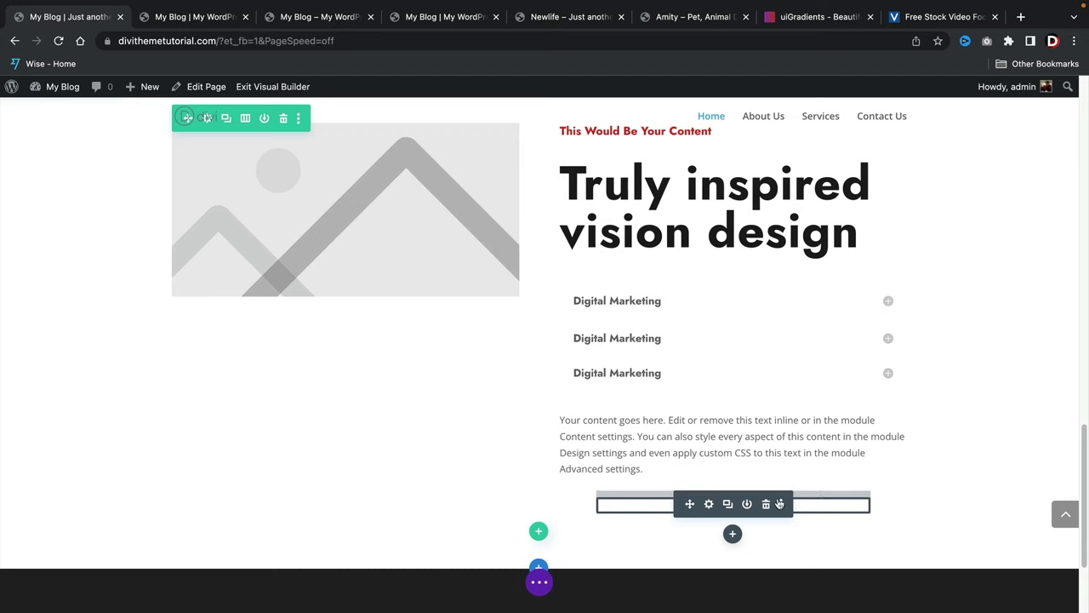
pyautogui.moveTo(688, 500); pyautogui.dragTo(900, 376)
pyautogui.scroll(1, 323, 415)
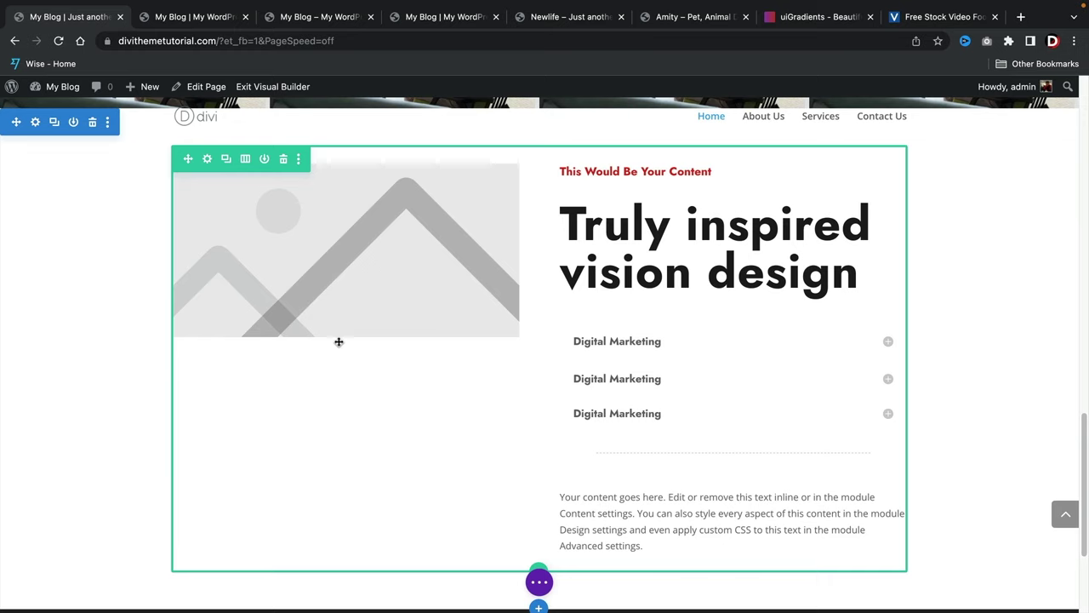
# - Insert the rocketo rocket illustration from the Media Library into the left Image module
pyautogui.moveTo(342, 234)
pyautogui.click(322, 199)
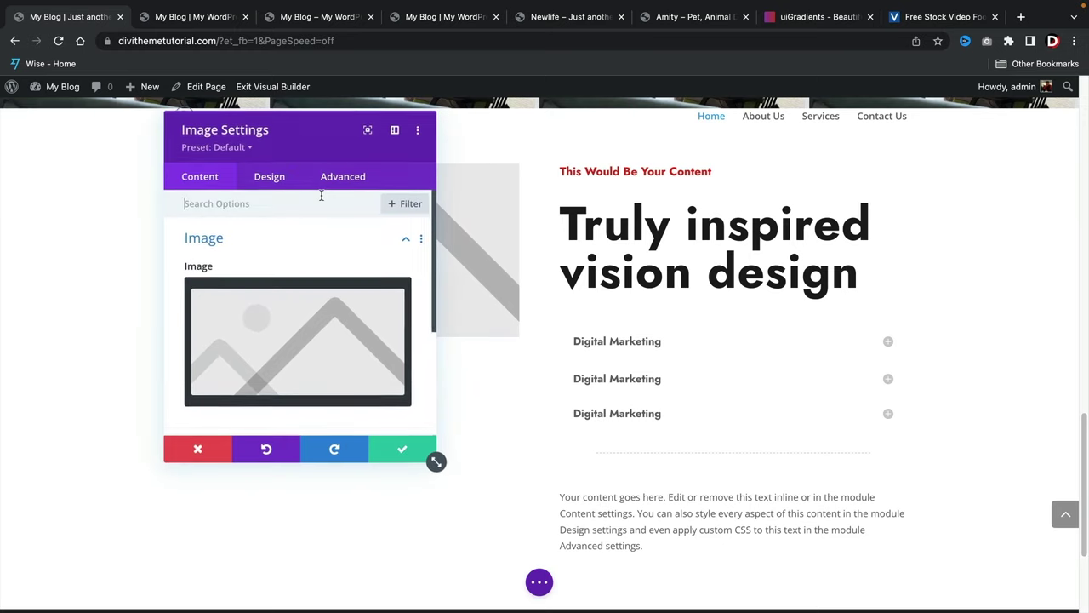
pyautogui.click(319, 339)
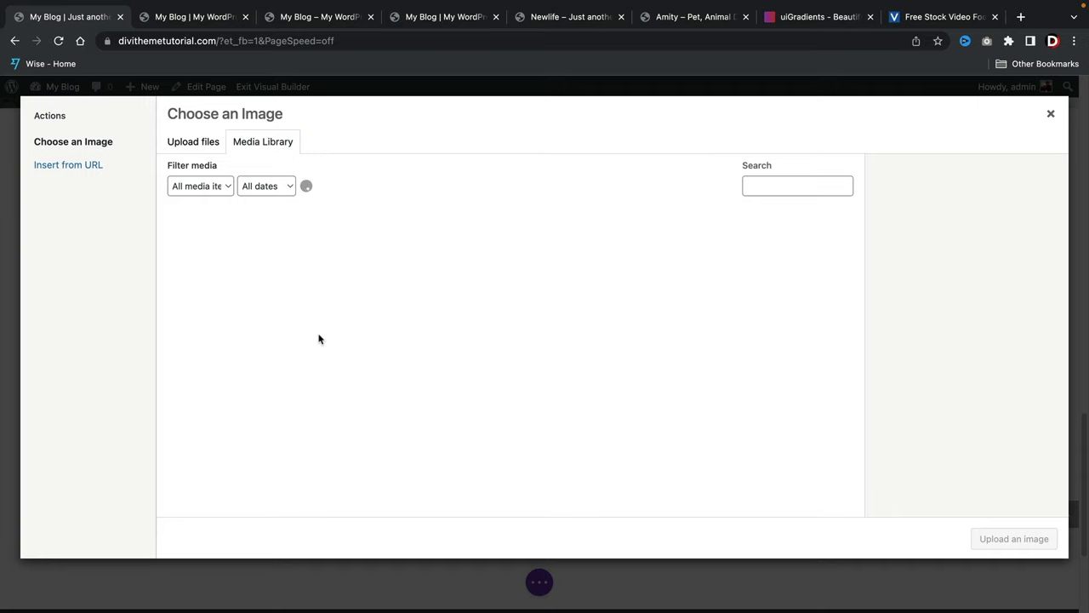
pyautogui.scroll(-5, 319, 339)
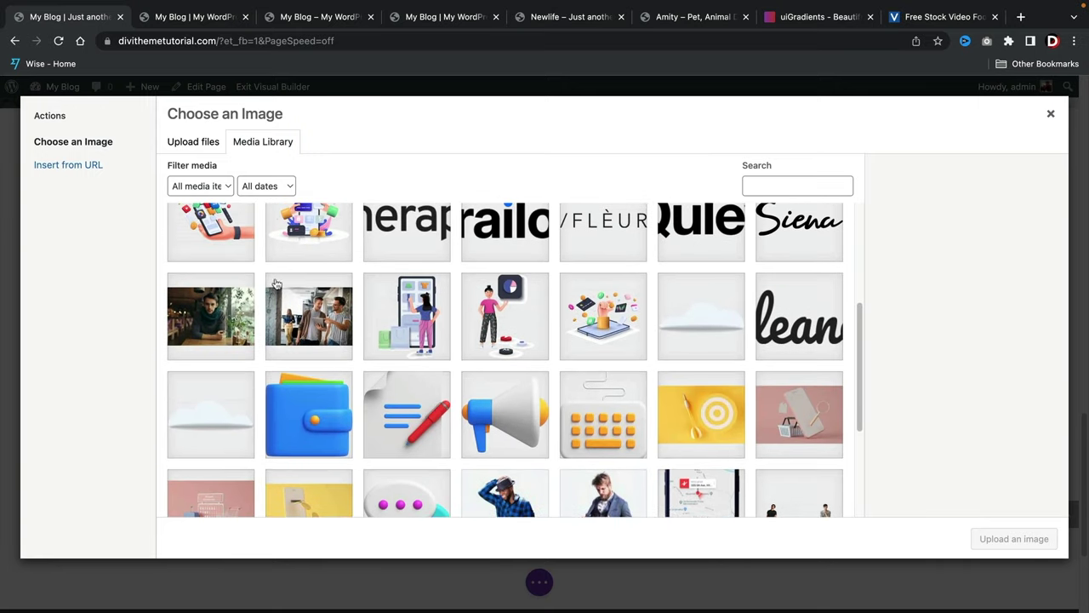
pyautogui.scroll(3, 275, 283)
pyautogui.click(575, 251)
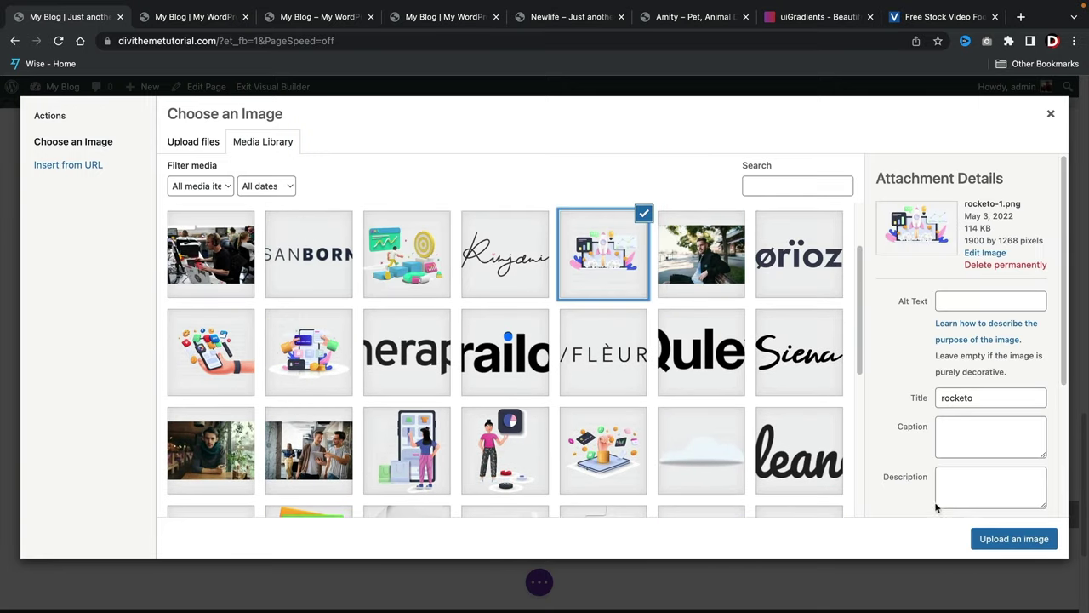
pyautogui.click(1014, 539)
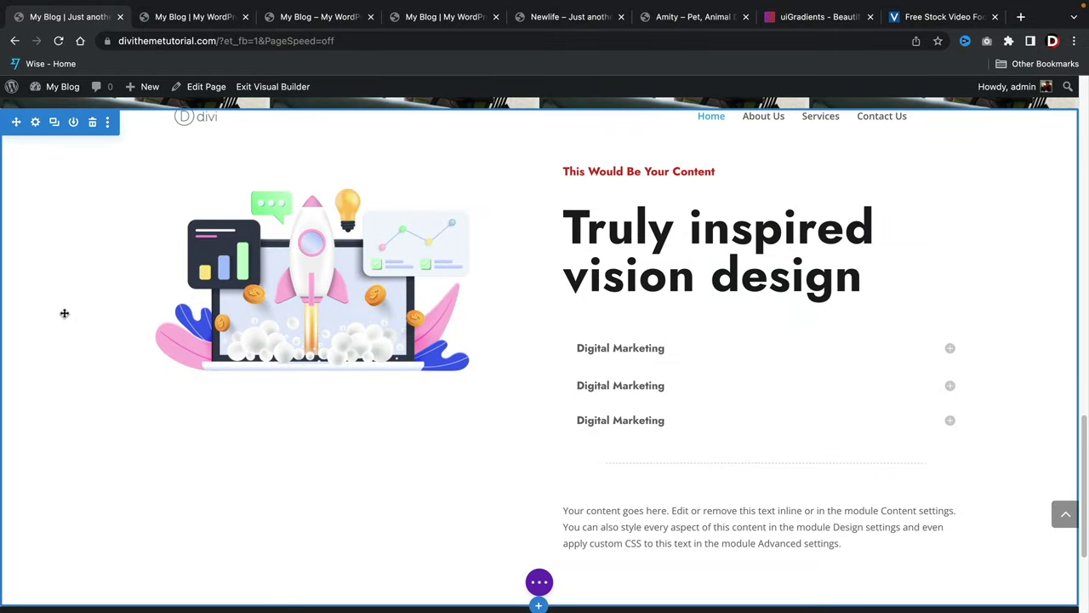
# - Bring up the rocket image's Design settings with its Animation options expanded
pyautogui.scroll(10, 80, 311)
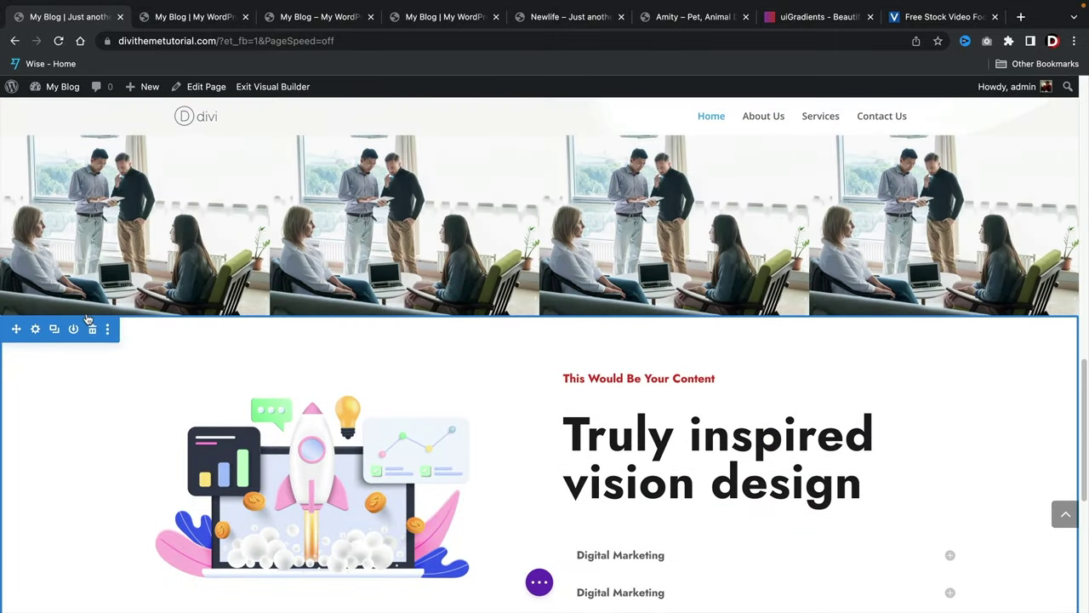
pyautogui.scroll(5, 153, 339)
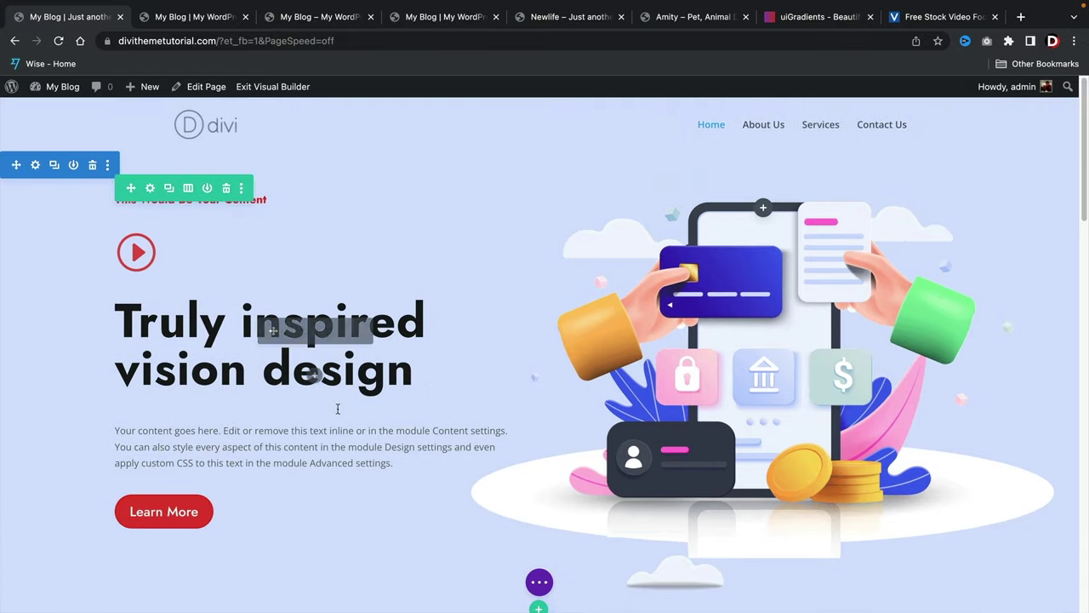
pyautogui.scroll(-15, 524, 417)
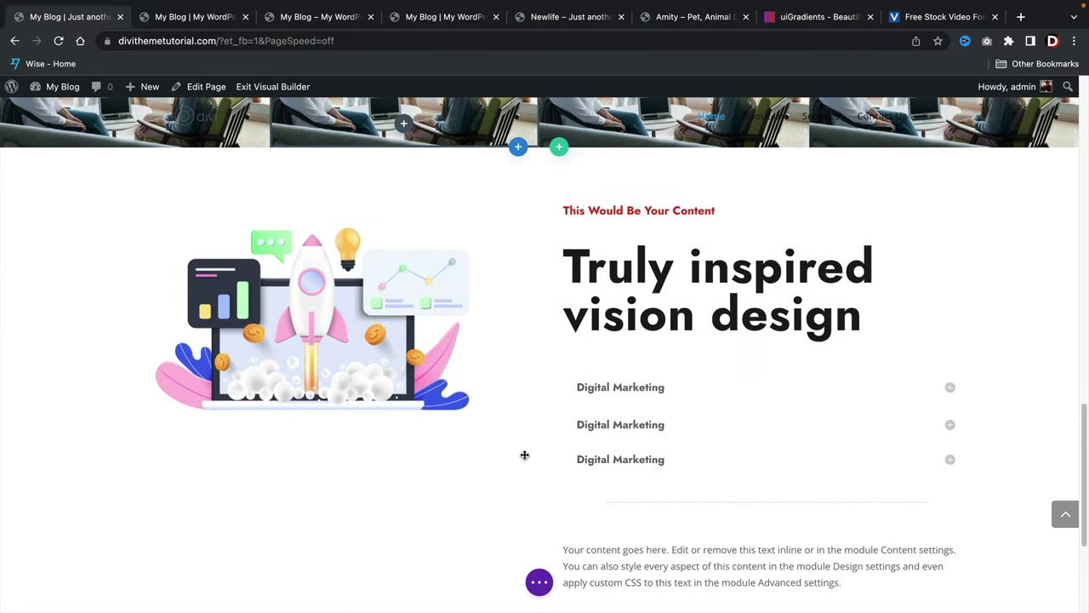
pyautogui.moveTo(352, 380)
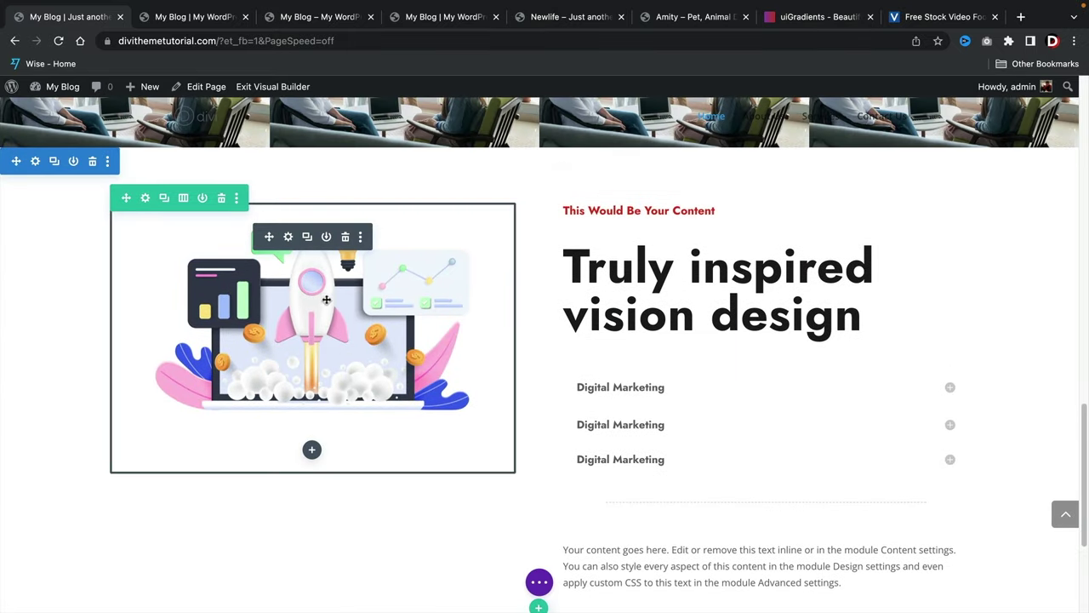
pyautogui.click(288, 240)
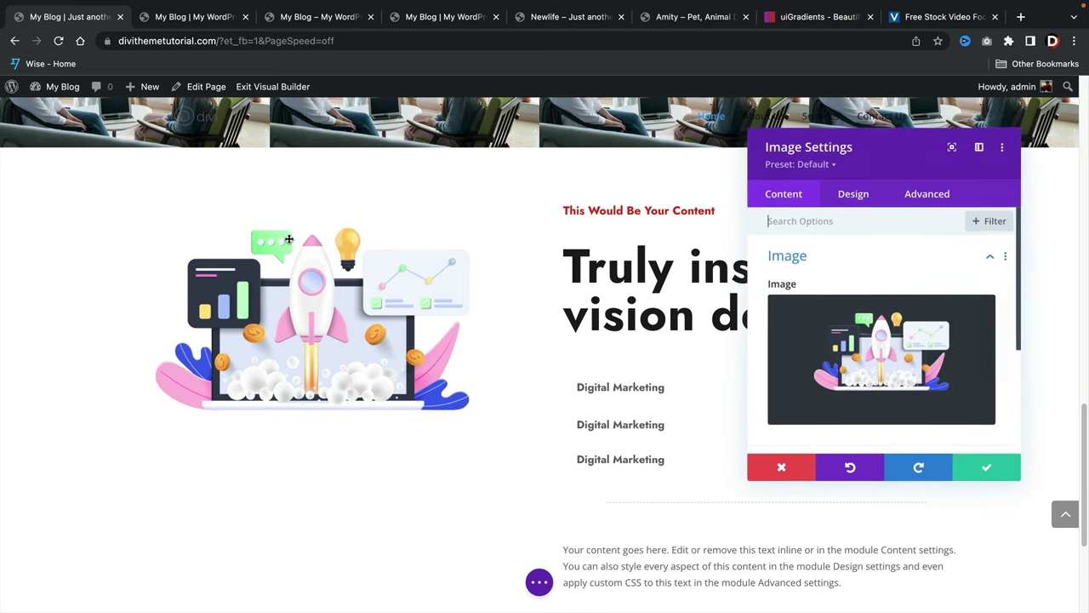
pyautogui.click(862, 201)
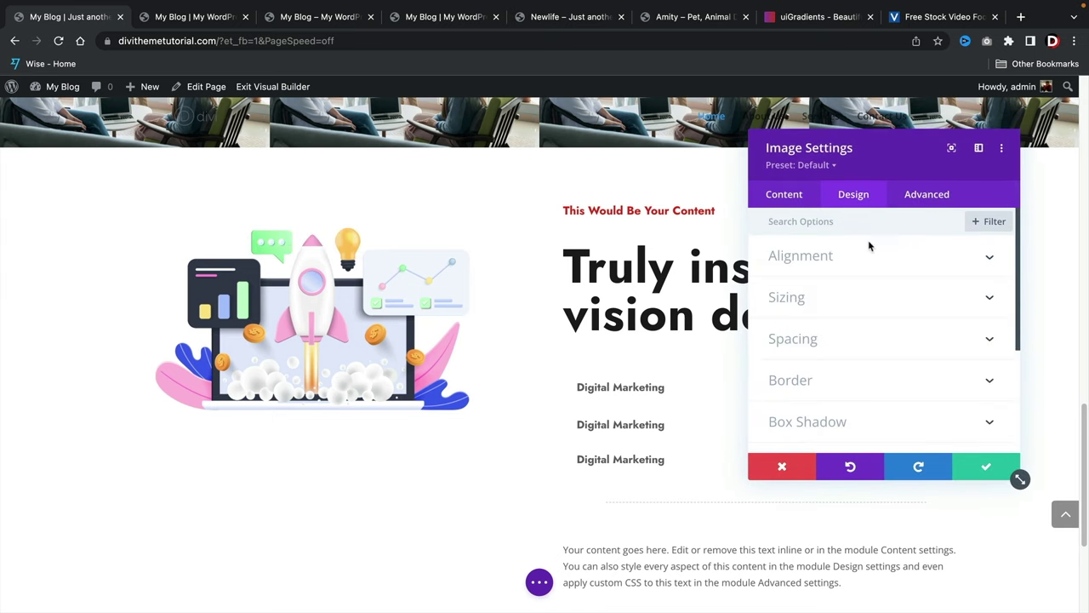
pyautogui.scroll(-4, 871, 275)
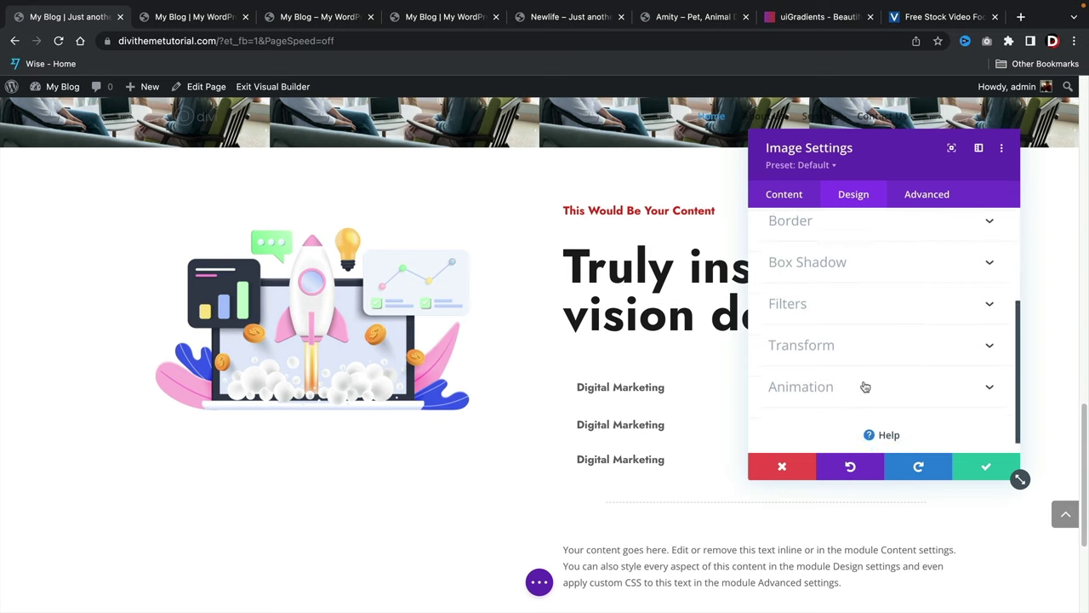
pyautogui.click(833, 393)
# - Preview the Fade, Slide, Bounce and Fold entrance animations, ending on Flip
pyautogui.click(854, 314)
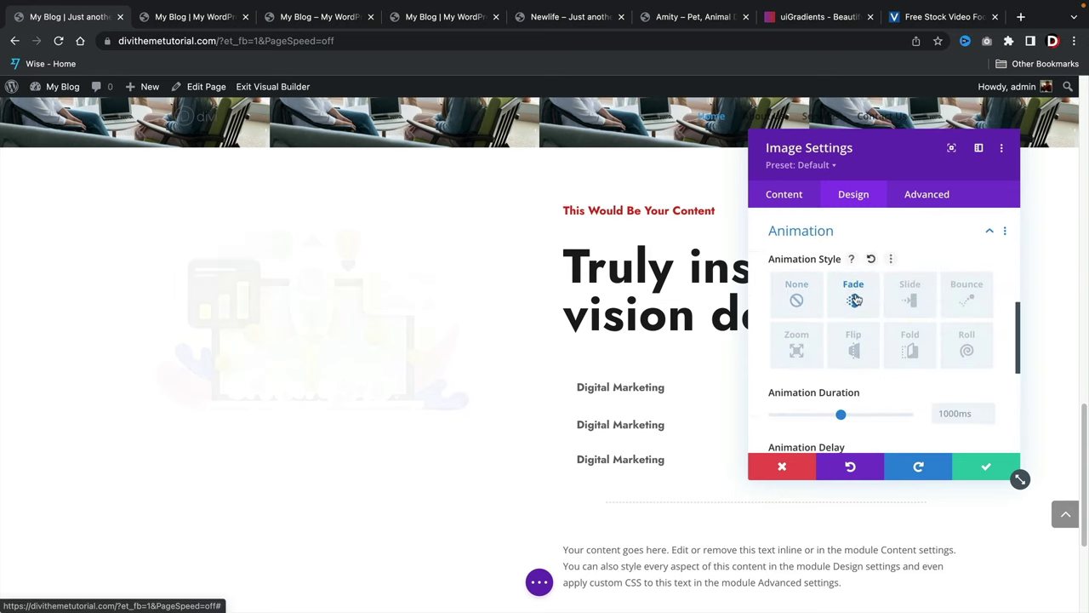
pyautogui.click(910, 300)
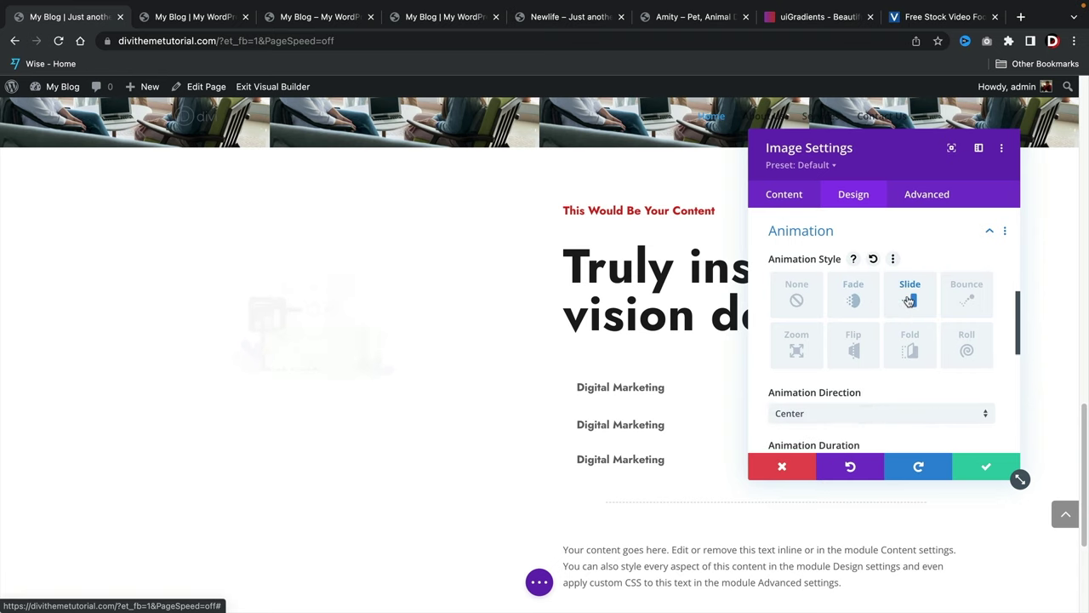
pyautogui.click(966, 296)
pyautogui.click(909, 345)
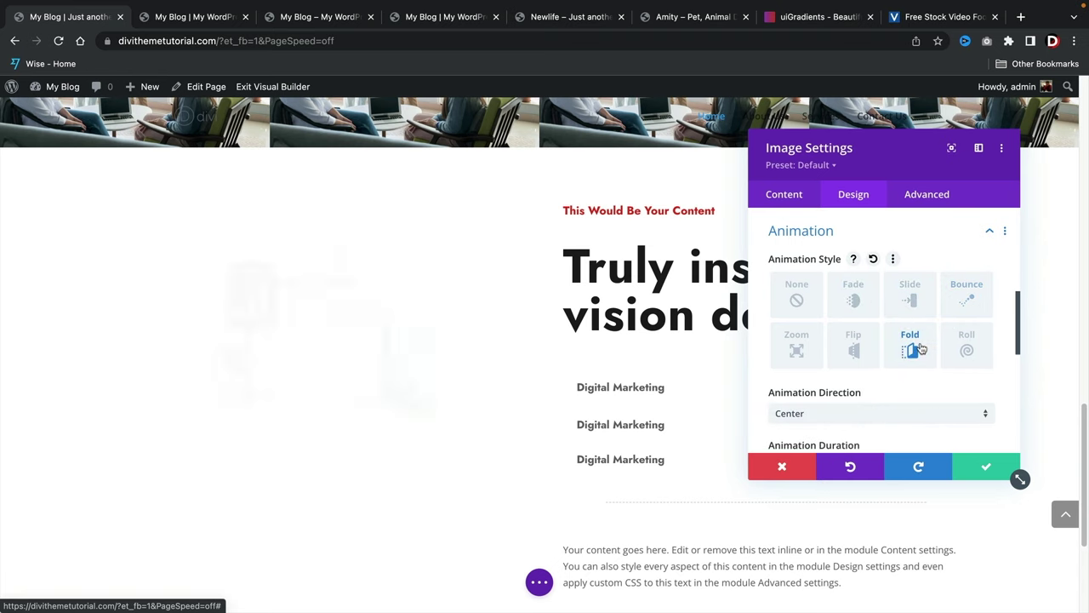
pyautogui.click(850, 346)
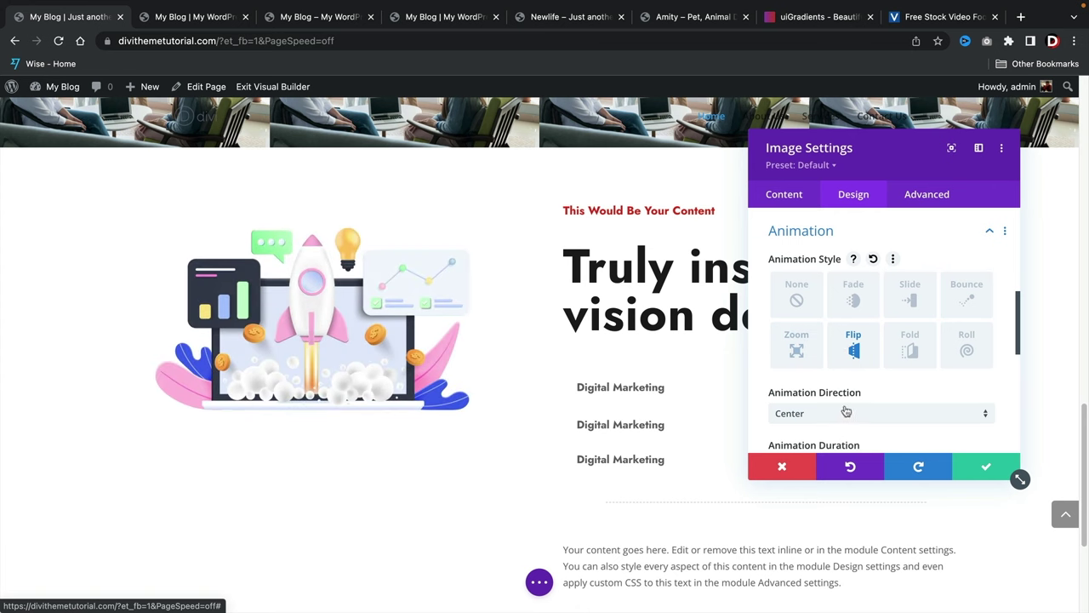
pyautogui.scroll(-3, 851, 418)
pyautogui.scroll(2, 860, 391)
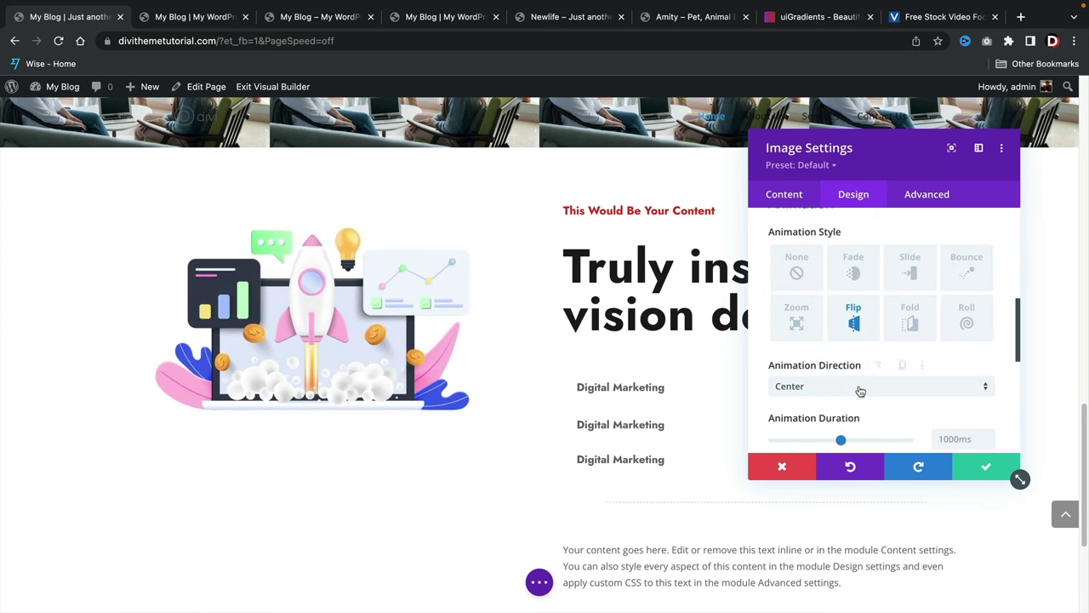
pyautogui.scroll(3, 860, 390)
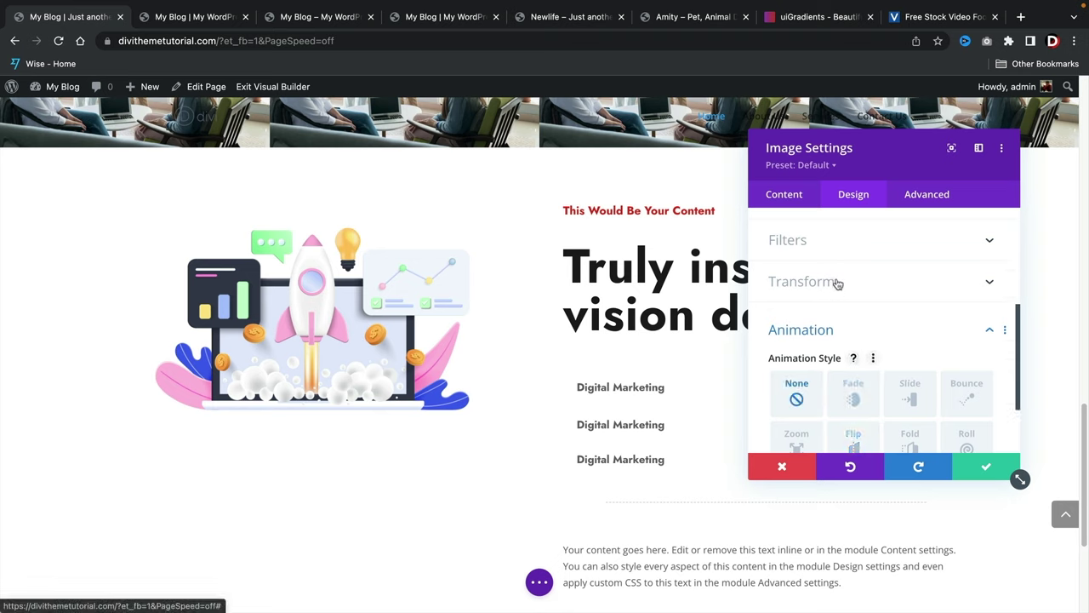
# - Set the rocket image filters to hue 322deg, saturation 67% and brightness 76%
pyautogui.click(837, 245)
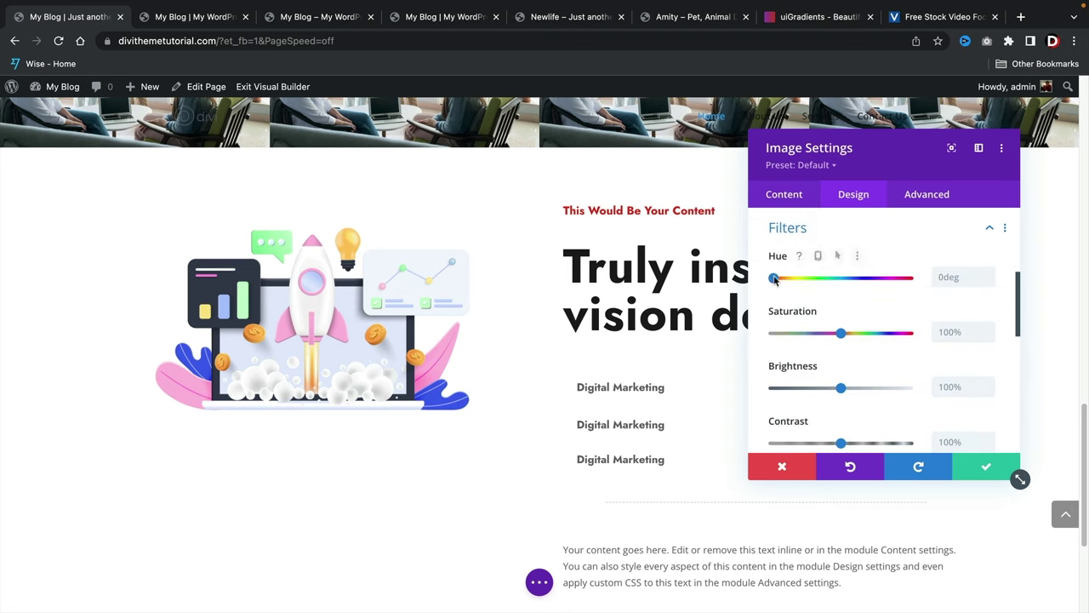
pyautogui.moveTo(774, 277); pyautogui.dragTo(895, 284)
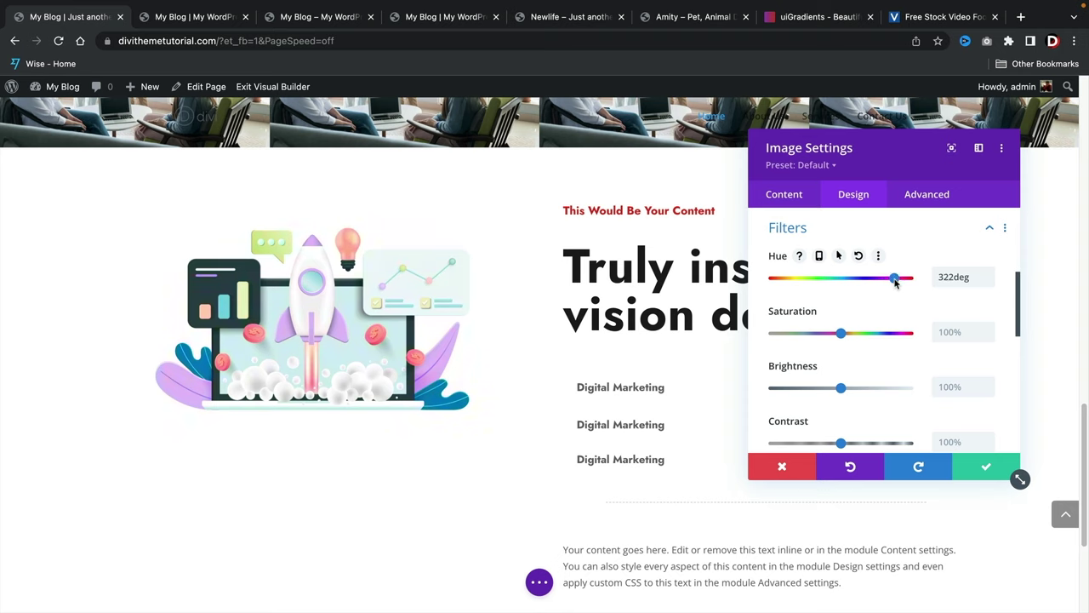
pyautogui.moveTo(841, 333); pyautogui.dragTo(818, 334)
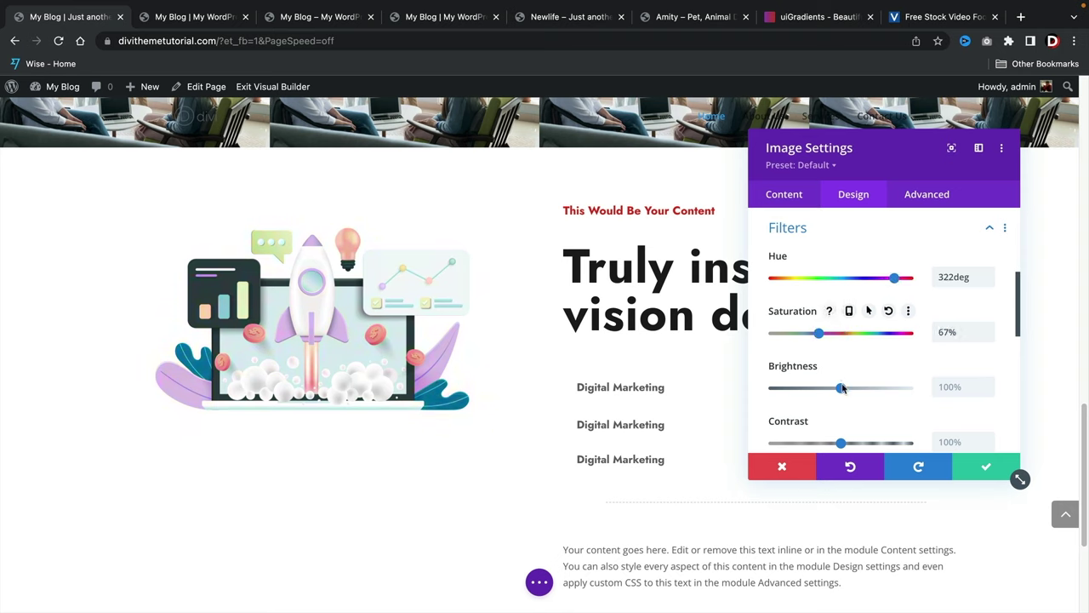
pyautogui.moveTo(842, 388); pyautogui.dragTo(775, 391)
pyautogui.scroll(-1, 825, 384)
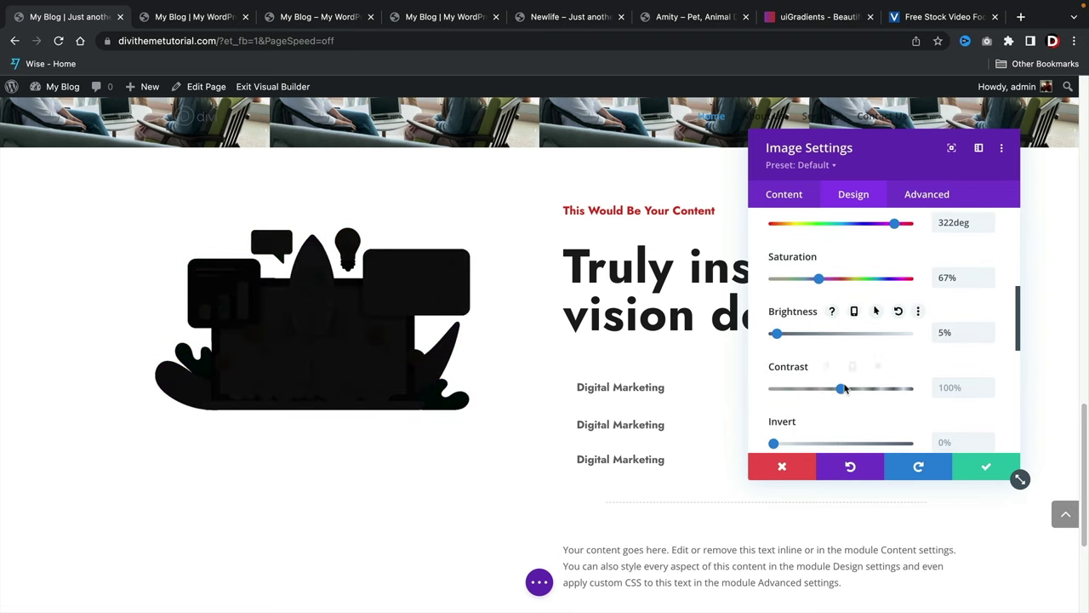
pyautogui.scroll(-1, 793, 338)
pyautogui.moveTo(773, 420); pyautogui.dragTo(798, 420)
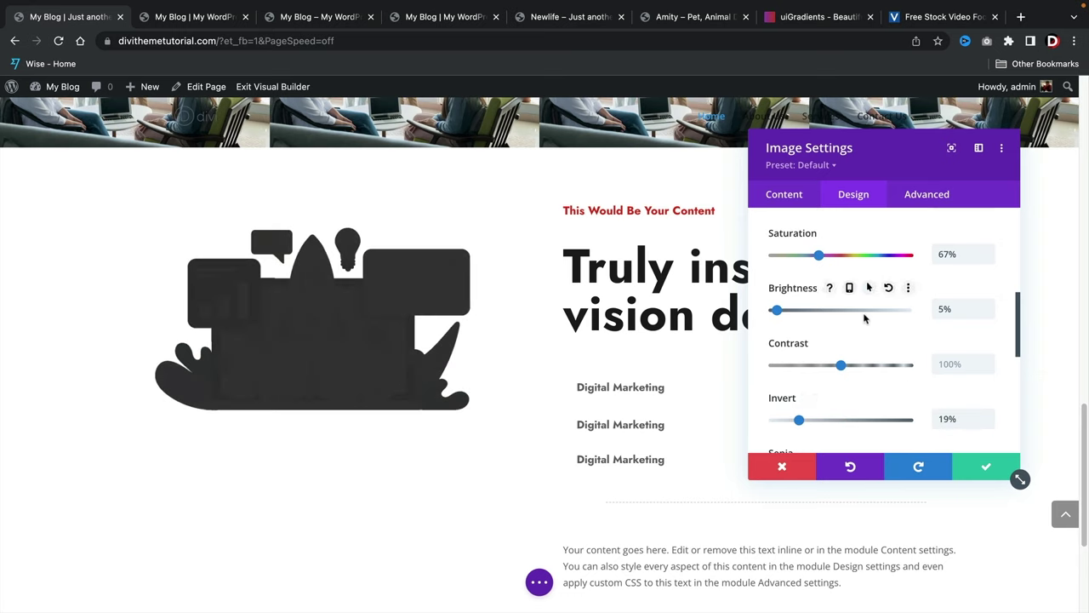
pyautogui.moveTo(879, 314); pyautogui.dragTo(825, 312)
# - Add invert 19% and sepia 63% filters to the rocket image
pyautogui.scroll(-2, 851, 357)
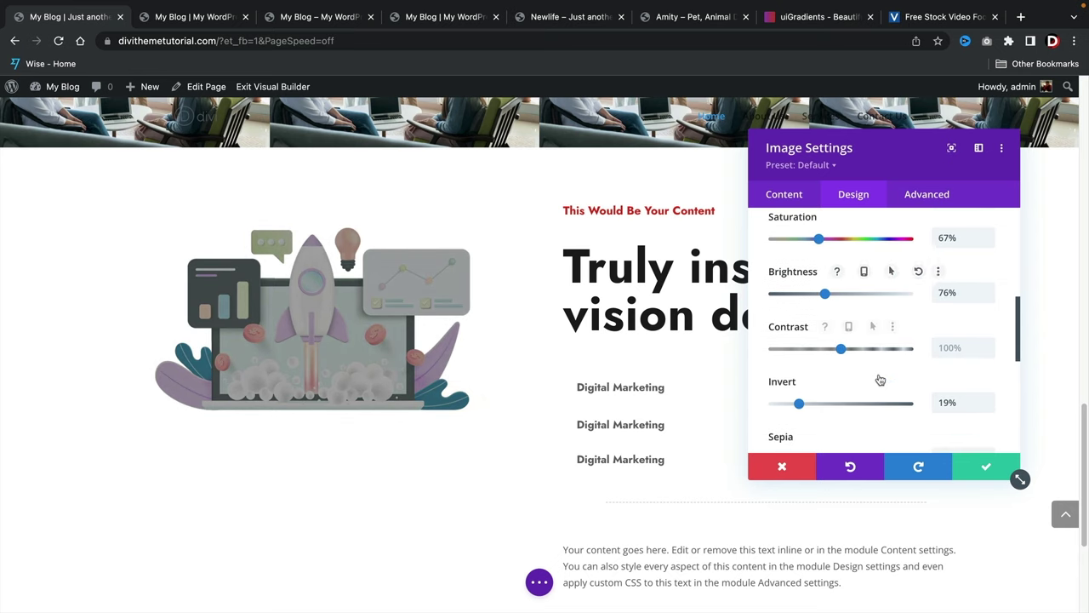
pyautogui.moveTo(773, 435); pyautogui.dragTo(859, 435)
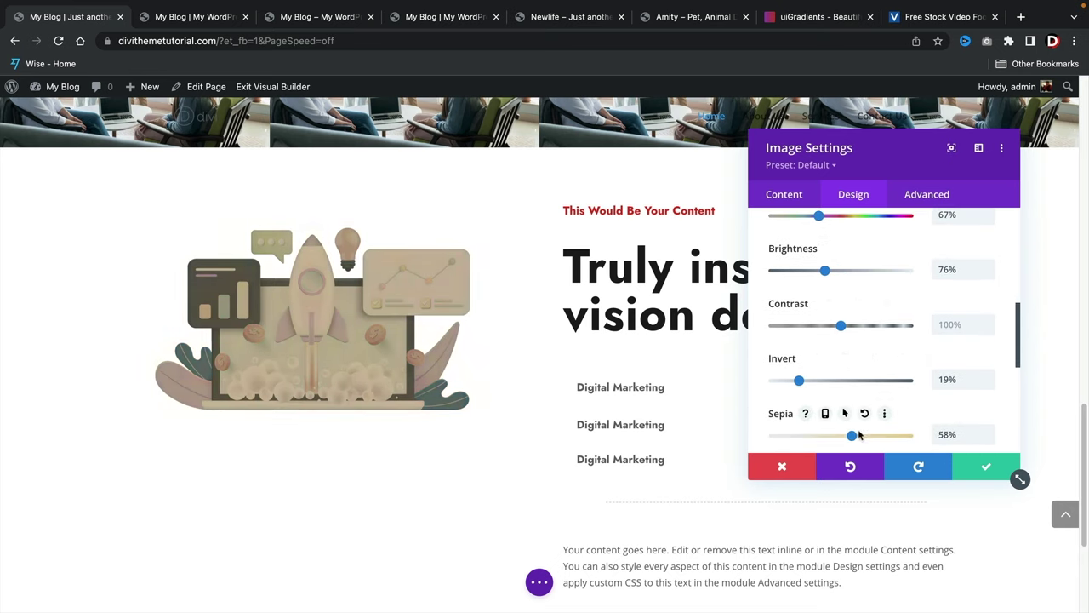
pyautogui.scroll(-4, 868, 400)
pyautogui.scroll(-3, 860, 387)
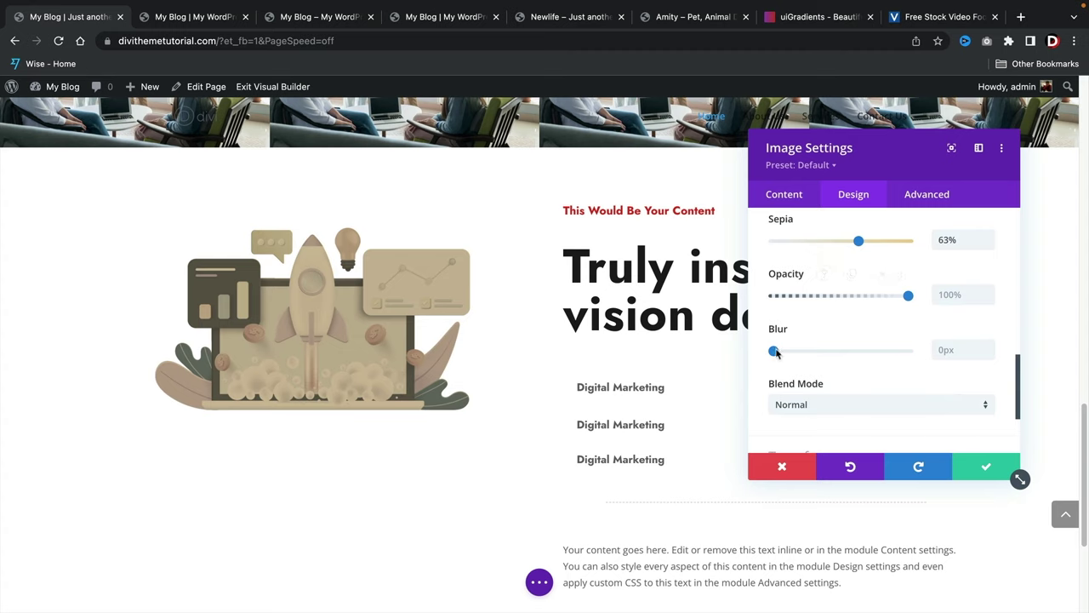
pyautogui.moveTo(774, 349)
pyautogui.mouseDown()
pyautogui.moveTo(812, 351)
pyautogui.moveTo(760, 359)
pyautogui.mouseUp()
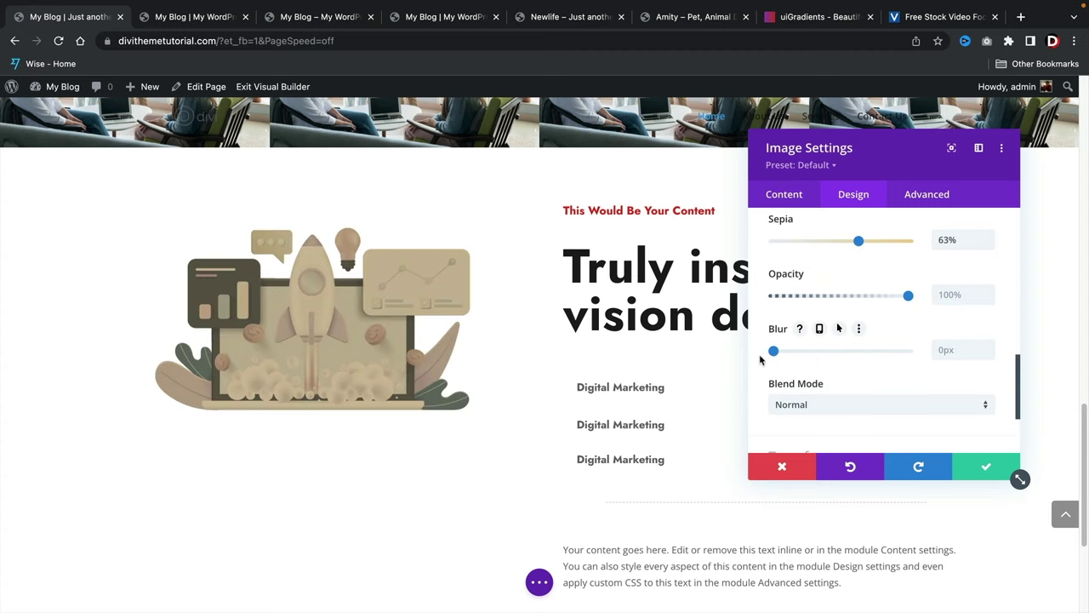
pyautogui.scroll(8, 843, 356)
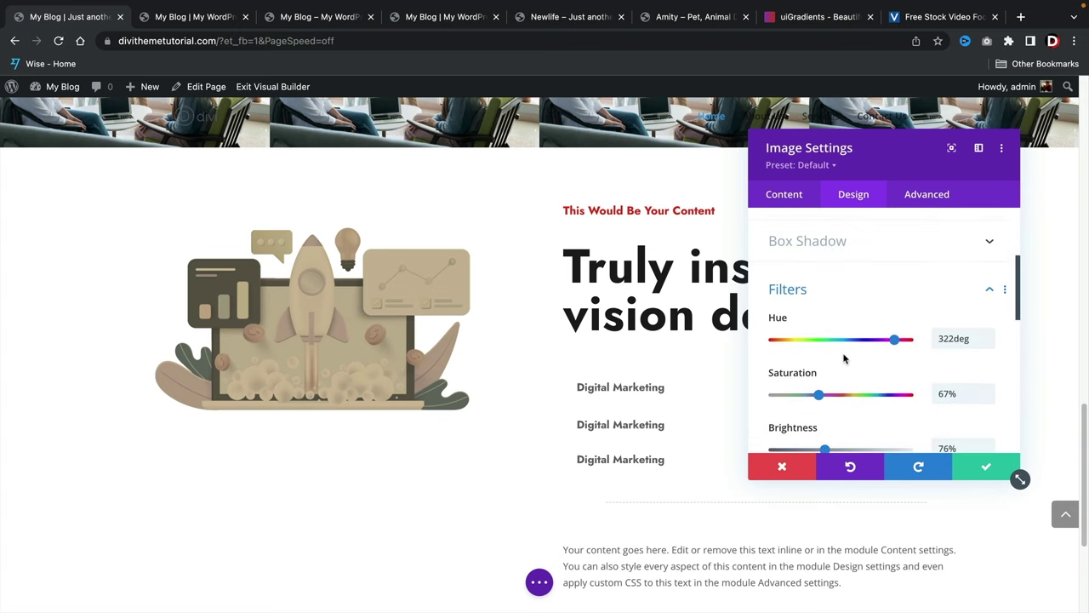
pyautogui.scroll(1, 841, 345)
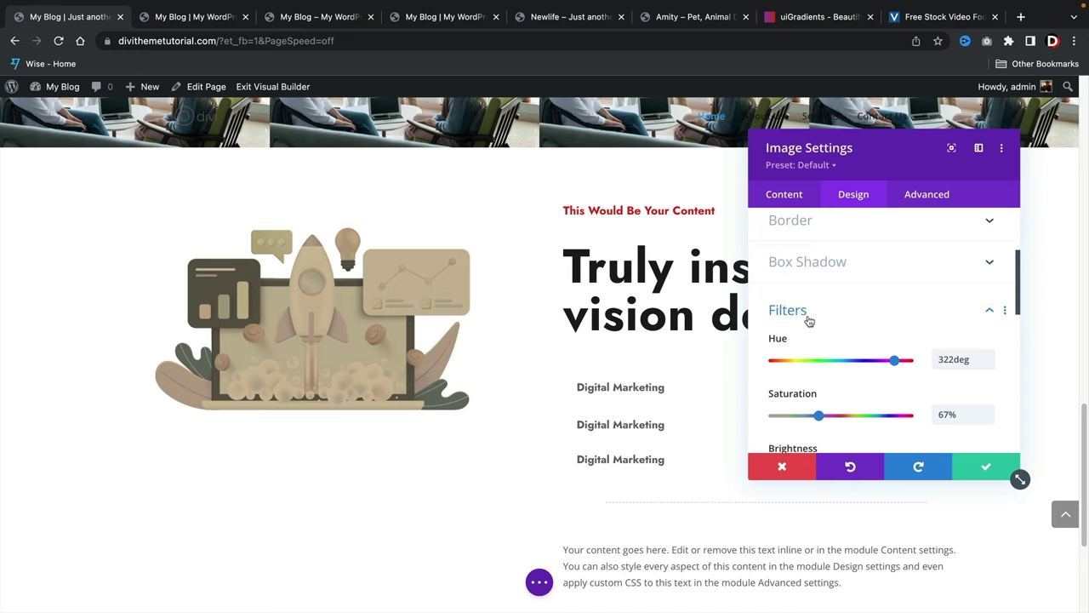
pyautogui.scroll(-8, 813, 316)
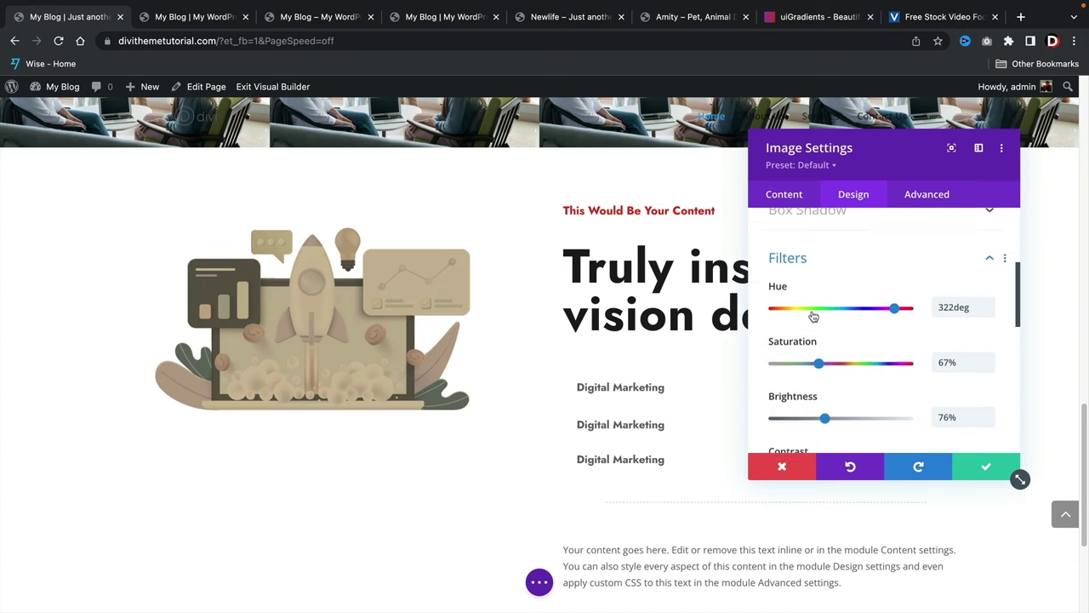
pyautogui.click(823, 331)
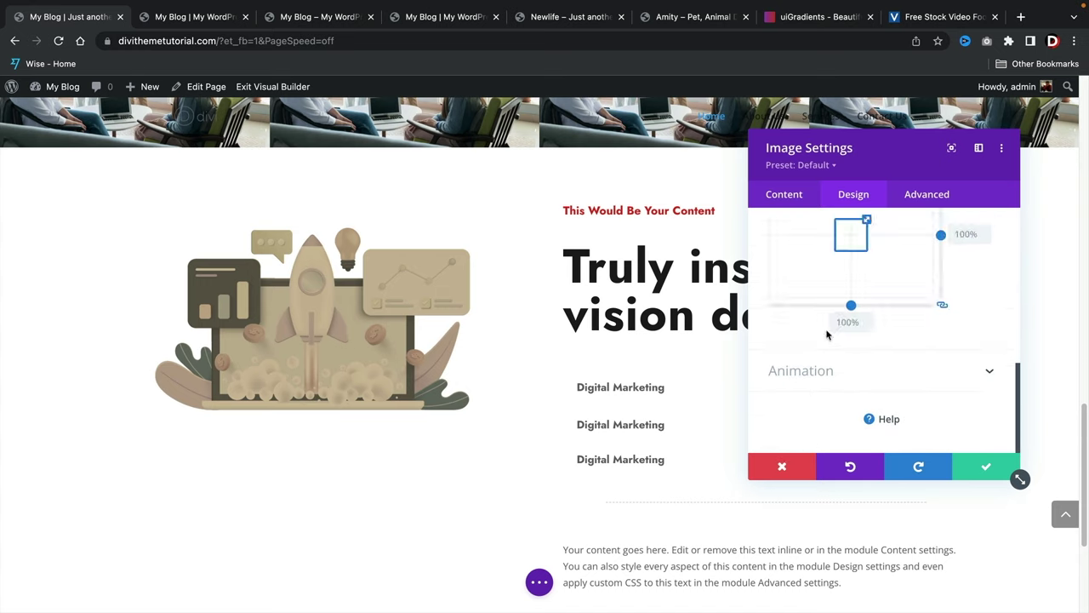
pyautogui.scroll(-1, 872, 348)
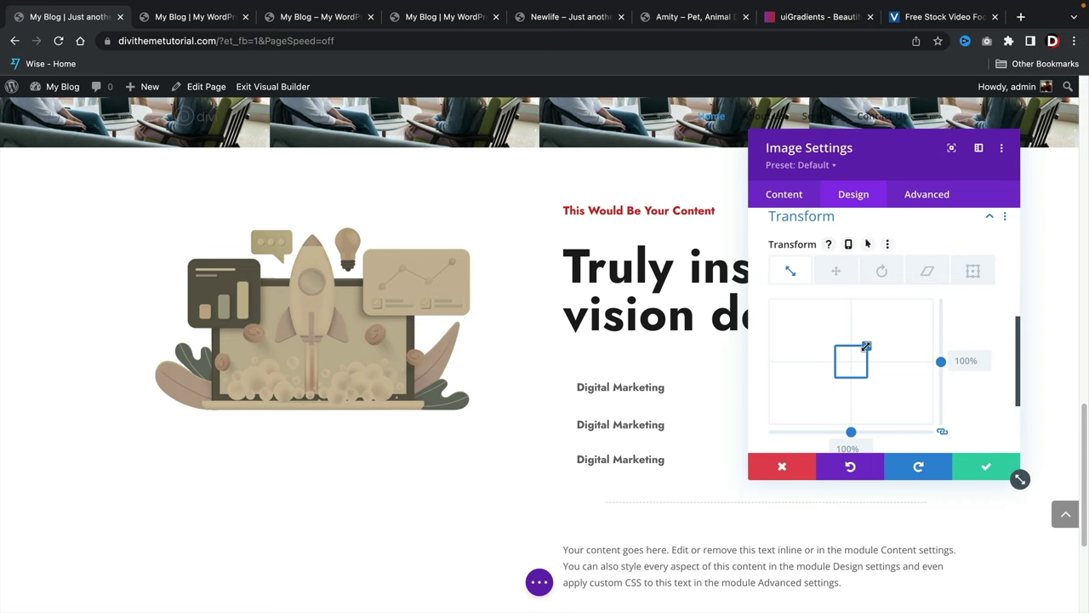
# - Scale the rocket illustration to 130% and shift it 22px right and 6px down, leaving rotation at 0
pyautogui.moveTo(866, 347); pyautogui.dragTo(870, 348)
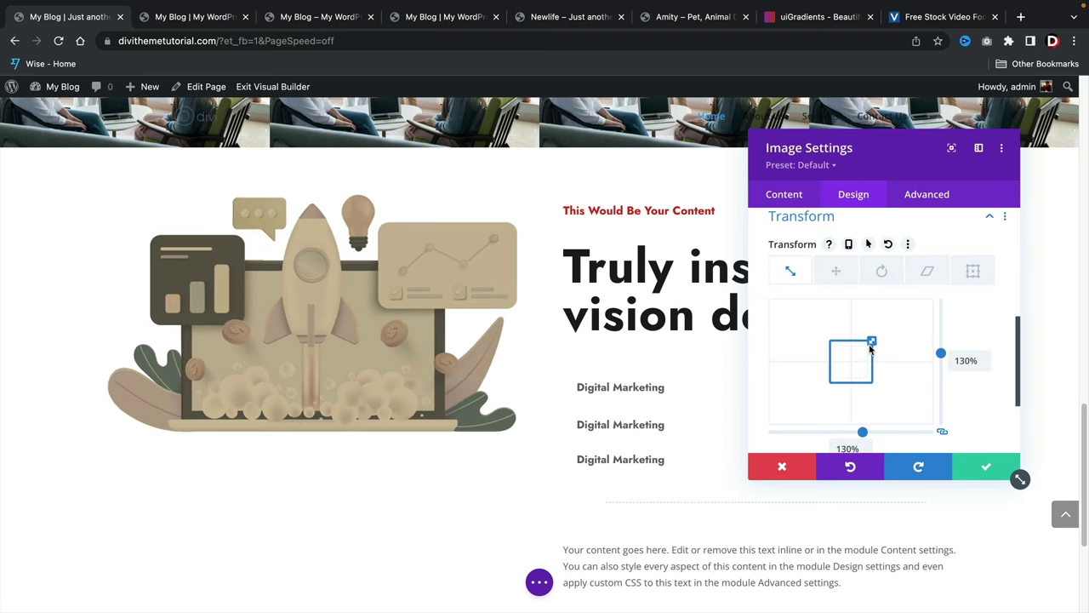
pyautogui.click(838, 273)
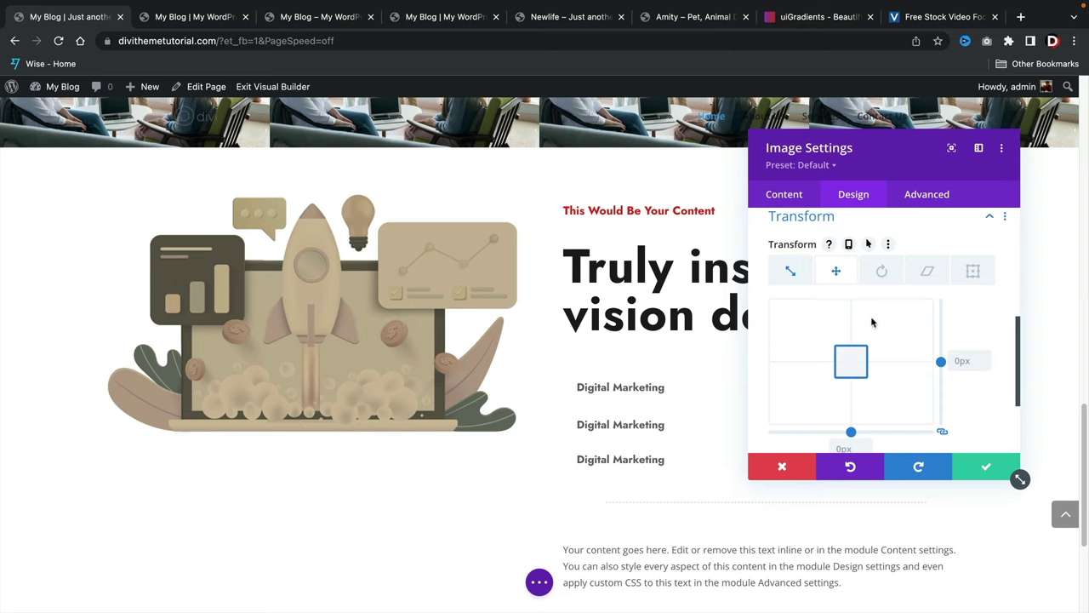
pyautogui.moveTo(854, 358); pyautogui.dragTo(858, 355)
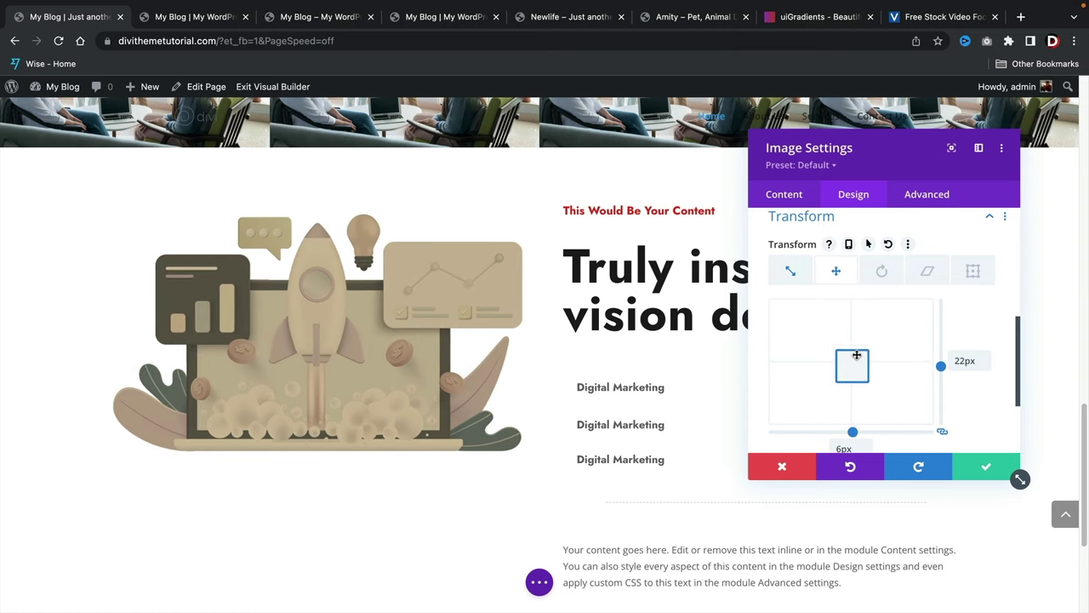
pyautogui.click(883, 272)
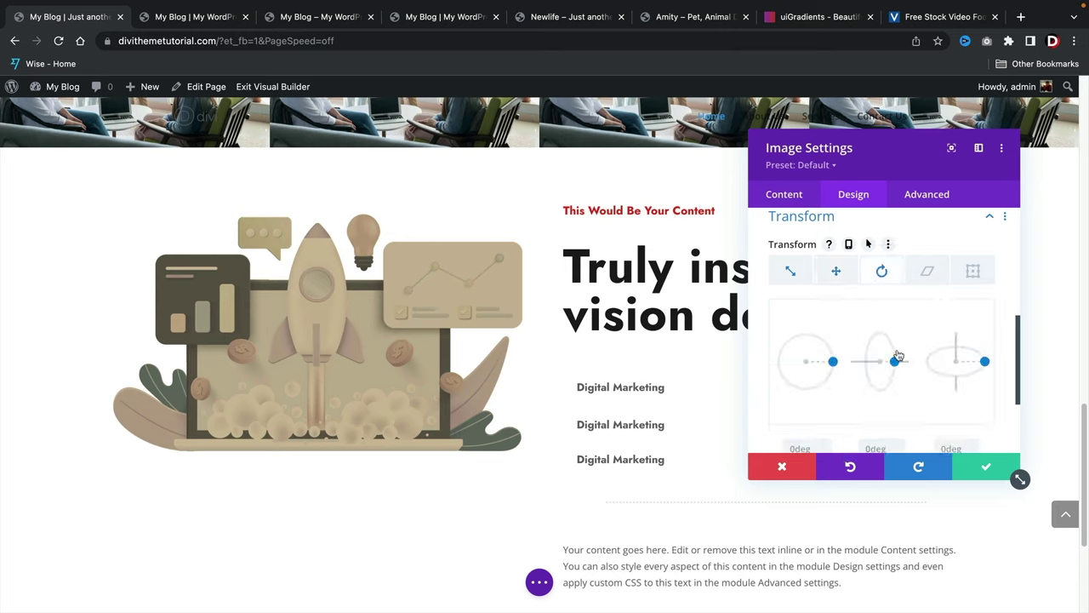
pyautogui.moveTo(896, 364); pyautogui.dragTo(836, 362)
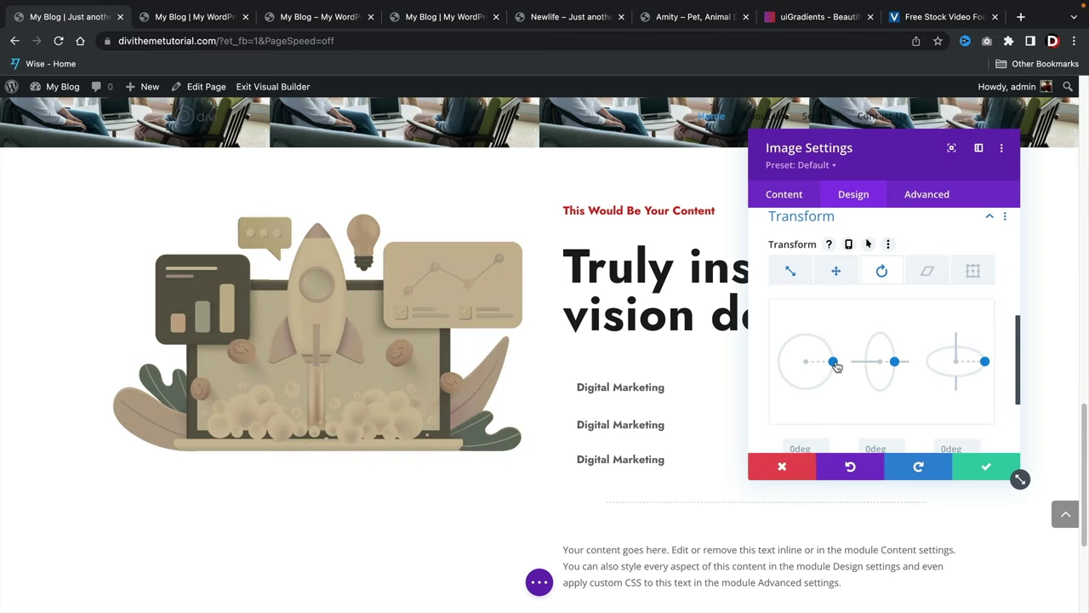
# - Set the image's transform origin to 68% / 38% and collapse the Transform options
pyautogui.click(926, 273)
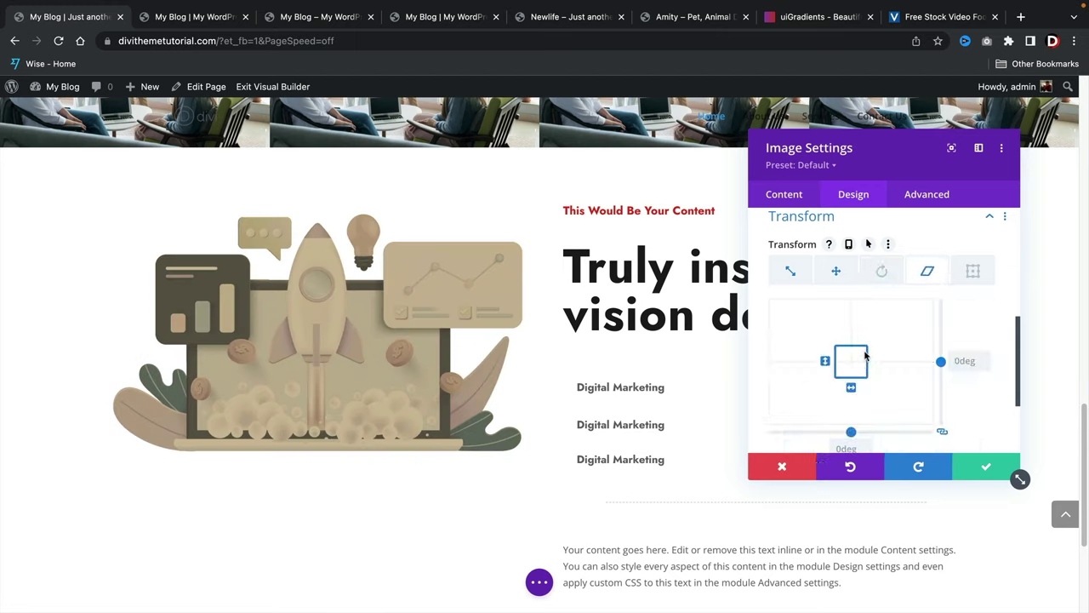
pyautogui.click(973, 271)
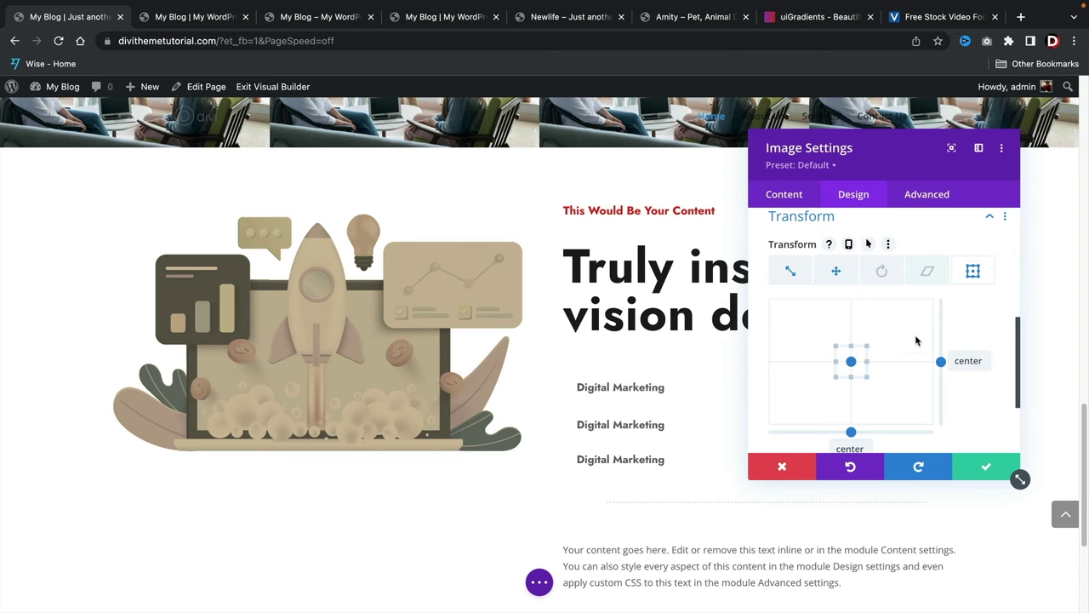
pyautogui.moveTo(851, 360); pyautogui.dragTo(855, 357)
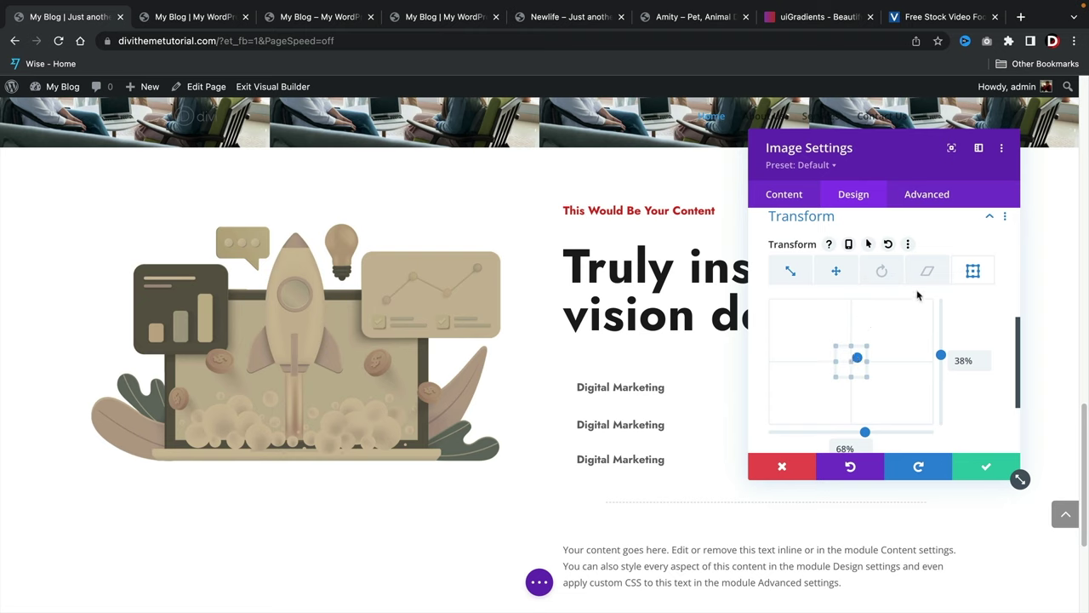
pyautogui.scroll(3, 919, 298)
pyautogui.click(980, 320)
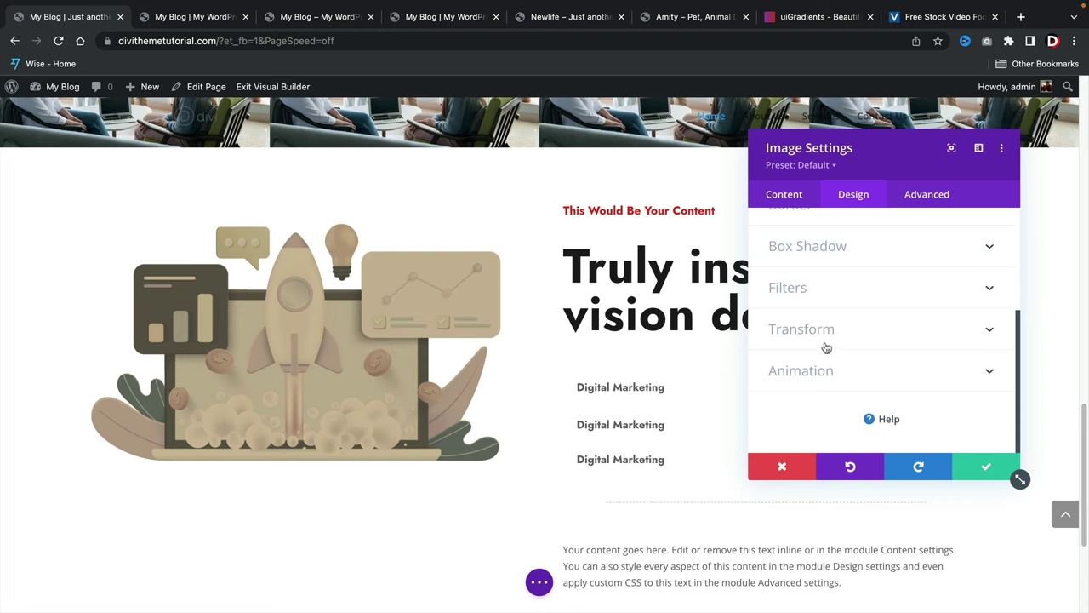
# - Save the image transform changes and compare the page against the reference demo
pyautogui.click(983, 465)
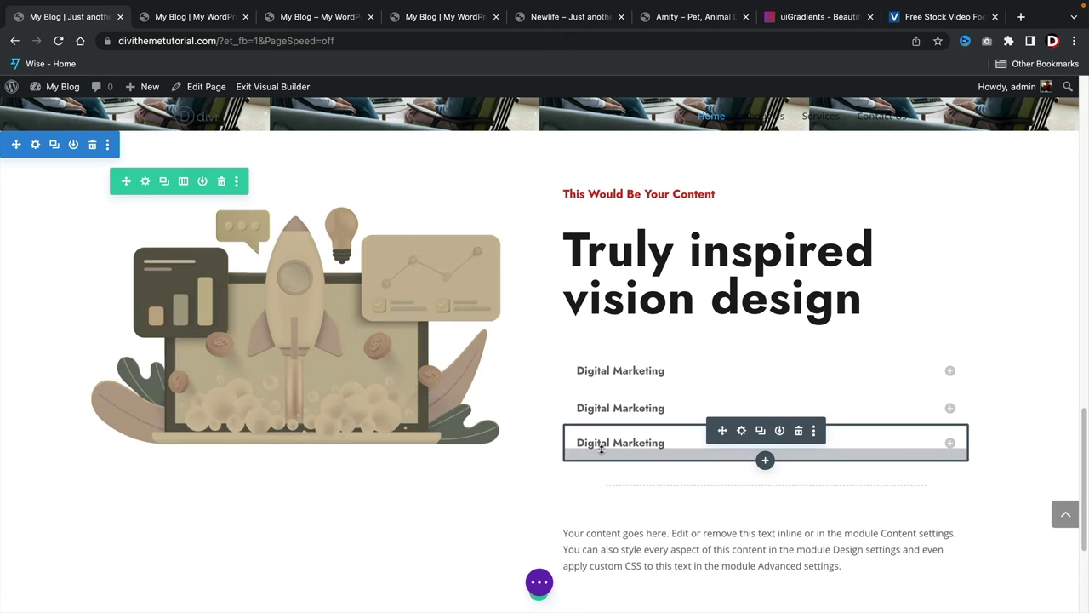
pyautogui.scroll(-2, 601, 450)
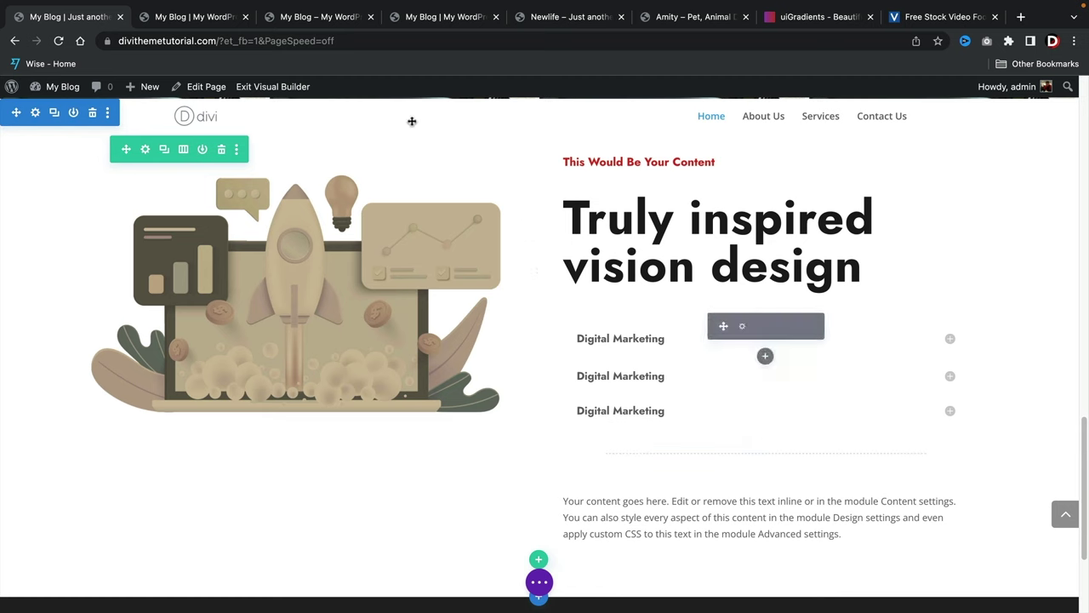
pyautogui.click(202, 22)
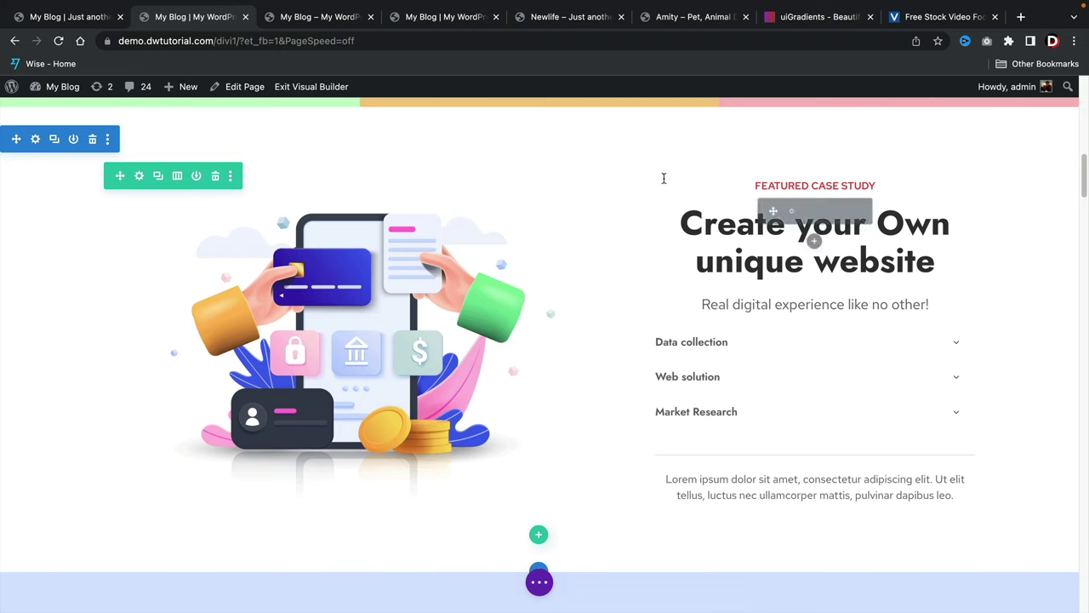
pyautogui.click(81, 19)
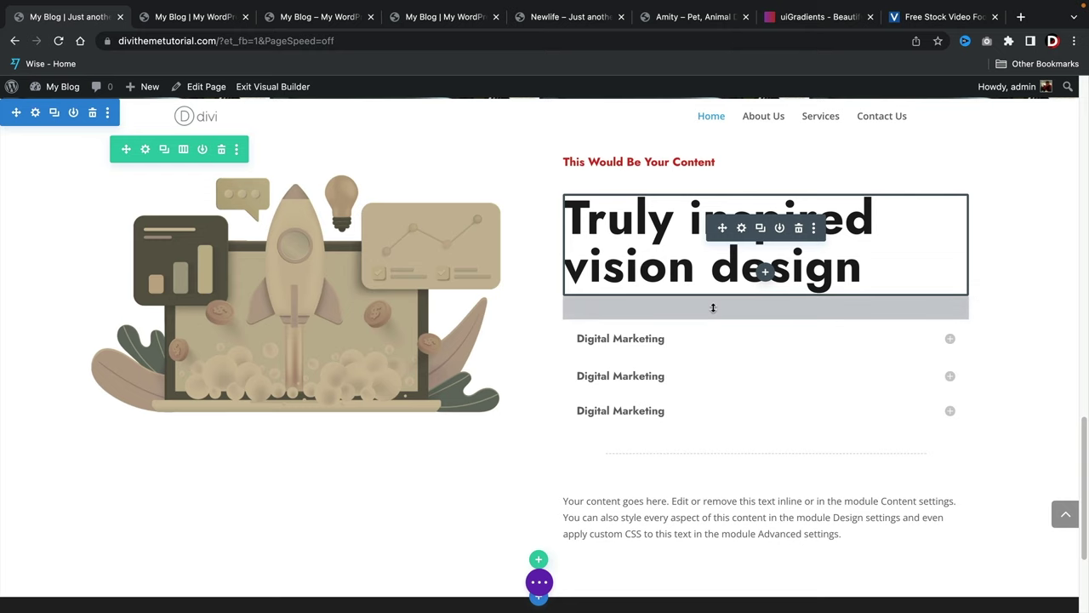
pyautogui.scroll(-3, 699, 452)
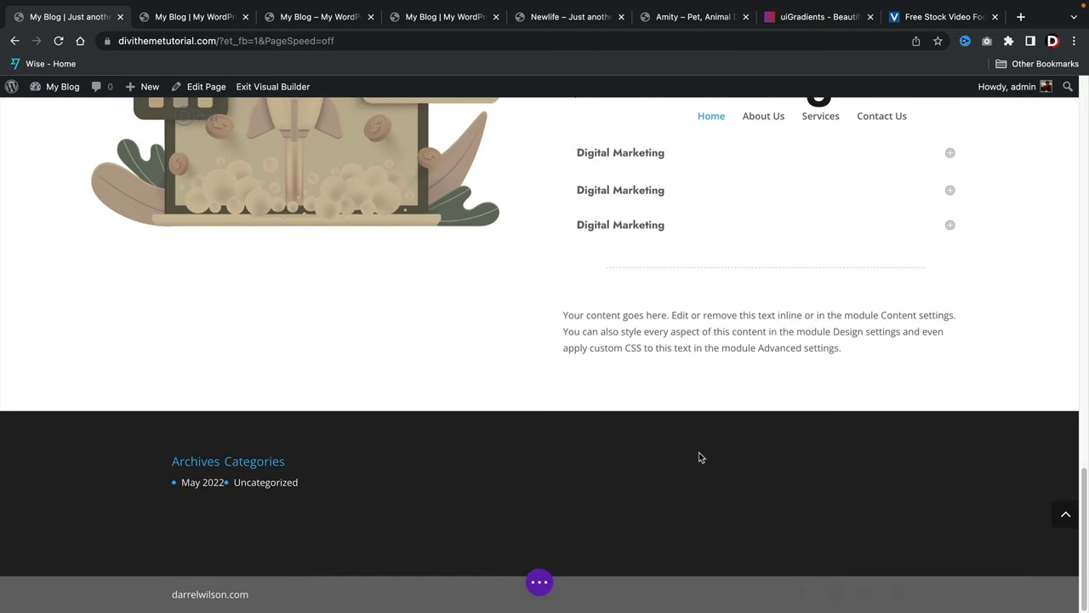
pyautogui.click(143, 19)
pyautogui.scroll(-8, 349, 327)
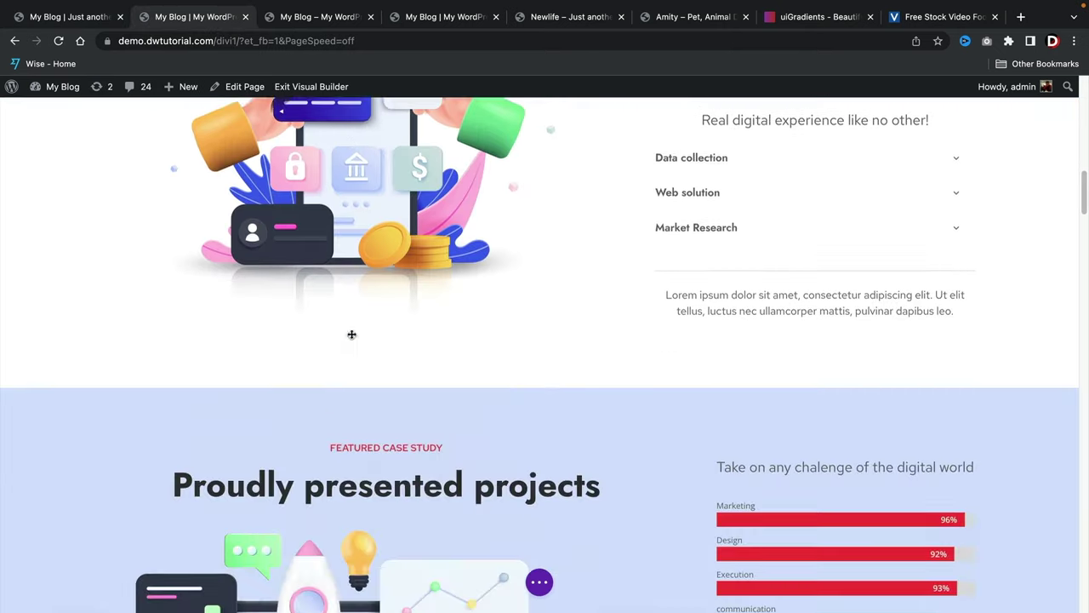
pyautogui.scroll(-1, 352, 335)
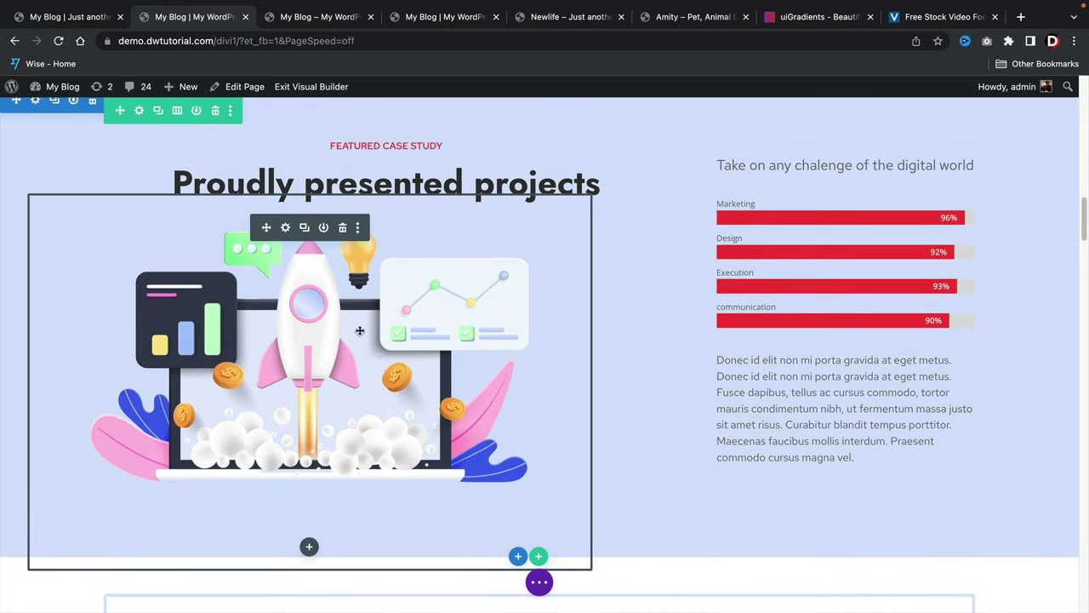
pyautogui.click(66, 19)
pyautogui.scroll(5, 567, 377)
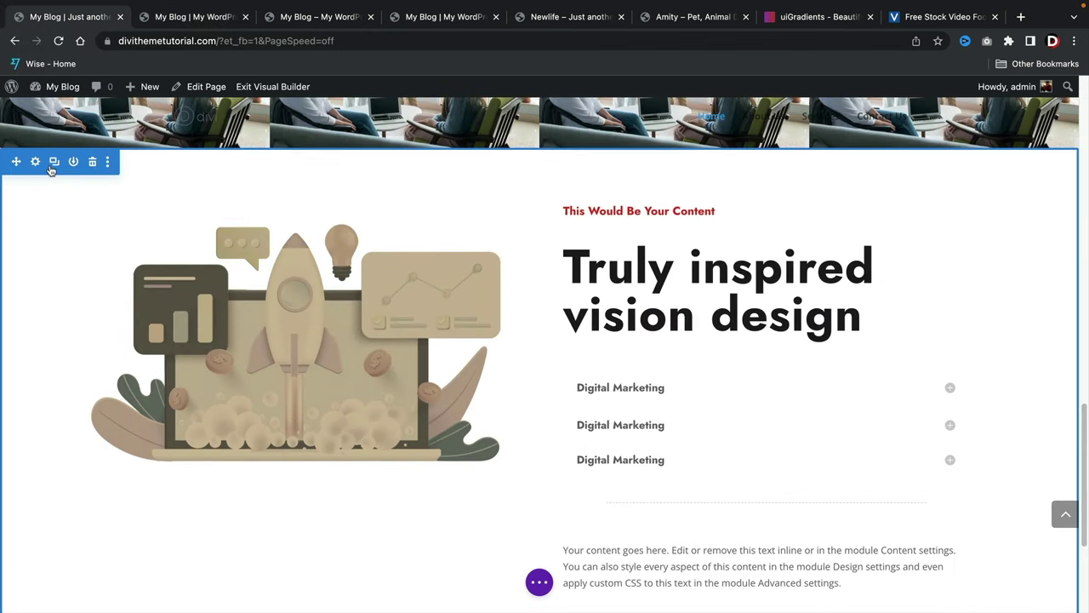
# - Duplicate the 'Truly inspired vision design' section and check it against the demo page
pyautogui.click(55, 163)
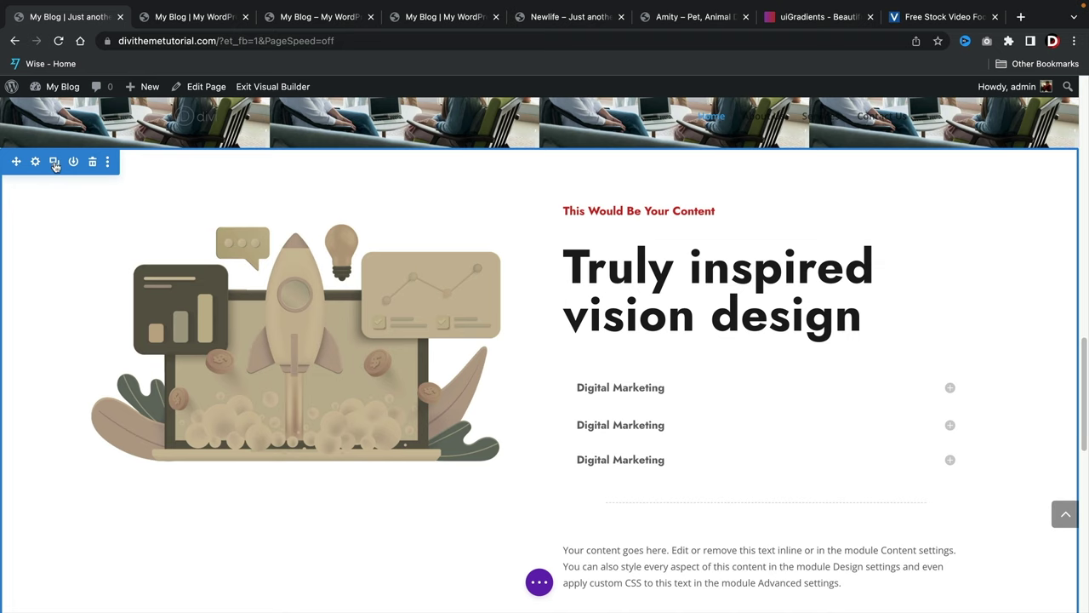
pyautogui.scroll(-5, 23, 315)
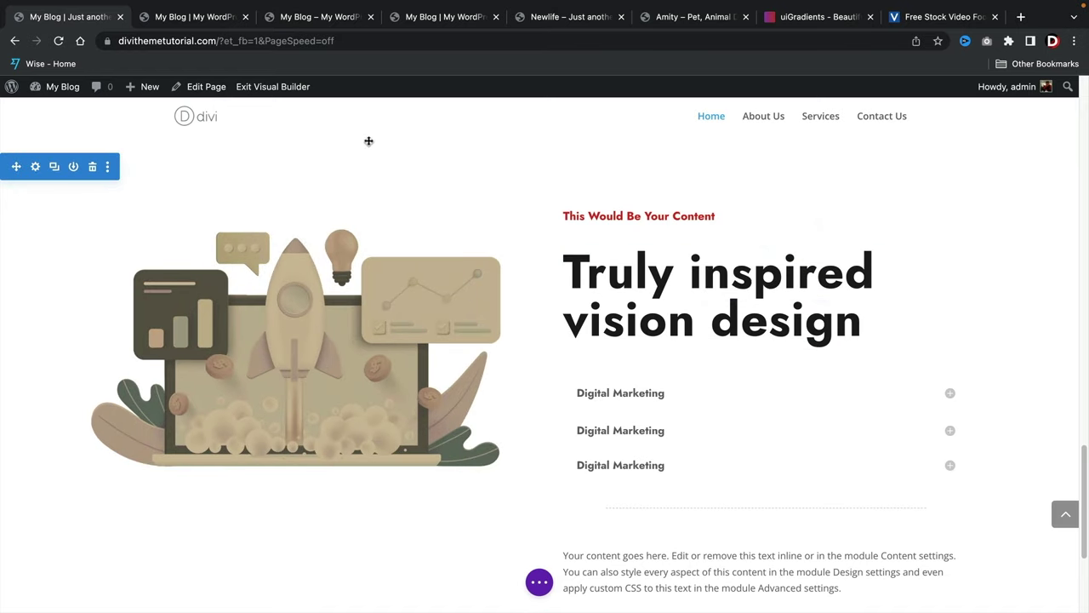
pyautogui.click(213, 24)
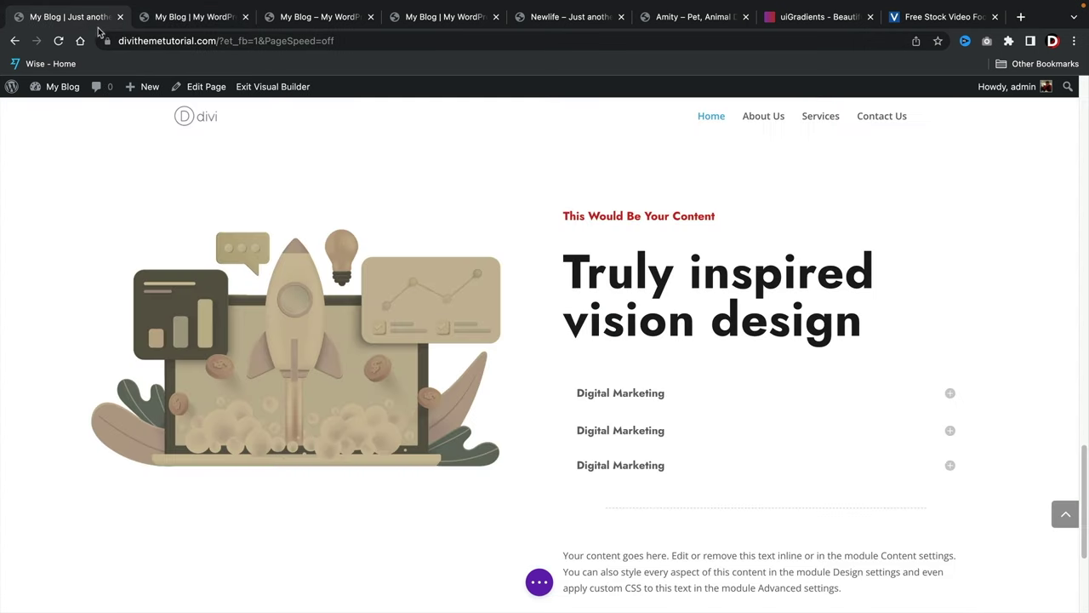
# - Move the red 'This Would Be Your Content' subtitle above the left illustration and centre-align it
pyautogui.click(73, 16)
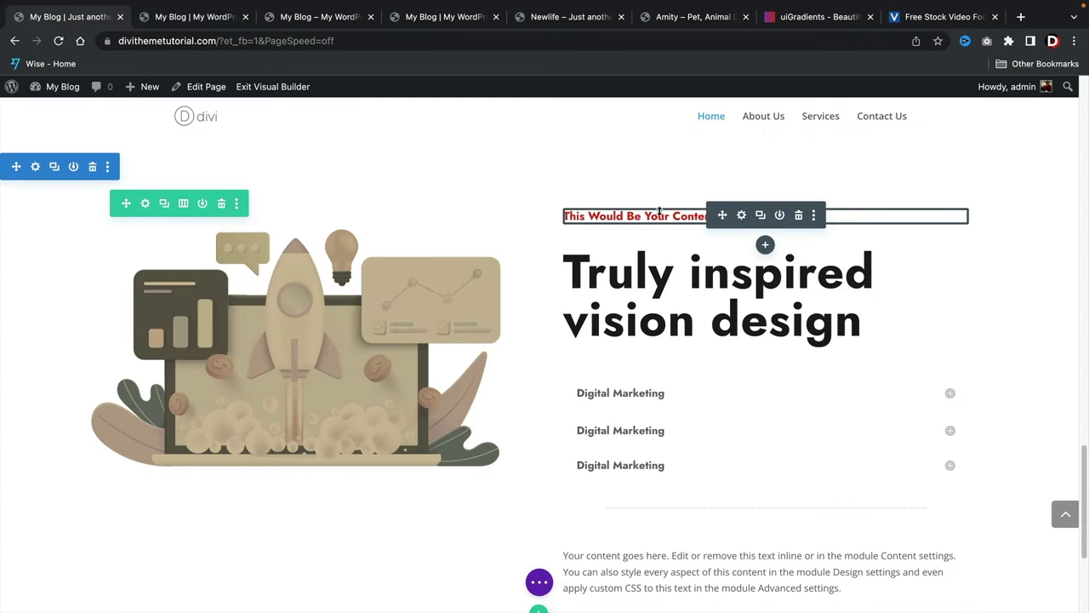
pyautogui.moveTo(660, 211); pyautogui.dragTo(366, 224)
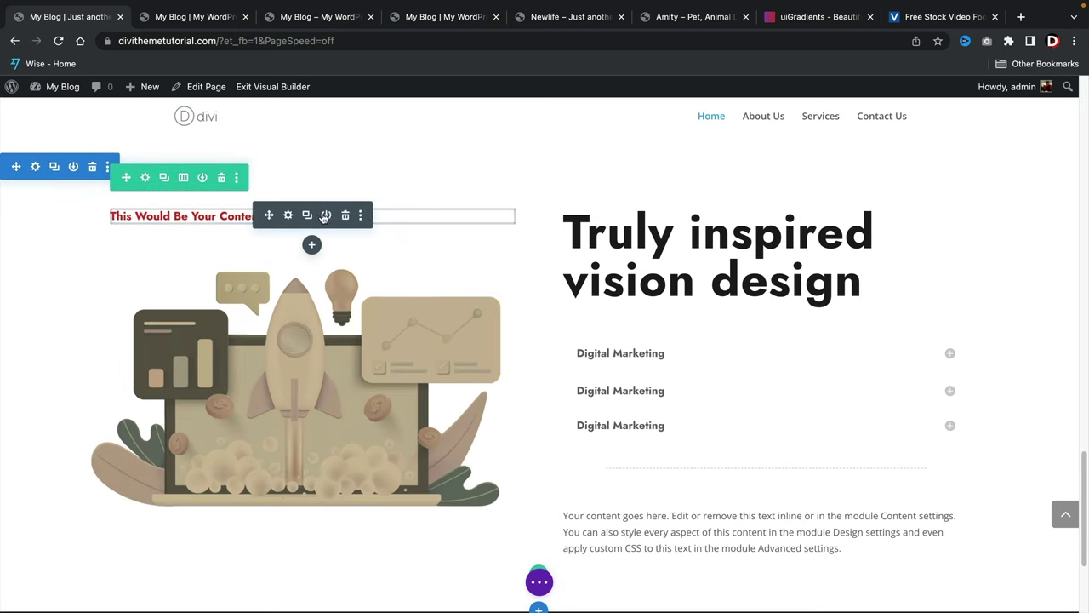
pyautogui.click(288, 215)
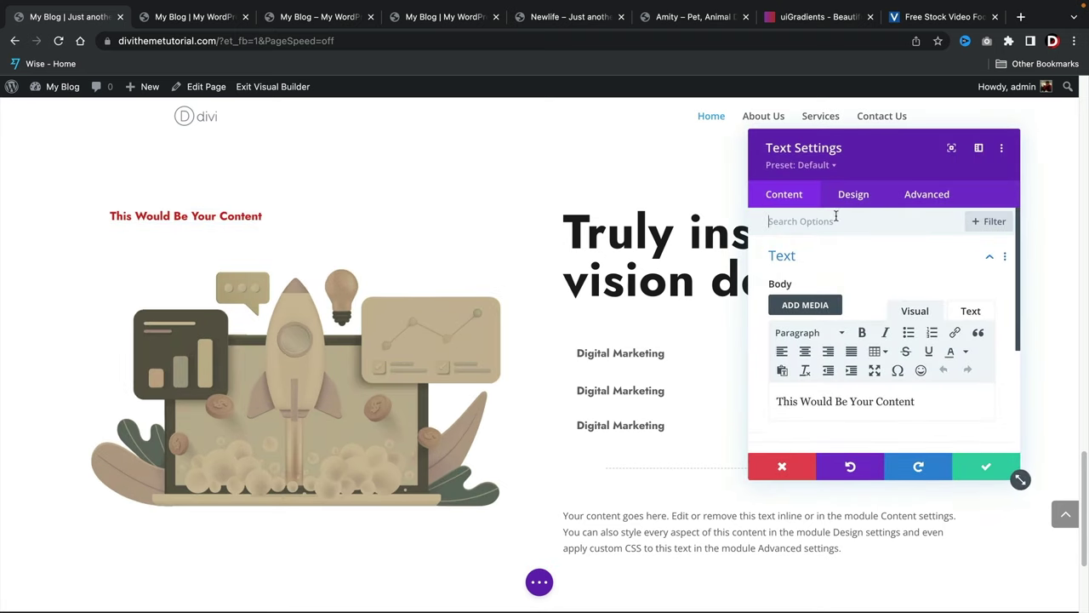
pyautogui.click(852, 197)
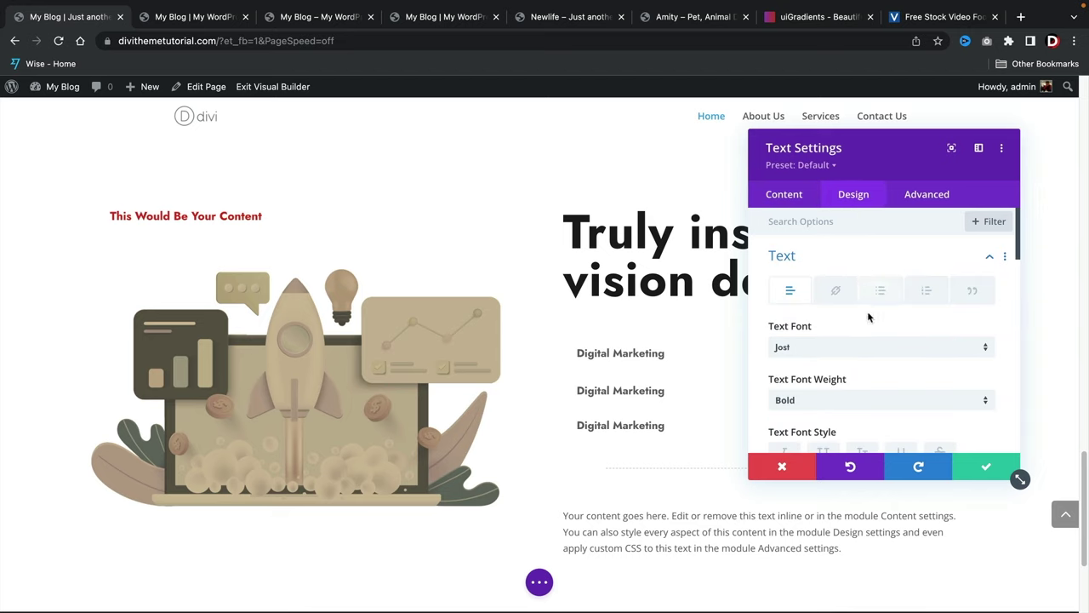
pyautogui.scroll(-8, 868, 317)
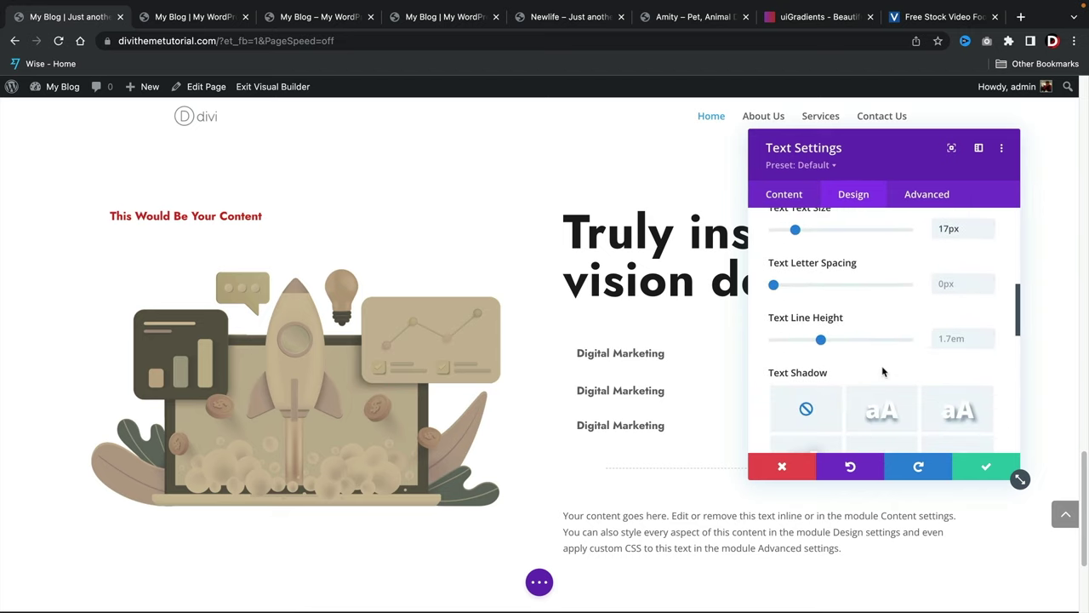
pyautogui.scroll(-5, 882, 372)
pyautogui.click(853, 265)
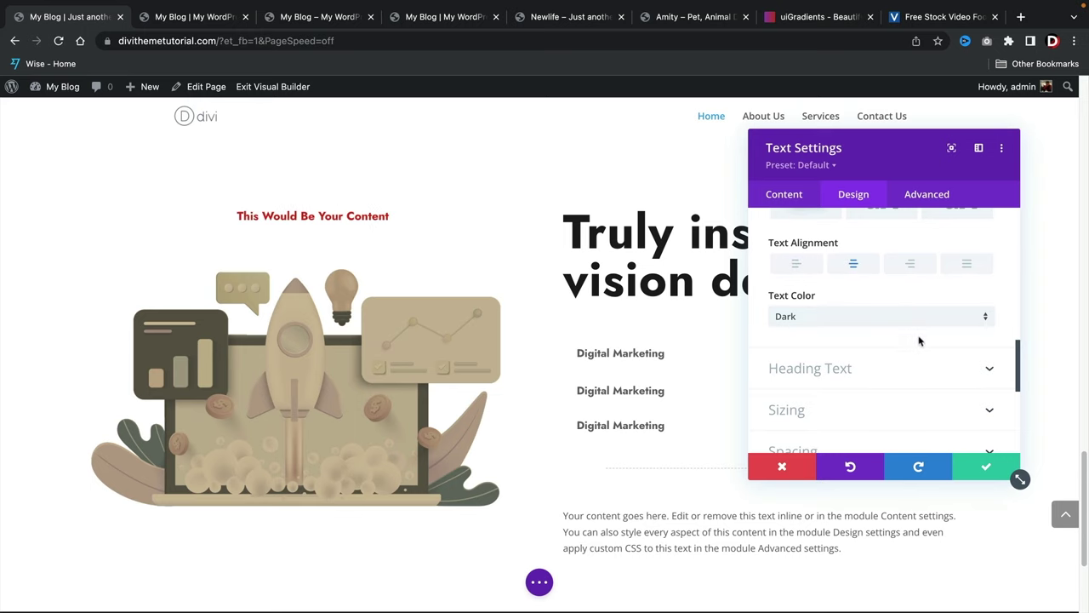
pyautogui.click(985, 475)
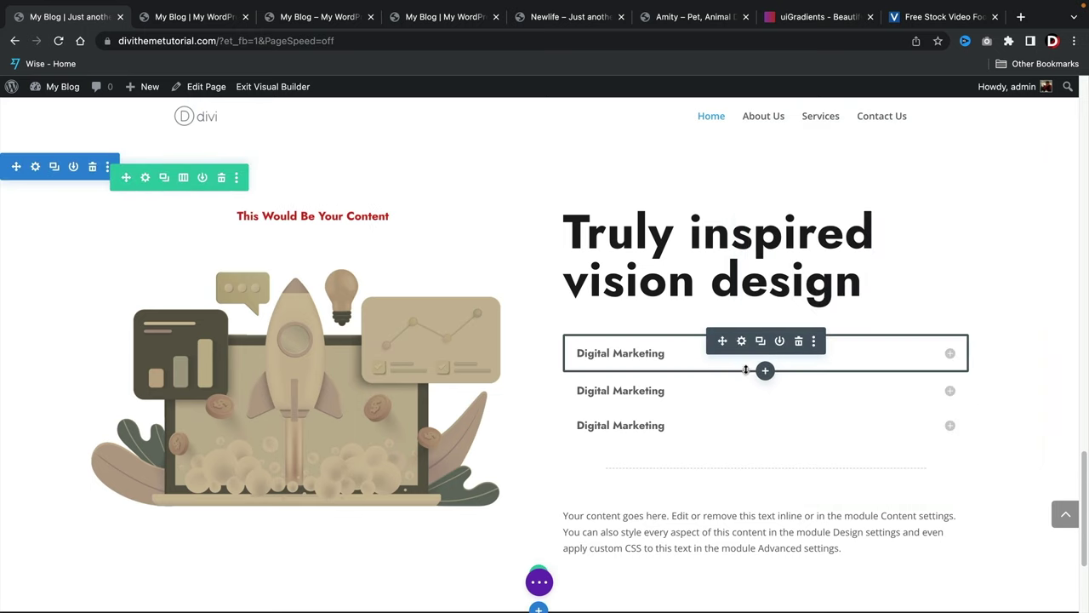
# - In the illustration's Filters settings, reset Hue to 0deg
pyautogui.click(298, 306)
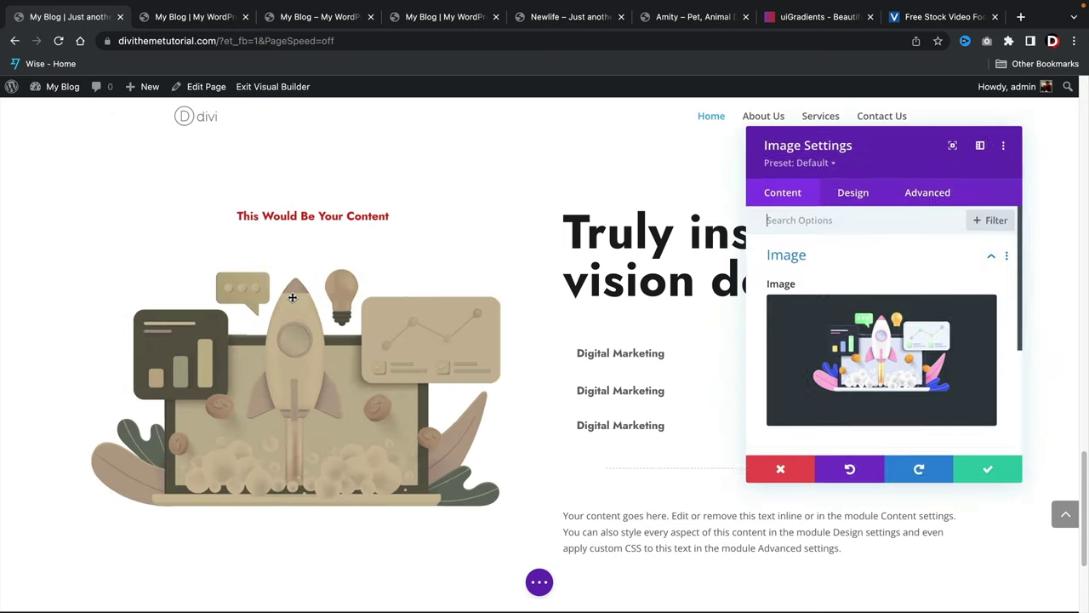
pyautogui.click(862, 201)
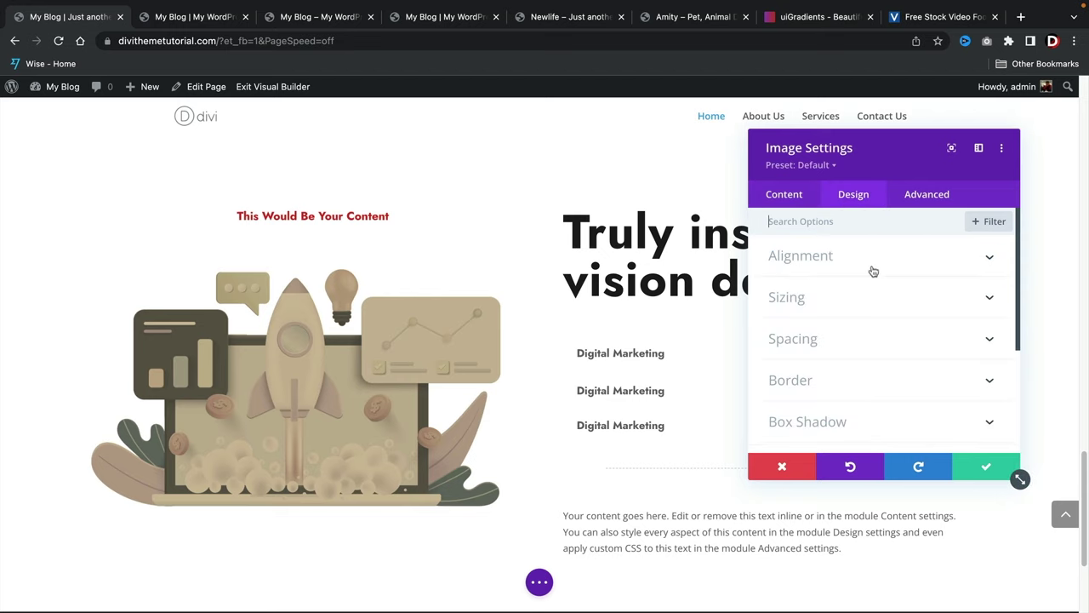
pyautogui.scroll(-4, 869, 356)
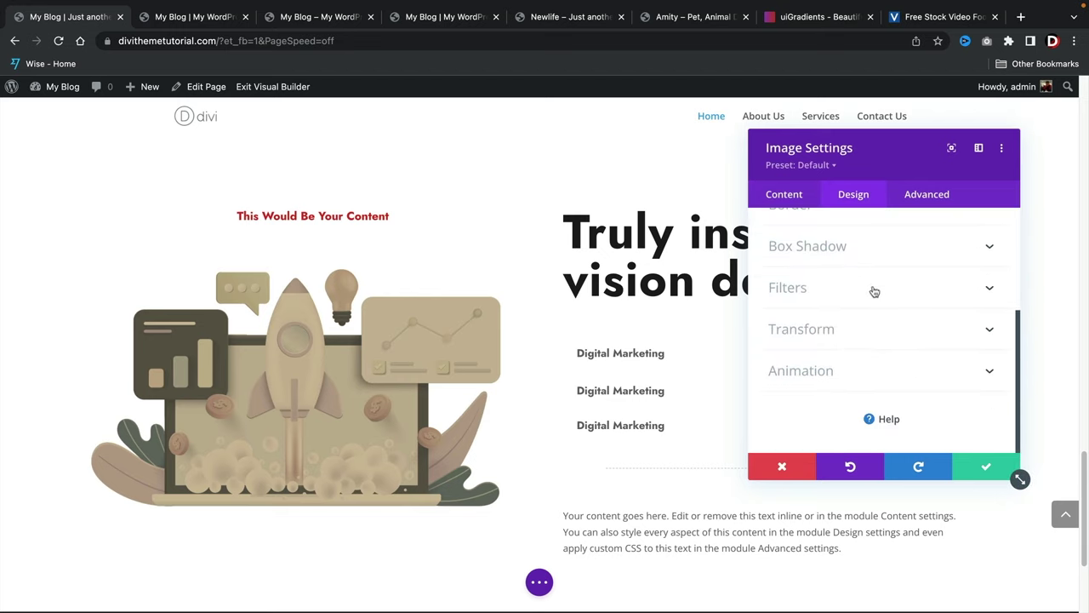
pyautogui.click(874, 291)
pyautogui.moveTo(915, 249)
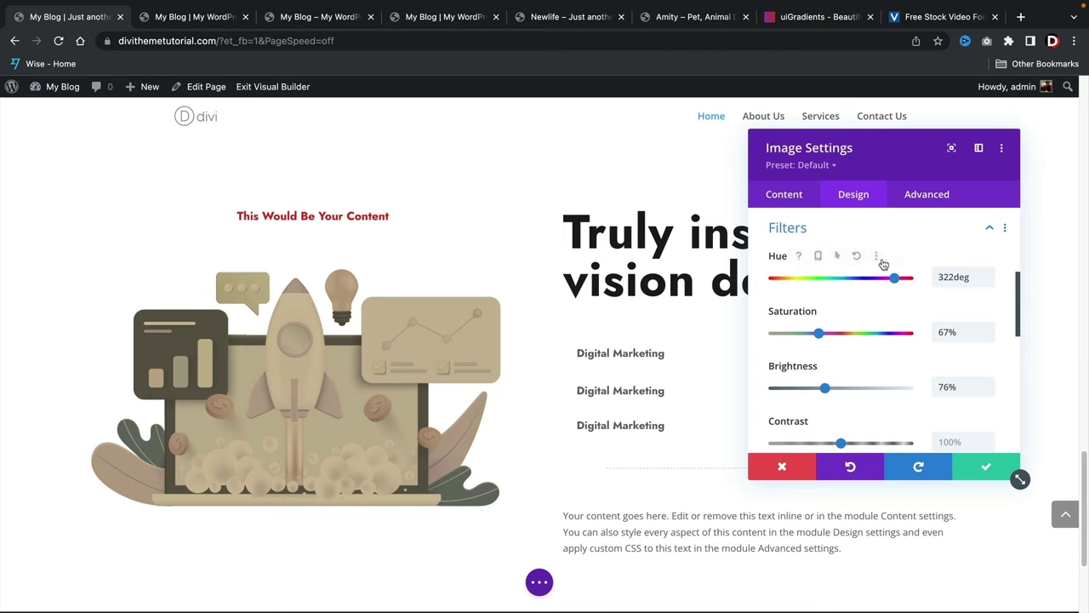
pyautogui.click(859, 256)
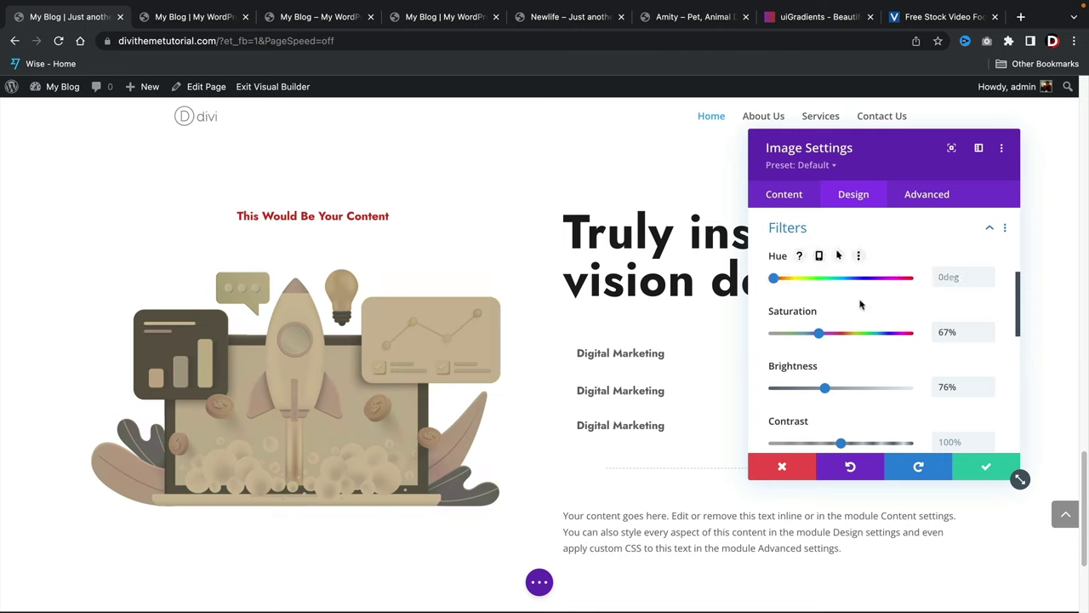
# - Reset brightness to 100% and invert and sepia to 0%, then close the image settings
pyautogui.moveTo(882, 315)
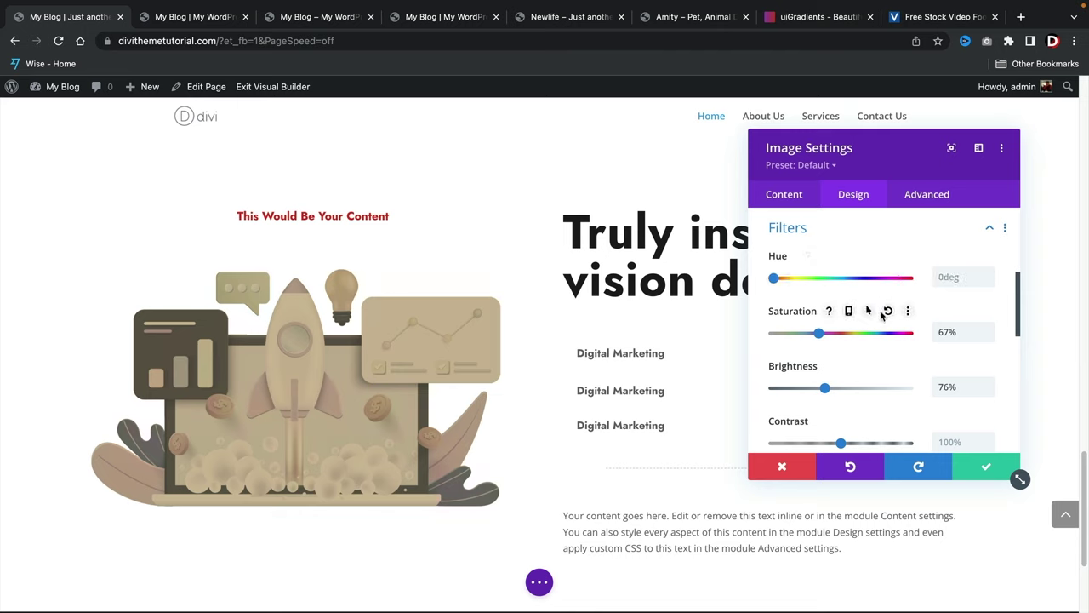
pyautogui.click(887, 368)
pyautogui.moveTo(880, 428)
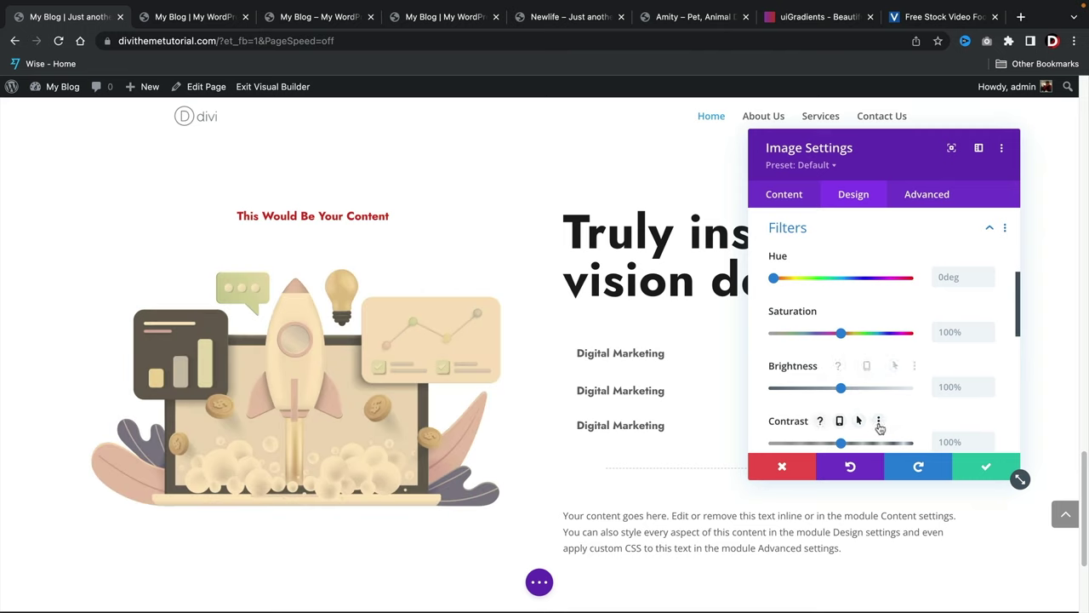
pyautogui.scroll(-4, 876, 427)
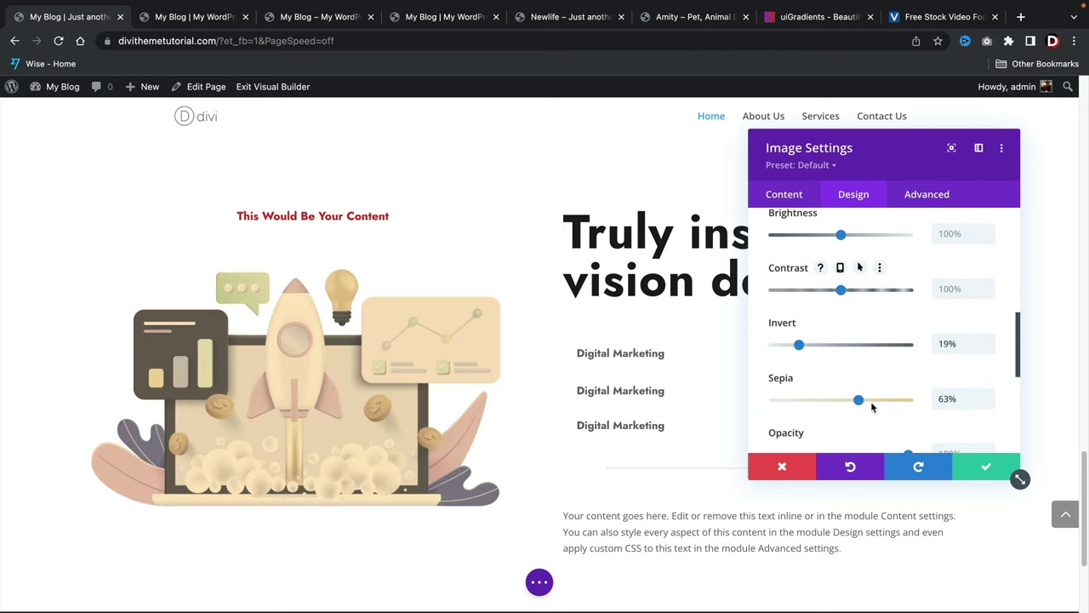
pyautogui.click(866, 322)
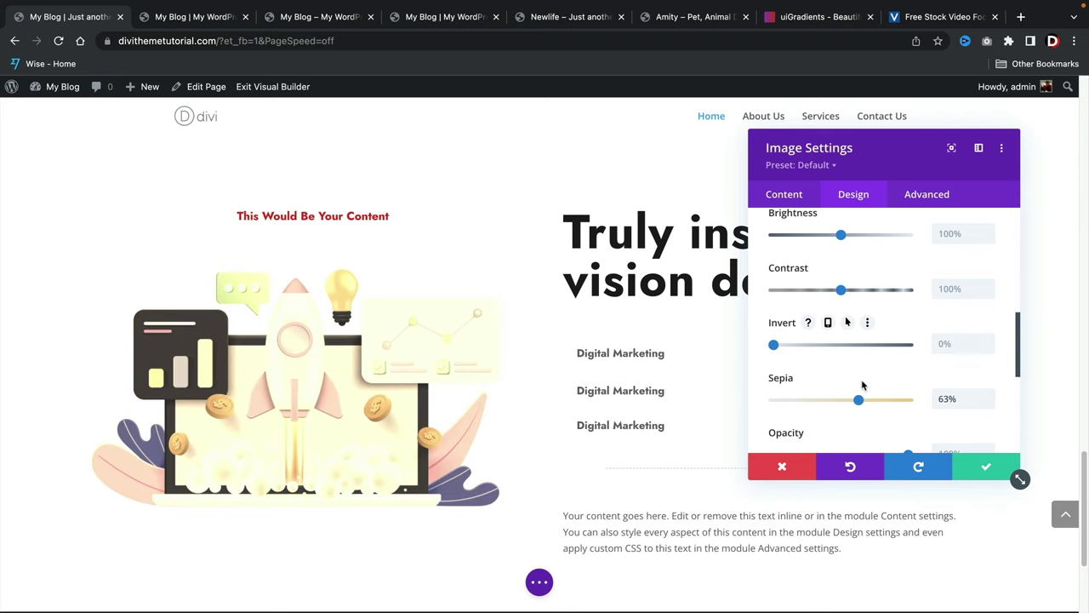
pyautogui.click(866, 377)
pyautogui.scroll(-2, 866, 381)
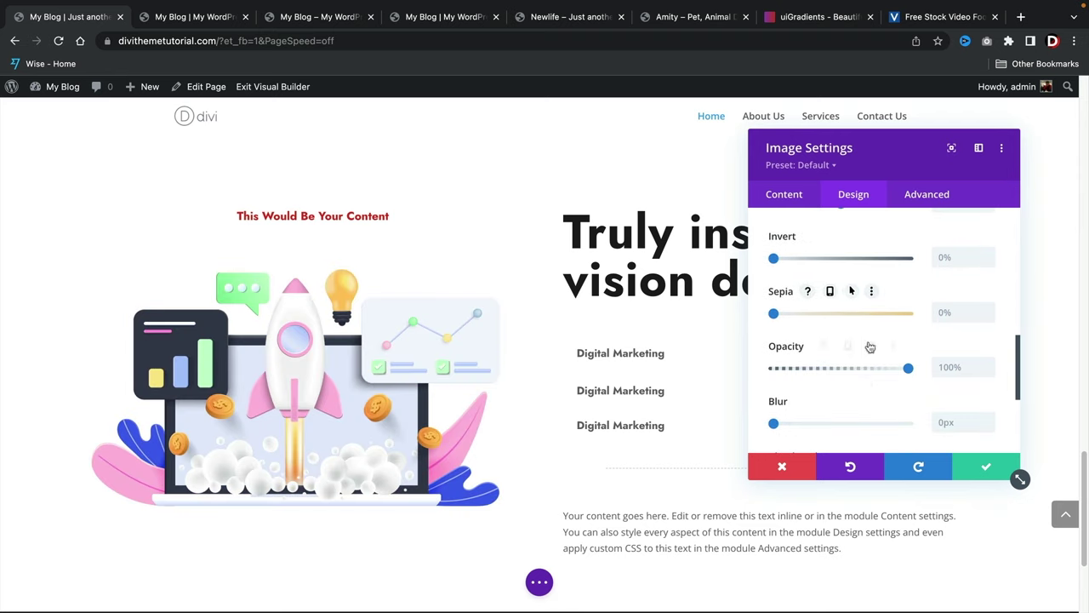
pyautogui.moveTo(870, 350)
pyautogui.press('Escape')
# - Copy the 'Truly inspired vision design' heading into the left column, centre it, and delete the right-column heading
pyautogui.click(761, 243)
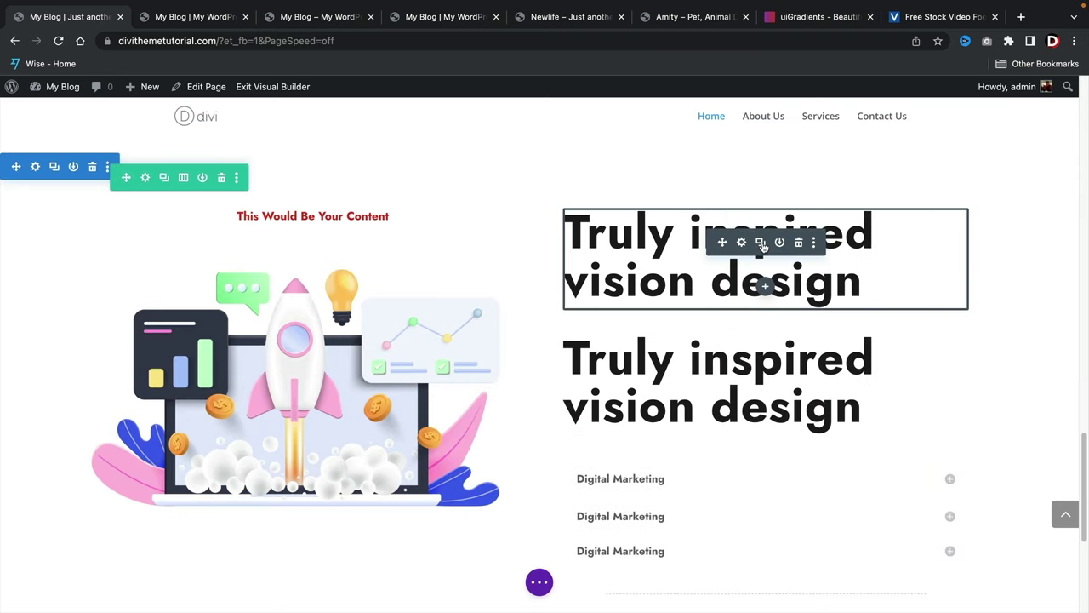
pyautogui.moveTo(725, 368); pyautogui.dragTo(312, 233)
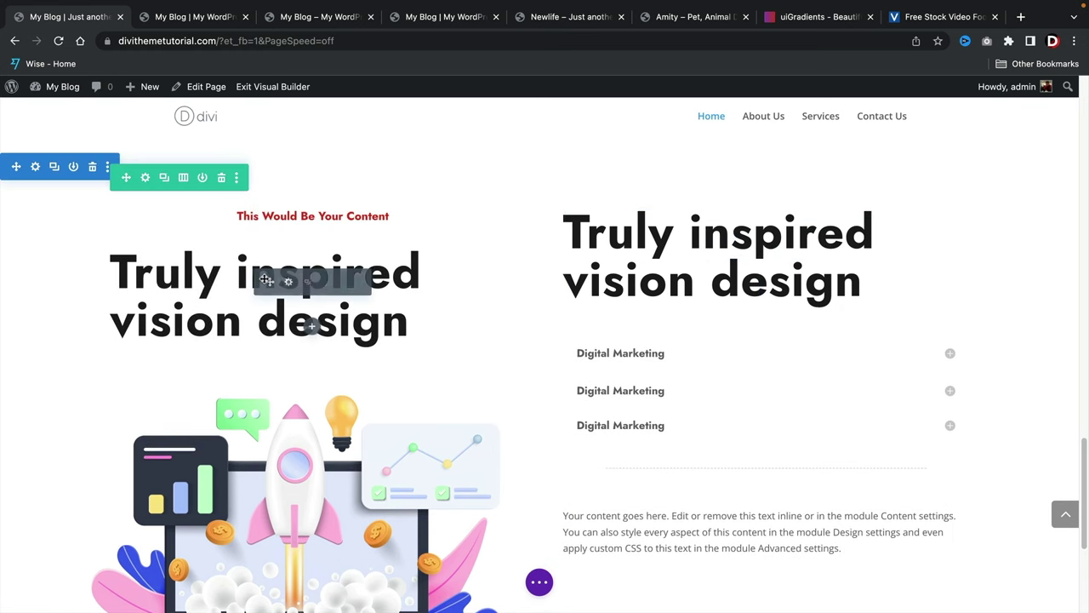
pyautogui.tripleClick(190, 286)
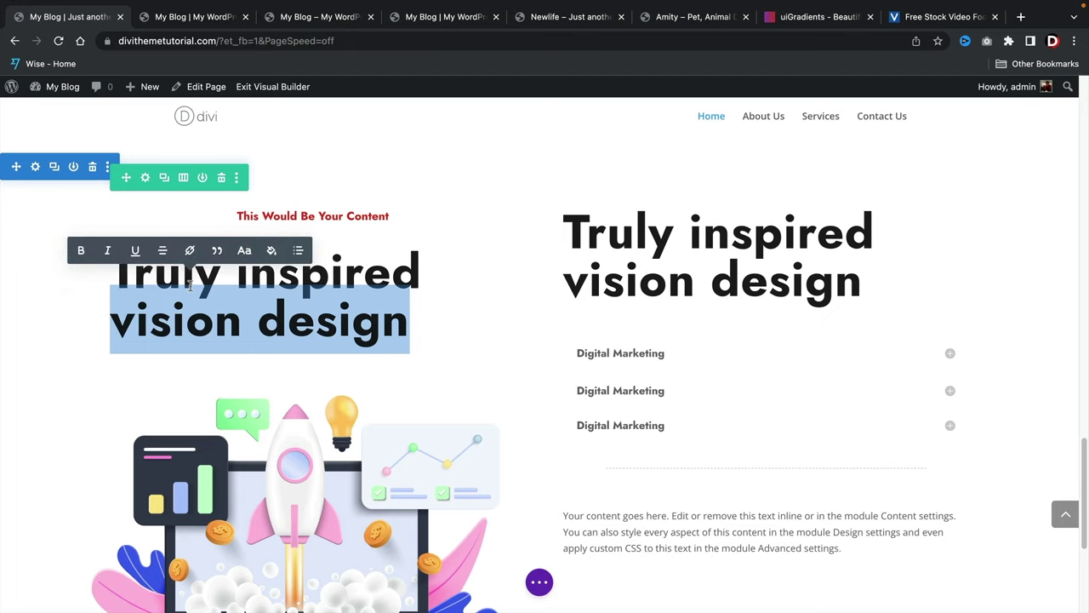
pyautogui.doubleClick(175, 322)
pyautogui.click(294, 301)
pyautogui.moveTo(404, 321); pyautogui.dragTo(111, 269)
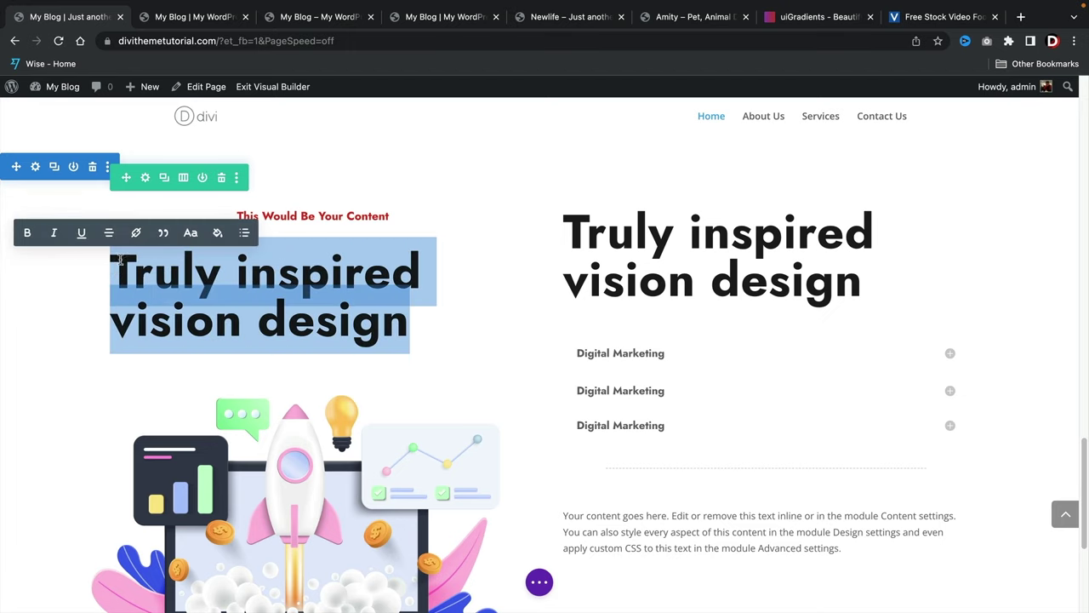
pyautogui.click(112, 233)
pyautogui.click(109, 233)
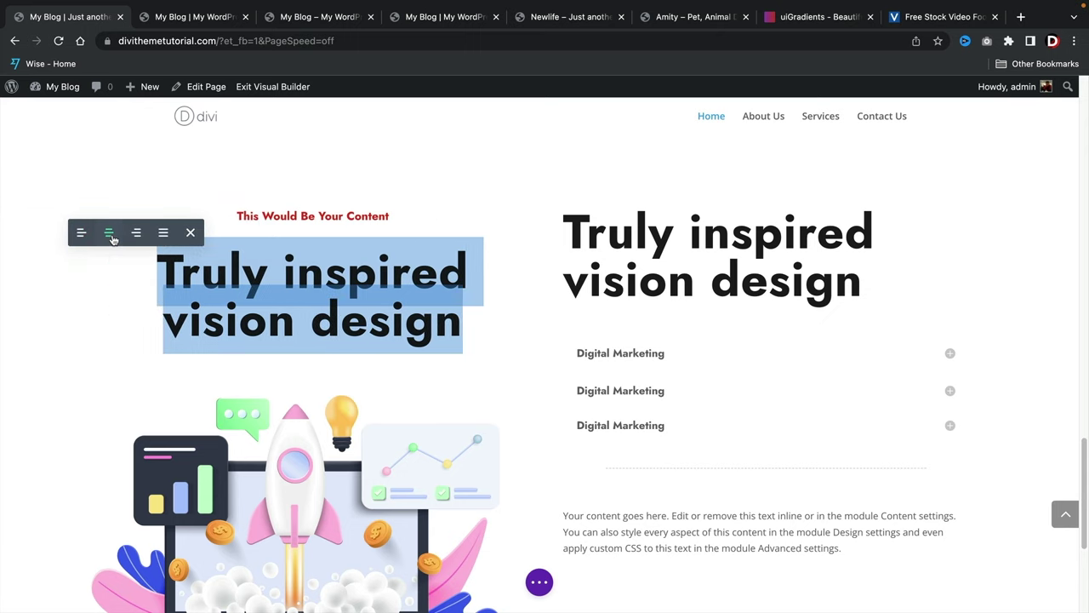
pyautogui.click(225, 289)
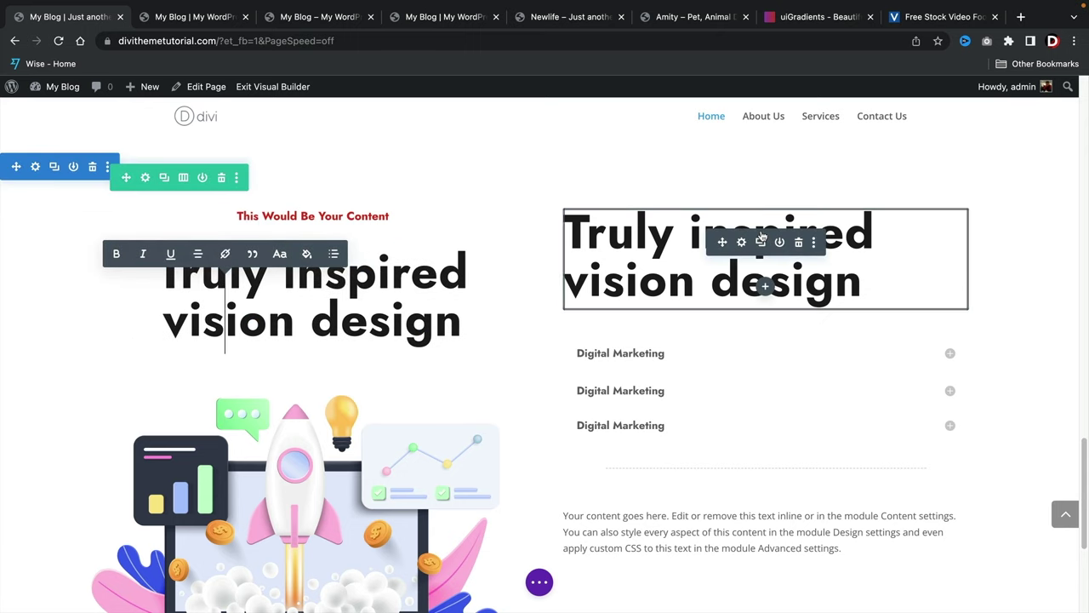
pyautogui.click(799, 242)
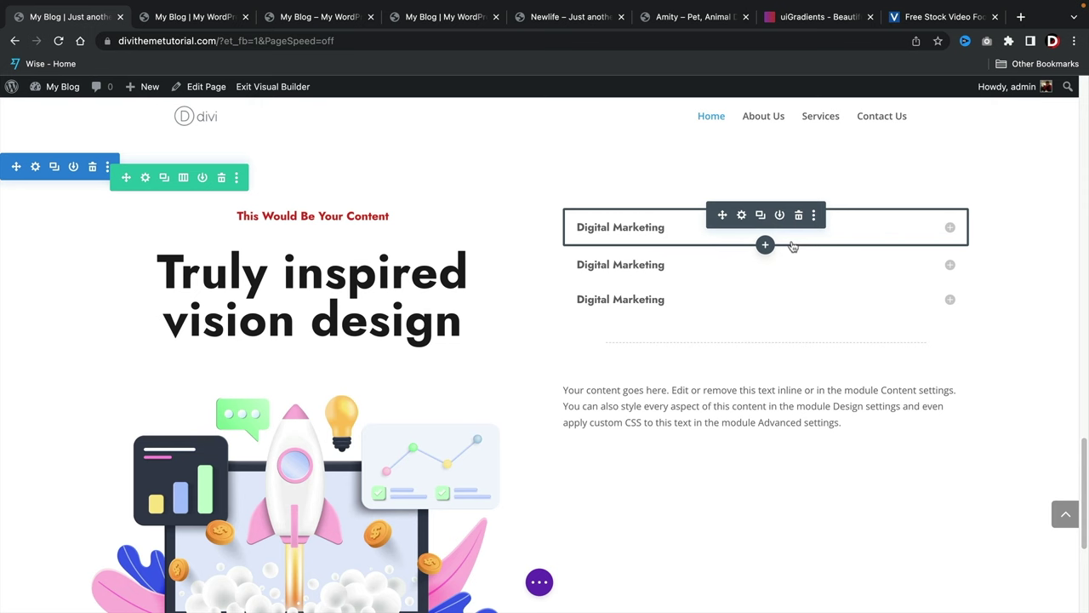
pyautogui.click(195, 19)
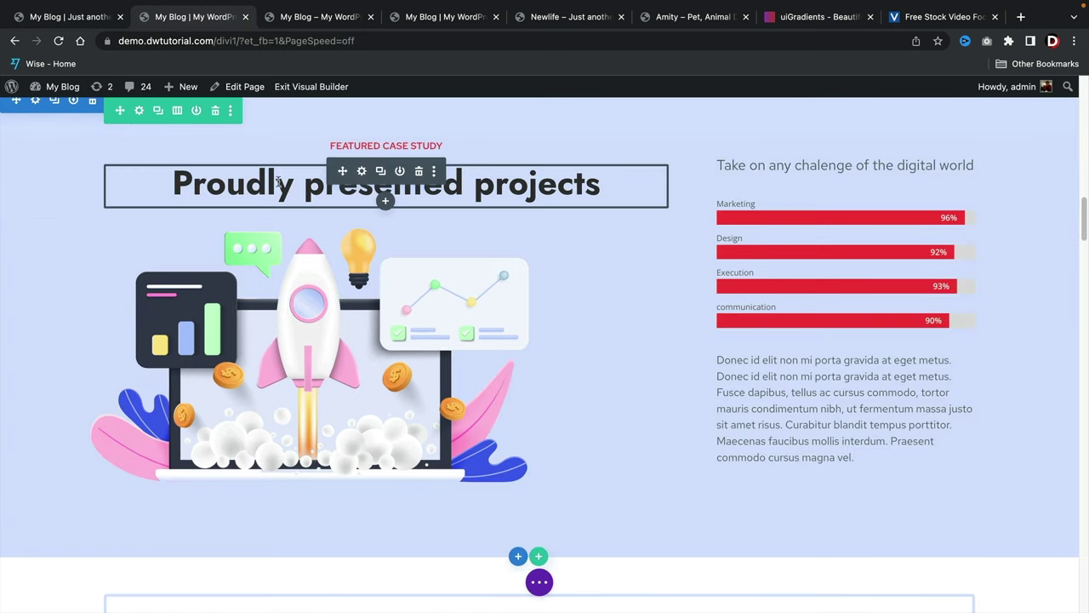
# - Shorten the left heading to 'Truly inspired' by deleting 'vision design'
pyautogui.click(73, 17)
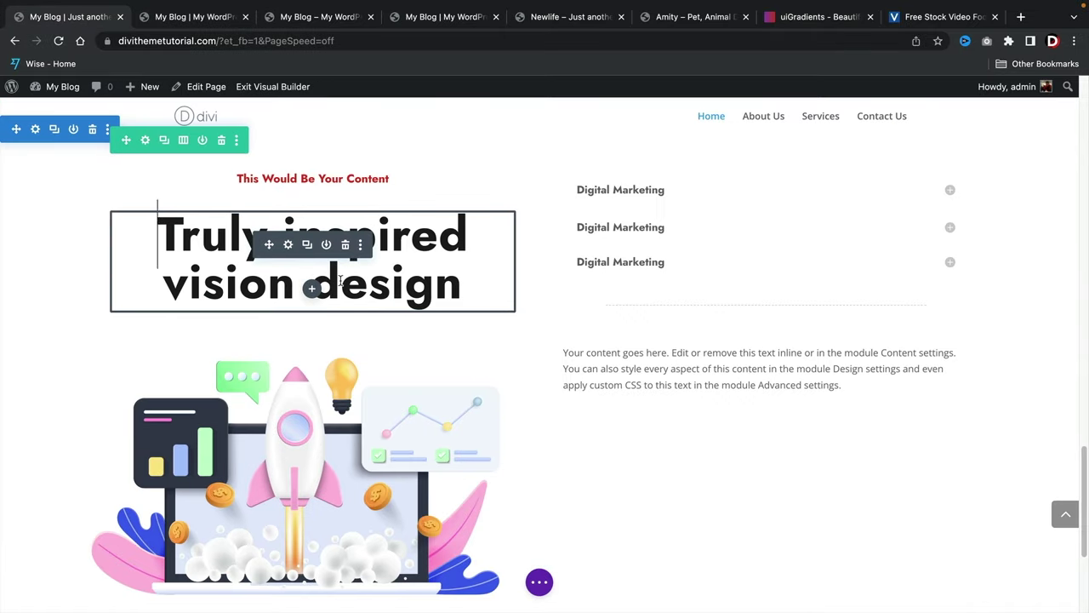
pyautogui.moveTo(162, 281); pyautogui.dragTo(463, 281)
pyautogui.press('BackSpace')
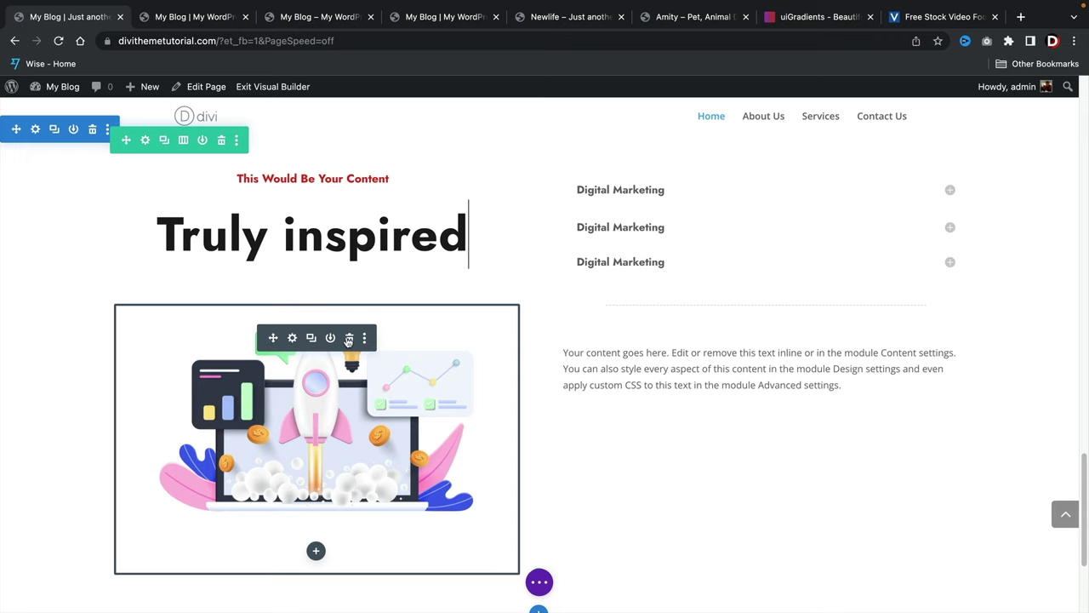
# - Replace the rocket image with a new Image module showing the phone-payment illustration
pyautogui.click(349, 339)
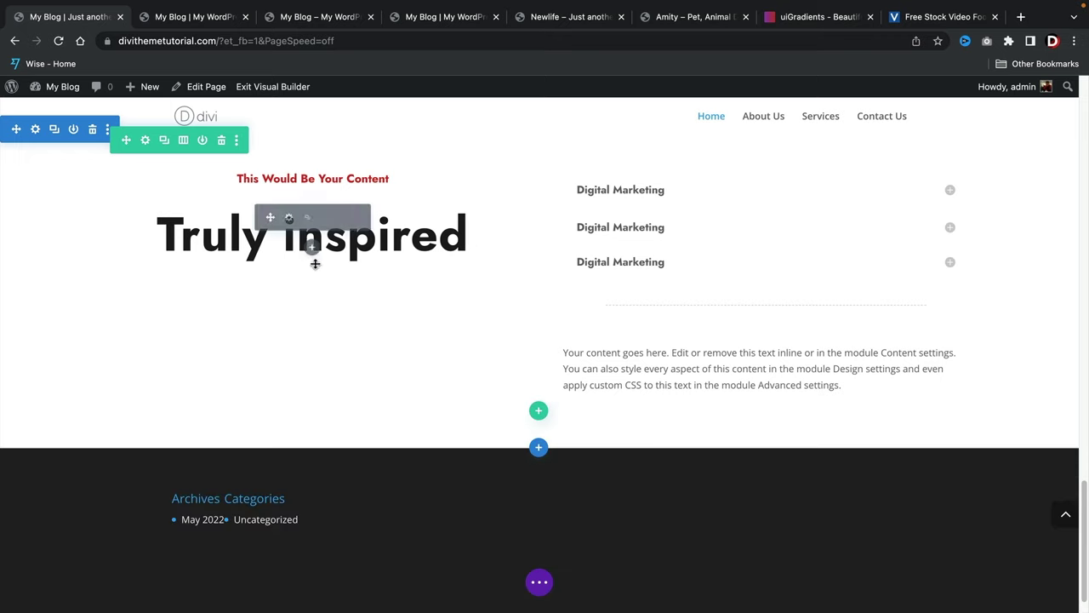
pyautogui.click(313, 249)
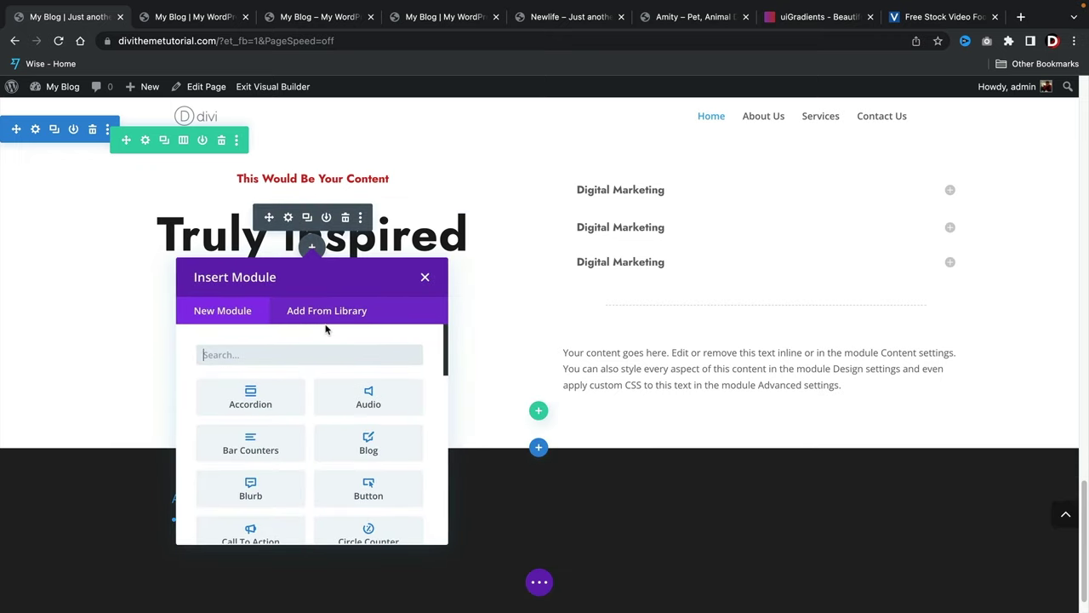
pyautogui.write('ima')
pyautogui.click(283, 397)
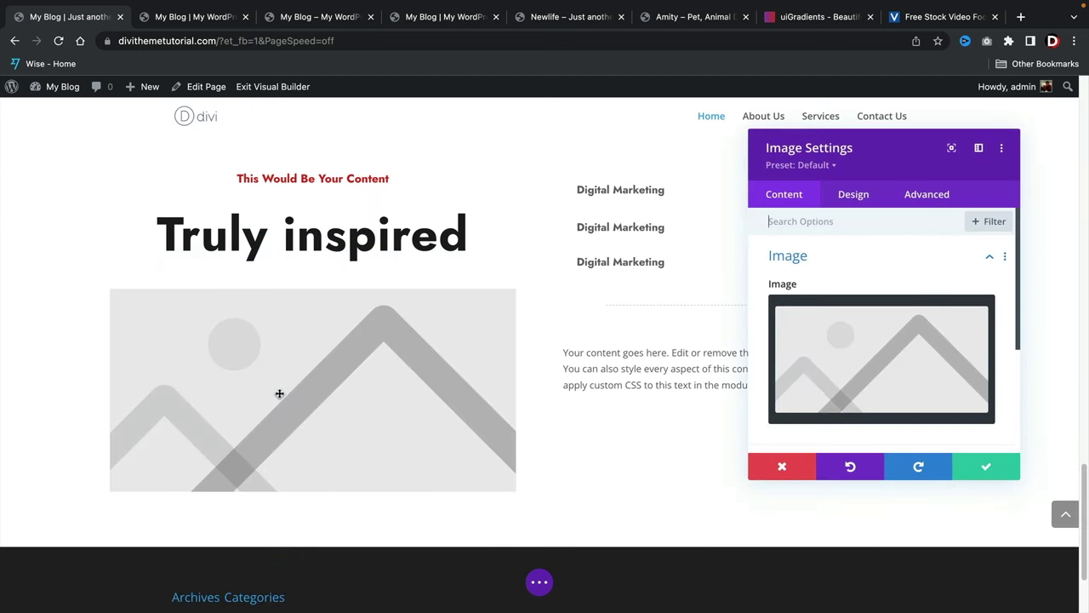
pyautogui.click(871, 353)
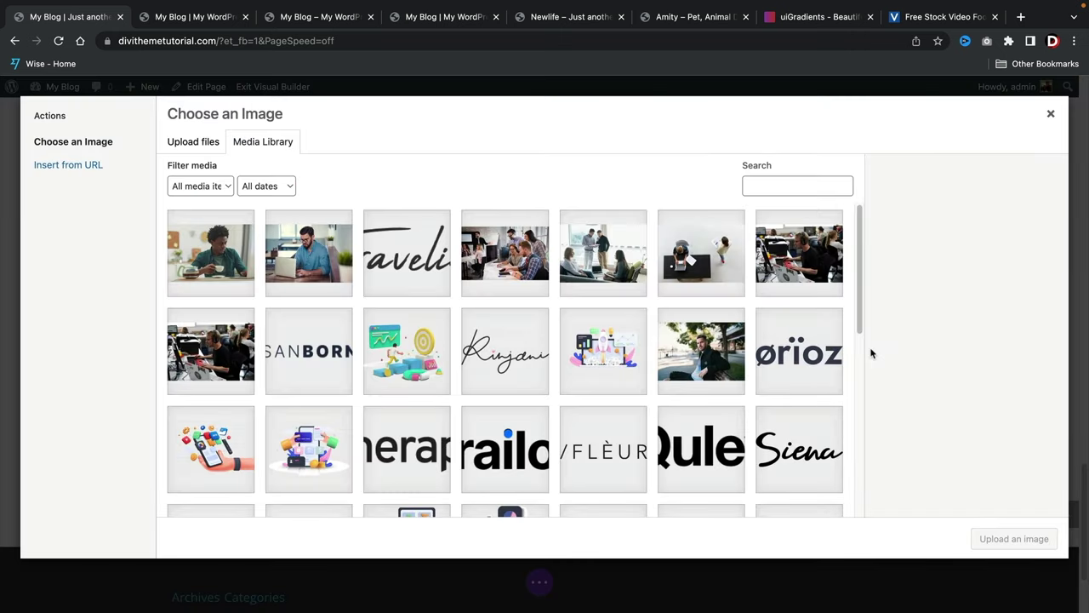
pyautogui.click(306, 447)
pyautogui.click(1014, 538)
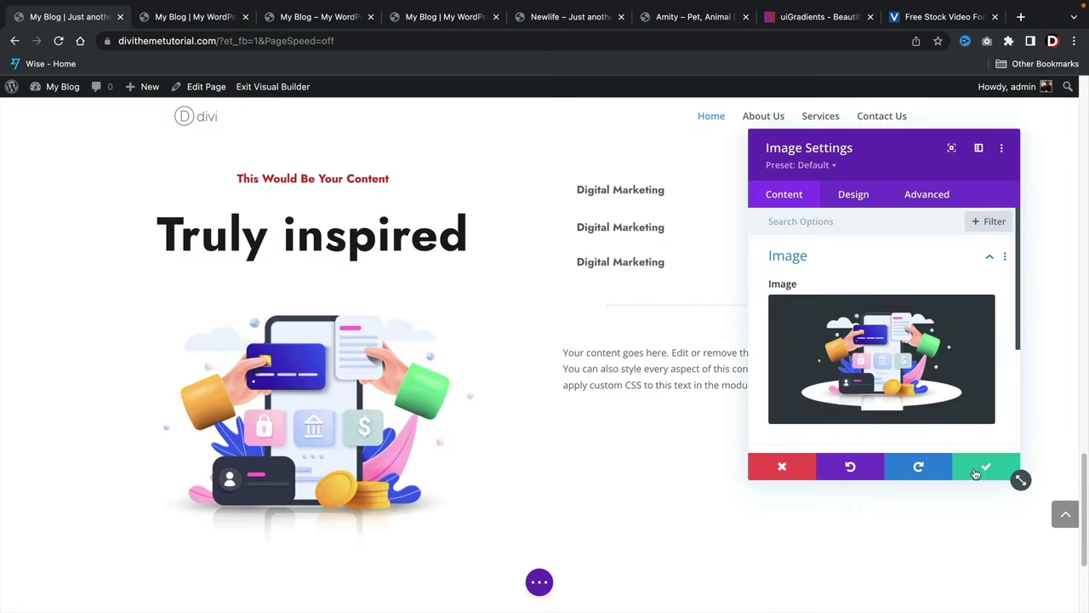
pyautogui.click(979, 470)
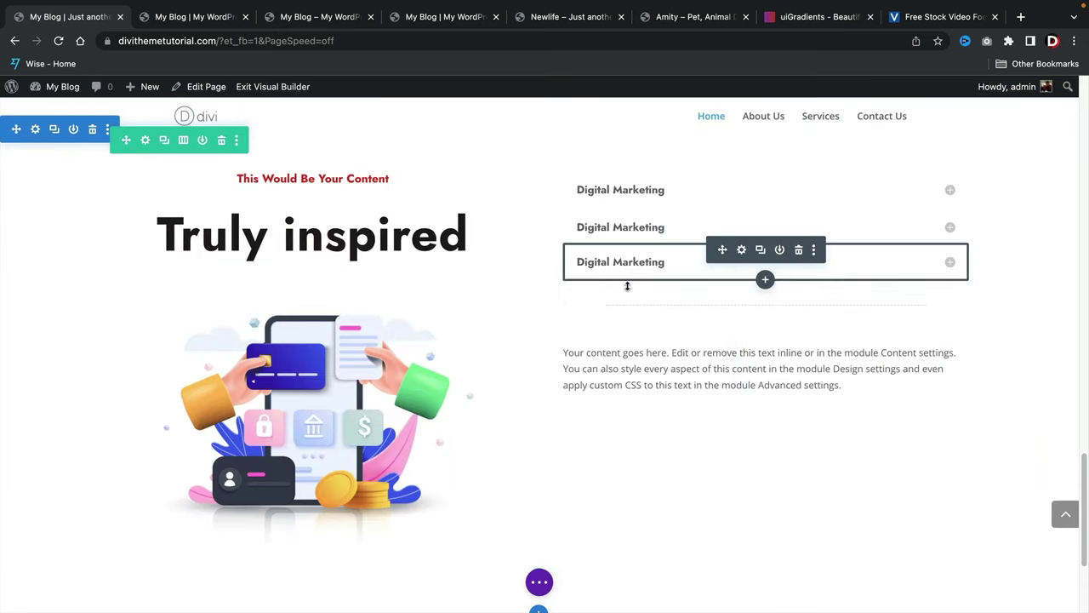
pyautogui.click(189, 17)
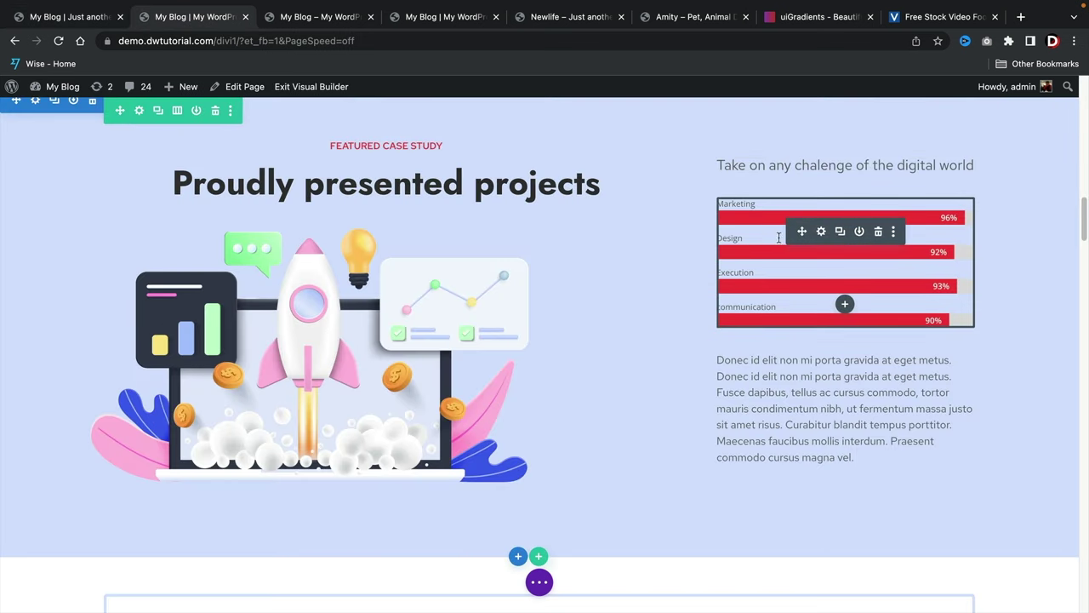
# - Delete the three Digital Marketing accordion items from the right column
pyautogui.click(93, 17)
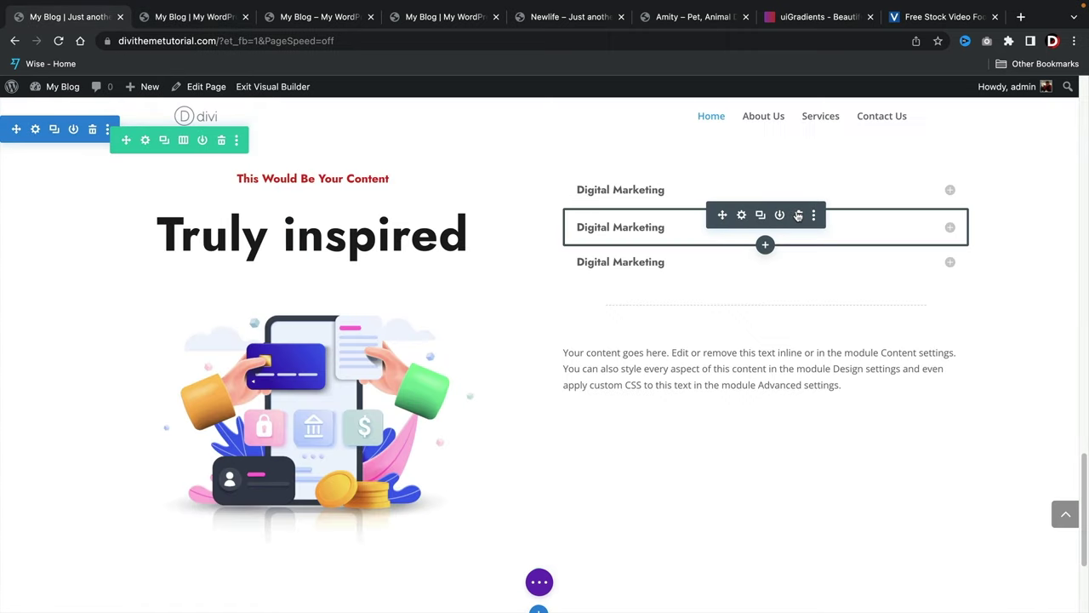
pyautogui.click(800, 215)
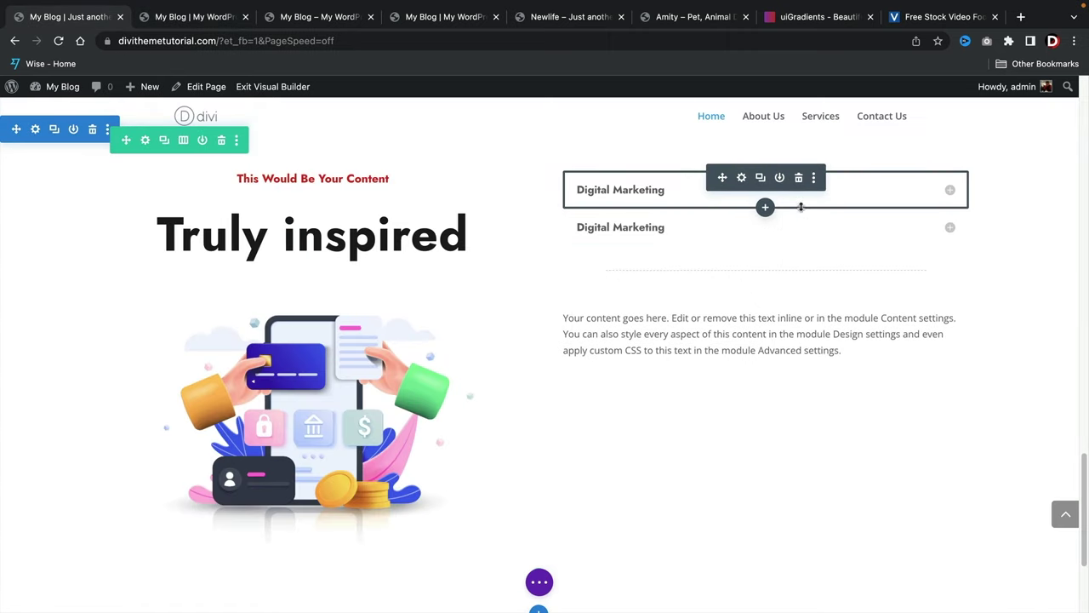
pyautogui.click(798, 181)
pyautogui.click(799, 181)
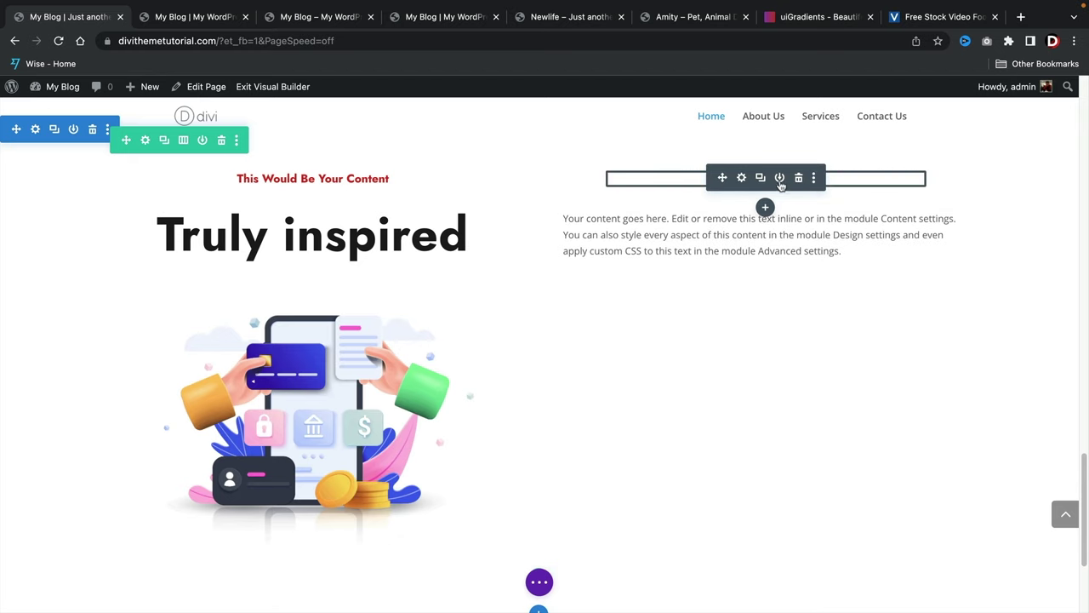
# - Duplicate the dotted divider and paragraph text, move a text block above the divider, and remove the empty module
pyautogui.click(761, 179)
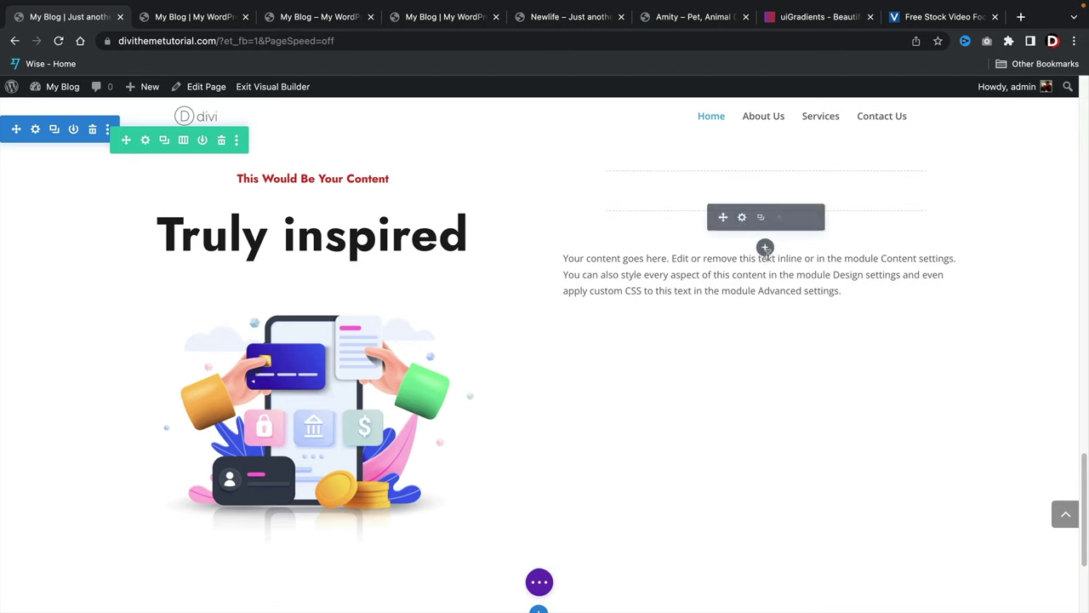
pyautogui.click(761, 258)
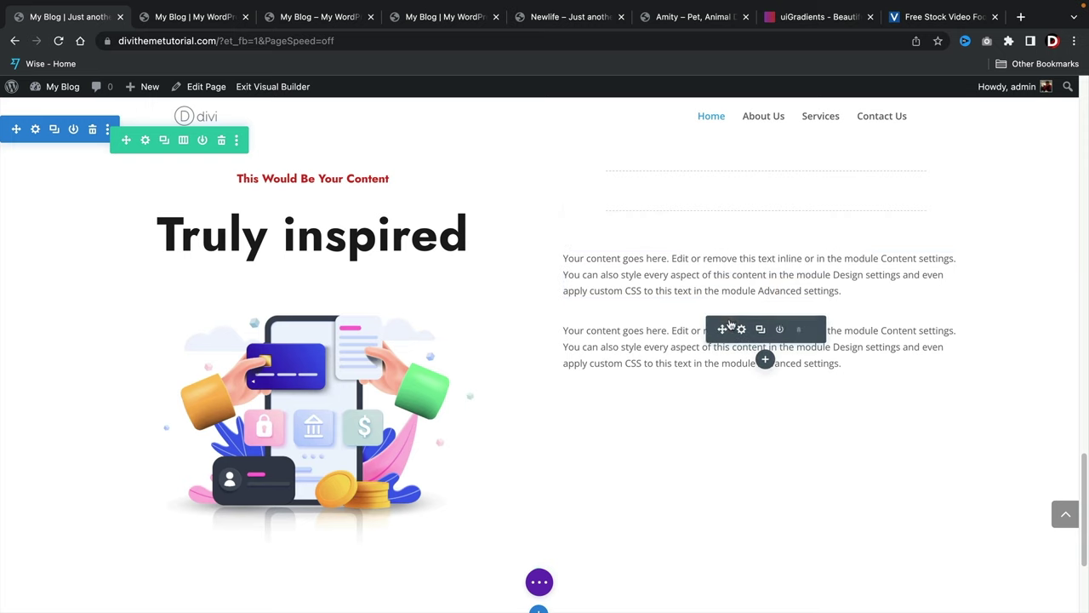
pyautogui.moveTo(681, 249); pyautogui.dragTo(669, 165)
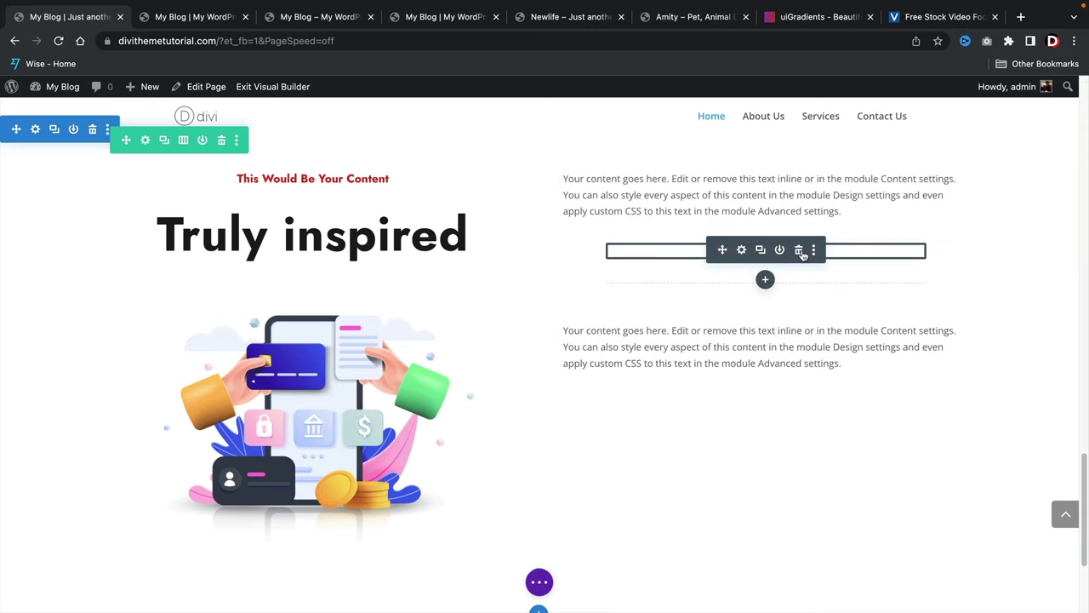
pyautogui.click(800, 252)
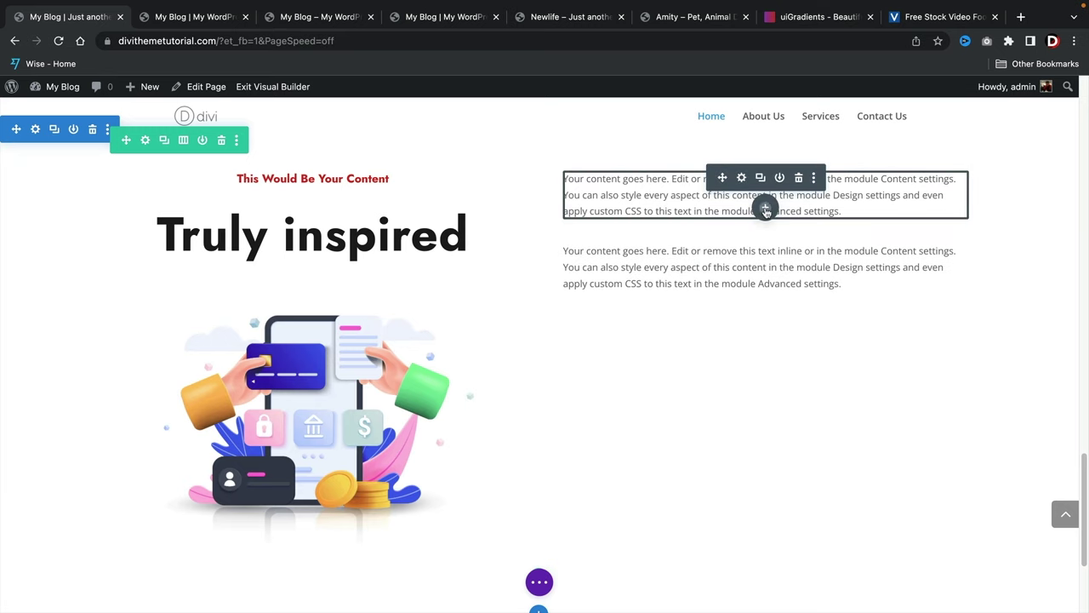
pyautogui.click(765, 210)
# - Add a Bar Counters module below the top text and move its settings panel aside
pyautogui.click(699, 405)
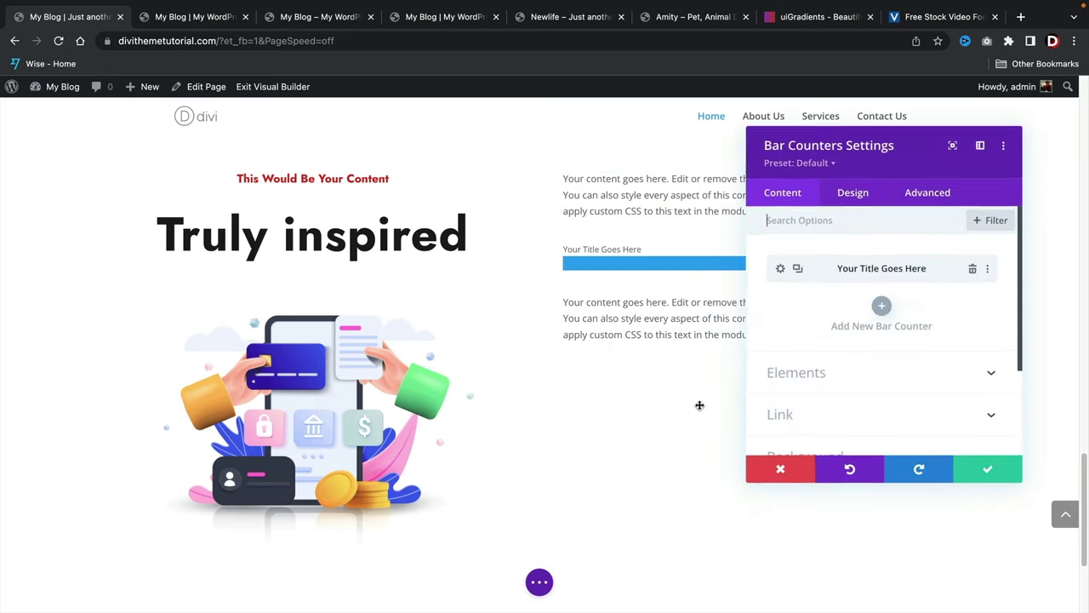
pyautogui.moveTo(860, 168); pyautogui.dragTo(304, 182)
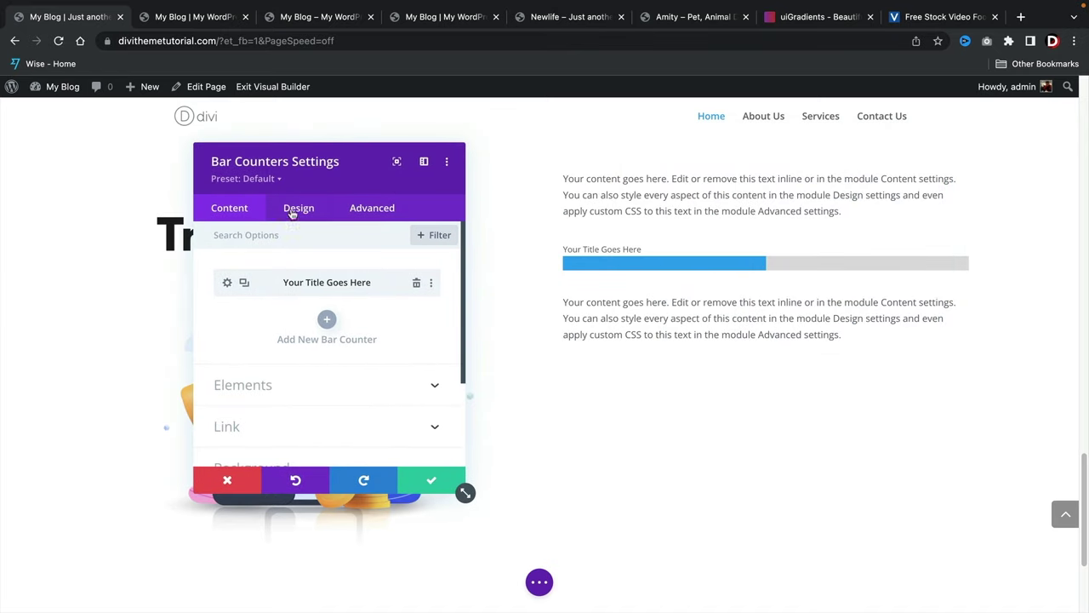
pyautogui.click(180, 19)
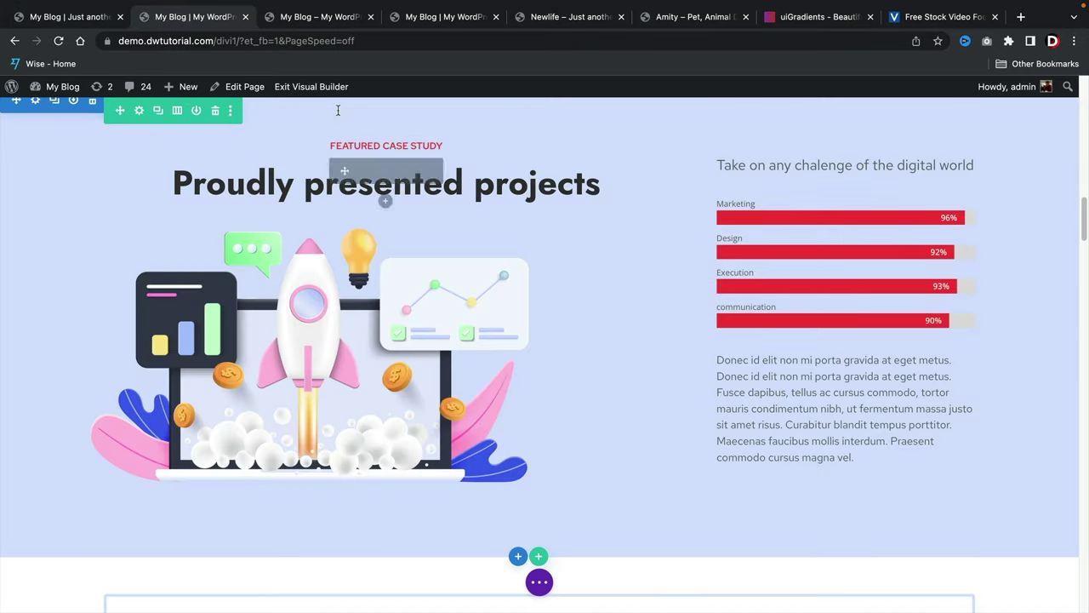
pyautogui.click(61, 18)
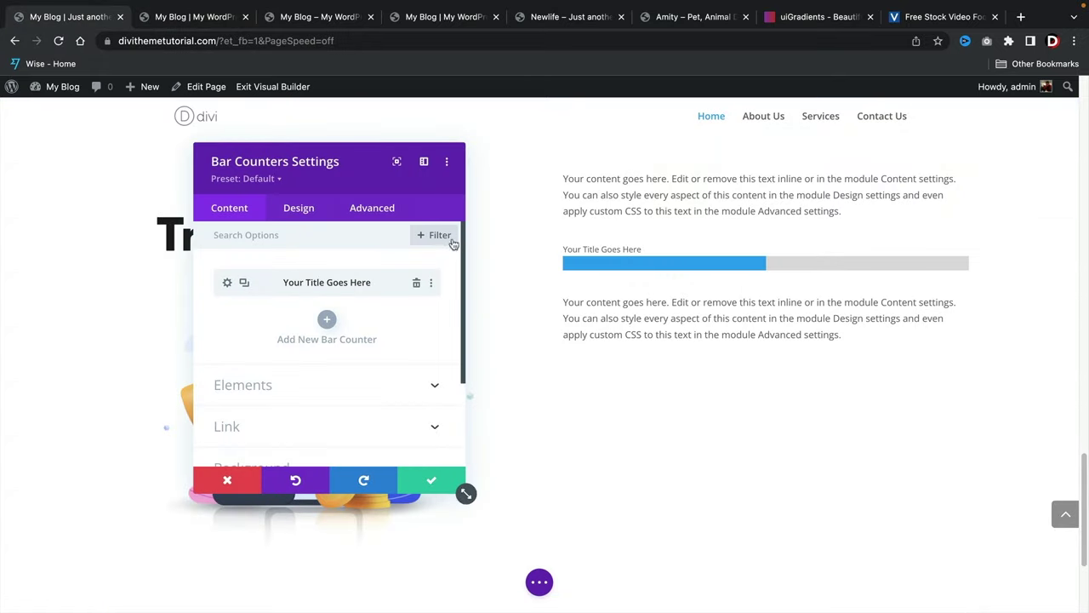
# - Give the bar item the title 'Marketing' and a percent of 90
pyautogui.click(227, 283)
pyautogui.tripleClick(269, 323)
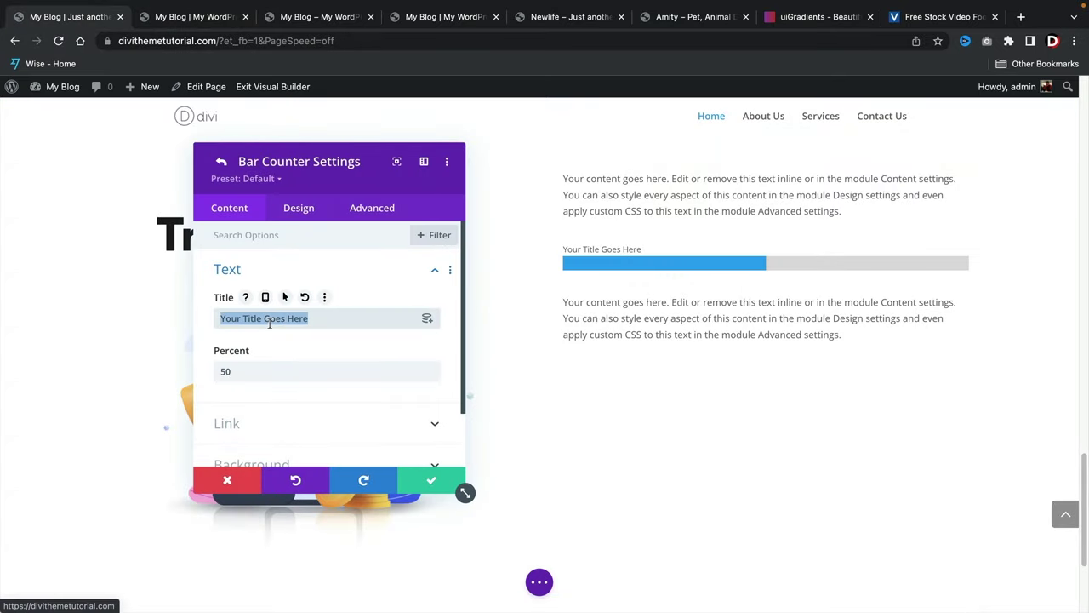
pyautogui.write('Marketing')
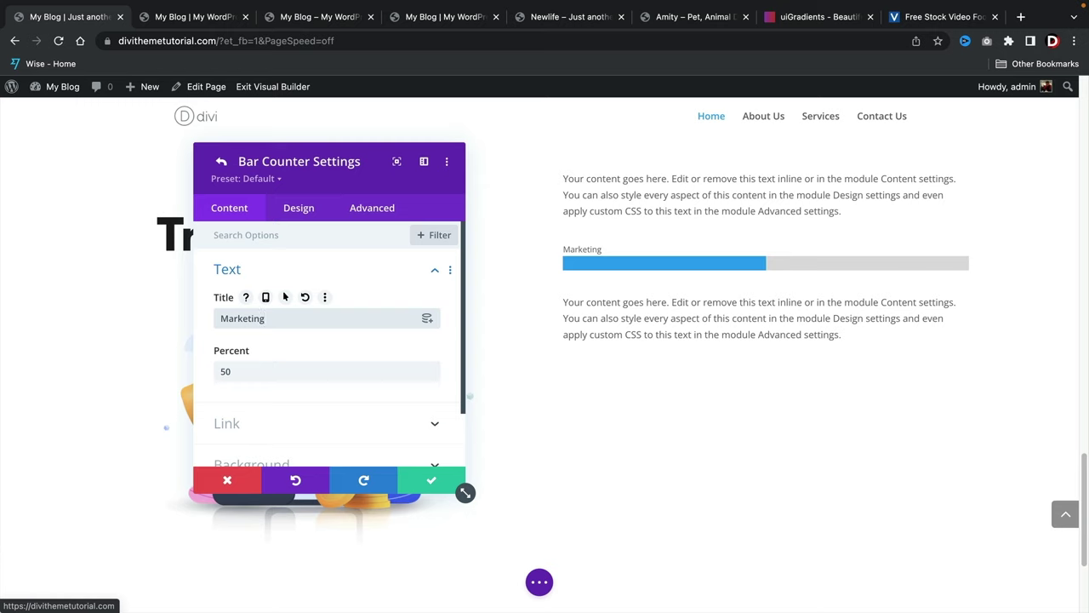
pyautogui.tripleClick(271, 371)
pyautogui.write('90')
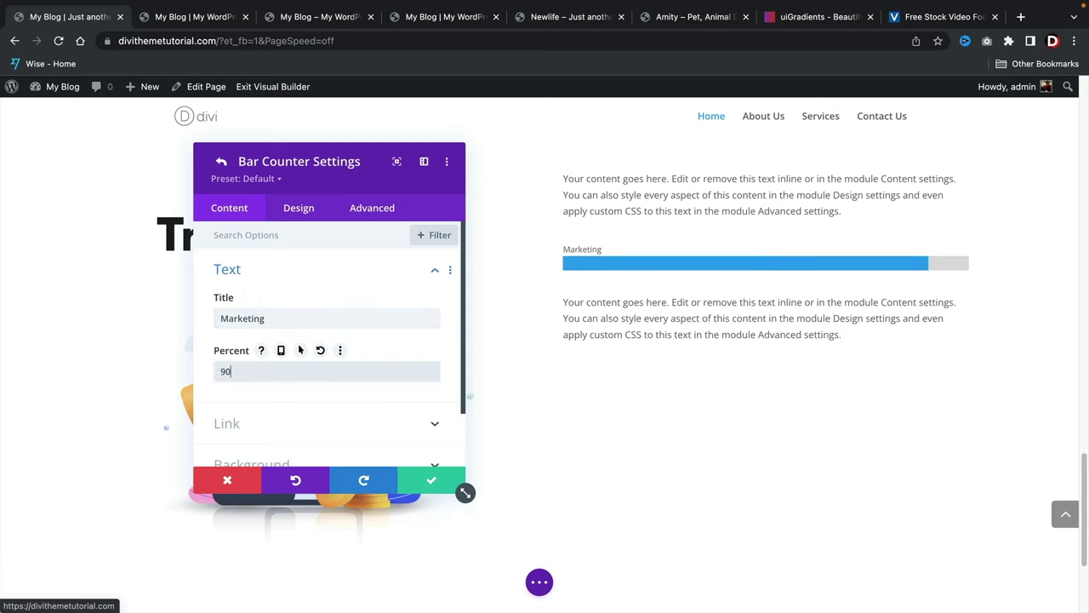
pyautogui.scroll(-3, 313, 311)
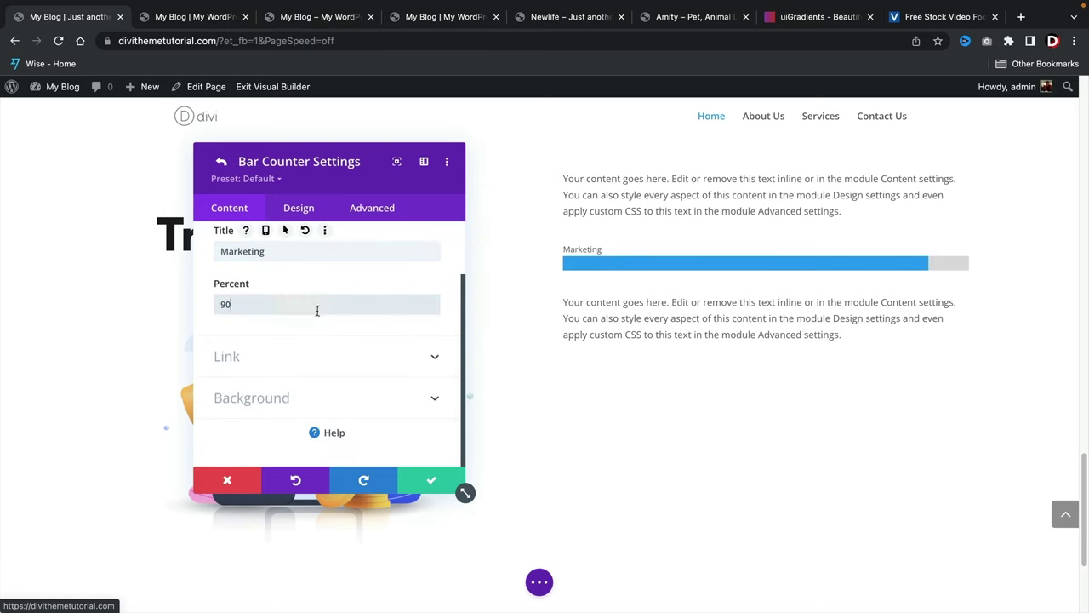
# - Make the bar background red and left-align the Marketing label
pyautogui.click(300, 209)
pyautogui.click(318, 269)
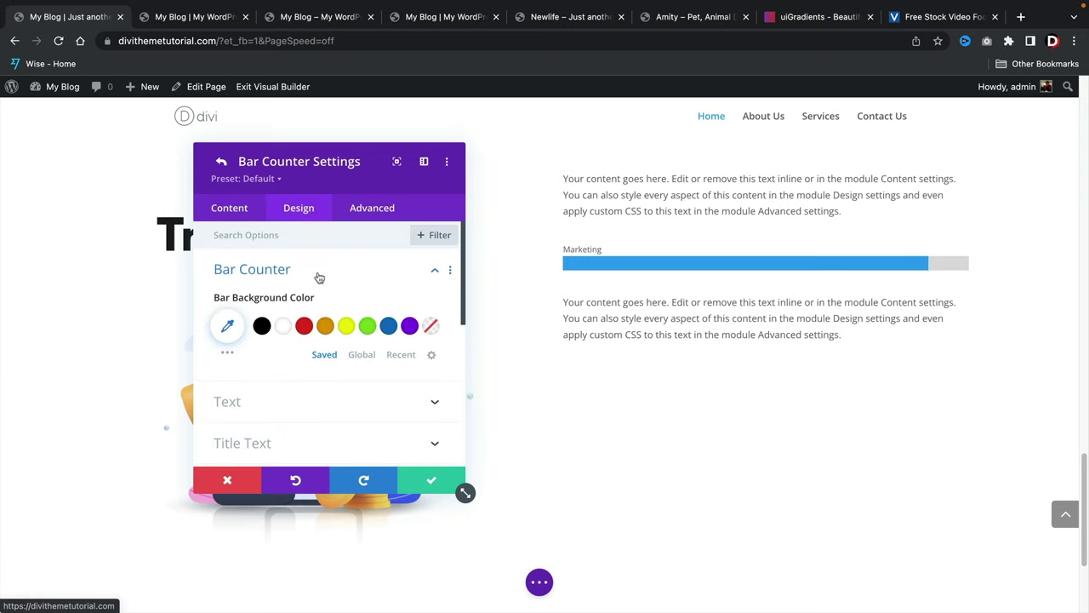
pyautogui.click(304, 327)
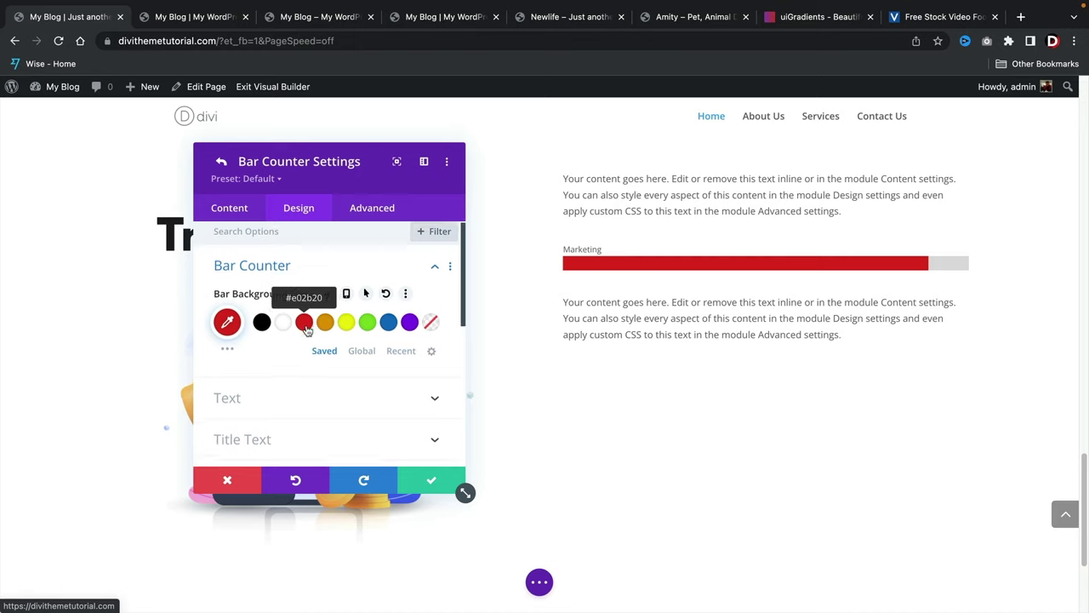
pyautogui.click(290, 401)
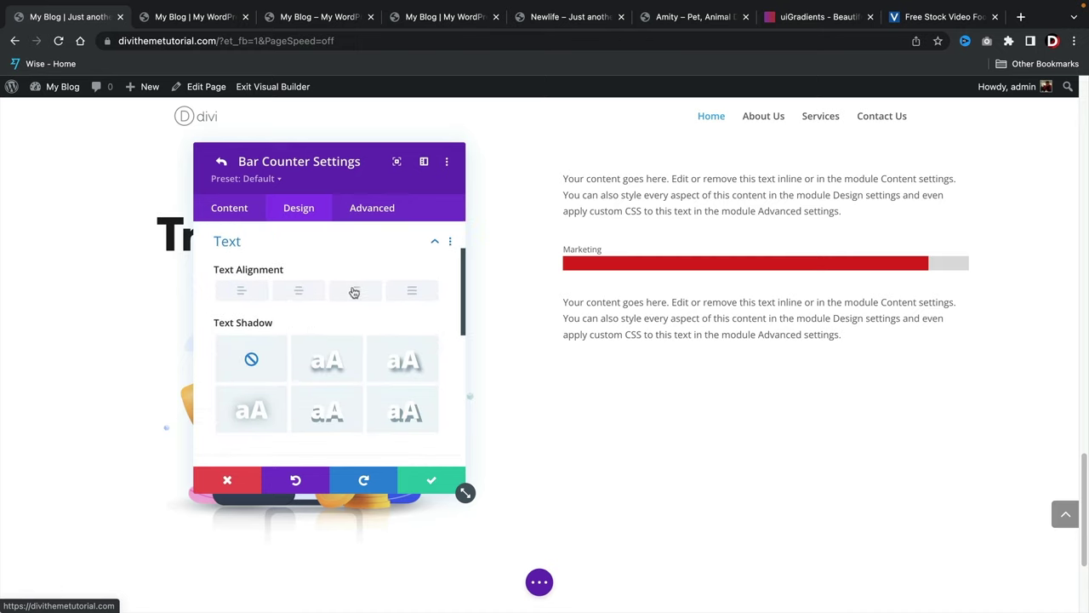
pyautogui.click(354, 292)
pyautogui.click(301, 291)
pyautogui.click(241, 292)
# - Set the Marketing bar's title font to Jost
pyautogui.scroll(-3, 289, 335)
pyautogui.click(301, 351)
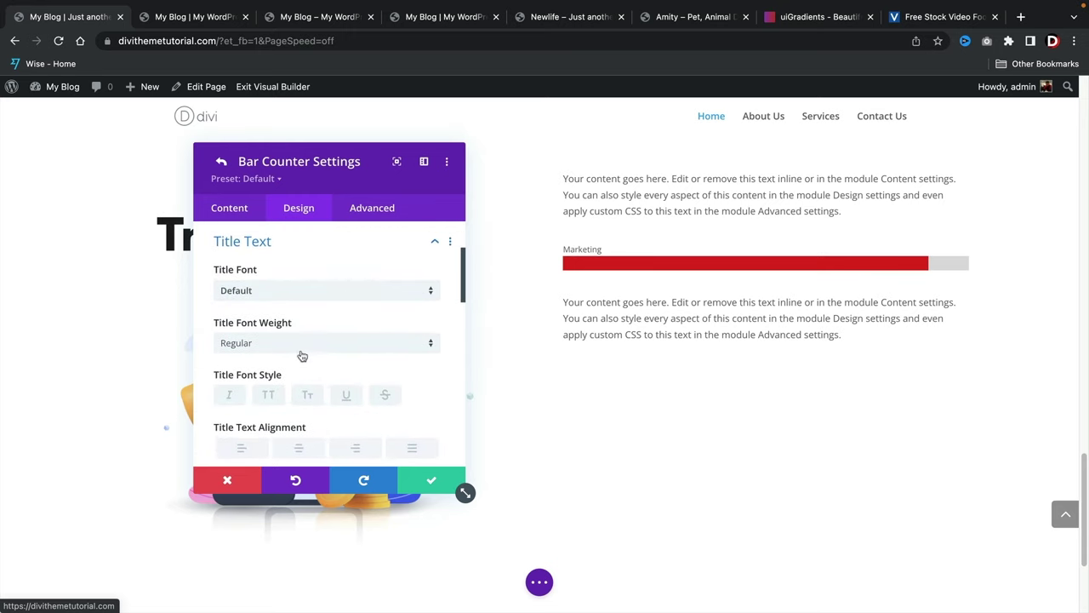
pyautogui.click(314, 290)
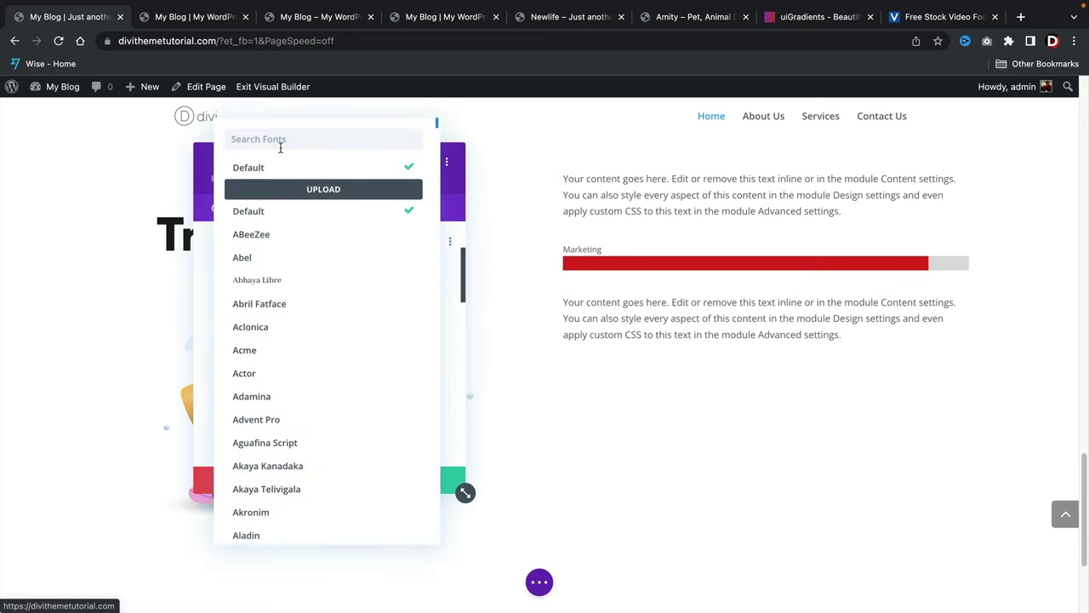
pyautogui.write('jost')
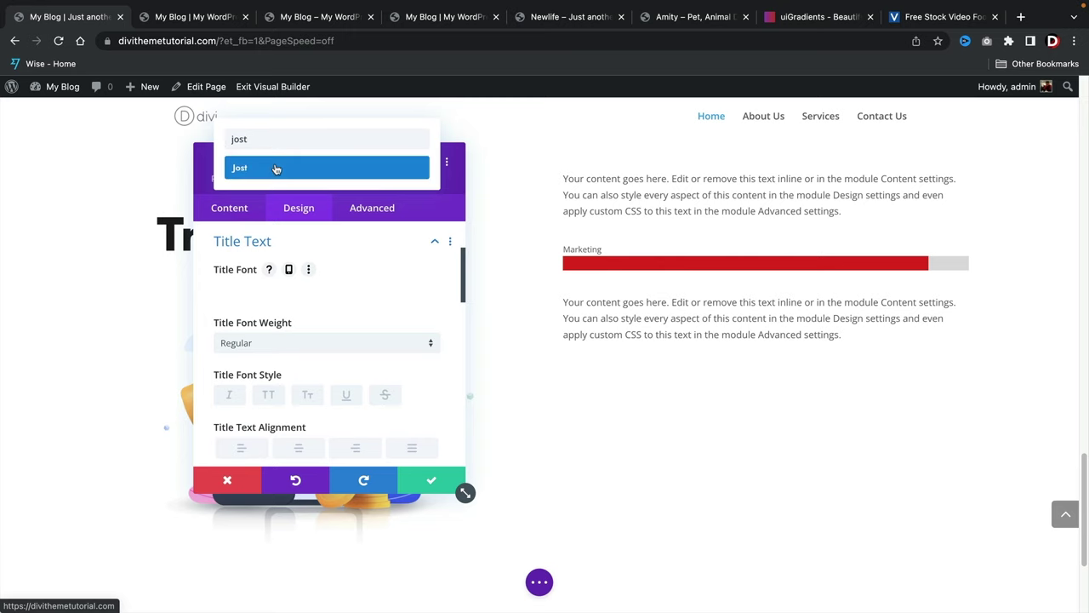
pyautogui.click(275, 166)
pyautogui.scroll(-2, 363, 340)
pyautogui.scroll(2, 323, 346)
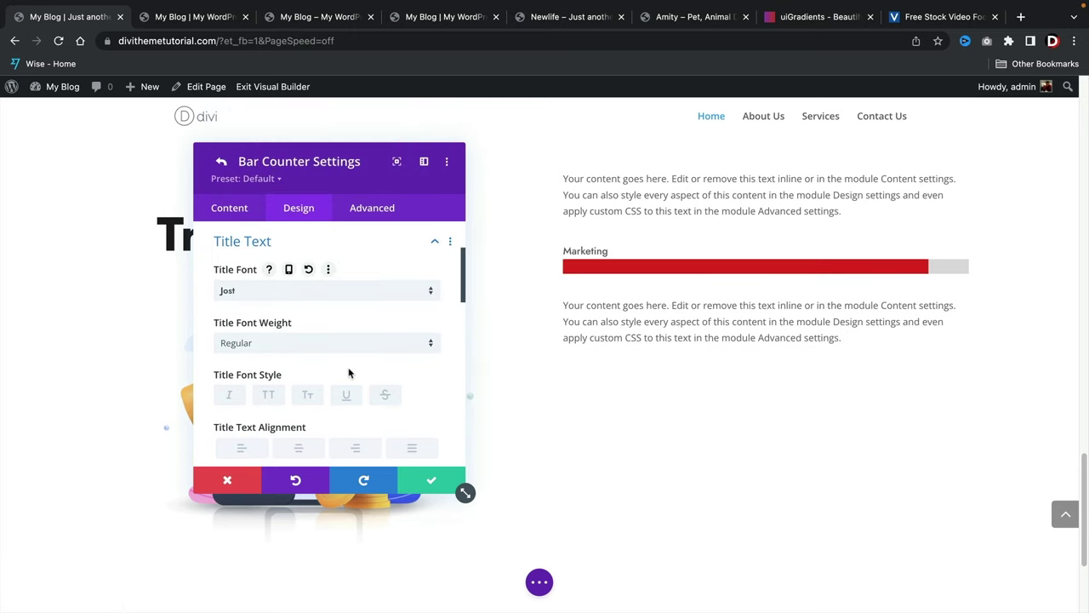
pyautogui.click(435, 482)
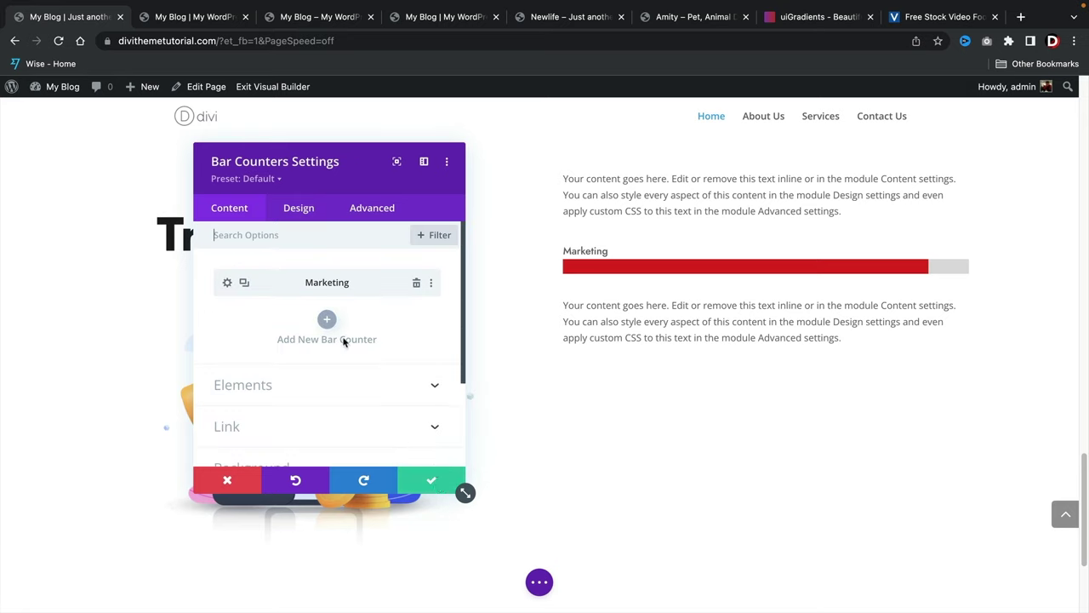
# - Duplicate the Marketing bar three times and change the second bar's percent to 50
pyautogui.click(247, 286)
pyautogui.click(247, 286)
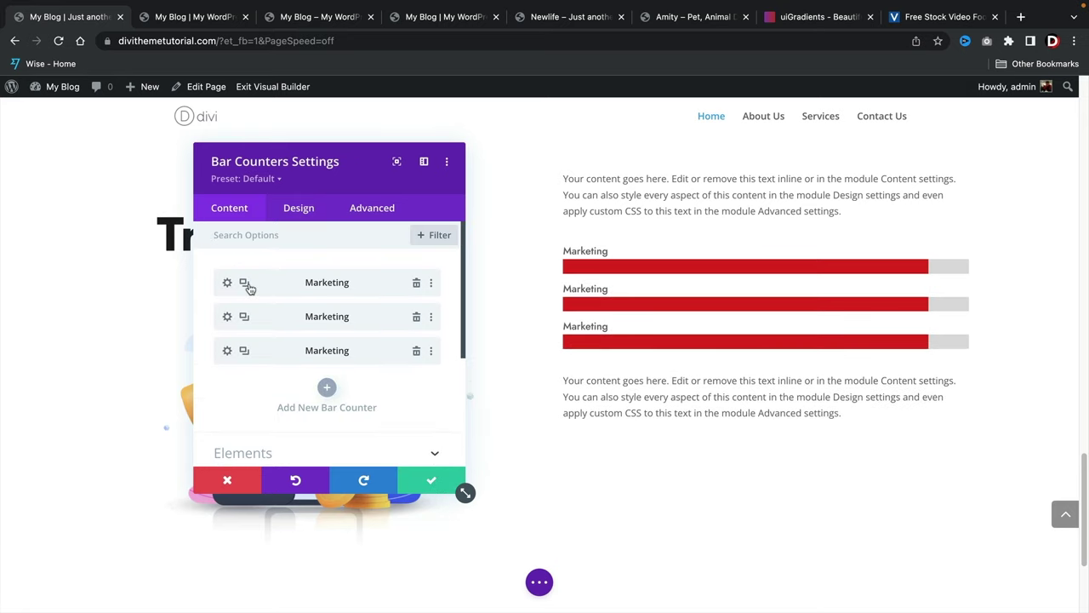
pyautogui.click(247, 286)
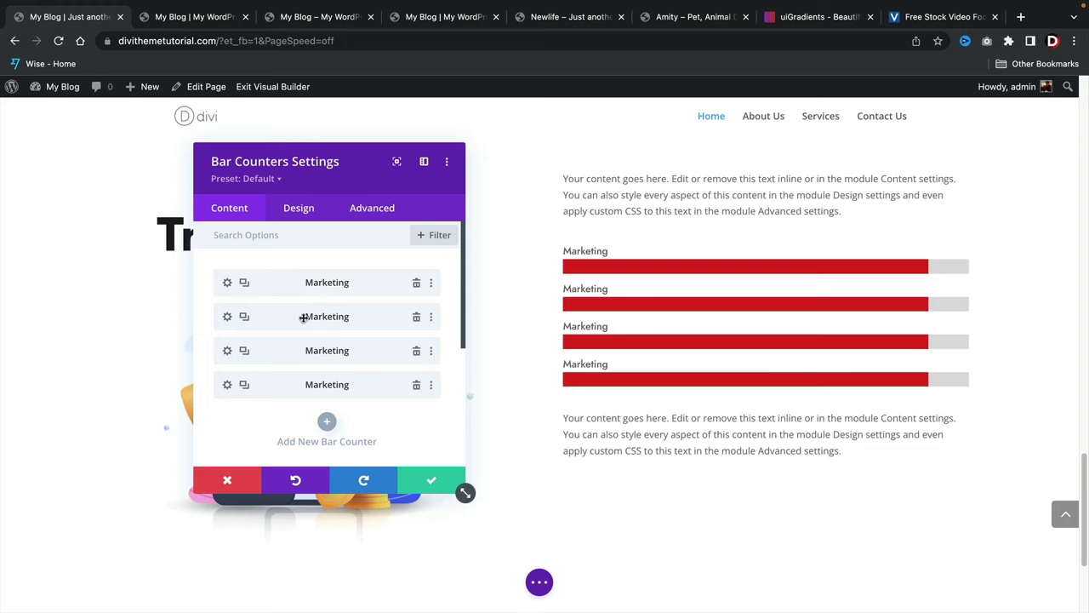
pyautogui.scroll(-1, 303, 317)
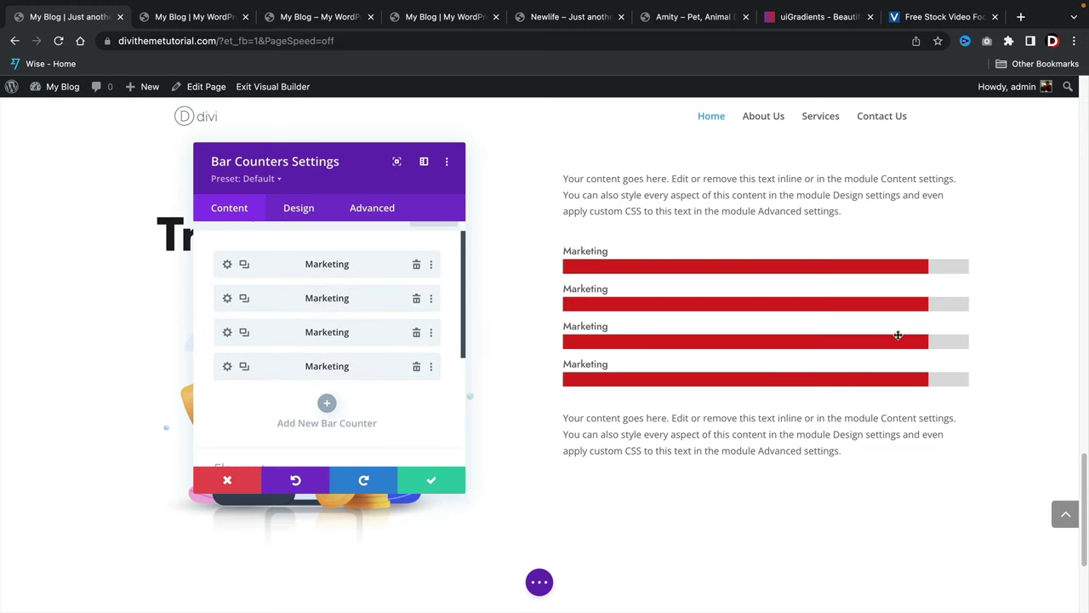
pyautogui.click(226, 299)
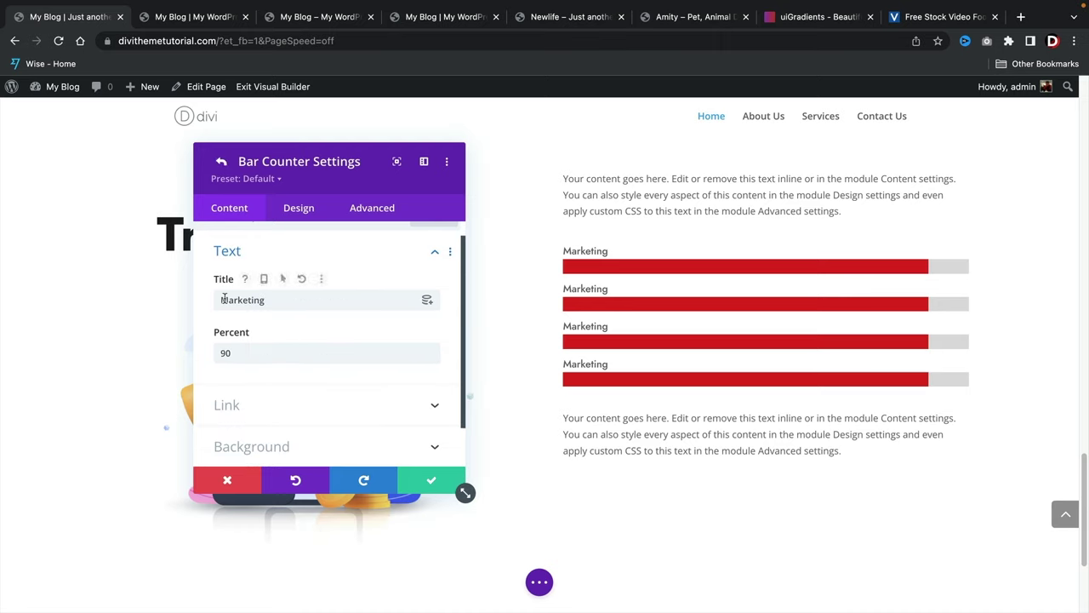
pyautogui.doubleClick(253, 352)
pyautogui.press('BackSpace')
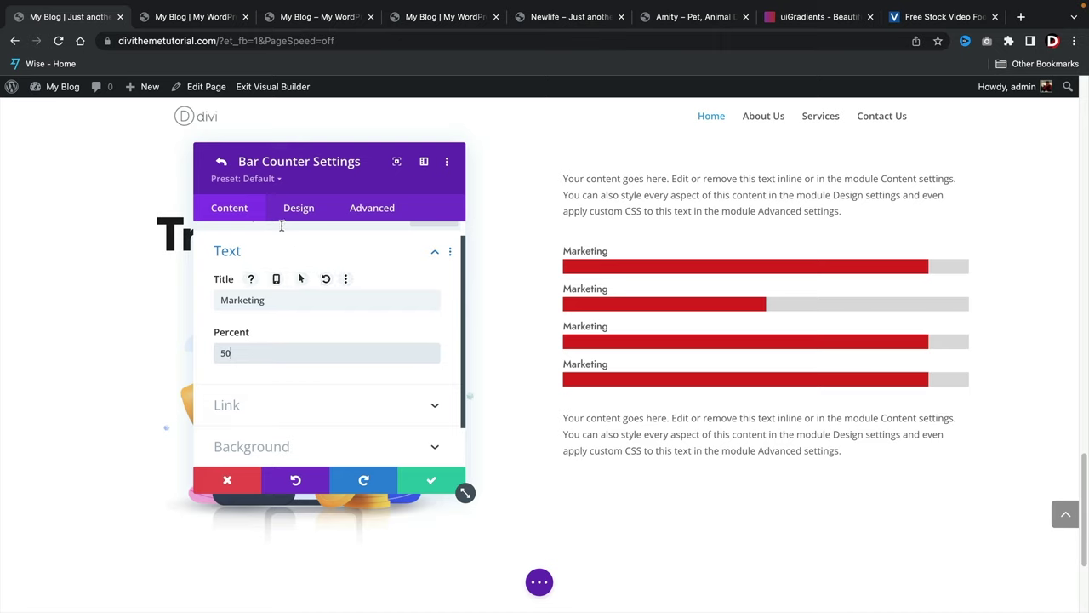
pyautogui.click(221, 162)
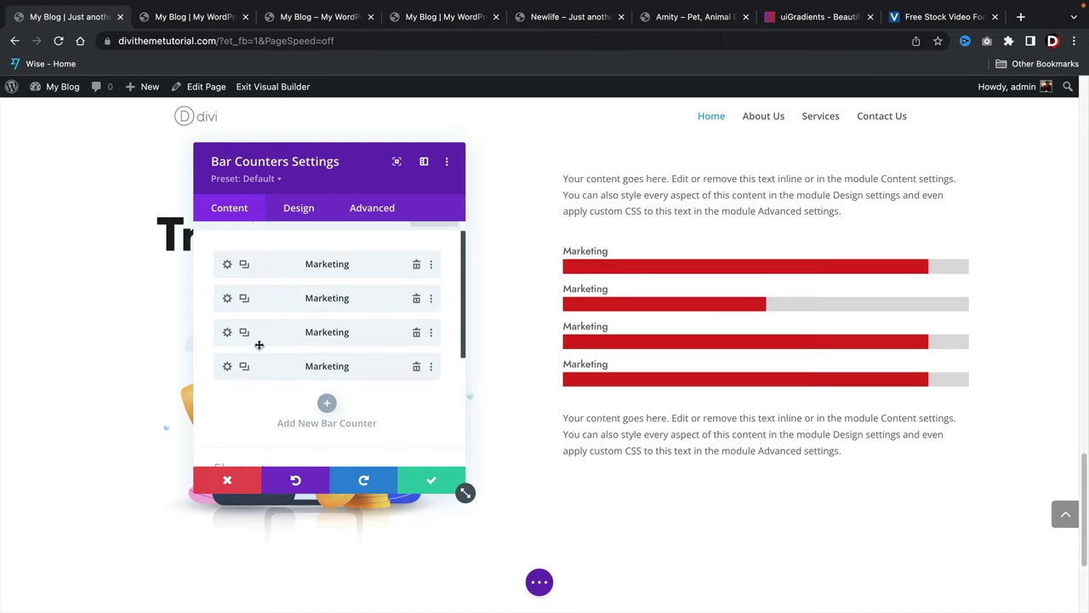
# - Turn on Show Percentage for the bar counters and save the module
pyautogui.scroll(-5, 258, 344)
pyautogui.click(269, 267)
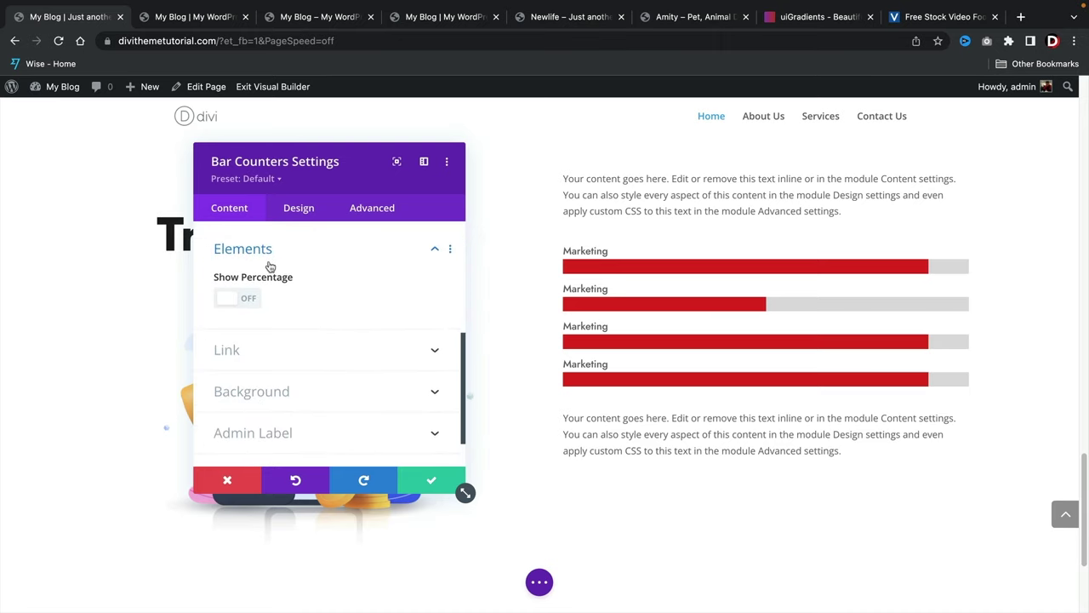
pyautogui.click(245, 302)
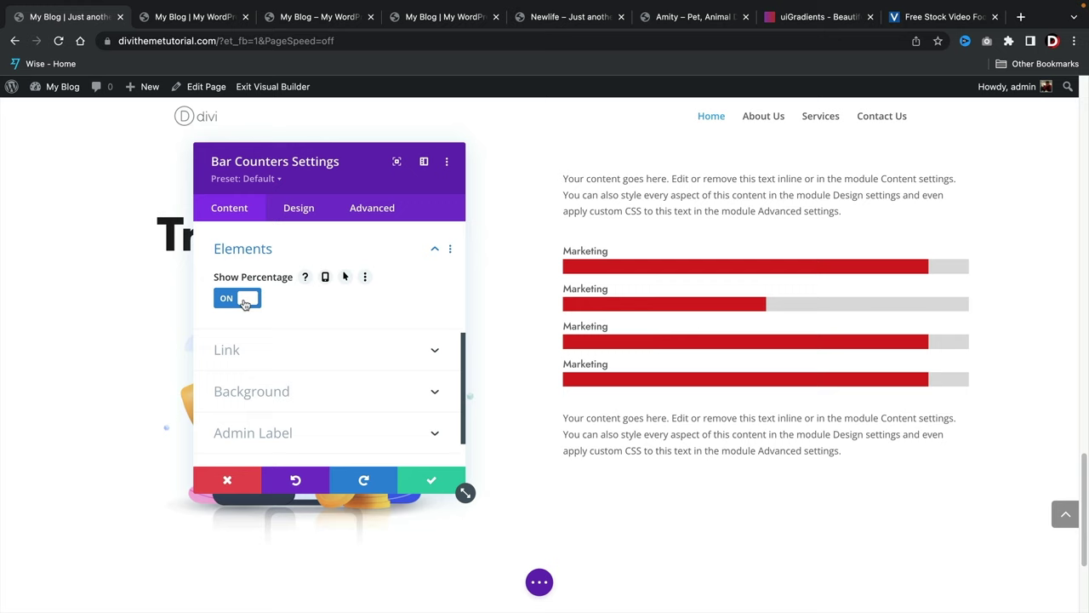
pyautogui.click(428, 482)
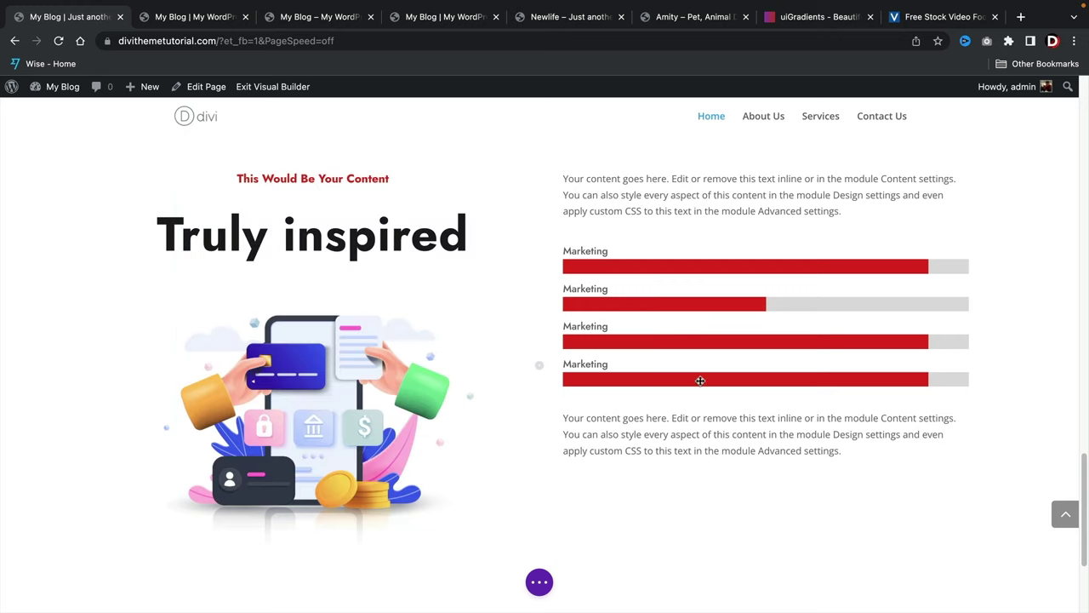
# - Save the page and exit the Visual Builder to view the live page
pyautogui.click(539, 582)
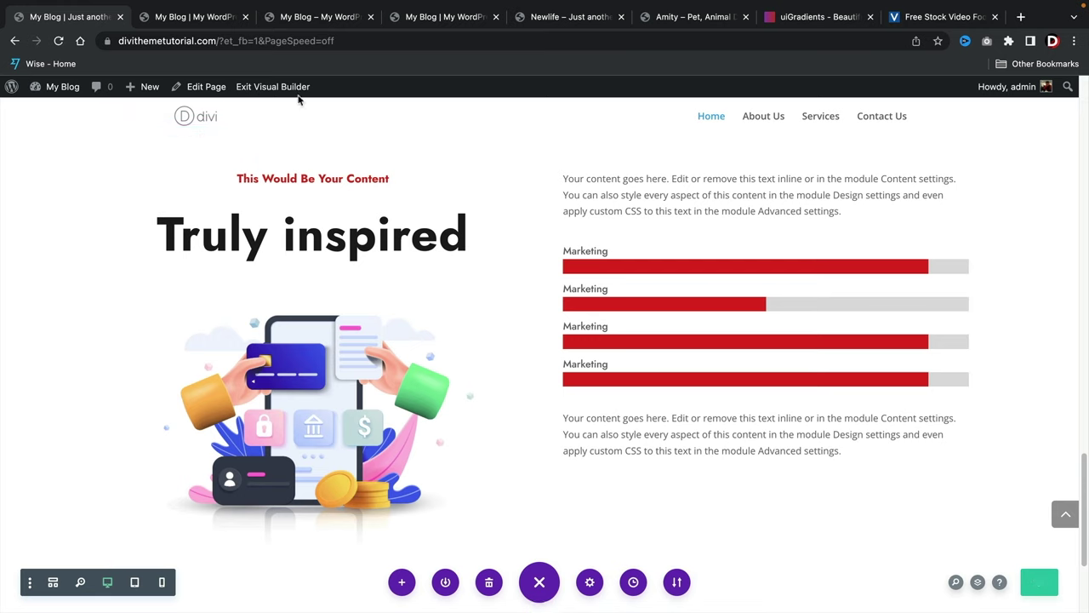
pyautogui.click(272, 91)
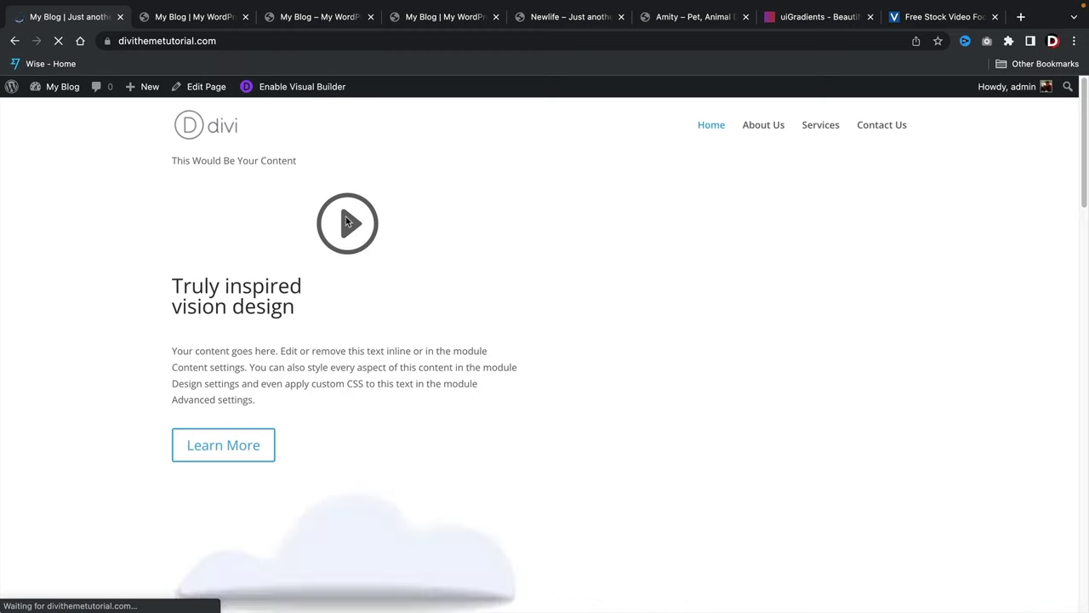
# - Scroll the live homepage to view the 'Truly inspired' section's four Marketing progress bars
pyautogui.scroll(-10, 398, 298)
pyautogui.scroll(-15, 398, 304)
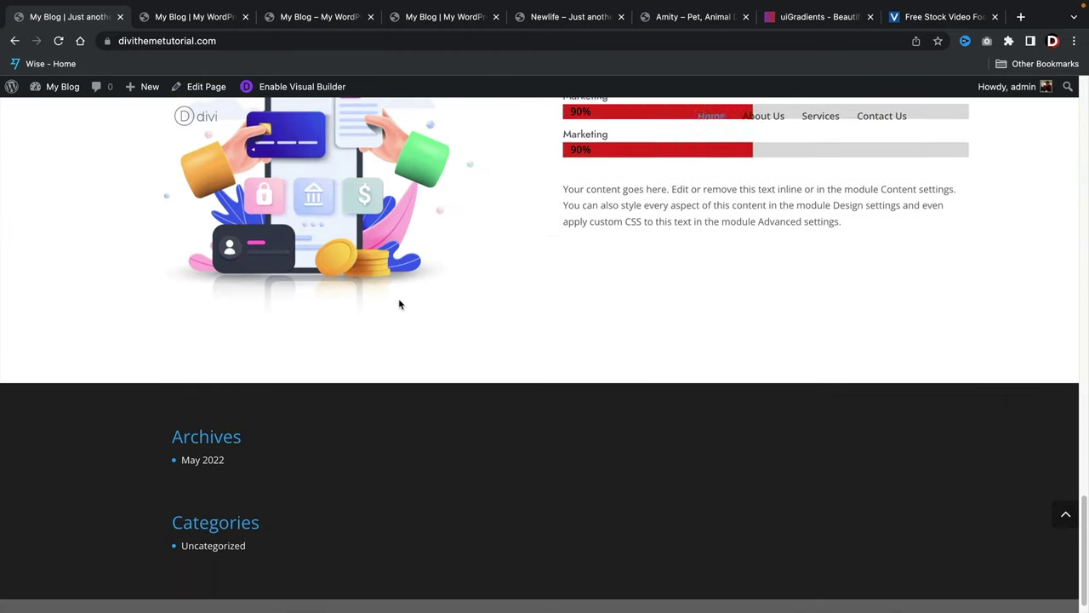
pyautogui.scroll(8, 399, 304)
pyautogui.scroll(-3, 511, 281)
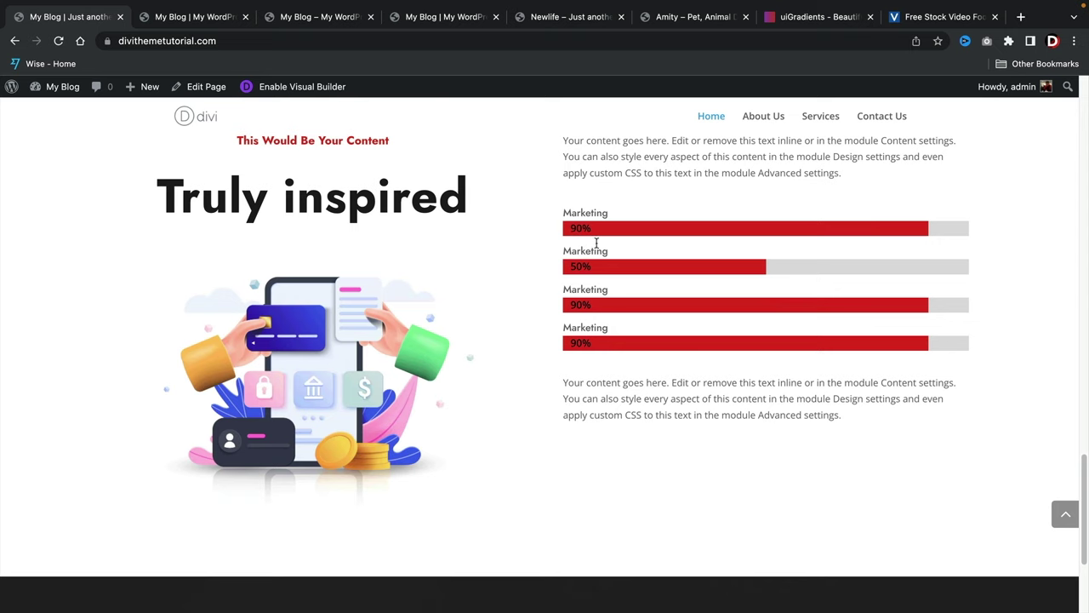
pyautogui.scroll(1, 600, 254)
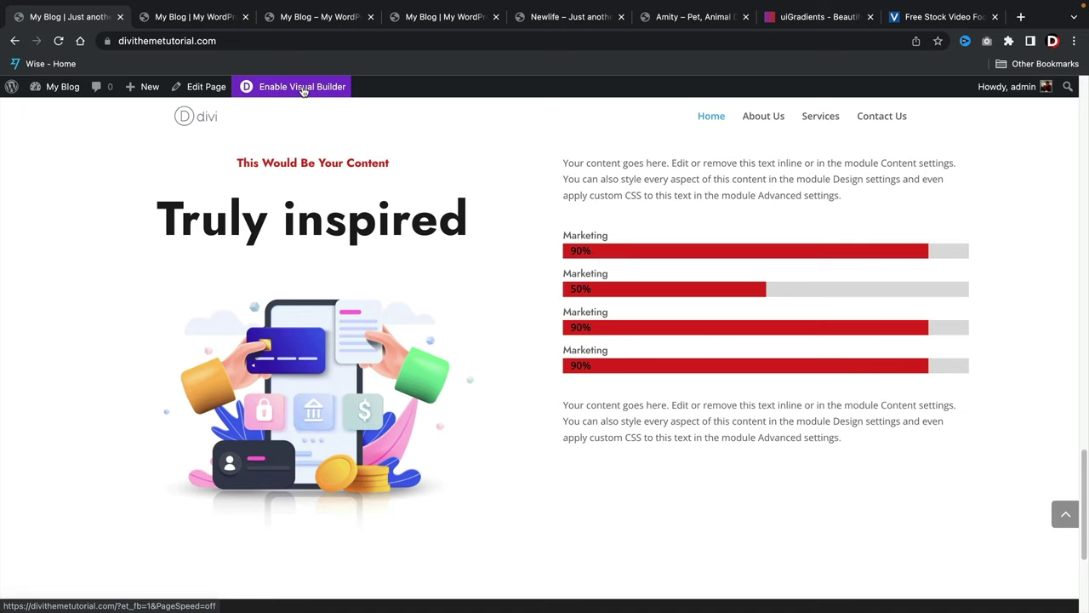
# - Copy the section styles of the light-blue 'Truly inspired vision design' hero section
pyautogui.scroll(1, 545, 295)
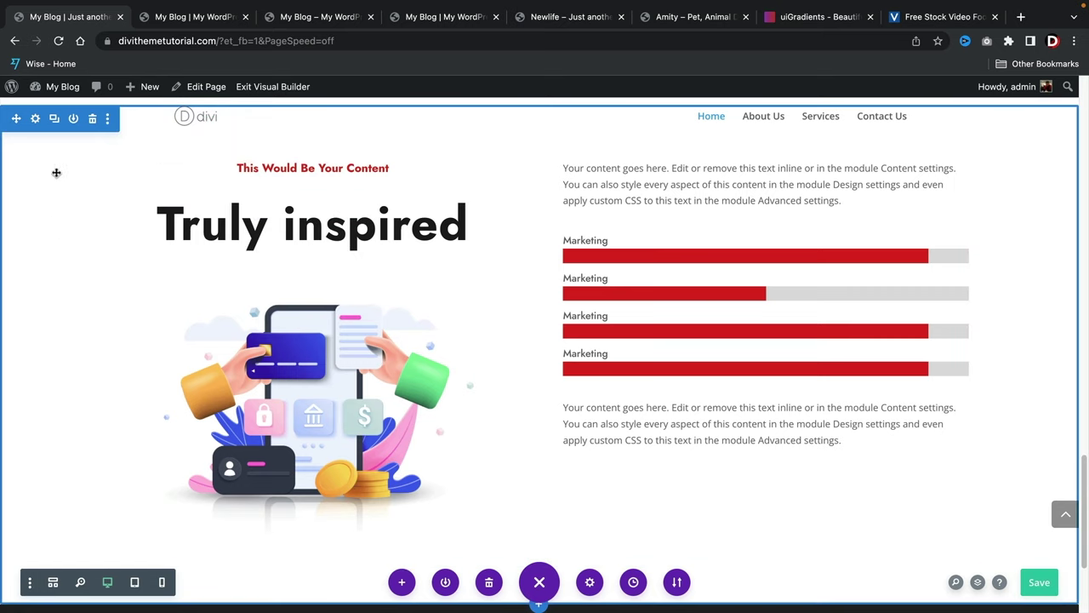
pyautogui.scroll(15, 85, 278)
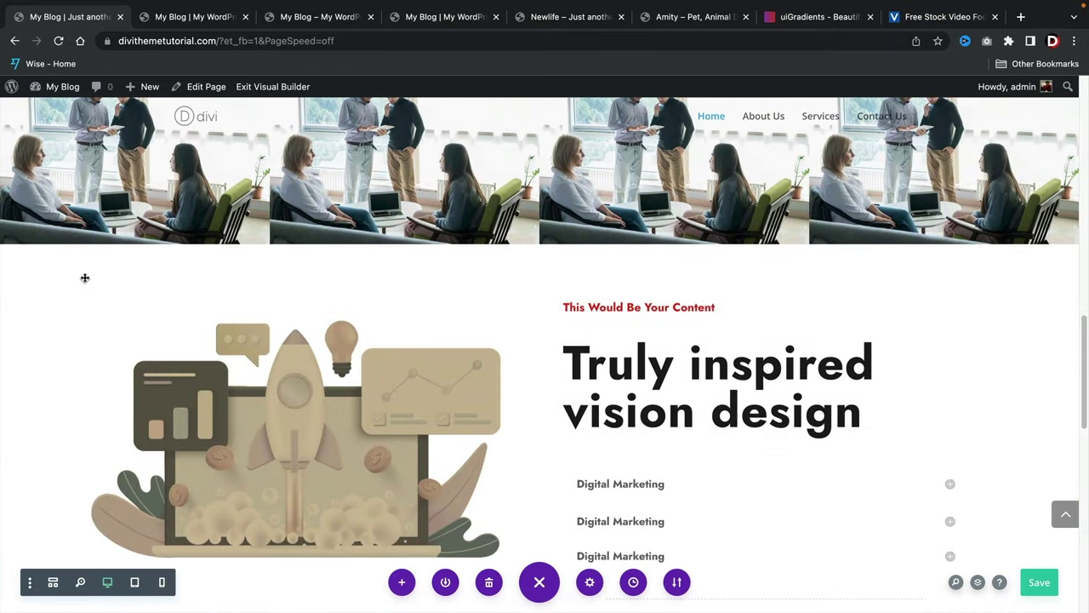
pyautogui.scroll(8, 85, 280)
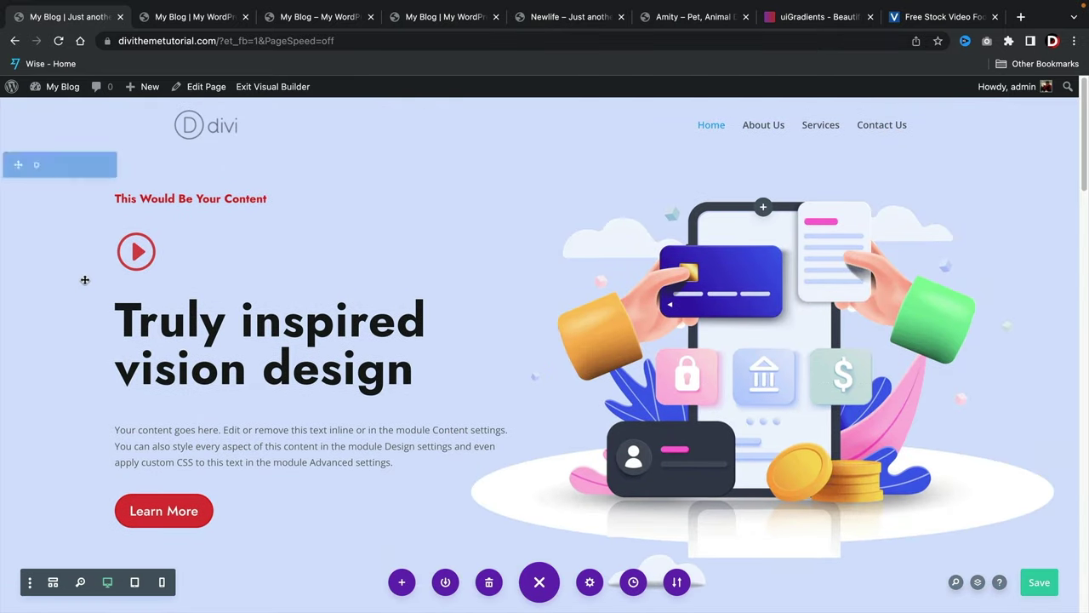
pyautogui.rightClick(36, 168)
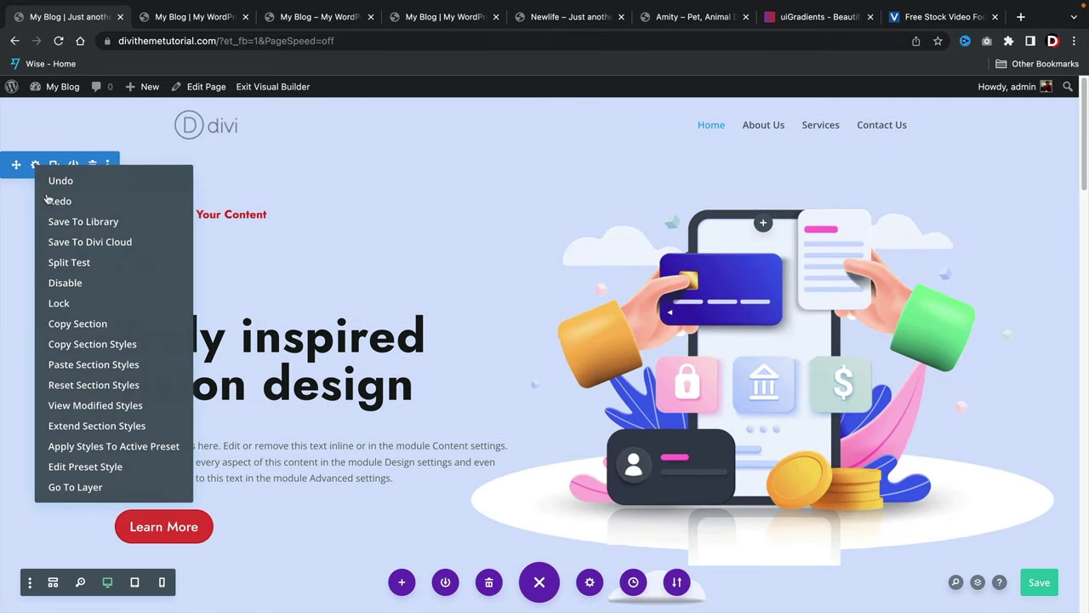
pyautogui.click(73, 343)
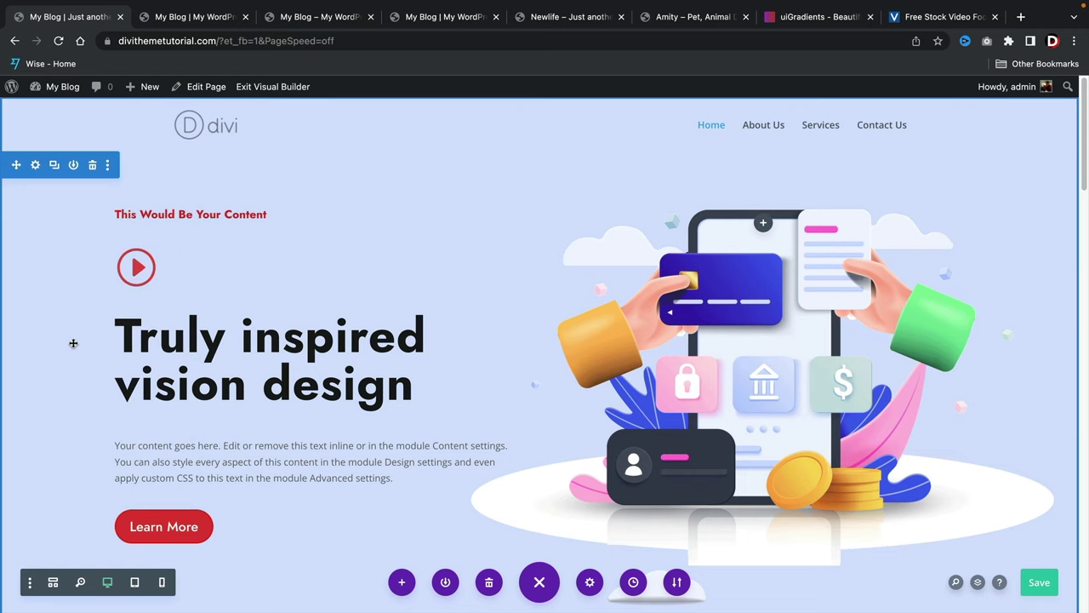
# - Paste the hero's section styles onto the lower 'Truly inspired' section
pyautogui.scroll(-10, 73, 343)
pyautogui.scroll(-6, 73, 343)
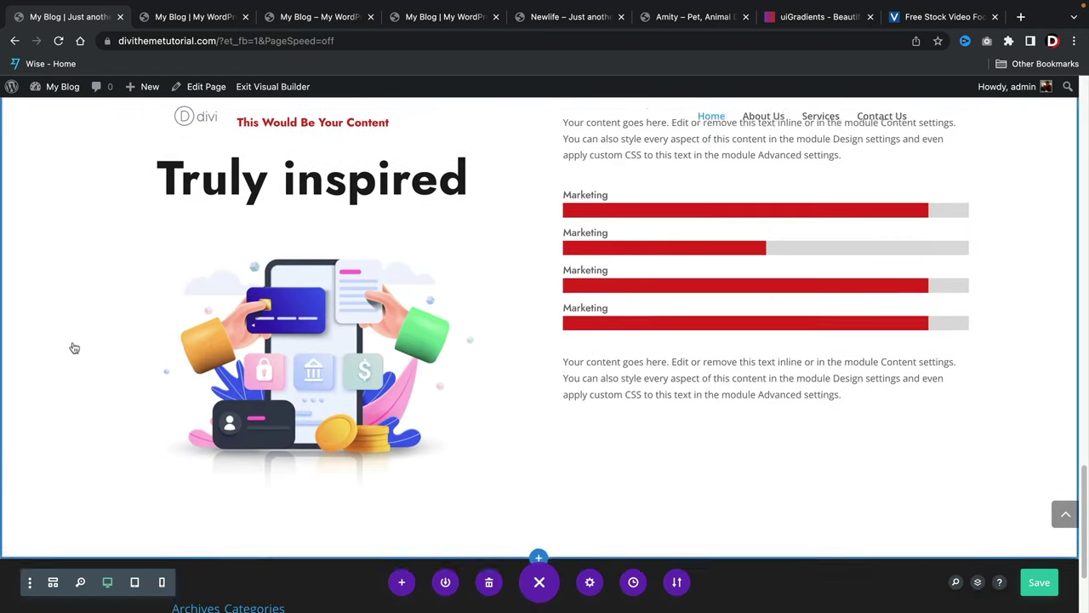
pyautogui.scroll(2, 73, 348)
pyautogui.scroll(-2, 33, 184)
pyautogui.rightClick(39, 138)
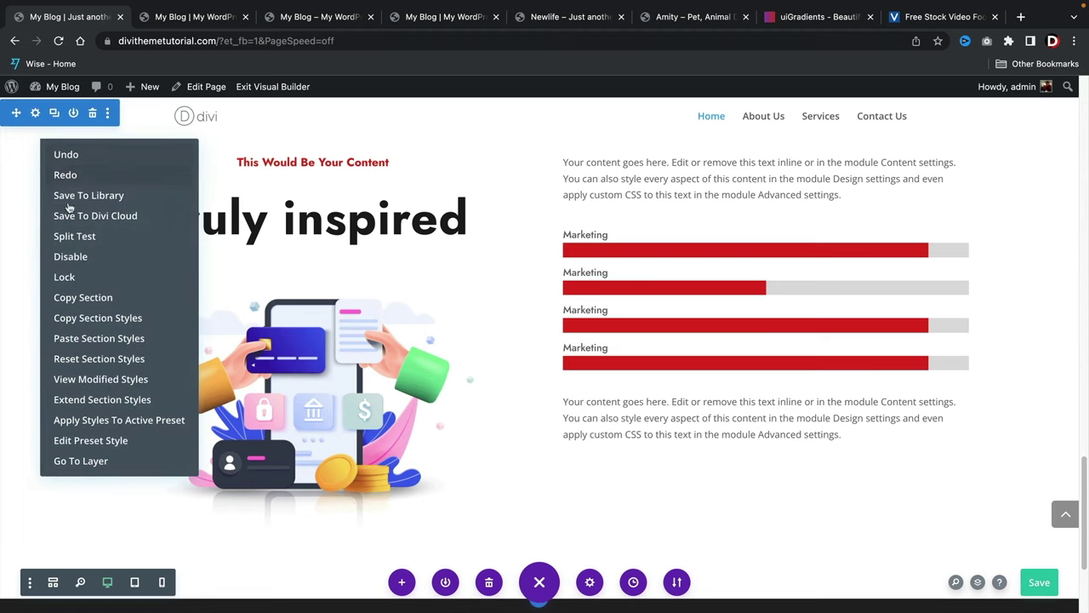
pyautogui.click(107, 341)
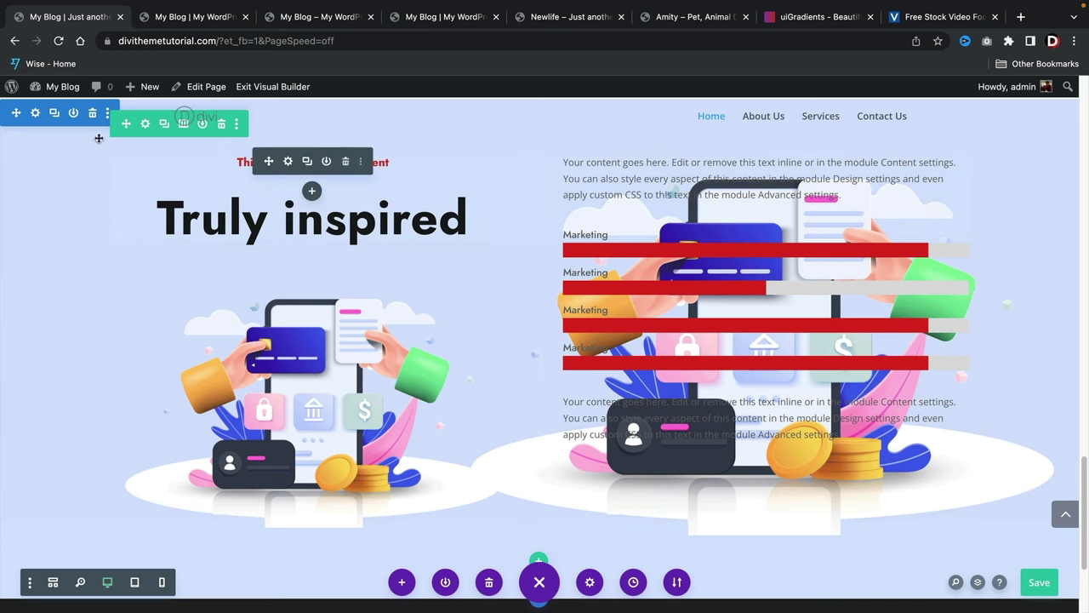
# - Delete the phone background image from the lower section's background settings and save
pyautogui.click(45, 190)
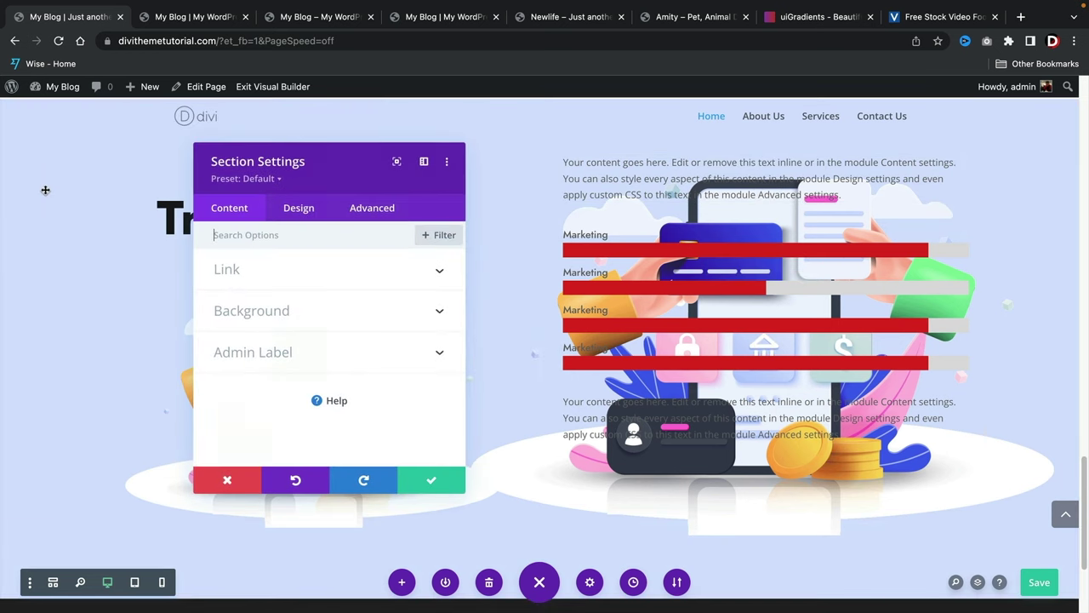
pyautogui.click(253, 314)
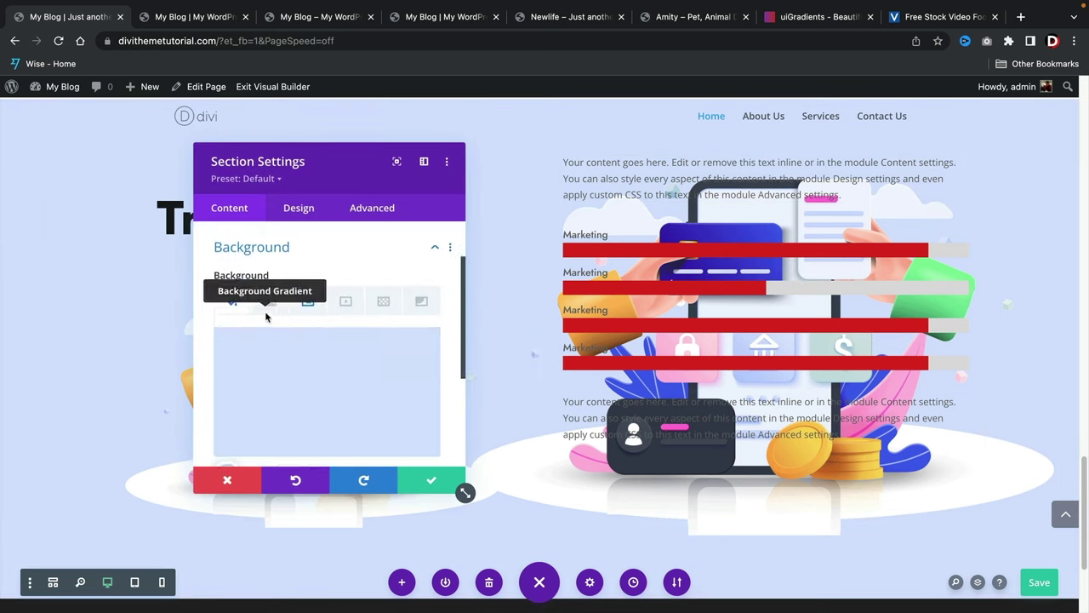
pyautogui.click(310, 299)
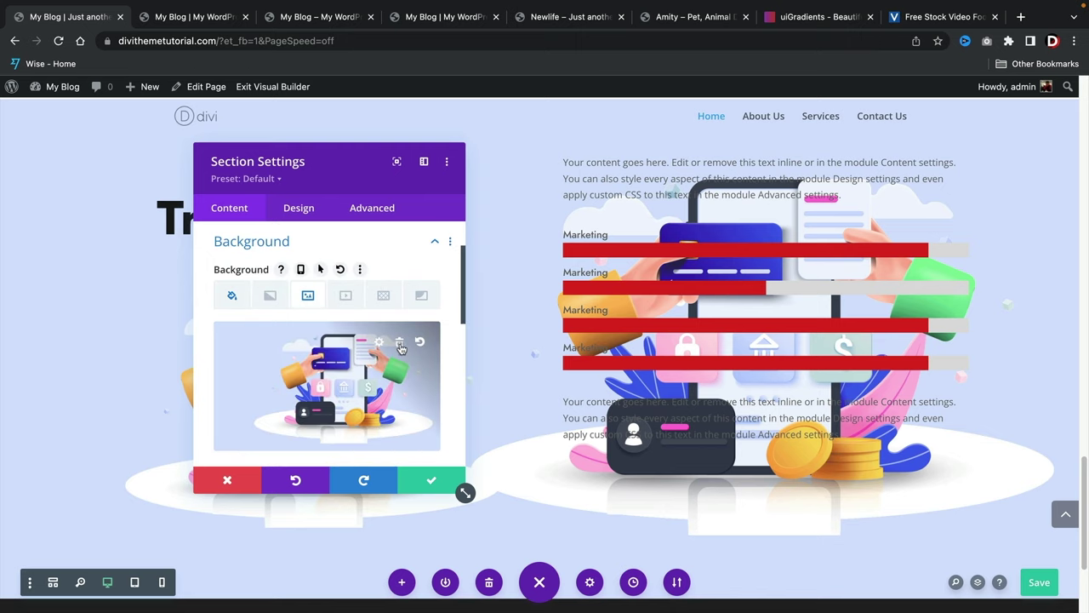
pyautogui.click(400, 344)
pyautogui.click(431, 480)
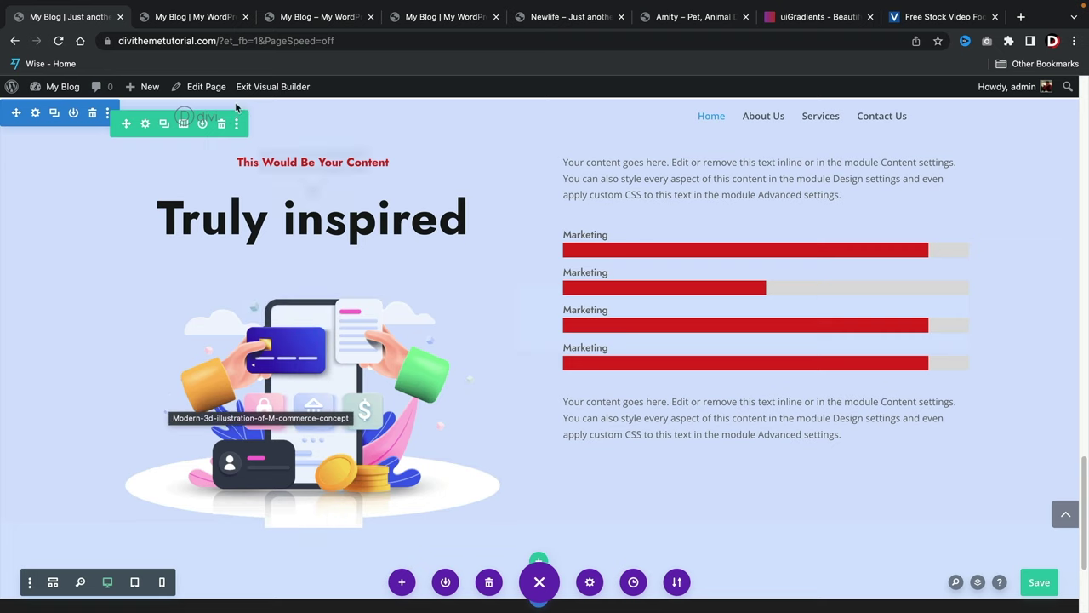
pyautogui.click(200, 17)
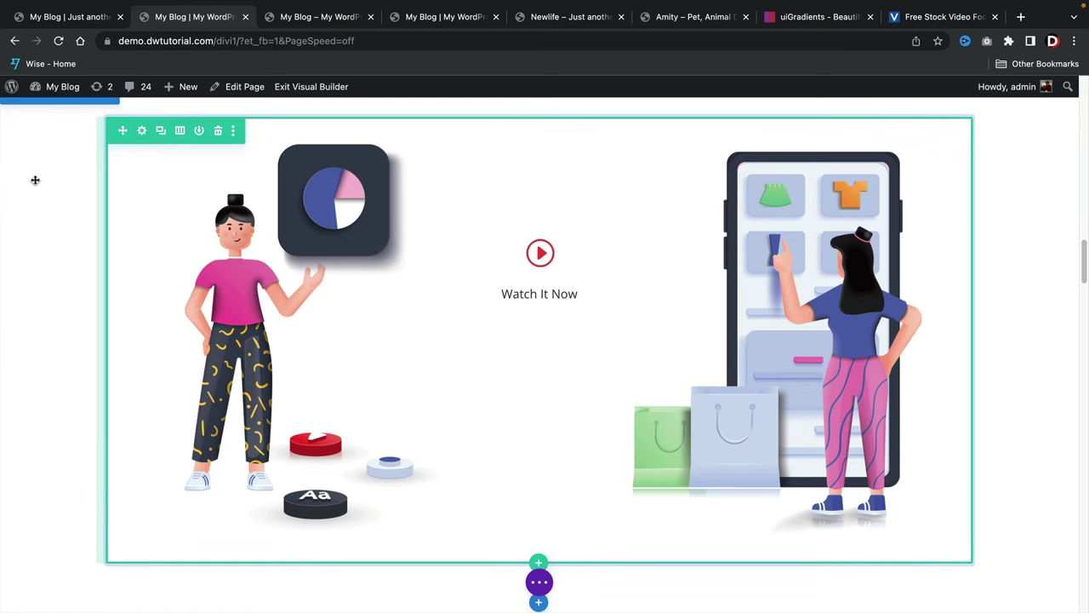
pyautogui.click(64, 17)
pyautogui.scroll(-2, 344, 398)
pyautogui.scroll(-1, 344, 399)
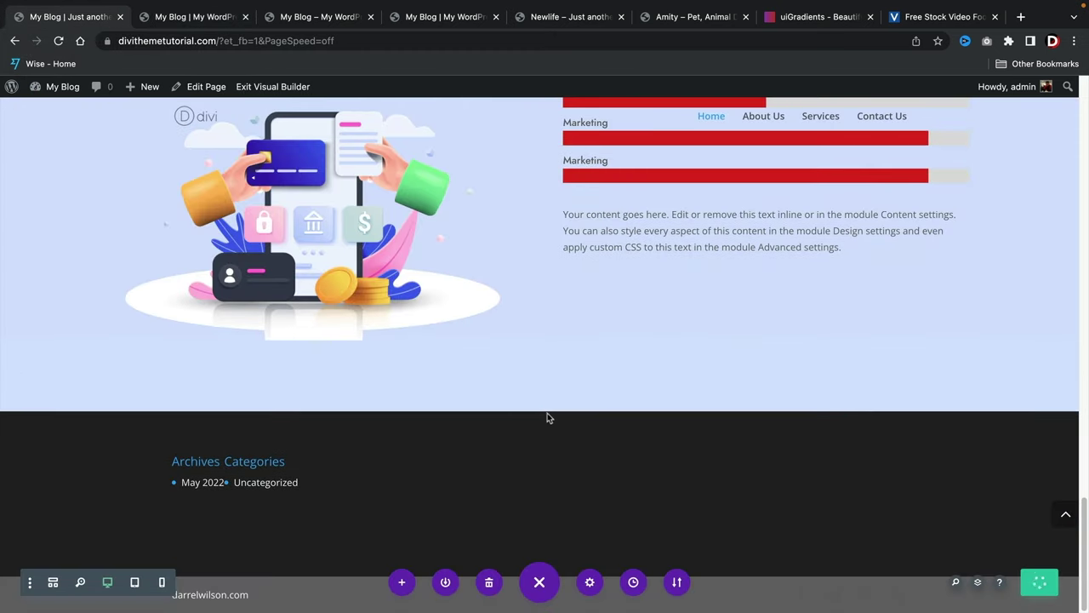
# - Add a Regular section with a three-equal-column row below the content
pyautogui.click(539, 412)
pyautogui.click(459, 372)
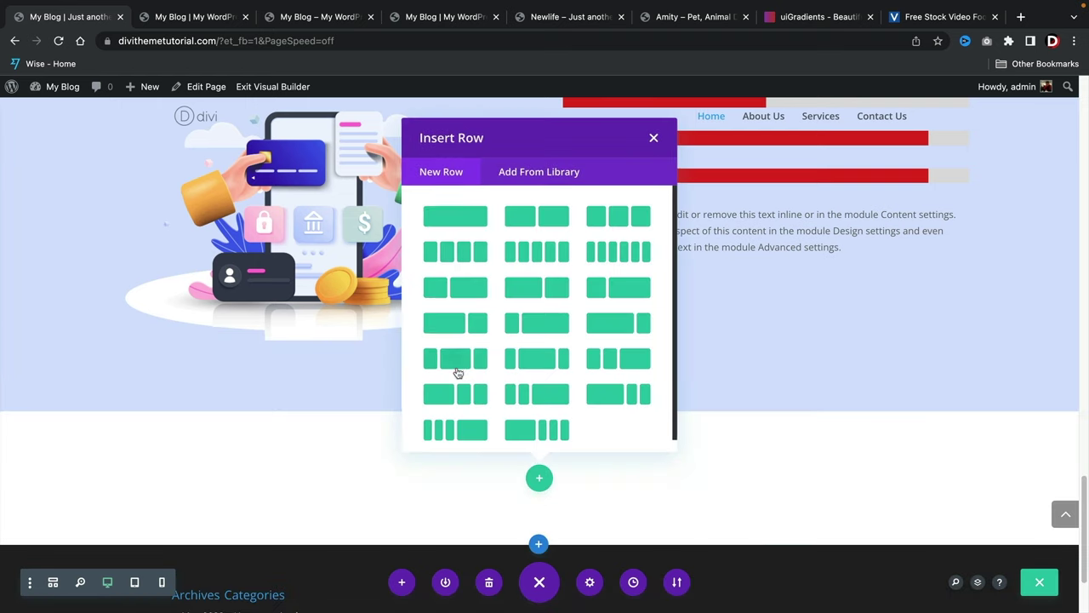
pyautogui.click(607, 223)
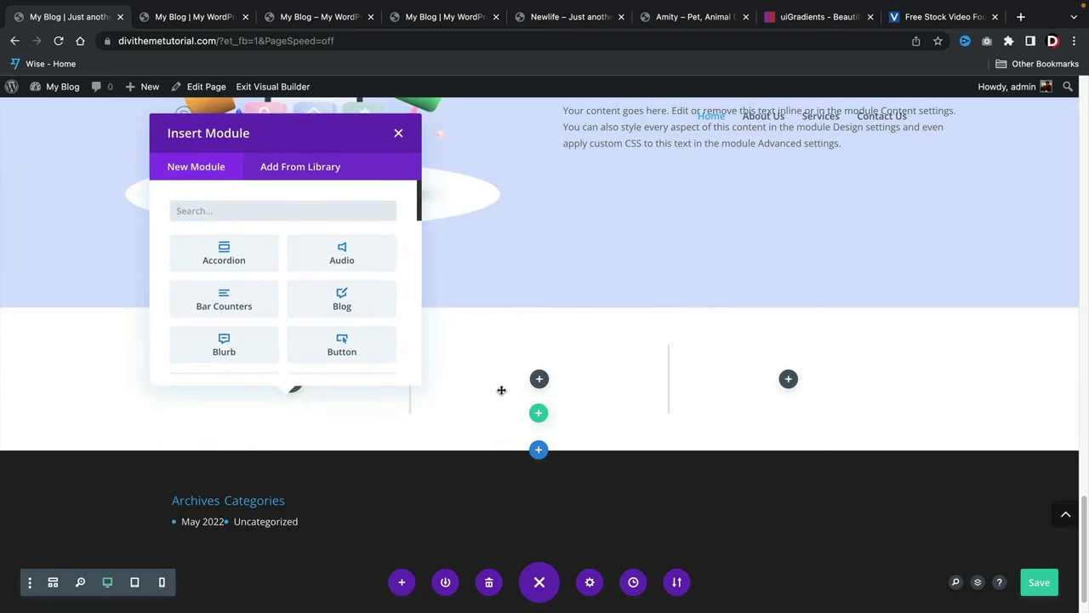
# - Put an Image module showing girl-1.png, the girl-with-pie-chart illustration, in the first column
pyautogui.write('ima')
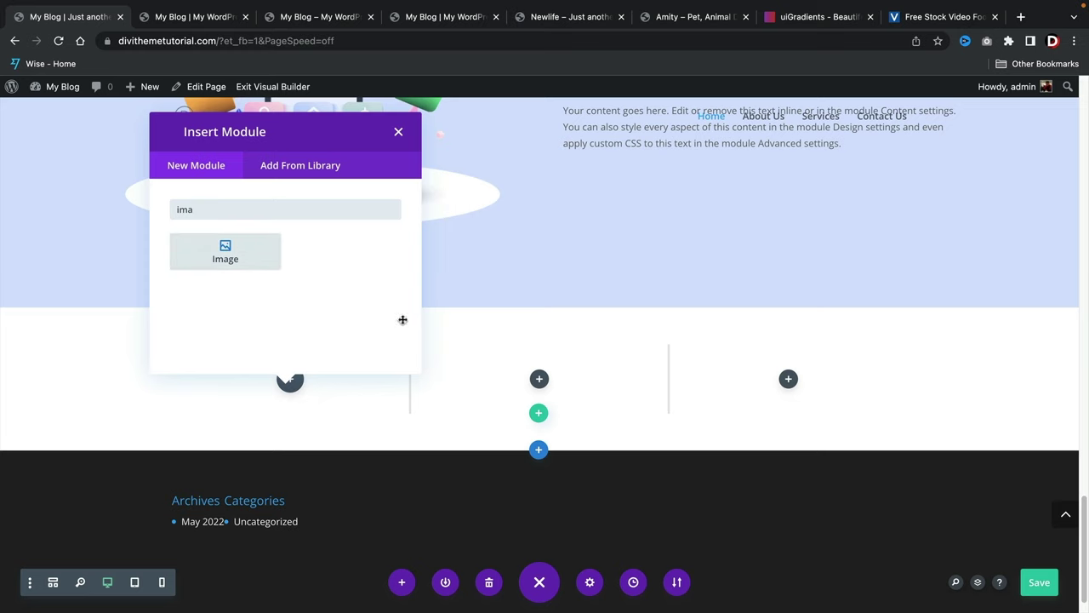
pyautogui.click(256, 256)
pyautogui.scroll(-2, 275, 294)
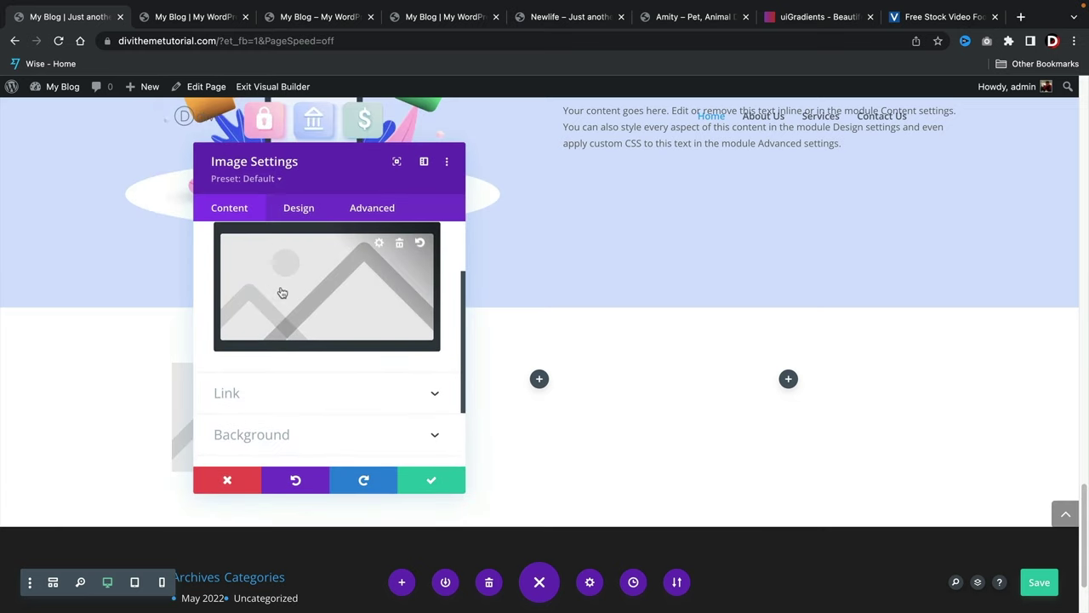
pyautogui.click(286, 291)
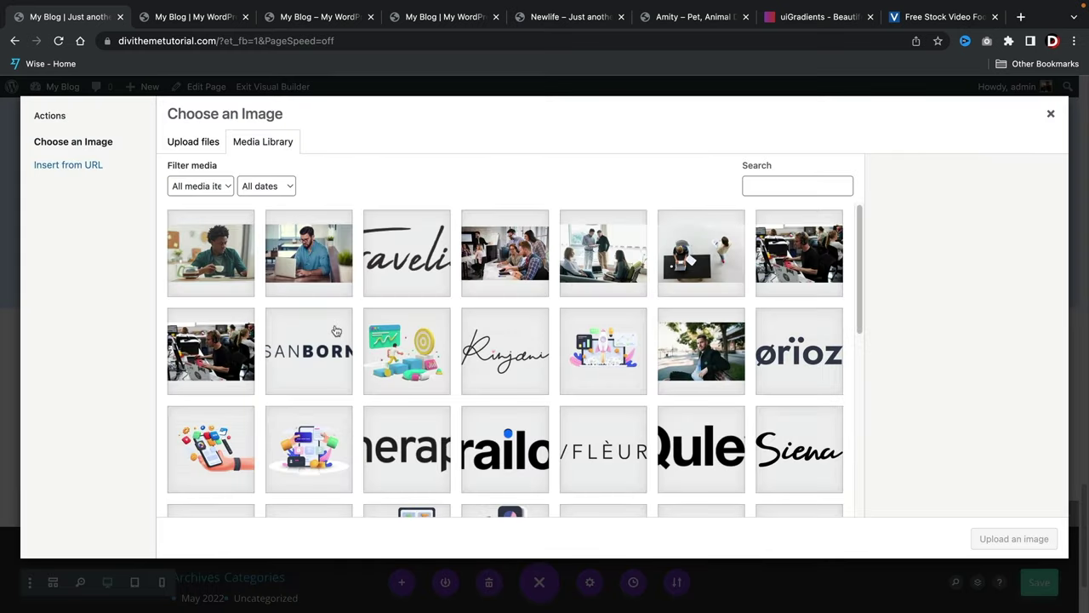
pyautogui.scroll(-5, 335, 331)
pyautogui.click(483, 313)
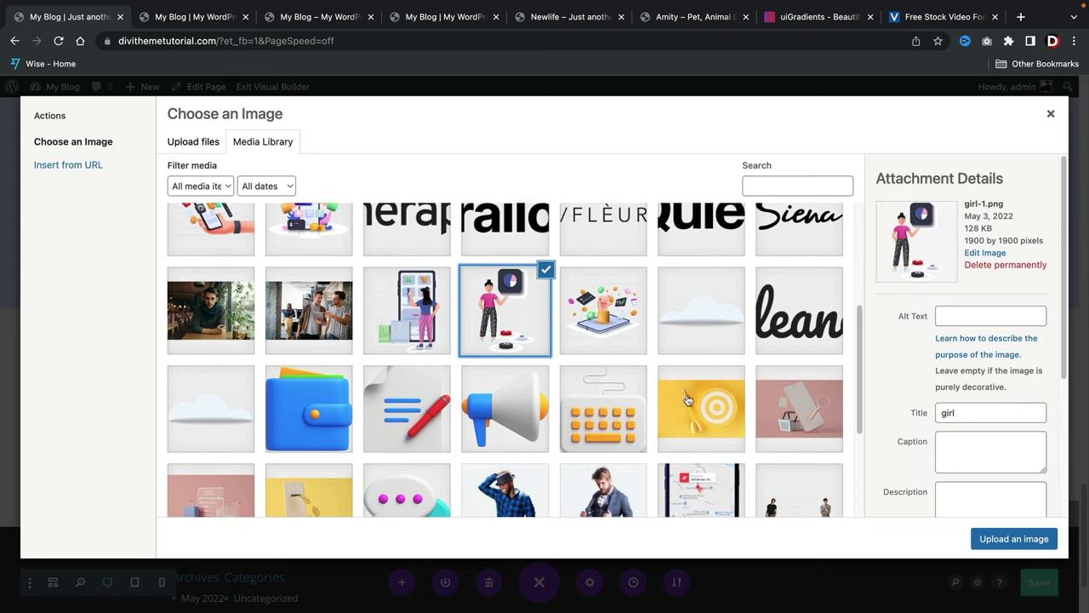
pyautogui.click(1037, 538)
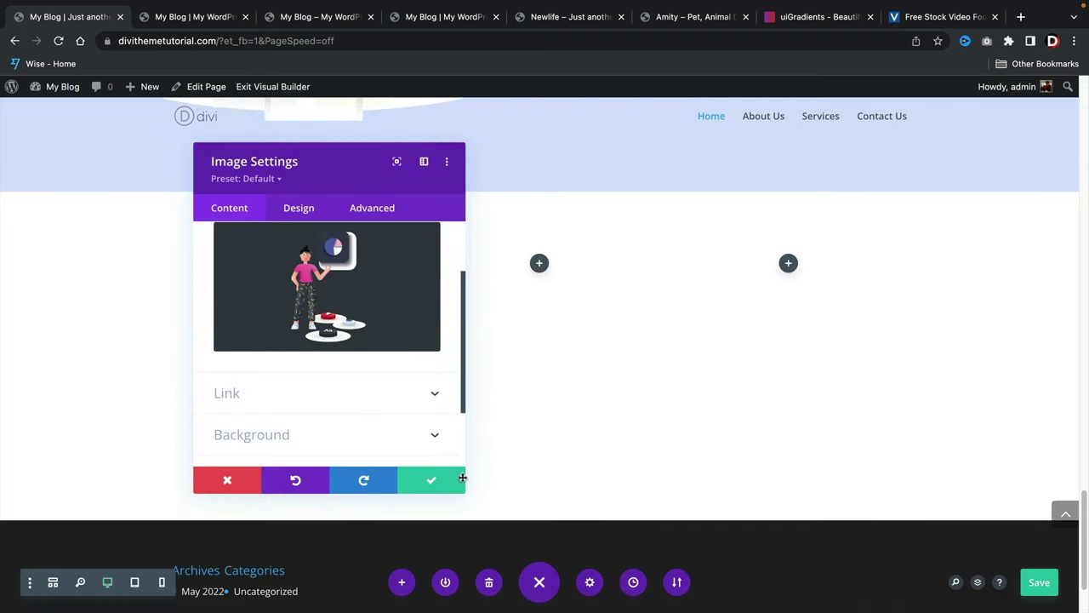
pyautogui.click(442, 481)
# - Add a placeholder Blurb module to the middle column
pyautogui.click(538, 263)
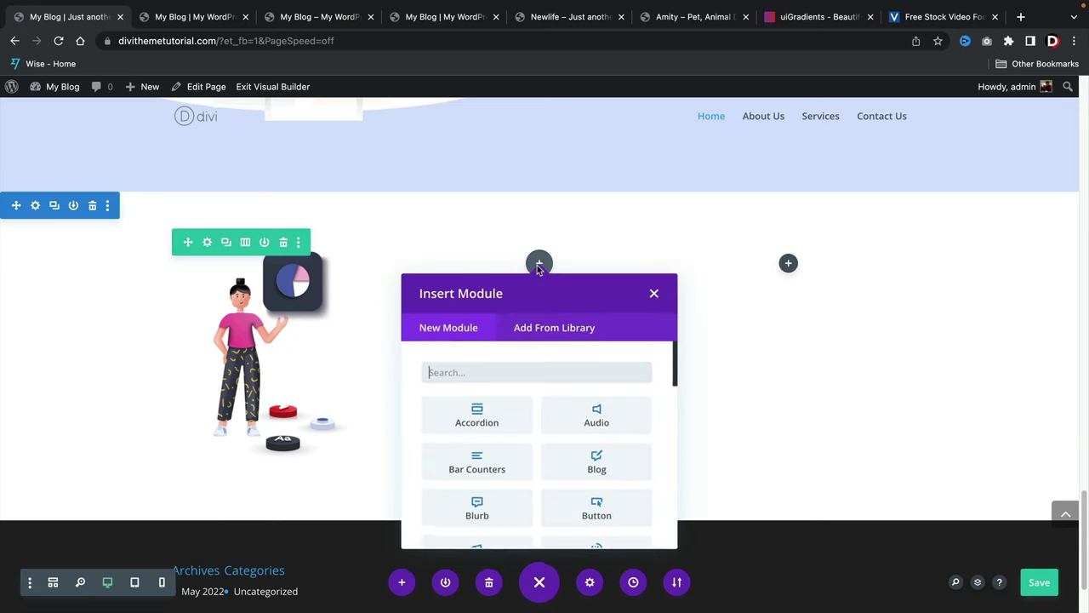
pyautogui.write('blu')
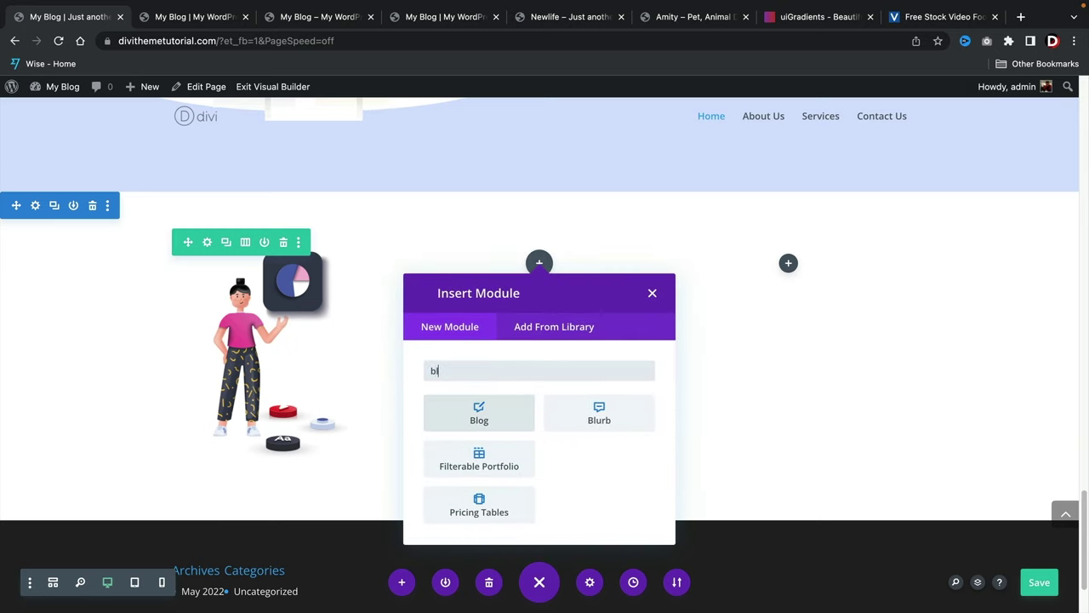
pyautogui.click(494, 413)
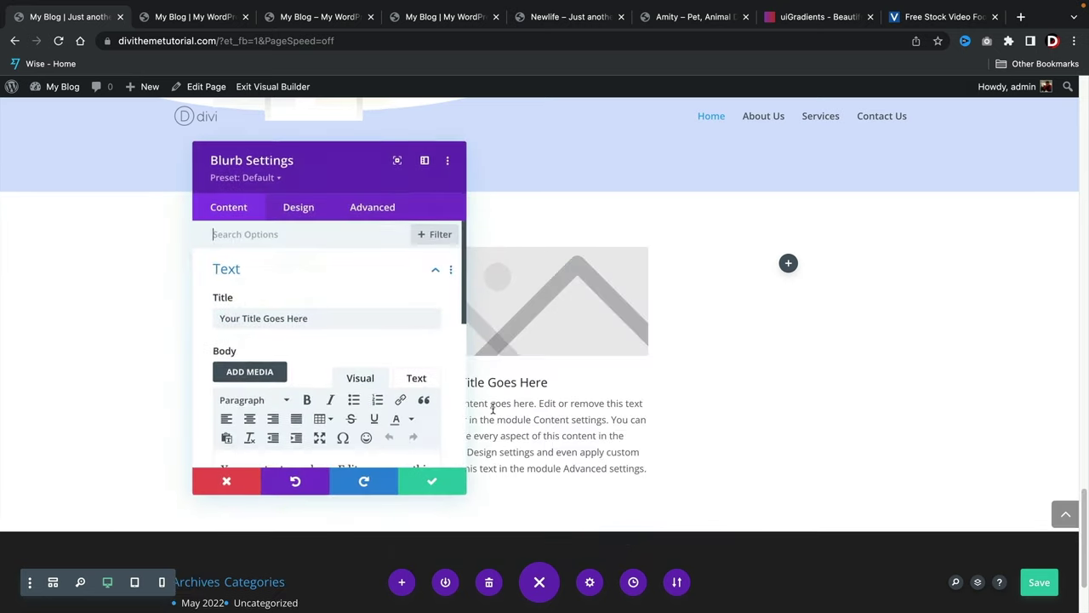
pyautogui.click(430, 482)
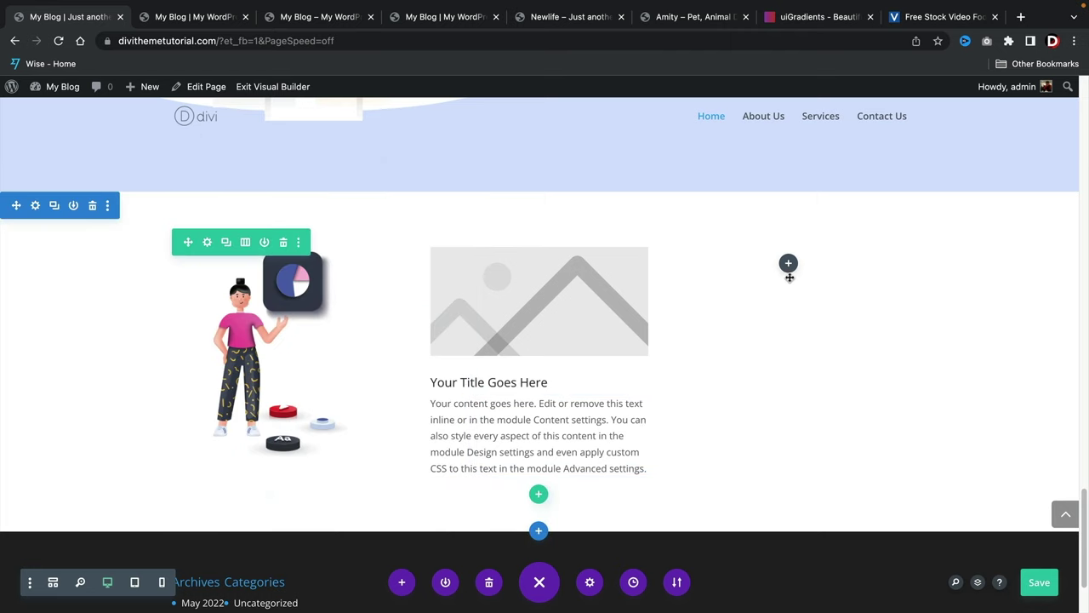
# - Add an Image module with the woman-shopping-on-phone illustration to the right column
pyautogui.click(788, 263)
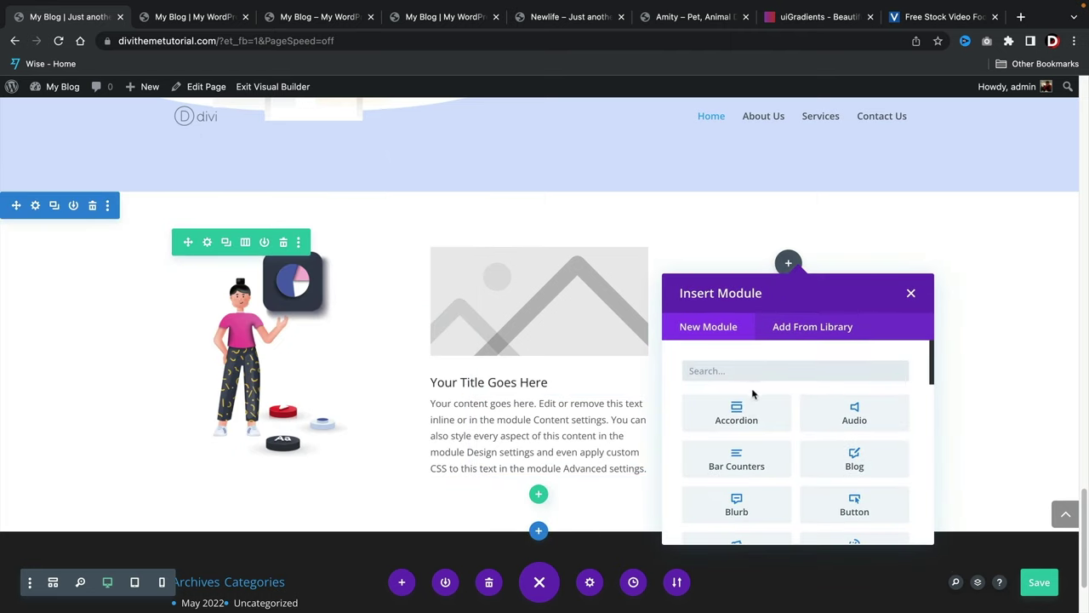
pyautogui.write('ima')
pyautogui.click(729, 430)
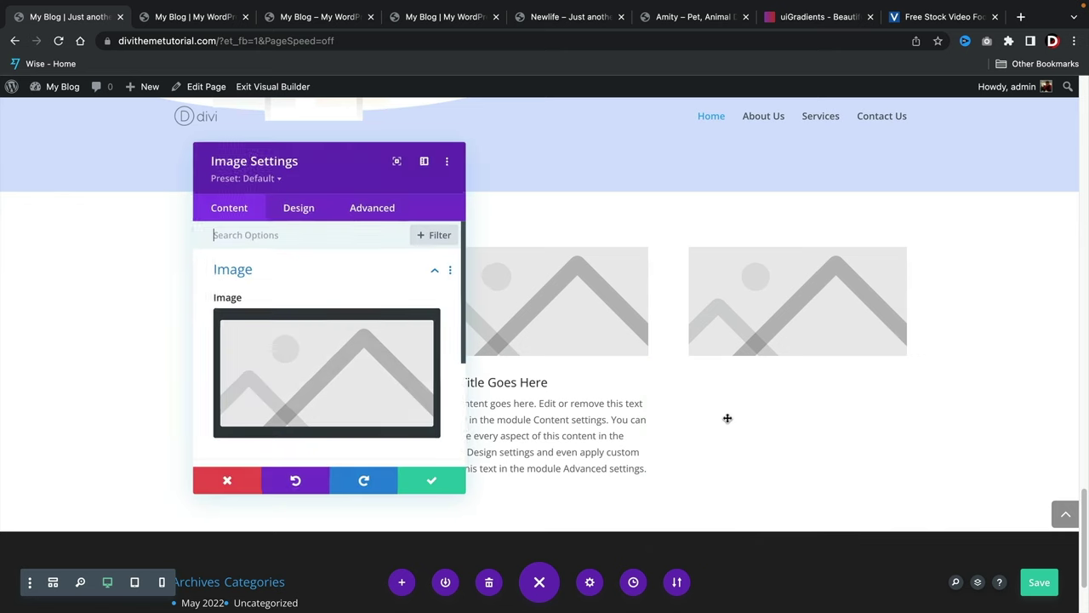
pyautogui.click(324, 390)
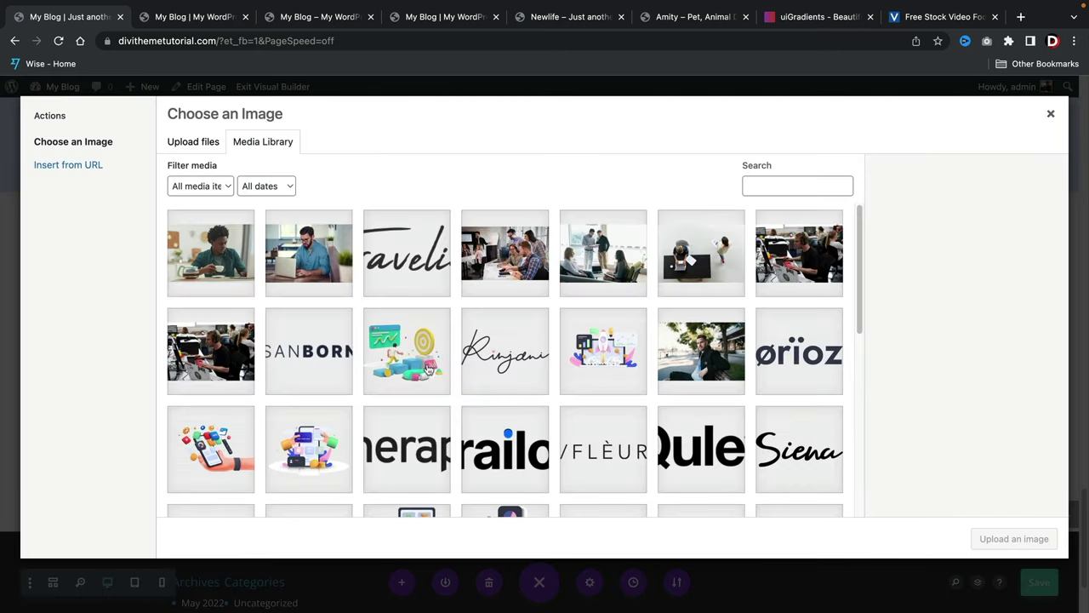
pyautogui.scroll(-3, 434, 370)
pyautogui.click(440, 321)
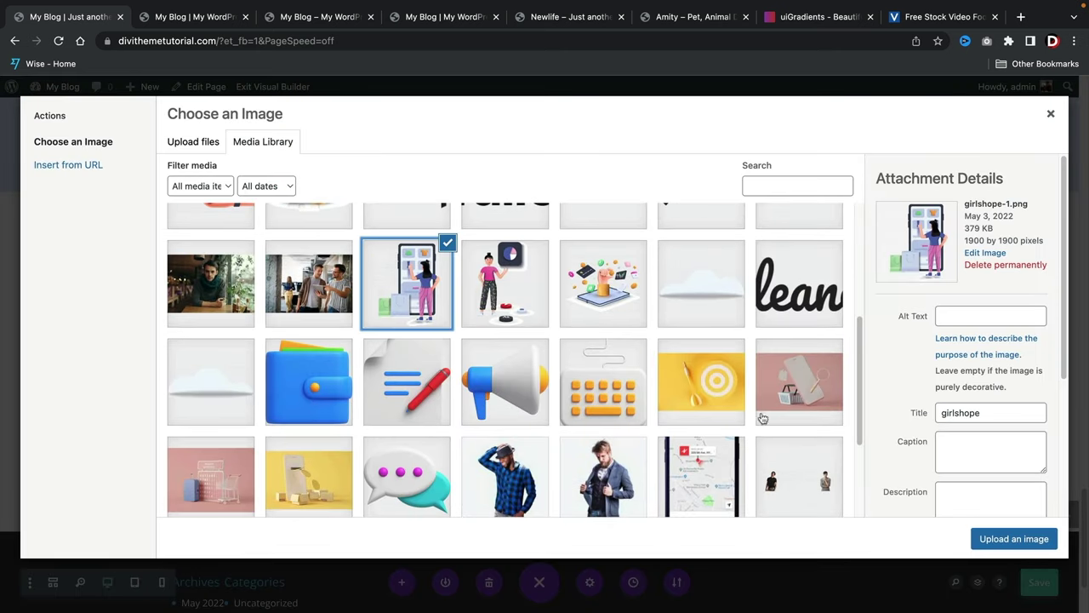
pyautogui.click(1013, 538)
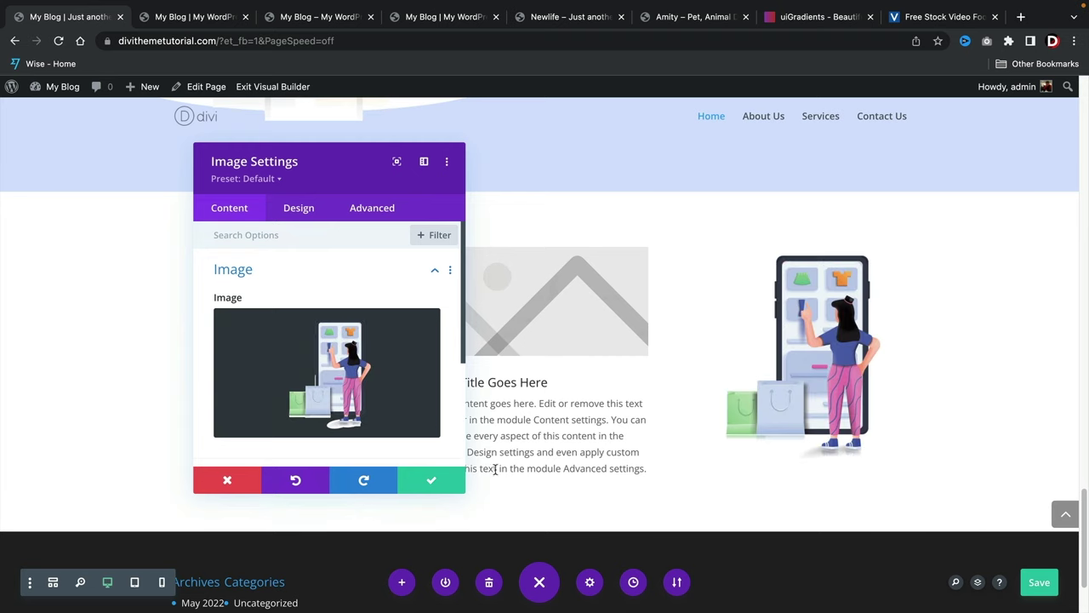
pyautogui.click(461, 489)
pyautogui.click(171, 22)
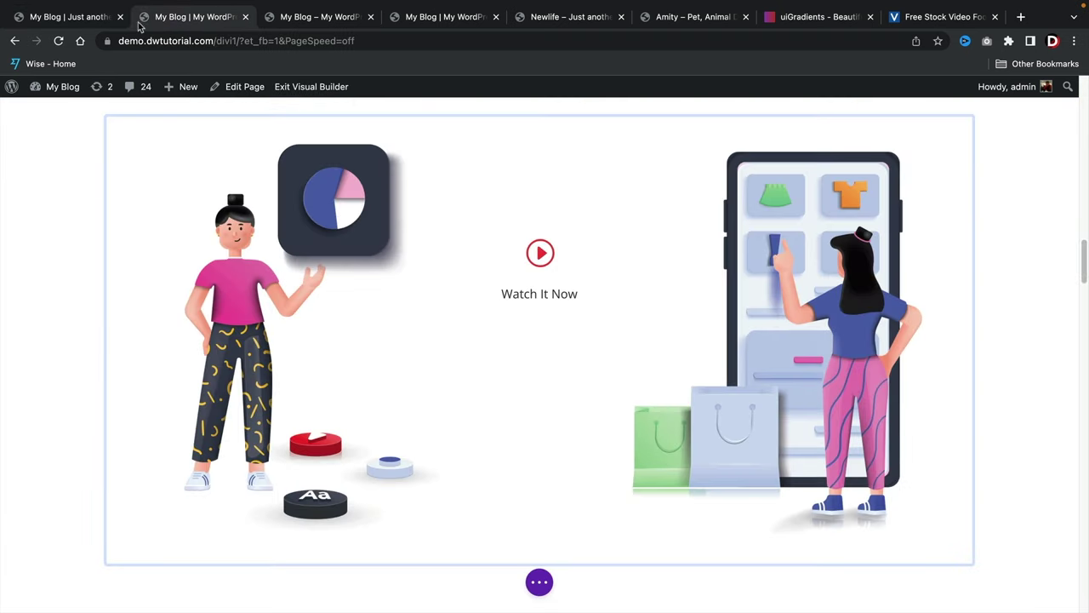
# - Clear the centre blurb's placeholder body text and retitle it Watch Video Now
pyautogui.click(80, 19)
pyautogui.scroll(-2, 385, 317)
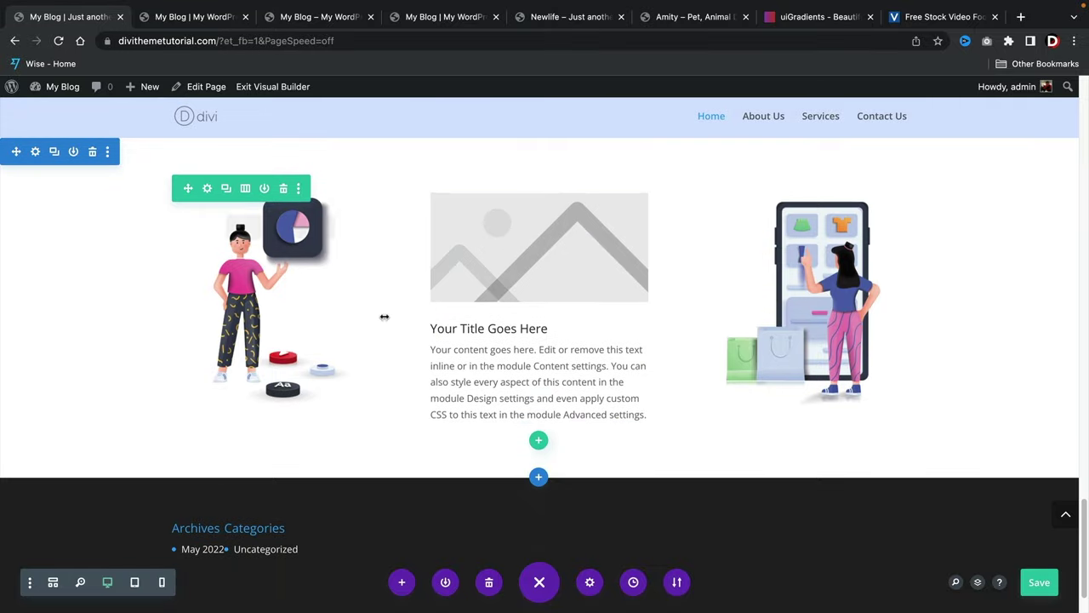
pyautogui.scroll(-1, 281, 281)
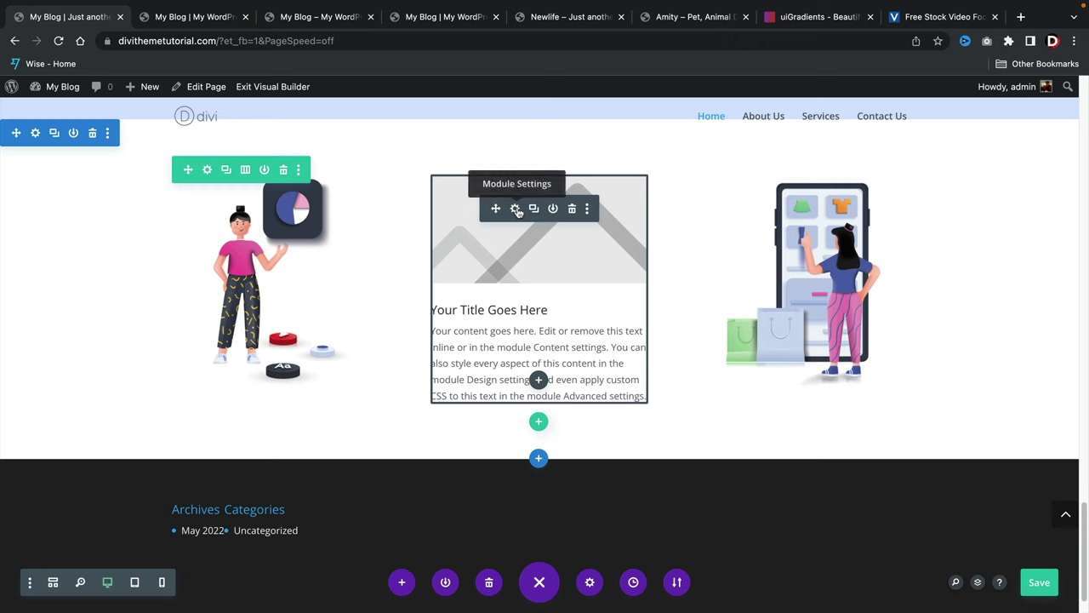
pyautogui.click(515, 209)
pyautogui.scroll(-5, 372, 346)
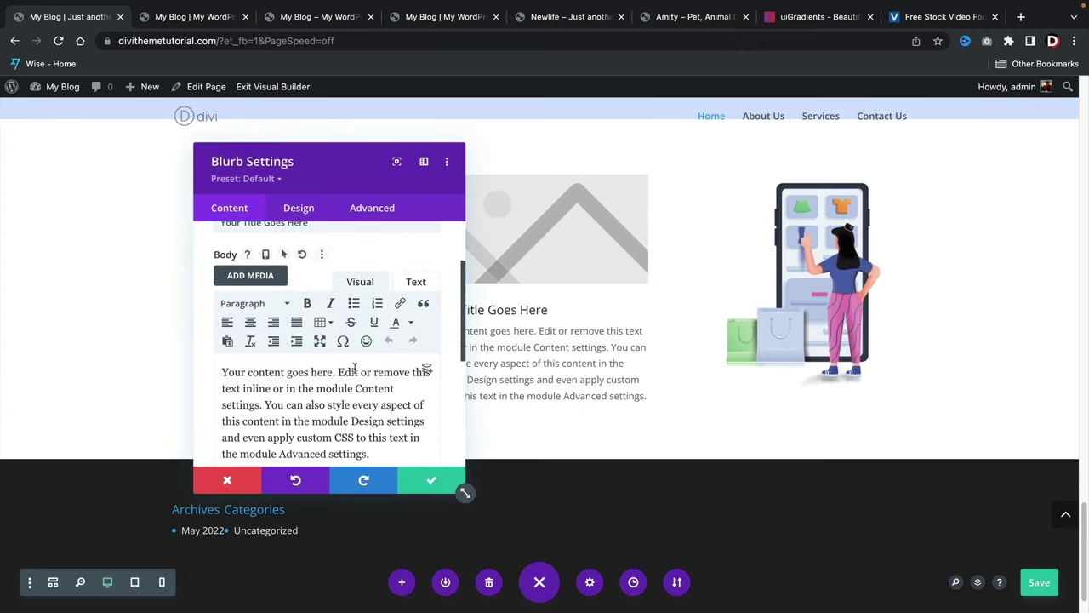
pyautogui.tripleClick(297, 365)
pyautogui.press('BackSpace')
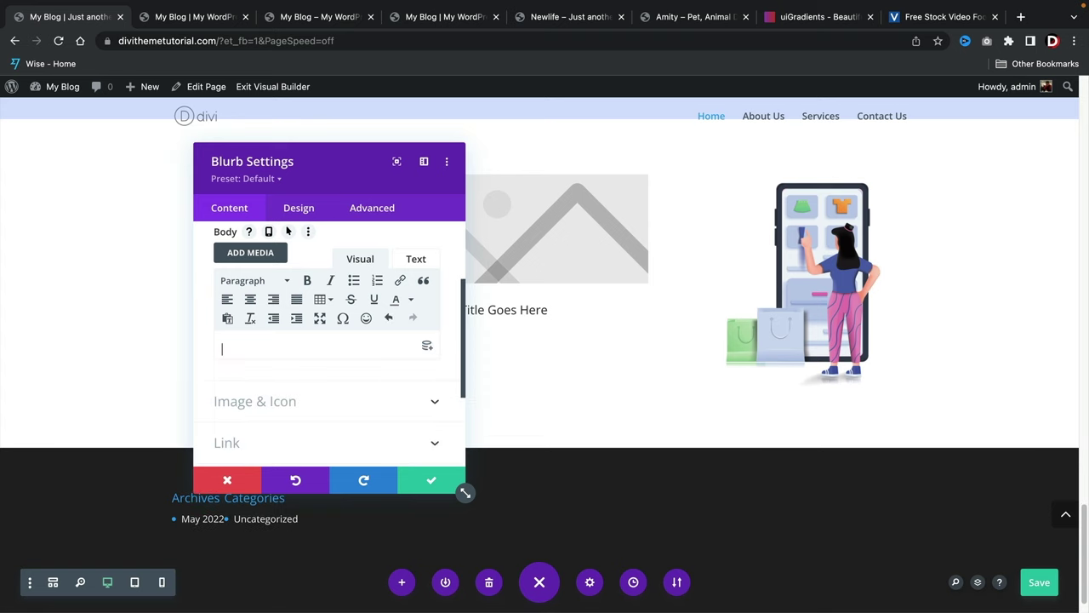
pyautogui.moveTo(338, 148); pyautogui.dragTo(882, 124)
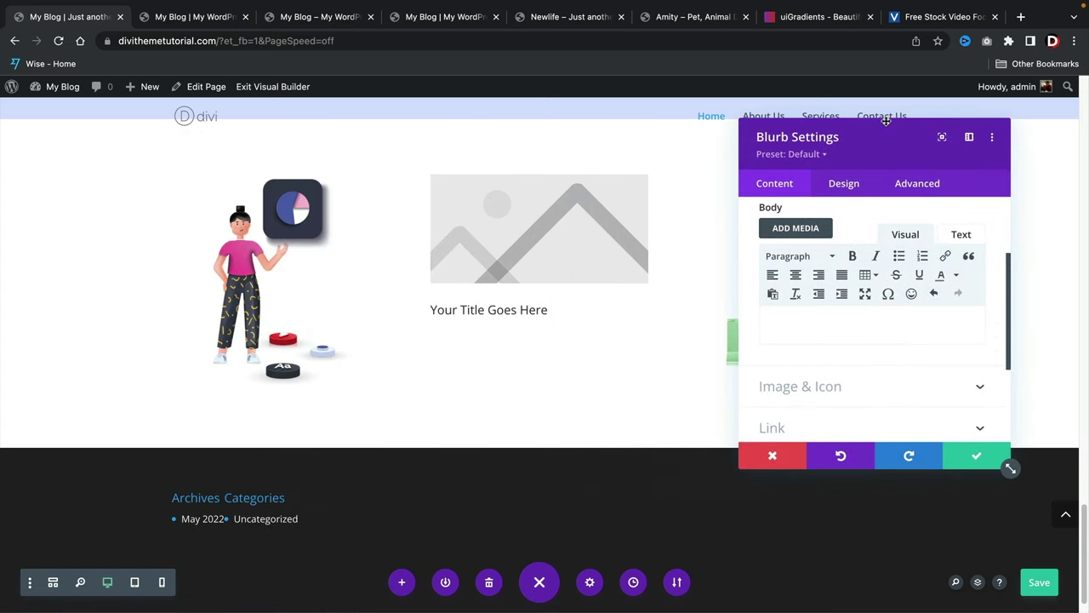
pyautogui.scroll(1, 805, 295)
pyautogui.scroll(1, 817, 255)
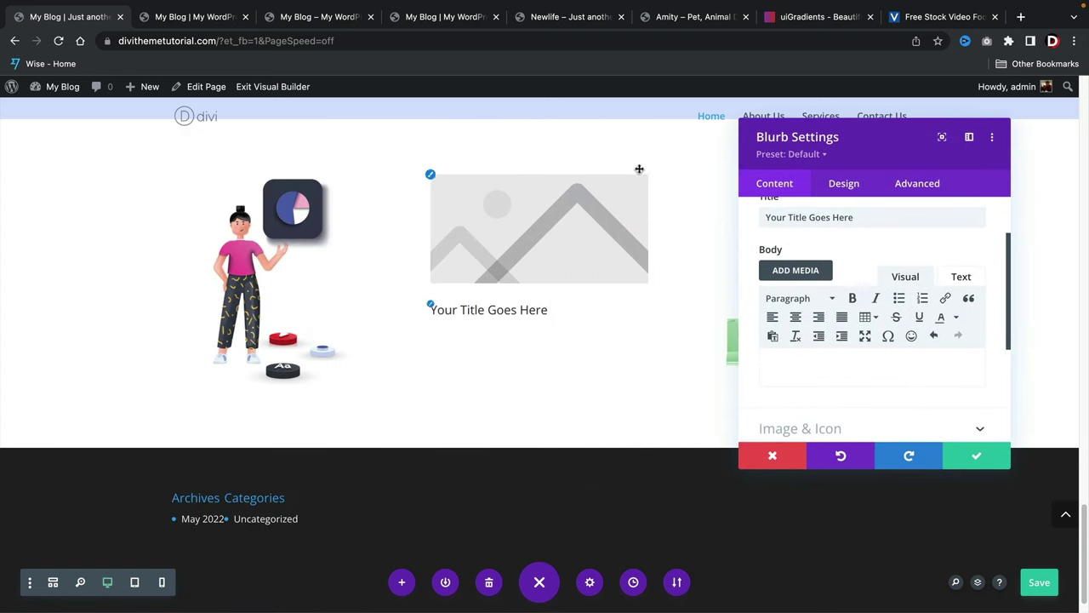
pyautogui.tripleClick(833, 217)
pyautogui.write('Ju')
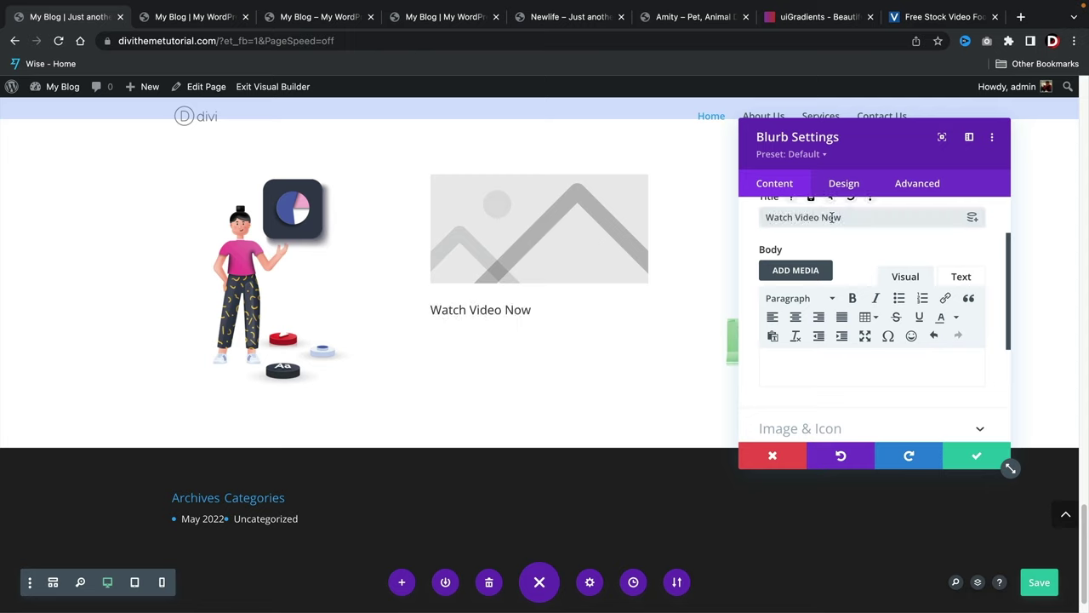
# - Set the blurb's title text to the Jost font in red
pyautogui.click(840, 186)
pyautogui.click(813, 289)
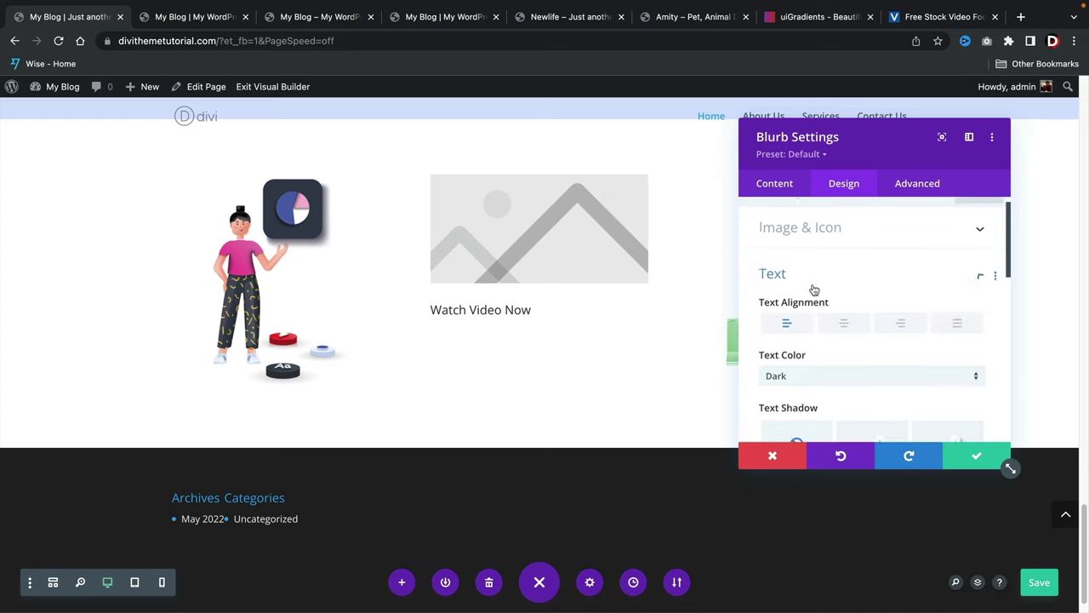
pyautogui.scroll(-5, 819, 325)
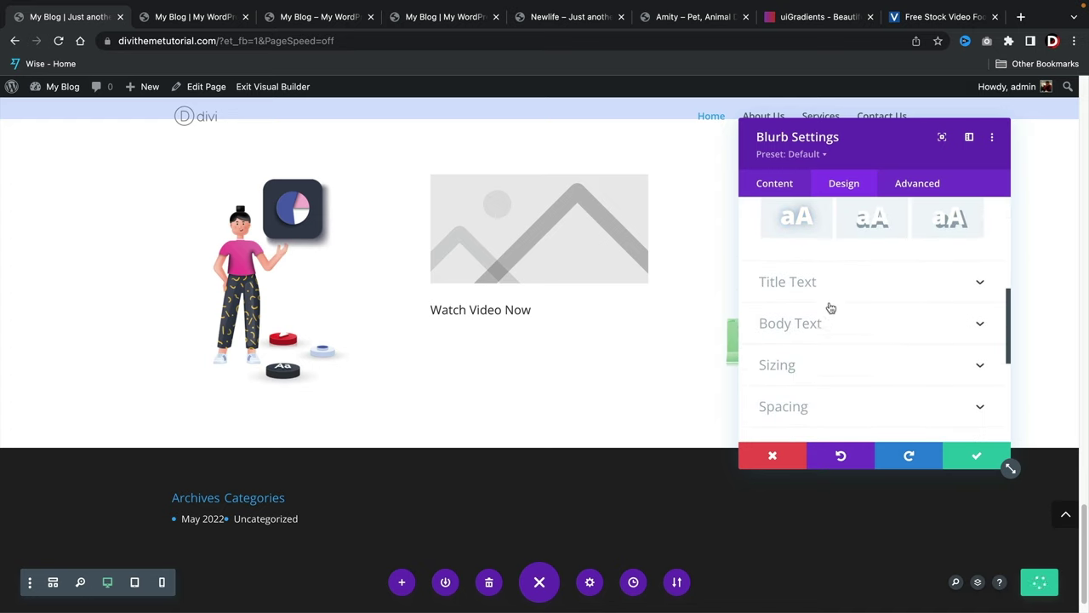
pyautogui.click(828, 298)
pyautogui.click(830, 325)
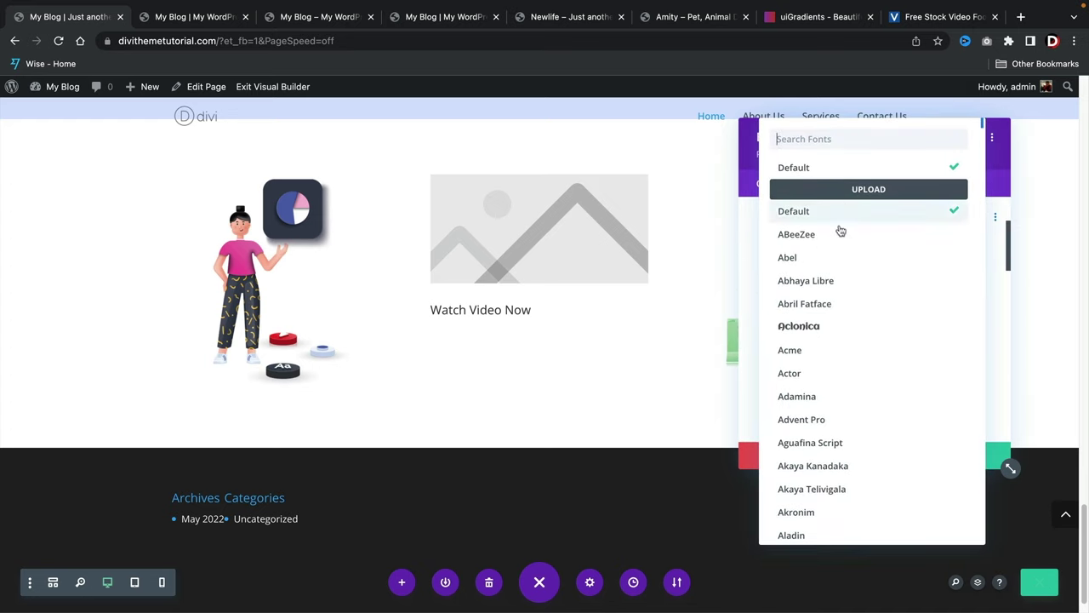
pyautogui.write('jost')
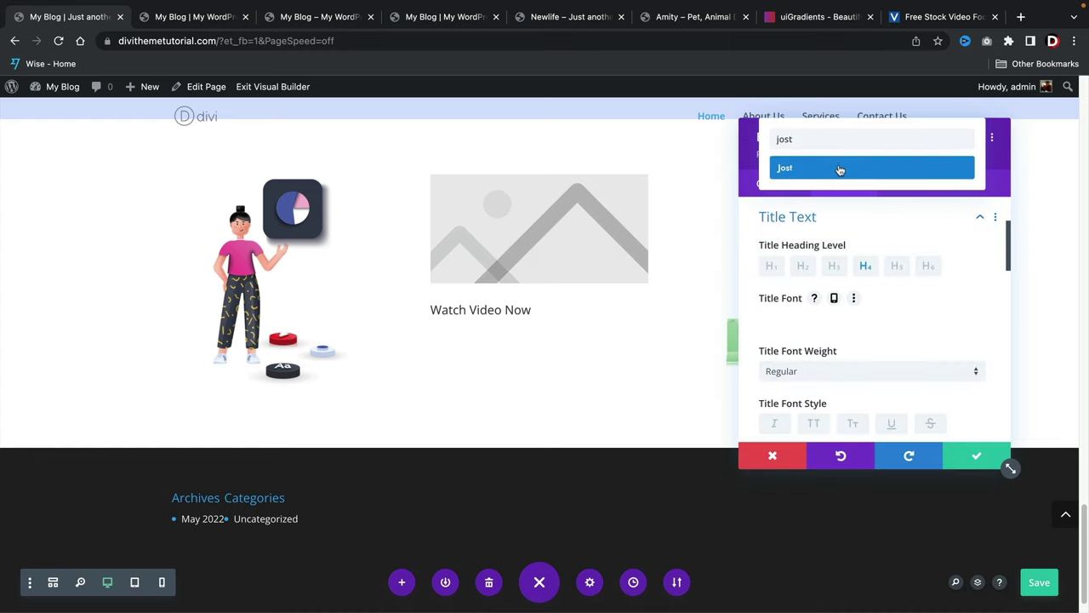
pyautogui.click(840, 169)
pyautogui.scroll(-5, 853, 286)
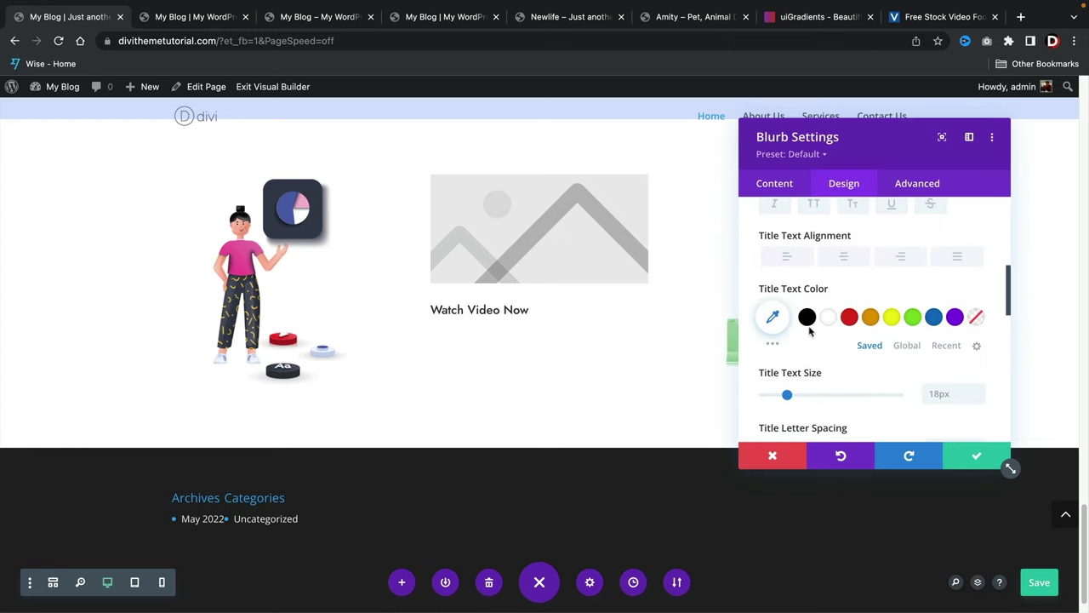
pyautogui.click(850, 317)
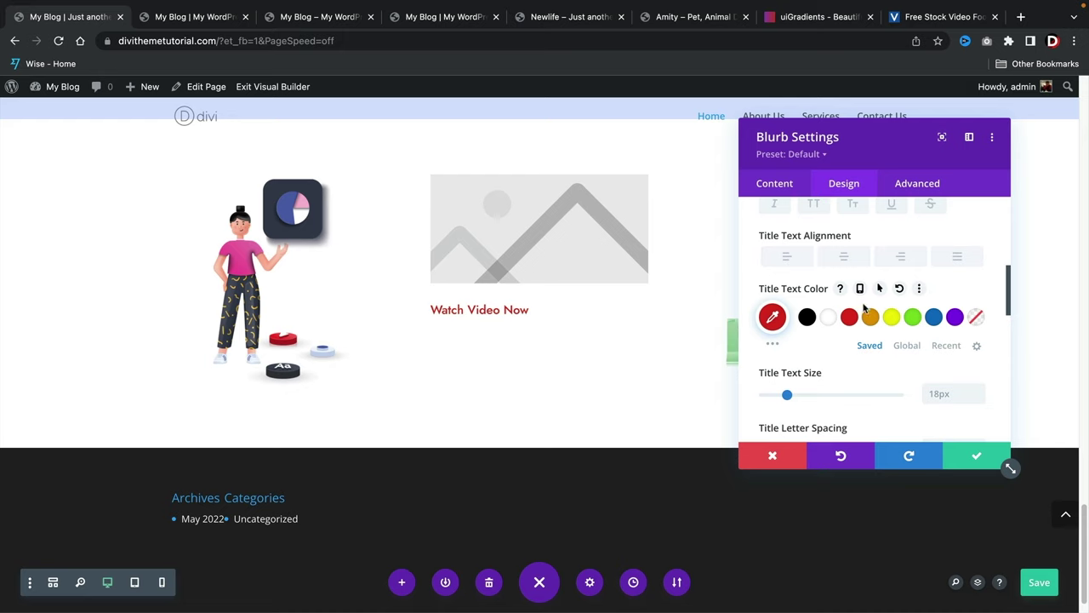
# - Give the blurb's image area a red background
pyautogui.scroll(4, 856, 302)
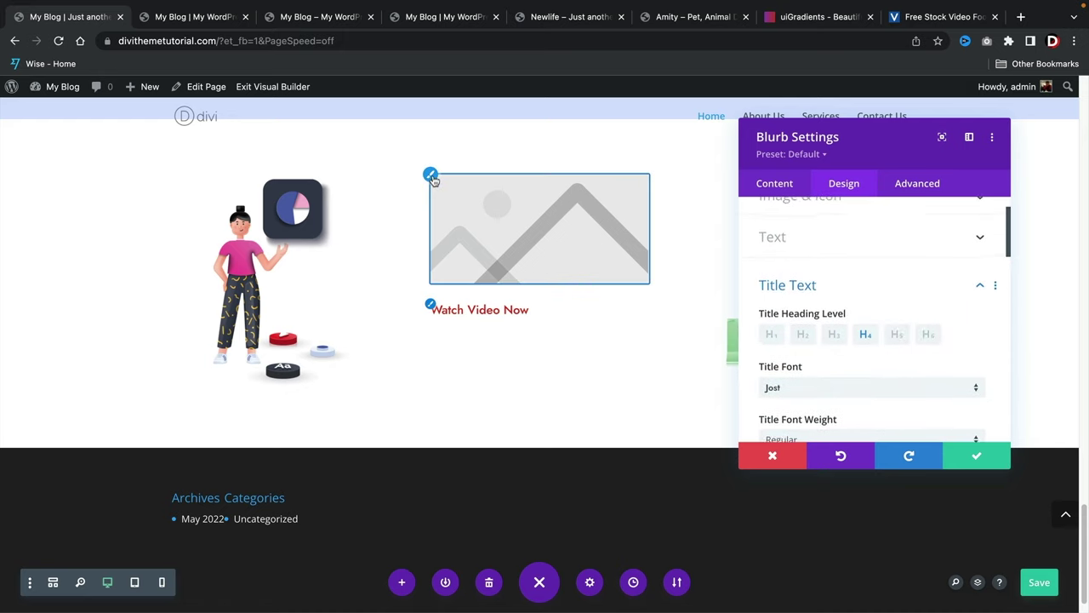
pyautogui.click(433, 178)
pyautogui.click(850, 312)
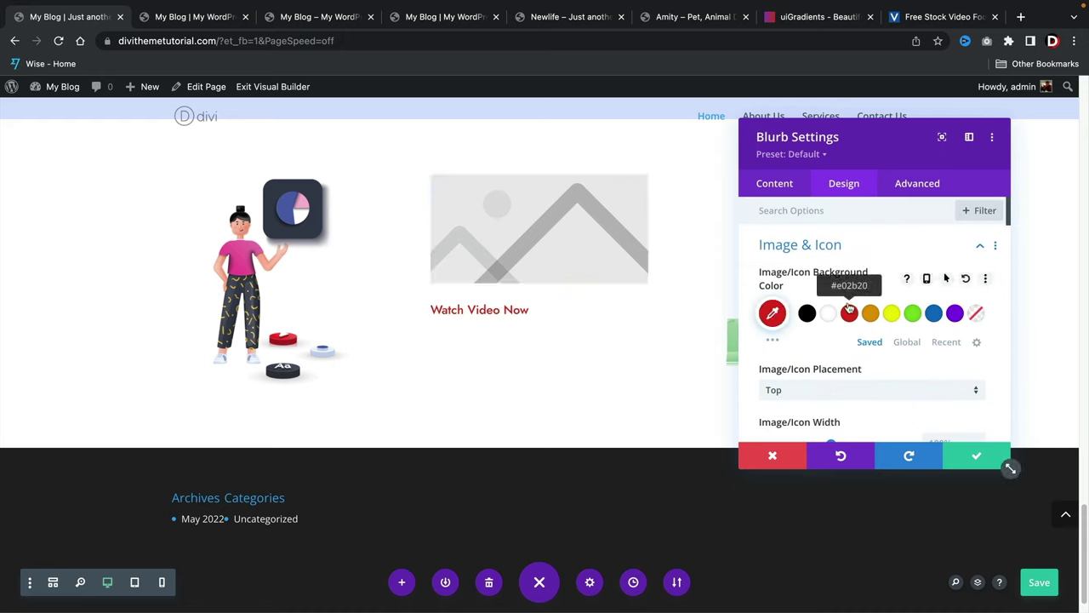
pyautogui.click(785, 195)
pyautogui.click(815, 286)
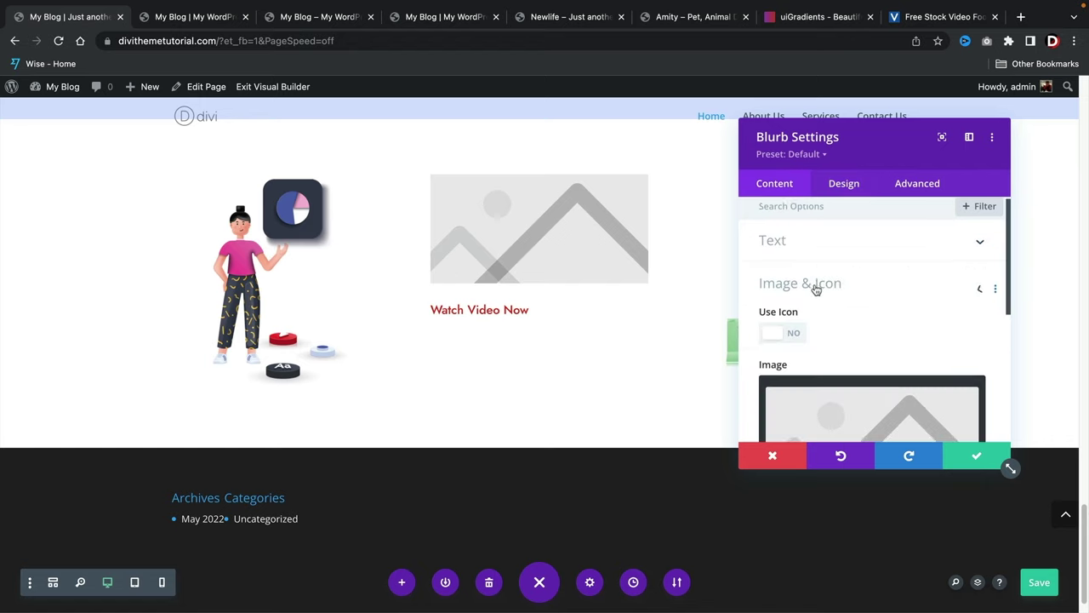
# - Switch the blurb to use an icon and choose the play-circle icon
pyautogui.click(781, 267)
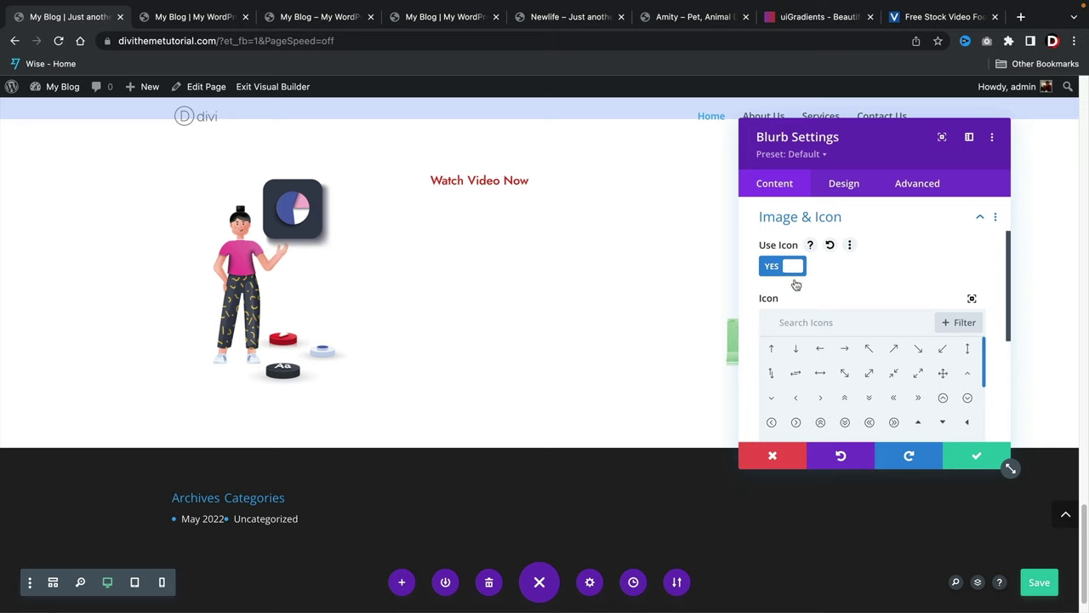
pyautogui.scroll(-2, 844, 358)
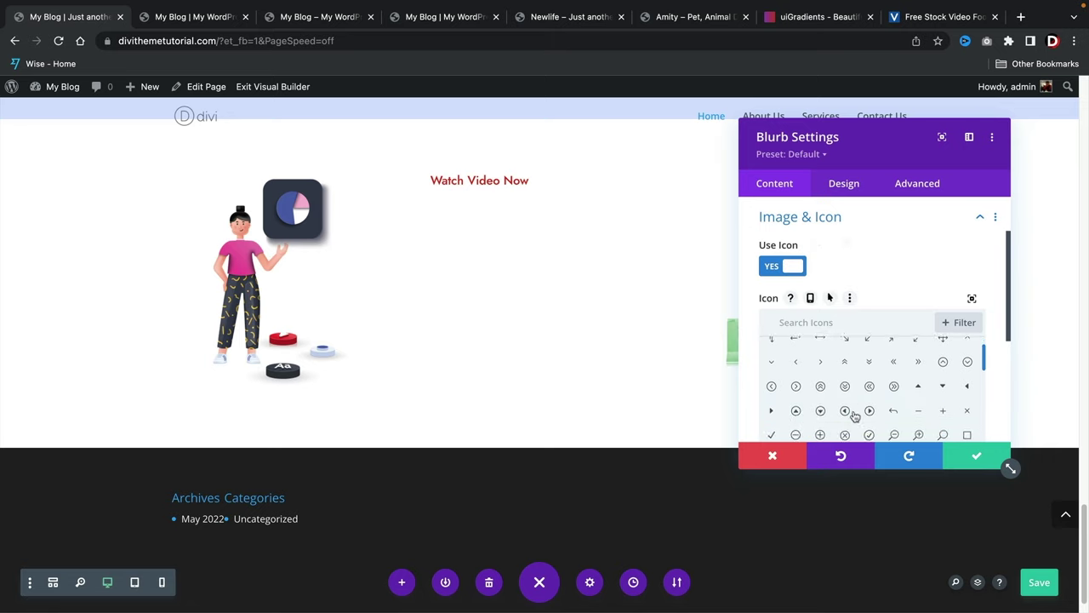
pyautogui.click(869, 411)
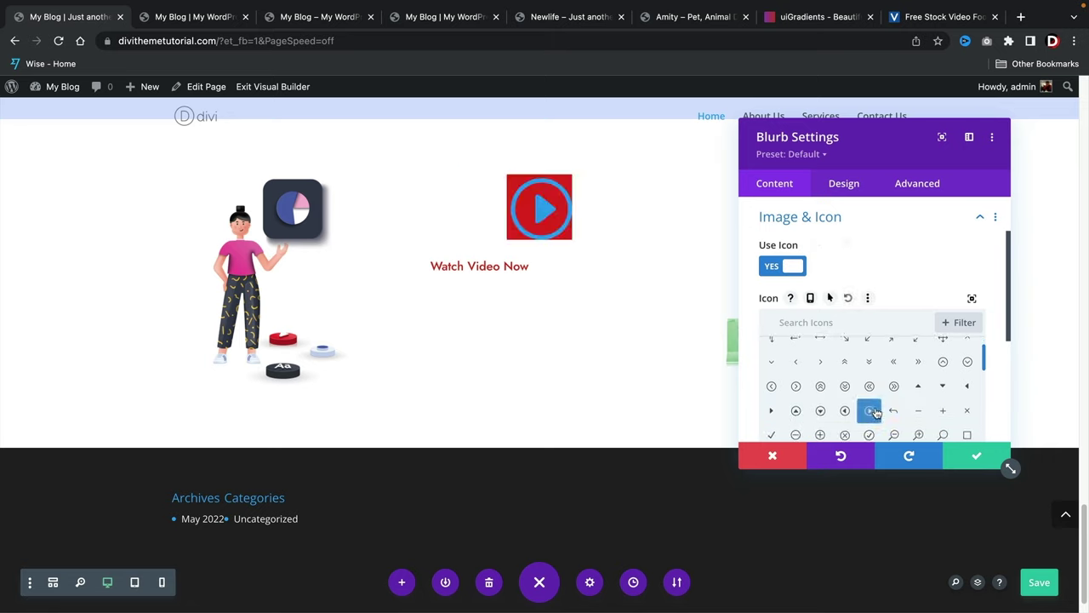
# - Colour the play icon red on a transparent icon background
pyautogui.click(840, 186)
pyautogui.click(857, 254)
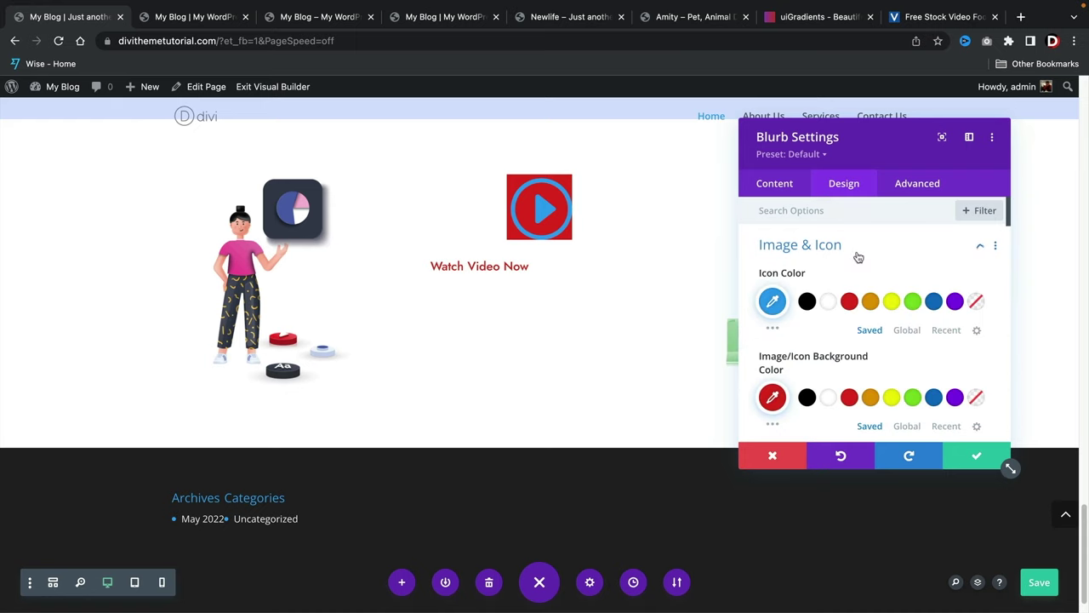
pyautogui.click(829, 302)
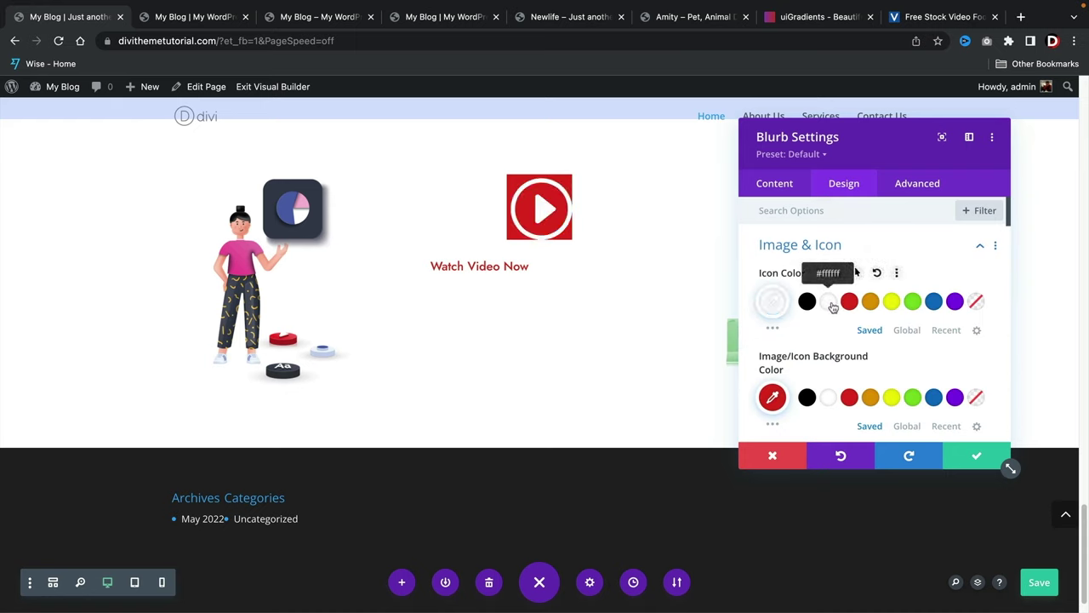
pyautogui.click(828, 396)
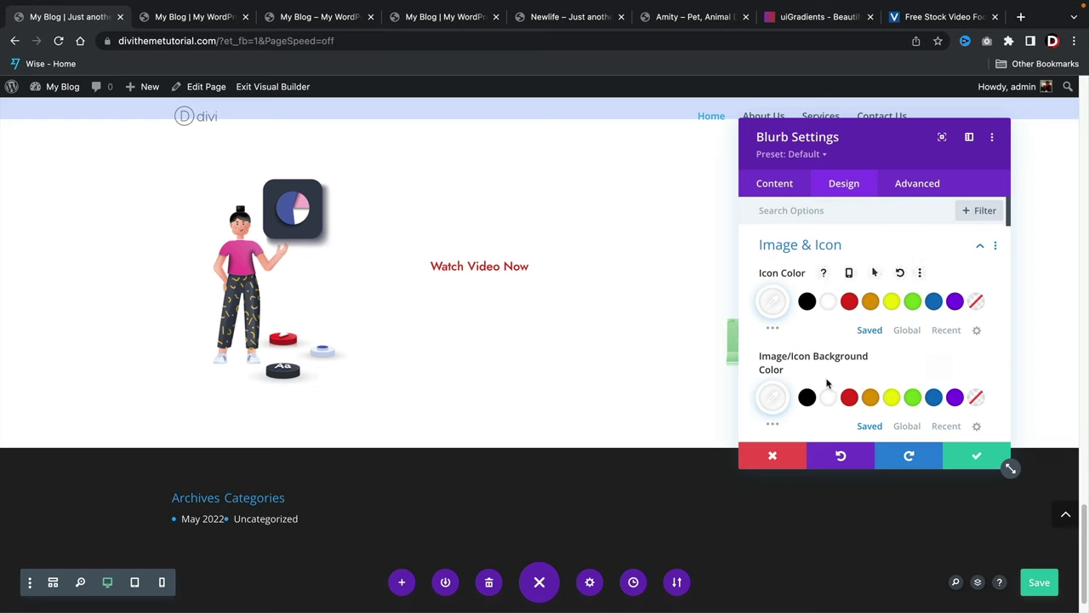
pyautogui.click(850, 302)
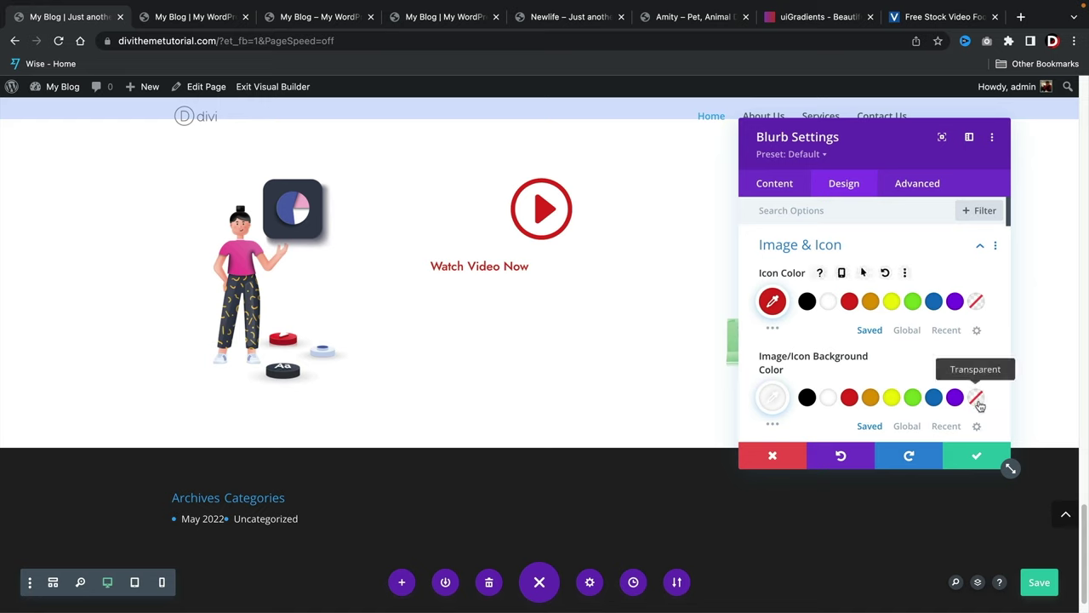
pyautogui.click(979, 401)
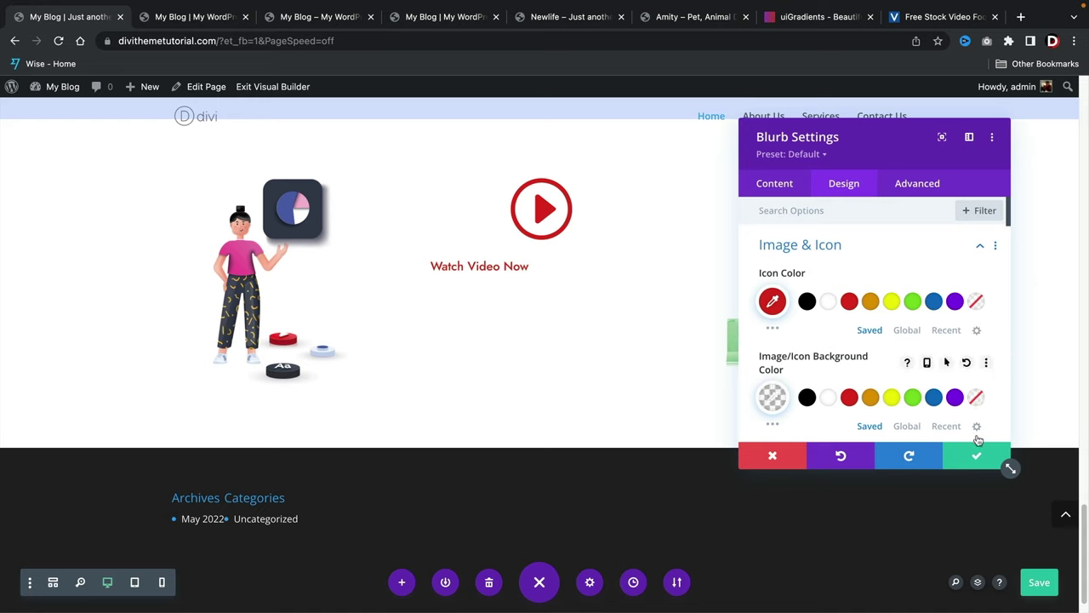
pyautogui.click(196, 17)
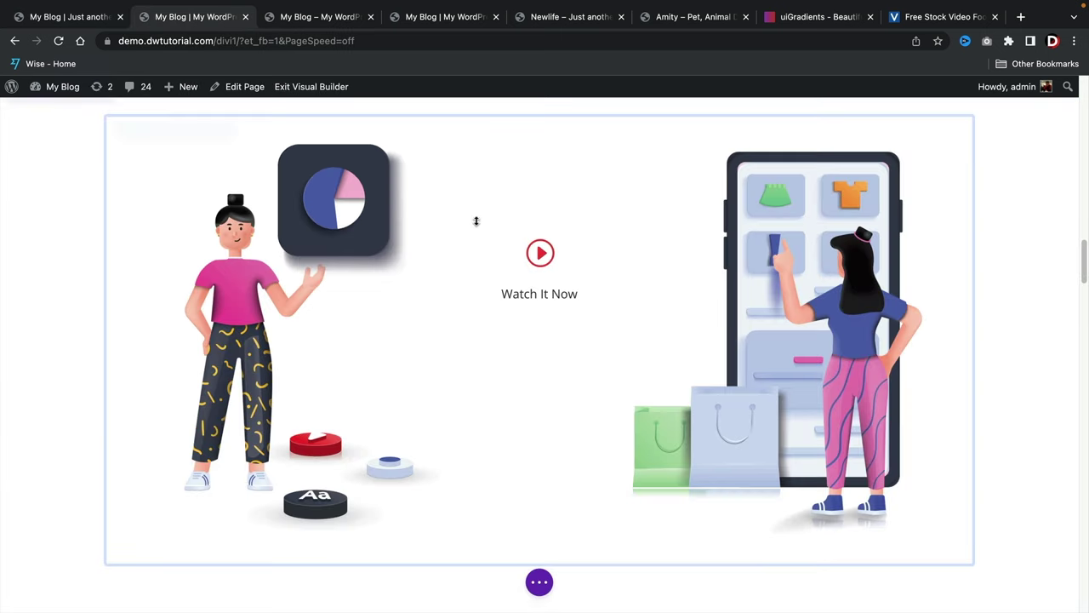
# - Shrink the play icon to about 40px and centre-align the Watch Video Now title, then save
pyautogui.click(45, 18)
pyautogui.scroll(-5, 890, 372)
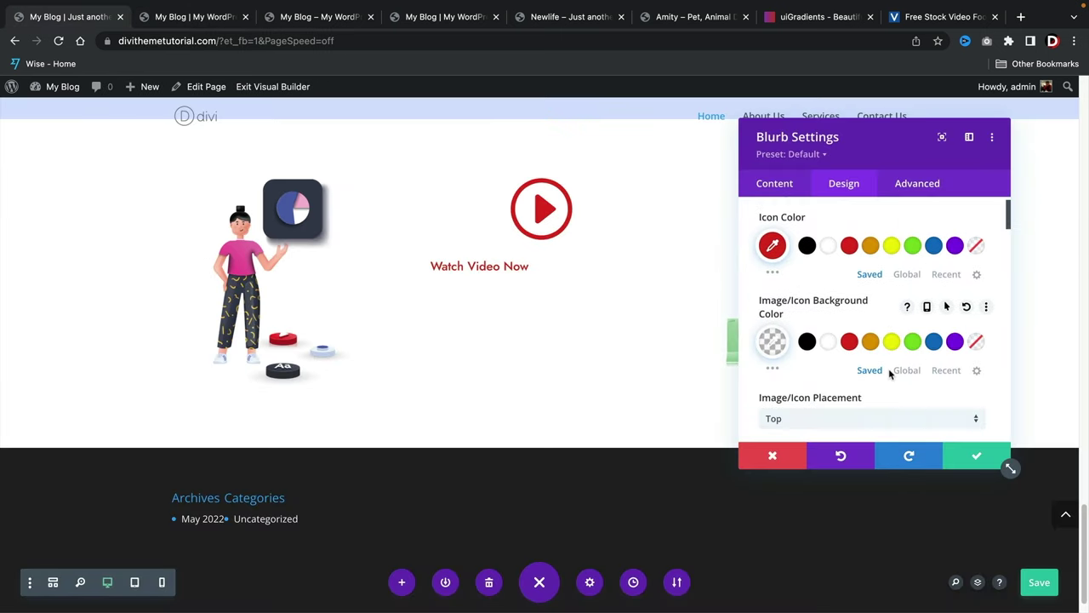
pyautogui.moveTo(834, 328); pyautogui.dragTo(791, 332)
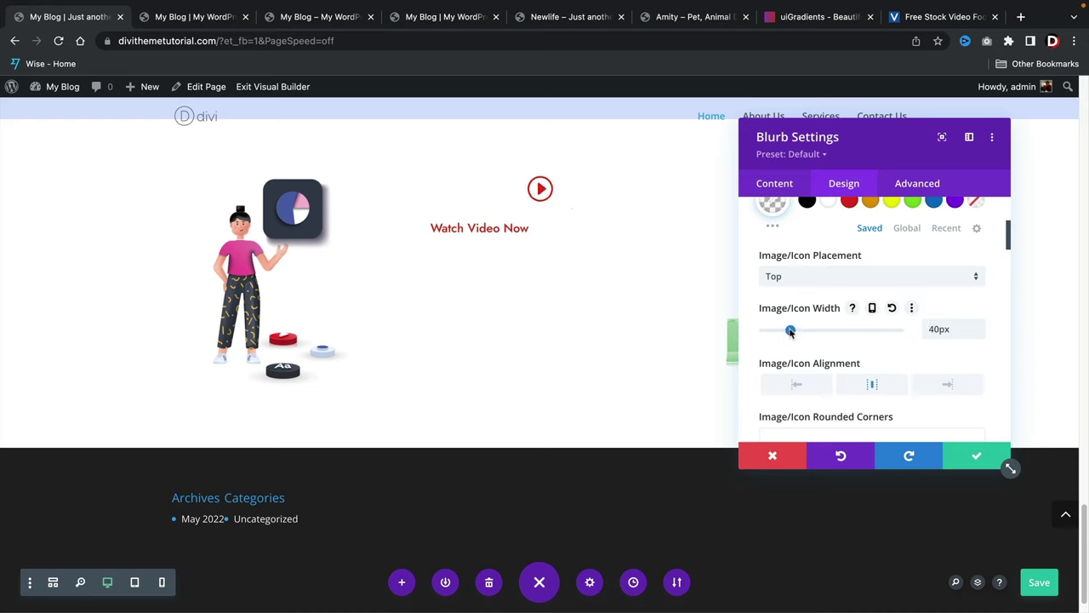
pyautogui.click(432, 226)
pyautogui.scroll(-5, 828, 342)
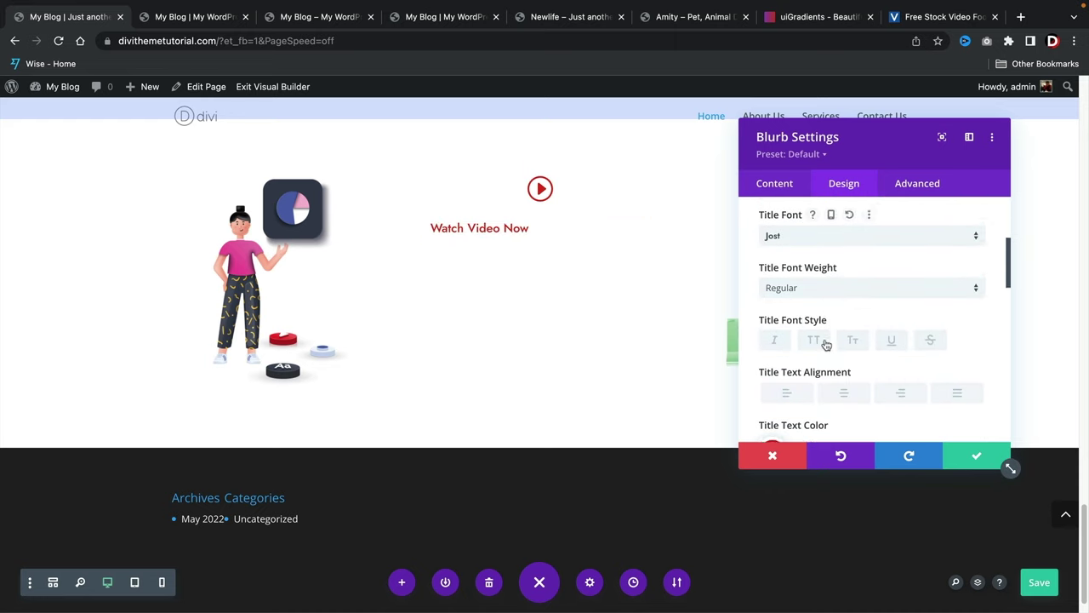
pyautogui.click(842, 298)
pyautogui.click(978, 456)
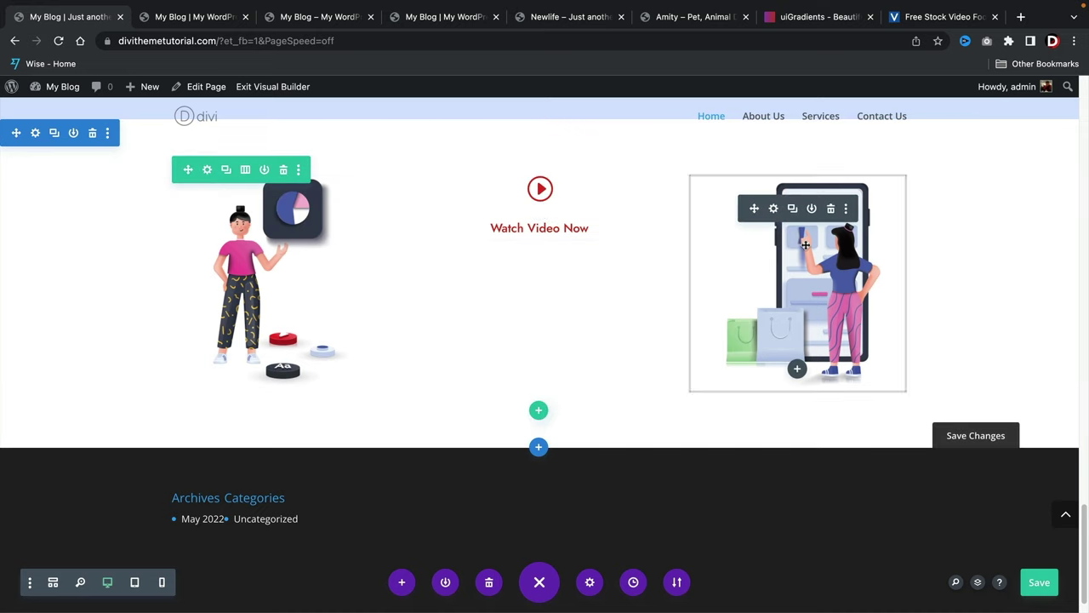
# - Set the row's max width to 1177px and enlarge the left girl-with-pie-chart illustration
pyautogui.click(208, 170)
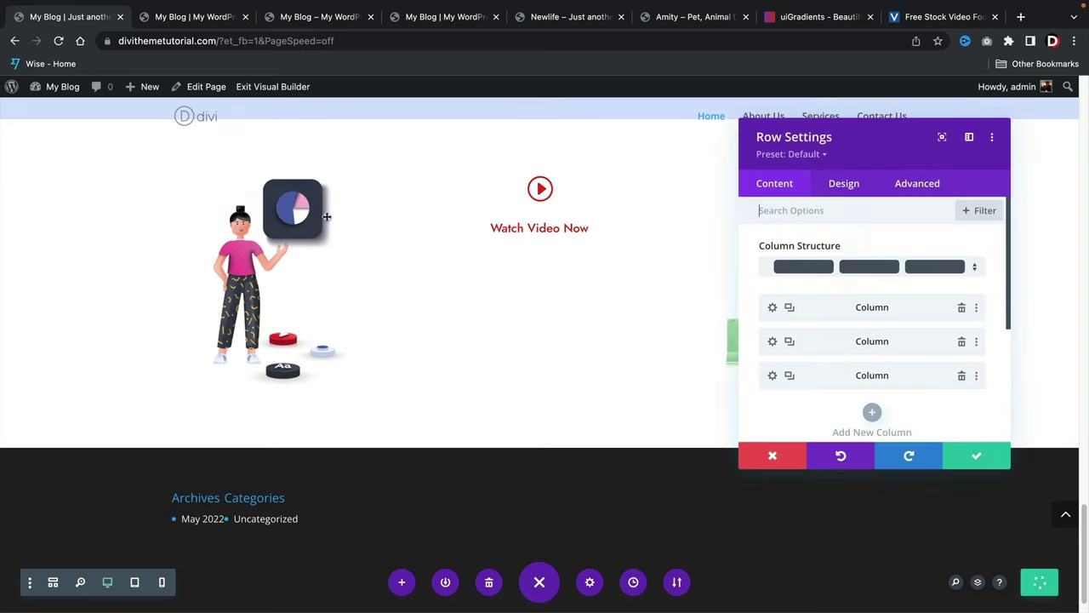
pyautogui.click(838, 184)
pyautogui.click(824, 250)
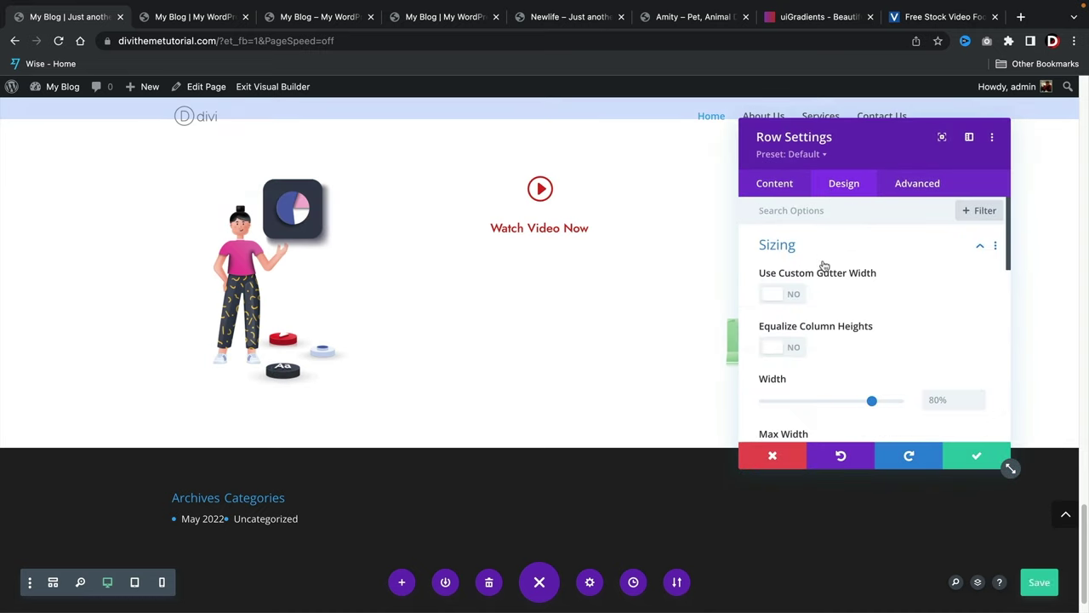
pyautogui.scroll(-3, 824, 266)
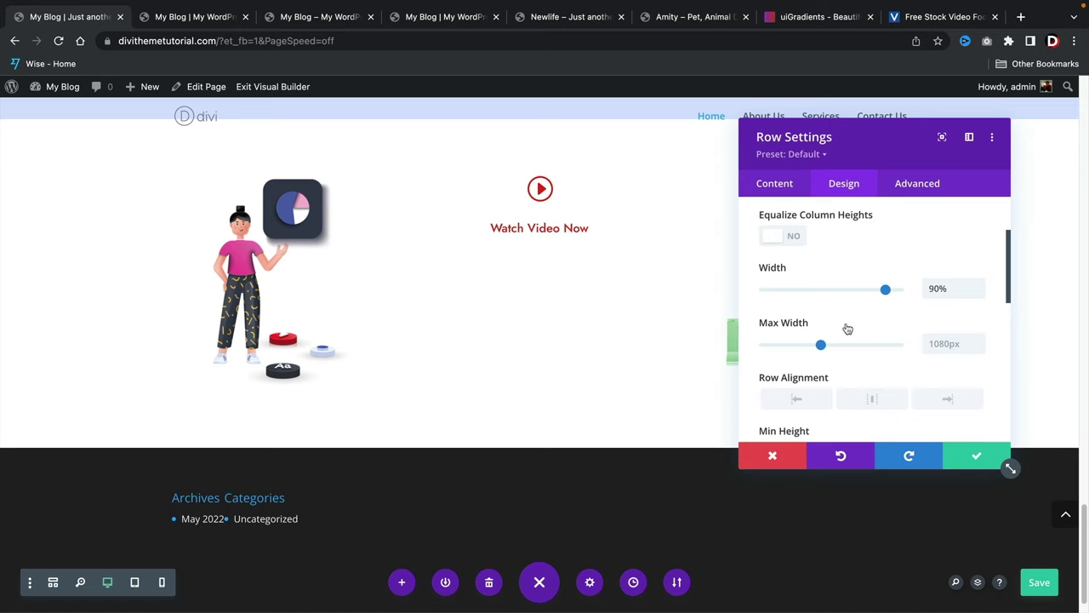
pyautogui.moveTo(820, 346); pyautogui.dragTo(826, 348)
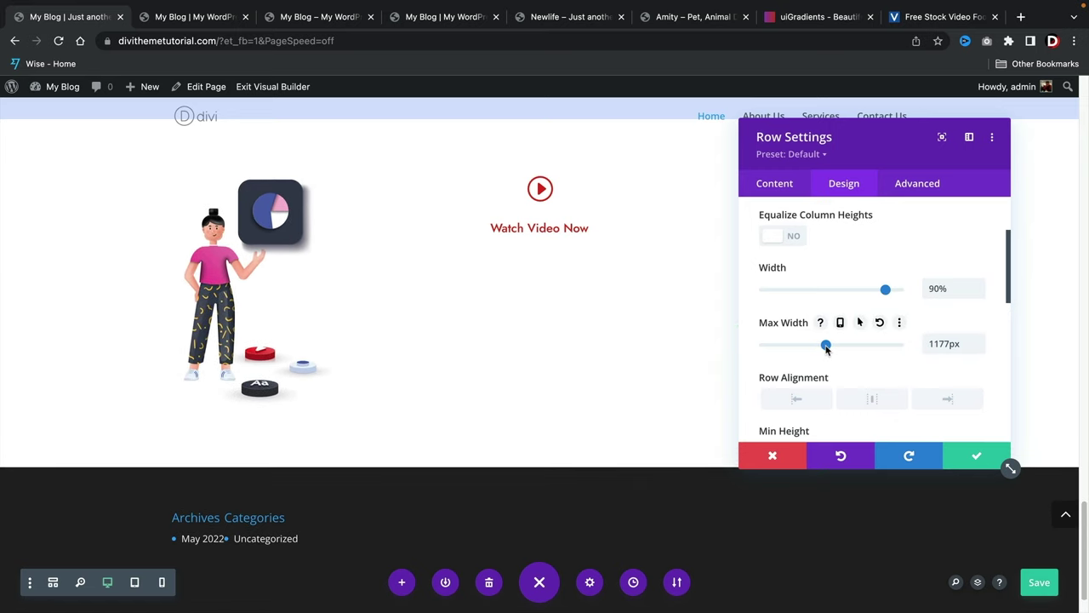
pyautogui.click(978, 458)
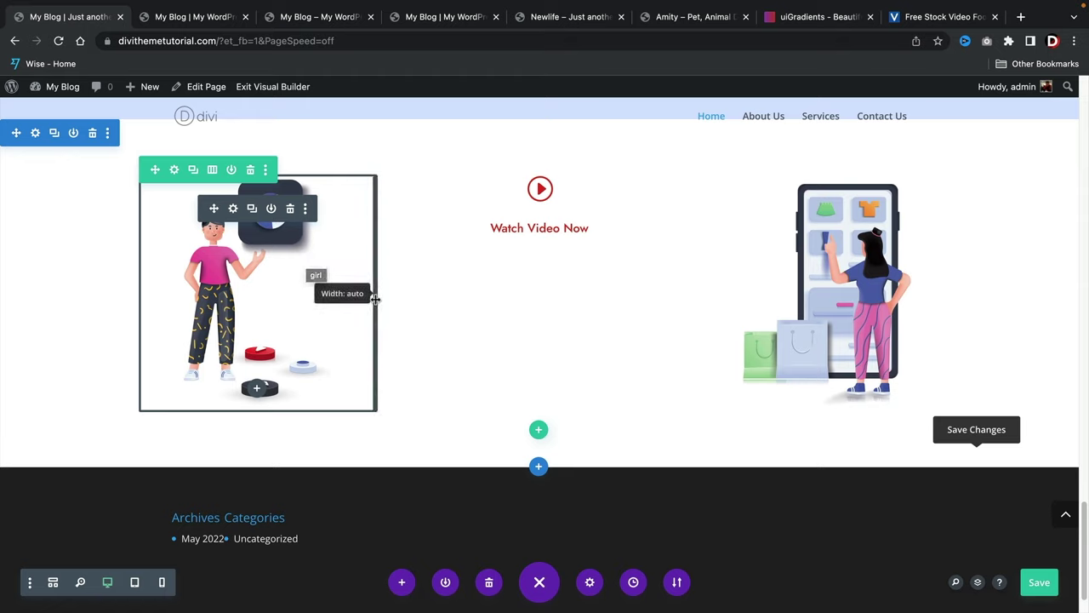
pyautogui.moveTo(376, 313); pyautogui.dragTo(449, 344)
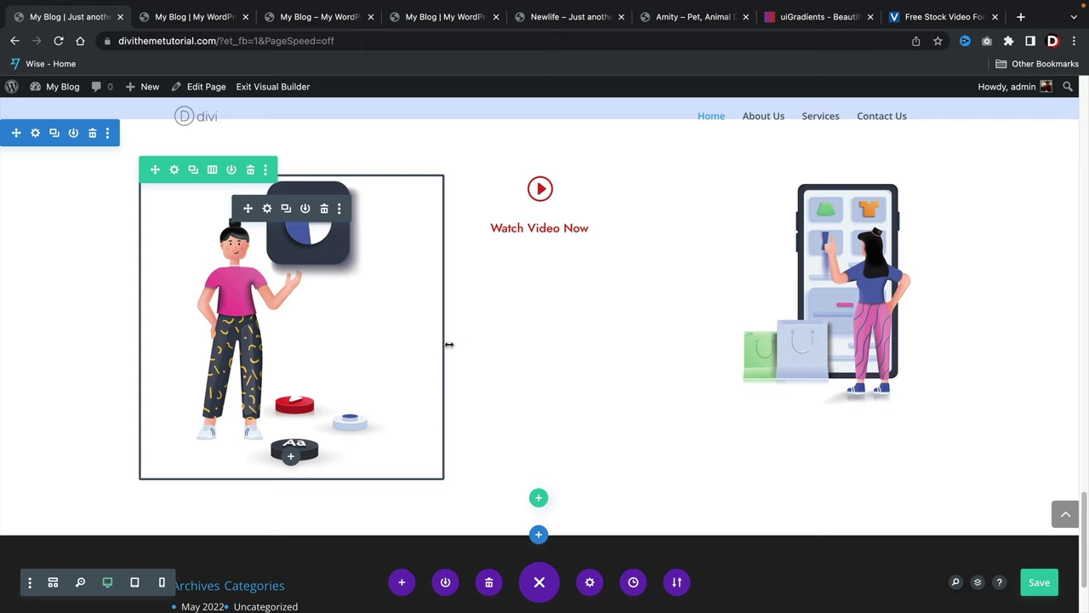
pyautogui.click(268, 209)
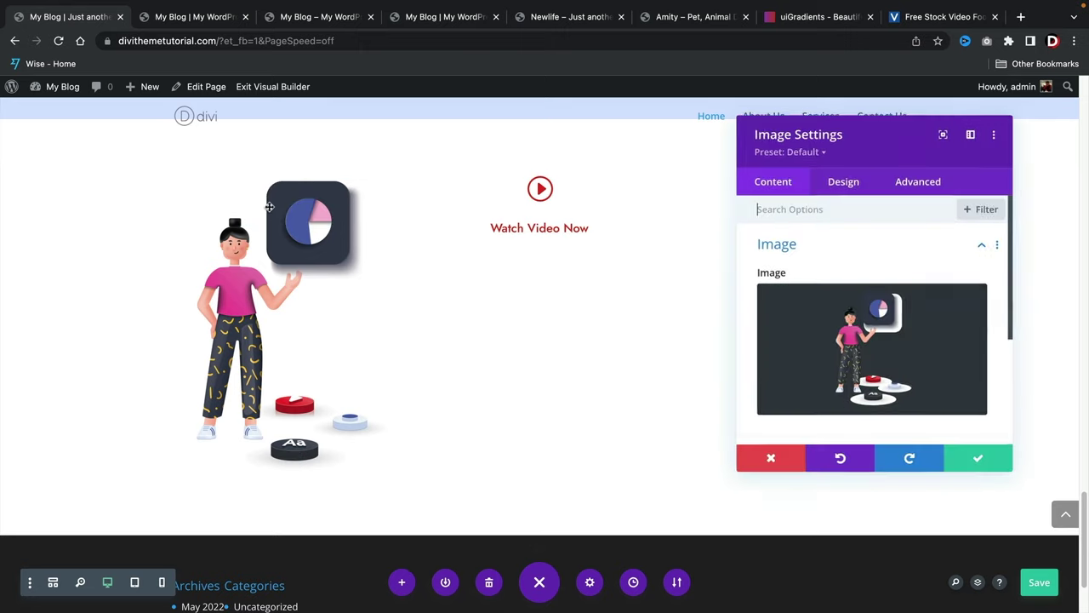
pyautogui.click(860, 186)
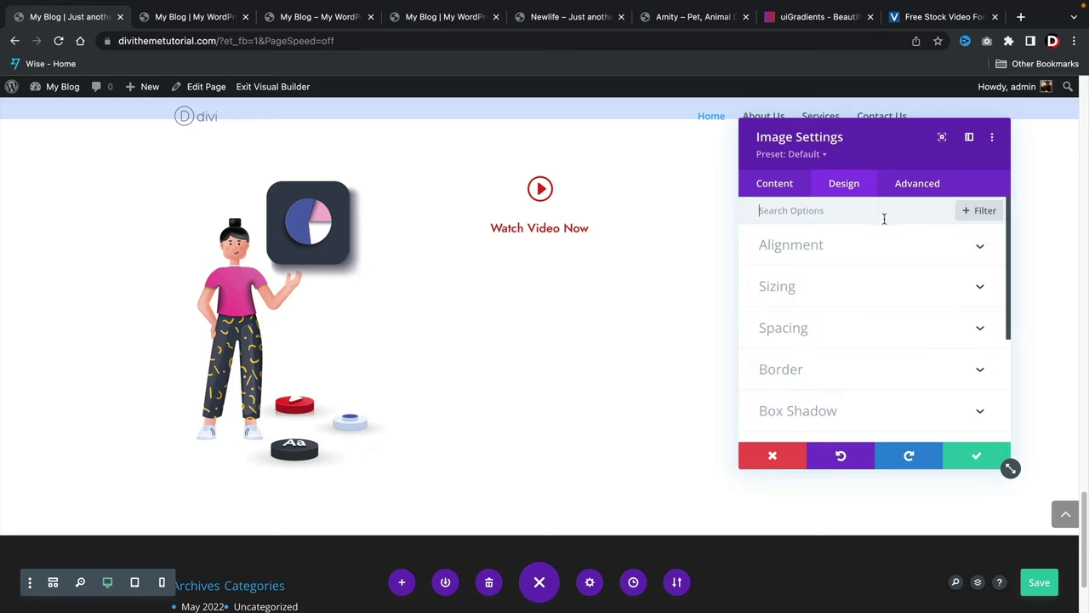
pyautogui.click(822, 333)
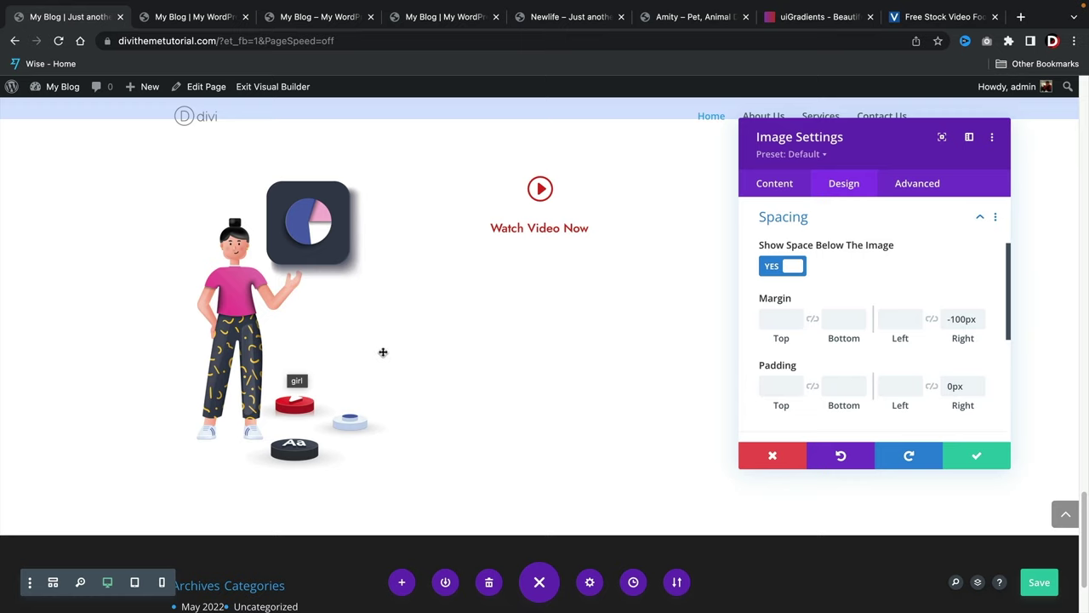
pyautogui.click(968, 460)
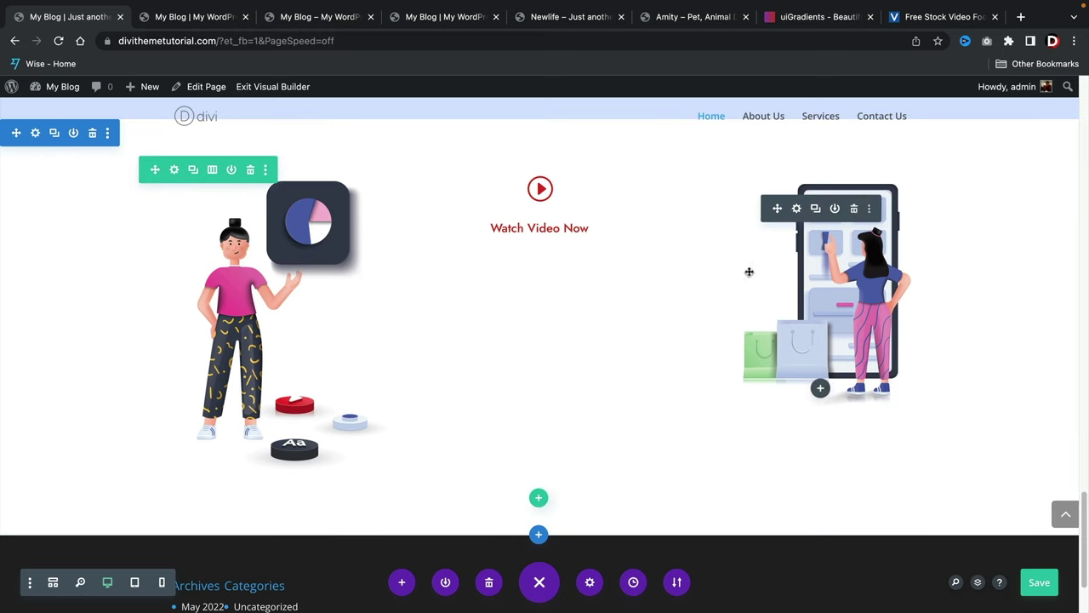
pyautogui.moveTo(540, 205)
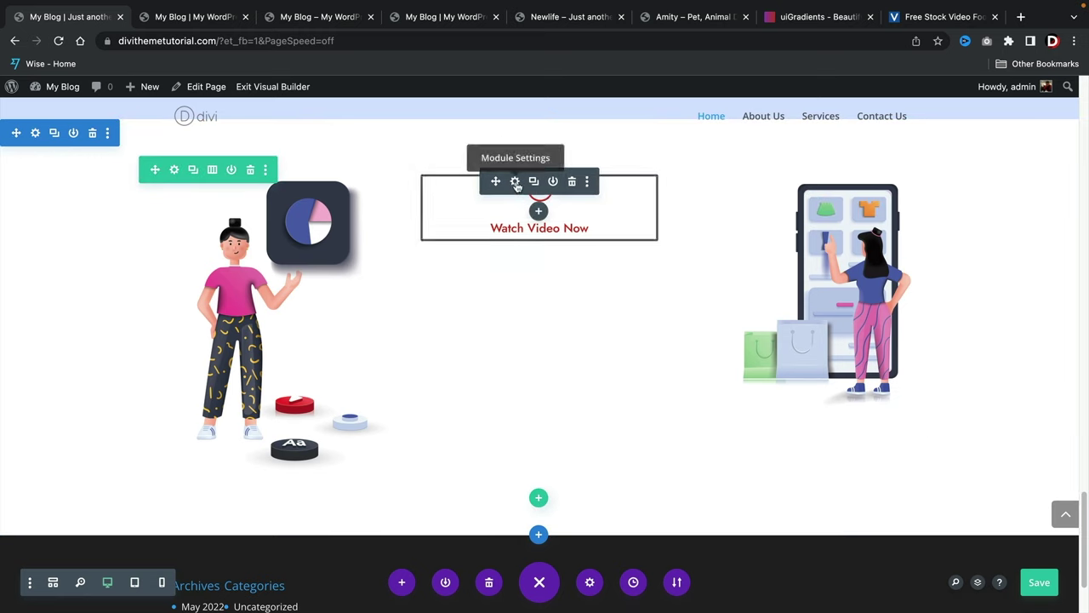
# - Remove the 150px top padding from the Watch Video Now blurb's spacing
pyautogui.click(515, 182)
pyautogui.click(847, 185)
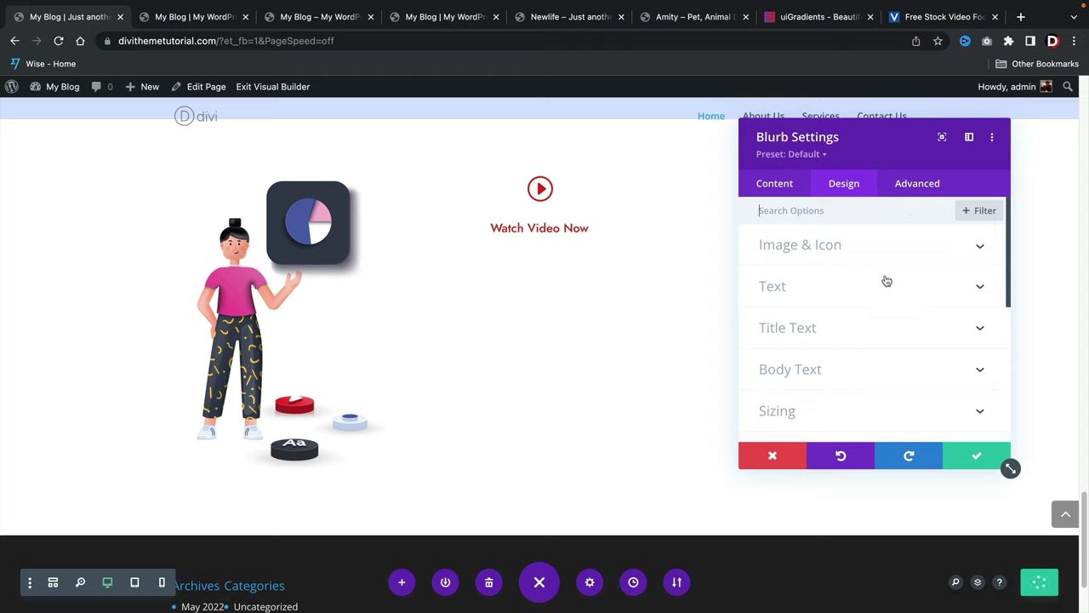
pyautogui.scroll(-1, 860, 349)
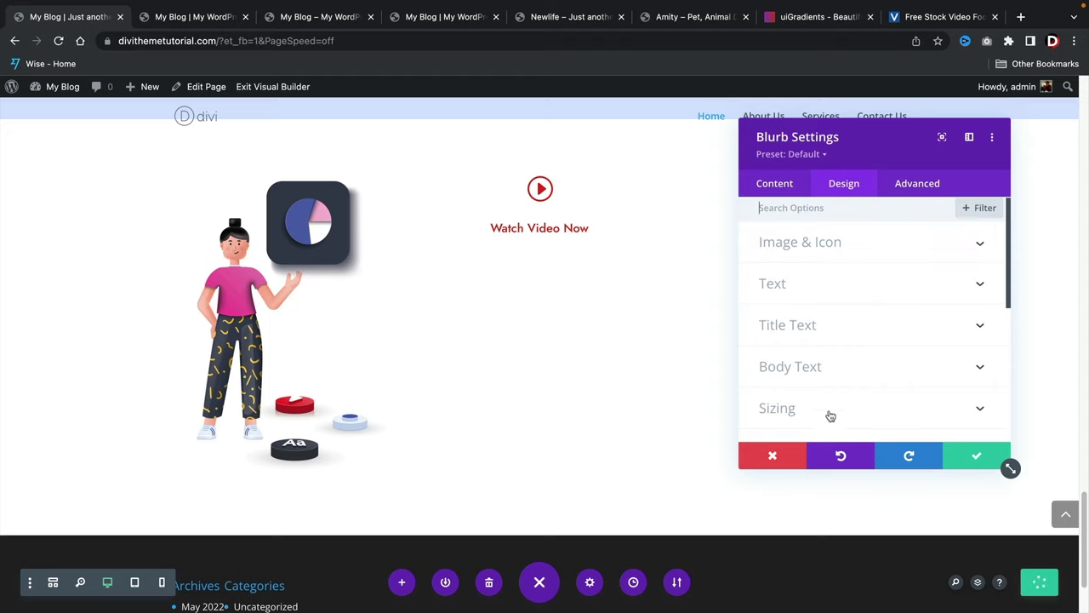
pyautogui.scroll(-1, 827, 414)
pyautogui.click(828, 425)
pyautogui.scroll(-2, 851, 383)
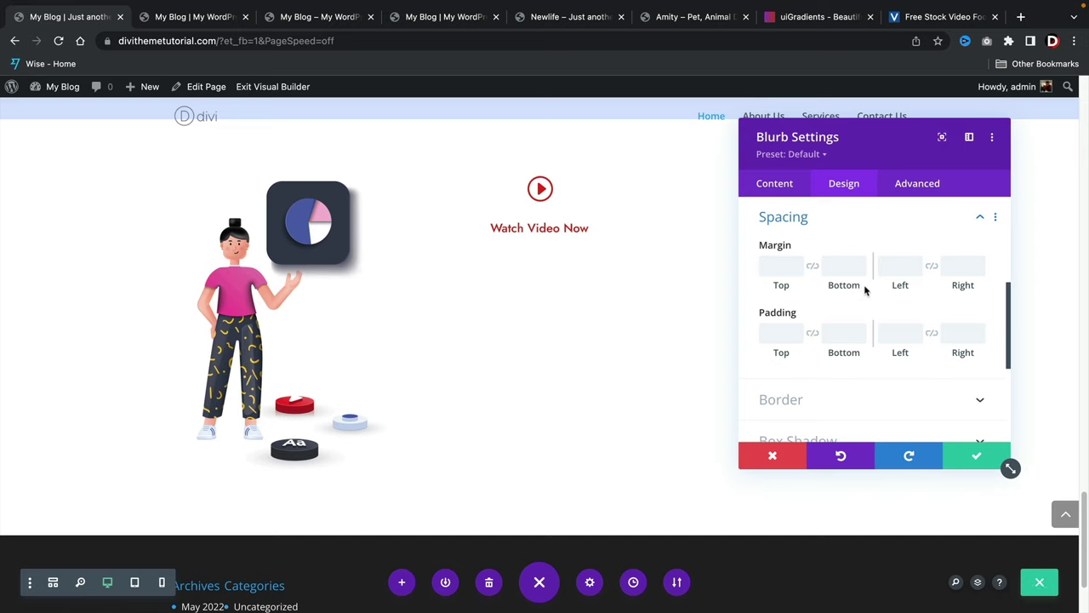
pyautogui.click(781, 337)
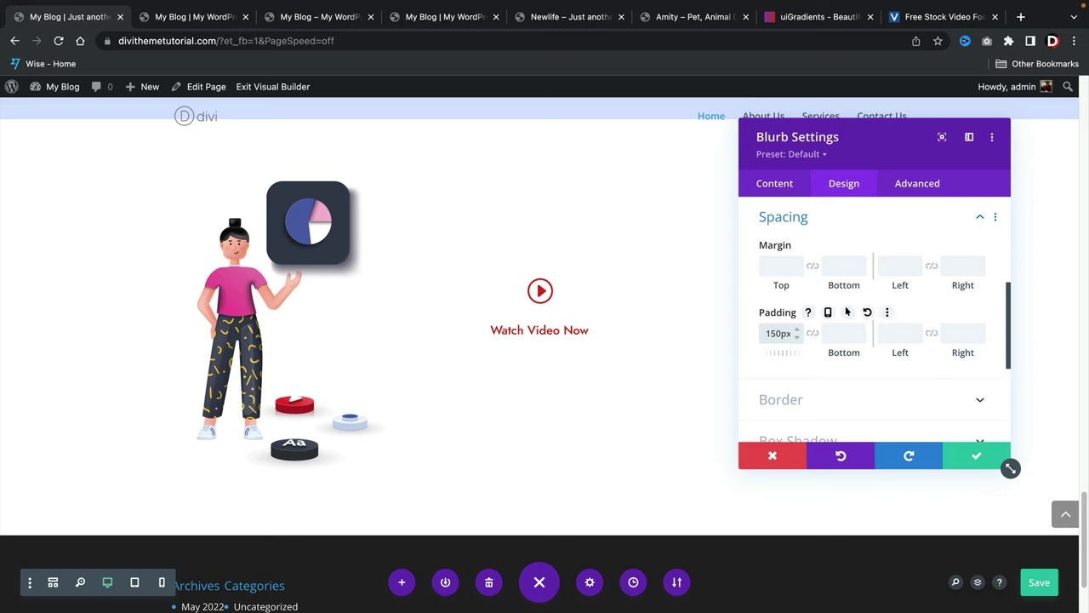
pyautogui.doubleClick(780, 334)
pyautogui.press('BackSpace')
# - Set the blurb's top margin to 150px and save
pyautogui.click(793, 268)
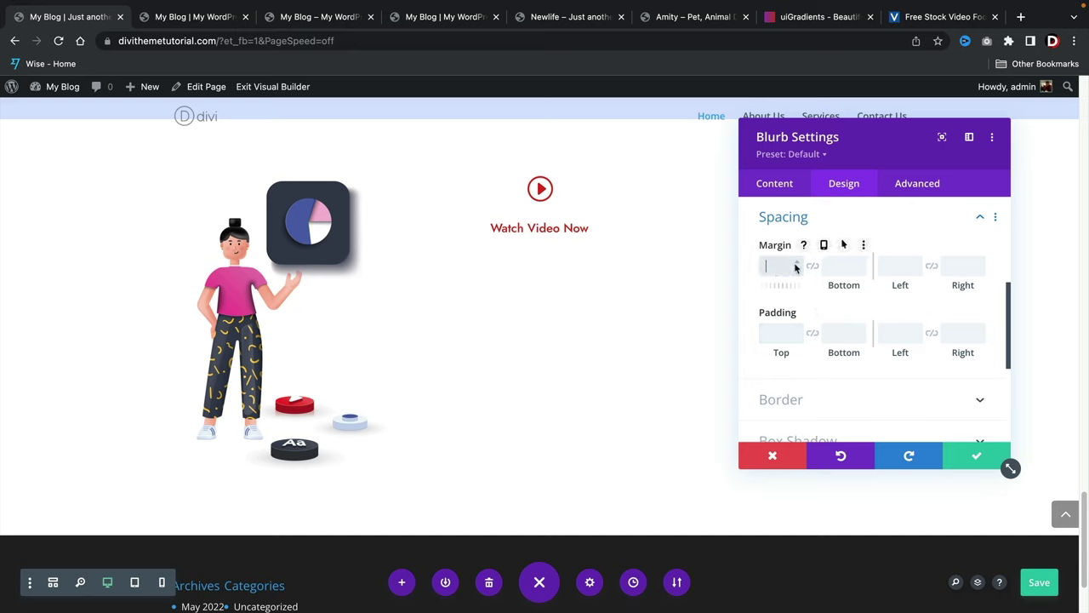
pyautogui.write('3px')
pyautogui.moveTo(781, 265); pyautogui.dragTo(756, 267)
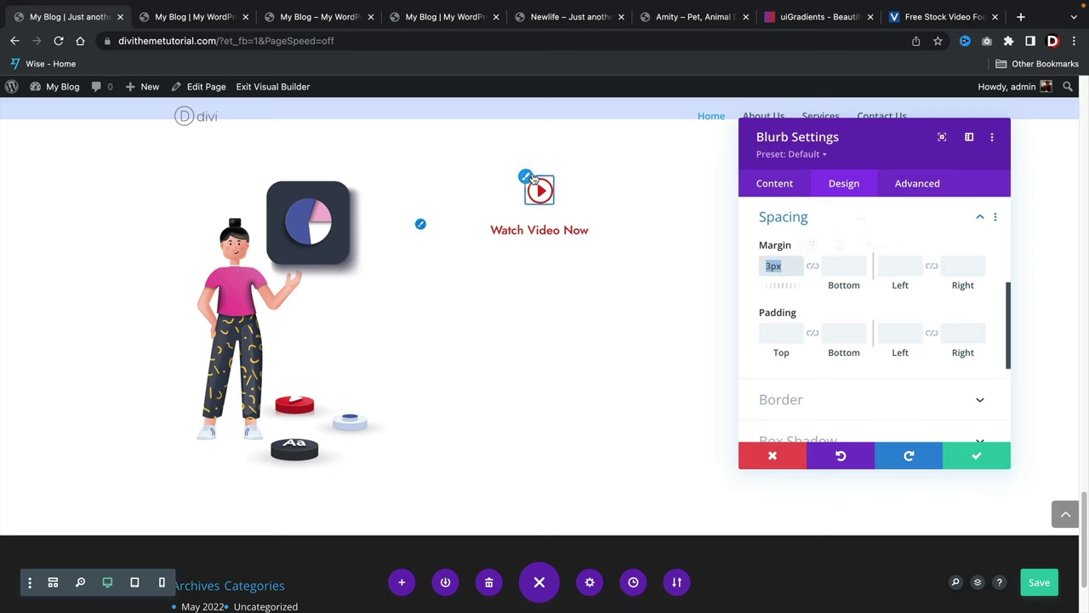
pyautogui.write('150')
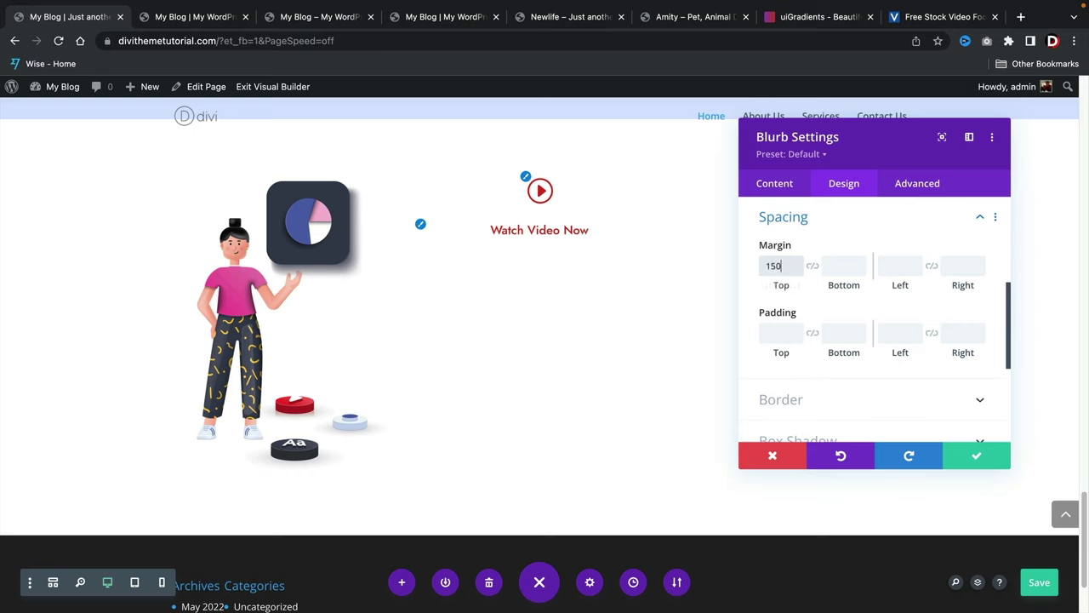
pyautogui.write('px')
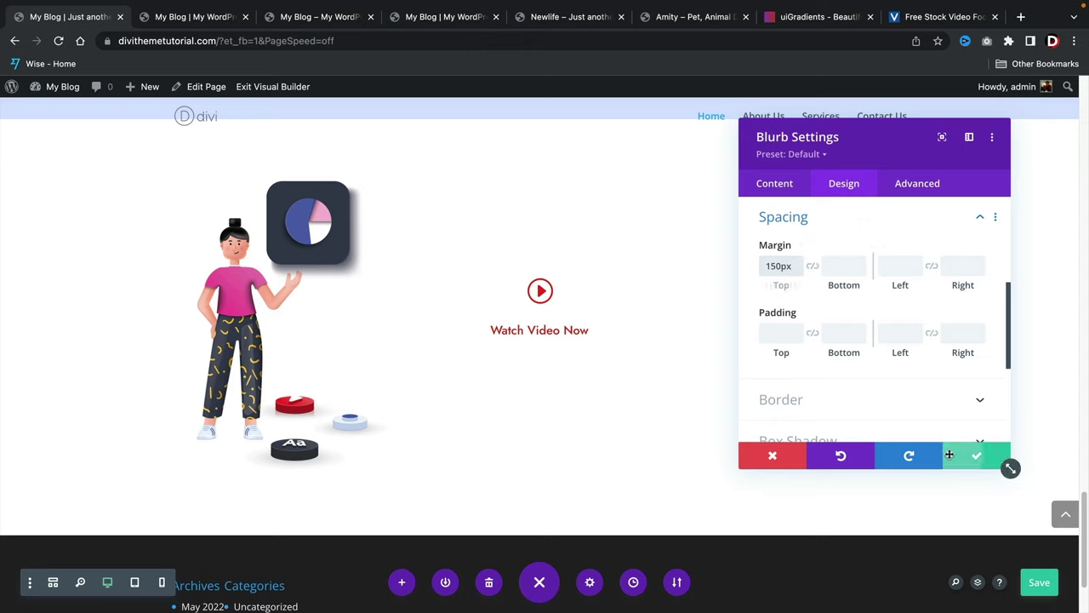
pyautogui.click(976, 455)
# - Clear the -250px top margin in the shopping-phone illustration's spacing settings
pyautogui.click(798, 210)
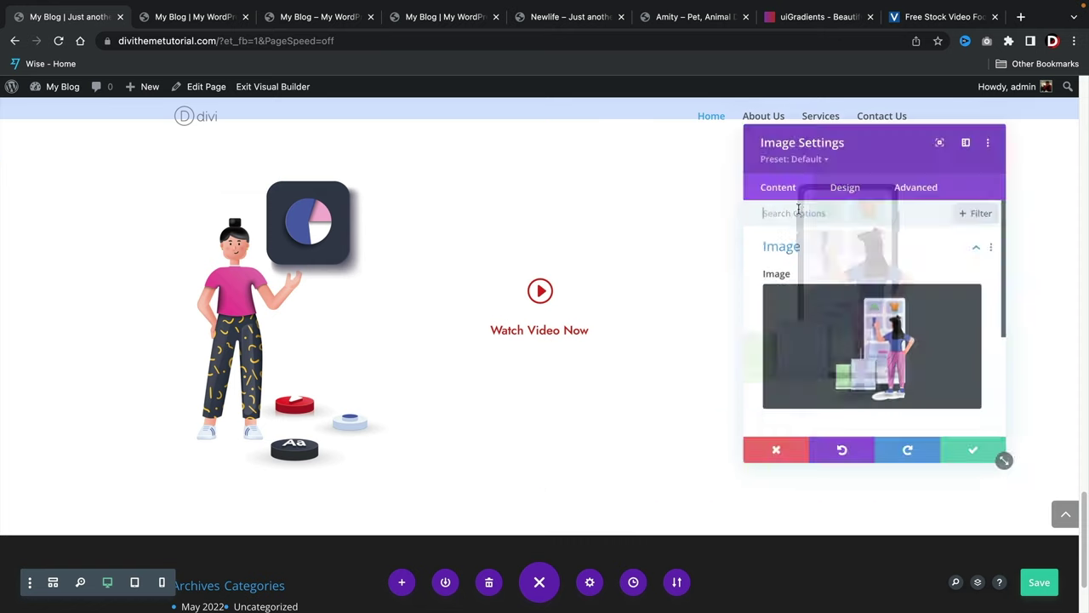
pyautogui.click(856, 189)
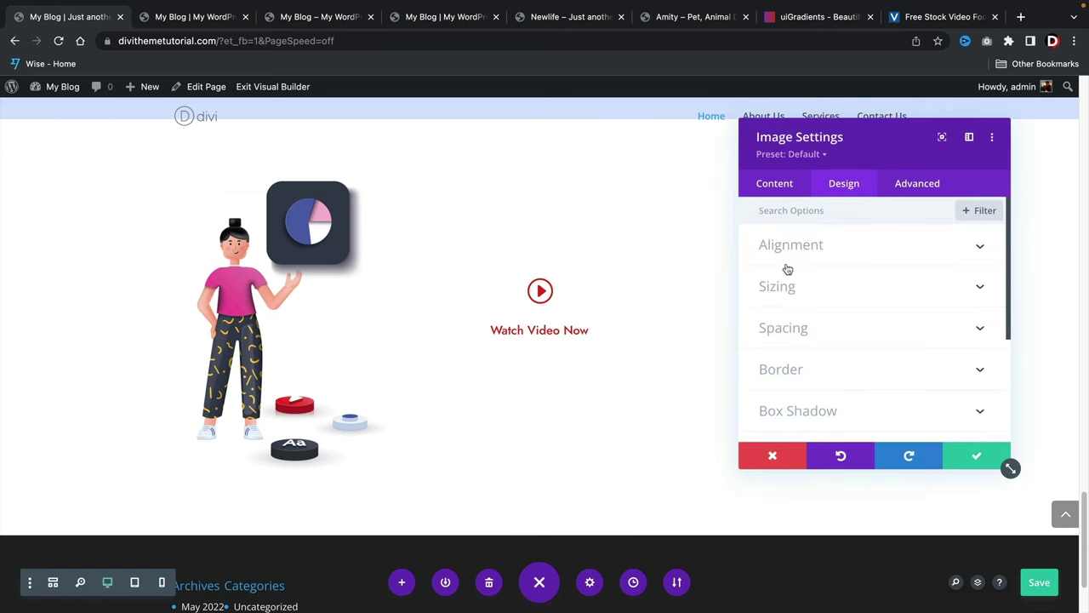
pyautogui.click(801, 330)
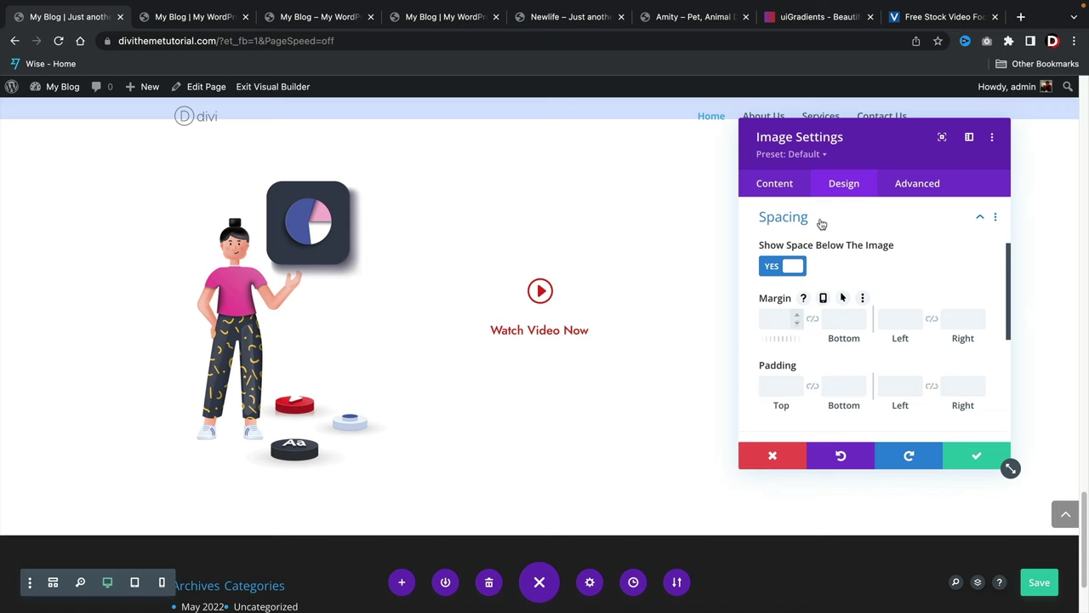
pyautogui.moveTo(817, 142); pyautogui.dragTo(495, 146)
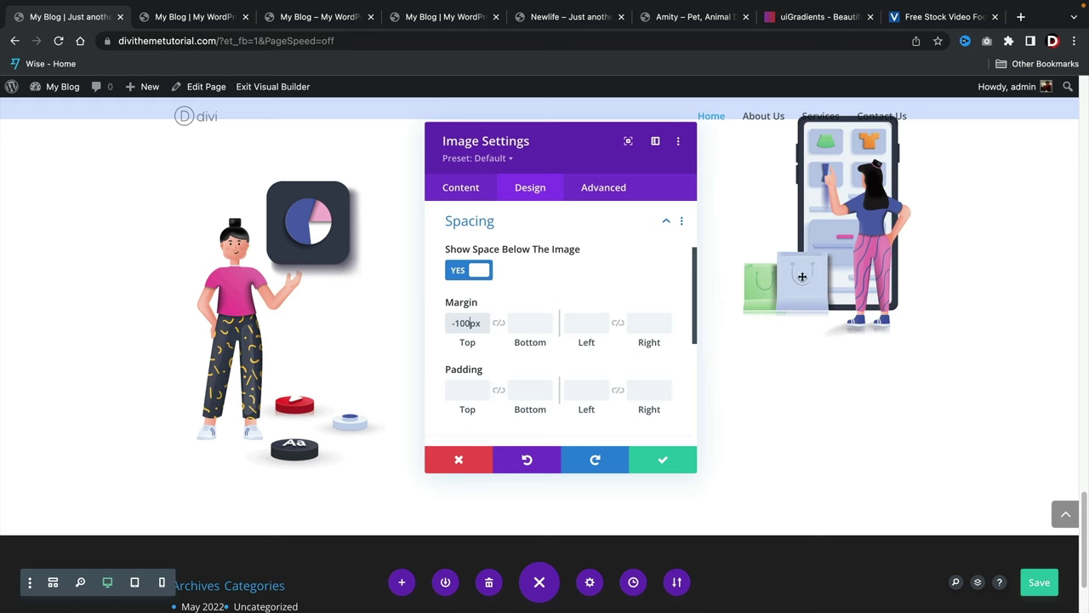
pyautogui.scroll(3, 825, 357)
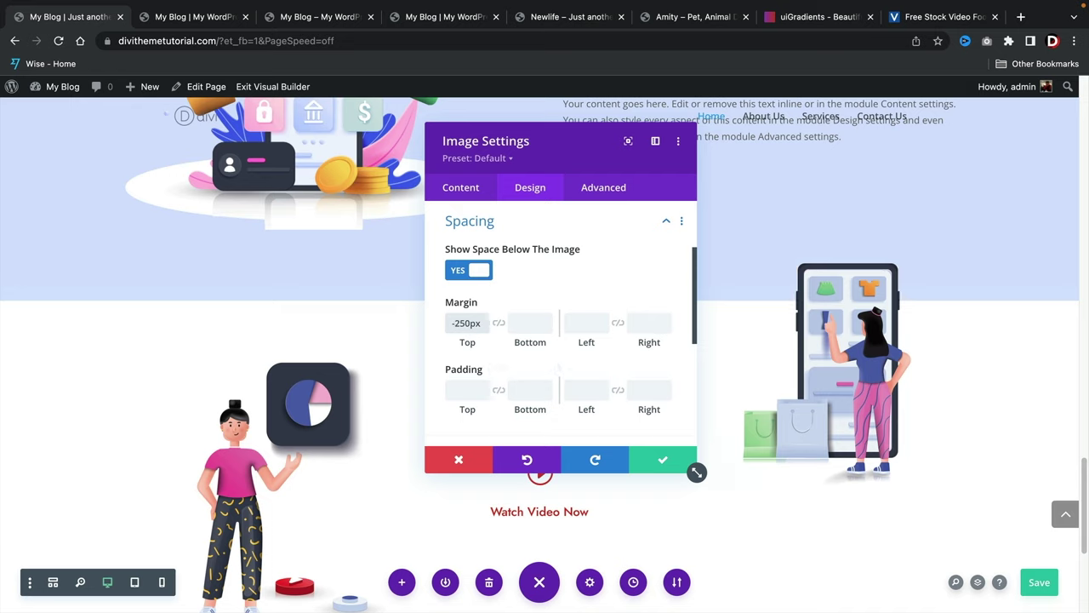
pyautogui.moveTo(530, 153); pyautogui.dragTo(202, 179)
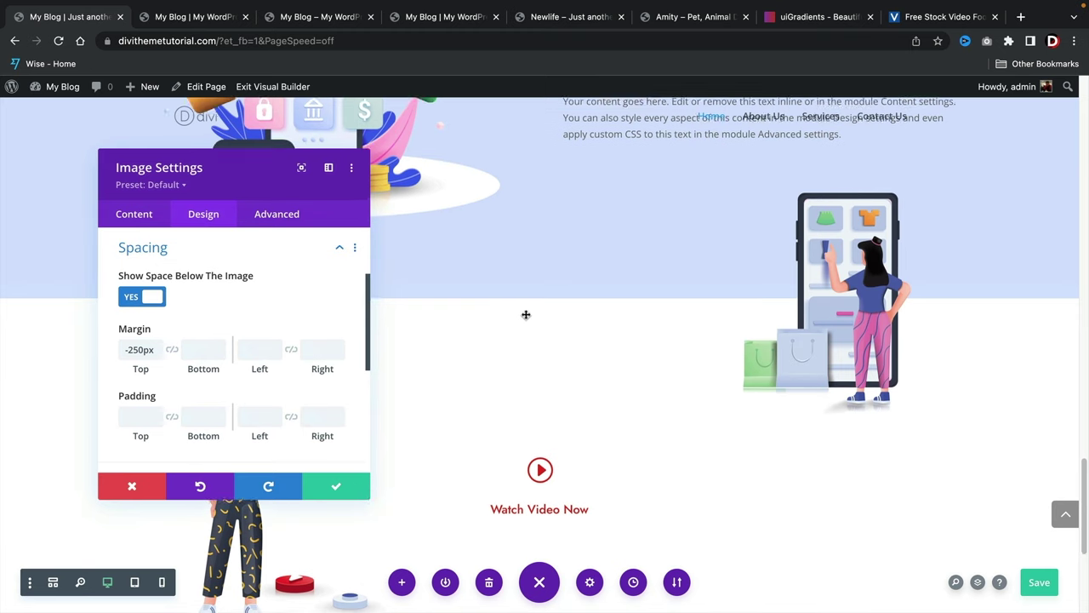
pyautogui.scroll(-3, 554, 311)
pyautogui.scroll(1, 647, 336)
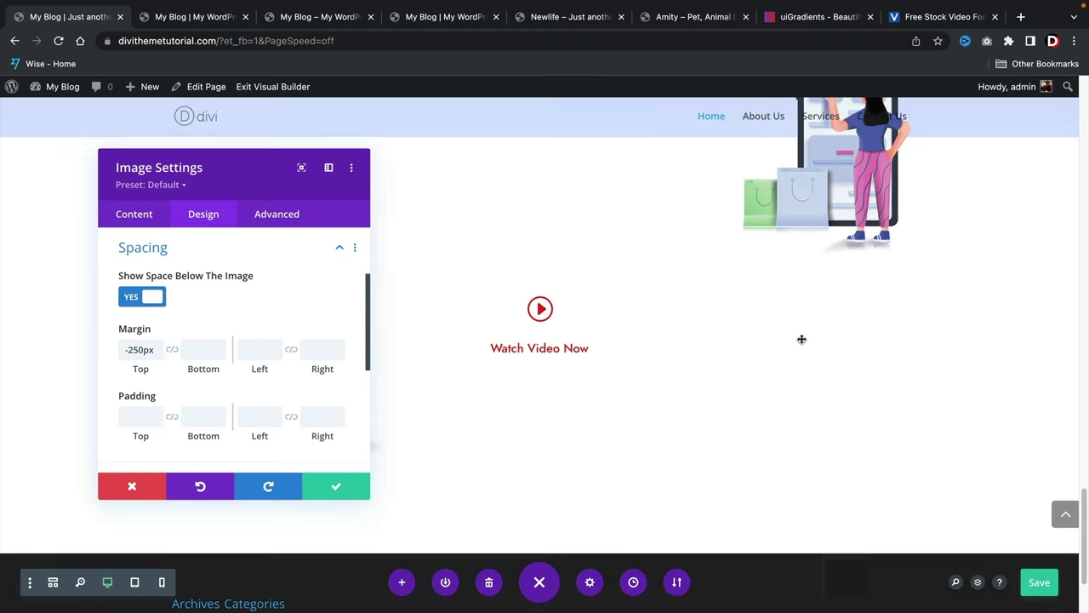
pyautogui.scroll(2, 801, 339)
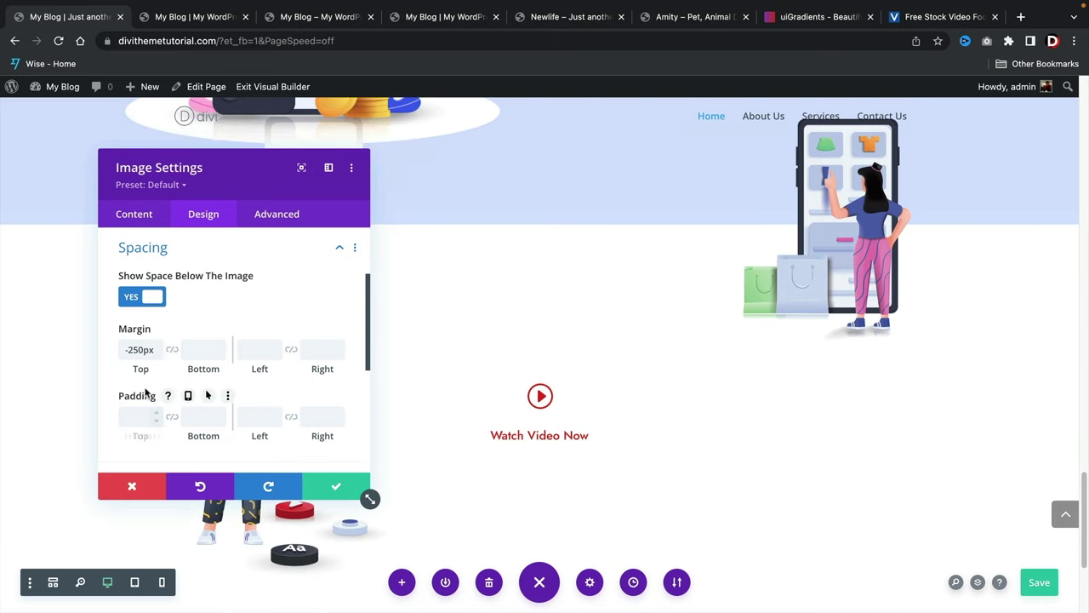
pyautogui.tripleClick(146, 350)
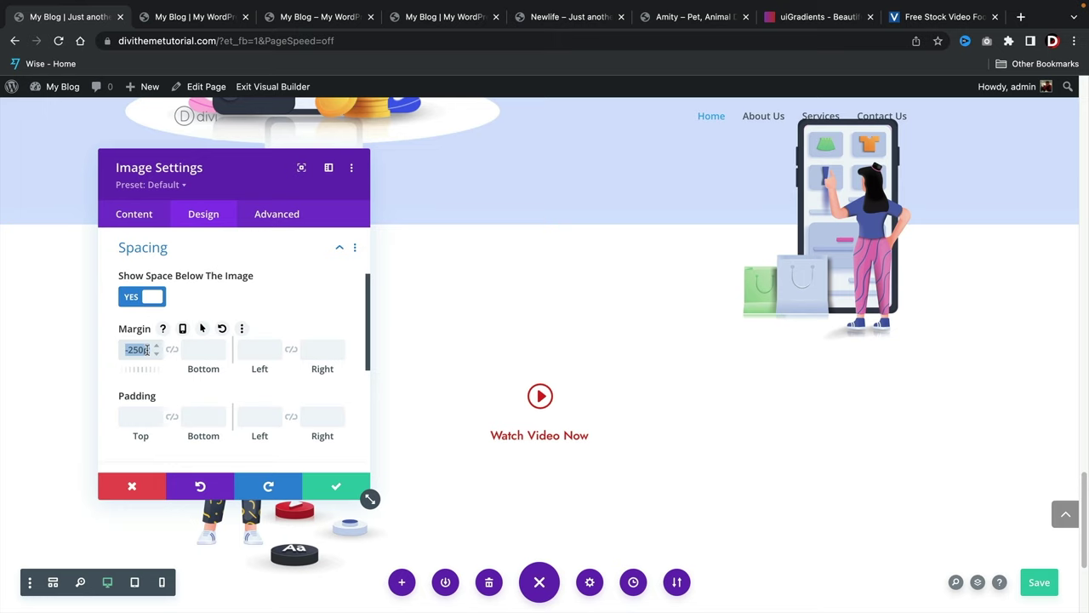
pyautogui.press('BackSpace')
# - Step the shopping-phone image's left margin down into negative values
pyautogui.click(275, 345)
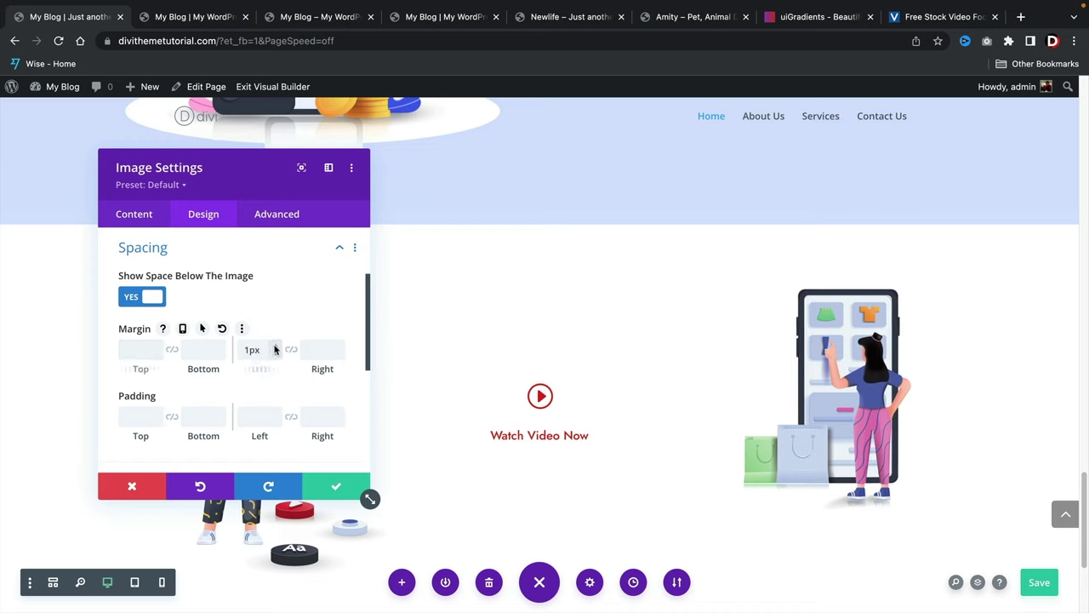
pyautogui.click(275, 345)
pyautogui.click(274, 345)
pyautogui.click(275, 345)
pyautogui.click(277, 355)
pyautogui.click(276, 355)
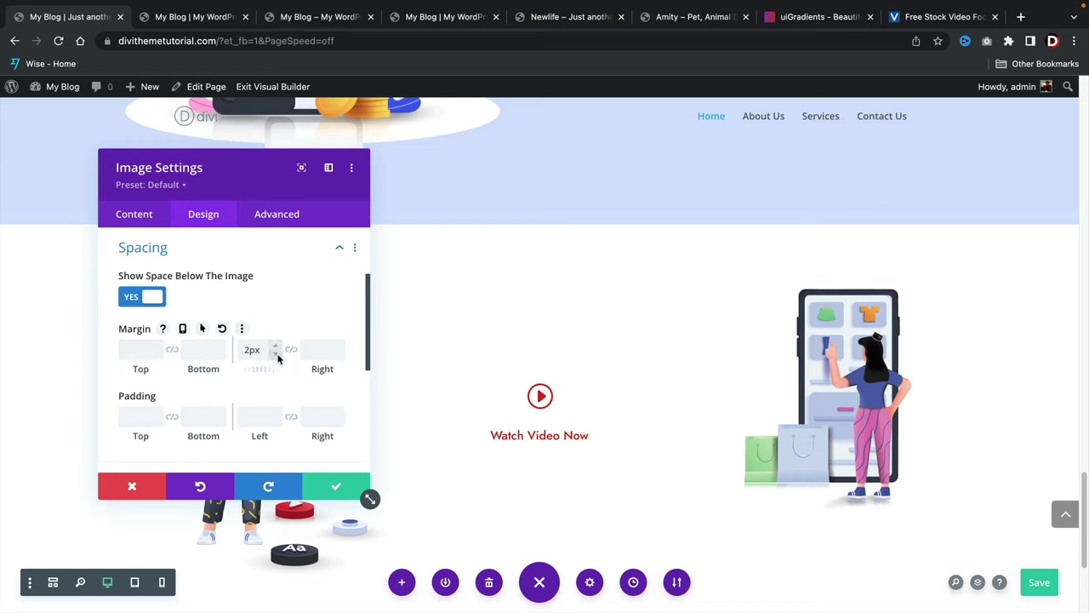
pyautogui.click(276, 354)
pyautogui.click(277, 355)
pyautogui.click(277, 355)
pyautogui.click(277, 355)
pyautogui.moveTo(276, 355); pyautogui.dragTo(277, 357)
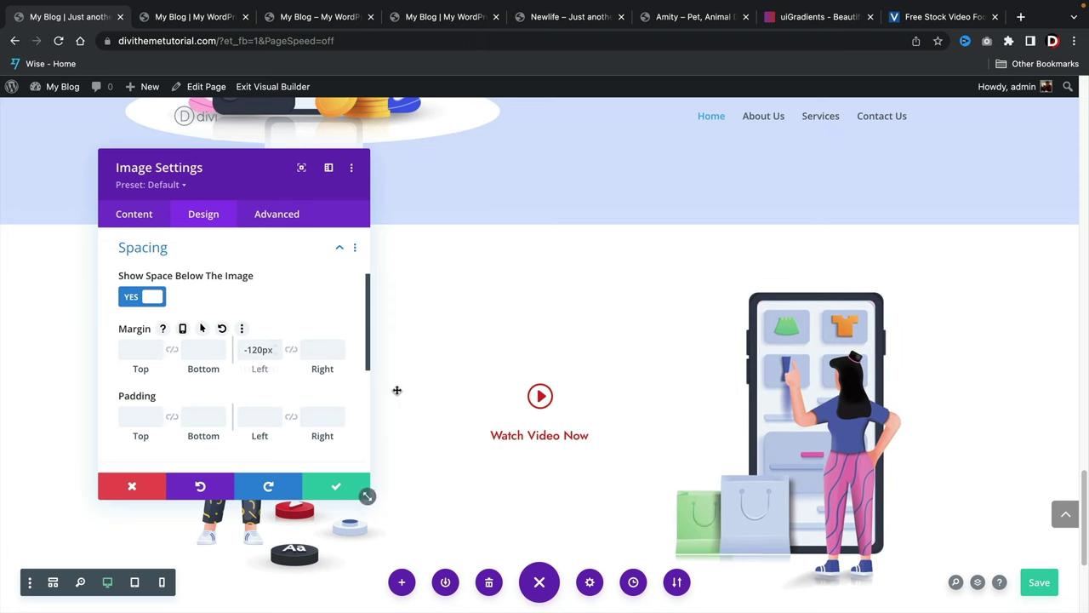
# - Fix the first image's left margin at -150px and the girl-with-chart image's right margin at -150px, saving each
pyautogui.moveTo(277, 166); pyautogui.dragTo(172, 332)
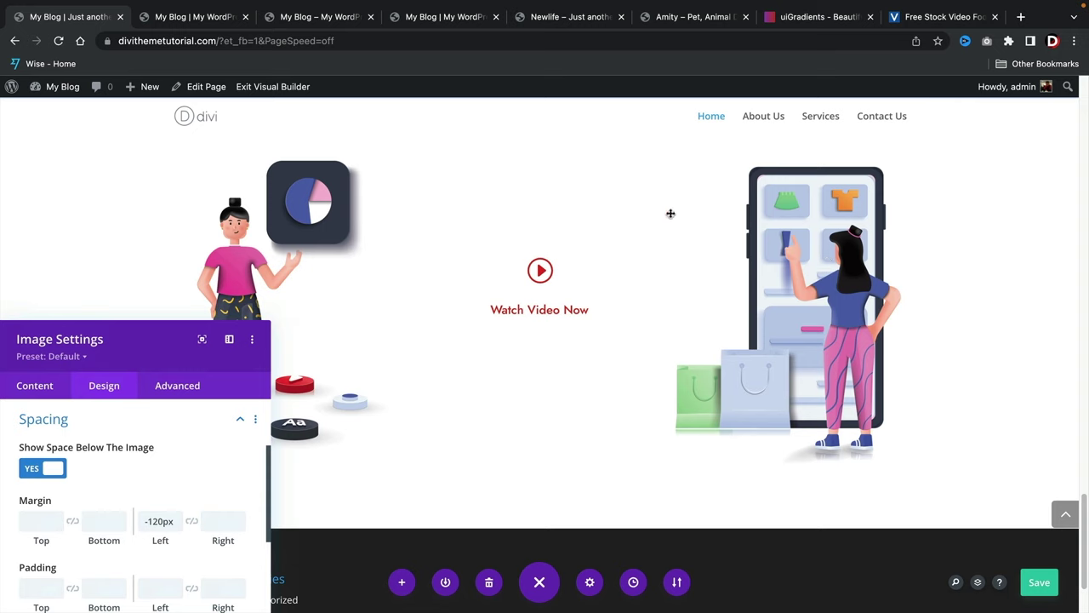
pyautogui.moveTo(186, 338); pyautogui.dragTo(244, 150)
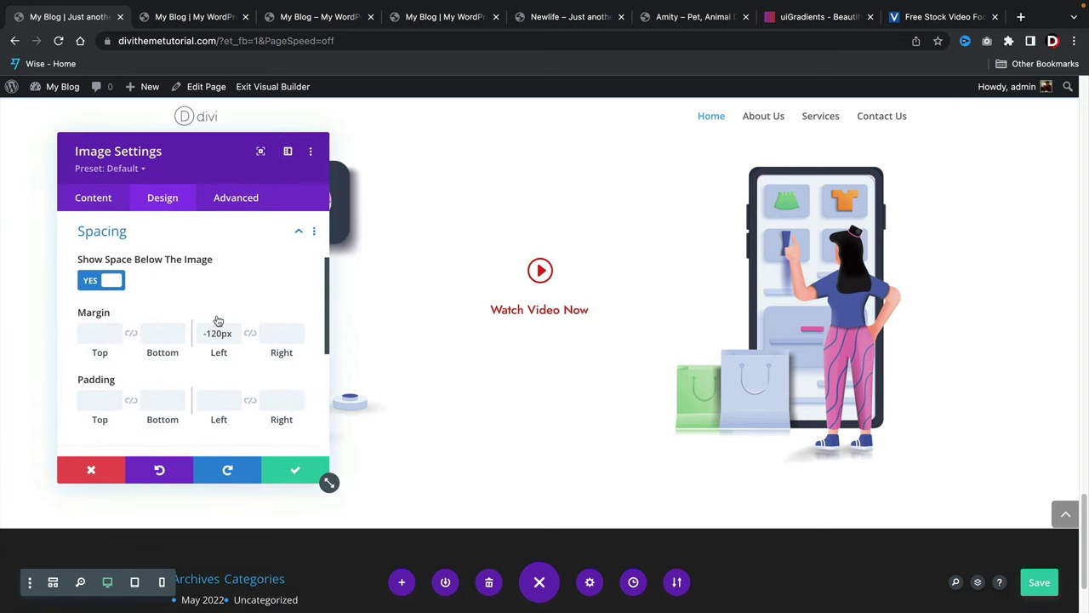
pyautogui.doubleClick(217, 332)
pyautogui.click(216, 333)
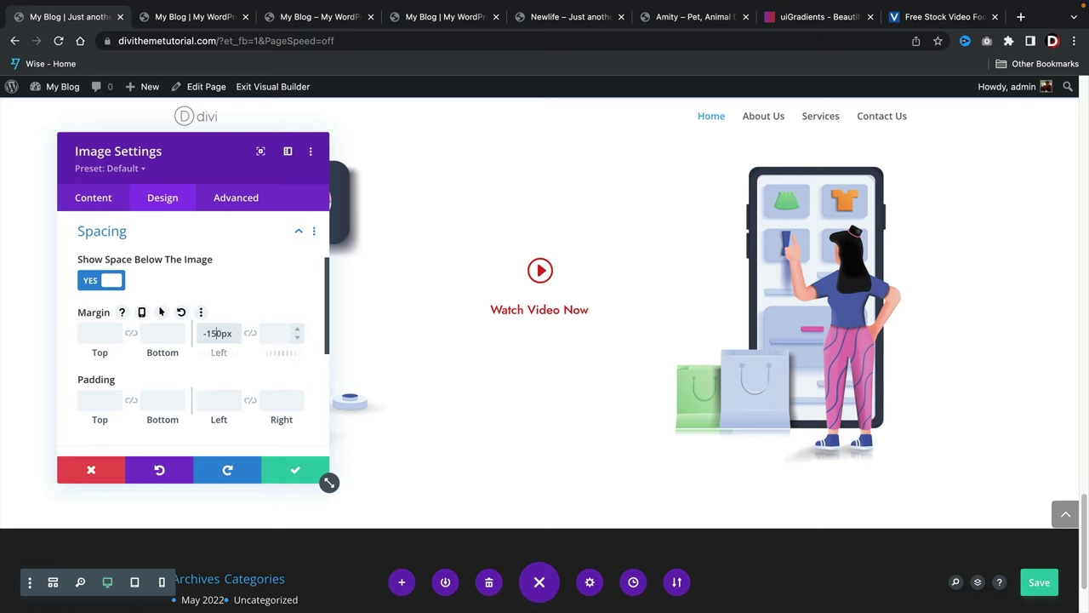
pyautogui.click(295, 469)
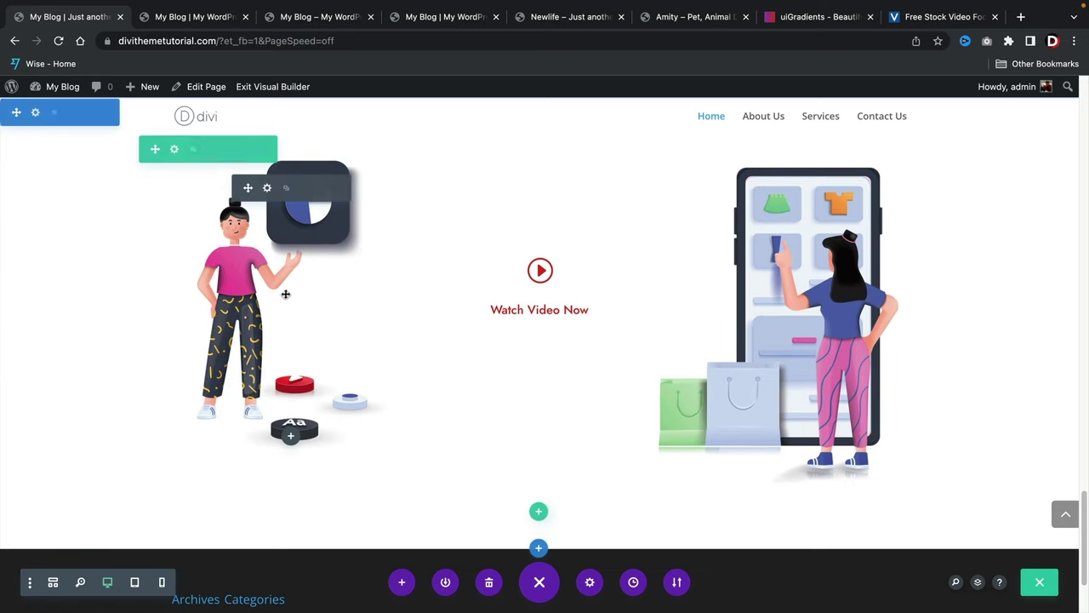
pyautogui.click(268, 188)
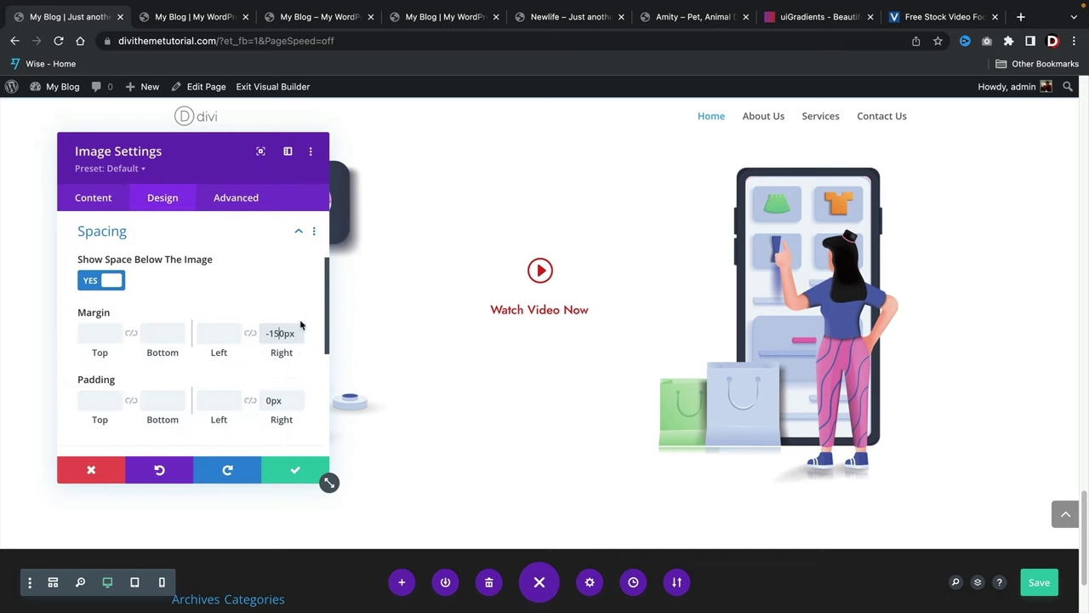
pyautogui.click(290, 469)
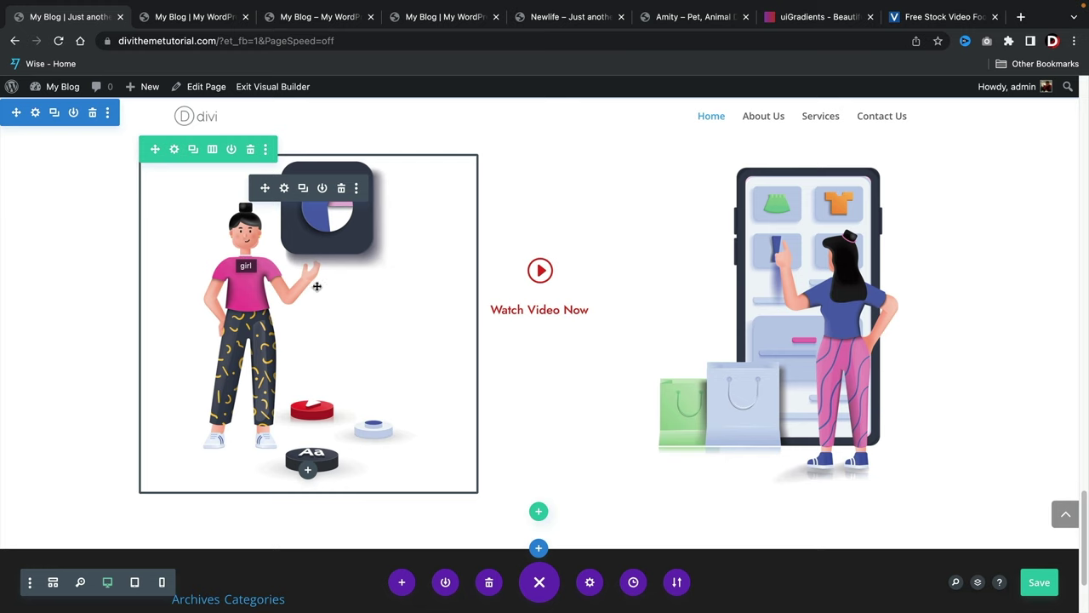
# - Apply the second box-shadow preset to the illustration row
pyautogui.scroll(1, 1005, 305)
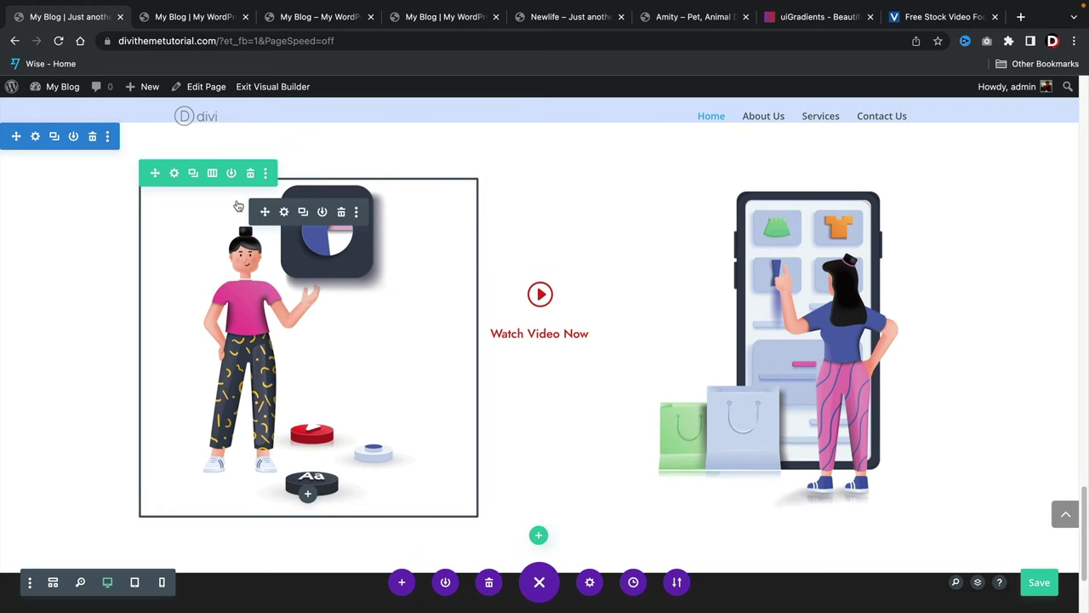
pyautogui.click(174, 175)
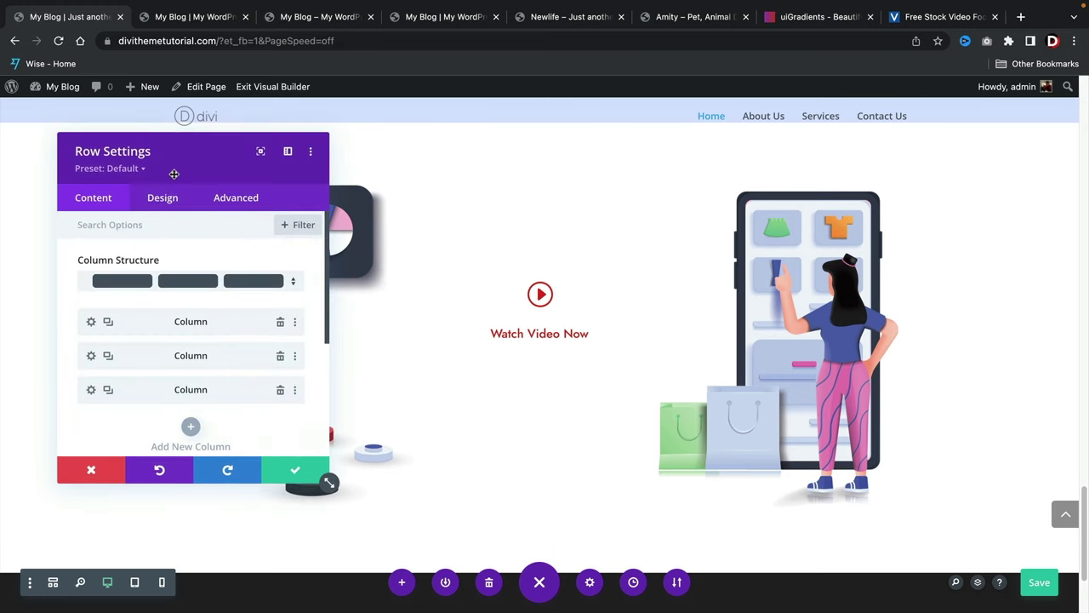
pyautogui.click(102, 472)
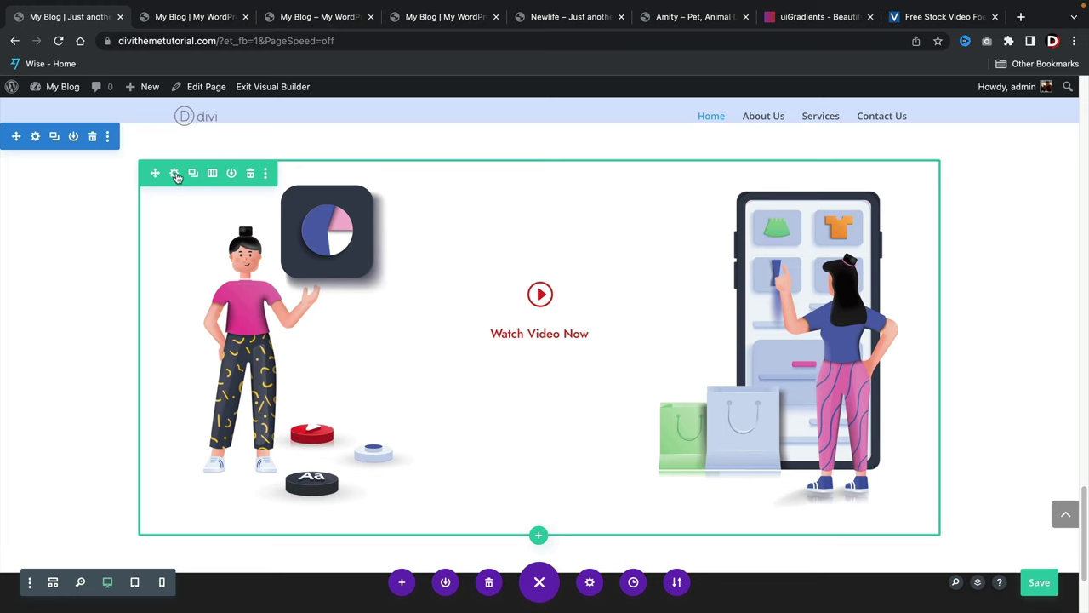
pyautogui.click(174, 174)
pyautogui.click(163, 199)
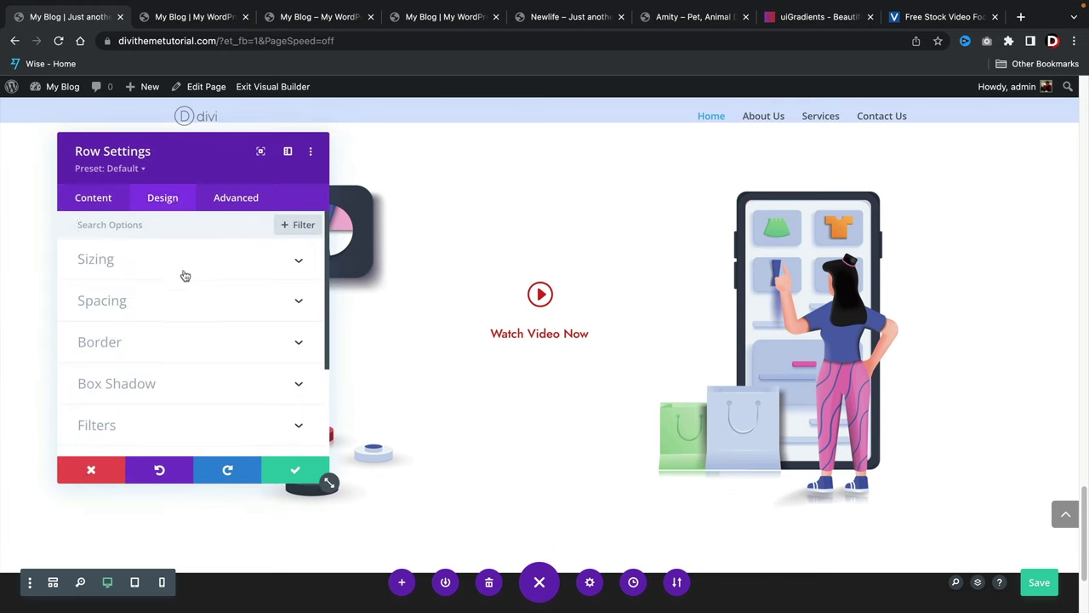
pyautogui.scroll(-1, 162, 340)
pyautogui.click(153, 367)
pyautogui.click(174, 299)
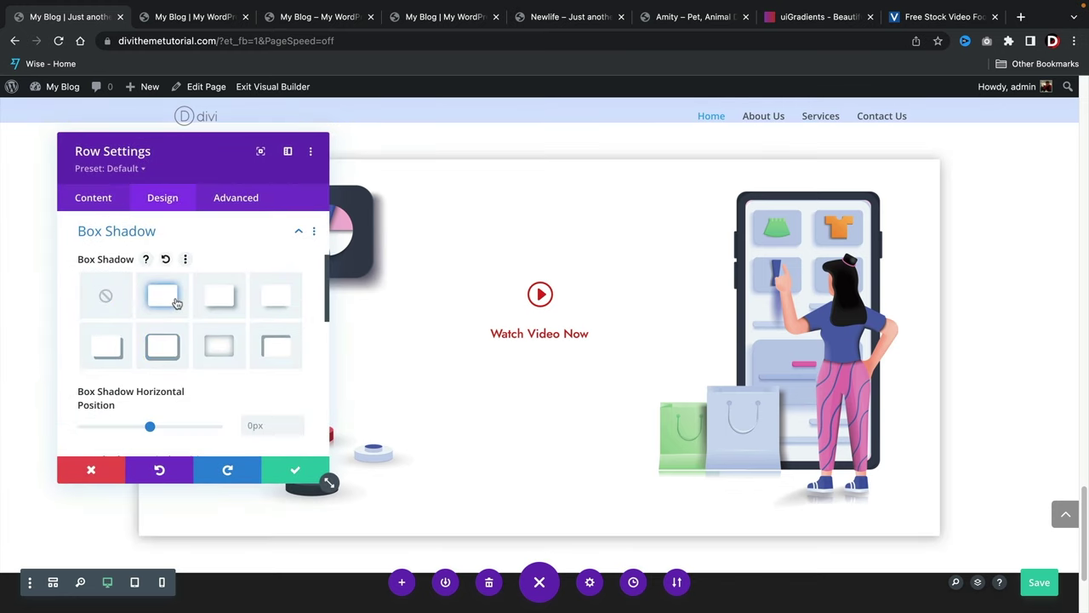
# - Colour the row's shadow blue #0c71c3 and save the row settings
pyautogui.moveTo(210, 161); pyautogui.dragTo(561, 160)
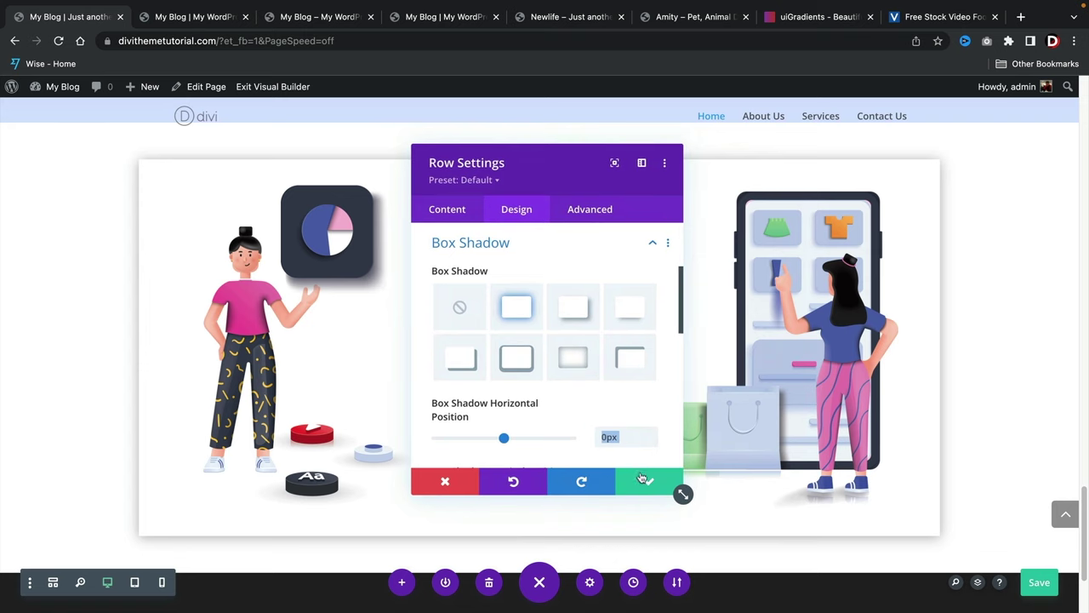
pyautogui.scroll(-10, 622, 427)
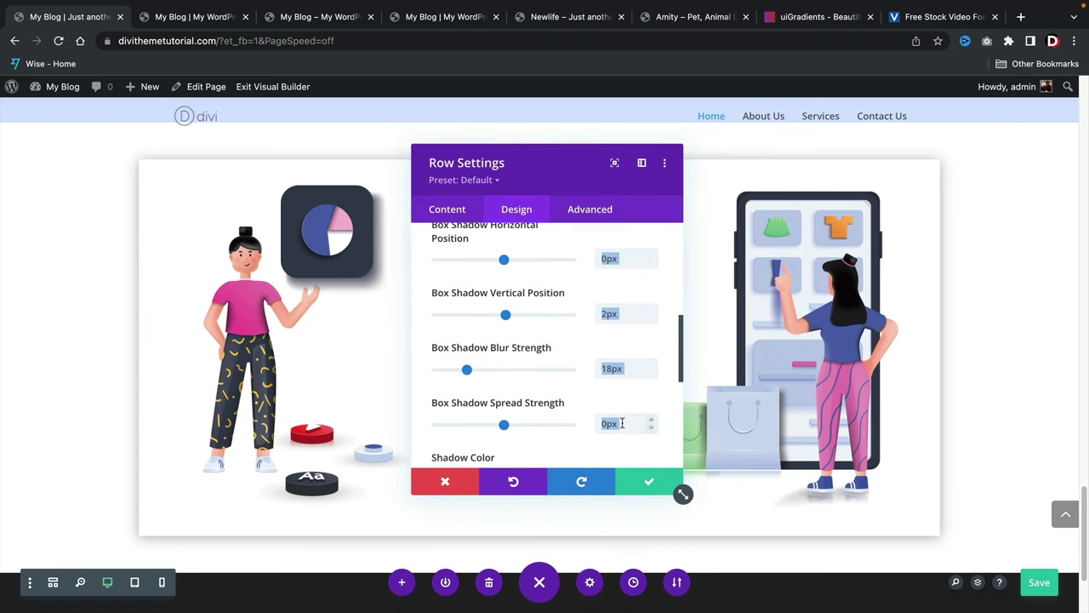
pyautogui.click(606, 308)
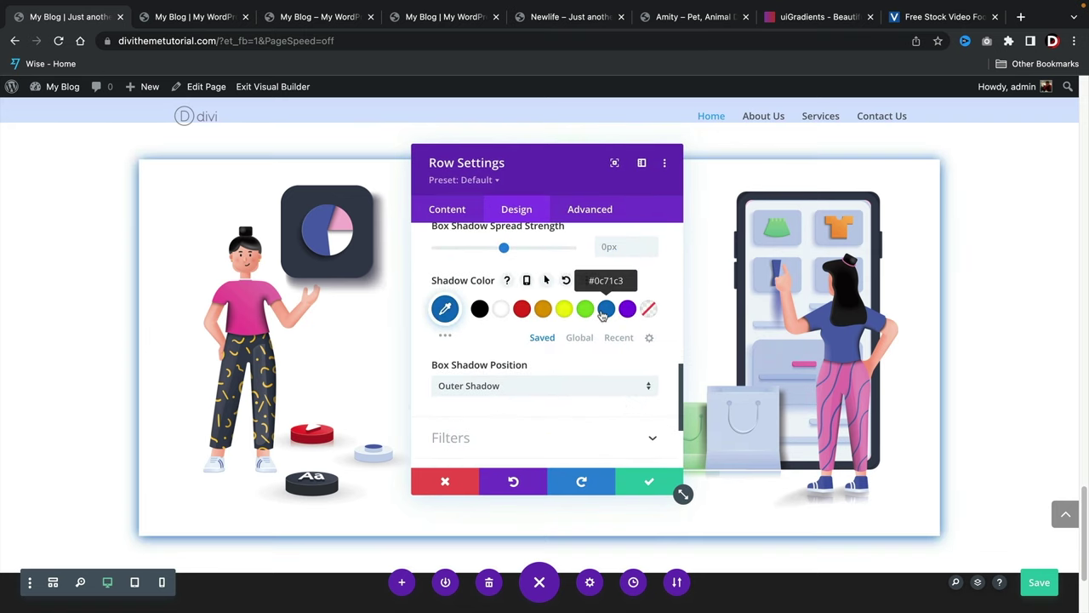
pyautogui.click(651, 484)
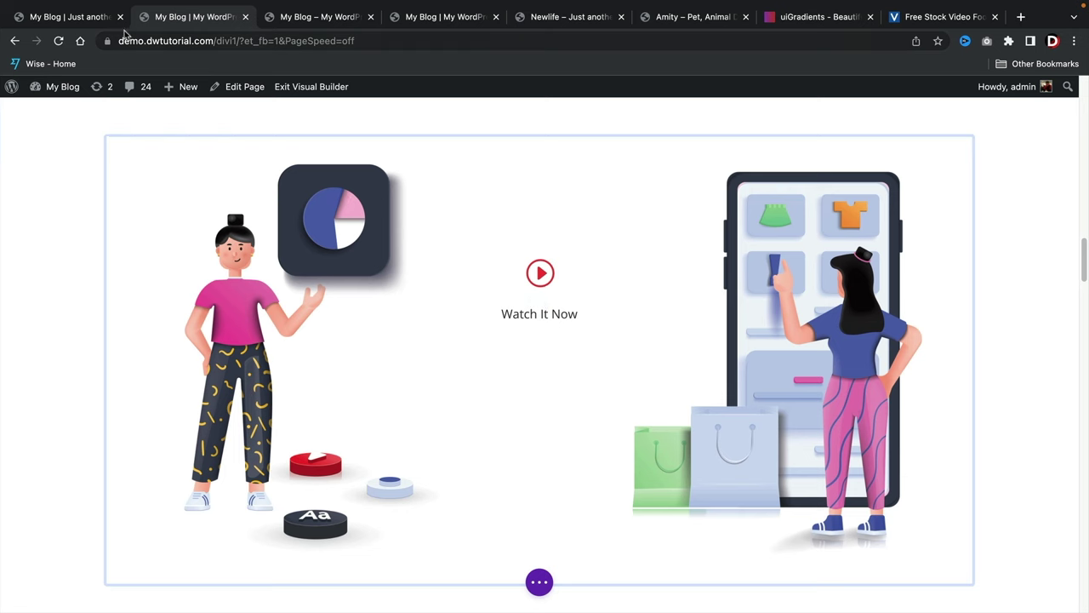
pyautogui.hotkey('ctrl', 'shift', 'Tab')
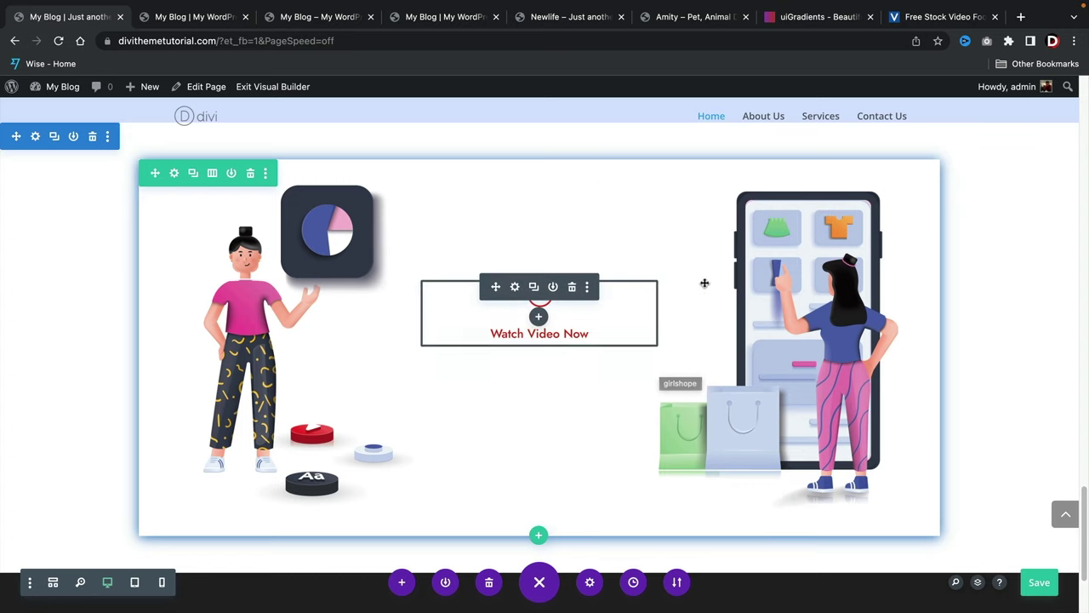
pyautogui.click(746, 213)
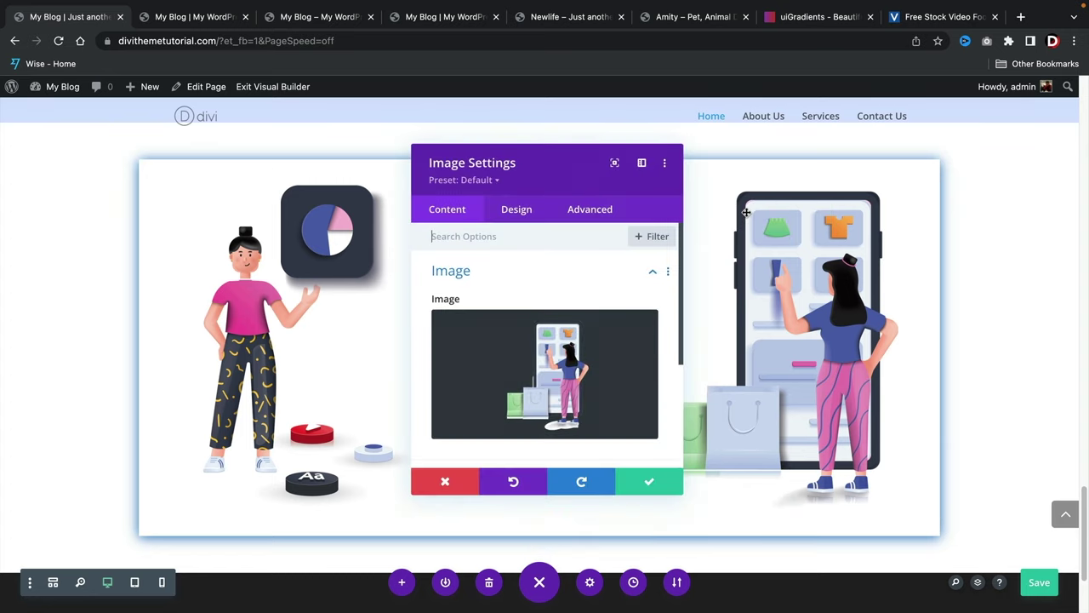
pyautogui.click(459, 482)
pyautogui.click(516, 288)
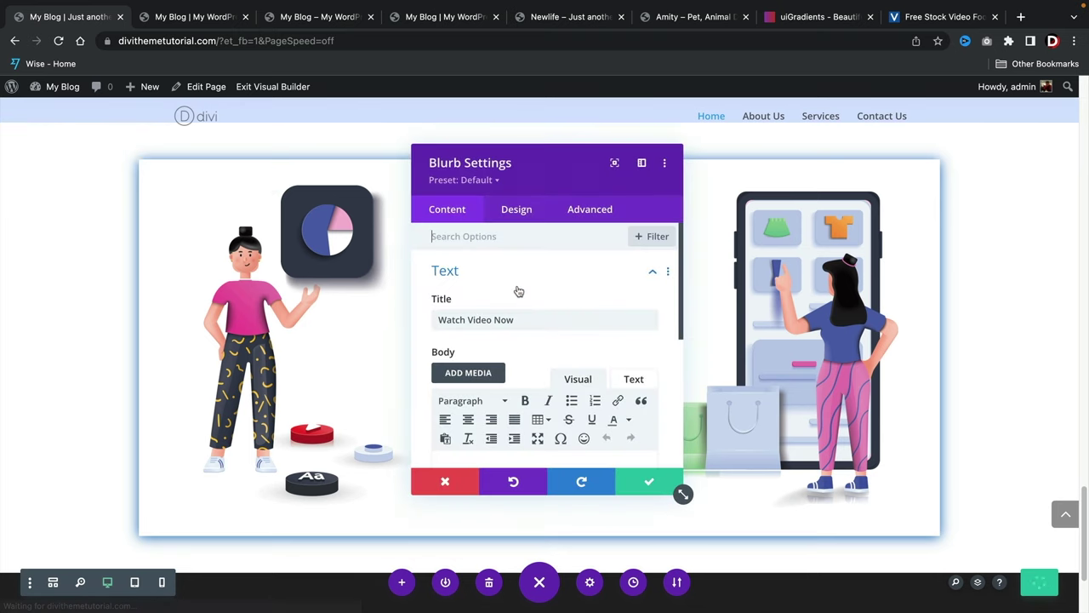
pyautogui.click(517, 210)
pyautogui.scroll(-3, 544, 366)
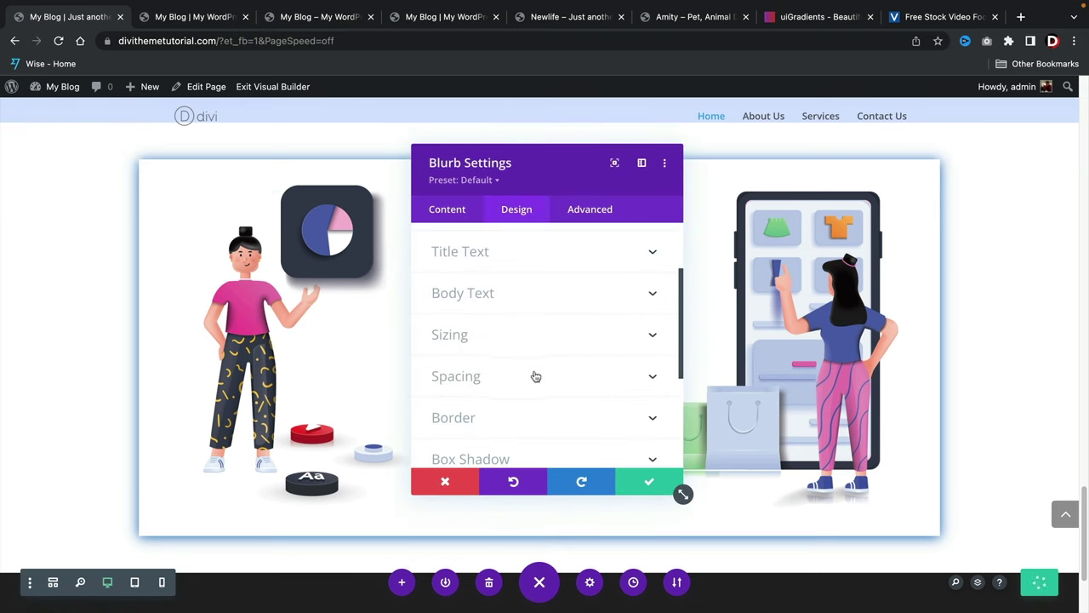
pyautogui.click(510, 434)
pyautogui.moveTo(563, 167); pyautogui.dragTo(848, 143)
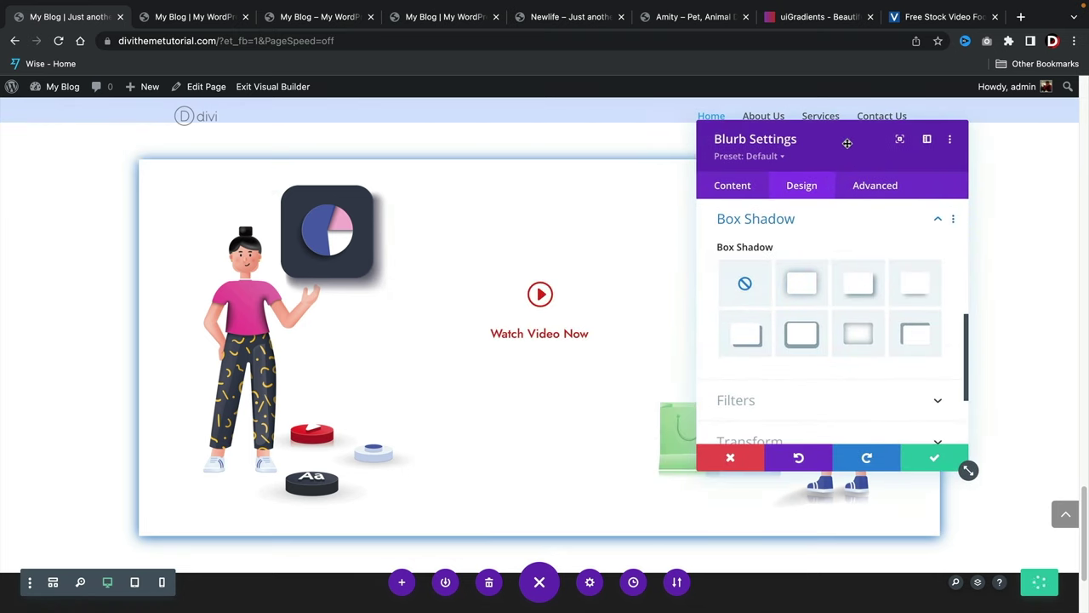
pyautogui.click(853, 289)
pyautogui.click(815, 291)
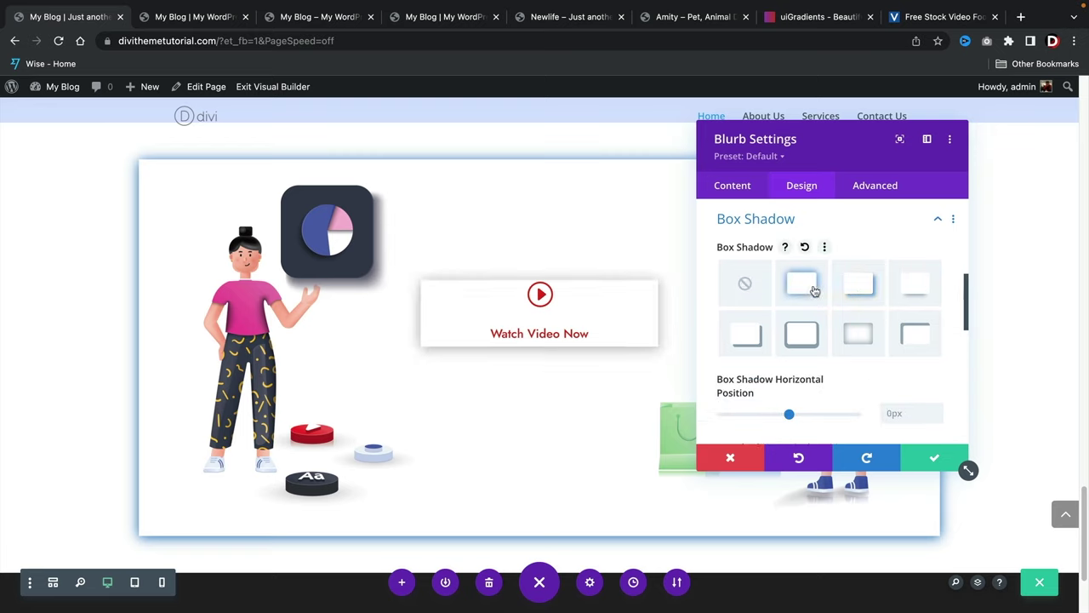
pyautogui.click(911, 341)
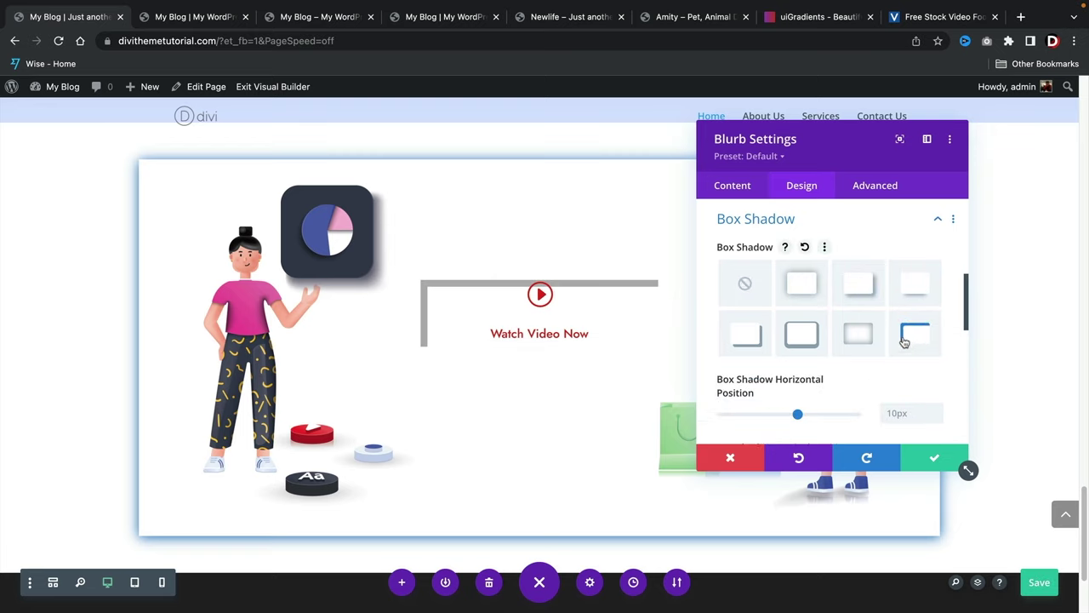
pyautogui.click(860, 339)
pyautogui.click(804, 340)
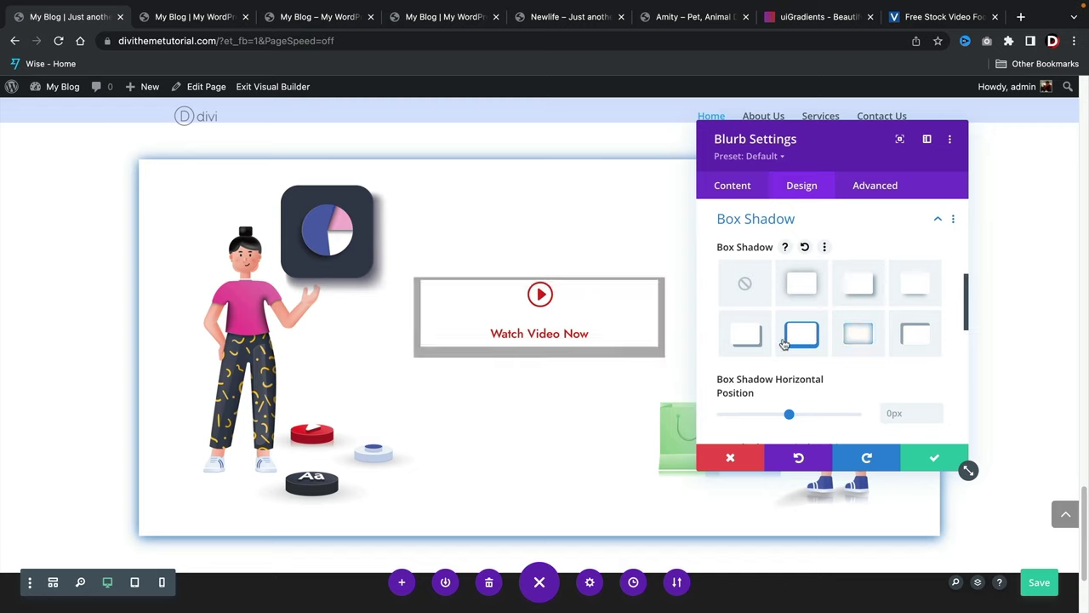
pyautogui.click(741, 340)
pyautogui.click(806, 298)
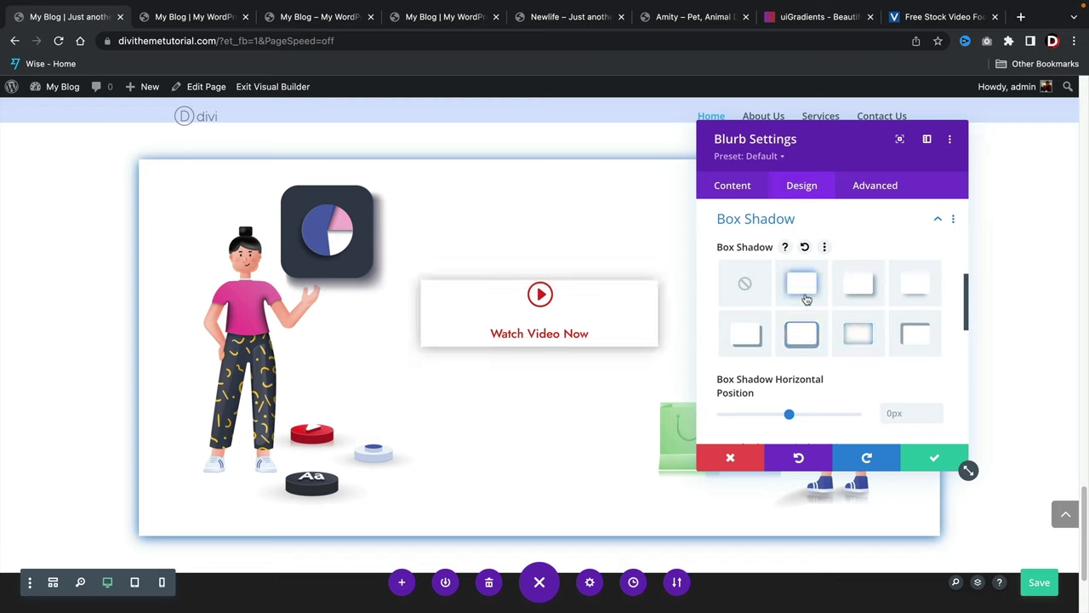
pyautogui.click(864, 283)
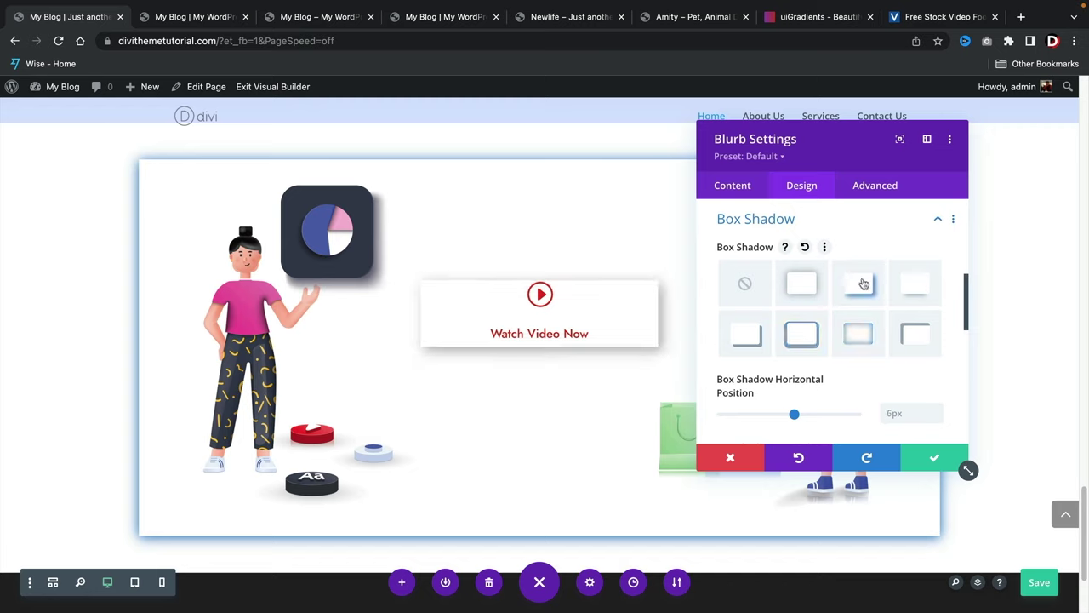
pyautogui.click(745, 283)
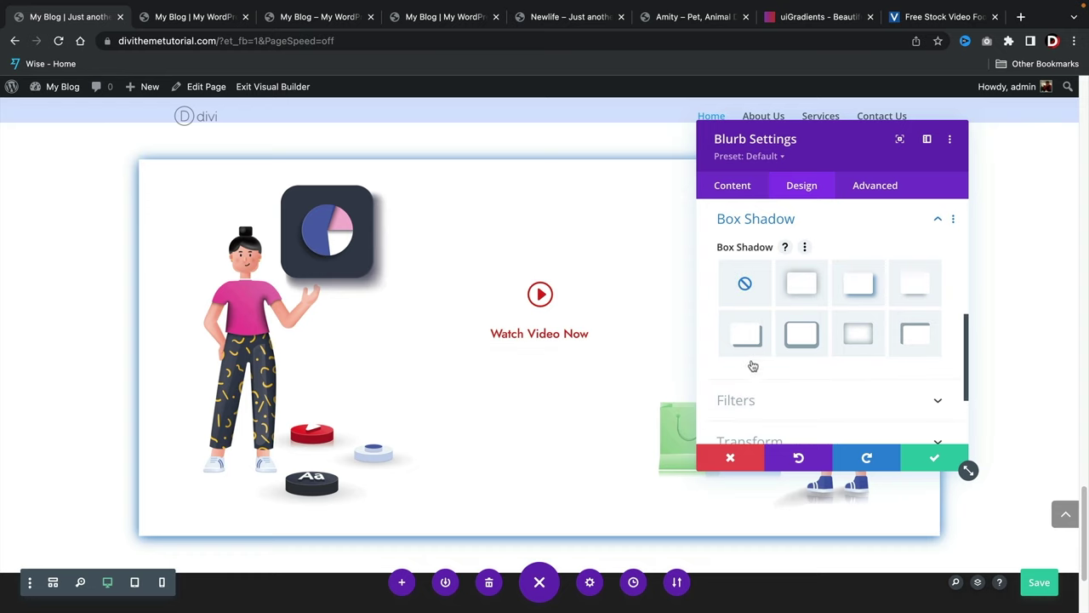
pyautogui.click(930, 458)
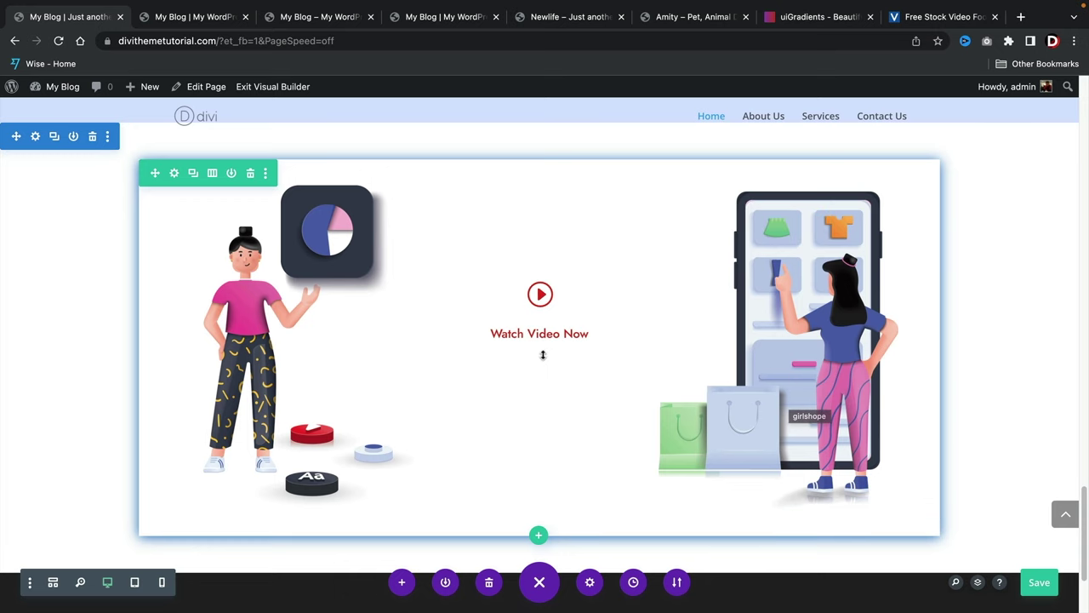
# - Insert a new Regular section at the bottom of the page
pyautogui.scroll(-1, 42, 302)
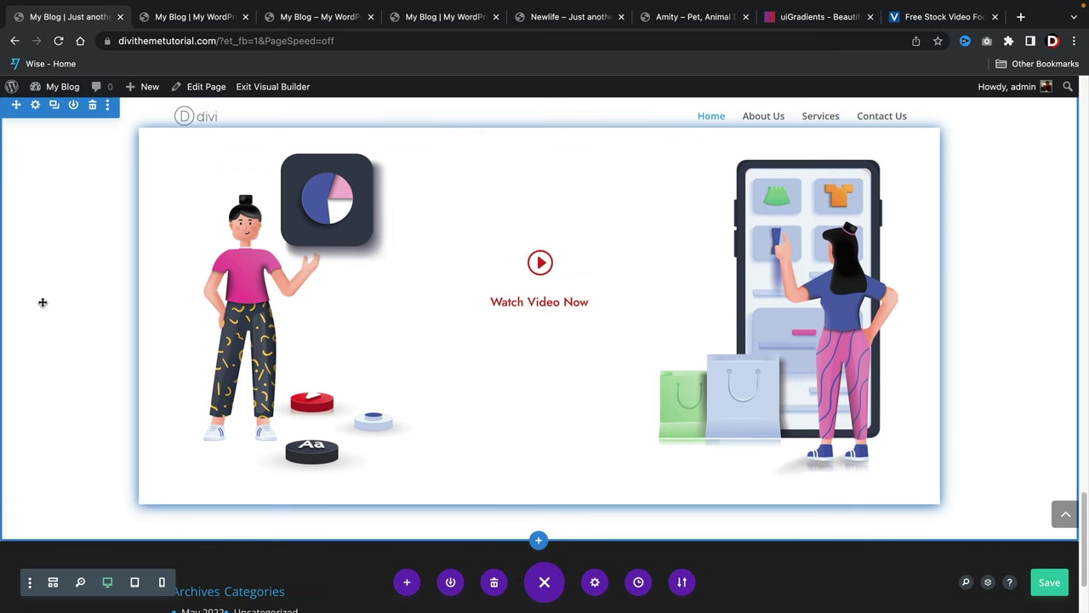
pyautogui.click(191, 19)
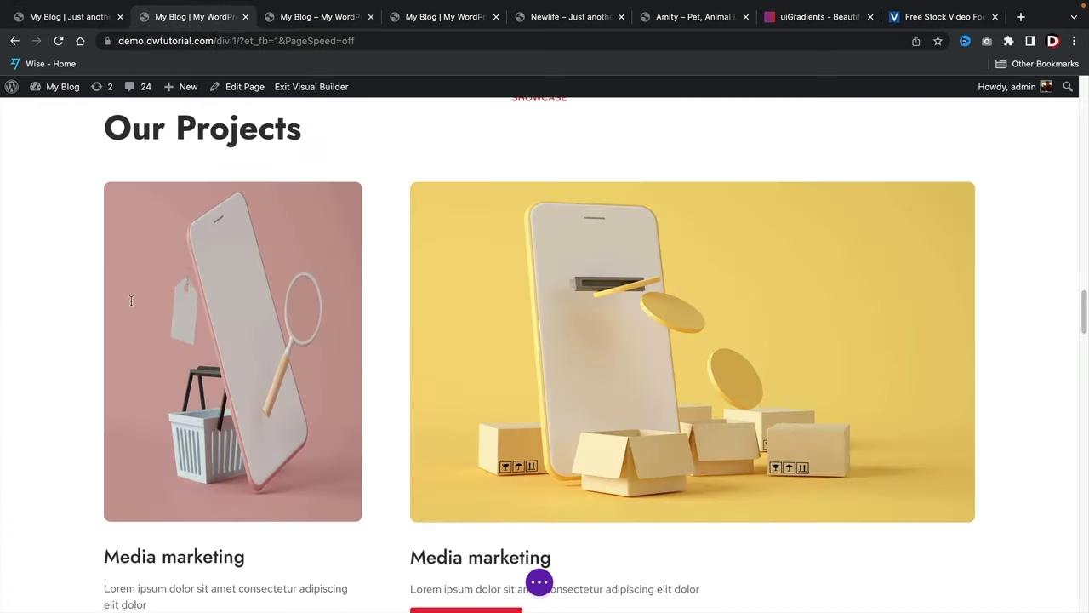
pyautogui.scroll(-1, 26, 348)
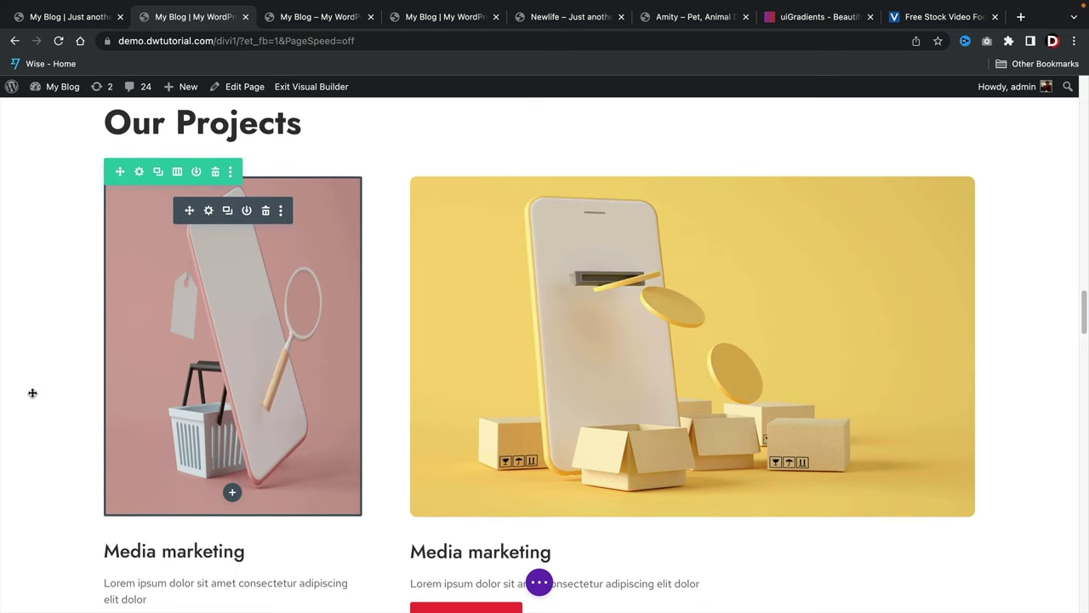
pyautogui.click(82, 18)
pyautogui.scroll(-3, 298, 301)
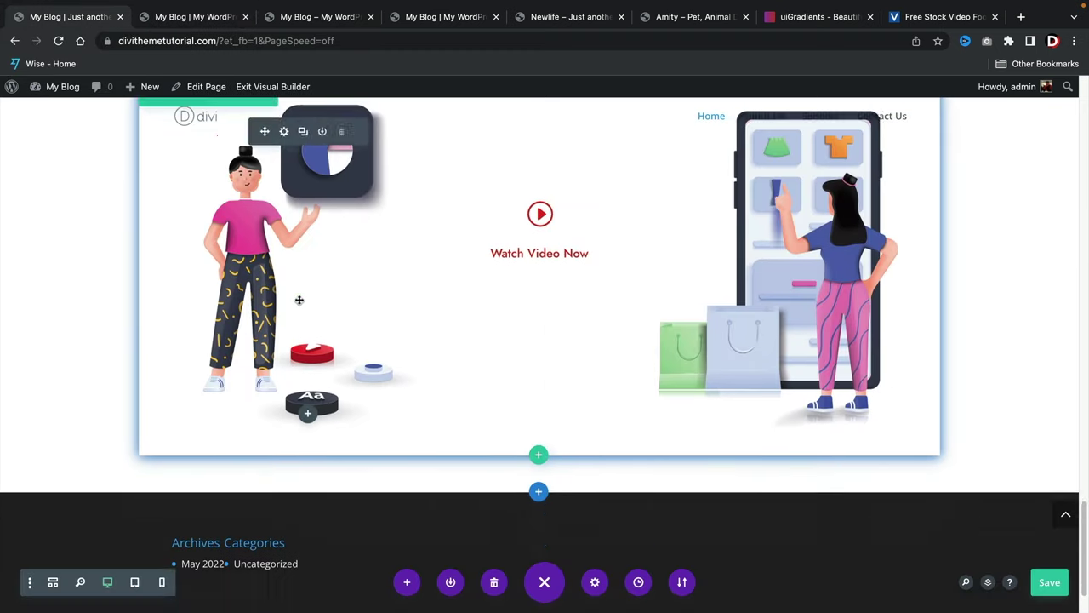
pyautogui.click(532, 409)
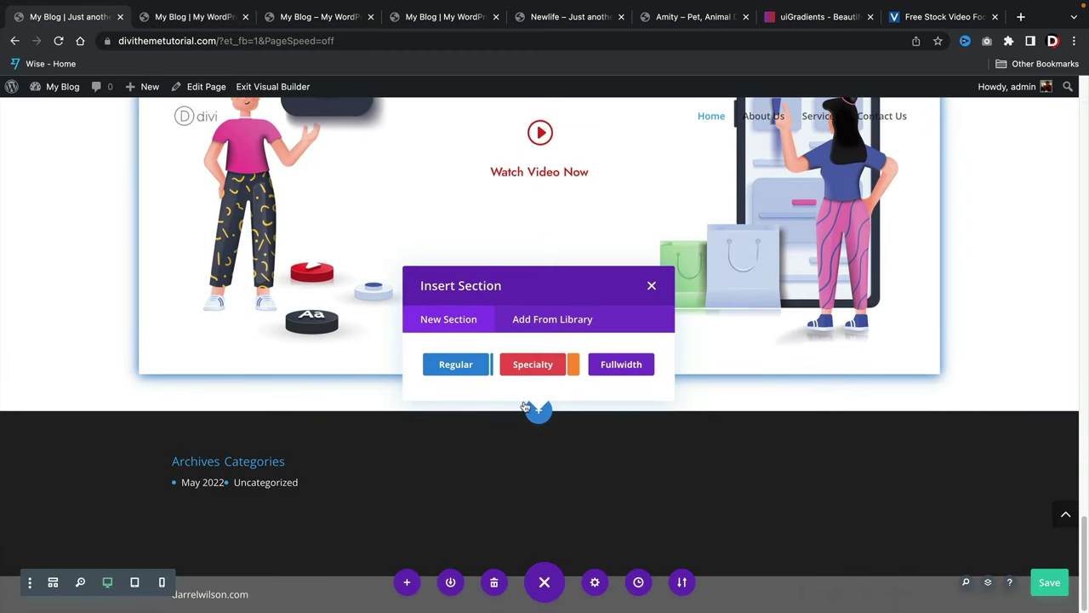
pyautogui.click(455, 365)
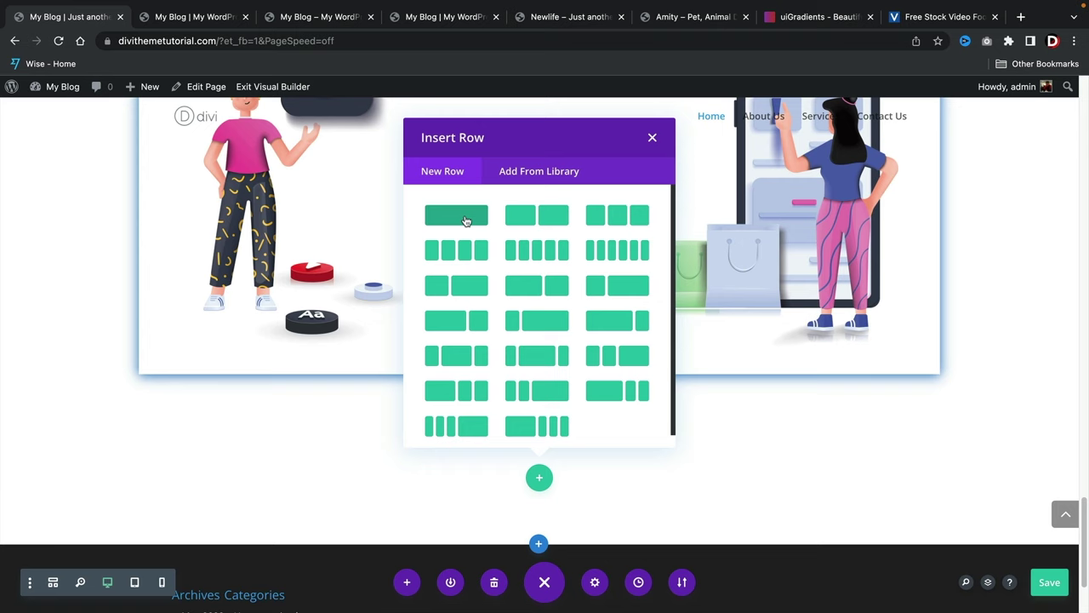
# - Give the section a one-column row holding a placeholder Text module
pyautogui.click(466, 221)
pyautogui.write('text')
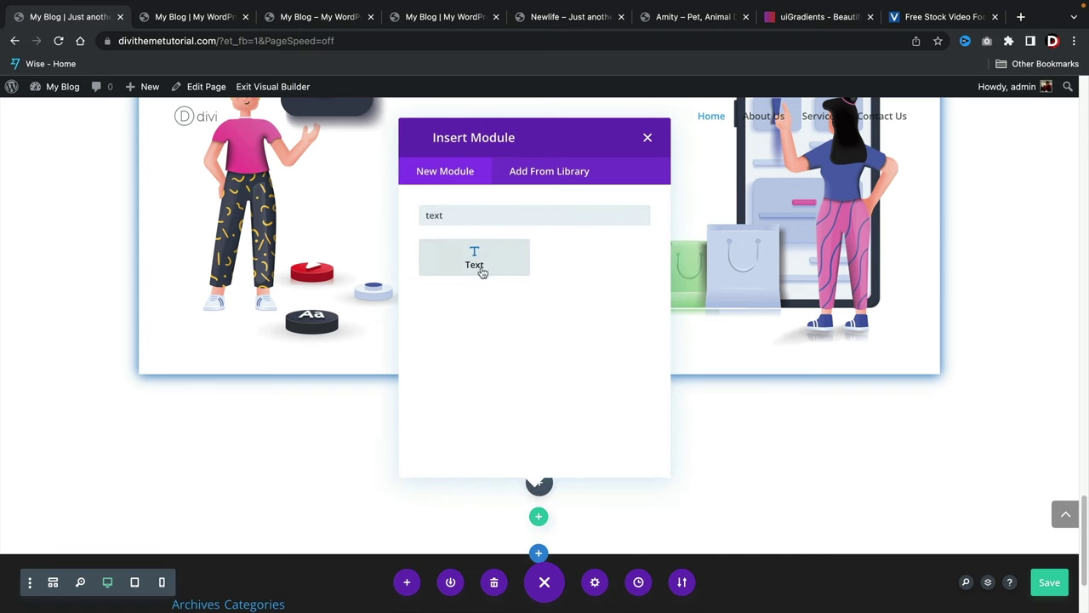
pyautogui.click(480, 266)
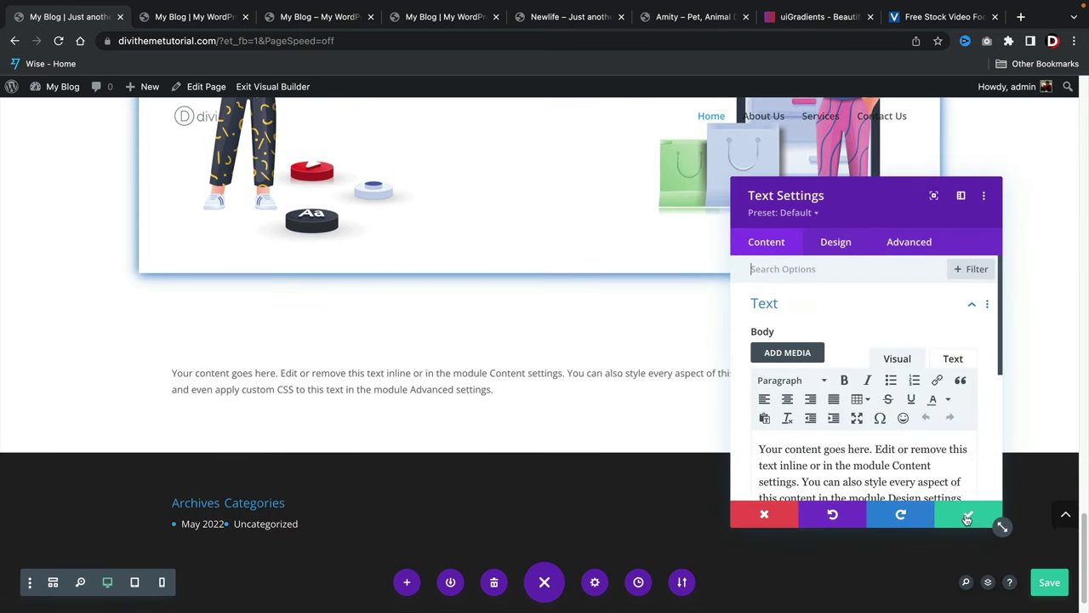
pyautogui.click(968, 517)
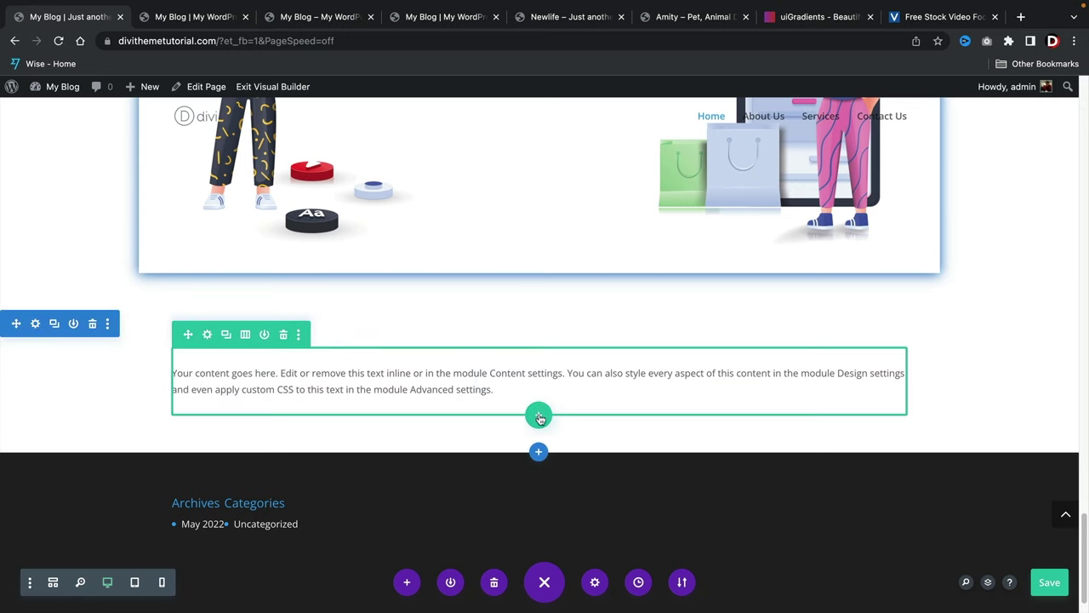
# - Add an empty two-column row beneath it in the same section
pyautogui.click(539, 417)
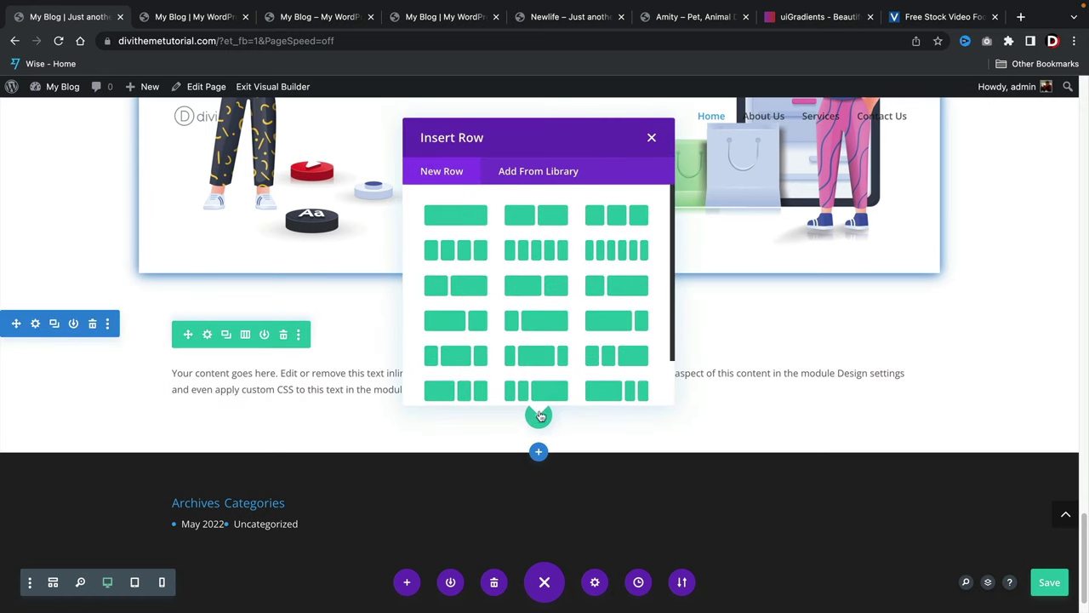
pyautogui.click(547, 225)
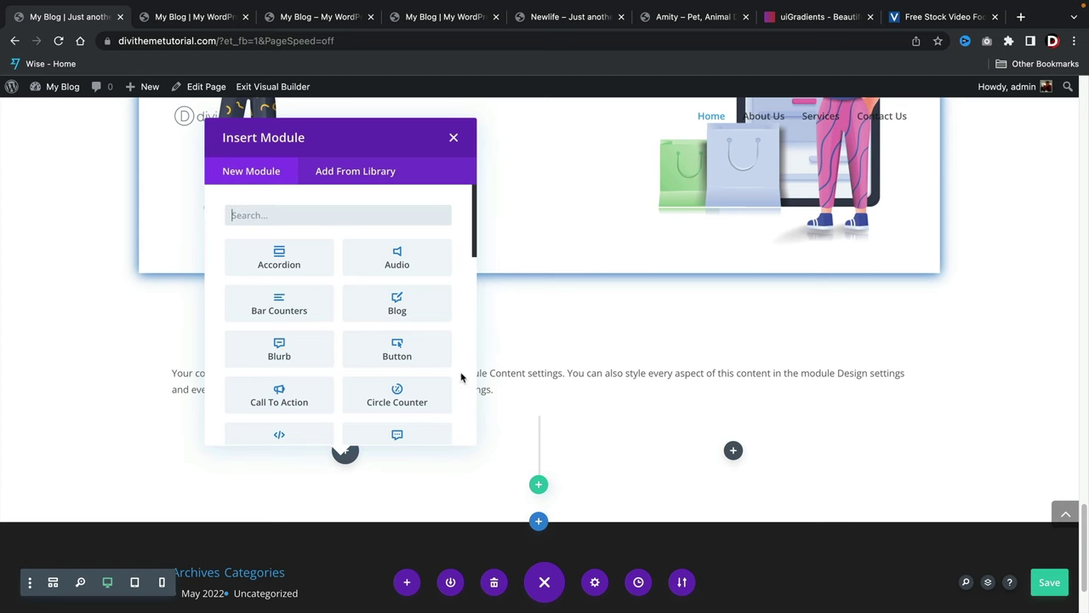
pyautogui.click(201, 26)
pyautogui.scroll(-1, 221, 293)
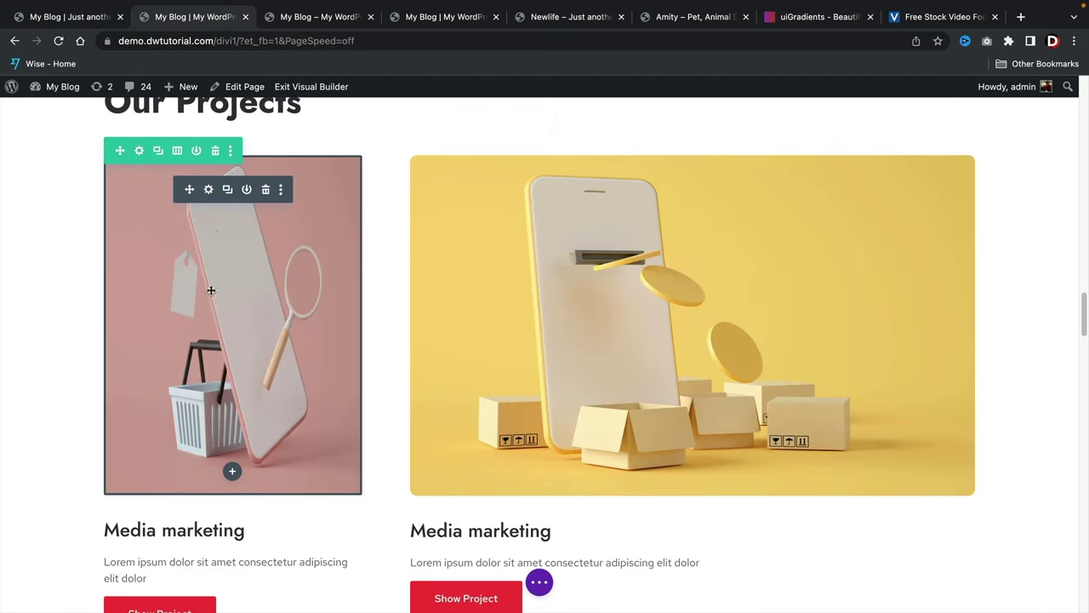
# - Put an Image module in the left column with a copy of the text module below it
pyautogui.click(63, 21)
pyautogui.write('ima')
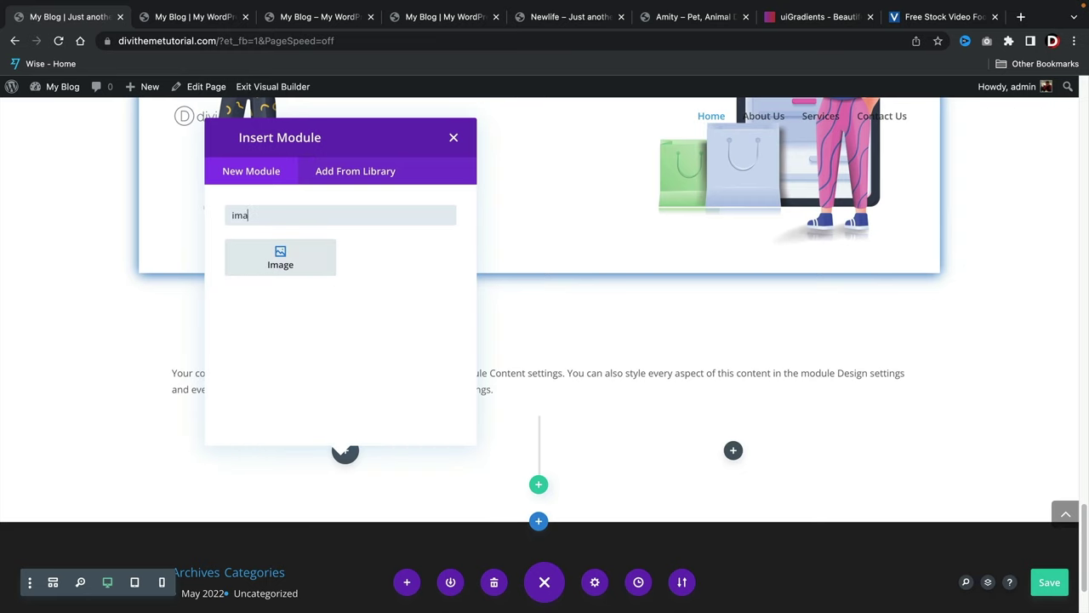
pyautogui.click(303, 265)
pyautogui.click(962, 513)
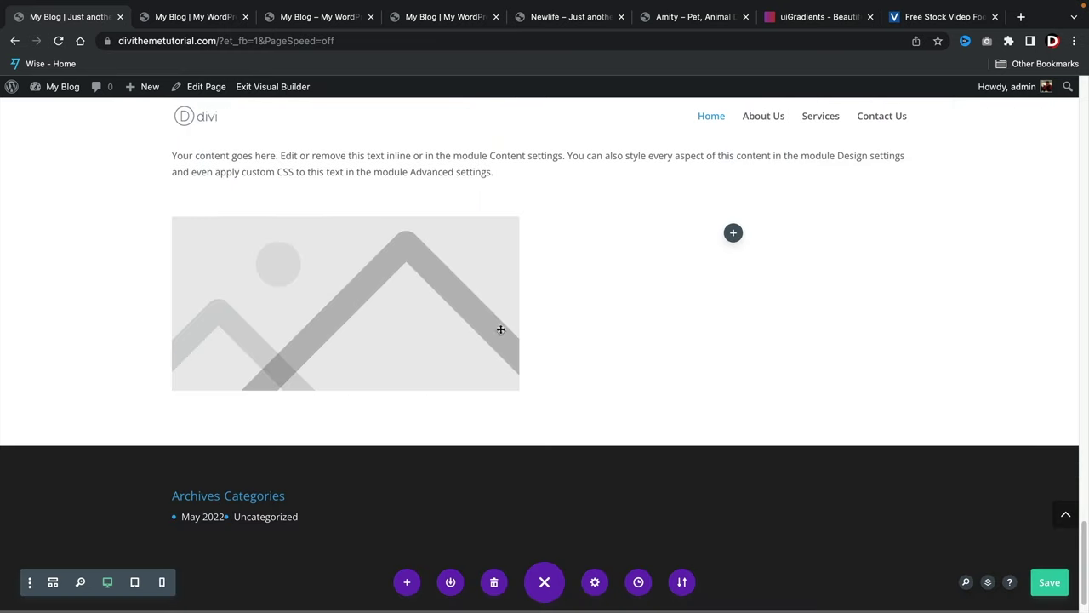
pyautogui.click(534, 154)
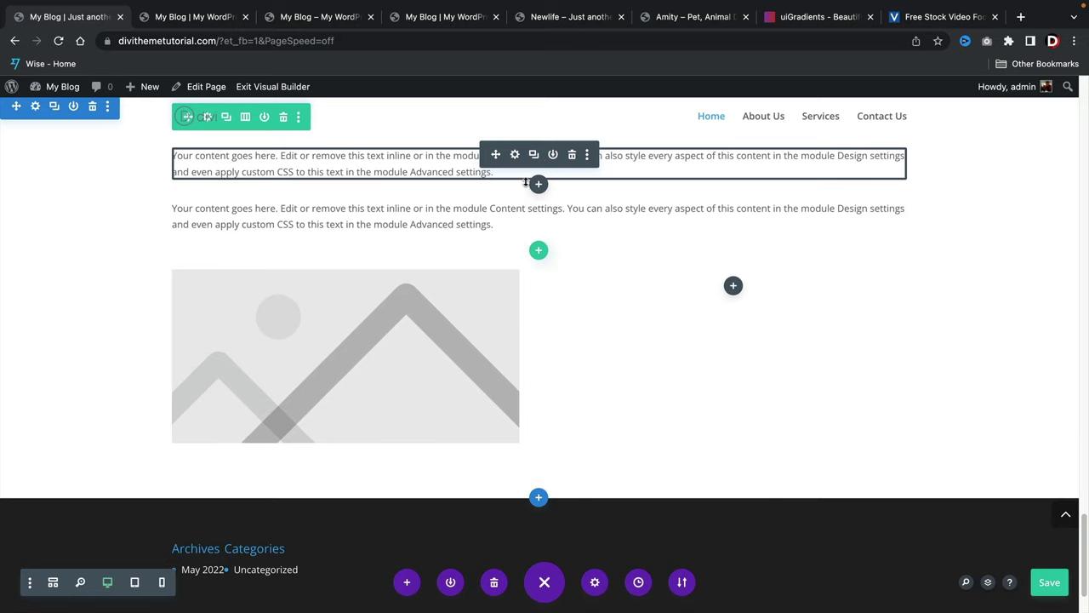
pyautogui.moveTo(438, 257); pyautogui.dragTo(320, 391)
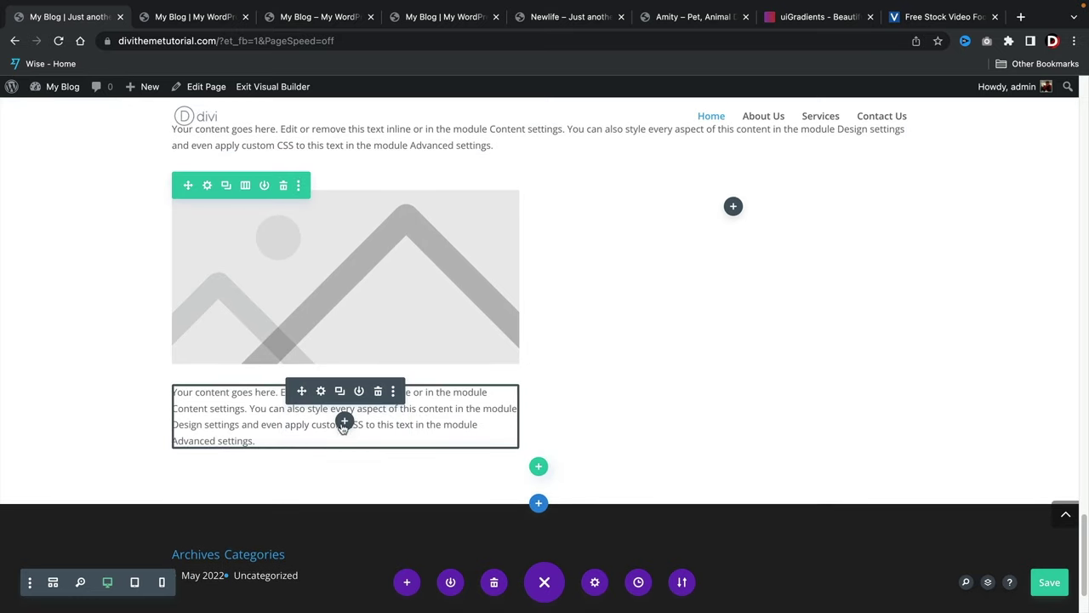
# - Add the saved Main Button module from the library under the text
pyautogui.click(344, 420)
pyautogui.click(374, 174)
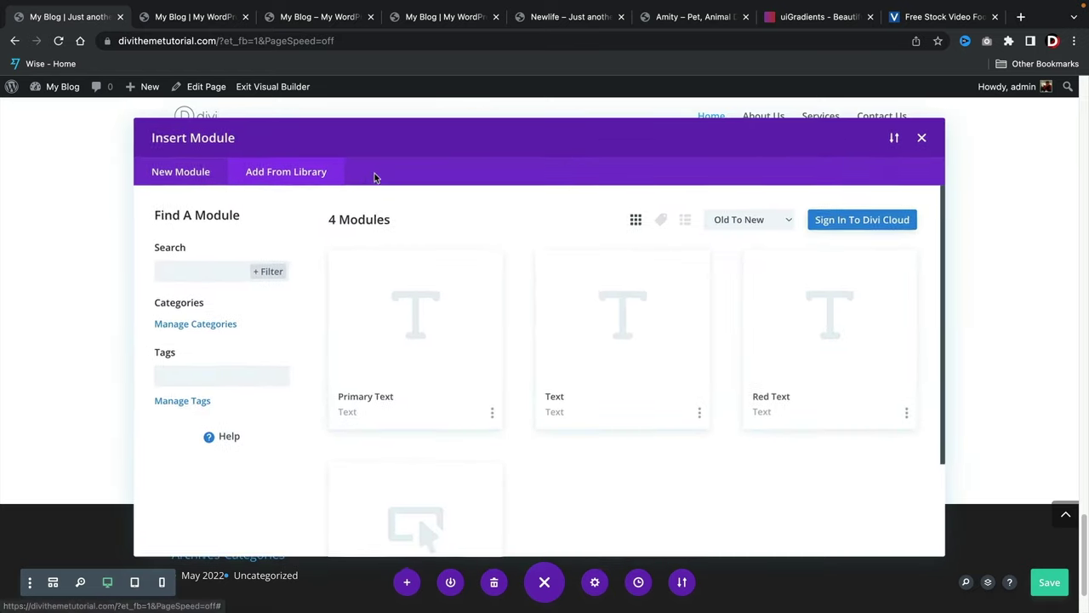
pyautogui.scroll(-3, 536, 383)
pyautogui.click(377, 483)
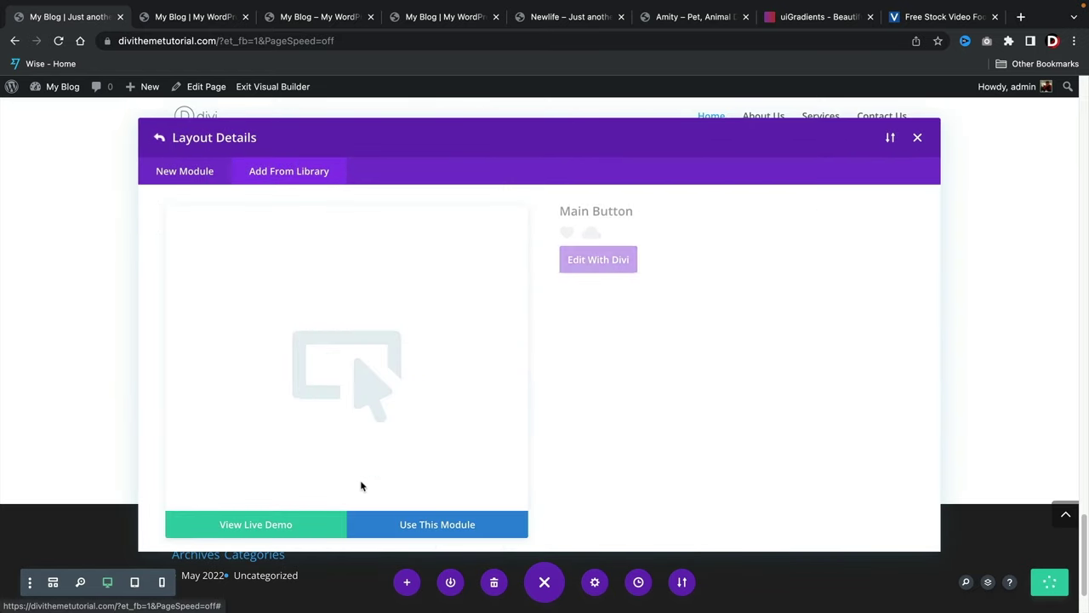
pyautogui.click(421, 524)
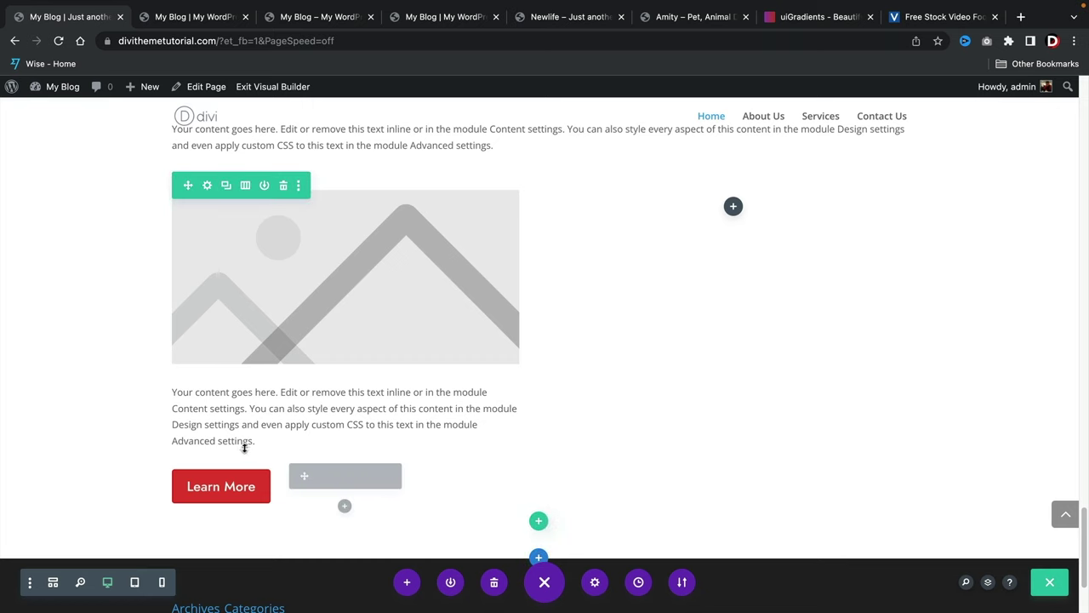
pyautogui.scroll(3, 243, 445)
# - Insert the saved Primary Text heading module from the library
pyautogui.click(151, 19)
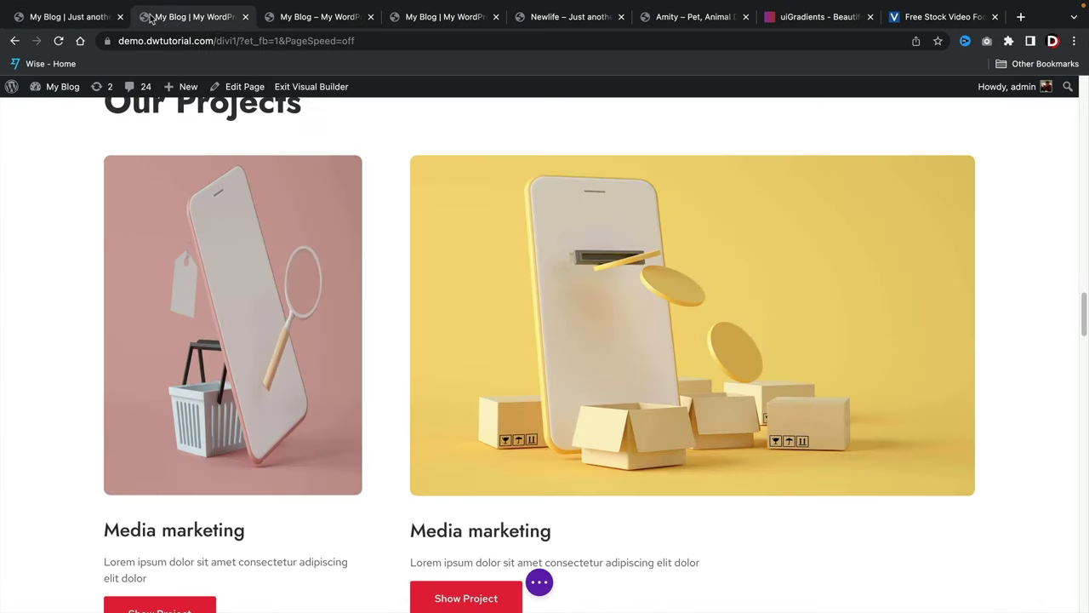
pyautogui.click(75, 23)
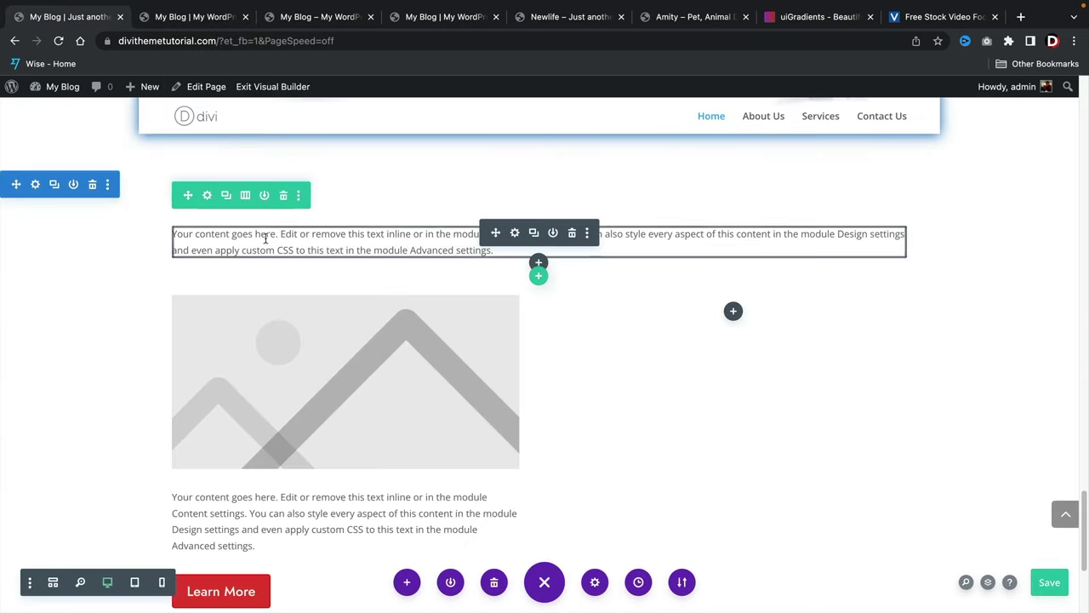
pyautogui.tripleClick(267, 237)
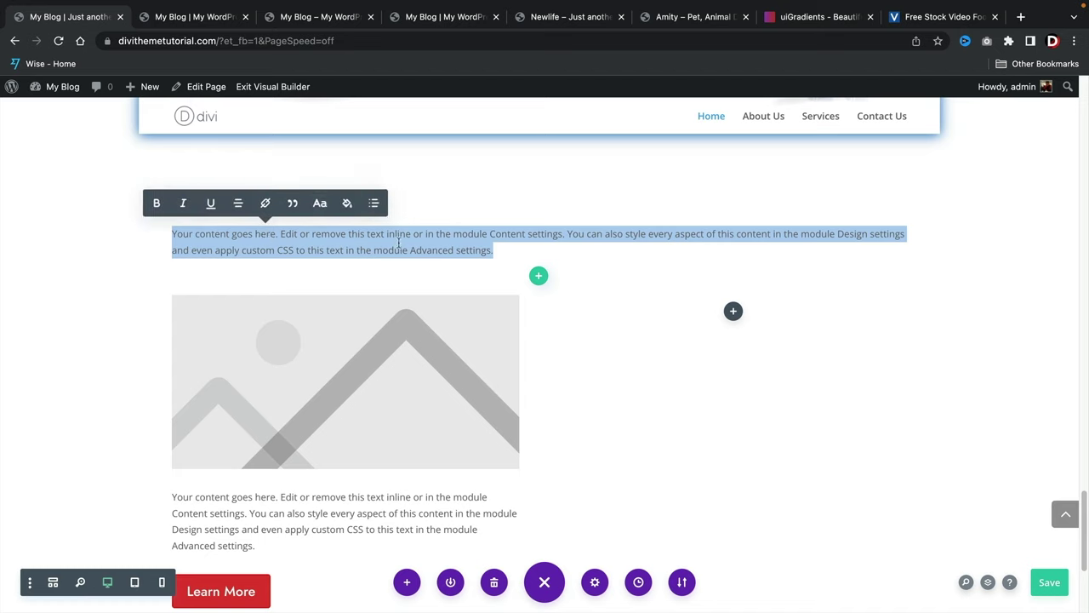
pyautogui.click(558, 242)
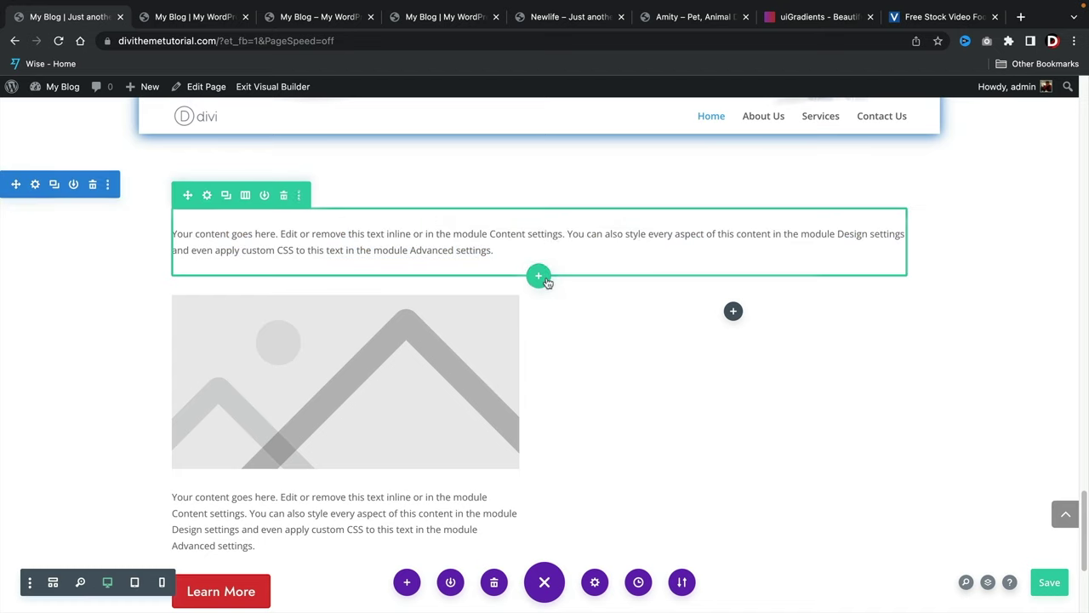
pyautogui.click(537, 263)
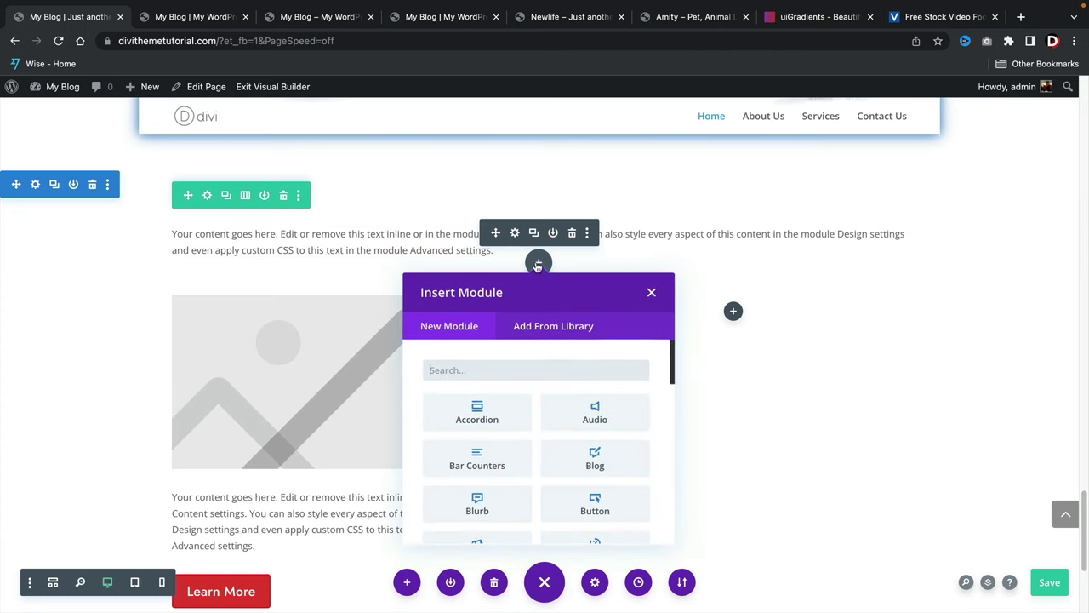
pyautogui.click(555, 328)
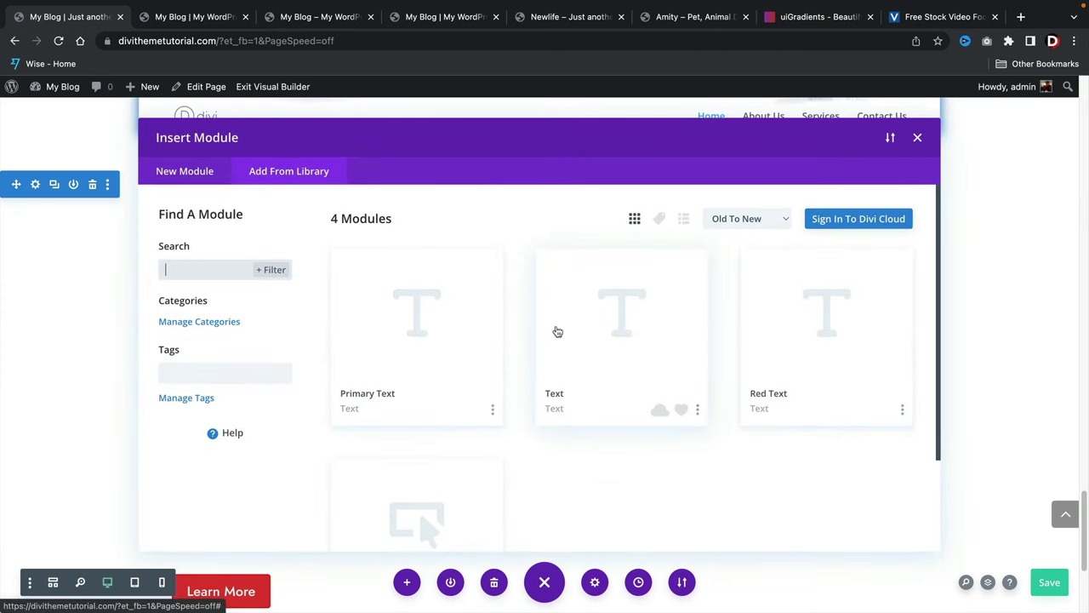
pyautogui.click(392, 328)
pyautogui.click(441, 522)
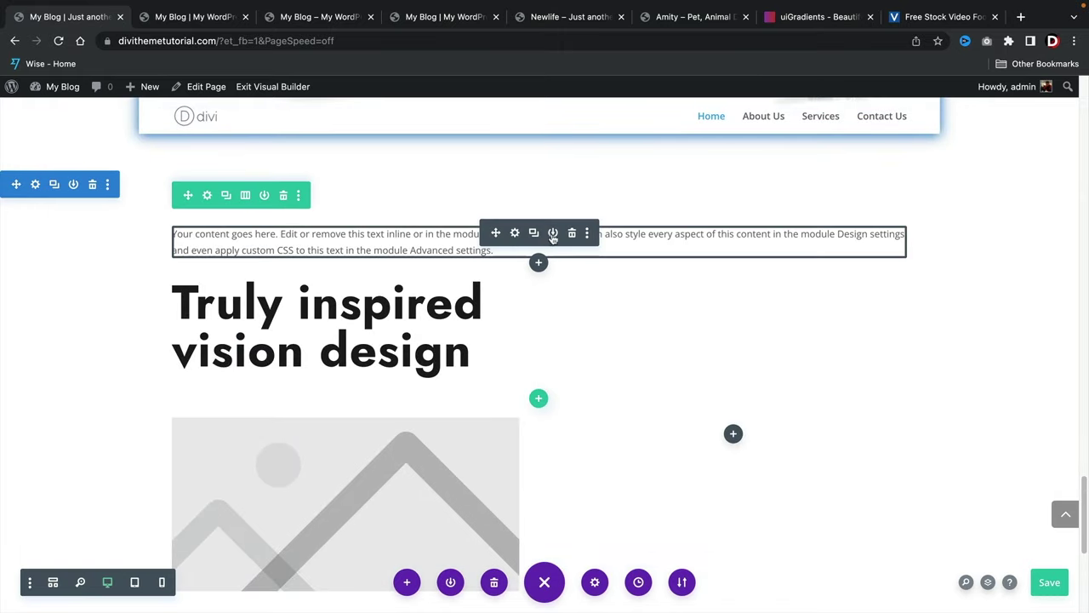
# - Delete the old Text module and start retyping the heading as 'Our Projects'
pyautogui.click(572, 233)
pyautogui.moveTo(482, 252); pyautogui.dragTo(173, 252)
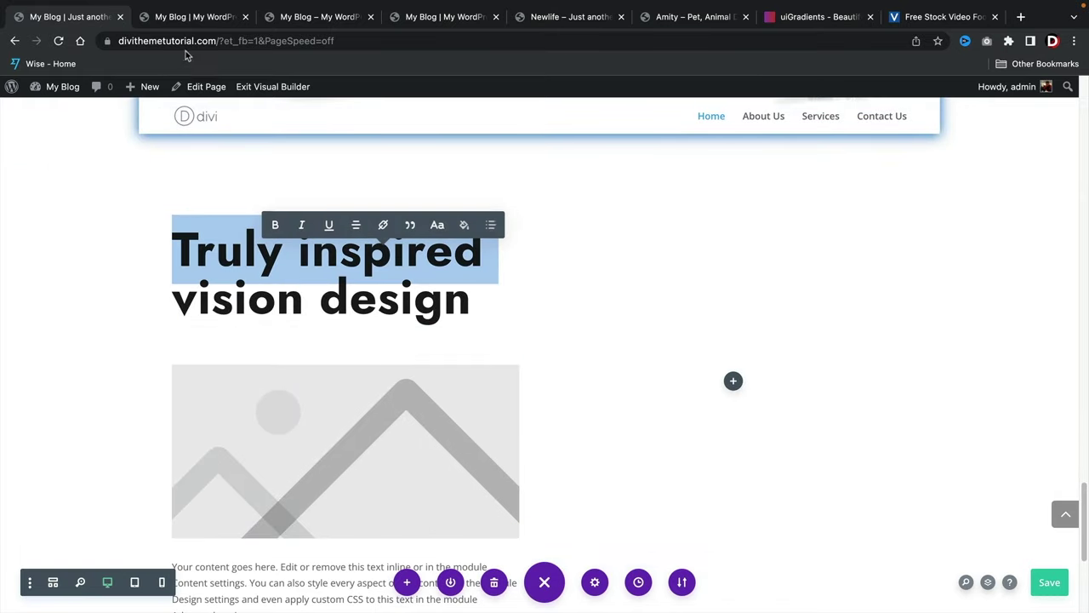
pyautogui.click(191, 19)
pyautogui.click(80, 25)
pyautogui.click(350, 287)
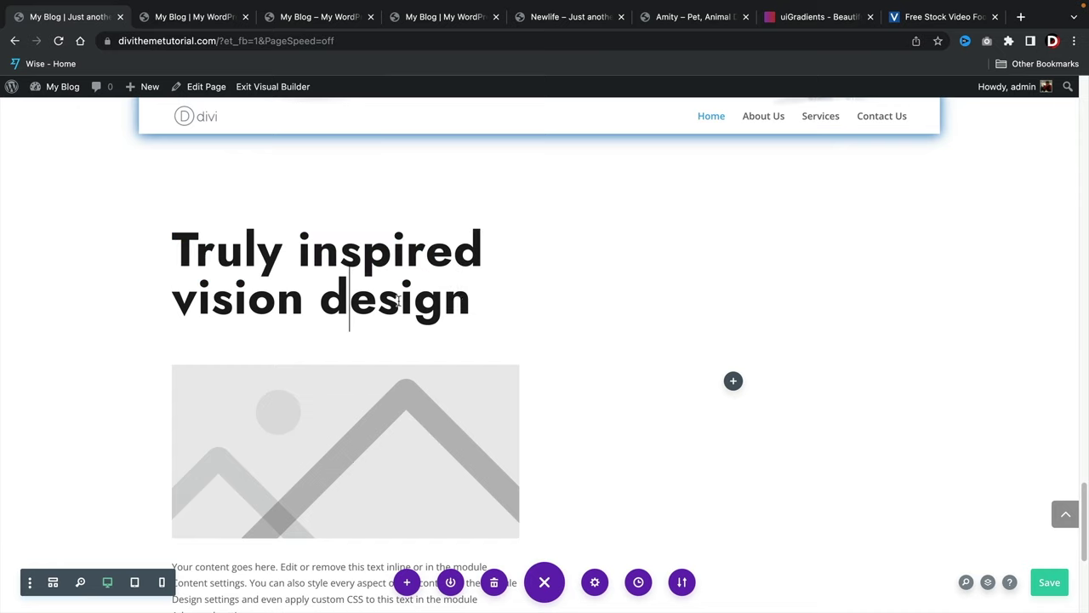
pyautogui.moveTo(472, 298); pyautogui.dragTo(172, 232)
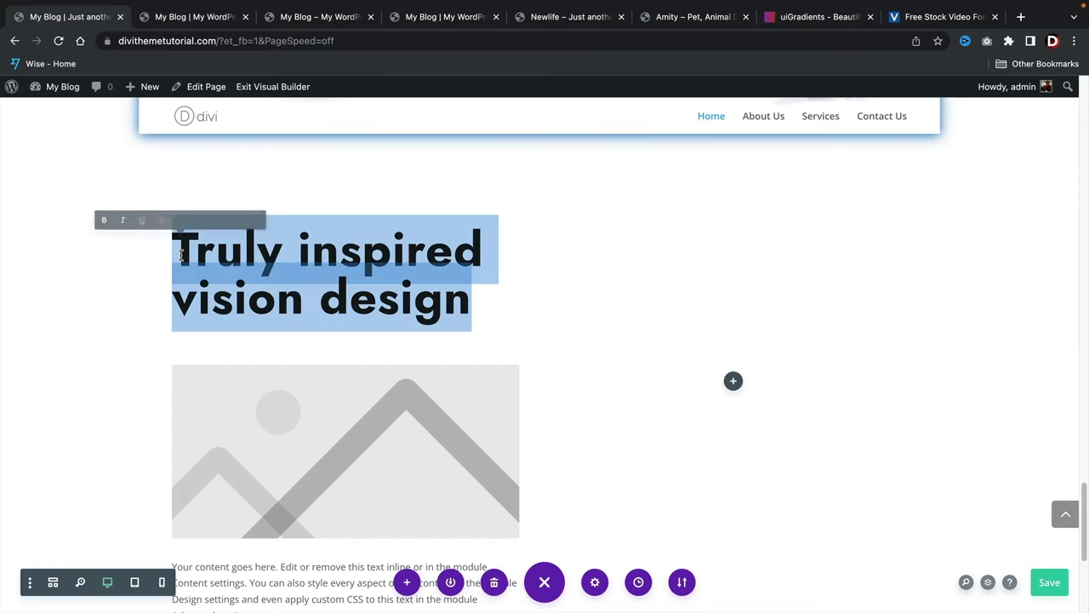
pyautogui.write('Our P')
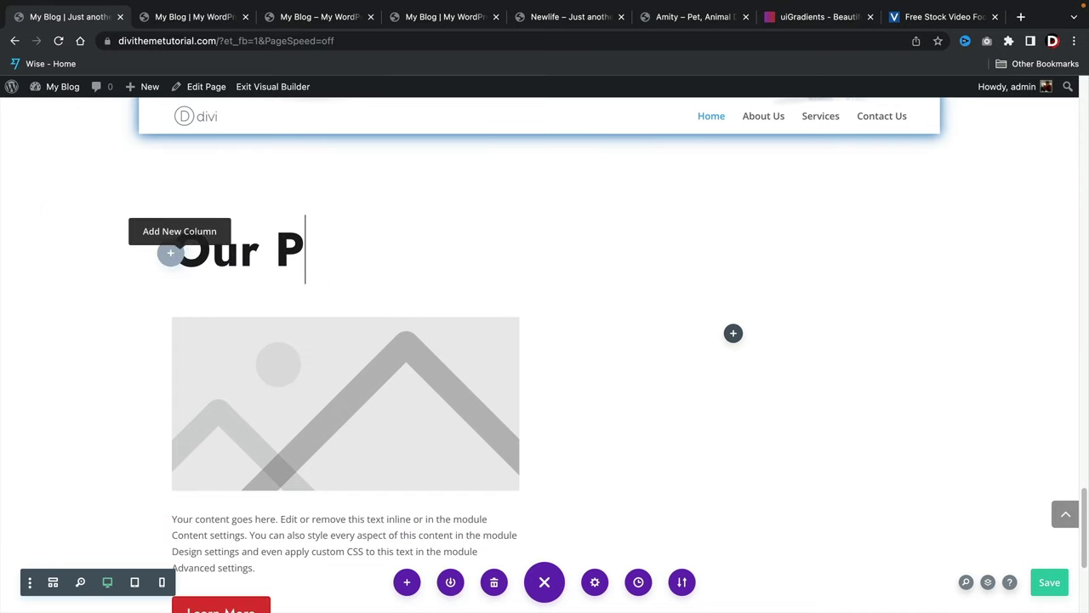
pyautogui.write('rojects')
# - Swap the placeholder image for the pink phone-and-basket illustration from the Media Library
pyautogui.scroll(-1, 344, 349)
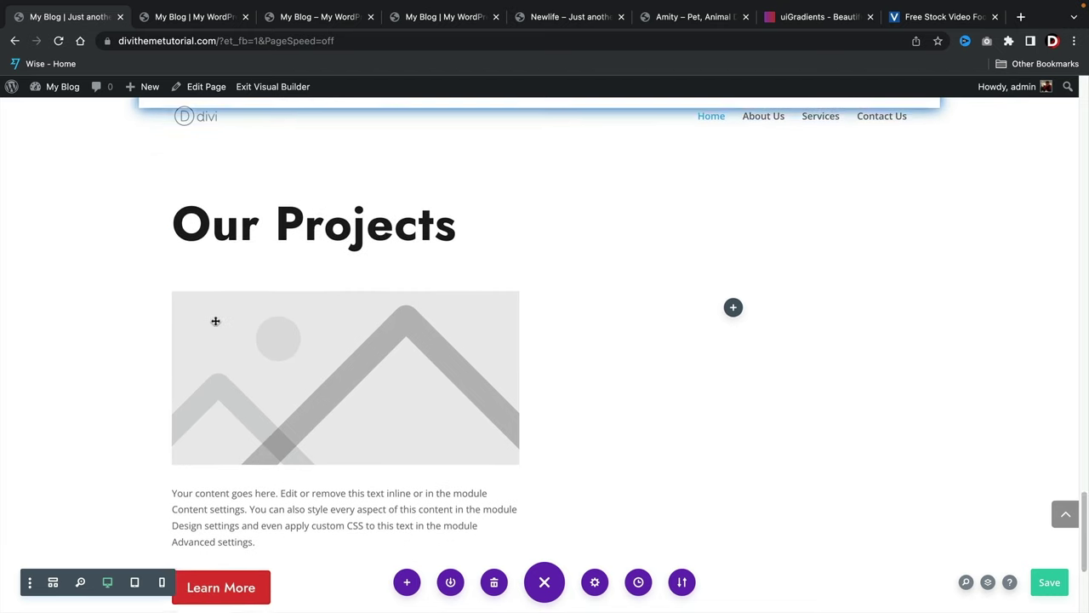
pyautogui.moveTo(348, 348)
pyautogui.click(322, 302)
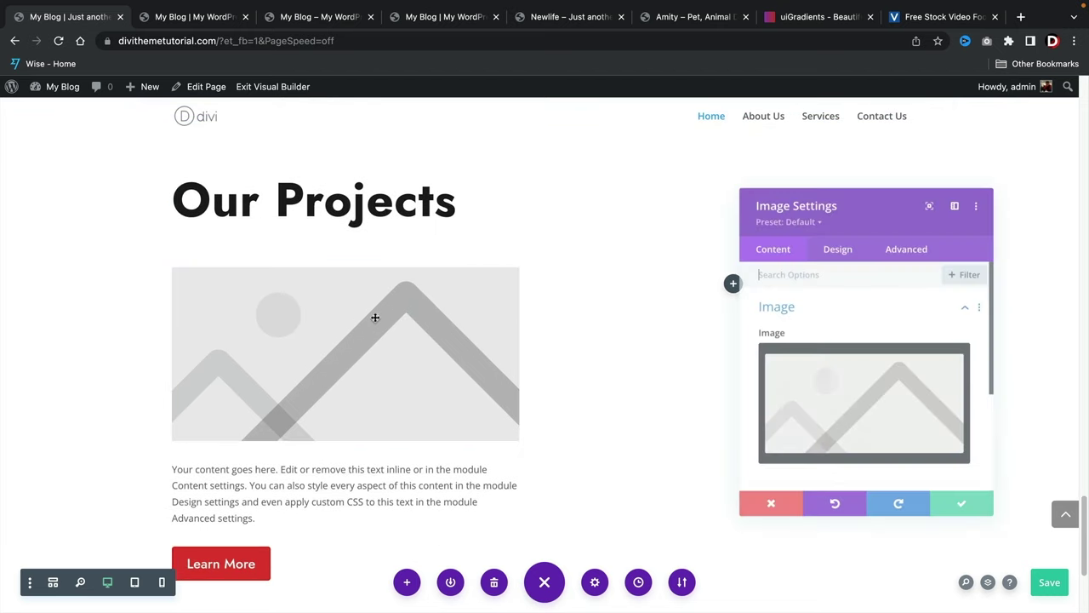
pyautogui.click(803, 386)
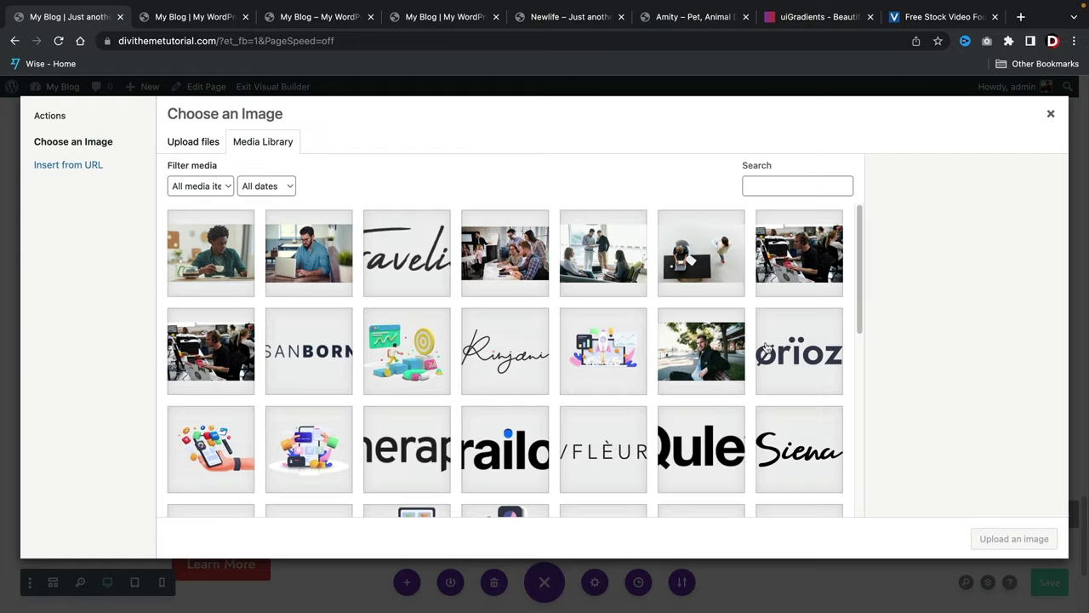
pyautogui.scroll(-5, 766, 357)
pyautogui.click(796, 394)
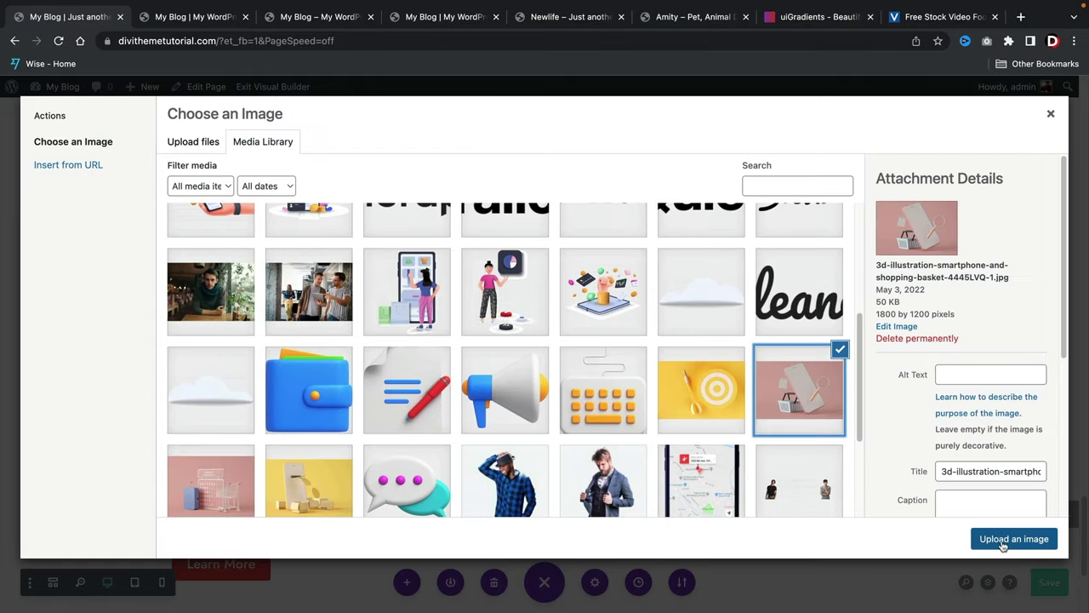
pyautogui.click(1014, 538)
pyautogui.scroll(-3, 870, 471)
pyautogui.click(969, 514)
pyautogui.scroll(-2, 656, 403)
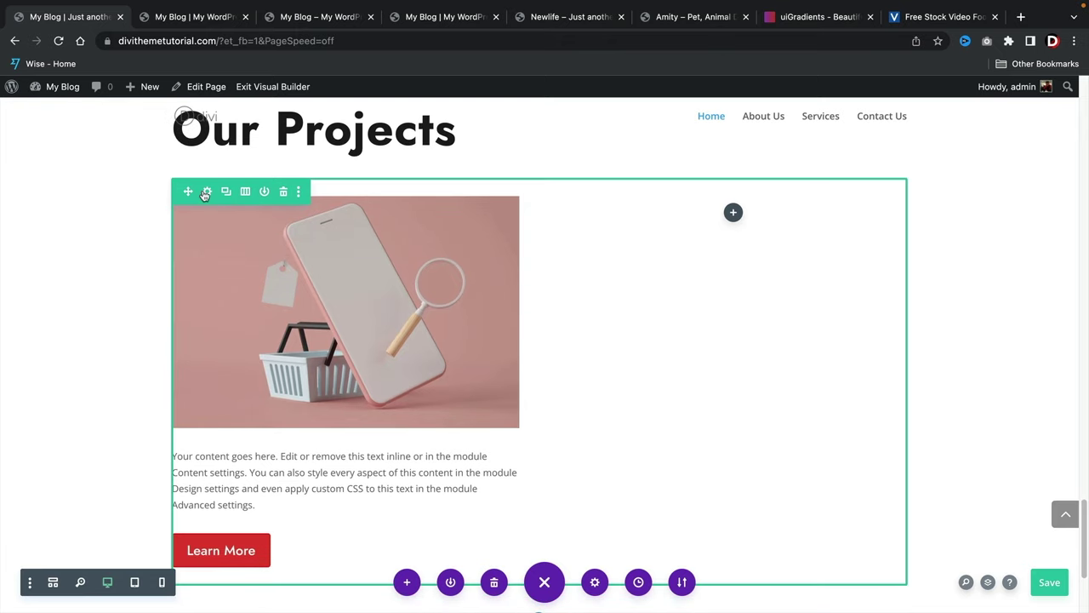
# - Delete the second column, duplicate the finished first column, and save the row
pyautogui.click(209, 193)
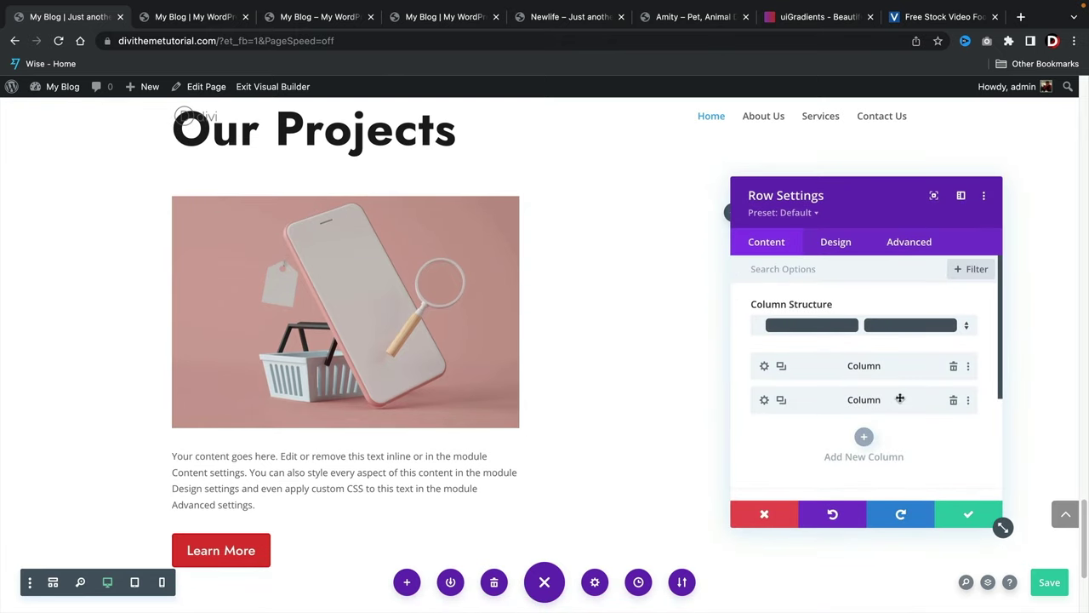
pyautogui.click(953, 402)
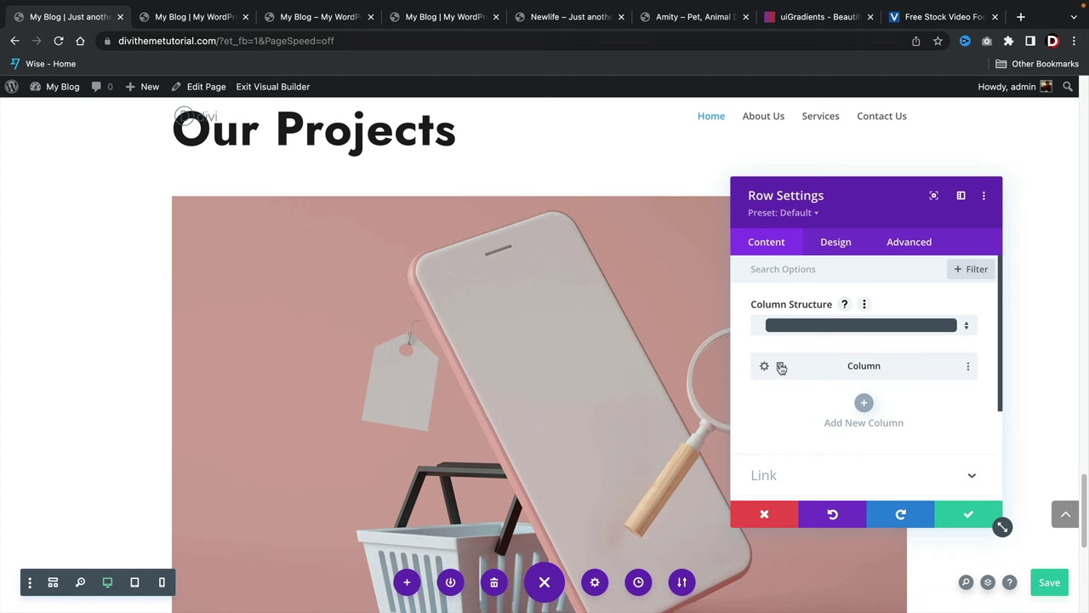
pyautogui.click(781, 367)
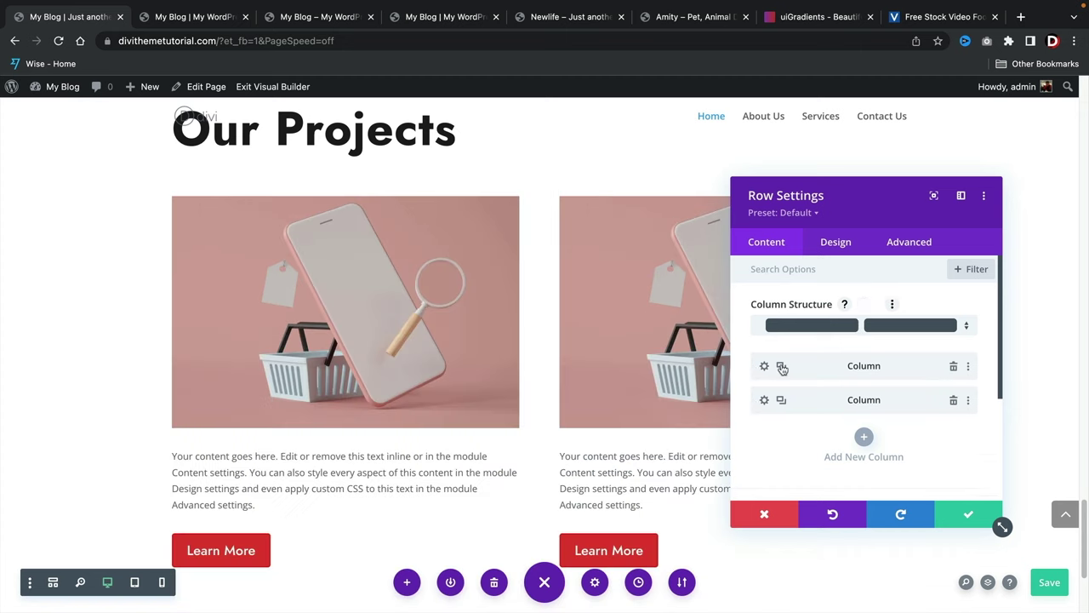
pyautogui.click(968, 516)
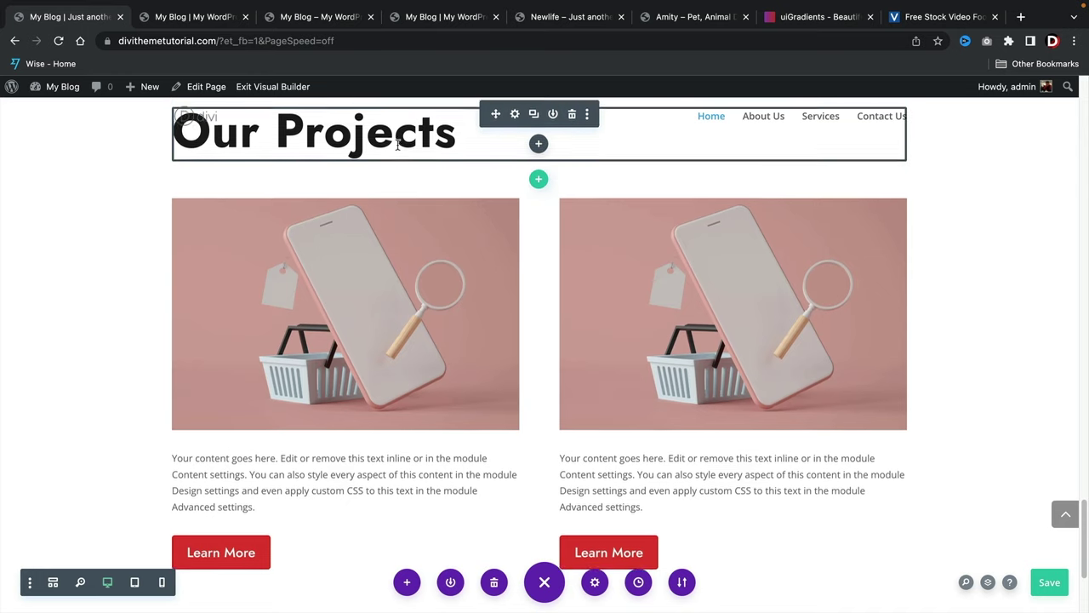
# - Copy the vision section's dashed divider and place it under the Our Projects heading
pyautogui.scroll(3, 544, 256)
pyautogui.scroll(10, 595, 315)
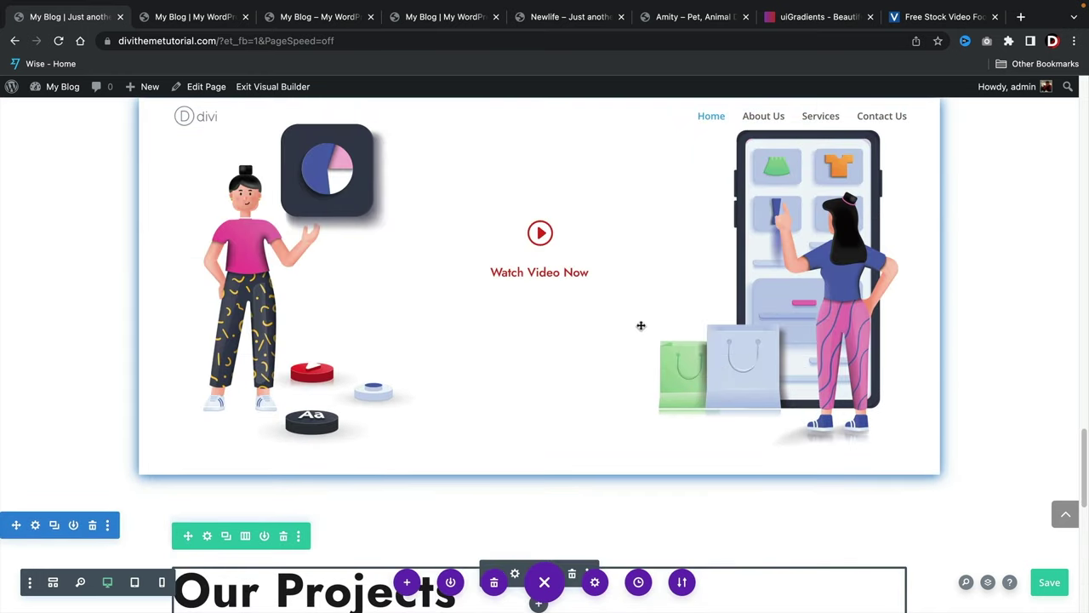
pyautogui.scroll(3, 718, 332)
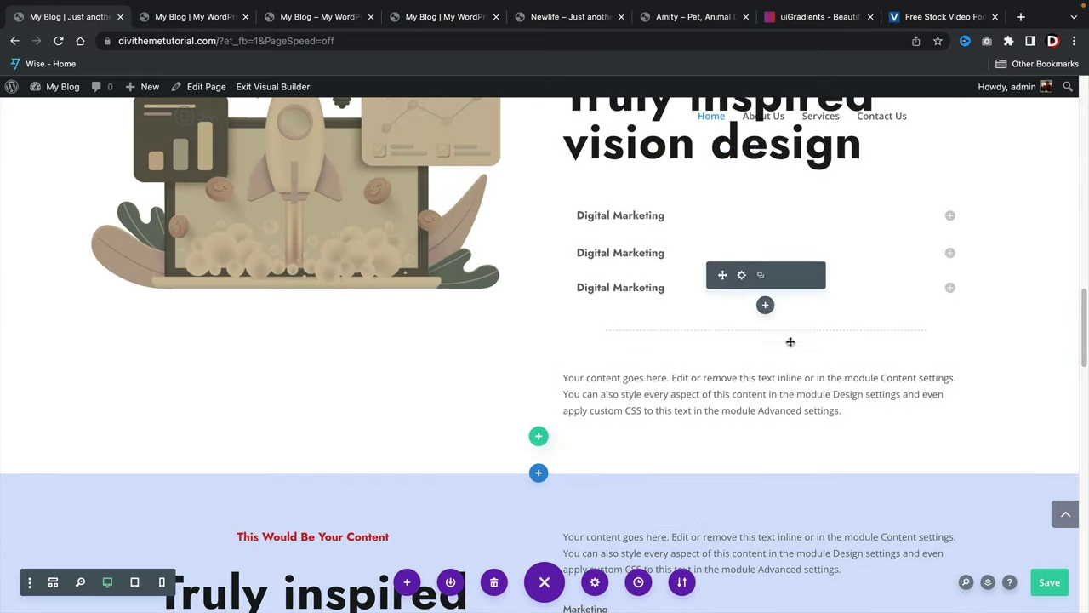
pyautogui.click(762, 339)
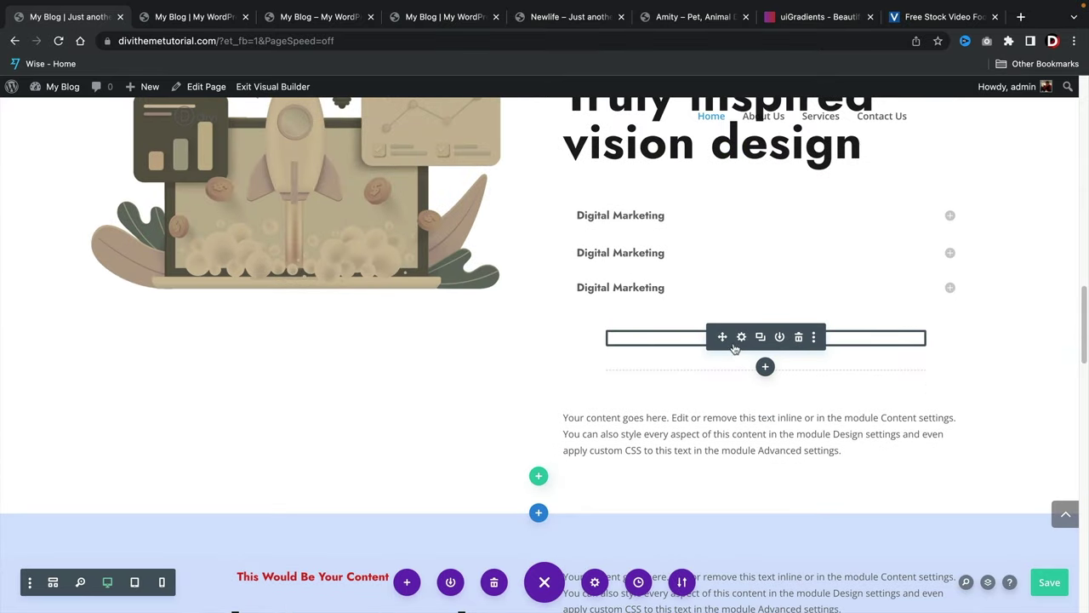
pyautogui.scroll(-15, 608, 382)
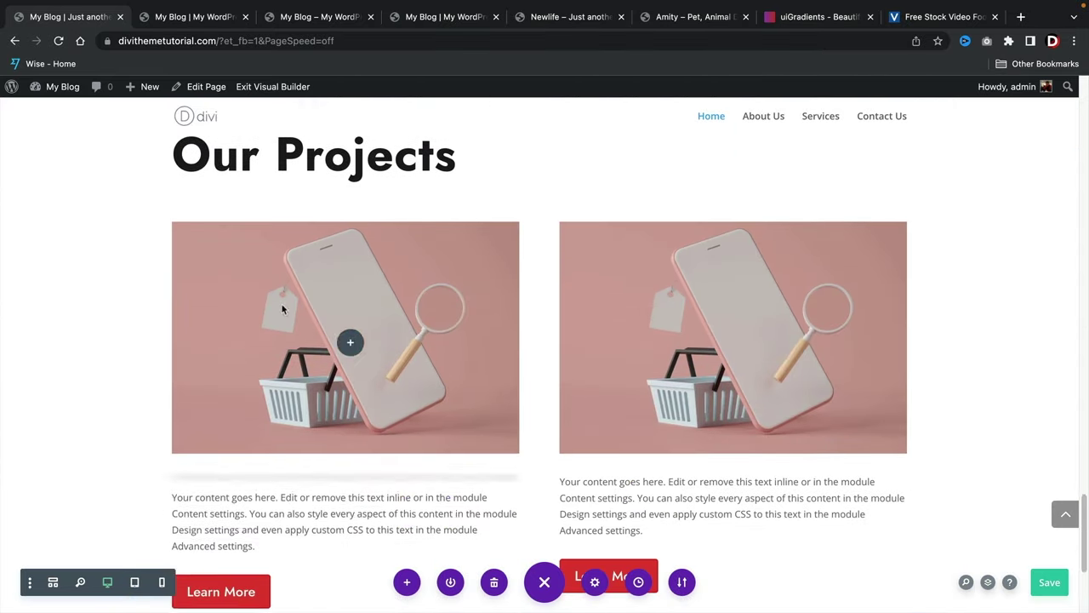
pyautogui.scroll(1, 243, 184)
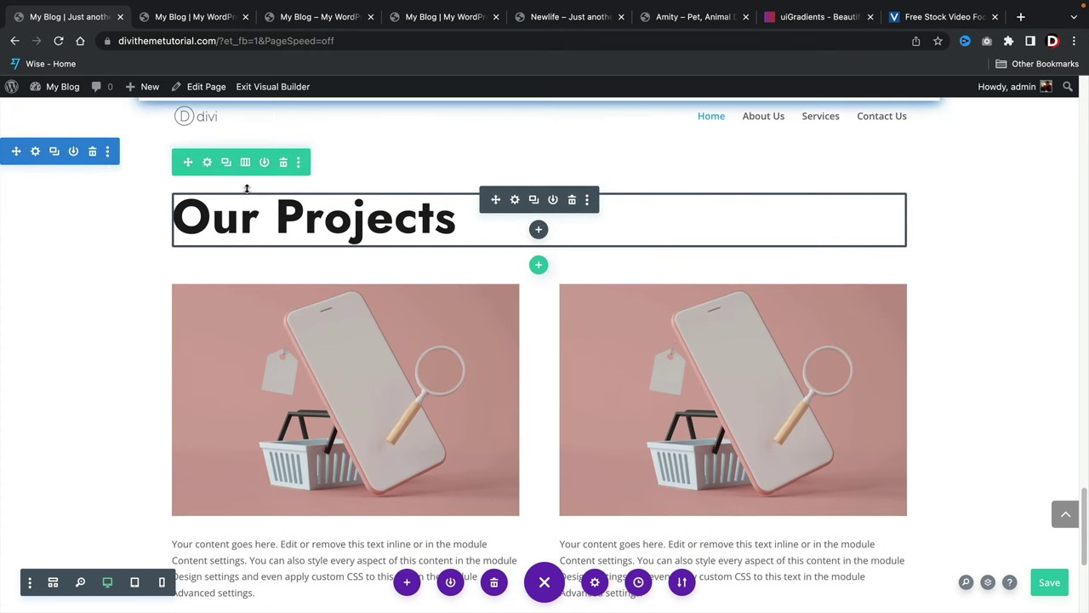
pyautogui.moveTo(396, 328); pyautogui.dragTo(447, 282)
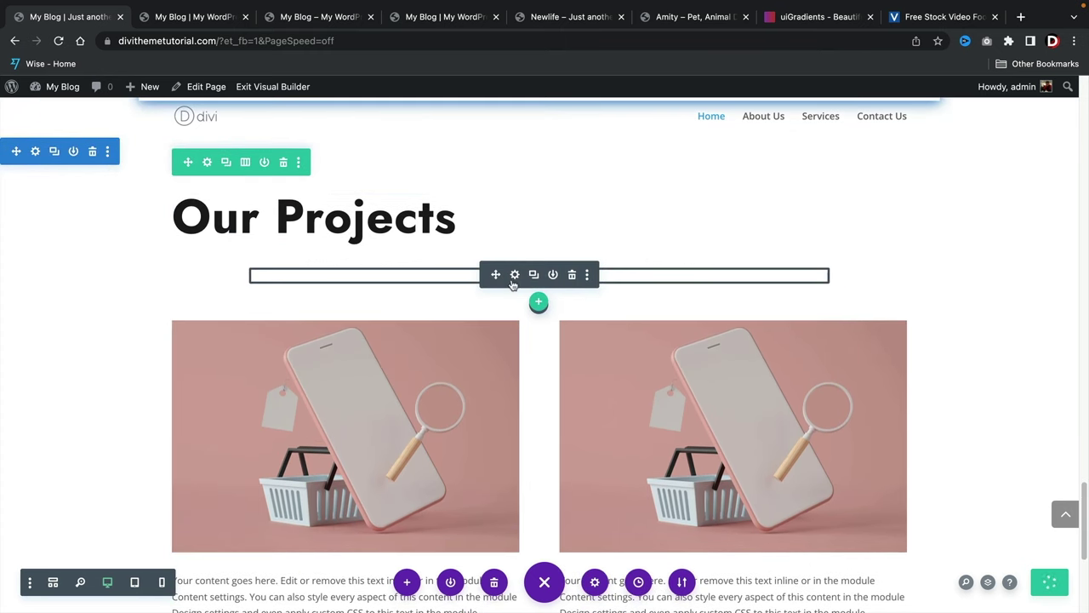
# - Left-align the new divider, make its line black, and save
pyautogui.click(515, 275)
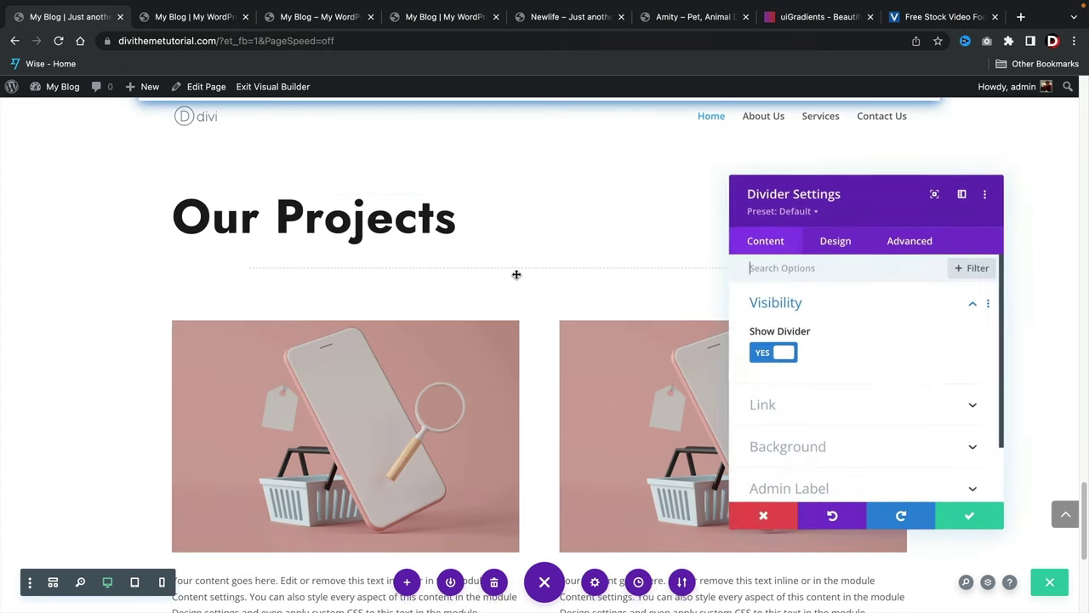
pyautogui.click(832, 247)
pyautogui.click(823, 343)
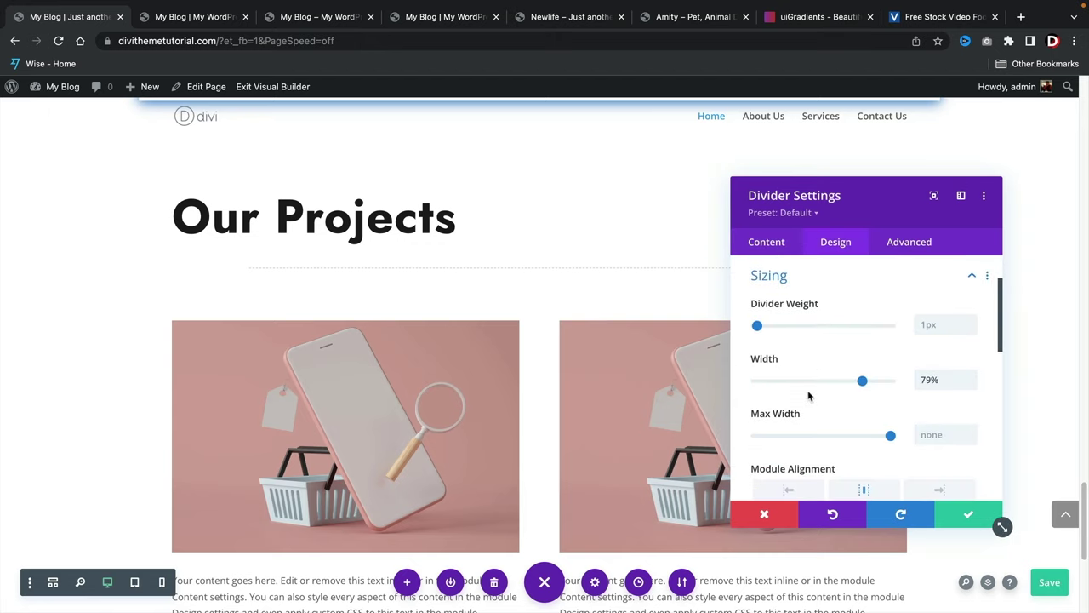
pyautogui.click(793, 490)
pyautogui.scroll(3, 787, 311)
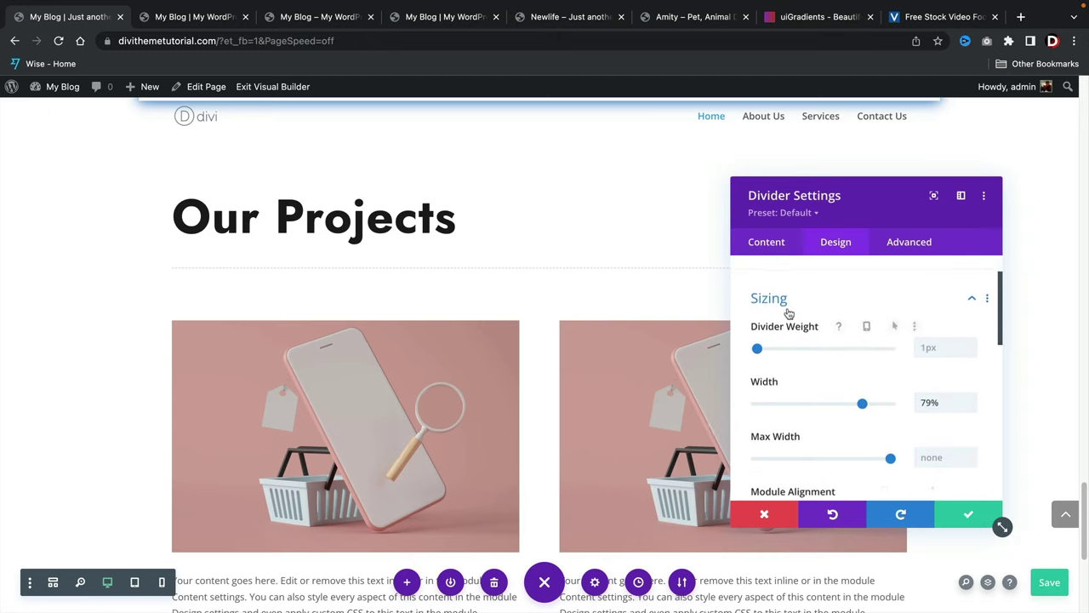
pyautogui.click(788, 297)
pyautogui.click(797, 361)
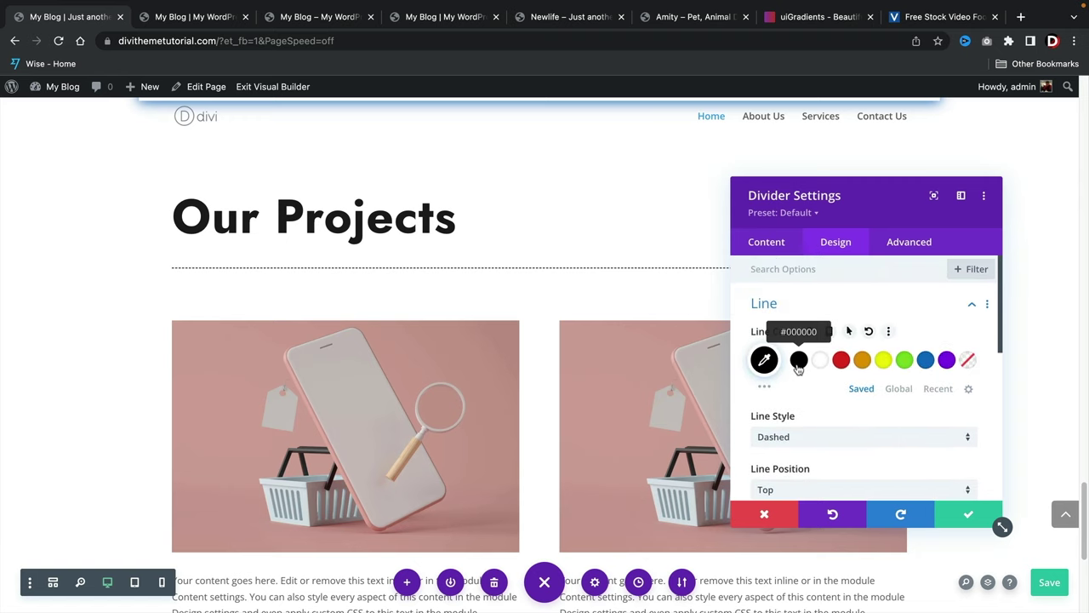
pyautogui.click(947, 522)
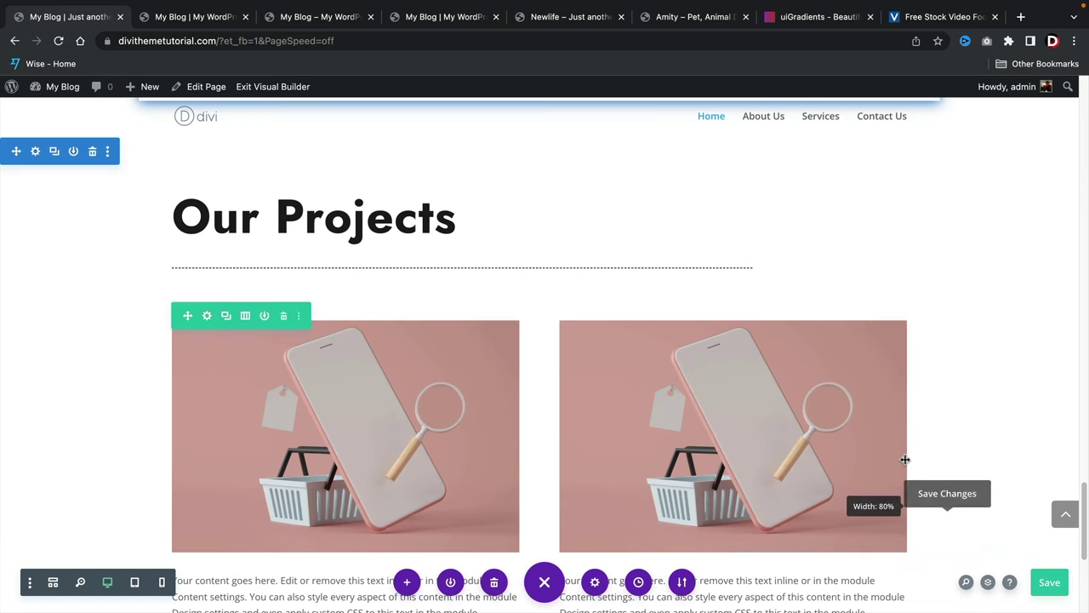
# - Shorten the divider to 20% width and save
pyautogui.scroll(-2, 851, 447)
pyautogui.scroll(-2, 528, 236)
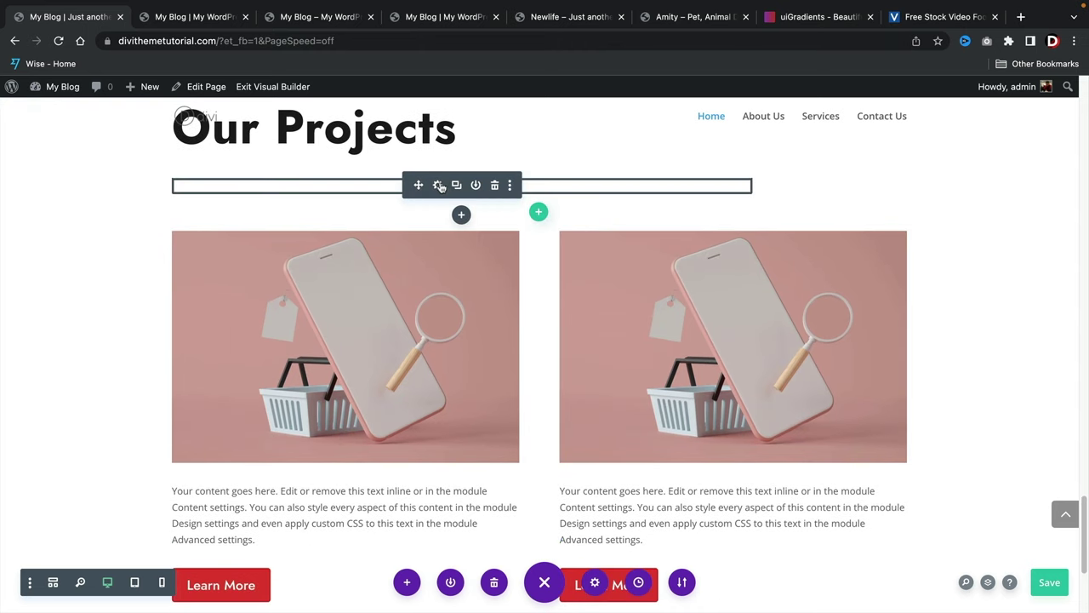
pyautogui.click(438, 185)
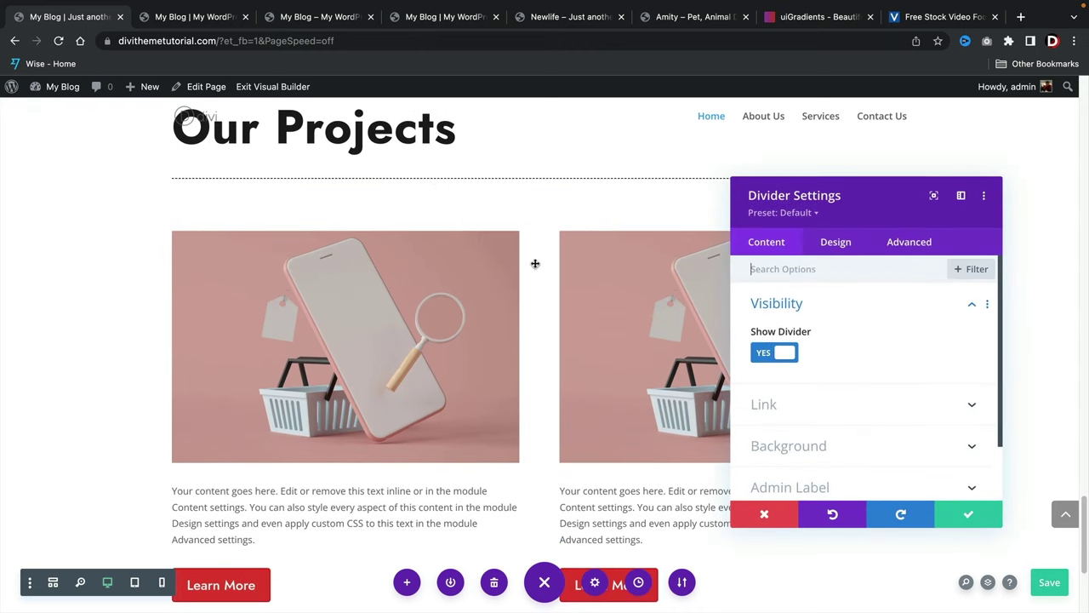
pyautogui.click(829, 244)
pyautogui.click(830, 347)
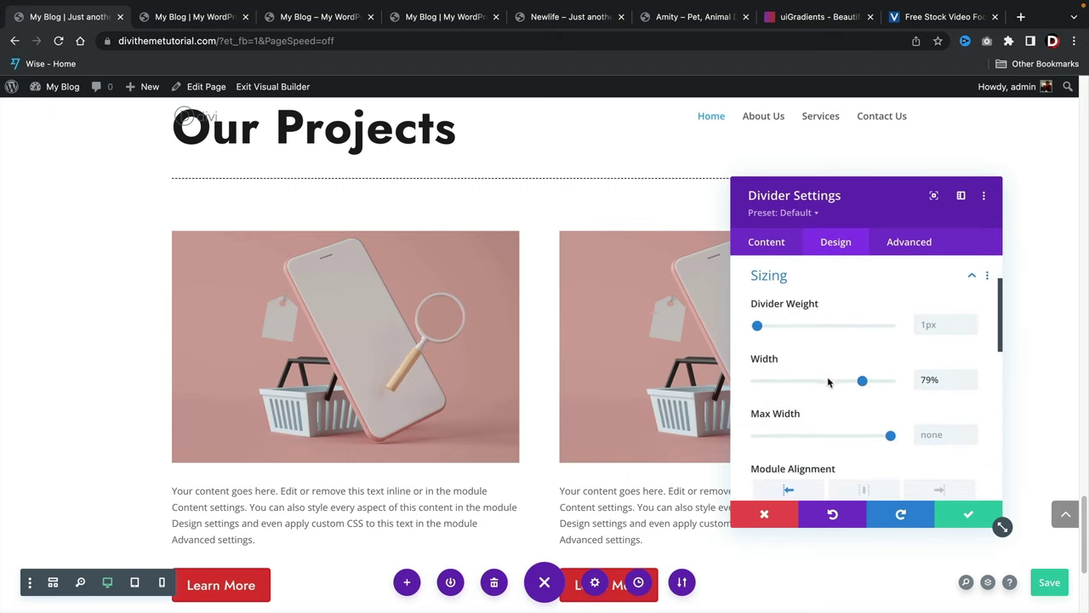
pyautogui.moveTo(857, 384); pyautogui.dragTo(802, 385)
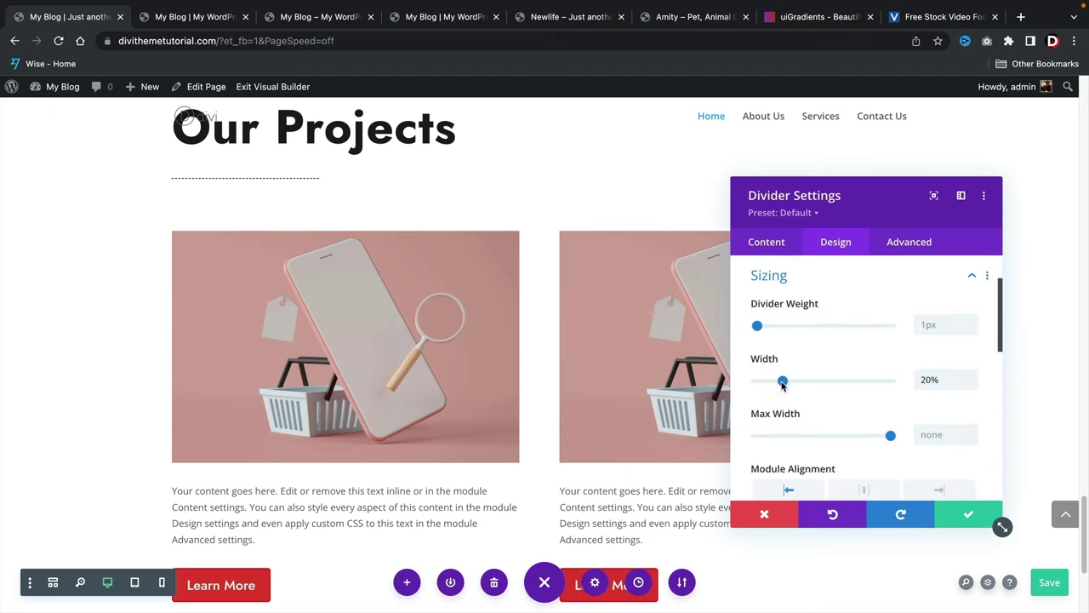
pyautogui.click(951, 516)
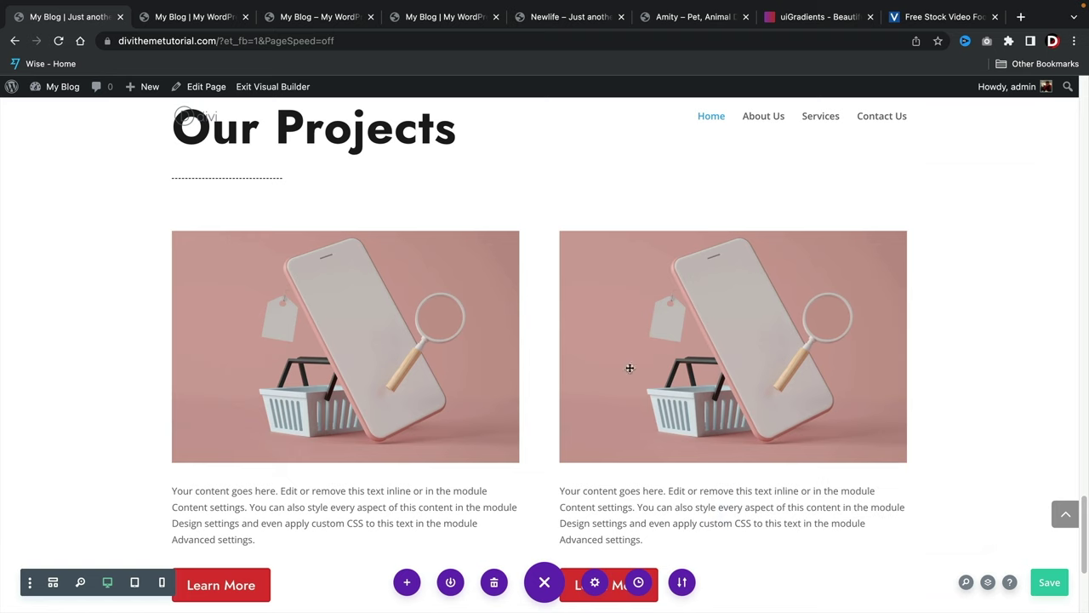
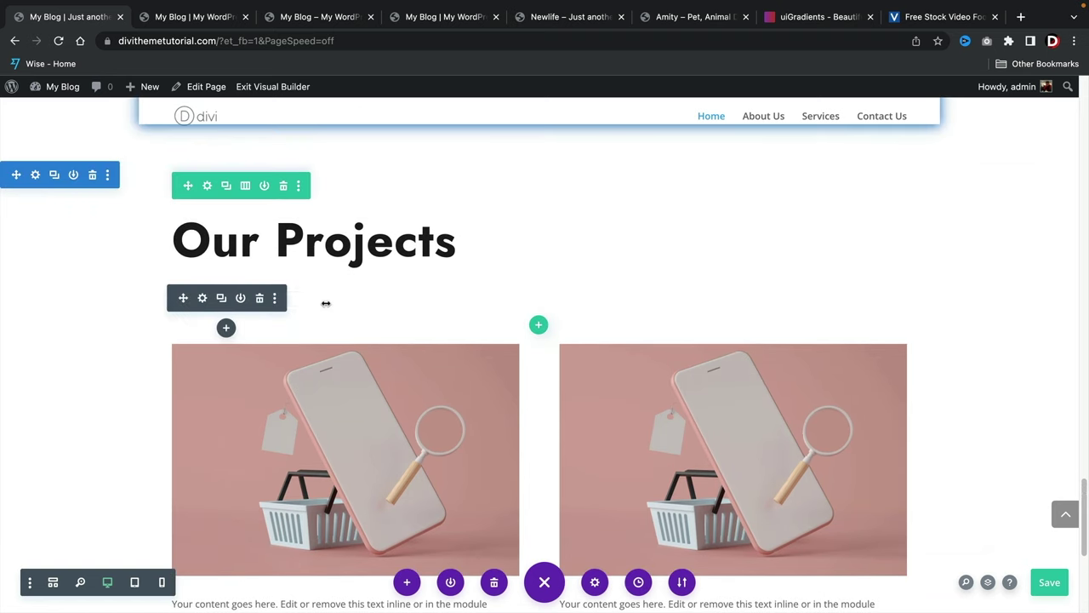
# - Drag the Our Projects row's top padding upward so the images sit closer to the heading
pyautogui.tripleClick(329, 301)
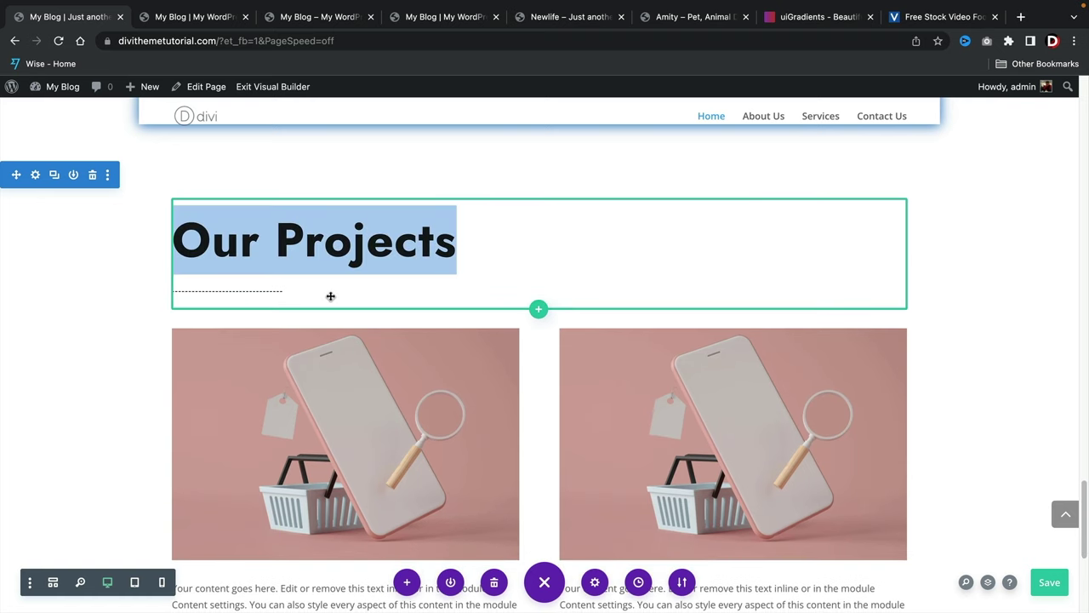
pyautogui.click(330, 272)
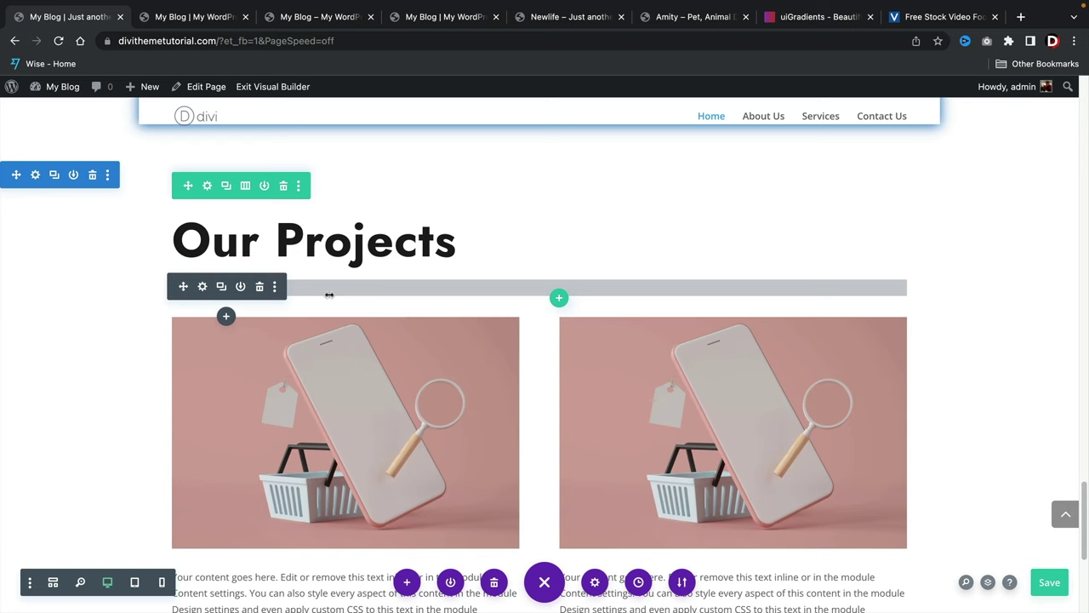
pyautogui.moveTo(335, 292); pyautogui.dragTo(338, 287)
pyautogui.scroll(-2, 118, 347)
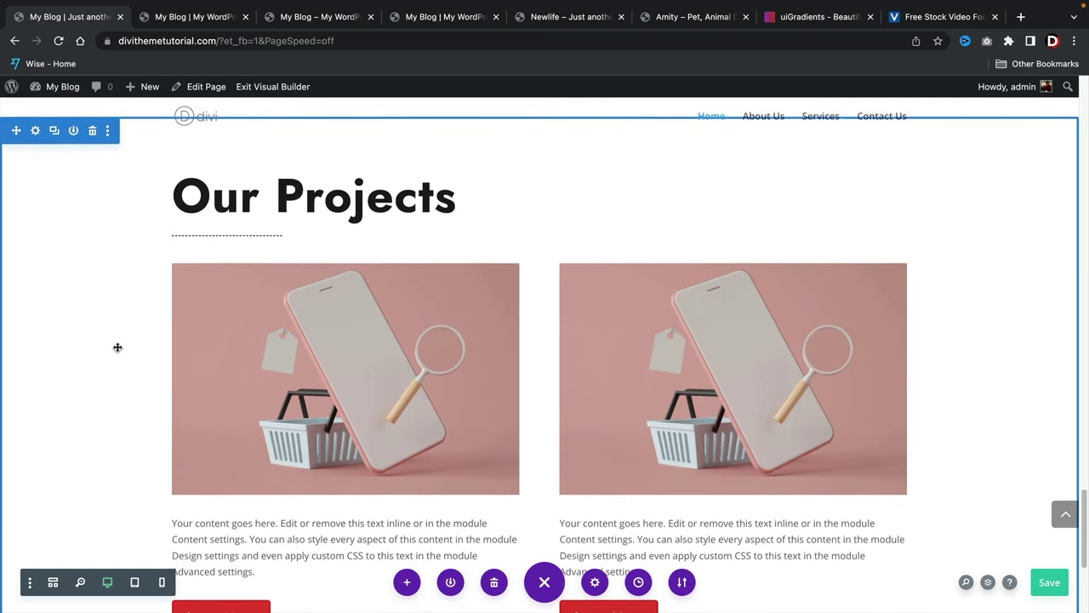
pyautogui.scroll(-1, 118, 347)
pyautogui.scroll(-1, 117, 347)
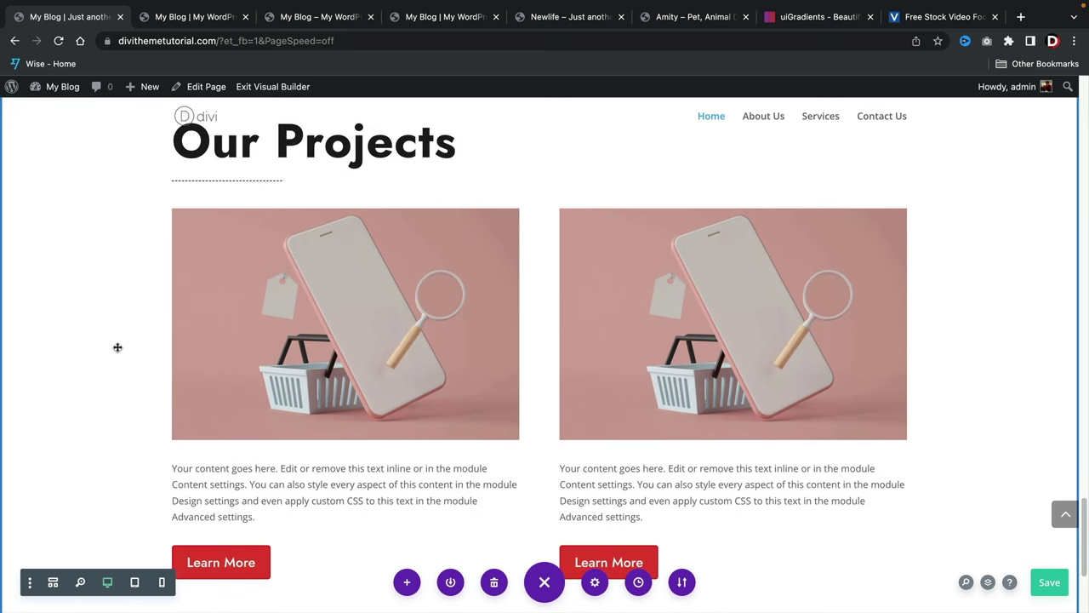
# - Look over the demo site's logo section, then return to the homepage tab
pyautogui.hotkey('ctrl', 'Tab')
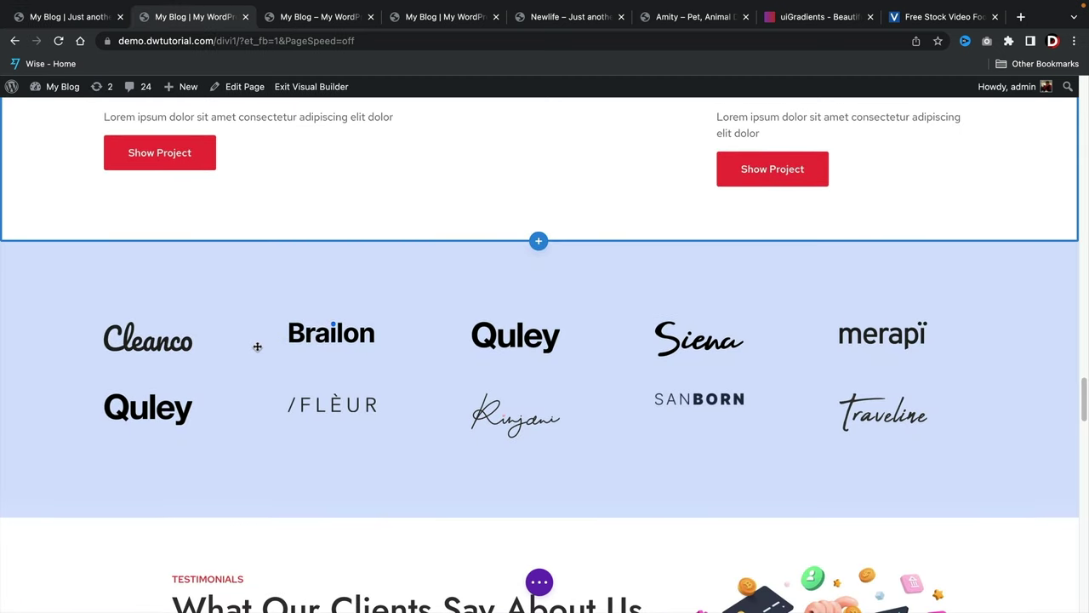
pyautogui.scroll(-2, 246, 344)
pyautogui.scroll(1, 246, 343)
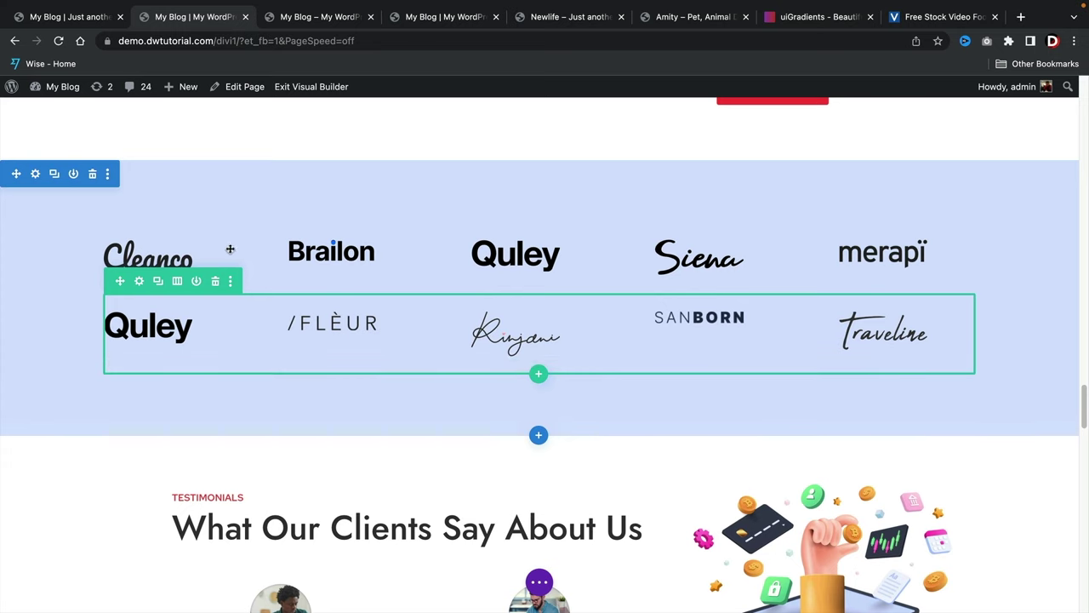
pyautogui.click(87, 24)
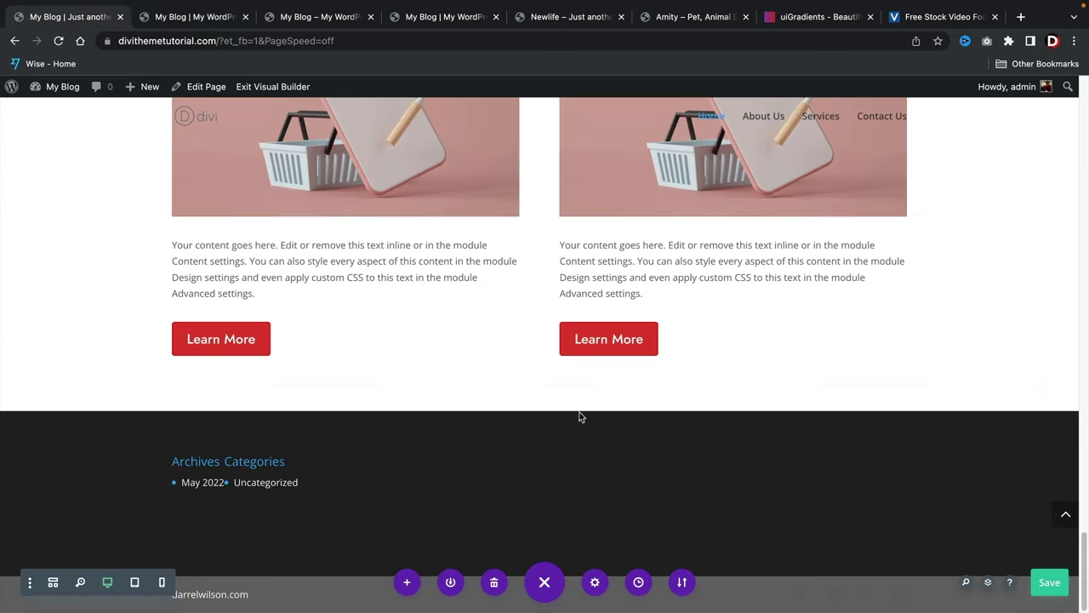
# - Add a Regular section with a five-column row below Our Projects
pyautogui.click(539, 410)
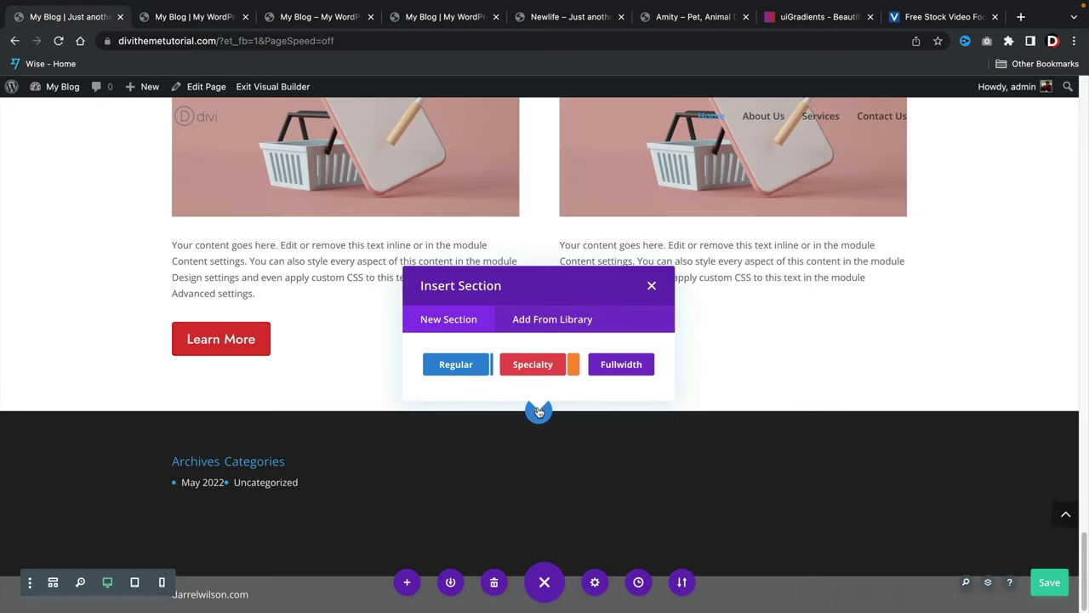
pyautogui.click(457, 364)
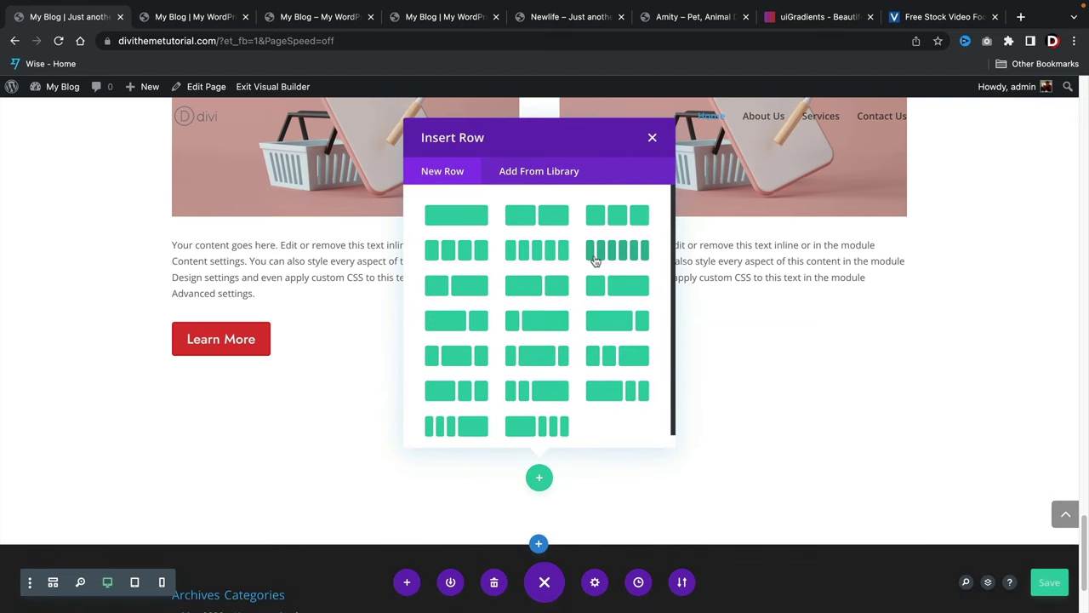
pyautogui.click(564, 251)
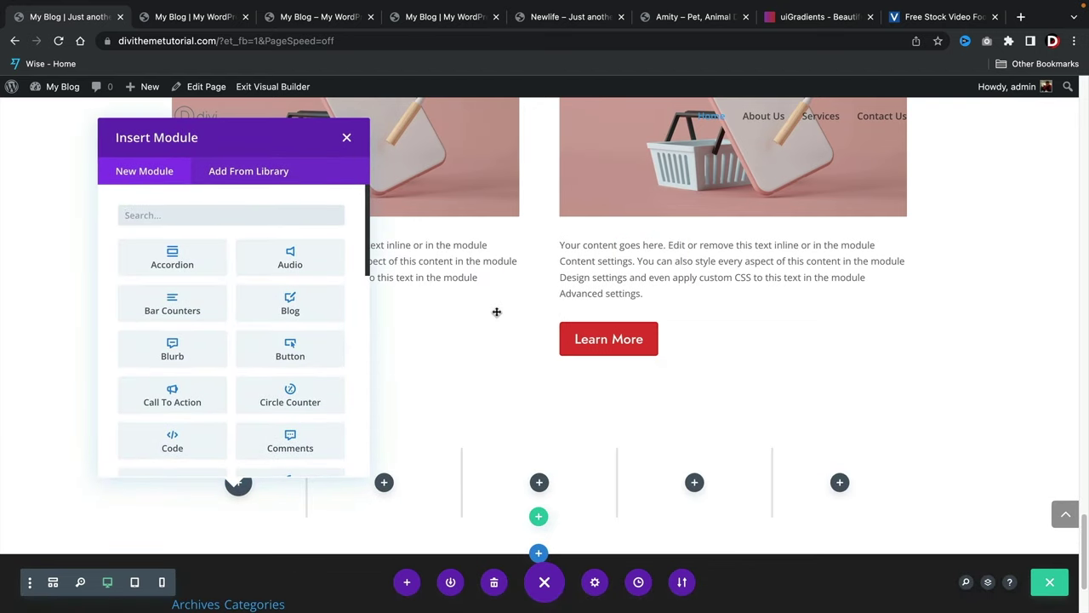
# - Put an Image module showing the Quley logo from the media library in the first column
pyautogui.write('ima')
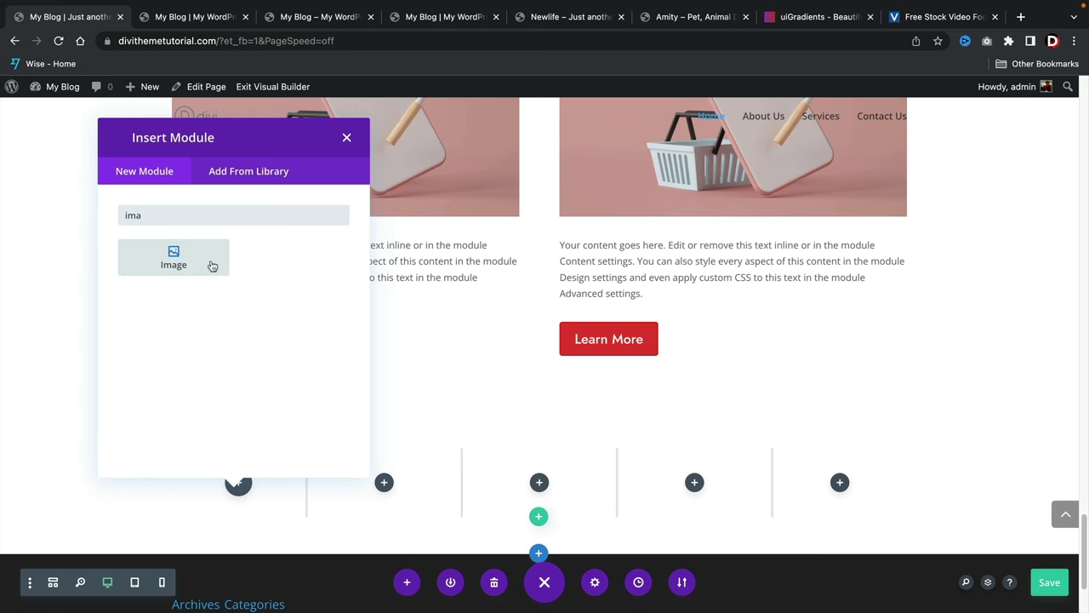
pyautogui.click(211, 267)
pyautogui.click(870, 408)
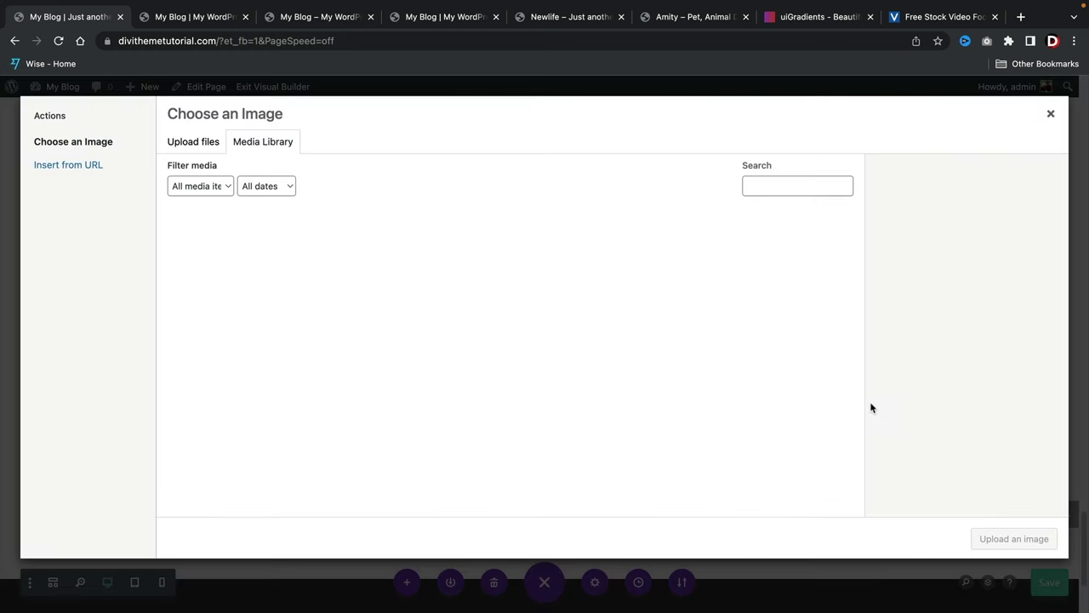
pyautogui.click(791, 366)
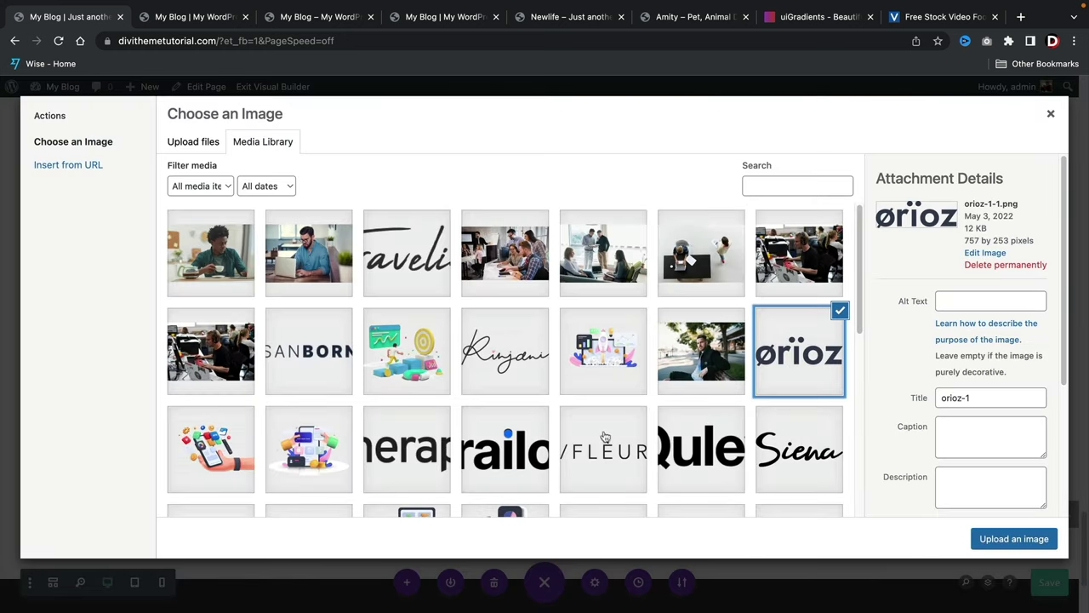
pyautogui.click(506, 448)
pyautogui.click(698, 455)
pyautogui.click(1008, 539)
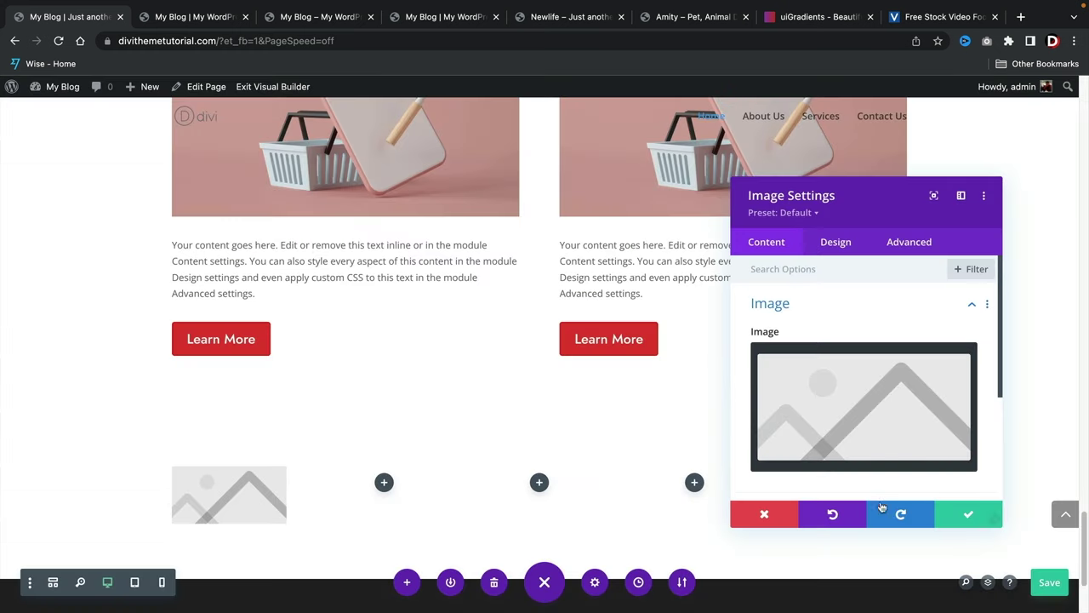
pyautogui.click(937, 514)
# - Duplicate the Quley logo module into columns 2, 3, 4 and 5, then duplicate the whole row
pyautogui.scroll(-2, 450, 452)
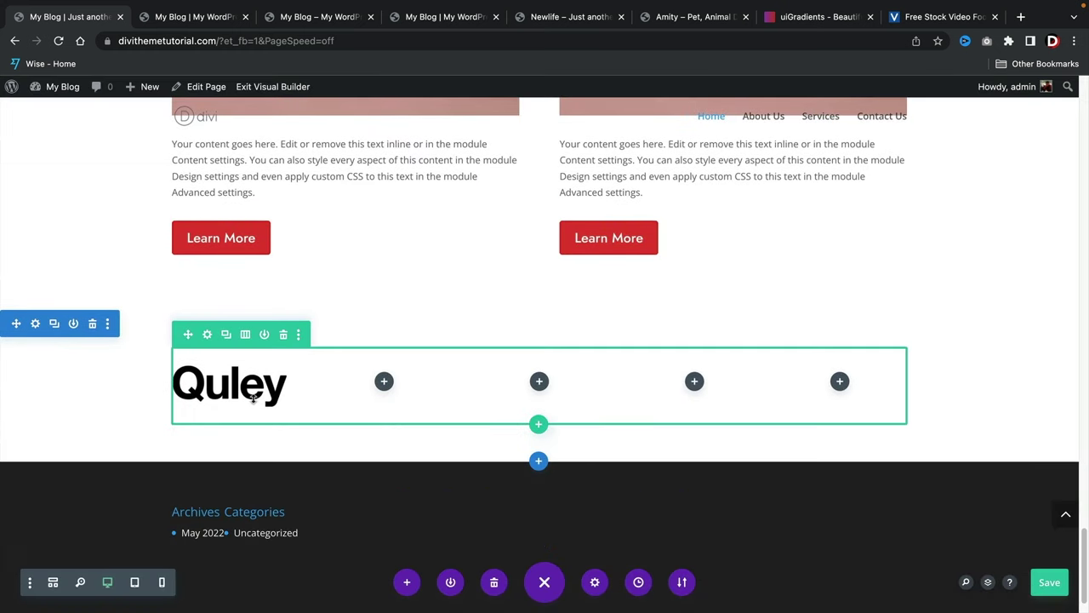
pyautogui.moveTo(217, 389); pyautogui.dragTo(239, 400)
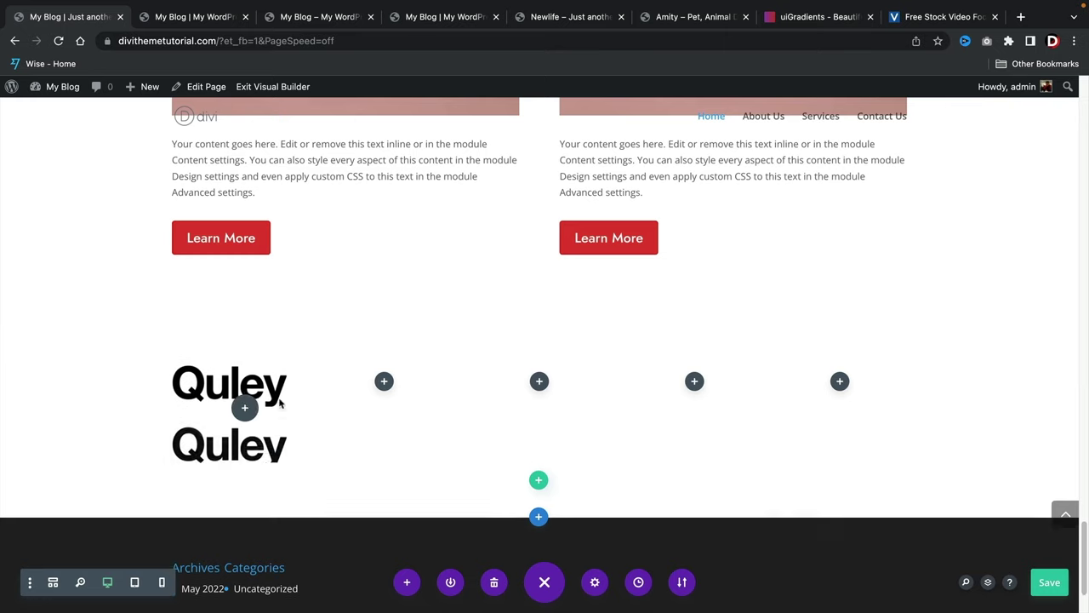
pyautogui.click(379, 372)
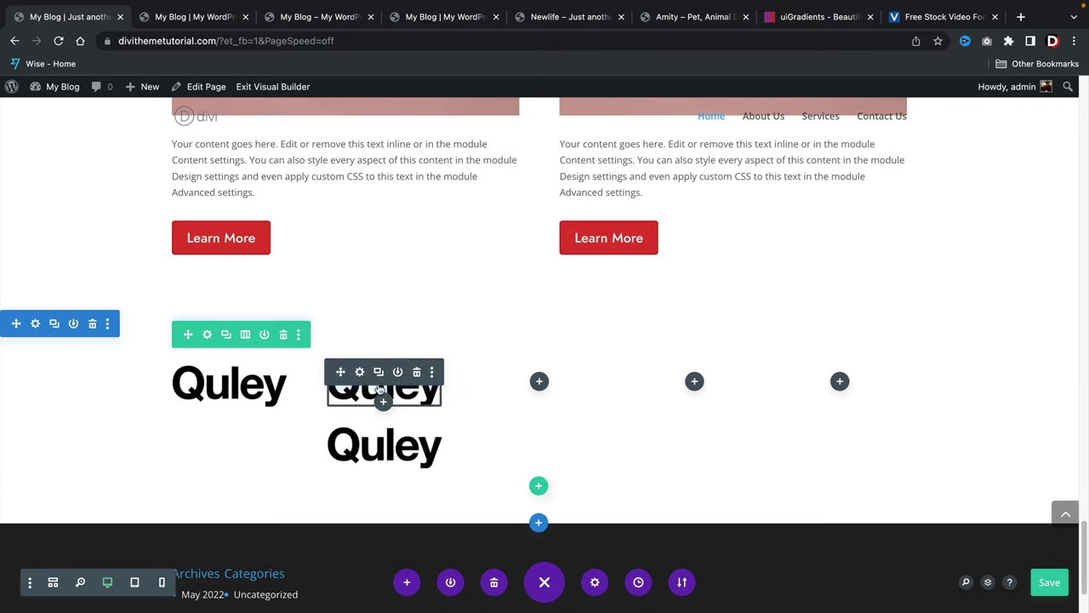
pyautogui.moveTo(357, 434); pyautogui.dragTo(541, 388)
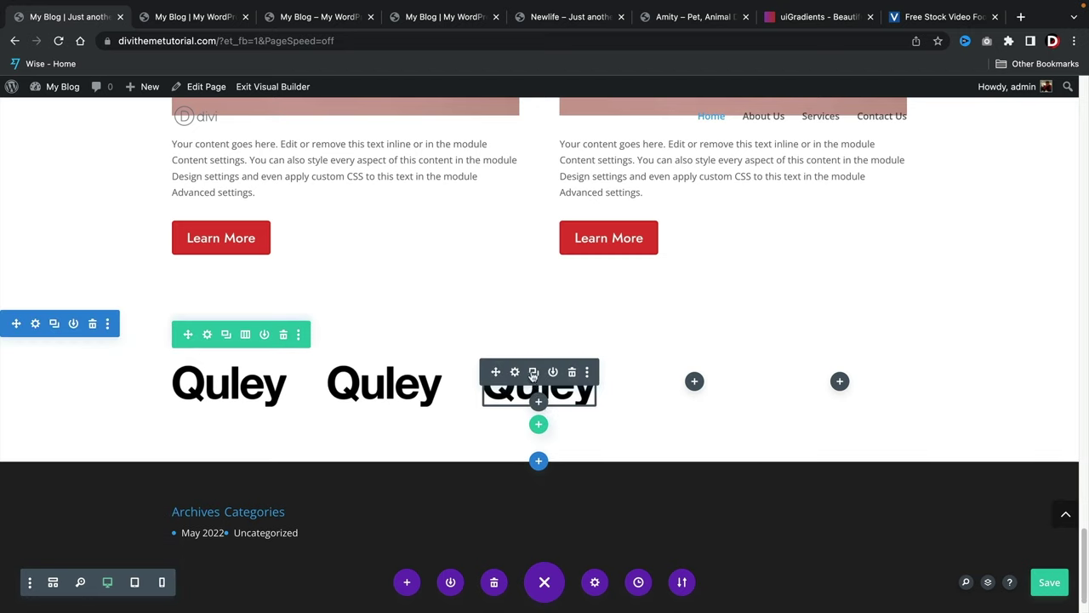
pyautogui.click(534, 372)
pyautogui.moveTo(495, 436); pyautogui.dragTo(690, 383)
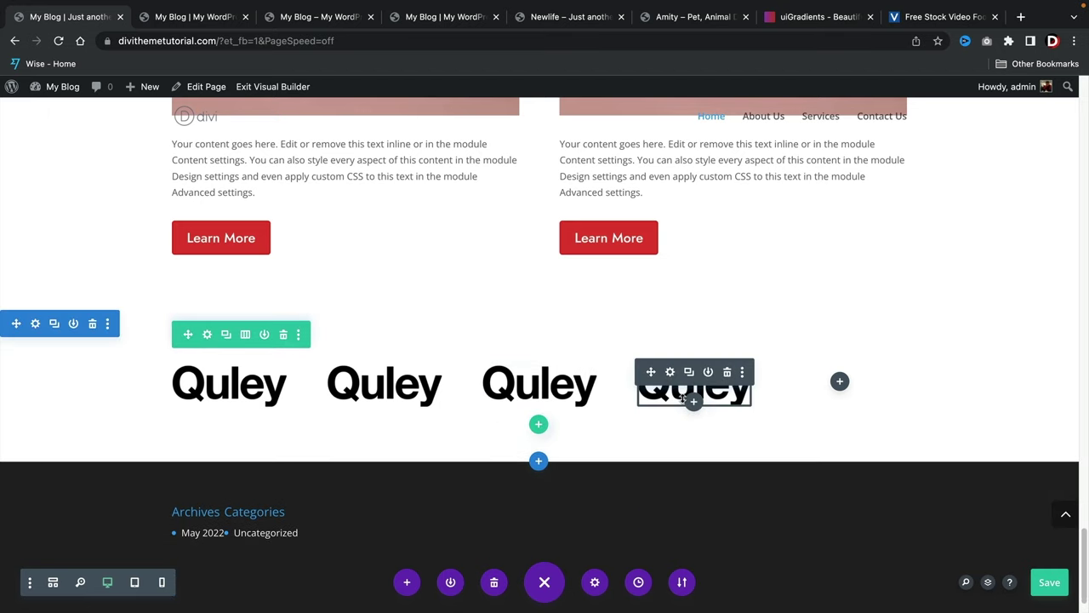
pyautogui.click(689, 374)
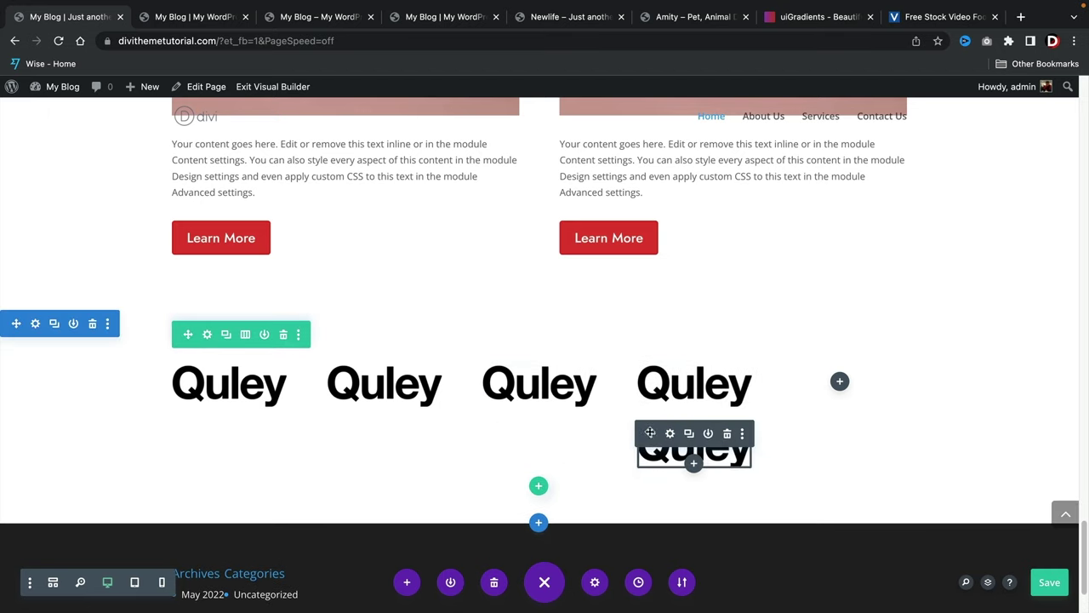
pyautogui.moveTo(650, 432); pyautogui.dragTo(809, 383)
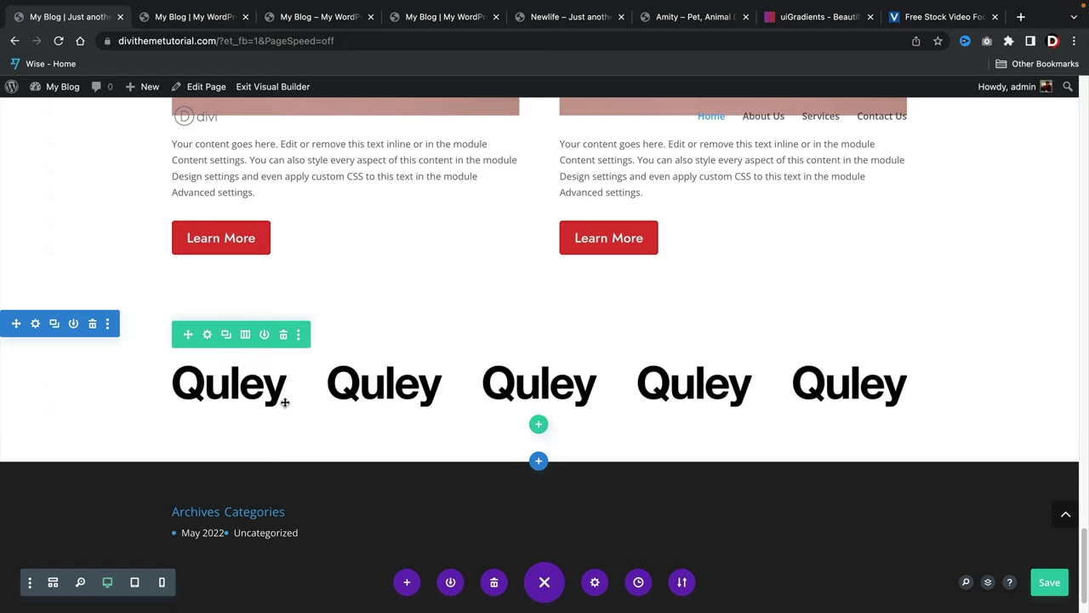
pyautogui.moveTo(245, 367)
pyautogui.click(226, 333)
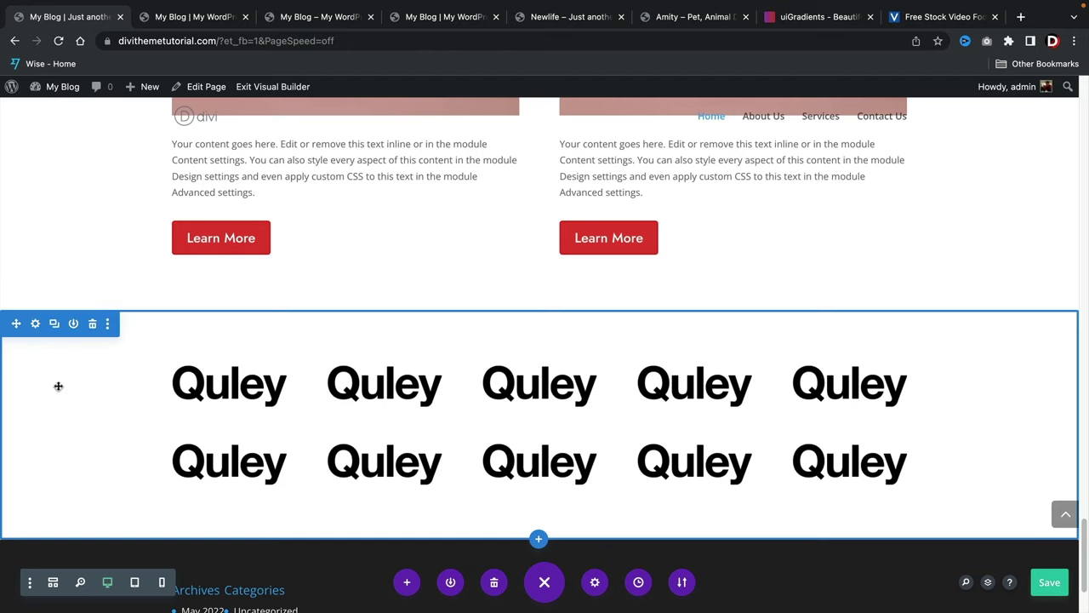
# - Copy the light-blue illustrated section's styles and paste them onto the Quley logo section
pyautogui.scroll(10, 59, 386)
pyautogui.scroll(10, 59, 386)
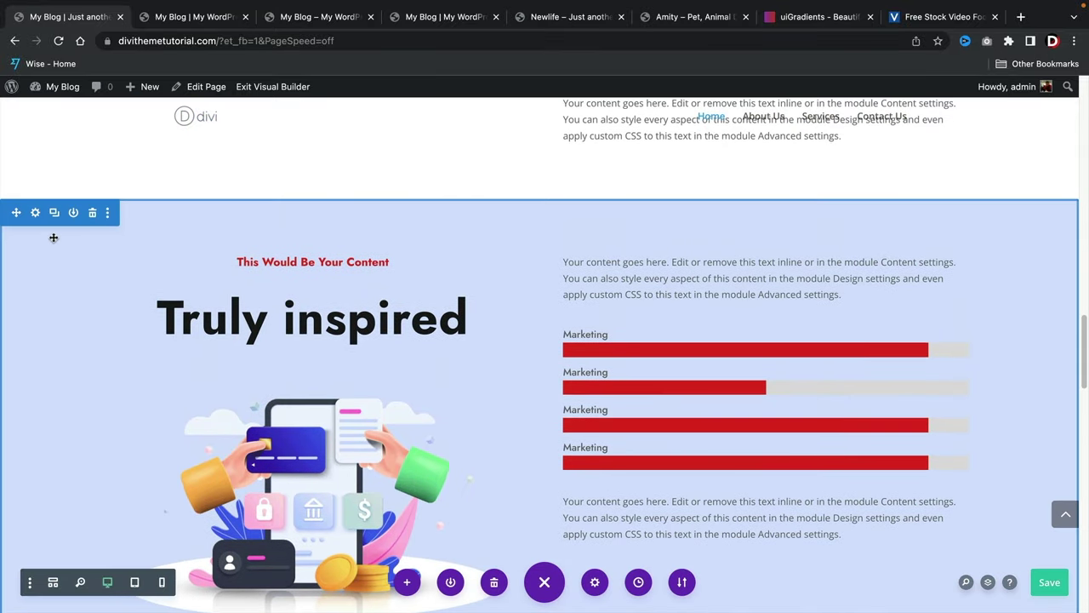
pyautogui.rightClick(36, 214)
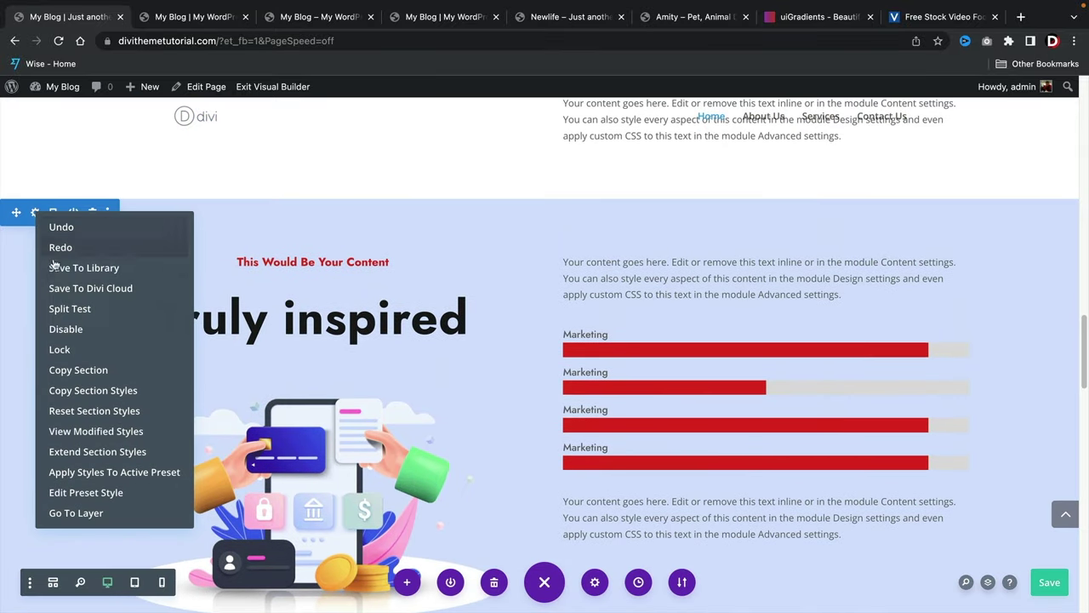
pyautogui.click(84, 389)
pyautogui.scroll(-10, 85, 386)
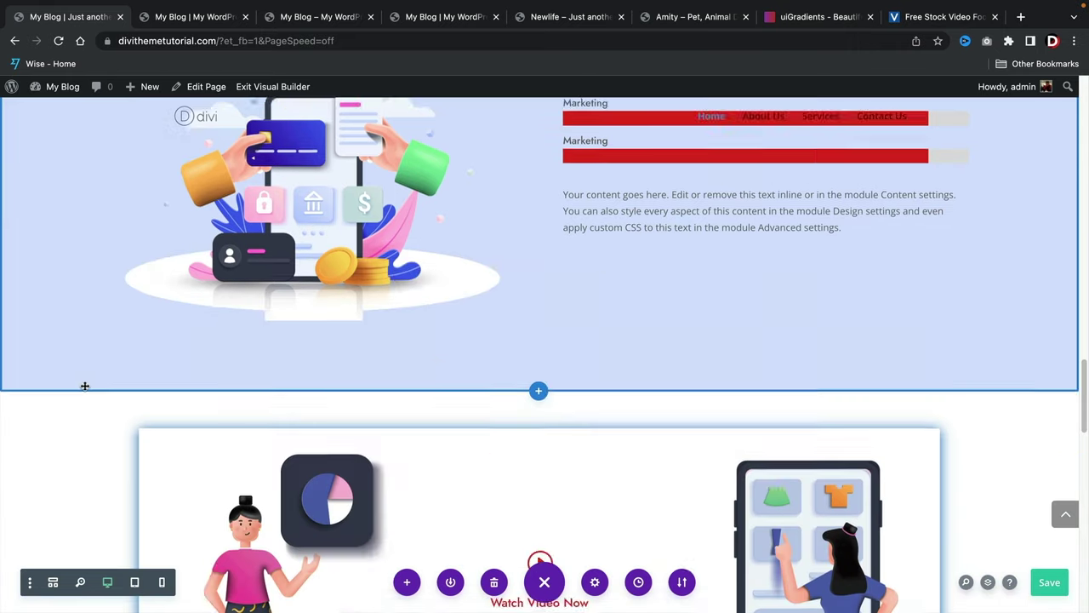
pyautogui.scroll(-7, 84, 386)
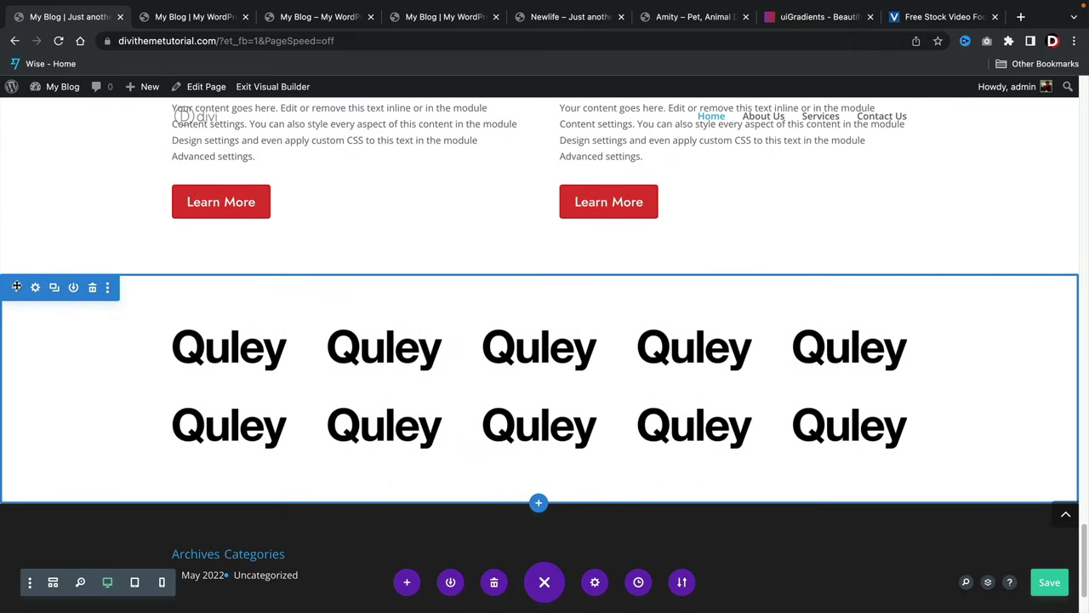
pyautogui.rightClick(17, 287)
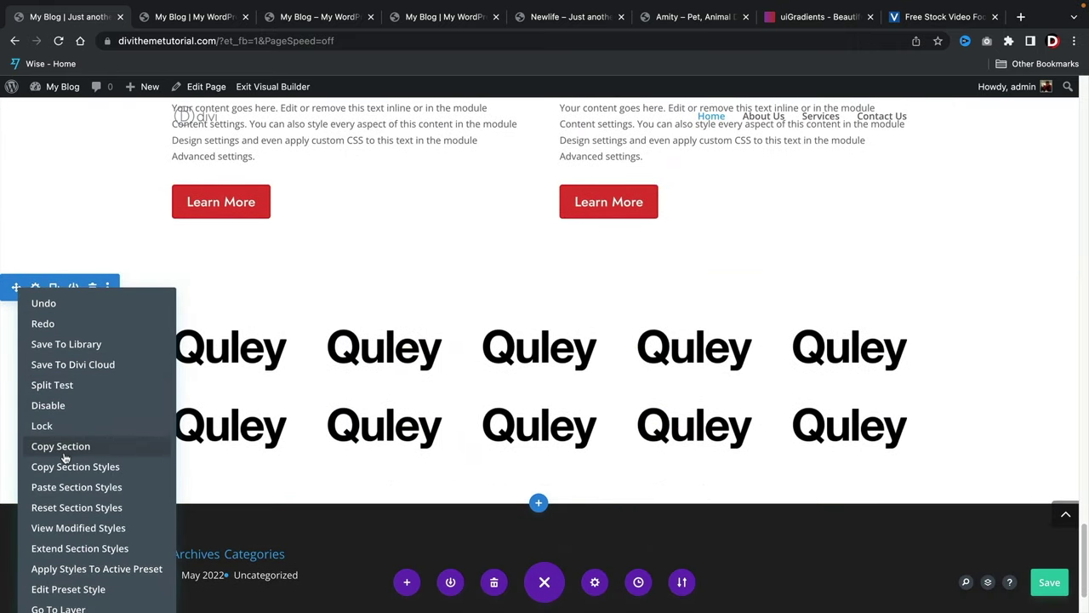
pyautogui.click(78, 487)
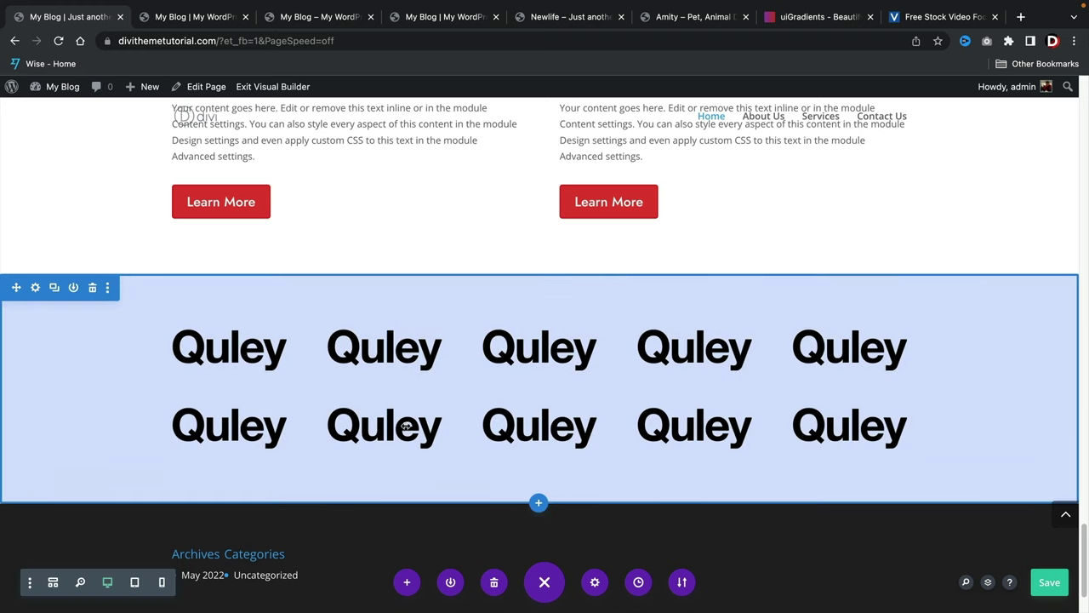
# - Check the logo section's background settings, then view the demo site's logo grid
pyautogui.click(36, 288)
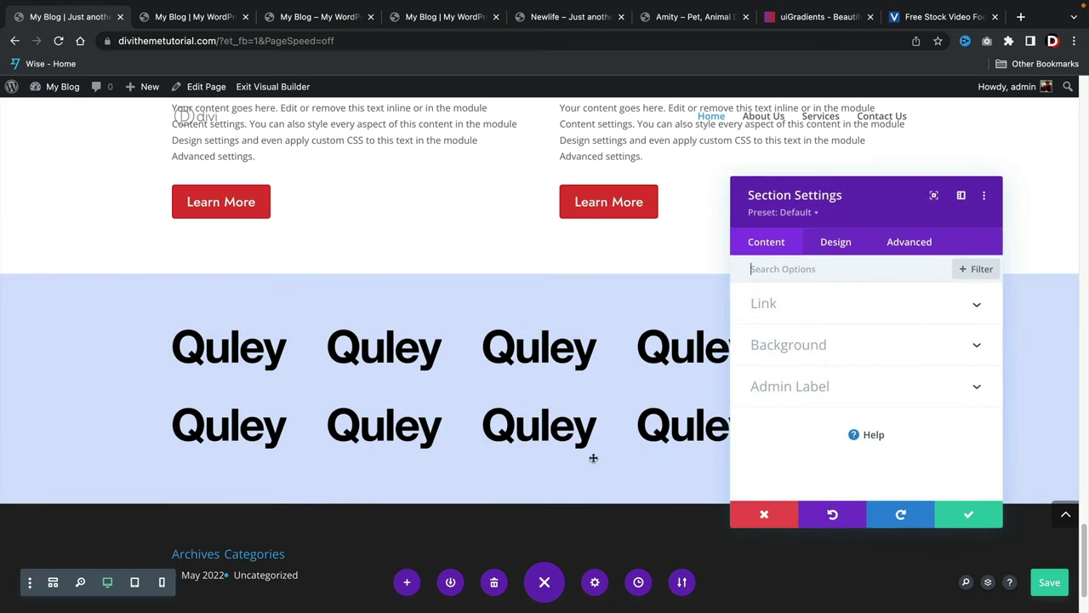
pyautogui.click(854, 347)
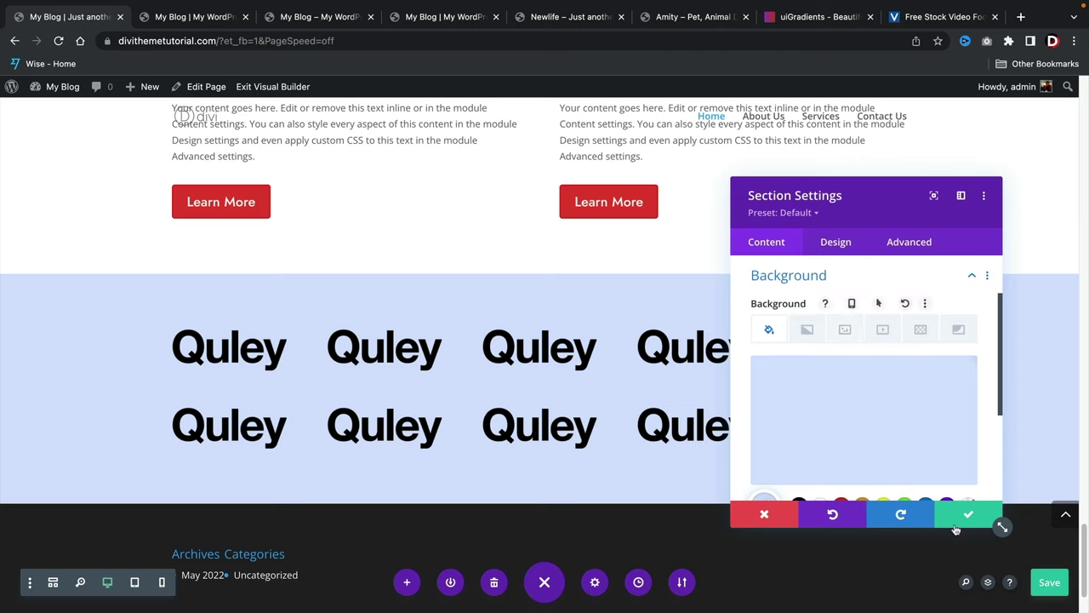
pyautogui.press('Escape')
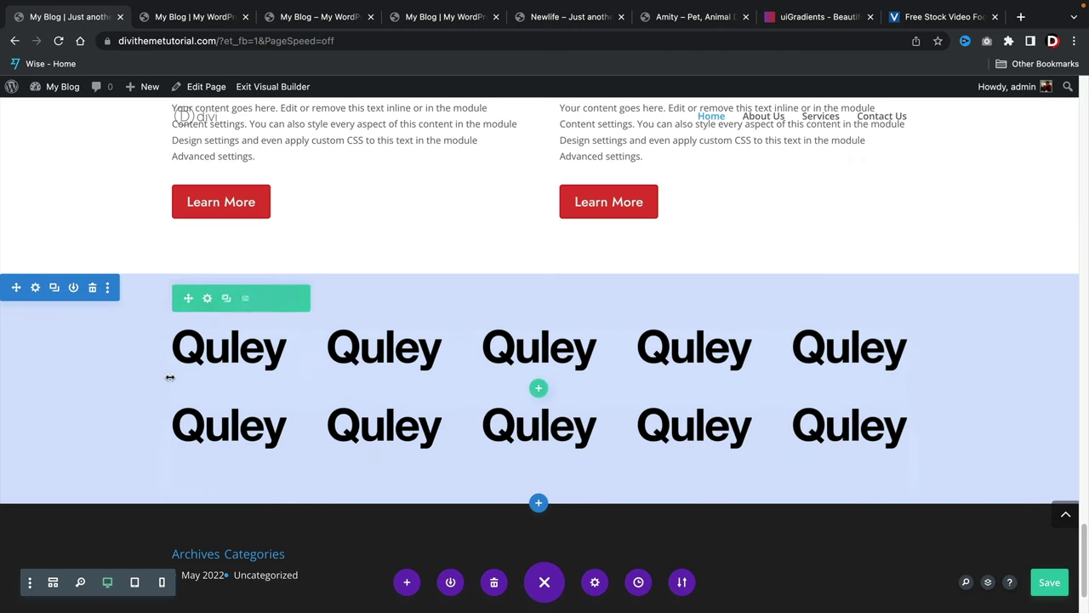
pyautogui.click(193, 23)
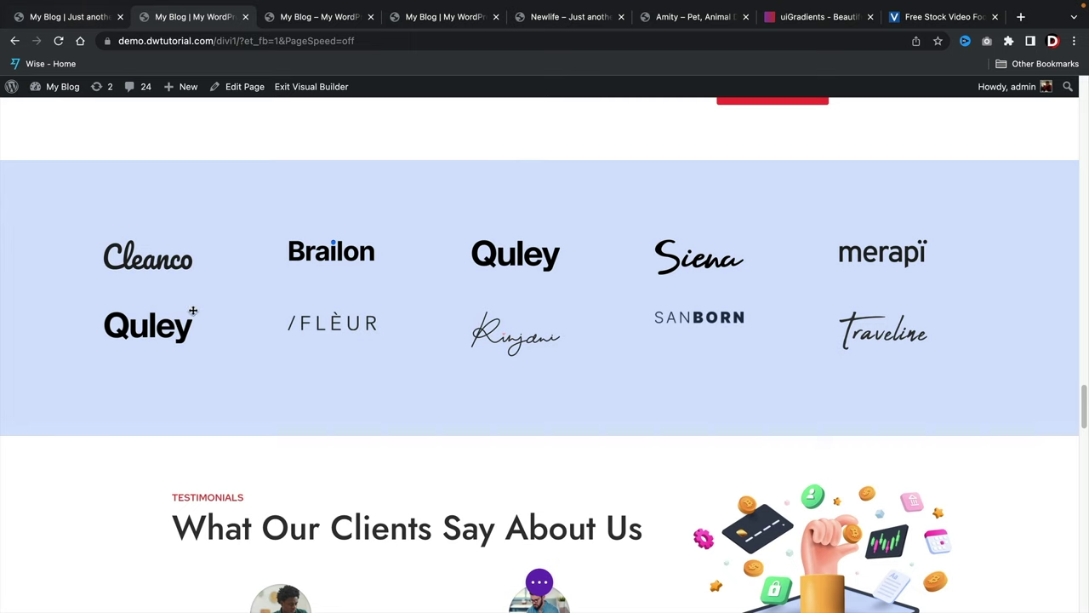
# - Give the logo row a custom gutter width of 4 and a wider max width
pyautogui.click(41, 26)
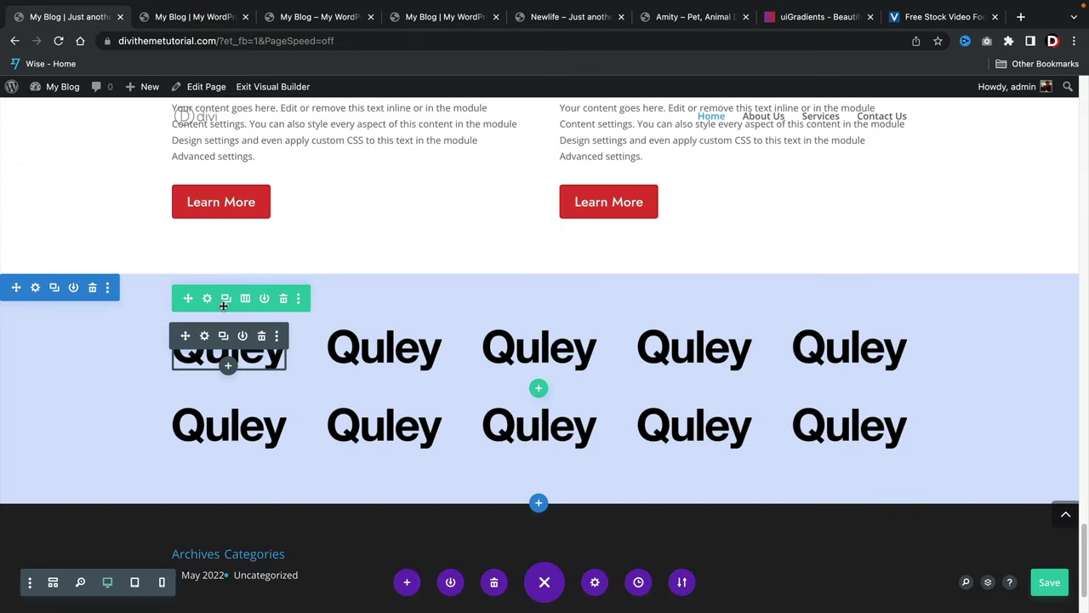
pyautogui.click(207, 298)
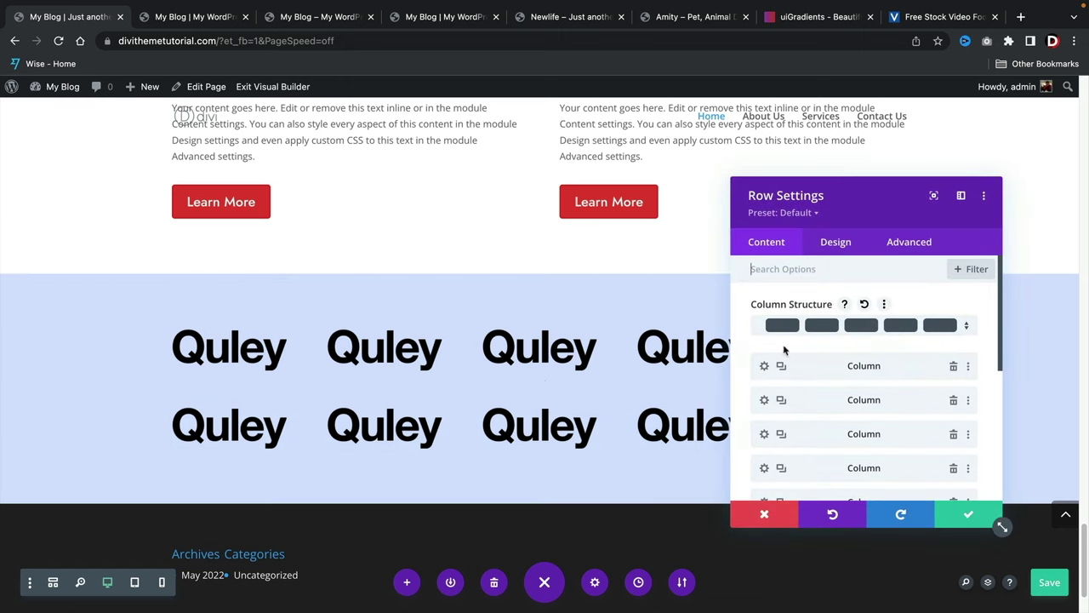
pyautogui.click(839, 247)
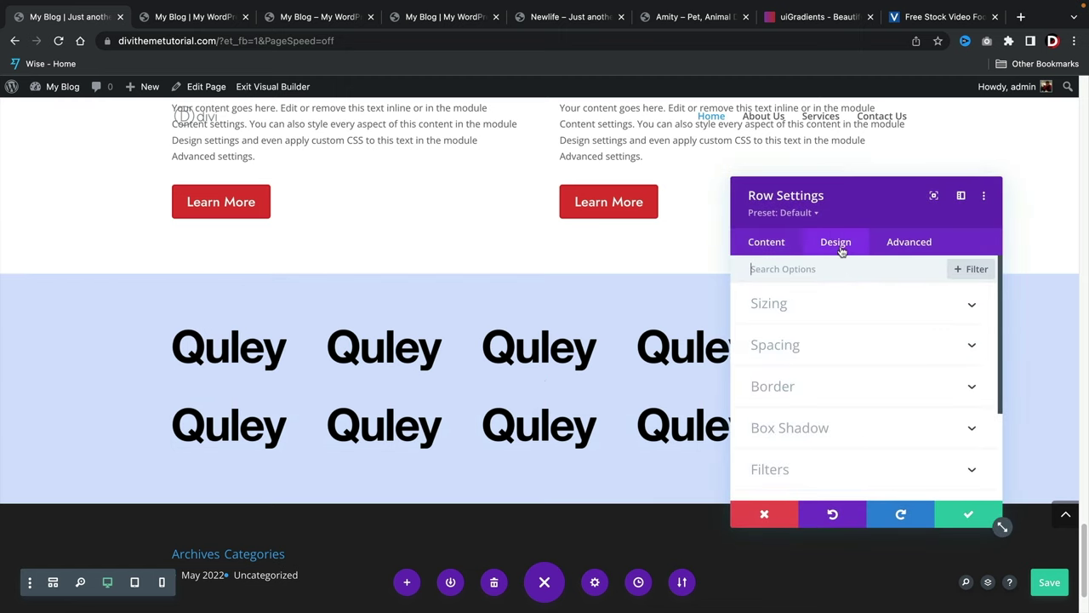
pyautogui.click(833, 316)
pyautogui.click(777, 358)
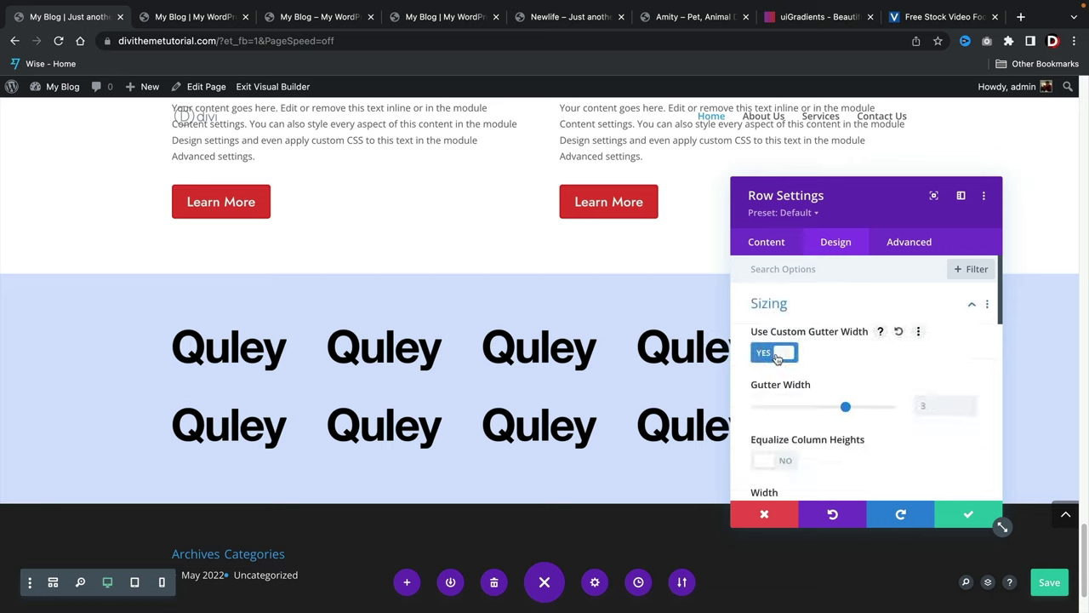
pyautogui.click(891, 408)
pyautogui.scroll(-4, 866, 406)
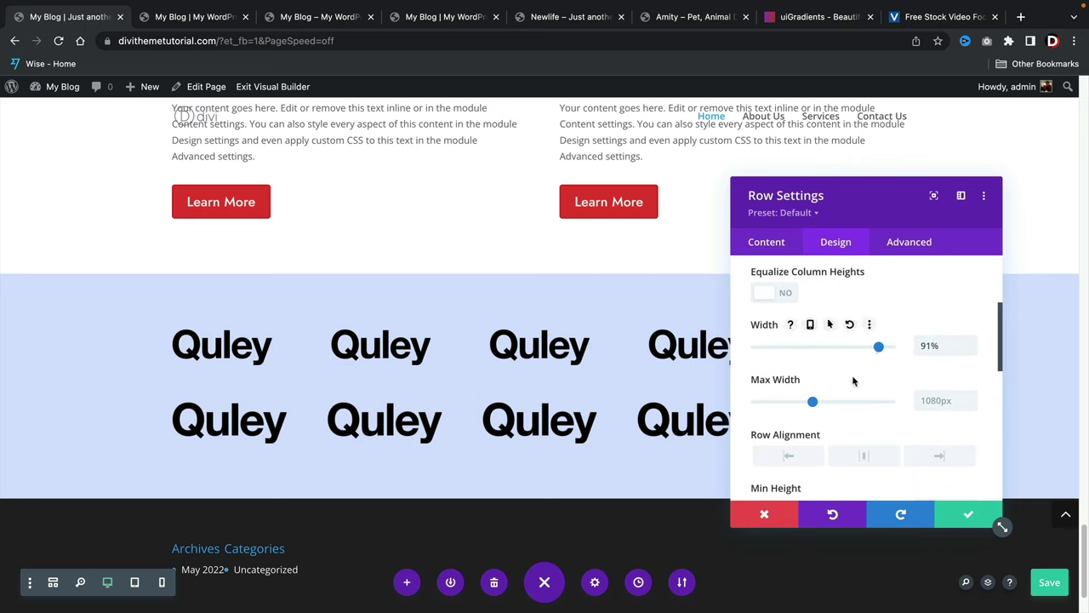
pyautogui.moveTo(813, 401); pyautogui.dragTo(822, 408)
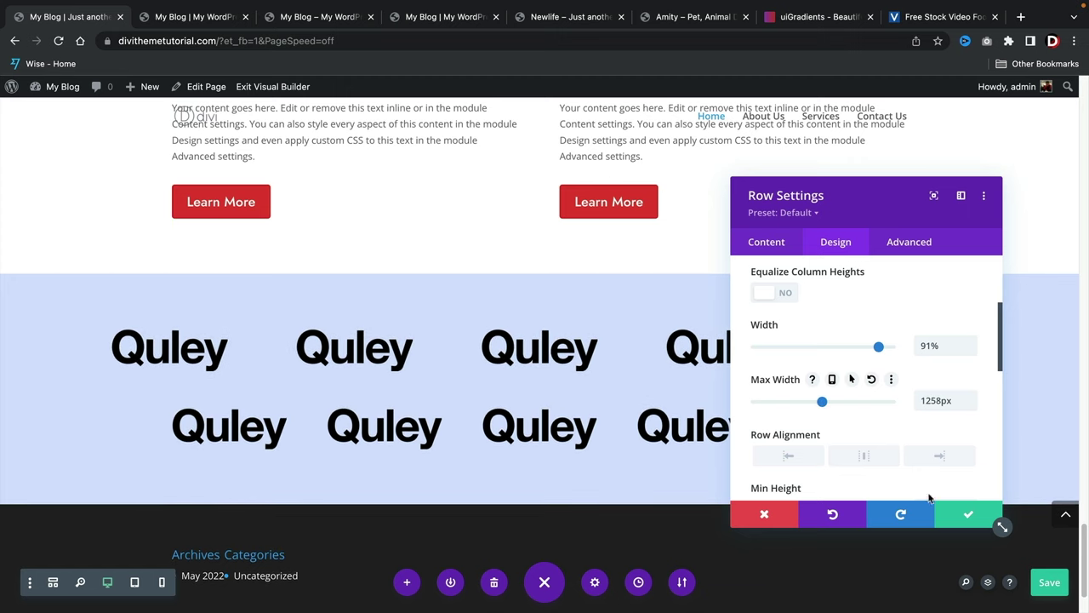
pyautogui.click(954, 515)
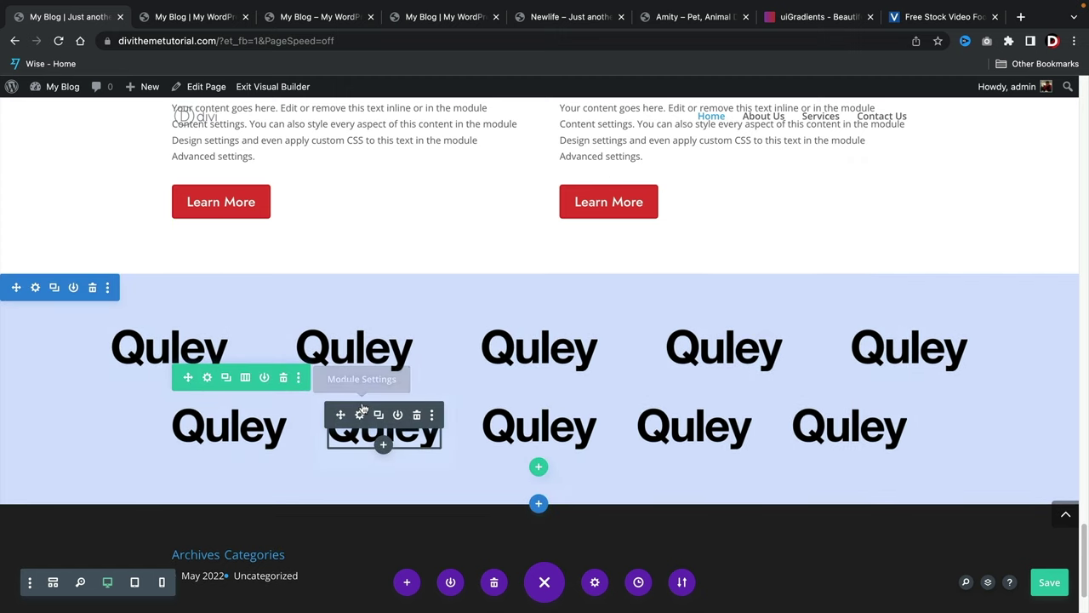
# - Replace the second logo row with a duplicate of the updated first row
pyautogui.click(283, 377)
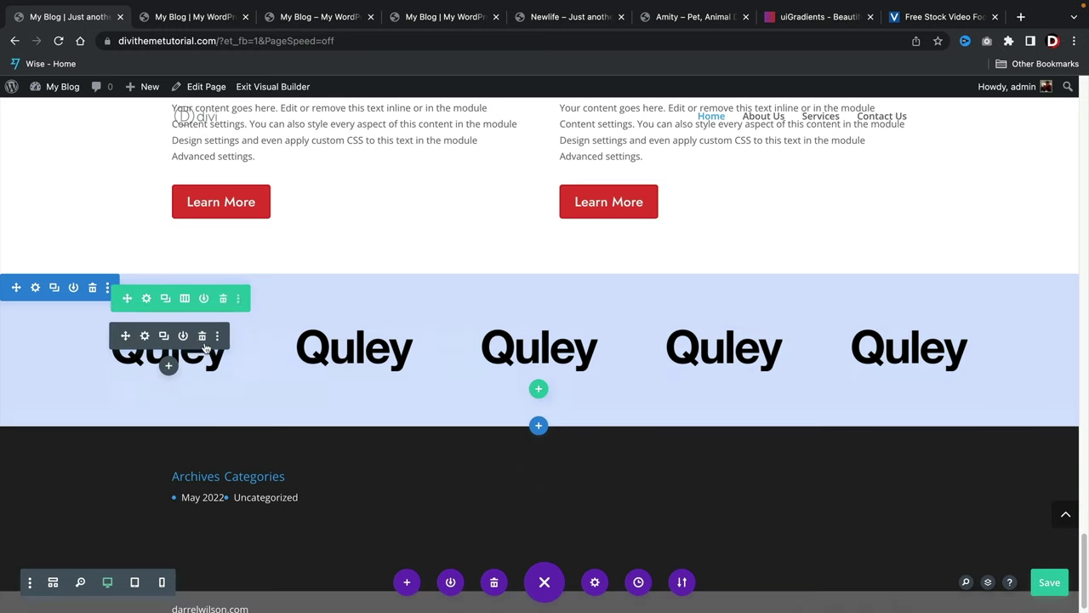
pyautogui.click(166, 298)
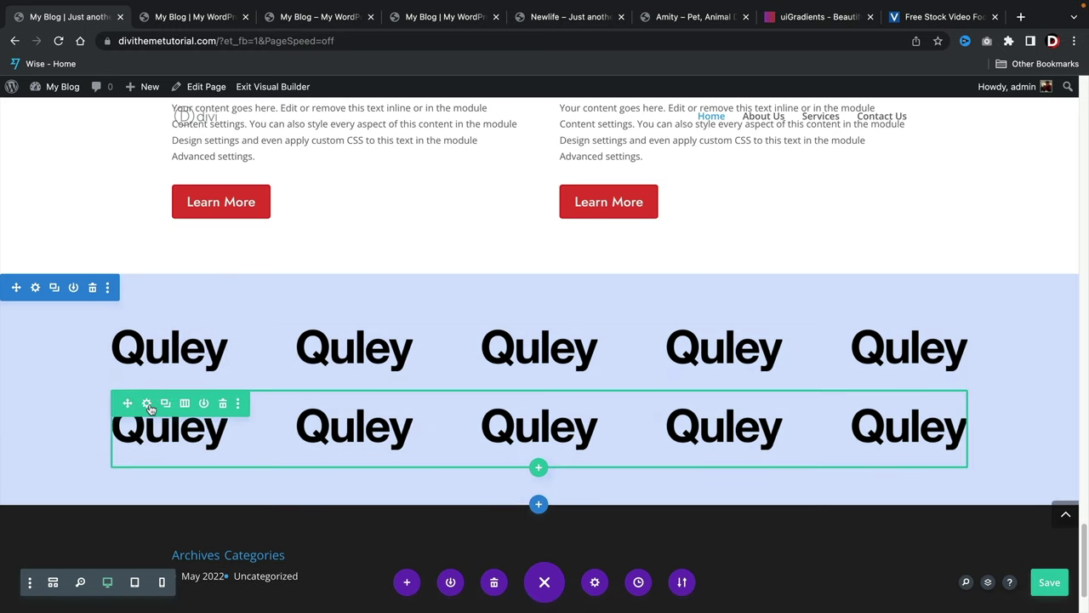
pyautogui.scroll(-1, 51, 425)
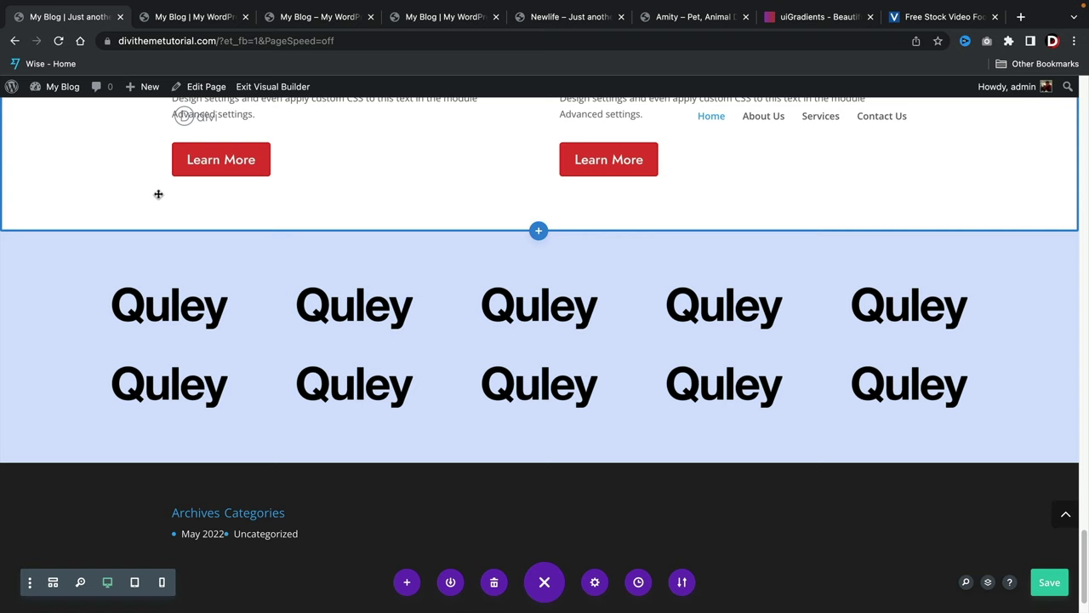
pyautogui.click(179, 24)
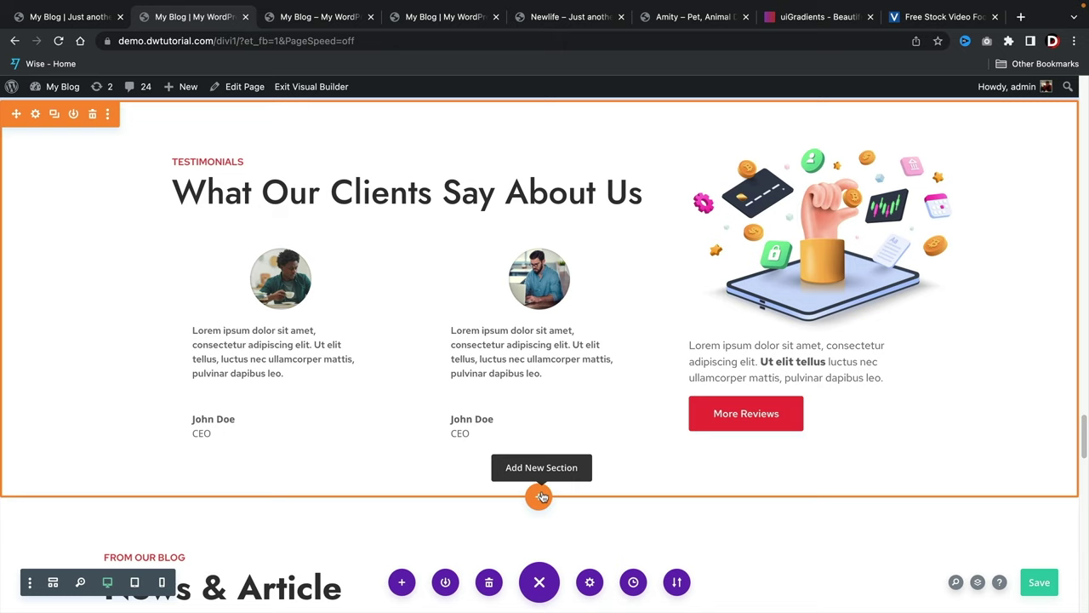
pyautogui.click(539, 495)
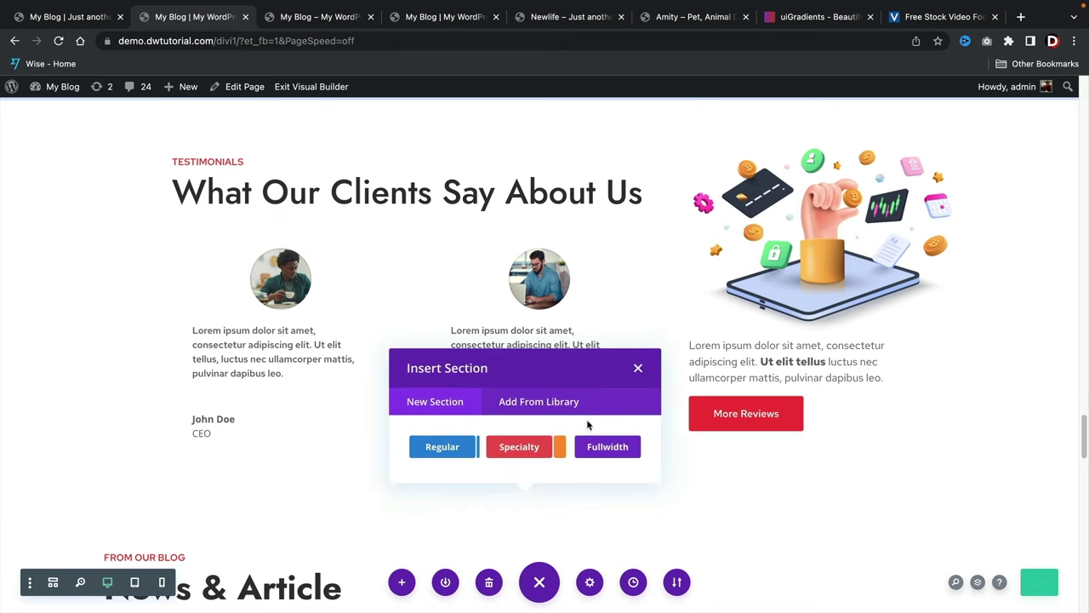
pyautogui.click(638, 371)
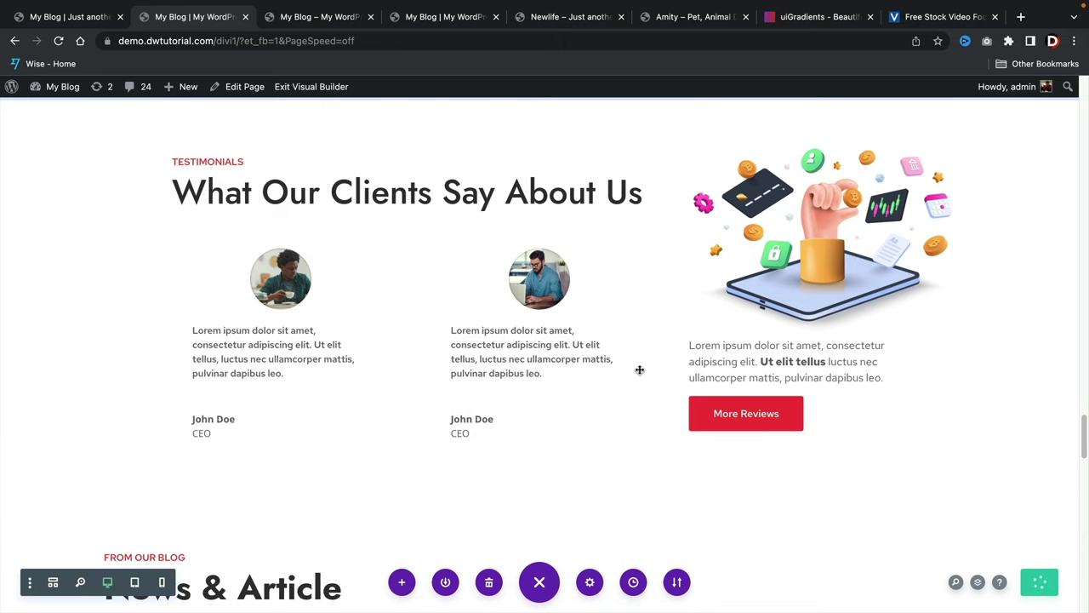
pyautogui.click(78, 22)
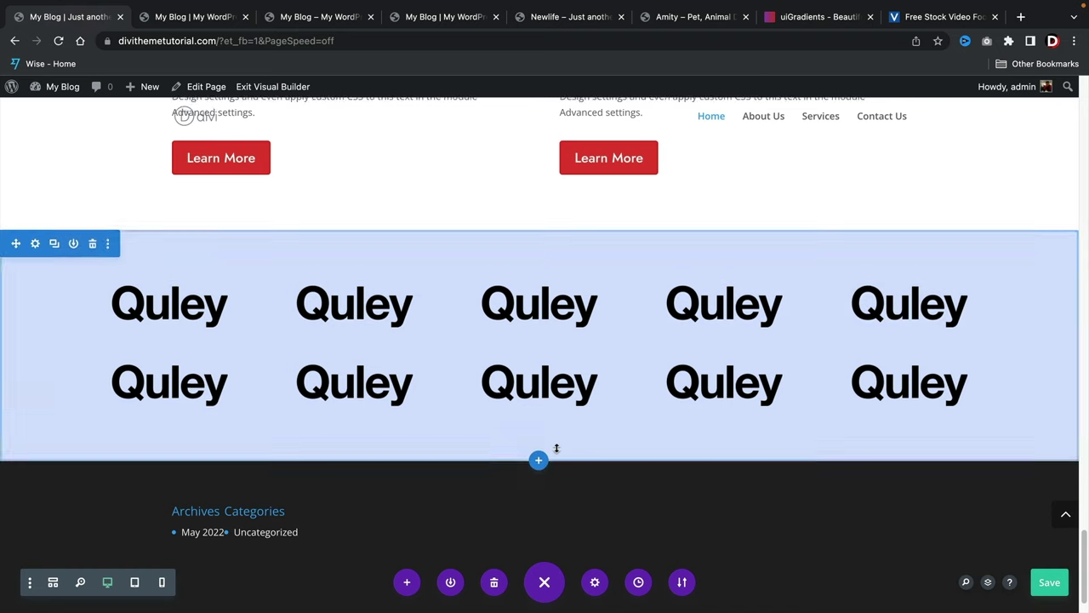
pyautogui.scroll(-1, 539, 444)
# - Add a Specialty section with the last column layout and a single-column row below the logos
pyautogui.click(540, 444)
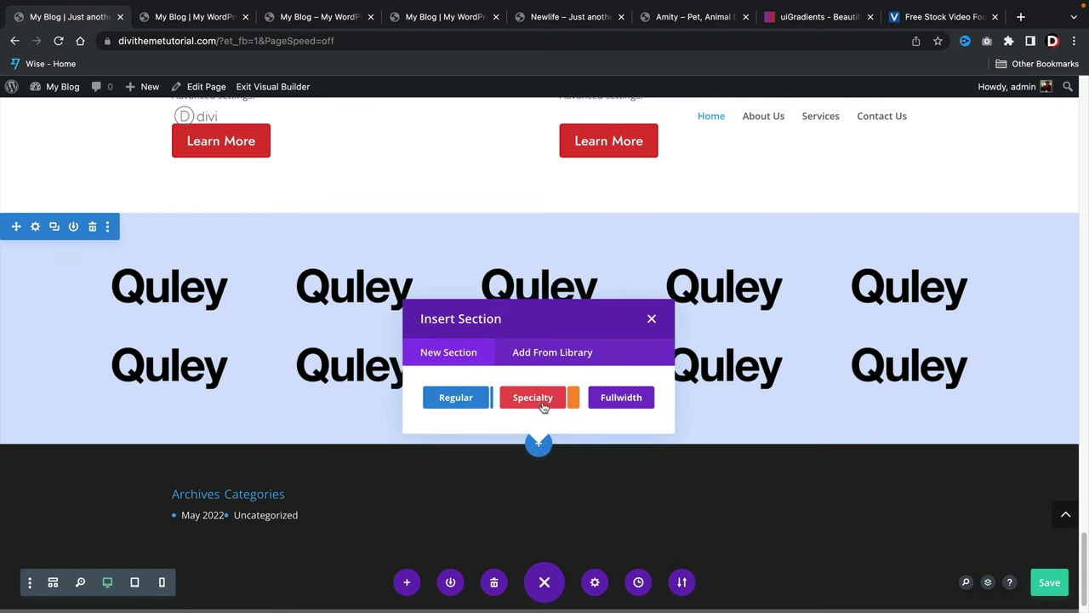
pyautogui.click(543, 400)
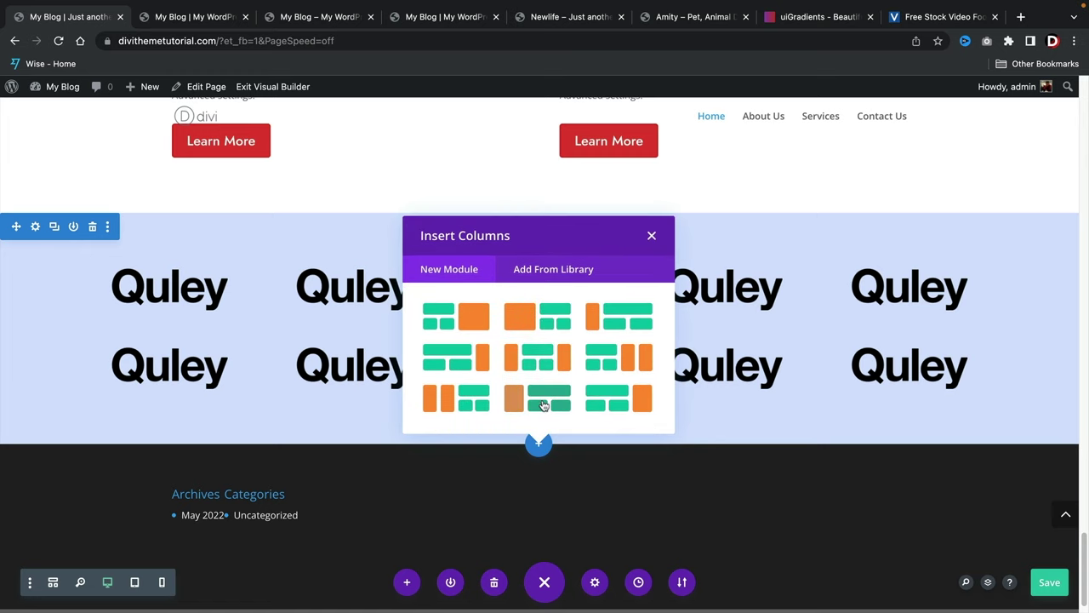
pyautogui.click(628, 397)
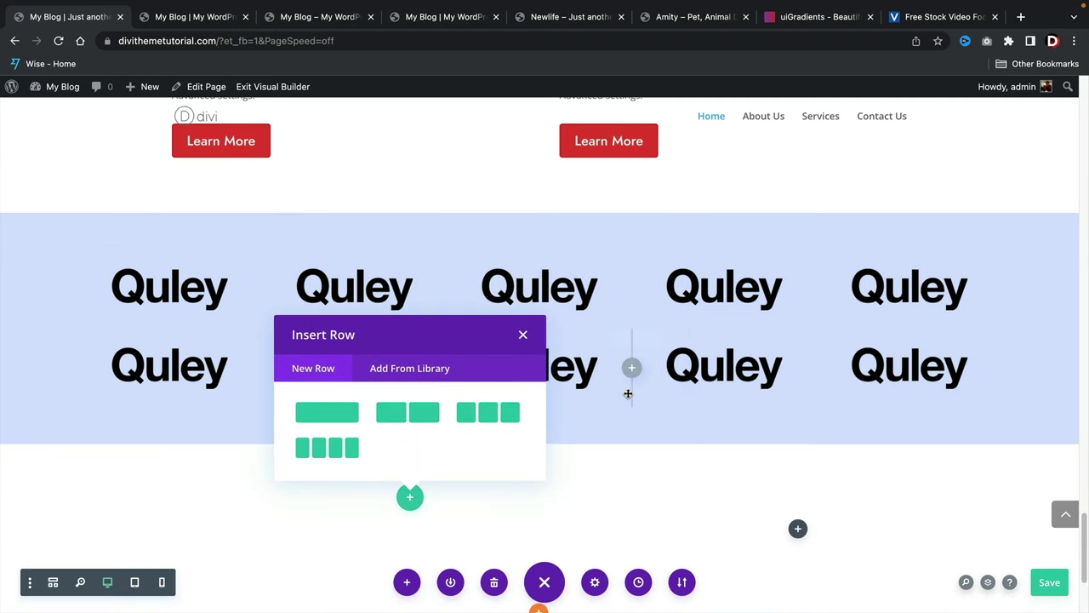
pyautogui.scroll(-2, 622, 389)
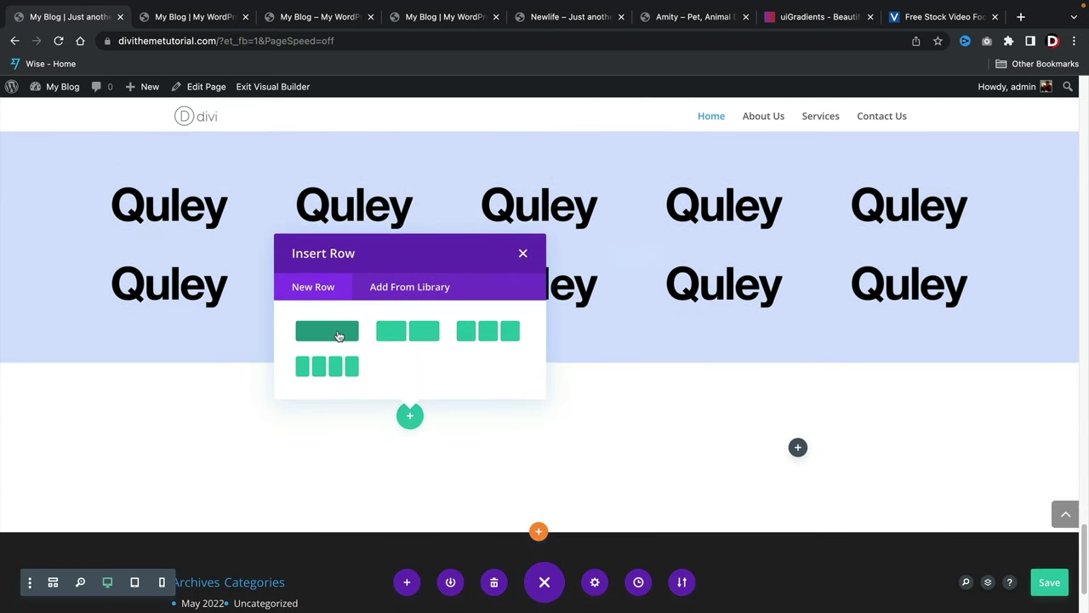
pyautogui.click(339, 338)
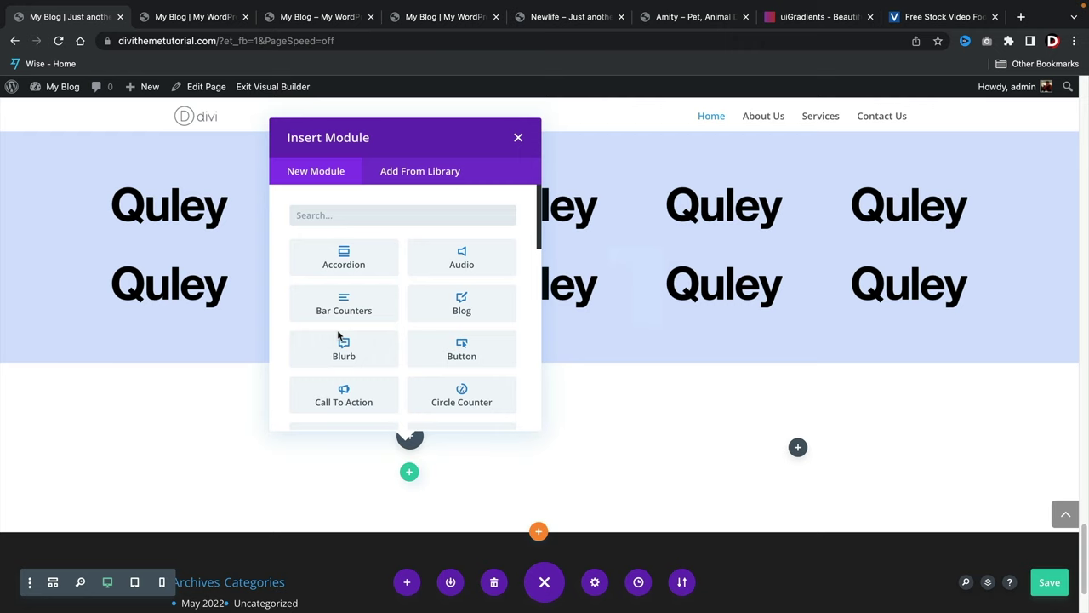
# - Insert the saved Red Text module from the library into the new row
pyautogui.click(400, 179)
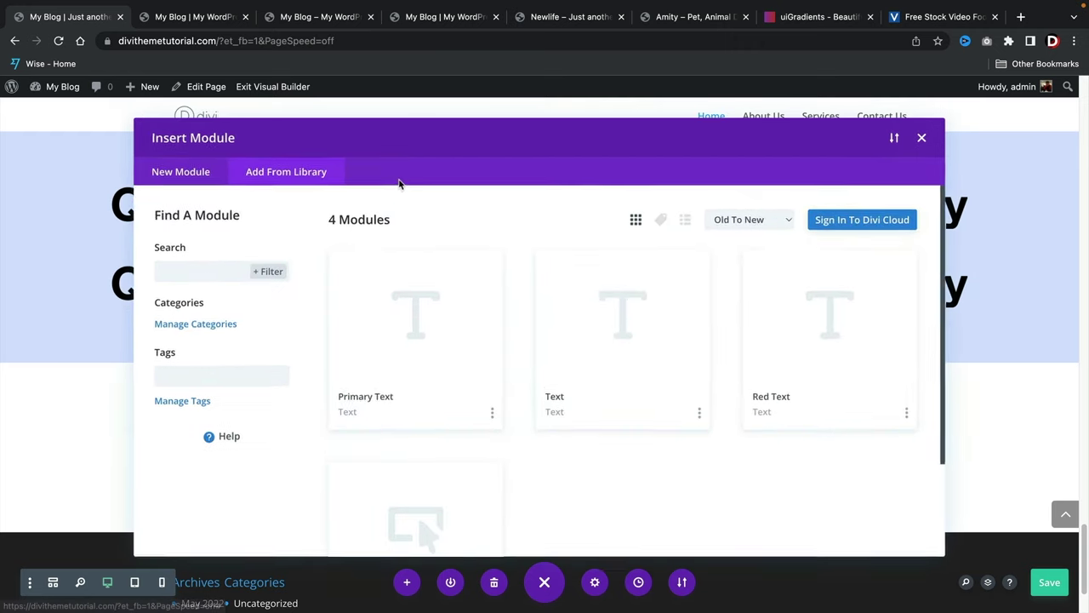
pyautogui.scroll(-2, 443, 332)
pyautogui.click(800, 251)
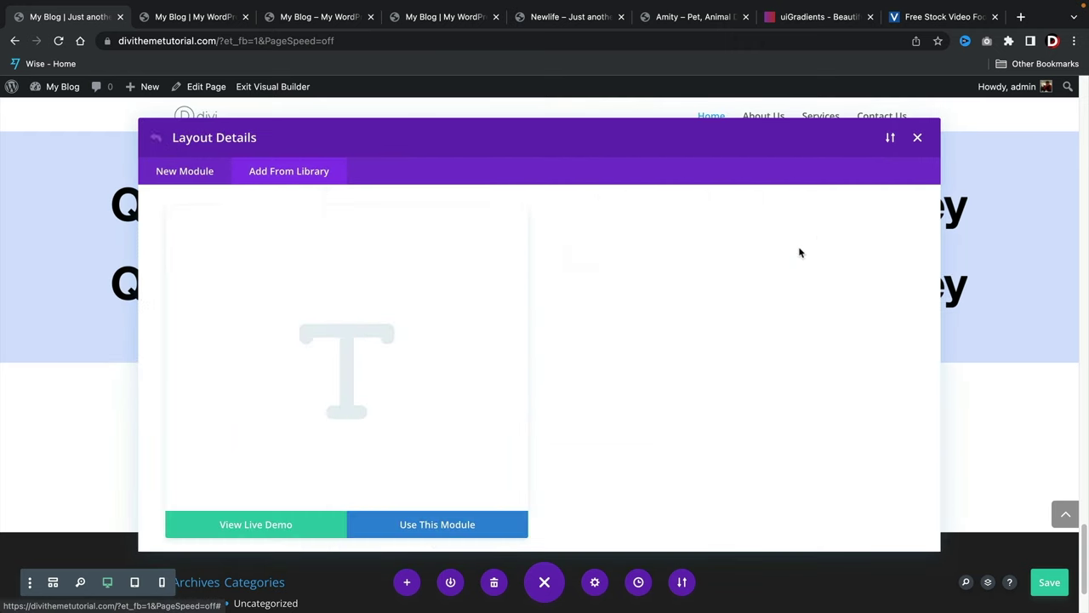
pyautogui.click(442, 520)
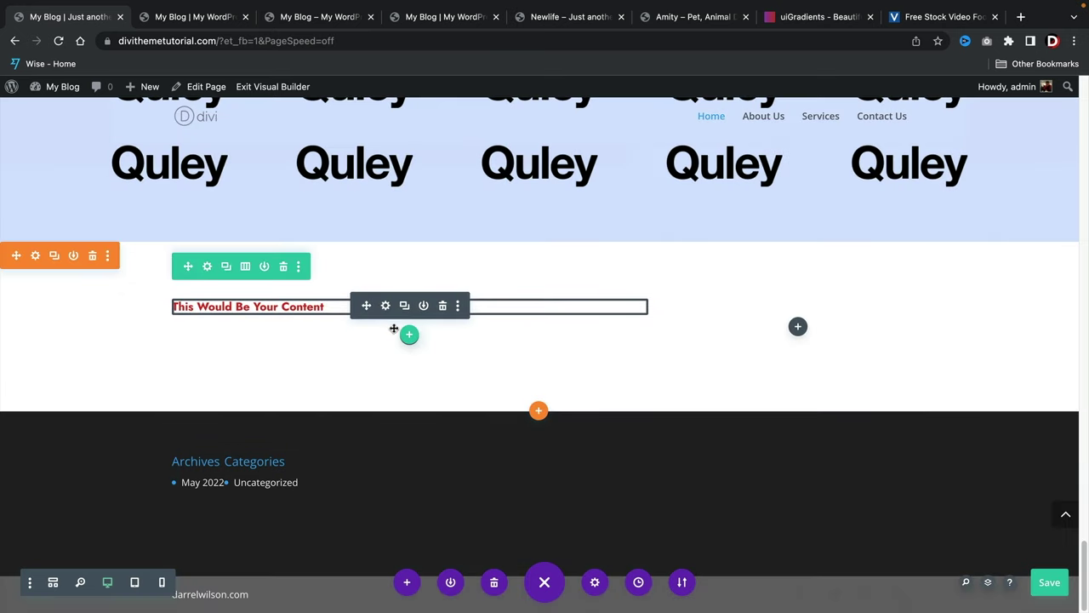
# - Add the saved Primary Text heading and drag it beneath the red text
pyautogui.click(798, 327)
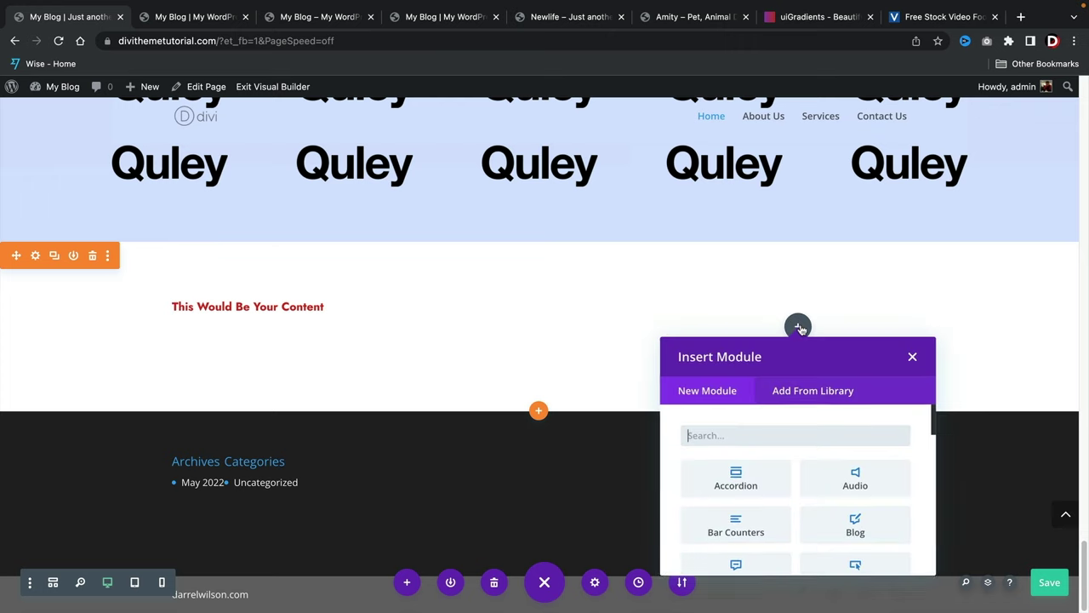
pyautogui.click(809, 393)
pyautogui.click(425, 321)
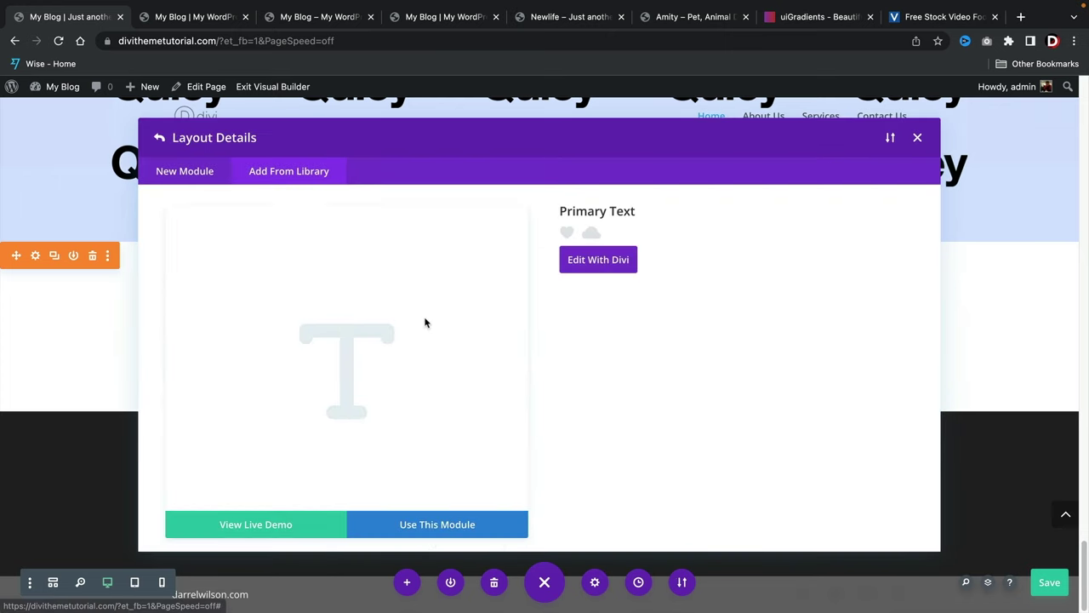
pyautogui.click(446, 522)
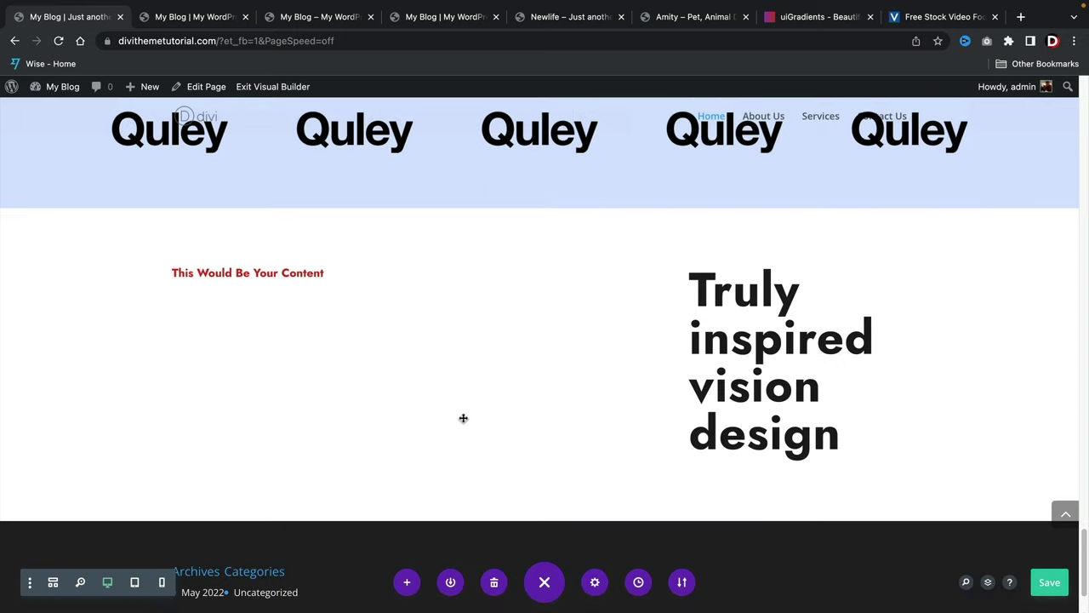
pyautogui.moveTo(755, 300)
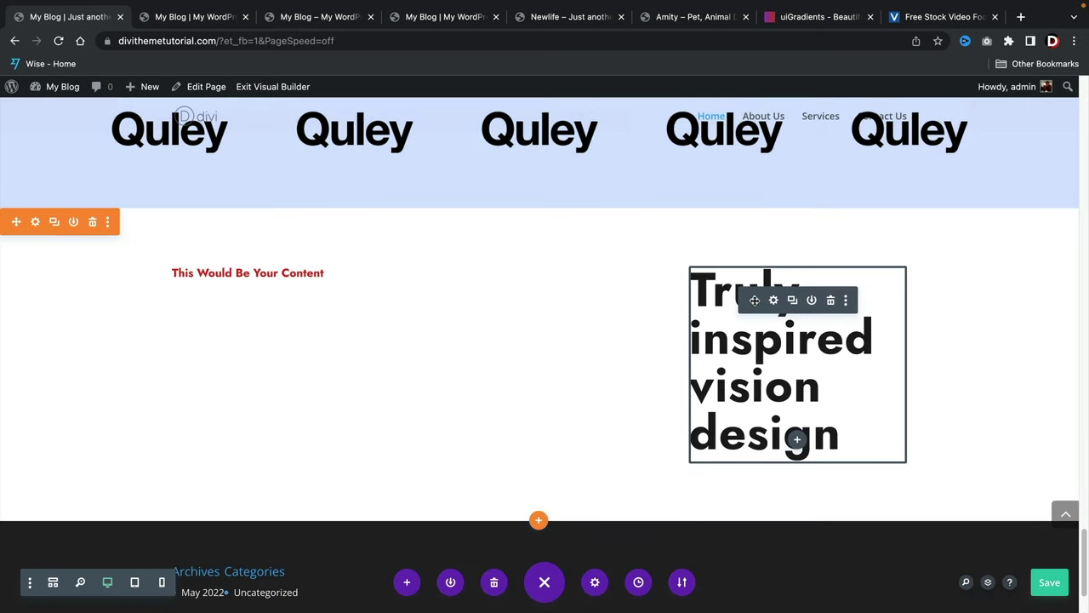
pyautogui.moveTo(755, 299); pyautogui.dragTo(255, 355)
# - Rewrite the new section's heading to read 'What our clients say about us'
pyautogui.click(181, 19)
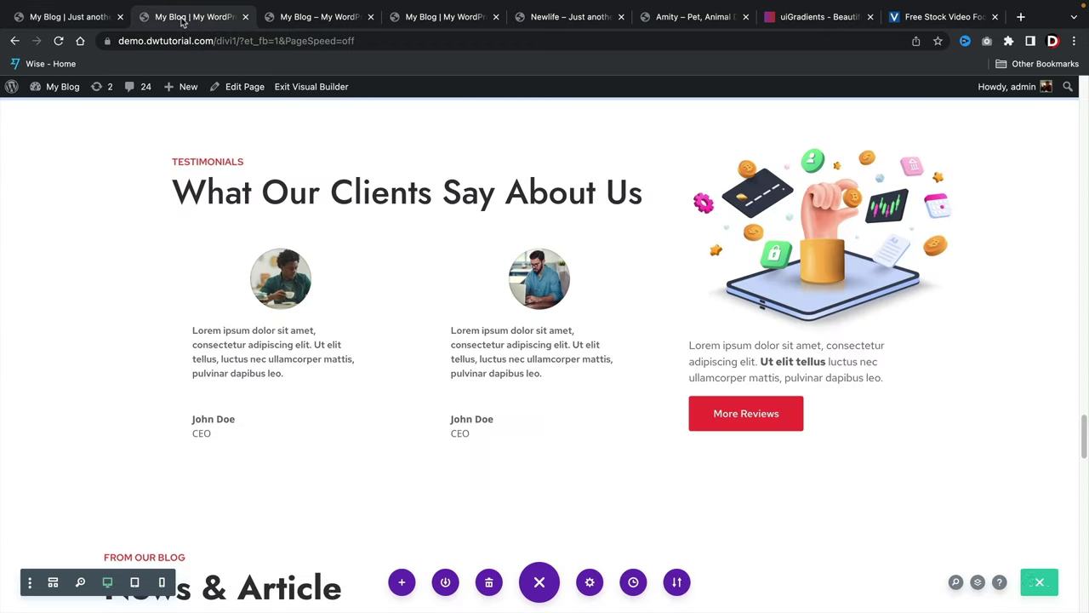
pyautogui.click(69, 16)
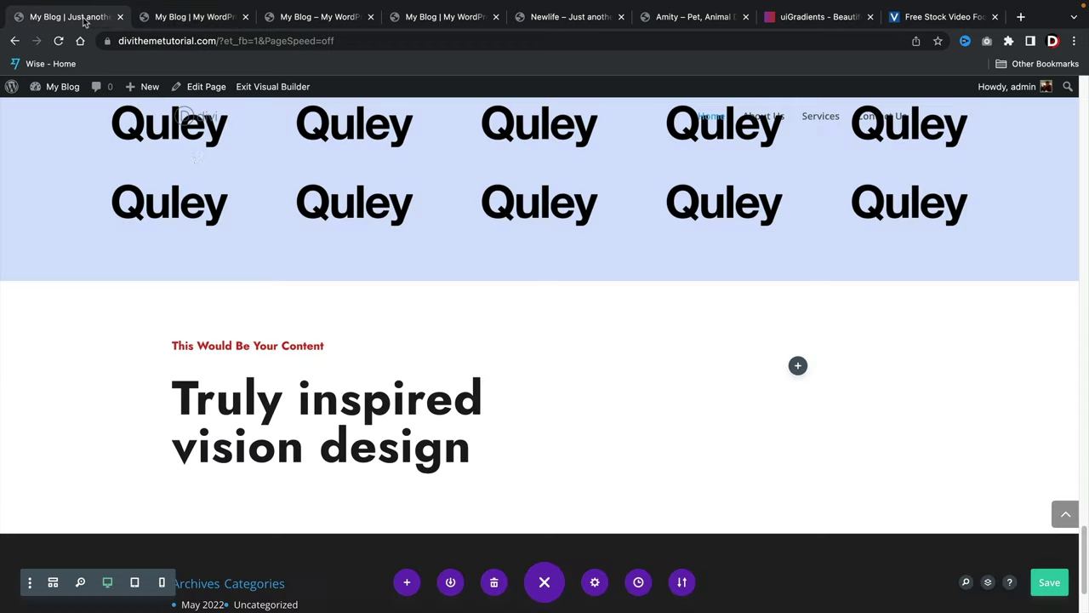
pyautogui.click(253, 405)
pyautogui.hotkey('ctrl', 'a')
pyautogui.write('Wh')
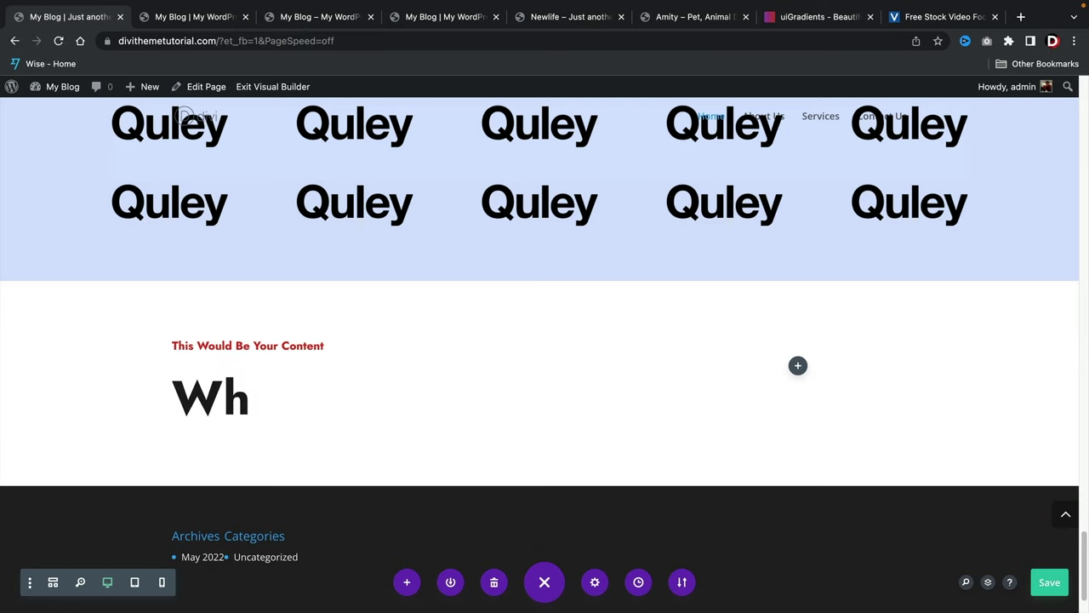
pyautogui.write('gt our client')
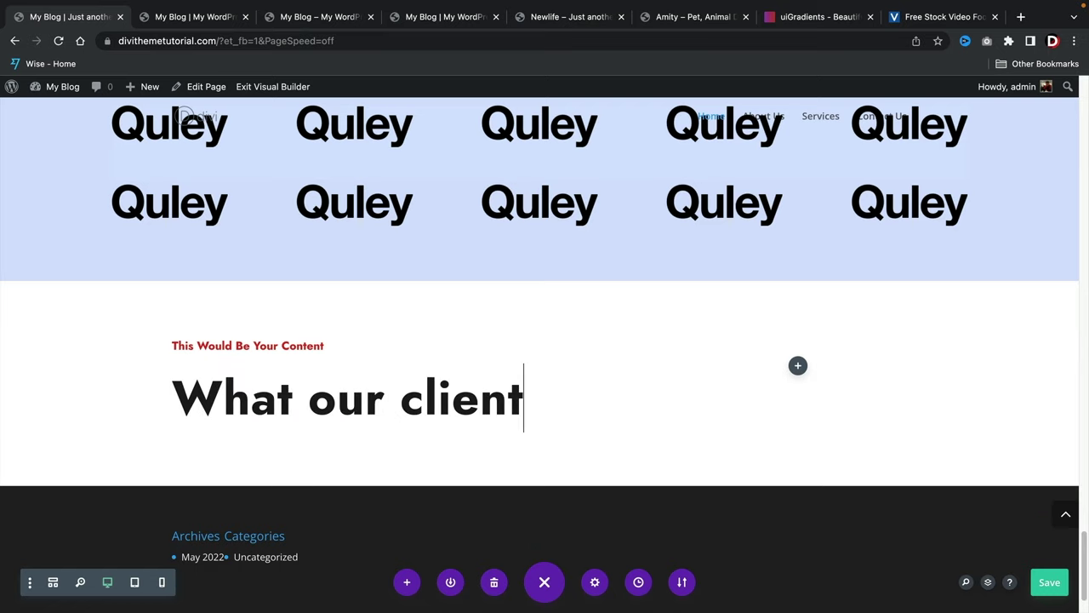
pyautogui.write('s say about us')
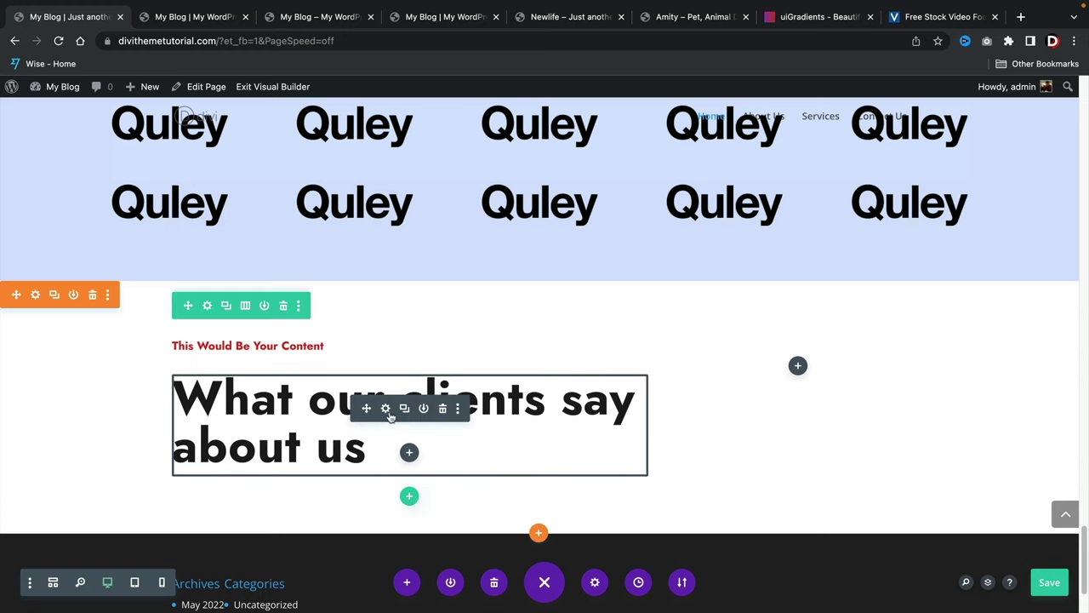
# - Shrink the heading text size from 70px to 44px and save
pyautogui.click(387, 409)
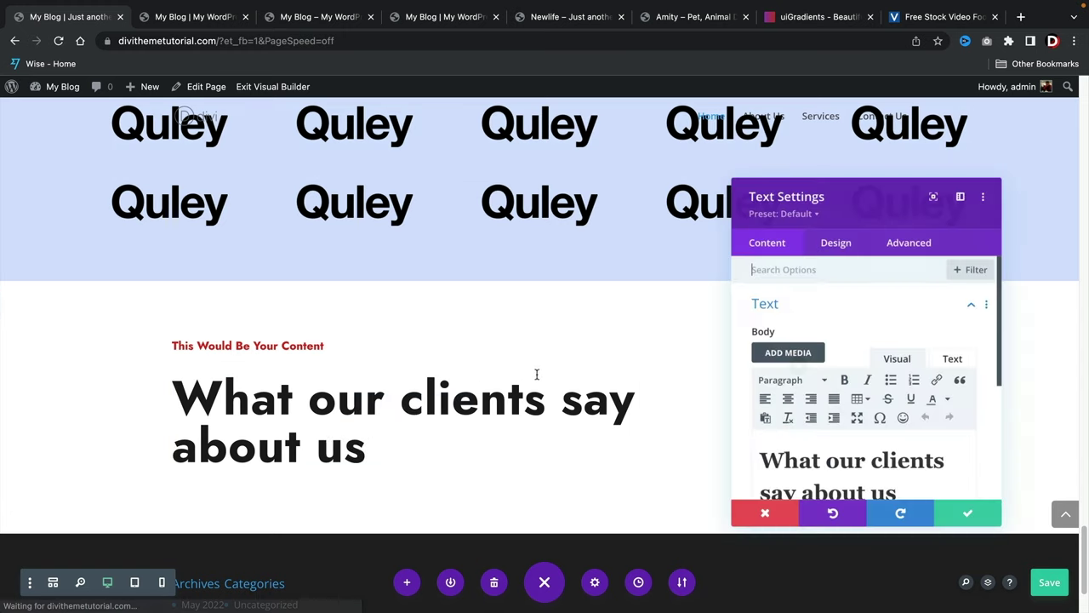
pyautogui.click(839, 245)
pyautogui.moveTo(844, 203); pyautogui.dragTo(790, 146)
pyautogui.click(770, 288)
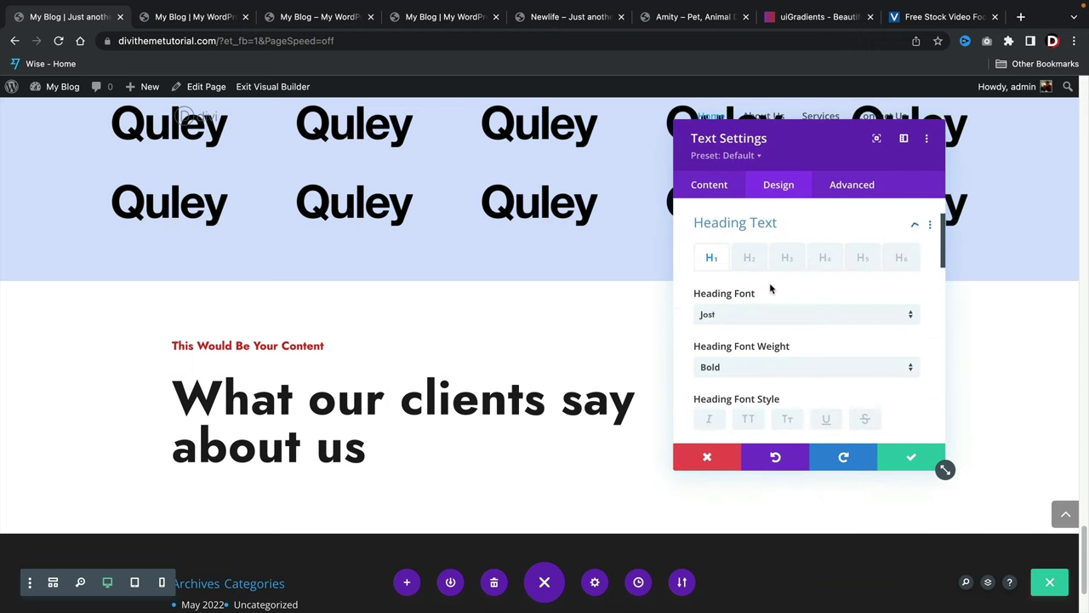
pyautogui.scroll(-3, 778, 319)
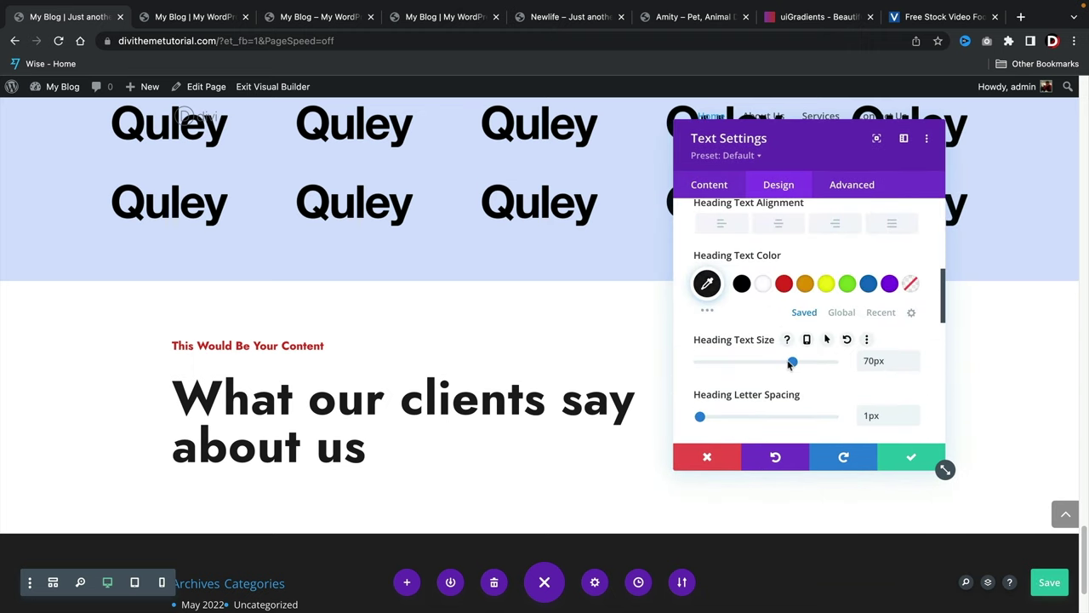
pyautogui.moveTo(789, 365); pyautogui.dragTo(759, 366)
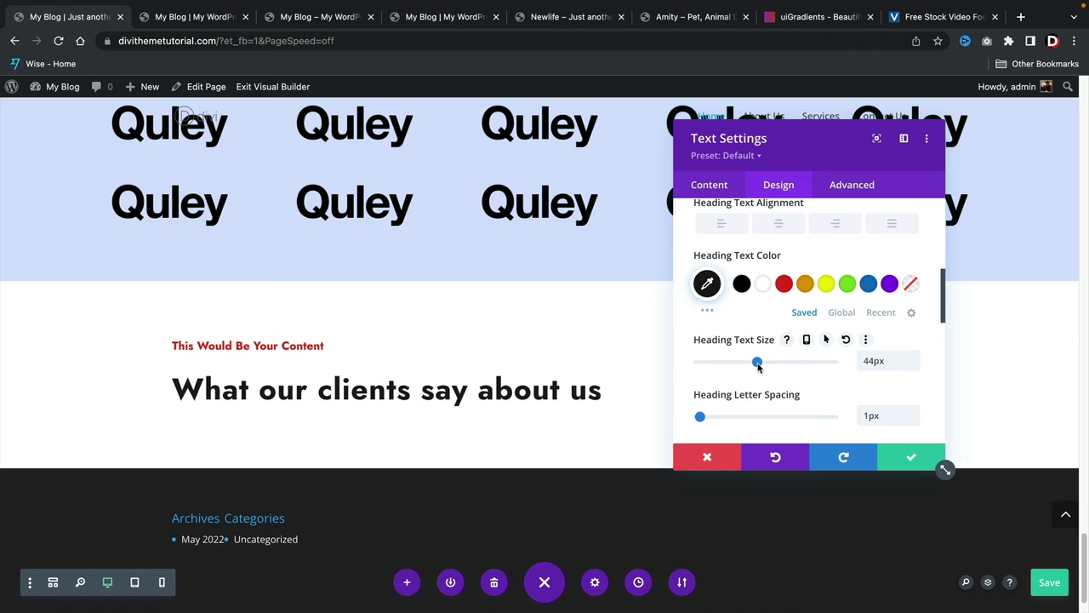
pyautogui.click(893, 459)
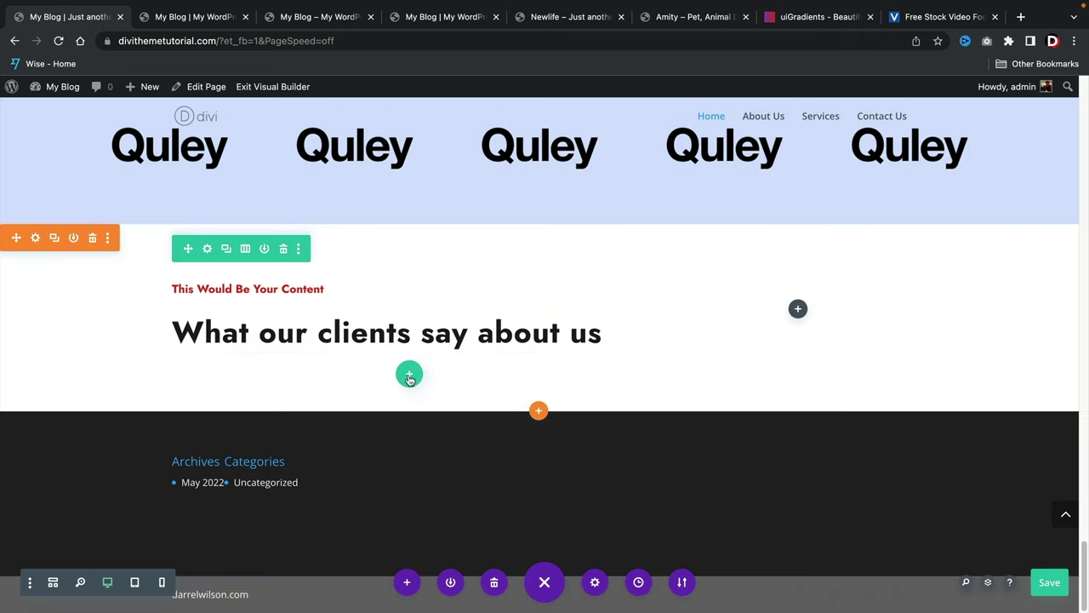
# - Add a two-column row under the heading and insert a Testimonial module
pyautogui.click(409, 376)
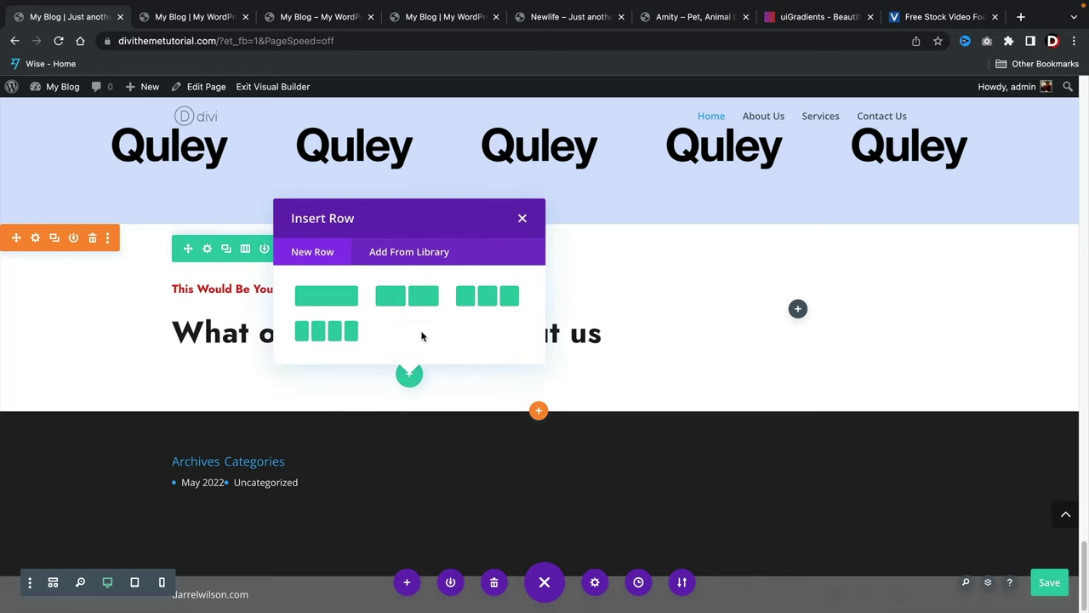
pyautogui.click(426, 297)
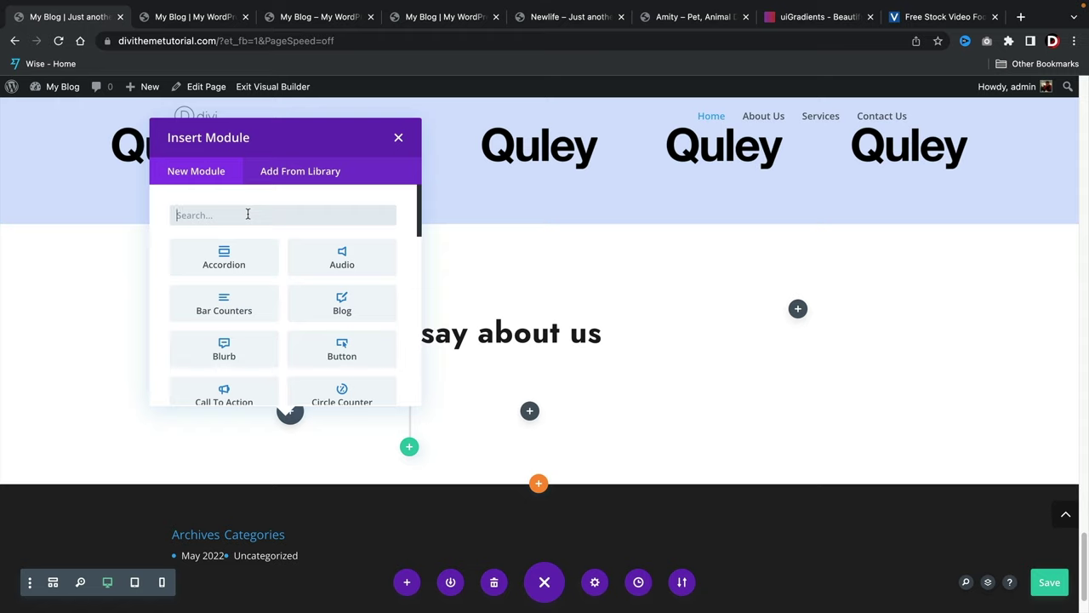
pyautogui.write('test')
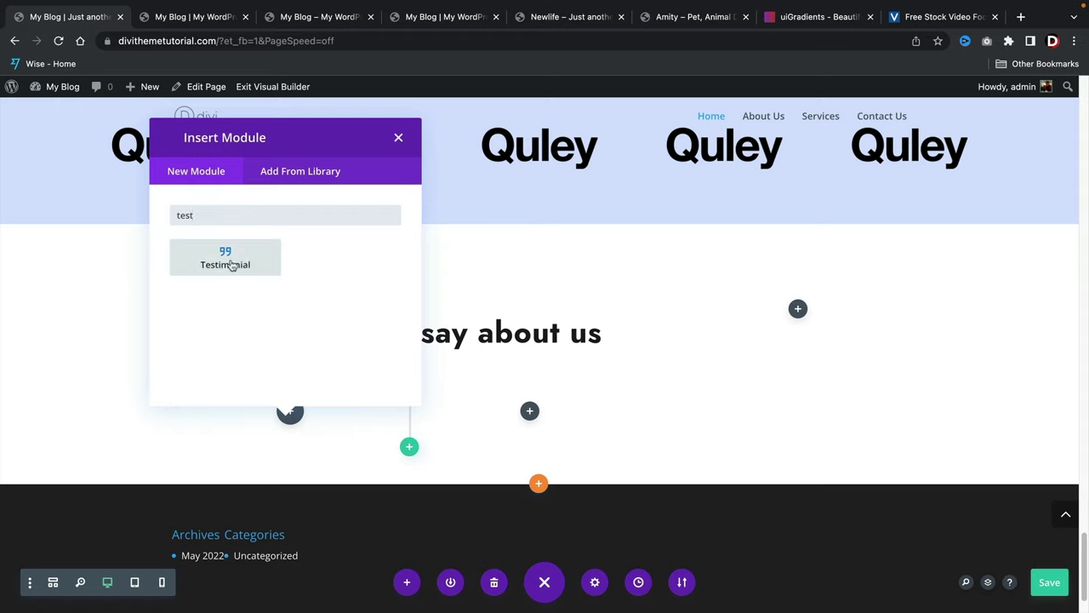
pyautogui.click(230, 265)
# - Fill in the testimonial's author name, job title CEO and company website
pyautogui.scroll(-3, 372, 326)
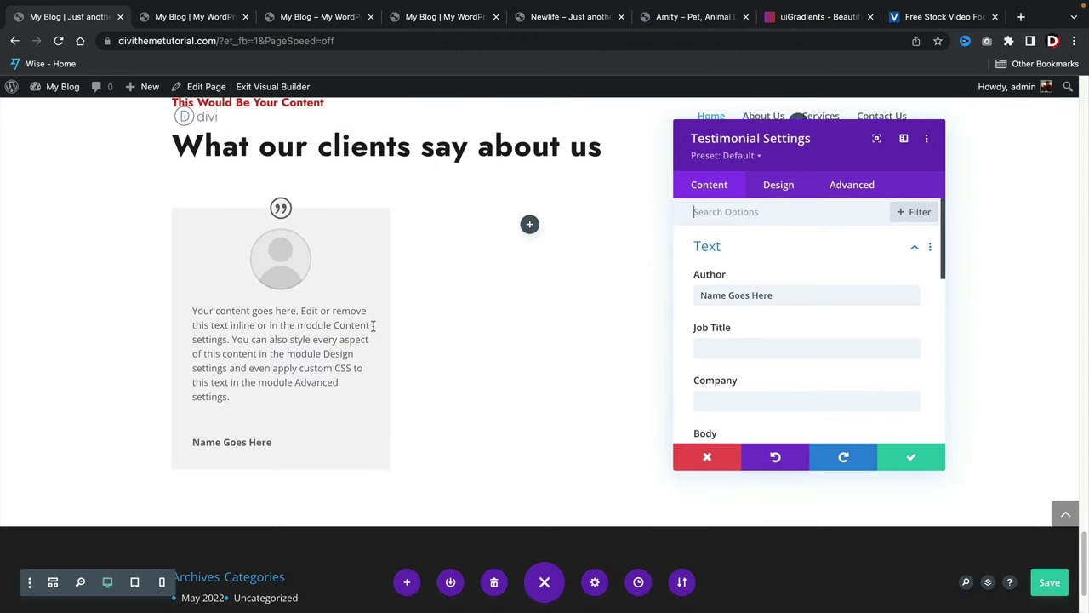
pyautogui.tripleClick(798, 293)
pyautogui.write('Darre')
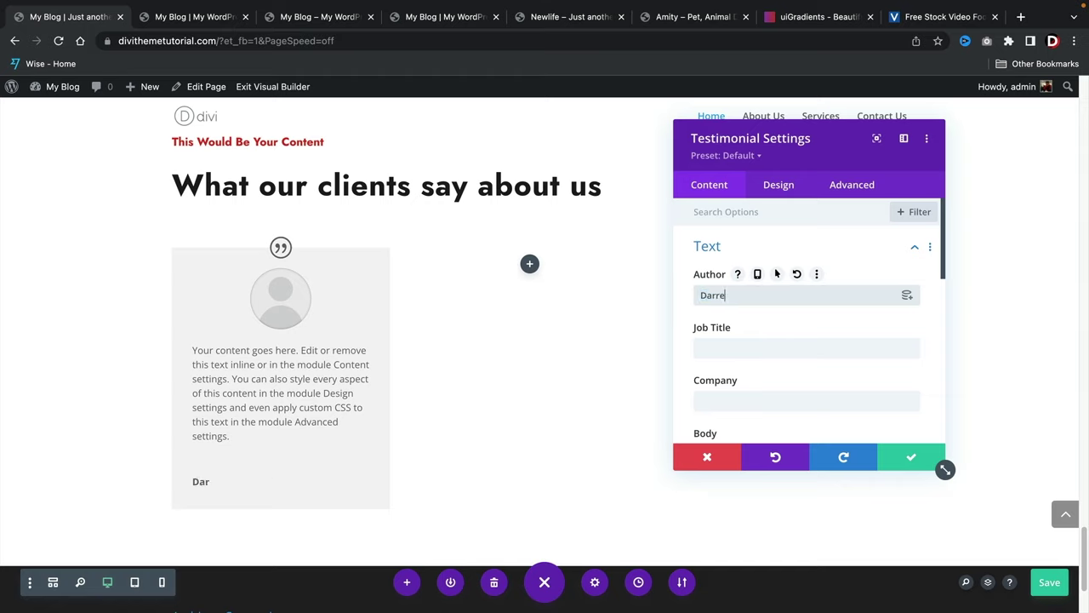
pyautogui.write('l Wilson')
pyautogui.press('Tab')
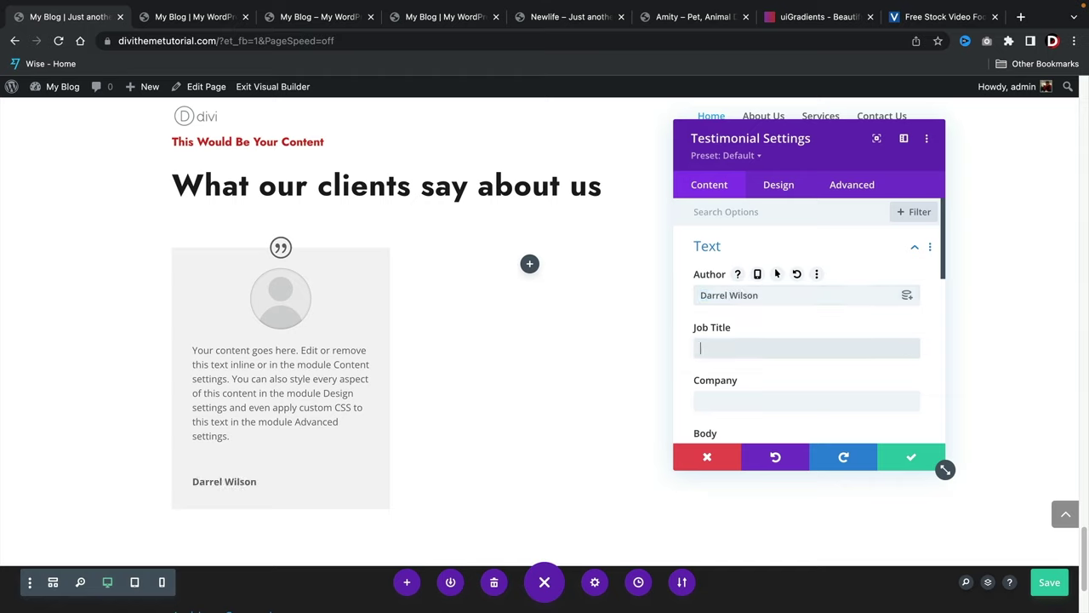
pyautogui.write('CEO')
pyautogui.press('Tab')
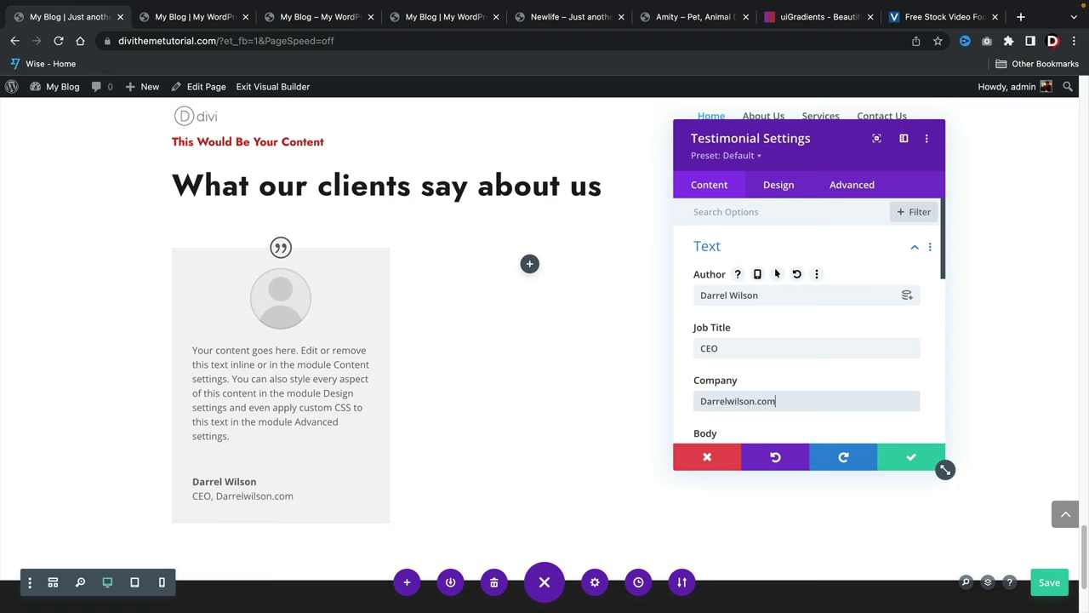
pyautogui.write('Darrelwilson.com')
# - Set the testimonial portrait to the photo of a man drinking coffee
pyautogui.scroll(-5, 766, 358)
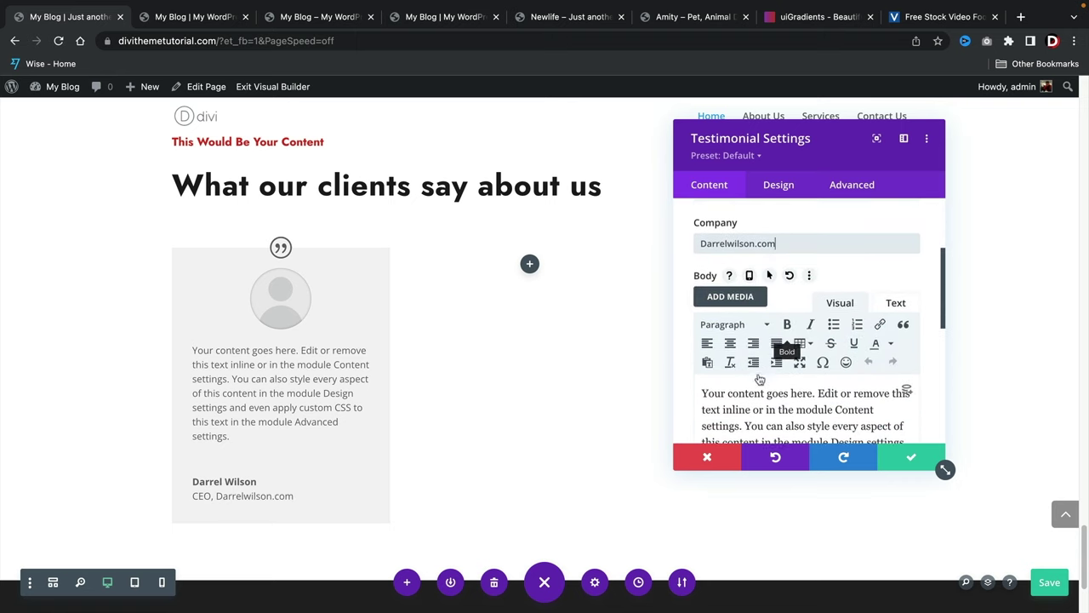
pyautogui.scroll(-2, 760, 379)
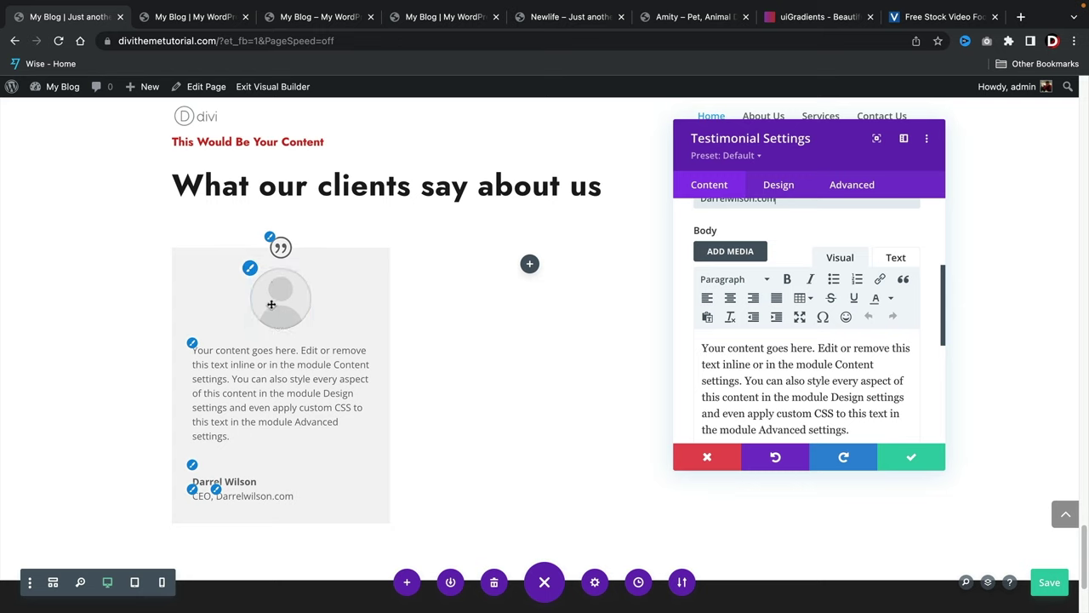
pyautogui.scroll(-2, 757, 289)
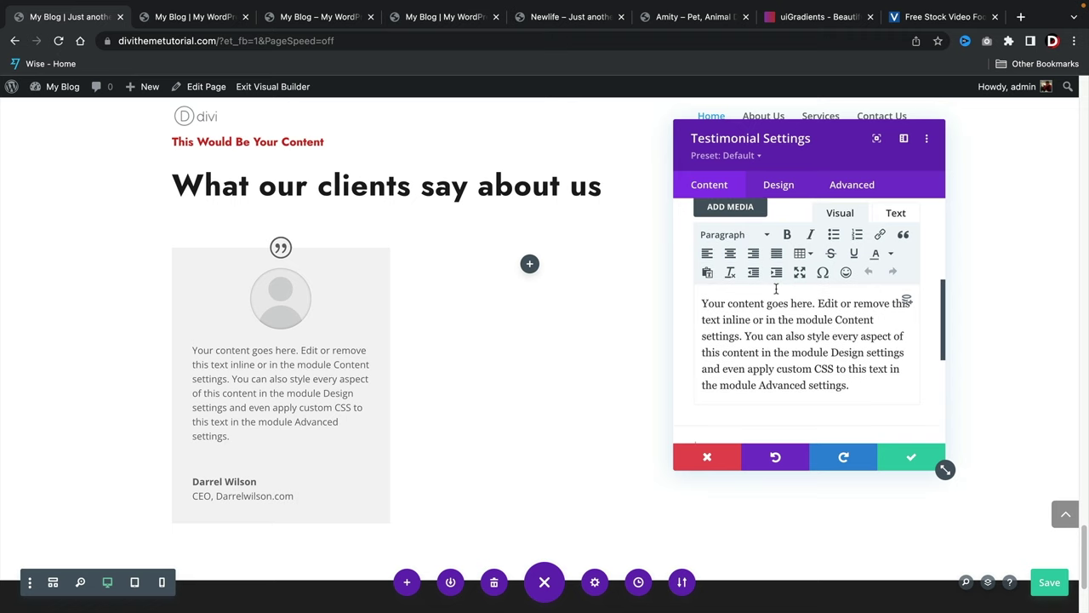
pyautogui.scroll(-1, 777, 290)
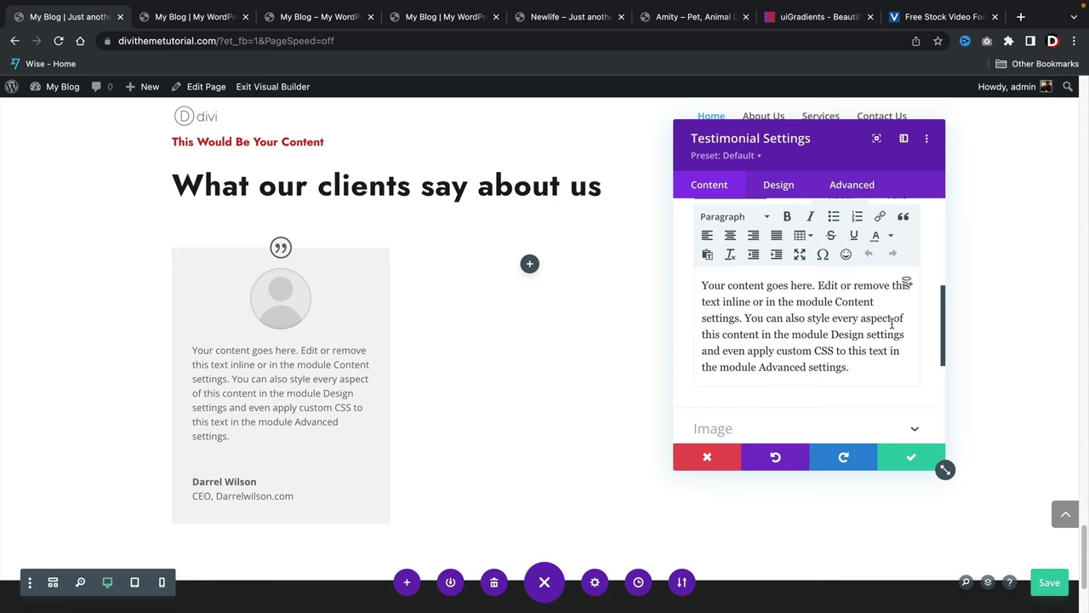
pyautogui.scroll(-4, 810, 315)
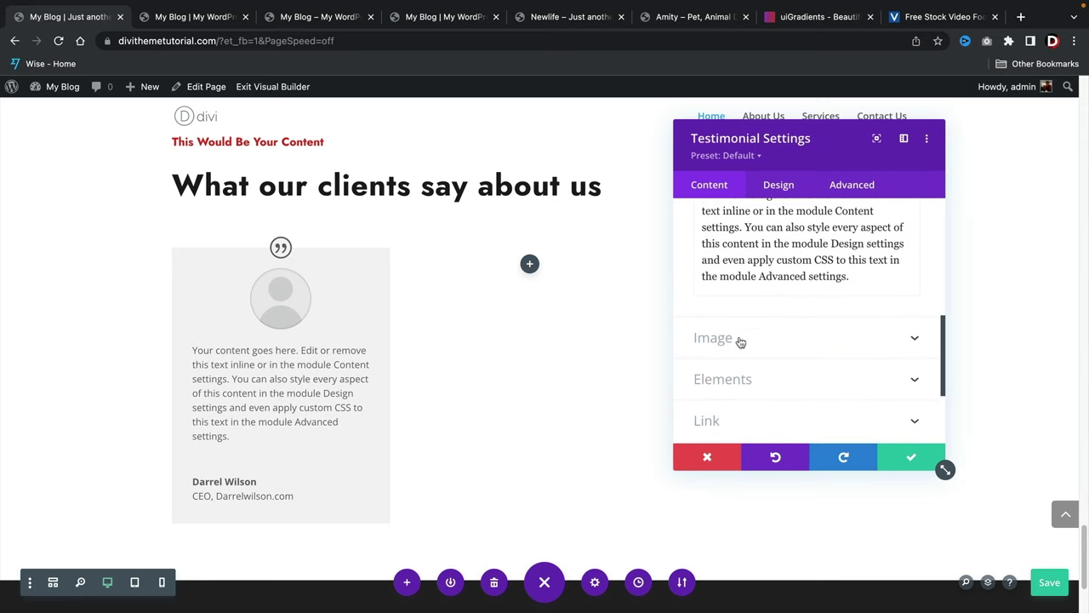
pyautogui.click(740, 341)
pyautogui.click(786, 323)
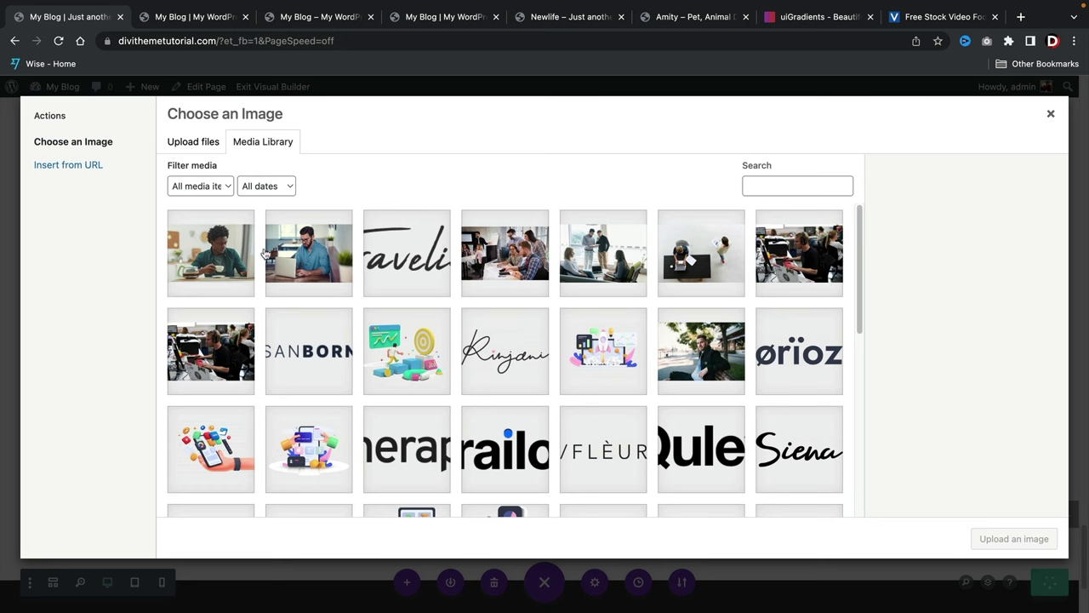
pyautogui.click(245, 254)
pyautogui.click(974, 538)
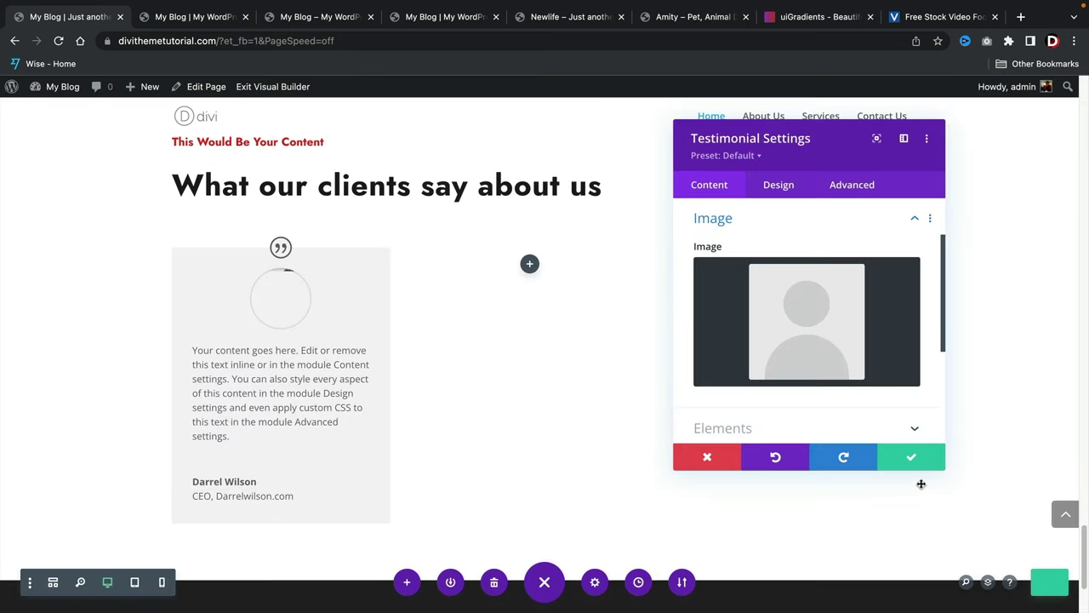
pyautogui.scroll(-3, 814, 402)
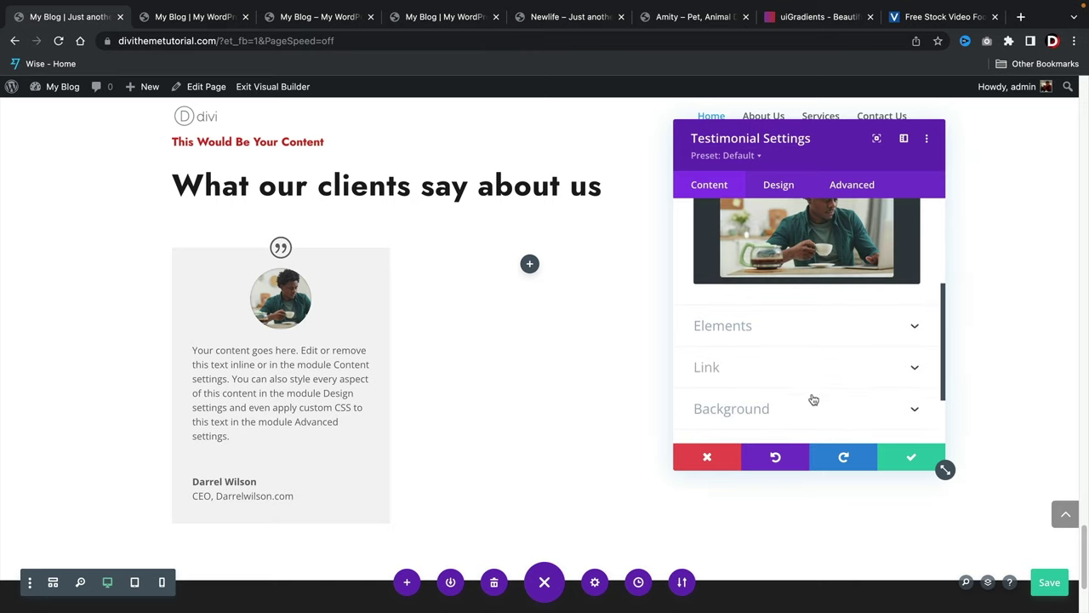
pyautogui.scroll(-2, 809, 383)
pyautogui.click(787, 341)
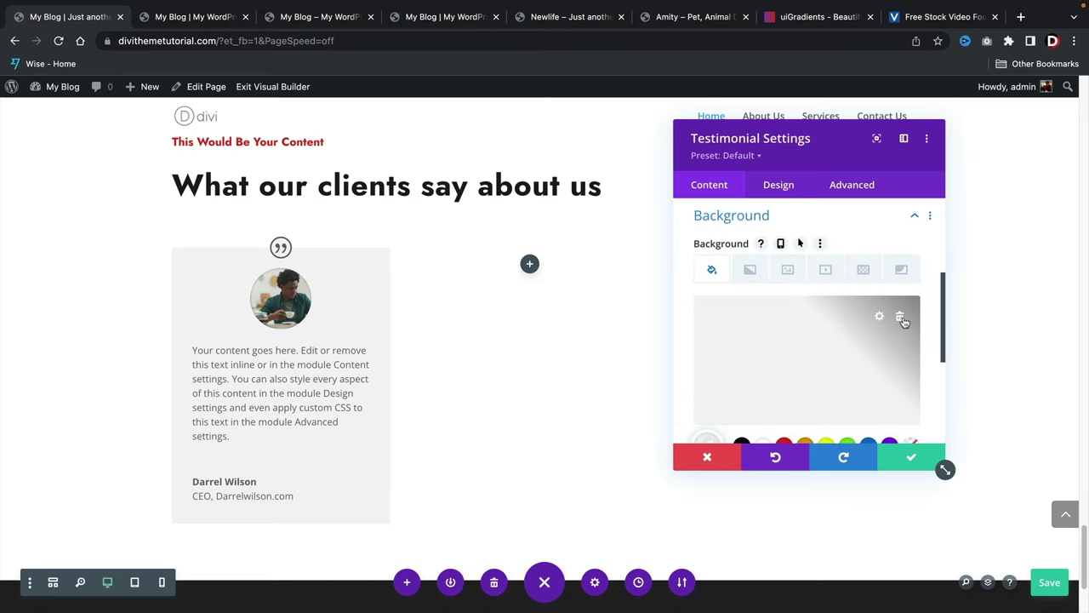
# - Remove the testimonial card's grey background colour, comparing against the demo
pyautogui.click(900, 318)
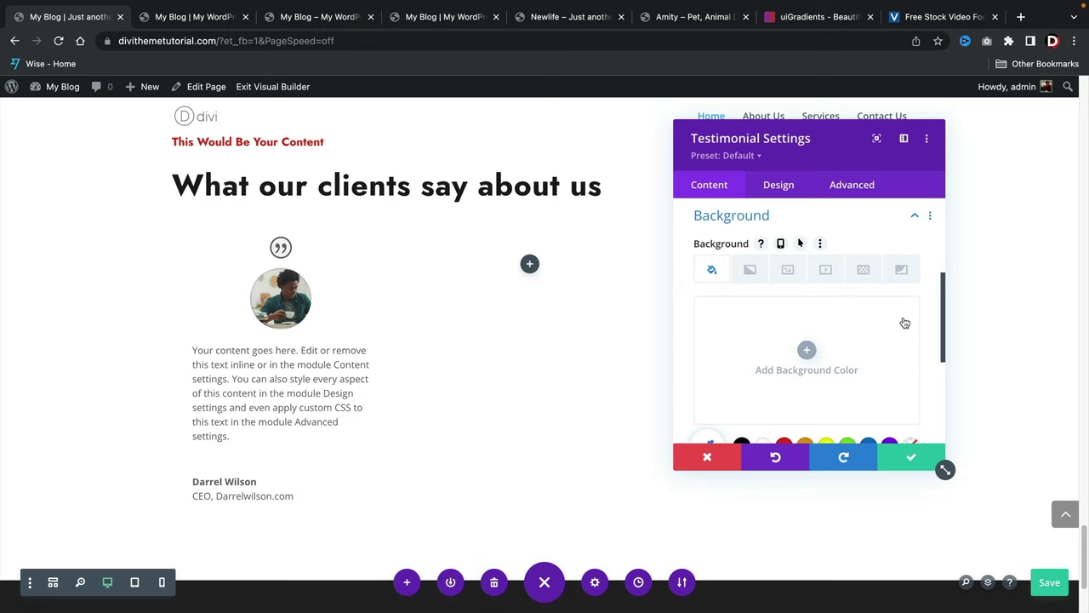
pyautogui.click(194, 17)
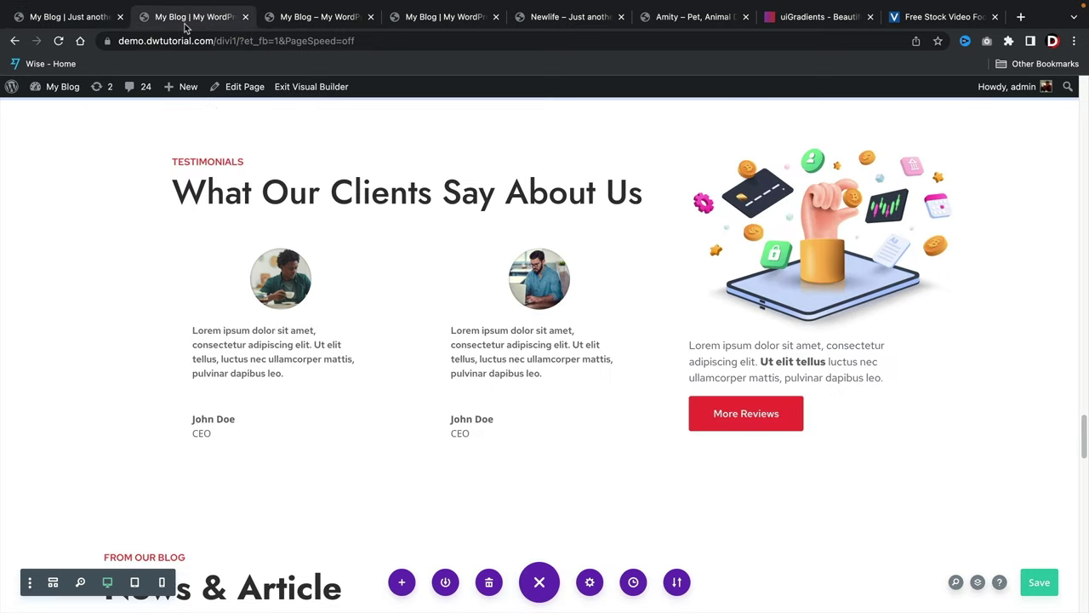
pyautogui.click(61, 20)
pyautogui.scroll(-3, 769, 356)
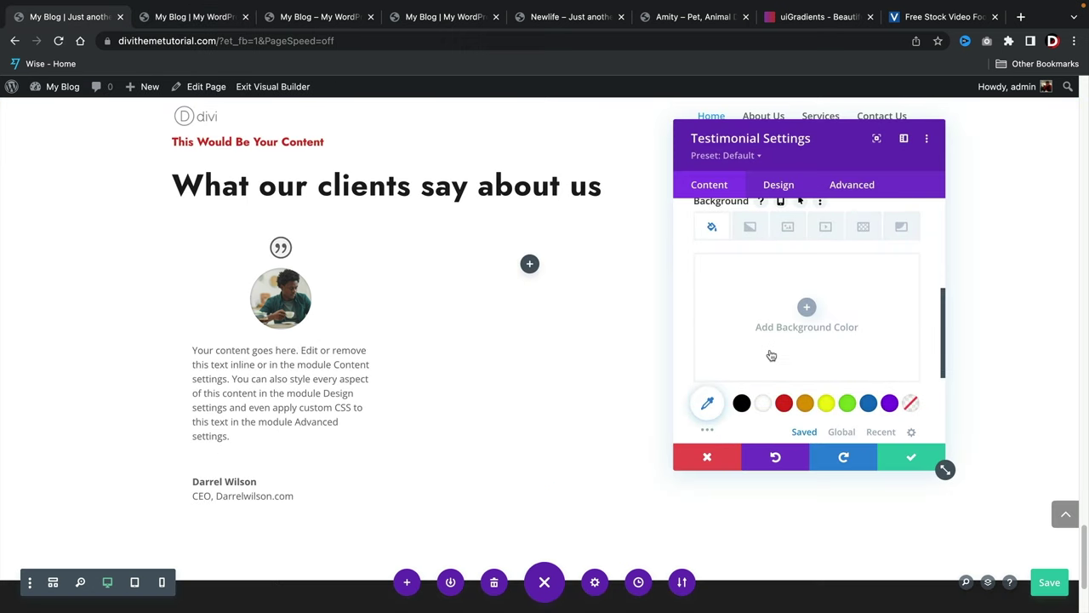
# - Set the Quote Icon Color and Quote Icon Background Color to transparent
pyautogui.click(781, 190)
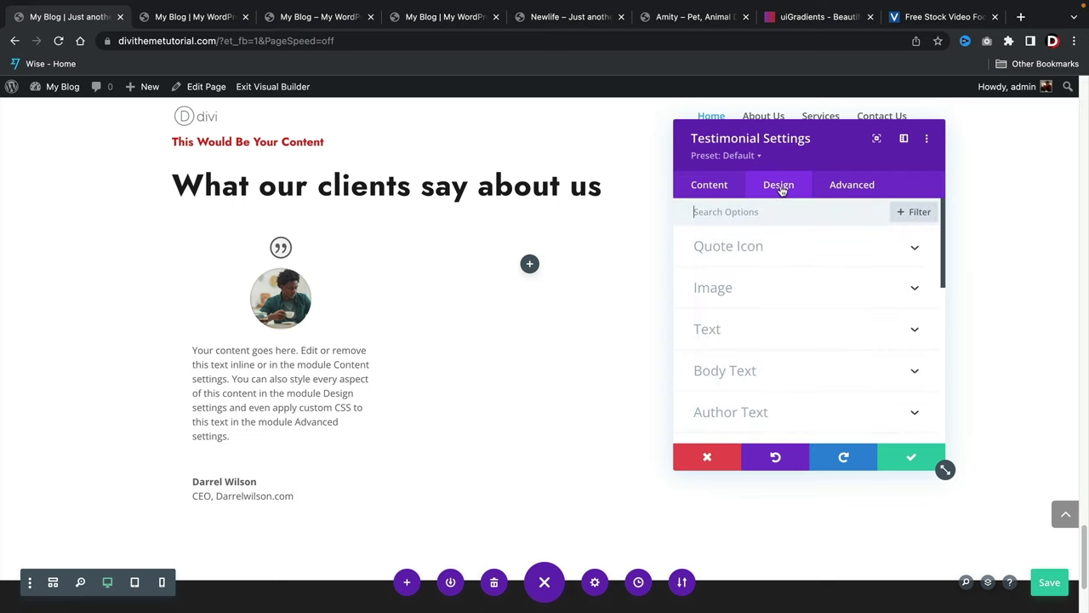
pyautogui.click(740, 250)
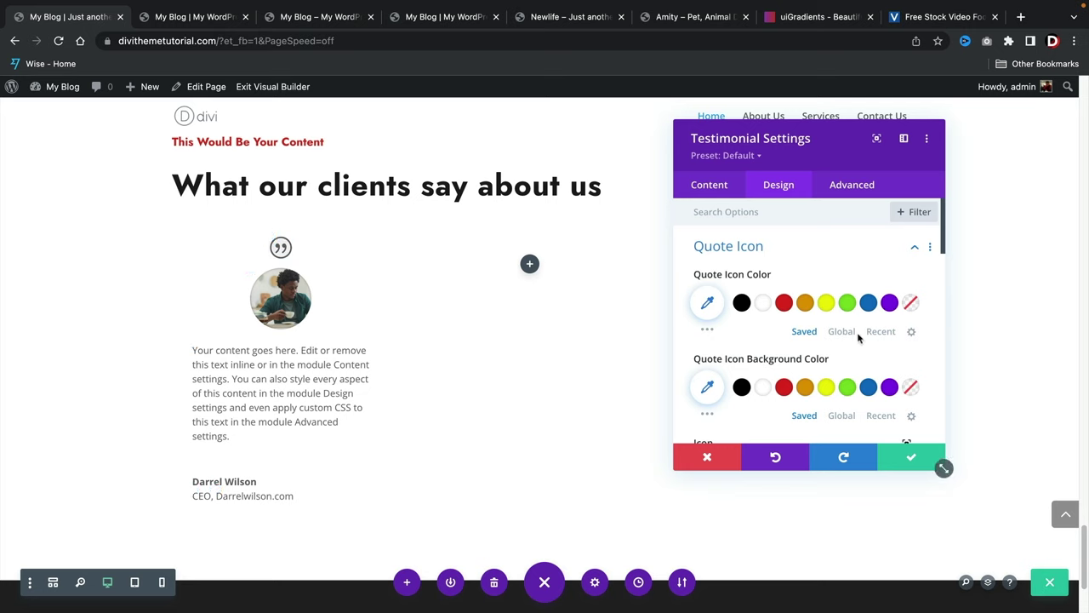
pyautogui.click(912, 304)
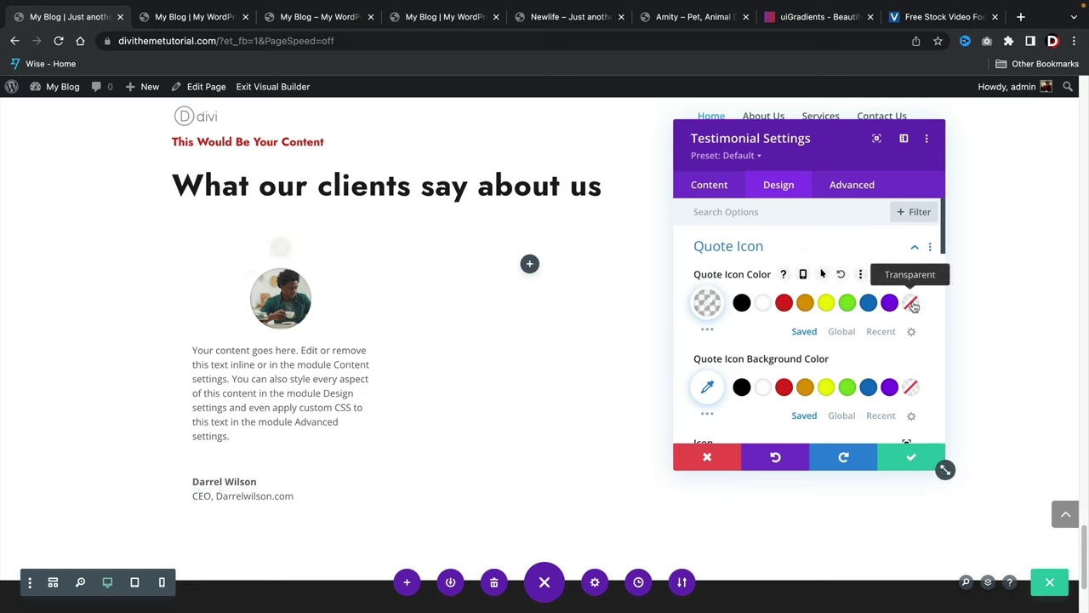
pyautogui.click(910, 387)
pyautogui.scroll(-2, 884, 357)
pyautogui.scroll(-5, 883, 357)
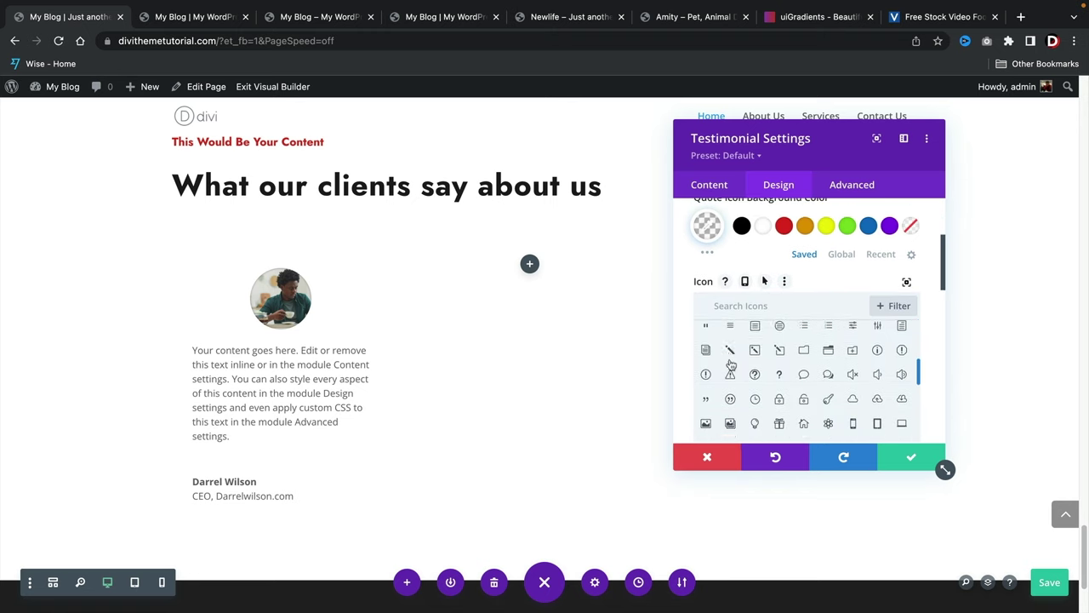
pyautogui.scroll(-3, 839, 261)
pyautogui.scroll(-5, 825, 362)
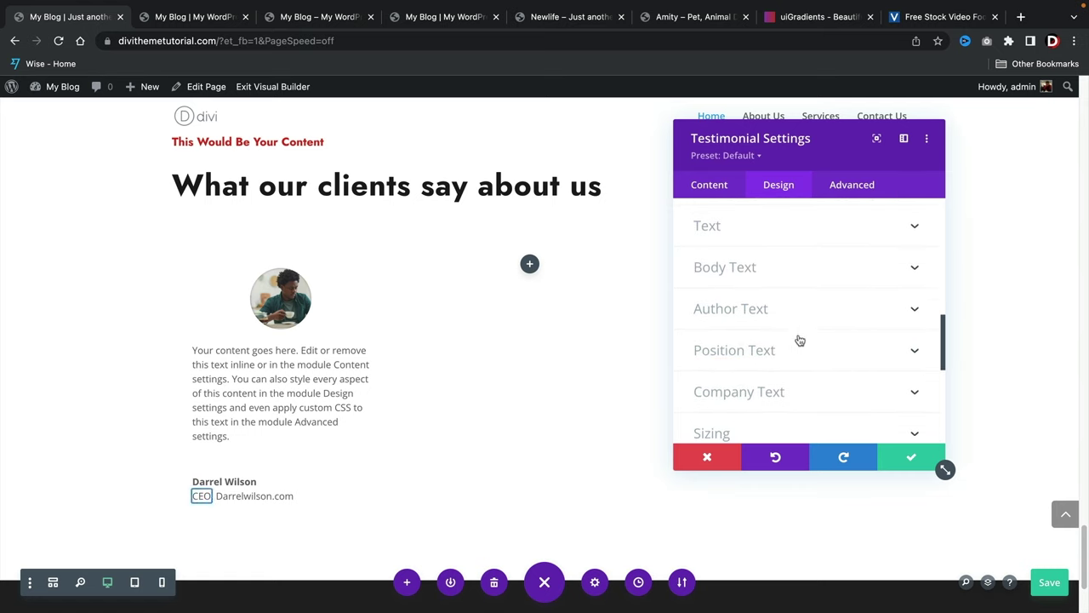
pyautogui.scroll(-1, 783, 335)
pyautogui.scroll(-3, 783, 334)
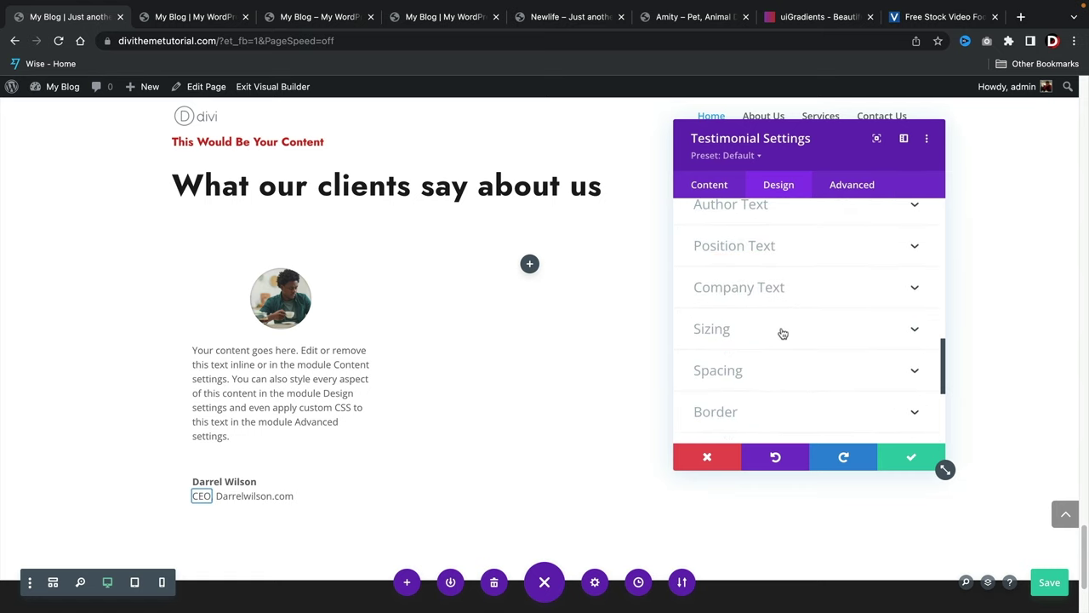
# - Give the testimonial card the third, right-offset Box Shadow preset and save
pyautogui.click(767, 405)
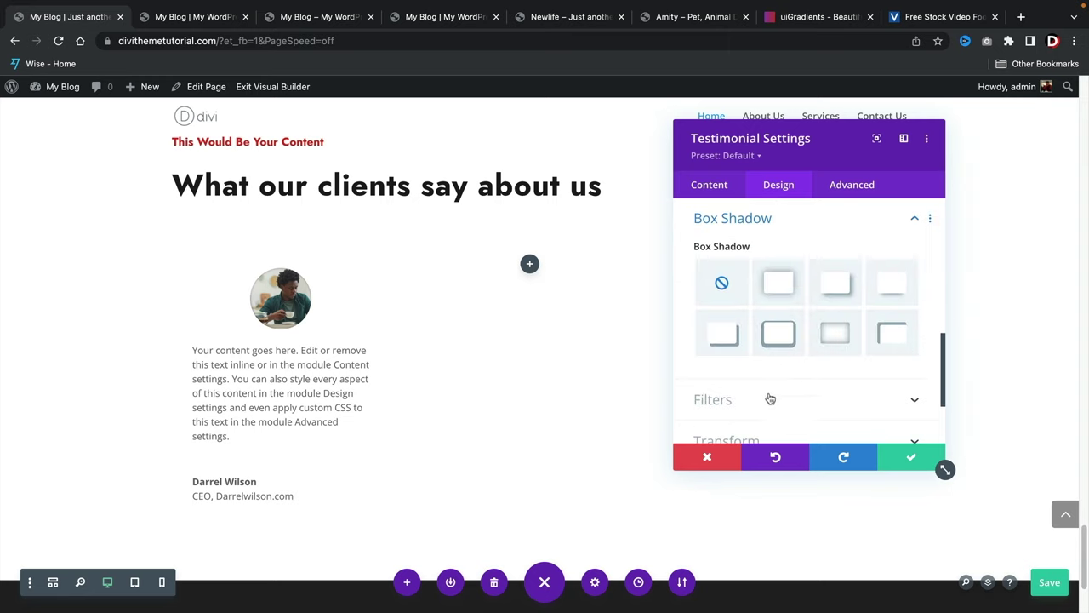
pyautogui.click(783, 287)
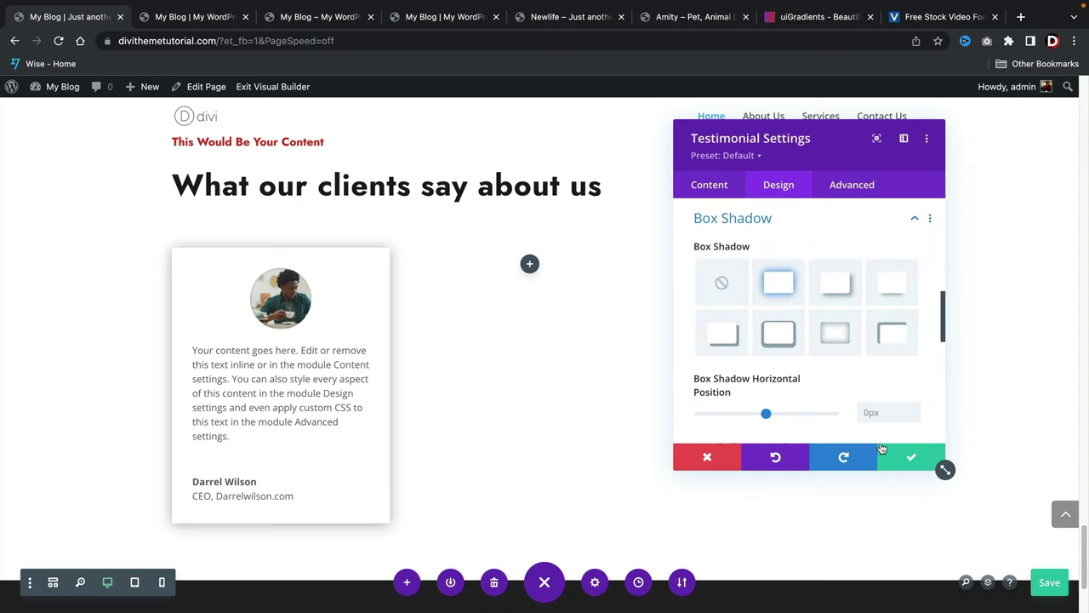
pyautogui.click(838, 289)
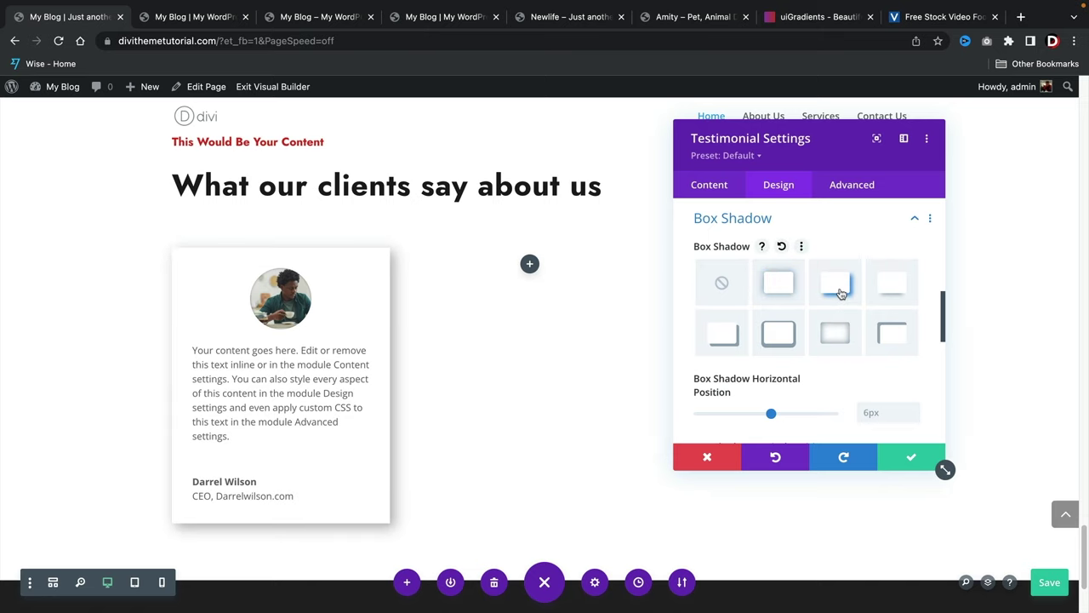
pyautogui.click(913, 459)
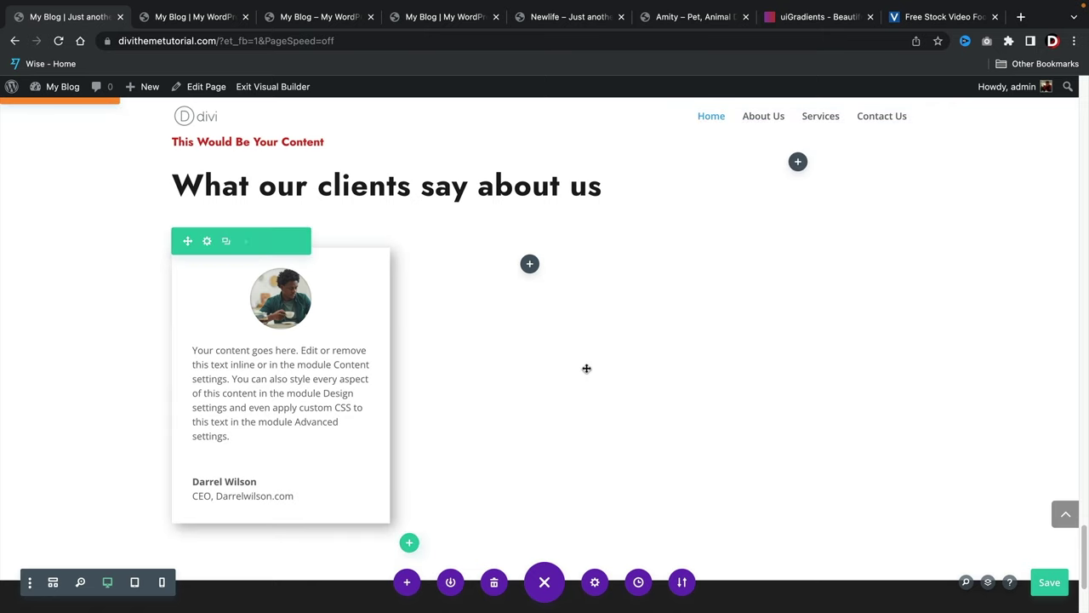
# - Duplicate the testimonial card into the empty right column, checking the demo layout
pyautogui.click(187, 18)
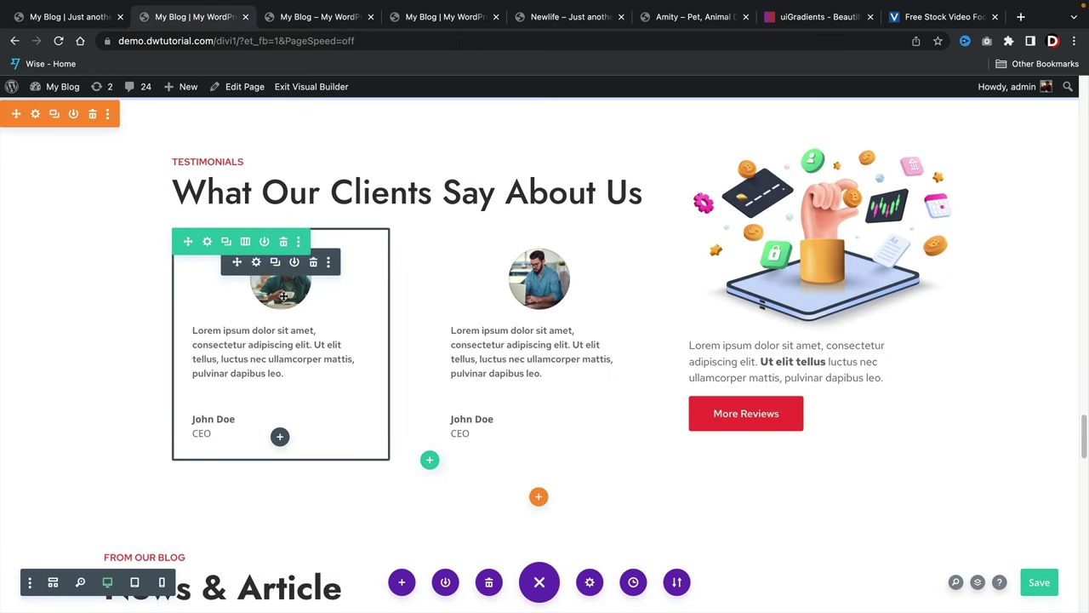
pyautogui.click(96, 21)
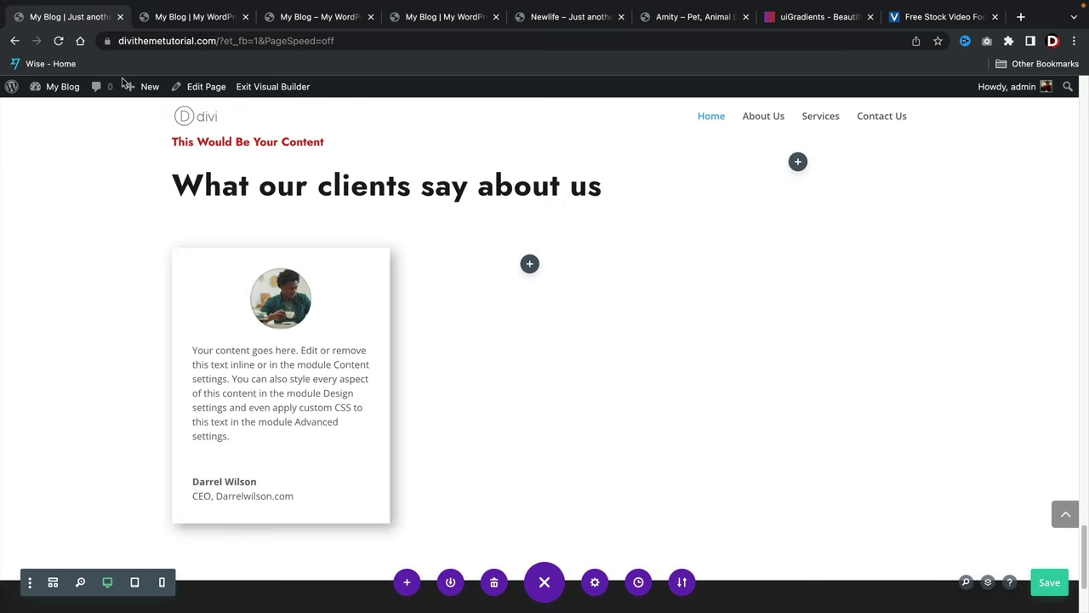
pyautogui.click(274, 281)
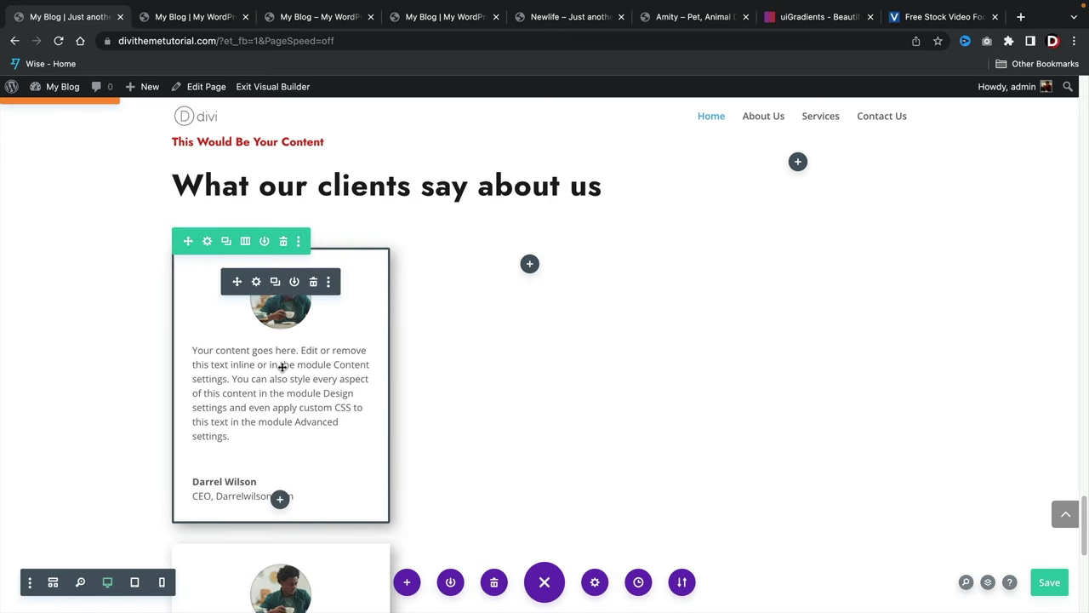
pyautogui.moveTo(237, 577); pyautogui.dragTo(519, 266)
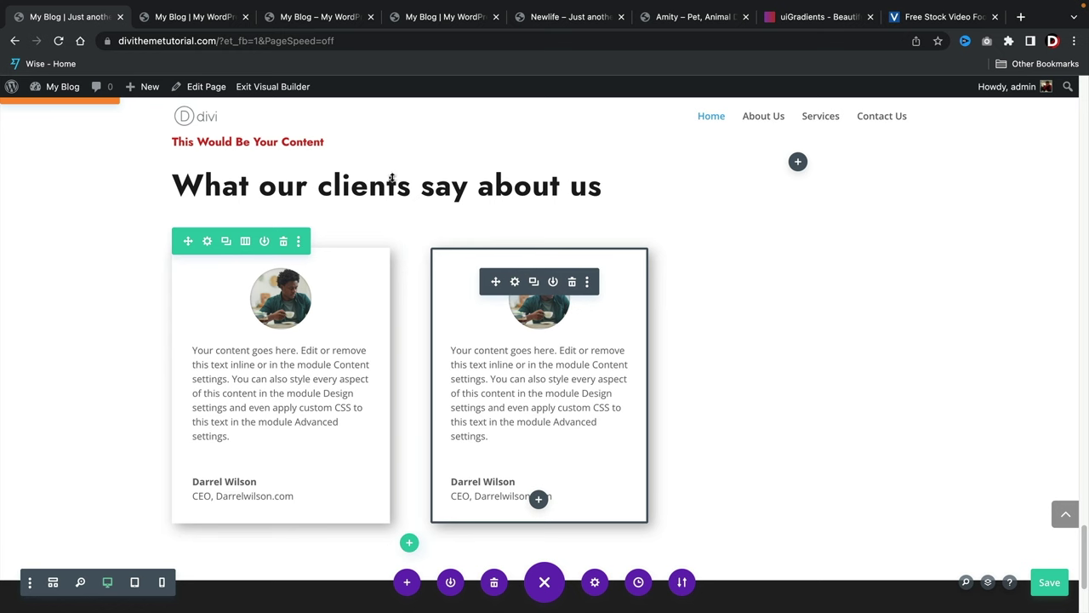
pyautogui.hotkey('ctrl', 'Tab')
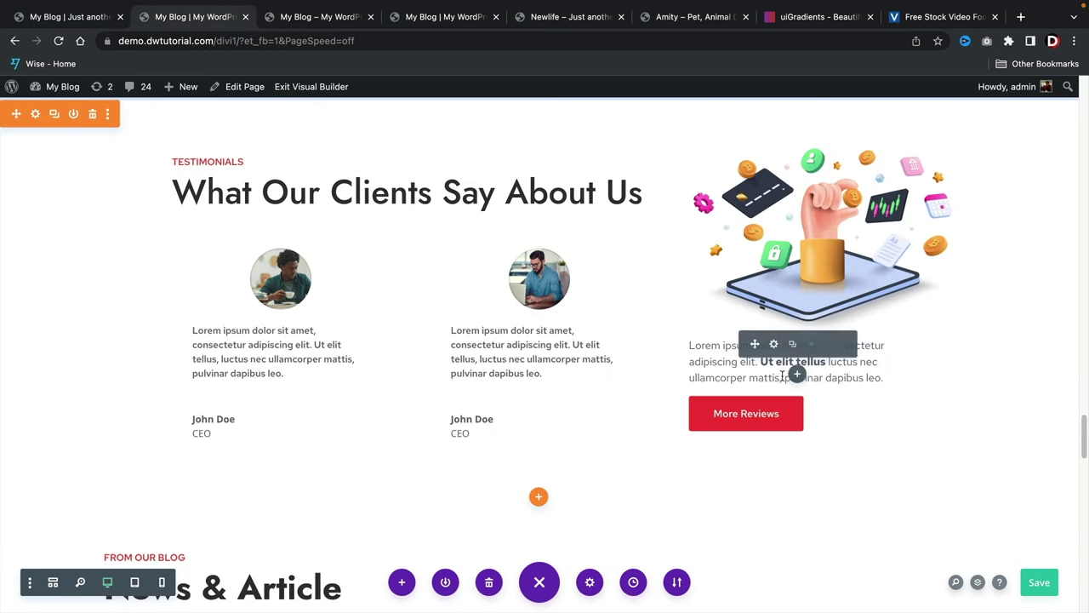
pyautogui.click(89, 21)
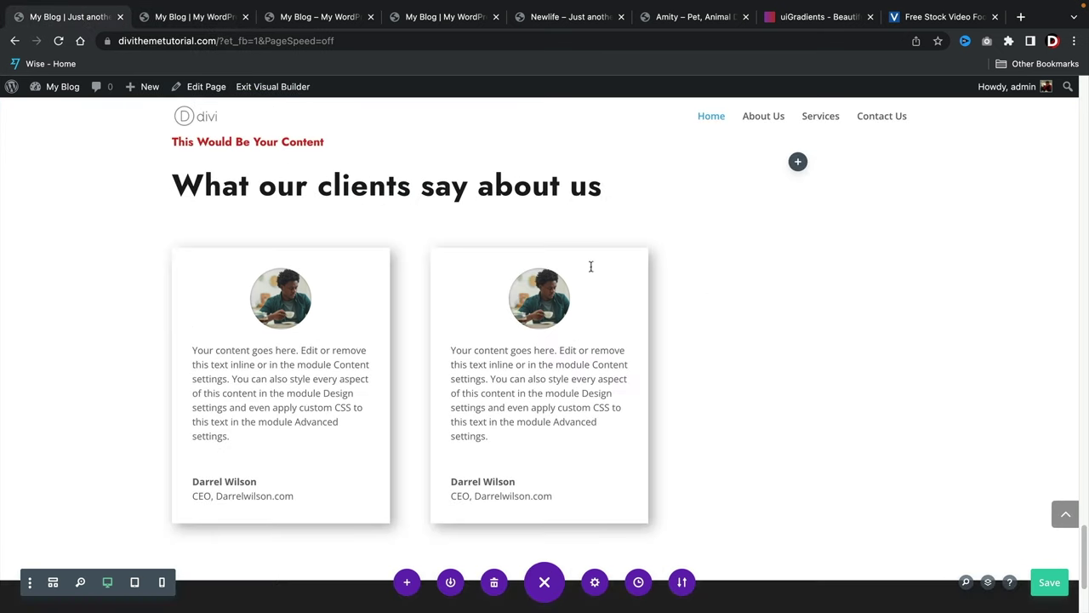
# - Add an Image module to the third column showing the illustration from the media library
pyautogui.click(798, 163)
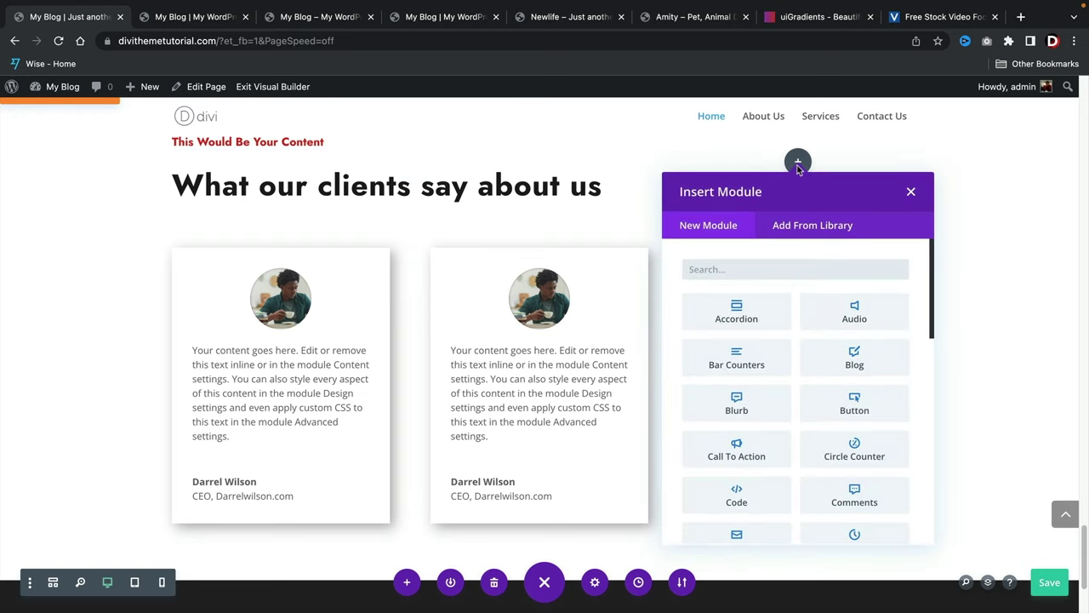
pyautogui.write('ima')
pyautogui.click(743, 319)
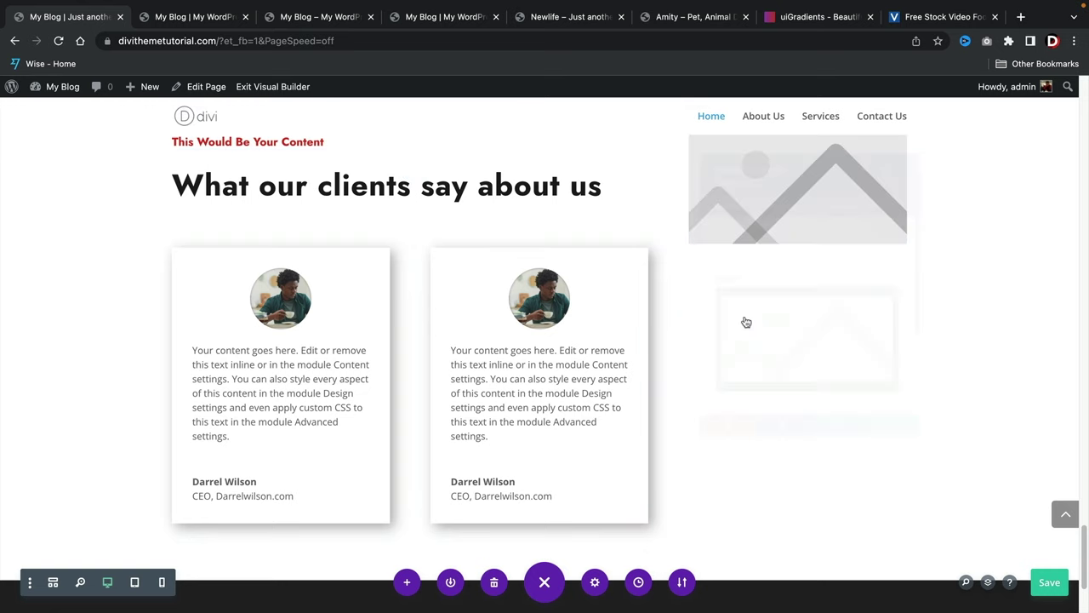
pyautogui.click(779, 332)
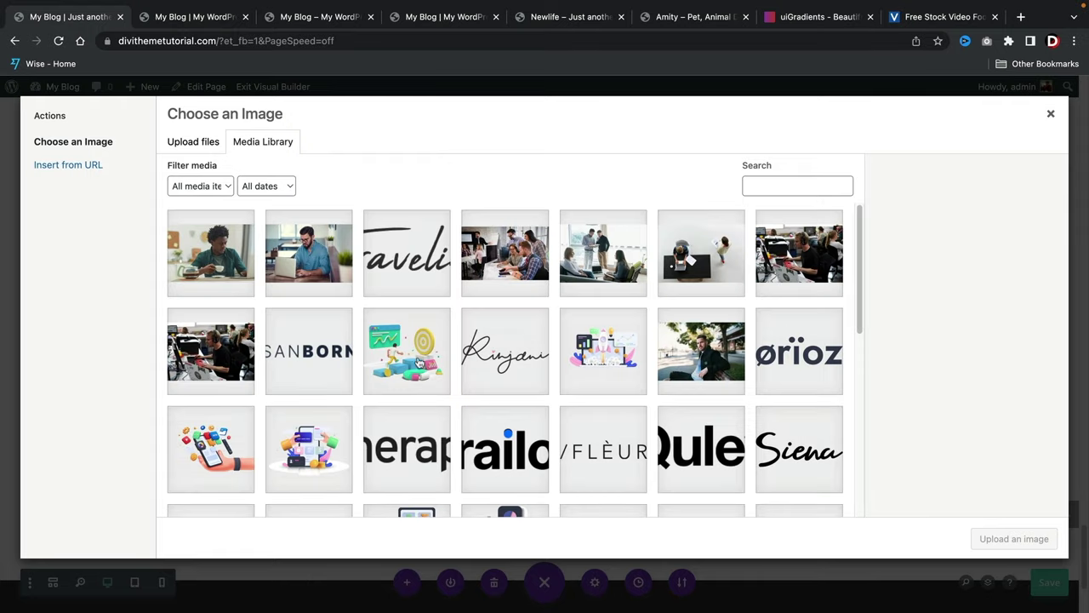
pyautogui.click(407, 352)
pyautogui.click(1015, 538)
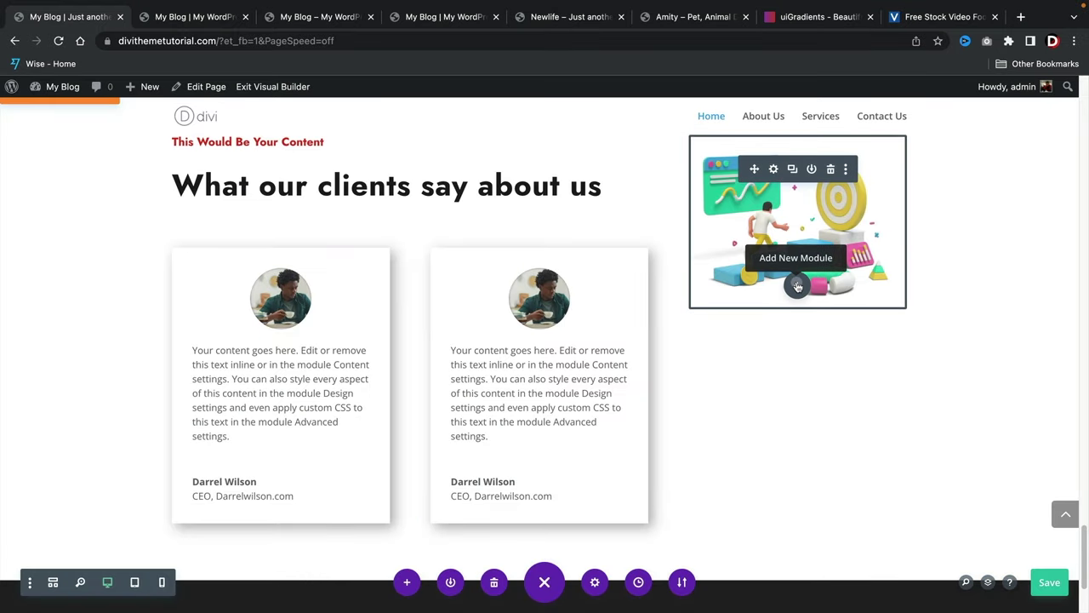
# - Add a Text module below the illustration and save it
pyautogui.click(798, 285)
pyautogui.write('text')
pyautogui.click(756, 430)
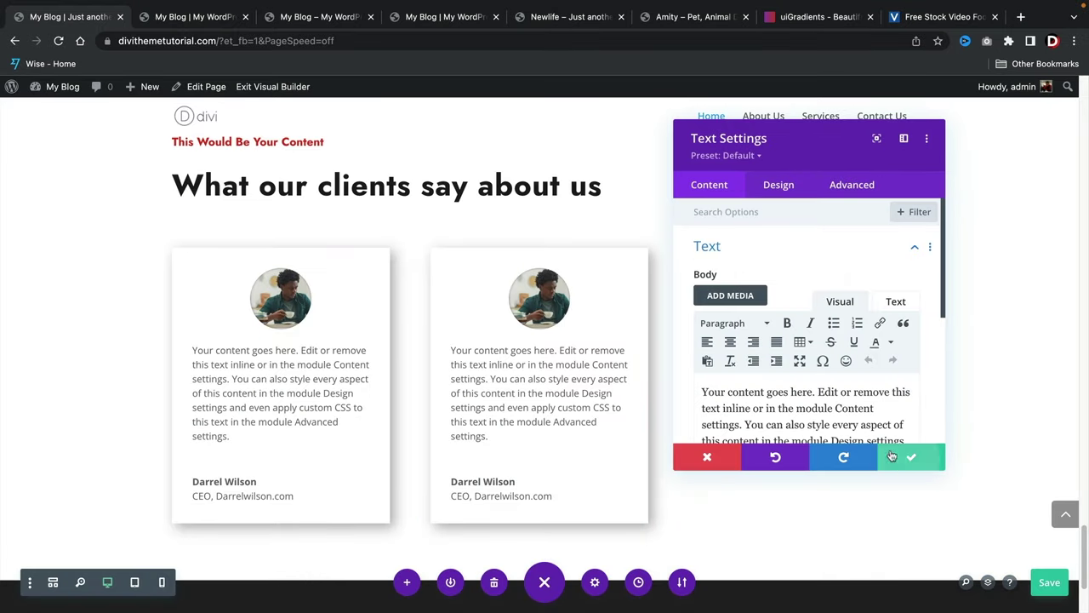
pyautogui.click(887, 454)
# - Insert the saved Main Button module from the library below the text
pyautogui.click(798, 371)
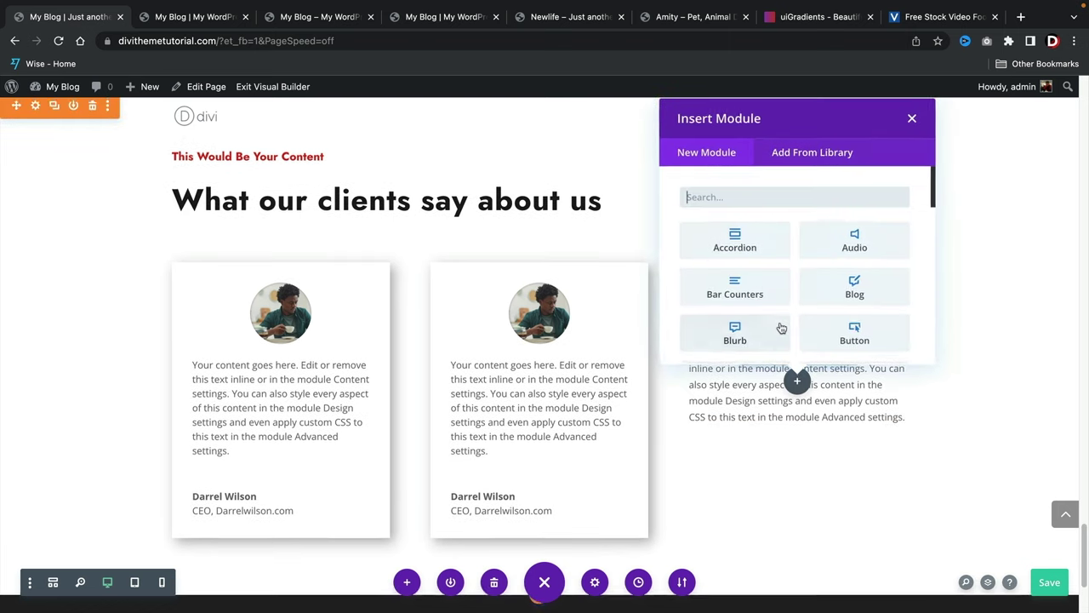
pyautogui.click(813, 170)
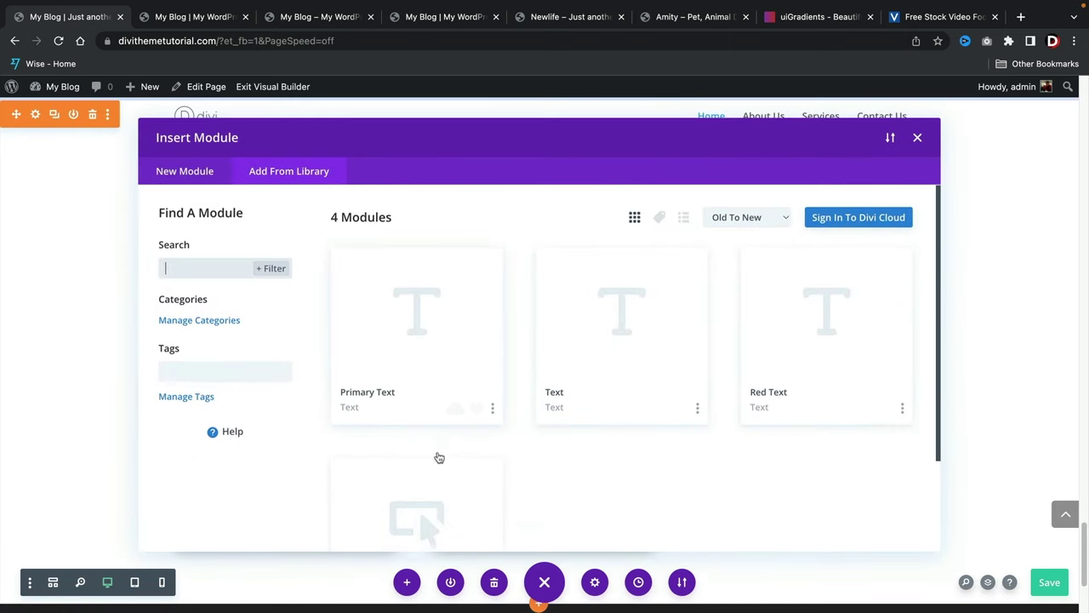
pyautogui.scroll(-3, 438, 457)
pyautogui.click(423, 412)
pyautogui.click(444, 527)
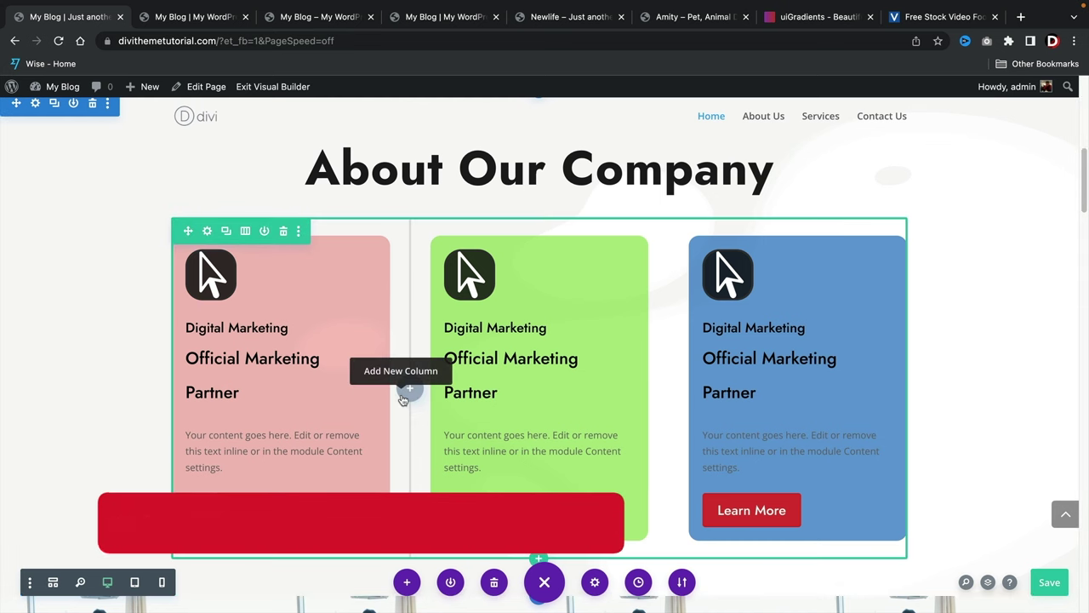
# - Set the blue third About card column's sticky position to Stick to Top and save
pyautogui.scroll(-1, 403, 396)
pyautogui.scroll(-1, 403, 399)
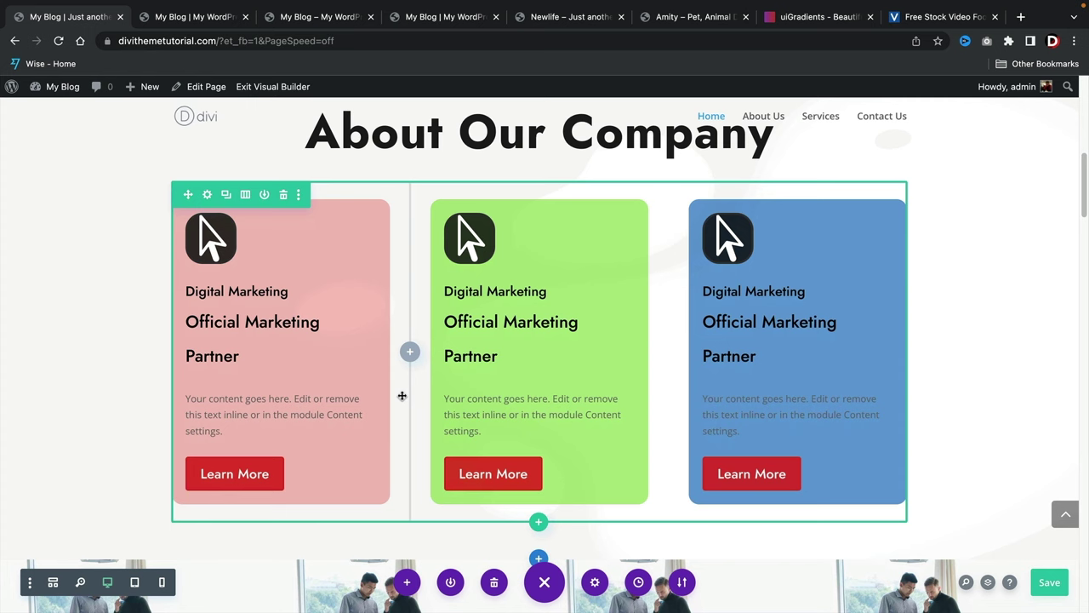
pyautogui.scroll(-1, 403, 396)
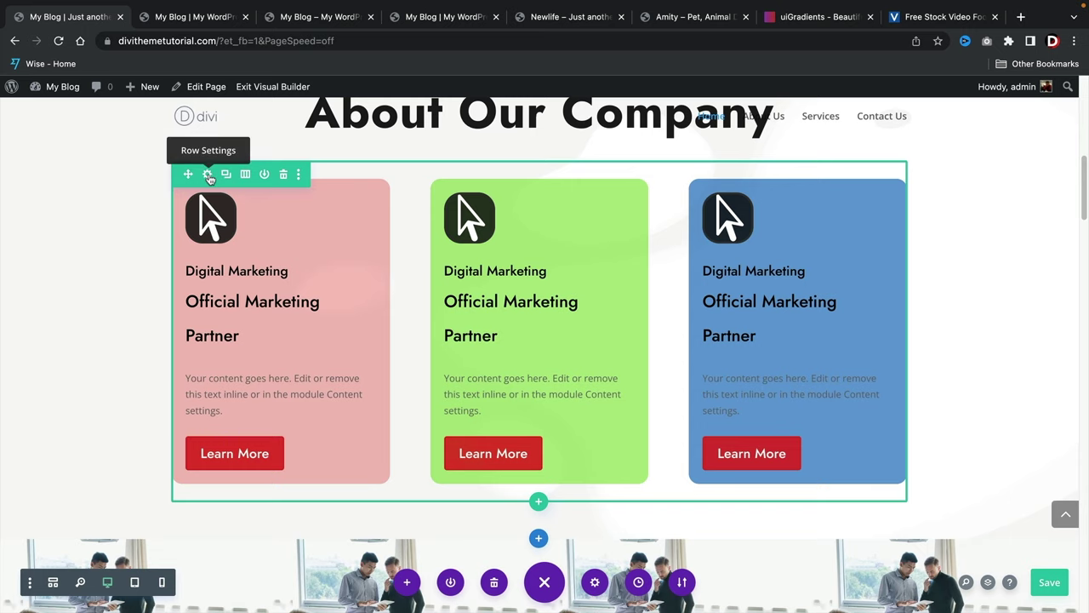
pyautogui.click(208, 174)
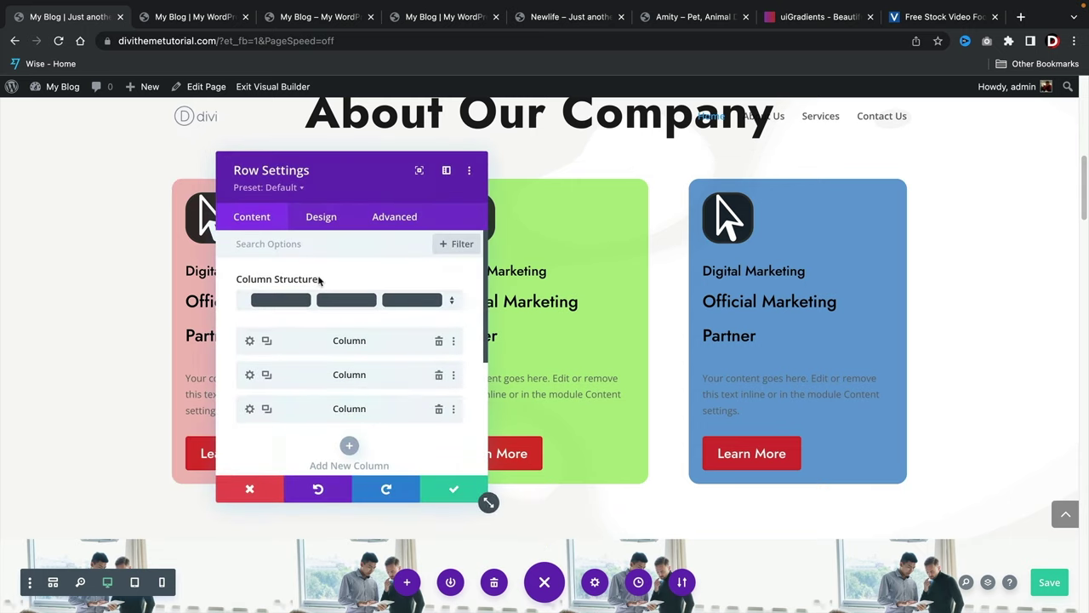
pyautogui.click(249, 410)
pyautogui.click(364, 220)
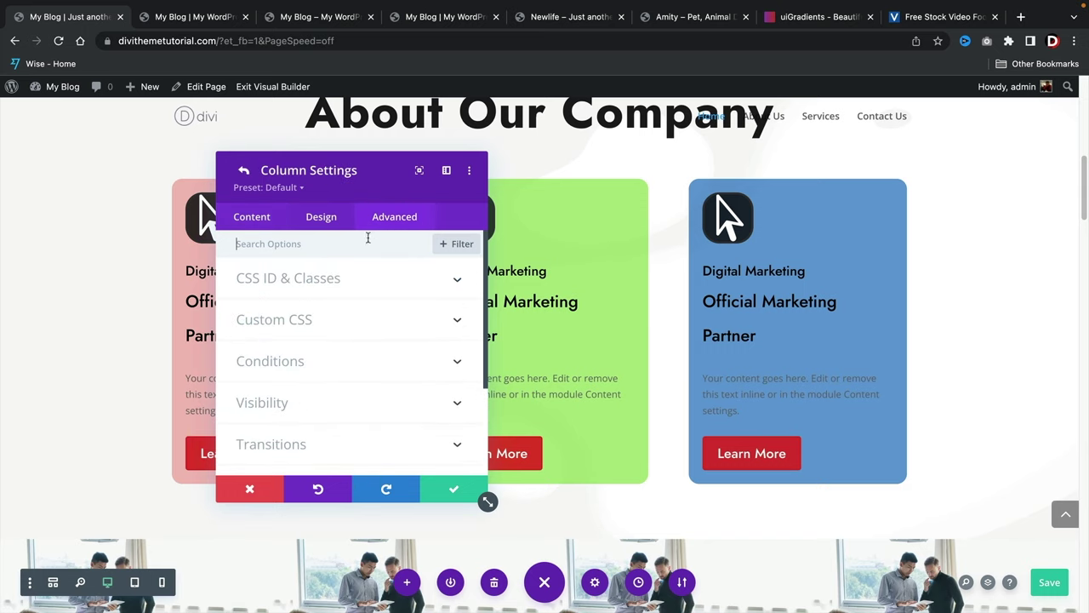
pyautogui.scroll(-3, 366, 297)
pyautogui.click(334, 393)
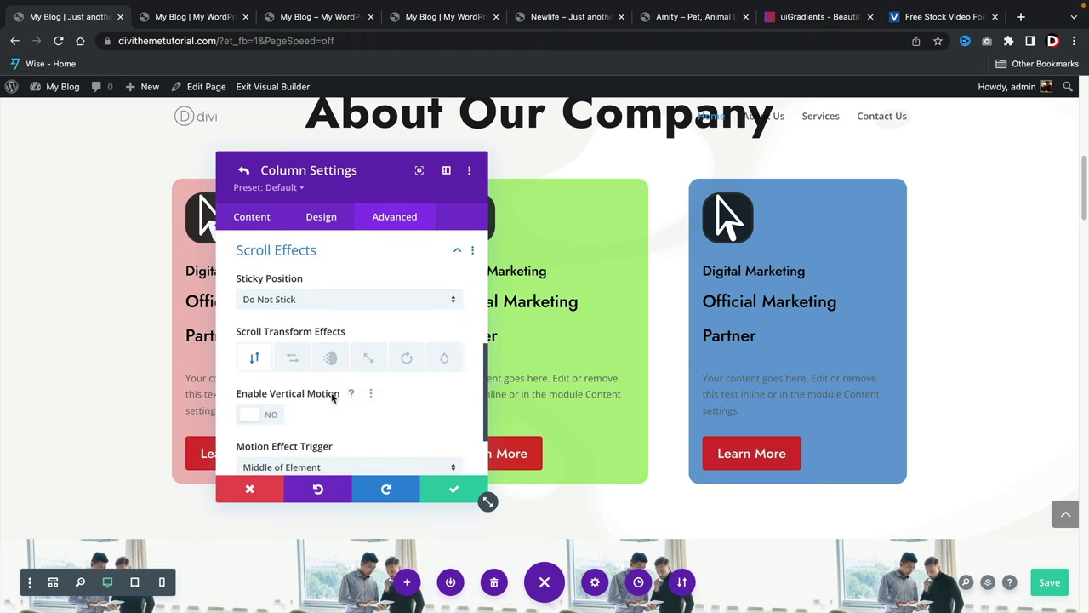
pyautogui.click(334, 300)
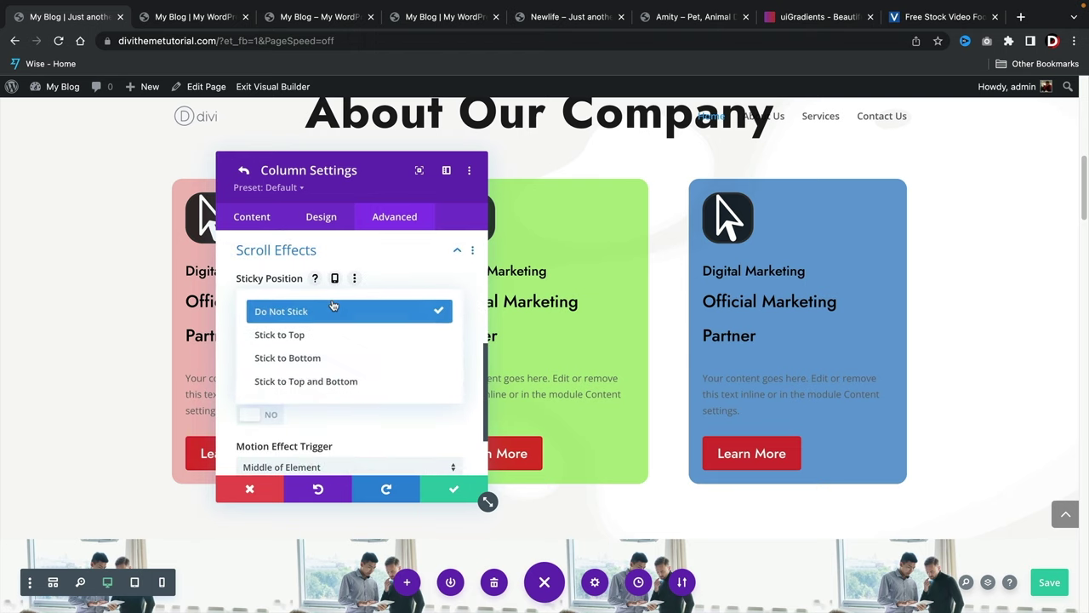
pyautogui.click(331, 334)
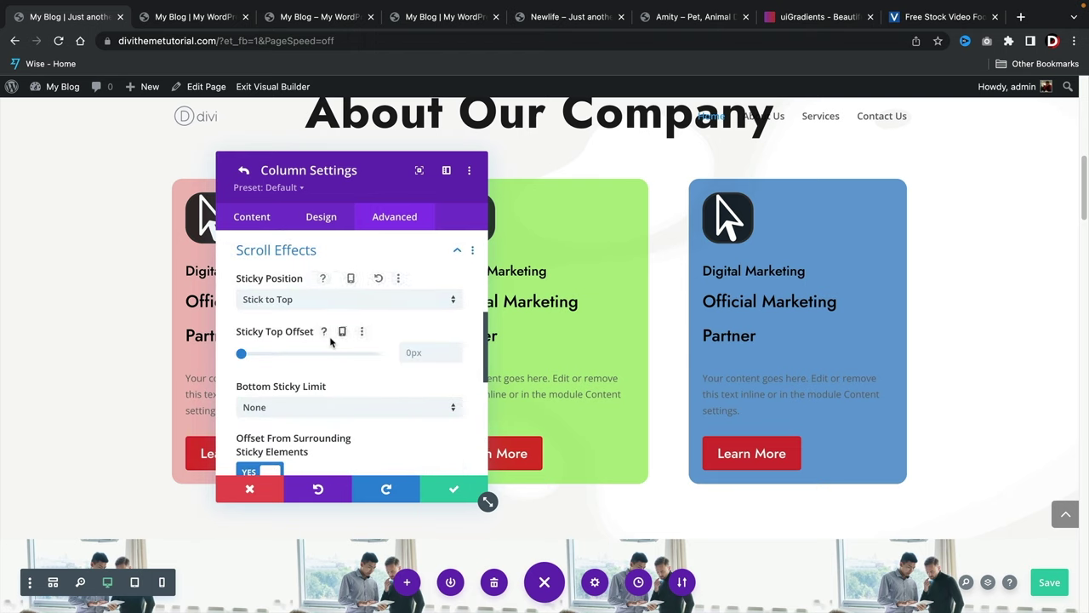
pyautogui.click(443, 492)
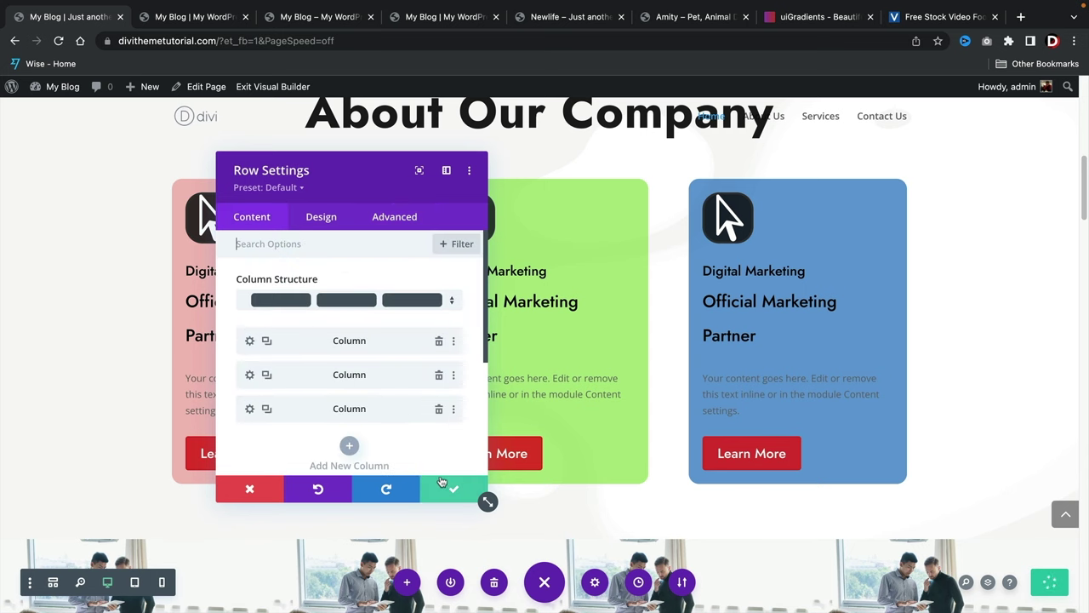
pyautogui.click(452, 492)
# - Scroll up and down the page to check the sticky blue card
pyautogui.scroll(10, 428, 440)
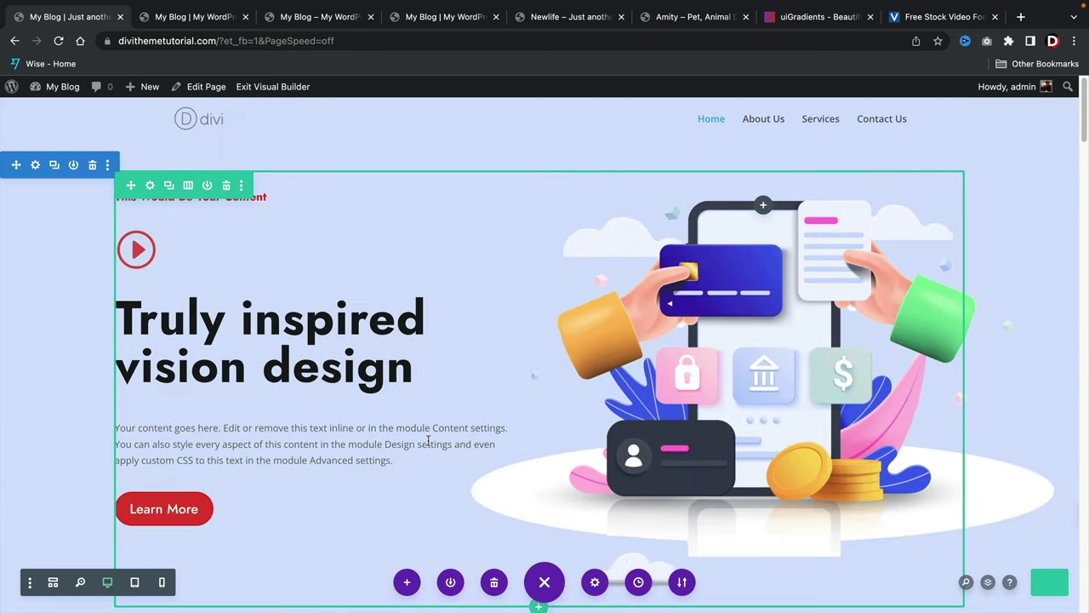
pyautogui.scroll(-5, 61, 426)
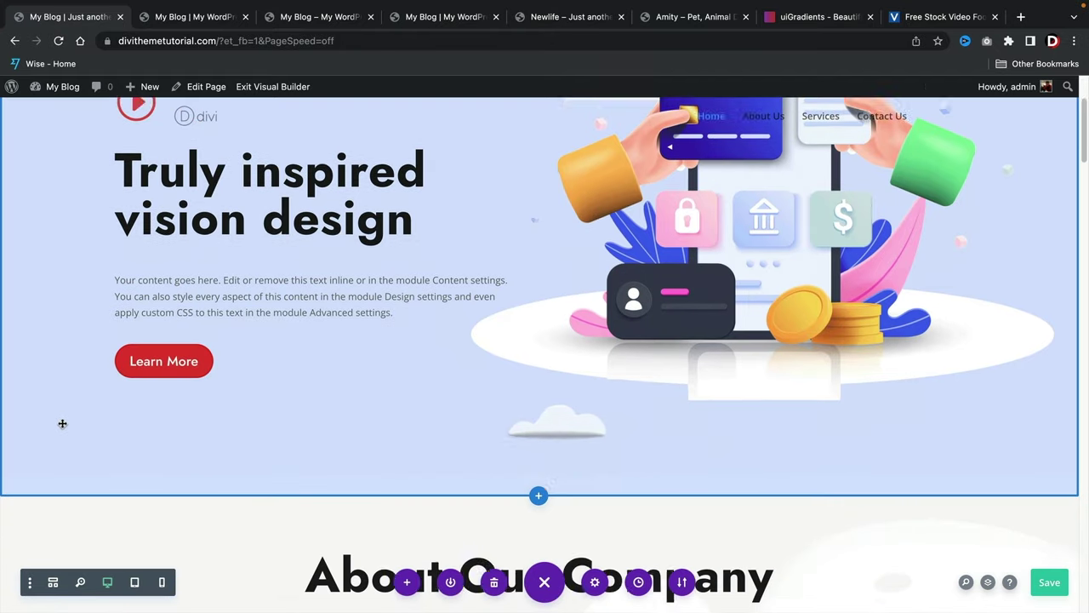
pyautogui.scroll(-8, 63, 422)
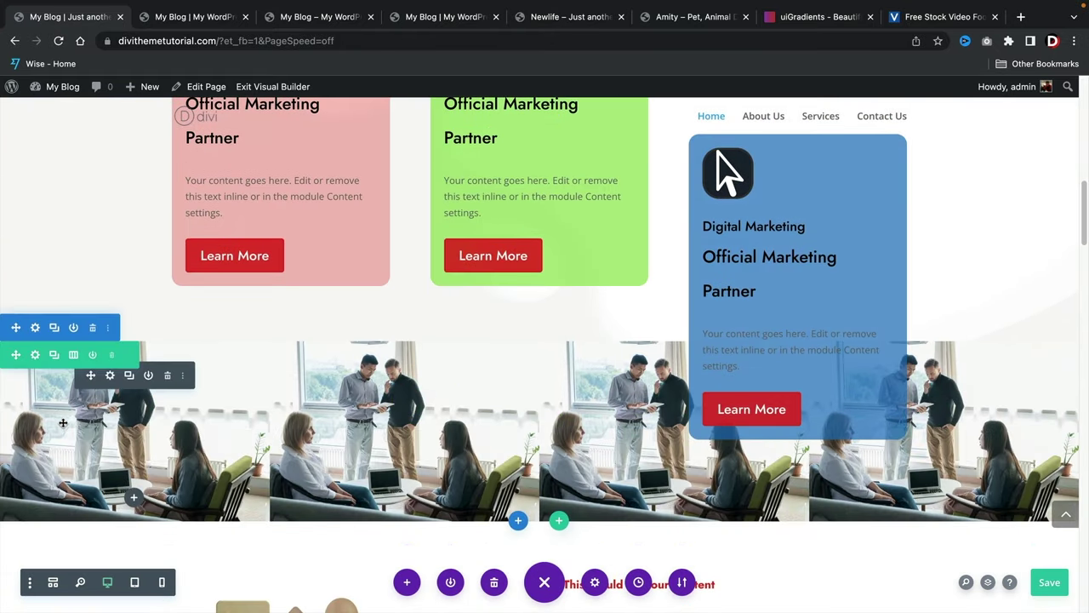
pyautogui.scroll(-8, 63, 422)
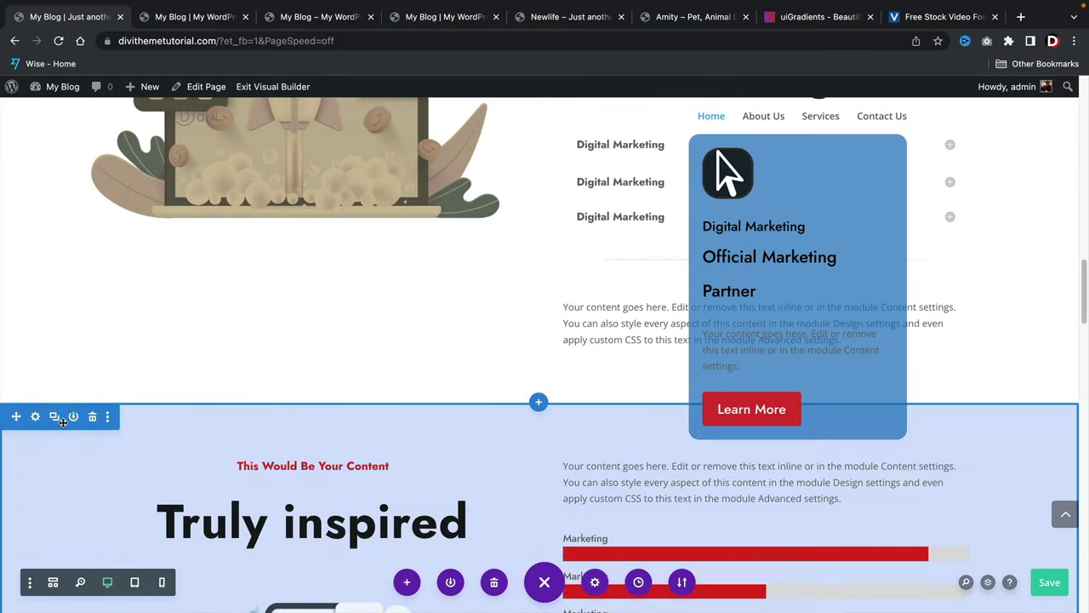
pyautogui.scroll(-8, 63, 422)
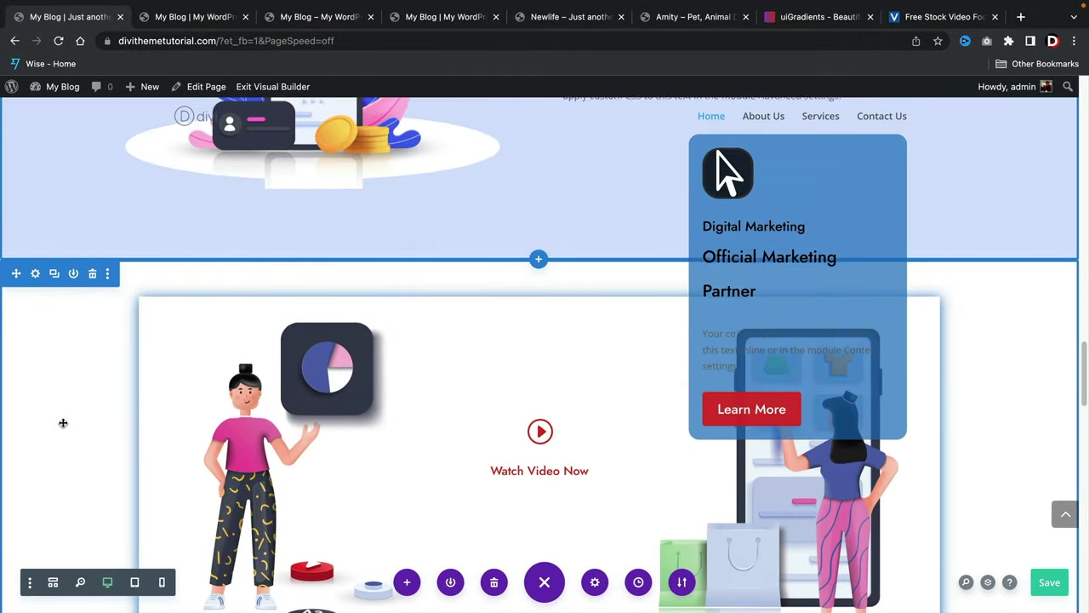
pyautogui.scroll(-8, 63, 422)
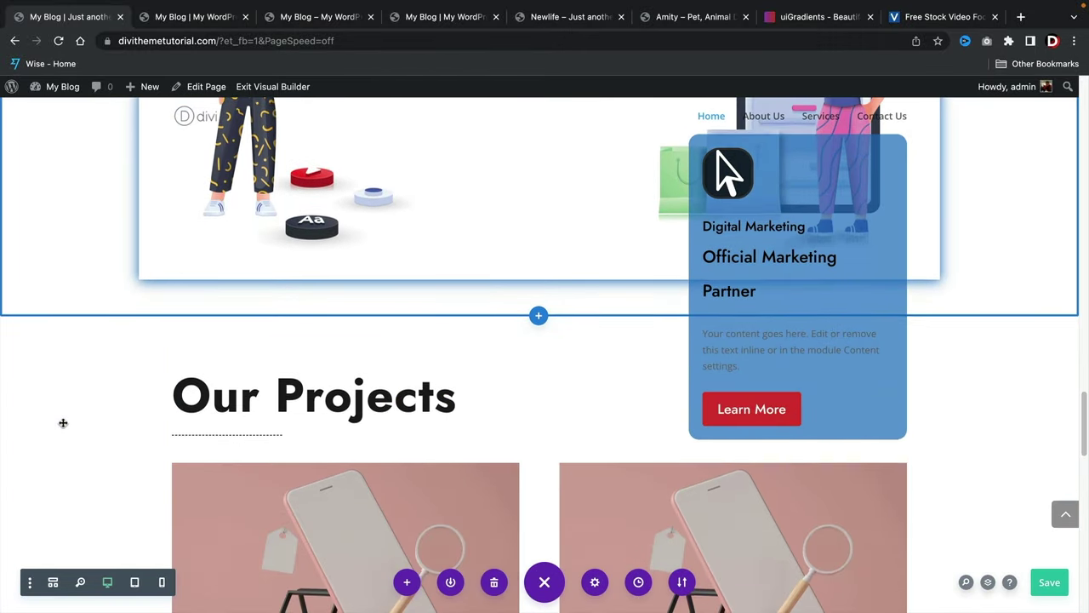
pyautogui.scroll(15, 63, 422)
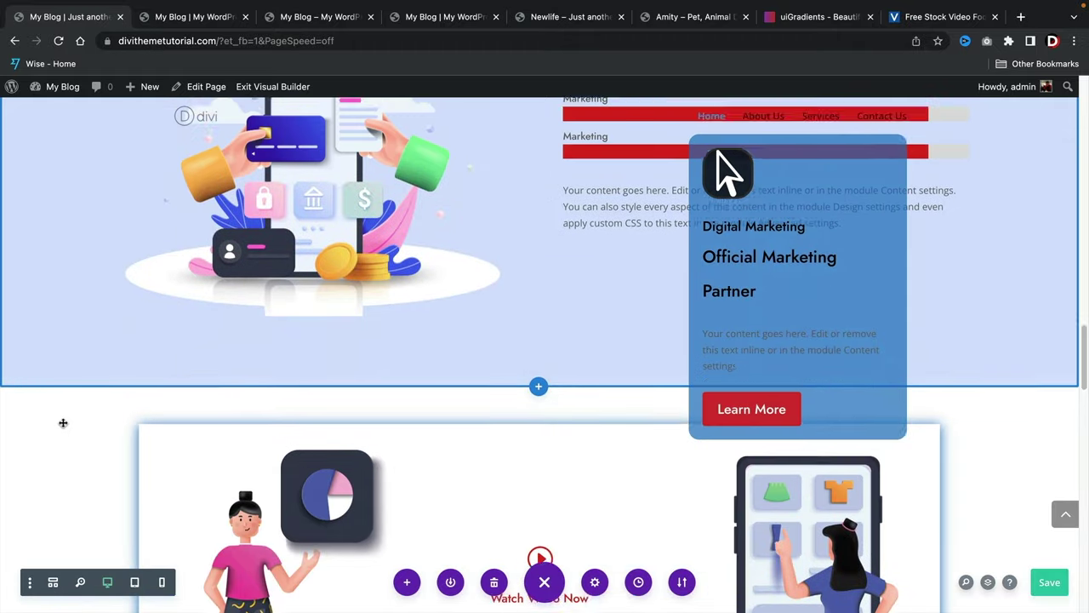
pyautogui.scroll(10, 63, 423)
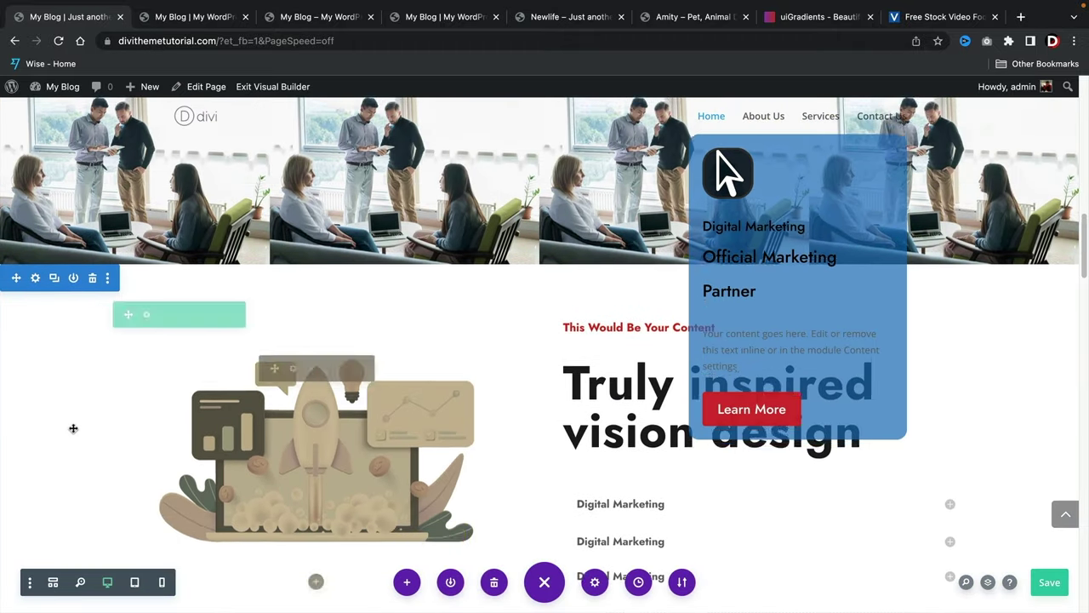
pyautogui.scroll(6, 234, 308)
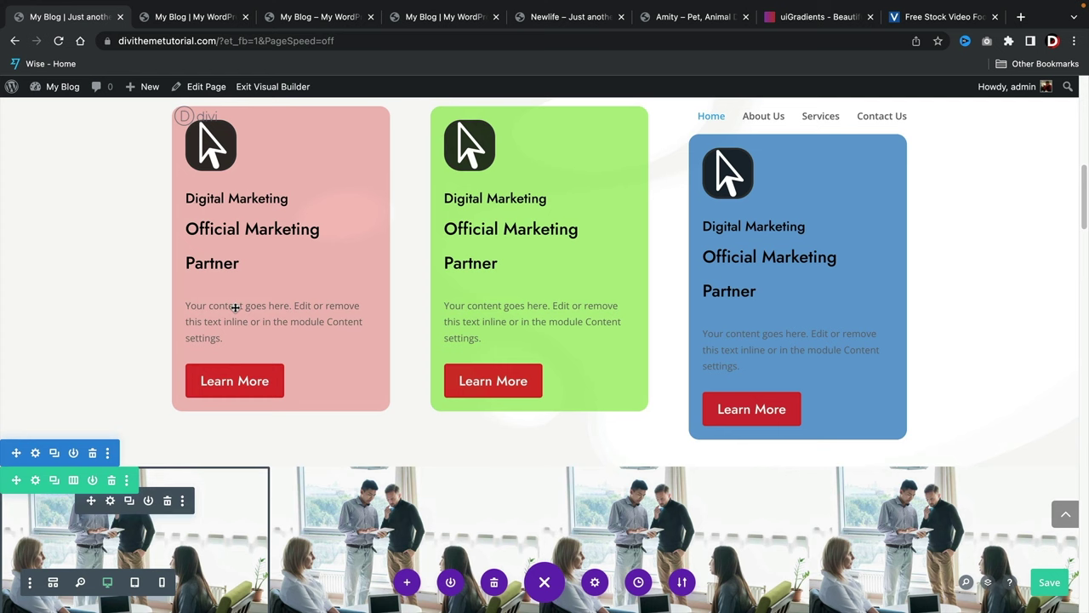
pyautogui.moveTo(235, 307)
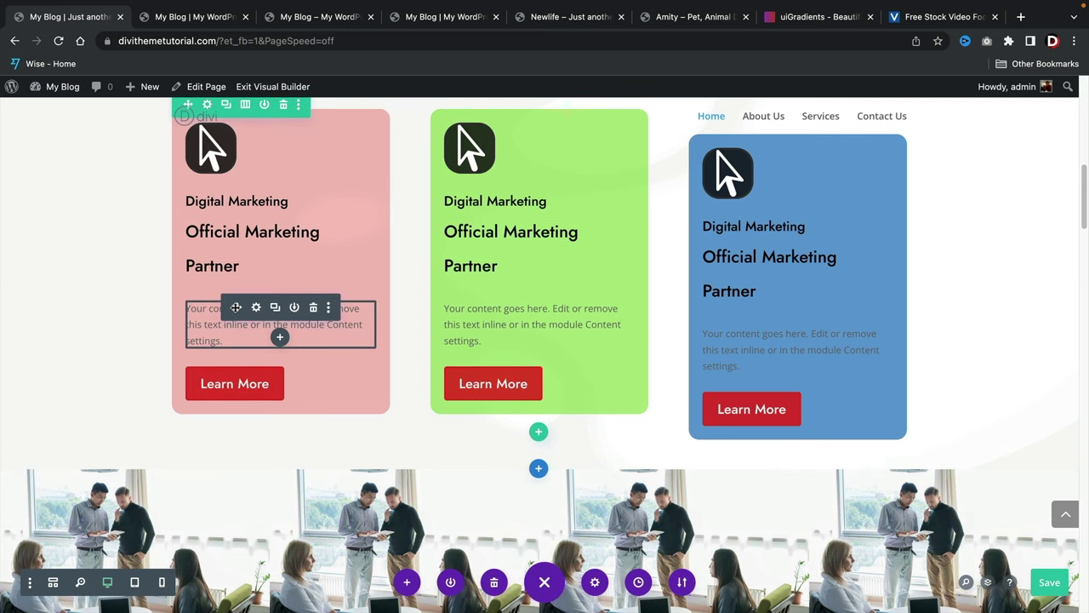
pyautogui.scroll(3, 236, 307)
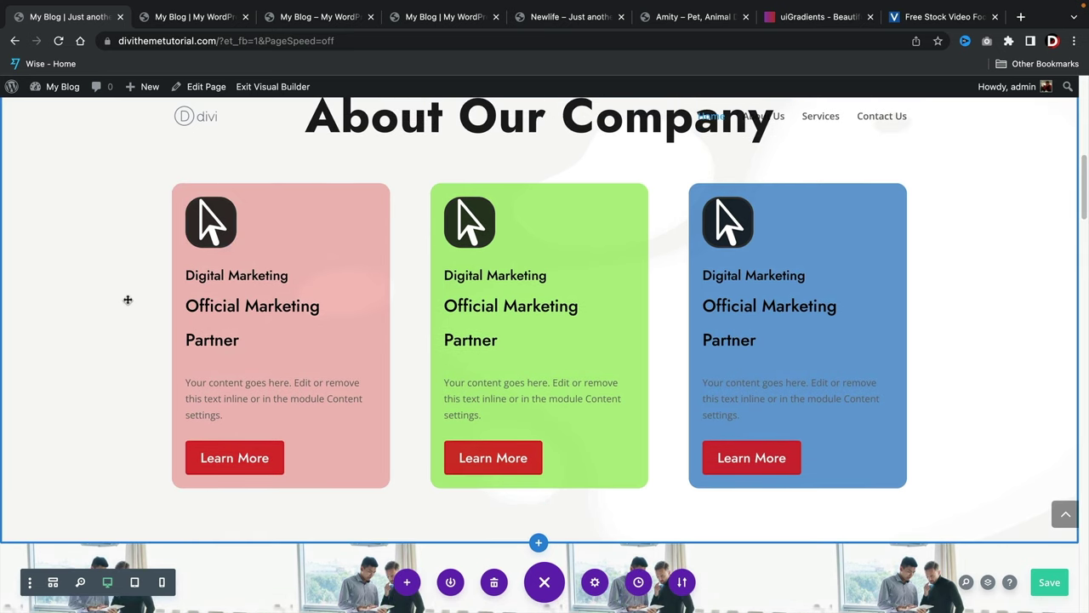
pyautogui.scroll(1, 128, 299)
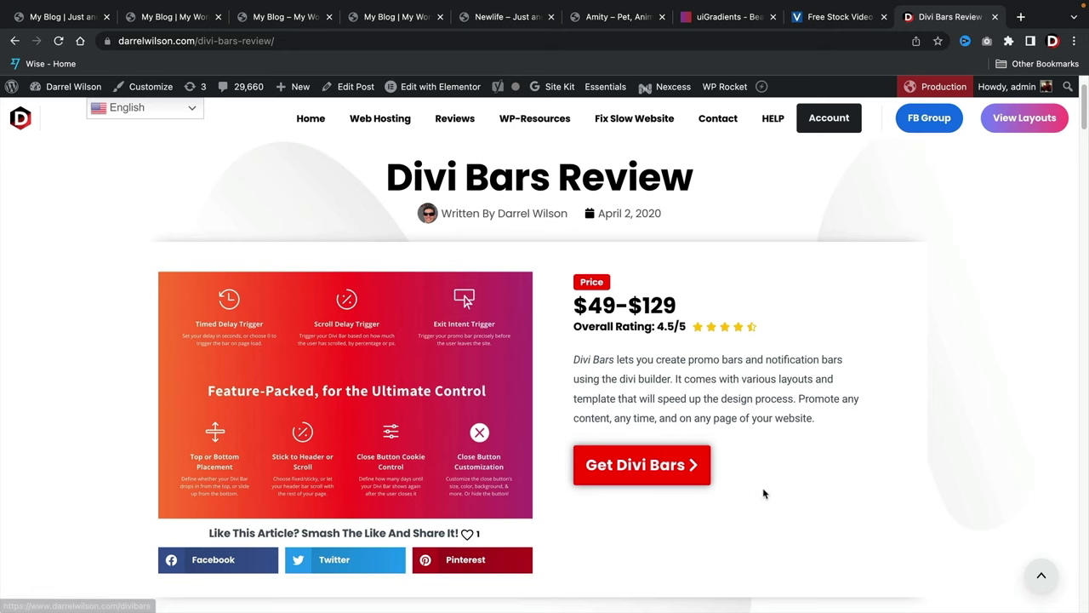
pyautogui.scroll(-6, 763, 492)
pyautogui.scroll(-3, 763, 492)
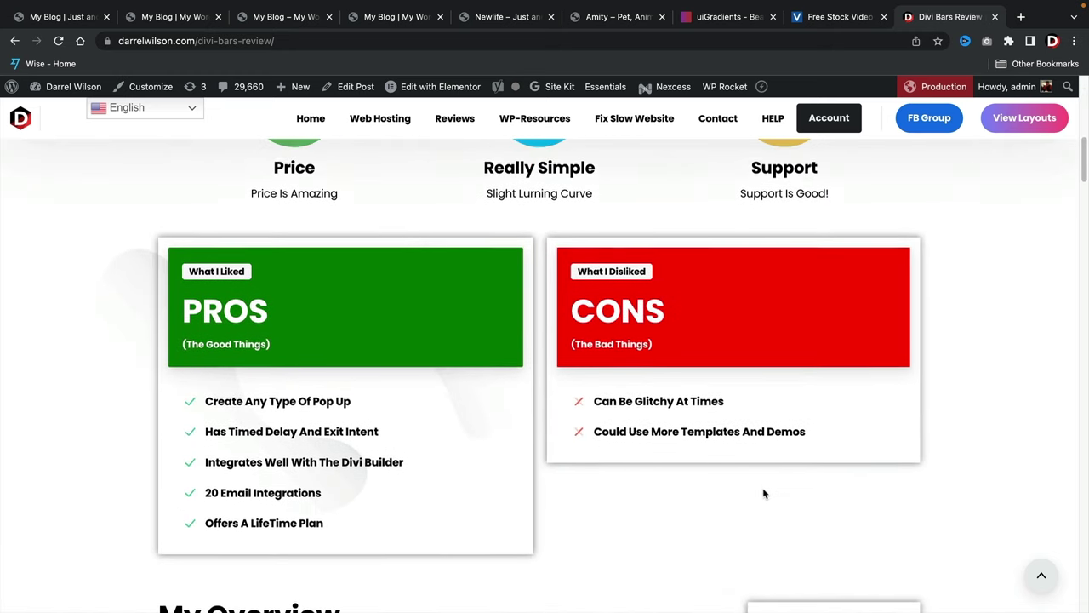
pyautogui.scroll(-7, 763, 492)
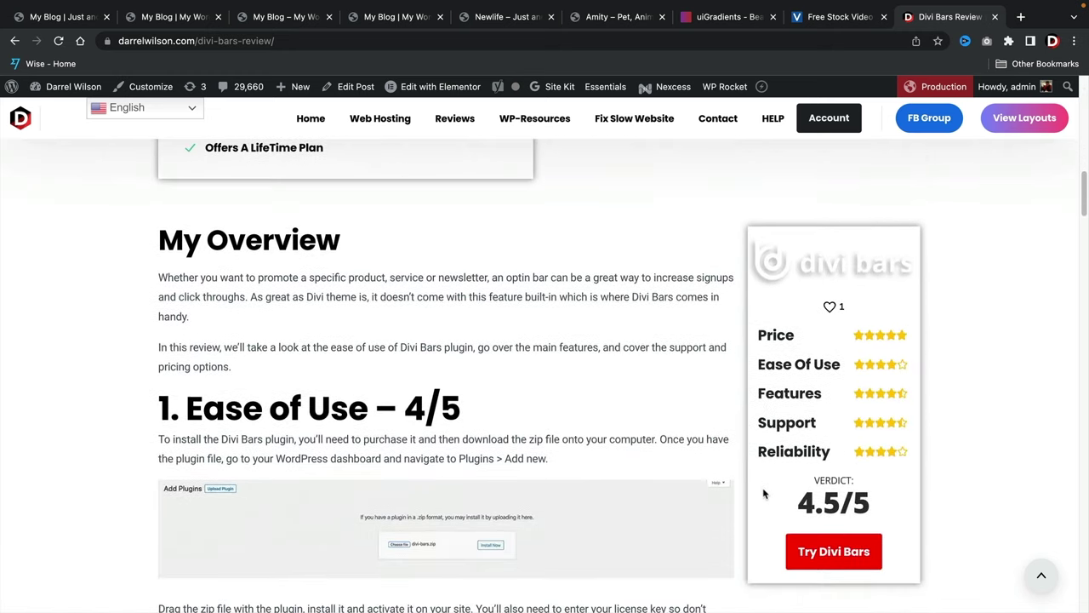
pyautogui.scroll(-1, 763, 494)
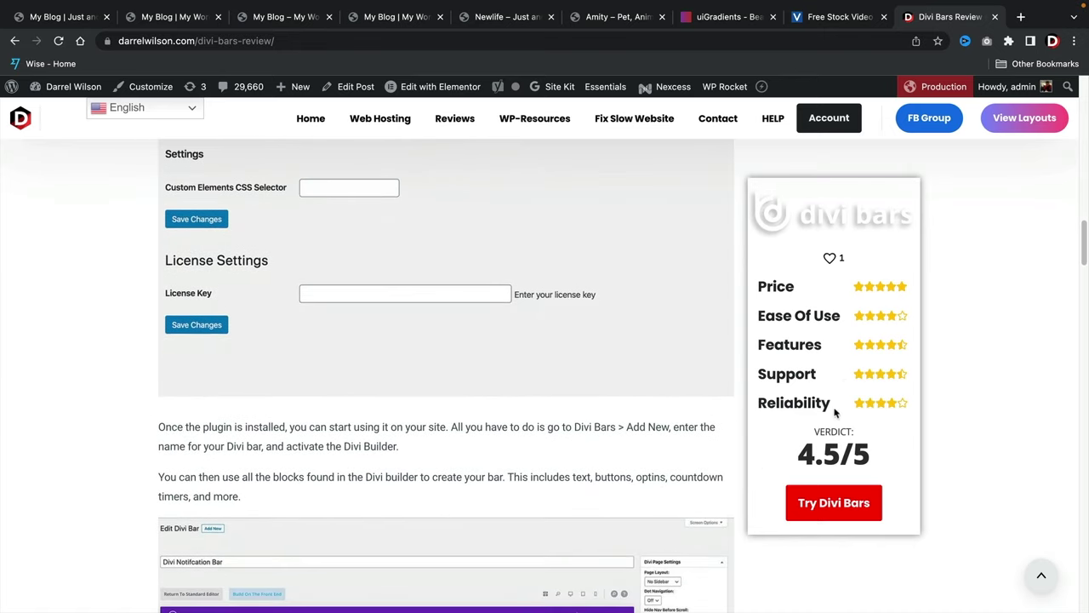
pyautogui.scroll(-8, 752, 492)
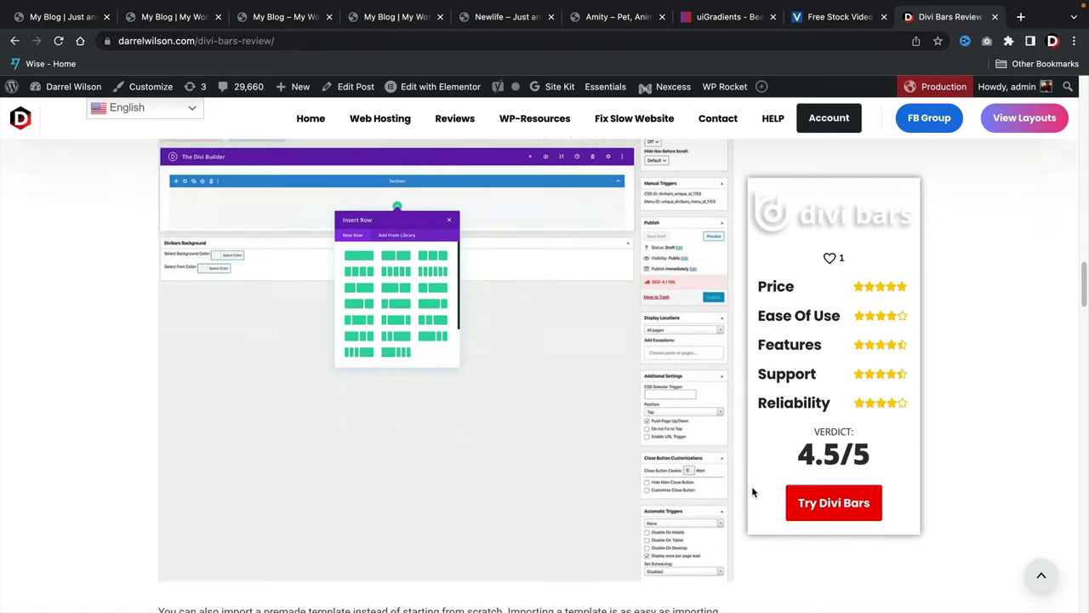
pyautogui.scroll(-3, 753, 492)
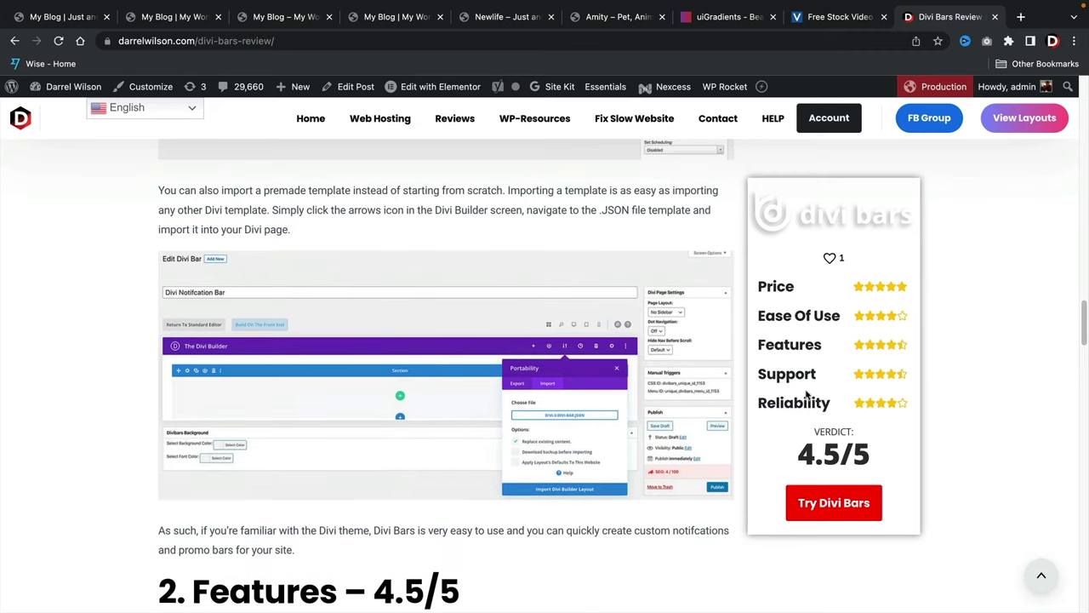
pyautogui.scroll(-6, 806, 416)
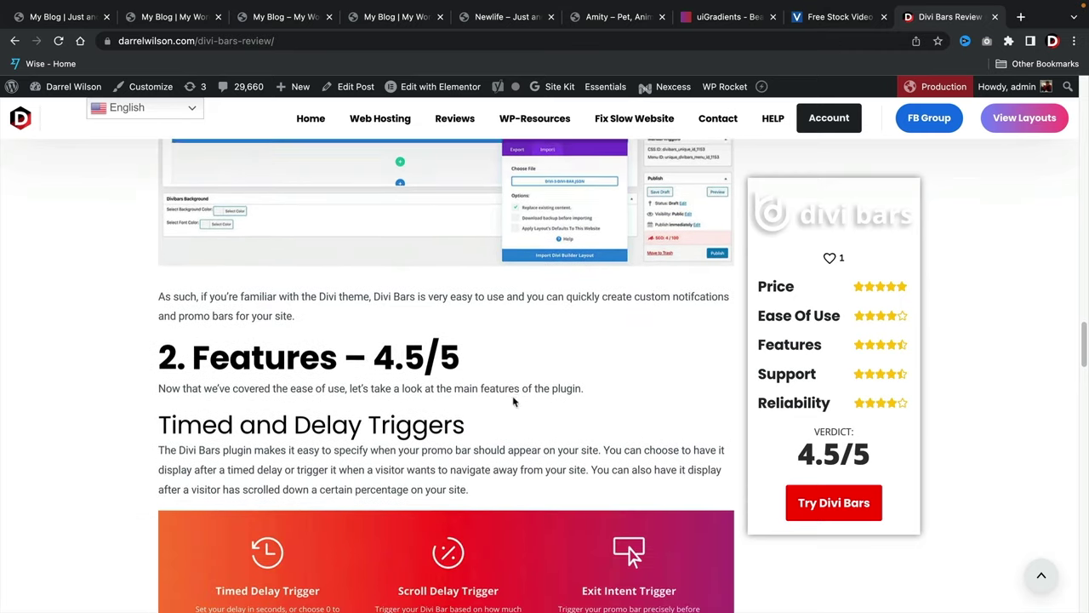
pyautogui.scroll(-10, 467, 389)
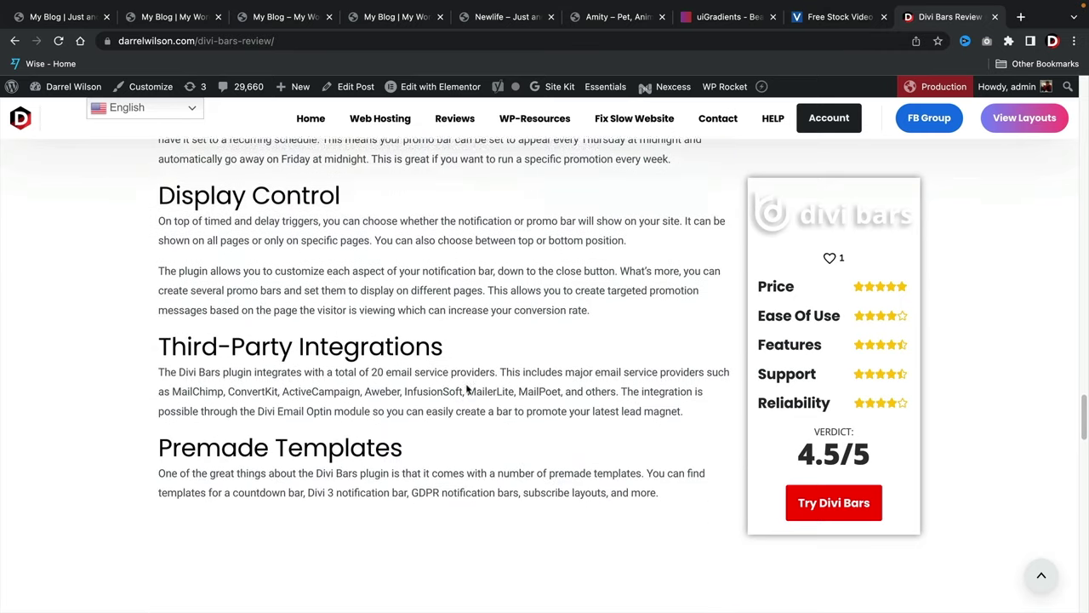
pyautogui.scroll(-5, 466, 389)
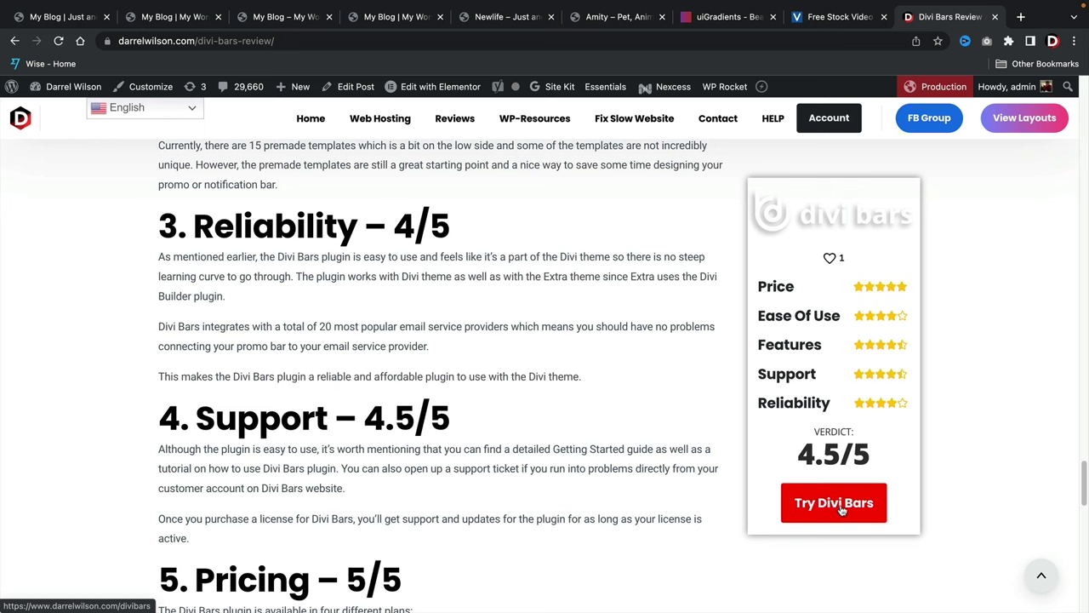
pyautogui.scroll(-5, 841, 508)
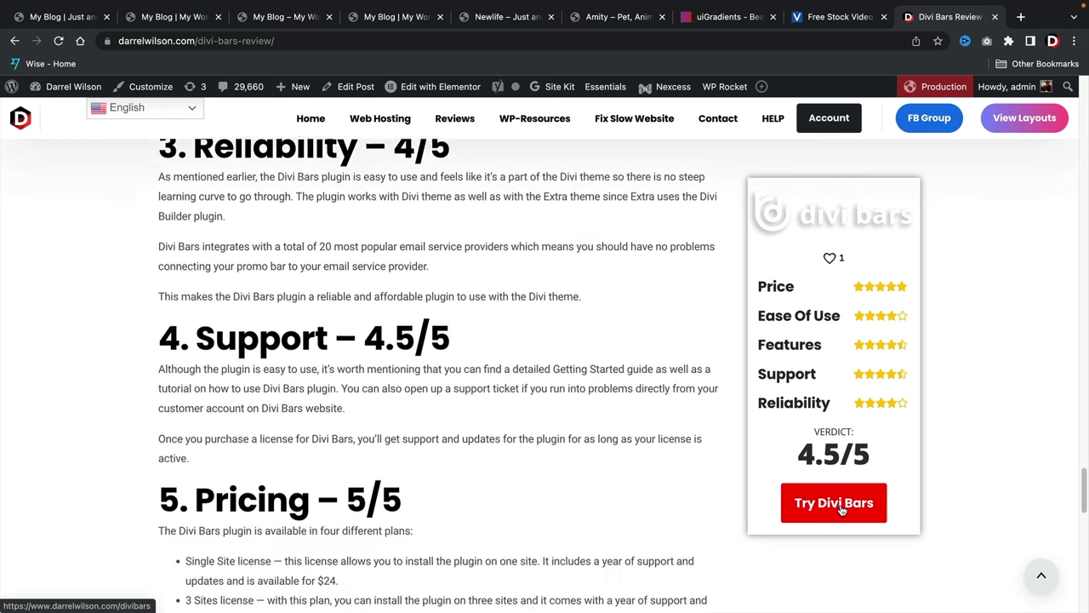
pyautogui.scroll(-5, 841, 508)
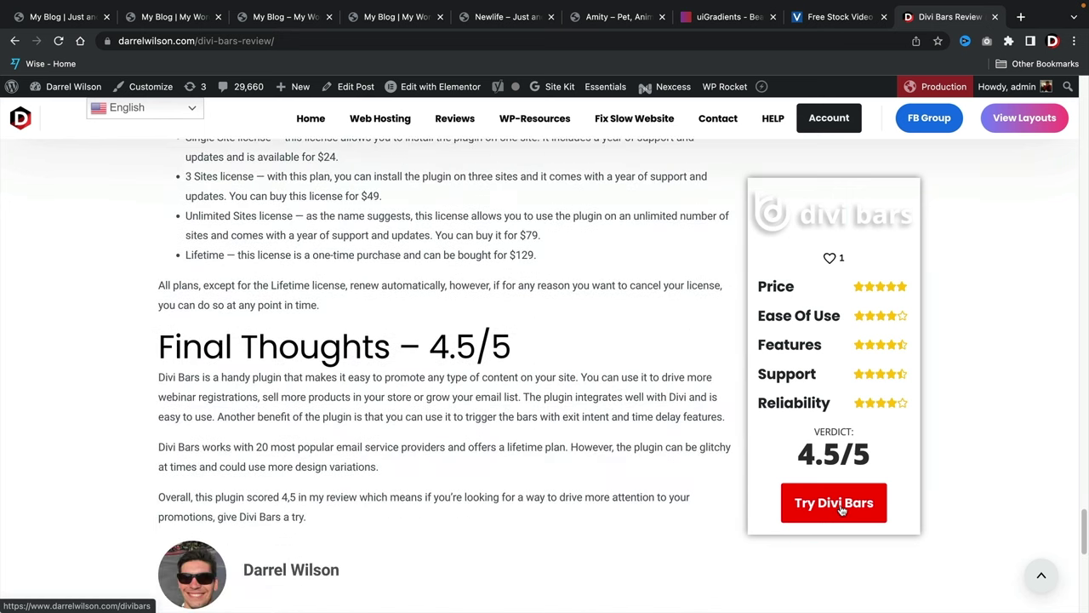
pyautogui.scroll(4, 841, 508)
pyautogui.scroll(15, 841, 509)
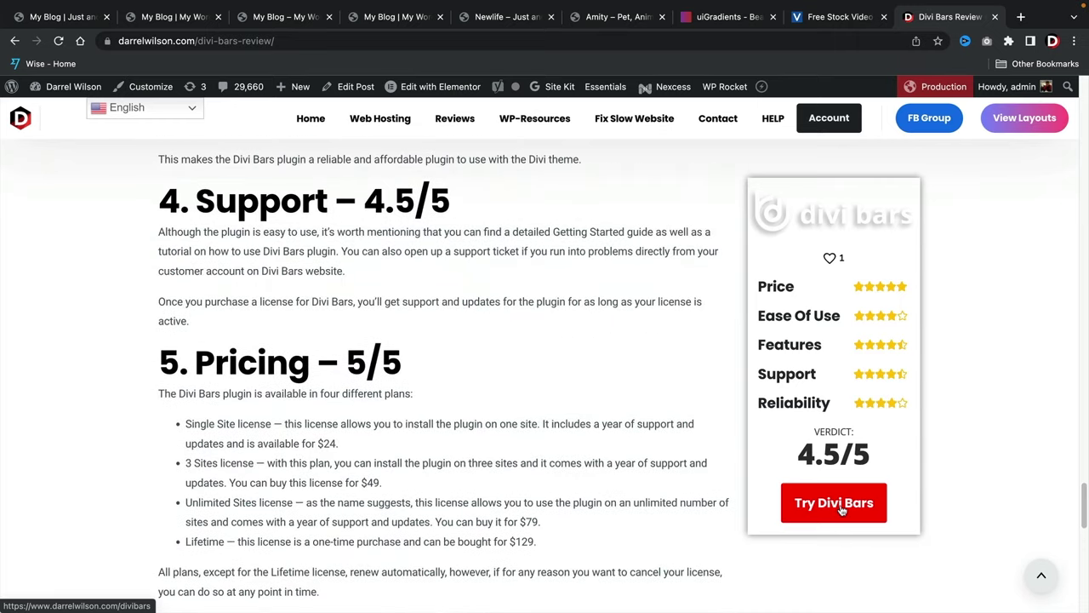
pyautogui.scroll(15, 841, 508)
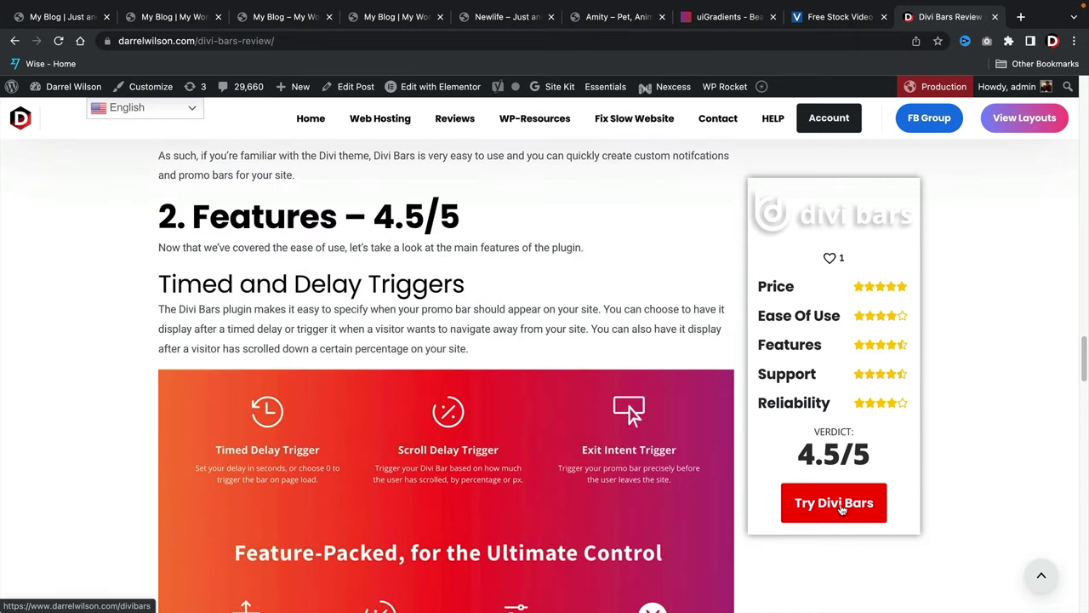
pyautogui.scroll(15, 841, 508)
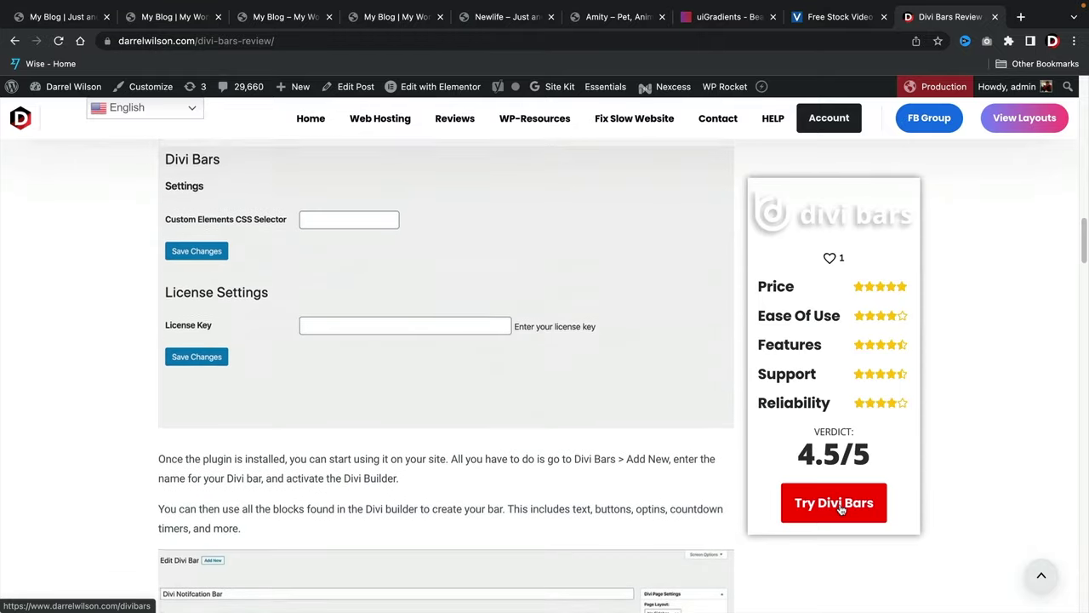
pyautogui.scroll(-1, 839, 503)
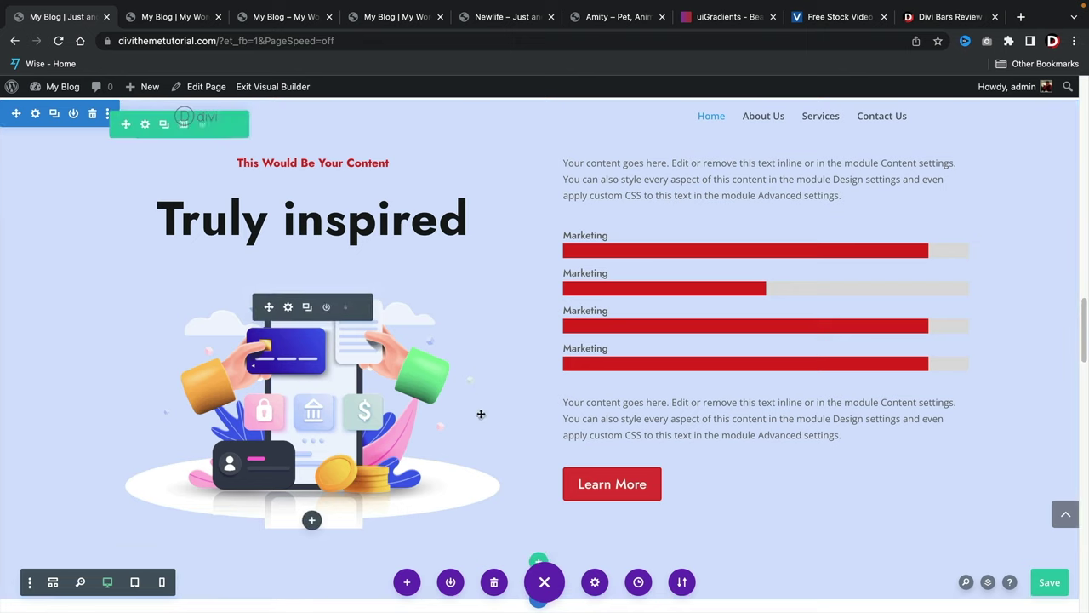
# - Set the Learn More button's Scroll Effects sticky position to Stick to Top and save
pyautogui.click(741, 474)
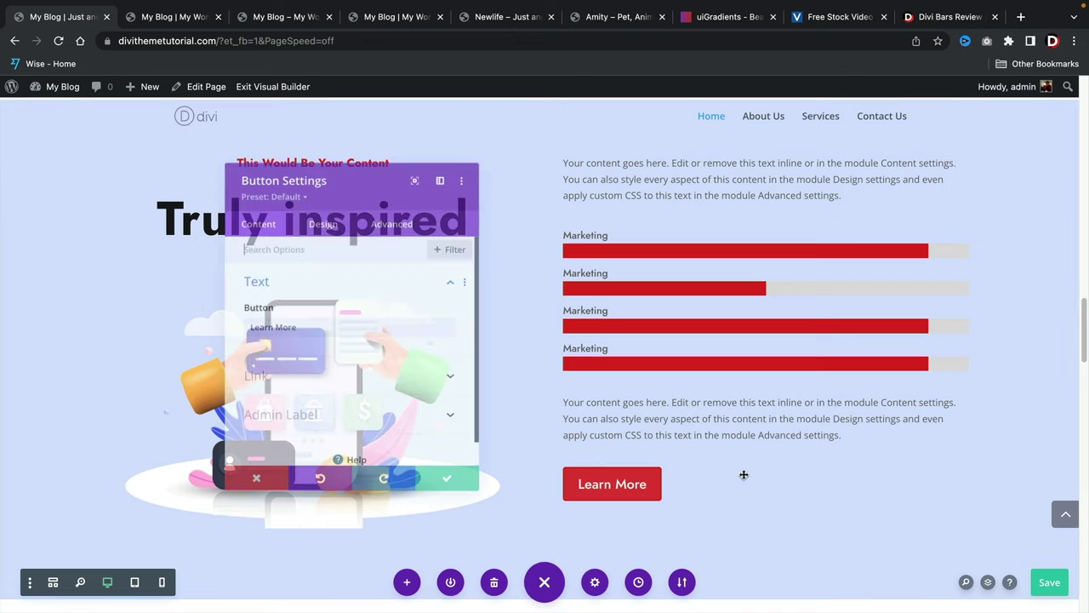
pyautogui.click(385, 217)
pyautogui.scroll(-2, 370, 356)
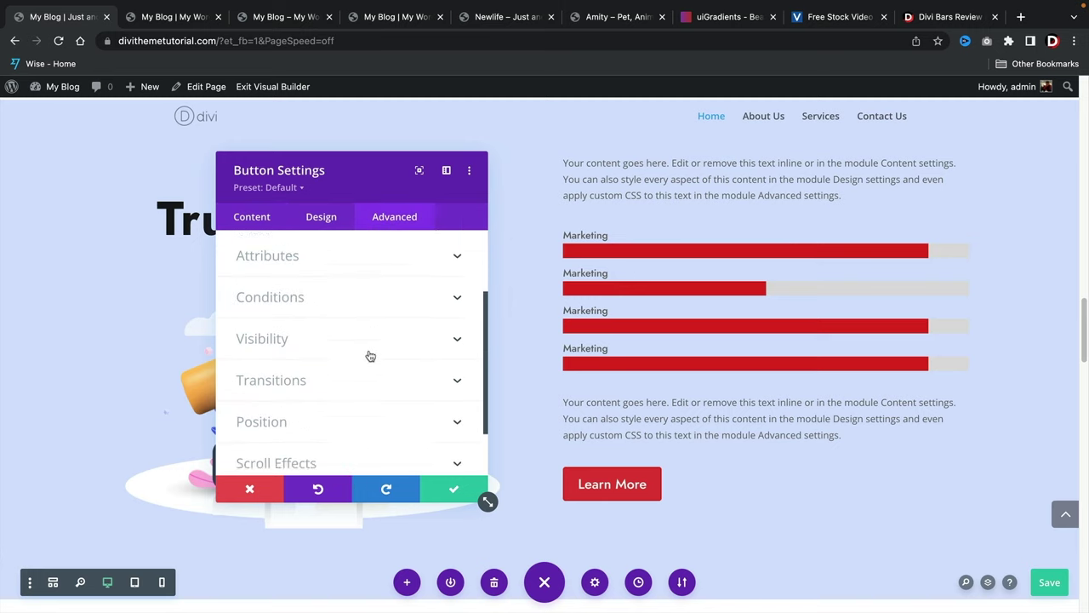
pyautogui.click(333, 449)
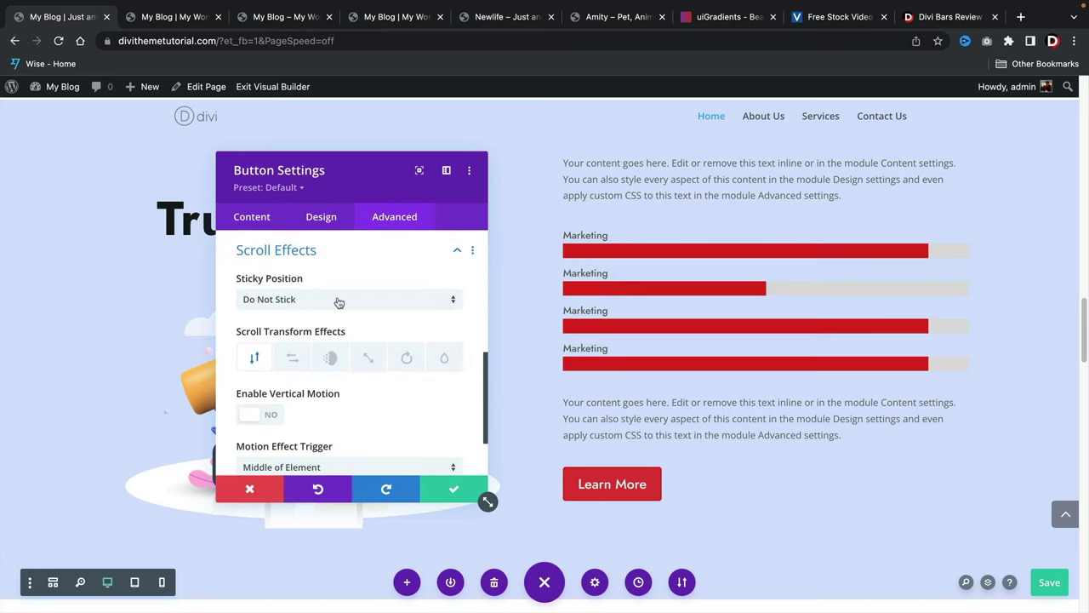
pyautogui.click(339, 299)
pyautogui.click(306, 333)
pyautogui.click(455, 489)
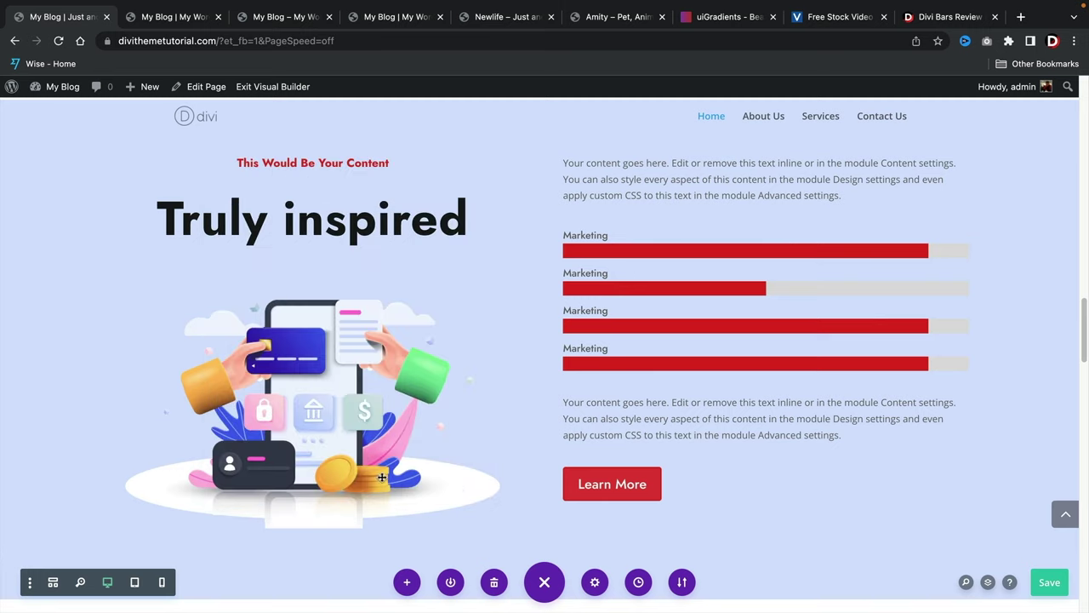
# - Scroll through the page to check the sticky Learn More button
pyautogui.scroll(-10, 382, 478)
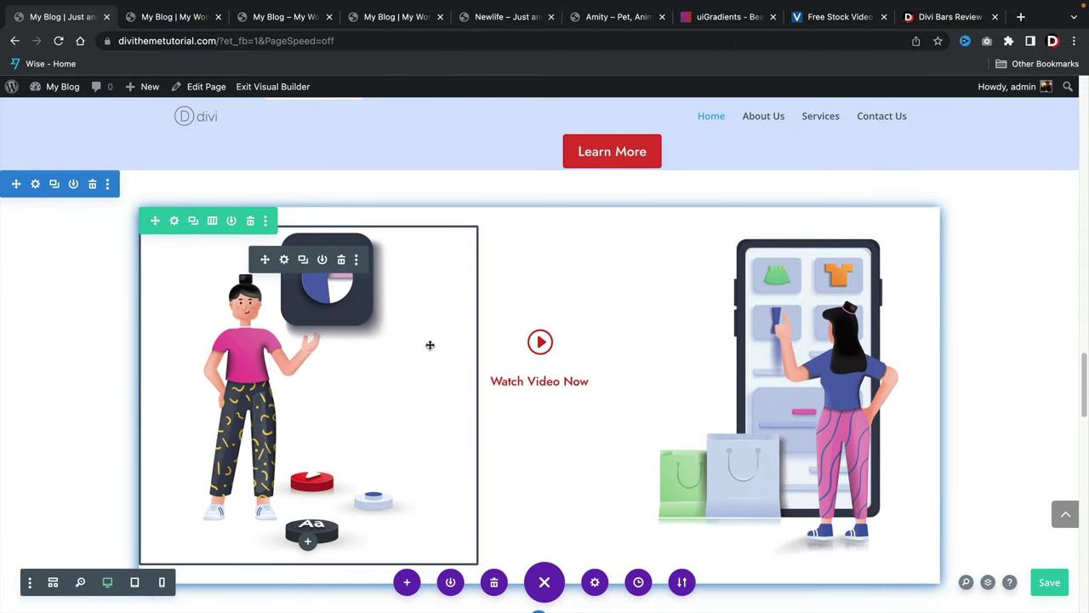
pyautogui.scroll(-5, 564, 284)
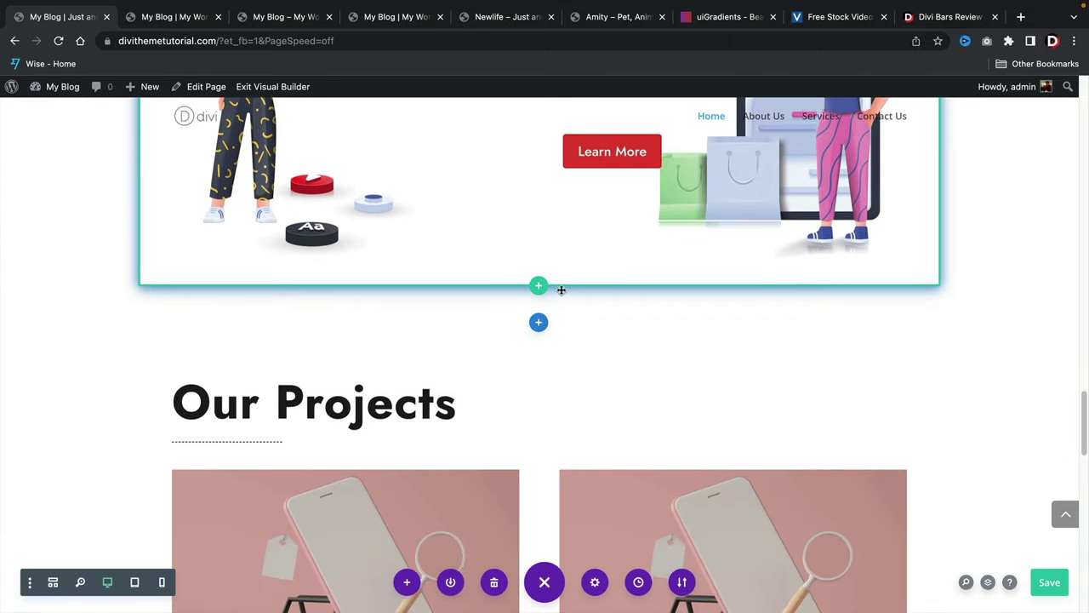
pyautogui.scroll(-2, 561, 290)
pyautogui.scroll(8, 561, 290)
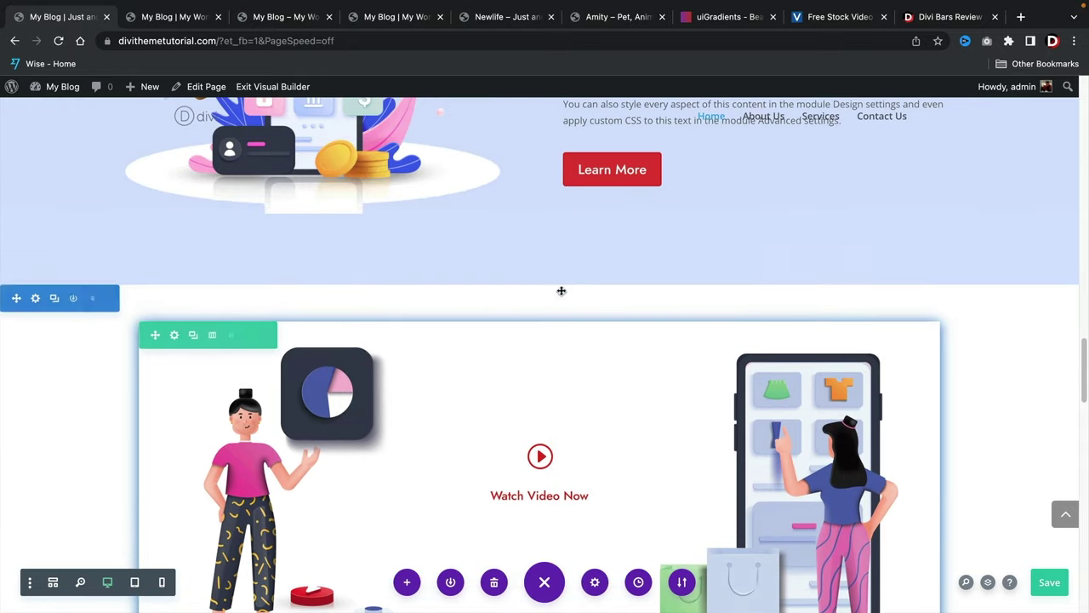
pyautogui.scroll(4, 560, 291)
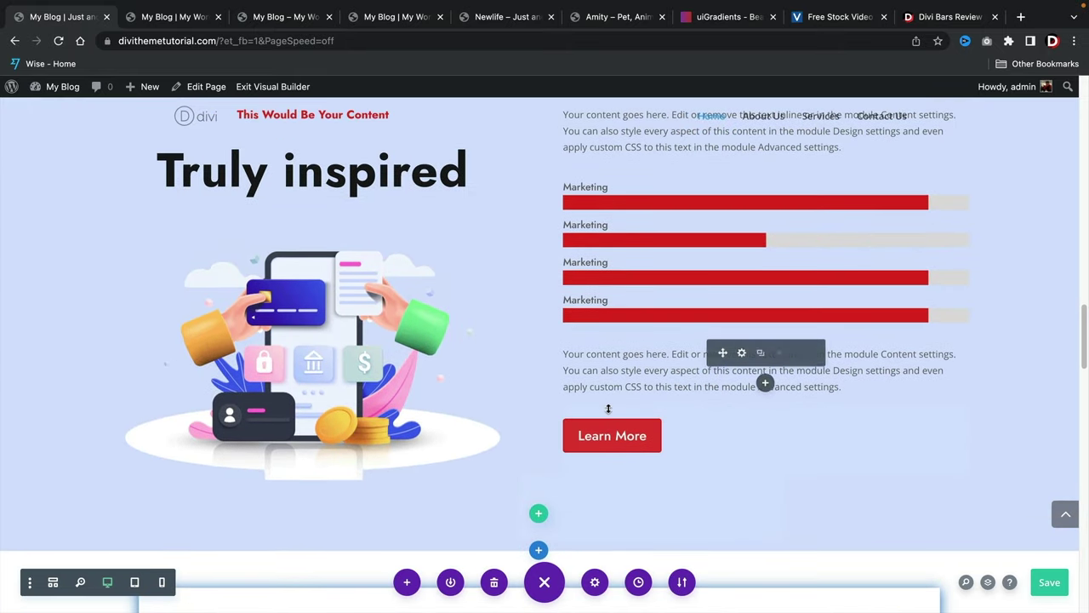
pyautogui.scroll(1, 609, 408)
pyautogui.scroll(1, 564, 452)
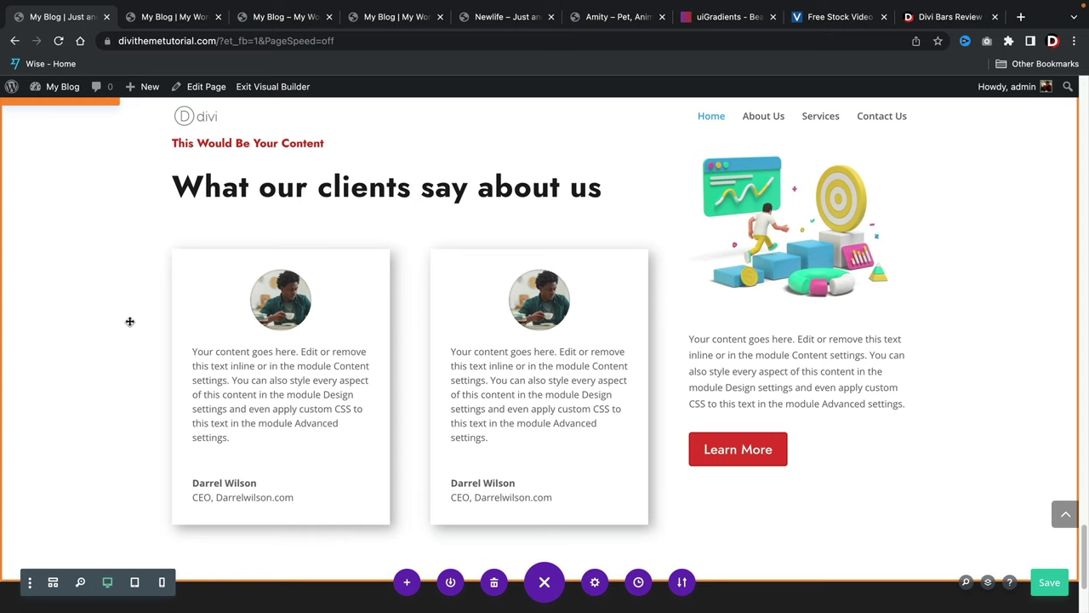
# - Add a regular one-column section below the testimonials holding a saved Blog module
pyautogui.scroll(-4, 129, 321)
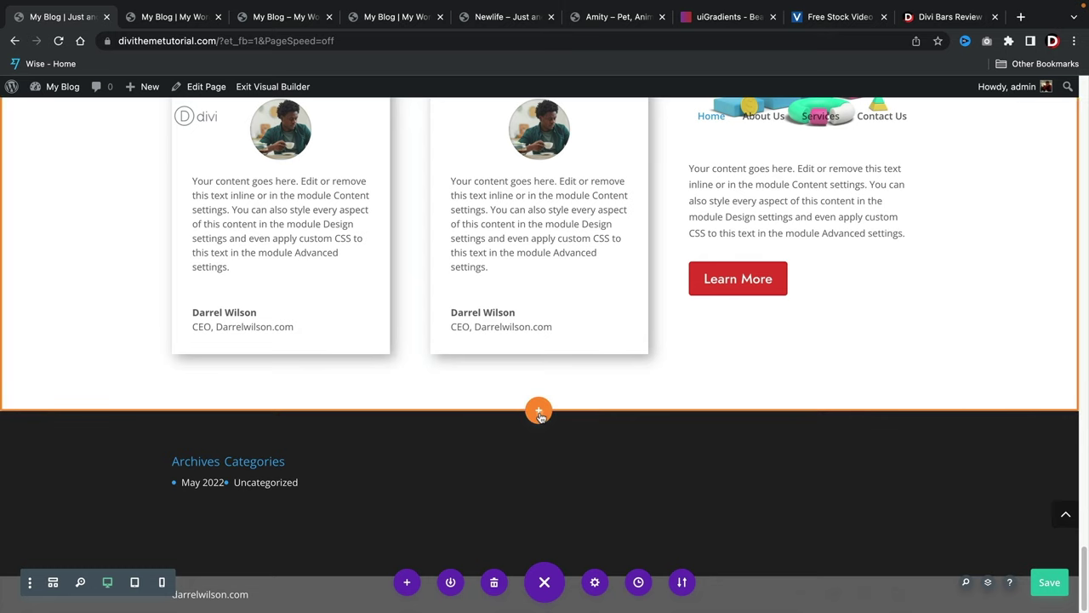
pyautogui.click(539, 412)
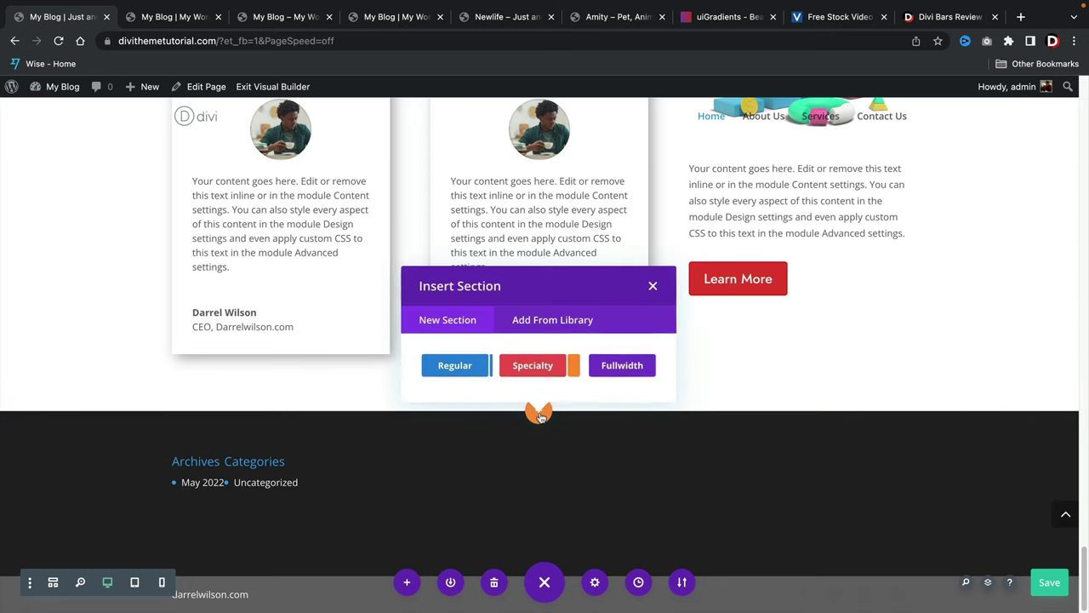
pyautogui.click(474, 366)
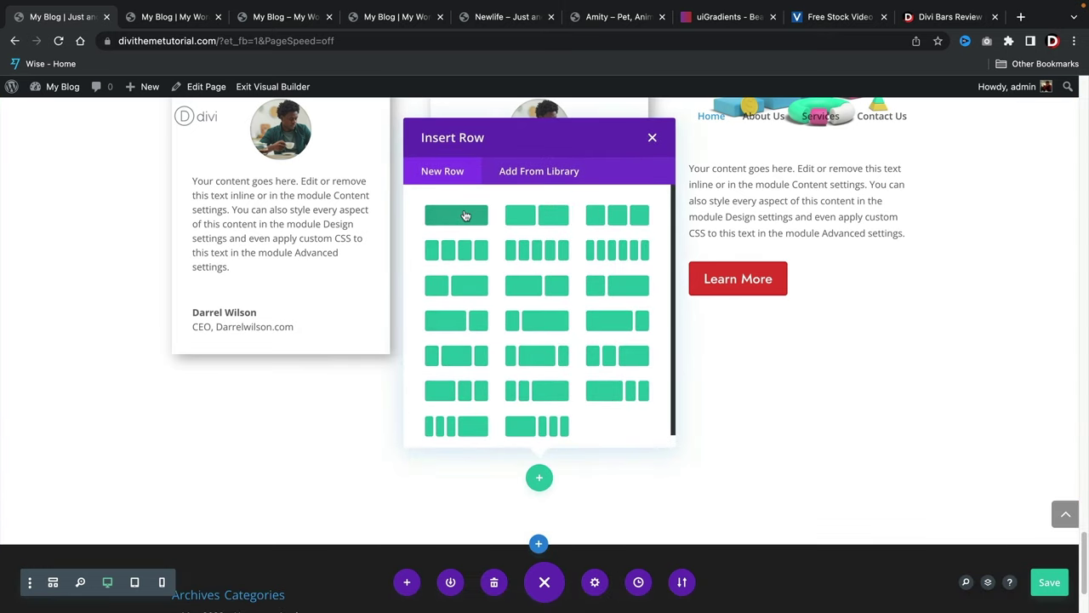
pyautogui.click(466, 216)
pyautogui.write('blog')
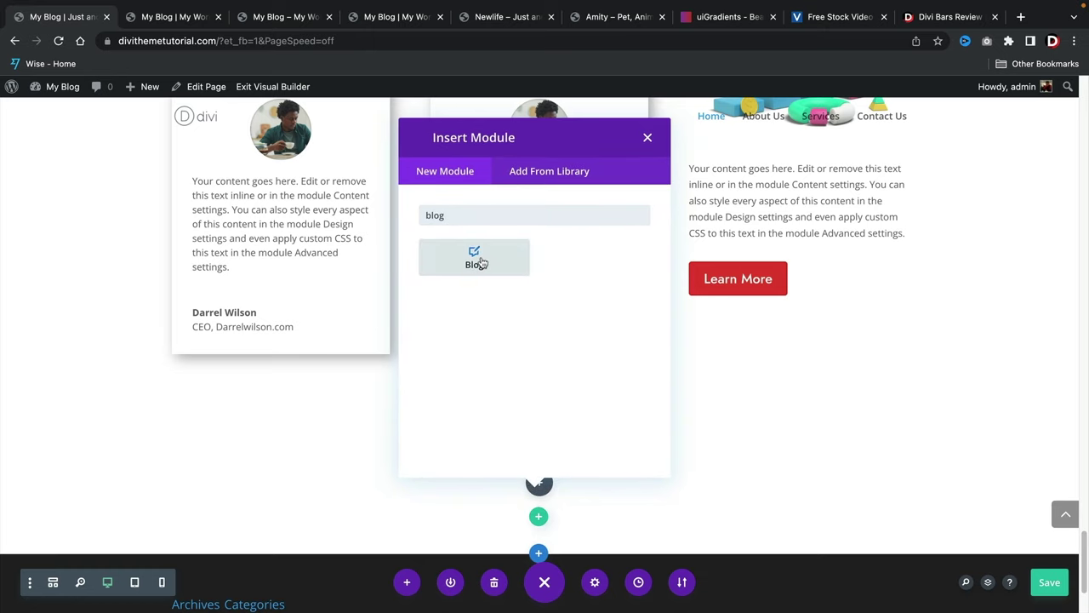
pyautogui.click(481, 264)
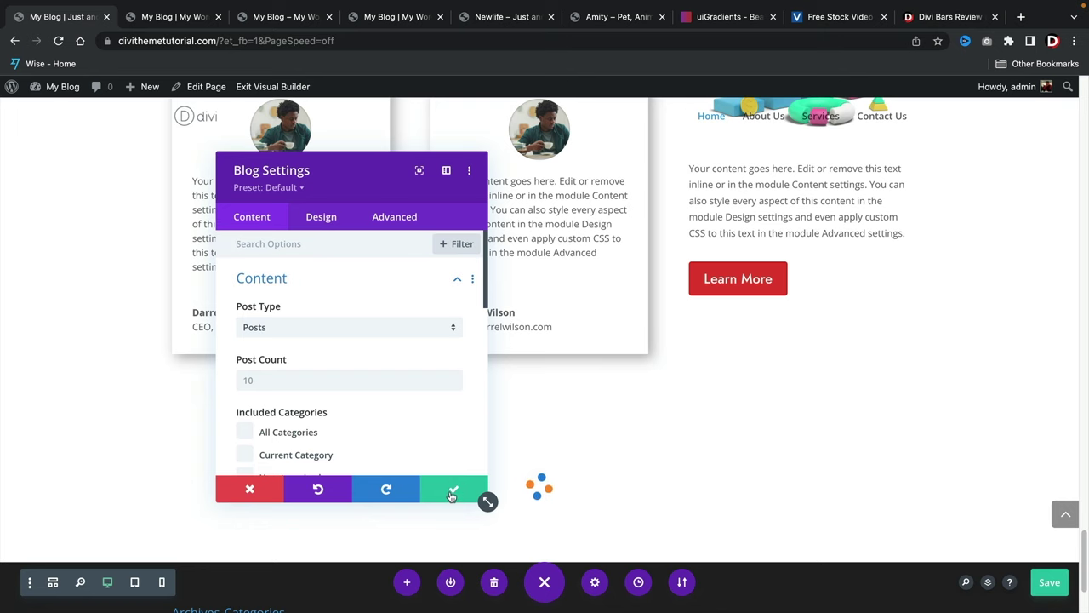
pyautogui.click(452, 492)
pyautogui.scroll(-3, 617, 469)
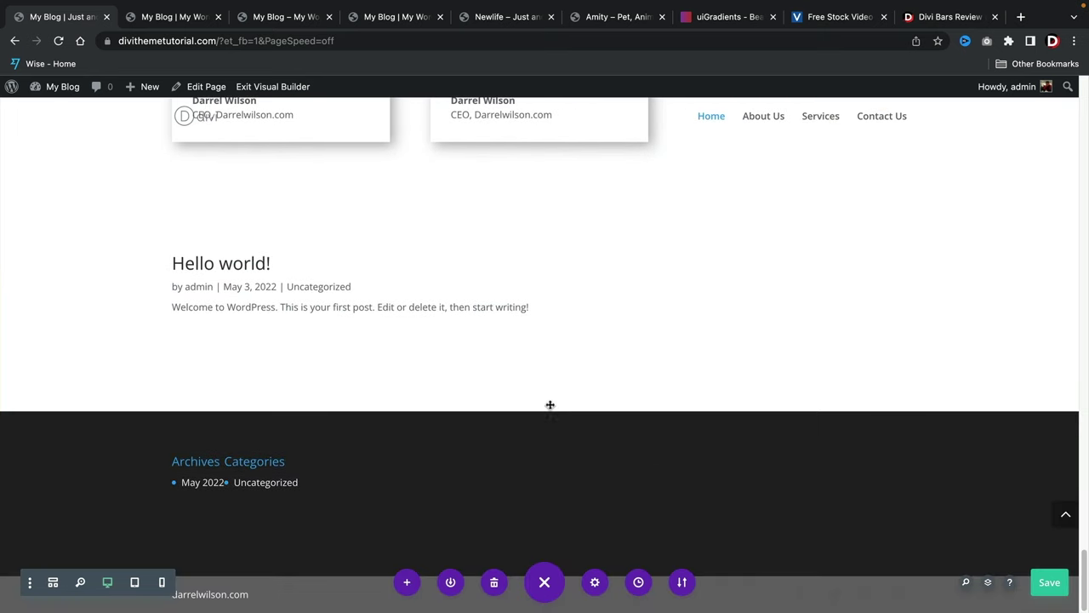
pyautogui.moveTo(511, 359)
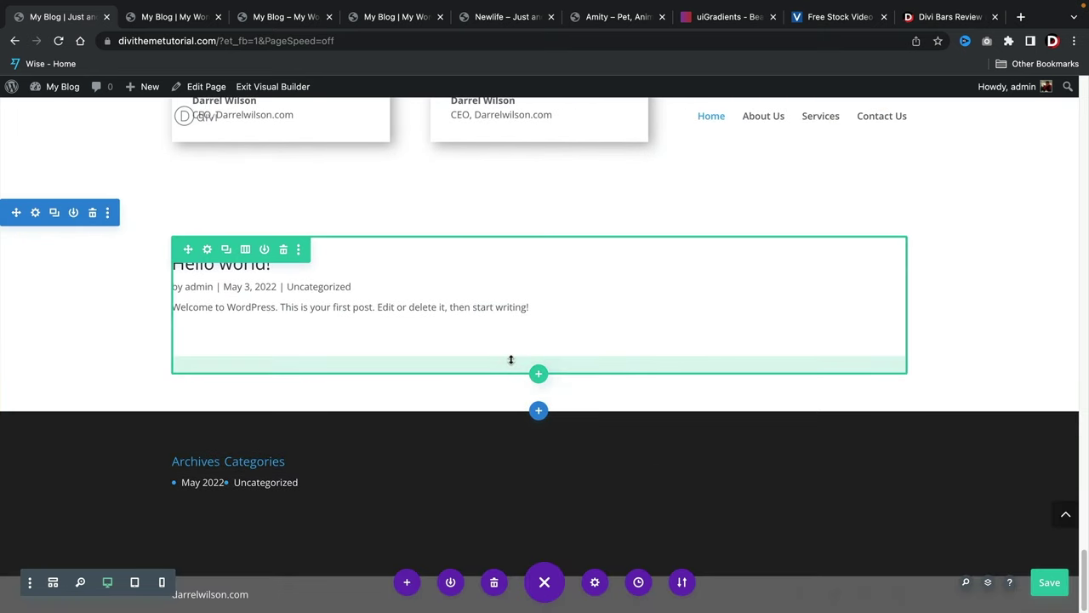
# - On the demo layout, inspect the News & Article Blog module's settings and browse its posts
pyautogui.hotkey('ctrl', 'Tab')
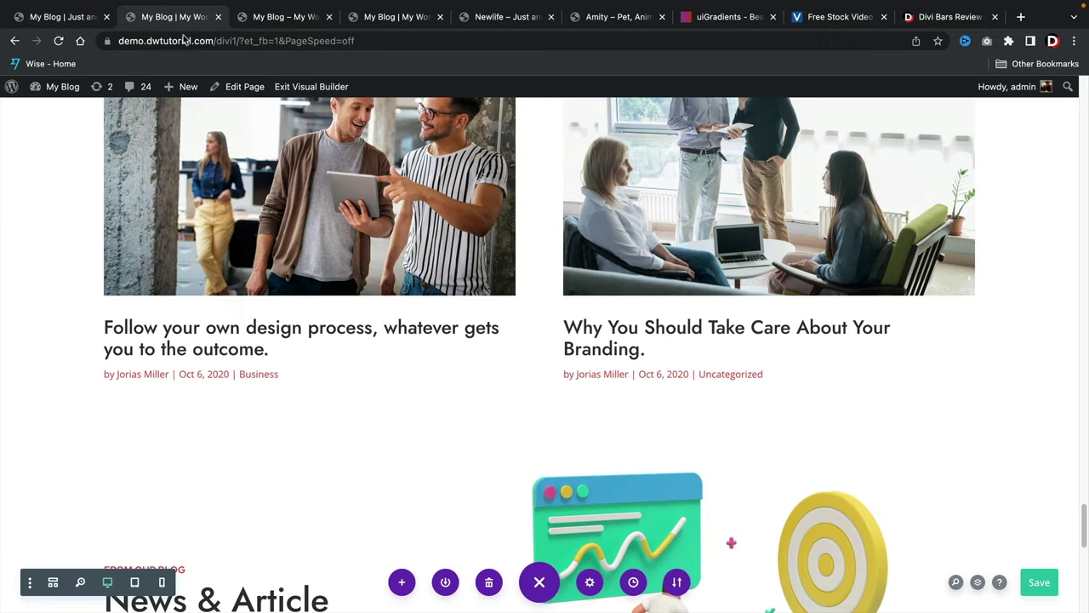
pyautogui.scroll(2, 332, 353)
pyautogui.scroll(5, 332, 353)
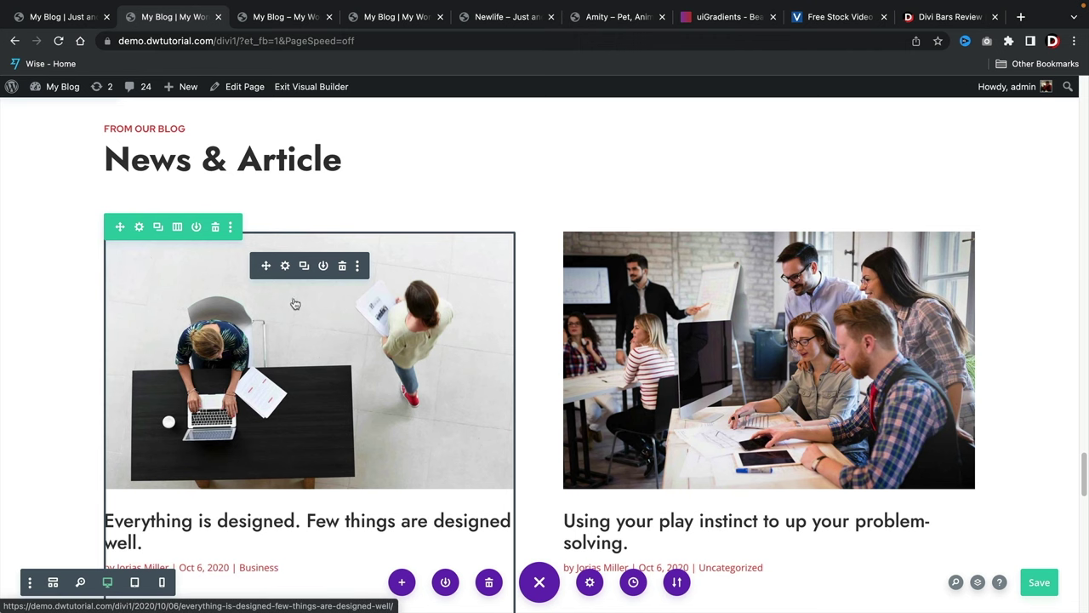
pyautogui.scroll(-1, 293, 294)
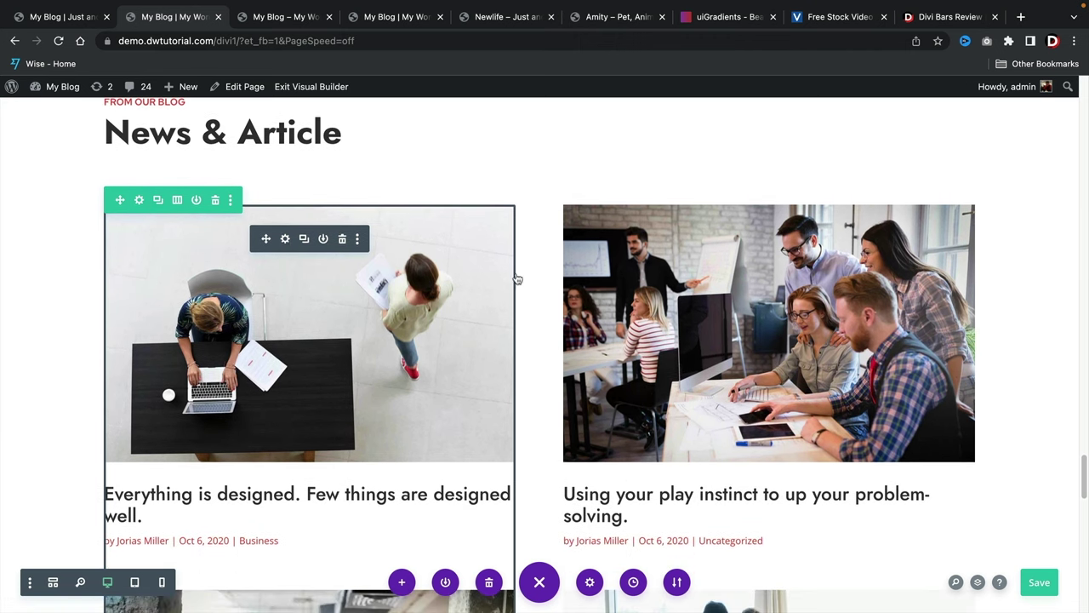
pyautogui.click(745, 238)
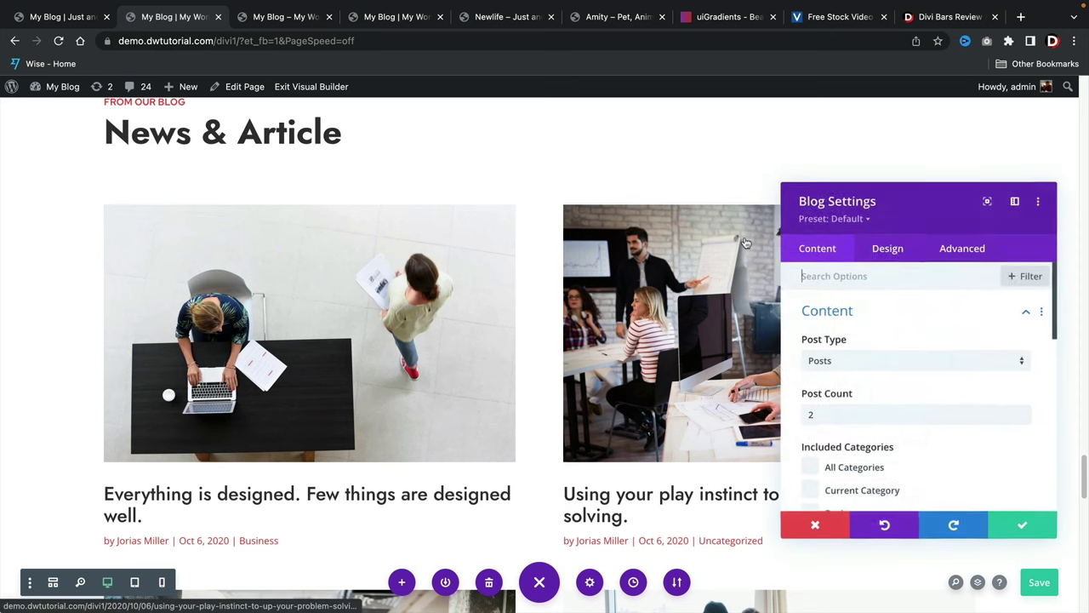
pyautogui.click(1020, 522)
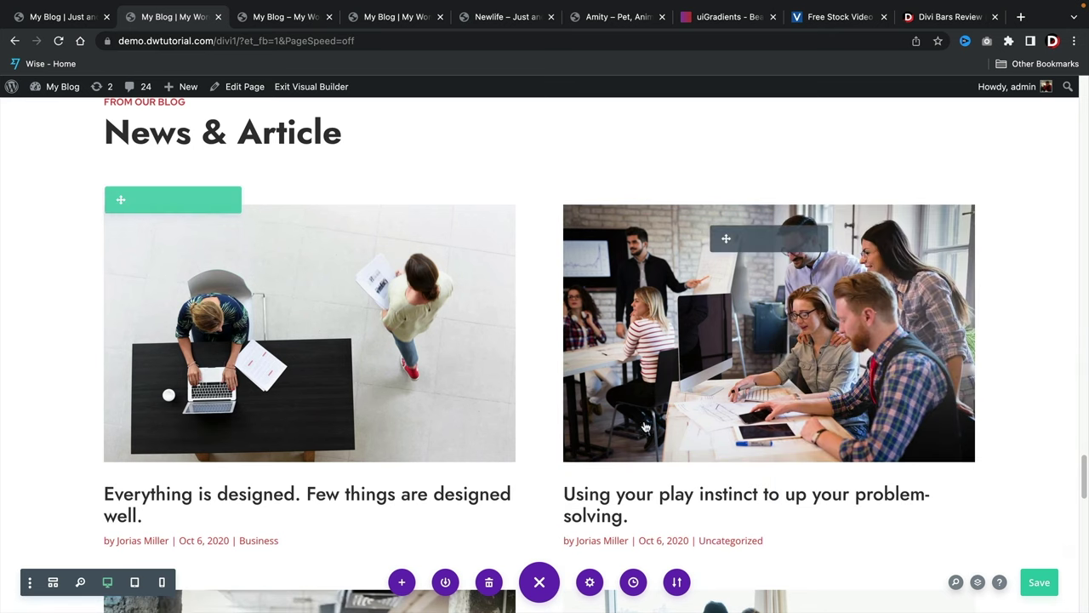
pyautogui.scroll(-5, 410, 339)
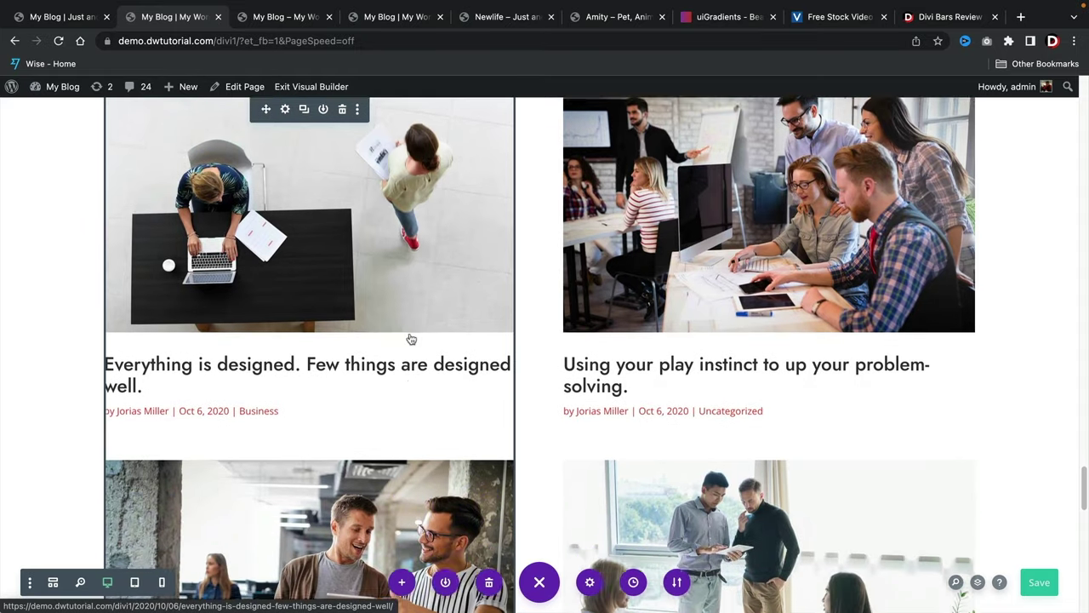
pyautogui.scroll(-2, 410, 339)
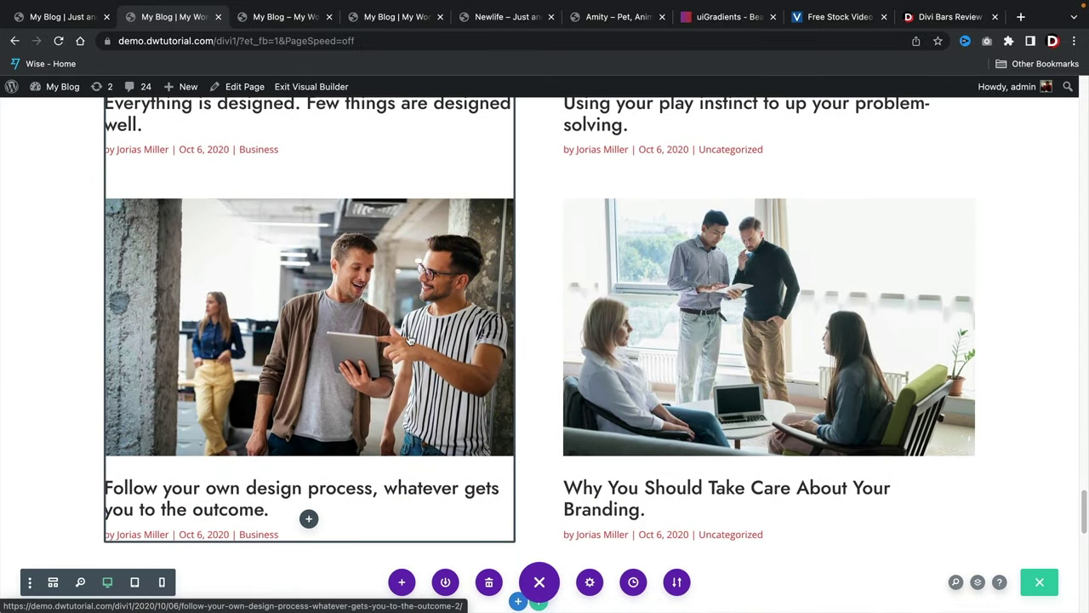
pyautogui.scroll(7, 368, 404)
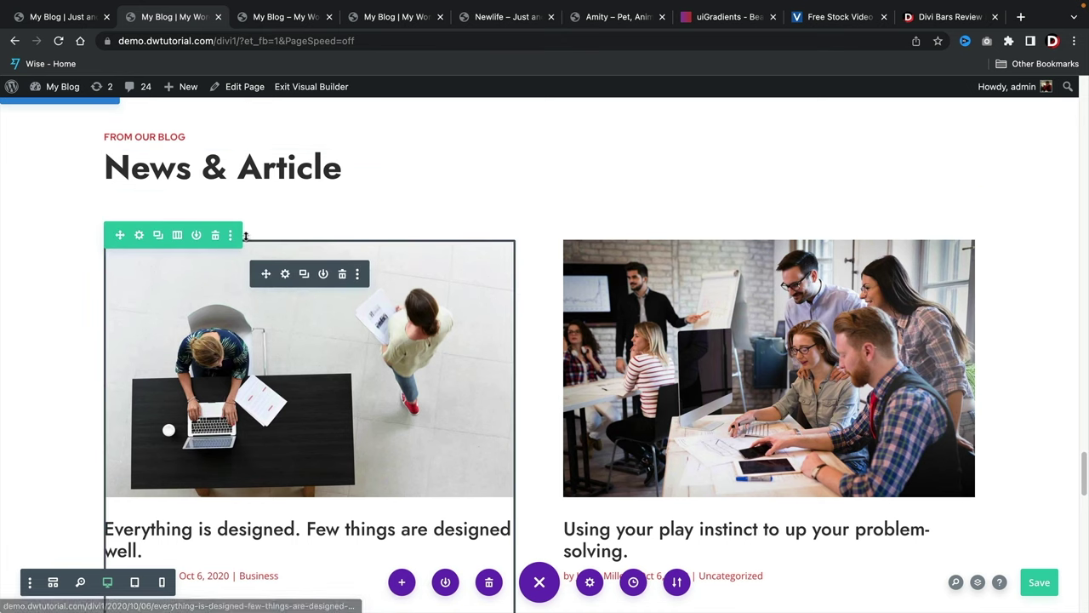
# - Set the demo blog's post Title Font to Aguafina Script
pyautogui.click(285, 274)
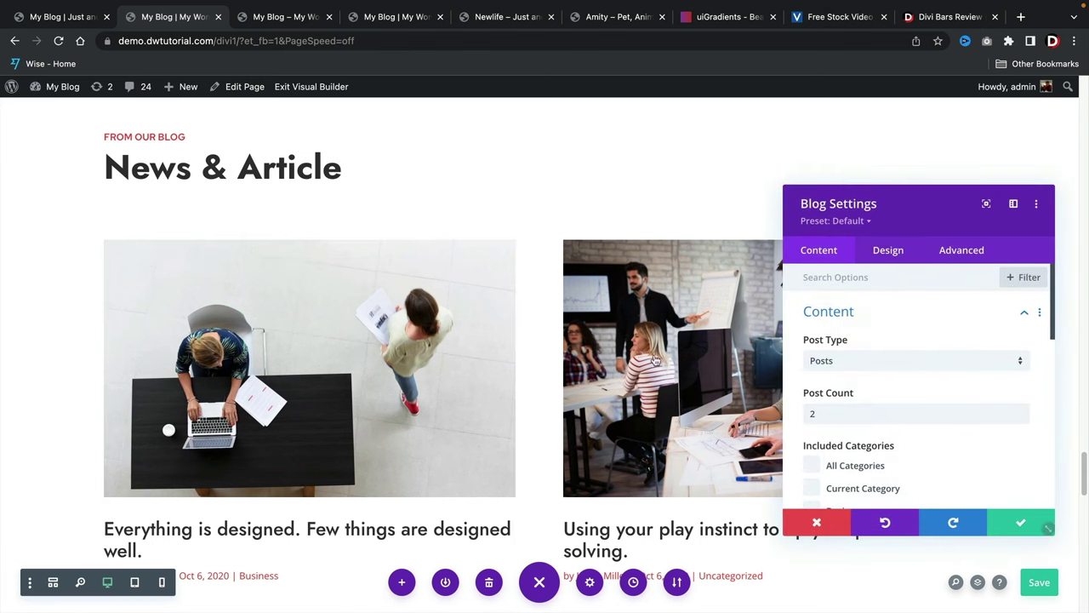
pyautogui.scroll(-3, 554, 380)
pyautogui.scroll(1, 554, 380)
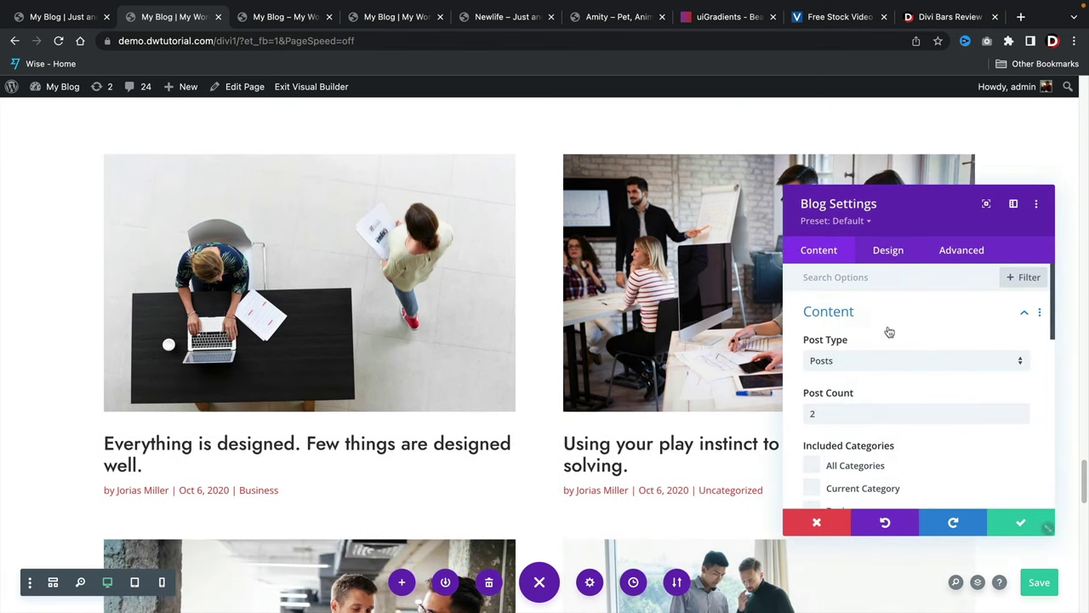
pyautogui.moveTo(1048, 528); pyautogui.dragTo(906, 487)
pyautogui.click(745, 210)
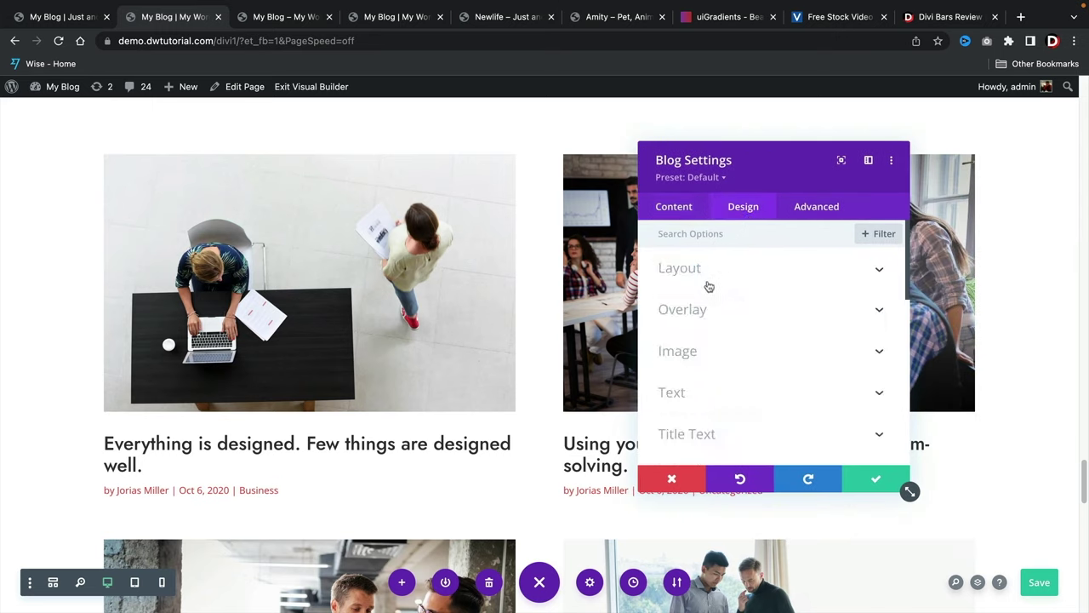
pyautogui.click(106, 437)
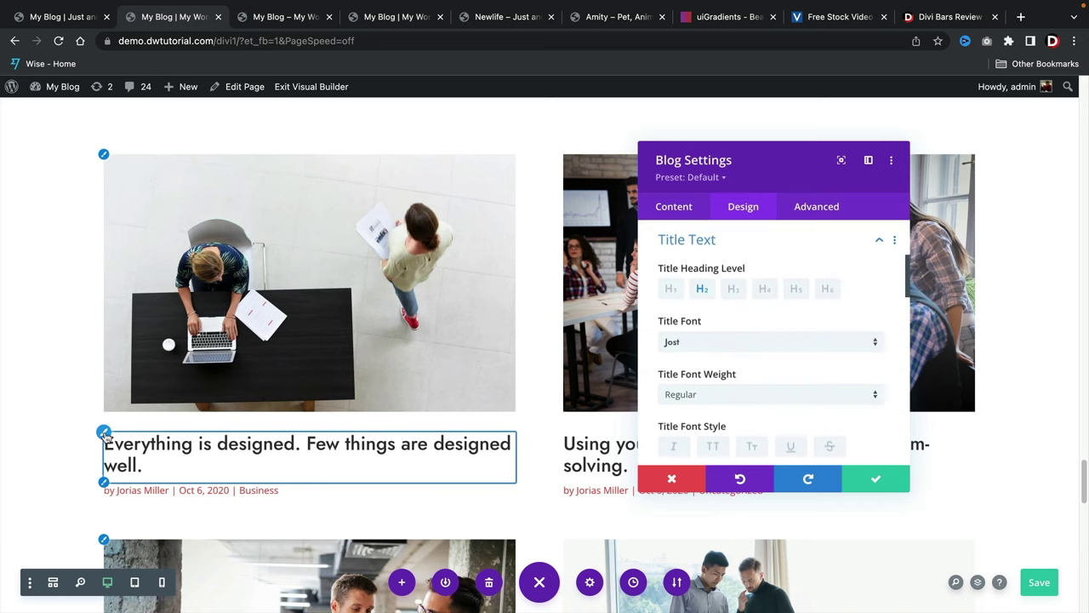
pyautogui.click(734, 344)
pyautogui.click(734, 443)
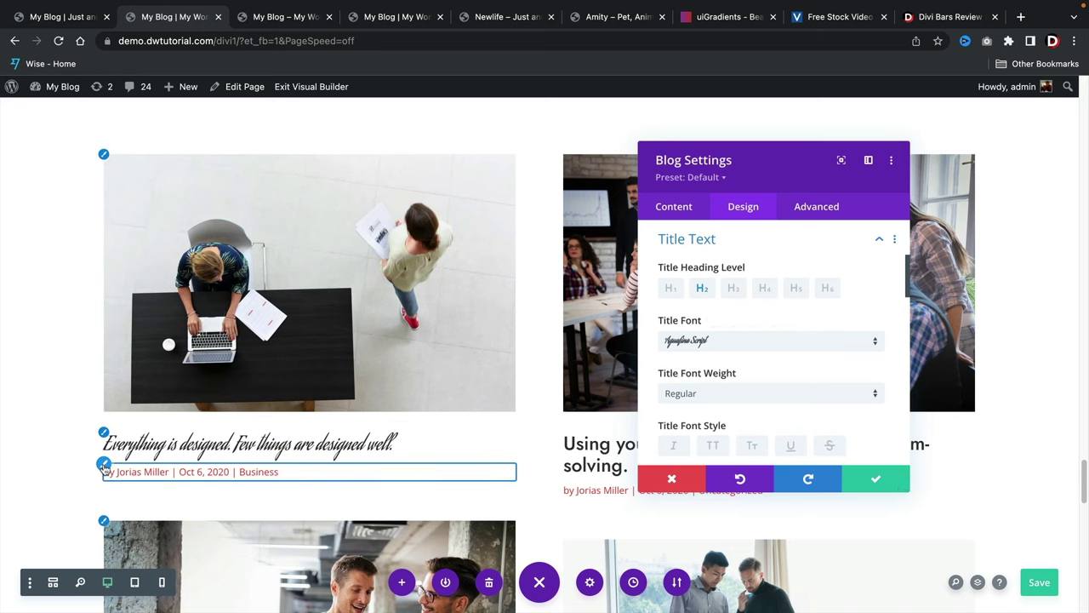
pyautogui.click(103, 467)
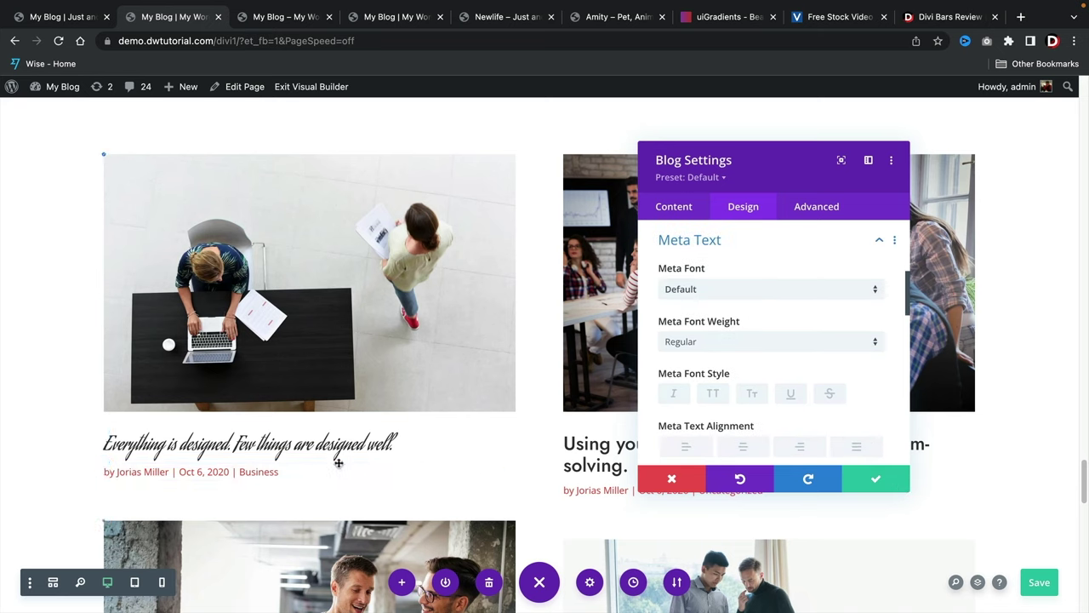
# - Set the blog's Excerpt Length to 50 and save the module
pyautogui.click(681, 209)
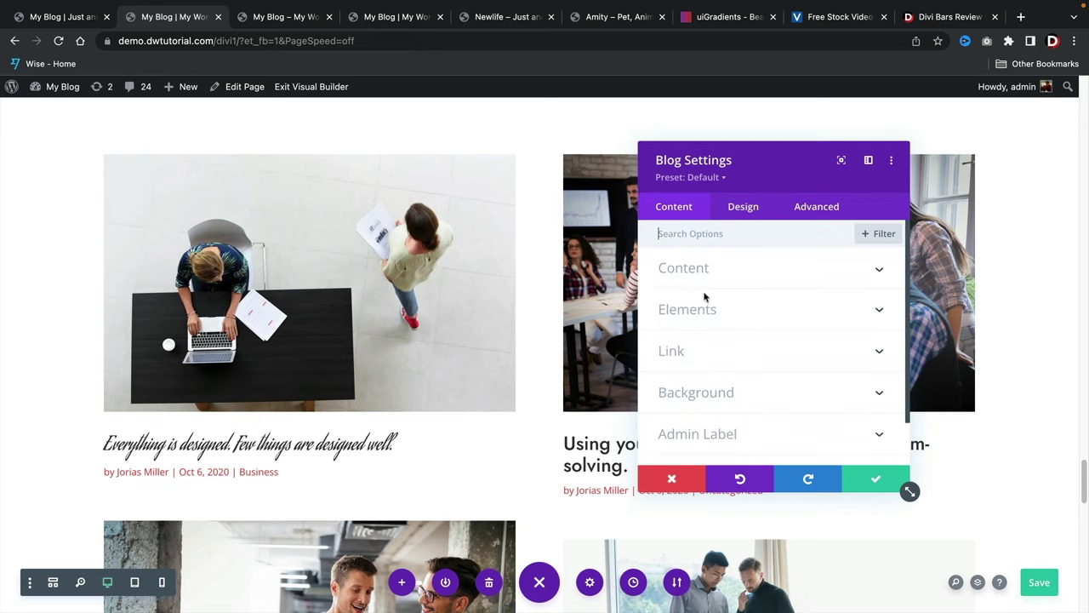
pyautogui.click(715, 270)
pyautogui.scroll(-5, 727, 332)
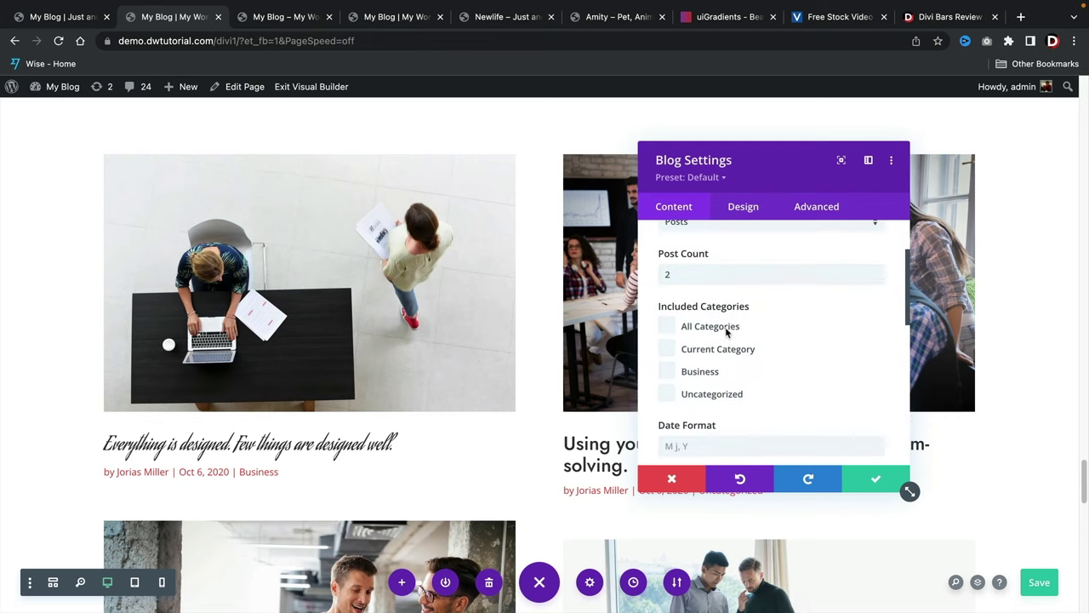
pyautogui.scroll(-1, 726, 327)
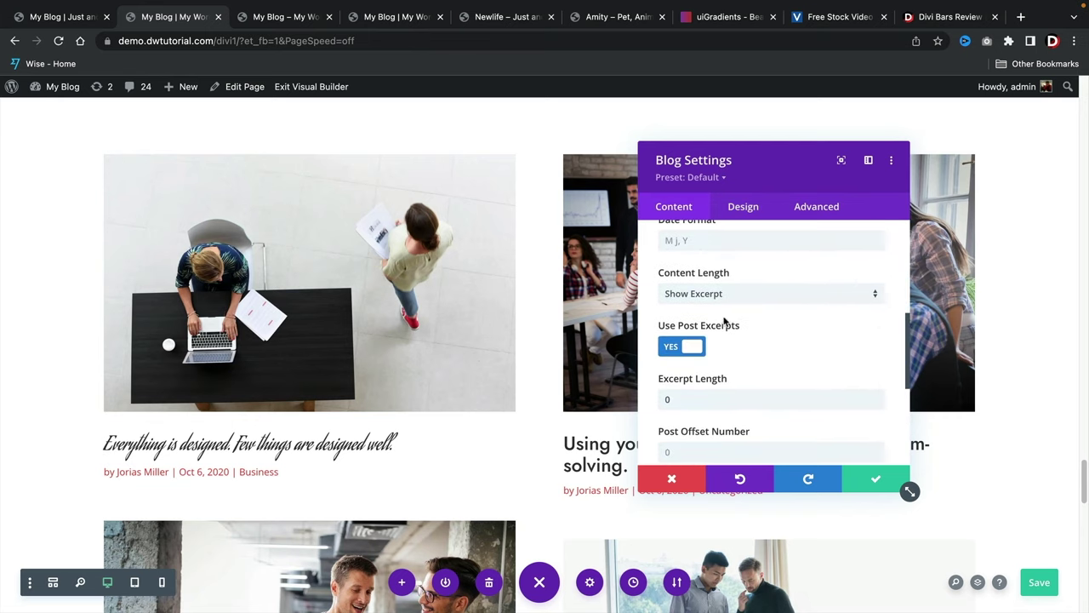
pyautogui.doubleClick(708, 397)
pyautogui.write('50')
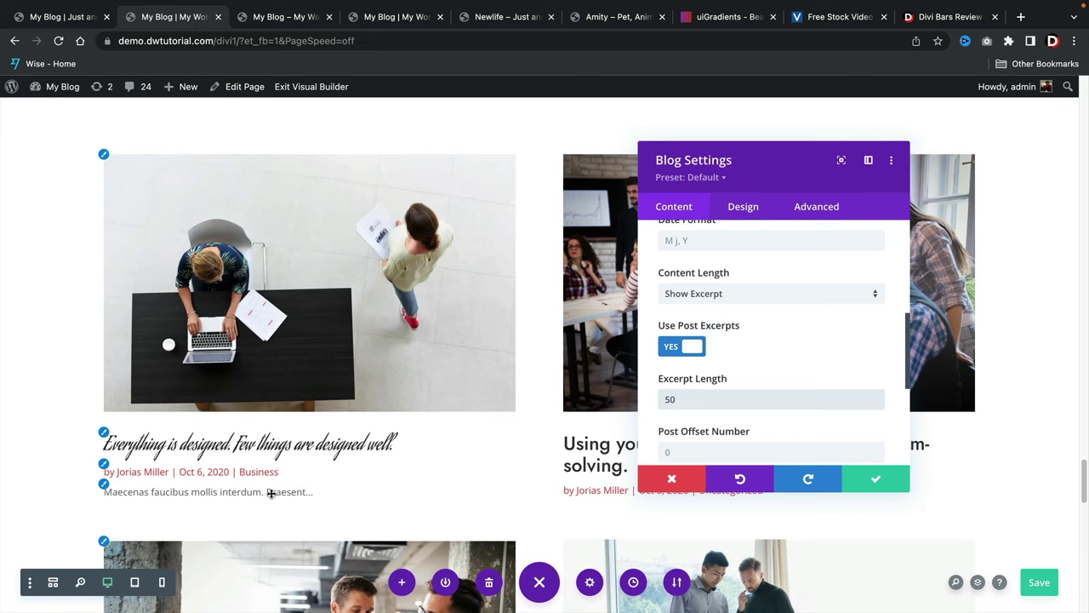
pyautogui.click(893, 482)
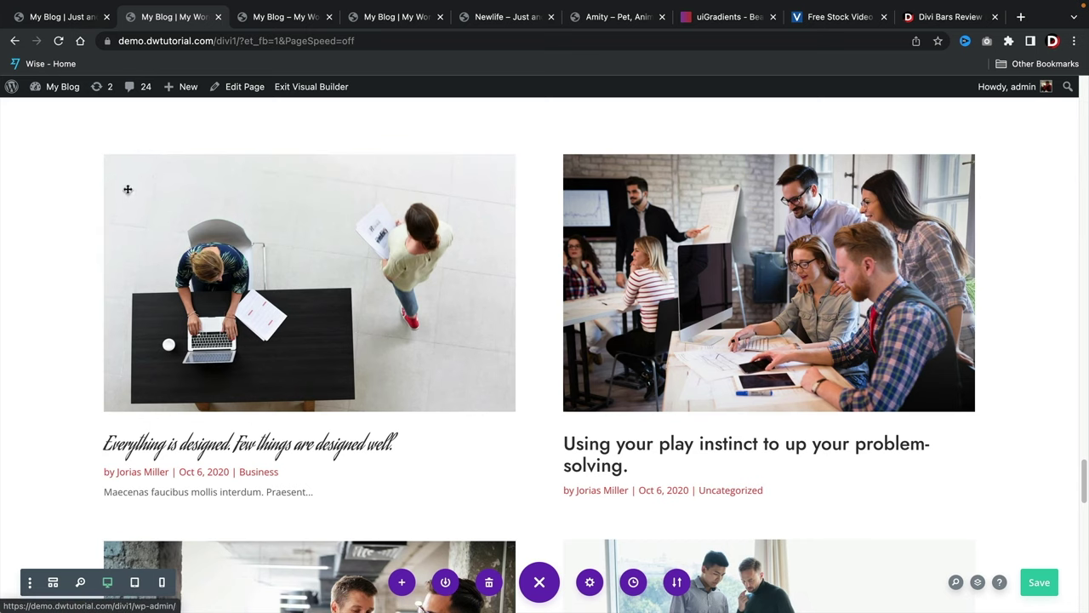
# - Switch from the homepage back to the demo tab and scroll to the Isaac page top
pyautogui.click(76, 25)
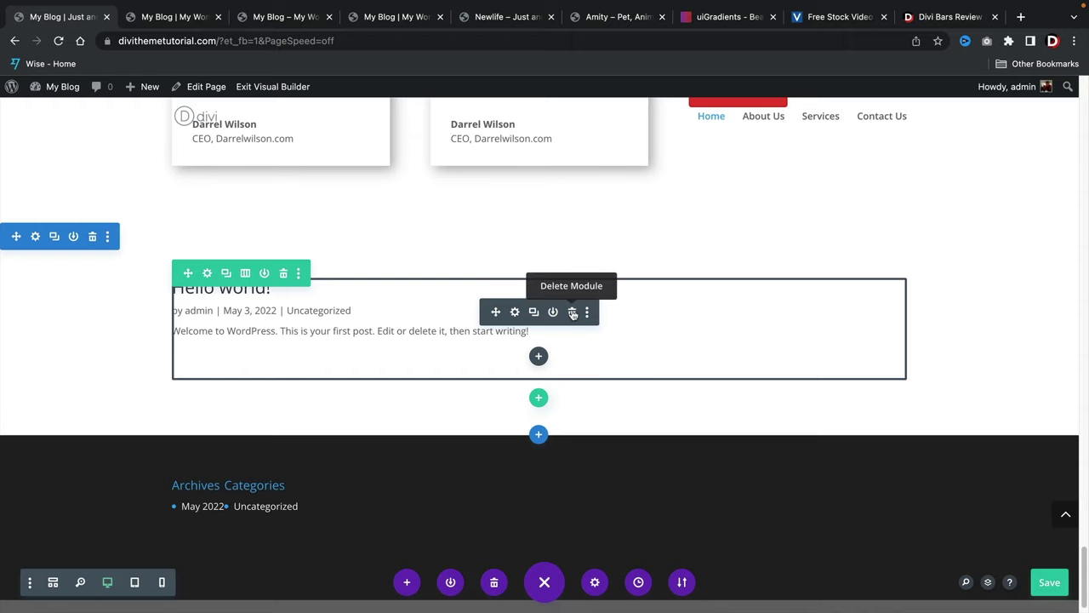
pyautogui.hotkey('ctrl', 'Tab')
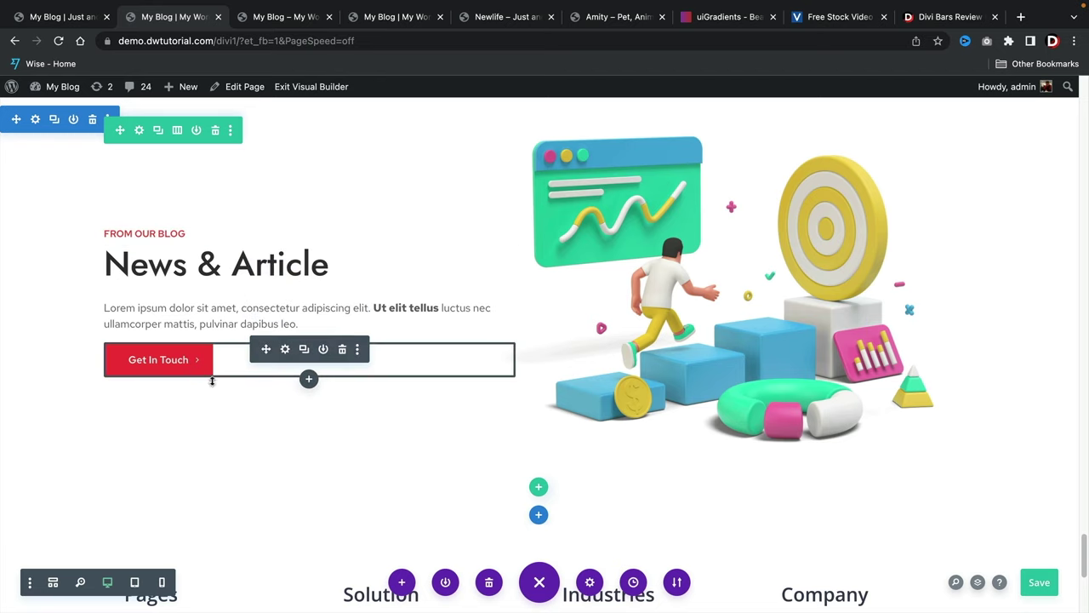
pyautogui.scroll(1, 691, 289)
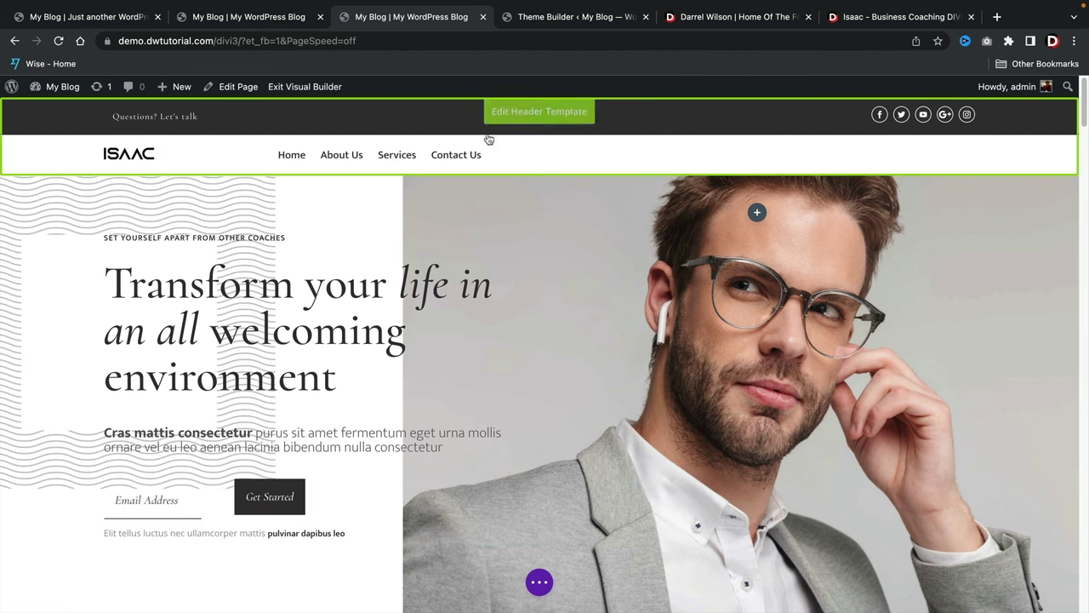
# - Open the hero section's background image settings, repositioning the settings panel
pyautogui.scroll(-1, 268, 275)
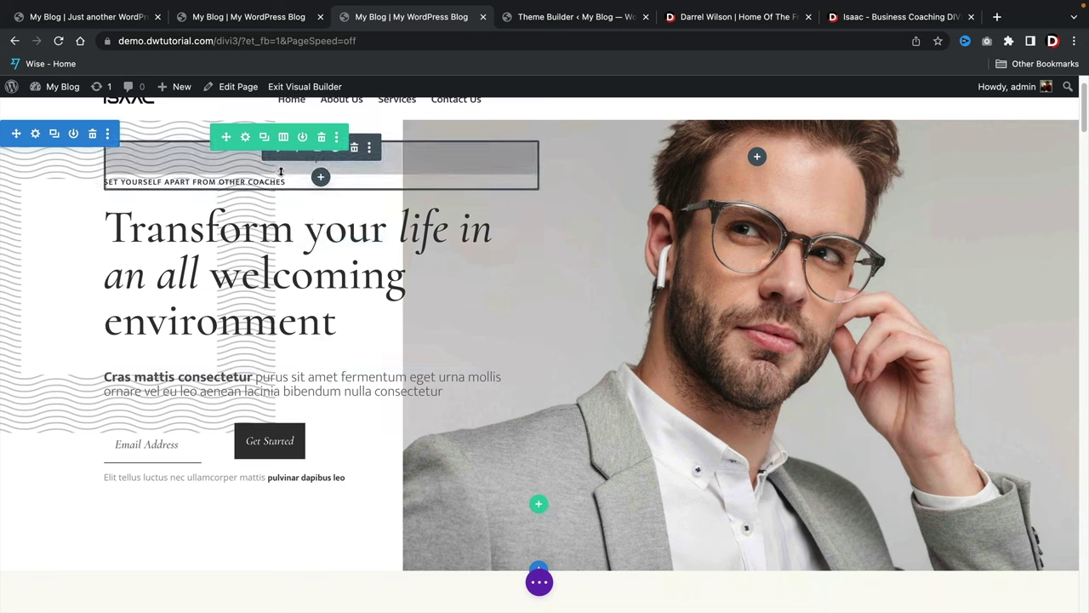
pyautogui.moveTo(143, 156); pyautogui.dragTo(143, 158)
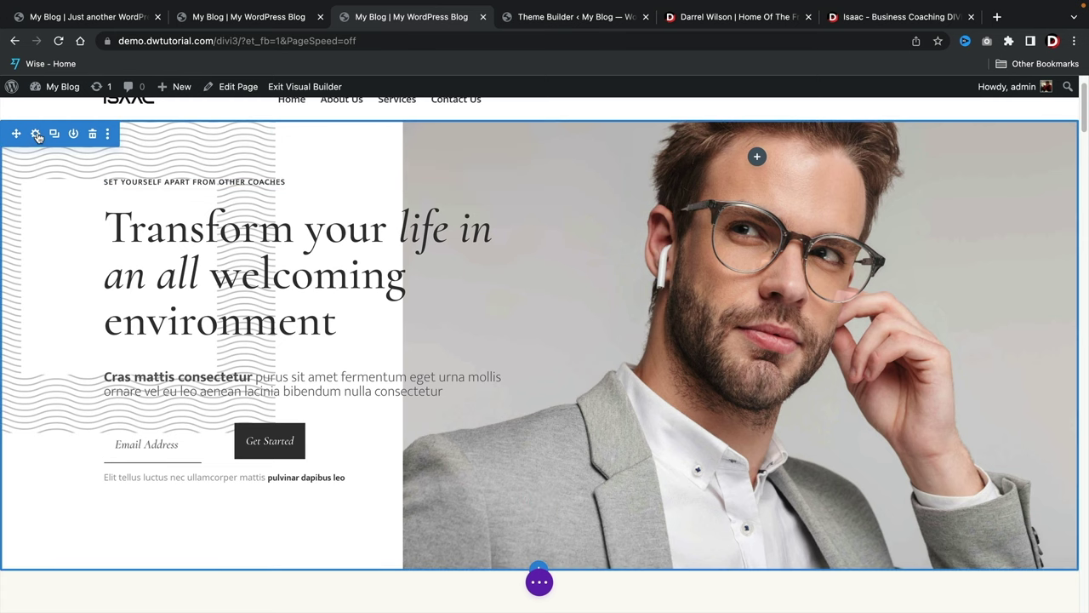
pyautogui.click(35, 134)
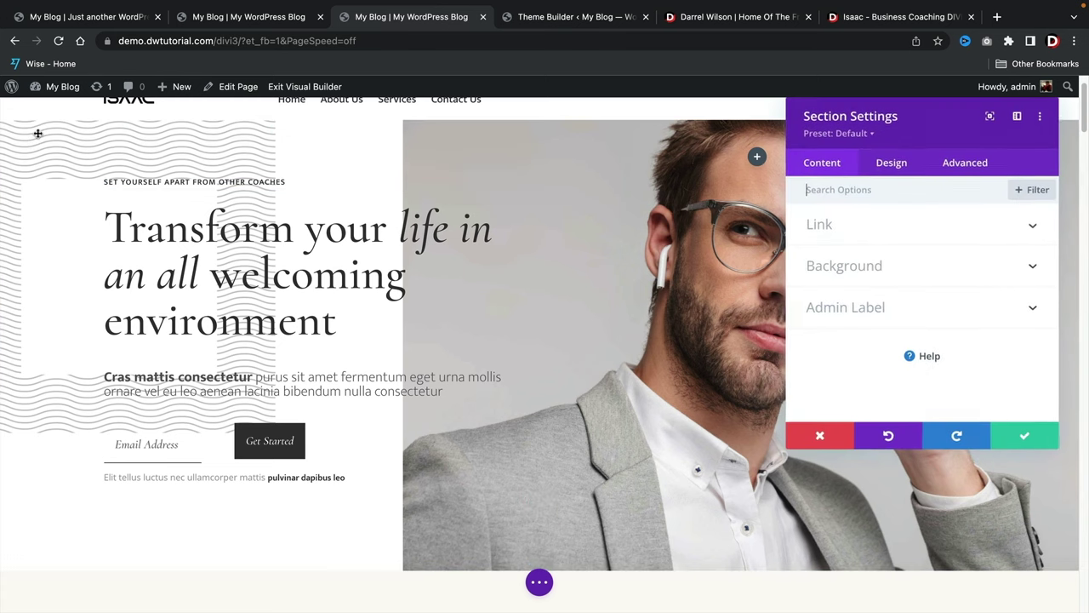
pyautogui.click(840, 271)
pyautogui.moveTo(873, 123); pyautogui.dragTo(677, 159)
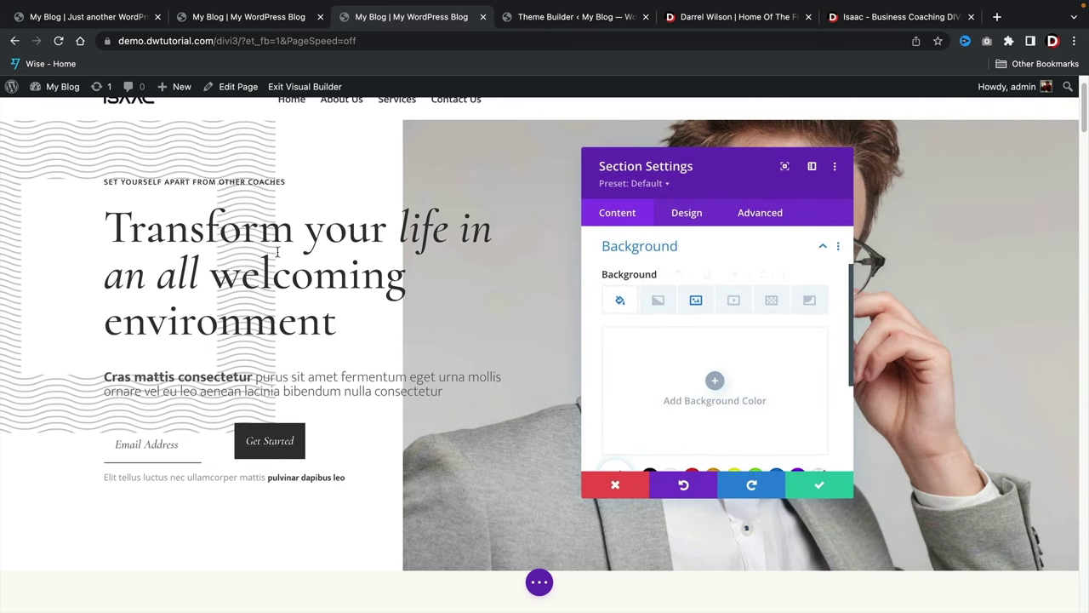
pyautogui.click(695, 299)
pyautogui.moveTo(712, 173); pyautogui.dragTo(242, 130)
pyautogui.scroll(-4, 253, 340)
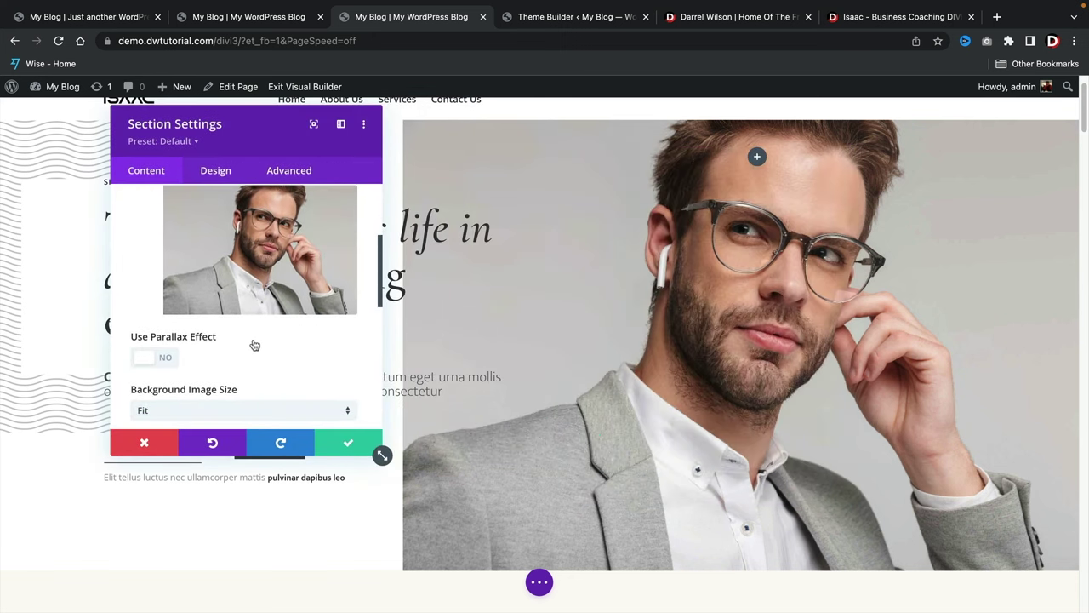
pyautogui.scroll(-2, 253, 345)
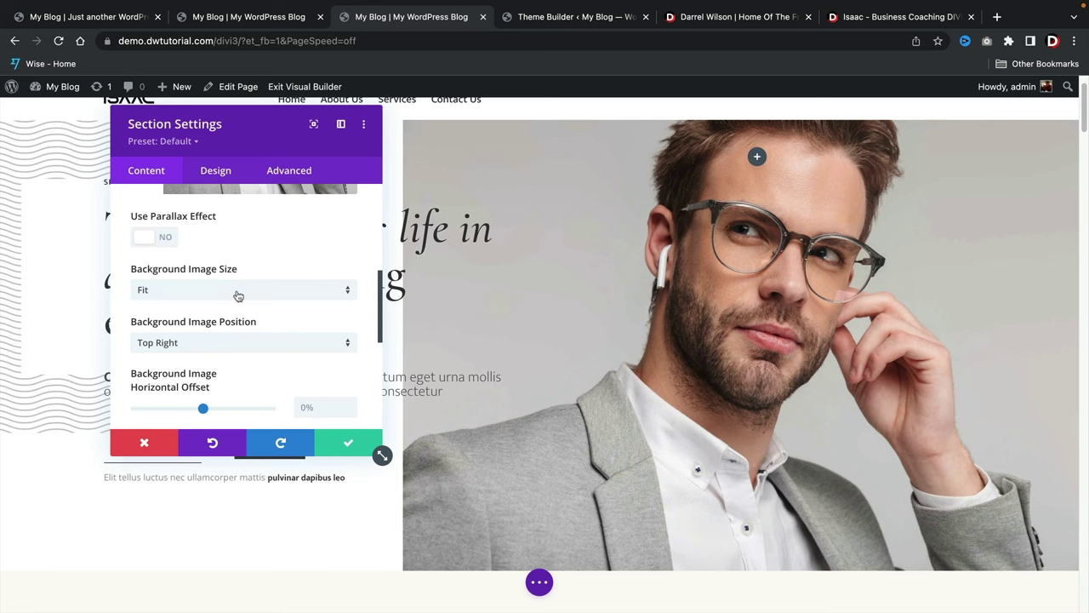
pyautogui.moveTo(254, 126); pyautogui.dragTo(912, 145)
# - Try Cover and Fit sizes with Center and Center Left positions for the background image
pyautogui.click(162, 289)
pyautogui.click(157, 302)
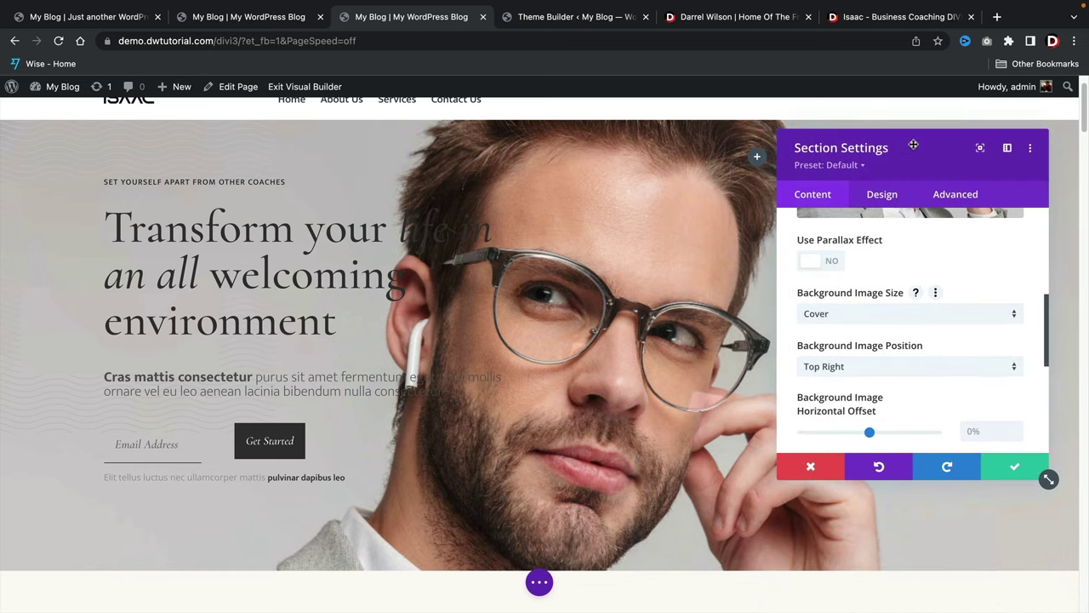
pyautogui.click(881, 315)
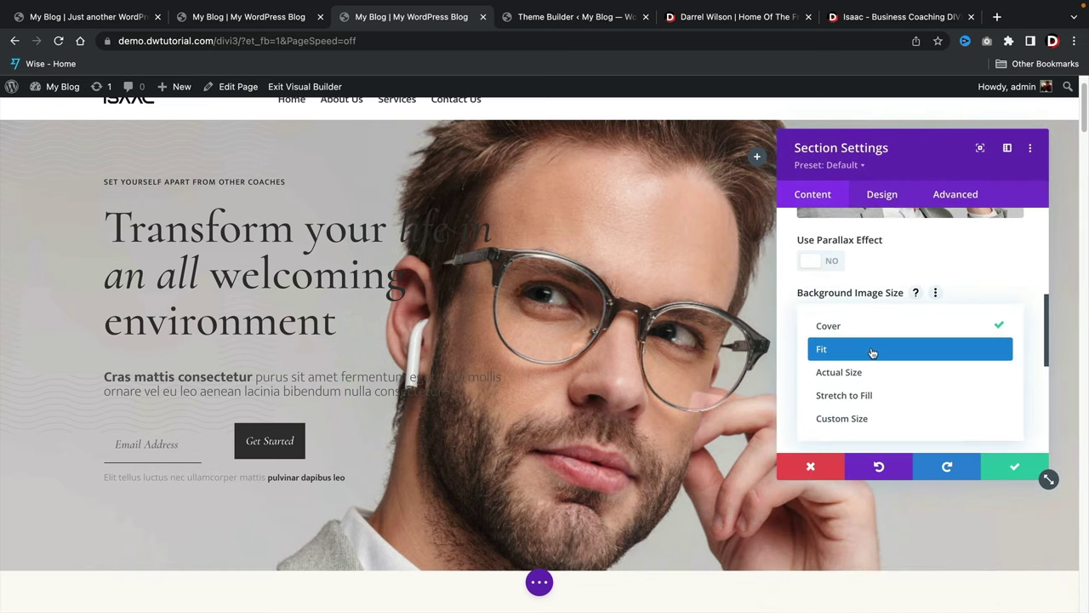
pyautogui.click(873, 350)
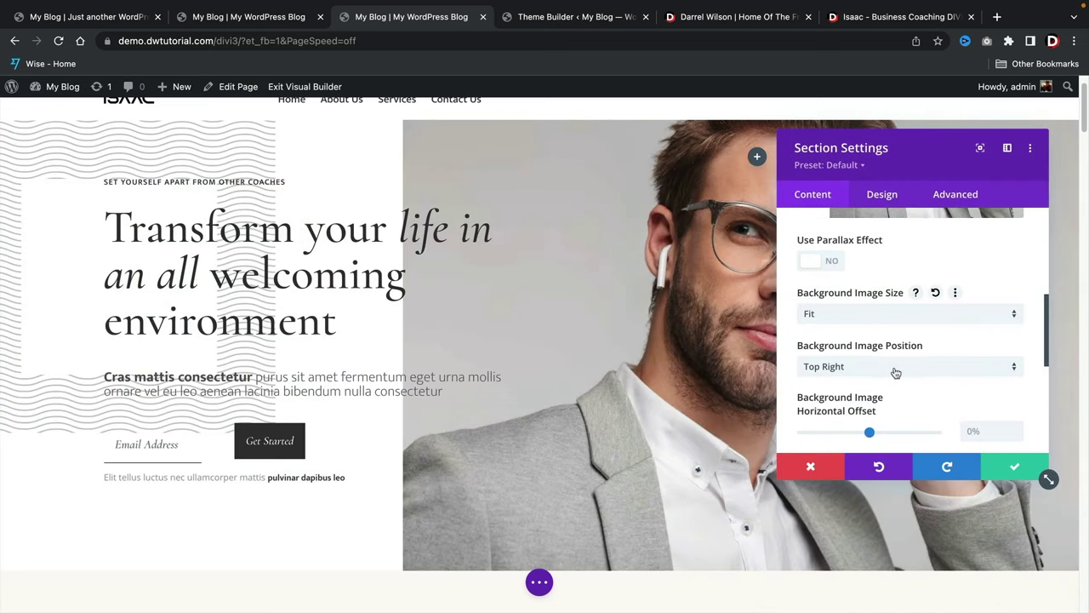
pyautogui.click(896, 372)
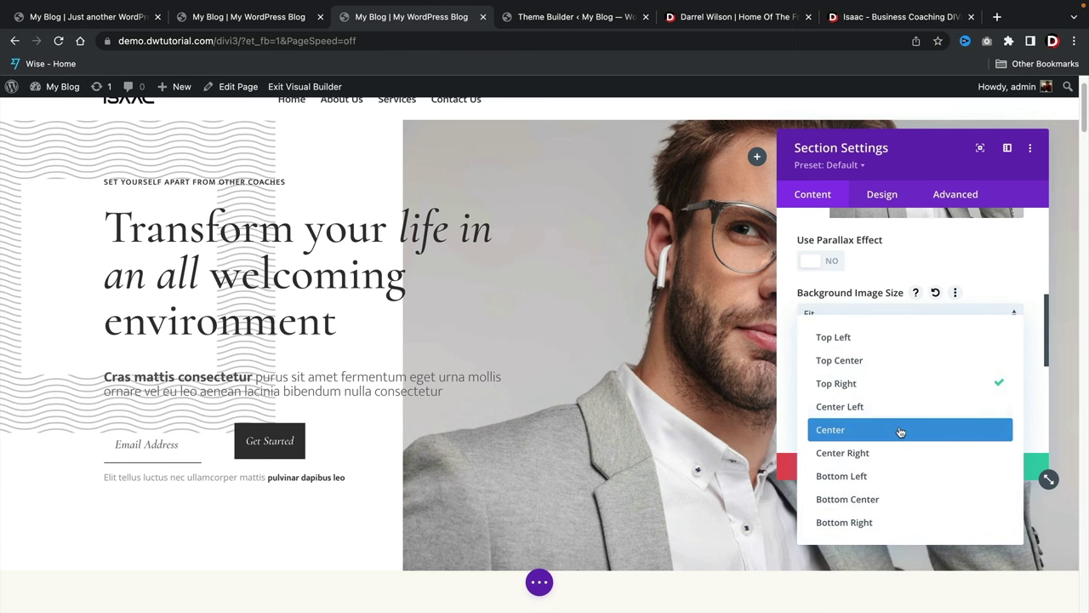
pyautogui.click(899, 430)
pyautogui.click(898, 366)
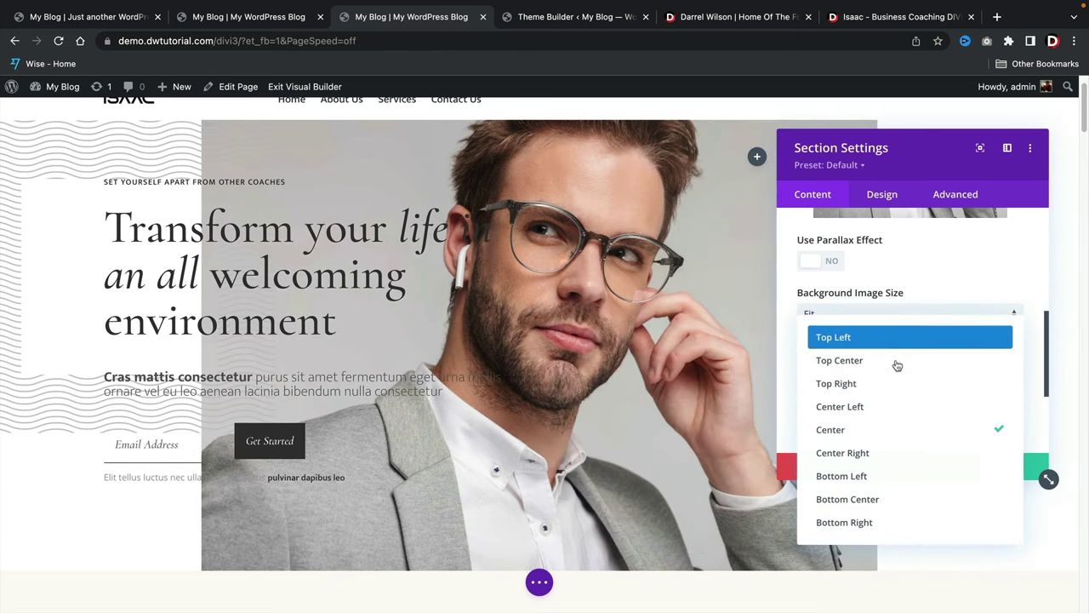
pyautogui.click(893, 407)
# - Set the background image to Fit, positioned Center Right, and save the section
pyautogui.moveTo(865, 148); pyautogui.dragTo(539, 175)
pyautogui.click(547, 349)
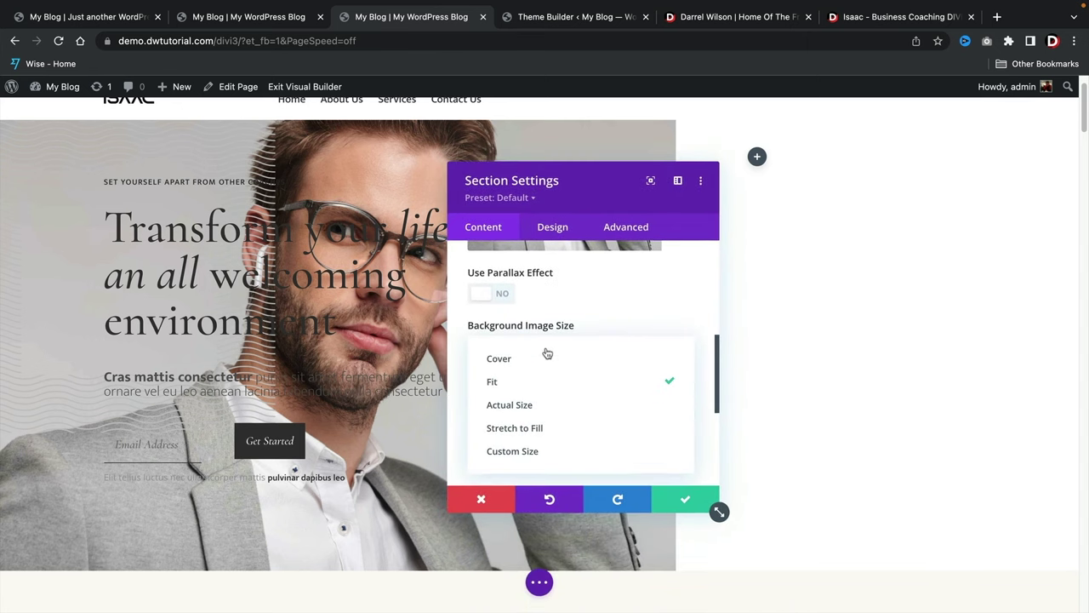
pyautogui.click(548, 356)
pyautogui.click(547, 349)
pyautogui.click(550, 390)
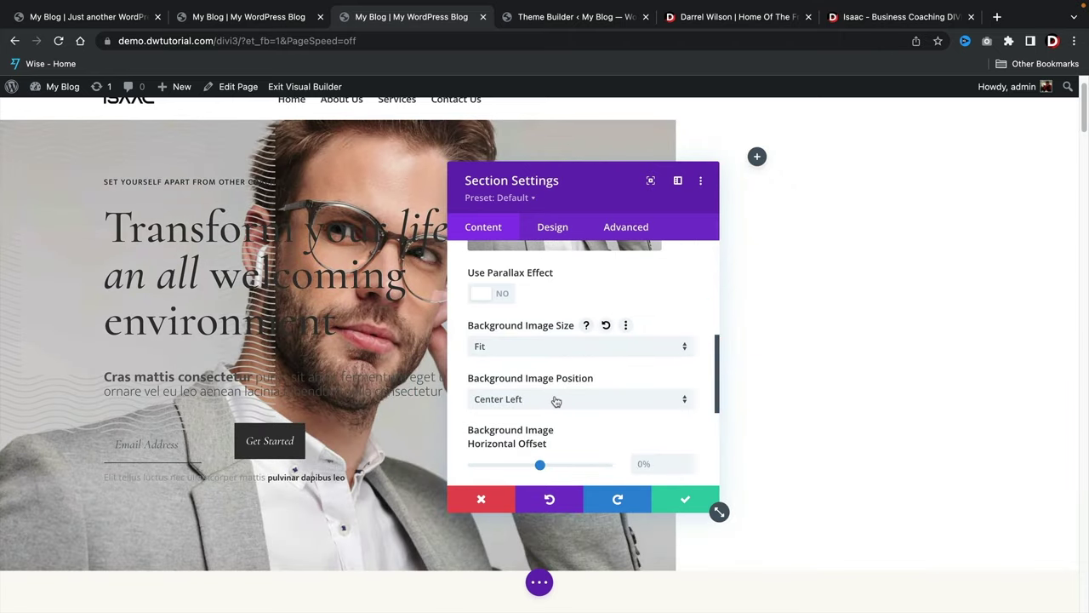
pyautogui.click(557, 399)
pyautogui.click(559, 452)
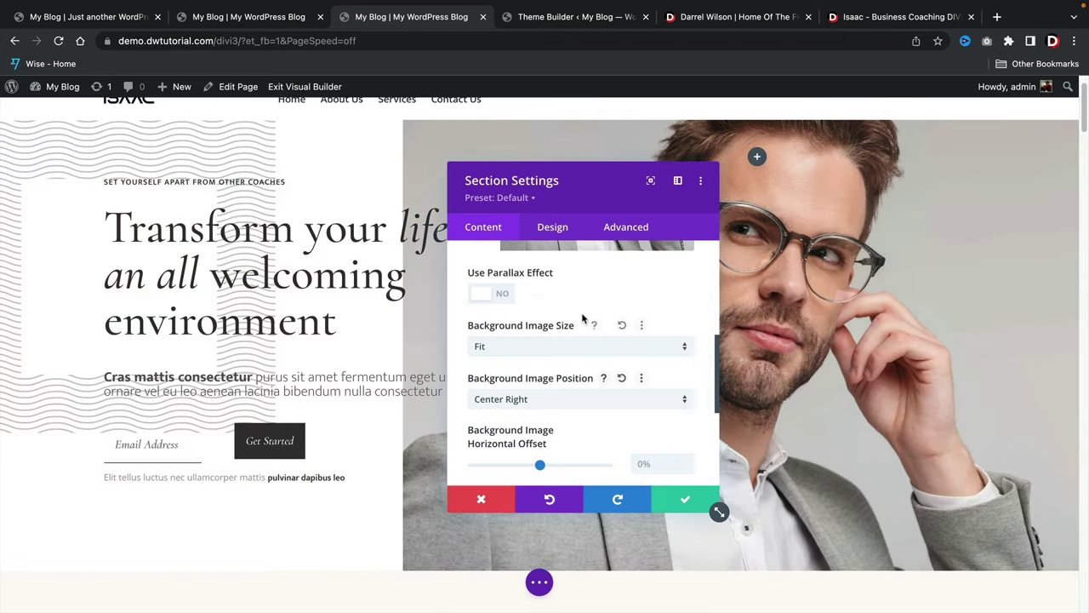
pyautogui.click(685, 499)
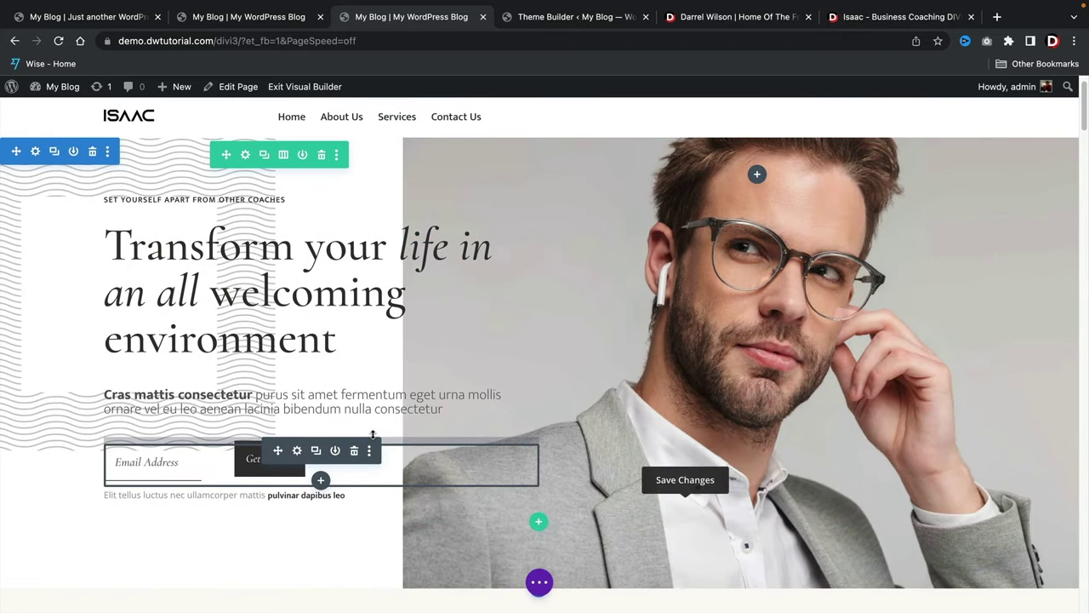
pyautogui.scroll(-5, 56, 373)
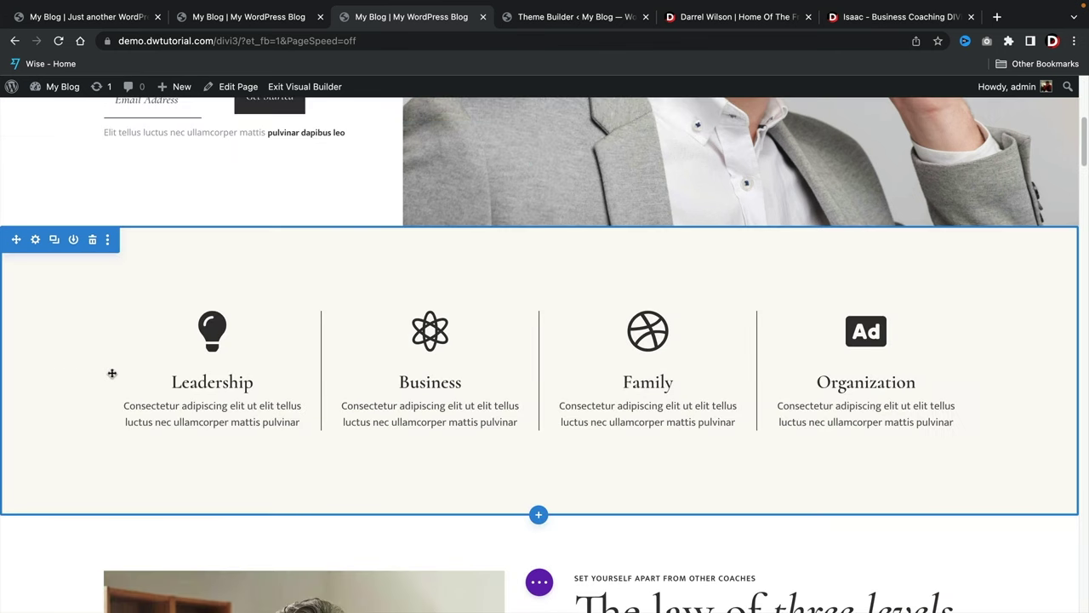
pyautogui.click(189, 345)
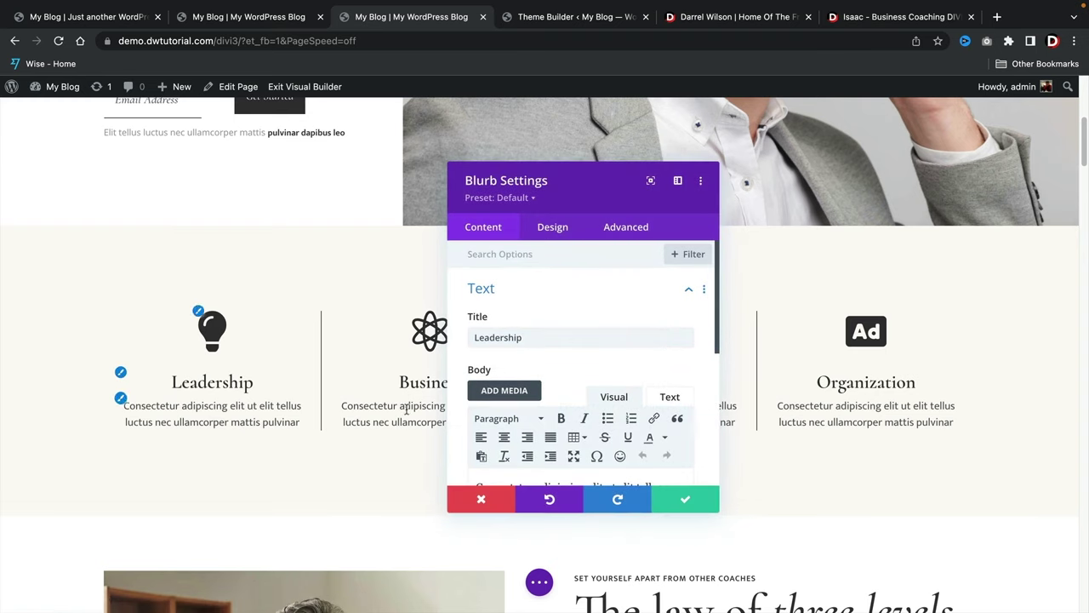
pyautogui.click(484, 500)
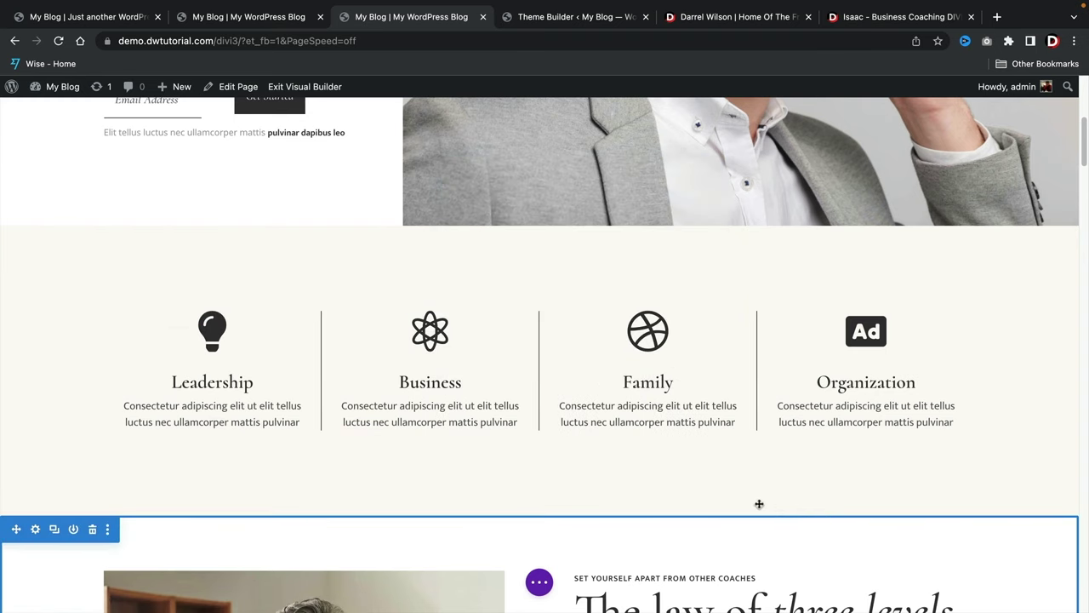
pyautogui.moveTo(681, 500)
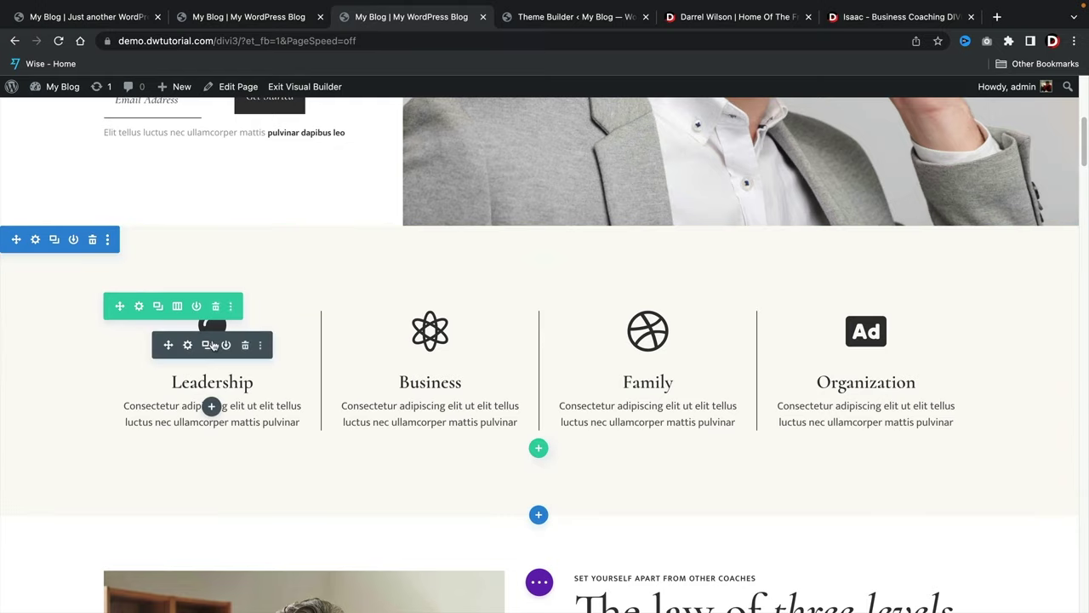
pyautogui.click(140, 307)
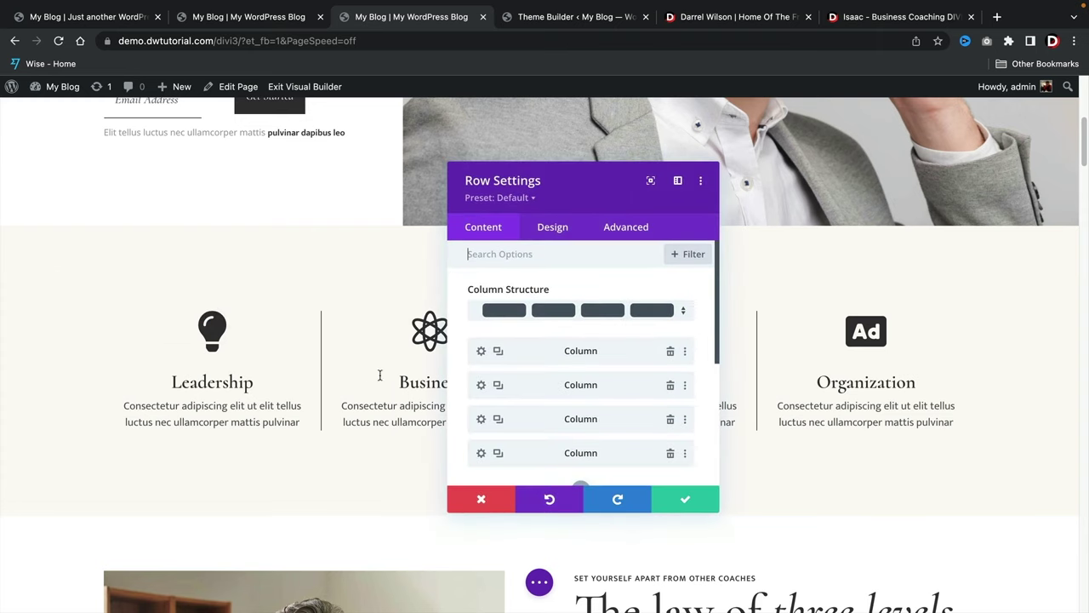
pyautogui.click(481, 353)
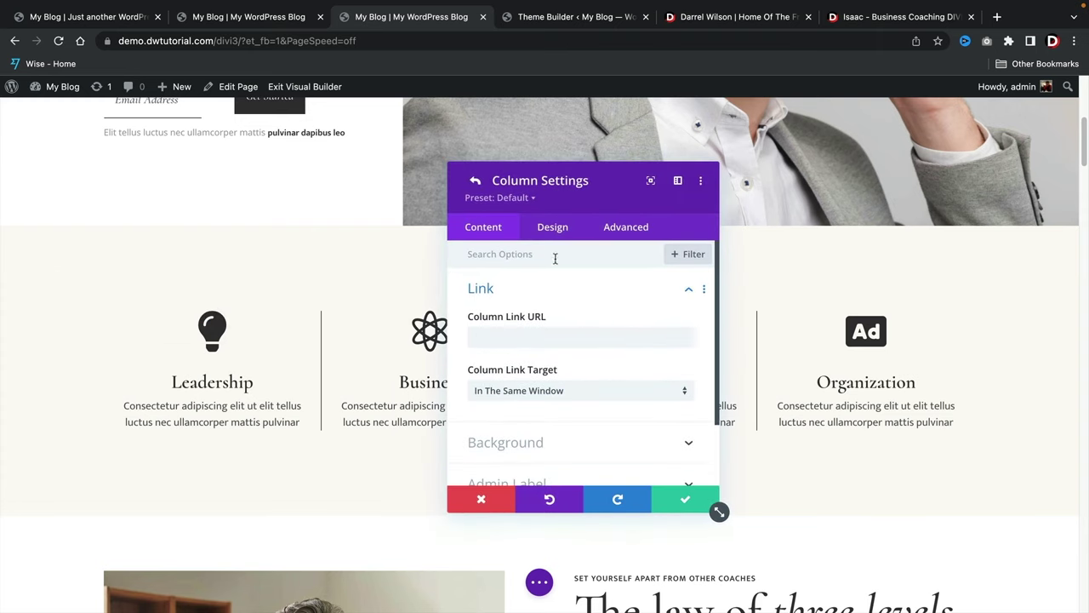
pyautogui.click(562, 232)
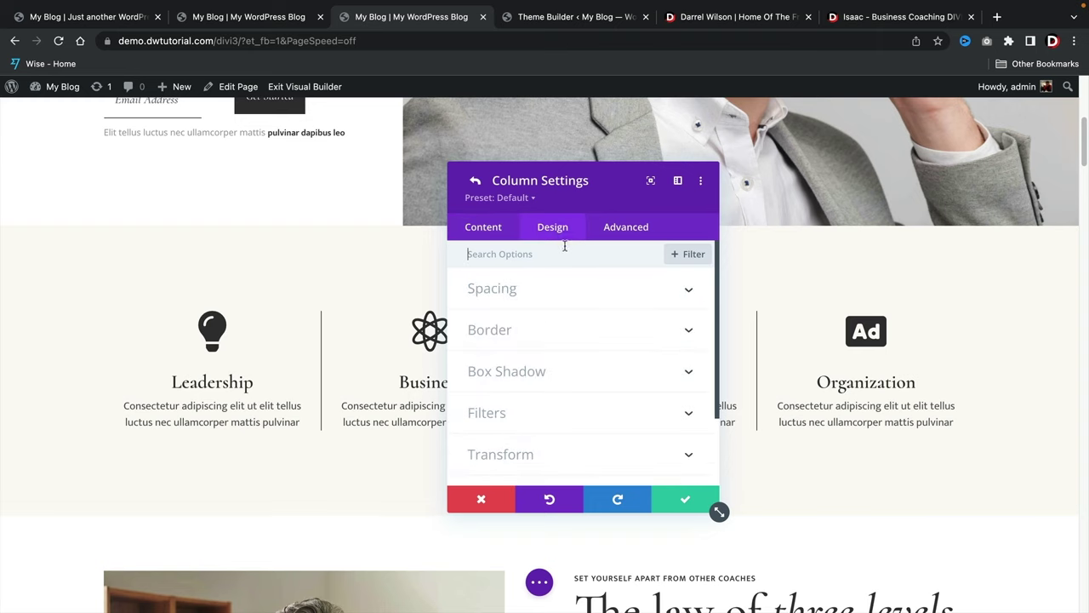
pyautogui.click(519, 339)
pyautogui.scroll(-3, 581, 398)
pyautogui.scroll(1, 584, 397)
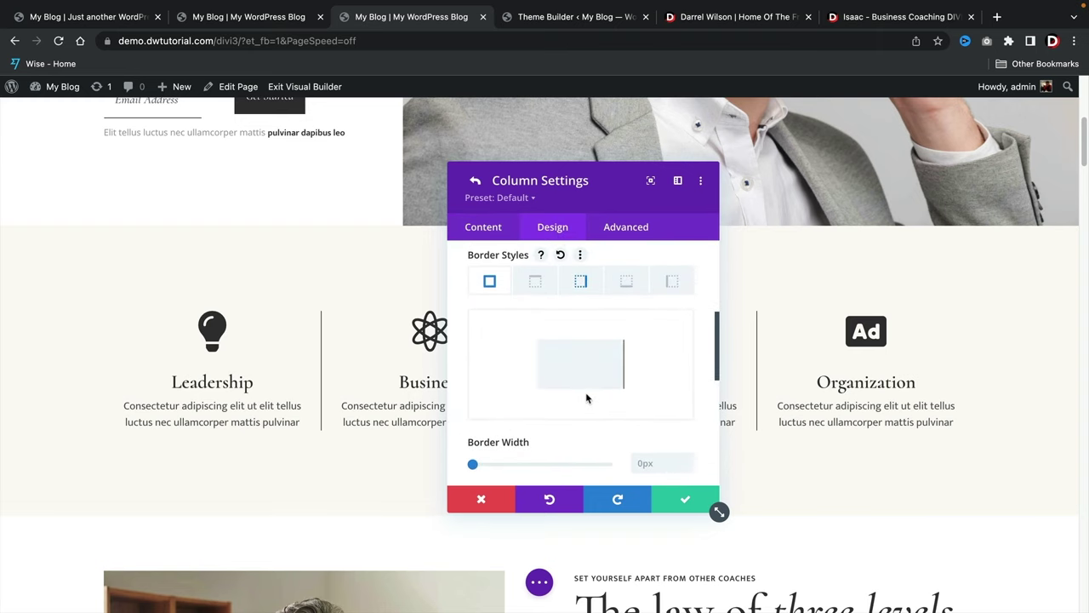
pyautogui.click(581, 282)
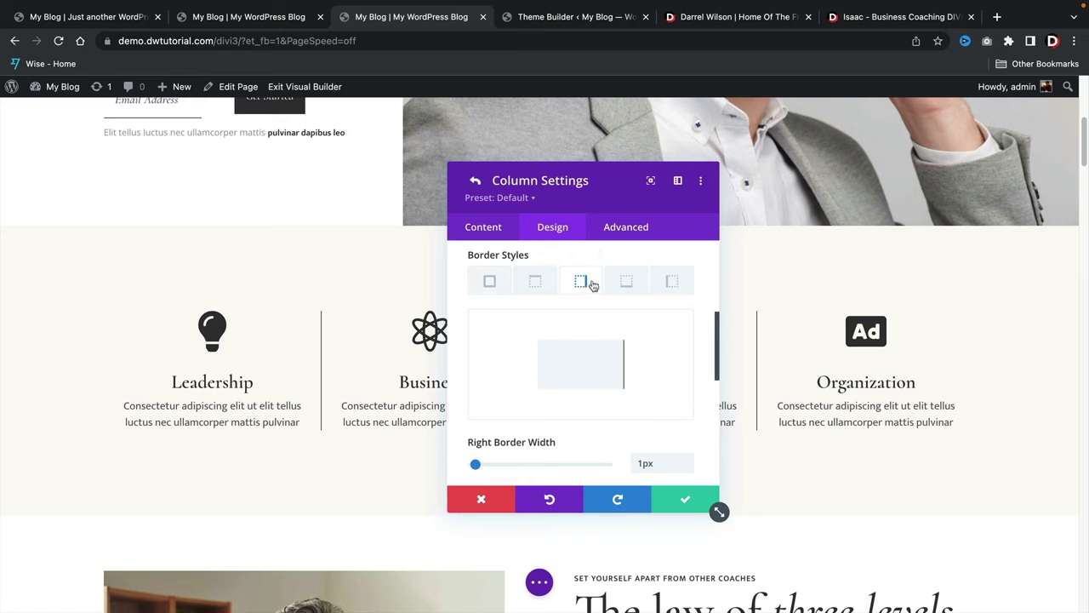
pyautogui.click(626, 282)
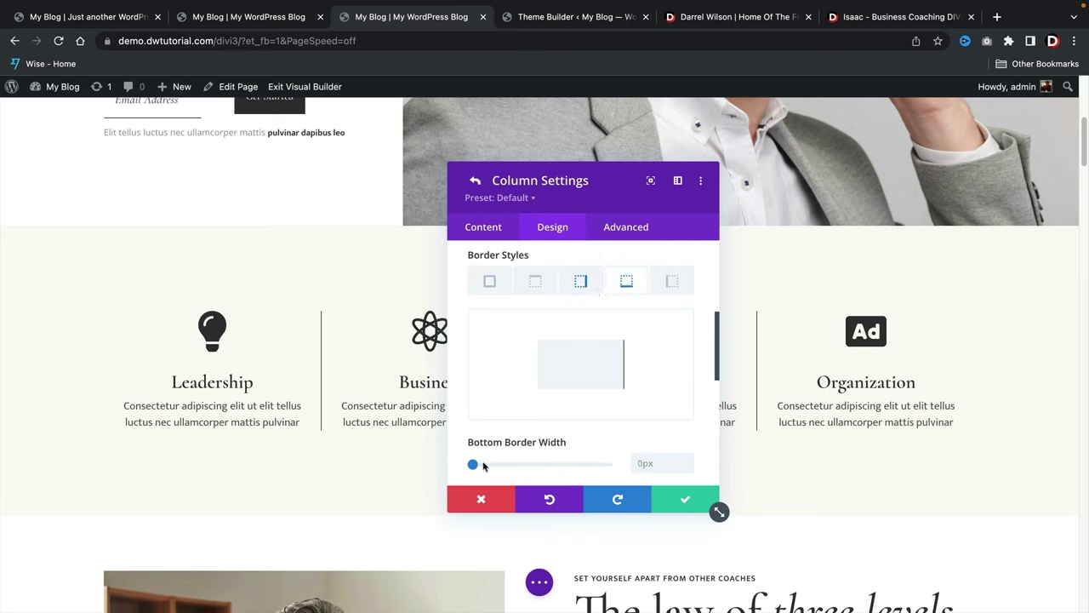
pyautogui.moveTo(473, 465); pyautogui.dragTo(476, 467)
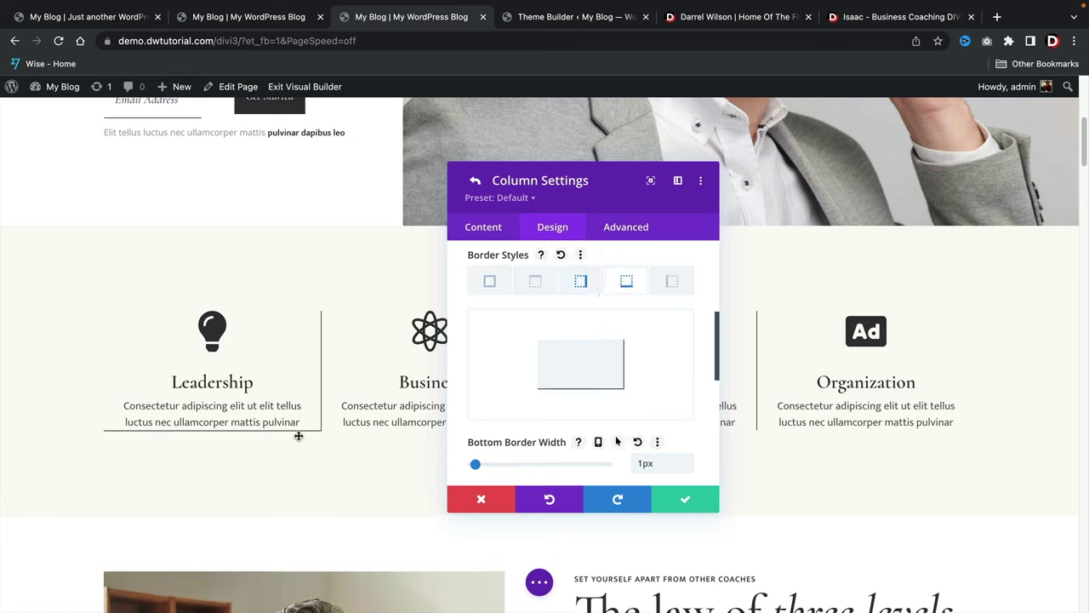
pyautogui.click(671, 282)
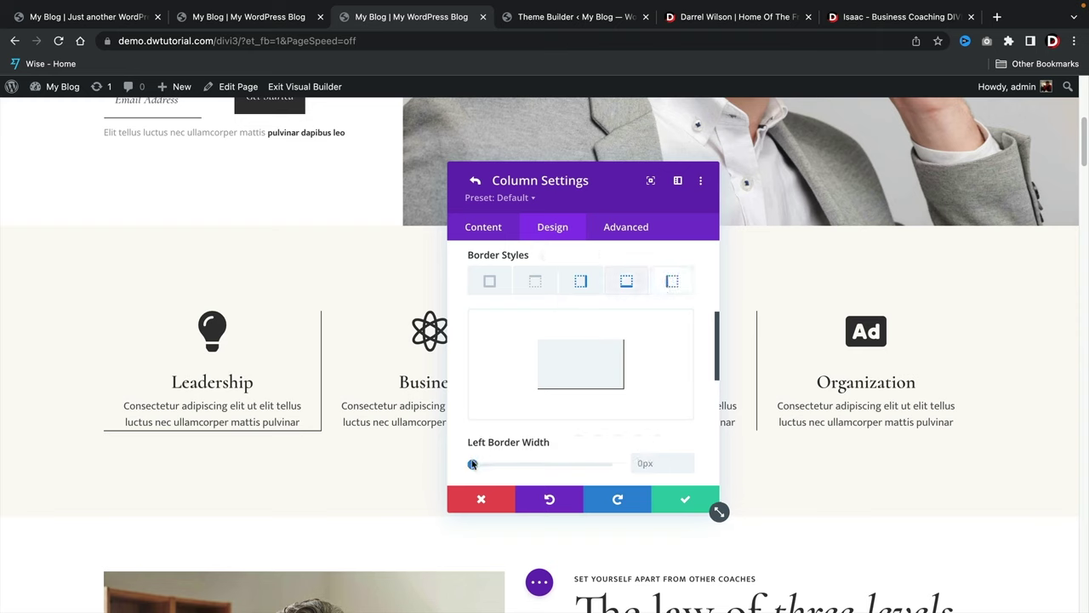
pyautogui.moveTo(473, 464); pyautogui.dragTo(475, 465)
pyautogui.click(535, 281)
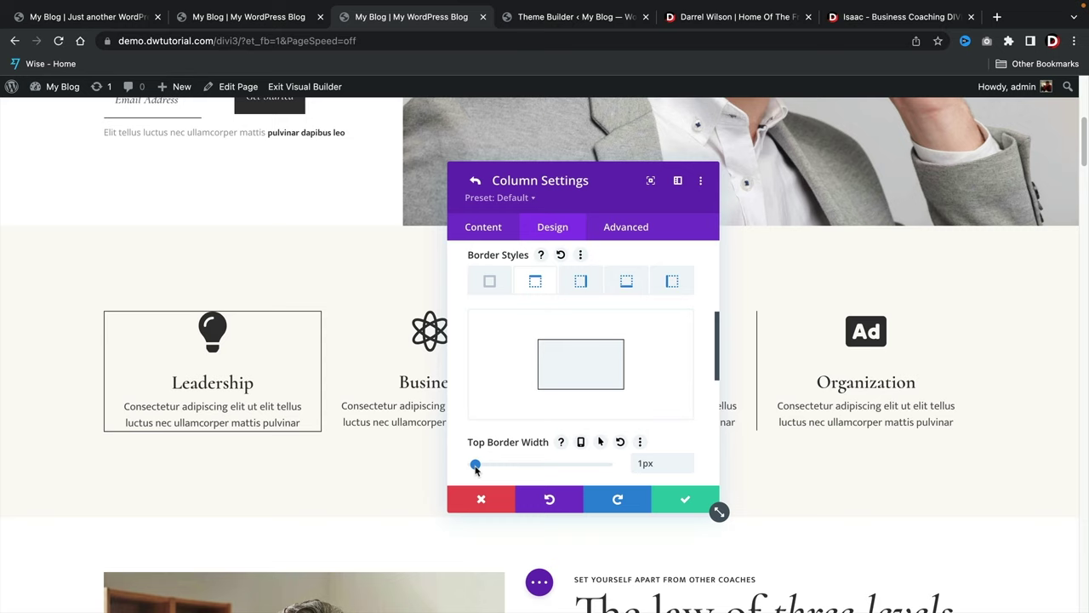
pyautogui.click(624, 283)
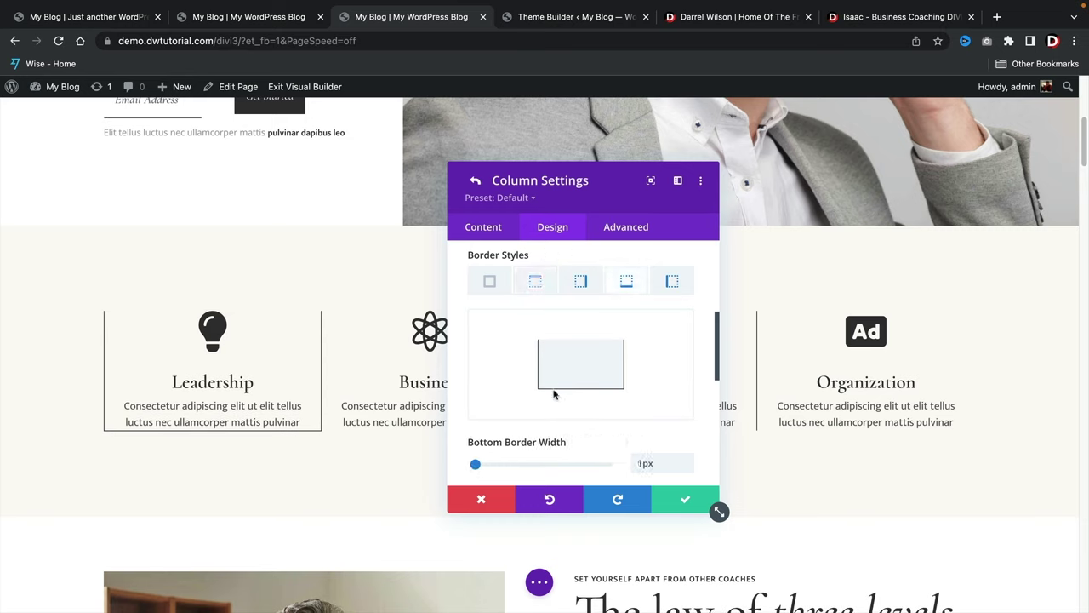
pyautogui.moveTo(476, 464); pyautogui.dragTo(466, 465)
pyautogui.click(672, 282)
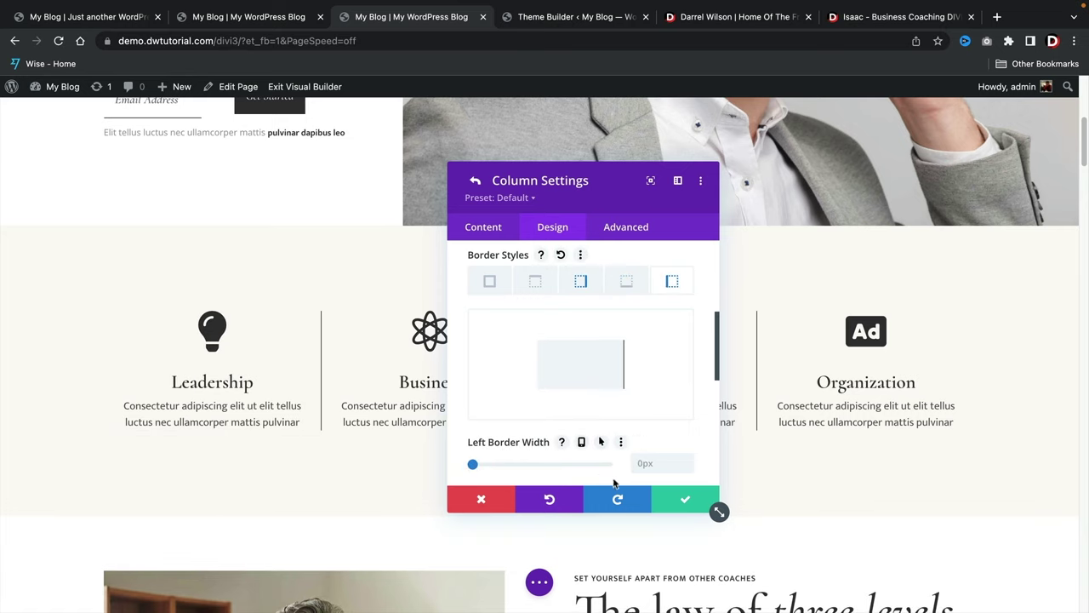
pyautogui.click(681, 504)
pyautogui.click(682, 504)
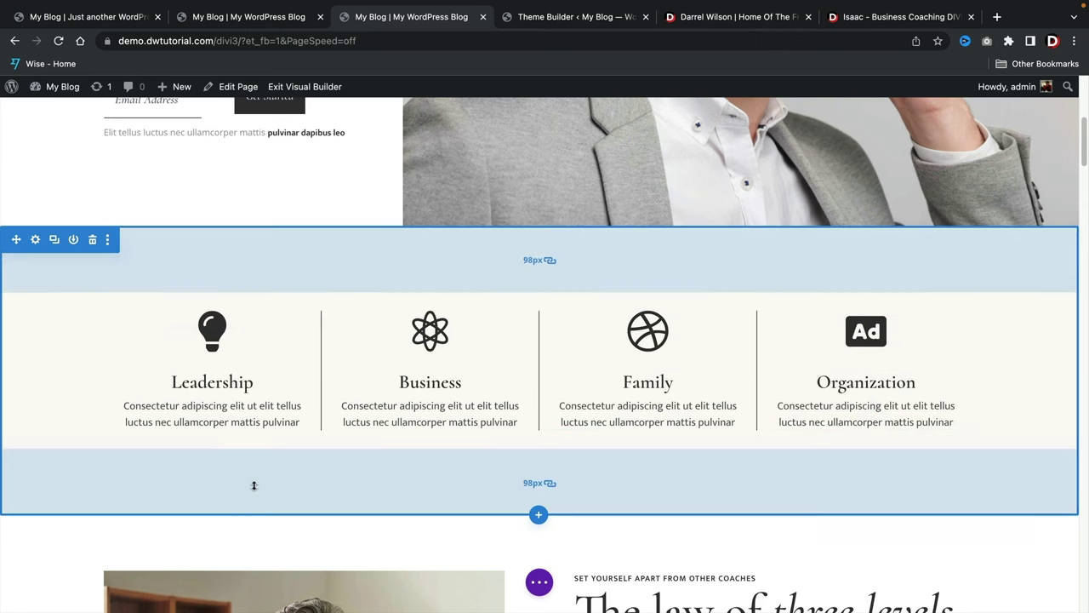
# - Scroll down through the homepage sections to review them
pyautogui.scroll(-5, 252, 485)
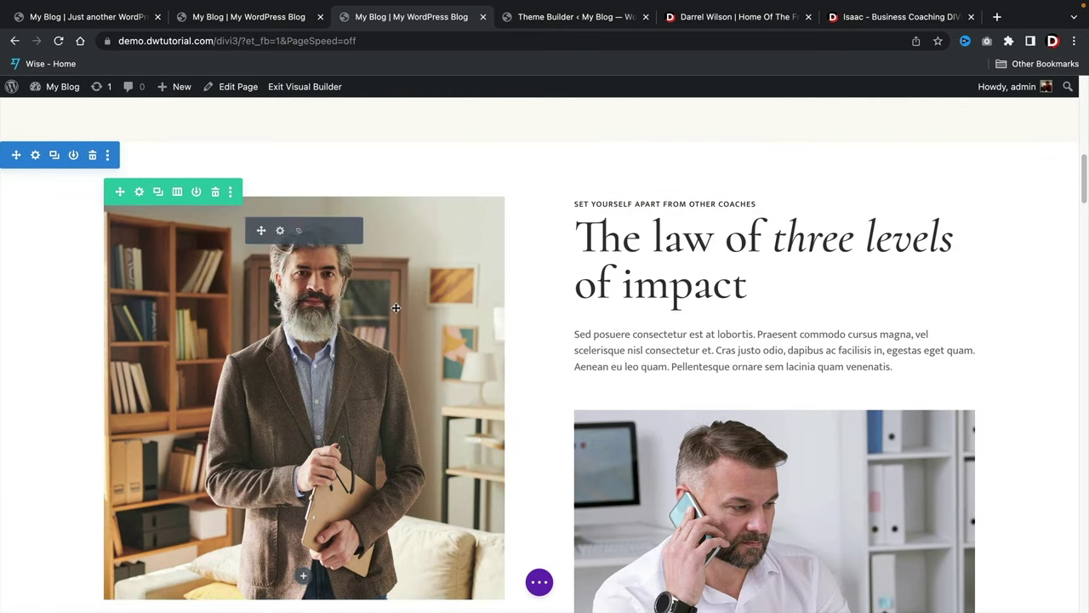
pyautogui.scroll(-2, 383, 383)
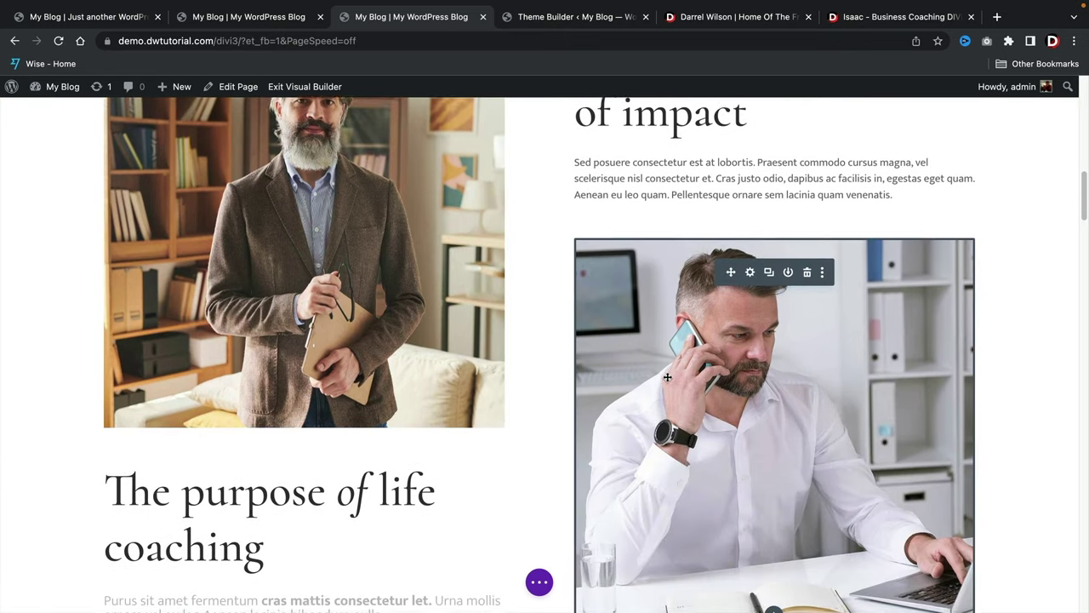
pyautogui.scroll(-3, 670, 379)
pyautogui.scroll(-4, 400, 374)
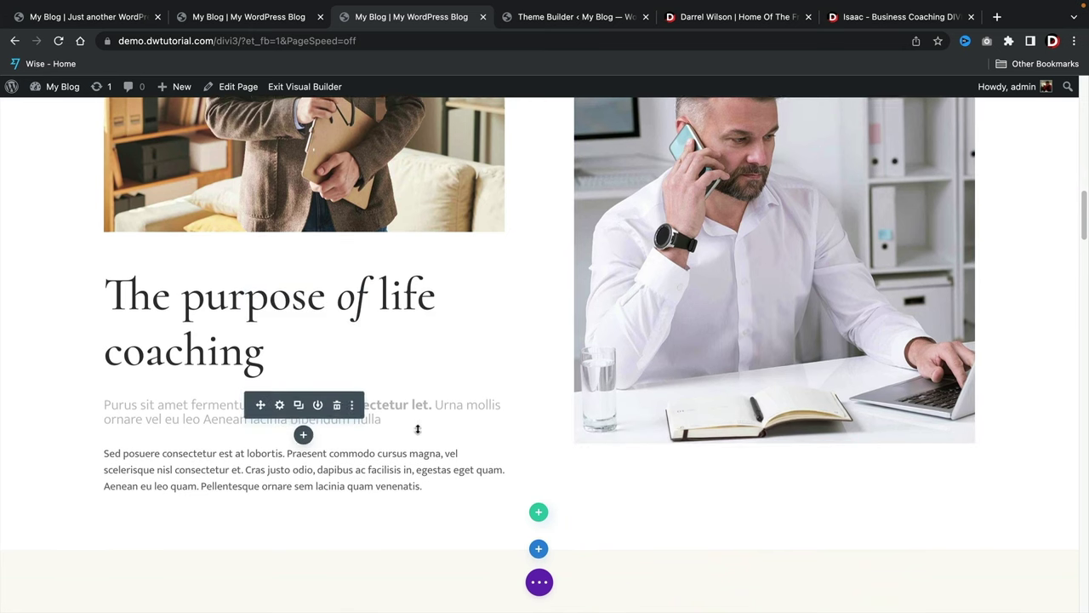
pyautogui.scroll(-1, 45, 270)
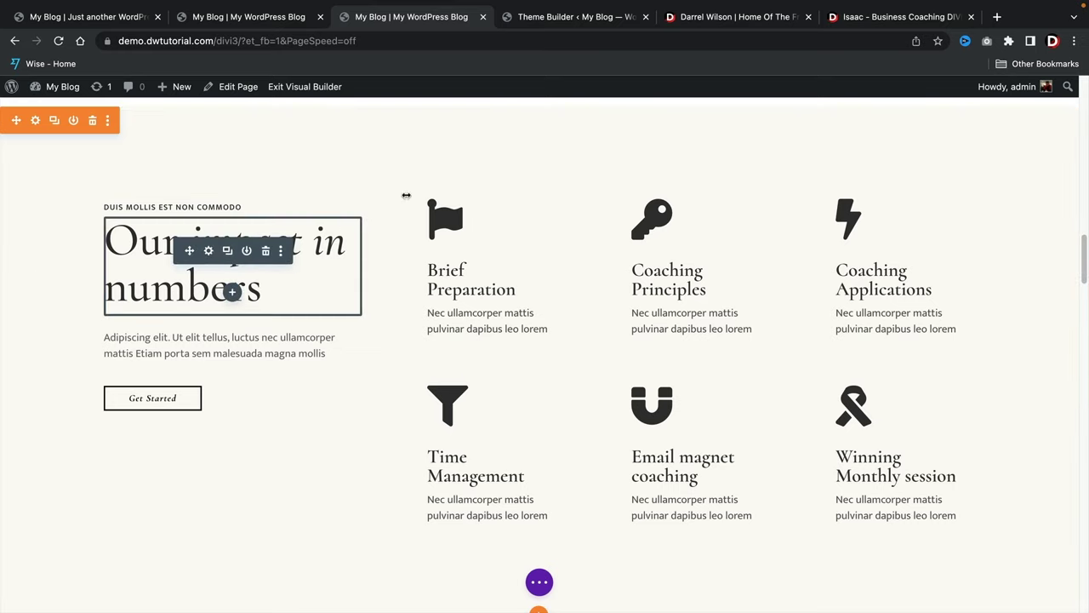
pyautogui.moveTo(467, 194)
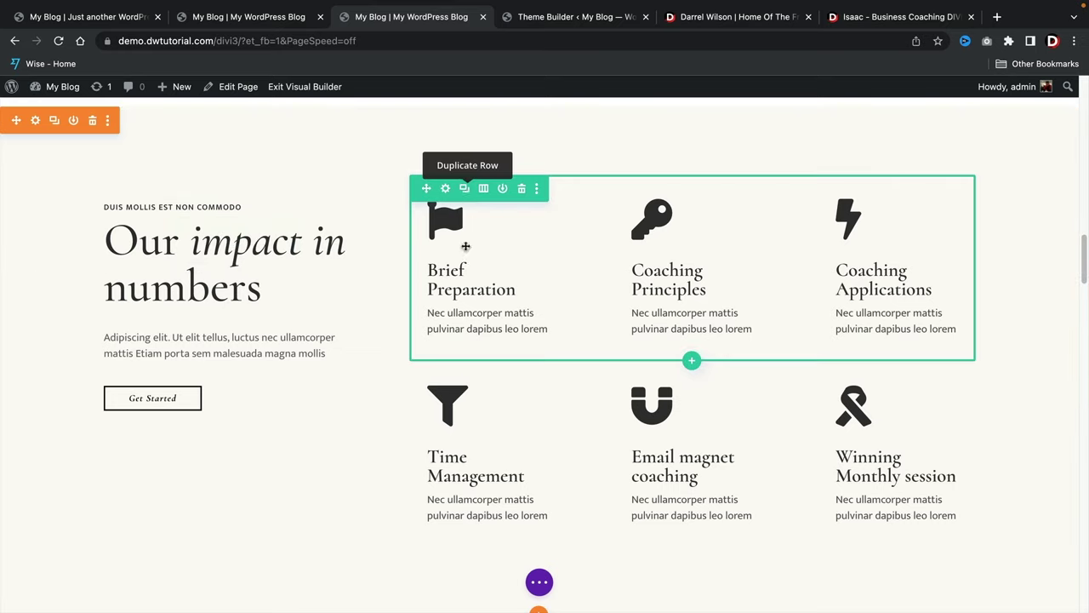
pyautogui.moveTo(478, 375)
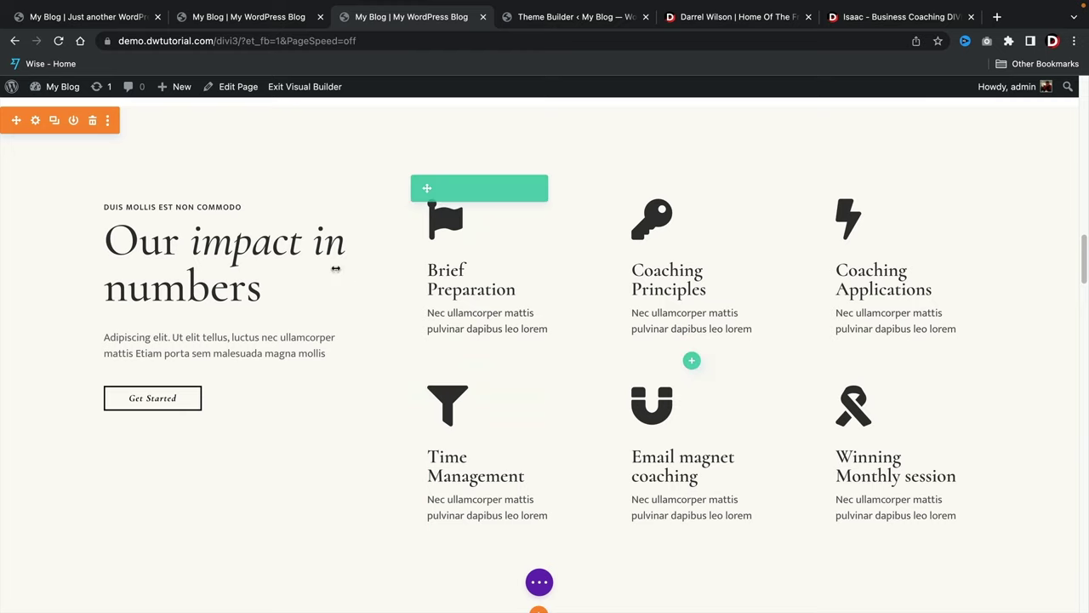
pyautogui.moveTo(211, 206)
pyautogui.moveTo(219, 251)
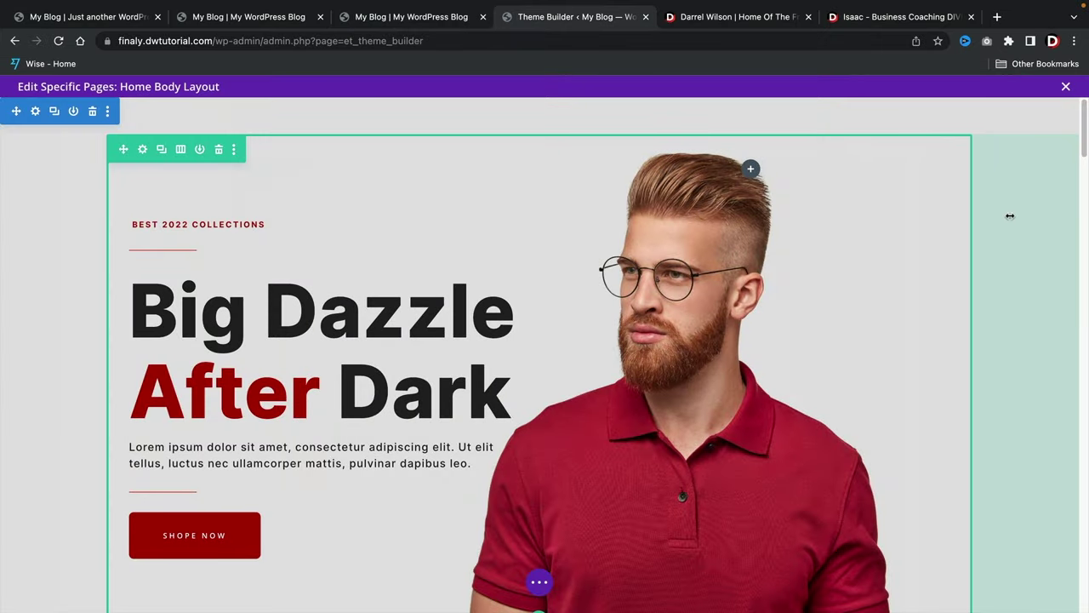
pyautogui.click(181, 151)
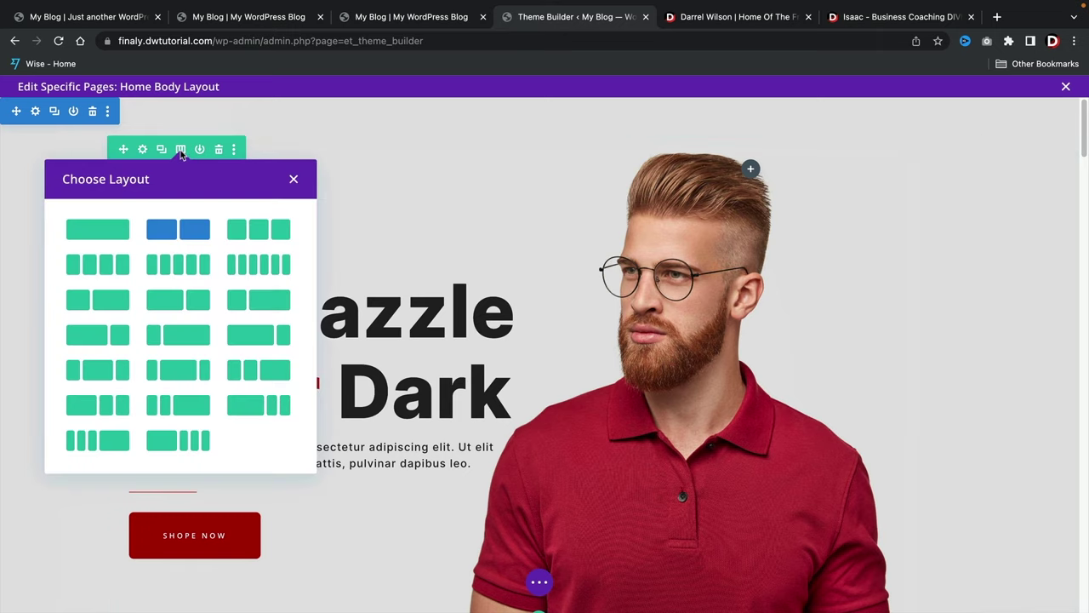
pyautogui.click(293, 181)
pyautogui.scroll(-5, 60, 292)
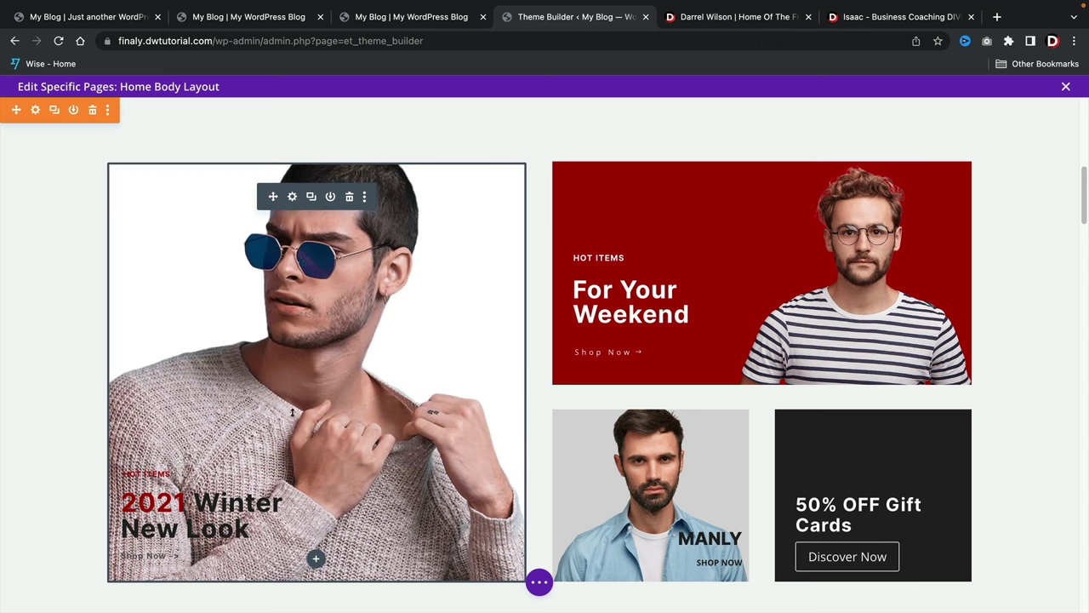
pyautogui.click(292, 196)
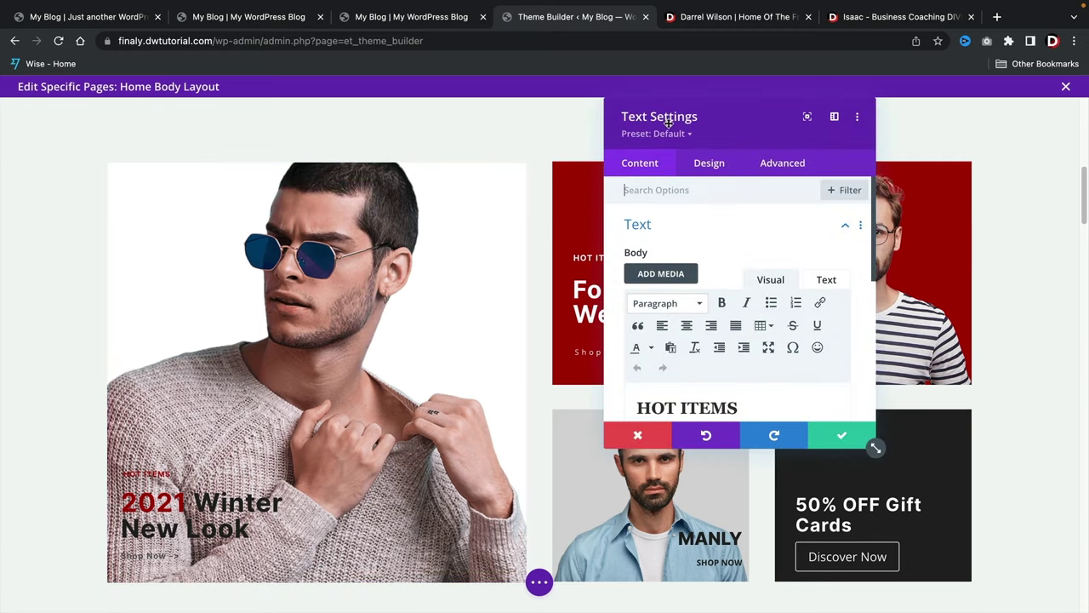
pyautogui.scroll(-3, 730, 323)
pyautogui.doubleClick(715, 300)
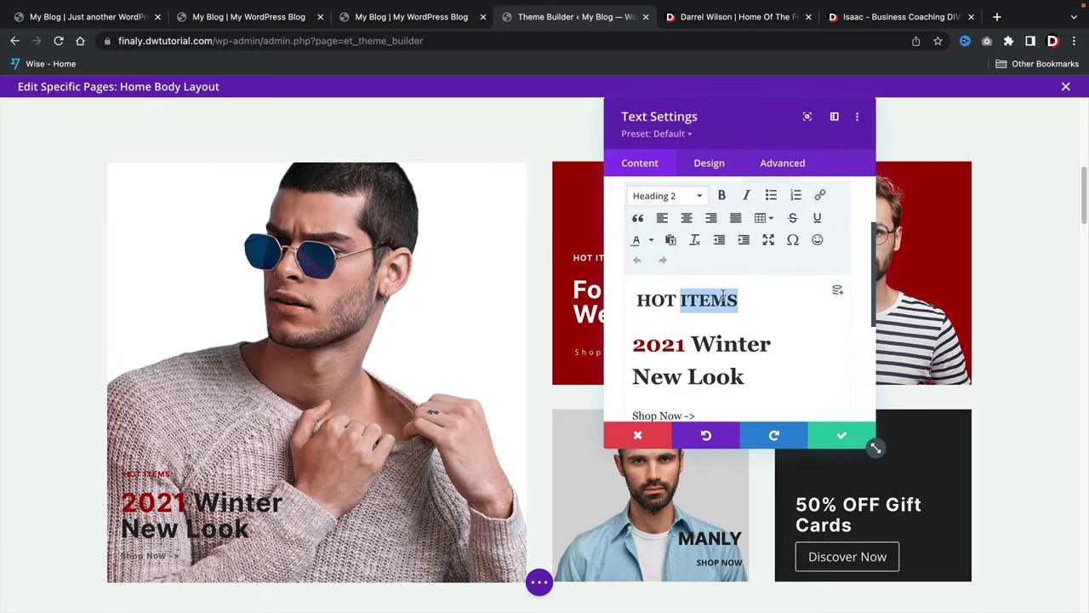
pyautogui.click(151, 19)
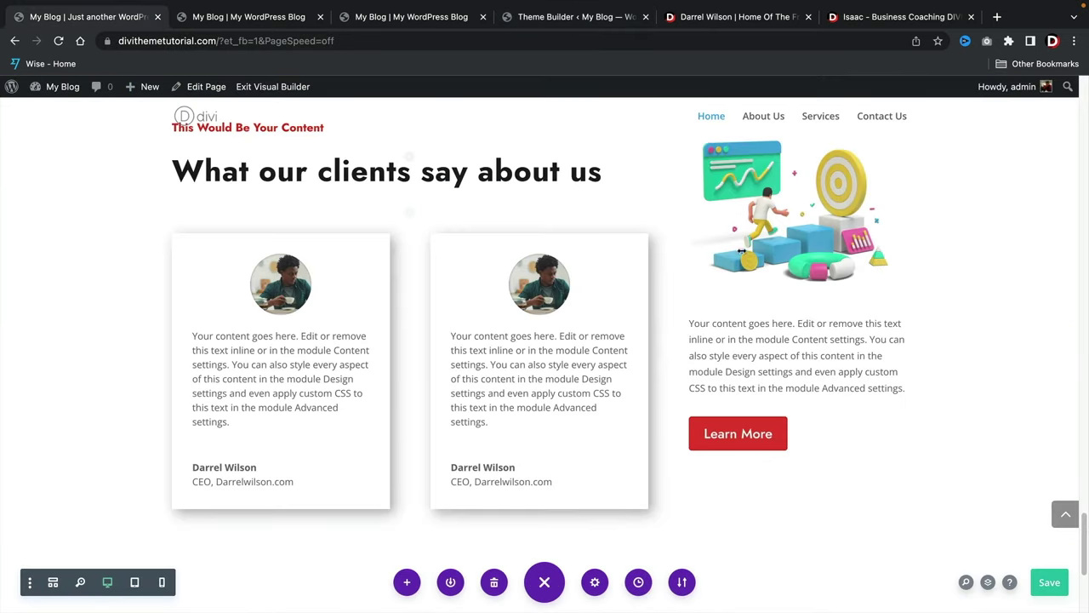
pyautogui.click(775, 323)
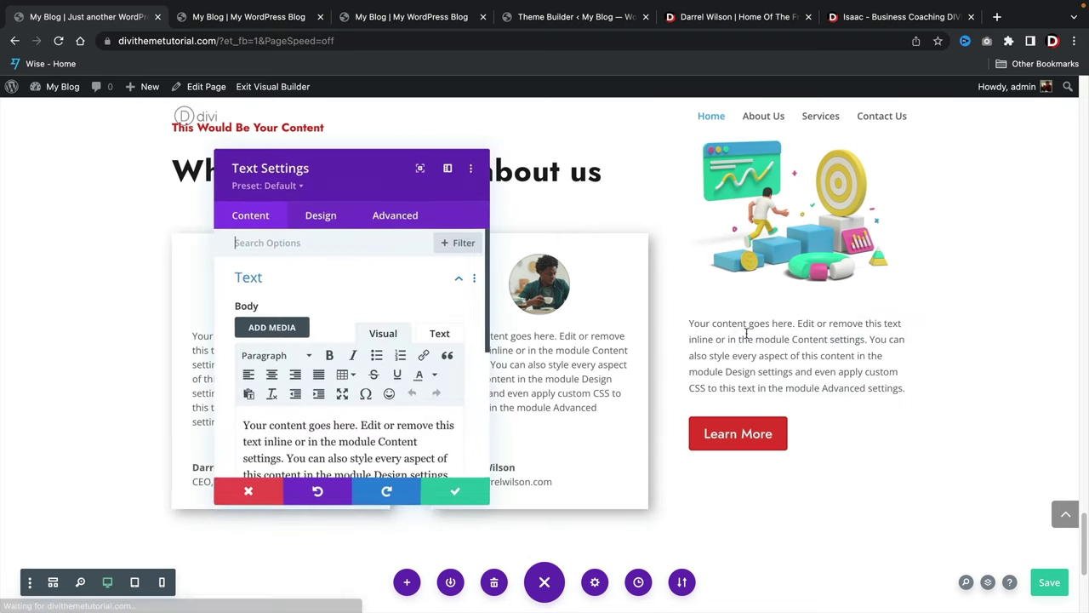
pyautogui.scroll(-5, 340, 374)
pyautogui.click(319, 364)
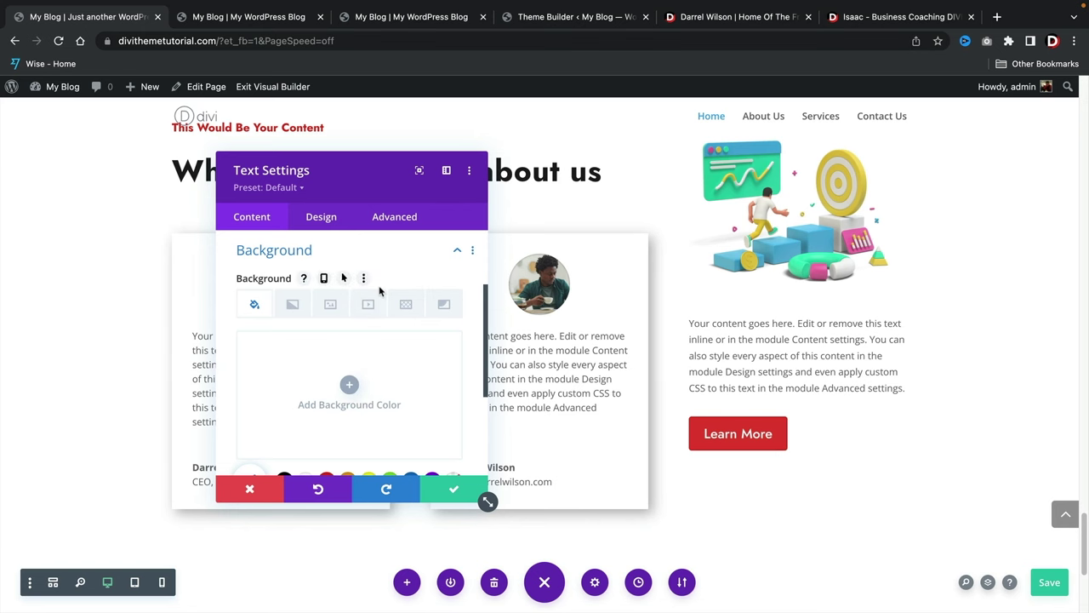
pyautogui.click(515, 17)
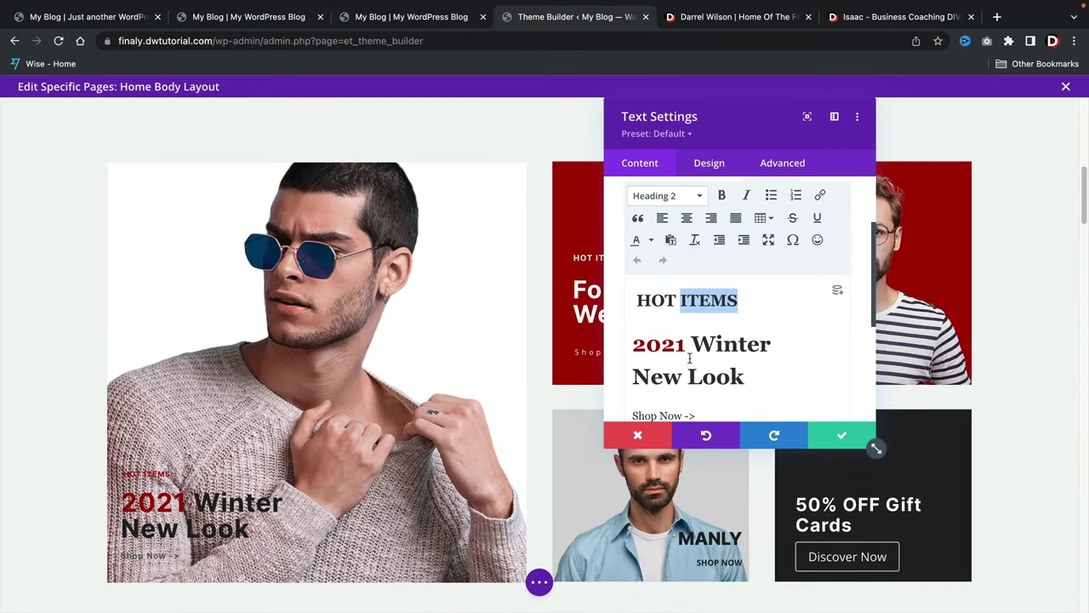
pyautogui.scroll(-4, 690, 357)
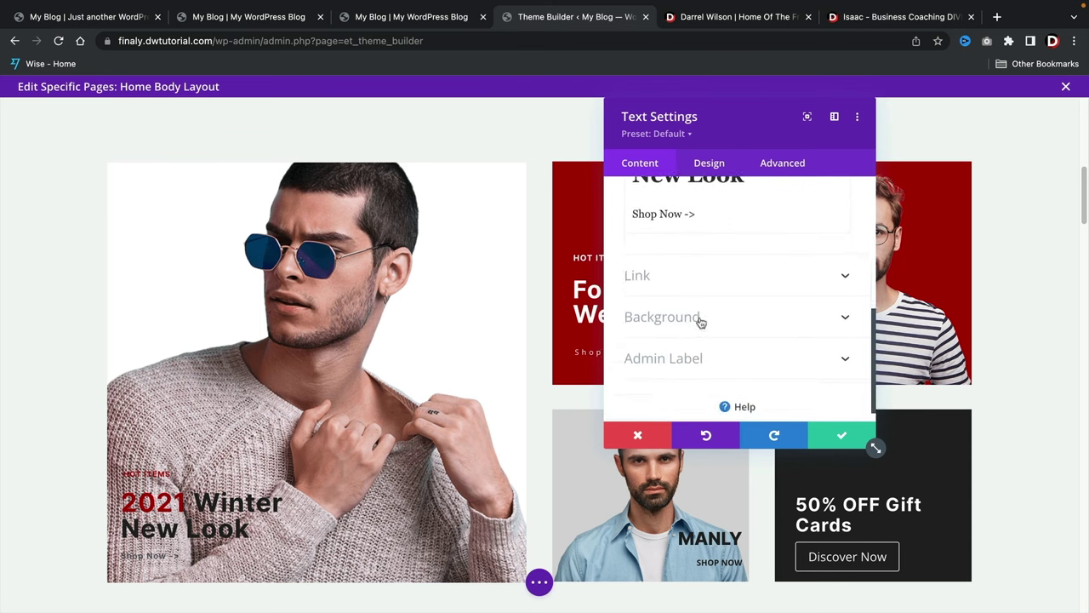
pyautogui.click(700, 318)
pyautogui.click(766, 280)
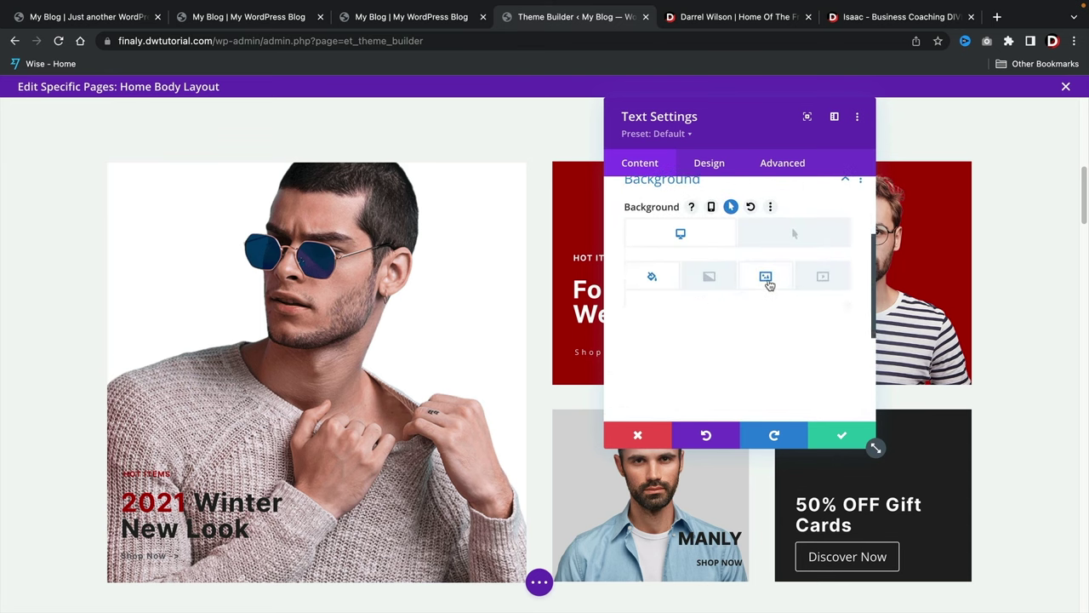
pyautogui.scroll(-1, 757, 328)
pyautogui.scroll(-1, 753, 321)
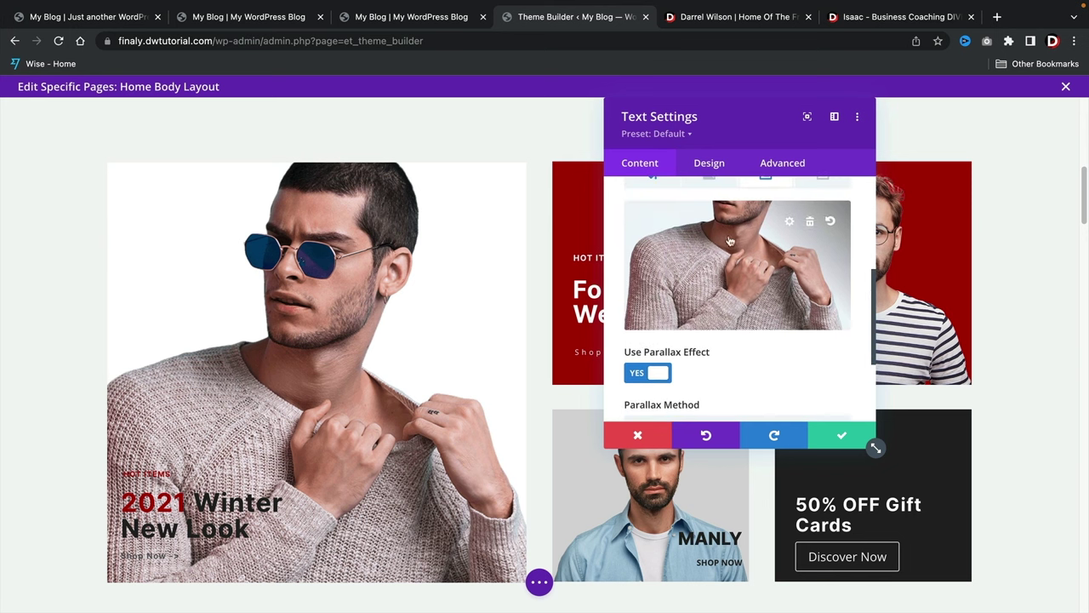
pyautogui.scroll(1, 737, 266)
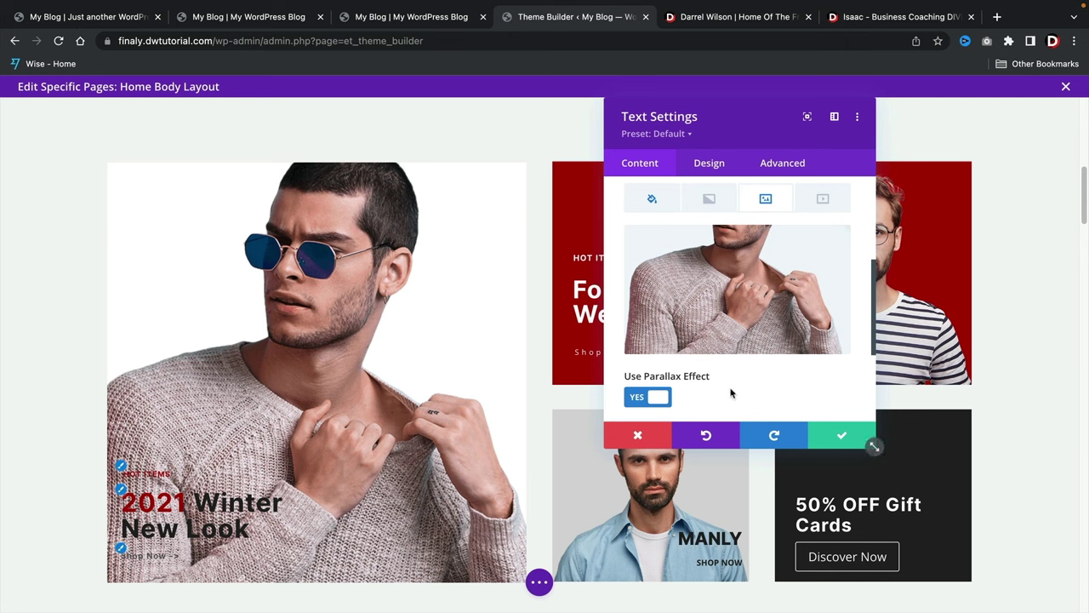
pyautogui.click(854, 437)
pyautogui.moveTo(288, 345); pyautogui.dragTo(314, 295)
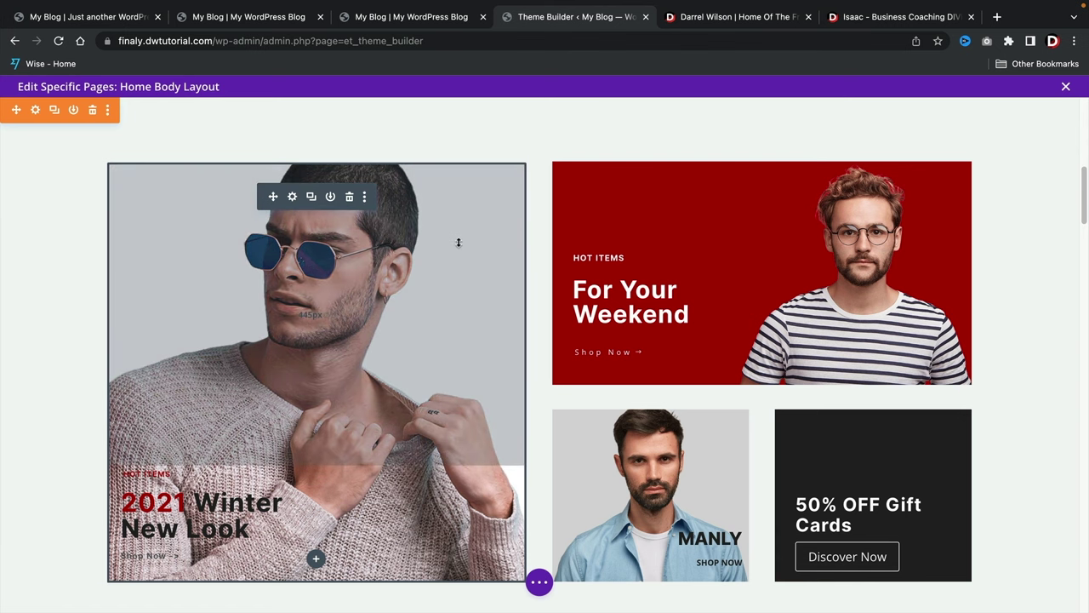
pyautogui.scroll(-3, 41, 360)
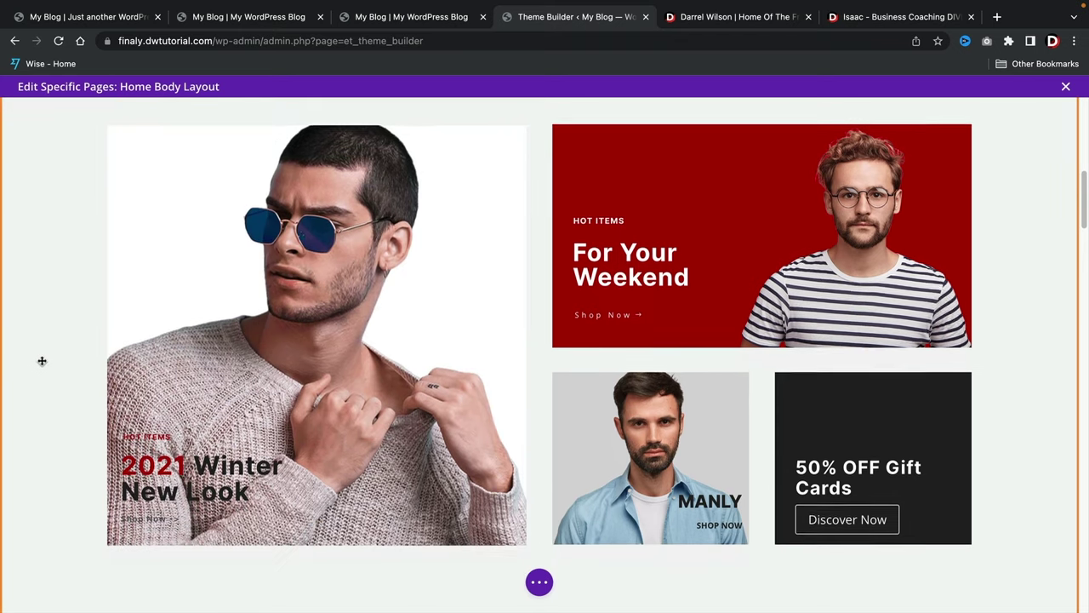
pyautogui.scroll(3, 44, 363)
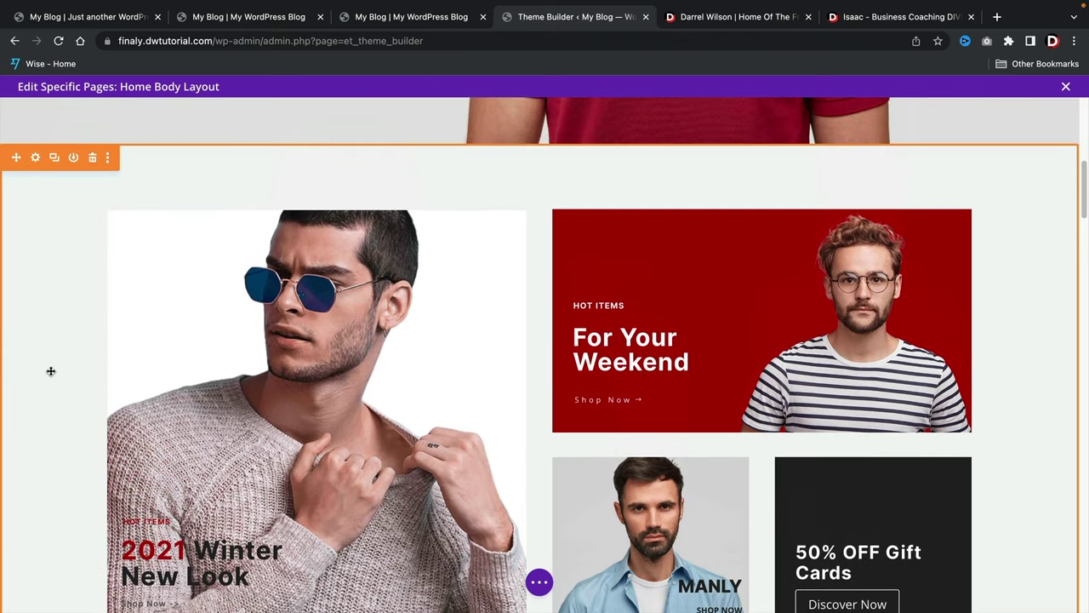
pyautogui.scroll(-1, 50, 372)
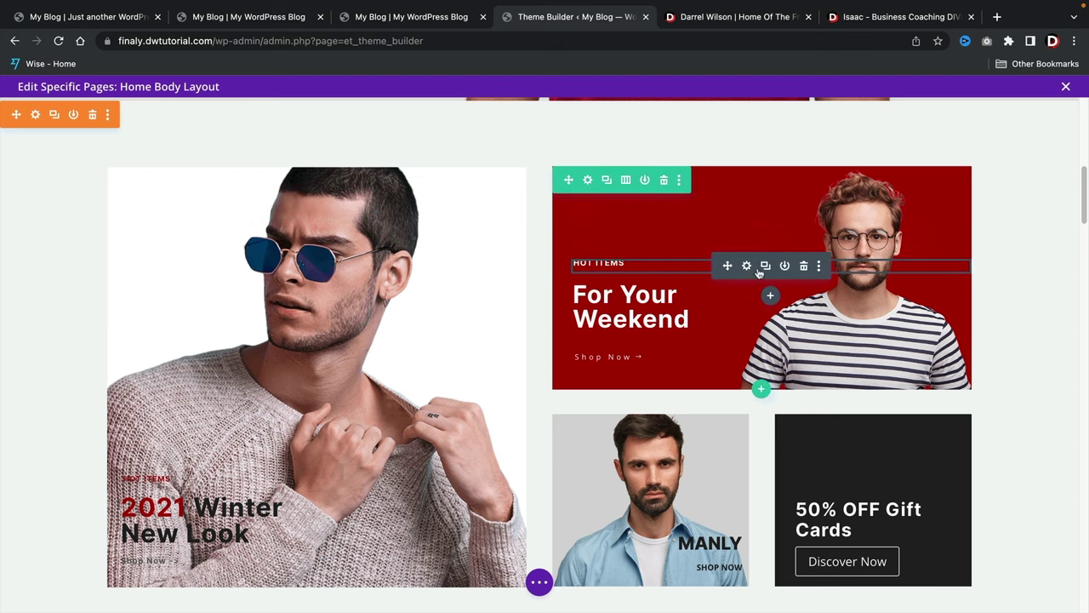
pyautogui.click(588, 182)
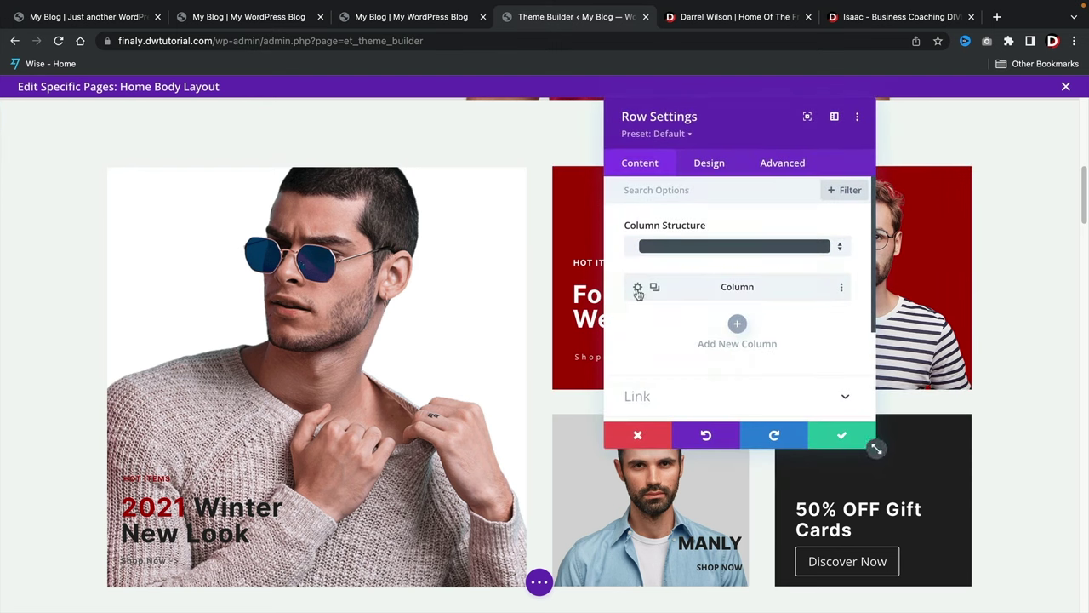
pyautogui.scroll(-3, 647, 306)
pyautogui.click(677, 339)
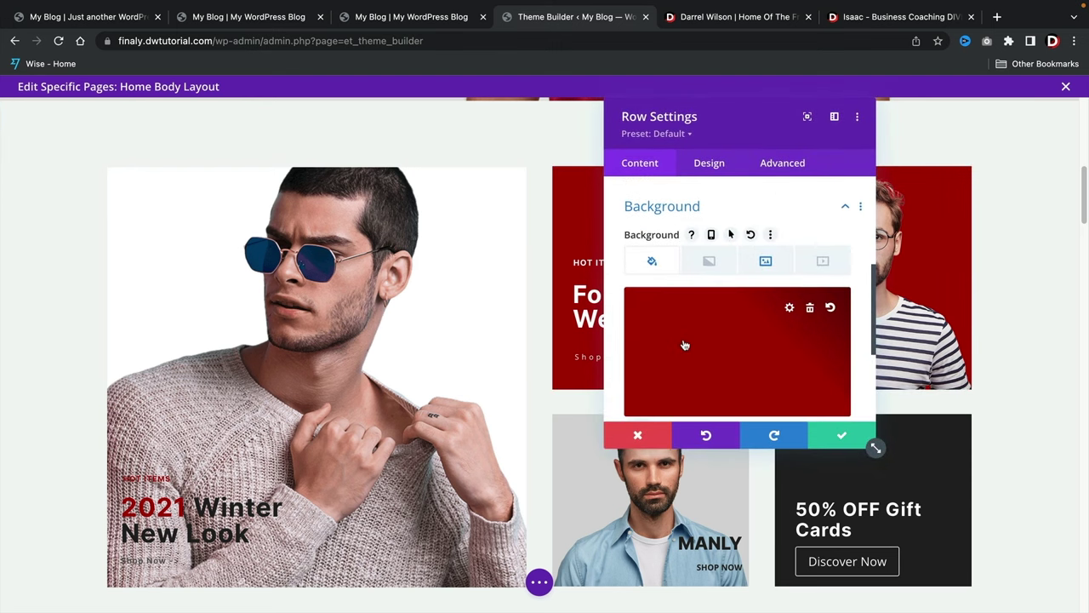
pyautogui.click(766, 246)
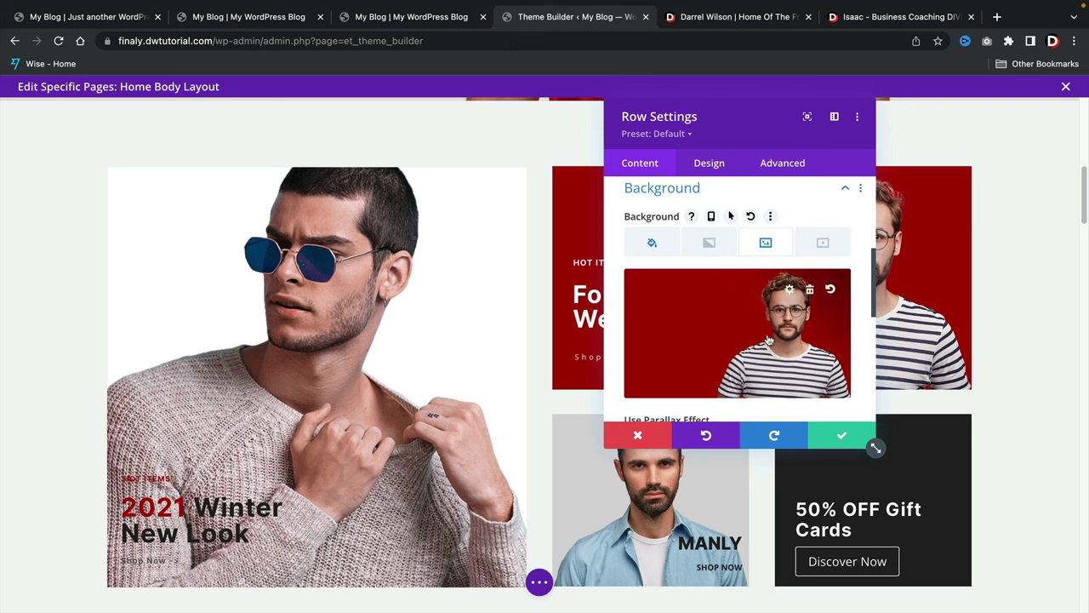
pyautogui.click(637, 435)
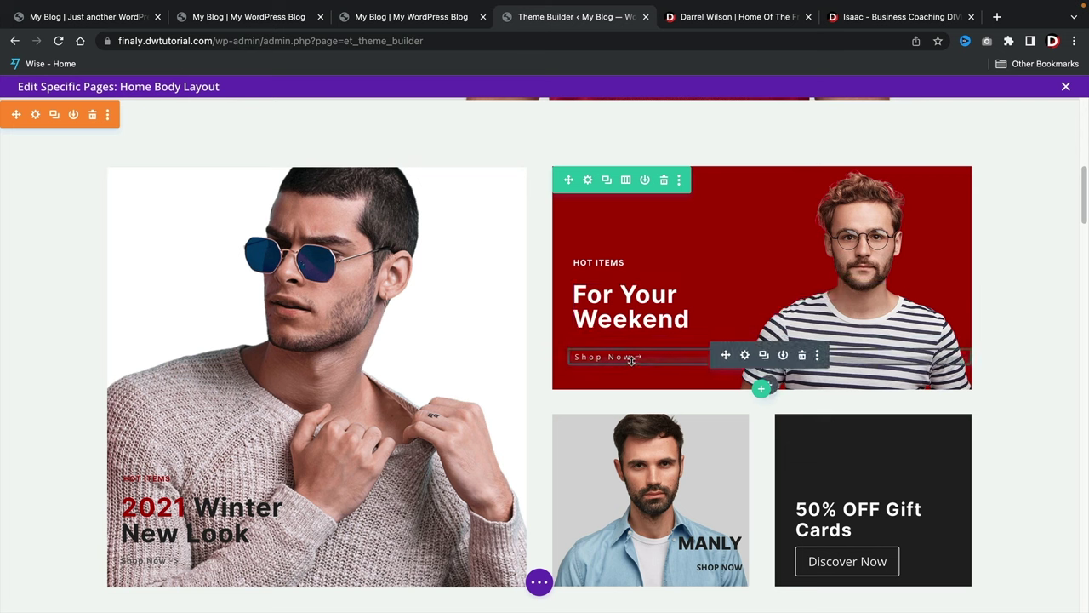
# - Inspect the Shop Now button's Design options and close without changes
pyautogui.click(746, 355)
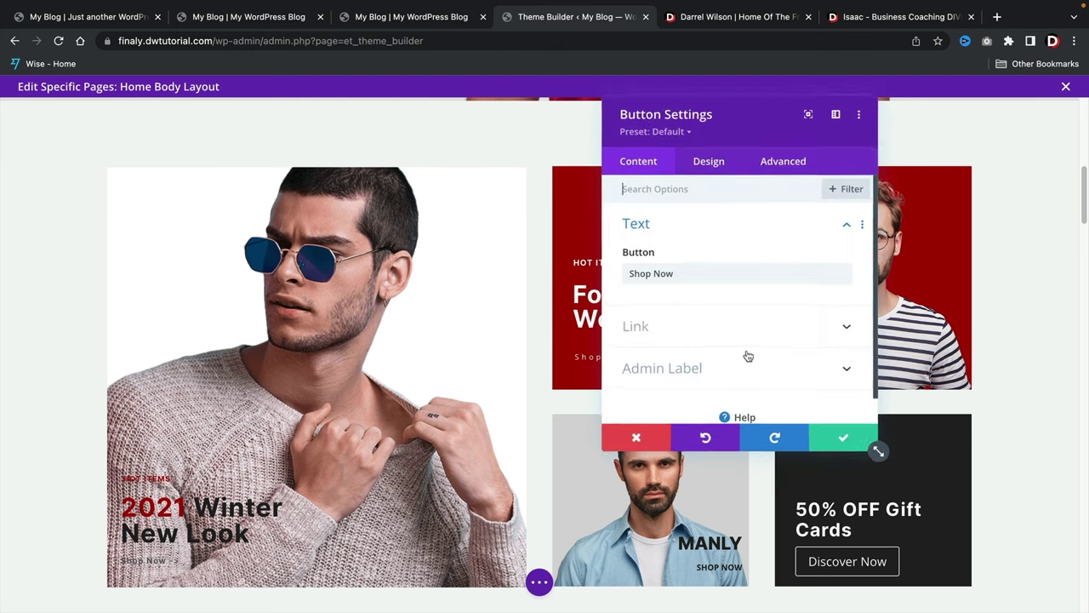
pyautogui.click(720, 180)
pyautogui.click(638, 434)
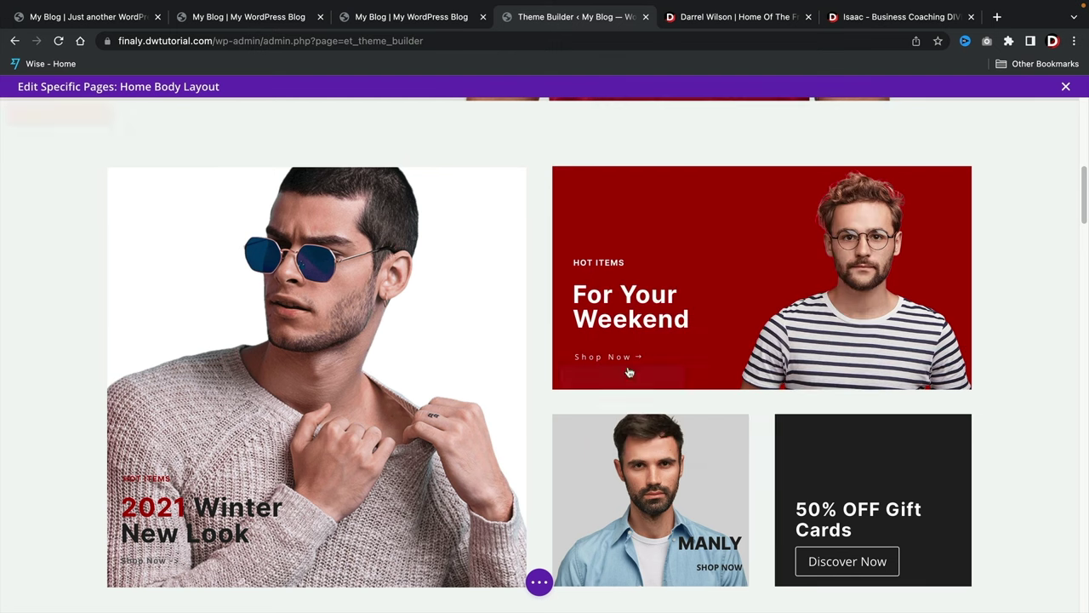
# - Scroll the demo page, then return to the homepage builder's browser tab
pyautogui.scroll(-1, 796, 414)
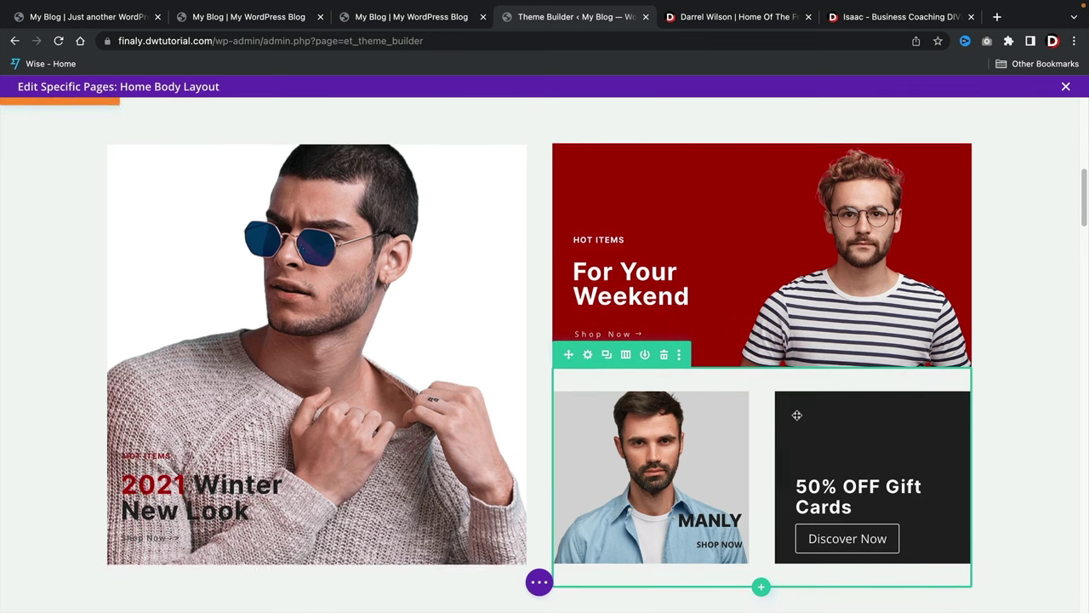
pyautogui.scroll(-3, 796, 415)
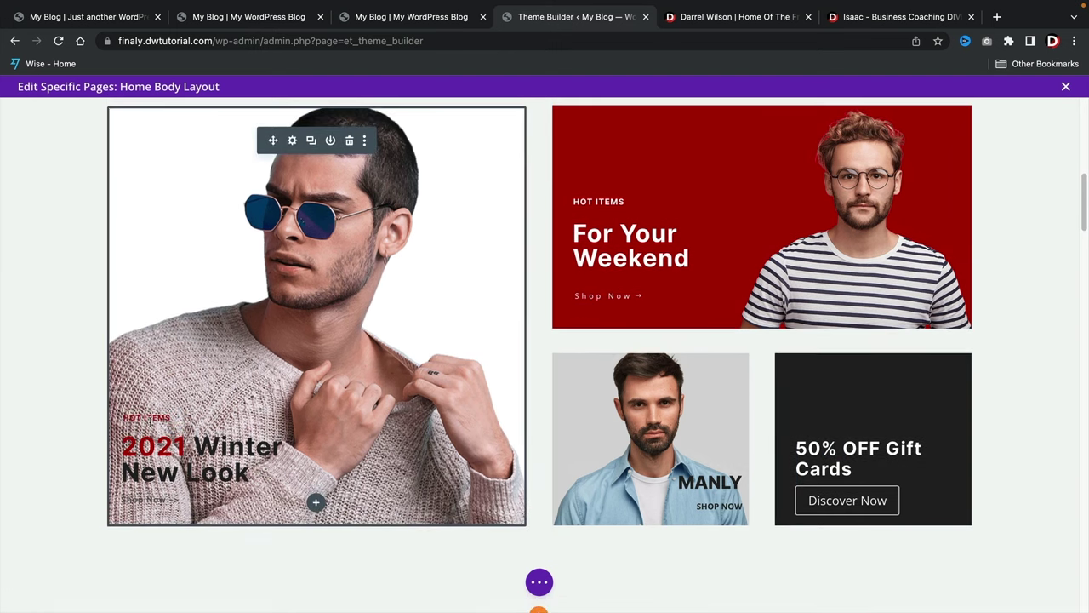
pyautogui.scroll(1, 315, 340)
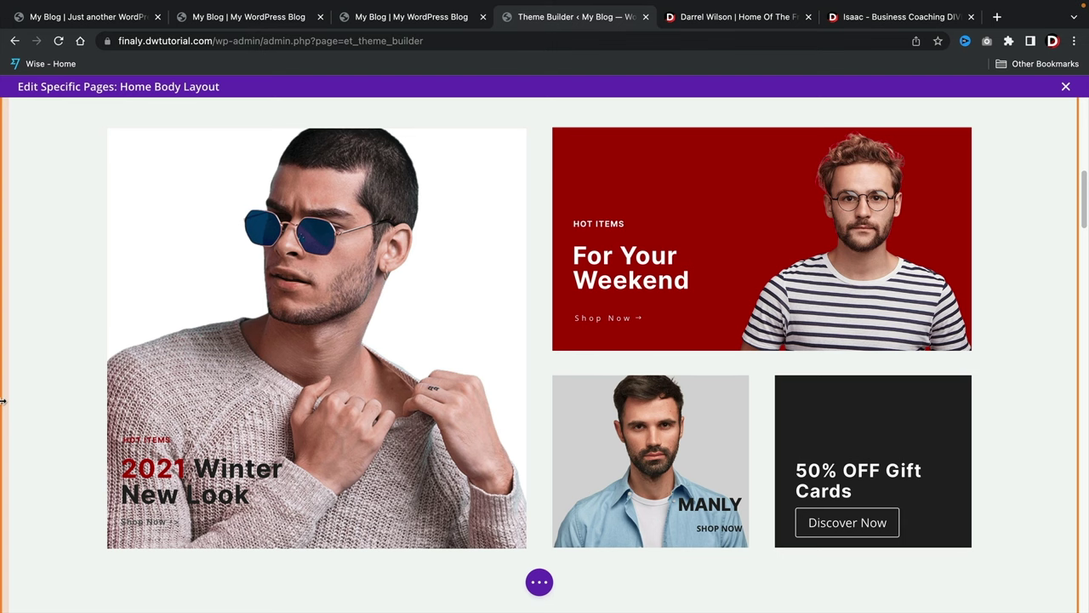
pyautogui.scroll(1, 2, 401)
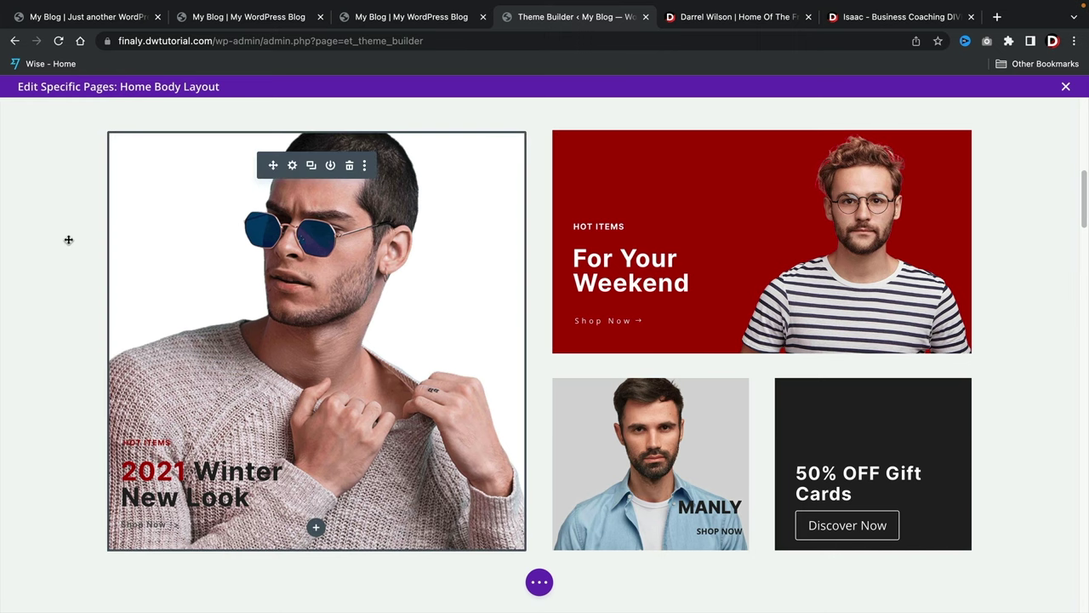
pyautogui.click(85, 16)
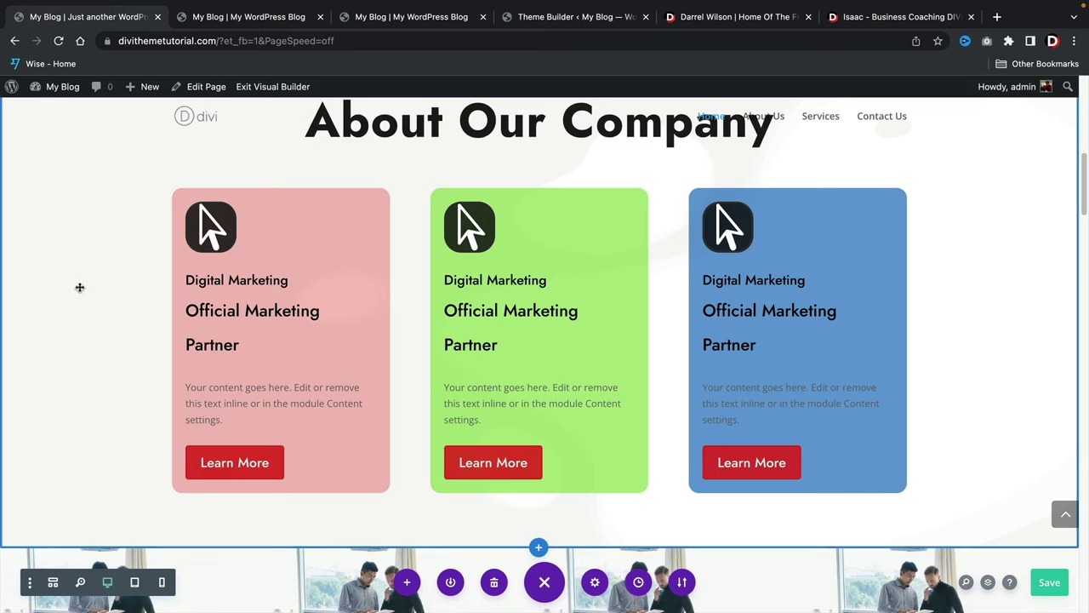
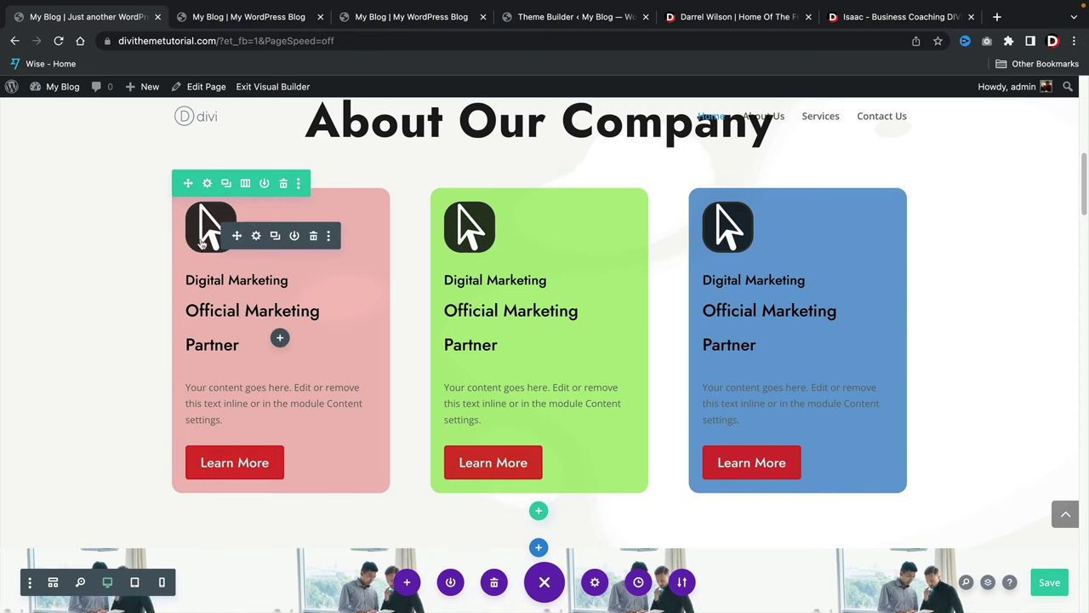
# - Set all four padding values of the card row to 0
pyautogui.click(209, 185)
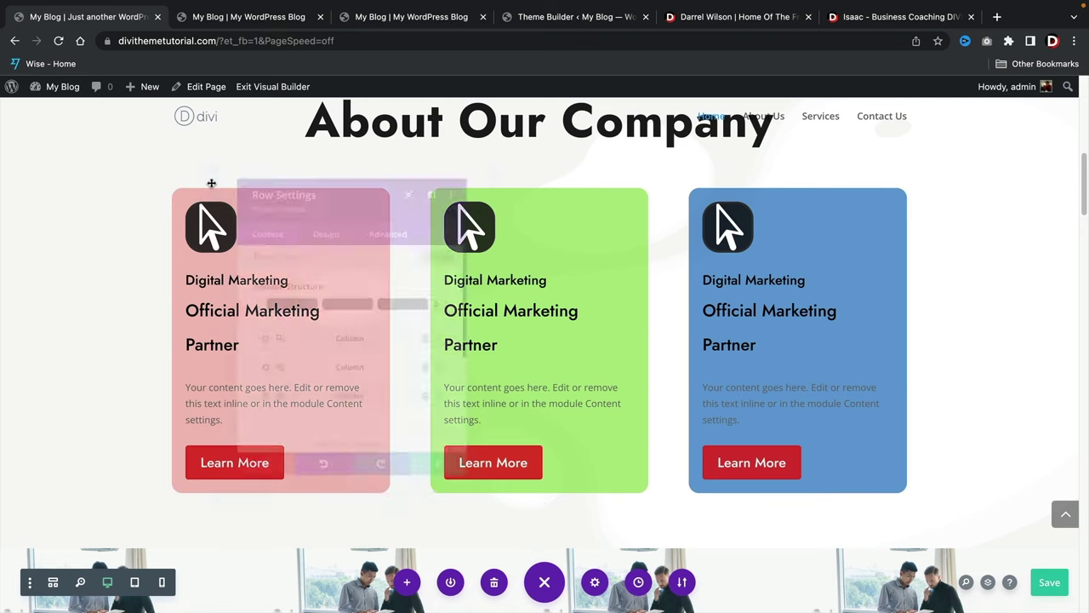
pyautogui.click(317, 217)
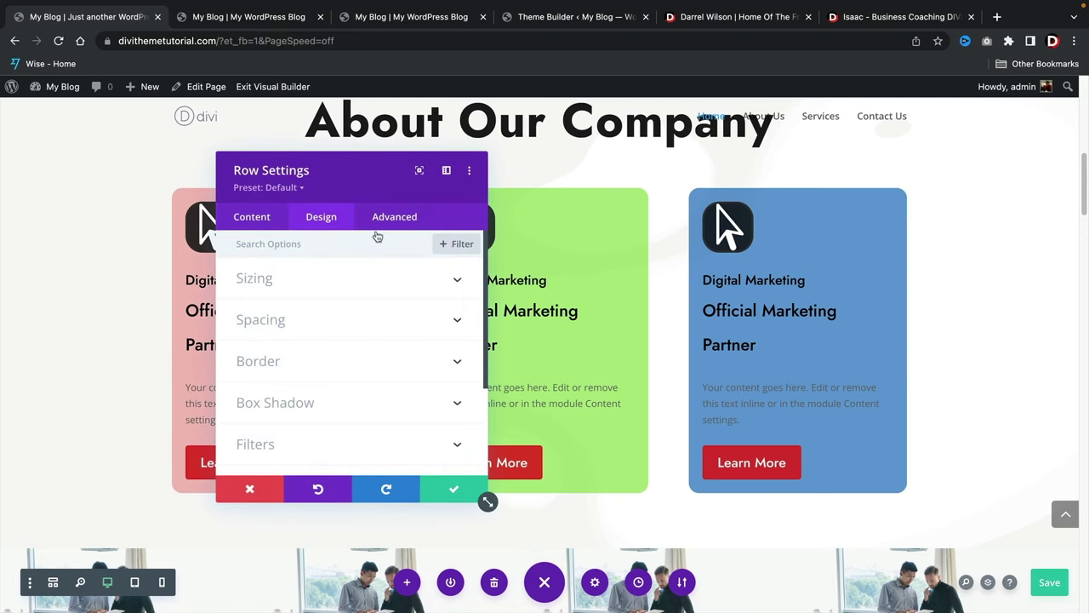
pyautogui.click(340, 320)
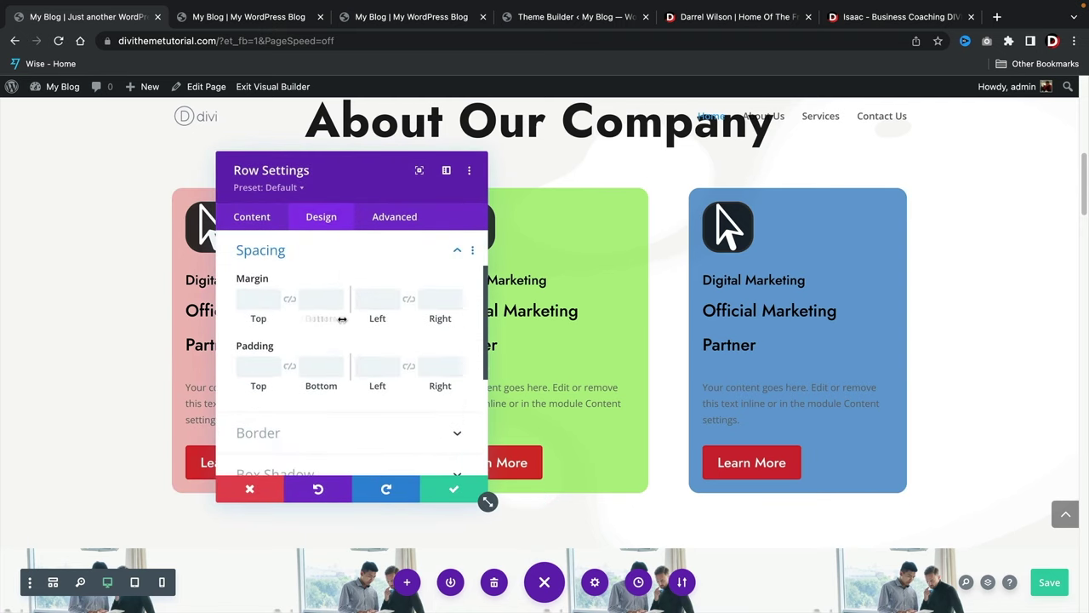
pyautogui.click(251, 366)
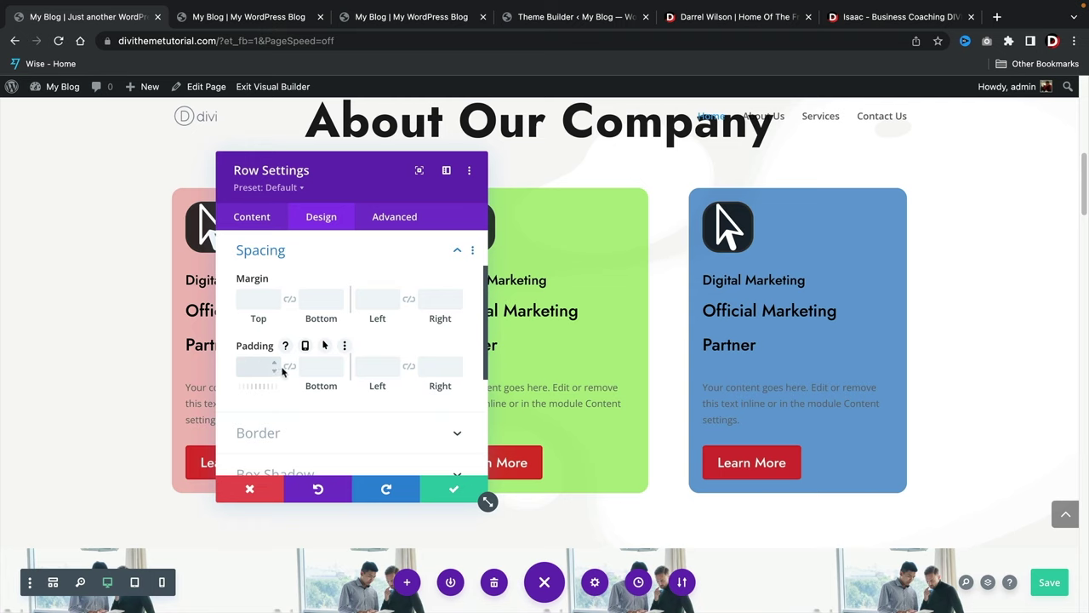
pyautogui.write('0')
pyautogui.press('Tab')
pyautogui.write('0')
pyautogui.press('Tab')
pyautogui.write('0')
pyautogui.press('Tab')
pyautogui.write('0')
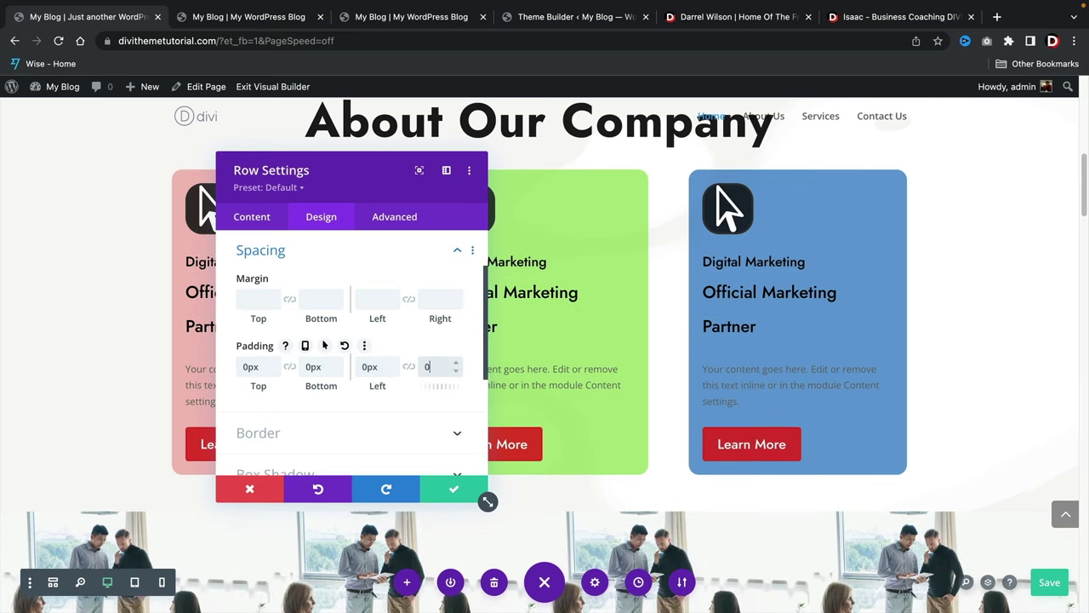
pyautogui.click(261, 220)
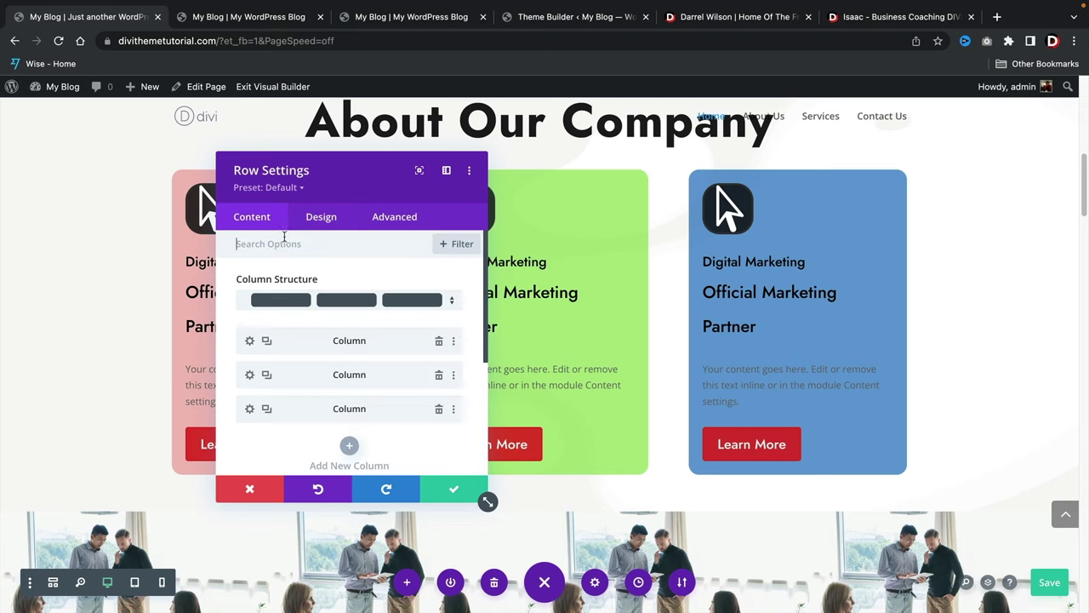
# - Enable a custom gutter width of 1 and equalize the column heights
pyautogui.click(328, 217)
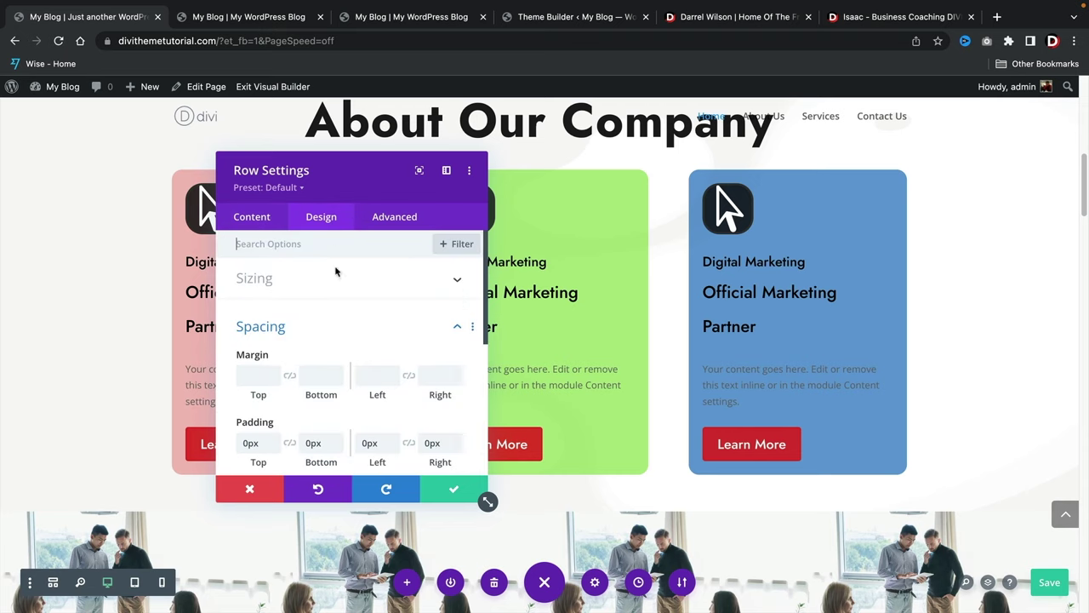
pyautogui.click(331, 290)
pyautogui.click(267, 334)
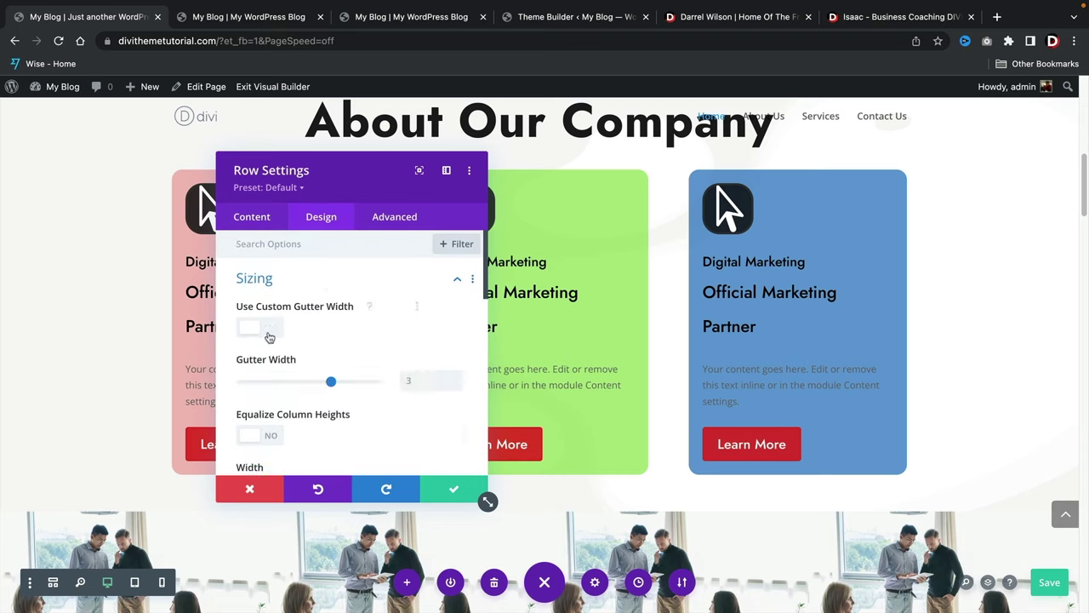
pyautogui.moveTo(336, 186); pyautogui.dragTo(876, 155)
pyautogui.moveTo(870, 352); pyautogui.dragTo(796, 364)
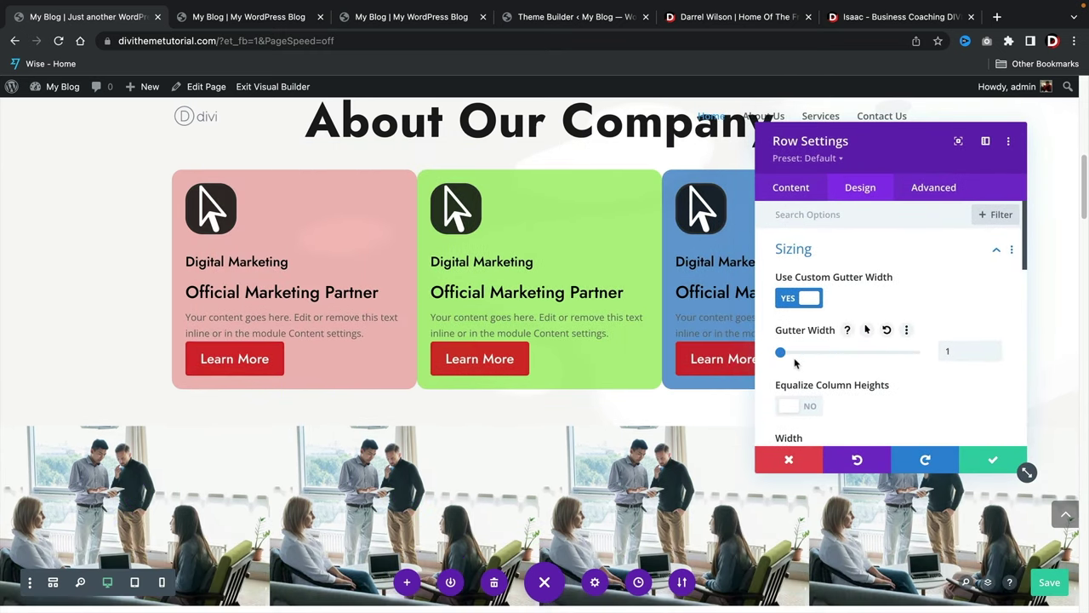
pyautogui.click(811, 410)
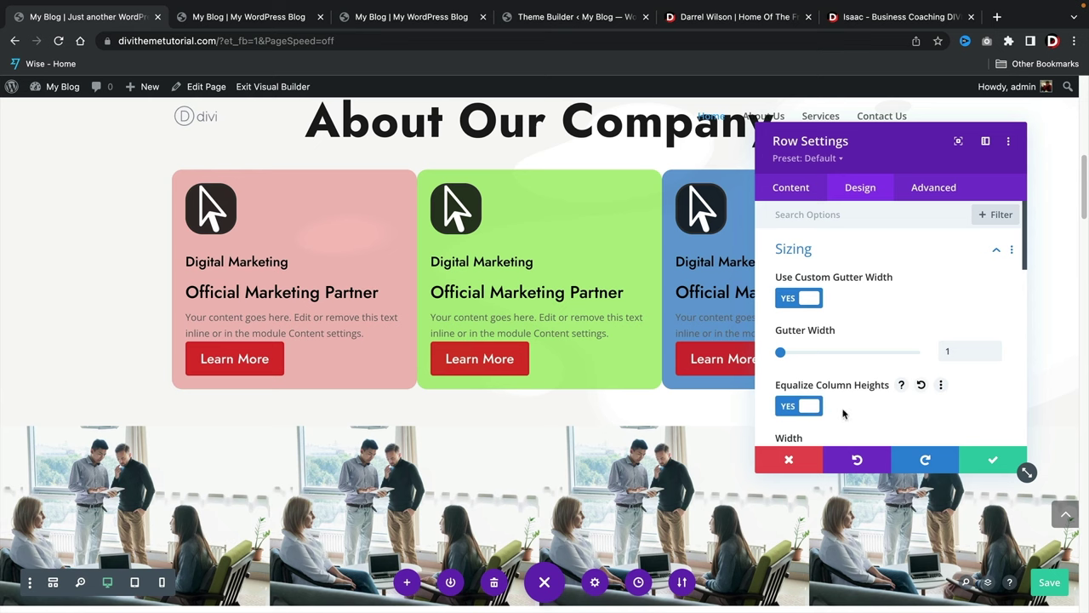
# - Set the row width to 100% and max width to 2000px, then save
pyautogui.scroll(-3, 843, 413)
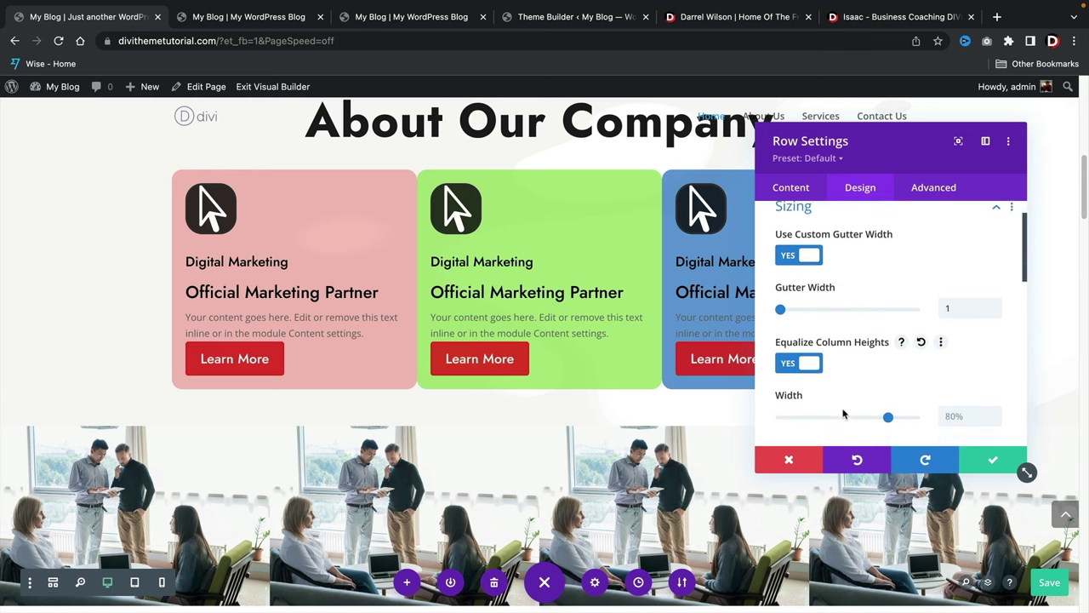
pyautogui.moveTo(888, 331); pyautogui.dragTo(921, 338)
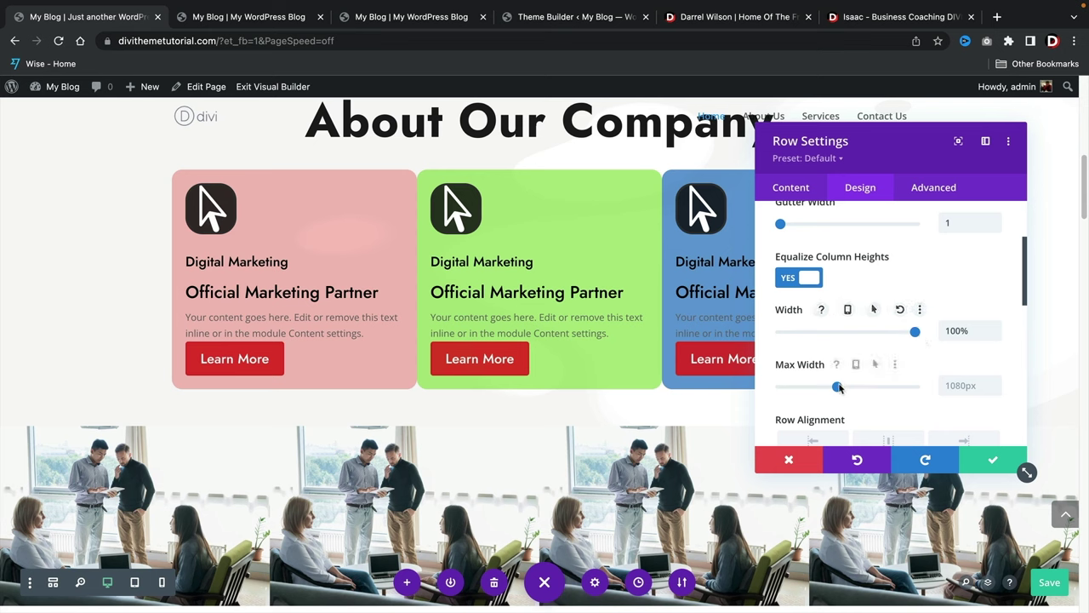
pyautogui.moveTo(837, 388); pyautogui.dragTo(866, 391)
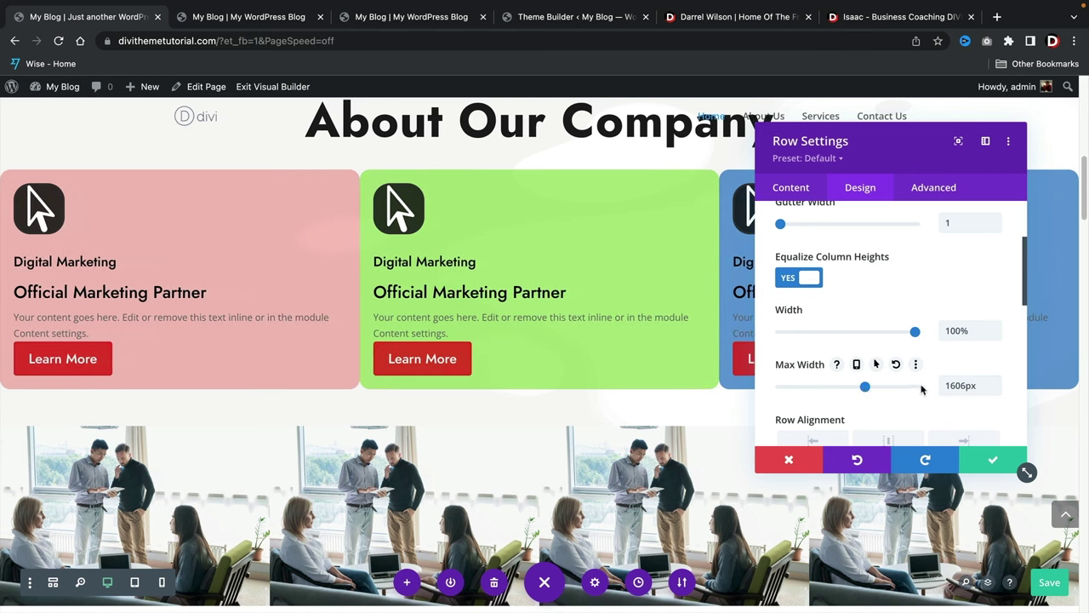
pyautogui.doubleClick(959, 384)
pyautogui.write('2')
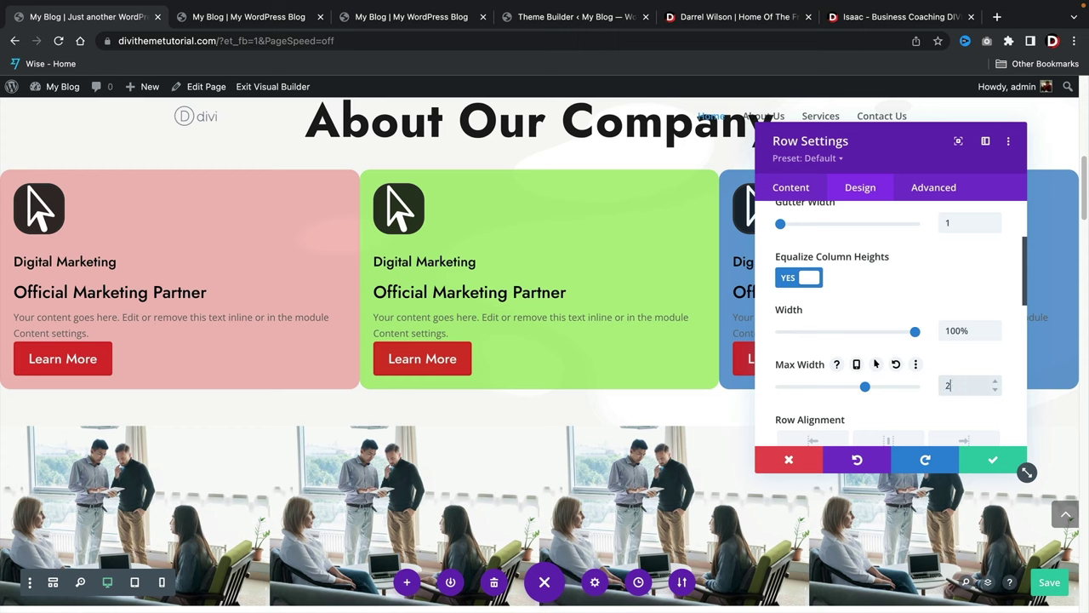
pyautogui.write('000px')
pyautogui.click(996, 460)
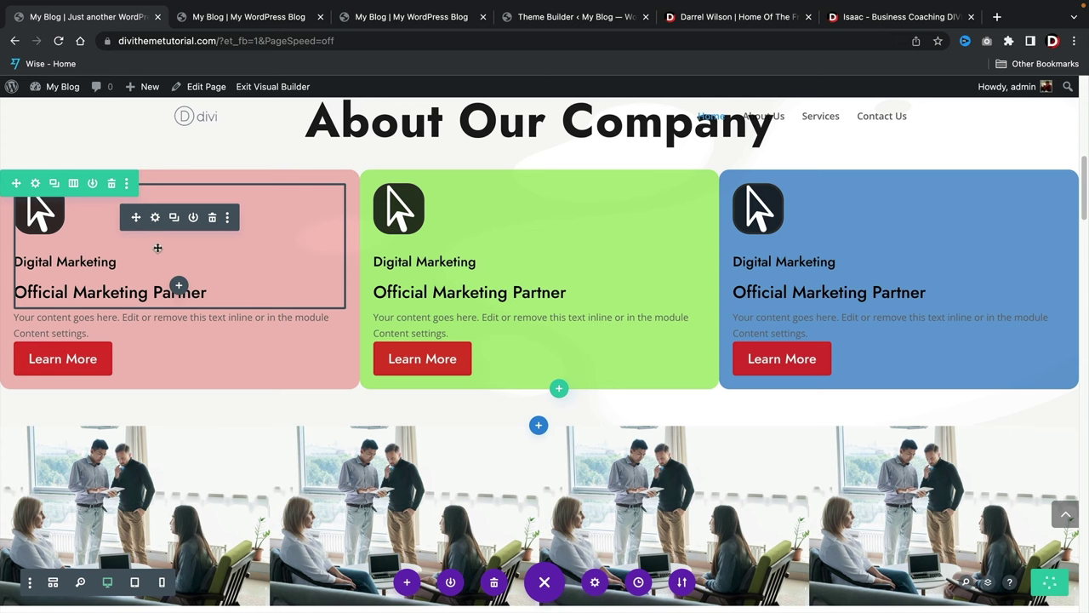
# - Centre the left card's blurb heading text and icon
pyautogui.moveTo(157, 219); pyautogui.dragTo(595, 273)
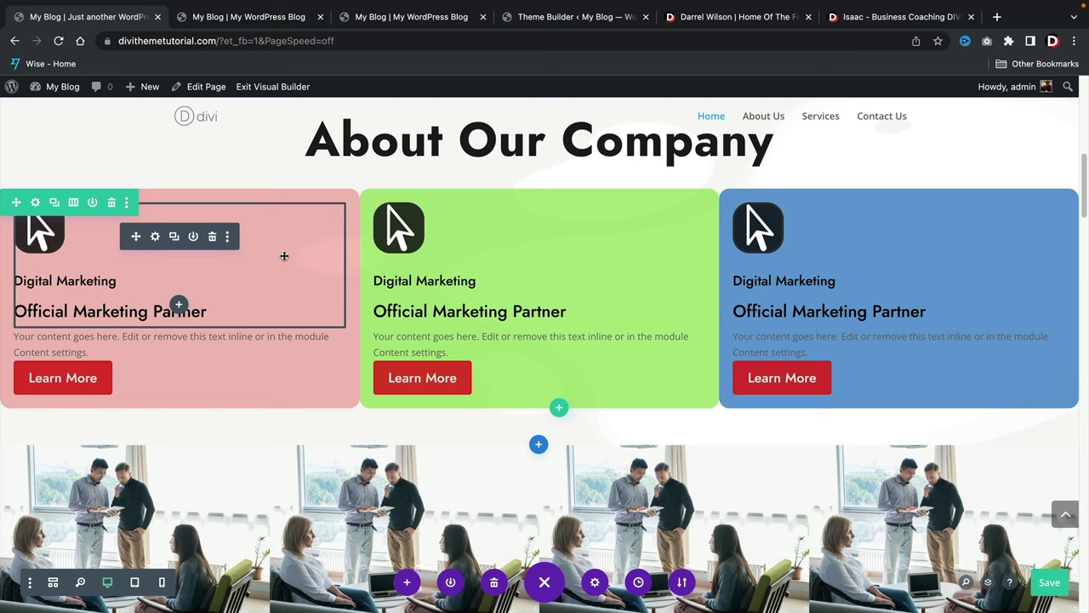
pyautogui.click(156, 238)
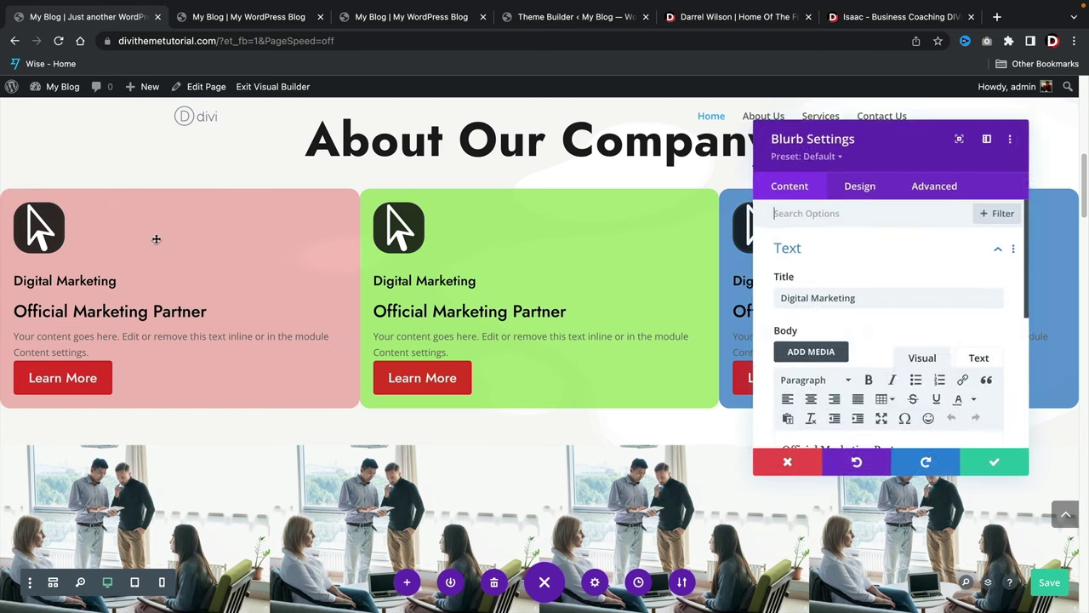
pyautogui.click(860, 189)
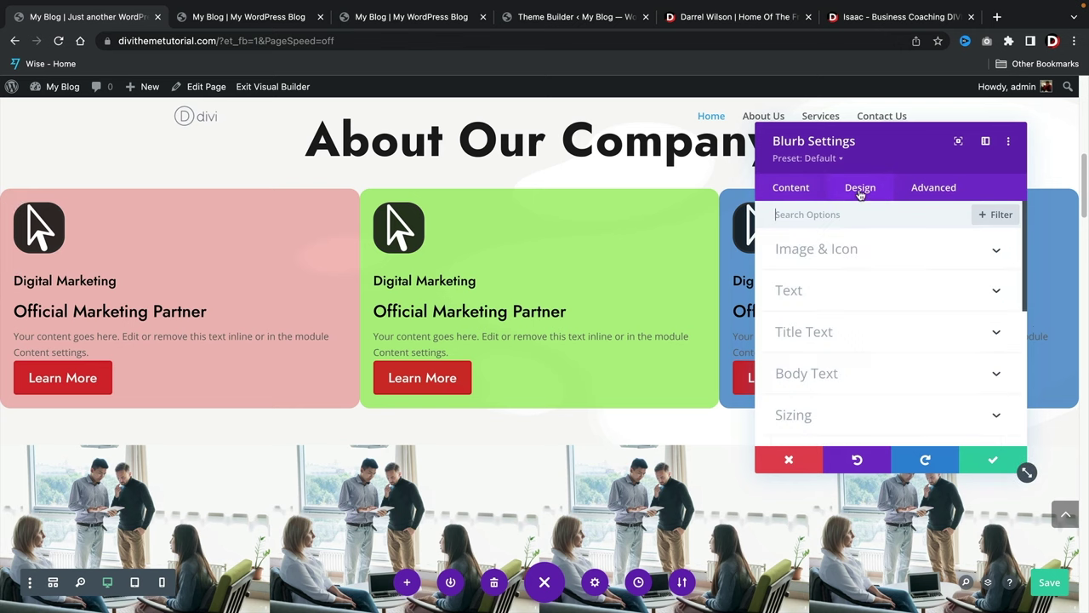
pyautogui.click(847, 294)
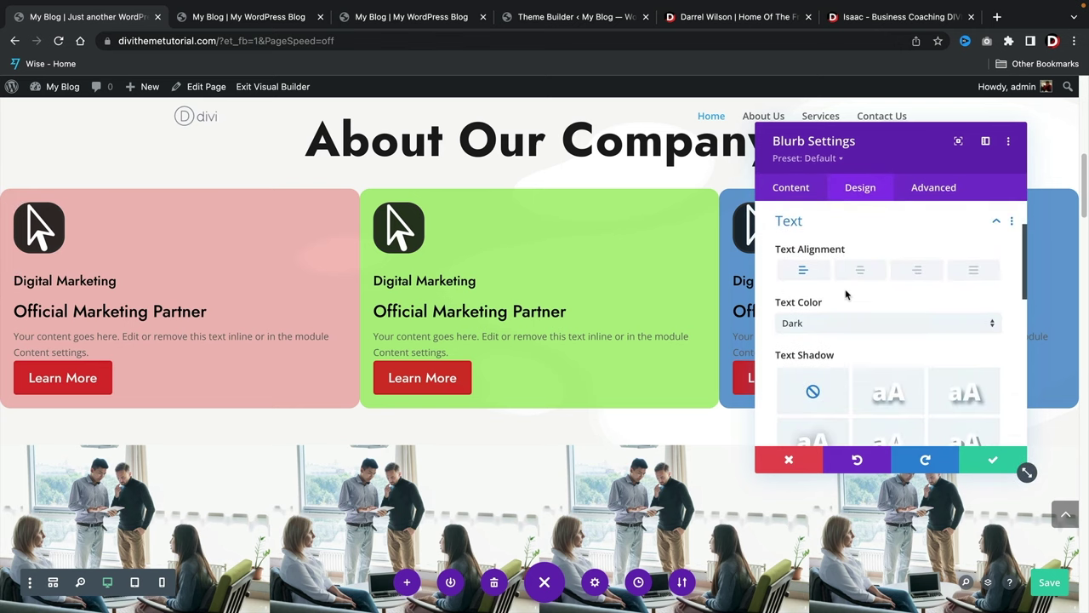
pyautogui.click(854, 274)
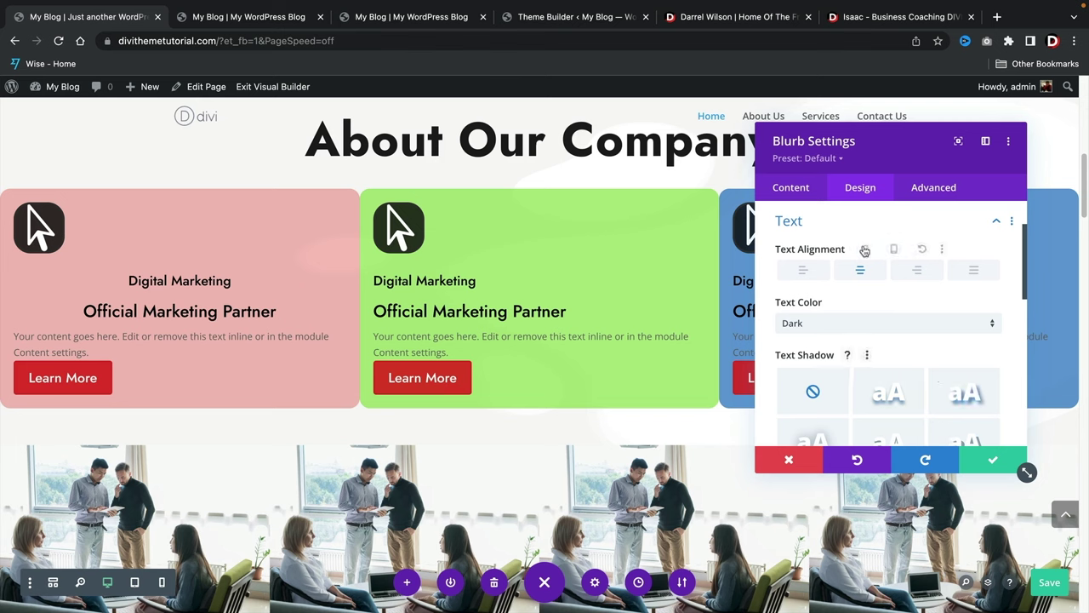
pyautogui.scroll(1, 842, 280)
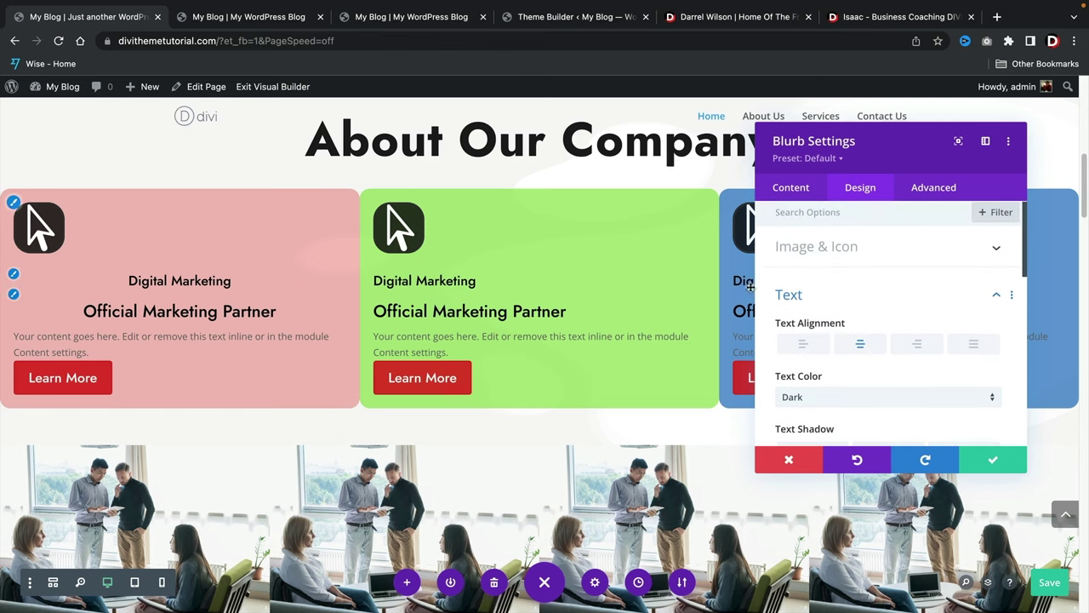
pyautogui.click(830, 255)
pyautogui.scroll(-5, 829, 274)
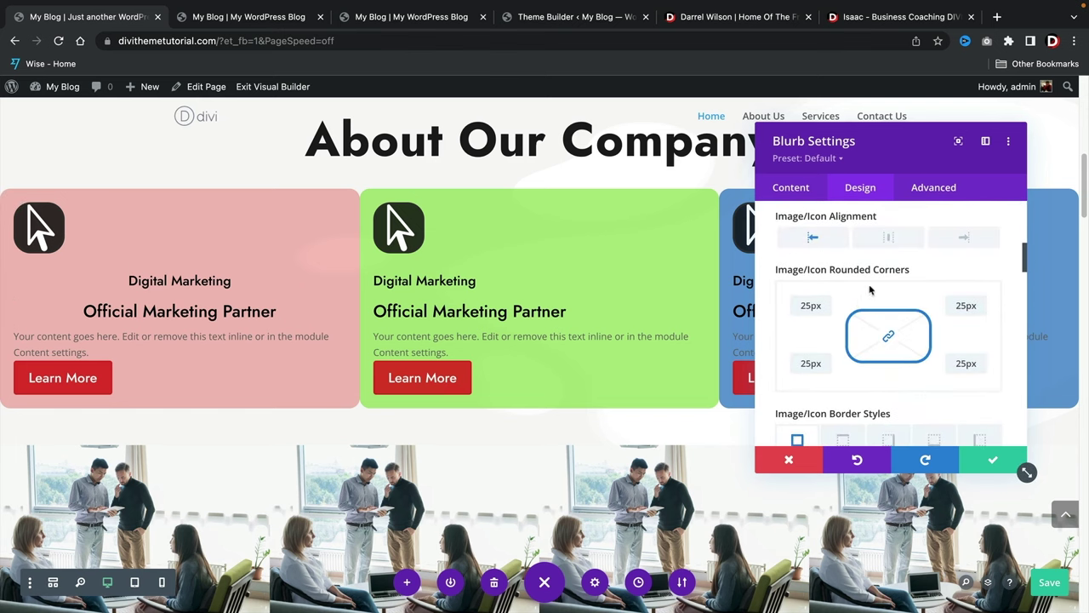
pyautogui.click(885, 245)
pyautogui.click(991, 460)
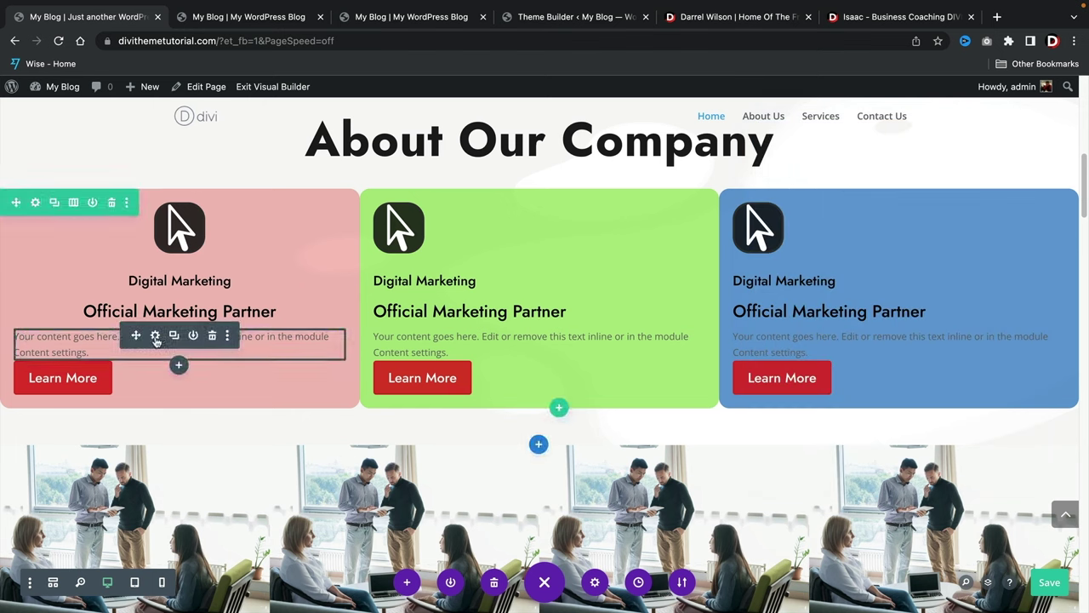
# - Centre the left card's body text
pyautogui.click(155, 337)
pyautogui.click(858, 188)
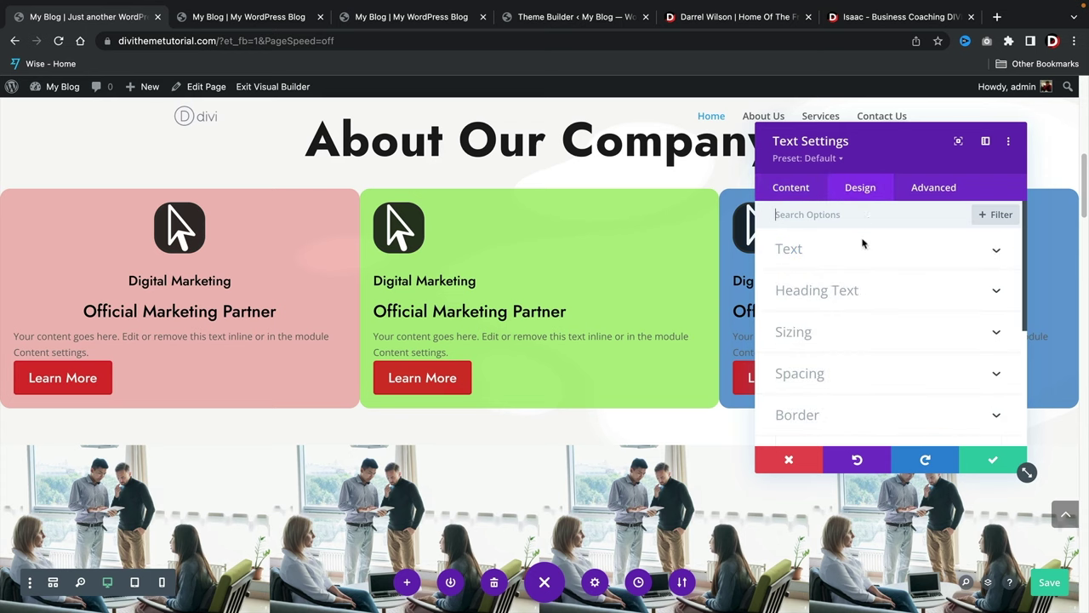
pyautogui.click(857, 261)
pyautogui.scroll(-8, 857, 314)
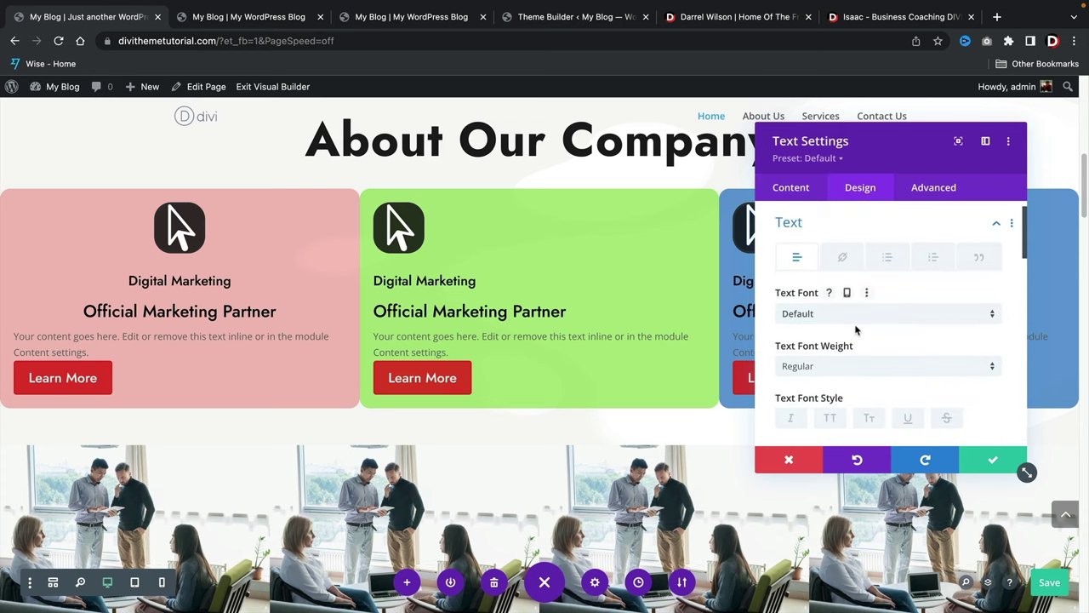
pyautogui.scroll(-4, 858, 336)
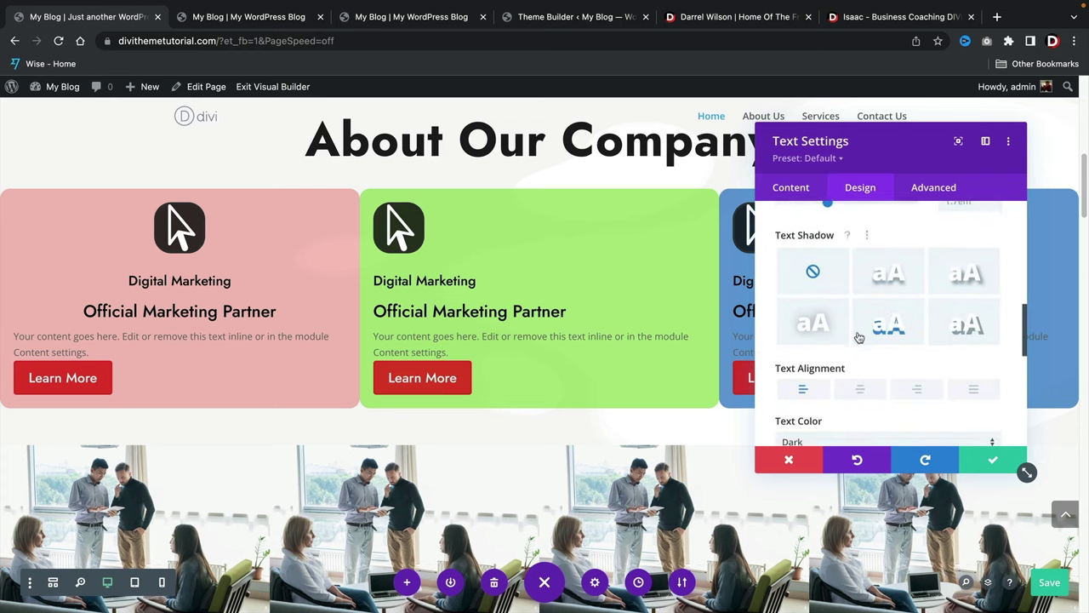
pyautogui.click(860, 372)
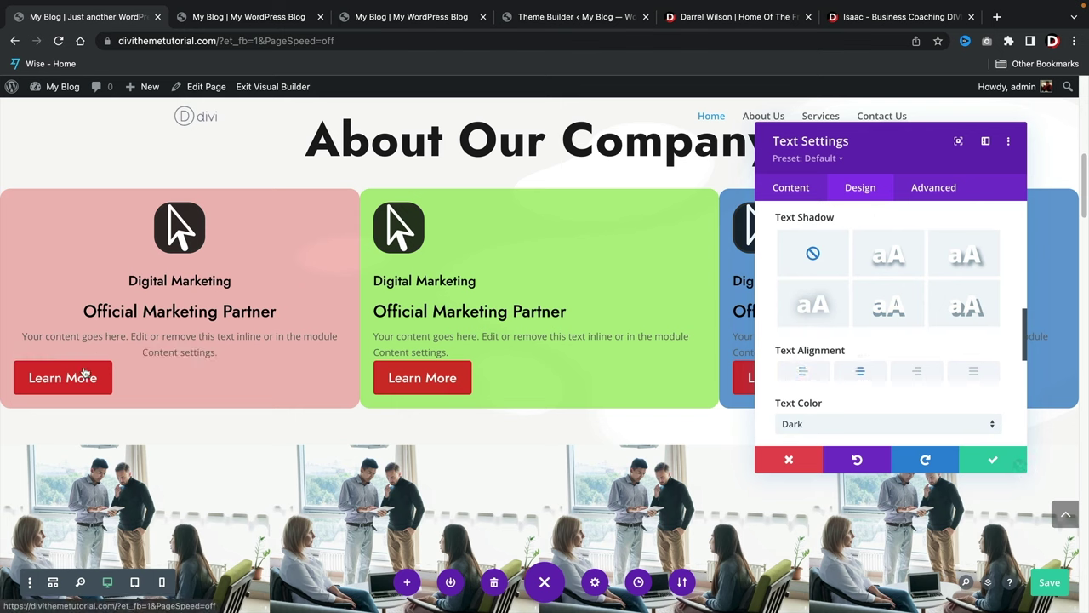
pyautogui.click(992, 459)
# - Centre the left card's Learn More button
pyautogui.moveTo(165, 374)
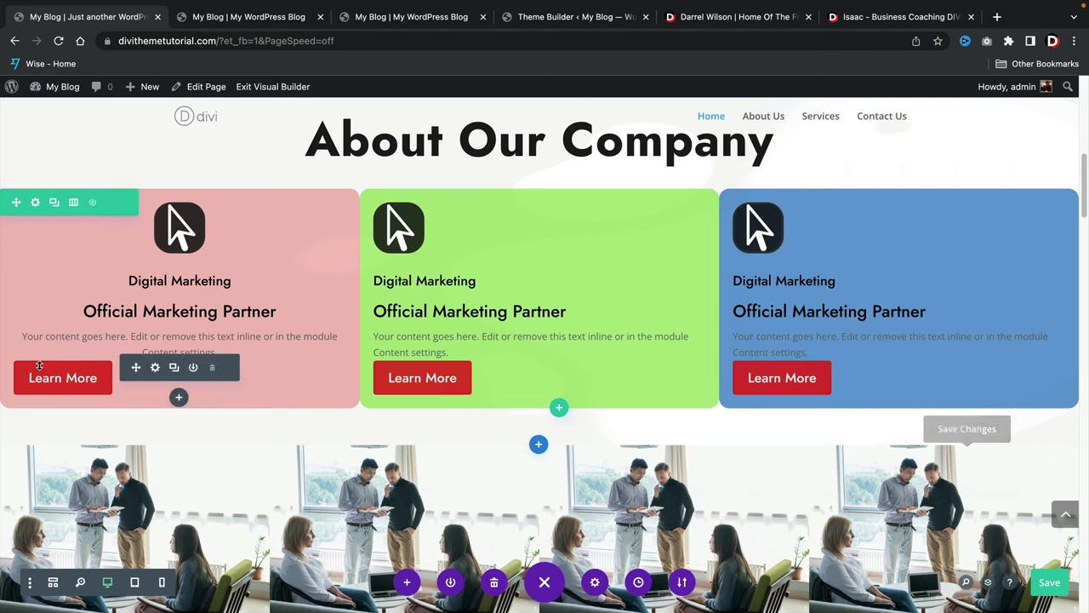
pyautogui.click(156, 368)
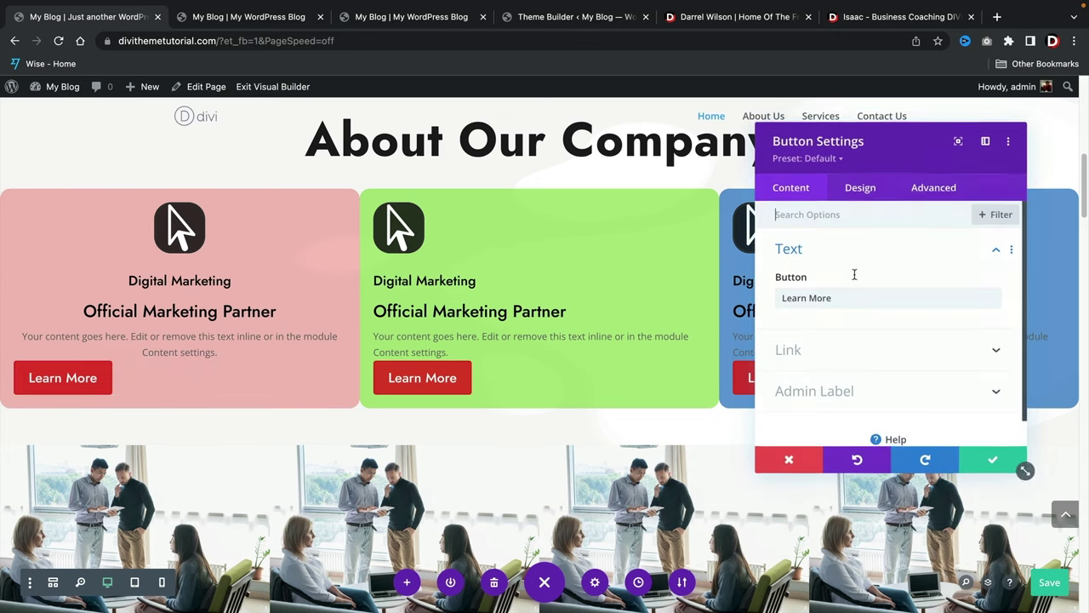
pyautogui.click(860, 187)
pyautogui.click(872, 300)
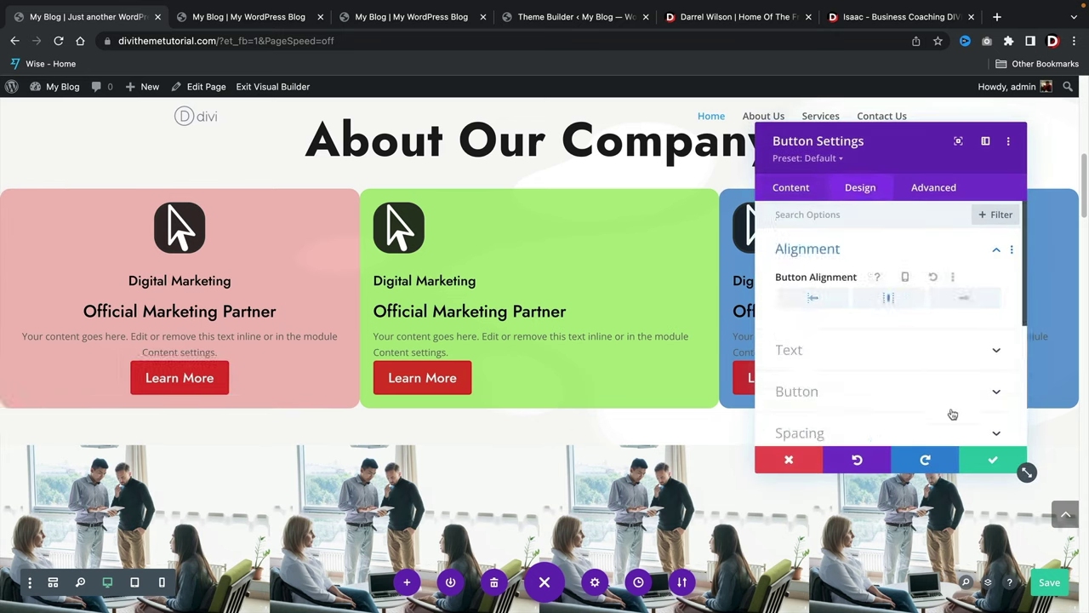
pyautogui.click(992, 460)
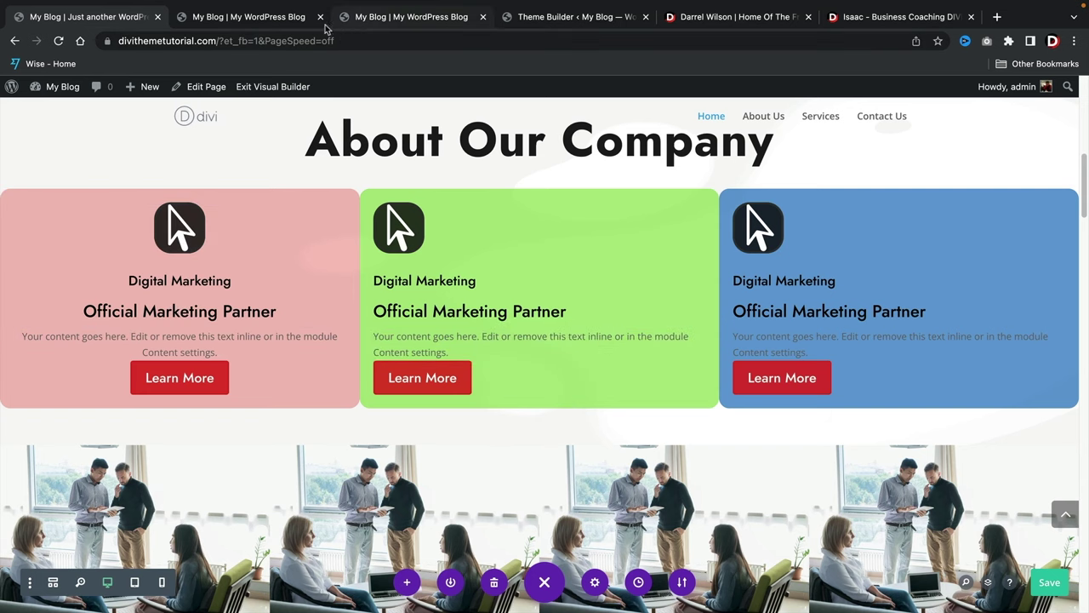
# - Check the reference services row on the demo site, then return to the divithemetutorial.com page
pyautogui.click(269, 18)
pyautogui.scroll(-5, 311, 350)
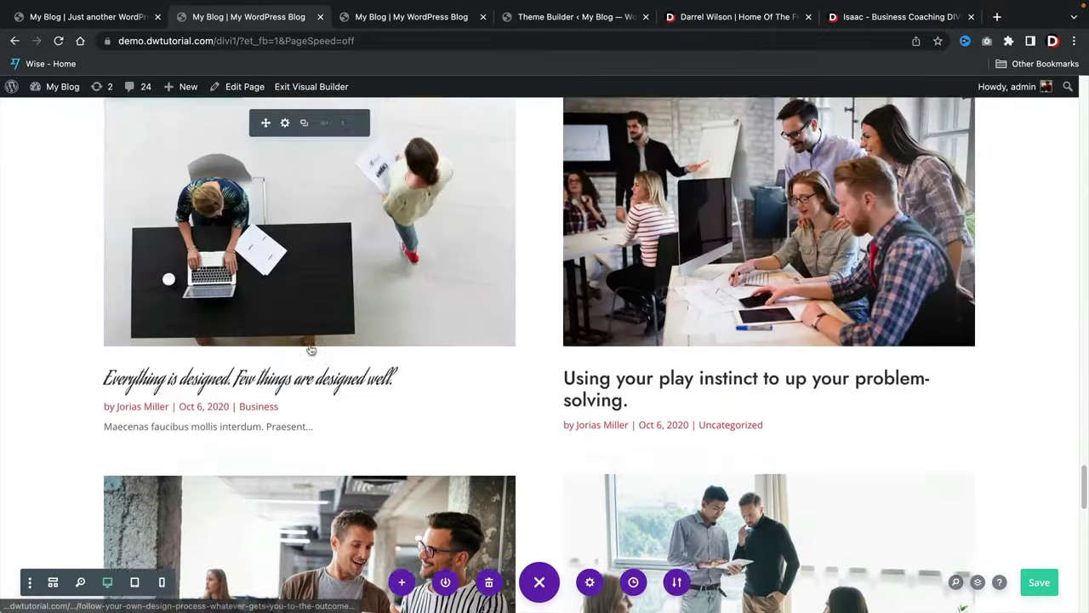
pyautogui.scroll(20, 311, 349)
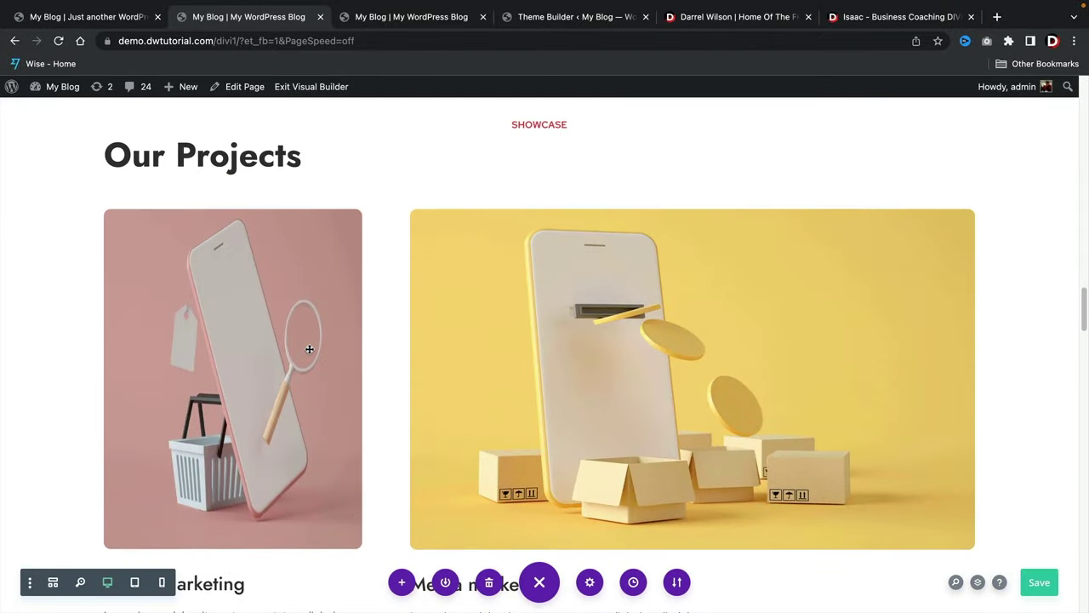
pyautogui.scroll(15, 309, 349)
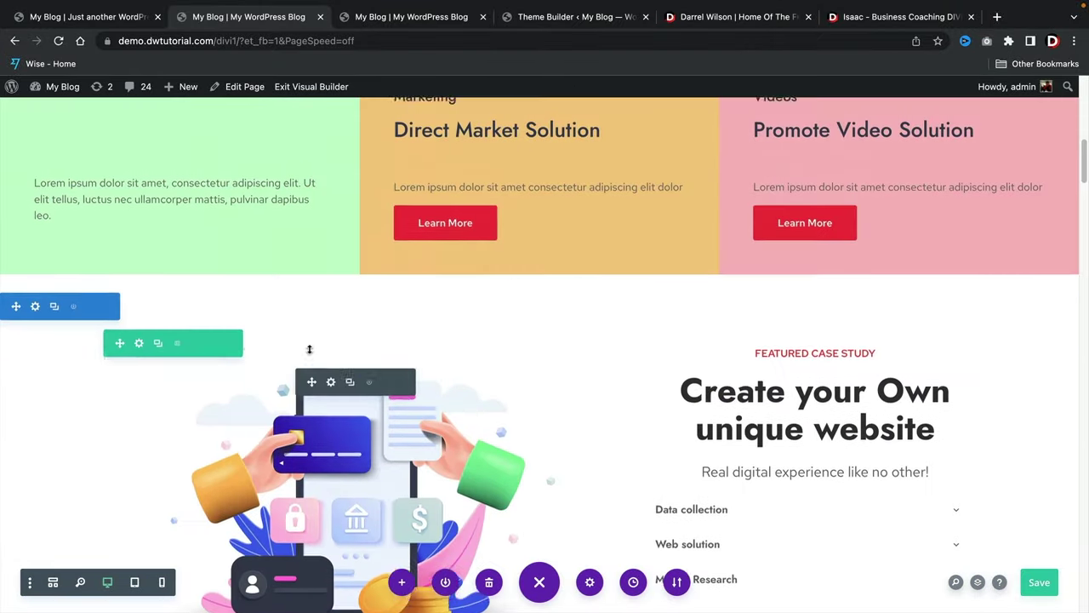
pyautogui.scroll(4, 309, 349)
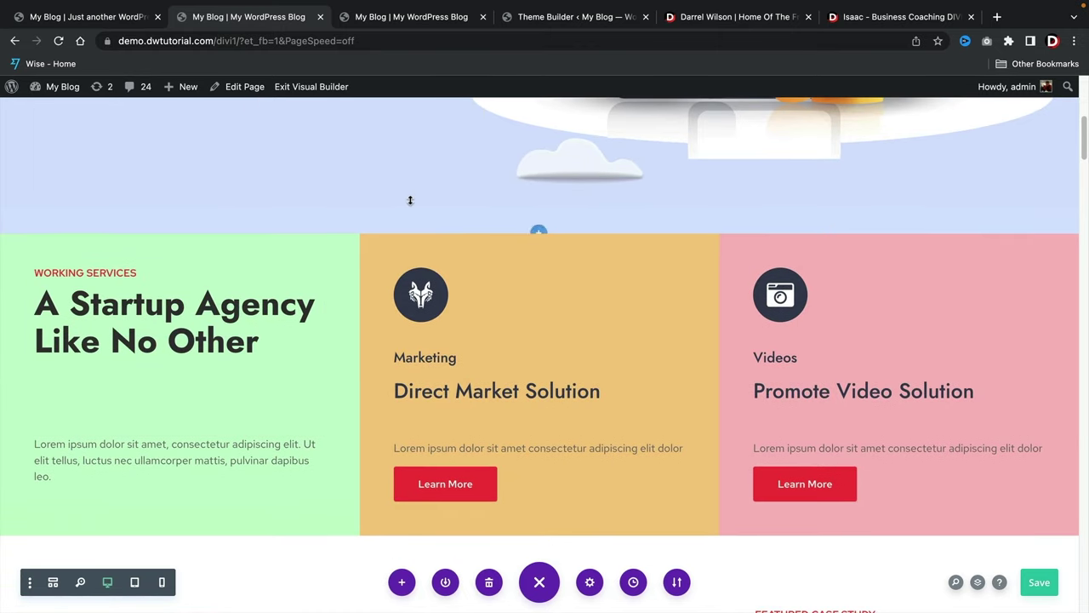
pyautogui.scroll(-1, 410, 200)
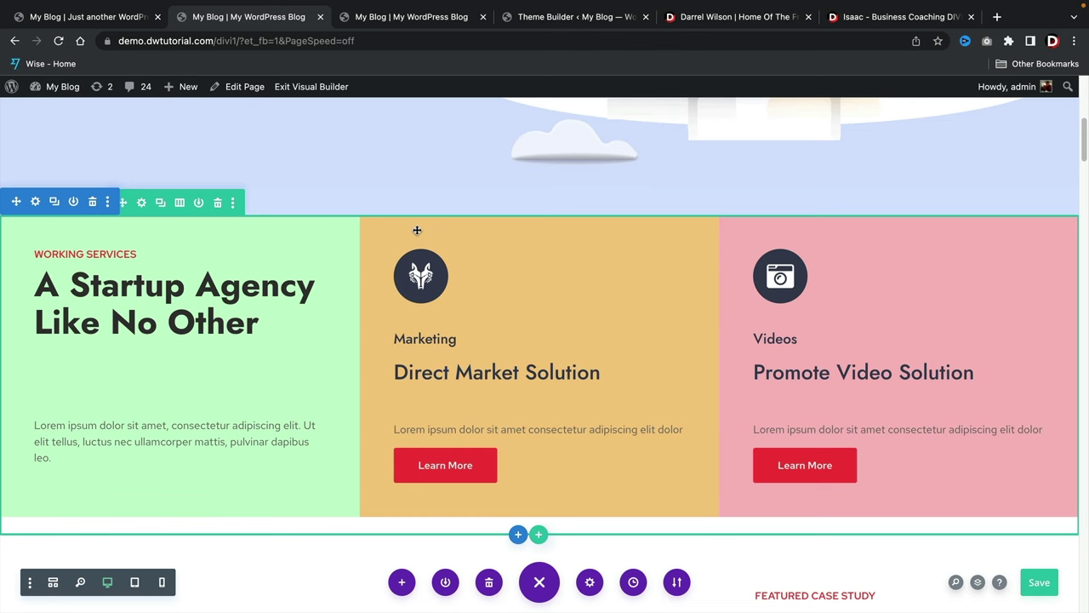
pyautogui.click(76, 19)
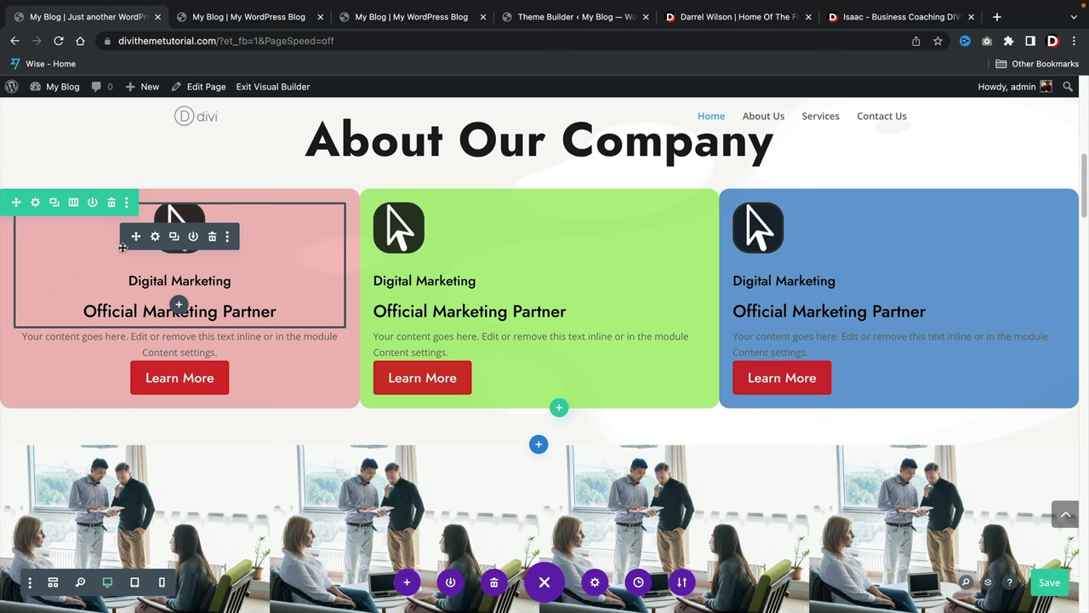
# - Extend the pink column's blurb styles to all blurbs in this row
pyautogui.rightClick(157, 237)
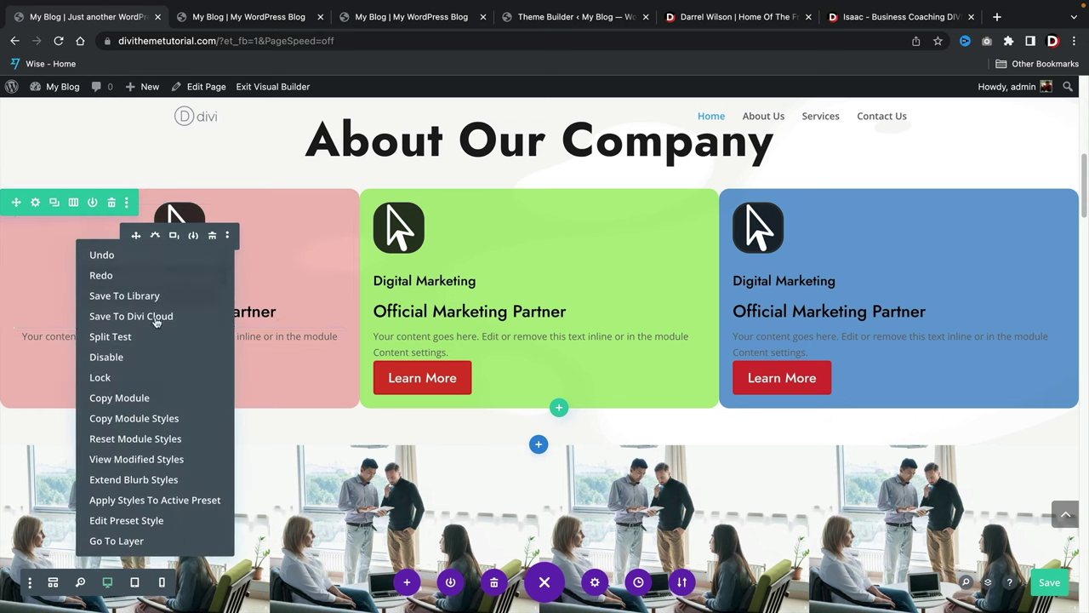
pyautogui.click(138, 481)
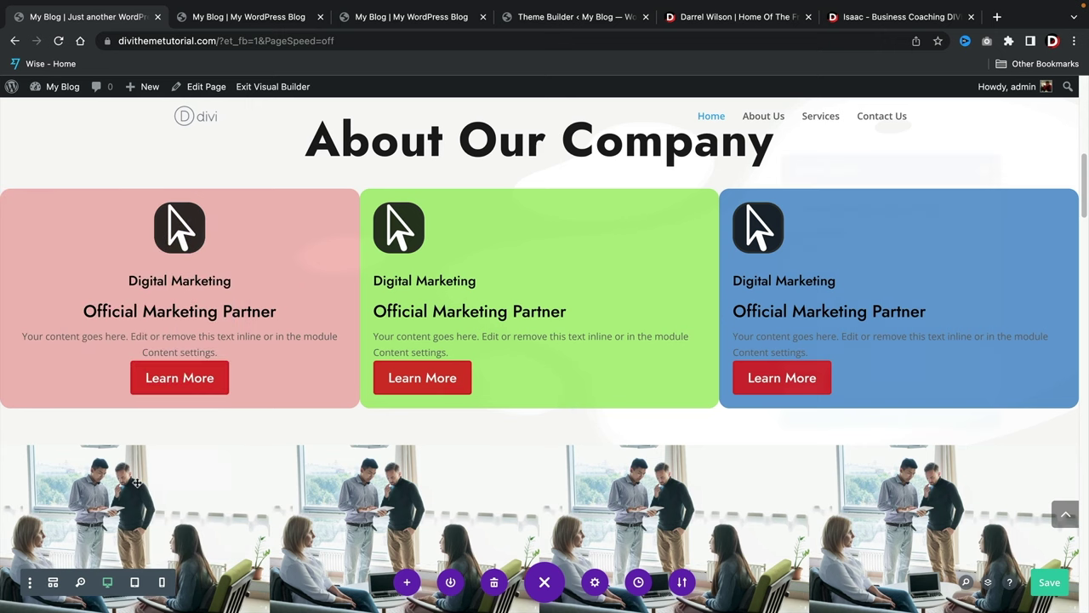
pyautogui.click(855, 239)
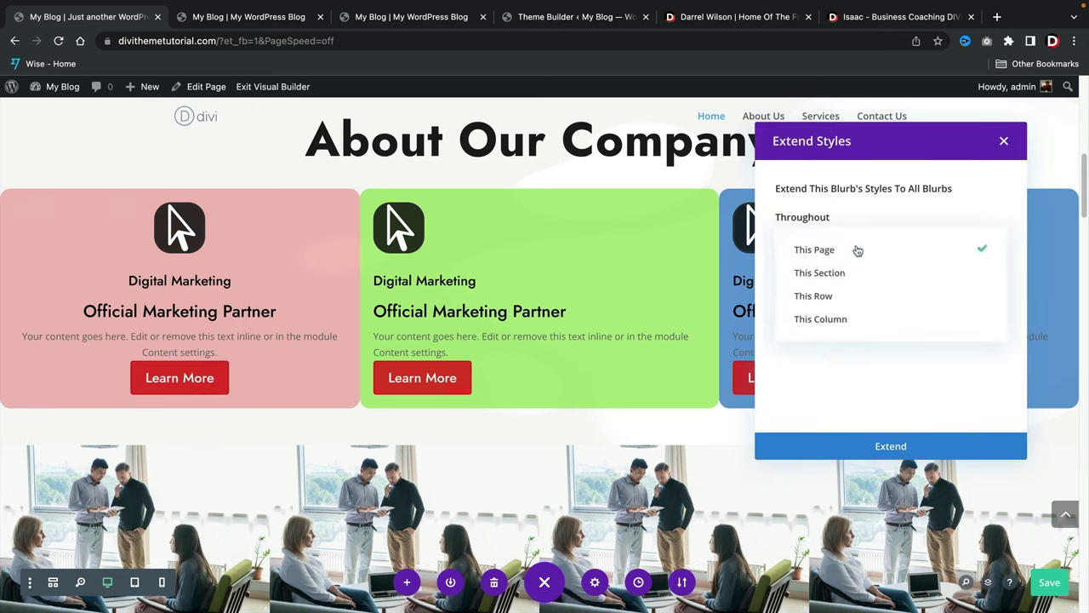
pyautogui.click(853, 298)
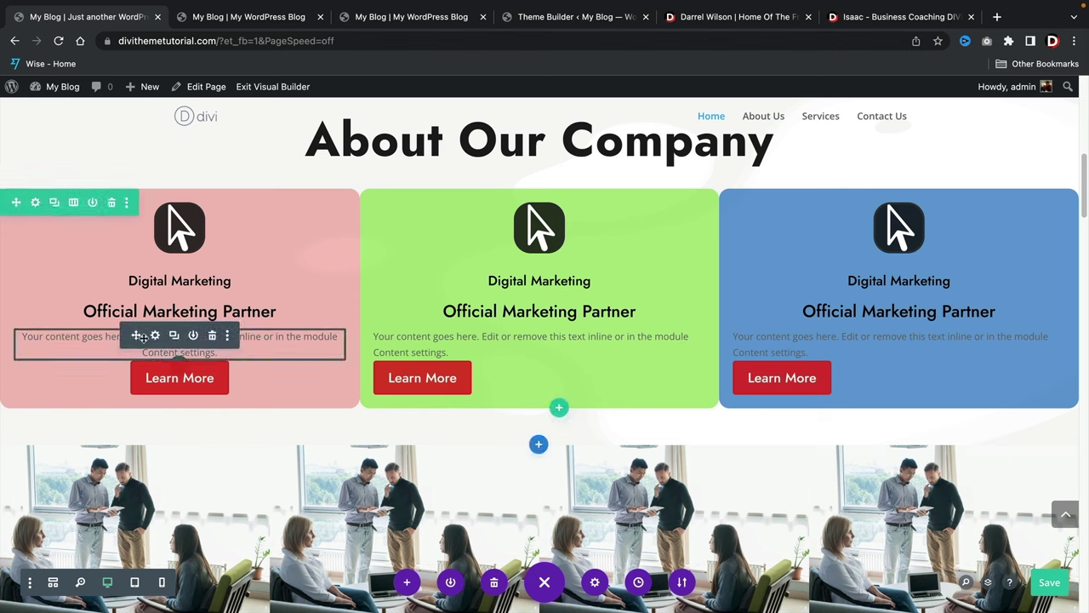
# - Extend the pink column's text styles to all text modules in this row
pyautogui.rightClick(133, 336)
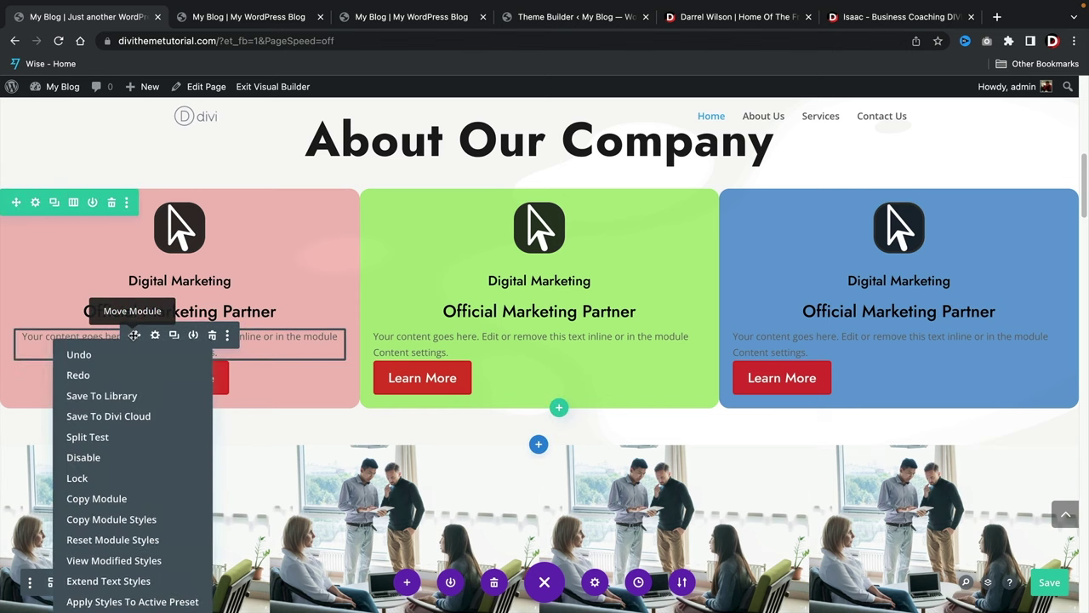
pyautogui.click(109, 580)
pyautogui.click(871, 236)
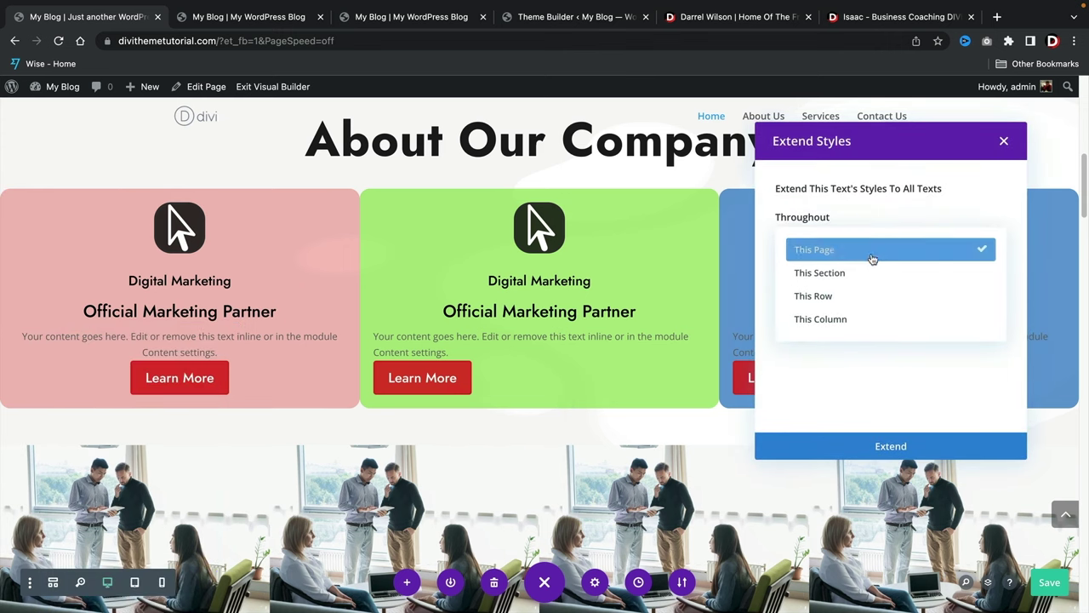
pyautogui.click(868, 295)
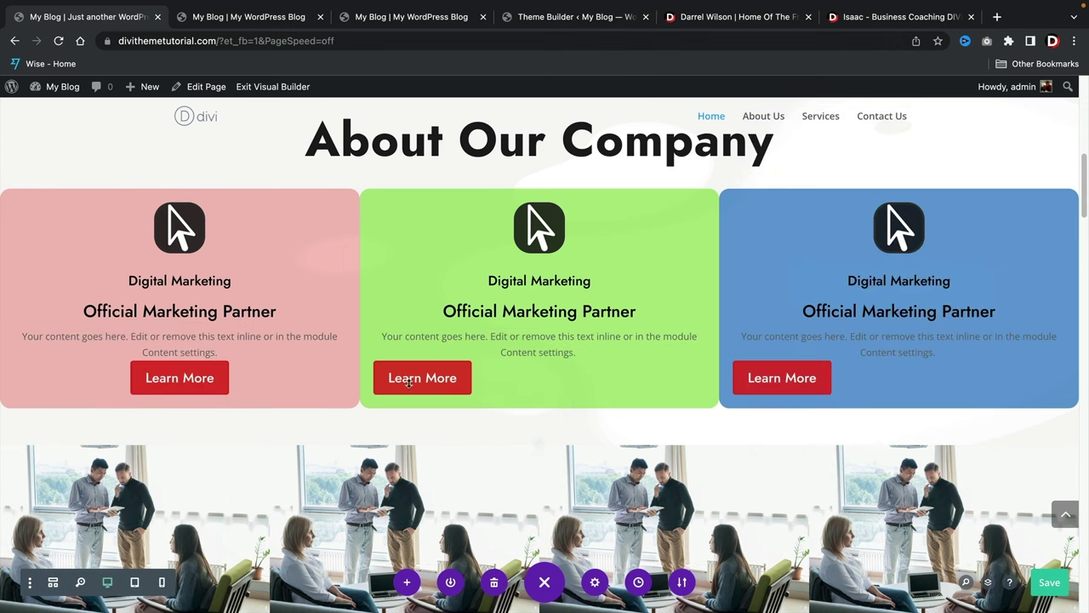
# - Extend the pink column's button styles to all buttons in this row
pyautogui.rightClick(136, 368)
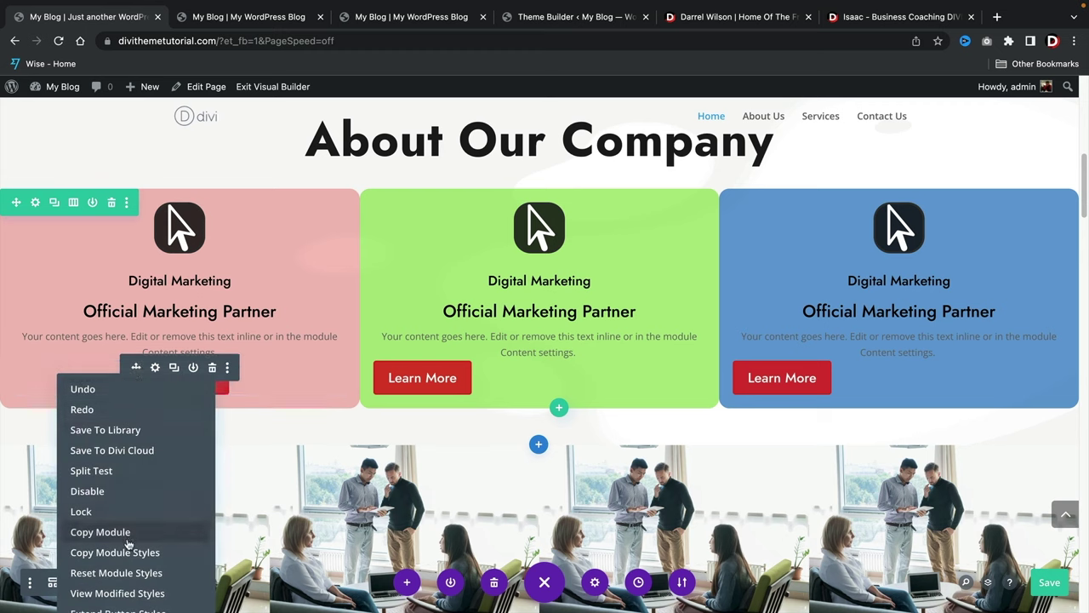
pyautogui.click(119, 610)
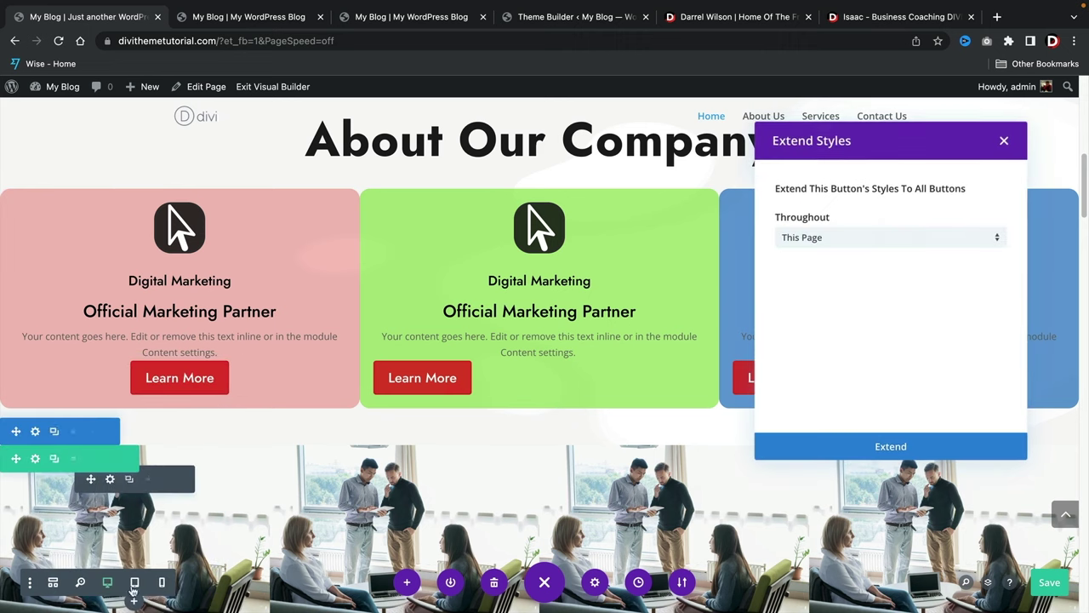
pyautogui.click(856, 241)
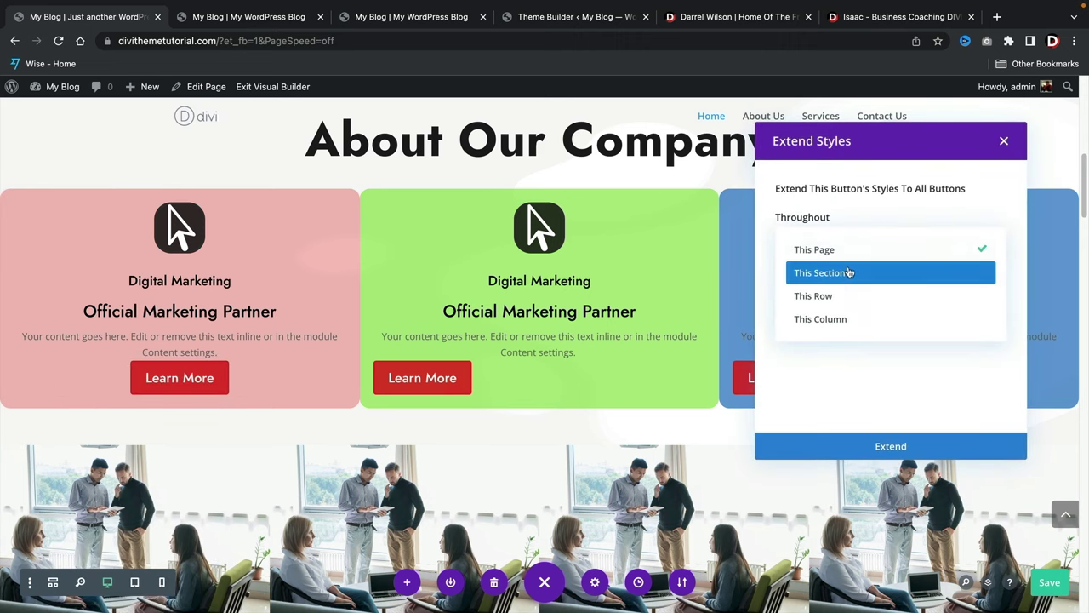
pyautogui.click(849, 295)
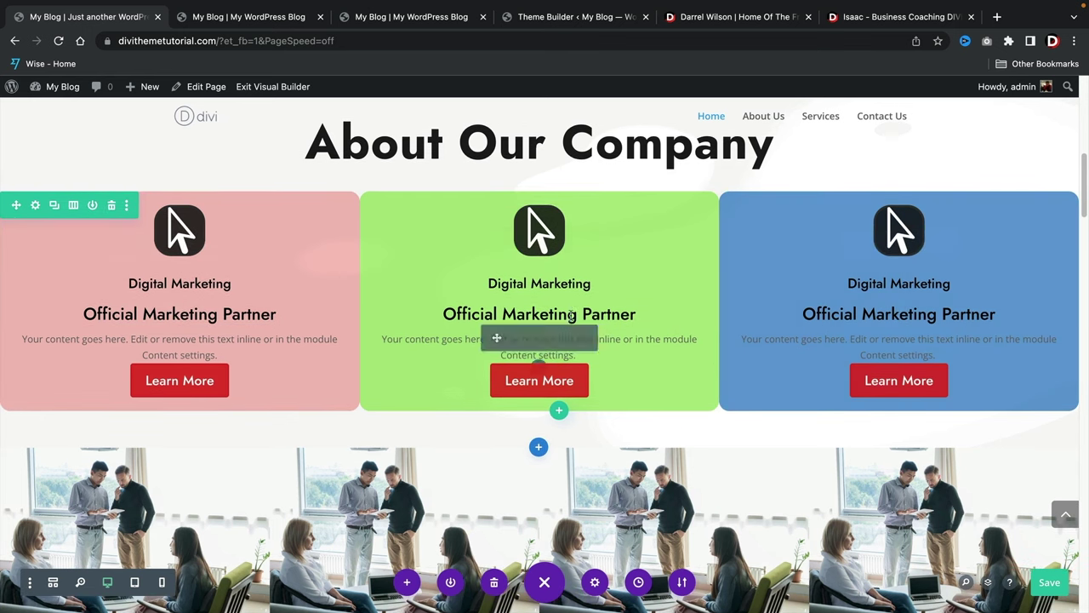
pyautogui.scroll(-3, 540, 255)
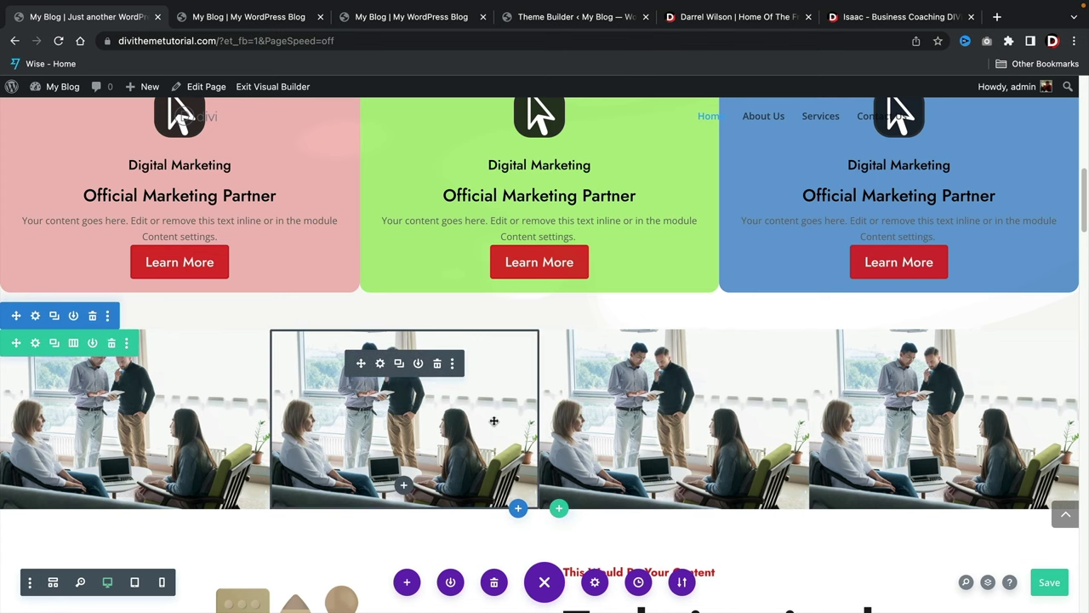
pyautogui.scroll(15, 502, 417)
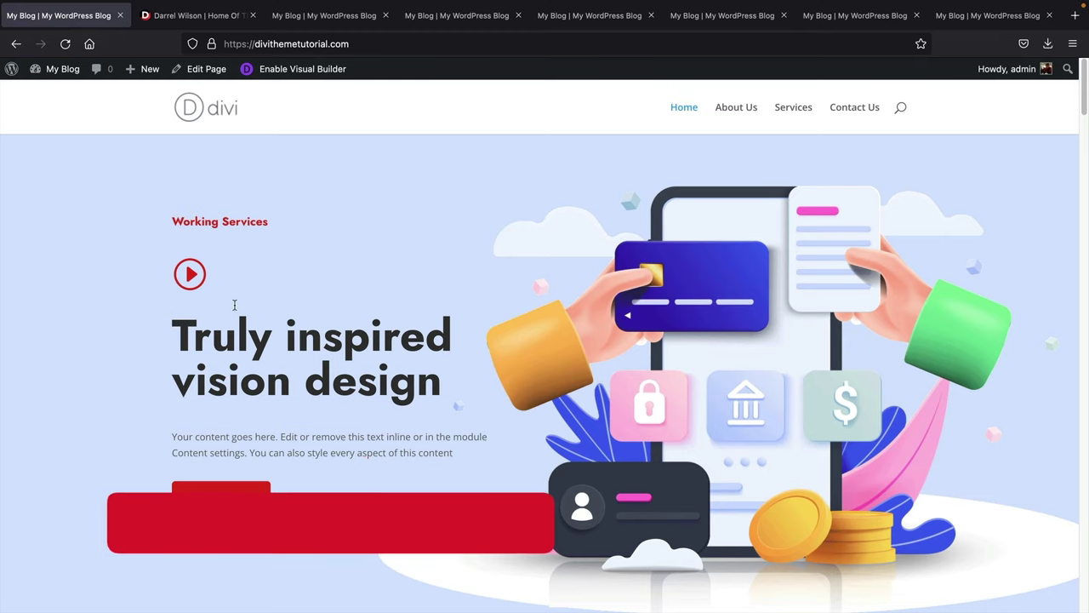
# - Browse the Qreato, Orioz, Finlay, Kreativy, Isaac and Astonia demo tabs, ending on darrelwilson.com
pyautogui.click(224, 21)
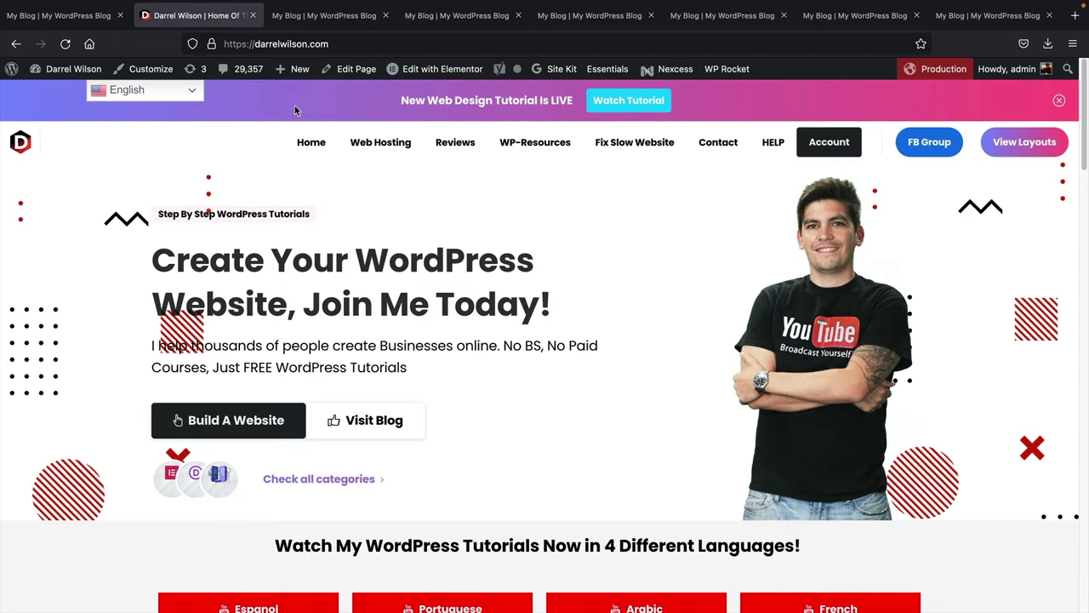
pyautogui.click(337, 20)
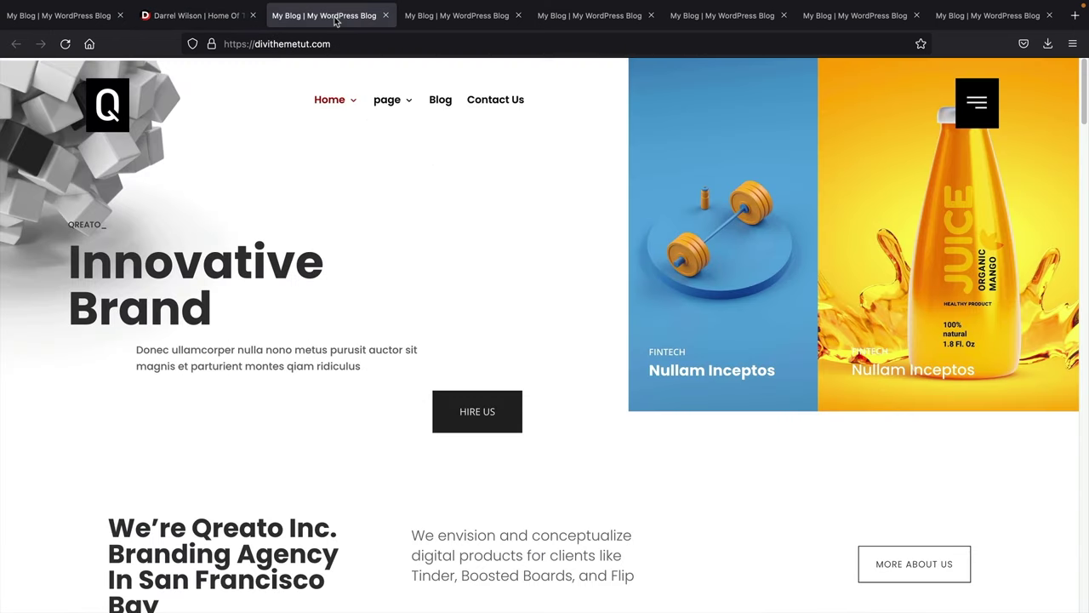
pyautogui.click(439, 20)
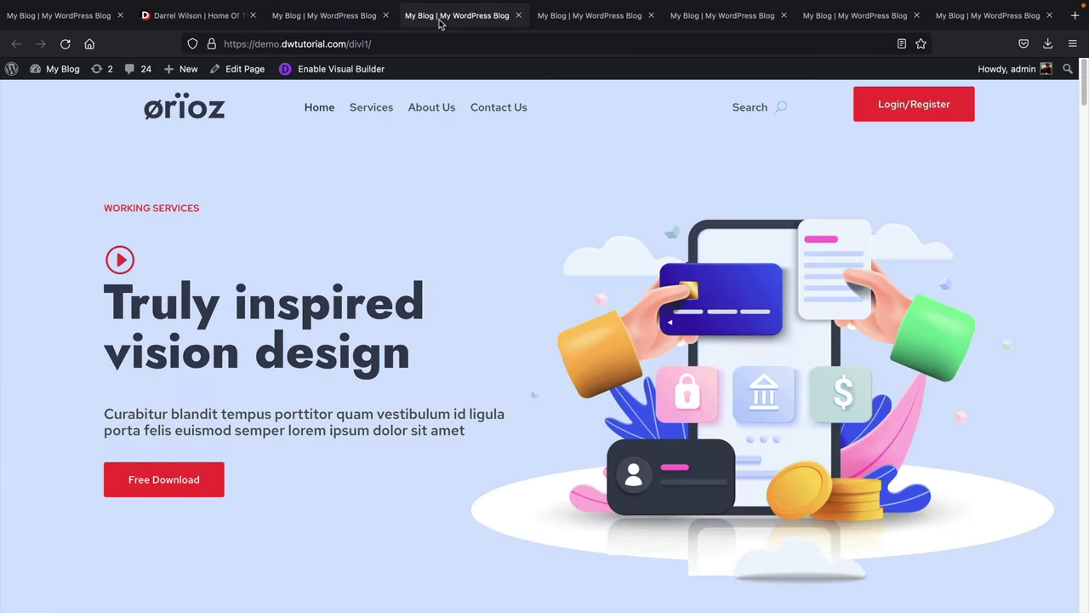
pyautogui.click(569, 20)
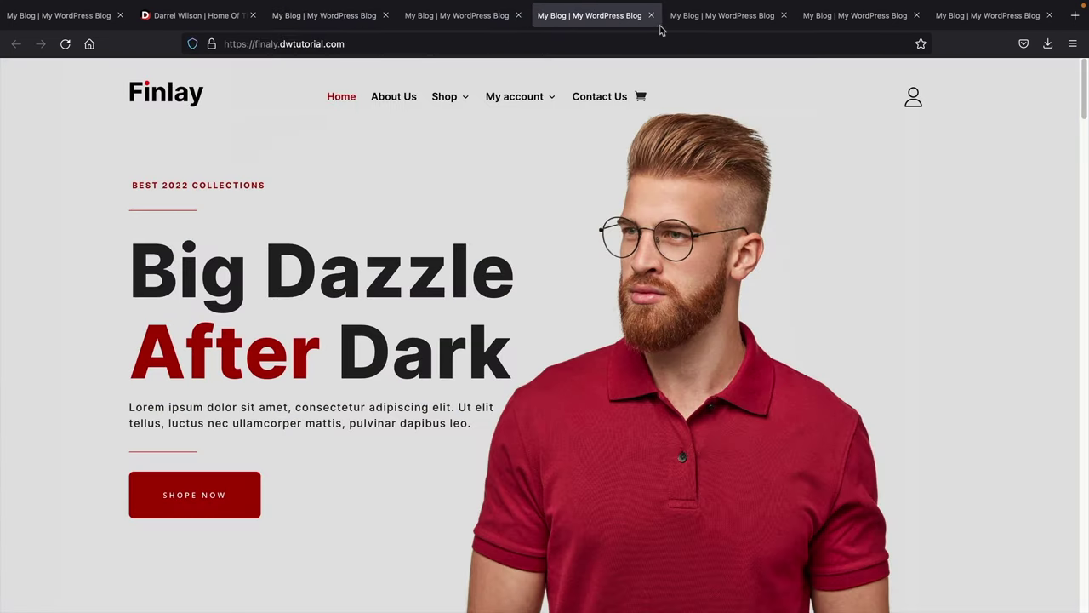
pyautogui.click(704, 26)
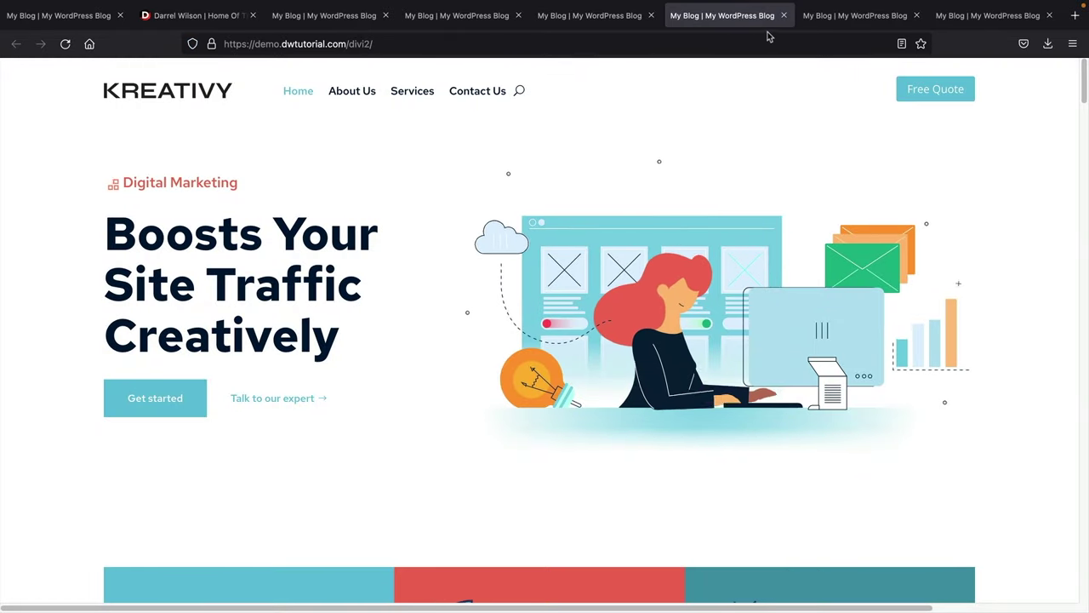
pyautogui.click(836, 22)
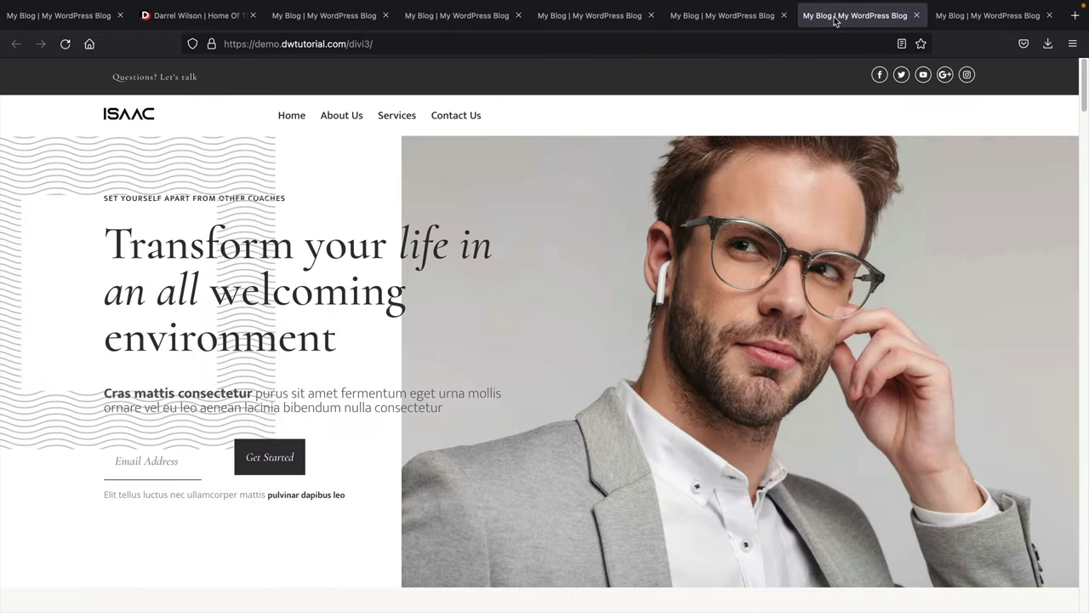
pyautogui.click(952, 22)
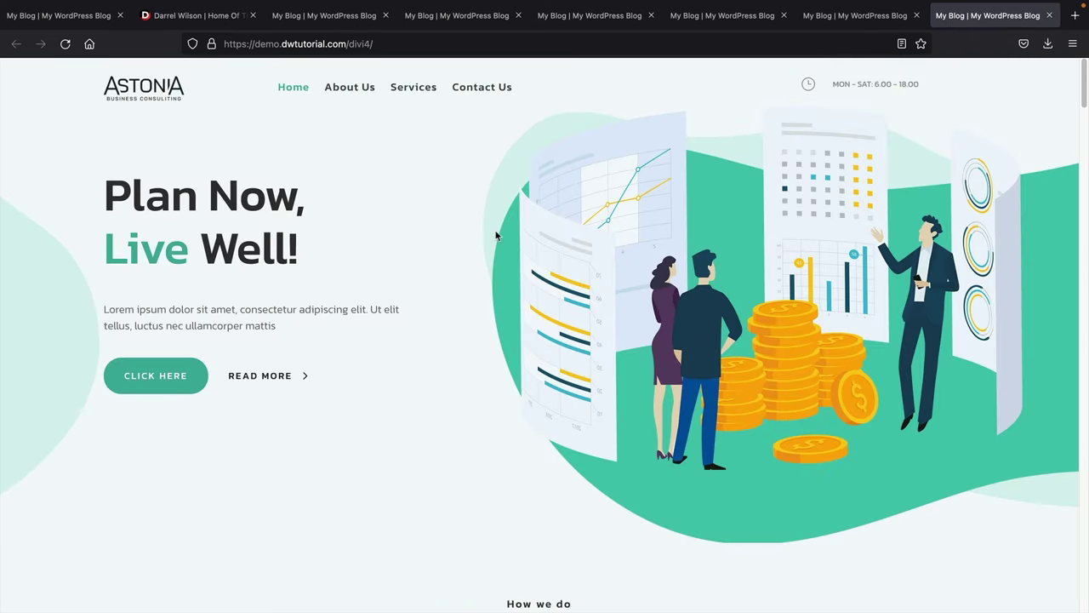
pyautogui.click(562, 23)
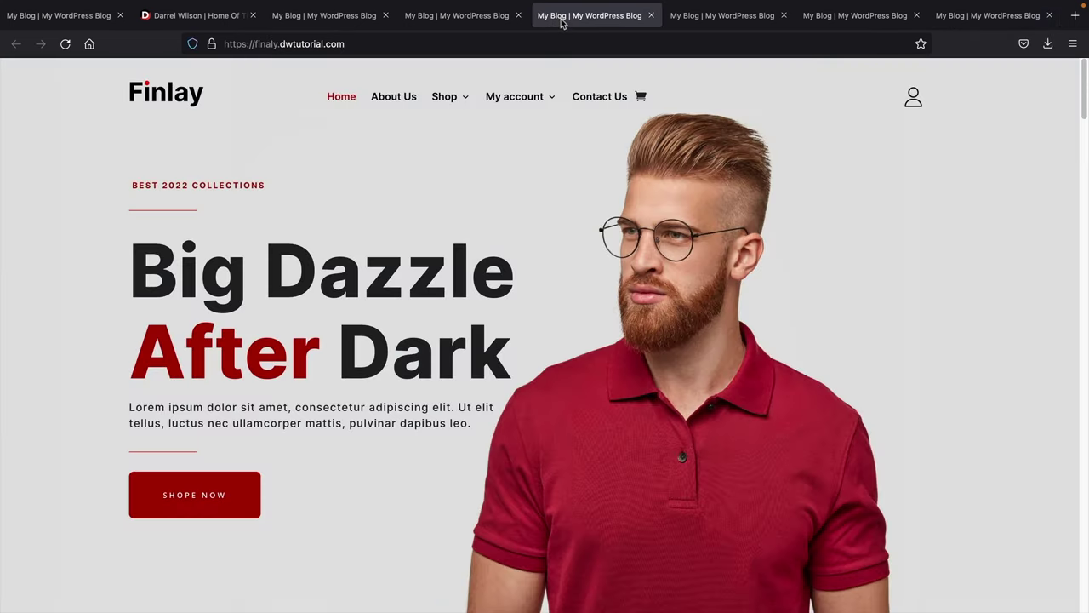
pyautogui.click(434, 25)
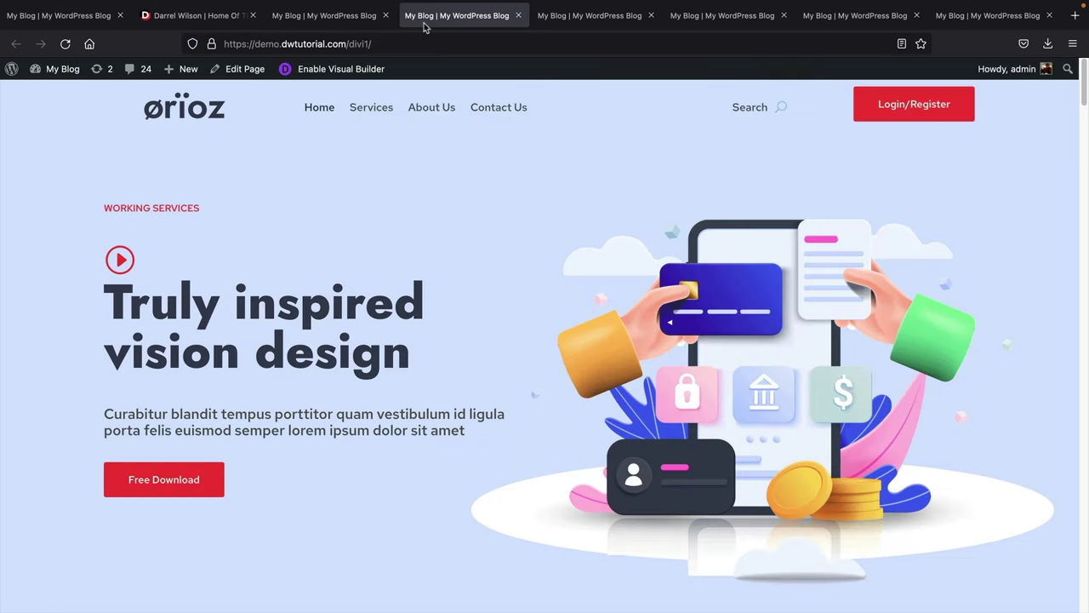
pyautogui.click(207, 23)
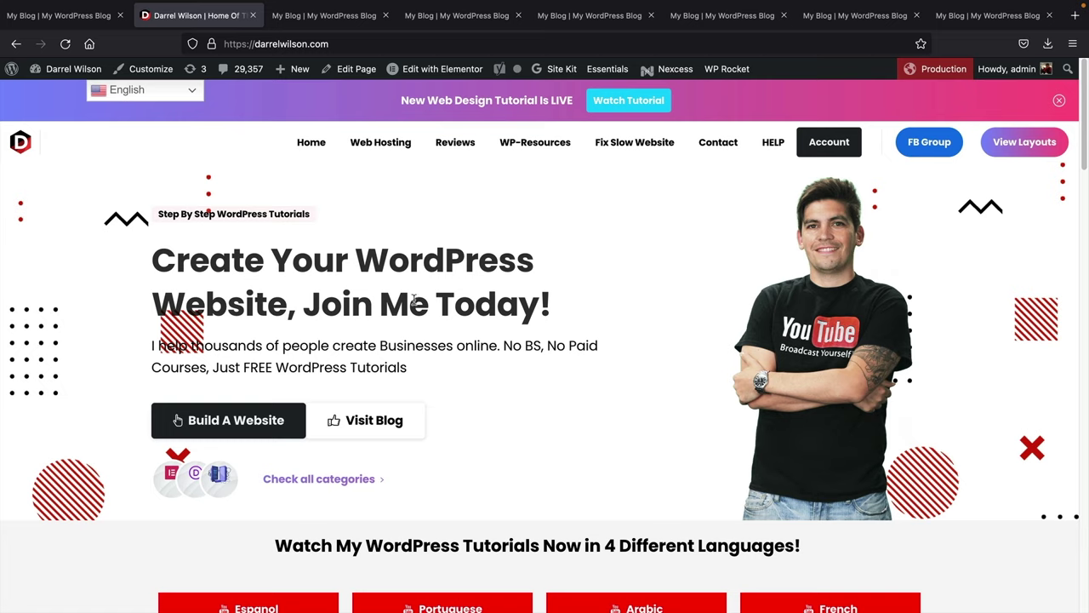
# - Find the Divi Orioz Layout among the free Divi Theme Templates and add it to the cart
pyautogui.click(1019, 147)
pyautogui.scroll(-1, 880, 263)
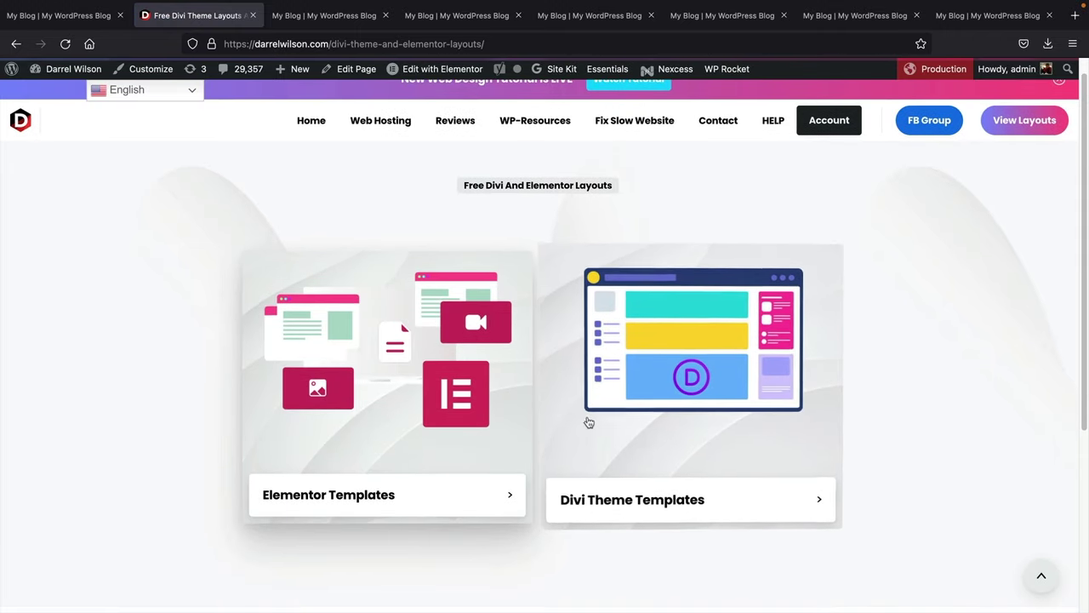
pyautogui.click(640, 376)
pyautogui.scroll(-1, 640, 374)
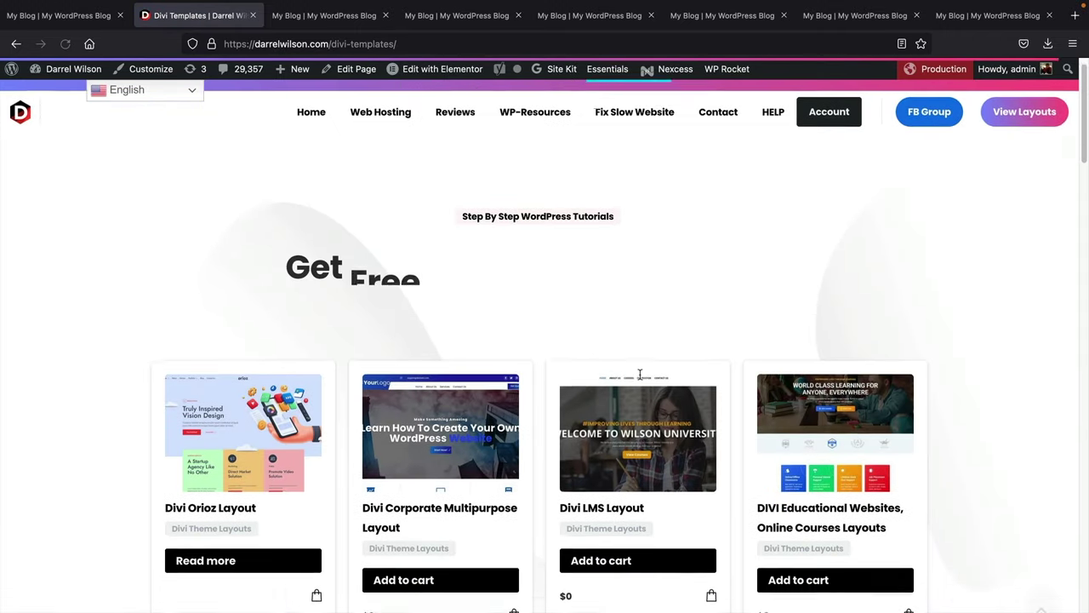
pyautogui.scroll(-10, 640, 375)
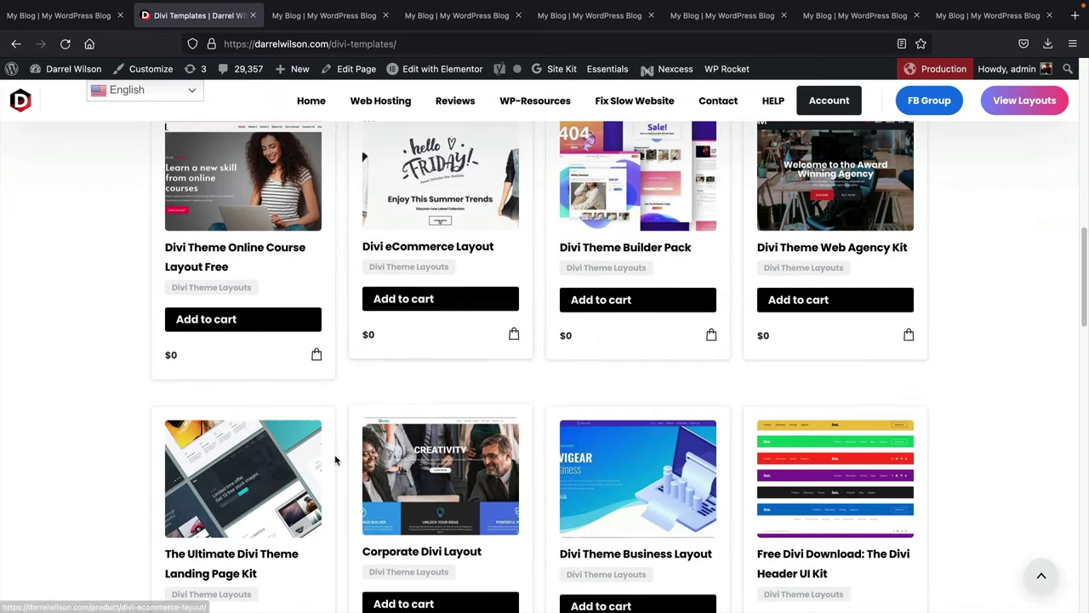
pyautogui.scroll(-5, 181, 414)
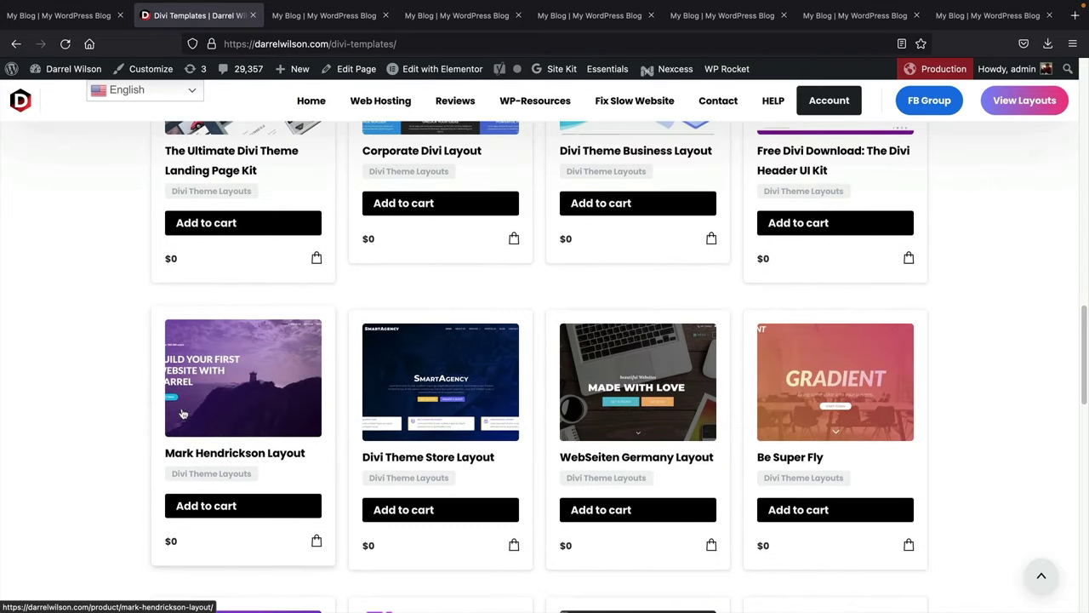
pyautogui.scroll(-3, 139, 445)
pyautogui.scroll(8, 138, 446)
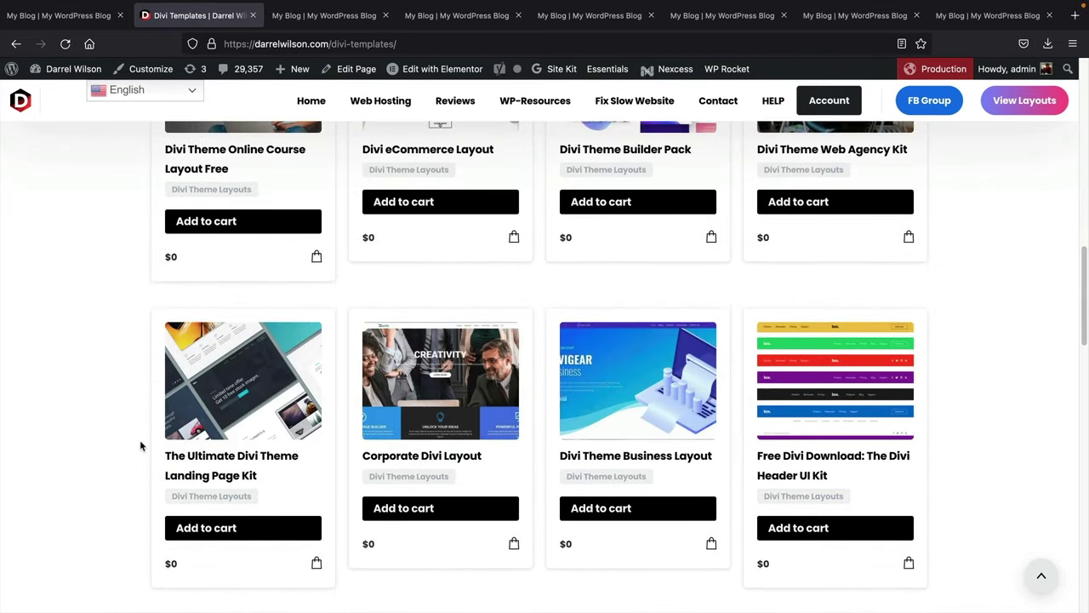
pyautogui.scroll(10, 140, 445)
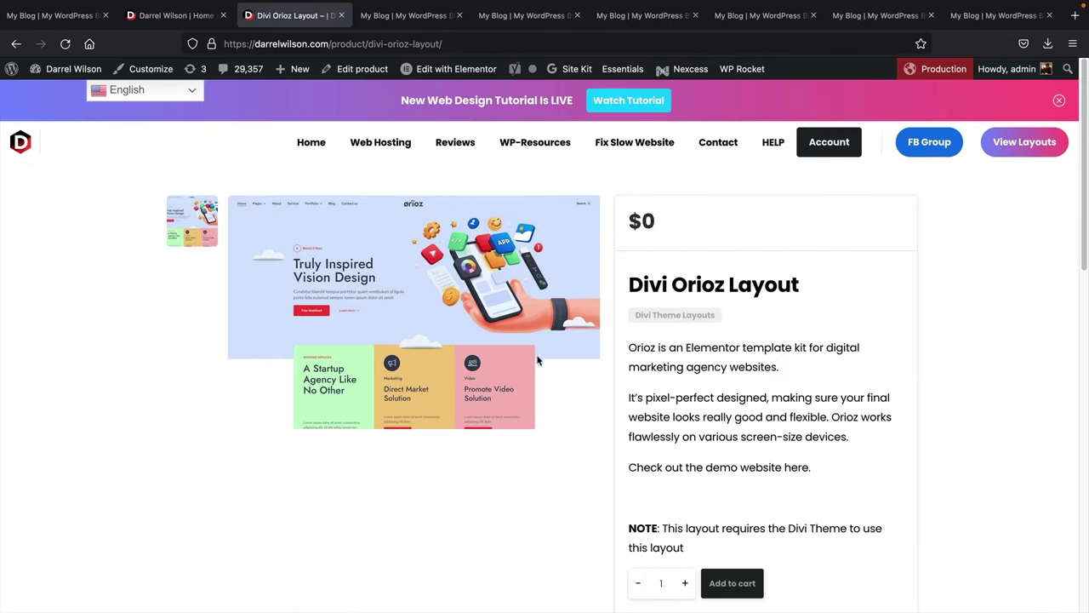
pyautogui.scroll(-3, 669, 326)
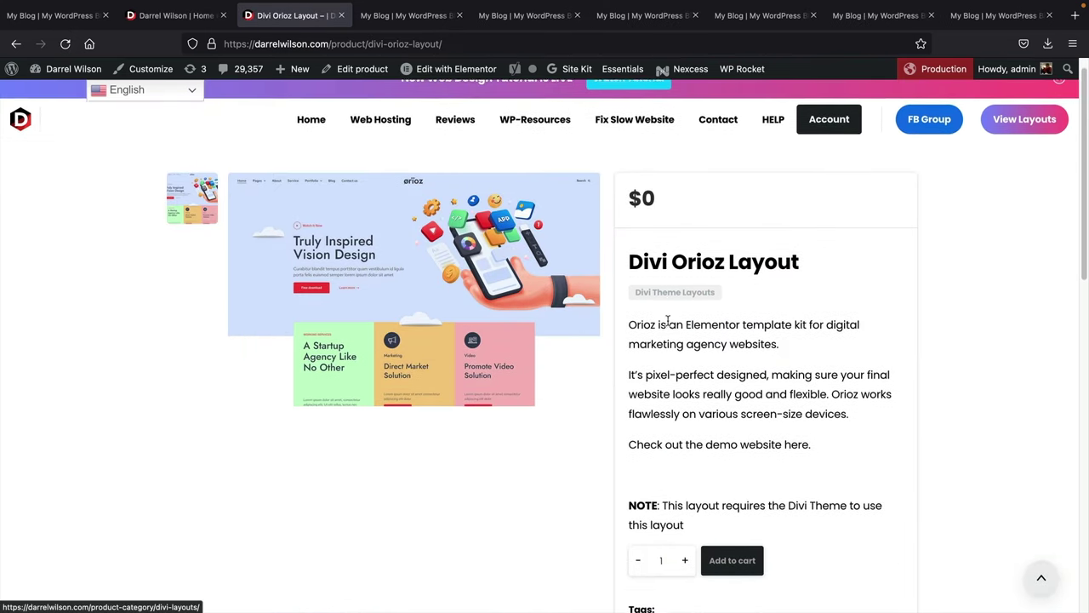
pyautogui.click(732, 466)
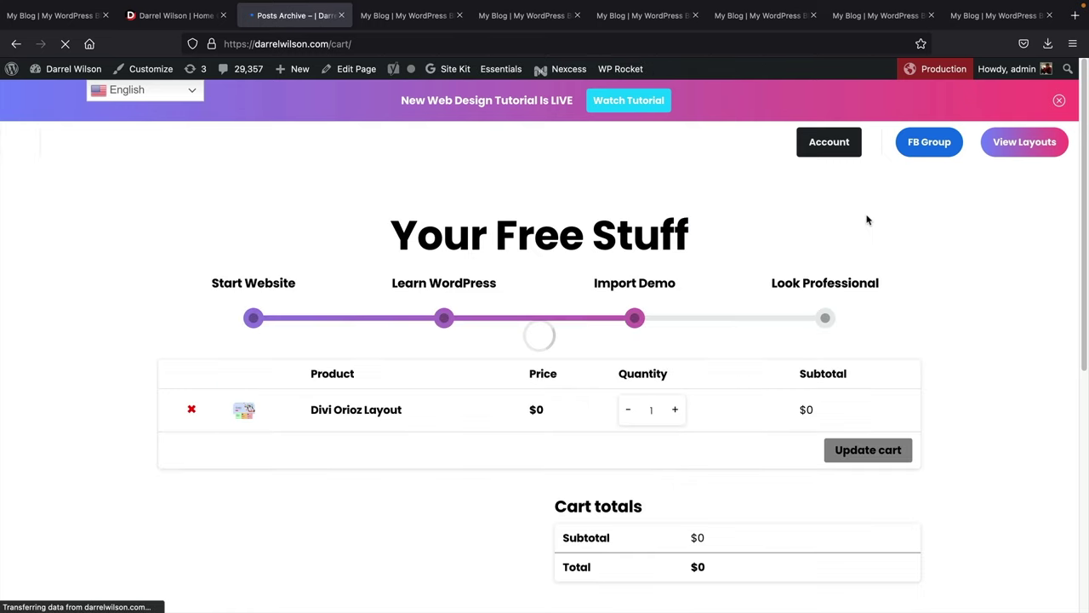
# - Check out and place the free Orioz order to download Orioz-2q6ix3.zip
pyautogui.scroll(-3, 868, 219)
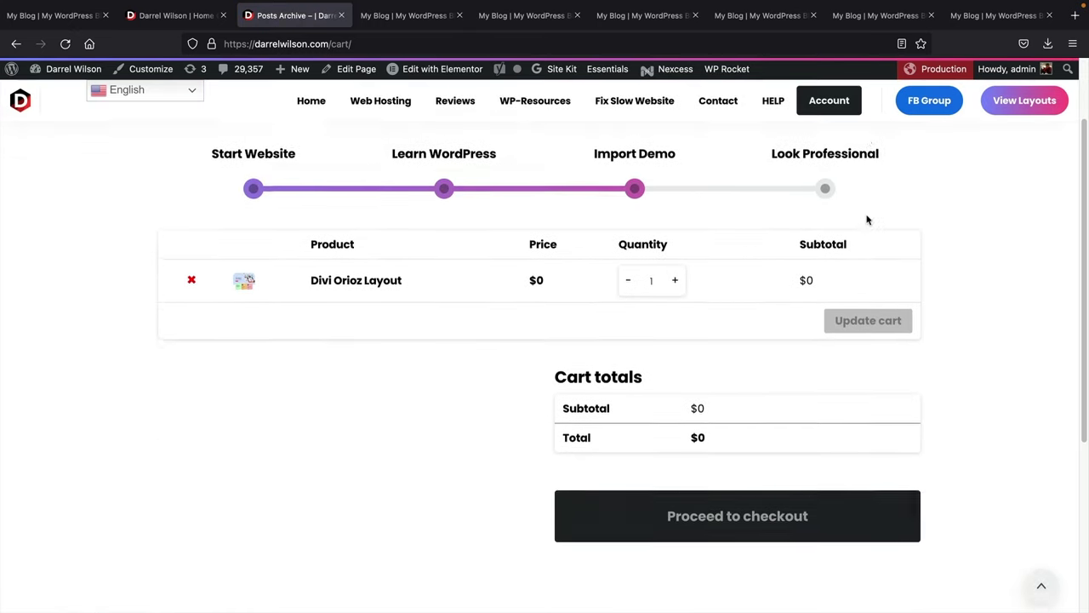
pyautogui.click(729, 515)
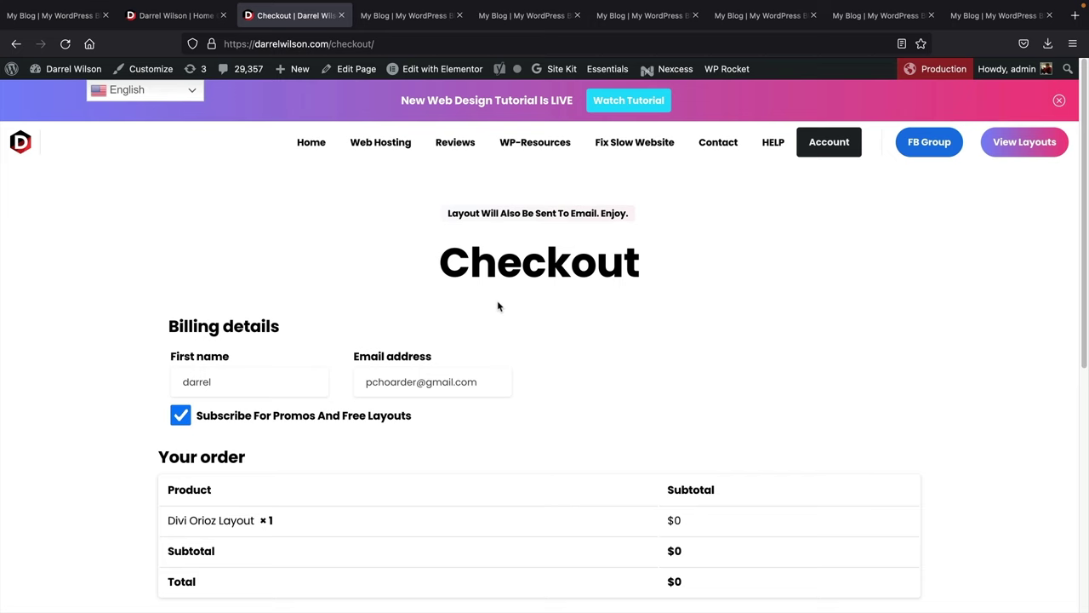
pyautogui.scroll(-2, 499, 306)
pyautogui.scroll(-3, 499, 300)
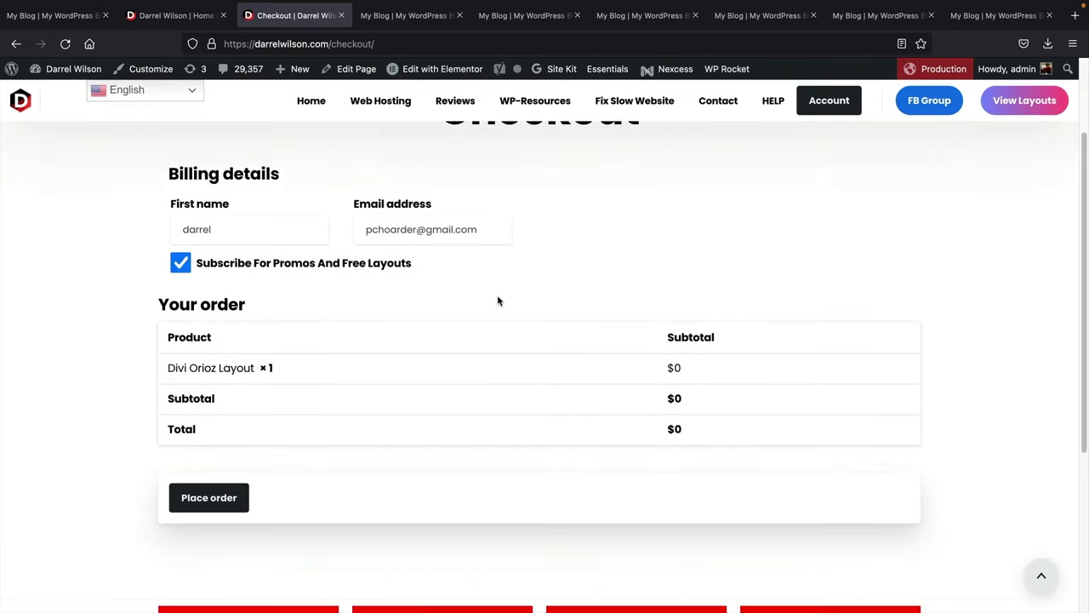
pyautogui.click(210, 500)
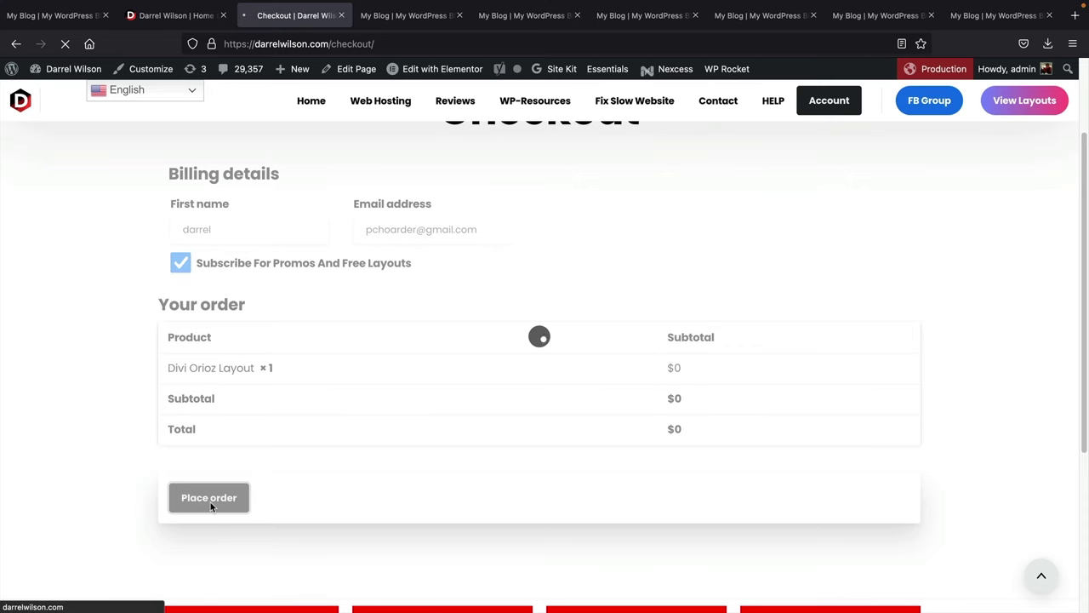
pyautogui.scroll(-3, 220, 502)
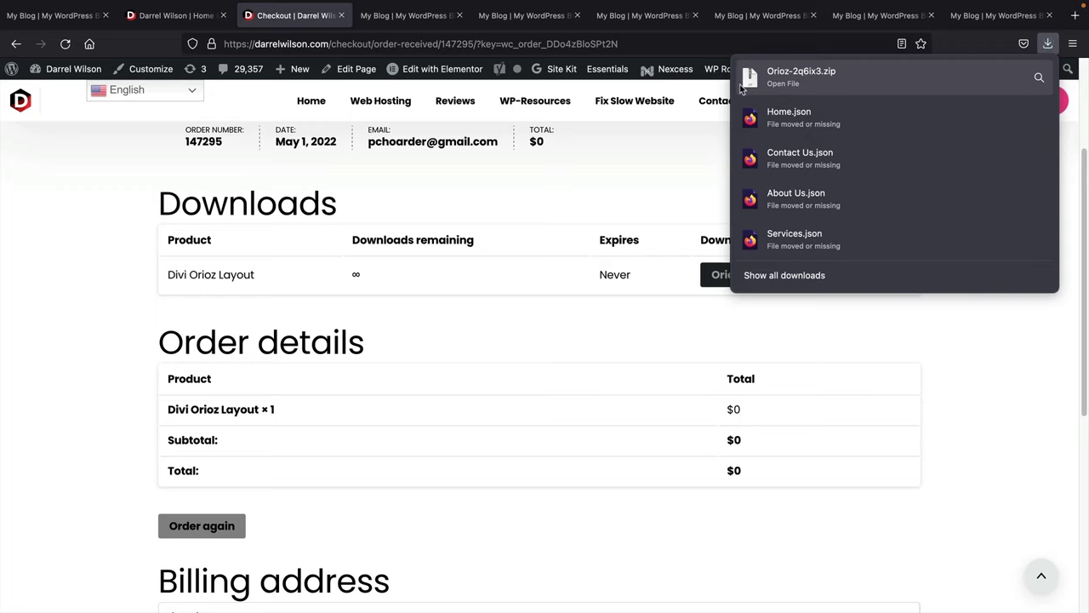
# - Open the Divi site's About Us page in the Visual Builder
pyautogui.click(117, 205)
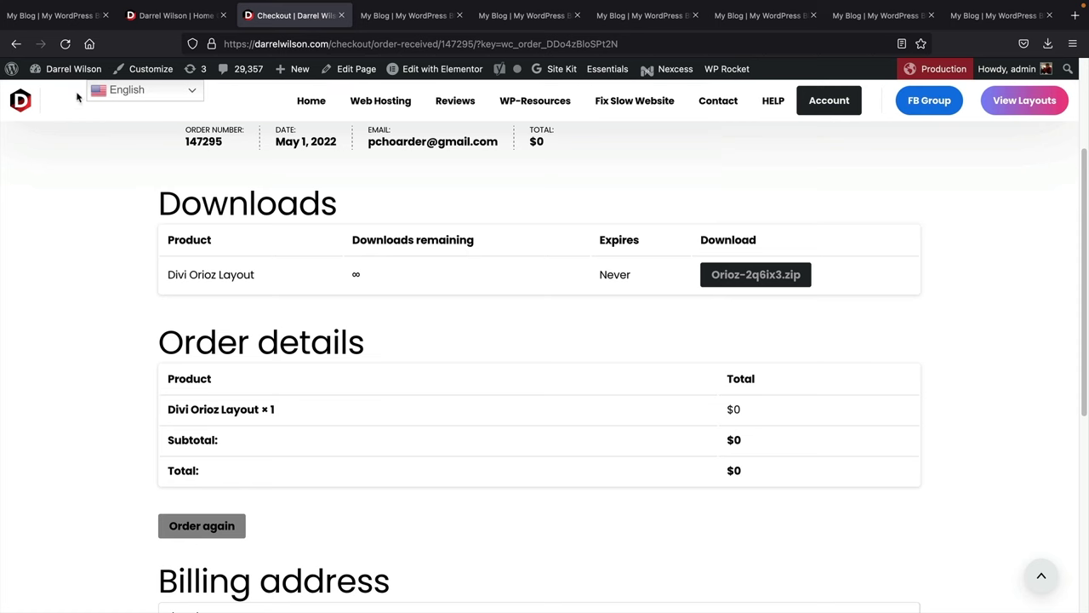
pyautogui.click(48, 17)
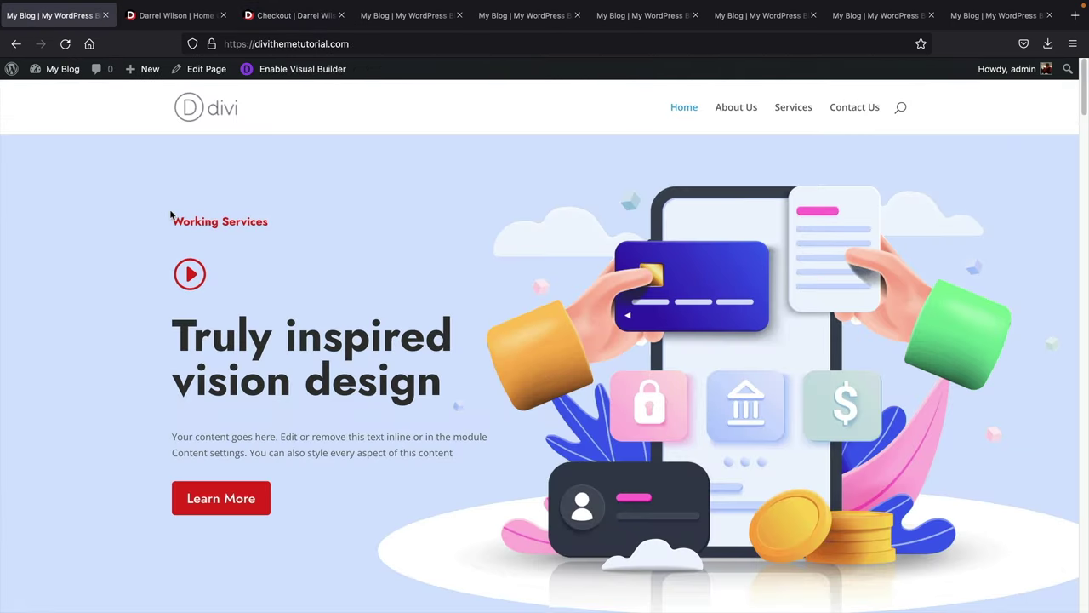
pyautogui.click(730, 111)
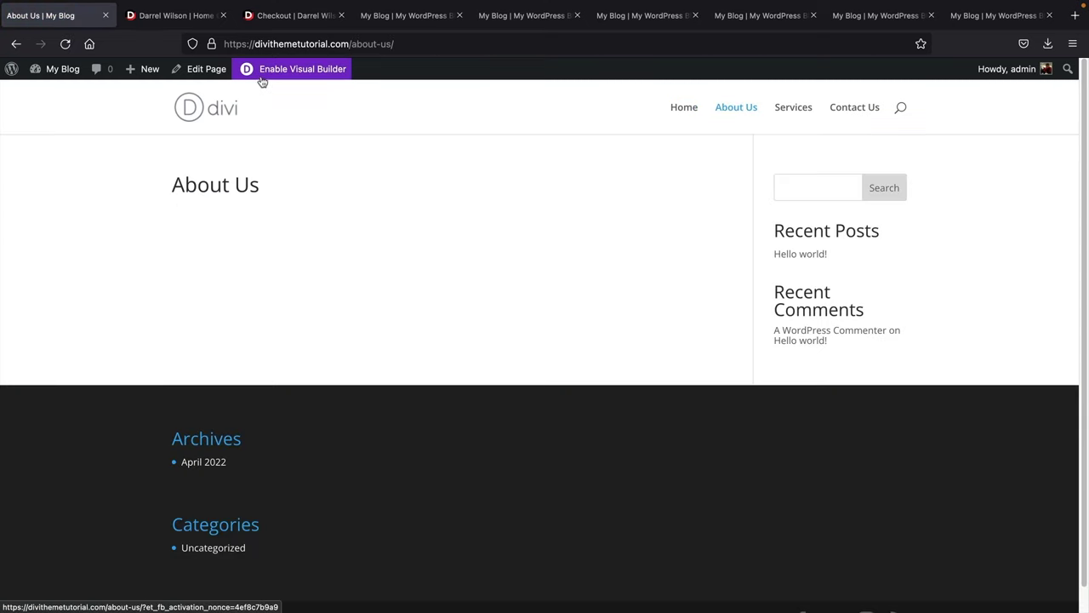
pyautogui.click(269, 77)
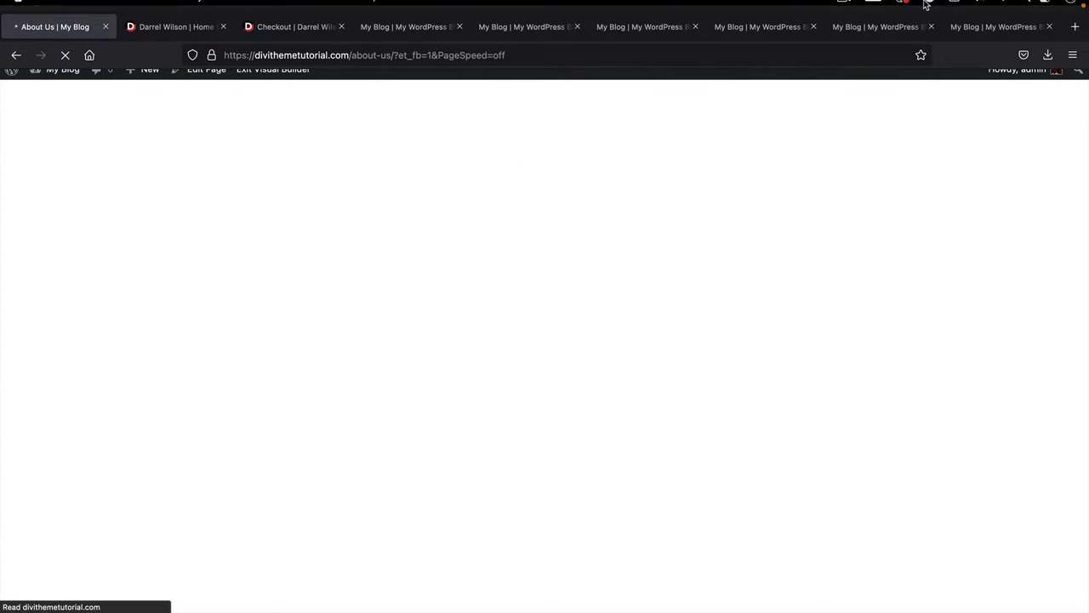
# - Start building the blank About Us page and arrange the browser beside the extracted Orioz folder
pyautogui.click(37, 26)
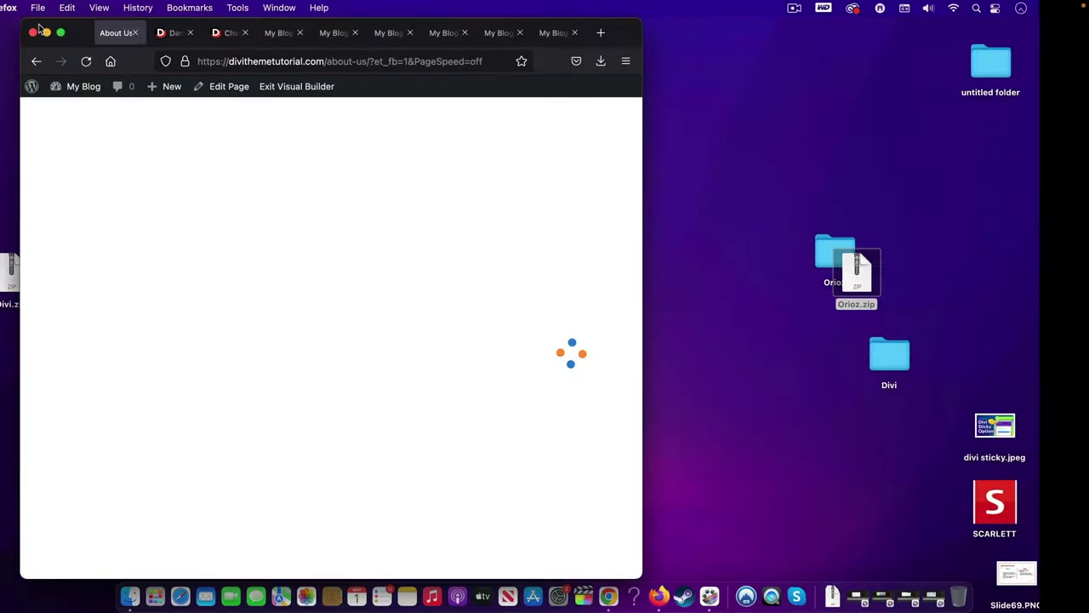
pyautogui.moveTo(885, 252); pyautogui.dragTo(837, 218)
pyautogui.click(129, 508)
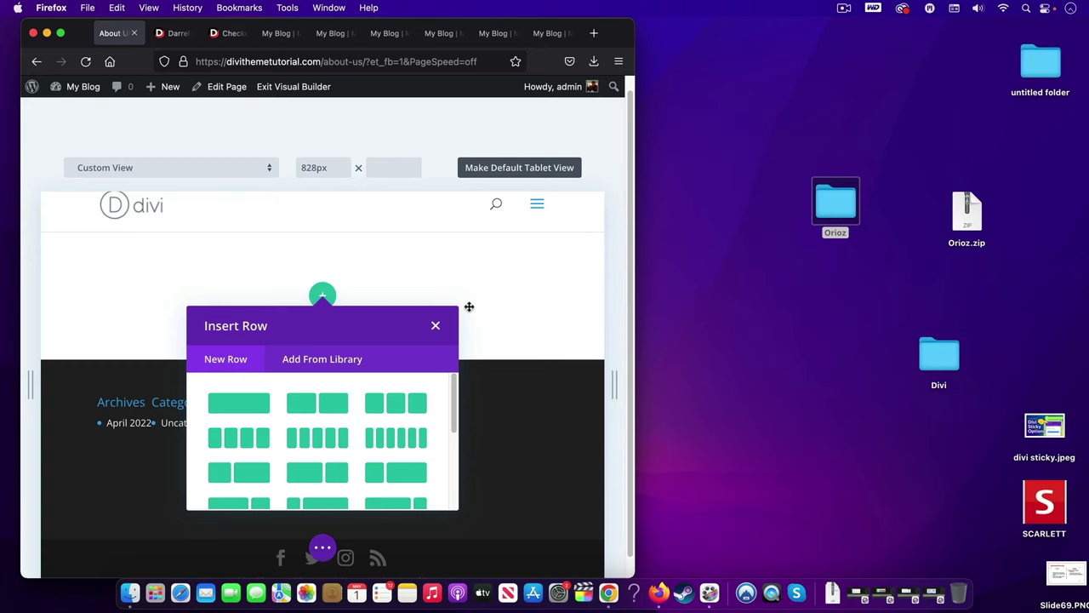
pyautogui.click(436, 327)
pyautogui.moveTo(635, 238); pyautogui.dragTo(987, 177)
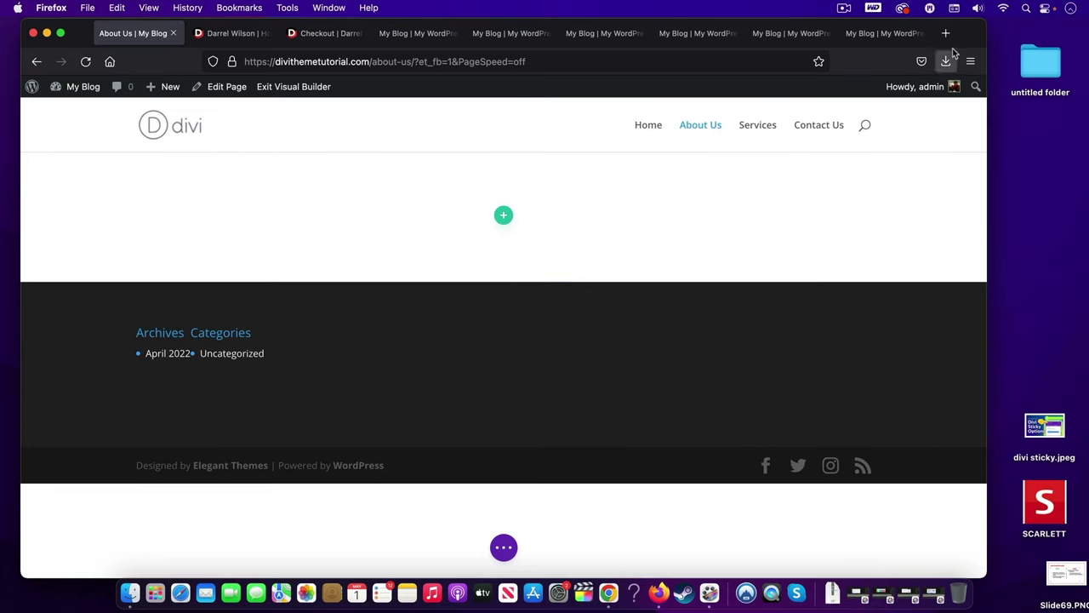
pyautogui.moveTo(979, 42); pyautogui.dragTo(611, 94)
# - Drag About Us.json from the Orioz folder onto the builder and import it as a Divi layout
pyautogui.doubleClick(838, 205)
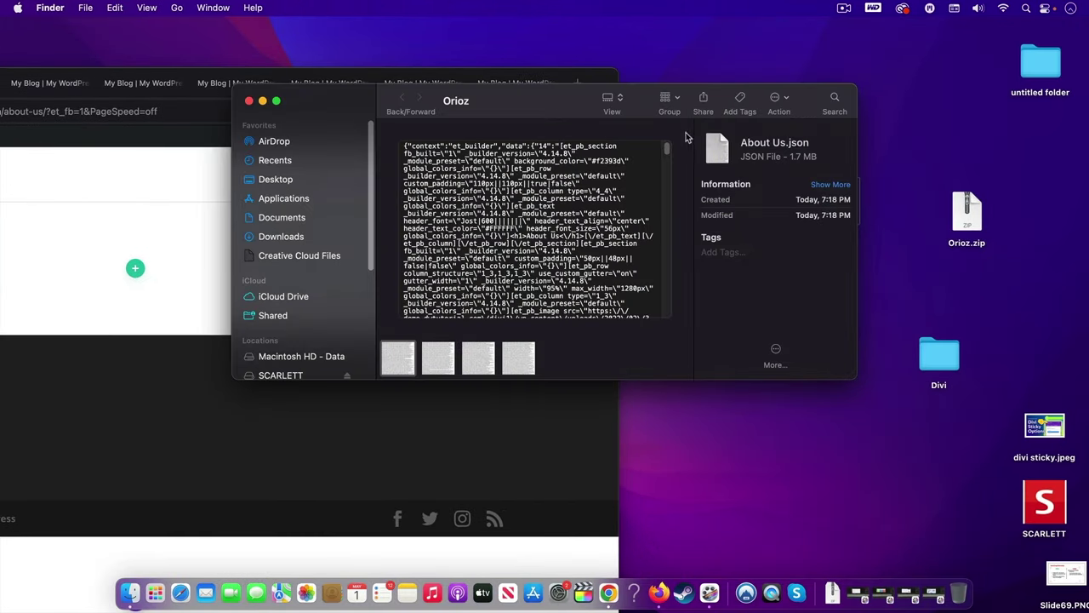
pyautogui.moveTo(485, 134); pyautogui.dragTo(811, 69)
pyautogui.moveTo(724, 289); pyautogui.dragTo(325, 296)
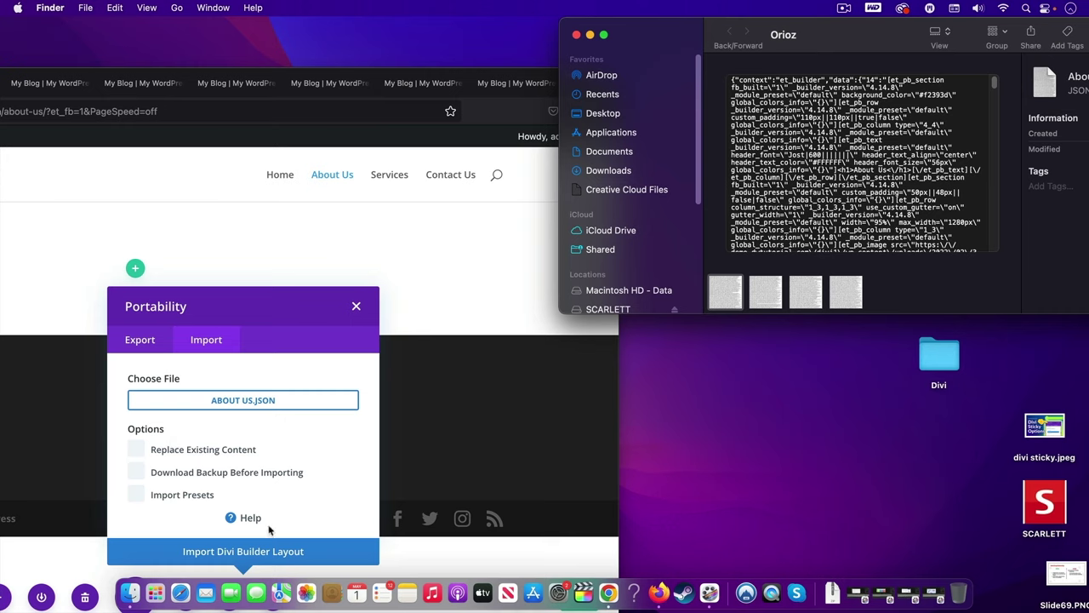
pyautogui.click(244, 559)
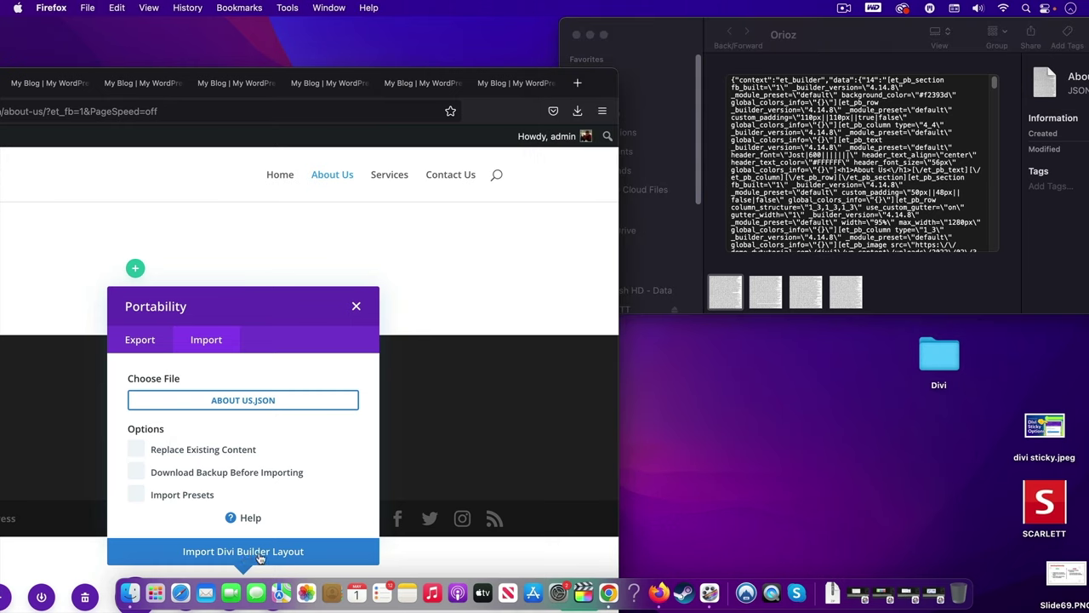
pyautogui.click(260, 557)
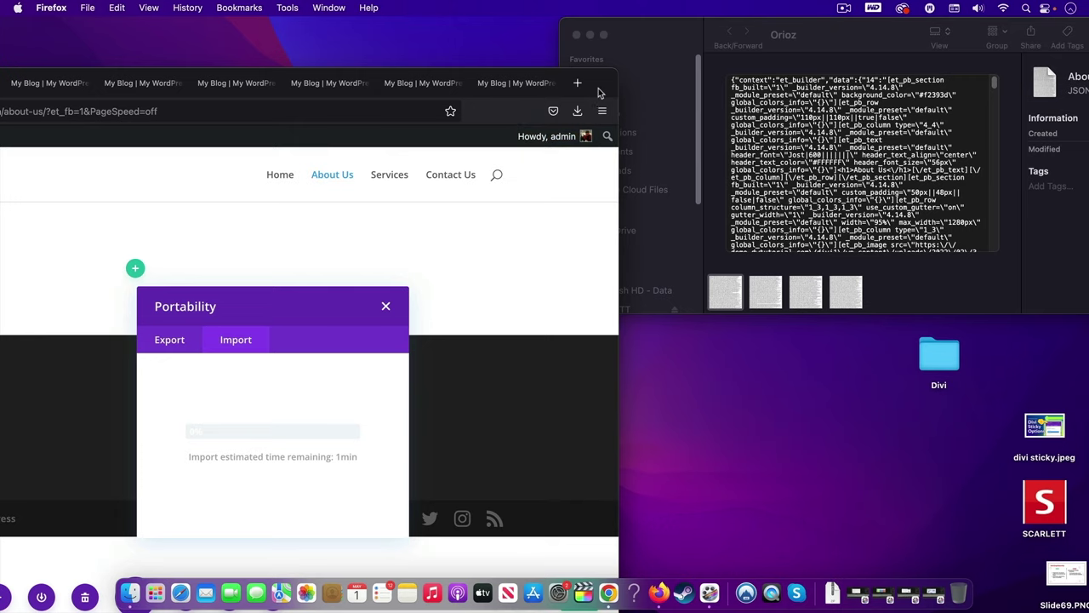
pyautogui.moveTo(573, 88); pyautogui.dragTo(992, 46)
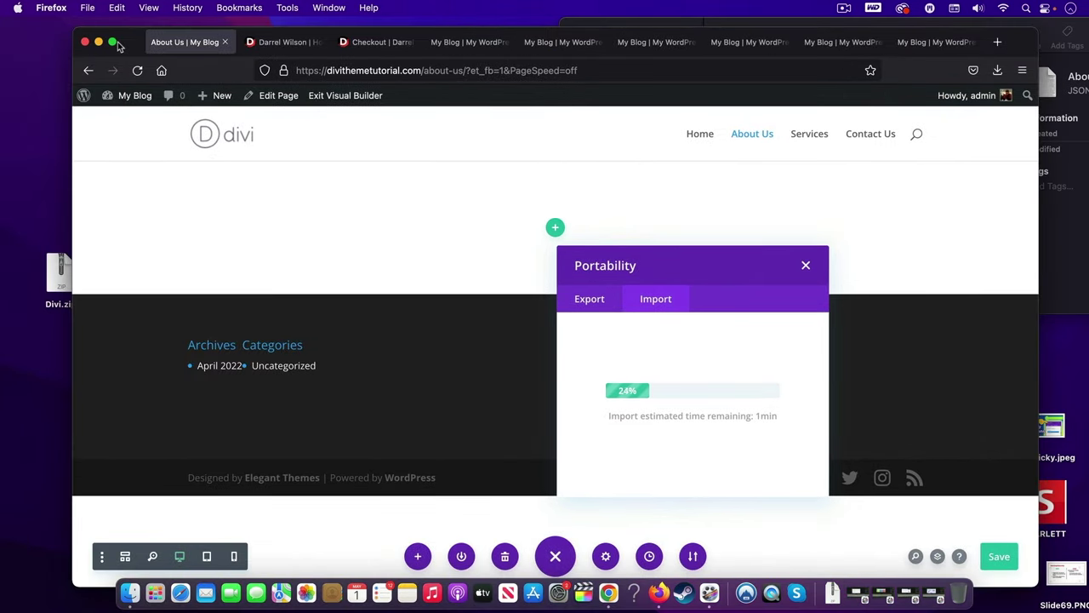
# - Review the imported Orioz layout, delete the empty section above the About Us hero, and save
pyautogui.click(112, 43)
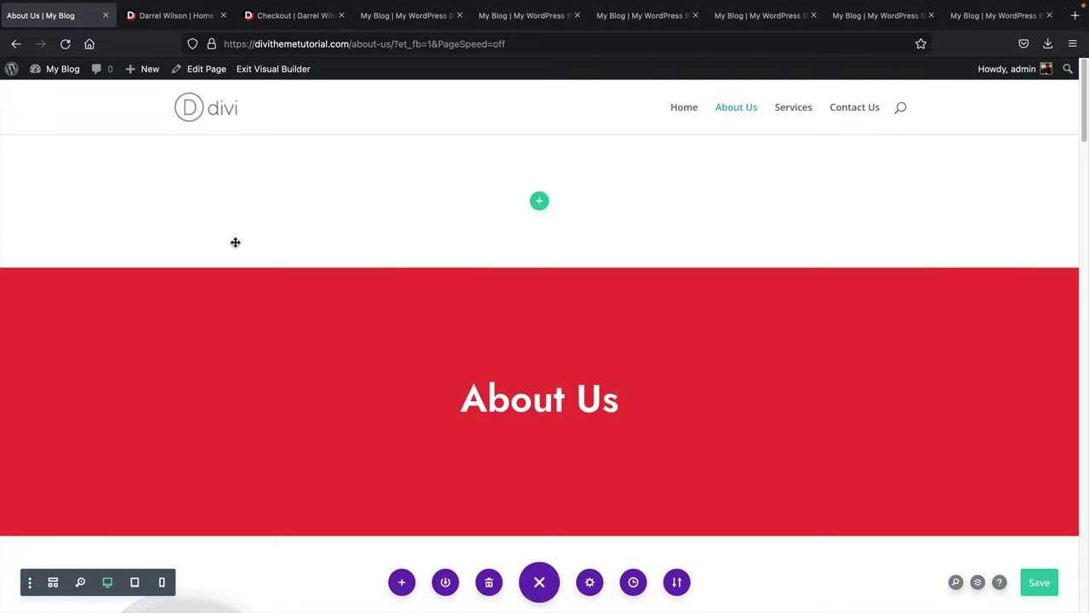
pyautogui.scroll(-10, 293, 327)
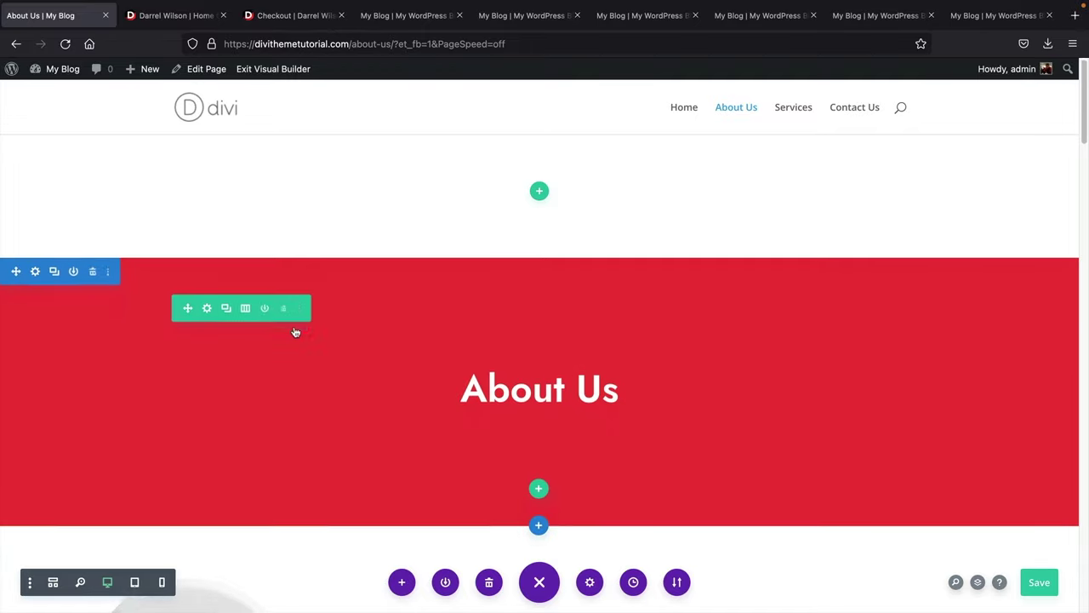
pyautogui.scroll(-12, 293, 327)
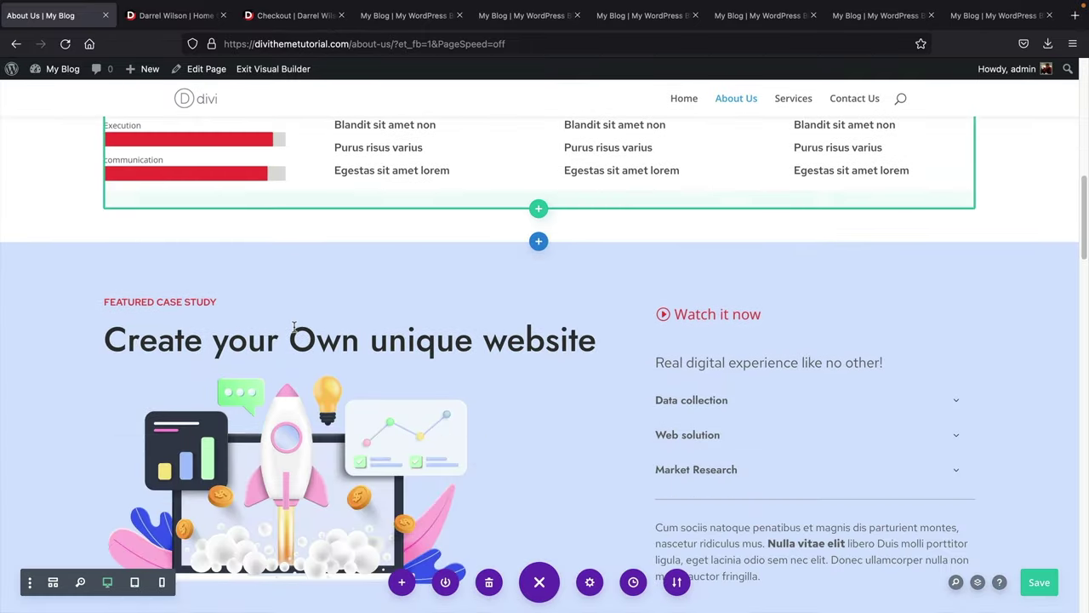
pyautogui.scroll(-10, 293, 327)
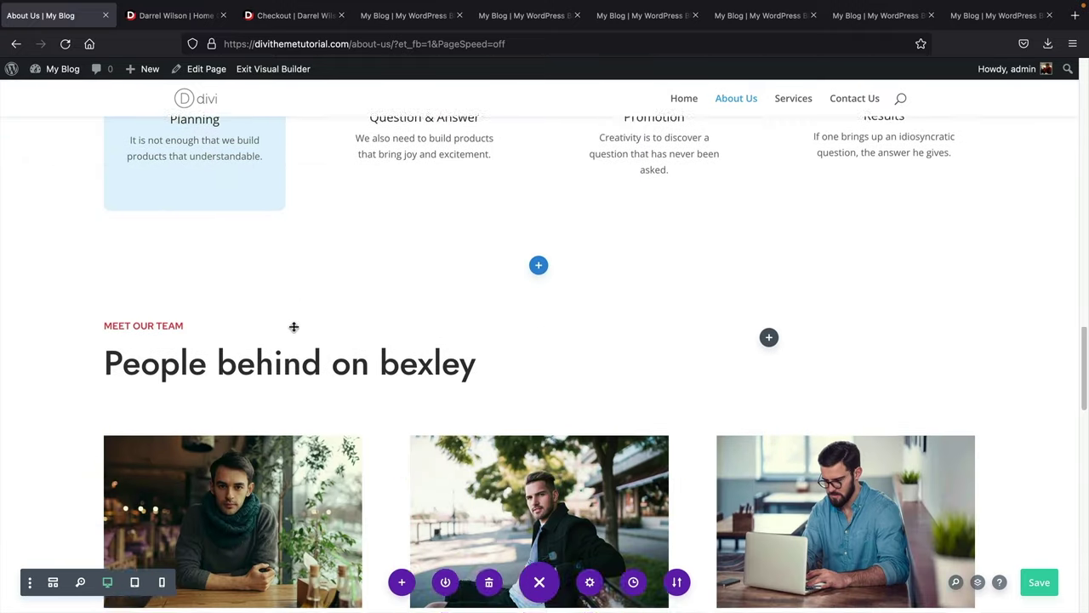
pyautogui.scroll(-10, 294, 327)
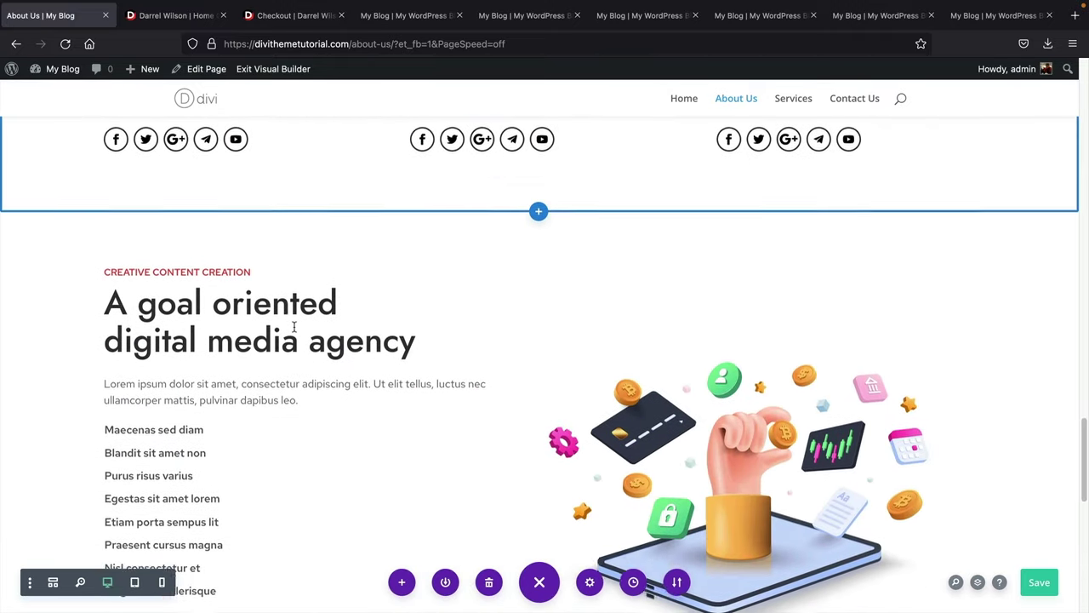
pyautogui.scroll(-2, 294, 327)
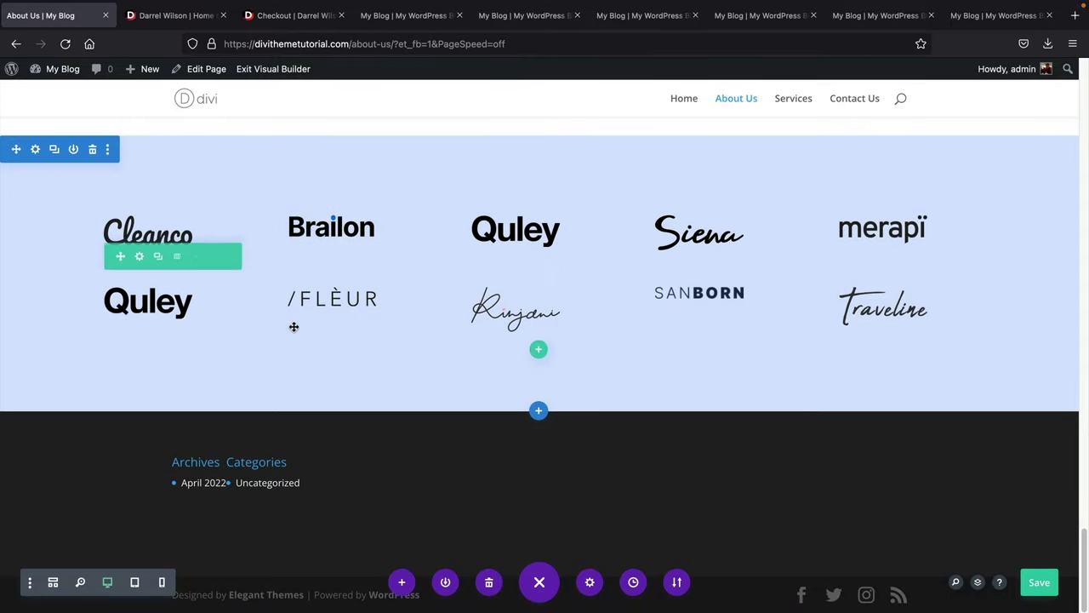
pyautogui.scroll(10, 282, 384)
pyautogui.scroll(15, 282, 384)
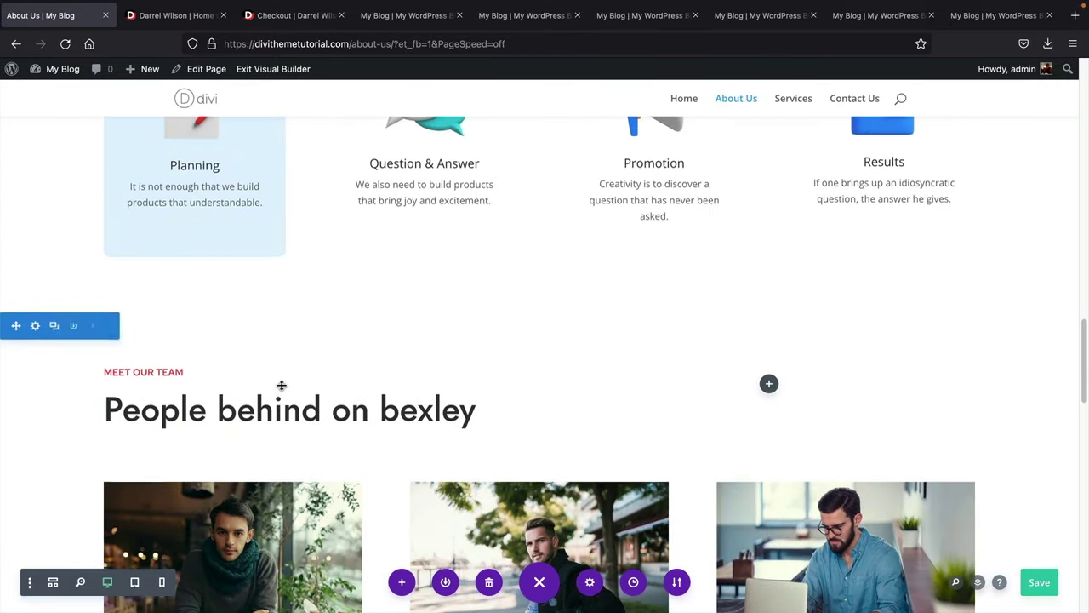
pyautogui.scroll(5, 282, 384)
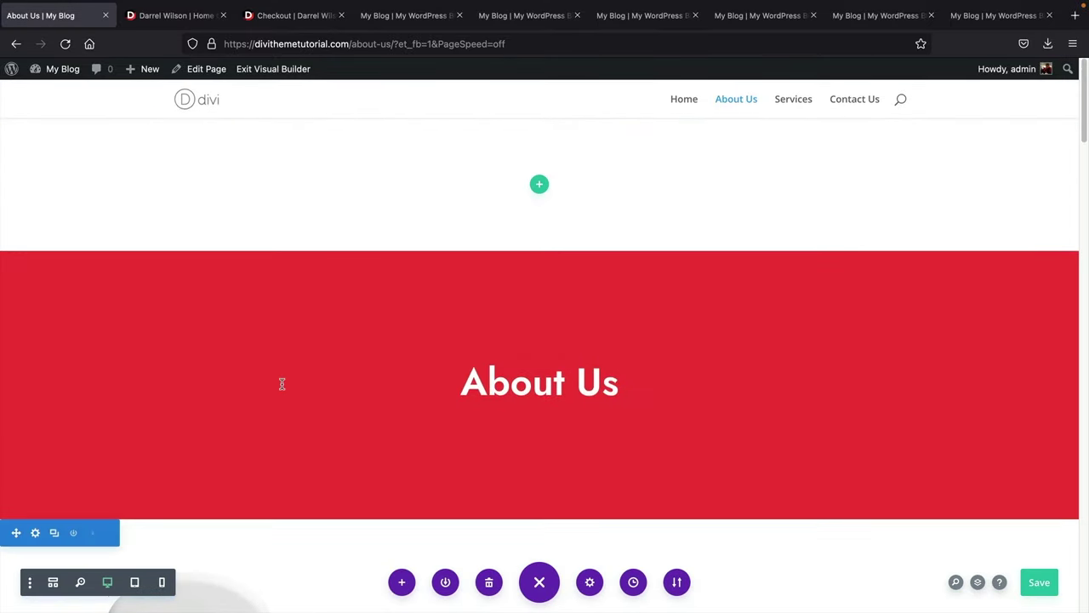
pyautogui.click(93, 148)
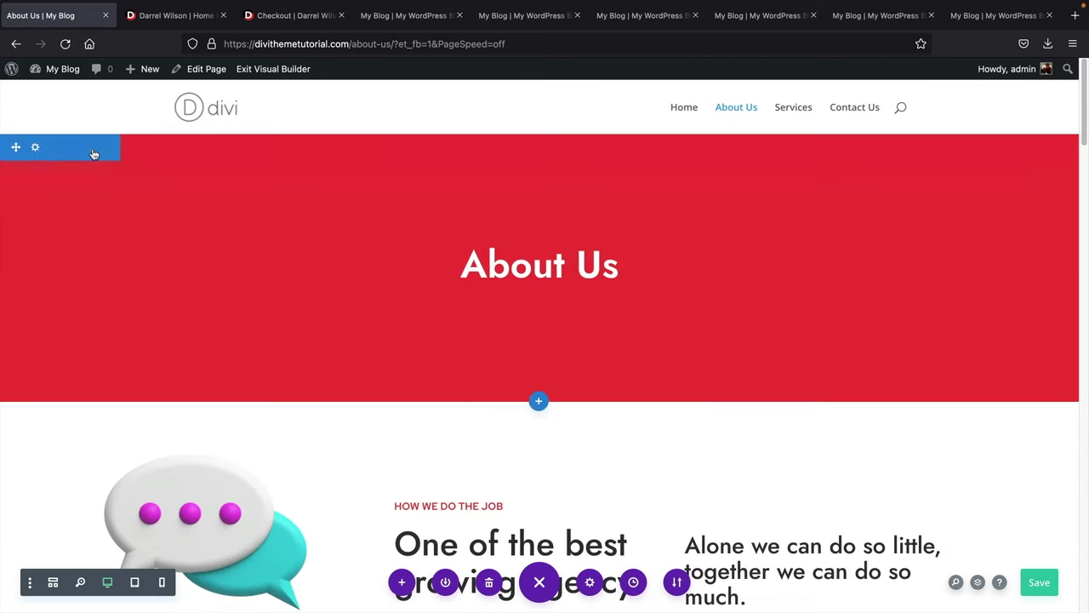
pyautogui.click(1032, 583)
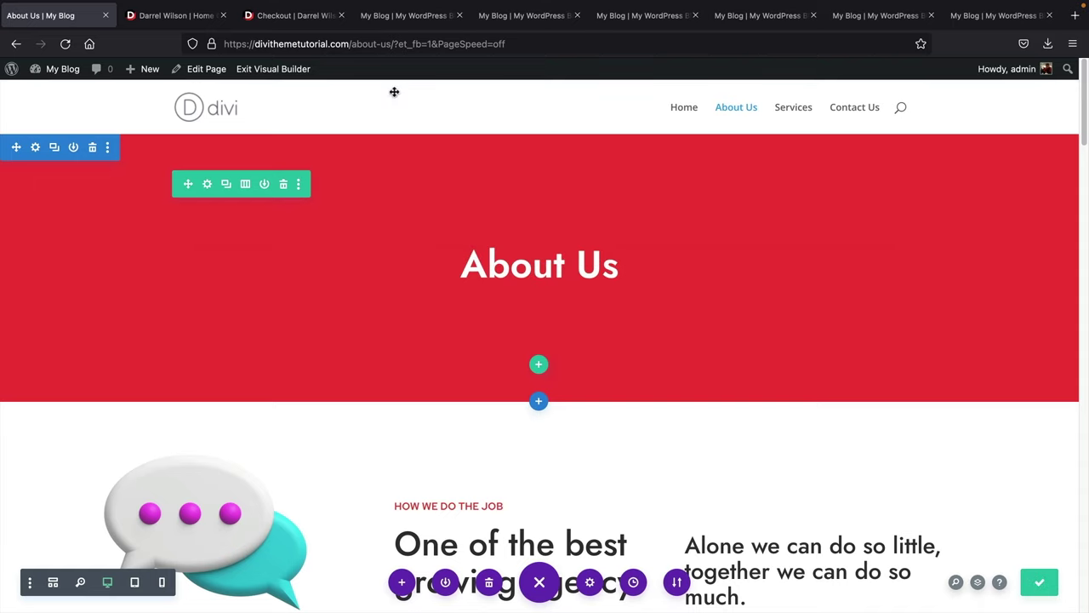
# - Open the Services page in the Visual Builder, close the Orioz folder, and dismiss Insert Row
pyautogui.click(274, 69)
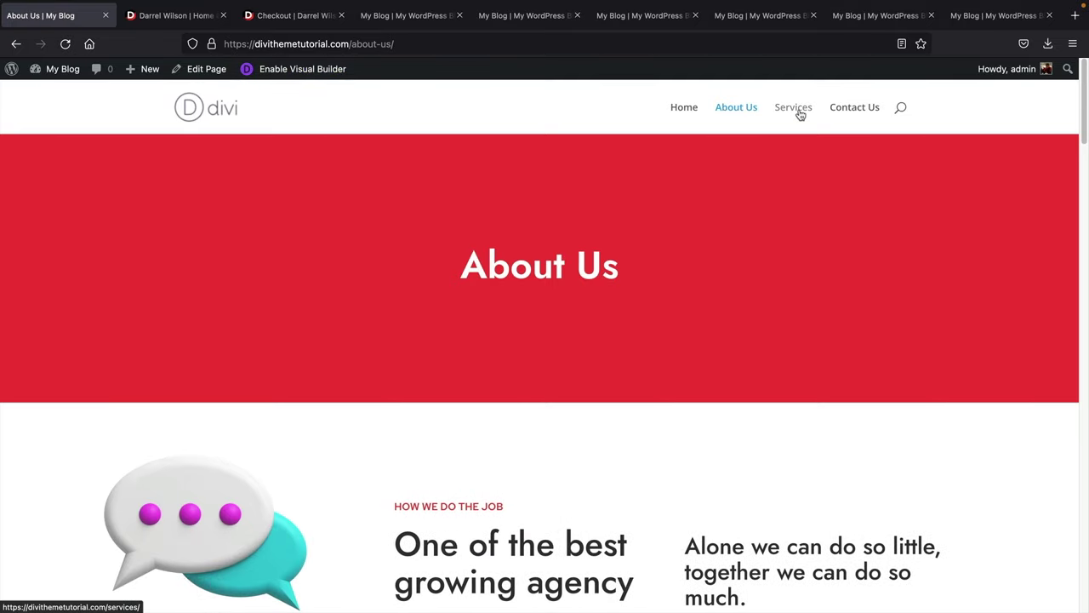
pyautogui.click(800, 114)
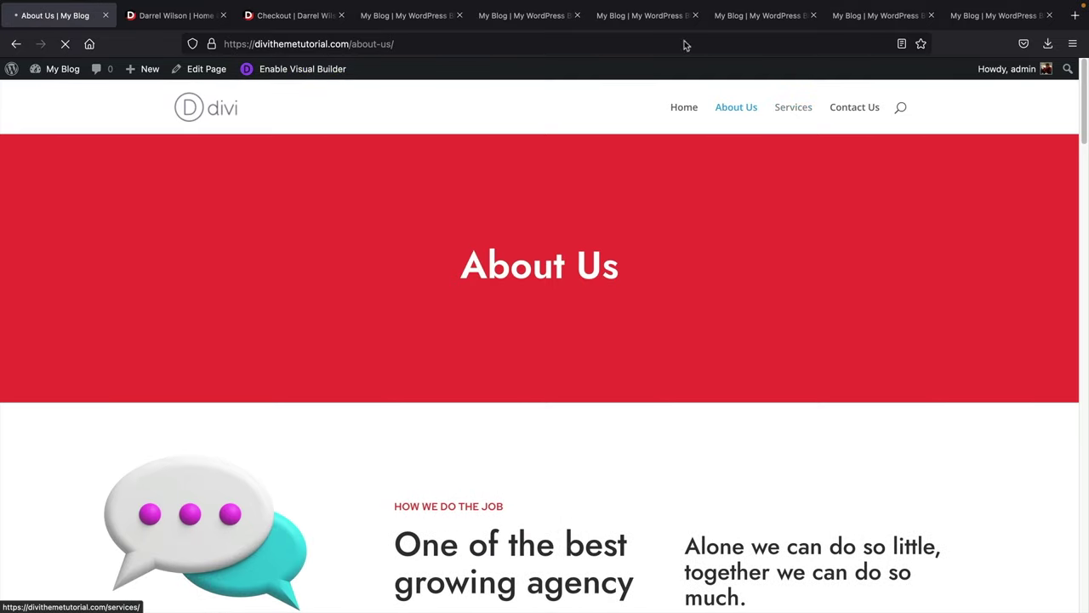
pyautogui.click(321, 76)
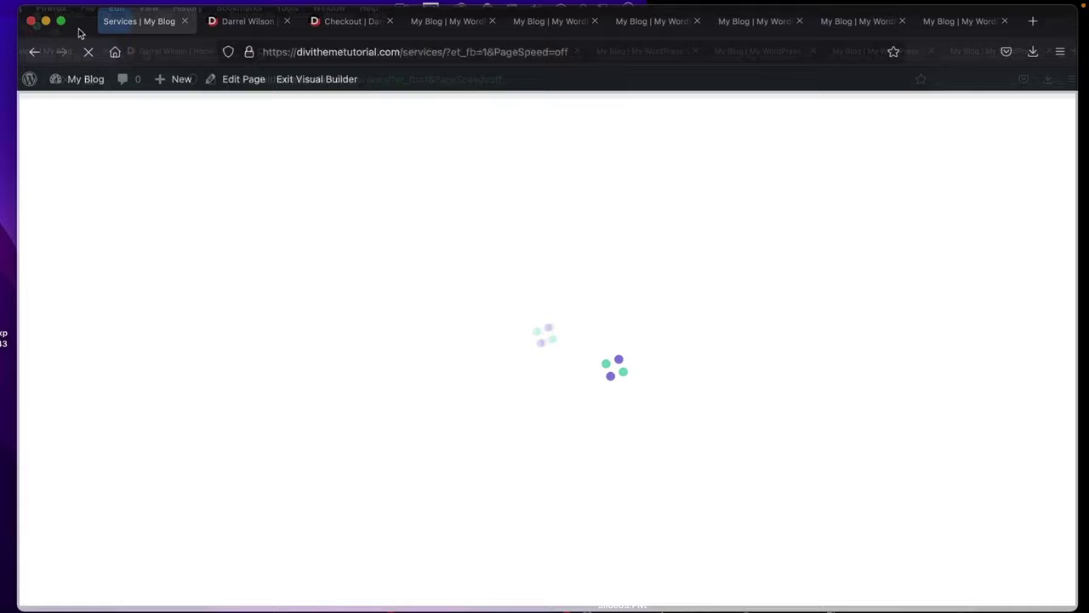
pyautogui.moveTo(1013, 43); pyautogui.dragTo(769, 49)
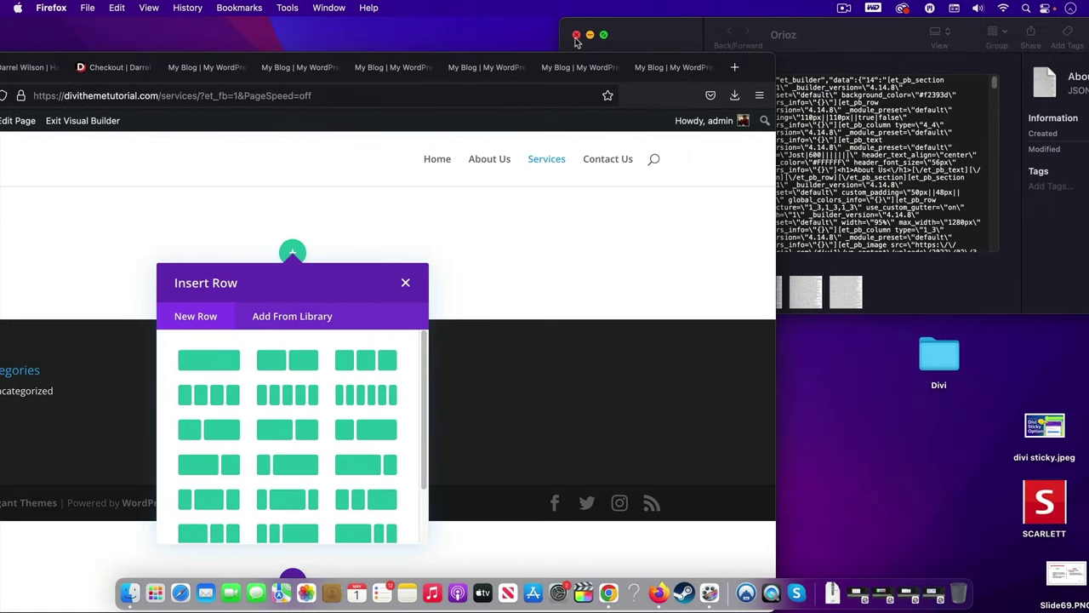
pyautogui.click(576, 36)
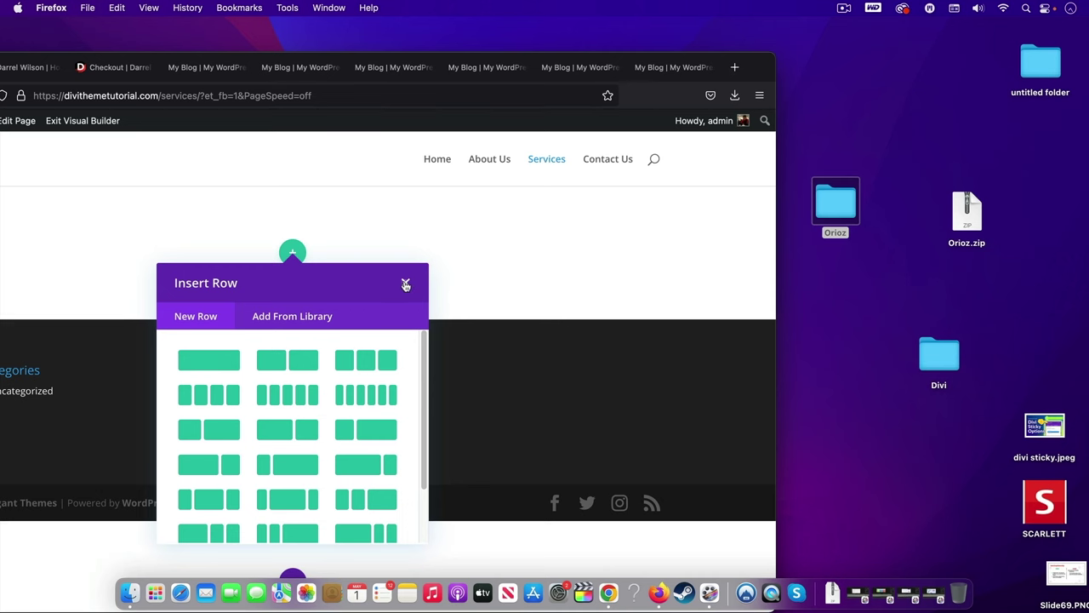
pyautogui.click(406, 284)
# - Open the Orioz folder and preview the Home.json and Services.json layout files
pyautogui.click(847, 199)
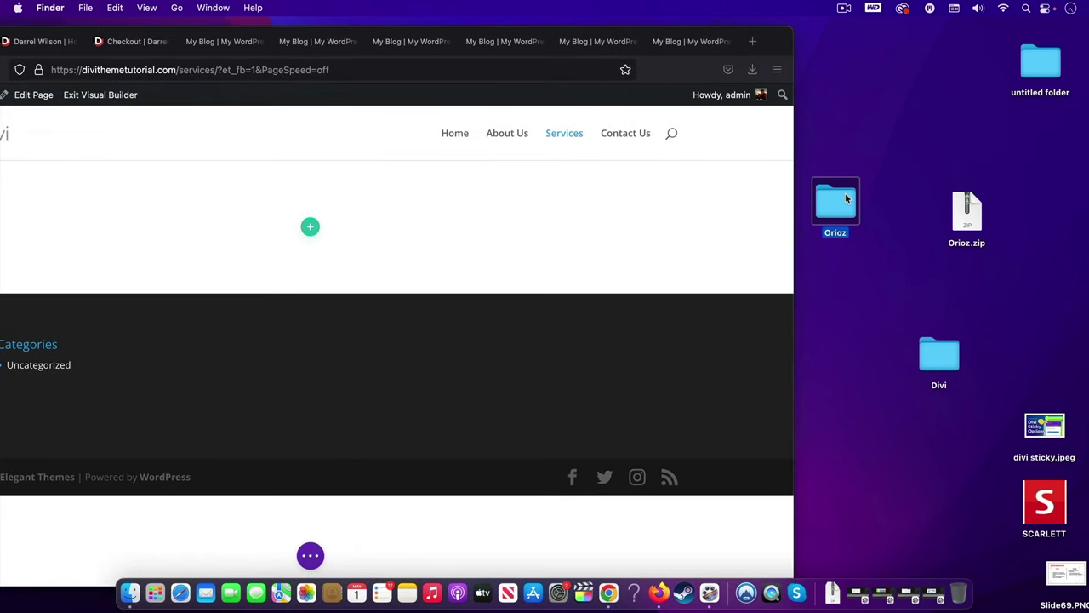
pyautogui.doubleClick(847, 199)
pyautogui.scroll(-1, 804, 255)
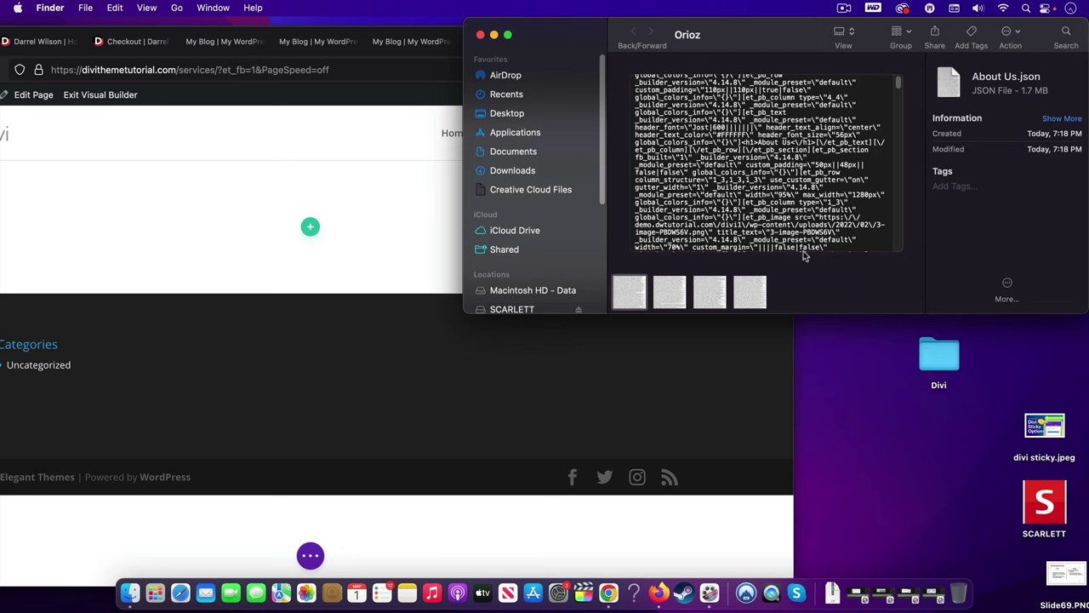
pyautogui.click(714, 289)
pyautogui.click(750, 291)
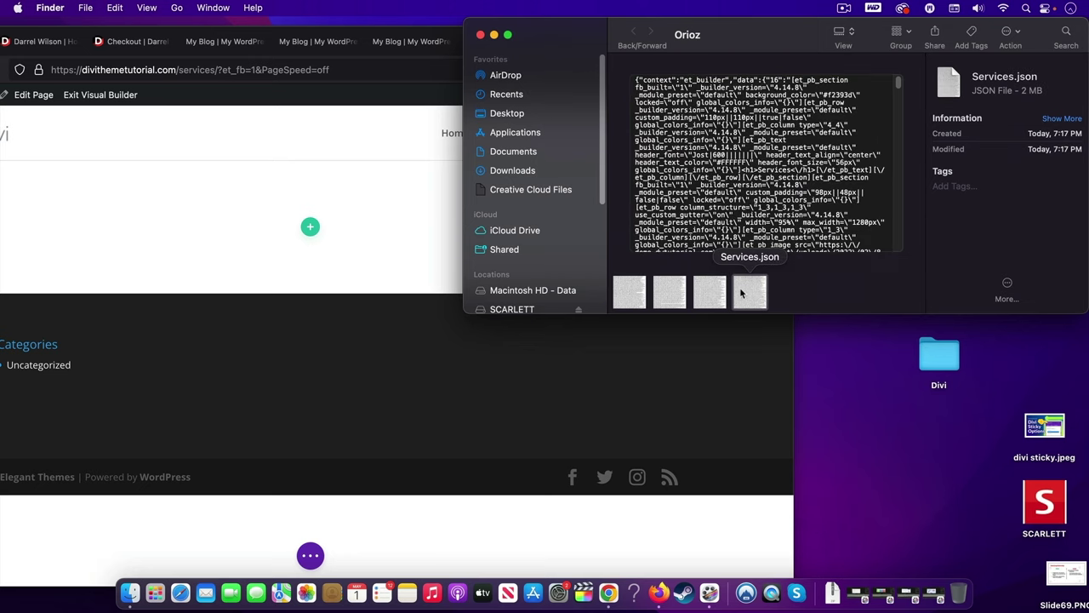
# - Import Services.json onto the Services page as a Divi Builder layout
pyautogui.click(804, 292)
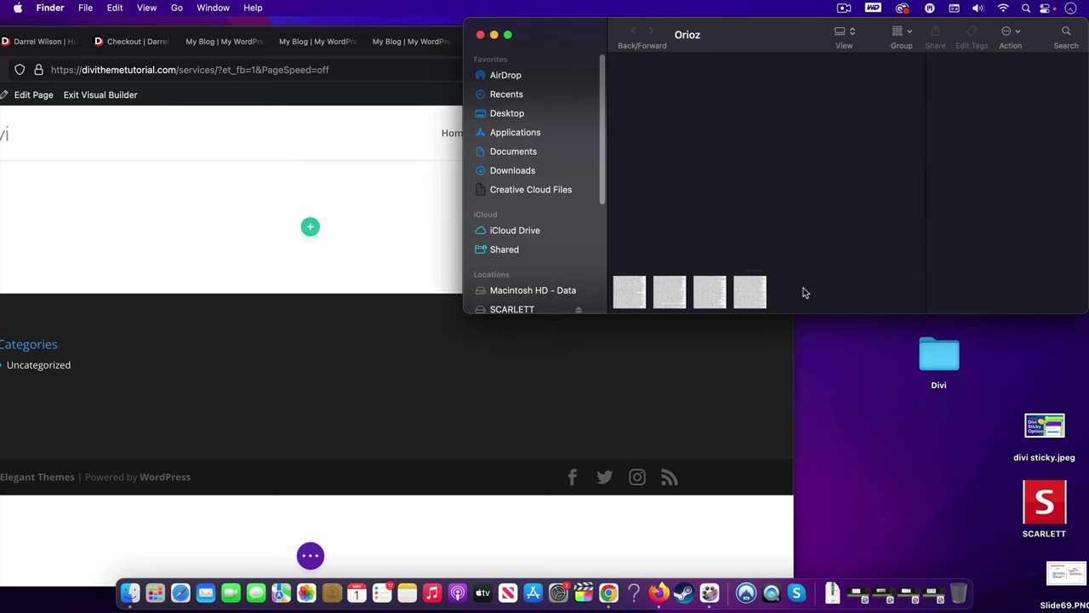
pyautogui.click(751, 293)
pyautogui.moveTo(754, 296); pyautogui.dragTo(271, 267)
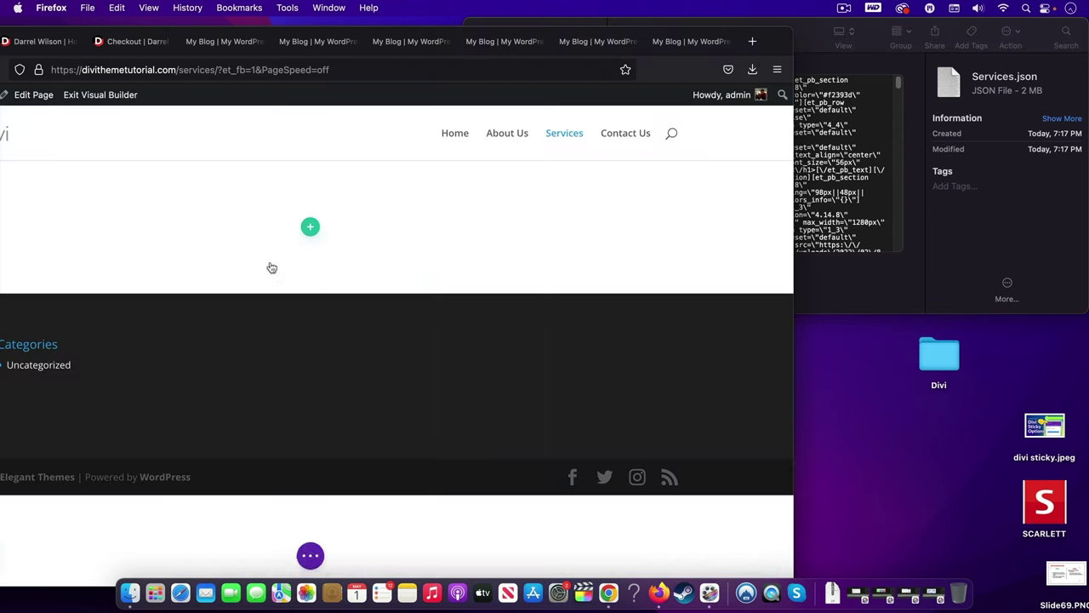
pyautogui.click(416, 512)
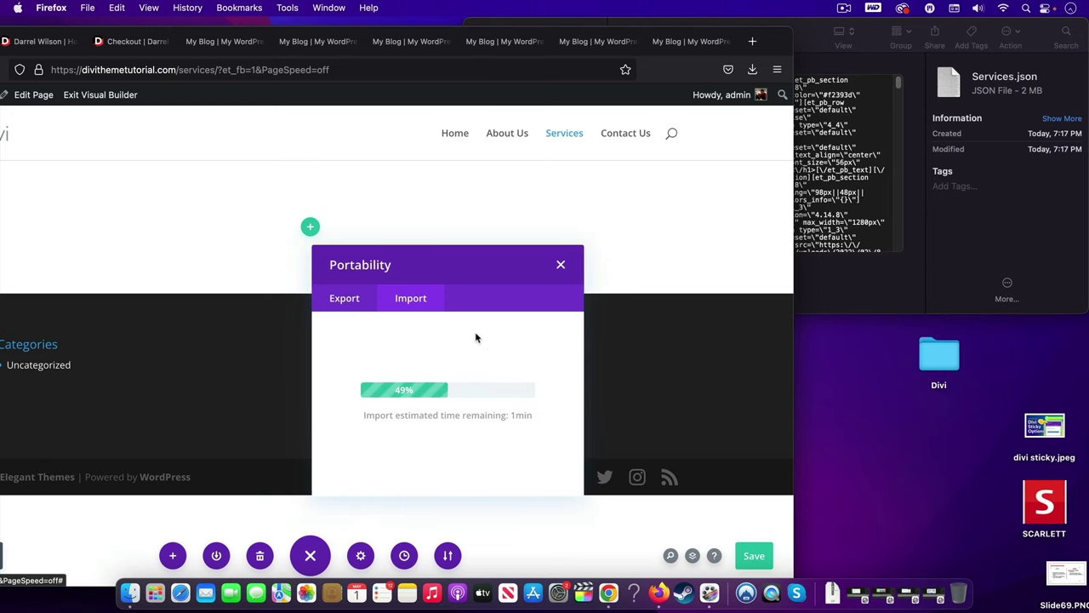
pyautogui.moveTo(764, 44); pyautogui.dragTo(877, 35)
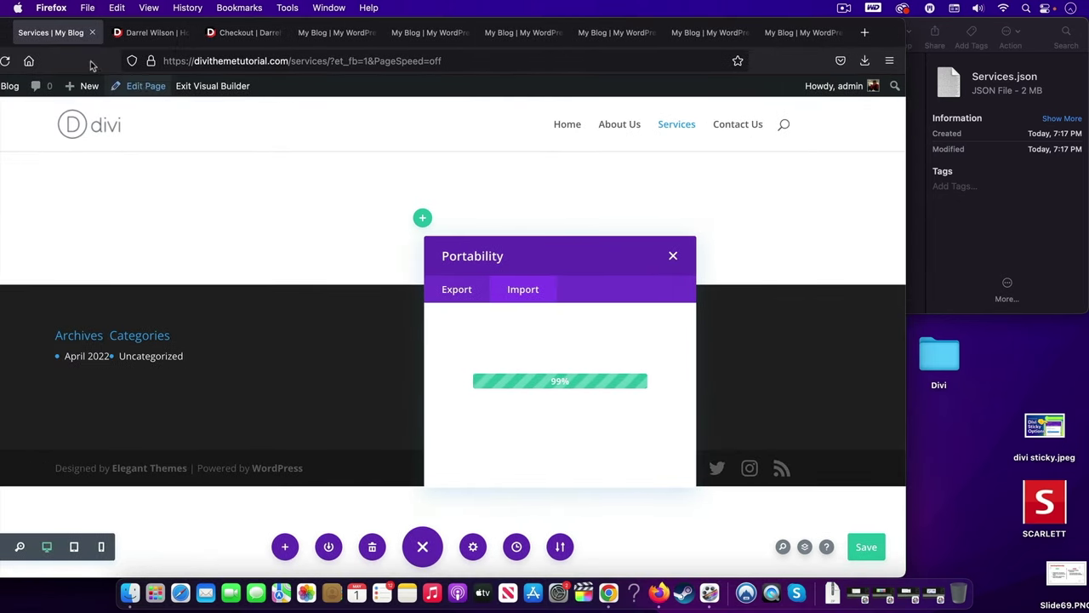
pyautogui.moveTo(7, 33); pyautogui.dragTo(22, 39)
# - Delete the blank section above the red Services banner and review the full layout
pyautogui.click(18, 36)
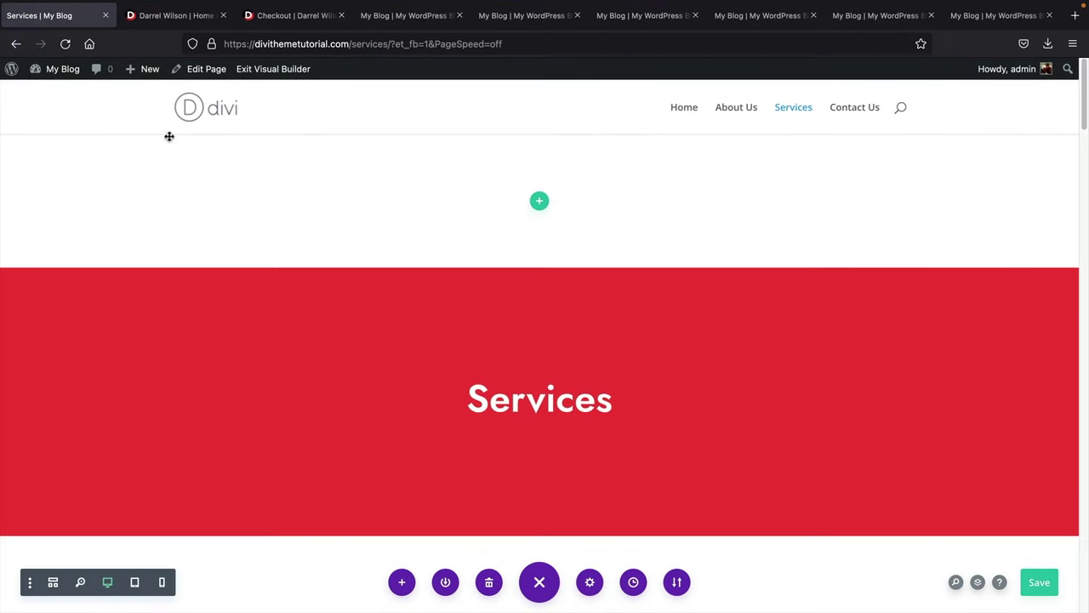
pyautogui.moveTo(121, 183)
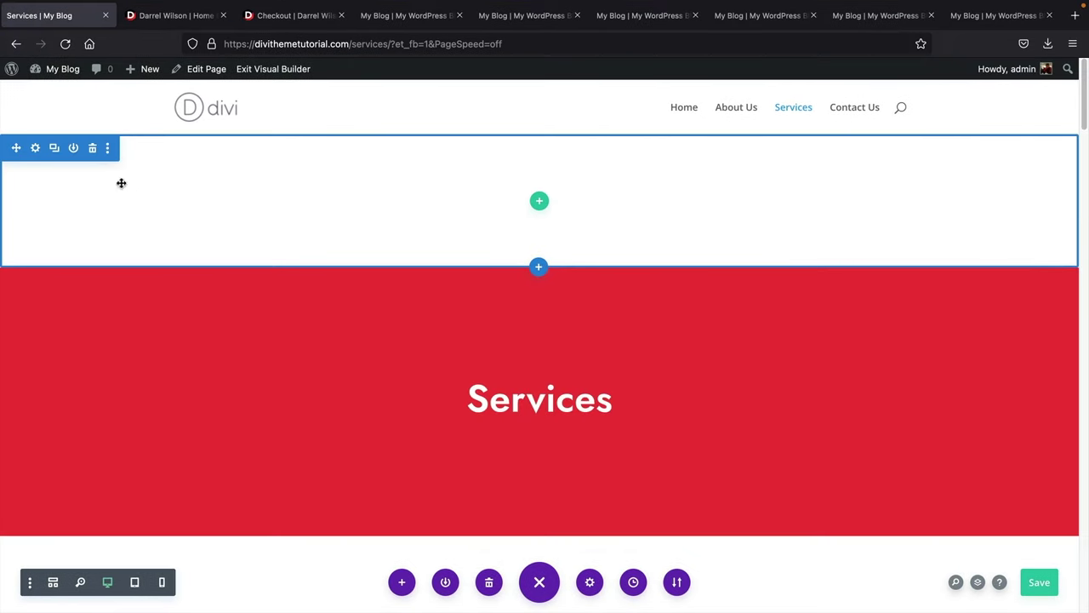
pyautogui.click(94, 149)
pyautogui.scroll(-10, 406, 421)
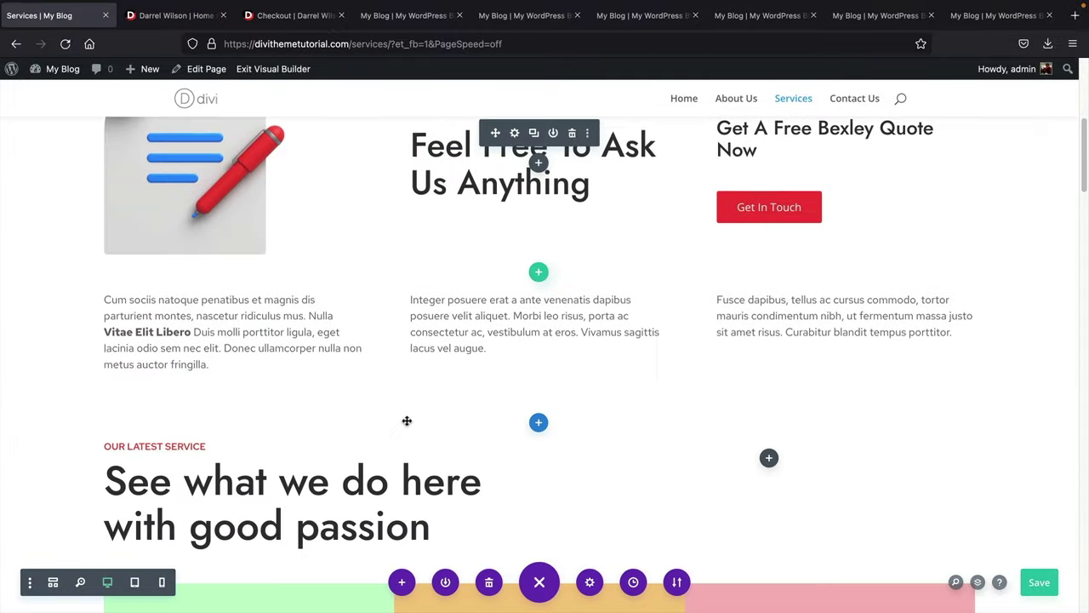
pyautogui.scroll(-12, 407, 420)
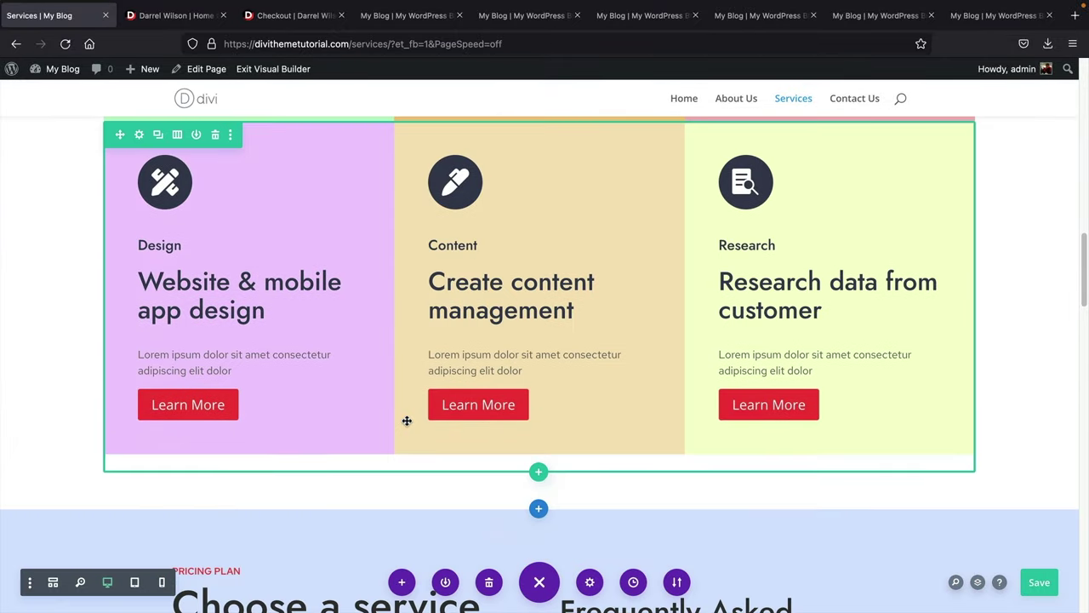
pyautogui.scroll(-15, 407, 421)
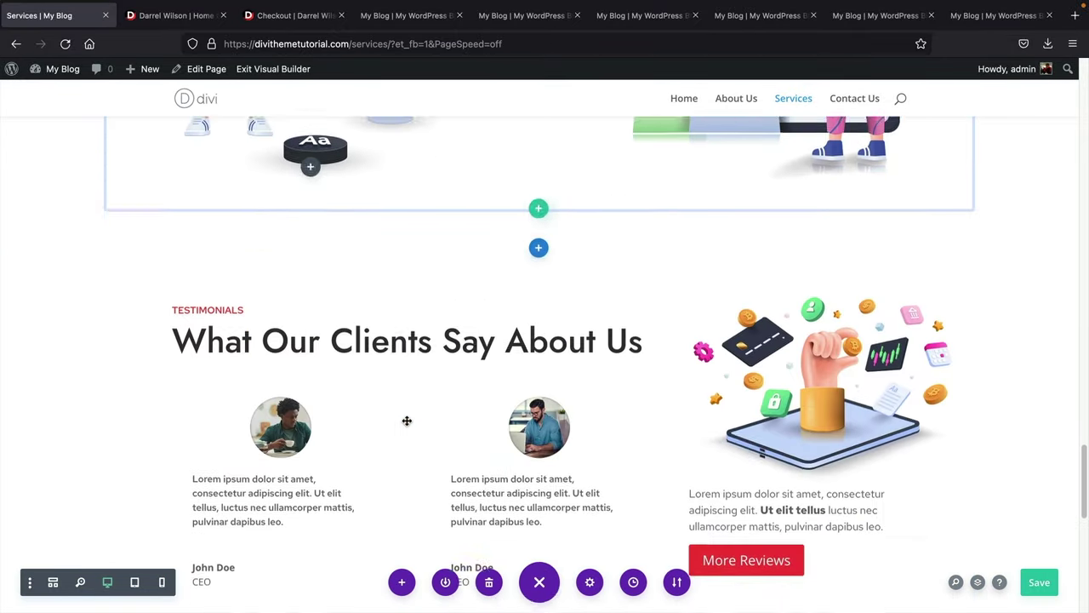
pyautogui.scroll(-4, 406, 421)
pyautogui.scroll(5, 403, 446)
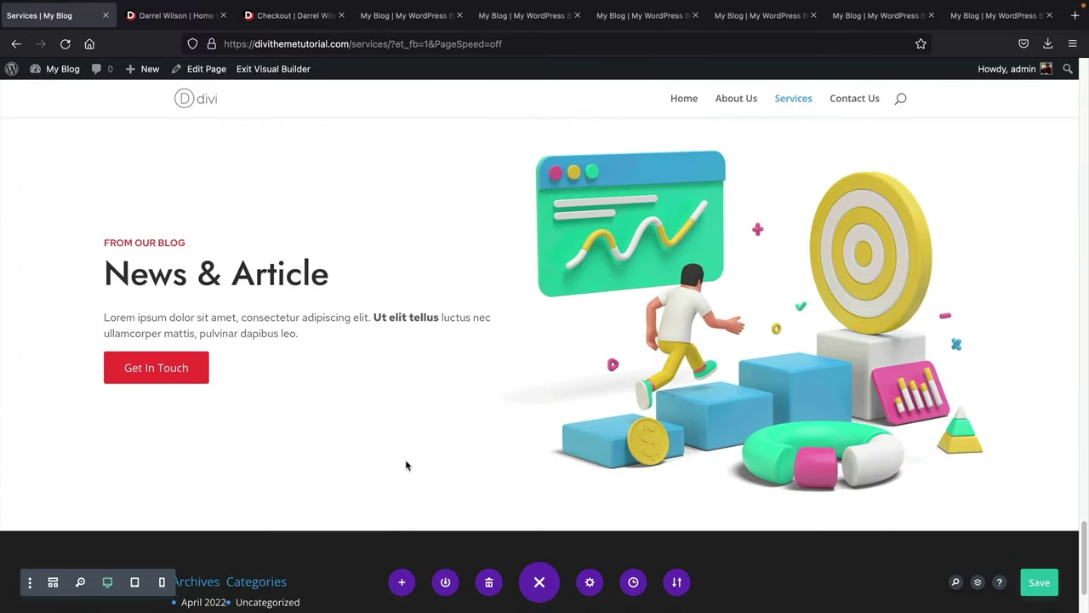
pyautogui.scroll(3, 963, 540)
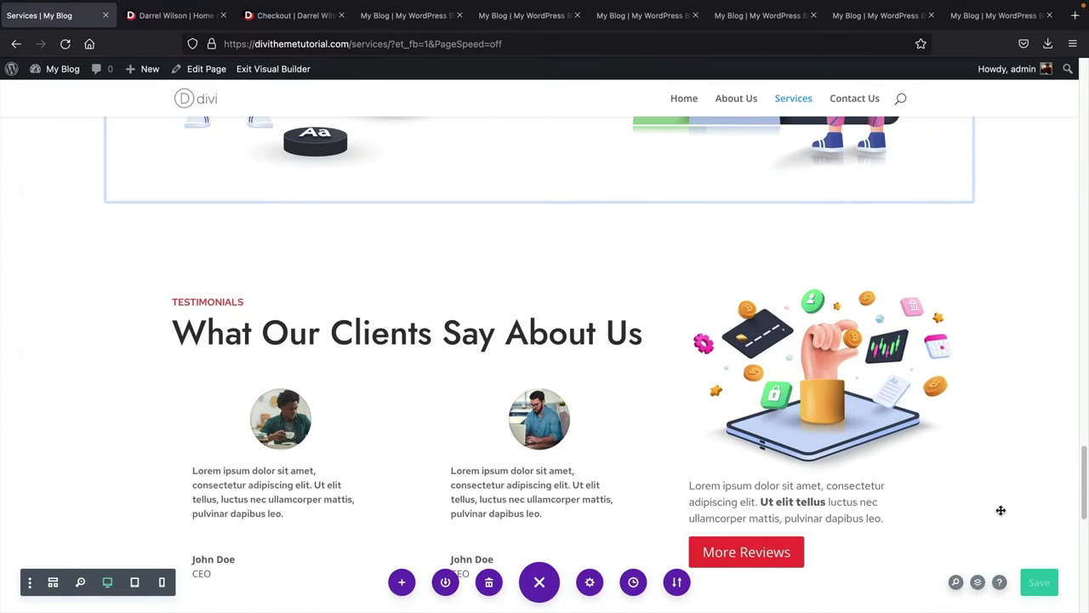
pyautogui.scroll(3, 983, 491)
pyautogui.scroll(8, 983, 492)
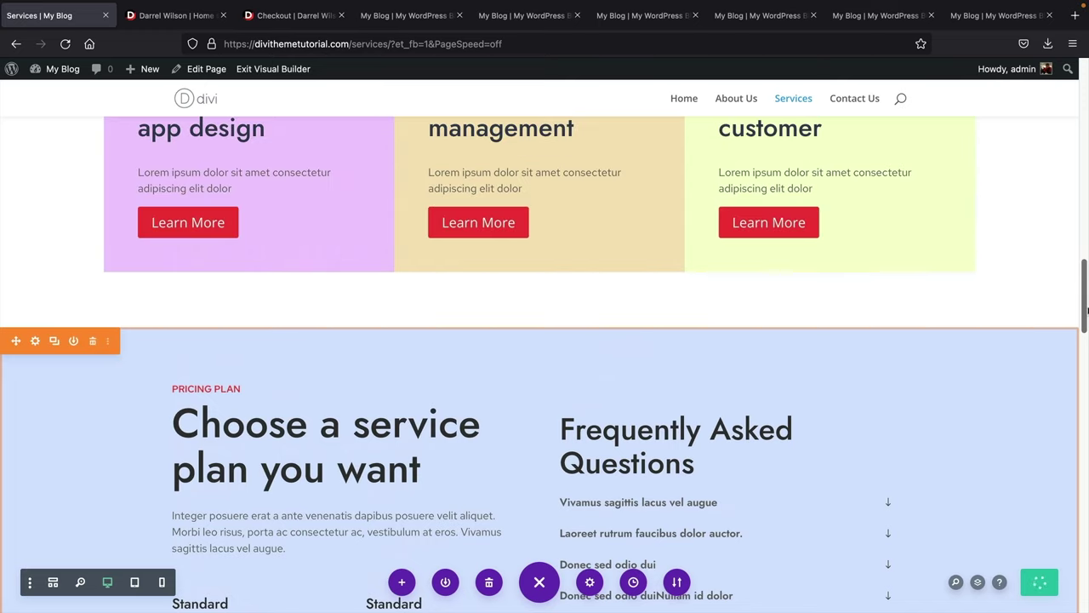
pyautogui.moveTo(1085, 313); pyautogui.dragTo(1063, 108)
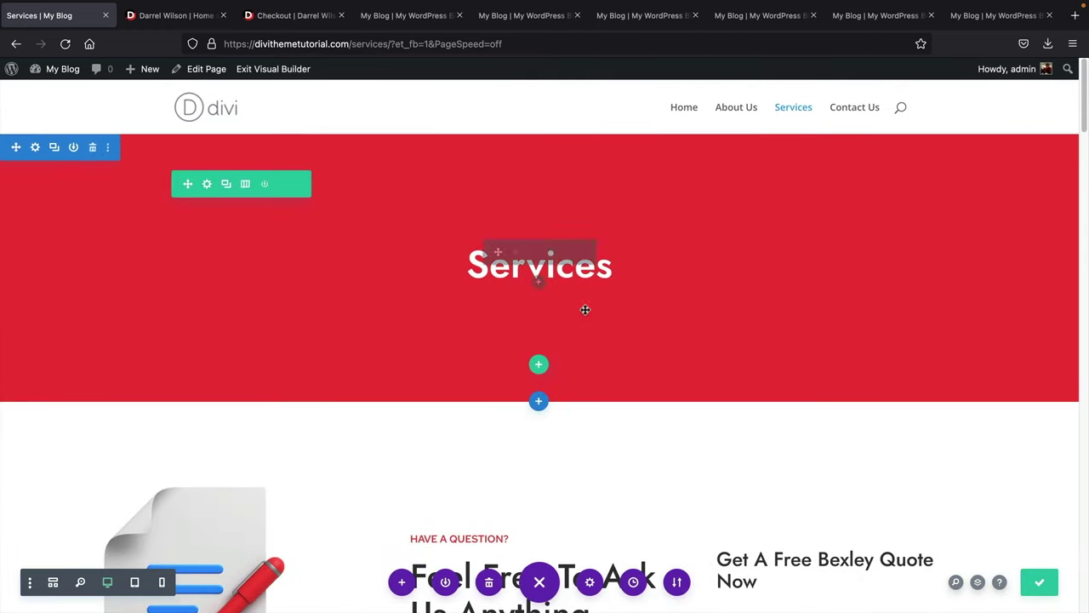
# - Open the Contact Us page in the visual builder and start building from scratch
pyautogui.click(264, 69)
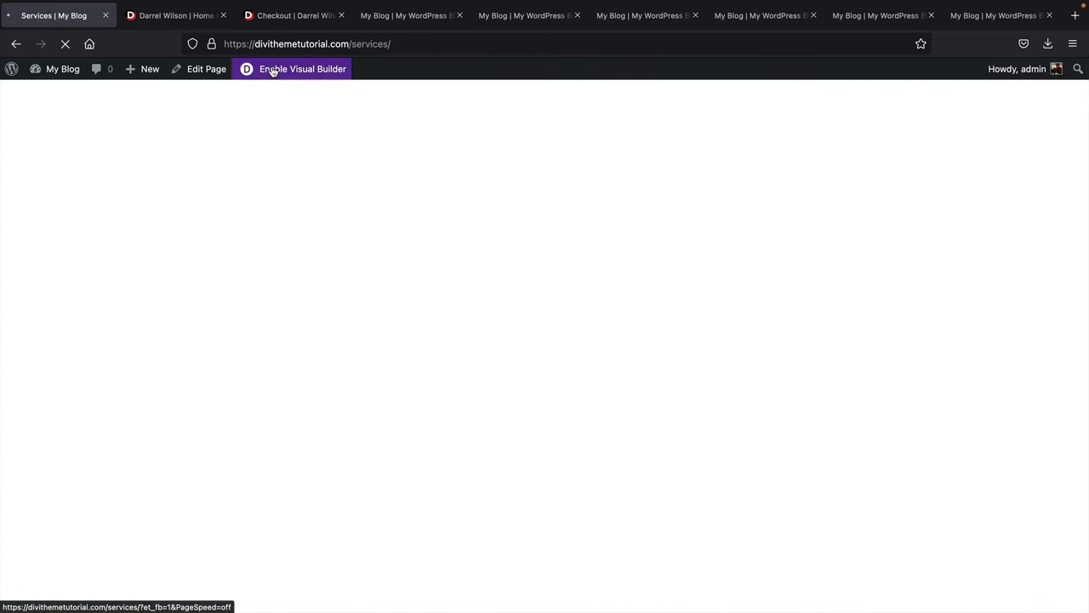
pyautogui.click(850, 111)
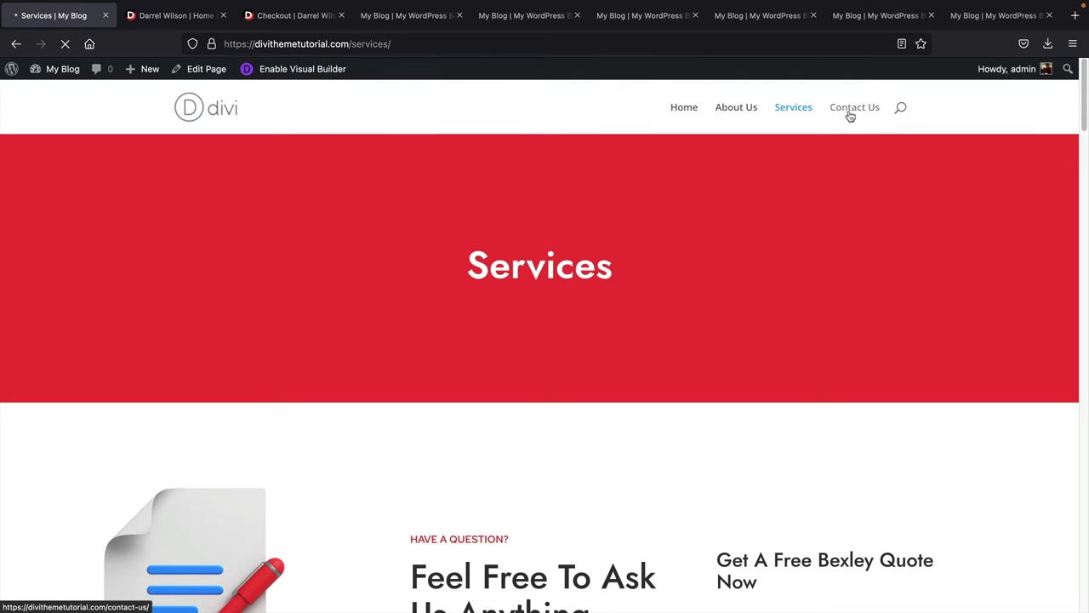
pyautogui.click(316, 75)
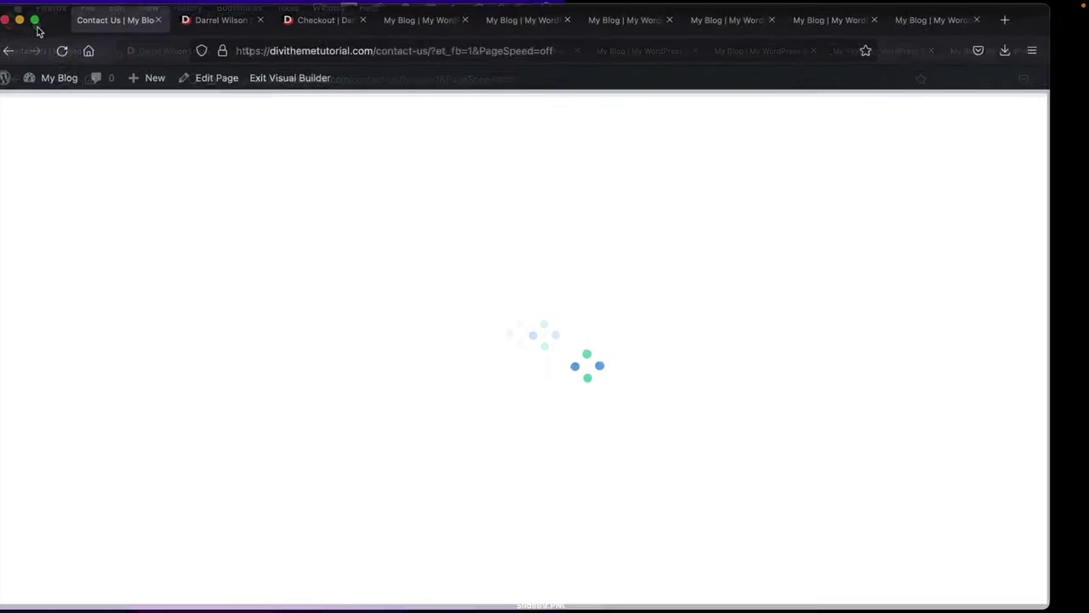
pyautogui.click(352, 547)
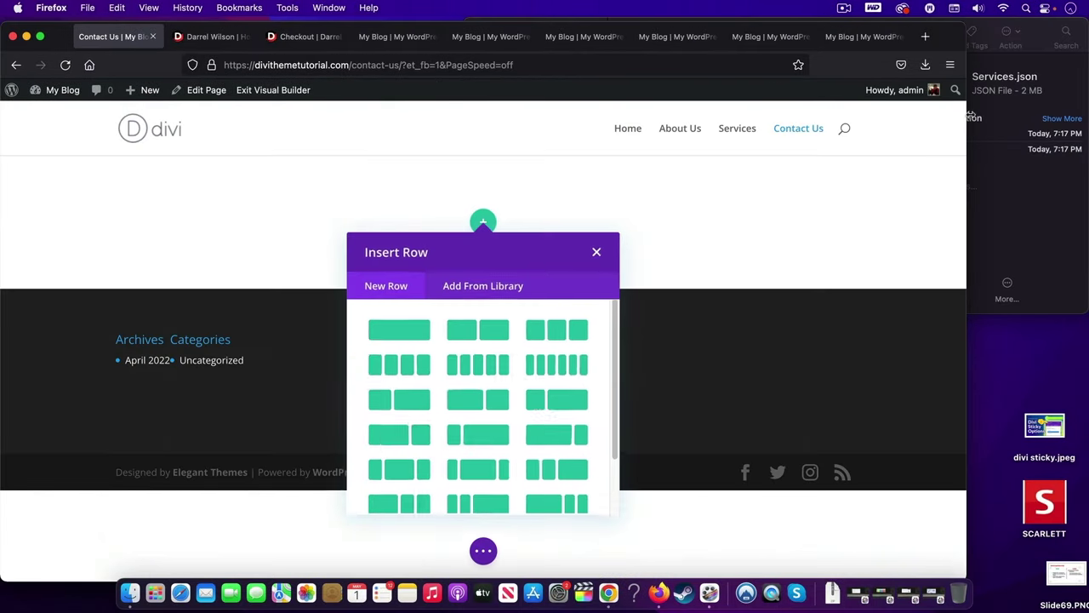
# - Drag Contact Us.json from the Orioz folder onto the page to import it
pyautogui.click(995, 218)
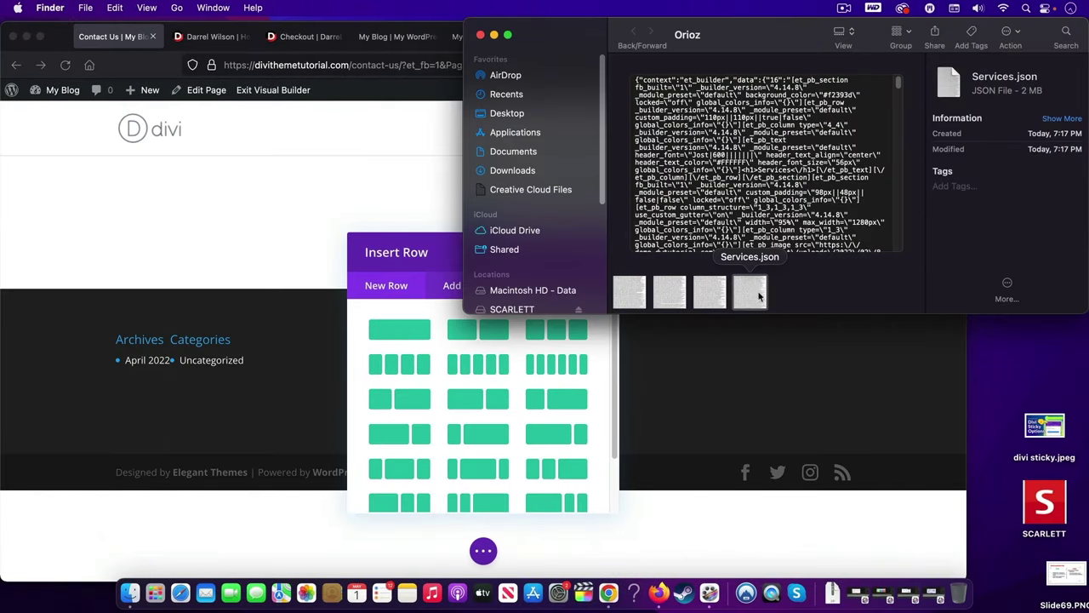
pyautogui.click(678, 290)
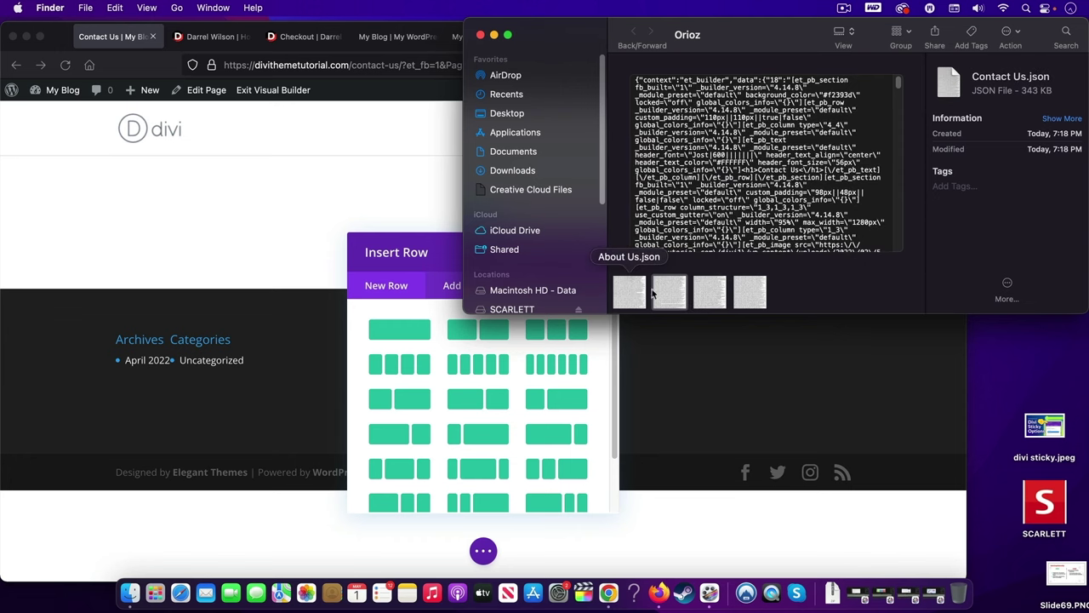
pyautogui.moveTo(655, 294); pyautogui.dragTo(244, 236)
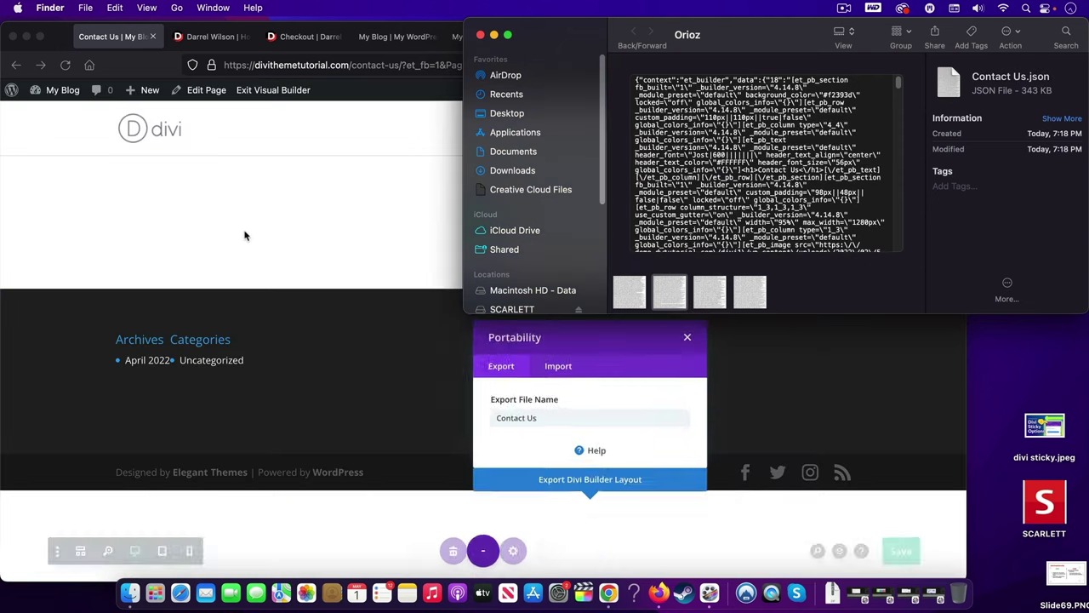
# - Import the Contact Us layout and delete the empty section above its red banner
pyautogui.click(557, 377)
pyautogui.click(558, 377)
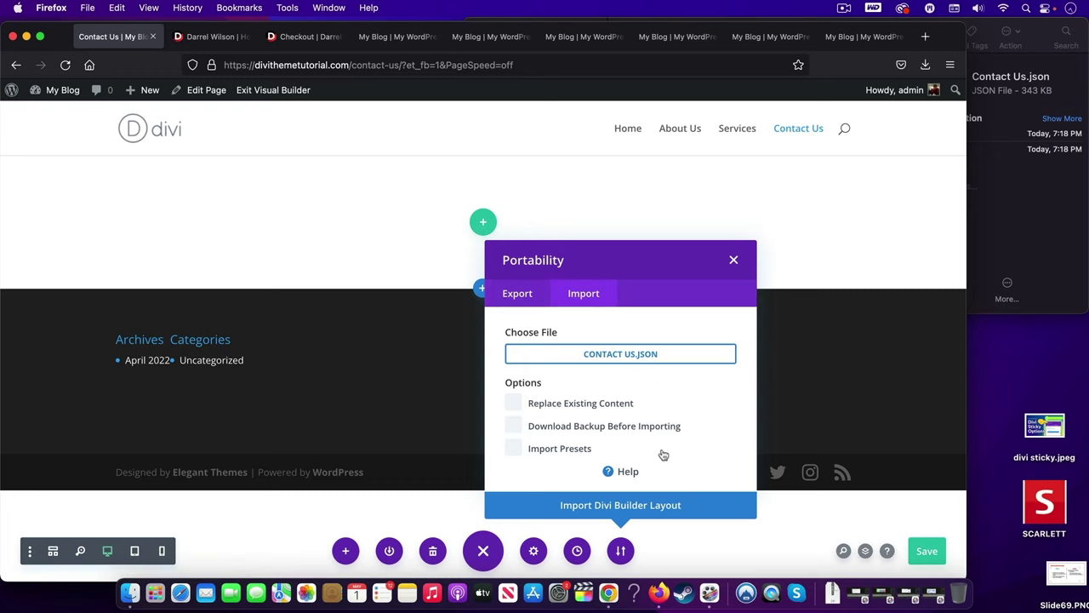
pyautogui.click(663, 506)
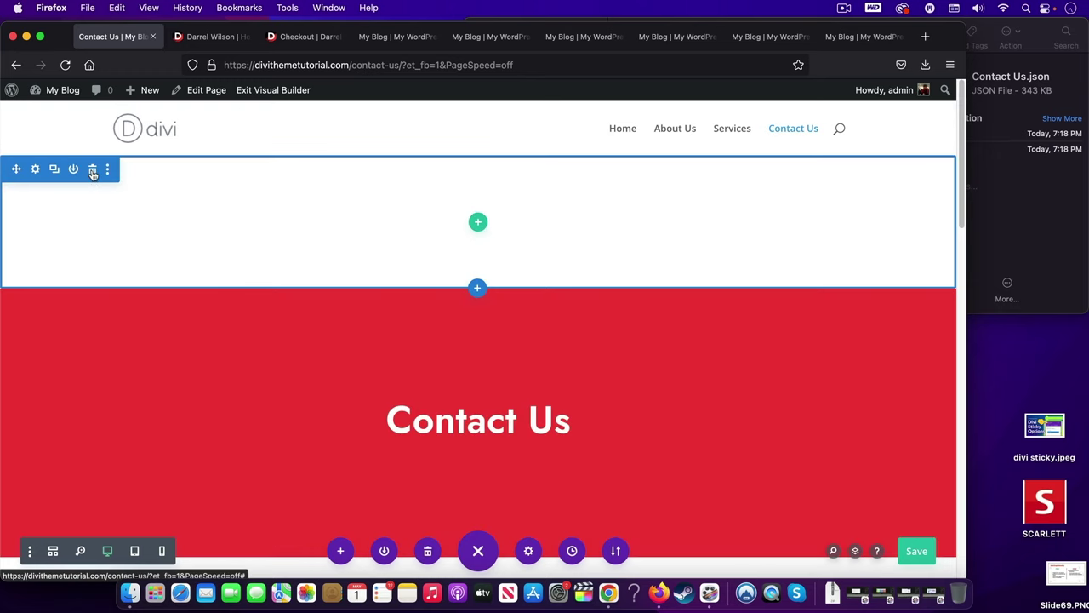
pyautogui.click(93, 170)
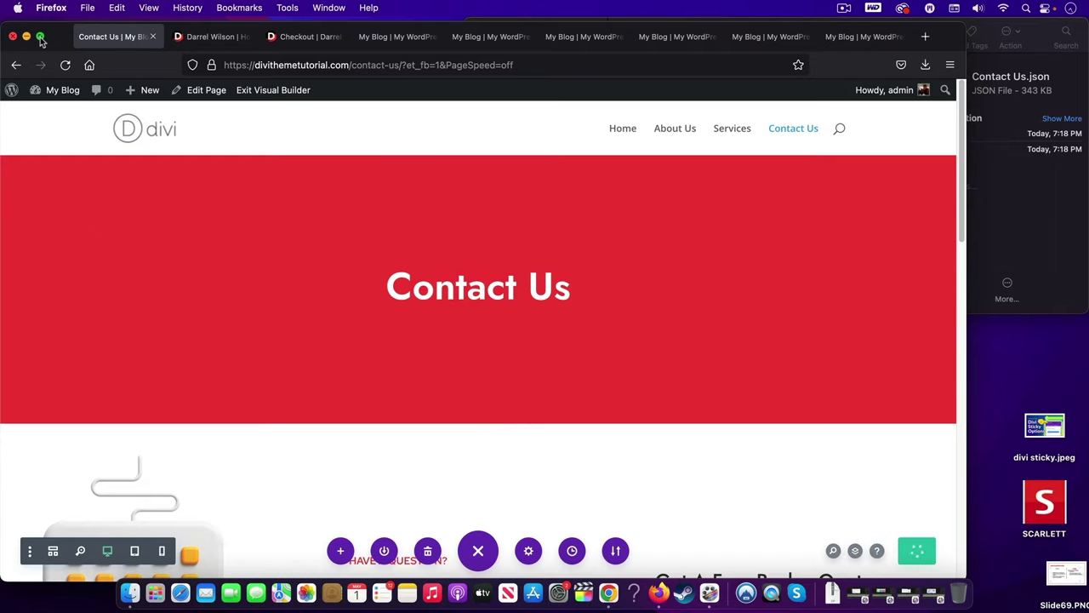
pyautogui.click(40, 35)
pyautogui.scroll(-3, 532, 456)
pyautogui.scroll(-8, 532, 457)
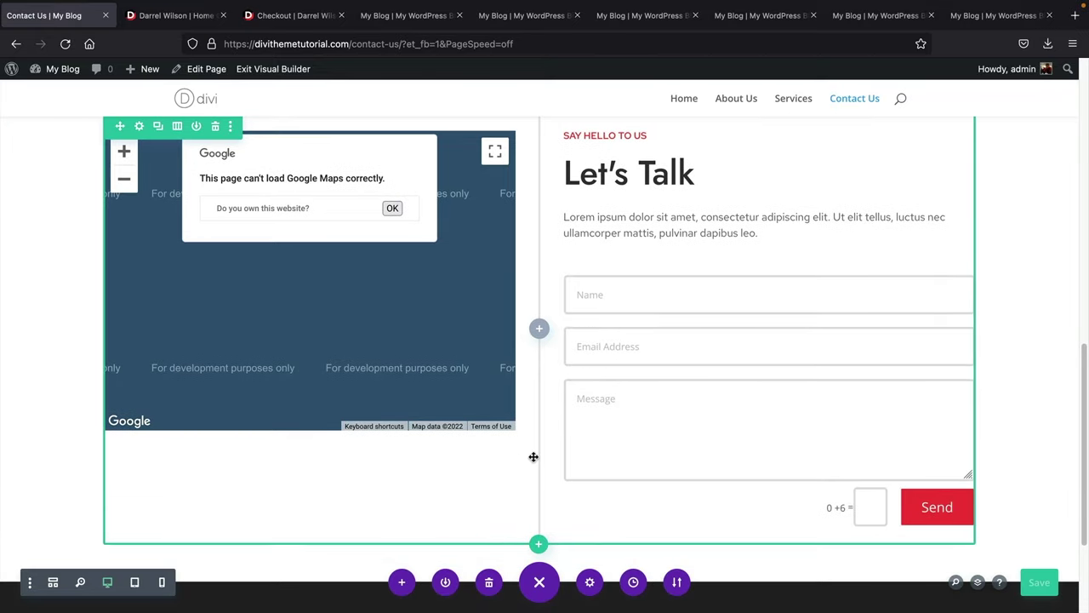
pyautogui.moveTo(531, 456); pyautogui.dragTo(547, 428)
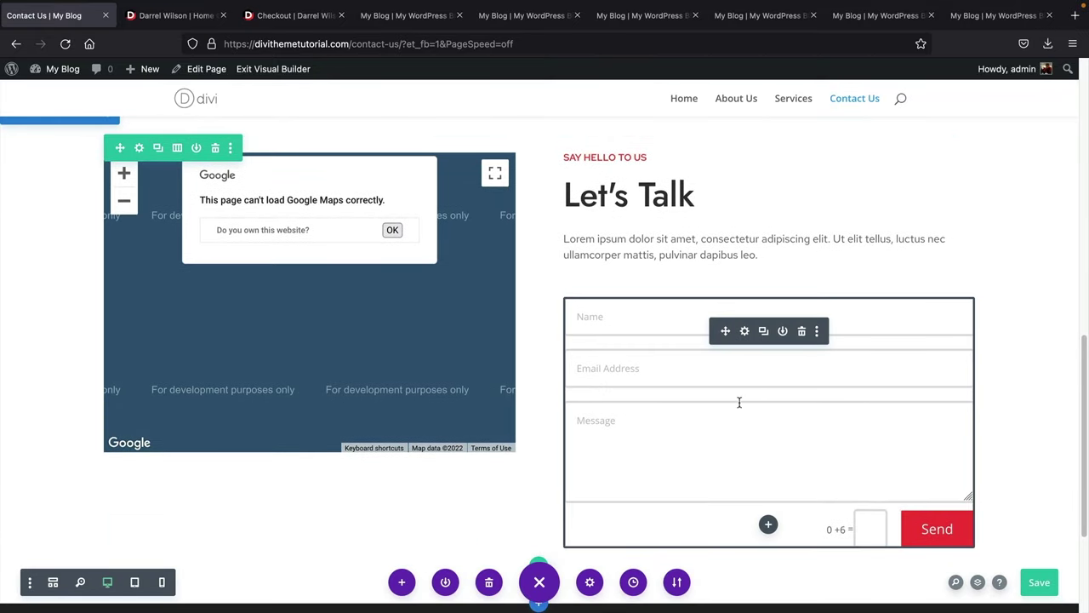
# - Add a required contact form field with Field ID 'Phone' below Message
pyautogui.click(744, 331)
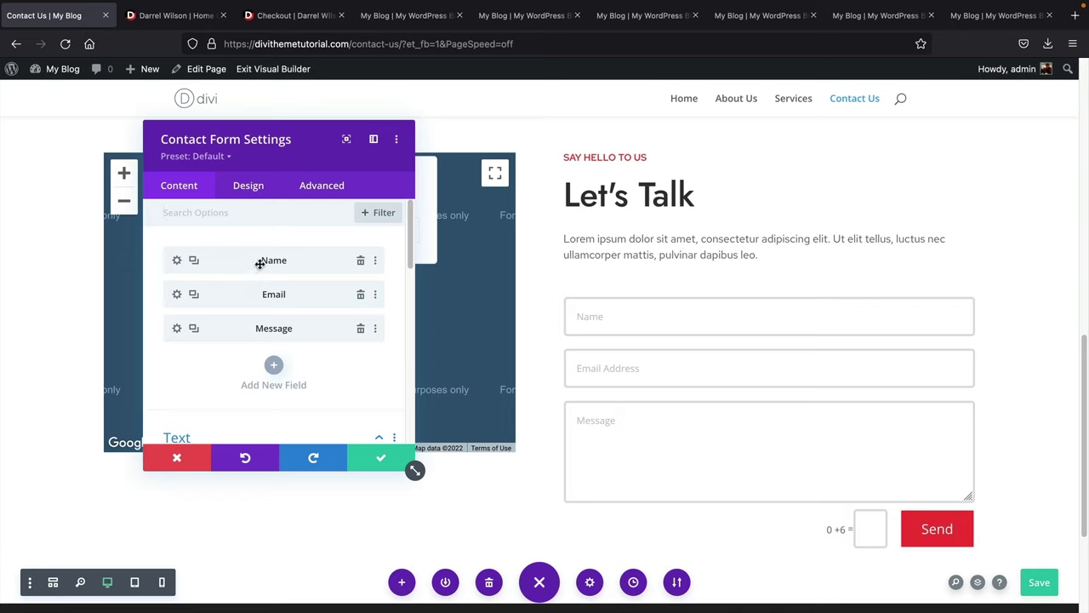
pyautogui.click(272, 366)
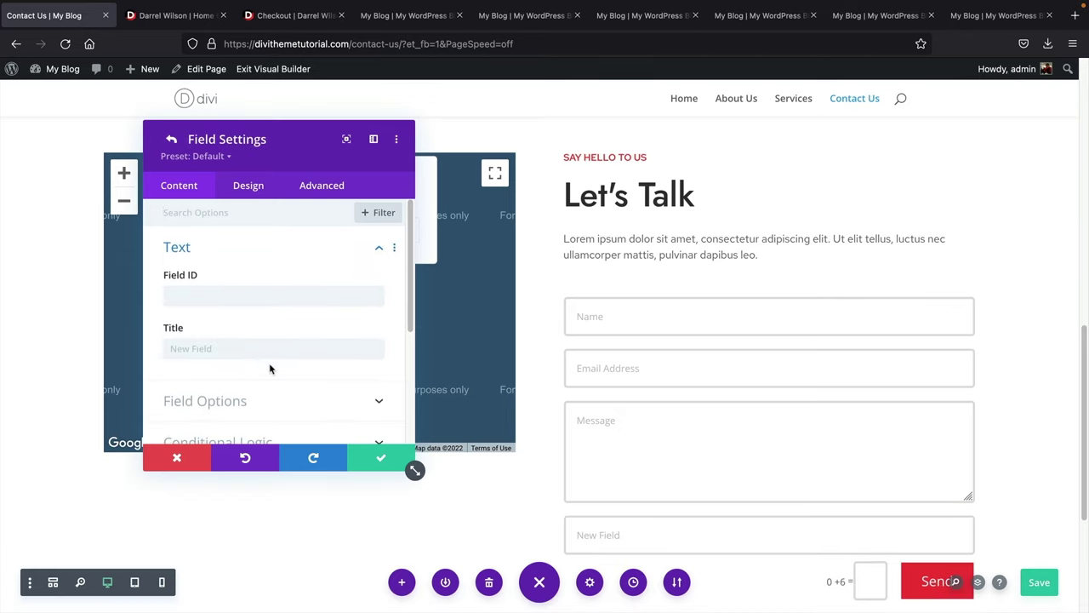
pyautogui.click(269, 299)
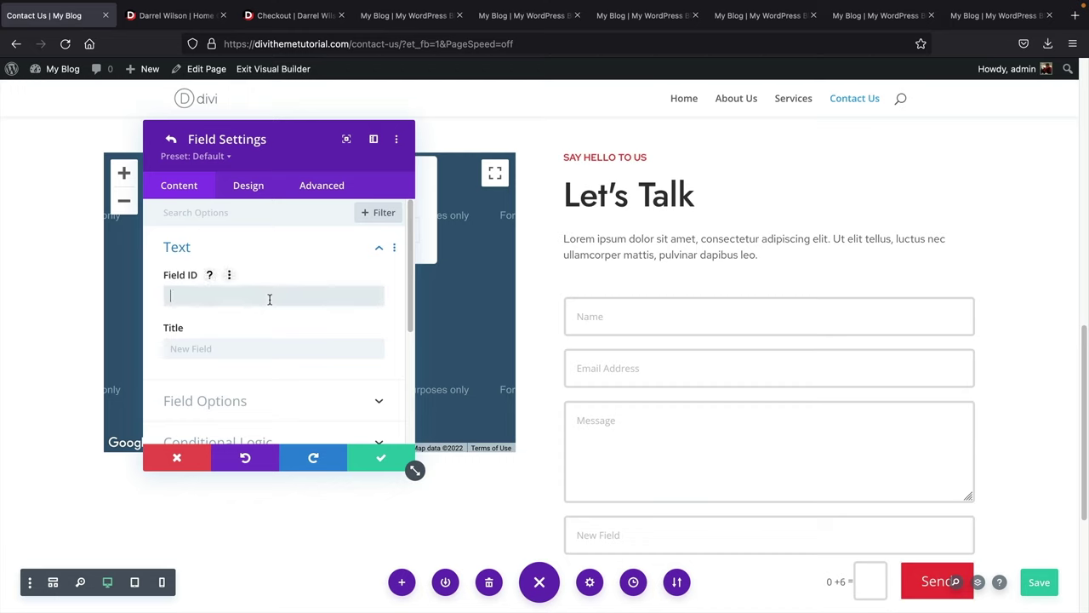
pyautogui.write('Quot')
pyautogui.press('BackSpace')
pyautogui.press('BackSpace')
pyautogui.write('Phone')
pyautogui.click(205, 400)
pyautogui.scroll(-5, 201, 349)
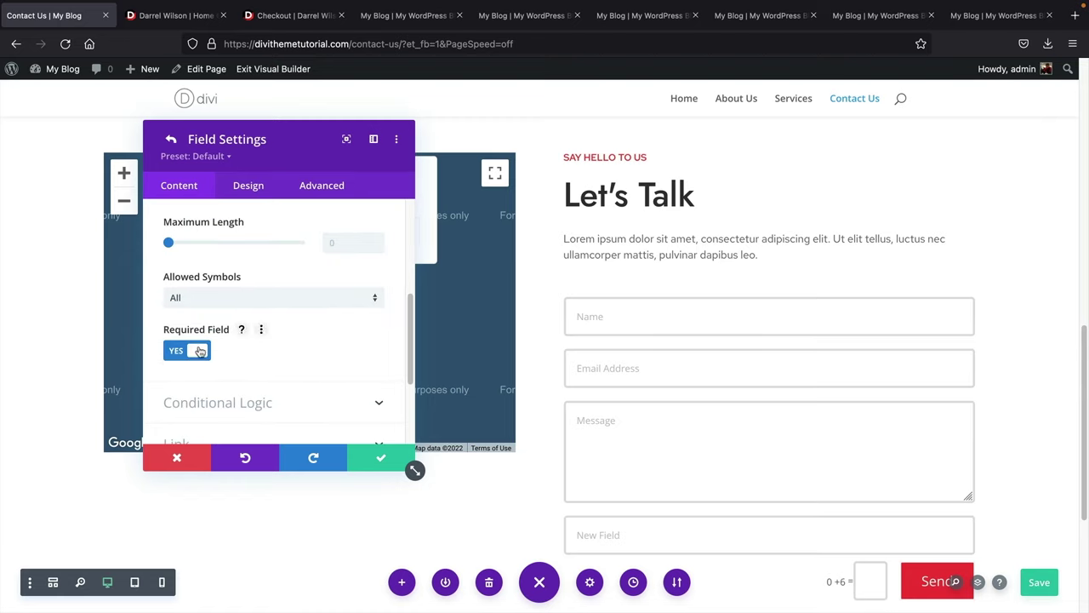
pyautogui.scroll(-2, 198, 350)
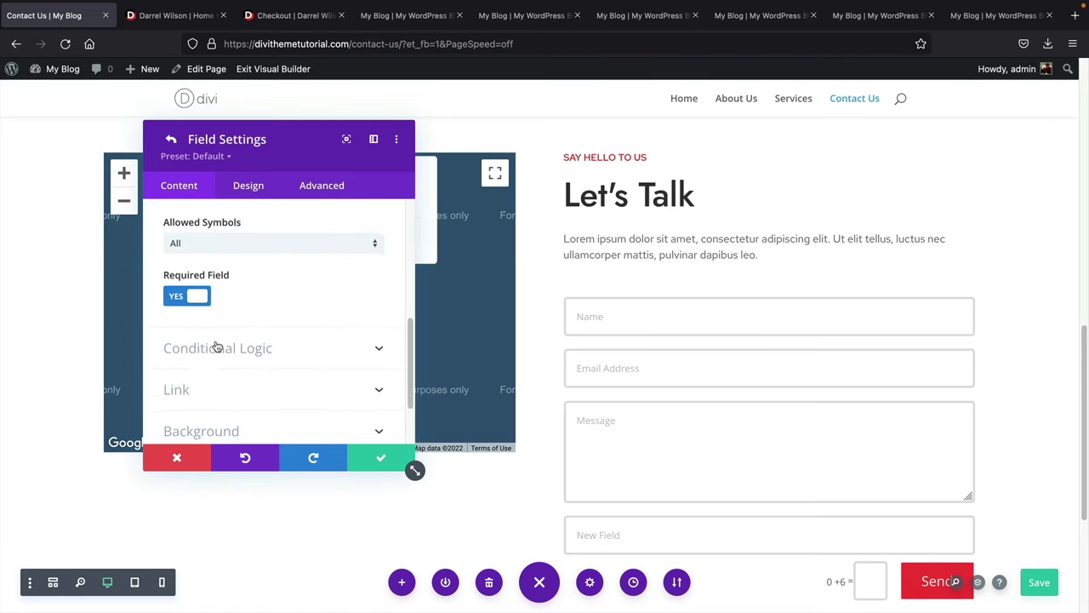
pyautogui.scroll(-1, 217, 346)
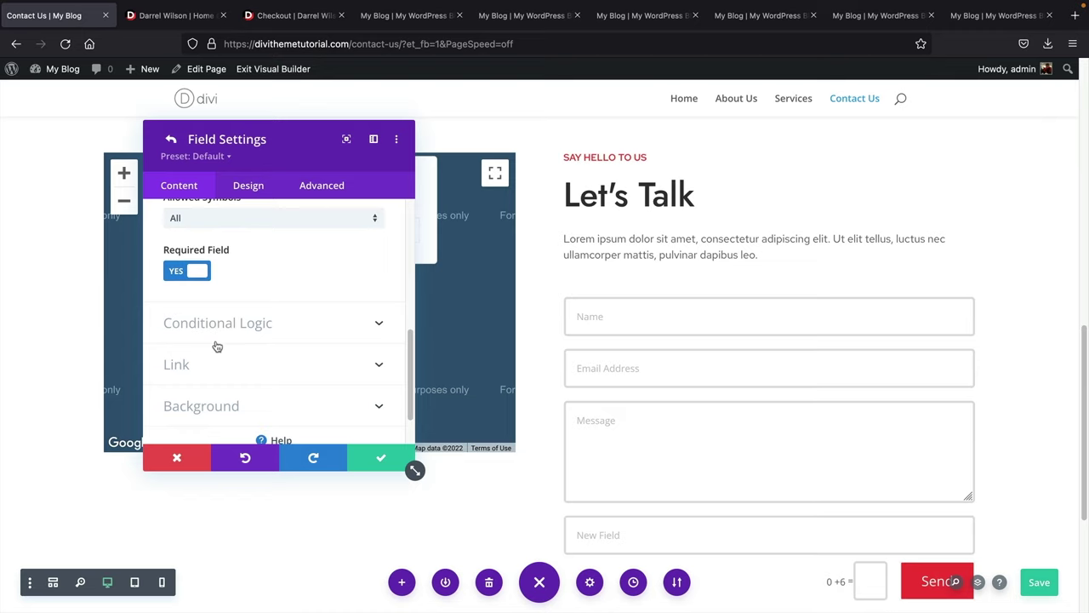
pyautogui.click(231, 340)
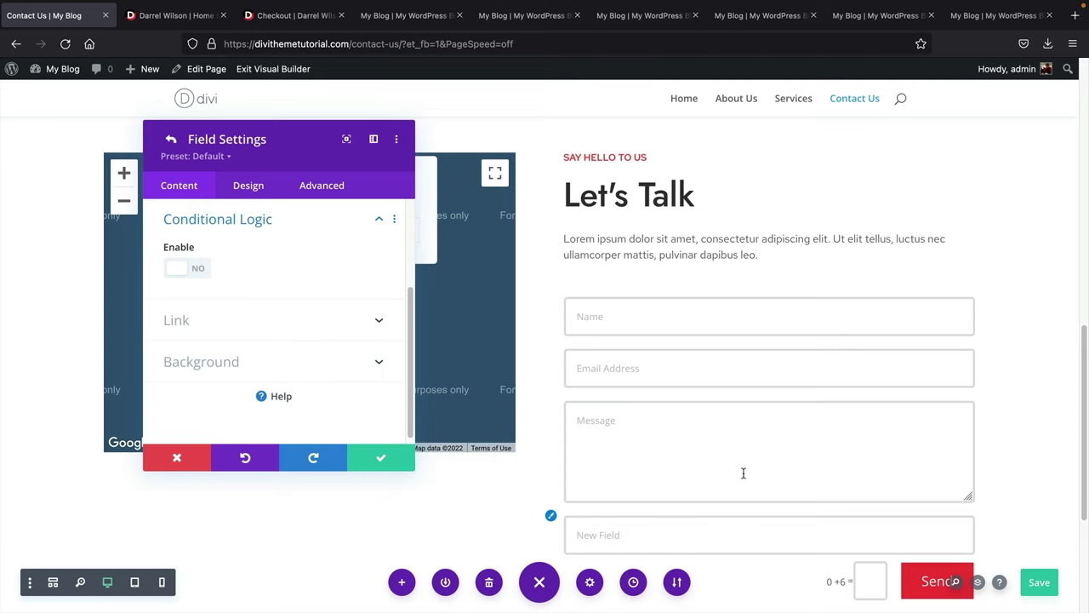
pyautogui.scroll(-1, 693, 471)
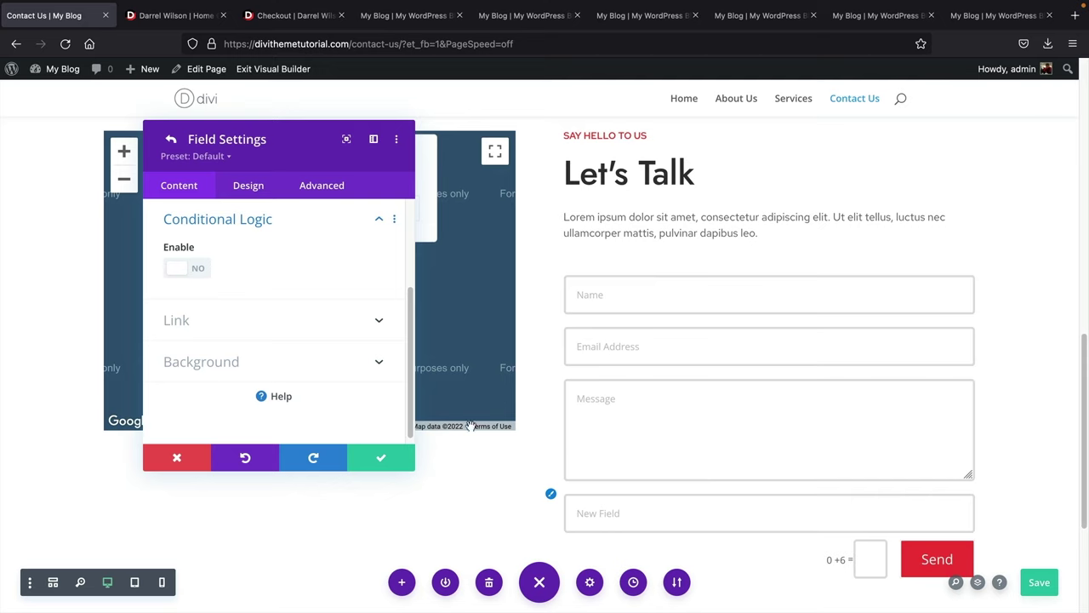
pyautogui.click(367, 465)
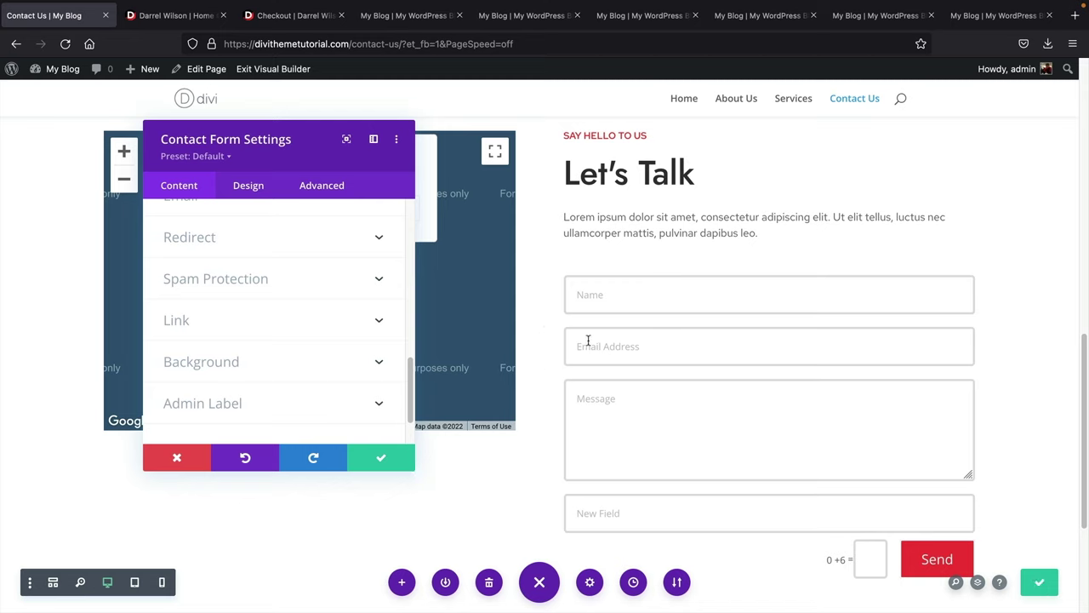
# - Enter the recipient email address in the form's Email settings, save, and exit the builder
pyautogui.scroll(3, 329, 362)
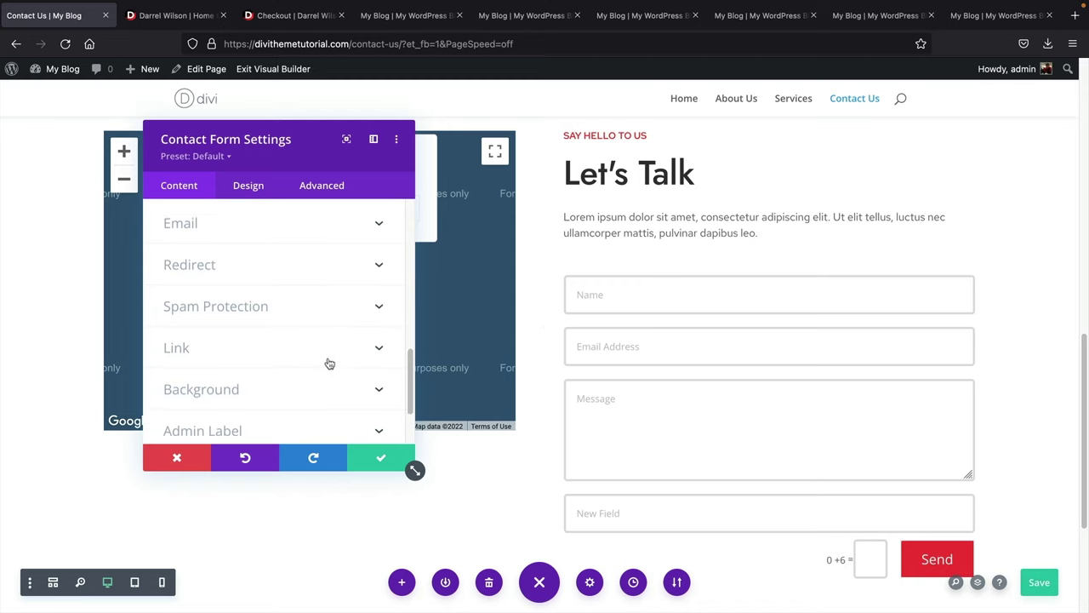
pyautogui.click(219, 273)
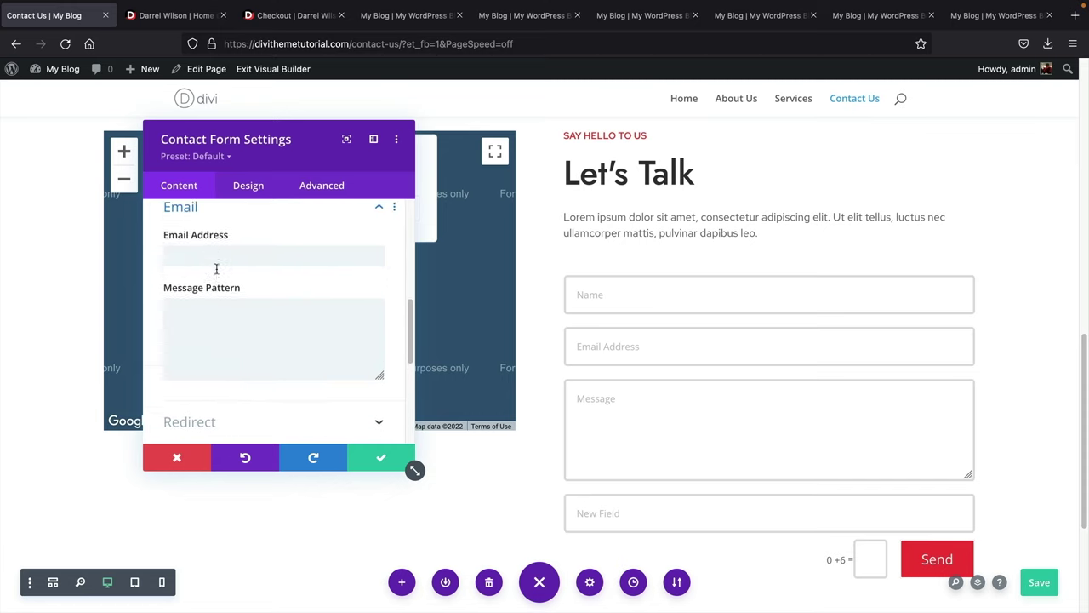
pyautogui.click(219, 270)
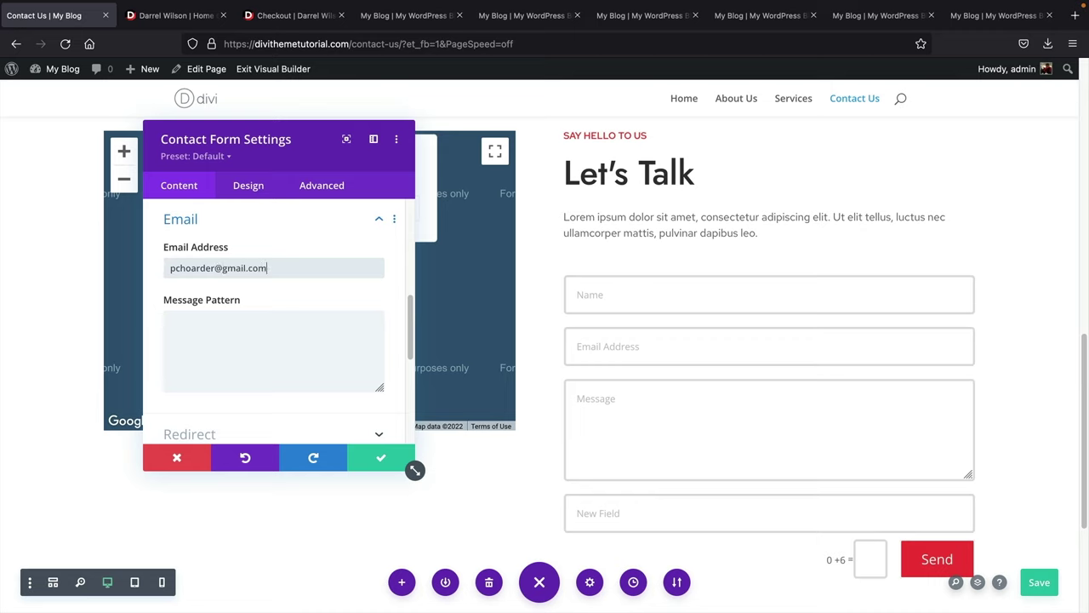
pyautogui.click(171, 322)
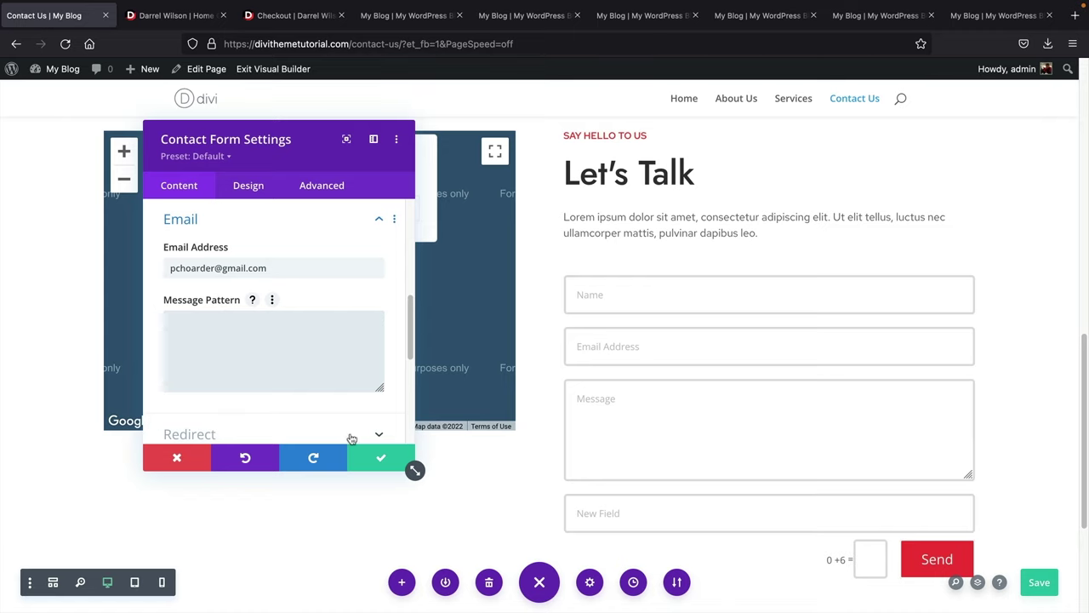
pyautogui.click(384, 457)
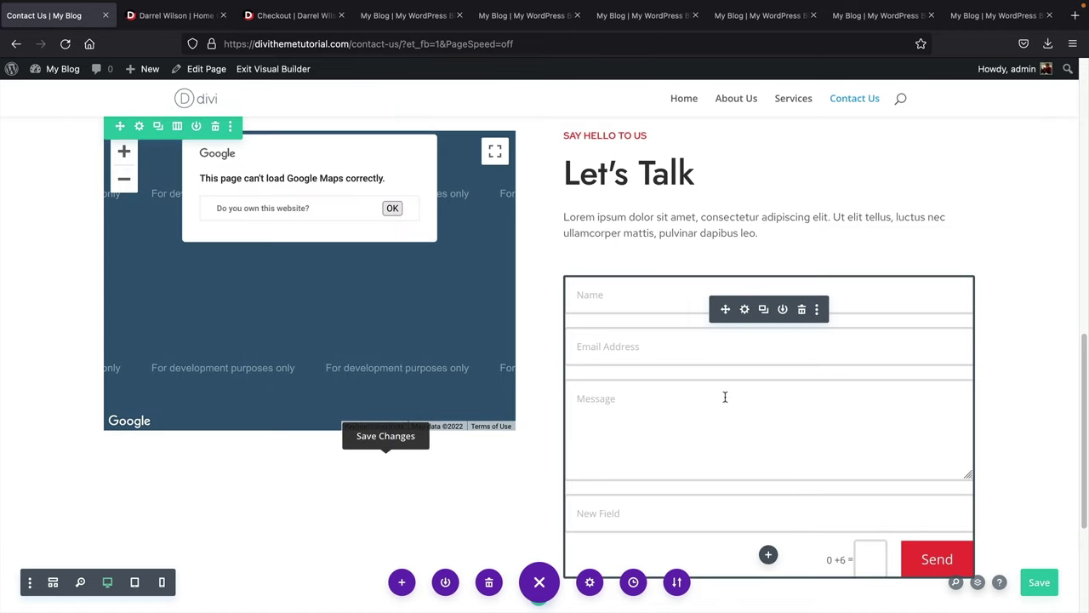
pyautogui.click(1046, 588)
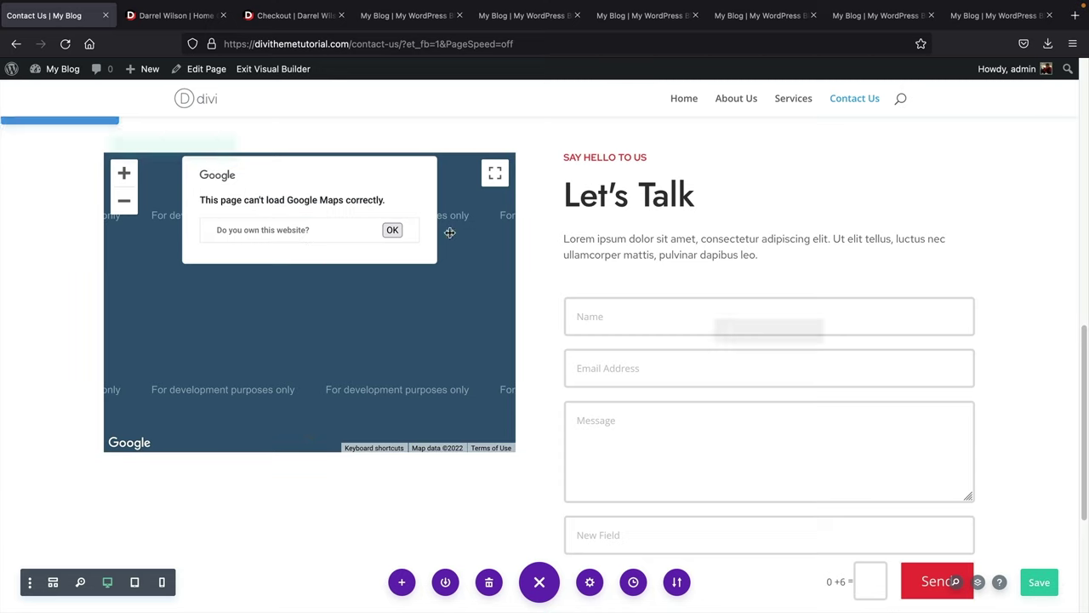
pyautogui.click(277, 70)
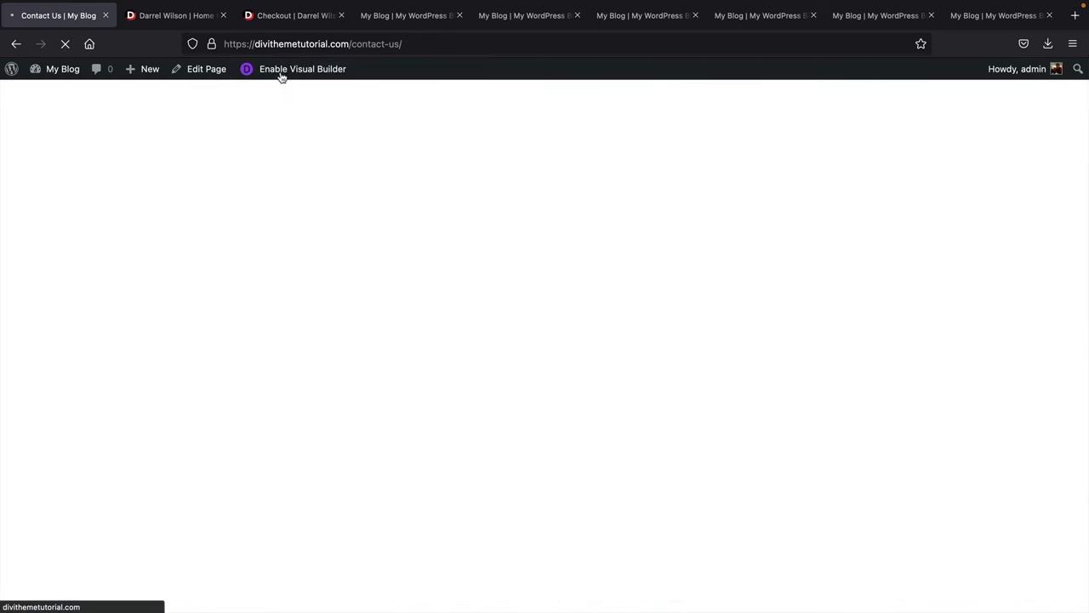
# - Reopen the visual builder and check the contact form's saved recipient email
pyautogui.click(281, 70)
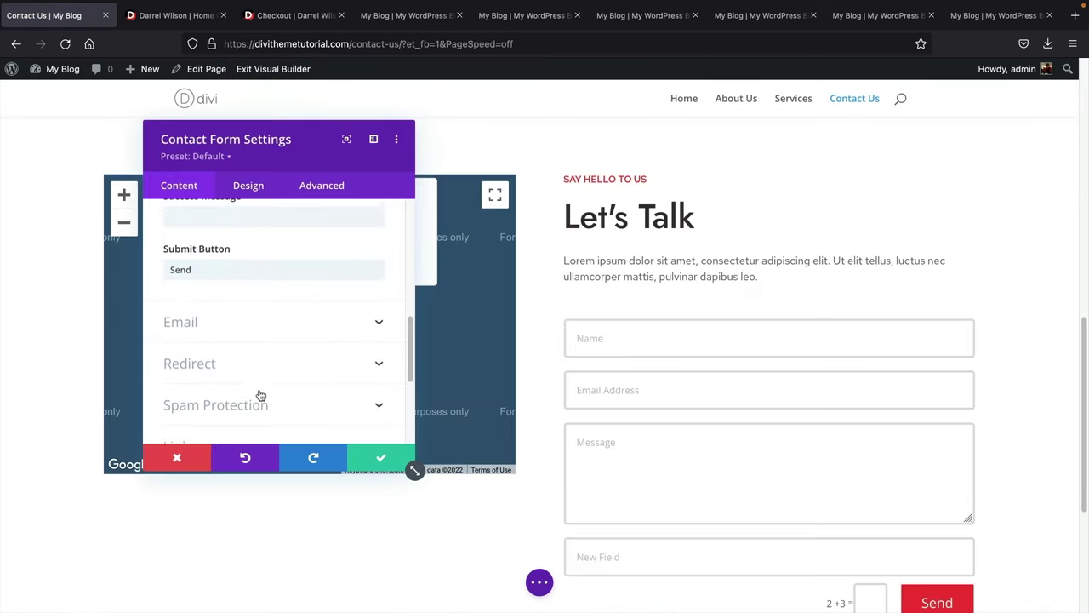
pyautogui.scroll(-1, 261, 392)
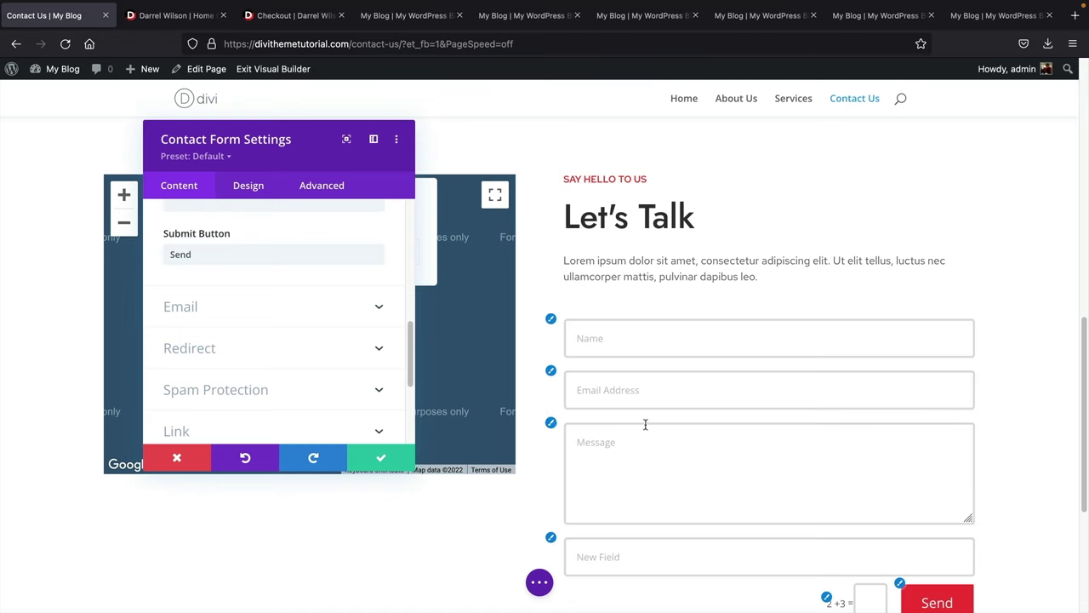
pyautogui.scroll(-1, 348, 338)
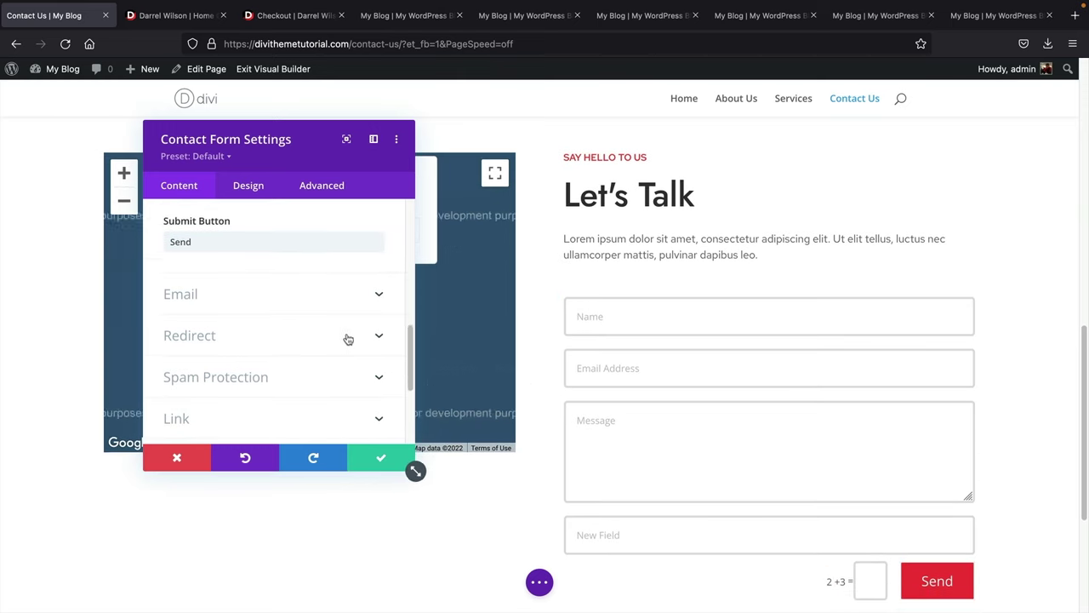
pyautogui.click(290, 295)
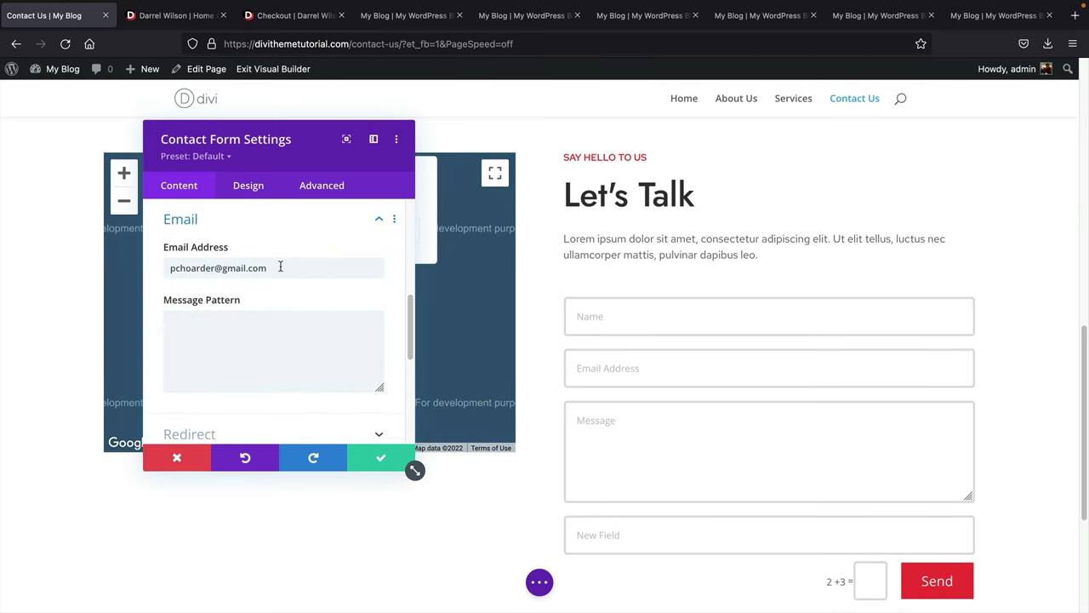
pyautogui.click(282, 268)
# - Turn on spam protection for the contact form with ReCaptcha as the provider
pyautogui.scroll(-1, 264, 315)
pyautogui.scroll(-2, 264, 314)
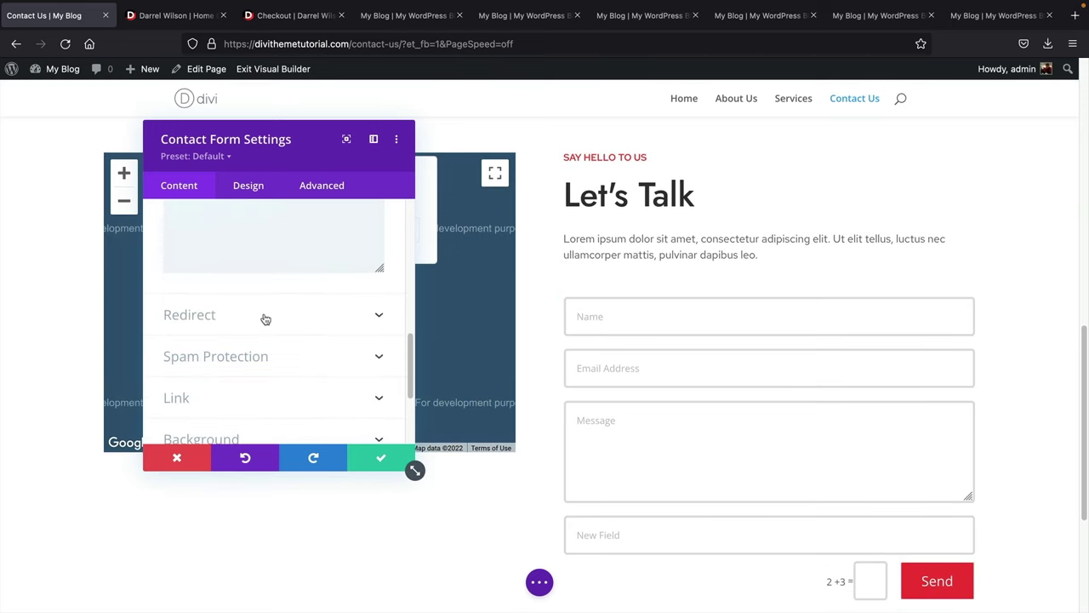
pyautogui.scroll(-1, 263, 318)
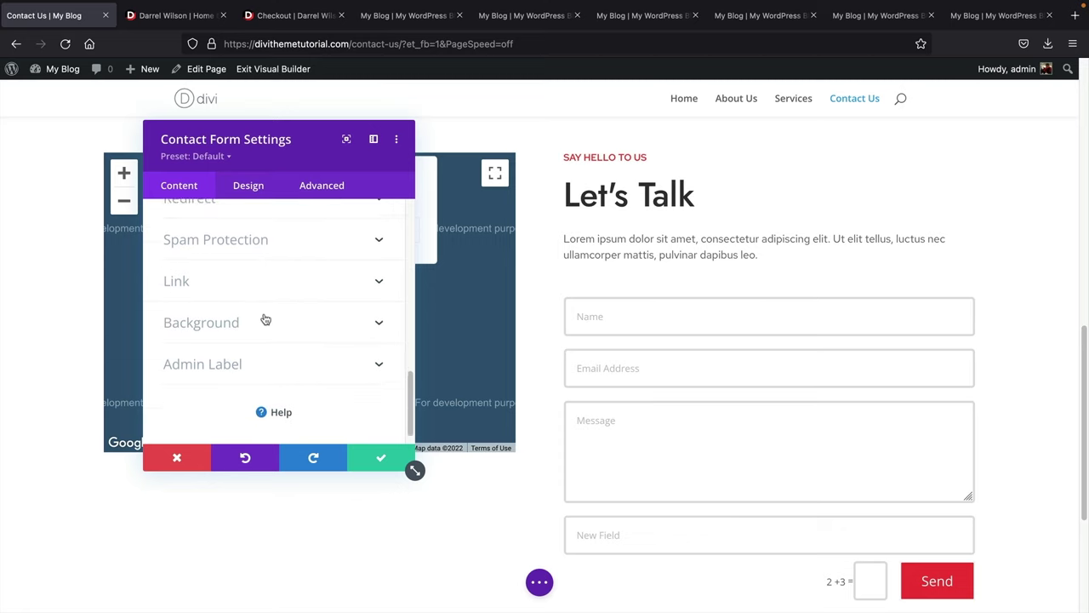
pyautogui.scroll(1, 261, 309)
pyautogui.click(253, 273)
pyautogui.scroll(1, 252, 272)
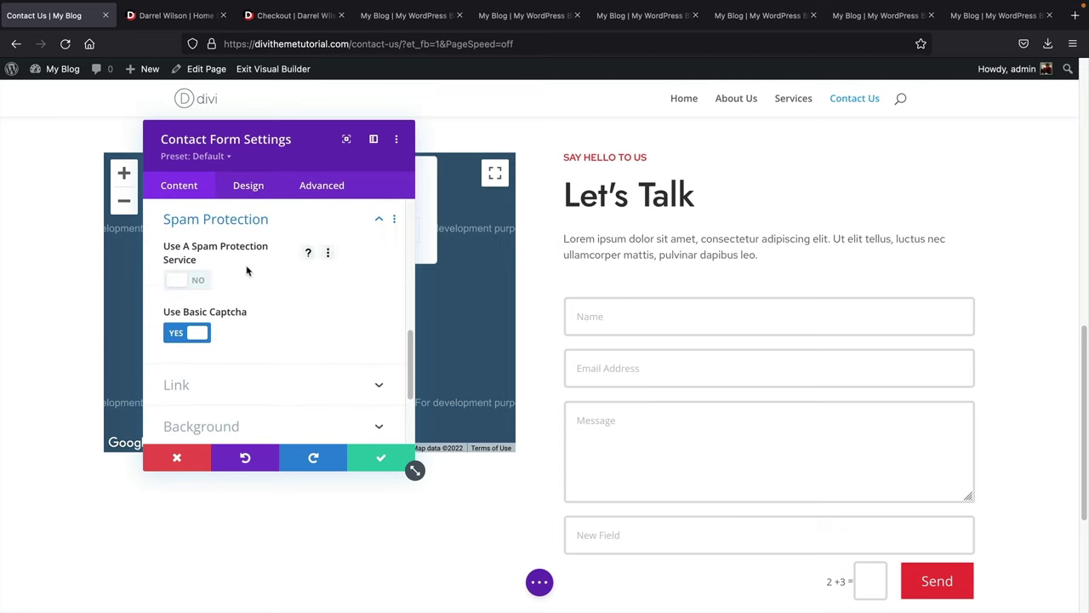
pyautogui.click(190, 283)
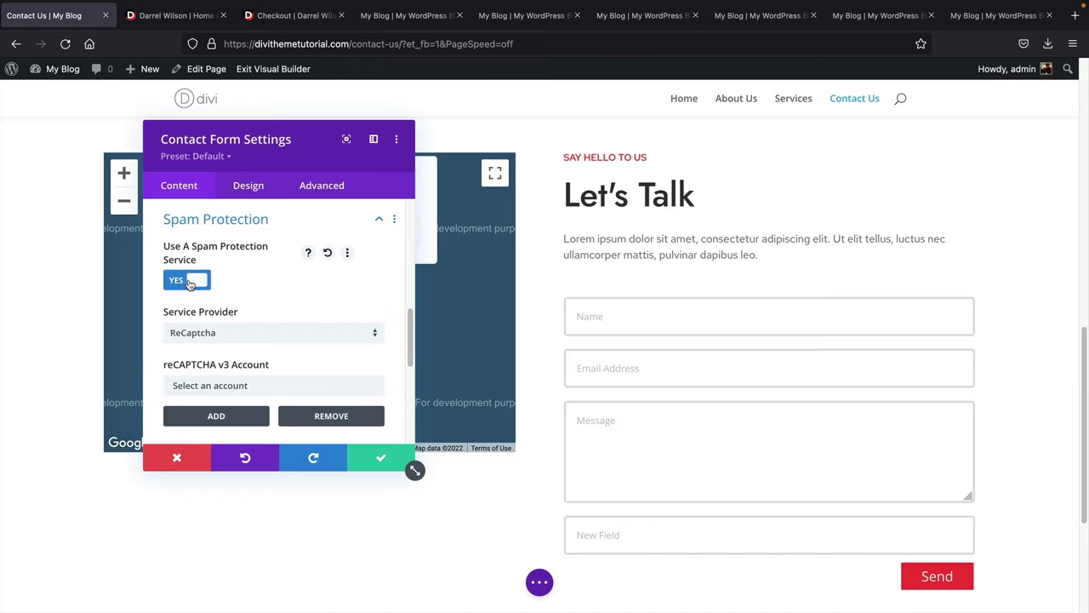
pyautogui.scroll(-2, 209, 290)
pyautogui.click(239, 269)
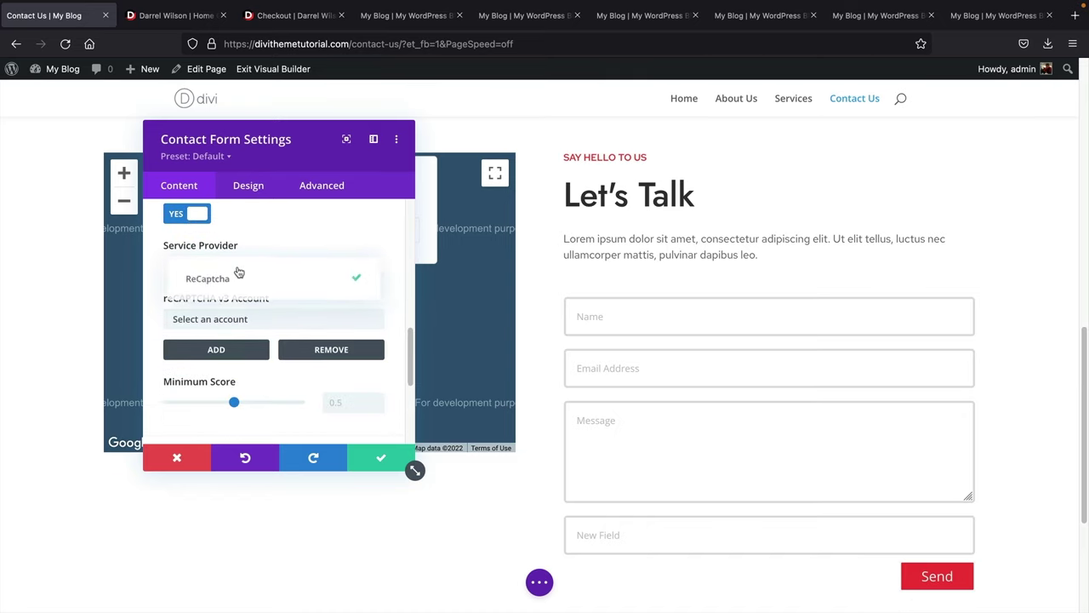
pyautogui.click(239, 274)
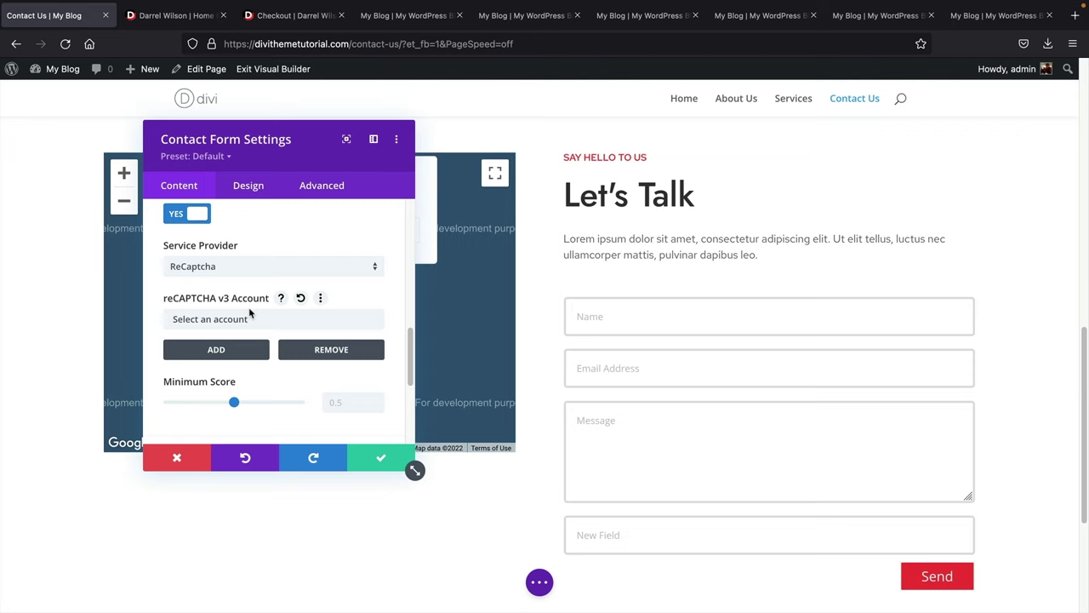
pyautogui.scroll(2, 251, 314)
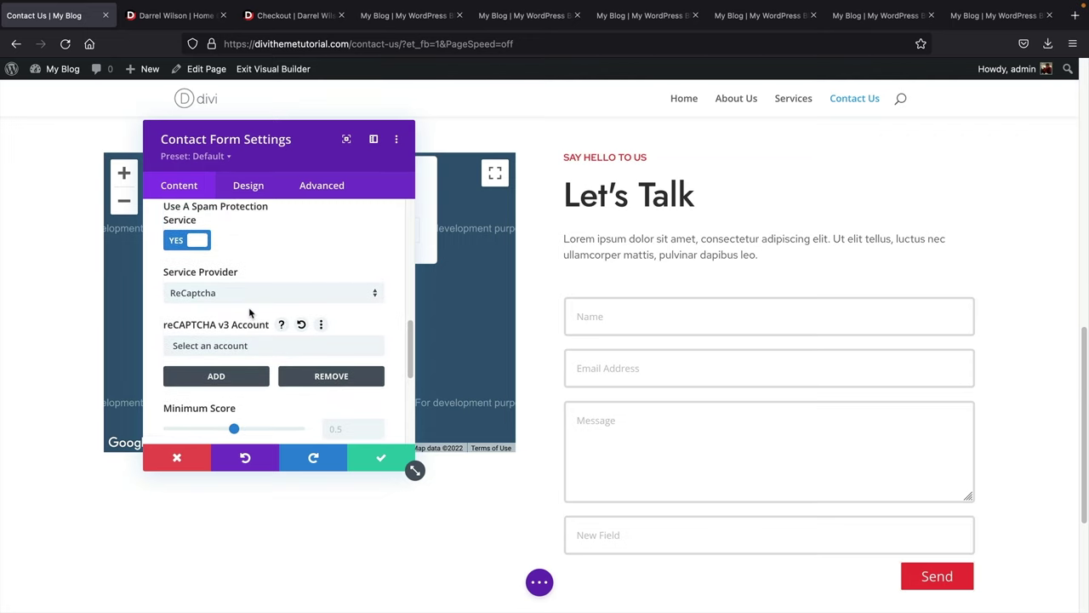
pyautogui.press('super+Tab')
pyautogui.press('super+Tab')
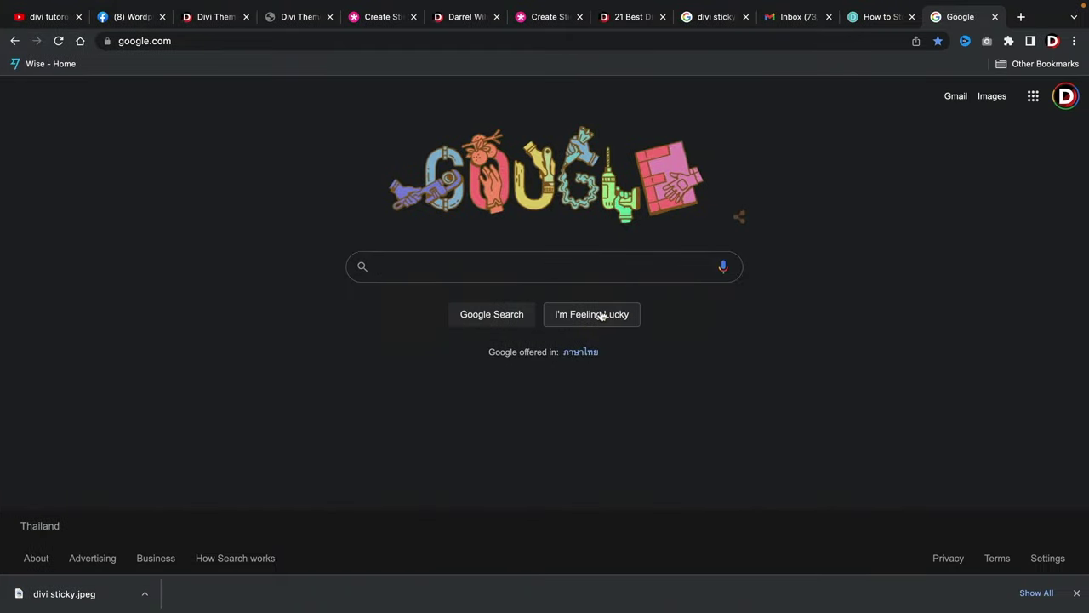
# - Search for 'google recaptcha' and open the reCAPTCHA admin console
pyautogui.click(269, 42)
pyautogui.write('google recaptcha')
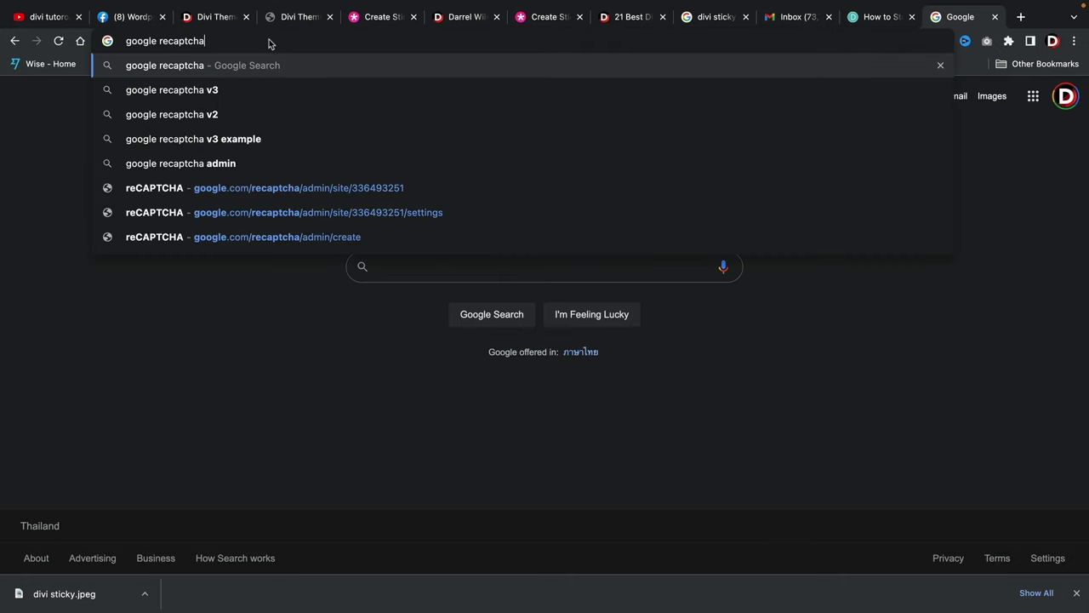
pyautogui.press('Return')
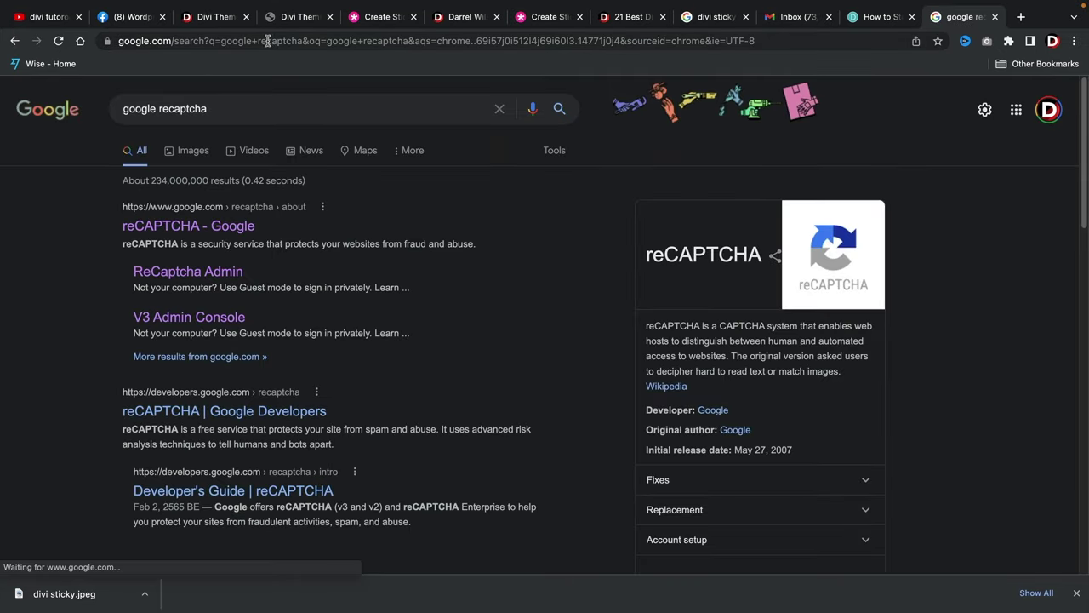
pyautogui.click(212, 228)
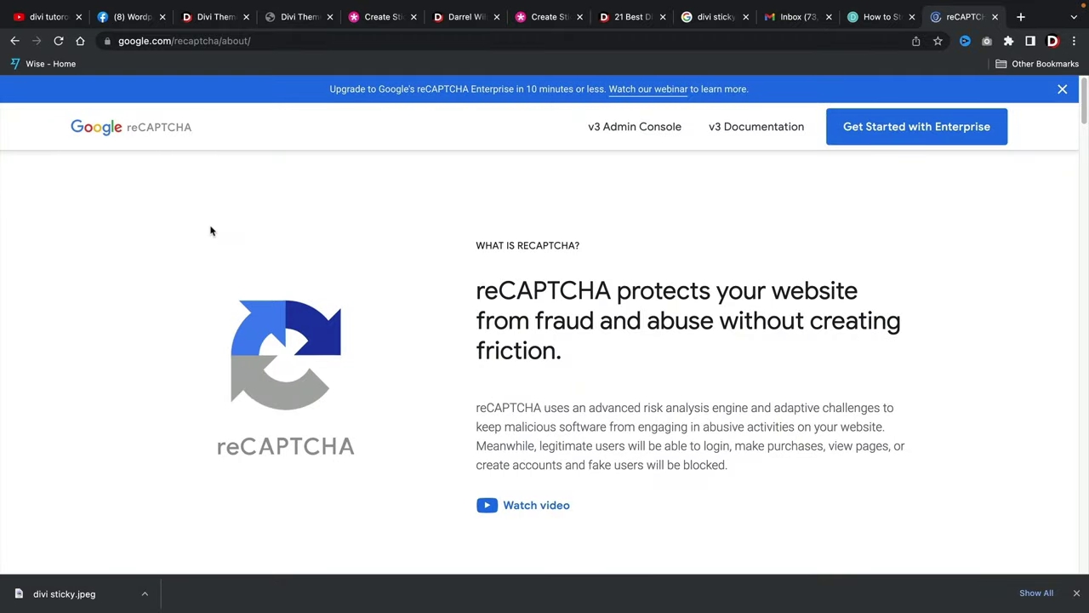
pyautogui.click(636, 128)
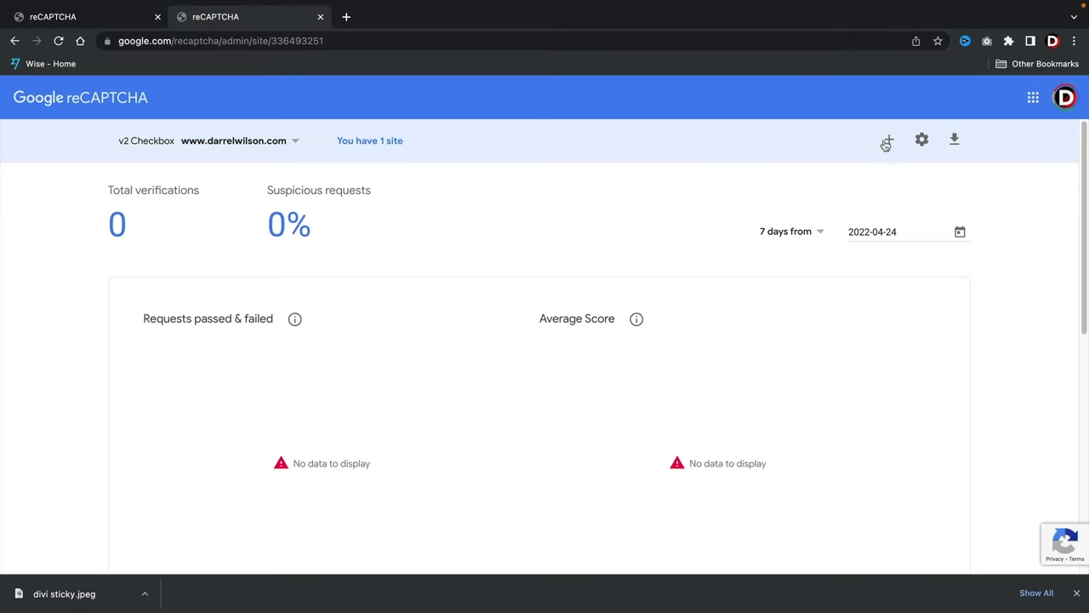
# - Register divithemetutorial.com as a reCAPTCHA v3 site, accepting the Terms of Service
pyautogui.click(889, 138)
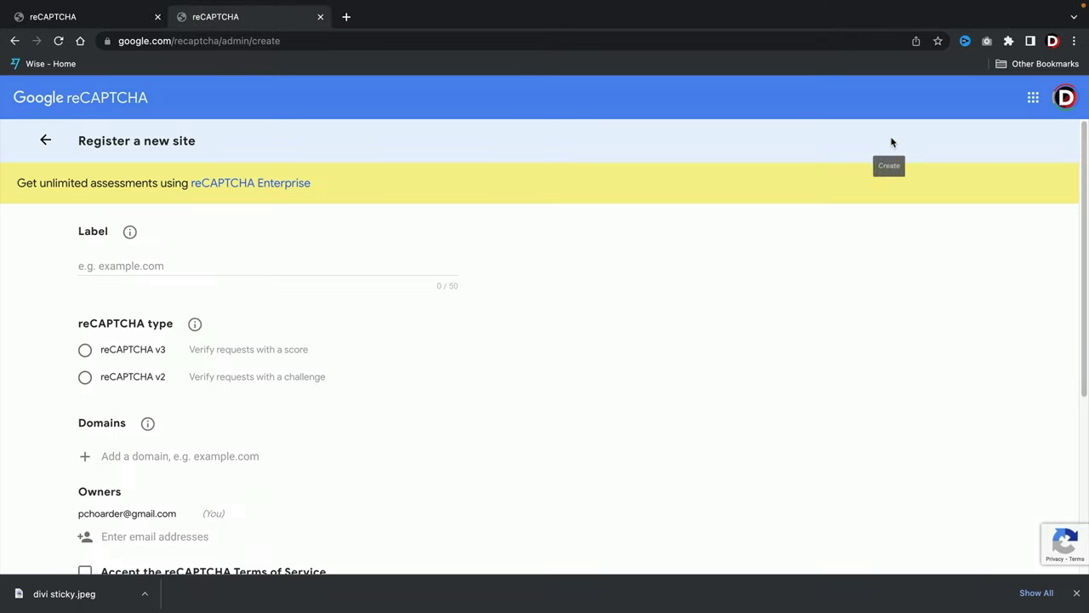
pyautogui.click(230, 263)
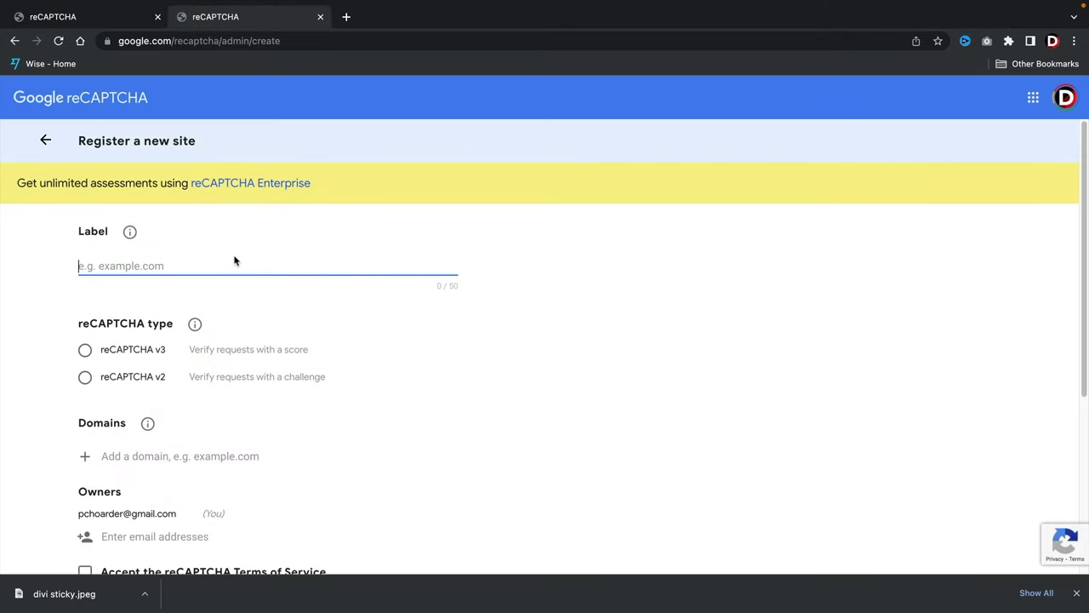
pyautogui.write('divithem')
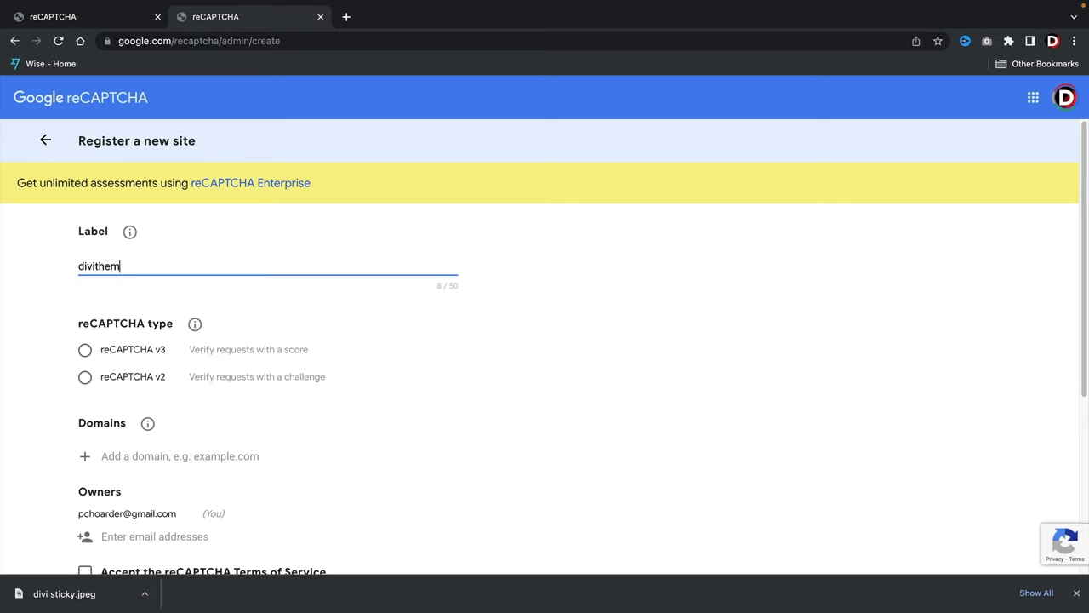
pyautogui.write('etutorial.com')
pyautogui.click(129, 350)
pyautogui.scroll(-1, 149, 388)
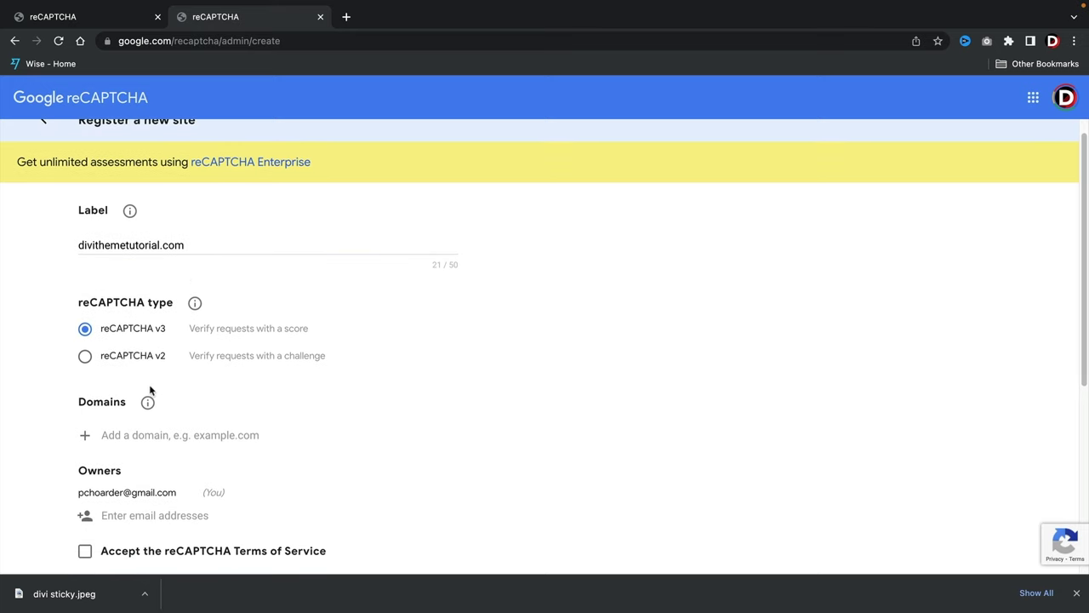
pyautogui.click(180, 434)
pyautogui.write('divithemetutorial.com')
pyautogui.scroll(-3, 137, 334)
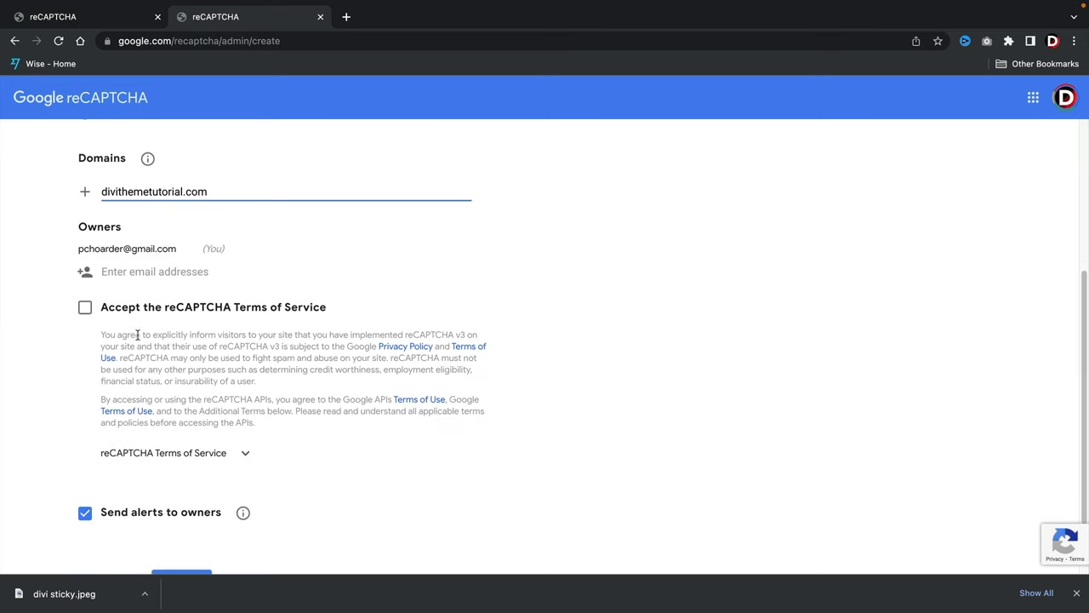
pyautogui.click(85, 307)
pyautogui.scroll(-1, 131, 360)
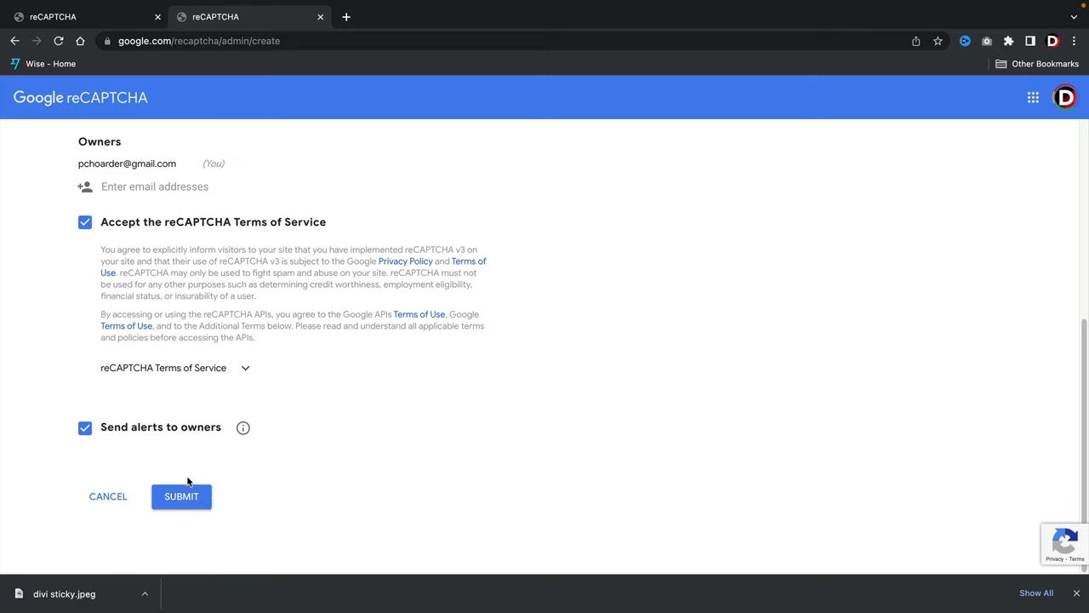
pyautogui.click(194, 499)
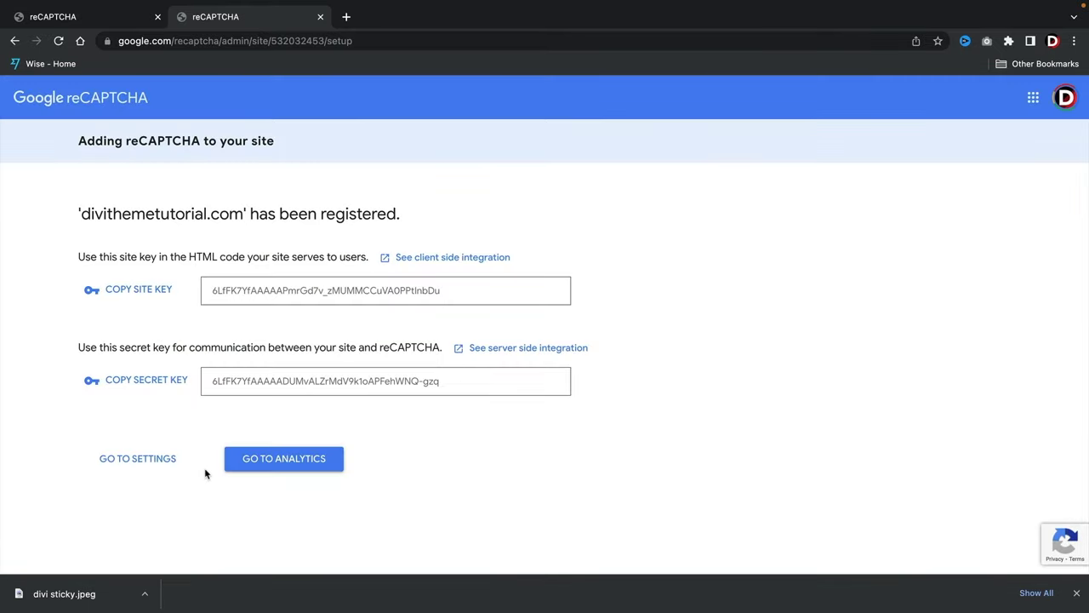
# - Paste the new reCAPTCHA site key into Divi's Site Key (v3) field and close the settings
pyautogui.click(143, 281)
pyautogui.press('super+Tab')
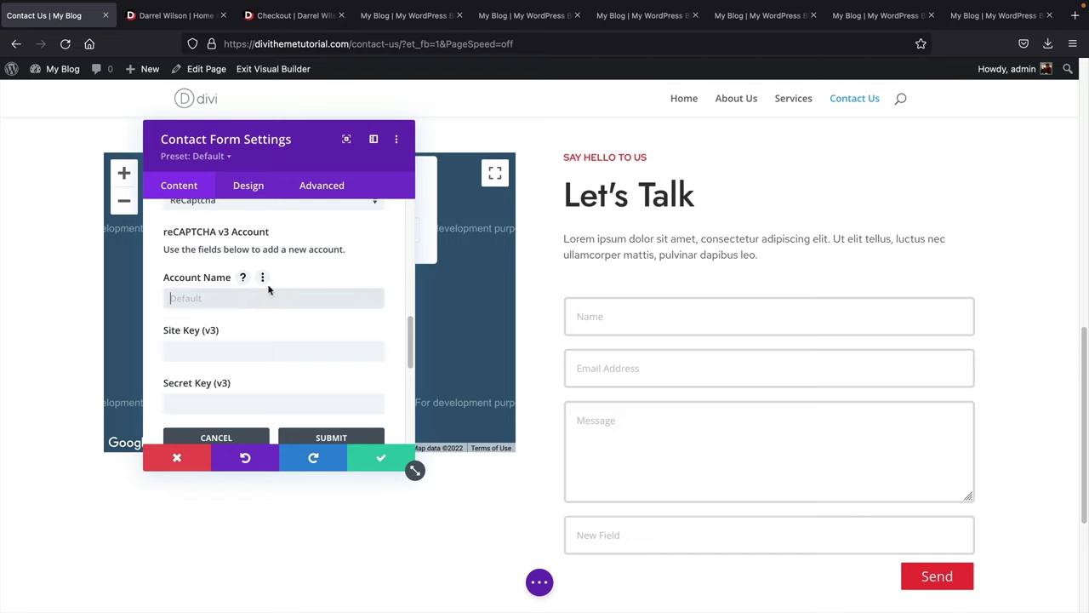
pyautogui.press('Tab')
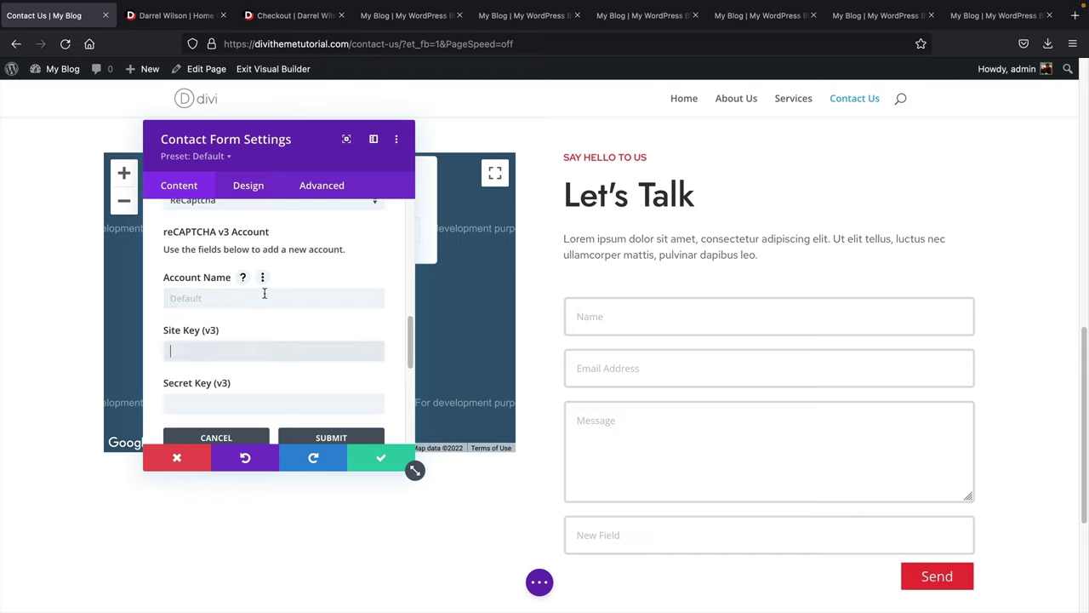
pyautogui.rightClick(211, 356)
pyautogui.click(264, 422)
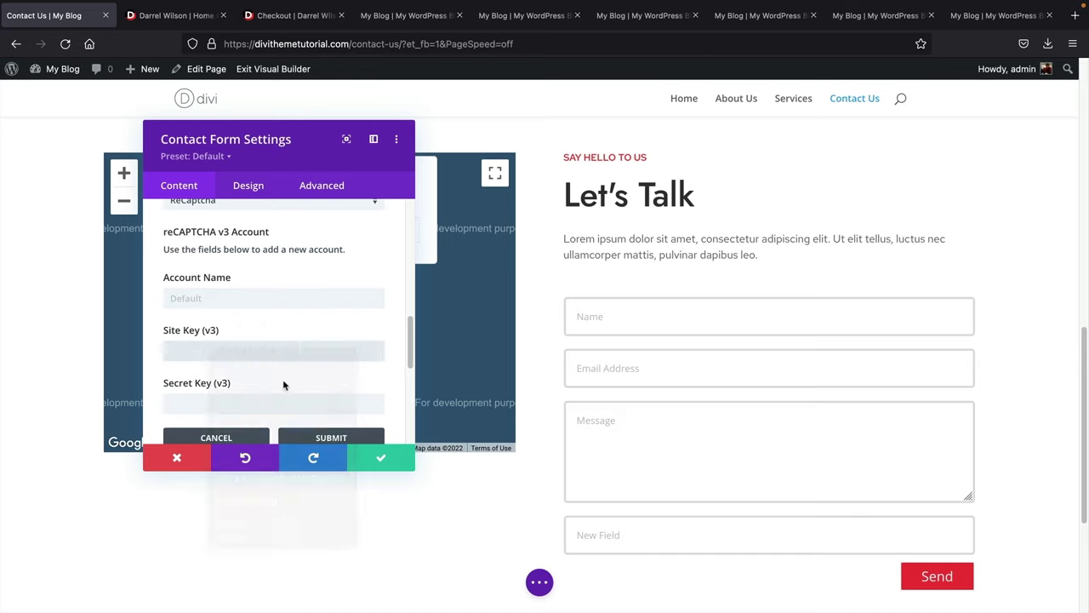
pyautogui.click(268, 398)
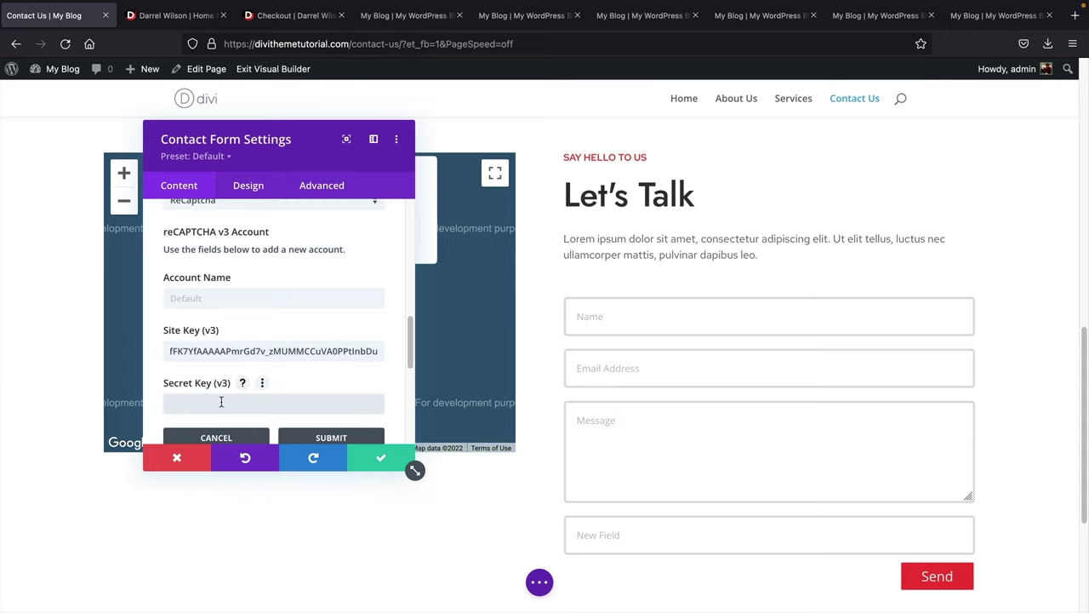
pyautogui.press('Escape')
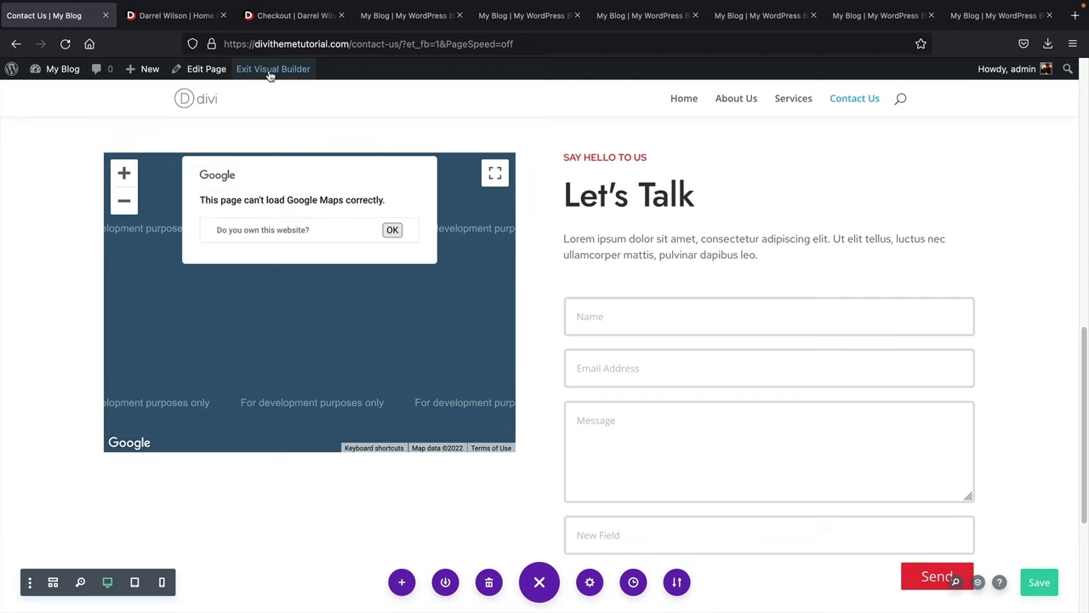
# - Exit the visual builder and scroll down to the live page's contact form
pyautogui.click(269, 72)
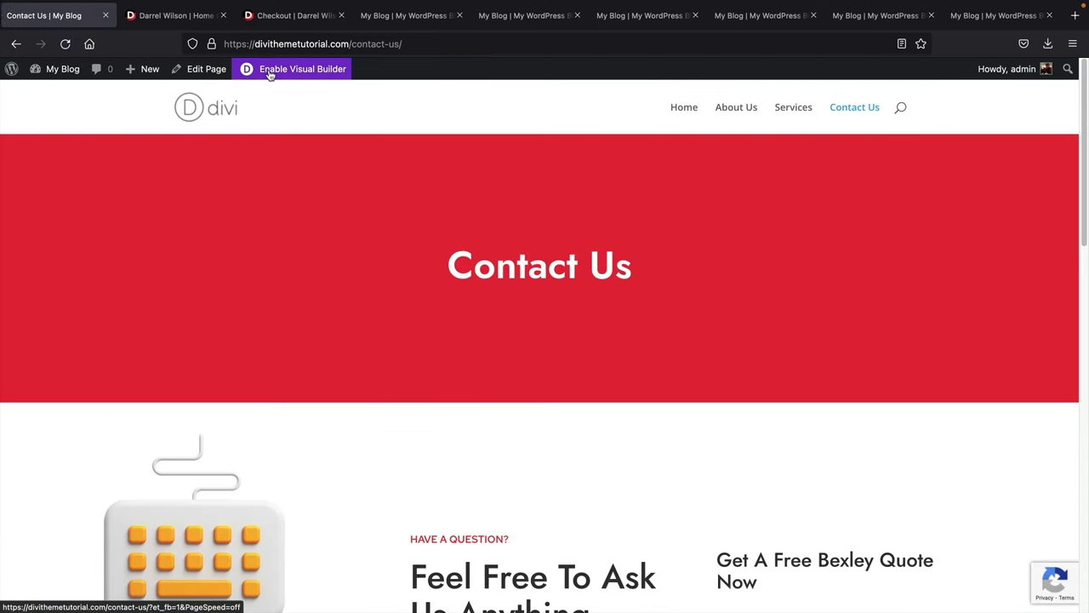
pyautogui.scroll(-5, 361, 194)
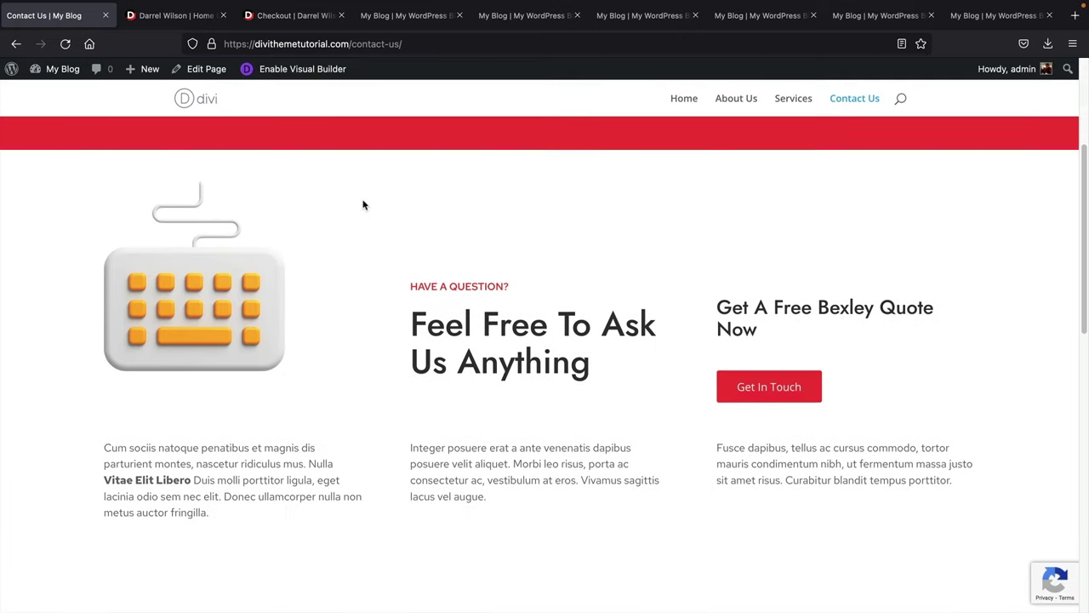
pyautogui.scroll(-5, 363, 204)
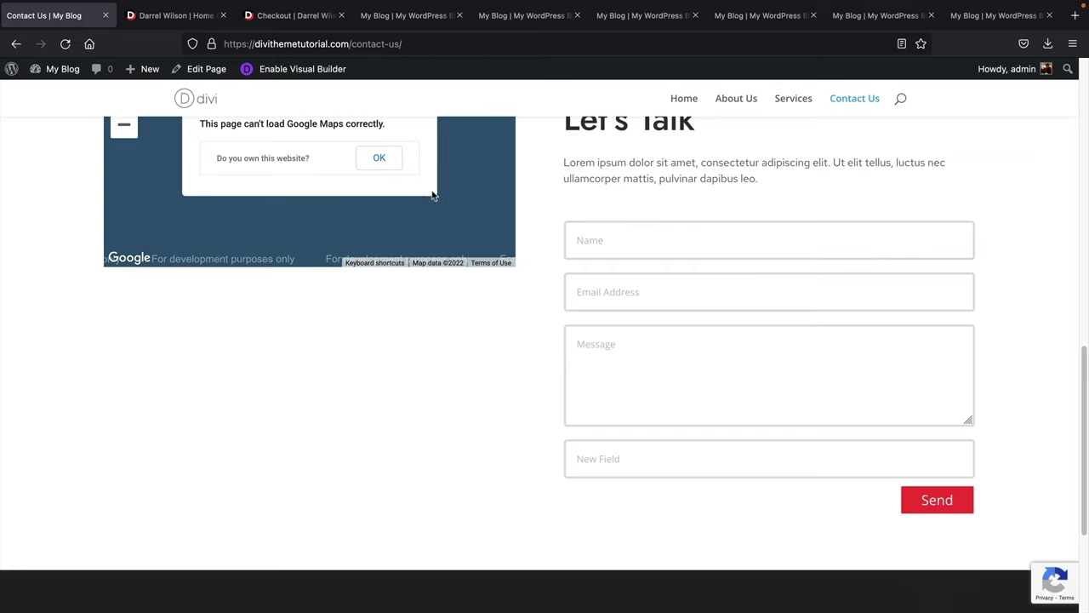
# - Fill the form with a test name, e-mail, 'hey man!' and 'whats up', then send it
pyautogui.click(666, 239)
pyautogui.write('darrel')
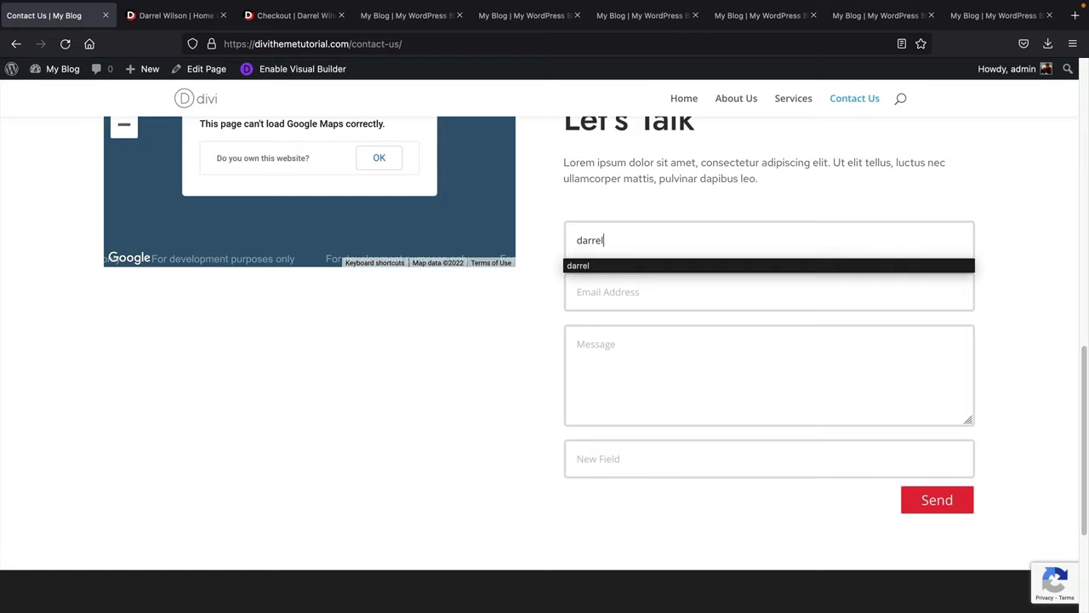
pyautogui.press('Tab')
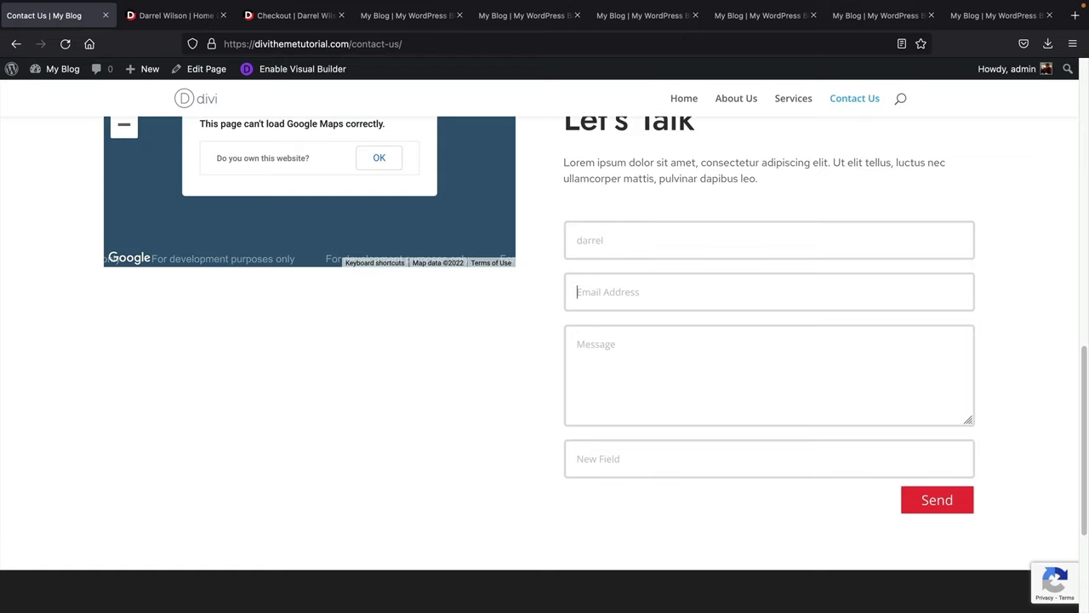
pyautogui.press('Tab')
pyautogui.write('he')
pyautogui.press('Tab')
pyautogui.write('whats')
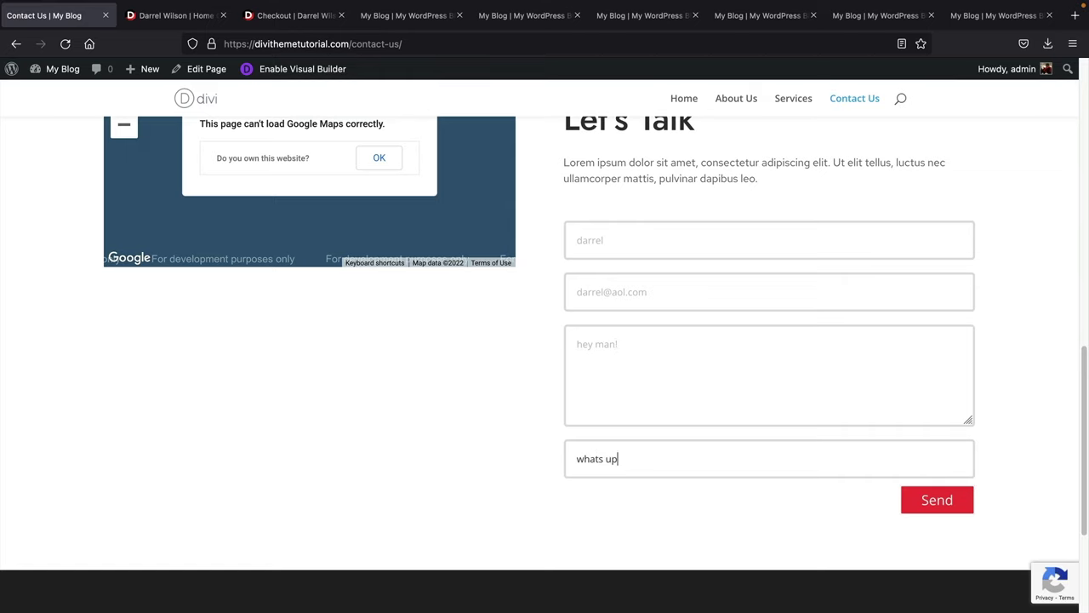
pyautogui.write(' up')
pyautogui.click(934, 505)
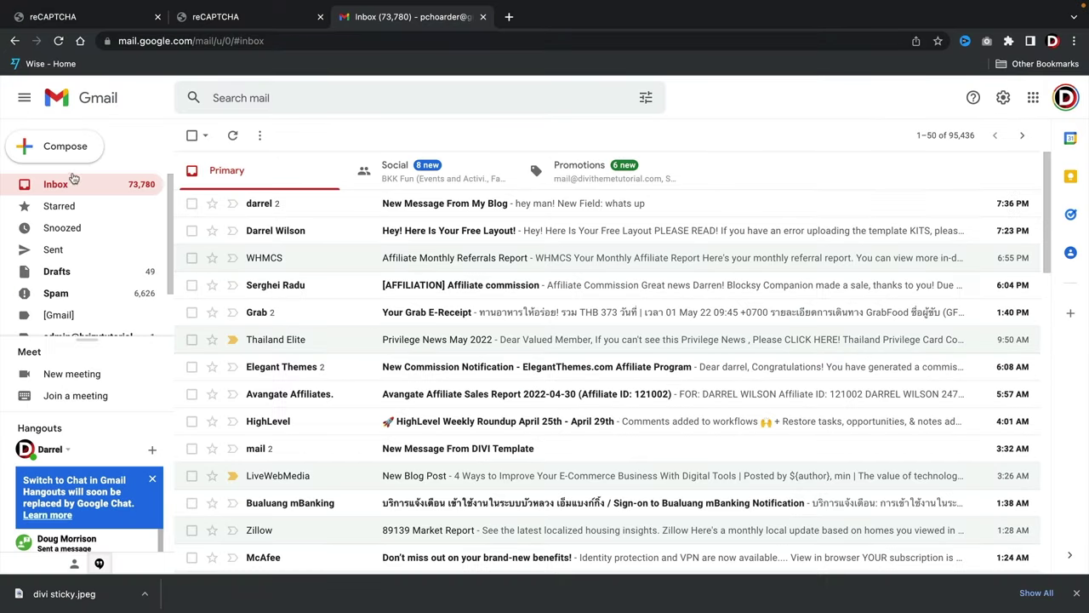
# - Open the 'New Message From My Blog' email and check its 'New Field: whats up' line
pyautogui.click(447, 204)
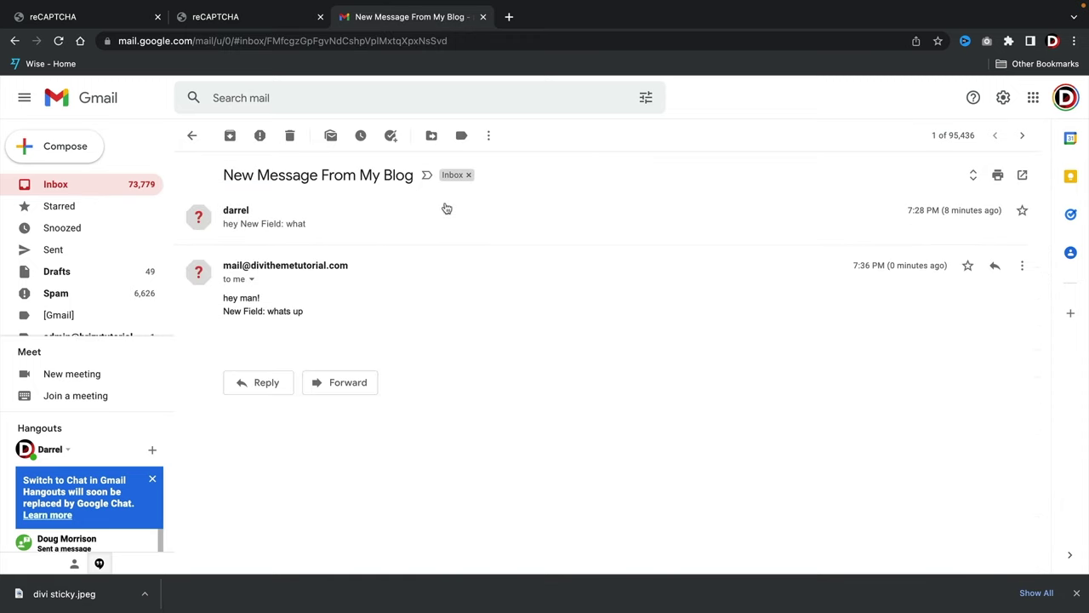
pyautogui.moveTo(251, 311); pyautogui.dragTo(340, 311)
pyautogui.click(263, 315)
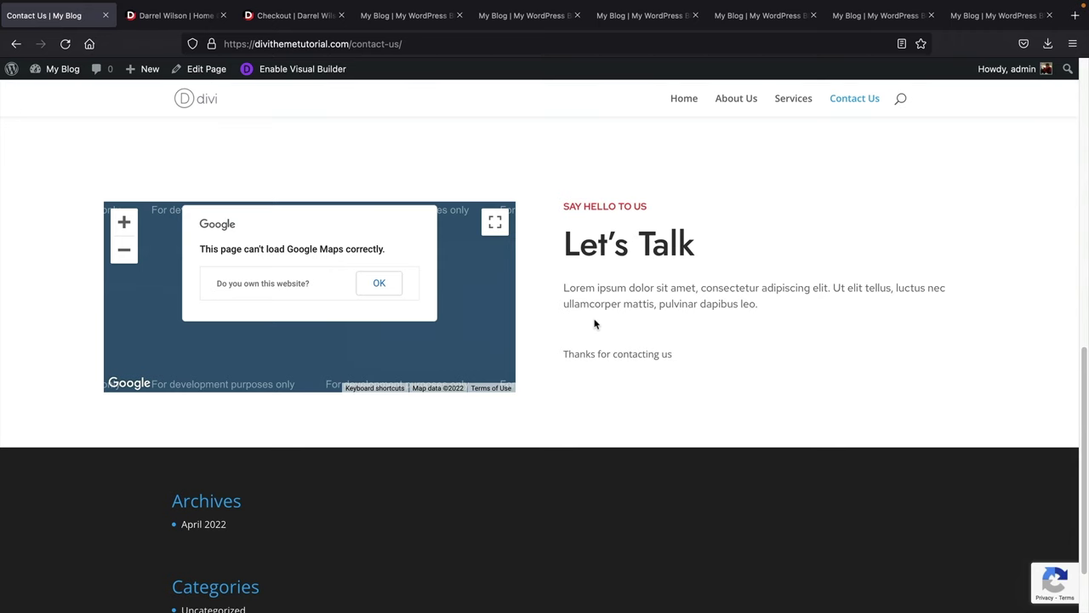
# - Scroll to the top of the Contact Us page and go to the site's Home page
pyautogui.scroll(6, 595, 324)
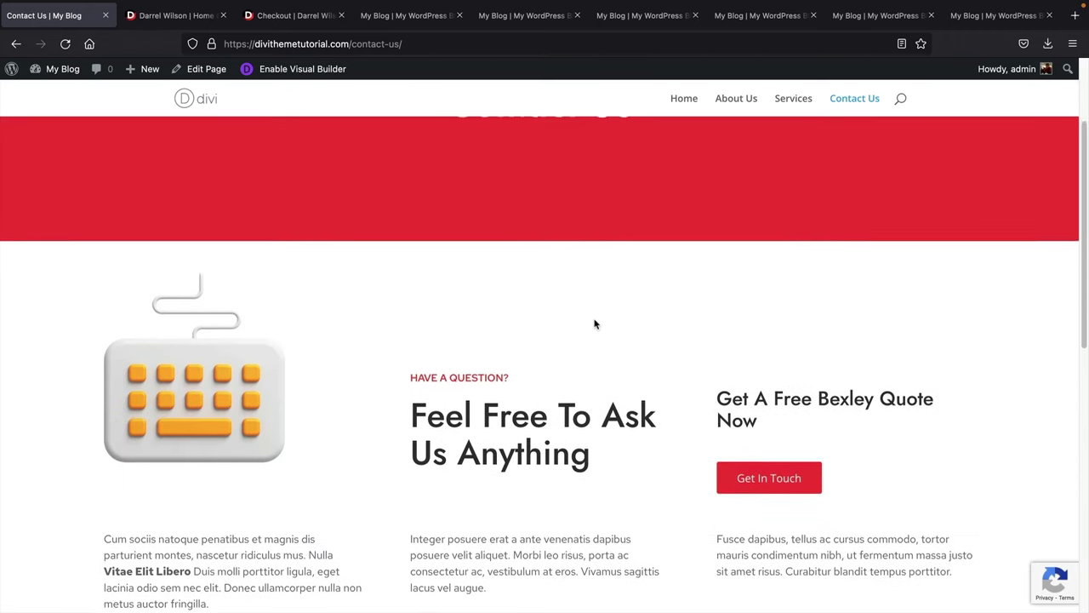
pyautogui.scroll(2, 595, 323)
pyautogui.click(690, 109)
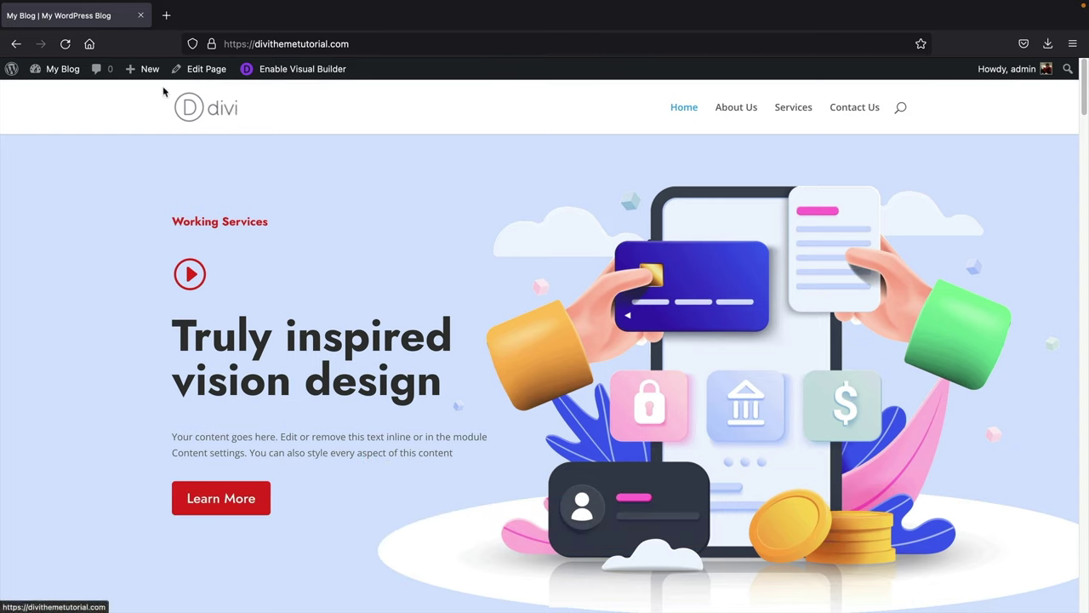
# - Go to the WordPress Dashboard and then Divi's Support Center page
pyautogui.moveTo(64, 70)
pyautogui.click(73, 95)
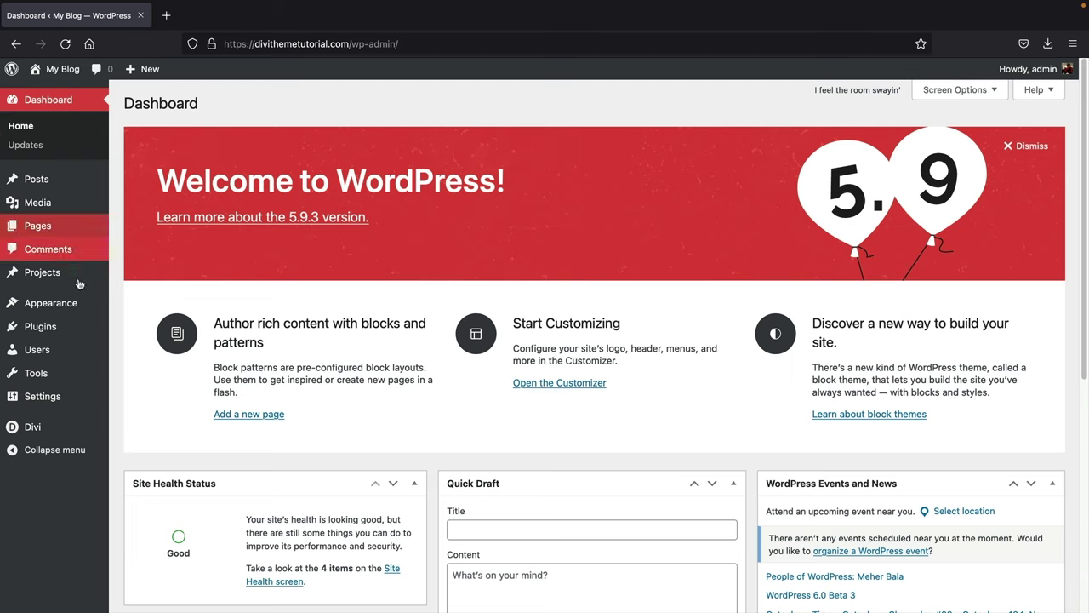
pyautogui.moveTo(92, 429)
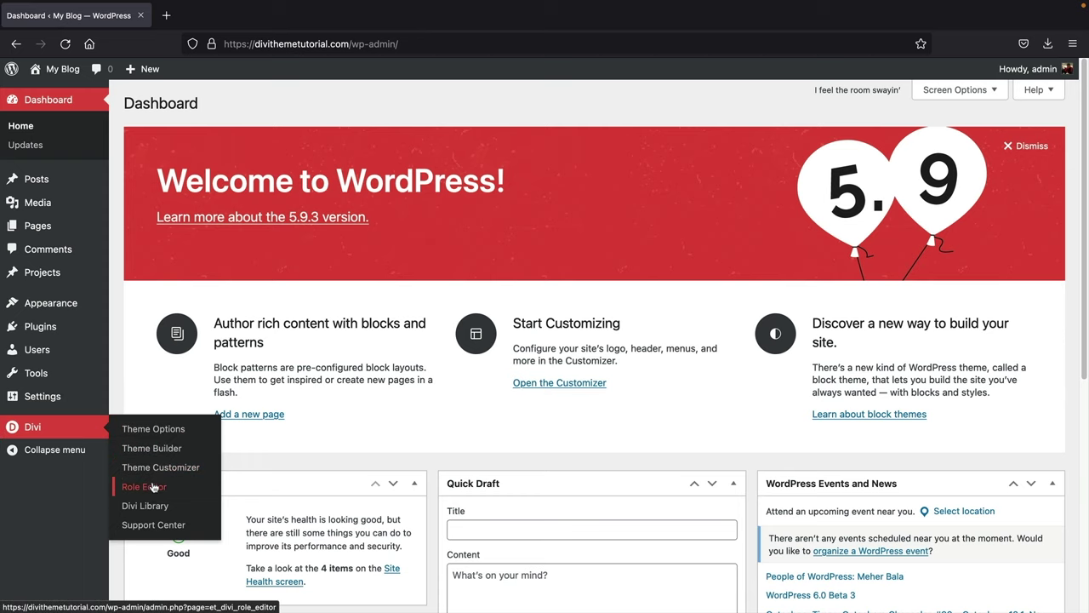
pyautogui.click(174, 529)
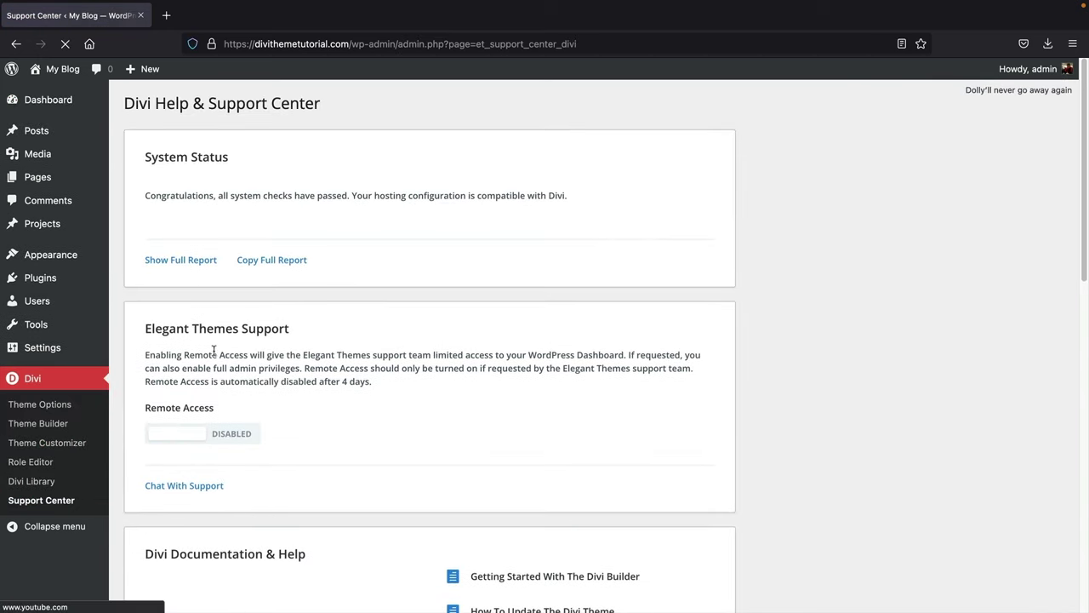
# - Enable Remote Access for Elegant Themes support, then disable it again
pyautogui.scroll(-1, 219, 379)
pyautogui.scroll(-1, 219, 379)
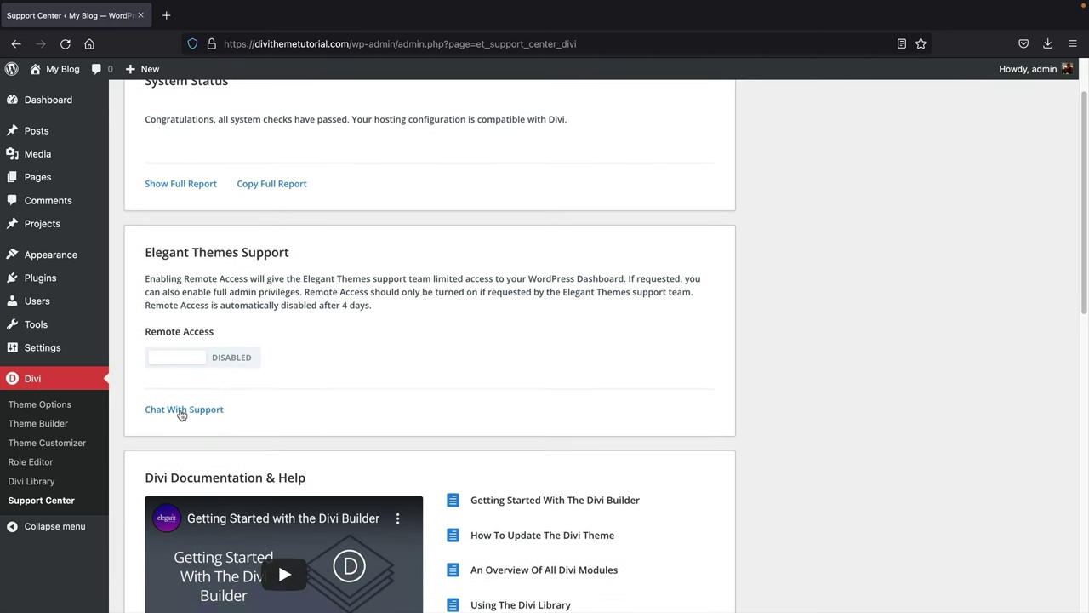
pyautogui.click(201, 360)
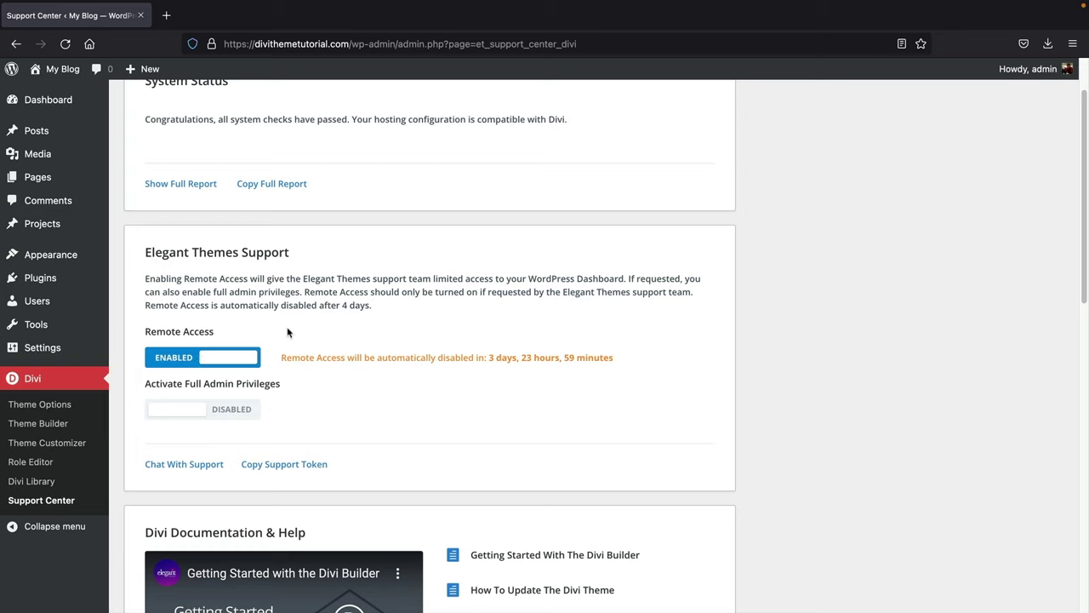
pyautogui.click(196, 361)
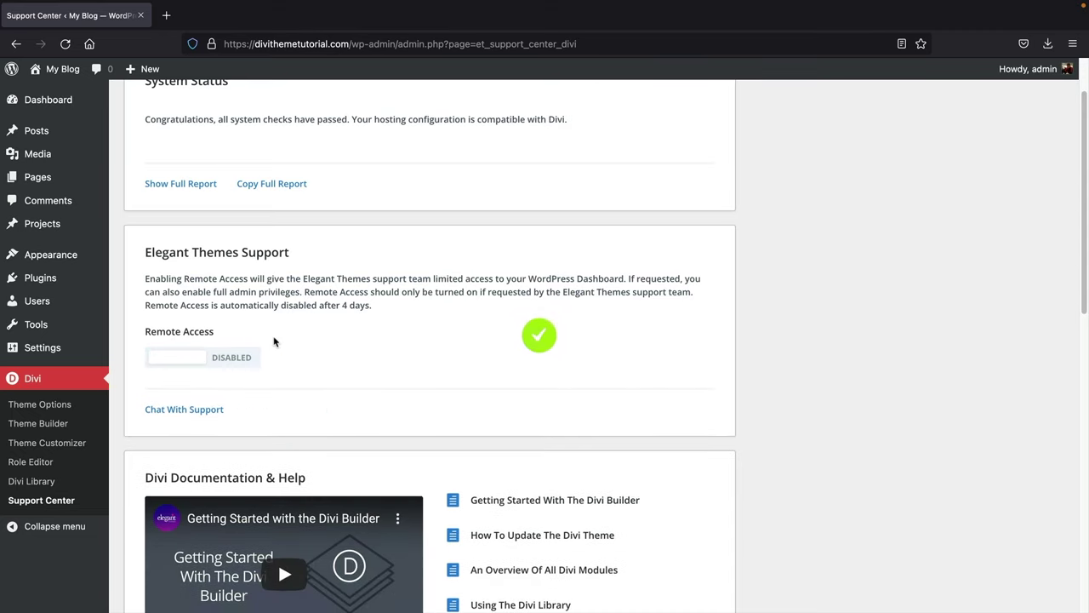
# - In the Divi Library, start a new layout
pyautogui.click(45, 483)
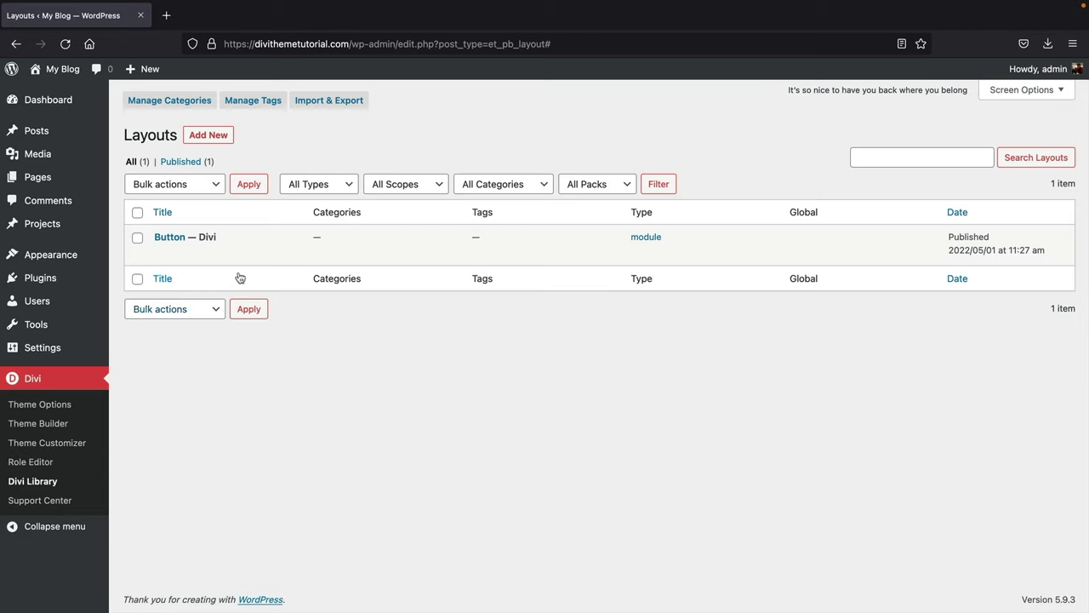
pyautogui.click(202, 139)
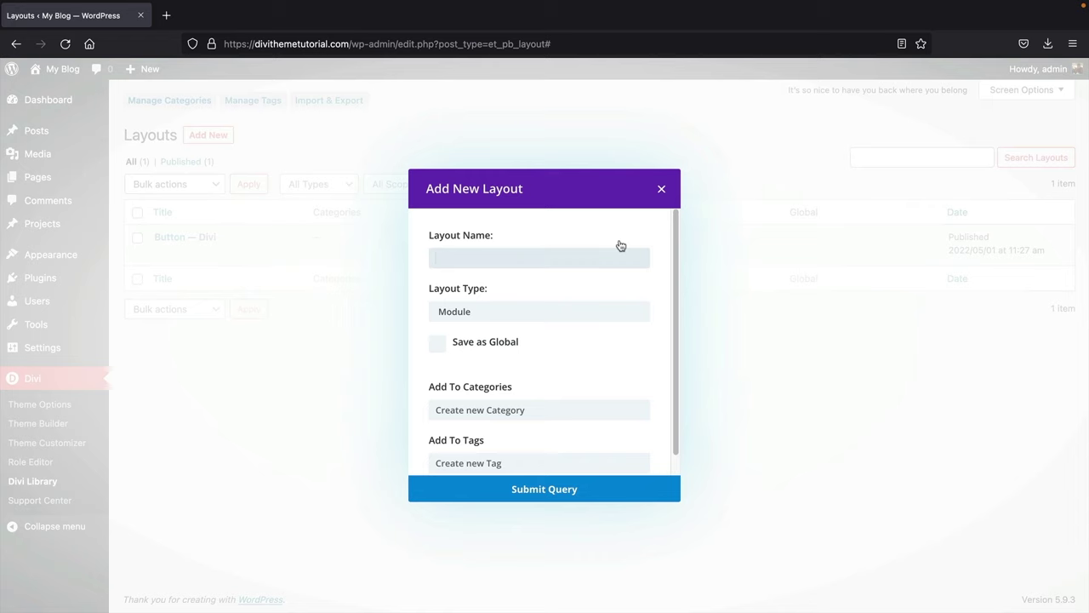
pyautogui.scroll(-1, 591, 283)
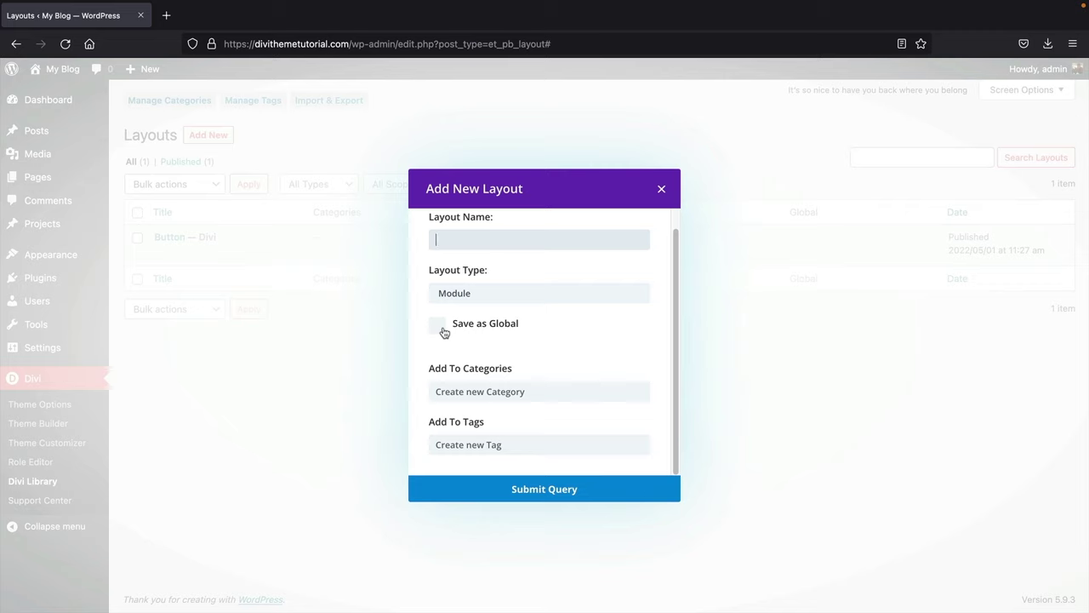
pyautogui.click(252, 274)
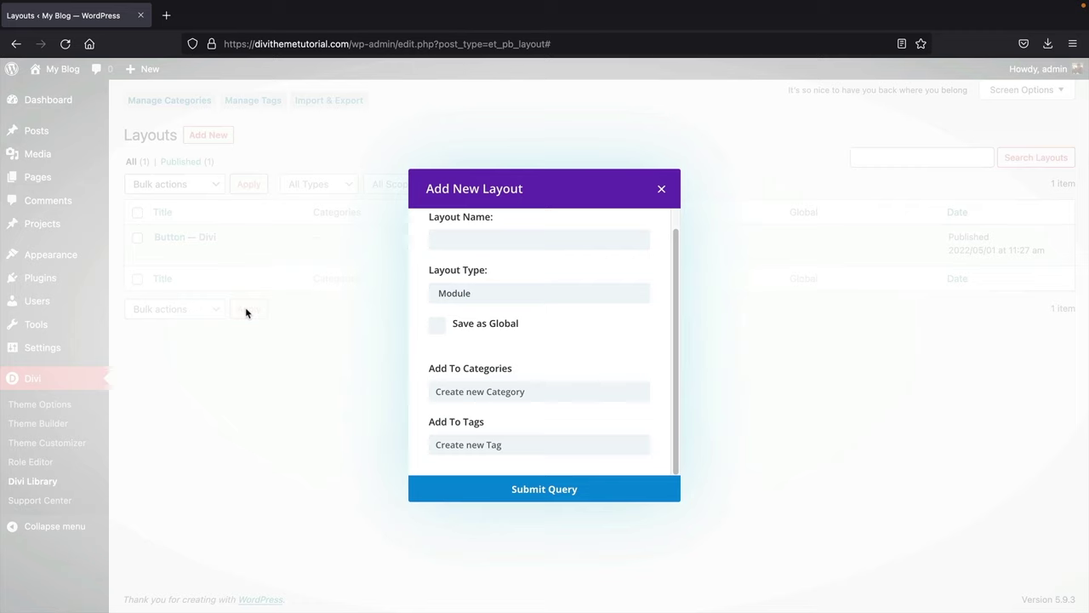
# - Make the layout global, name it 'section', create it, and dismiss the builder welcome
pyautogui.click(468, 329)
pyautogui.click(516, 487)
pyautogui.scroll(1, 536, 417)
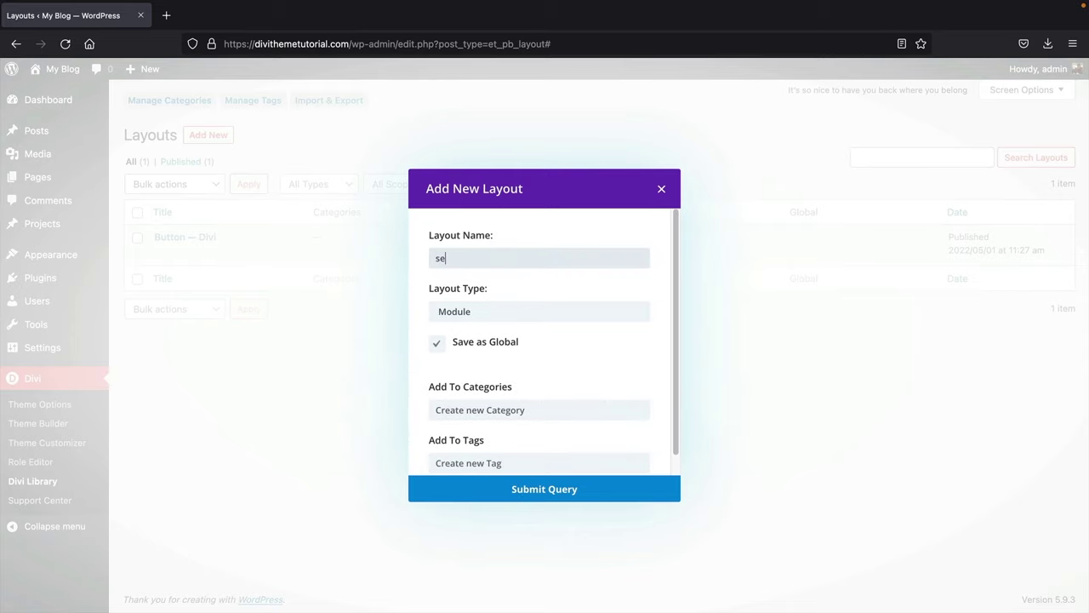
pyautogui.click(574, 492)
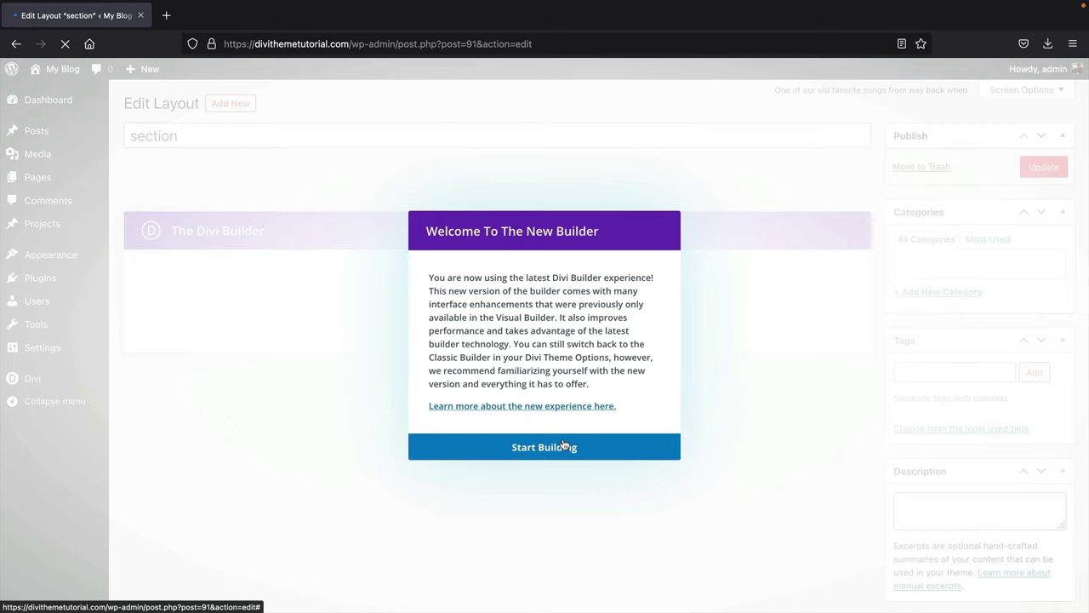
pyautogui.click(565, 448)
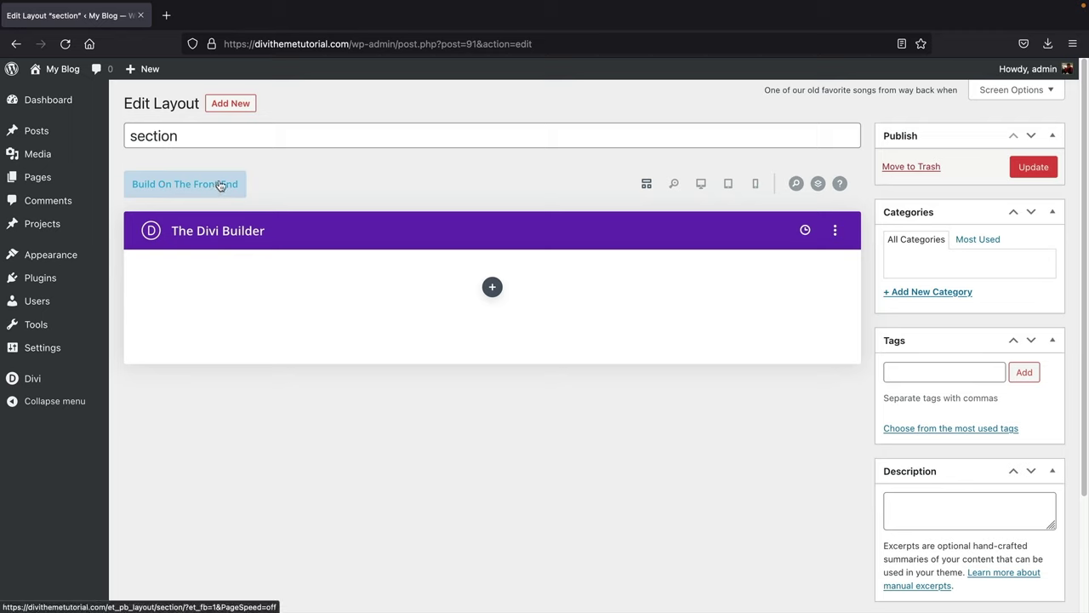
# - On the Role Editor's Contributor tab, set Edit Item and Move Item to Disabled and save Divi Roles
pyautogui.moveTo(76, 380)
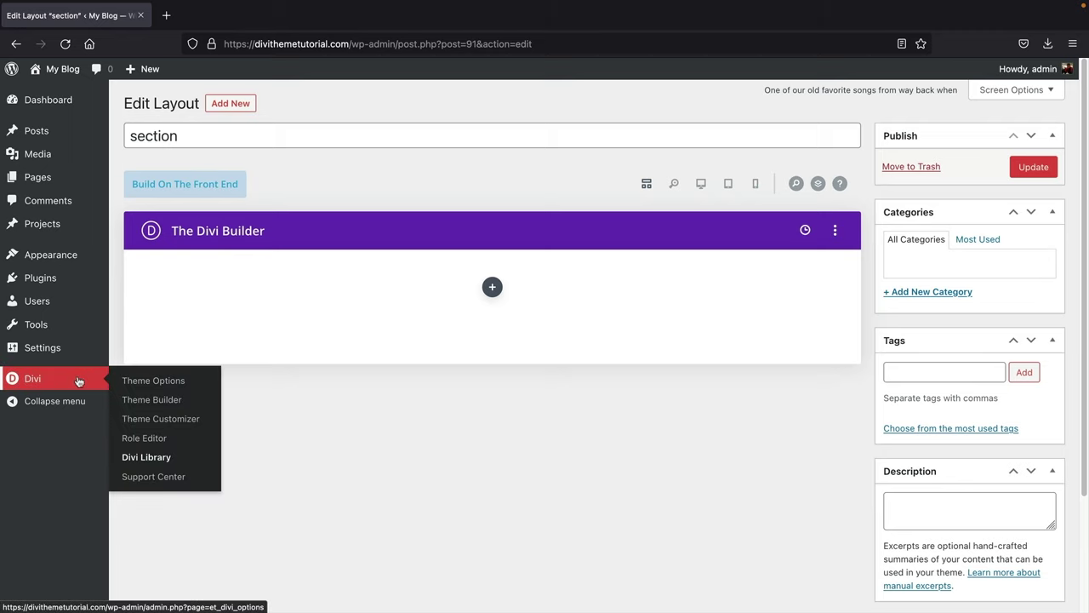
pyautogui.click(150, 442)
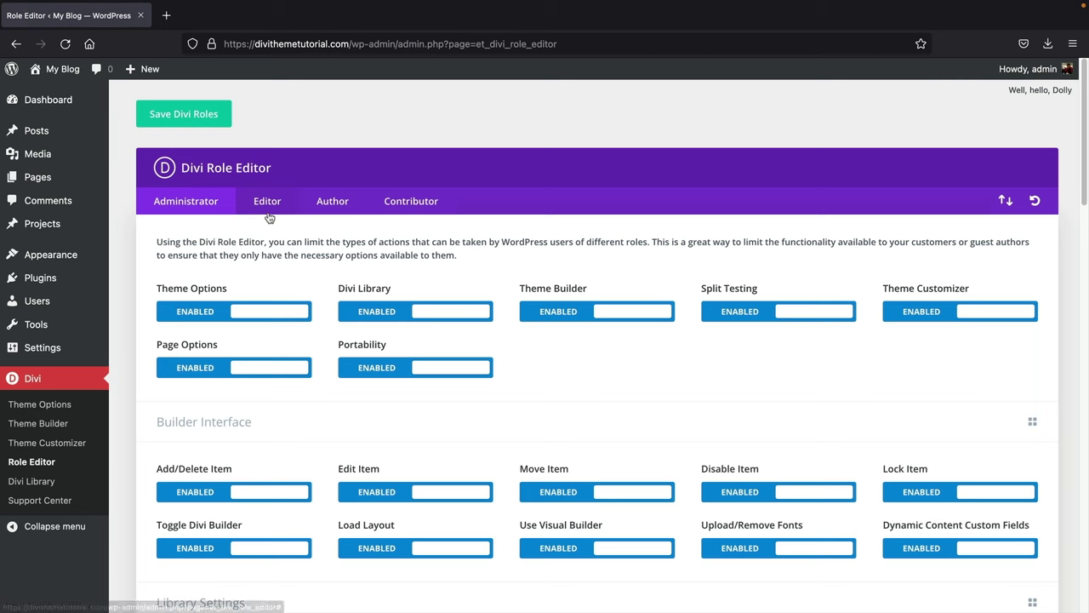
pyautogui.click(410, 207)
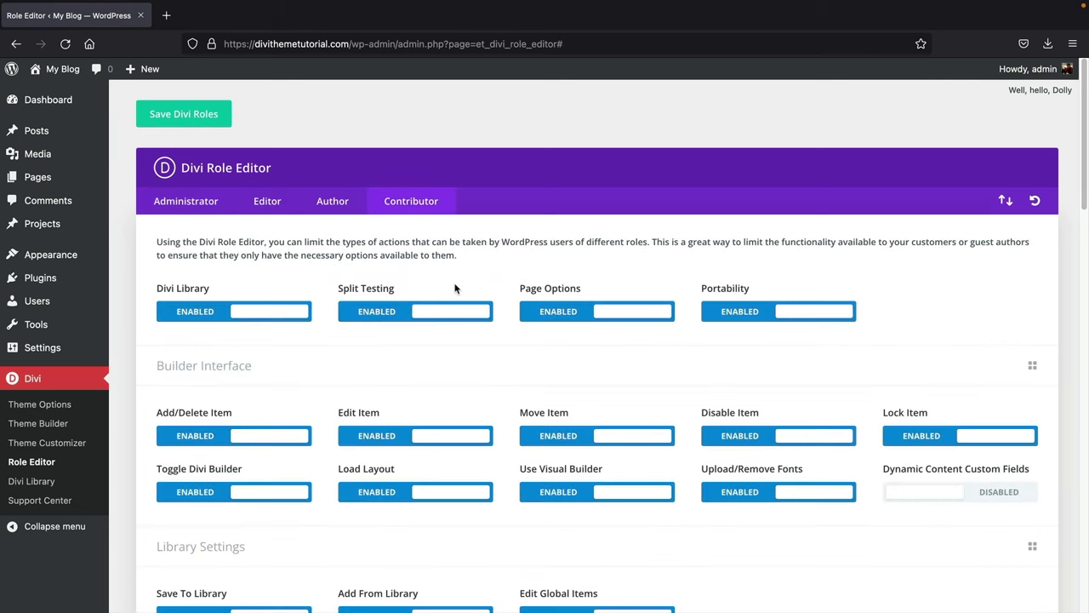
pyautogui.scroll(-1, 454, 288)
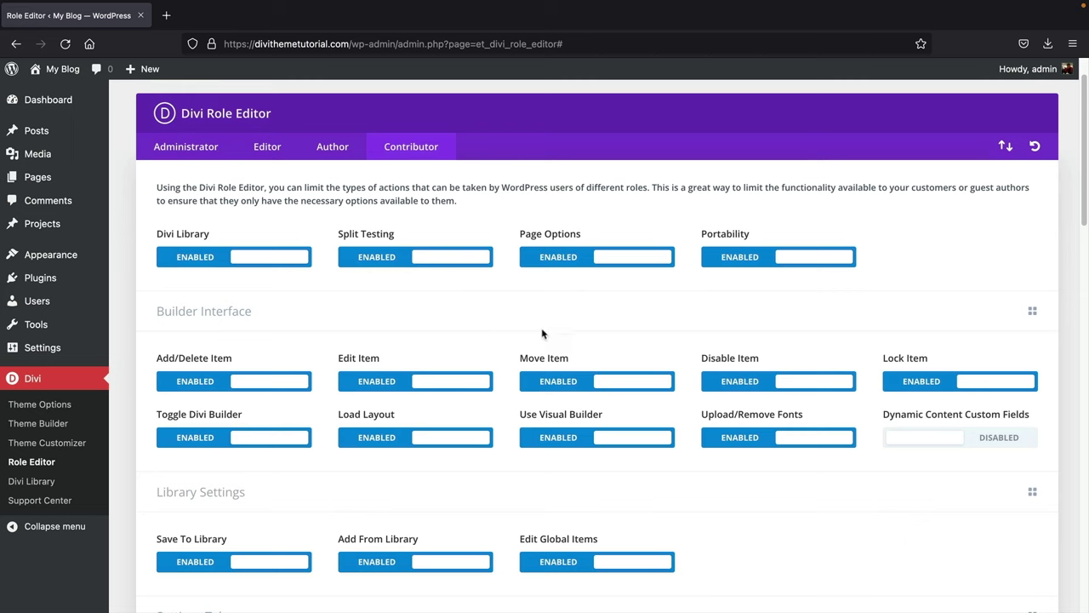
pyautogui.scroll(-1, 474, 326)
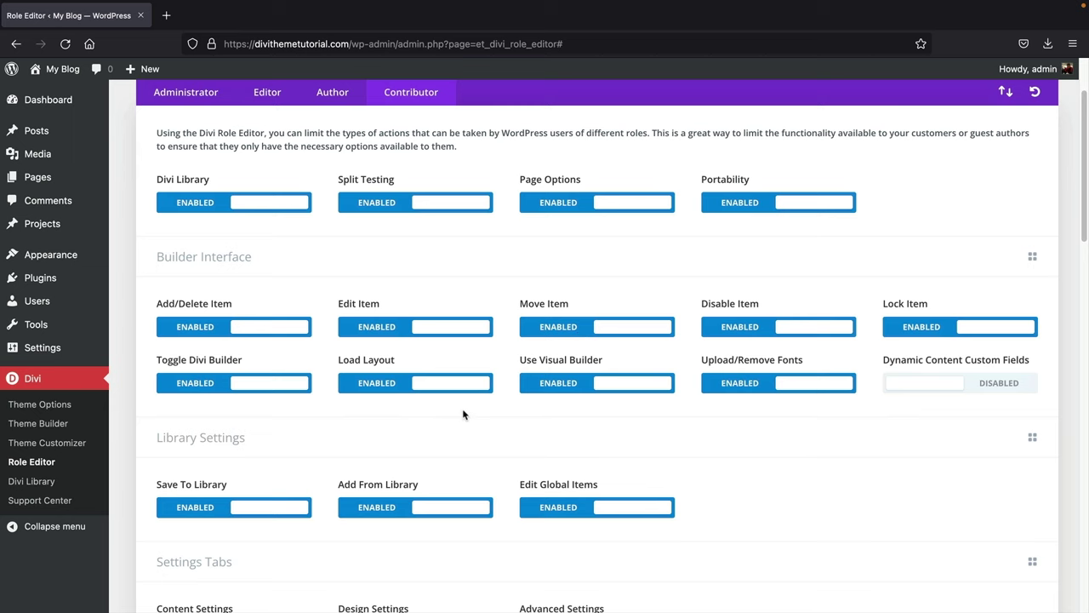
pyautogui.scroll(1, 464, 414)
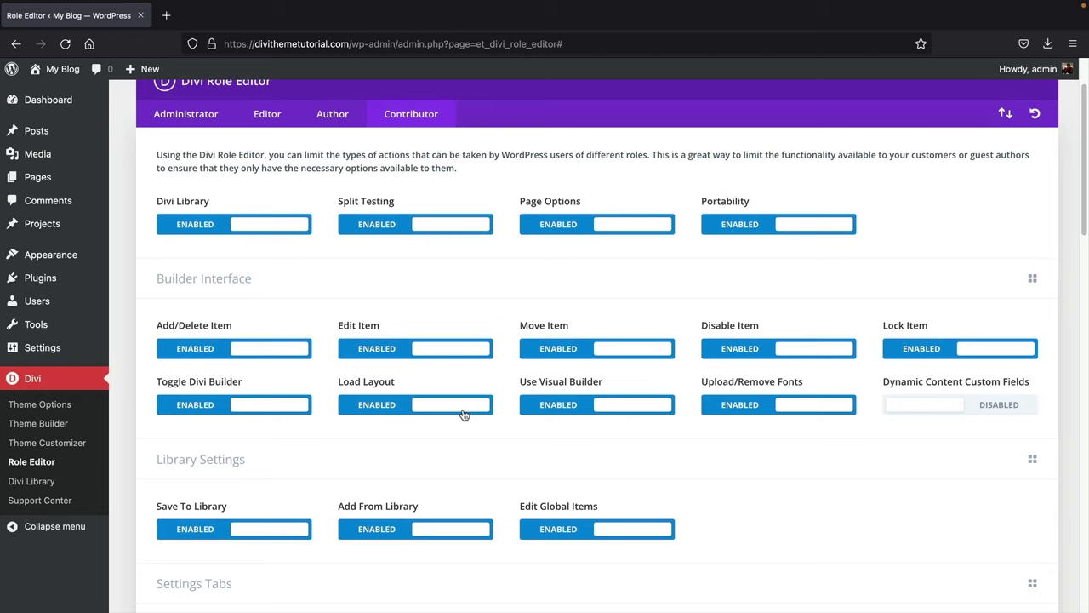
pyautogui.click(354, 348)
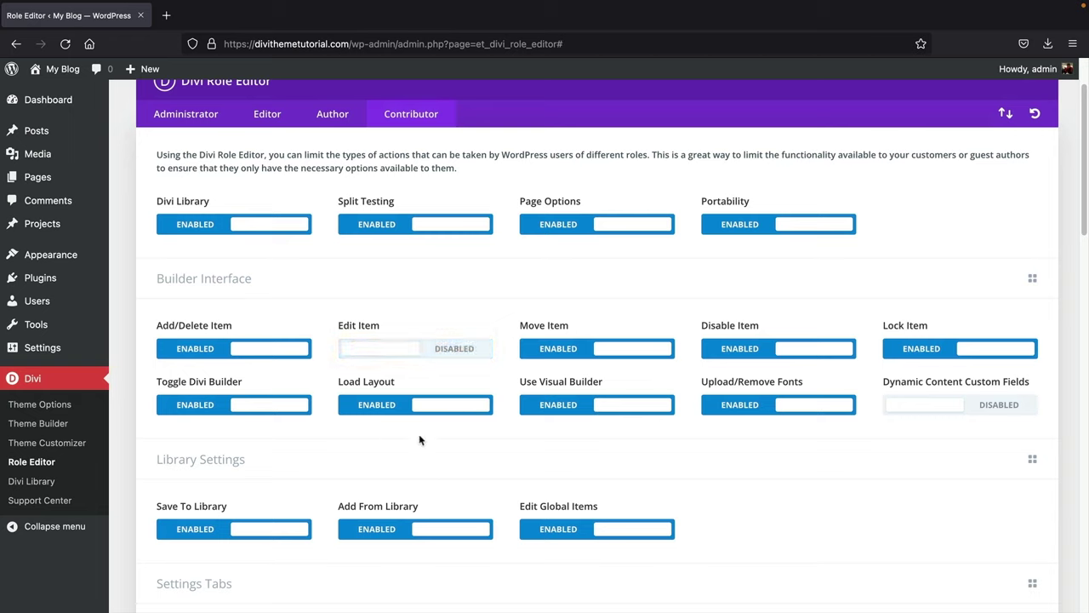
pyautogui.click(632, 349)
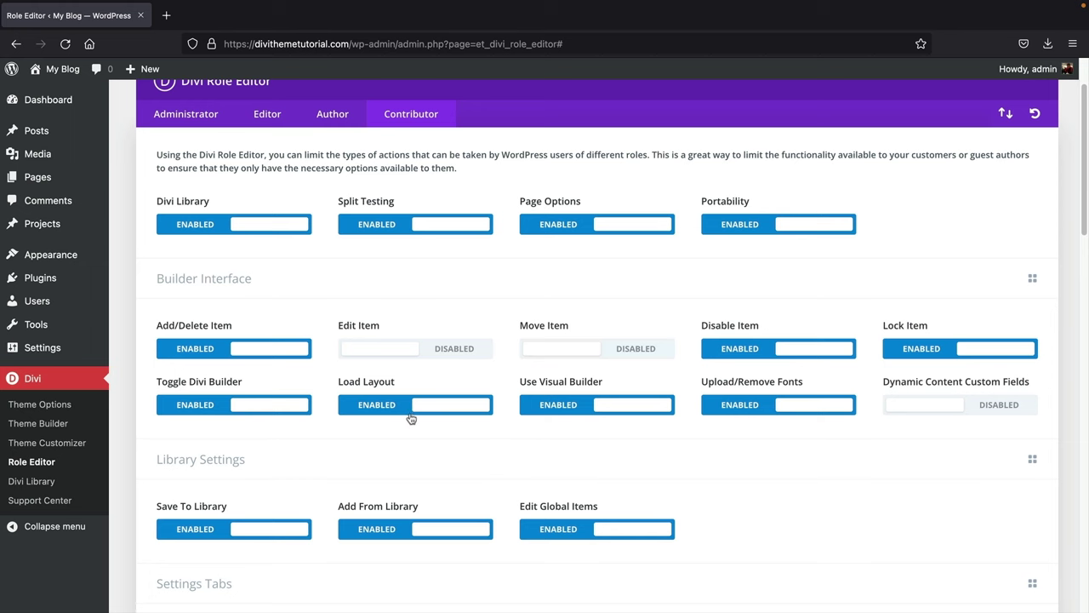
pyautogui.scroll(2, 411, 285)
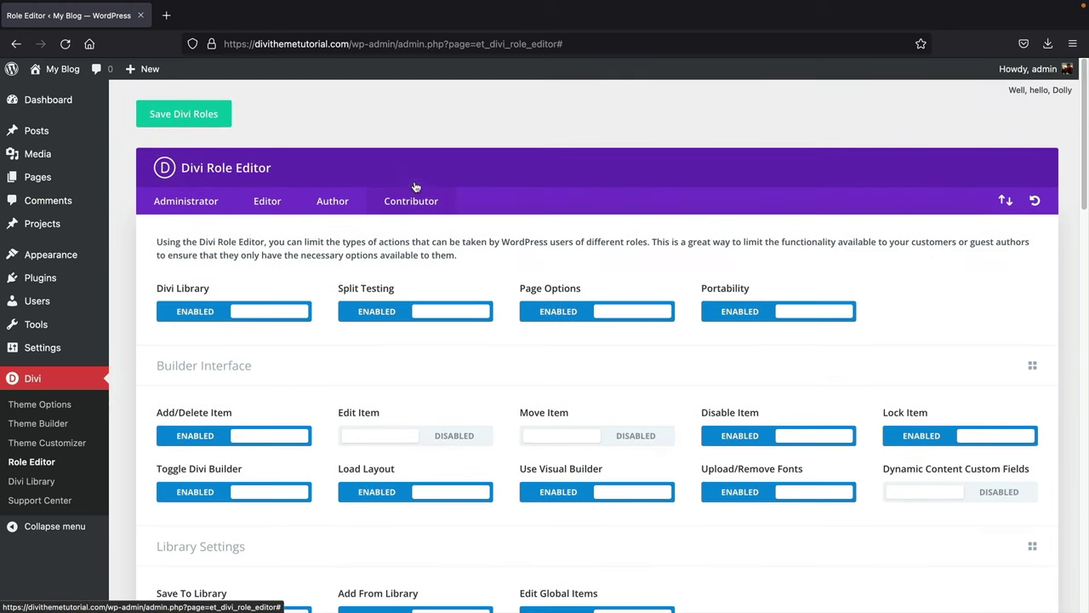
pyautogui.click(202, 115)
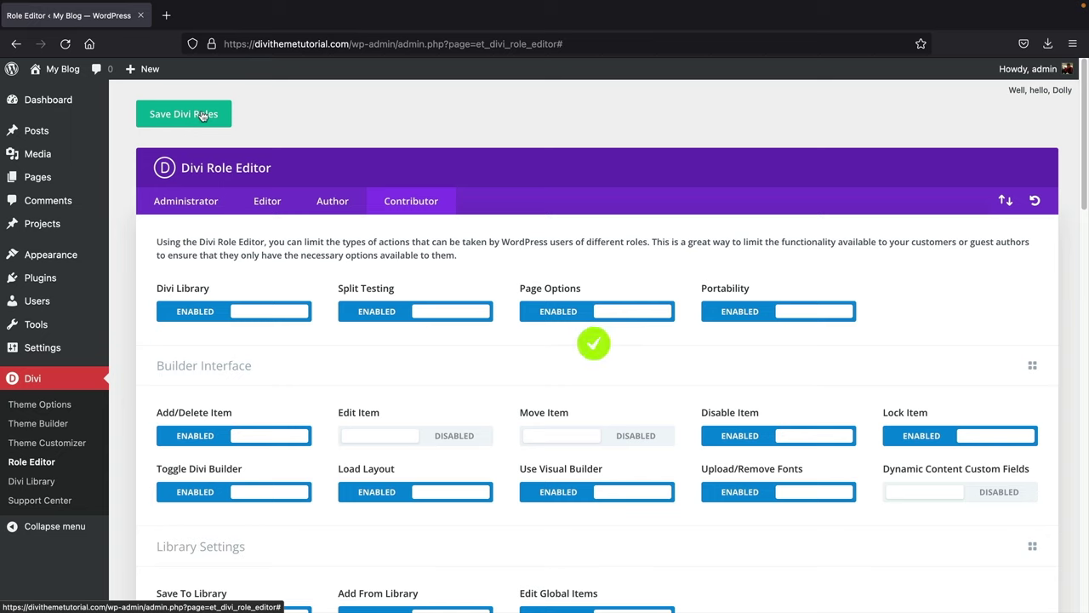
pyautogui.moveTo(73, 301)
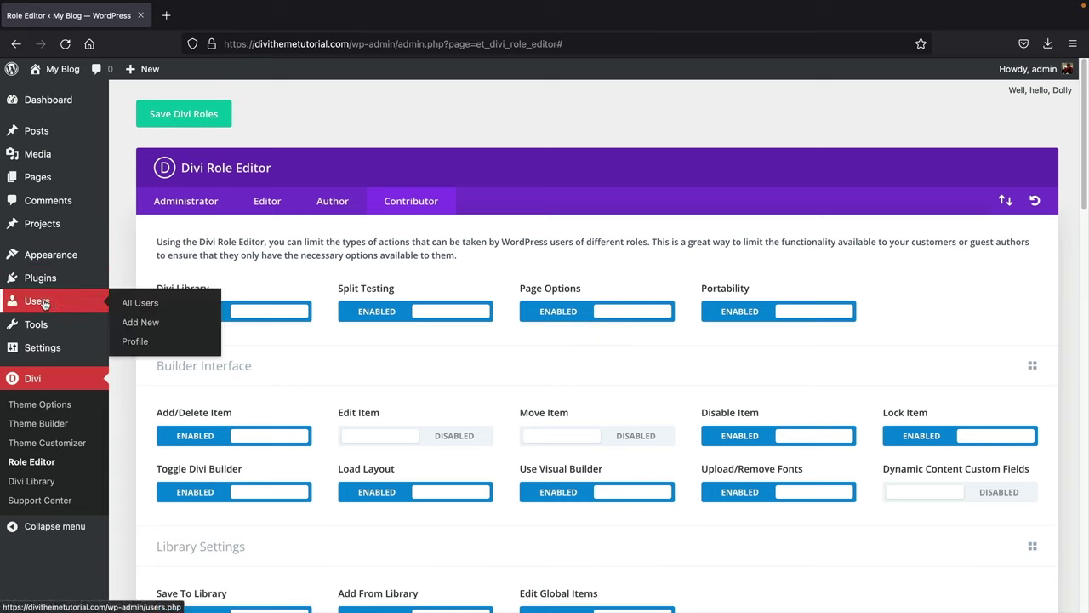
# - In Users > Add New, enter the new user's username, e-mail, first name and last name
pyautogui.click(123, 304)
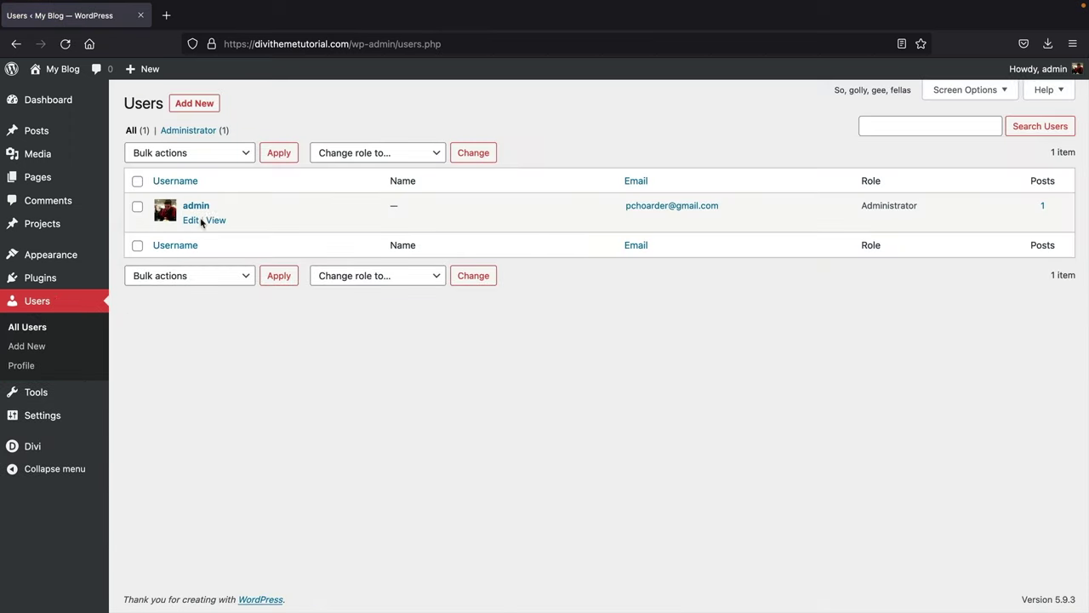
pyautogui.click(190, 104)
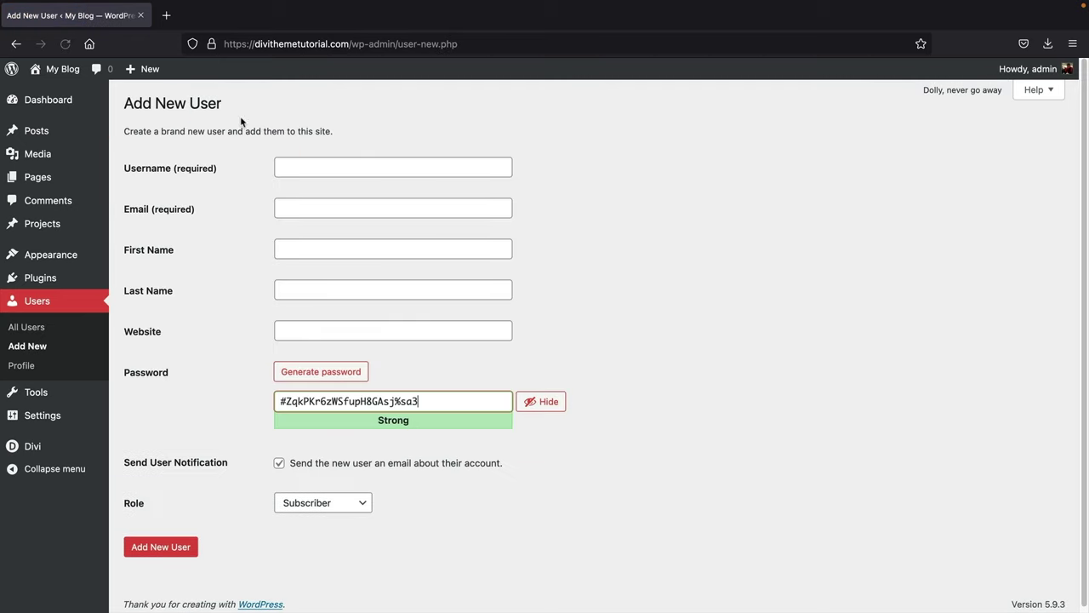
pyautogui.click(341, 162)
pyautogui.write('jenny')
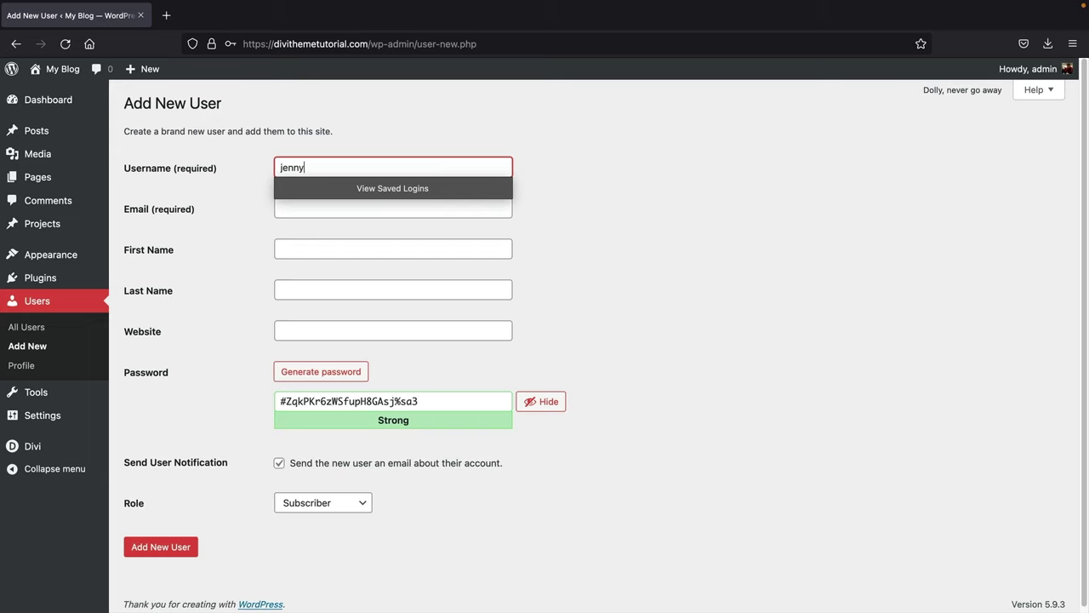
pyautogui.click(280, 208)
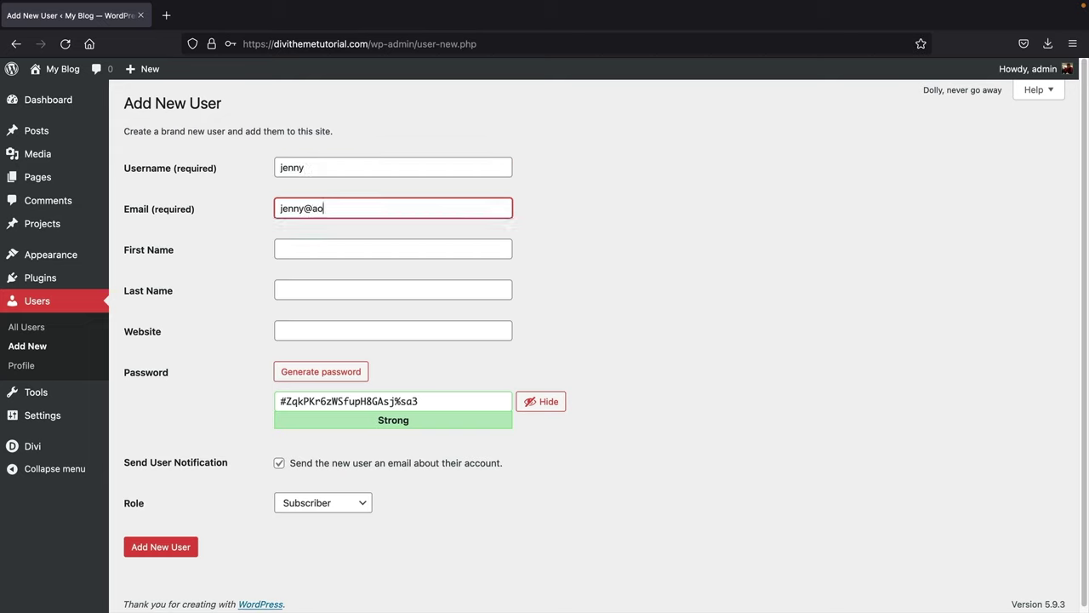
pyautogui.press('Tab')
pyautogui.write('jenny')
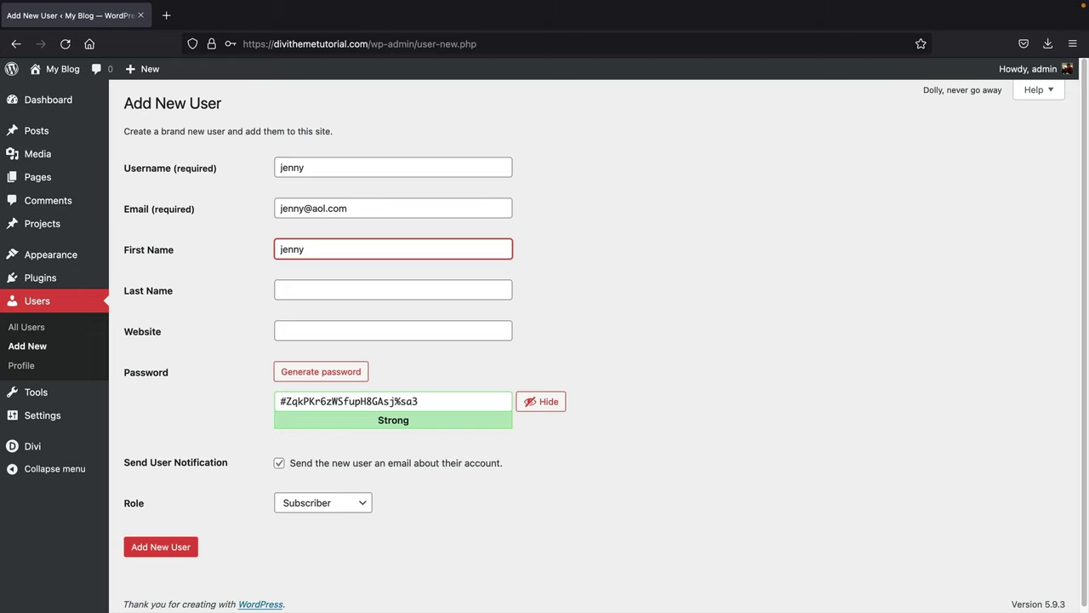
pyautogui.press('Tab')
pyautogui.write('craig')
pyautogui.press('Tab')
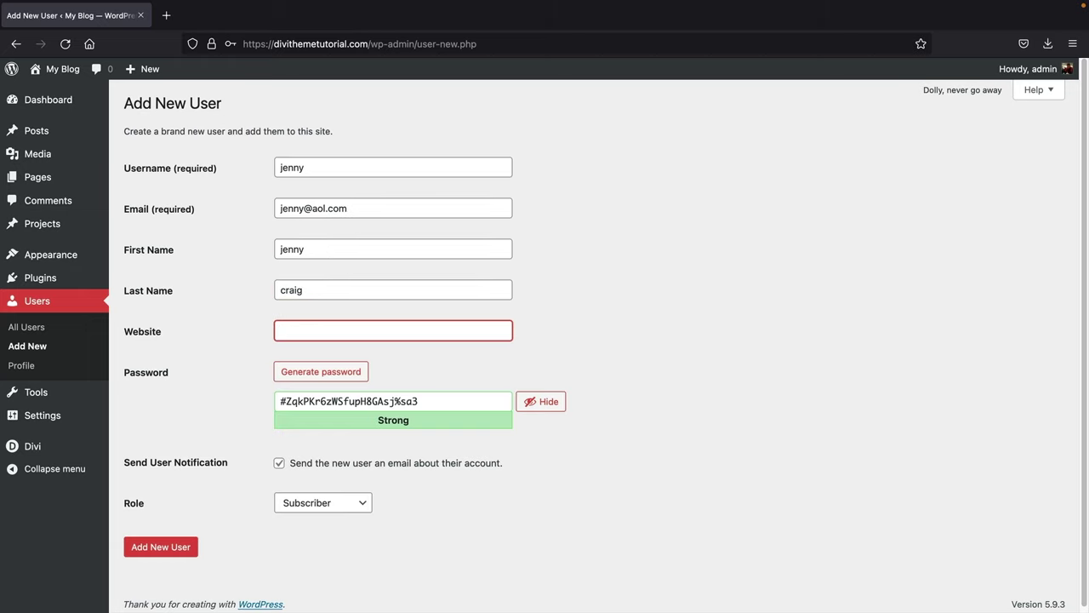
# - Set the role to Contributor, create the user, then return to the Divi Role Editor
pyautogui.scroll(-1, 341, 380)
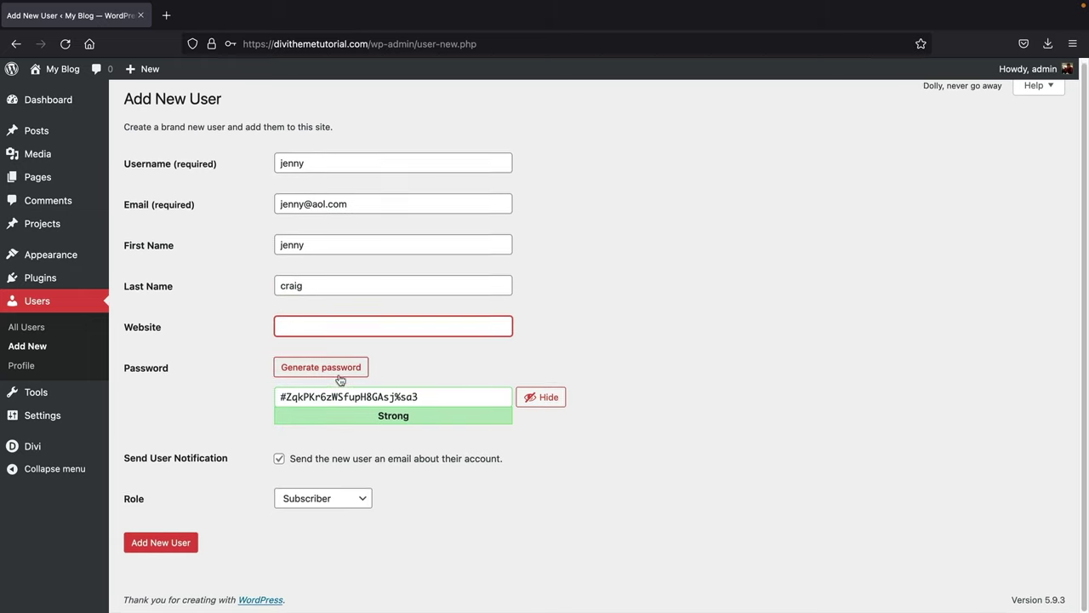
pyautogui.click(338, 503)
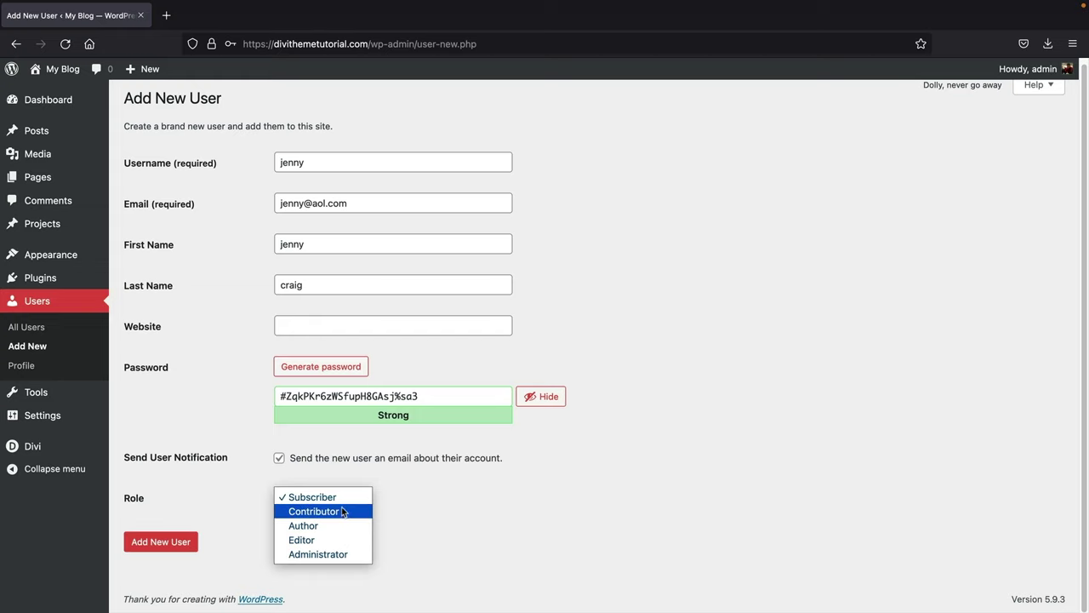
pyautogui.click(343, 511)
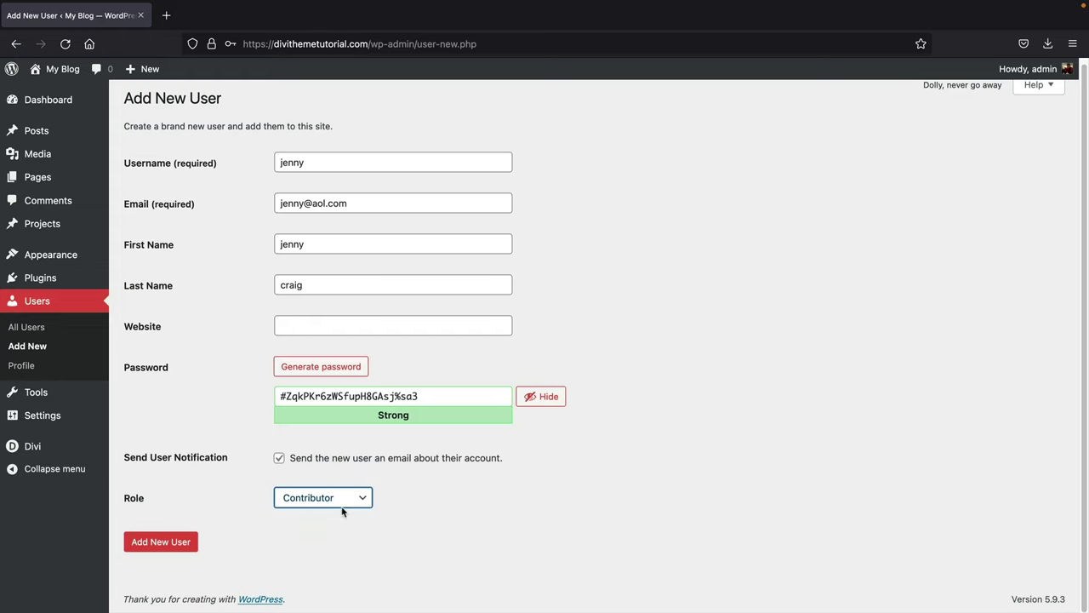
pyautogui.click(178, 542)
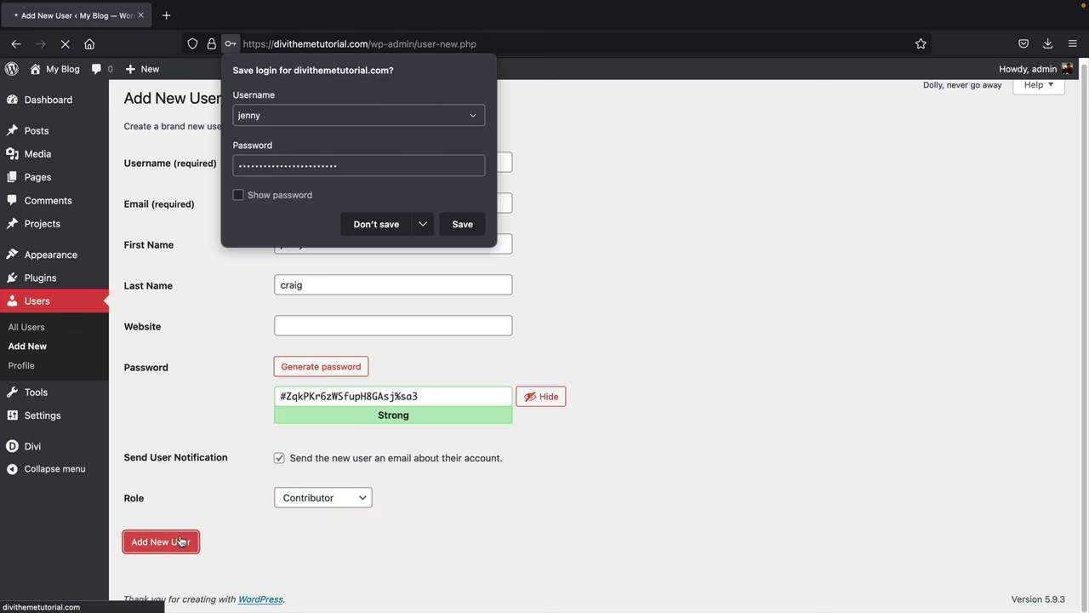
pyautogui.click(477, 224)
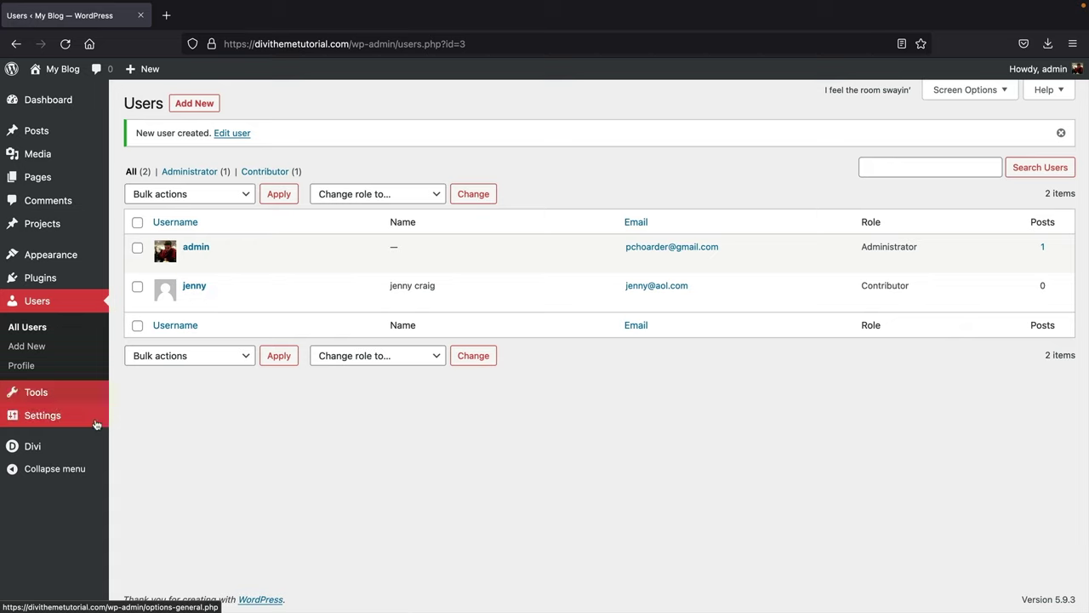
pyautogui.moveTo(79, 453)
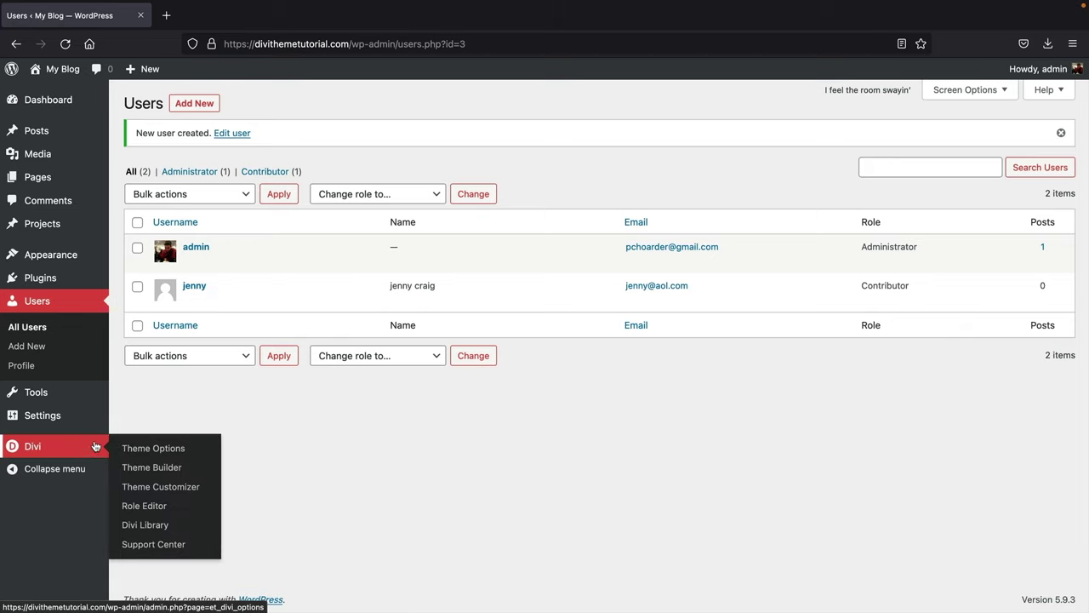
pyautogui.click(164, 510)
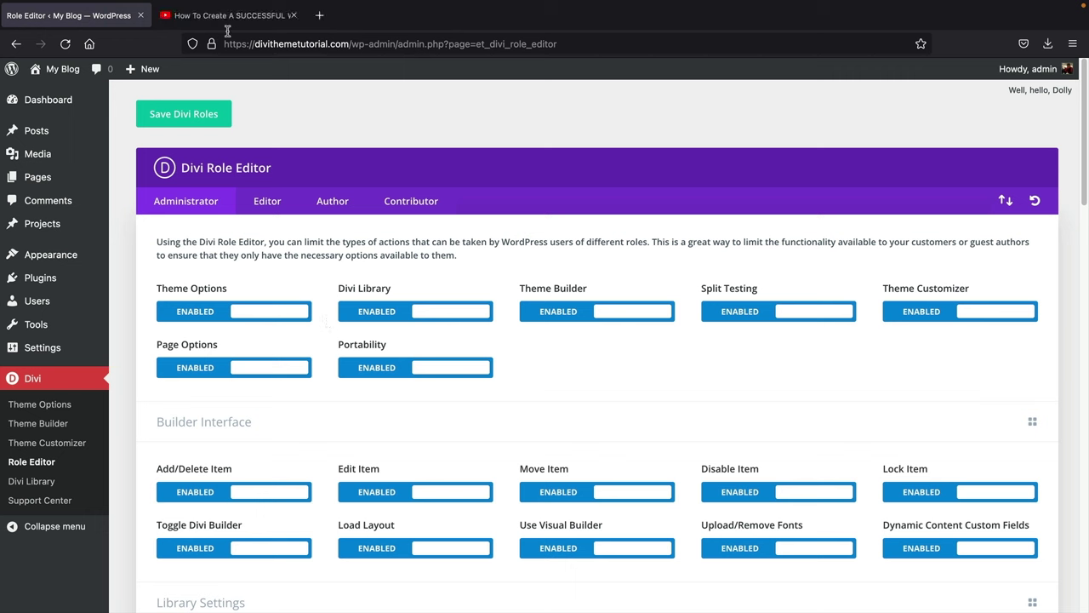
# - Switch to the YouTube tab with the paused web design business video
pyautogui.click(231, 19)
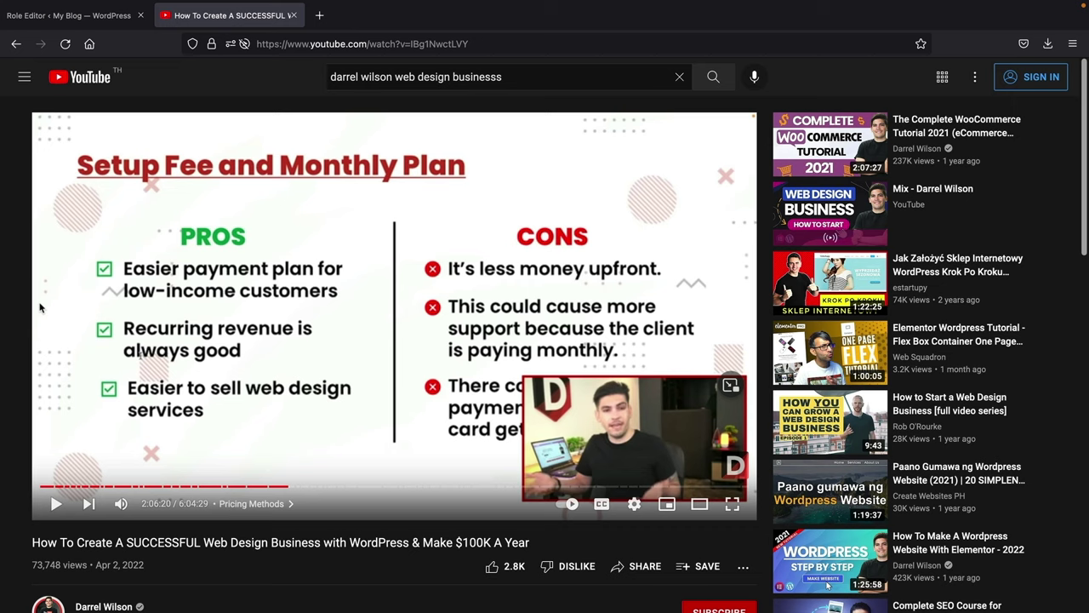
pyautogui.scroll(-1, 39, 308)
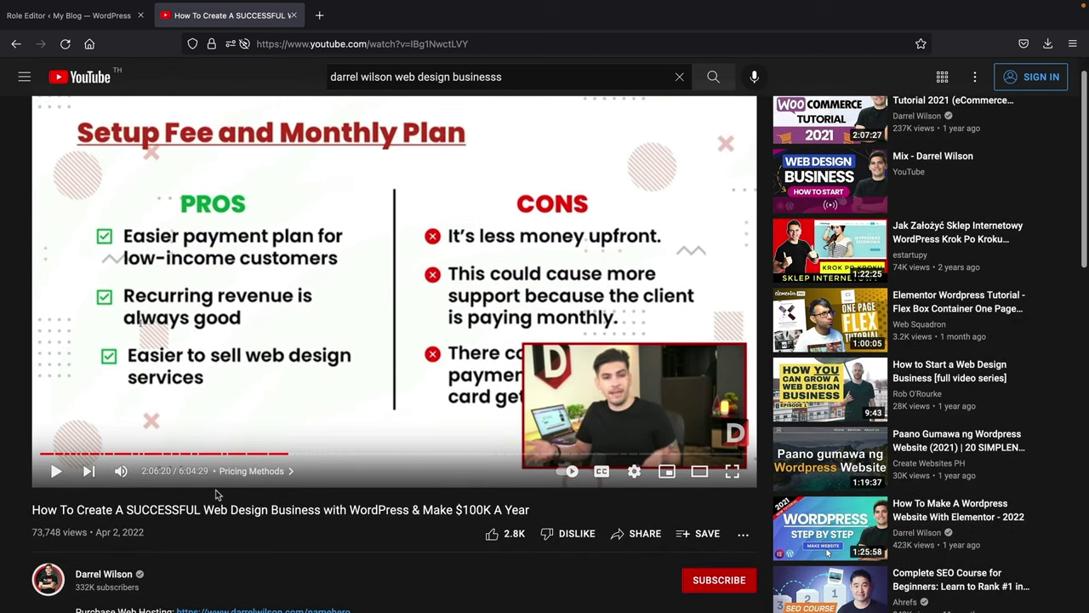
pyautogui.scroll(1, 216, 495)
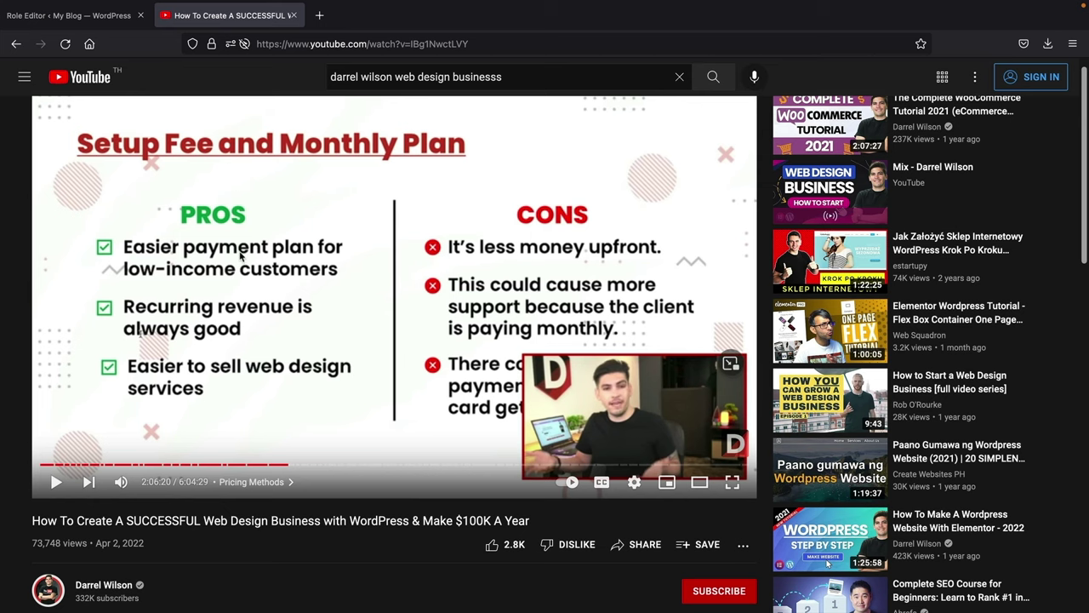
# - Leave the paused YouTube video and return to the WordPress Role Editor tab
pyautogui.scroll(-2, 259, 322)
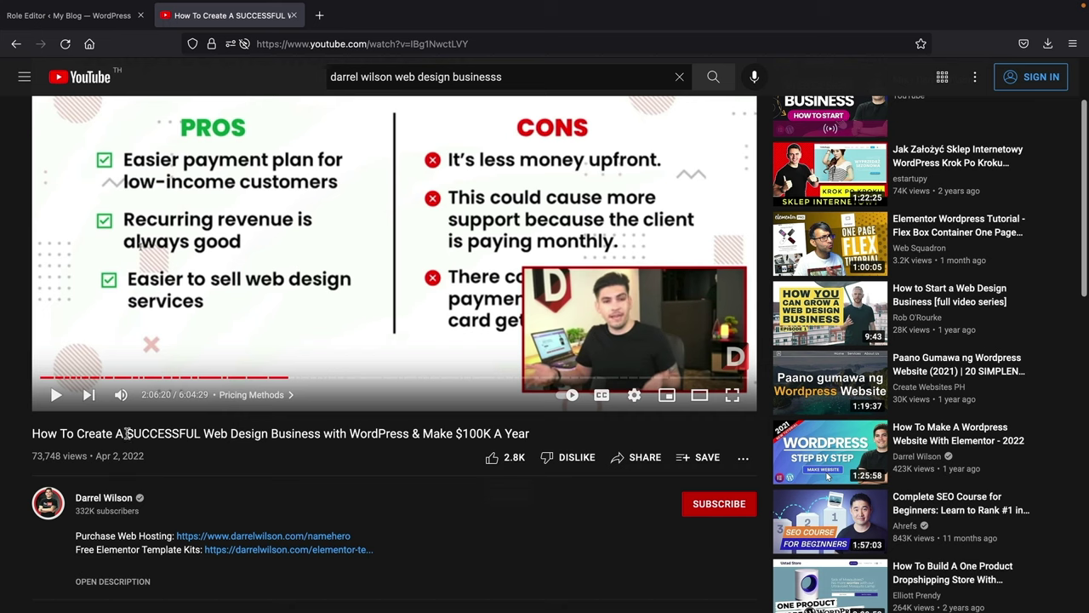
pyautogui.scroll(2, 185, 464)
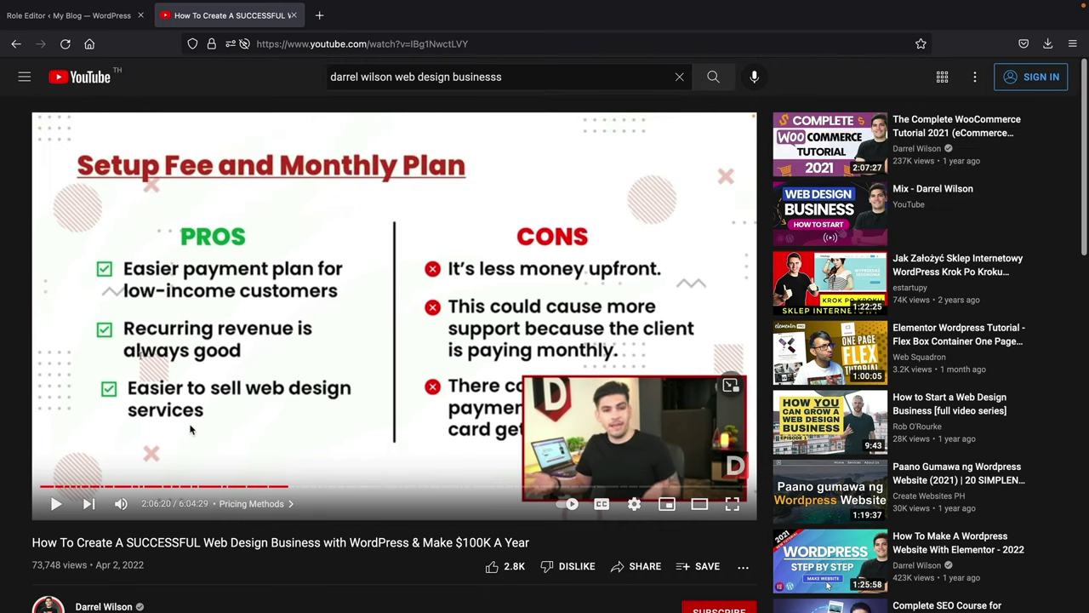
pyautogui.click(101, 19)
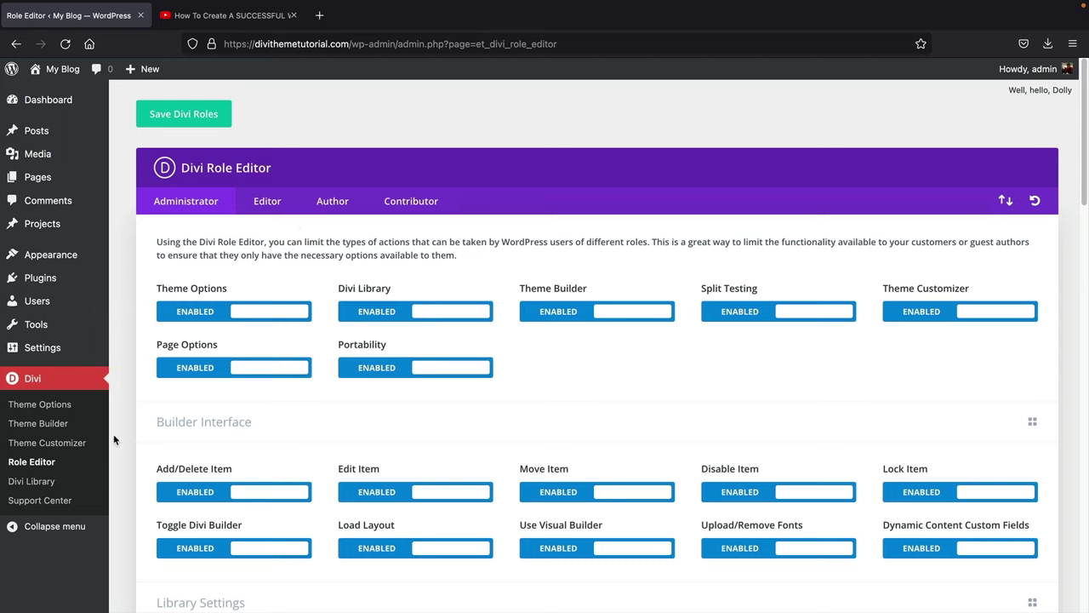
# - In Divi Theme Options, set the Logo to orioz-1.png from the Media Library
pyautogui.click(49, 408)
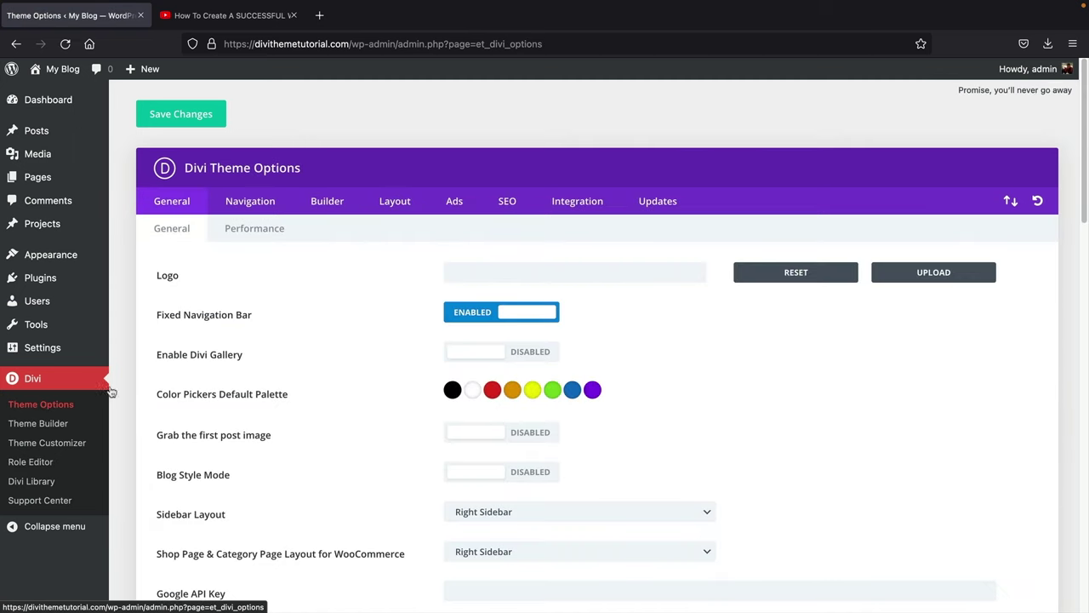
pyautogui.scroll(-2, 391, 353)
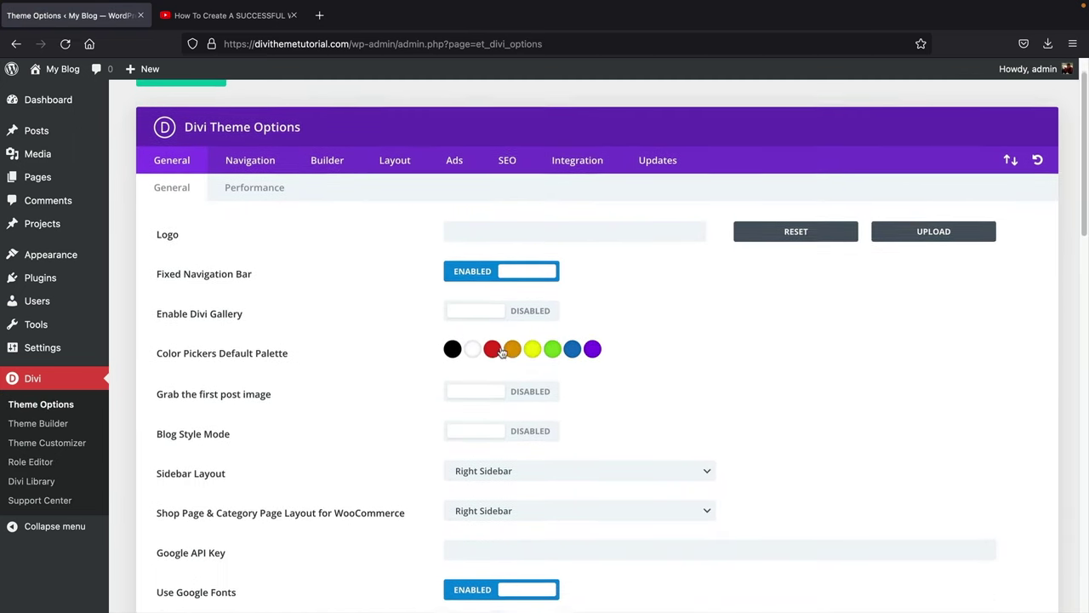
pyautogui.scroll(-1, 502, 353)
pyautogui.click(930, 213)
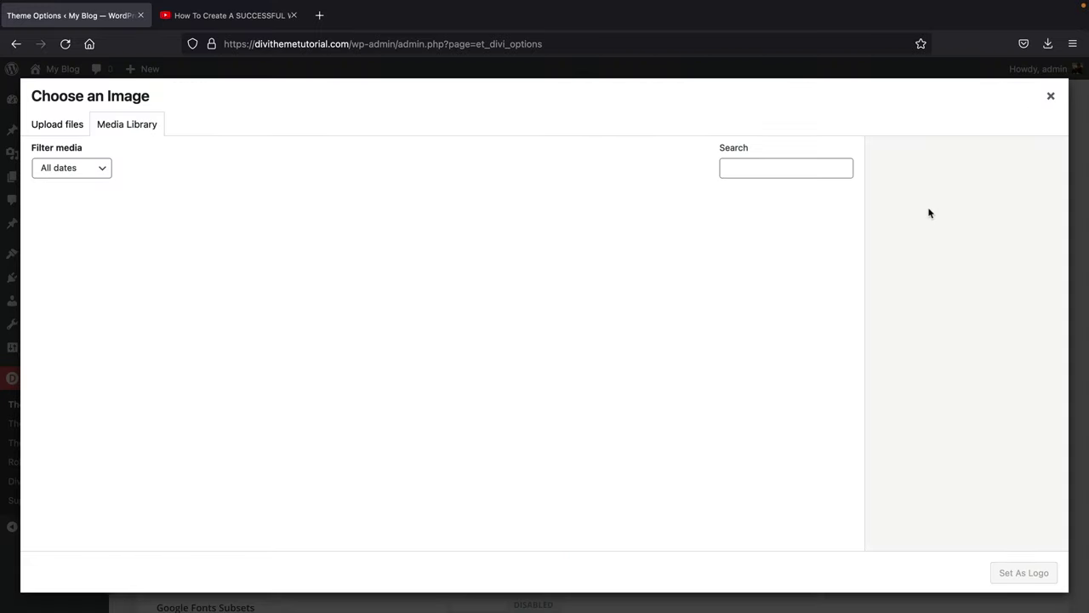
pyautogui.click(587, 345)
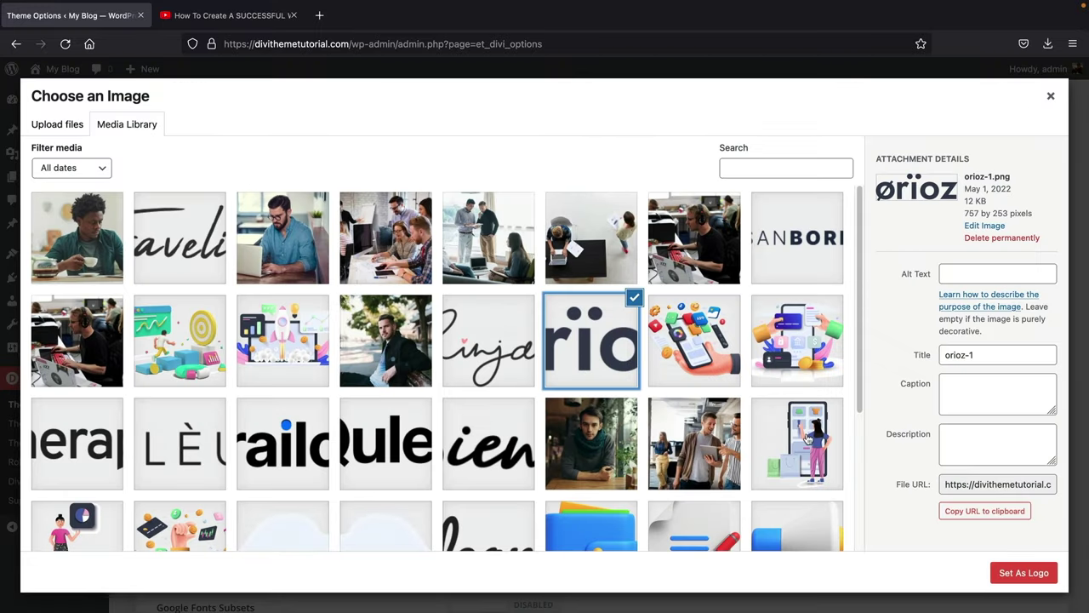
pyautogui.click(997, 584)
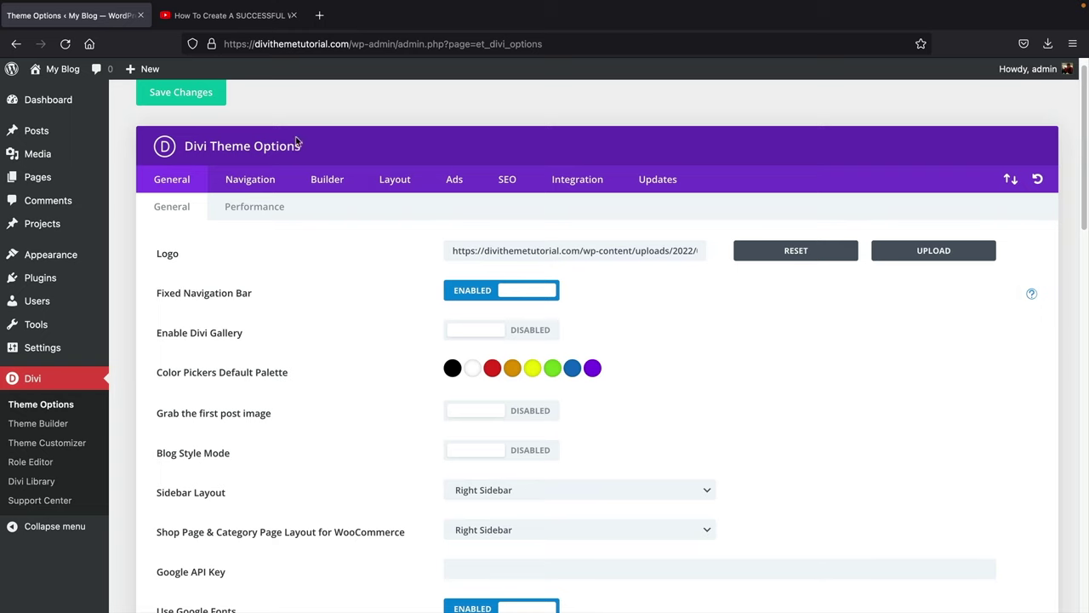
pyautogui.scroll(1, 288, 133)
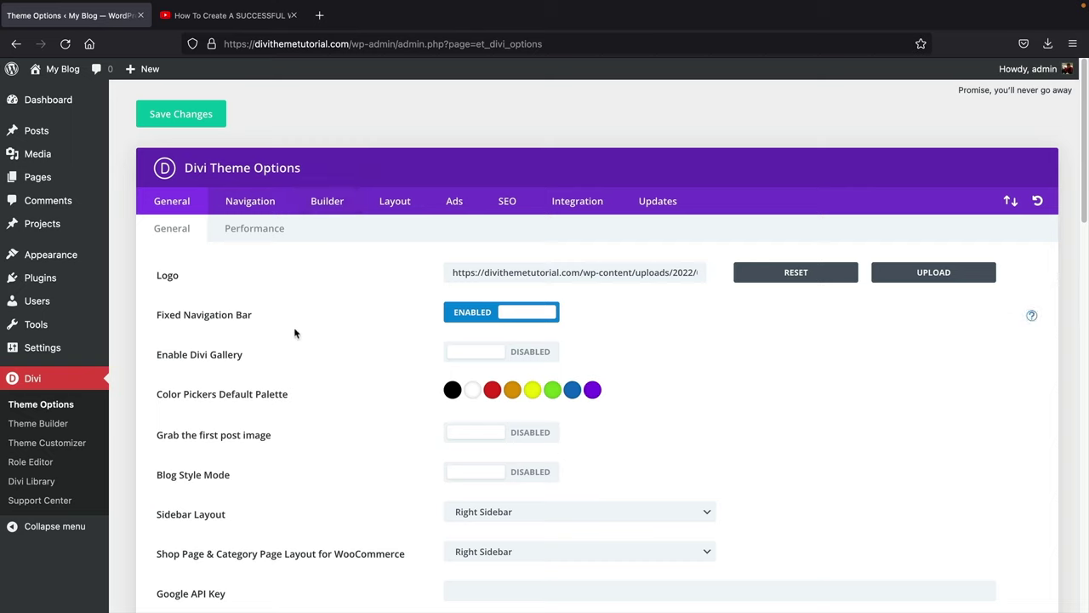
# - Enable Divi Gallery and Blog Style Mode, then save the theme options
pyautogui.moveTo(261, 323); pyautogui.dragTo(156, 315)
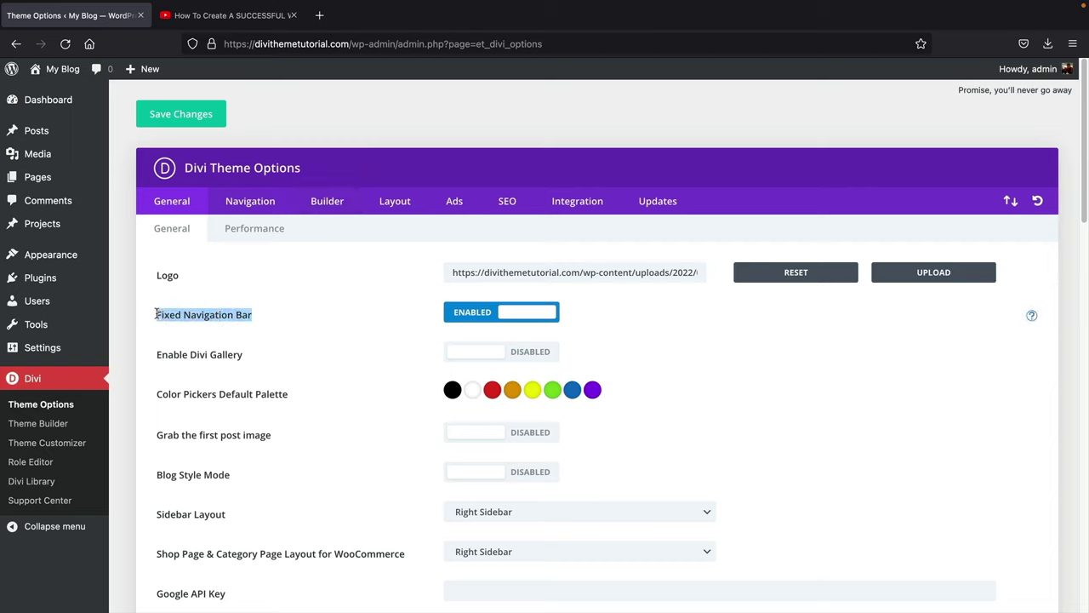
pyautogui.click(226, 317)
pyautogui.tripleClick(235, 316)
pyautogui.click(274, 320)
pyautogui.scroll(-3, 340, 337)
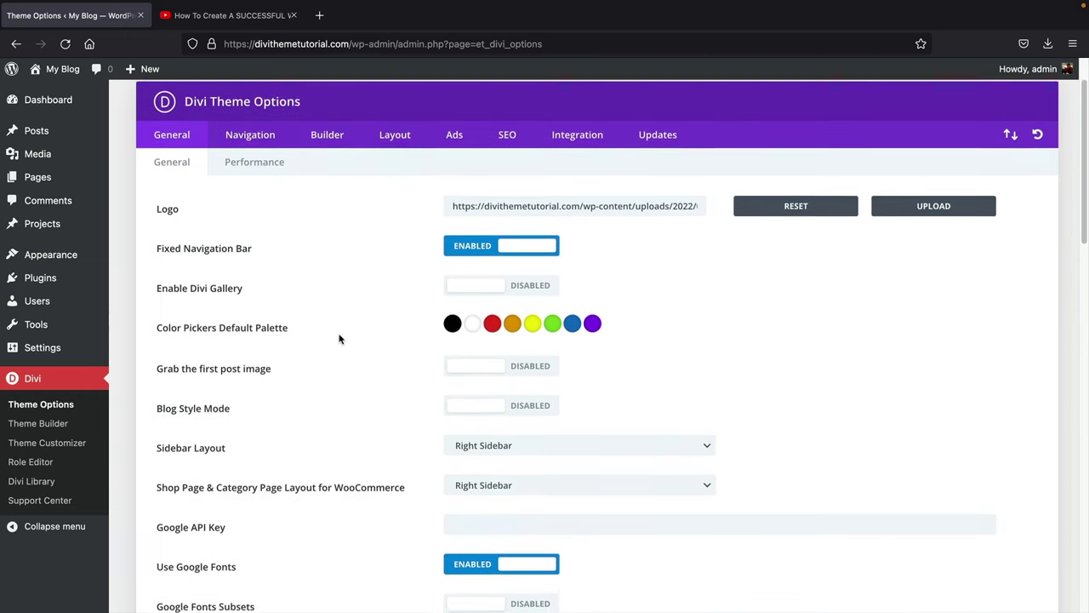
pyautogui.scroll(-1, 337, 332)
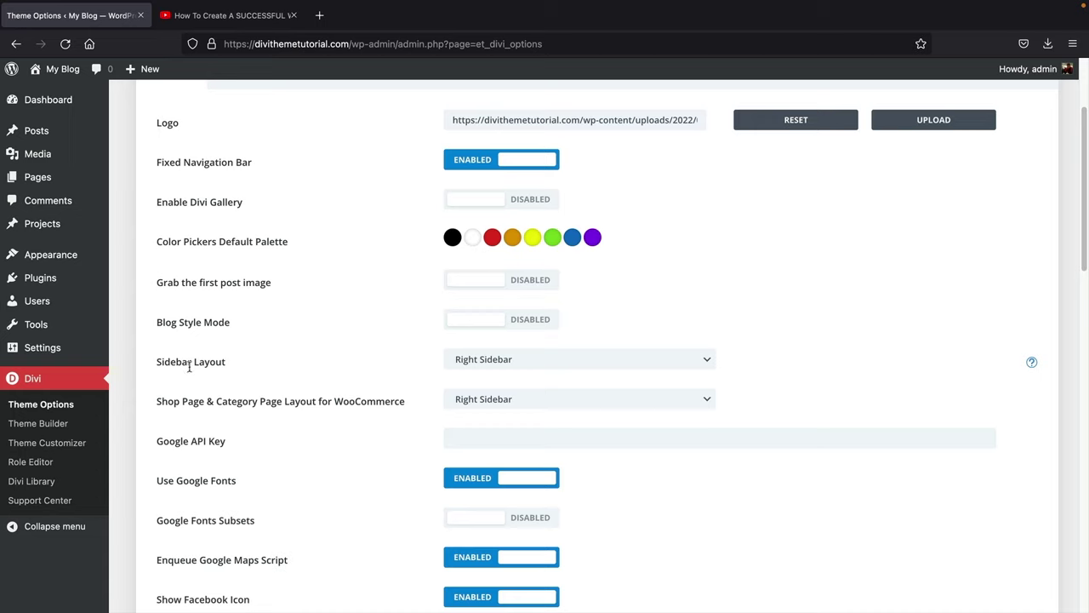
pyautogui.tripleClick(222, 323)
pyautogui.click(505, 206)
pyautogui.click(499, 326)
pyautogui.scroll(3, 586, 240)
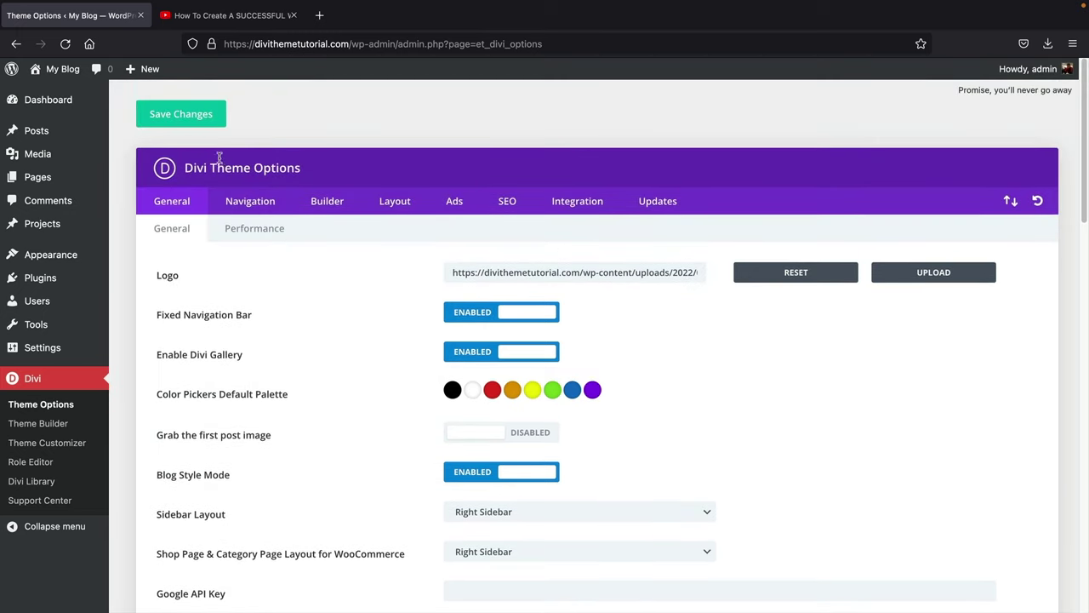
pyautogui.click(193, 122)
# - Paste the Google API key into the Google API Key field
pyautogui.scroll(-2, 259, 384)
pyautogui.scroll(-3, 258, 384)
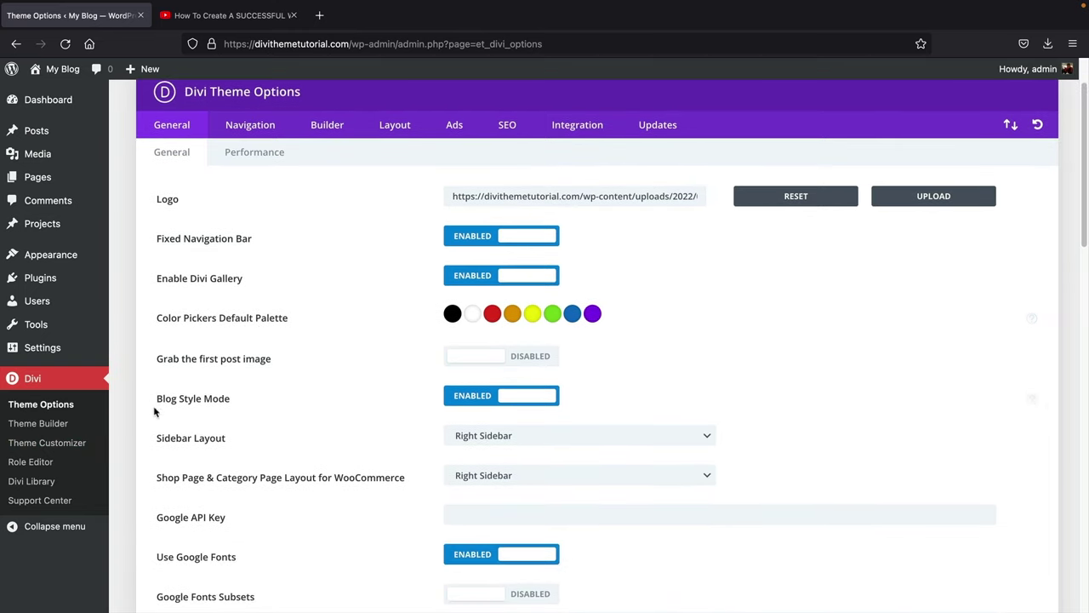
pyautogui.scroll(-5, 262, 400)
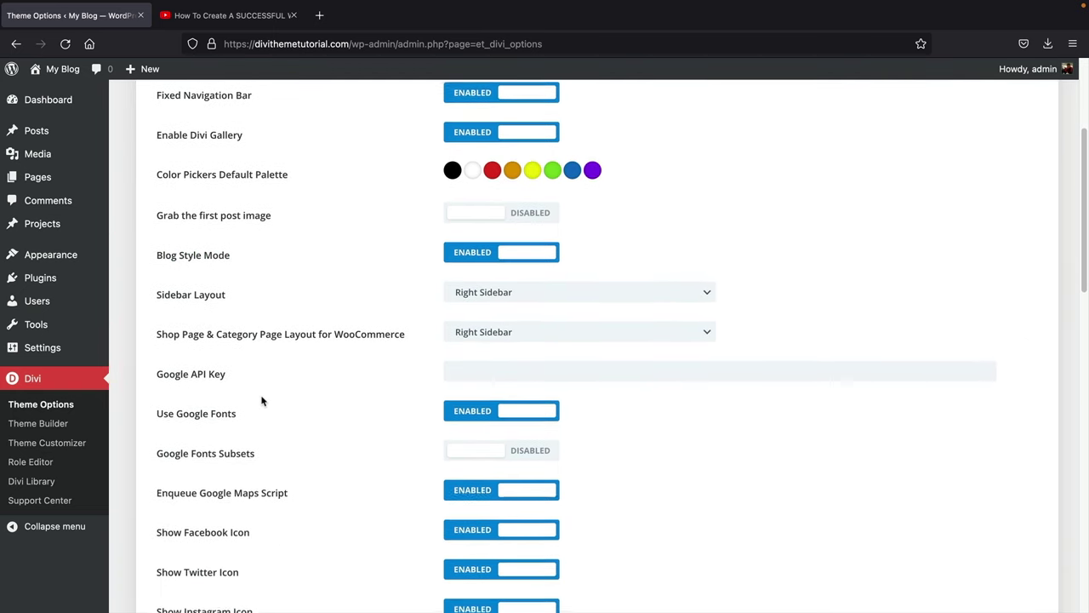
pyautogui.scroll(-1, 262, 400)
pyautogui.moveTo(158, 356); pyautogui.dragTo(230, 360)
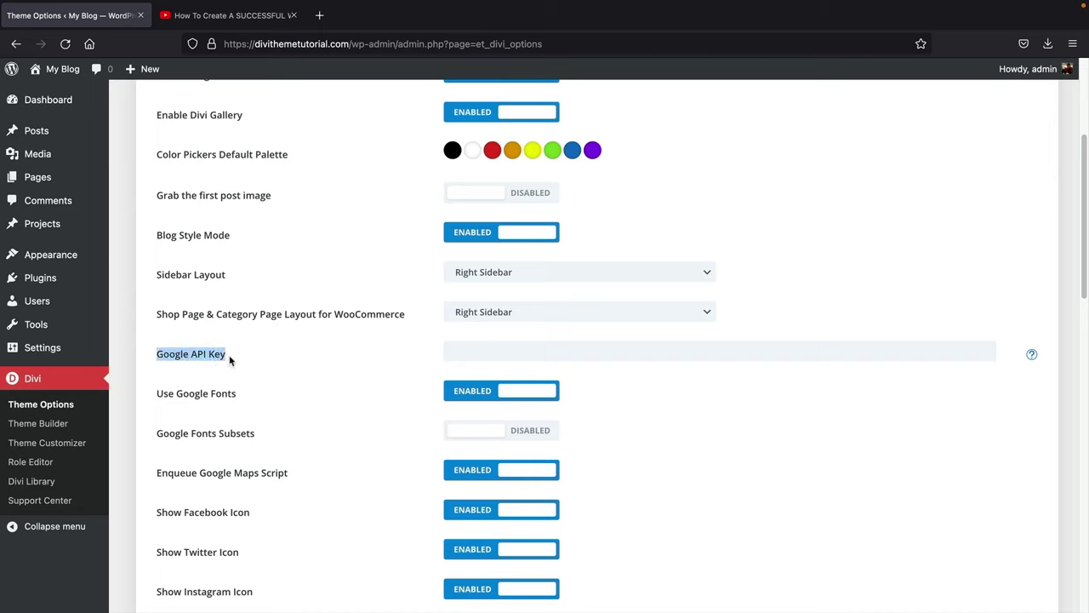
pyautogui.click(455, 352)
pyautogui.hotkey('ctrl', 'v')
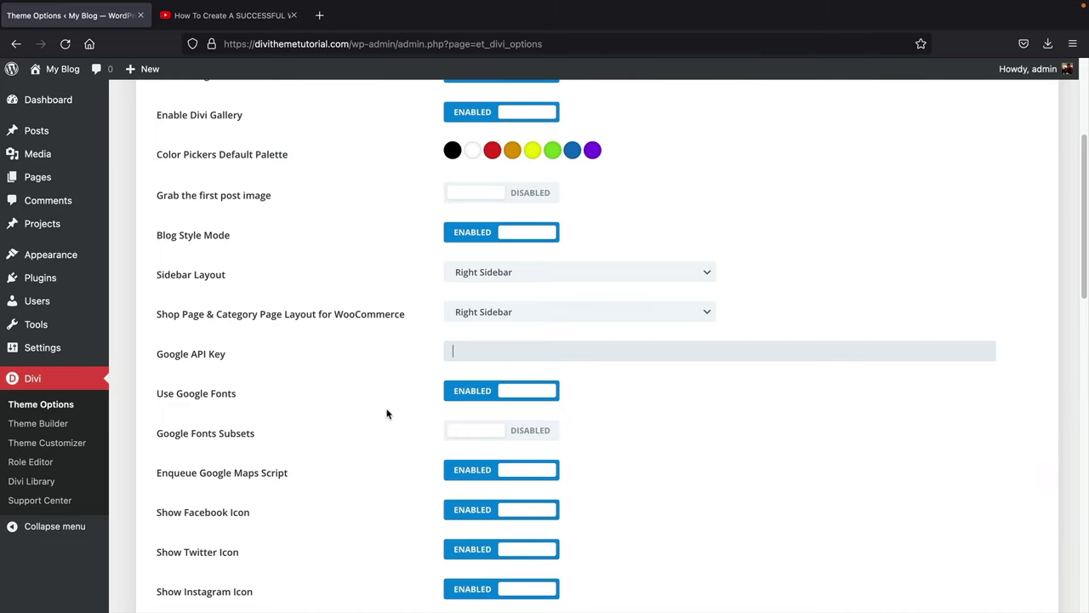
# - Review the Facebook, Twitter and Instagram Profile Url settings
pyautogui.scroll(-3, 386, 414)
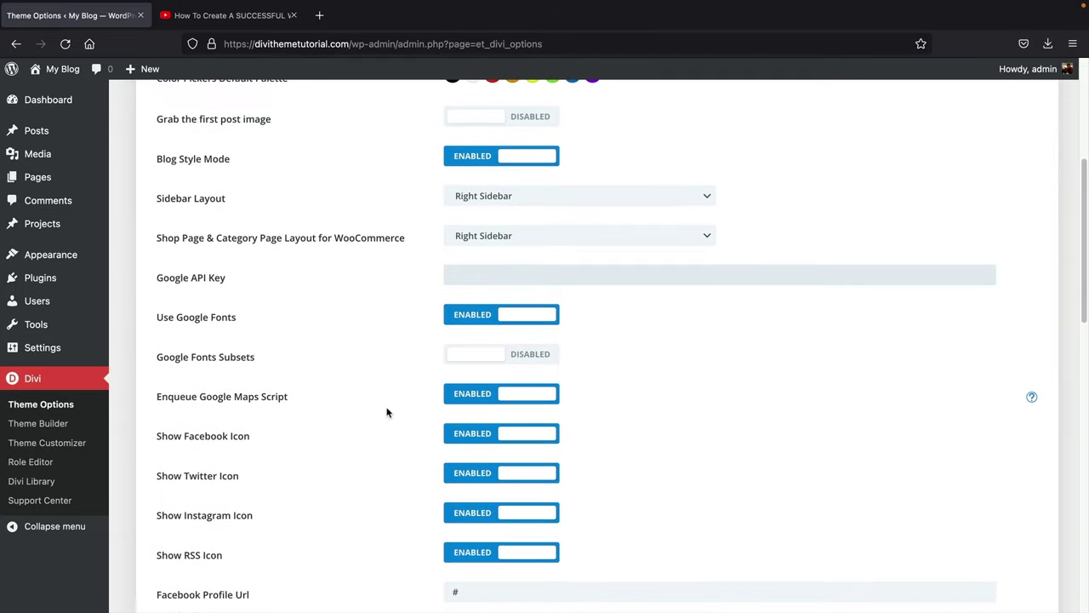
pyautogui.scroll(-2, 386, 411)
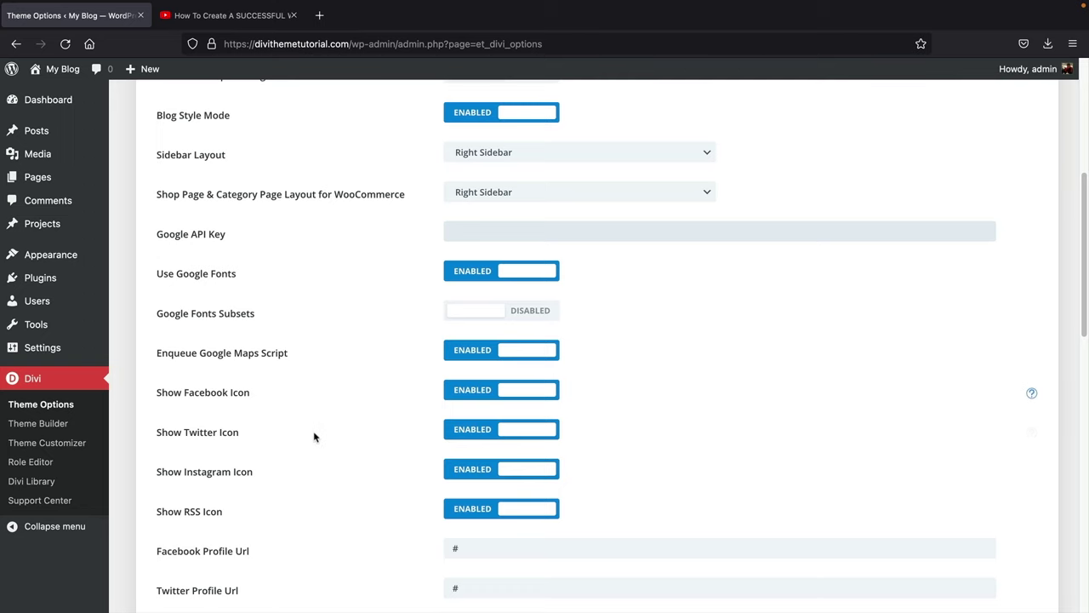
pyautogui.scroll(-8, 313, 435)
pyautogui.scroll(-4, 313, 436)
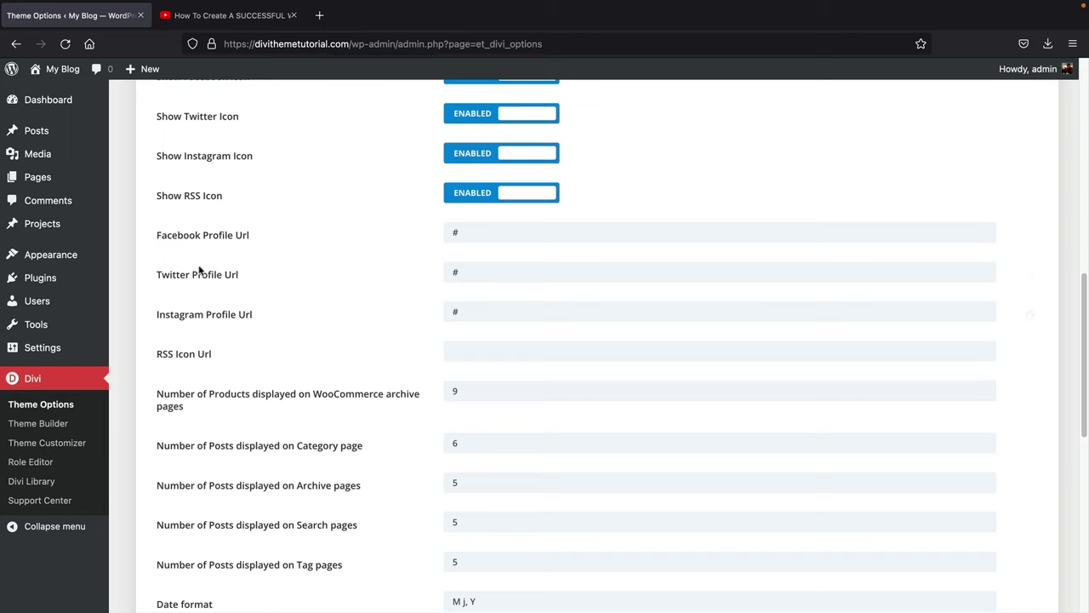
pyautogui.moveTo(187, 235); pyautogui.dragTo(255, 241)
pyautogui.moveTo(176, 274); pyautogui.dragTo(259, 307)
pyautogui.moveTo(157, 316); pyautogui.dragTo(271, 321)
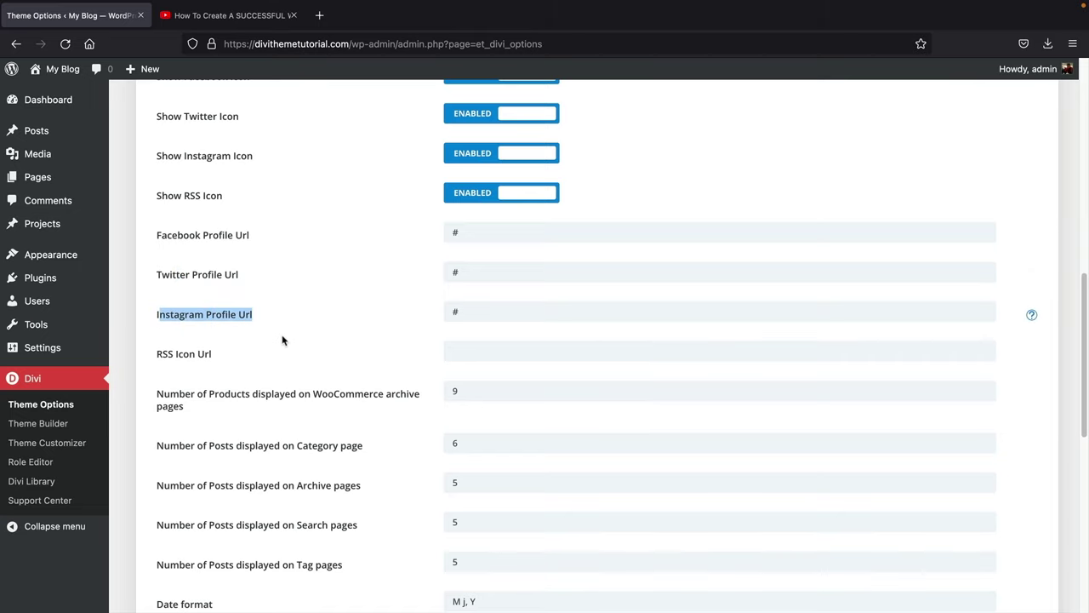
# - Turn on Smooth Scrolling and the Back To Top Button, then save the theme options
pyautogui.scroll(-5, 284, 341)
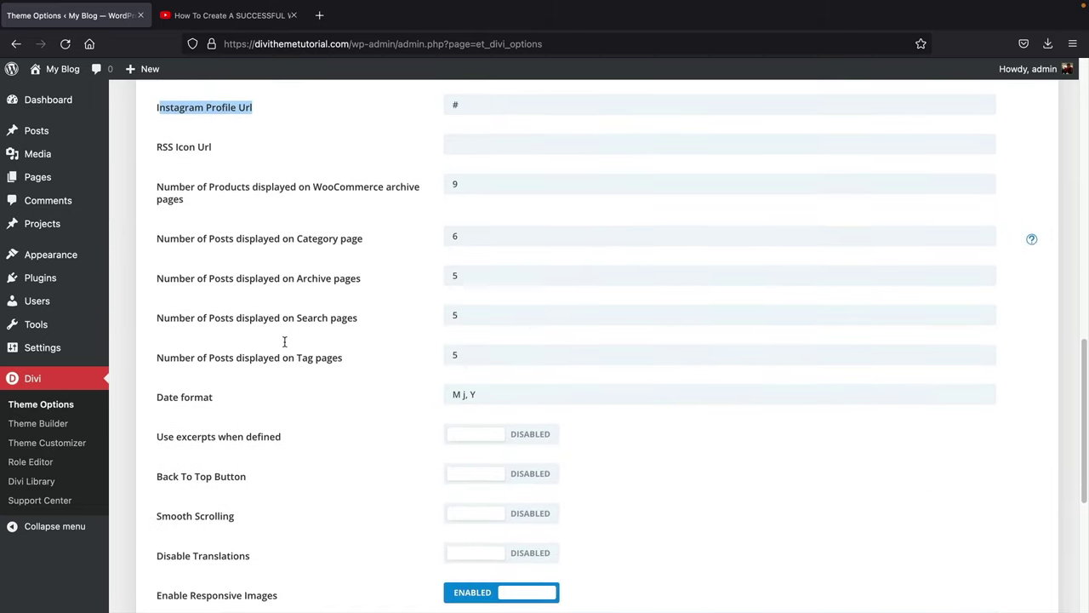
pyautogui.scroll(-3, 285, 341)
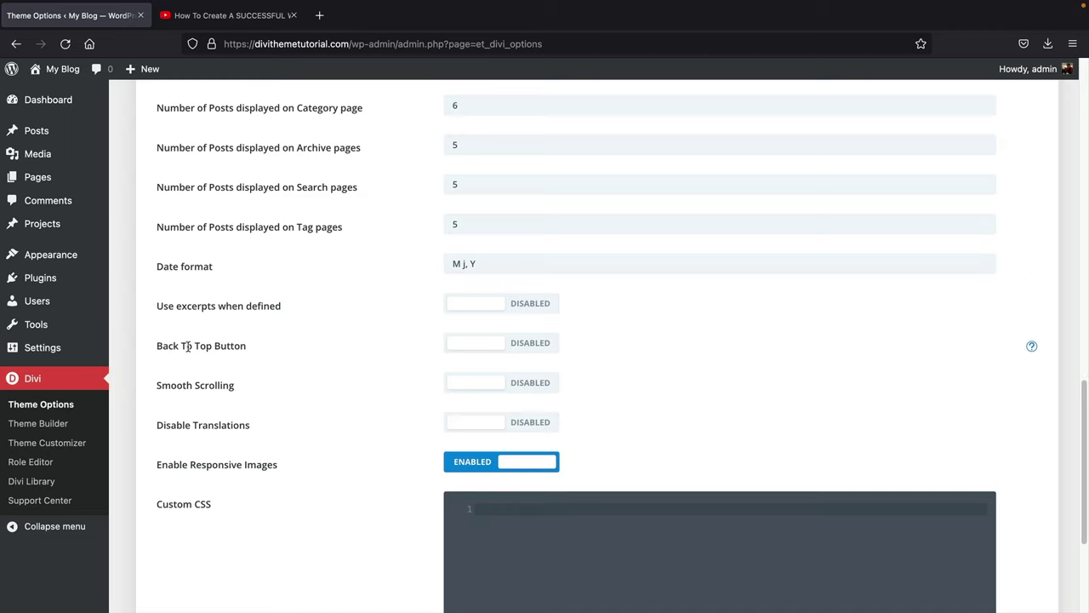
pyautogui.click(483, 387)
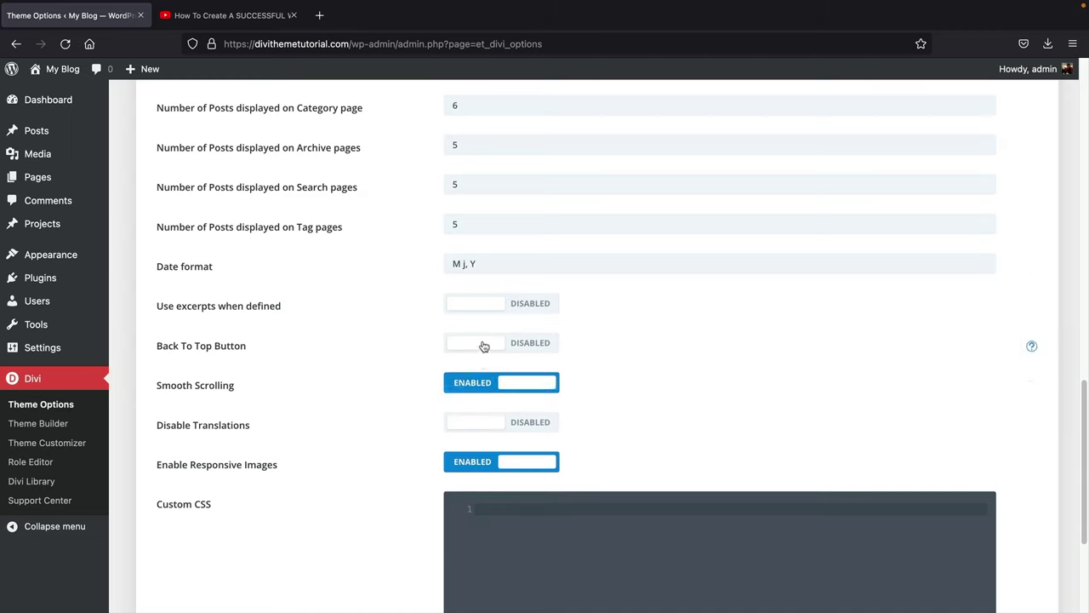
pyautogui.click(483, 346)
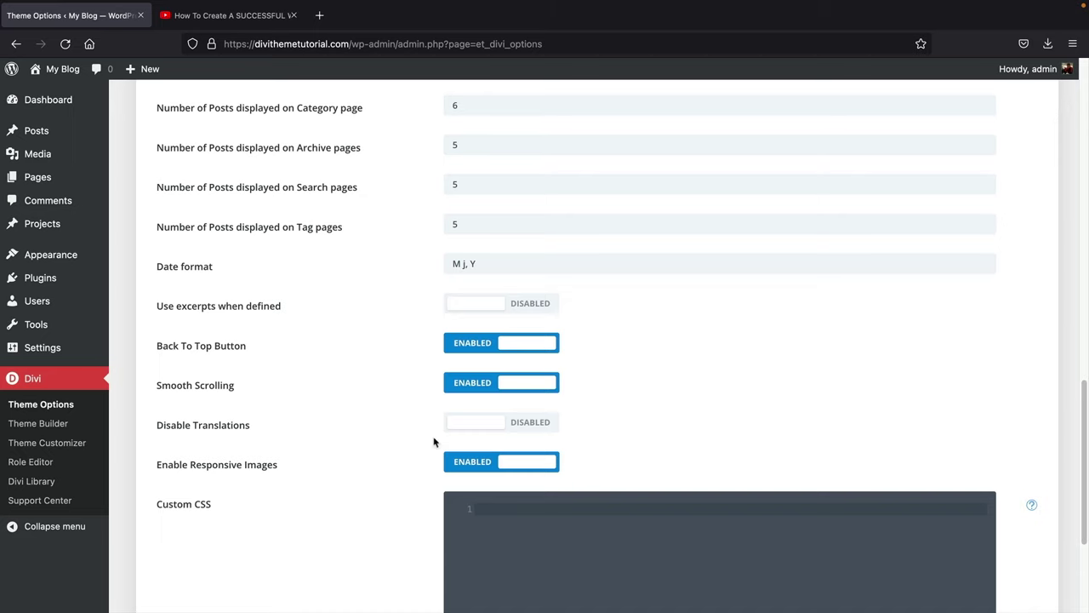
pyautogui.tripleClick(179, 386)
pyautogui.click(230, 386)
pyautogui.scroll(-1, 268, 374)
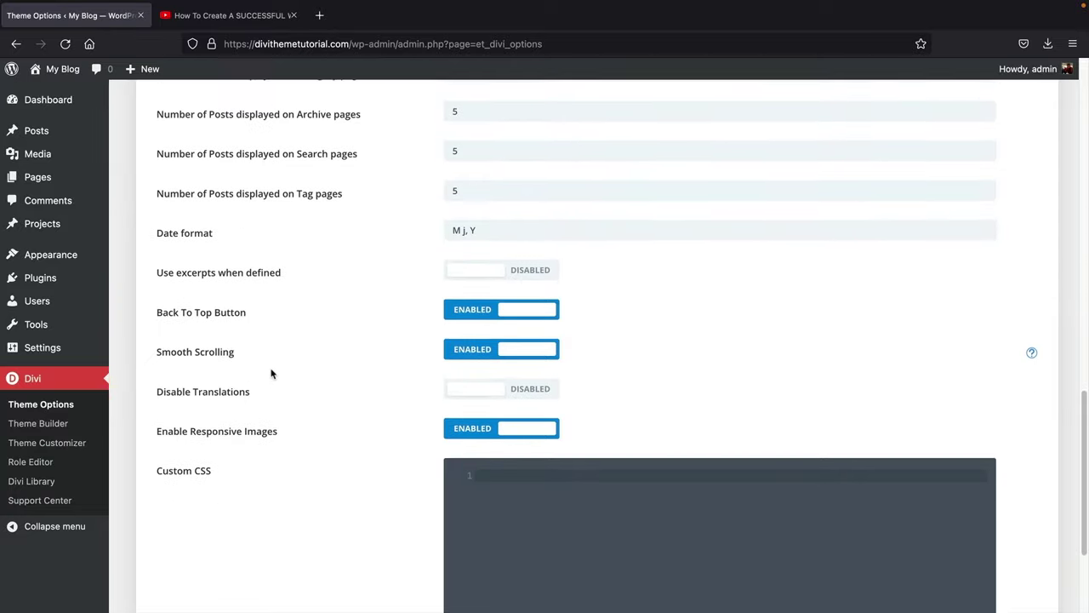
pyautogui.scroll(2, 270, 373)
pyautogui.scroll(-2, 270, 370)
pyautogui.scroll(3, 272, 366)
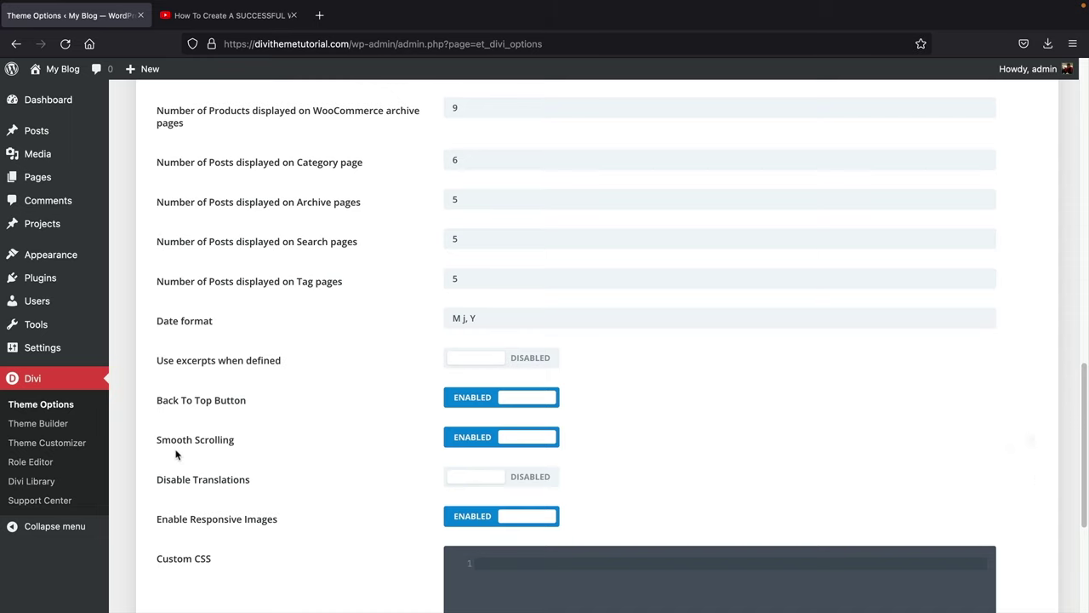
pyautogui.scroll(-3, 263, 454)
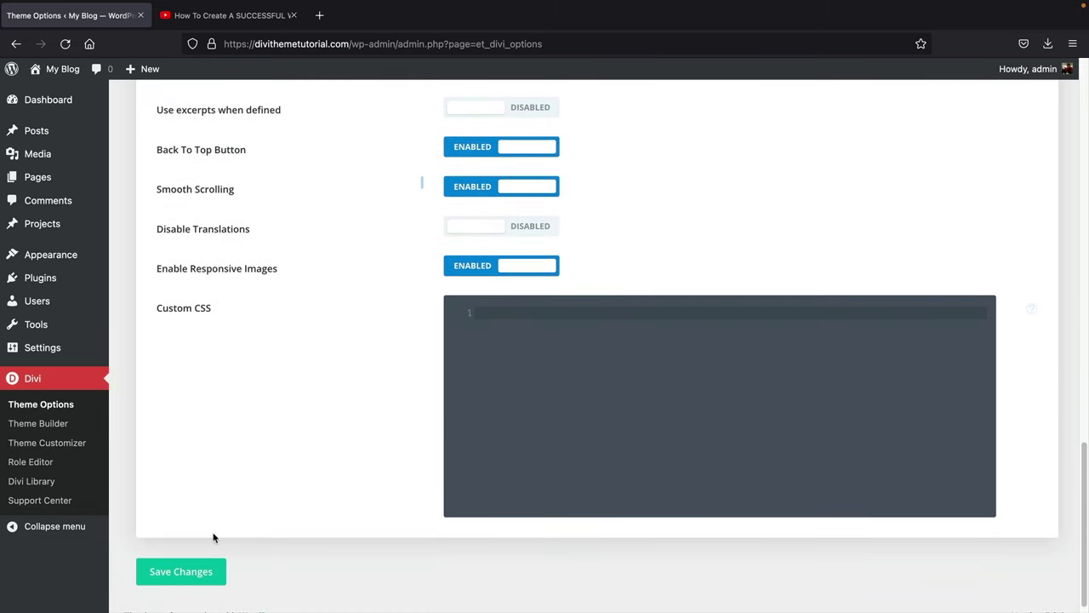
pyautogui.click(198, 579)
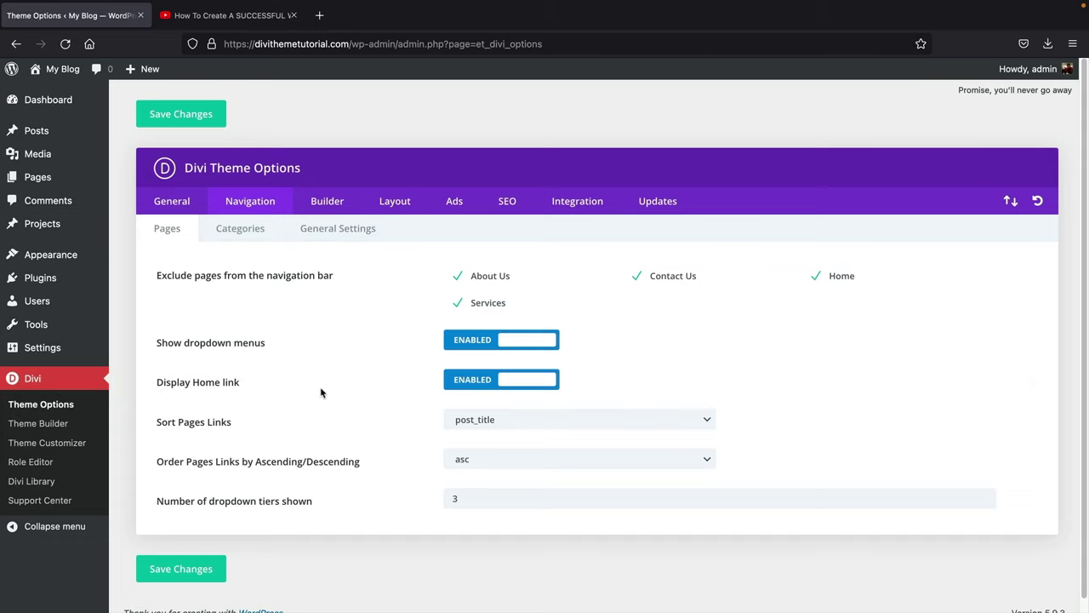
# - Browse the Navigation and Builder tabs, then toggle post comments and thumbnails off and back on
pyautogui.click(312, 238)
pyautogui.click(269, 237)
pyautogui.click(327, 200)
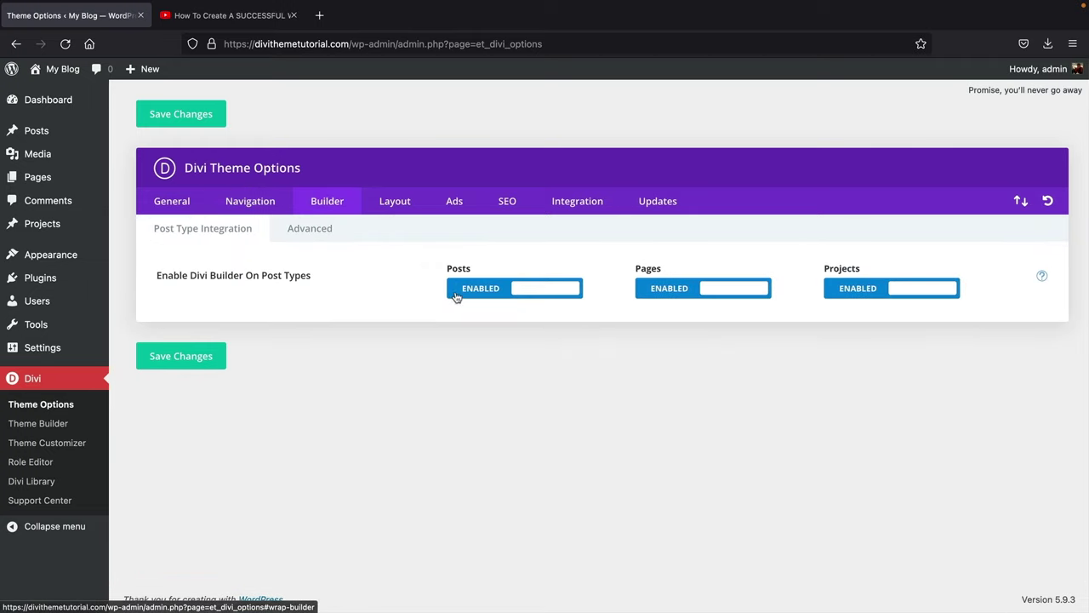
pyautogui.click(400, 207)
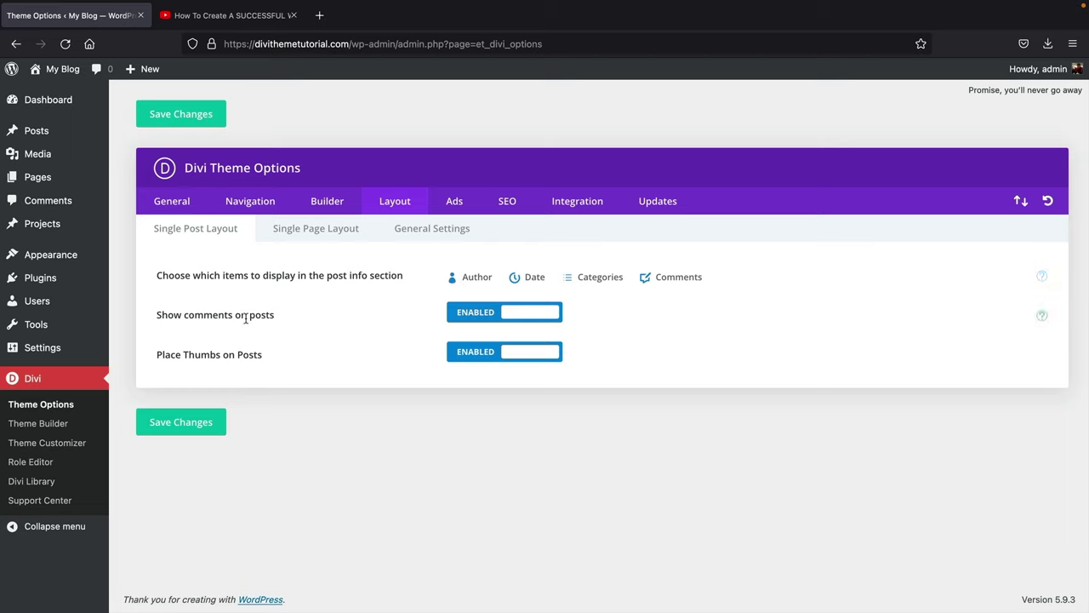
pyautogui.click(476, 312)
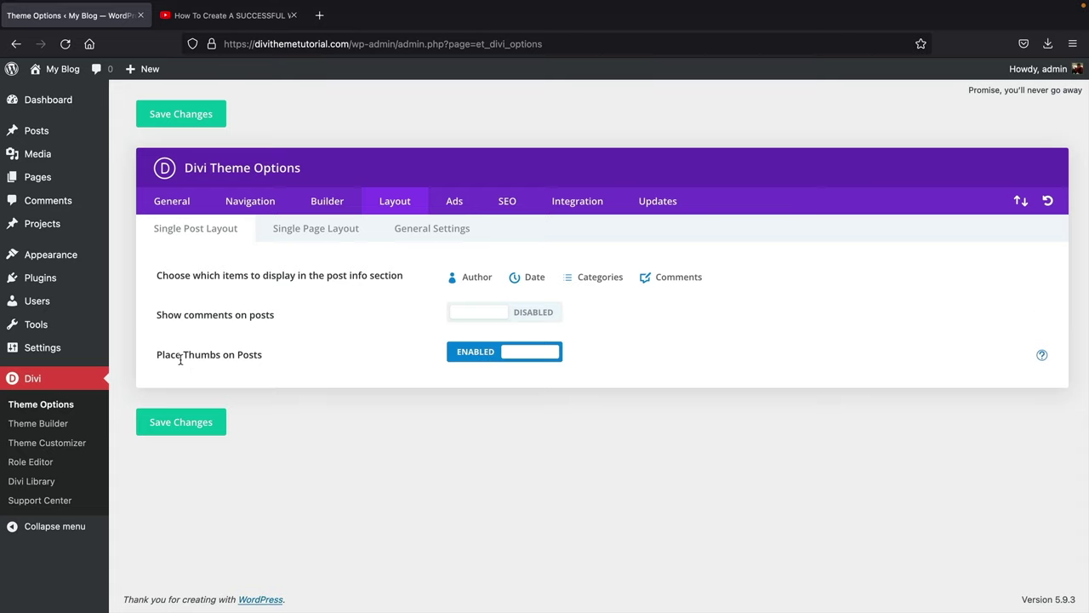
pyautogui.click(453, 360)
pyautogui.click(479, 354)
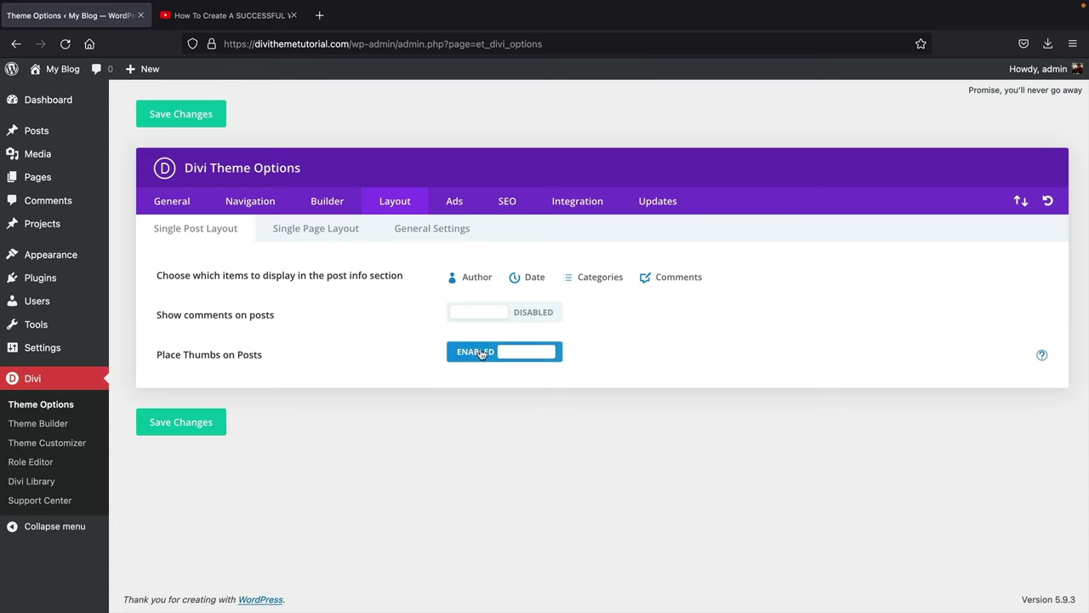
pyautogui.click(492, 309)
# - Review the Layout tab's general, single page and single post settings
pyautogui.click(460, 237)
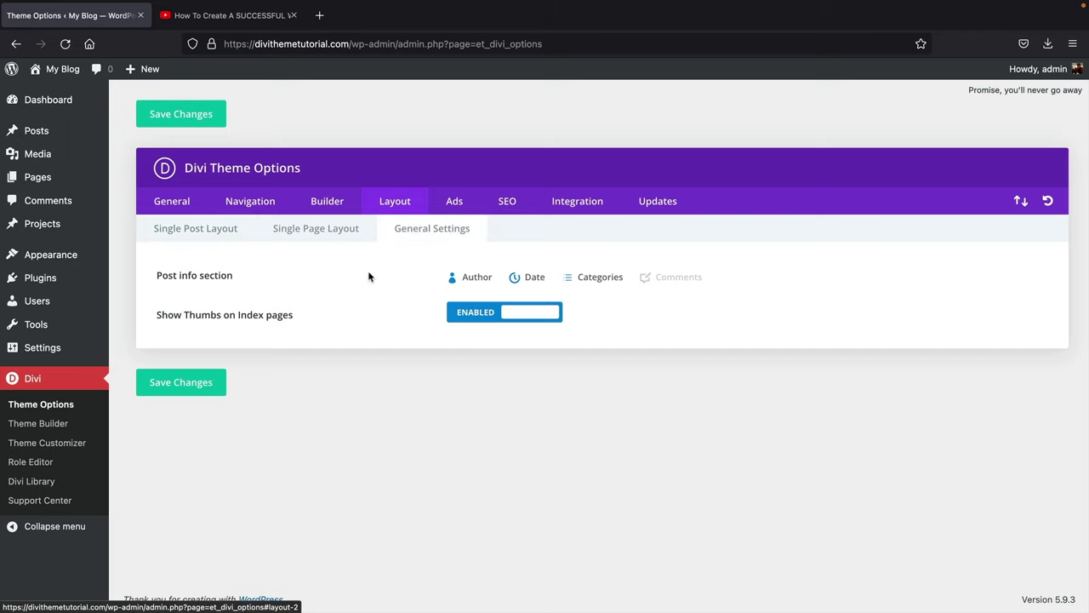
pyautogui.click(321, 237)
pyautogui.click(218, 236)
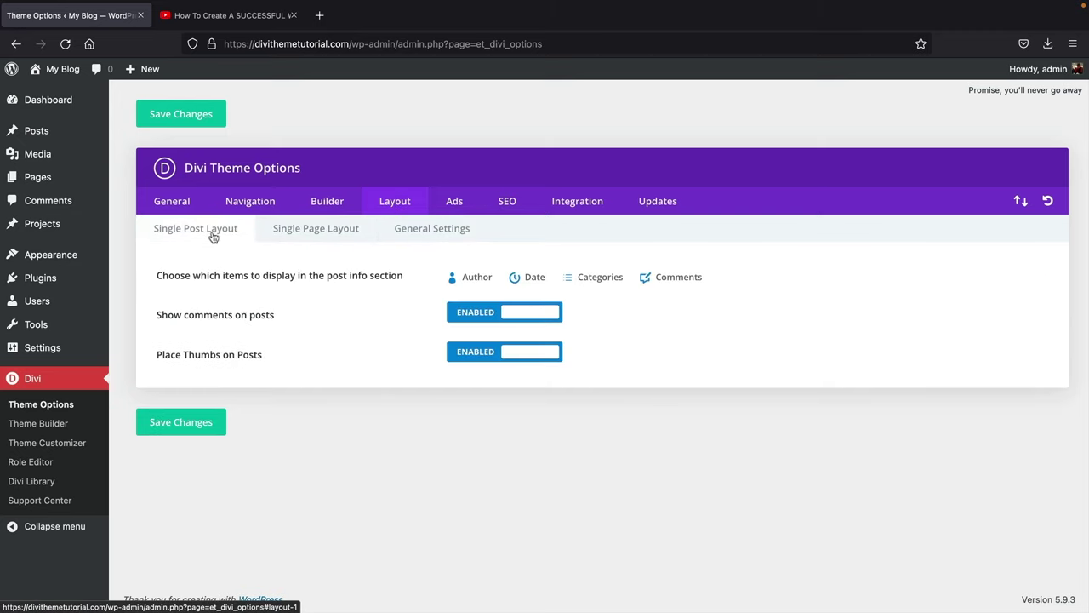
pyautogui.click(426, 237)
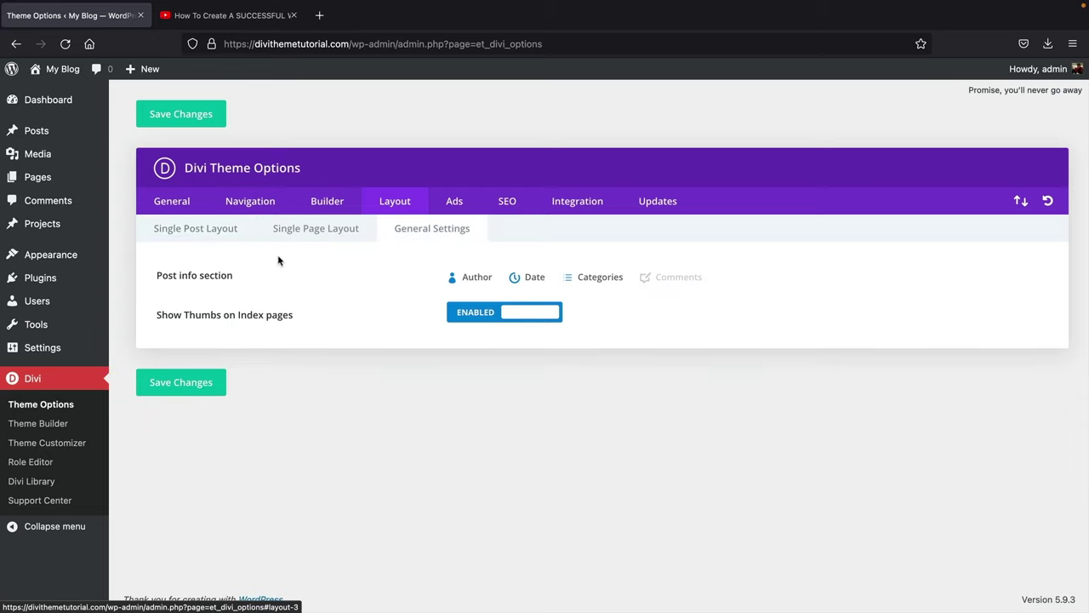
pyautogui.moveTo(161, 278)
pyautogui.mouseDown()
pyautogui.moveTo(242, 283)
pyautogui.moveTo(162, 281)
pyautogui.mouseUp()
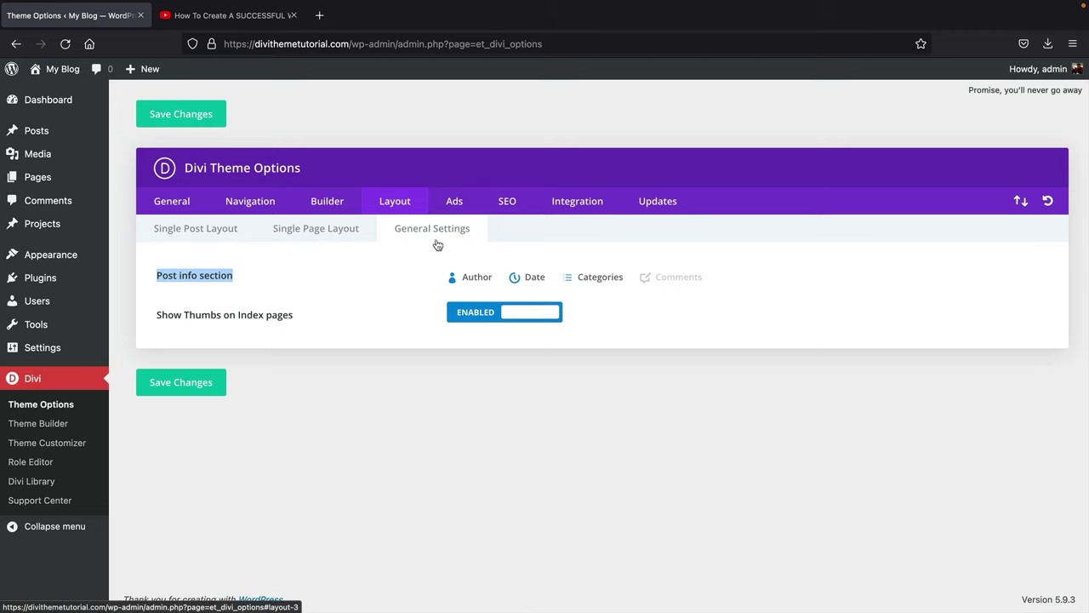
# - Browse the Ads, SEO, Integration and Updates tabs, then save from the General tab
pyautogui.click(455, 202)
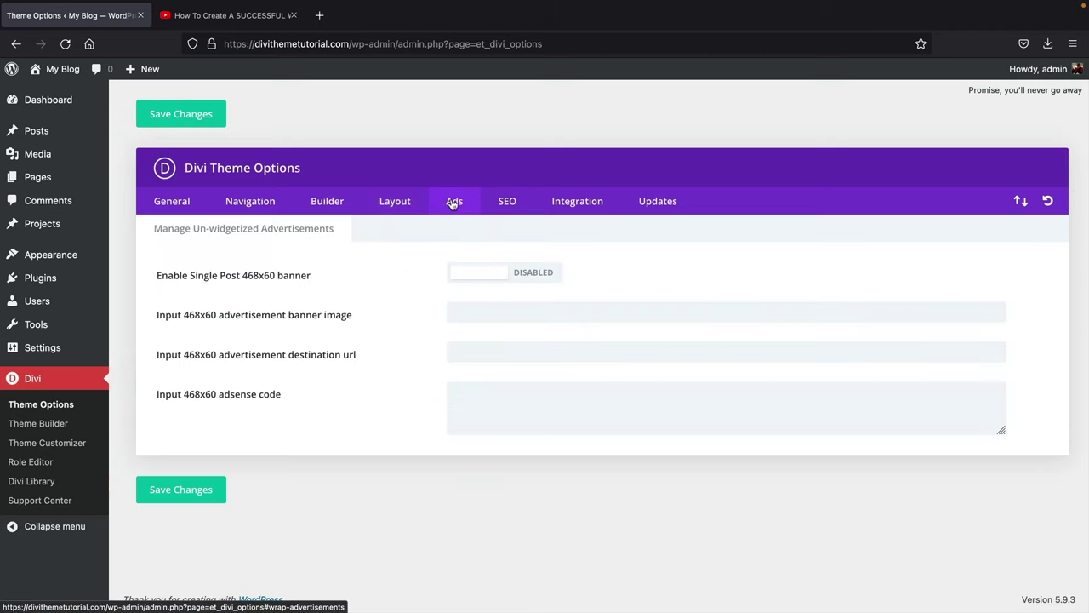
pyautogui.click(505, 204)
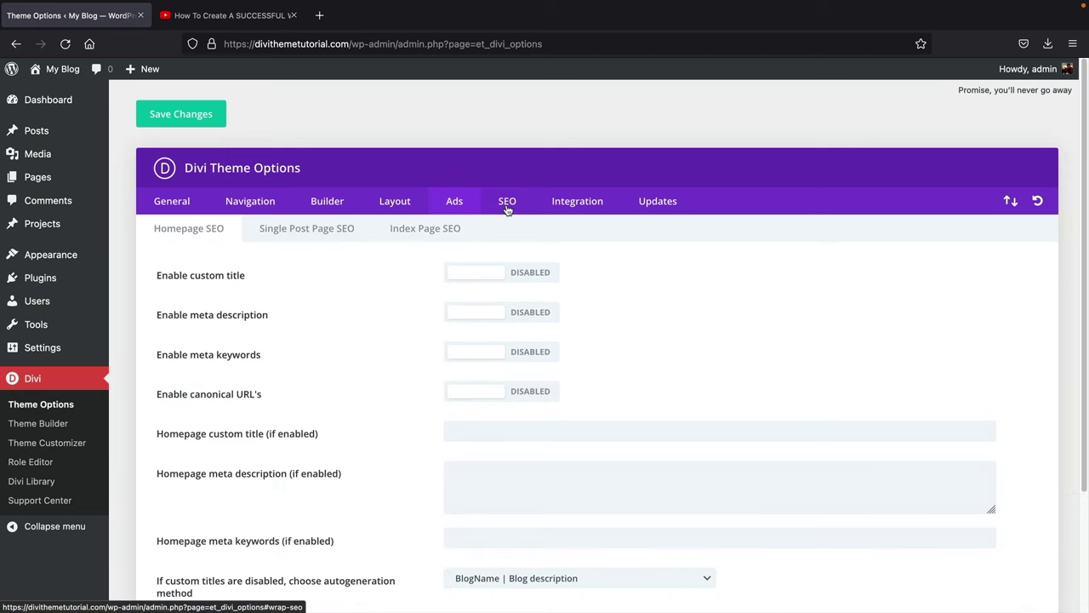
pyautogui.scroll(-3, 366, 384)
pyautogui.scroll(3, 366, 384)
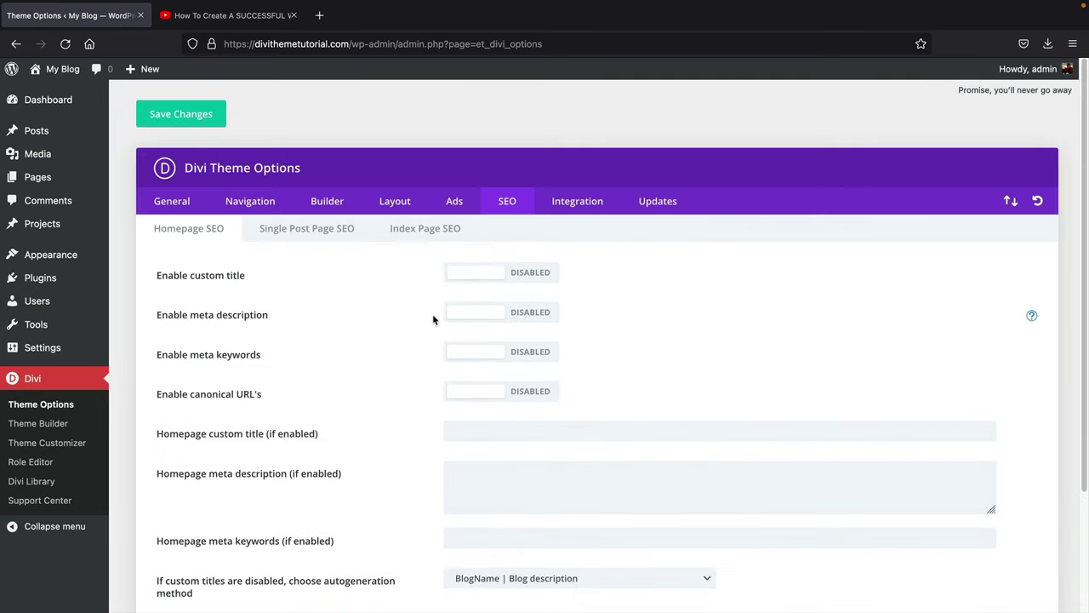
pyautogui.click(580, 203)
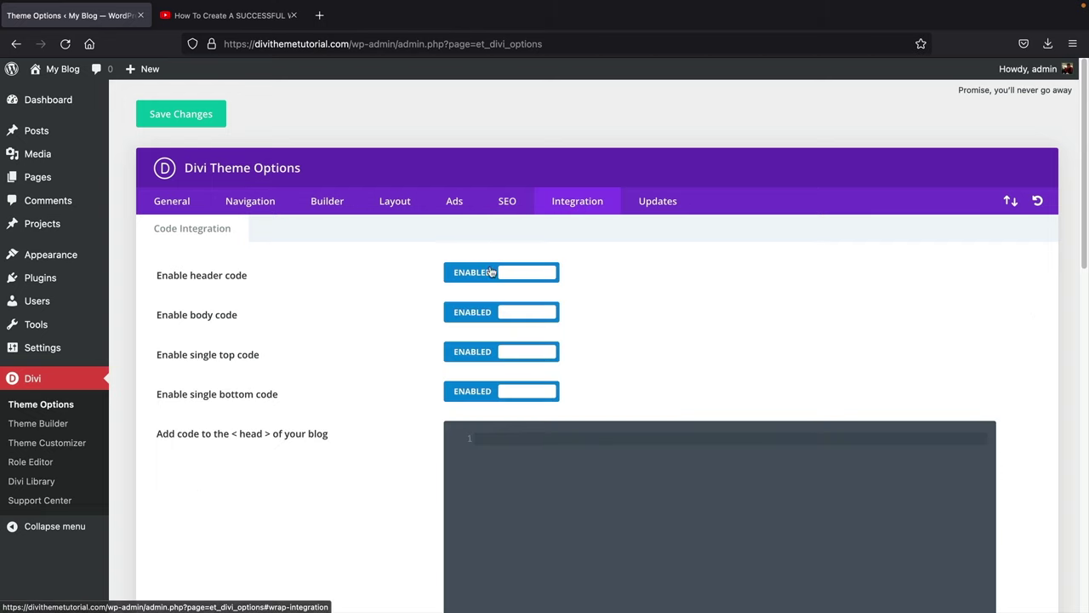
pyautogui.click(651, 203)
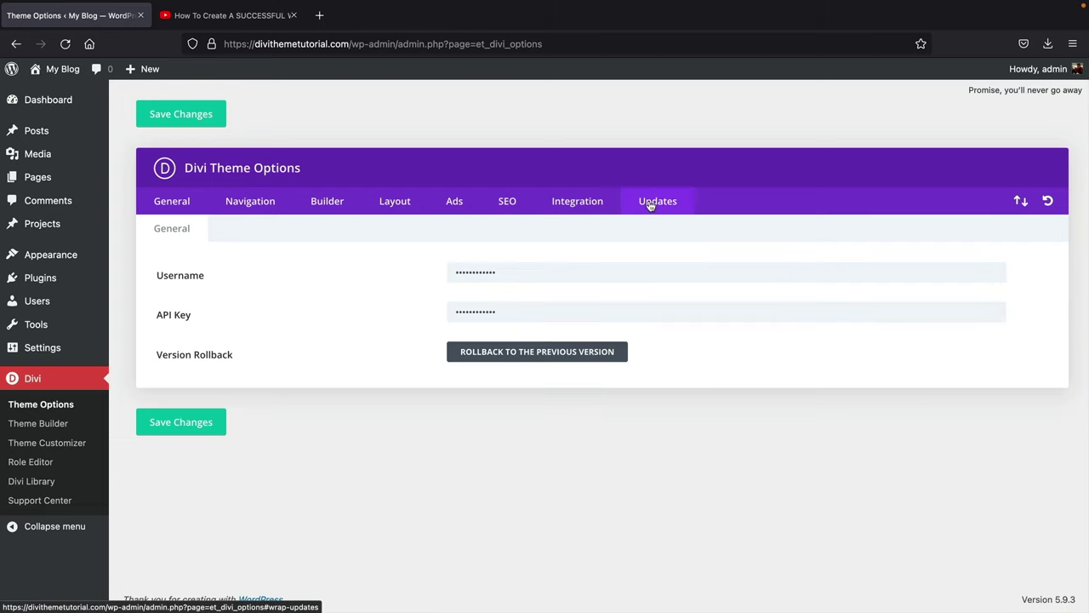
pyautogui.click(177, 203)
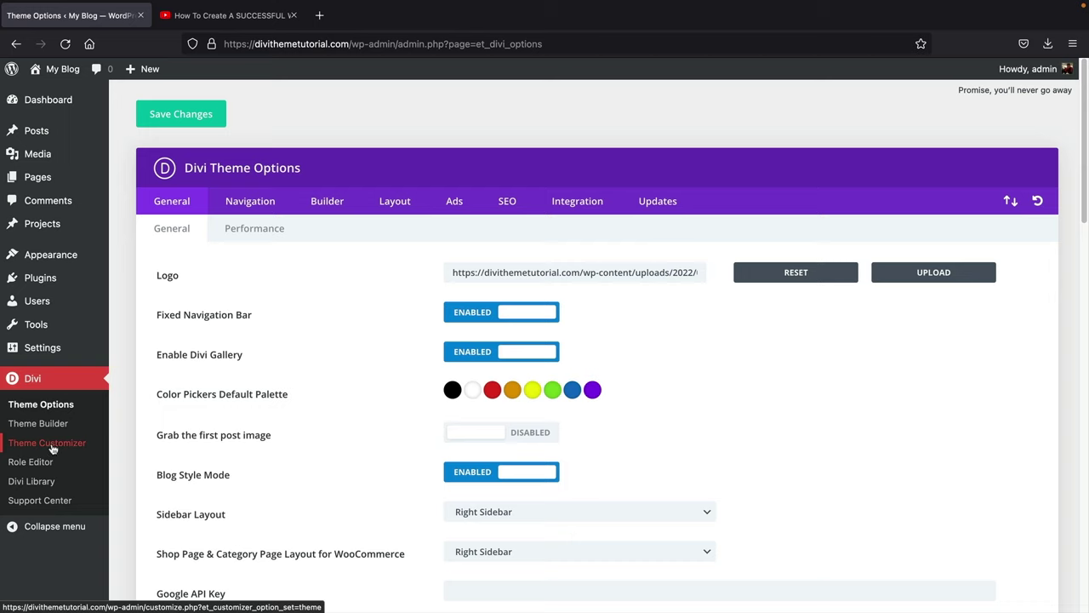
pyautogui.click(185, 120)
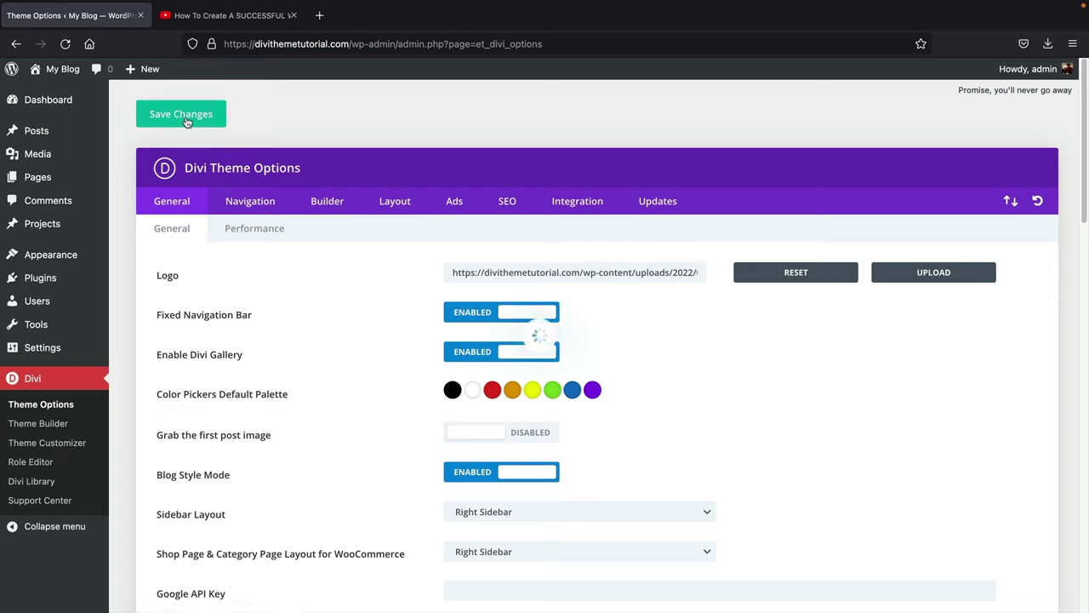
# - Visit the live site, then launch the Divi Theme Customizer from the My Blog menu
pyautogui.moveTo(75, 78)
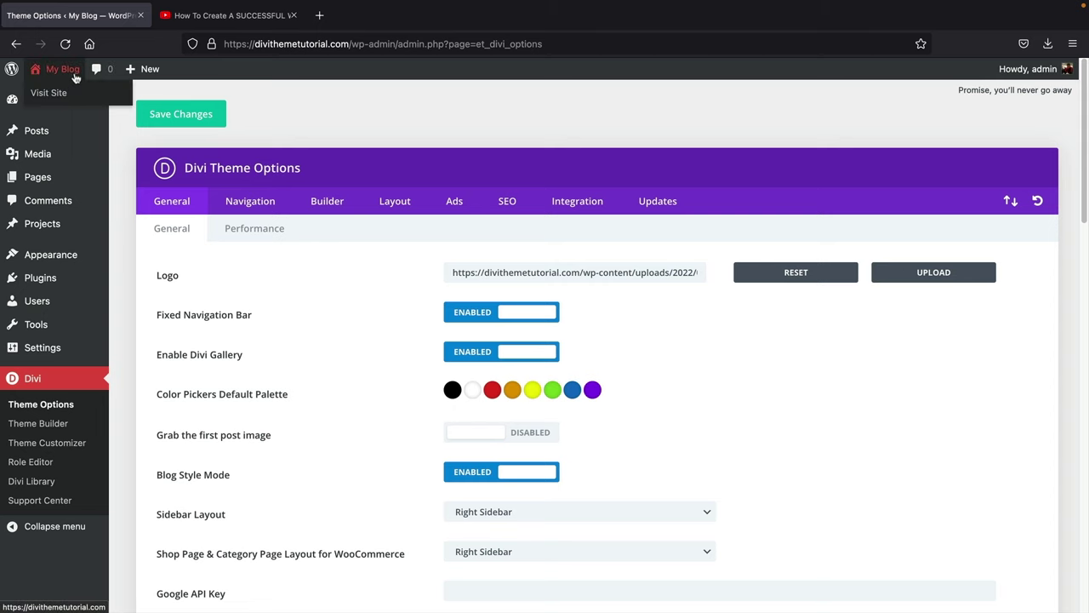
pyautogui.click(67, 99)
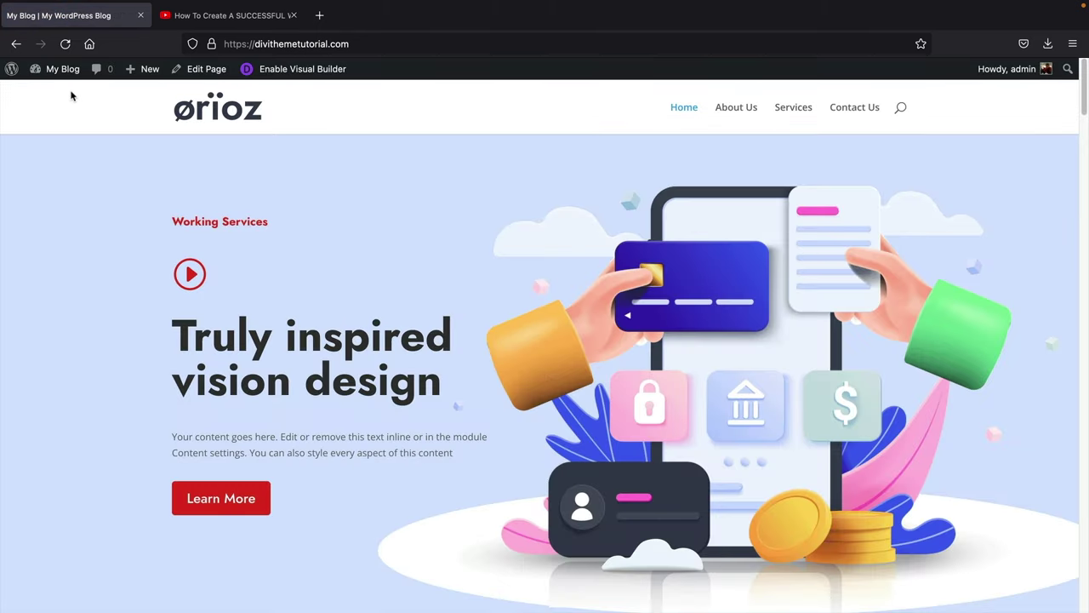
pyautogui.moveTo(68, 77)
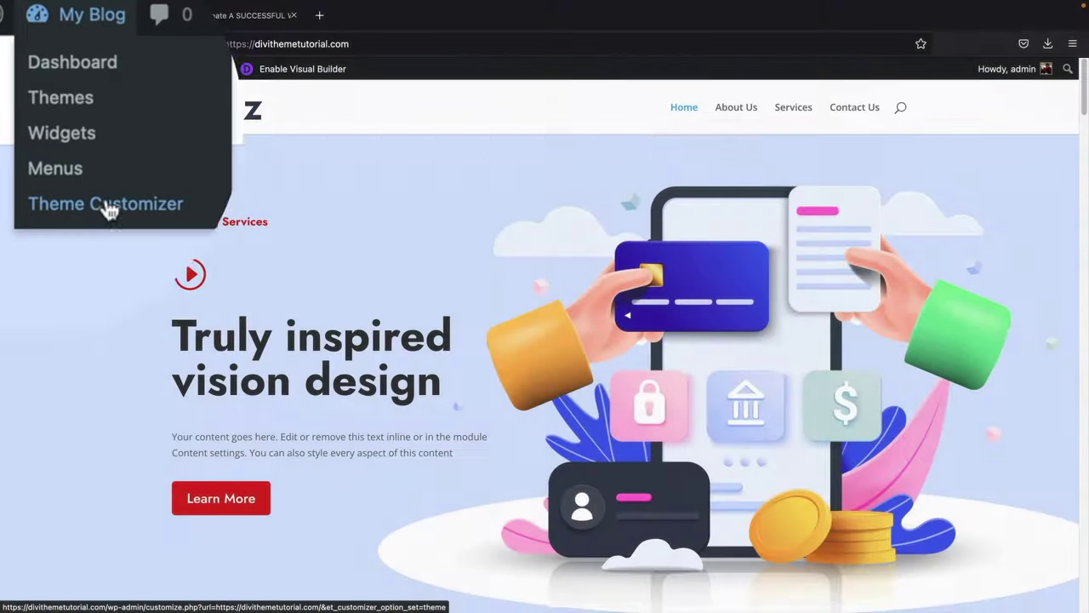
pyautogui.click(104, 208)
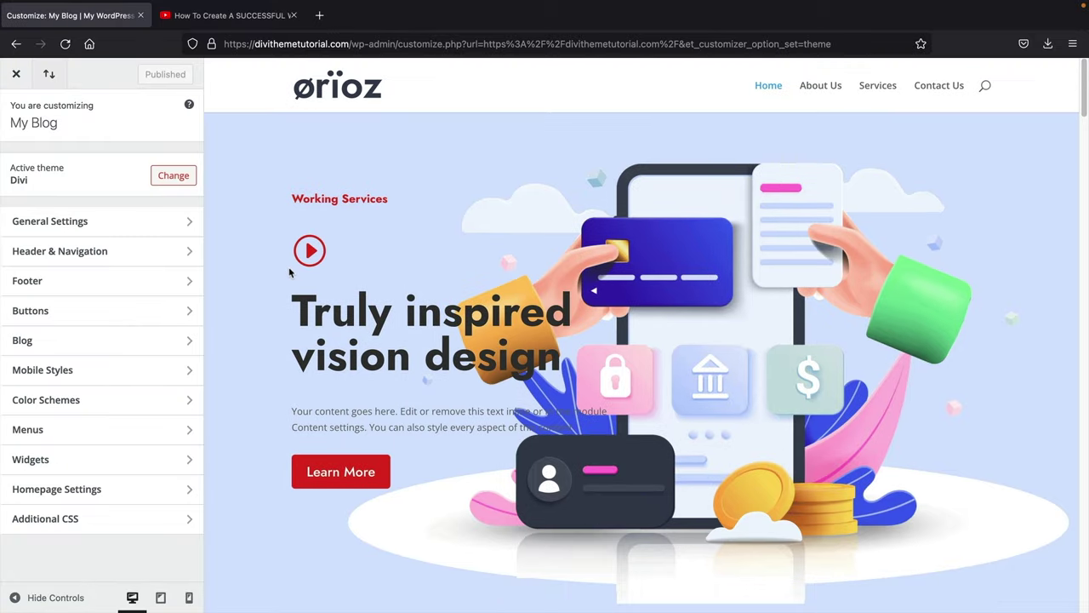
# - Scroll through the homepage preview and use the back-to-top button
pyautogui.scroll(-10, 661, 409)
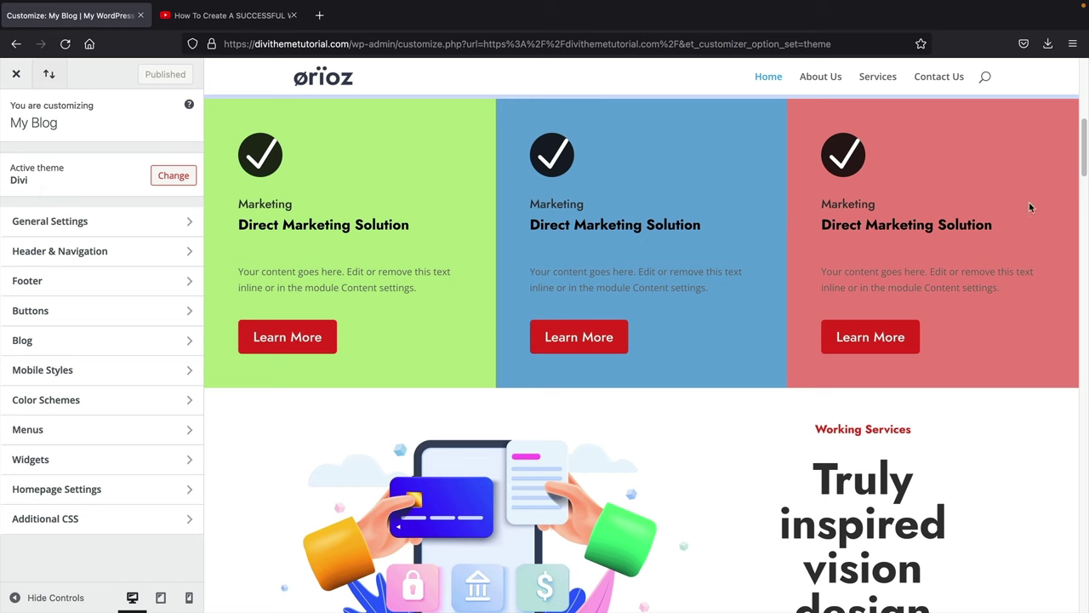
pyautogui.scroll(-10, 899, 360)
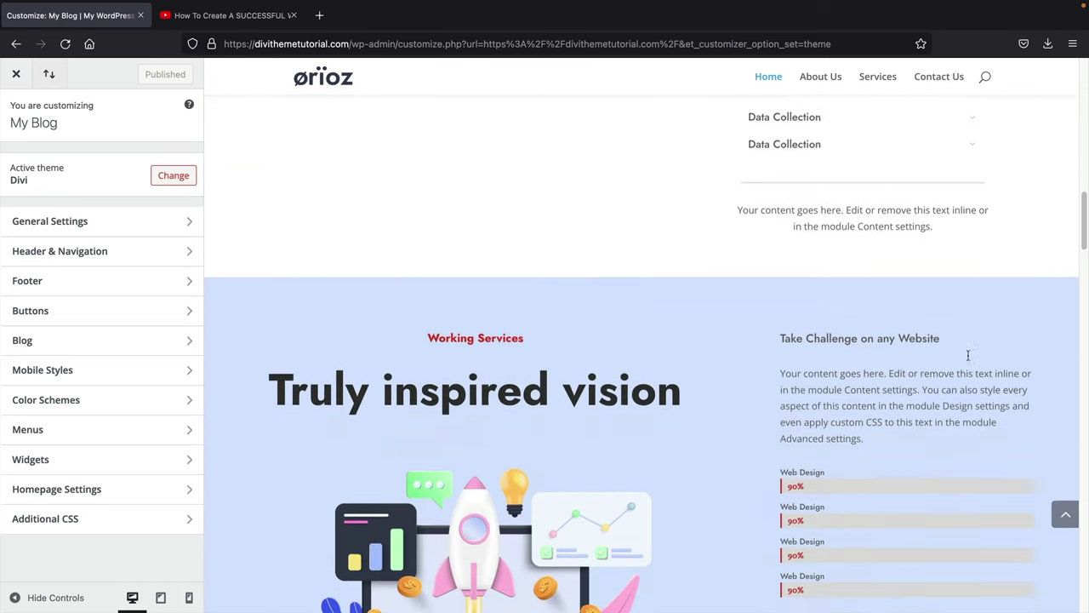
pyautogui.scroll(-10, 968, 355)
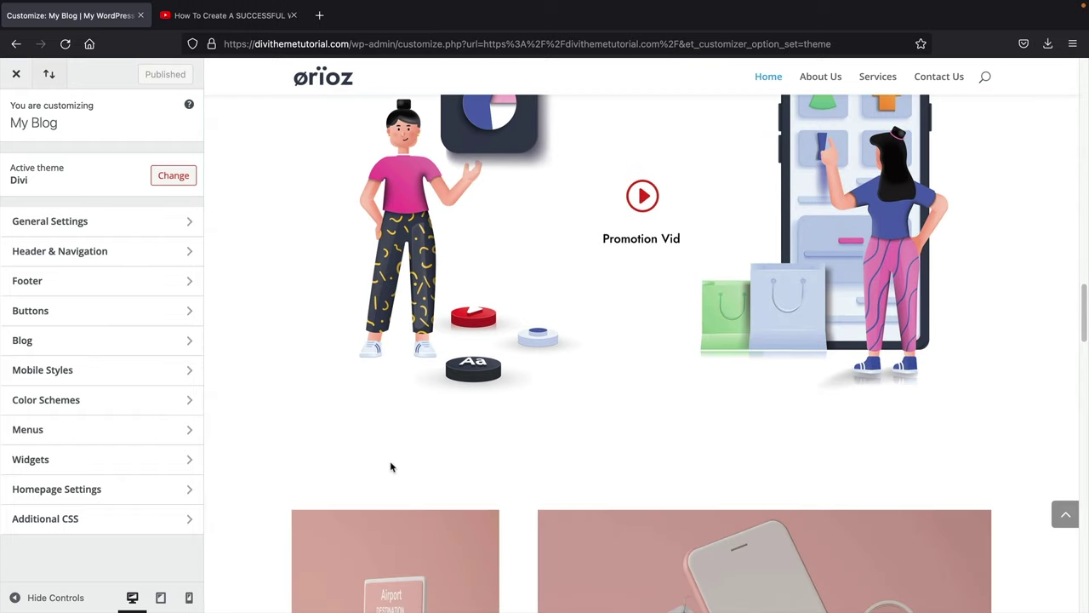
pyautogui.moveTo(1085, 344); pyautogui.dragTo(1085, 294)
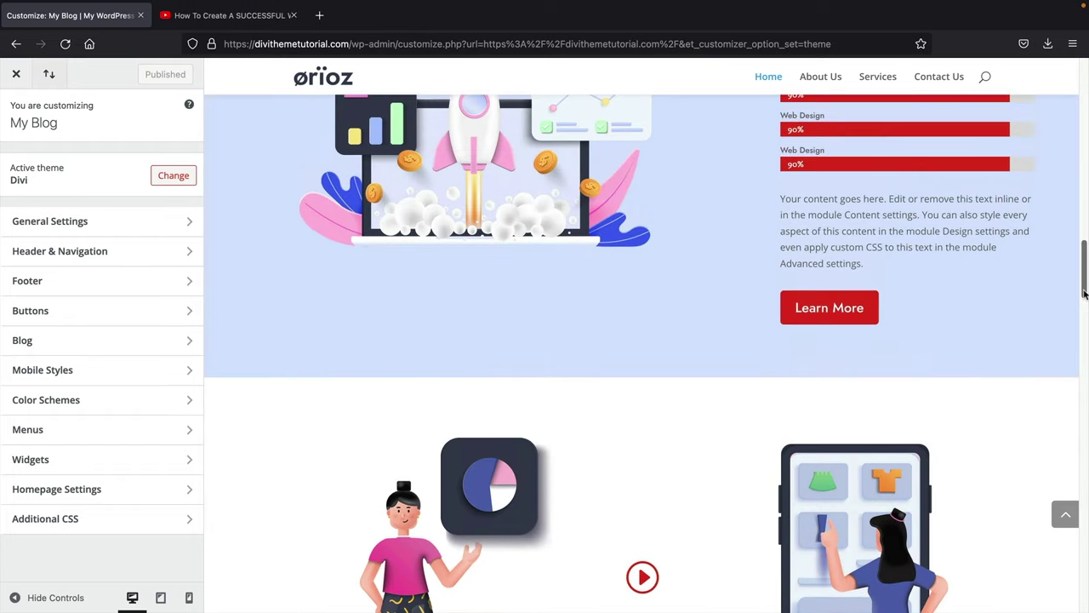
pyautogui.scroll(-2, 1084, 294)
pyautogui.click(1064, 518)
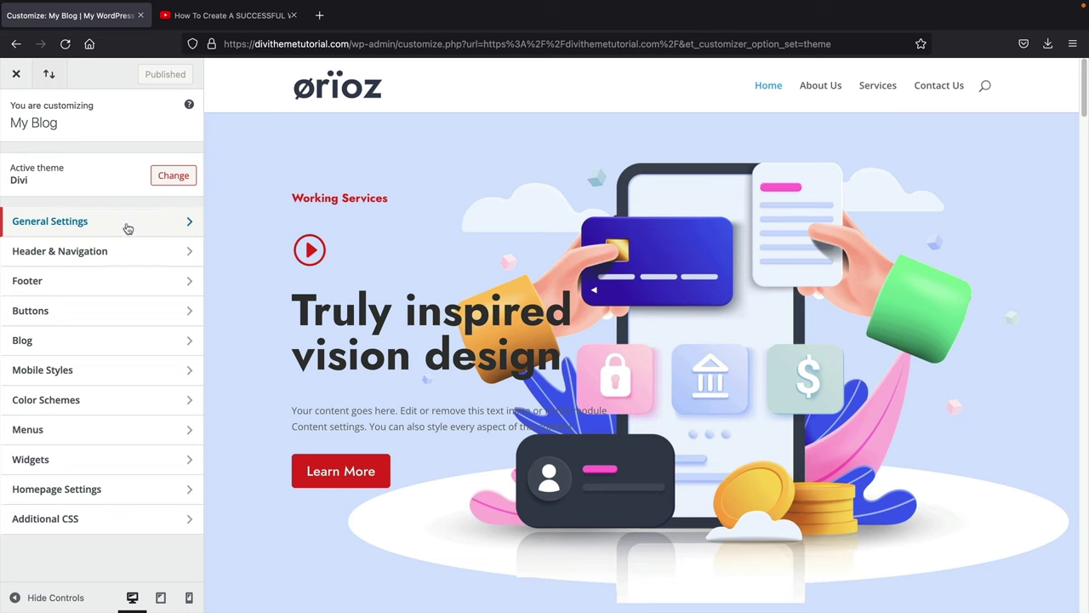
# - Open Site Identity under General Settings and select the site title and tagline text
pyautogui.click(127, 228)
pyautogui.click(130, 171)
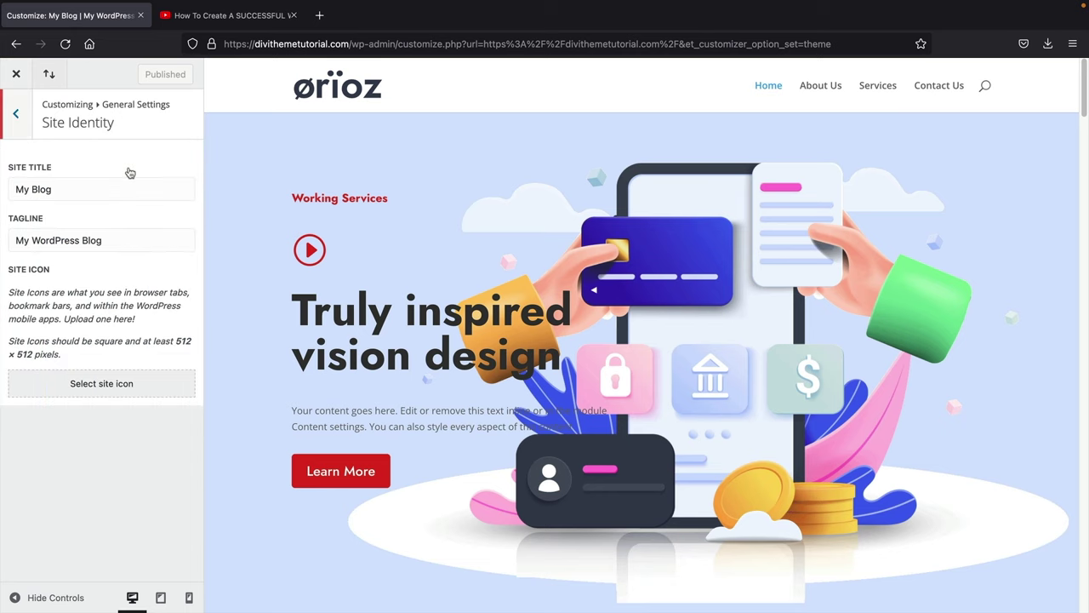
pyautogui.moveTo(82, 189); pyautogui.dragTo(30, 189)
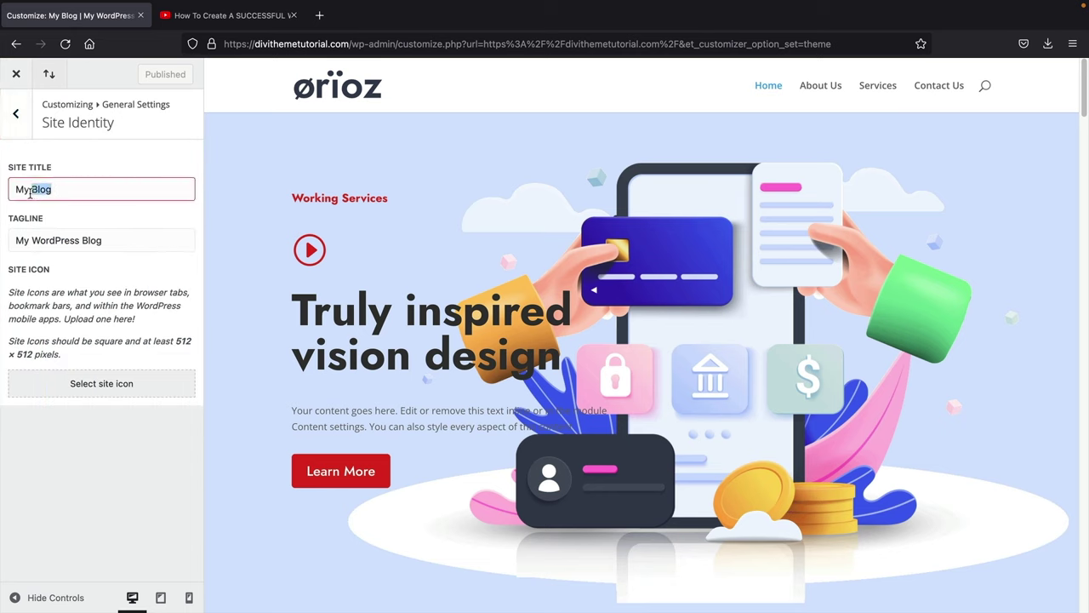
pyautogui.press('Tab')
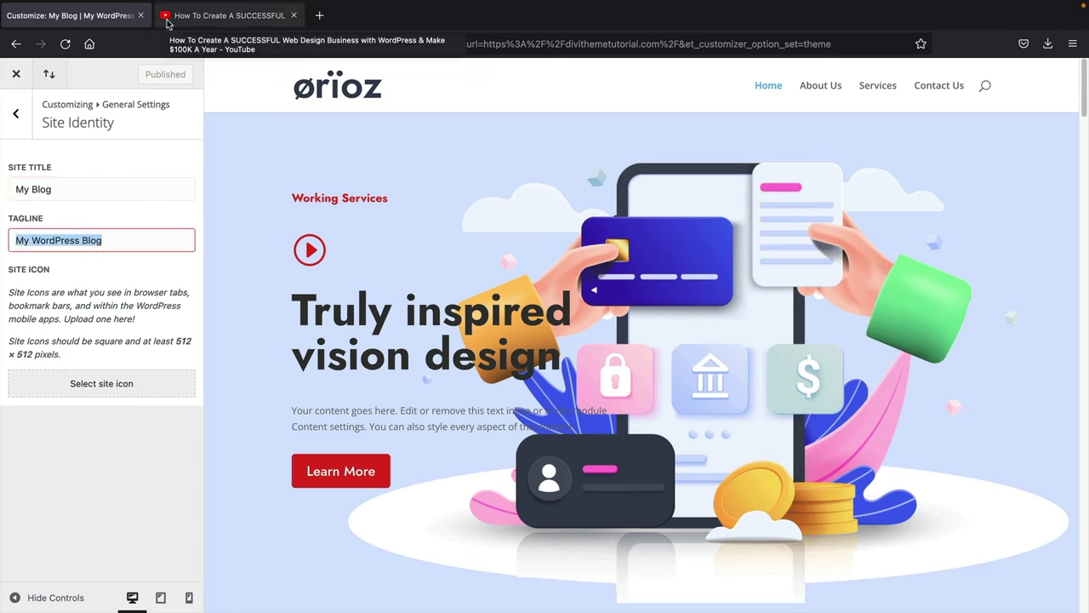
# - Set the site icon to a cropped square of the orioz logo, then go to Layout Settings
pyautogui.click(92, 390)
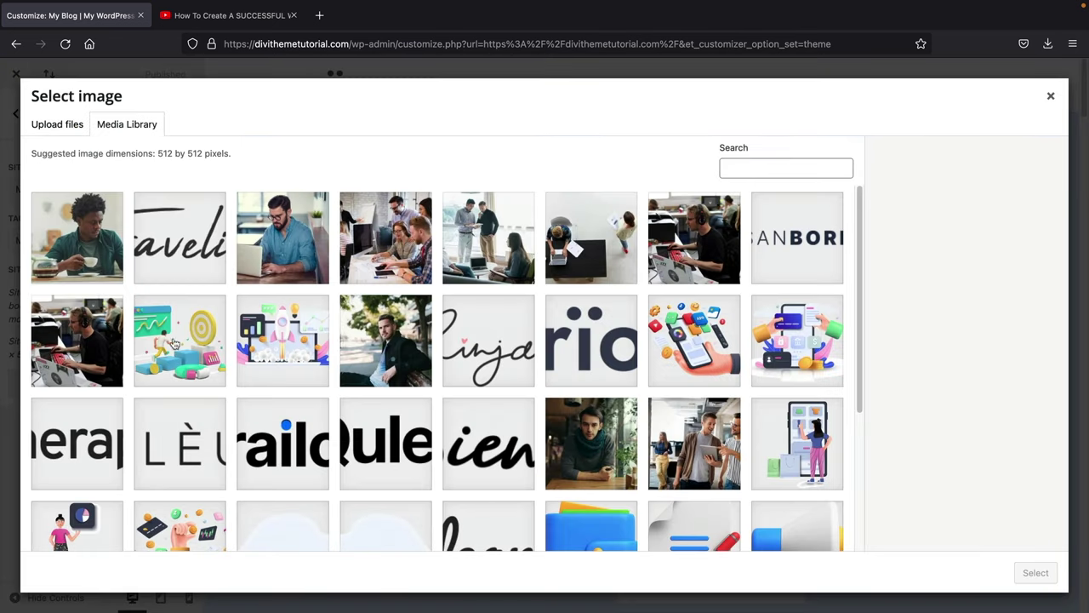
pyautogui.click(647, 341)
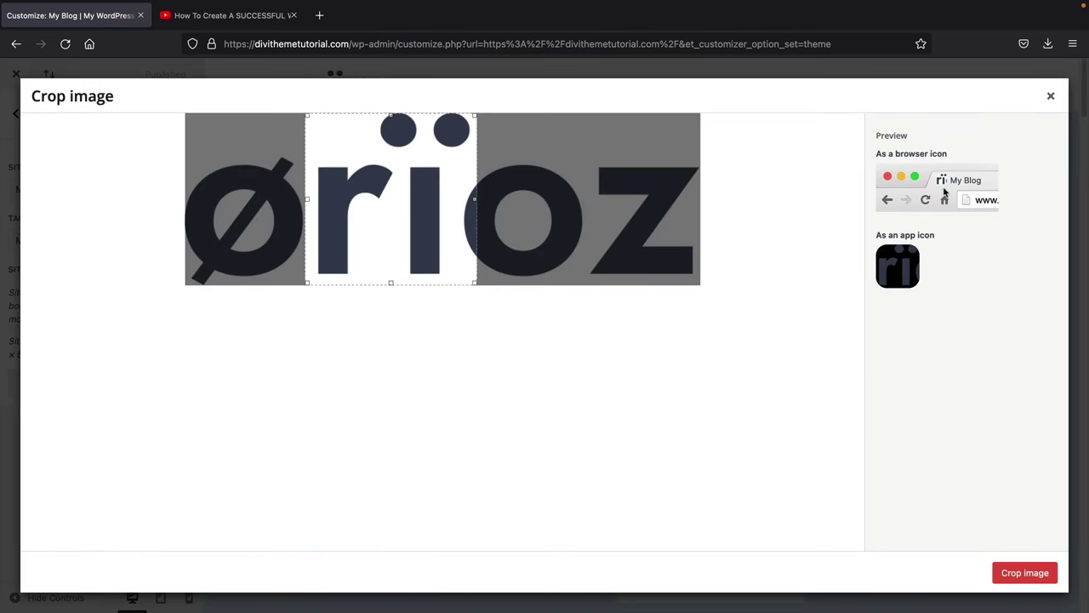
pyautogui.click(1026, 573)
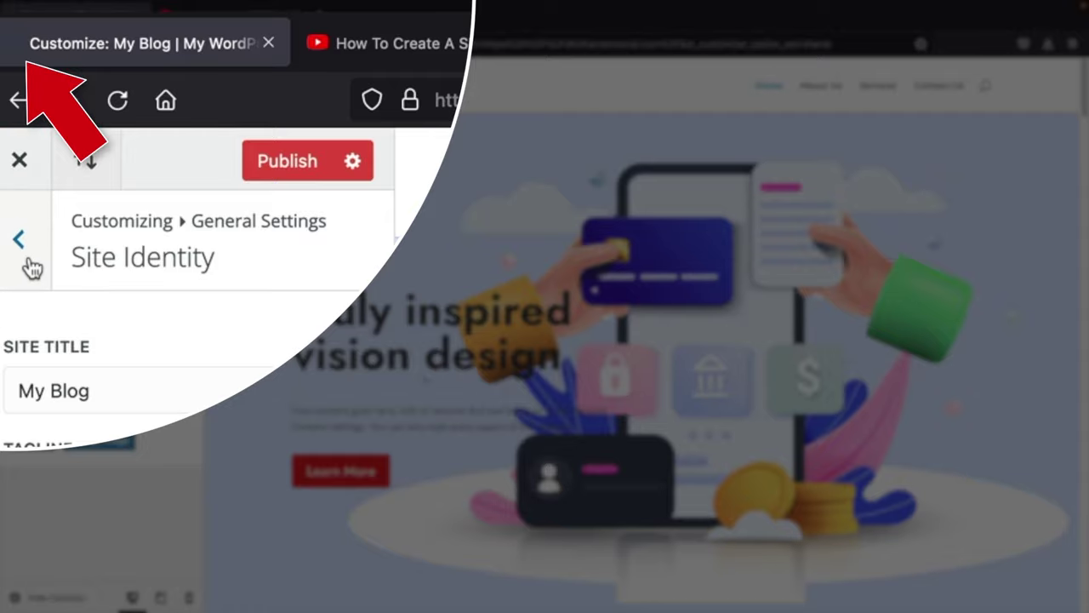
pyautogui.click(26, 253)
pyautogui.click(81, 413)
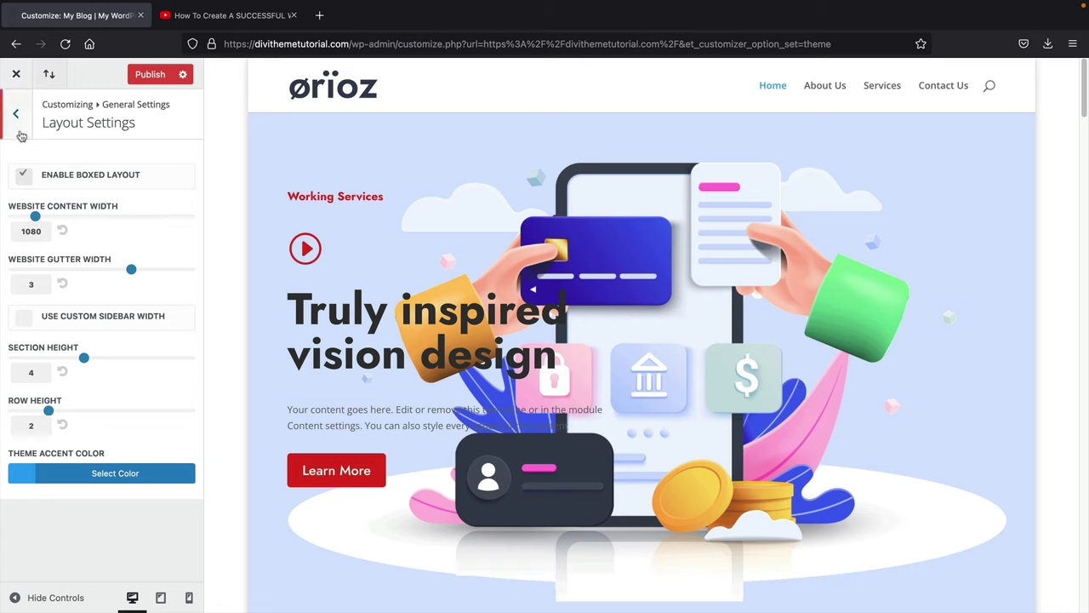
# - Uncheck Enable Boxed Layout, review Typography and Background, and return to the main panel
pyautogui.click(24, 175)
pyautogui.click(23, 122)
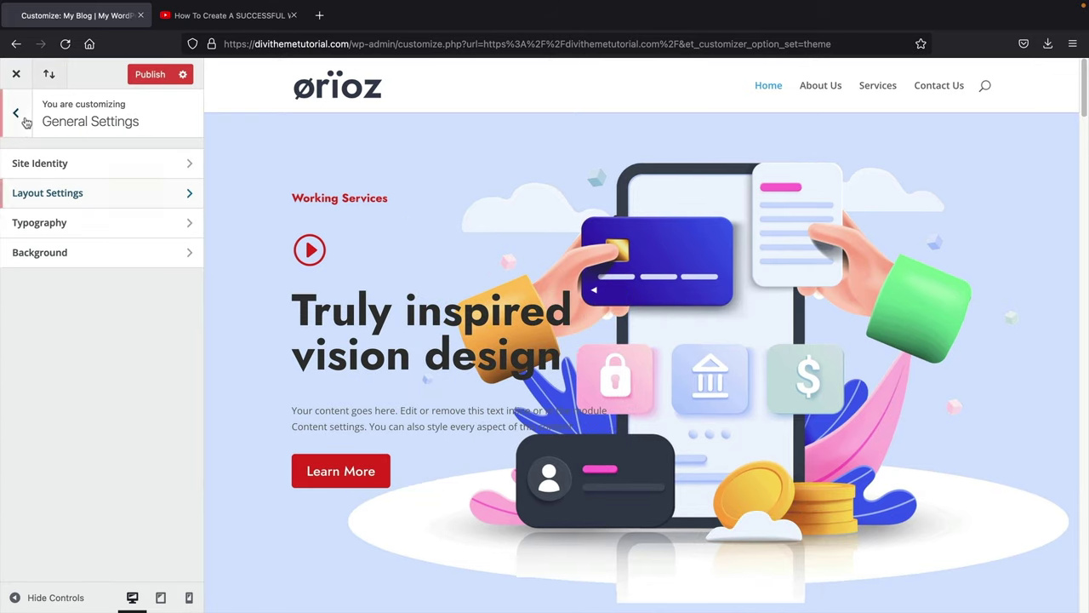
pyautogui.click(43, 222)
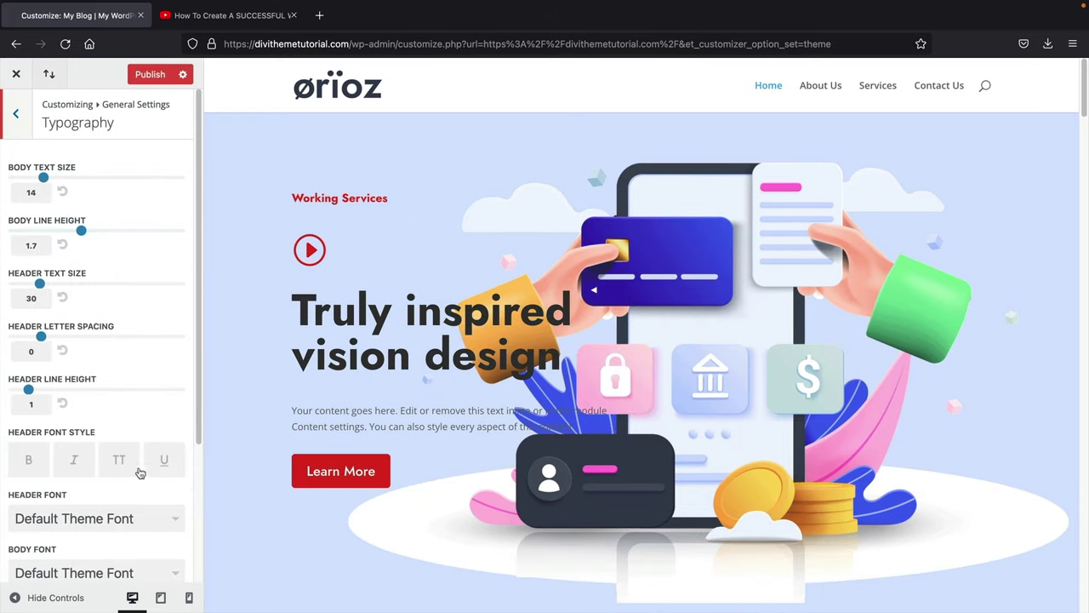
pyautogui.scroll(-4, 140, 473)
pyautogui.scroll(4, 141, 473)
pyautogui.click(16, 116)
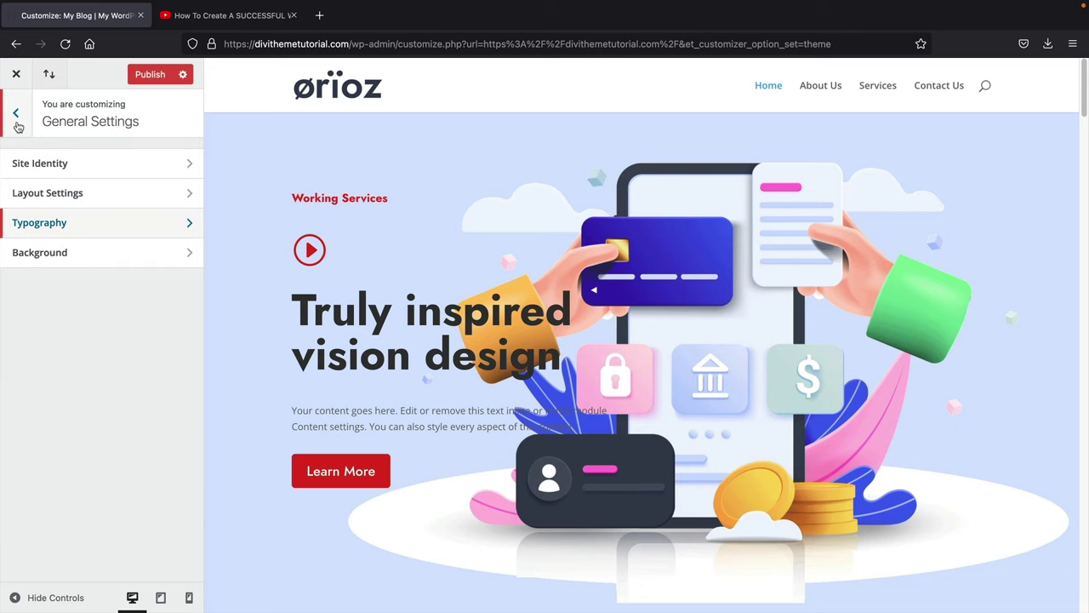
pyautogui.click(51, 252)
pyautogui.click(17, 117)
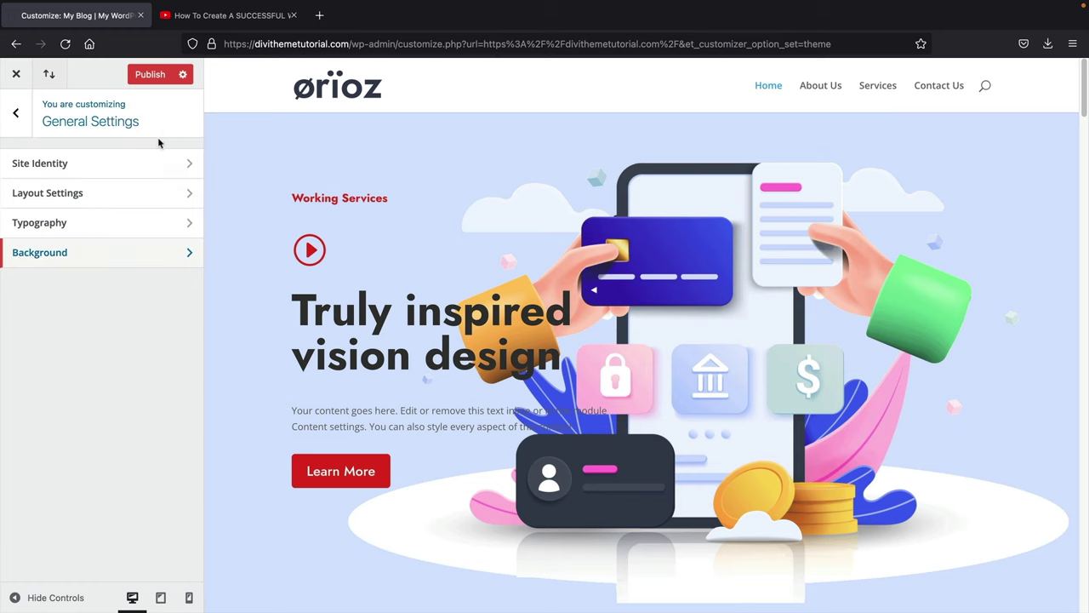
pyautogui.click(16, 113)
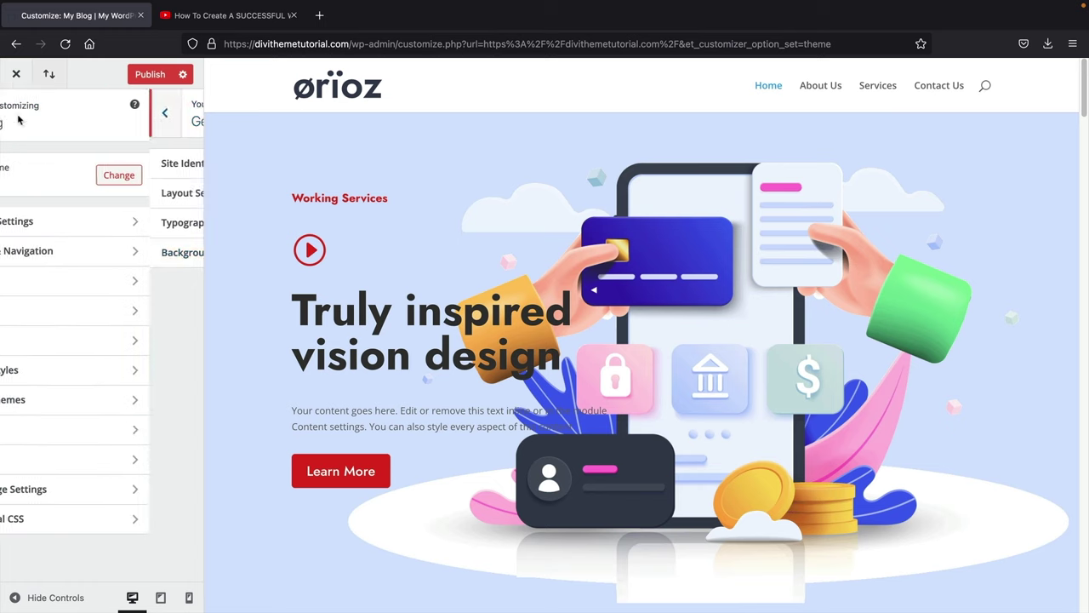
# - In Header Format, try the Centered, Centered Inline Logo and Slide In header styles
pyautogui.click(100, 253)
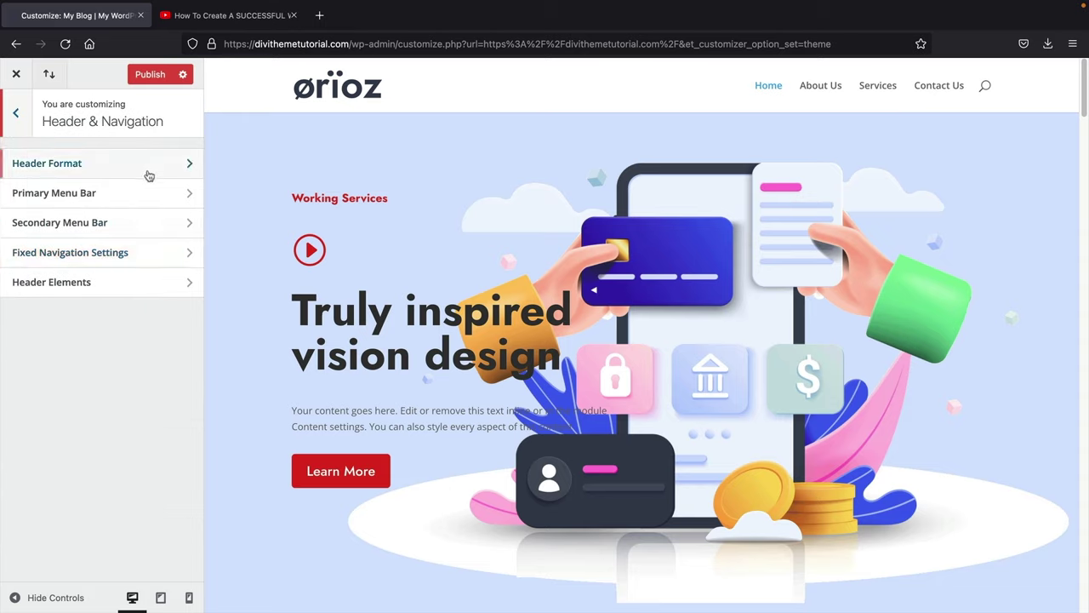
pyautogui.click(120, 167)
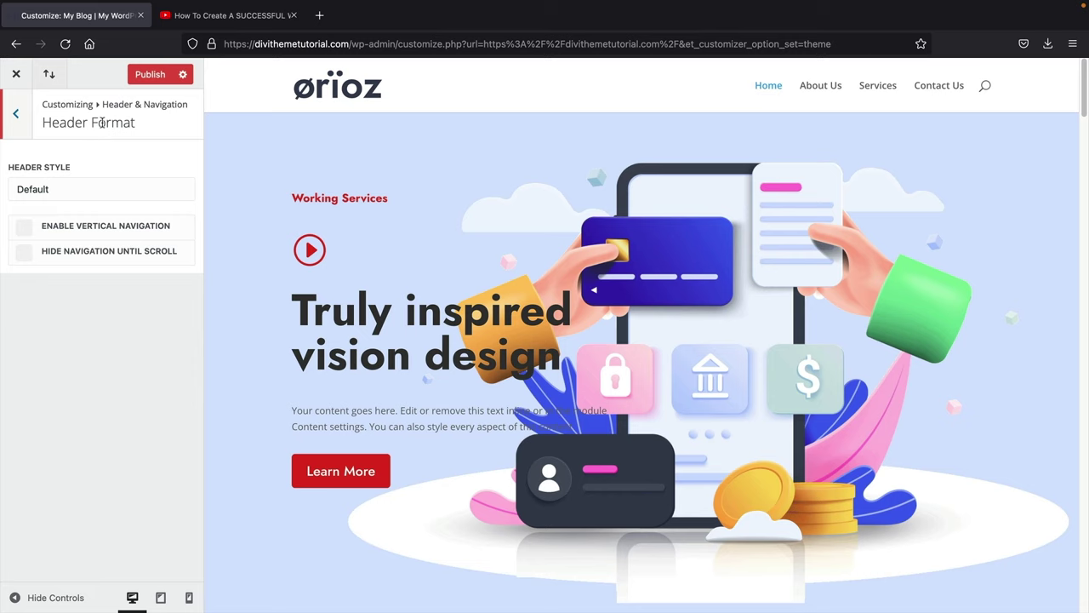
pyautogui.click(136, 189)
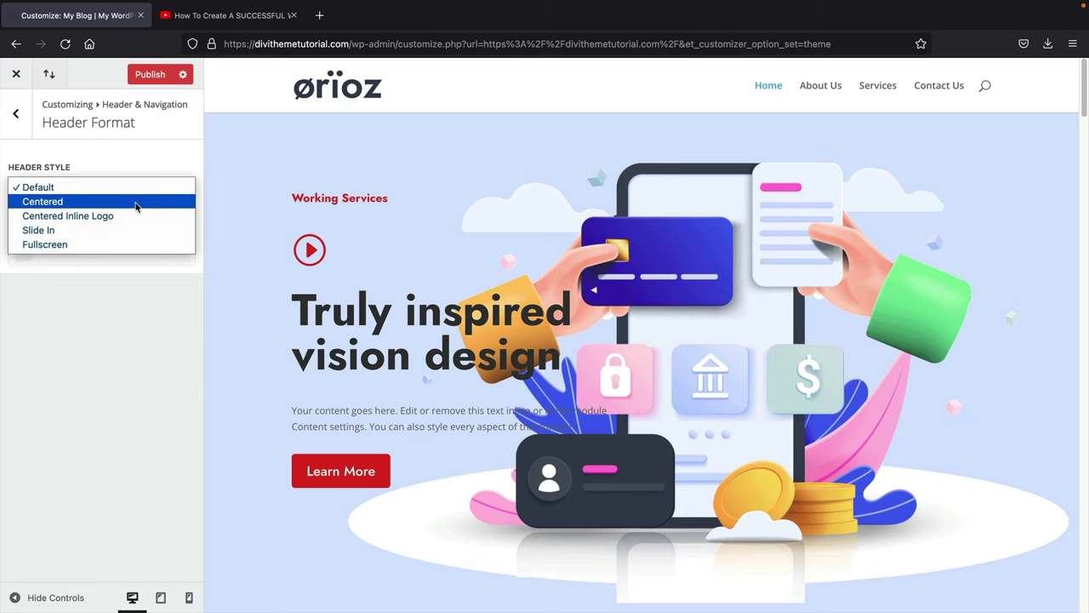
pyautogui.click(136, 203)
pyautogui.click(136, 194)
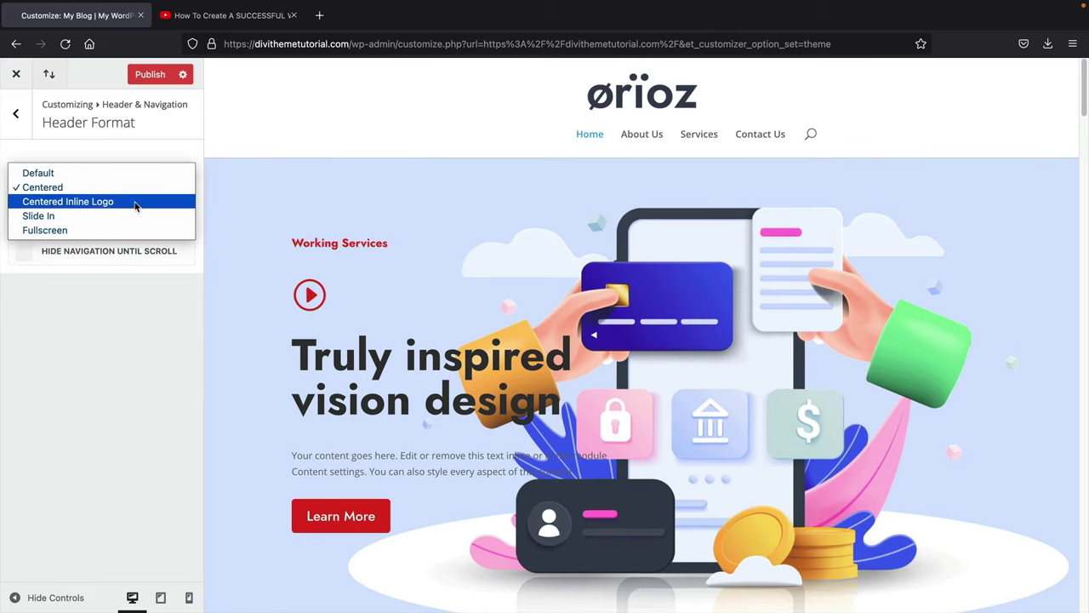
pyautogui.click(134, 202)
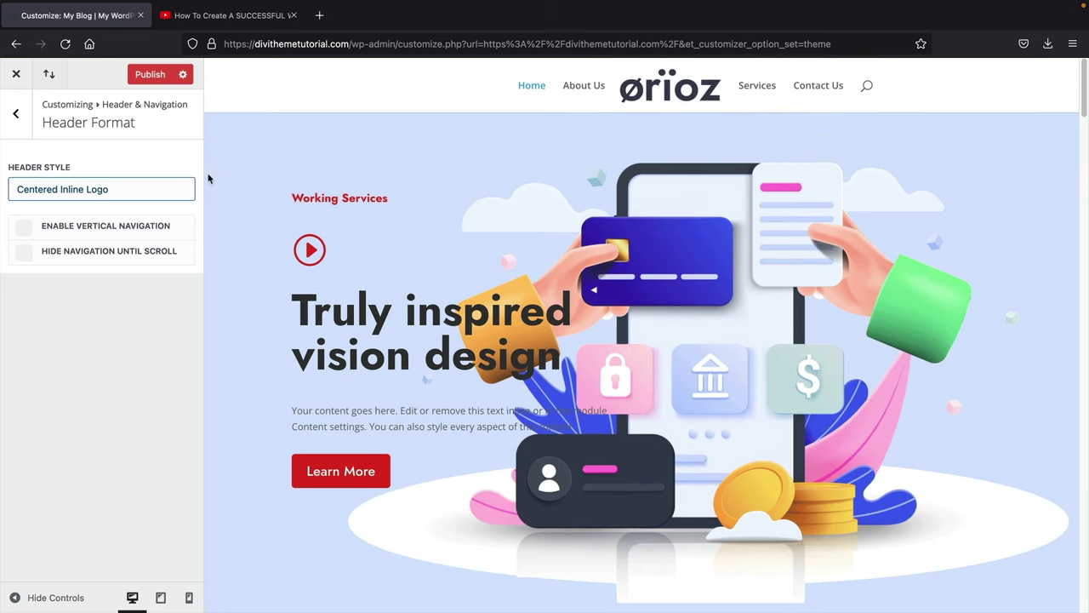
pyautogui.click(175, 195)
pyautogui.click(161, 202)
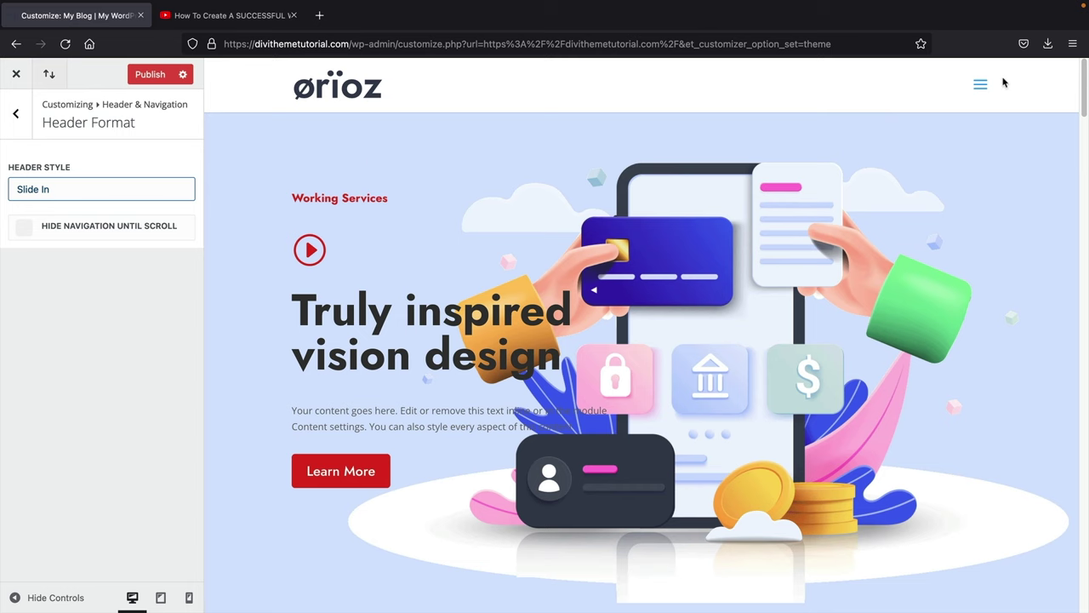
# - Preview the slide-in and Fullscreen menus, then reset the header style to Default
pyautogui.click(980, 88)
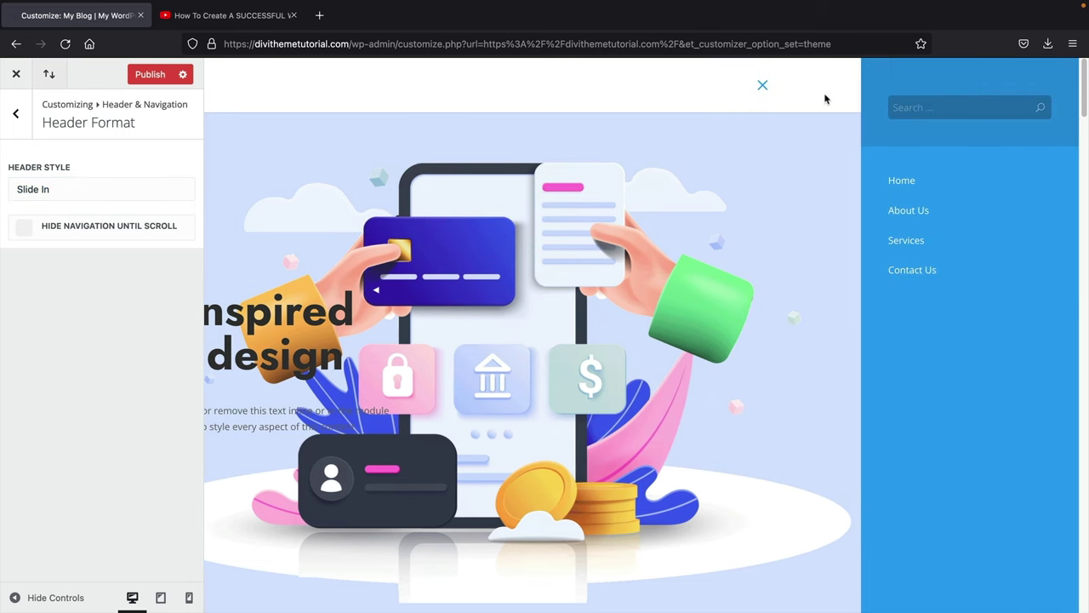
pyautogui.click(764, 89)
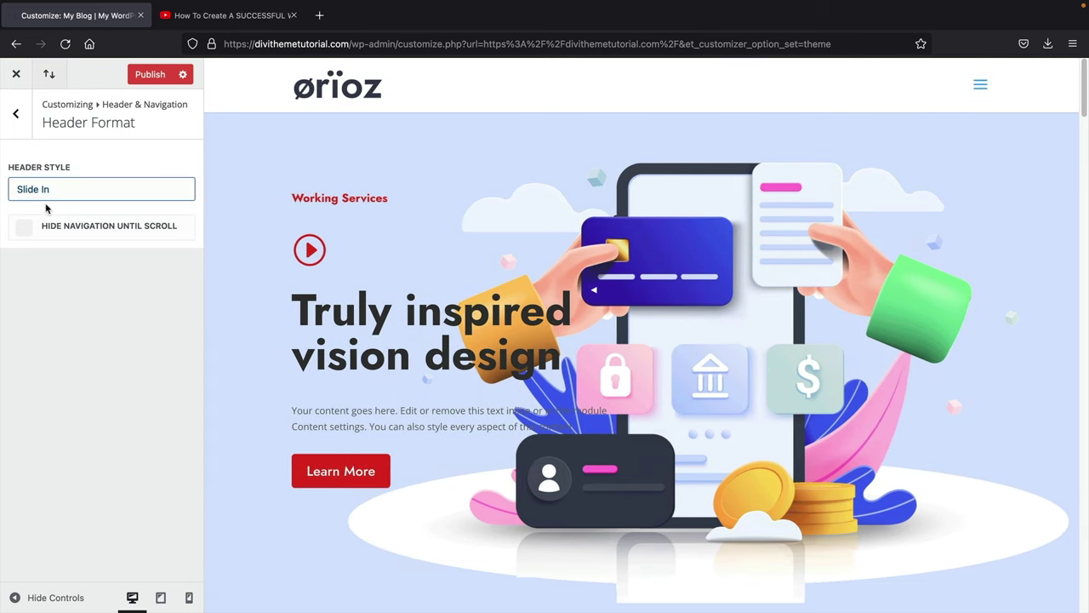
pyautogui.click(47, 191)
pyautogui.click(51, 201)
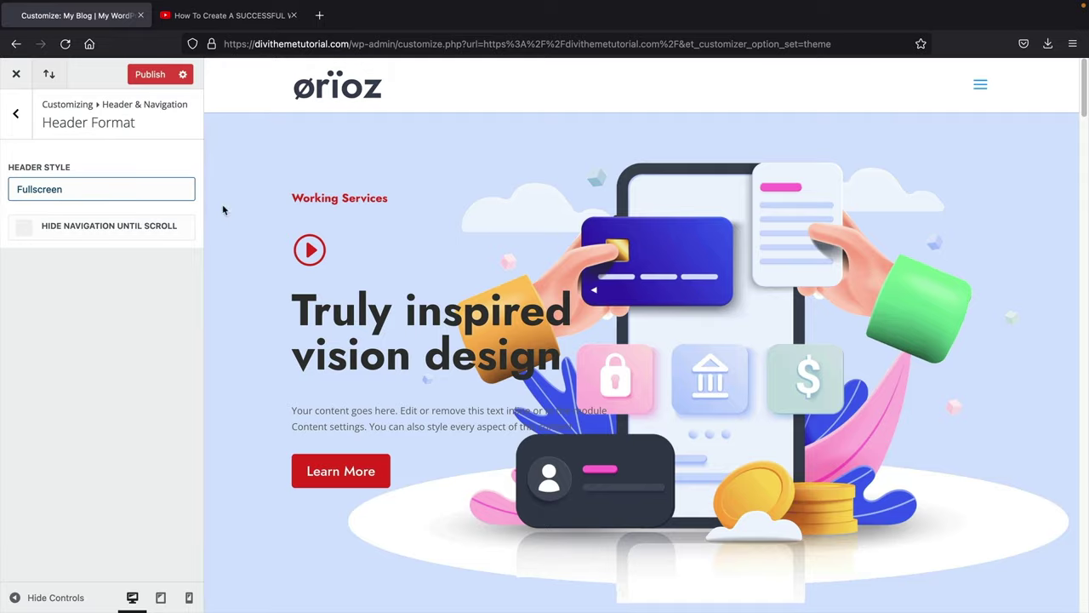
pyautogui.click(980, 88)
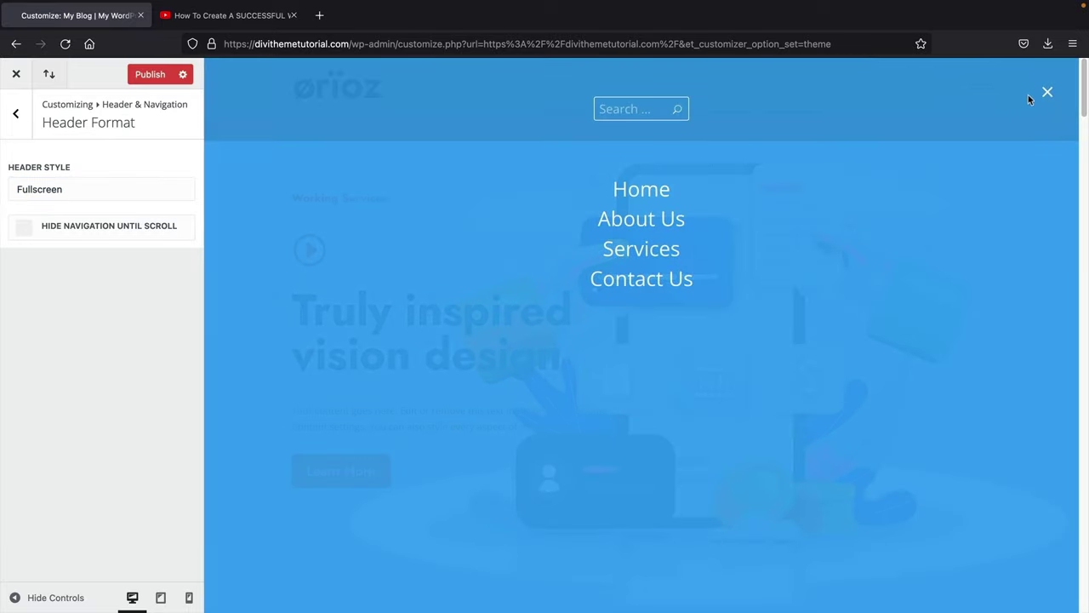
pyautogui.click(1047, 92)
pyautogui.click(51, 189)
pyautogui.click(42, 128)
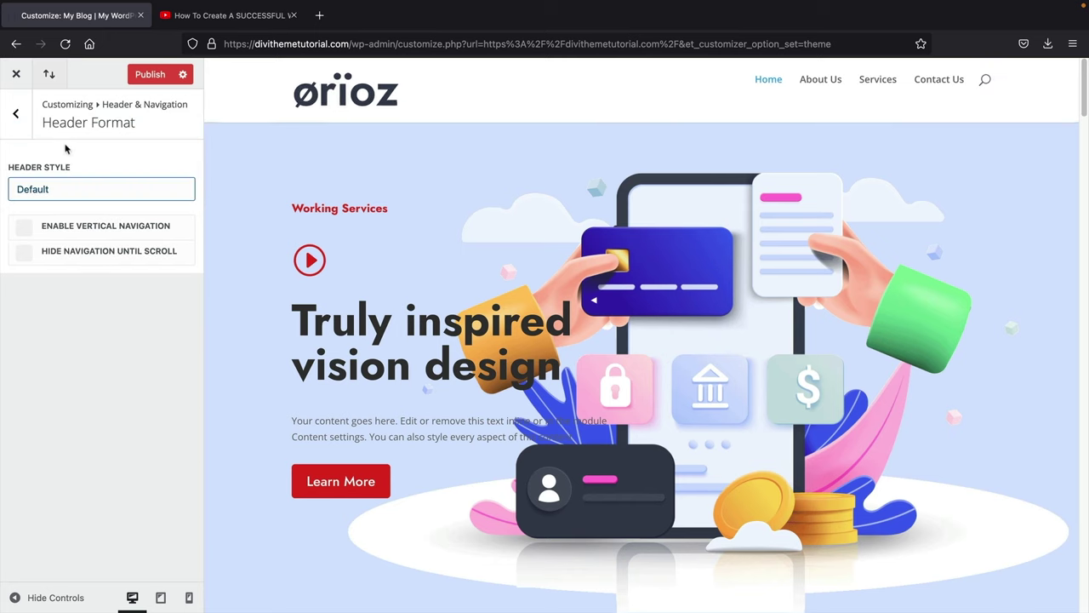
# - Try vertical navigation with right and left orientation, then switch it back off
pyautogui.click(23, 227)
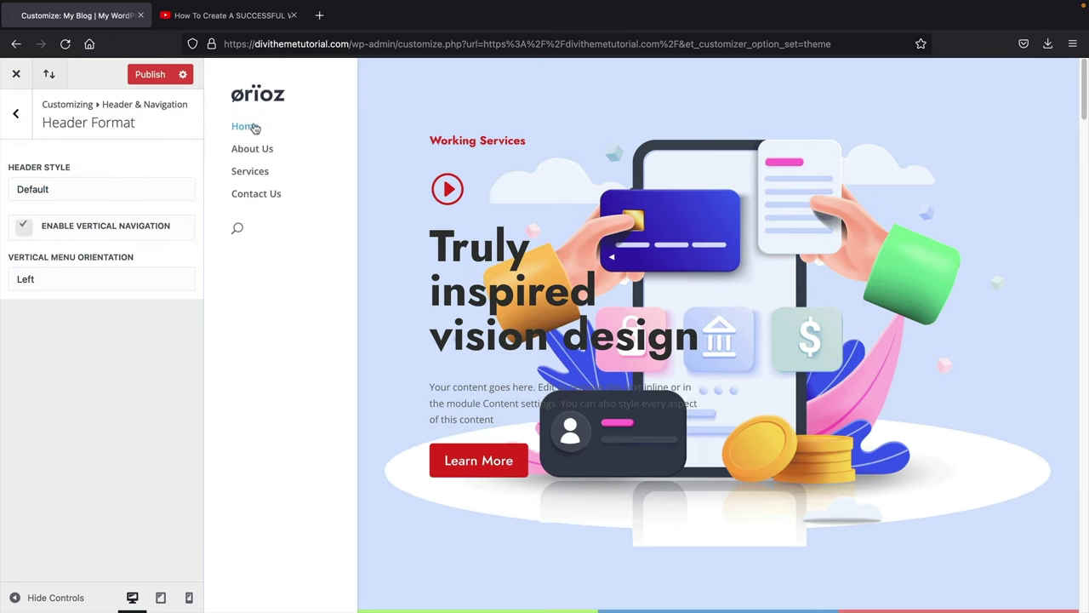
pyautogui.scroll(-2, 420, 341)
pyautogui.scroll(-4, 420, 341)
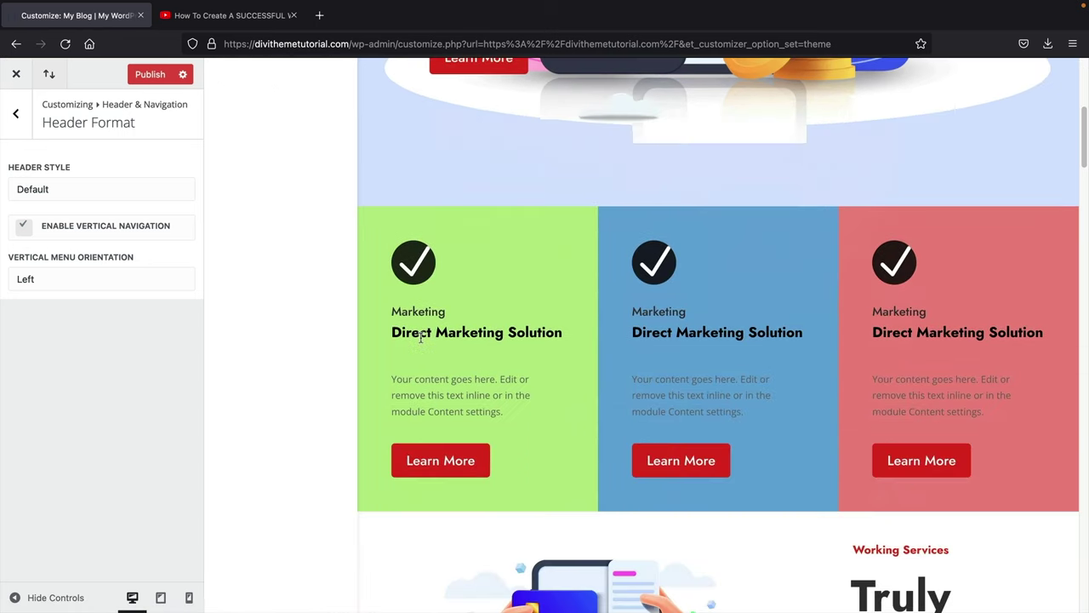
pyautogui.scroll(6, 419, 340)
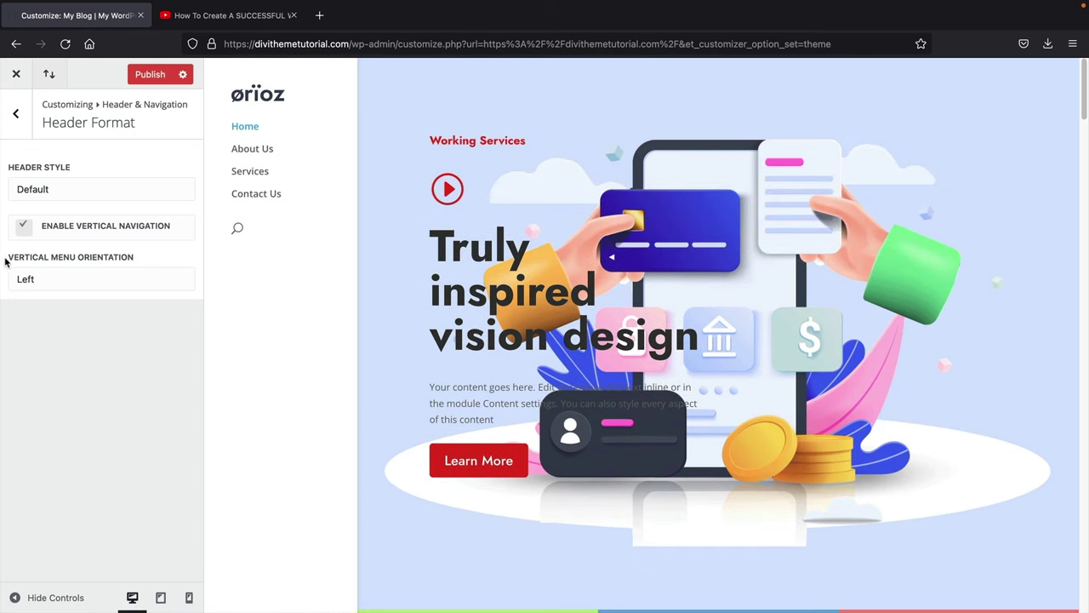
pyautogui.click(43, 278)
pyautogui.click(47, 266)
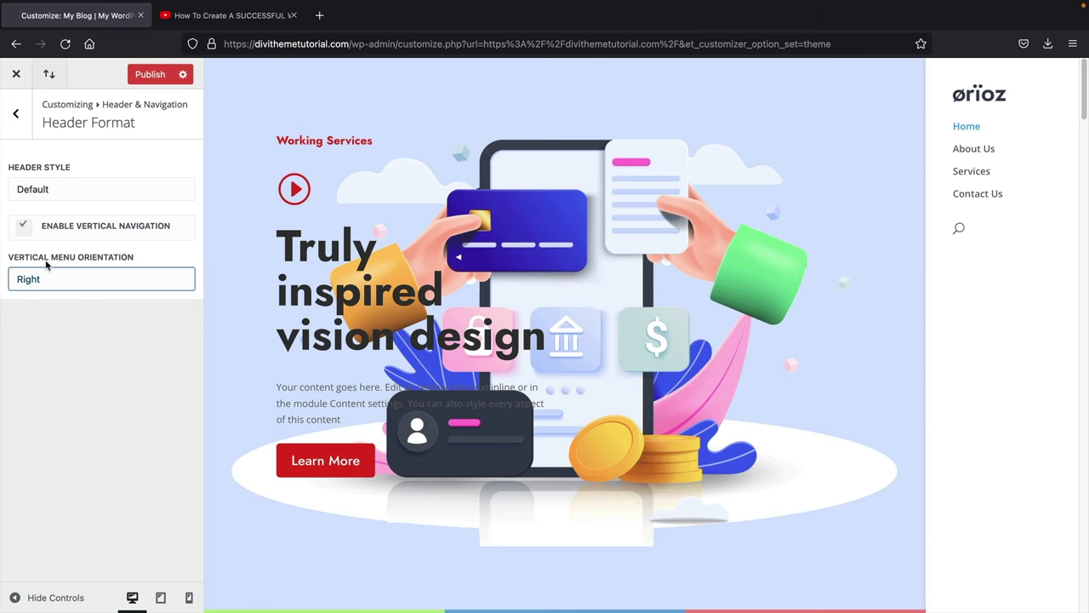
pyautogui.click(47, 271)
pyautogui.click(53, 292)
pyautogui.click(24, 225)
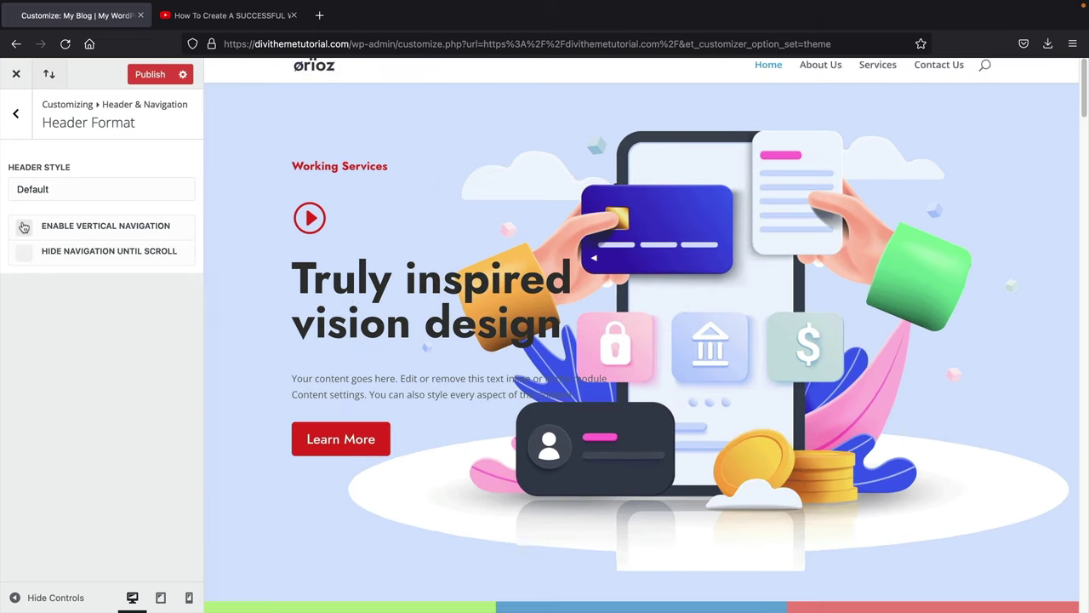
pyautogui.click(21, 124)
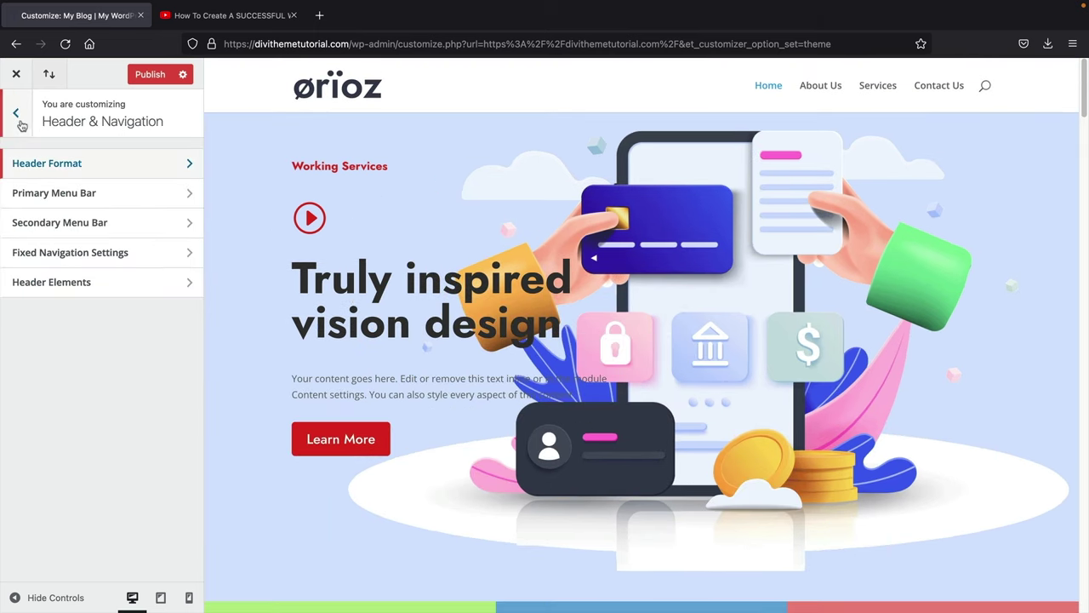
# - Make the primary menu bar full width, keeping the header logo visible
pyautogui.click(48, 194)
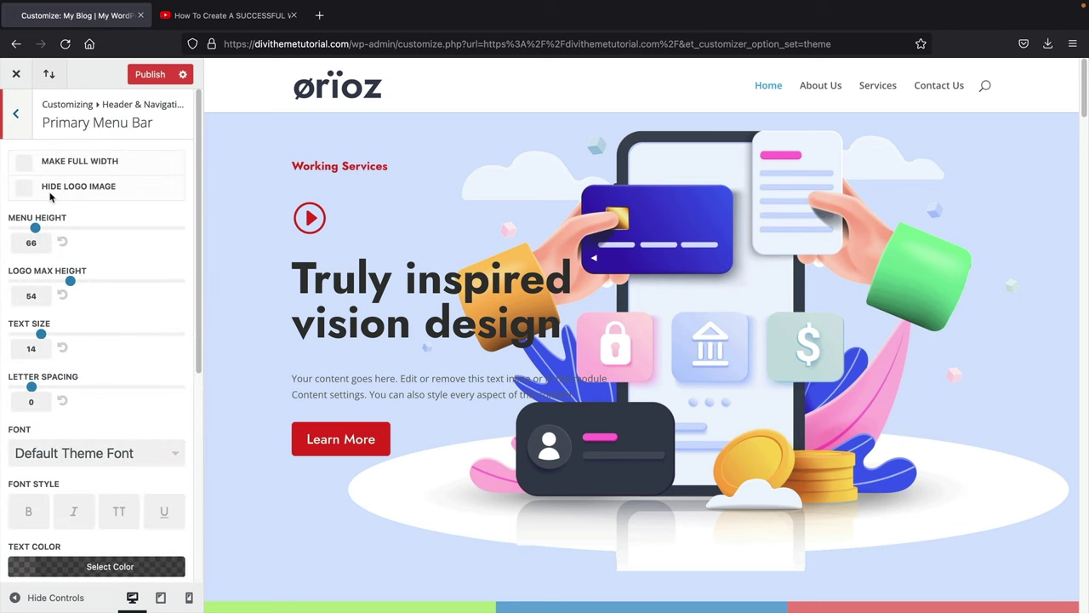
pyautogui.click(25, 162)
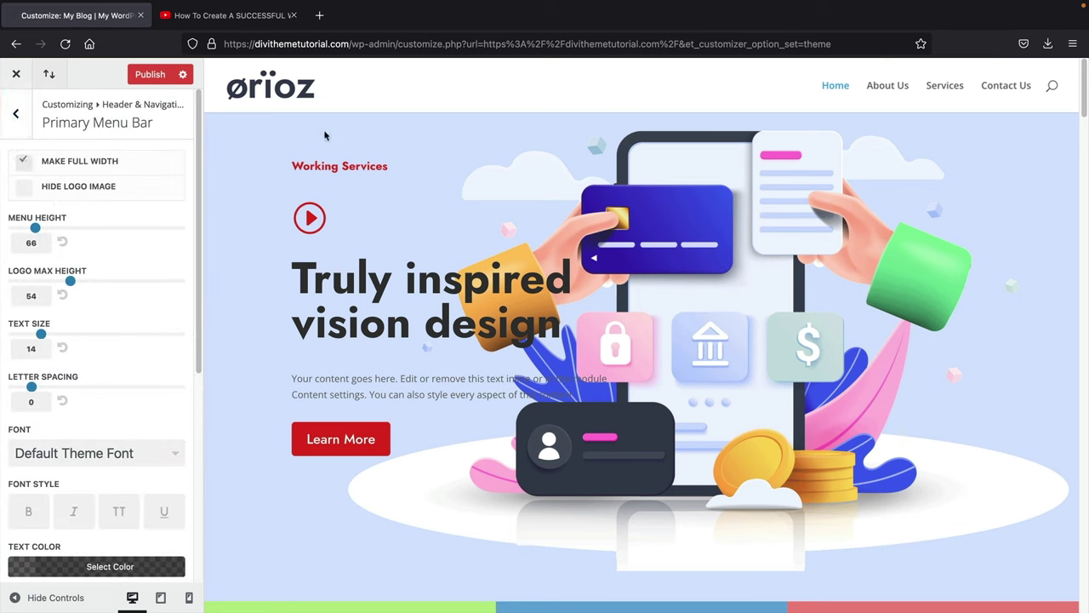
pyautogui.click(25, 188)
pyautogui.click(25, 187)
# - Set the primary menu font to Jost and make it bold
pyautogui.scroll(-2, 77, 347)
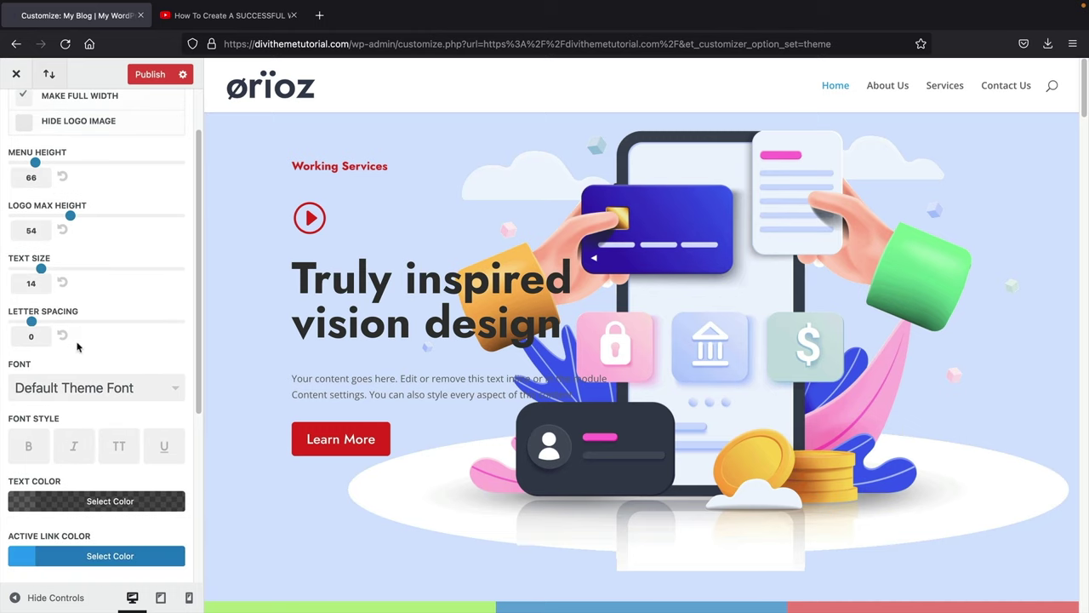
pyautogui.click(85, 388)
pyautogui.scroll(-10, 101, 448)
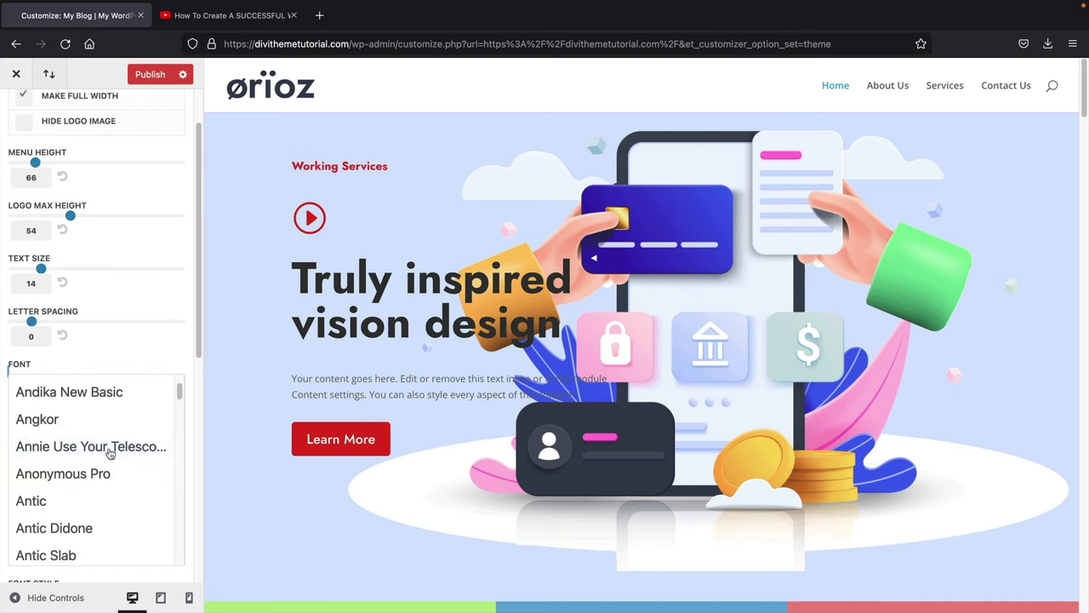
pyautogui.moveTo(178, 390); pyautogui.dragTo(179, 457)
pyautogui.scroll(-15, 134, 481)
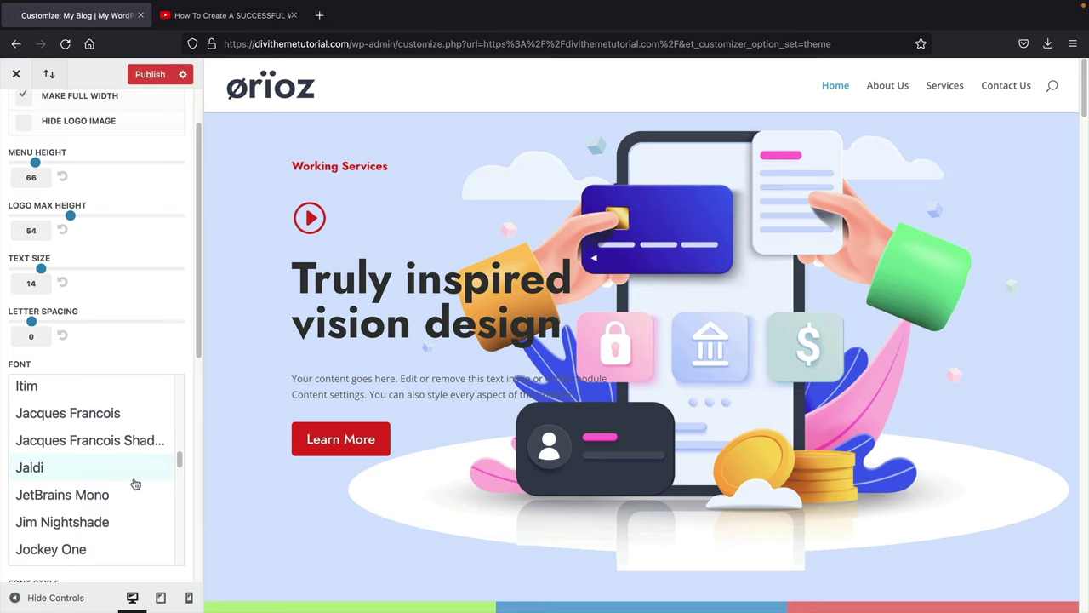
pyautogui.click(109, 389)
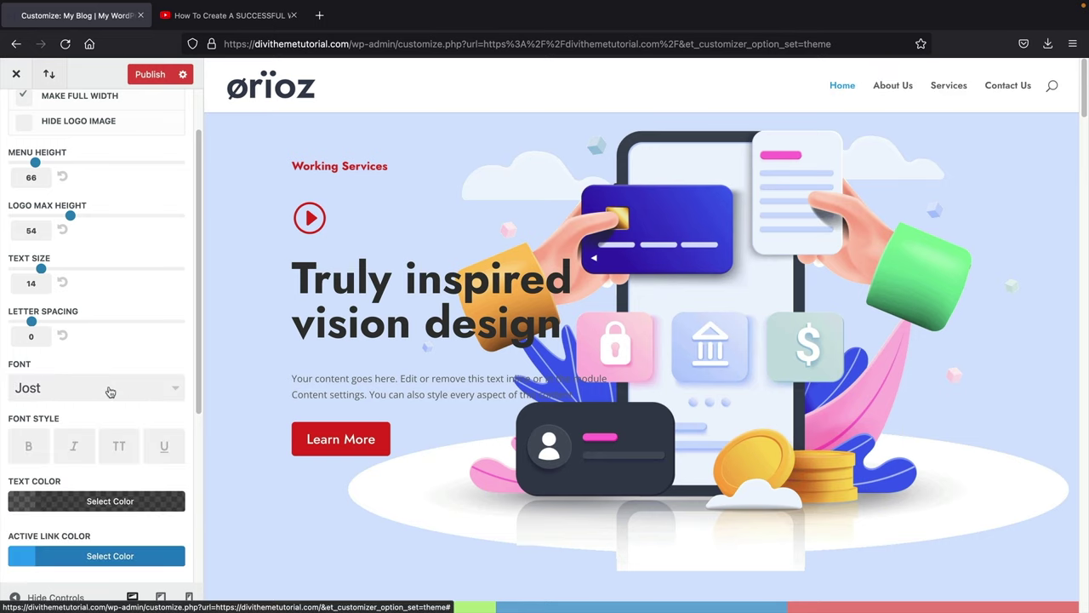
pyautogui.click(29, 446)
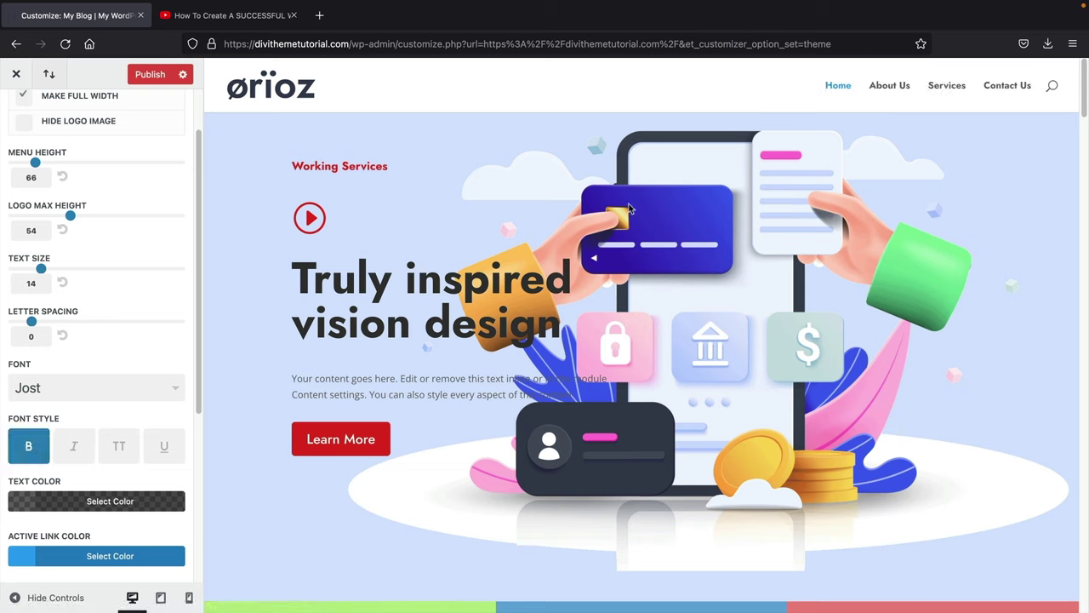
# - Give the primary menu a #020202 background at zero opacity, rgba(2,2,2,0)
pyautogui.scroll(-6, 122, 422)
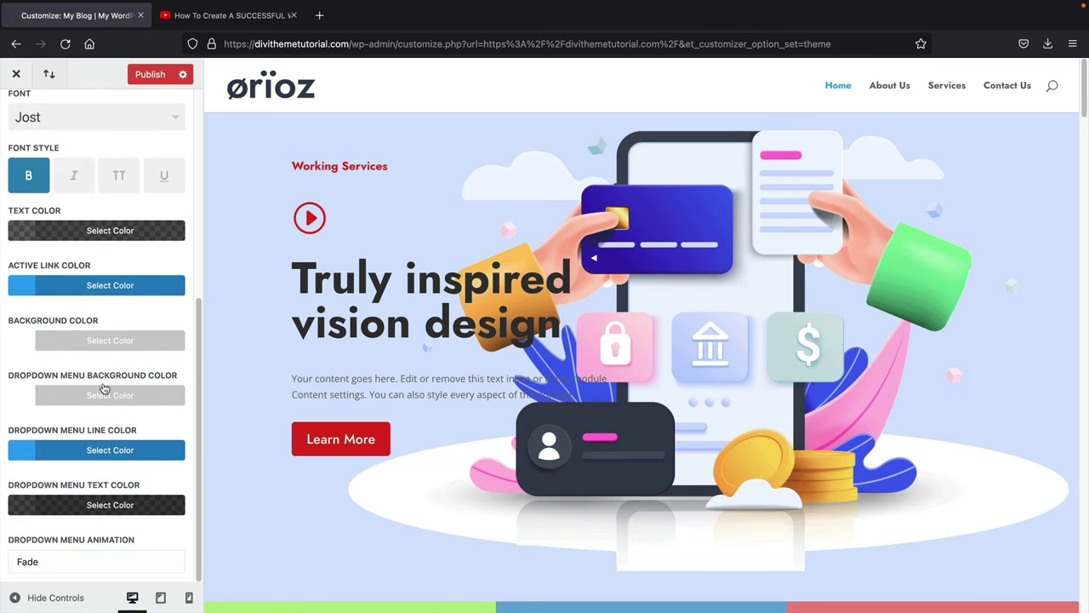
pyautogui.click(37, 340)
pyautogui.moveTo(51, 408); pyautogui.dragTo(38, 527)
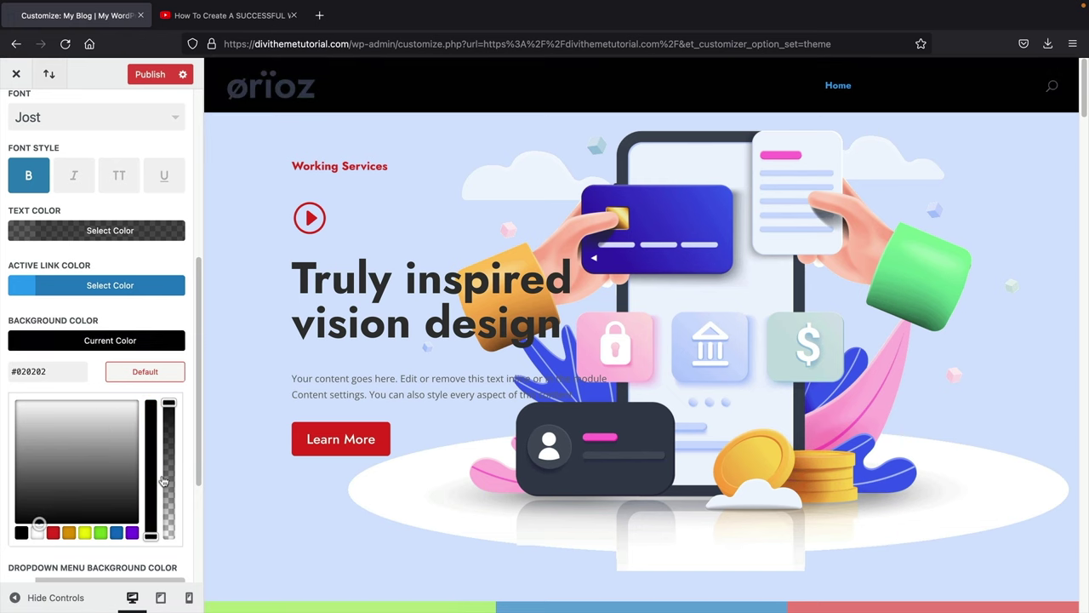
pyautogui.moveTo(169, 402); pyautogui.dragTo(168, 532)
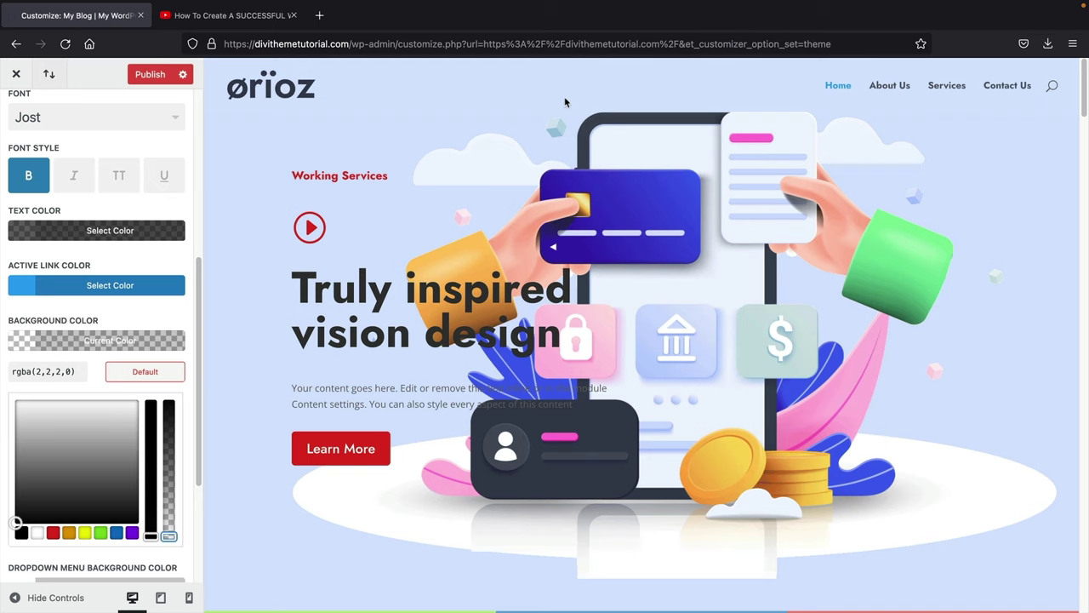
pyautogui.scroll(-5, 135, 328)
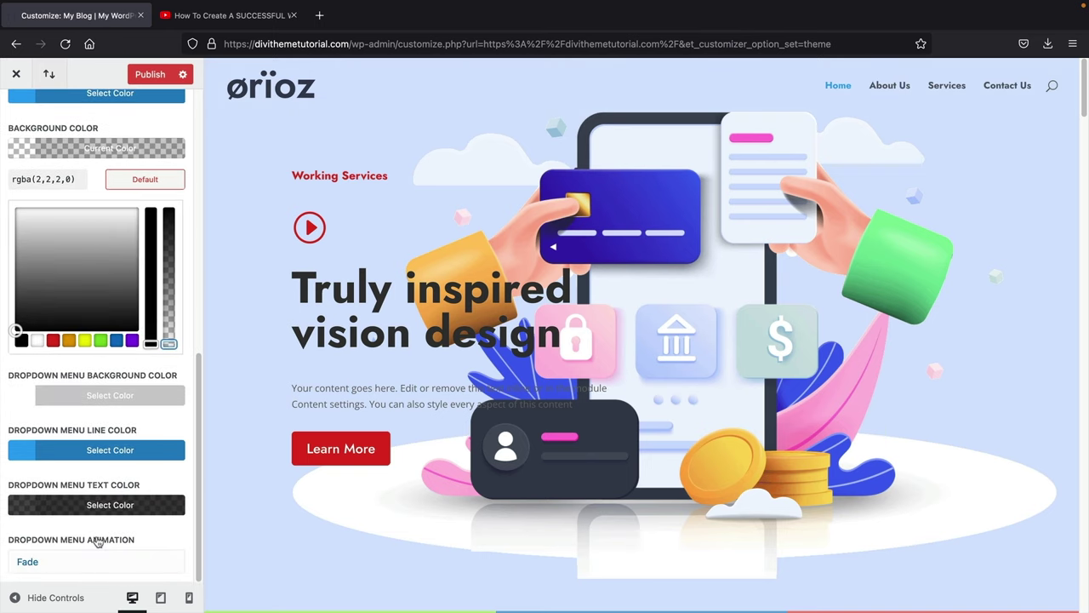
pyautogui.scroll(10, 135, 328)
pyautogui.click(16, 111)
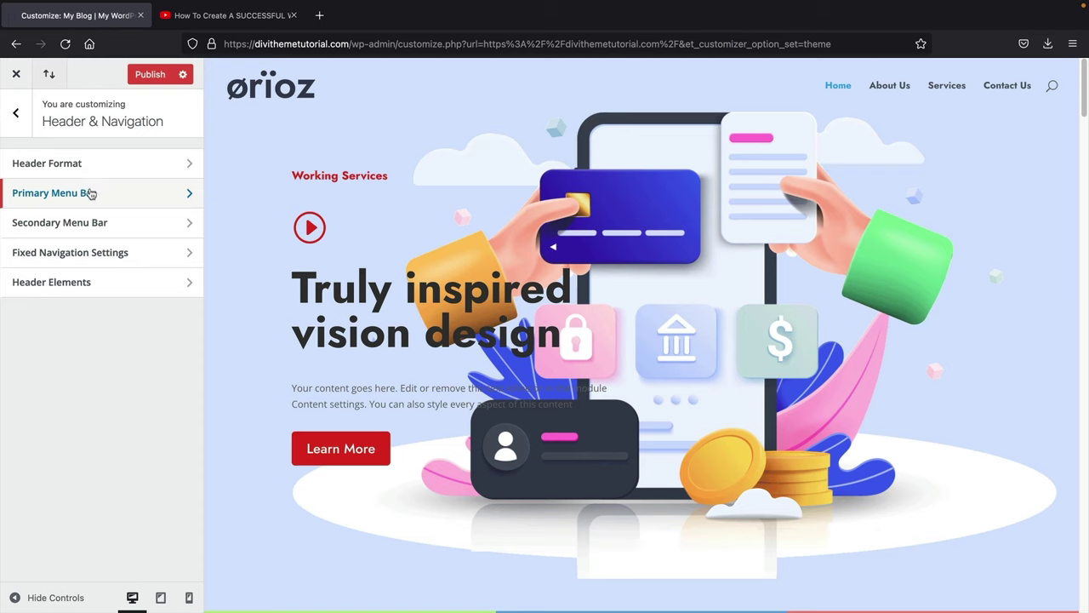
# - Tick Make Full Width for the secondary menu bar
pyautogui.click(99, 223)
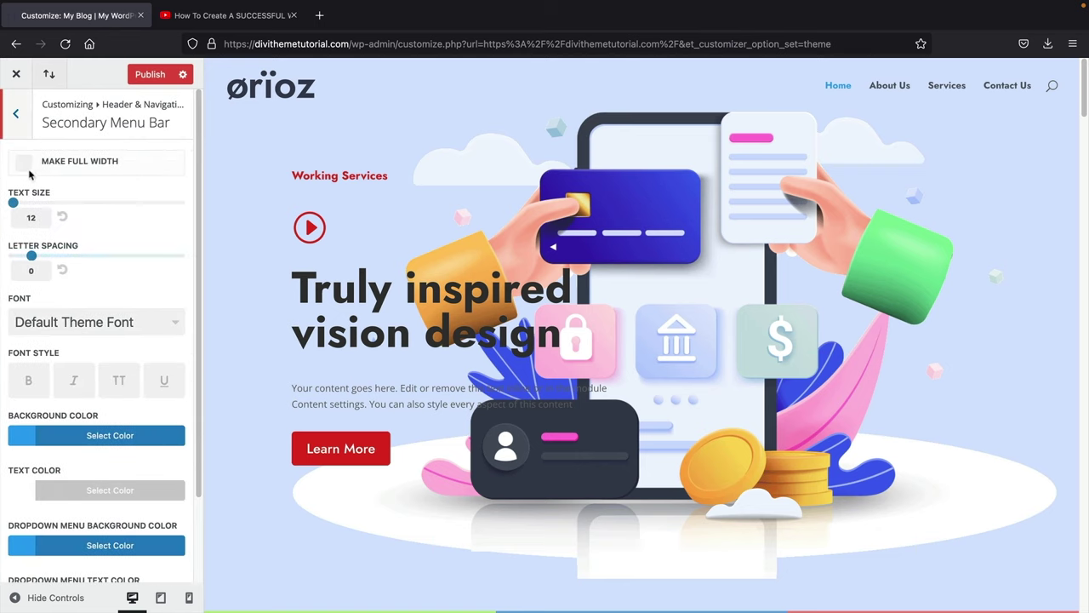
pyautogui.click(21, 163)
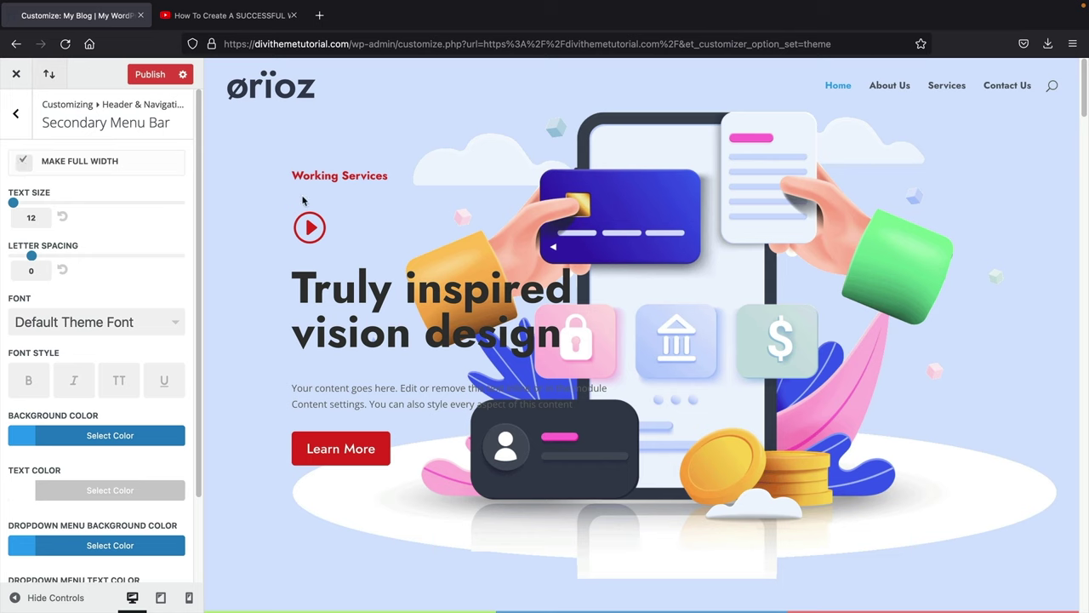
pyautogui.scroll(-2, 142, 255)
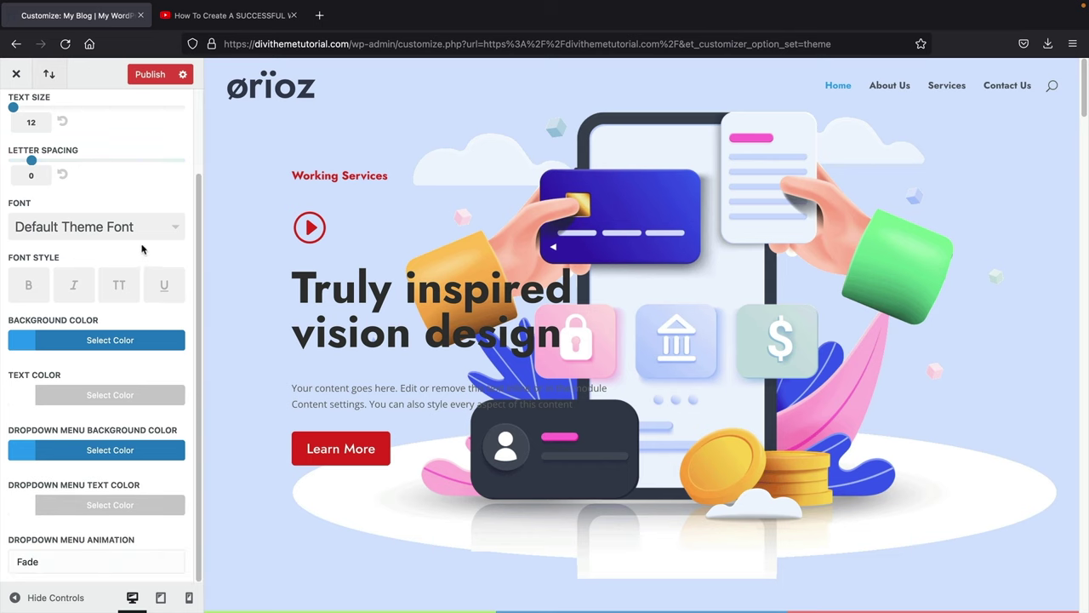
pyautogui.scroll(2, 141, 248)
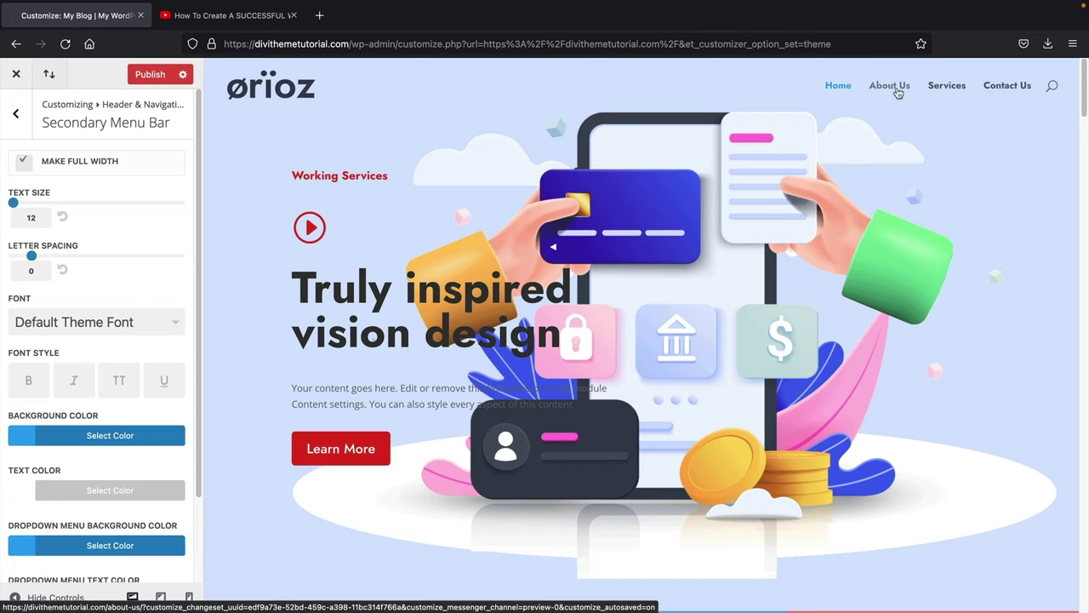
pyautogui.click(17, 113)
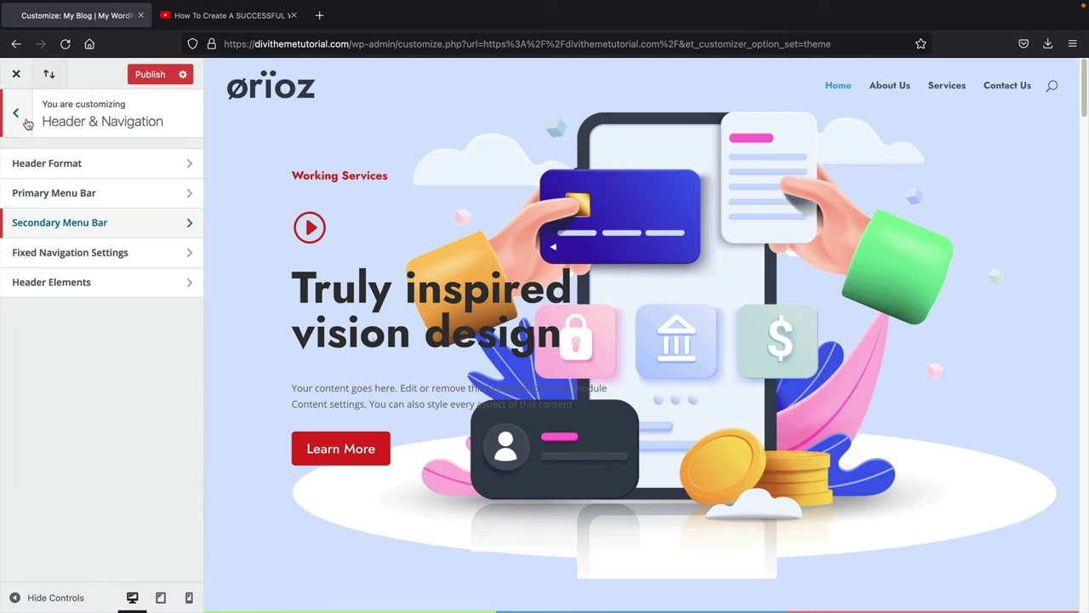
pyautogui.click(24, 119)
# - Nest About Us under Home as a submenu item in the Main Menu
pyautogui.click(56, 432)
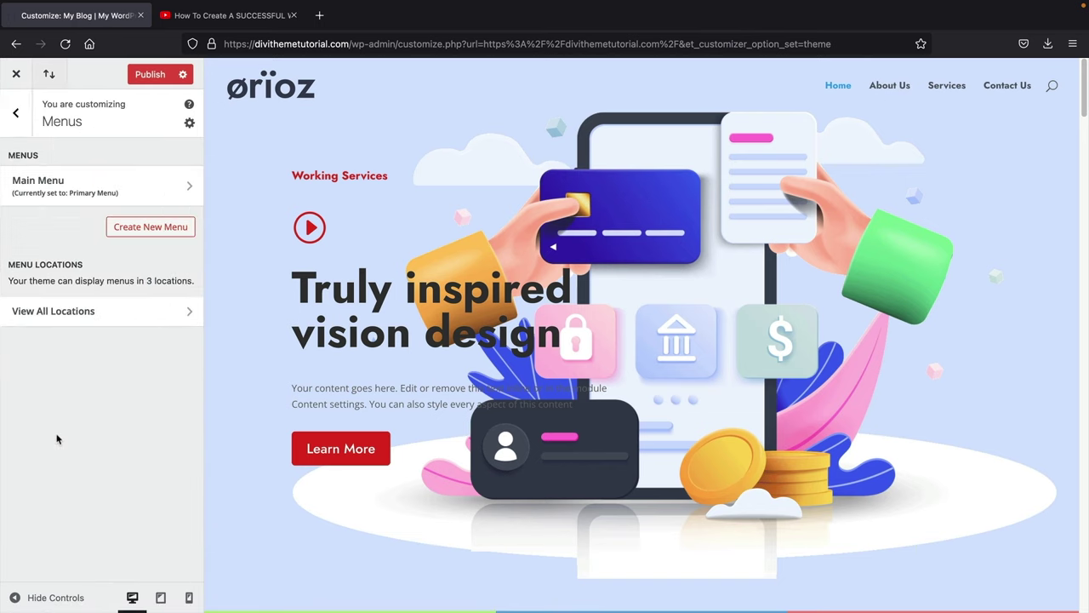
pyautogui.click(100, 187)
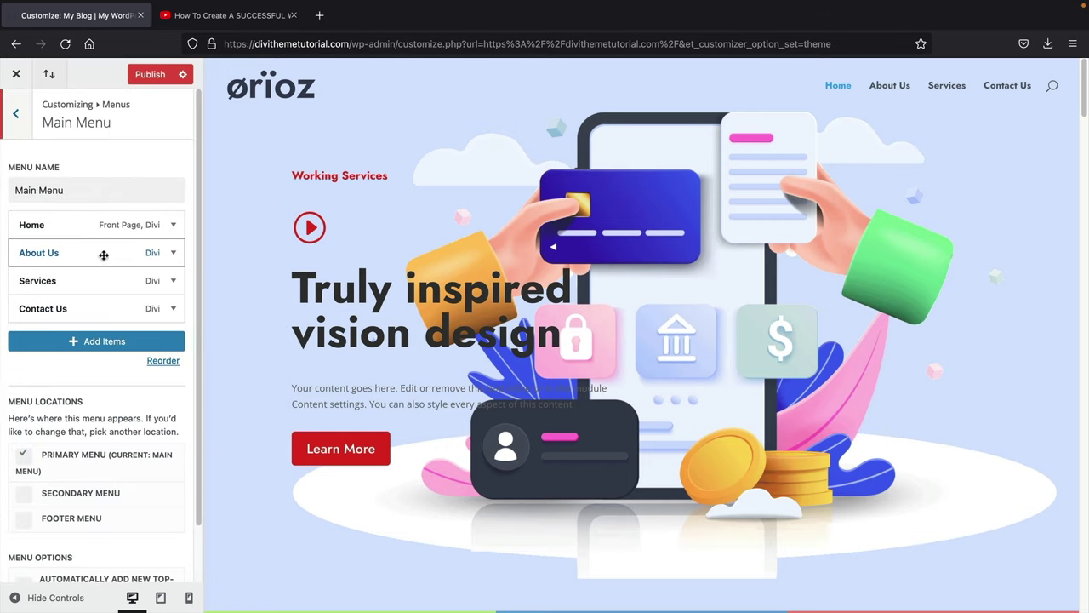
pyautogui.moveTo(80, 255); pyautogui.dragTo(96, 252)
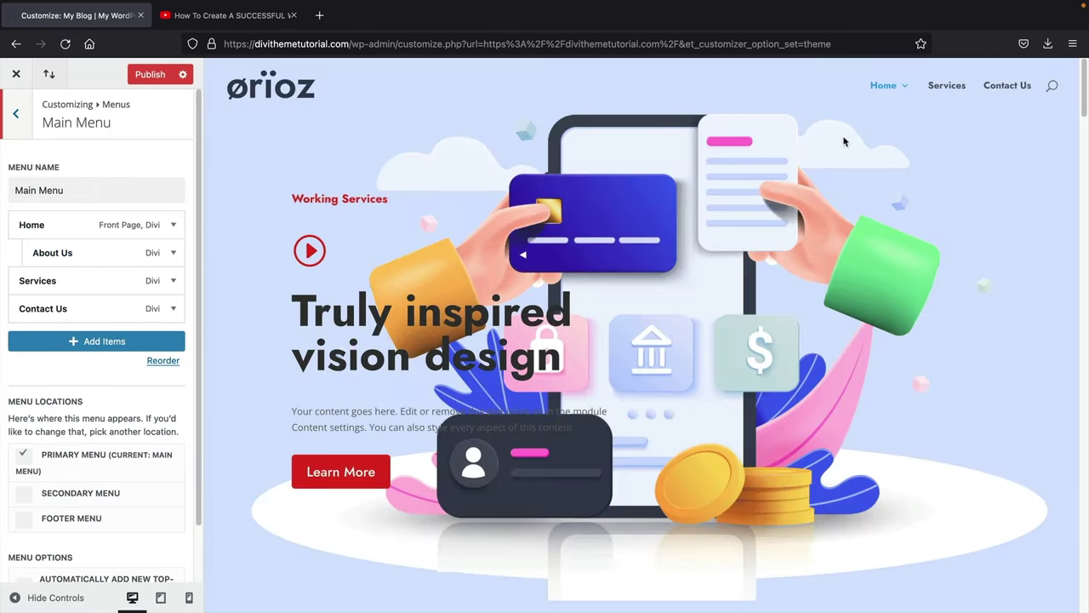
pyautogui.moveTo(899, 93)
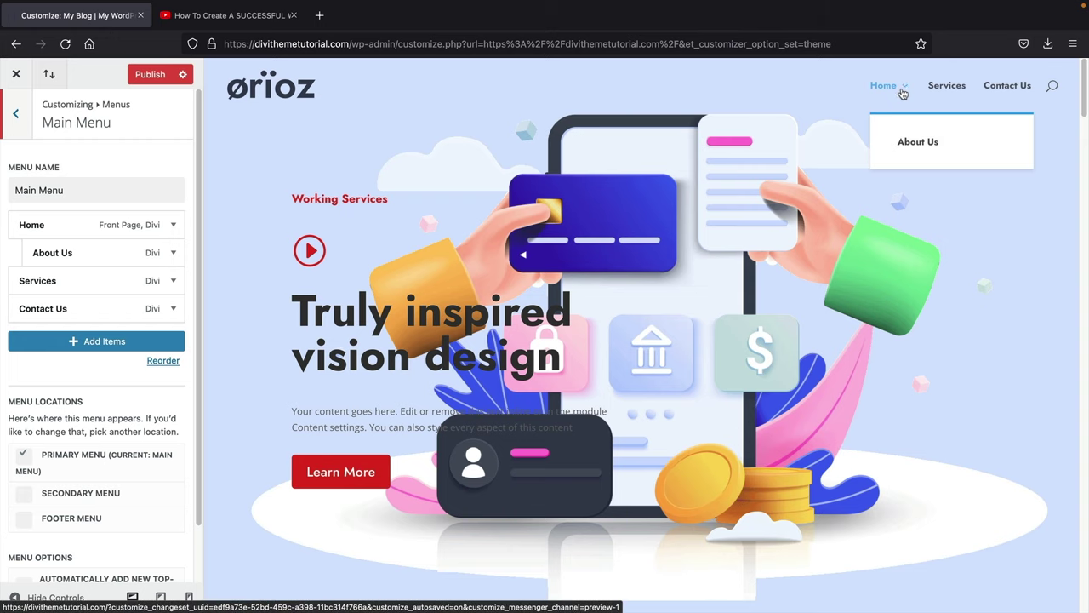
pyautogui.click(15, 114)
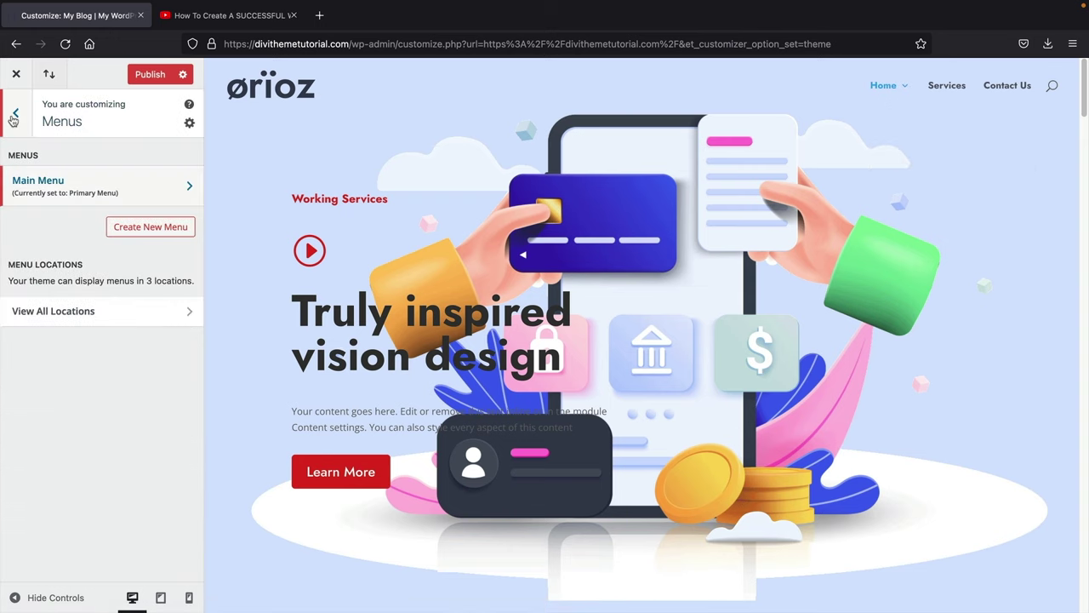
pyautogui.click(15, 116)
# - Set the fixed navigation's primary menu background to #020202 at about 0.76 opacity
pyautogui.click(51, 250)
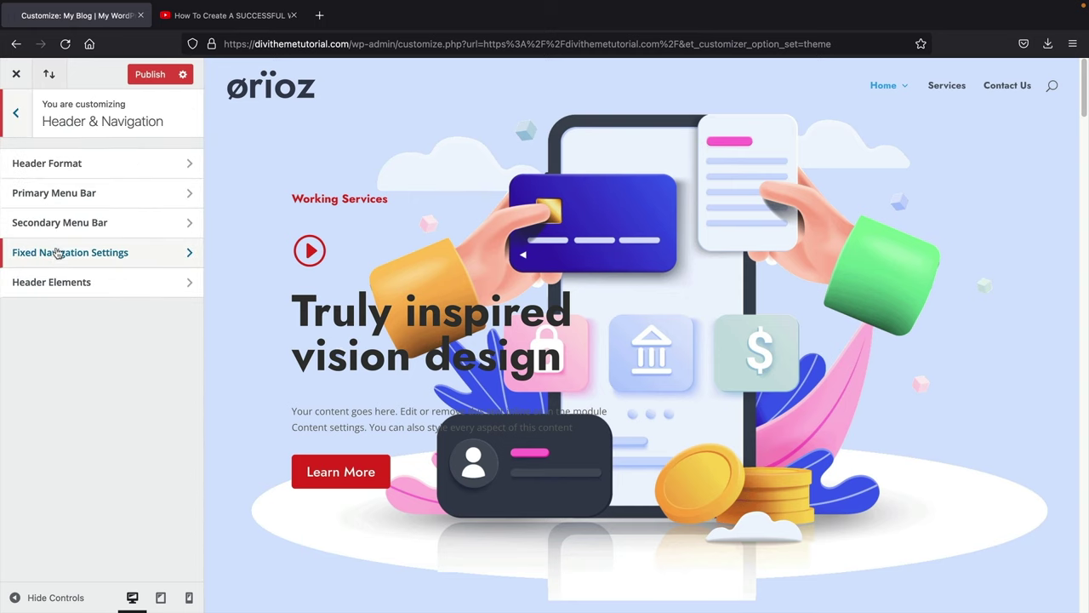
pyautogui.click(61, 223)
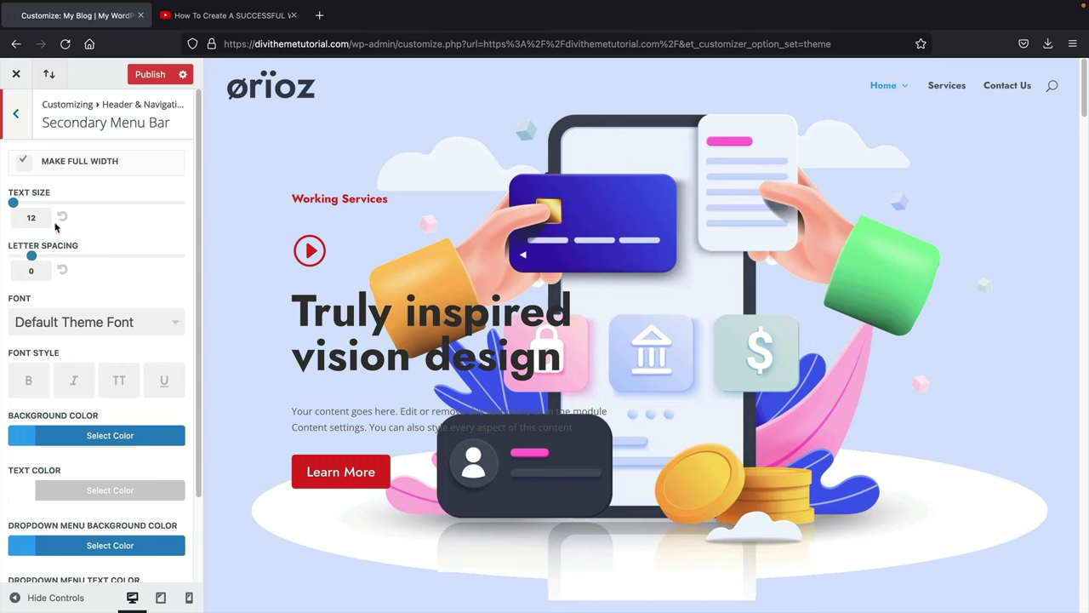
pyautogui.click(29, 131)
pyautogui.click(57, 254)
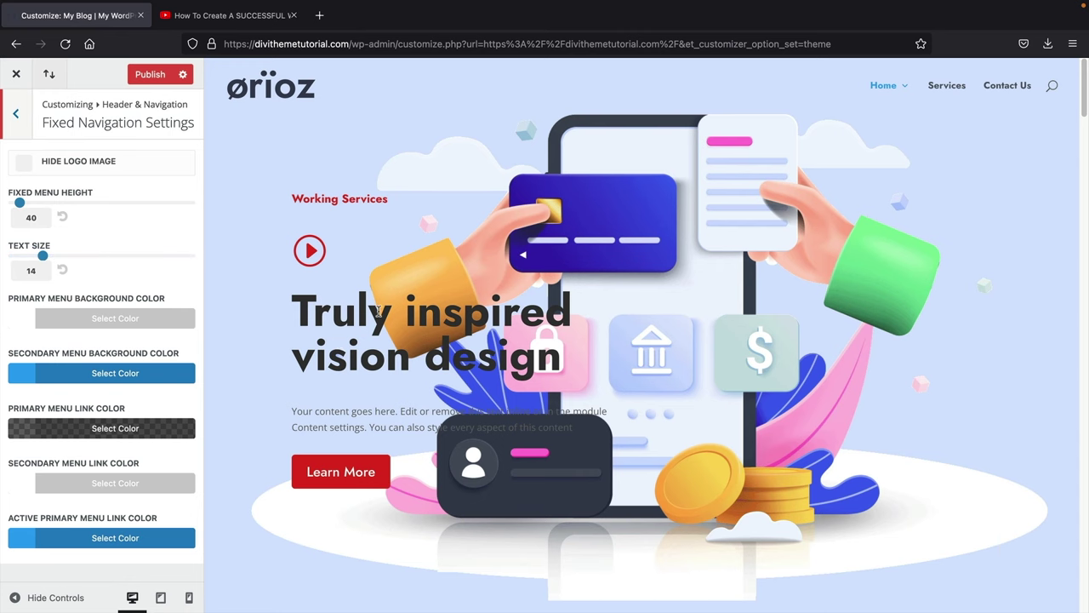
pyautogui.scroll(-5, 377, 312)
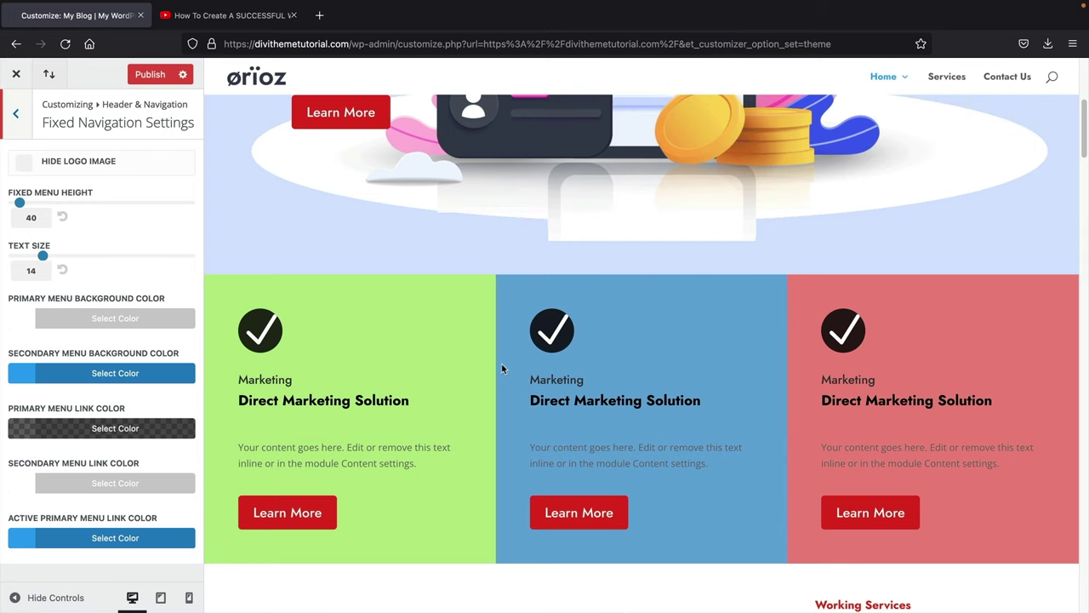
pyautogui.scroll(-3, 500, 366)
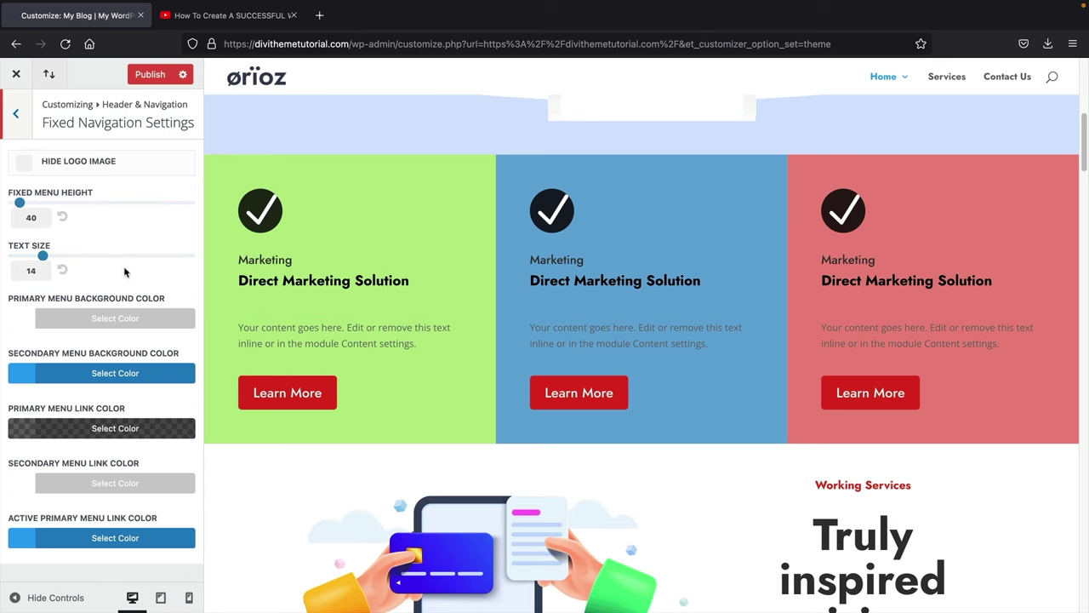
pyautogui.scroll(5, 416, 370)
pyautogui.scroll(-5, 415, 369)
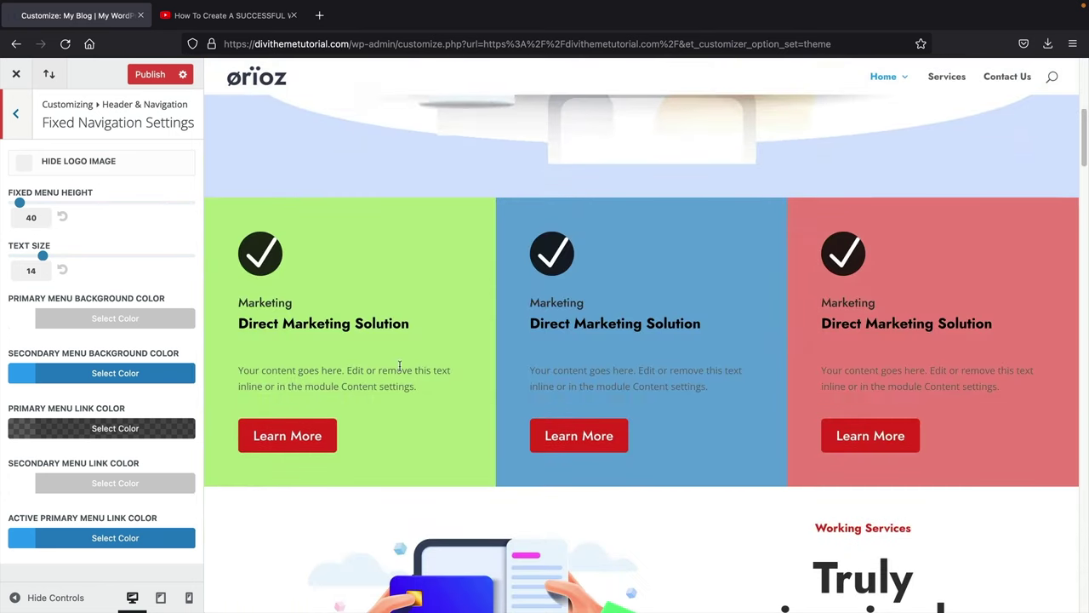
pyautogui.click(26, 322)
pyautogui.moveTo(68, 407); pyautogui.dragTo(53, 503)
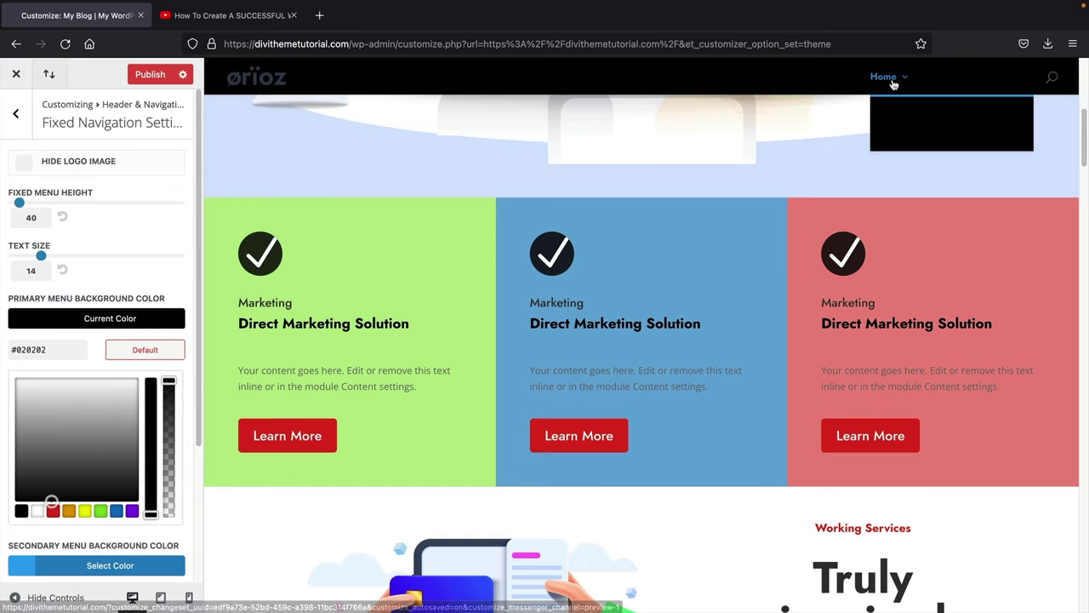
pyautogui.moveTo(164, 377); pyautogui.dragTo(168, 460)
pyautogui.press('Escape')
pyautogui.press('Escape')
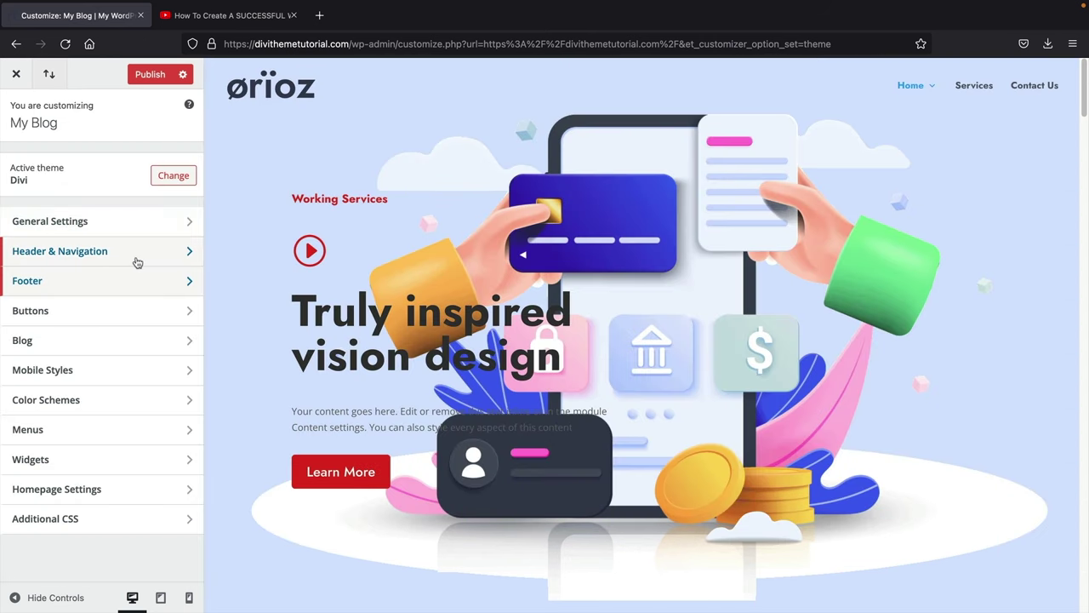
# - Change the footer layout background colour to mid-grey #7a7a7a
pyautogui.click(58, 287)
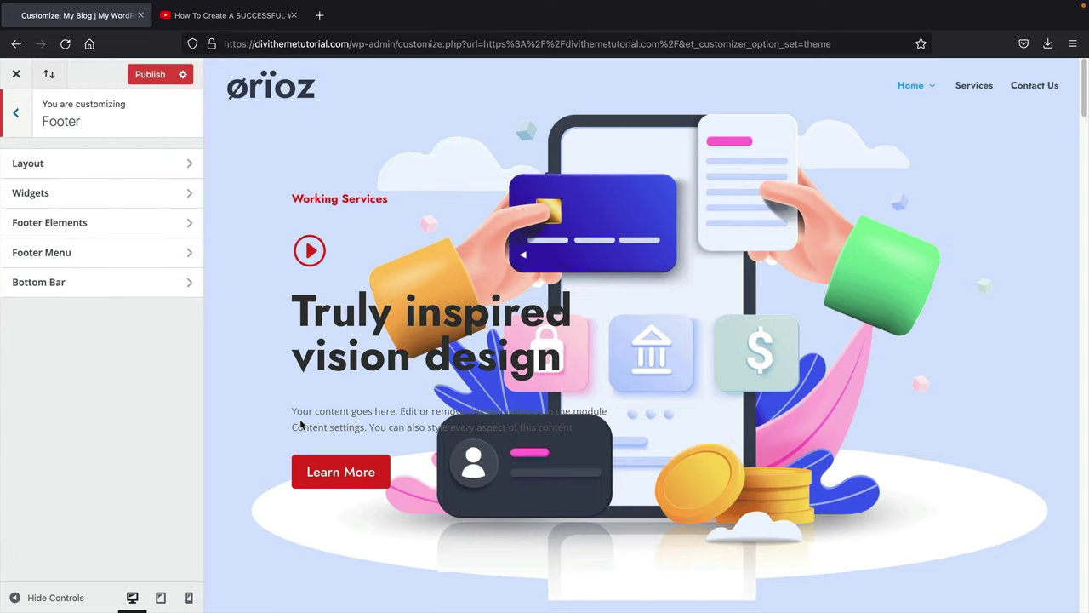
pyautogui.scroll(-10, 299, 425)
pyautogui.moveTo(1084, 174); pyautogui.dragTo(1085, 606)
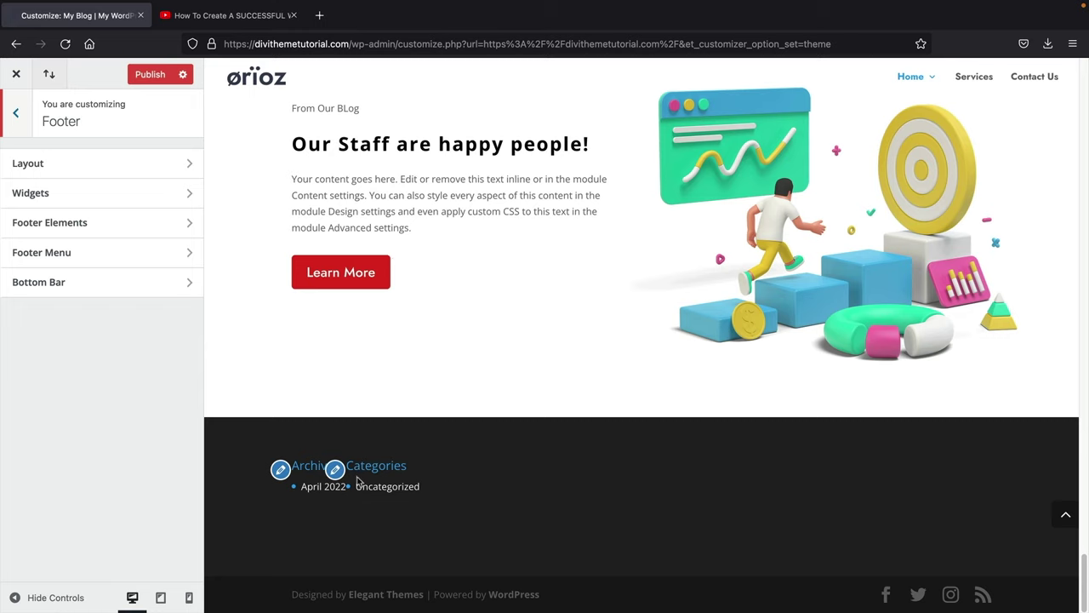
pyautogui.click(93, 173)
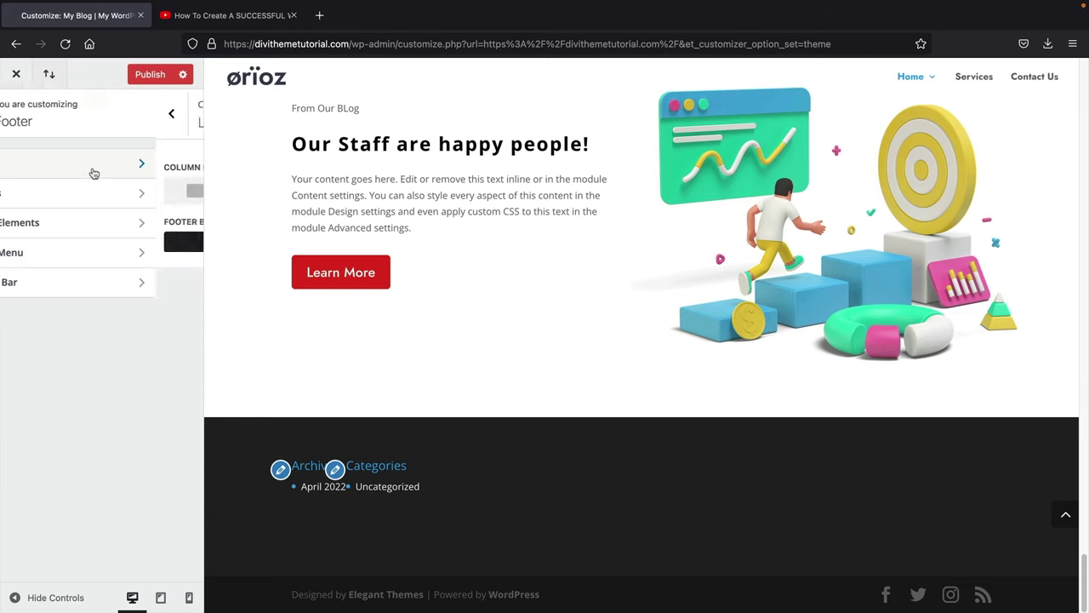
pyautogui.click(108, 196)
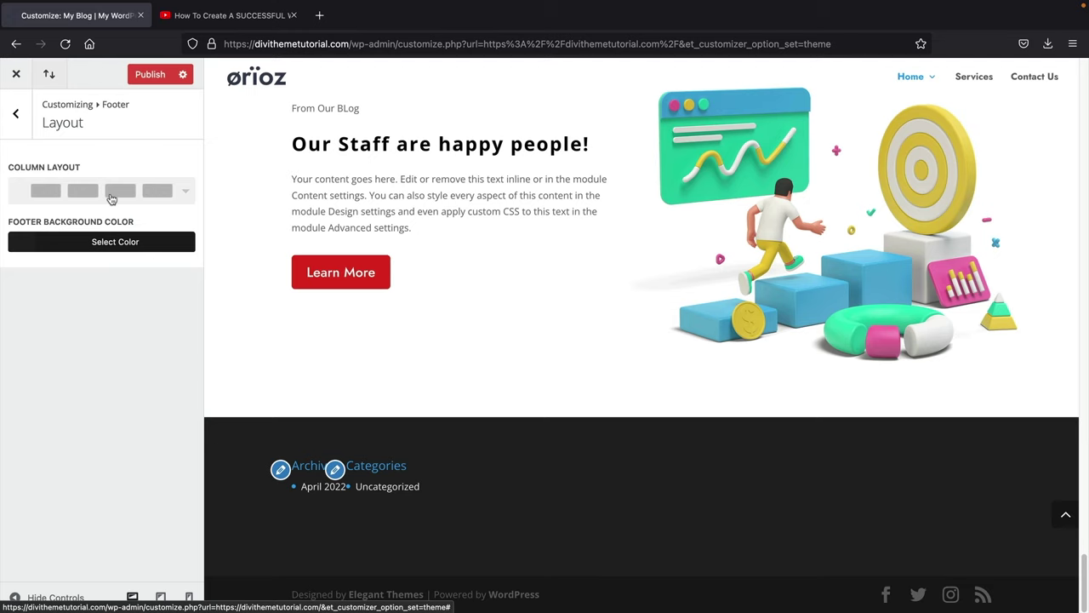
pyautogui.click(113, 244)
pyautogui.moveTo(105, 355)
pyautogui.mouseDown()
pyautogui.moveTo(99, 321)
pyautogui.moveTo(92, 366)
pyautogui.mouseUp()
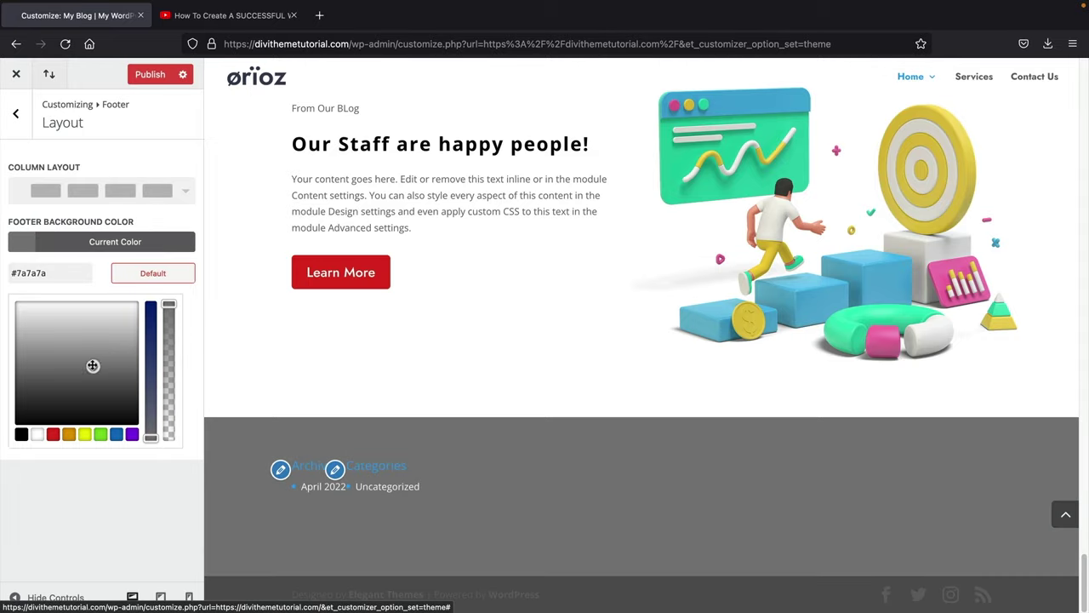
pyautogui.click(15, 114)
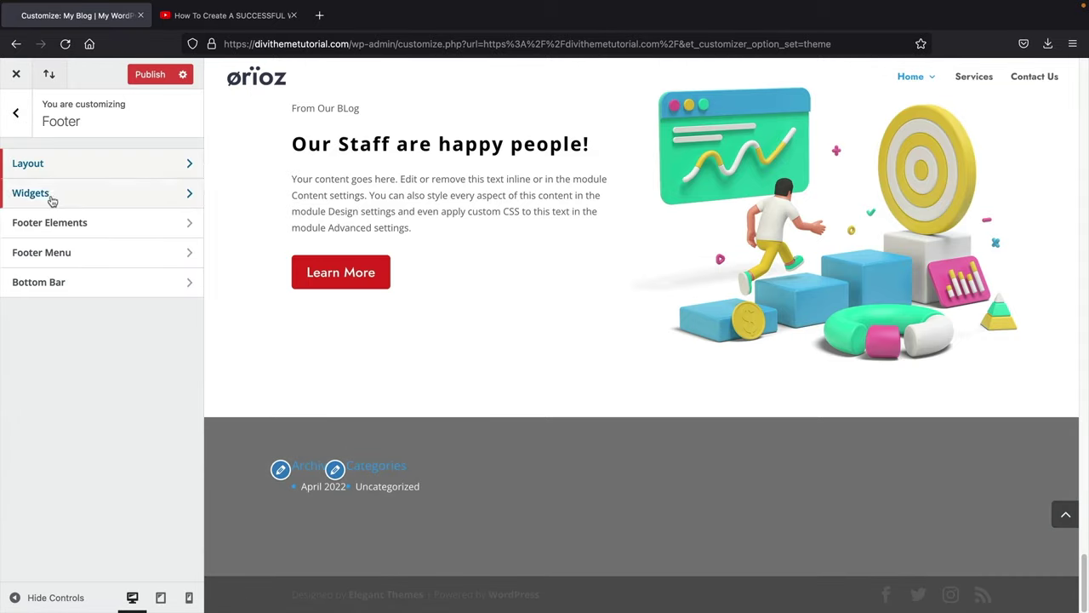
# - Set the footer widget header colour to white
pyautogui.click(49, 194)
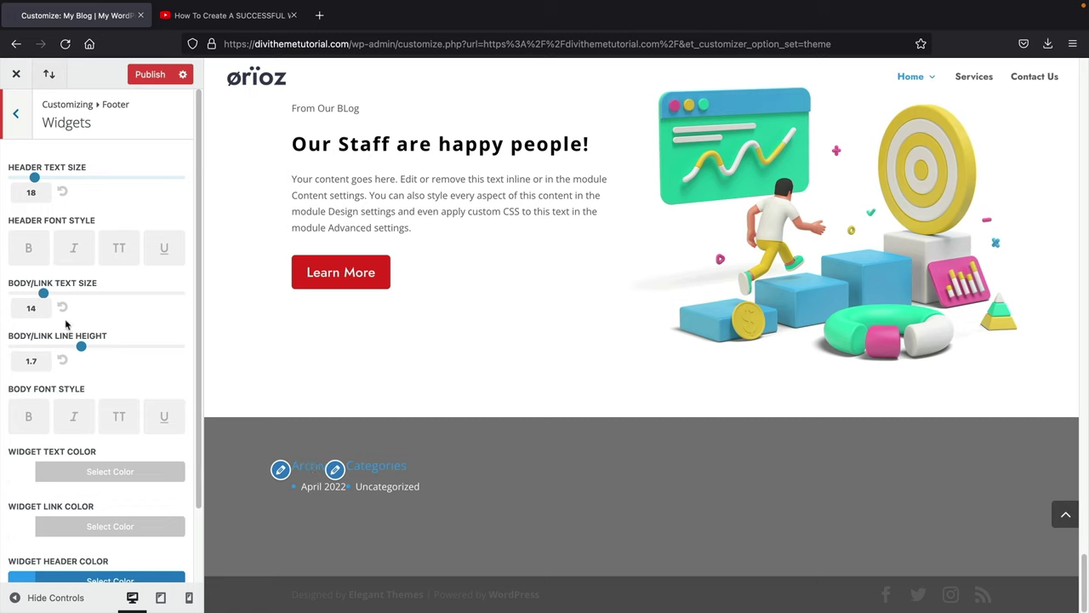
pyautogui.scroll(-1, 28, 473)
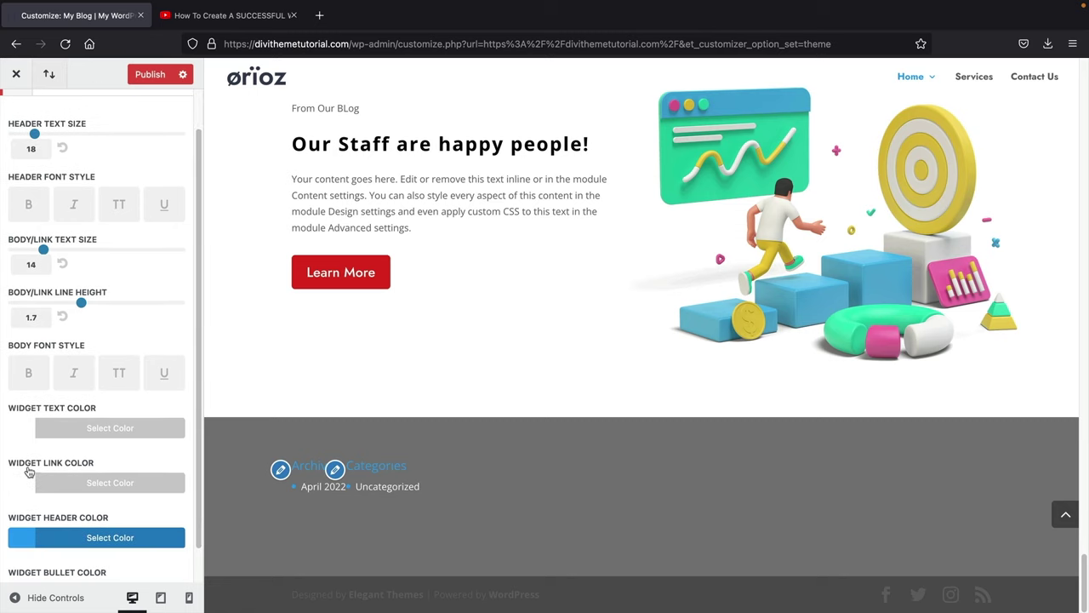
pyautogui.scroll(-1, 55, 451)
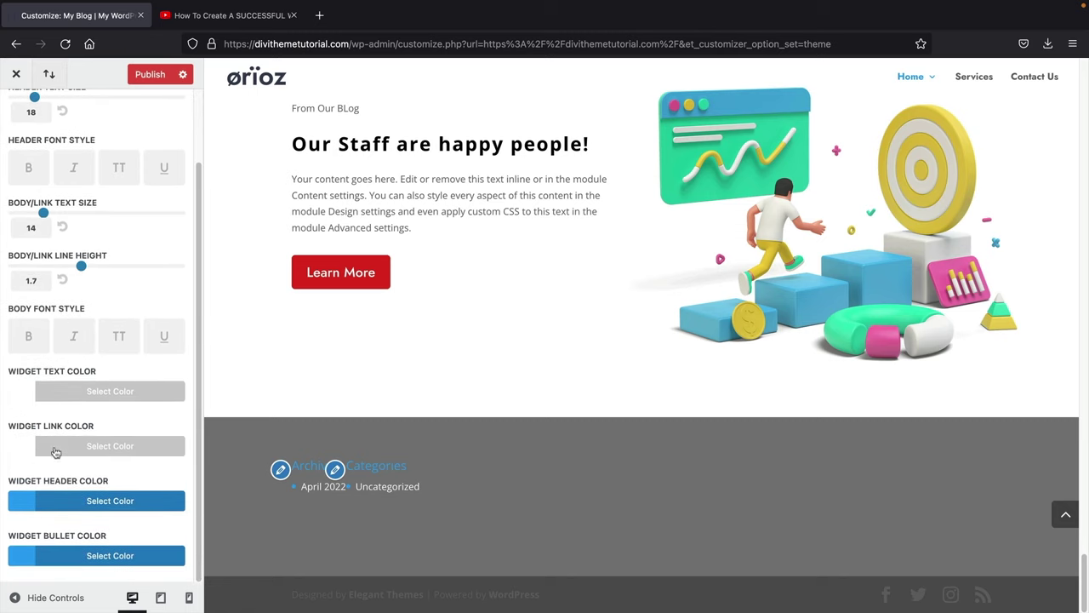
pyautogui.click(34, 501)
pyautogui.scroll(-4, 42, 489)
pyautogui.click(39, 502)
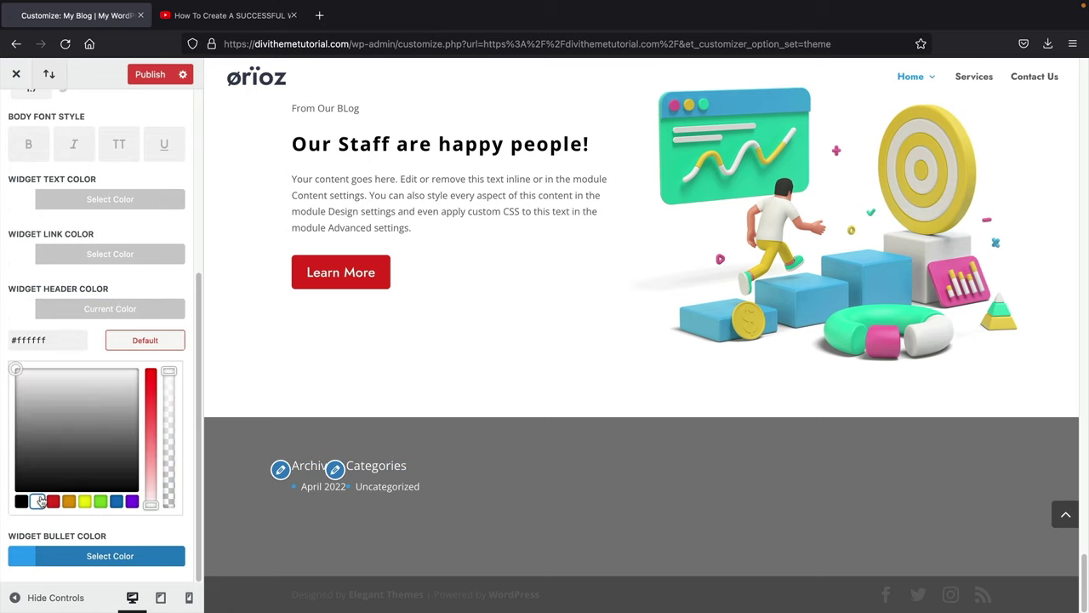
pyautogui.click(98, 312)
# - Make the footer widget body text and headings bold
pyautogui.click(28, 364)
pyautogui.click(28, 365)
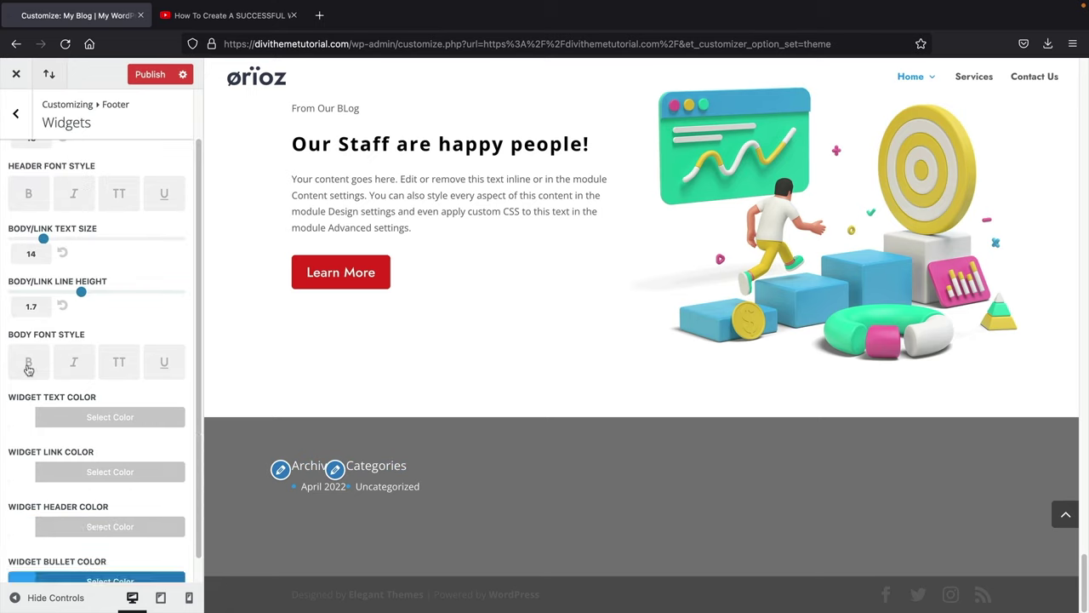
pyautogui.click(28, 365)
pyautogui.scroll(1, 47, 313)
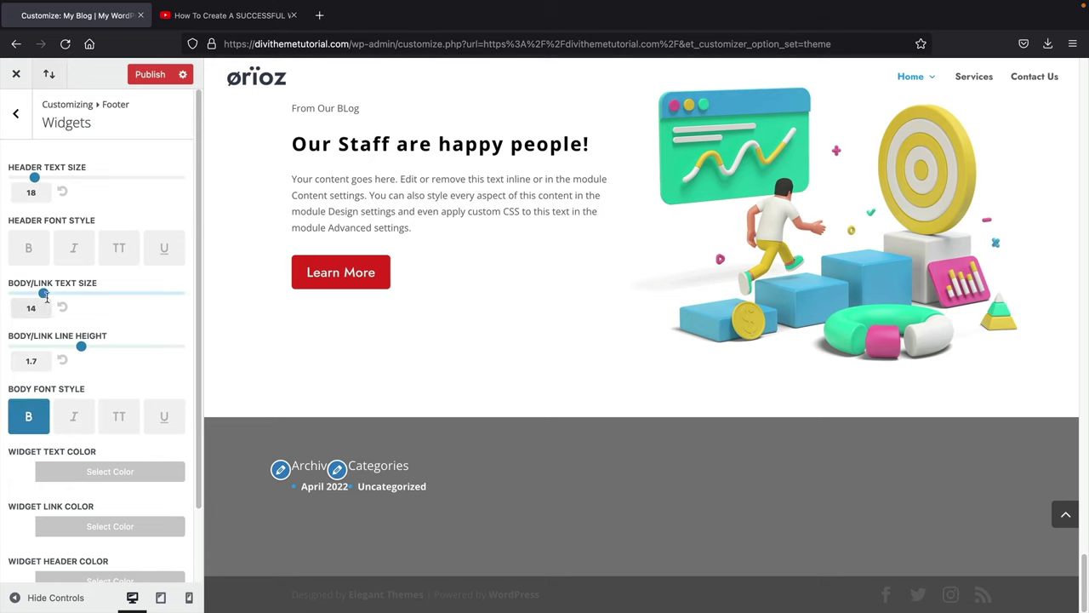
pyautogui.click(28, 247)
# - Reset the footer layout background colour to black
pyautogui.click(25, 126)
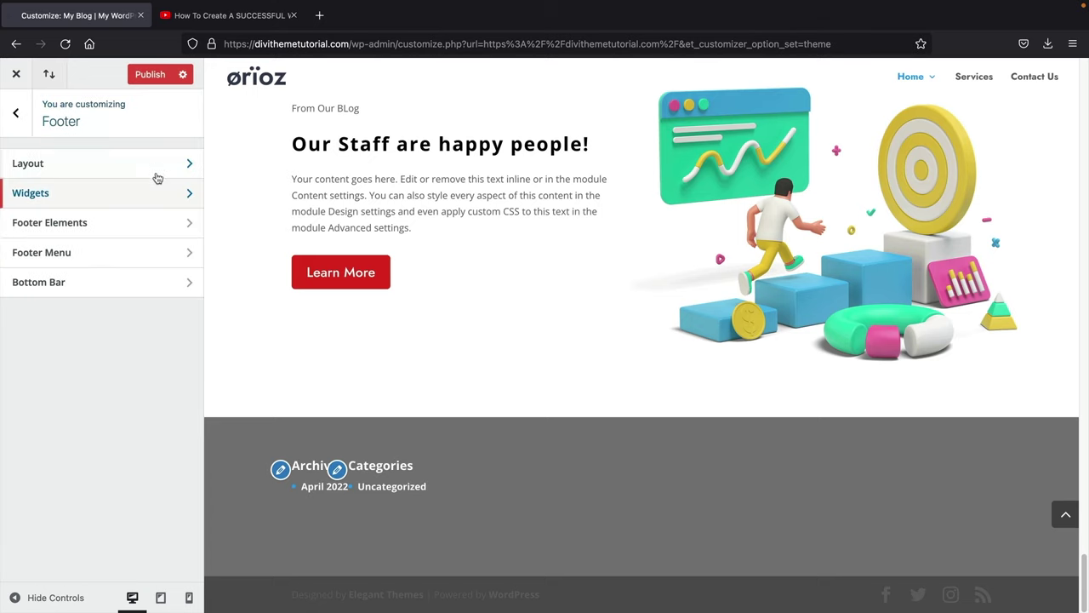
pyautogui.click(93, 166)
pyautogui.click(96, 242)
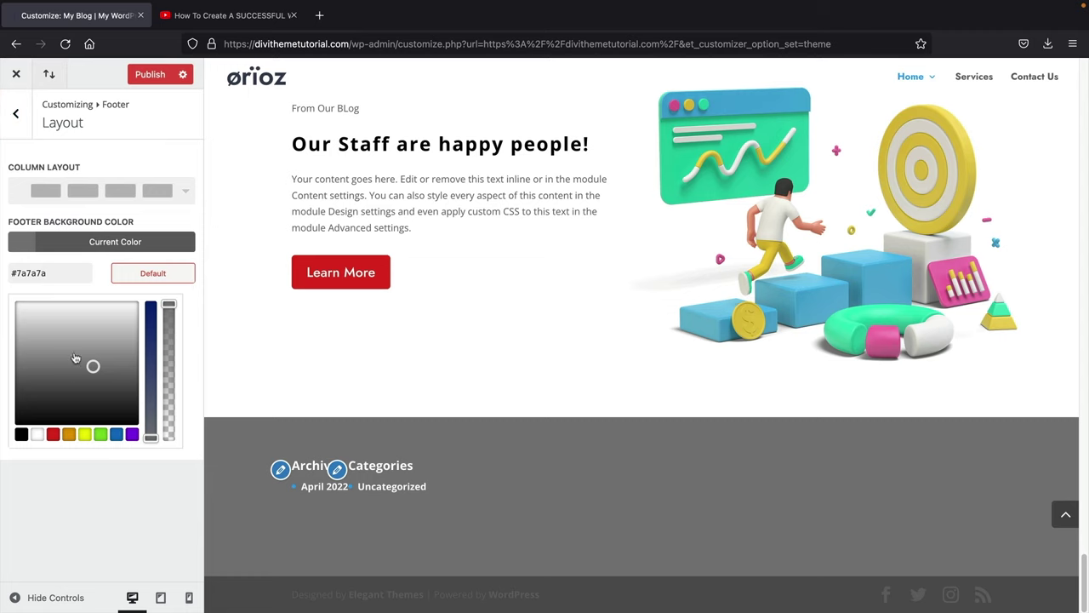
pyautogui.moveTo(80, 362); pyautogui.dragTo(26, 423)
pyautogui.click(107, 153)
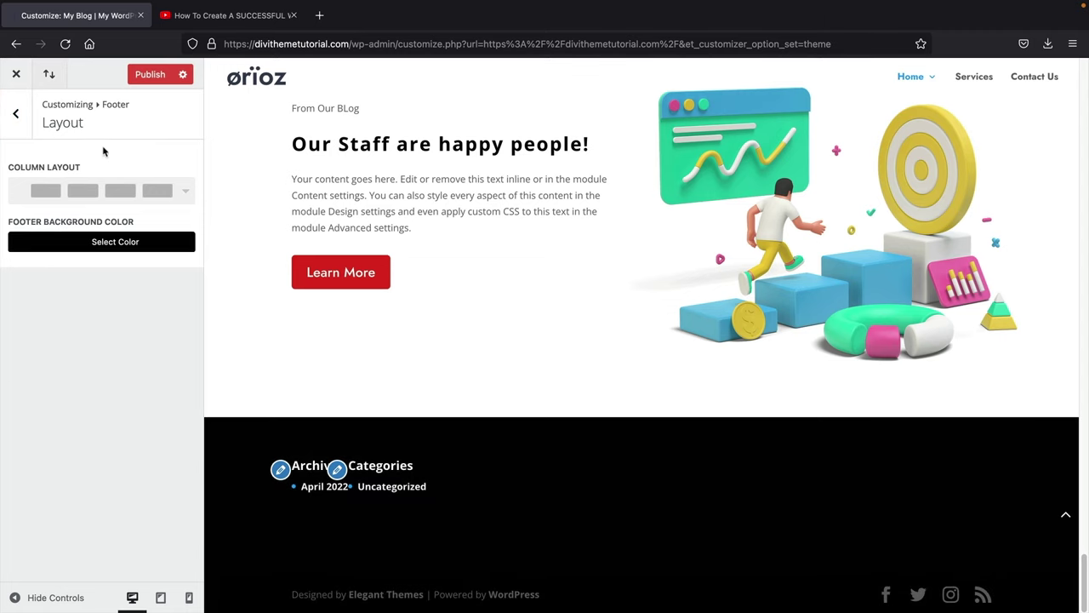
pyautogui.click(16, 114)
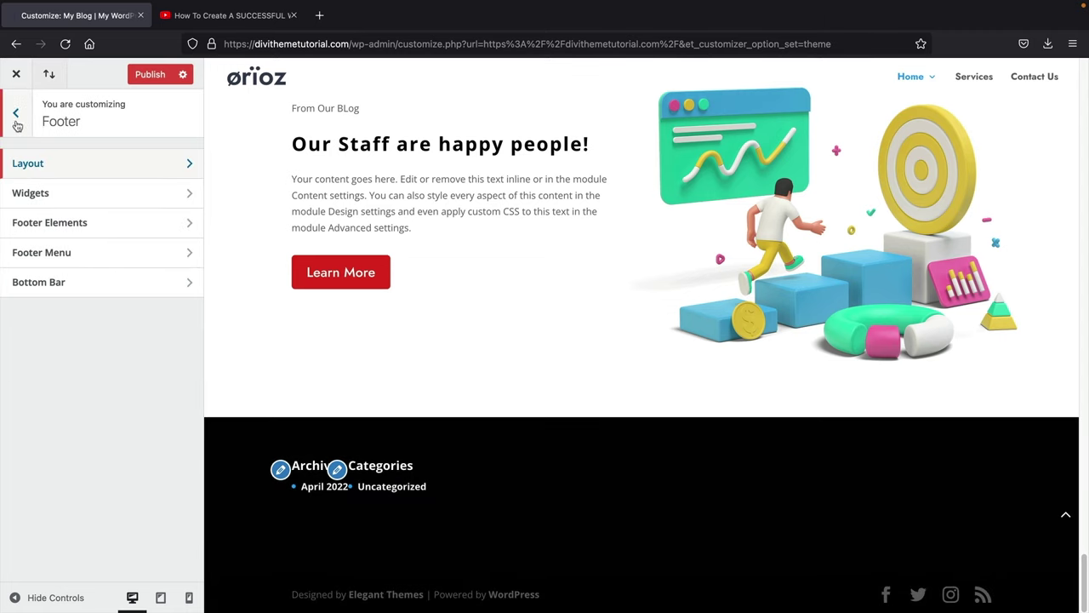
# - Review the Footer Elements and Footer Menu settings, leaving the social icons shown
pyautogui.click(64, 224)
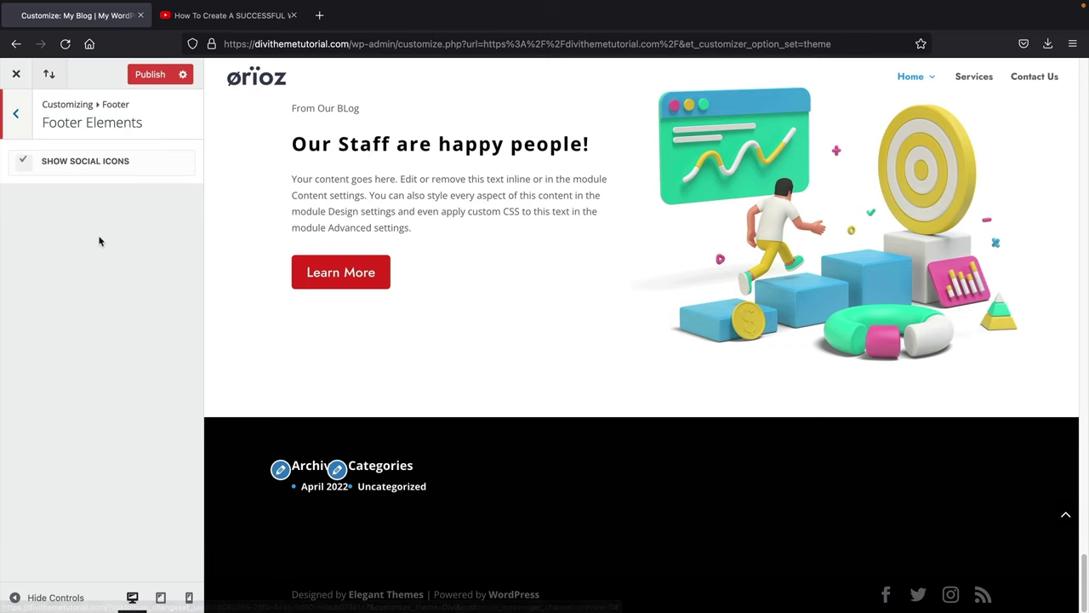
pyautogui.click(22, 166)
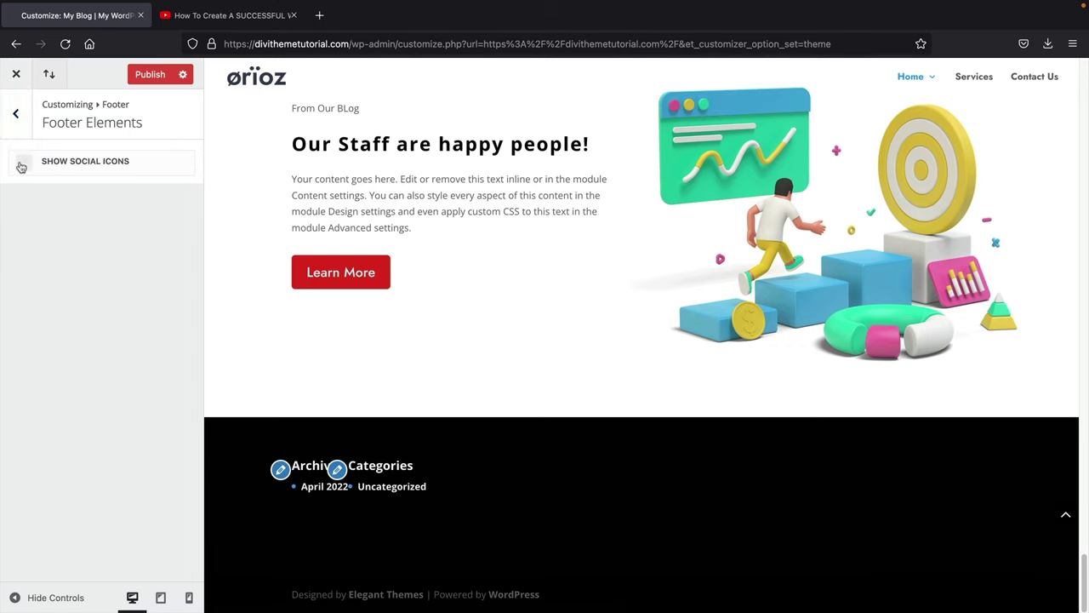
pyautogui.click(21, 166)
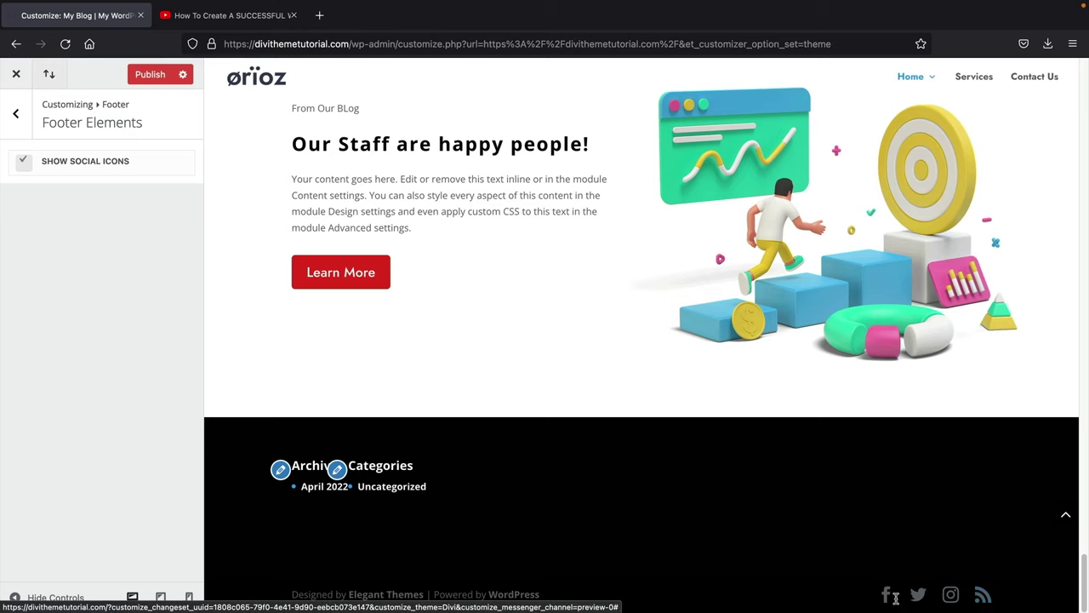
pyautogui.click(21, 129)
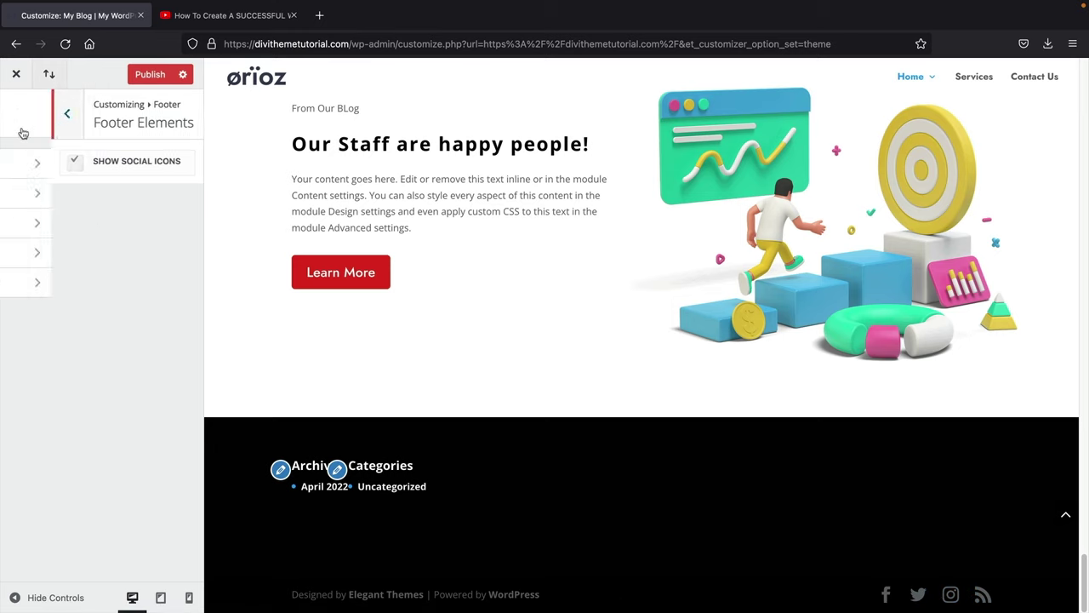
pyautogui.click(73, 260)
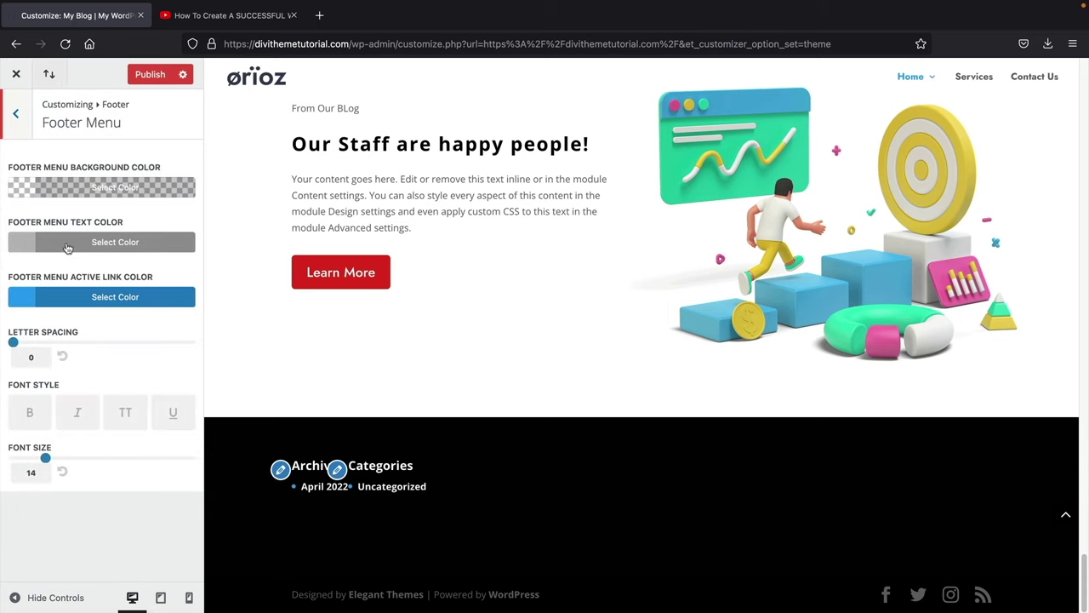
pyautogui.click(17, 117)
# - Keep footer credits enabled and replace the credits text with the author's website domain
pyautogui.click(53, 282)
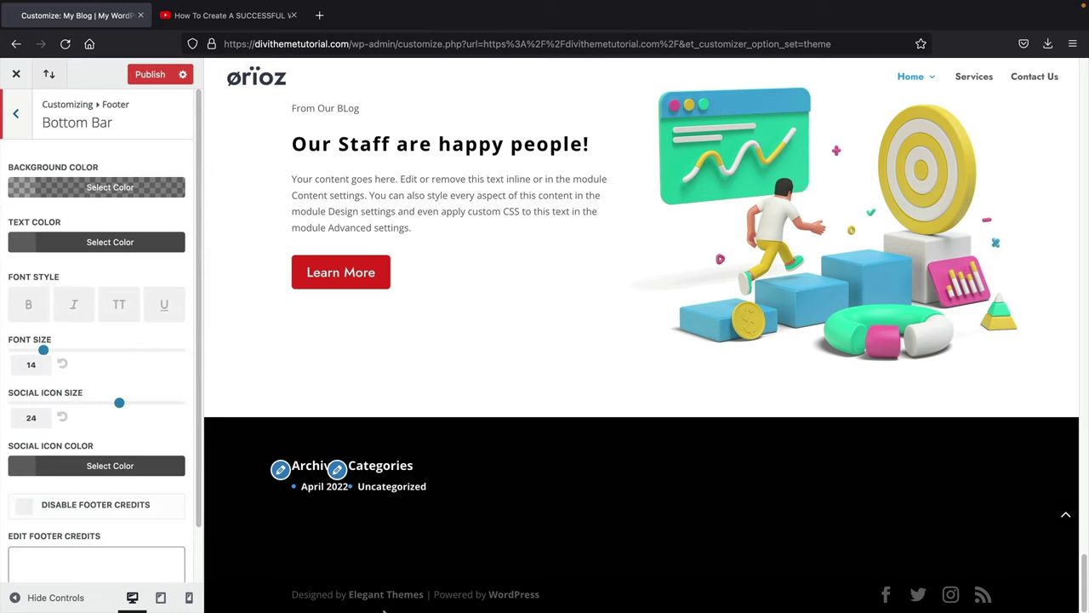
pyautogui.scroll(-2, 127, 553)
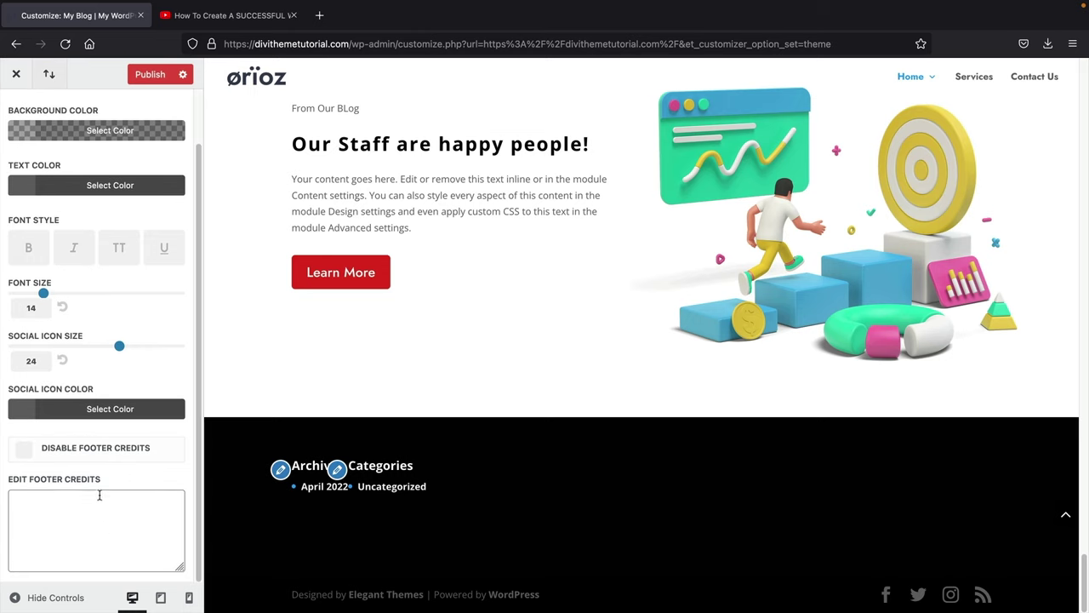
pyautogui.click(28, 451)
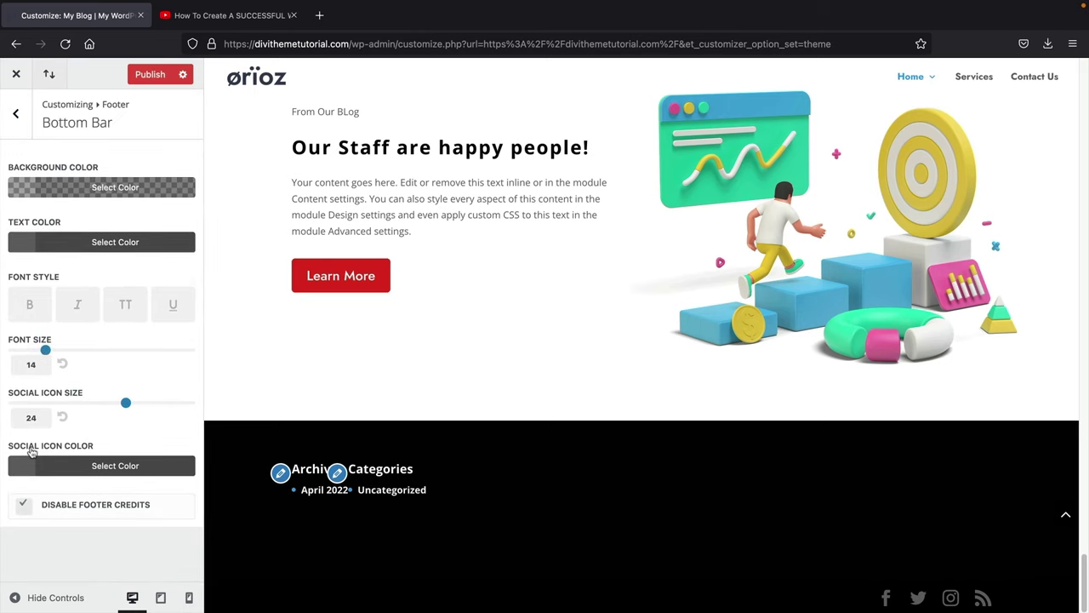
pyautogui.click(24, 505)
pyautogui.click(88, 566)
pyautogui.write('d')
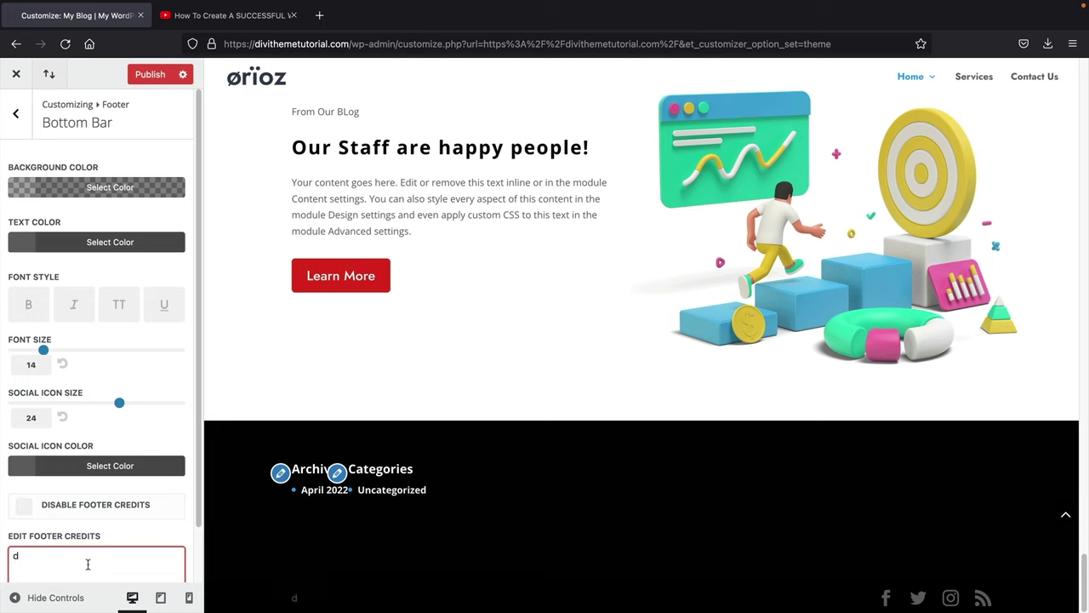
pyautogui.write('asdasdasdasdasdadasda jdasijd io')
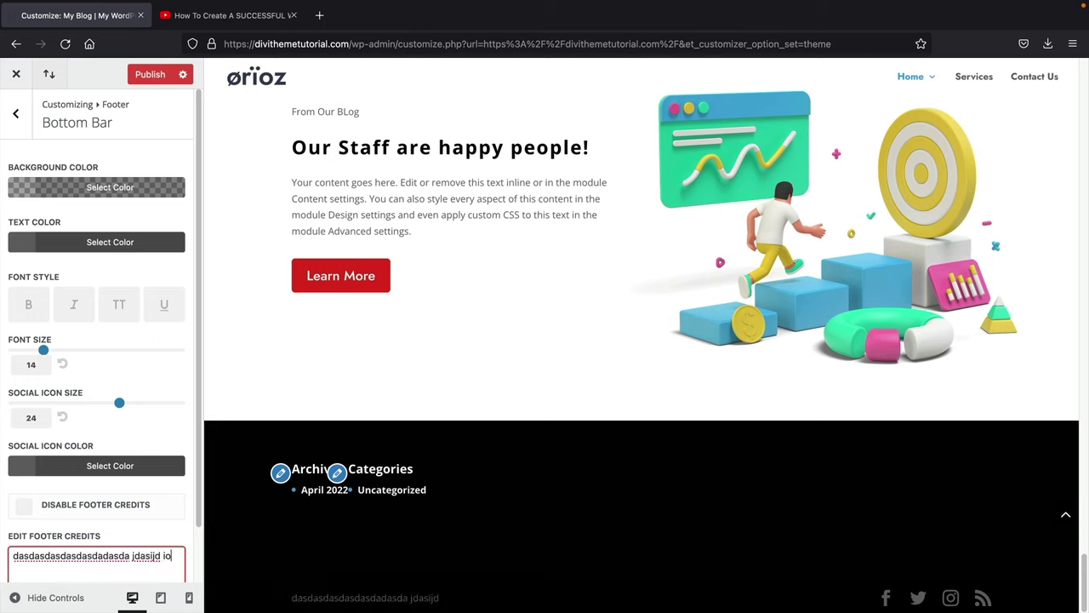
pyautogui.write('asjd ioasjdoaisjd ioasjd ioasjdo ijdj ia')
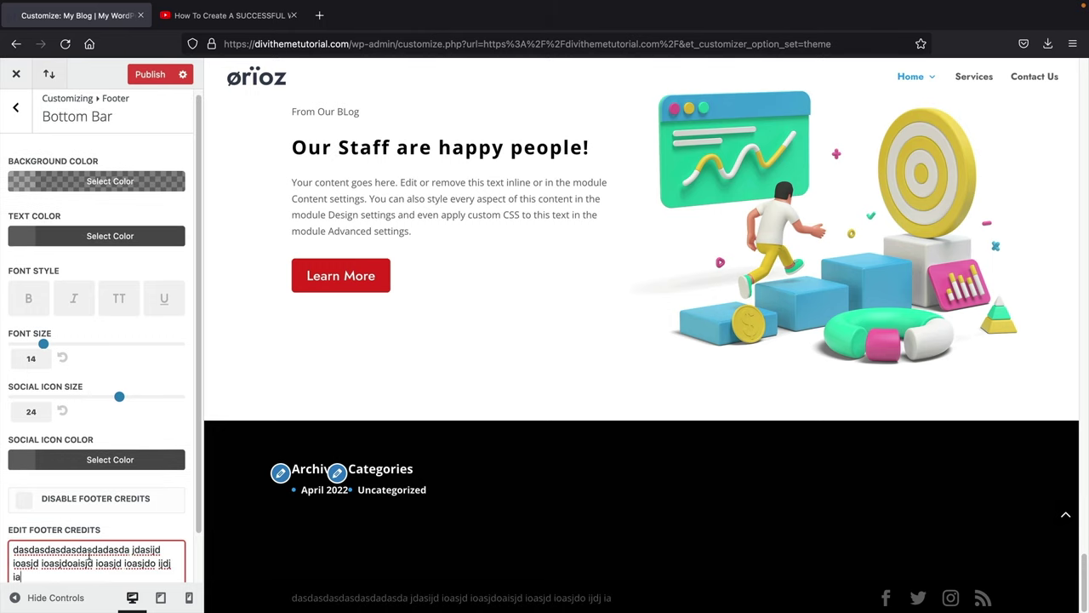
pyautogui.hotkey('ctrl', 'a')
pyautogui.write('darrelwilson.co')
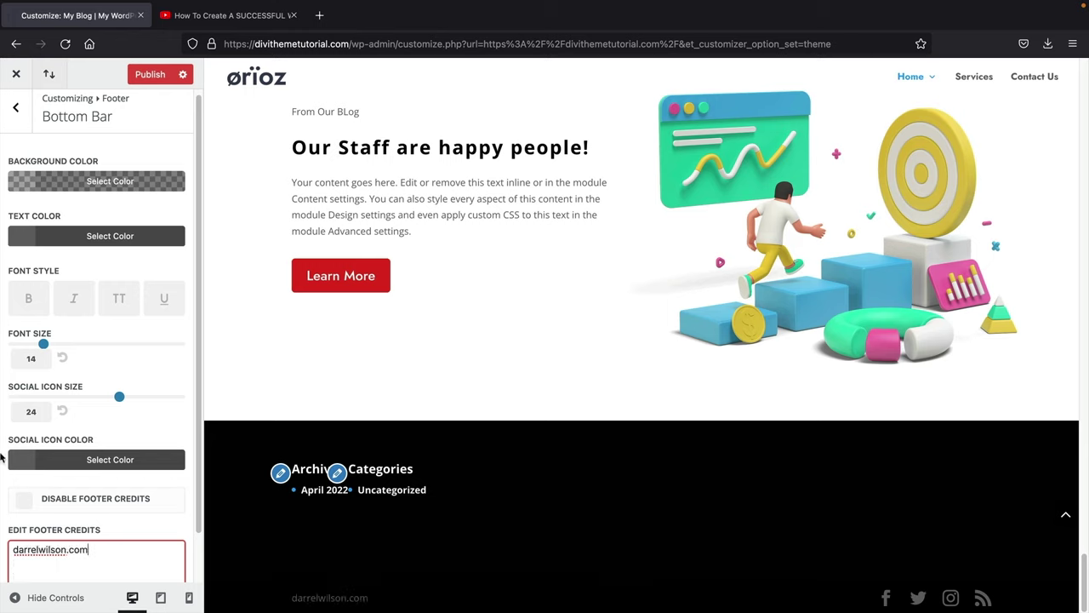
pyautogui.write('m')
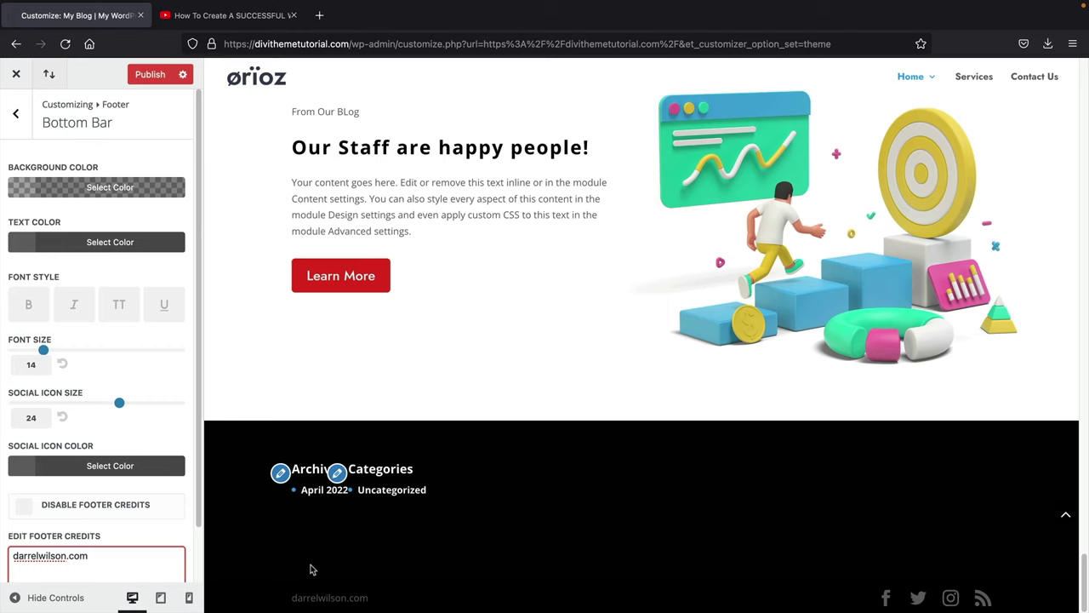
# - Give the bottom bar a translucent white background and #ffffff text
pyautogui.click(51, 195)
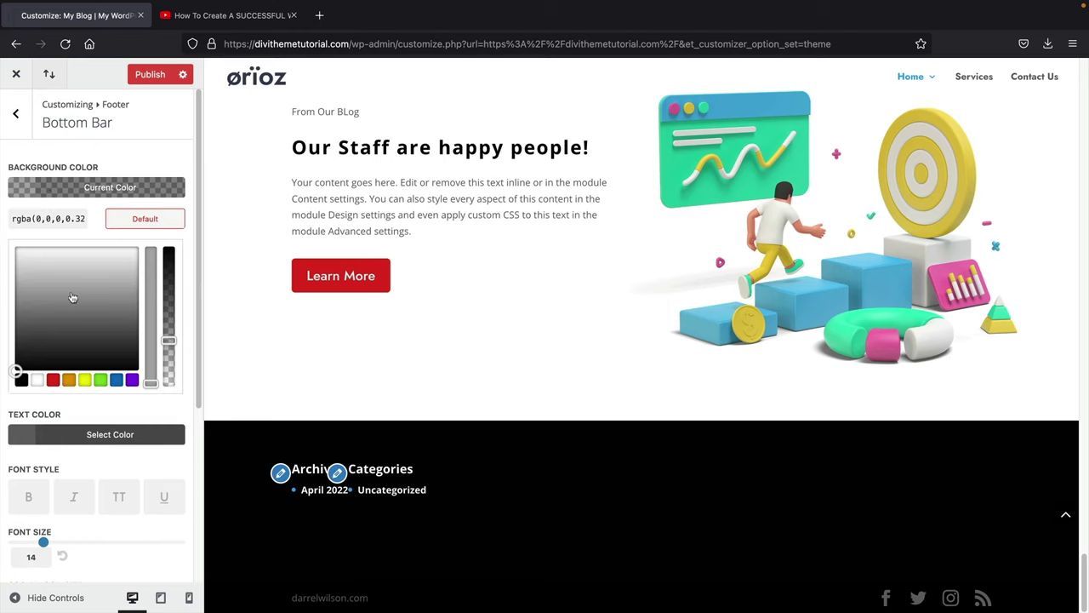
pyautogui.click(38, 381)
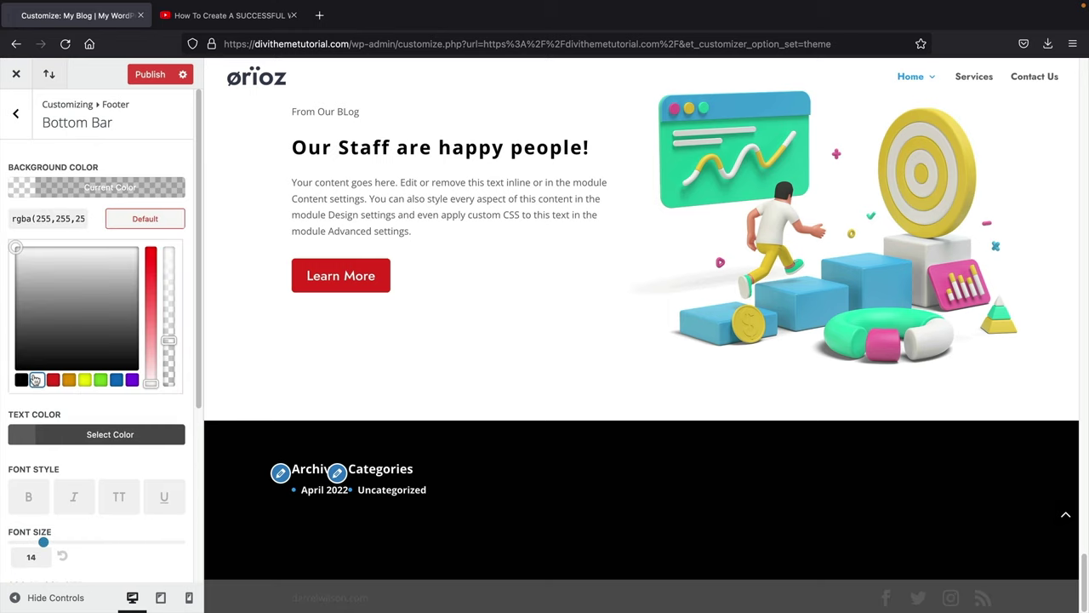
pyautogui.click(86, 429)
pyautogui.click(36, 435)
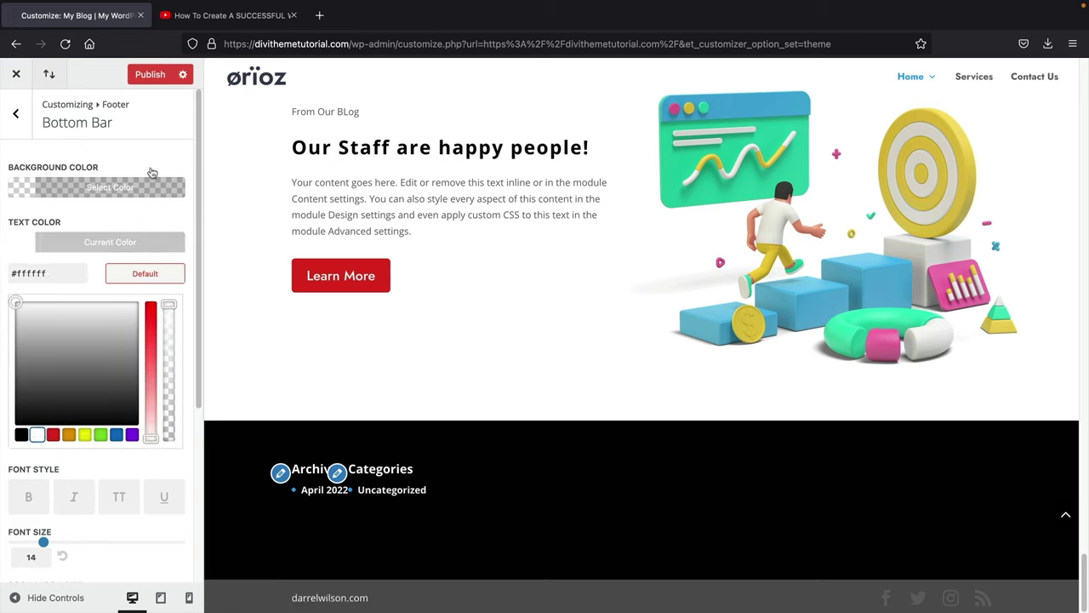
pyautogui.click(16, 114)
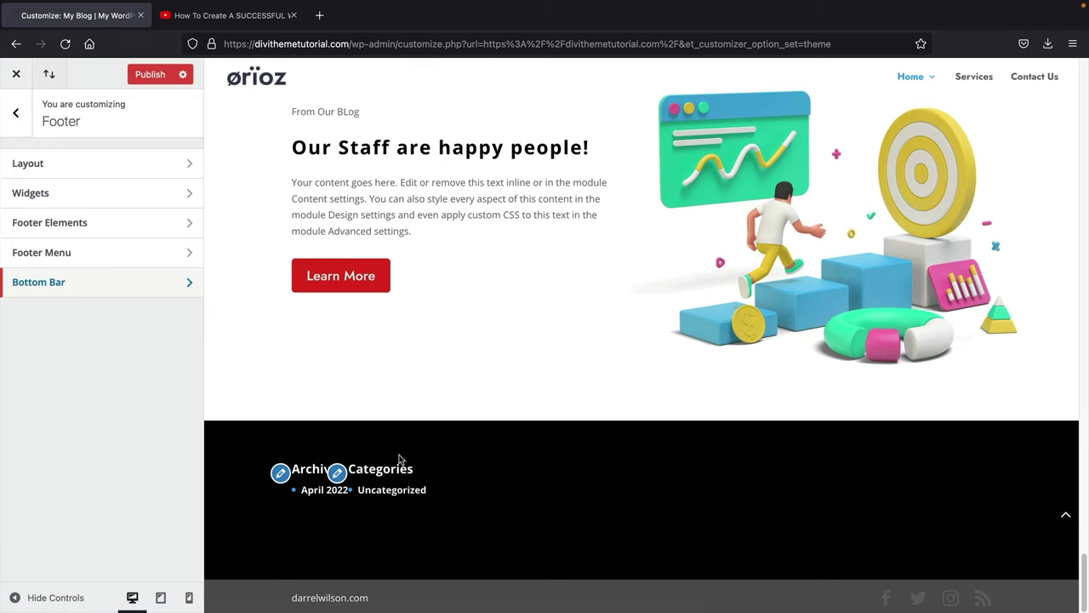
# - Open Footer Area #1's widgets and delete the Categories block
pyautogui.click(15, 113)
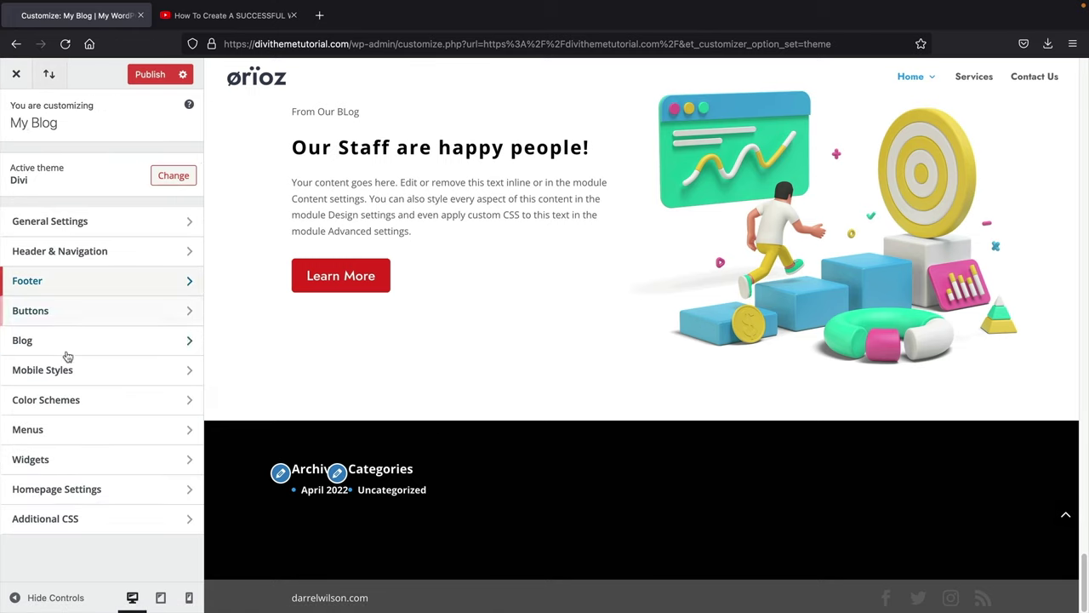
pyautogui.click(57, 459)
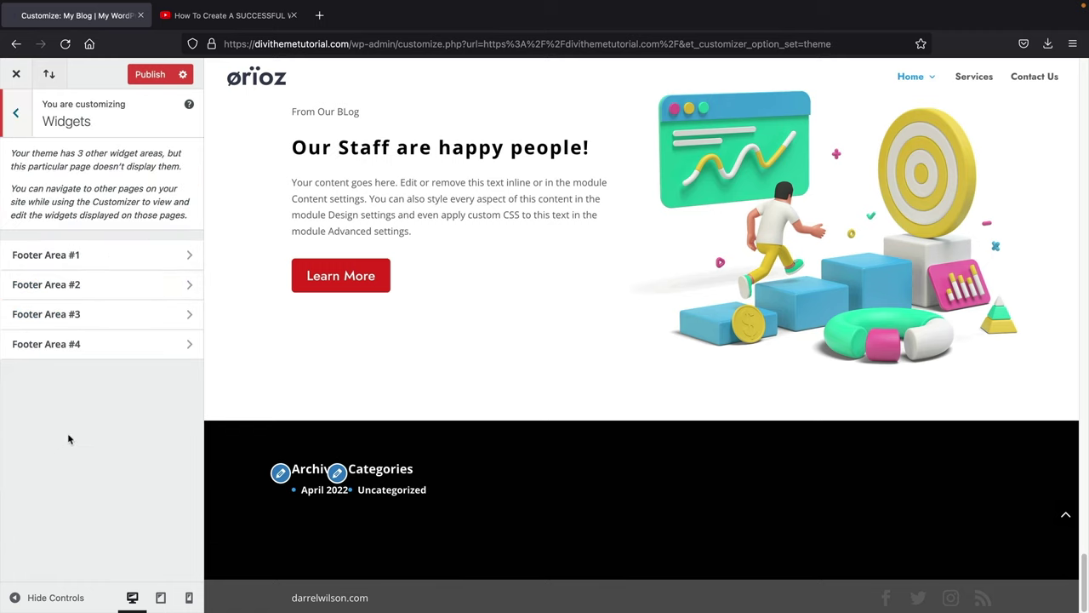
pyautogui.click(91, 258)
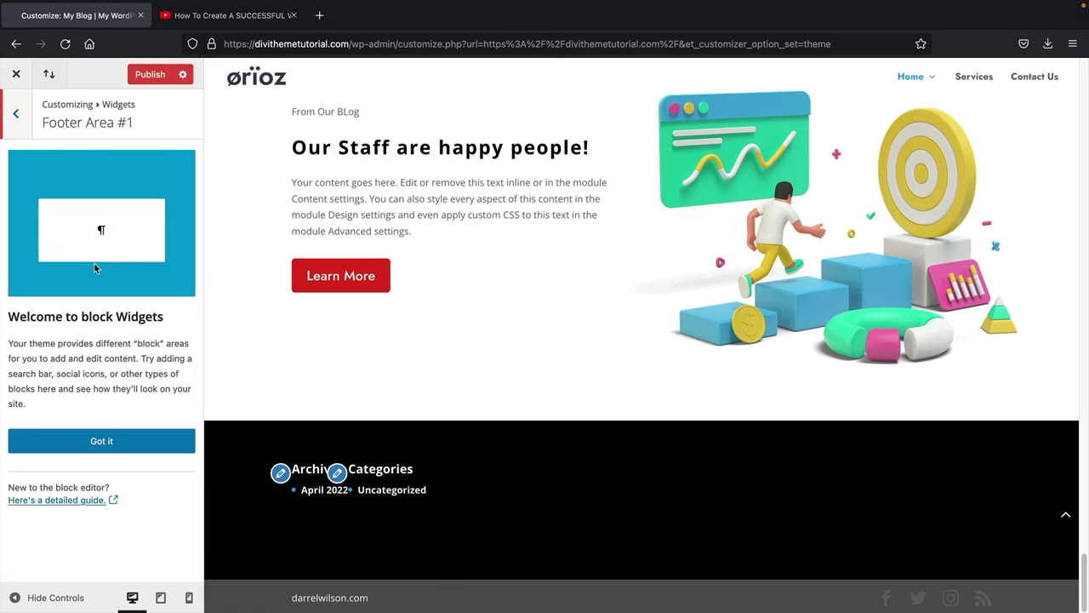
pyautogui.click(138, 442)
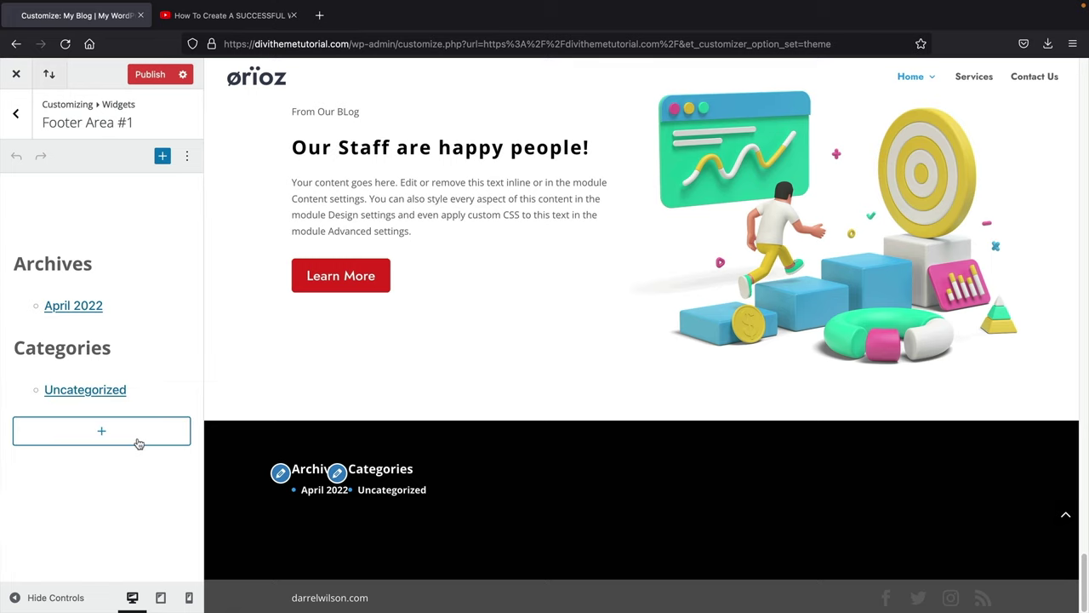
pyautogui.click(148, 387)
pyautogui.click(213, 358)
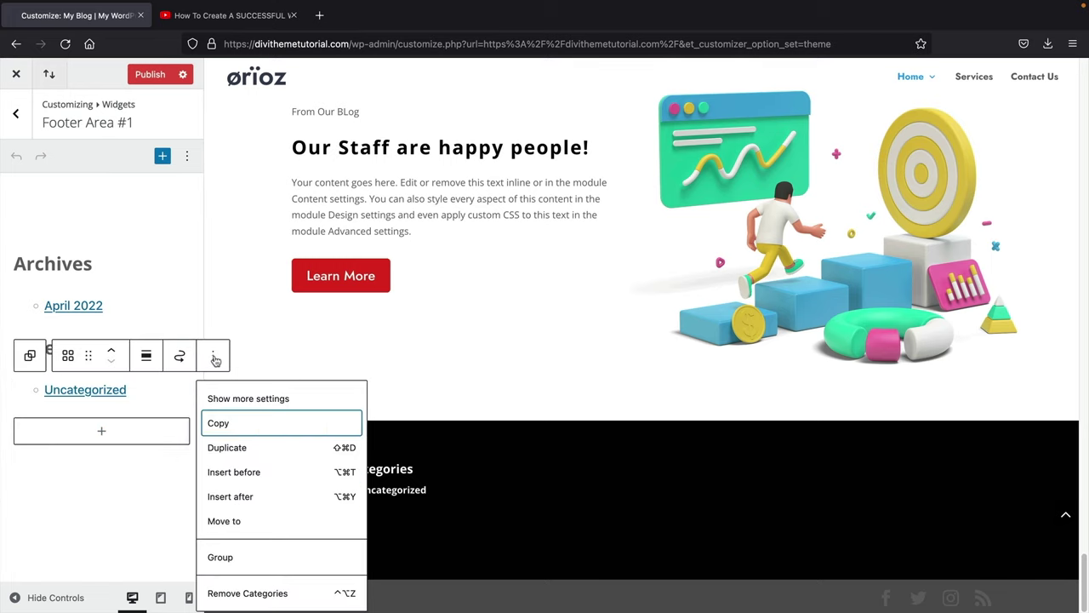
pyautogui.click(248, 593)
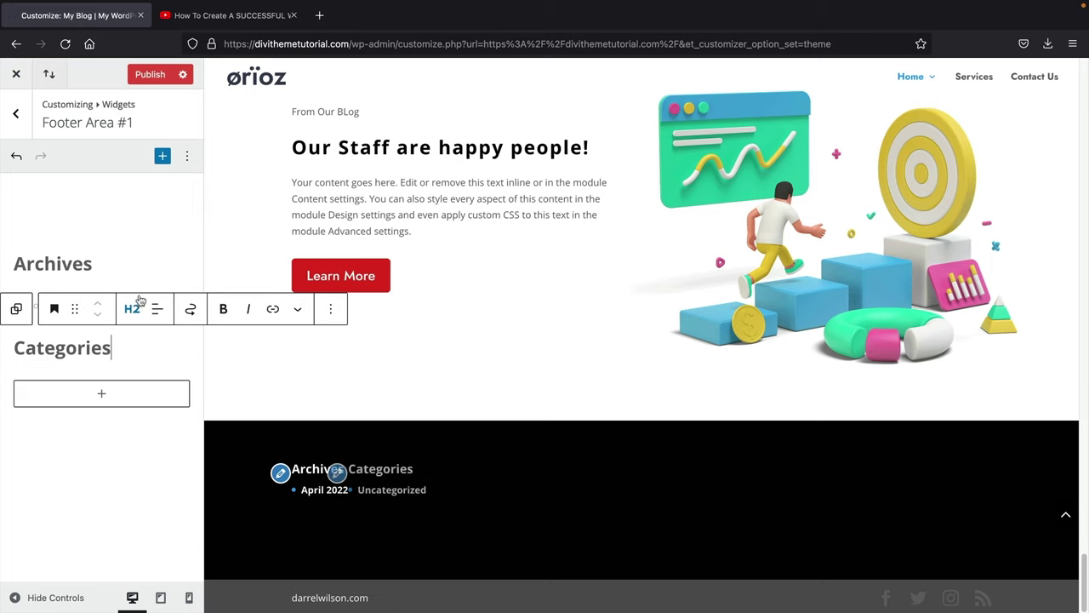
# - Clear the Archives and Categories heading texts and remove the empty heading block
pyautogui.click(169, 266)
pyautogui.doubleClick(165, 264)
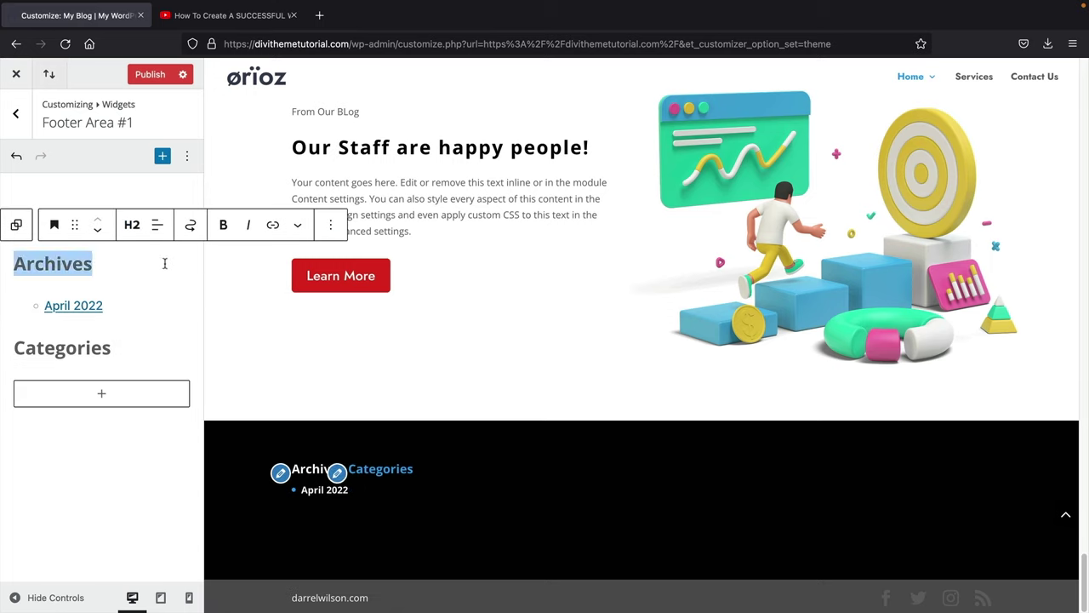
pyautogui.press('BackSpace')
pyautogui.doubleClick(97, 347)
pyautogui.press('BackSpace')
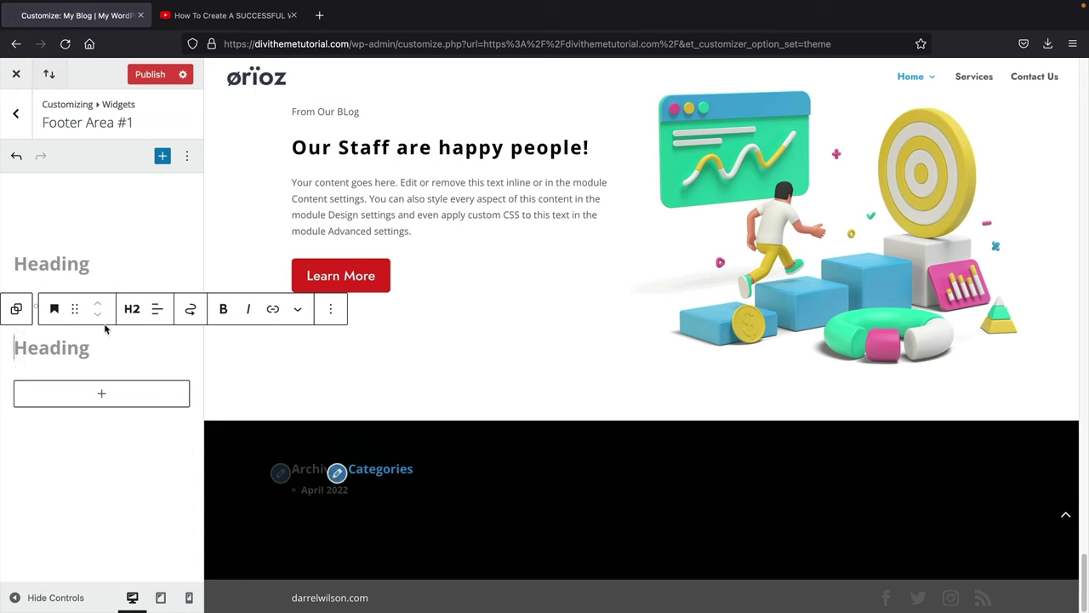
pyautogui.press('BackSpace')
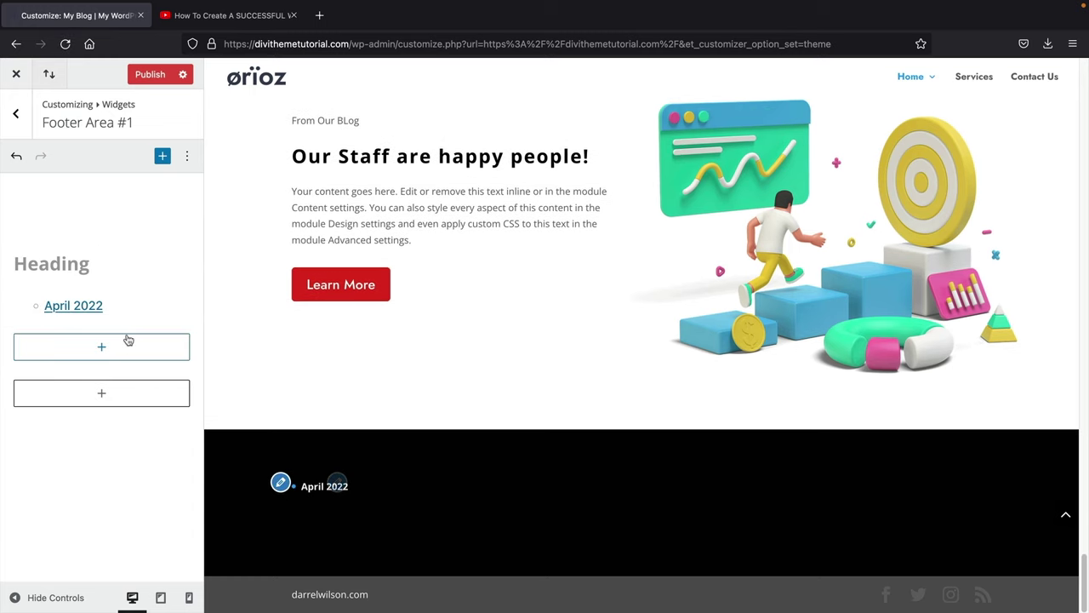
# - Delete the Archives block and the leftover empty heading
pyautogui.click(125, 308)
pyautogui.click(199, 271)
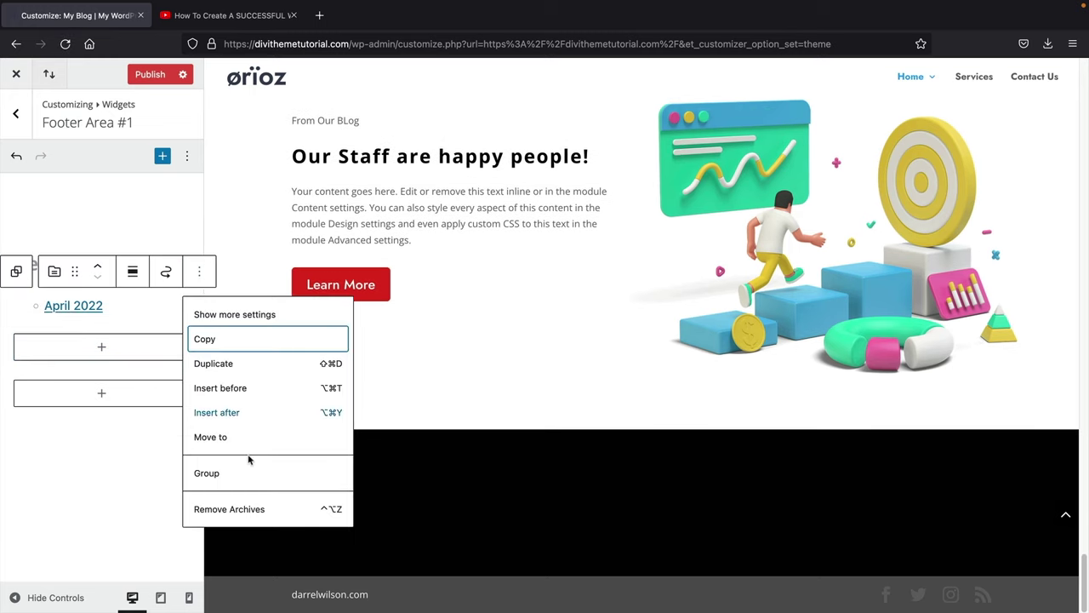
pyautogui.click(251, 511)
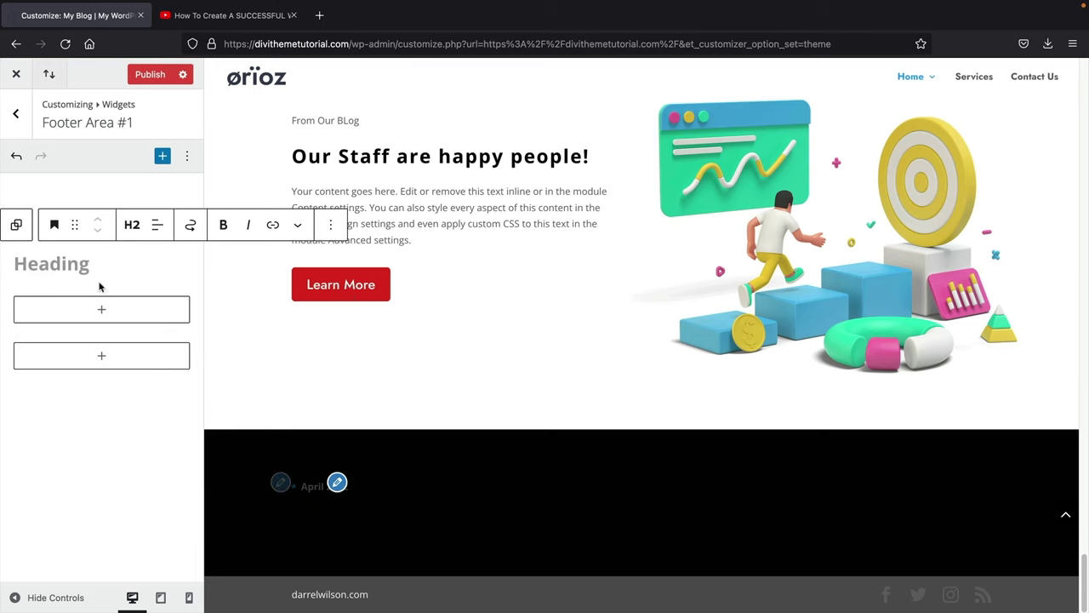
pyautogui.press('BackSpace')
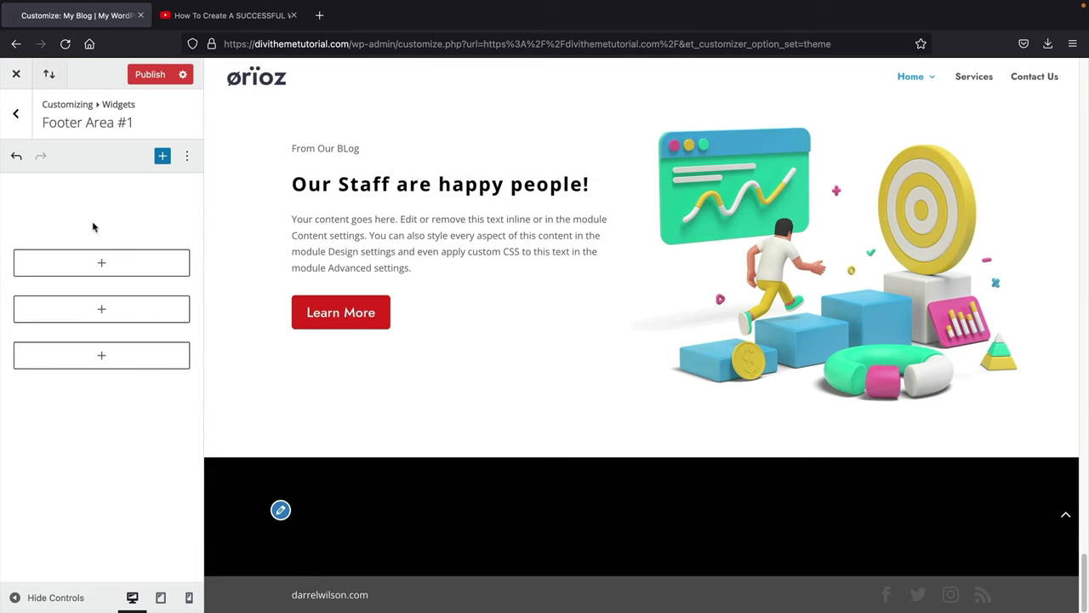
# - Insert a Page List block in Footer Area #1 listing About Us, Contact Us, Home and Services
pyautogui.click(101, 264)
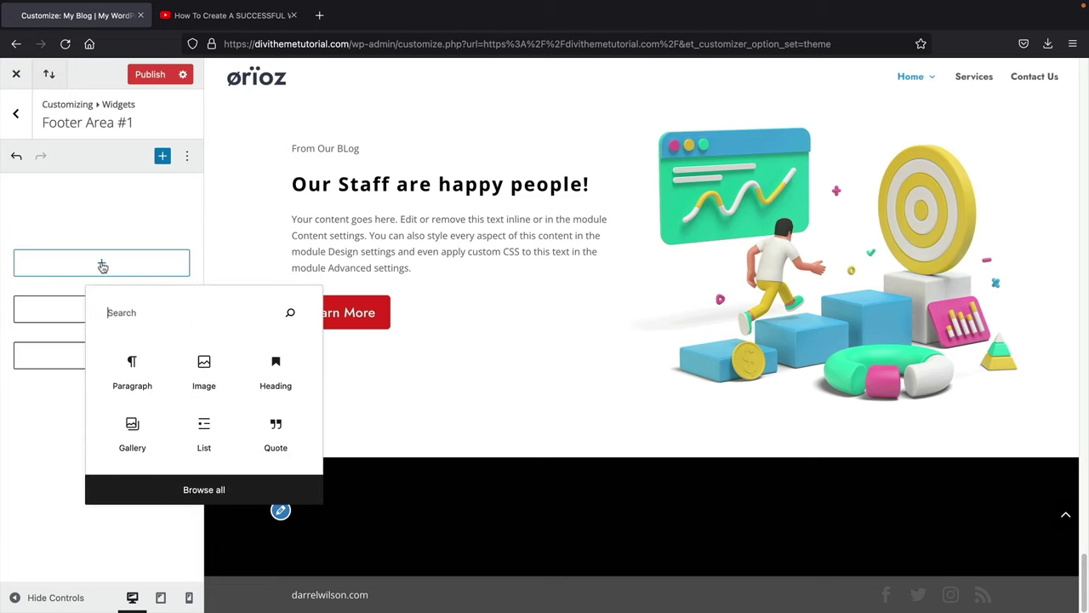
pyautogui.click(219, 496)
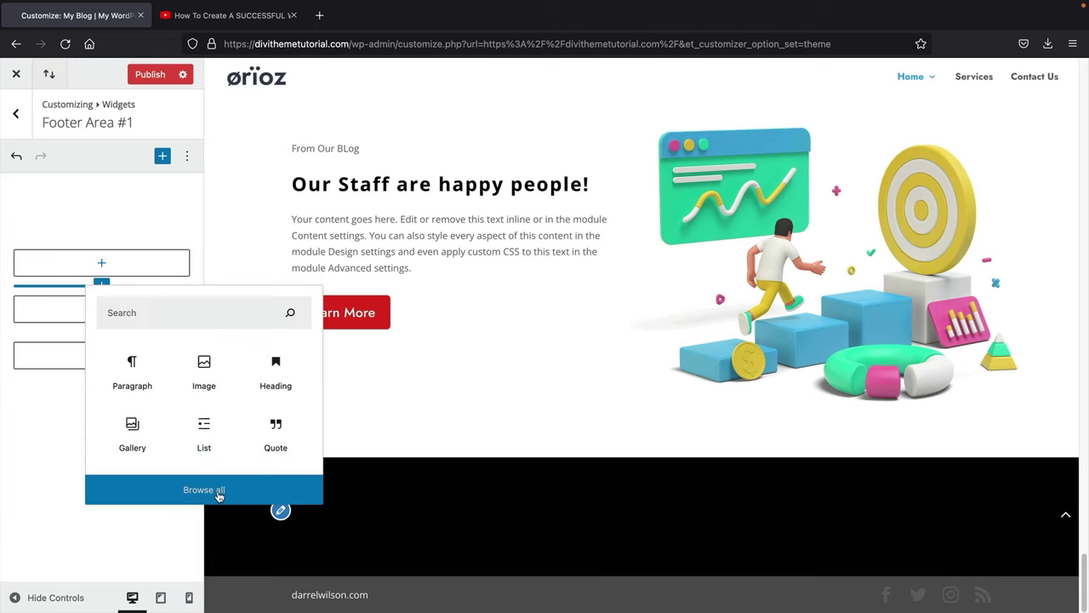
pyautogui.scroll(-10, 305, 405)
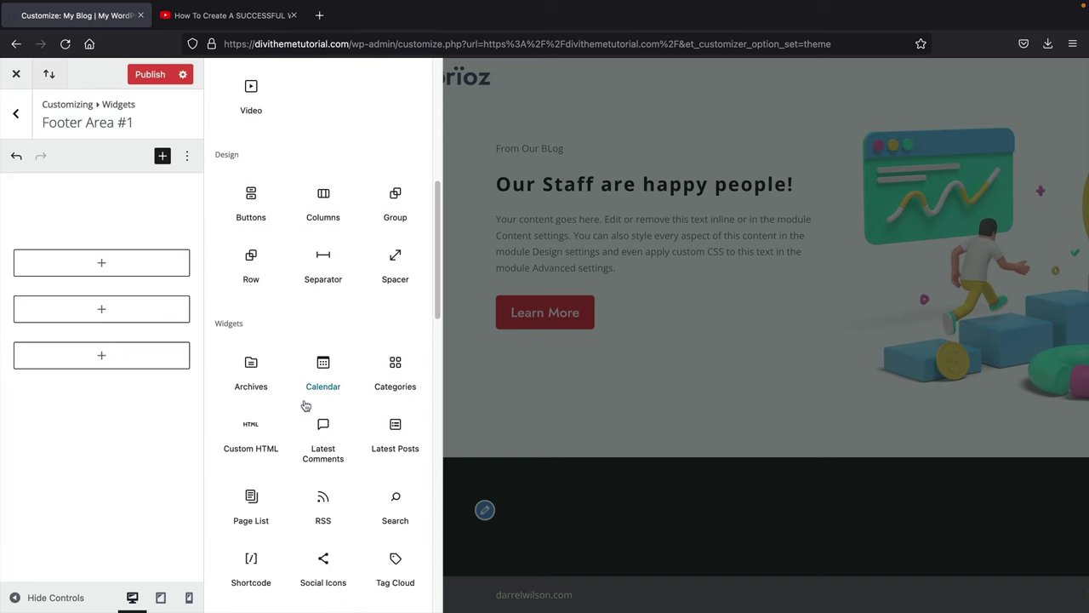
pyautogui.scroll(-3, 306, 405)
pyautogui.click(245, 382)
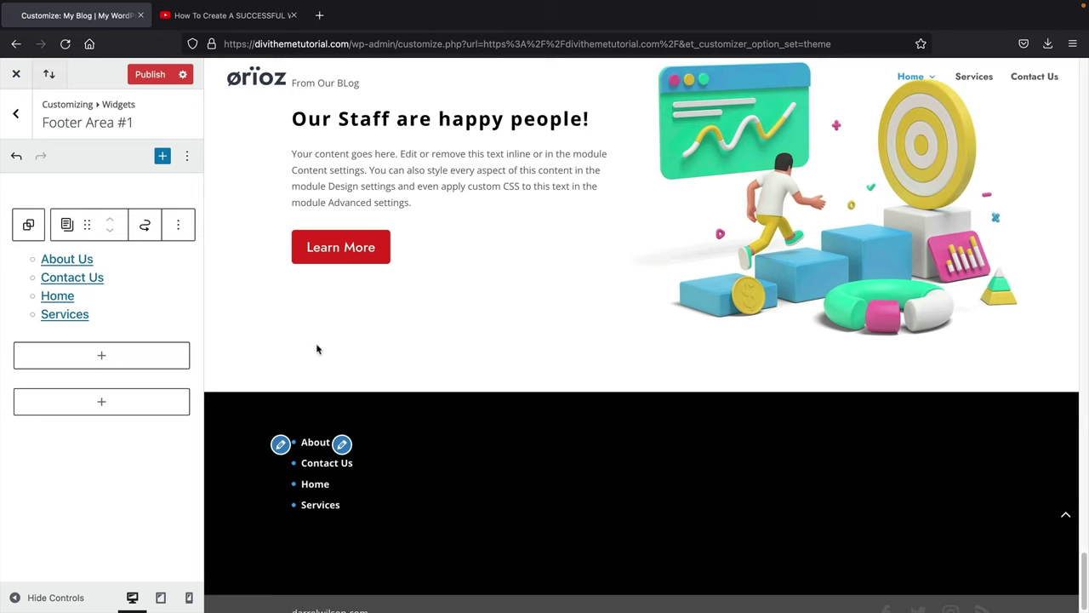
pyautogui.click(15, 113)
# - Add a Calendar block to Footer Area #2, showing May 2022
pyautogui.click(77, 289)
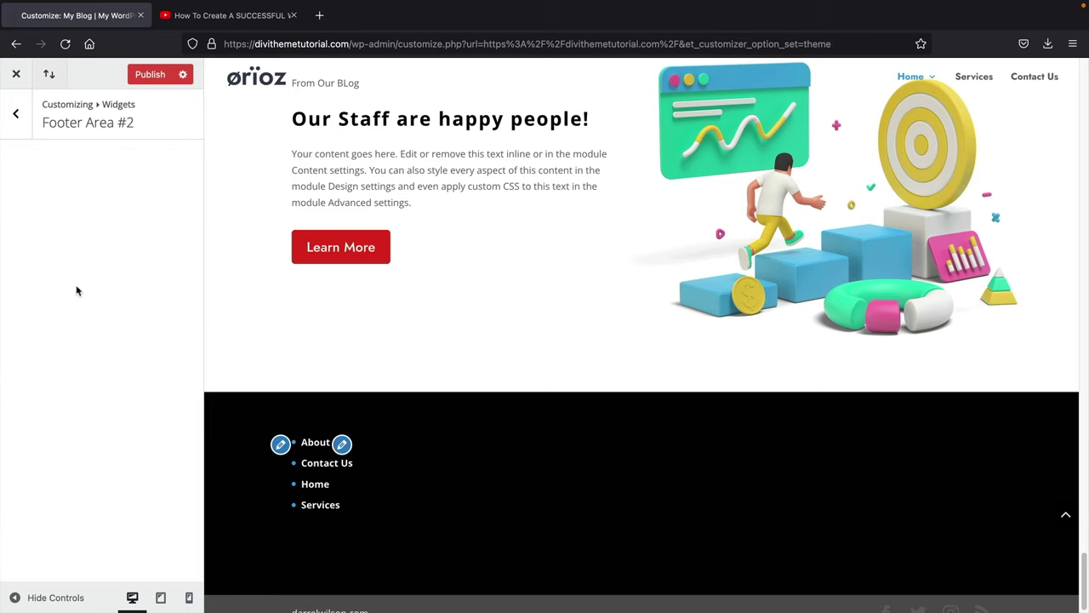
pyautogui.click(104, 264)
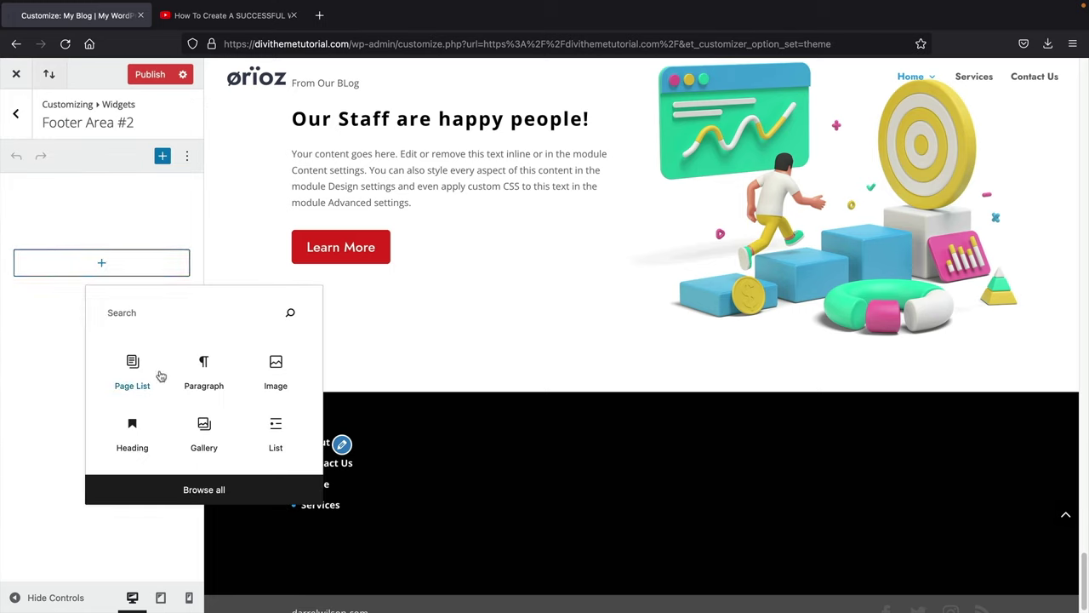
pyautogui.click(219, 488)
pyautogui.scroll(-6, 310, 462)
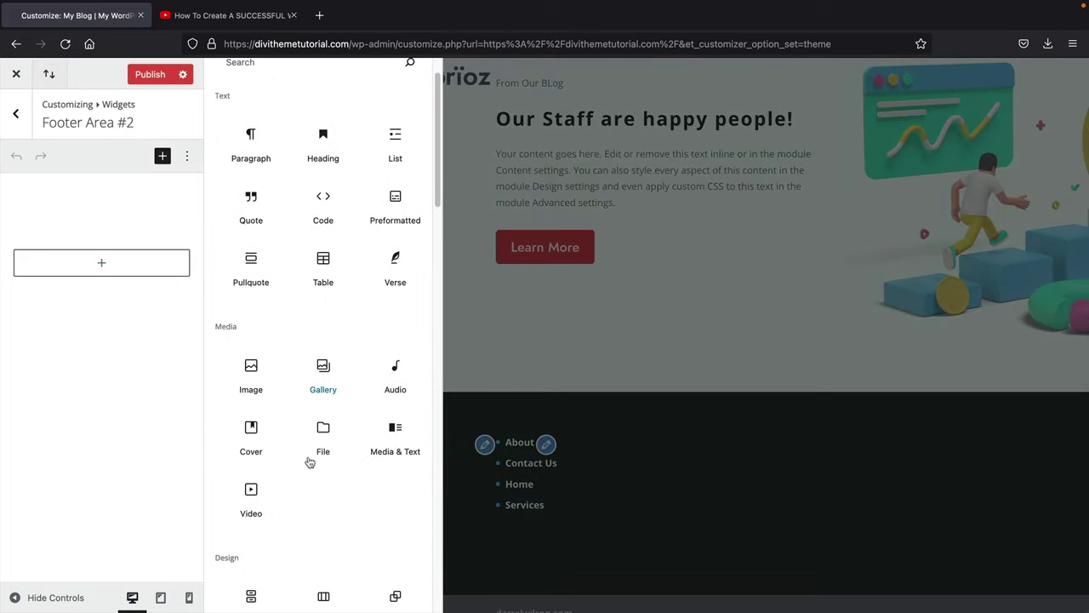
pyautogui.scroll(-5, 309, 459)
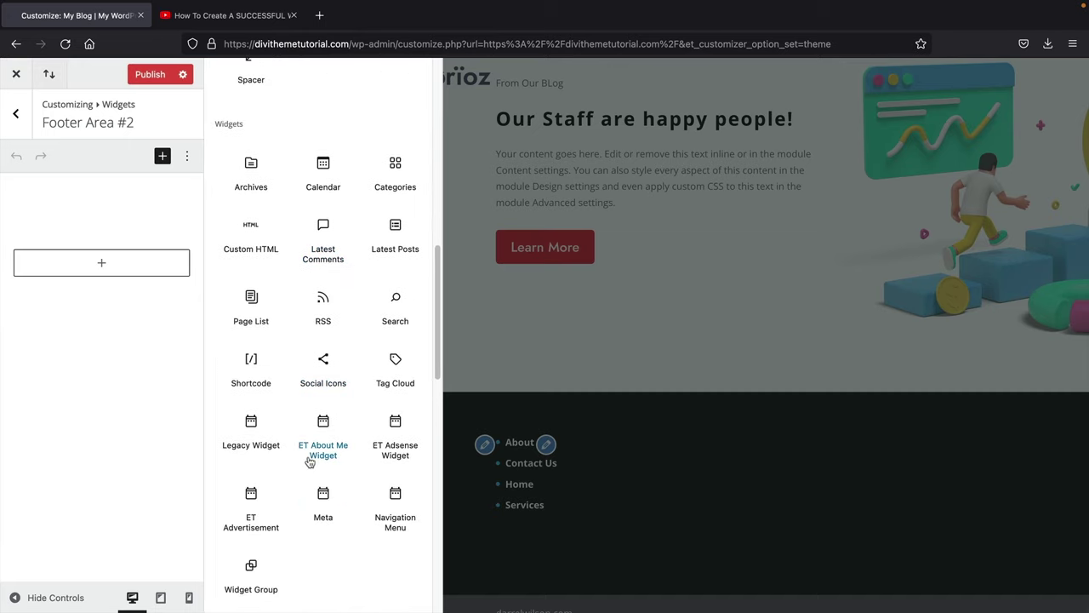
pyautogui.scroll(-5, 309, 462)
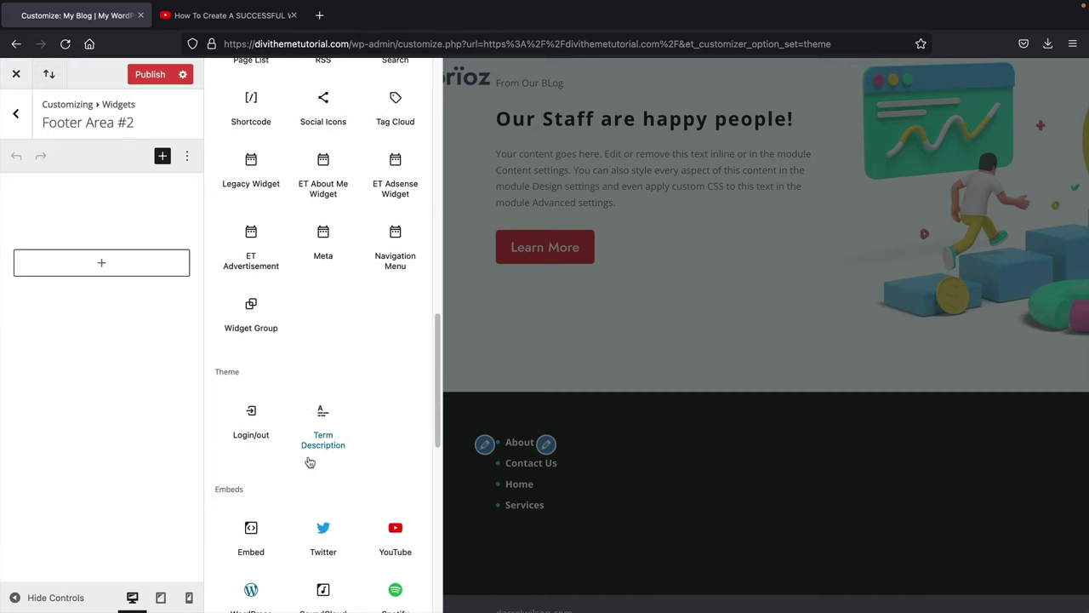
pyautogui.scroll(-1, 311, 421)
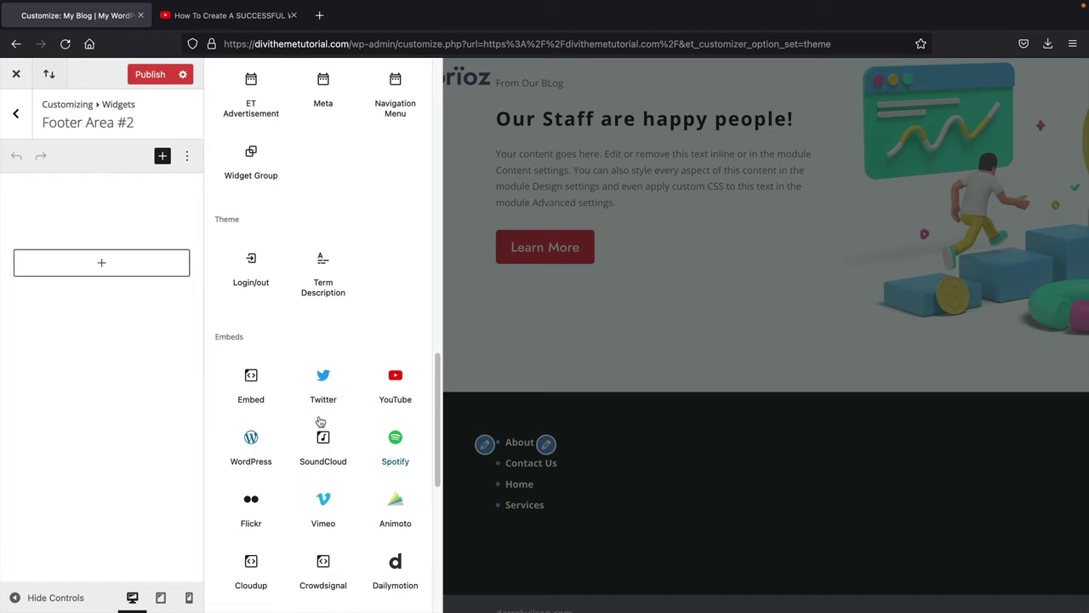
pyautogui.scroll(-8, 336, 489)
pyautogui.scroll(10, 334, 487)
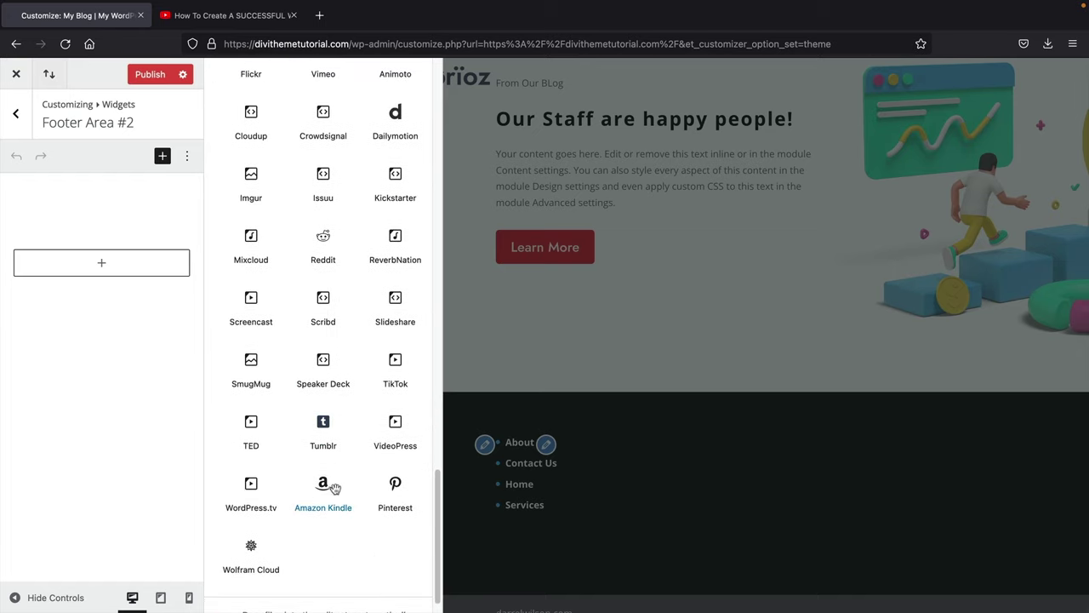
pyautogui.scroll(6, 335, 487)
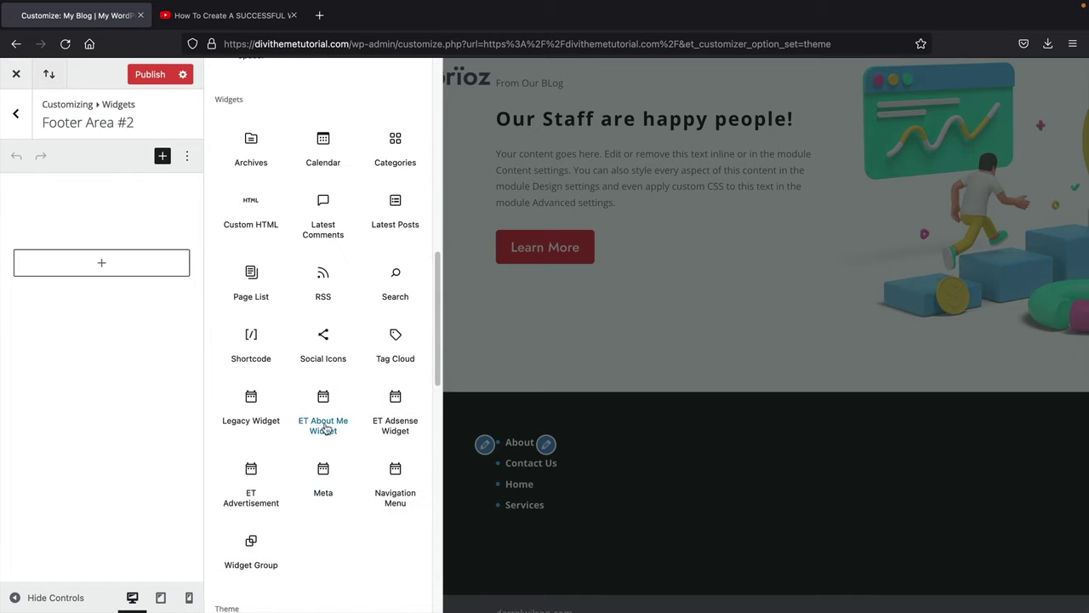
pyautogui.click(325, 146)
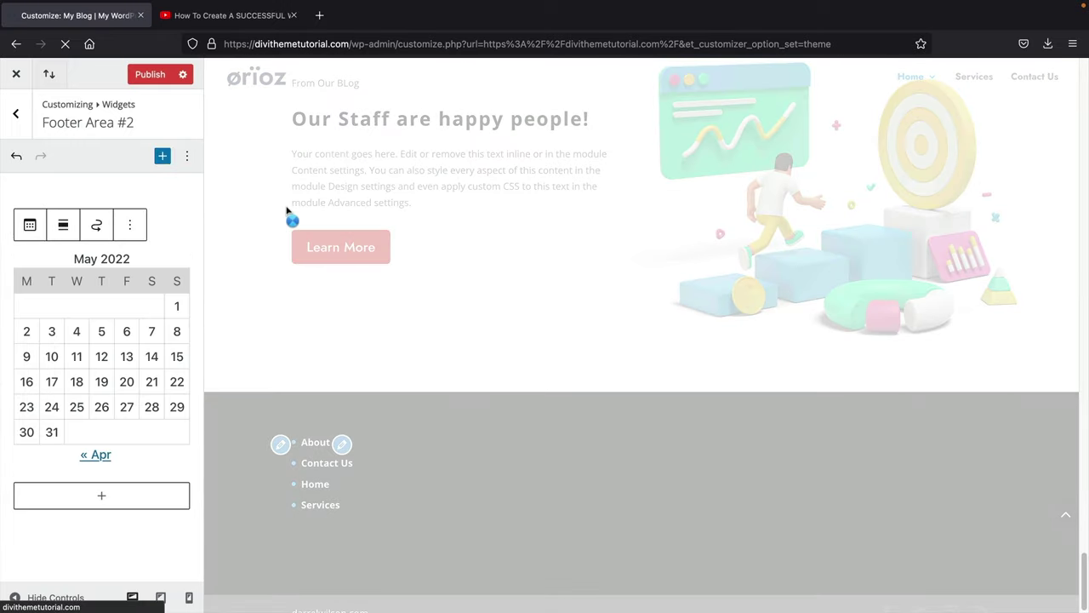
pyautogui.scroll(-2, 531, 462)
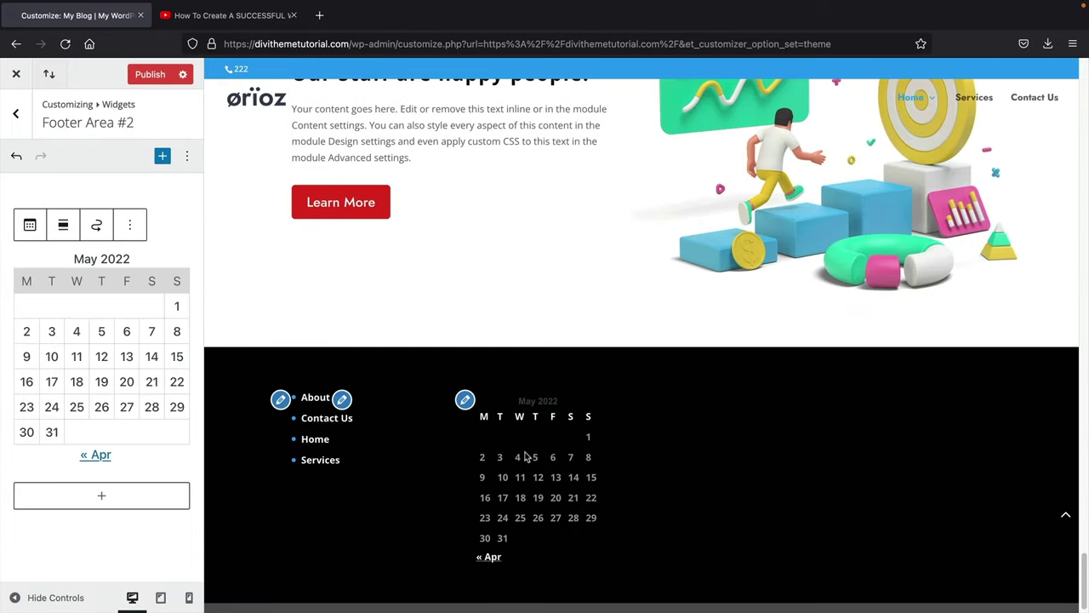
pyautogui.click(15, 113)
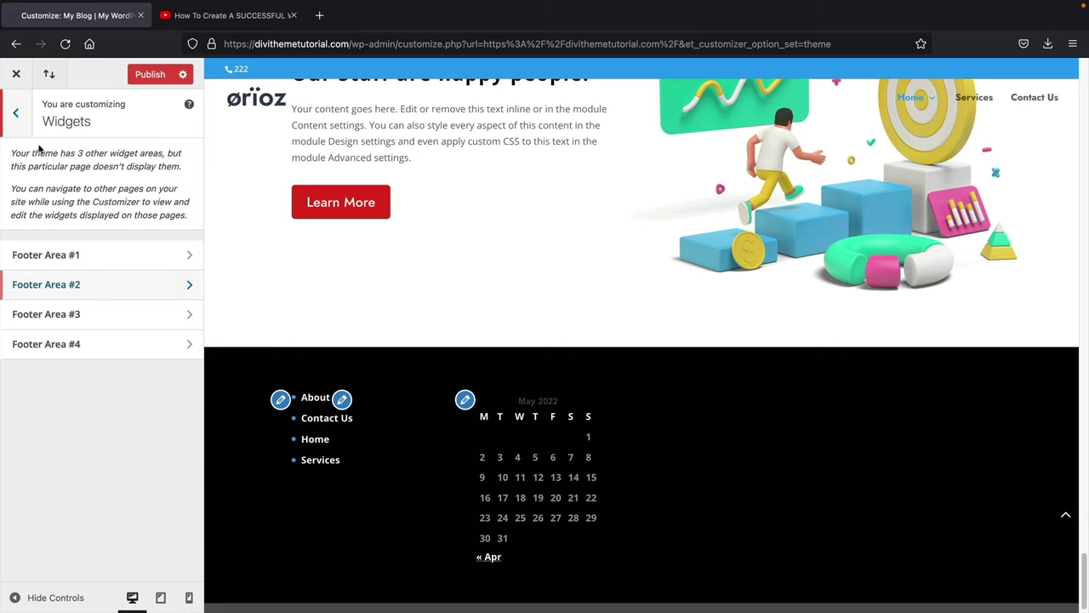
# - Add an Image block to Footer Area #3 using the Modern-3d-illustration-of-UI-and-Ux-Design image from the Media Library
pyautogui.click(92, 311)
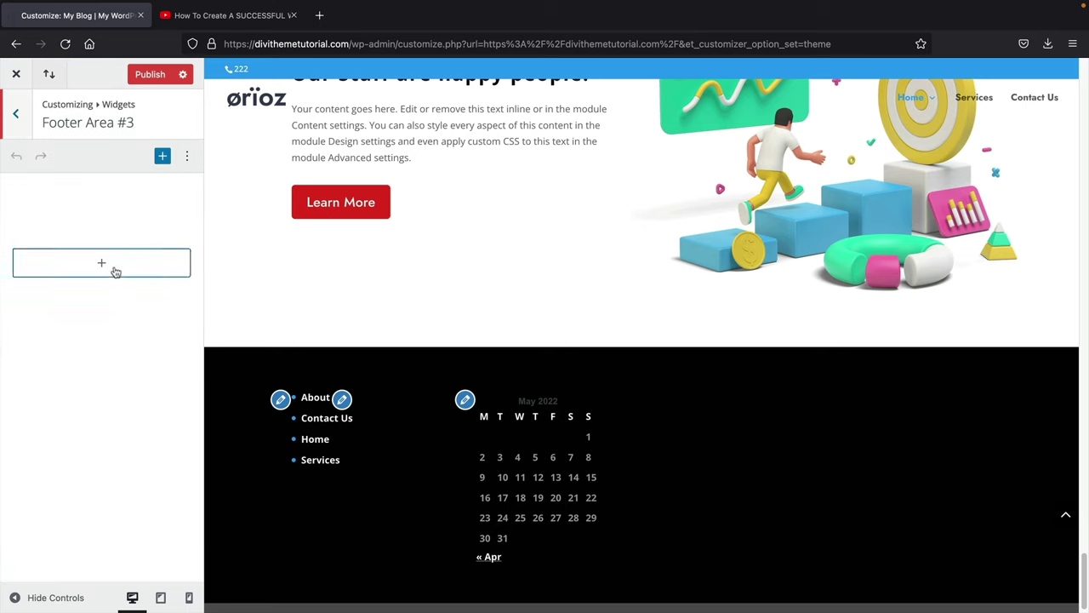
pyautogui.click(115, 268)
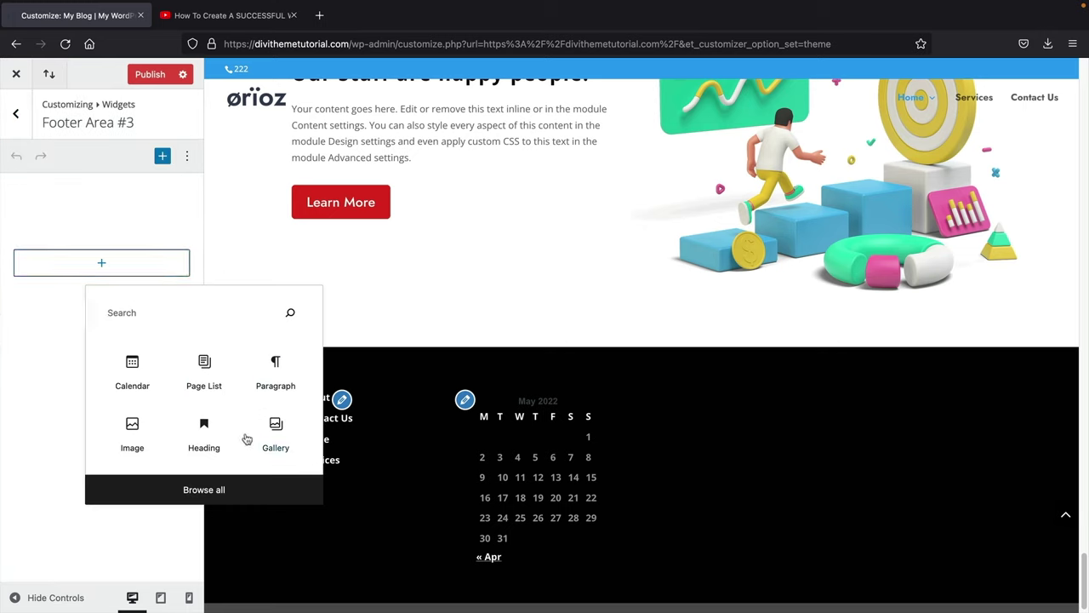
pyautogui.click(132, 432)
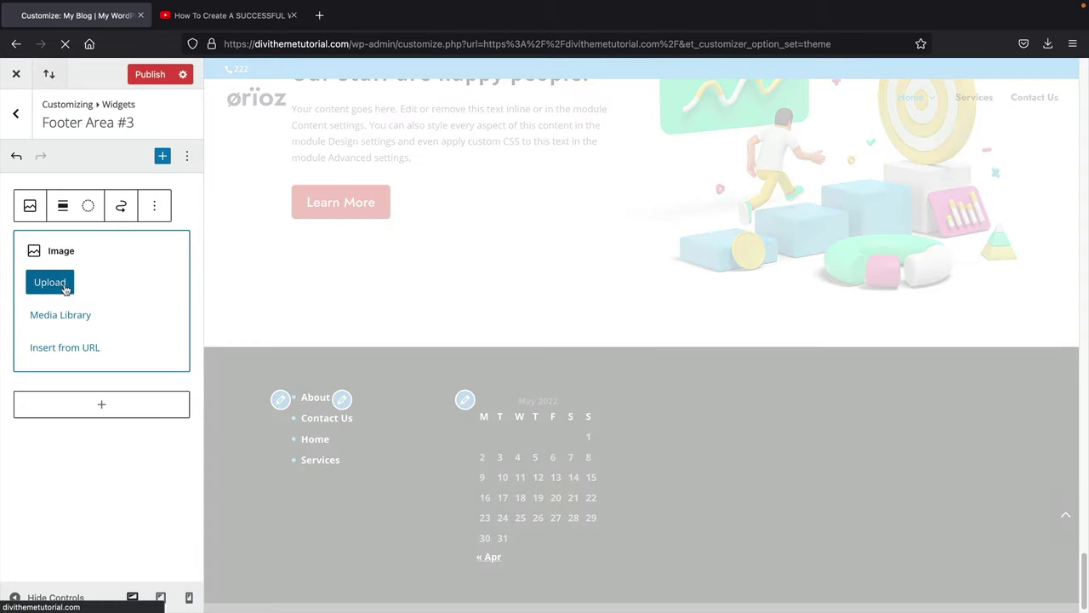
pyautogui.click(64, 284)
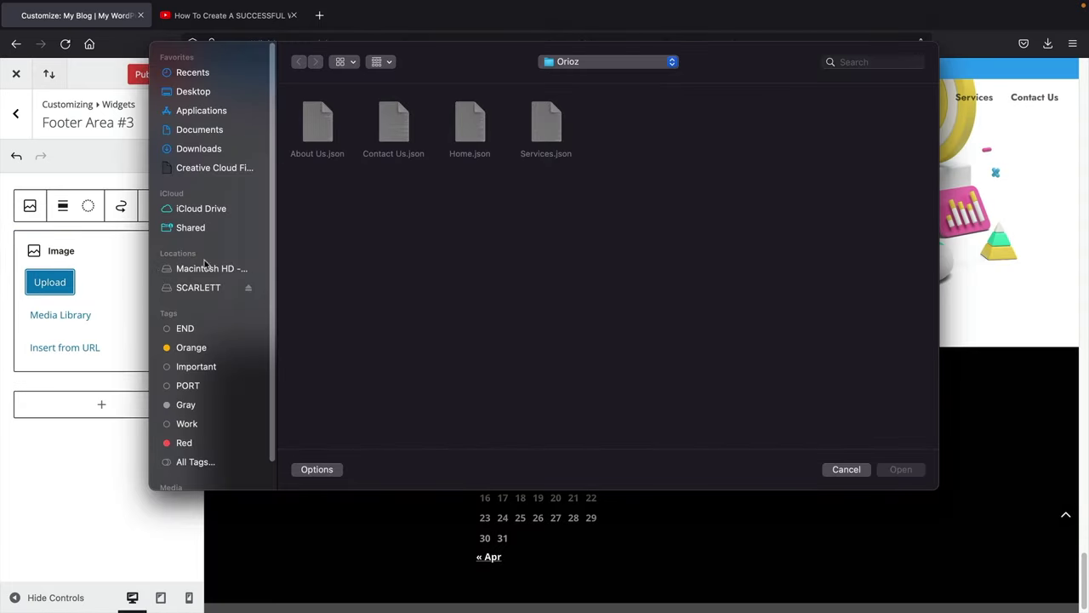
pyautogui.click(839, 472)
pyautogui.click(60, 314)
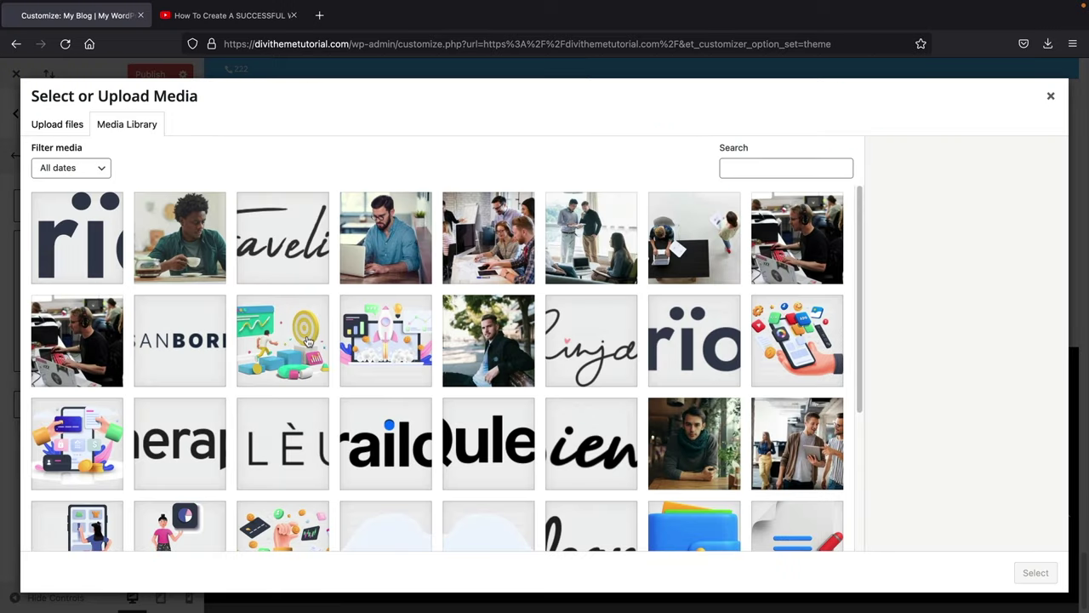
pyautogui.scroll(-2, 308, 340)
pyautogui.scroll(-3, 308, 340)
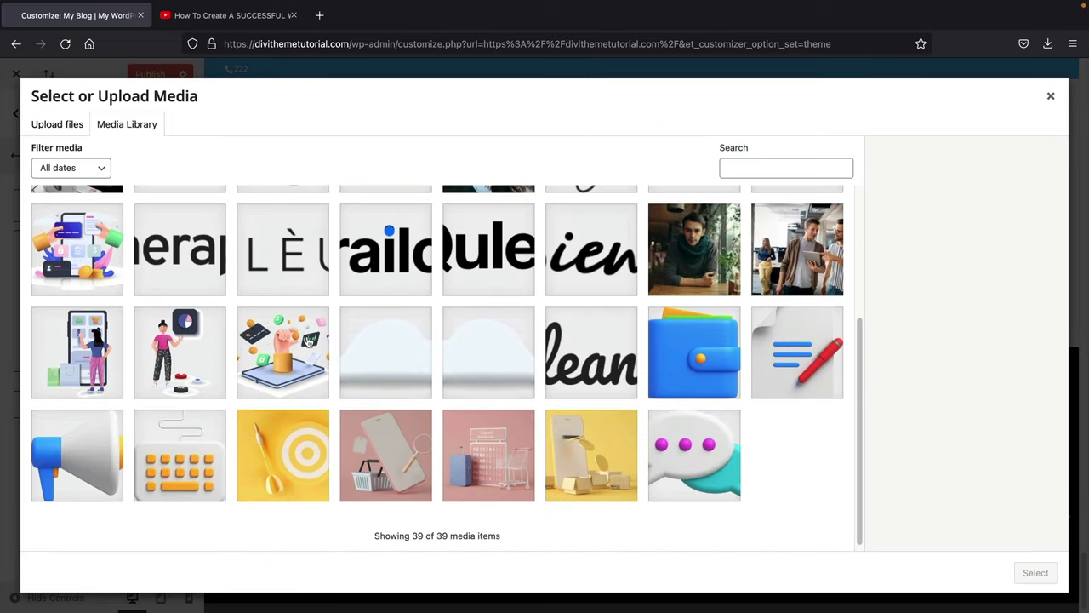
pyautogui.scroll(4, 207, 368)
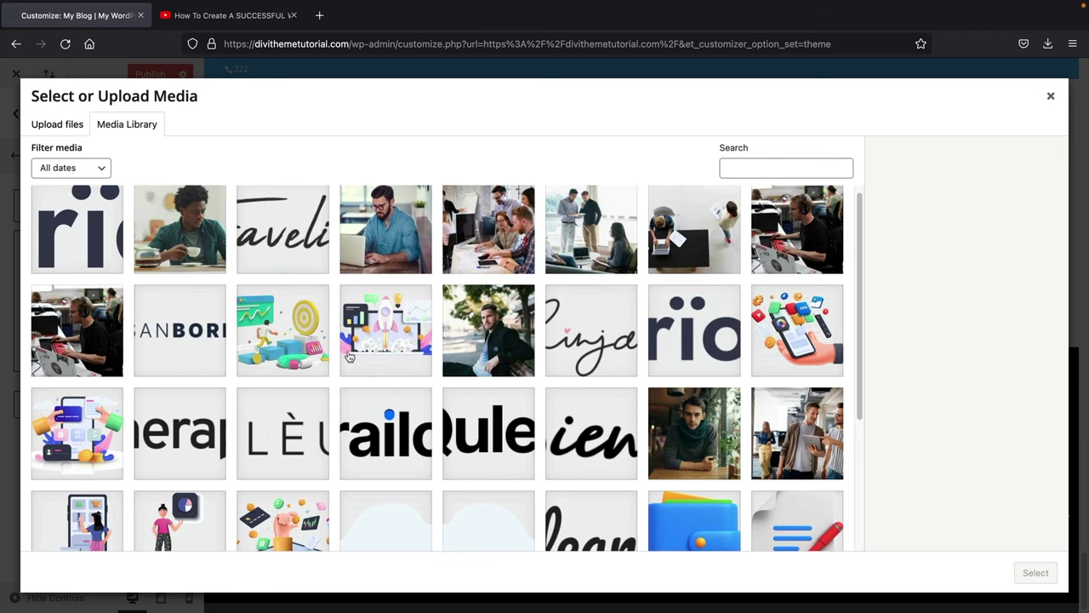
pyautogui.click(788, 331)
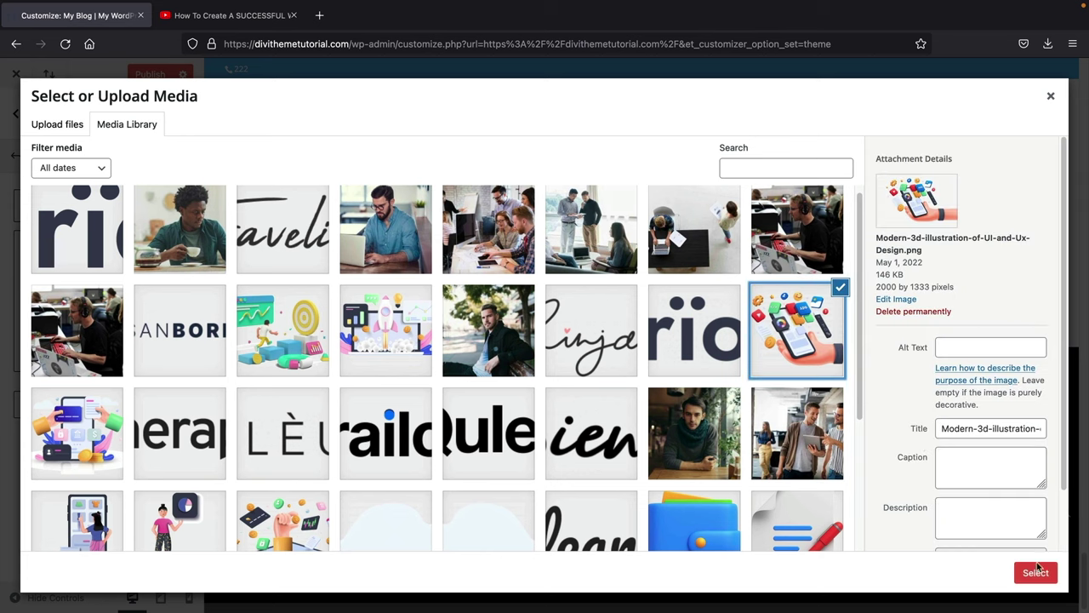
pyautogui.click(1036, 573)
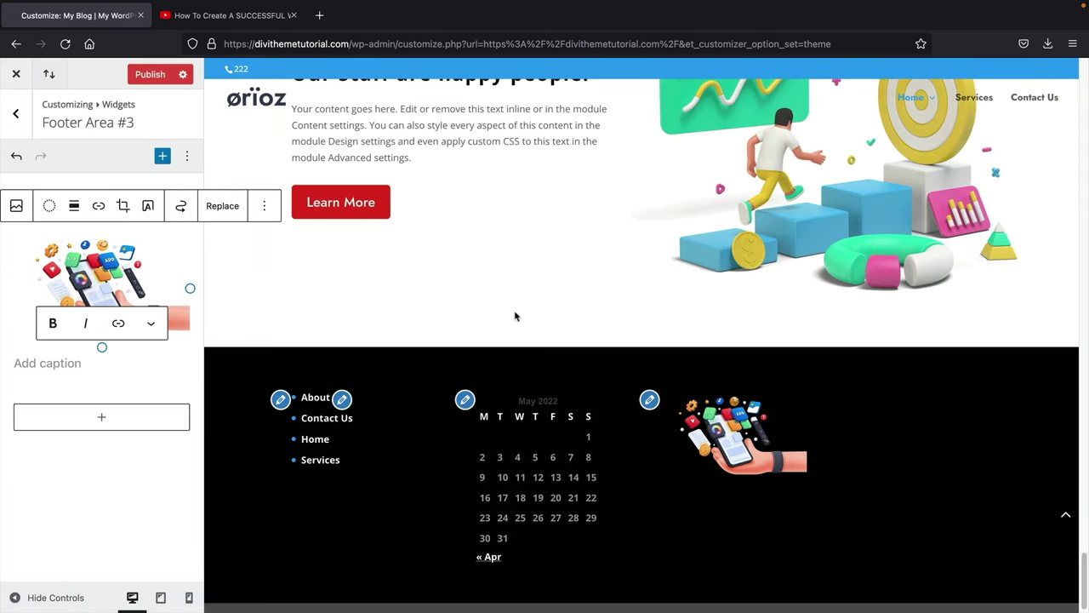
pyautogui.click(15, 113)
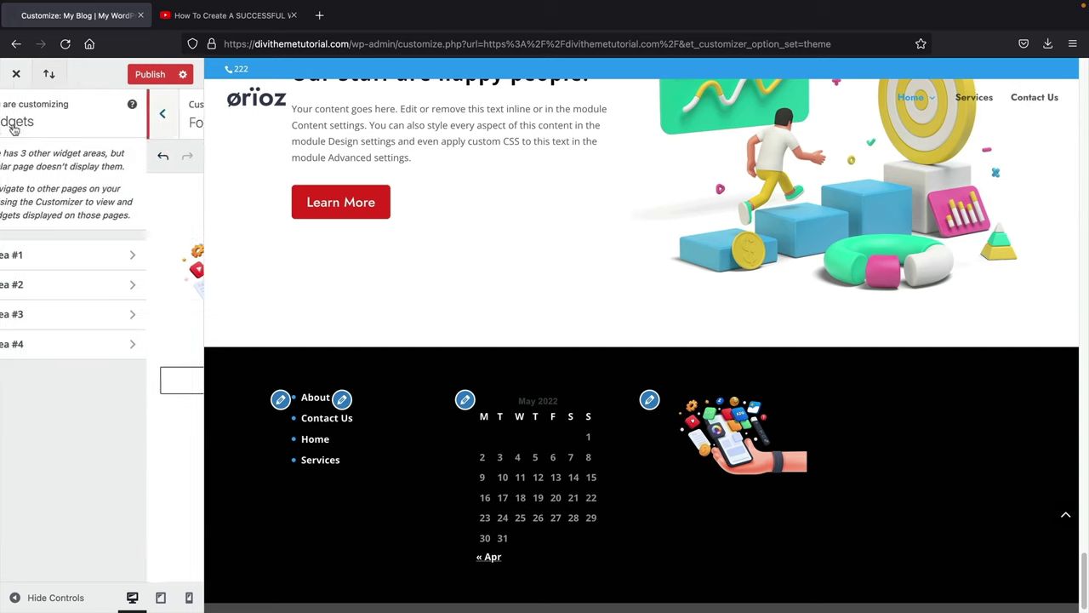
# - Add a Paragraph block reading 'About Us' to Footer Area #4
pyautogui.click(96, 352)
pyautogui.click(86, 271)
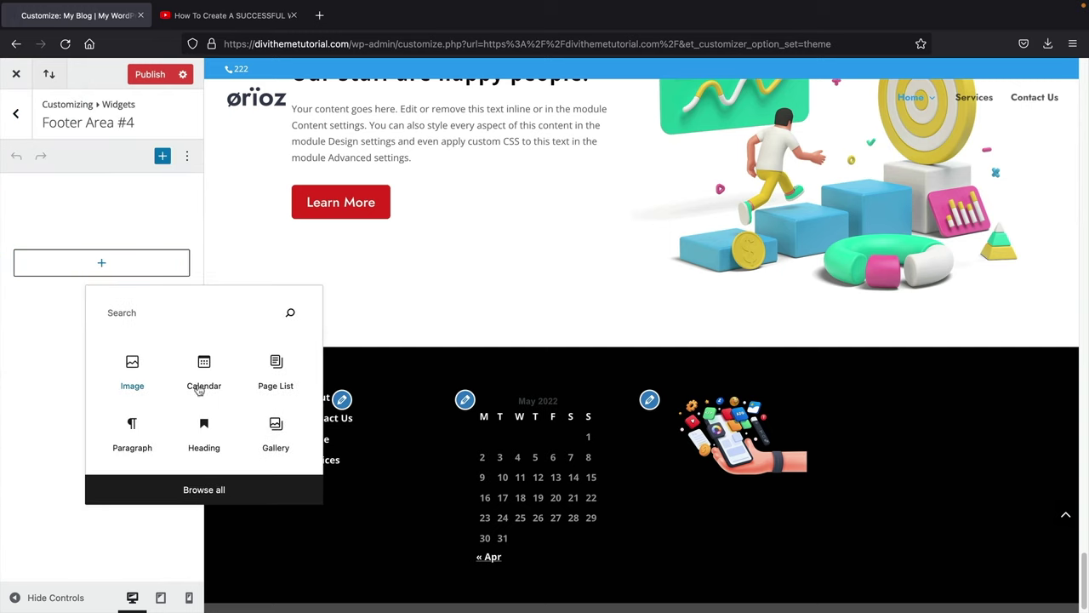
pyautogui.click(146, 440)
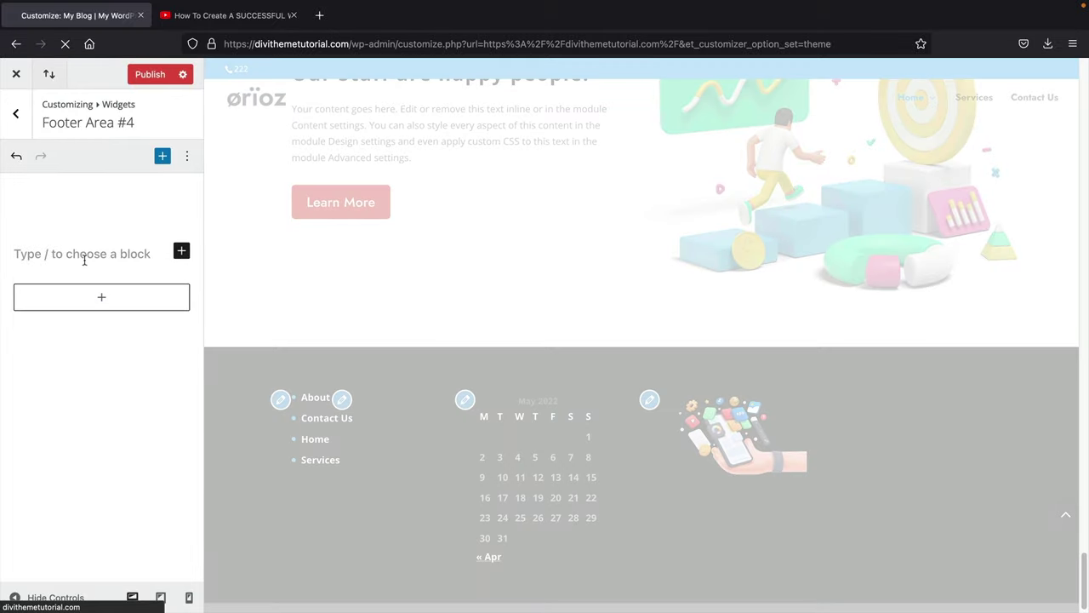
pyautogui.write('About')
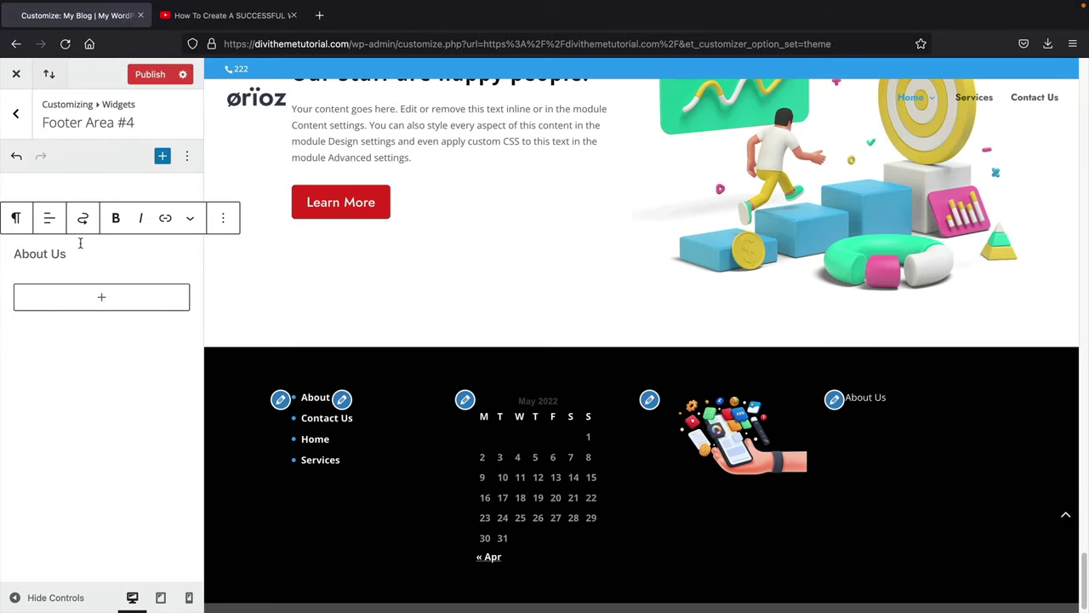
pyautogui.write(' Us')
# - Add the welcome sentence about teaching how to make websites below it and publish
pyautogui.press('Return')
pyautogui.write('We')
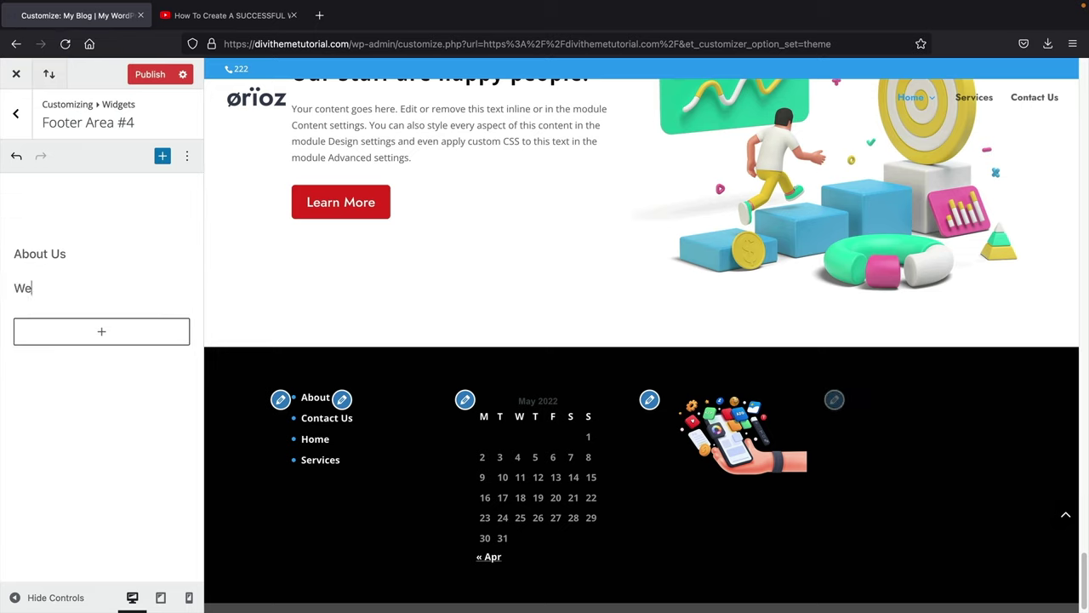
pyautogui.write('lcome to darrelwilson')
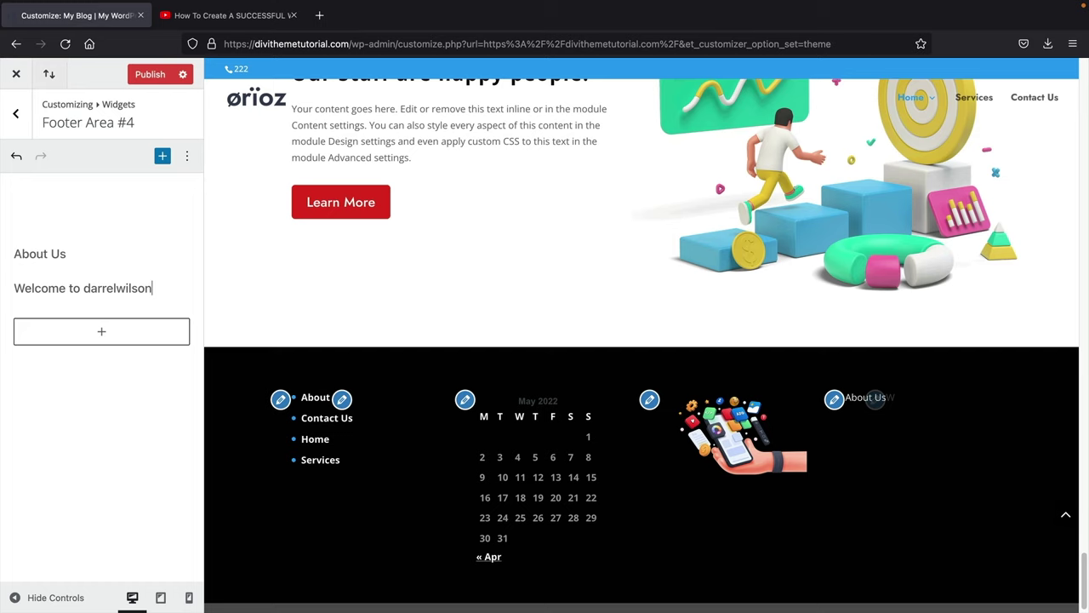
pyautogui.write('.com where we t')
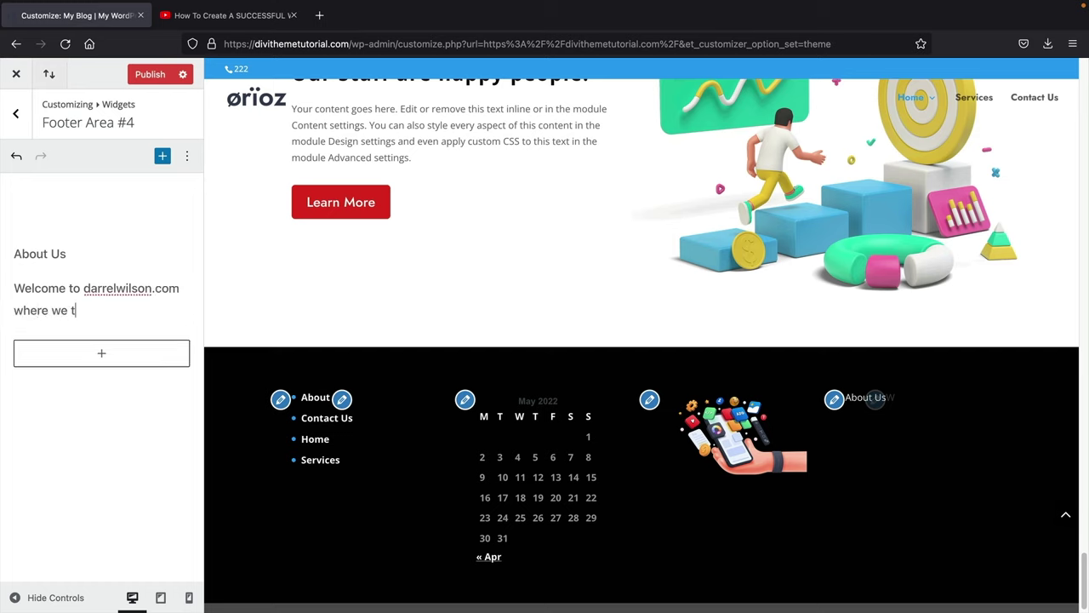
pyautogui.write('each how to mak')
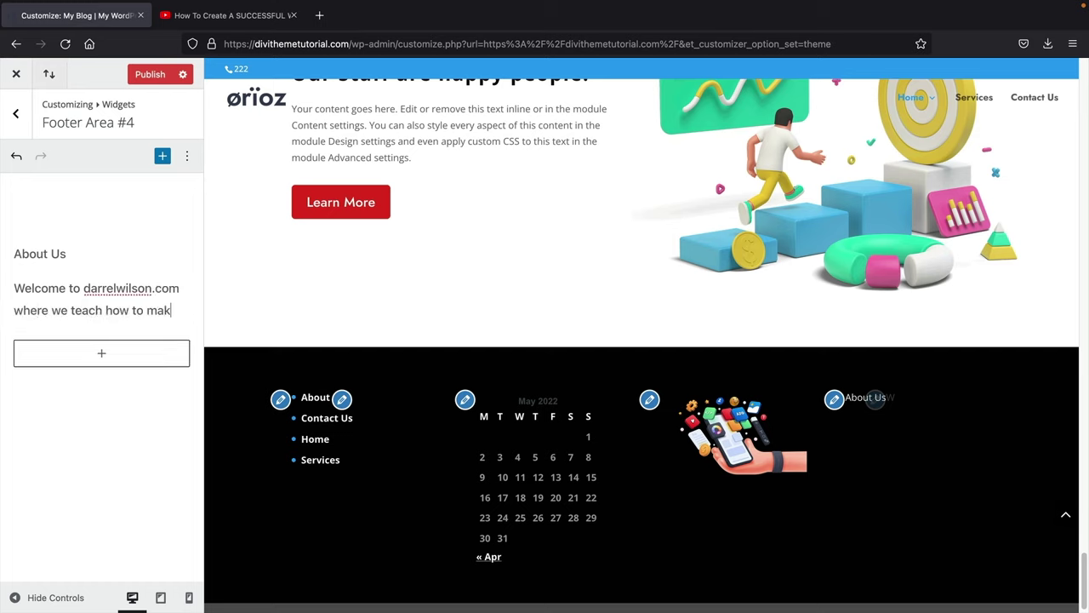
pyautogui.write('e websites!')
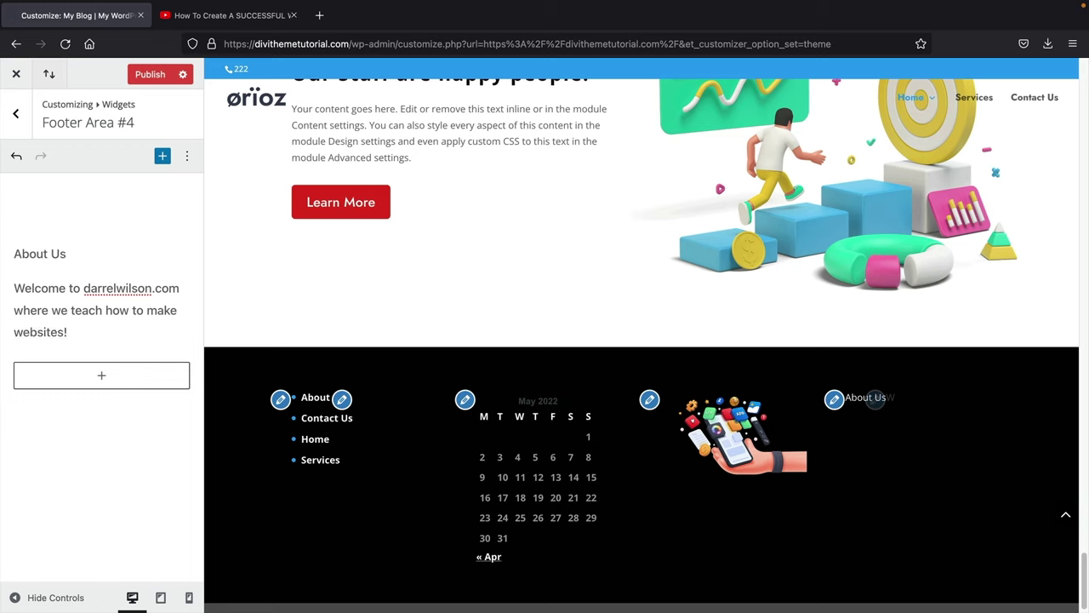
pyautogui.click(150, 74)
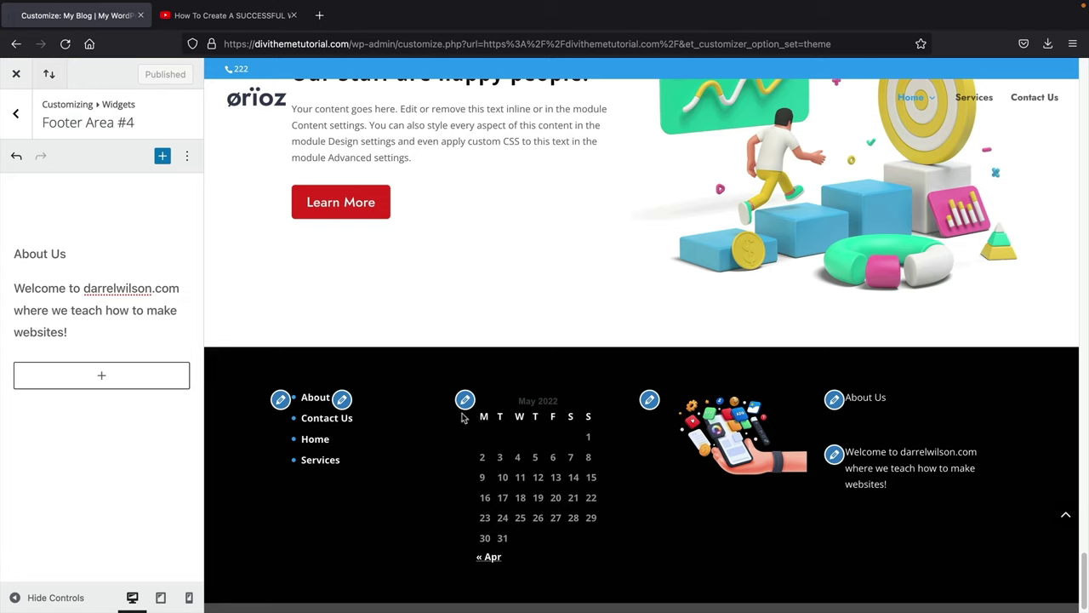
pyautogui.click(8, 127)
# - Review the Footer and Button Style settings without changing anything
pyautogui.click(7, 125)
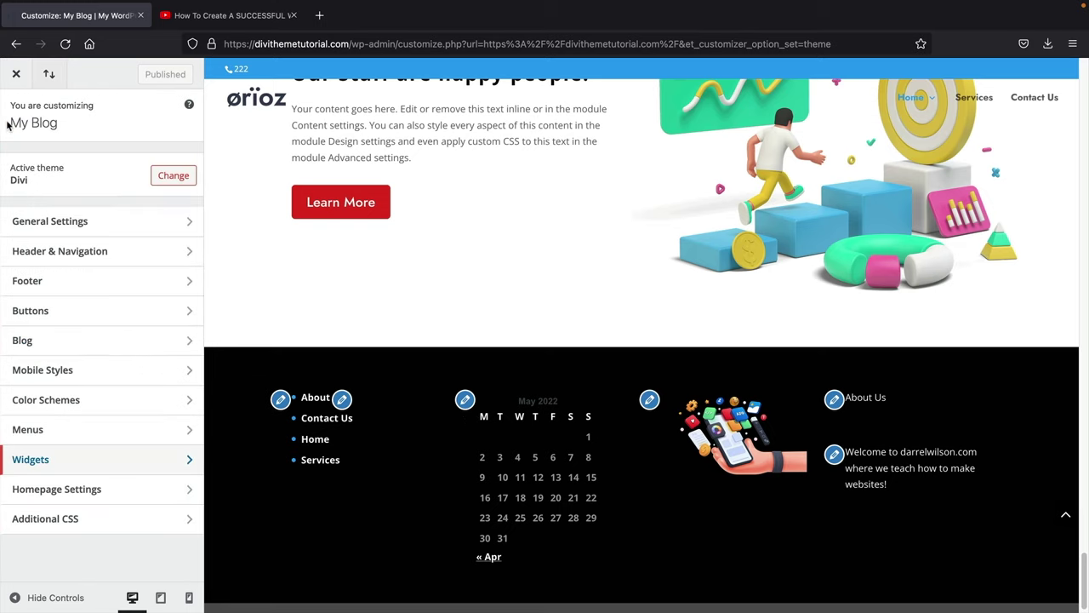
pyautogui.click(63, 280)
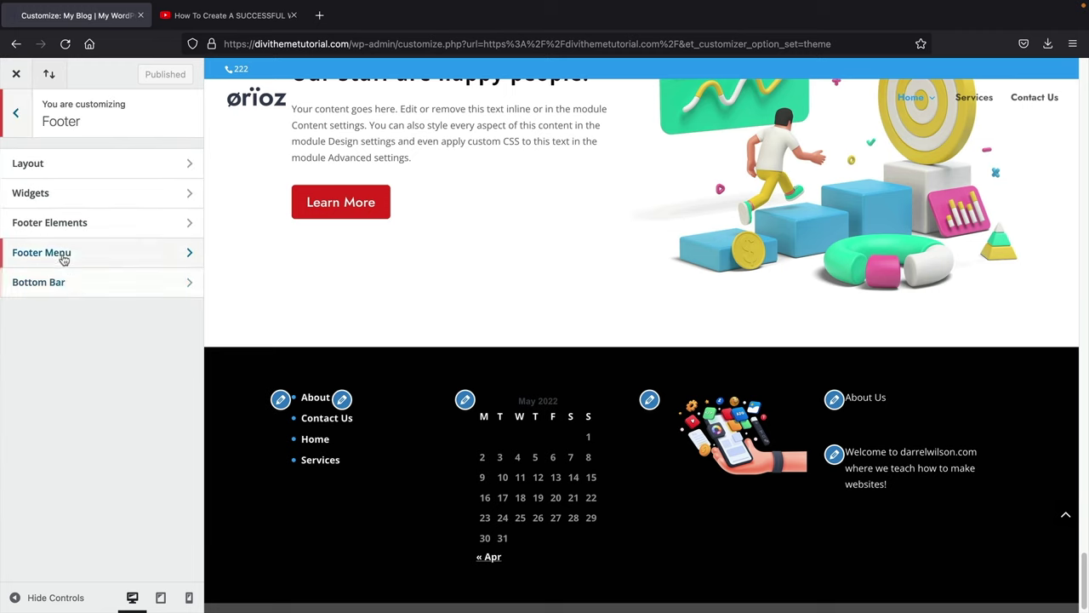
pyautogui.click(14, 120)
pyautogui.click(93, 312)
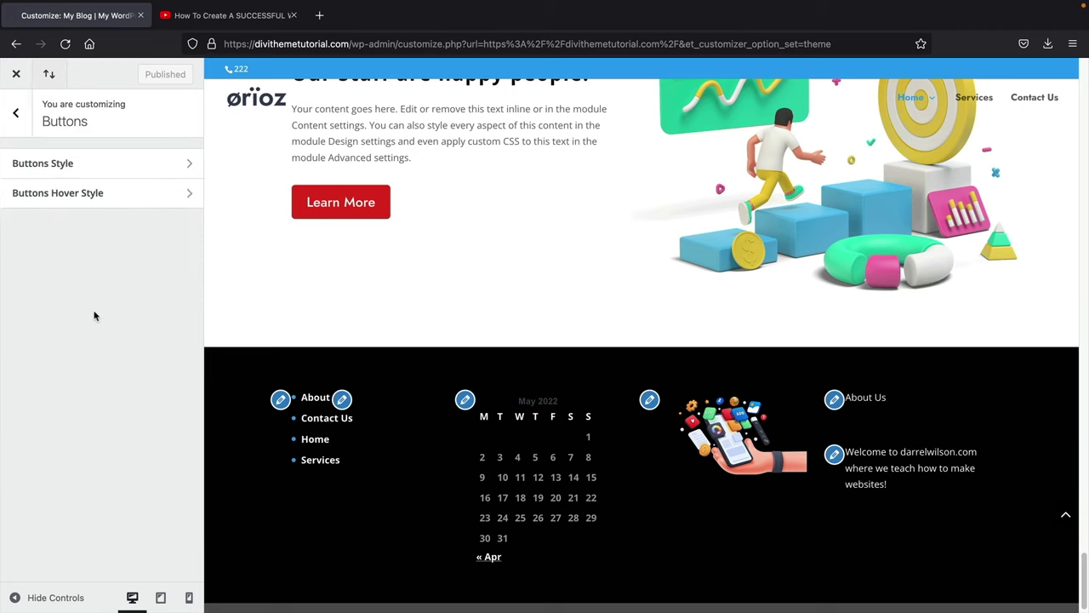
pyautogui.click(80, 168)
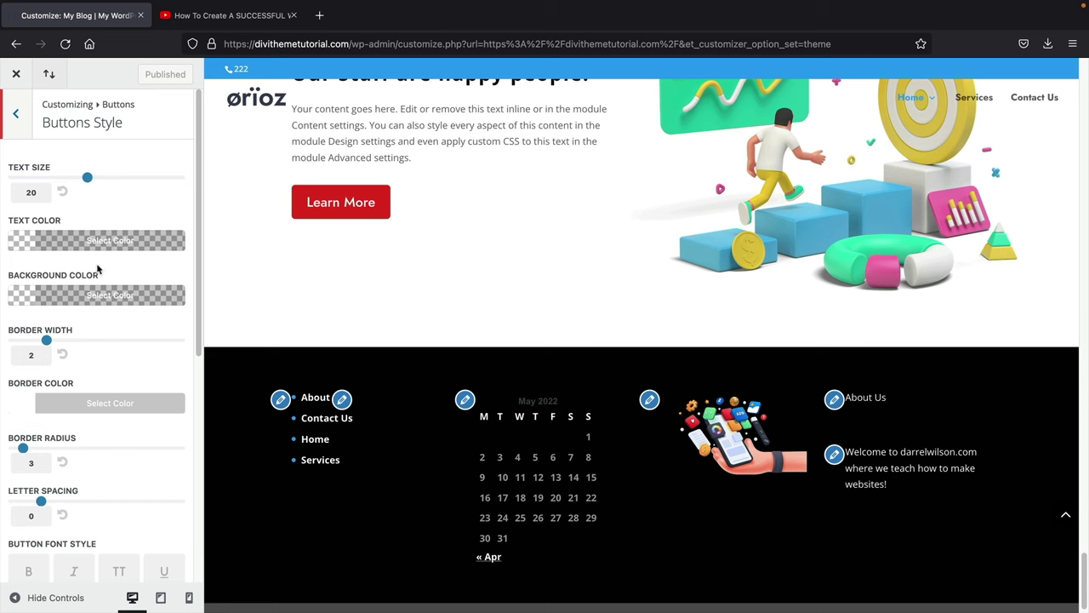
pyautogui.scroll(2, 413, 269)
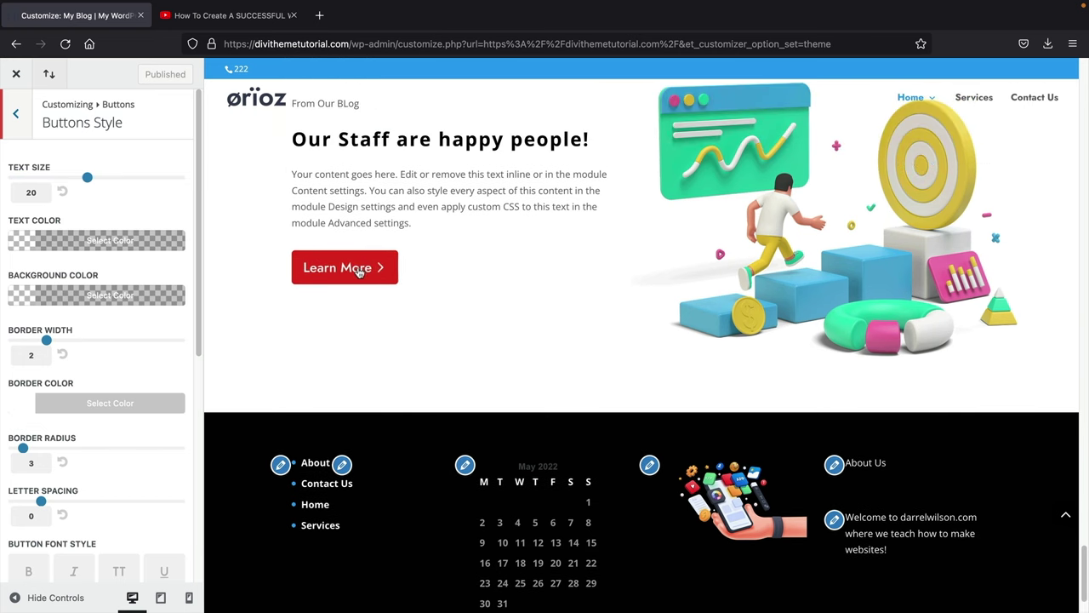
pyautogui.click(19, 124)
pyautogui.click(20, 128)
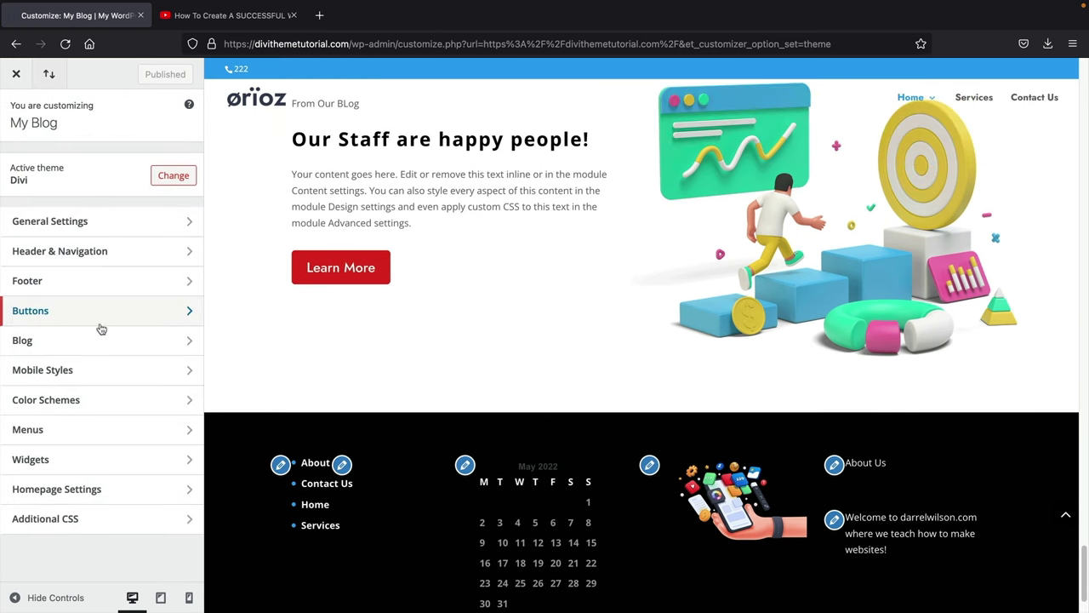
# - Inspect the Mobile and Tablet style settings, then return to the main menu
pyautogui.click(89, 379)
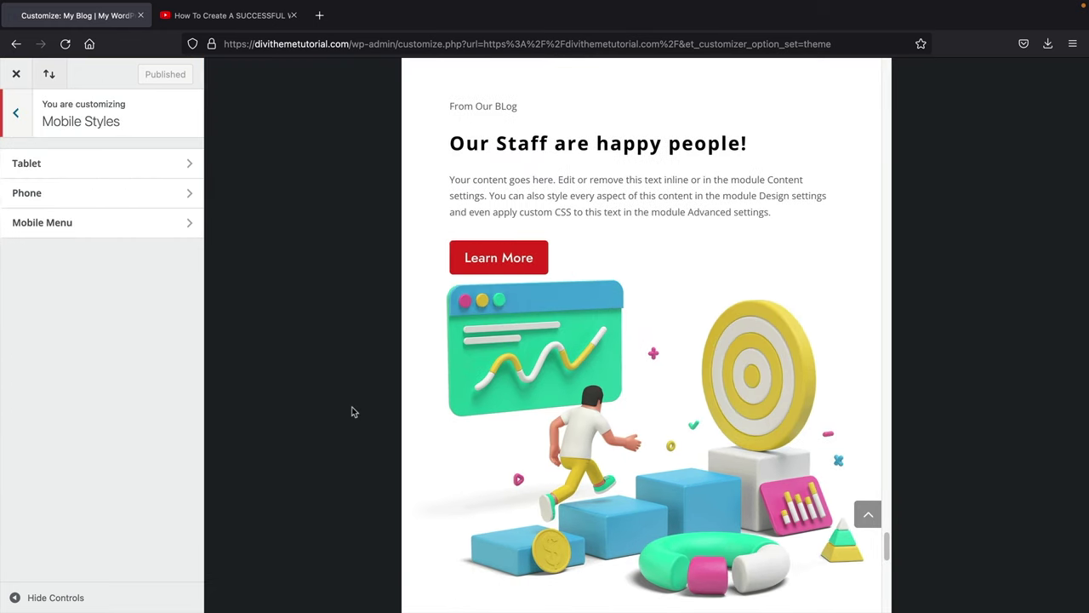
pyautogui.click(118, 168)
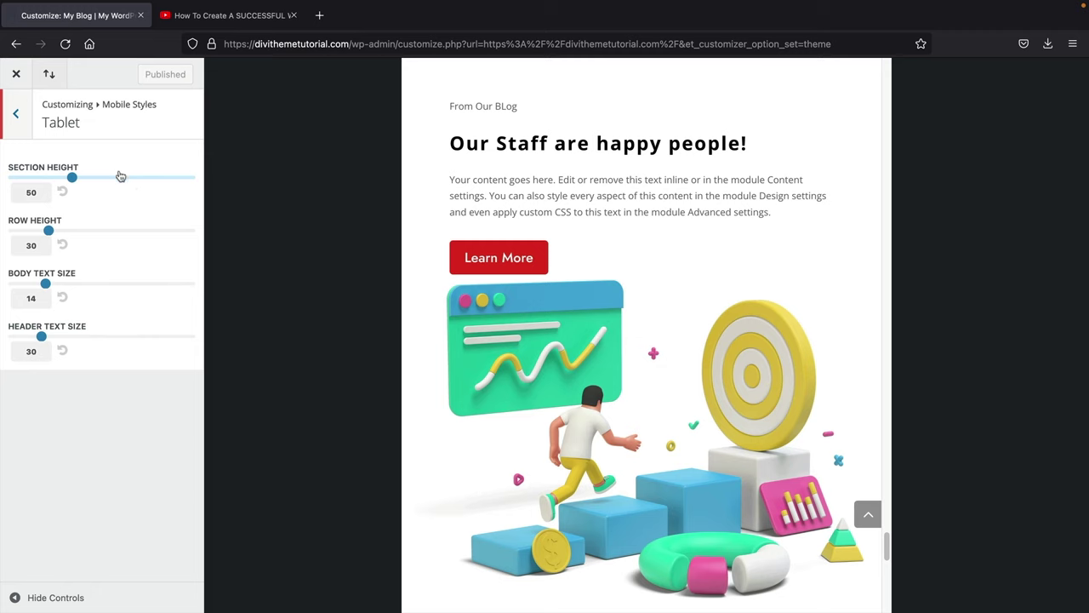
pyautogui.scroll(10, 416, 414)
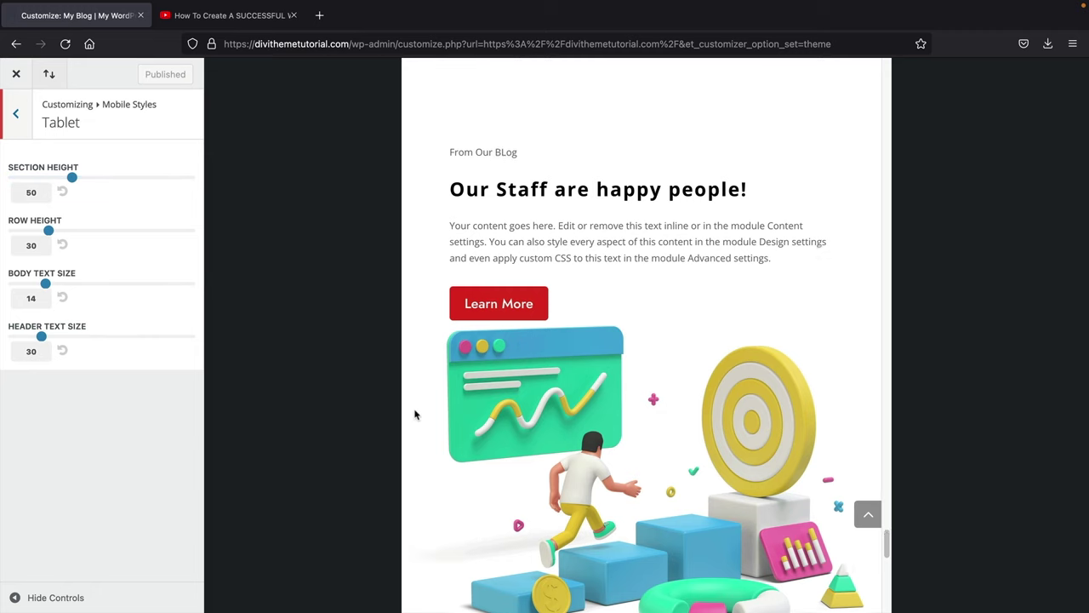
pyautogui.scroll(4, 598, 511)
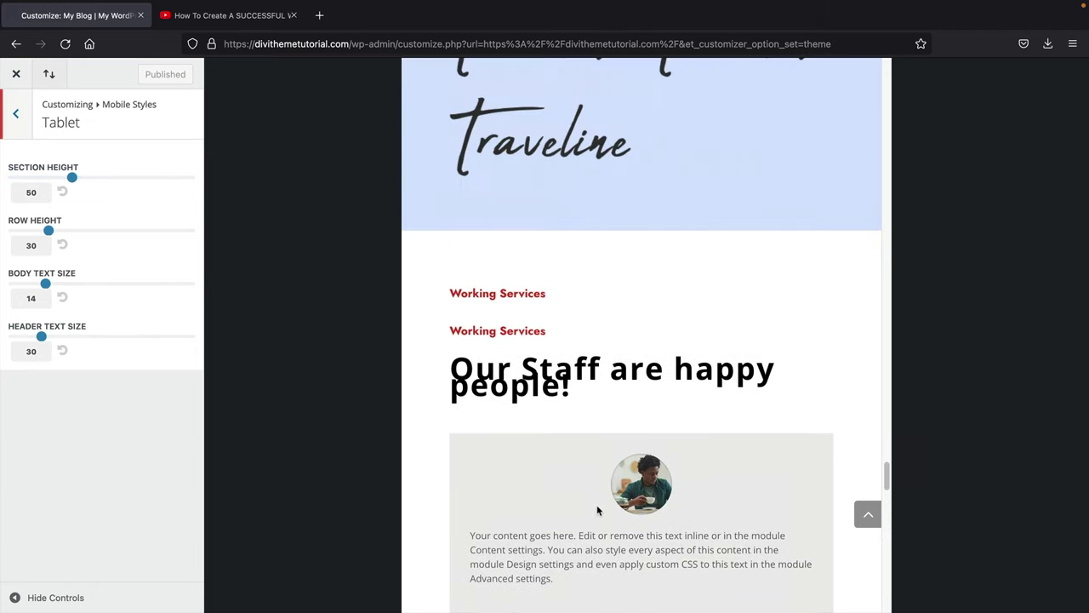
pyautogui.scroll(15, 598, 511)
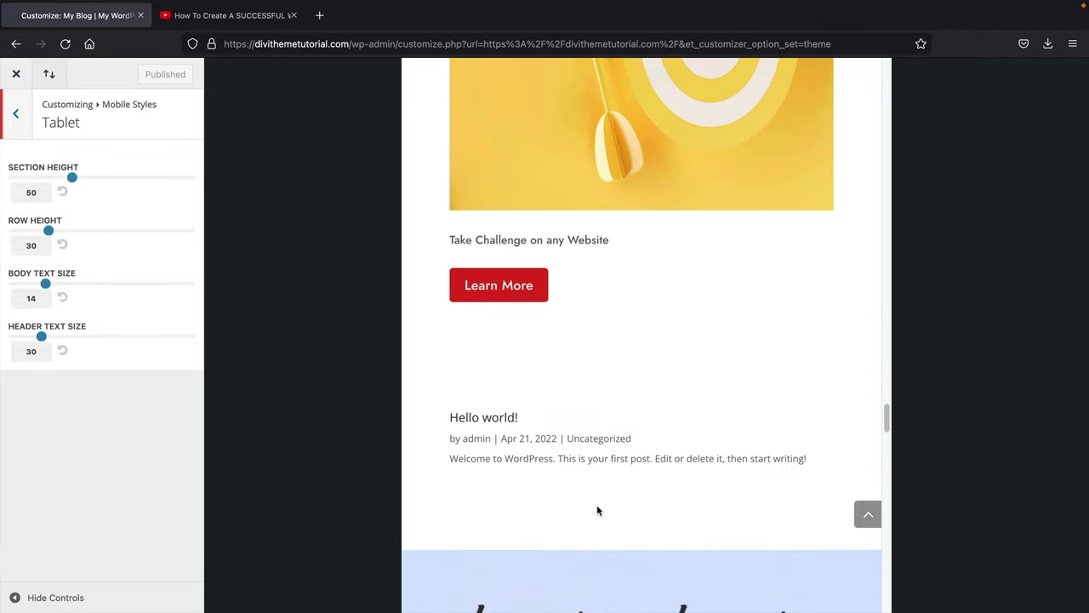
pyautogui.scroll(10, 598, 511)
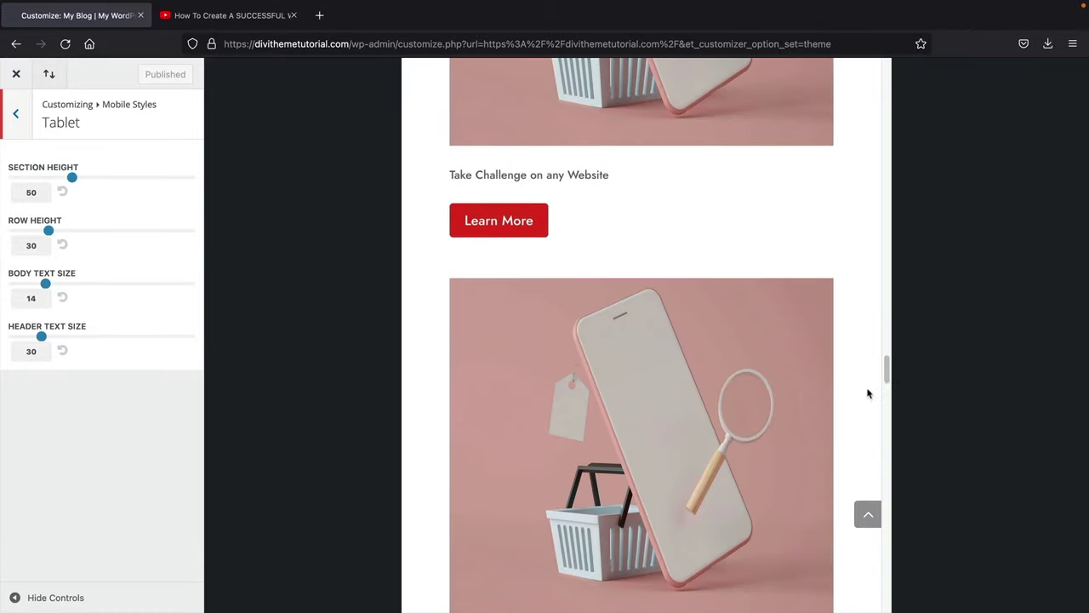
pyautogui.moveTo(886, 372); pyautogui.dragTo(877, 67)
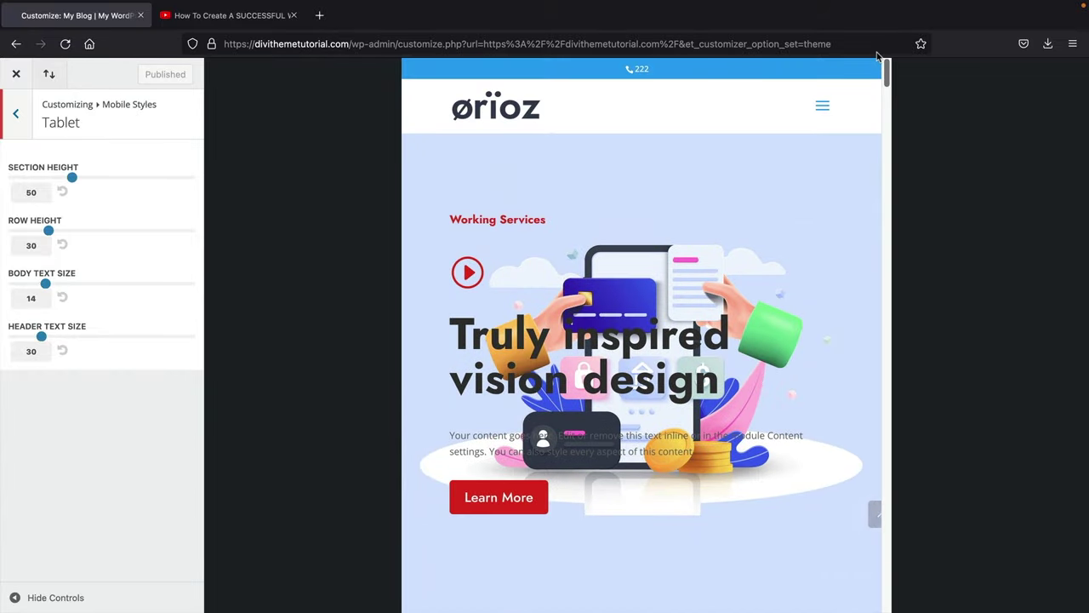
pyautogui.click(20, 117)
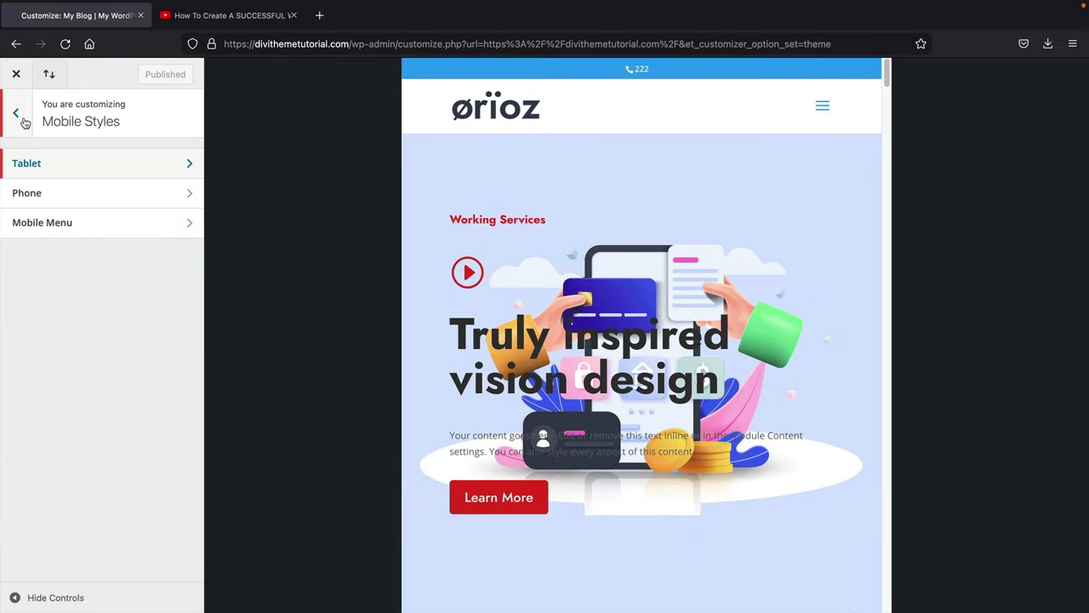
pyautogui.click(20, 118)
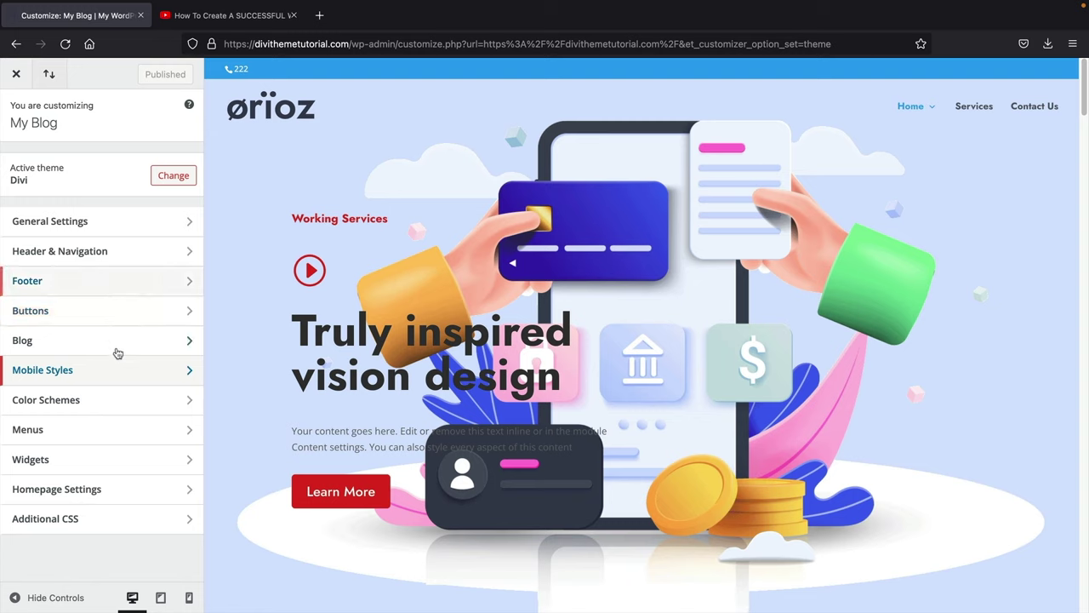
# - Review the Blog > Post style sliders and go back to the main customization menu
pyautogui.click(45, 340)
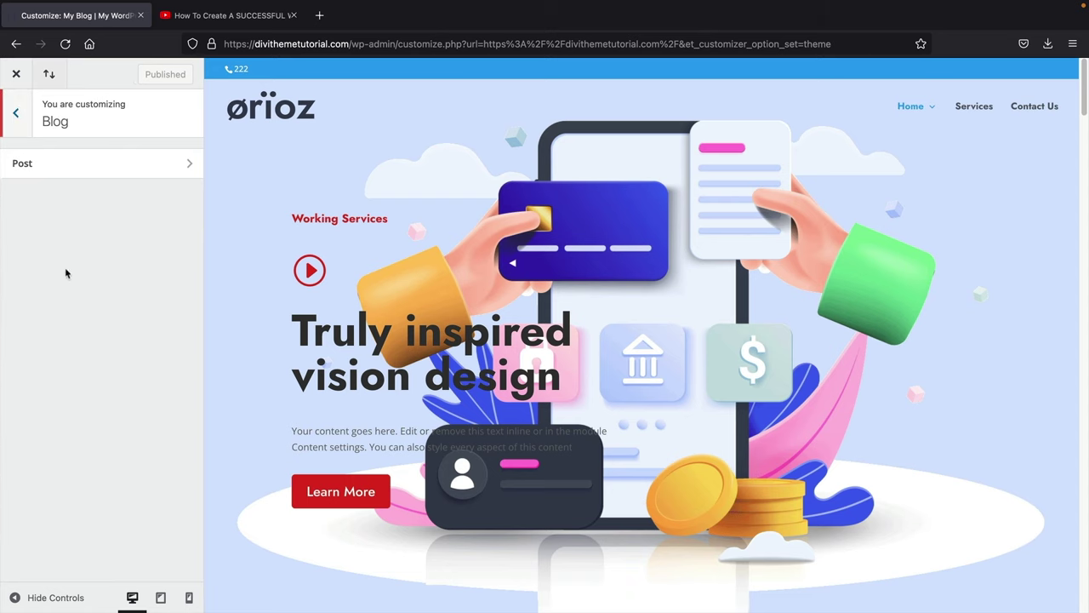
pyautogui.click(93, 169)
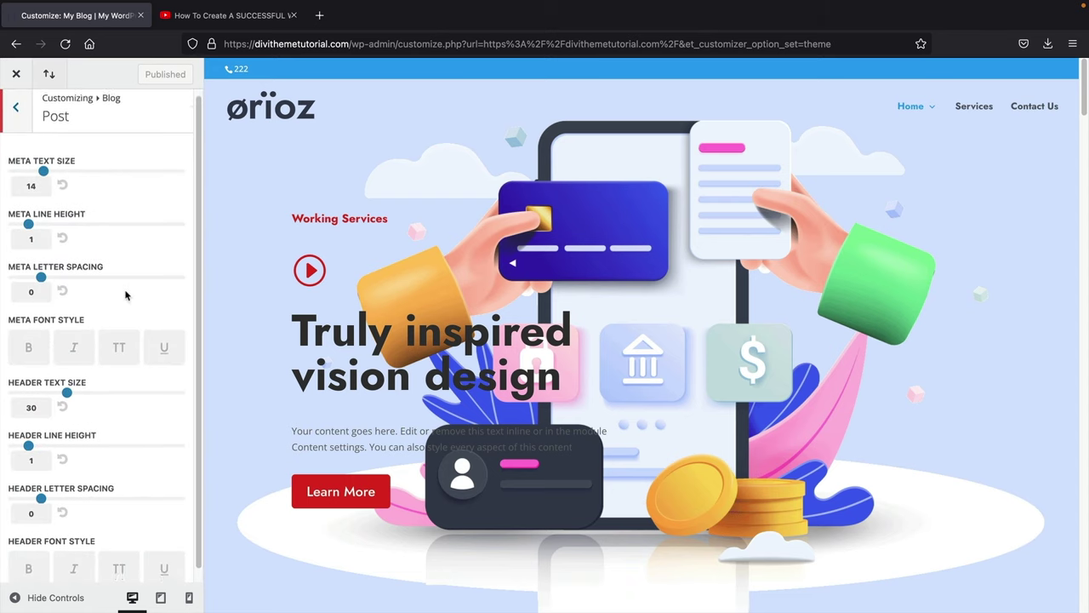
pyautogui.scroll(-1, 116, 281)
pyautogui.scroll(1, 98, 359)
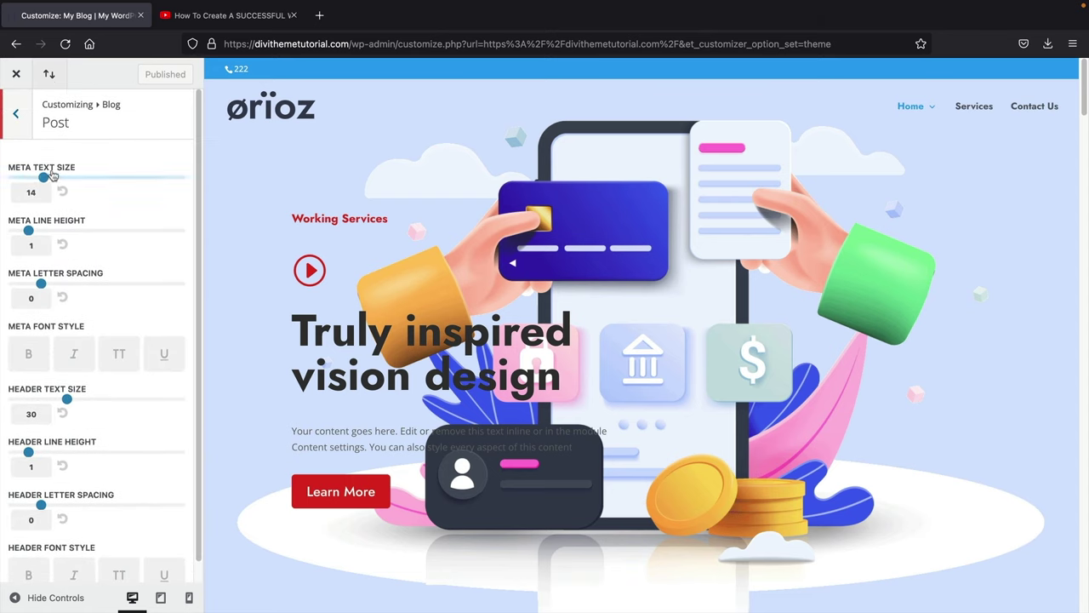
pyautogui.scroll(1, 106, 368)
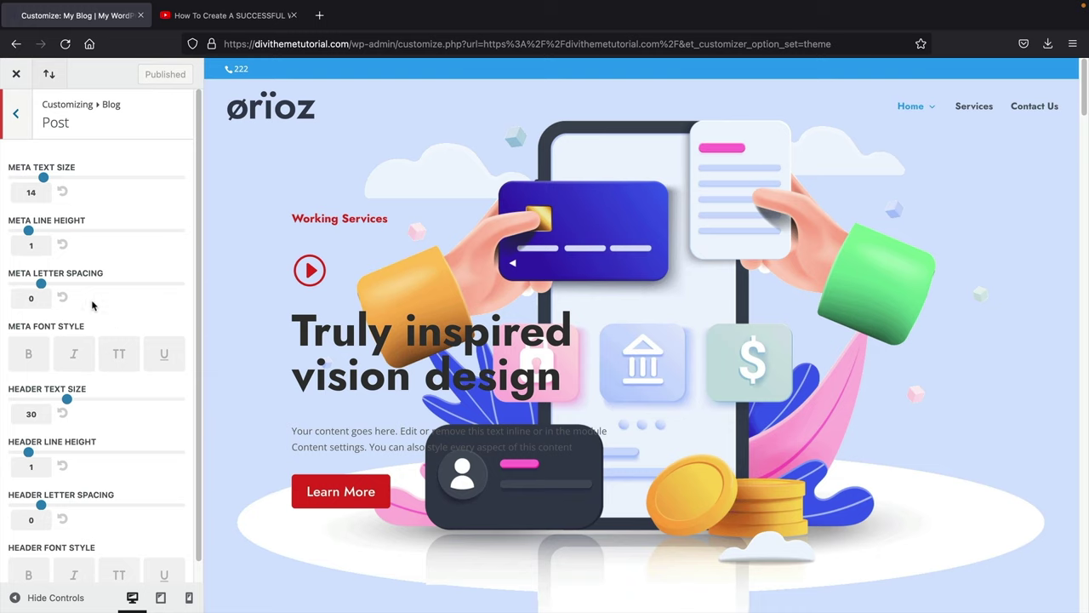
pyautogui.click(19, 116)
pyautogui.click(18, 114)
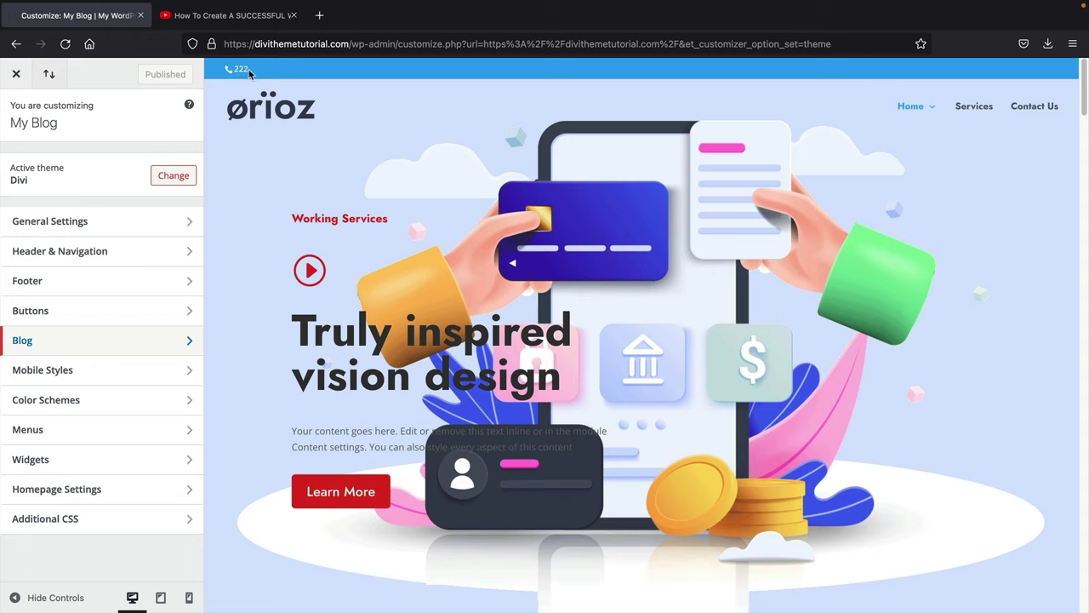
# - In Header Elements, enable Show Social Icons and Show Search Icon and clear the Phone Number
pyautogui.click(117, 251)
pyautogui.click(93, 286)
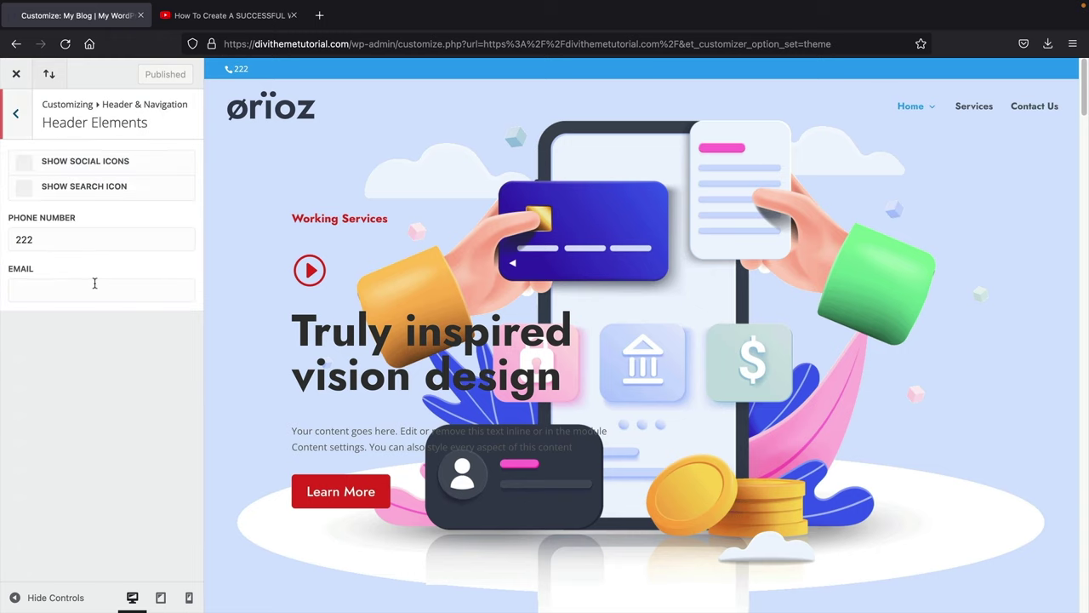
pyautogui.click(25, 163)
pyautogui.click(23, 187)
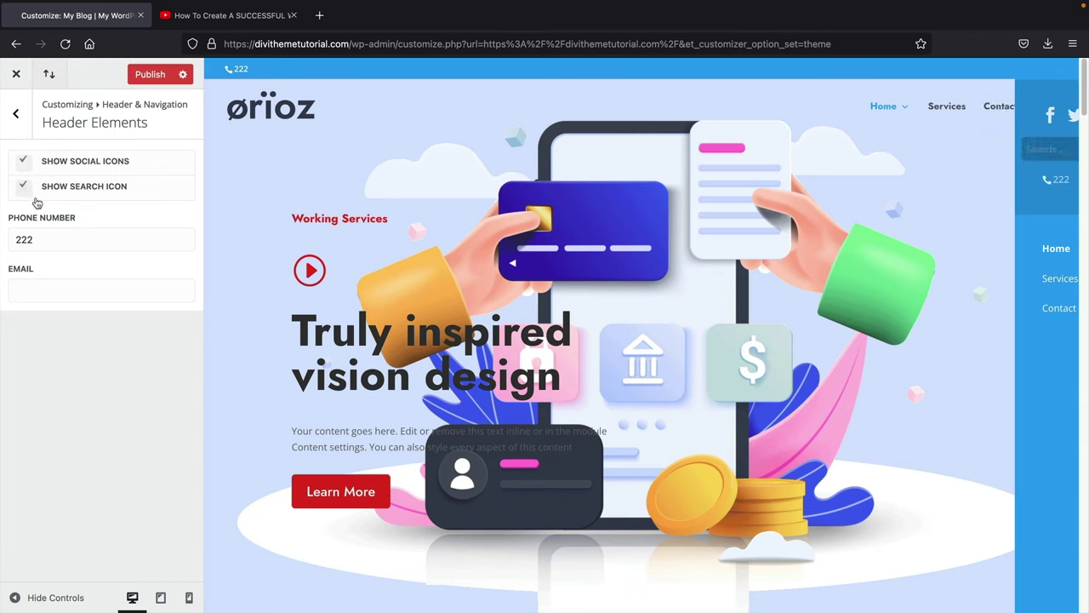
pyautogui.doubleClick(67, 238)
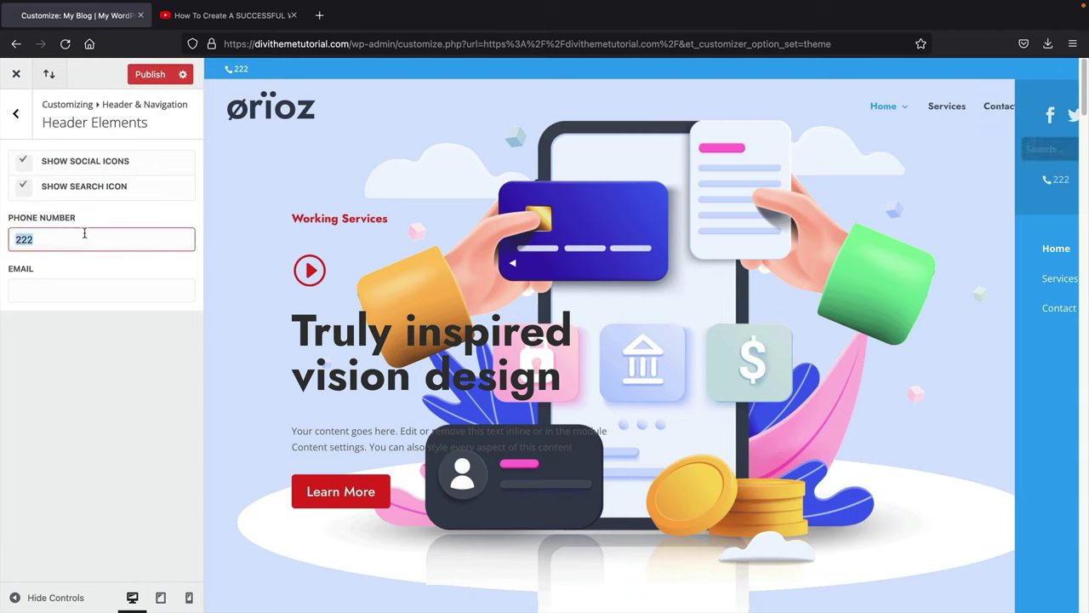
pyautogui.press('BackSpace')
# - Compare the header with both icons off and on again, publish, and close the Customizer
pyautogui.click(24, 163)
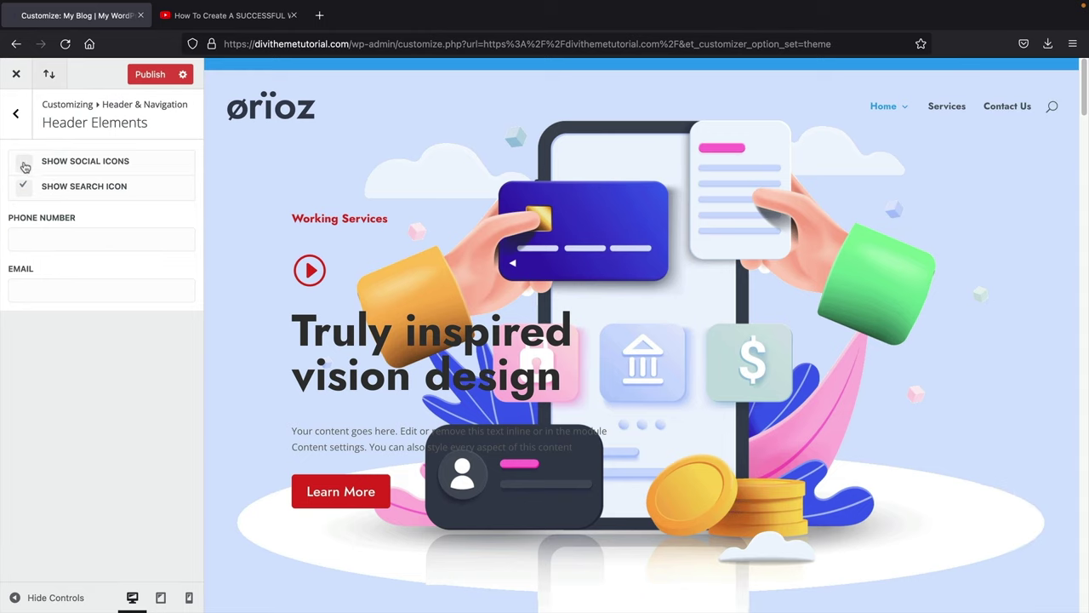
pyautogui.click(25, 189)
pyautogui.click(25, 187)
pyautogui.click(24, 162)
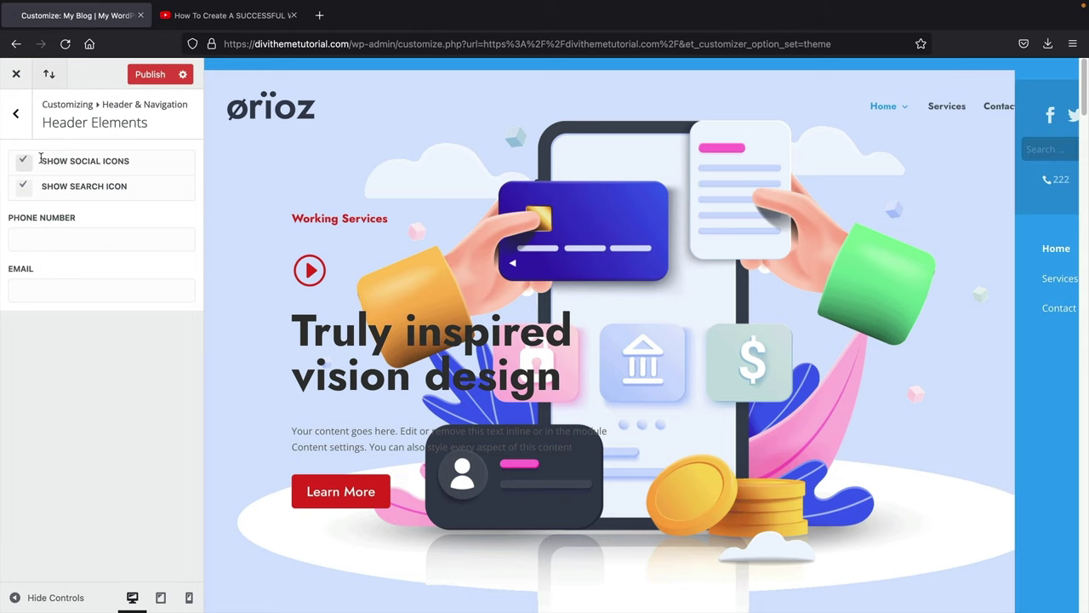
pyautogui.click(160, 80)
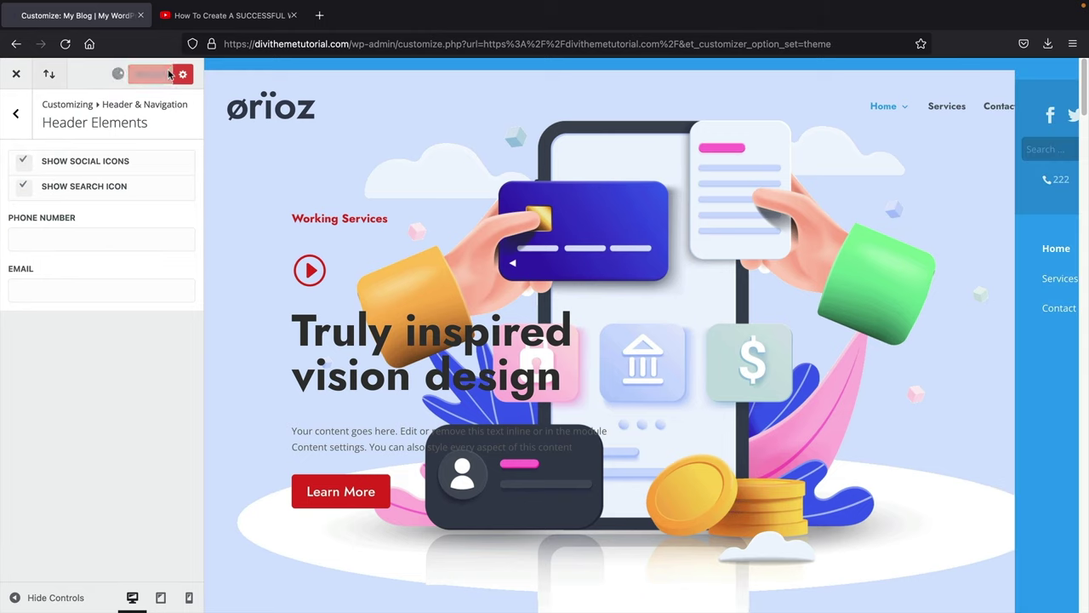
pyautogui.click(16, 76)
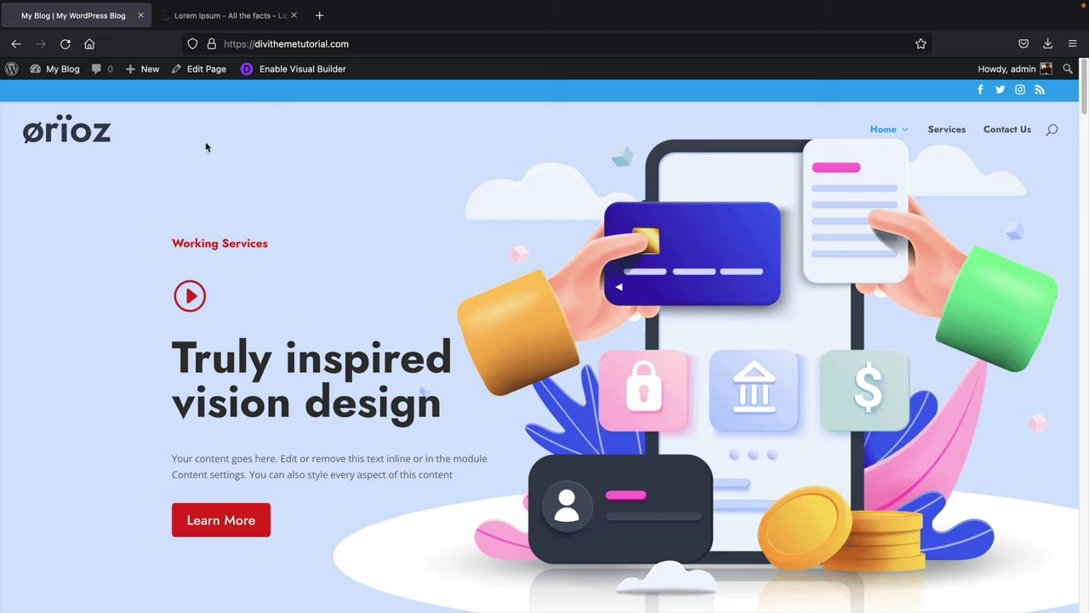
# - Create and publish a new page titled 'Blog', then return to the site
pyautogui.moveTo(145, 77)
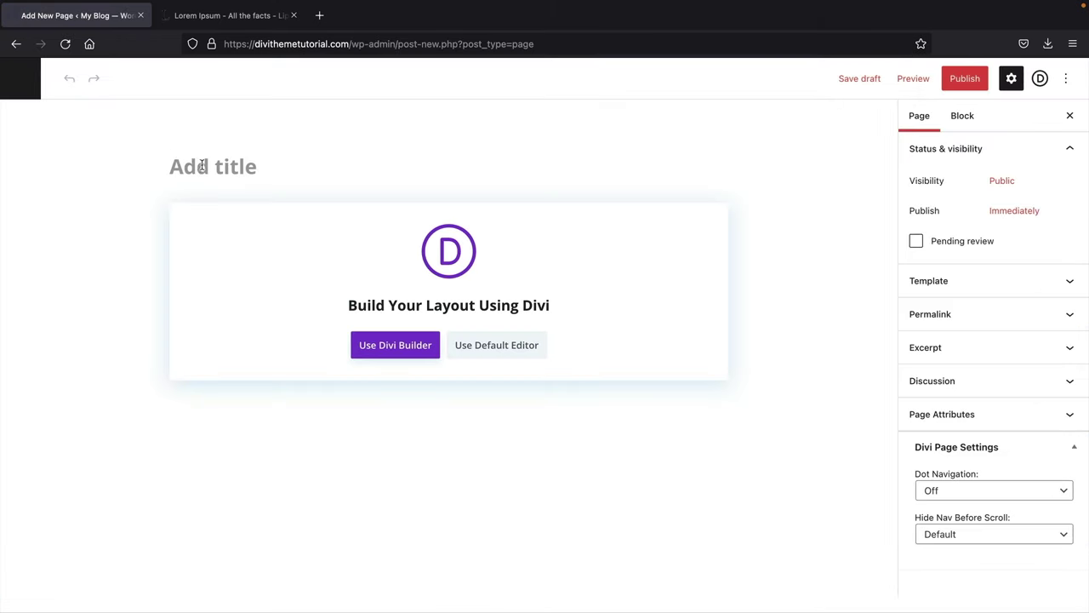
pyautogui.click(210, 170)
pyautogui.write('Blog')
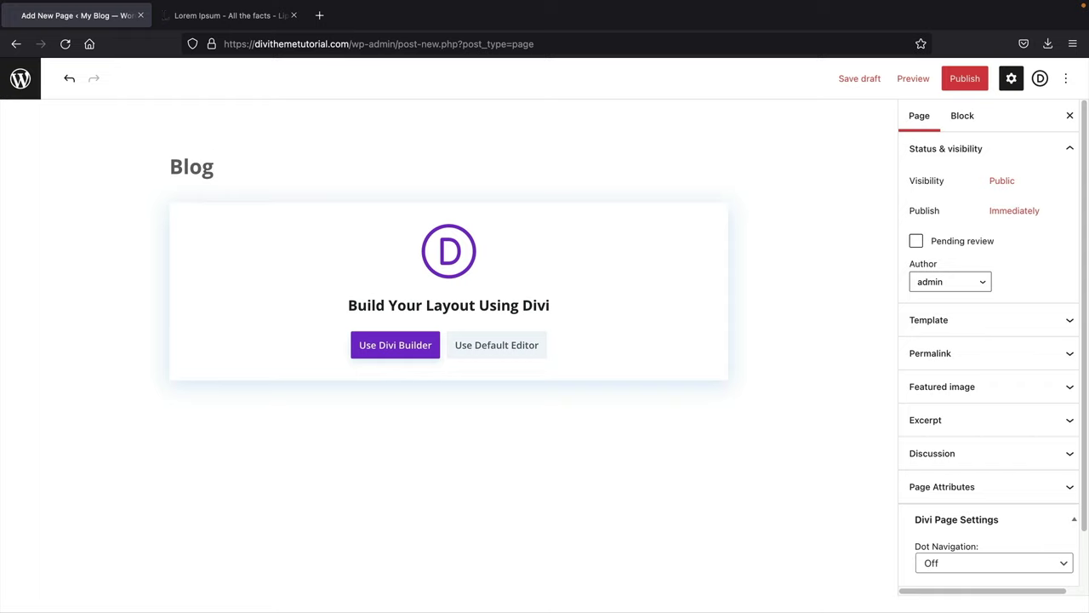
pyautogui.click(956, 85)
pyautogui.click(952, 81)
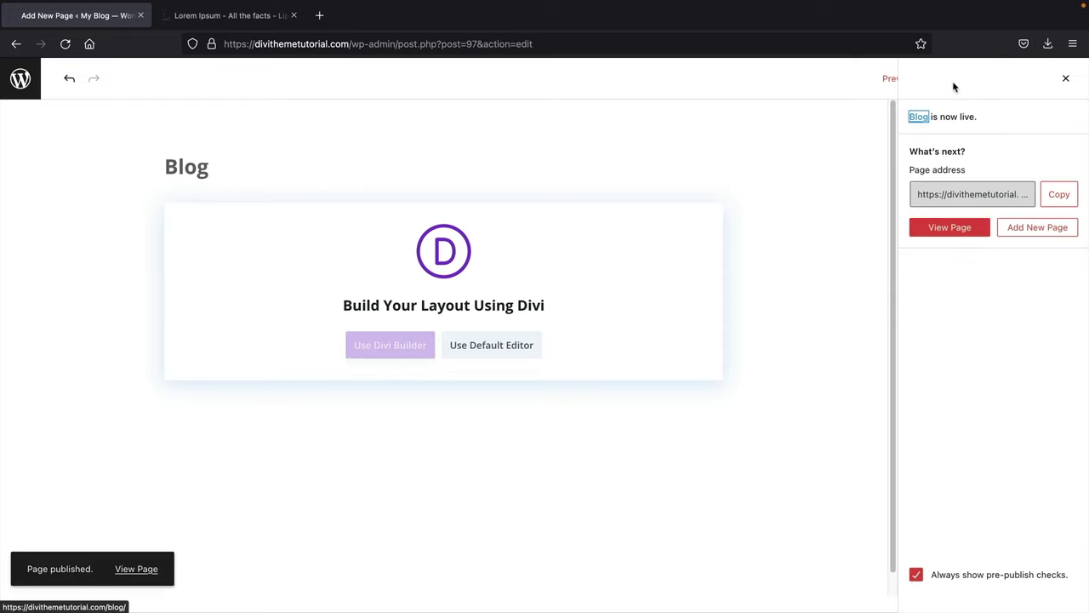
pyautogui.click(35, 85)
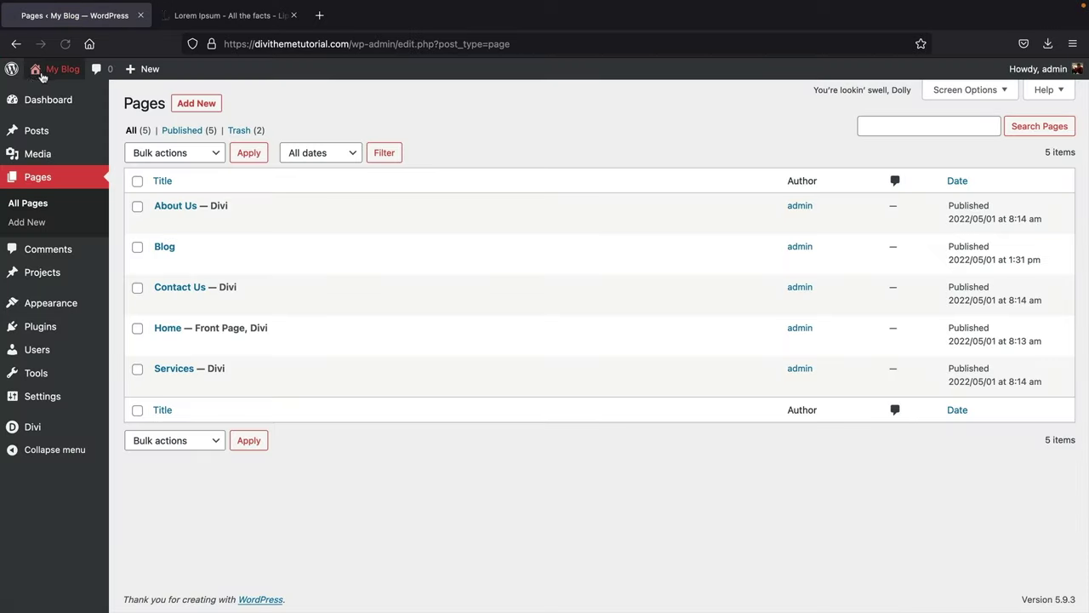
pyautogui.moveTo(42, 77)
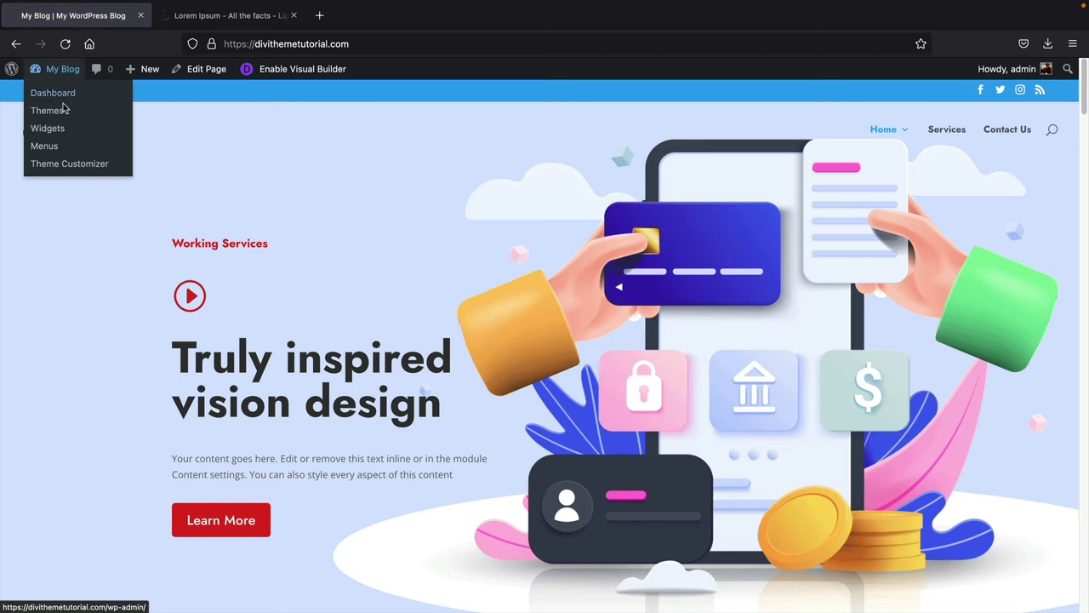
# - In the Customizer's Homepage Settings, choose Blog as the Posts Page
pyautogui.click(68, 166)
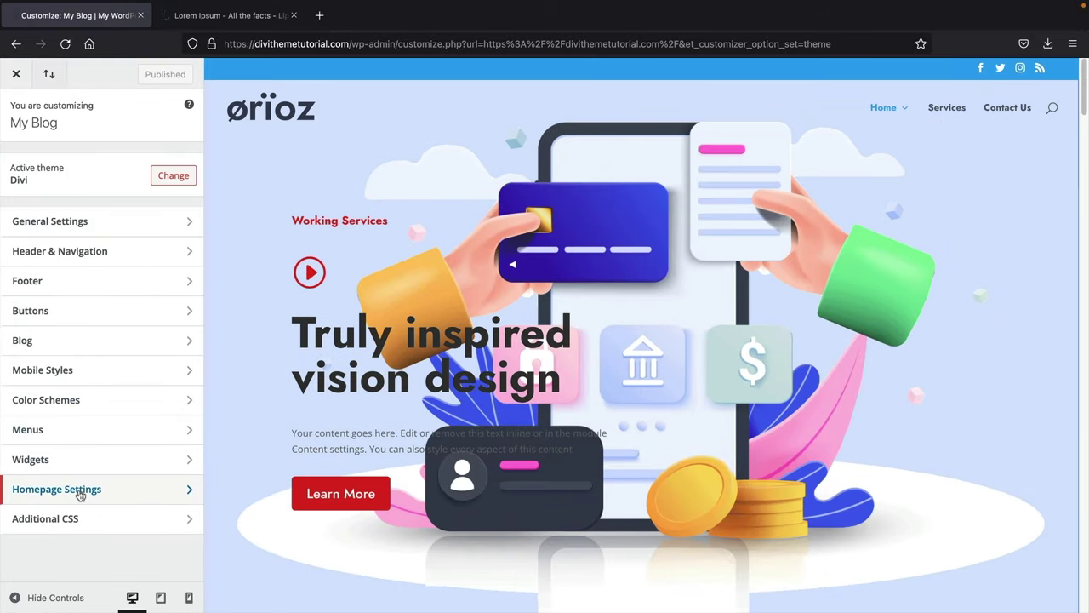
pyautogui.click(79, 492)
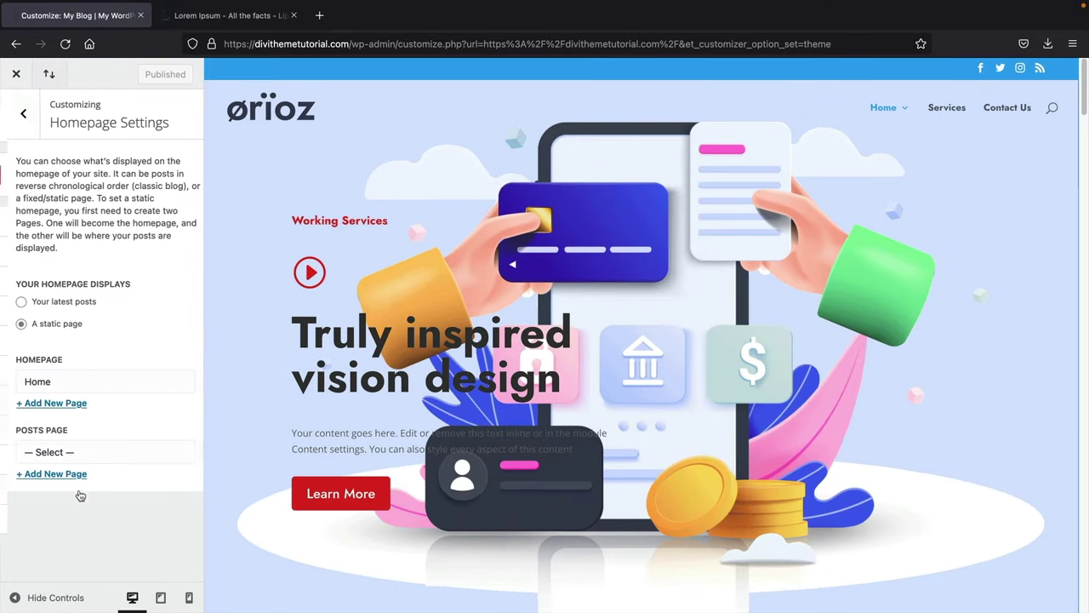
pyautogui.click(59, 453)
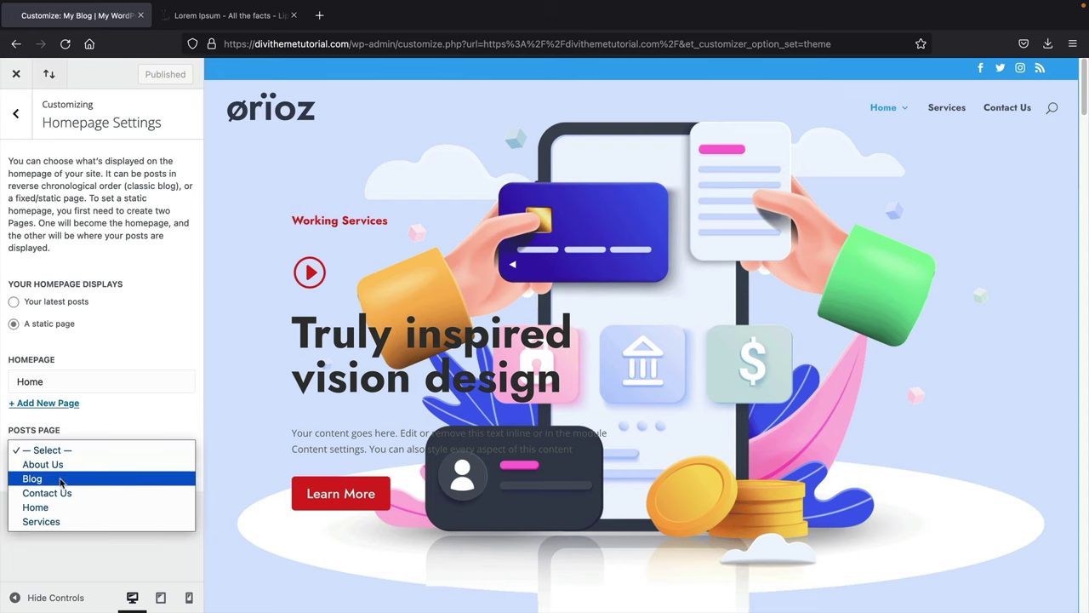
pyautogui.click(60, 479)
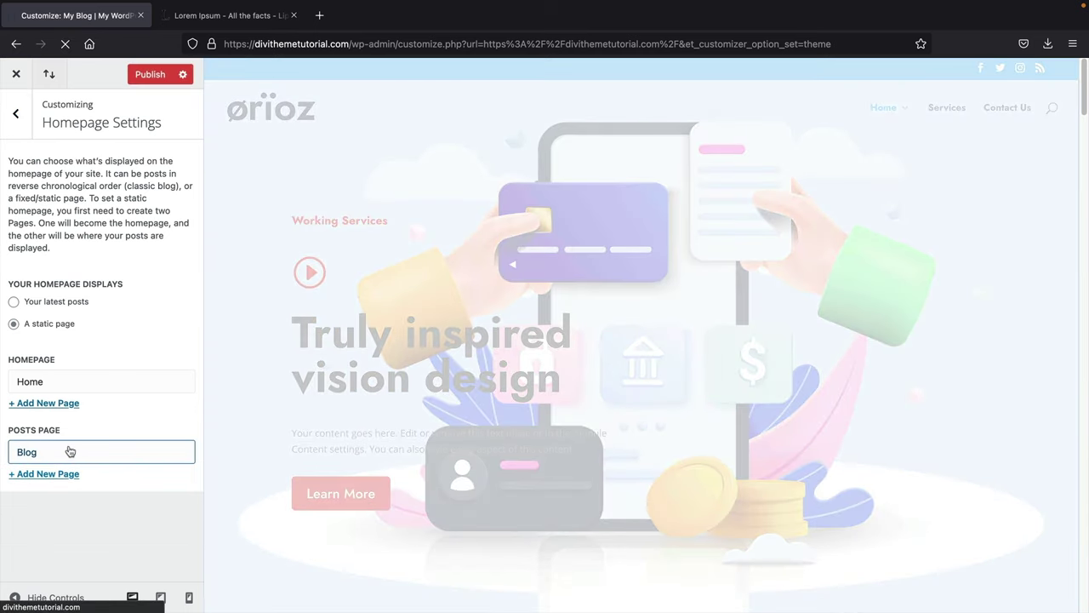
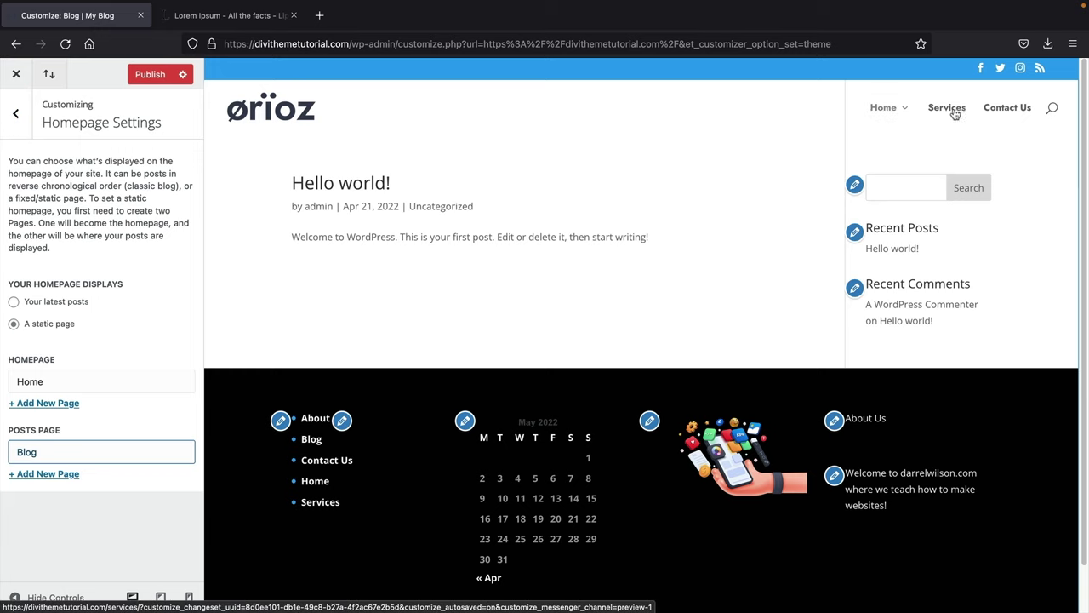
# - Add the Blog page to the Main Menu above Services and publish the change
pyautogui.click(16, 118)
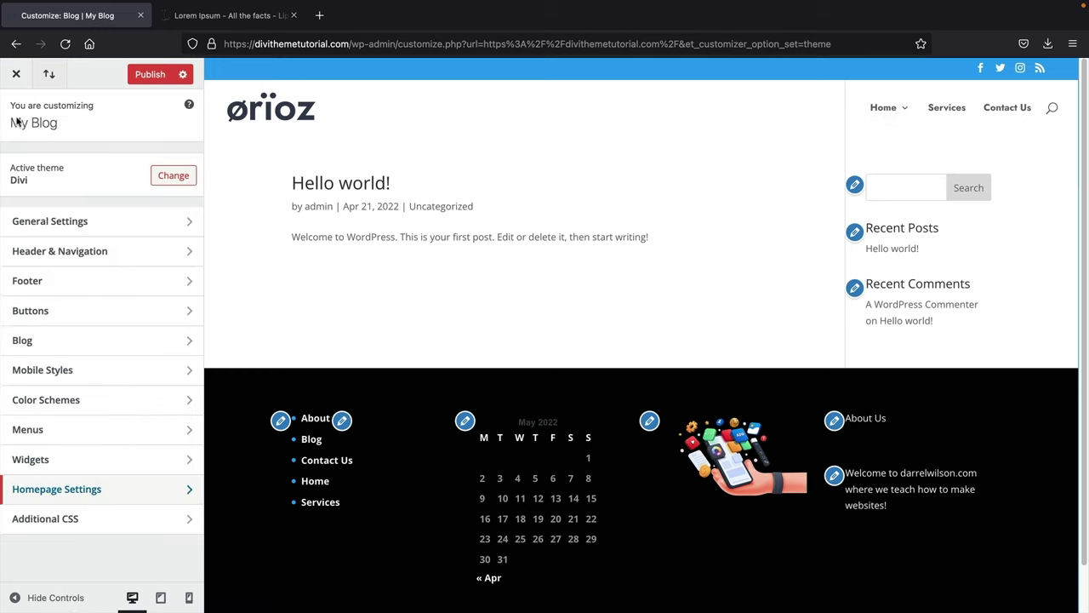
pyautogui.click(44, 432)
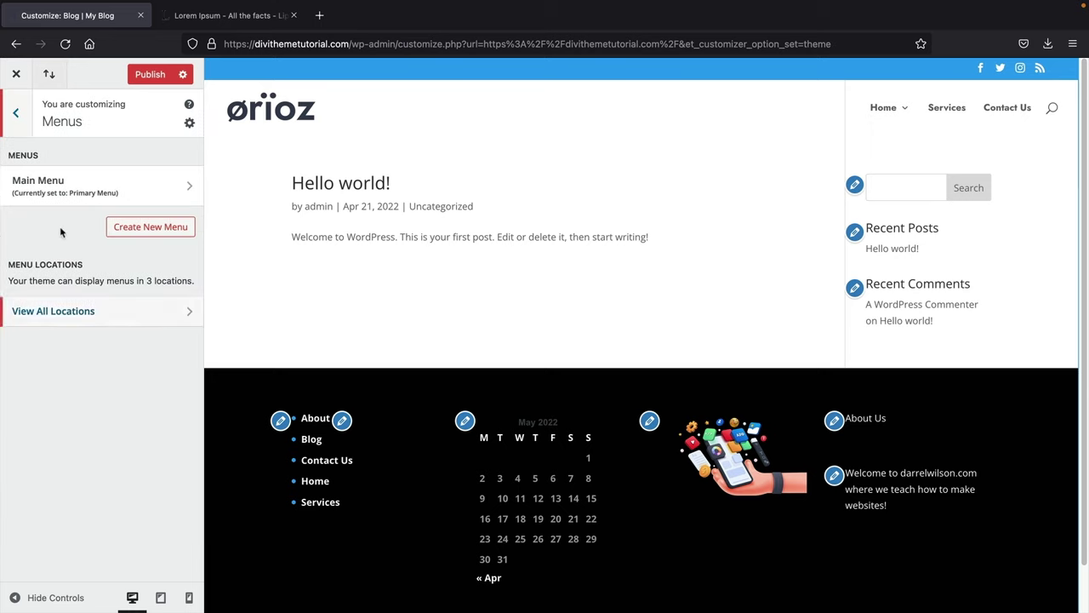
pyautogui.click(69, 189)
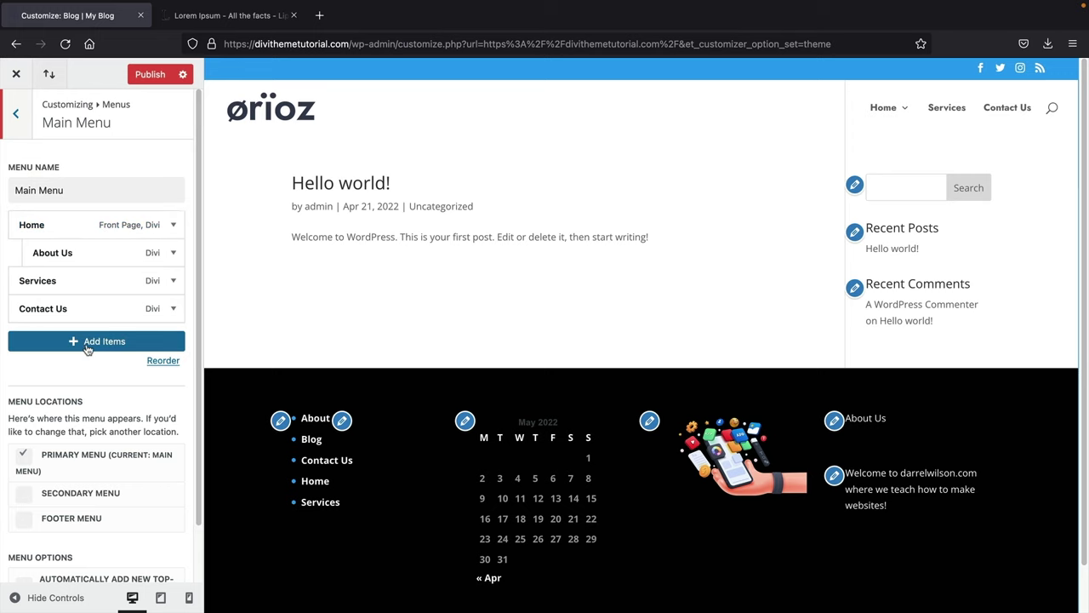
pyautogui.click(86, 348)
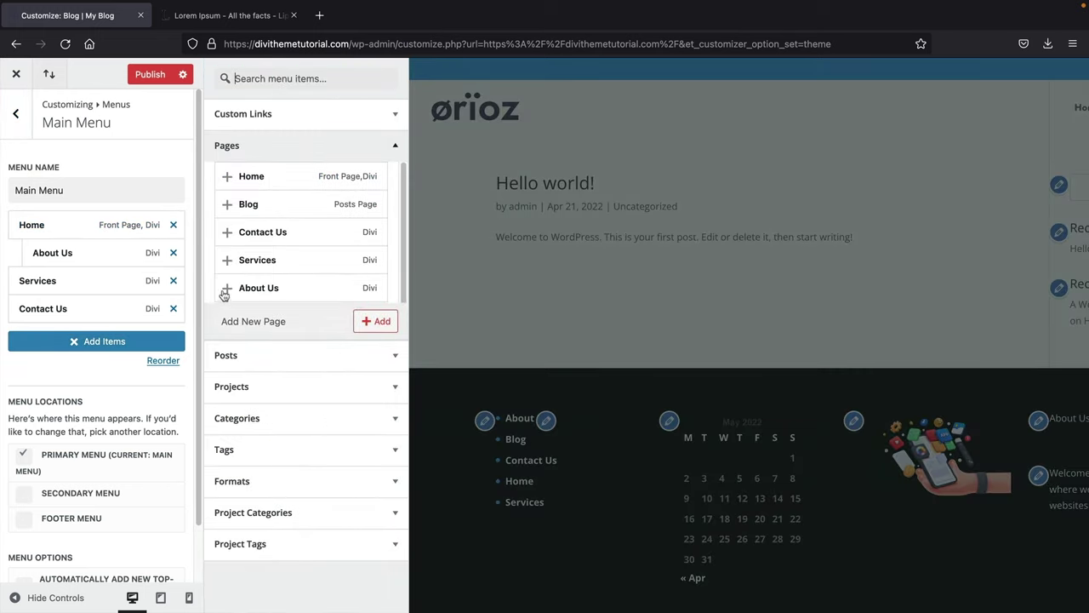
pyautogui.click(228, 206)
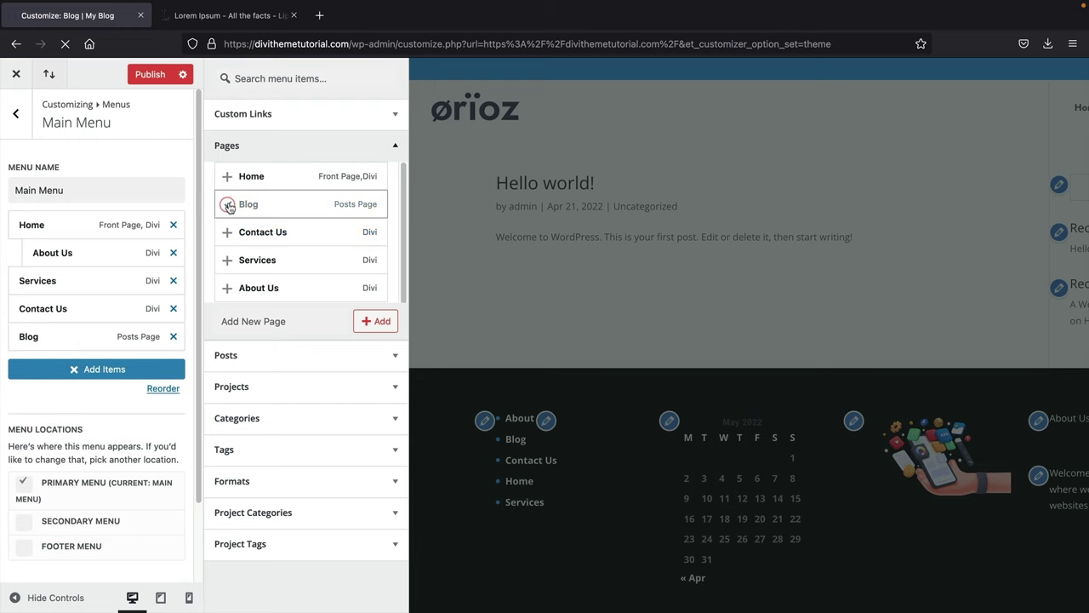
pyautogui.moveTo(61, 341); pyautogui.dragTo(51, 287)
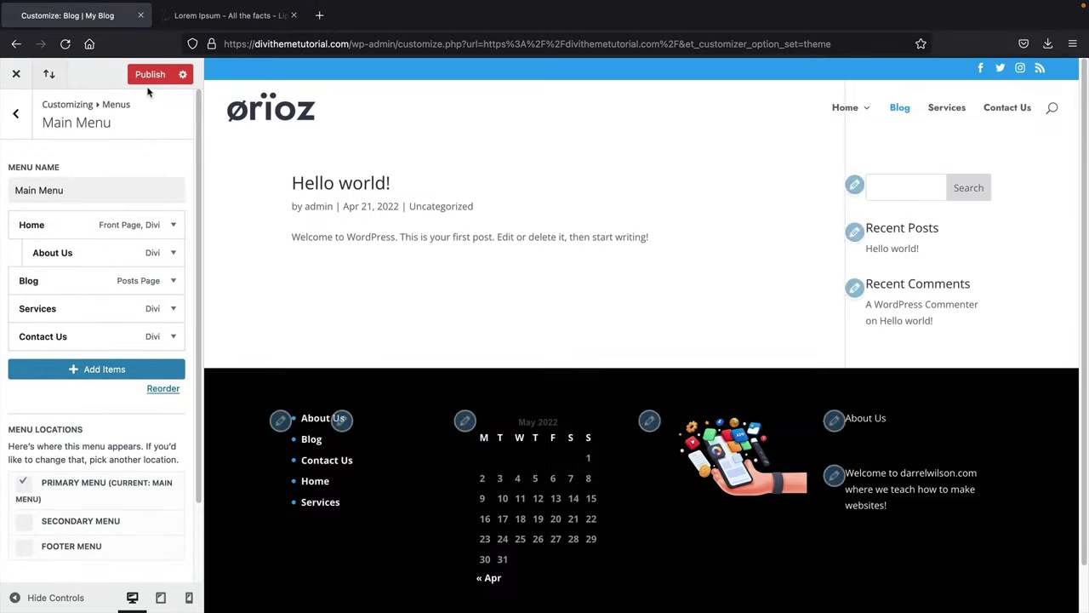
pyautogui.click(153, 75)
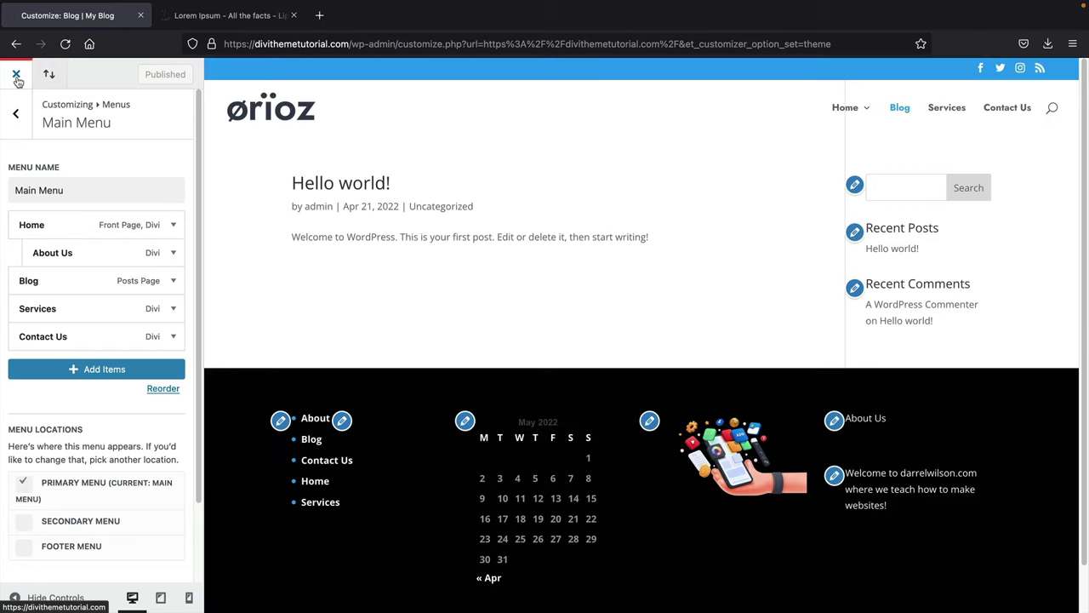
# - Leave the Customizer, check the Blog page on the live site, then browse the homepage
pyautogui.click(16, 76)
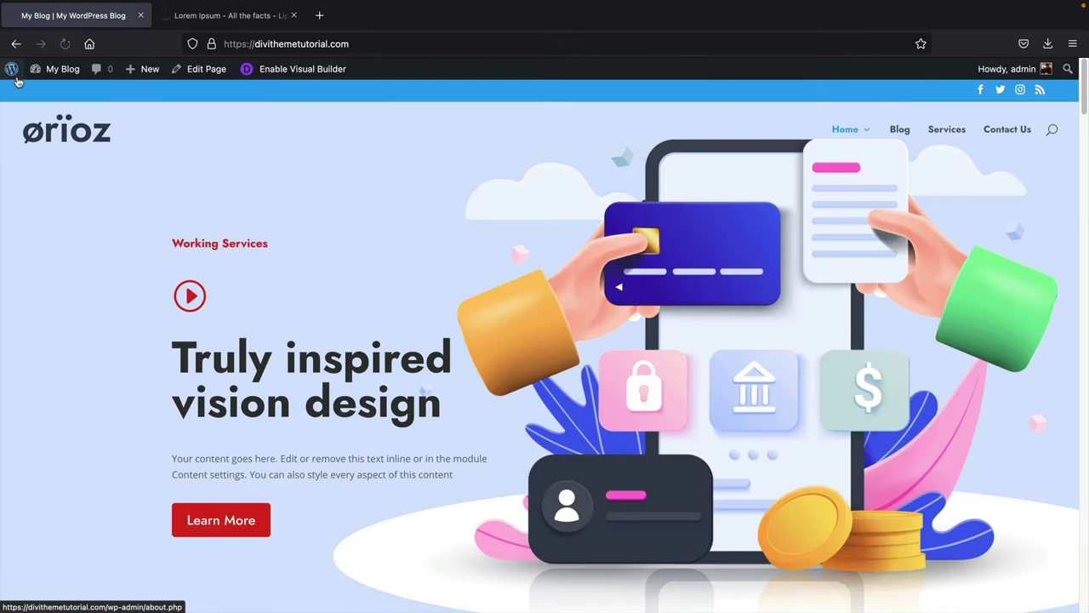
pyautogui.click(901, 130)
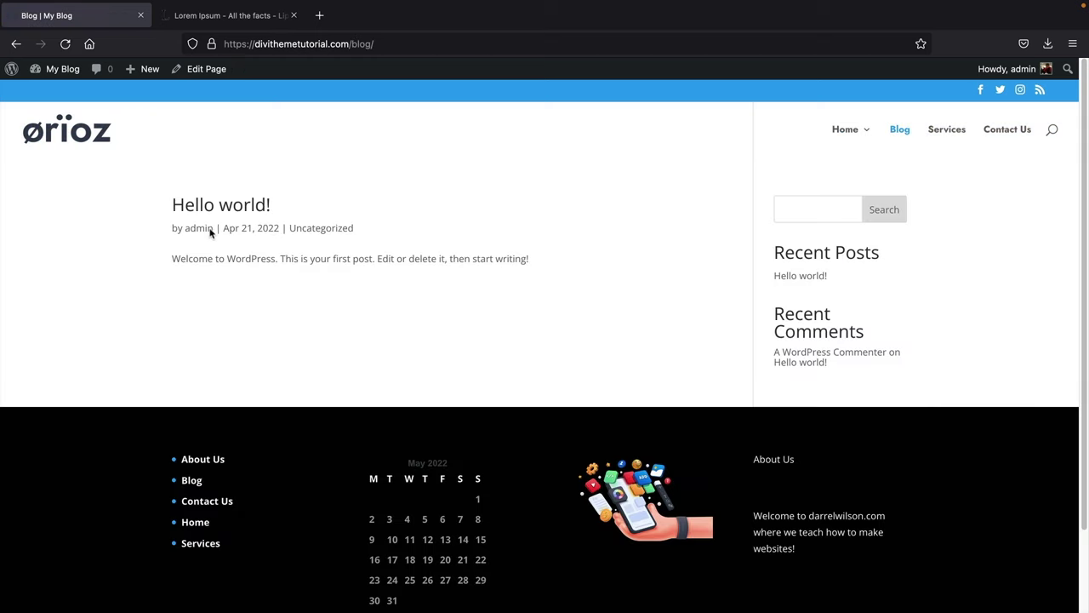
pyautogui.moveTo(858, 131)
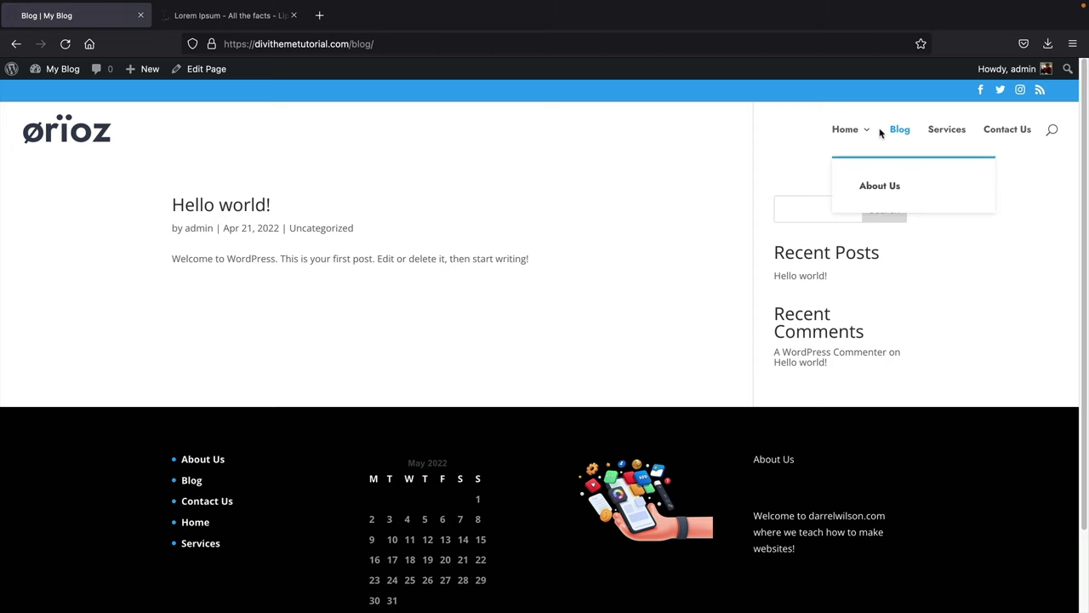
pyautogui.click(843, 132)
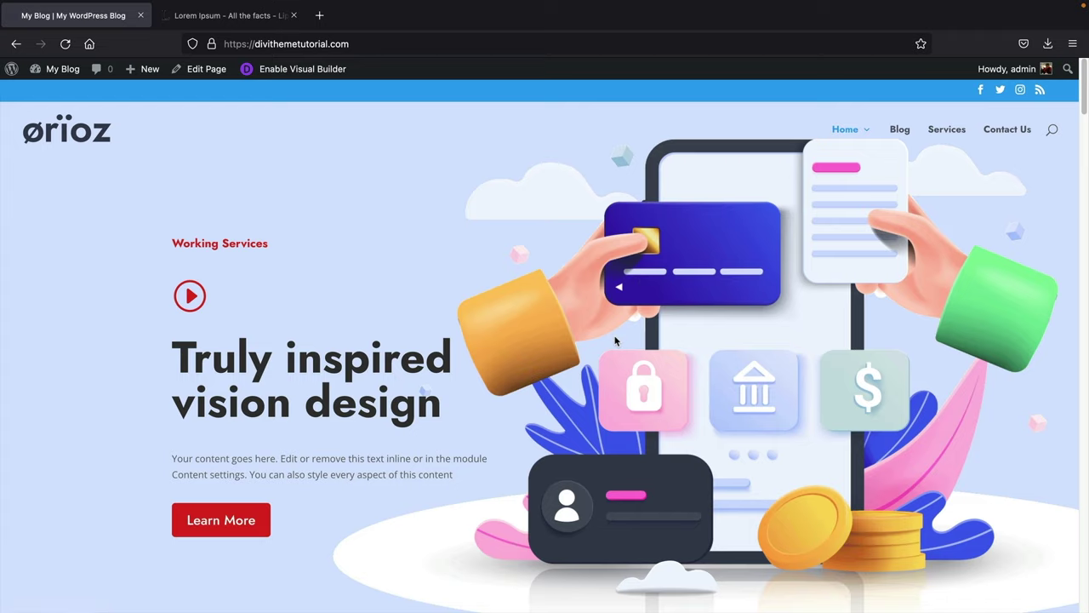
pyautogui.scroll(-15, 615, 340)
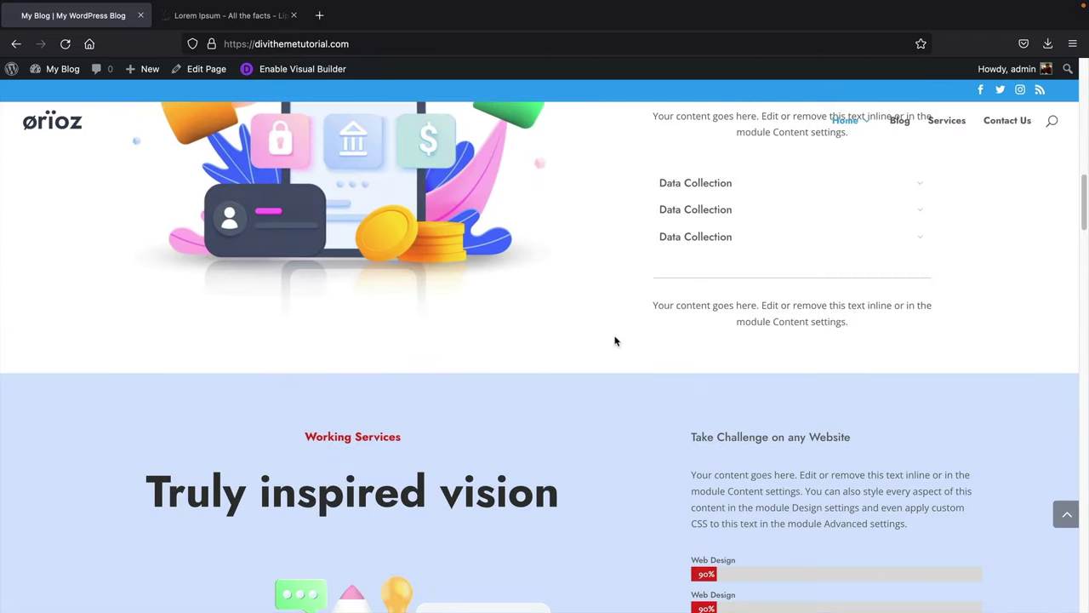
pyautogui.scroll(-20, 616, 340)
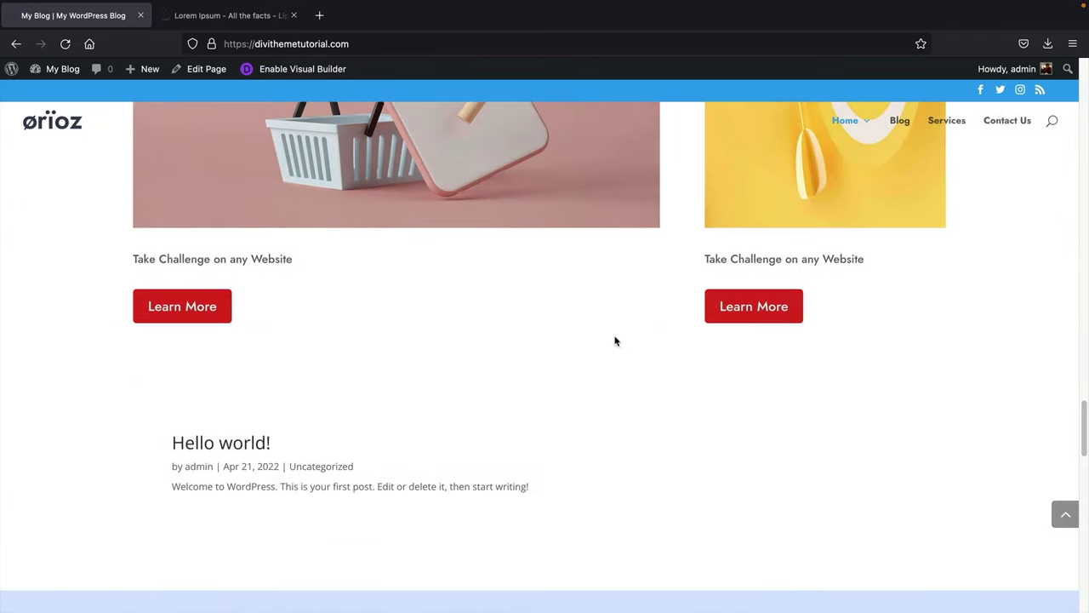
pyautogui.scroll(2, 320, 223)
pyautogui.scroll(4, 299, 250)
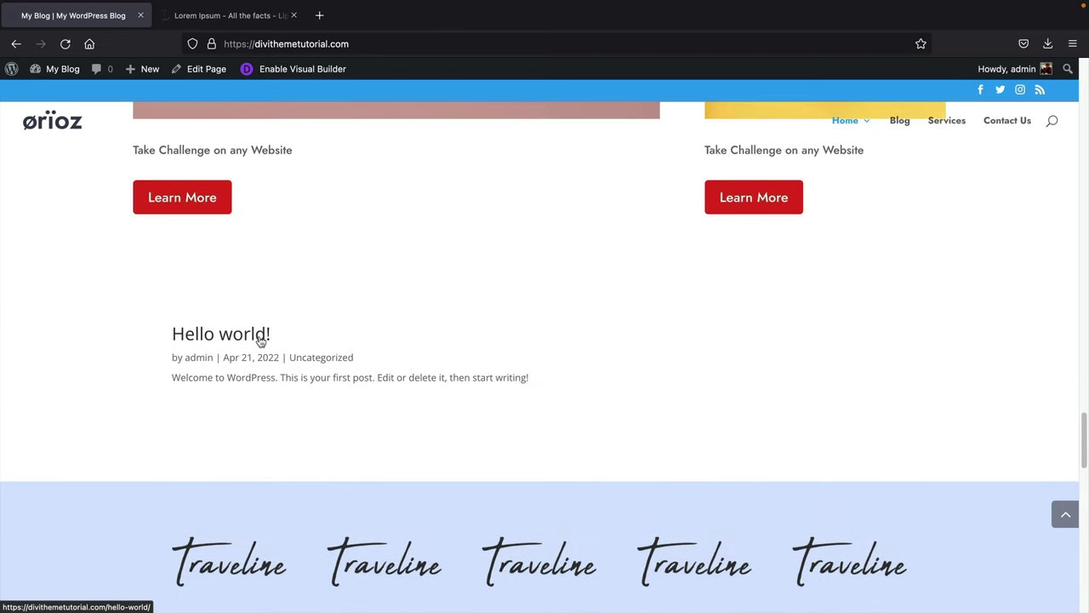
pyautogui.moveTo(1085, 459); pyautogui.dragTo(1085, 85)
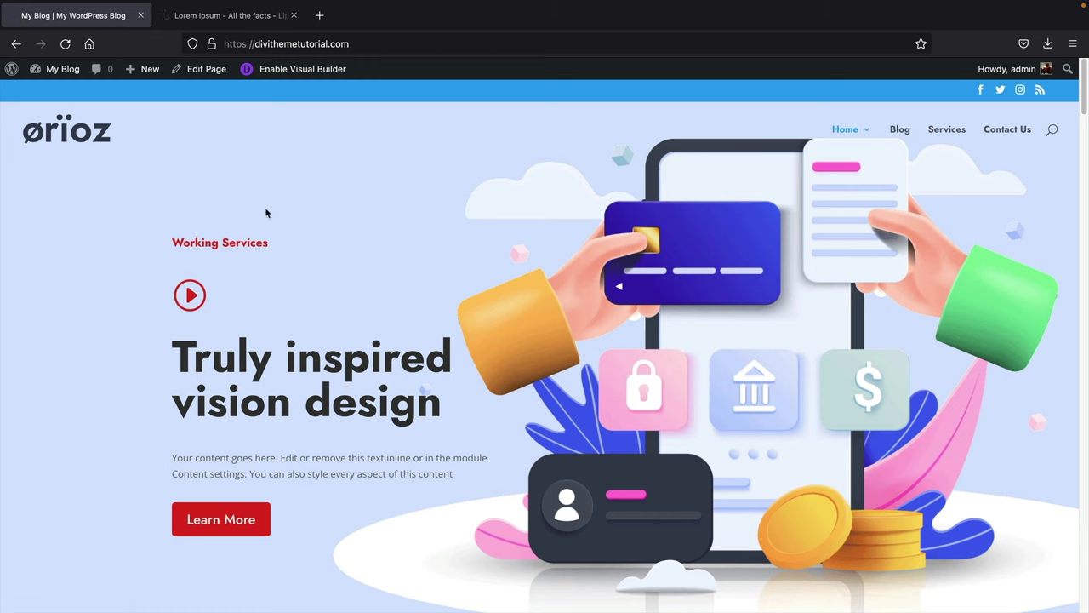
# - Start a new post from Posts > Add New using the default editor instead of Divi
pyautogui.moveTo(64, 70)
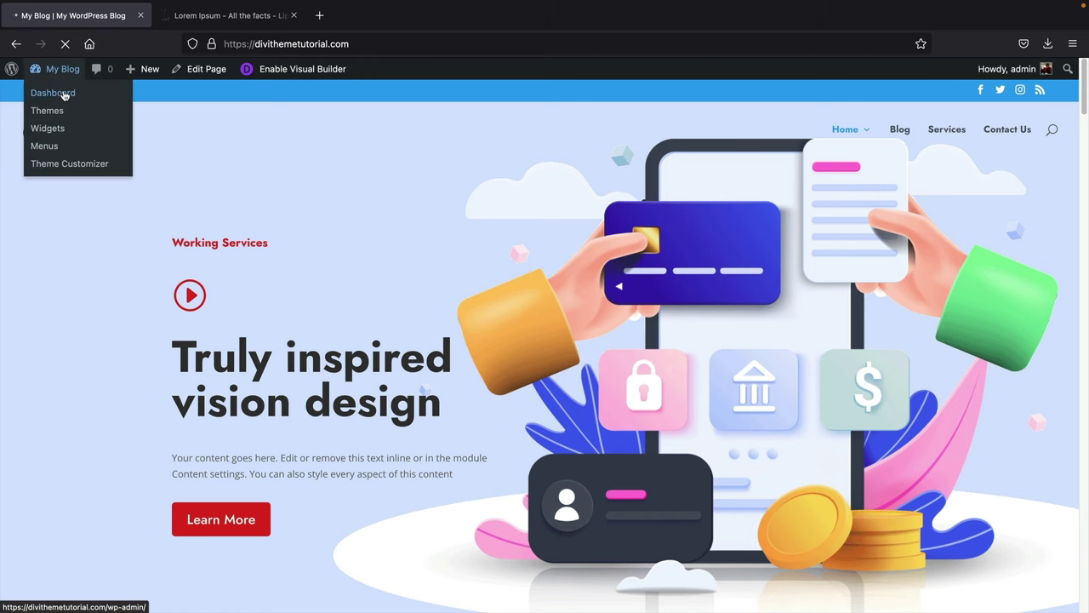
pyautogui.click(64, 94)
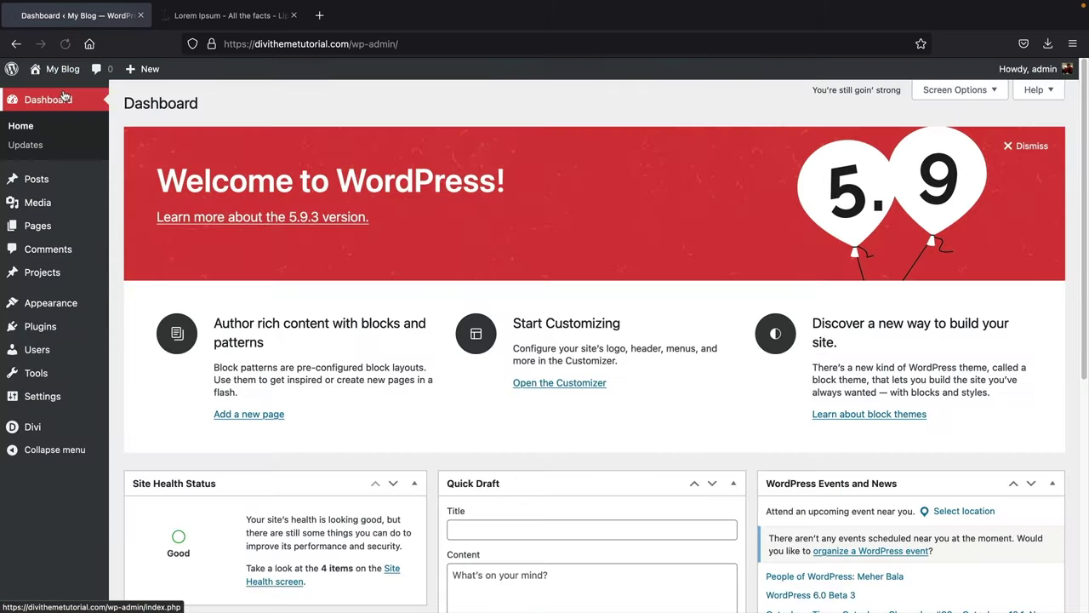
pyautogui.click(45, 182)
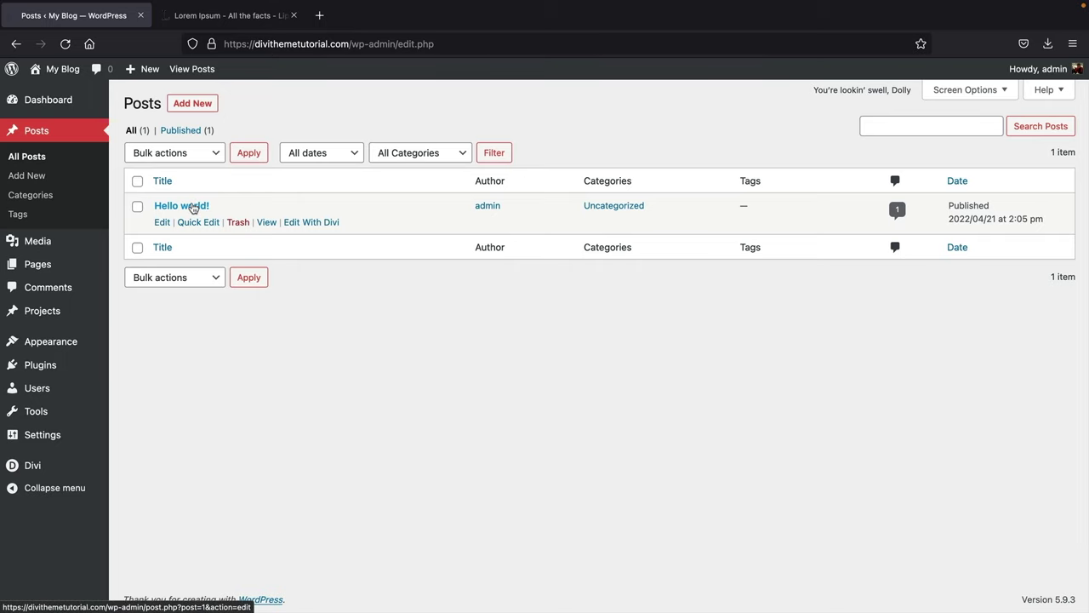
pyautogui.click(195, 104)
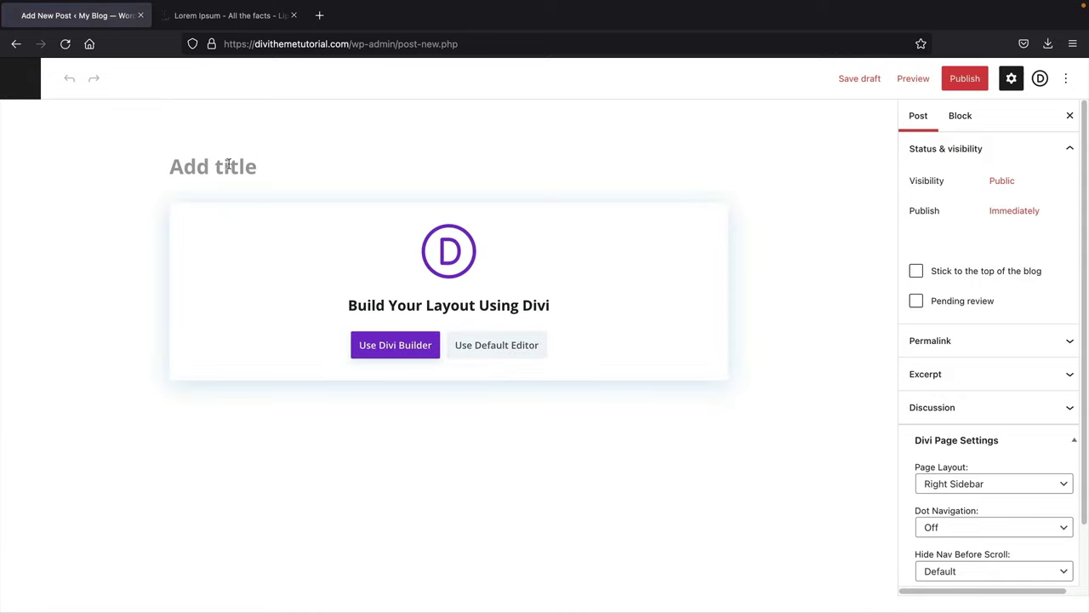
pyautogui.click(527, 351)
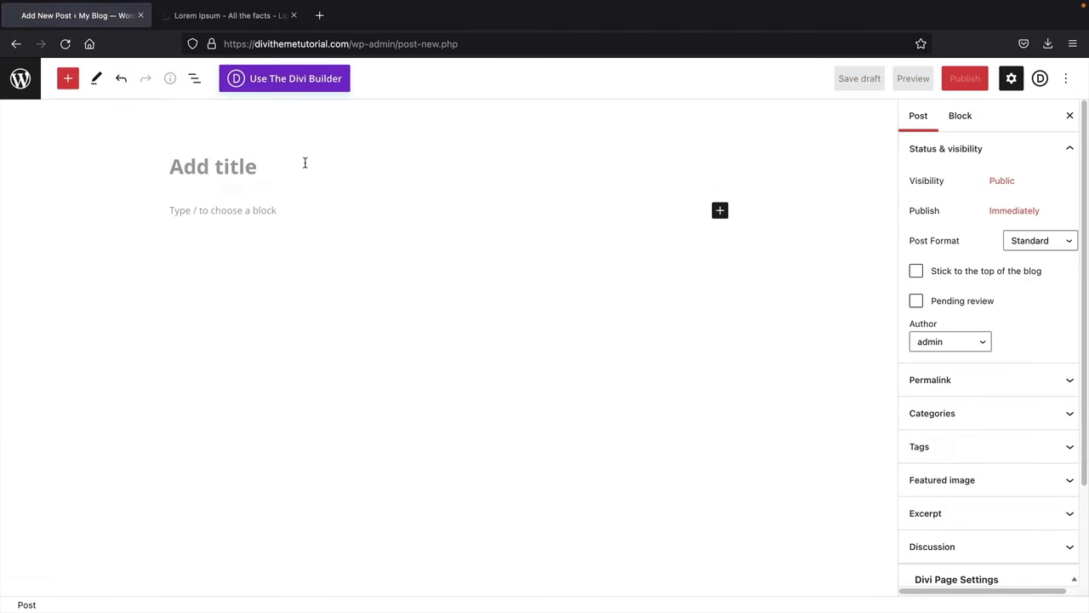
# - Title the post '10 things woman love about men'
pyautogui.write('10 things wo')
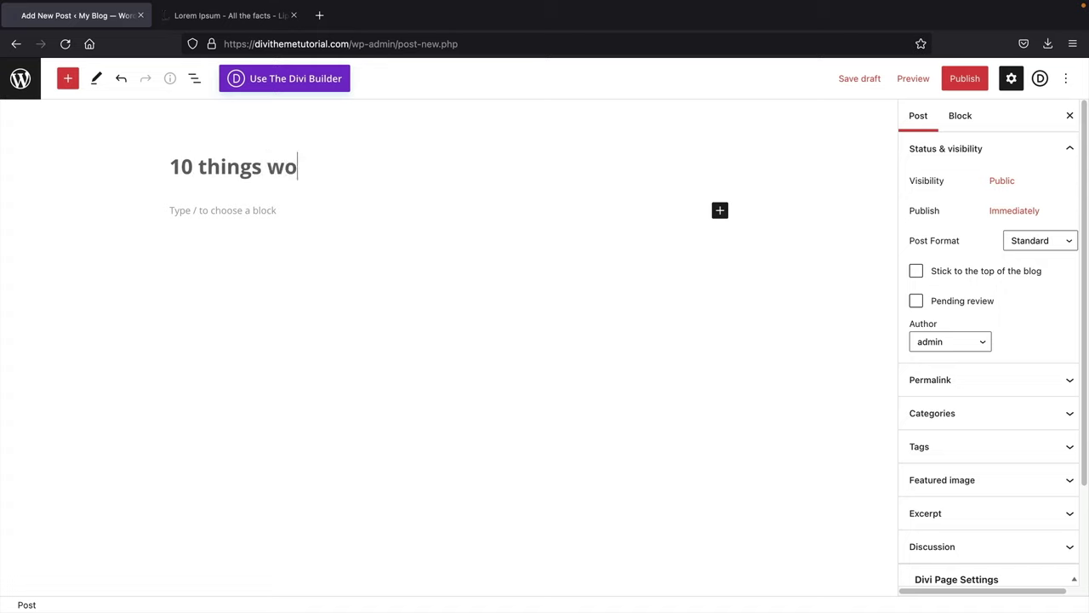
pyautogui.write('man love about mme')
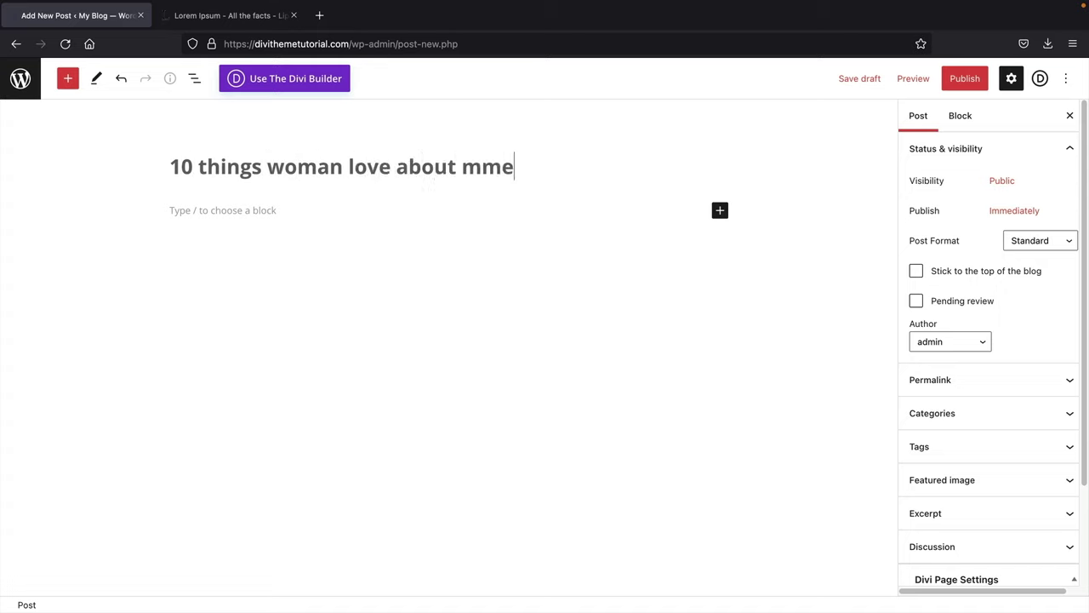
pyautogui.write('n')
pyautogui.press('BackSpace')
pyautogui.press('BackSpace')
pyautogui.write('n love')
pyautogui.press('BackSpace')
pyautogui.press('BackSpace')
pyautogui.press('BackSpace')
pyautogui.press('BackSpace')
pyautogui.write('men')
pyautogui.press('Return')
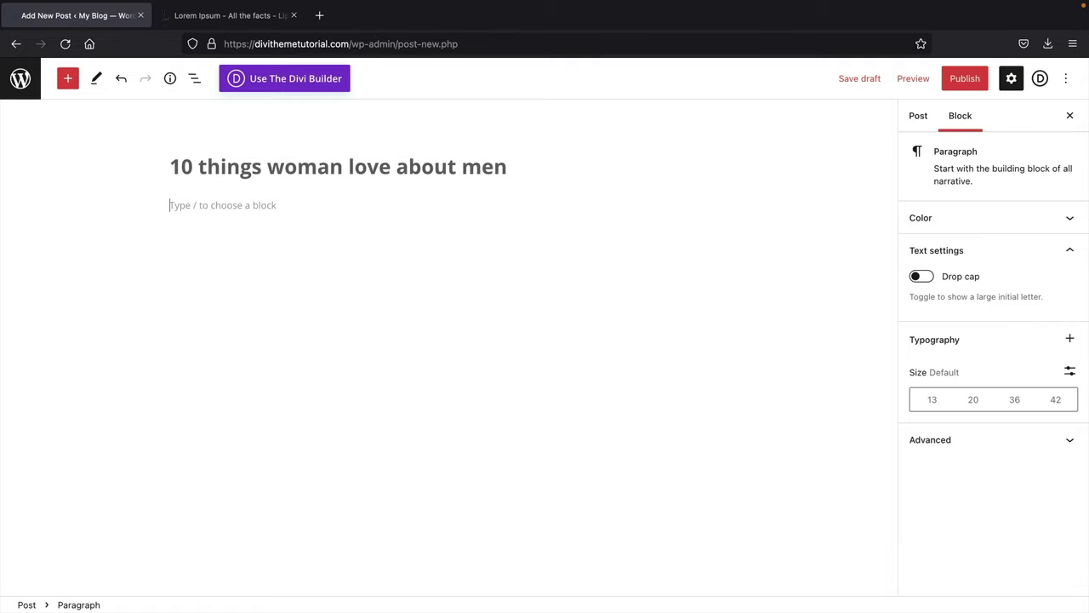
# - Copy the Lorem Ipsum sample text from its website and paste it into the post body
pyautogui.click(225, 17)
pyautogui.moveTo(527, 451); pyautogui.dragTo(237, 313)
pyautogui.rightClick(239, 318)
pyautogui.click(257, 324)
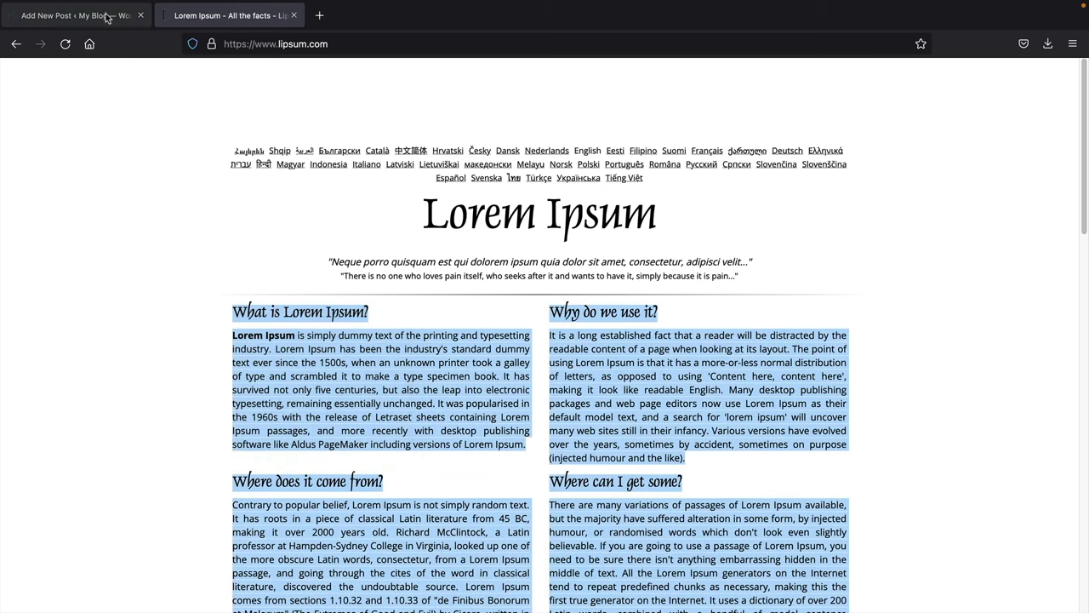
pyautogui.click(77, 15)
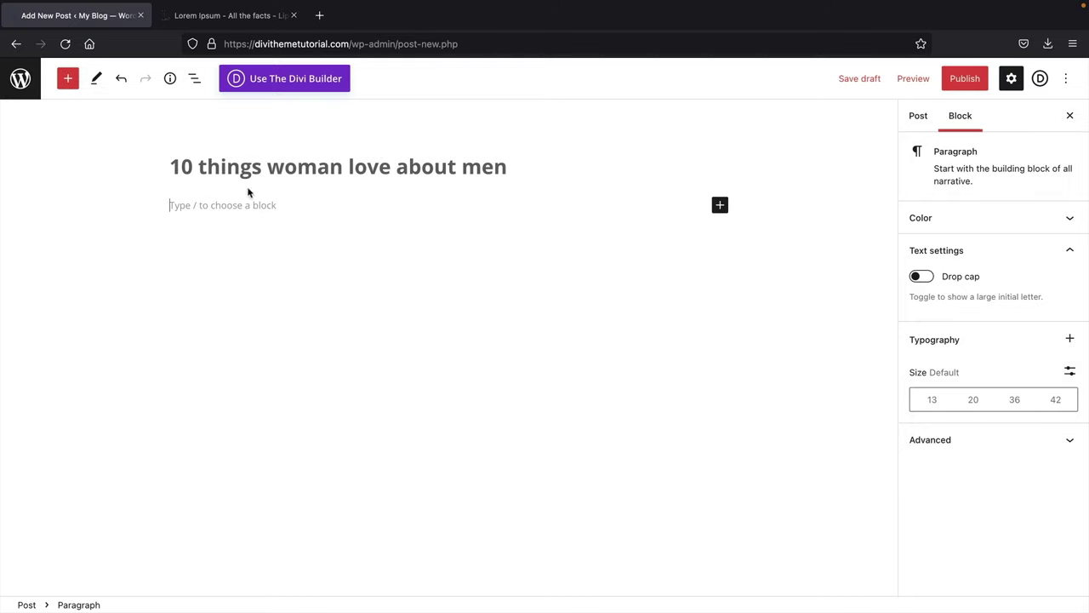
pyautogui.rightClick(201, 206)
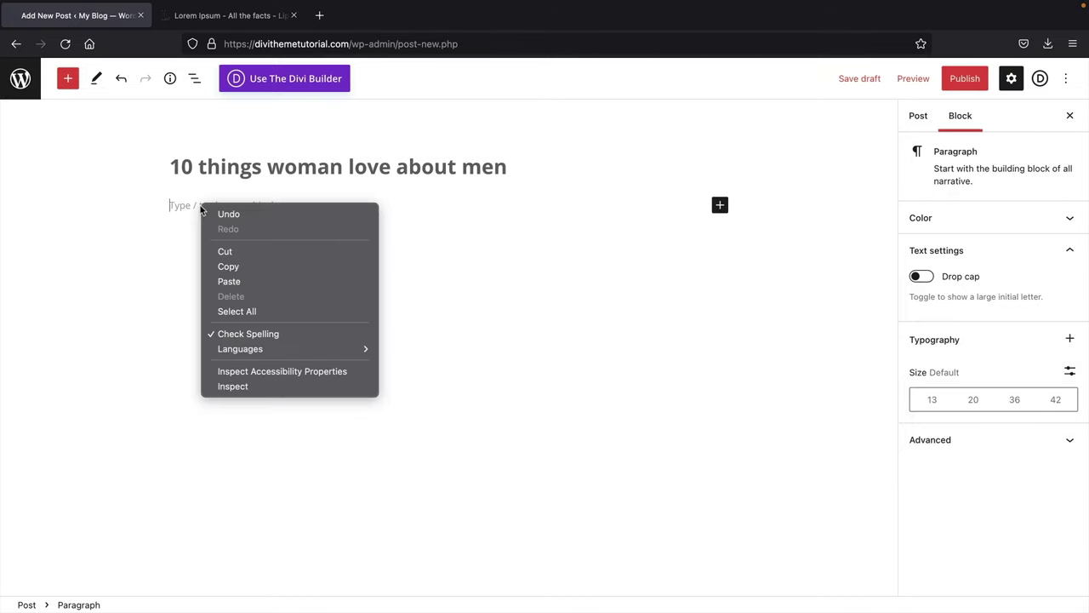
pyautogui.click(237, 281)
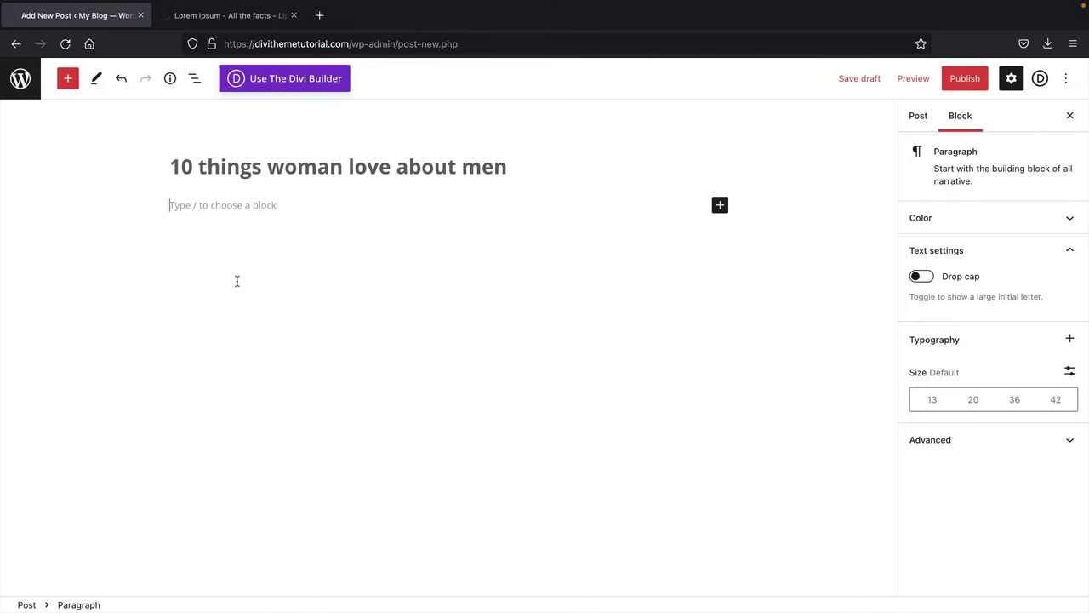
pyautogui.scroll(5, 340, 361)
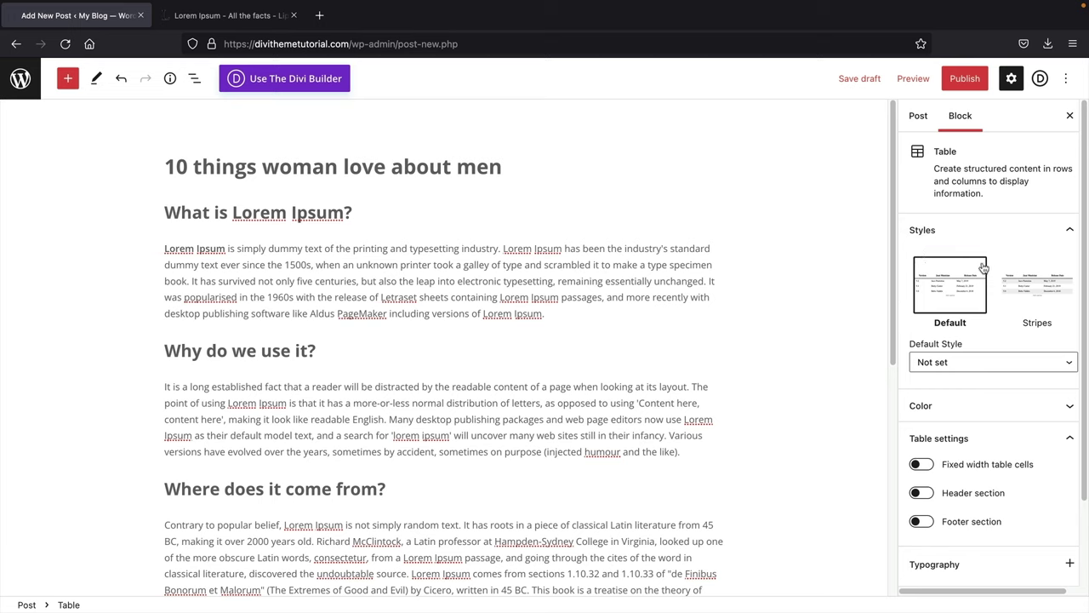
# - Try the table styles, leave Default Style as Not set, and show the Post settings
pyautogui.click(1023, 293)
pyautogui.click(953, 288)
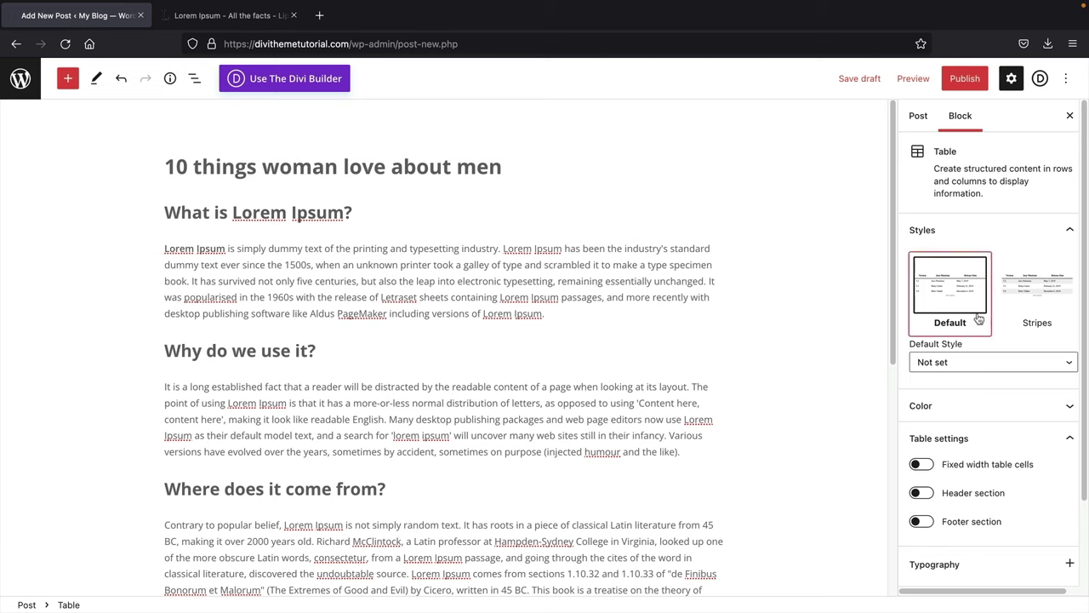
pyautogui.click(978, 361)
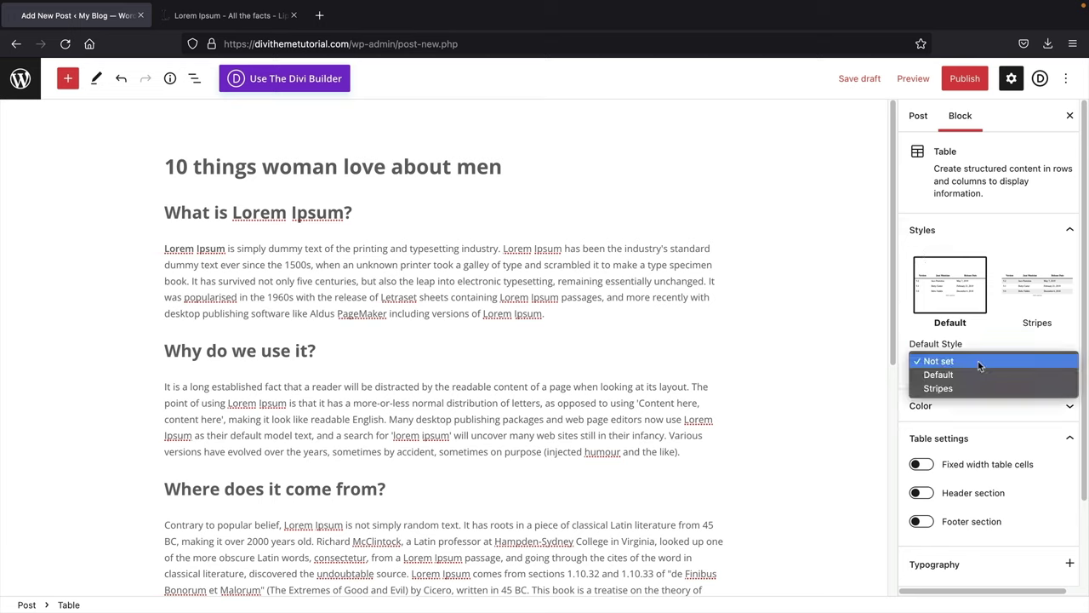
pyautogui.click(978, 361)
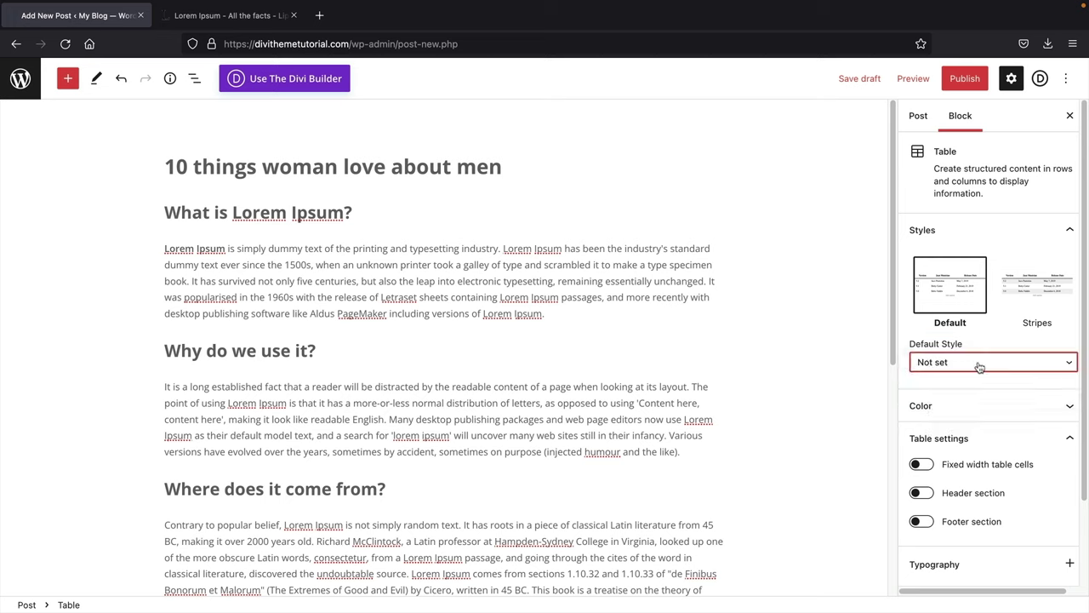
pyautogui.scroll(-3, 978, 366)
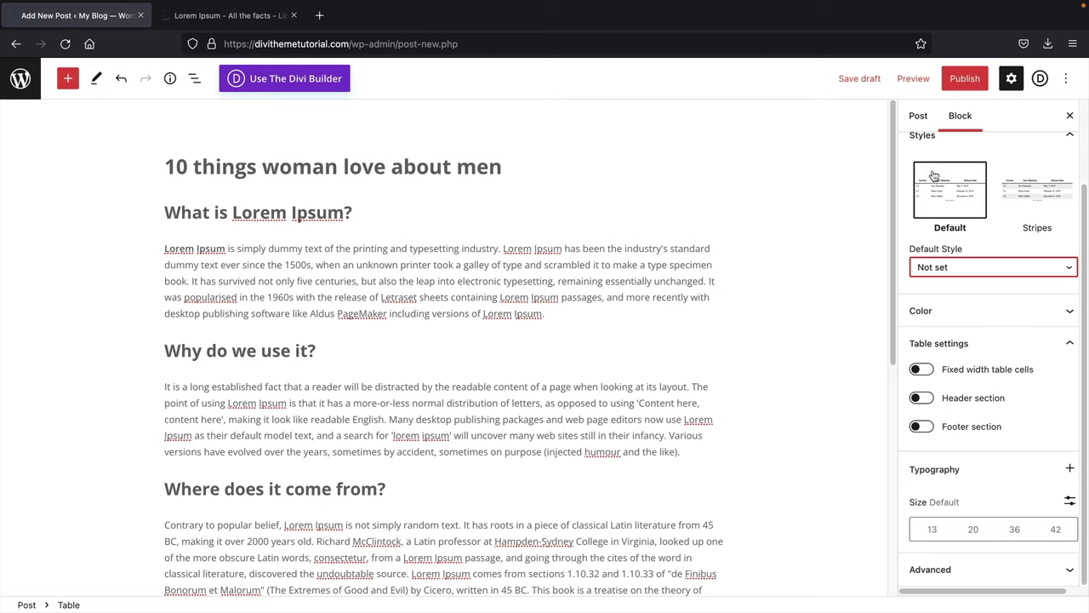
pyautogui.click(918, 116)
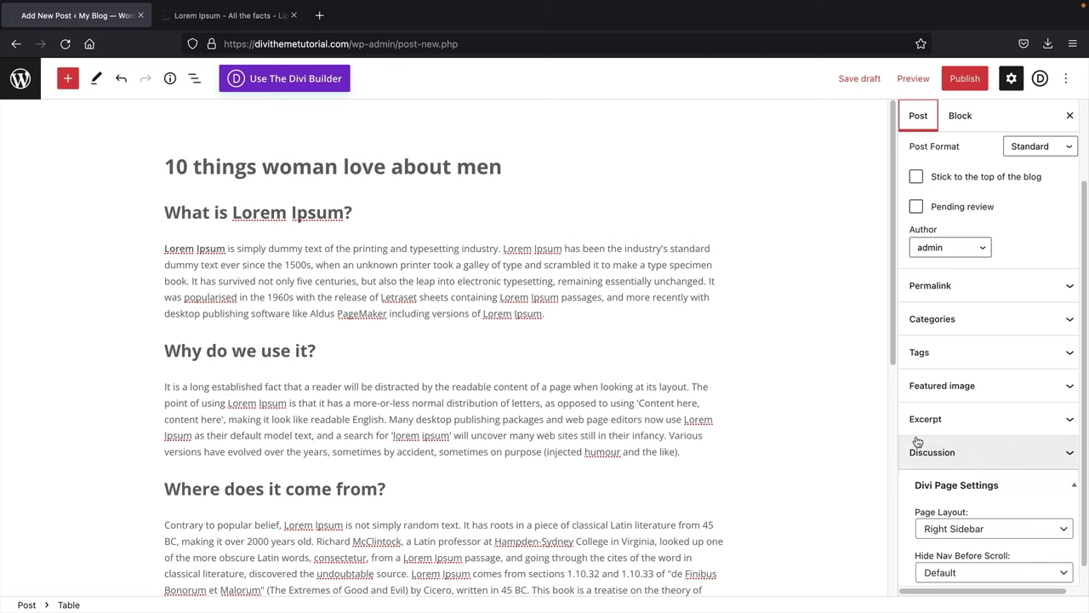
pyautogui.scroll(2, 947, 308)
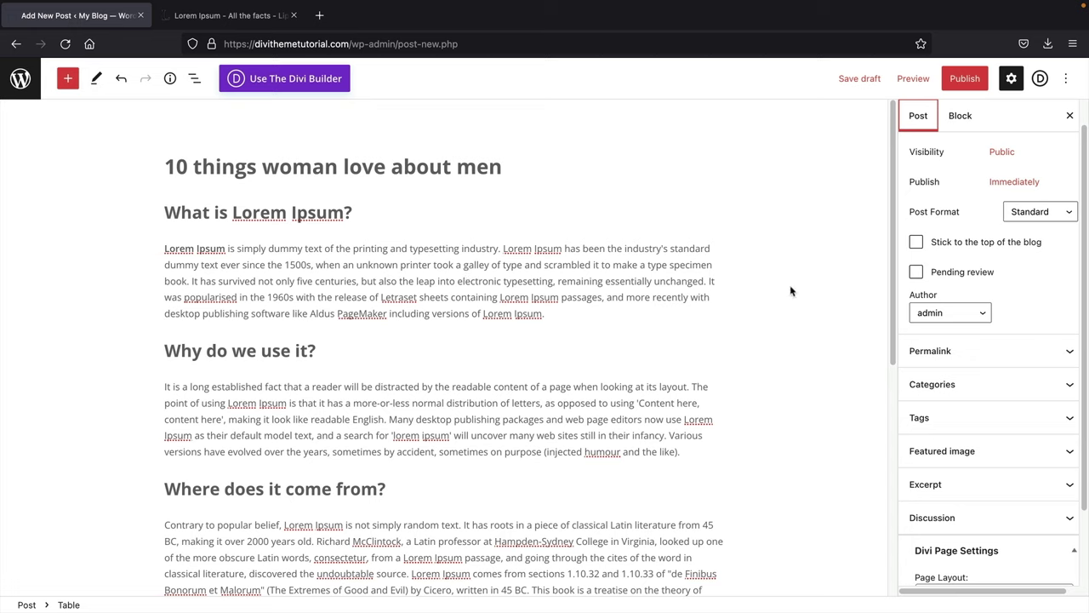
# - Create a new Dating category for the post
pyautogui.click(932, 385)
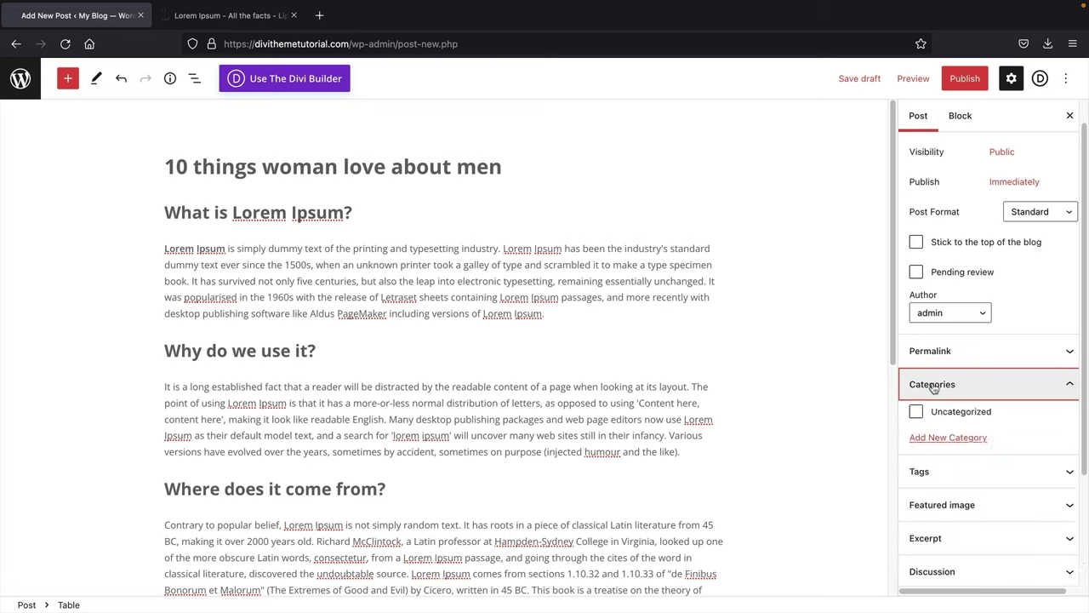
pyautogui.click(945, 439)
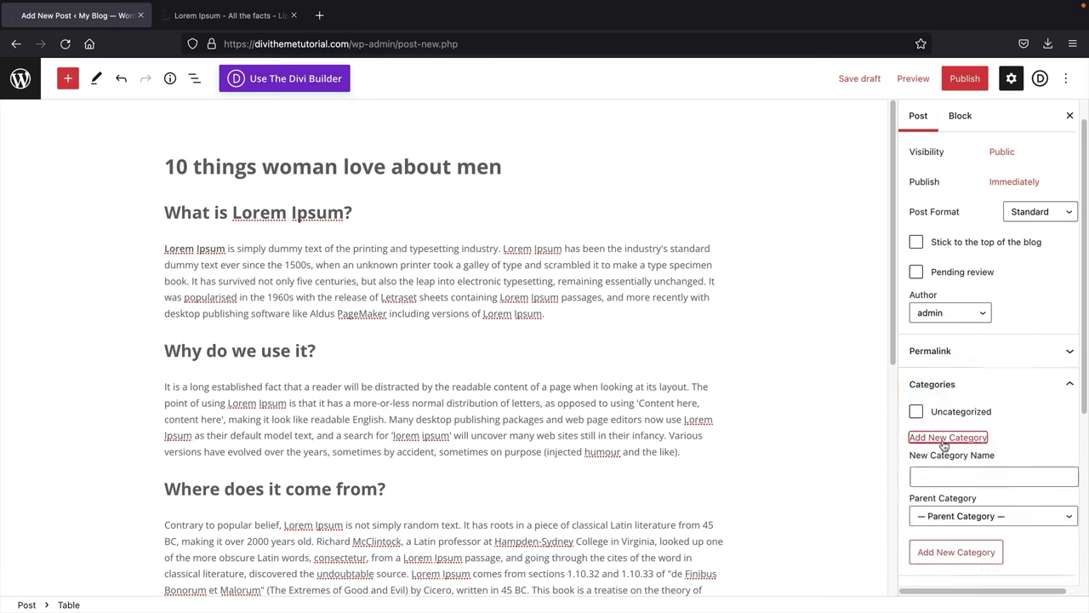
pyautogui.click(954, 471)
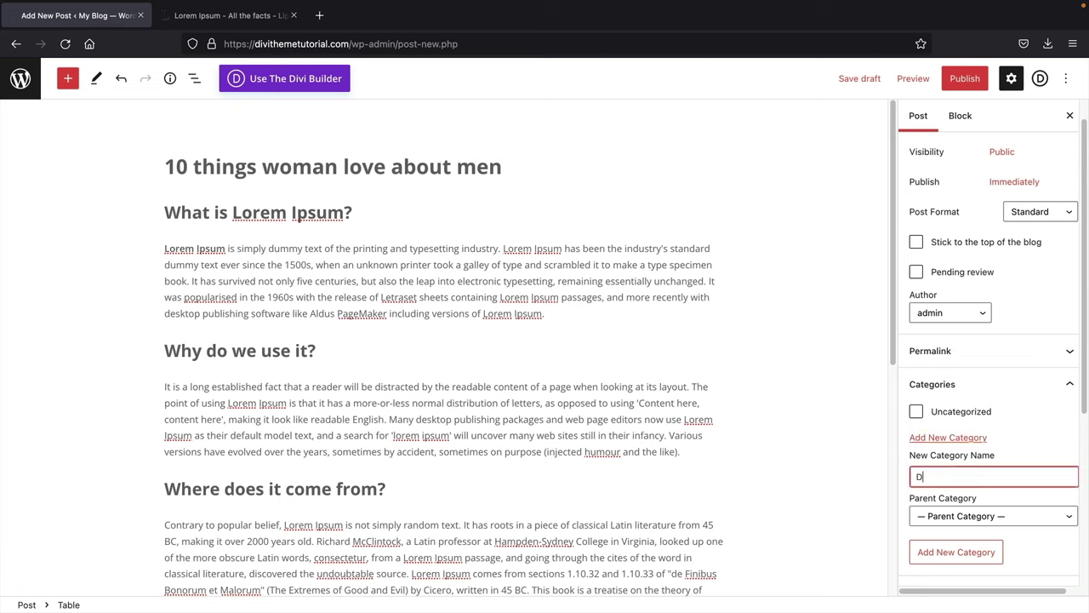
pyautogui.click(983, 553)
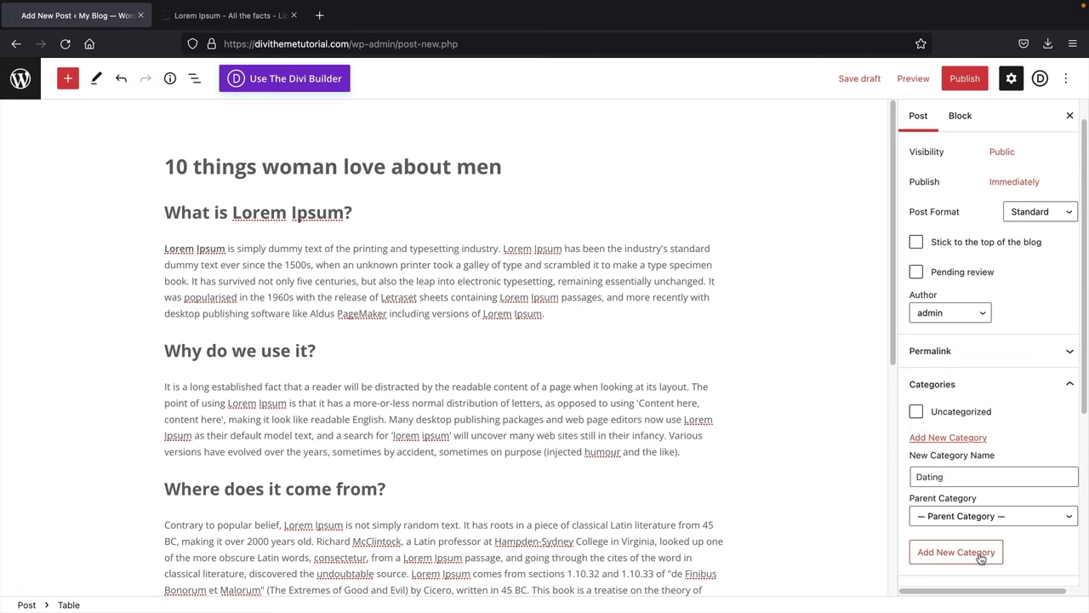
# - Add the tag 'dating' to the post
pyautogui.scroll(-3, 981, 559)
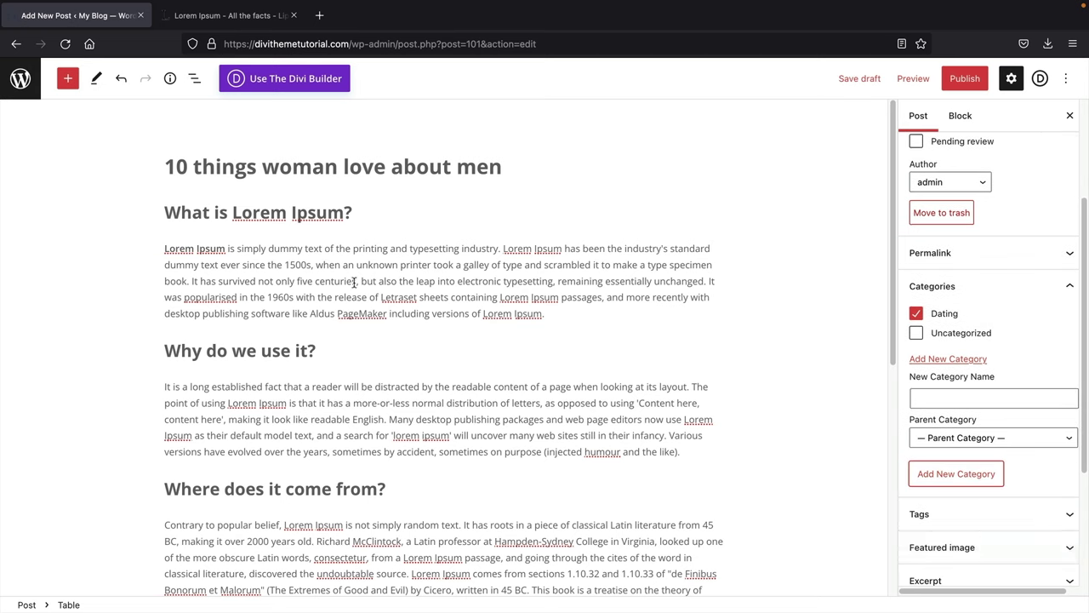
pyautogui.scroll(-1, 953, 481)
pyautogui.click(962, 463)
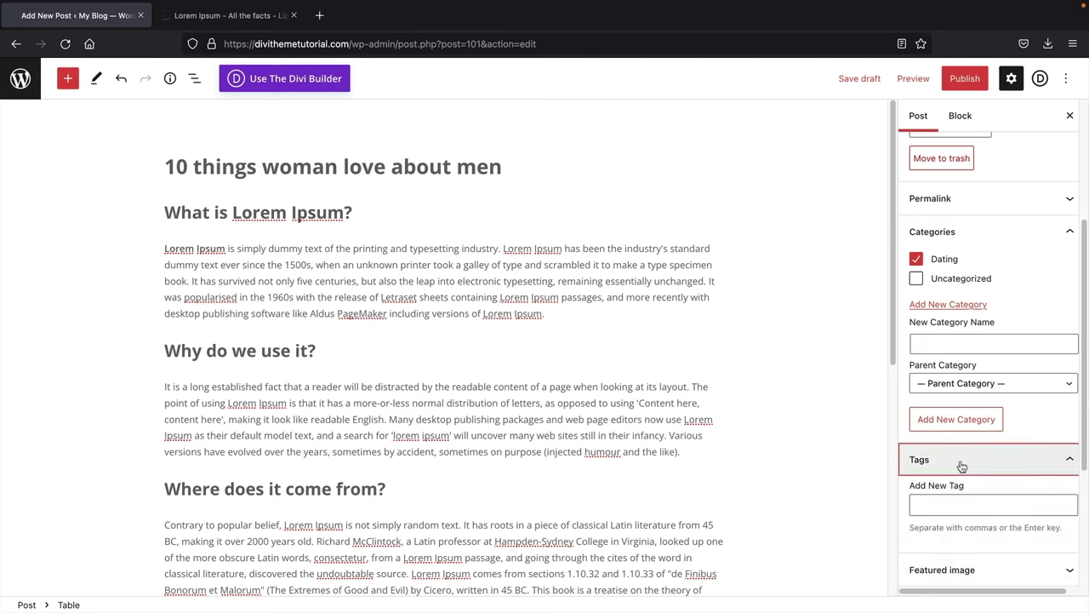
pyautogui.click(978, 504)
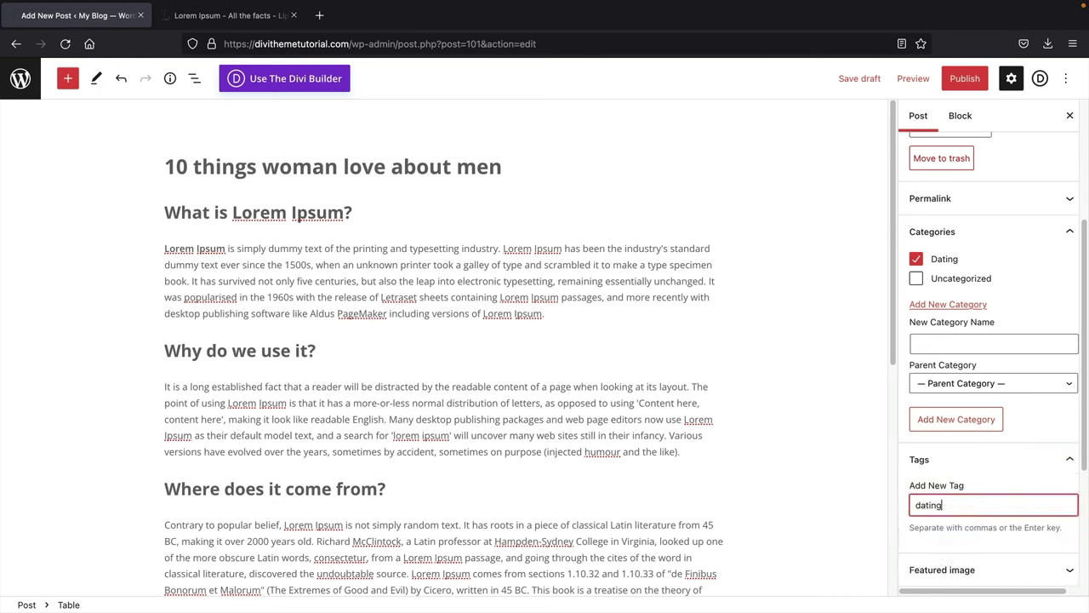
pyautogui.write('dating')
pyautogui.press('Return')
pyautogui.scroll(-5, 960, 410)
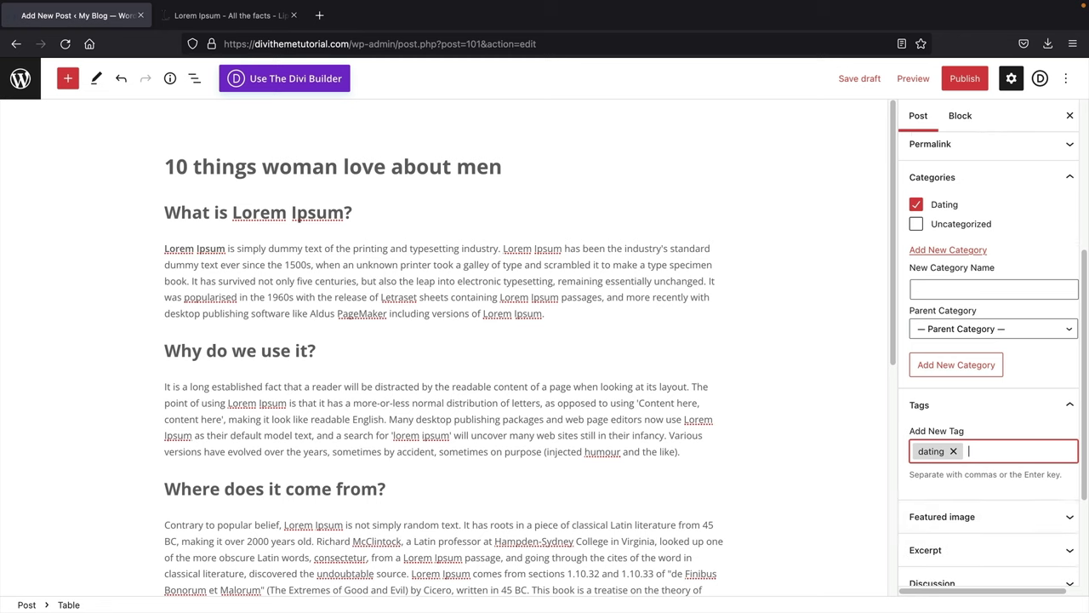
# - Set the park-bench photo portrait-of-young-man-73SXPHY-1024x683-1.jpg as the featured image
pyautogui.click(960, 410)
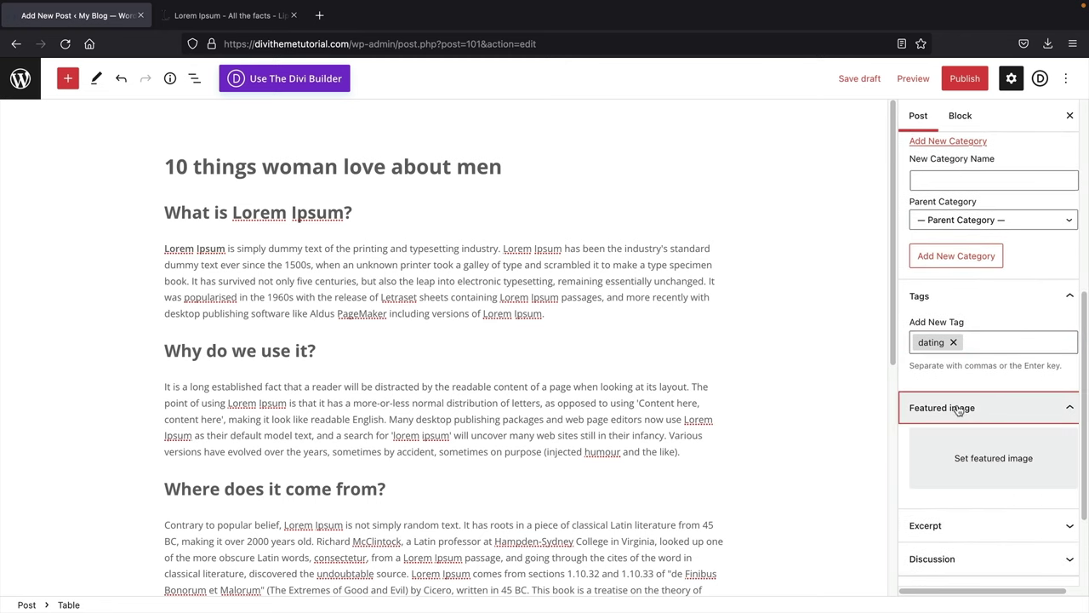
pyautogui.click(988, 458)
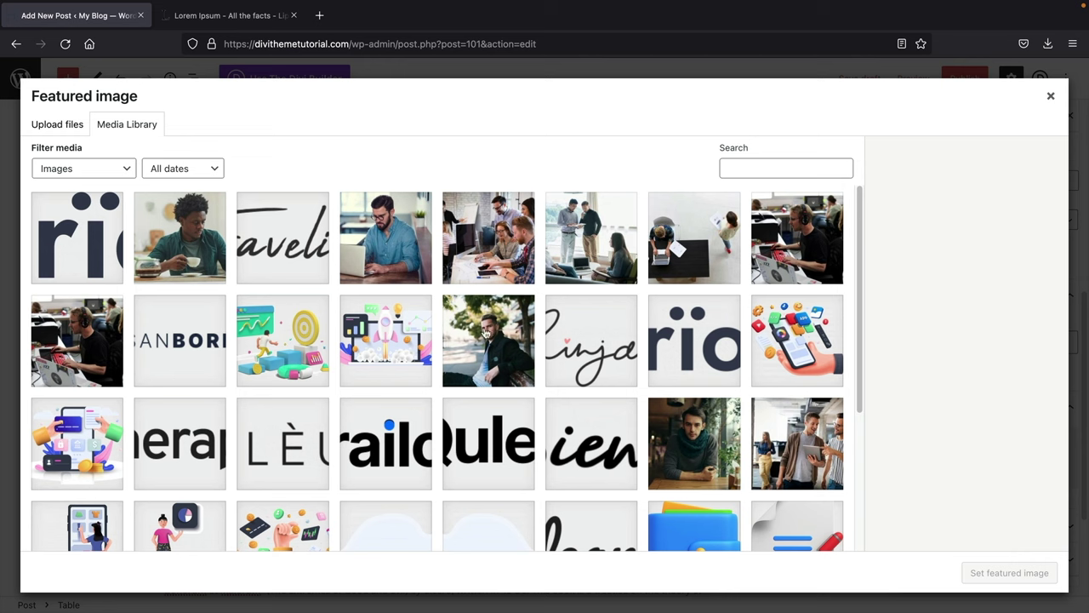
pyautogui.click(507, 350)
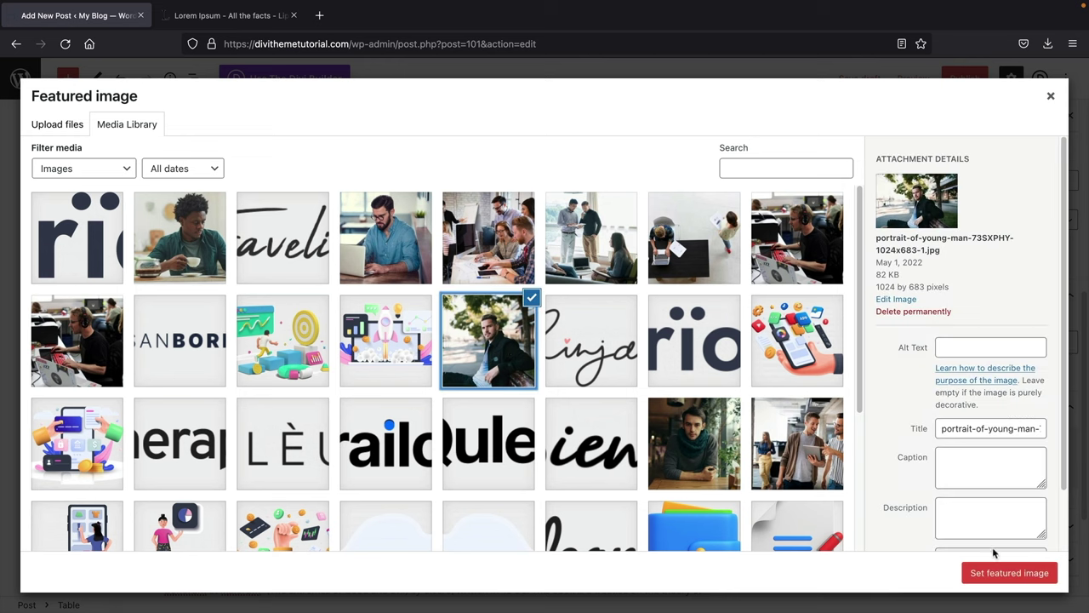
pyautogui.click(1009, 572)
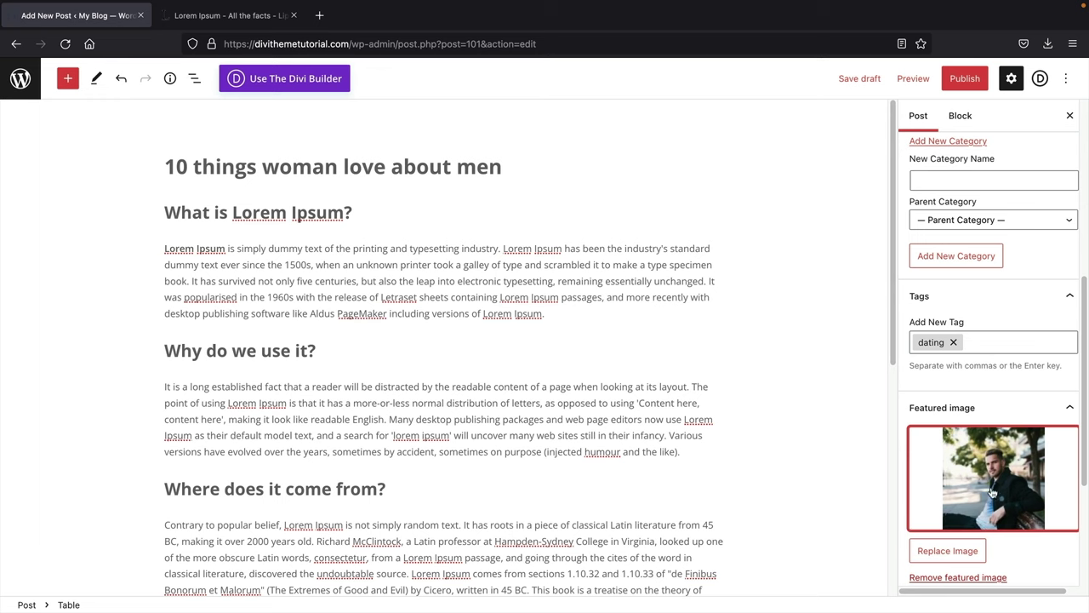
pyautogui.scroll(-3, 737, 491)
pyautogui.scroll(-4, 967, 470)
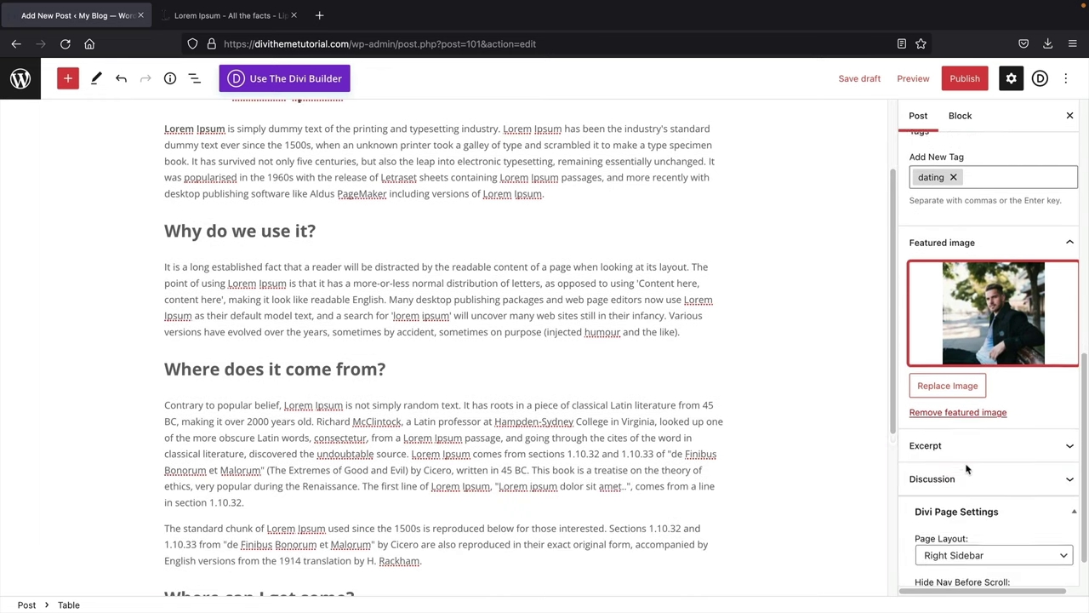
pyautogui.scroll(-2, 968, 466)
pyautogui.scroll(3, 825, 313)
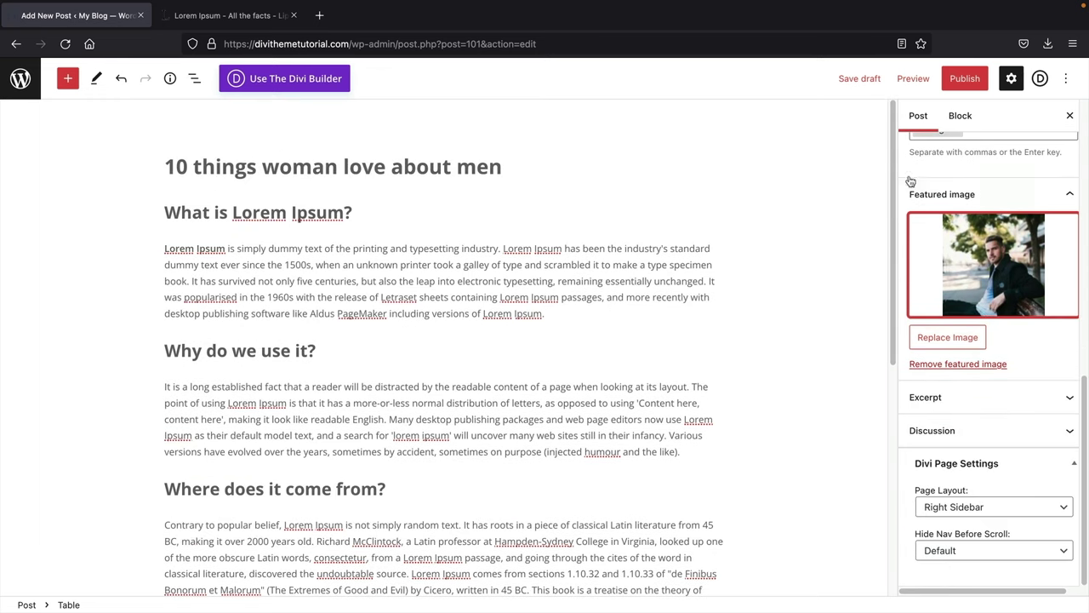
# - Publish the post and open it on the live site
pyautogui.click(966, 79)
pyautogui.click(936, 80)
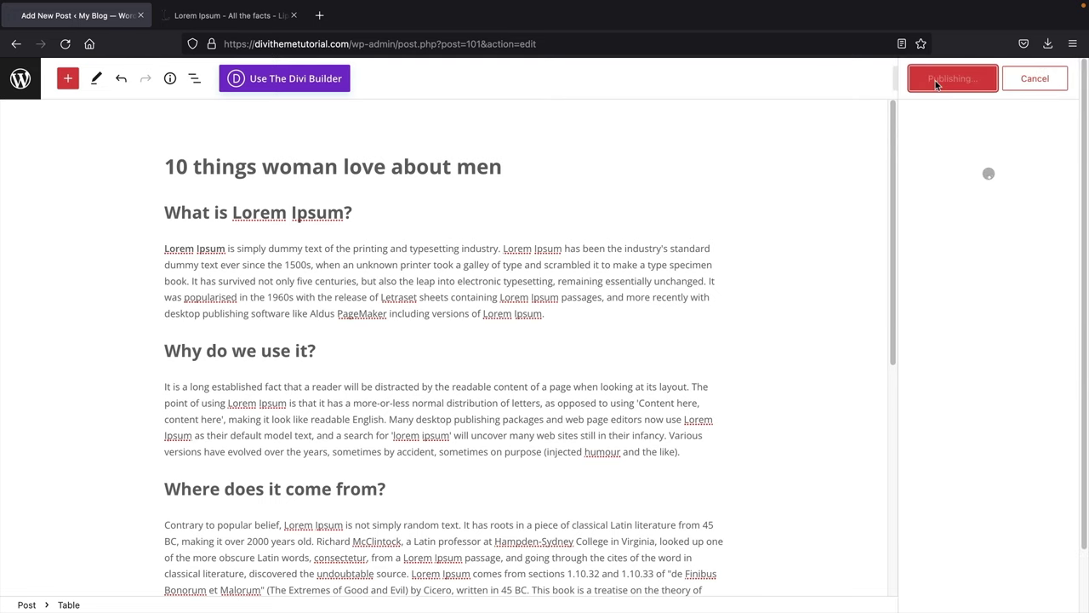
pyautogui.click(940, 241)
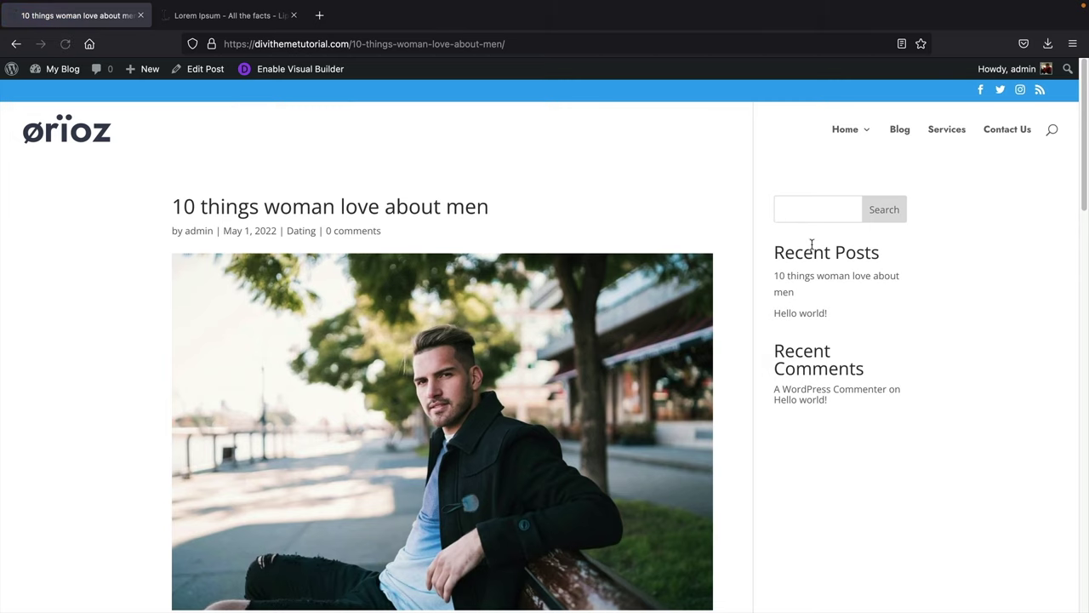
# - Look over the published post page, then check it on the Blog page
pyautogui.moveTo(194, 207); pyautogui.dragTo(469, 208)
pyautogui.scroll(-3, 472, 210)
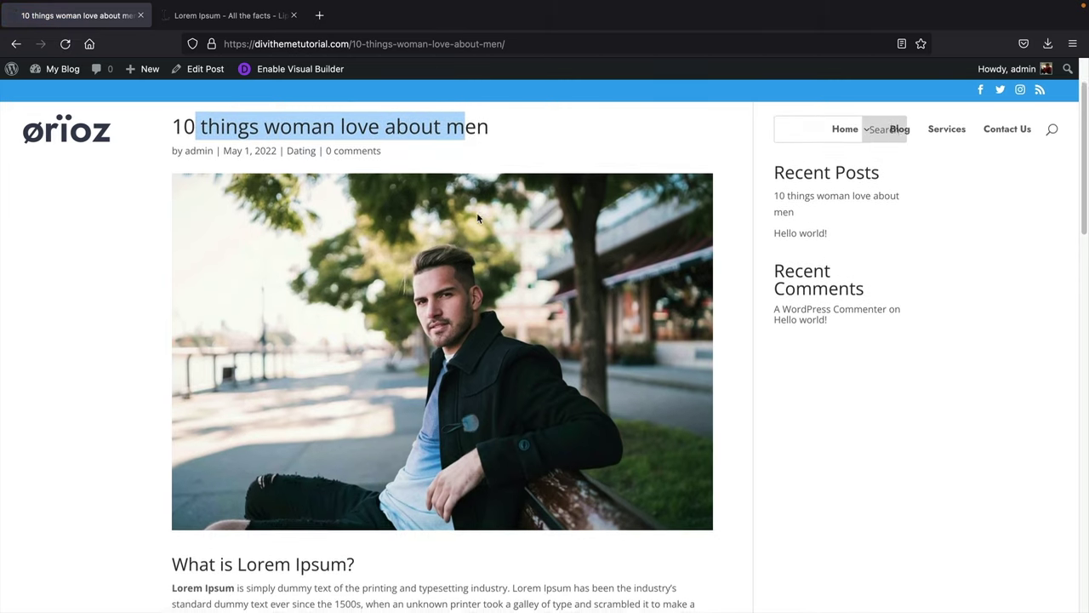
pyautogui.scroll(-20, 438, 323)
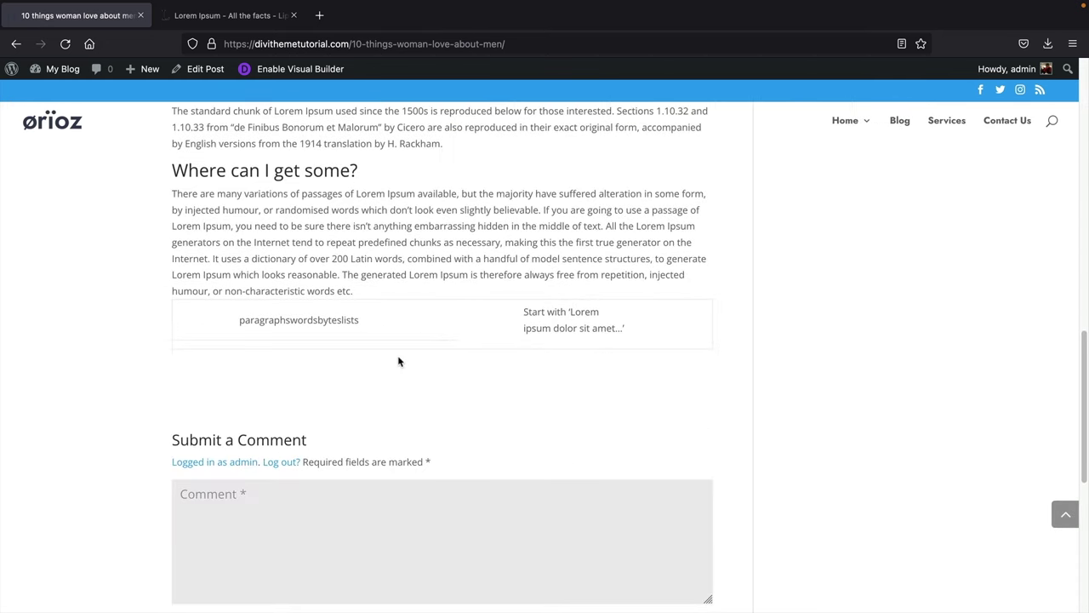
pyautogui.scroll(-2, 397, 361)
pyautogui.click(328, 463)
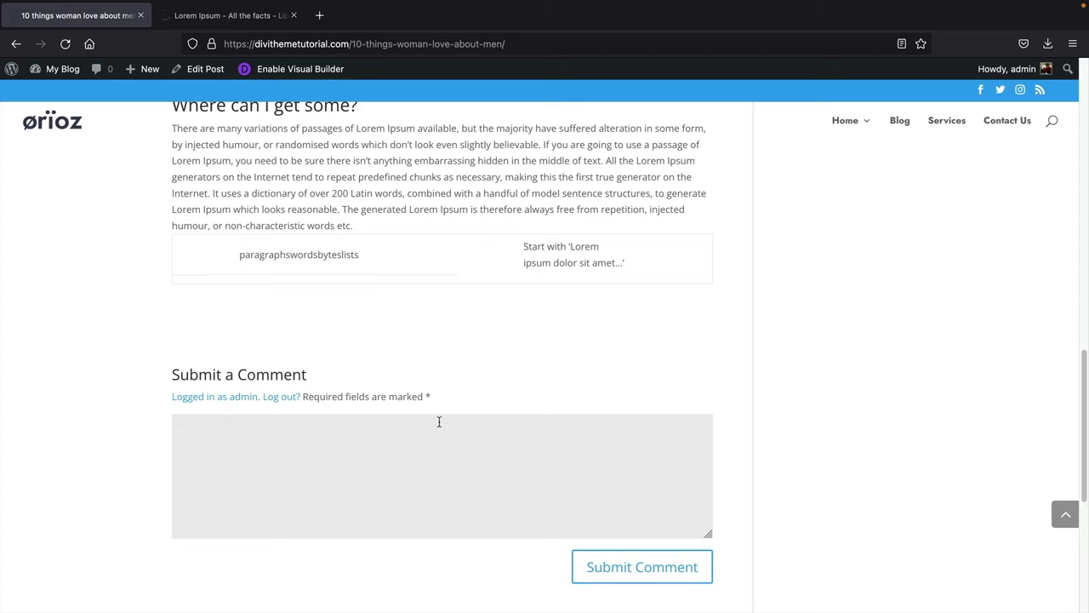
pyautogui.scroll(3, 443, 422)
pyautogui.scroll(12, 454, 428)
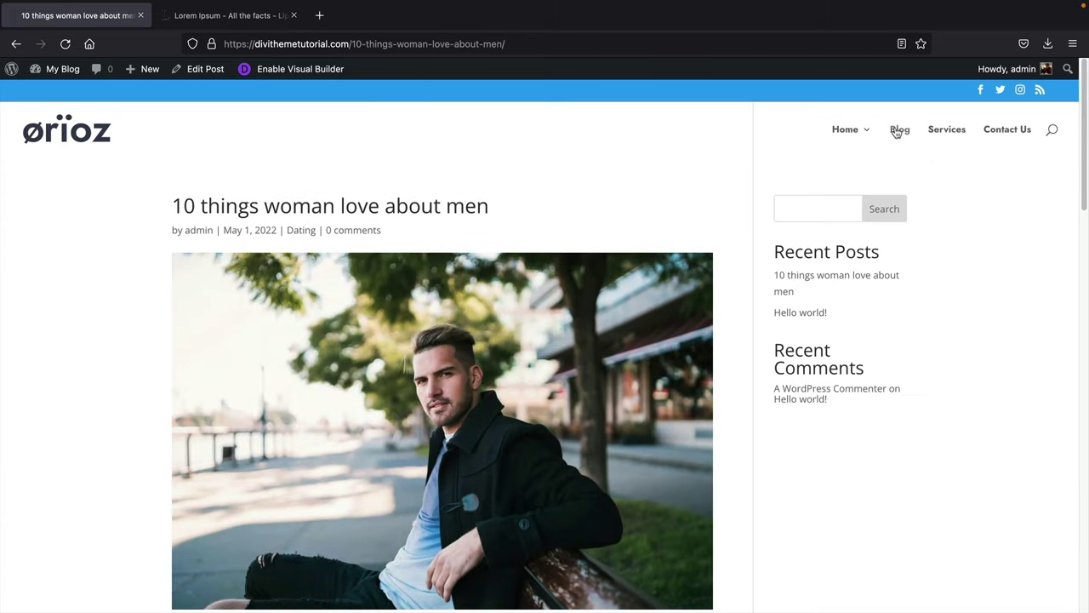
pyautogui.click(896, 132)
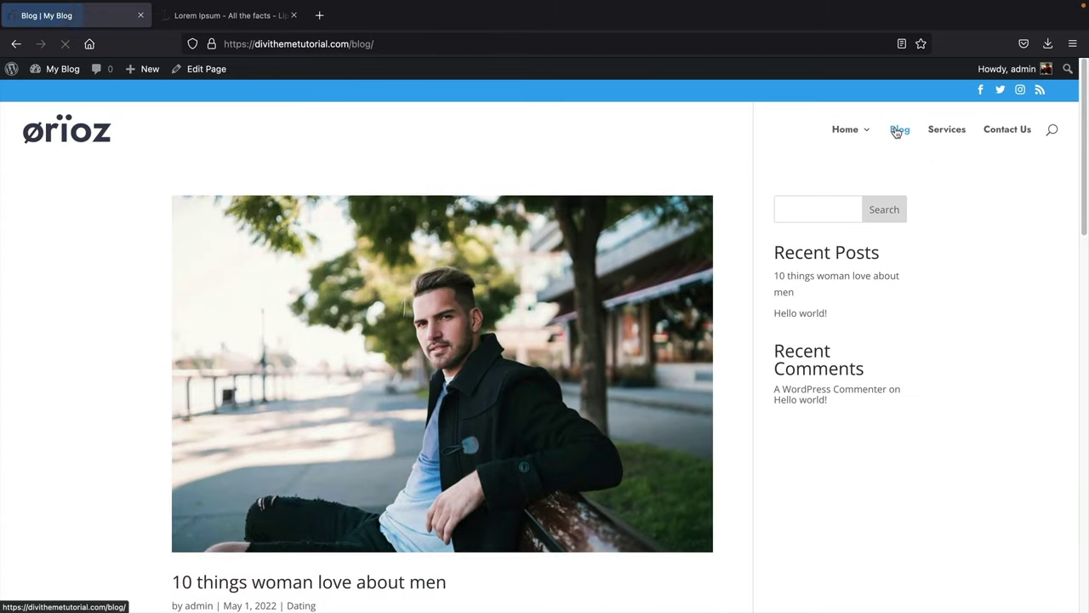
pyautogui.scroll(-9, 408, 398)
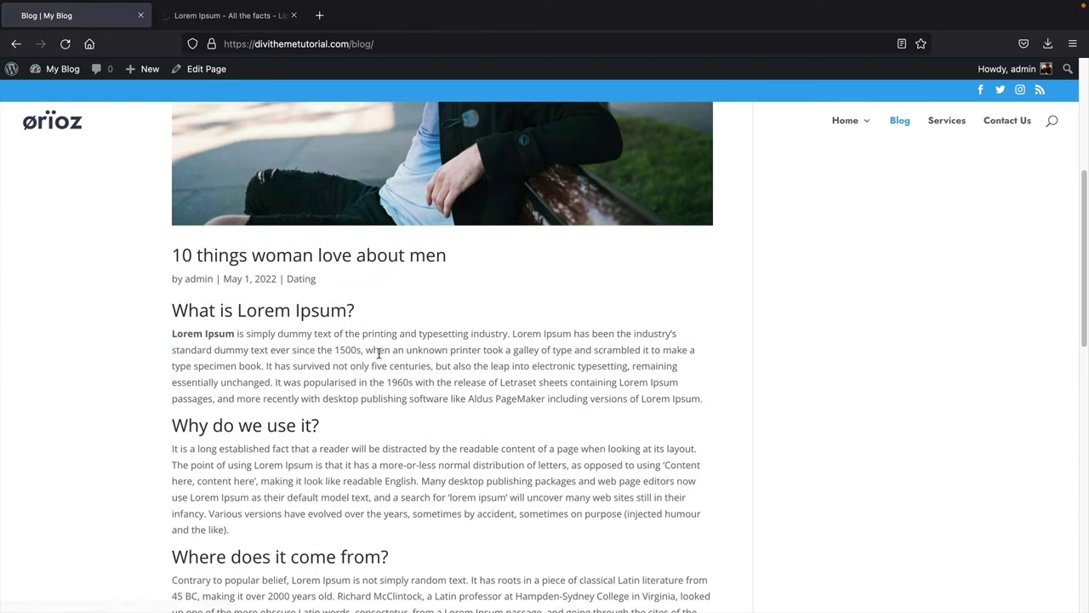
pyautogui.scroll(9, 377, 358)
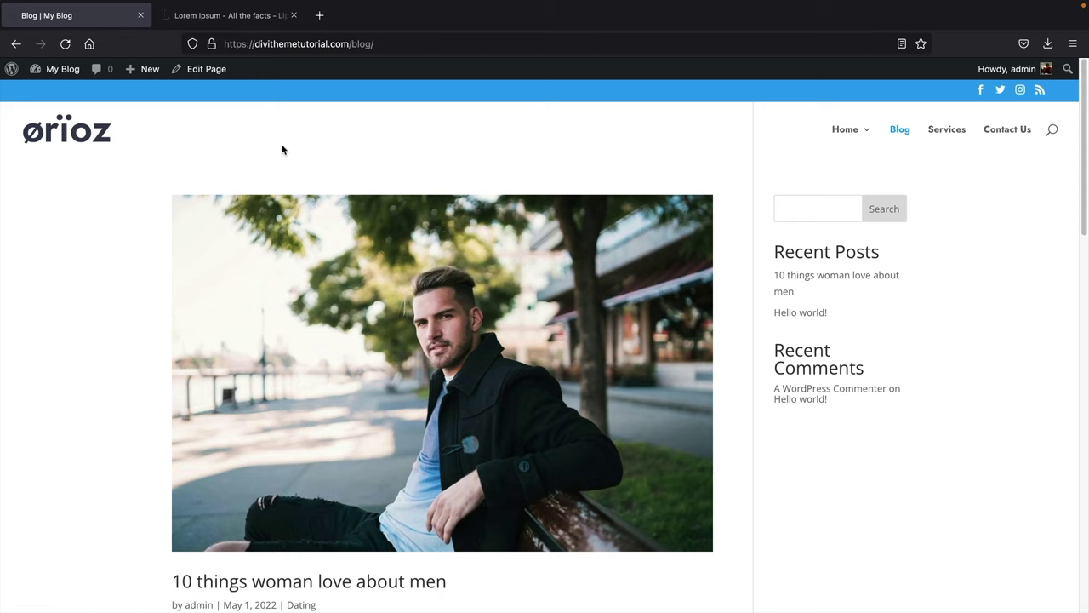
pyautogui.hotkey('alt', 'Left')
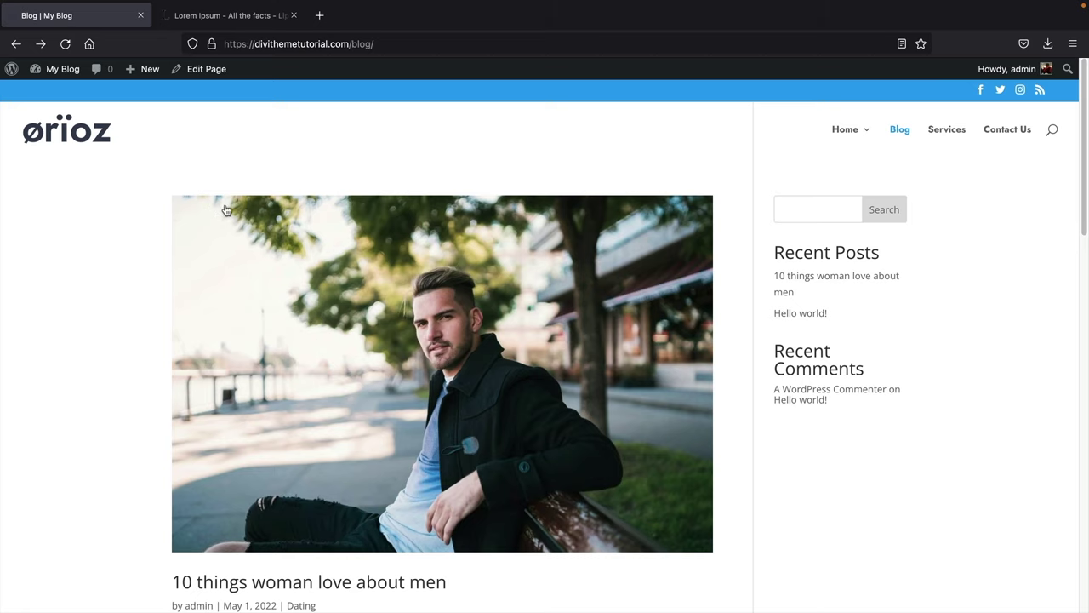
pyautogui.scroll(-5, 227, 210)
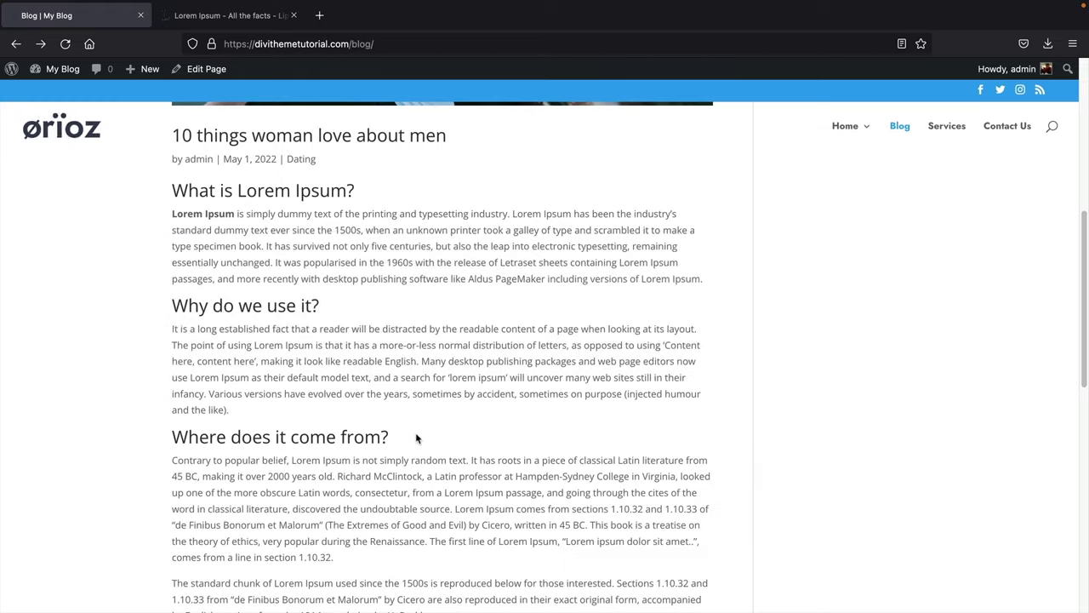
pyautogui.scroll(-10, 416, 438)
pyautogui.scroll(12, 416, 435)
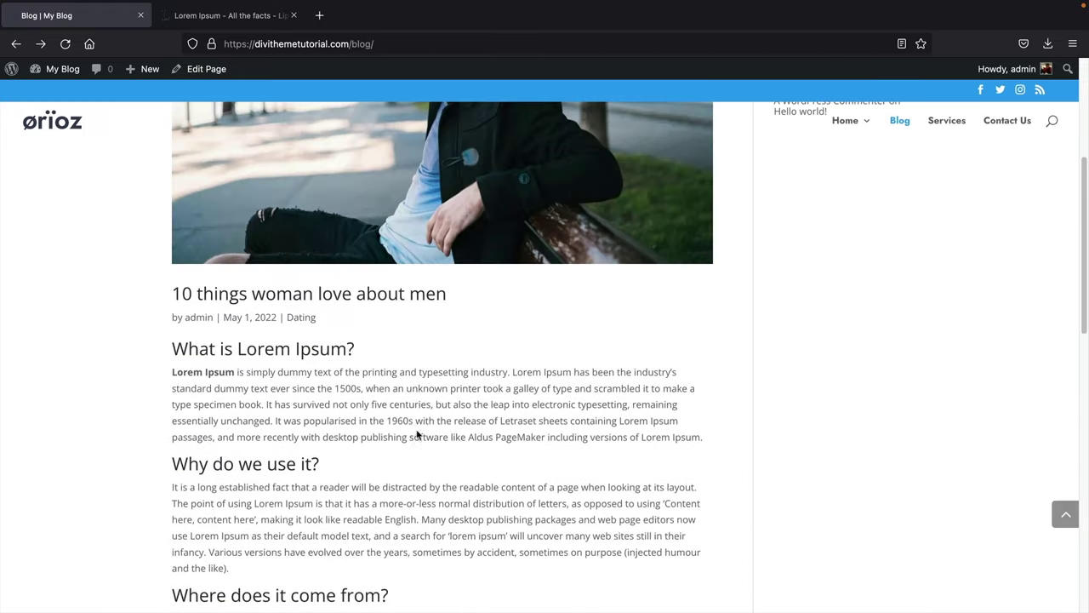
pyautogui.scroll(4, 416, 436)
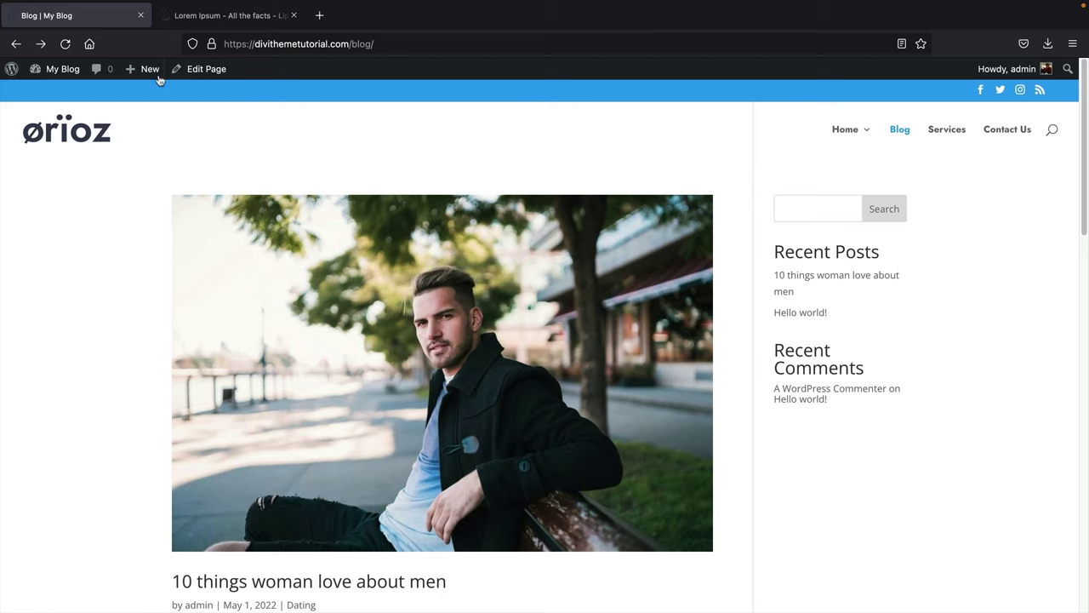
# - Create a new page titled 'Custom Blog' and publish it
pyautogui.moveTo(148, 70)
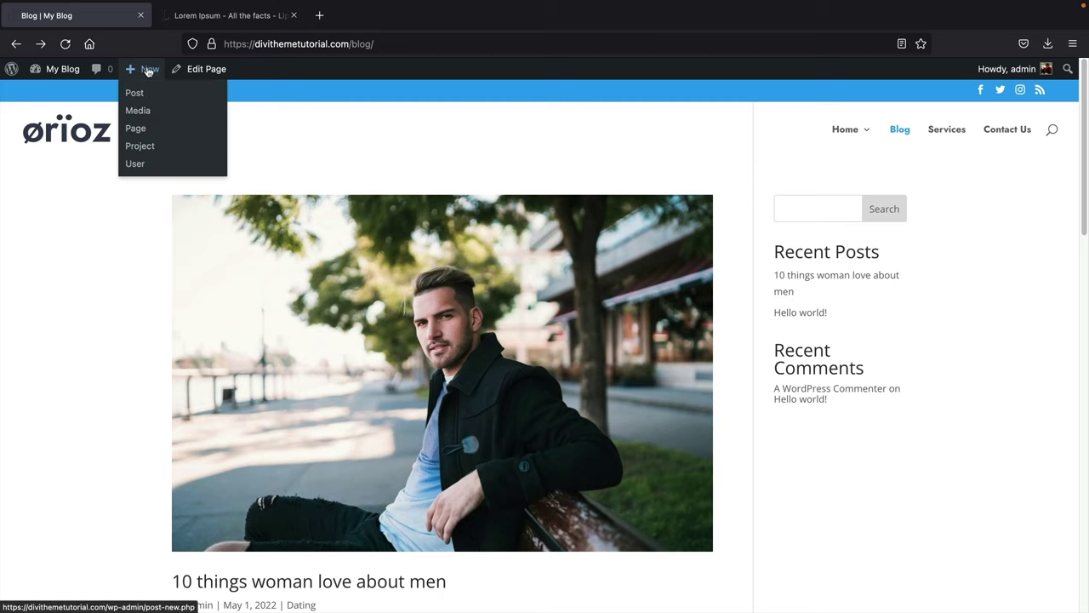
pyautogui.click(149, 135)
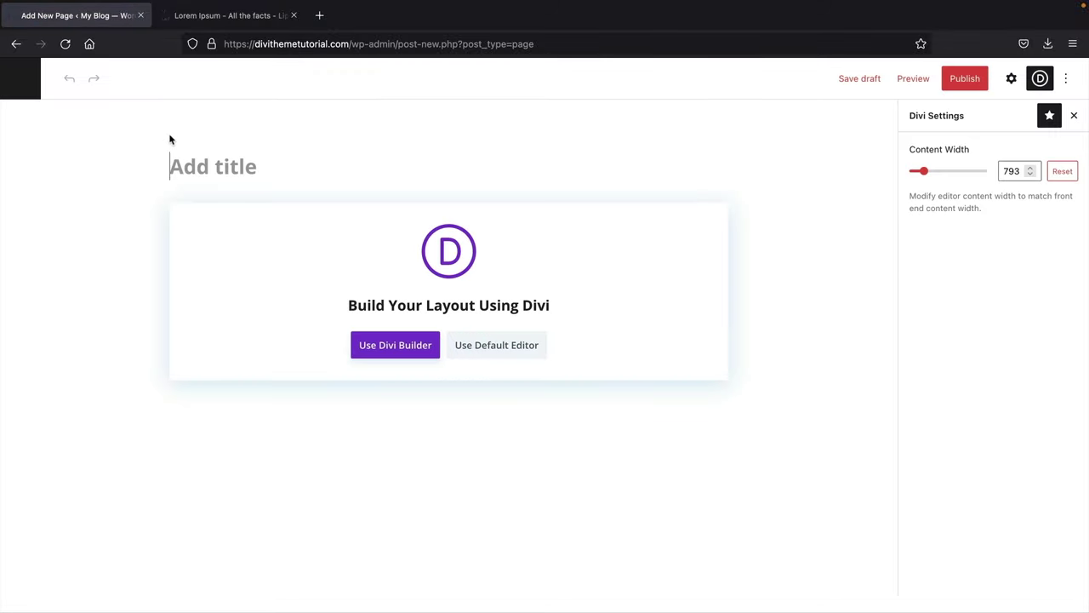
pyautogui.write('Custom Blog')
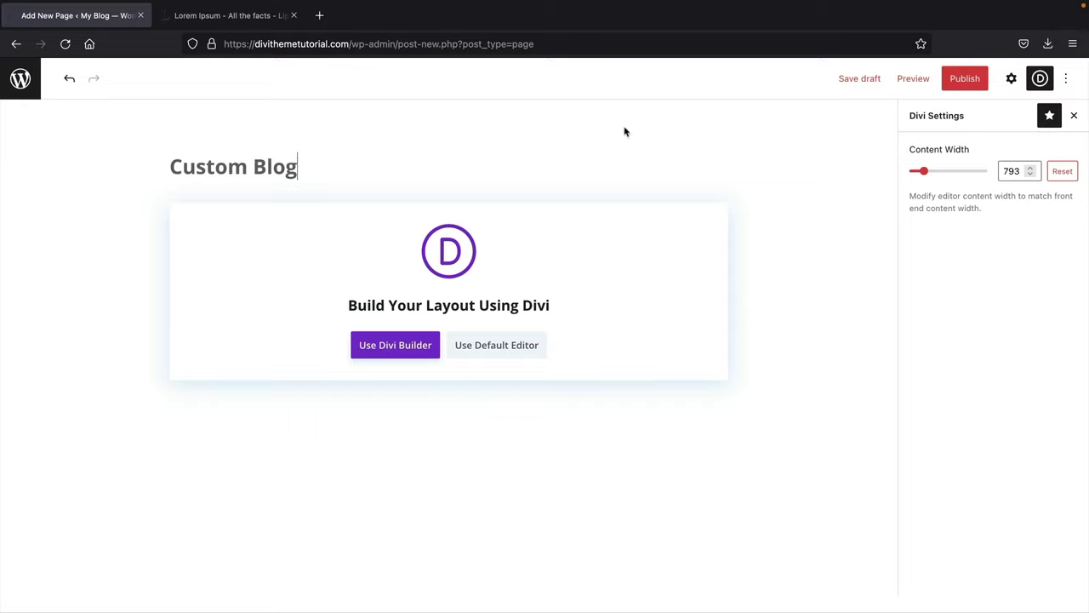
pyautogui.click(962, 78)
pyautogui.click(954, 79)
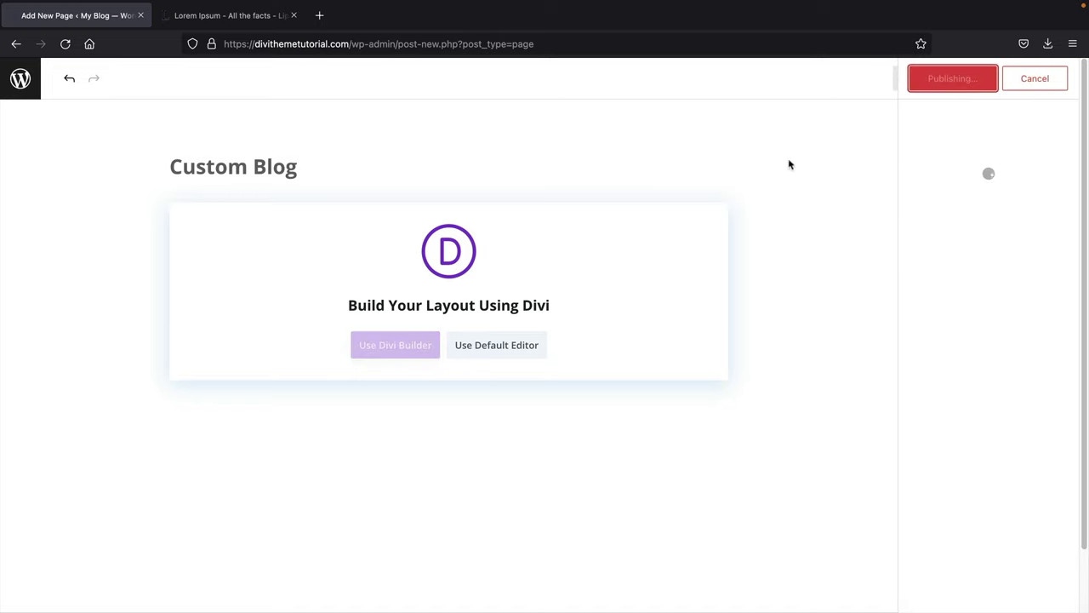
# - Open the Custom Blog page in the Divi Builder and start from scratch
pyautogui.click(391, 354)
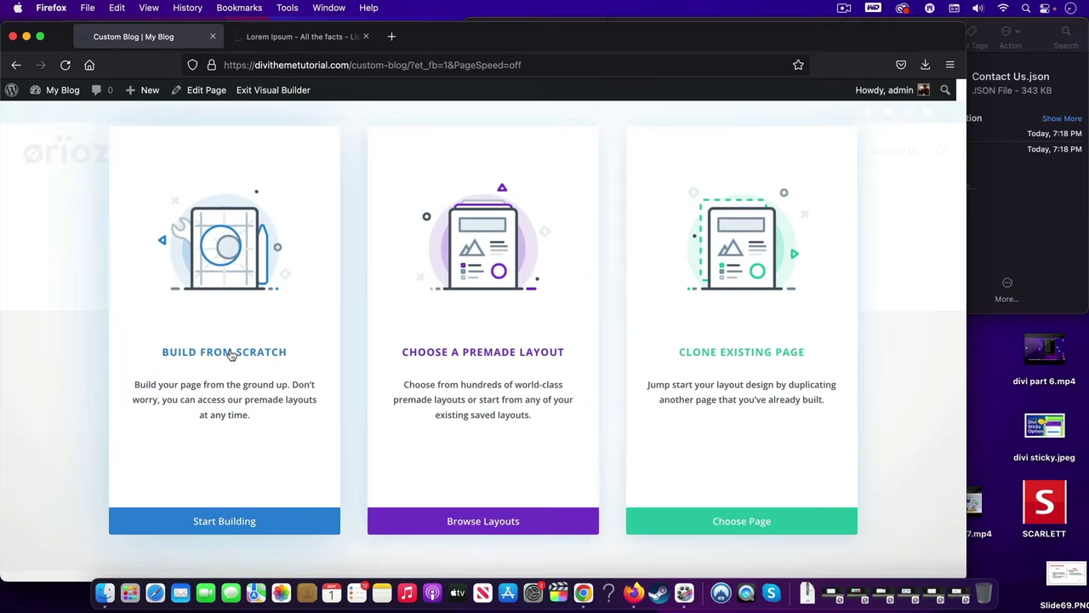
pyautogui.click(235, 356)
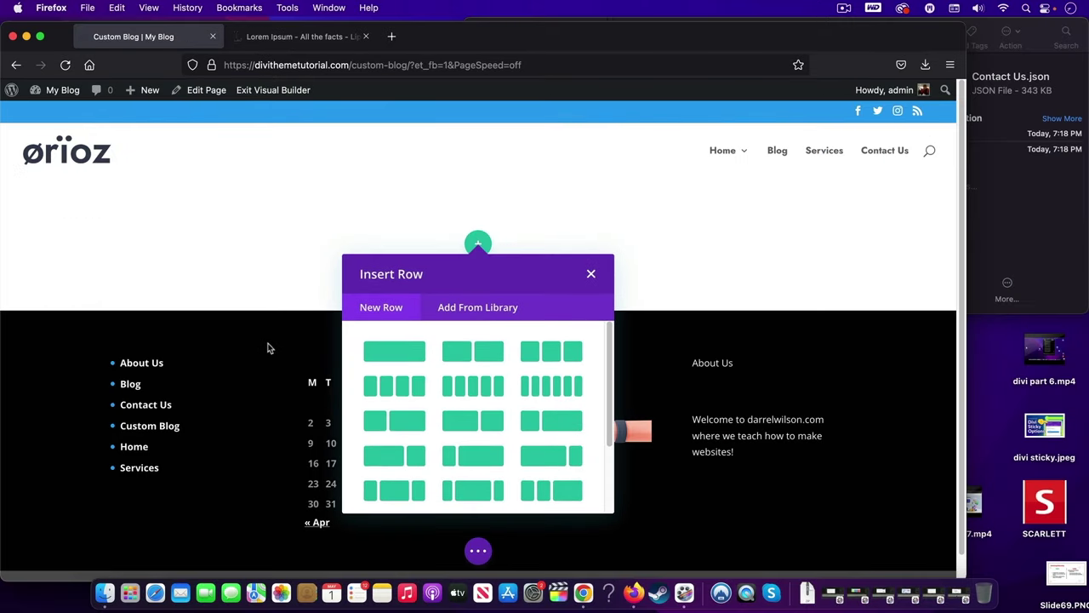
pyautogui.click(591, 274)
# - Import the Services.json layout file, after cancelling a mistaken Home.json import
pyautogui.click(1053, 191)
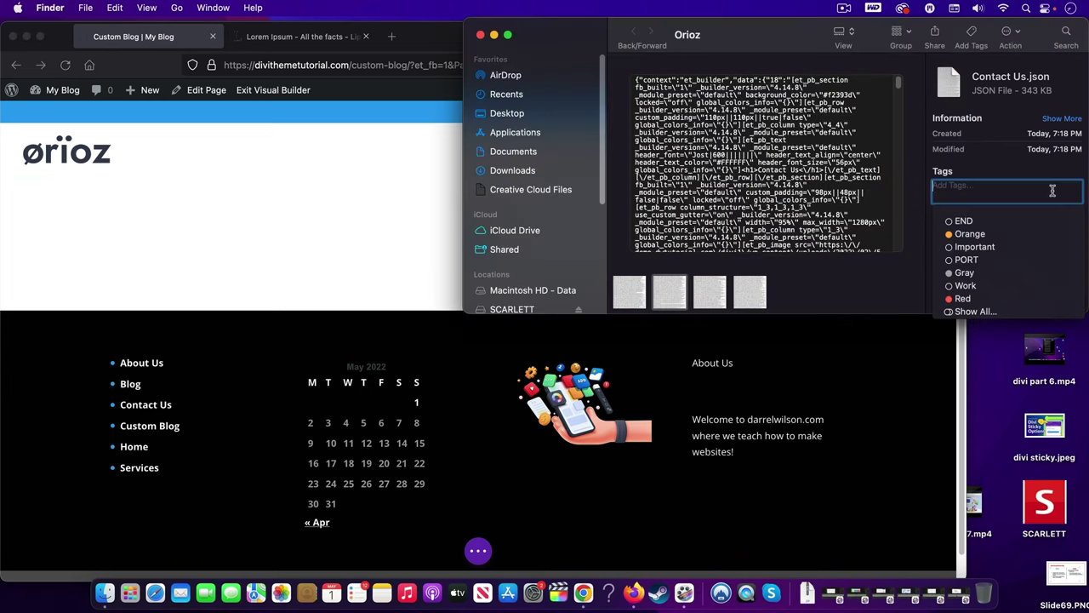
pyautogui.click(750, 295)
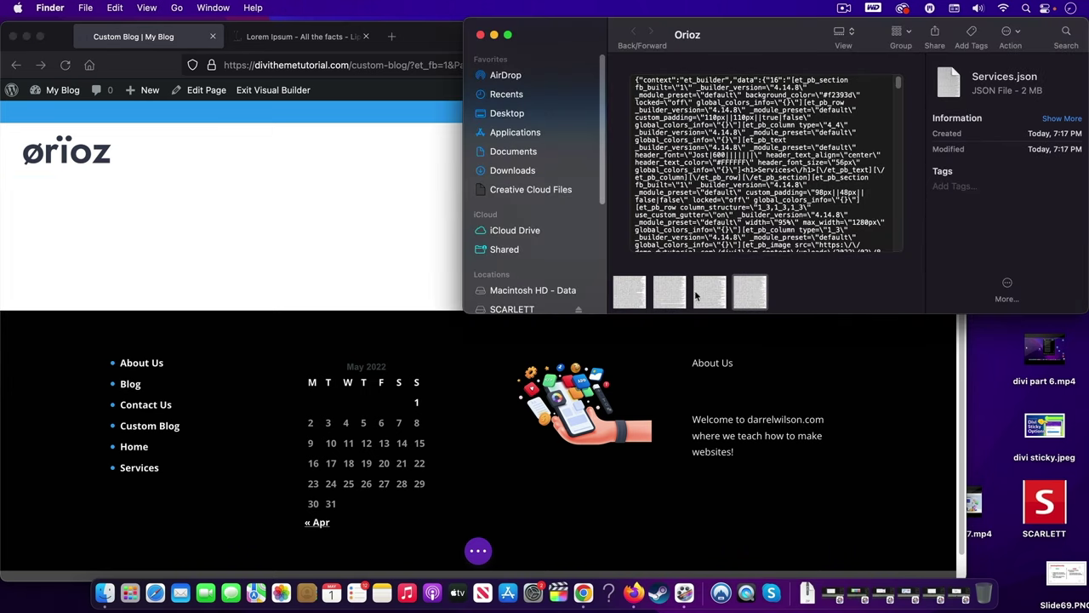
pyautogui.moveTo(698, 292); pyautogui.dragTo(326, 239)
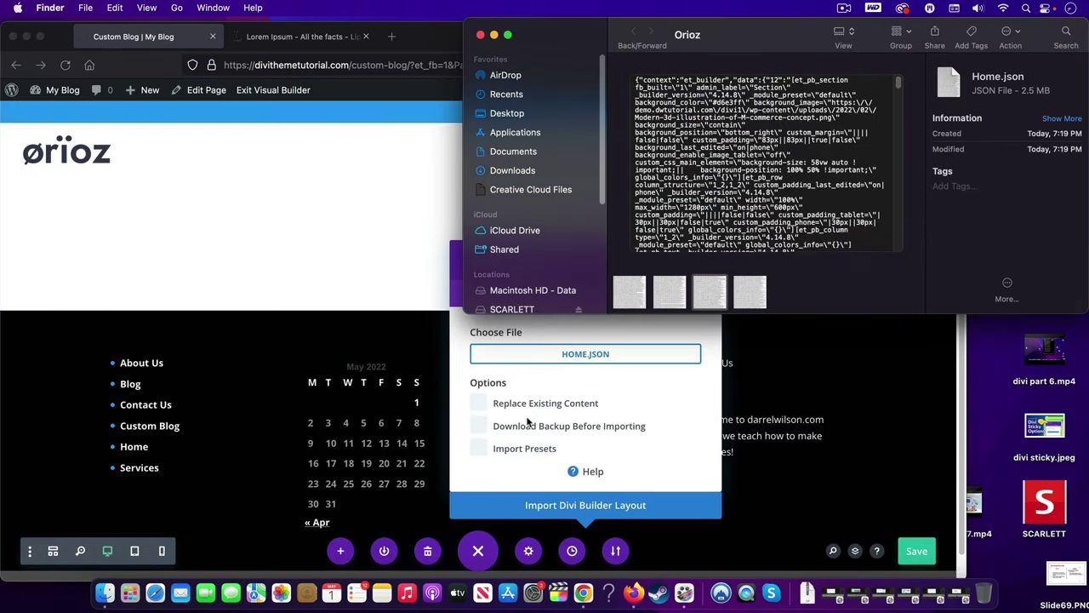
pyautogui.click(657, 320)
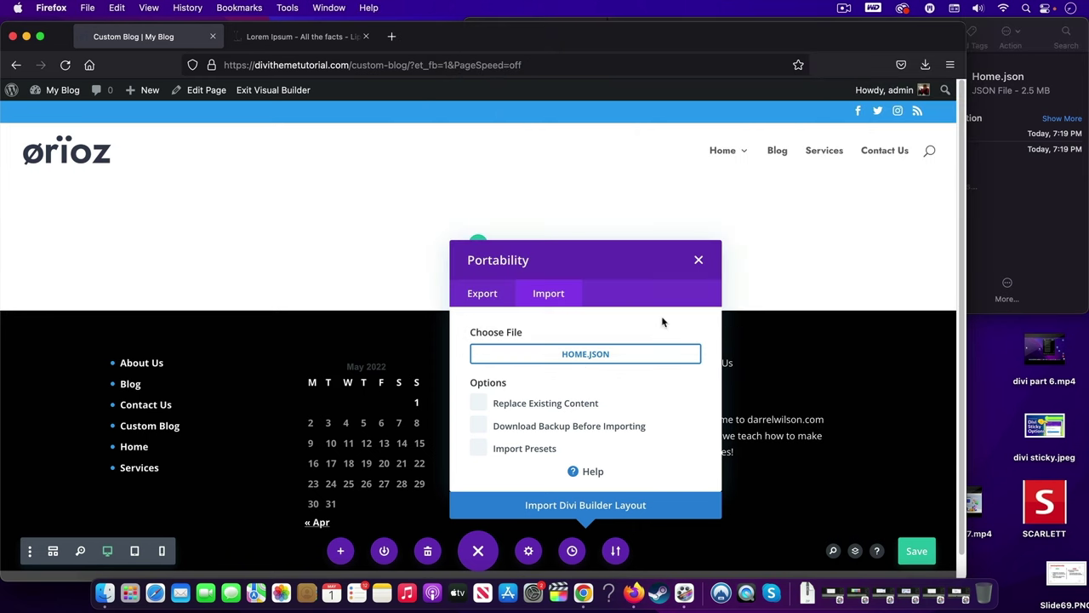
pyautogui.click(699, 262)
pyautogui.click(1053, 217)
pyautogui.click(749, 289)
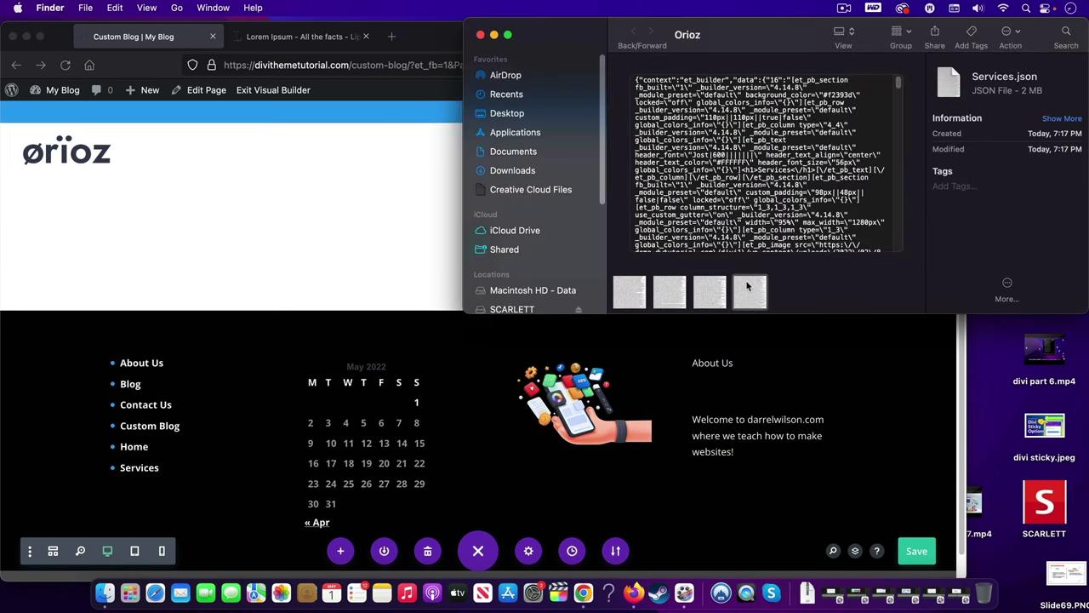
pyautogui.moveTo(748, 289); pyautogui.dragTo(545, 383)
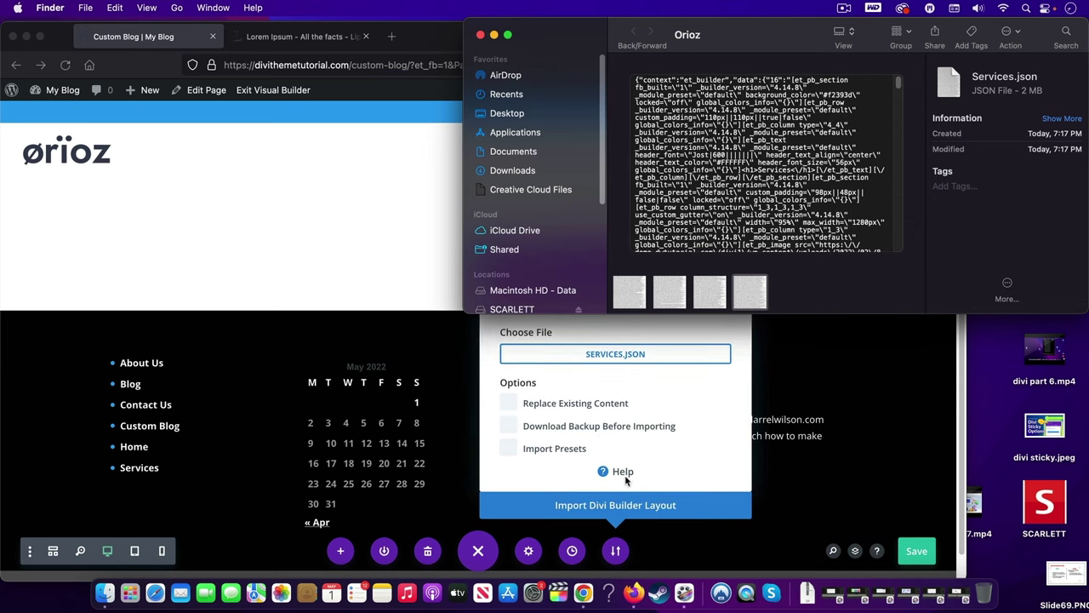
pyautogui.click(627, 506)
pyautogui.click(619, 505)
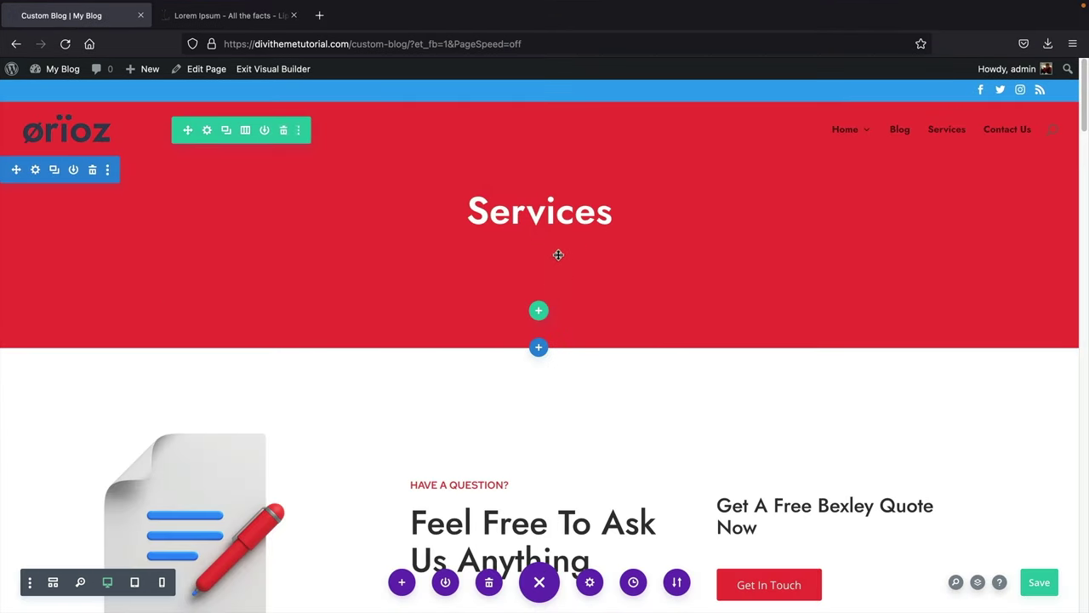
# - Change the red header heading from Services to Blog
pyautogui.doubleClick(559, 220)
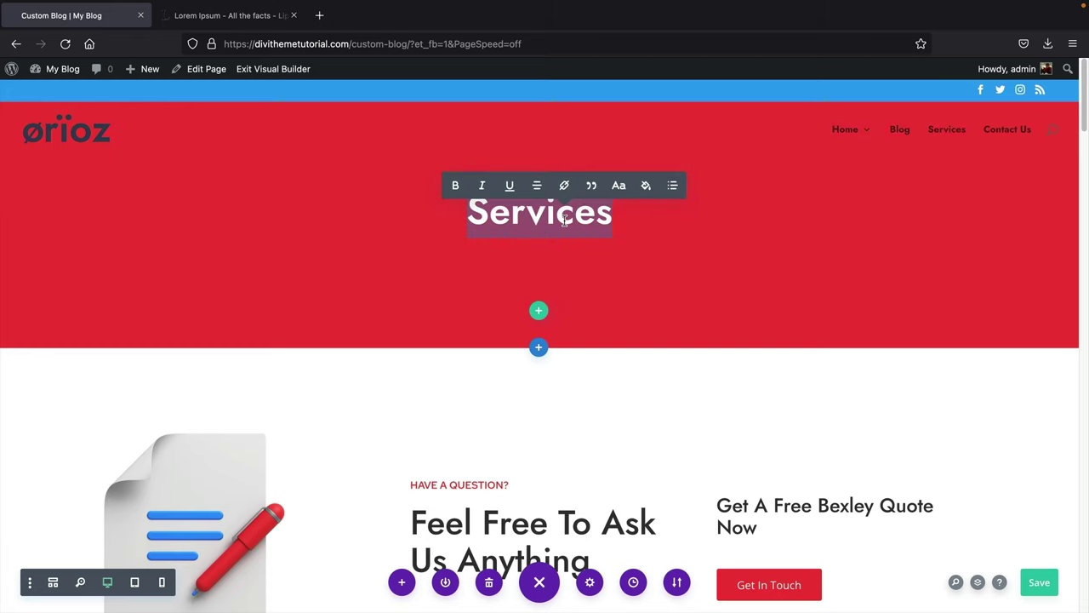
pyautogui.write('Blog')
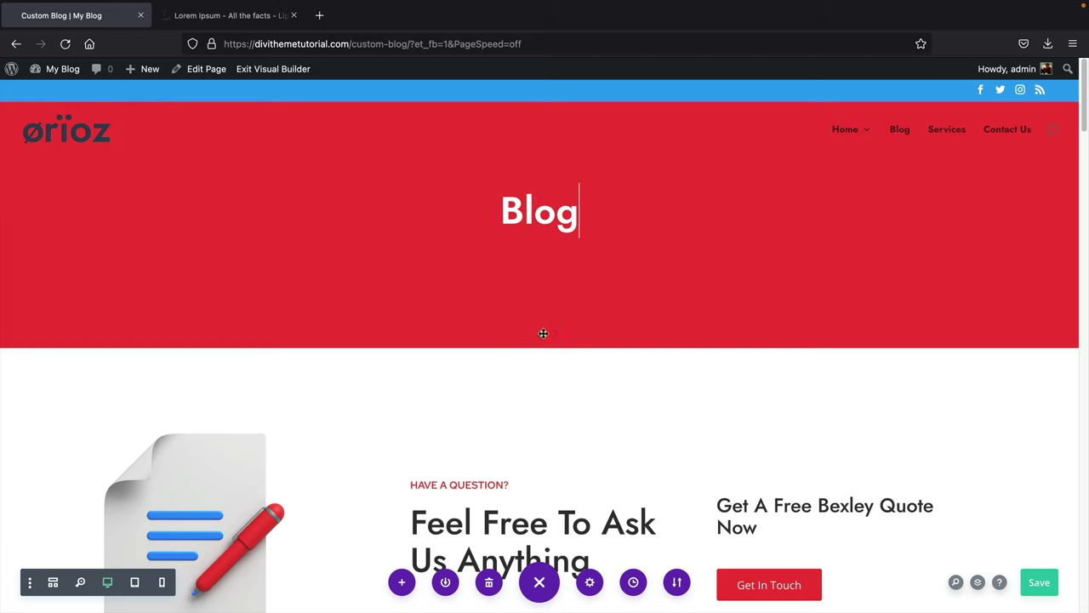
pyautogui.scroll(-5, 370, 307)
pyautogui.scroll(-15, 357, 352)
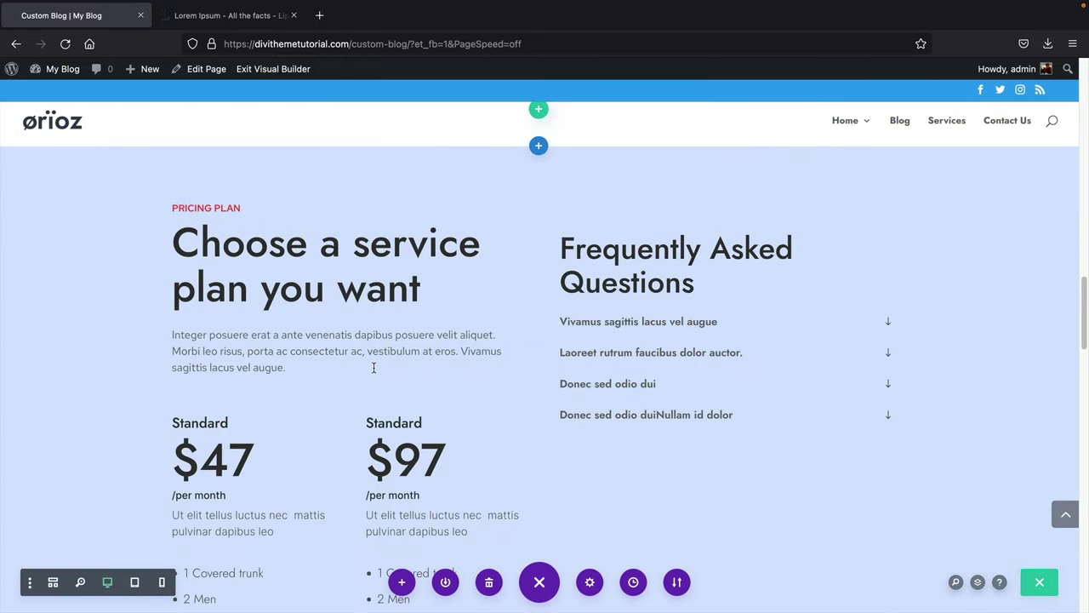
pyautogui.scroll(20, 373, 368)
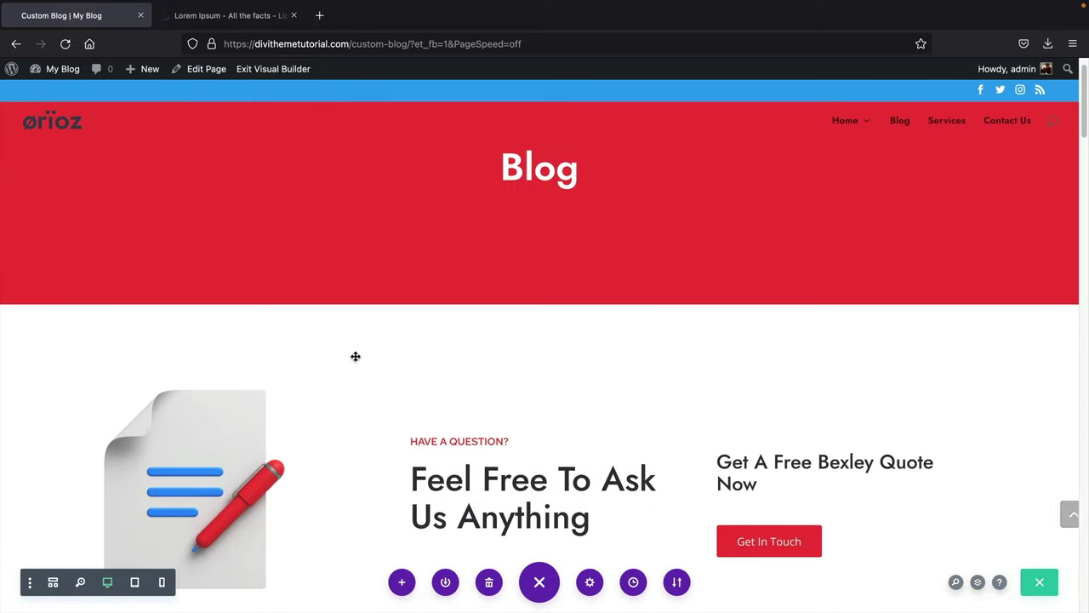
# - Delete the Feel Free To Ask, See what we do here, pricing, Testimonials and News & Article sections
pyautogui.click(93, 297)
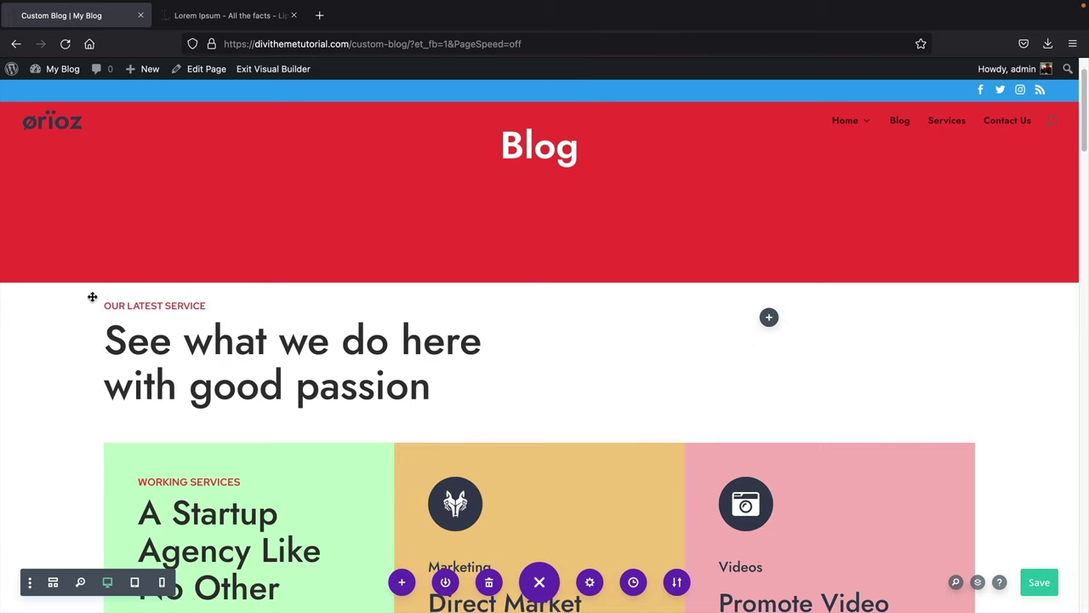
pyautogui.rightClick(45, 313)
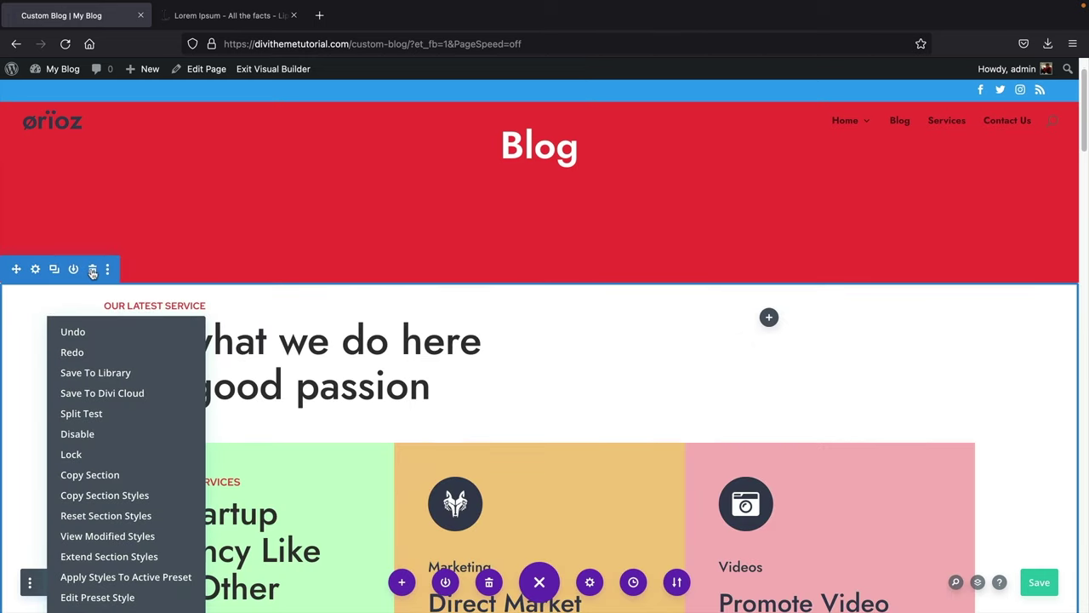
pyautogui.click(92, 270)
pyautogui.moveTo(512, 189); pyautogui.dragTo(110, 381)
pyautogui.rightClick(110, 382)
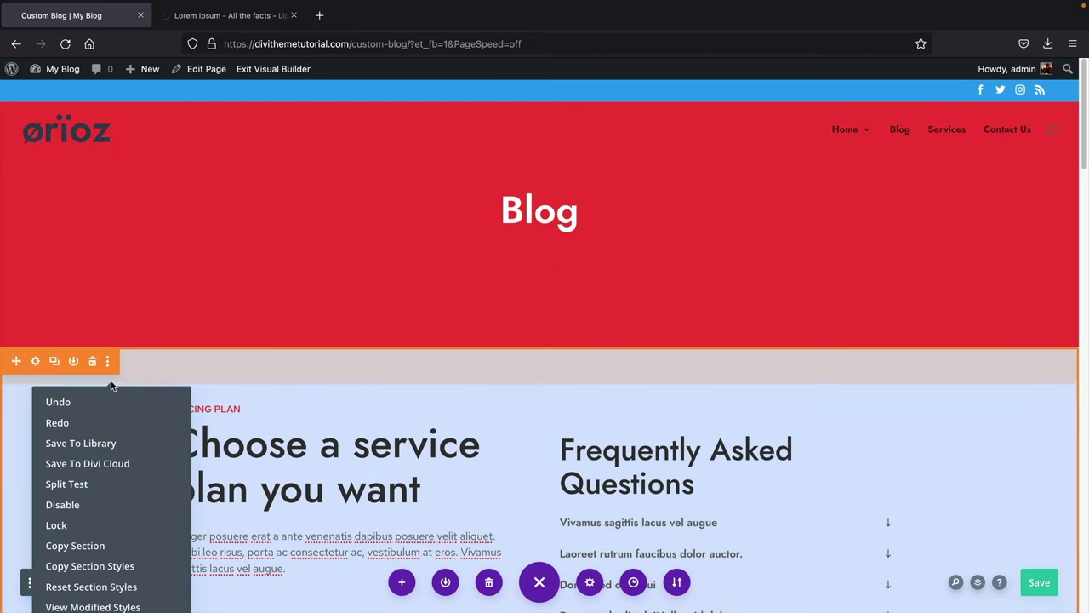
pyautogui.click(93, 364)
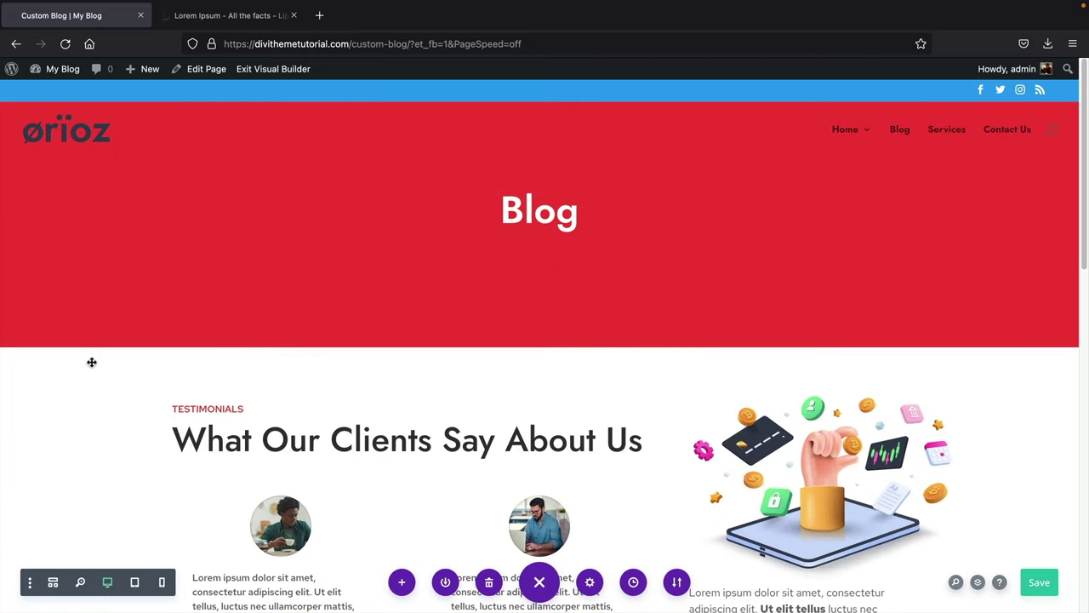
pyautogui.click(93, 365)
pyautogui.click(93, 364)
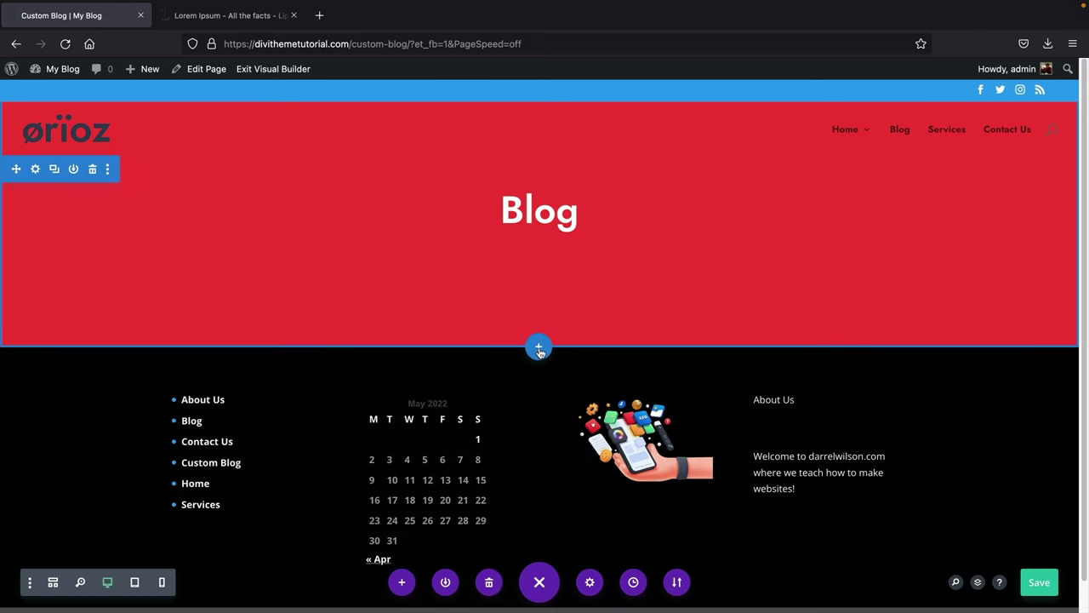
# - Add a regular section with a one-column row below the Blog header
pyautogui.click(539, 348)
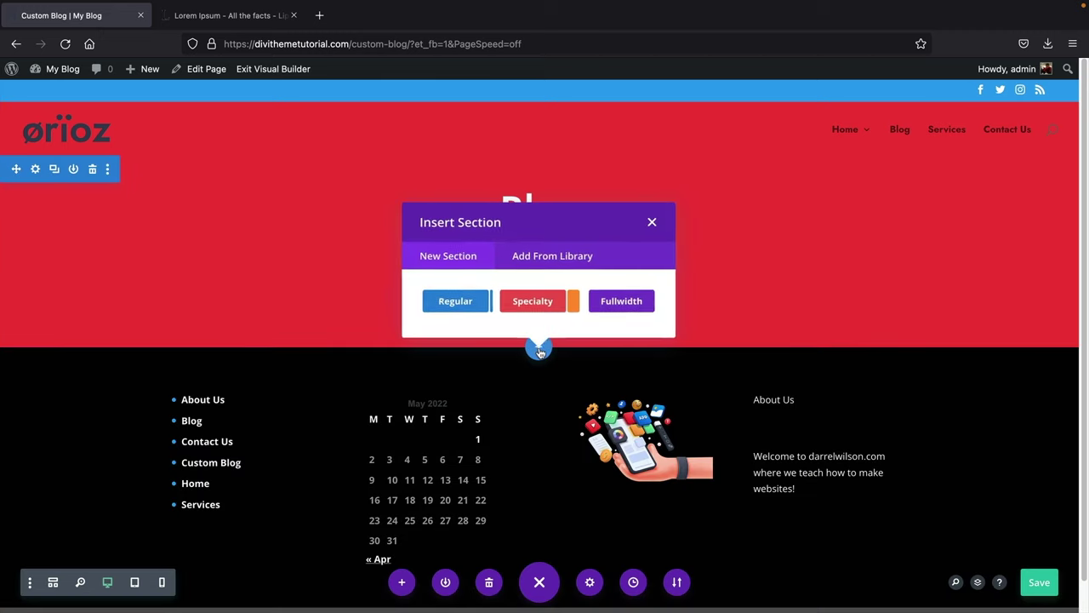
pyautogui.click(469, 305)
pyautogui.click(474, 194)
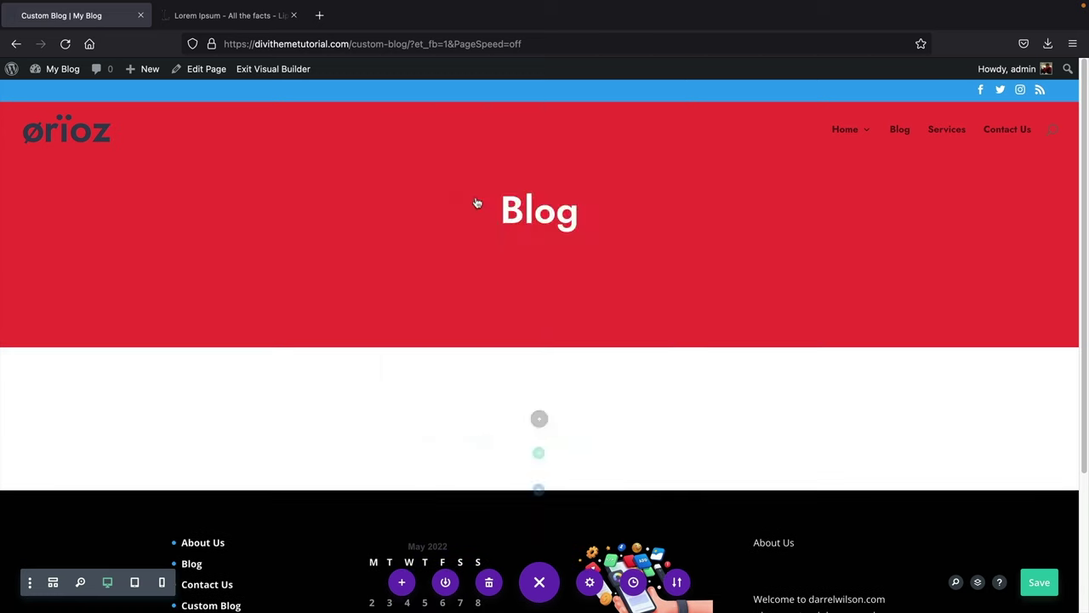
# - Add a Blog module to the row, set to show regular posts
pyautogui.write('blog')
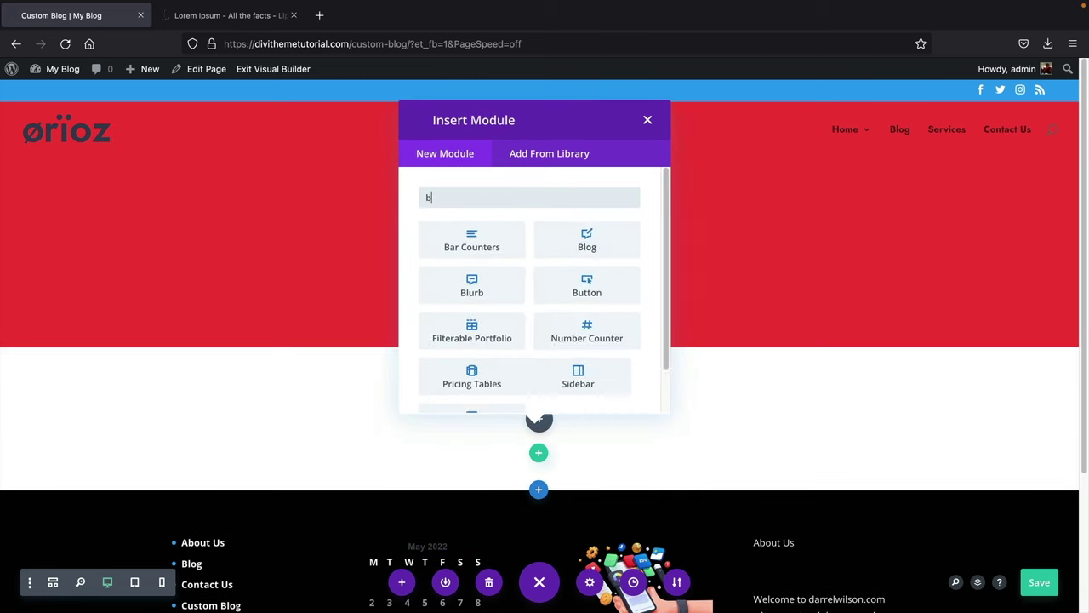
pyautogui.click(508, 247)
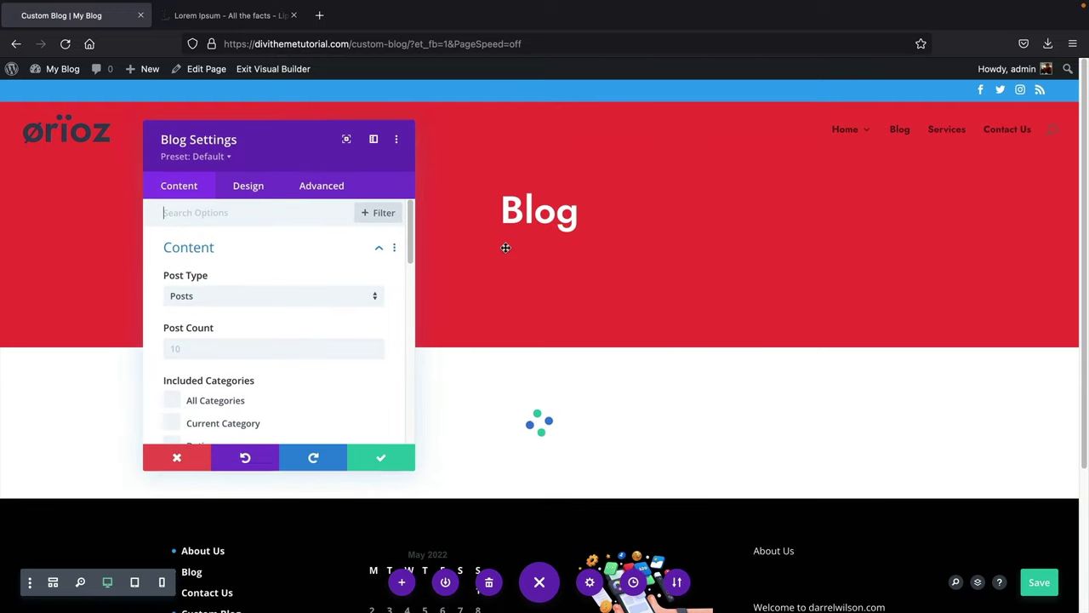
pyautogui.moveTo(291, 144); pyautogui.dragTo(913, 164)
pyautogui.scroll(-3, 703, 328)
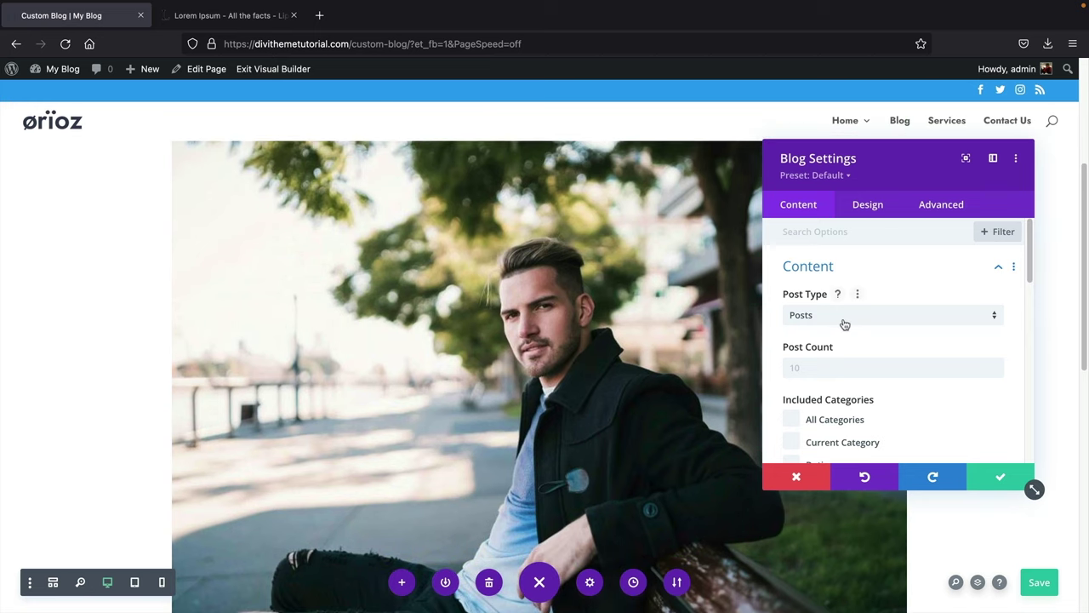
pyautogui.click(842, 320)
pyautogui.click(844, 326)
# - Switch the Blog module to a Grid layout and save its settings
pyautogui.click(868, 213)
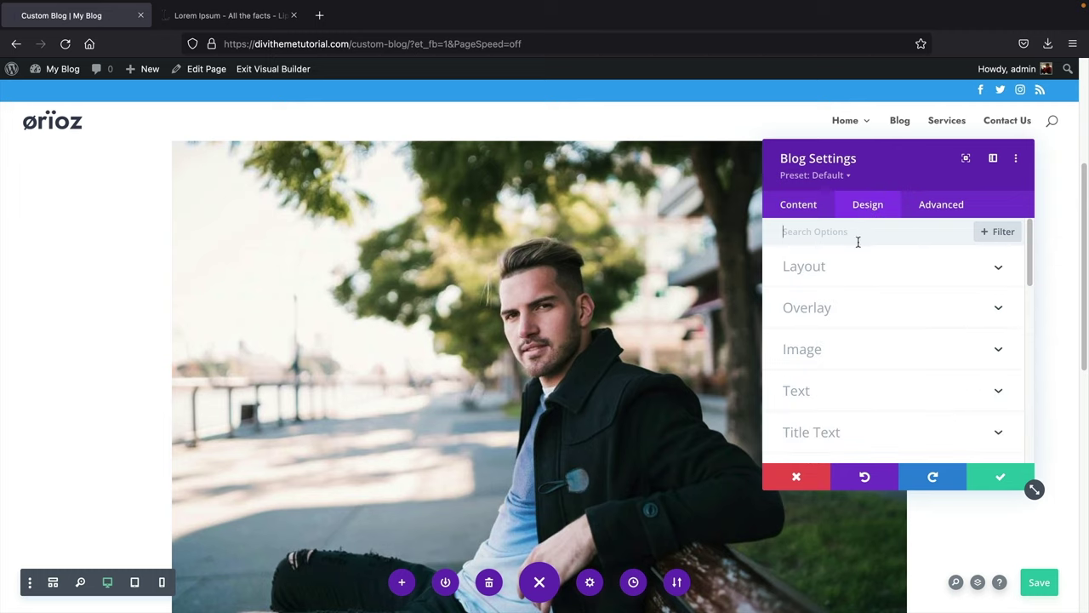
pyautogui.click(844, 270)
pyautogui.click(845, 315)
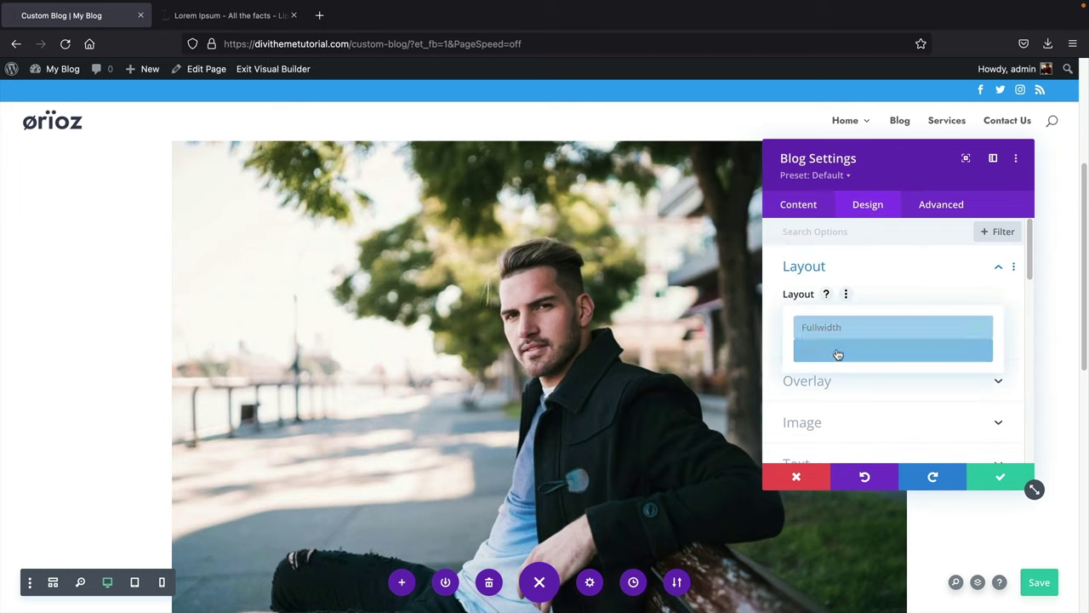
pyautogui.click(840, 353)
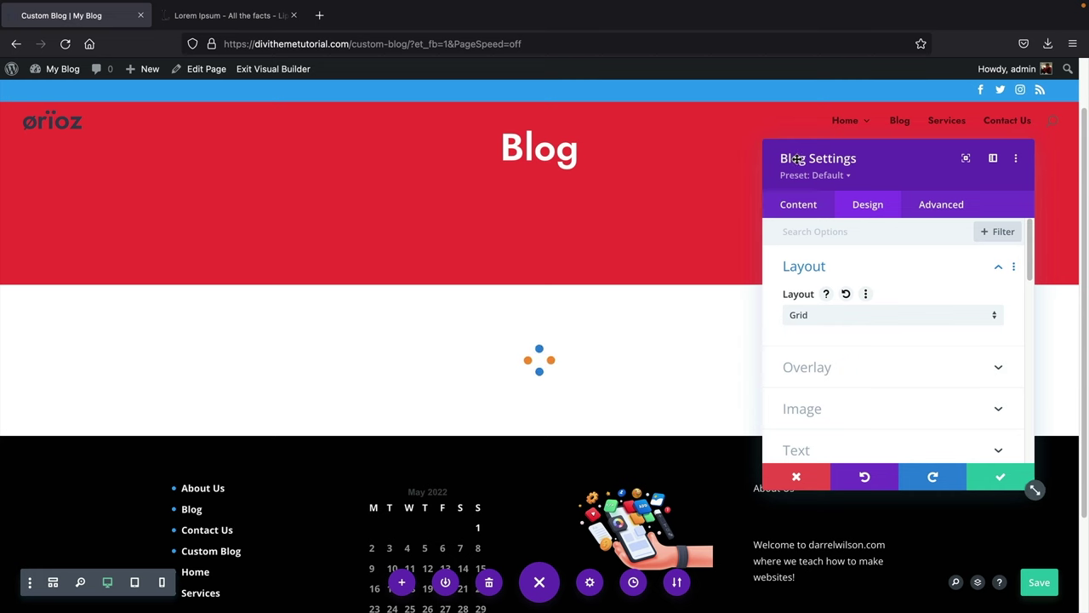
pyautogui.scroll(-2, 633, 315)
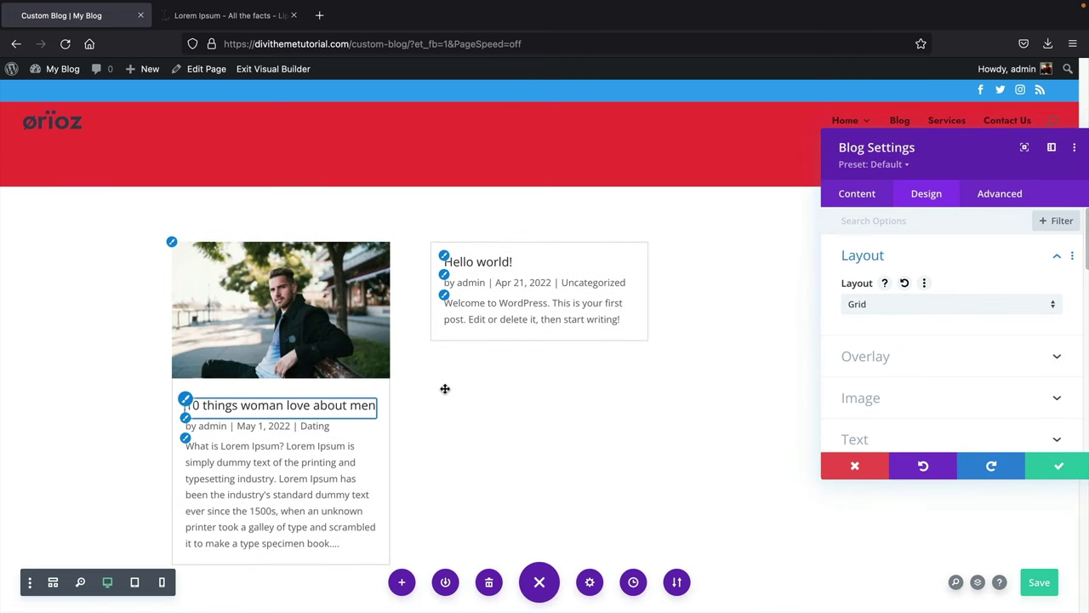
pyautogui.click(1055, 468)
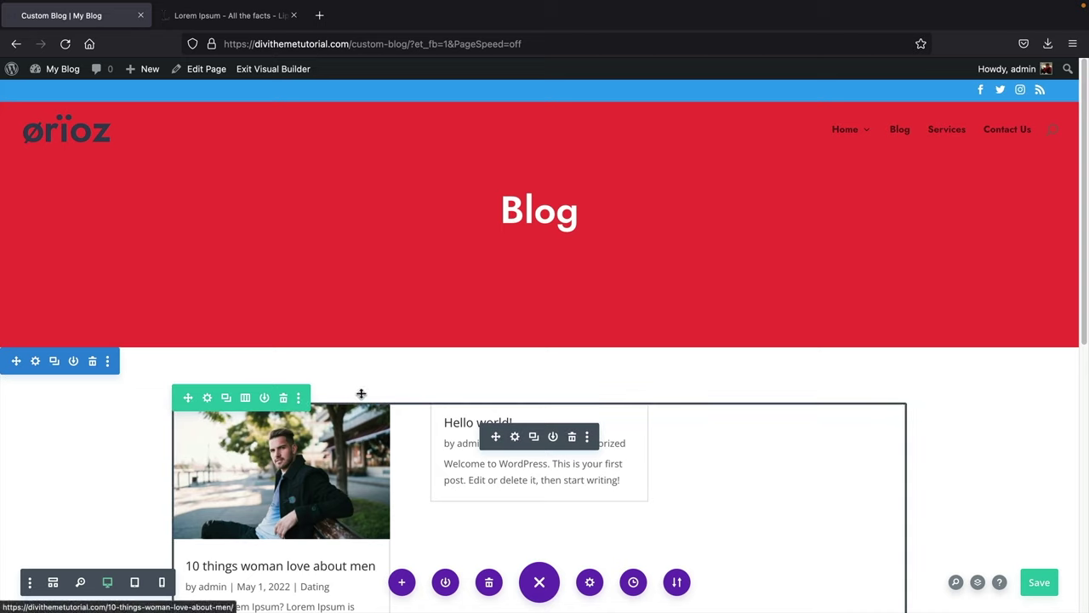
# - Save the Custom Blog page, then set the Customizer's Posts Page to '— Select —' and publish
pyautogui.hotkey('ctrl', 's')
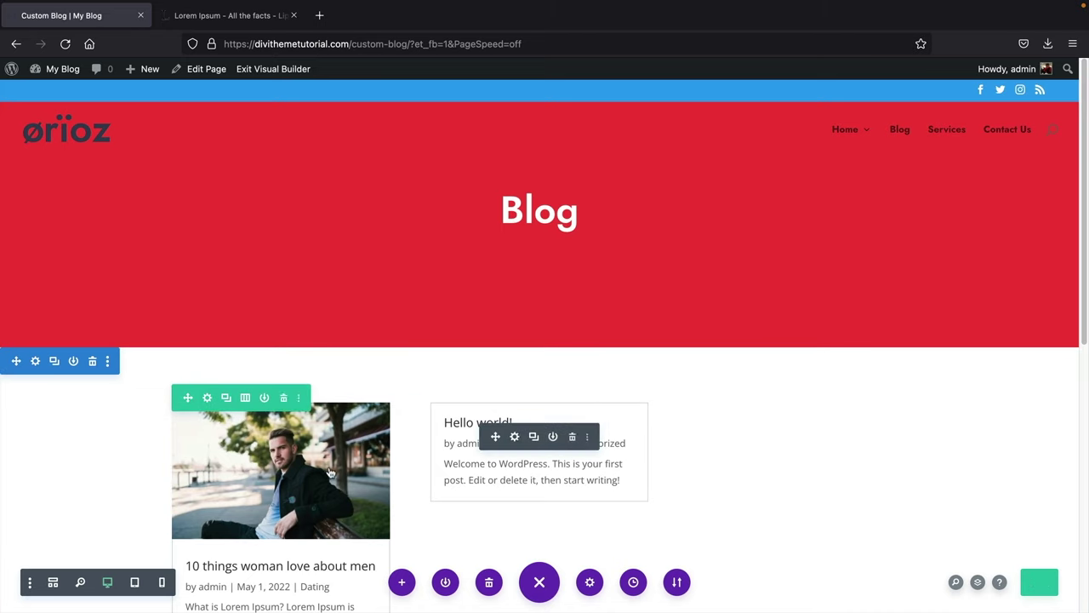
pyautogui.moveTo(63, 70)
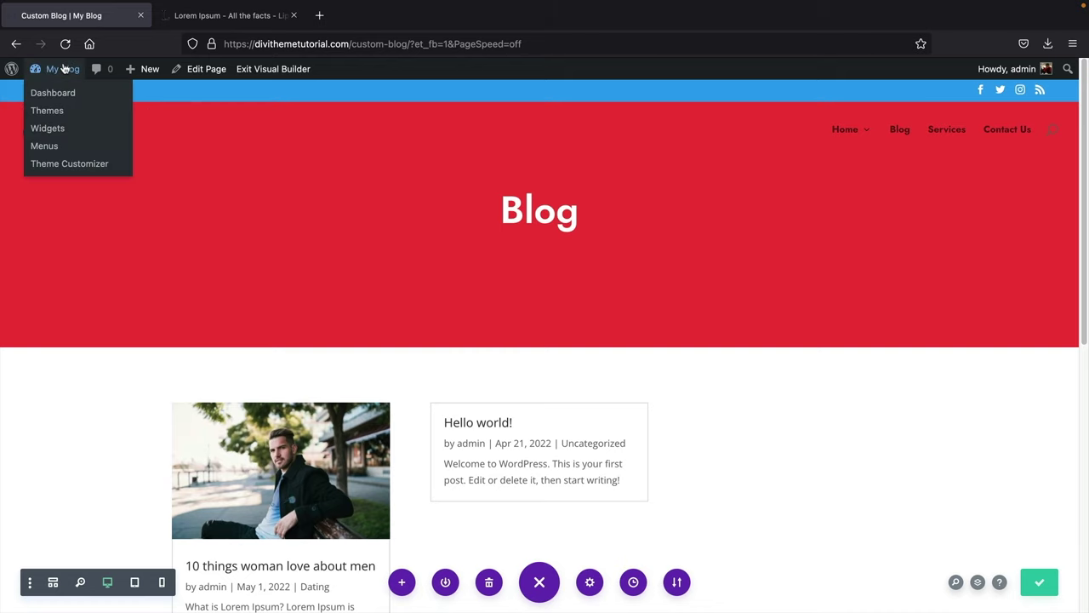
pyautogui.click(65, 163)
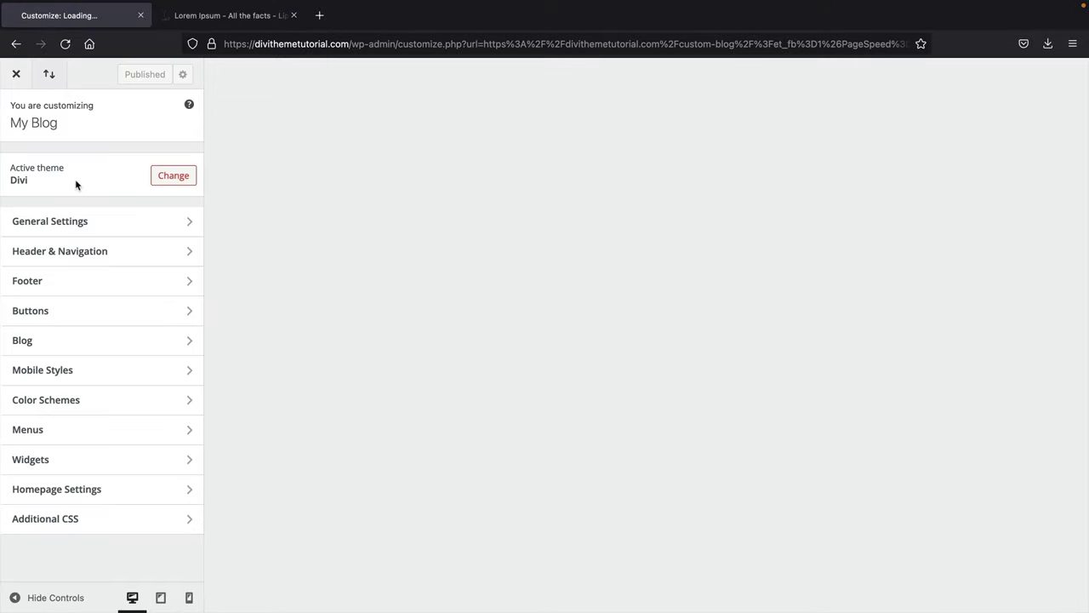
pyautogui.click(114, 494)
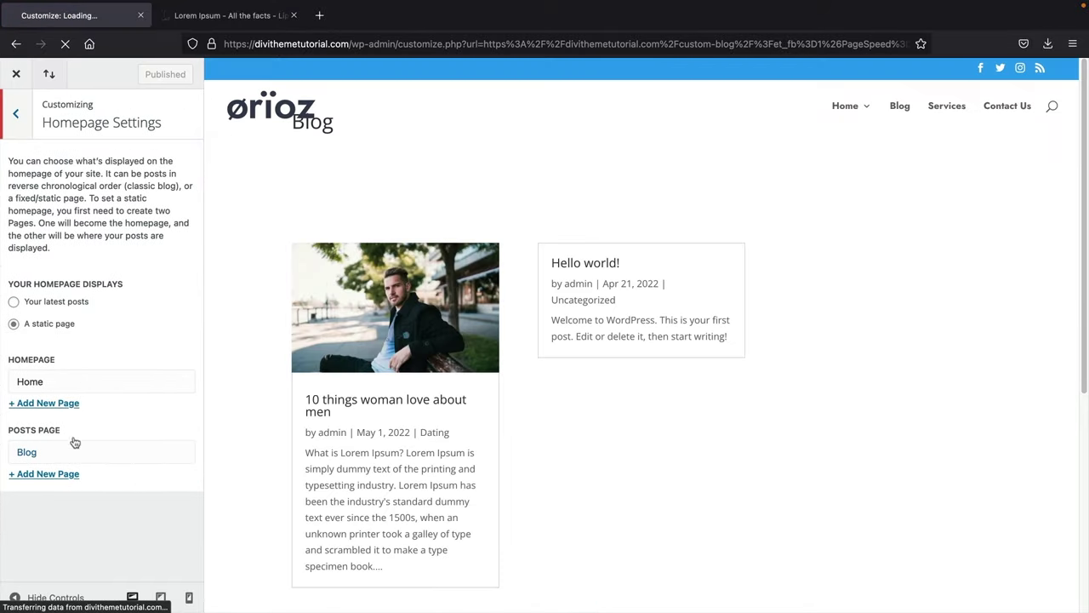
pyautogui.click(75, 449)
pyautogui.click(75, 420)
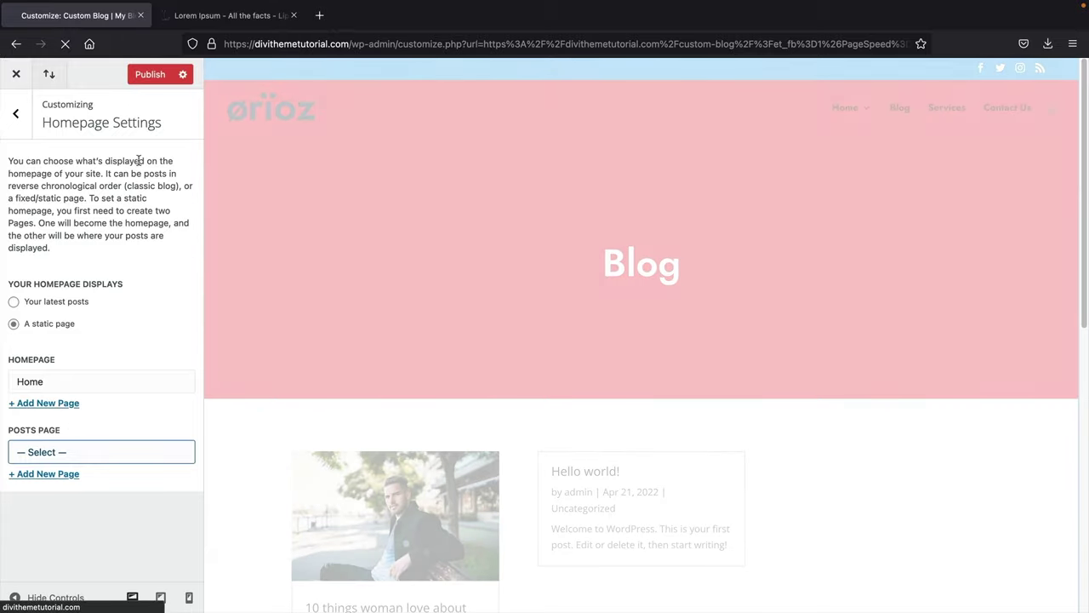
pyautogui.click(149, 74)
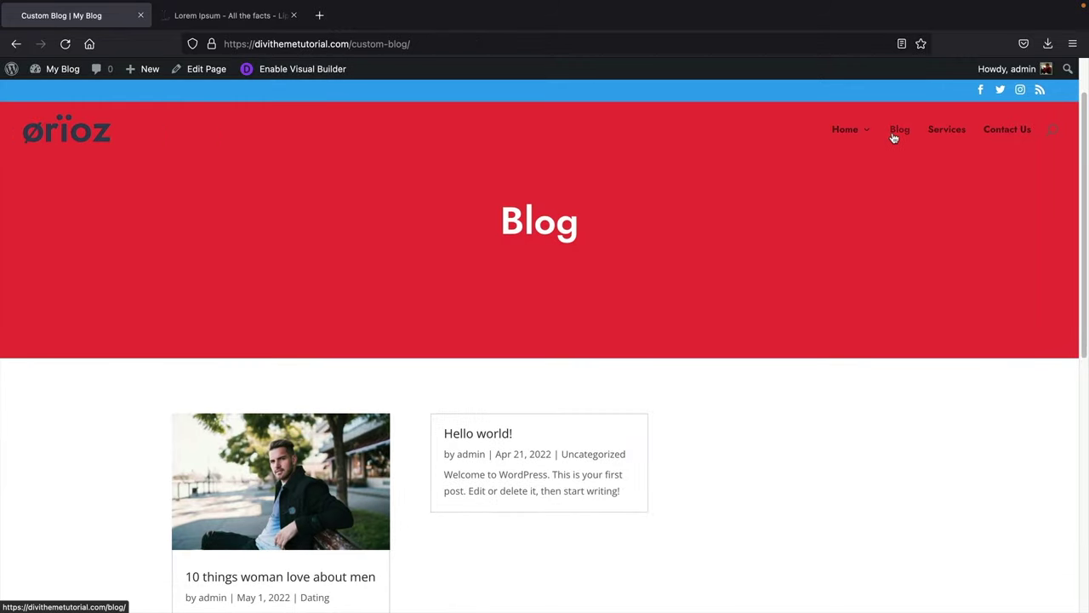
# - In Main Menu, add Custom Blog, remove Blog, move Custom Blog above Services, and save
pyautogui.moveTo(64, 75)
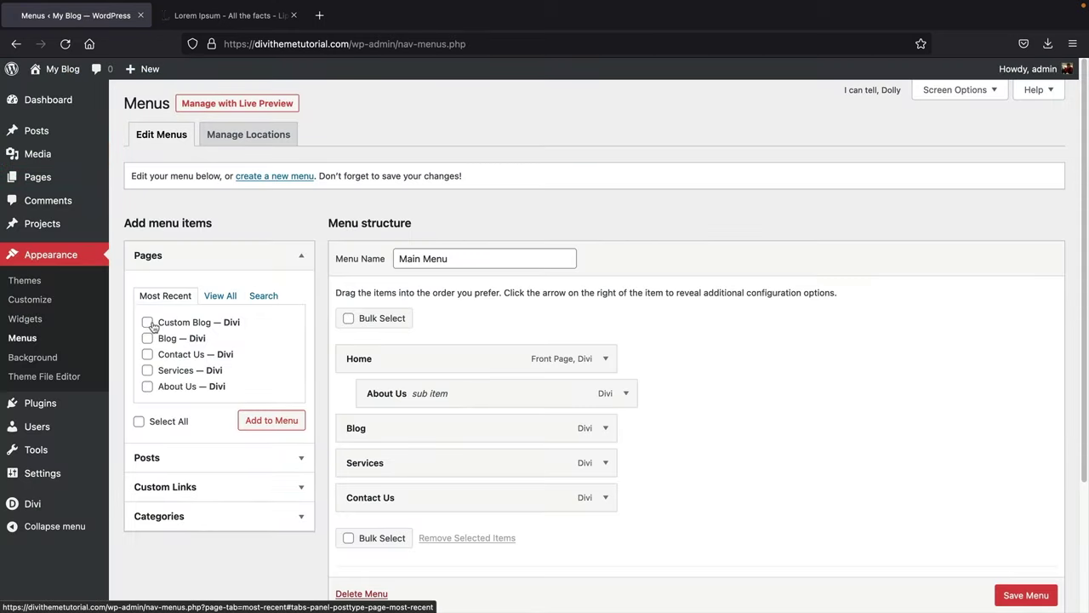
pyautogui.click(251, 418)
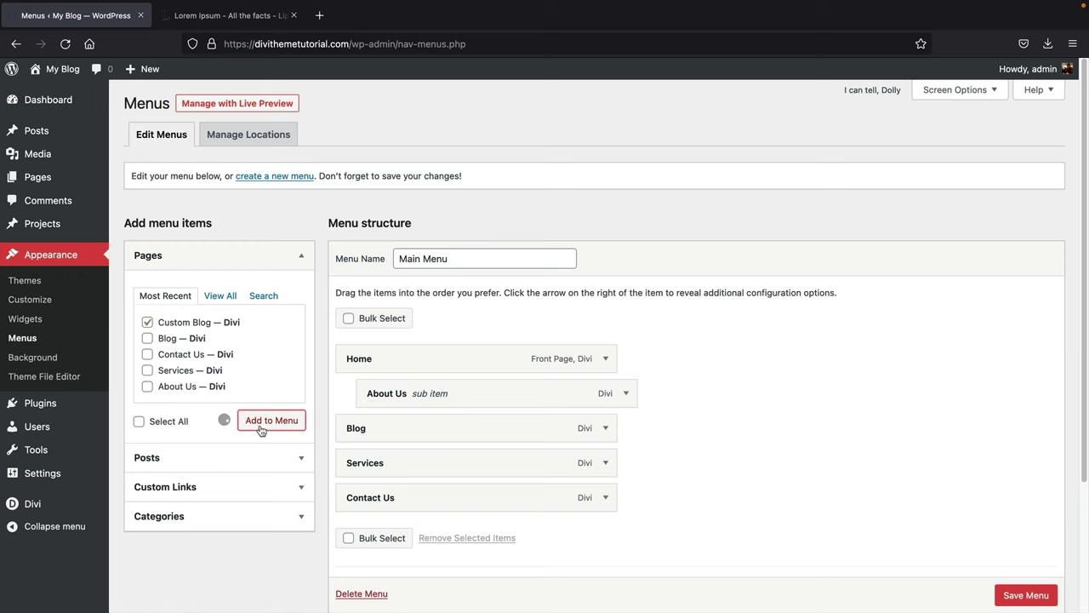
pyautogui.scroll(-1, 567, 448)
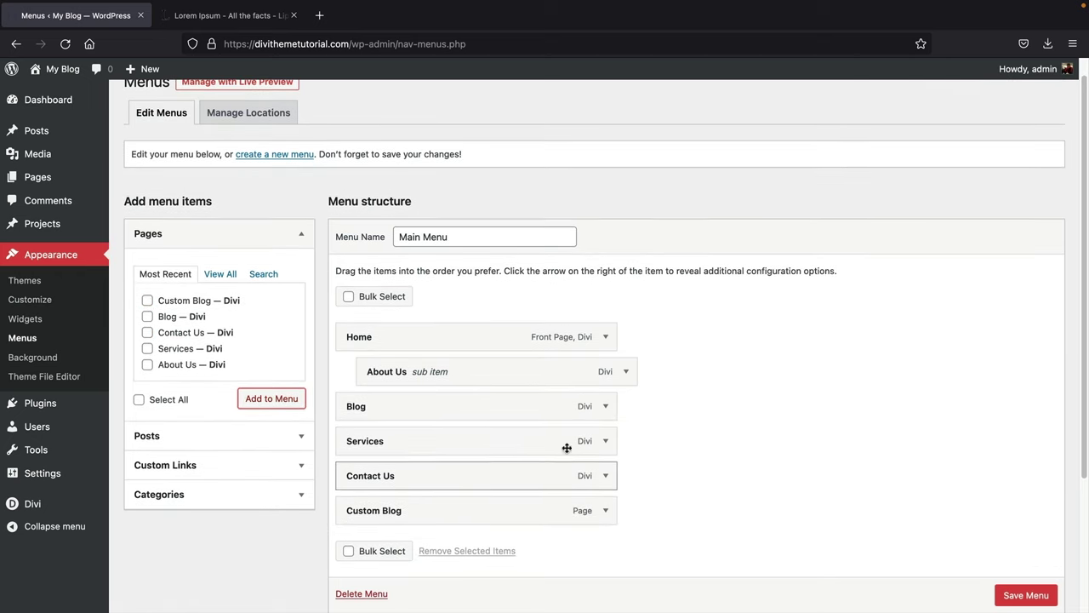
pyautogui.click(605, 406)
pyautogui.scroll(-2, 421, 447)
pyautogui.click(359, 478)
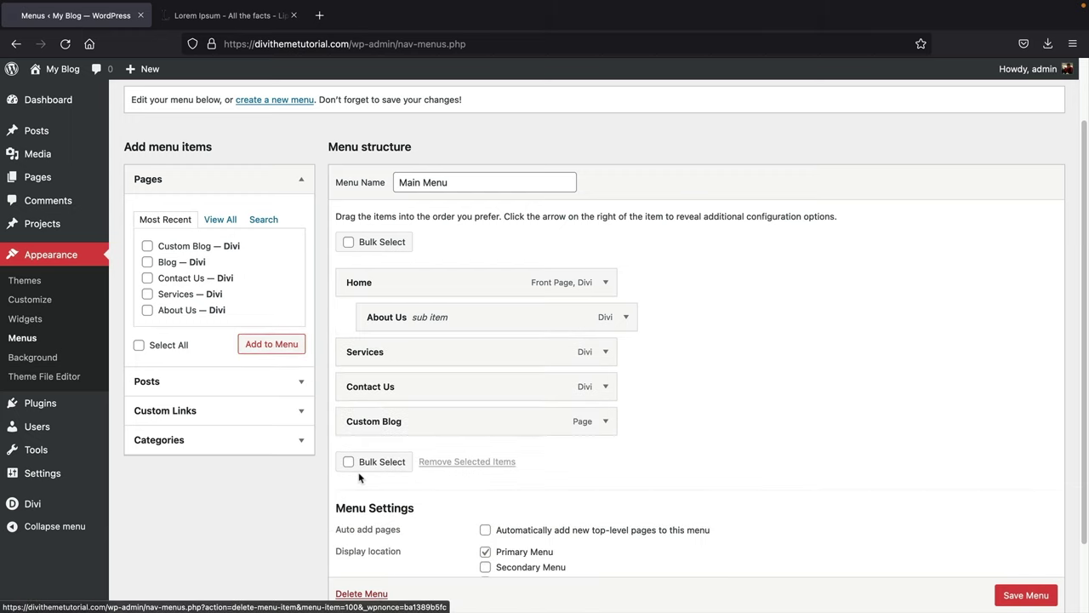
pyautogui.moveTo(404, 428); pyautogui.dragTo(412, 356)
pyautogui.scroll(-1, 1023, 598)
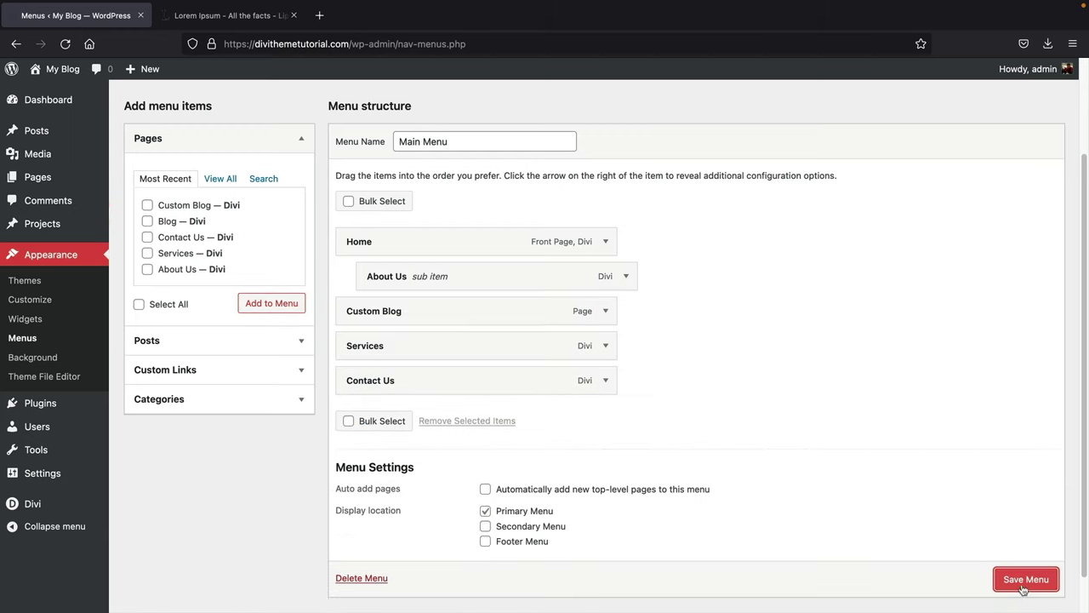
pyautogui.click(1026, 583)
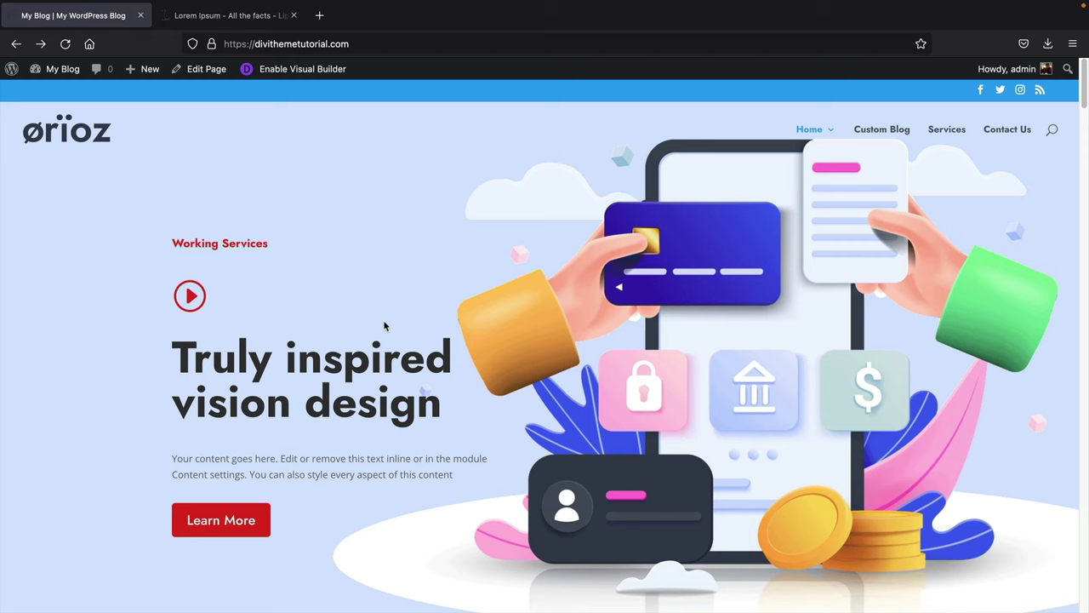
# - Open the Custom Blog page on the site and review its post grid
pyautogui.click(876, 136)
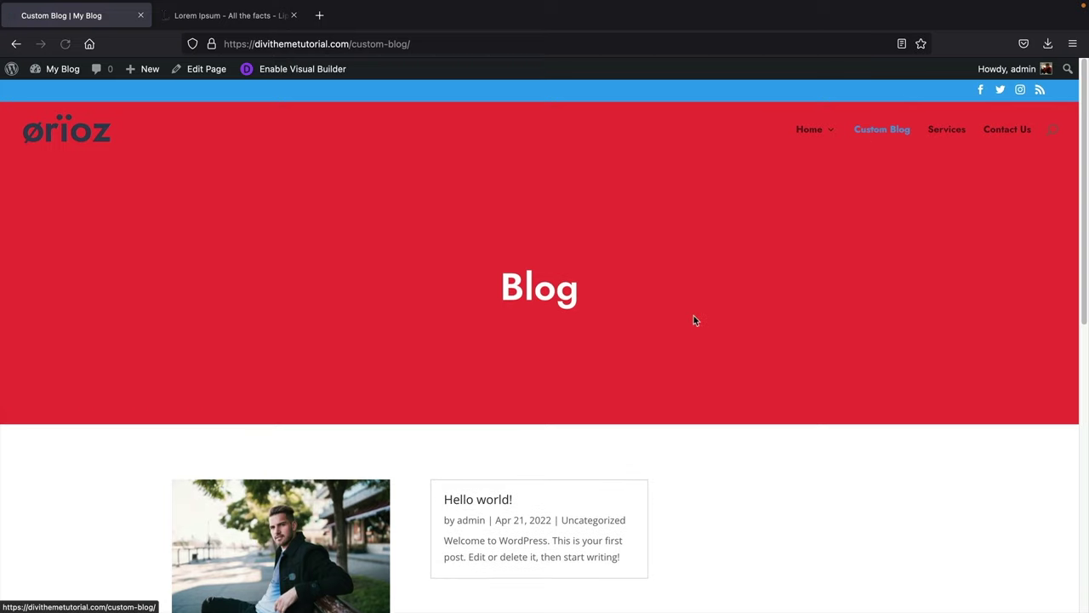
pyautogui.scroll(-2, 694, 317)
pyautogui.scroll(-2, 693, 320)
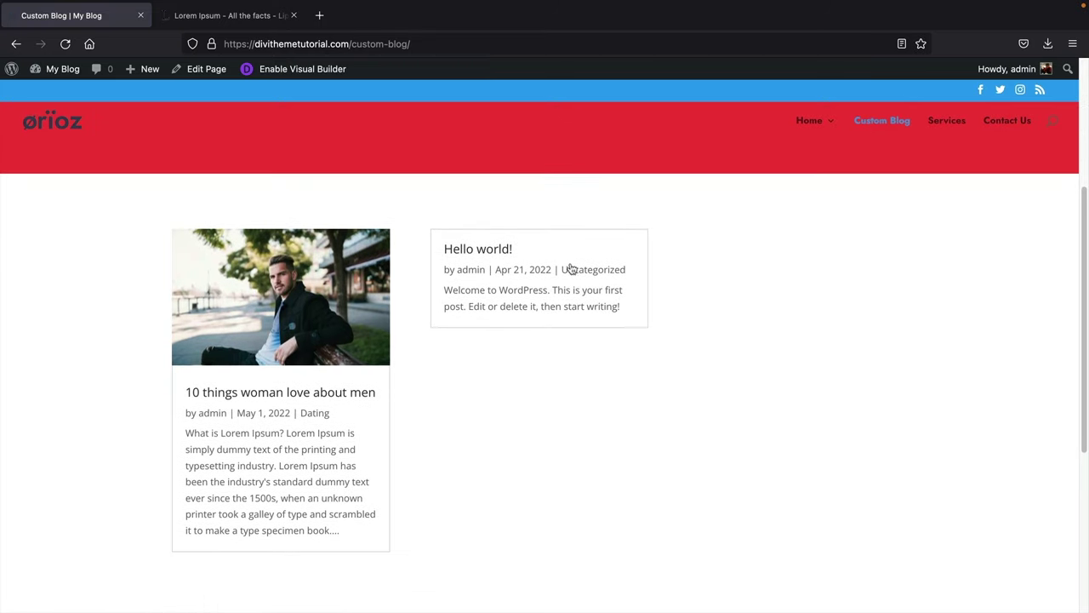
pyautogui.scroll(3, 378, 261)
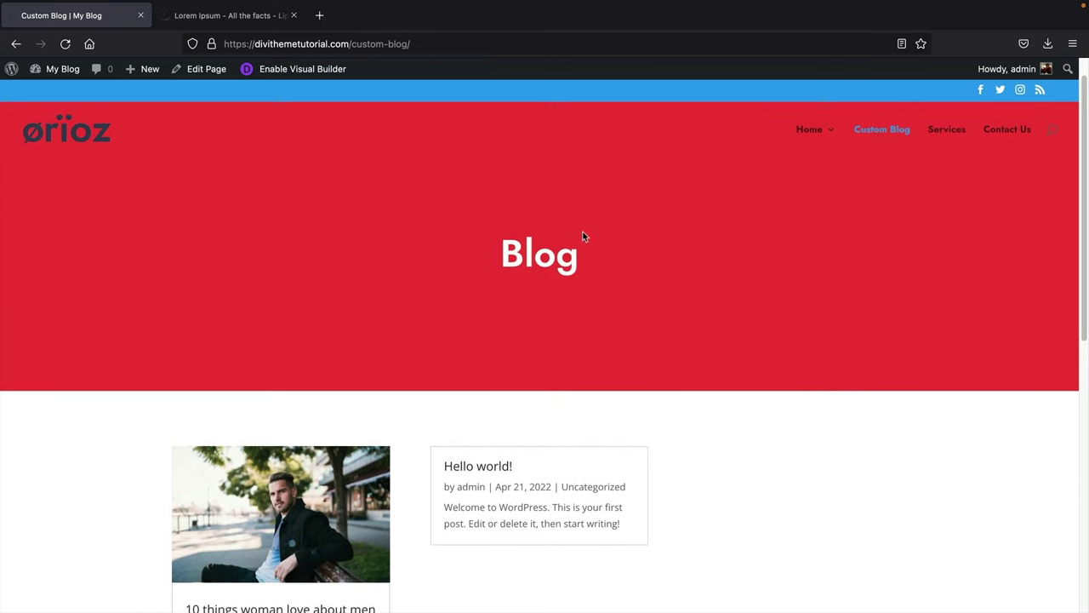
pyautogui.scroll(-3, 473, 404)
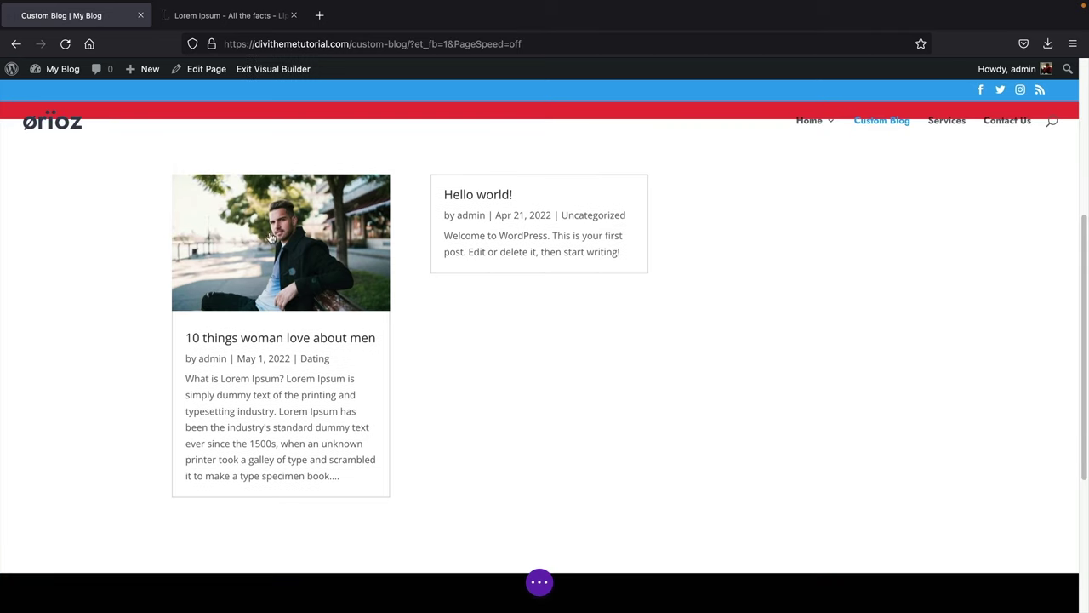
# - In the Blog module's design settings, try the featured image overlay but leave it off
pyautogui.click(446, 209)
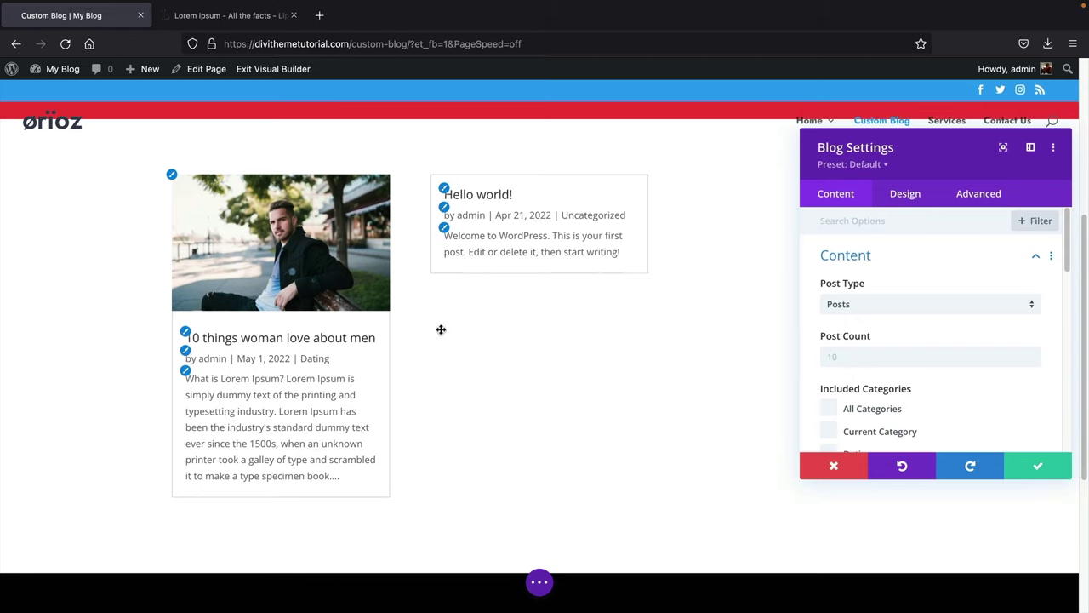
pyautogui.click(912, 196)
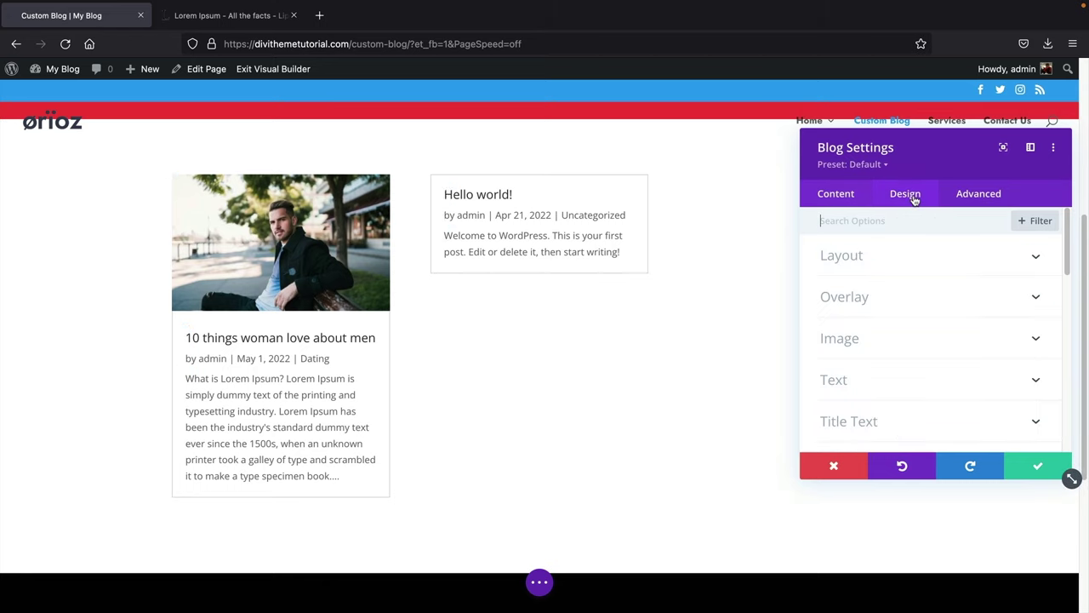
pyautogui.click(884, 264)
pyautogui.click(893, 356)
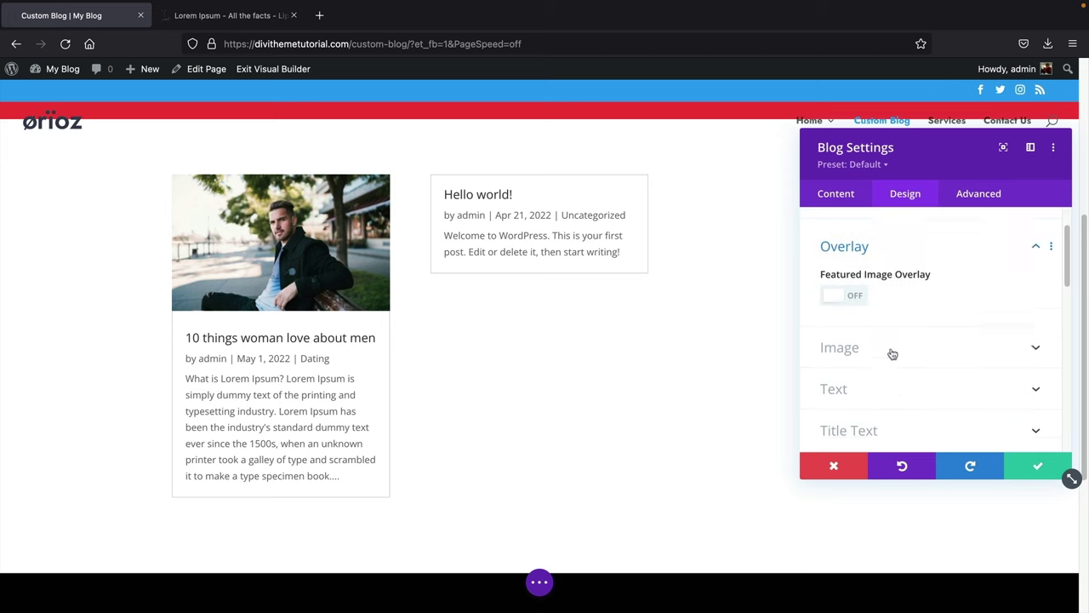
pyautogui.click(853, 277)
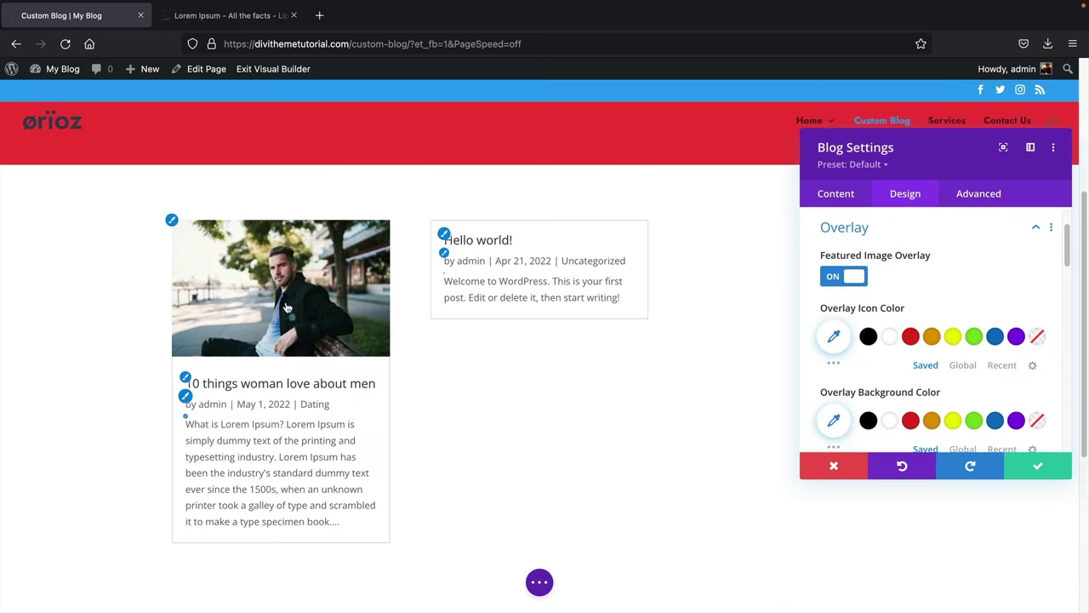
pyautogui.click(855, 277)
pyautogui.scroll(-2, 876, 307)
# - Set the post title font to Jost
pyautogui.click(885, 316)
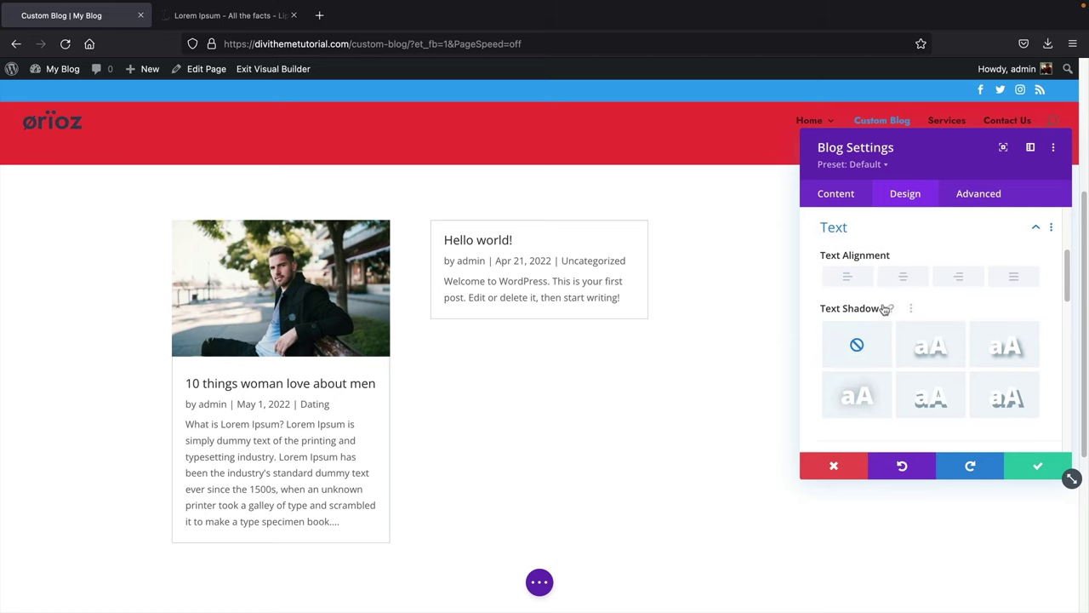
pyautogui.scroll(-3, 907, 310)
pyautogui.click(919, 358)
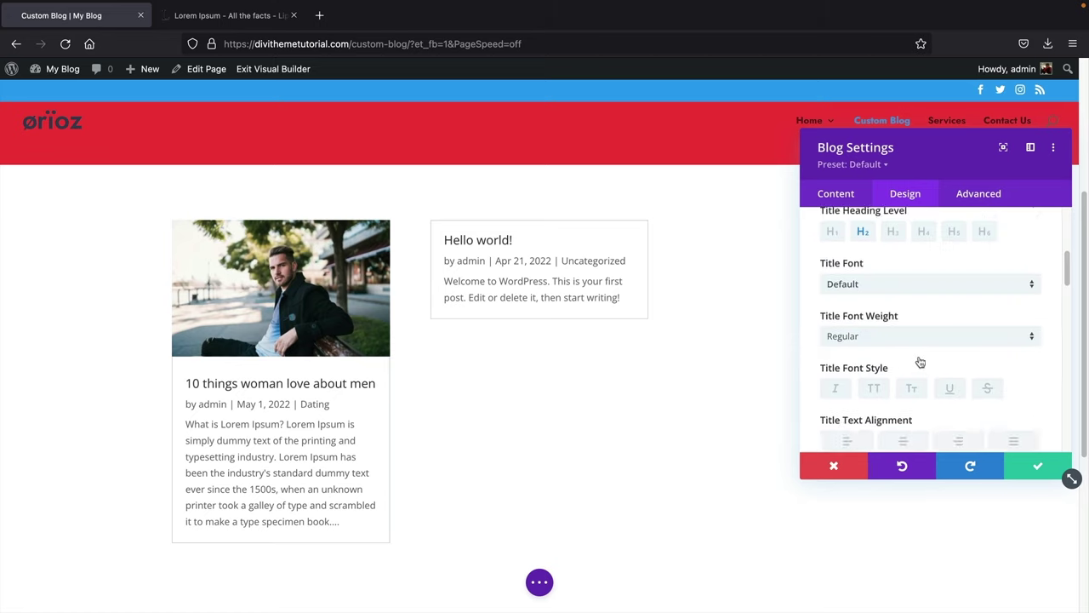
pyautogui.click(919, 334)
pyautogui.write('j')
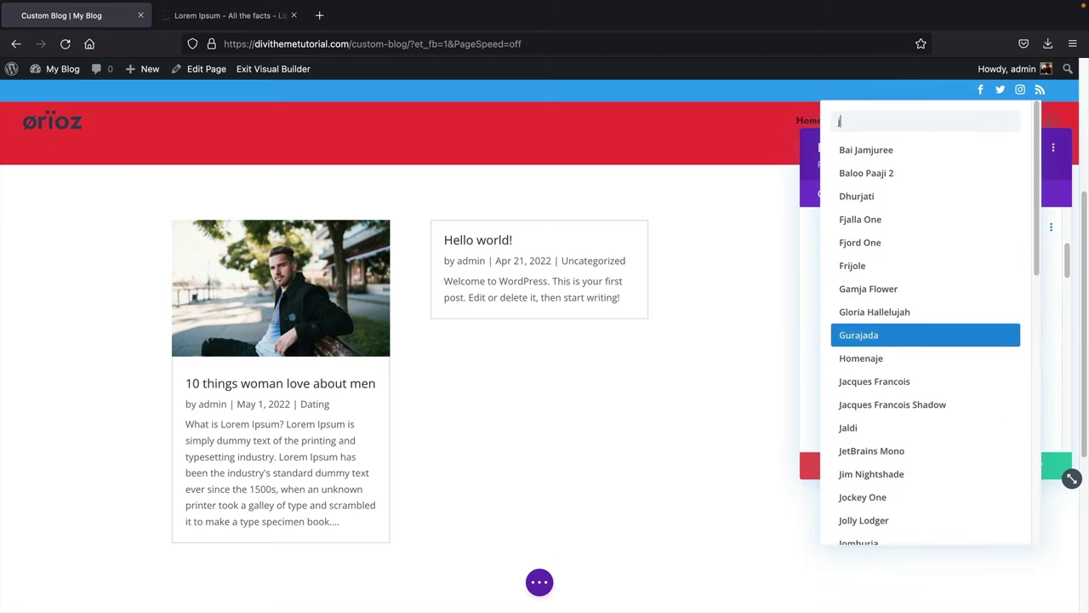
pyautogui.write('ost')
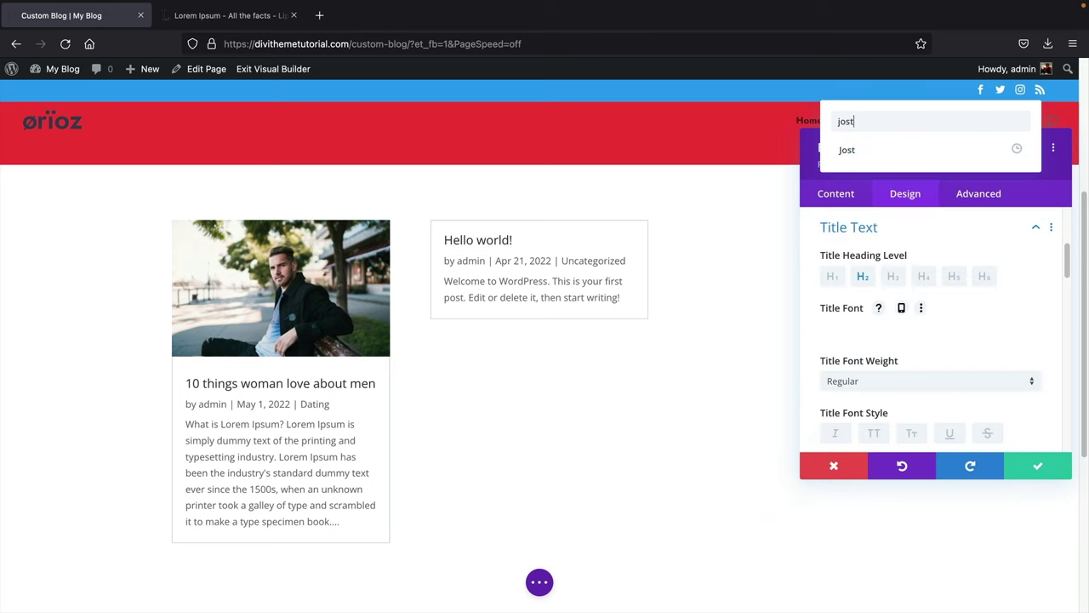
pyautogui.click(876, 152)
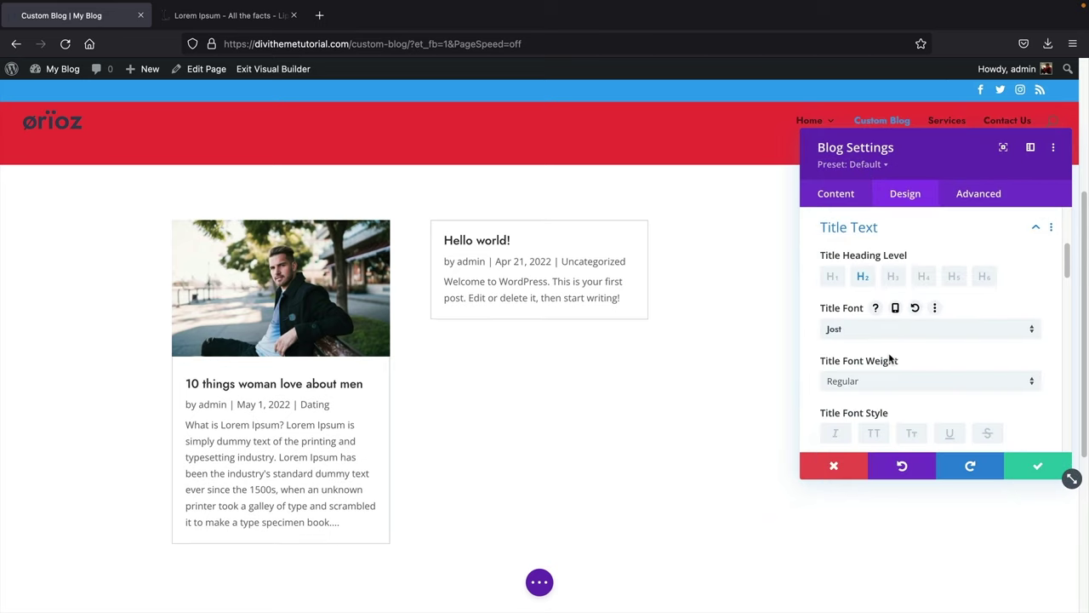
# - Set the body and meta text fonts to Jost
pyautogui.scroll(-5, 891, 360)
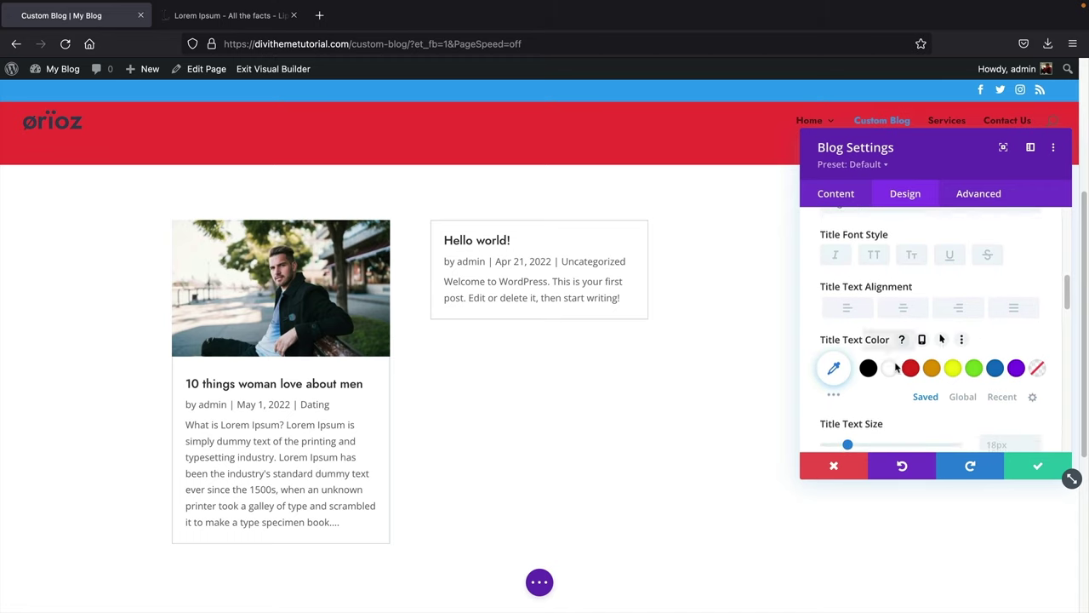
pyautogui.scroll(-8, 896, 368)
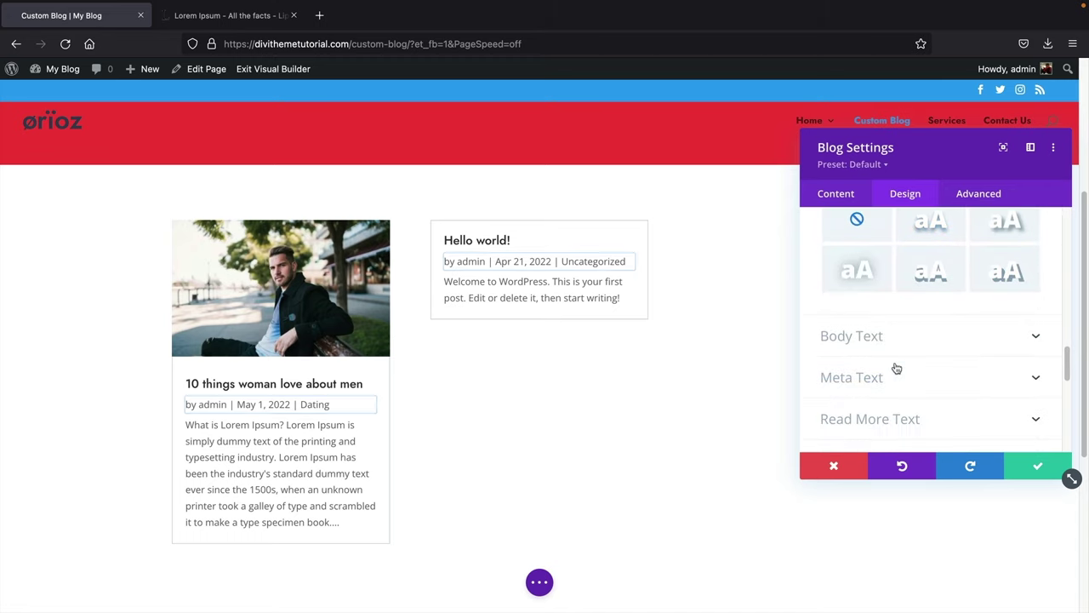
pyautogui.click(890, 343)
pyautogui.click(891, 320)
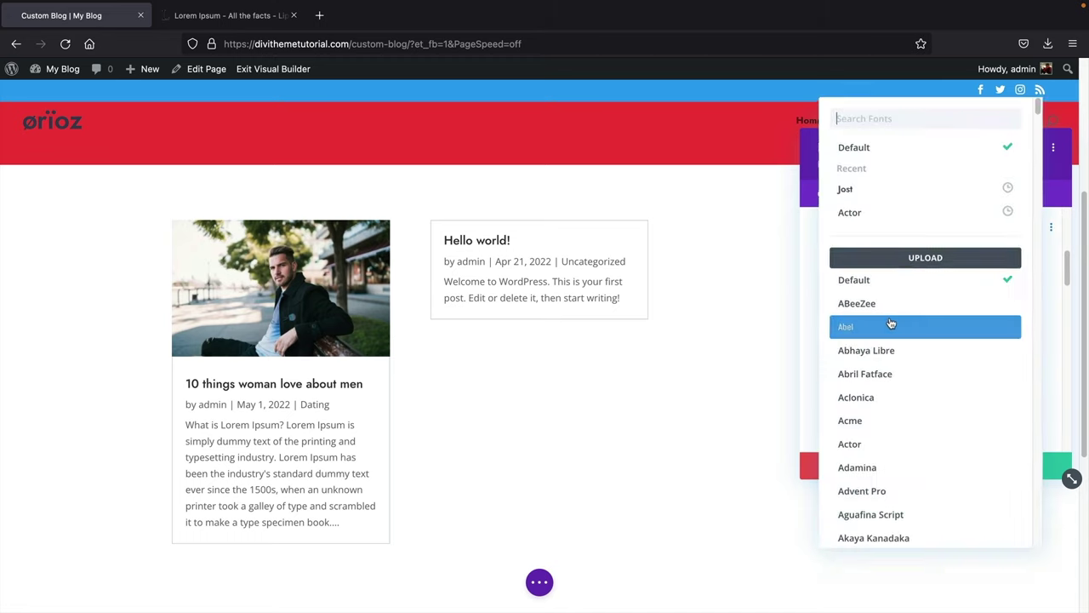
pyautogui.write('jo')
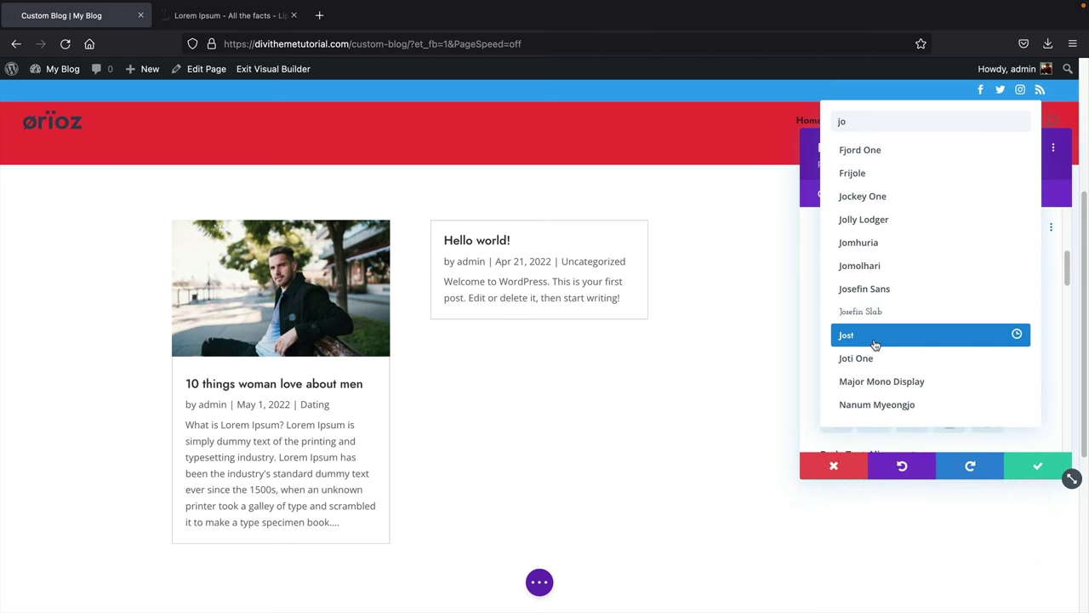
pyautogui.click(877, 335)
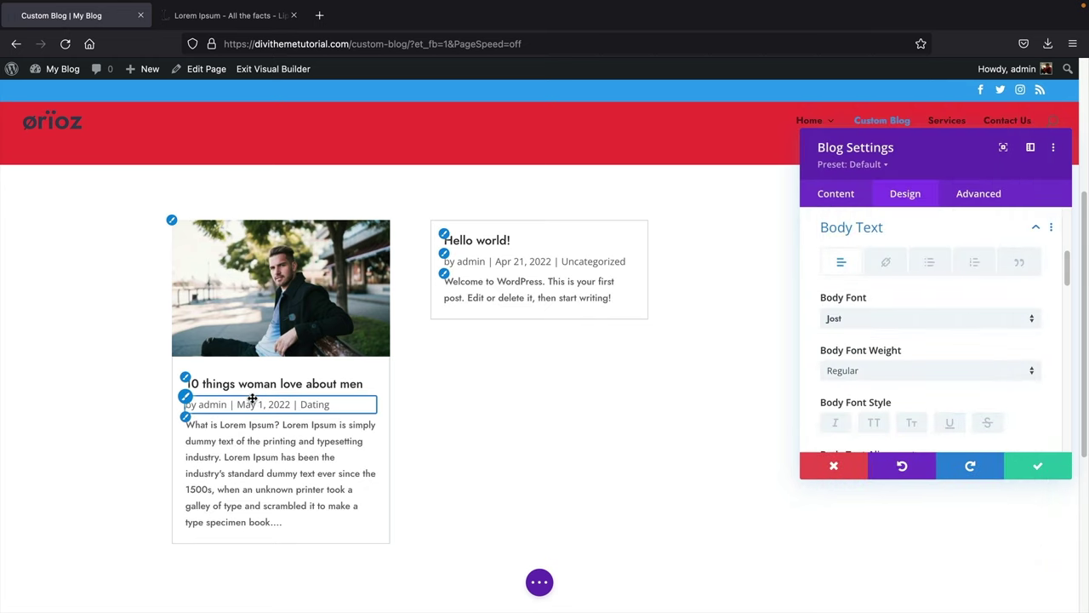
pyautogui.click(226, 403)
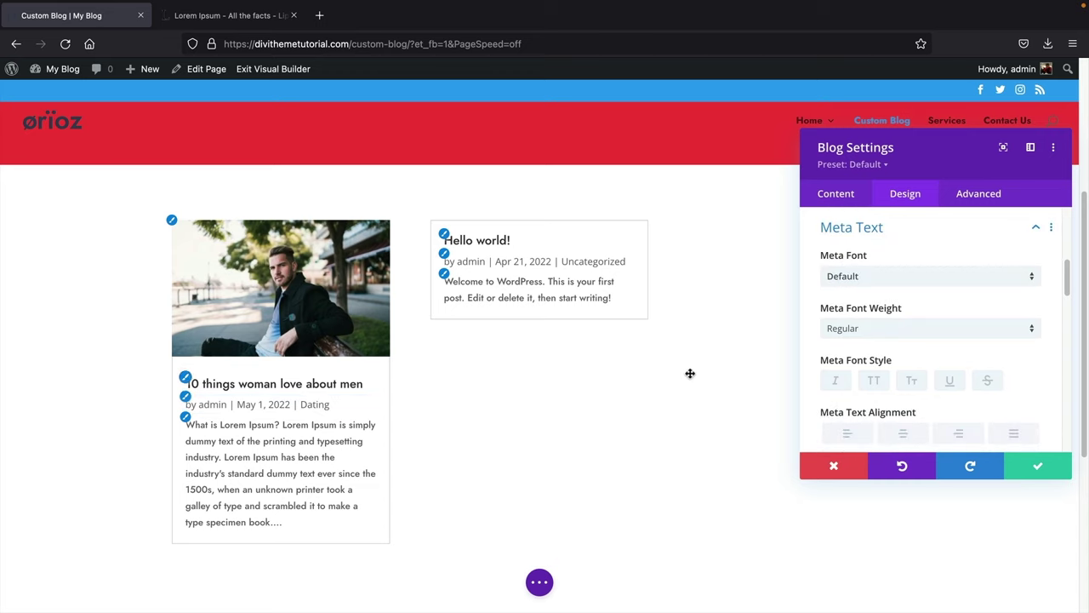
pyautogui.click(875, 277)
pyautogui.click(882, 198)
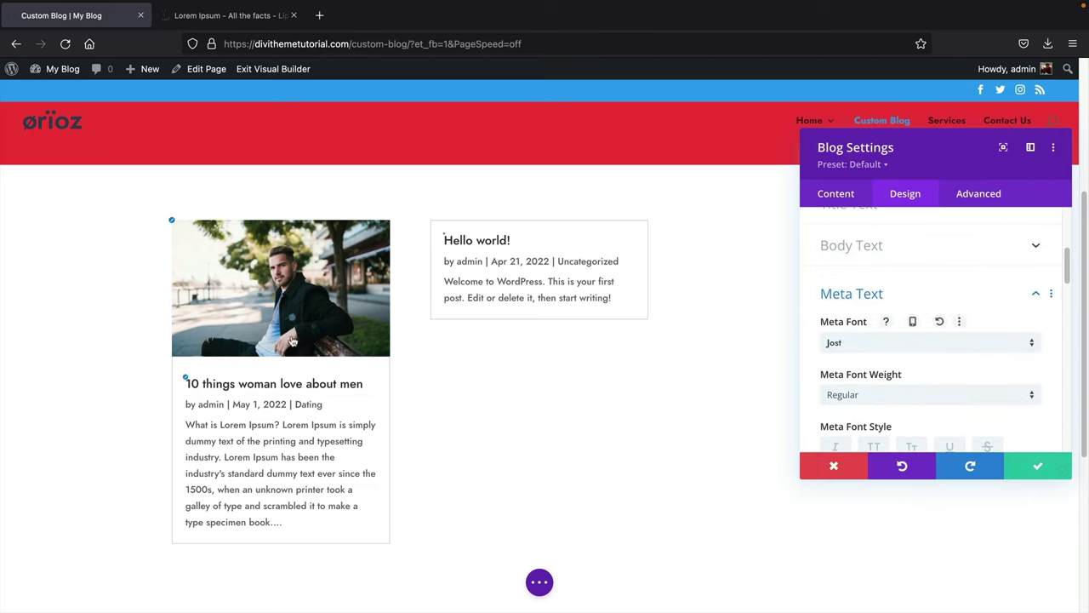
# - Make the post titles black at 24px
pyautogui.click(185, 380)
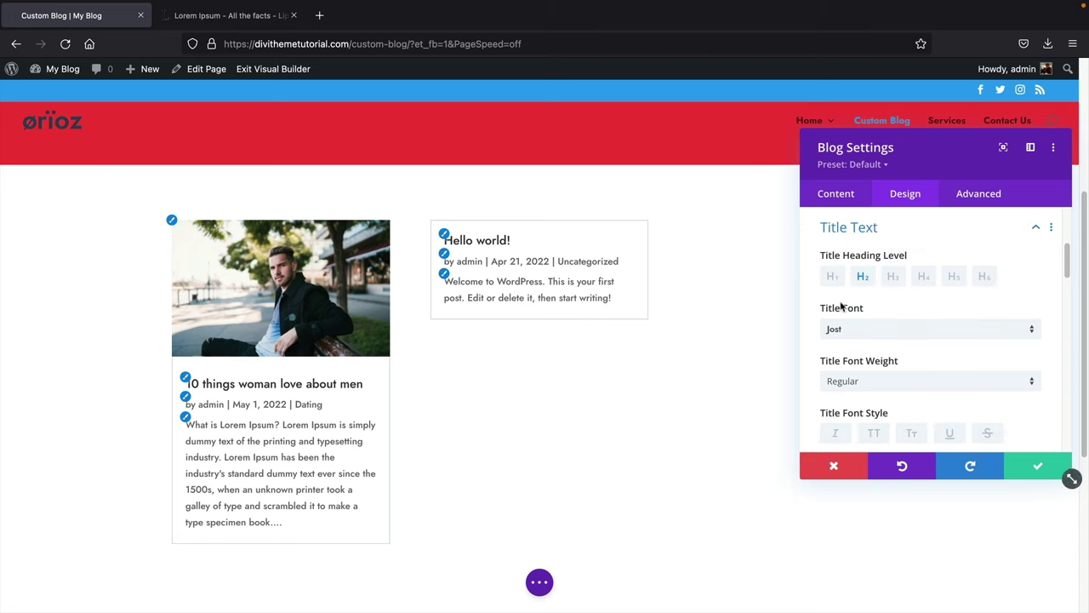
pyautogui.scroll(-3, 862, 358)
pyautogui.scroll(-2, 862, 362)
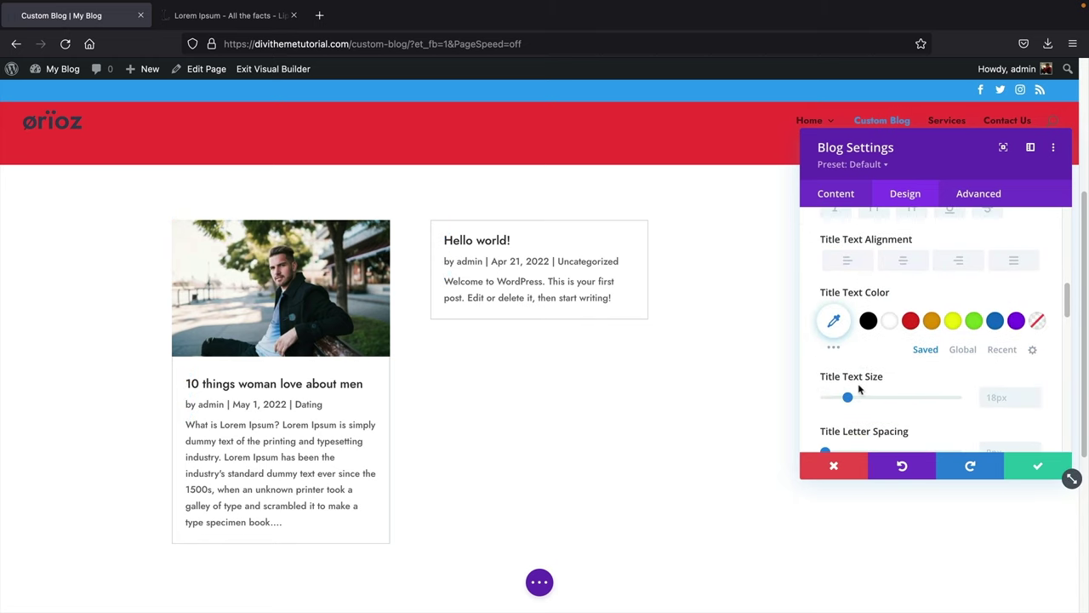
pyautogui.moveTo(849, 398); pyautogui.dragTo(856, 398)
pyautogui.click(869, 320)
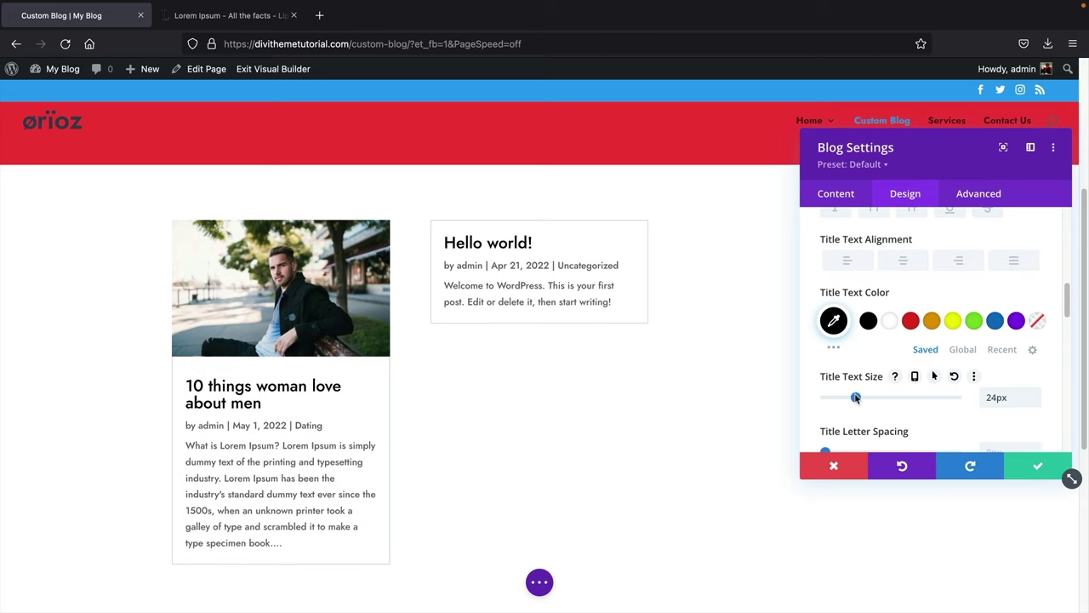
# - Confirm the Blog module styling and save the Custom Blog page
pyautogui.scroll(-2, 936, 392)
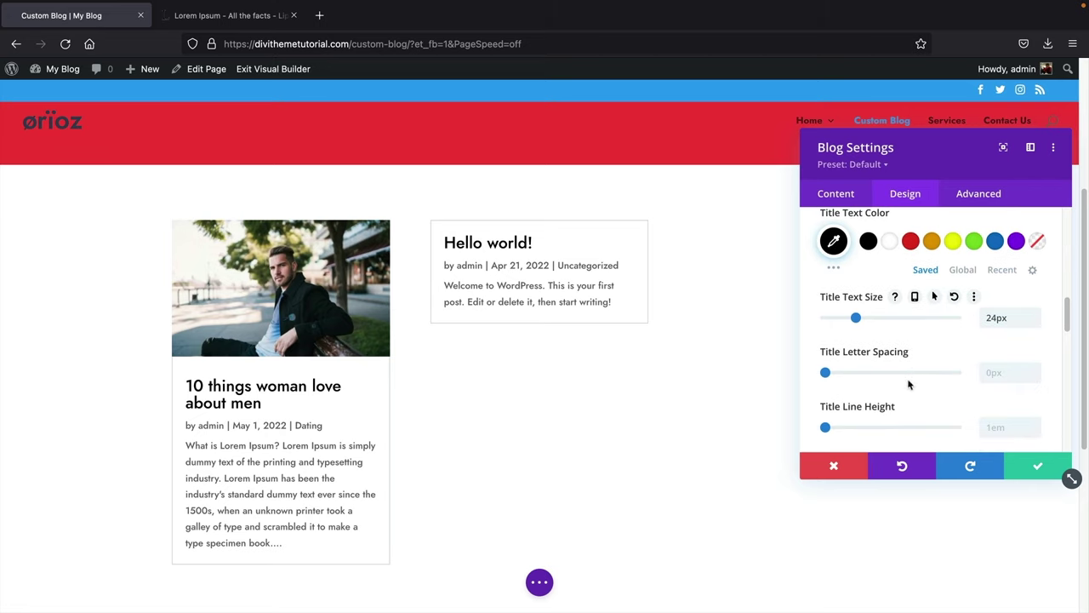
pyautogui.click(1022, 466)
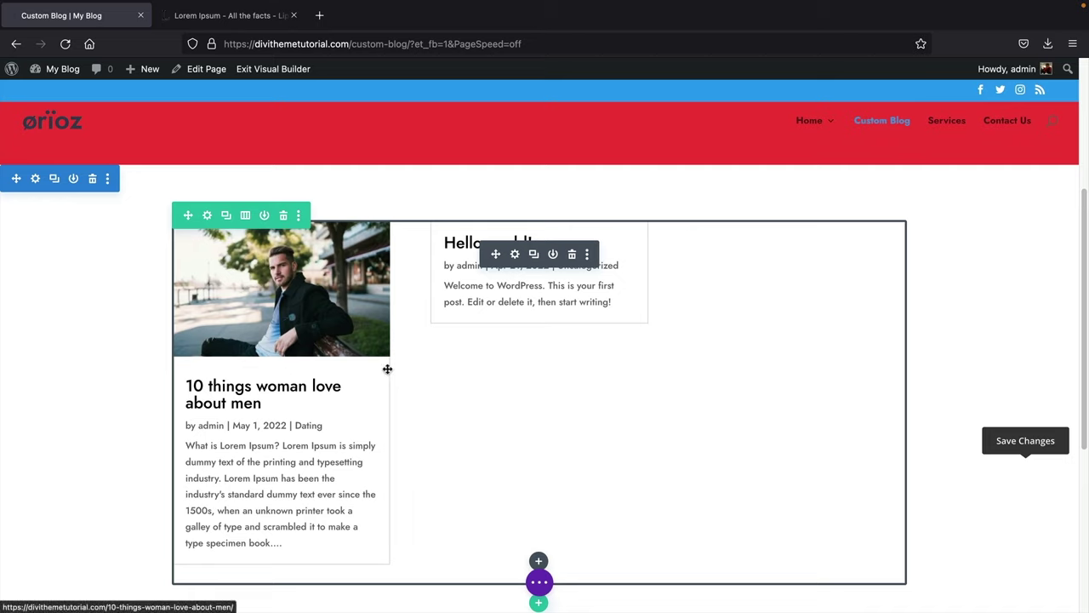
pyautogui.click(539, 582)
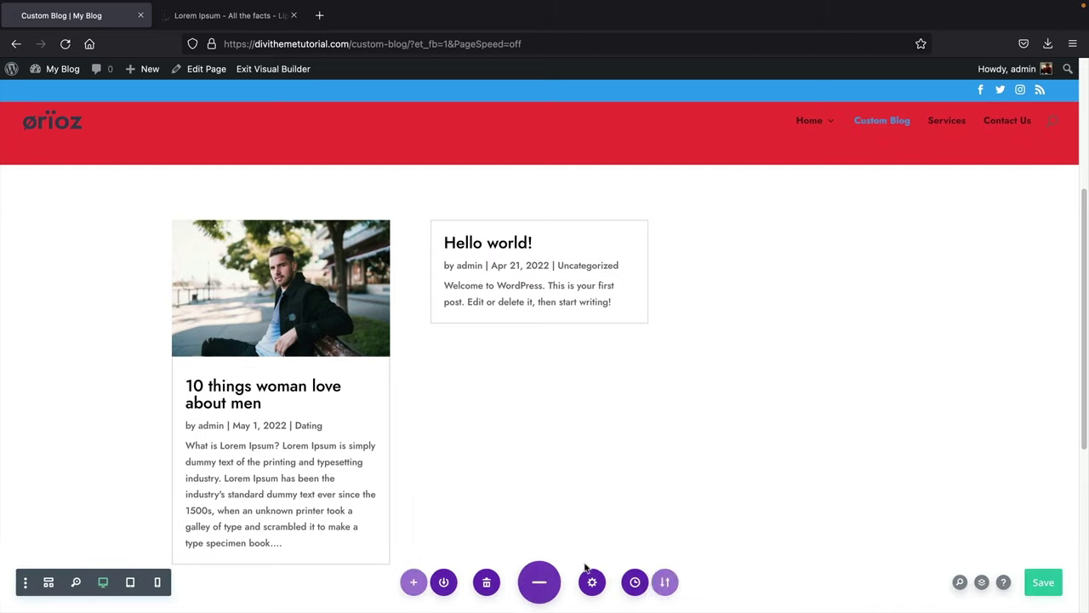
pyautogui.click(1039, 584)
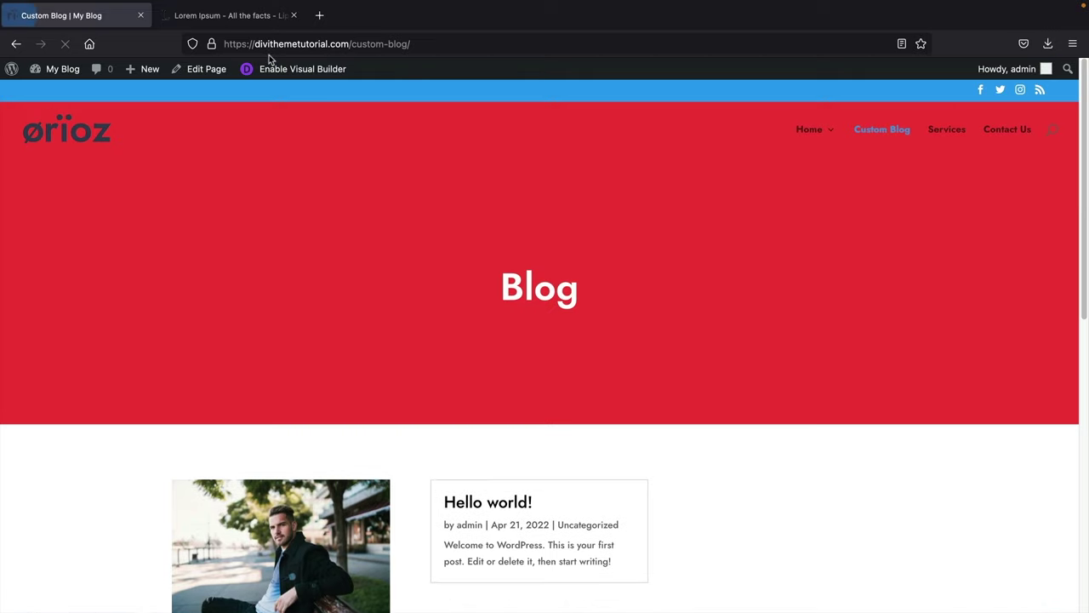
pyautogui.scroll(-3, 325, 185)
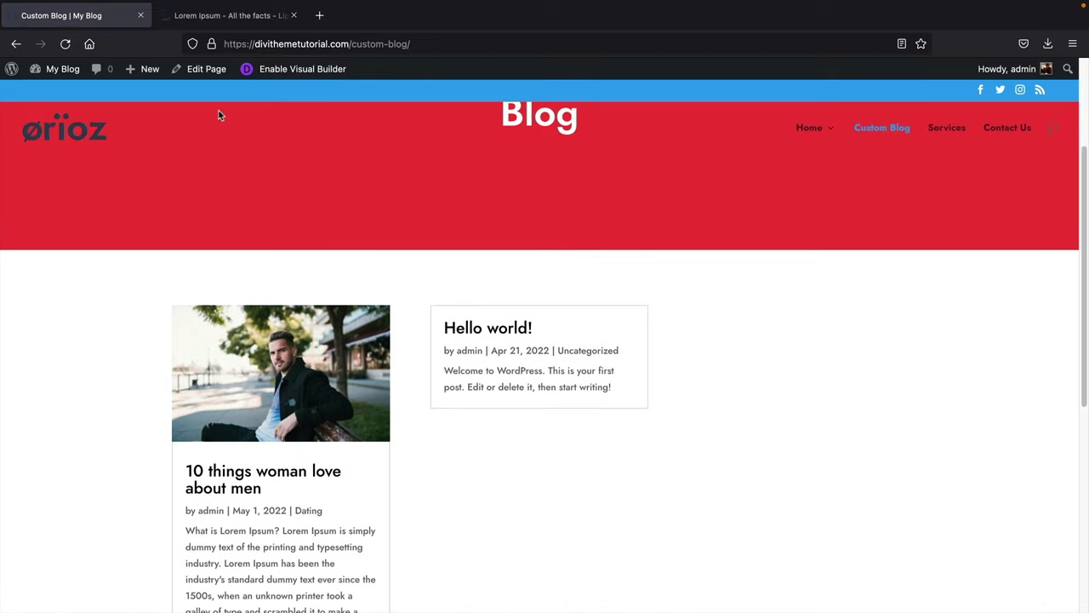
pyautogui.moveTo(152, 83)
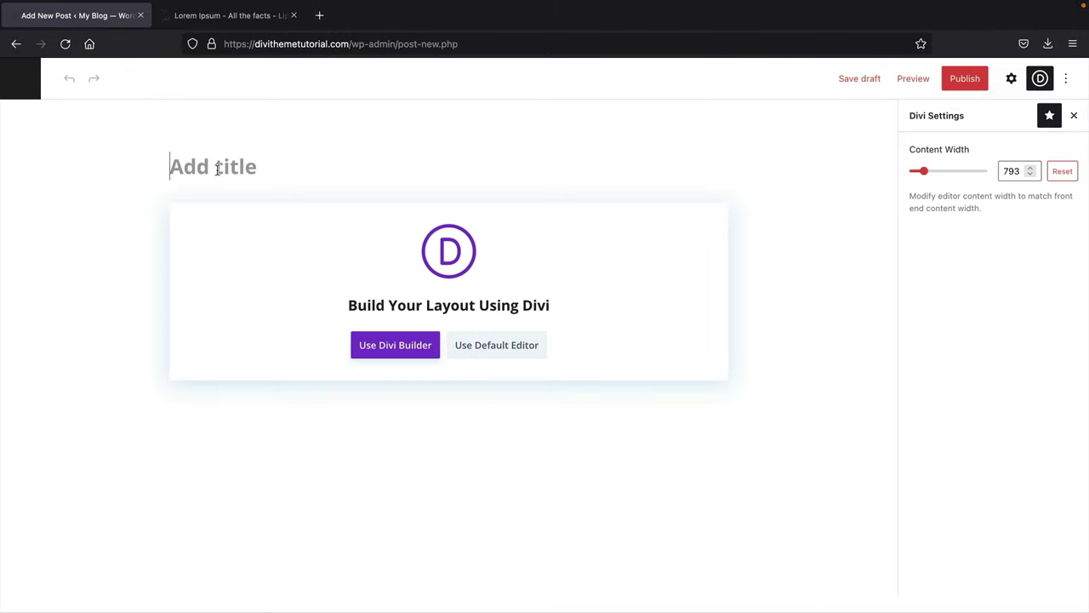
# - Title the new post '10 things woman hate about me' and build it with Divi
pyautogui.write('10 things woman')
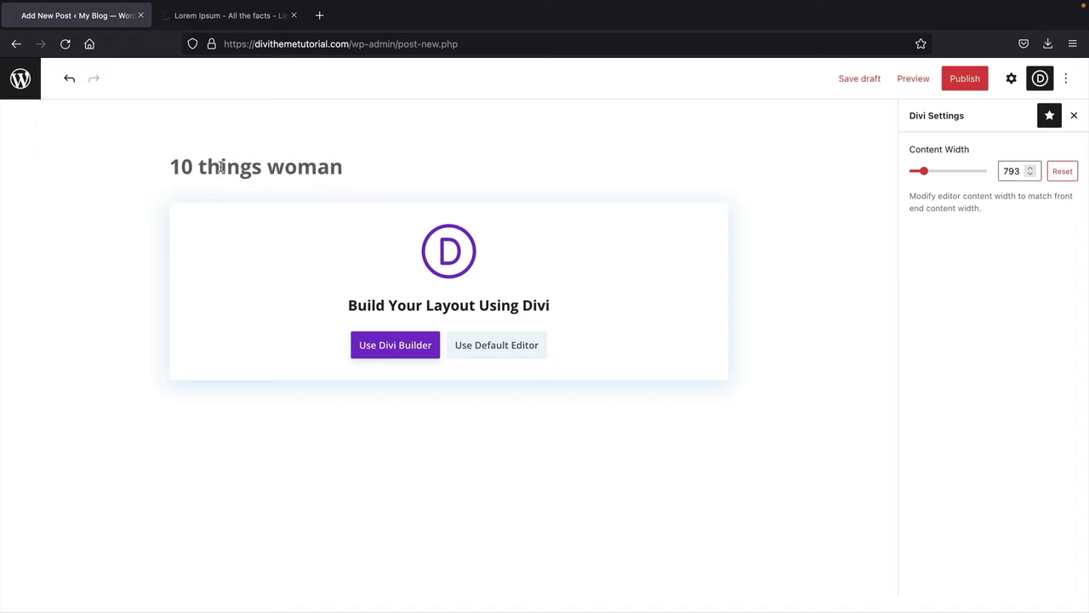
pyautogui.write(' hate about me')
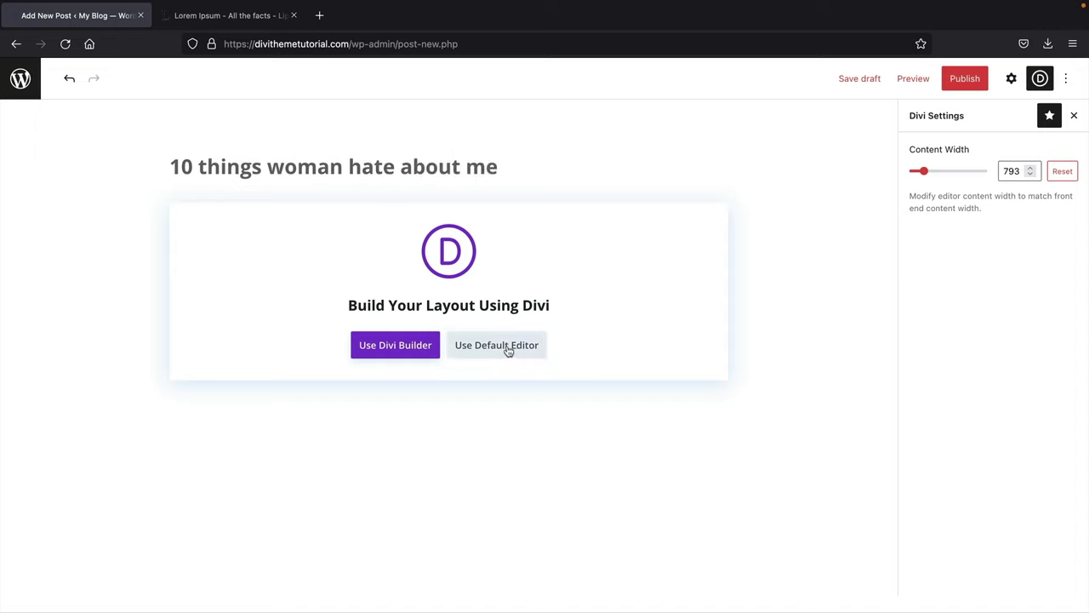
pyautogui.click(383, 349)
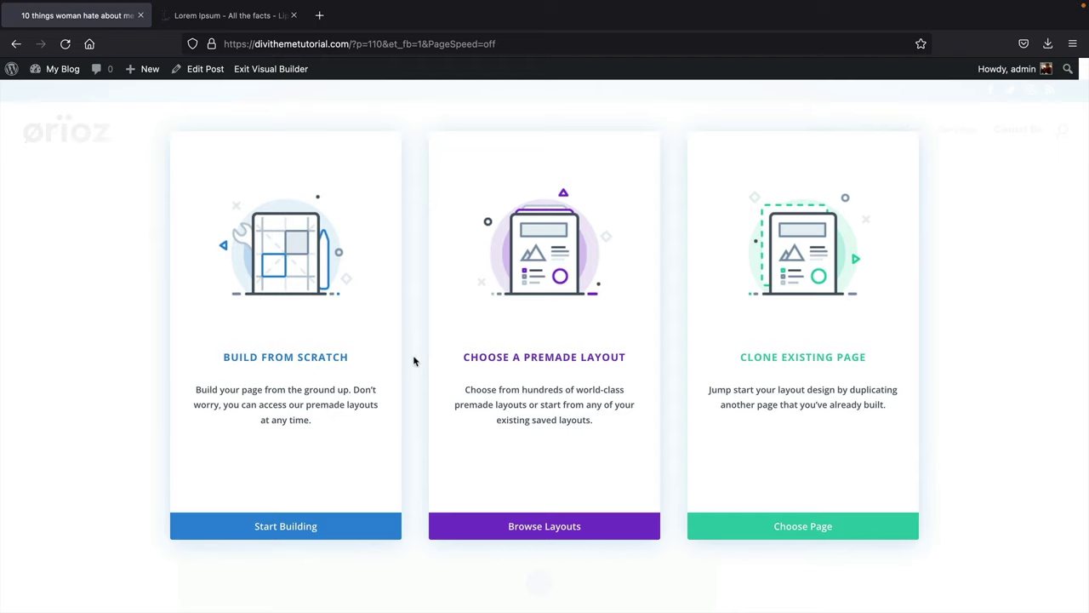
# - Load the Travel Blog About Page premade layout into the post
pyautogui.click(521, 360)
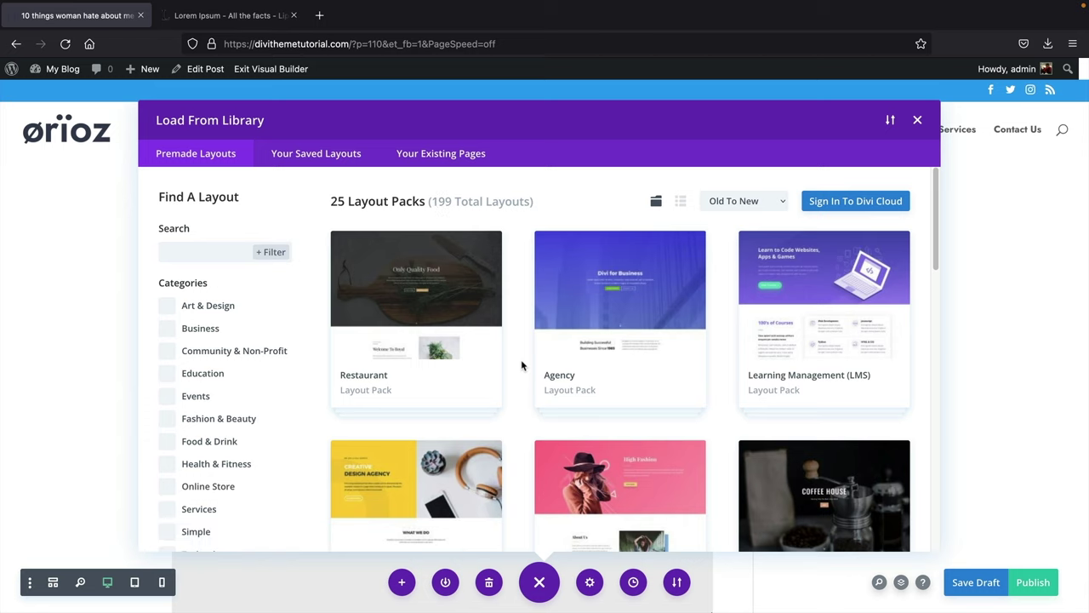
pyautogui.scroll(-3, 200, 390)
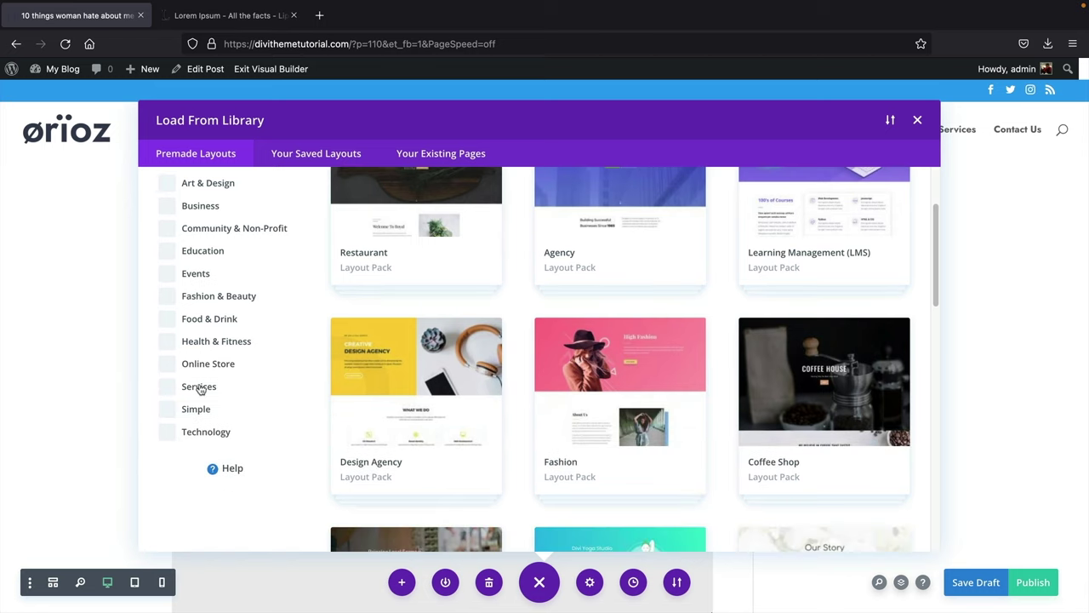
pyautogui.scroll(2, 200, 388)
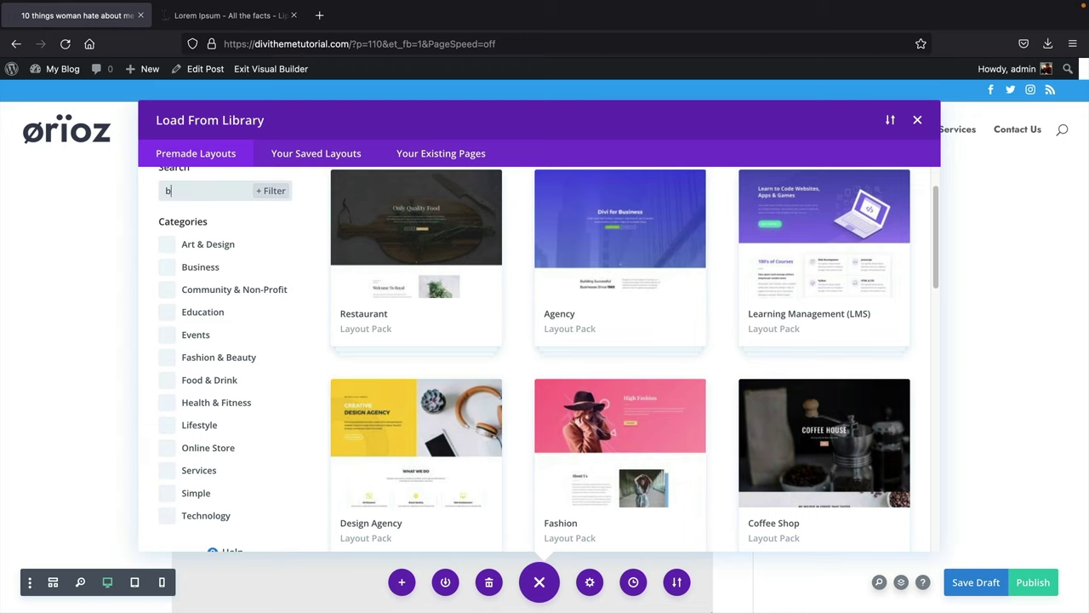
pyautogui.scroll(-5, 712, 433)
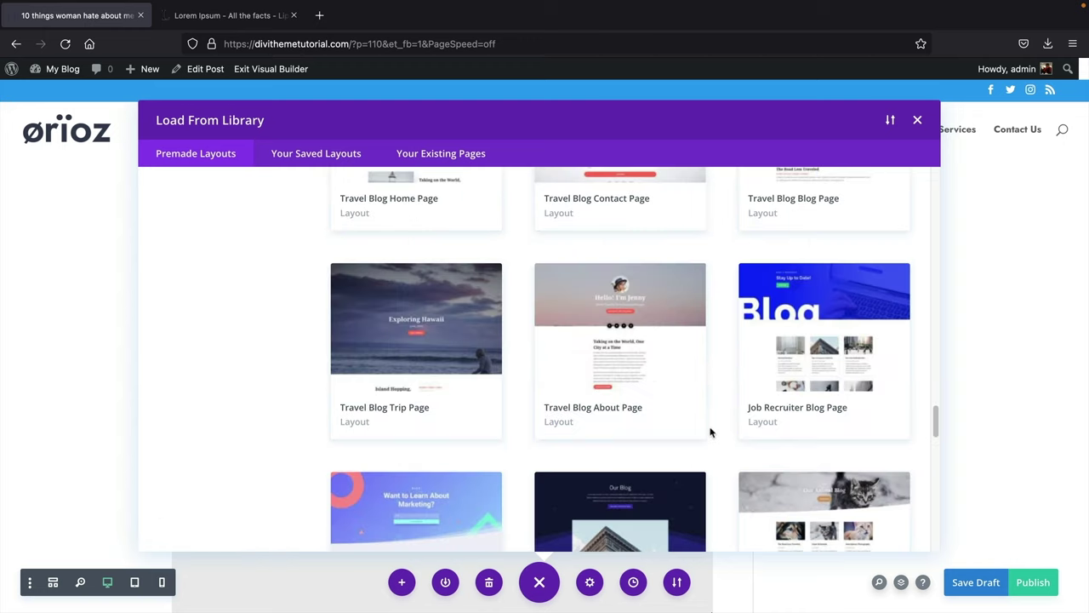
pyautogui.click(601, 344)
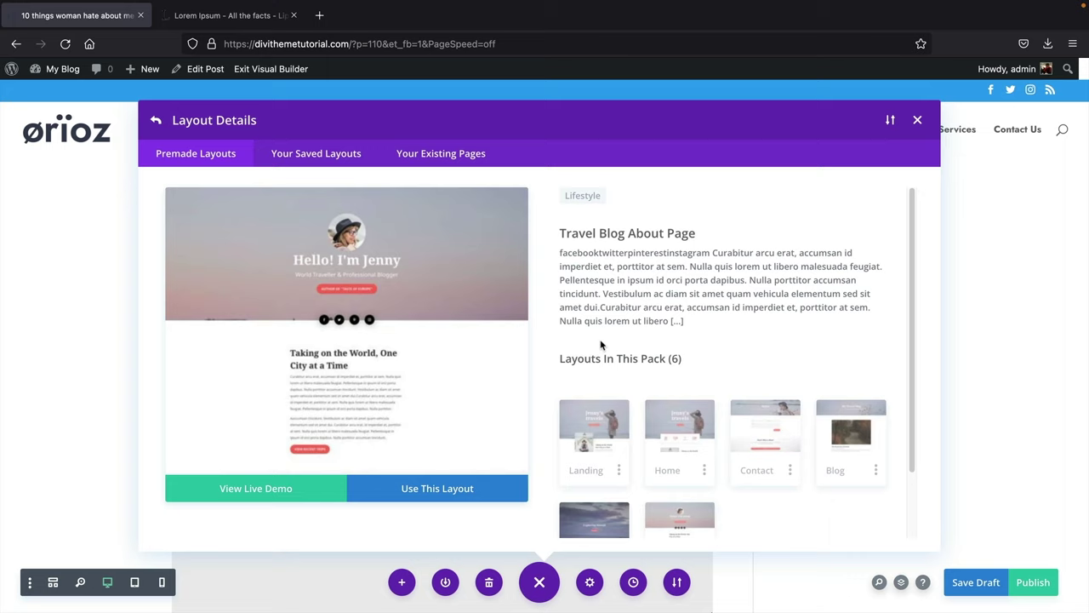
pyautogui.click(431, 491)
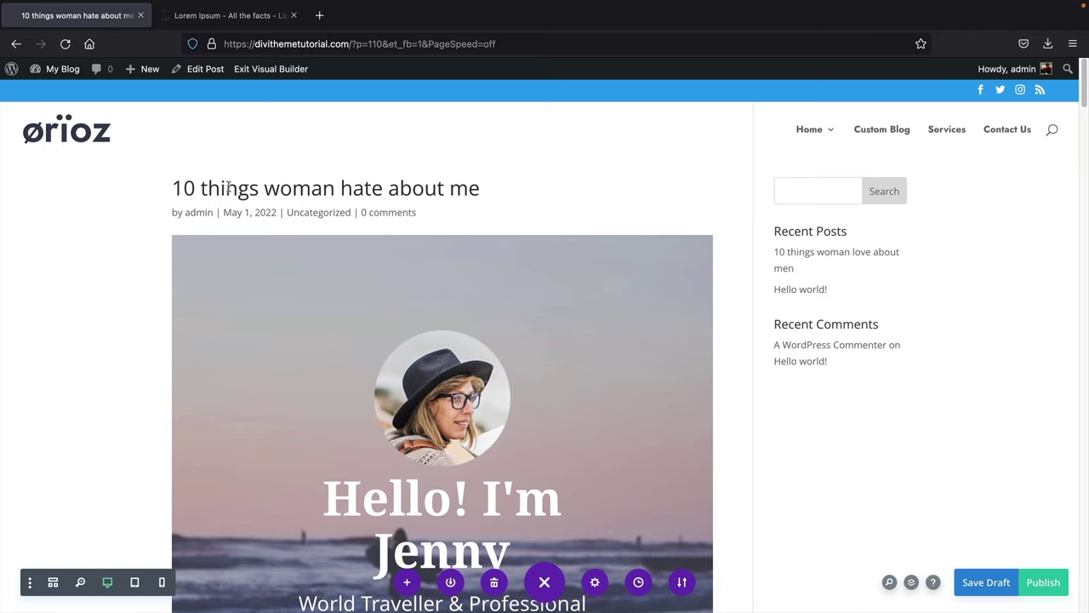
# - Save the post and scroll through the loaded travel layout
pyautogui.moveTo(182, 189); pyautogui.dragTo(382, 185)
pyautogui.hotkey('ctrl', 's')
pyautogui.scroll(-10, 496, 203)
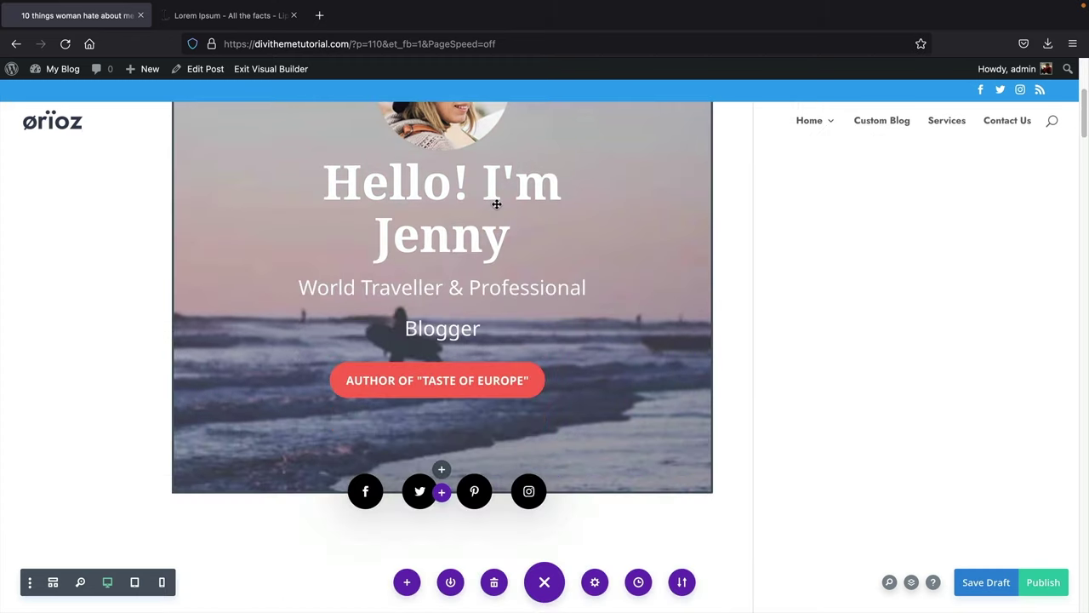
pyautogui.scroll(-5, 496, 204)
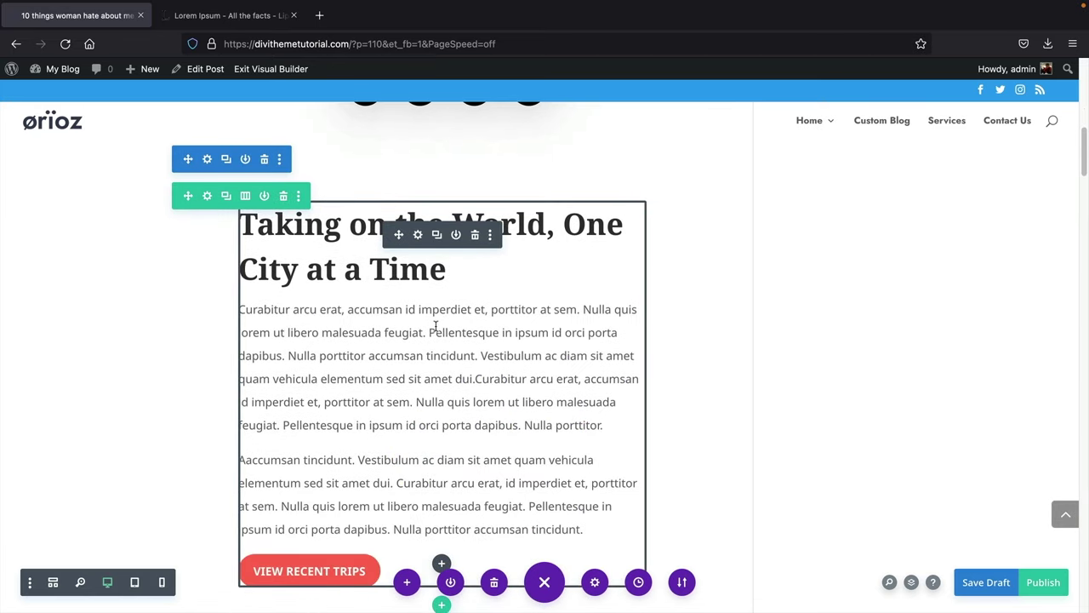
pyautogui.scroll(-5, 435, 326)
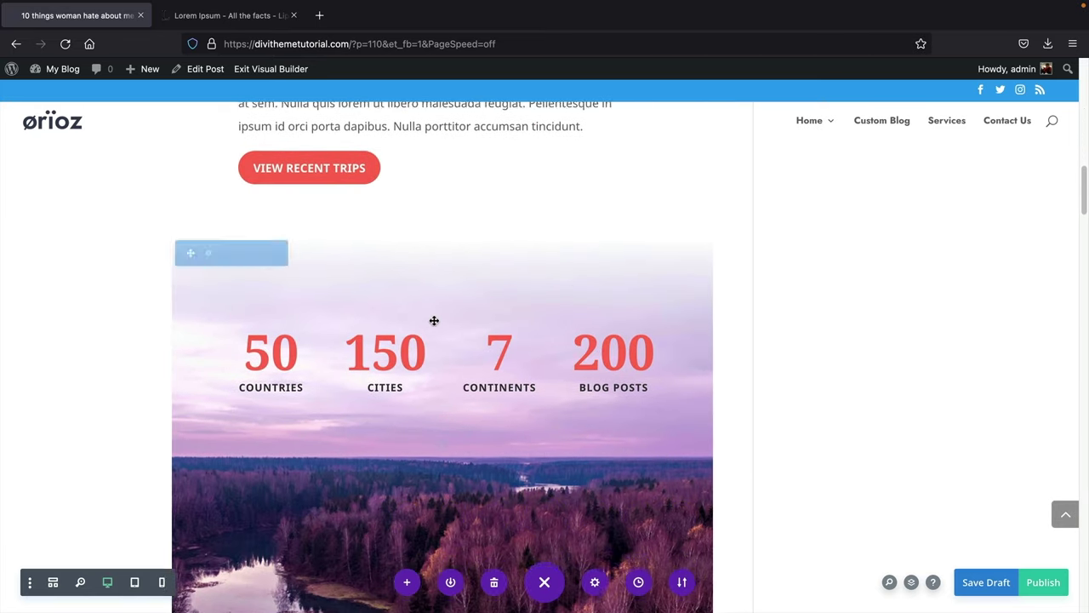
pyautogui.scroll(-7, 434, 320)
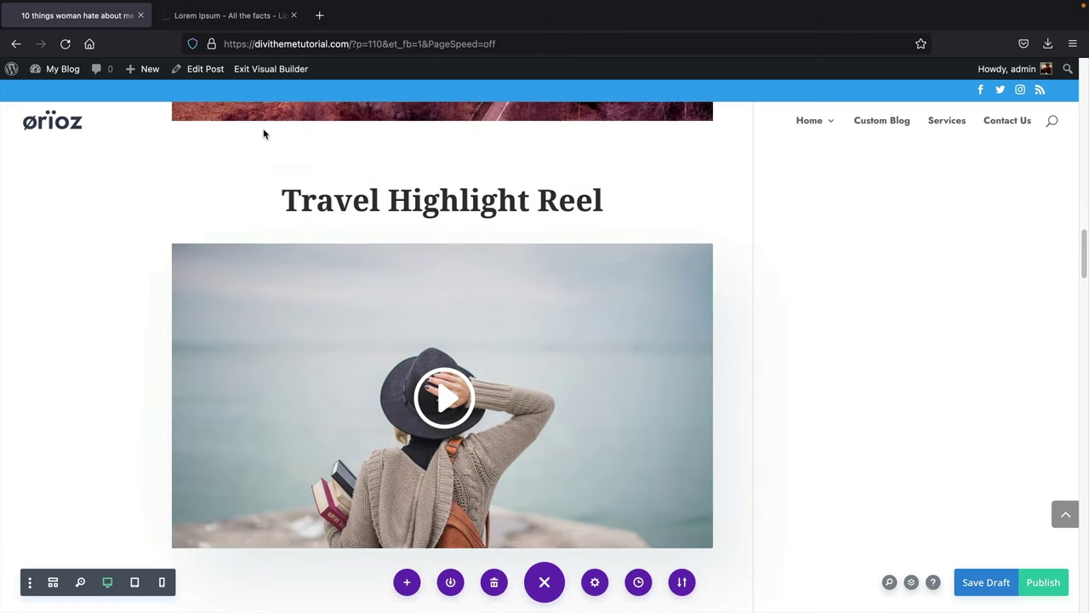
pyautogui.scroll(-5, 319, 270)
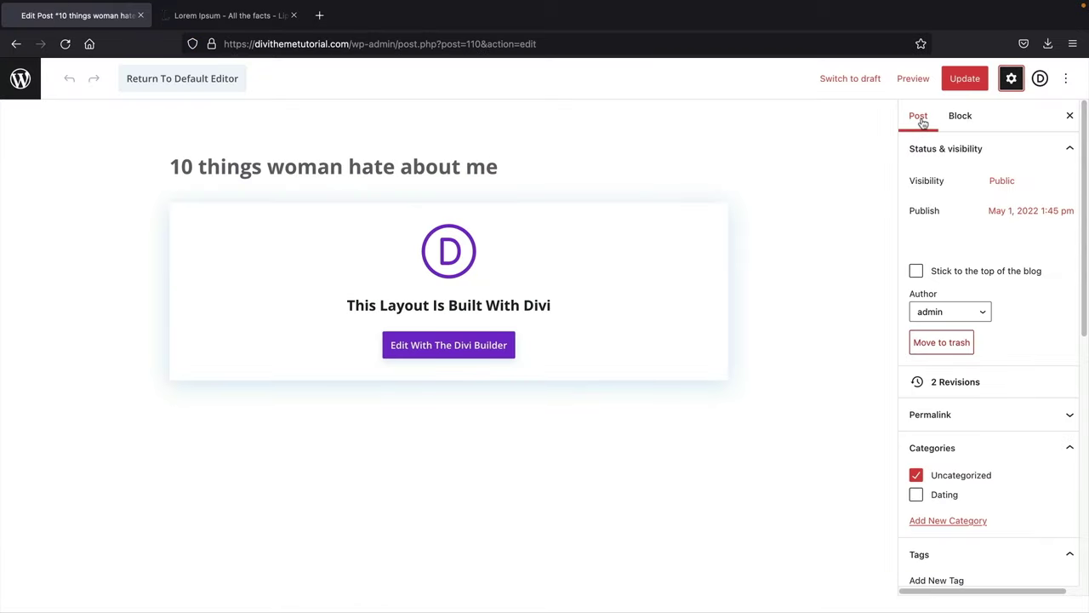
# - File the post under Dating instead of Uncategorized and set the page layout to Fullwidth
pyautogui.scroll(-5, 962, 253)
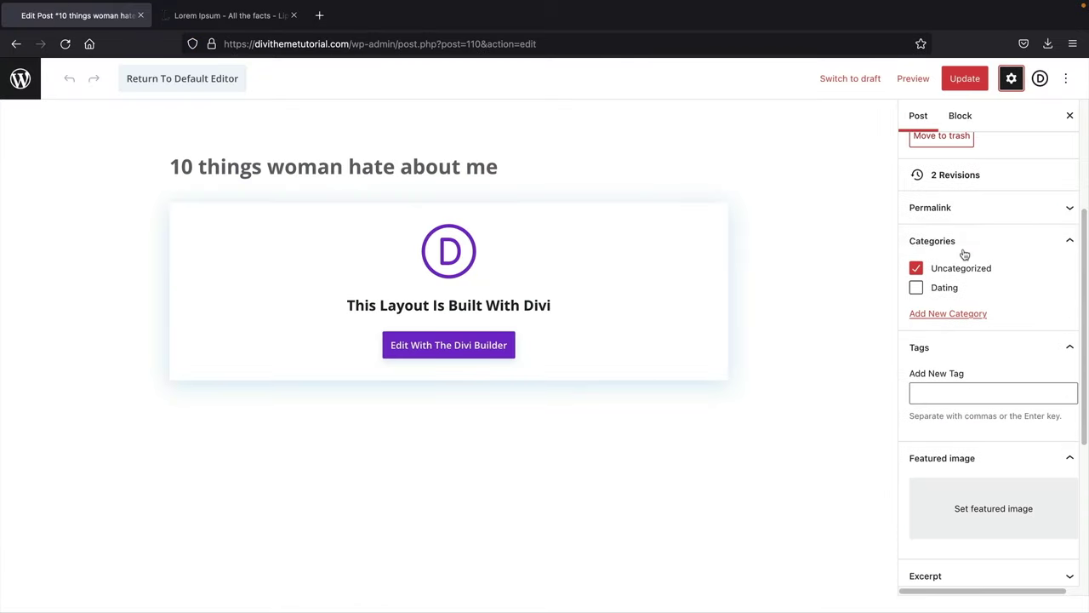
pyautogui.click(917, 270)
pyautogui.click(916, 288)
pyautogui.scroll(-6, 956, 351)
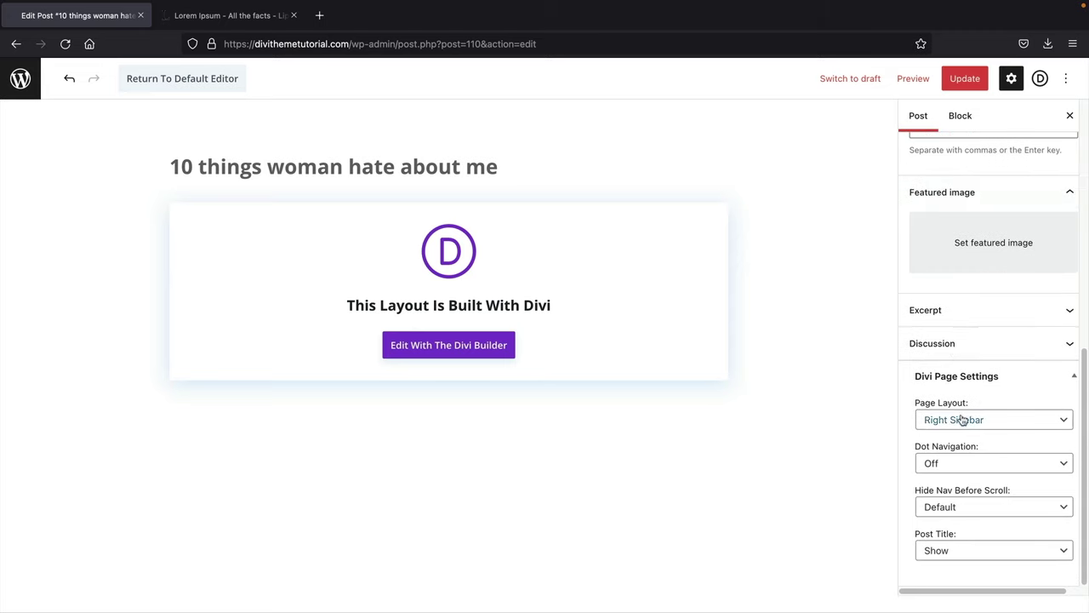
pyautogui.click(956, 418)
pyautogui.click(962, 462)
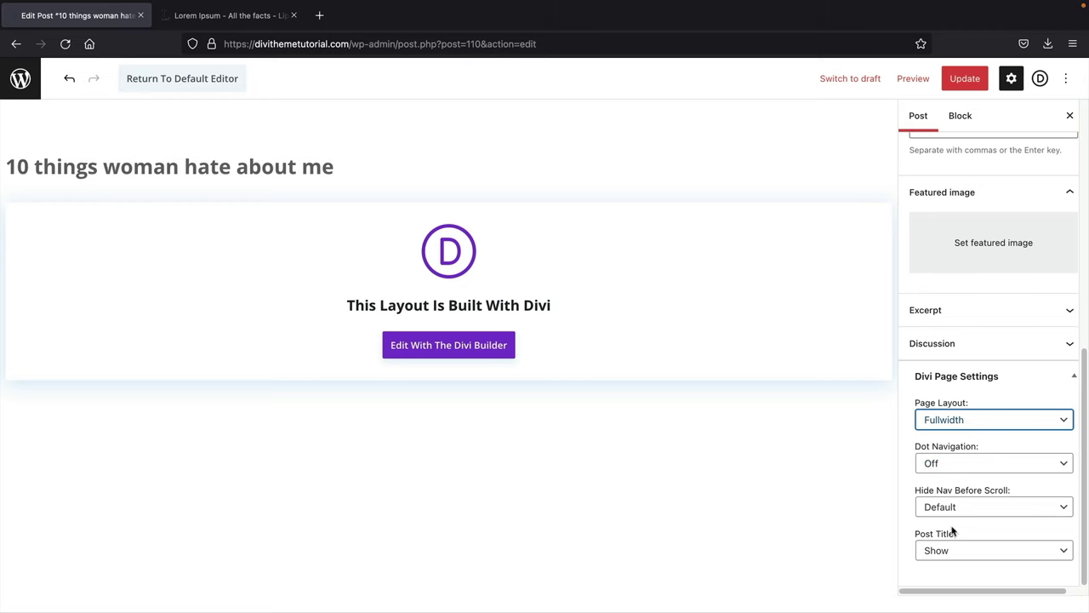
# - Turn Dot Navigation on, update the post, and view it live
pyautogui.click(950, 471)
pyautogui.click(951, 477)
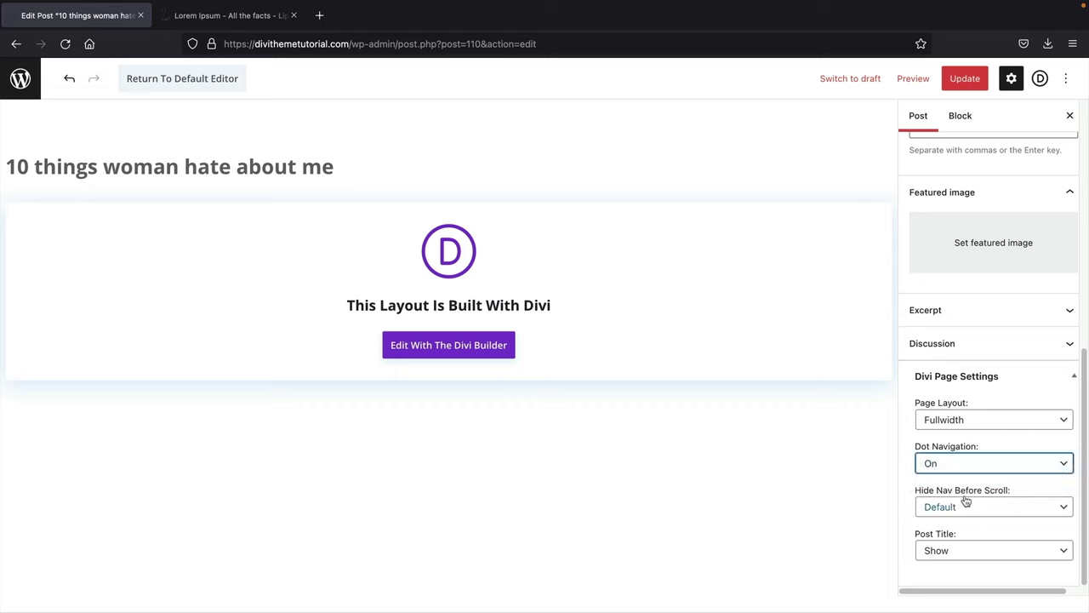
pyautogui.click(966, 78)
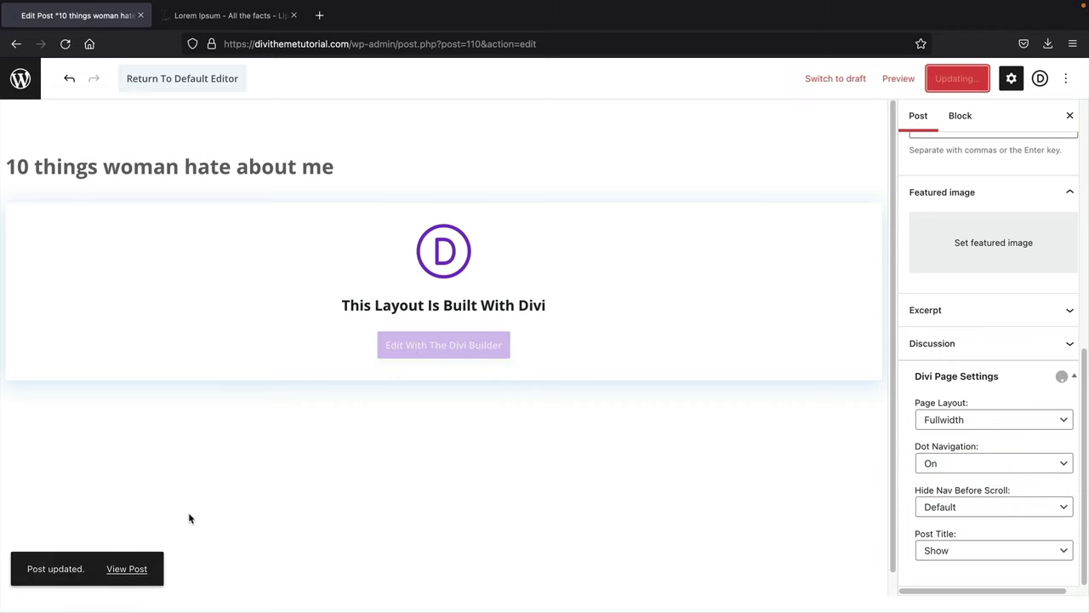
pyautogui.click(134, 568)
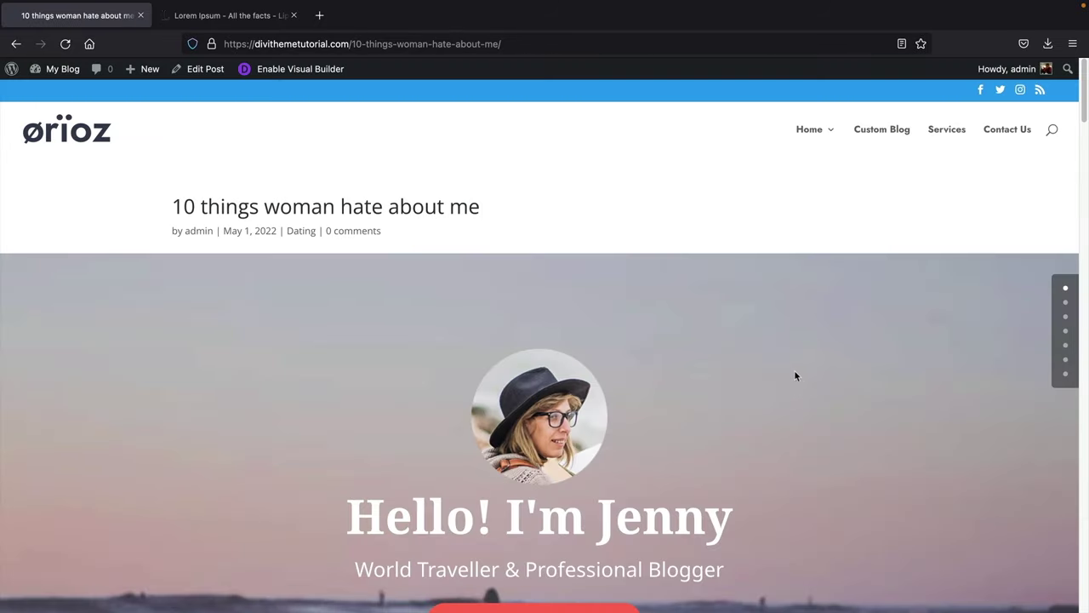
# - Scroll the live post, jump between its sections via dot navigation, then go home
pyautogui.scroll(-6, 789, 371)
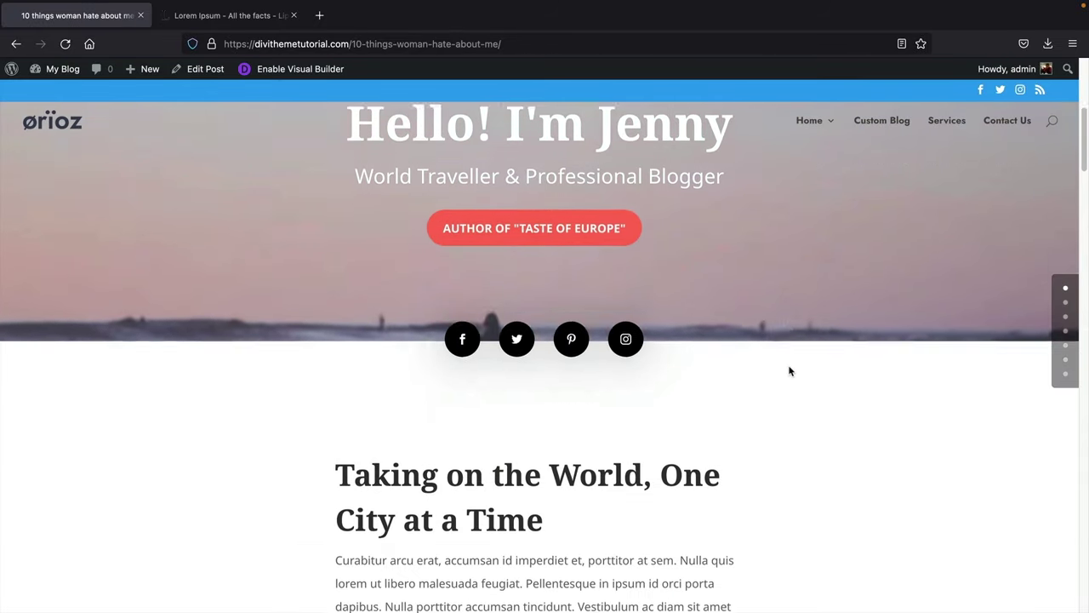
pyautogui.scroll(10, 789, 370)
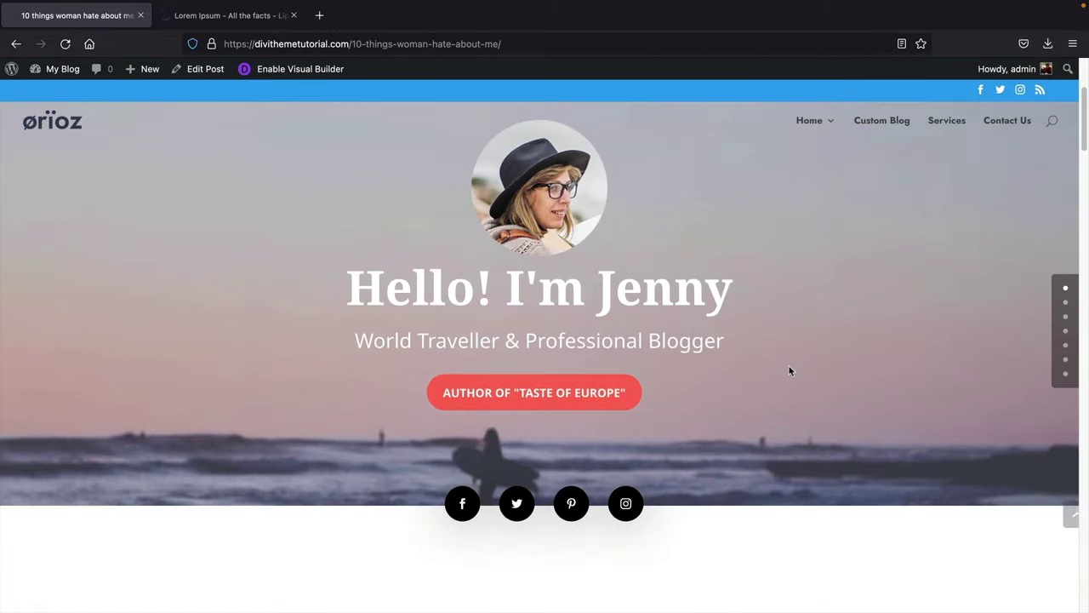
pyautogui.scroll(-6, 532, 437)
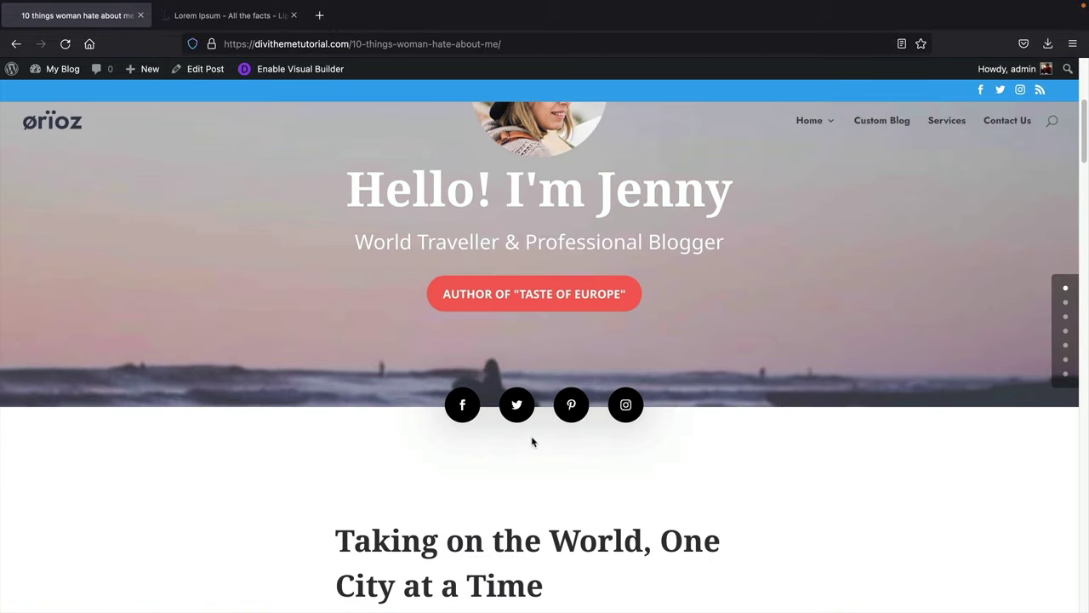
pyautogui.scroll(-8, 532, 437)
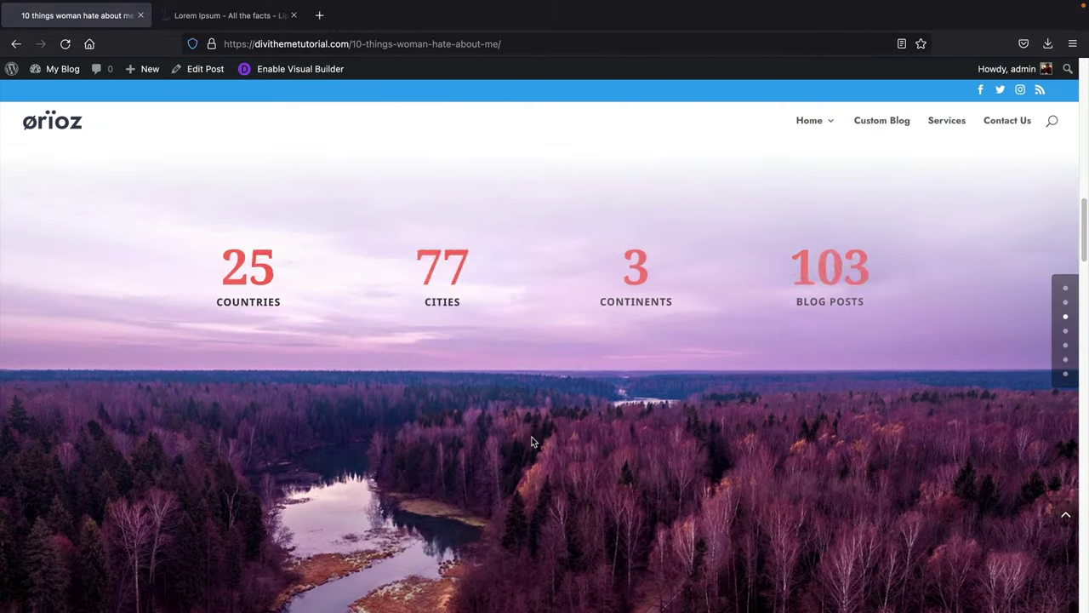
pyautogui.scroll(-6, 532, 436)
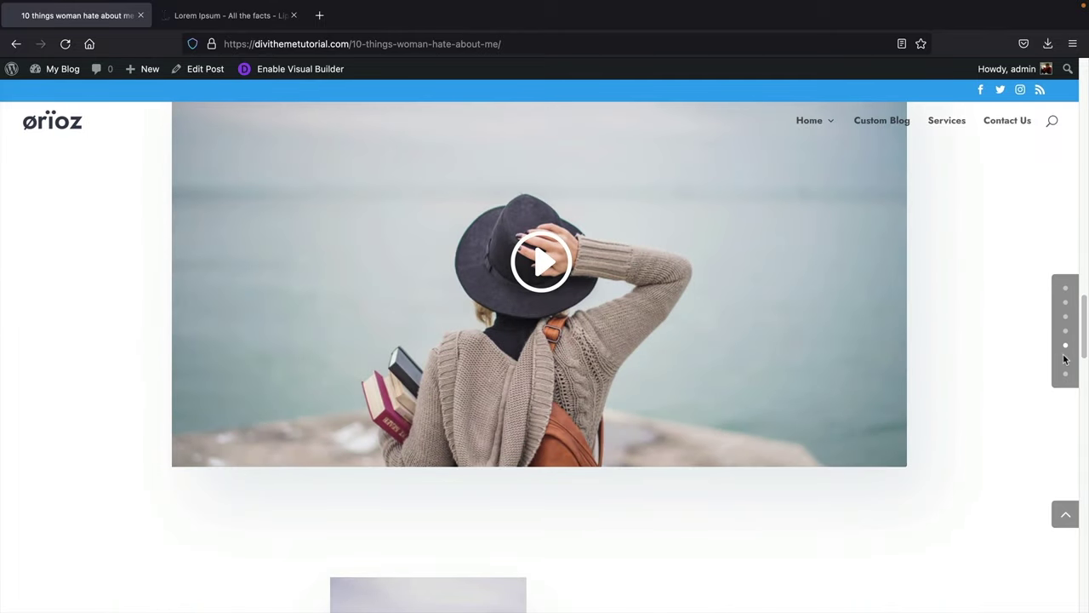
pyautogui.click(1066, 360)
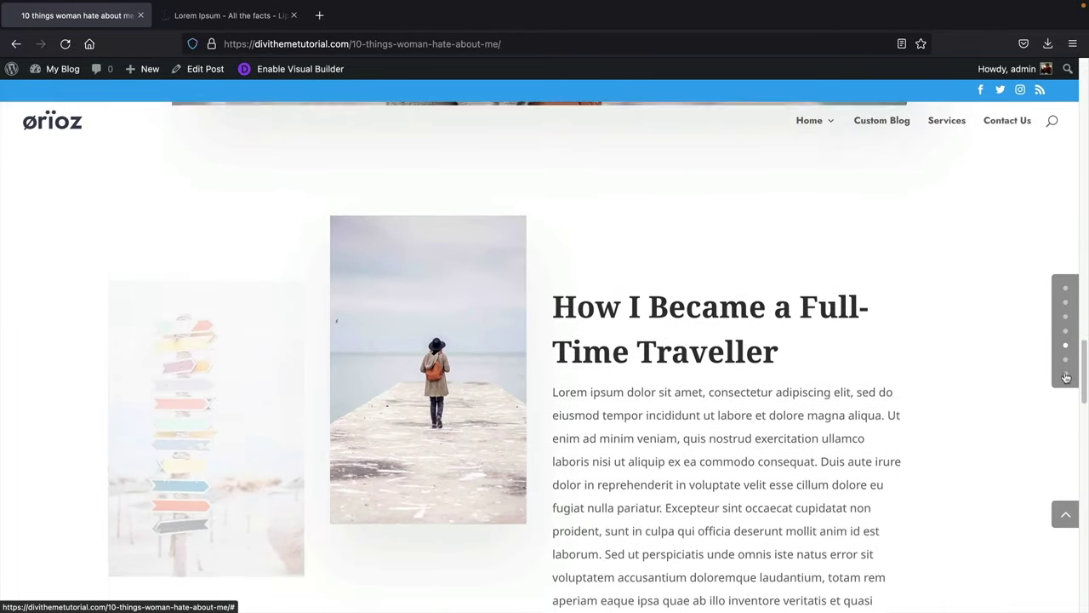
pyautogui.click(1066, 375)
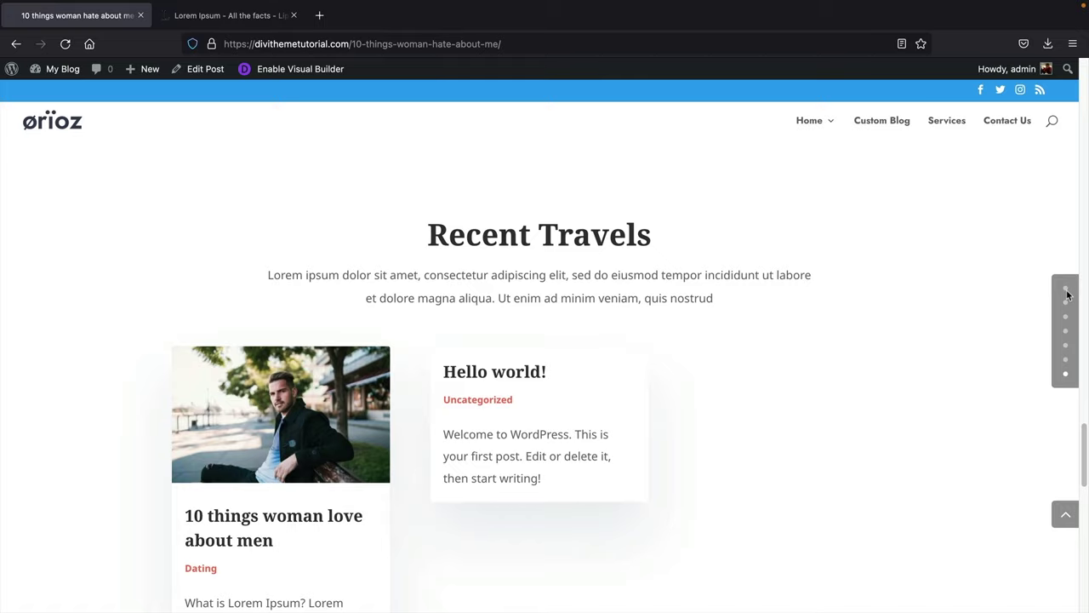
pyautogui.click(1067, 290)
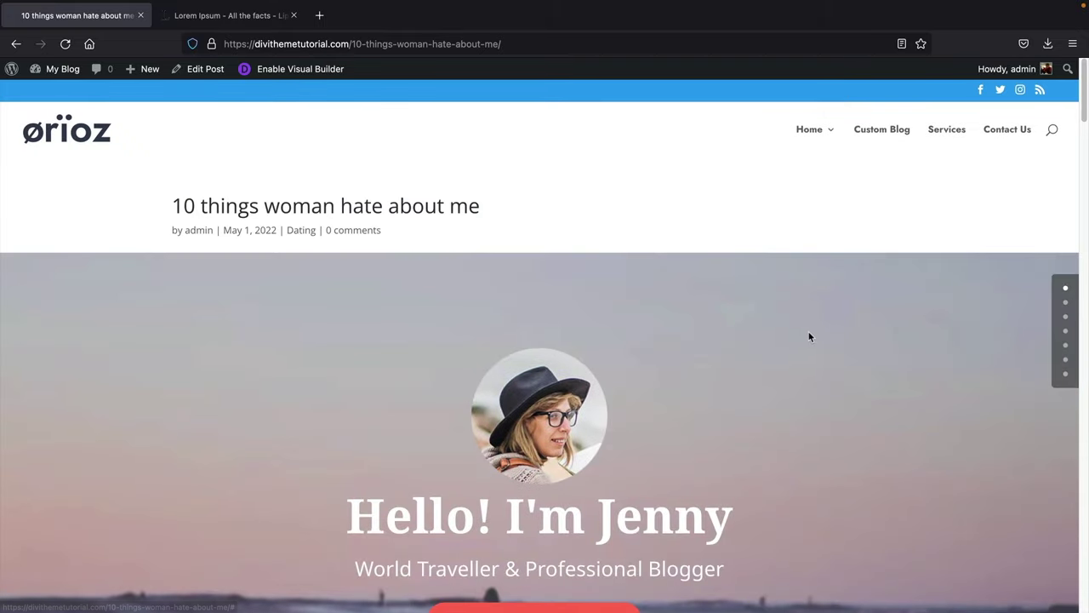
pyautogui.click(809, 129)
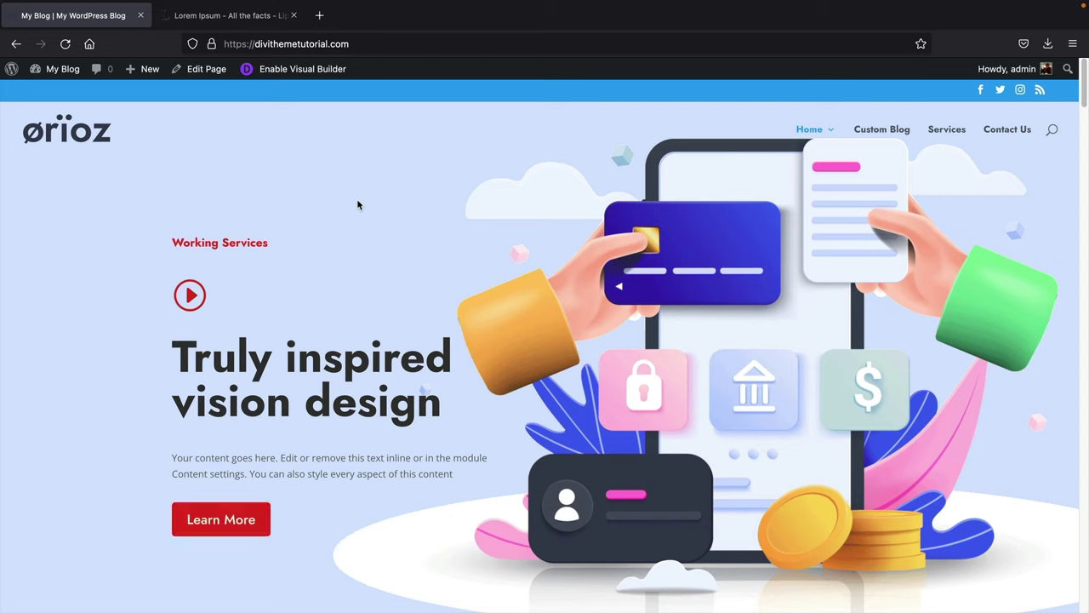
# - From the dashboard, go to All Projects and start a new project
pyautogui.click(69, 91)
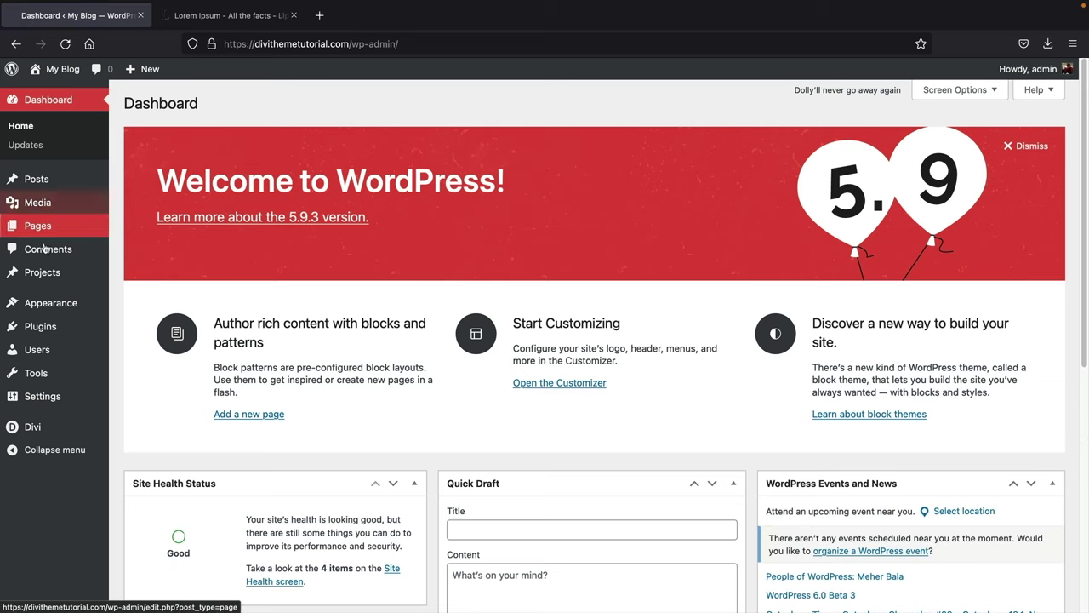
pyautogui.moveTo(46, 284)
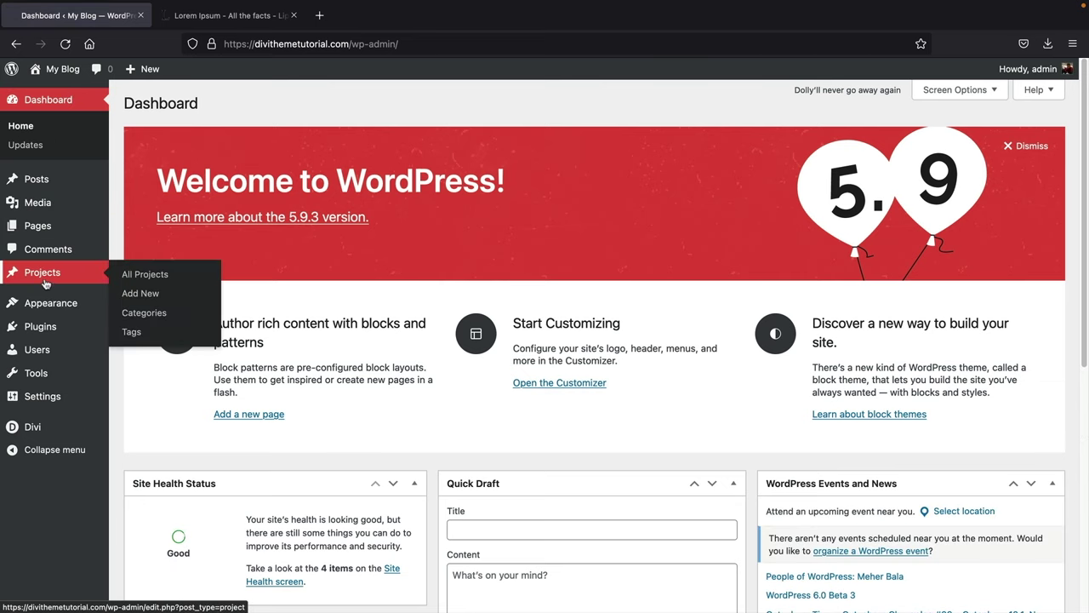
pyautogui.click(177, 275)
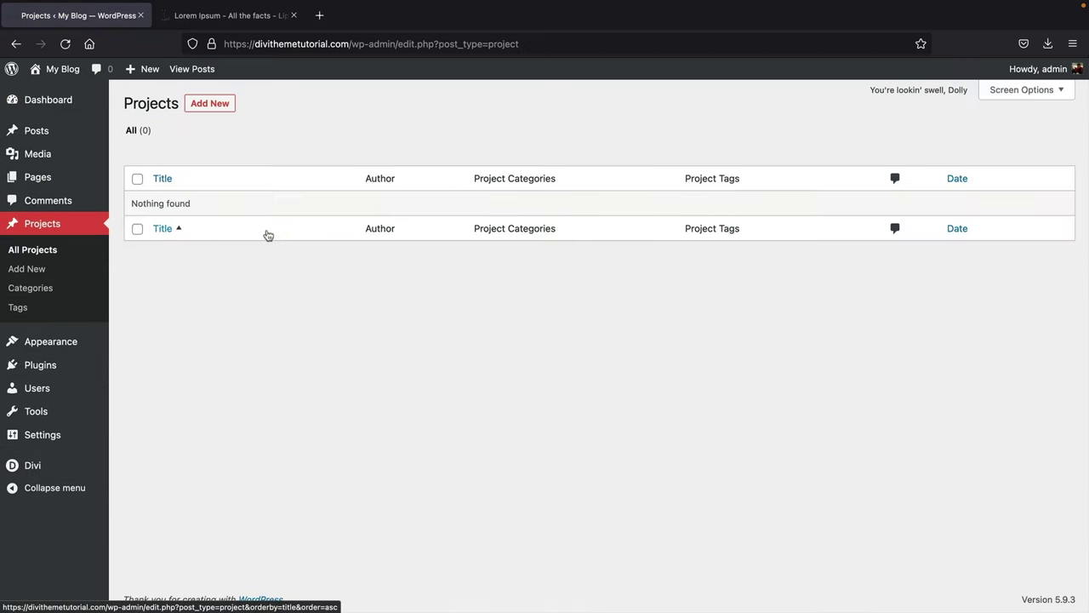
pyautogui.click(205, 105)
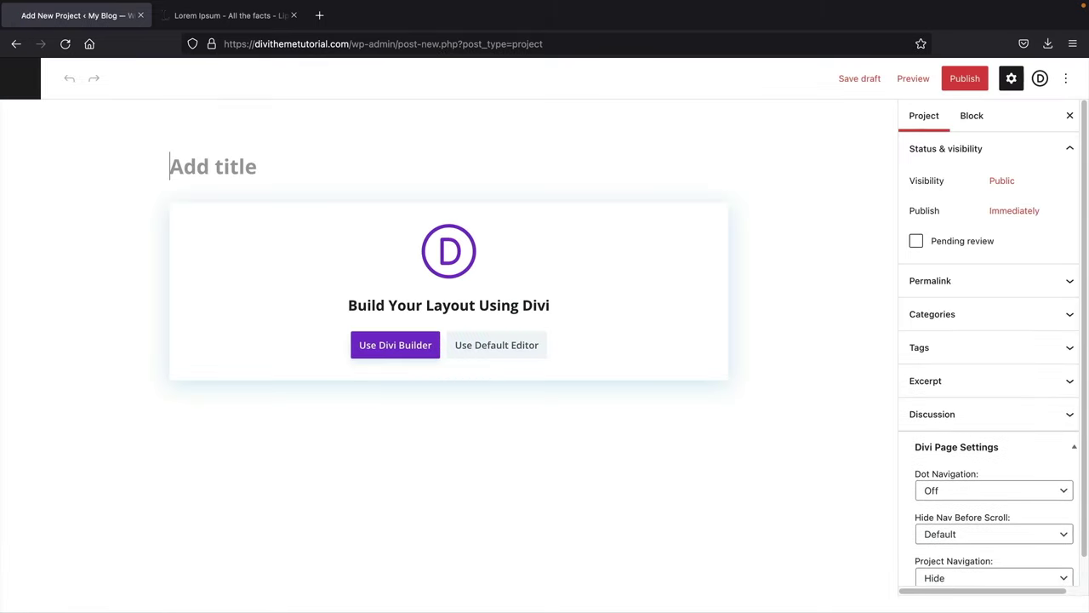
# - Title the project 'Main Divi Project' and set the rocket illustration rocketo.png as featured image
pyautogui.write('Main Divi Project')
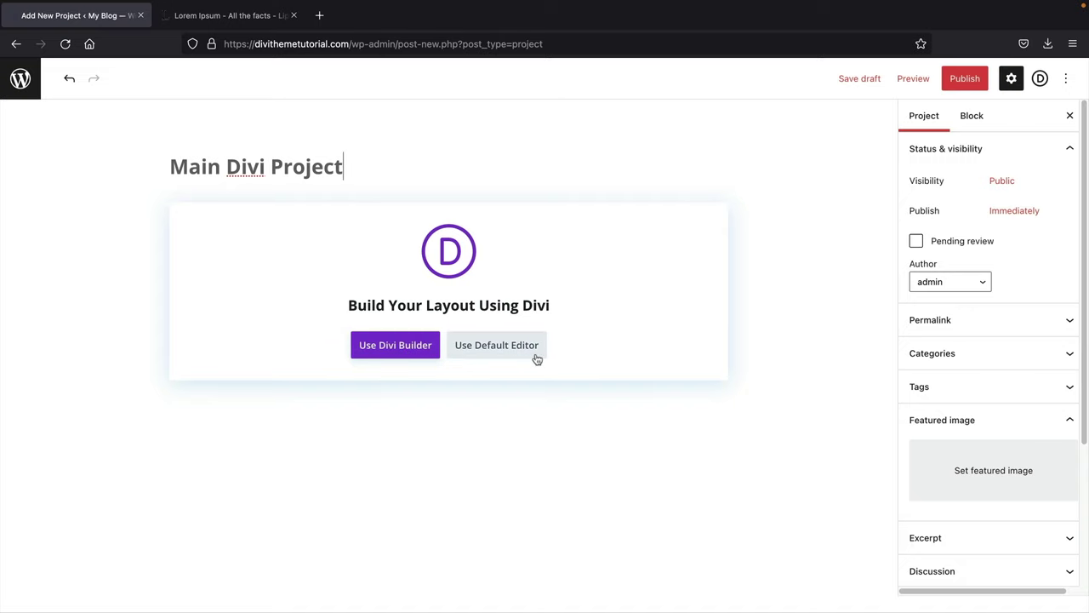
pyautogui.click(948, 462)
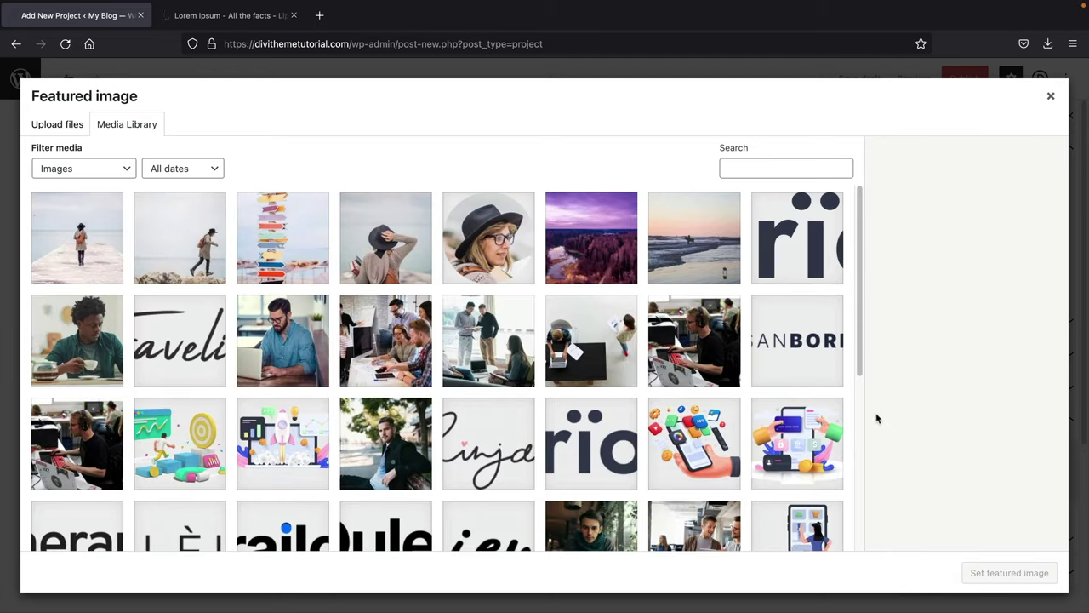
pyautogui.scroll(-3, 798, 395)
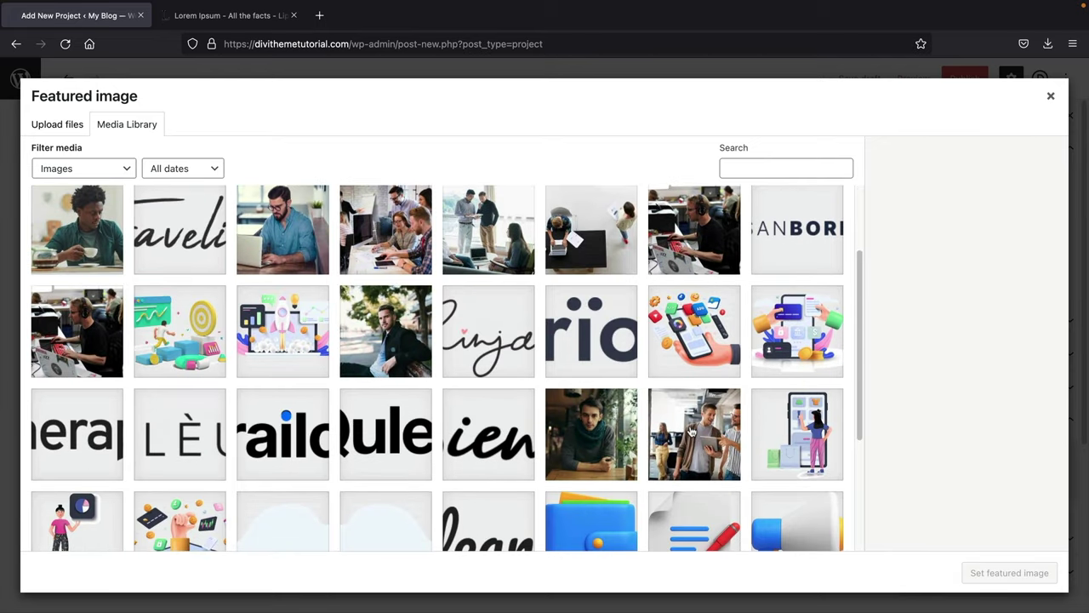
pyautogui.click(692, 432)
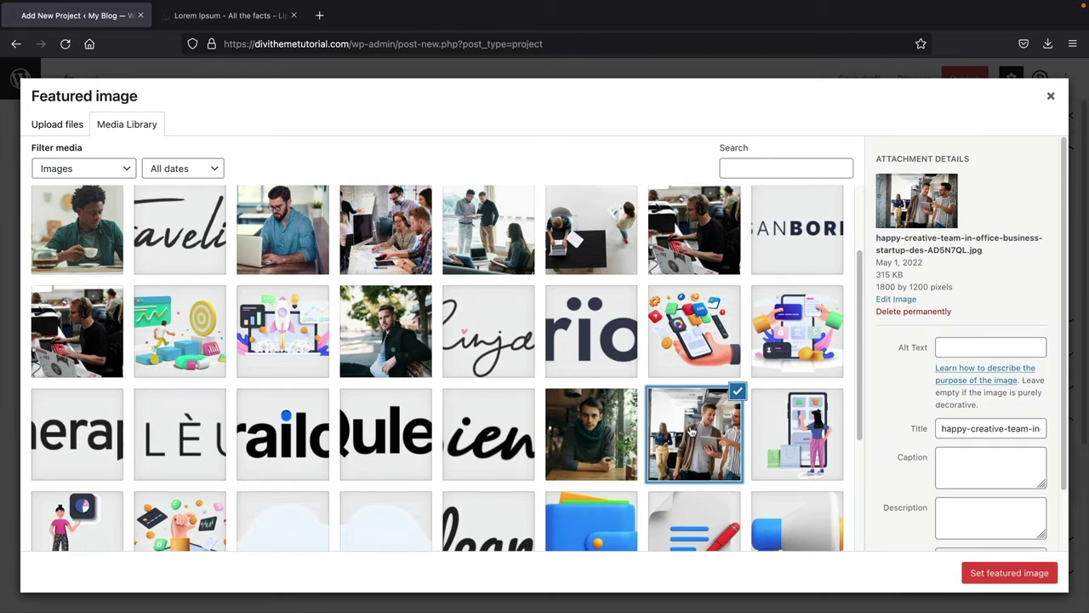
pyautogui.click(262, 337)
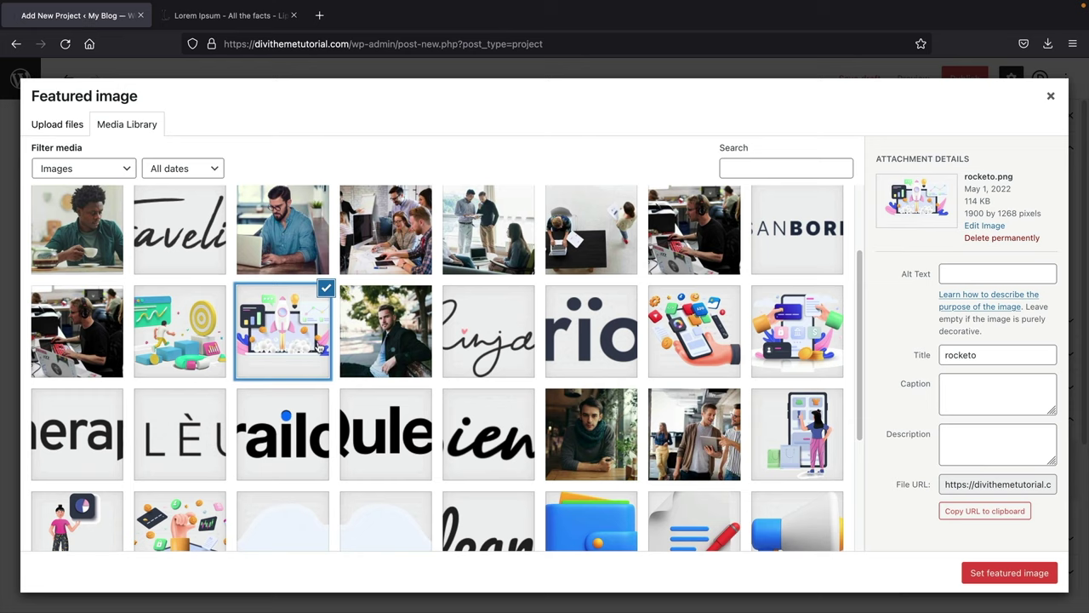
pyautogui.click(1018, 576)
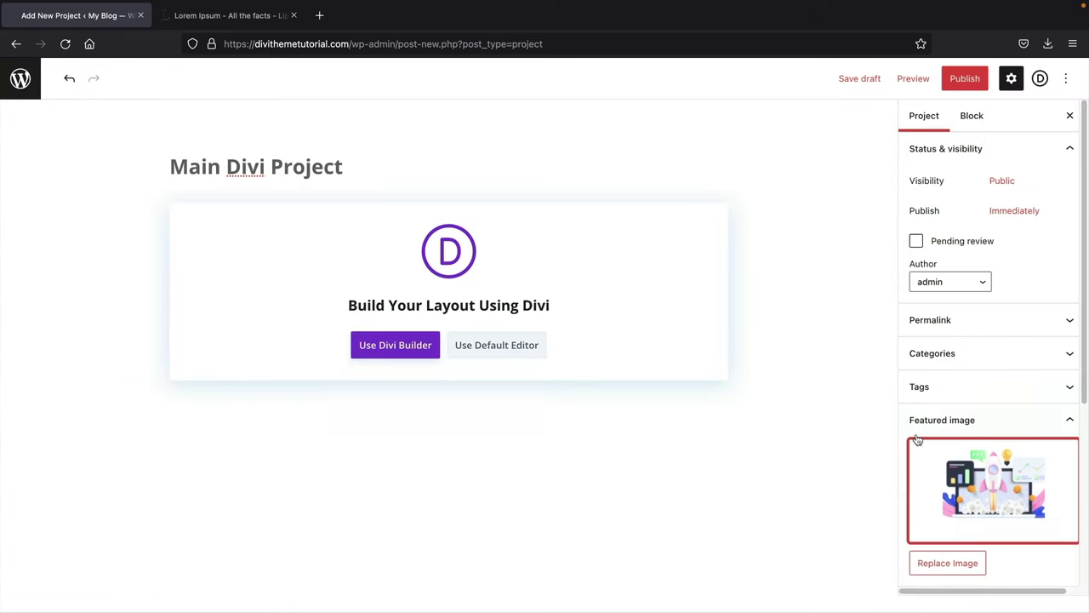
# - Write 'this is a demo' in the default editor, publish the project, and view its page
pyautogui.click(521, 351)
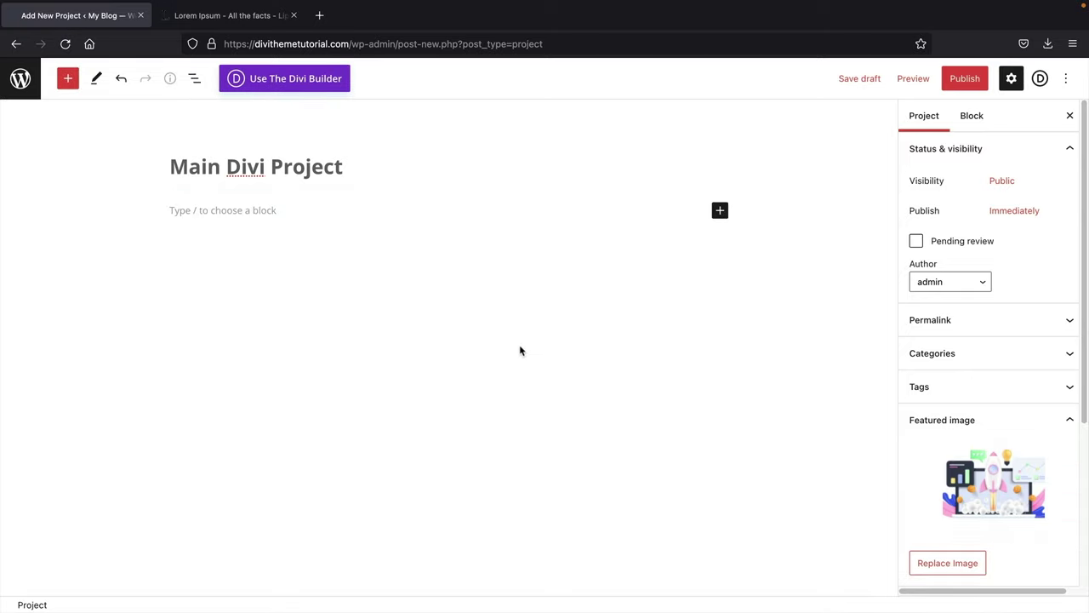
pyautogui.click(294, 211)
pyautogui.write('this is a demo')
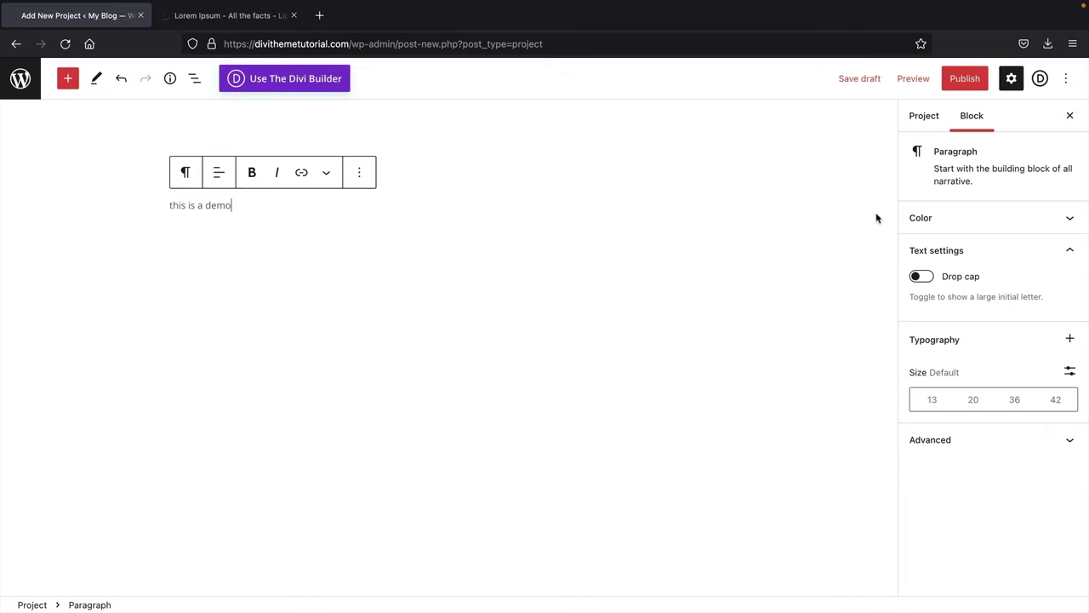
pyautogui.click(959, 87)
pyautogui.click(957, 83)
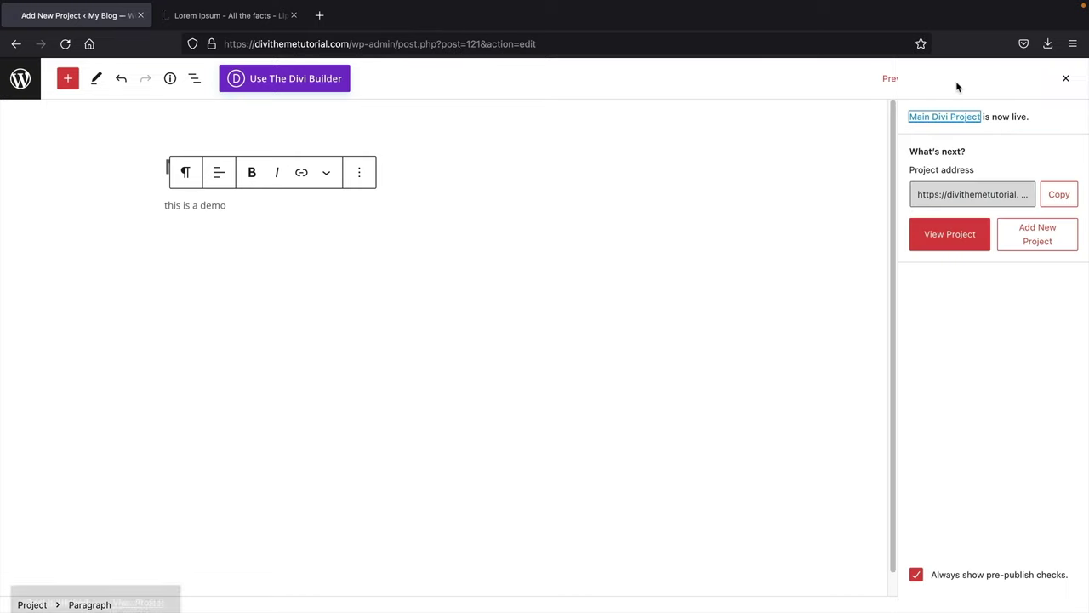
pyautogui.click(949, 238)
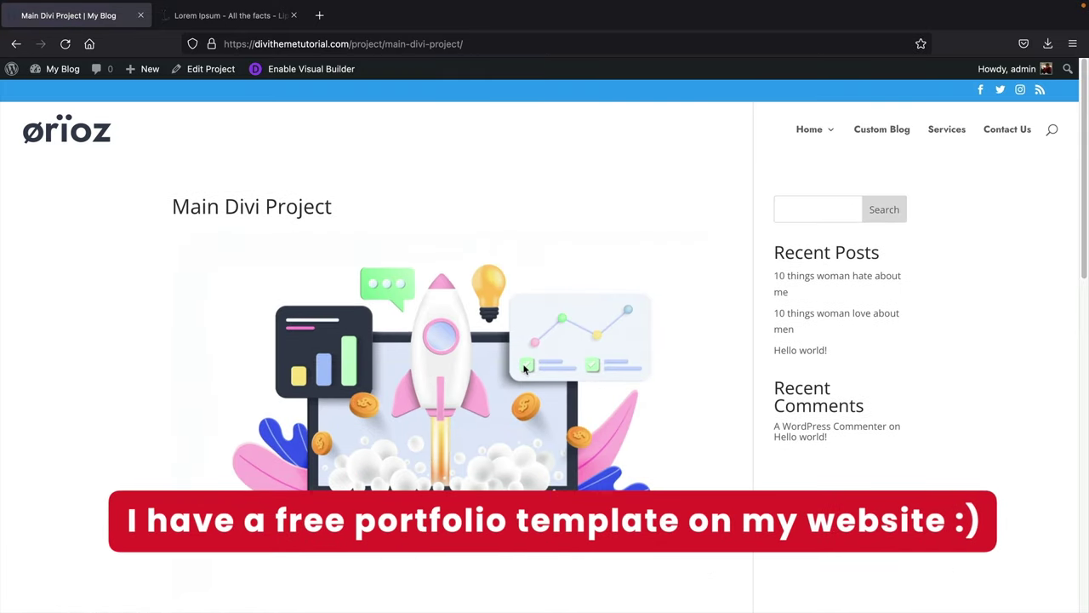
# - Change the project's Divi Page Layout to No Sidebar, update it, and view the live page
pyautogui.scroll(-1, 524, 368)
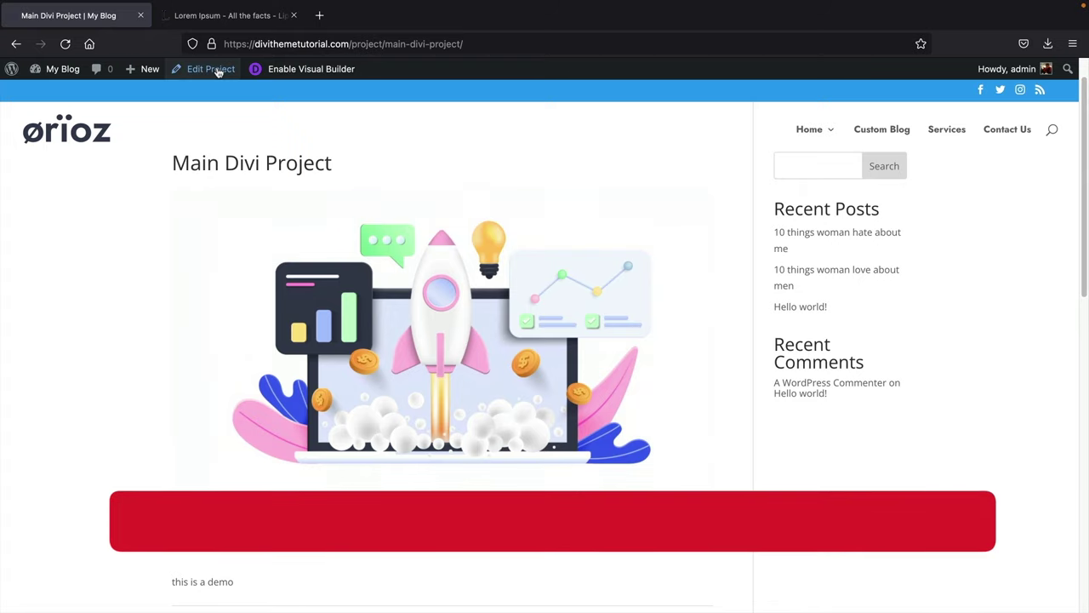
pyautogui.click(218, 71)
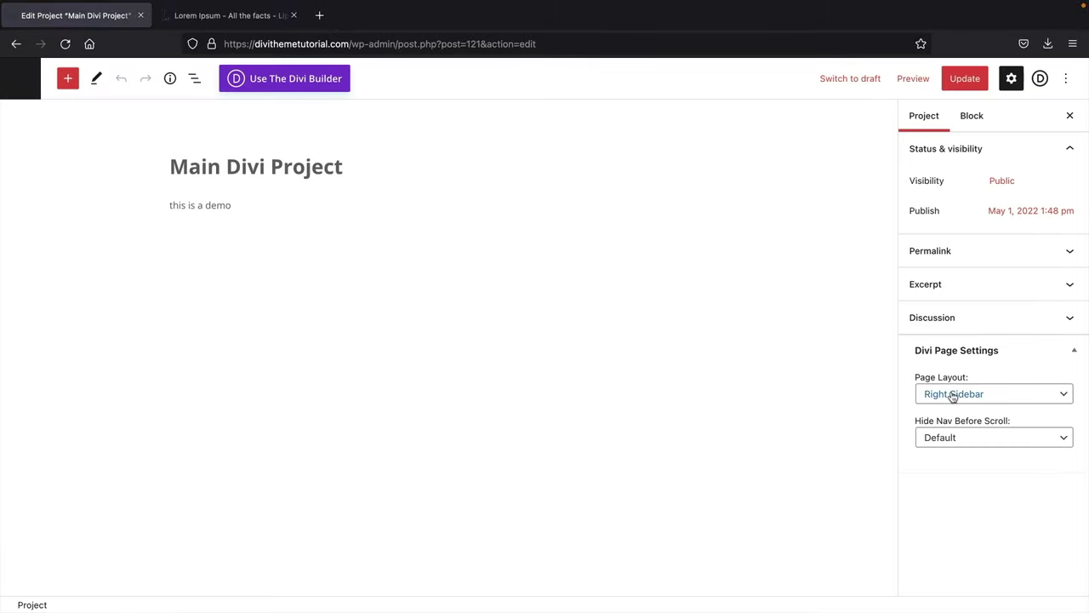
pyautogui.click(953, 394)
pyautogui.click(955, 422)
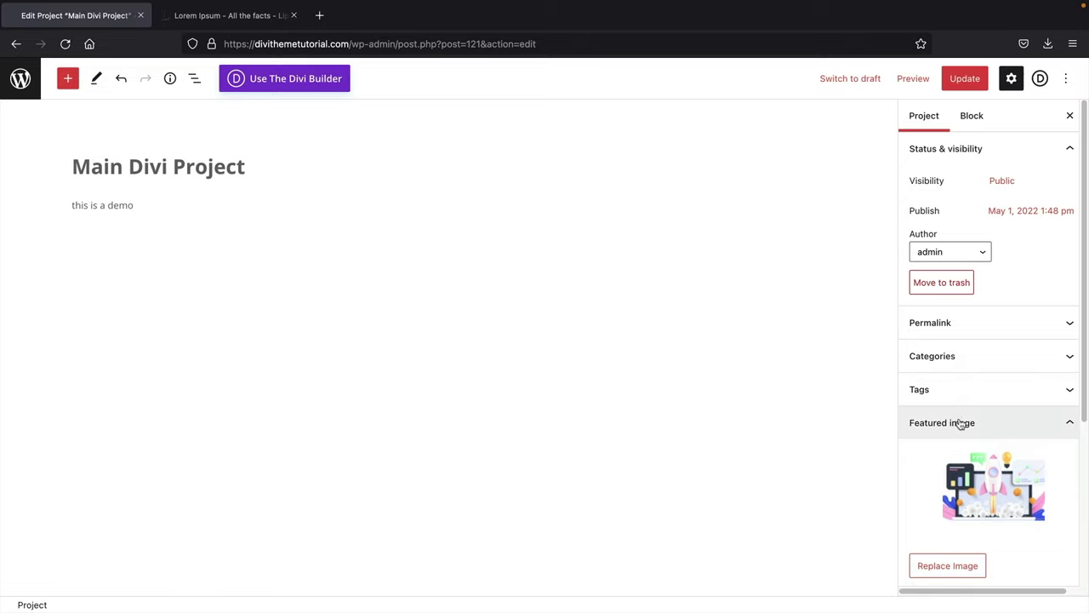
pyautogui.scroll(-3, 976, 418)
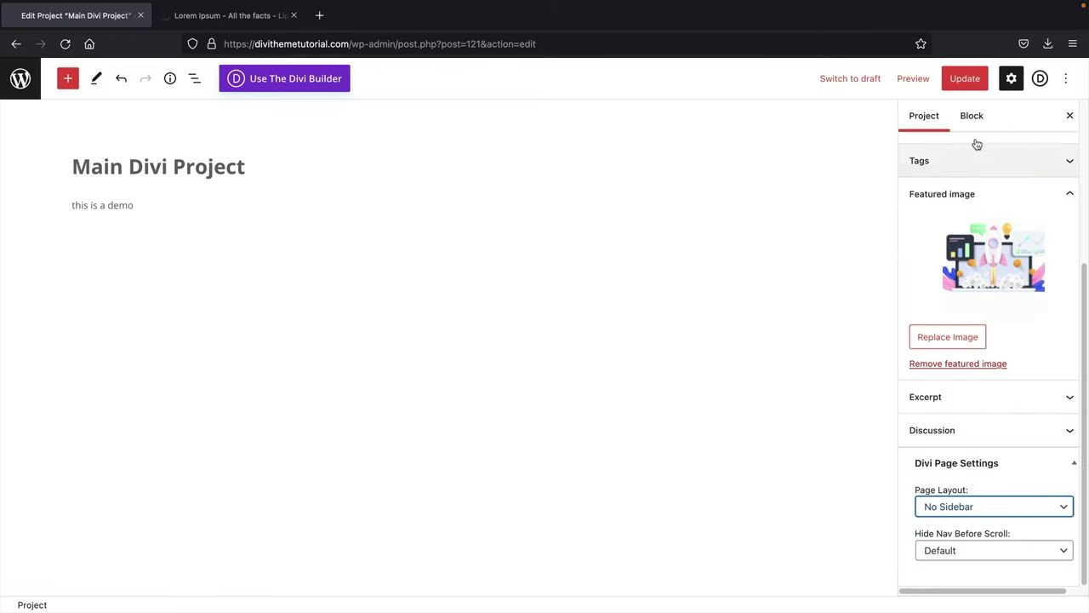
pyautogui.click(965, 79)
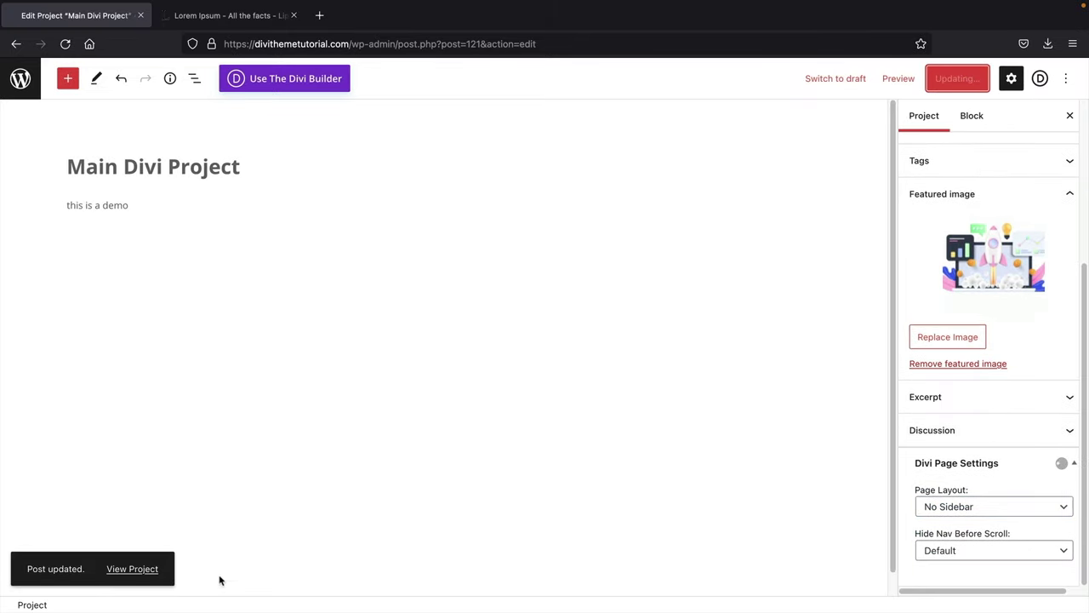
pyautogui.click(128, 569)
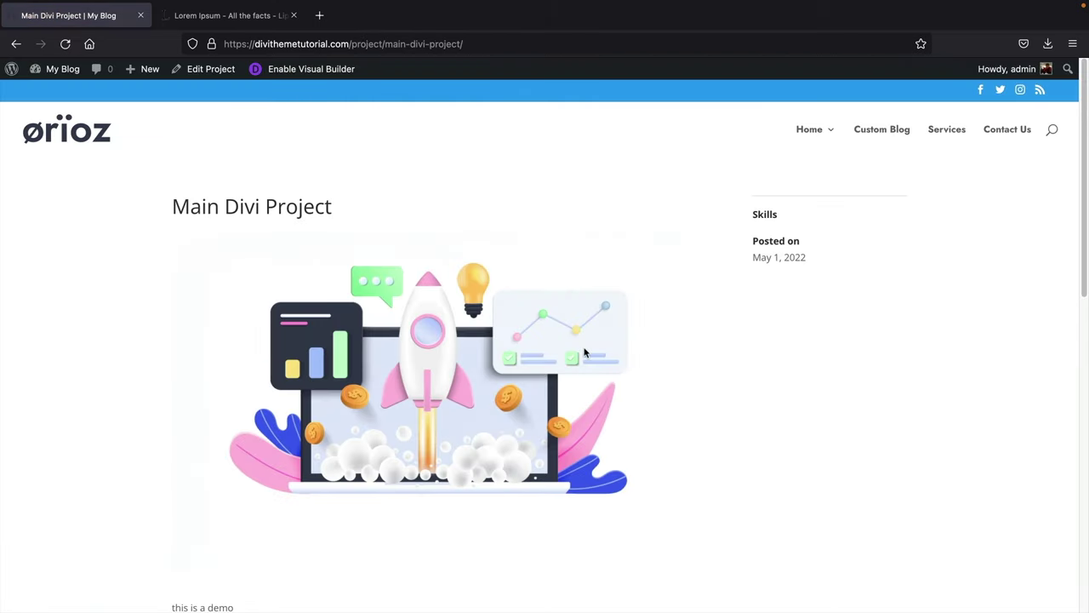
pyautogui.scroll(-5, 584, 352)
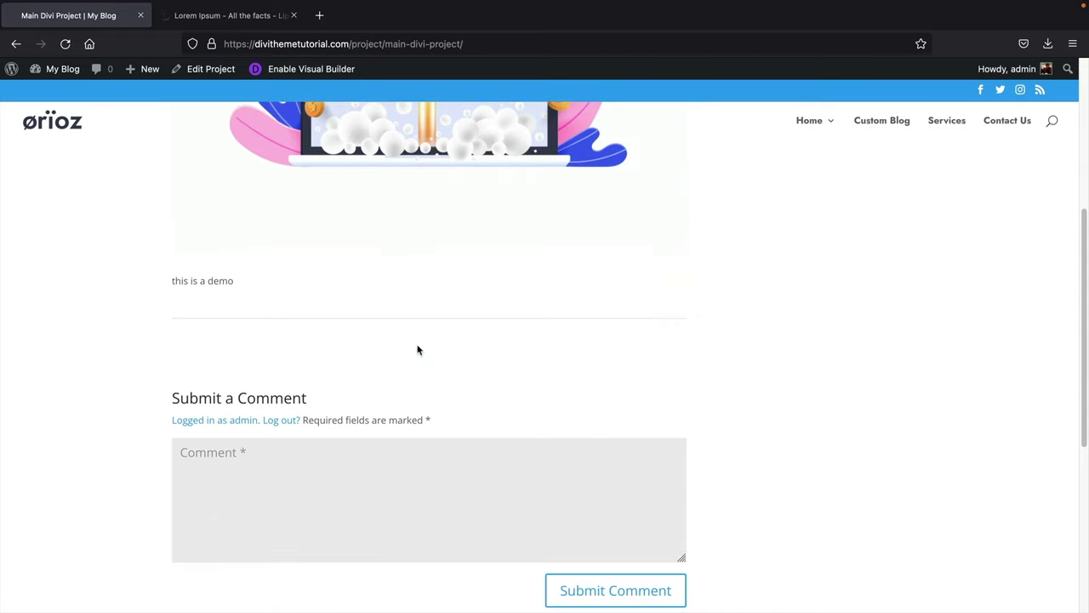
pyautogui.scroll(5, 417, 350)
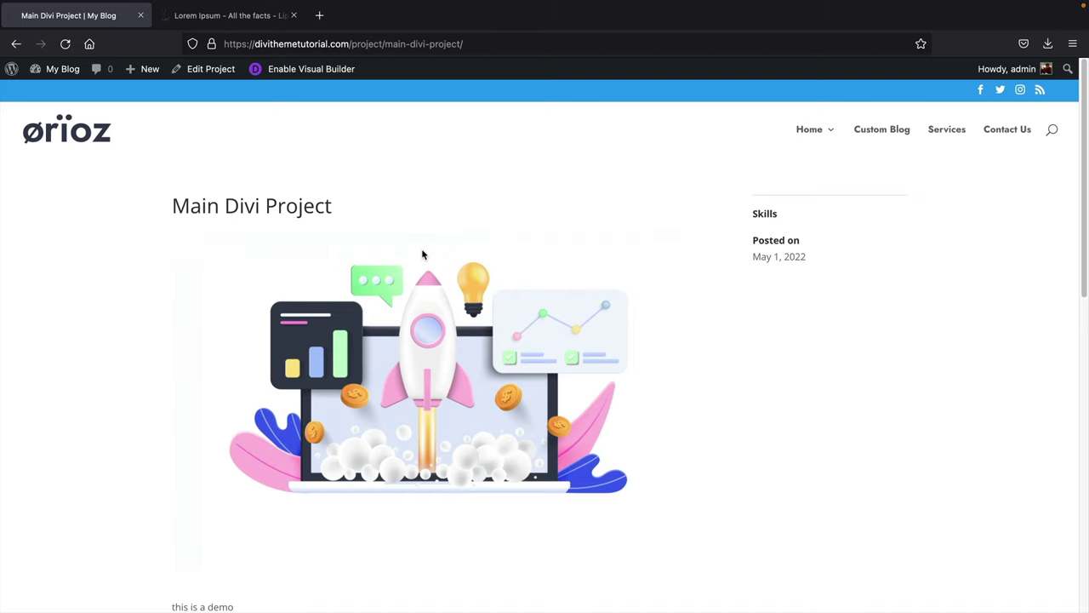
# - Open the Services page in the Divi Visual Builder
pyautogui.click(941, 136)
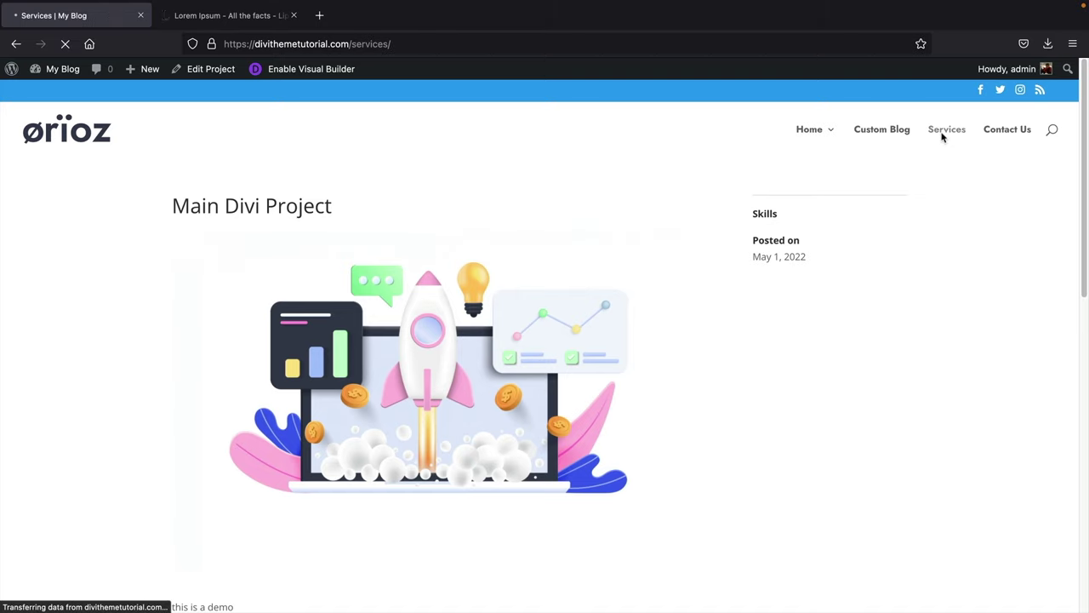
pyautogui.scroll(-5, 557, 366)
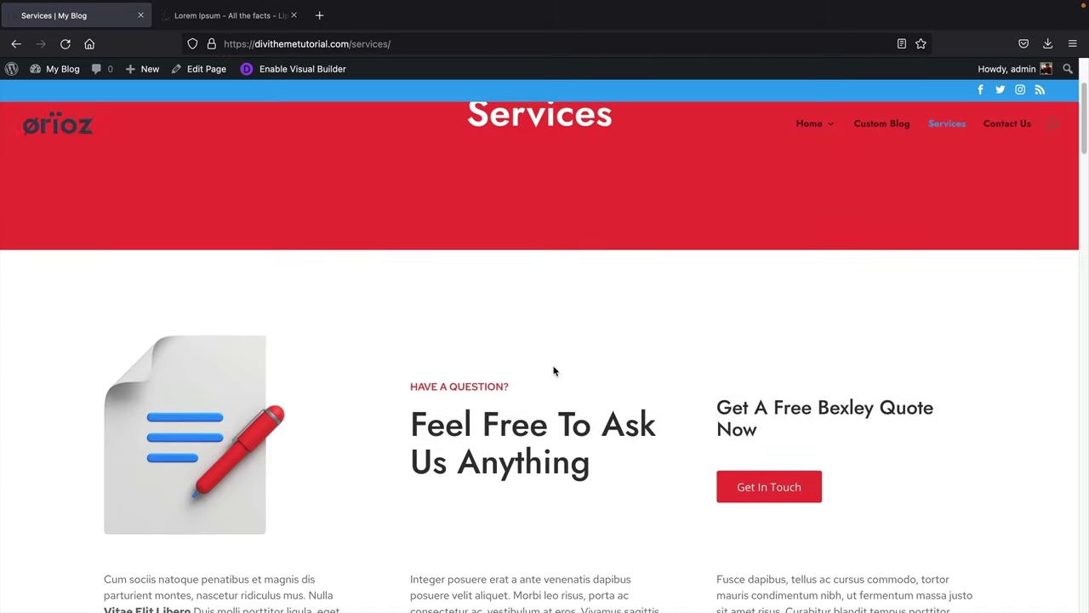
pyautogui.click(314, 74)
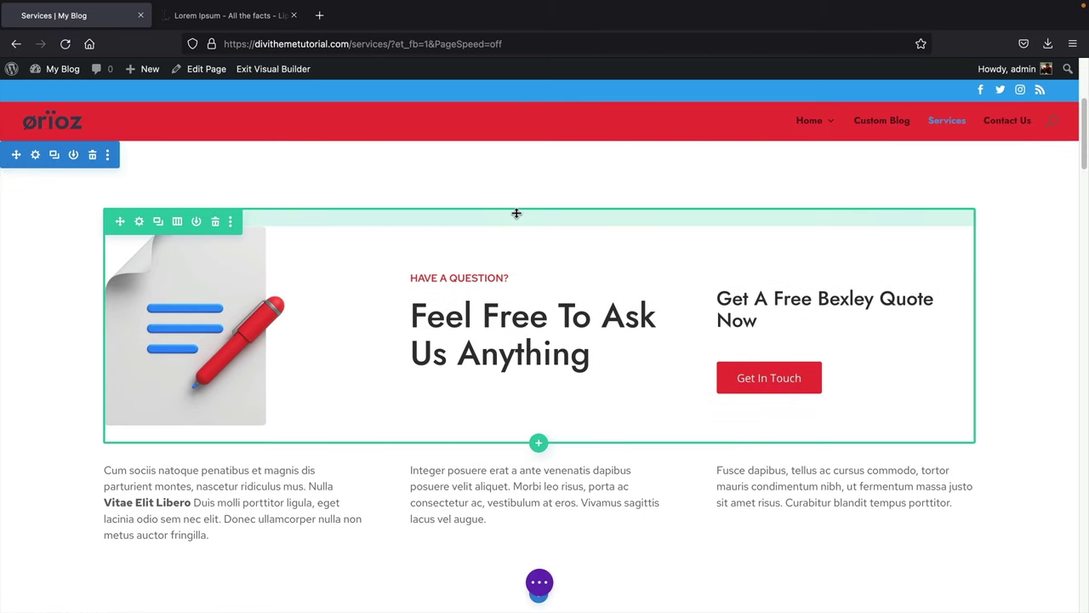
# - Add a one-column row below the intro section and insert a Portfolio module
pyautogui.scroll(-2, 511, 324)
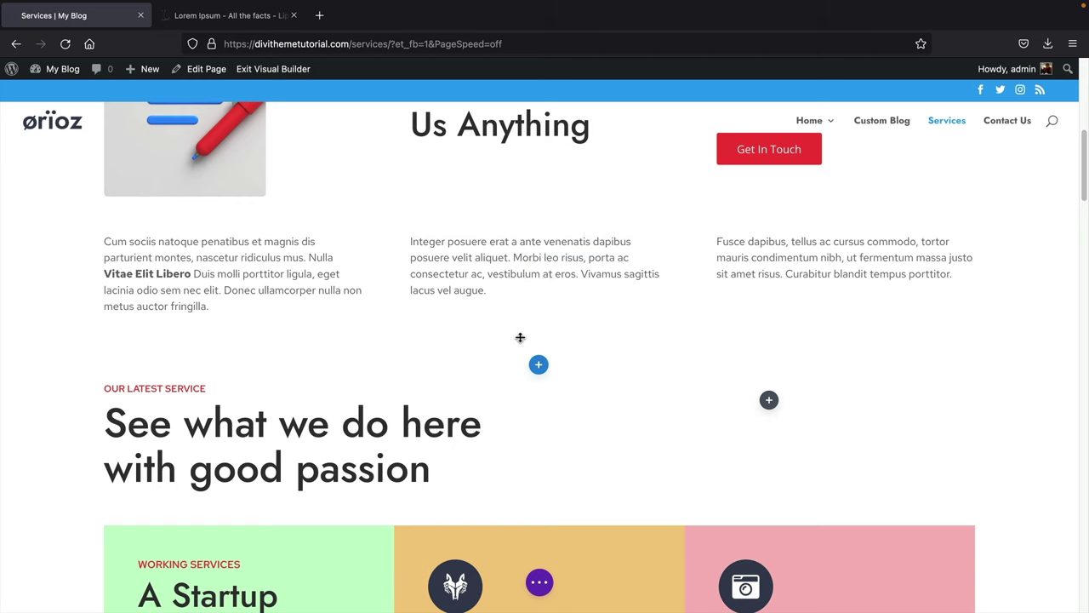
pyautogui.click(538, 333)
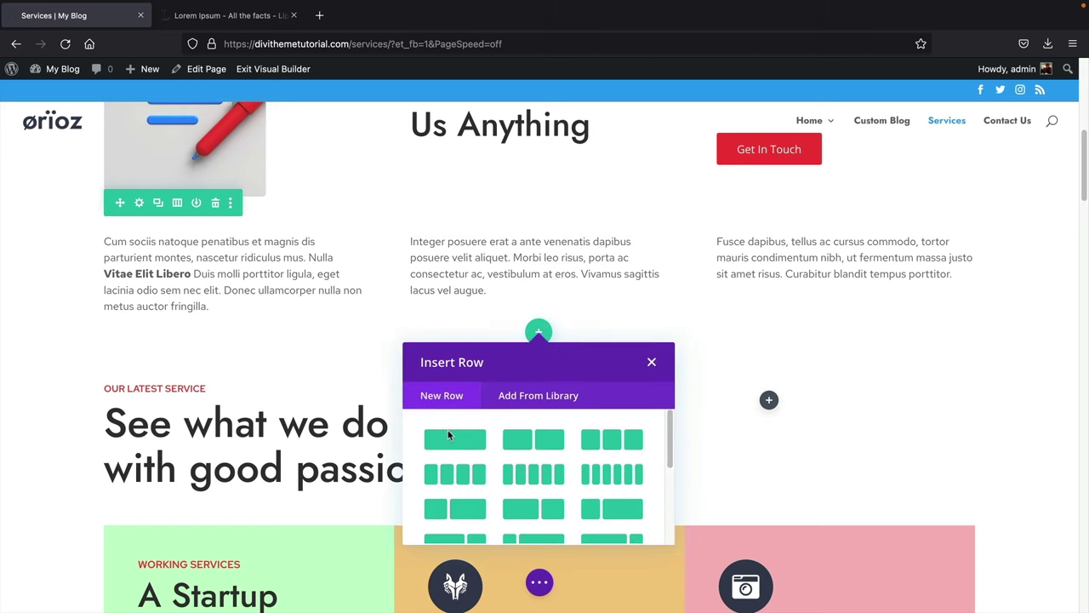
pyautogui.click(451, 436)
pyautogui.scroll(-5, 469, 318)
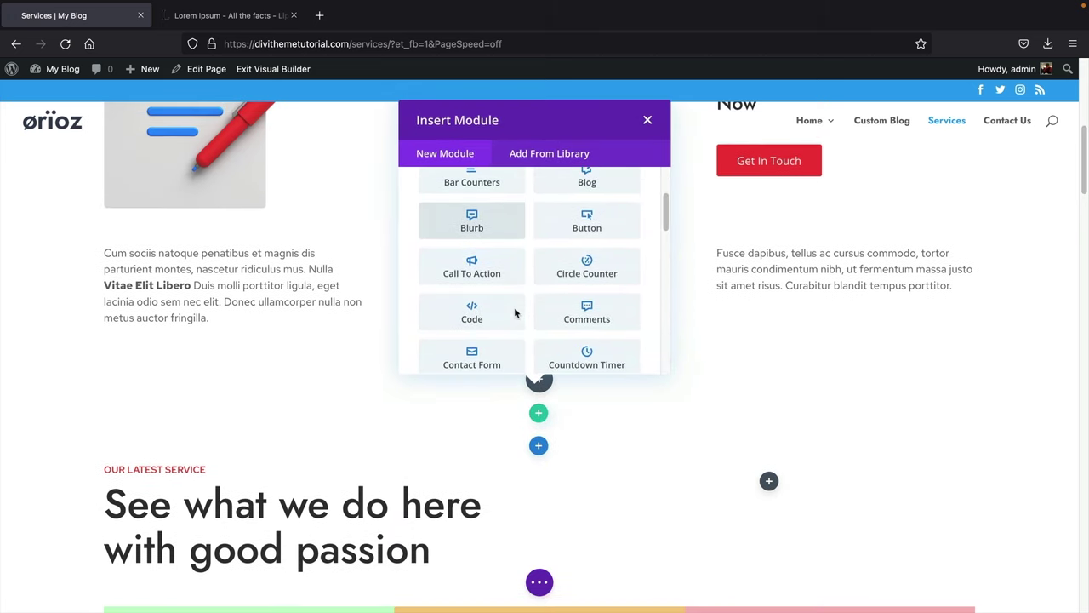
pyautogui.scroll(-5, 516, 314)
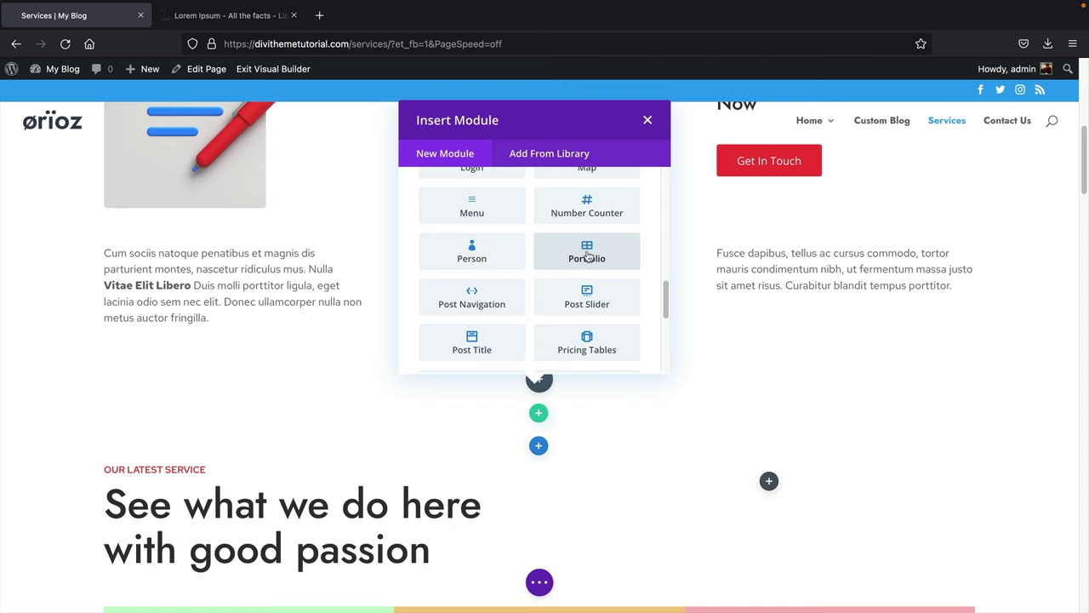
pyautogui.click(588, 251)
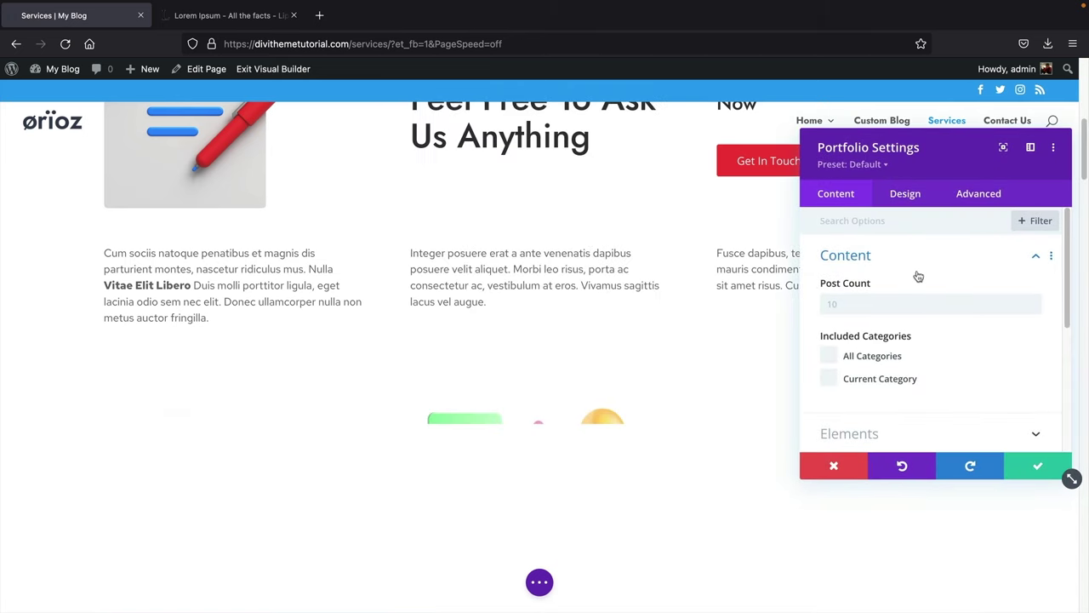
# - Switch the Portfolio module's Design layout to Grid
pyautogui.scroll(-5, 778, 319)
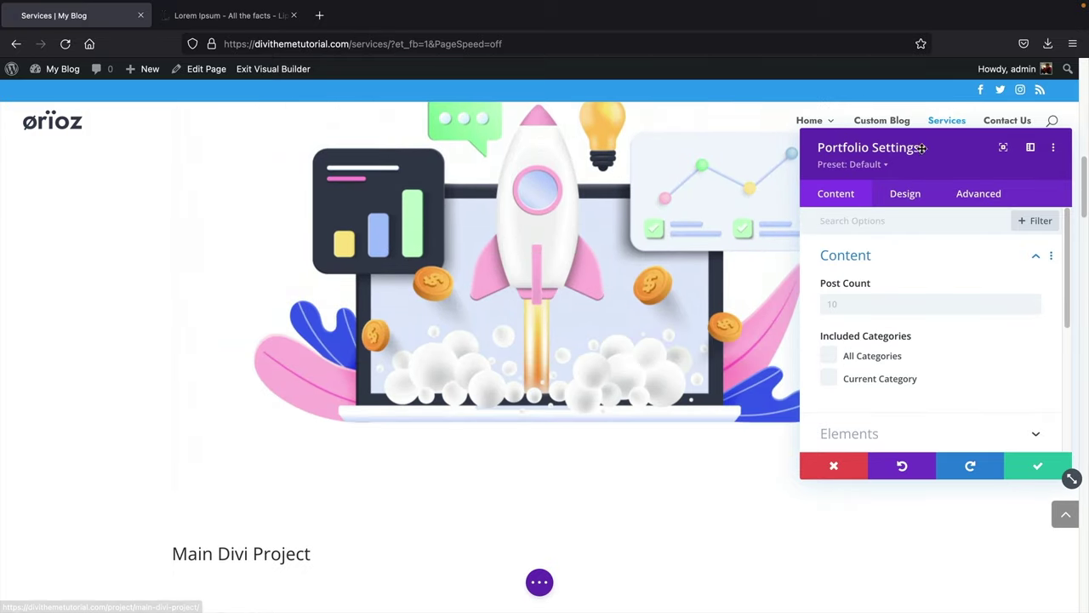
pyautogui.scroll(-1, 496, 358)
pyautogui.scroll(-2, 894, 306)
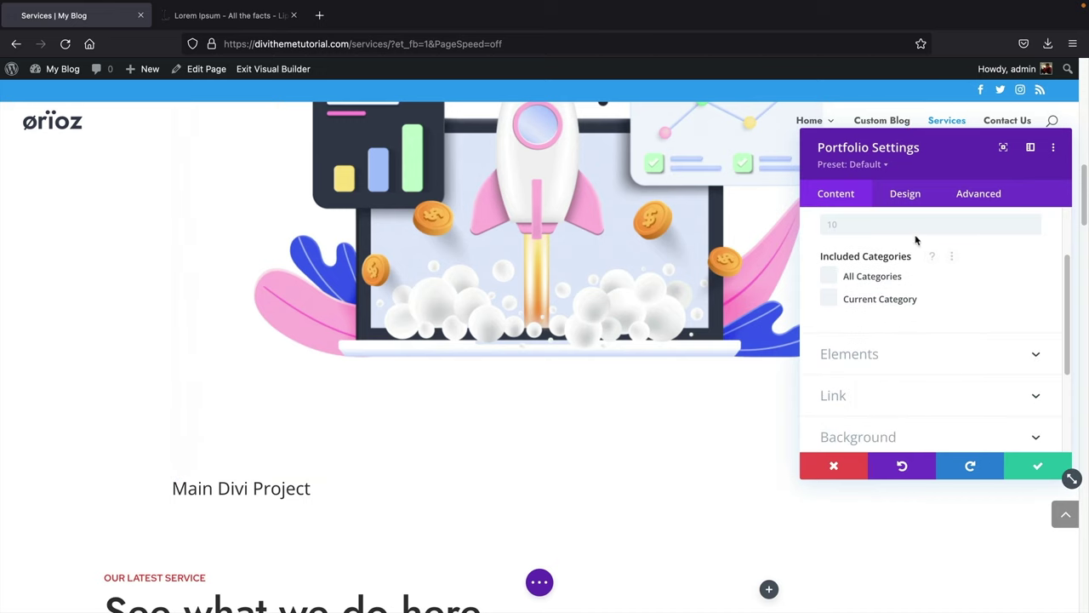
pyautogui.click(909, 195)
pyautogui.click(912, 260)
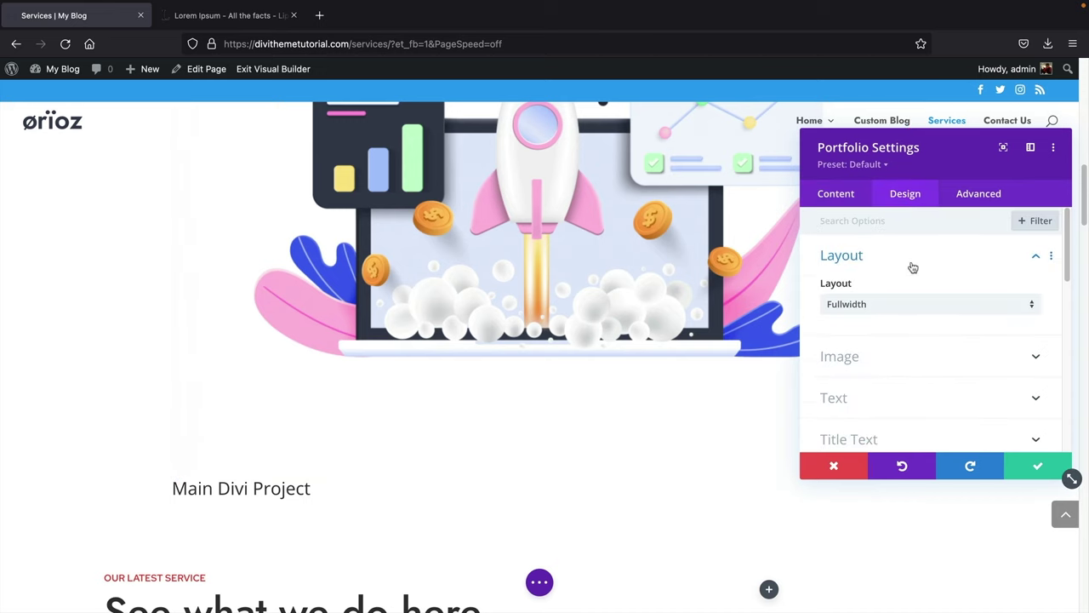
pyautogui.click(900, 337)
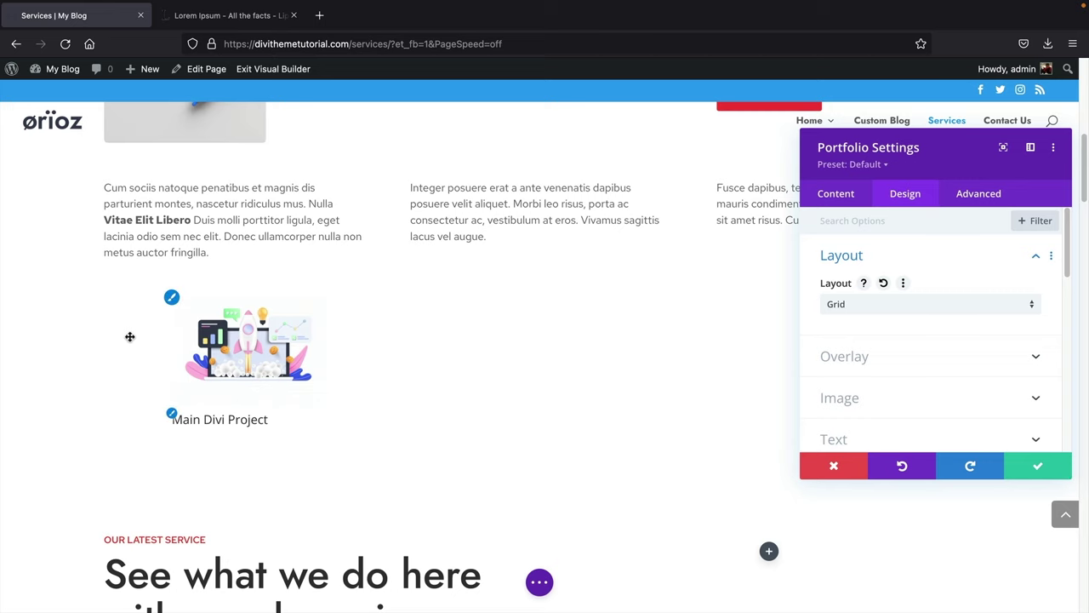
pyautogui.scroll(-3, 874, 318)
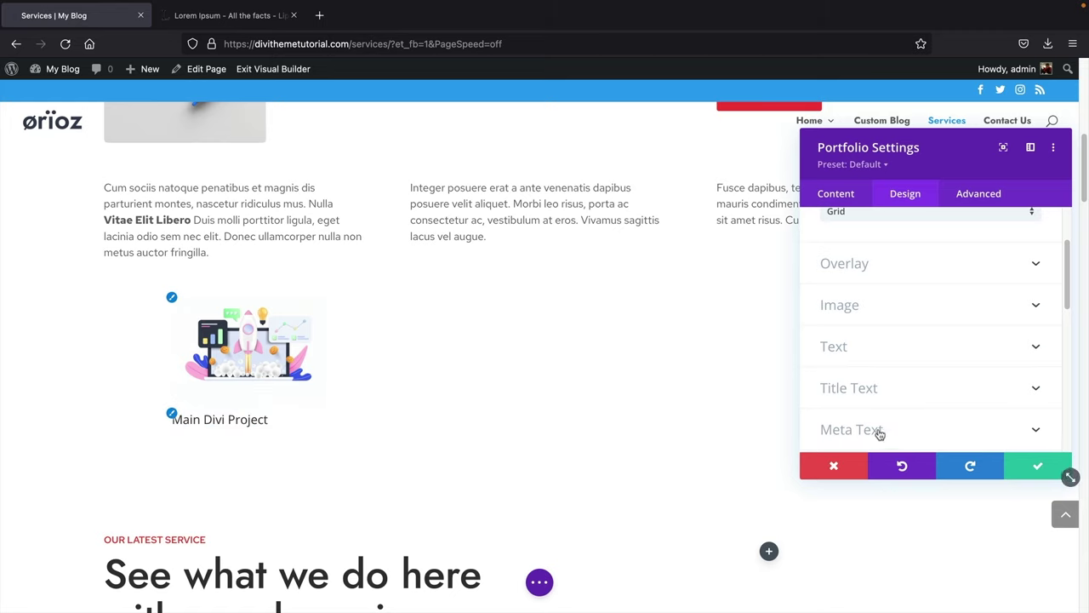
# - Try the portfolio's content and background colour options, then discard those changes
pyautogui.click(841, 199)
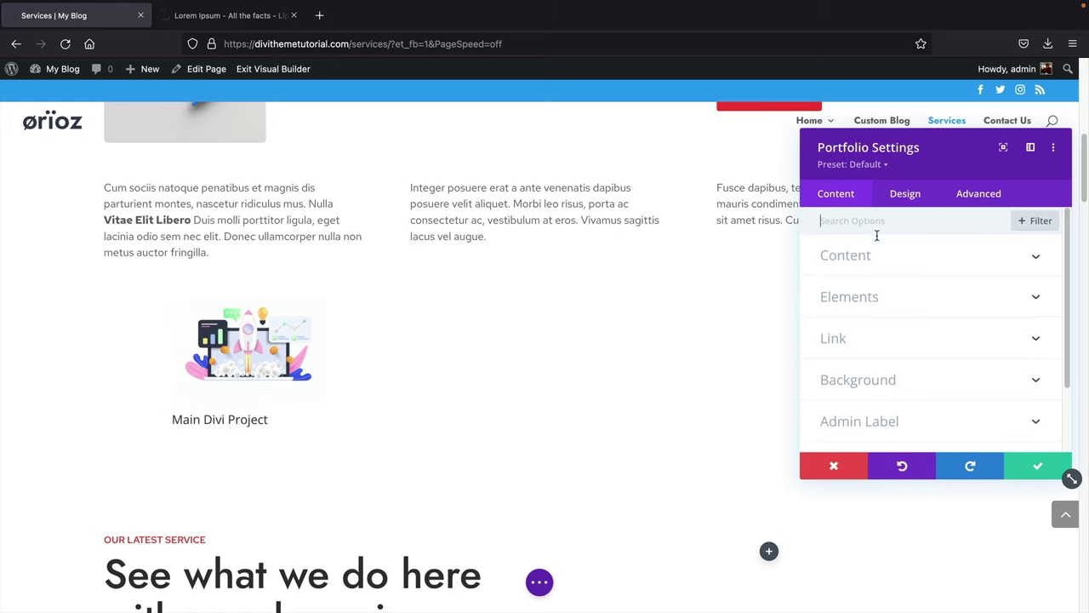
pyautogui.click(885, 262)
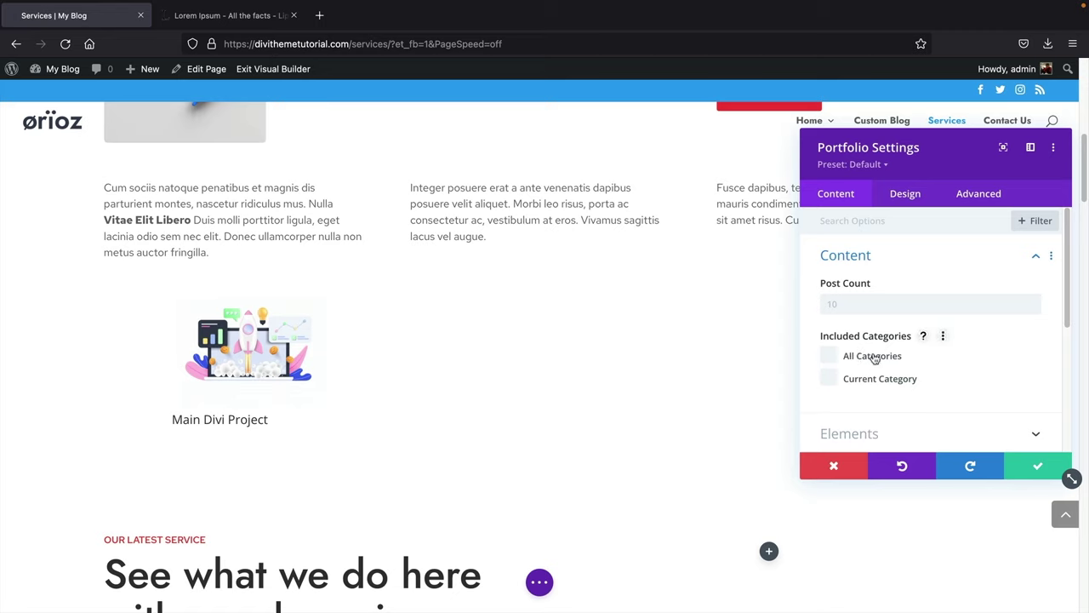
pyautogui.scroll(-4, 877, 366)
pyautogui.click(885, 383)
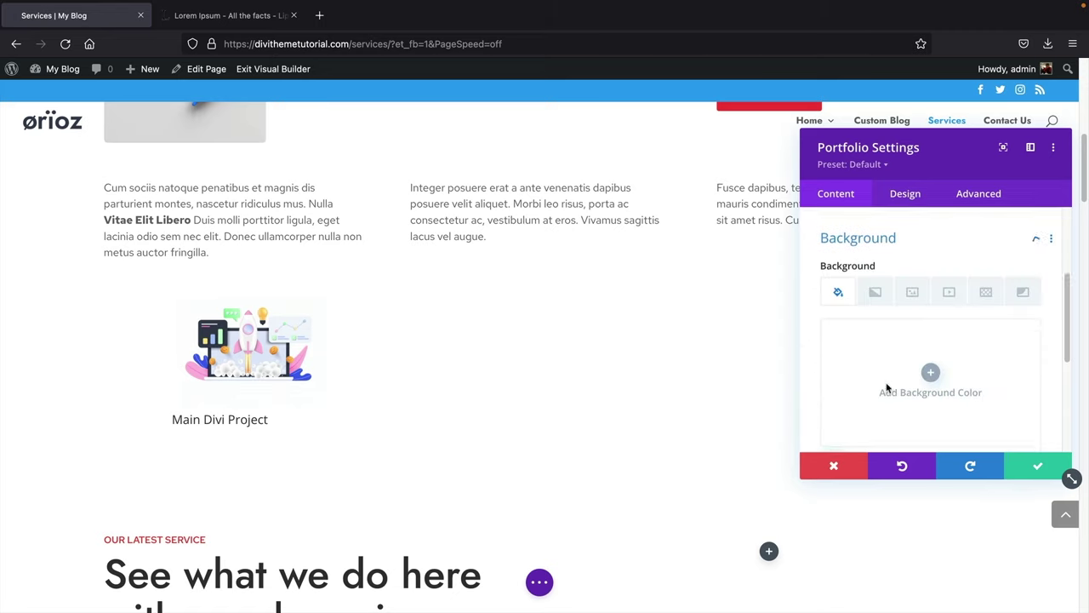
pyautogui.click(932, 354)
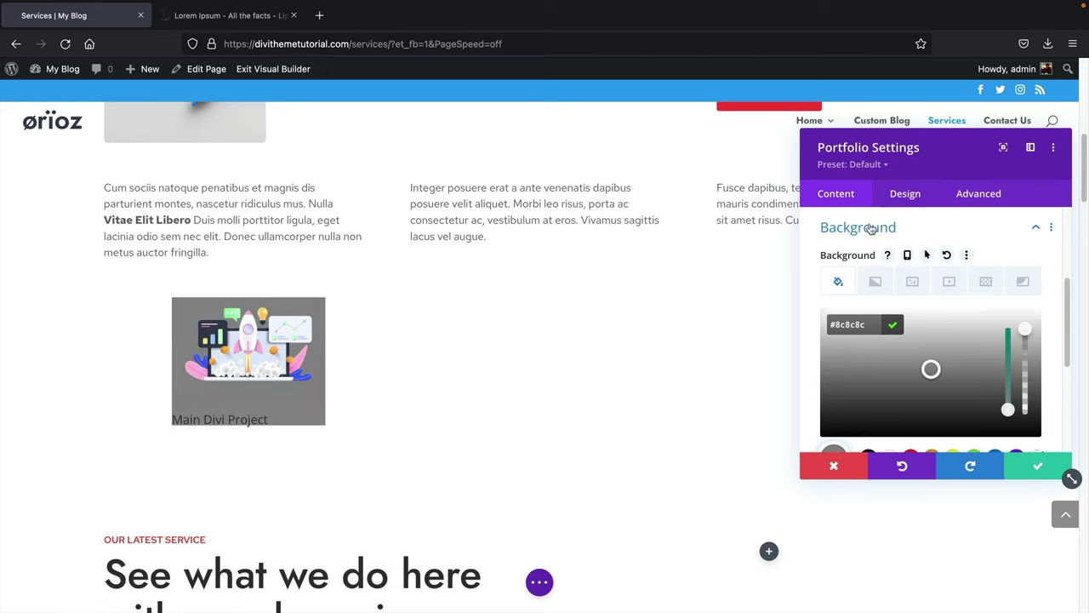
pyautogui.click(835, 466)
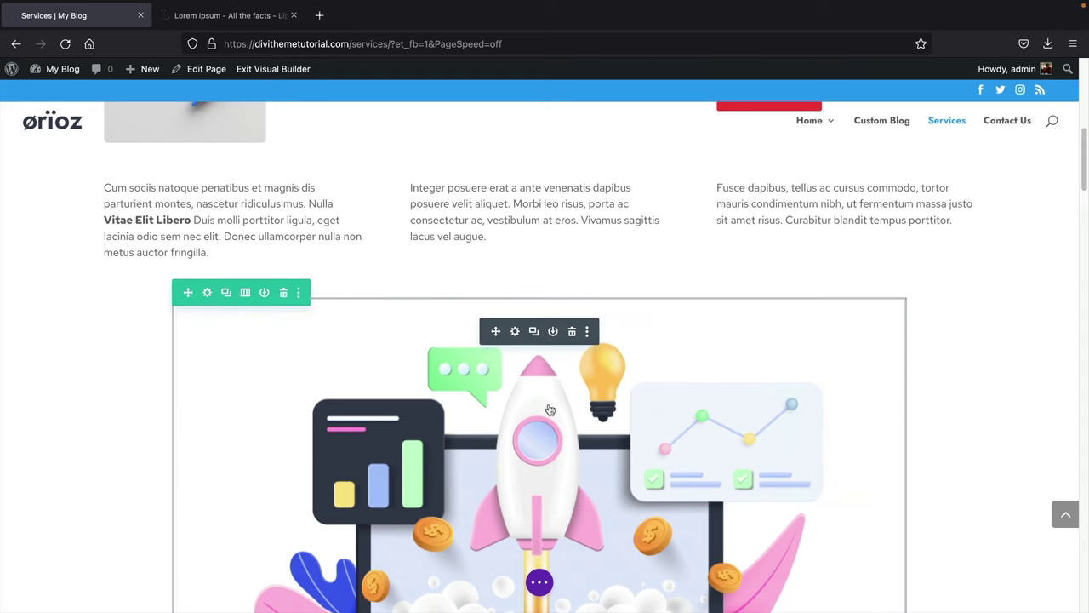
# - Reapply the Grid layout to the Portfolio module and confirm its settings
pyautogui.click(515, 332)
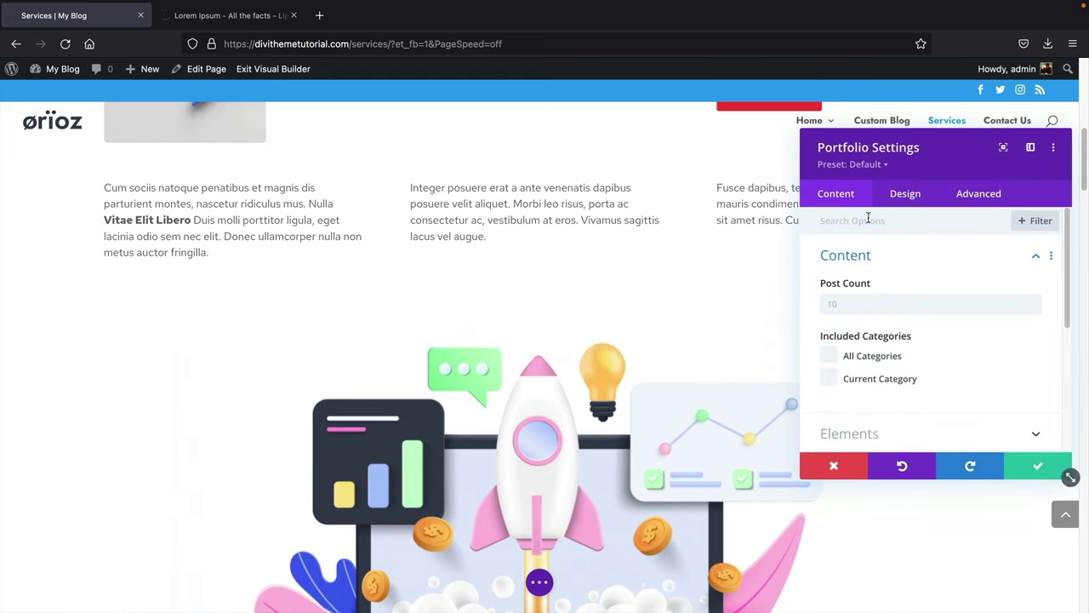
pyautogui.click(901, 198)
pyautogui.click(905, 262)
pyautogui.click(893, 307)
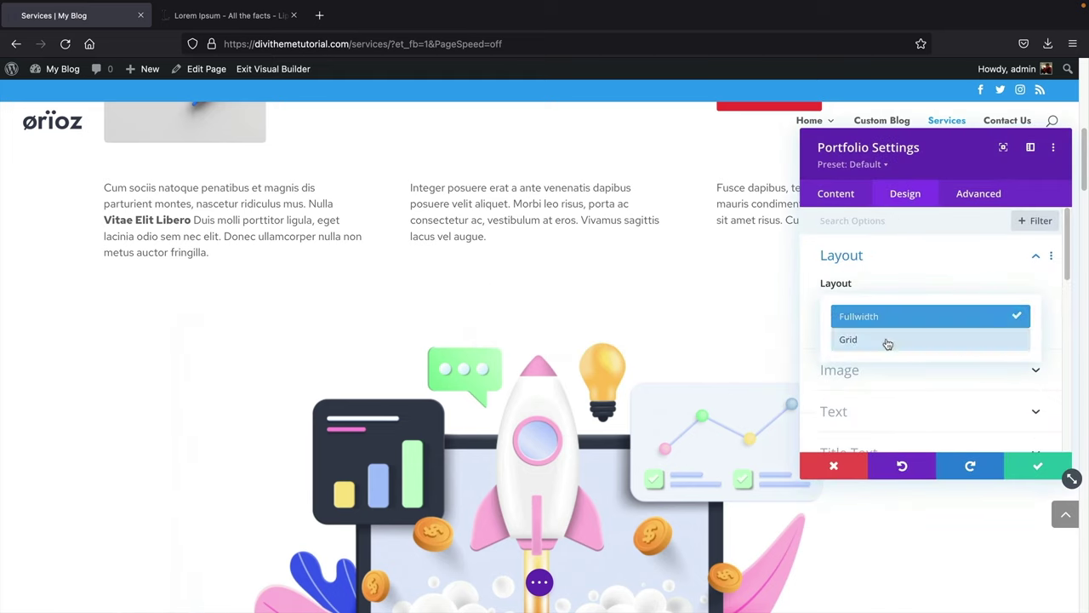
pyautogui.click(820, 341)
pyautogui.click(1029, 470)
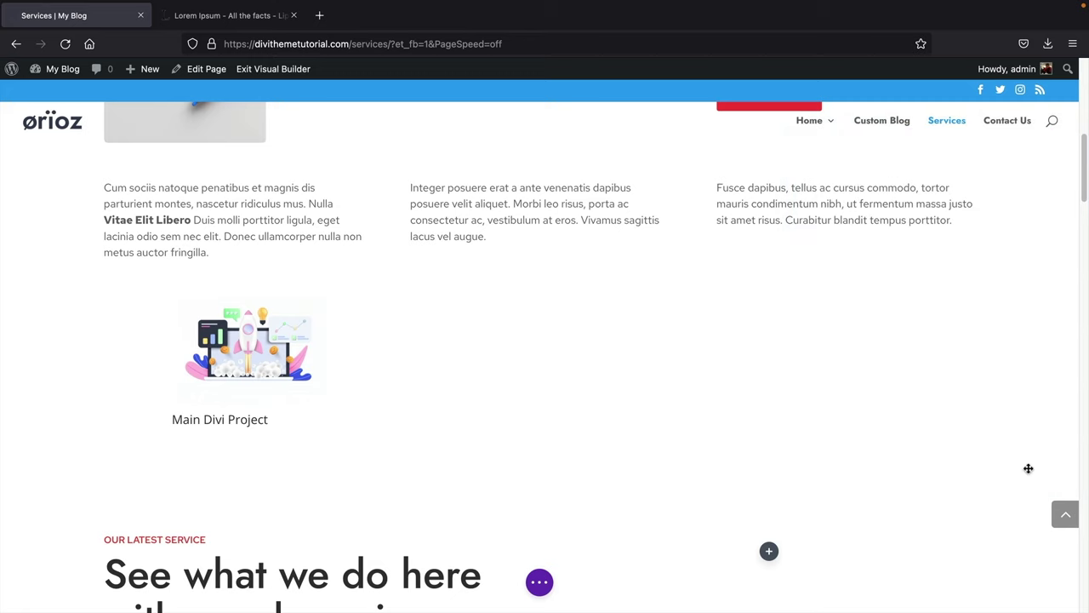
pyautogui.click(540, 582)
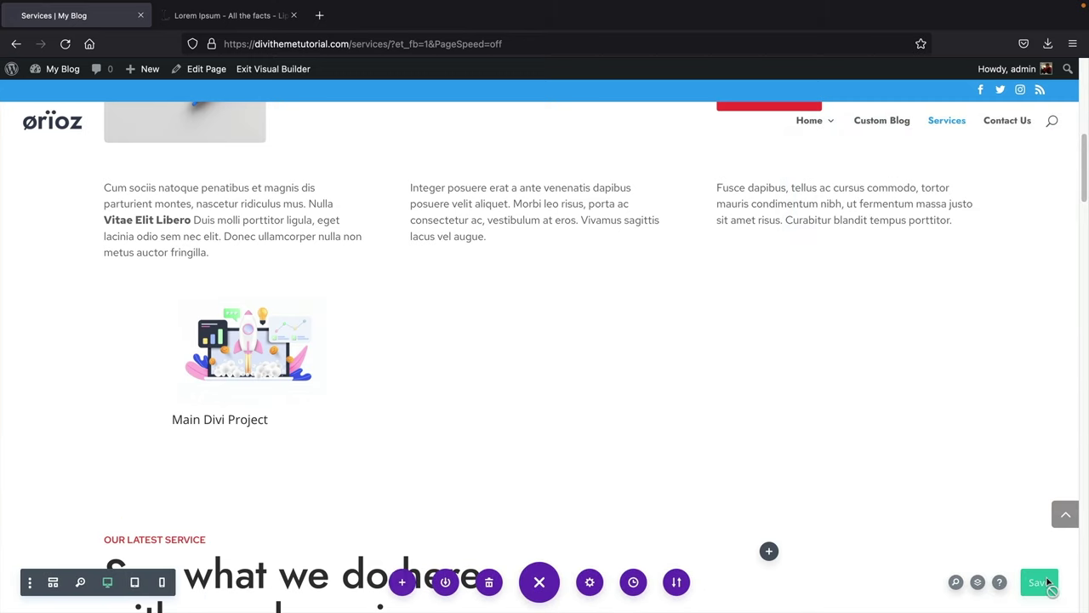
# - Save the Services page, then follow the Main Divi Project thumbnail in its portfolio grid
pyautogui.click(1040, 582)
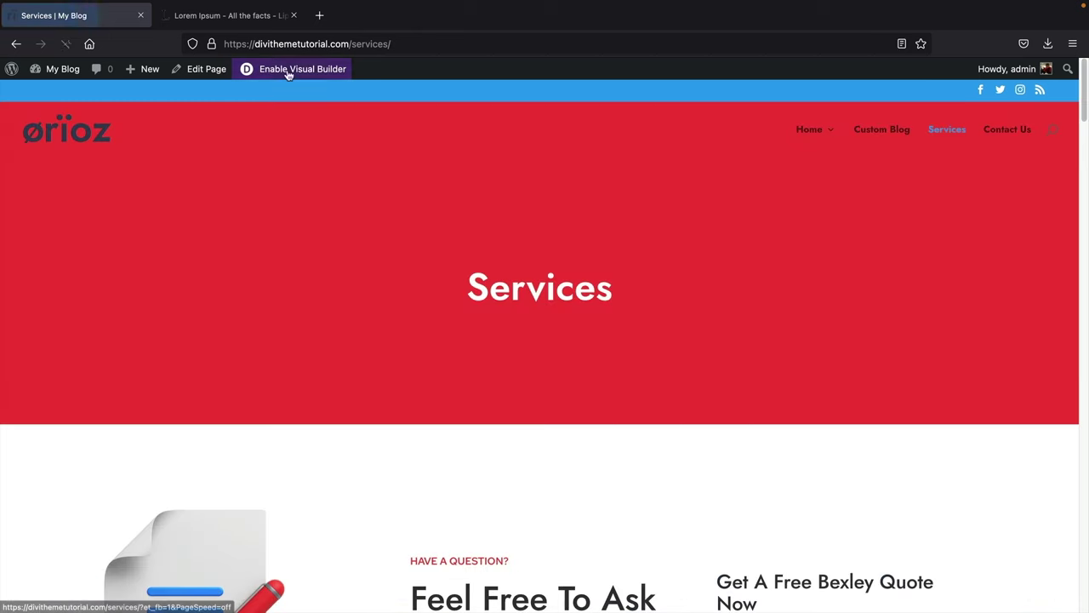
pyautogui.scroll(-3, 397, 384)
pyautogui.scroll(-3, 413, 421)
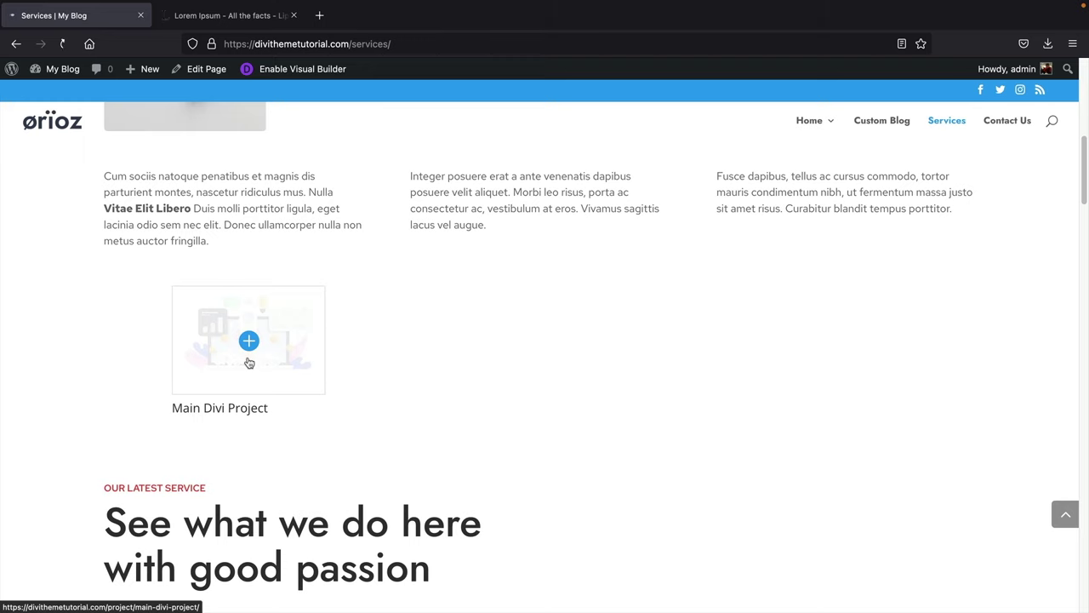
pyautogui.click(248, 362)
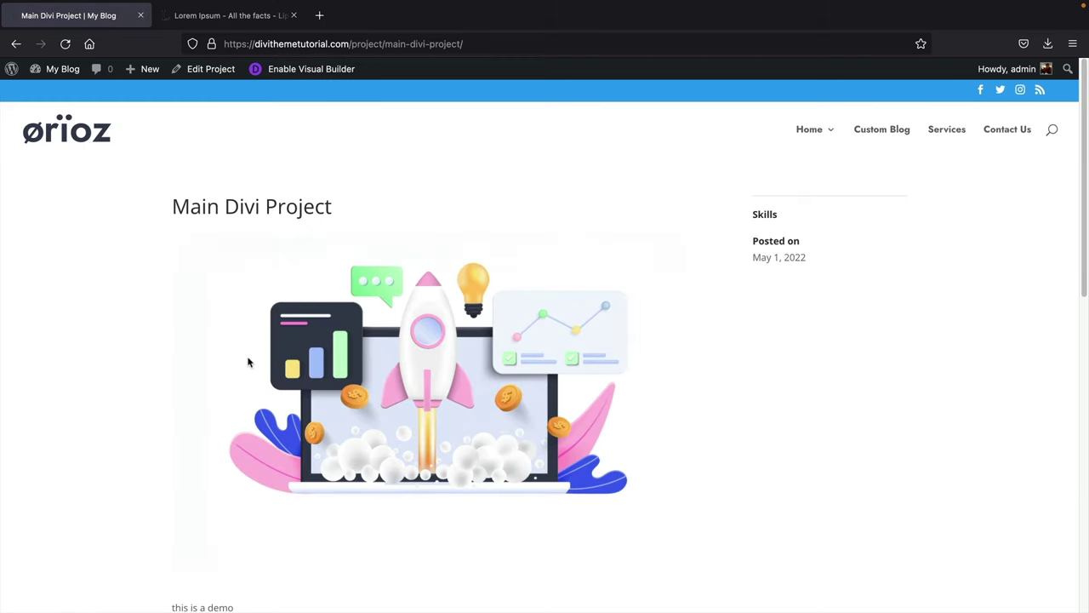
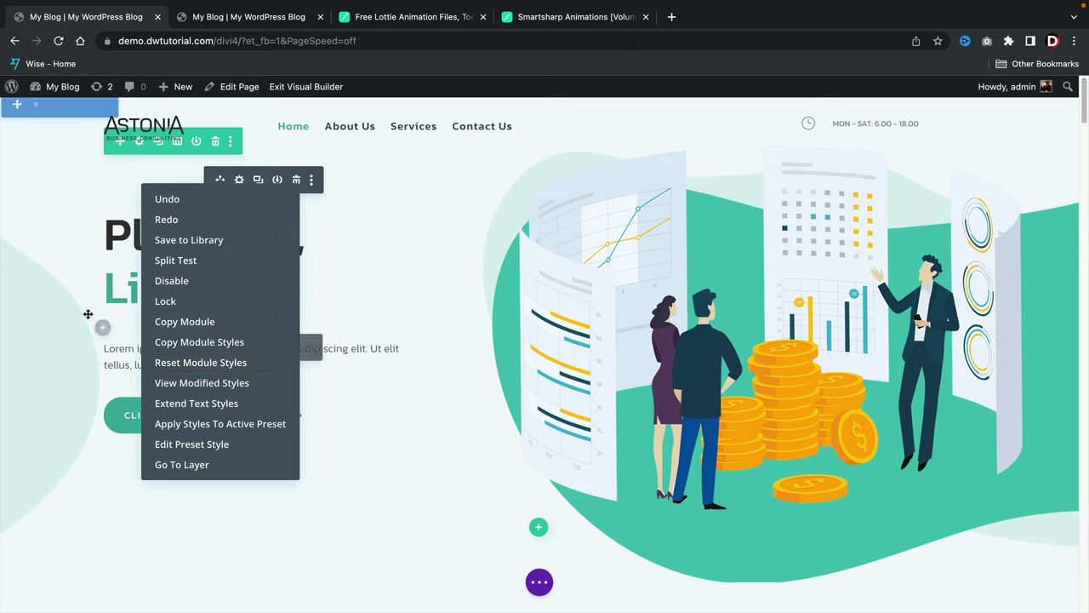
# - Dismiss the module options menu, look over the Kreativy demo page, then return to the Astonia page
pyautogui.click(80, 289)
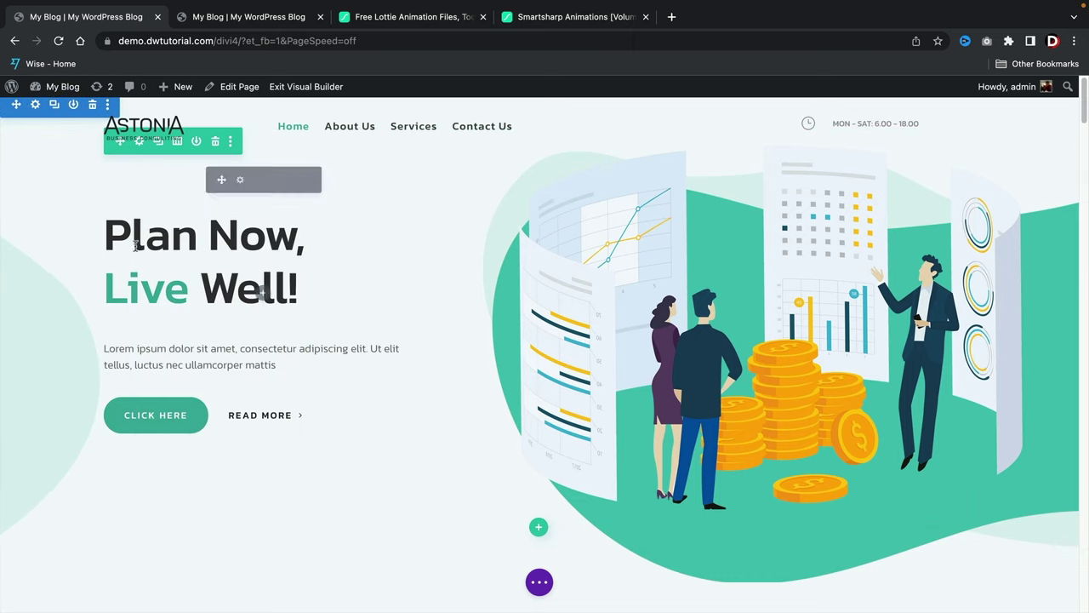
pyautogui.click(238, 22)
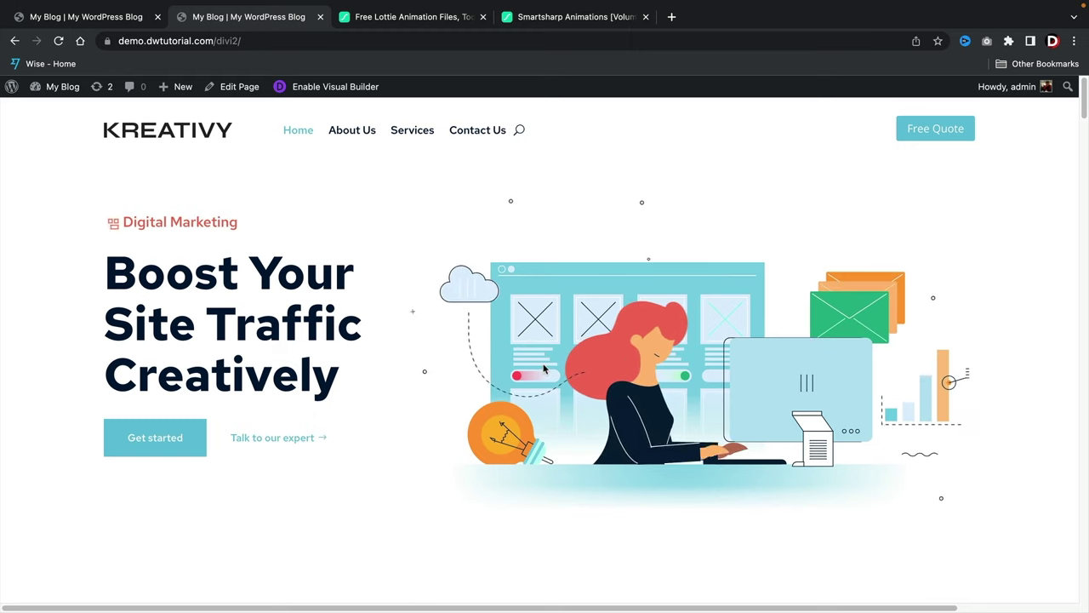
pyautogui.scroll(-5, 545, 367)
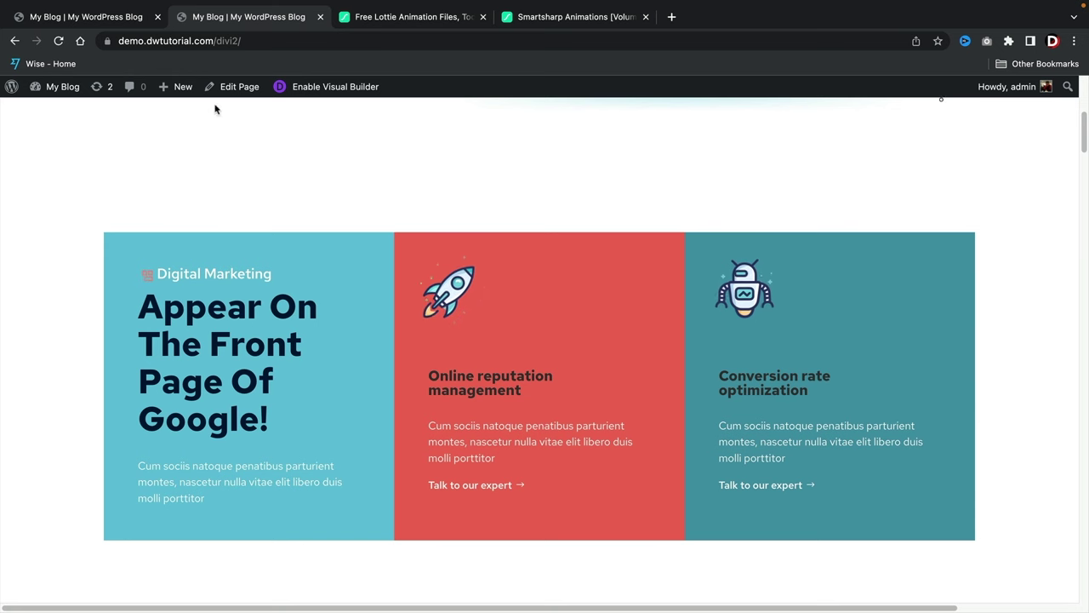
pyautogui.click(119, 17)
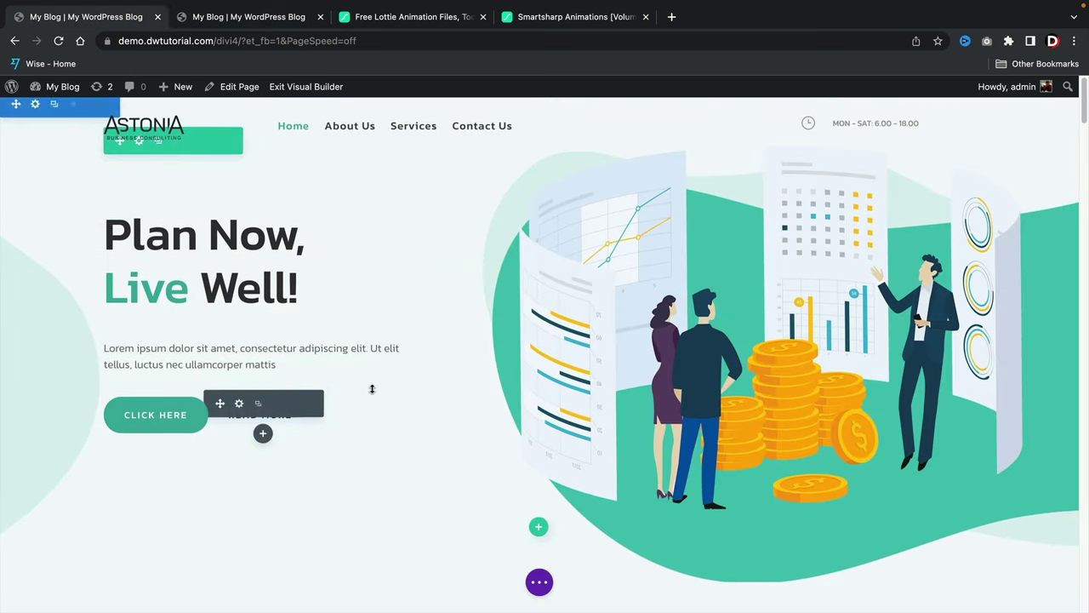
pyautogui.scroll(-5, 372, 389)
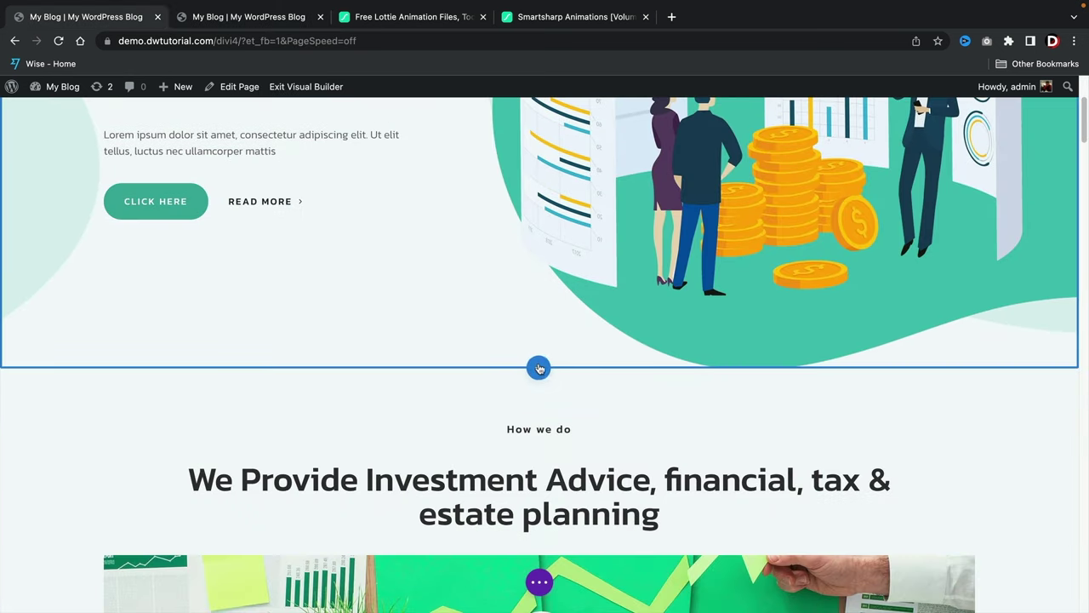
# - Insert a regular section below the hero with a one-column row holding a Code module
pyautogui.click(538, 368)
pyautogui.click(443, 319)
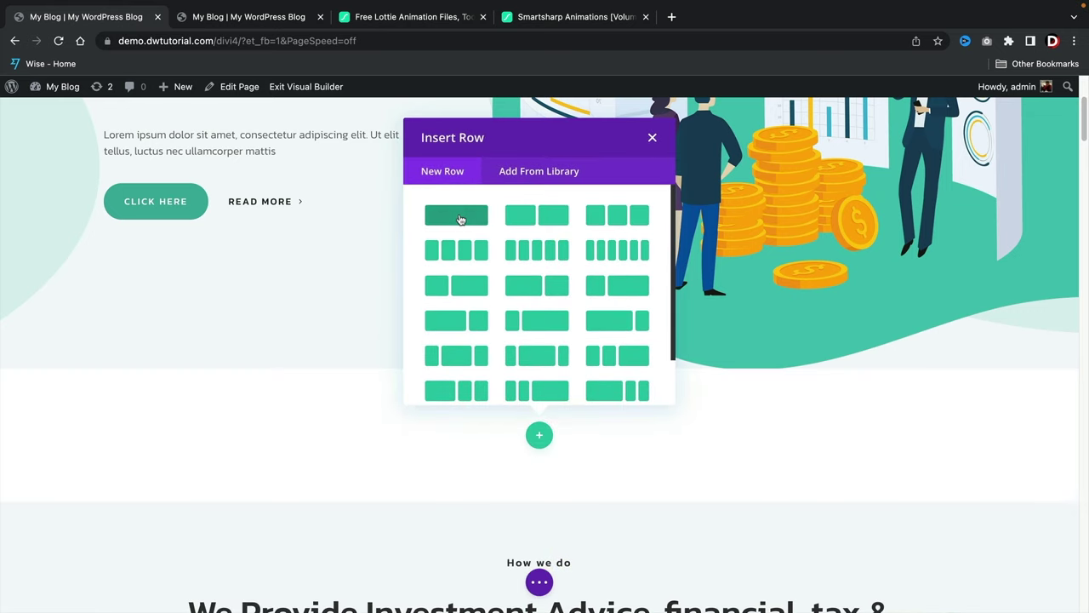
pyautogui.click(457, 216)
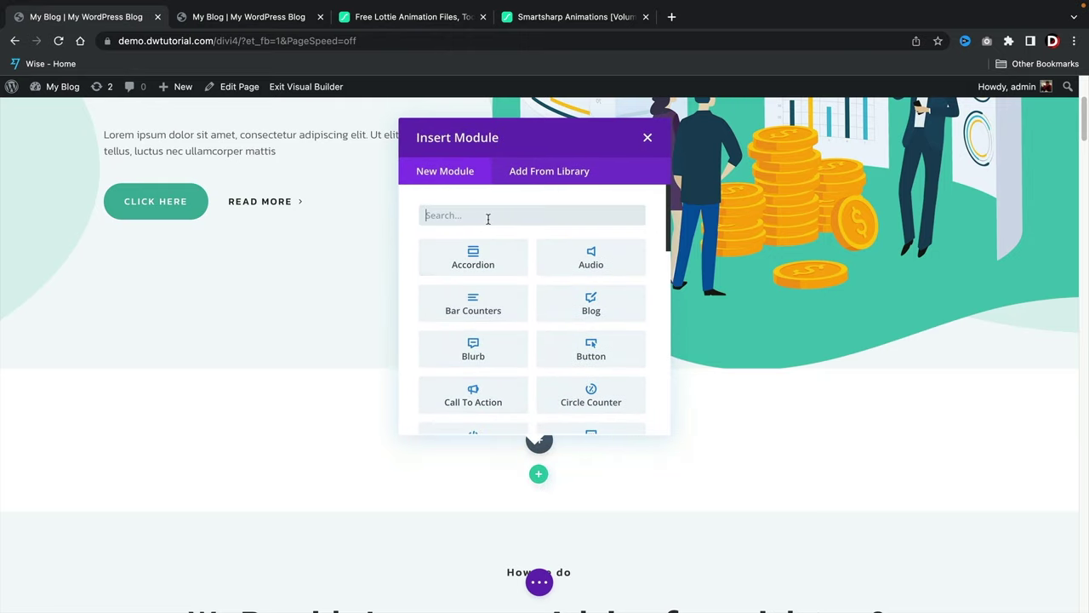
pyautogui.write('code')
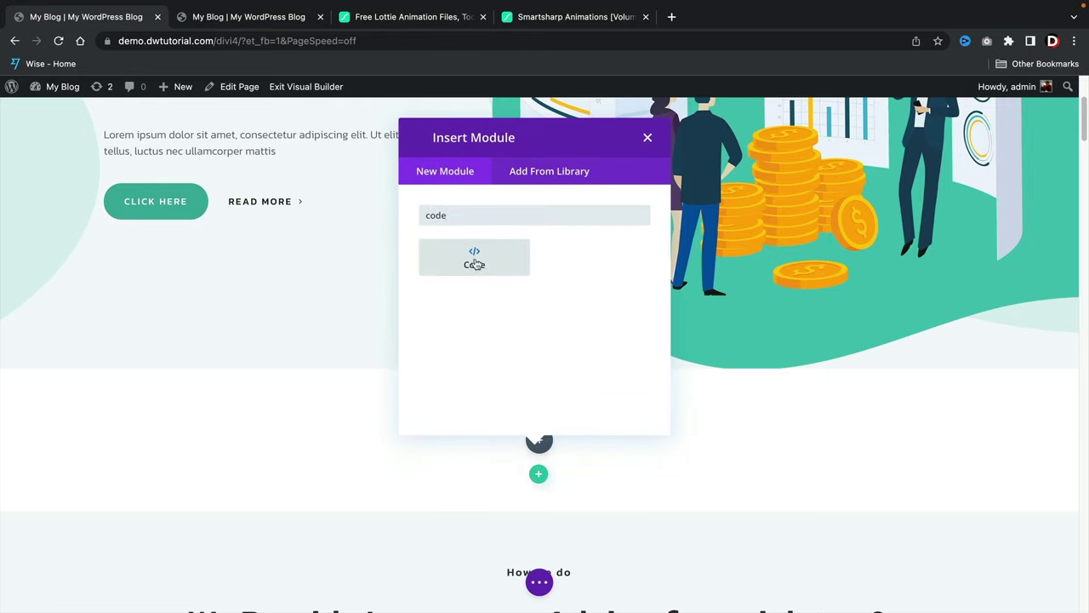
pyautogui.click(475, 265)
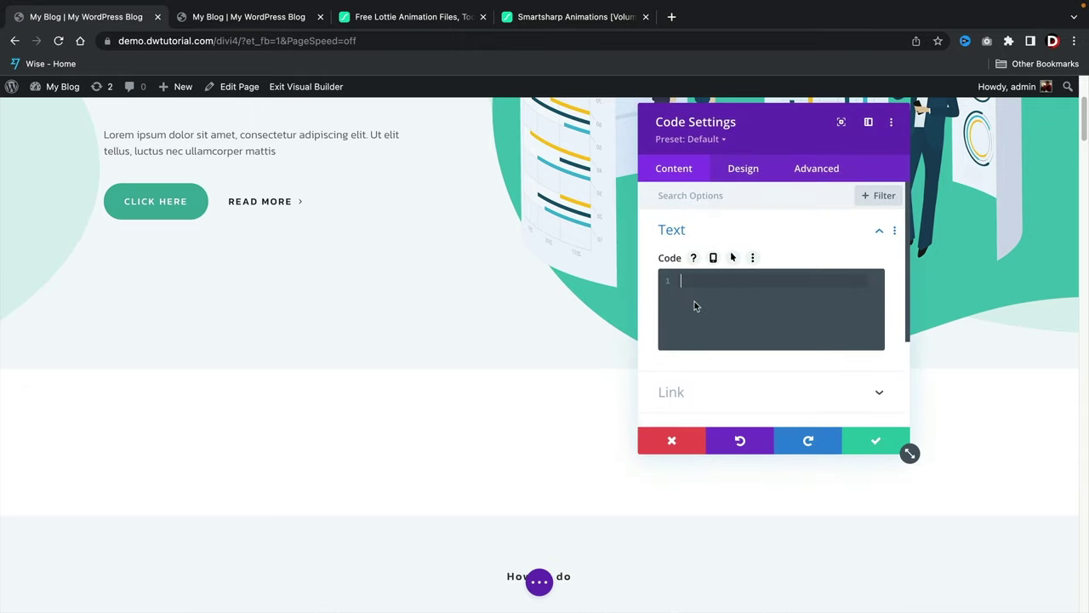
pyautogui.click(417, 22)
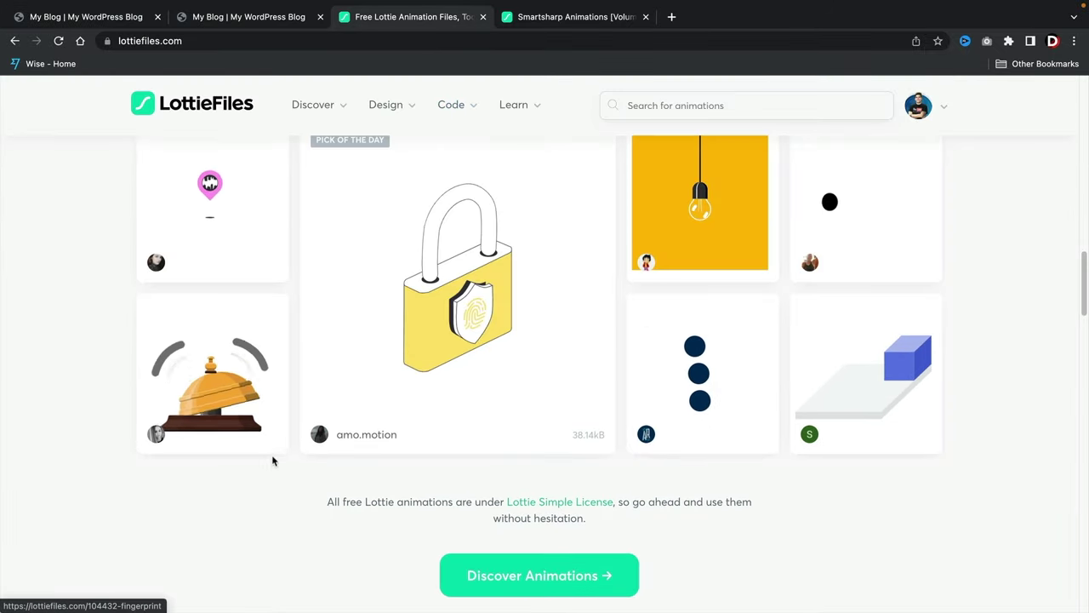
# - Search LottieFiles for 'woman' animations and browse the results
pyautogui.scroll(15, 338, 426)
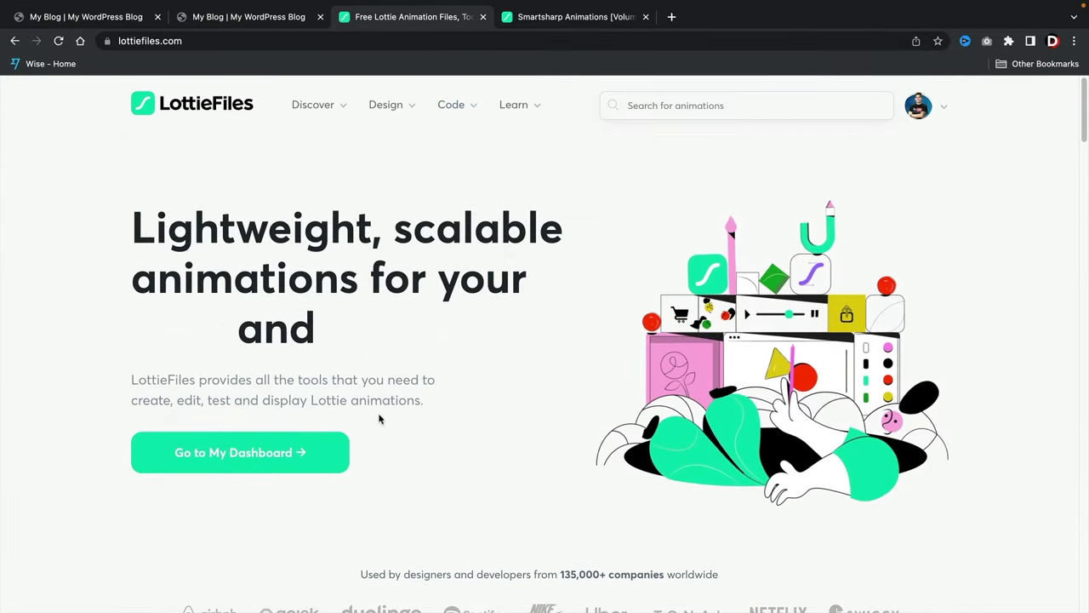
pyautogui.click(700, 107)
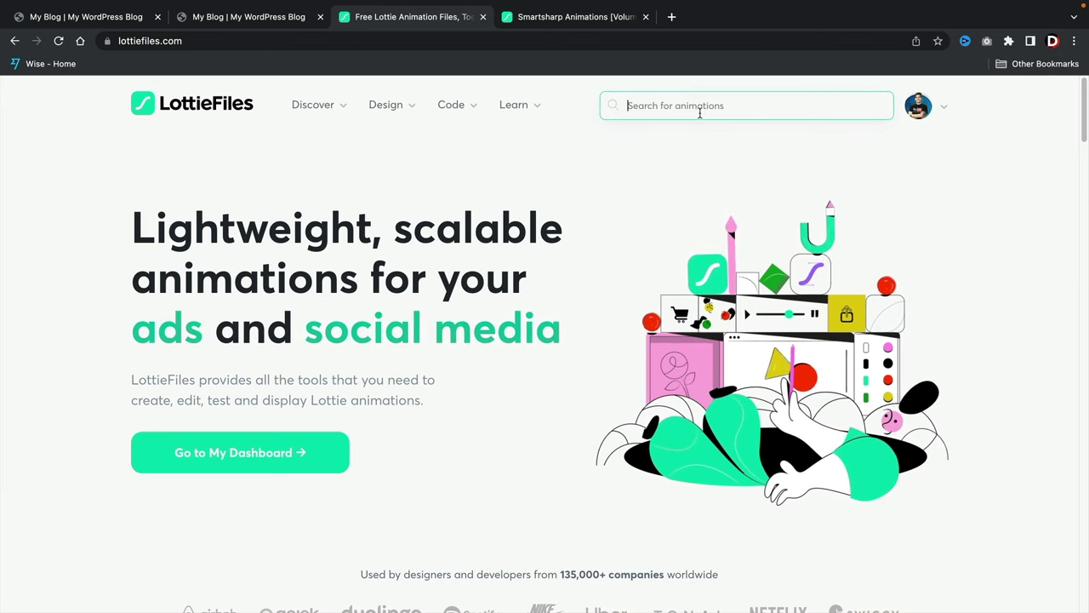
pyautogui.write('woman')
pyautogui.press('Return')
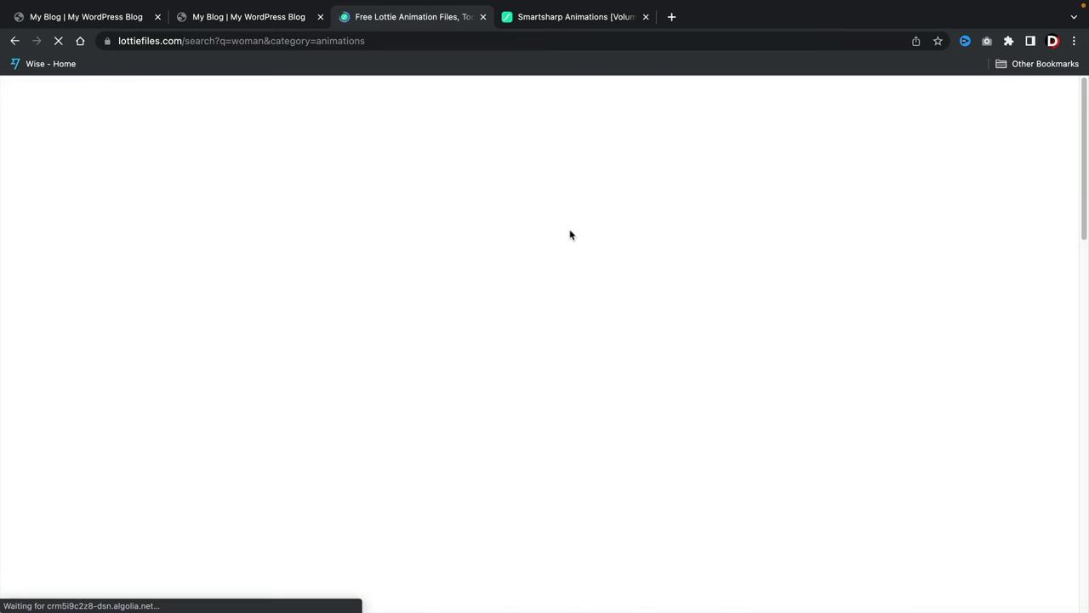
pyautogui.scroll(-2, 469, 387)
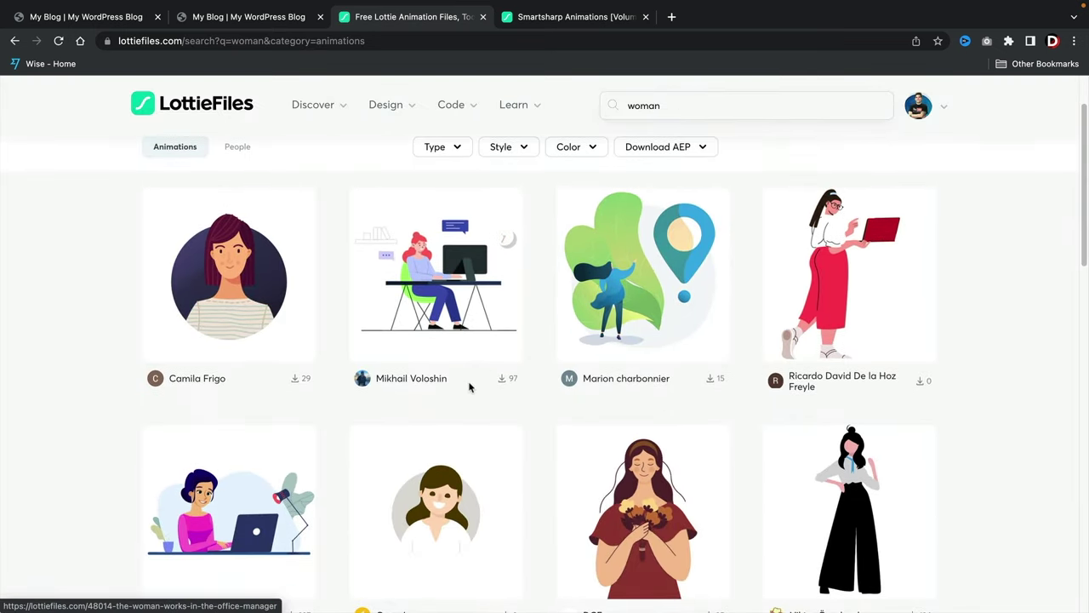
pyautogui.scroll(-5, 469, 387)
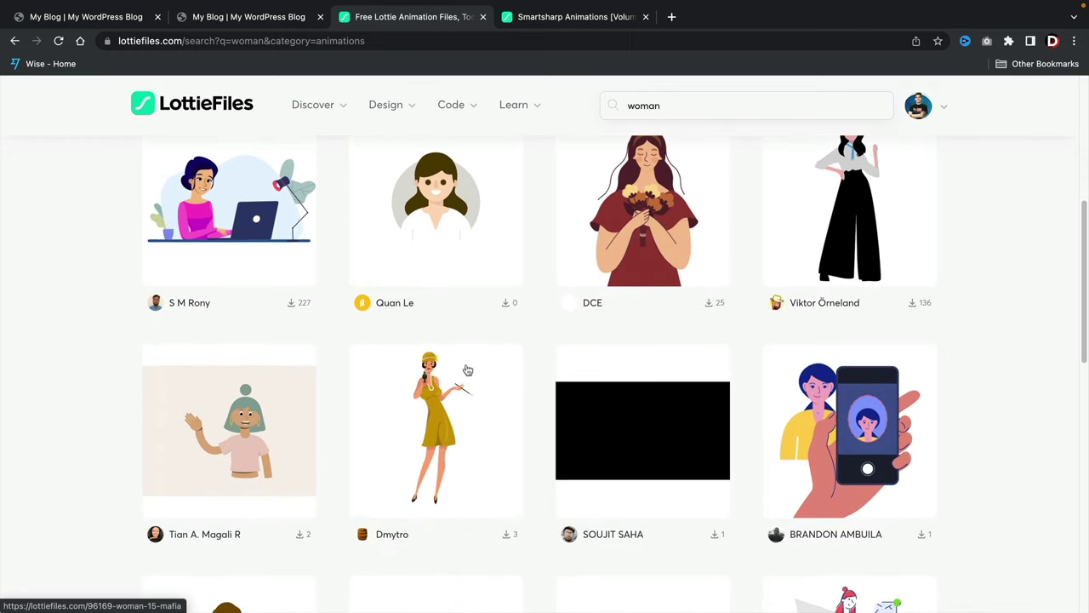
pyautogui.scroll(1, 459, 357)
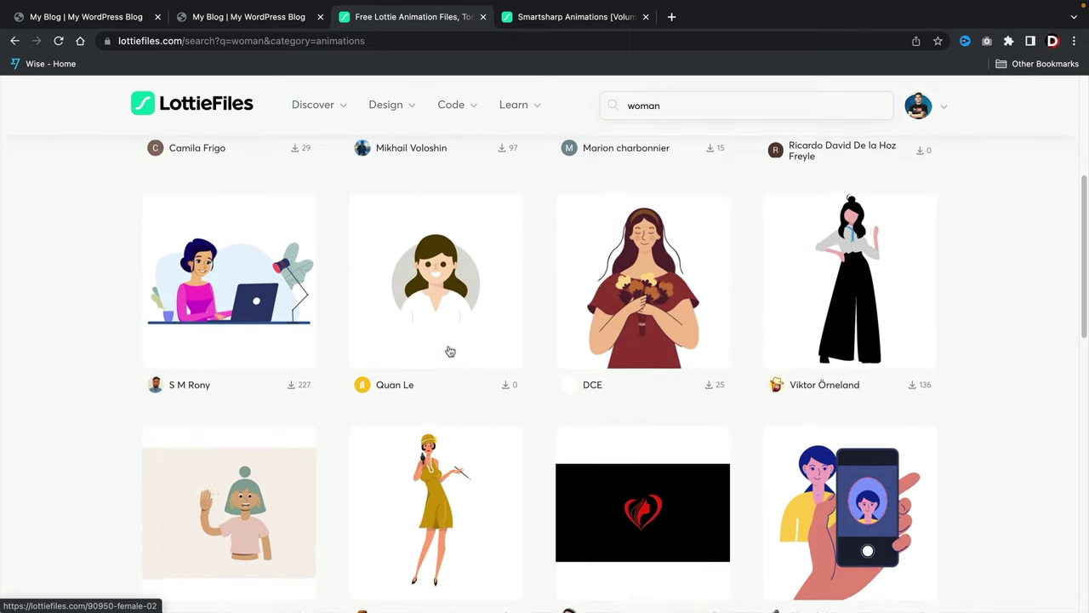
# - Open the Girl working on laptop animation and launch its HTML web player code generator
pyautogui.click(217, 272)
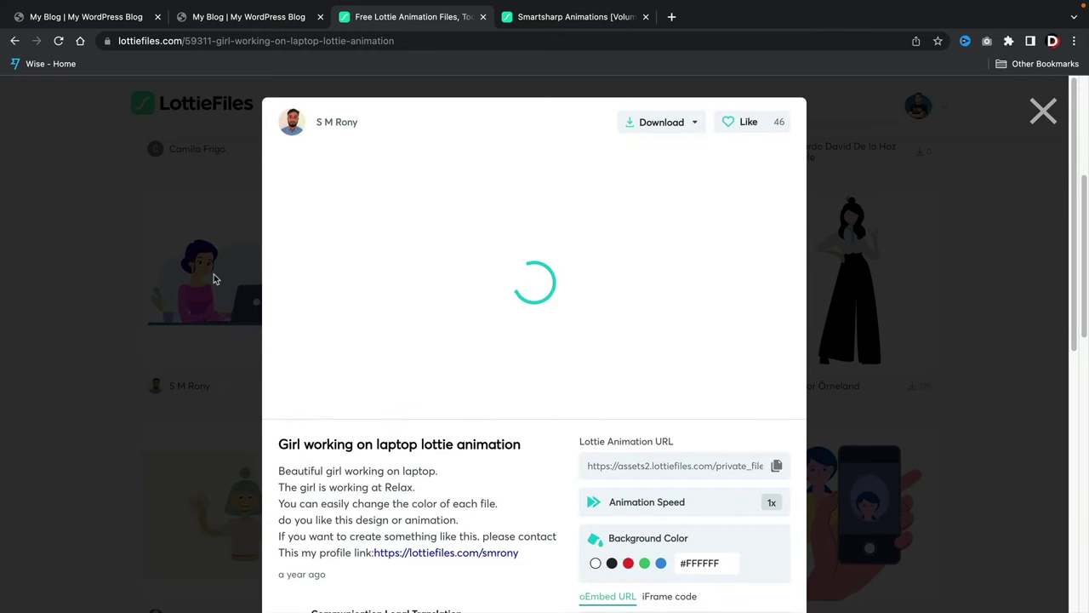
pyautogui.scroll(-3, 421, 382)
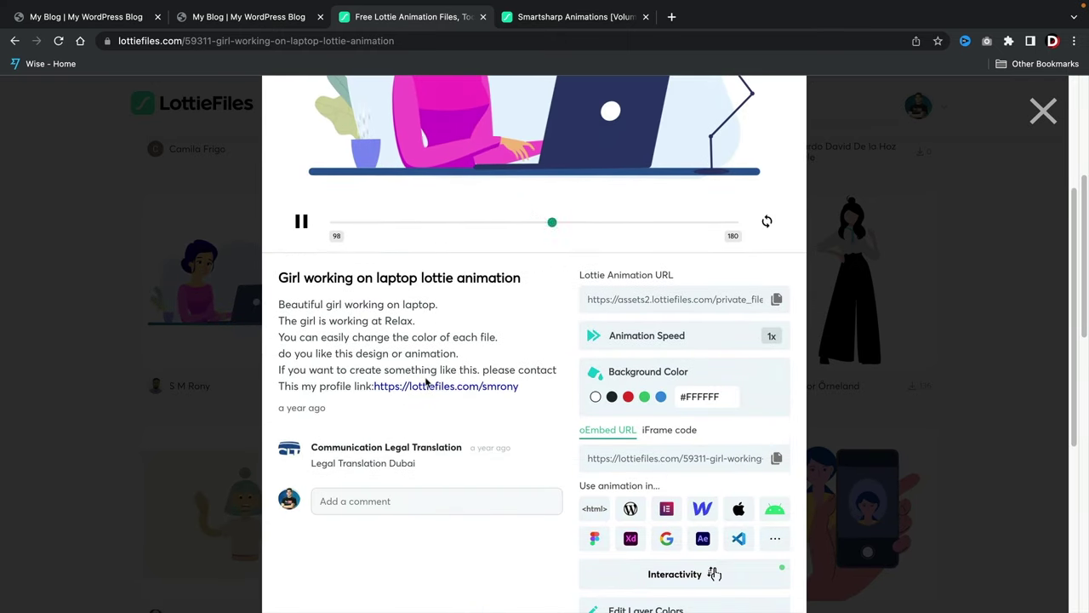
pyautogui.scroll(-3, 426, 382)
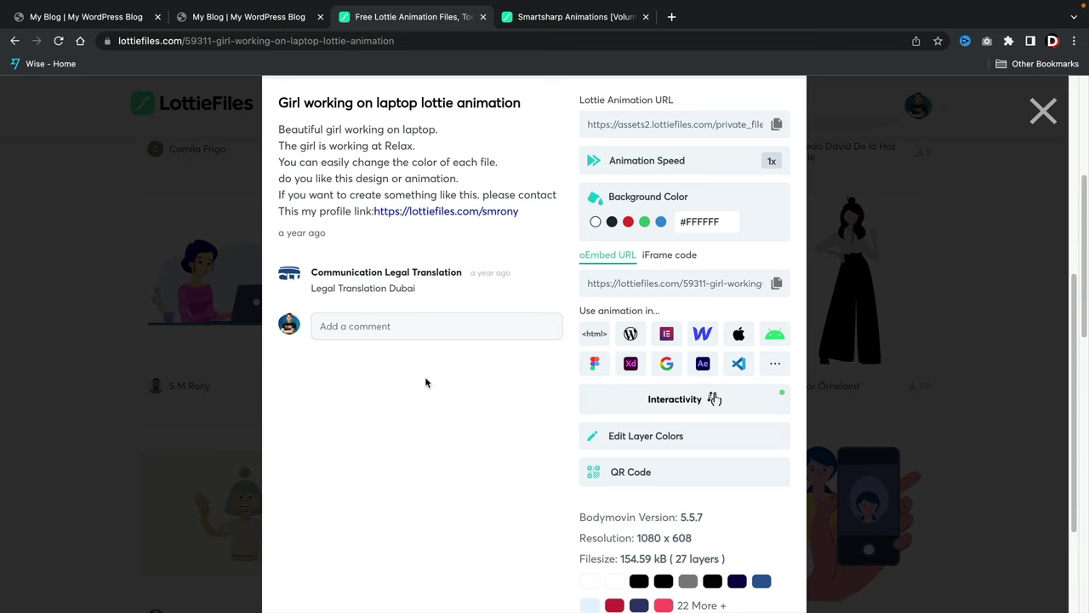
pyautogui.scroll(-3, 425, 377)
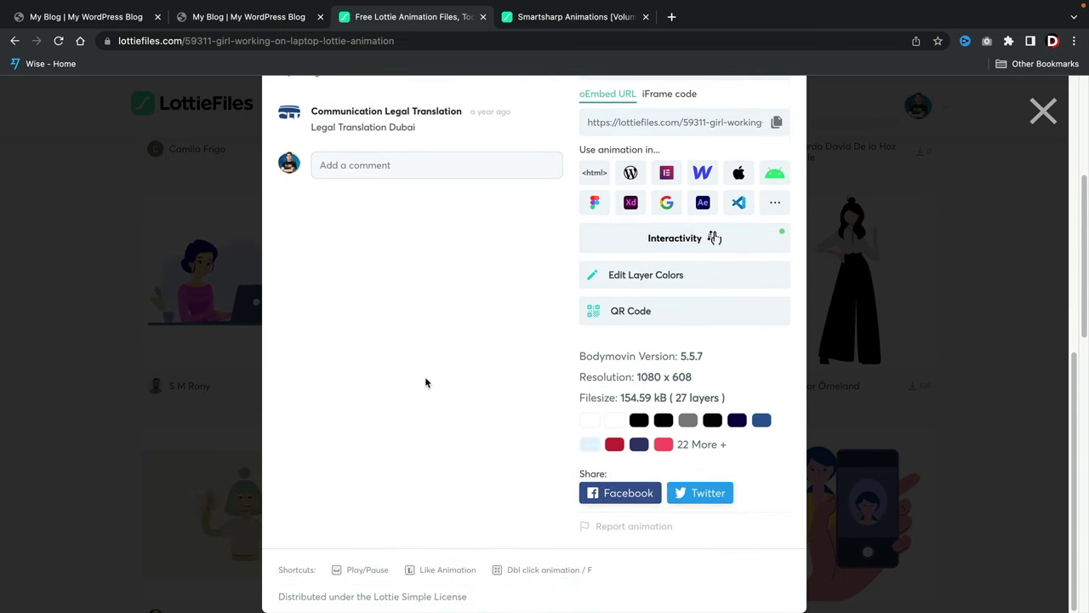
pyautogui.scroll(4, 425, 377)
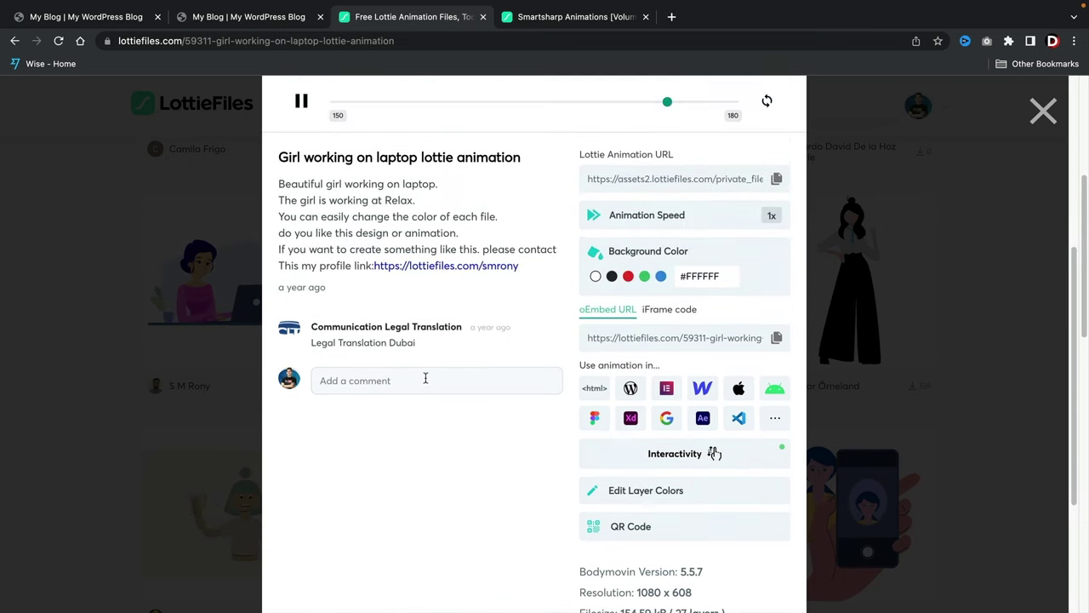
pyautogui.click(594, 390)
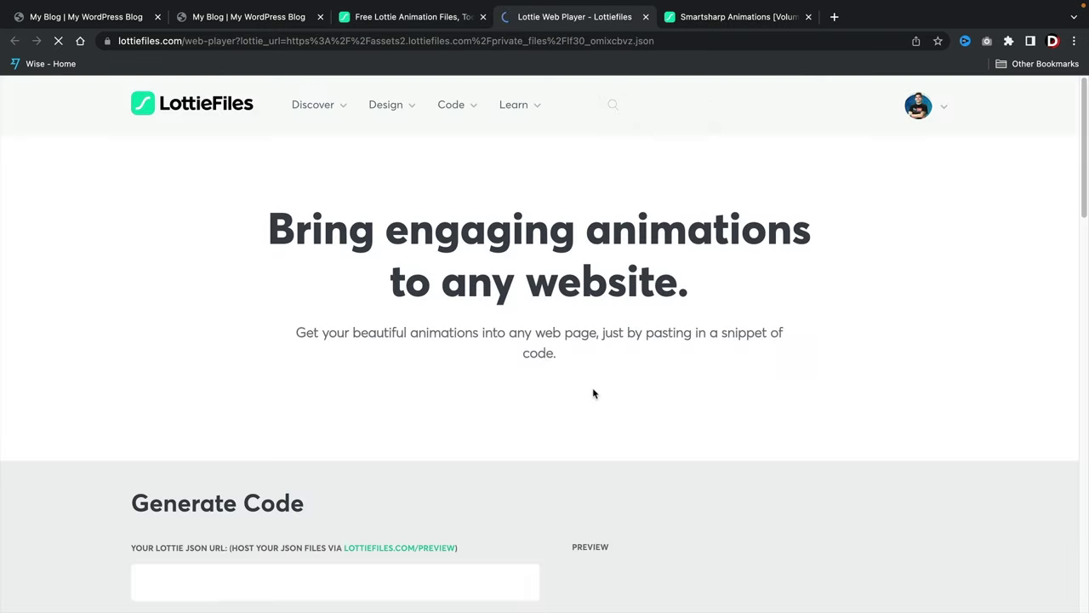
# - Set the Lottie player to 500px width and height with autoplay and loop, hiding the controls
pyautogui.scroll(-5, 554, 379)
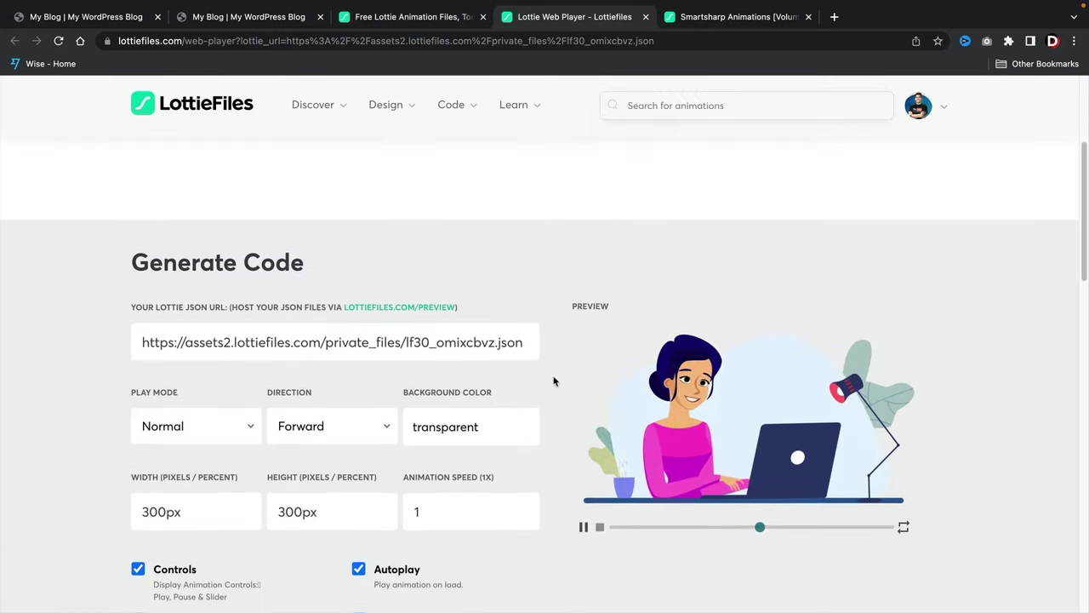
pyautogui.scroll(-2, 554, 379)
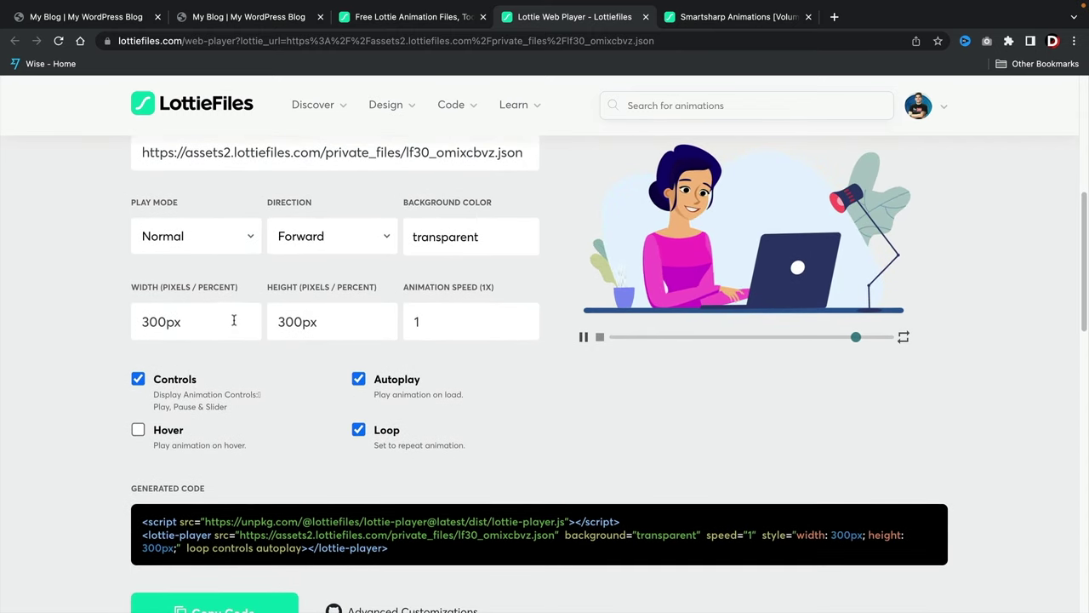
pyautogui.click(148, 323)
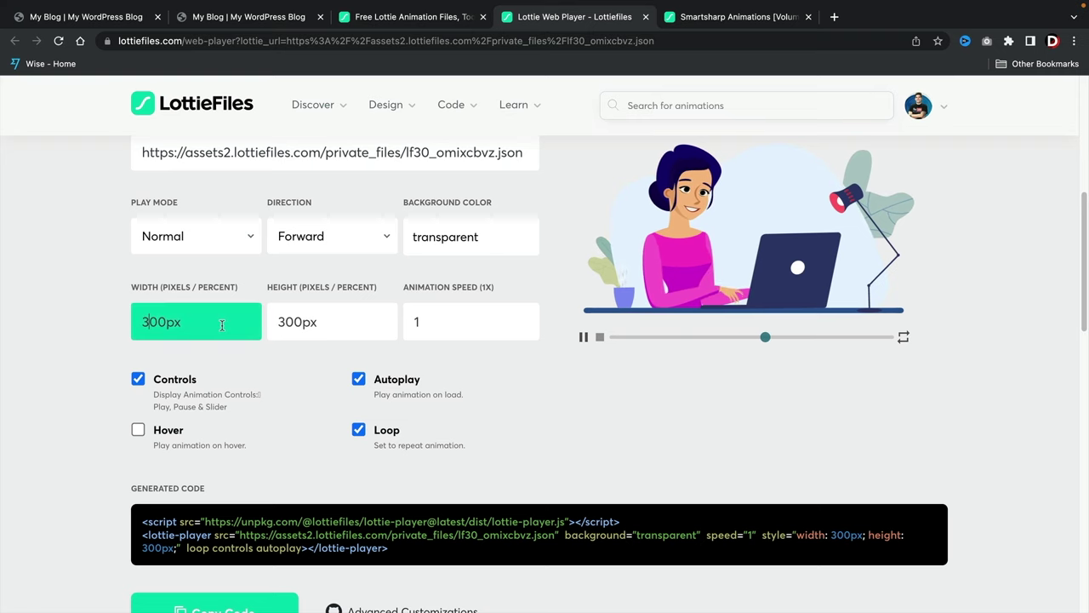
pyautogui.click(291, 322)
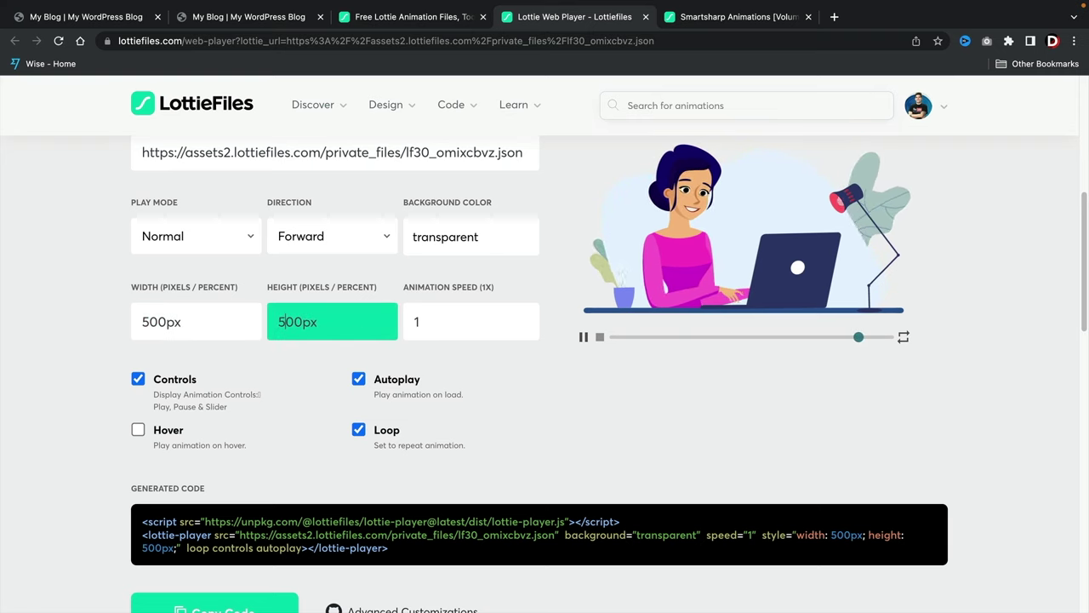
pyautogui.scroll(1, 597, 341)
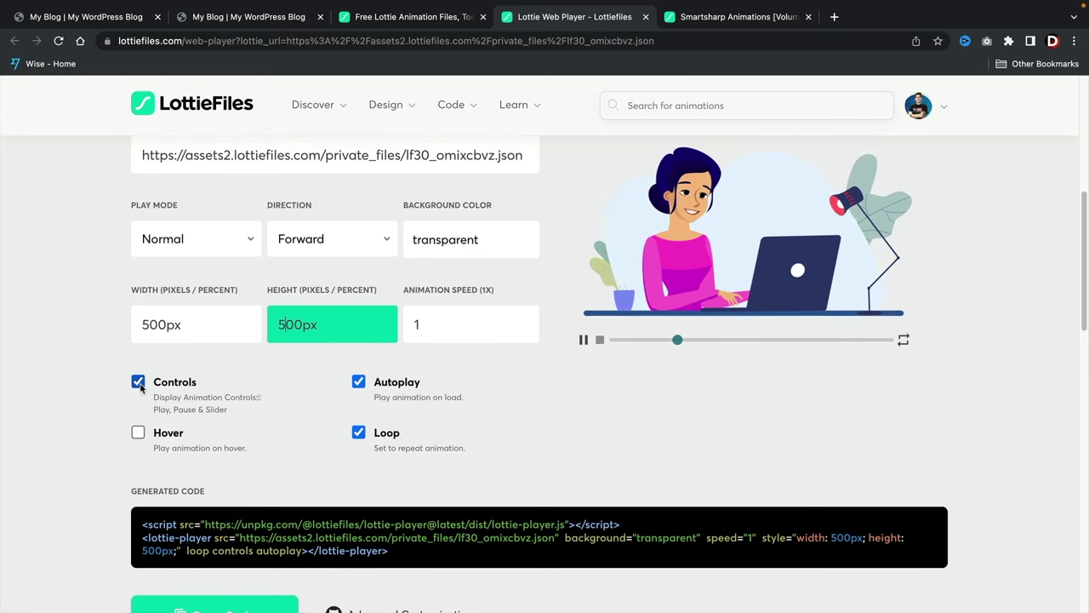
pyautogui.click(137, 383)
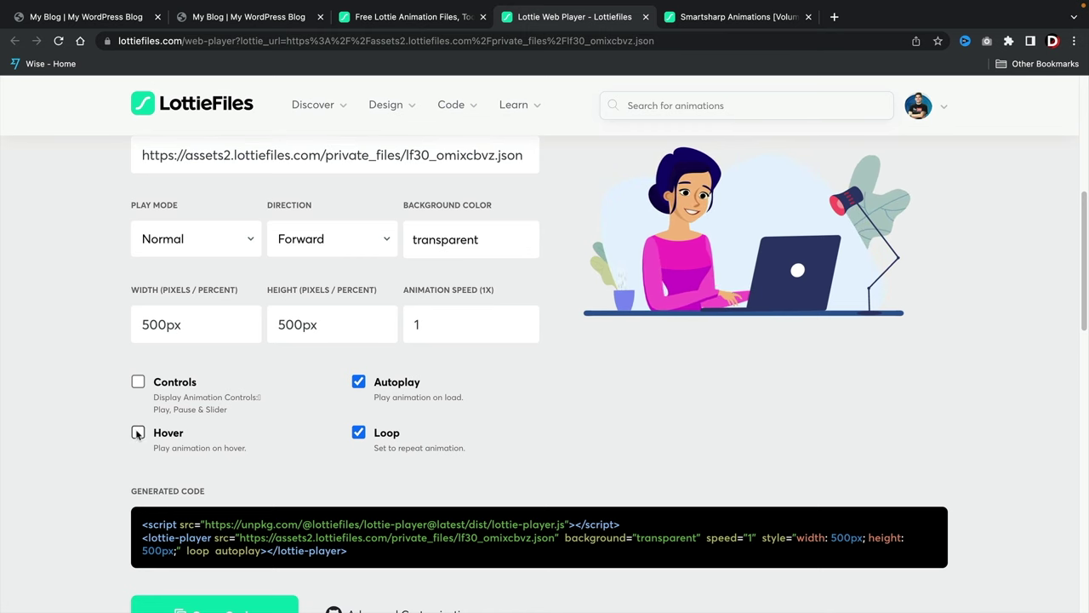
pyautogui.scroll(-1, 138, 434)
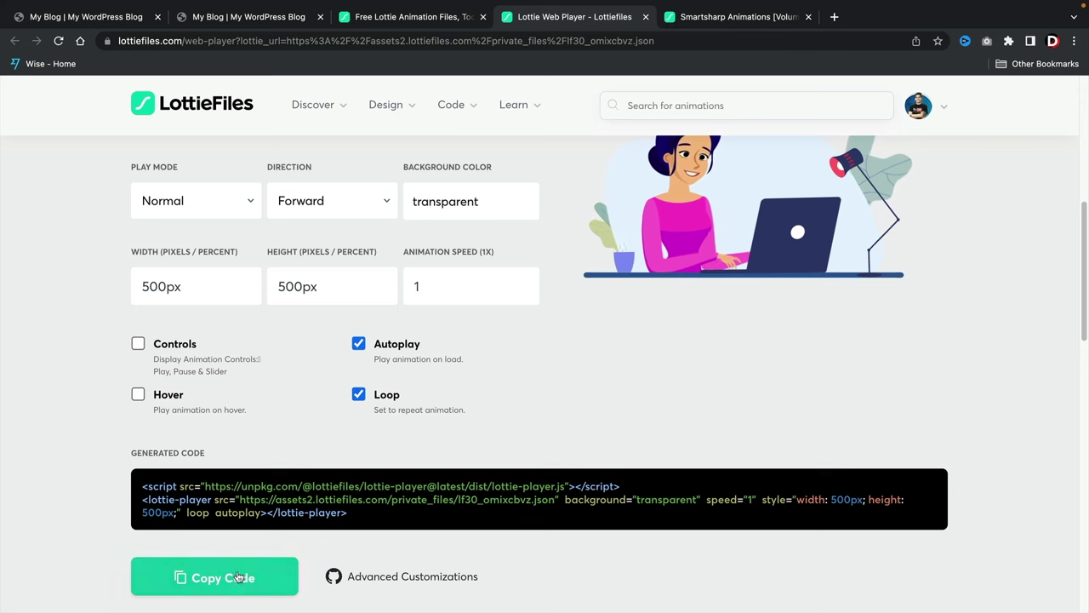
pyautogui.scroll(1, 235, 452)
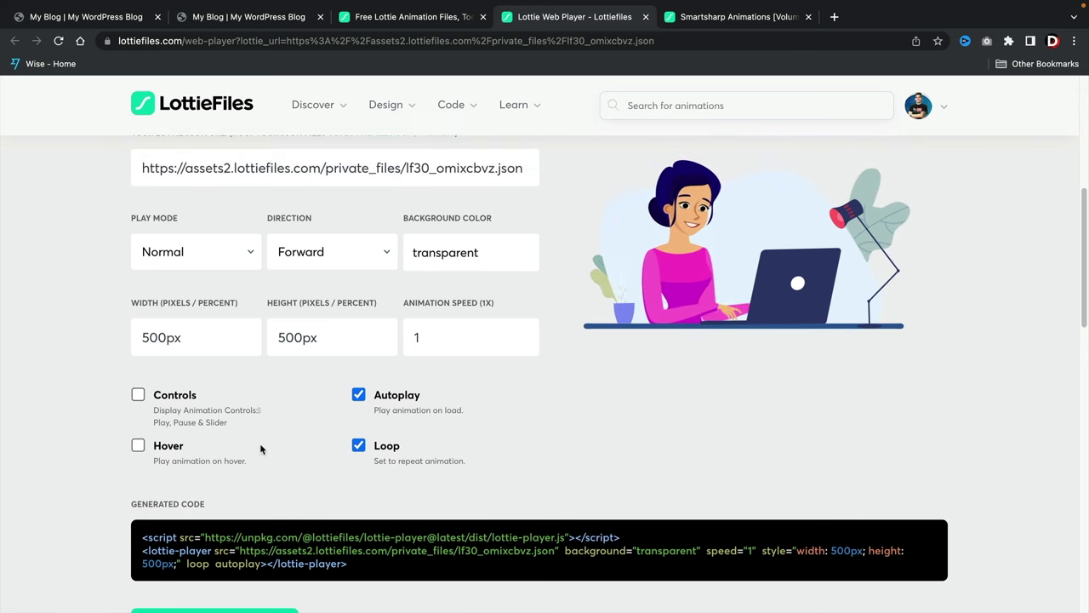
# - Paste the Lottie embed code into the Code module and save it
pyautogui.click(100, 19)
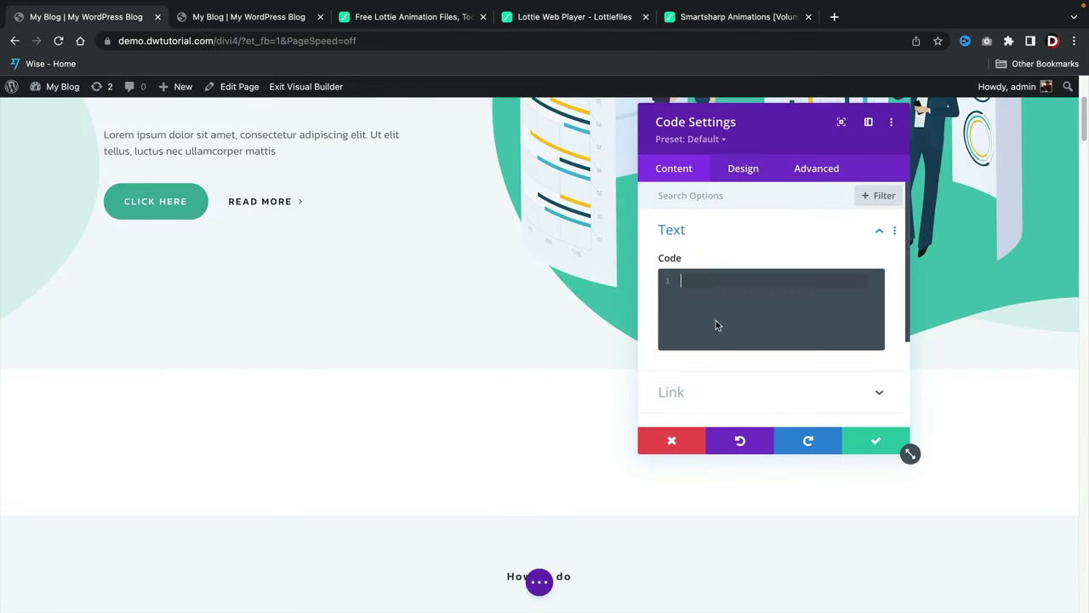
pyautogui.rightClick(701, 278)
pyautogui.click(737, 372)
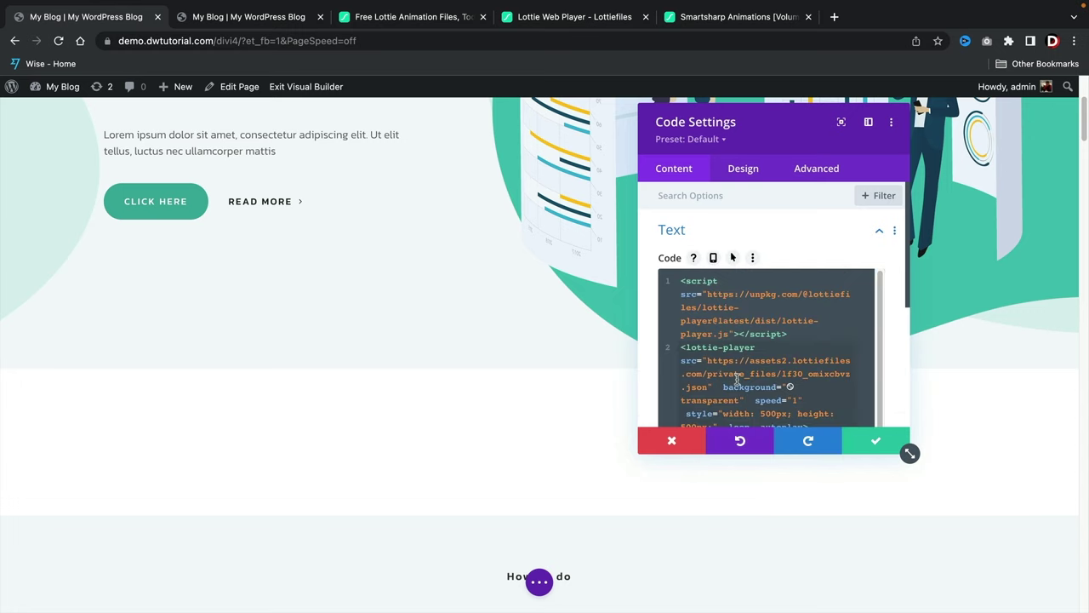
pyautogui.click(876, 443)
pyautogui.scroll(-3, 430, 437)
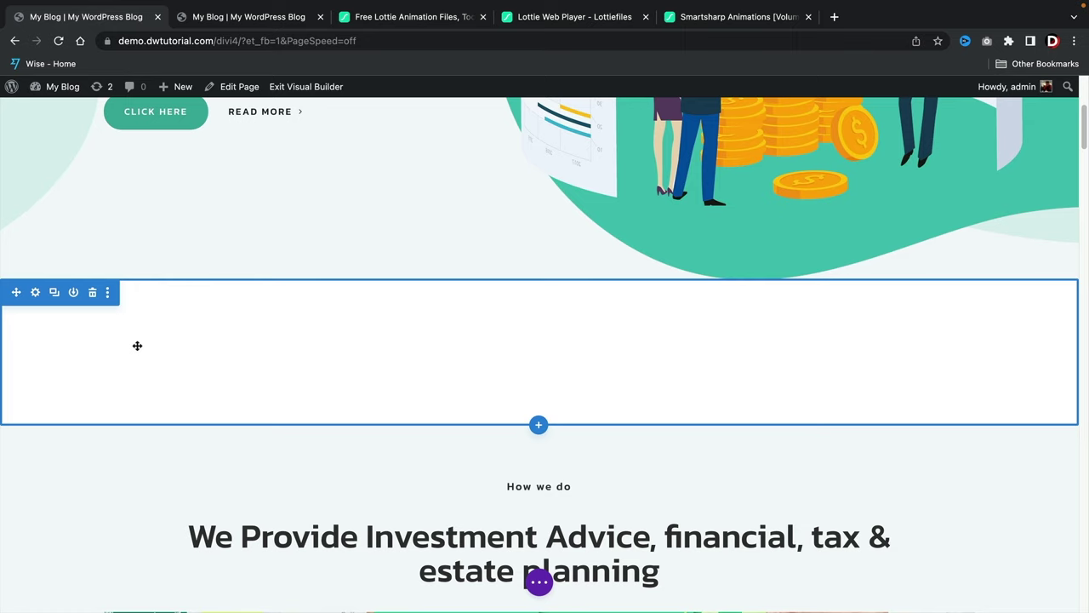
# - Preview the live laptop-girl animation outside the builder, then go to the Kreativy page
pyautogui.click(542, 585)
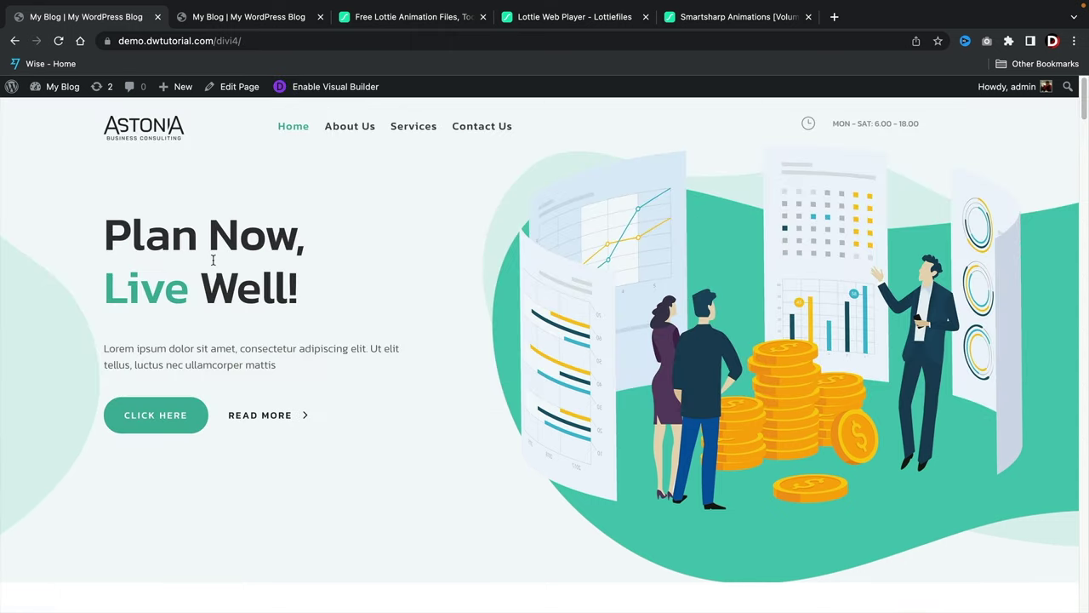
pyautogui.scroll(-10, 214, 263)
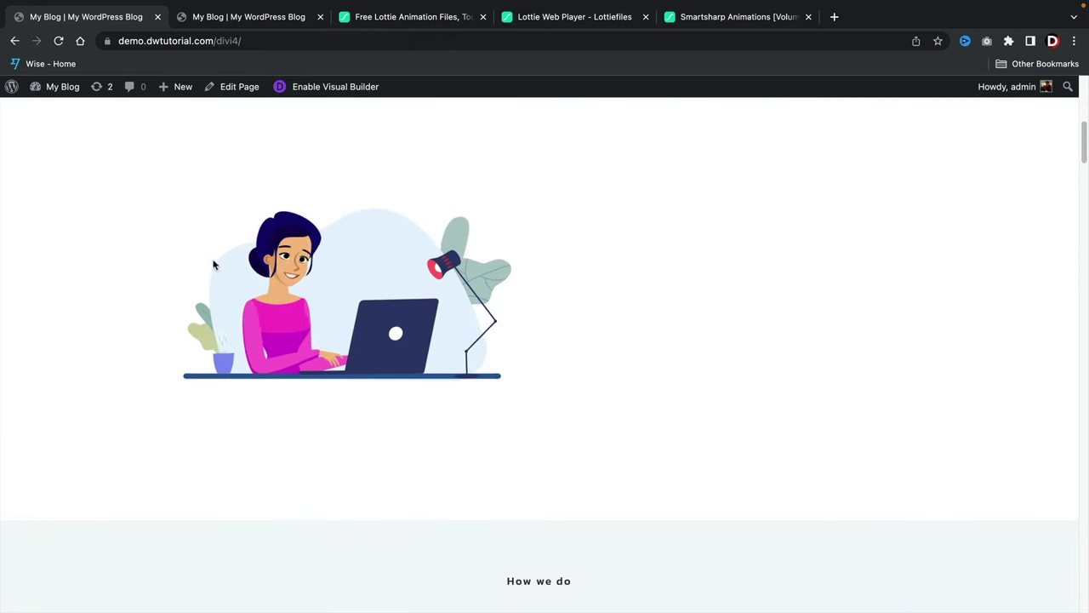
pyautogui.scroll(2, 214, 263)
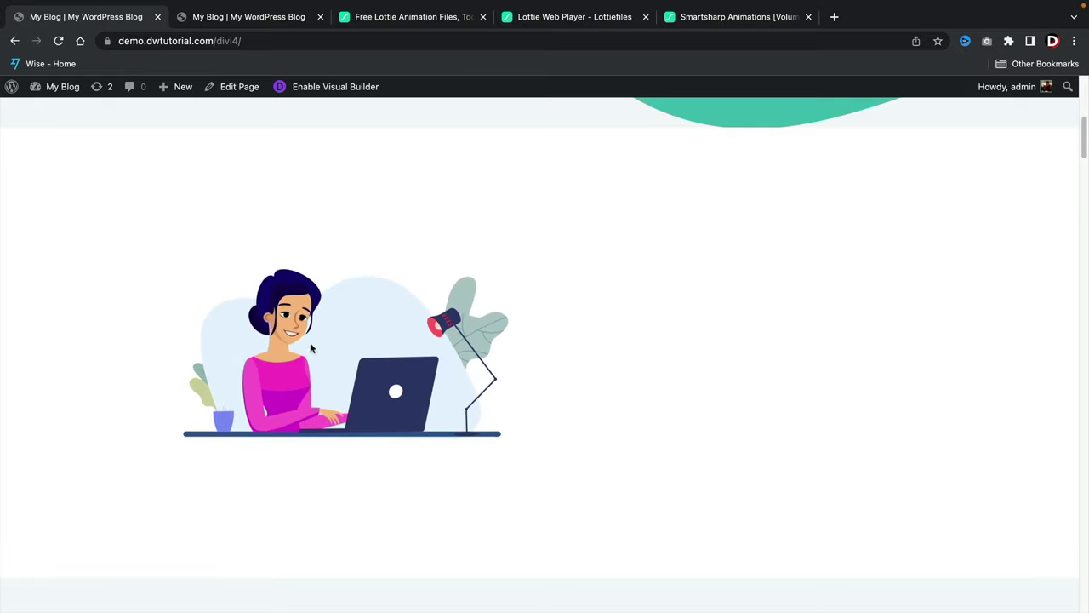
pyautogui.click(241, 17)
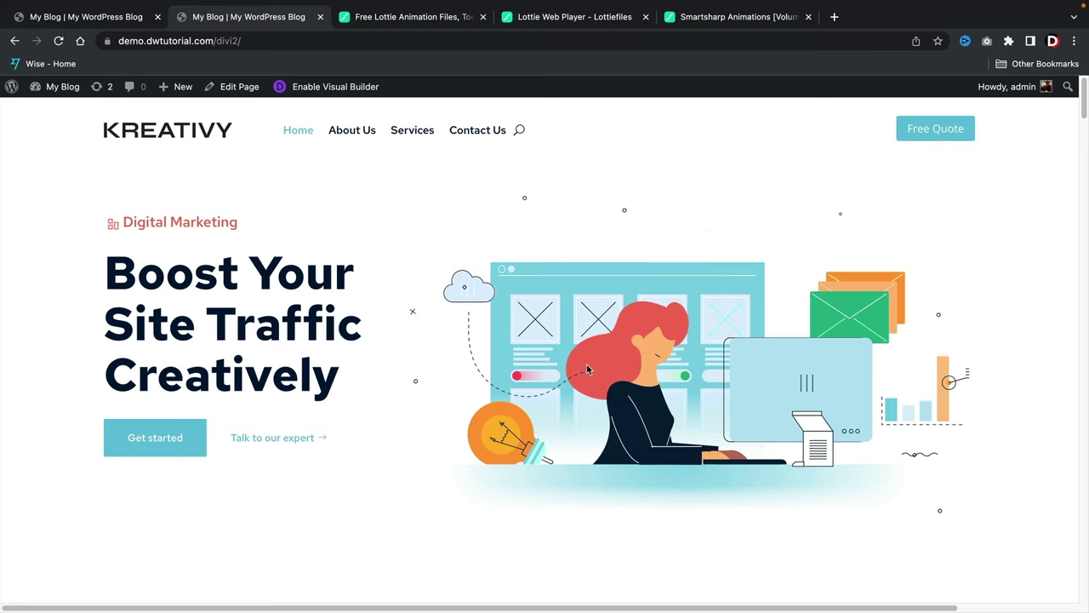
# - Scroll through the Kreativy homepage to review its sections
pyautogui.scroll(-5, 586, 365)
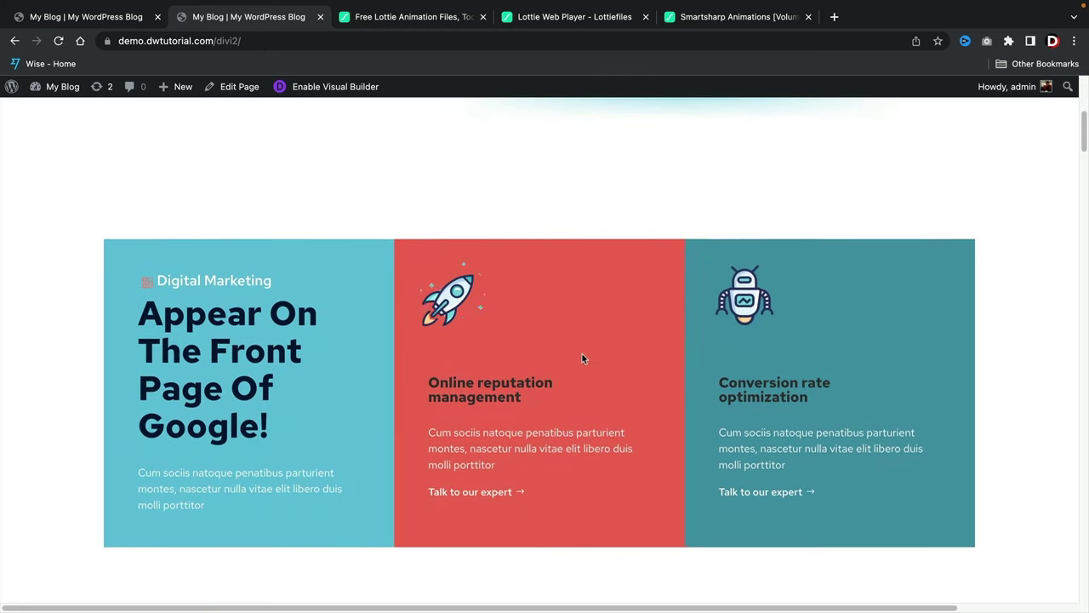
pyautogui.scroll(-1, 582, 355)
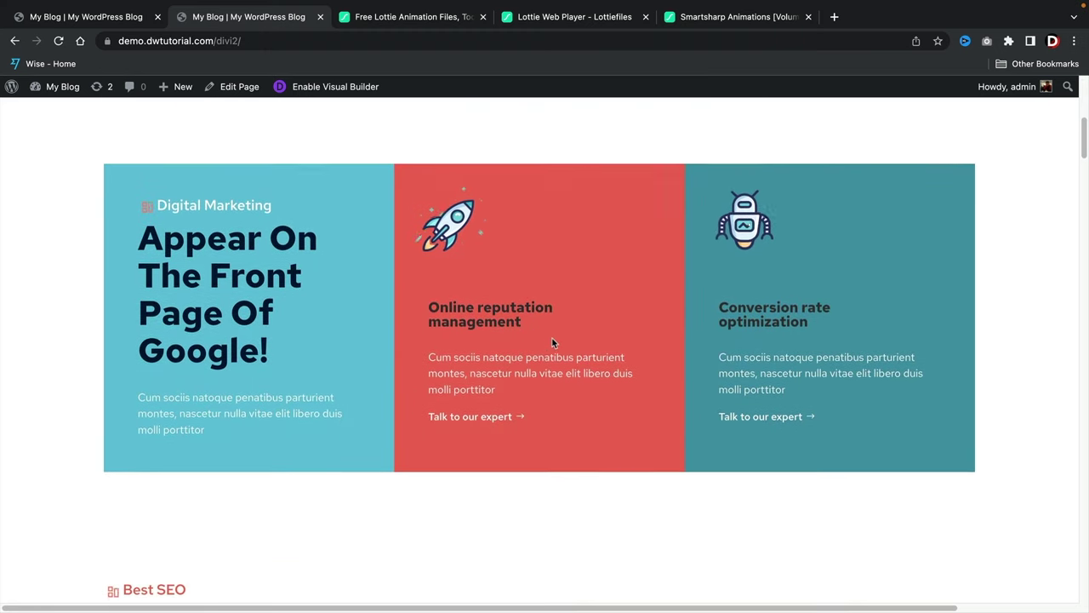
pyautogui.scroll(-7, 551, 341)
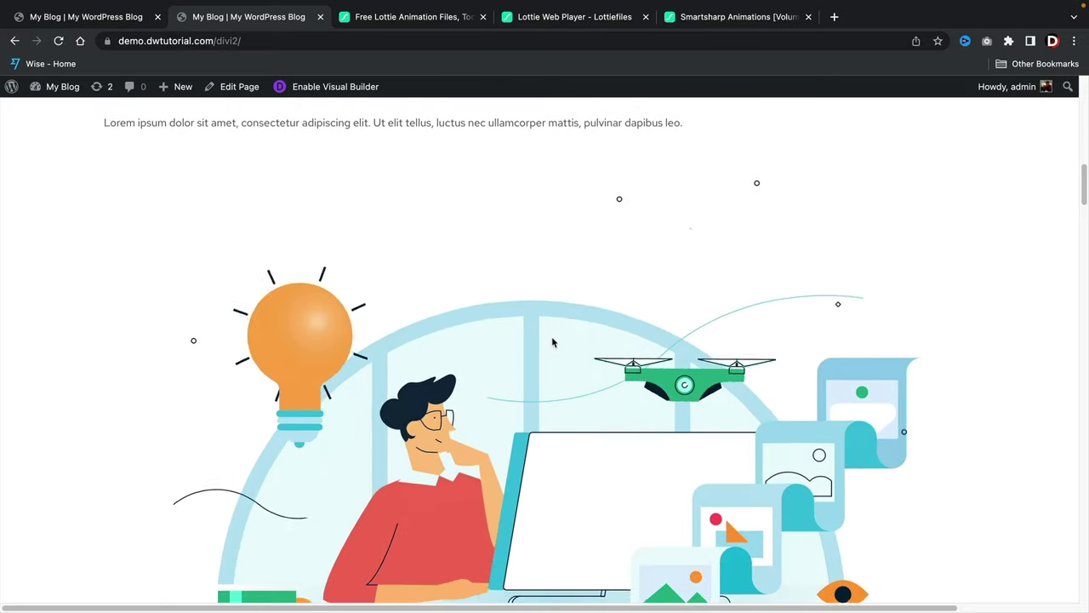
pyautogui.scroll(-7, 551, 341)
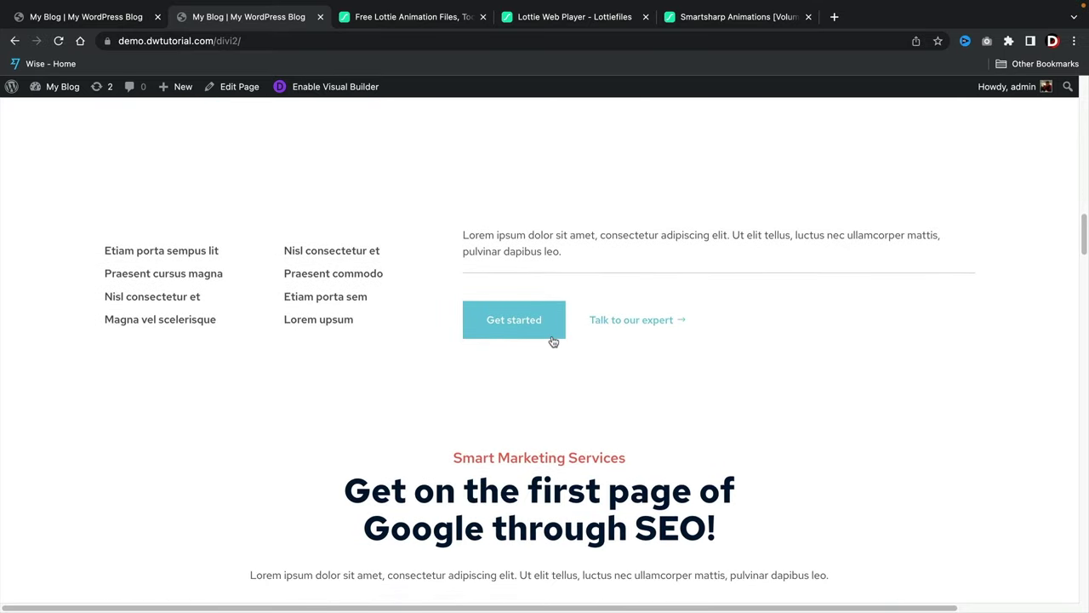
pyautogui.scroll(-7, 551, 340)
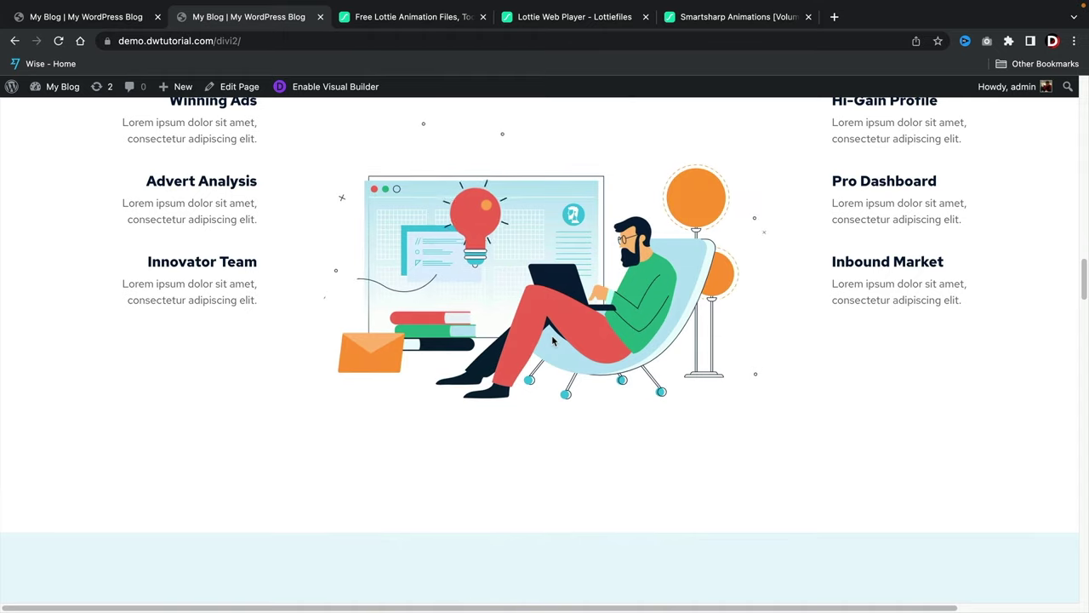
pyautogui.scroll(-5, 551, 340)
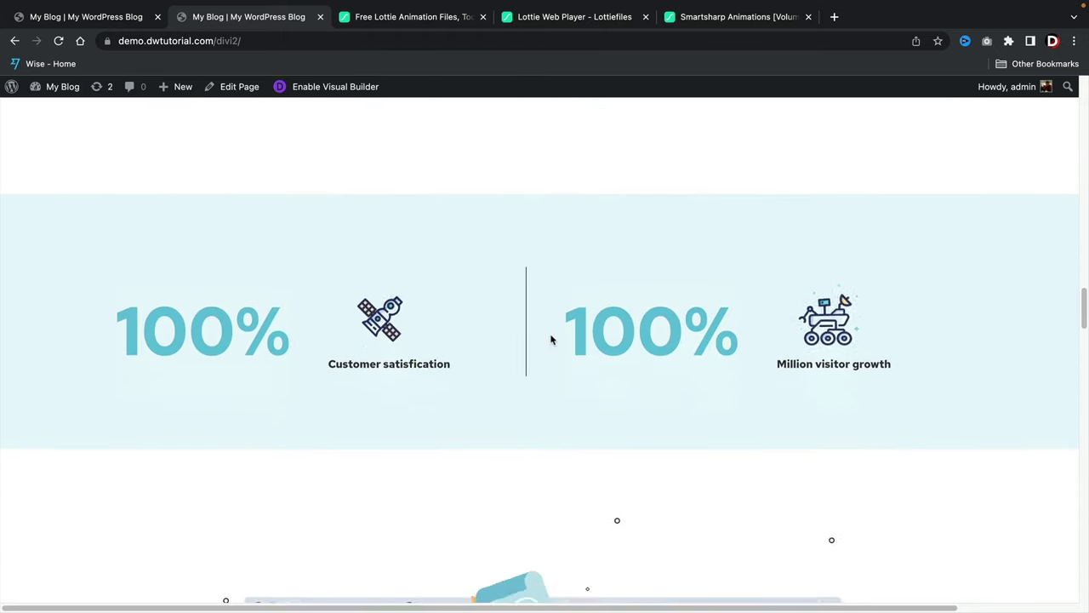
pyautogui.scroll(-5, 550, 339)
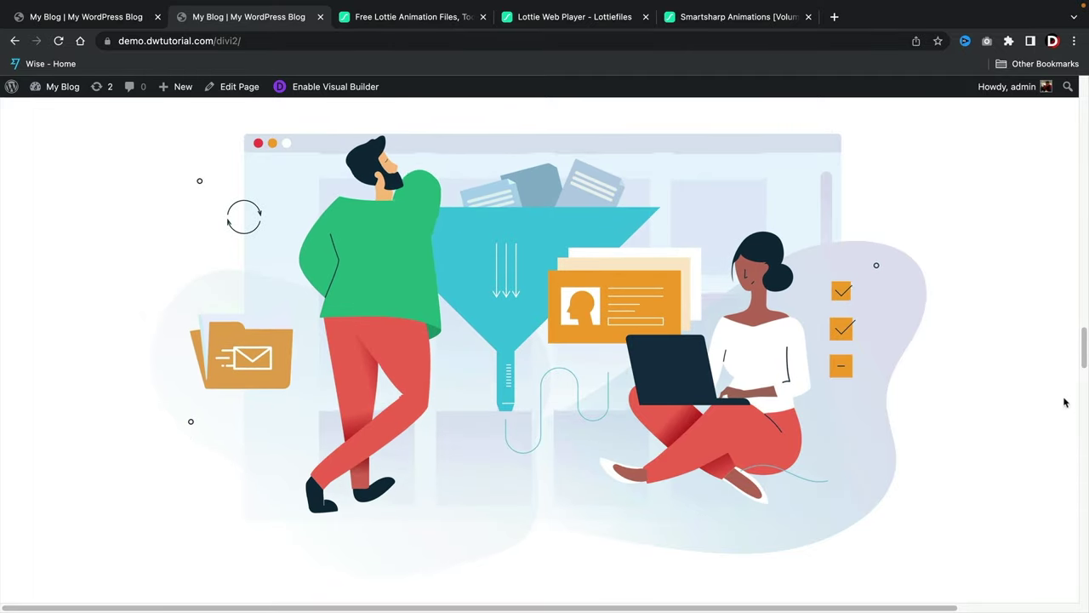
pyautogui.scroll(-12, 1071, 409)
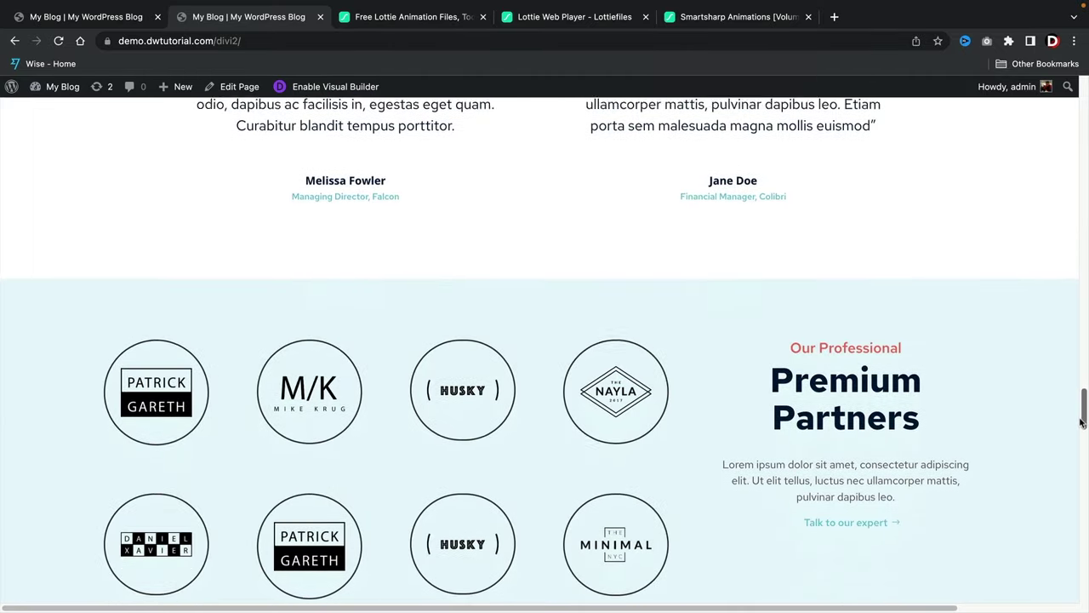
pyautogui.moveTo(1082, 422); pyautogui.dragTo(1079, 103)
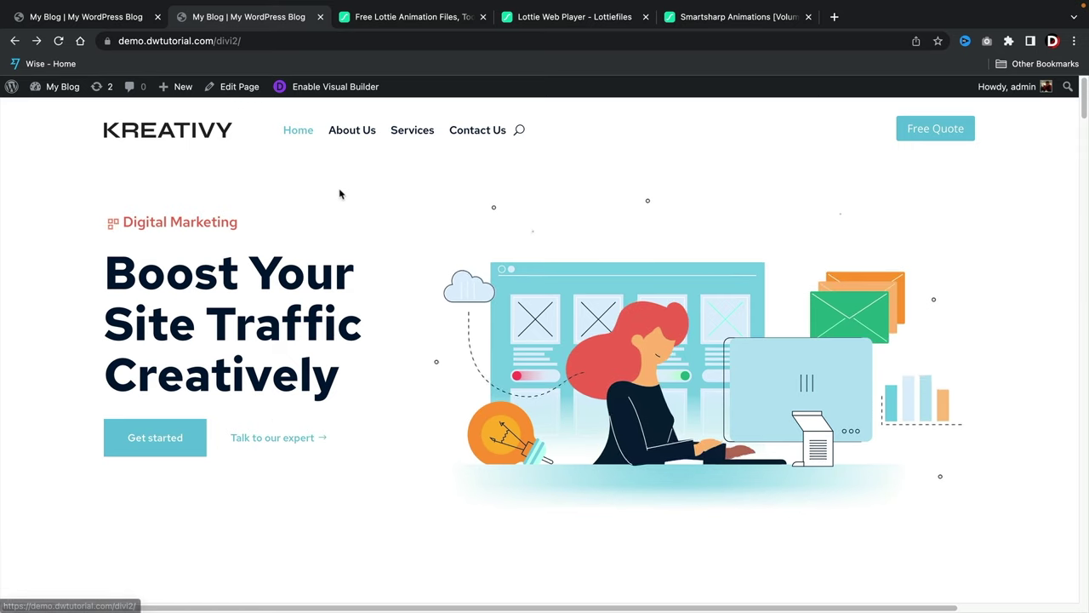
# - Enable the Visual Builder on the Kreativy homepage
pyautogui.click(334, 88)
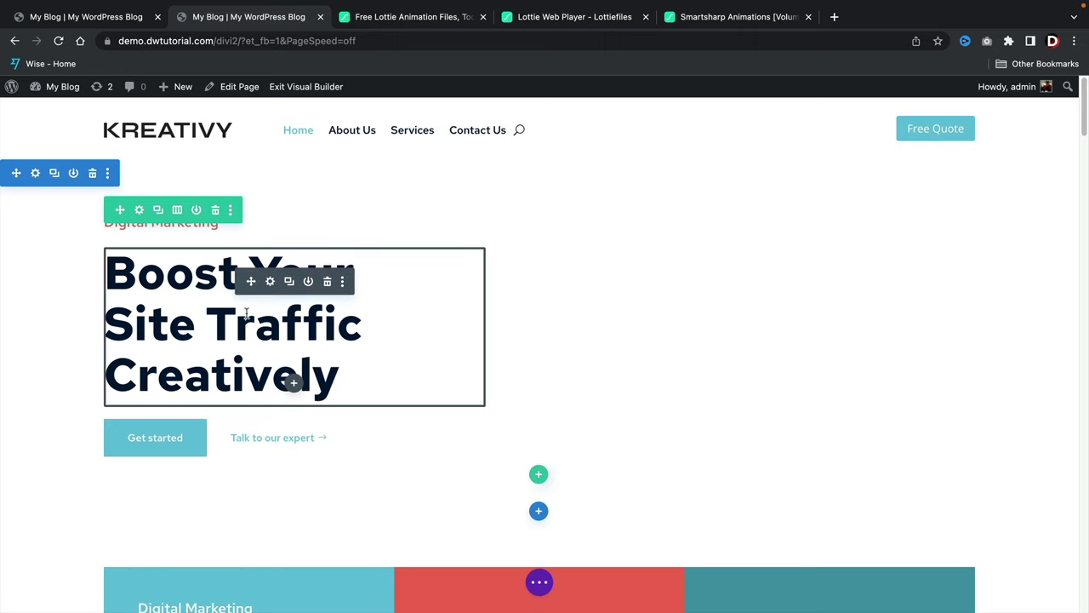
pyautogui.scroll(-3, 246, 314)
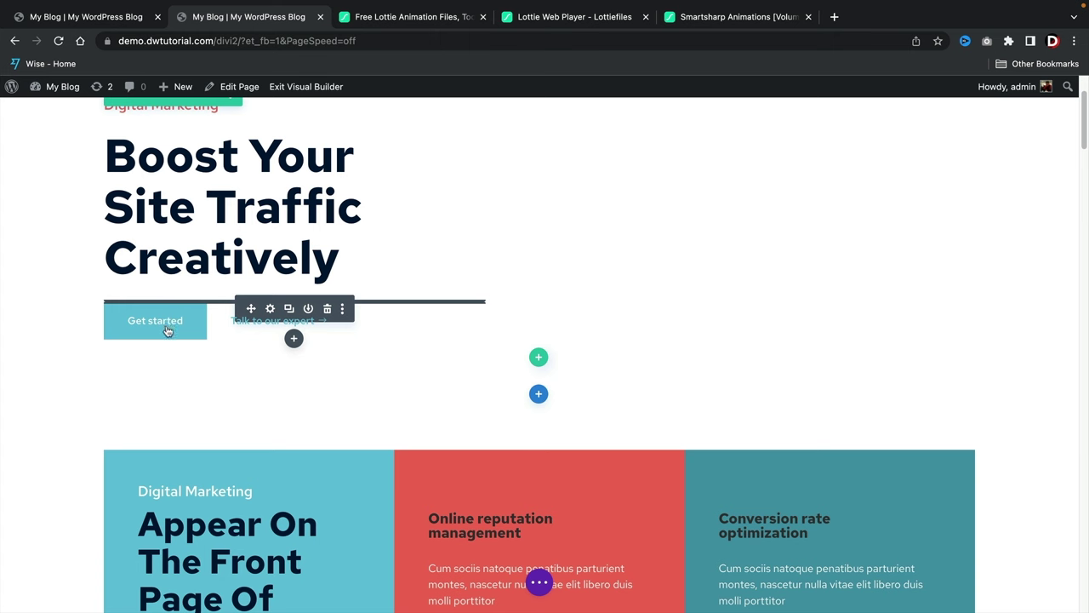
pyautogui.scroll(-10, 163, 321)
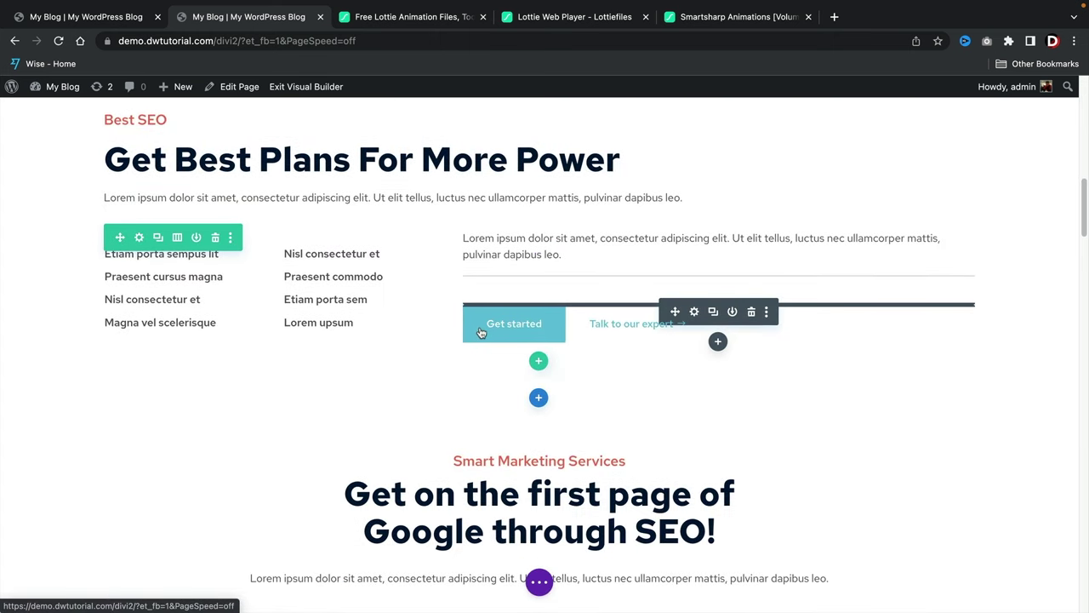
pyautogui.scroll(10, 481, 332)
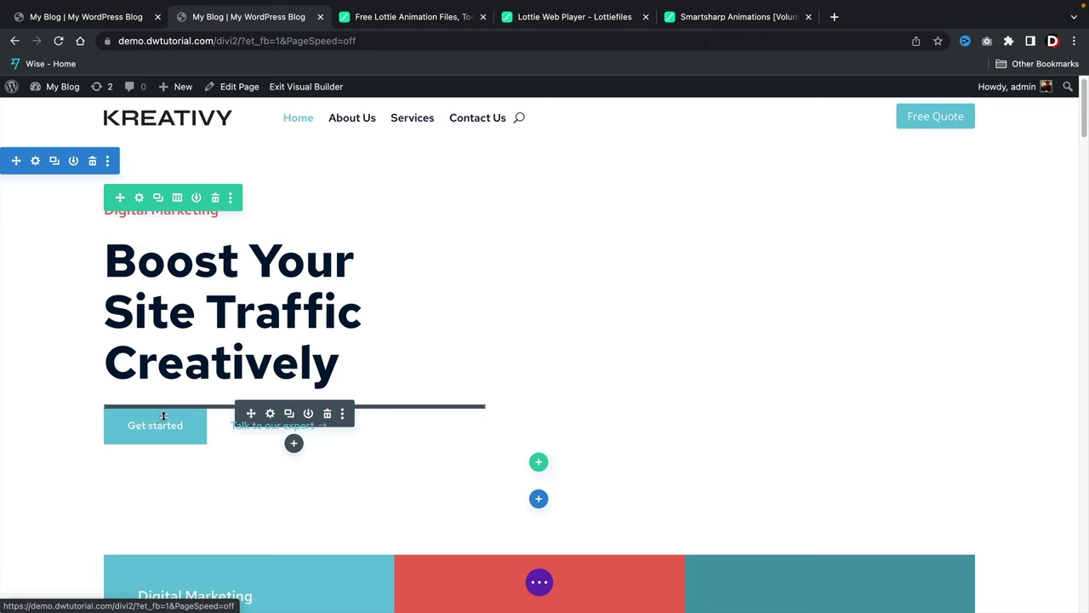
# - Open the Get started button's design settings and expand its button styling options
pyautogui.click(162, 426)
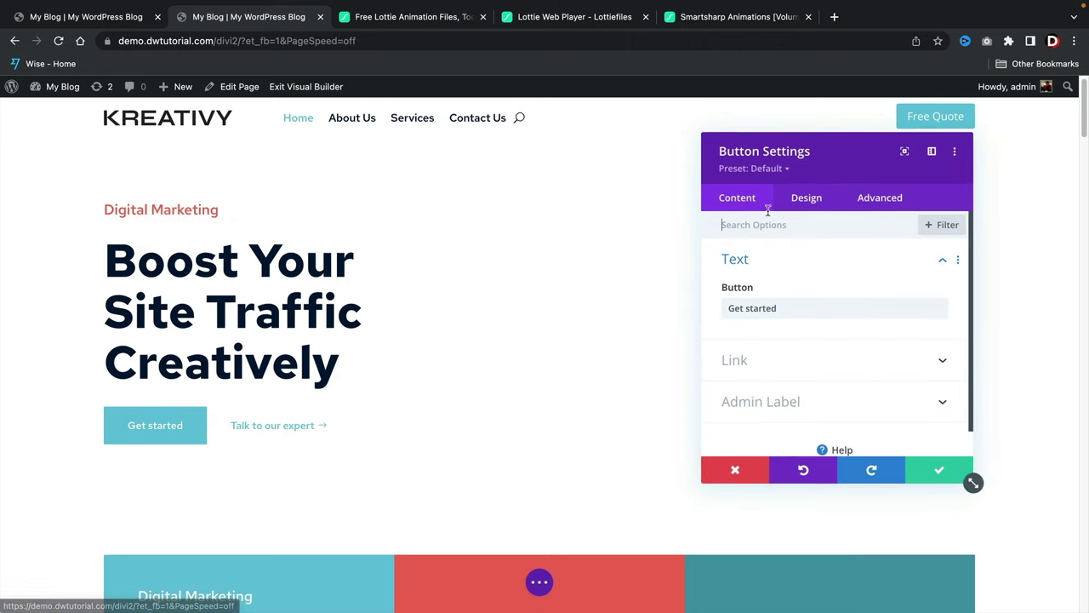
pyautogui.click(806, 200)
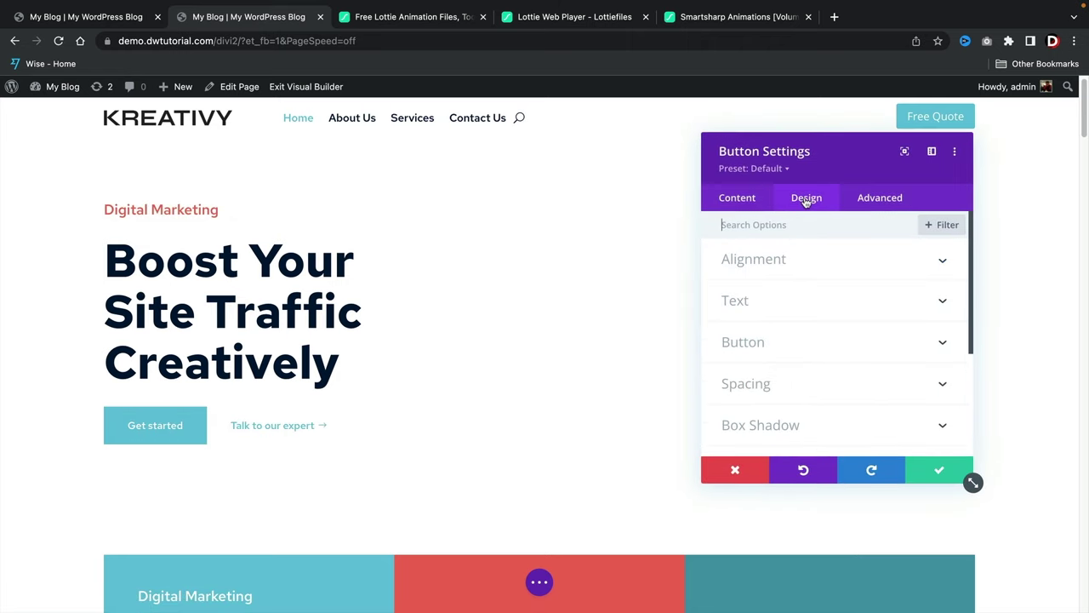
pyautogui.click(796, 341)
pyautogui.scroll(-5, 732, 341)
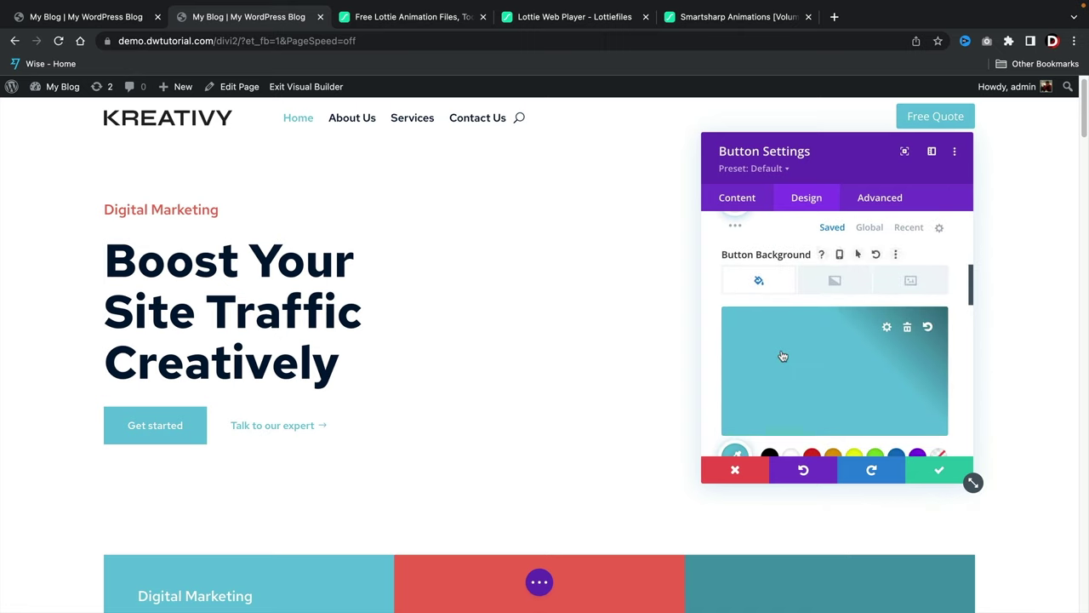
pyautogui.scroll(-3, 781, 340)
pyautogui.scroll(1, 787, 325)
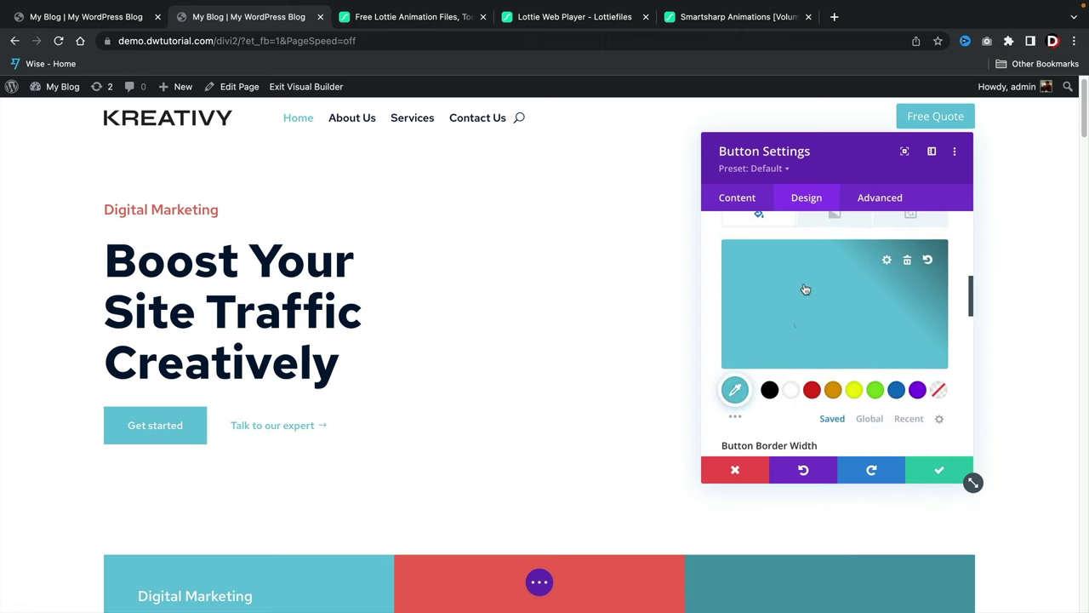
# - Use Find & Replace to change background #64c3da to red (#E02B20) across all modules
pyautogui.rightClick(805, 289)
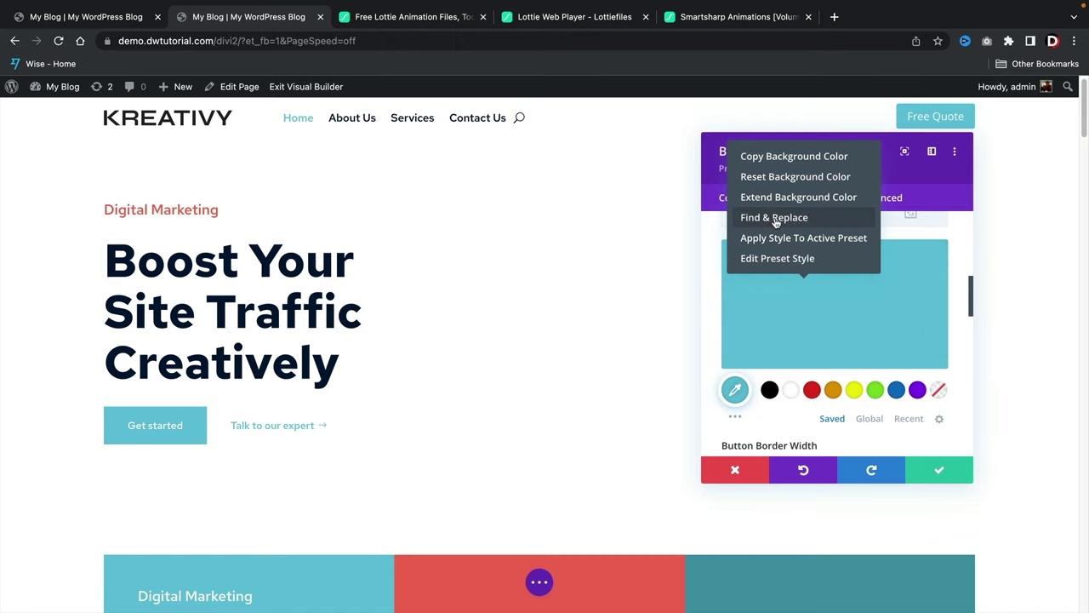
pyautogui.click(776, 223)
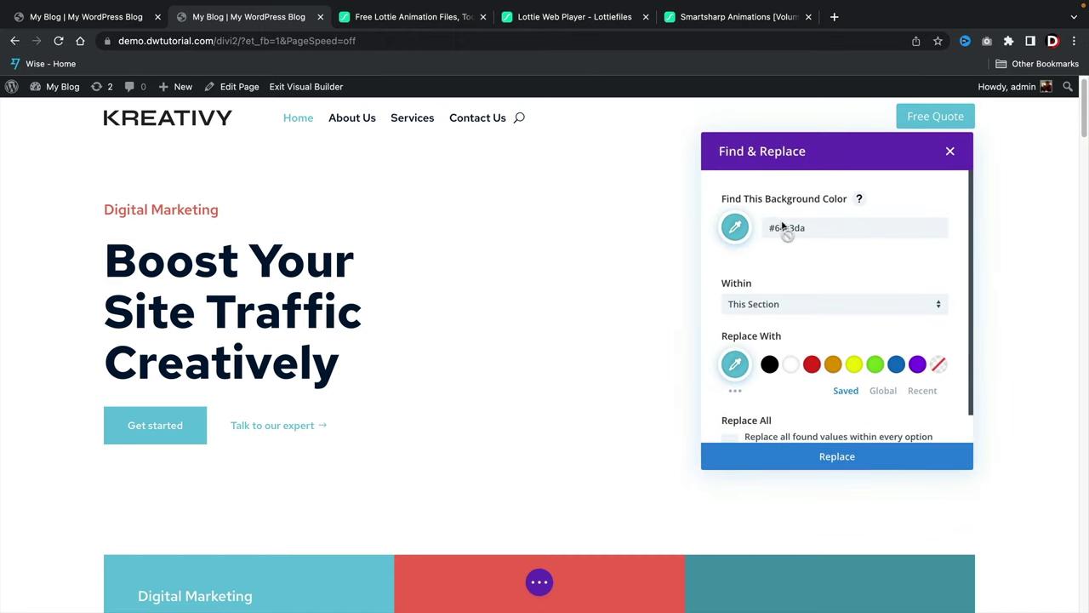
pyautogui.moveTo(786, 227); pyautogui.dragTo(770, 228)
pyautogui.rightClick(785, 235)
pyautogui.click(800, 262)
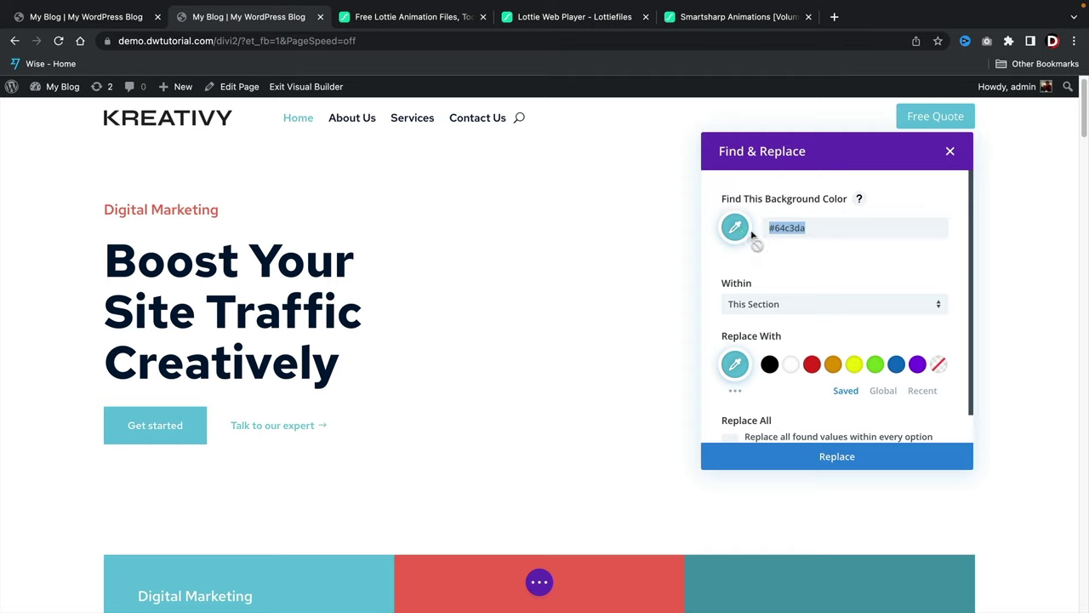
pyautogui.click(796, 304)
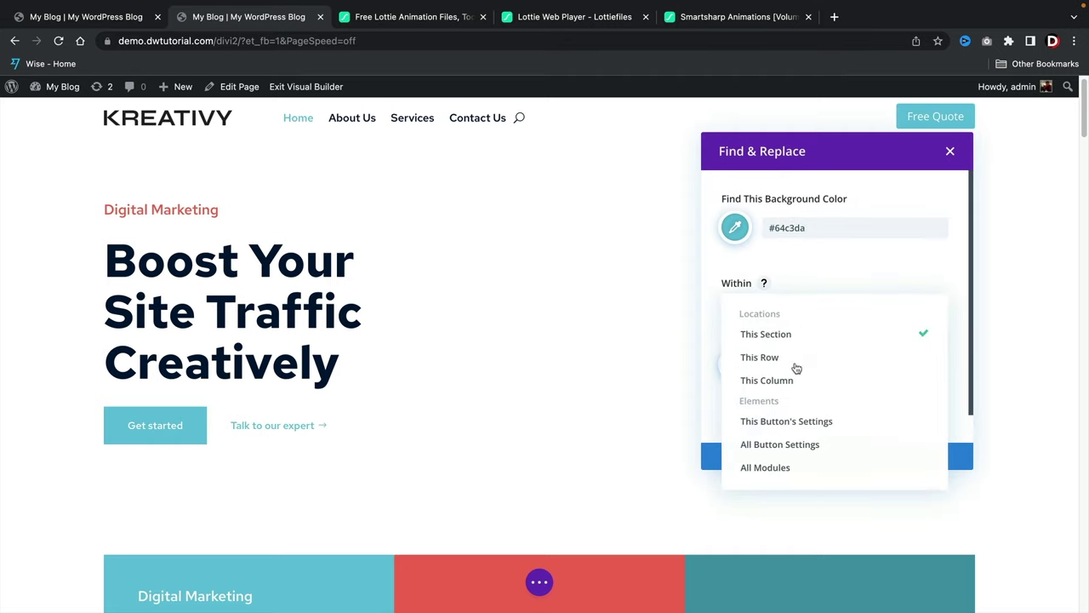
pyautogui.click(786, 469)
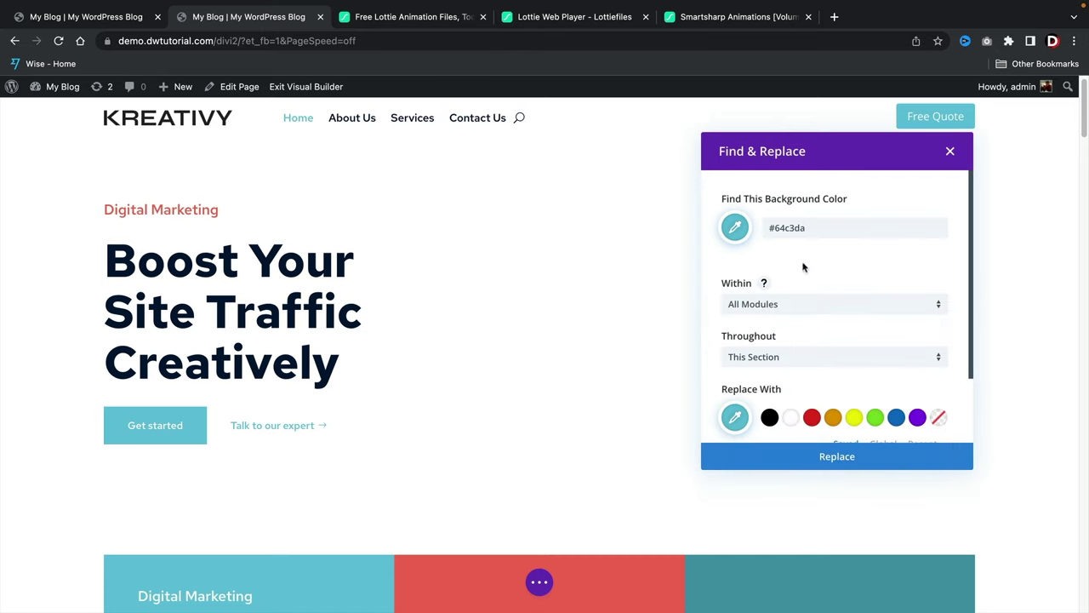
pyautogui.click(813, 423)
# - Review the red Get started buttons down the page and save the button settings
pyautogui.scroll(-3, 634, 387)
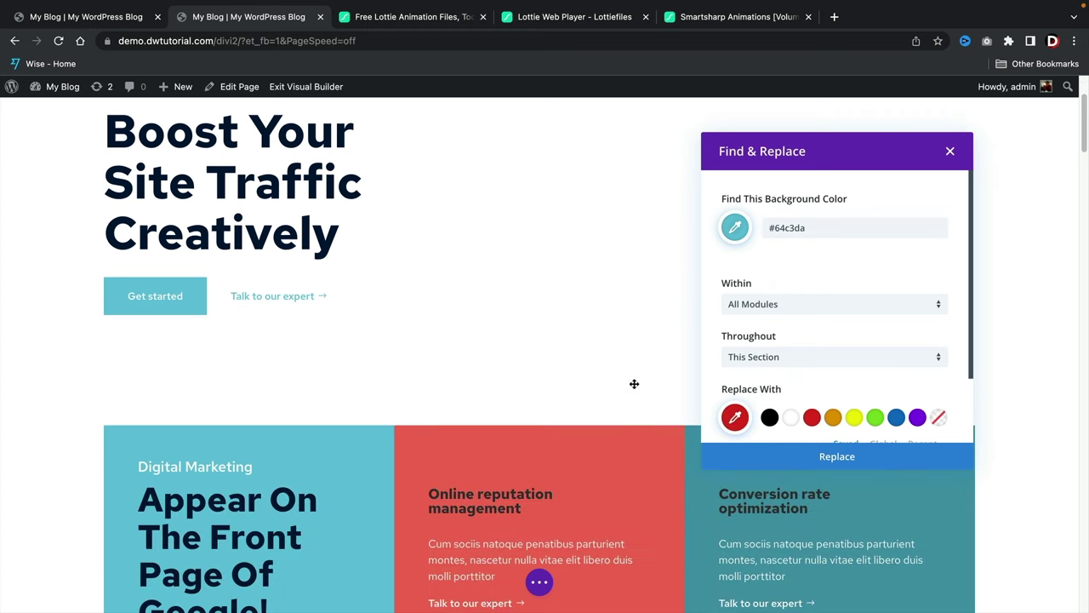
pyautogui.scroll(-10, 187, 308)
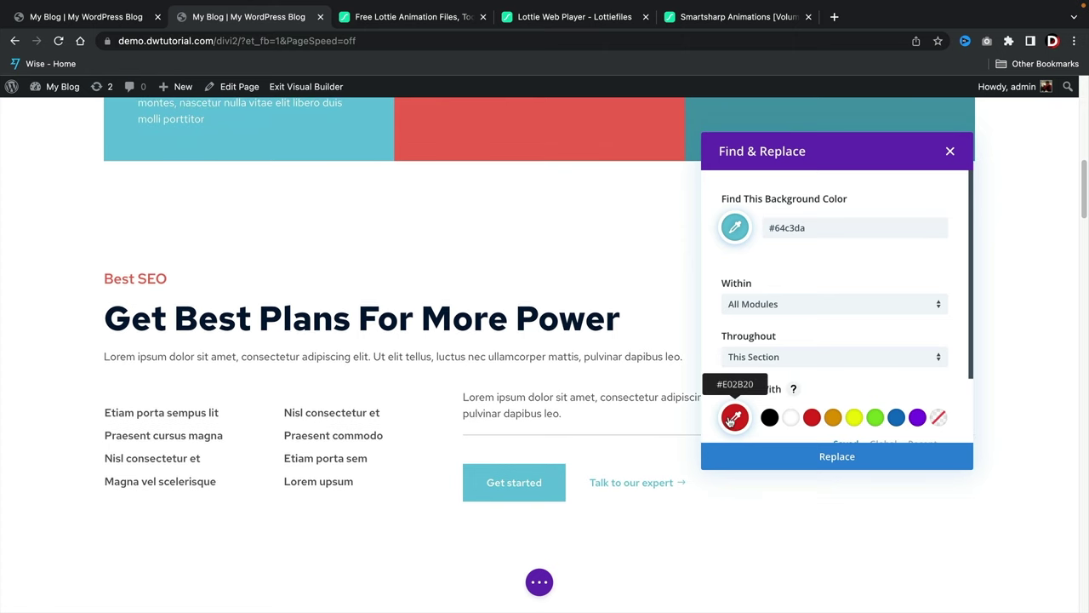
pyautogui.scroll(8, 551, 366)
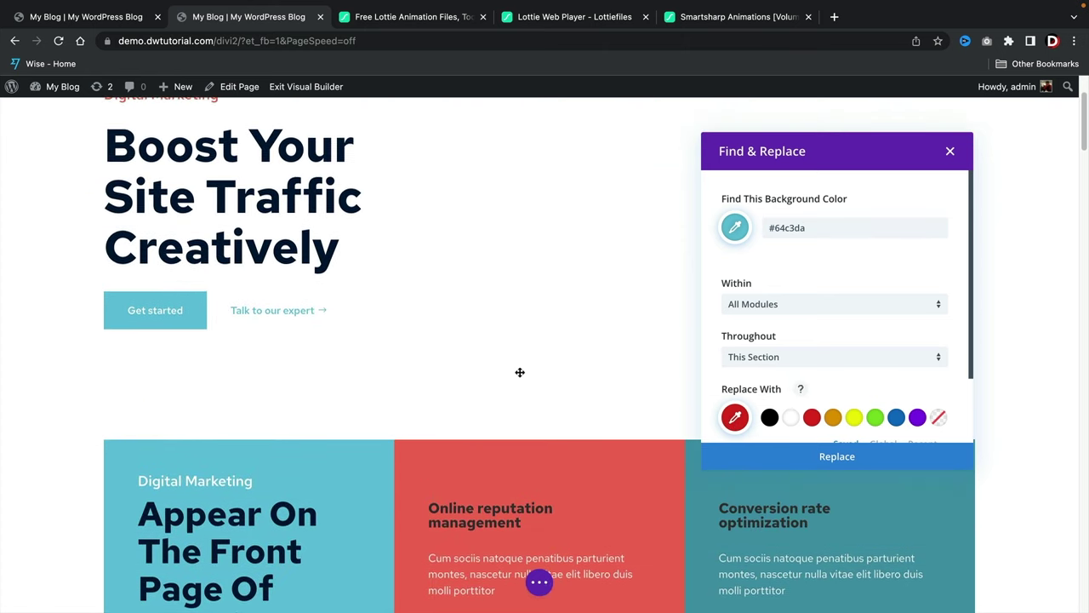
pyautogui.scroll(2, 518, 372)
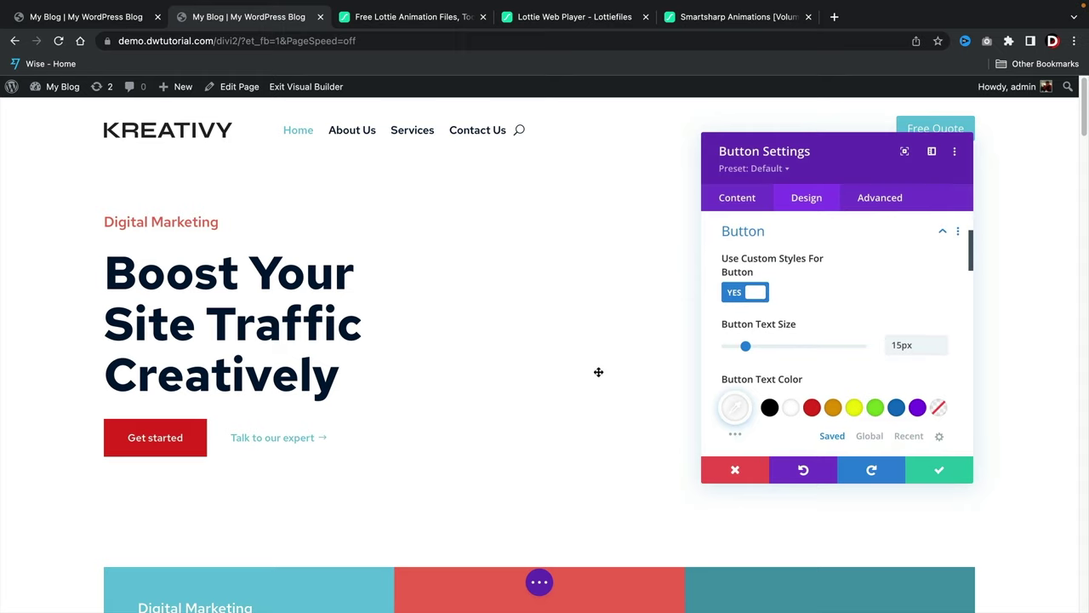
pyautogui.scroll(-10, 569, 412)
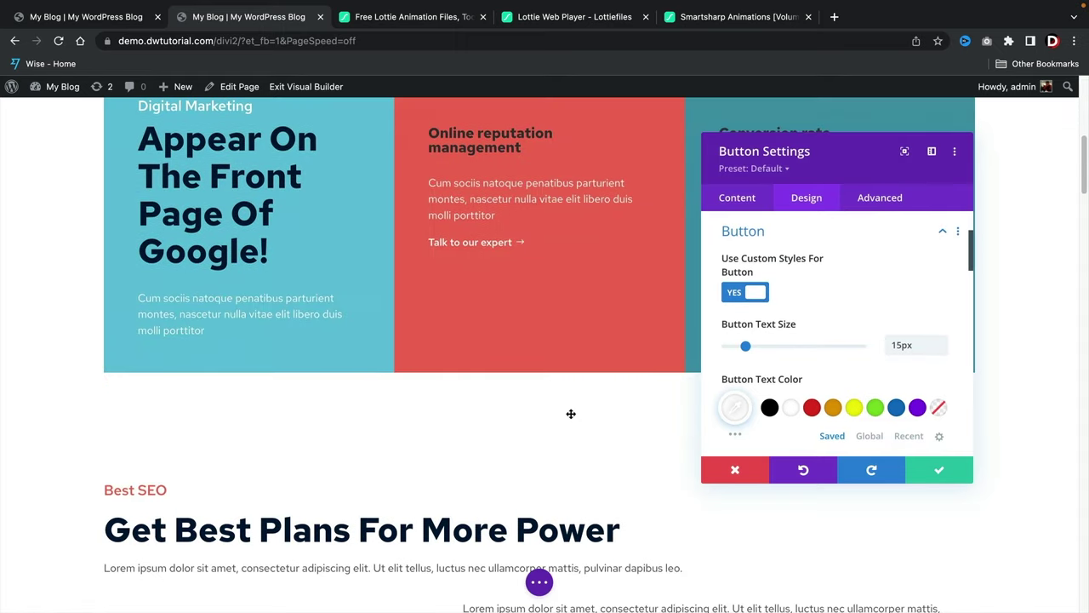
pyautogui.scroll(-15, 538, 383)
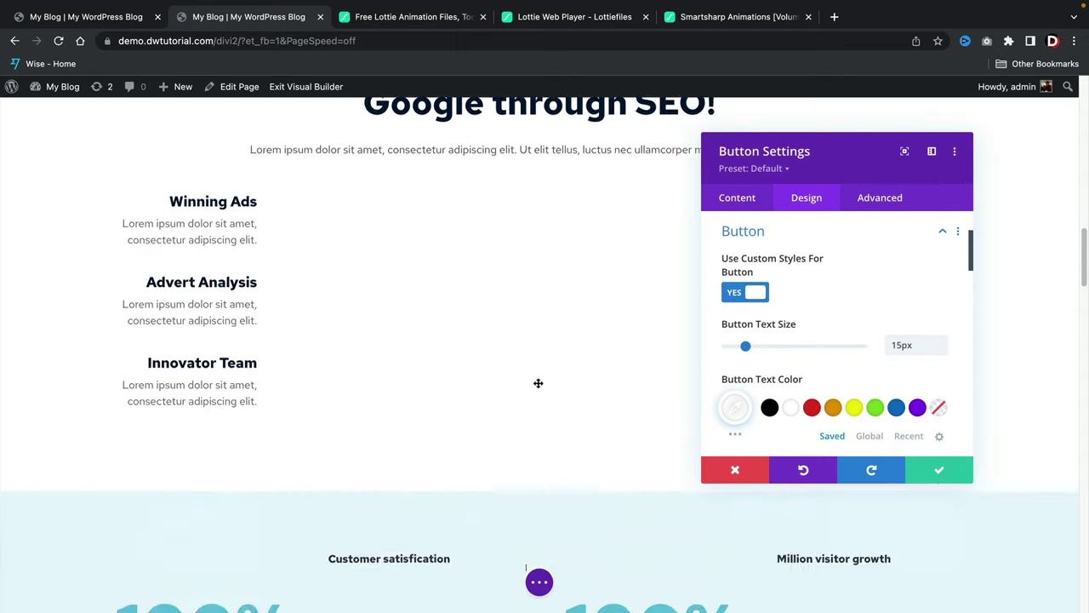
pyautogui.scroll(-15, 538, 380)
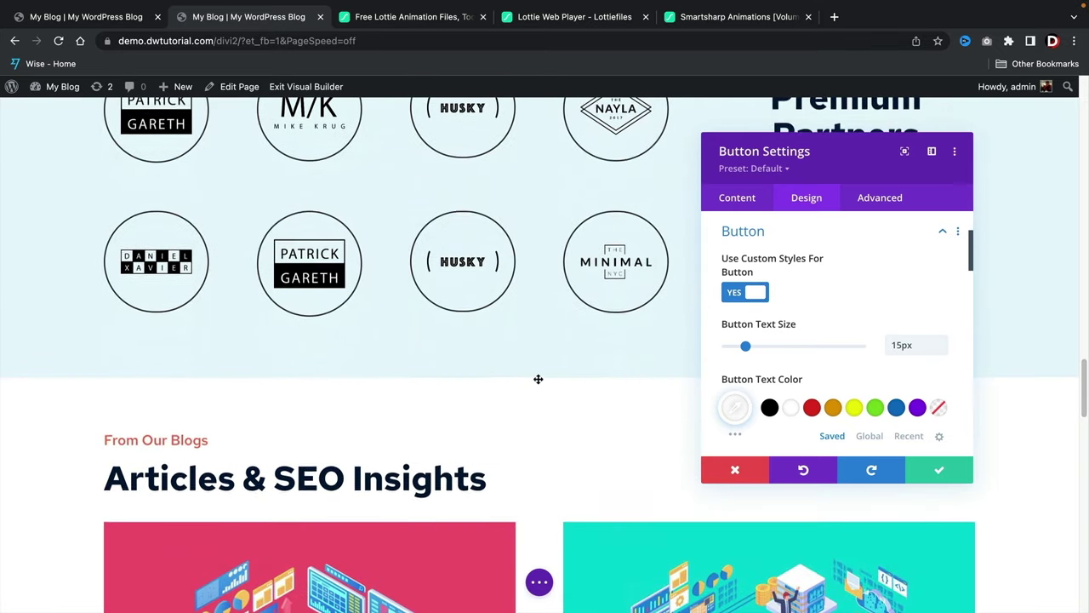
pyautogui.scroll(-5, 538, 378)
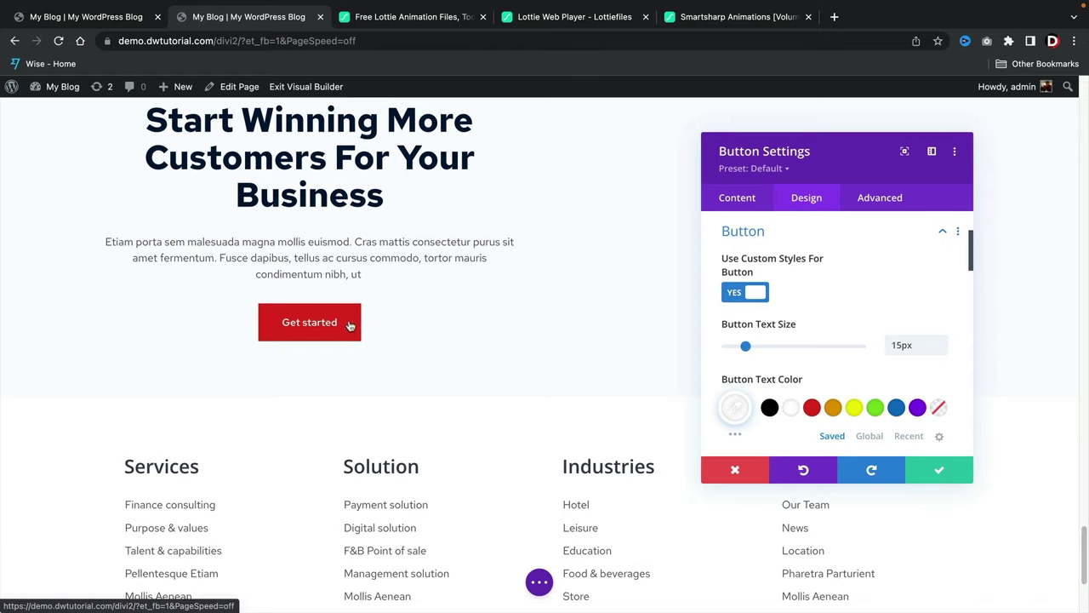
pyautogui.scroll(10, 348, 321)
pyautogui.scroll(20, 397, 383)
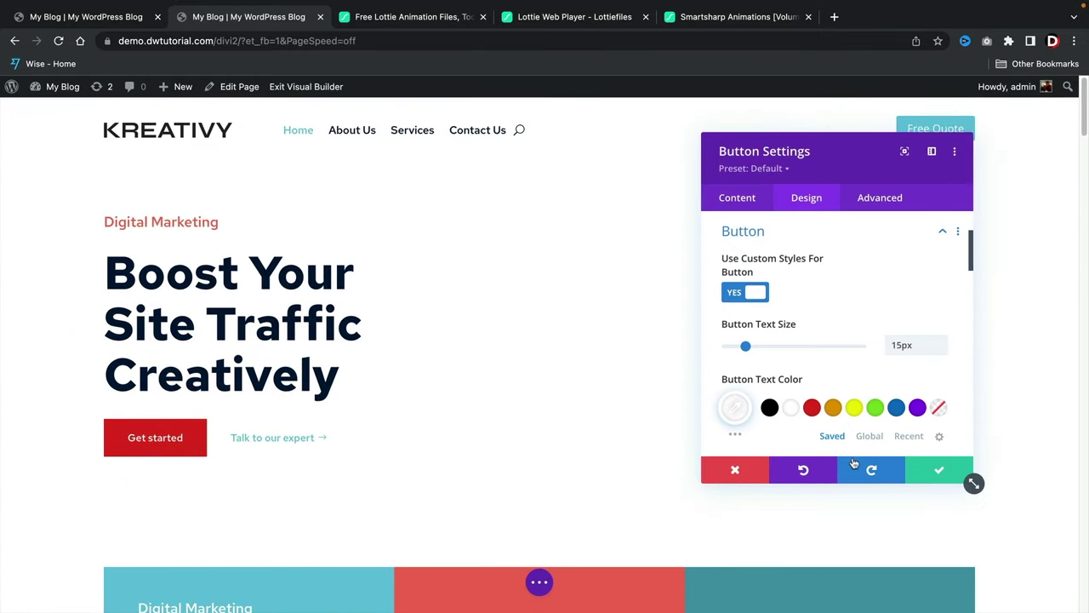
pyautogui.click(924, 470)
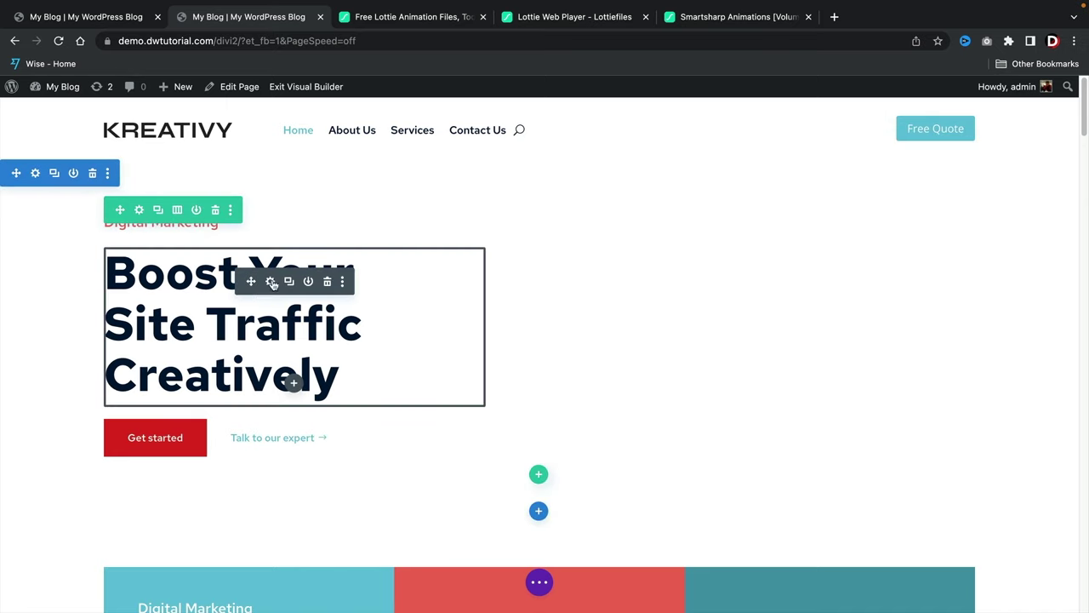
pyautogui.click(271, 281)
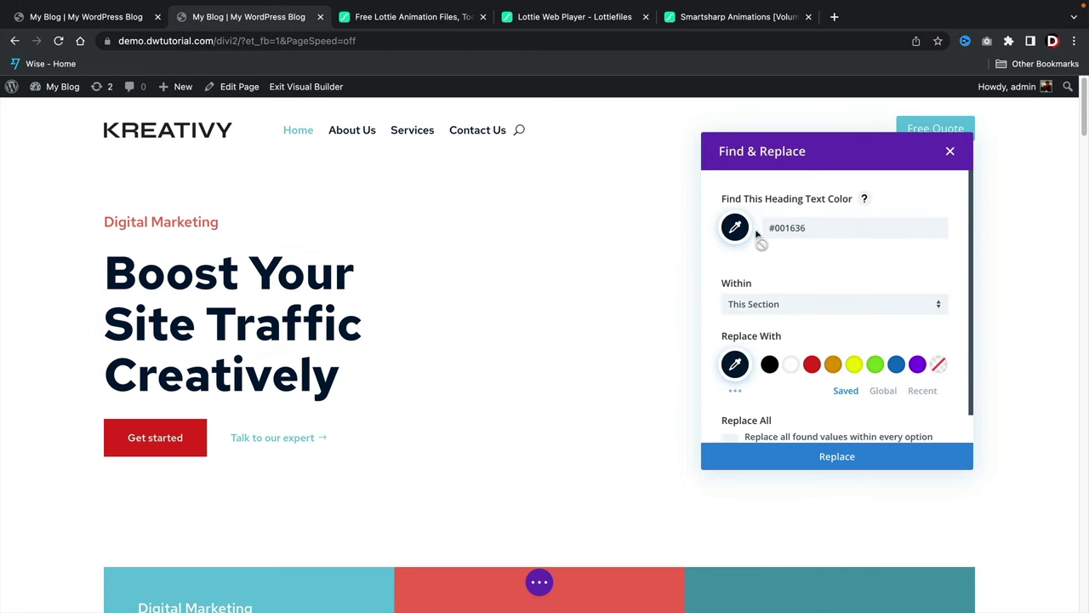
pyautogui.scroll(-1, 774, 279)
pyautogui.scroll(-1, 775, 278)
pyautogui.click(776, 274)
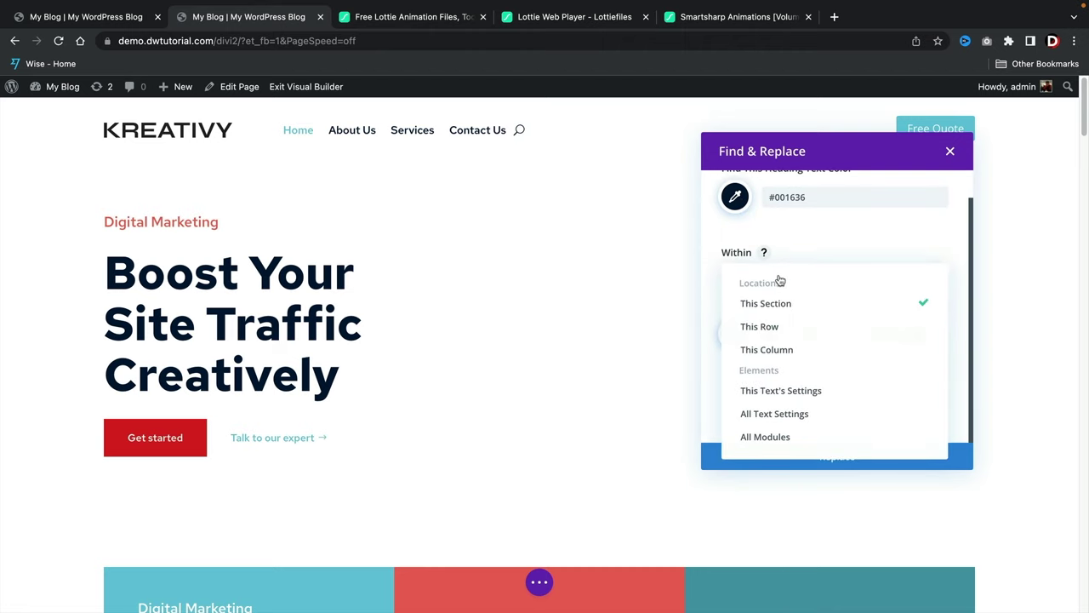
pyautogui.click(797, 436)
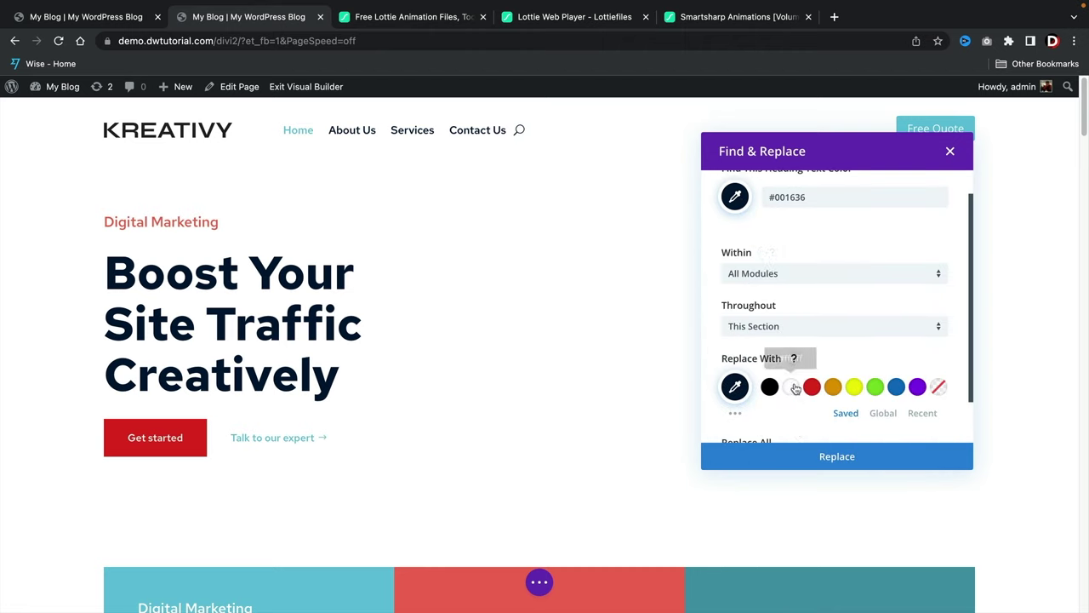
pyautogui.click(855, 387)
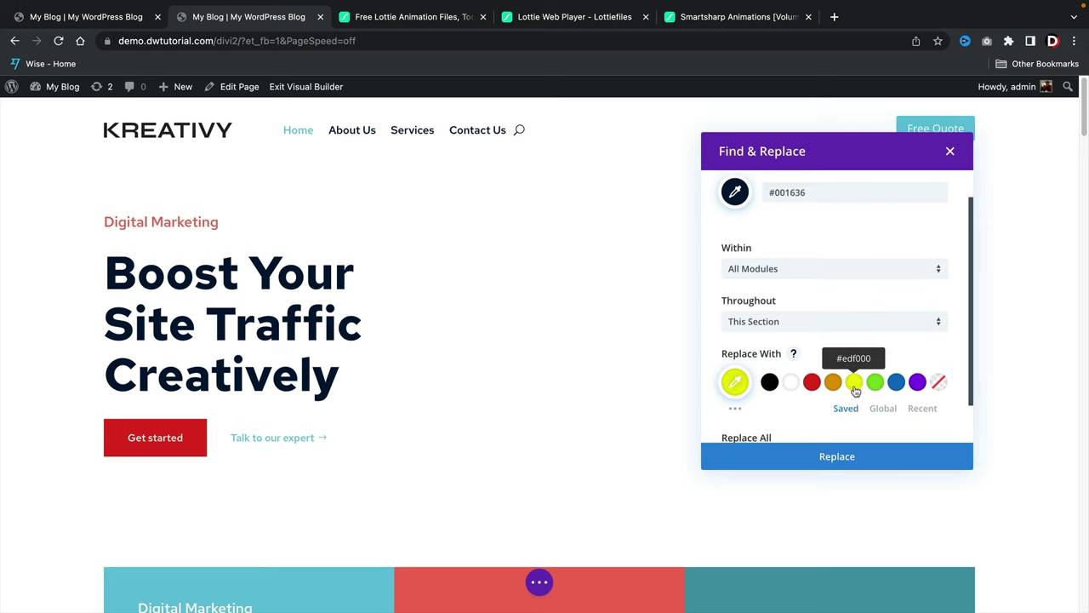
pyautogui.scroll(-2, 855, 389)
pyautogui.scroll(-1, 854, 389)
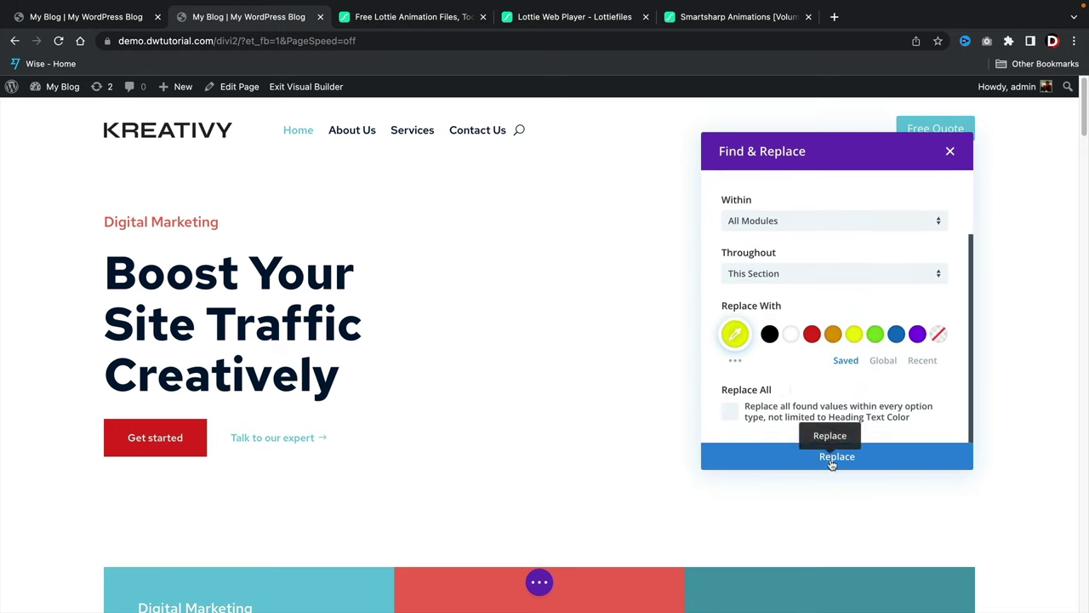
pyautogui.scroll(3, 749, 298)
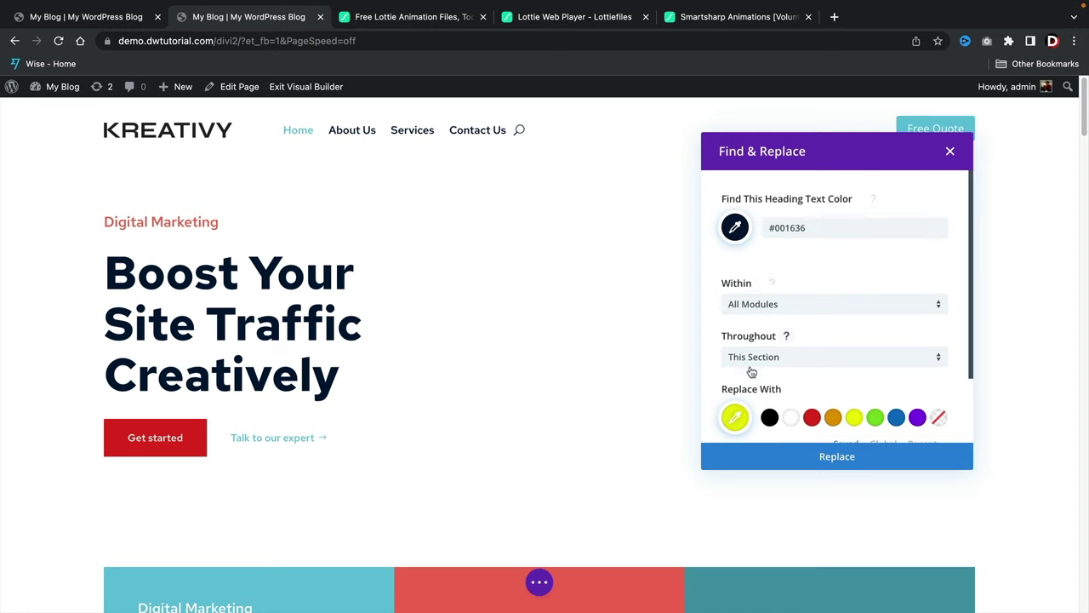
pyautogui.scroll(-3, 757, 379)
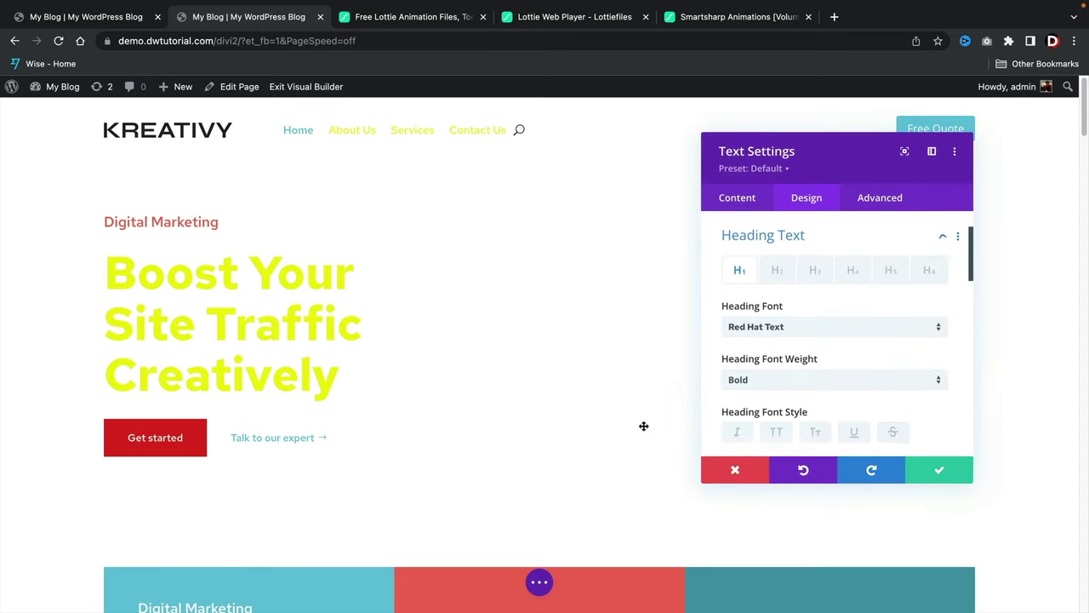
pyautogui.scroll(-5, 584, 403)
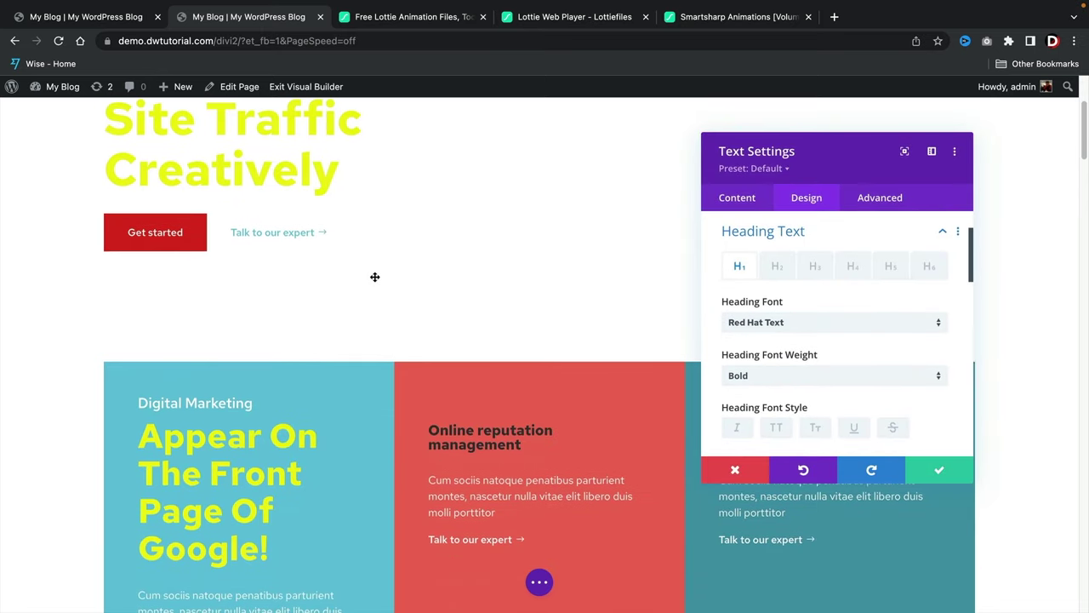
pyautogui.scroll(-8, 366, 274)
pyautogui.scroll(-4, 364, 279)
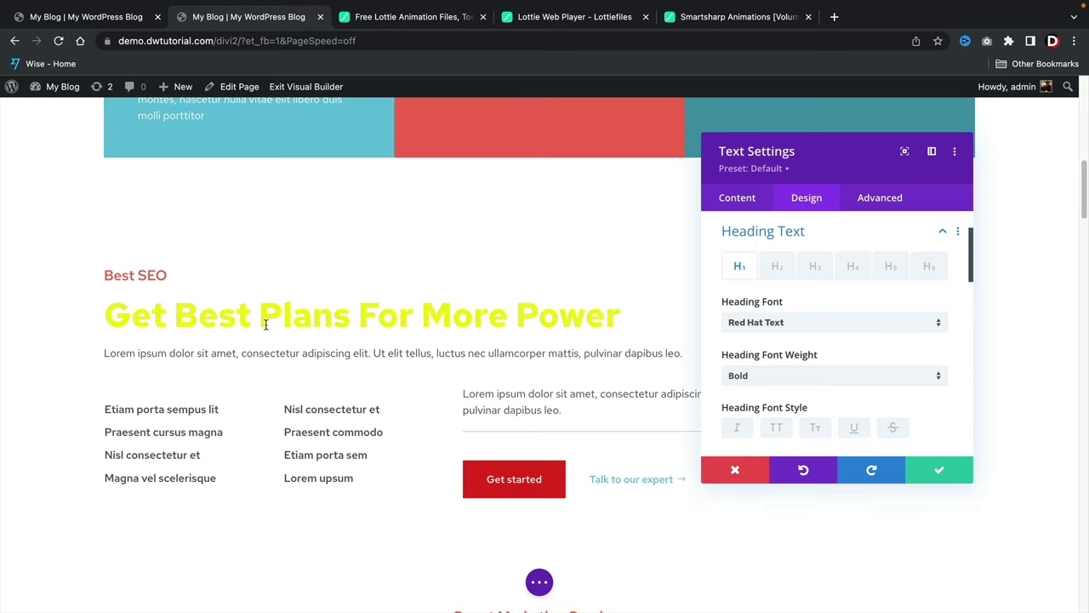
pyautogui.scroll(15, 255, 324)
pyautogui.scroll(2, 302, 373)
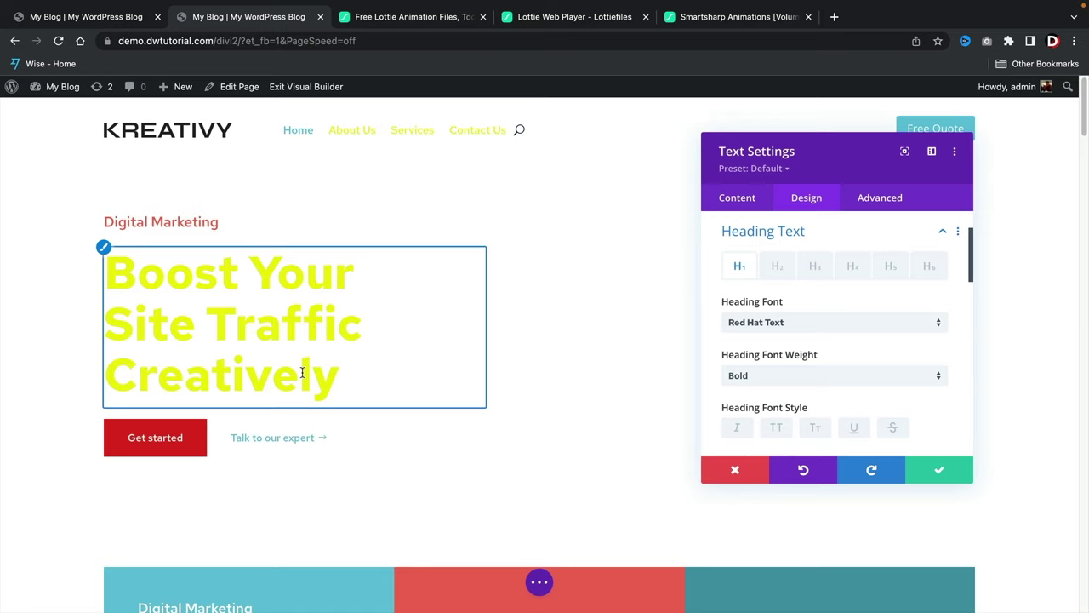
pyautogui.scroll(1, 727, 320)
pyautogui.click(737, 198)
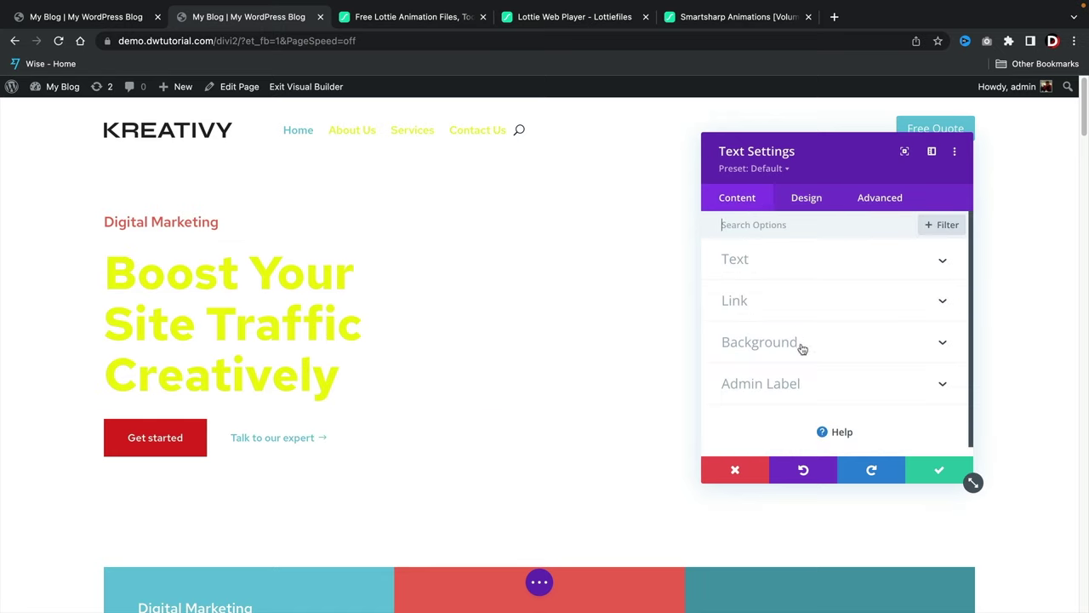
pyautogui.click(807, 203)
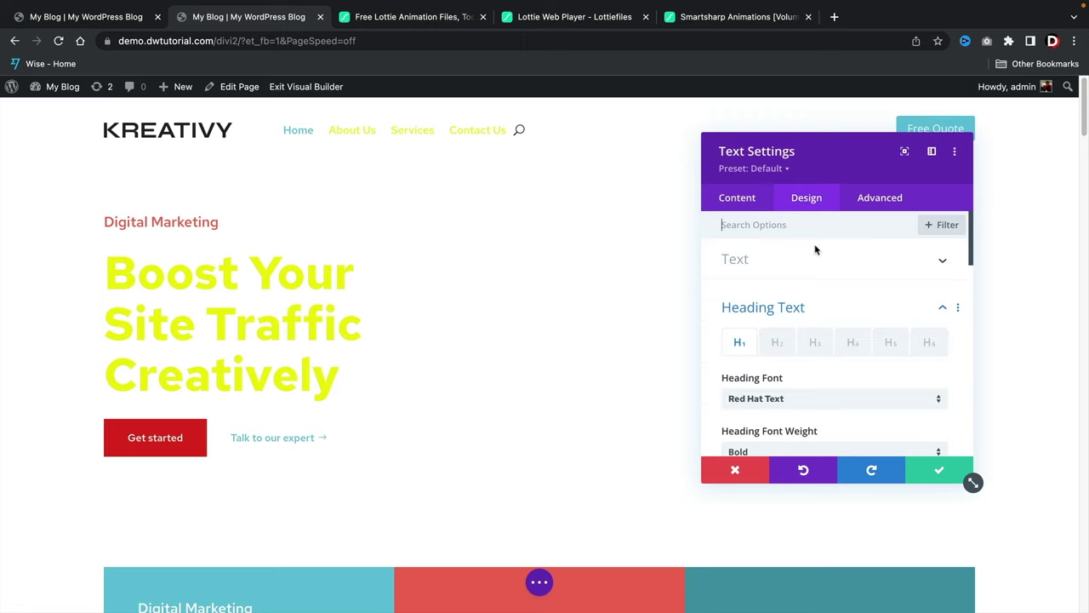
pyautogui.scroll(-5, 795, 324)
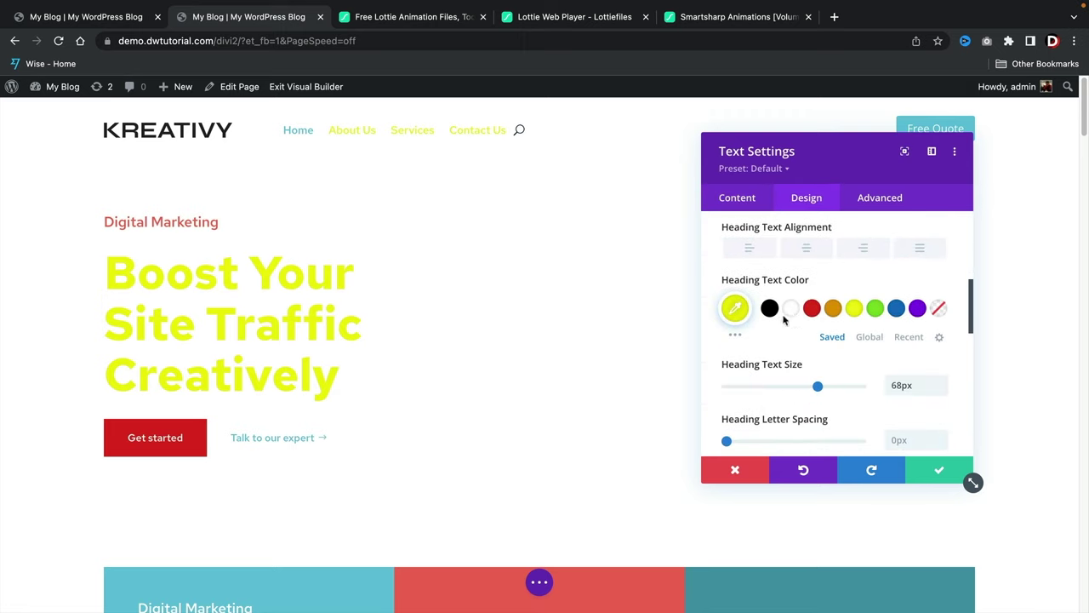
pyautogui.click(744, 312)
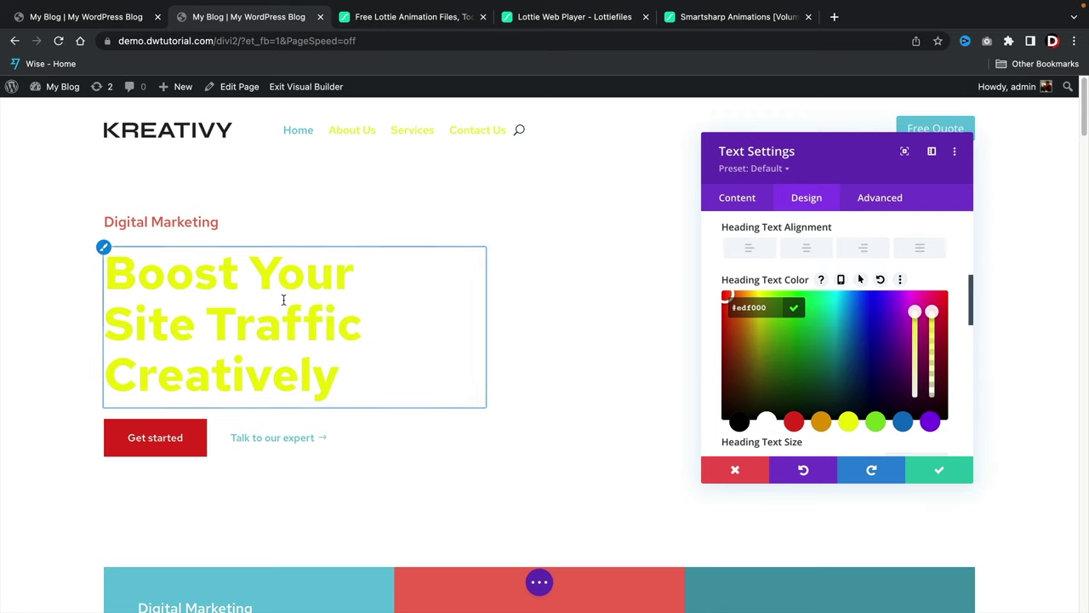
pyautogui.click(968, 477)
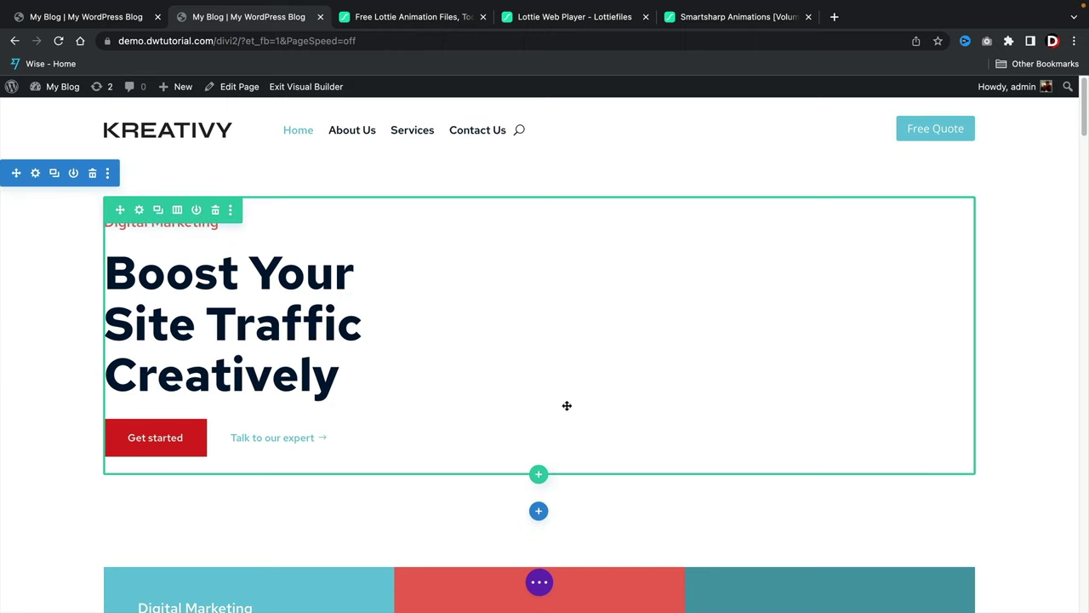
# - Exit the Visual Builder discarding unsaved Kreativy changes, and switch to the divi4 page tab
pyautogui.click(315, 88)
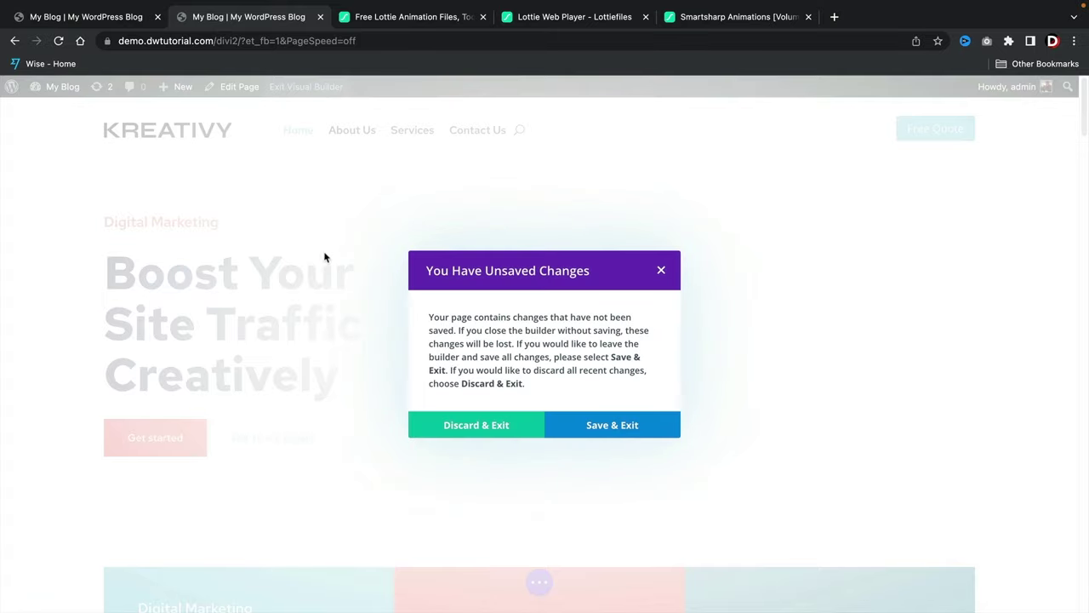
pyautogui.click(480, 432)
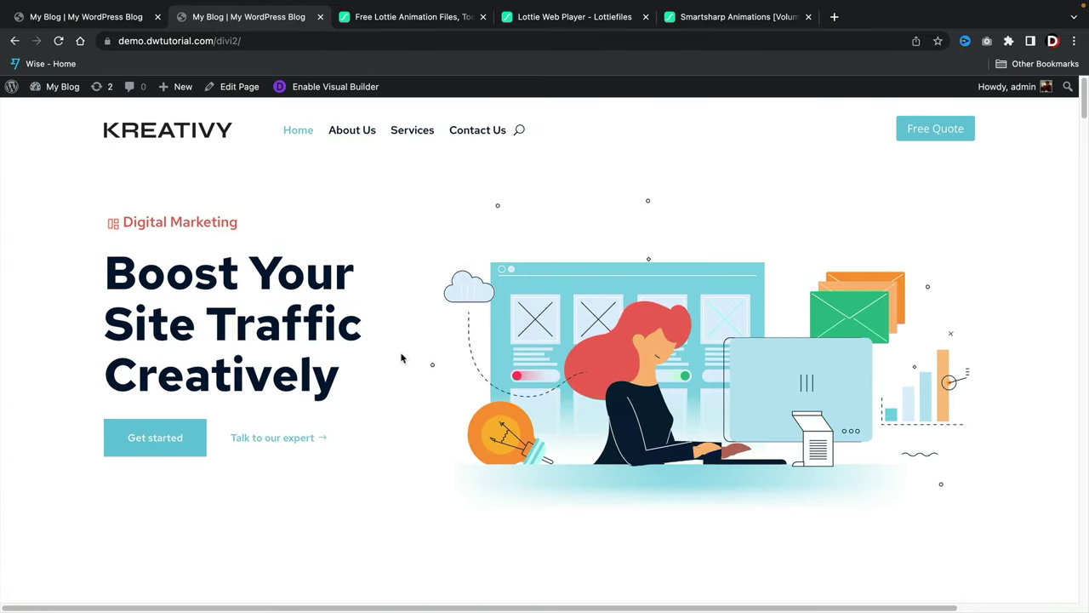
pyautogui.hotkey('ctrl', 'shift', 'Tab')
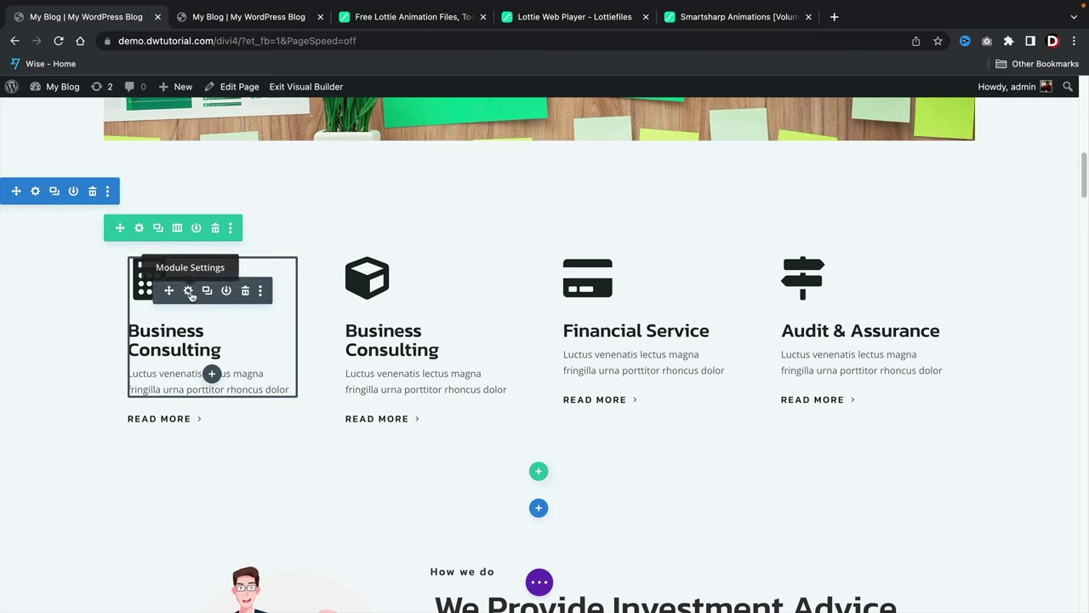
# - Open the Audit & Assurance blurb's Design settings at the Title Text options
pyautogui.click(189, 291)
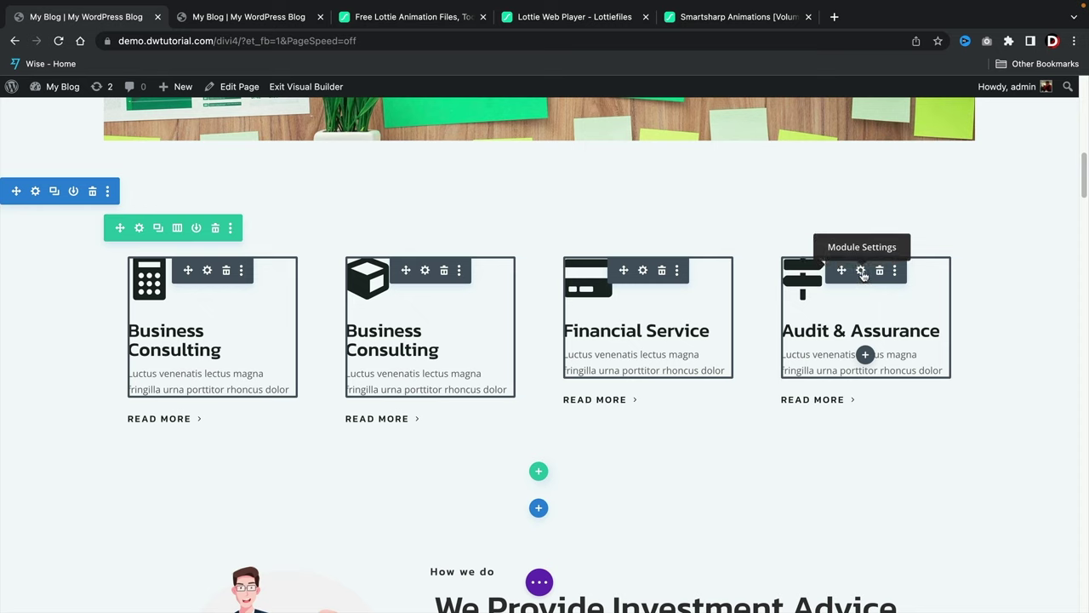
pyautogui.click(861, 271)
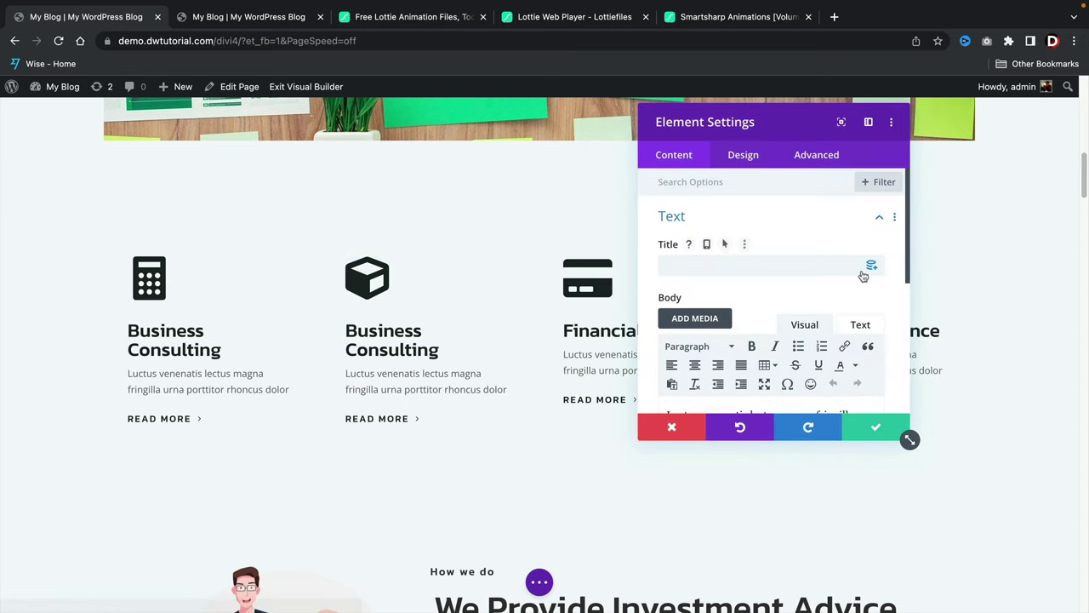
pyautogui.click(750, 163)
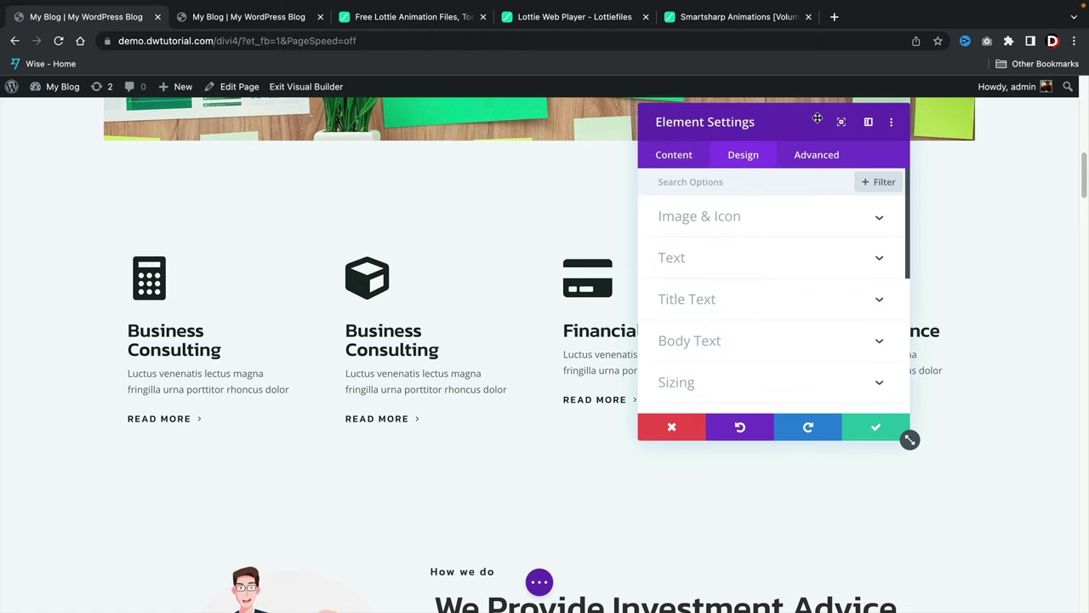
pyautogui.moveTo(817, 119); pyautogui.dragTo(925, 128)
pyautogui.click(921, 250)
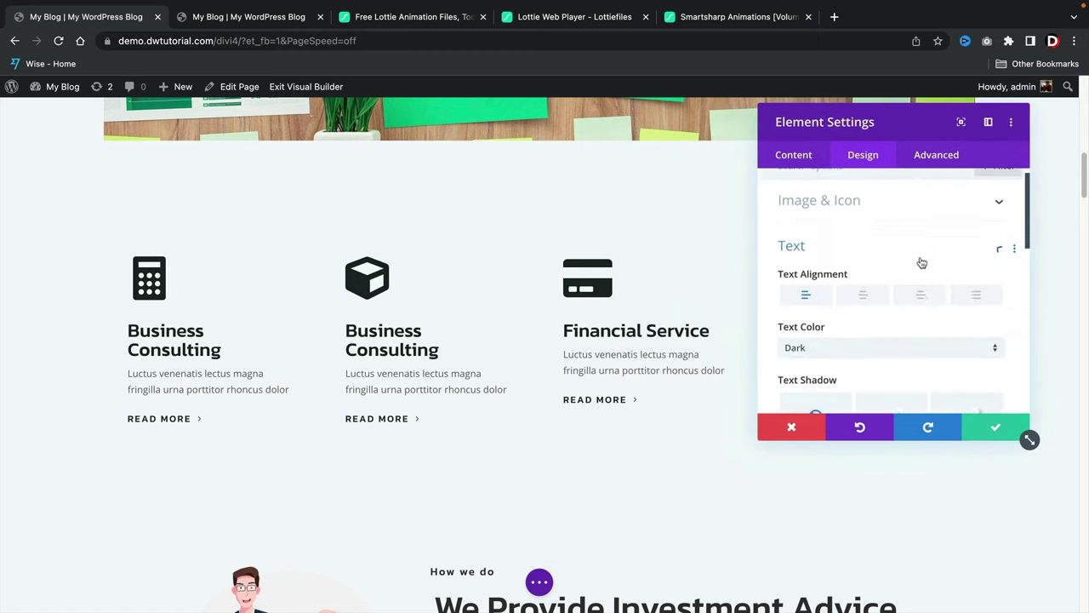
pyautogui.scroll(-6, 906, 245)
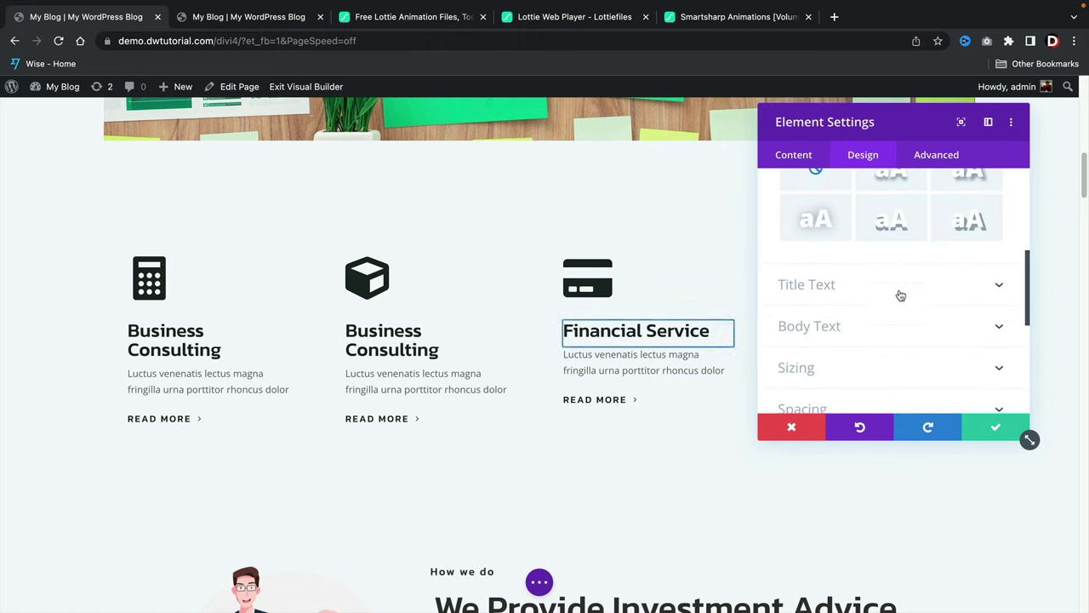
pyautogui.click(849, 292)
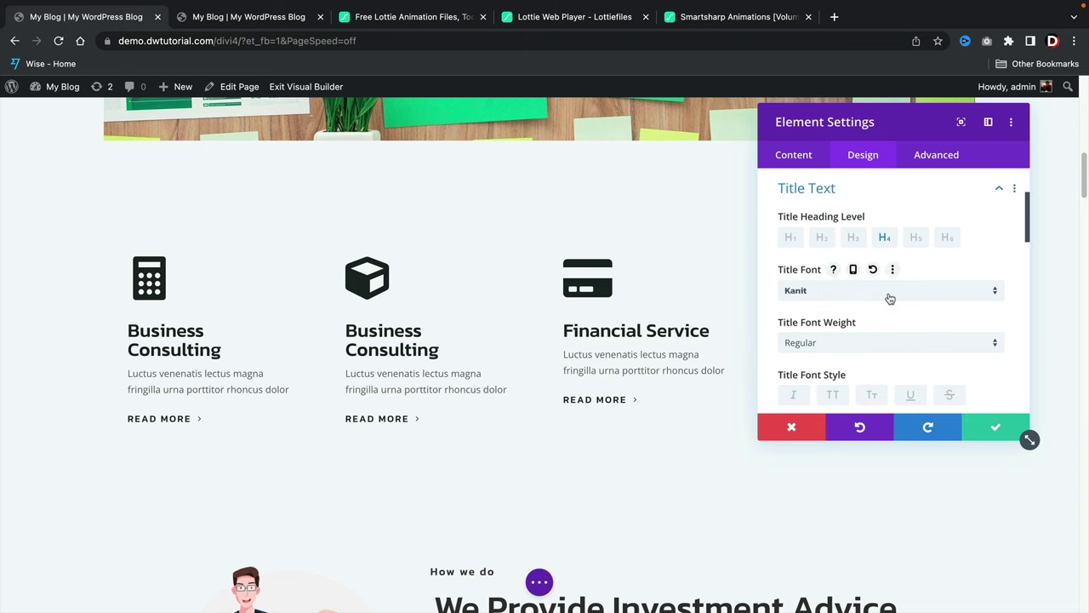
# - Try Abel, Adamina, Akaya Kanadaka, Akronim and Alegreya Sans title fonts, then discard all changes
pyautogui.click(885, 297)
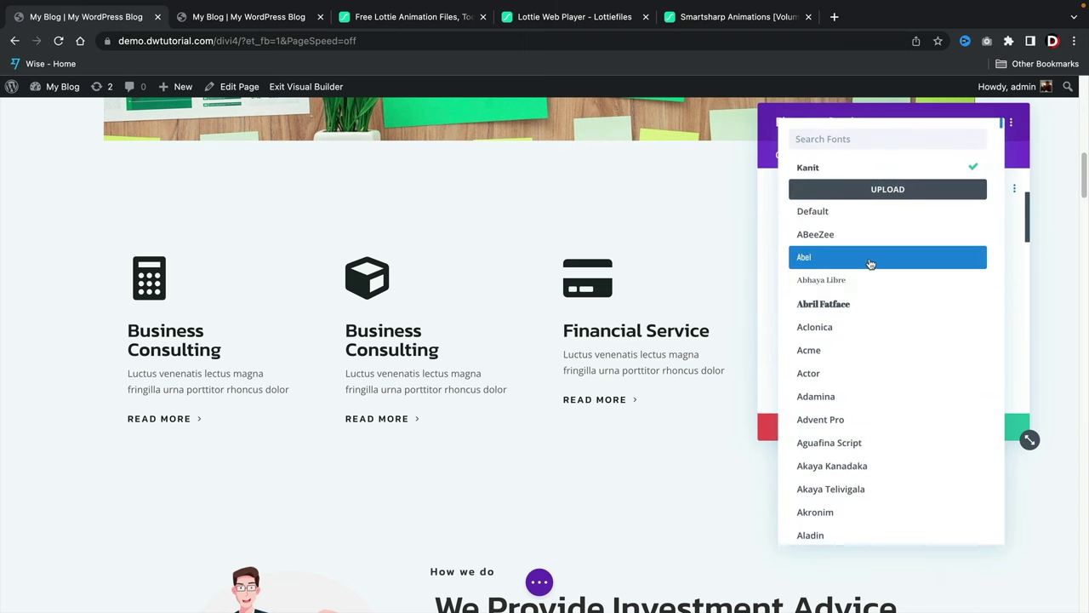
pyautogui.click(868, 255)
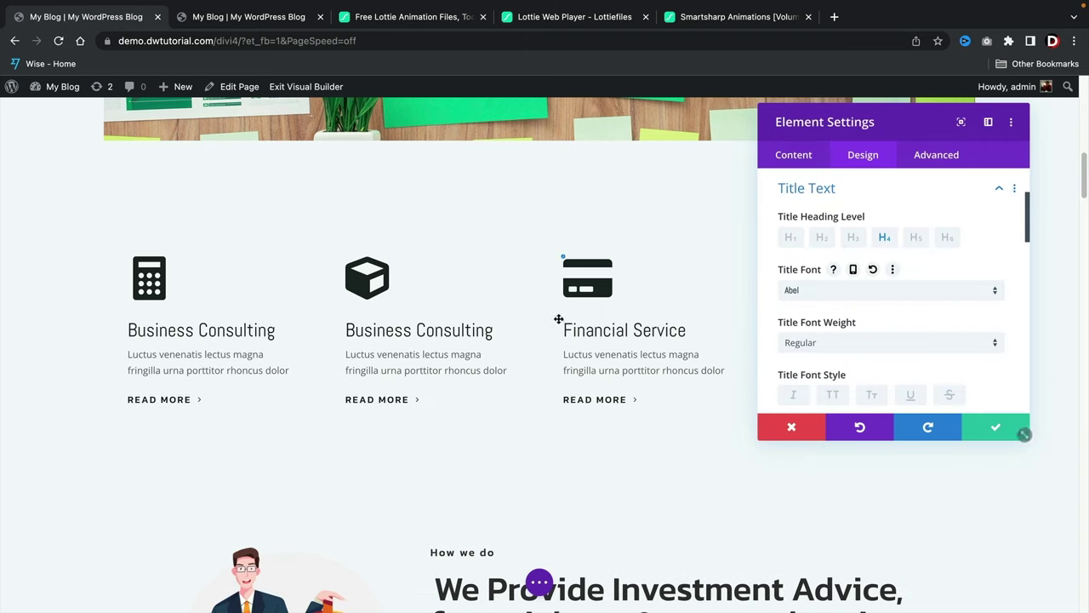
pyautogui.click(834, 291)
pyautogui.click(845, 397)
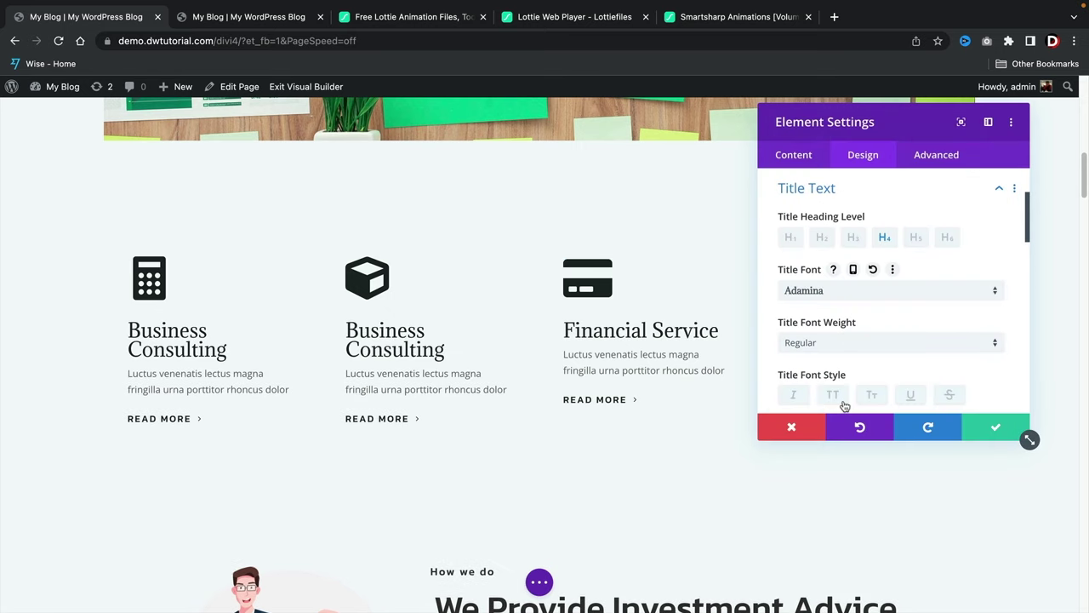
pyautogui.click(840, 291)
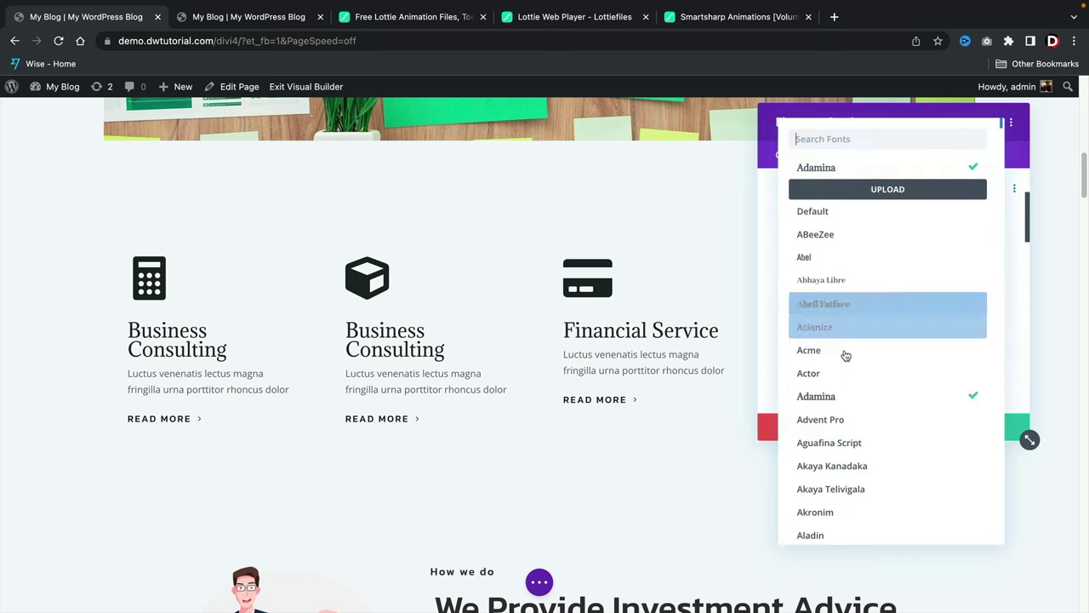
pyautogui.click(861, 464)
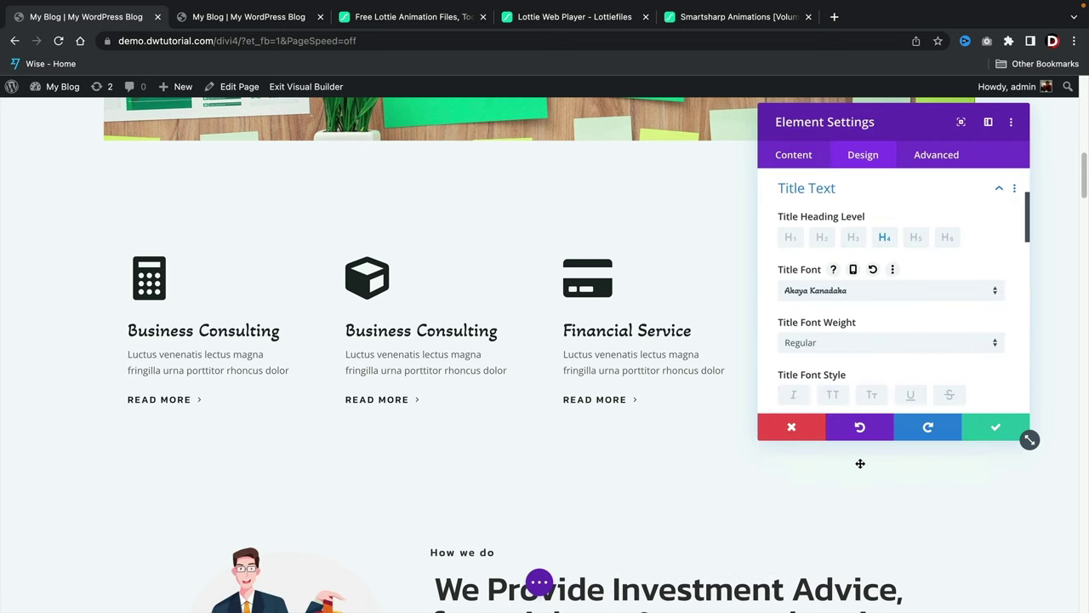
pyautogui.click(838, 294)
pyautogui.click(857, 517)
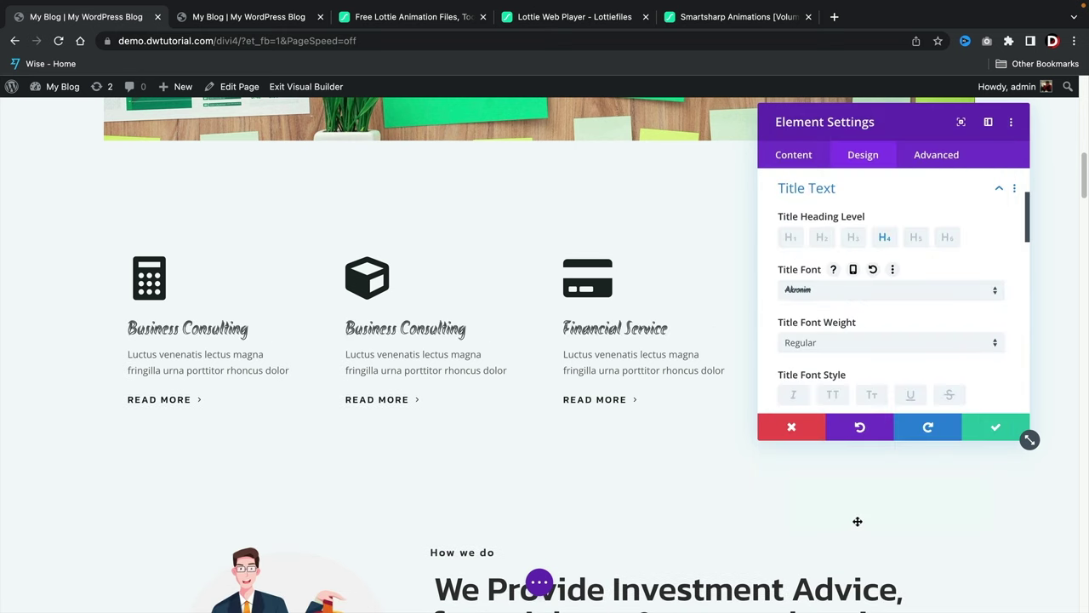
pyautogui.click(831, 292)
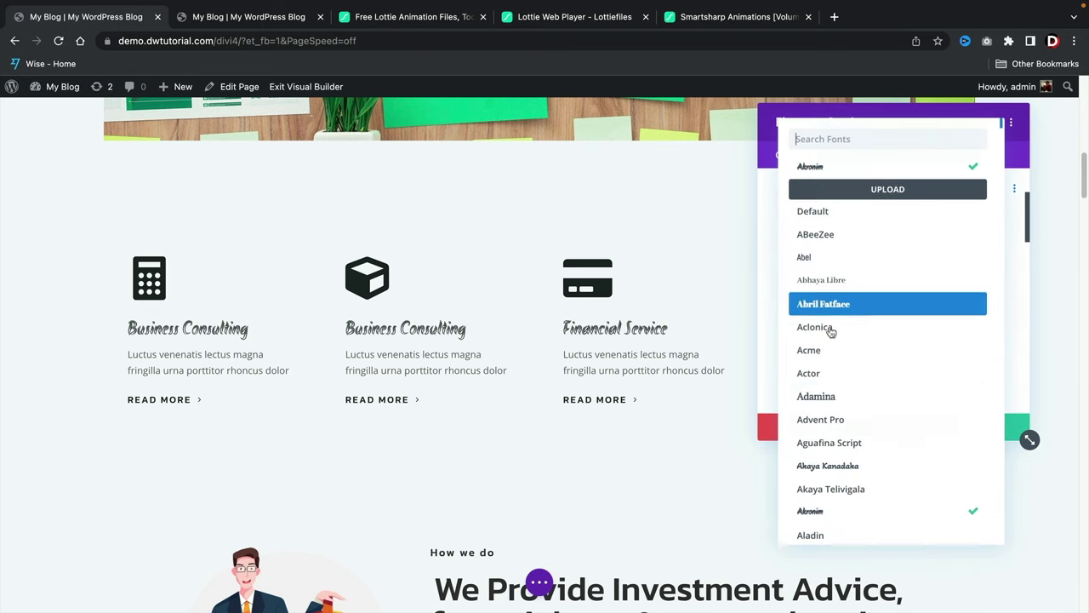
pyautogui.scroll(-3, 838, 441)
pyautogui.click(839, 439)
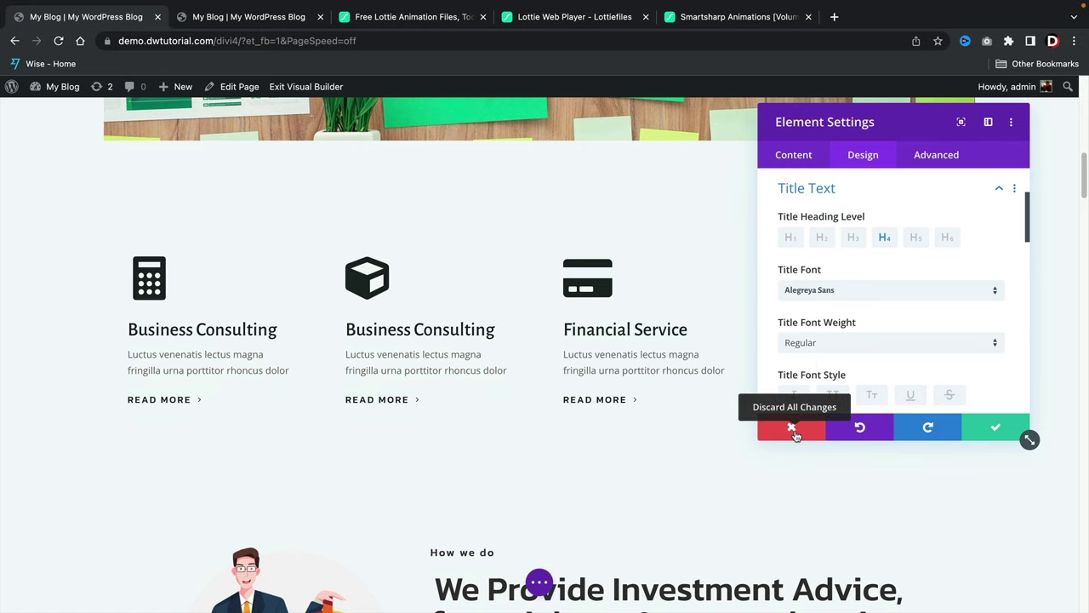
pyautogui.click(794, 428)
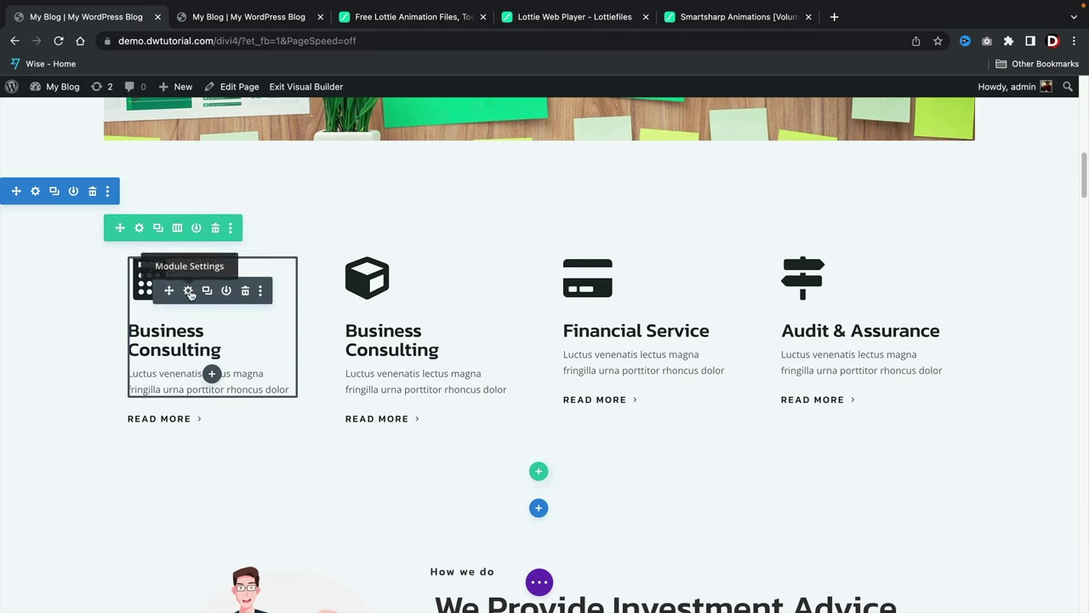
# - Center the first Business Consulting blurb's text, add a red text shadow preset, and save
pyautogui.click(188, 291)
pyautogui.click(863, 169)
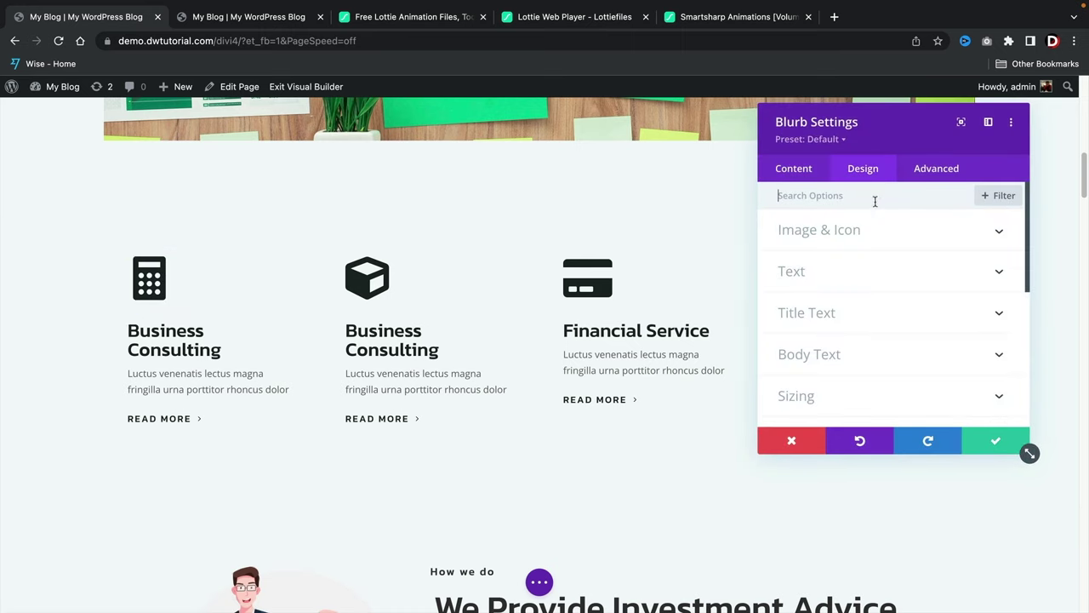
pyautogui.click(861, 270)
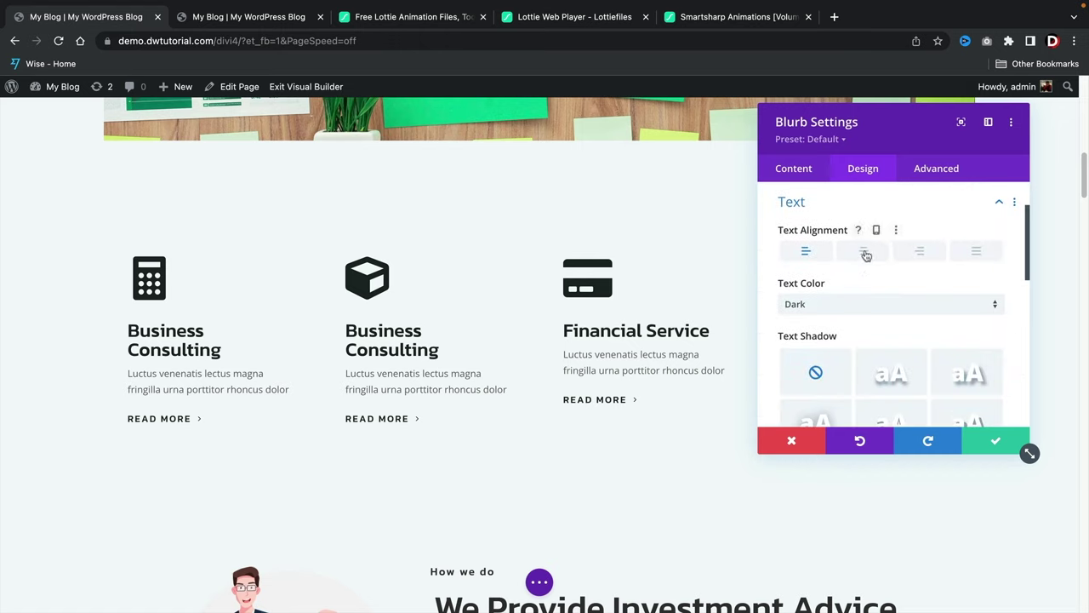
pyautogui.click(864, 252)
pyautogui.scroll(-2, 885, 316)
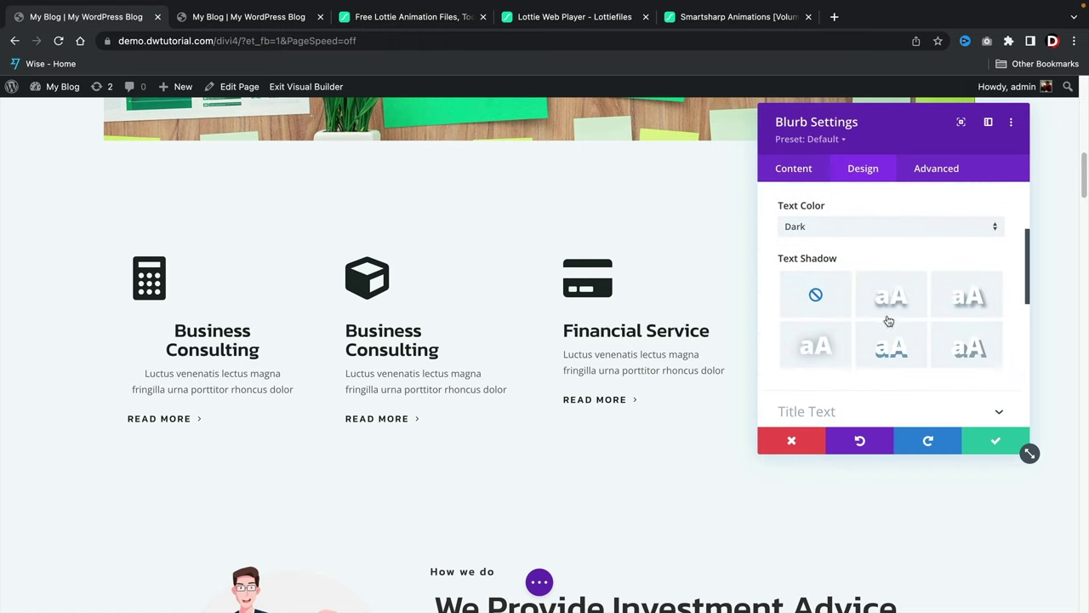
pyautogui.click(892, 308)
pyautogui.scroll(-5, 893, 313)
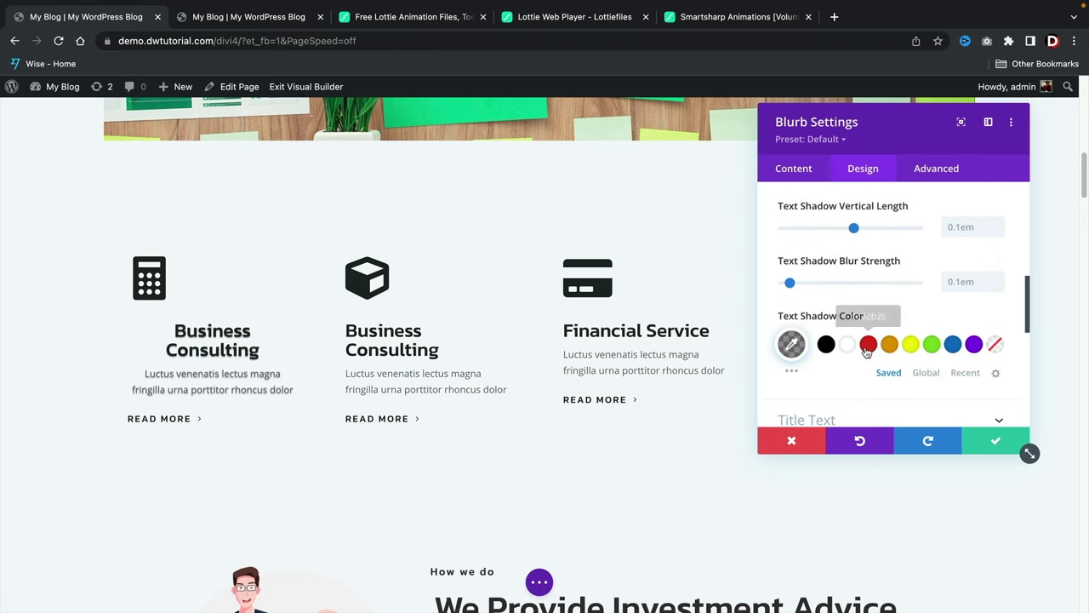
pyautogui.click(868, 344)
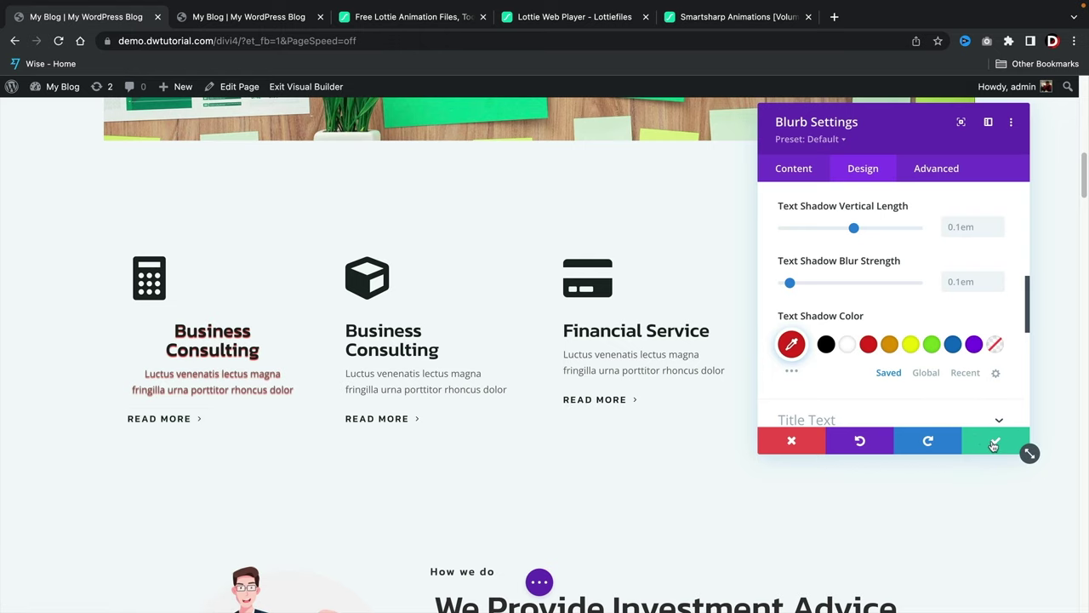
pyautogui.scroll(-5, 932, 397)
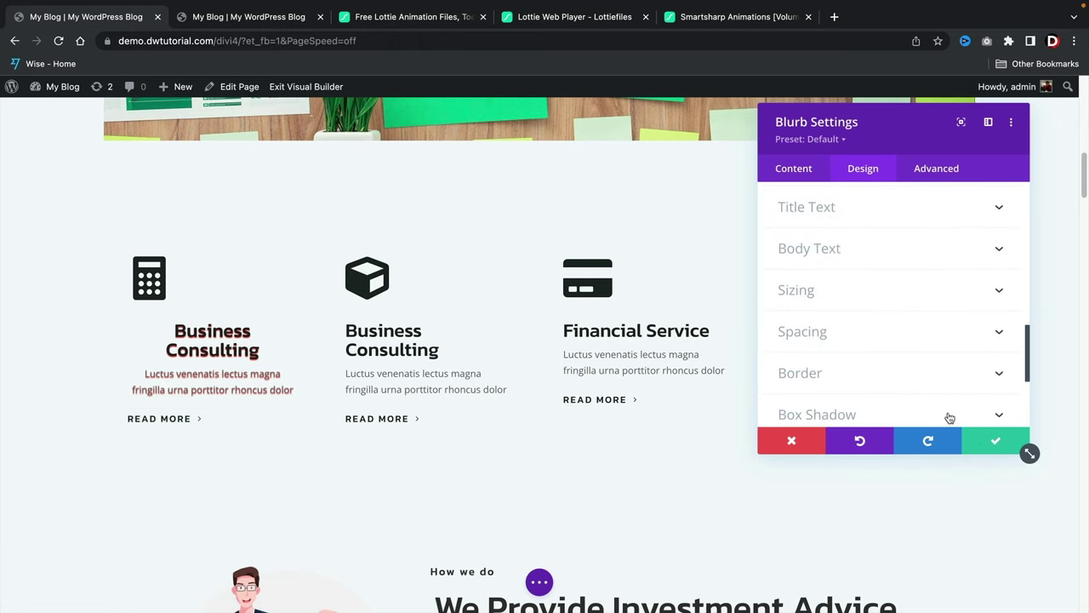
pyautogui.click(996, 440)
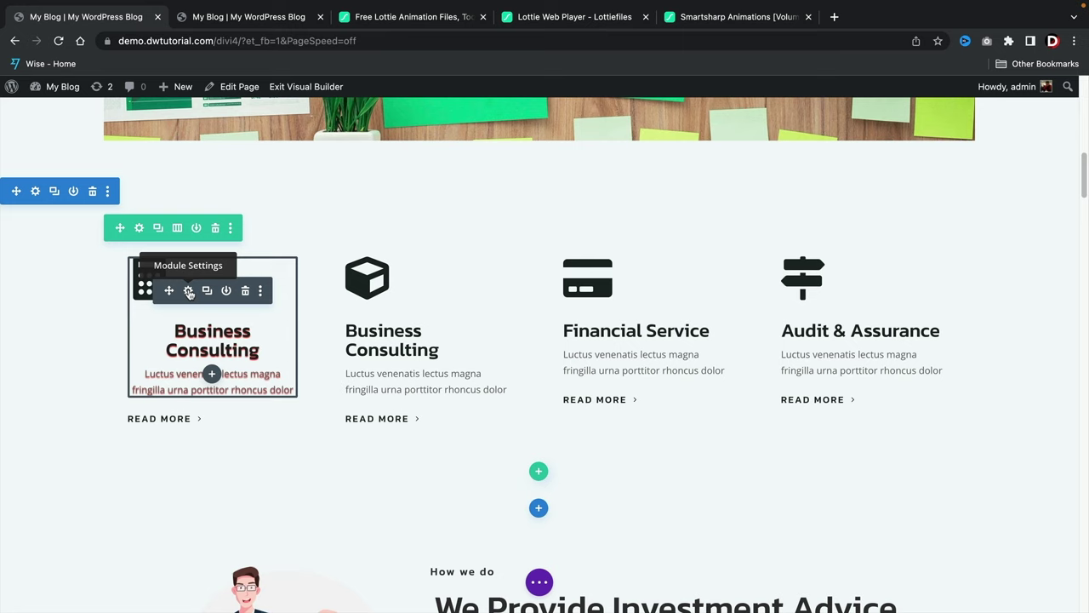
# - Save the first blurb's current styles as a new preset 'Red Shadow Blurb' and make it the blurb default
pyautogui.click(189, 291)
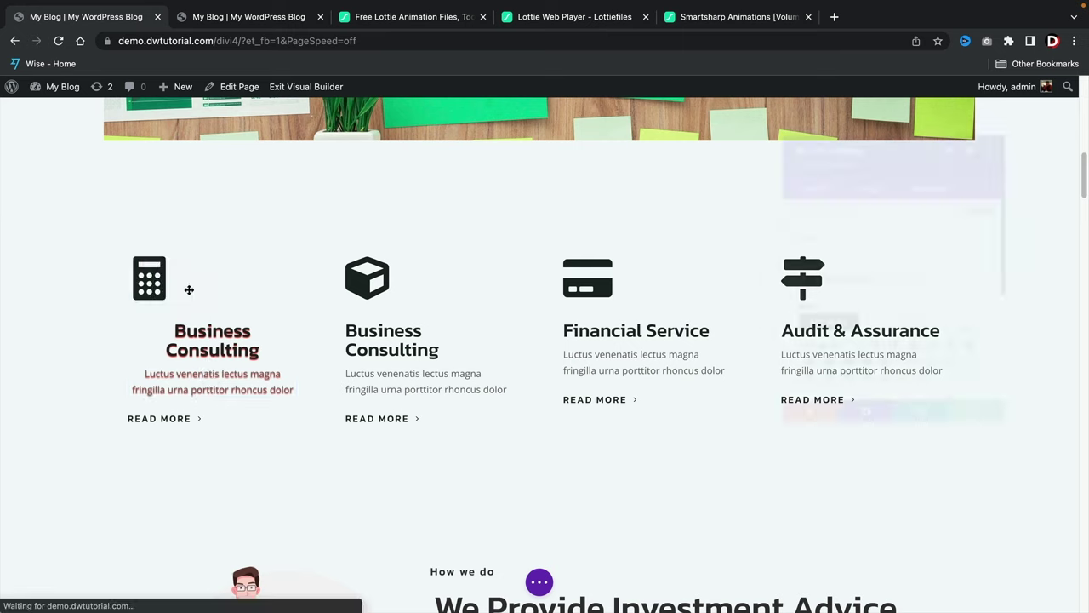
pyautogui.click(824, 140)
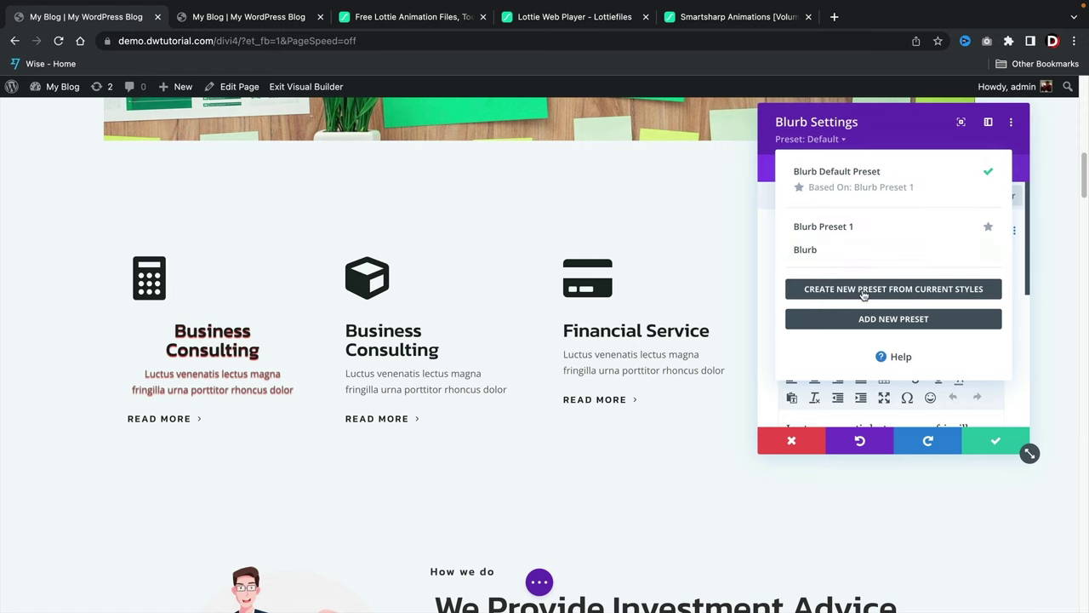
pyautogui.click(863, 290)
pyautogui.click(854, 222)
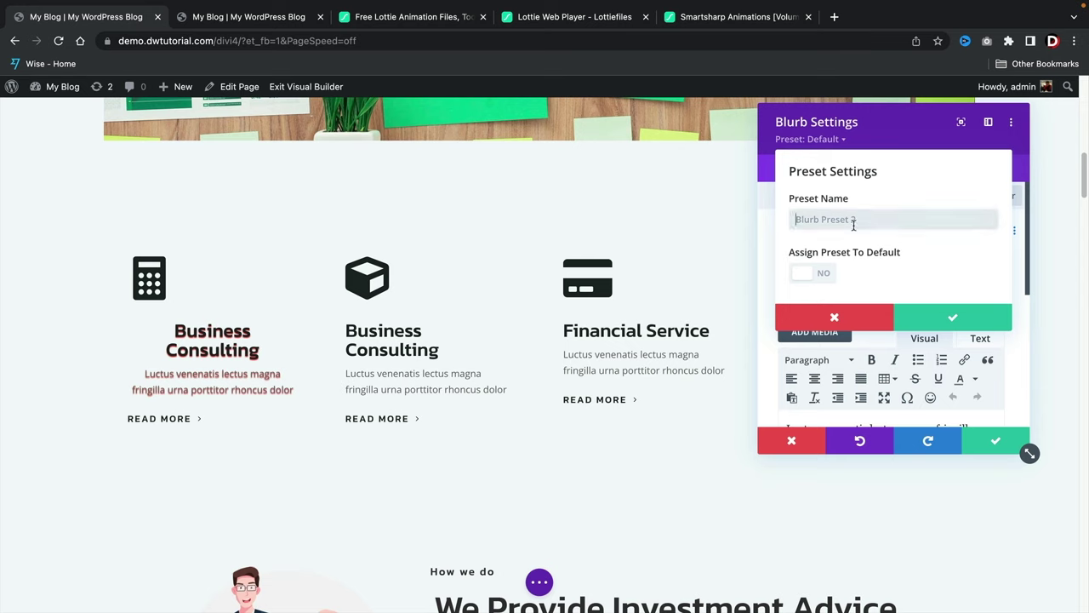
pyautogui.write('Red Shadow Blurb')
pyautogui.click(814, 280)
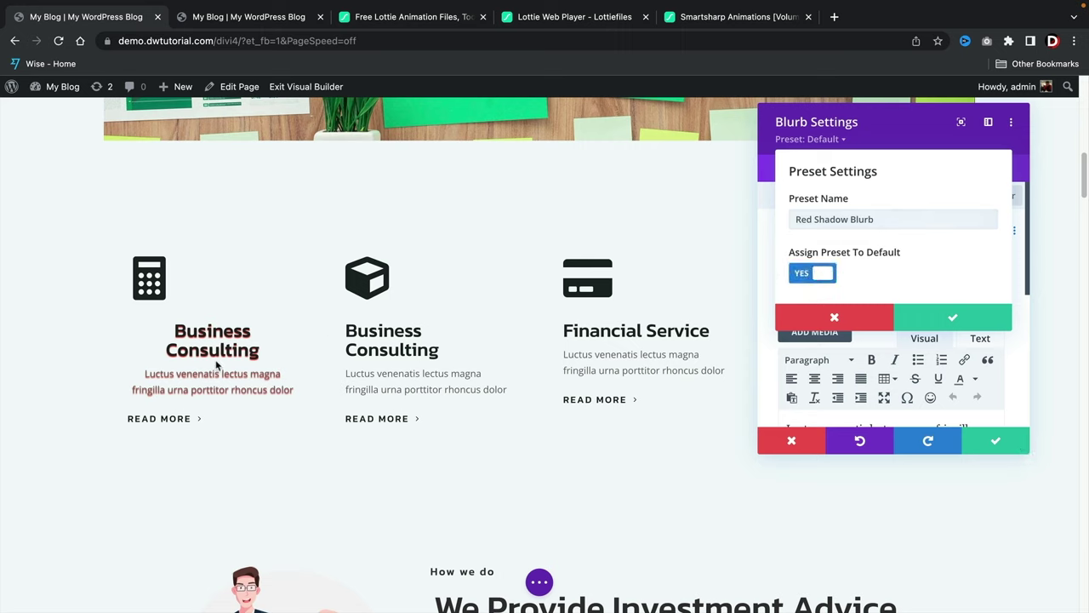
pyautogui.click(959, 321)
pyautogui.click(937, 440)
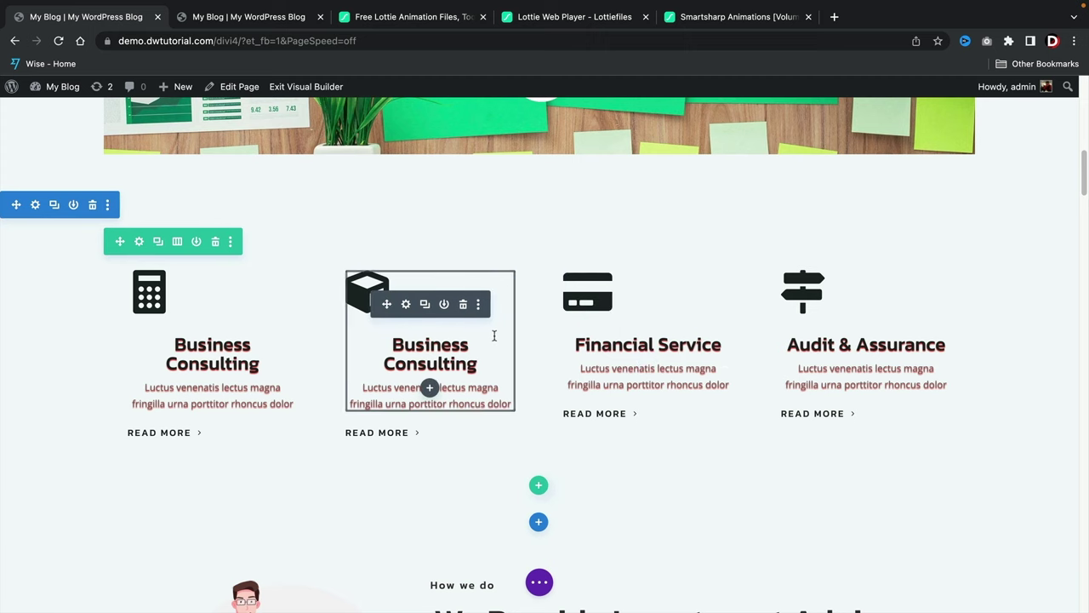
# - Insert a test Blurb module with default content below the Audit & Assurance blurb
pyautogui.scroll(-1, 217, 366)
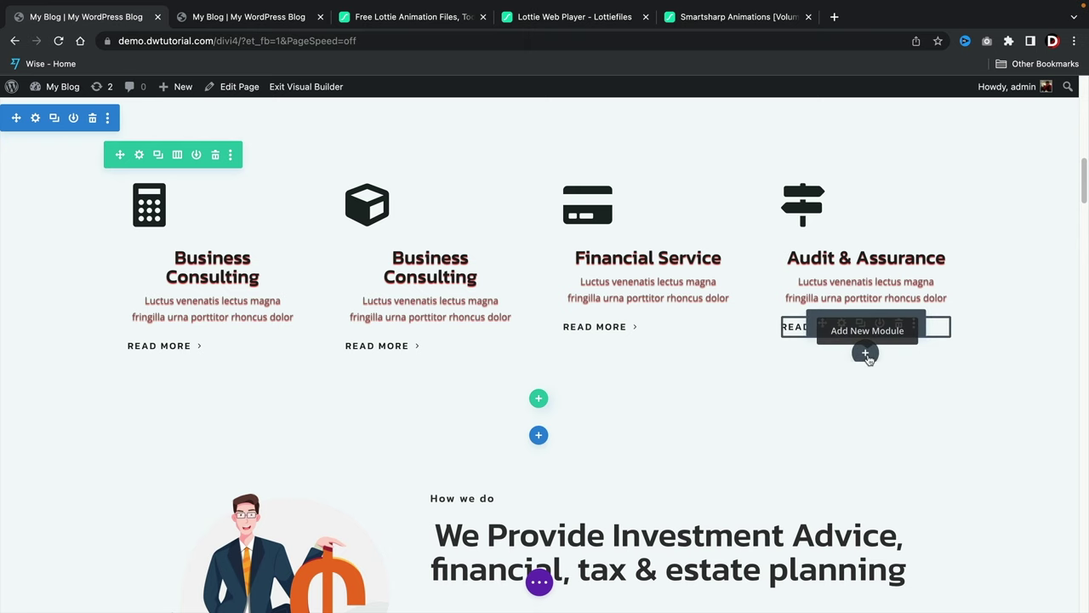
pyautogui.click(866, 353)
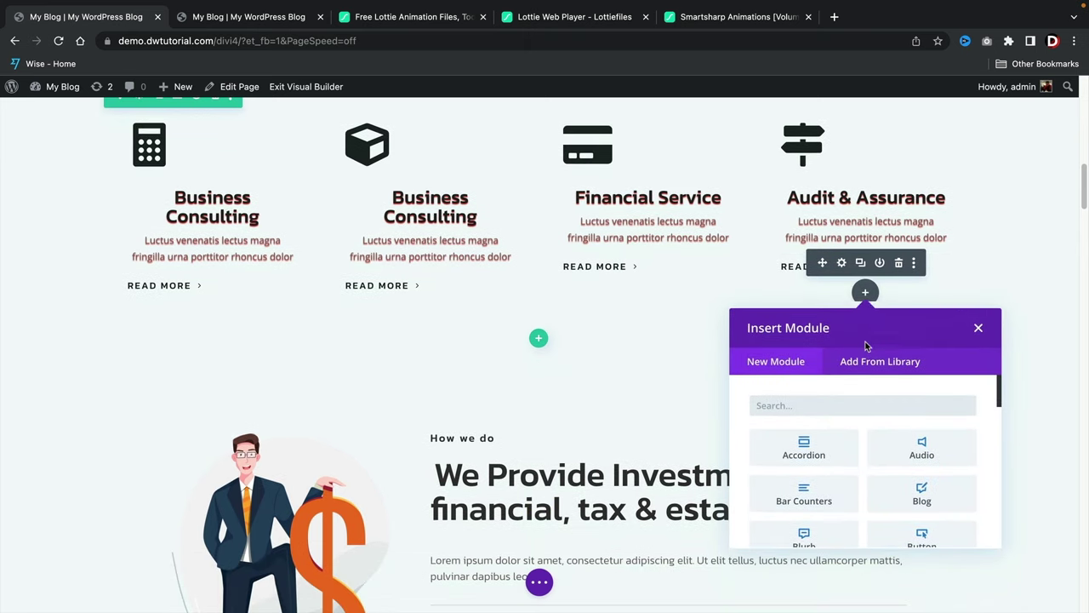
pyautogui.write('blur')
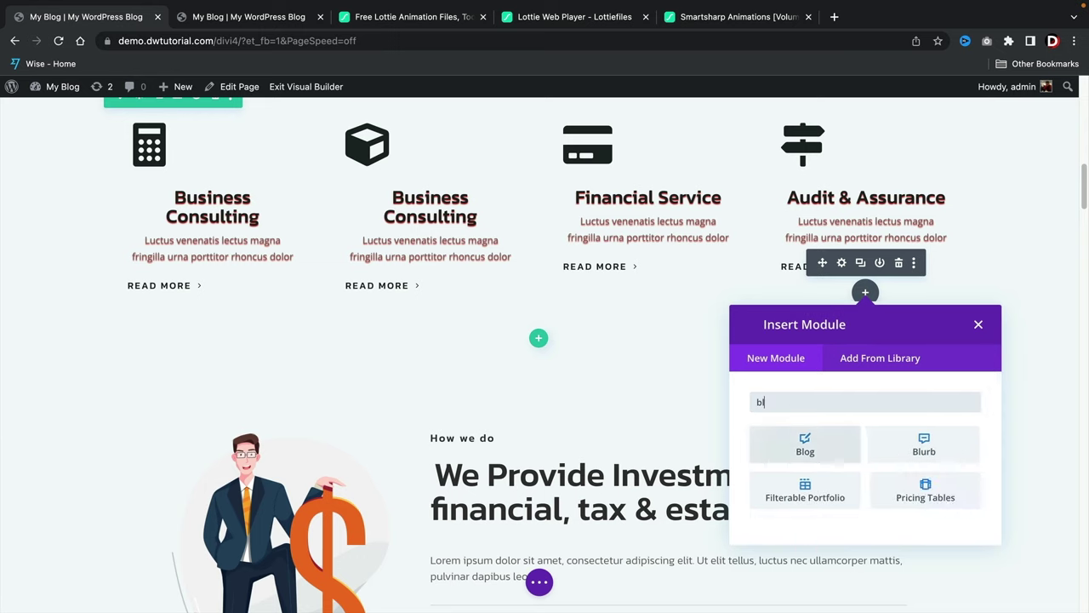
pyautogui.click(805, 444)
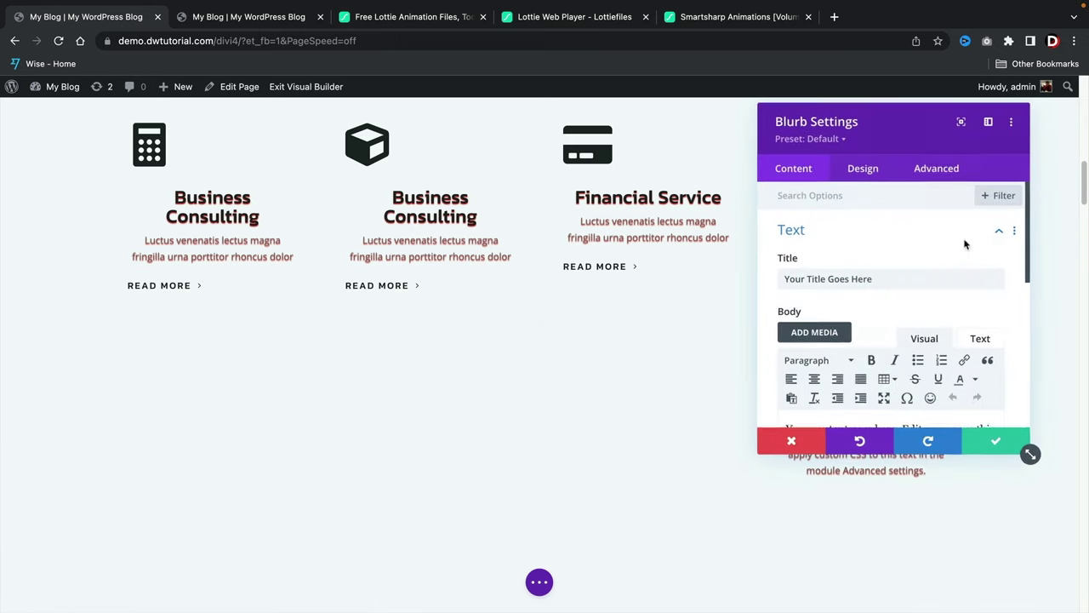
pyautogui.click(1011, 446)
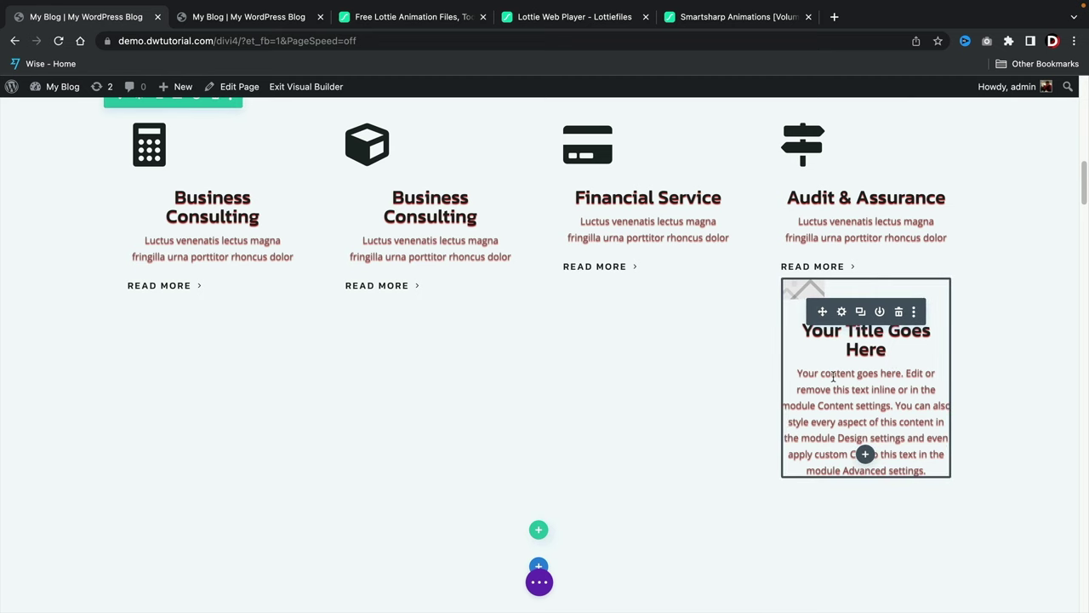
# - Delete the extra module sitting under the Audit & Assurance blurb
pyautogui.scroll(3, 829, 383)
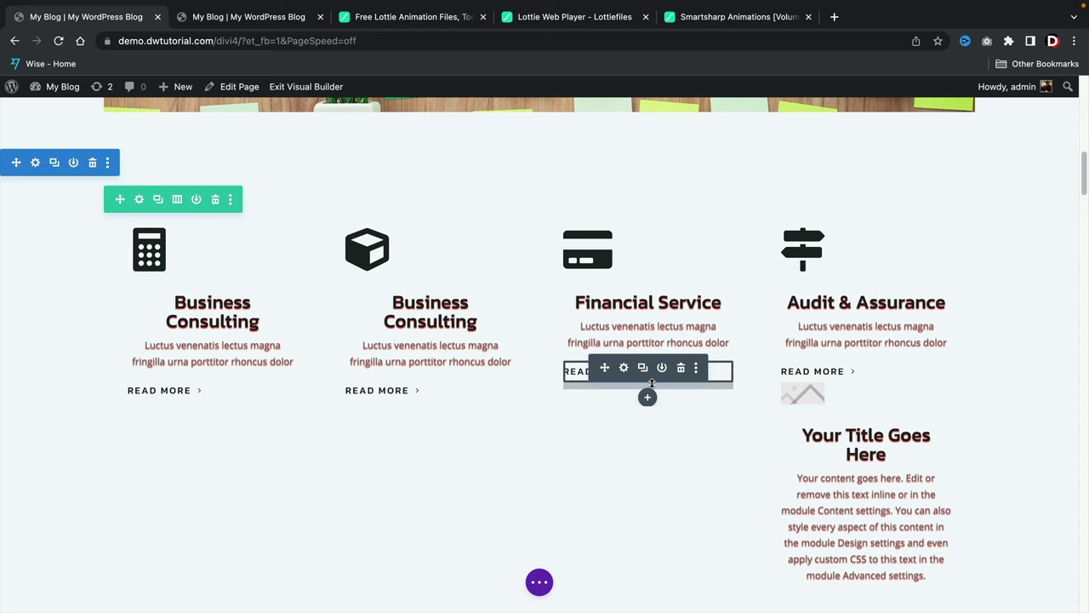
pyautogui.moveTo(851, 429)
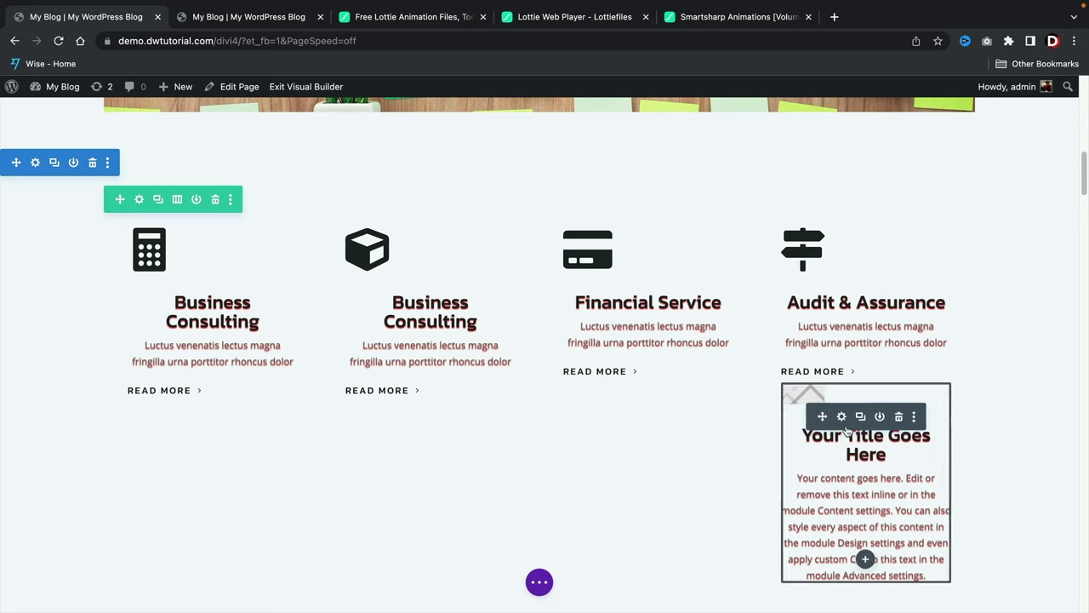
pyautogui.click(899, 416)
# - Update the Blurb Default Preset with the first Business Consulting blurb's plain, unshadowed styles and confirm
pyautogui.moveTo(177, 262)
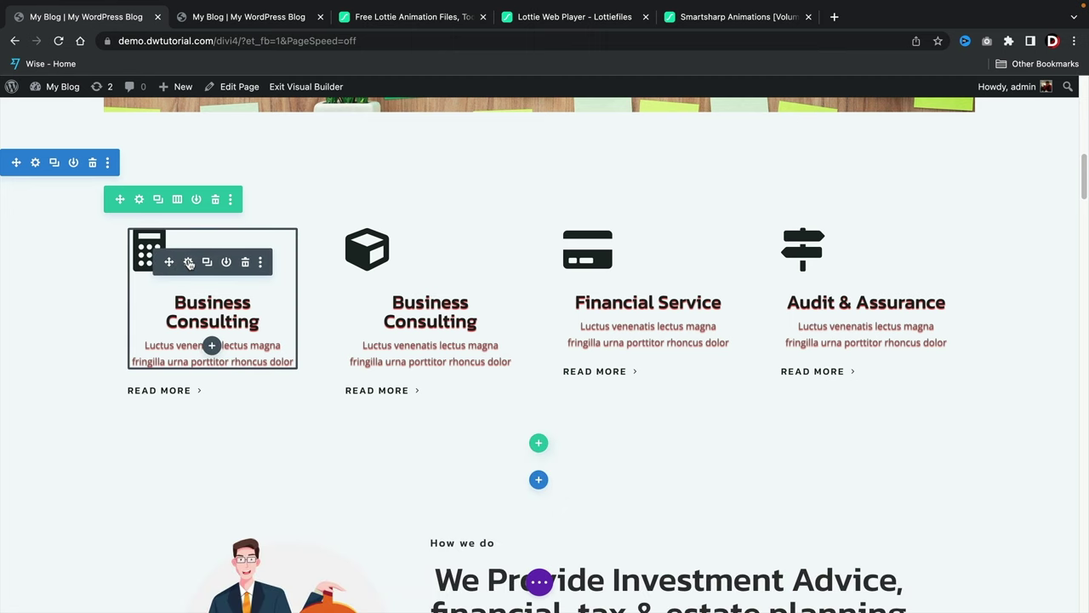
pyautogui.click(189, 262)
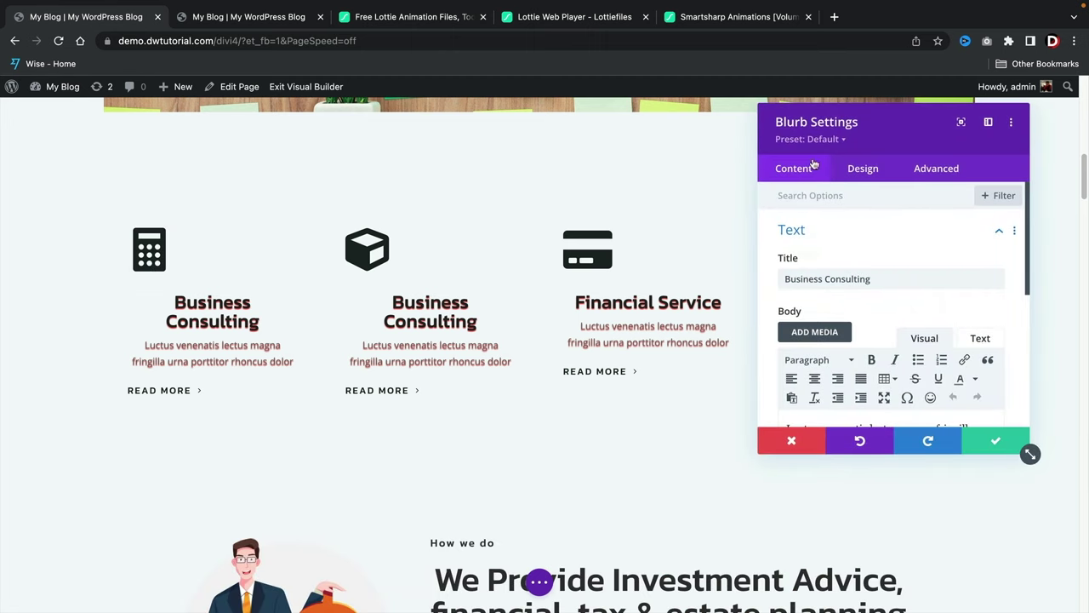
pyautogui.click(836, 141)
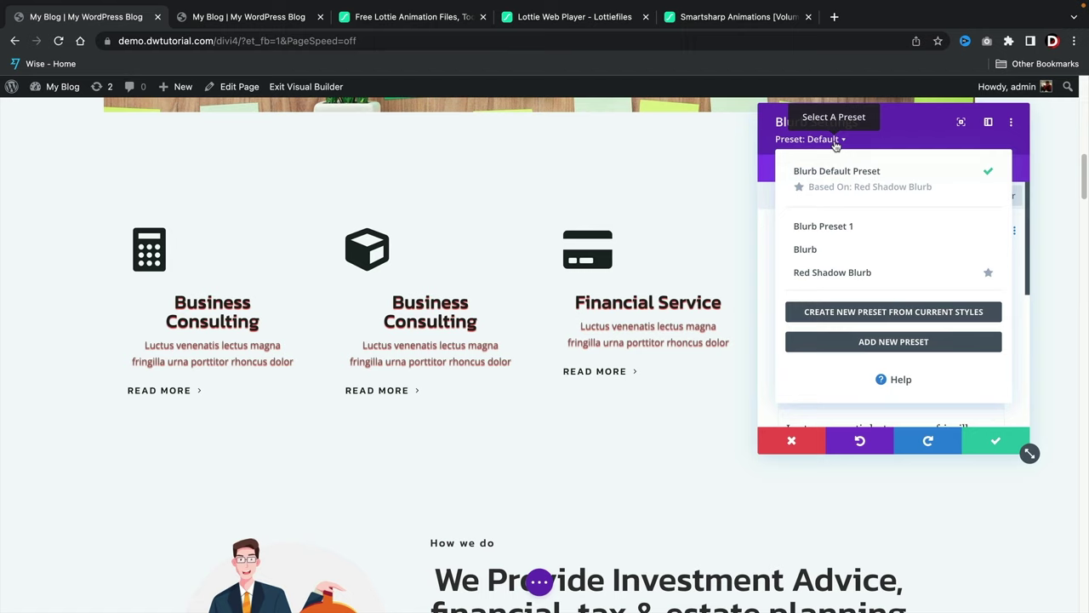
pyautogui.moveTo(841, 182)
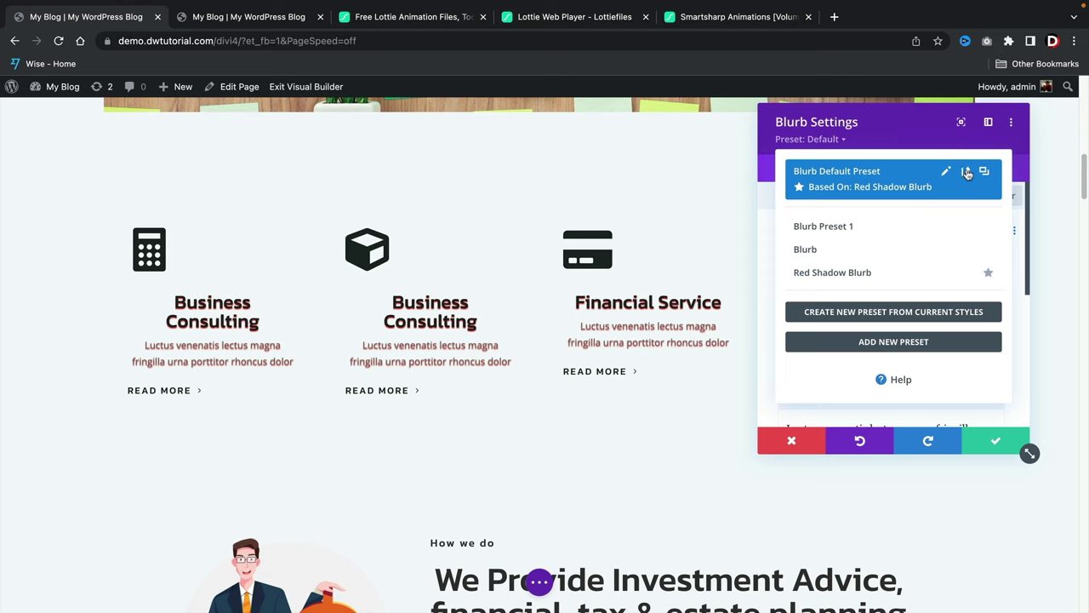
pyautogui.click(967, 173)
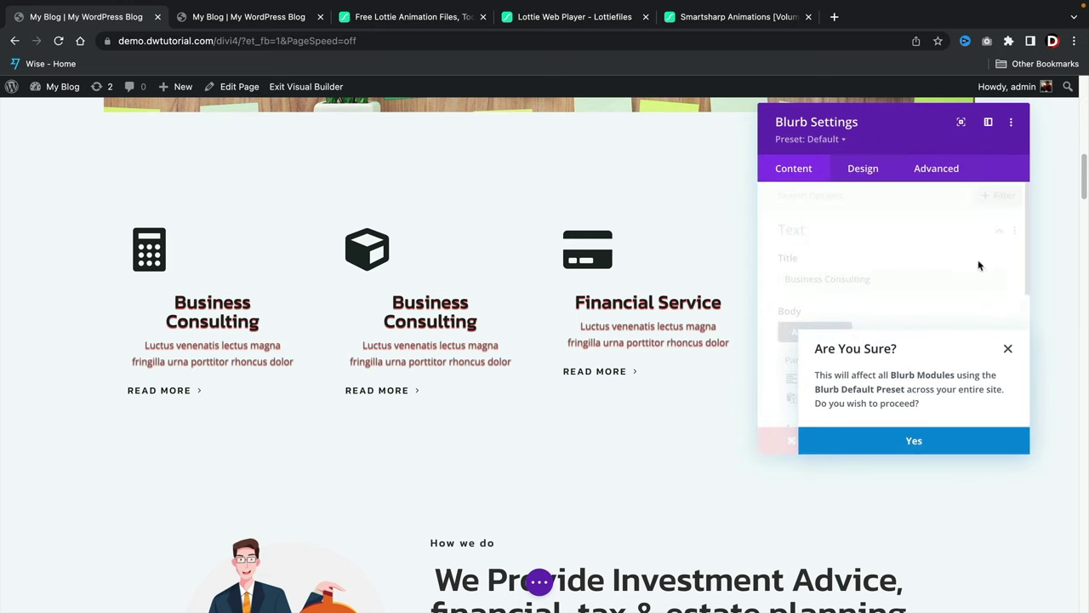
pyautogui.click(915, 441)
pyautogui.click(1020, 445)
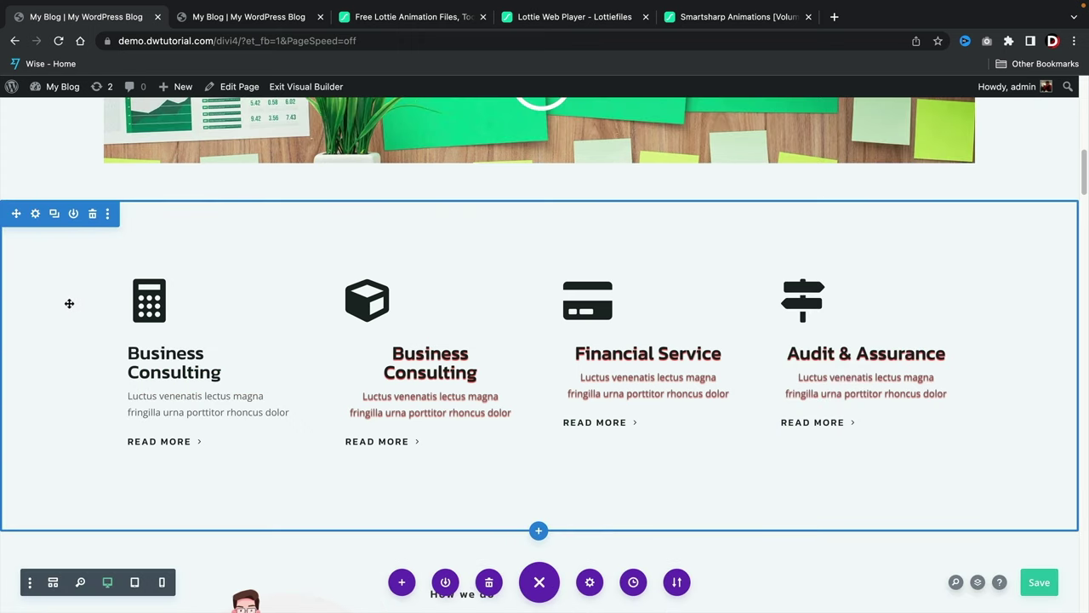
# - Copy the first blurb's module styles and paste them onto the second Business Consulting blurb
pyautogui.moveTo(212, 396)
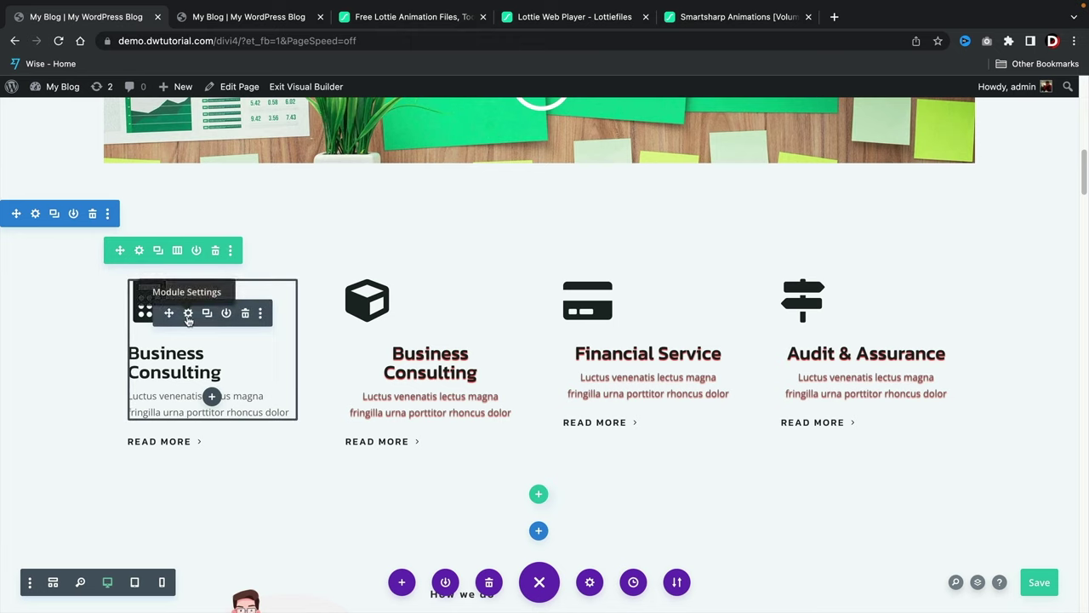
pyautogui.rightClick(188, 317)
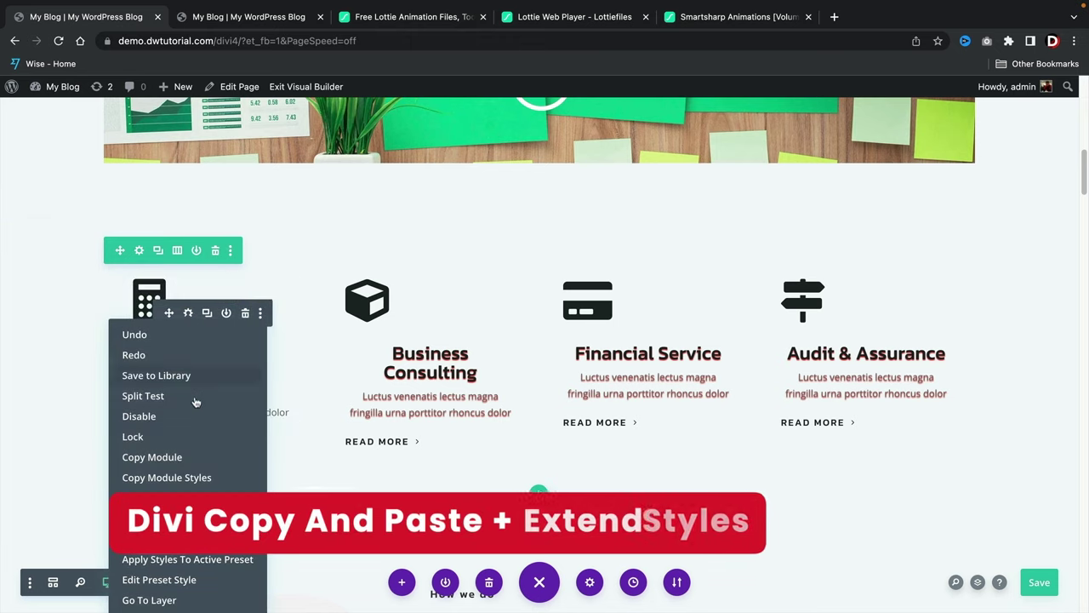
pyautogui.click(192, 479)
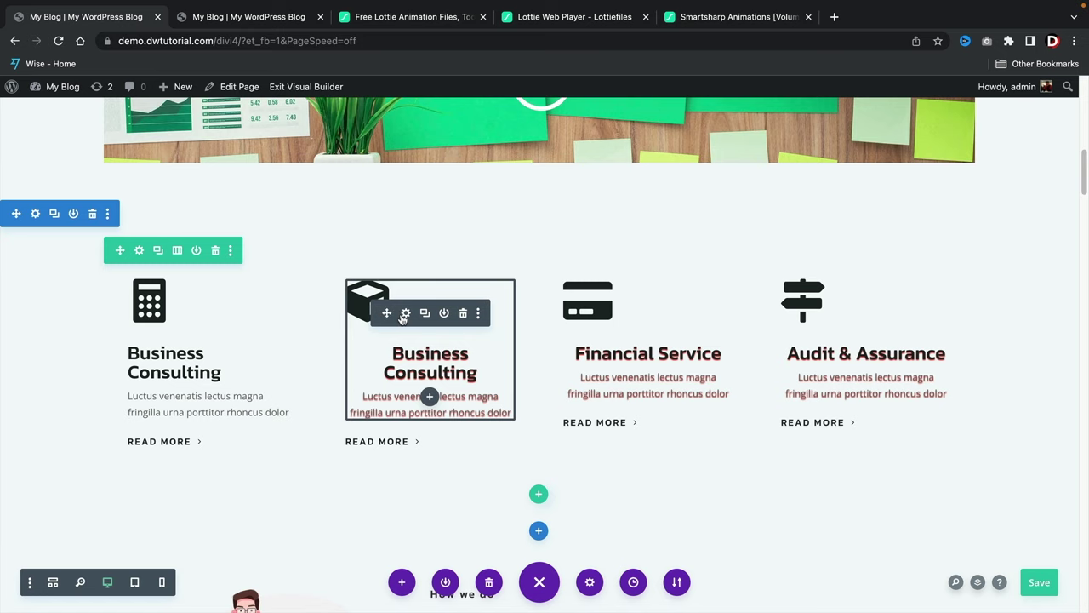
pyautogui.rightClick(406, 316)
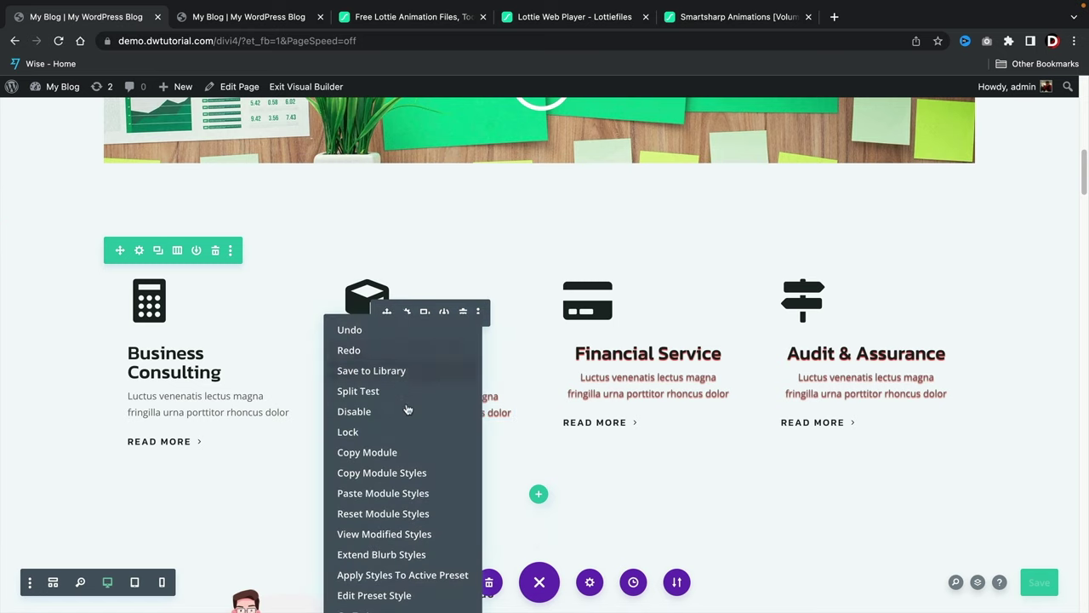
pyautogui.click(403, 492)
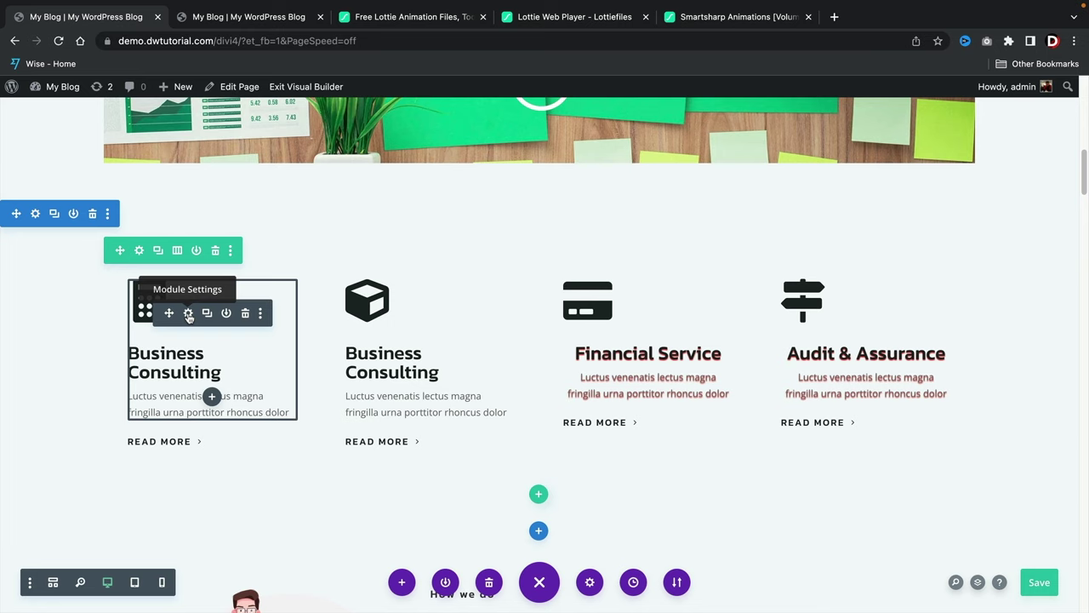
# - Extend the first blurb's styles throughout This Row to the Financial Service and Audit & Assurance blurbs
pyautogui.rightClick(188, 314)
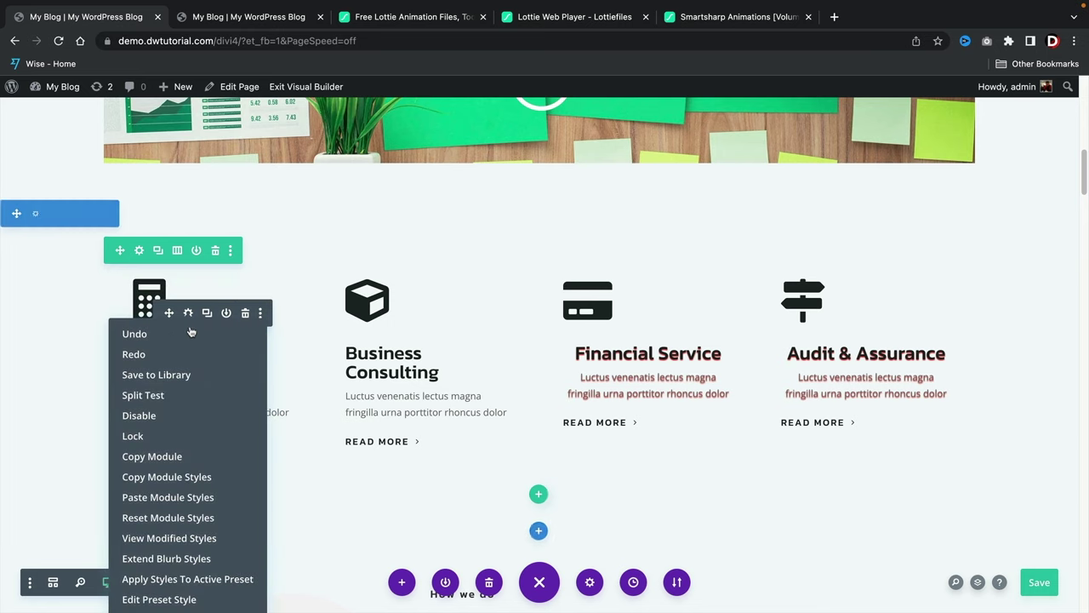
pyautogui.click(188, 560)
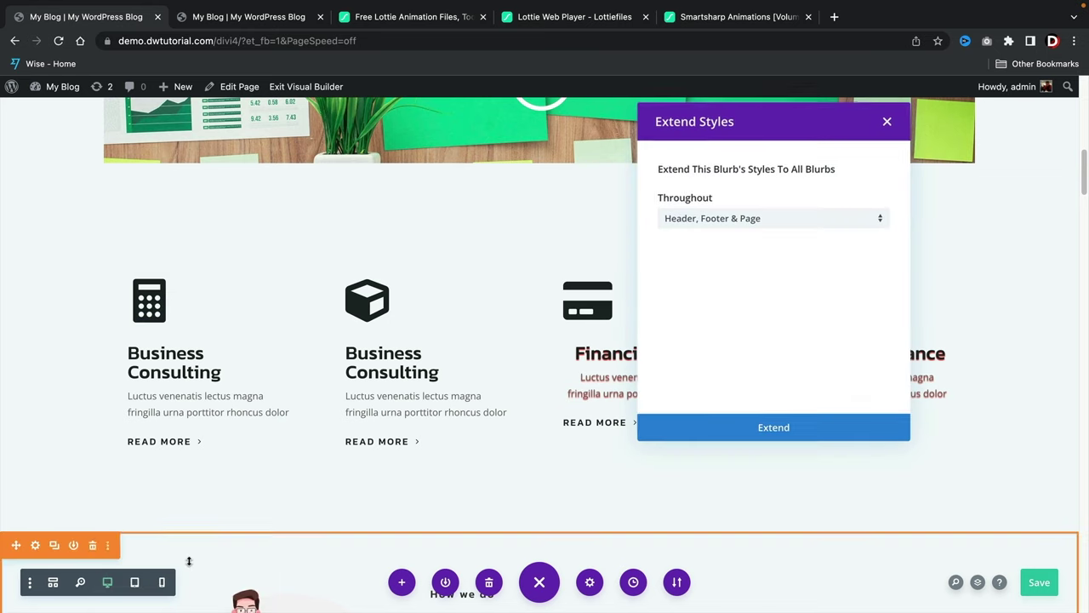
pyautogui.click(760, 221)
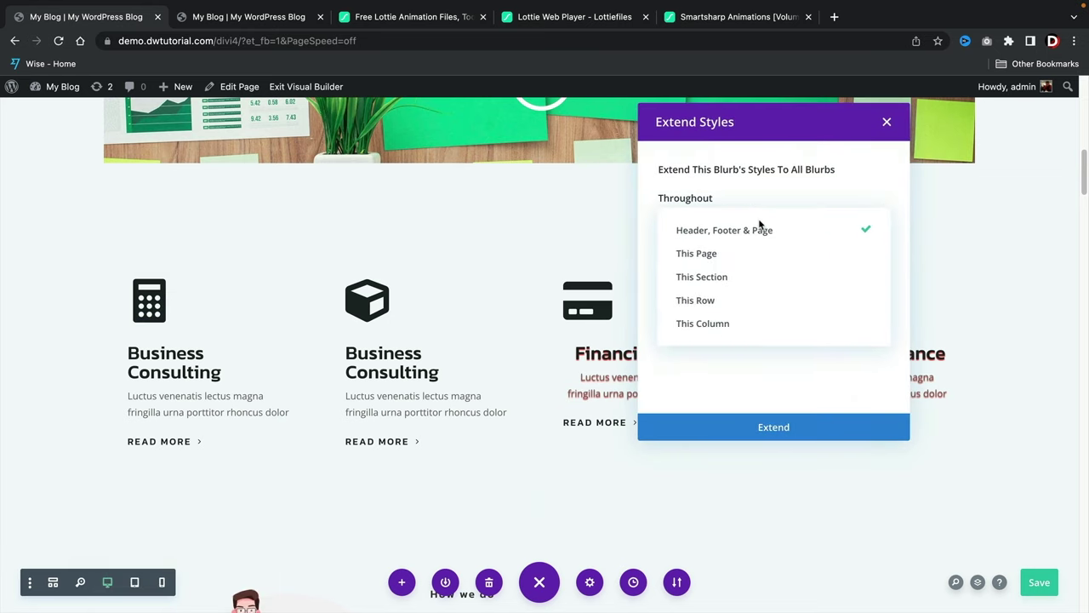
pyautogui.click(761, 300)
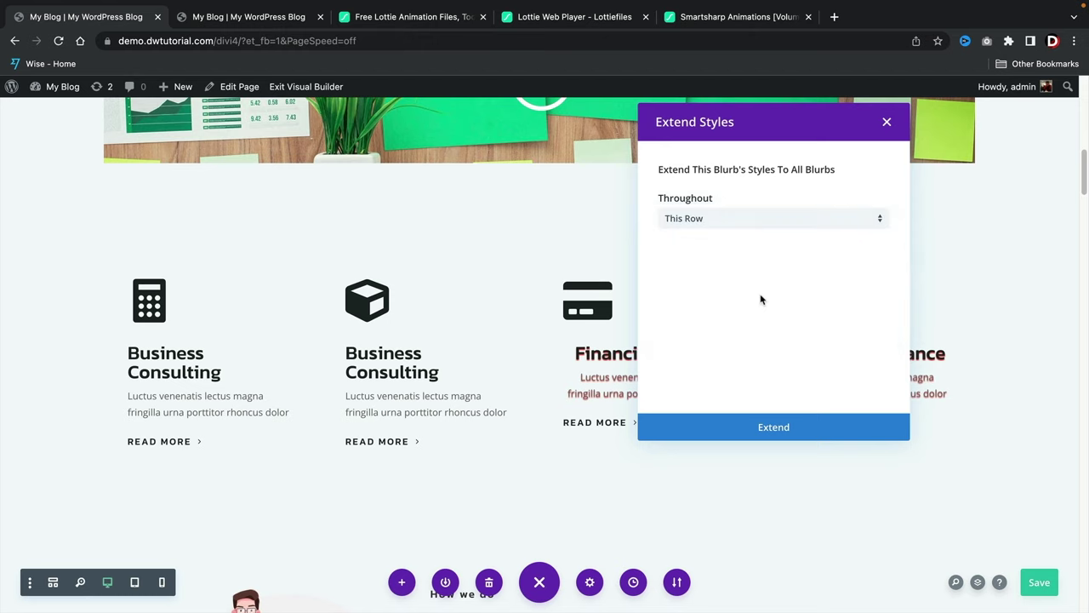
pyautogui.moveTo(779, 128); pyautogui.dragTo(922, 162)
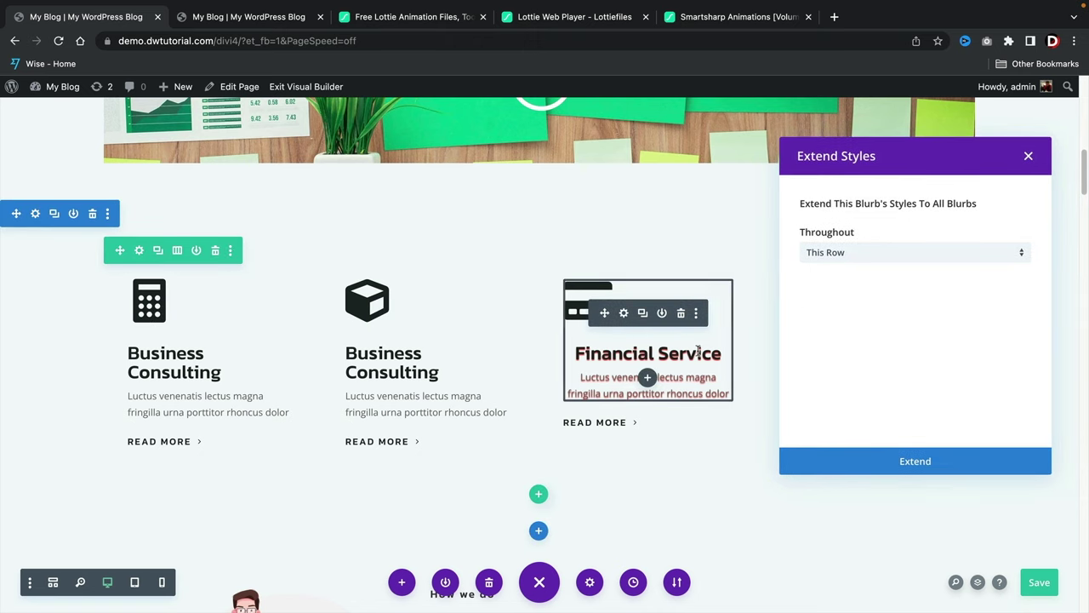
pyautogui.click(913, 465)
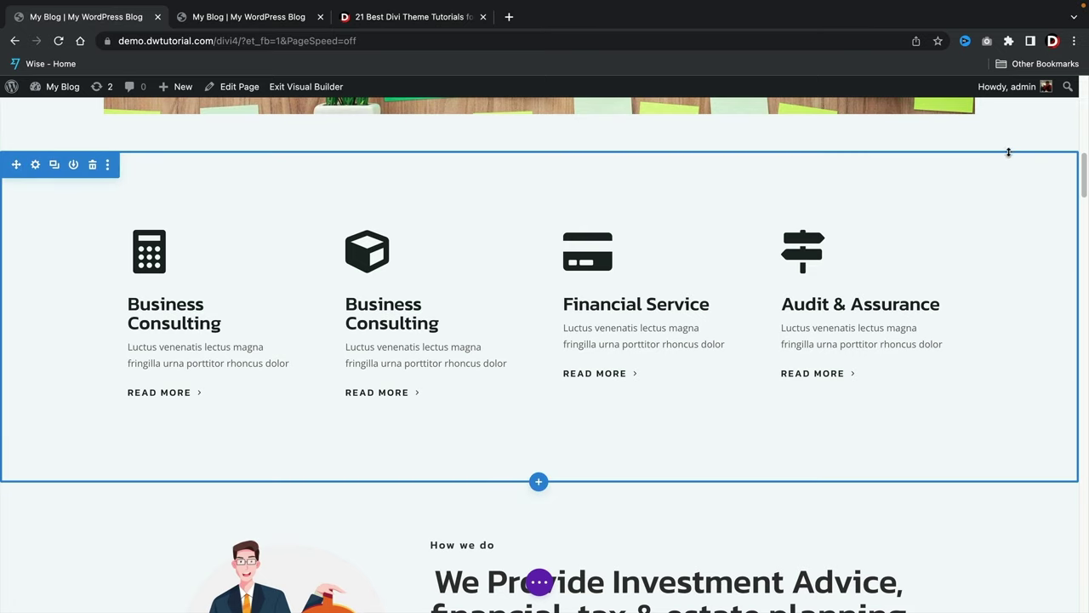
# - Add a slanted top divider to the services section under Design > Dividers
pyautogui.moveTo(1010, 150); pyautogui.dragTo(501, 491)
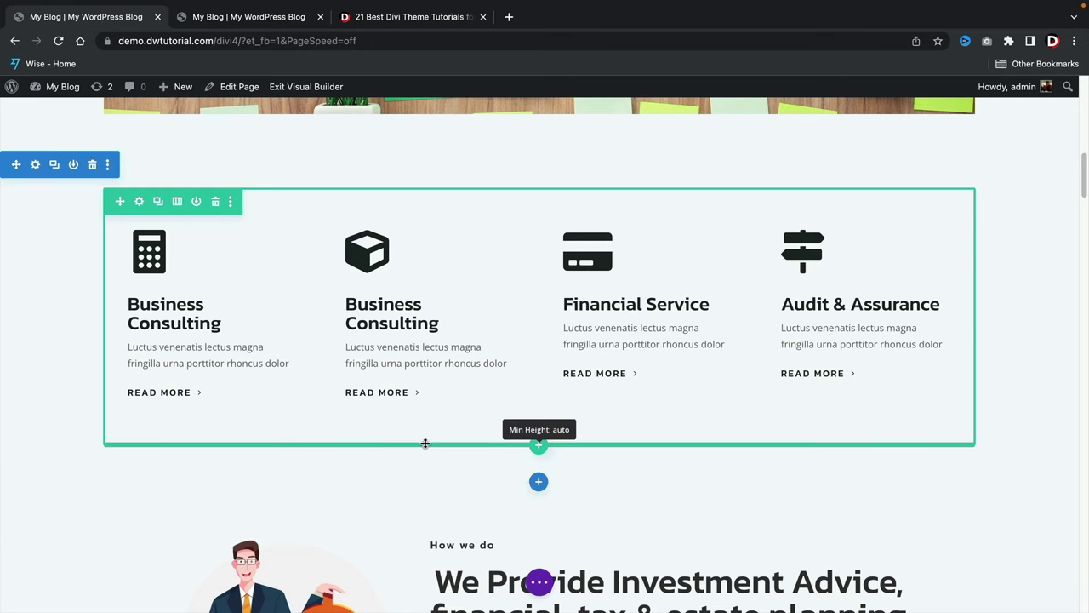
pyautogui.click(35, 166)
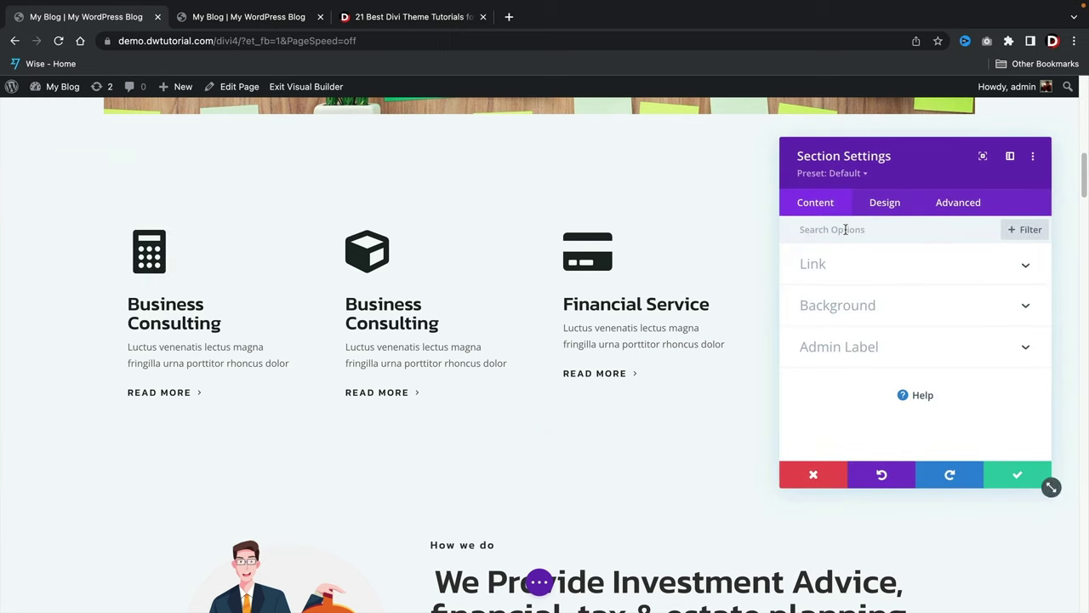
pyautogui.click(937, 204)
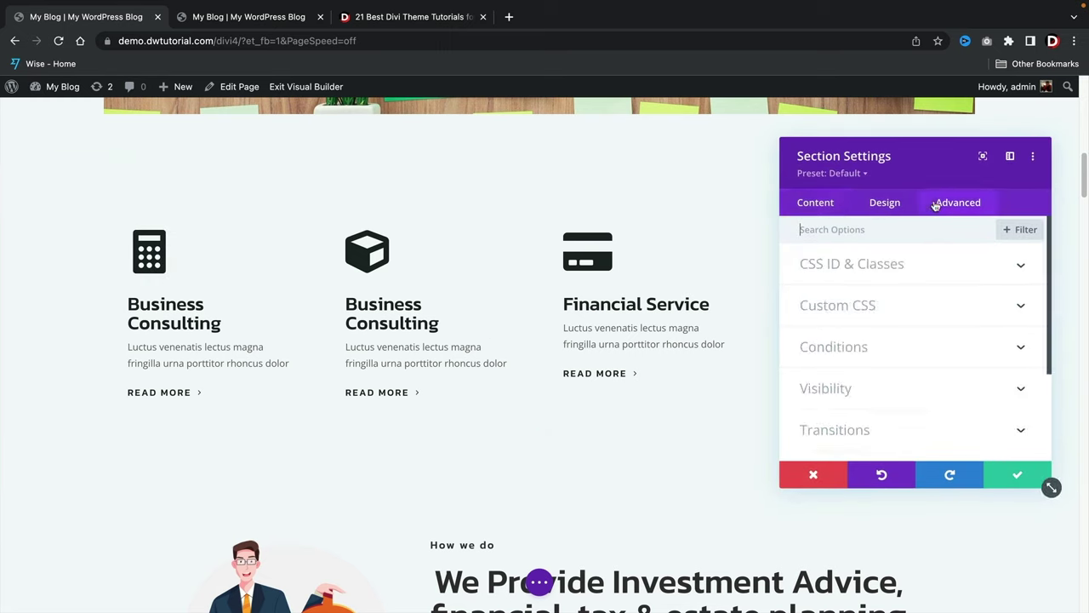
pyautogui.scroll(-3, 925, 278)
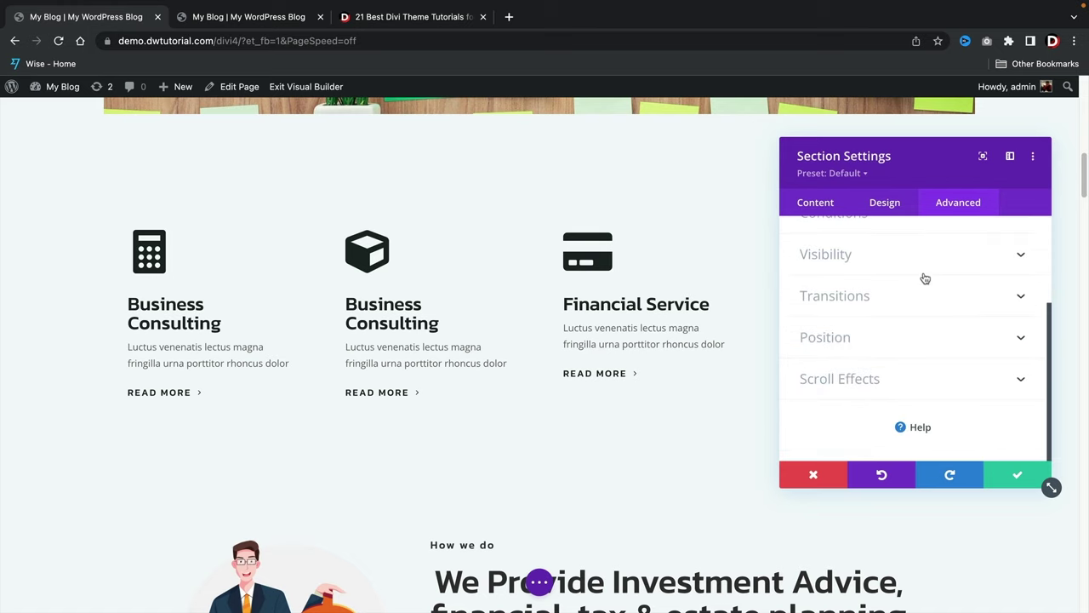
pyautogui.click(908, 213)
pyautogui.scroll(-4, 897, 298)
pyautogui.scroll(-2, 897, 298)
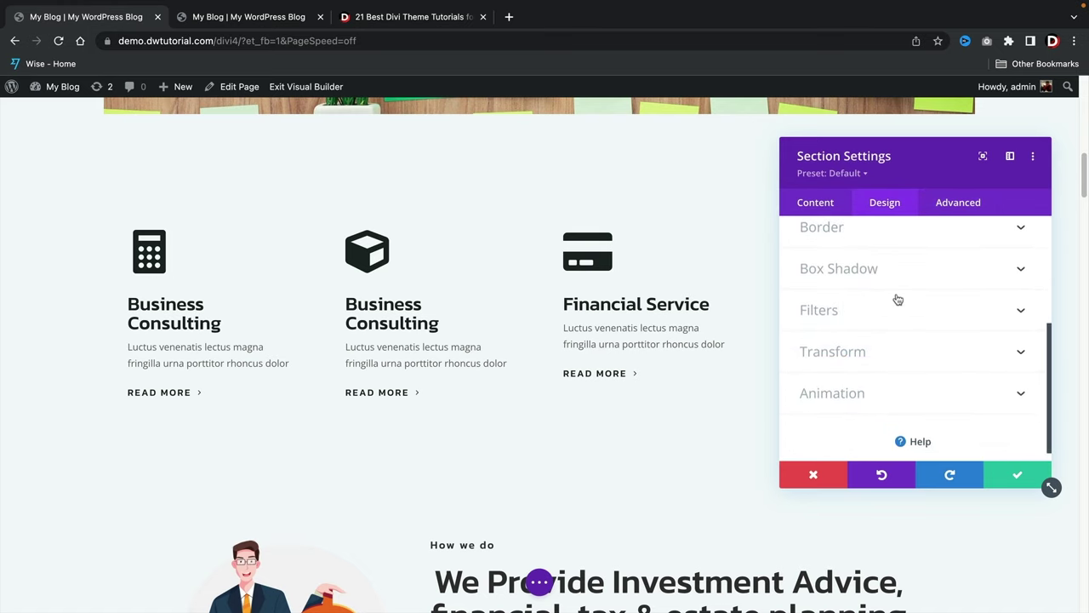
pyautogui.scroll(4, 897, 300)
pyautogui.scroll(1, 897, 301)
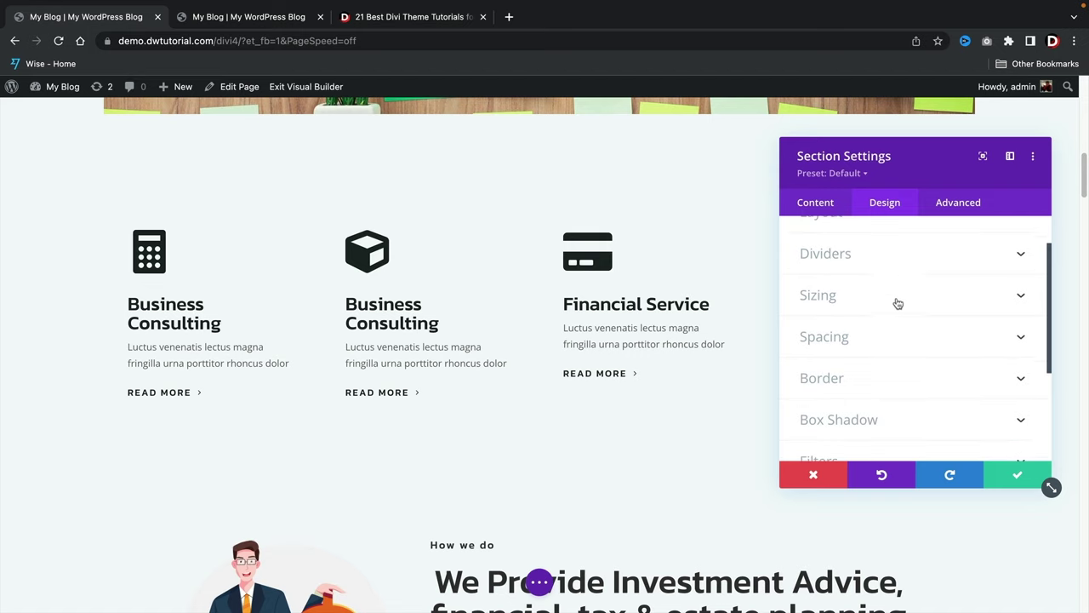
pyautogui.click(880, 254)
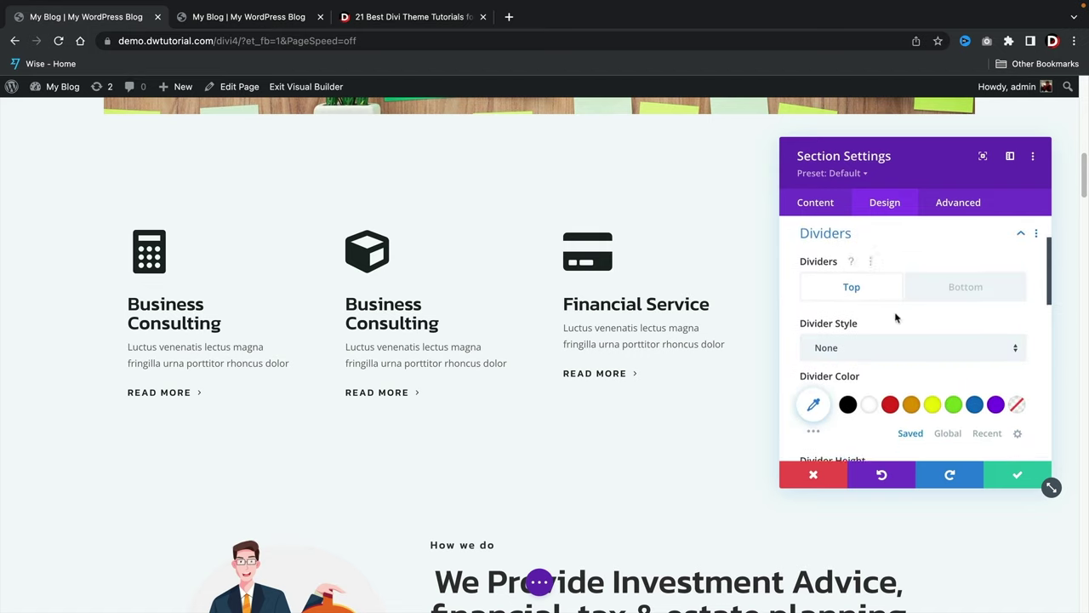
pyautogui.click(860, 351)
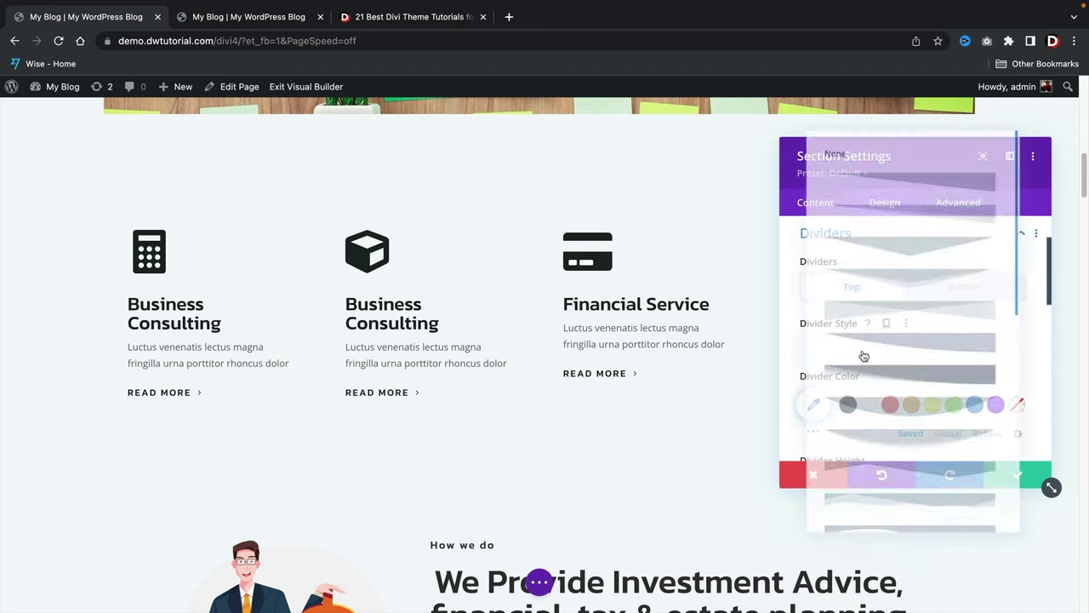
pyautogui.click(894, 198)
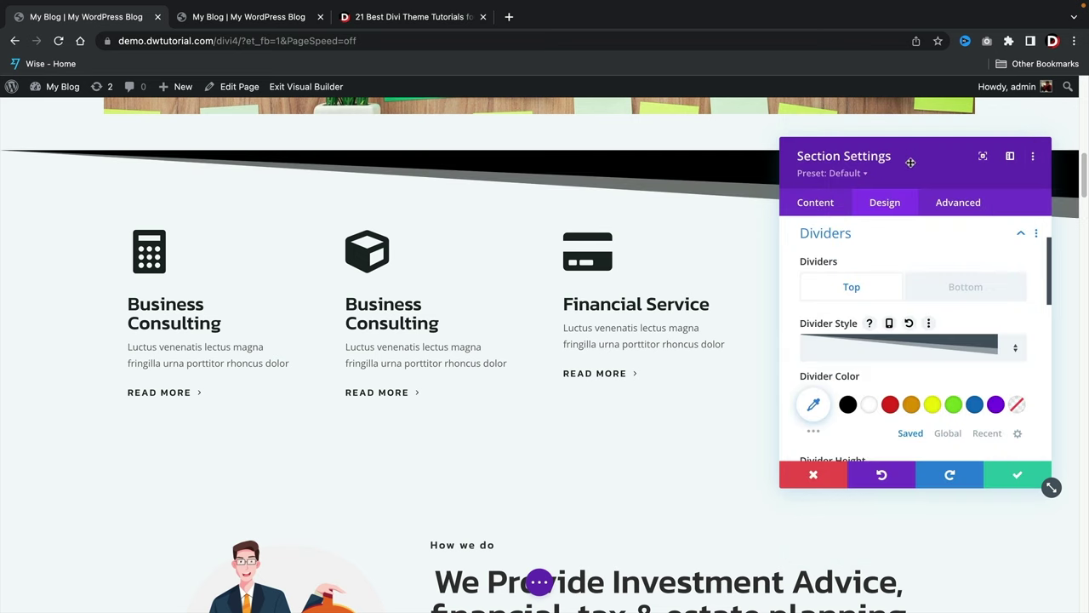
# - Colour the top divider blue, leave it unflipped, and place it on top of section content
pyautogui.moveTo(911, 161); pyautogui.dragTo(263, 171)
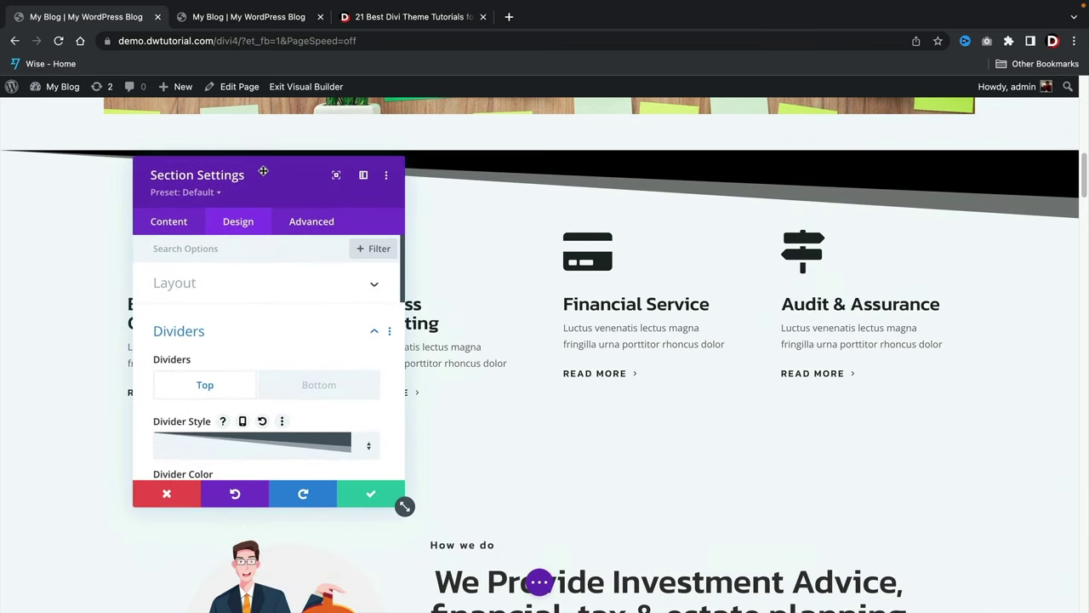
pyautogui.scroll(-2, 348, 380)
pyautogui.click(329, 380)
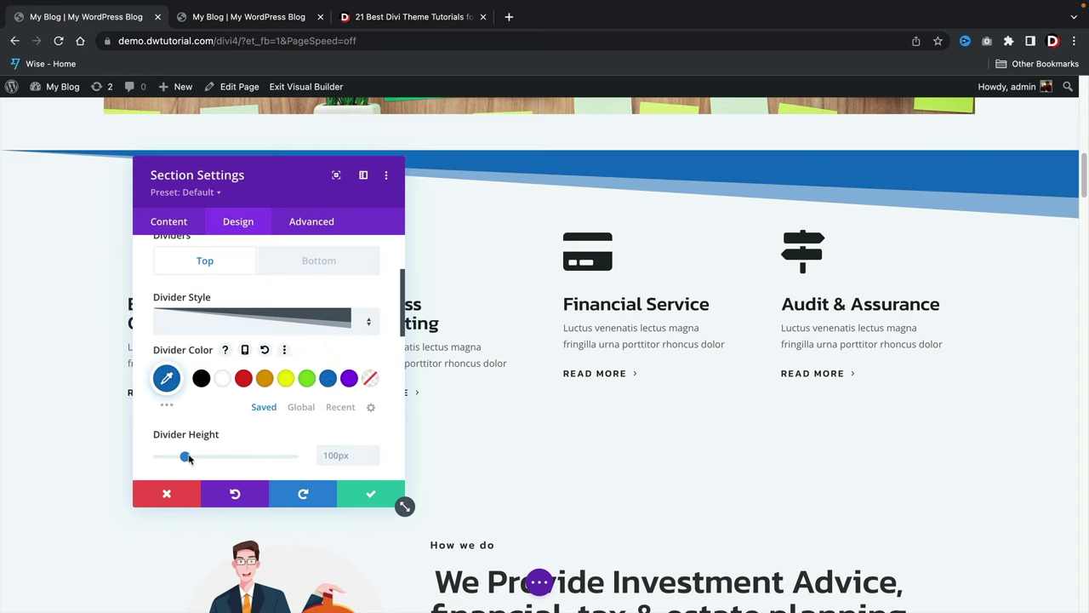
pyautogui.moveTo(185, 457)
pyautogui.mouseDown()
pyautogui.moveTo(233, 455)
pyautogui.moveTo(158, 456)
pyautogui.moveTo(189, 455)
pyautogui.mouseUp()
pyautogui.scroll(-2, 228, 436)
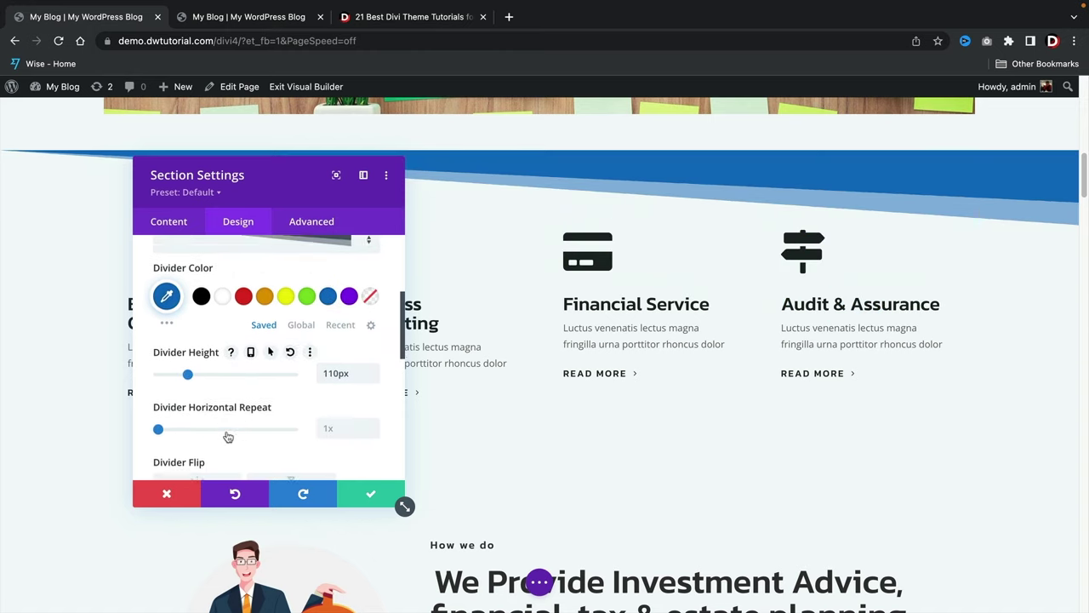
pyautogui.scroll(-4, 228, 437)
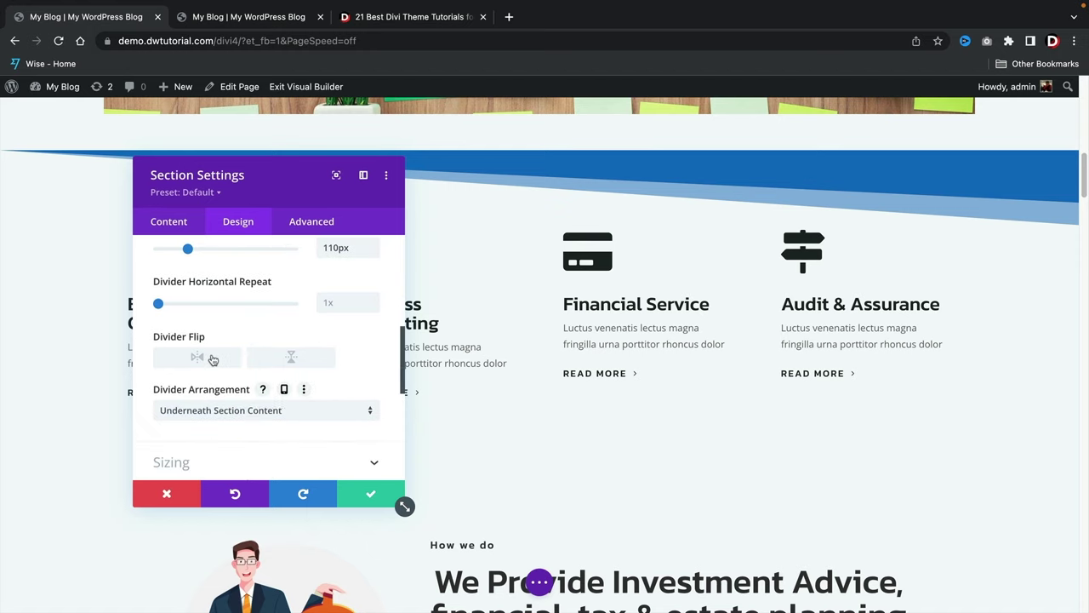
pyautogui.click(197, 358)
pyautogui.click(292, 358)
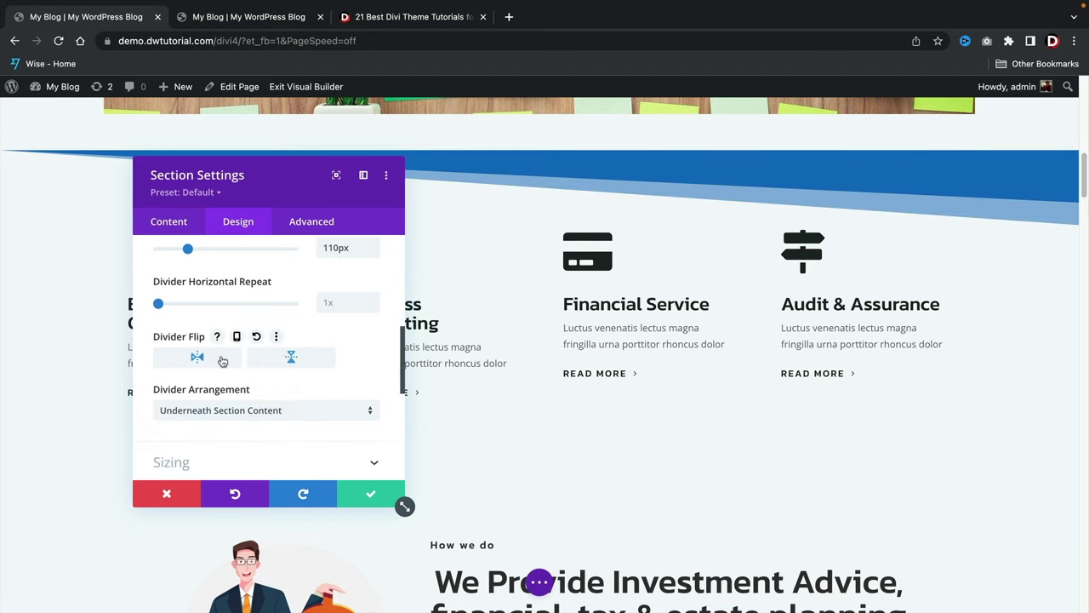
pyautogui.click(222, 361)
pyautogui.click(276, 366)
pyautogui.click(264, 412)
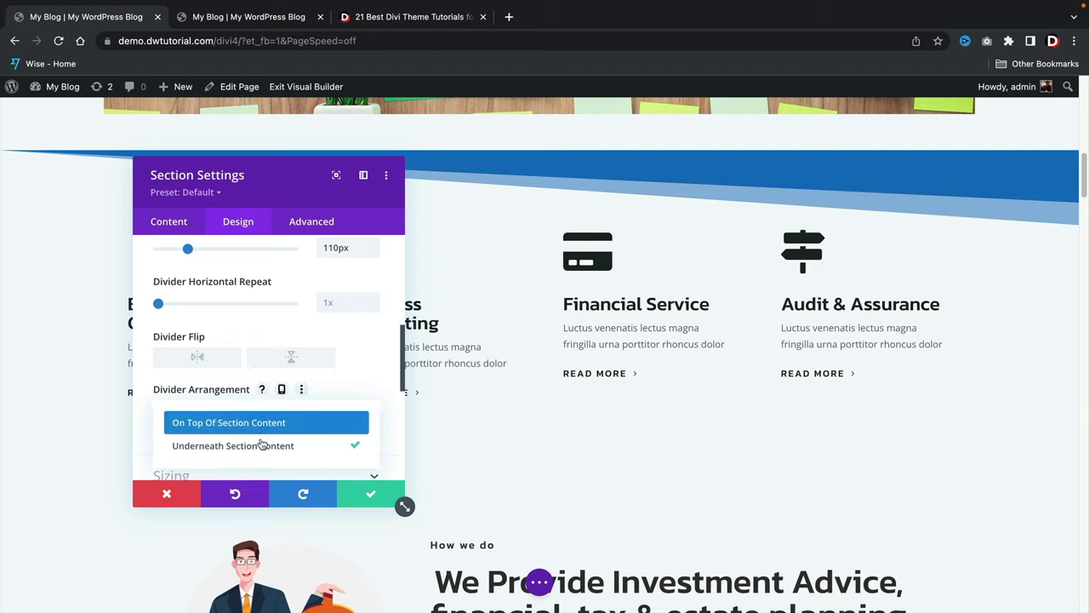
pyautogui.click(260, 423)
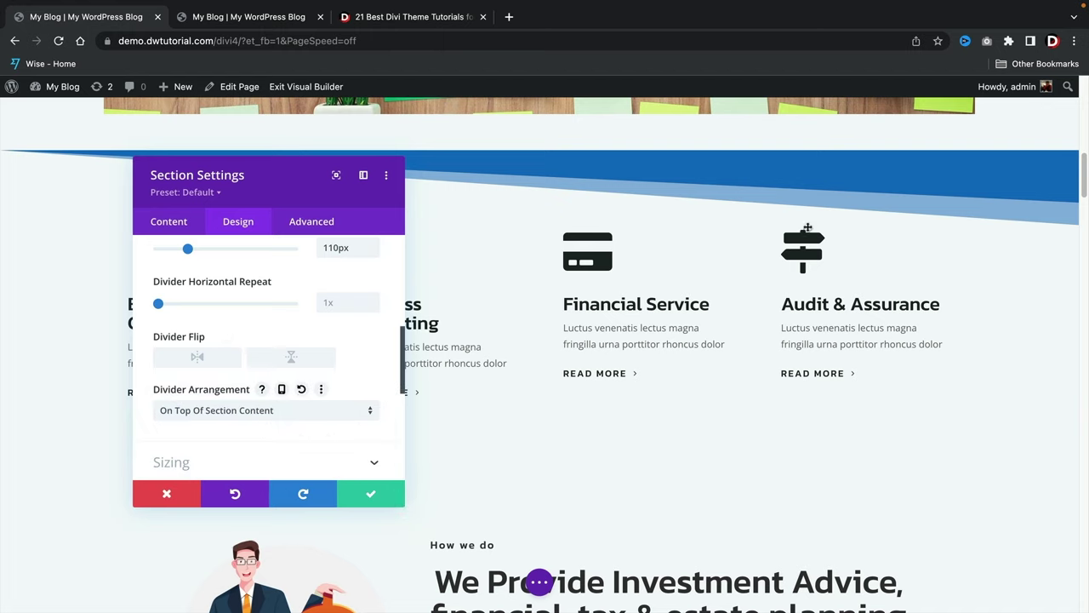
# - Change the top divider's shape to a curve
pyautogui.scroll(6, 326, 355)
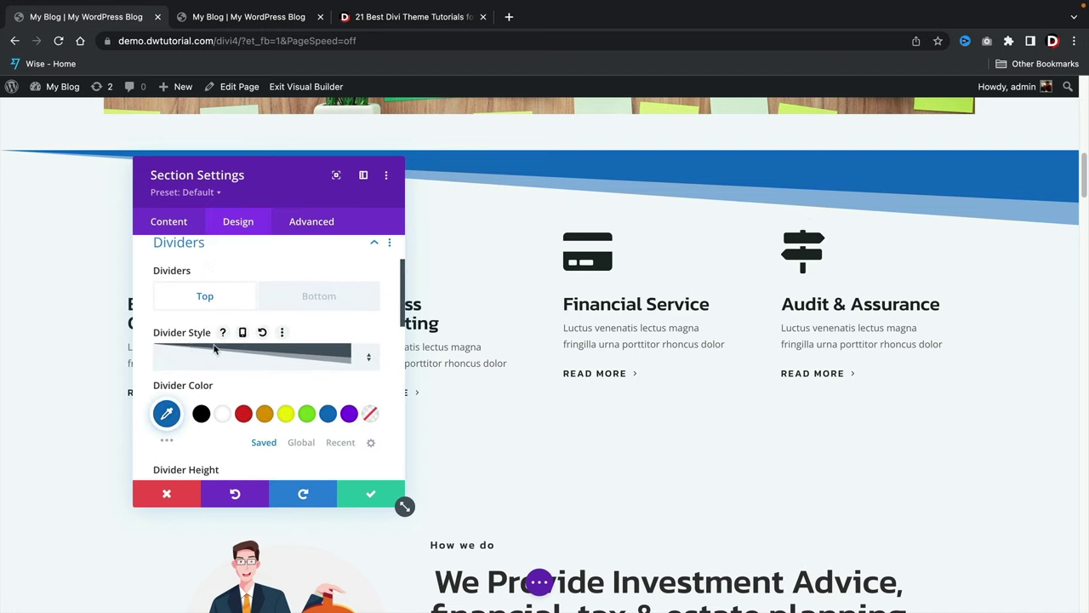
pyautogui.click(245, 350)
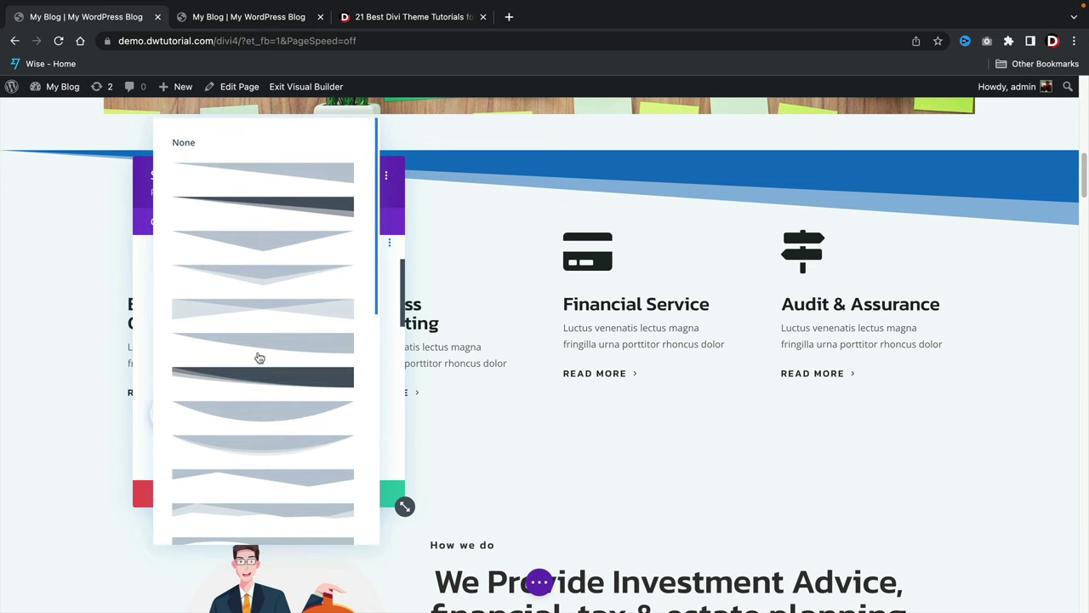
pyautogui.click(261, 353)
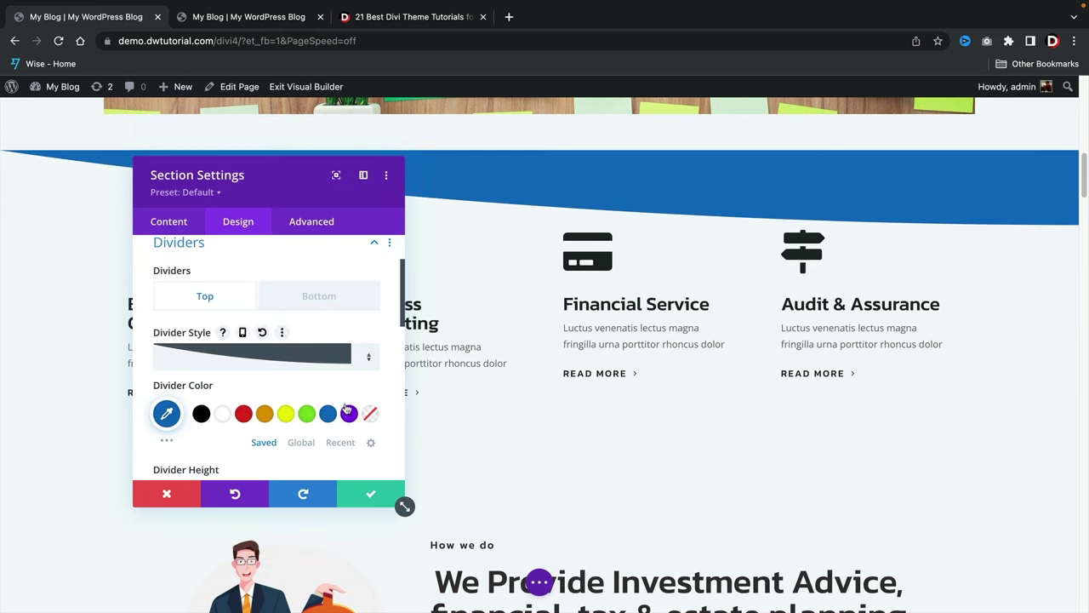
pyautogui.click(324, 296)
pyautogui.moveTo(299, 180); pyautogui.dragTo(1024, 128)
pyautogui.click(900, 324)
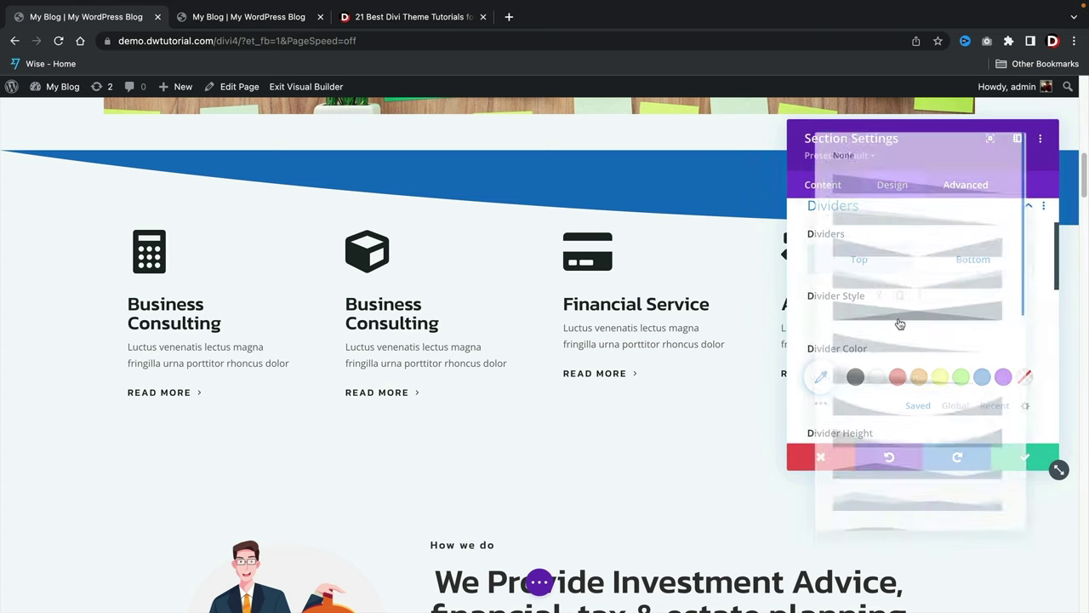
# - Give the services section a blue clouds-style bottom divider and save the section settings
pyautogui.click(901, 344)
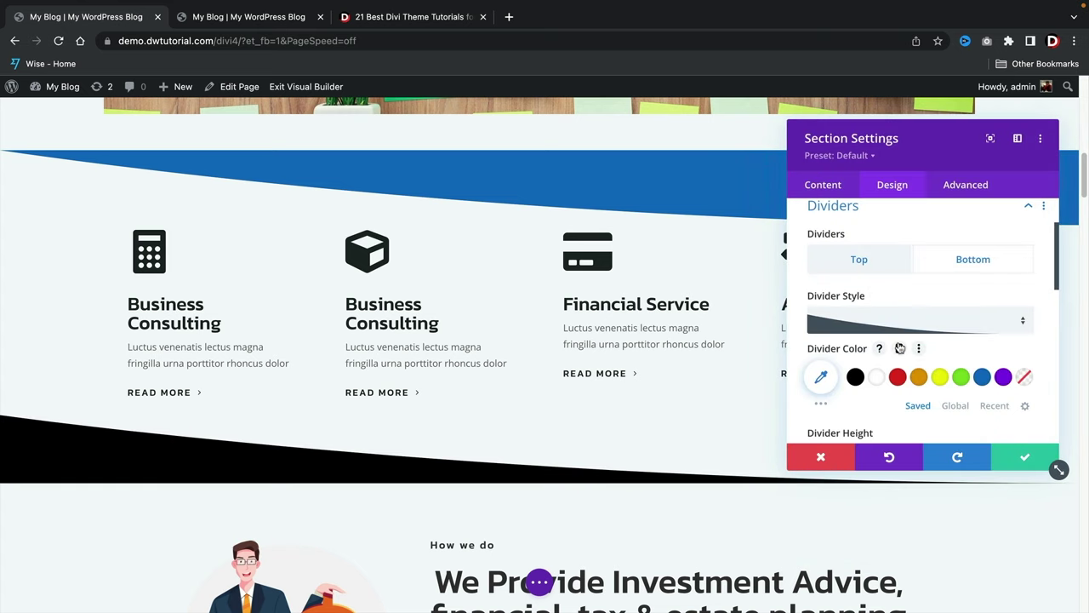
pyautogui.click(982, 376)
pyautogui.moveTo(920, 137); pyautogui.dragTo(798, 118)
pyautogui.scroll(-3, 841, 372)
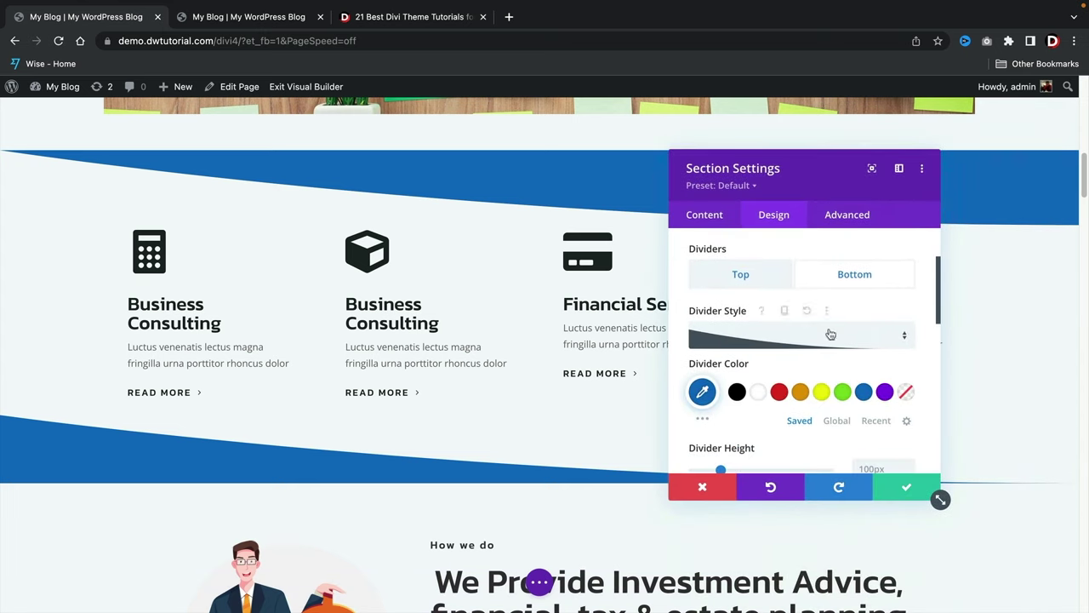
pyautogui.click(831, 334)
pyautogui.scroll(-10, 829, 406)
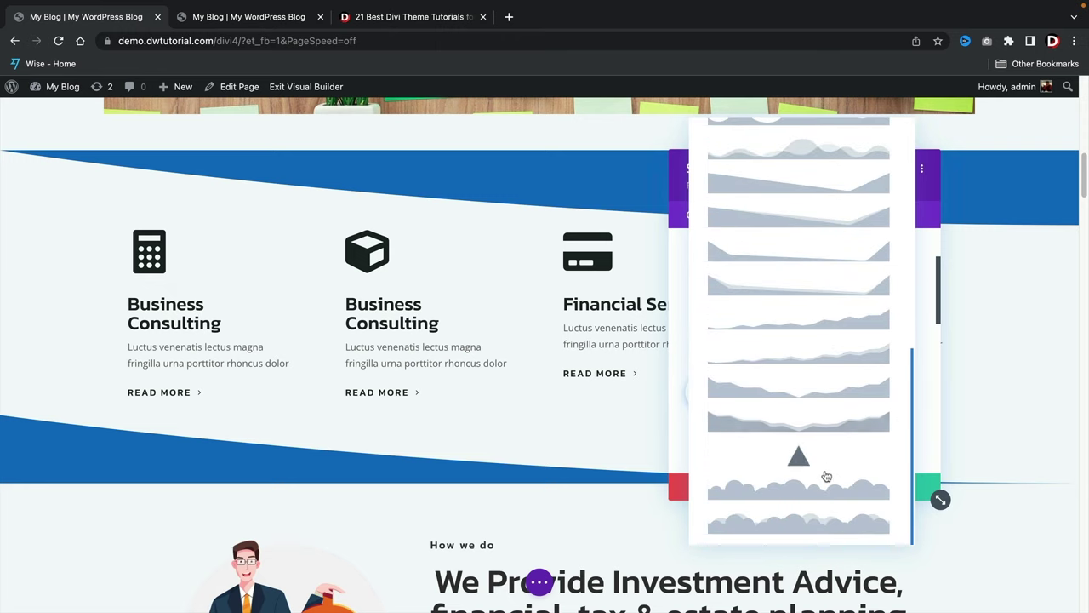
pyautogui.click(827, 481)
pyautogui.click(905, 488)
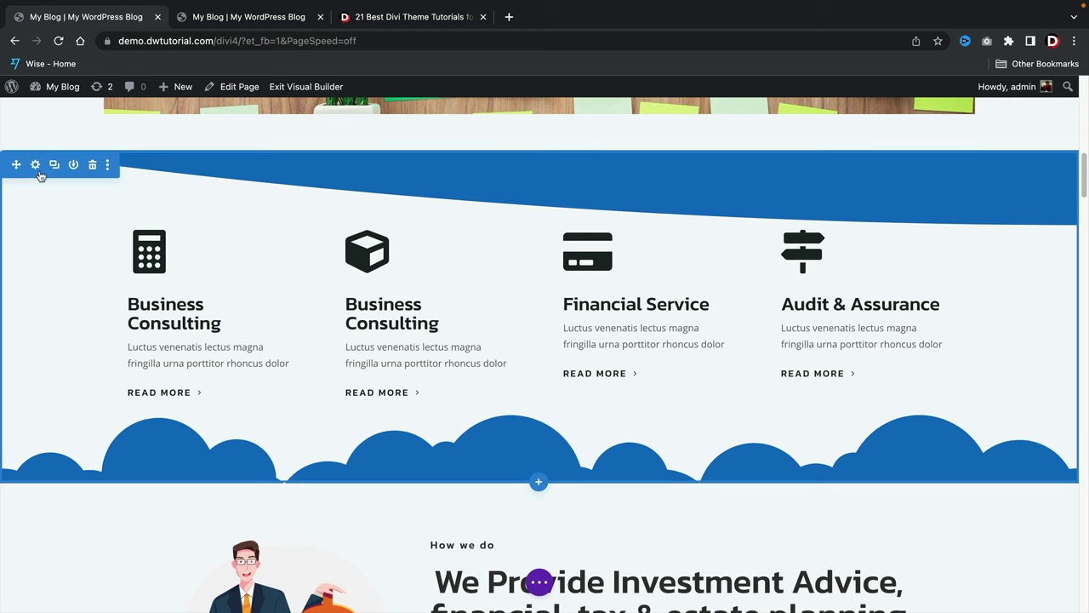
# - Reopen the services section settings and close them again, keeping the changes
pyautogui.click(37, 166)
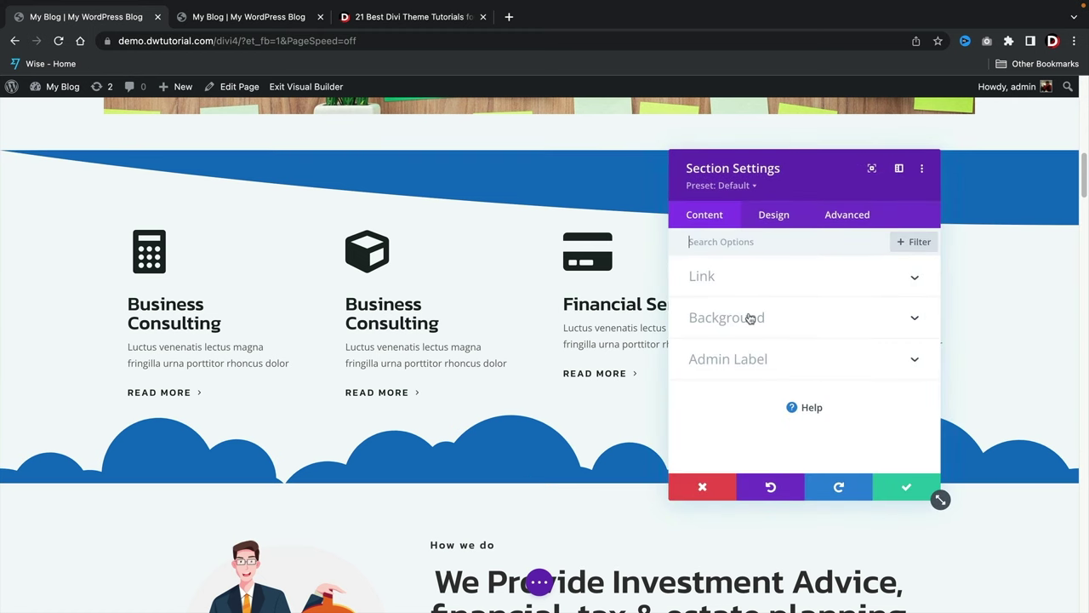
pyautogui.scroll(-2, 771, 443)
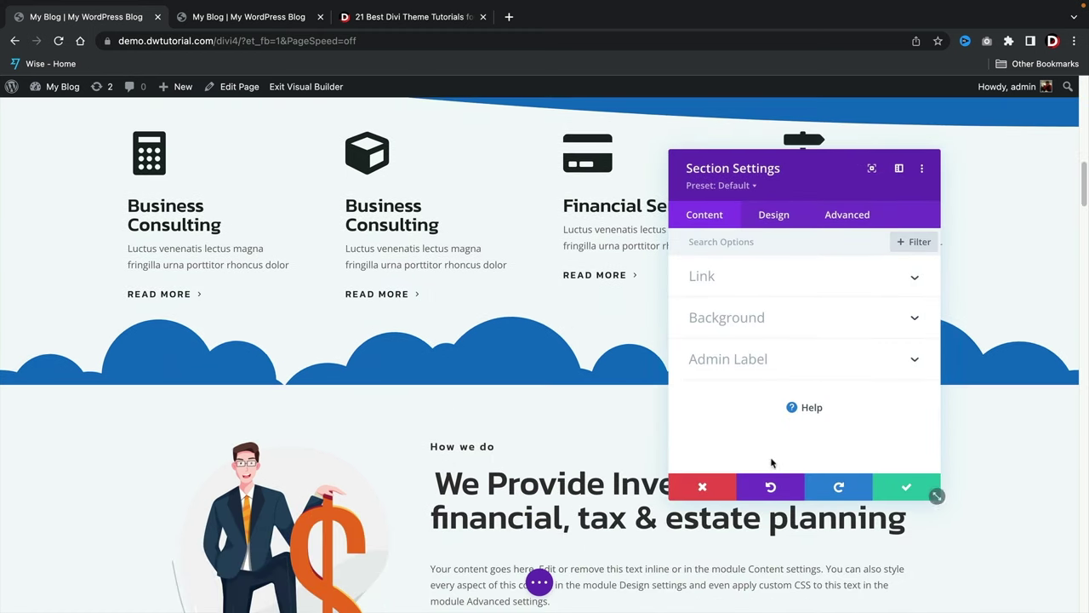
pyautogui.click(906, 487)
pyautogui.scroll(-1, 321, 402)
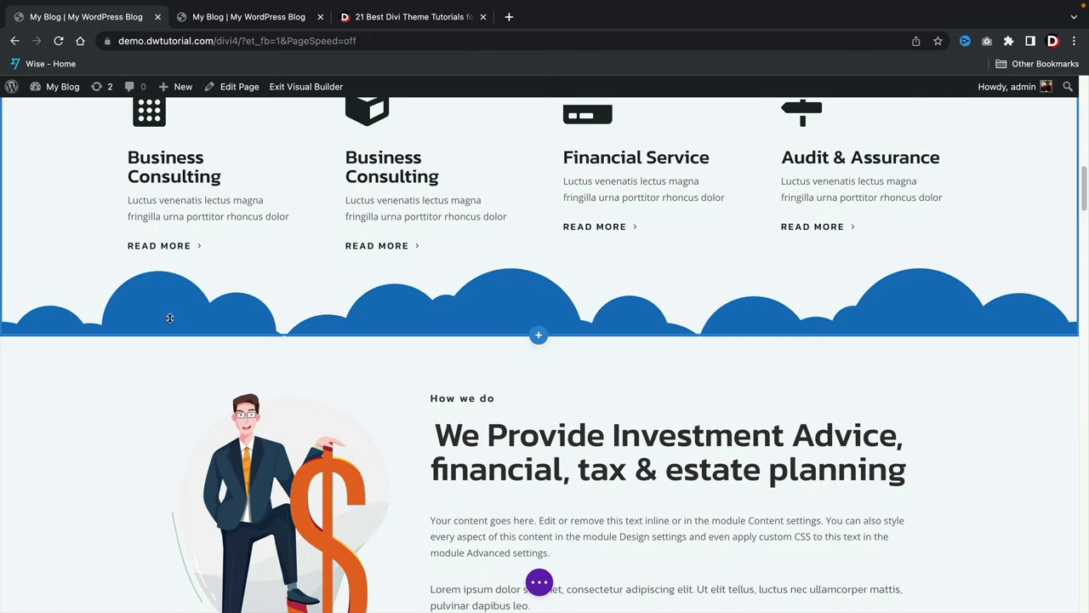
pyautogui.scroll(-1, 157, 327)
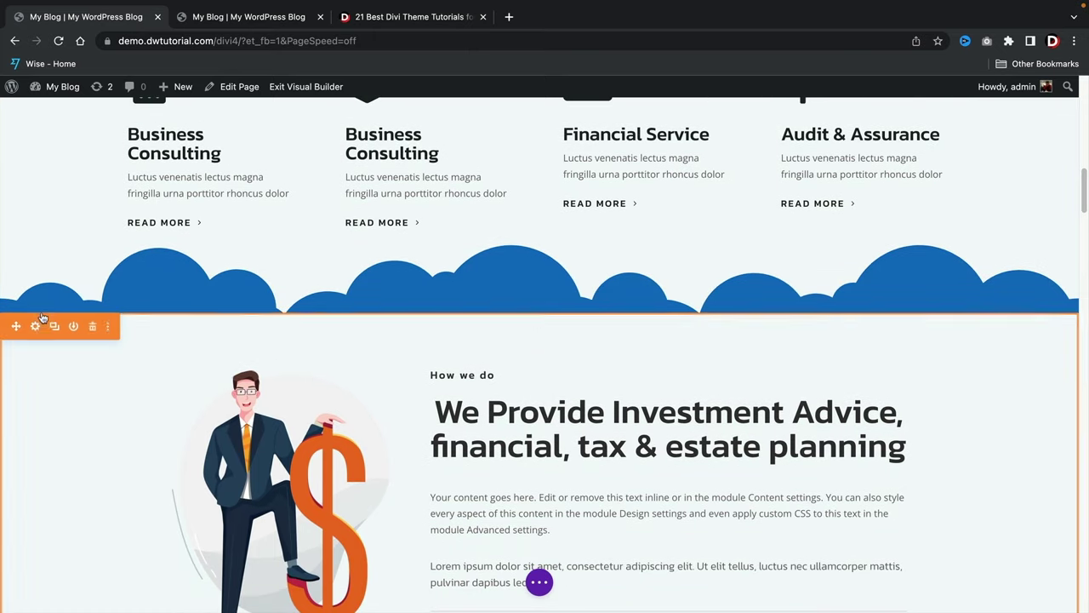
# - Give the How we do section a clouds-shaped top divider
pyautogui.click(37, 328)
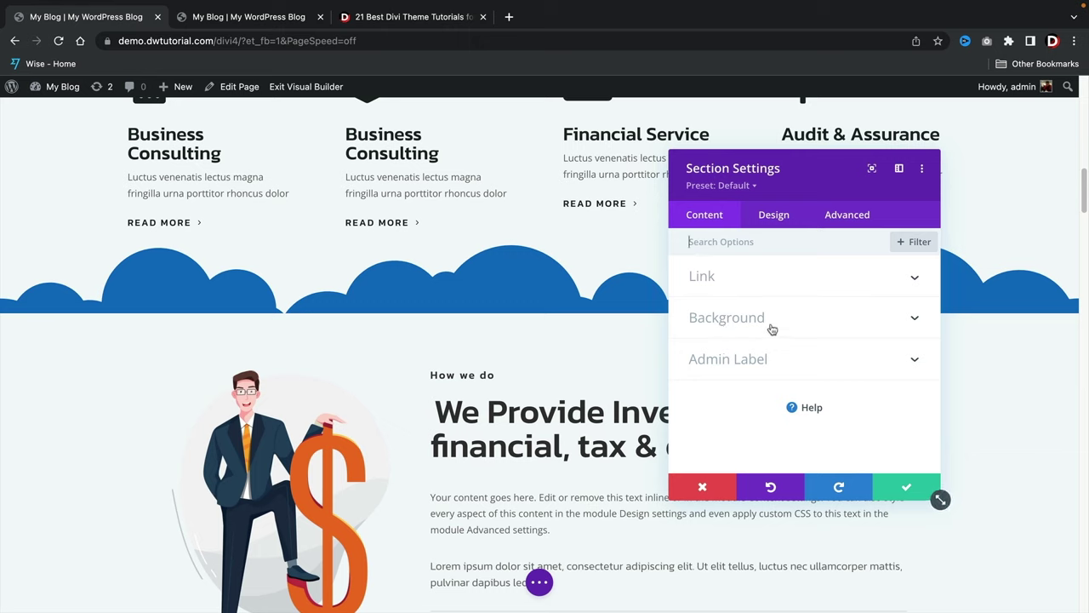
pyautogui.click(777, 218)
pyautogui.scroll(-2, 787, 394)
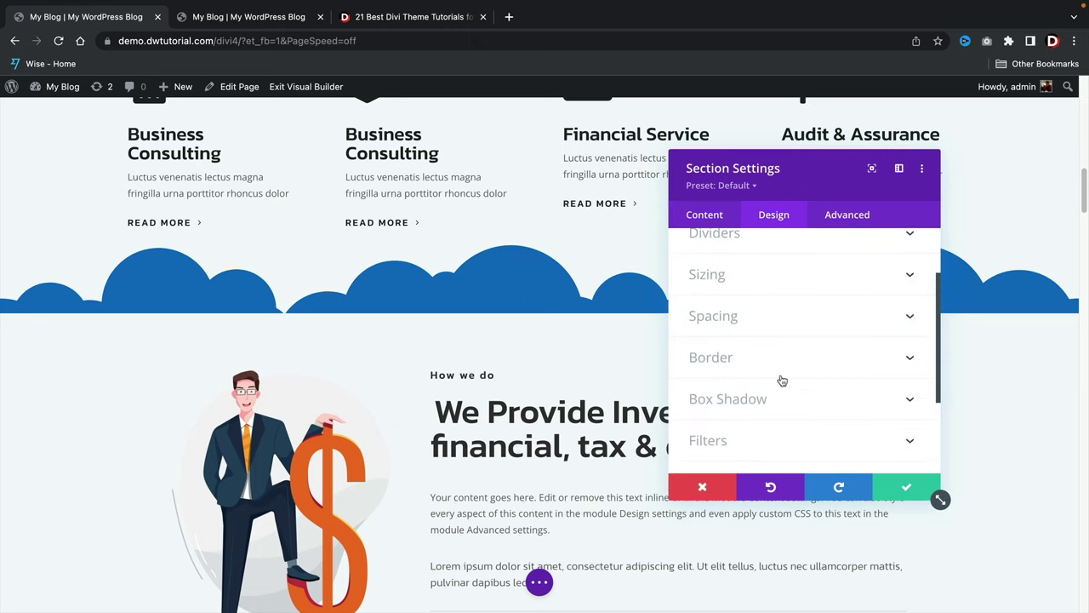
pyautogui.click(766, 244)
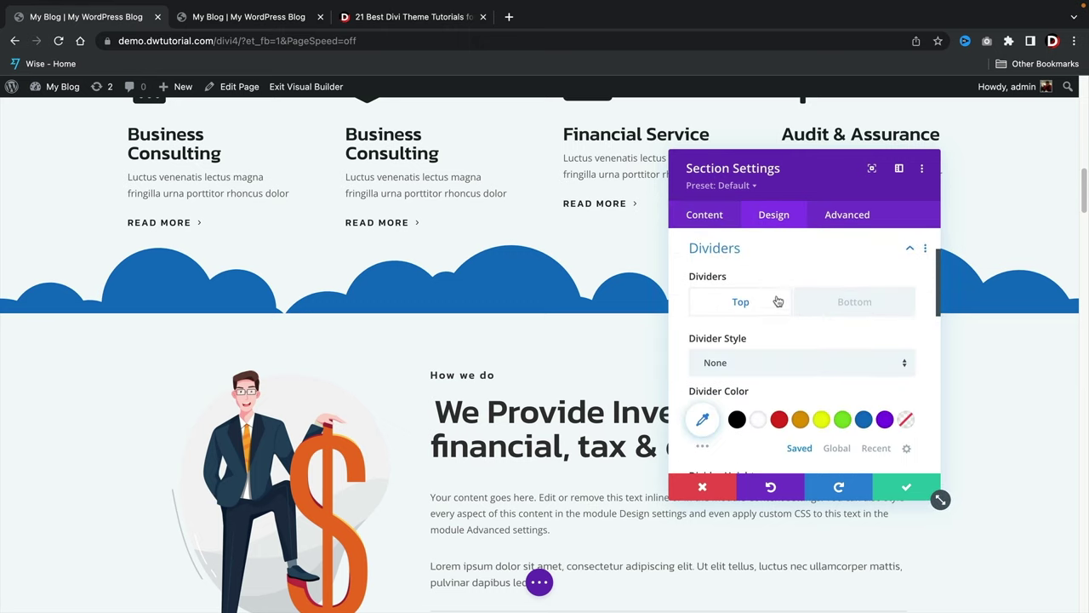
pyautogui.click(791, 363)
pyautogui.scroll(-4, 792, 373)
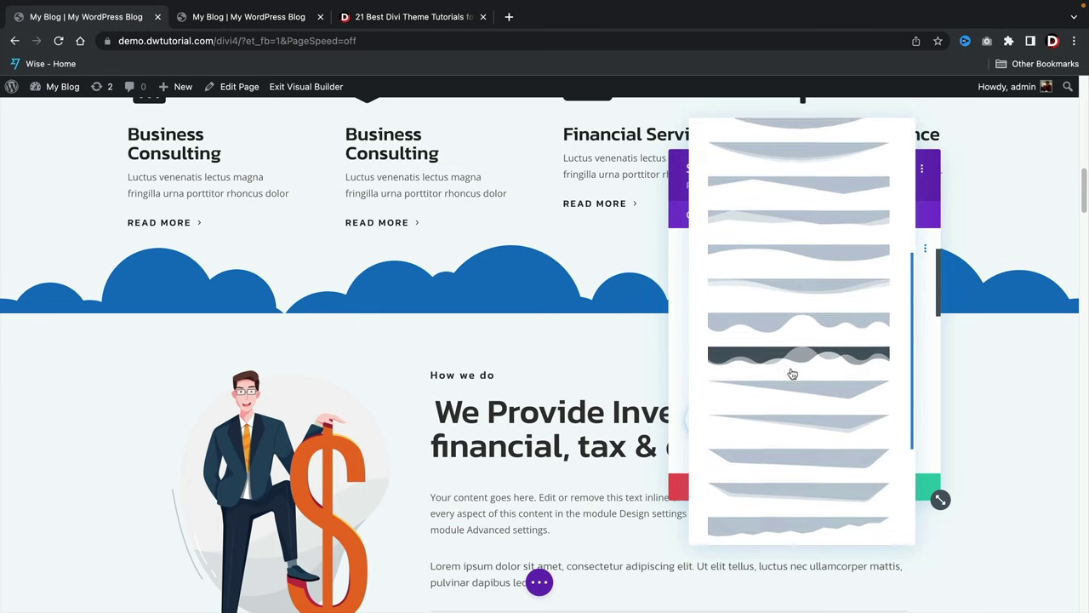
pyautogui.scroll(-5, 791, 374)
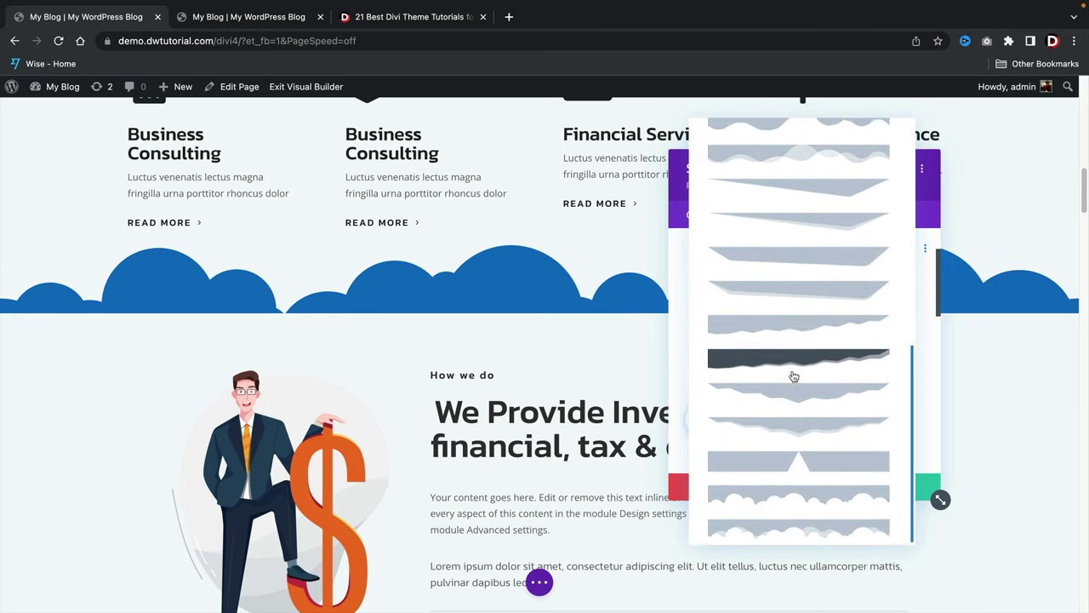
pyautogui.click(806, 497)
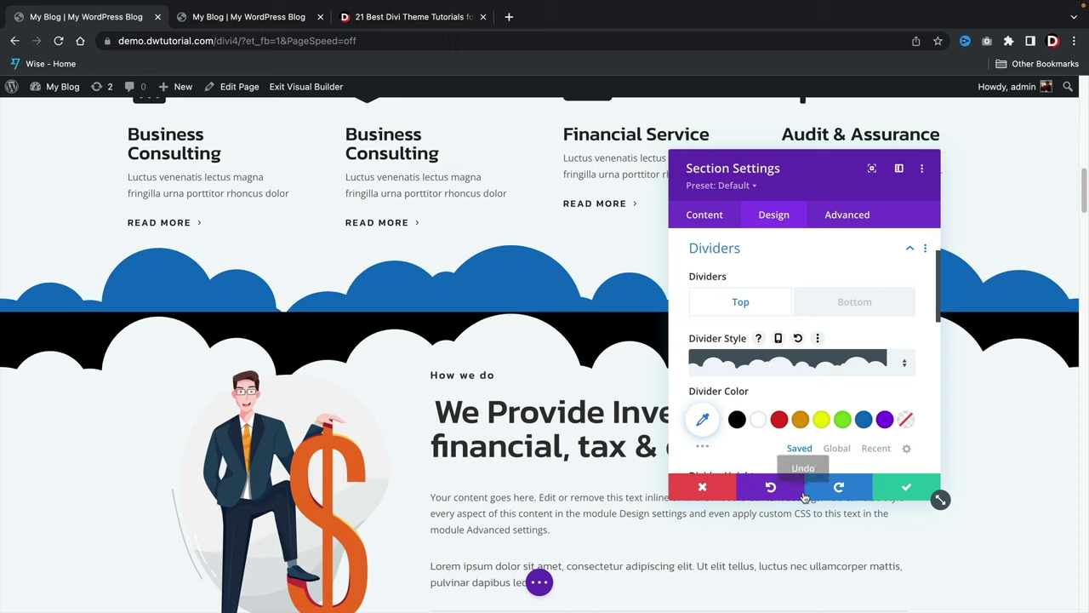
# - Flip the cloud divider horizontally and vertically and colour it blue
pyautogui.scroll(-3, 792, 400)
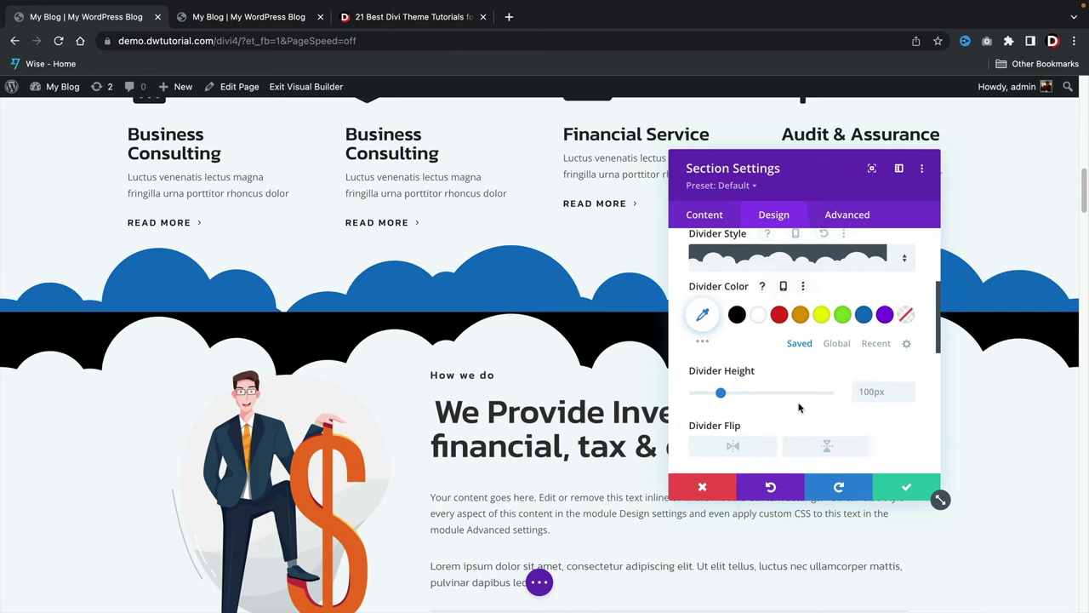
pyautogui.click(742, 451)
pyautogui.click(825, 448)
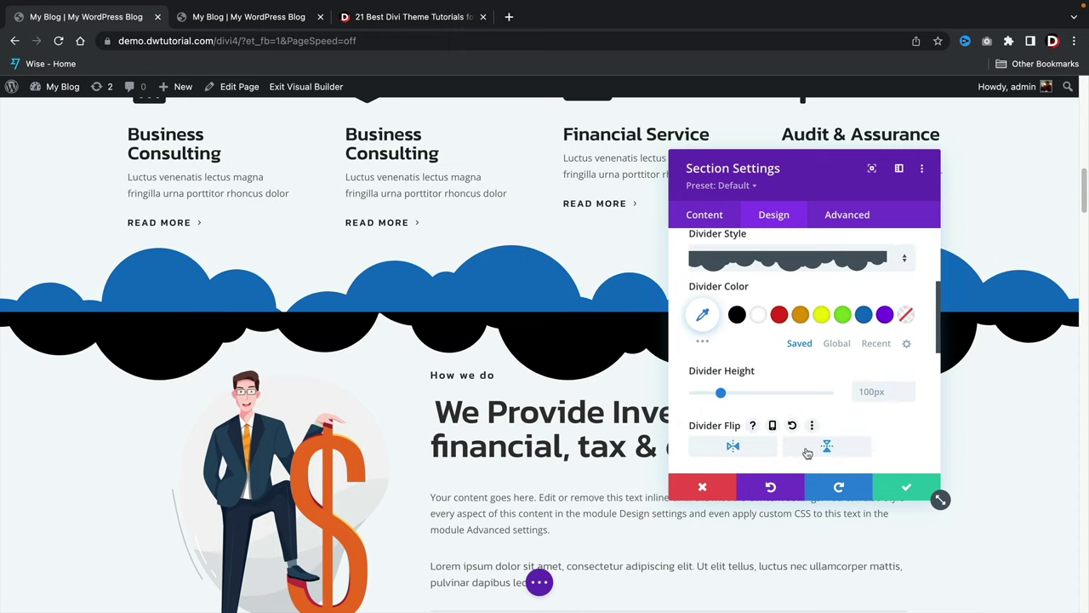
pyautogui.click(862, 315)
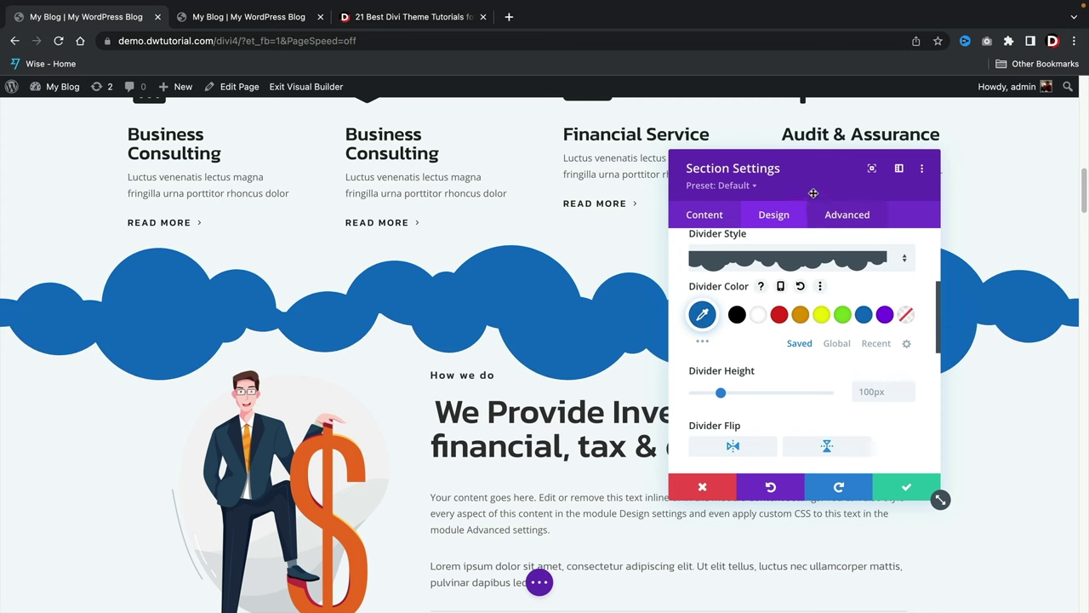
pyautogui.moveTo(811, 193); pyautogui.dragTo(964, 545)
pyautogui.scroll(-2, 664, 459)
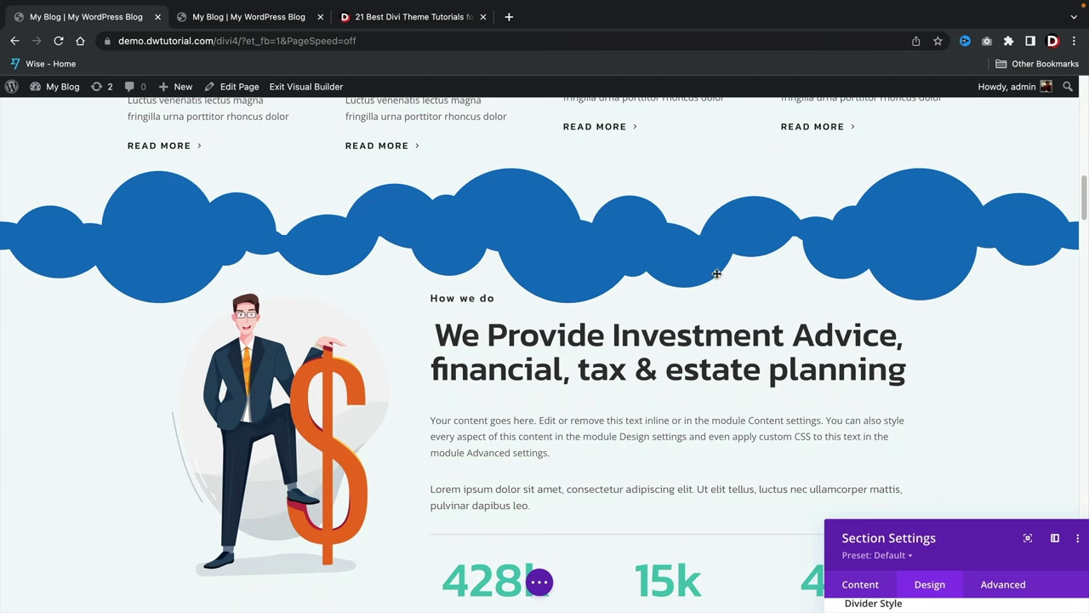
pyautogui.scroll(5, 773, 290)
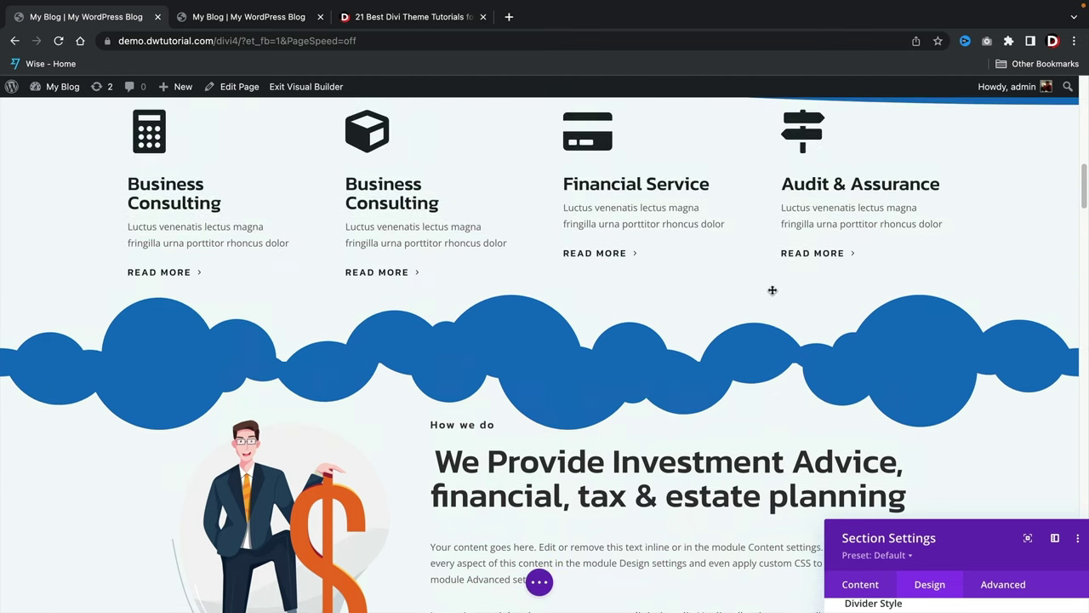
pyautogui.scroll(5, 782, 299)
pyautogui.scroll(-5, 783, 299)
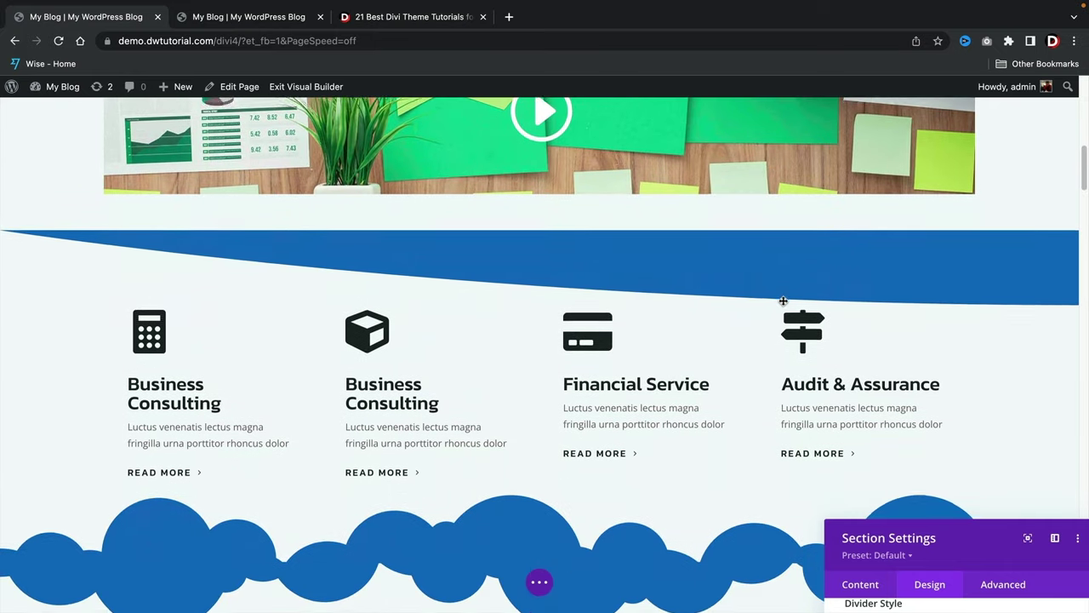
pyautogui.moveTo(958, 552); pyautogui.dragTo(890, 224)
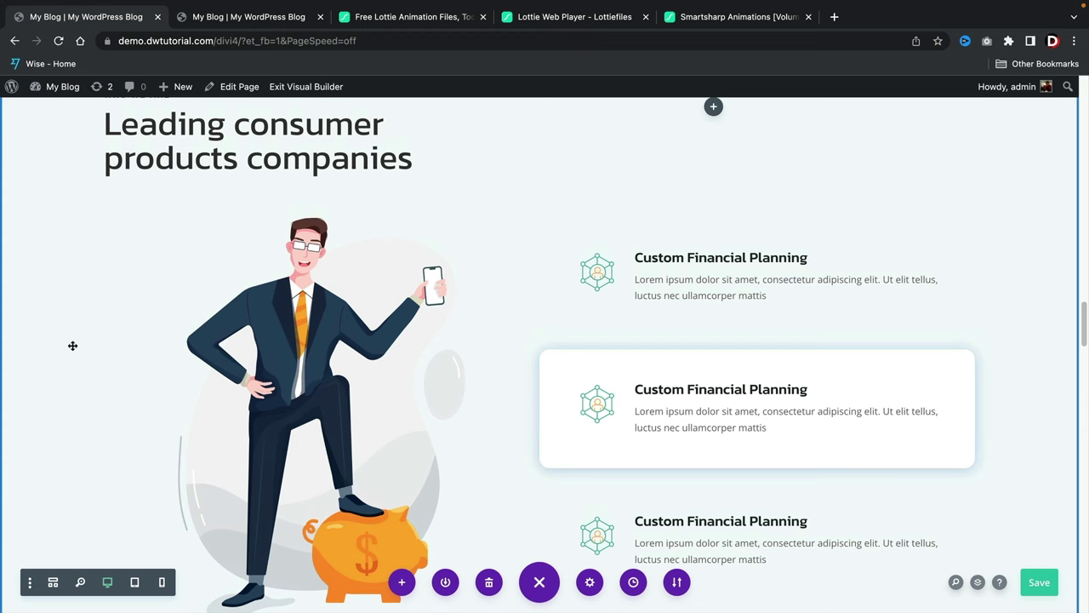
pyautogui.scroll(1, 72, 345)
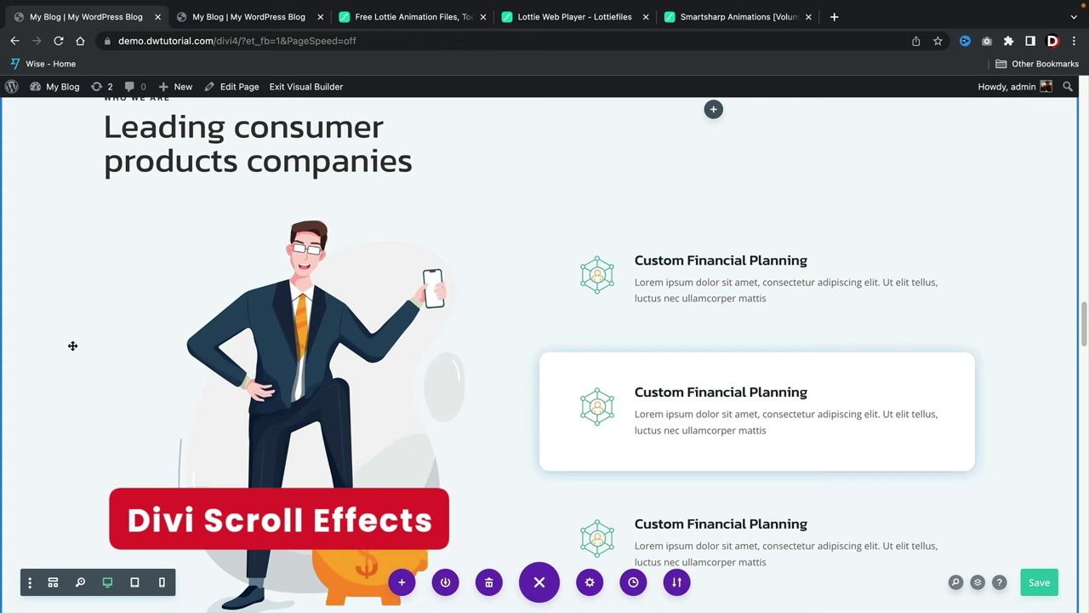
pyautogui.scroll(-1, 72, 345)
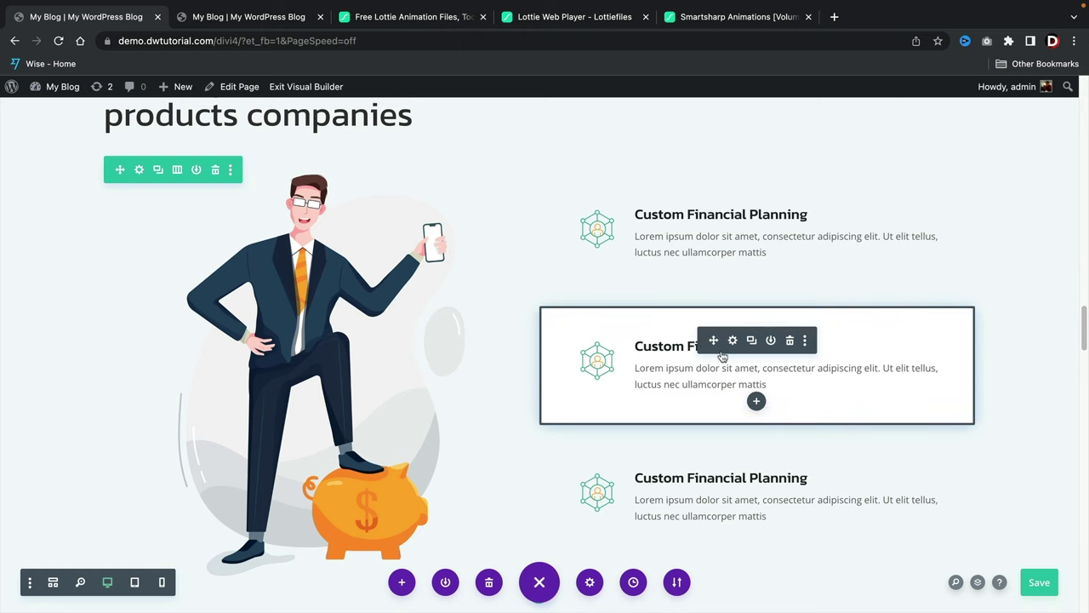
# - Set the middle Custom Financial Planning blurb's Sticky Position to Stick to Top and save
pyautogui.click(734, 340)
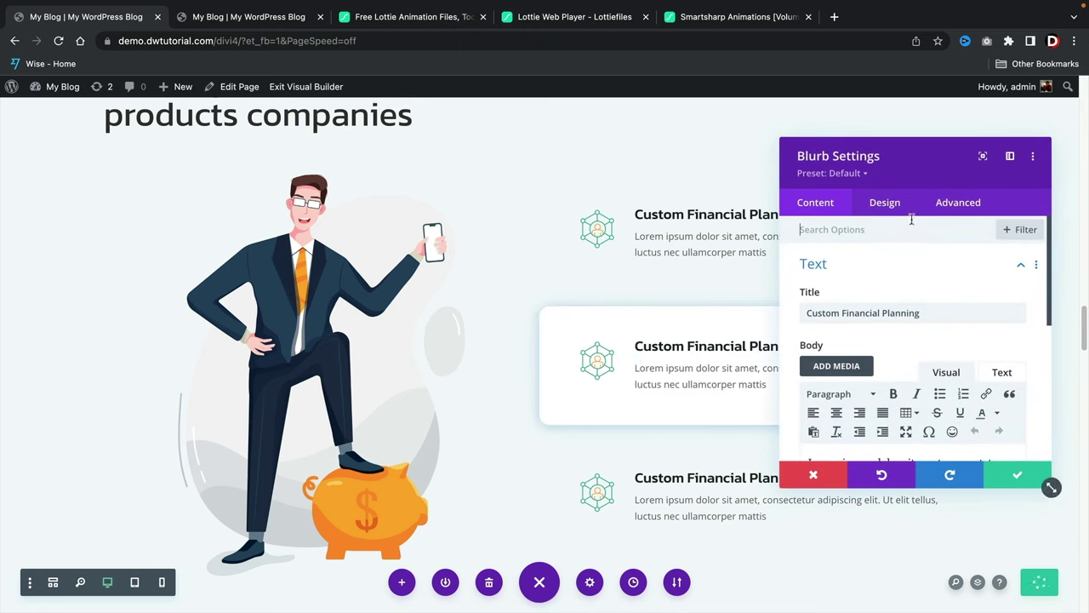
pyautogui.click(952, 206)
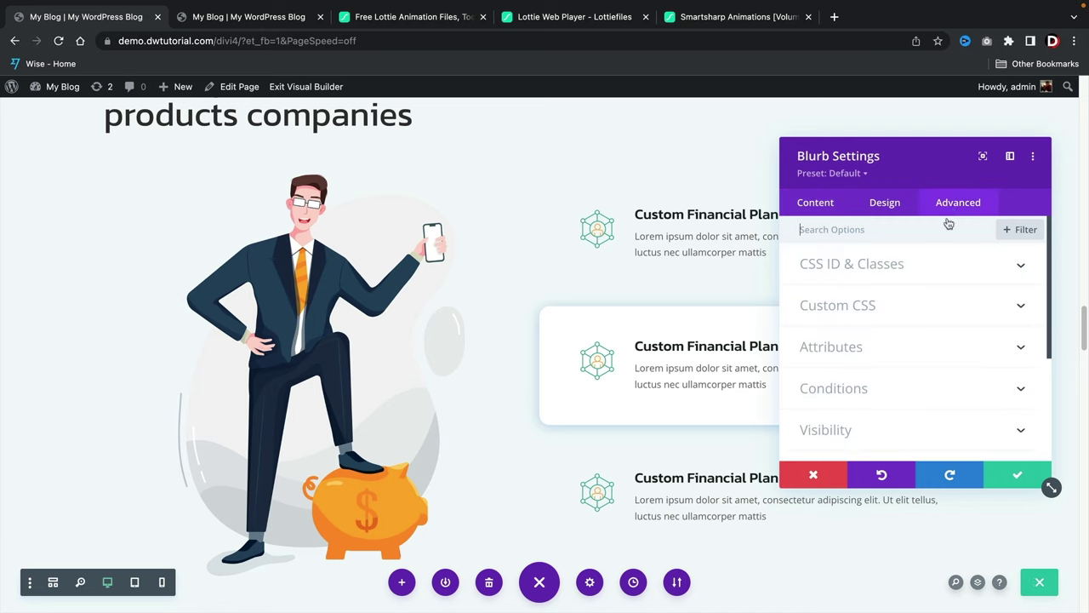
pyautogui.scroll(-3, 920, 336)
pyautogui.click(892, 377)
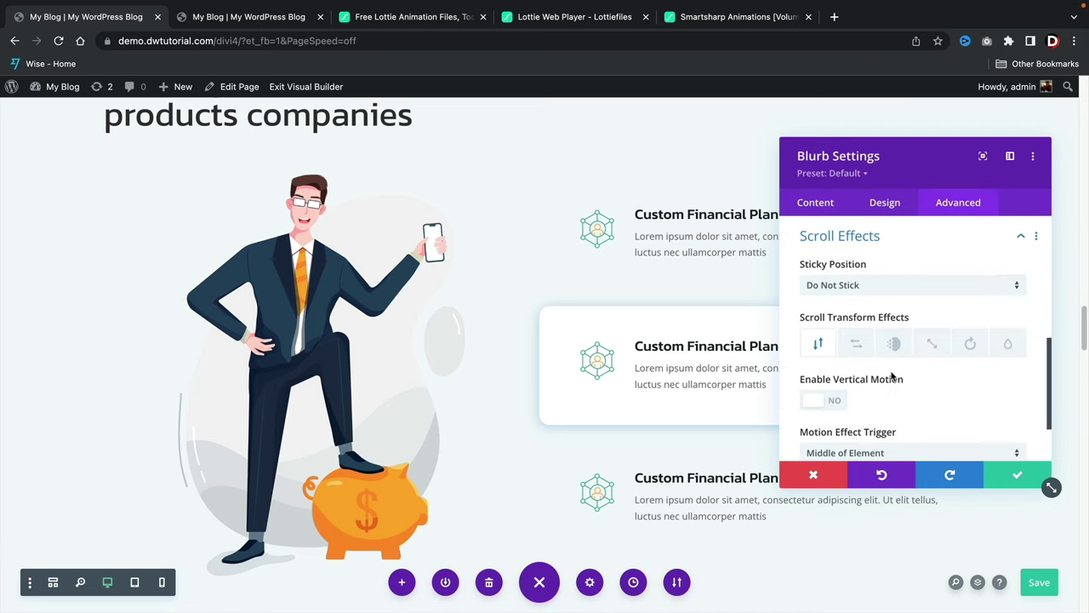
pyautogui.click(893, 286)
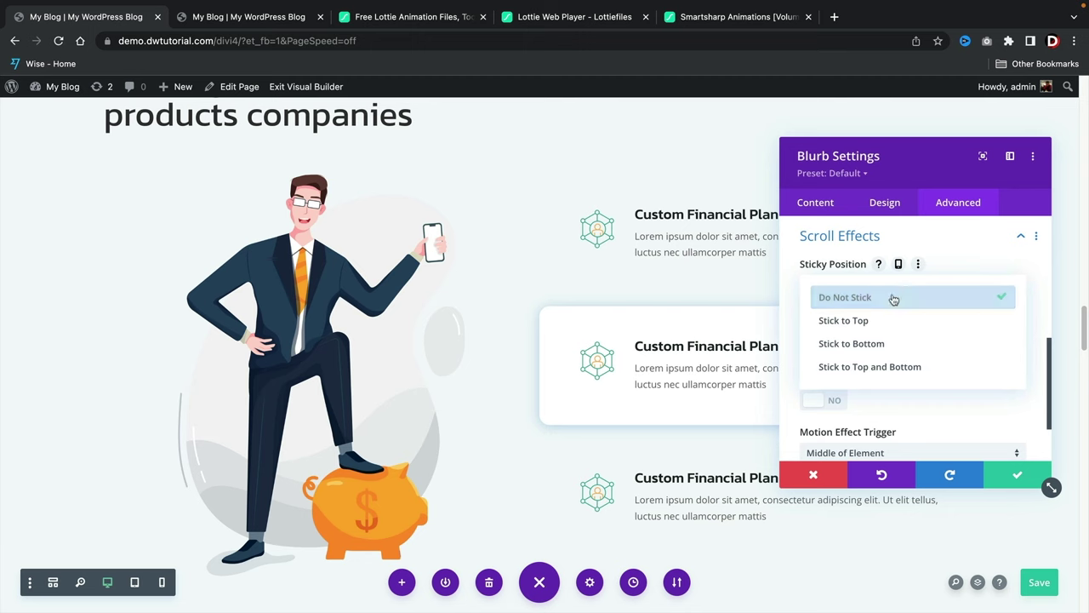
pyautogui.click(893, 321)
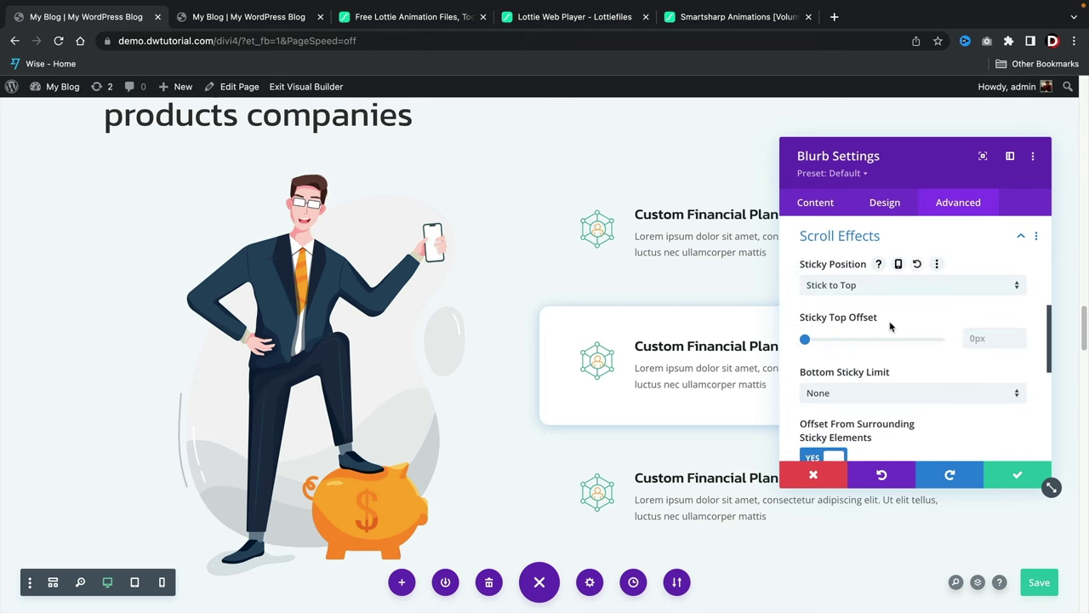
pyautogui.click(1017, 475)
# - Scroll the page up and down to check the blurb sticks to the top
pyautogui.scroll(5, 650, 325)
pyautogui.scroll(4, 650, 325)
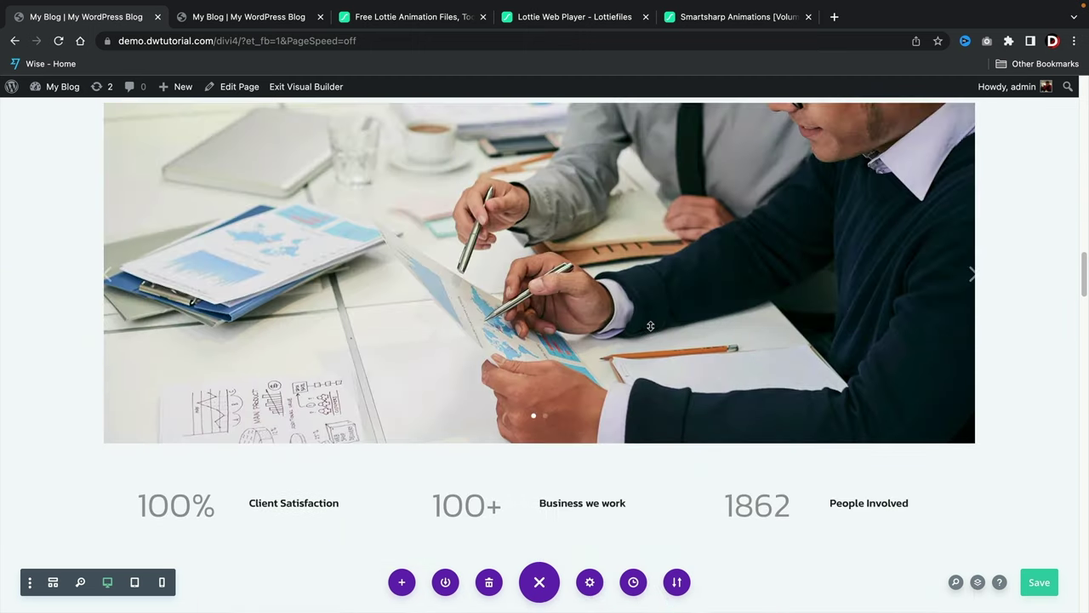
pyautogui.scroll(-10, 650, 325)
pyautogui.scroll(-7, 650, 328)
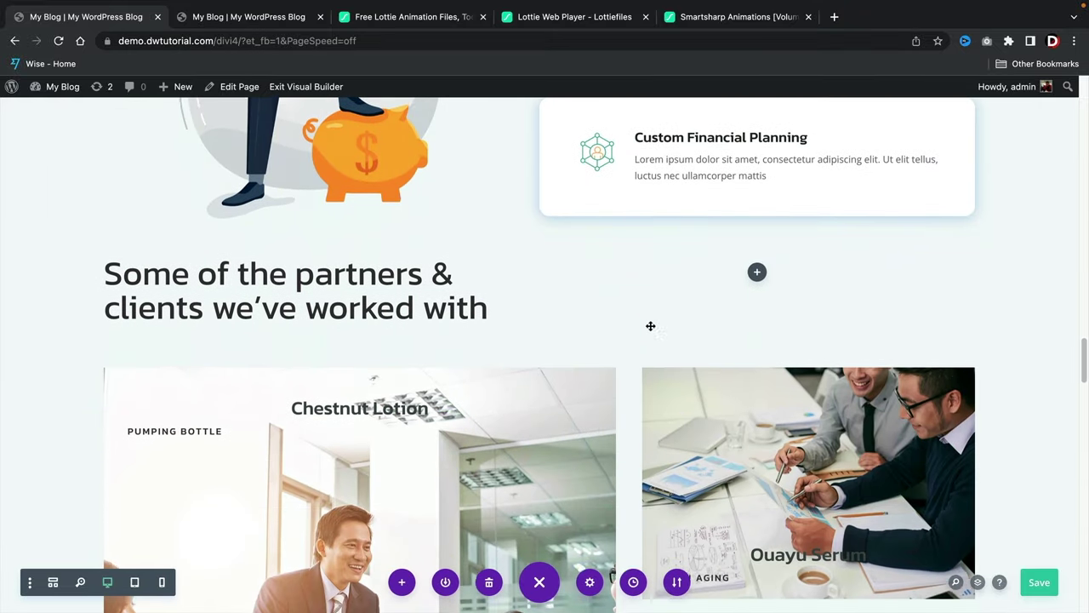
pyautogui.scroll(-6, 732, 341)
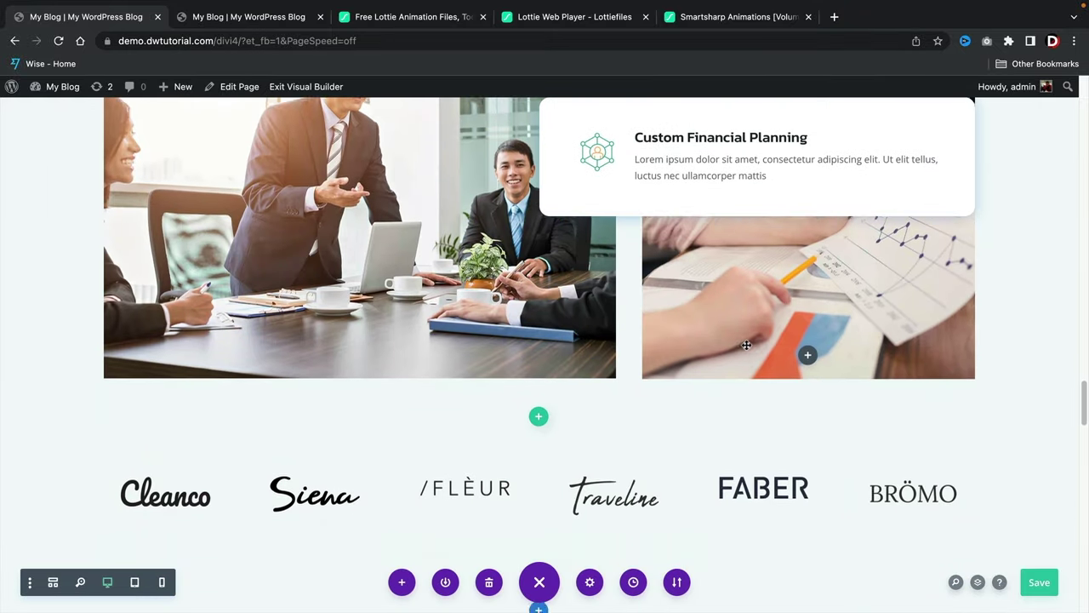
pyautogui.scroll(-6, 735, 372)
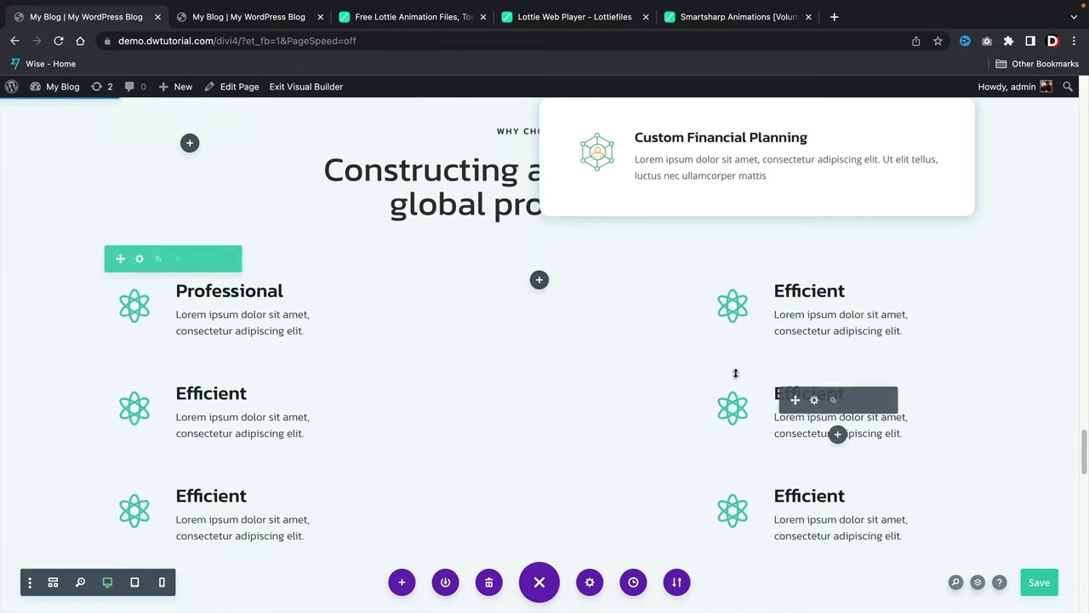
pyautogui.scroll(4, 735, 372)
pyautogui.scroll(10, 736, 372)
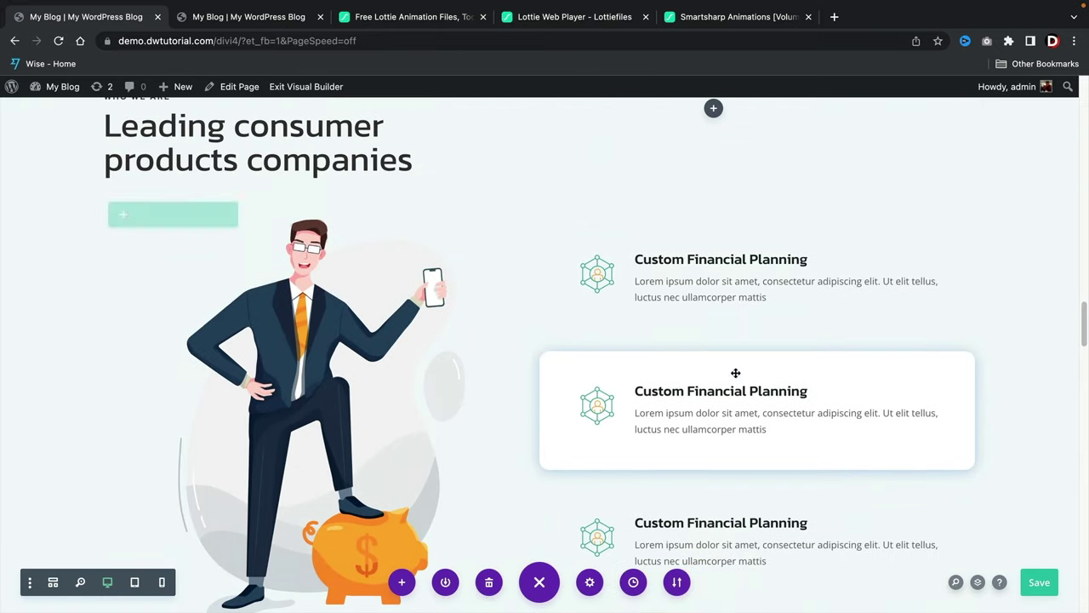
pyautogui.moveTo(728, 387)
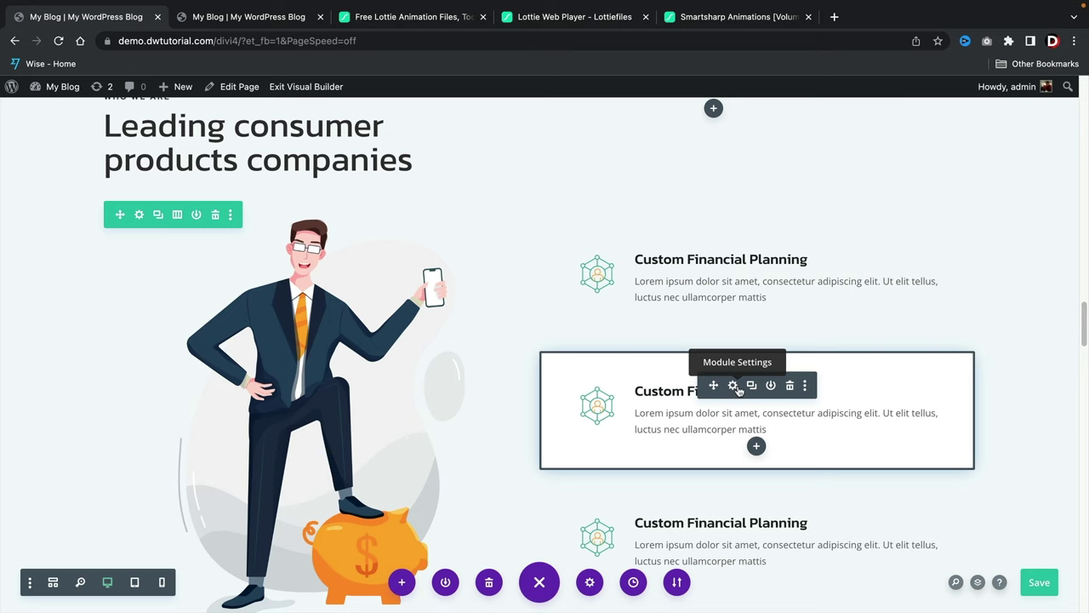
# - Change the middle blurb's Sticky Position to Stick to Bottom under Scroll Effects and save
pyautogui.click(734, 386)
pyautogui.click(943, 205)
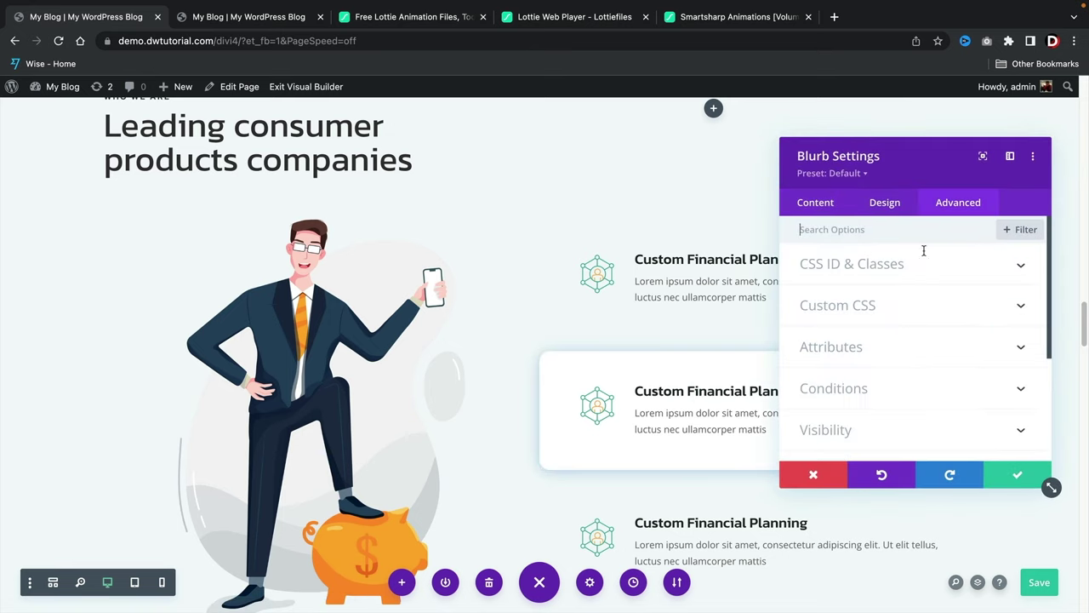
pyautogui.scroll(-5, 899, 402)
pyautogui.click(907, 389)
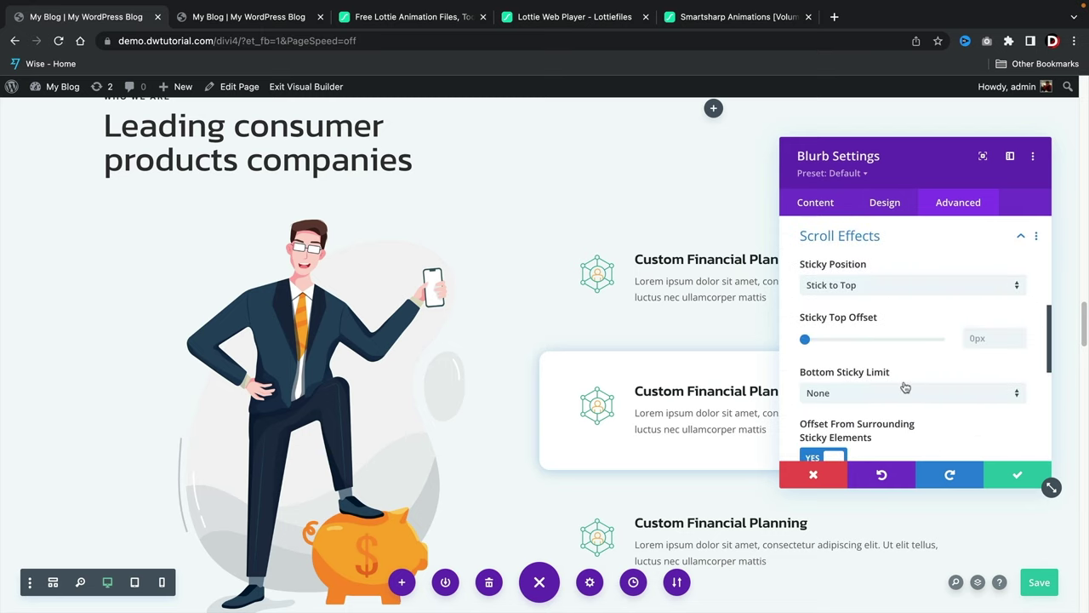
pyautogui.click(884, 291)
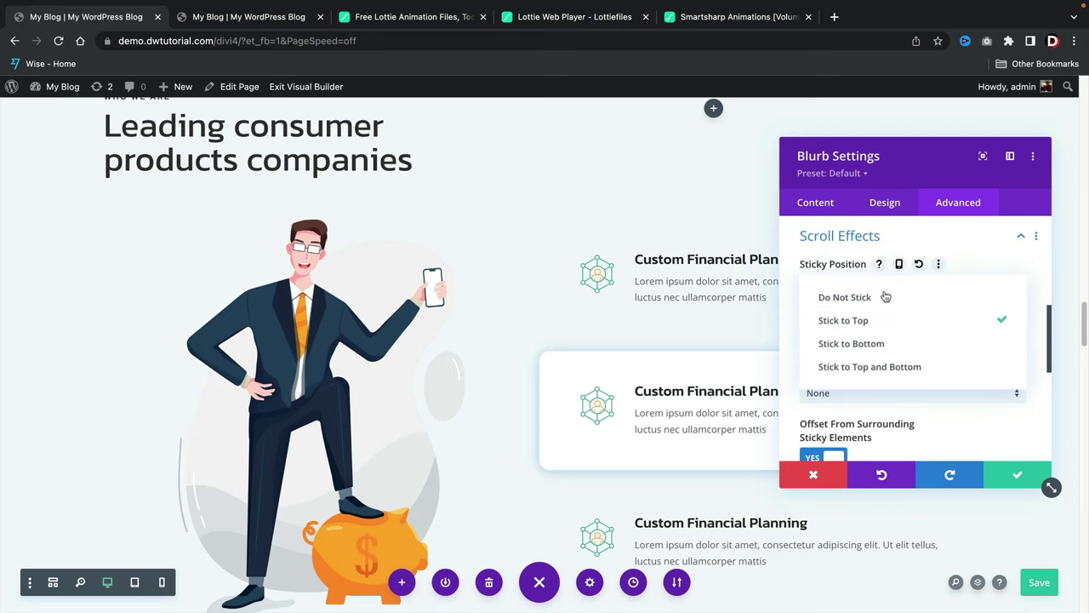
pyautogui.click(894, 340)
pyautogui.click(1018, 475)
pyautogui.scroll(10, 552, 375)
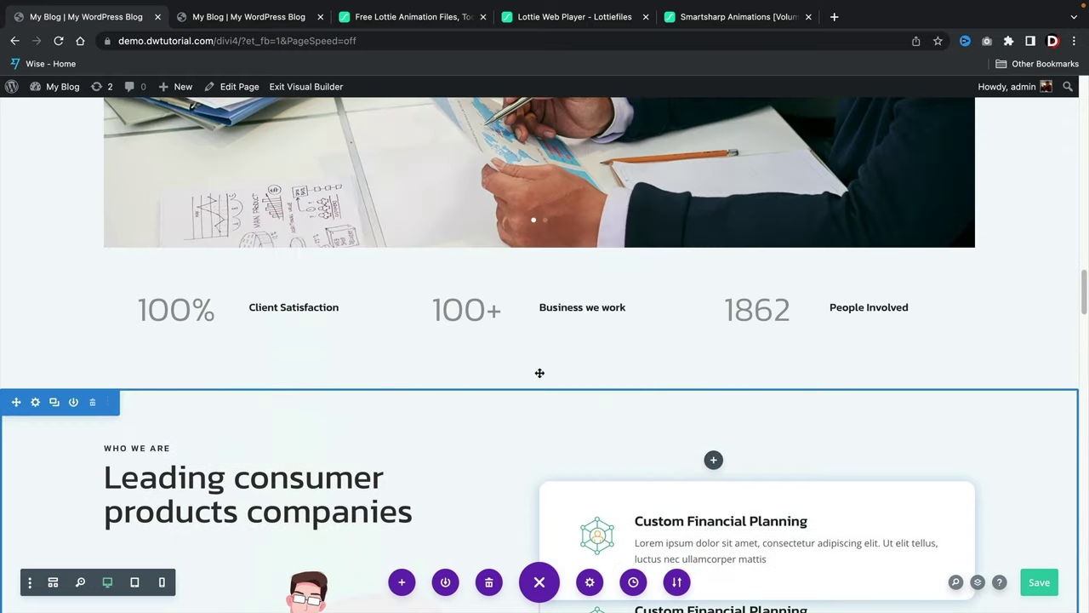
pyautogui.scroll(15, 540, 372)
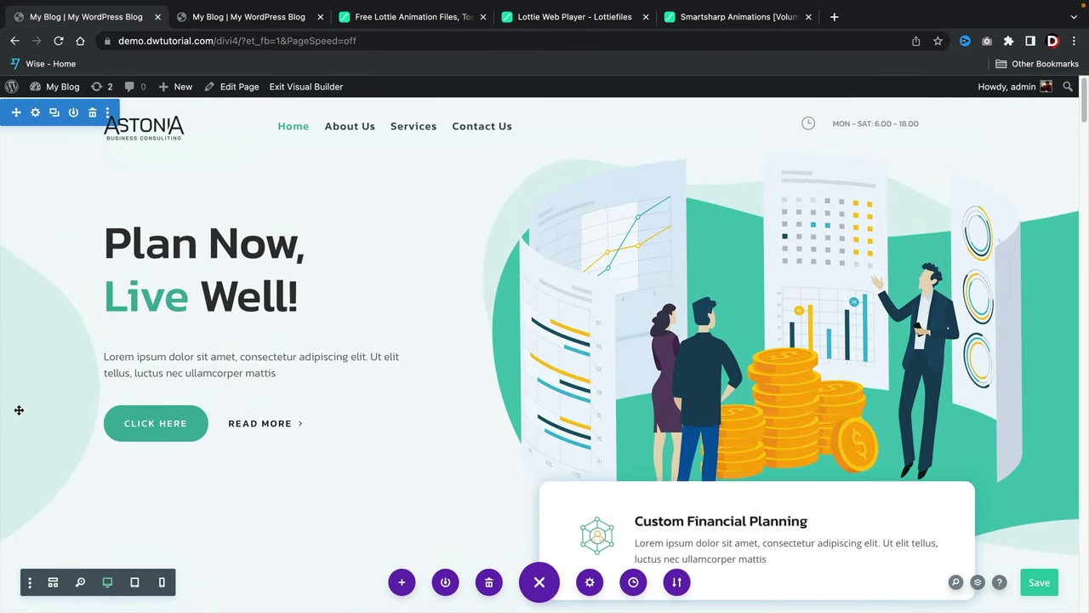
pyautogui.scroll(-10, 420, 497)
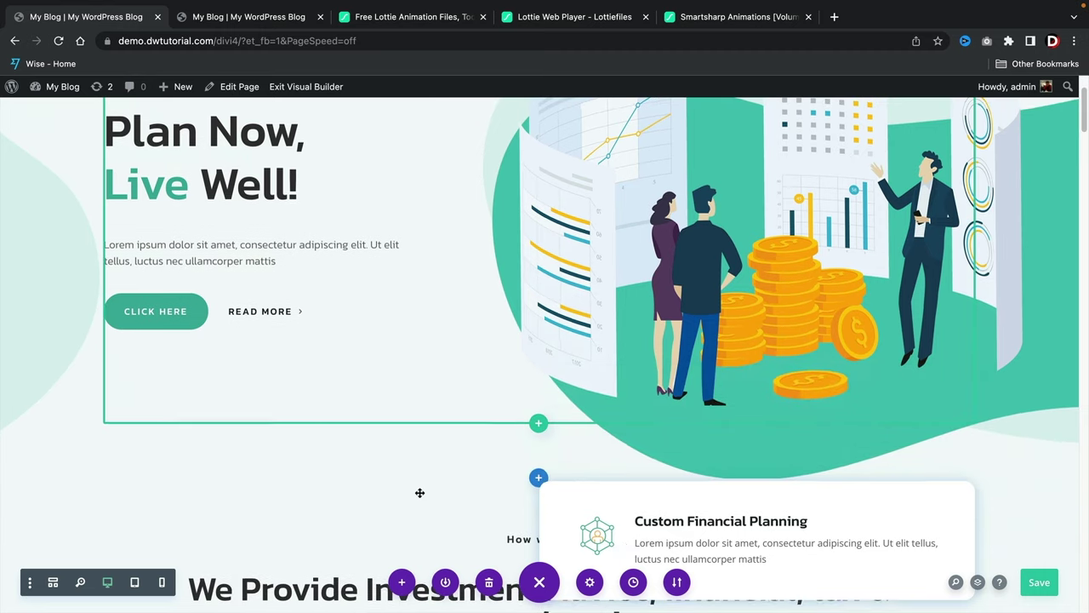
pyautogui.scroll(-10, 419, 486)
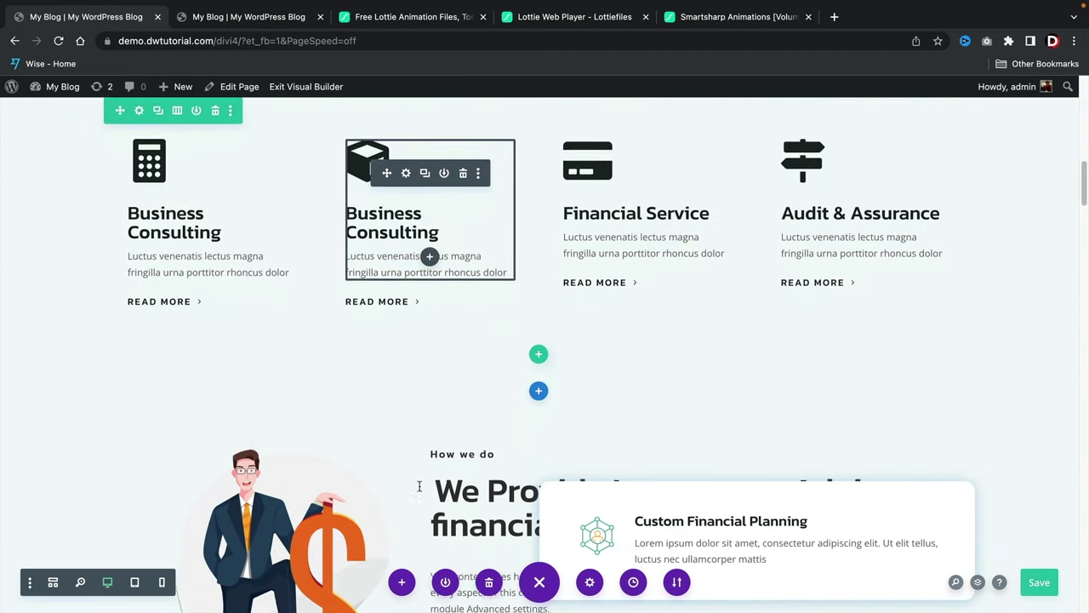
pyautogui.scroll(-10, 419, 486)
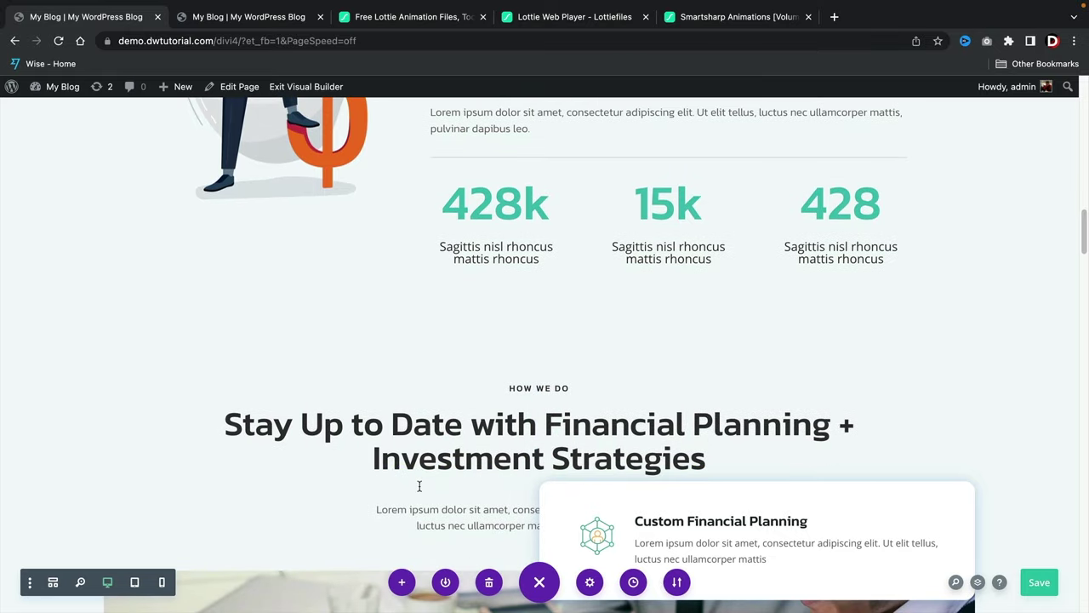
pyautogui.scroll(-10, 419, 486)
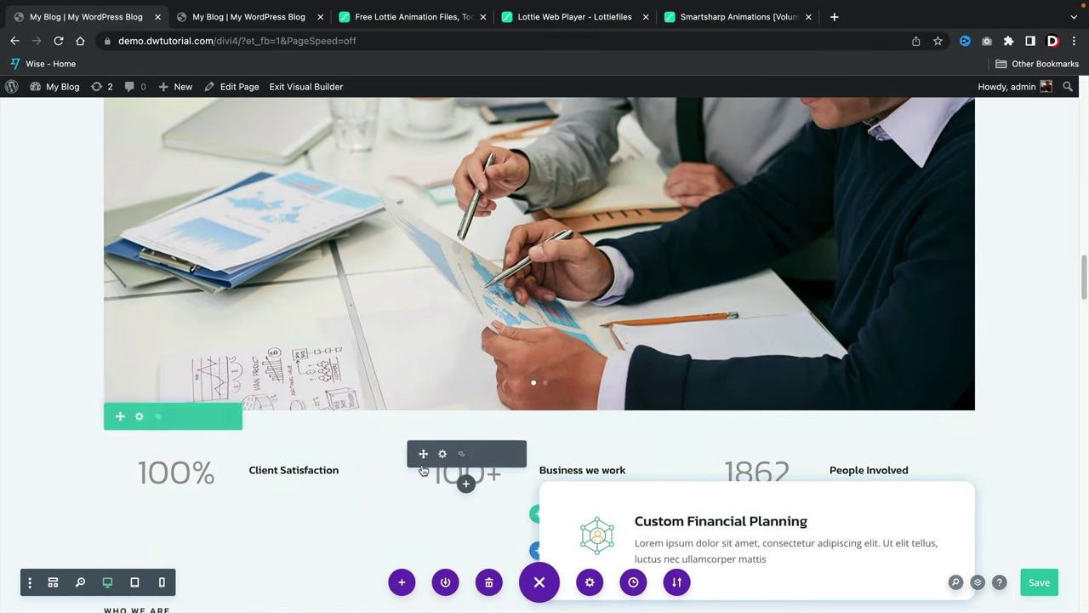
pyautogui.scroll(-2, 422, 466)
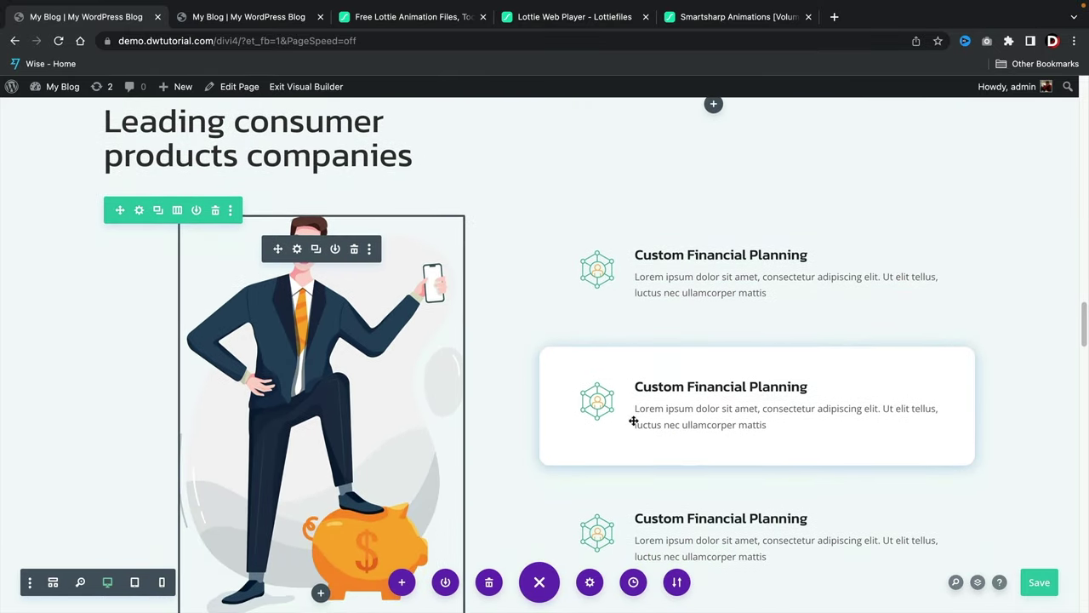
pyautogui.scroll(-5, 464, 417)
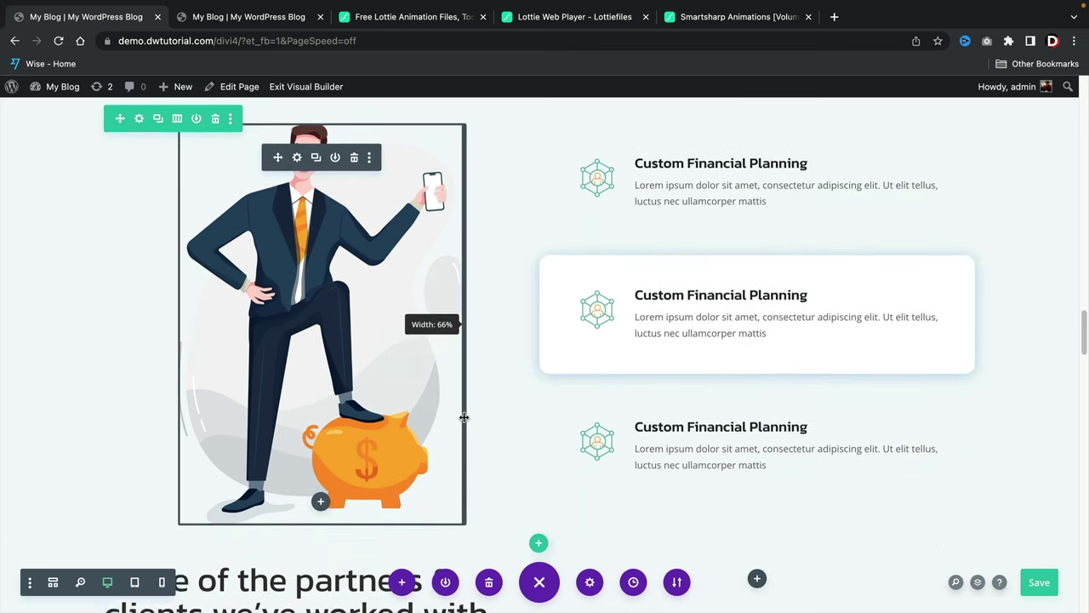
pyautogui.scroll(-1, 464, 417)
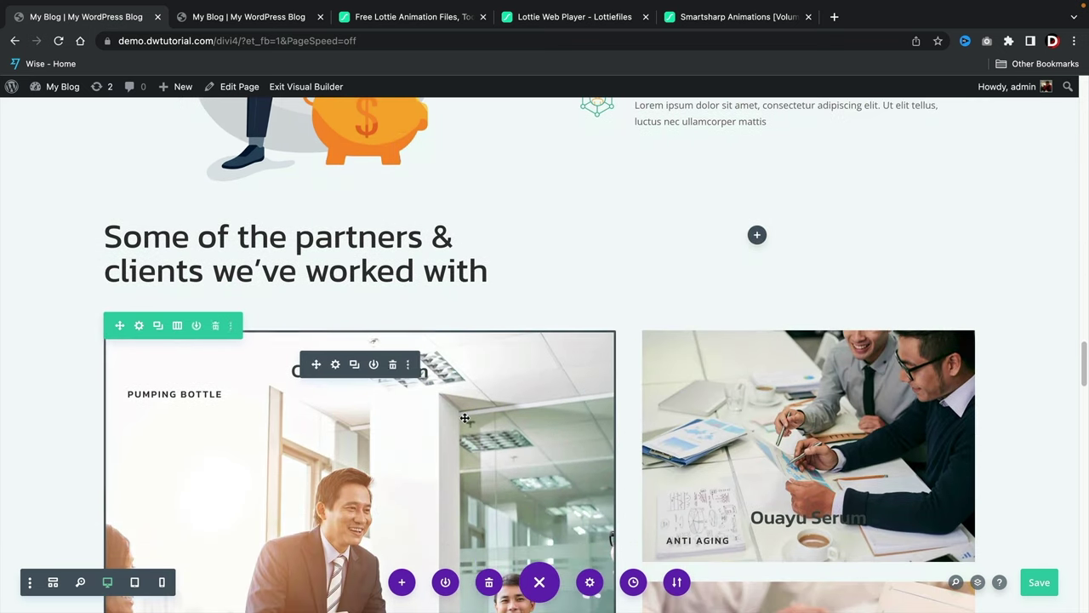
pyautogui.scroll(5, 464, 417)
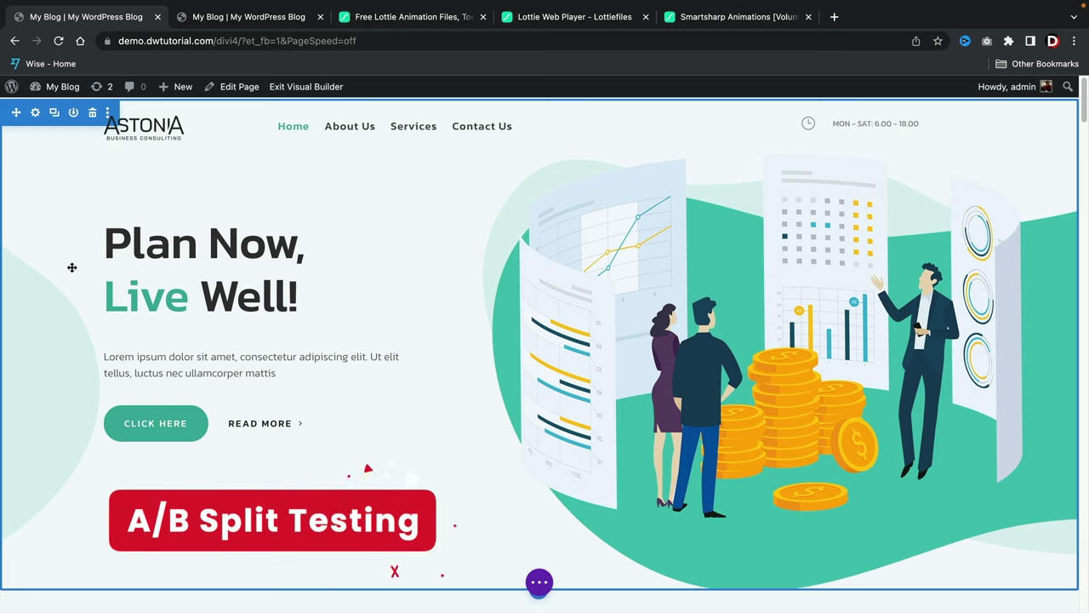
# - Start a split test on the hero heading module
pyautogui.moveTo(111, 245)
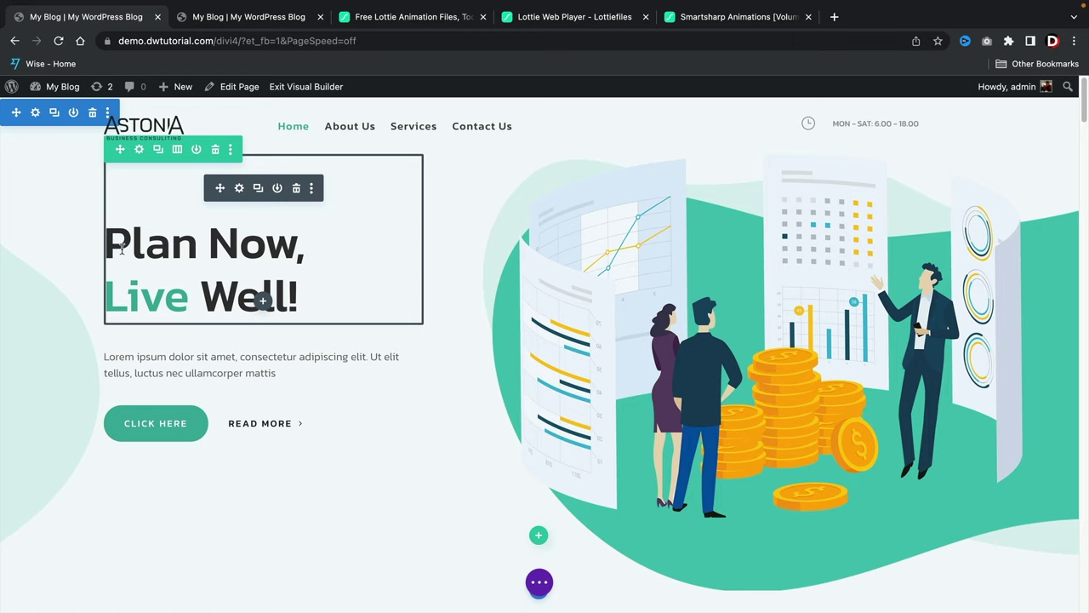
pyautogui.moveTo(165, 428)
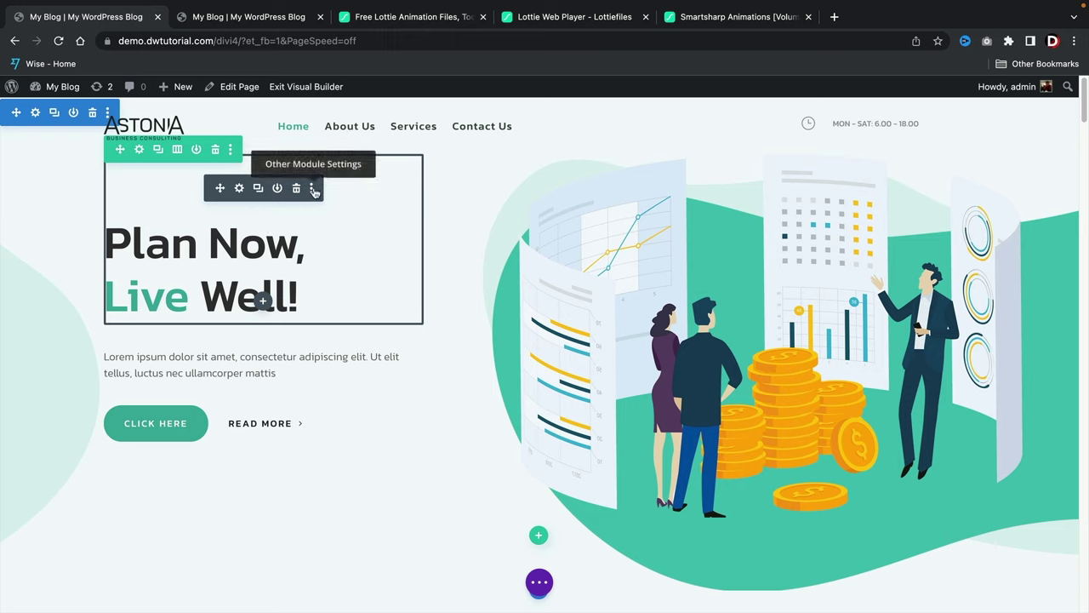
pyautogui.click(312, 189)
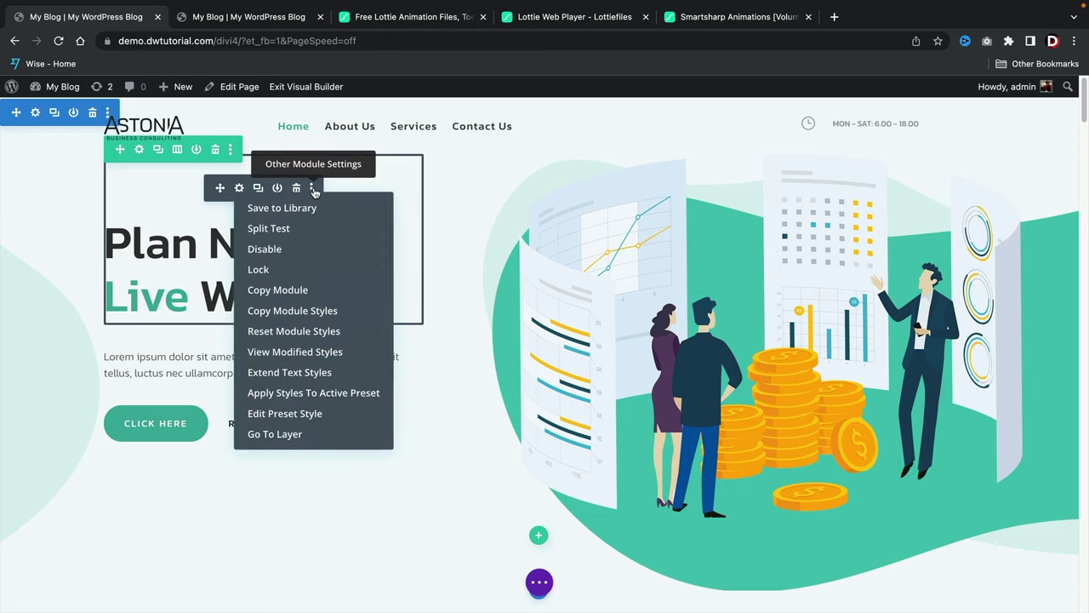
pyautogui.click(269, 229)
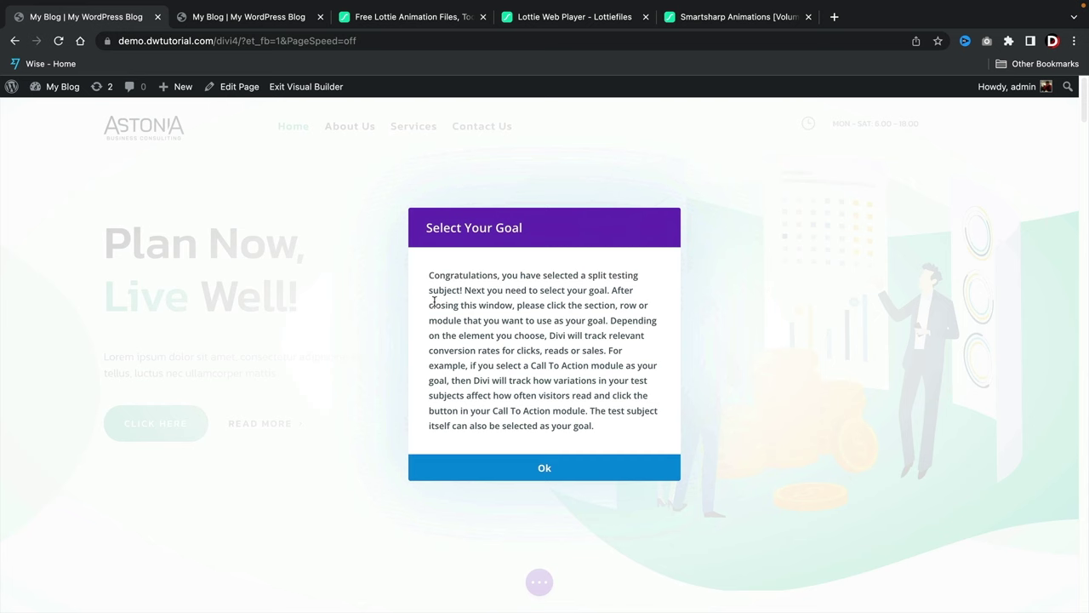
# - Set the Click Here button as the split-test goal, confirm, then delete the hero heading
pyautogui.click(514, 457)
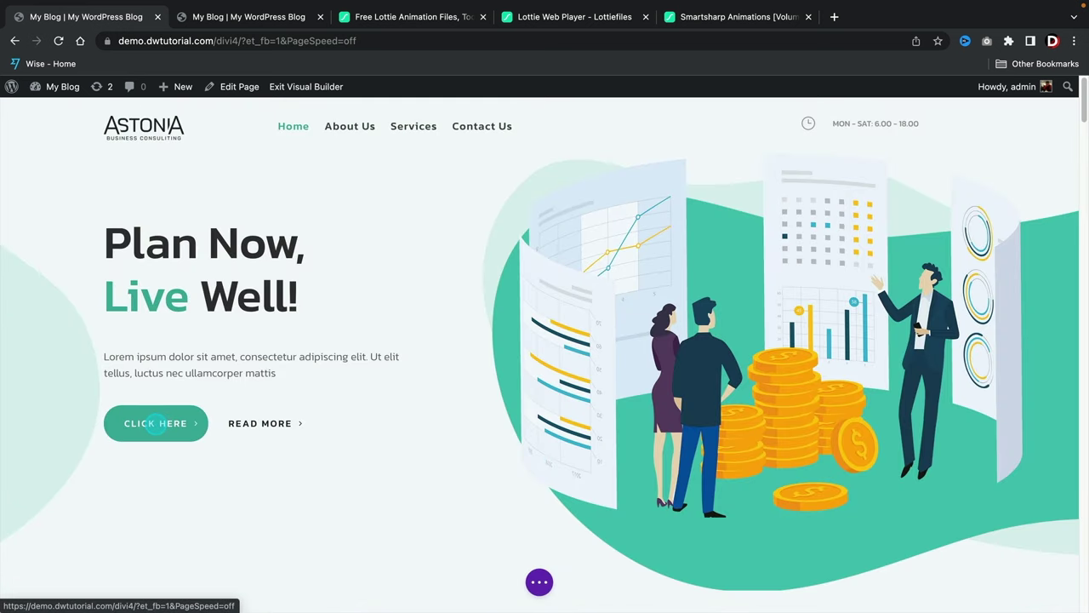
pyautogui.click(155, 426)
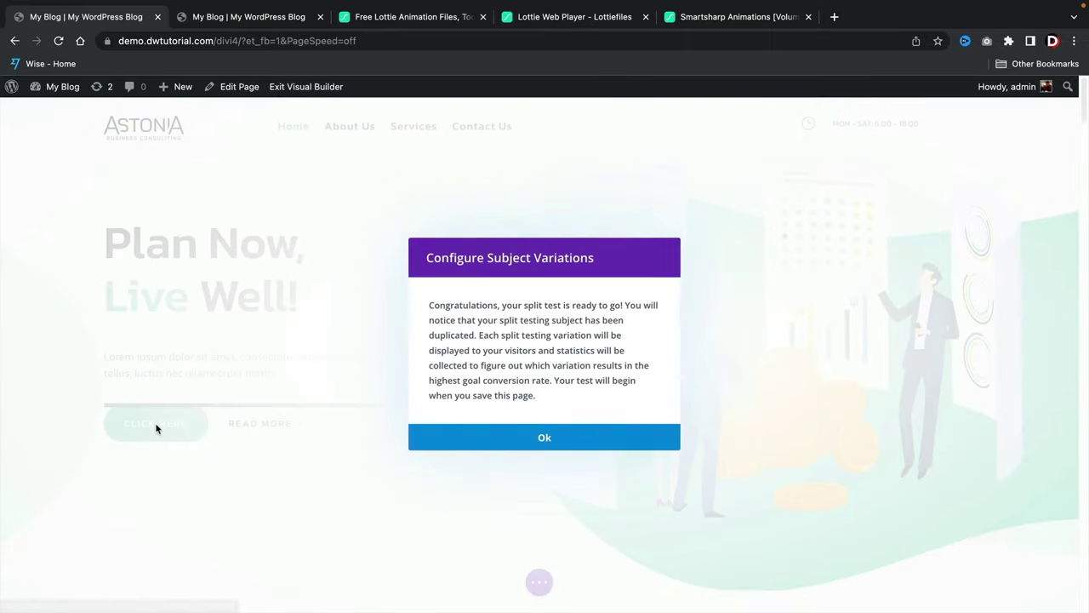
pyautogui.click(534, 437)
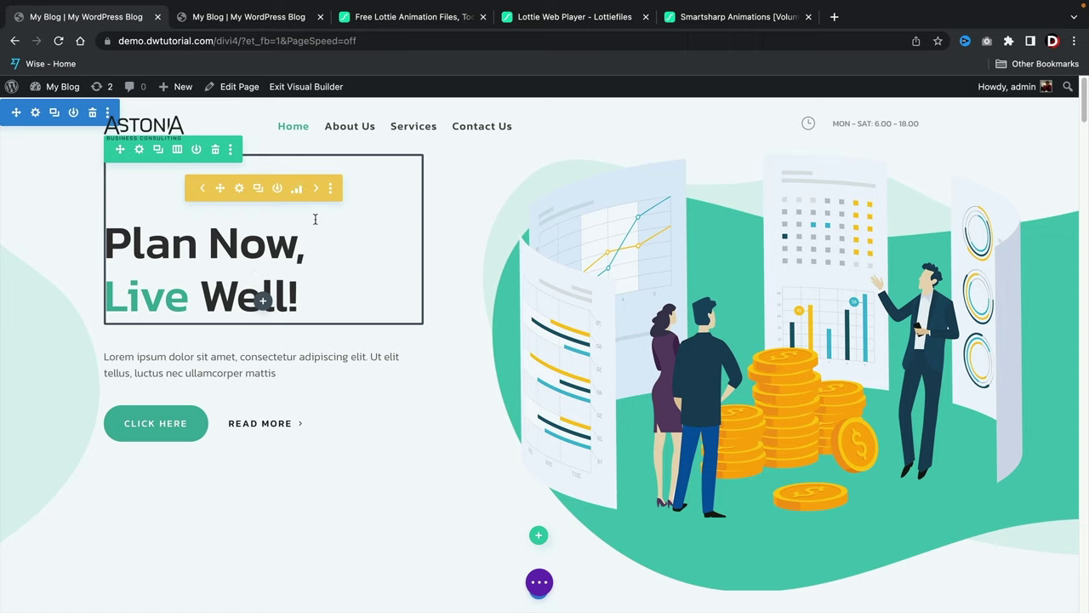
pyautogui.click(316, 188)
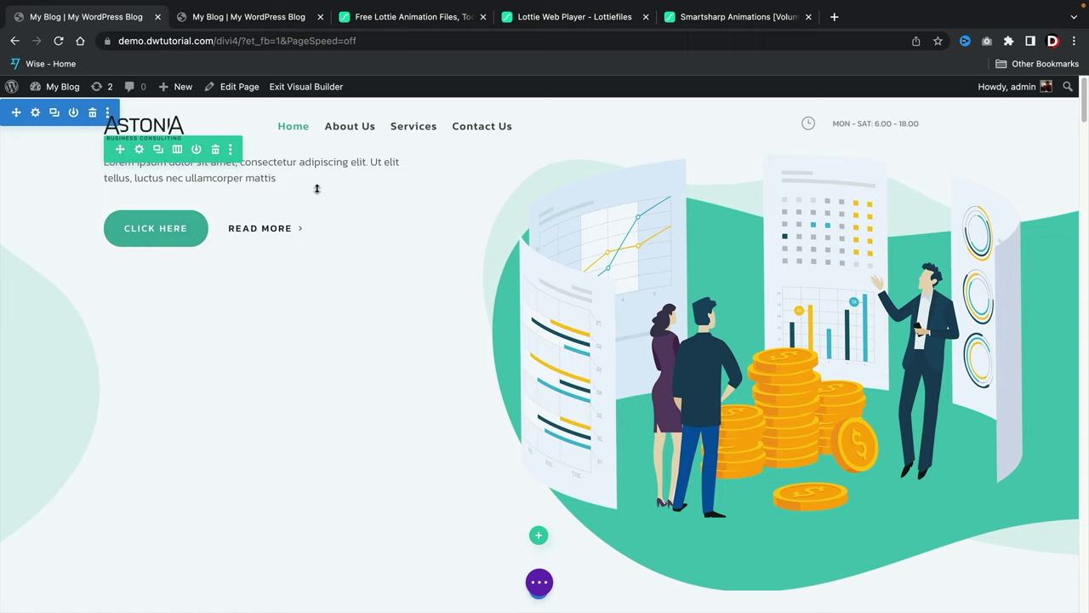
# - Undo the heading deletion and review the Clicks, Reads, Bounces and Goal Engagement split-test stats
pyautogui.hotkey('ctrl', 'z')
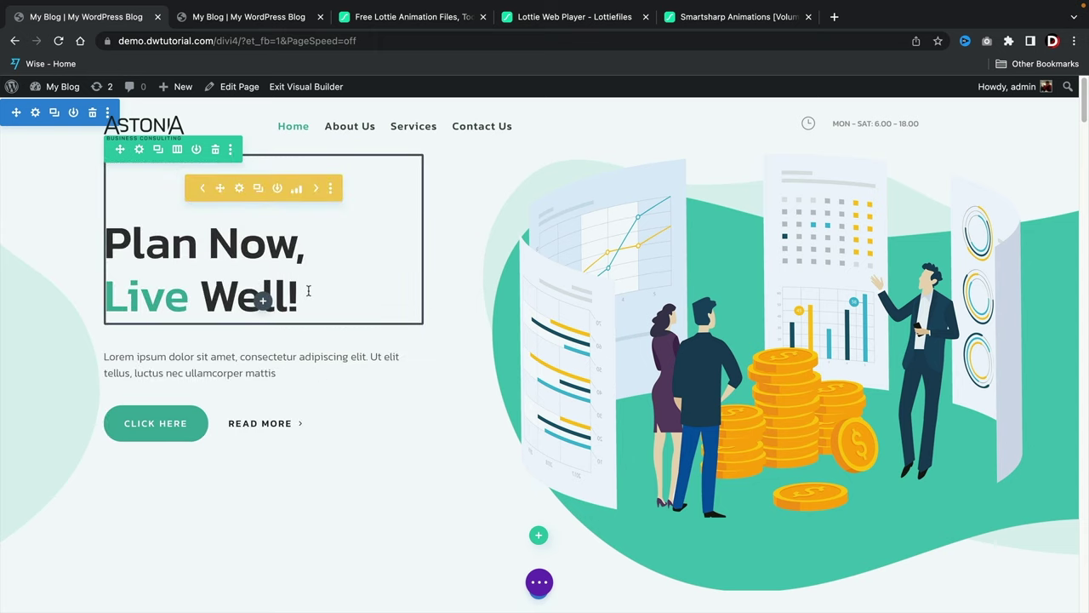
pyautogui.click(298, 196)
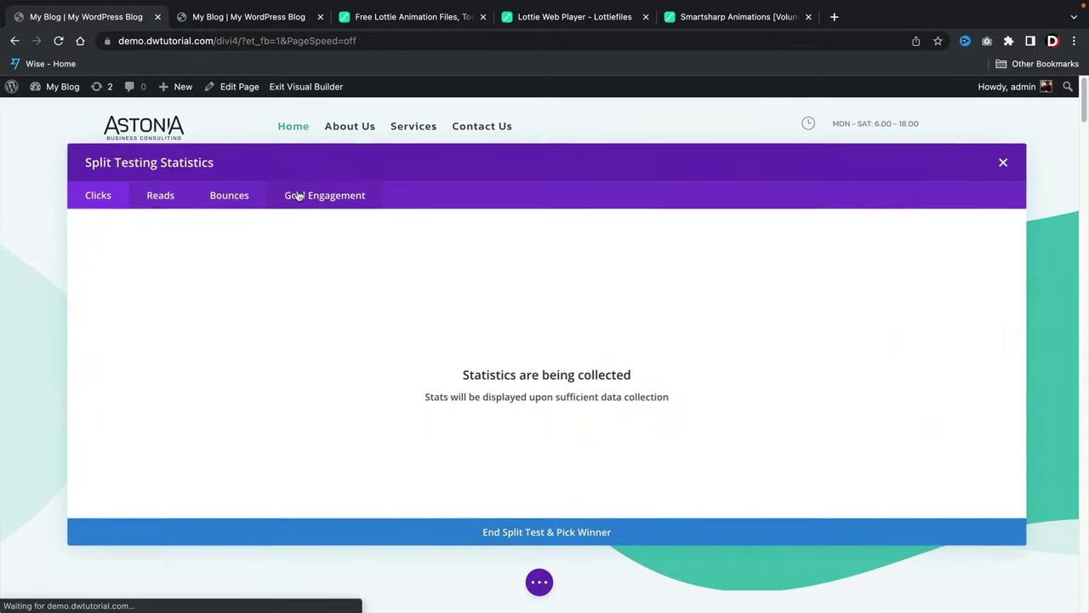
pyautogui.click(159, 198)
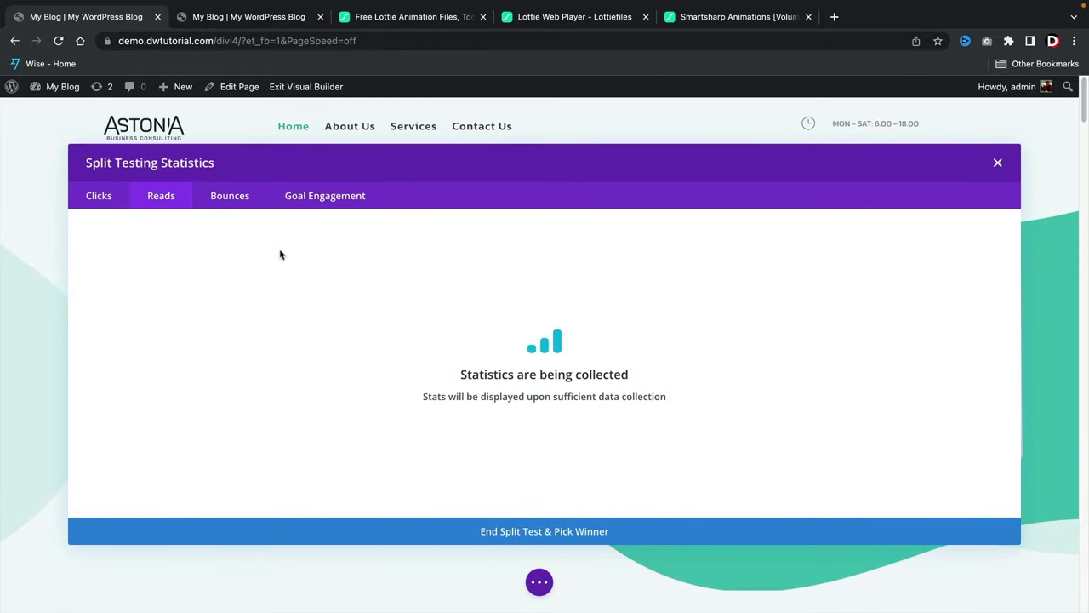
pyautogui.click(240, 198)
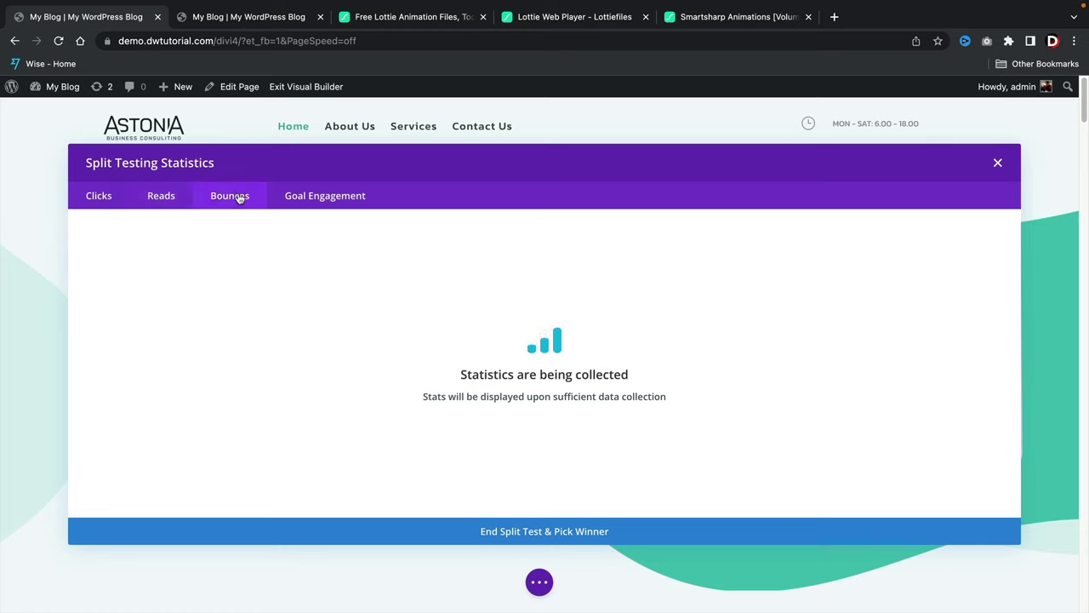
pyautogui.click(298, 204)
pyautogui.click(143, 198)
pyautogui.click(104, 201)
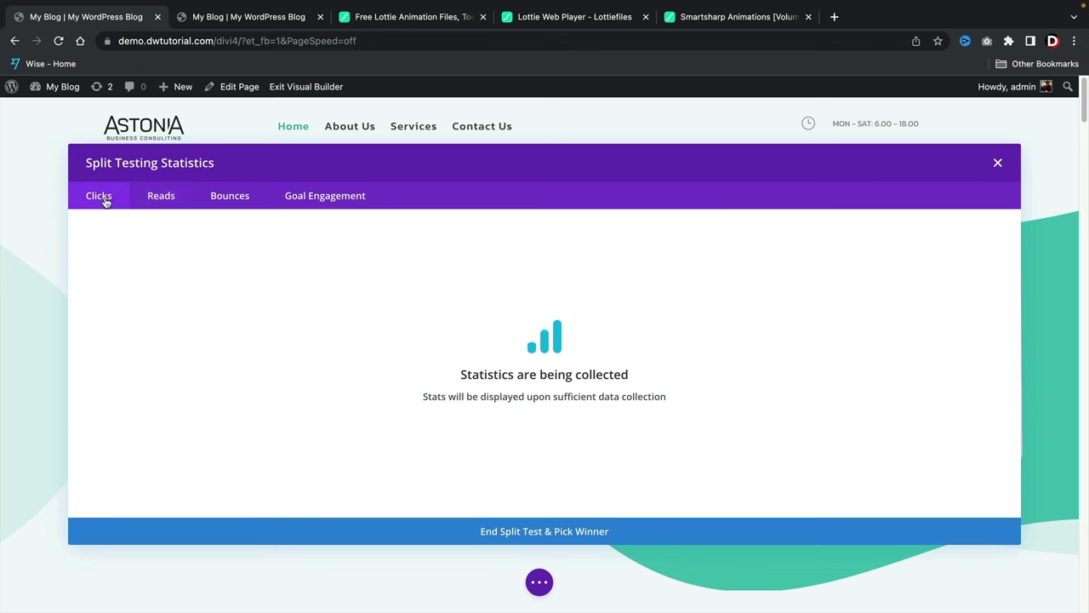
pyautogui.click(997, 165)
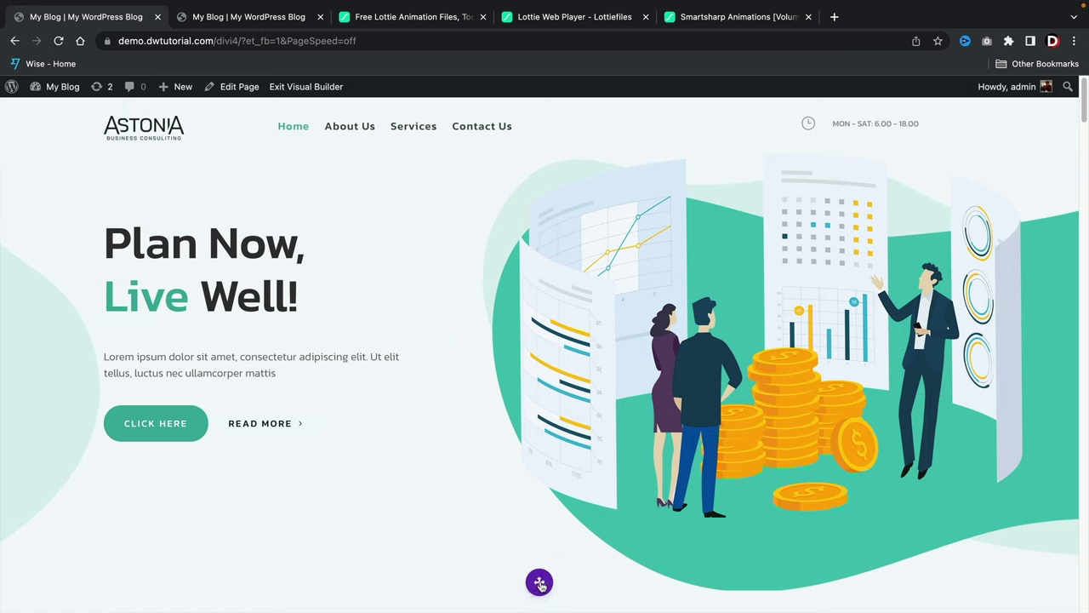
# - Switch the builder to Wireframe View and check the first heading variation, leaving it unchanged
pyautogui.click(539, 584)
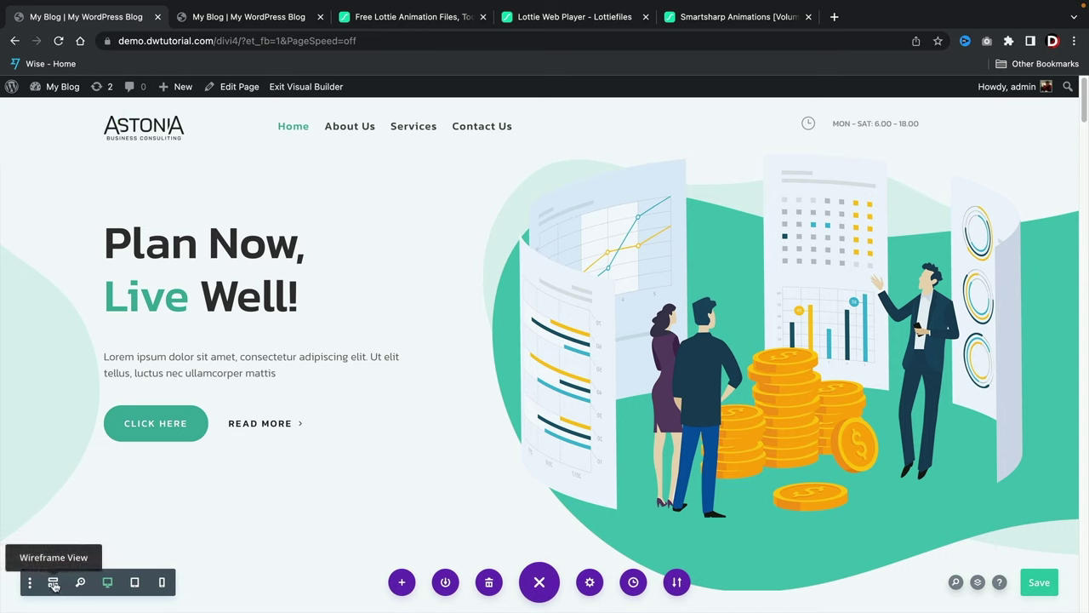
pyautogui.click(53, 584)
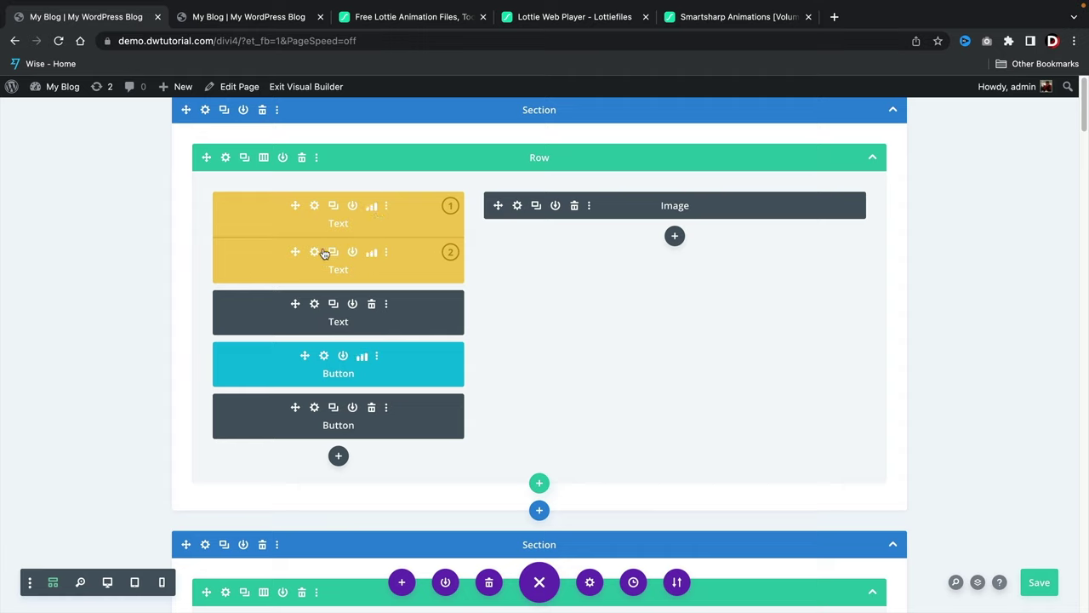
pyautogui.click(314, 206)
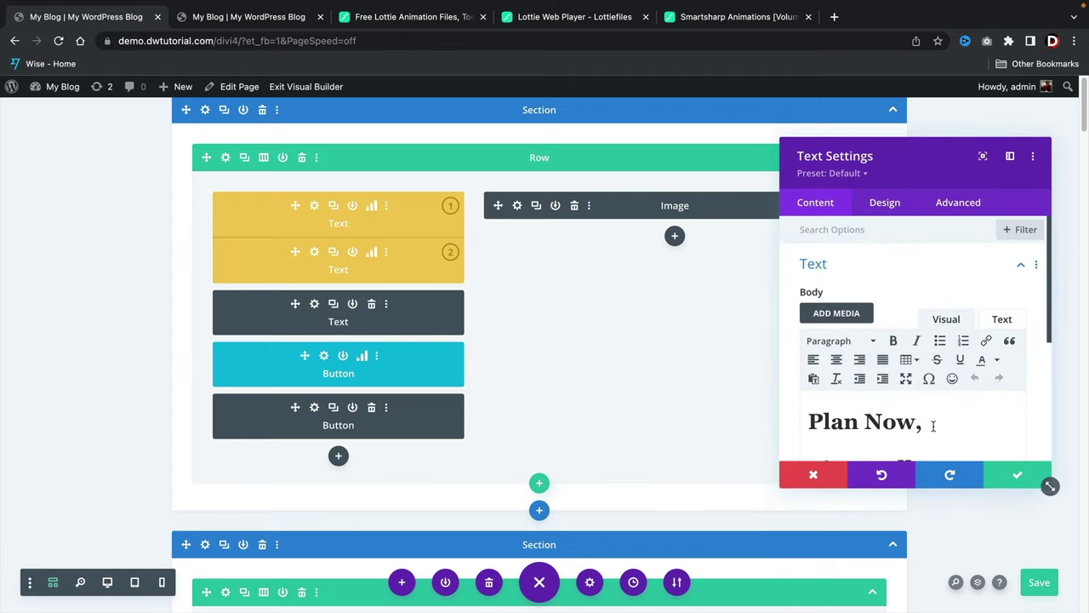
pyautogui.scroll(-2, 931, 417)
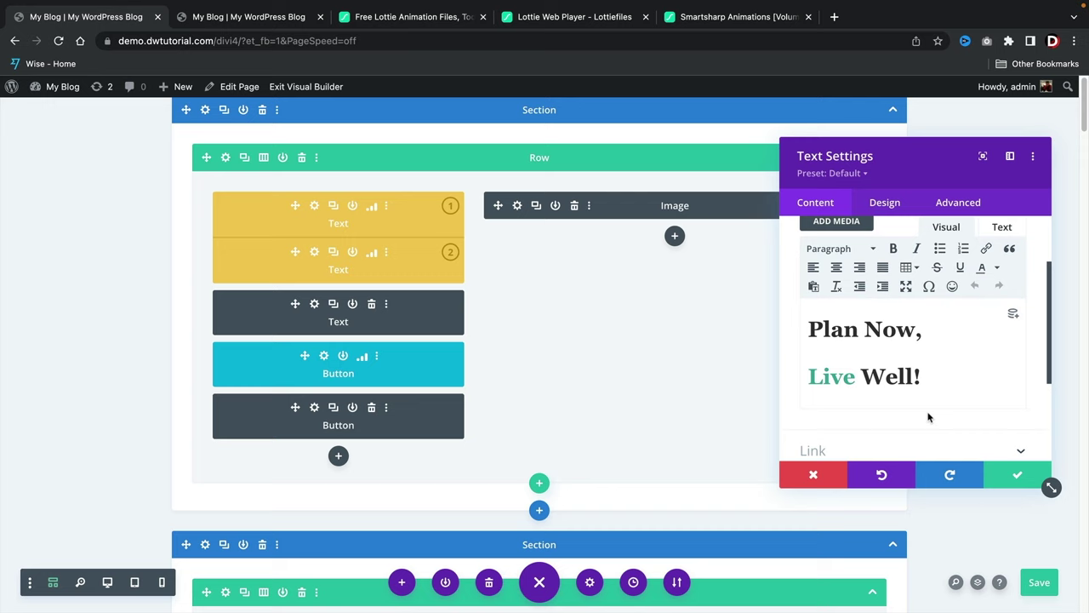
pyautogui.click(816, 474)
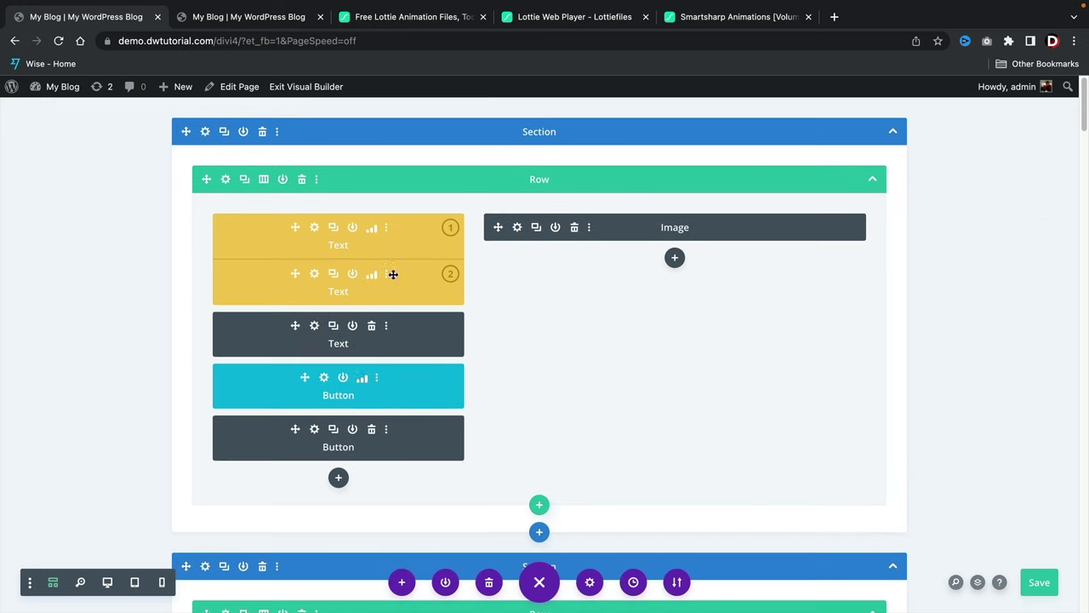
# - Replace 'Plan Now' with 'Act Now' and 'Live Well' with 'Get A Free Quote' in the second variation
pyautogui.click(315, 276)
pyautogui.scroll(-1, 851, 379)
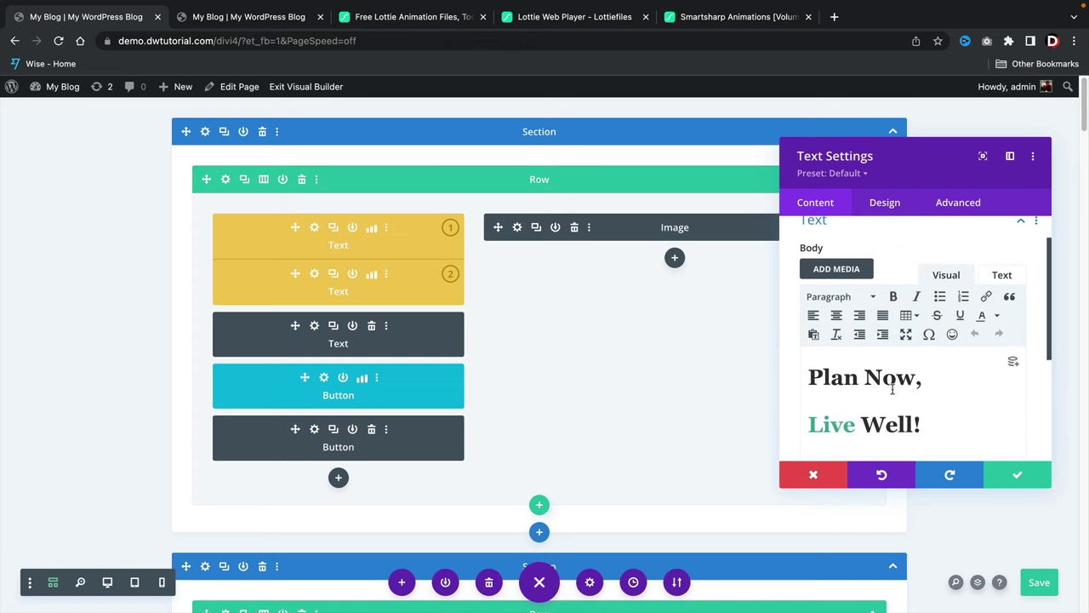
pyautogui.moveTo(917, 372); pyautogui.dragTo(802, 374)
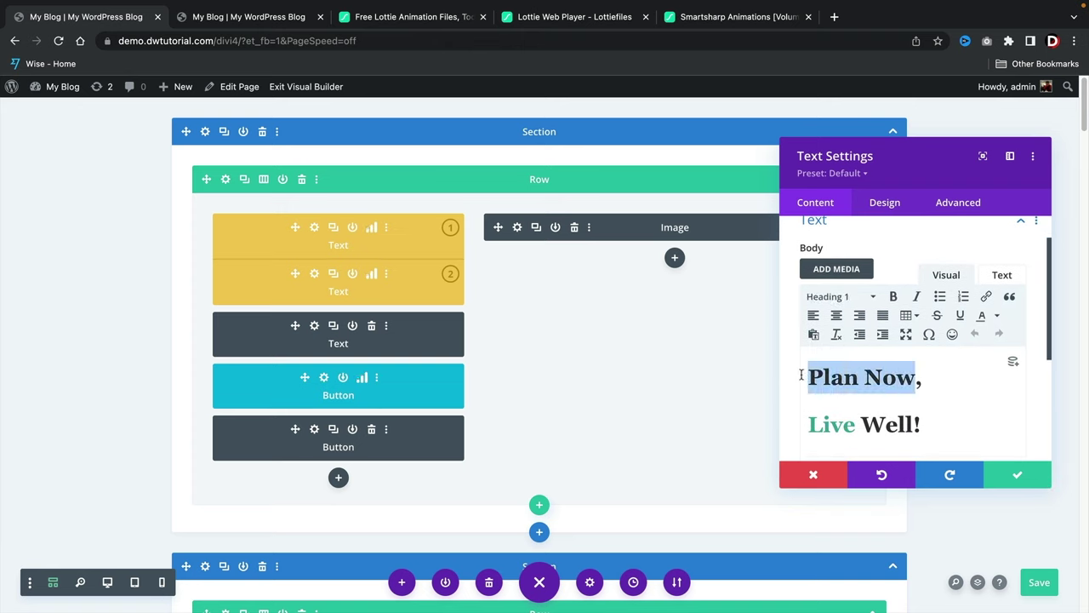
pyautogui.write('Act Now')
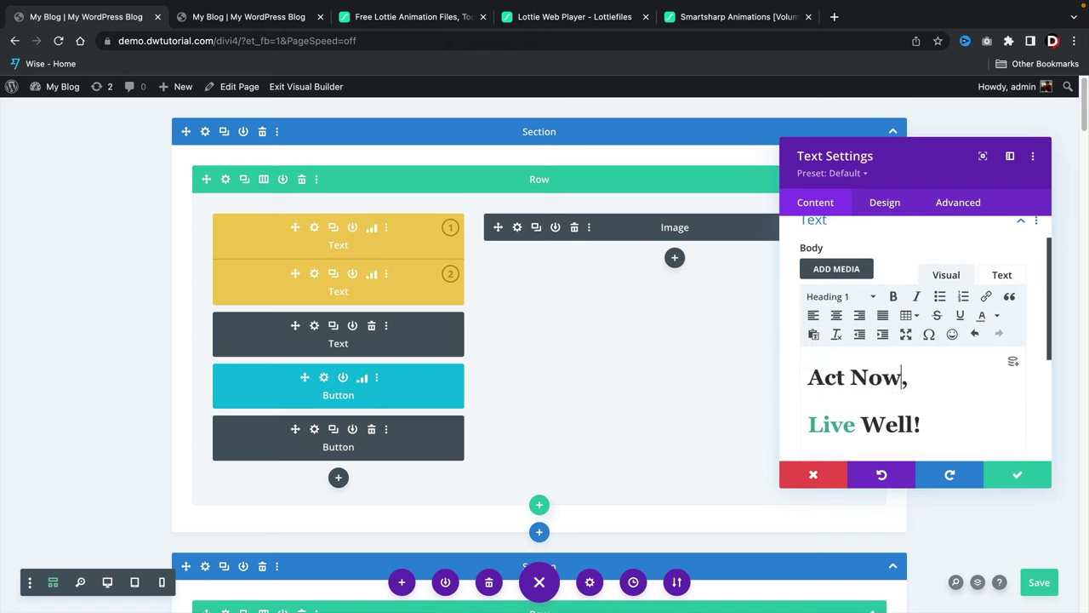
pyautogui.moveTo(915, 423); pyautogui.dragTo(800, 426)
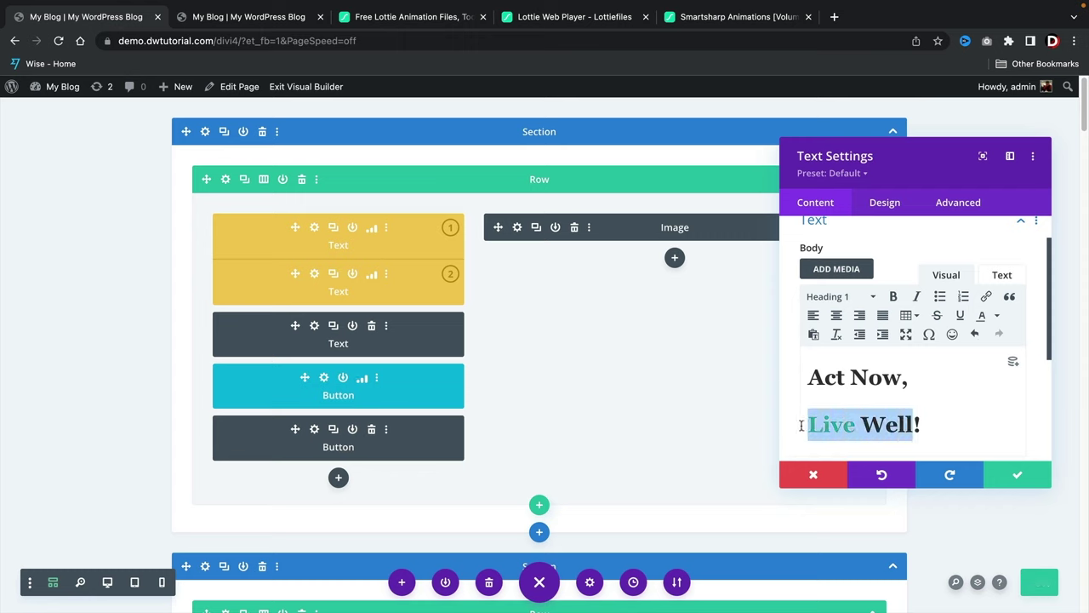
pyautogui.write('Get A Free ')
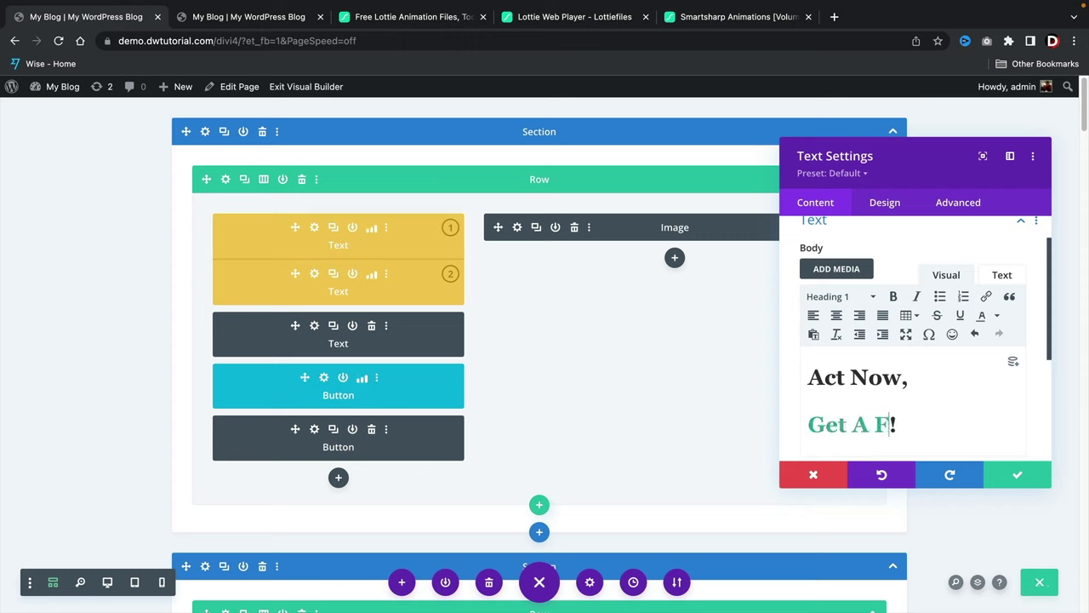
pyautogui.write('Quote')
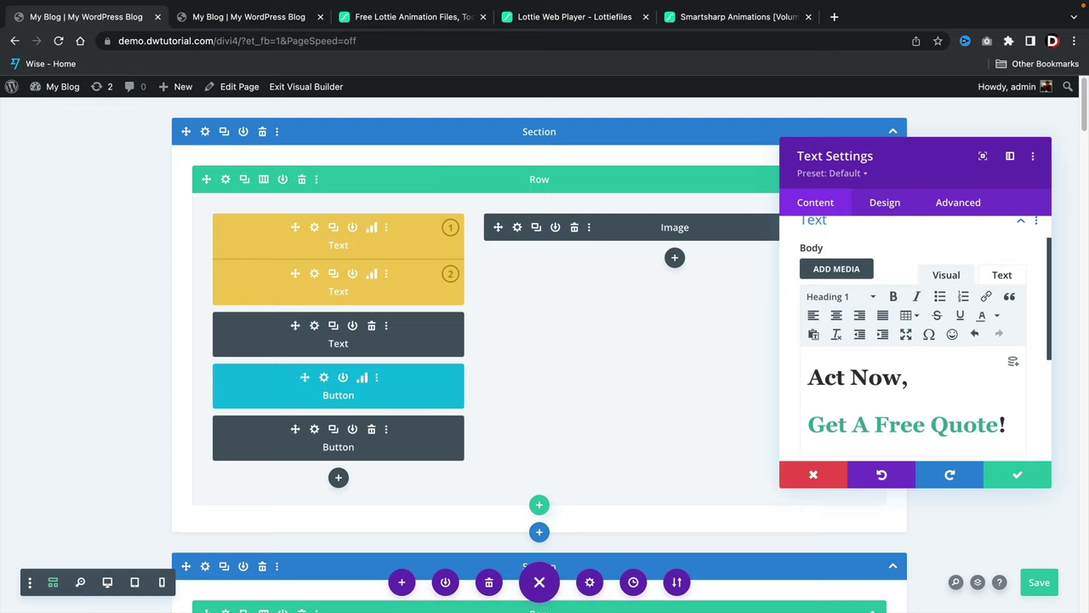
# - Keep the edited text, duplicate the second variation into a third, save, and exit to the live page
pyautogui.click(1024, 474)
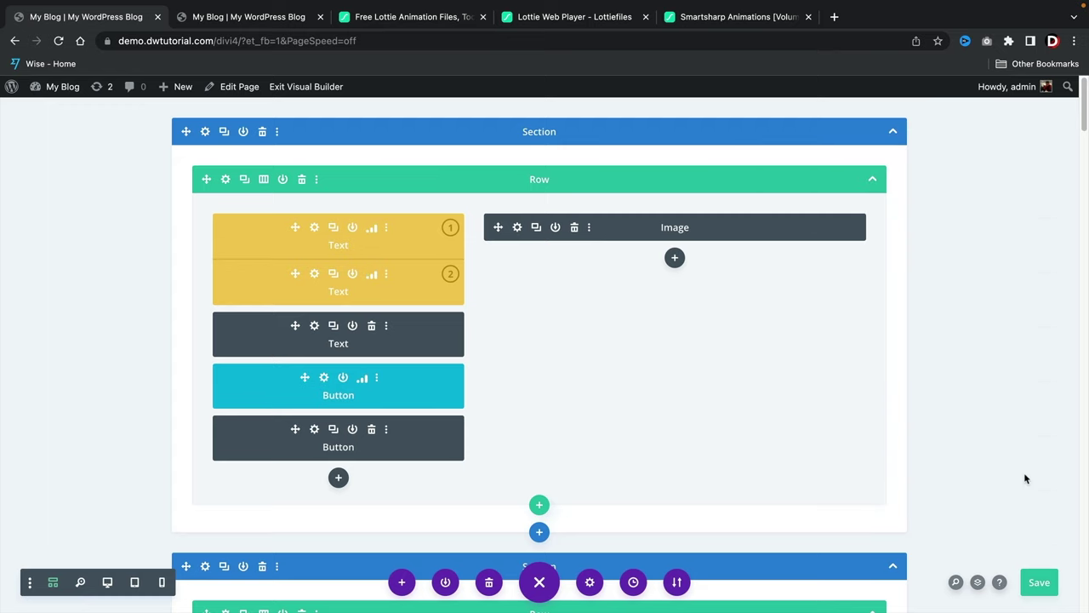
pyautogui.click(334, 276)
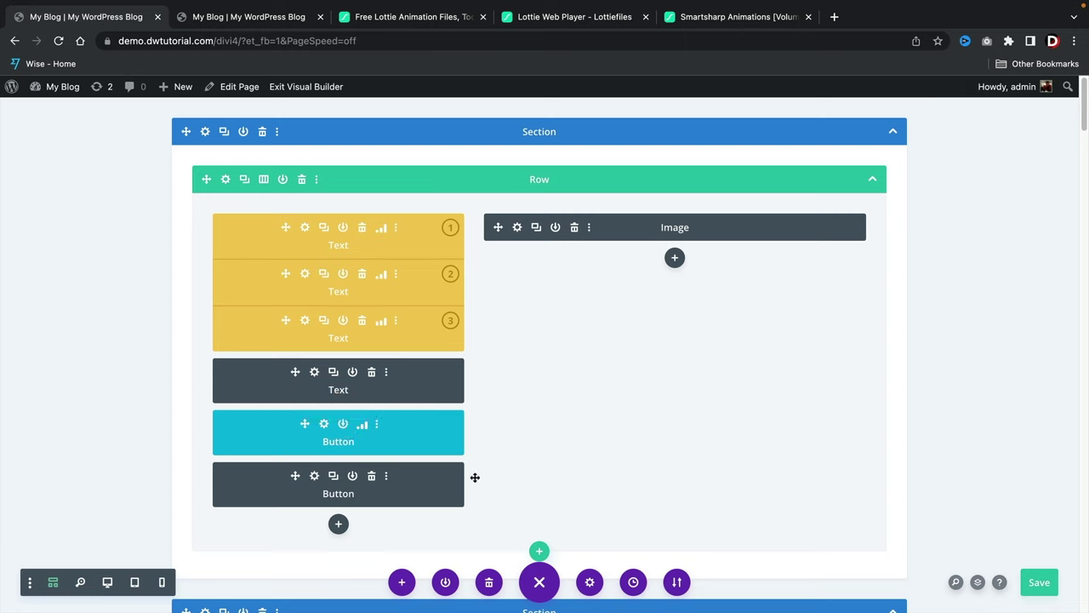
pyautogui.click(1034, 584)
pyautogui.click(330, 92)
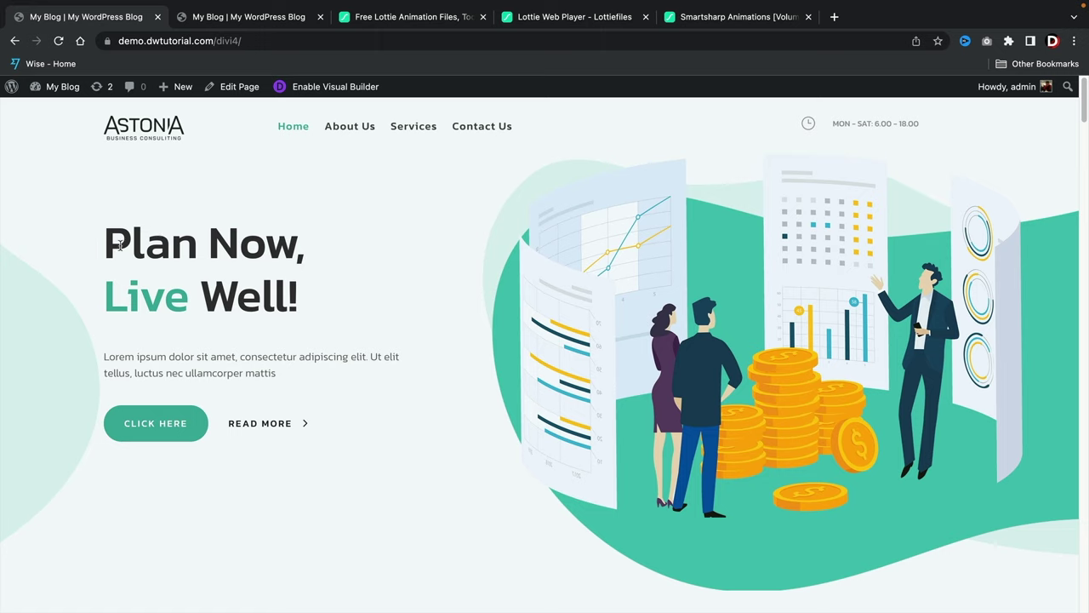
pyautogui.moveTo(120, 244); pyautogui.dragTo(299, 294)
pyautogui.click(300, 294)
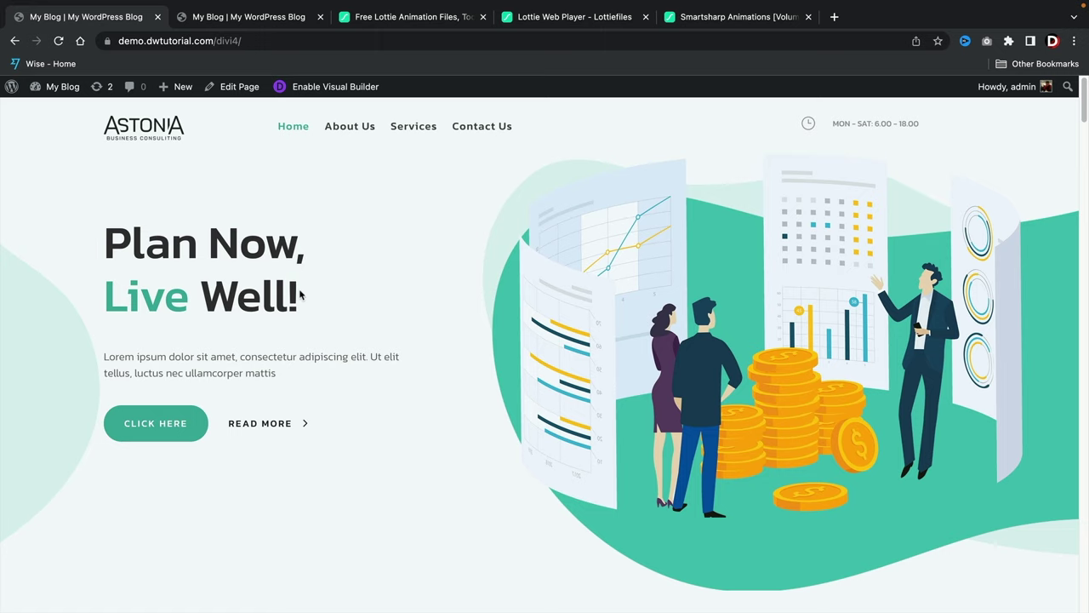
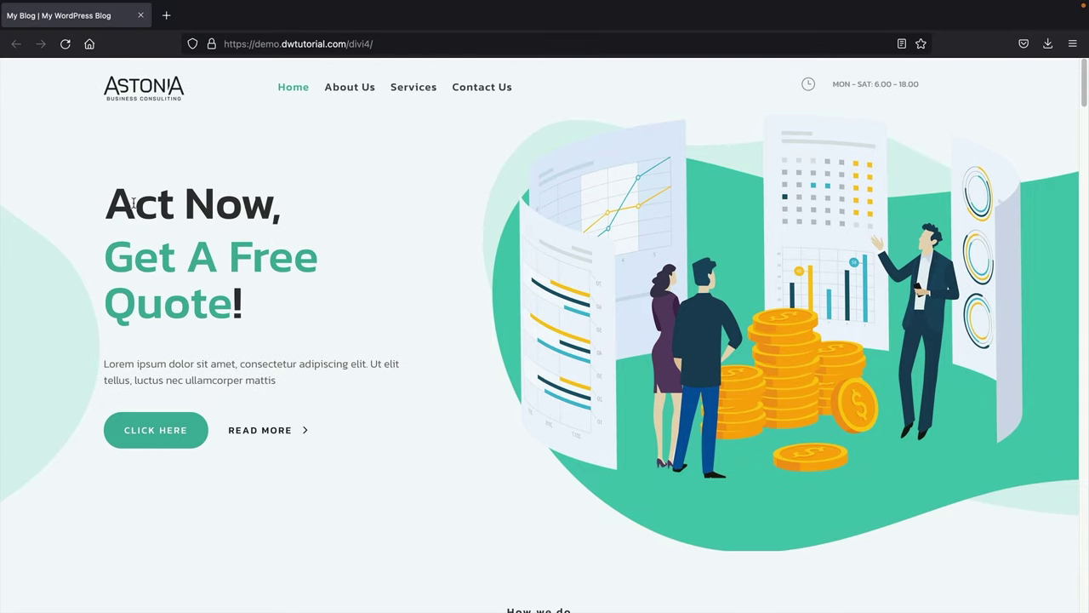
# - Compare the Firefox 'Act Now, Get A Free Quote!' headline with the variant shown in Chrome
pyautogui.moveTo(105, 195); pyautogui.dragTo(287, 324)
pyautogui.click(286, 322)
pyautogui.moveTo(105, 195); pyautogui.dragTo(305, 309)
pyautogui.click(140, 211)
pyautogui.moveTo(114, 194); pyautogui.dragTo(275, 299)
pyautogui.press('super+Tab')
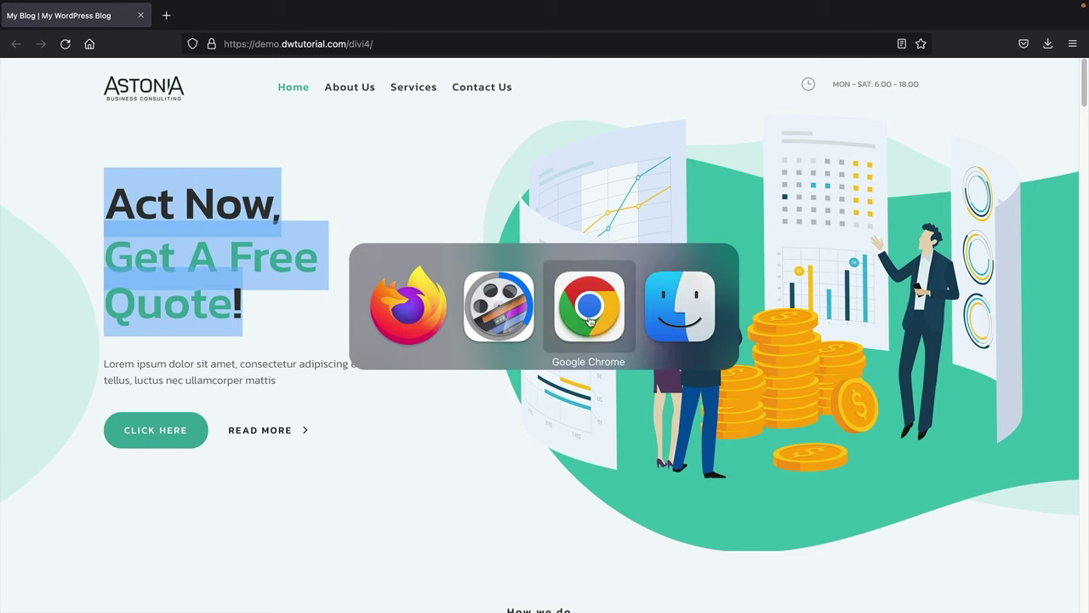
pyautogui.click(591, 316)
pyautogui.click(378, 266)
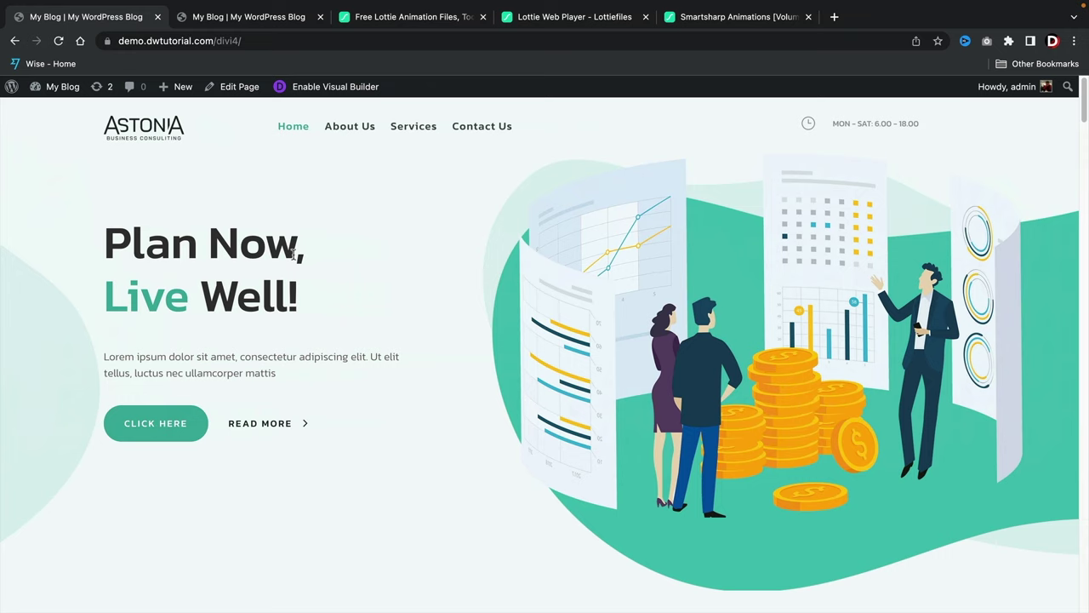
# - Back in Firefox, follow the CLICK HERE link as a visitor to record a goal conversion
pyautogui.press('super+Tab')
pyautogui.click(274, 384)
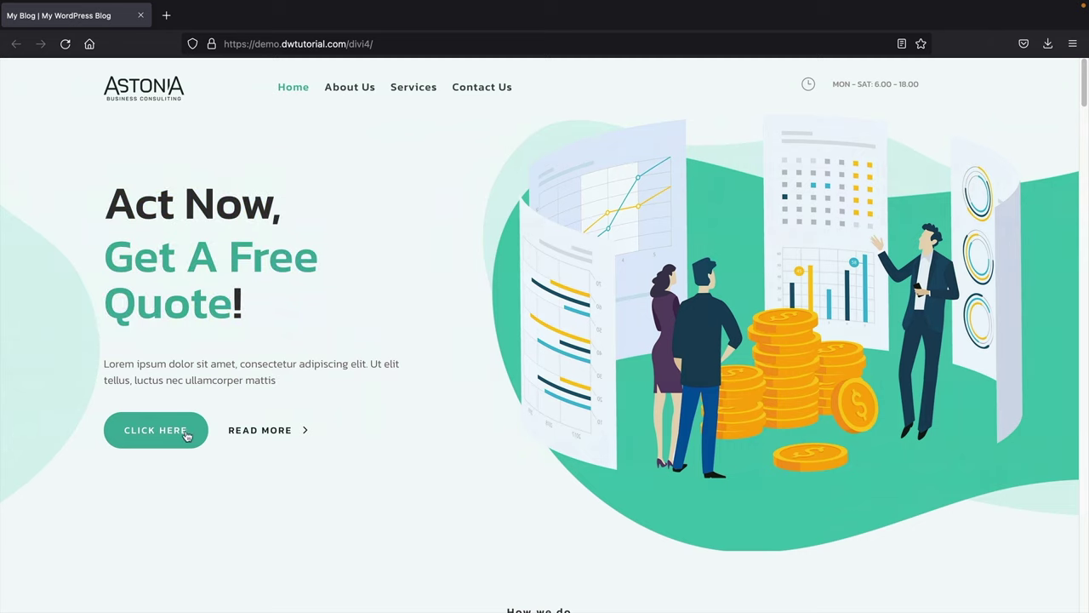
pyautogui.click(188, 435)
pyautogui.click(173, 438)
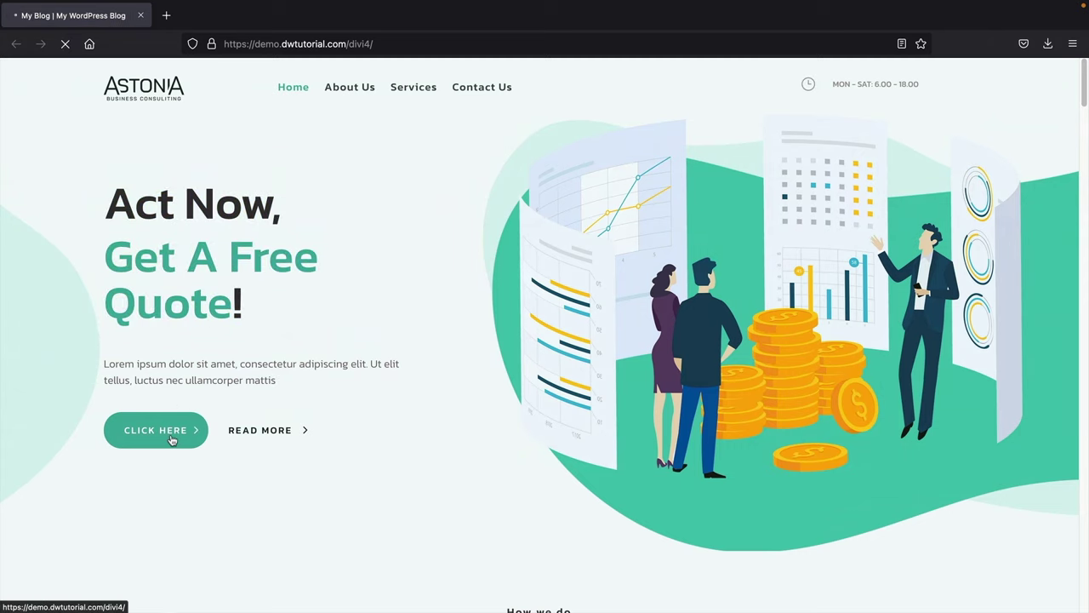
pyautogui.click(173, 438)
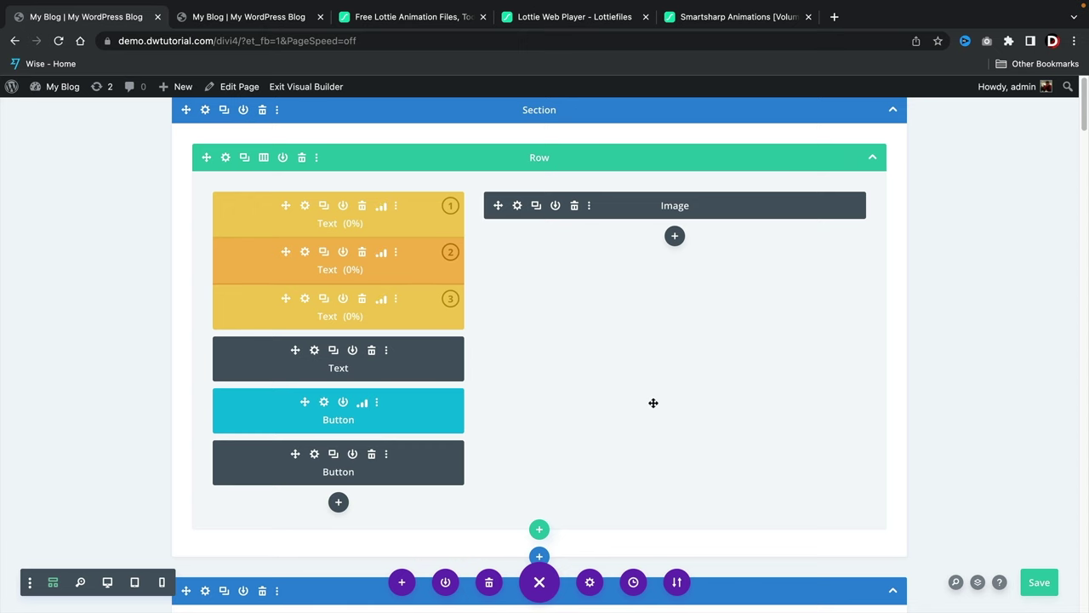
# - Open the Button module's split-test stats and review the Goal Engagement results for Text #2
pyautogui.click(363, 404)
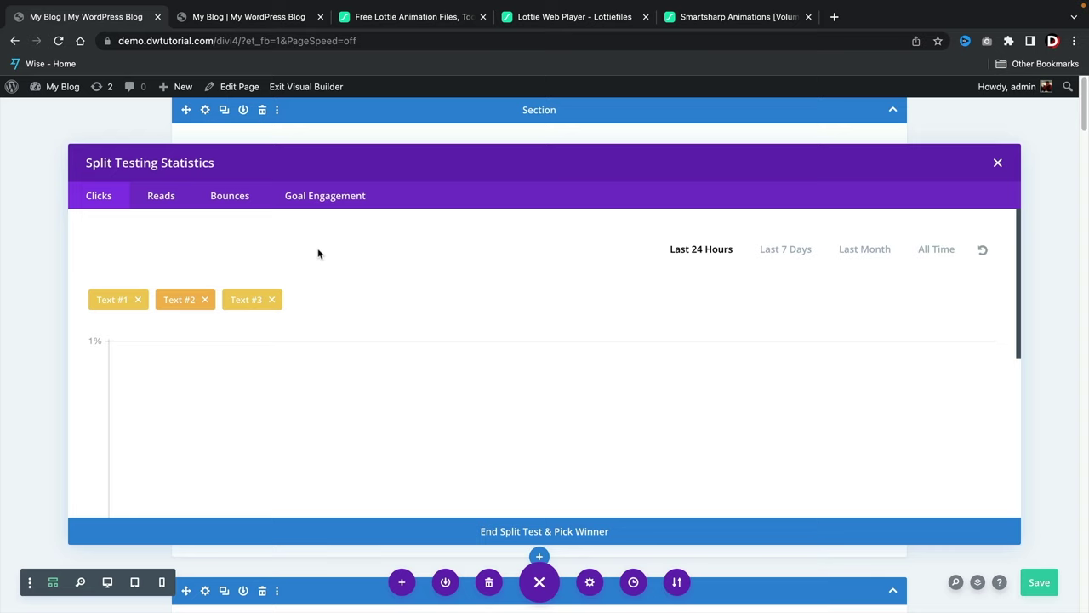
pyautogui.click(329, 199)
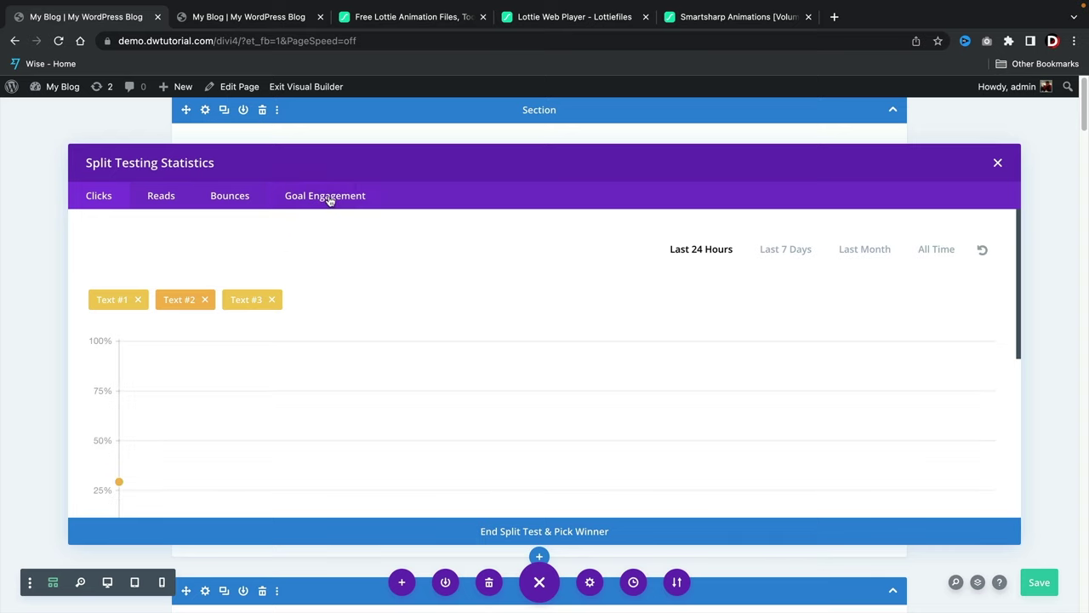
pyautogui.scroll(-3, 452, 312)
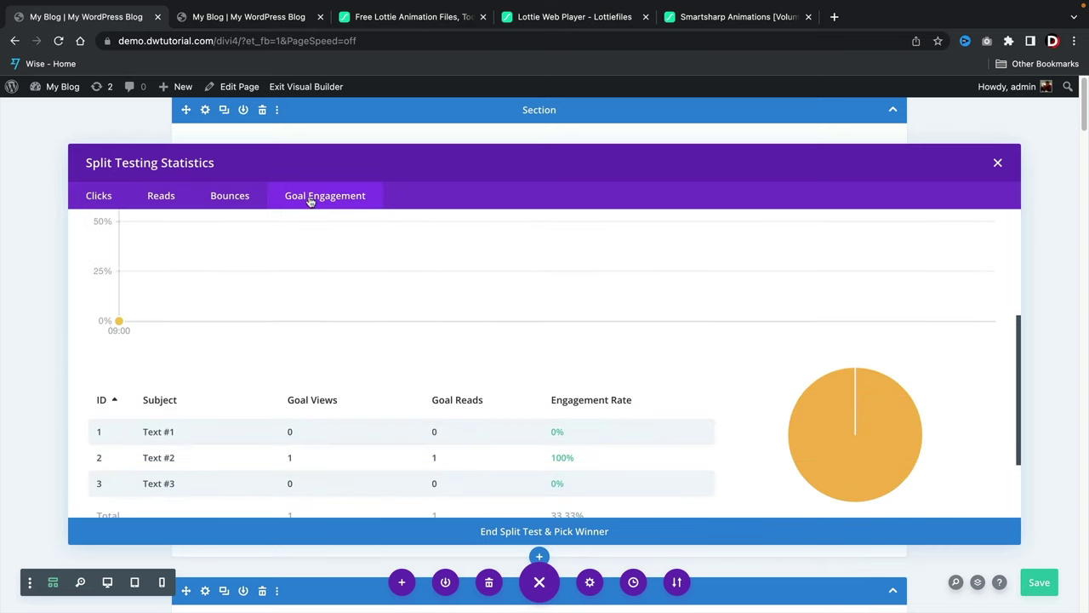
pyautogui.scroll(-2, 409, 348)
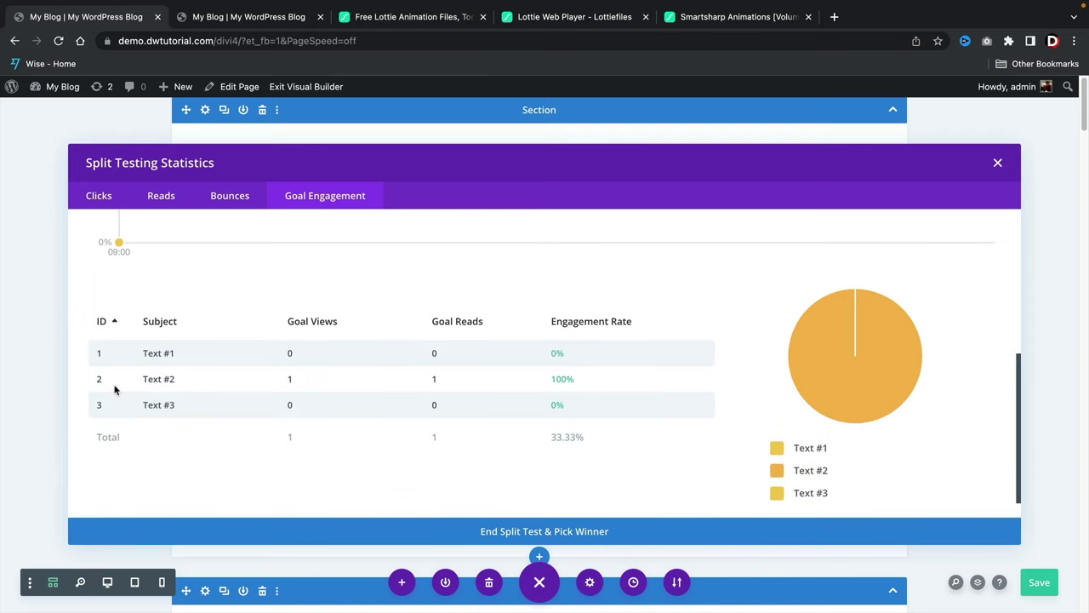
pyautogui.moveTo(138, 379); pyautogui.dragTo(517, 377)
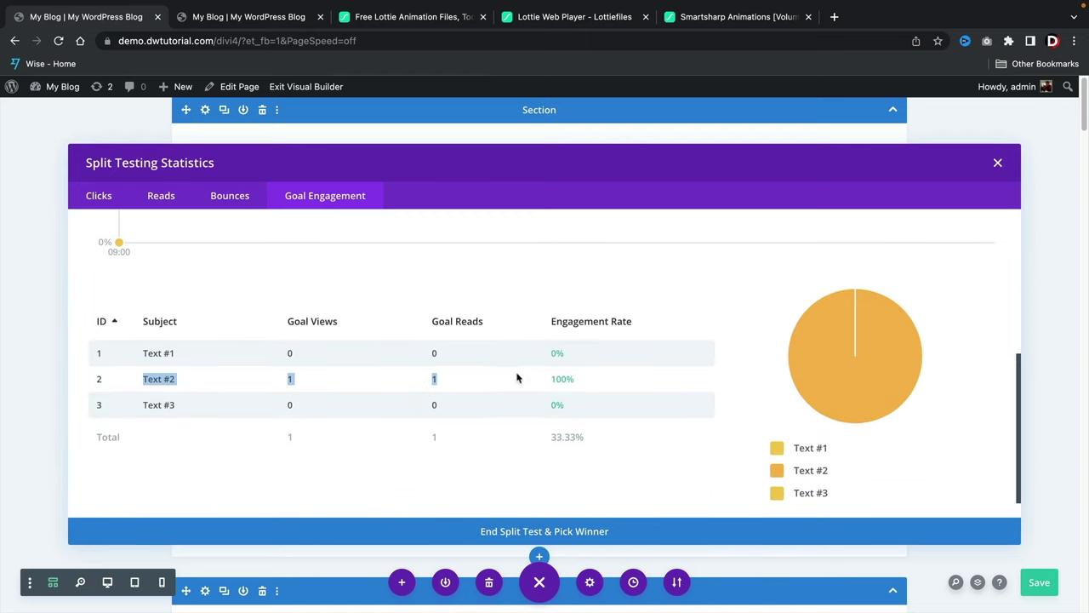
pyautogui.click(600, 379)
pyautogui.scroll(-1, 578, 380)
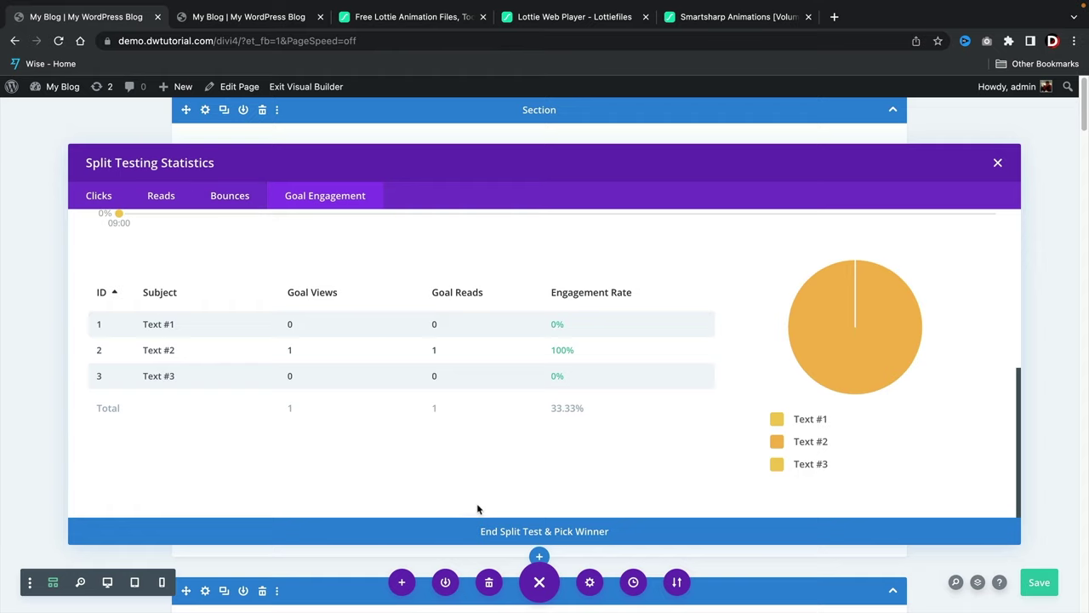
# - End the split test and keep Text #2 as the winning variant
pyautogui.click(504, 536)
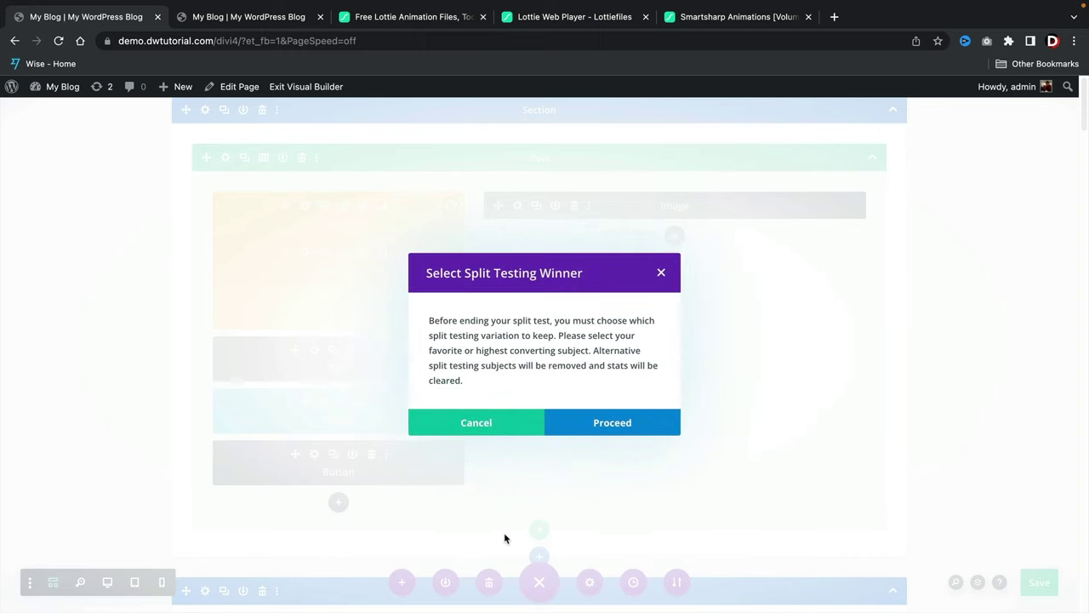
pyautogui.click(635, 432)
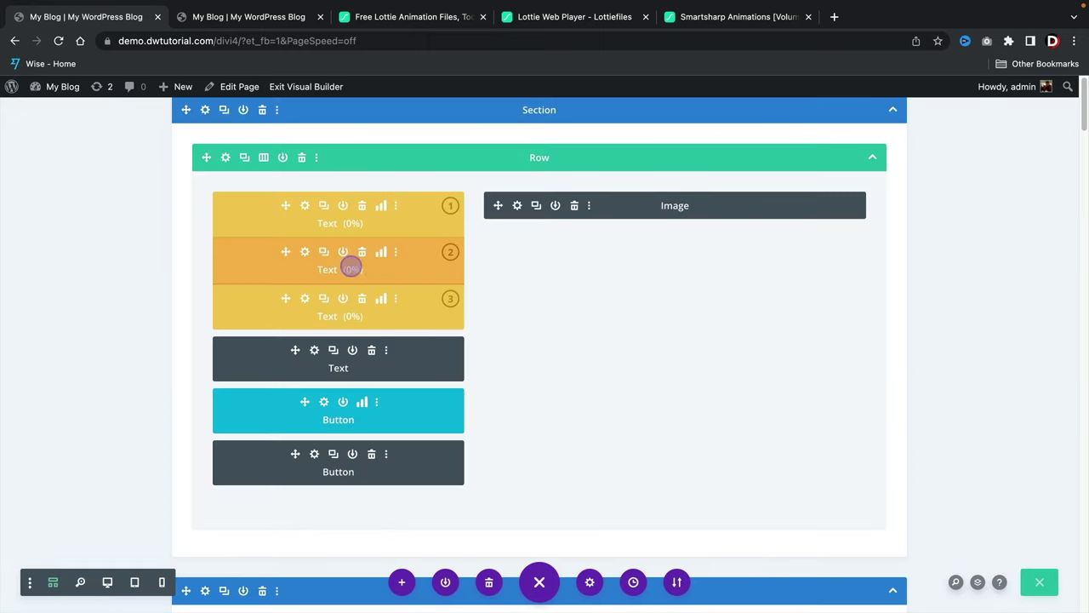
pyautogui.click(334, 262)
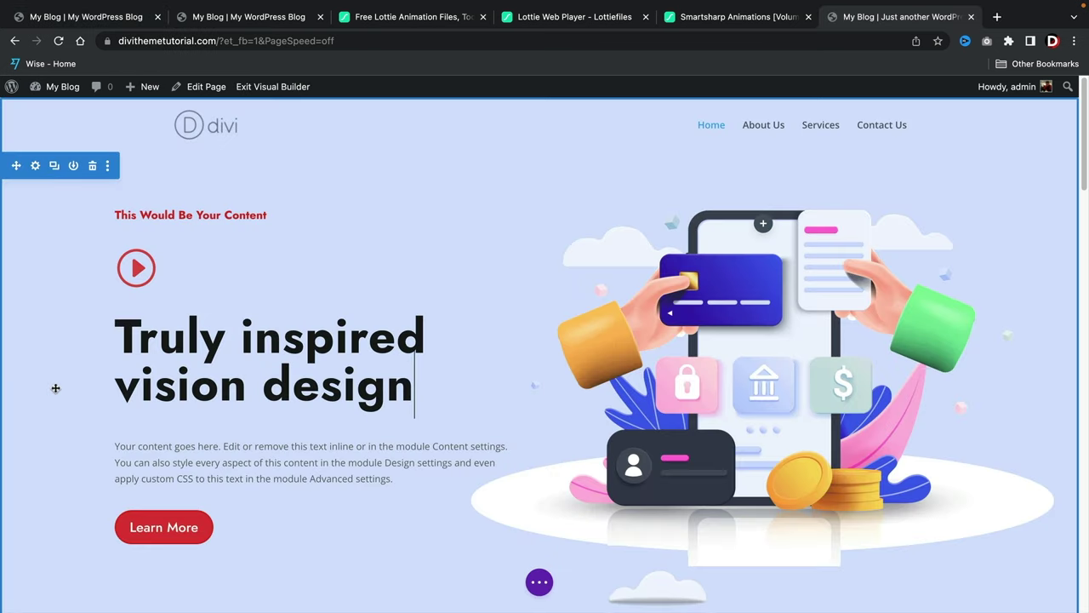
# - Expand the page settings bar, look through the Divi Builder Helper tutorials, then close them
pyautogui.click(549, 581)
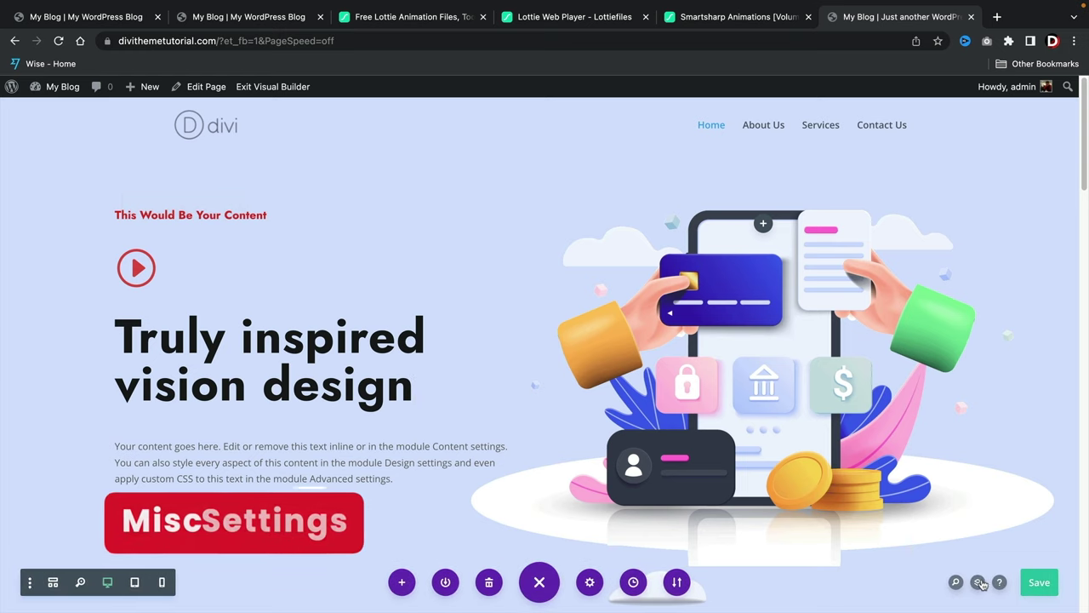
pyautogui.click(1000, 584)
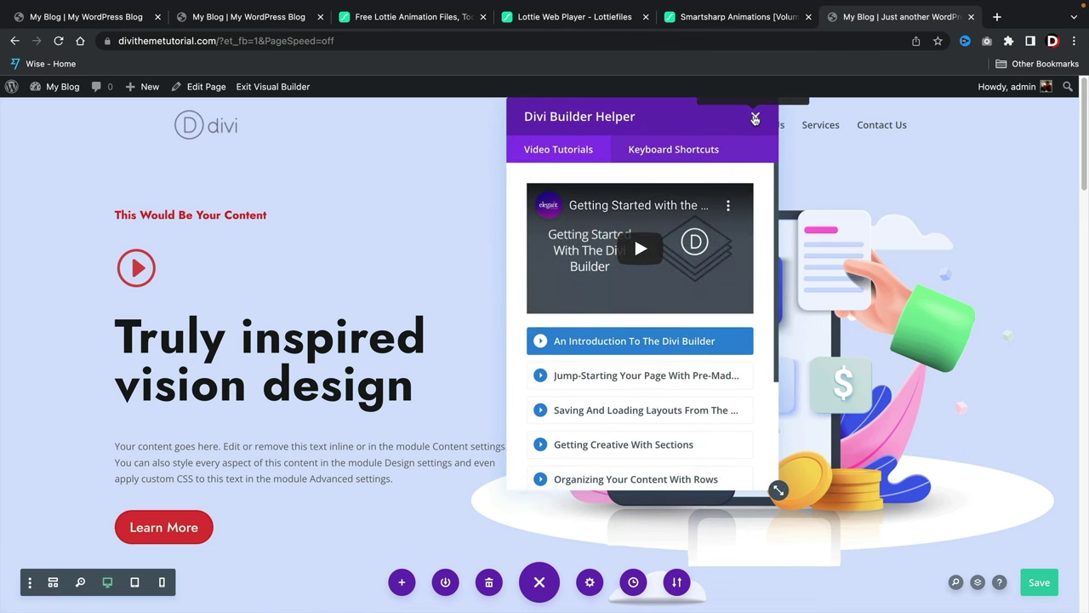
pyautogui.click(755, 120)
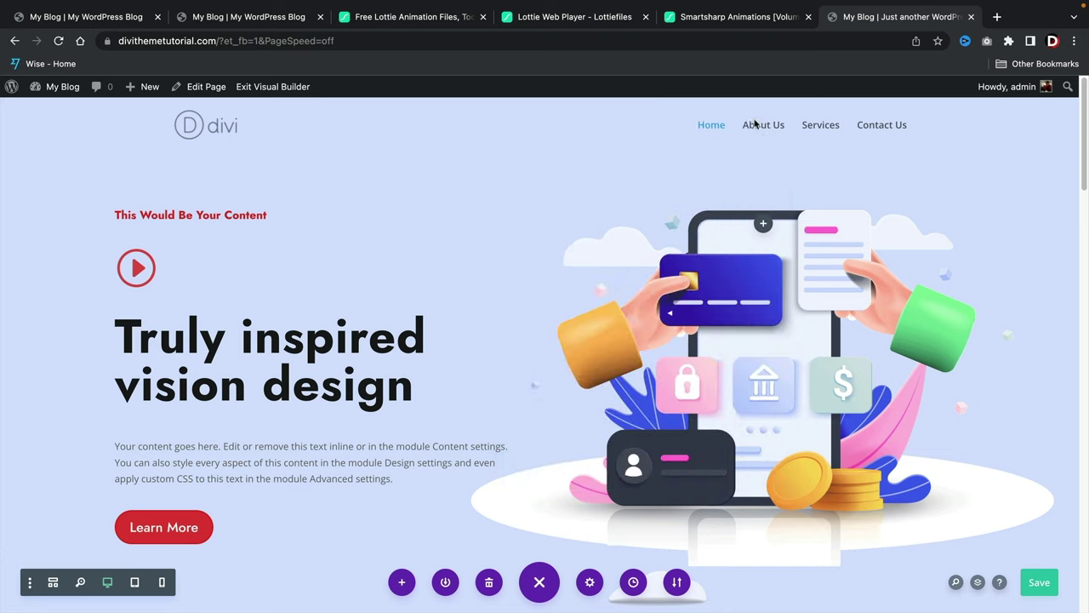
# - Show the Layers panel with the first Section and Row expanded, and select the second Column
pyautogui.click(978, 583)
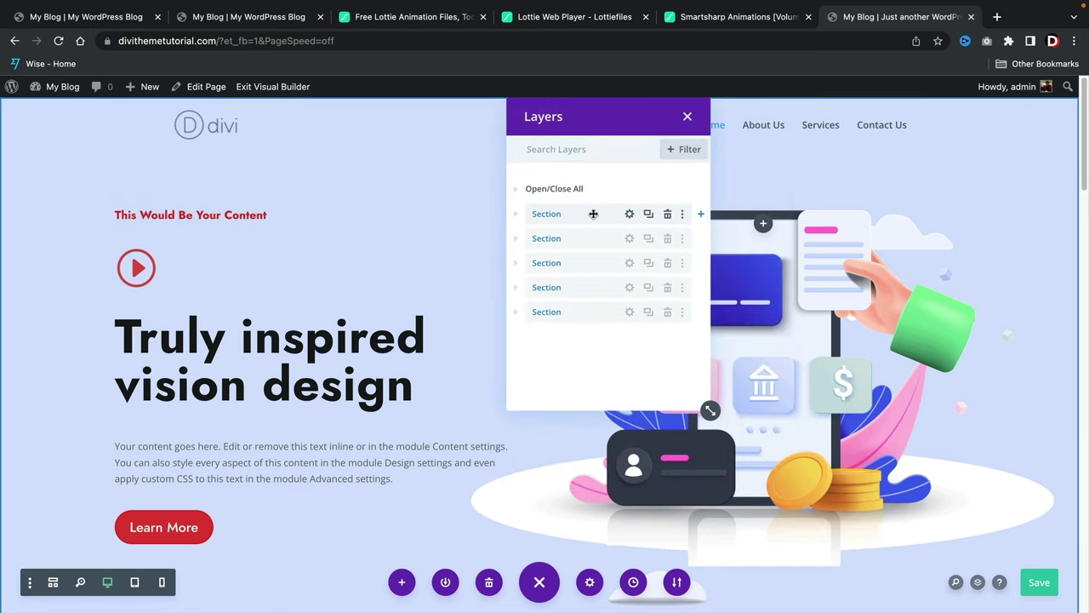
pyautogui.click(516, 215)
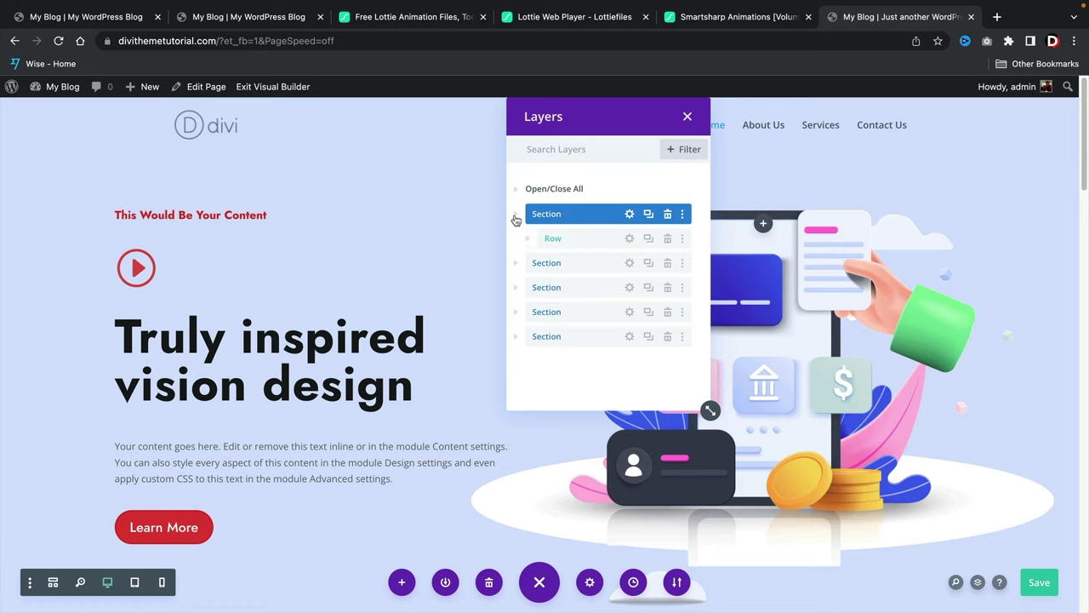
pyautogui.click(530, 241)
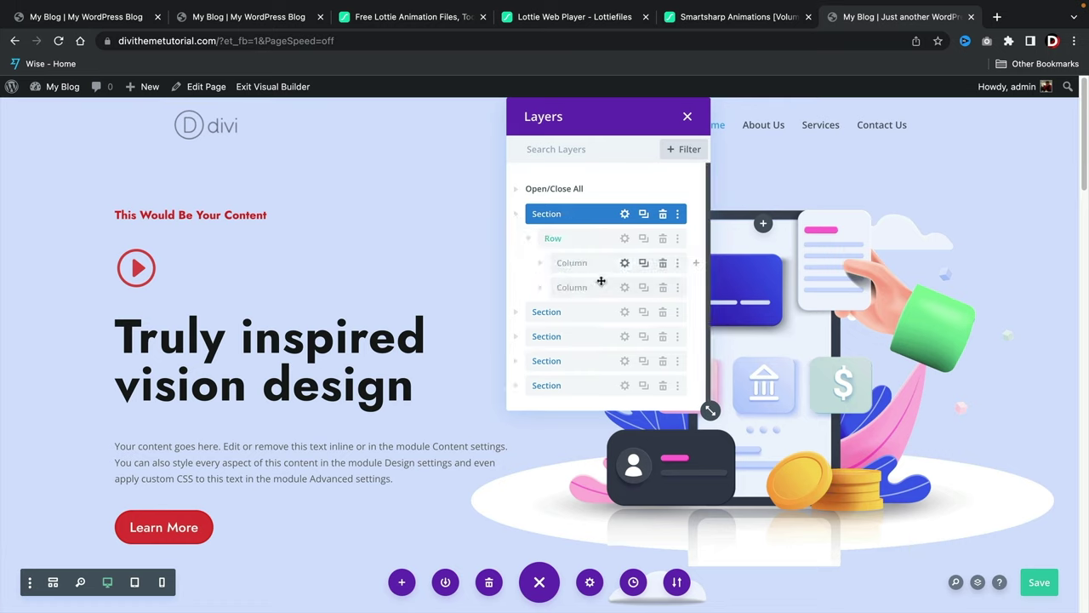
pyautogui.moveTo(683, 130); pyautogui.dragTo(907, 138)
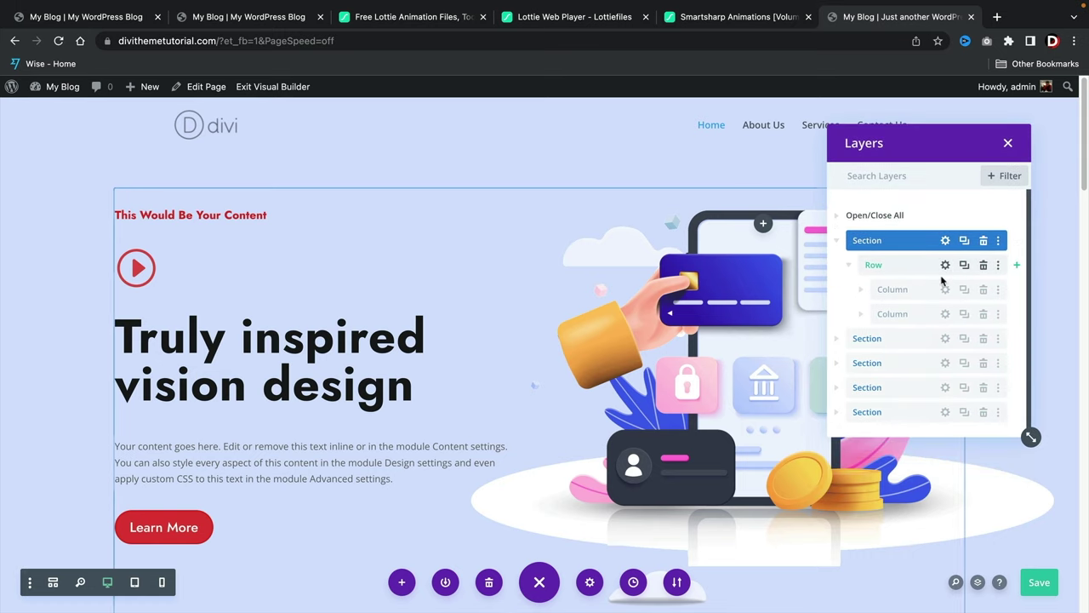
pyautogui.click(916, 314)
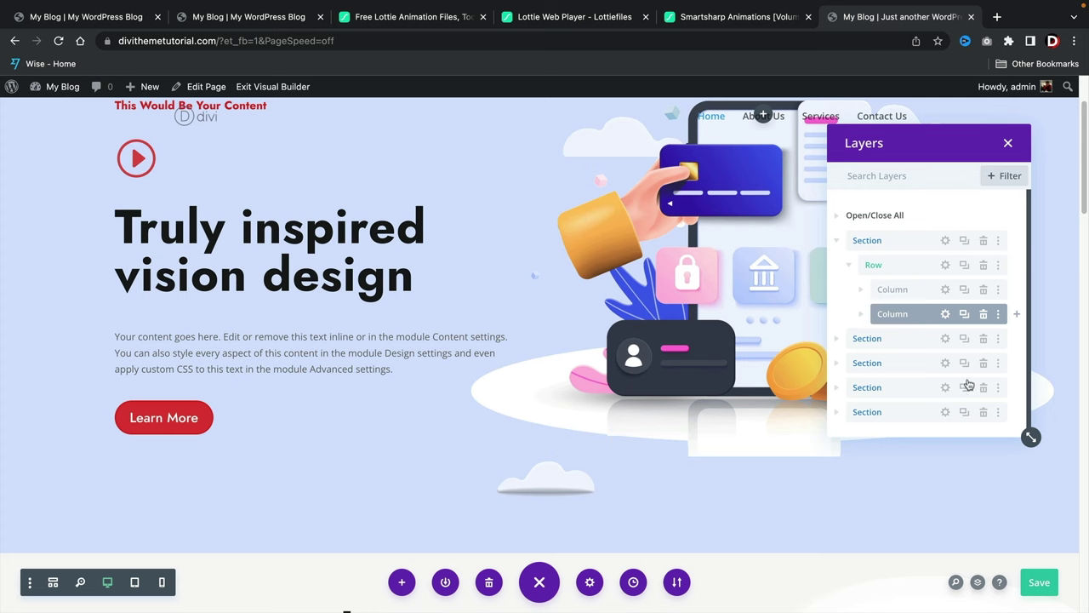
pyautogui.click(956, 582)
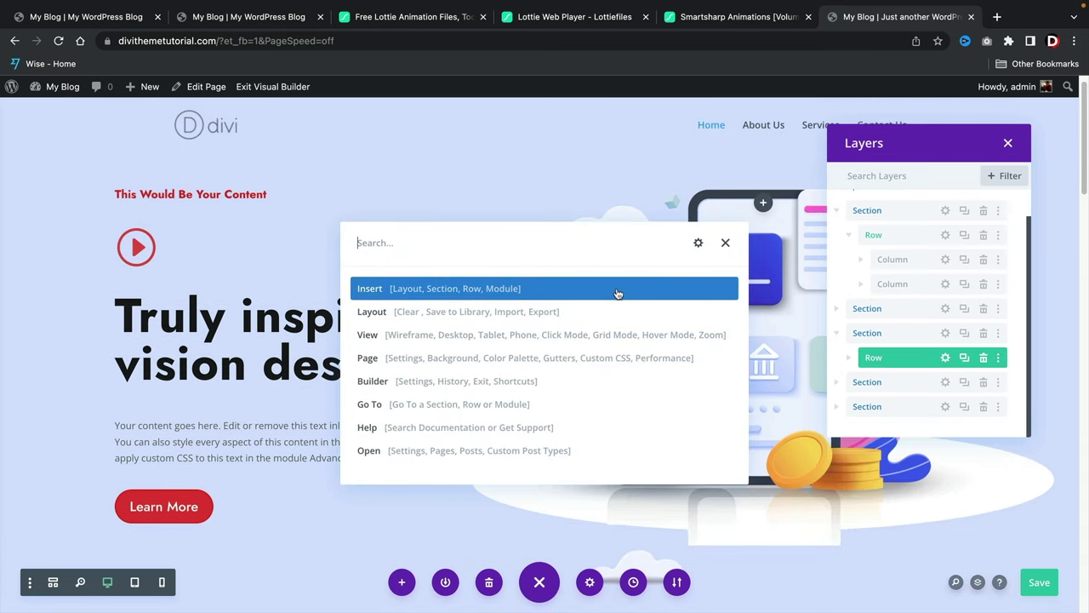
pyautogui.press('Down')
pyautogui.press('Down')
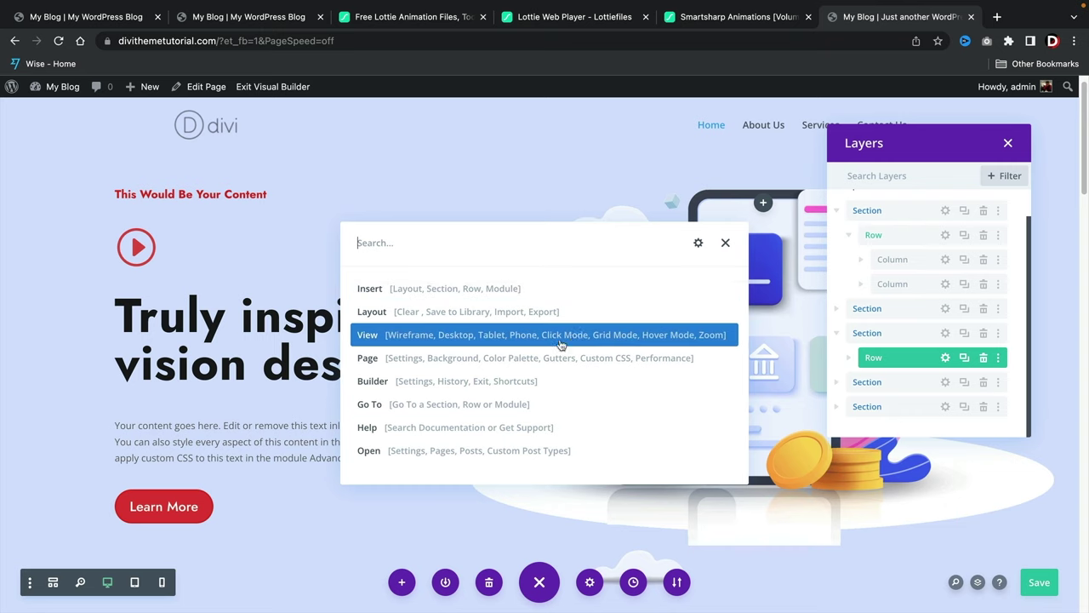
pyautogui.press('Down')
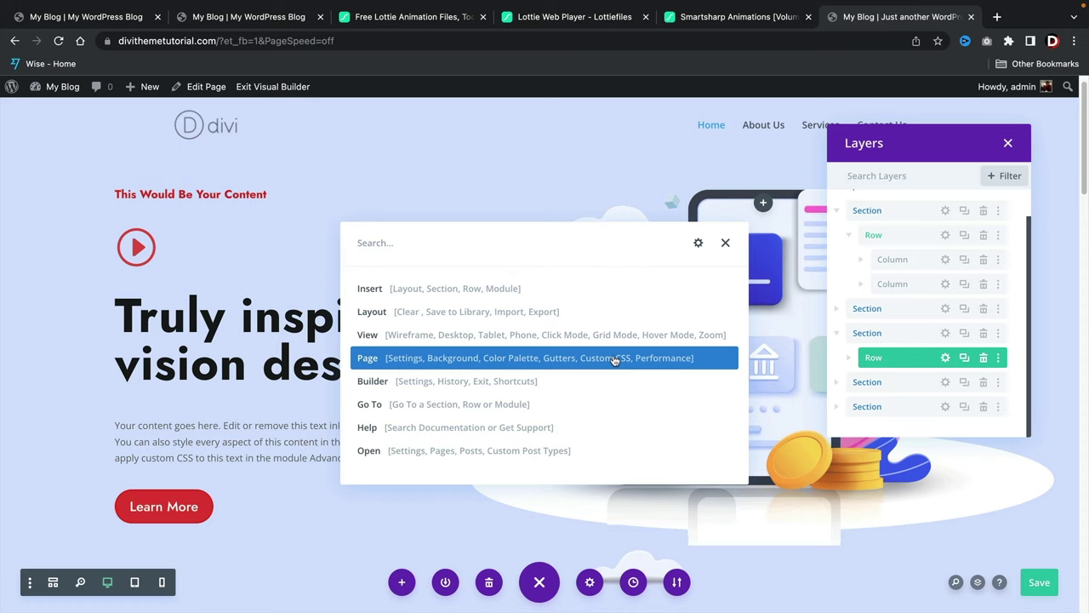
pyautogui.click(593, 336)
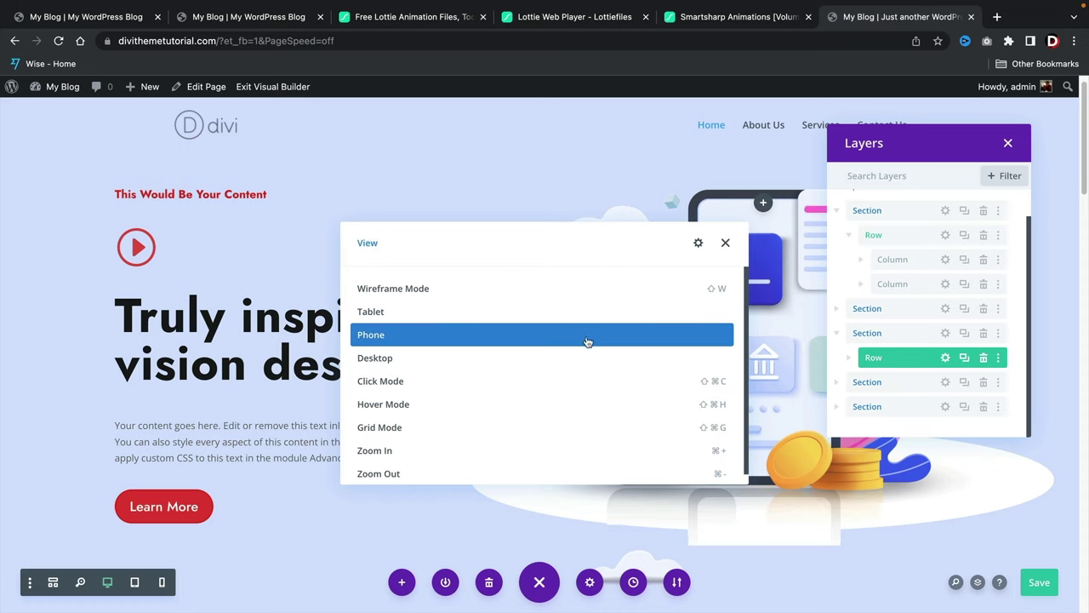
pyautogui.click(560, 359)
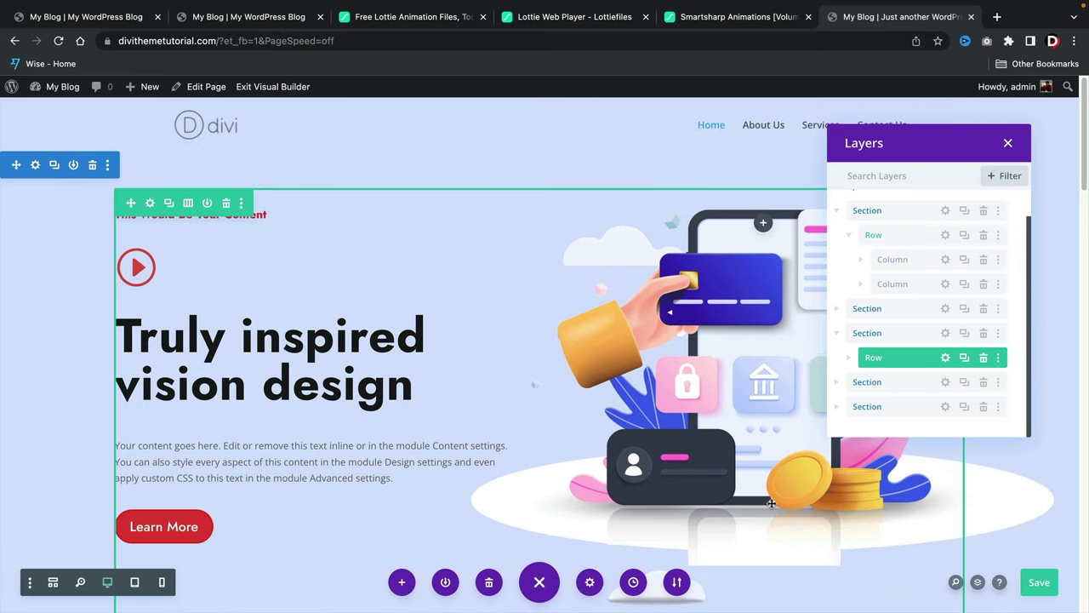
pyautogui.hotkey('ctrl', 'space')
pyautogui.click(535, 382)
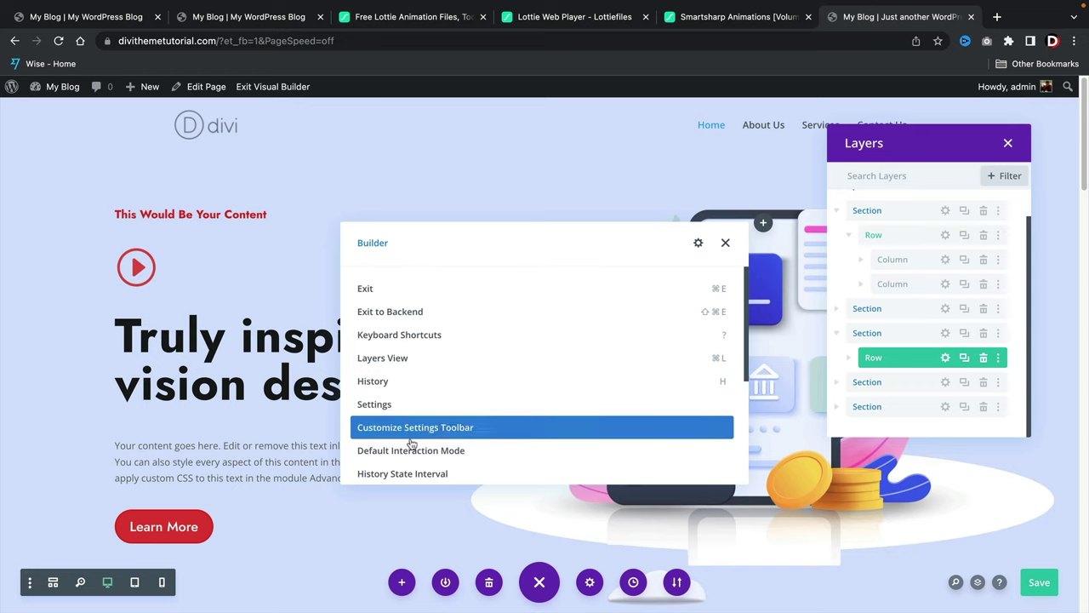
pyautogui.click(725, 245)
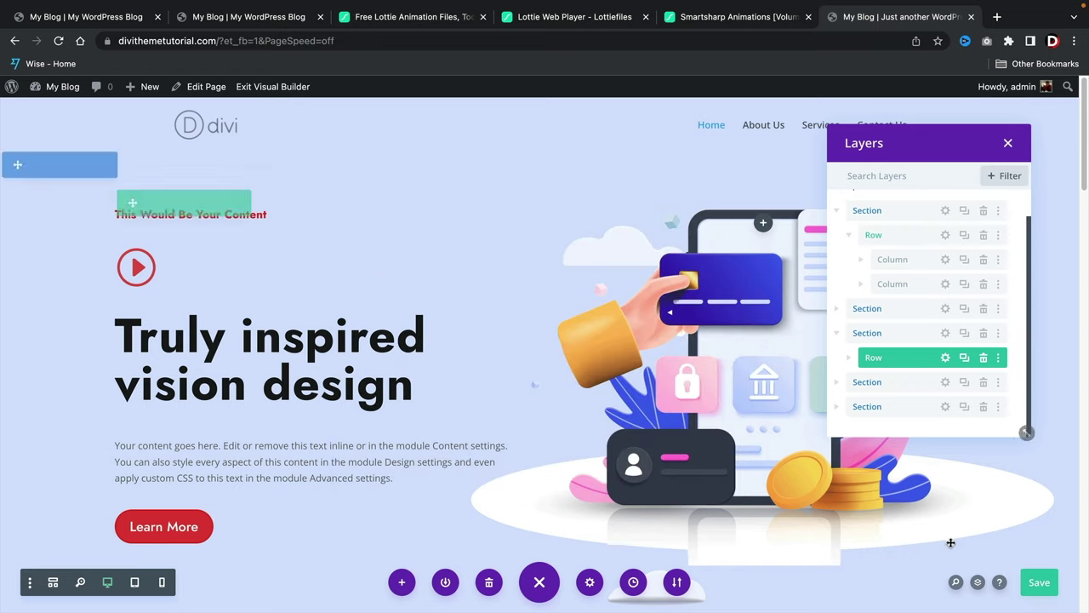
pyautogui.hotkey('ctrl', 'space')
pyautogui.click(525, 338)
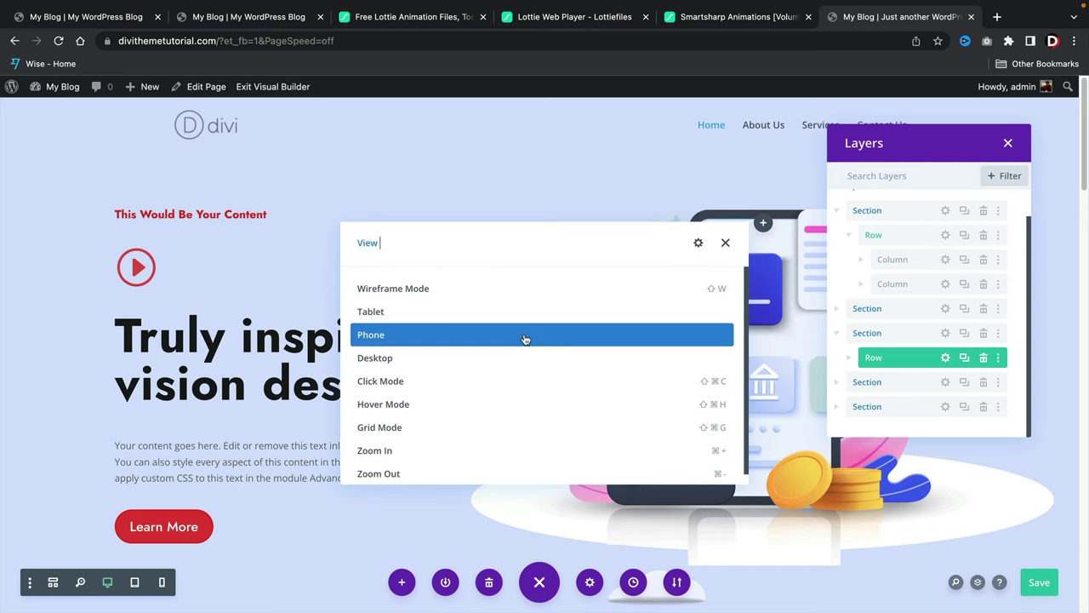
pyautogui.scroll(-1, 501, 361)
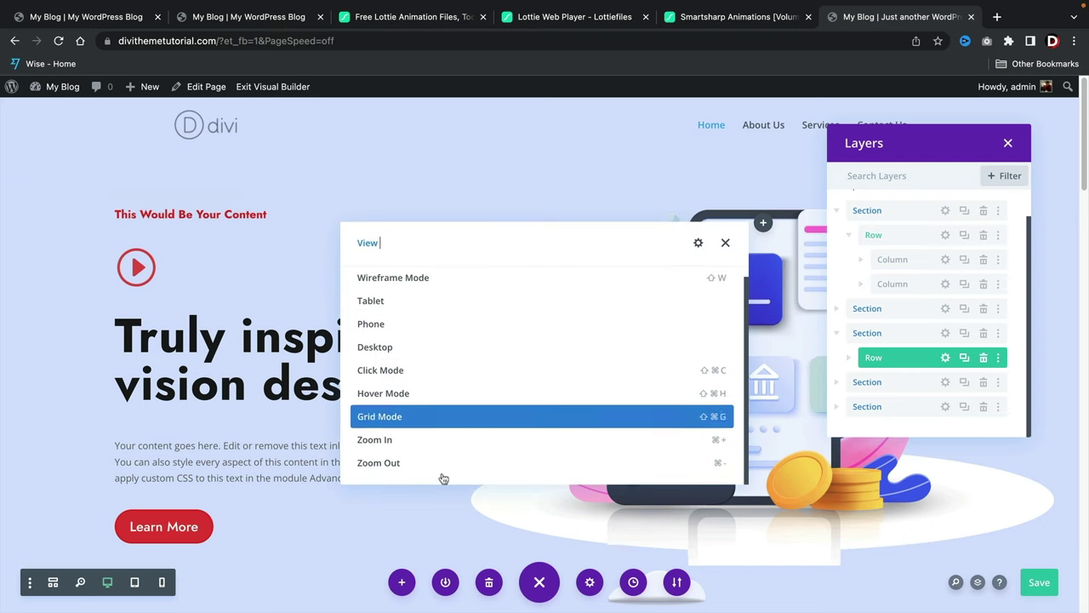
pyautogui.click(725, 242)
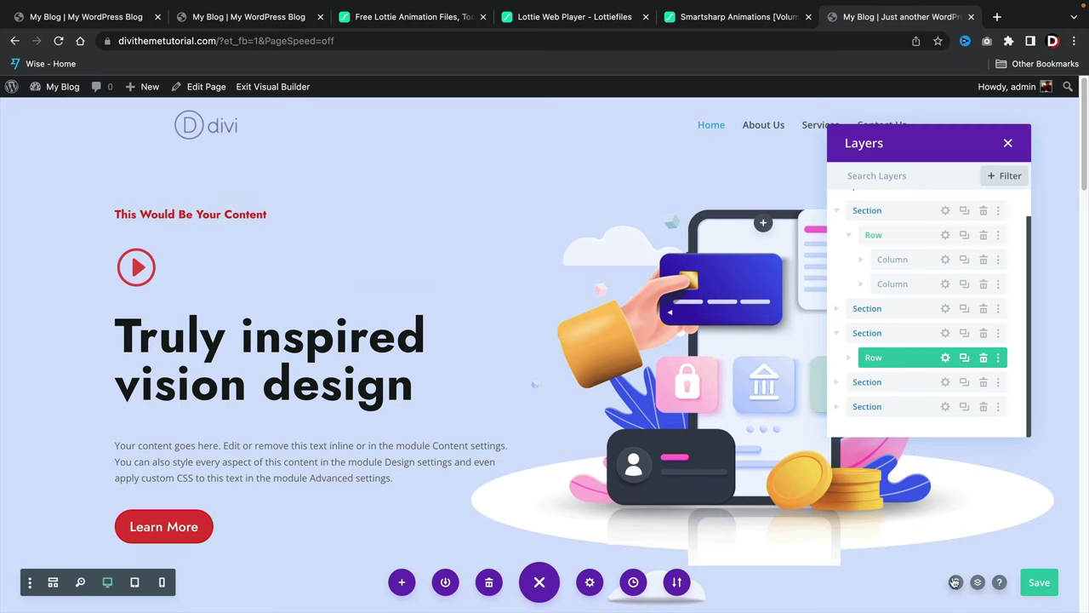
# - Export the Home page layout as Home.json and view the Portability Import options
pyautogui.click(676, 583)
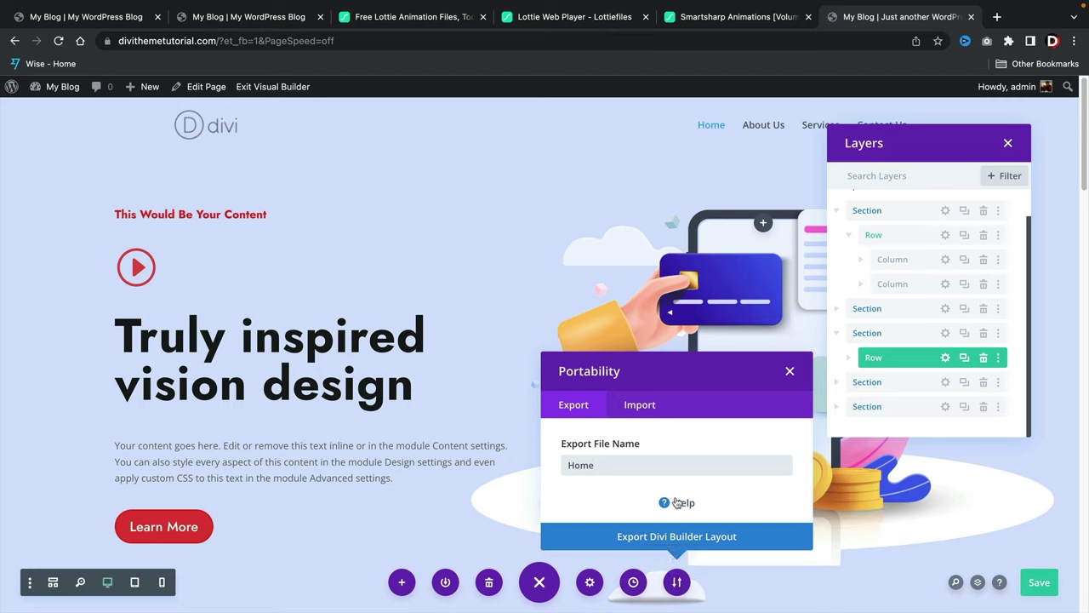
pyautogui.click(1008, 144)
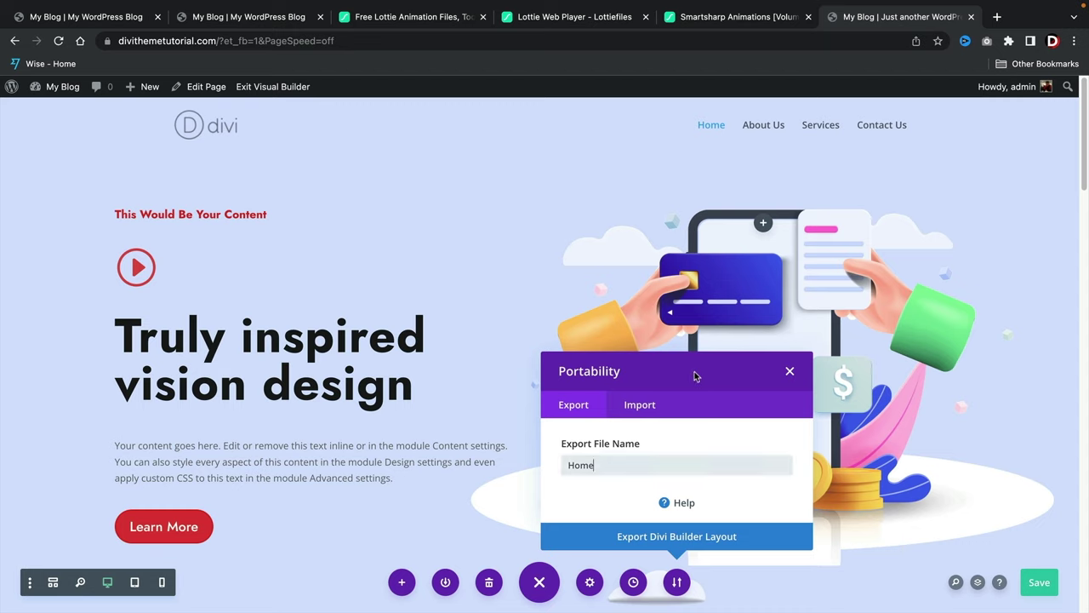
pyautogui.click(672, 540)
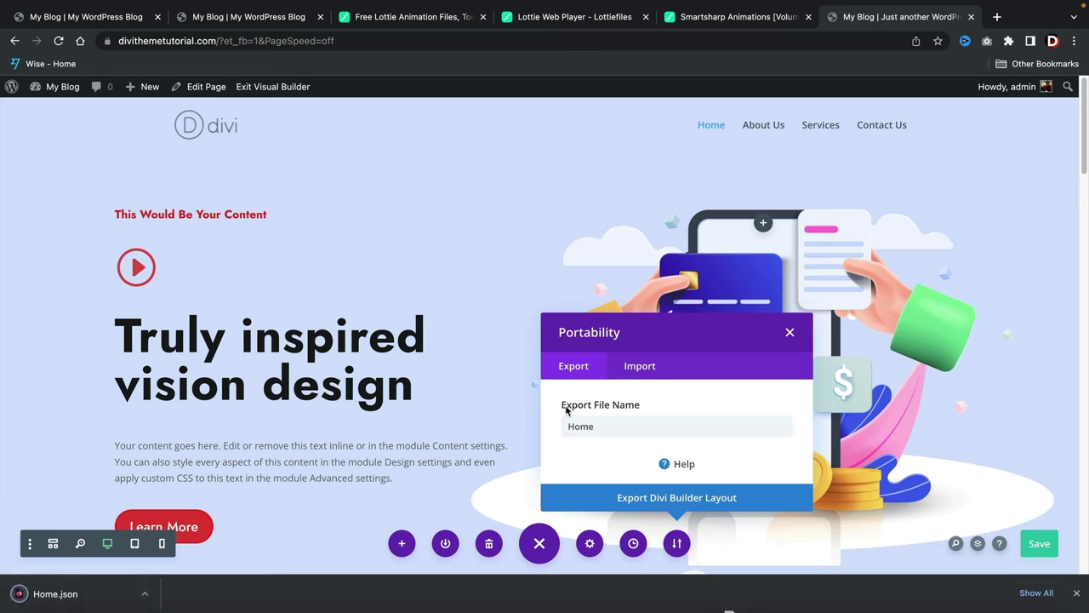
pyautogui.click(635, 369)
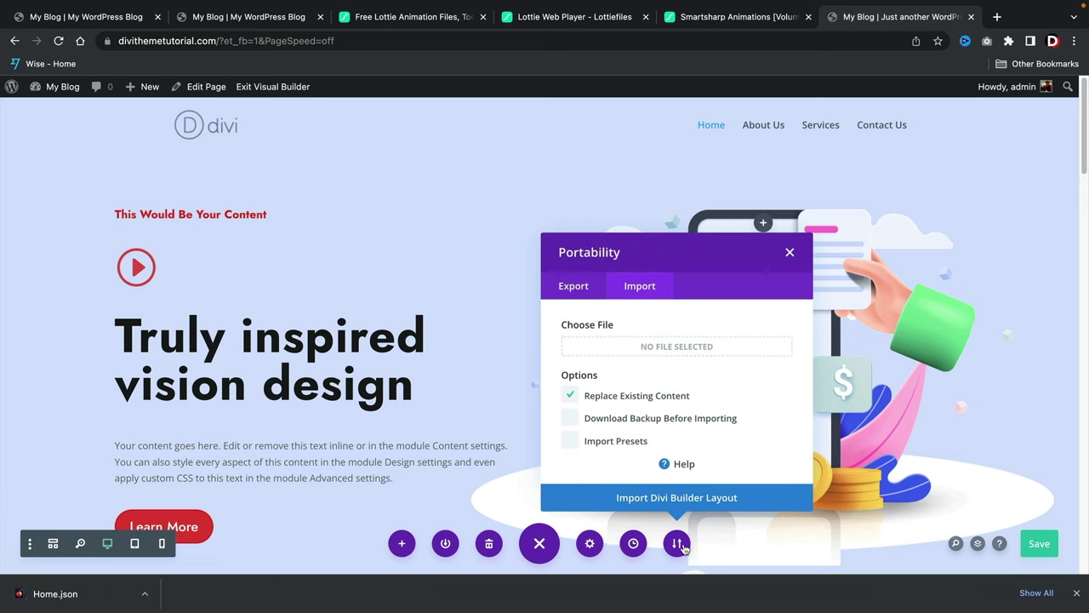
pyautogui.click(790, 254)
pyautogui.click(633, 543)
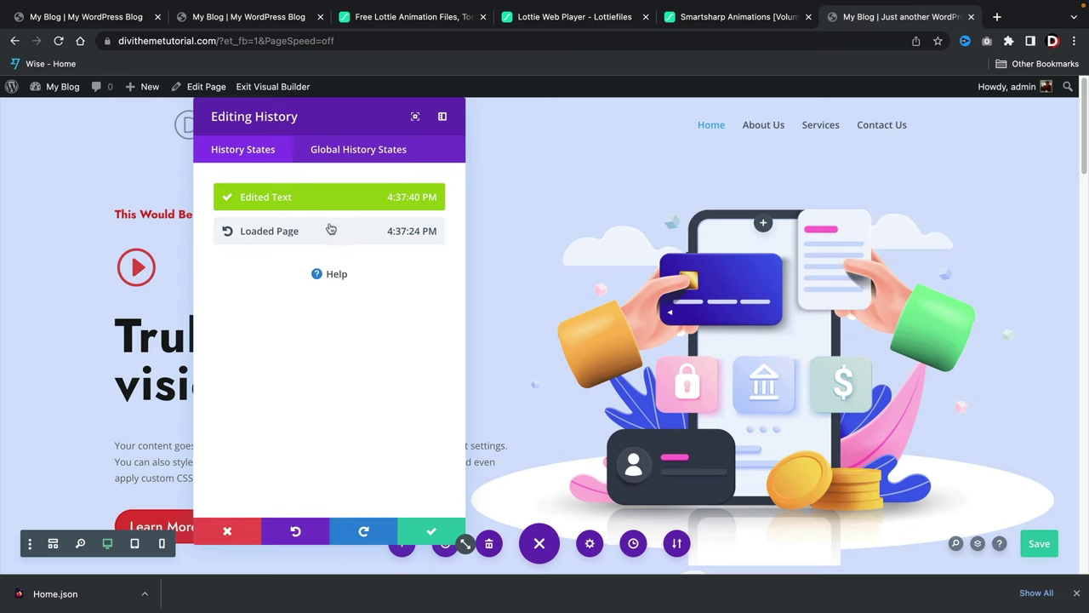
# - Add test text 'wekfjweifjewiofjwefiojwefiowie' and a 'wefwef' line to the hero heading
pyautogui.click(445, 532)
pyautogui.click(414, 385)
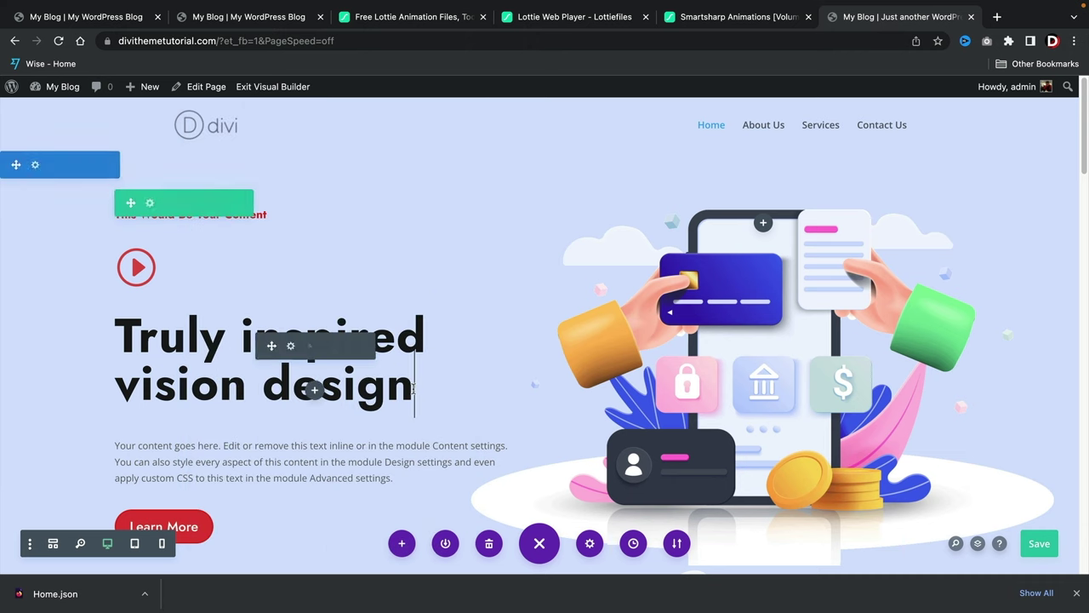
pyautogui.write('wekfjweifjewiofjwefiojwefiowie')
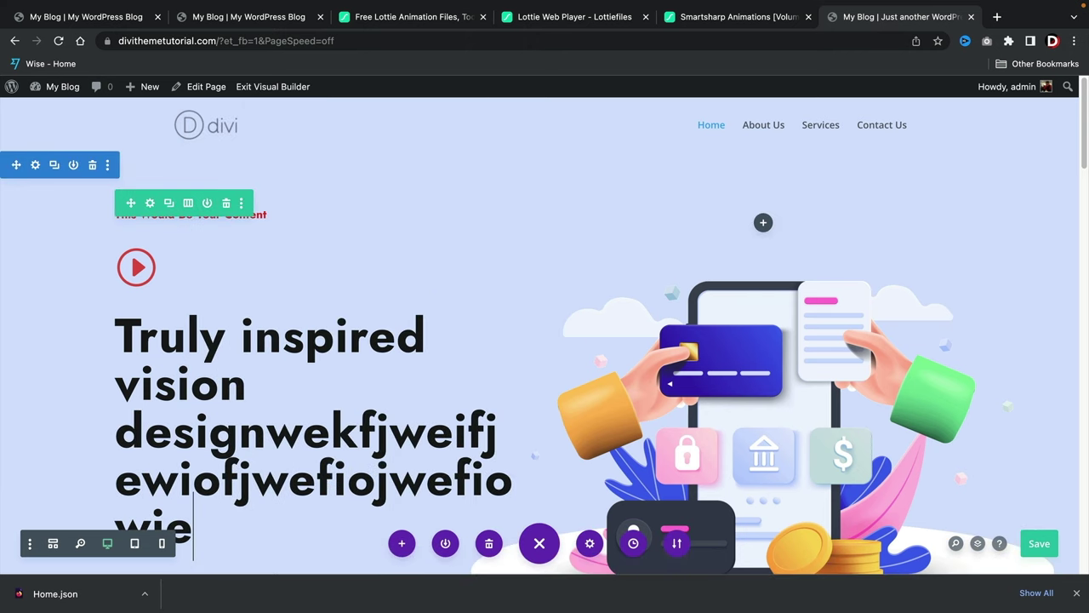
pyautogui.scroll(-3, 410, 384)
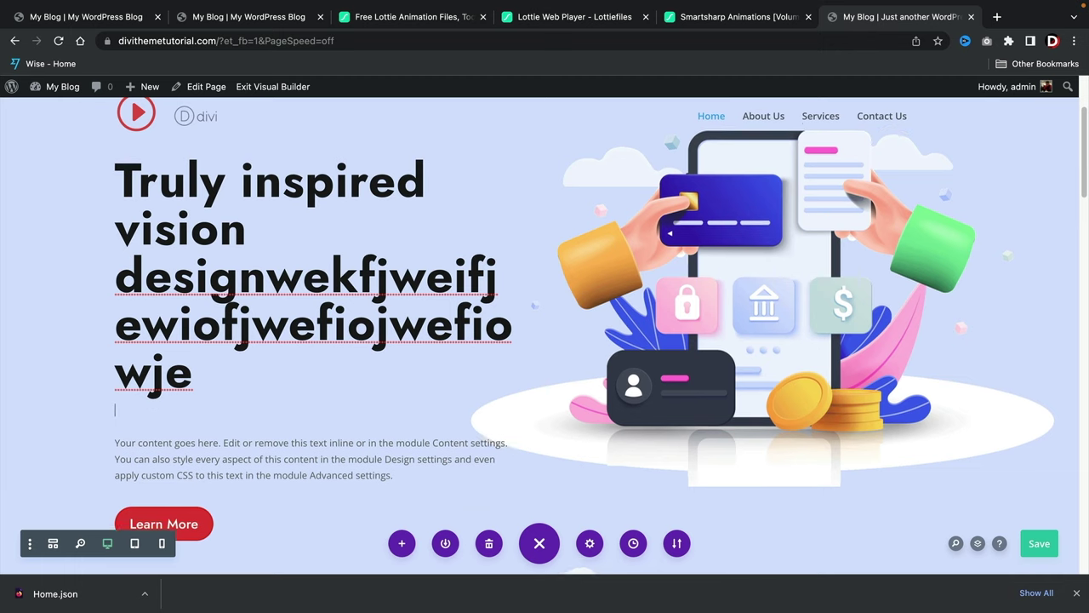
pyautogui.press('Return')
pyautogui.write('wefwefweff')
pyautogui.scroll(-1, 405, 425)
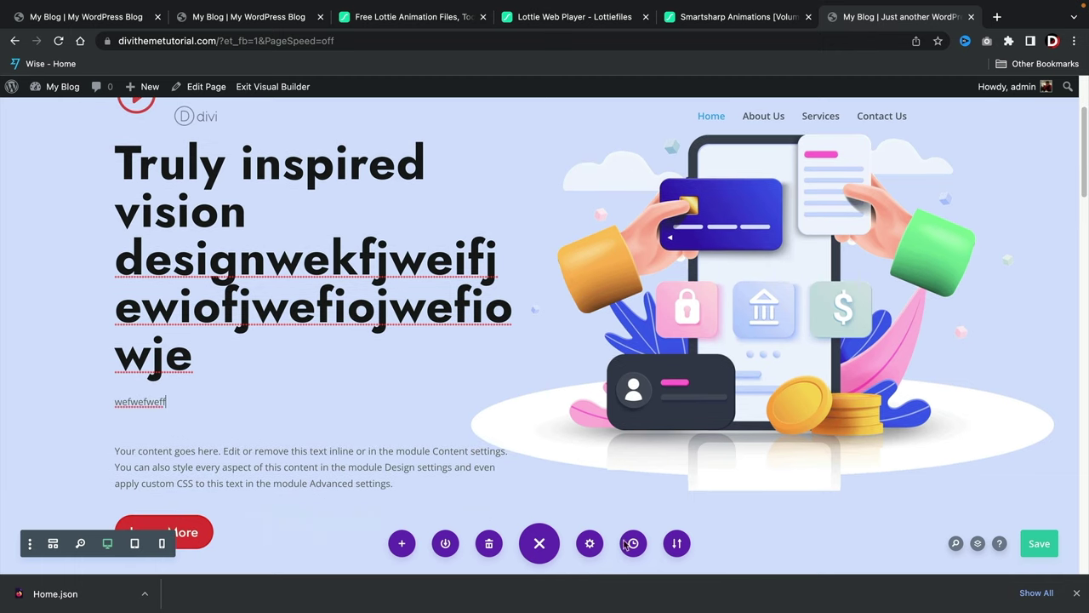
# - Revert the page to the Loaded Page state in Editing History and confirm it
pyautogui.click(633, 543)
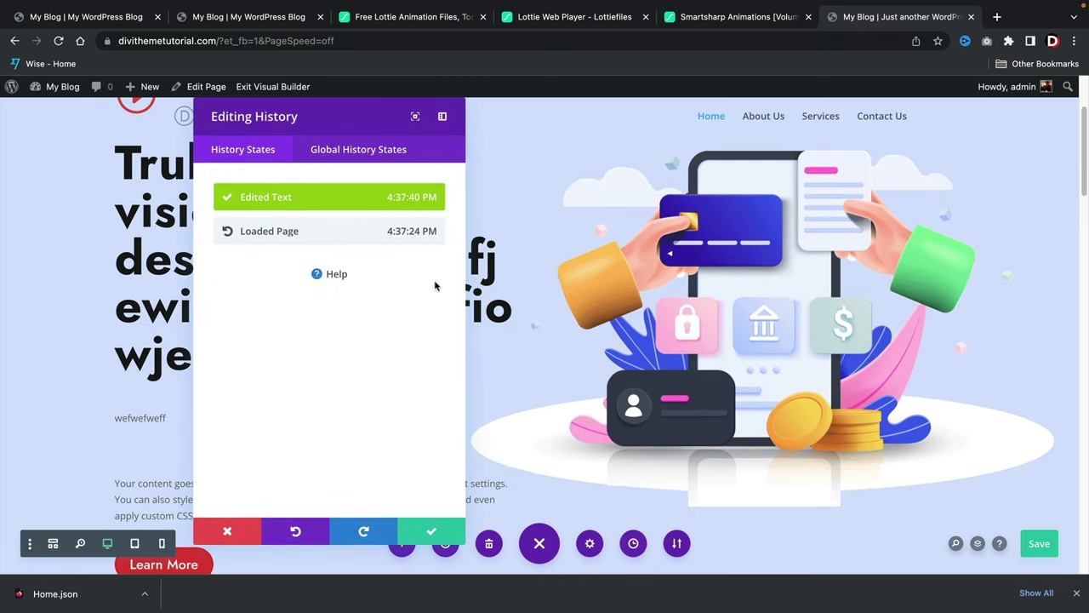
pyautogui.click(358, 229)
pyautogui.moveTo(337, 111); pyautogui.dragTo(688, 113)
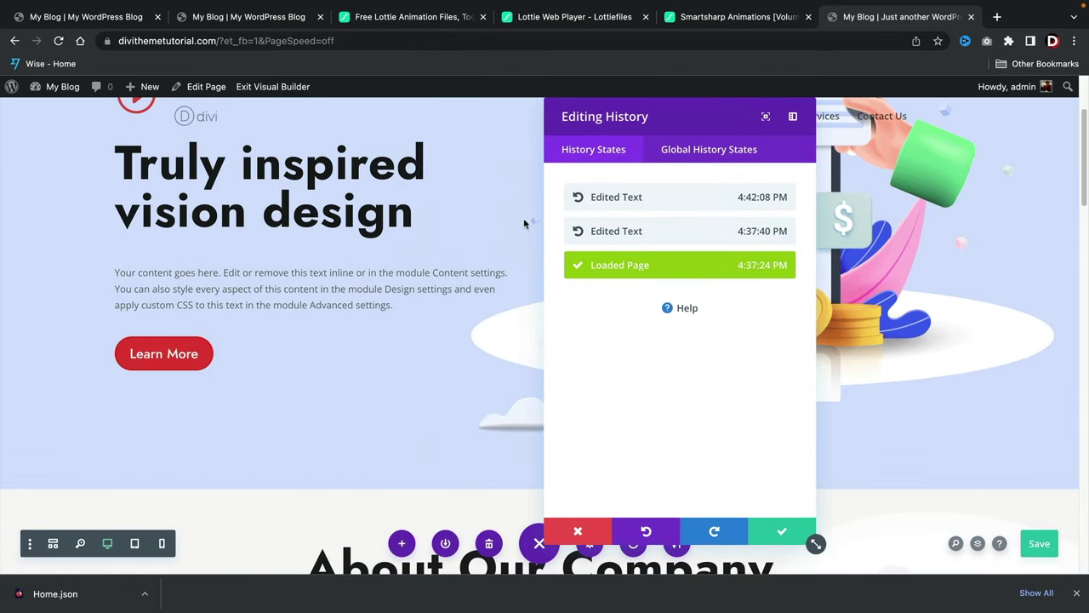
pyautogui.scroll(3, 647, 255)
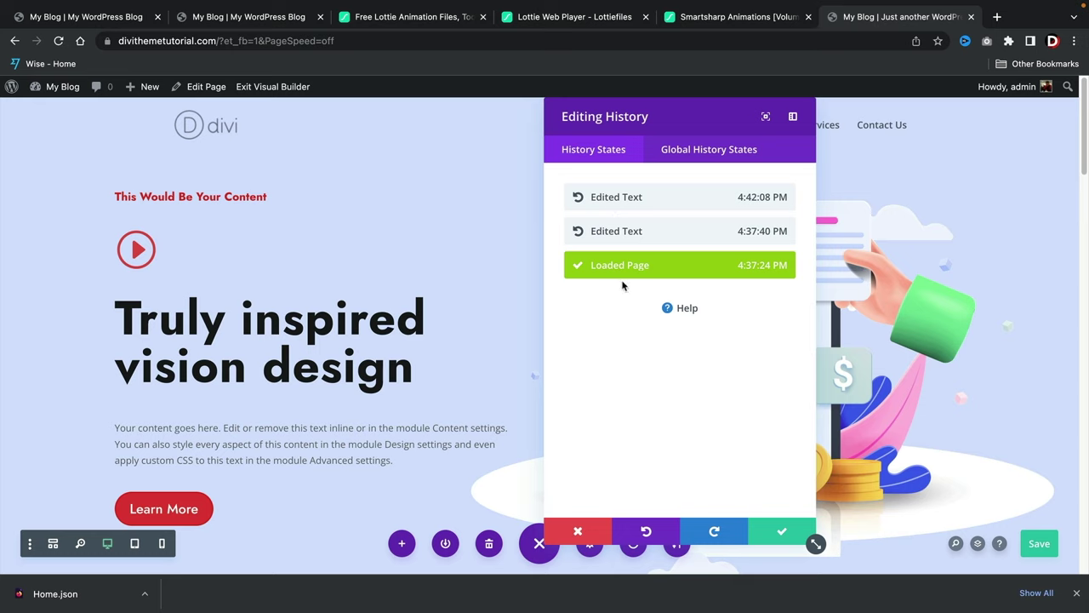
pyautogui.scroll(-2, 450, 397)
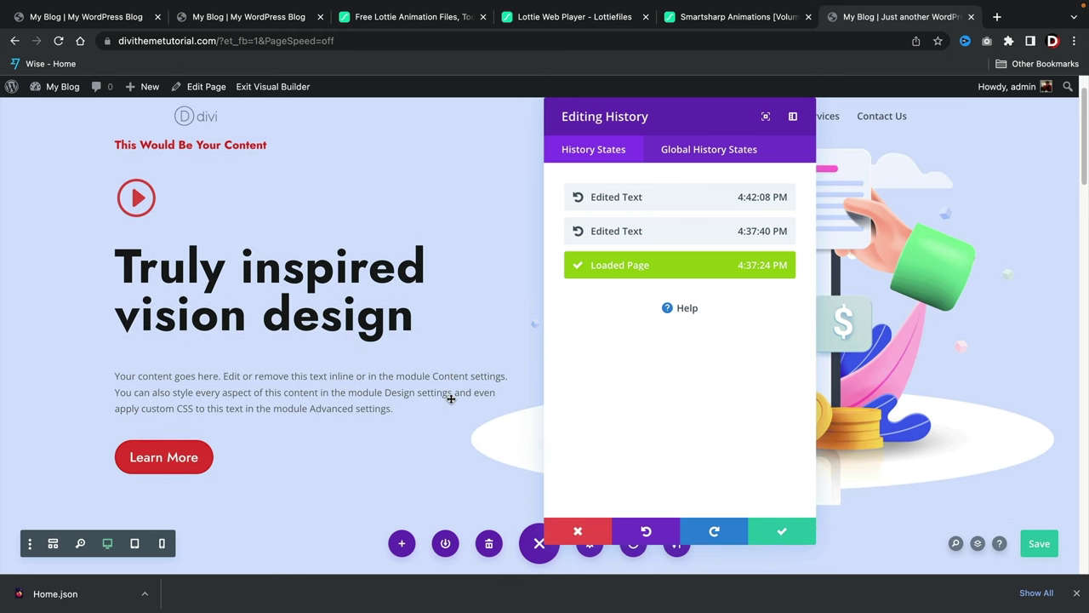
pyautogui.click(775, 533)
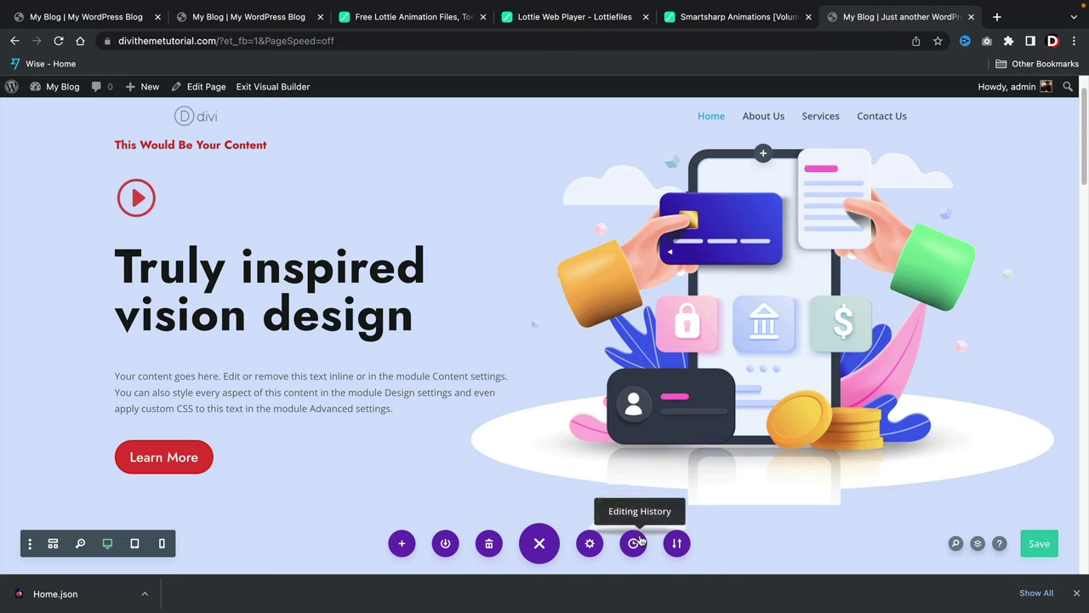
pyautogui.click(591, 544)
pyautogui.scroll(-5, 649, 413)
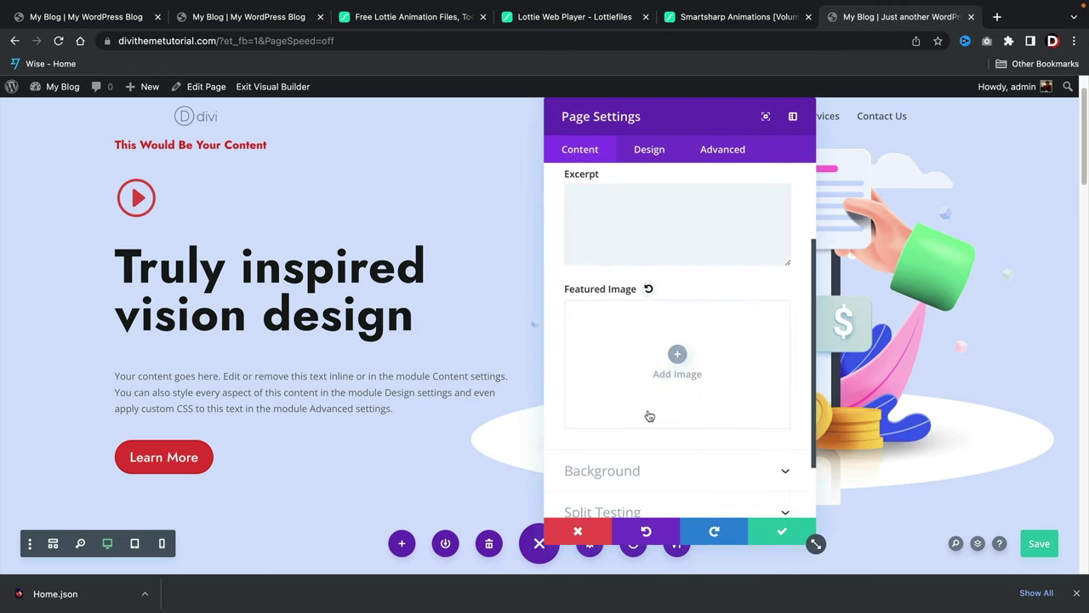
pyautogui.scroll(5, 646, 414)
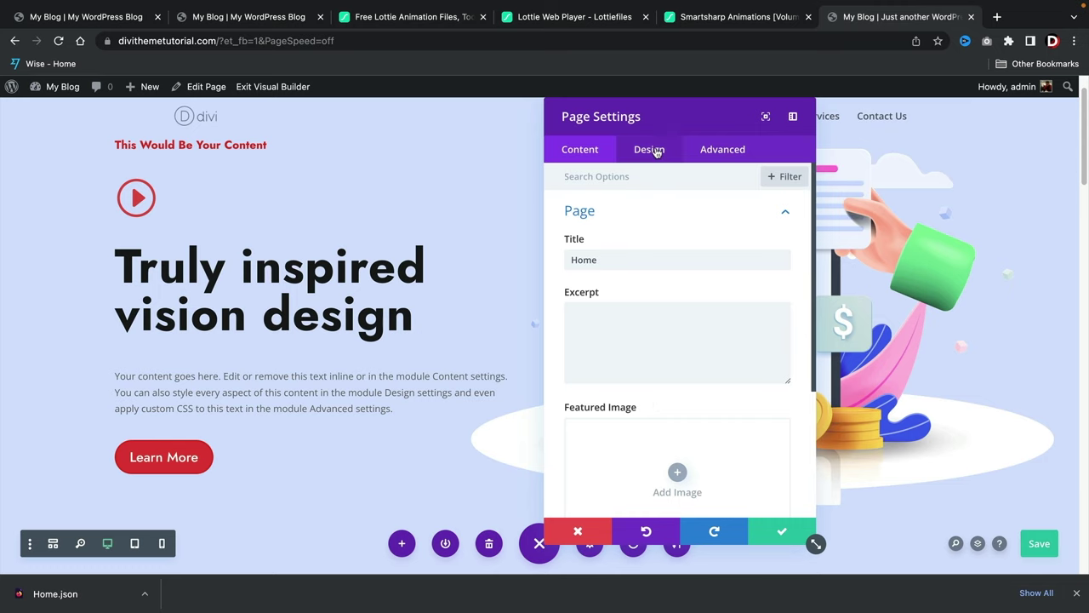
pyautogui.click(657, 151)
pyautogui.click(589, 154)
pyautogui.moveTo(657, 111); pyautogui.dragTo(863, 121)
pyautogui.moveTo(834, 269); pyautogui.dragTo(774, 268)
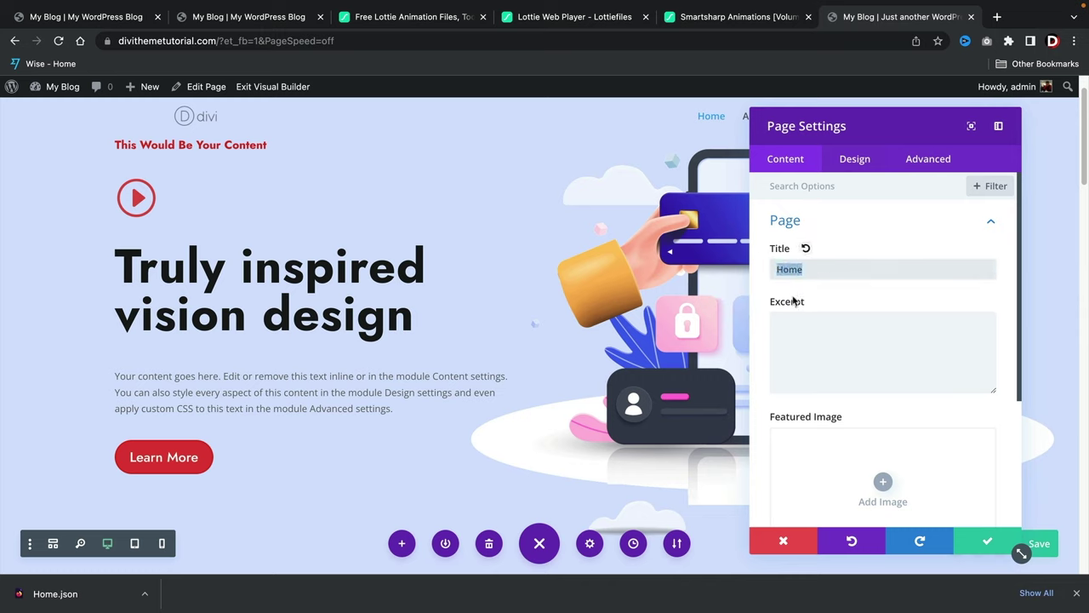
pyautogui.scroll(-1, 814, 346)
pyautogui.scroll(-3, 814, 345)
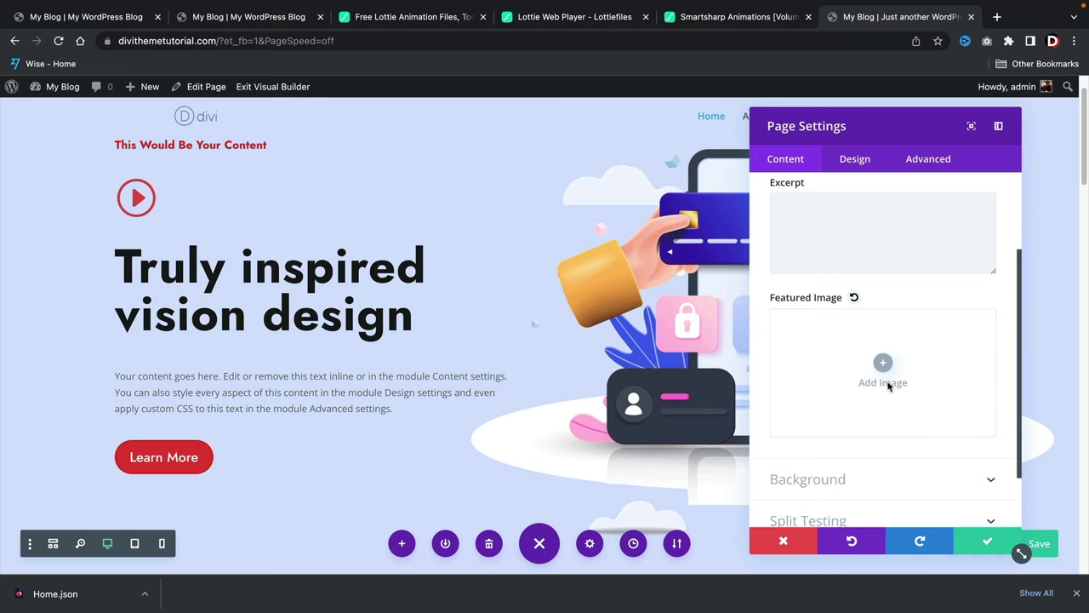
pyautogui.scroll(1, 888, 386)
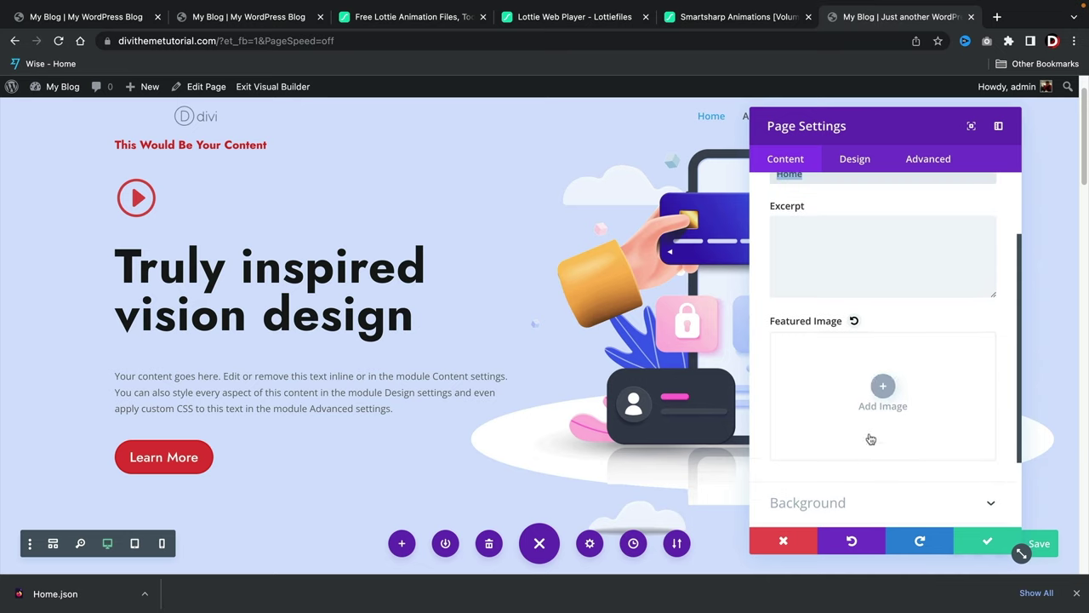
pyautogui.click(800, 543)
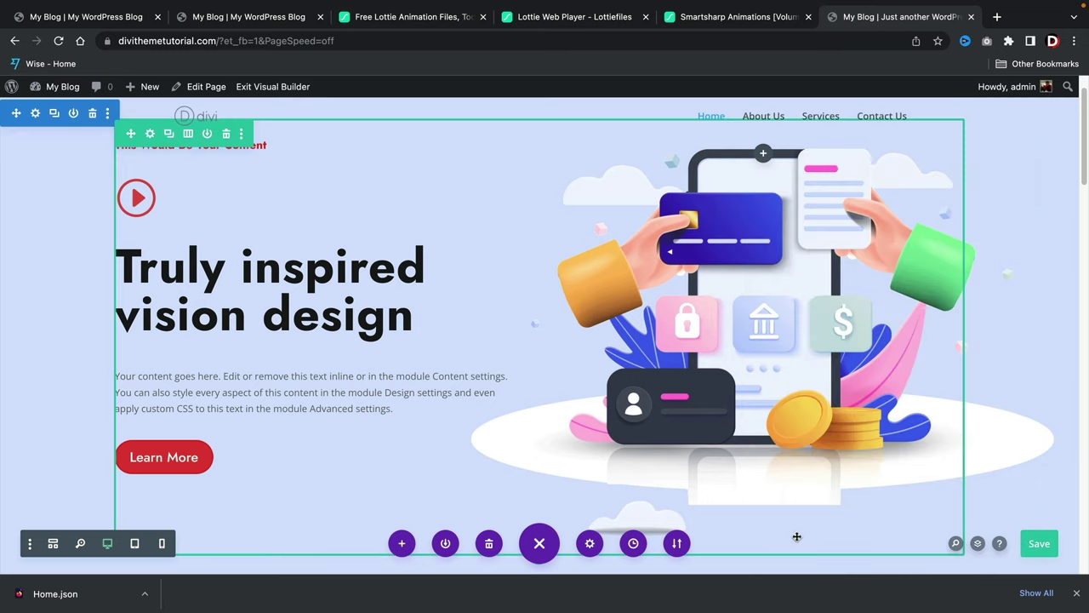
# - Clear the entire page layout, then dismiss the Insert Row and Add To Library dialogs
pyautogui.click(489, 546)
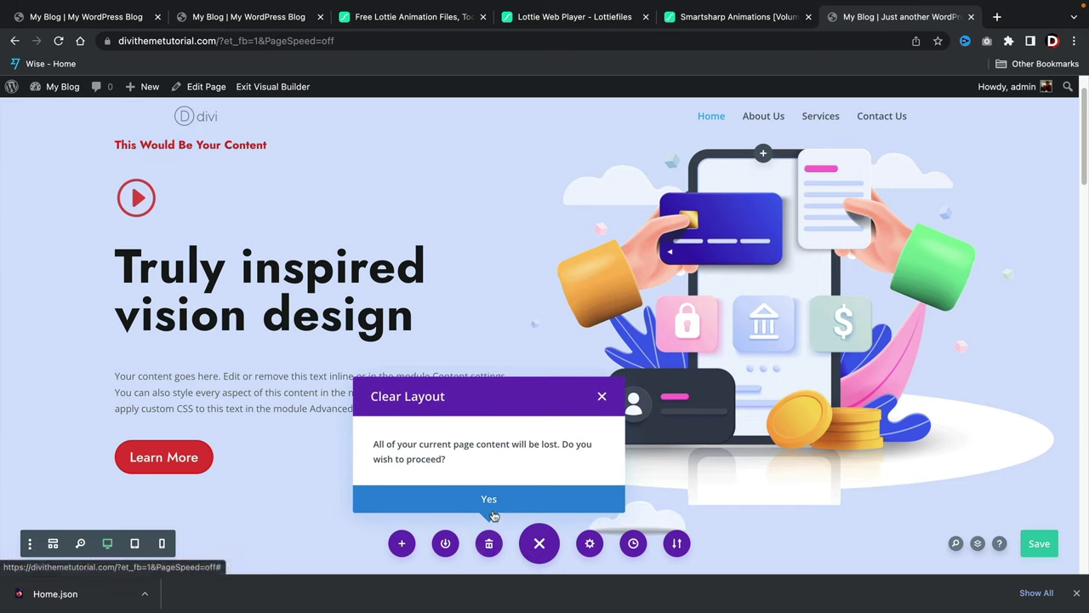
pyautogui.click(496, 506)
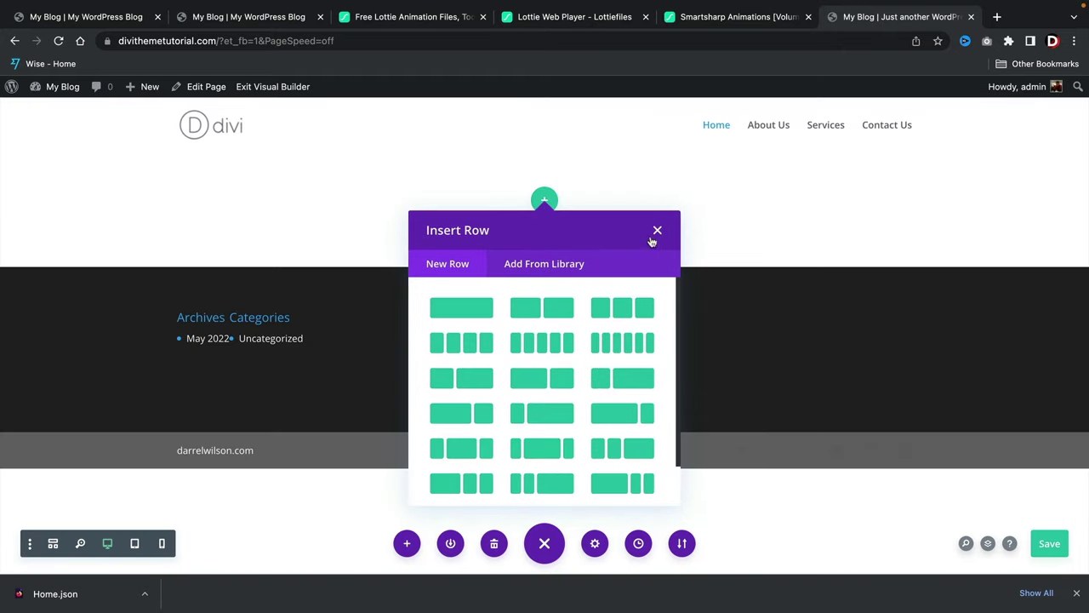
pyautogui.click(656, 229)
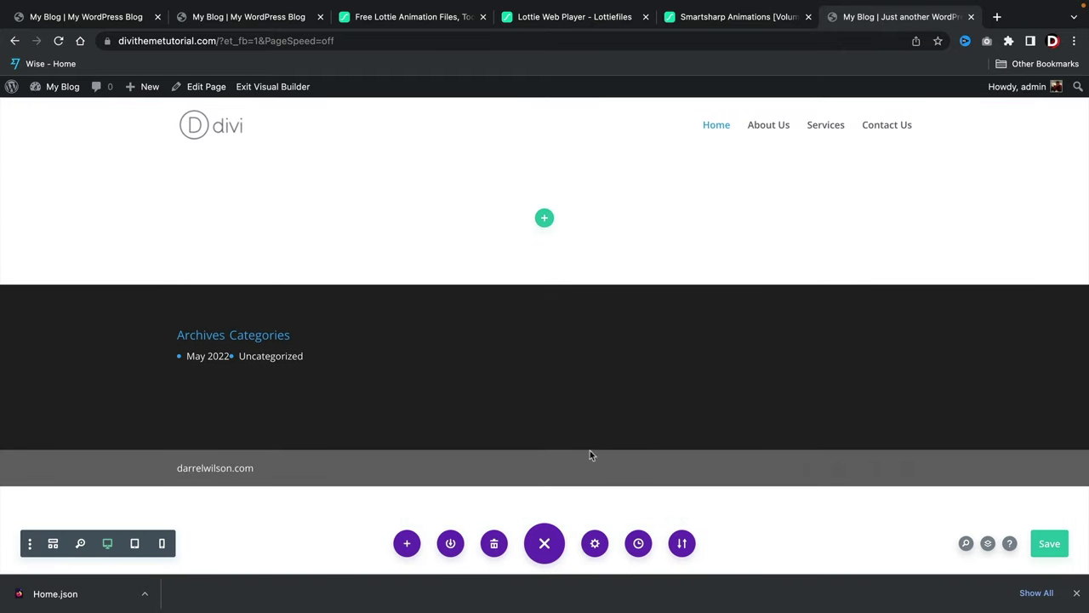
pyautogui.click(452, 545)
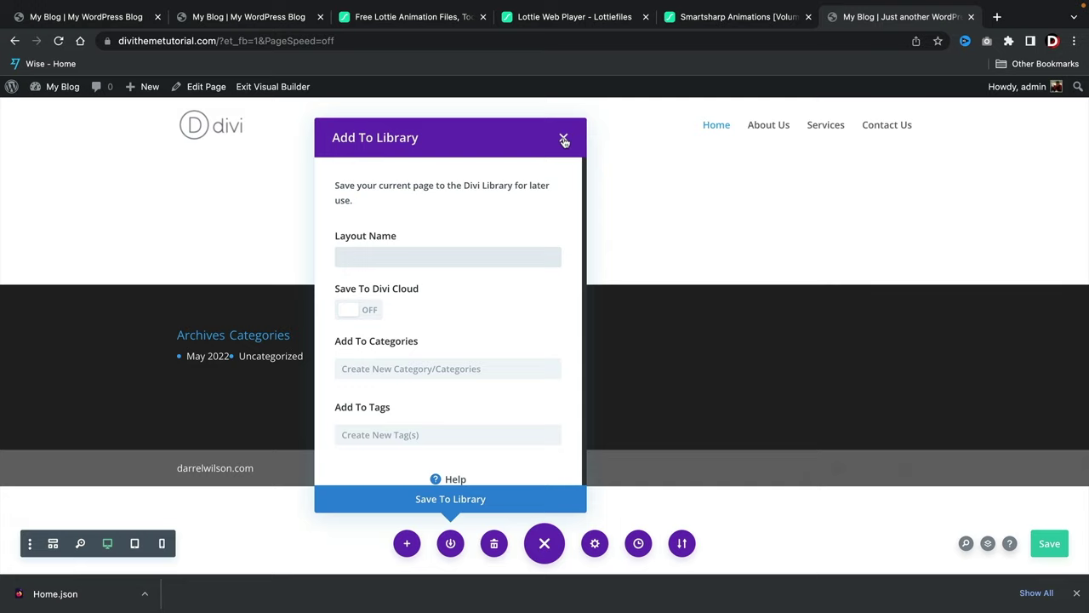
pyautogui.click(564, 137)
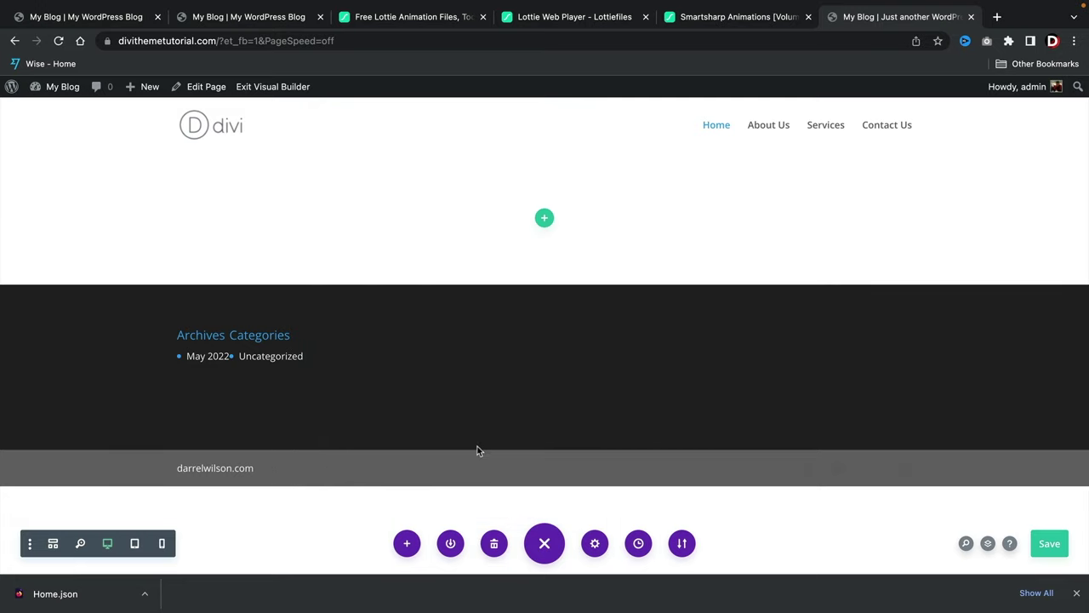
# - Add a single-column row to the empty section
pyautogui.click(407, 543)
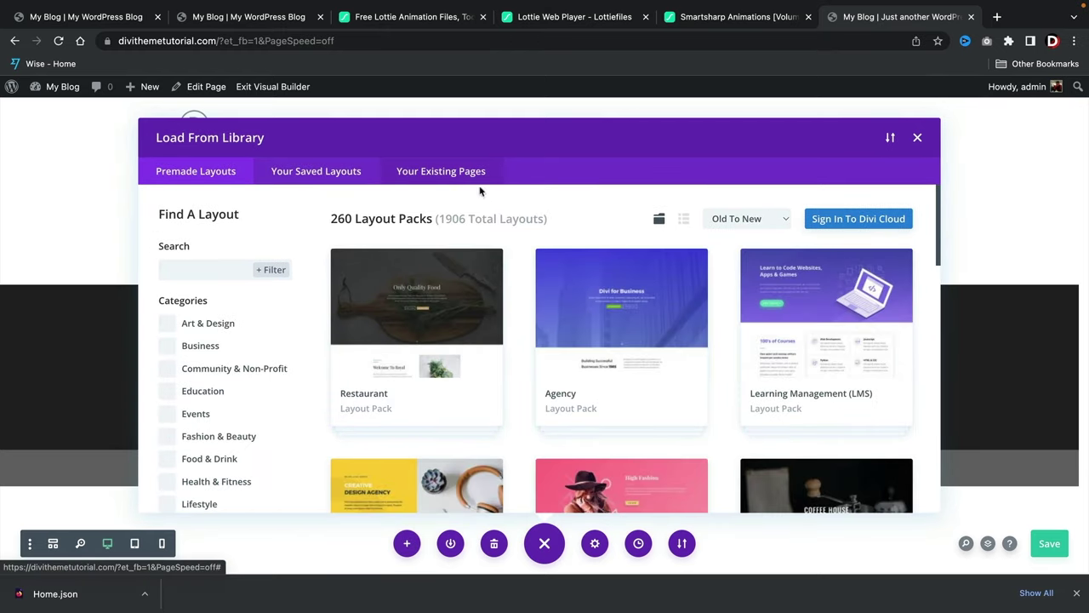
pyautogui.click(914, 141)
pyautogui.click(546, 219)
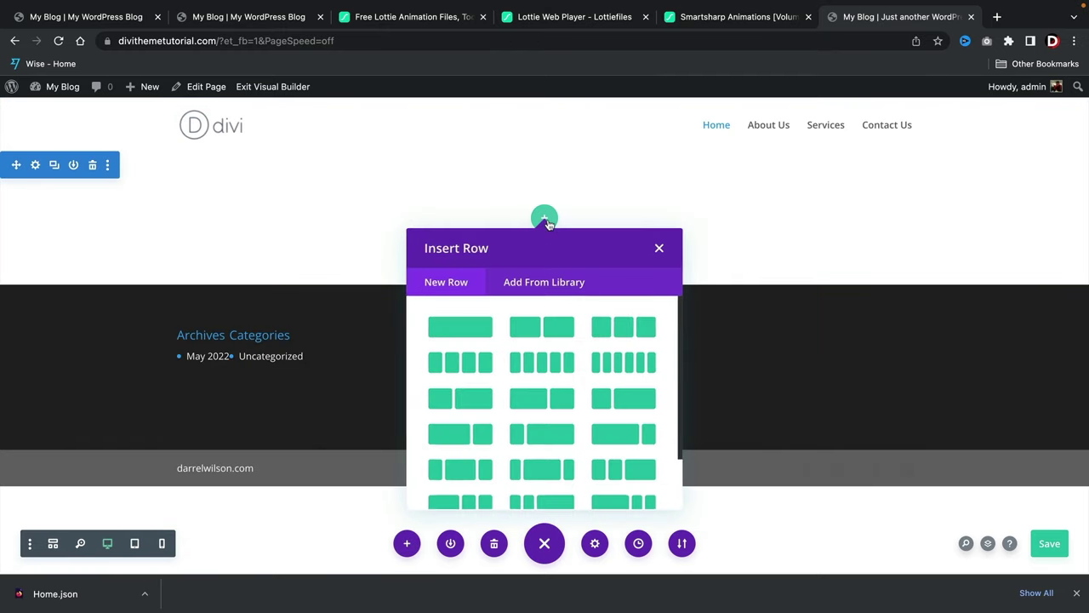
pyautogui.click(491, 320)
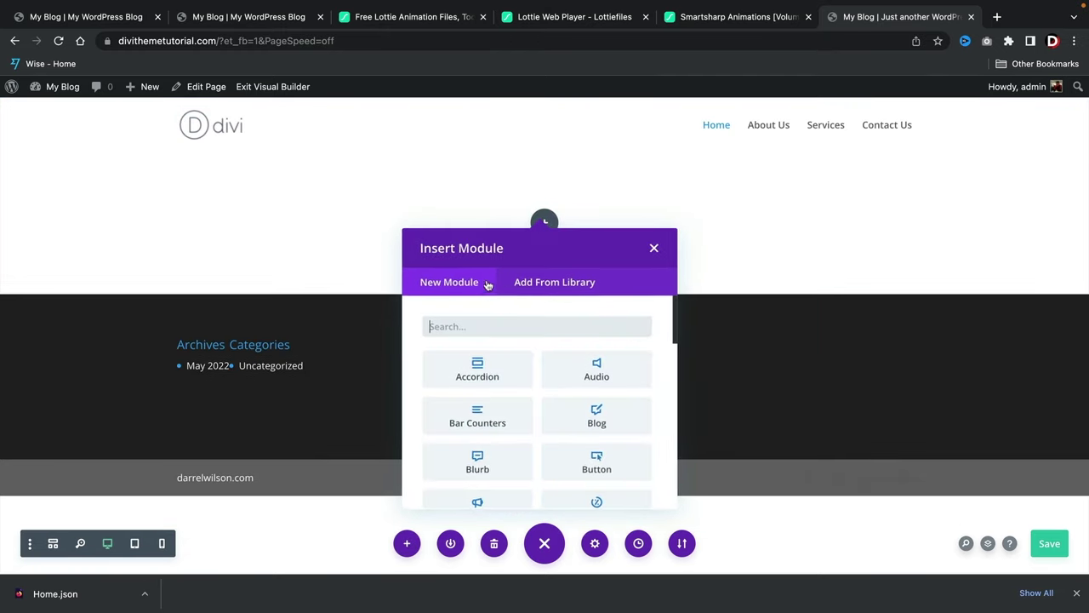
# - Insert the saved Main Button module, then delete its Learn More row
pyautogui.click(565, 285)
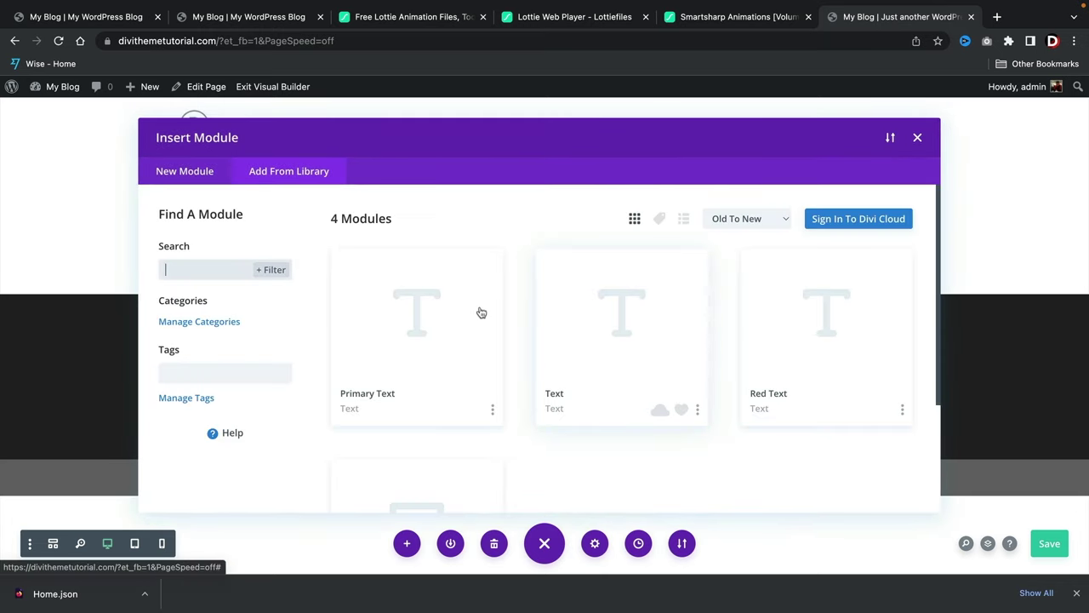
pyautogui.scroll(-1, 478, 344)
pyautogui.scroll(-3, 477, 357)
pyautogui.click(408, 400)
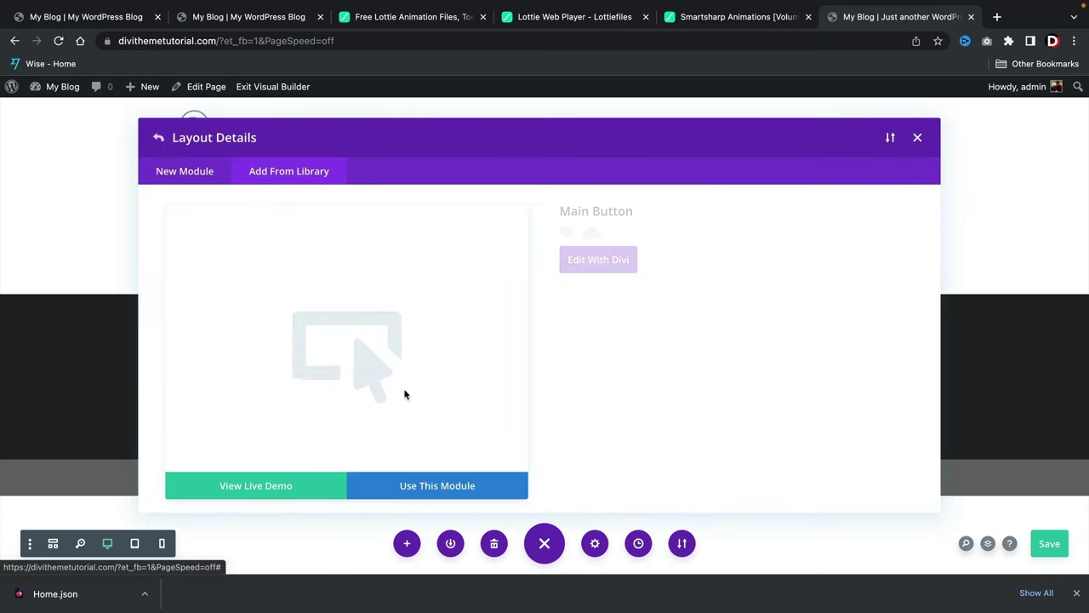
pyautogui.click(460, 492)
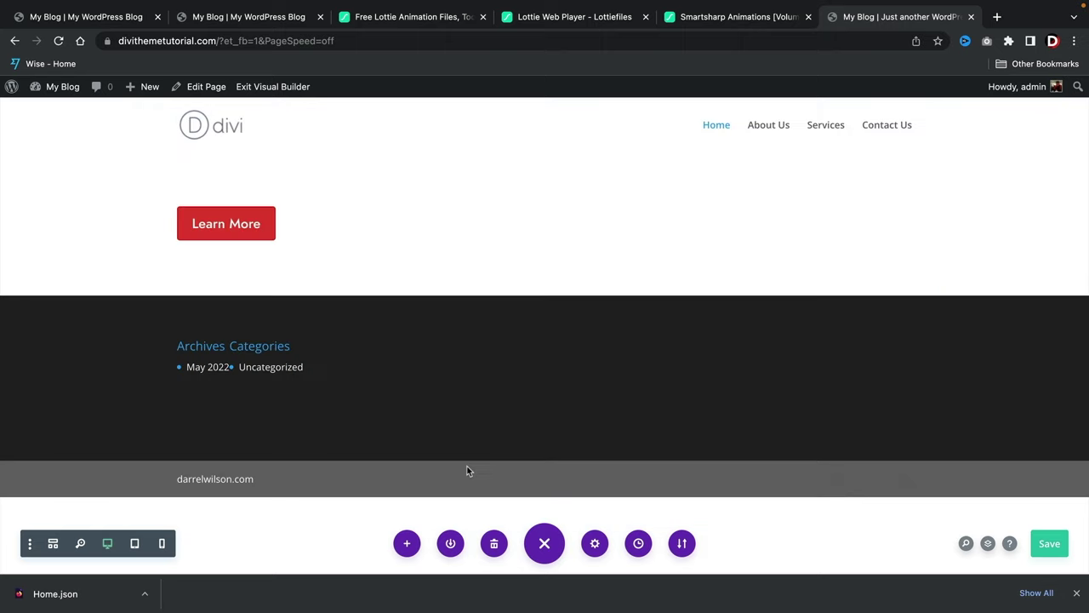
pyautogui.moveTo(252, 230)
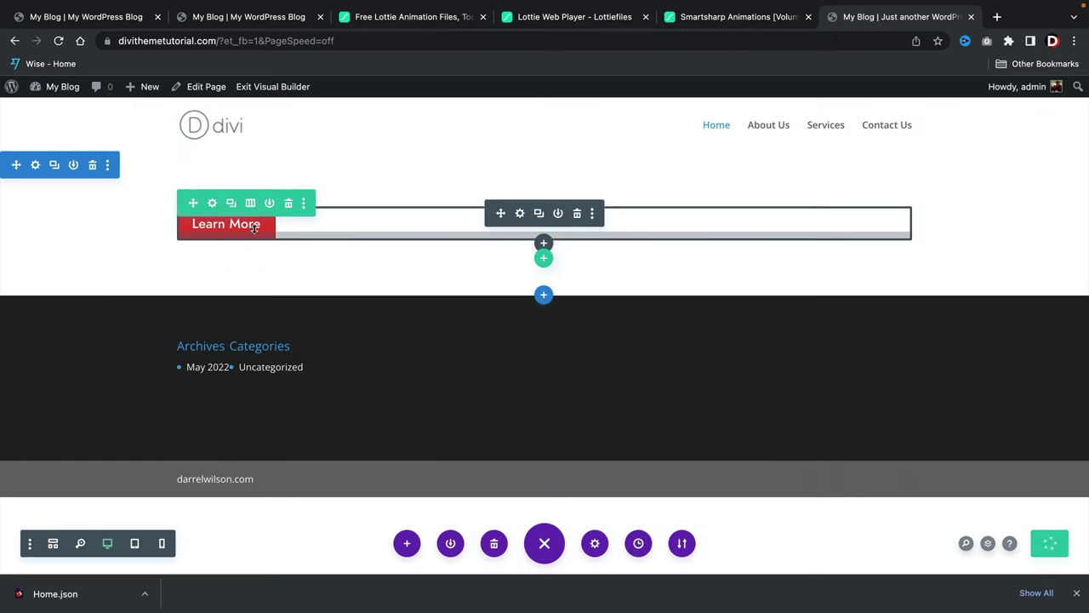
pyautogui.click(289, 203)
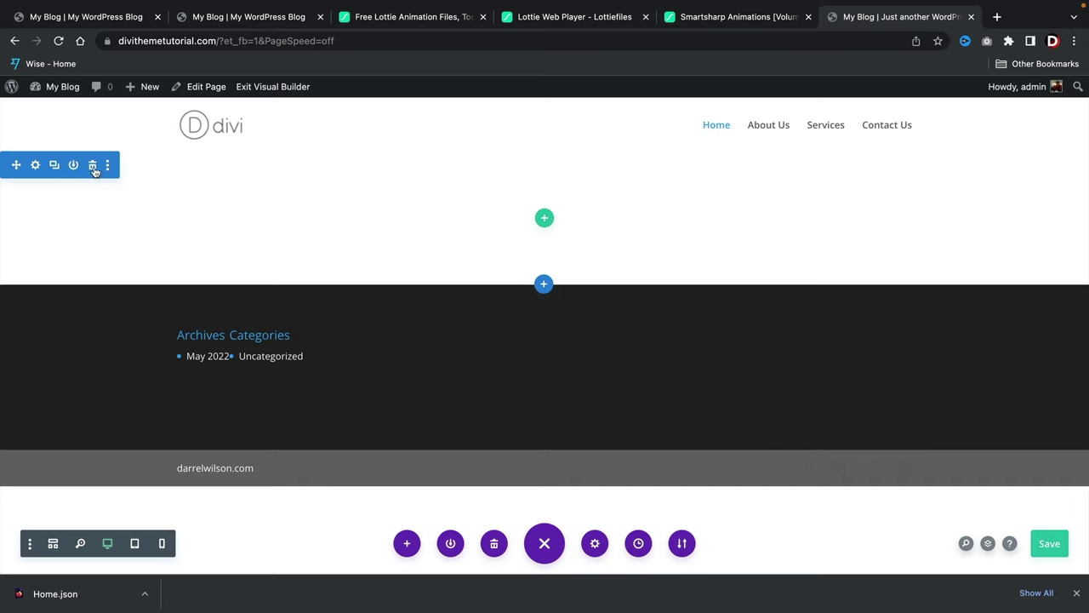
# - Load the Agency Landing Page layout from the Agency pack and authenticate the download
pyautogui.click(407, 545)
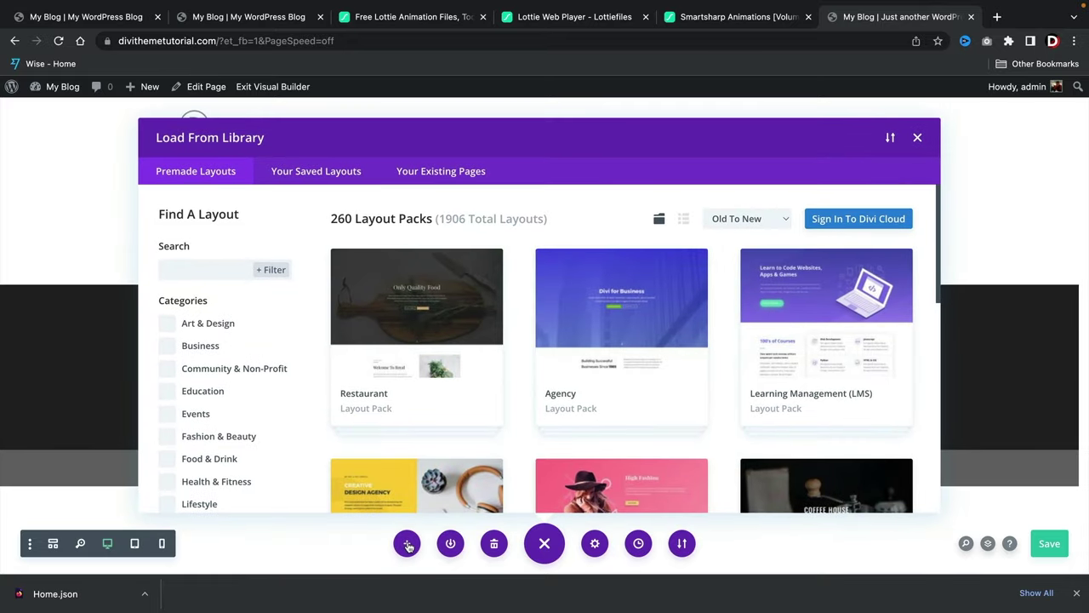
pyautogui.scroll(-10, 435, 416)
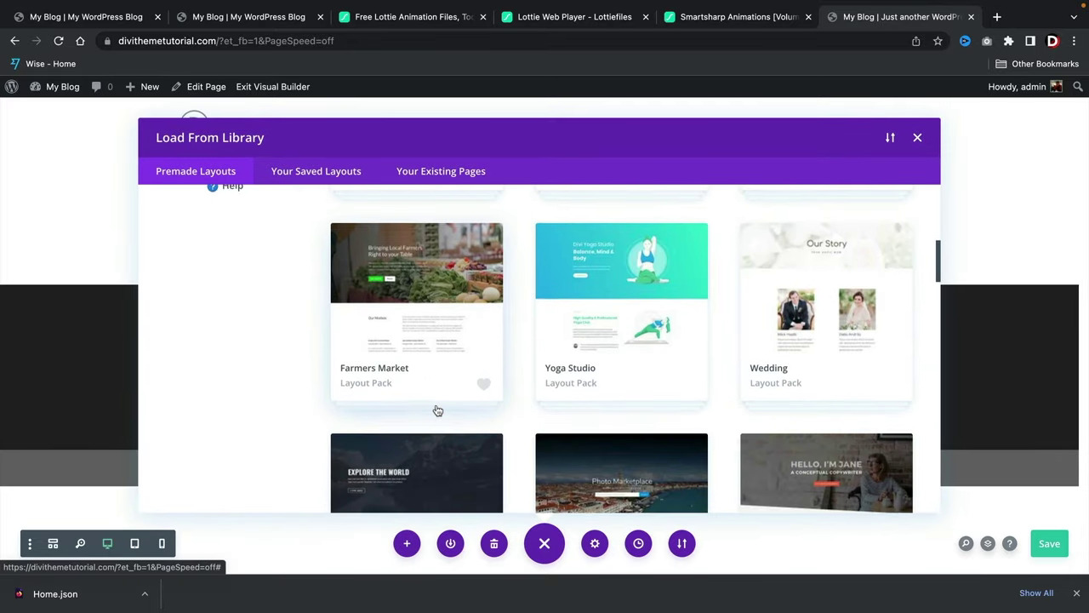
pyautogui.scroll(-3, 436, 411)
pyautogui.scroll(5, 437, 410)
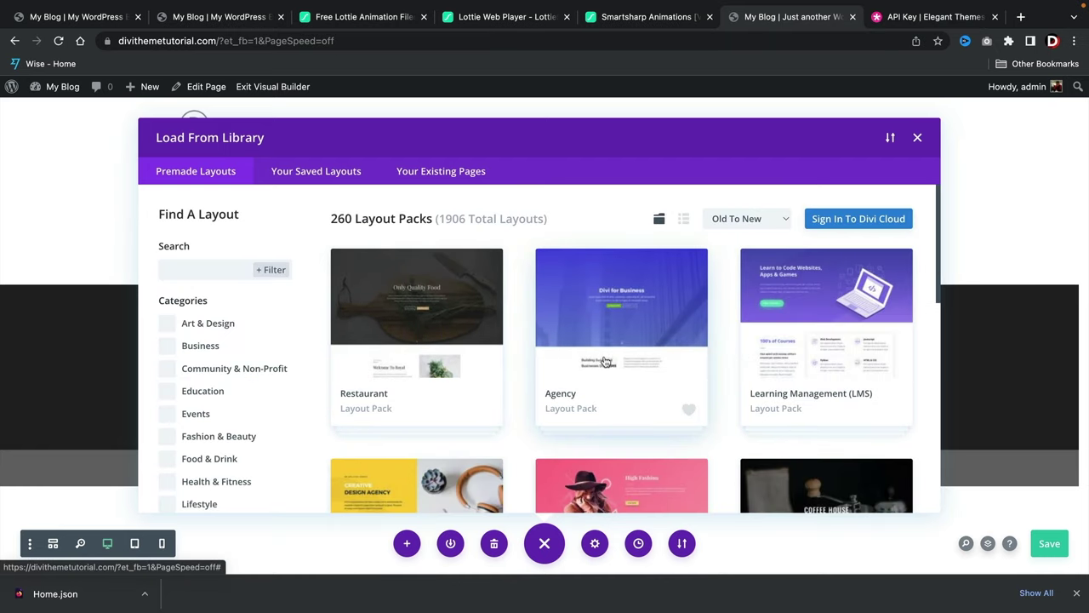
pyautogui.click(630, 368)
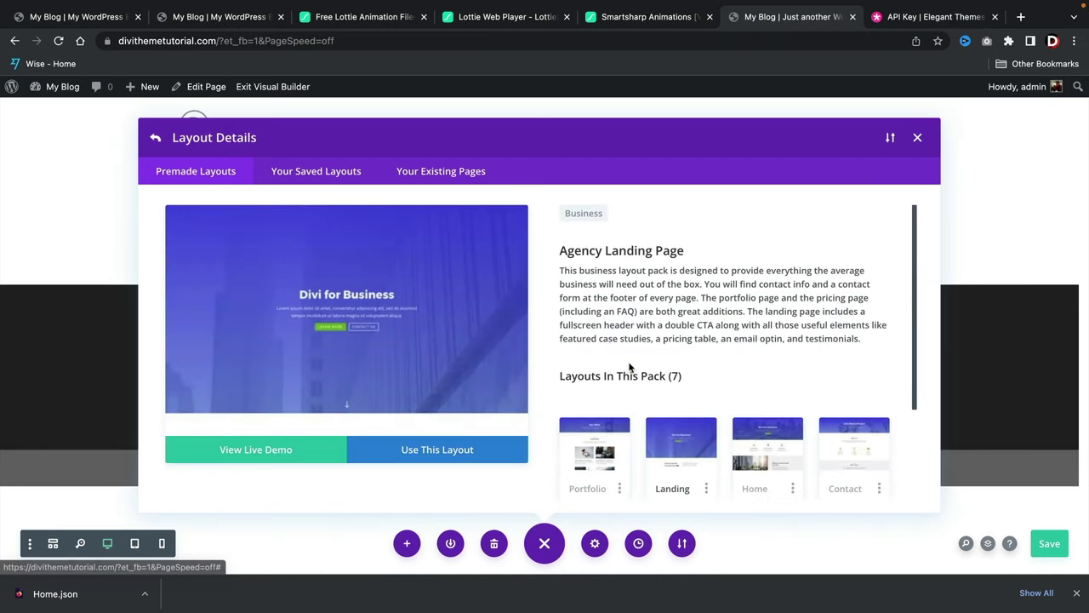
pyautogui.click(440, 457)
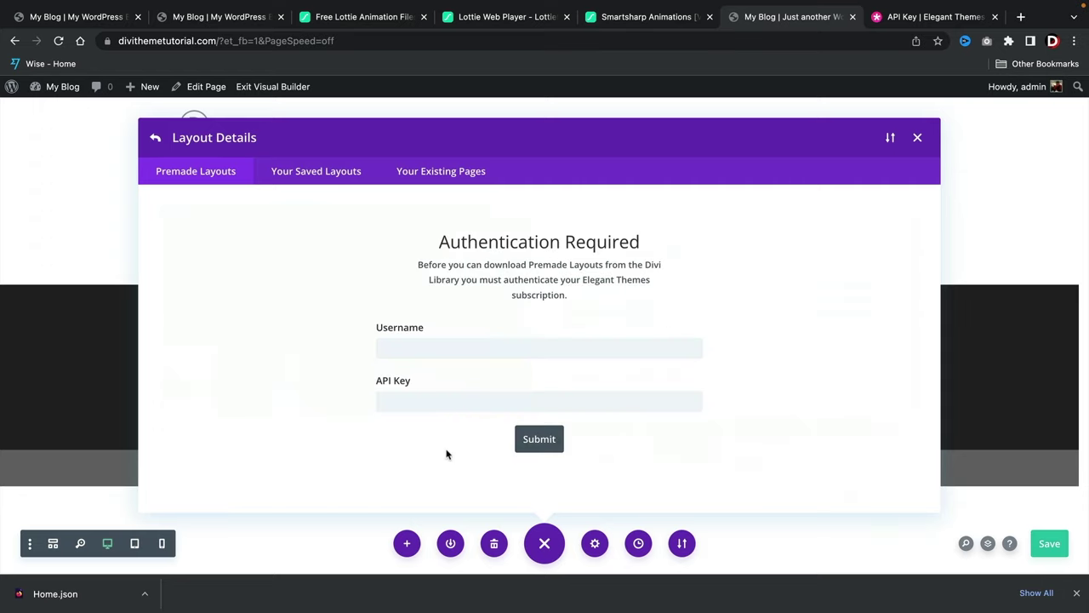
pyautogui.click(538, 444)
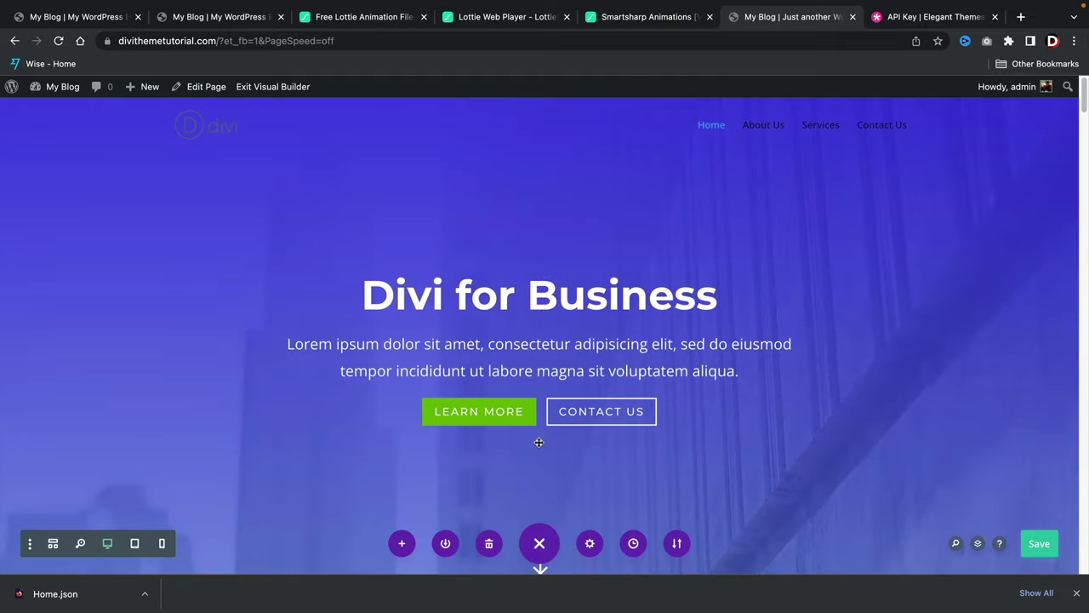
pyautogui.scroll(-20, 535, 402)
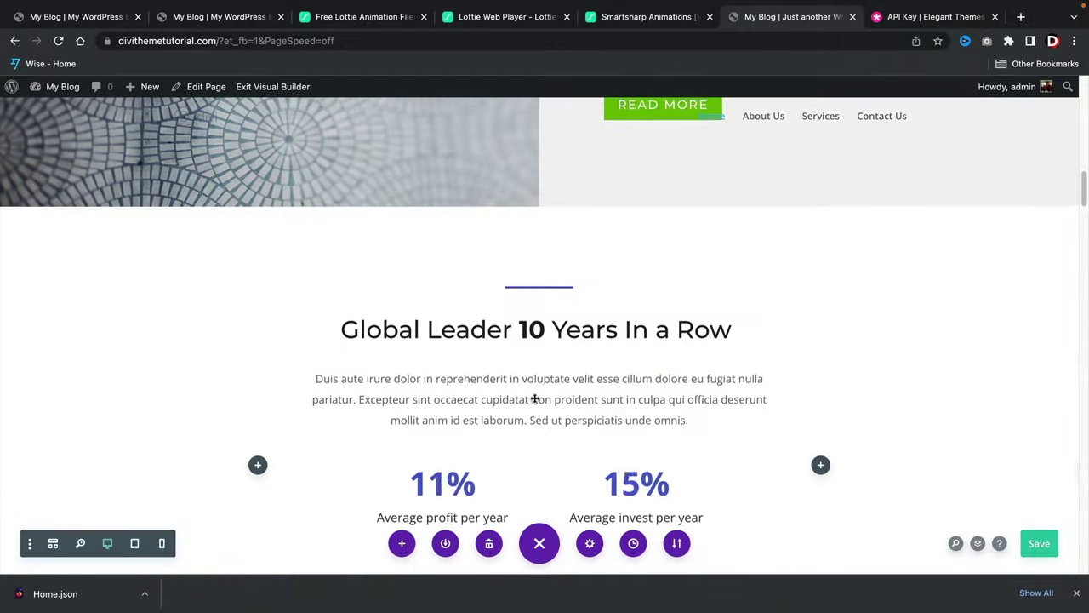
pyautogui.scroll(-15, 534, 399)
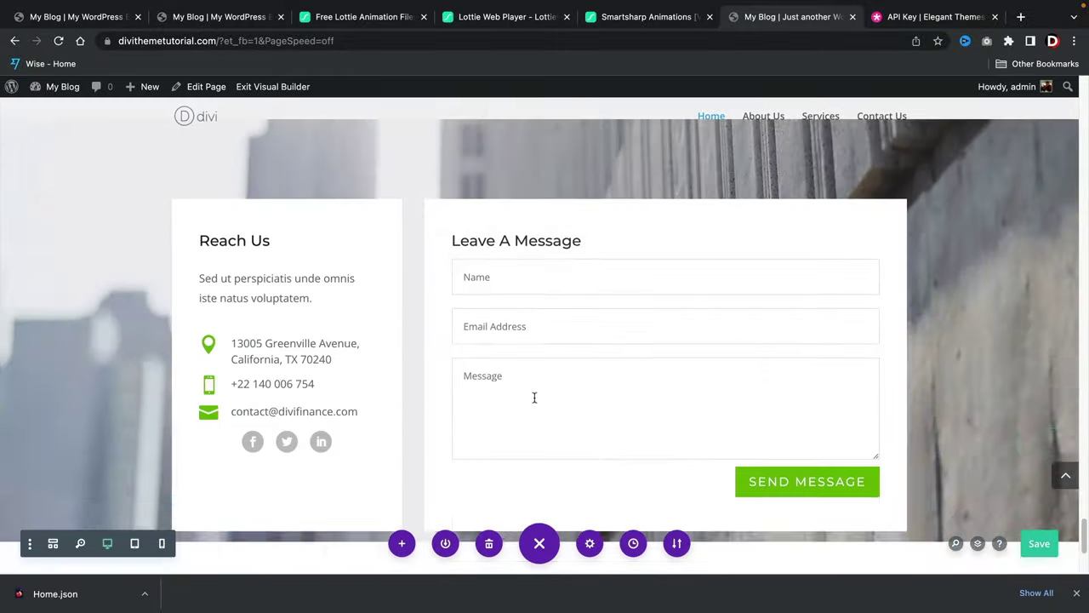
pyautogui.scroll(8, 534, 397)
pyautogui.scroll(20, 535, 398)
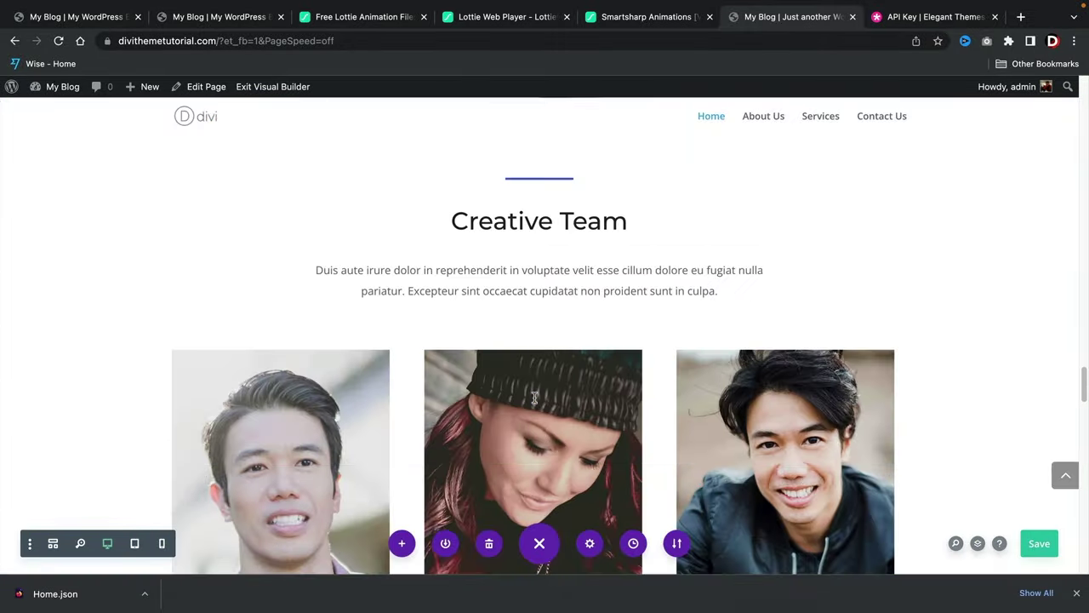
pyautogui.scroll(20, 535, 397)
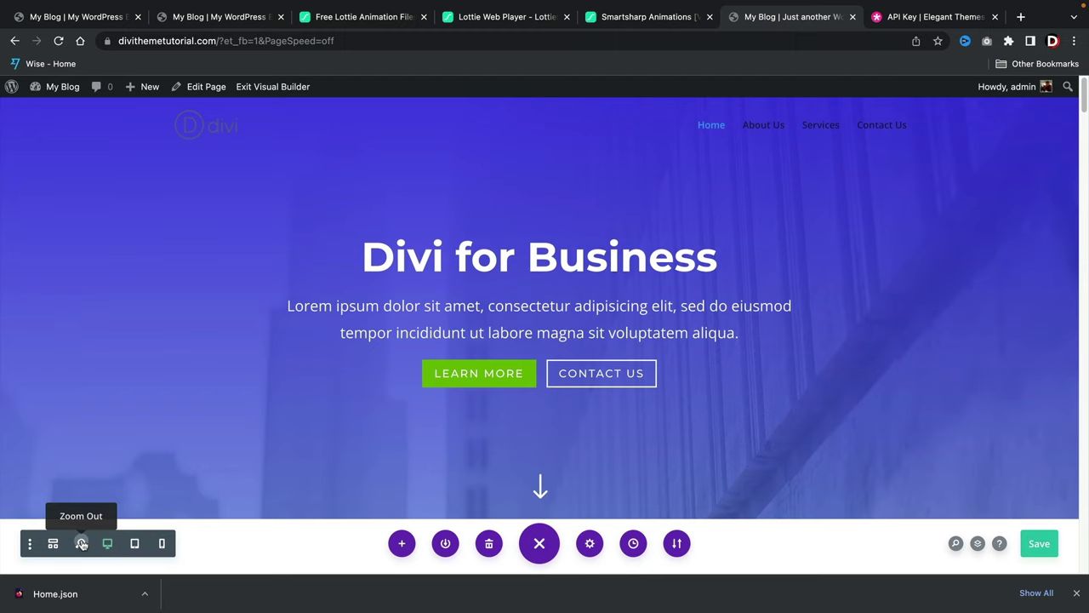
# - Shrink the page preview and switch to the wireframe view
pyautogui.click(82, 543)
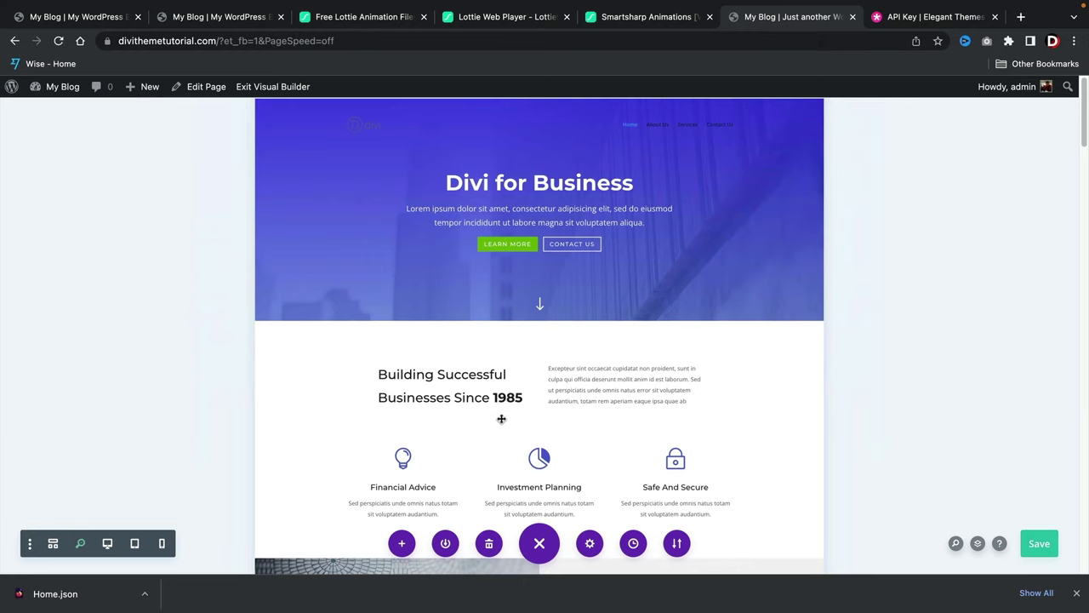
pyautogui.scroll(-3, 501, 418)
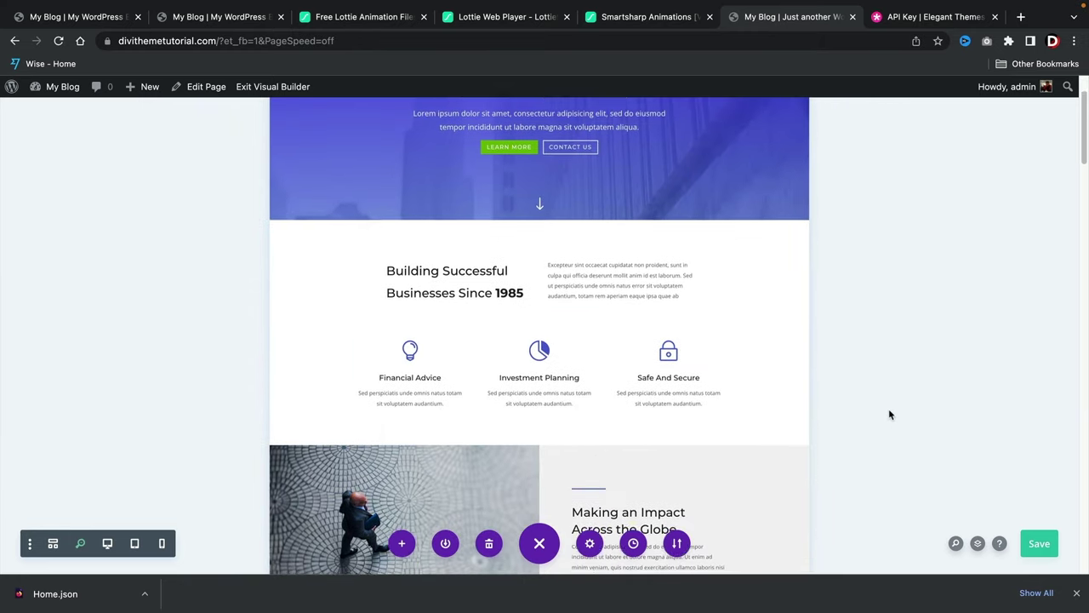
pyautogui.scroll(-15, 889, 414)
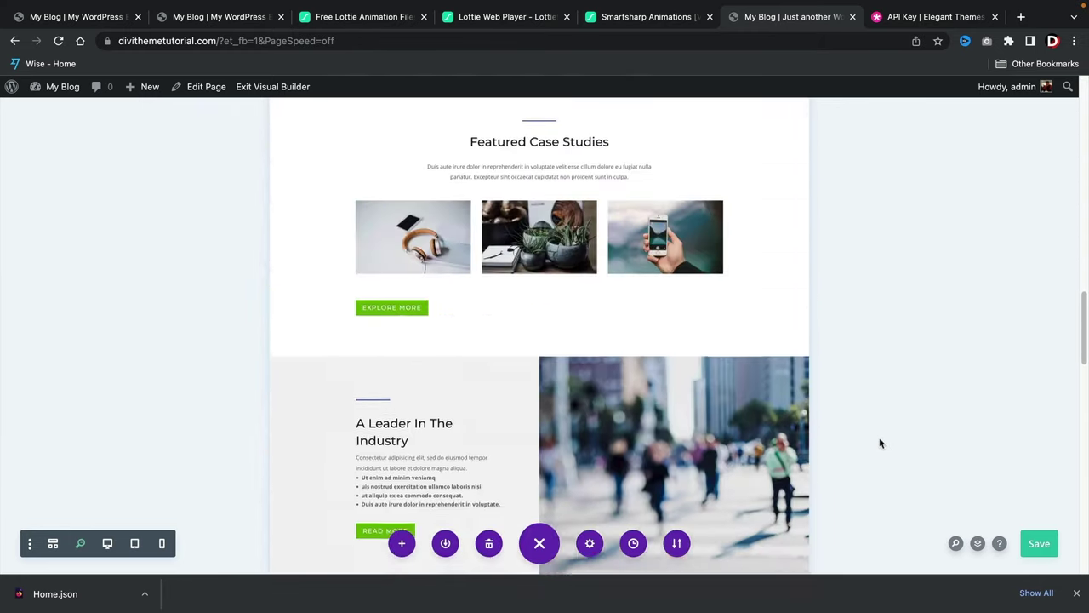
pyautogui.scroll(15, 881, 443)
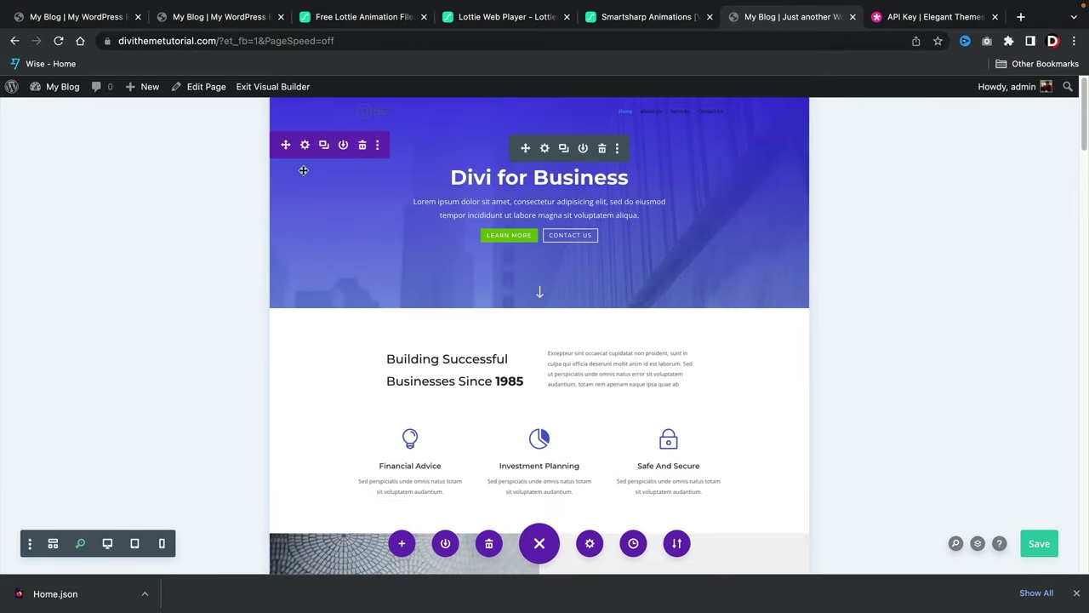
pyautogui.moveTo(428, 434)
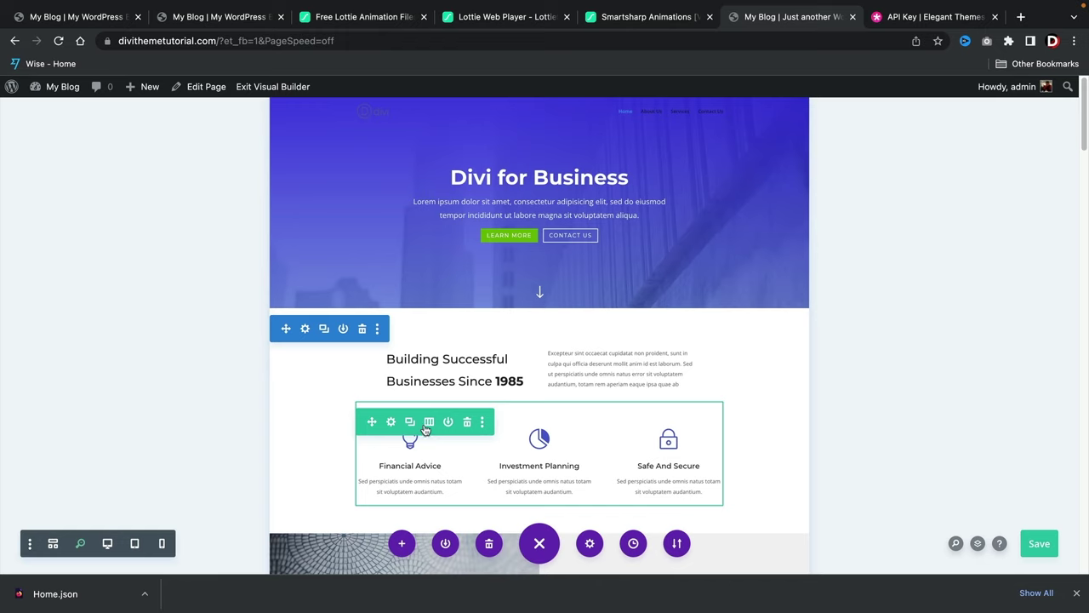
pyautogui.click(54, 545)
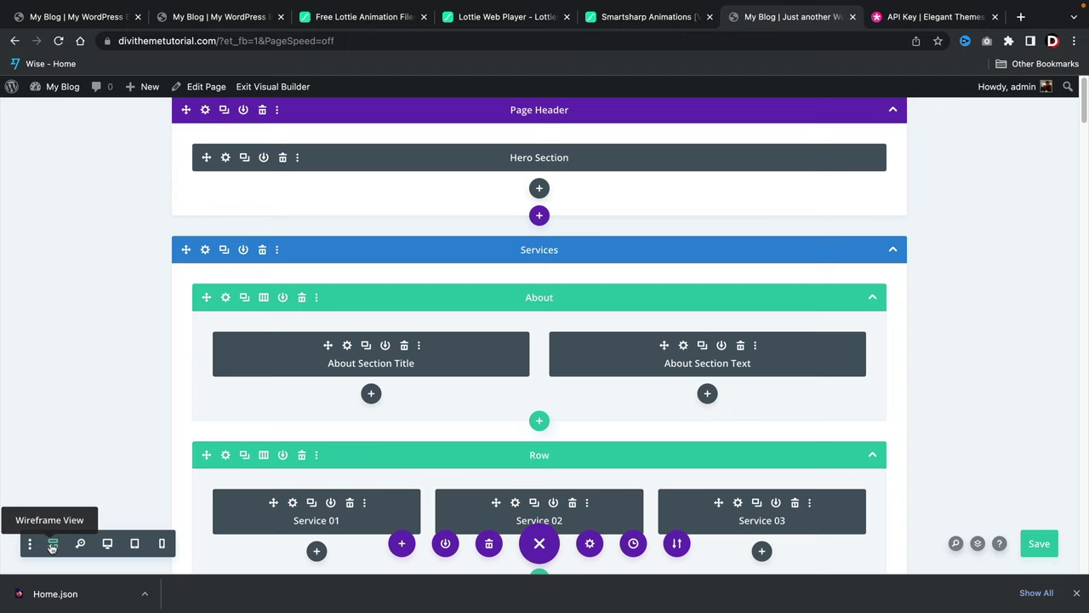
pyautogui.scroll(-3, 347, 377)
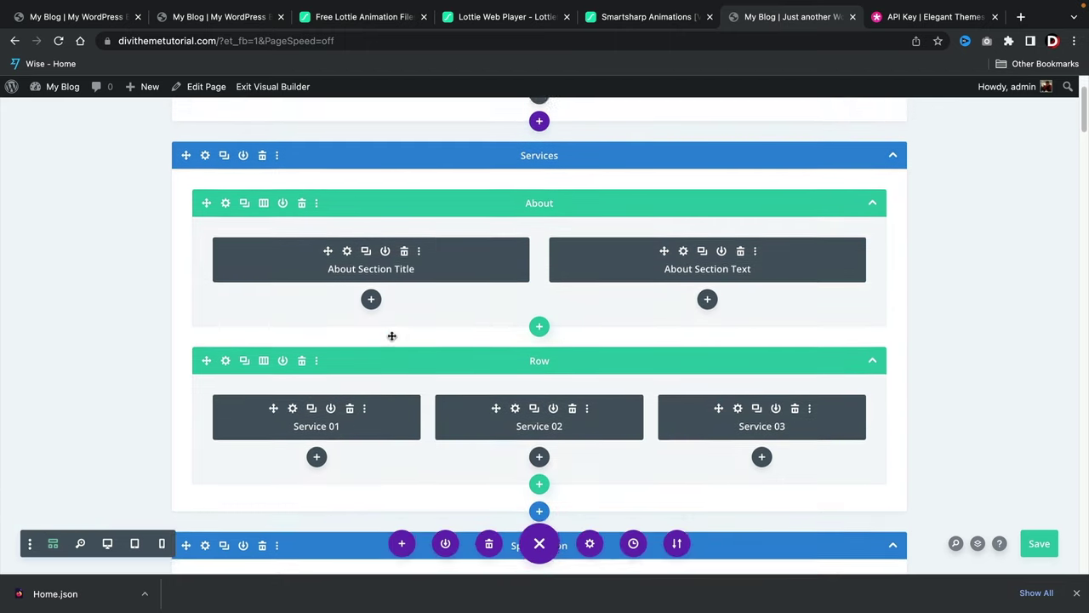
# - Duplicate About Section Title, moving the copy under About Section Text, and duplicate Service 02
pyautogui.click(366, 255)
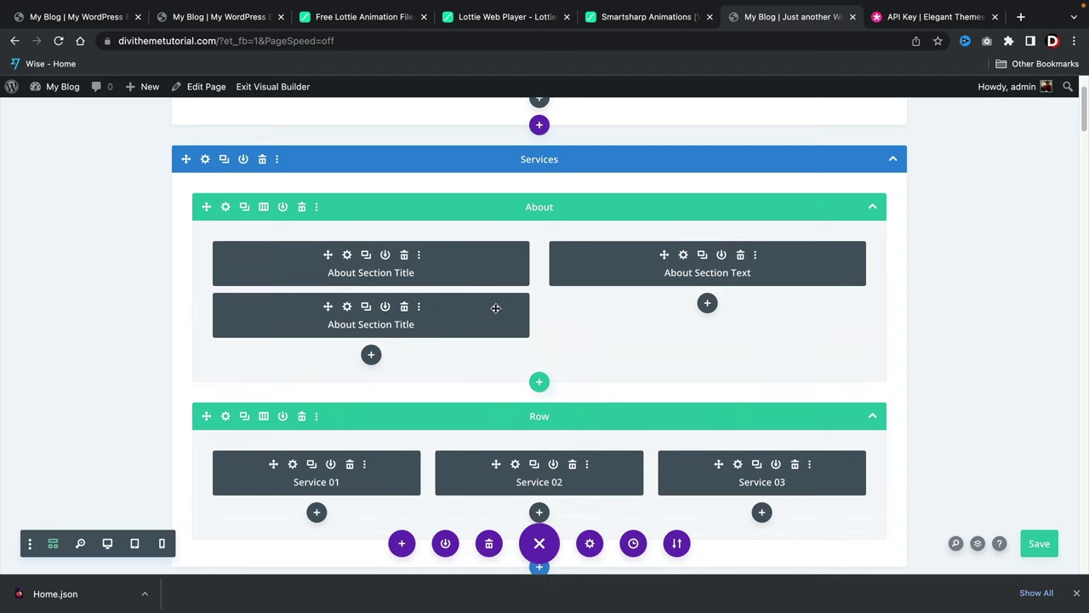
pyautogui.moveTo(495, 308); pyautogui.dragTo(672, 312)
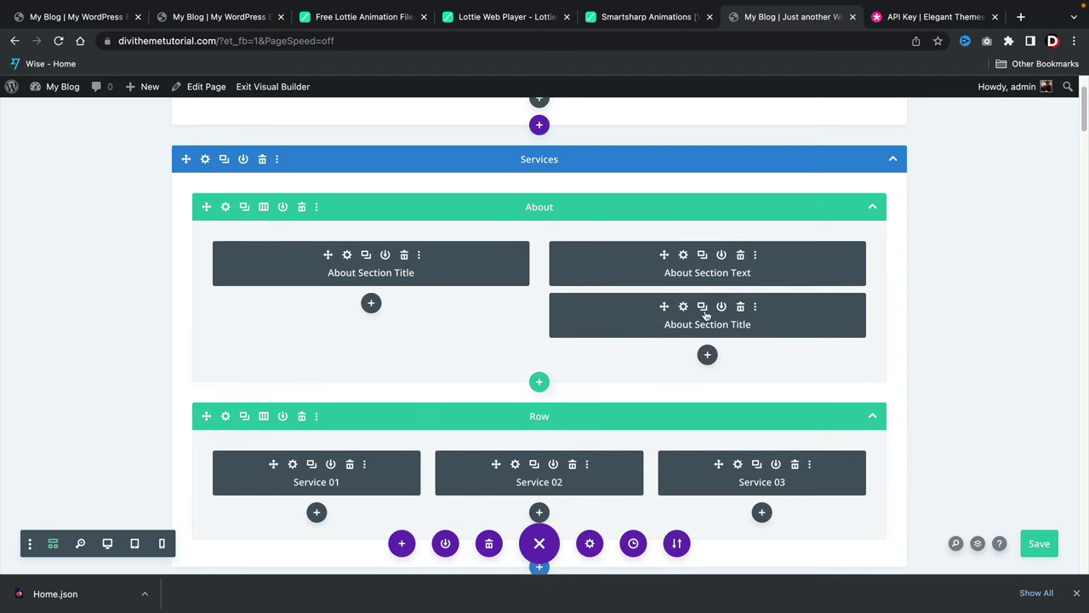
pyautogui.scroll(-5, 595, 401)
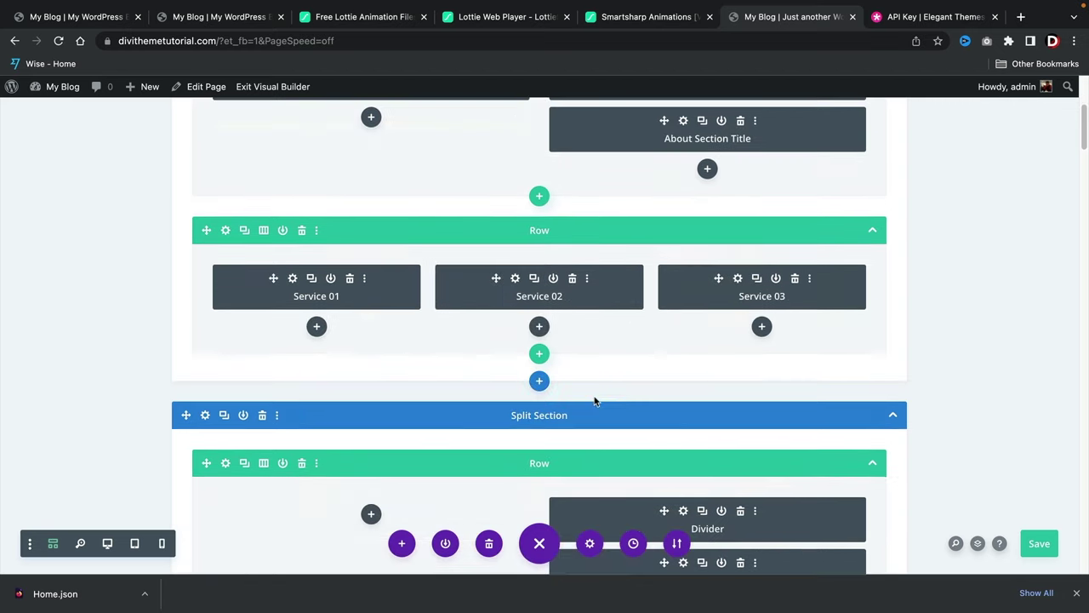
pyautogui.click(534, 279)
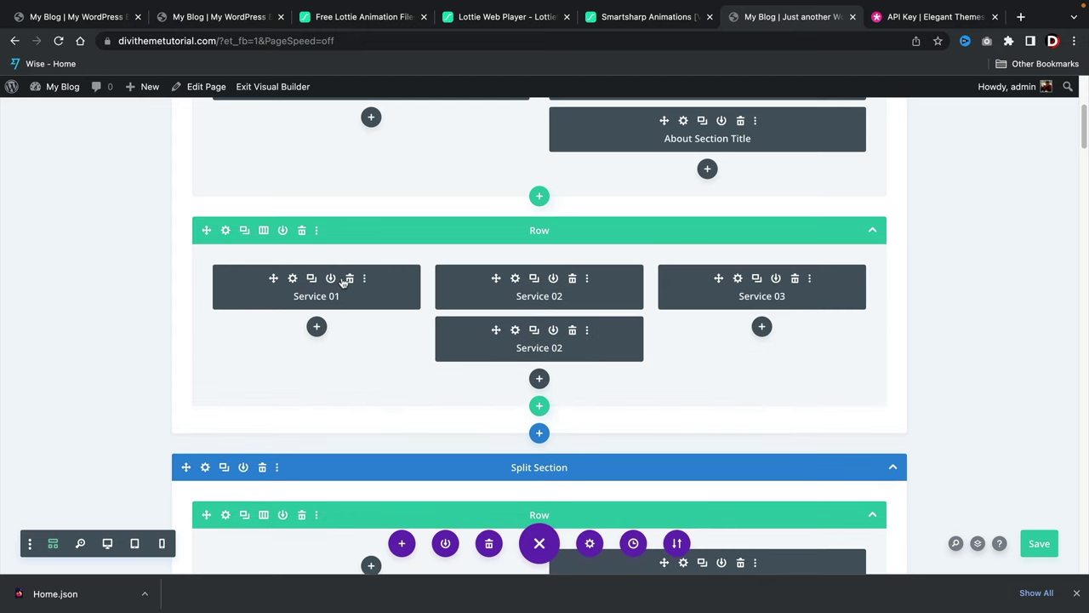
pyautogui.scroll(-5, 329, 323)
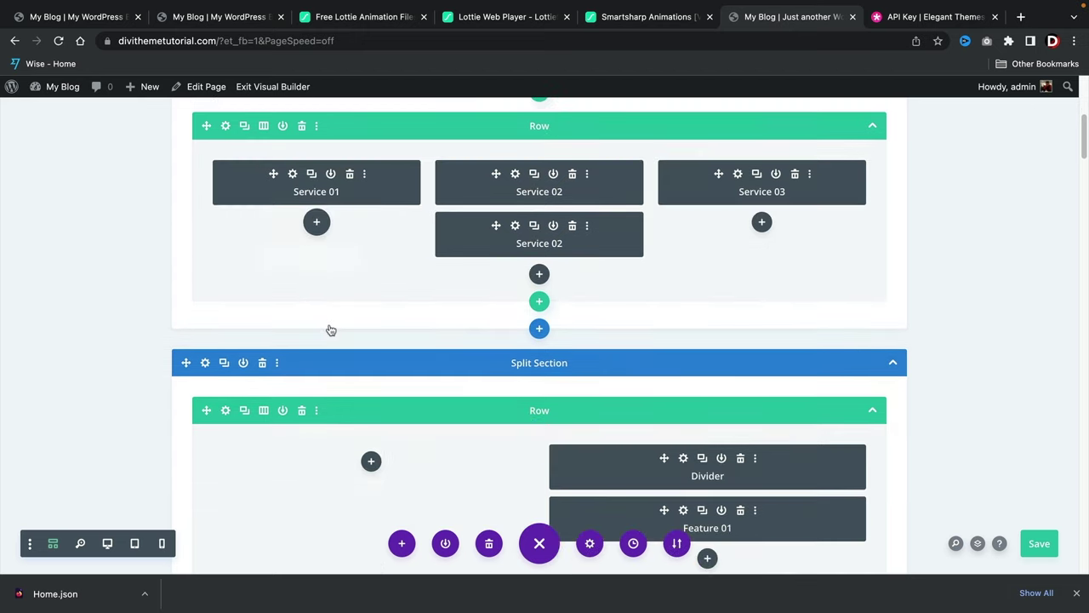
pyautogui.scroll(-2, 329, 324)
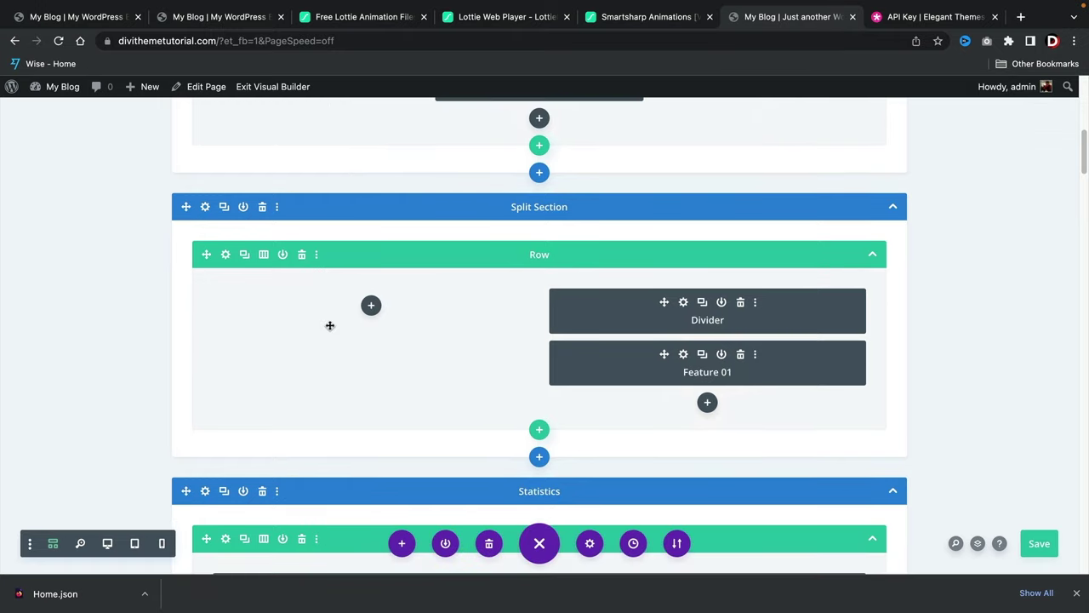
pyautogui.scroll(-5, 329, 326)
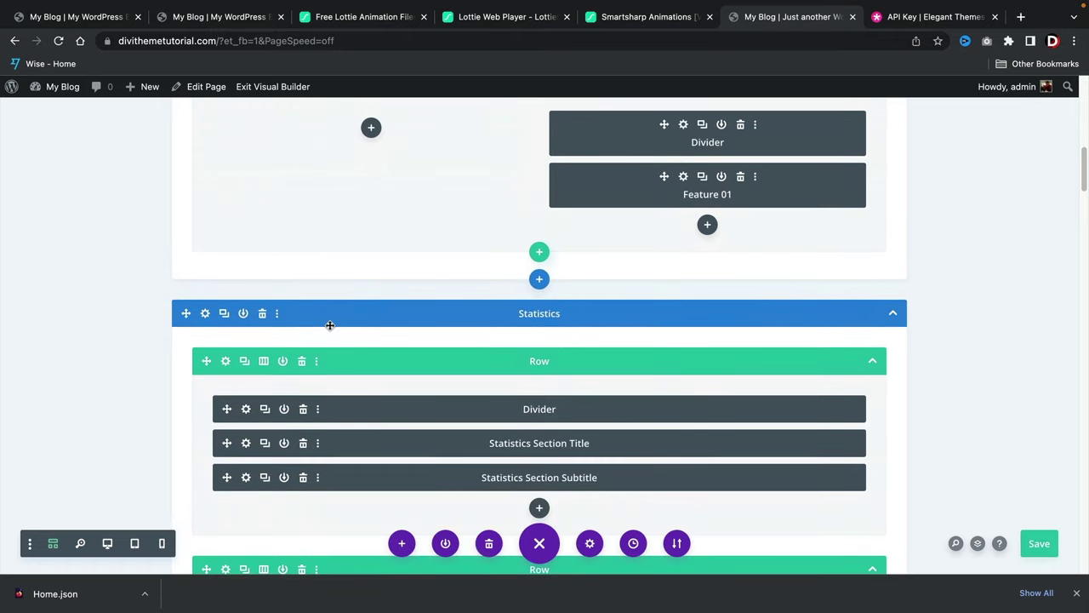
pyautogui.scroll(-4, 329, 324)
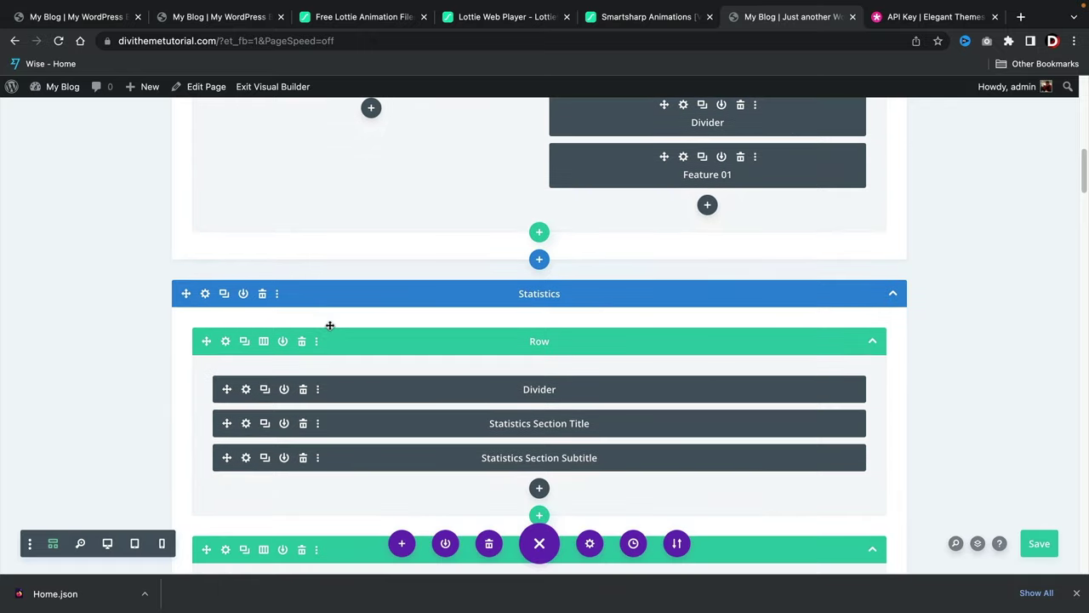
pyautogui.scroll(-4, 329, 323)
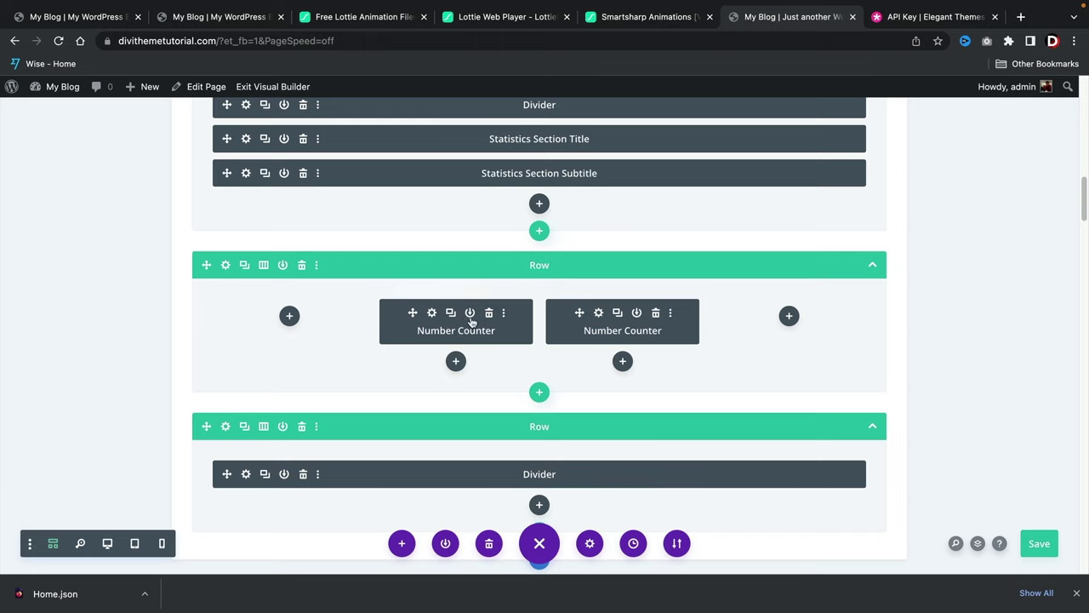
# - Duplicate both Number Counters and move the copies into the right and first empty columns
pyautogui.click(618, 312)
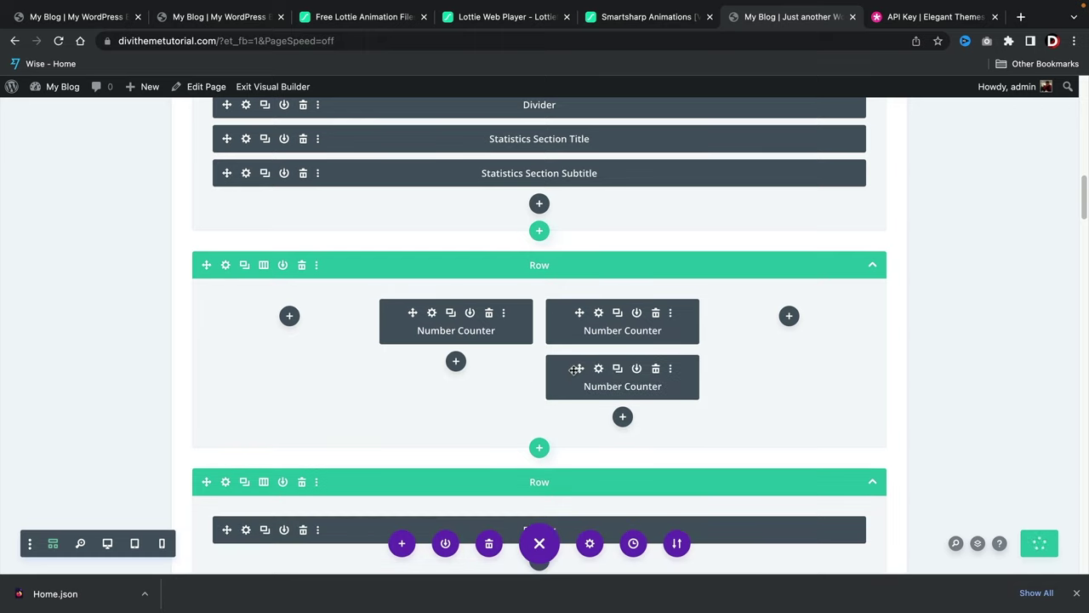
pyautogui.moveTo(579, 367); pyautogui.dragTo(754, 317)
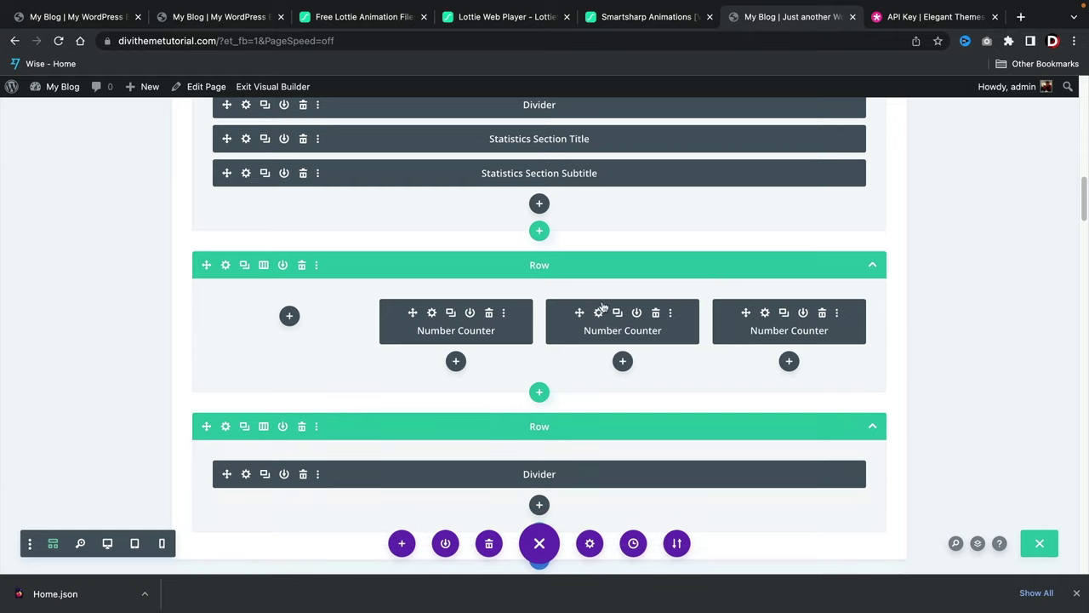
pyautogui.click(451, 314)
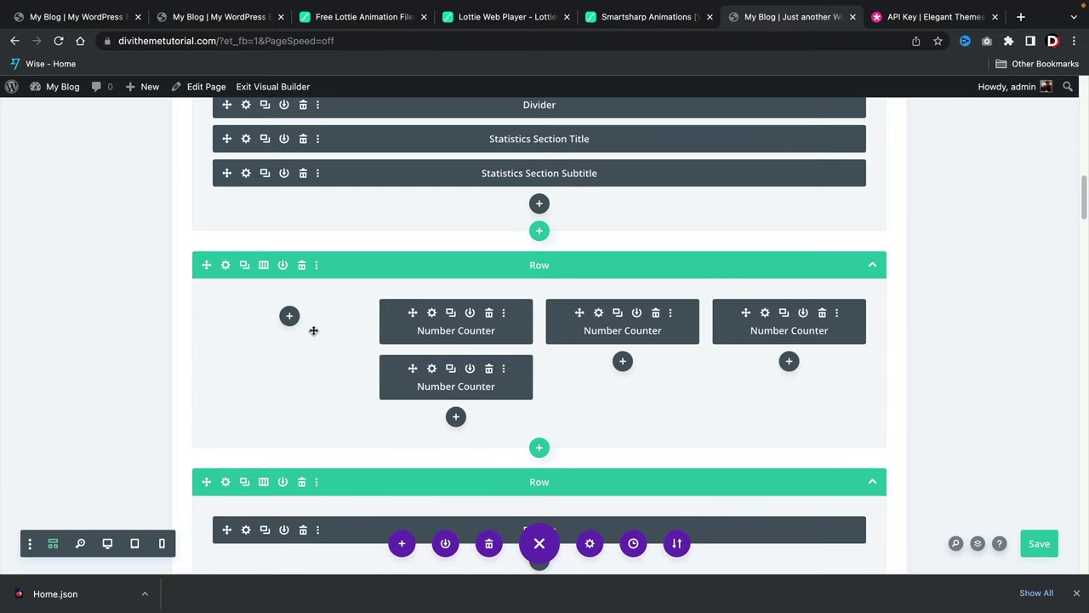
pyautogui.moveTo(313, 330); pyautogui.dragTo(250, 311)
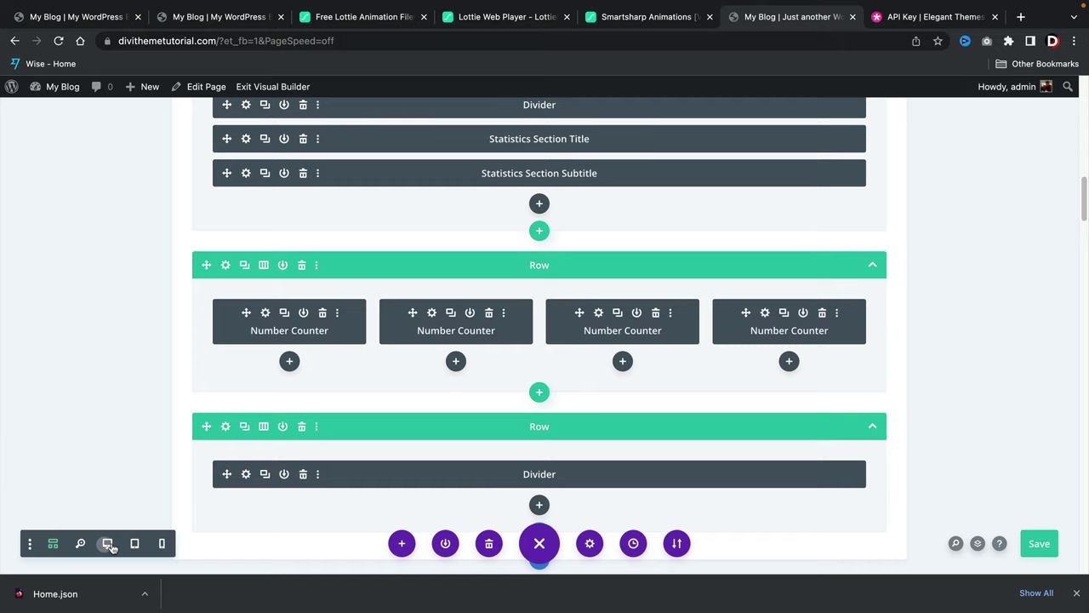
# - Switch to the desktop preview and look over the Builder Settings panel
pyautogui.click(108, 544)
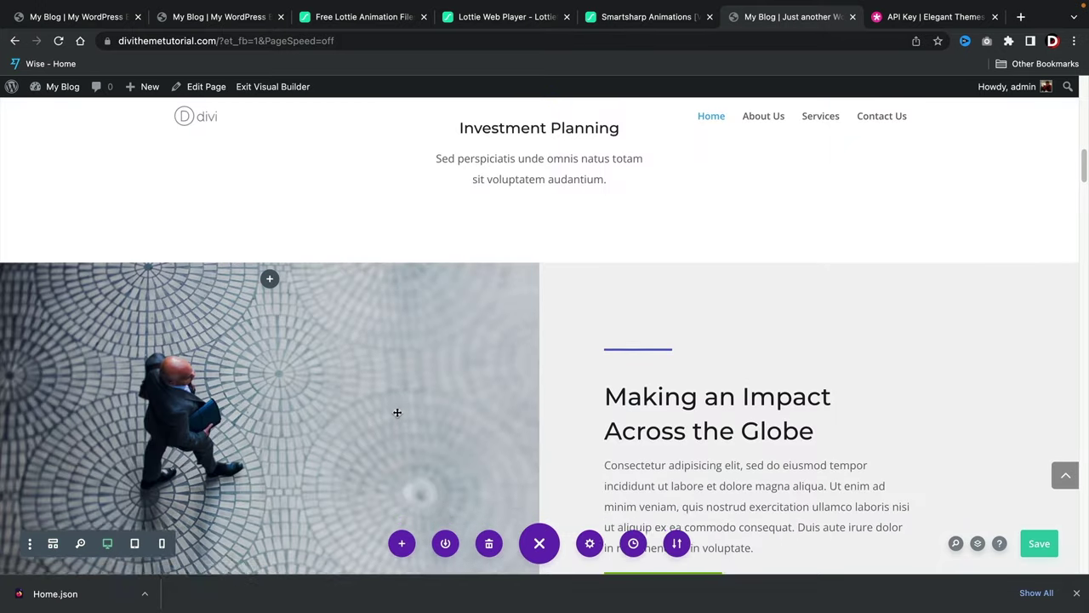
pyautogui.scroll(-20, 396, 411)
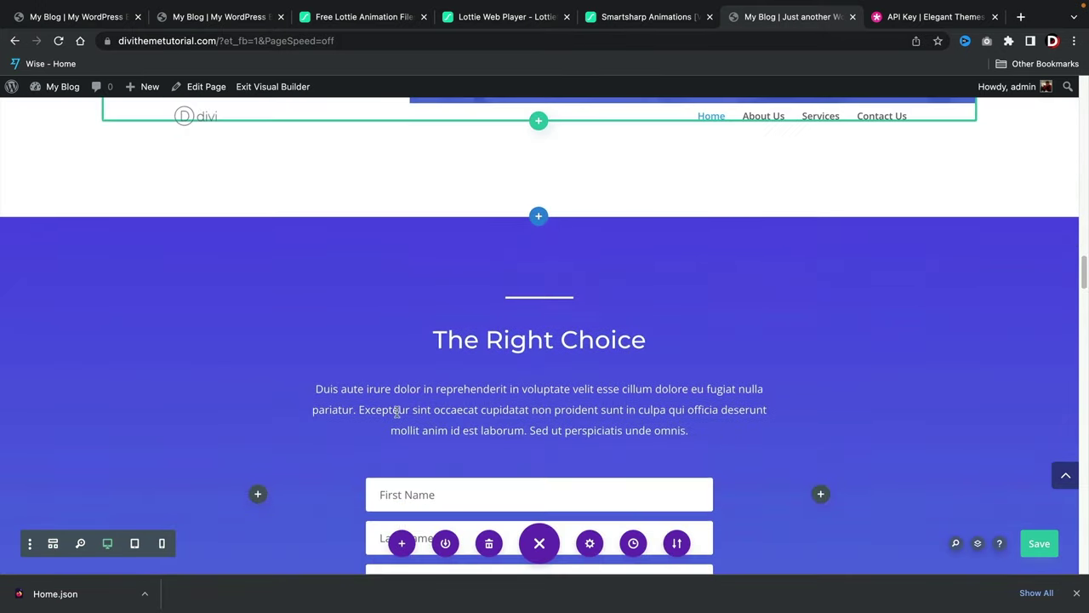
pyautogui.scroll(-10, 397, 412)
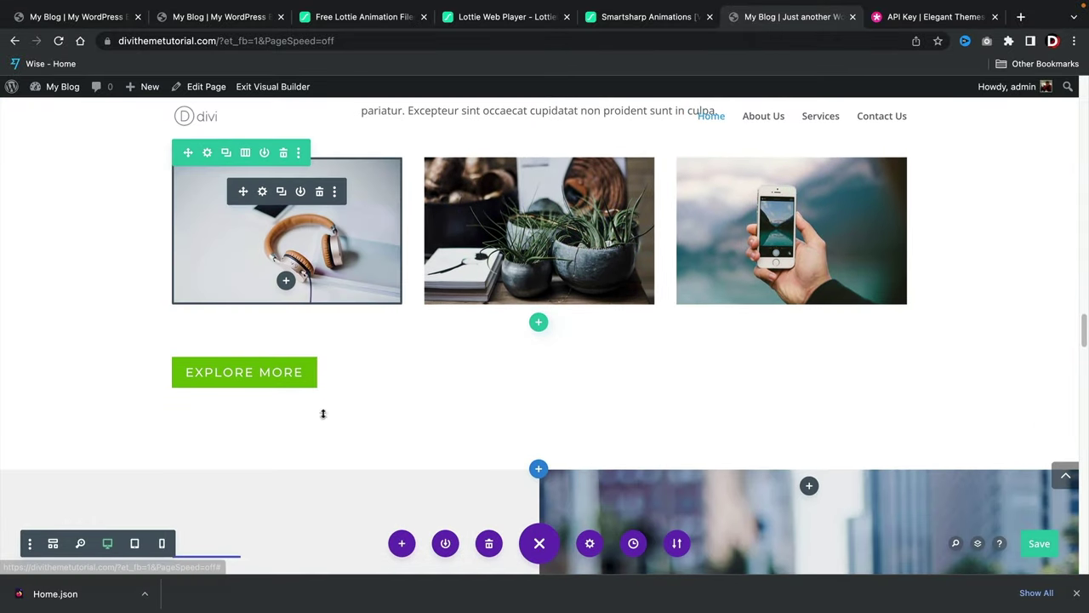
pyautogui.click(31, 544)
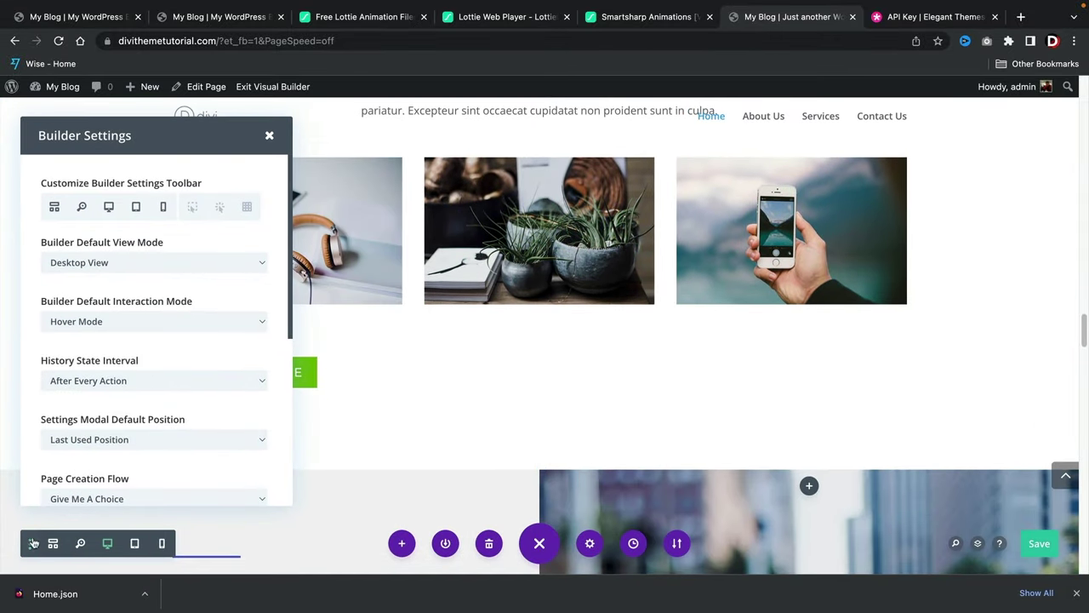
pyautogui.scroll(-3, 85, 366)
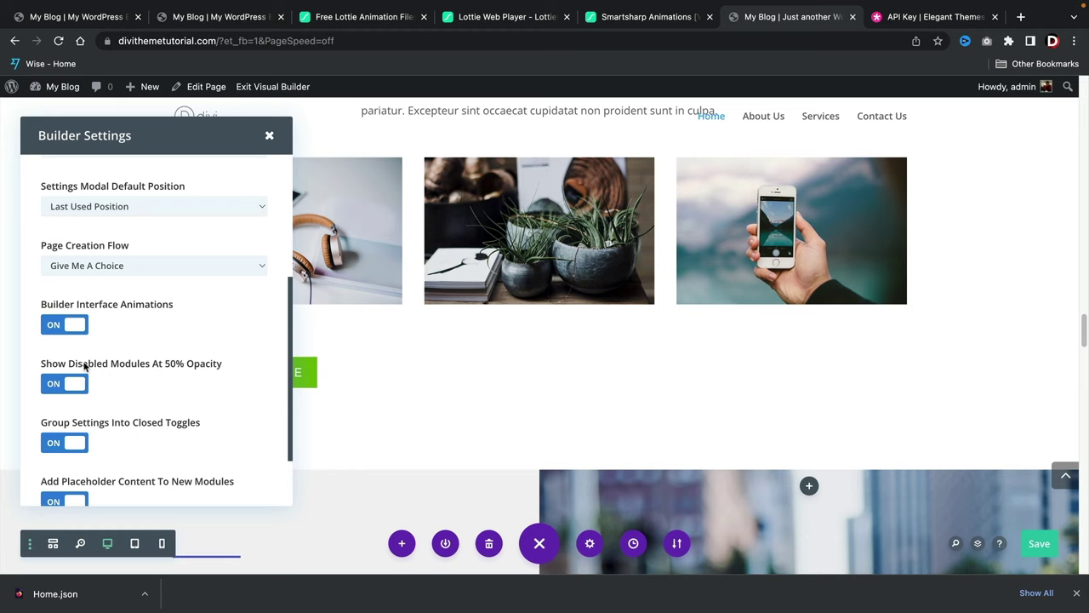
pyautogui.scroll(-1, 140, 398)
pyautogui.scroll(4, 140, 398)
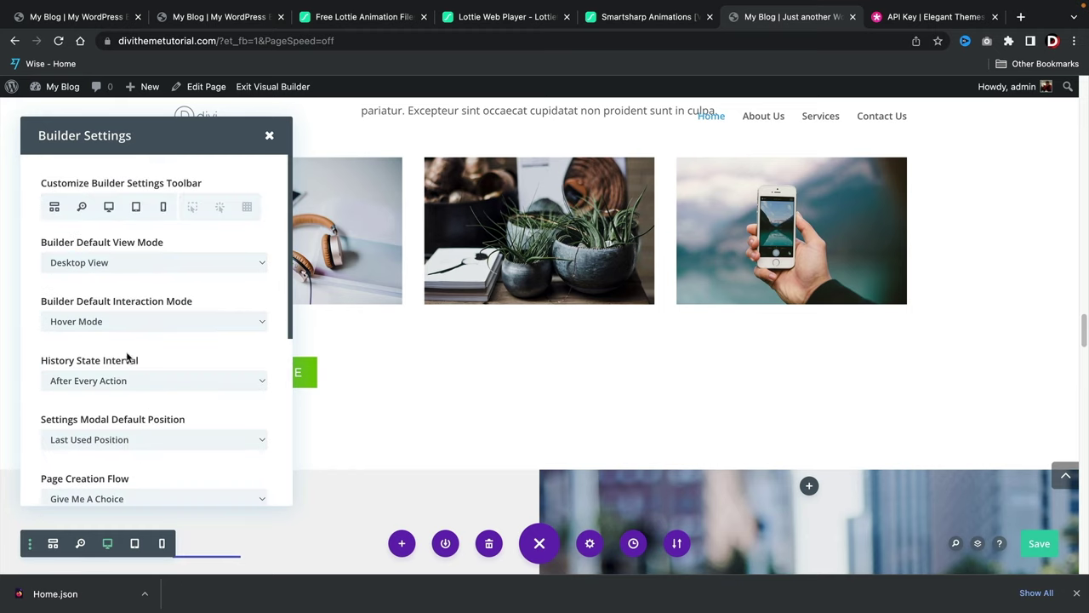
pyautogui.click(269, 135)
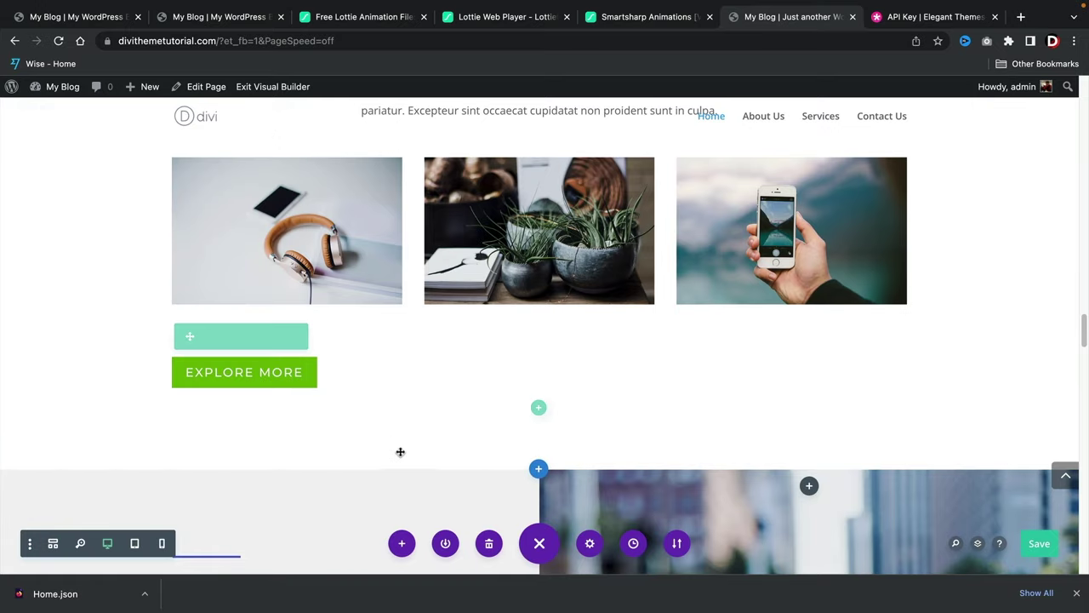
pyautogui.scroll(-15, 404, 450)
pyautogui.scroll(15, 411, 448)
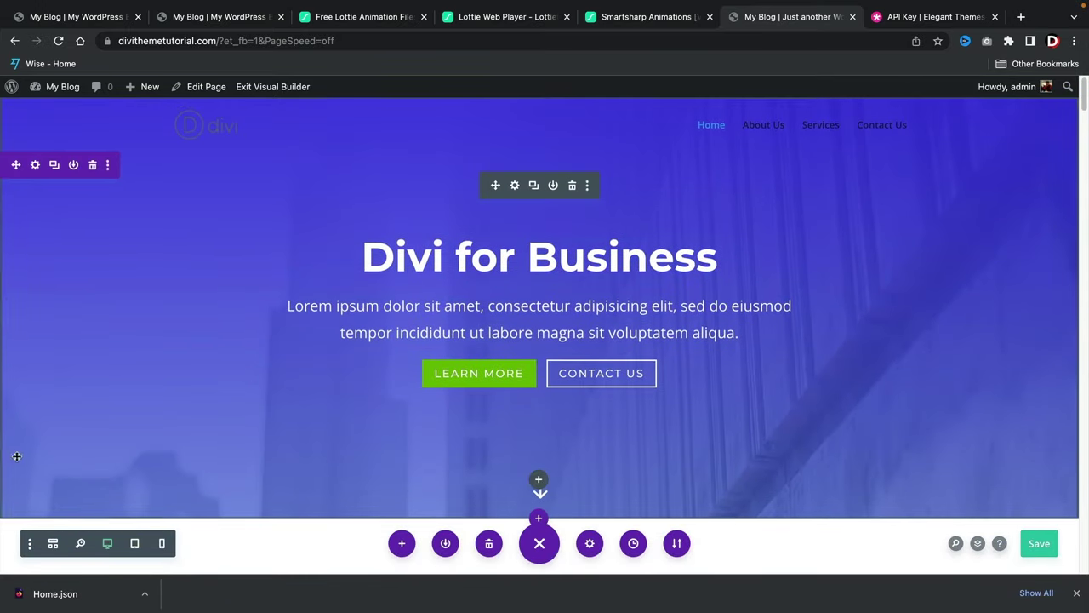
# - Keep Hover Mode as default and add the selection, click and grid mode toolbar options
pyautogui.click(30, 543)
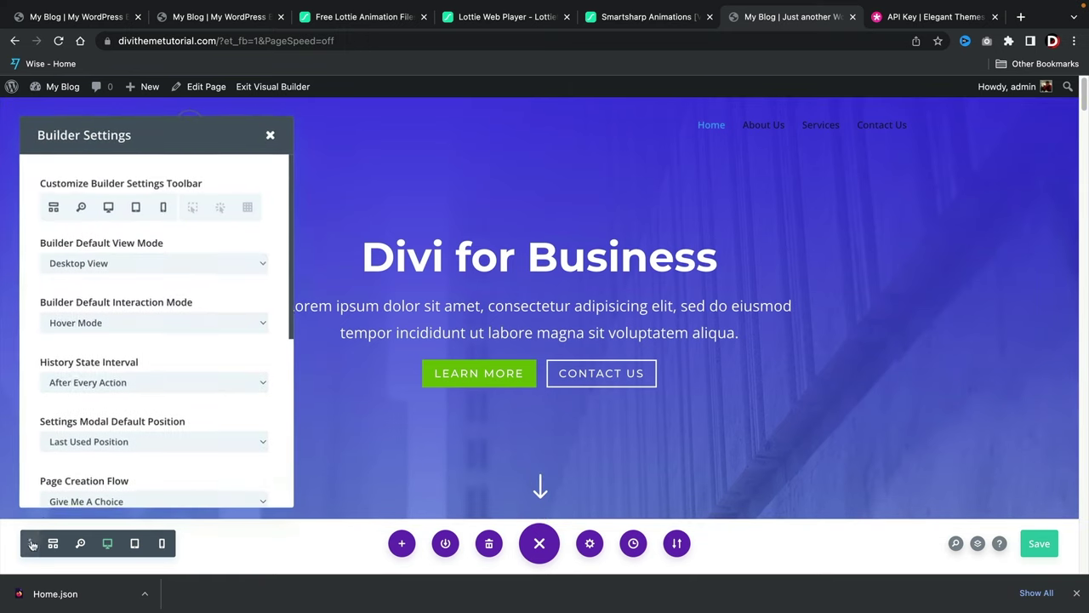
pyautogui.click(147, 323)
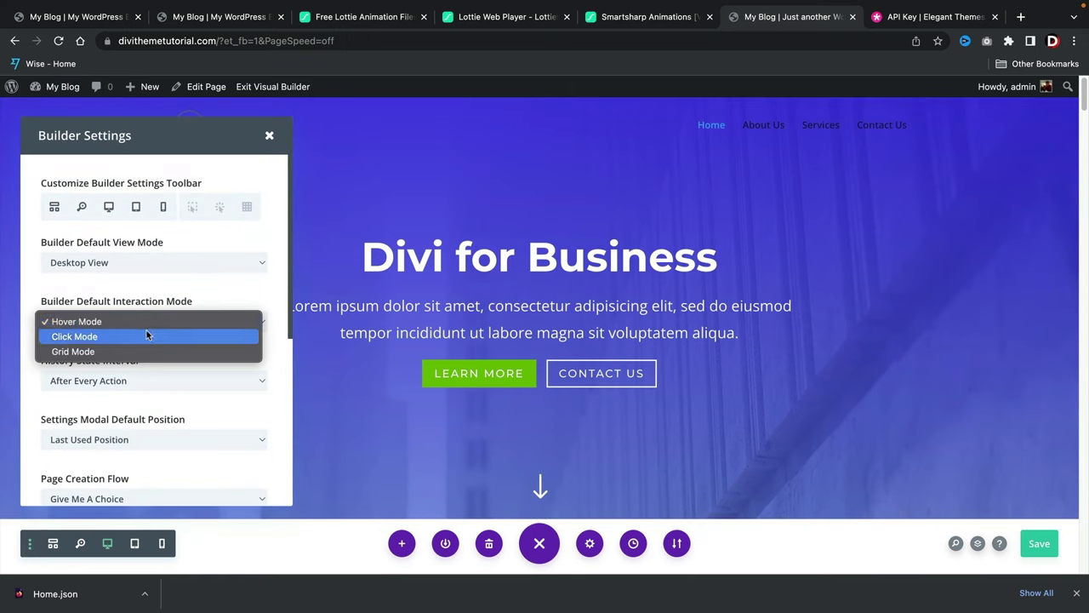
pyautogui.click(146, 327)
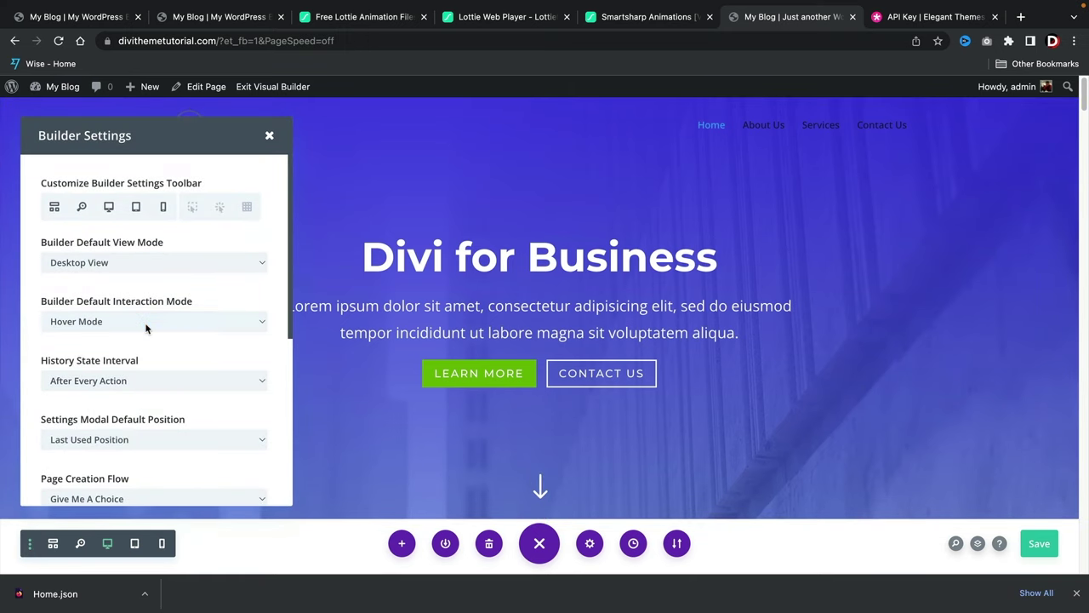
pyautogui.click(192, 208)
pyautogui.click(219, 209)
pyautogui.click(247, 207)
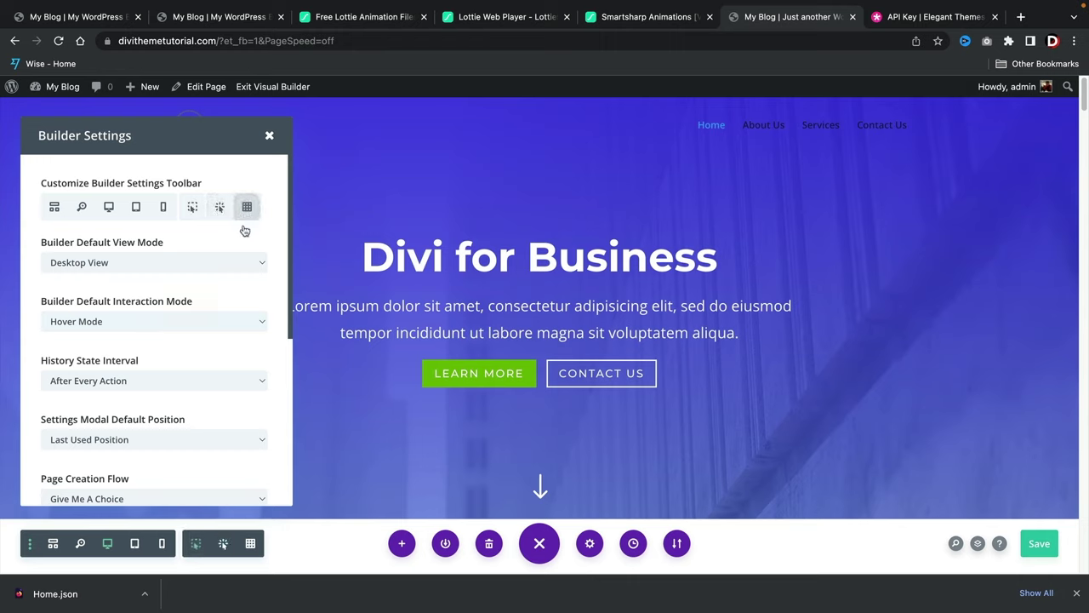
pyautogui.click(221, 548)
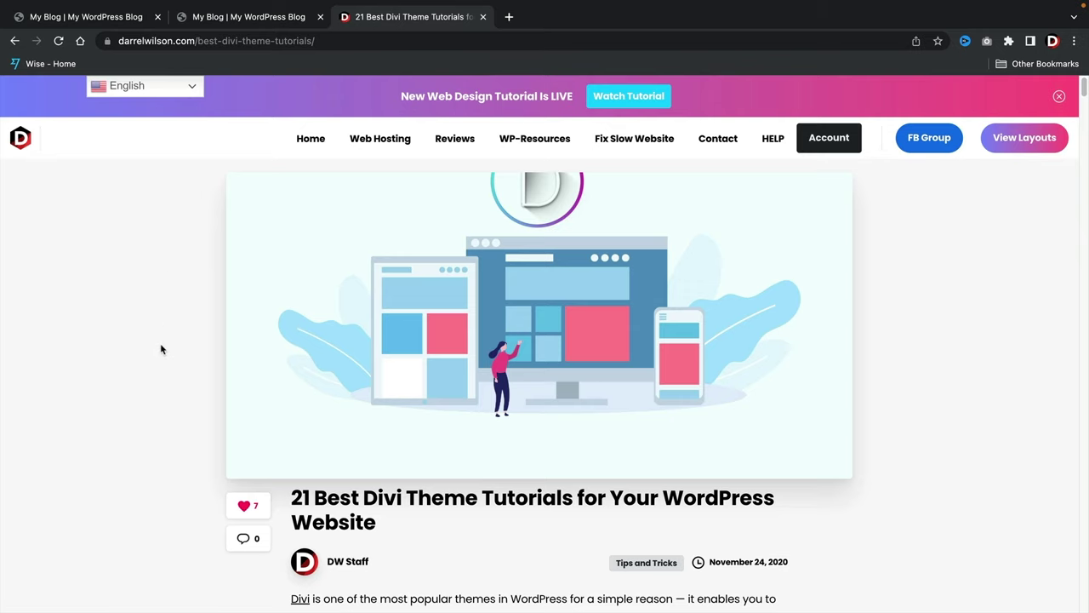
# - Scroll through the 21 Best Divi Theme Tutorials article down to entry 20, Mobile Contact Bar
pyautogui.scroll(-4, 160, 349)
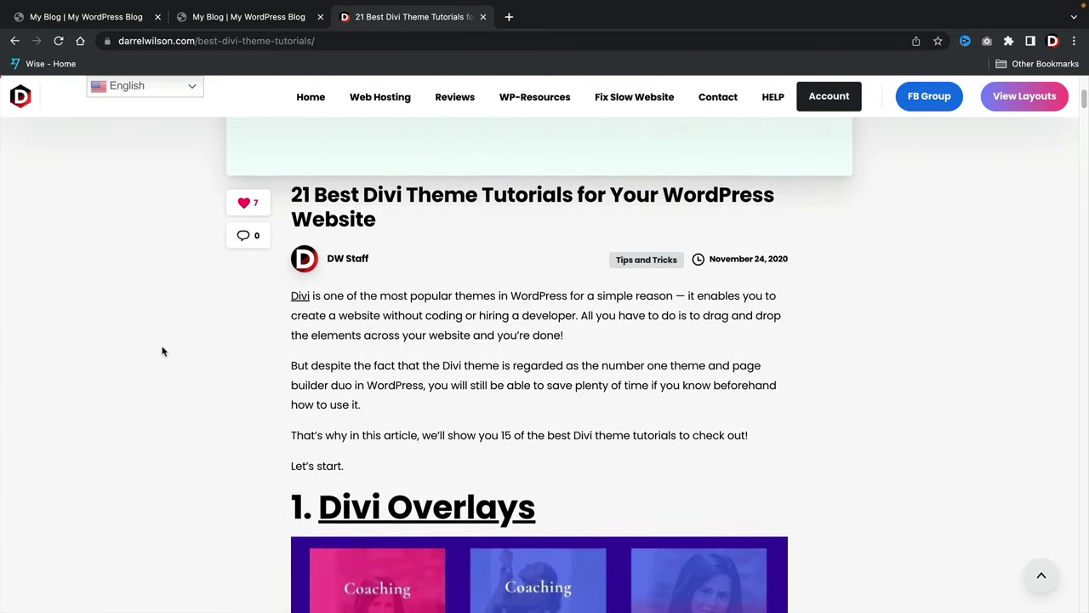
pyautogui.scroll(-3, 162, 349)
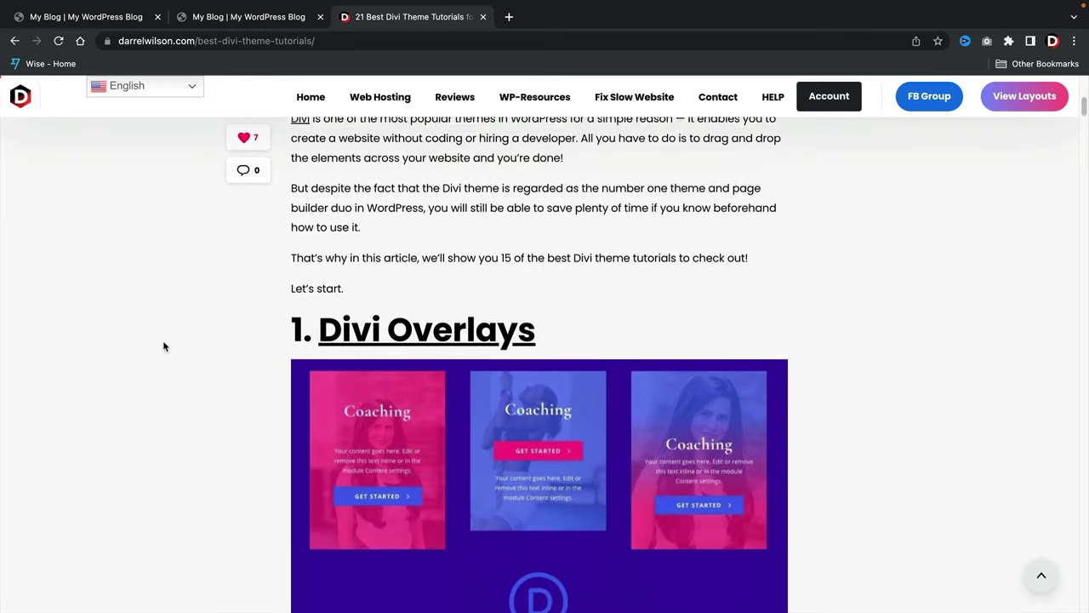
pyautogui.scroll(-3, 164, 345)
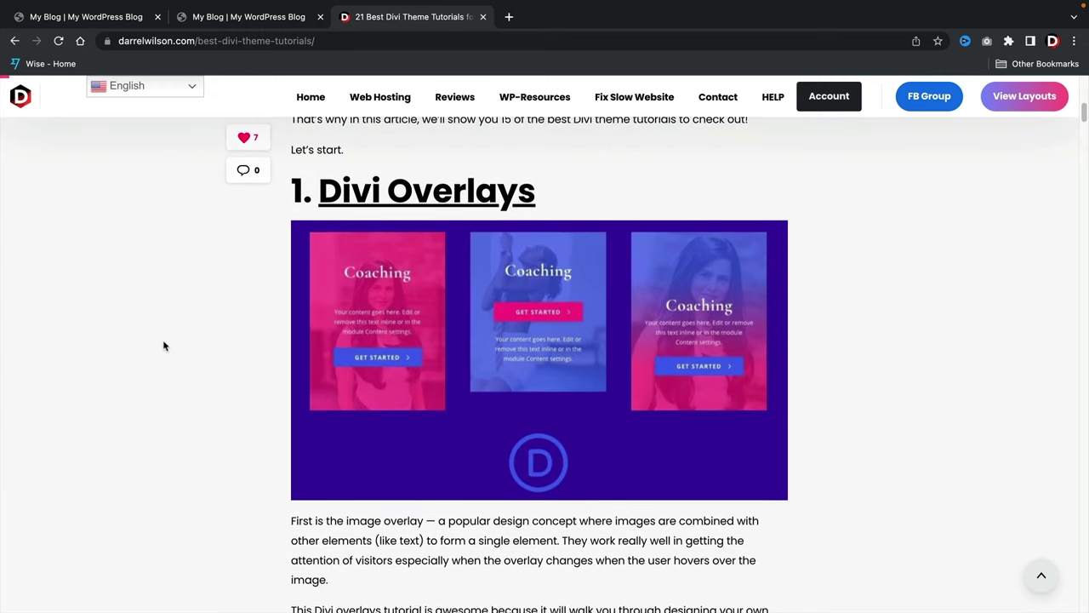
pyautogui.scroll(-1, 164, 345)
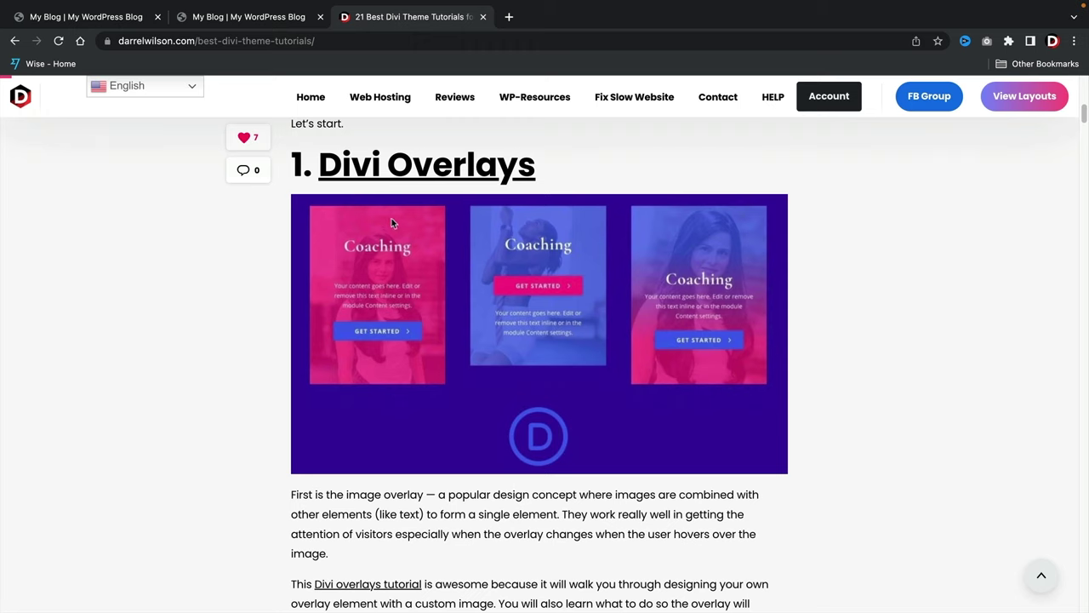
pyautogui.scroll(-3, 454, 366)
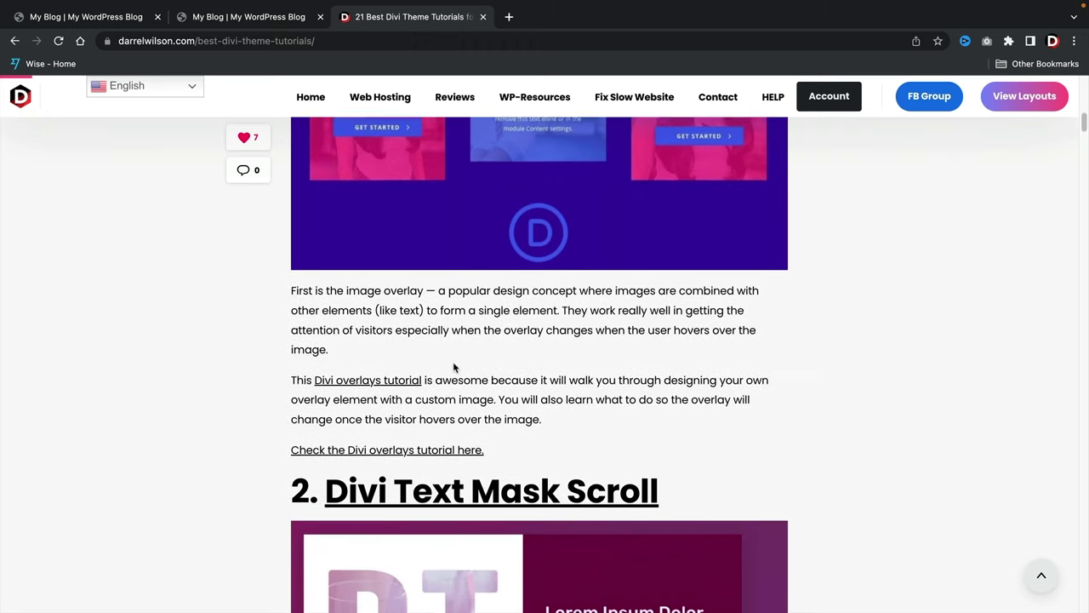
pyautogui.scroll(-4, 455, 366)
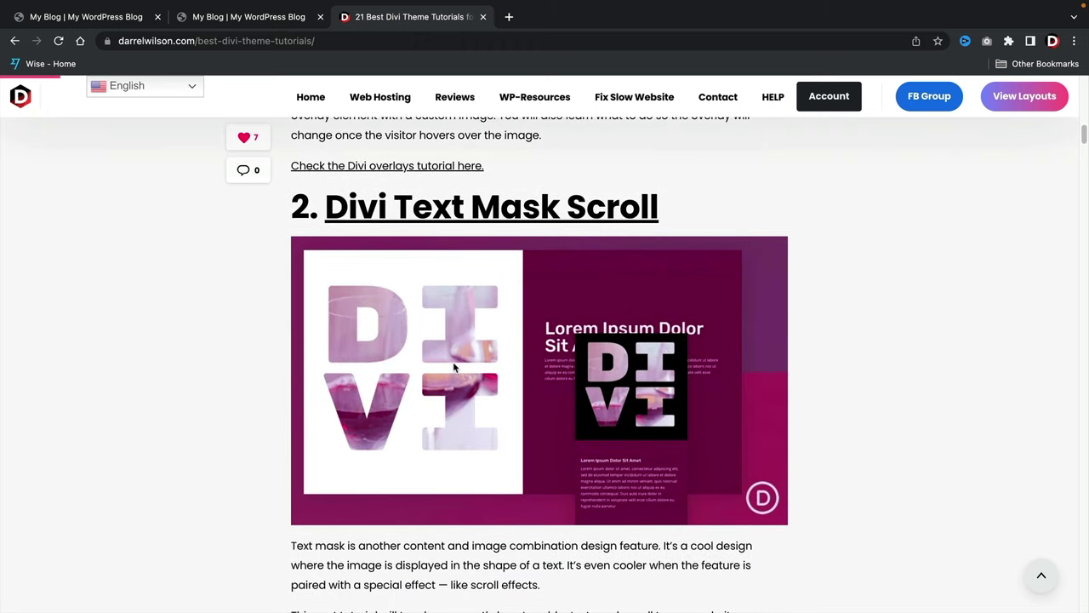
pyautogui.scroll(-3, 454, 367)
pyautogui.scroll(-3, 454, 366)
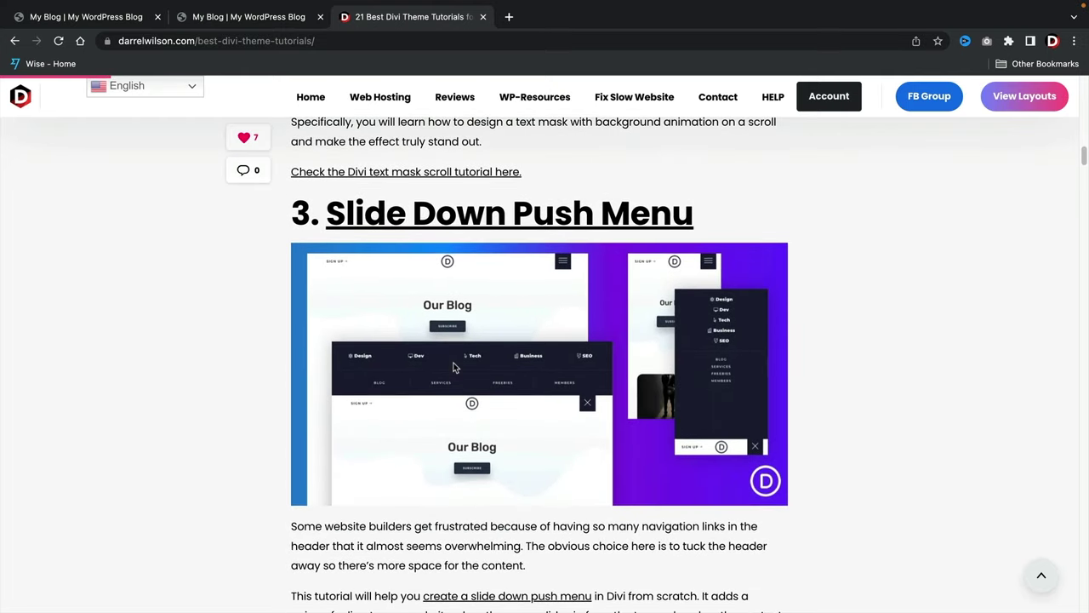
pyautogui.scroll(-1, 455, 367)
pyautogui.scroll(-5, 454, 367)
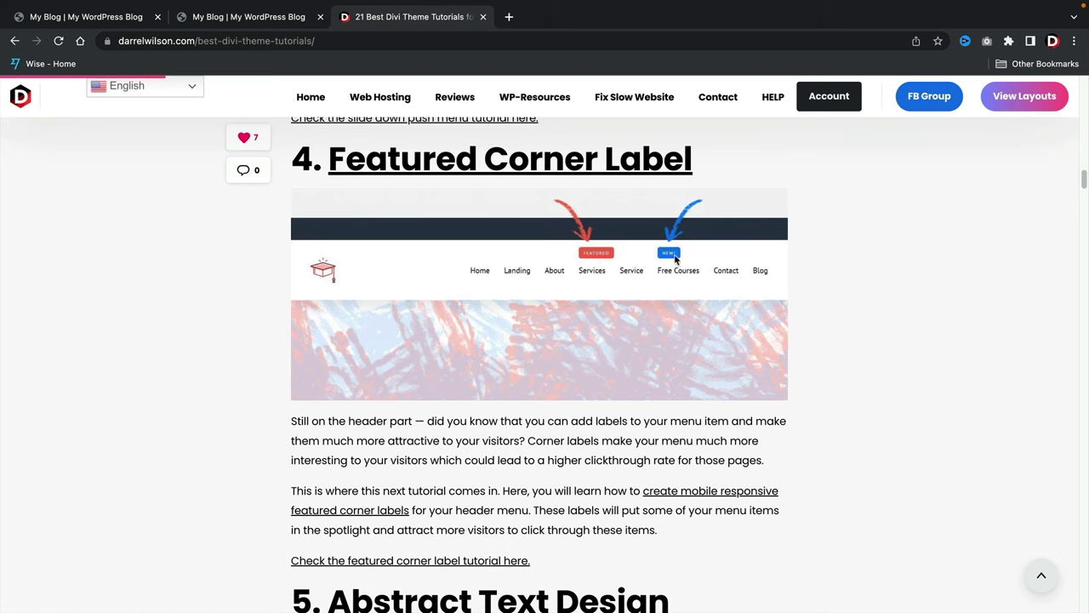
pyautogui.scroll(-5, 756, 389)
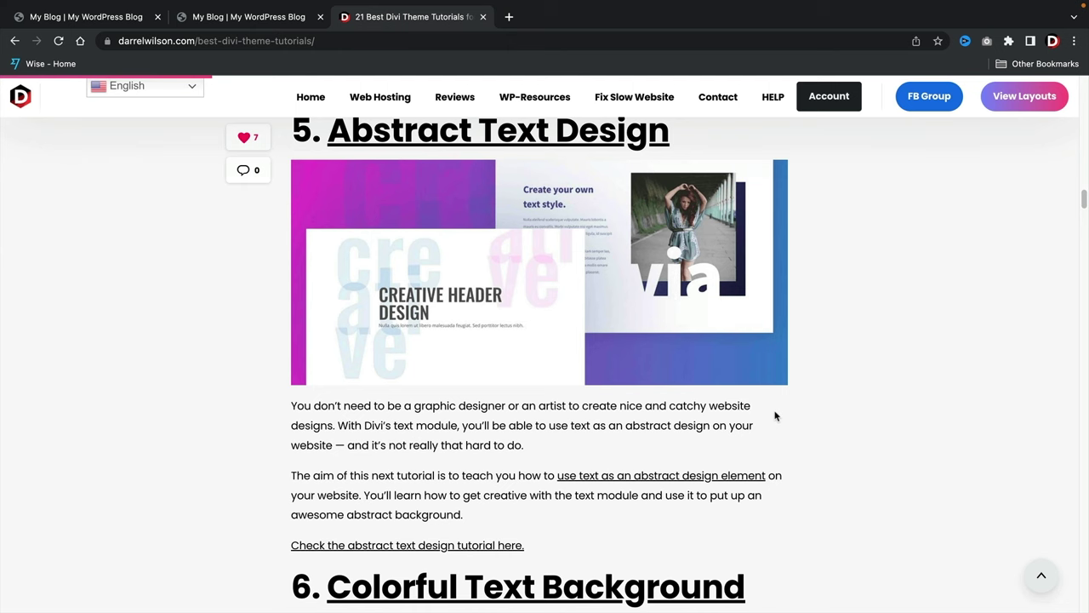
pyautogui.scroll(-4, 774, 415)
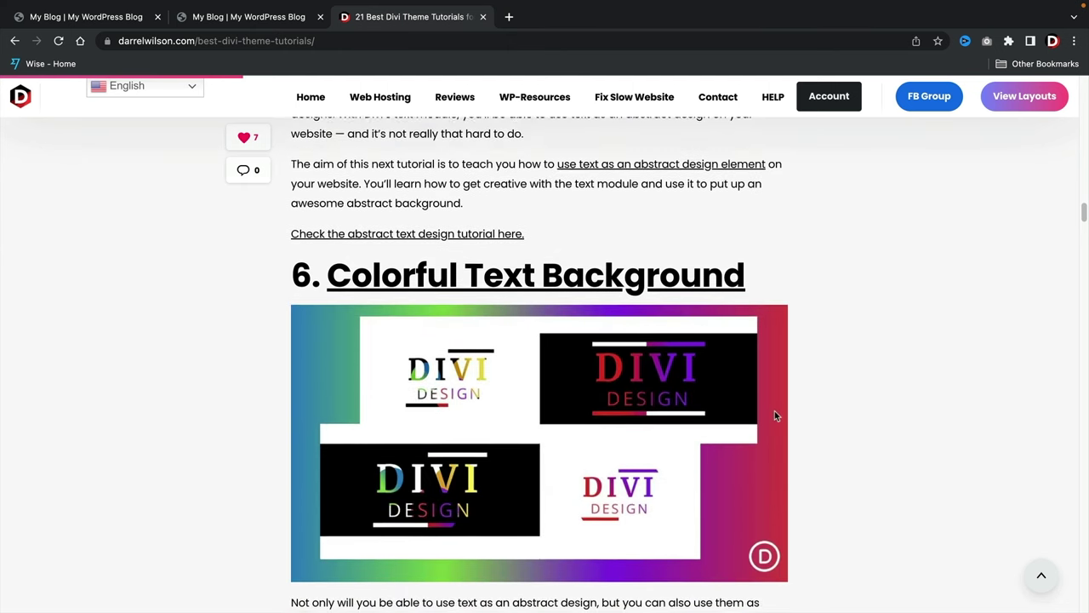
pyautogui.scroll(-1, 774, 415)
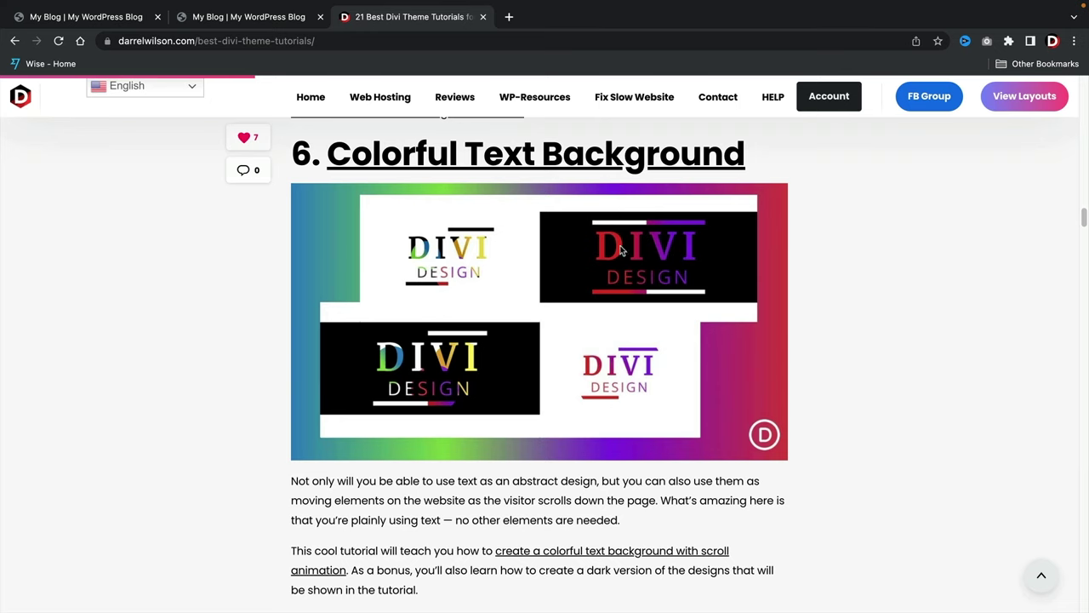
pyautogui.scroll(-5, 833, 369)
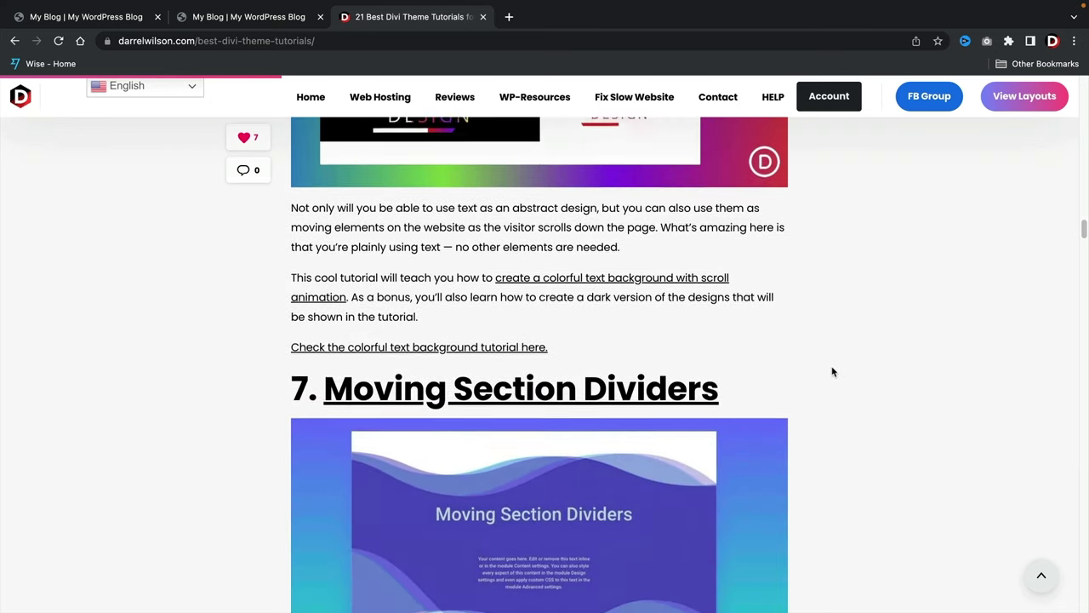
pyautogui.scroll(-1, 833, 371)
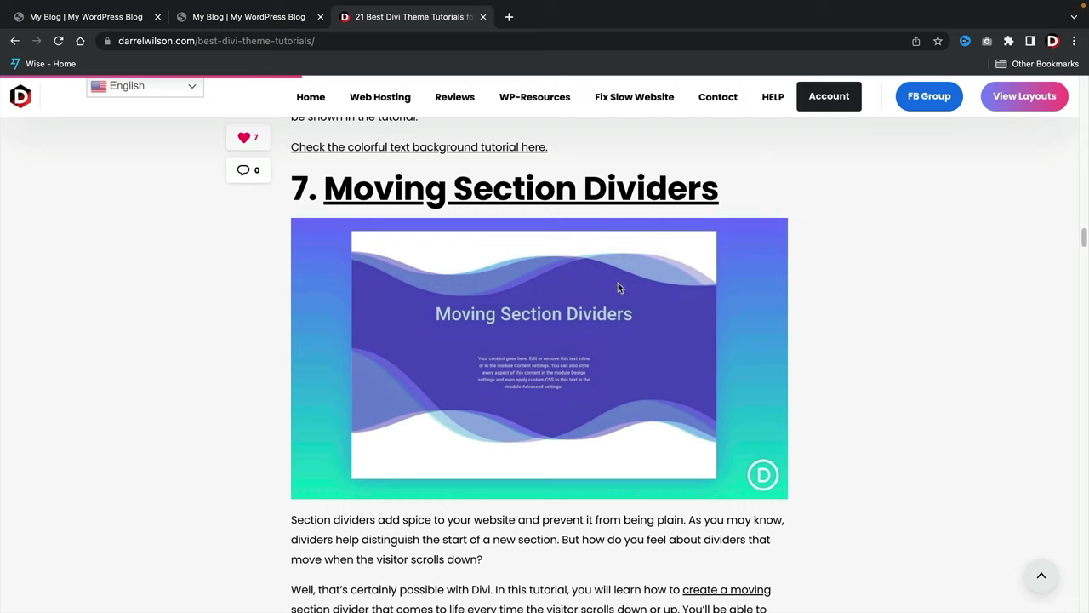
pyautogui.scroll(-5, 820, 455)
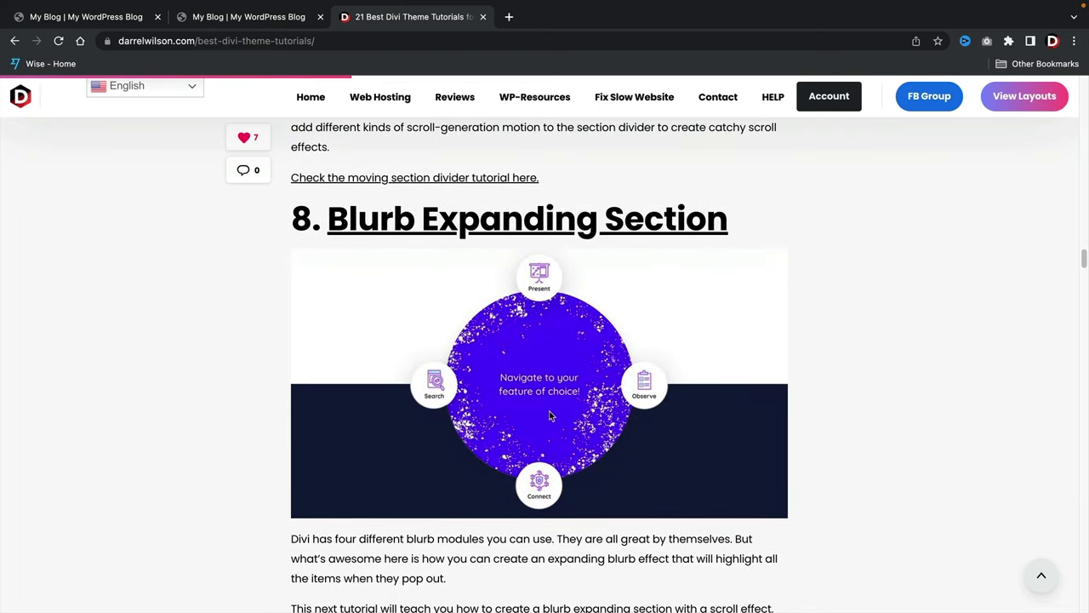
pyautogui.scroll(-2, 532, 435)
pyautogui.scroll(-5, 532, 436)
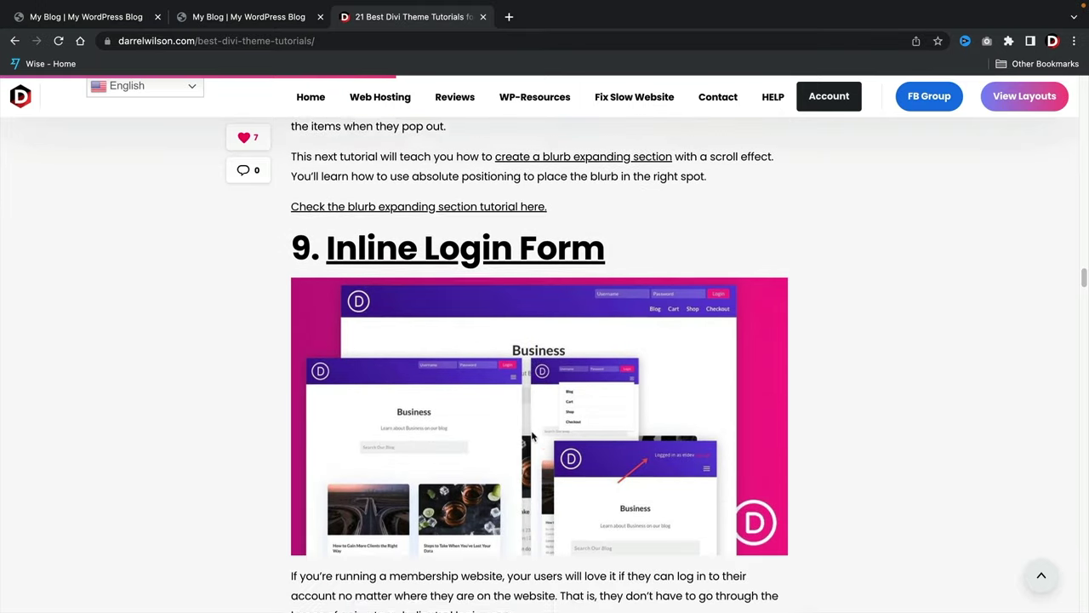
pyautogui.scroll(-10, 514, 410)
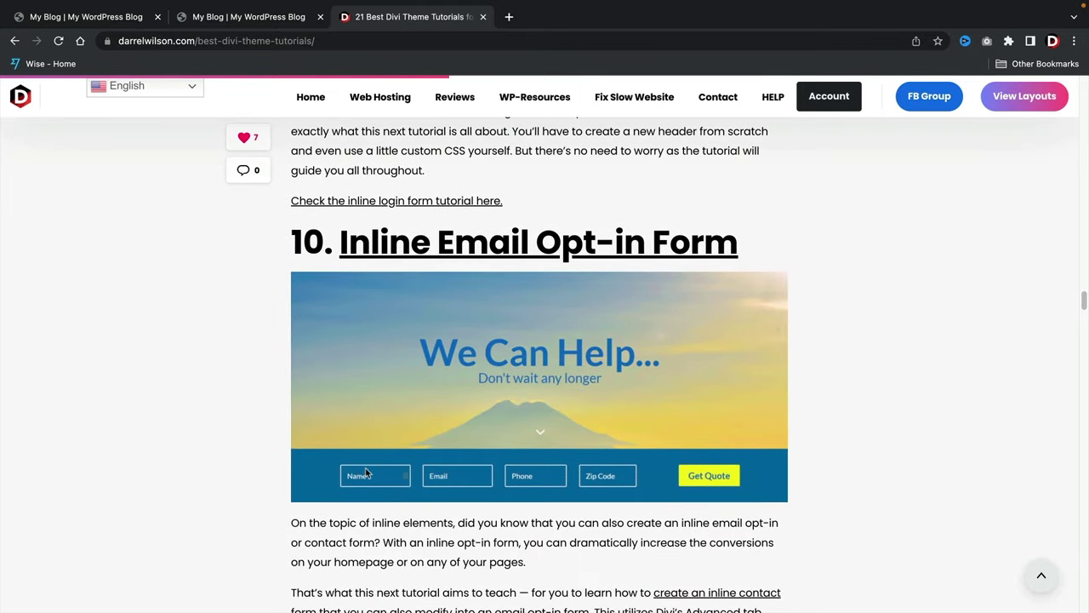
pyautogui.scroll(-10, 805, 485)
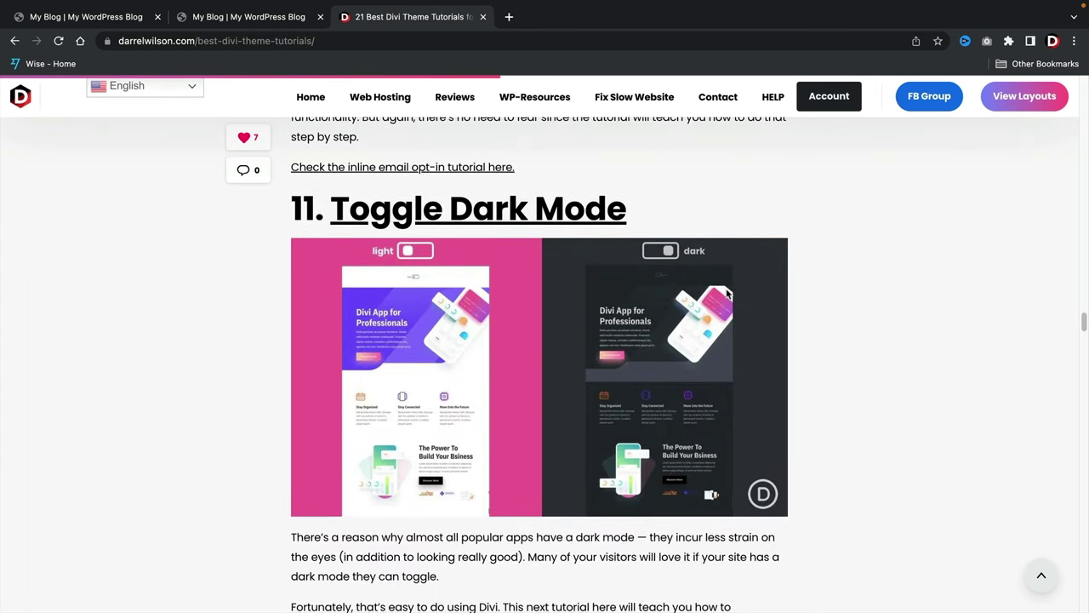
pyautogui.scroll(-13, 770, 366)
pyautogui.scroll(3, 769, 368)
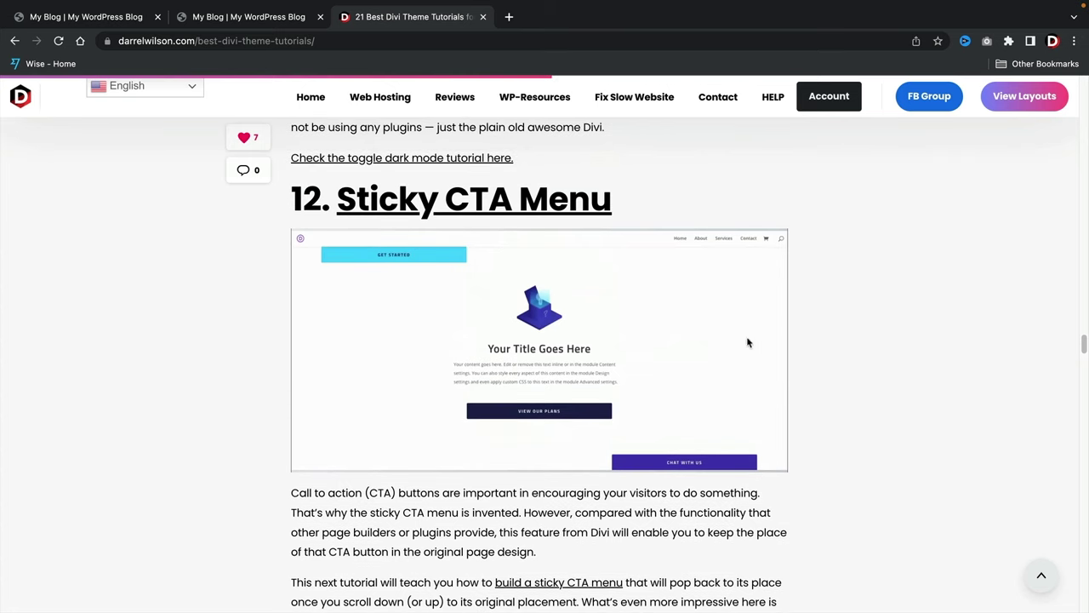
pyautogui.scroll(-9, 531, 328)
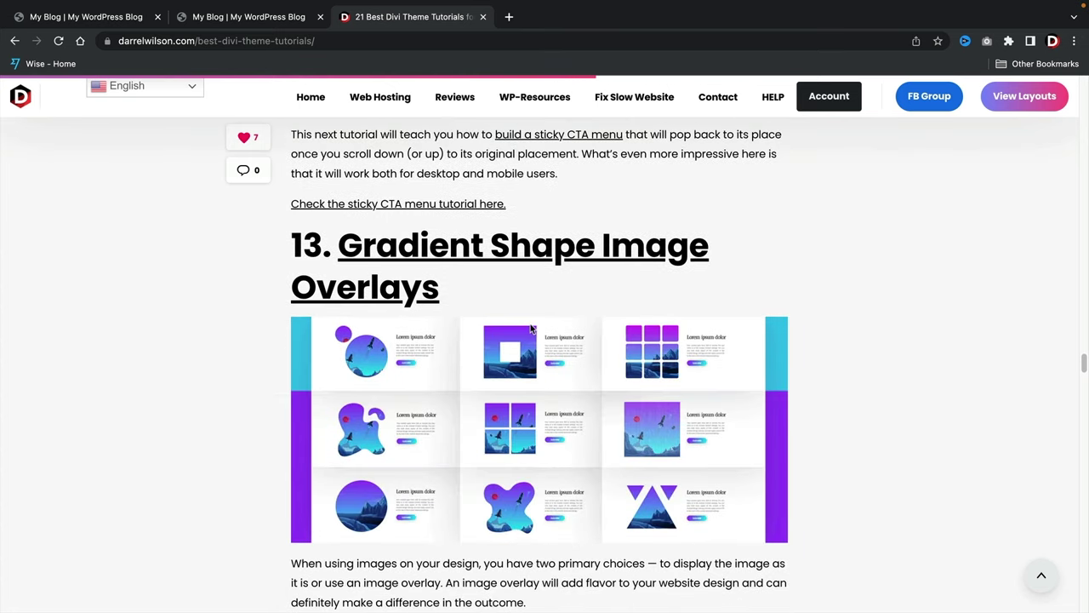
pyautogui.scroll(-10, 881, 342)
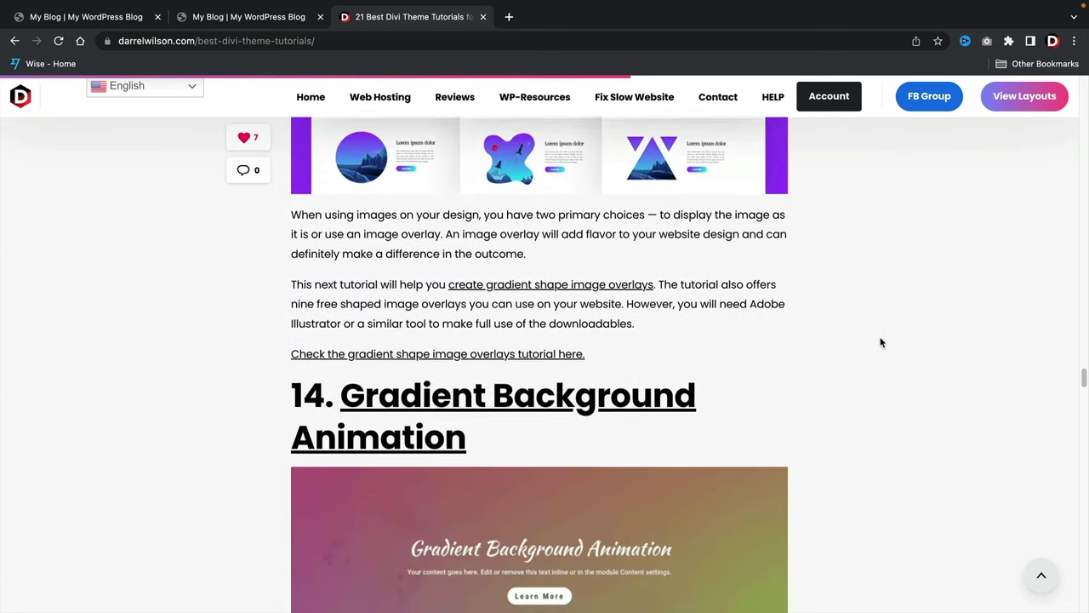
pyautogui.scroll(-8, 881, 342)
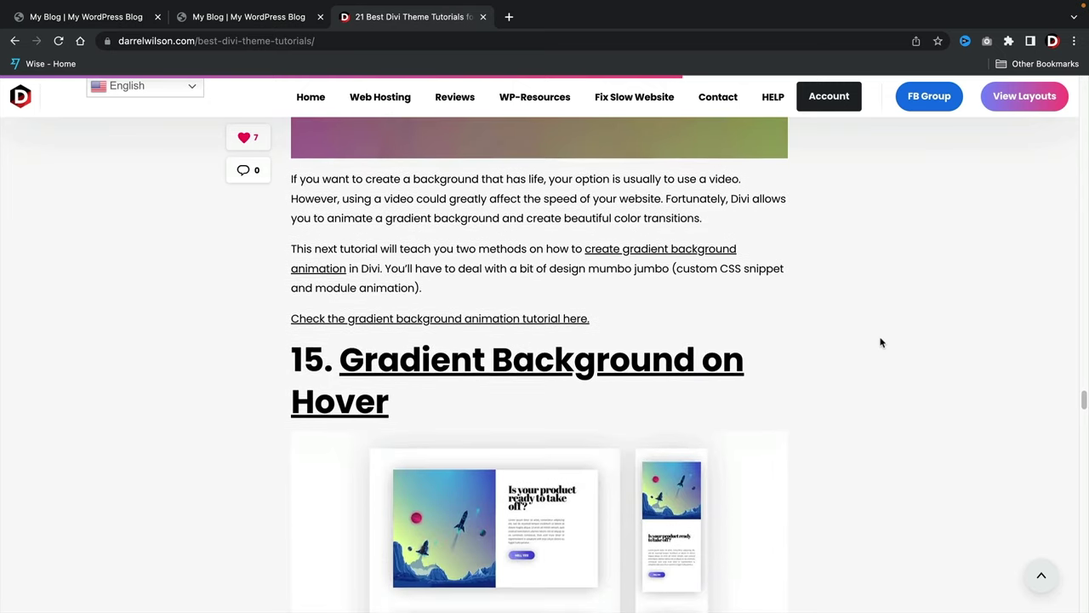
pyautogui.scroll(-11, 881, 342)
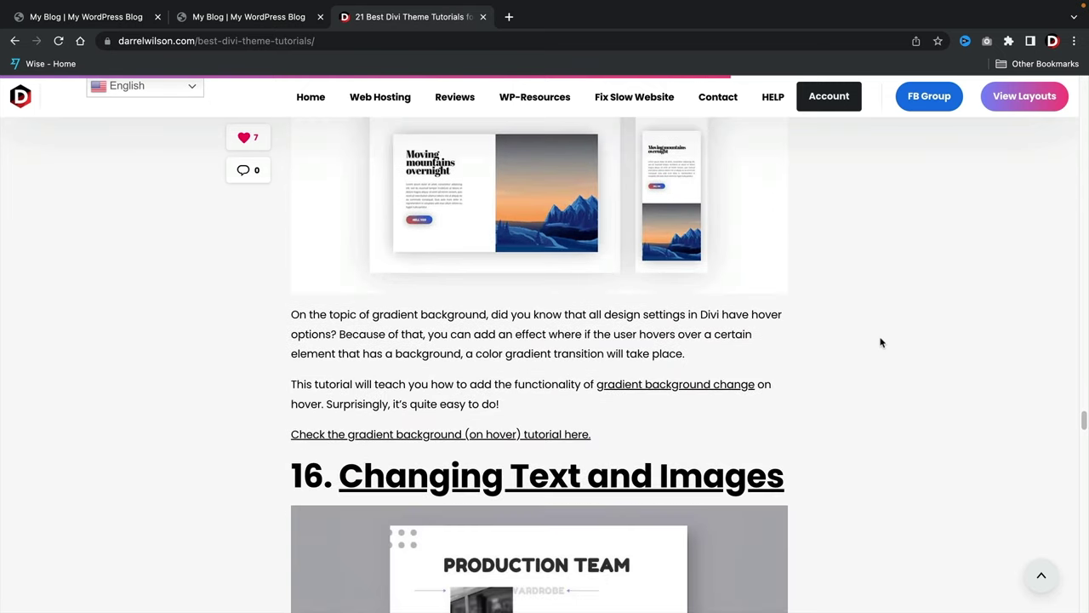
pyautogui.scroll(-11, 574, 375)
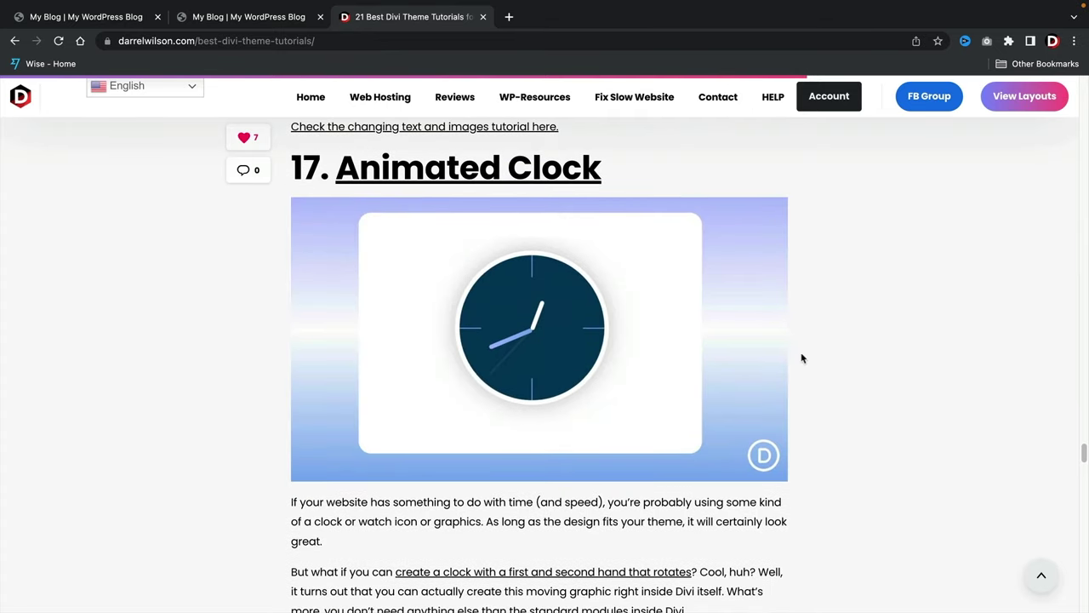
pyautogui.scroll(-5, 803, 357)
pyautogui.scroll(-4, 806, 364)
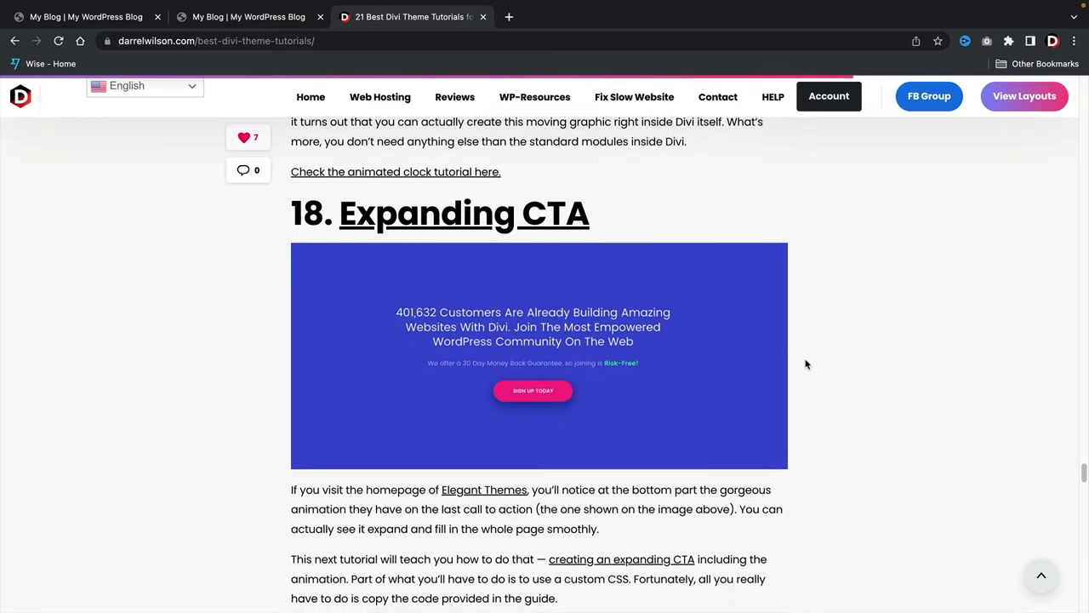
pyautogui.scroll(-8, 806, 364)
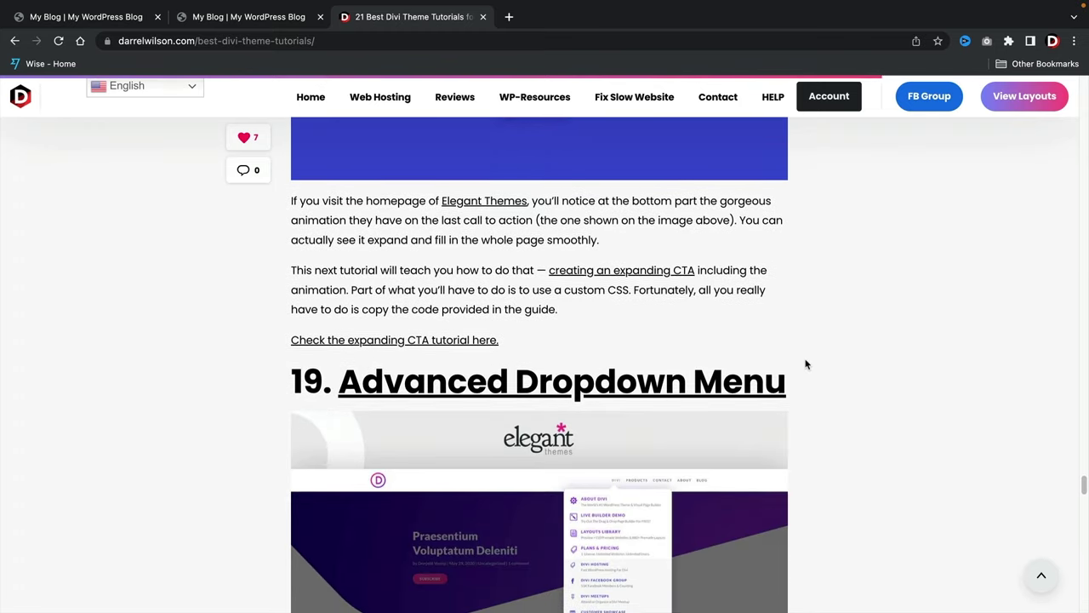
pyautogui.scroll(-1, 806, 365)
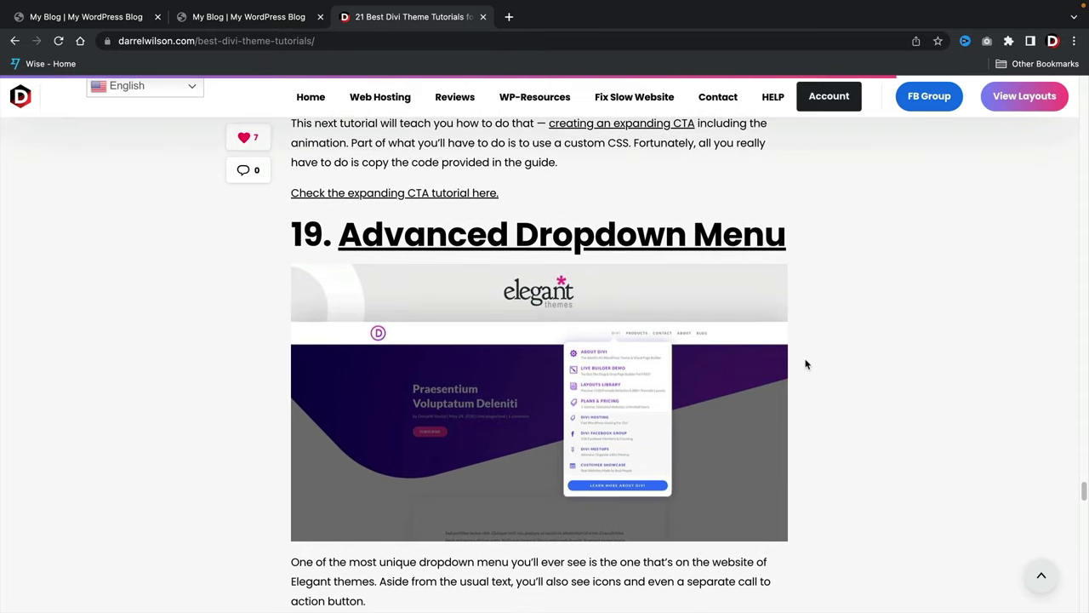
pyautogui.scroll(-5, 806, 365)
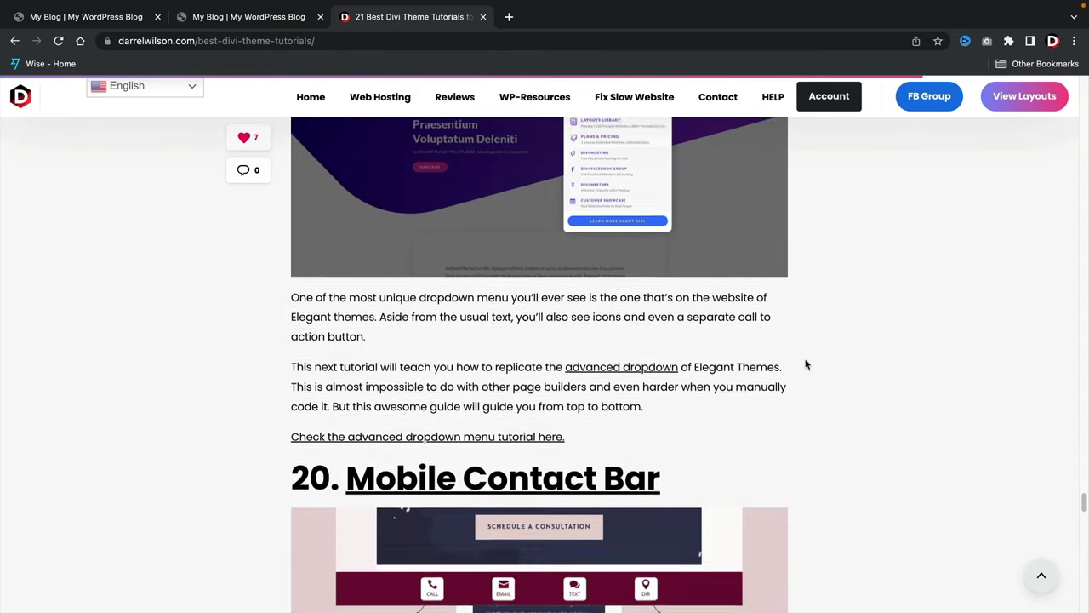
pyautogui.scroll(-2, 806, 364)
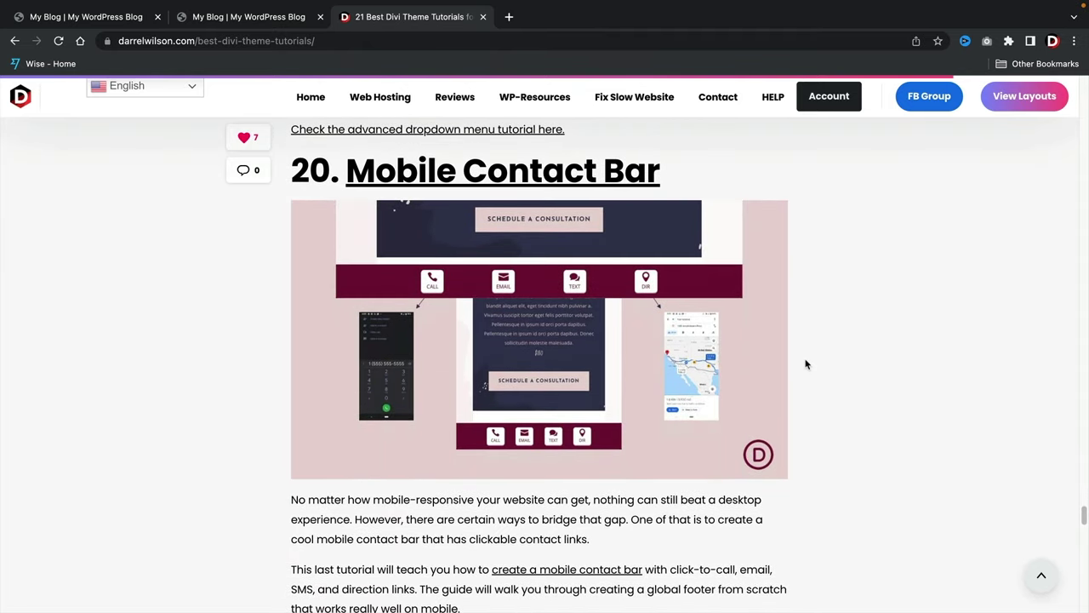
pyautogui.scroll(-6, 806, 364)
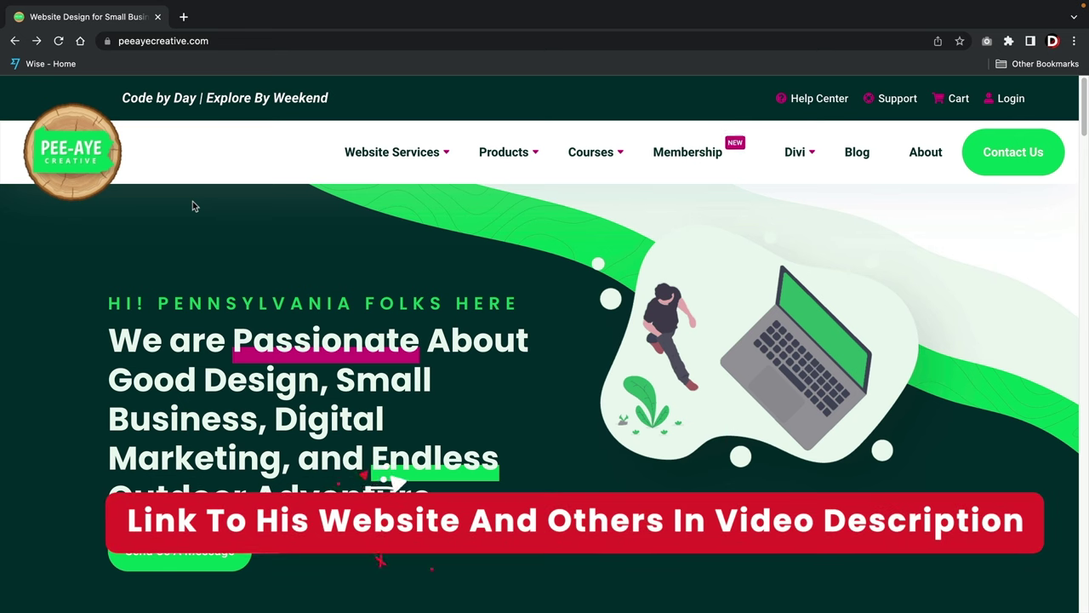
# - Open the Divi Plugins listing from the Products menu and scroll through it
pyautogui.moveTo(515, 166)
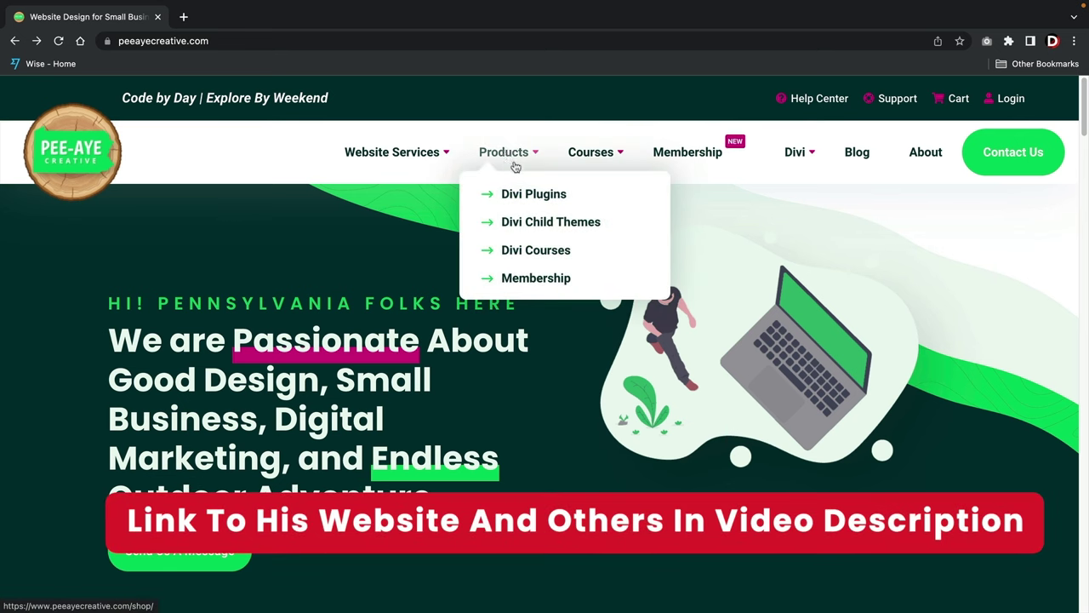
pyautogui.click(526, 196)
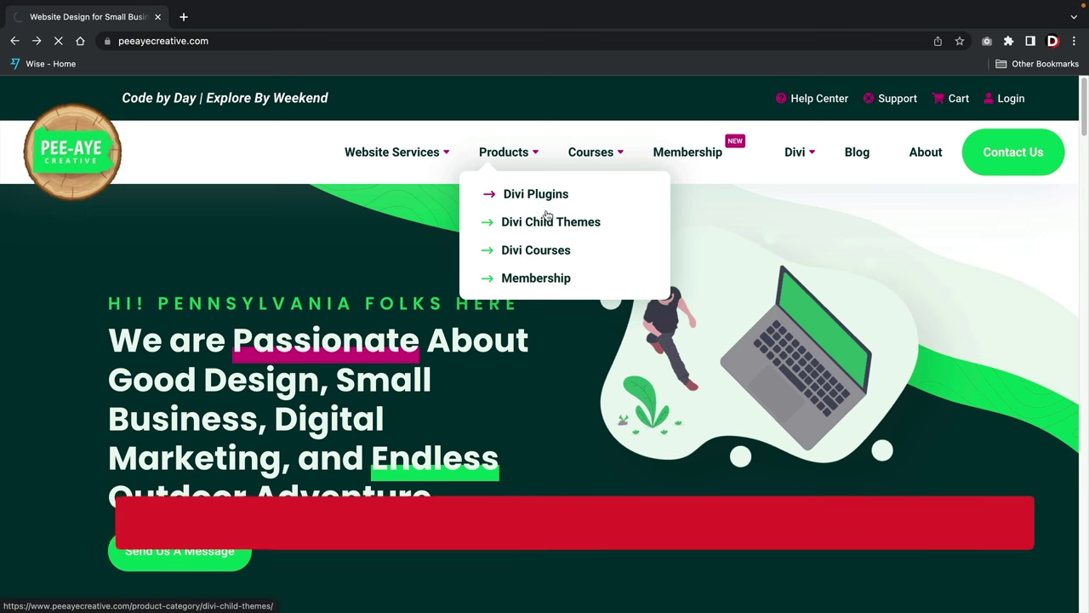
pyautogui.scroll(-5, 661, 281)
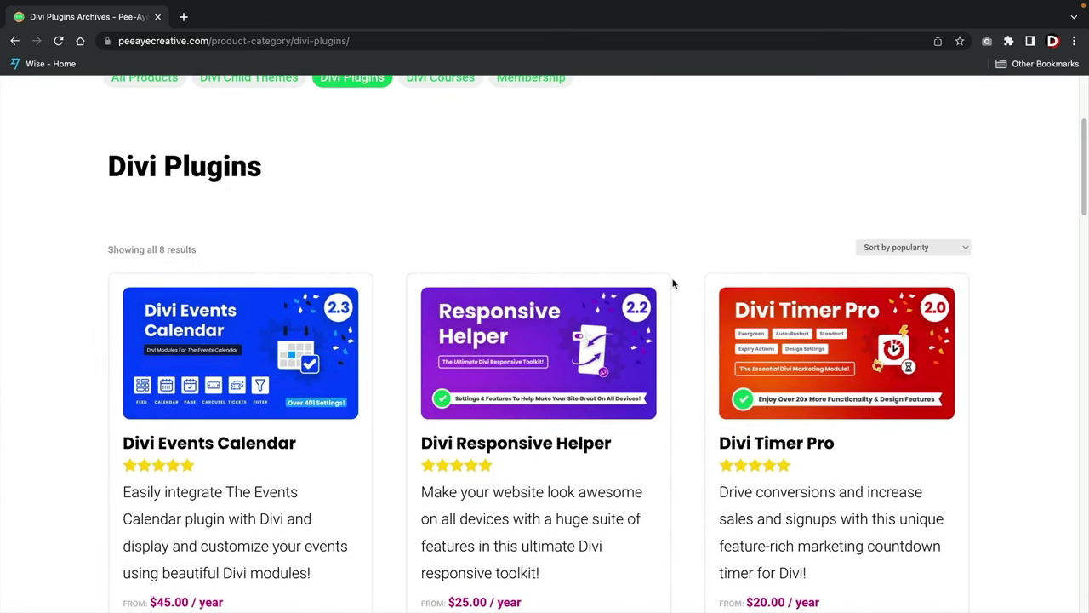
pyautogui.scroll(-3, 672, 283)
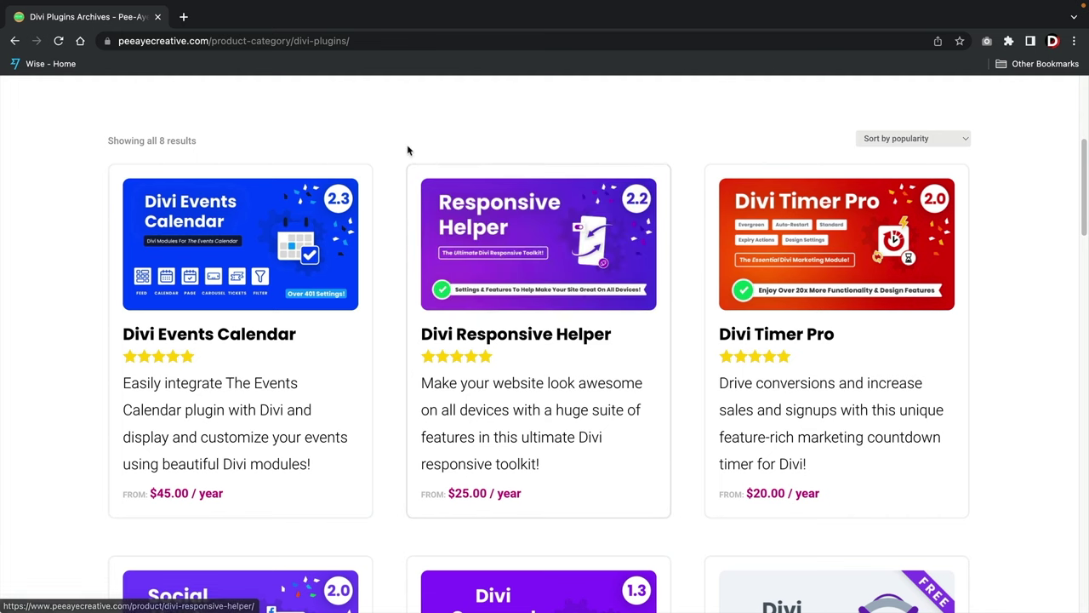
pyautogui.scroll(8, 384, 153)
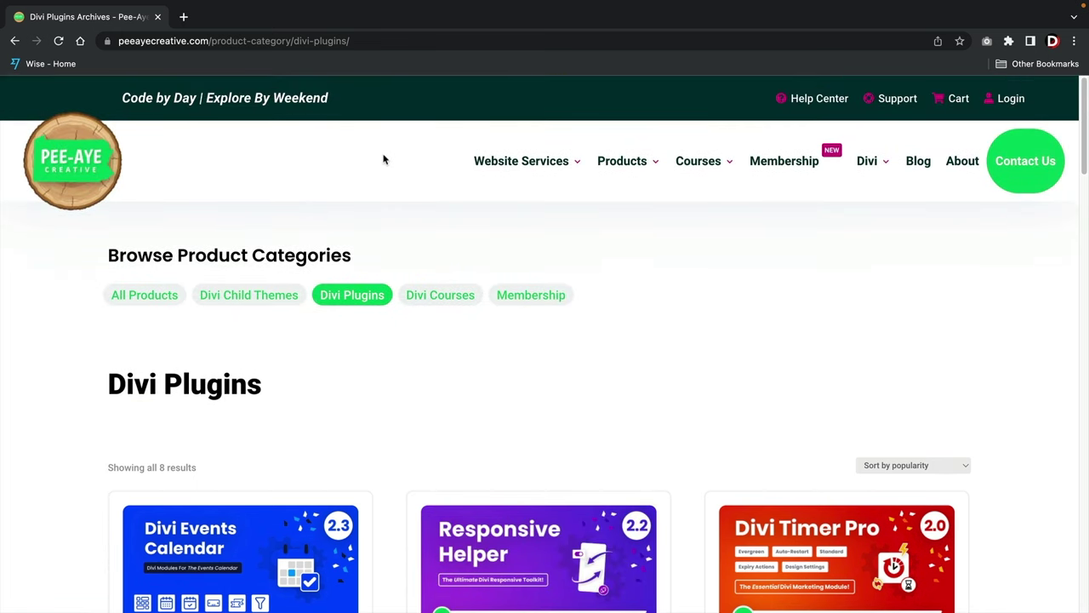
# - Open the Written Tutorials category page from the Divi menu and scroll through its posts
pyautogui.moveTo(705, 171)
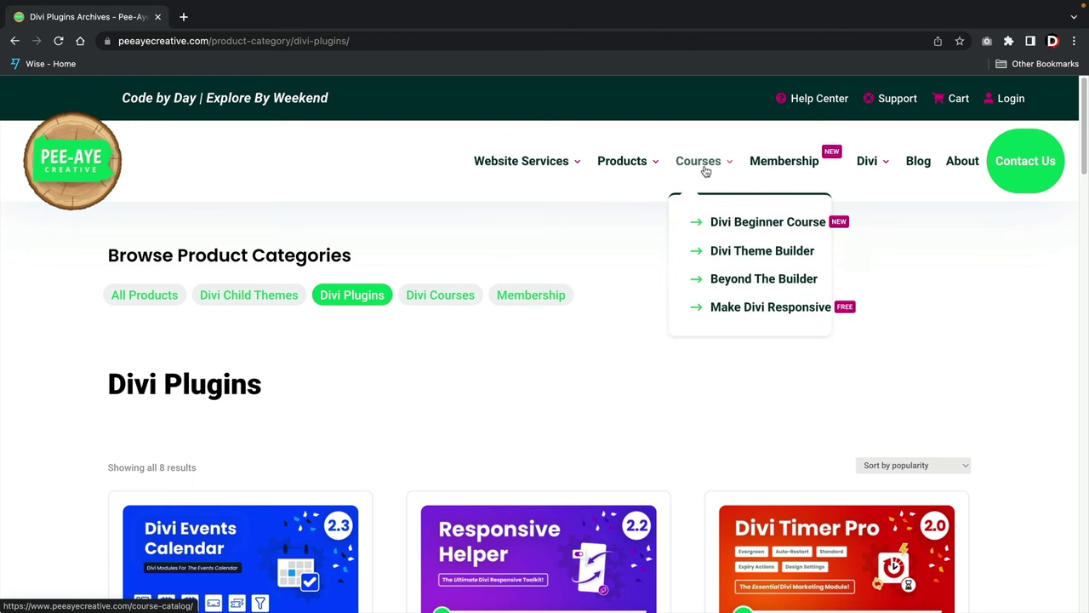
pyautogui.moveTo(867, 164)
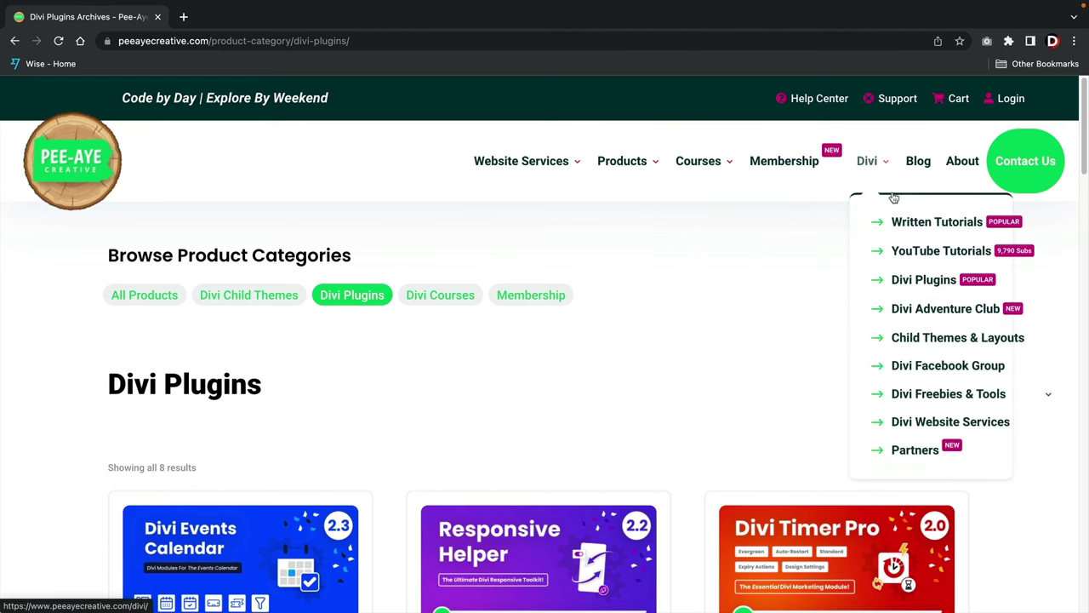
pyautogui.click(921, 225)
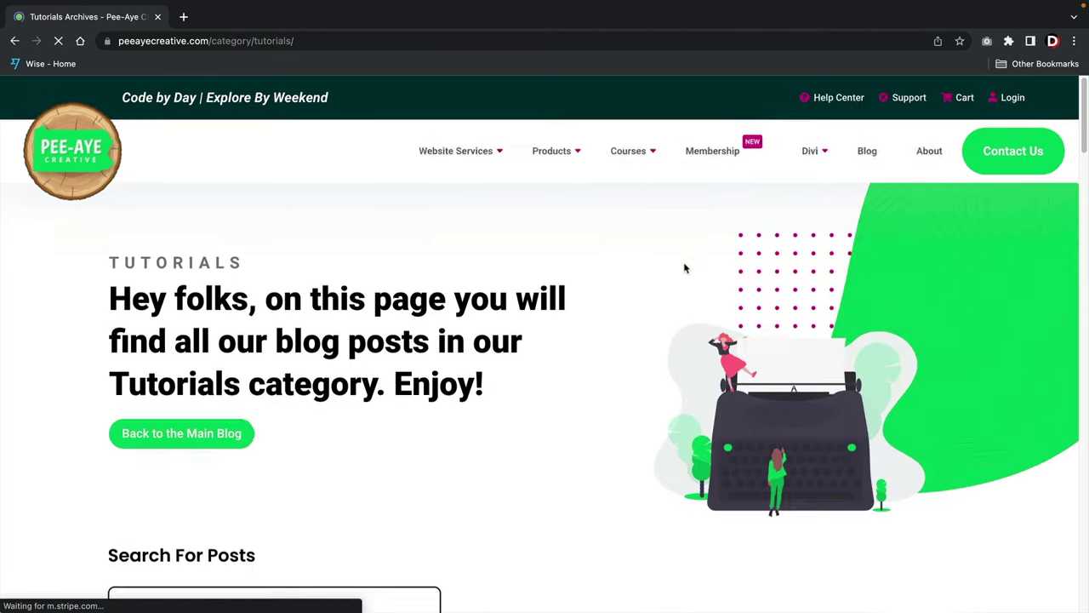
pyautogui.scroll(-3, 599, 330)
pyautogui.scroll(-5, 598, 330)
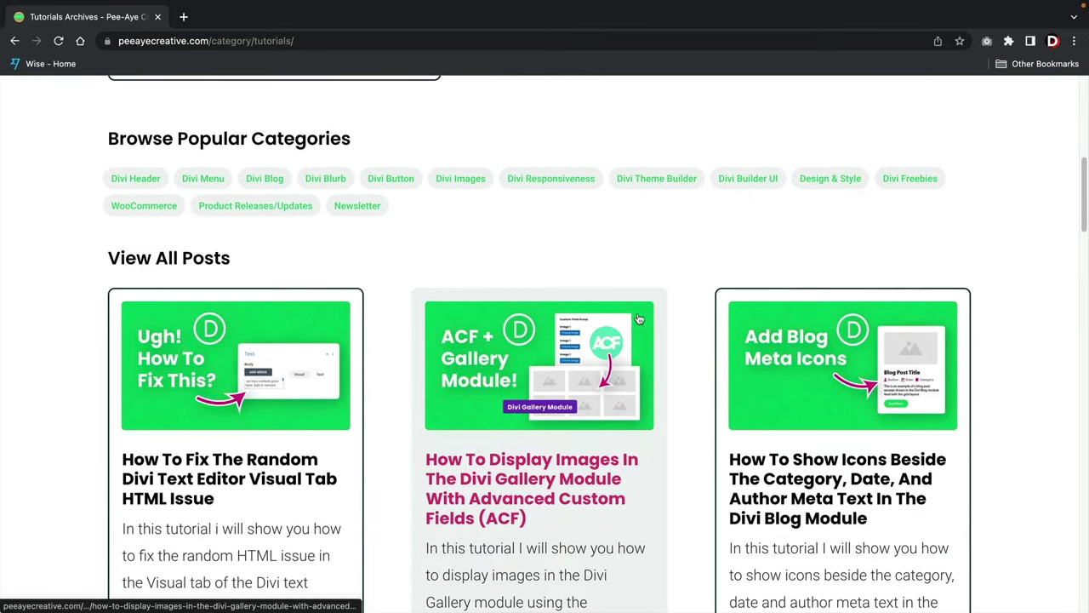
pyautogui.scroll(-5, 690, 313)
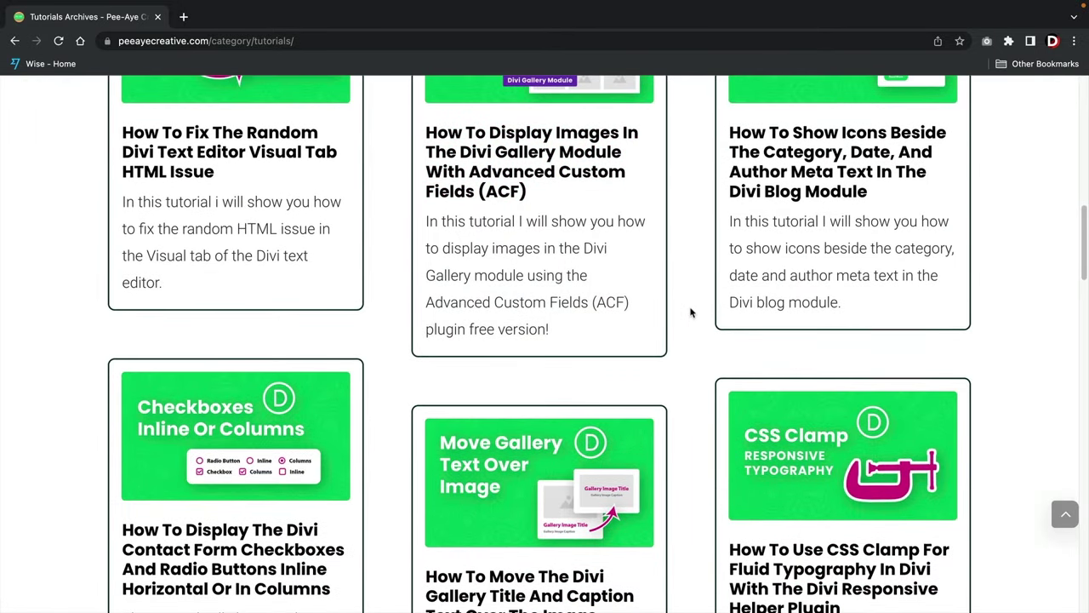
pyautogui.scroll(-5, 690, 312)
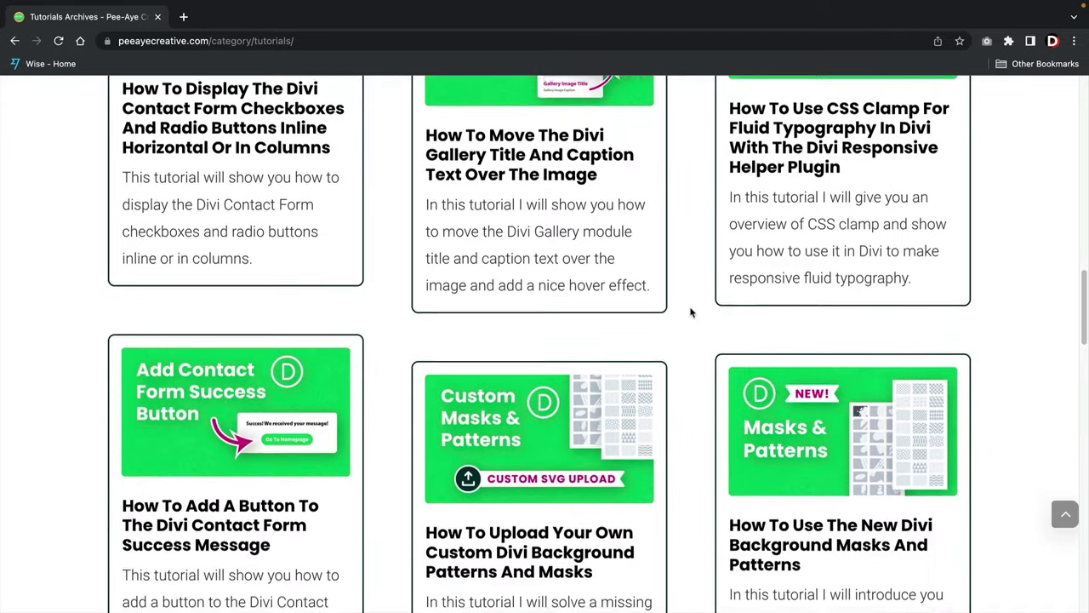
pyautogui.scroll(5, 691, 312)
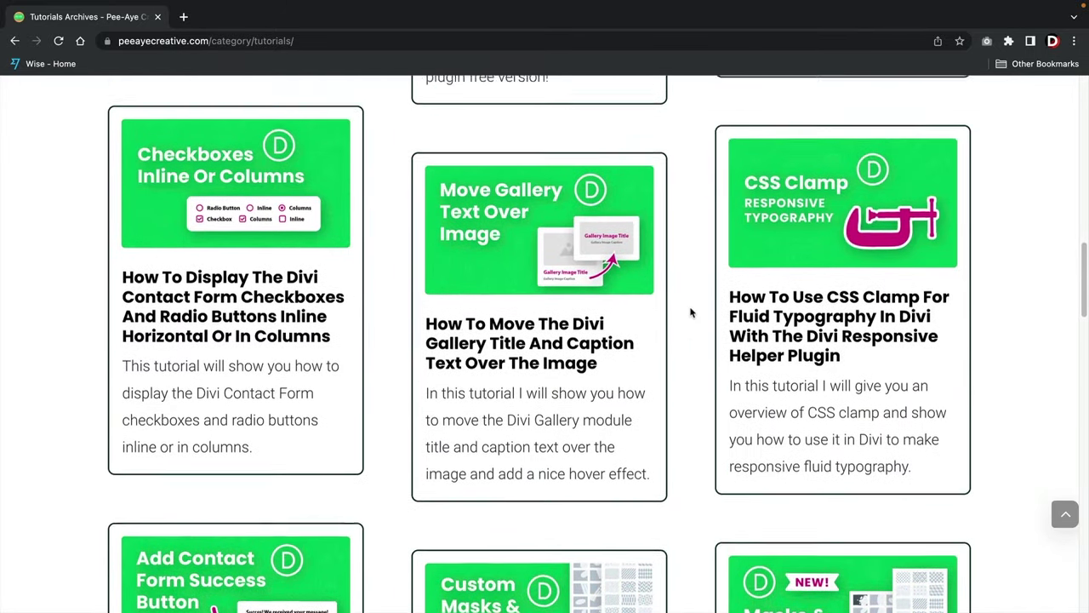
pyautogui.scroll(15, 690, 313)
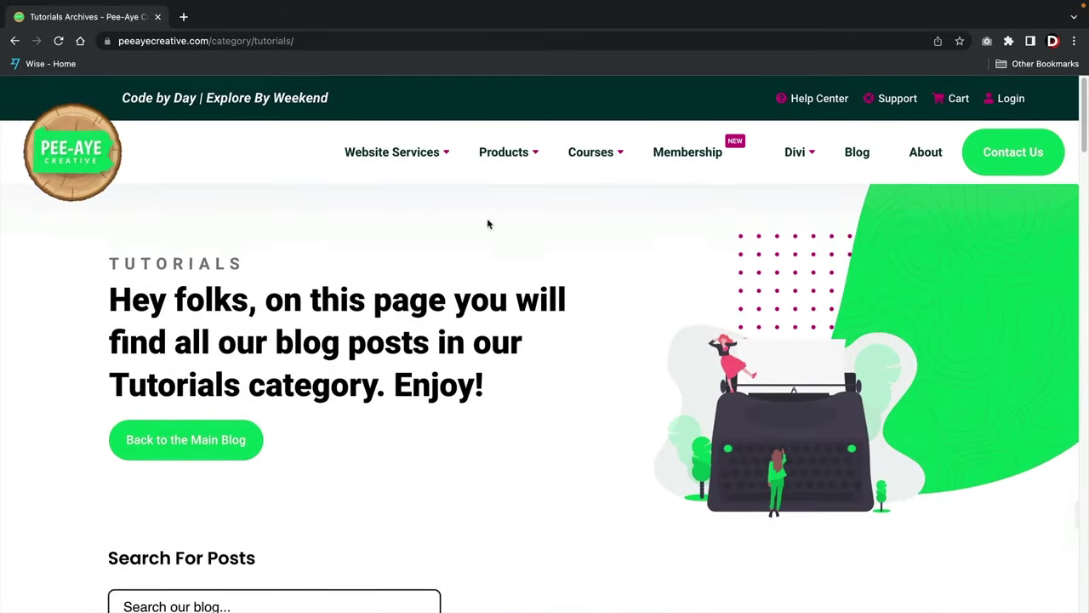
# - Return to the Pee-Aye Creative home page via the site logo
pyautogui.click(95, 149)
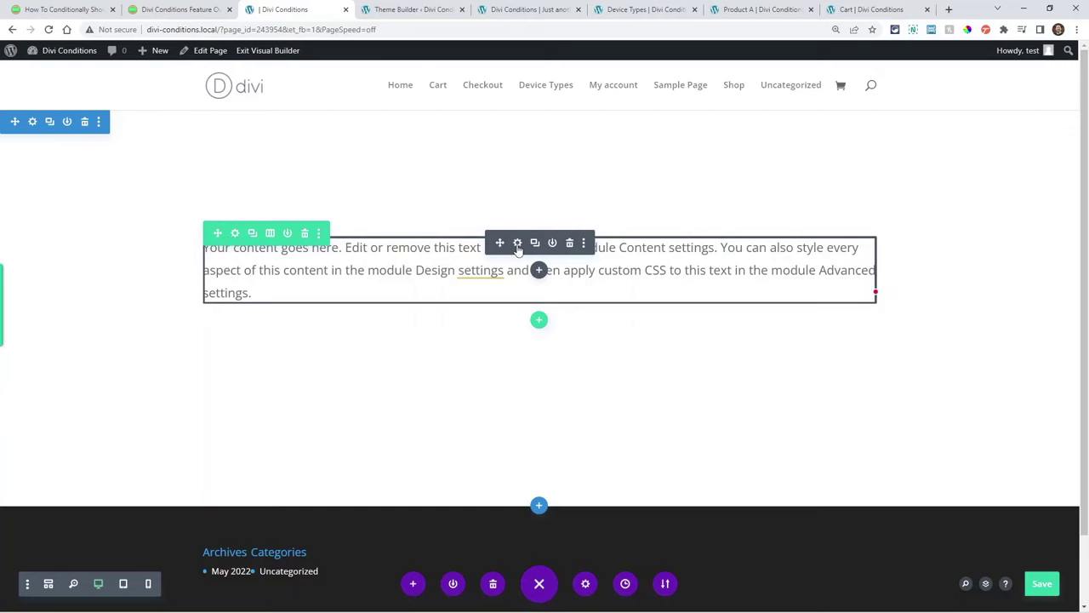
# - Open the text module's Advanced Conditions and start adding a display condition
pyautogui.click(518, 244)
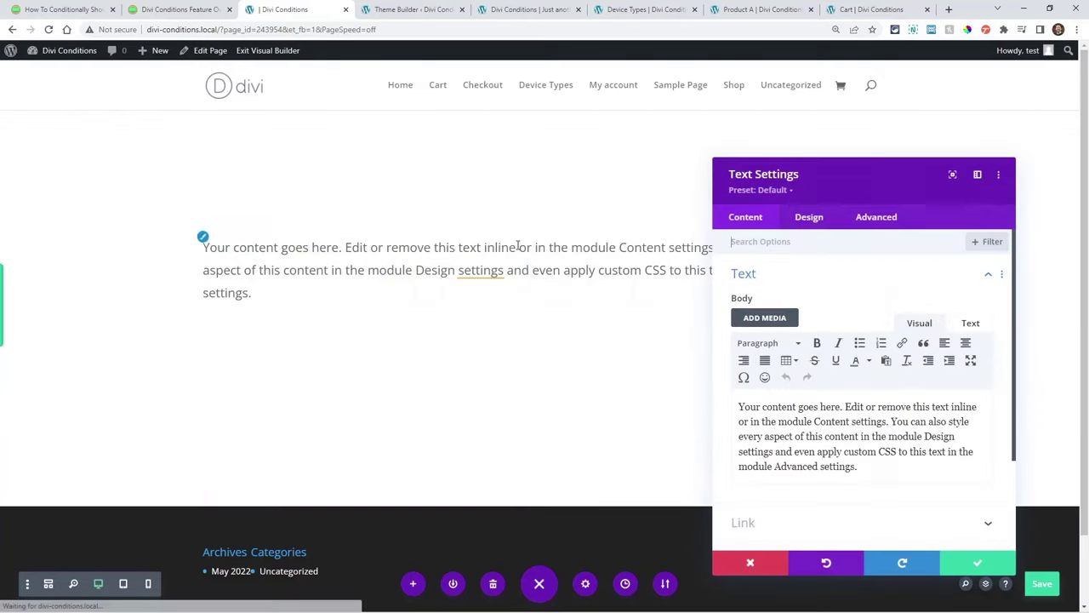
pyautogui.moveTo(720, 170); pyautogui.dragTo(618, 178)
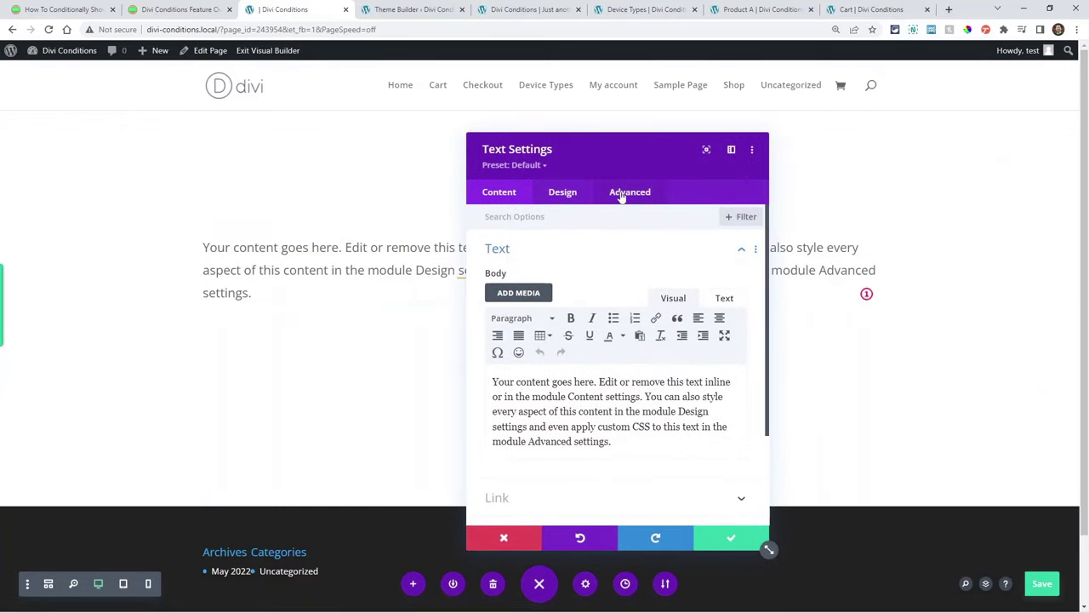
pyautogui.click(622, 195)
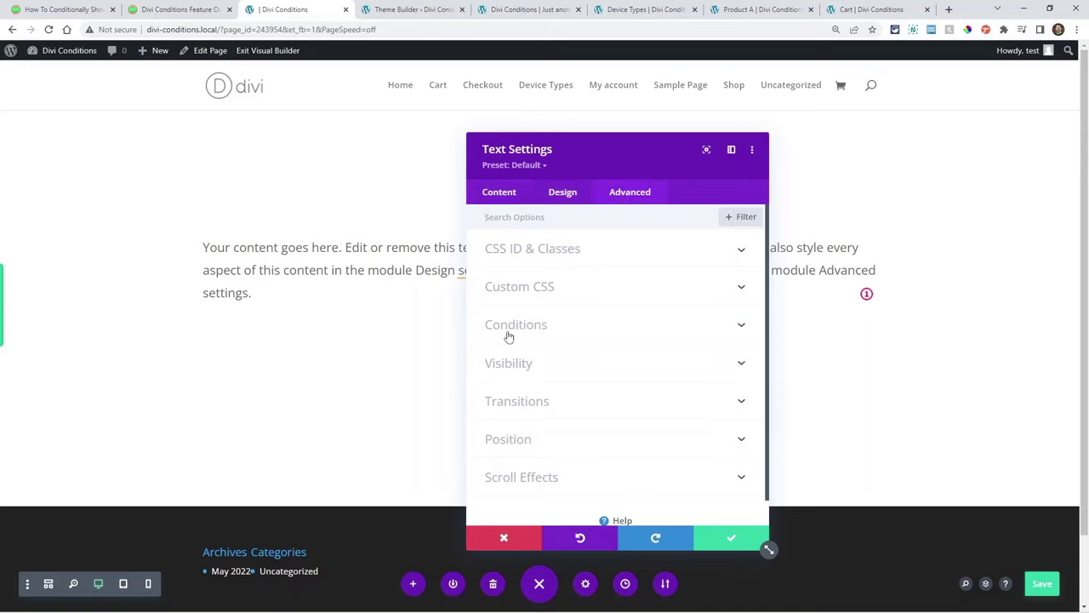
pyautogui.click(516, 325)
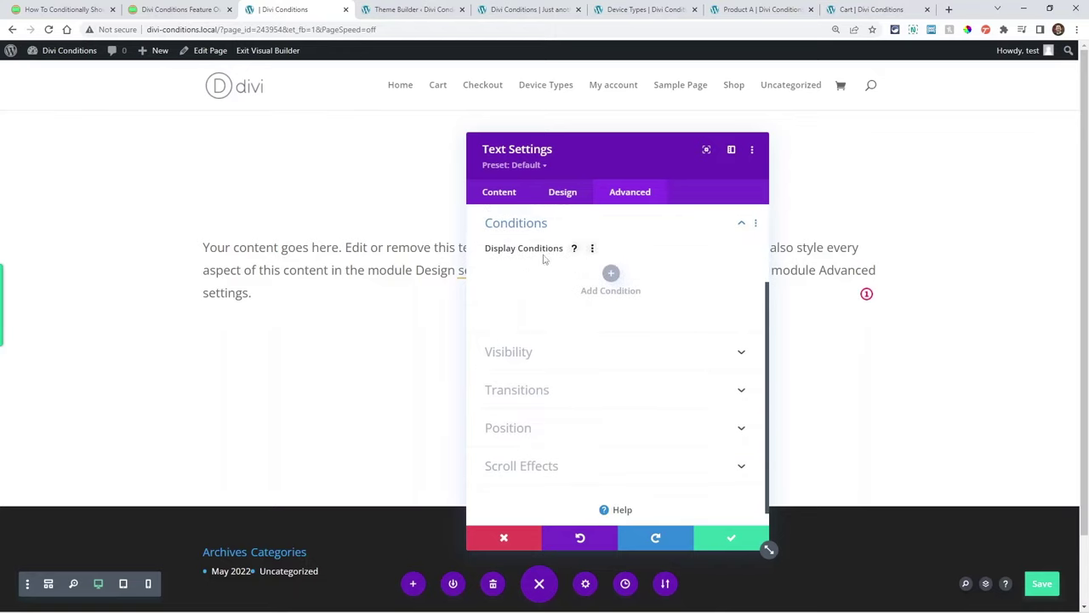
pyautogui.click(613, 279)
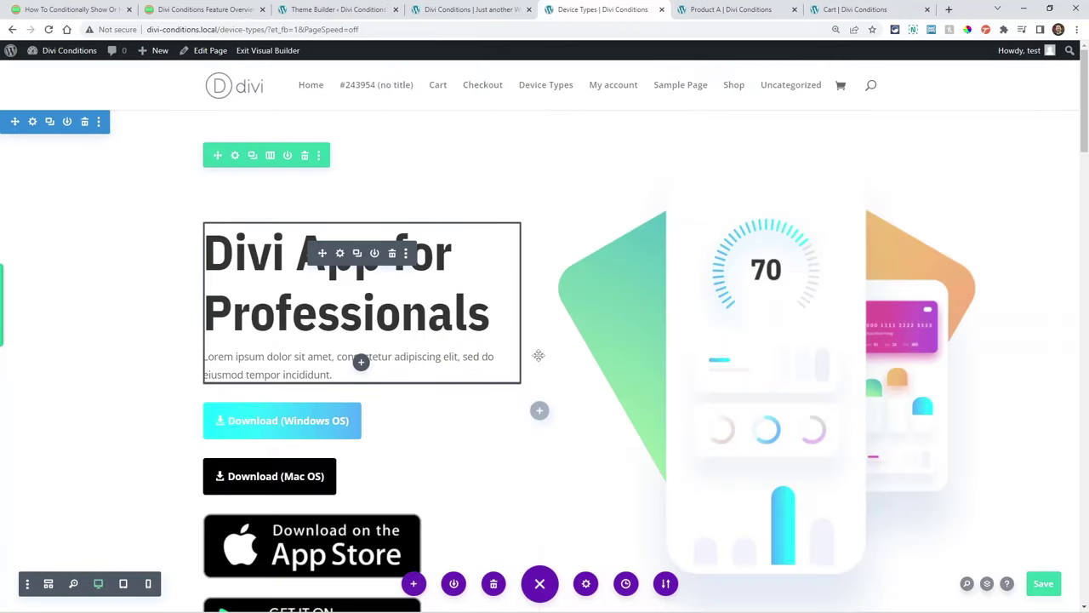
pyautogui.scroll(-1, 539, 355)
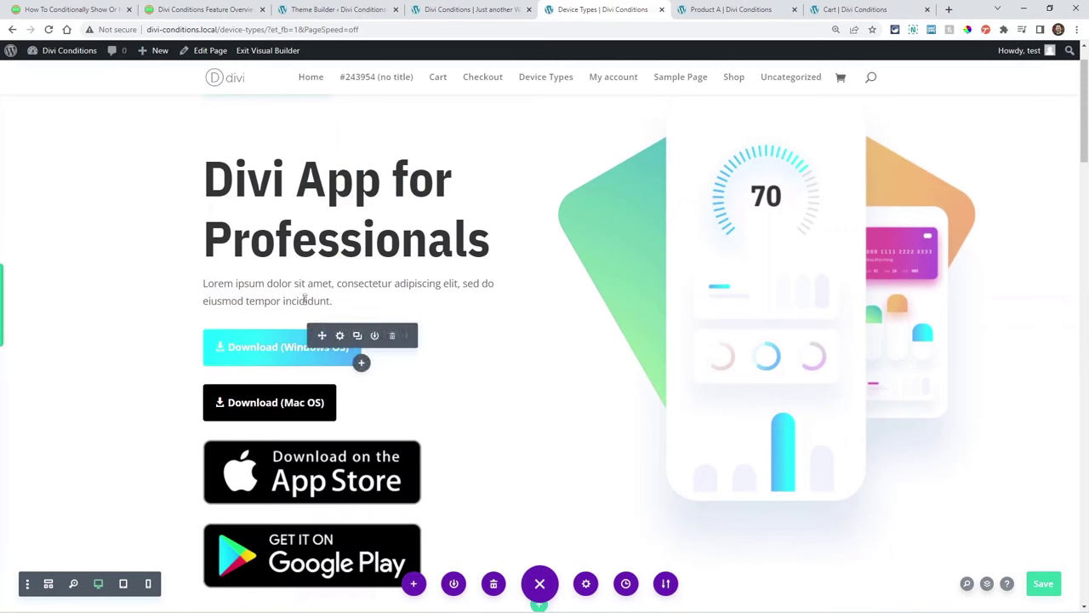
# - Limit the Windows download button to an Operating System 'Is Windows' condition
pyautogui.scroll(-2, 303, 298)
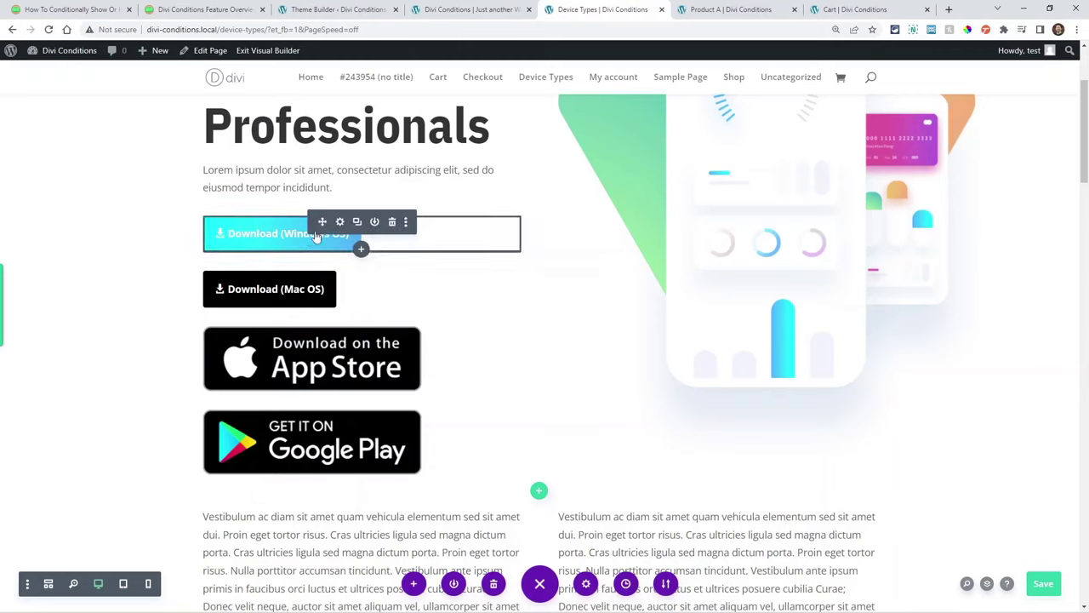
pyautogui.click(339, 222)
pyautogui.click(876, 217)
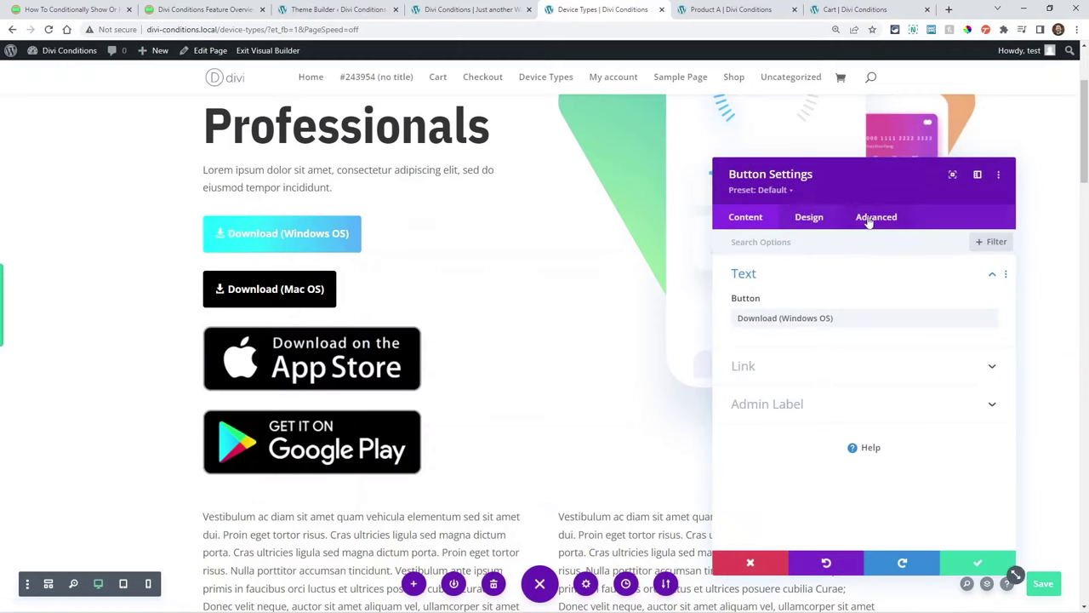
pyautogui.moveTo(856, 186); pyautogui.dragTo(645, 131)
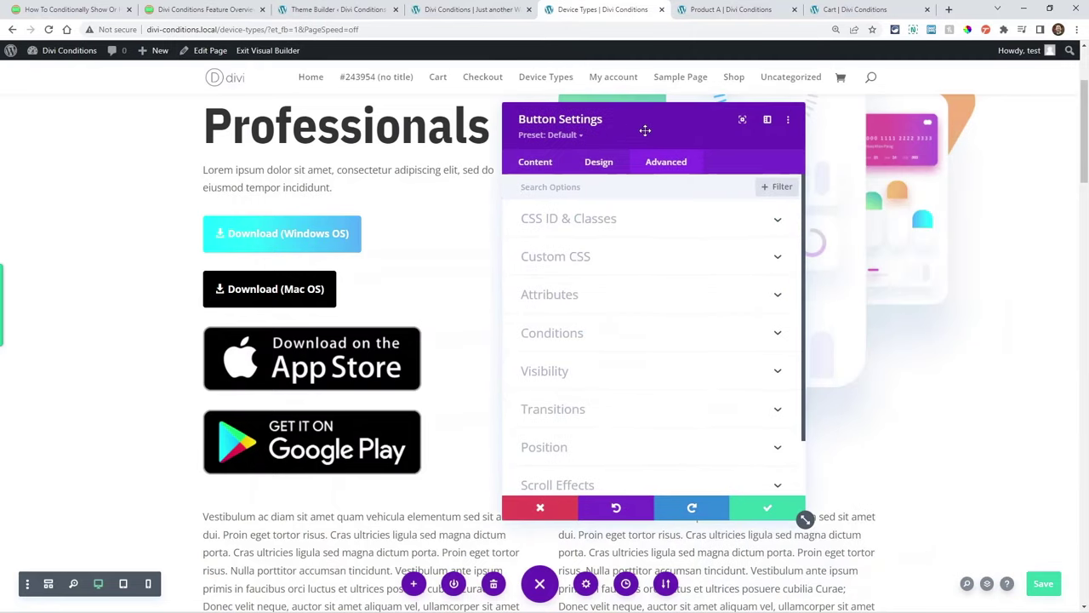
pyautogui.click(552, 333)
pyautogui.click(646, 243)
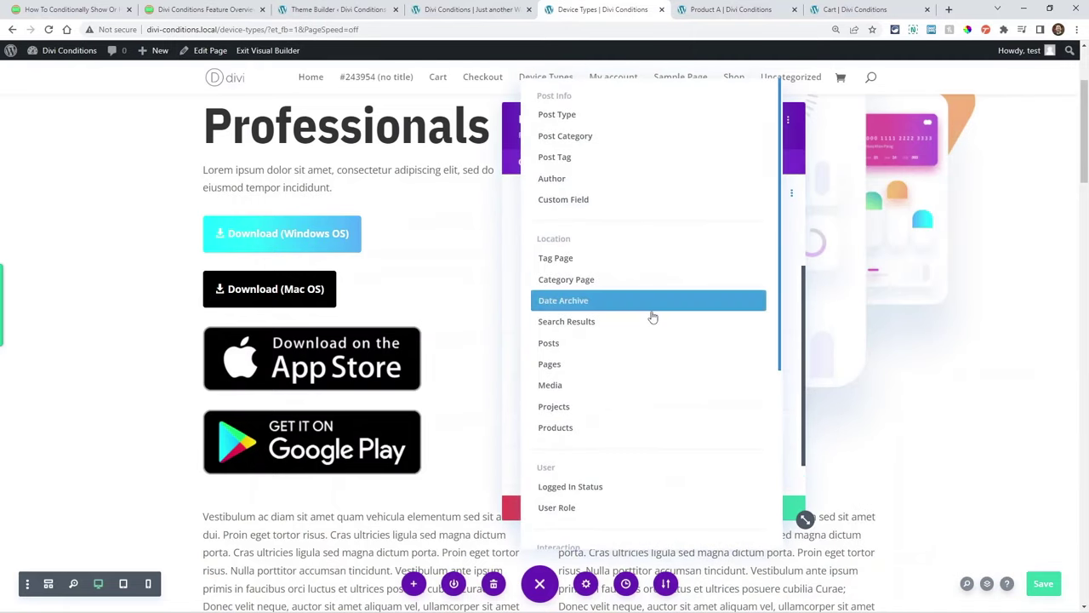
pyautogui.scroll(-3, 647, 349)
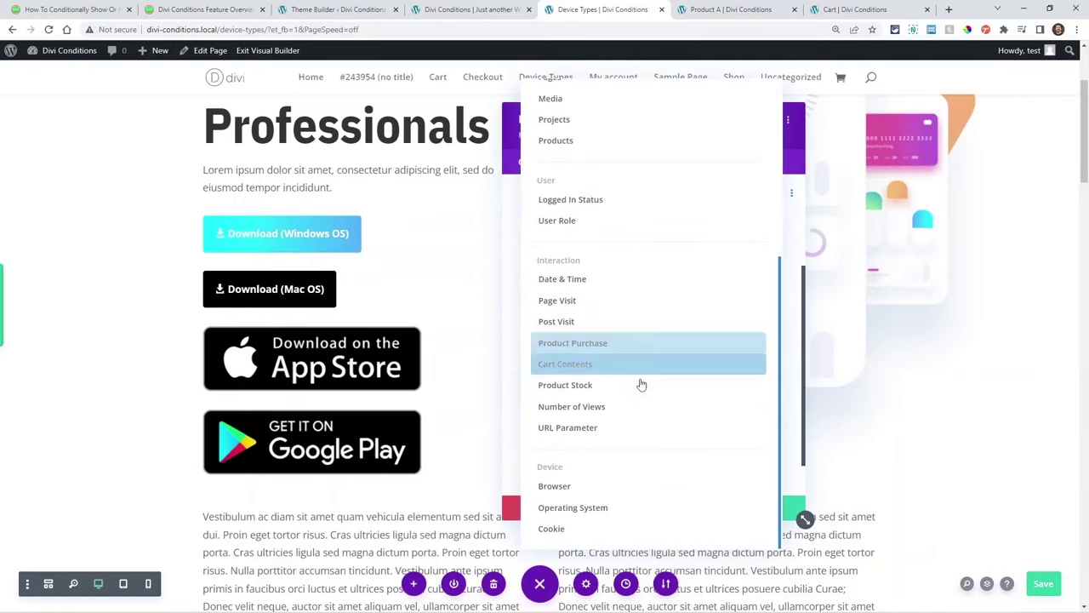
pyautogui.click(572, 508)
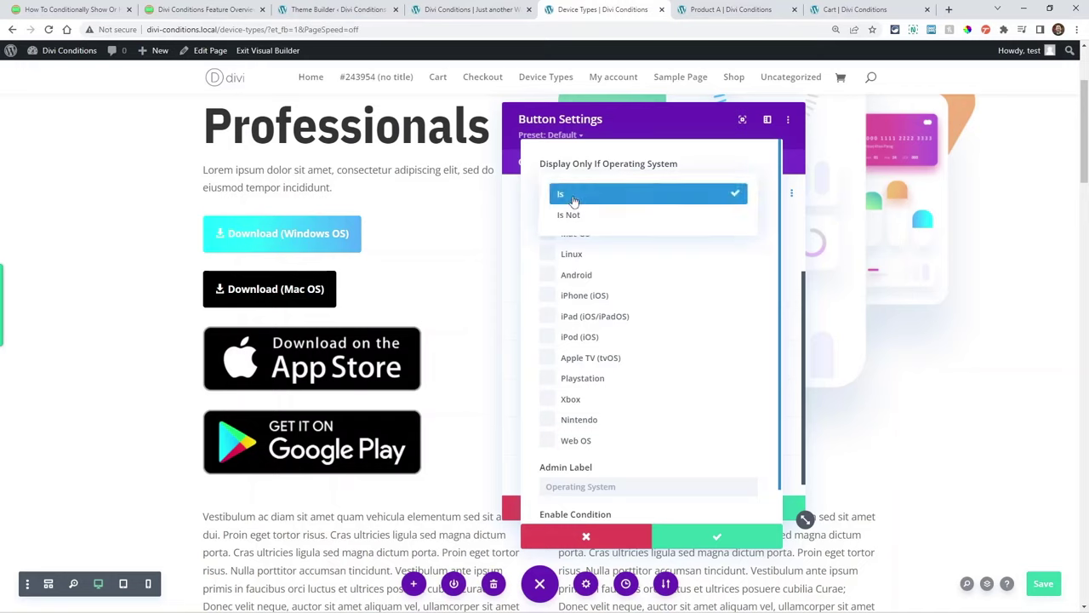
pyautogui.click(587, 196)
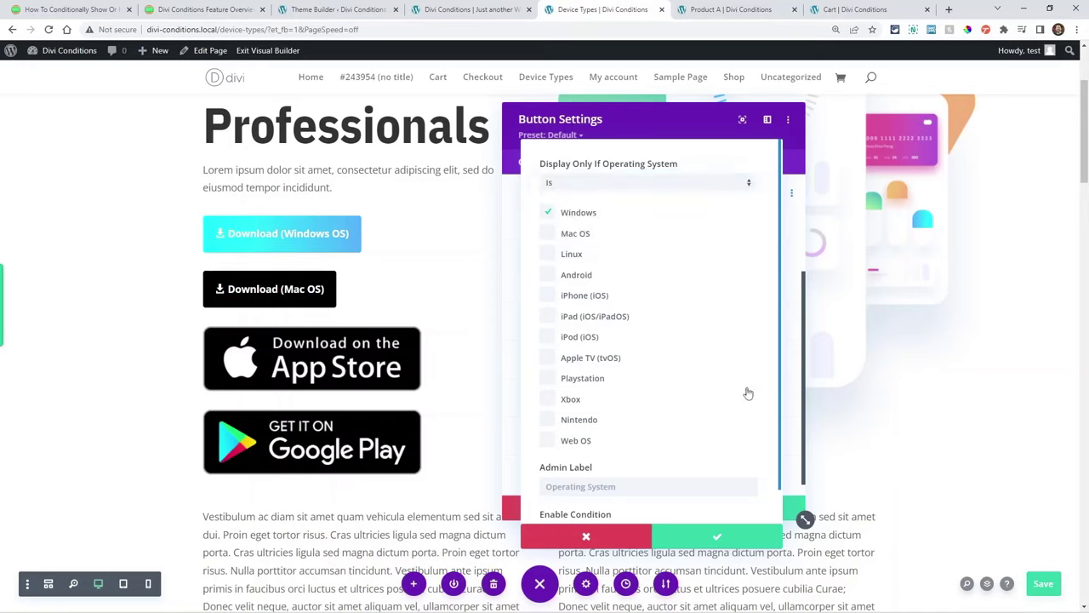
pyautogui.click(730, 536)
pyautogui.click(760, 509)
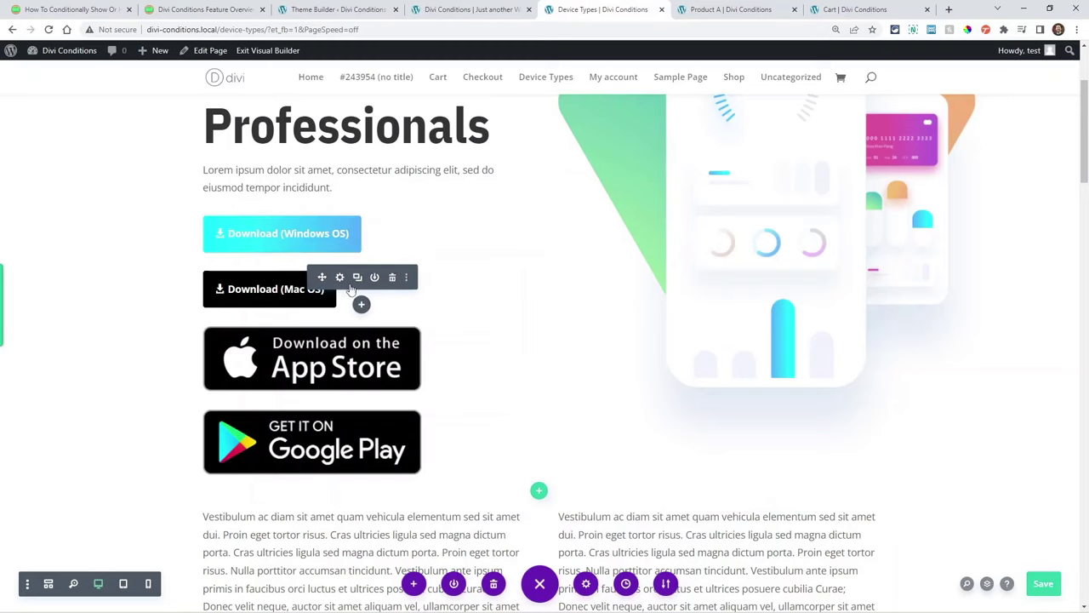
# - Limit the Mac OS download button to an Operating System condition for Mac OS
pyautogui.click(338, 277)
pyautogui.click(655, 168)
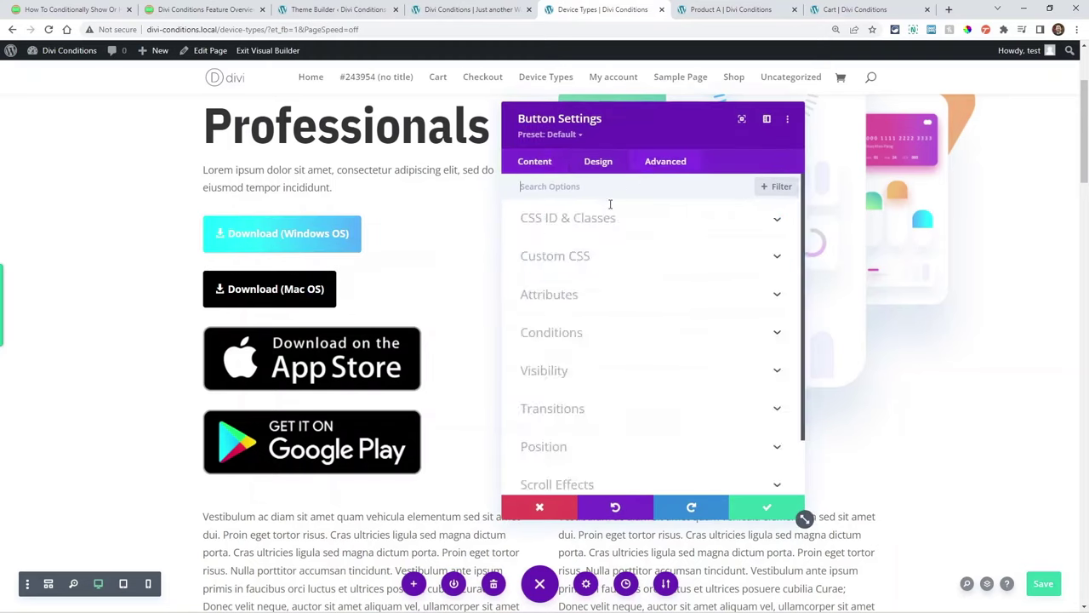
pyautogui.click(558, 335)
pyautogui.click(646, 244)
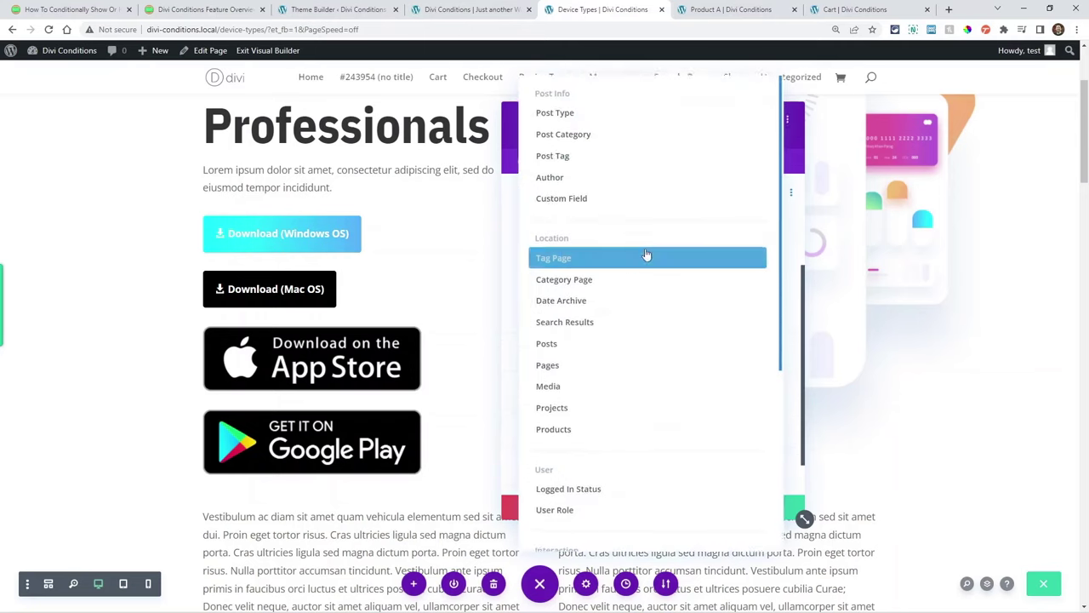
pyautogui.scroll(-3, 605, 414)
pyautogui.click(588, 507)
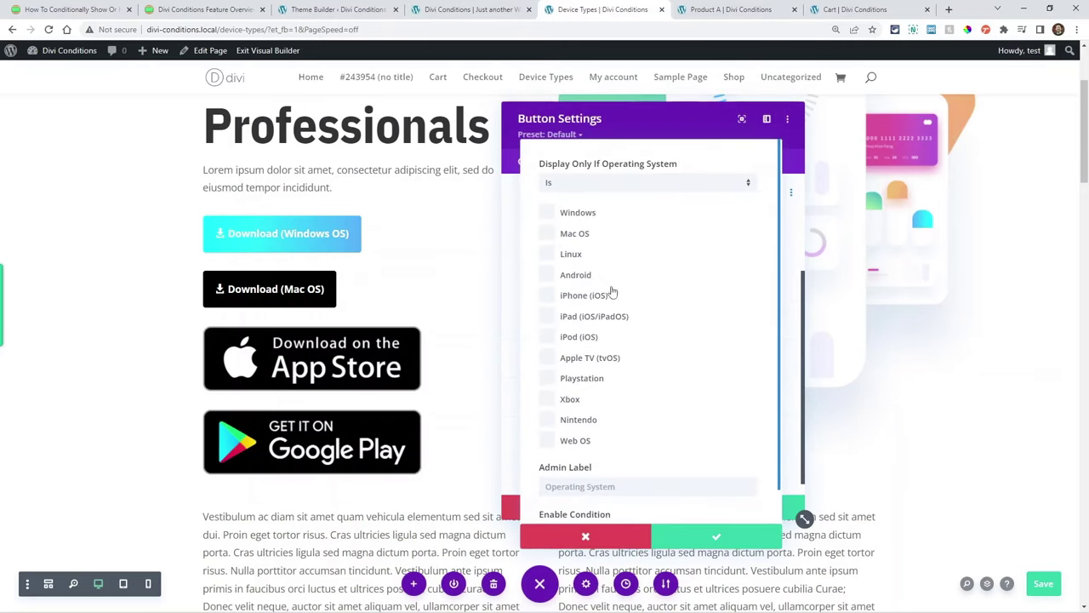
pyautogui.click(573, 237)
pyautogui.click(717, 538)
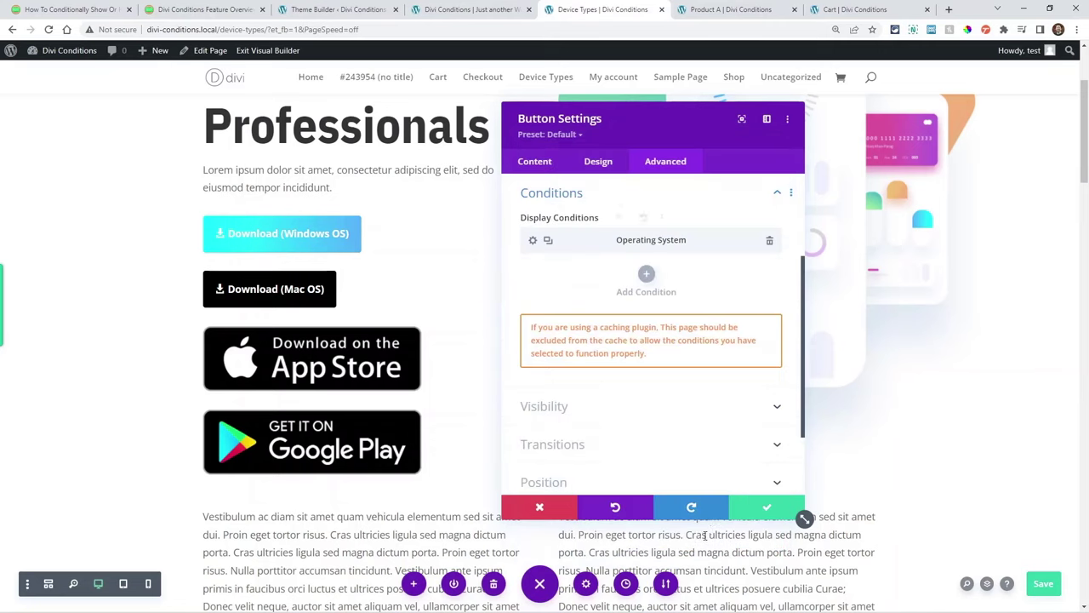
pyautogui.click(756, 503)
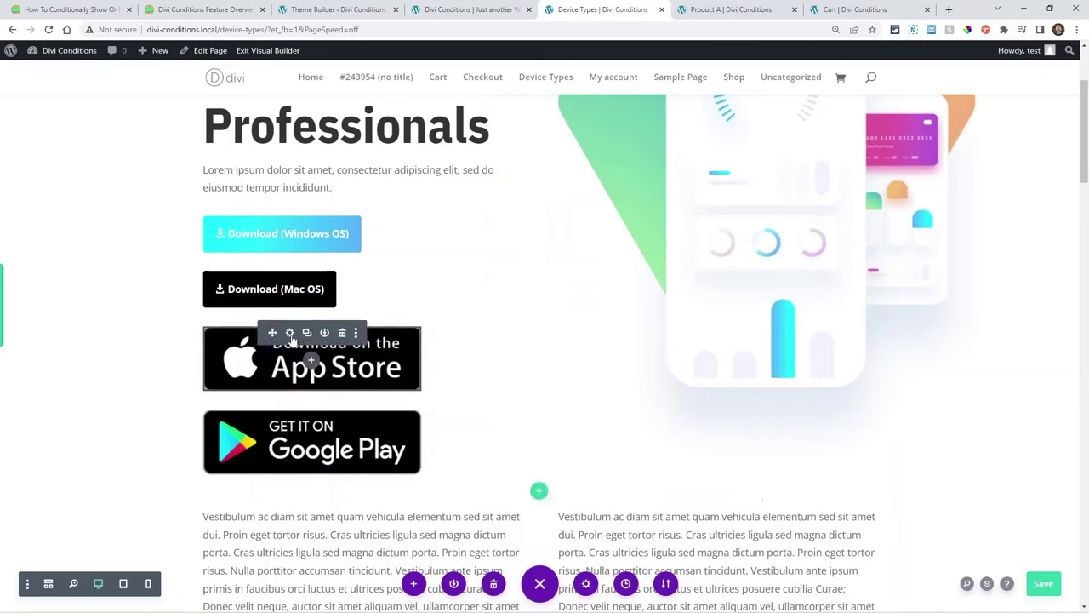
# - Limit the App Store badge to iPhone, iPad and iPod operating systems
pyautogui.click(290, 333)
pyautogui.click(668, 161)
pyautogui.click(560, 331)
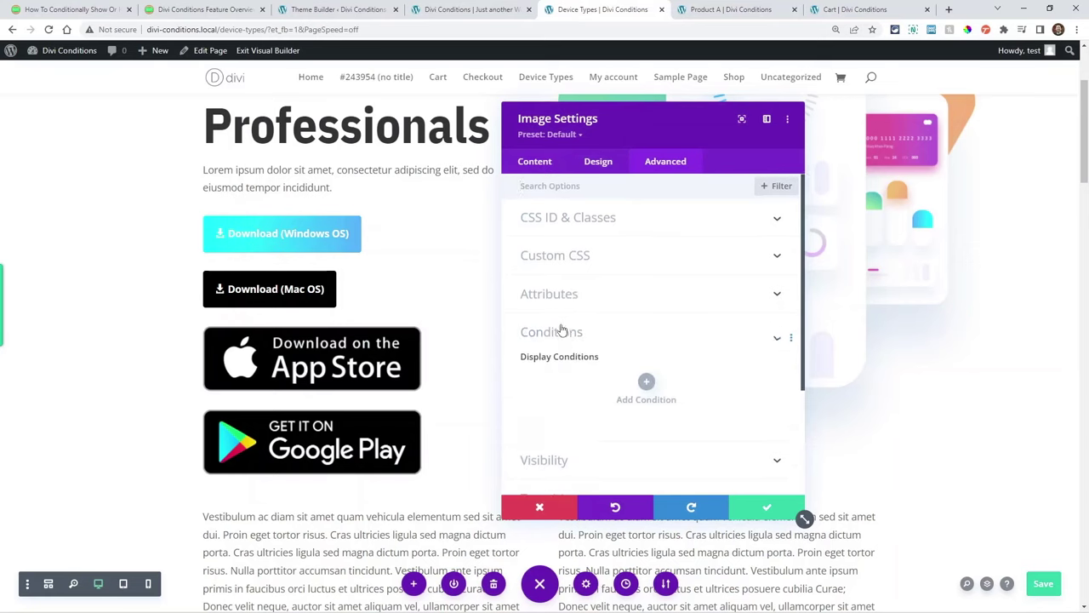
pyautogui.click(643, 270)
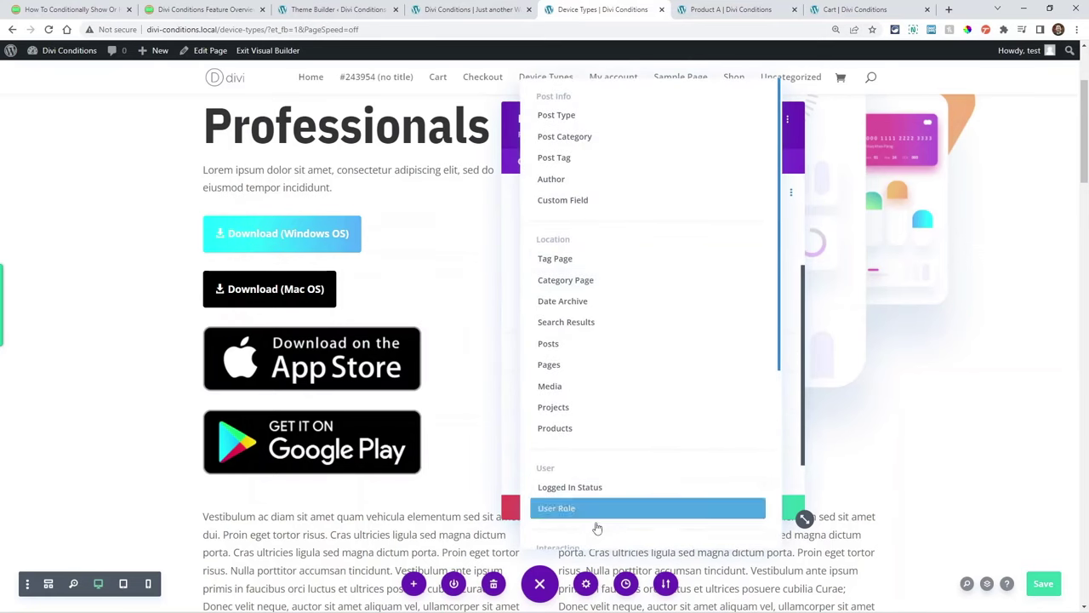
pyautogui.scroll(-3, 597, 528)
pyautogui.click(656, 506)
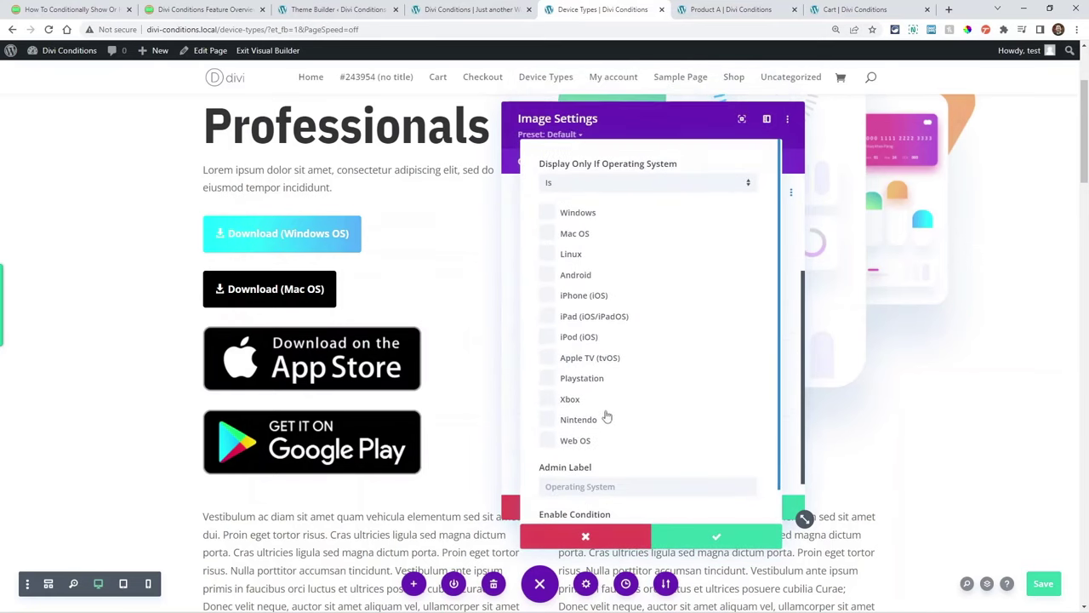
pyautogui.scroll(-1, 606, 416)
pyautogui.scroll(1, 588, 316)
pyautogui.click(546, 295)
pyautogui.click(548, 316)
pyautogui.click(547, 336)
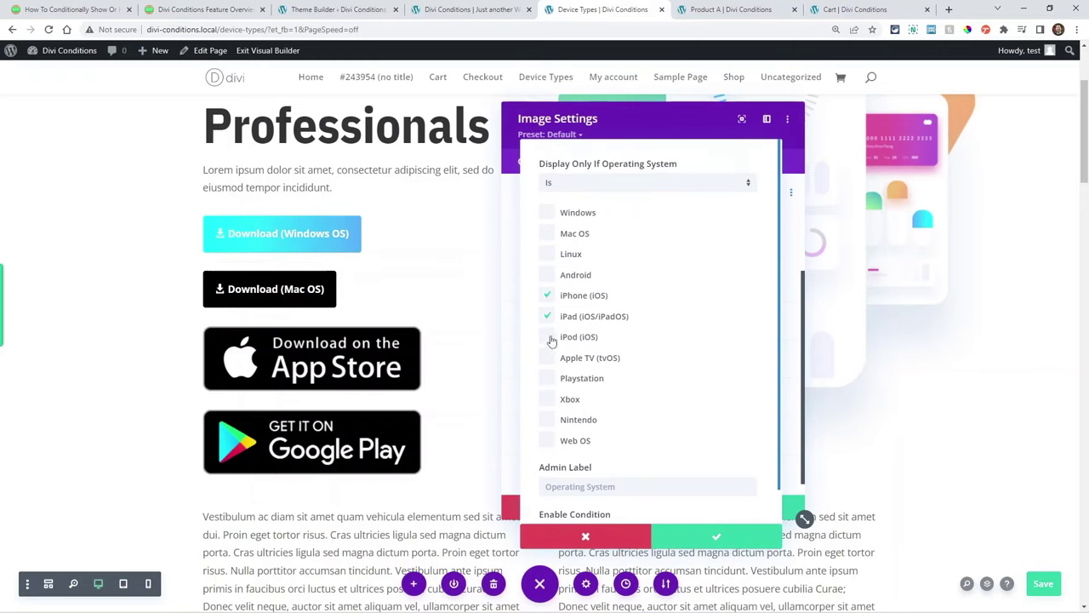
pyautogui.click(712, 535)
pyautogui.click(750, 509)
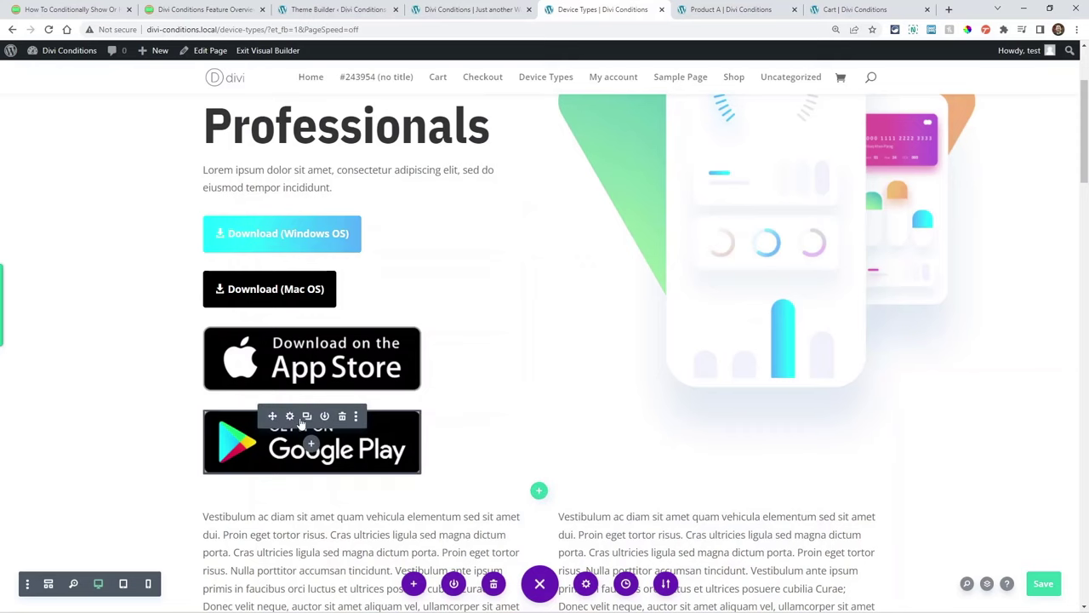
# - Limit the Google Play badge to Android visitors and save the page
pyautogui.click(289, 416)
pyautogui.click(670, 166)
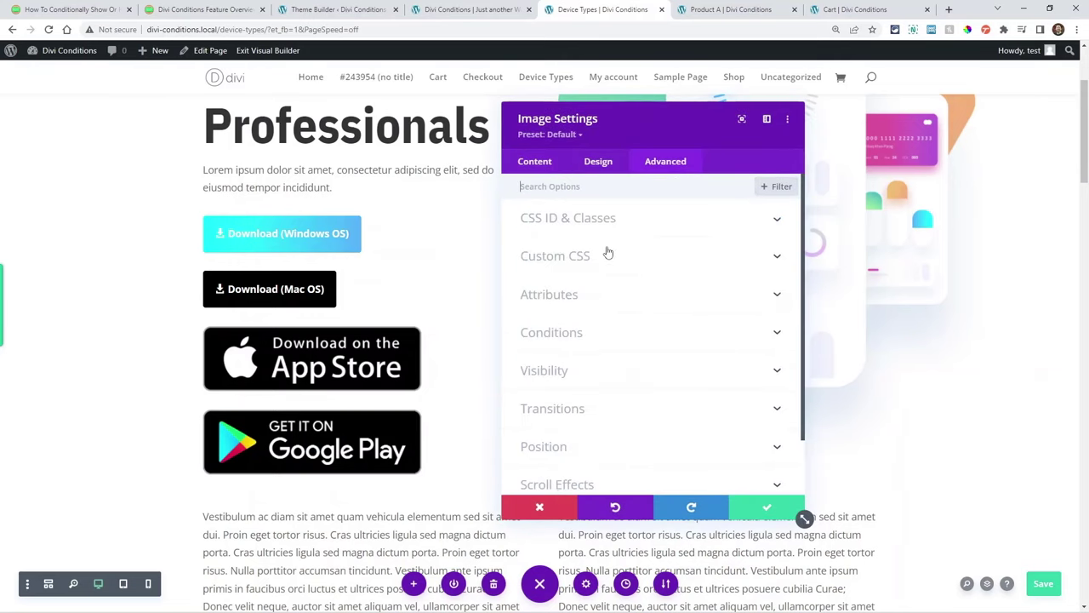
pyautogui.click(564, 330)
pyautogui.click(647, 244)
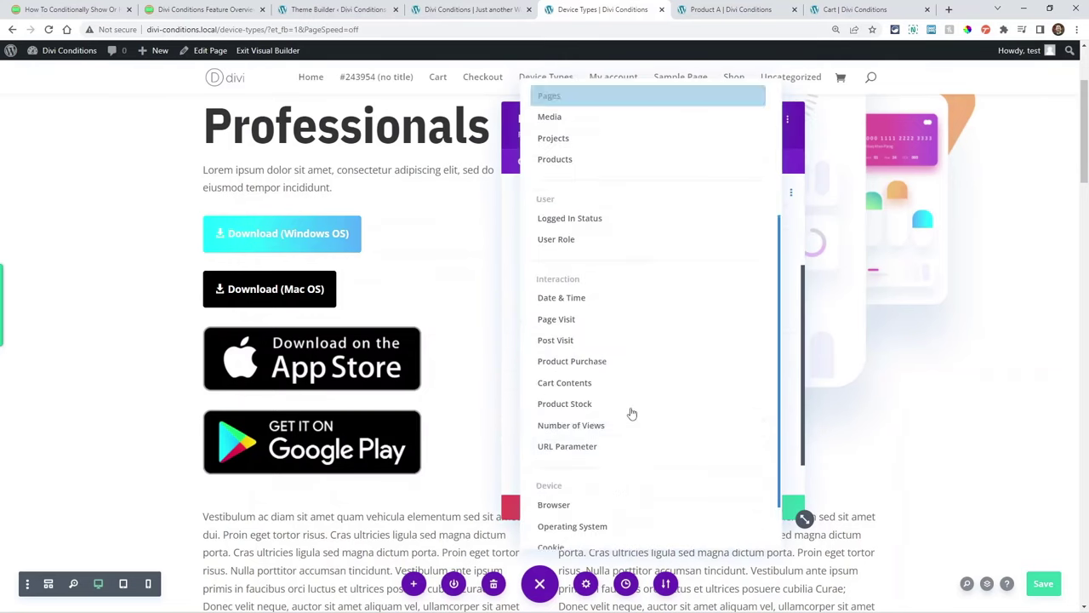
pyautogui.scroll(-1, 631, 414)
pyautogui.click(572, 507)
pyautogui.click(573, 275)
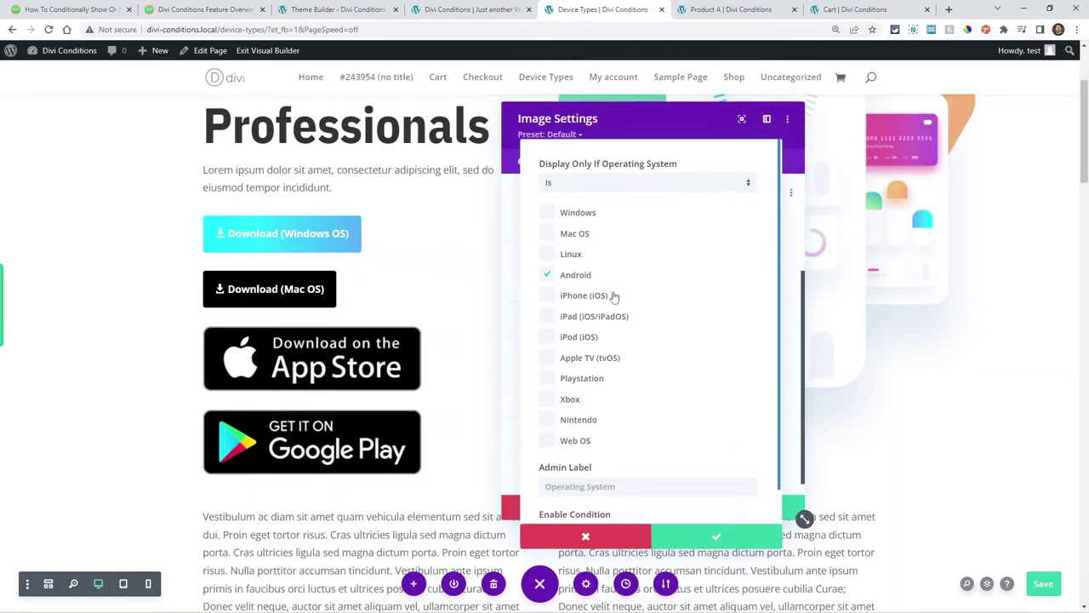
pyautogui.click(713, 538)
pyautogui.click(753, 509)
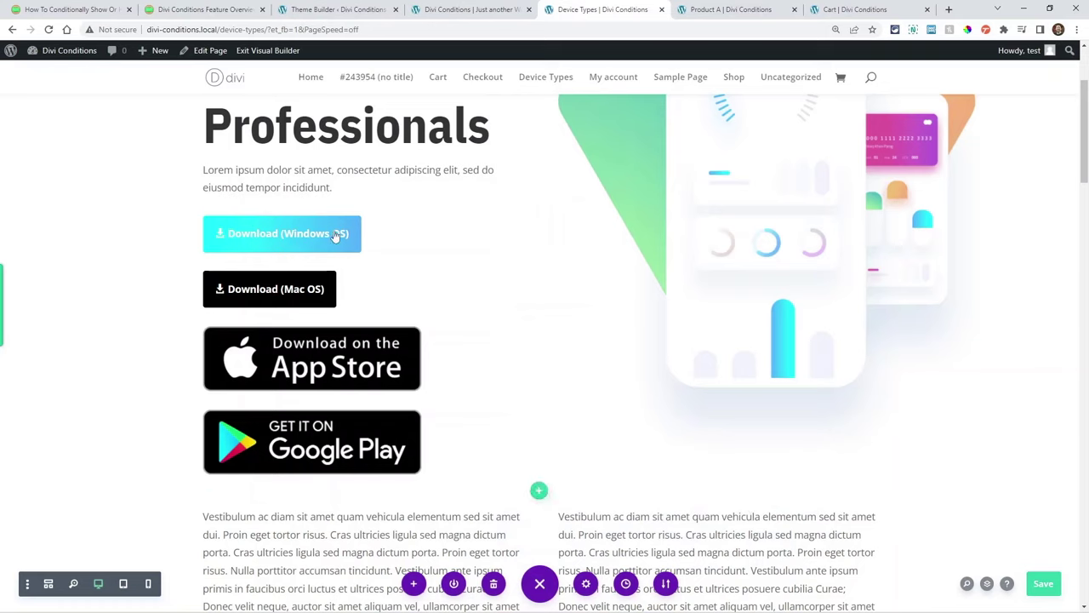
pyautogui.click(1049, 586)
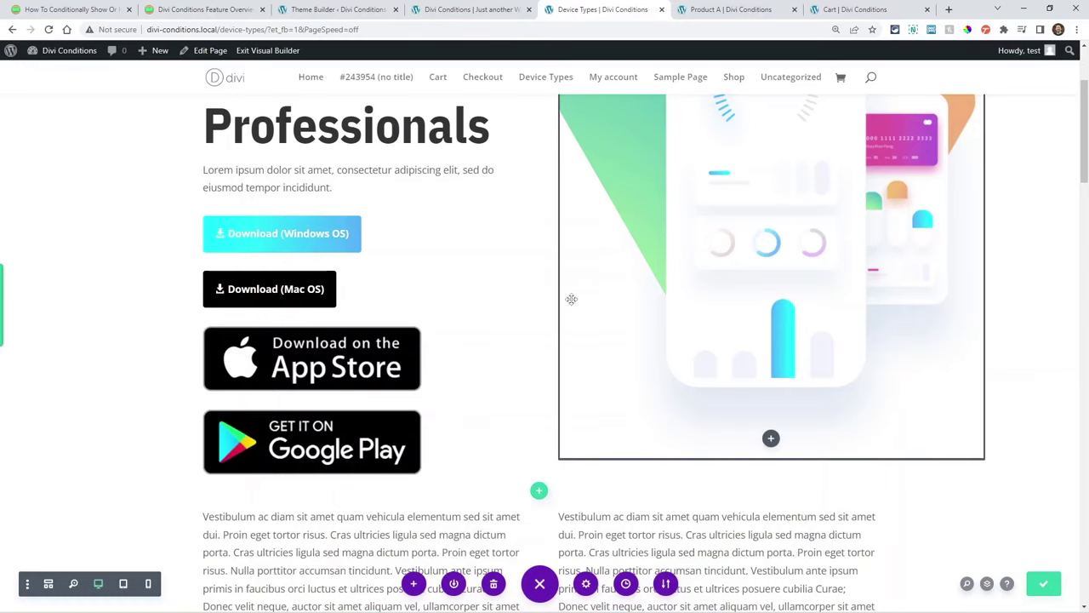
# - Preview the live Device Types page, then close its tab to return to Divi Conditions
pyautogui.click(268, 50)
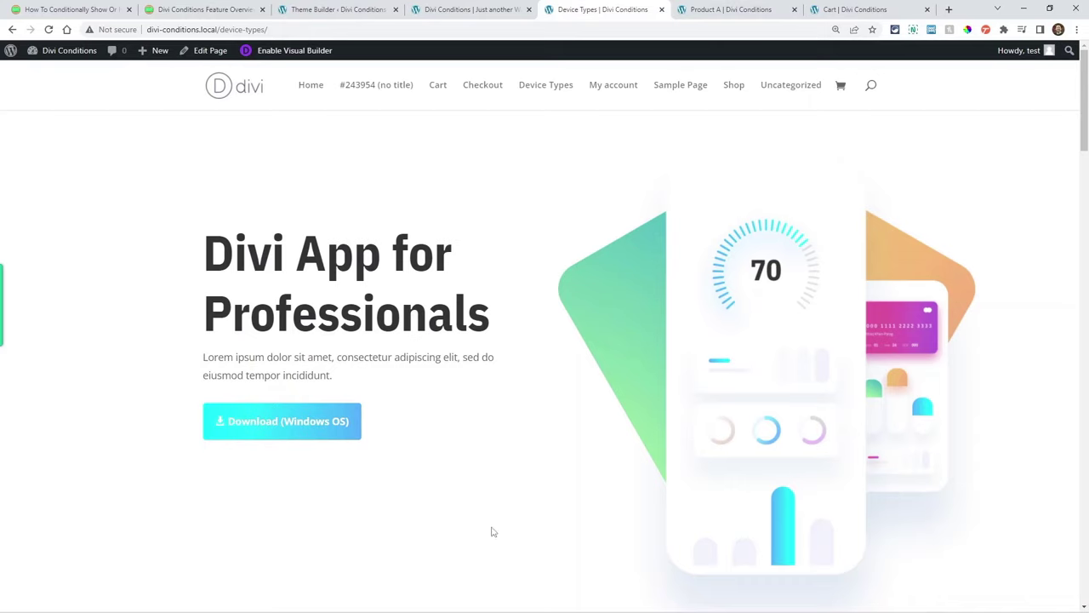
pyautogui.hotkey('ctrl', 'w')
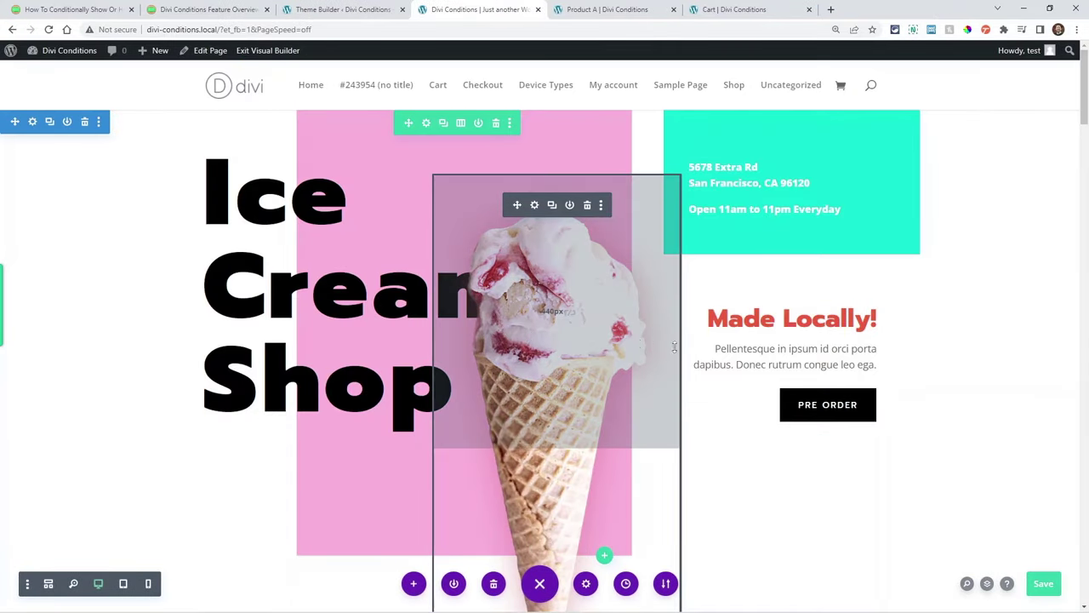
# - Scroll the homepage down to the Flavor Of the Month row with the Orange Chocolate card
pyautogui.scroll(-15, 674, 348)
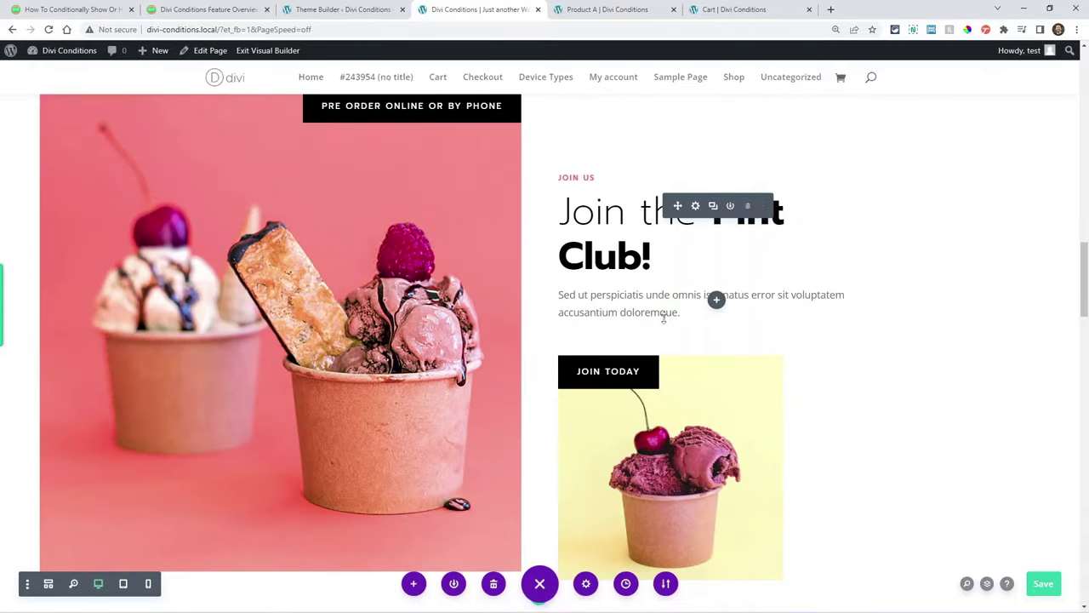
pyautogui.scroll(-12, 664, 317)
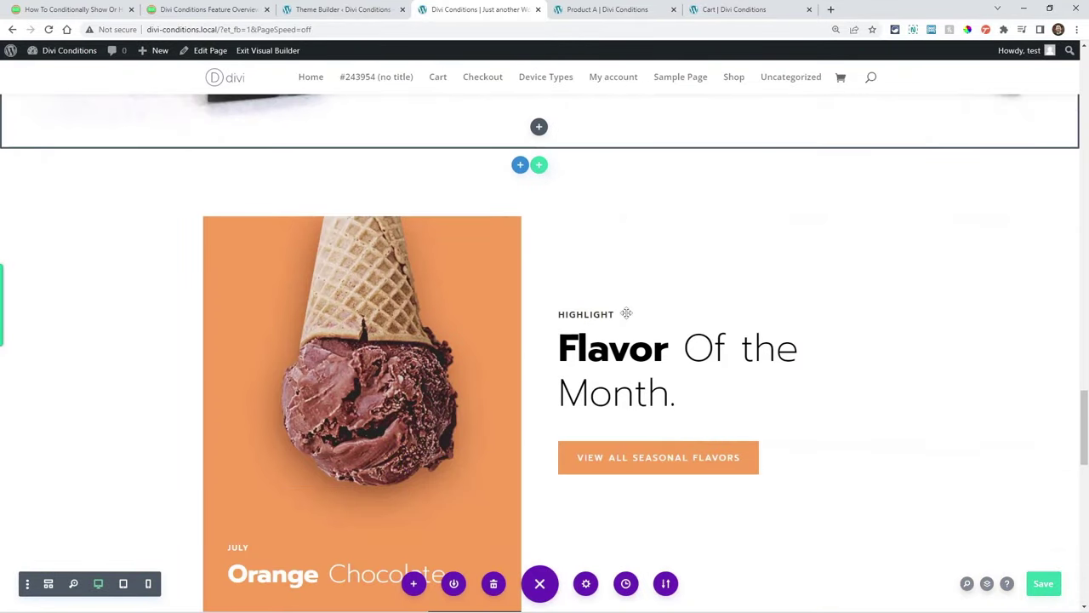
pyautogui.scroll(-2, 627, 313)
pyautogui.scroll(1, 808, 420)
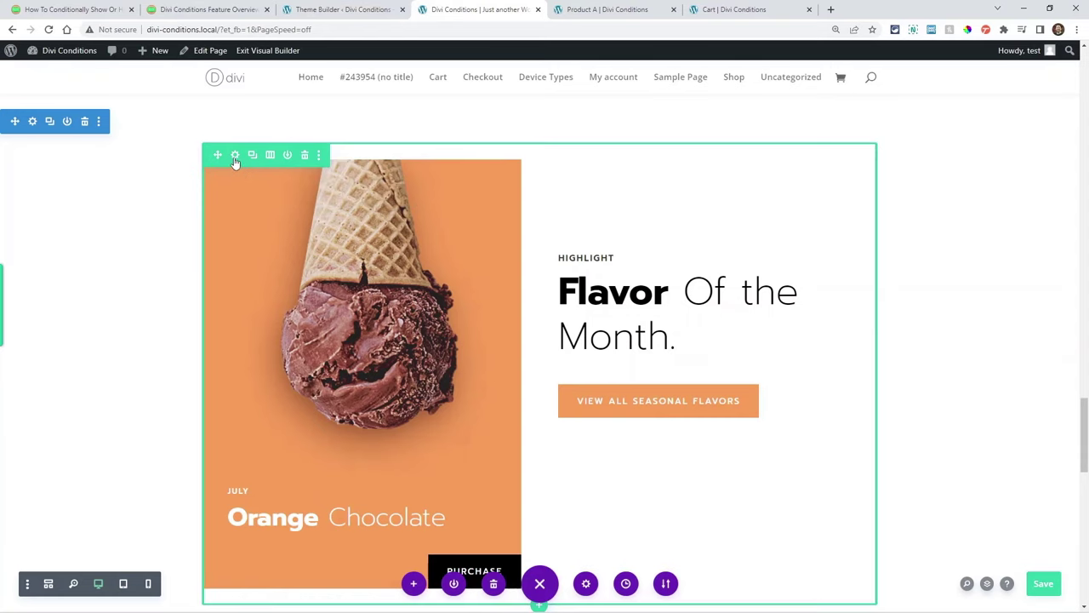
# - Add a Date & Time 'Is After' April 30, 2022 condition to the Flavor Of the Month row
pyautogui.click(235, 154)
pyautogui.click(668, 163)
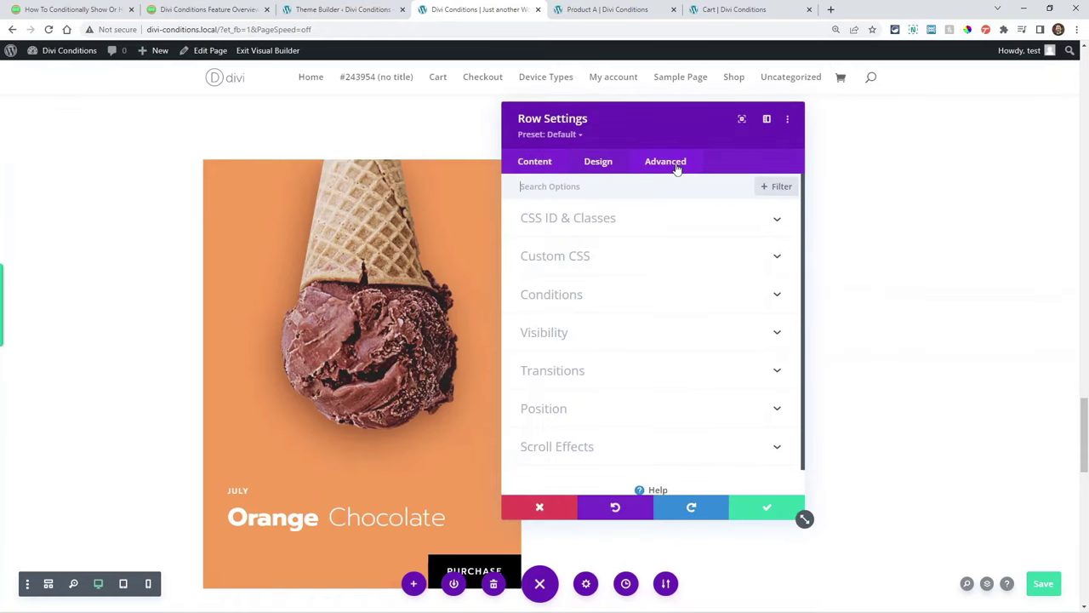
pyautogui.click(572, 294)
pyautogui.click(649, 245)
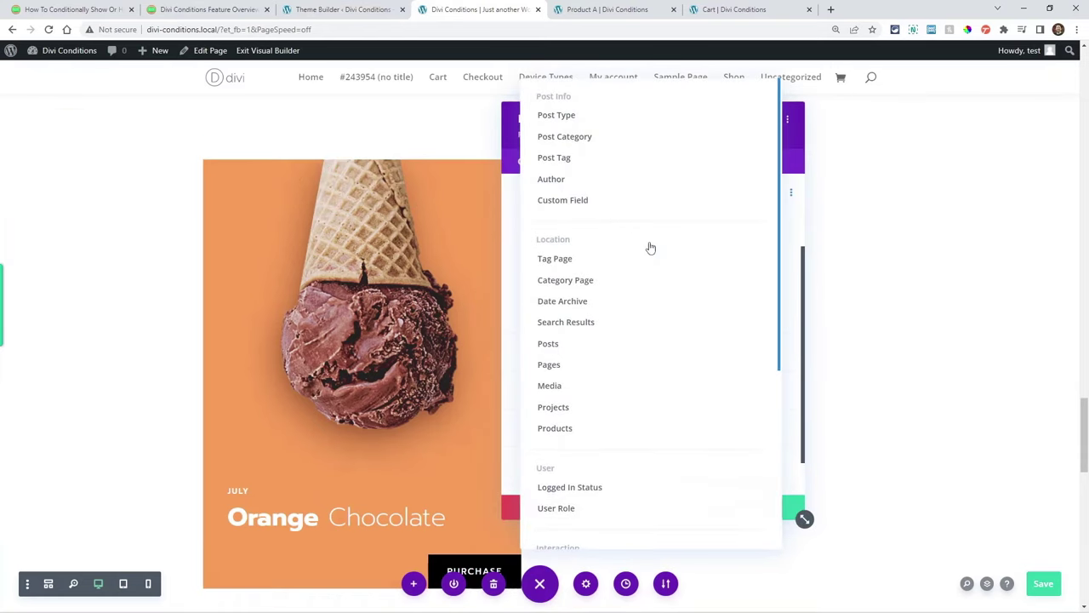
pyautogui.scroll(-4, 647, 341)
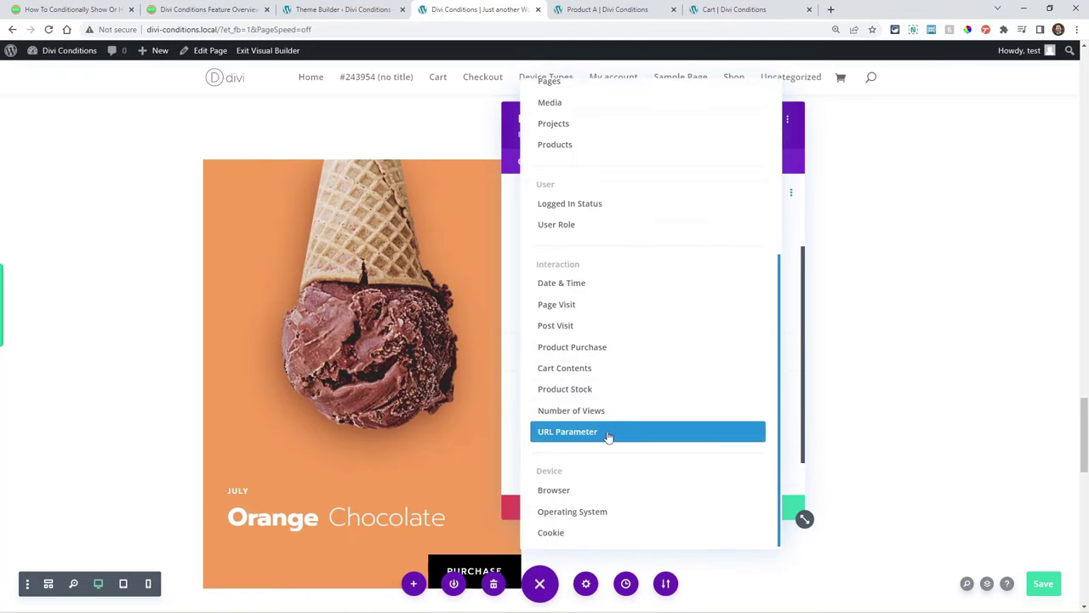
pyautogui.click(573, 286)
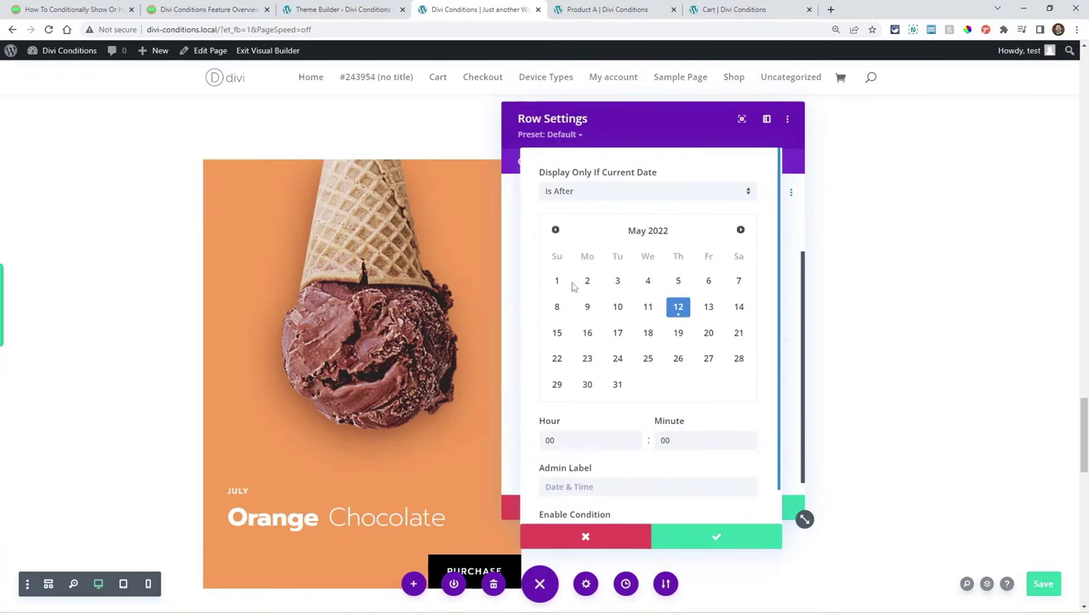
pyautogui.click(555, 230)
pyautogui.click(739, 388)
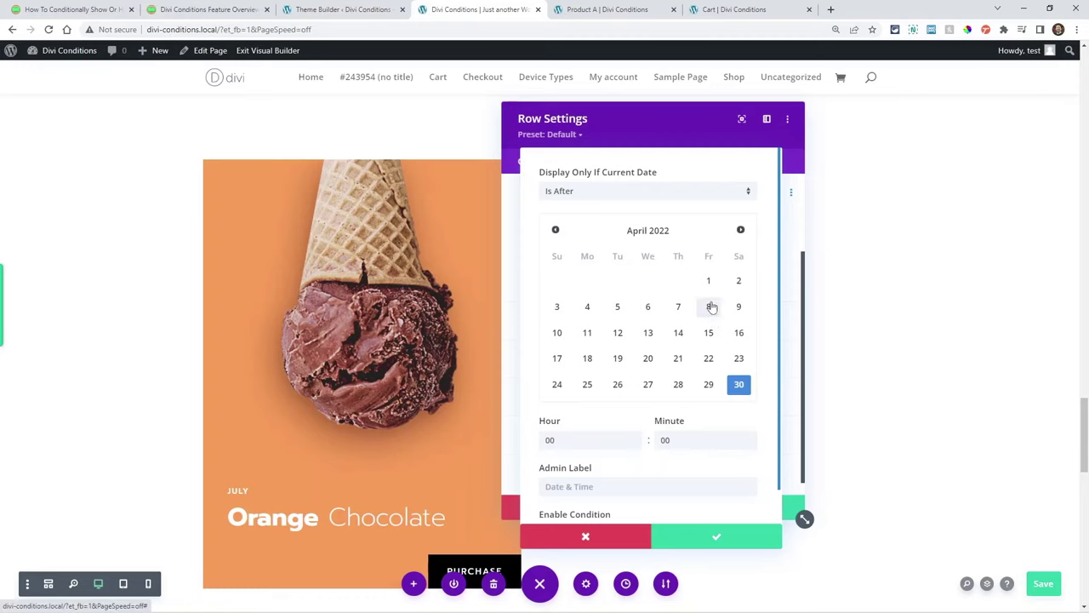
pyautogui.click(706, 536)
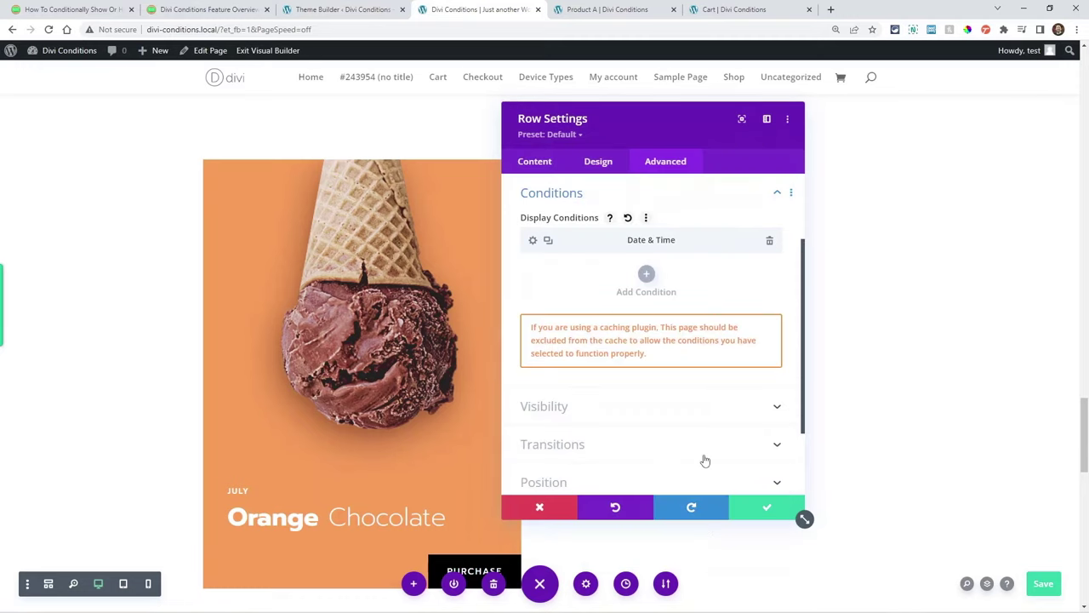
# - Add a second Date & Time condition 'Is Before' June 1, 2022, and save the row
pyautogui.click(647, 274)
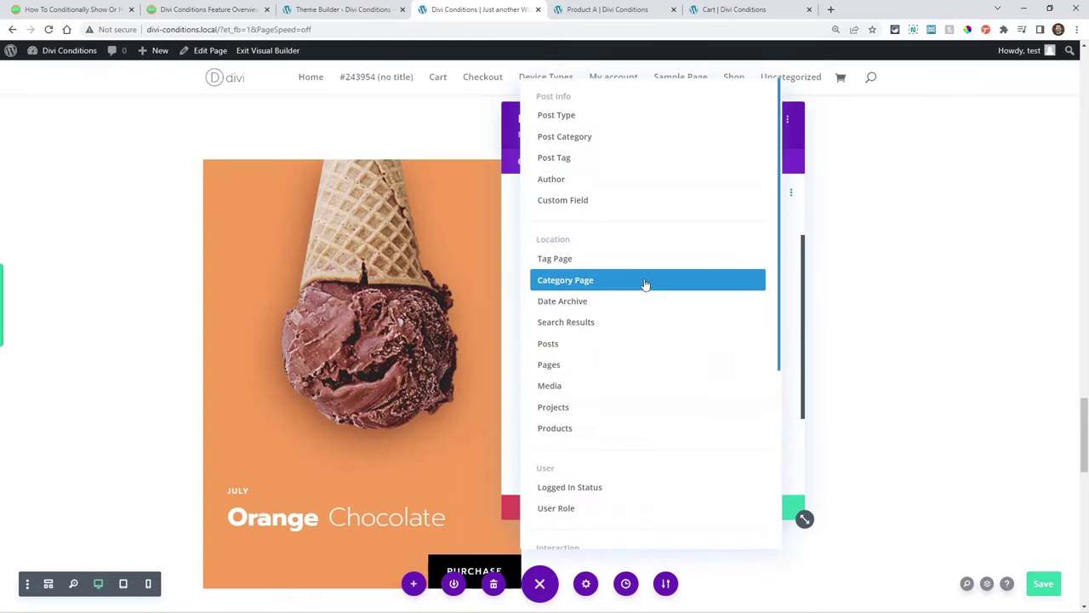
pyautogui.scroll(-3, 627, 371)
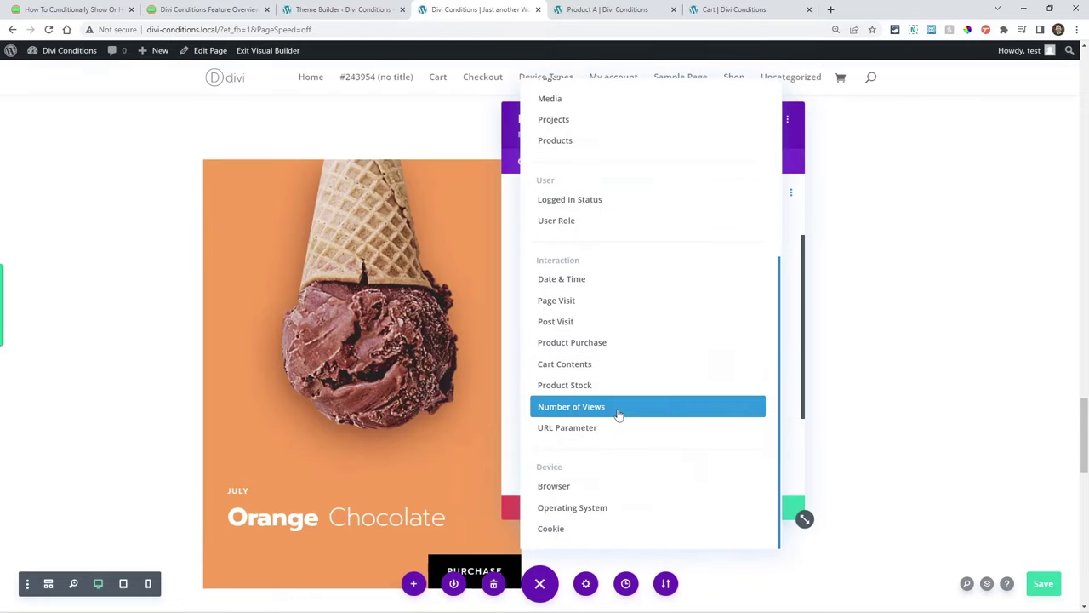
pyautogui.click(582, 287)
pyautogui.click(604, 196)
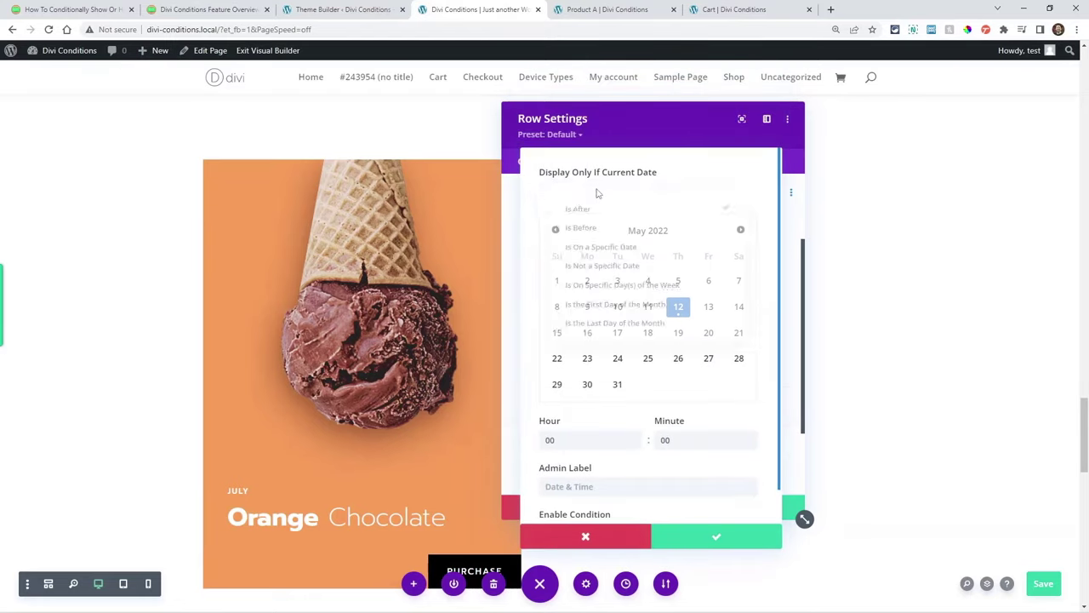
pyautogui.click(581, 222)
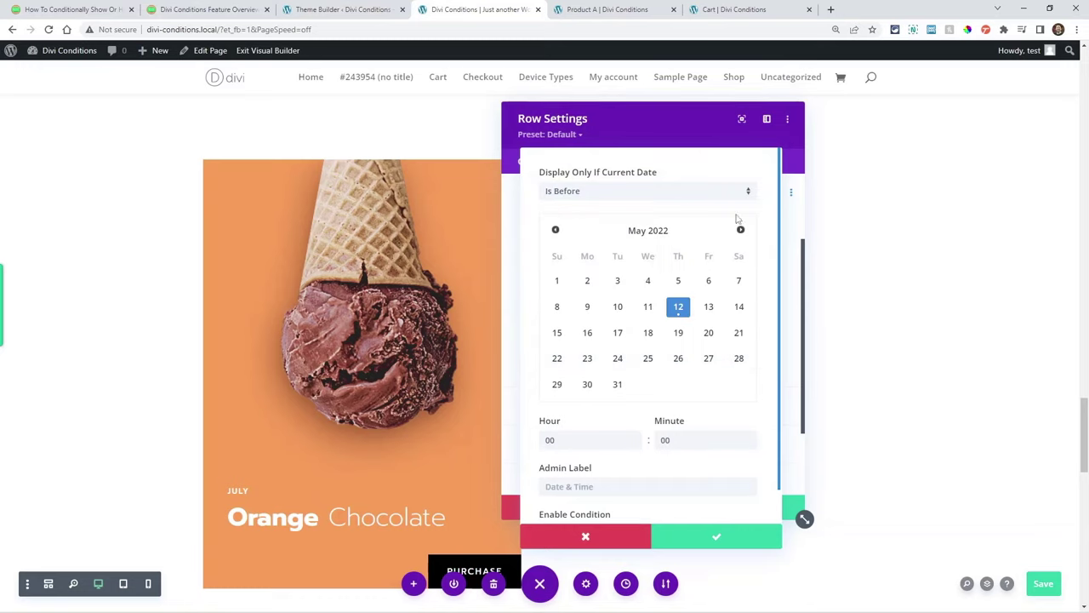
pyautogui.click(741, 230)
pyautogui.click(647, 281)
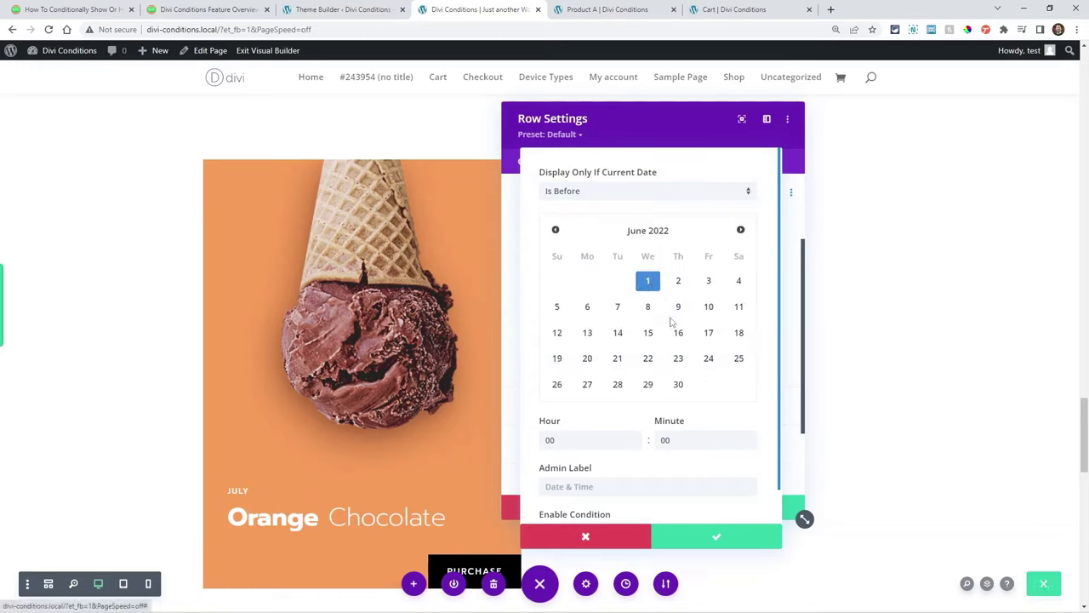
pyautogui.click(711, 540)
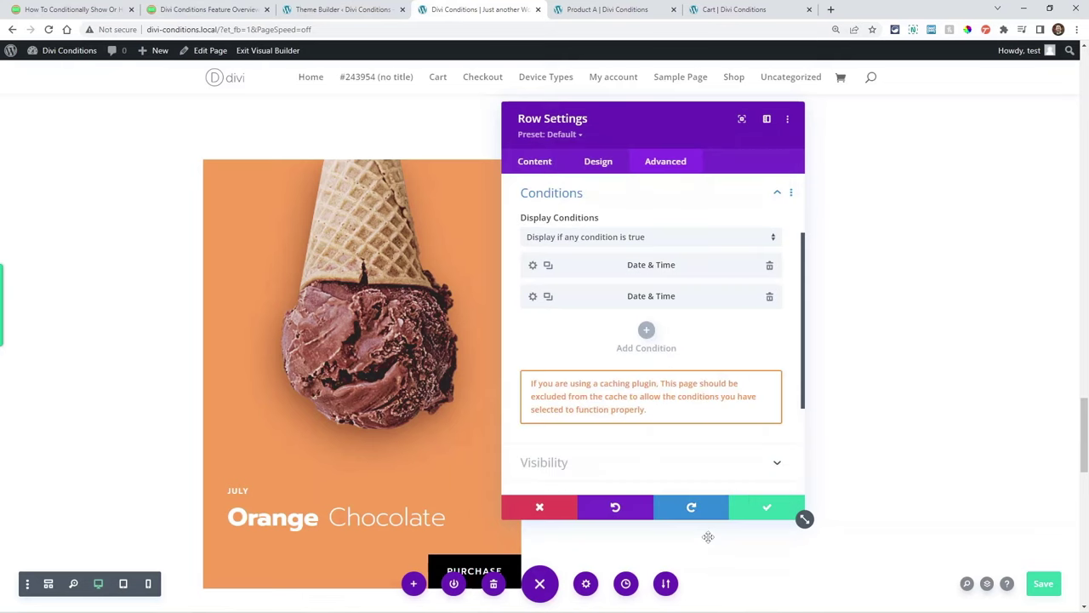
pyautogui.moveTo(630, 292)
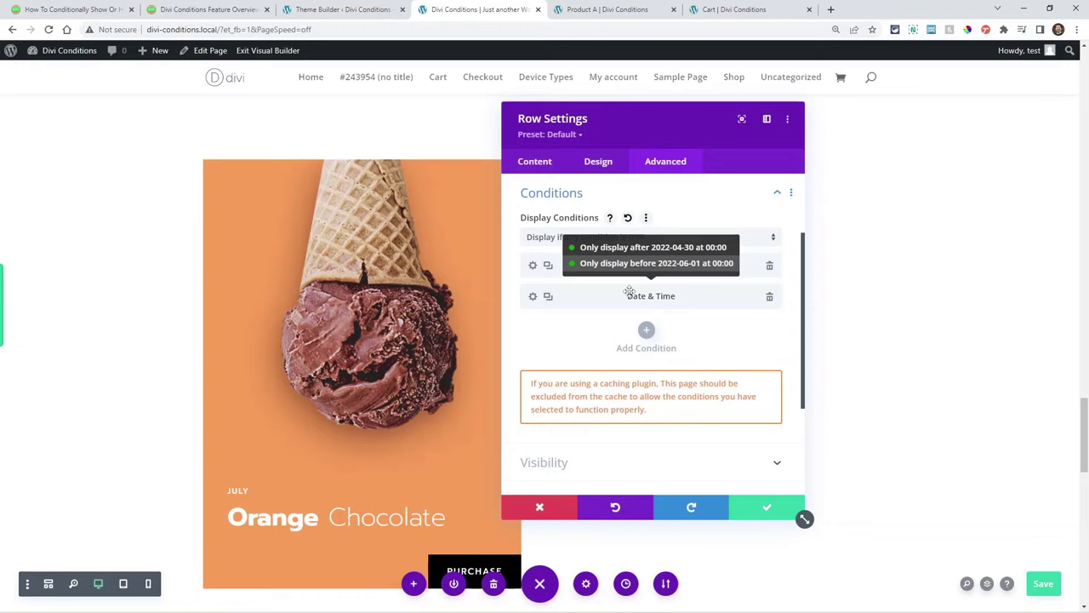
pyautogui.click(767, 507)
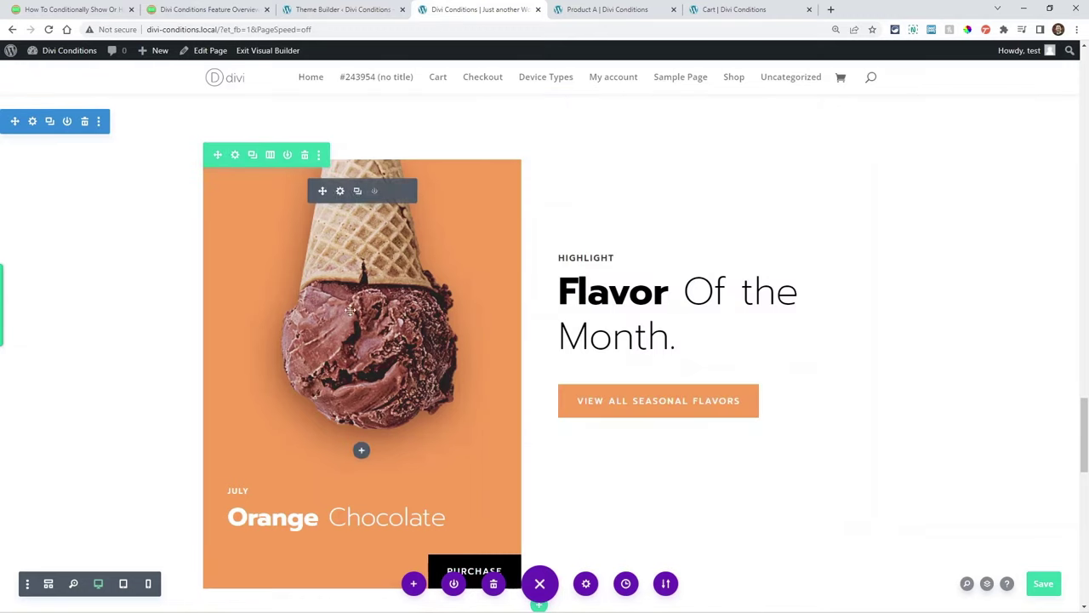
# - Duplicate the Orange Chocolate flavour row, delete the copy, and close the flavour page
pyautogui.click(253, 160)
pyautogui.scroll(-3, 366, 358)
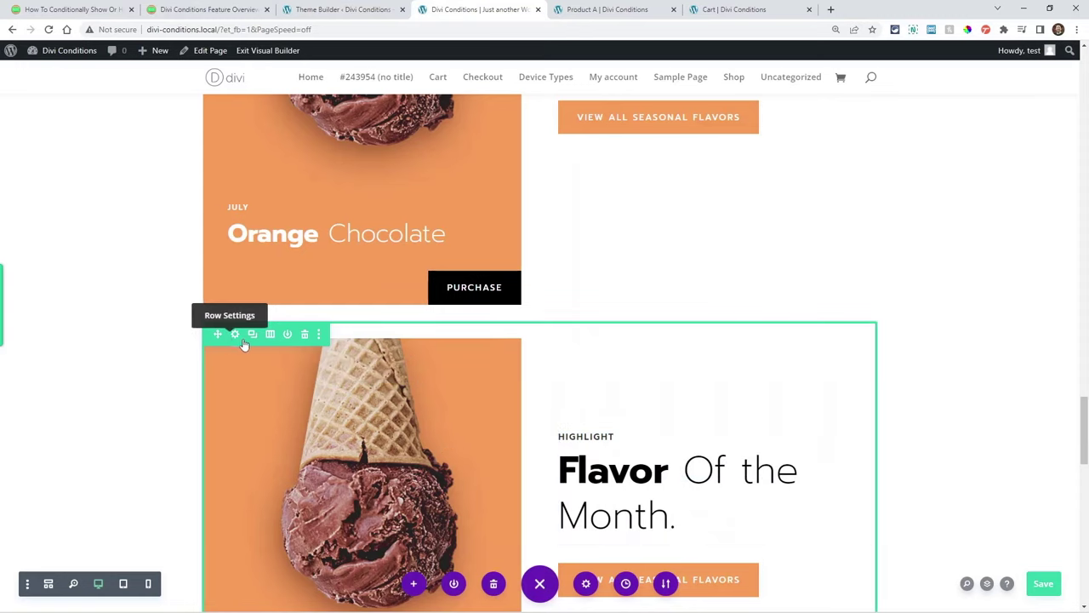
pyautogui.click(305, 336)
pyautogui.scroll(3, 365, 387)
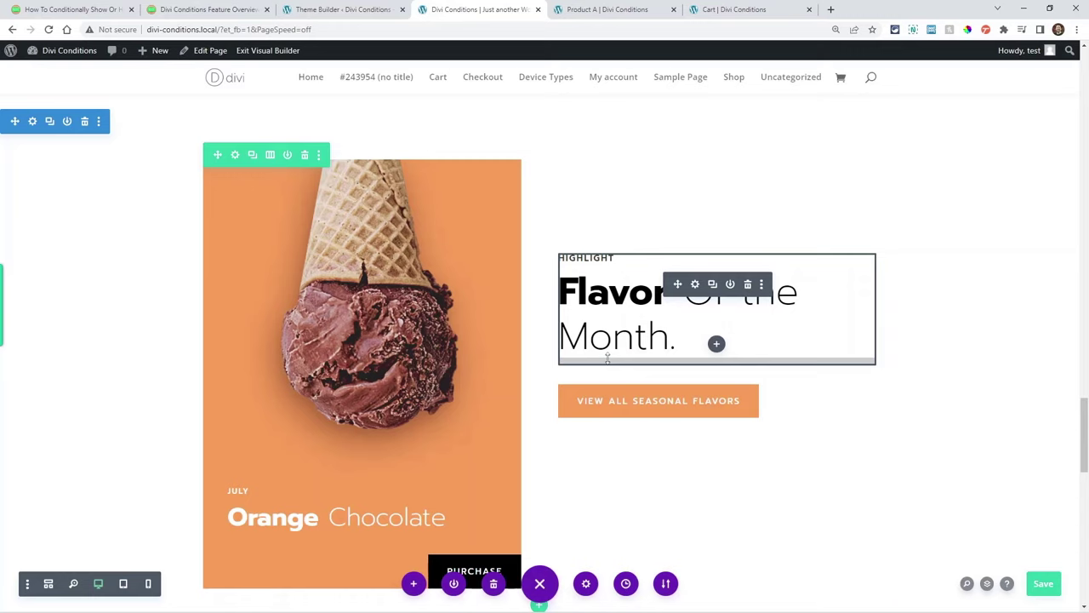
pyautogui.hotkey('ctrl', 'w')
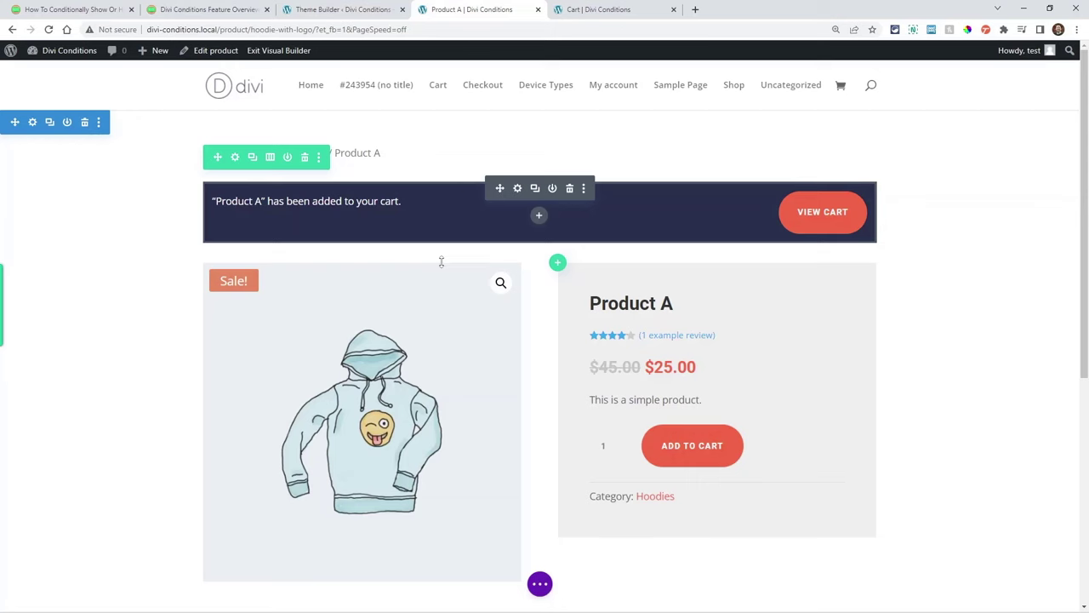
# - Add a Countdown Timer below Product A's rating titled 'Sale Ends Friday At Midnight', ending 13 May 2022
pyautogui.scroll(-1, 441, 261)
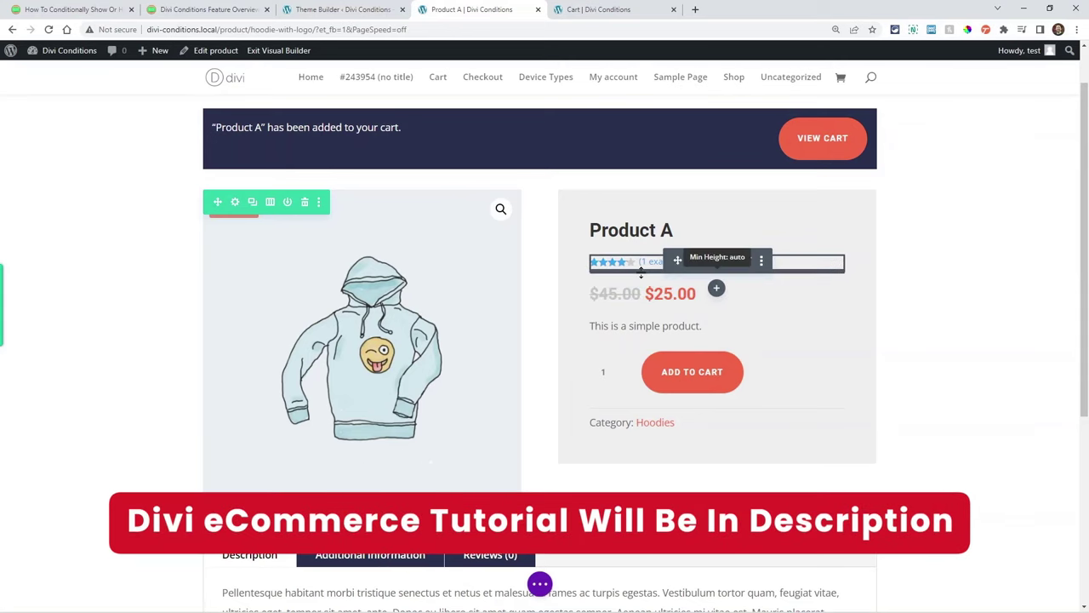
pyautogui.click(716, 291)
pyautogui.write('count')
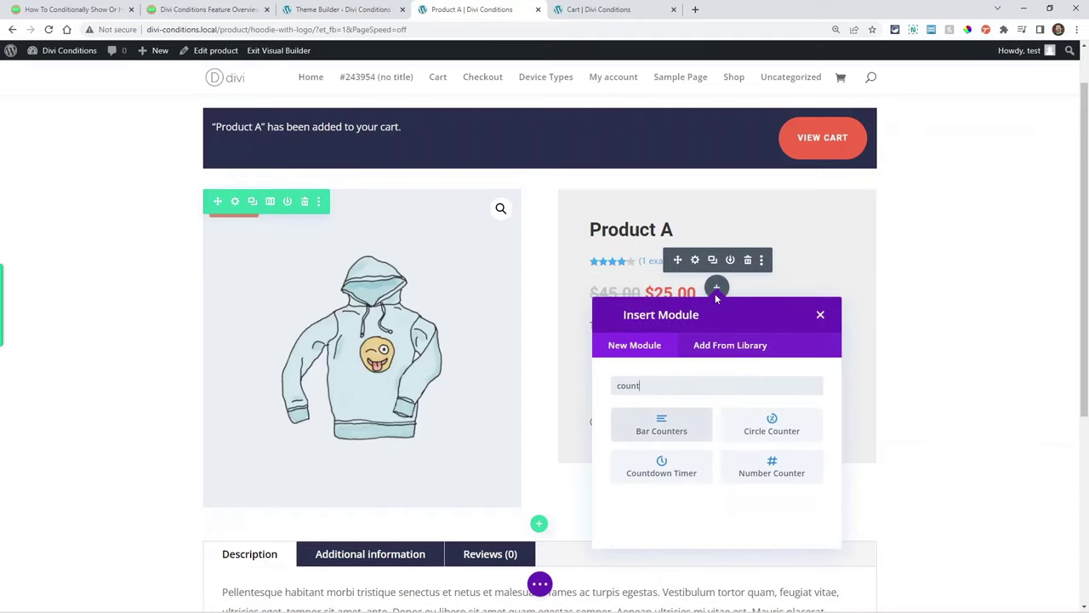
pyautogui.click(679, 471)
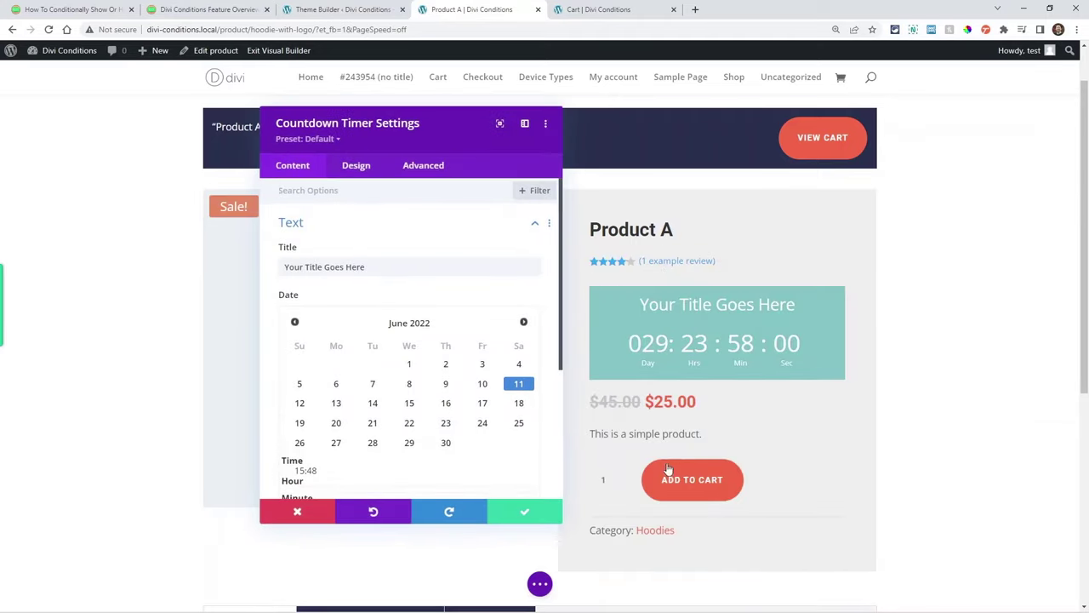
pyautogui.tripleClick(313, 267)
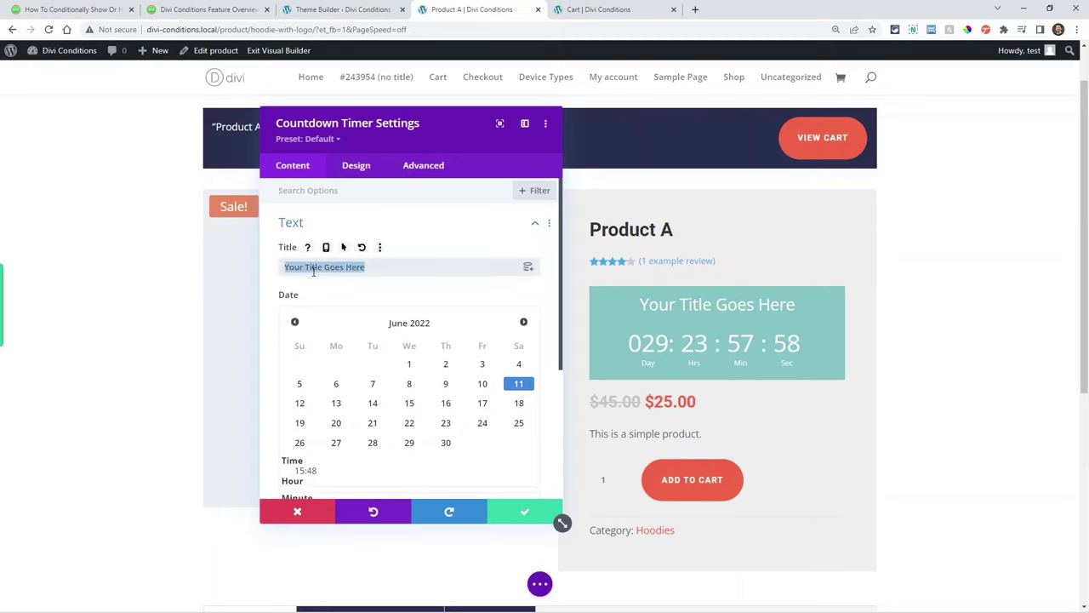
pyautogui.write('Sale Ends F')
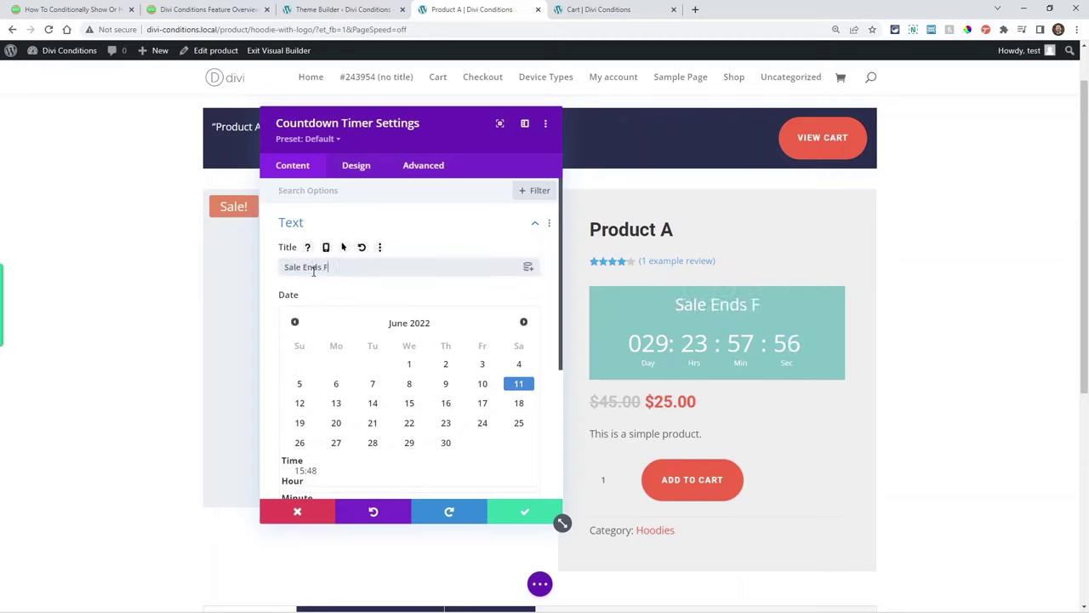
pyautogui.write('riday At Mi')
pyautogui.write('dnight')
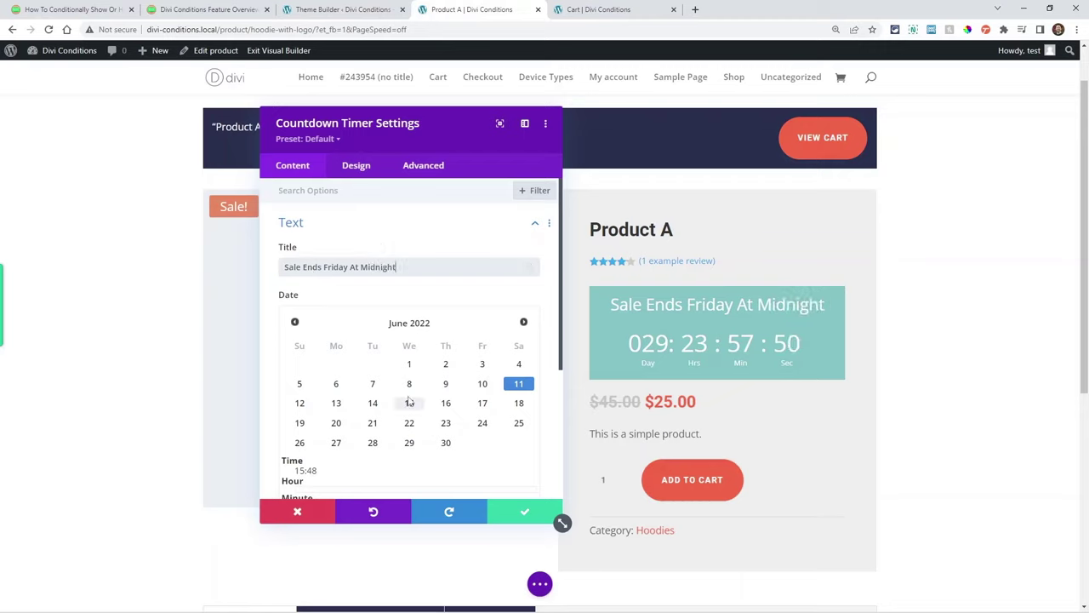
pyautogui.click(294, 322)
pyautogui.click(482, 384)
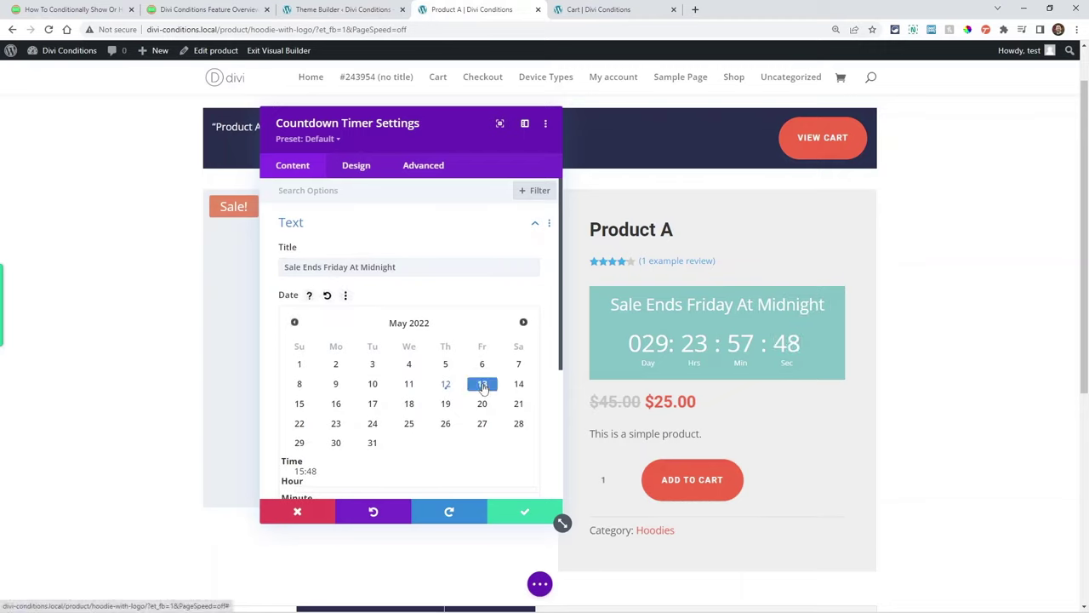
pyautogui.click(515, 513)
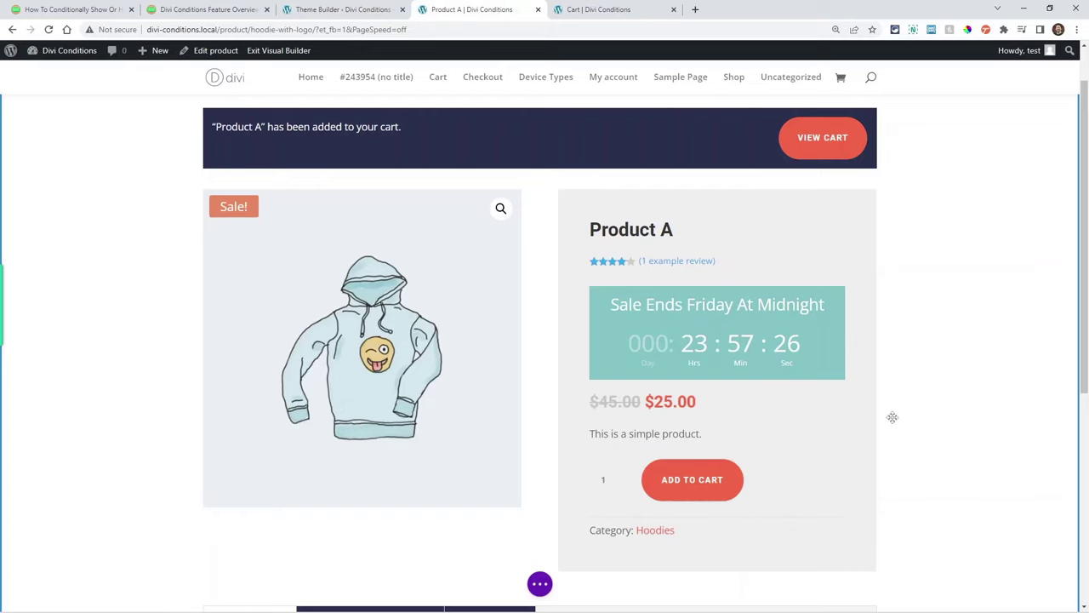
pyautogui.click(696, 317)
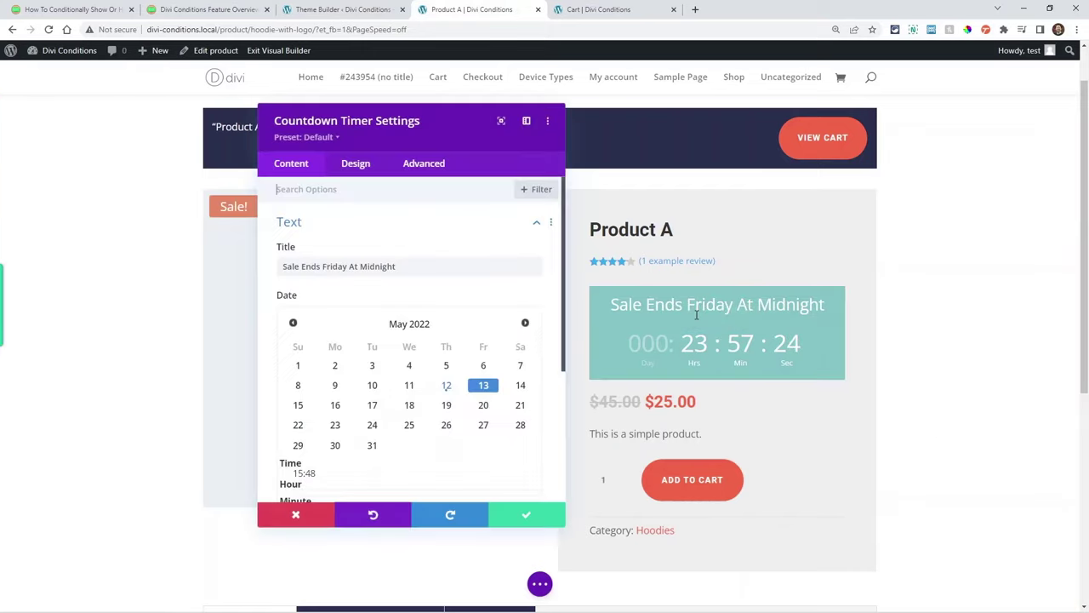
# - Give the countdown timer a Date & Time condition showing it only before 14 May 2022
pyautogui.click(417, 166)
pyautogui.click(324, 300)
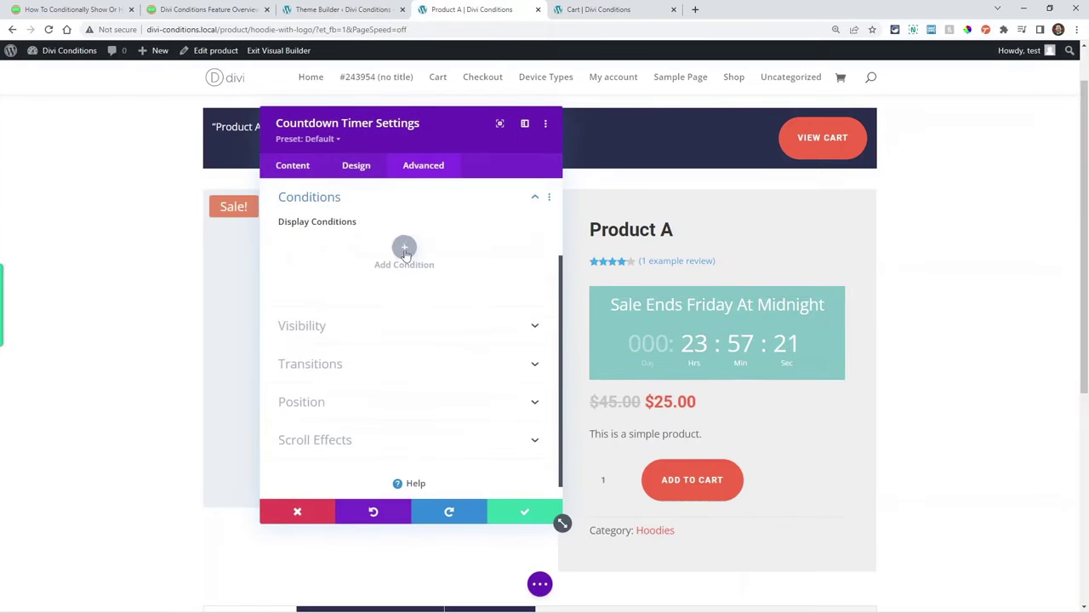
pyautogui.click(404, 247)
pyautogui.scroll(-3, 399, 349)
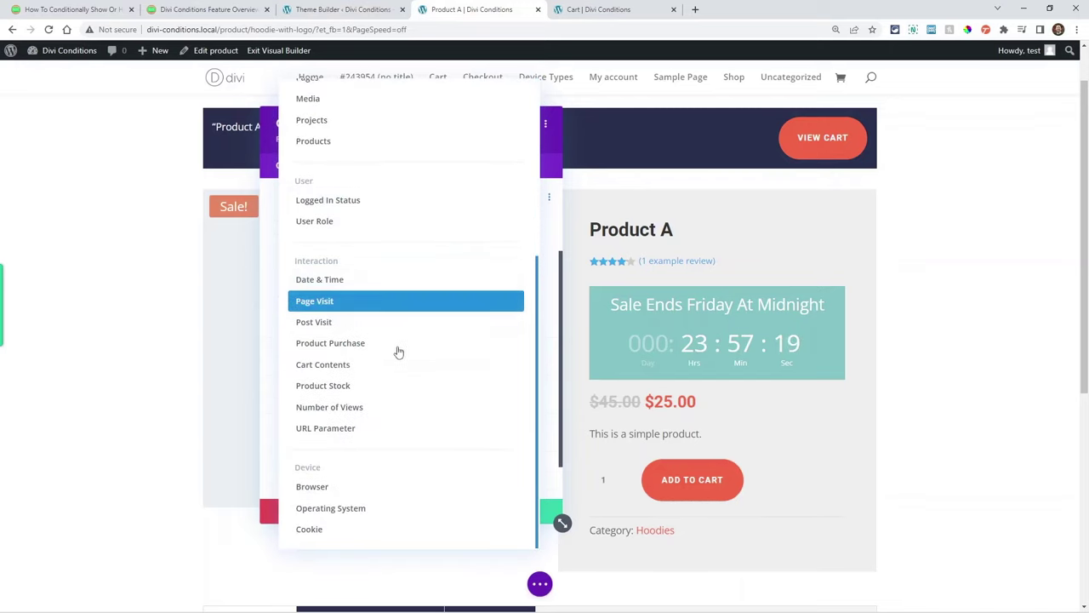
pyautogui.click(308, 279)
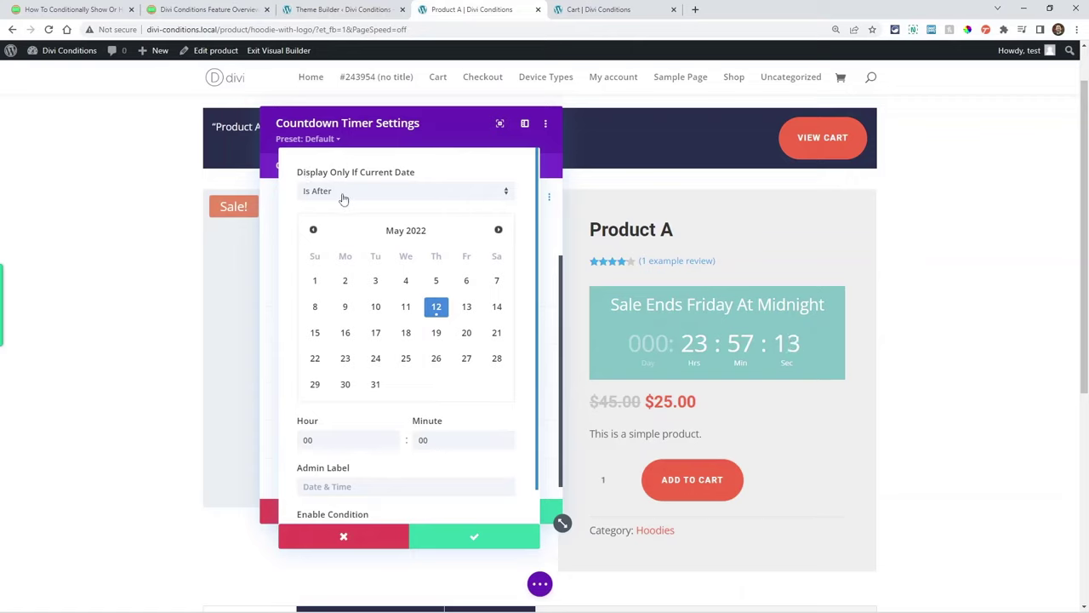
pyautogui.click(345, 192)
pyautogui.click(341, 224)
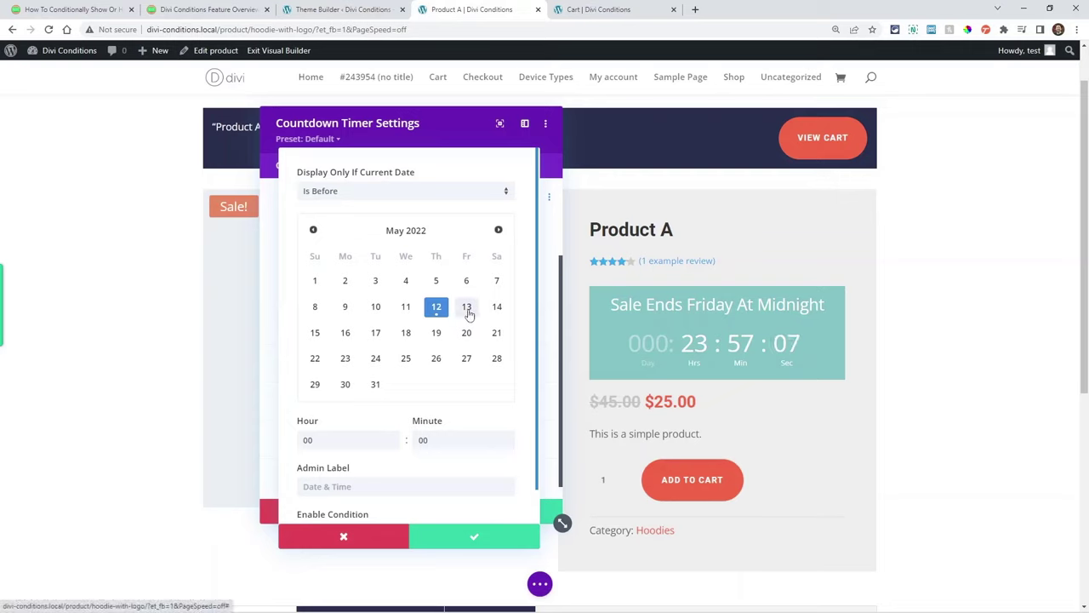
pyautogui.click(495, 311)
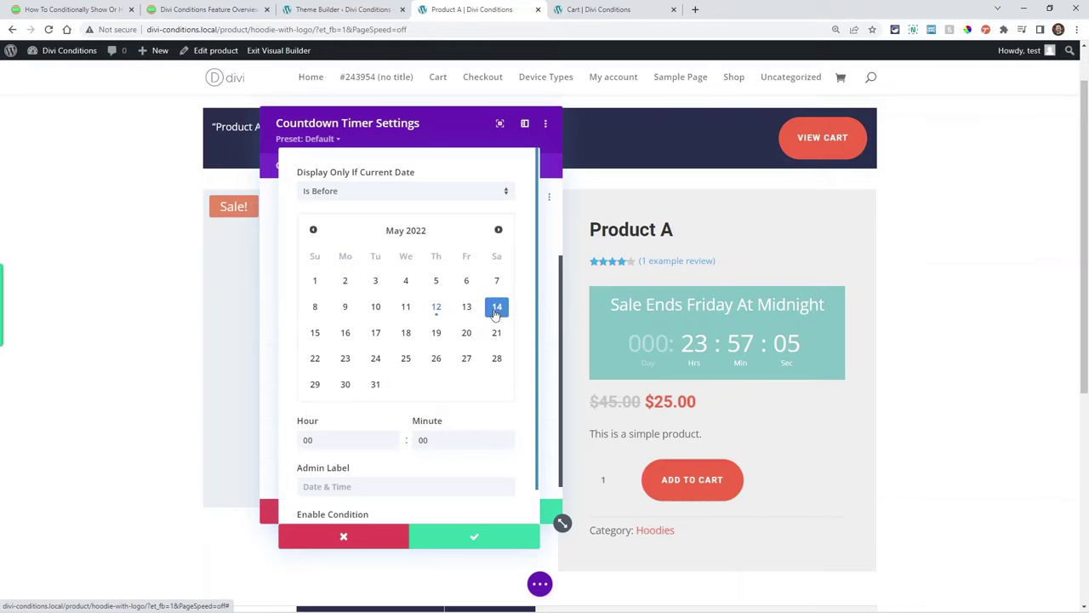
pyautogui.click(467, 537)
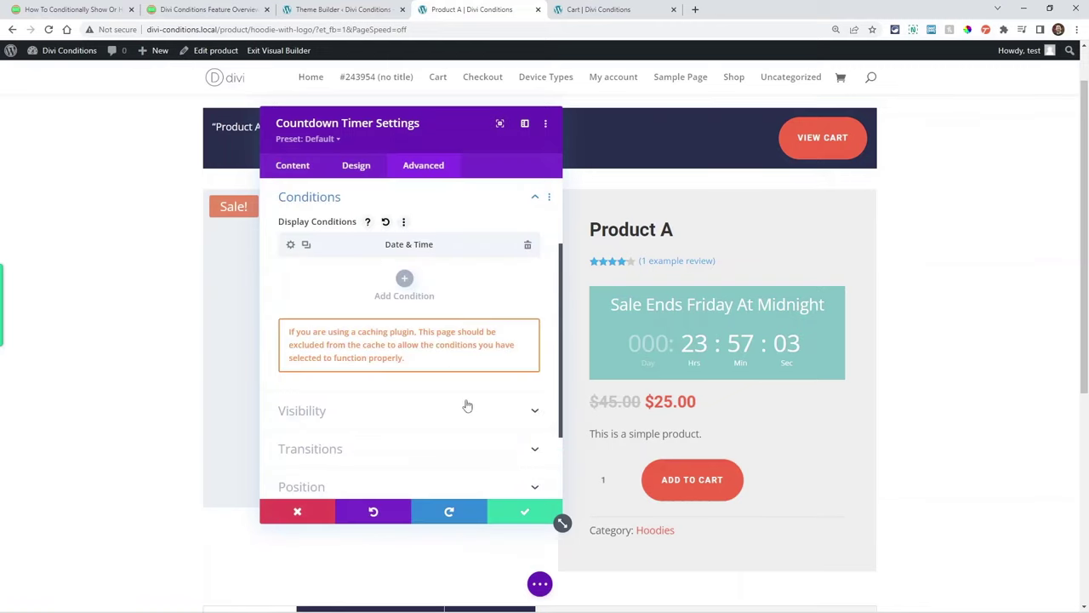
pyautogui.click(510, 510)
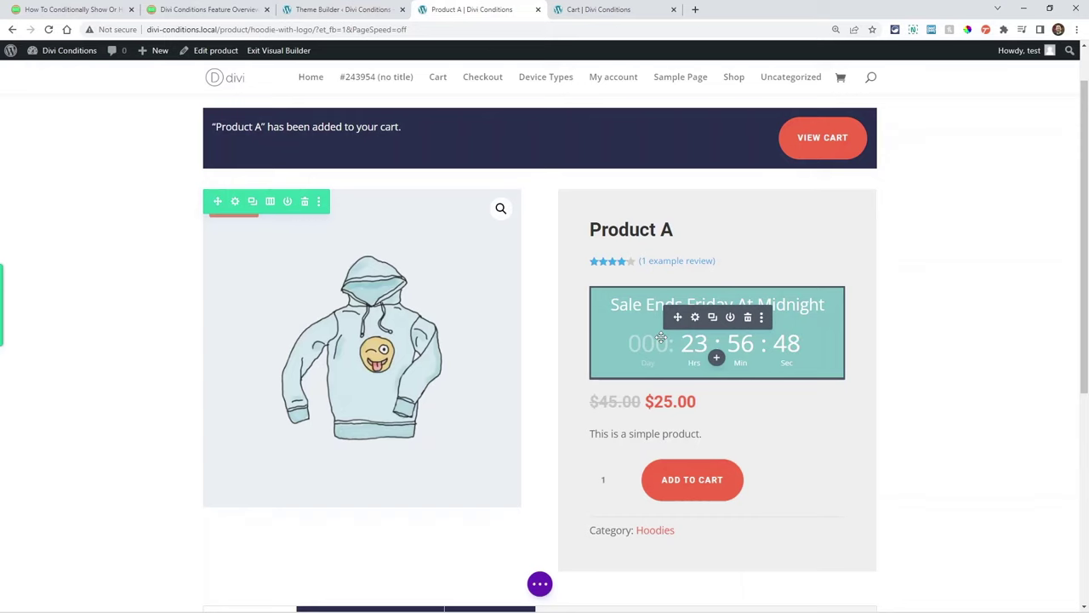
# - Move the countdown timer below the price and add a Products condition limiting it to Product A
pyautogui.moveTo(661, 338); pyautogui.dragTo(583, 392)
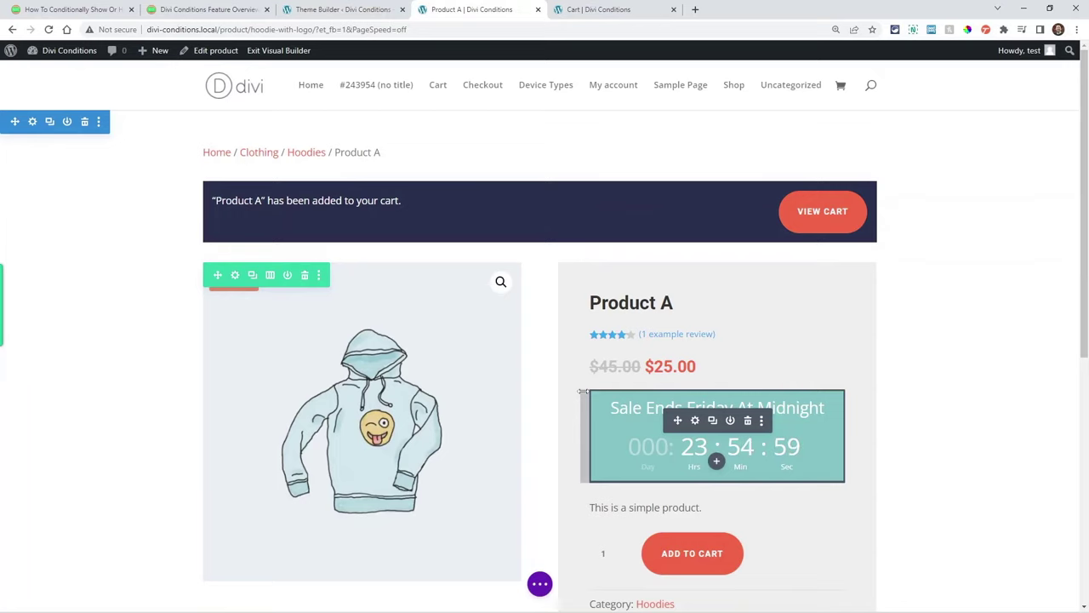
pyautogui.click(695, 423)
pyautogui.moveTo(672, 129); pyautogui.dragTo(371, 137)
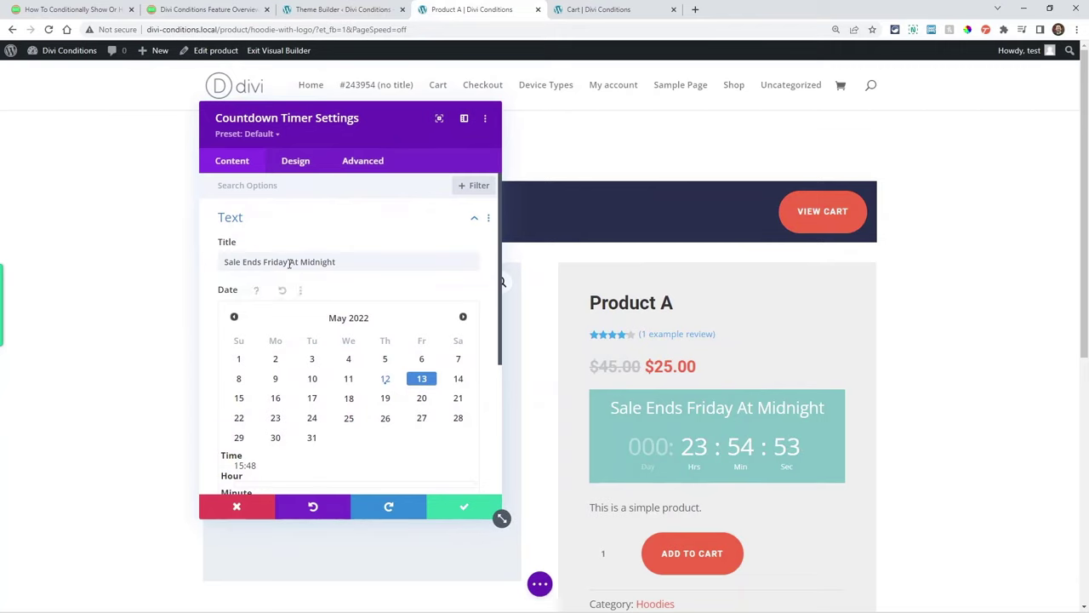
pyautogui.click(362, 161)
pyautogui.click(264, 293)
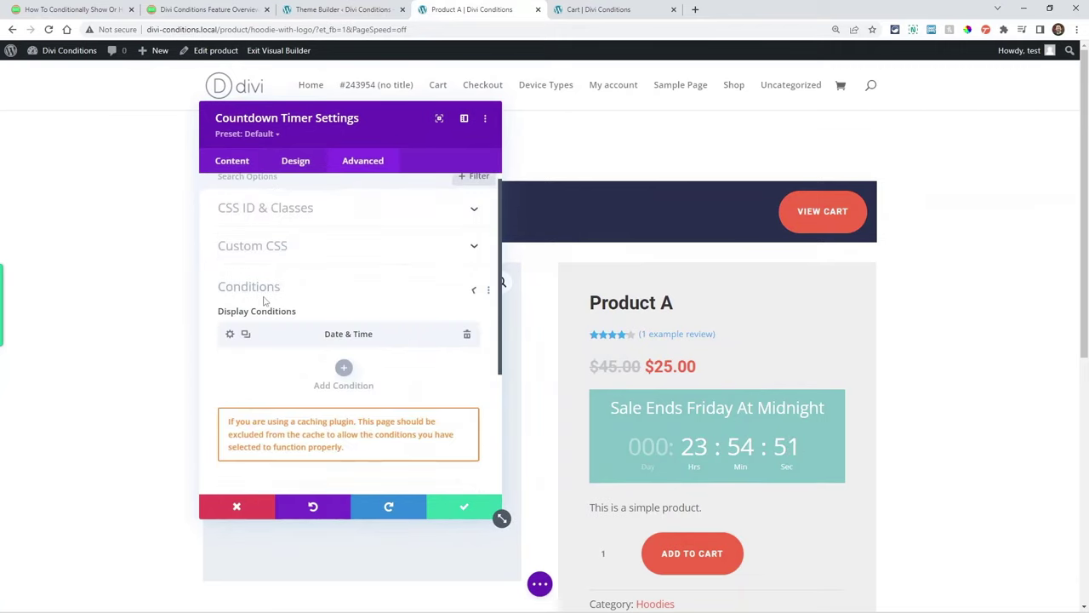
pyautogui.click(340, 238)
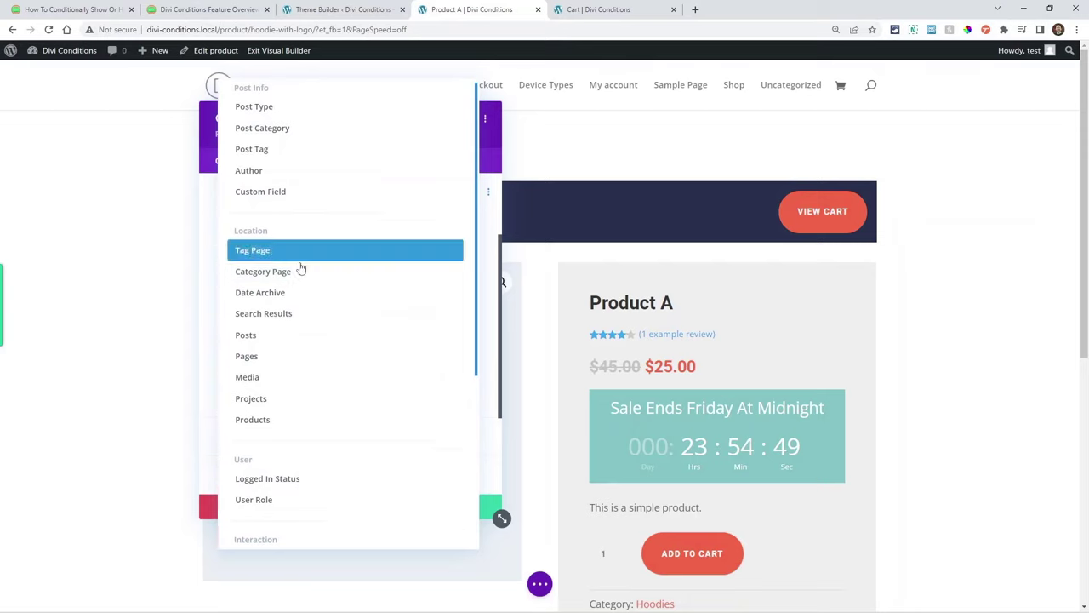
pyautogui.scroll(-1, 302, 270)
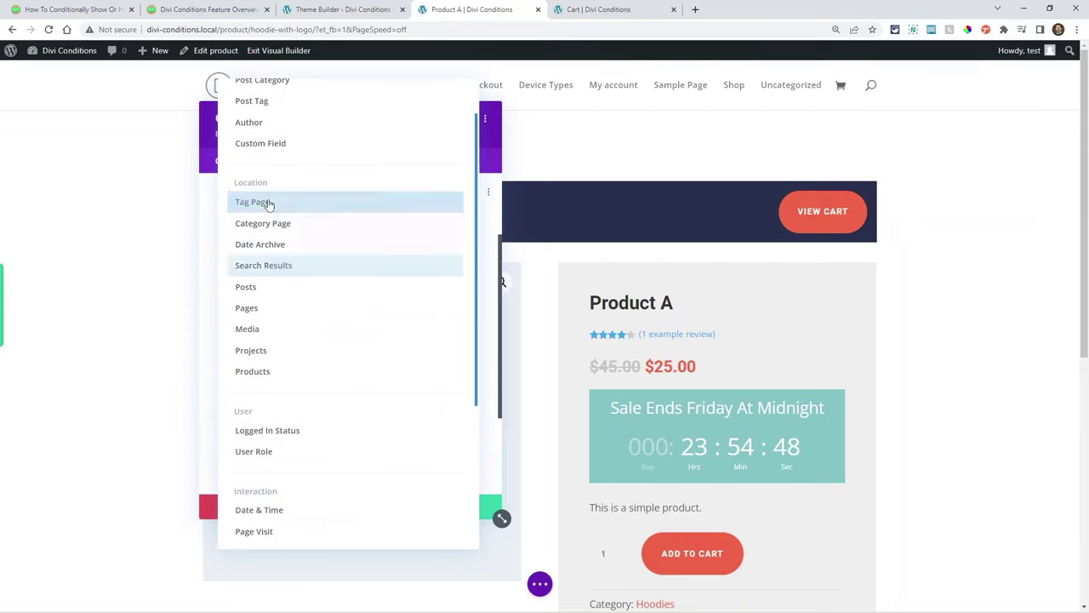
pyautogui.click(259, 373)
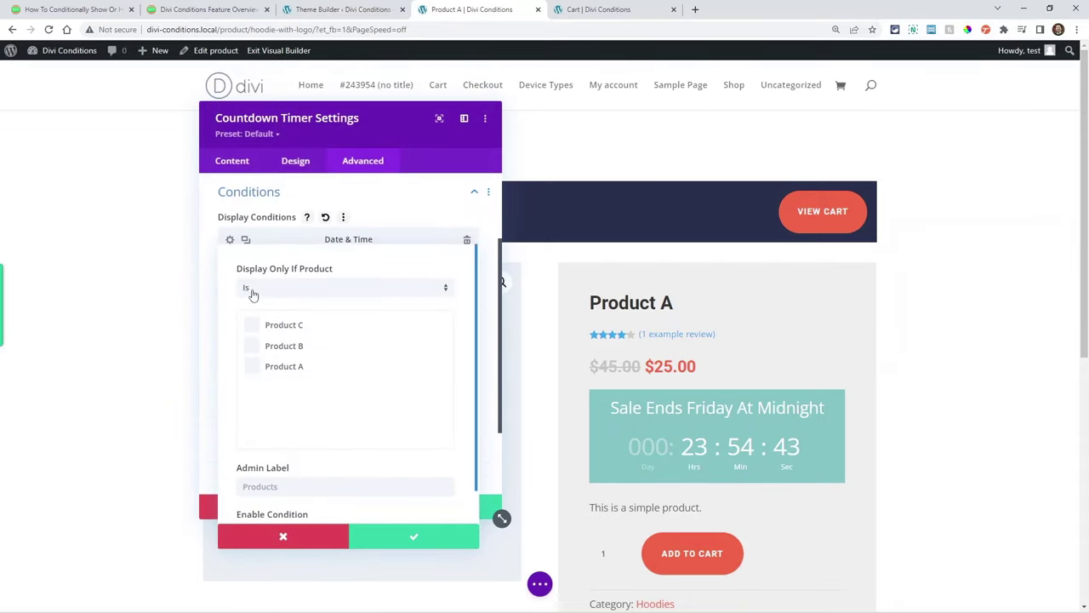
pyautogui.click(257, 368)
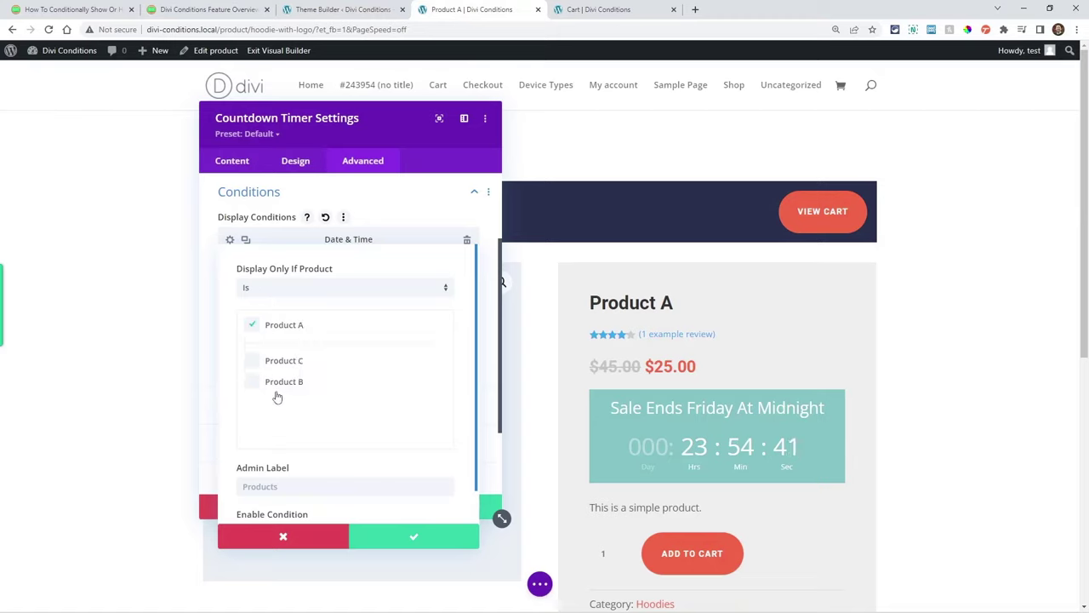
pyautogui.click(406, 541)
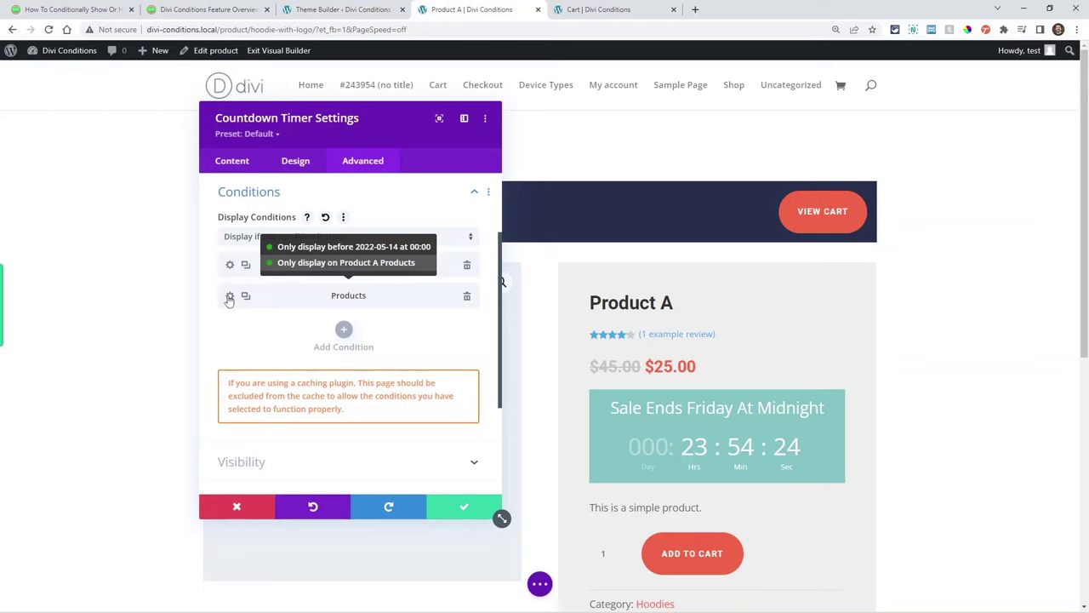
# - Try a Friday-only weekday option on the date condition, discard it, and close Product A's page
pyautogui.click(229, 300)
pyautogui.click(366, 223)
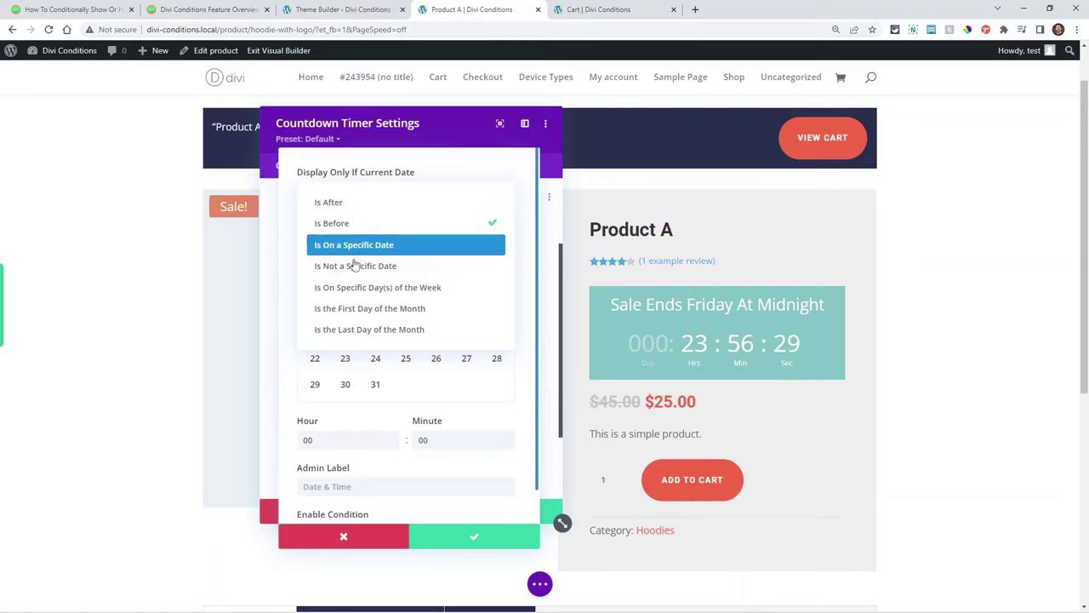
pyautogui.click(375, 287)
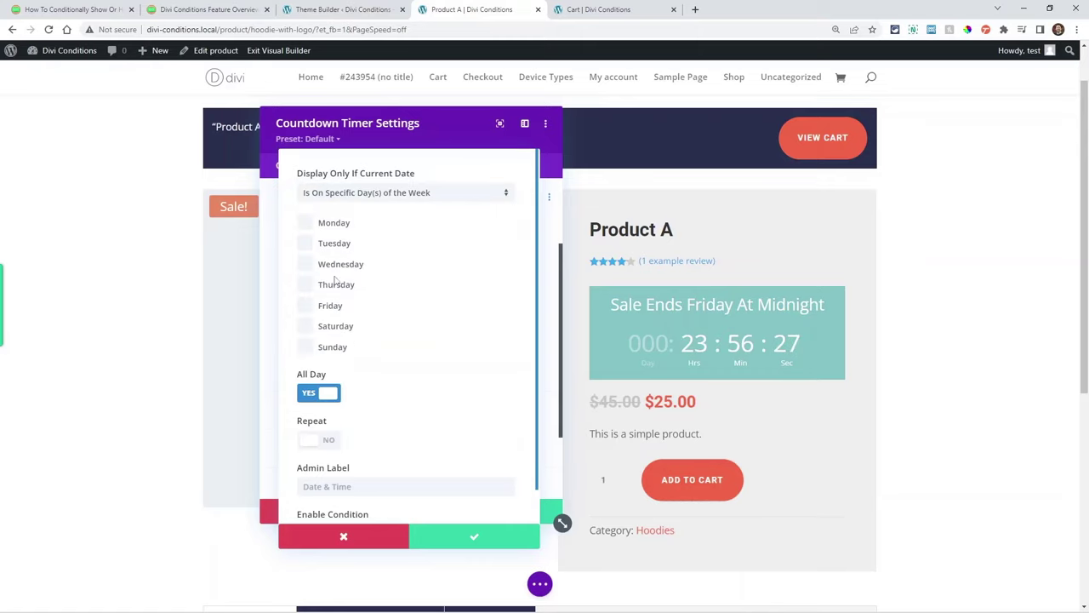
pyautogui.click(325, 307)
pyautogui.click(326, 304)
pyautogui.click(371, 196)
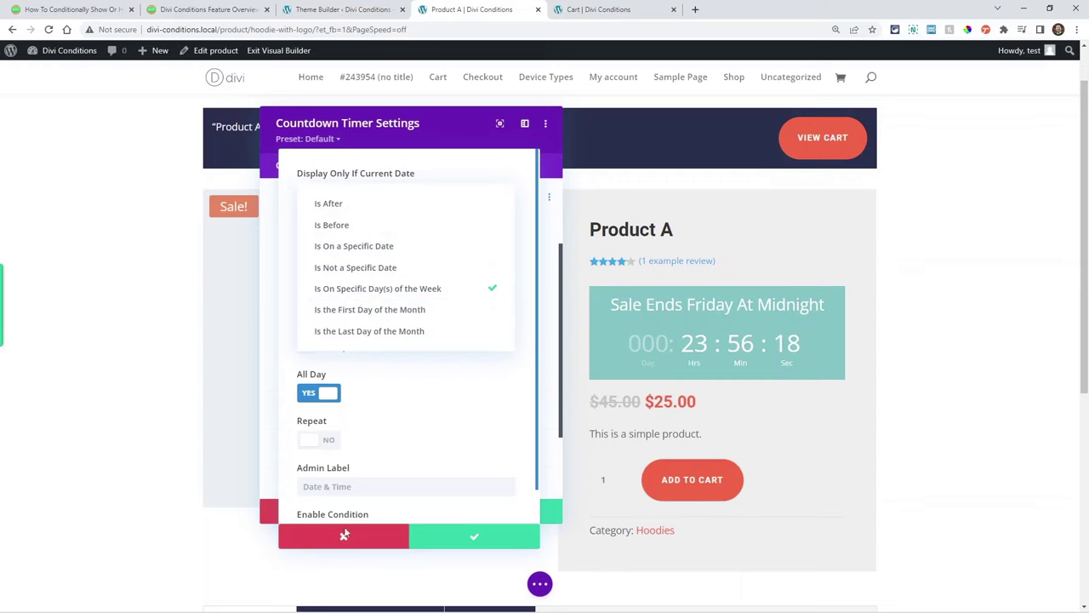
pyautogui.hotkey('ctrl', 'w')
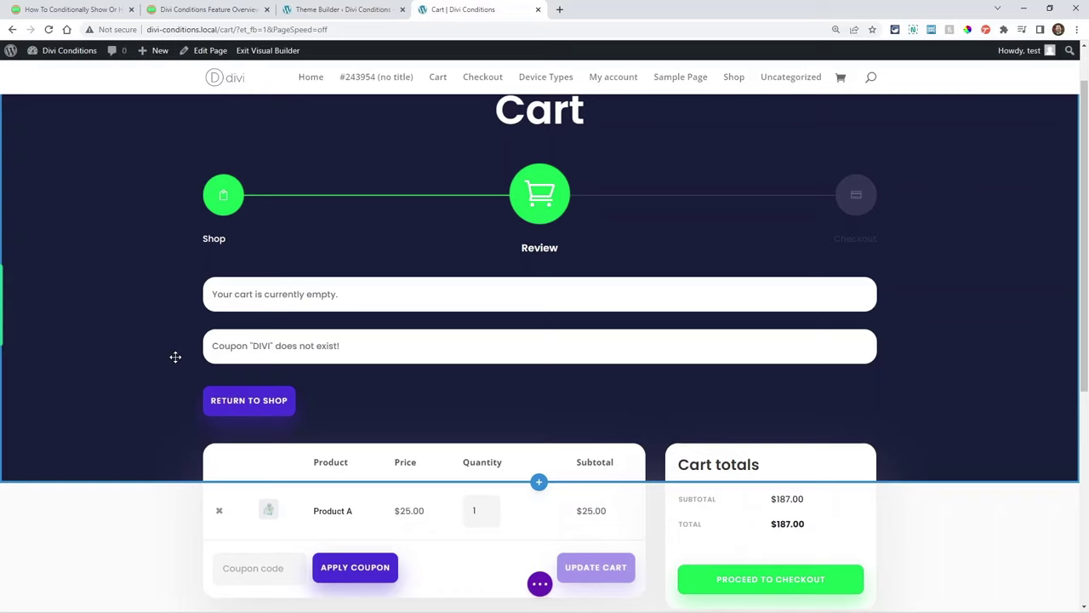
# - Add a one-column Text module reading 'Save 20% off Product B using coupon code SAVE20ProductB' with a 2px red dashed border
pyautogui.scroll(-2, 364, 417)
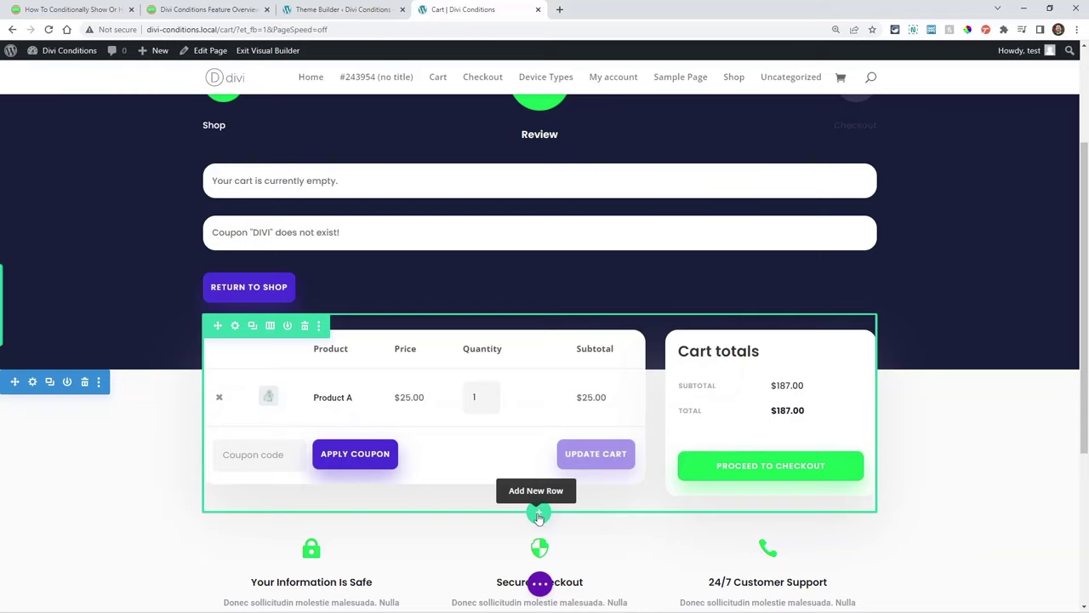
pyautogui.click(538, 516)
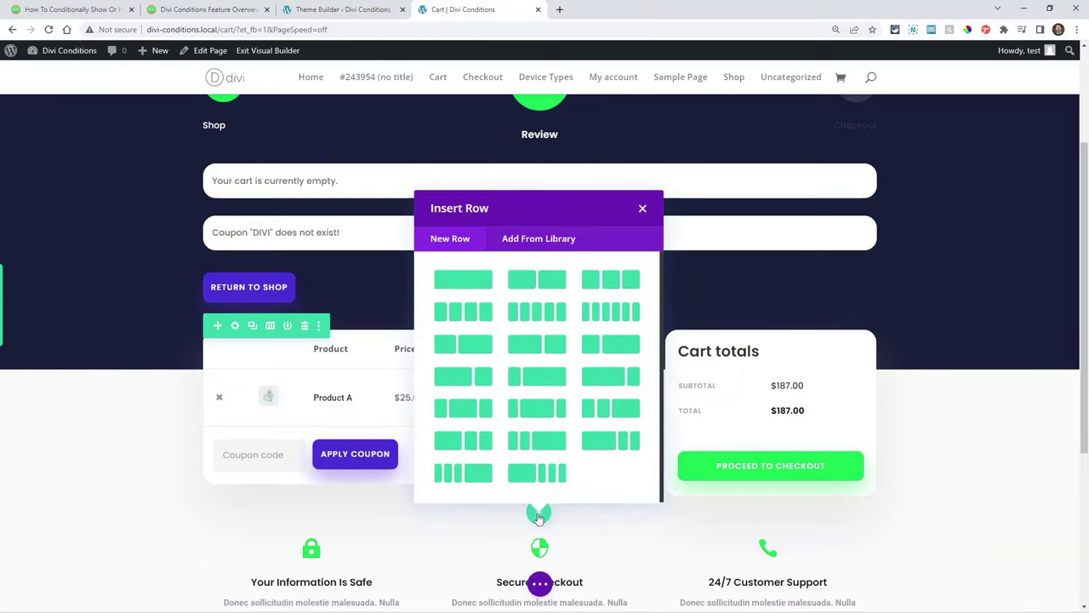
pyautogui.click(477, 289)
pyautogui.click(478, 333)
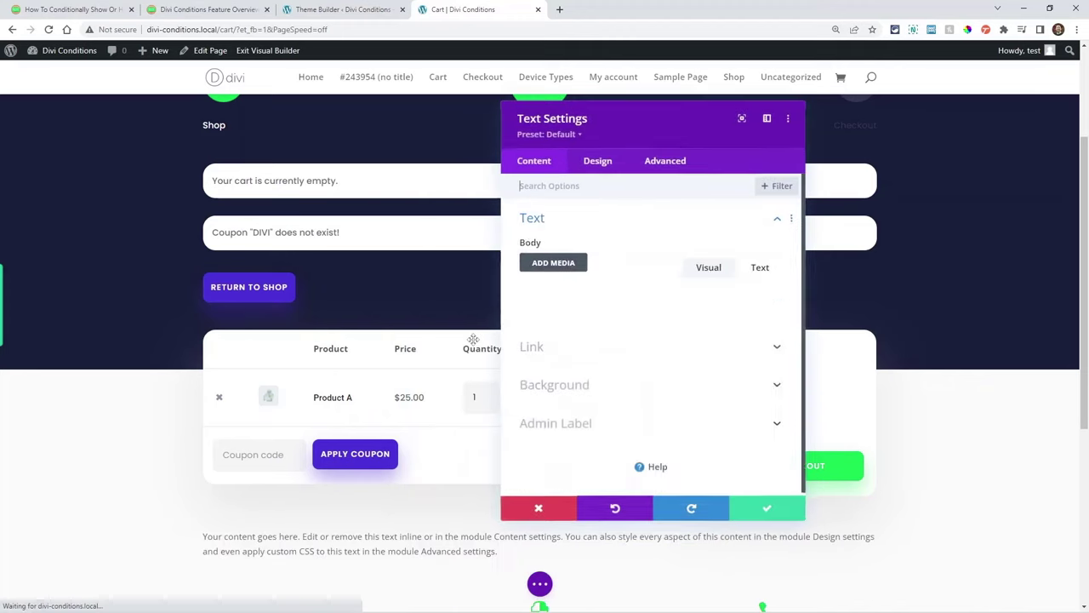
pyautogui.moveTo(615, 122); pyautogui.dragTo(682, 124)
pyautogui.scroll(-2, 523, 239)
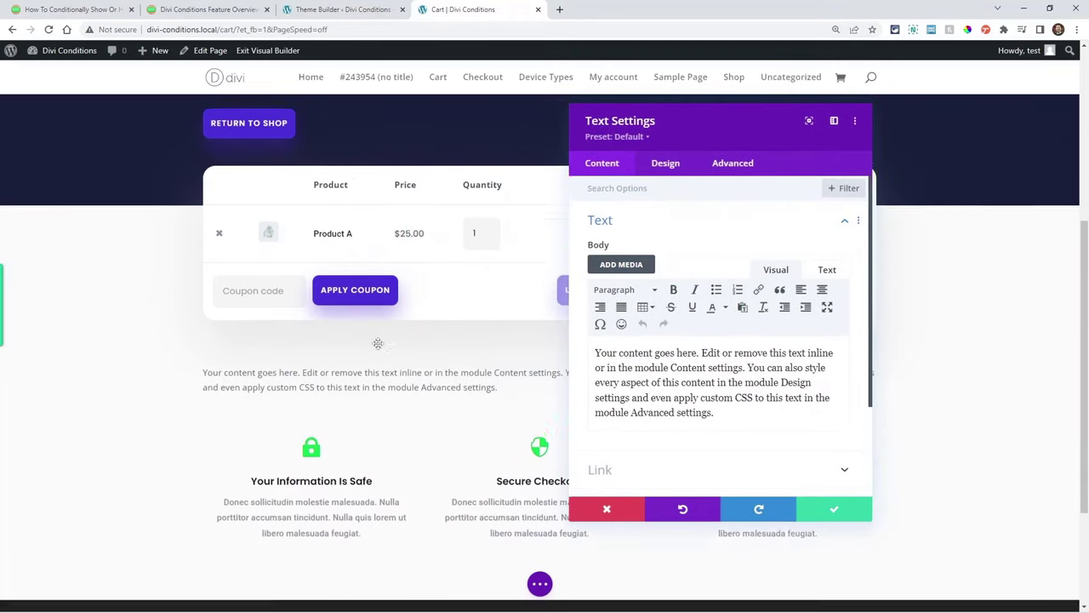
pyautogui.hotkey('ctrl', 'a')
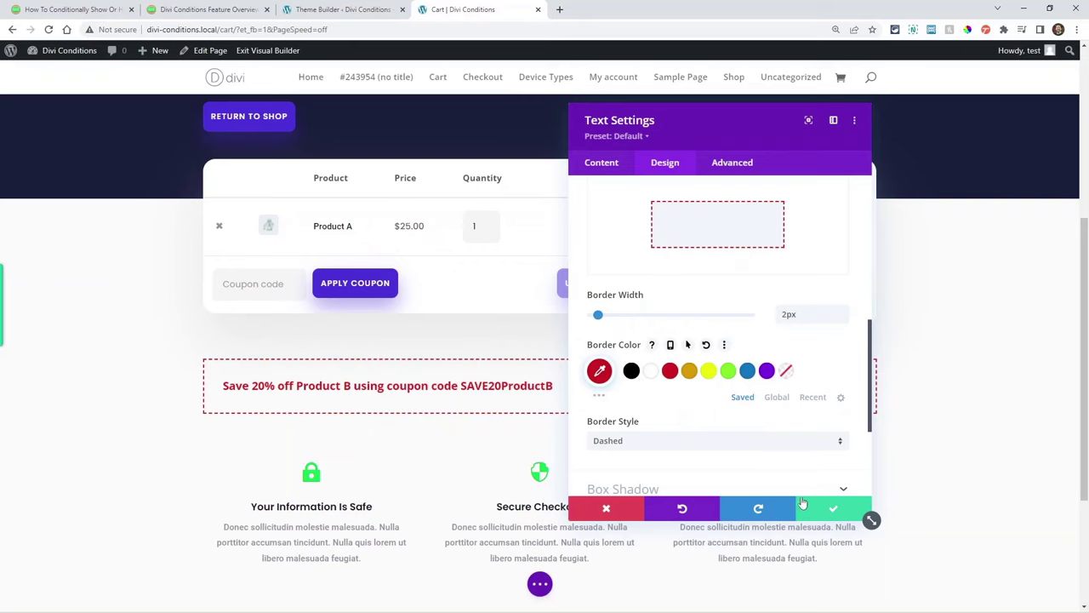
pyautogui.moveTo(673, 130); pyautogui.dragTo(699, 165)
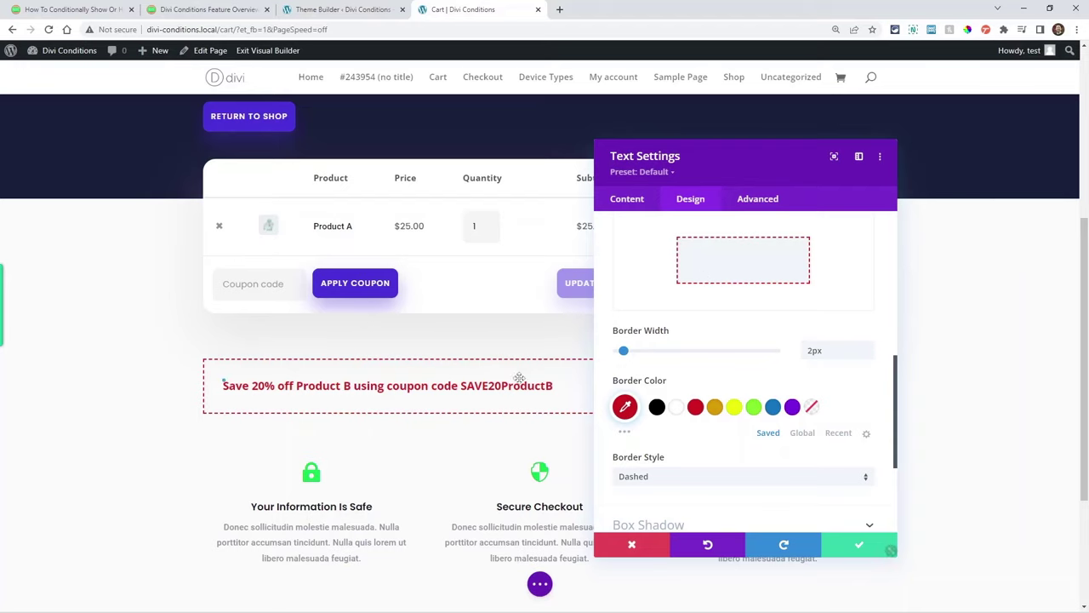
pyautogui.click(844, 550)
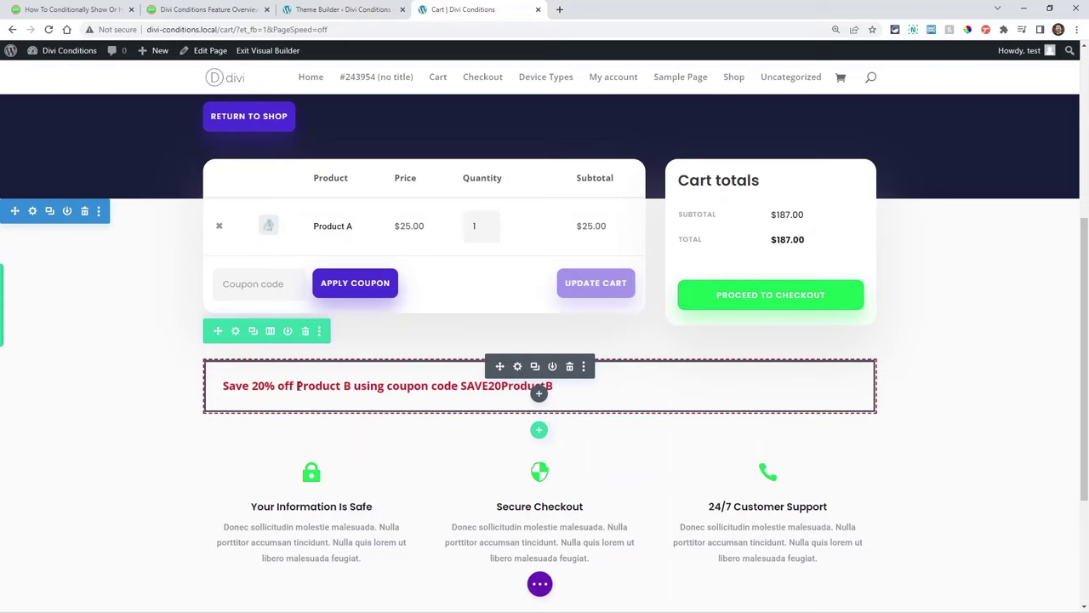
# - Add a Cart Contents condition: show the coupon text only if the cart does not have Product B
pyautogui.moveTo(297, 386); pyautogui.dragTo(353, 392)
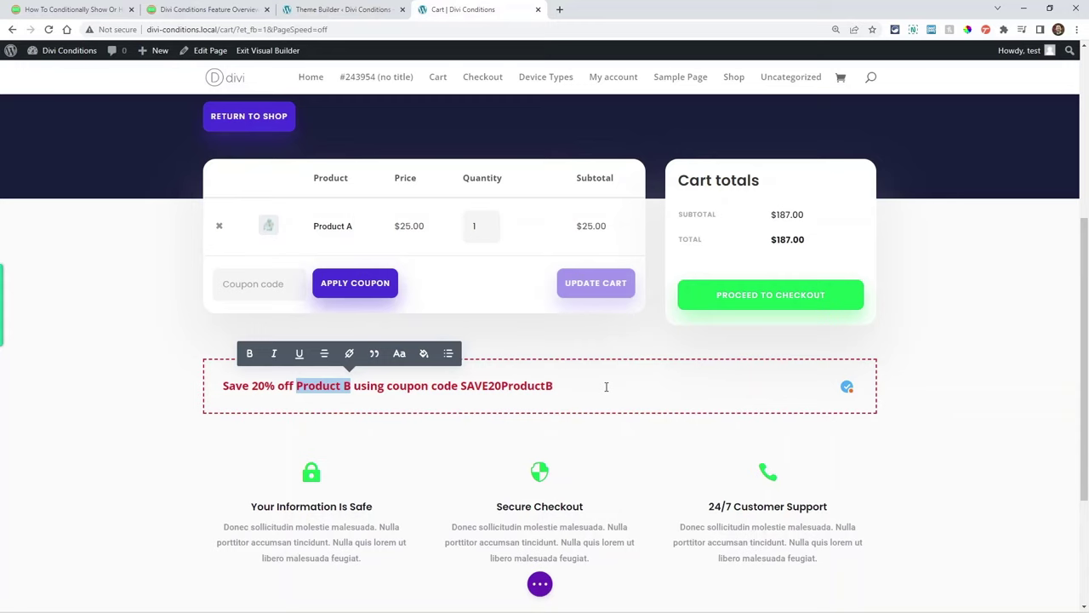
pyautogui.click(582, 366)
pyautogui.click(757, 199)
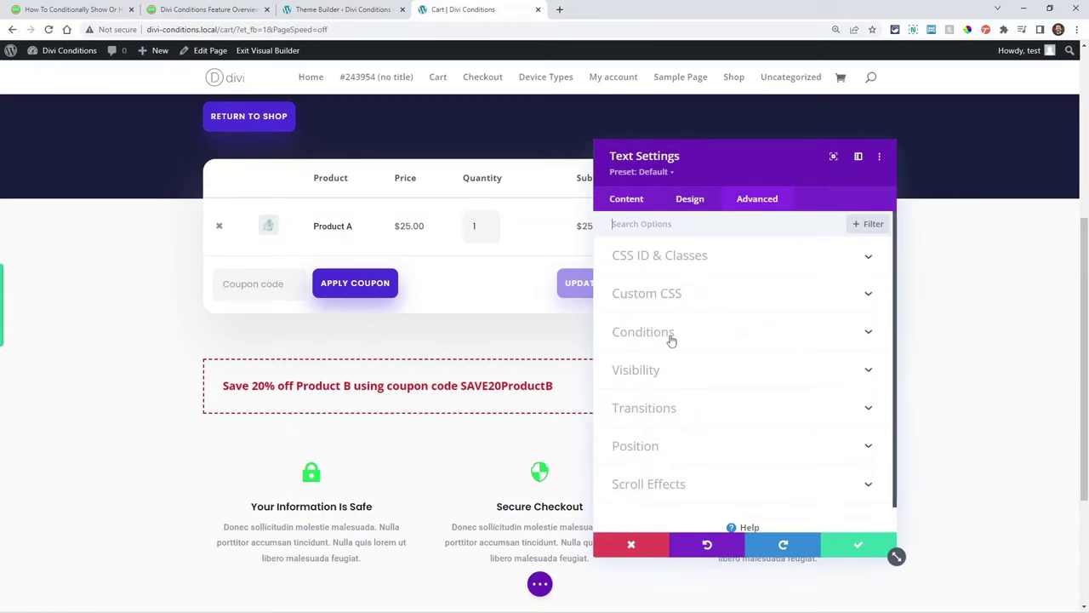
pyautogui.click(669, 337)
pyautogui.click(737, 287)
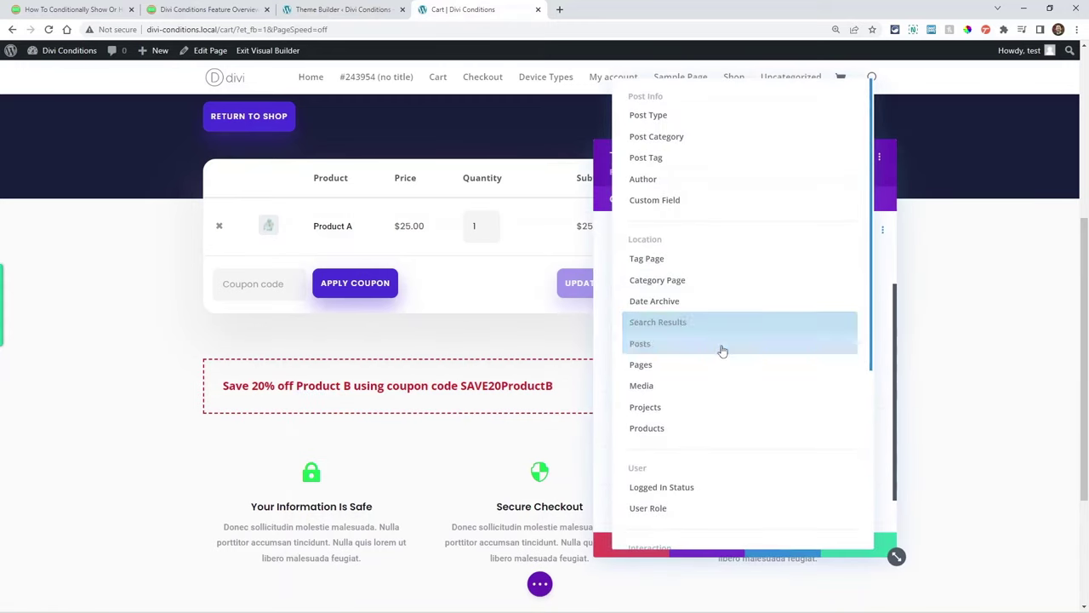
pyautogui.scroll(-4, 737, 364)
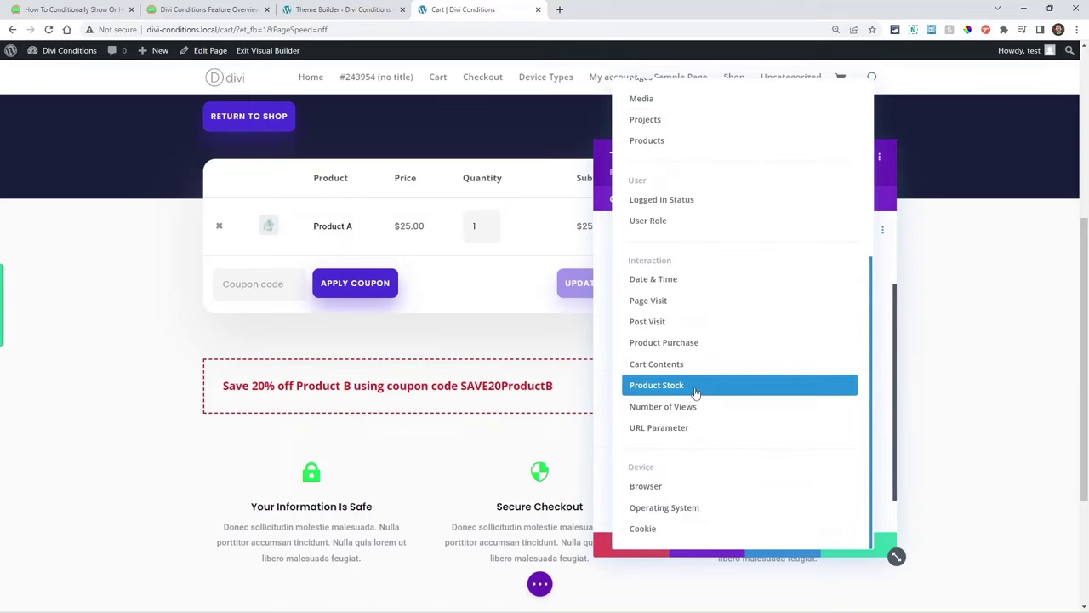
pyautogui.click(655, 364)
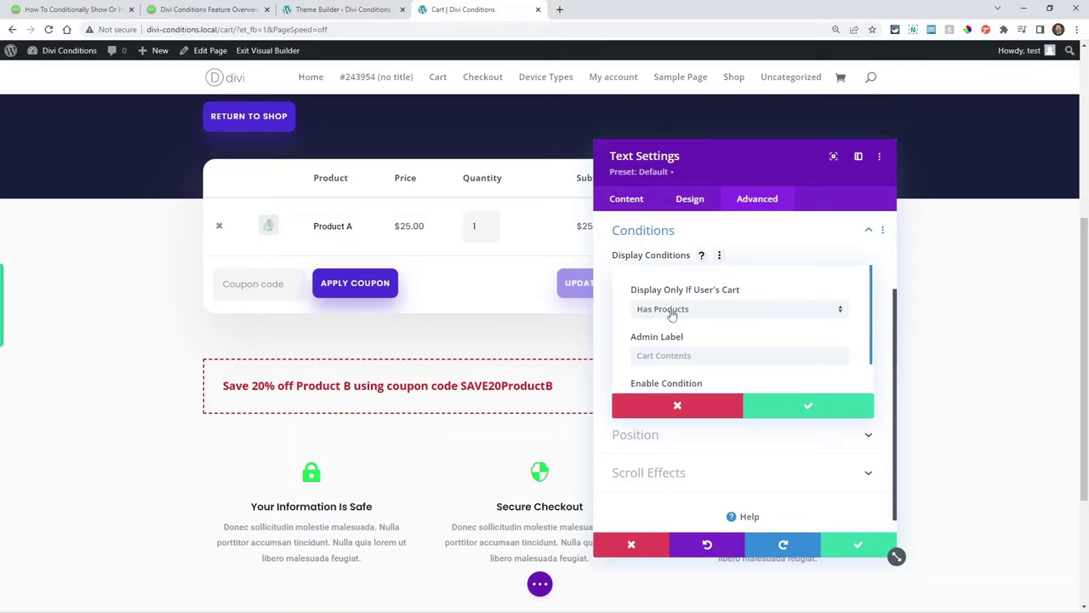
pyautogui.click(670, 314)
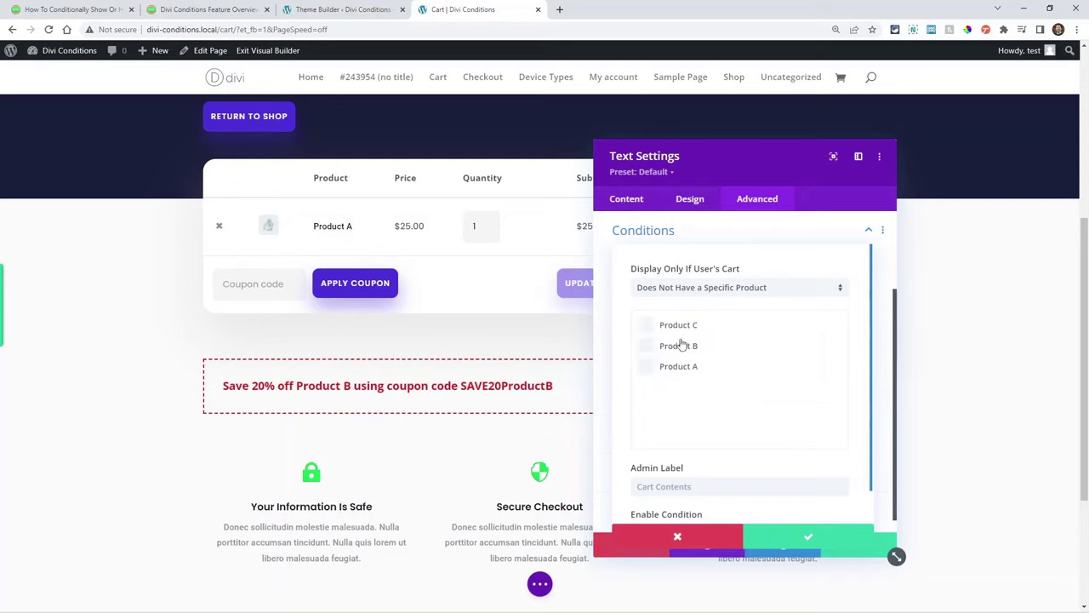
pyautogui.click(679, 347)
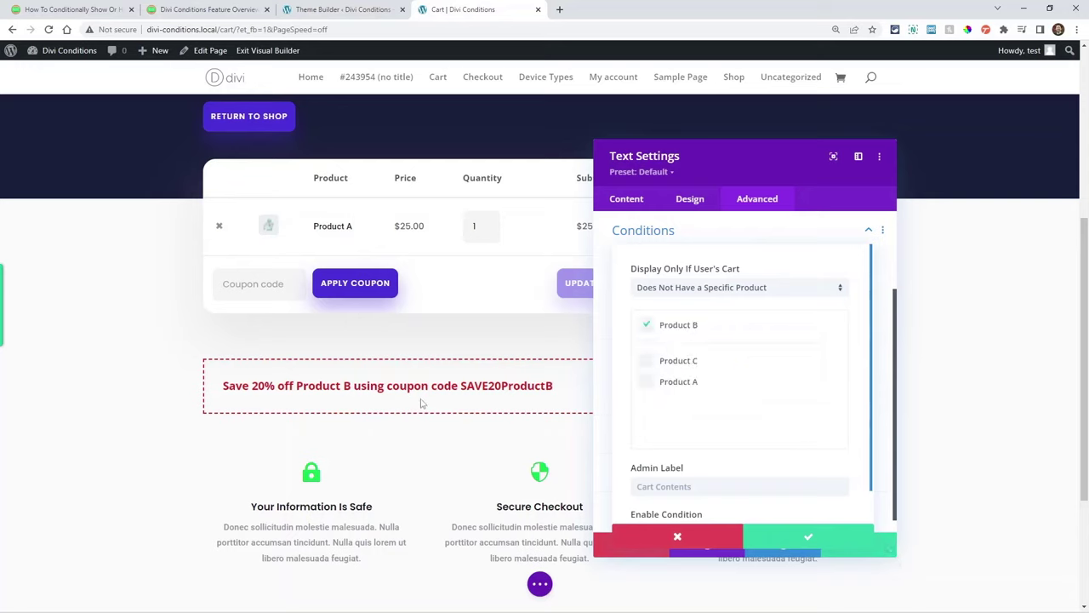
pyautogui.click(796, 535)
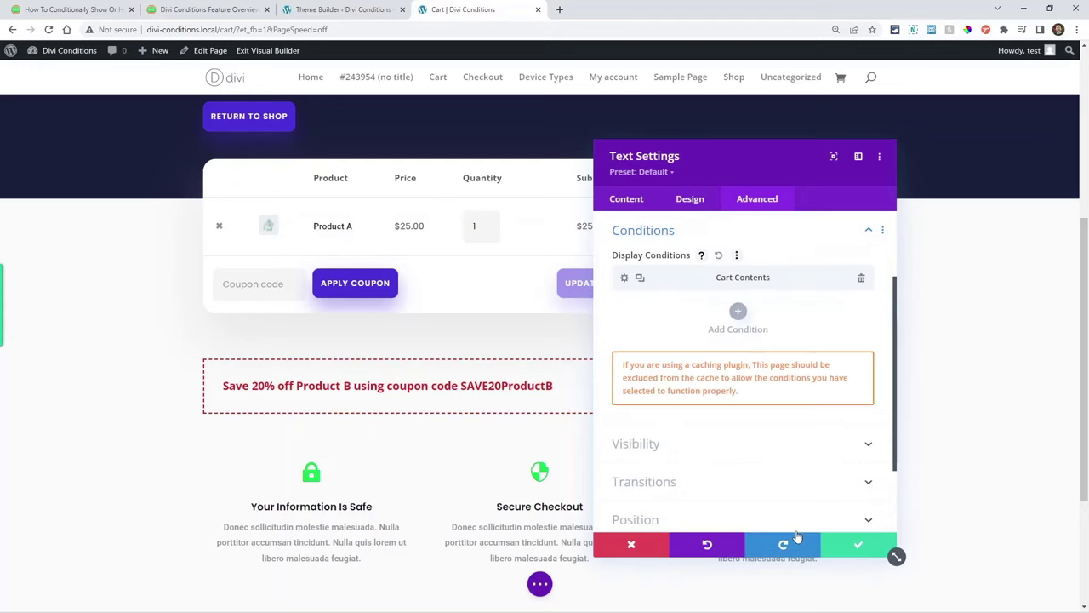
pyautogui.click(855, 541)
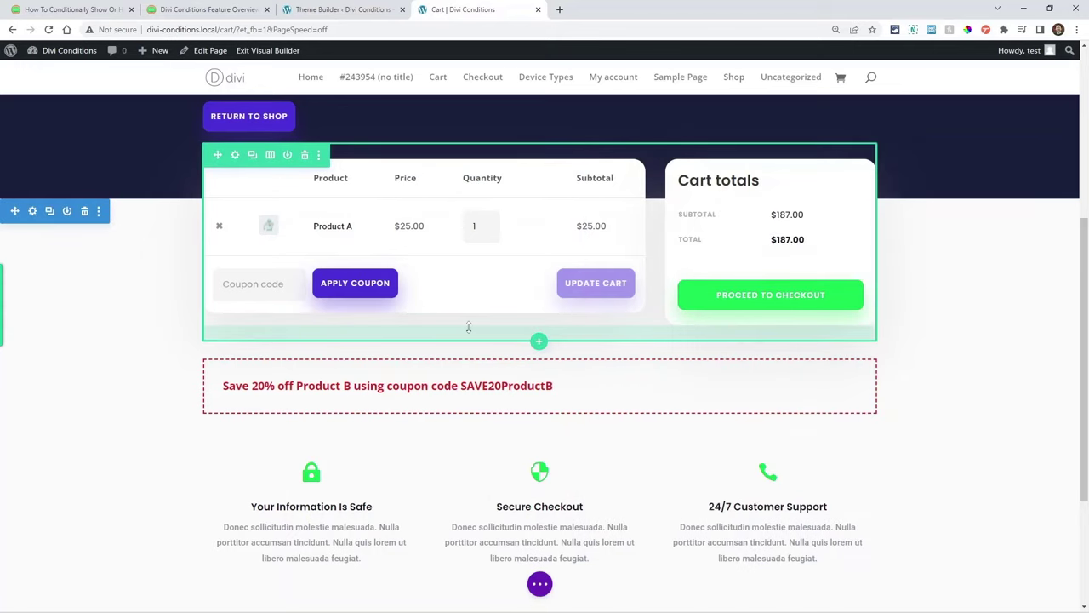
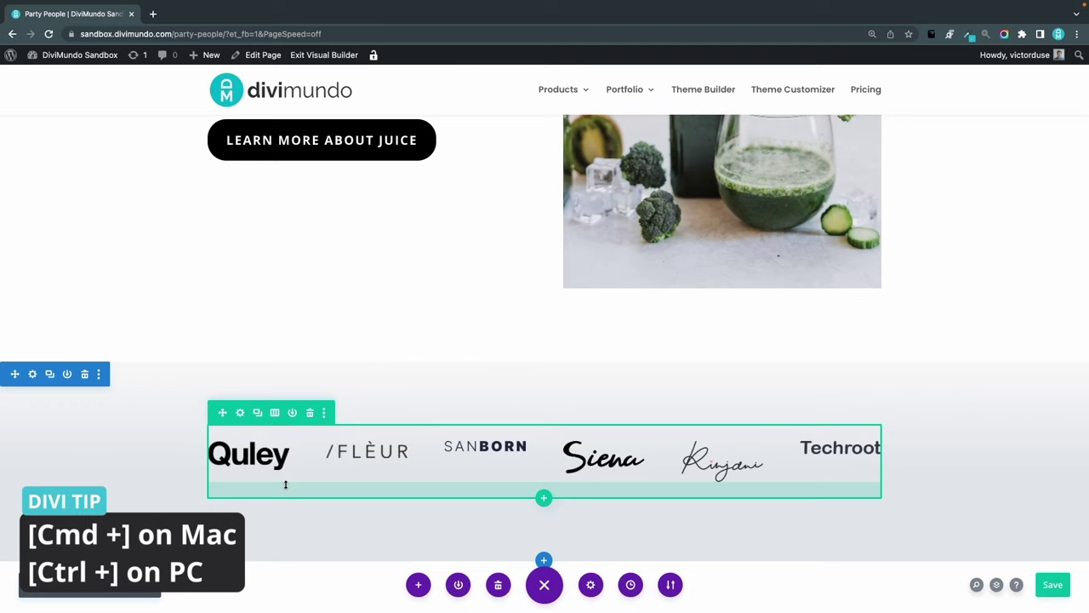
# - Switch to Phone View and drag the hero's top padding up to raise the DIVIMUNDO title
pyautogui.press('super+plus')
pyautogui.press('super+plus')
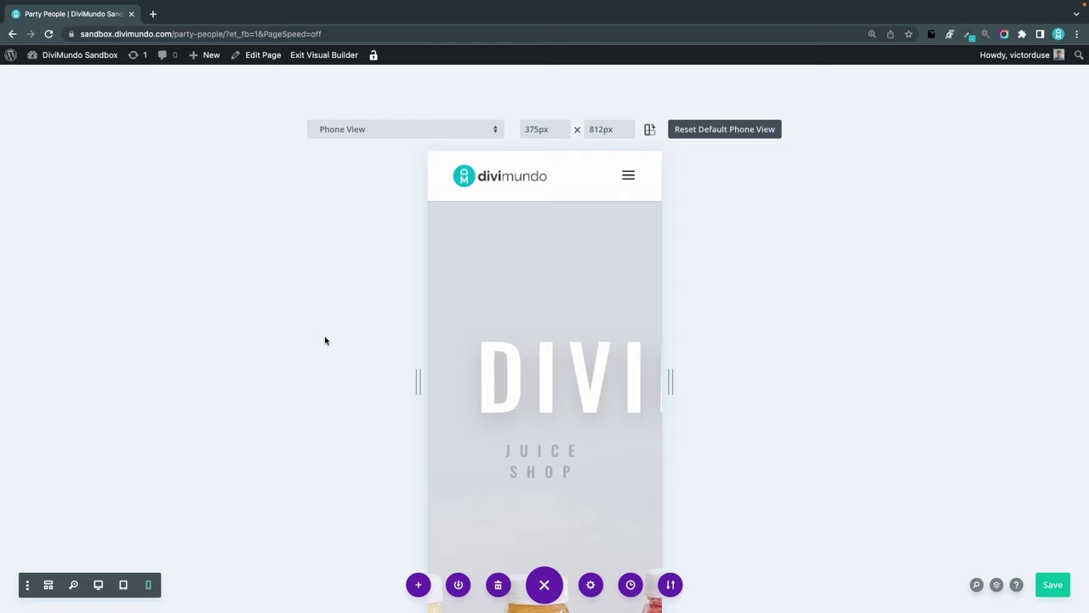
pyautogui.moveTo(613, 269)
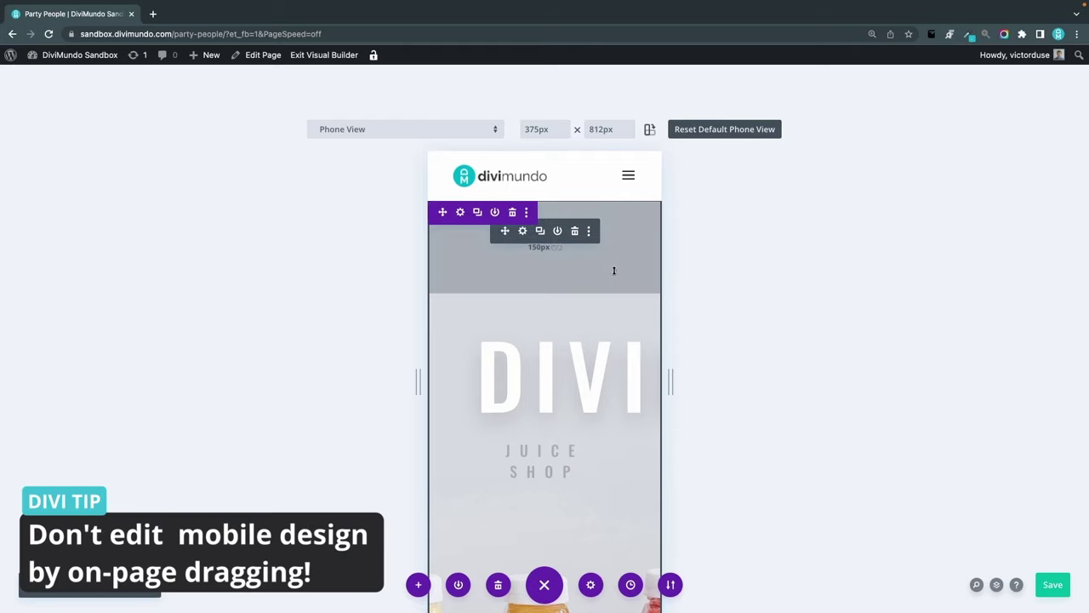
pyautogui.moveTo(621, 283); pyautogui.dragTo(627, 212)
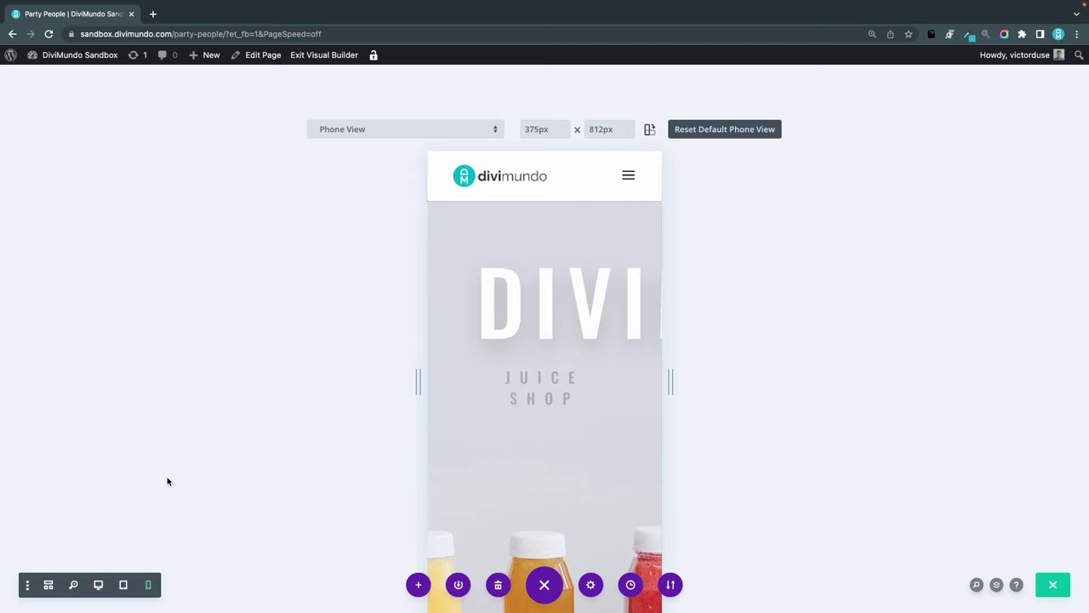
# - Return to desktop view and show the Fullwidth Header's spacing: 150px top, 550px bottom padding
pyautogui.click(98, 585)
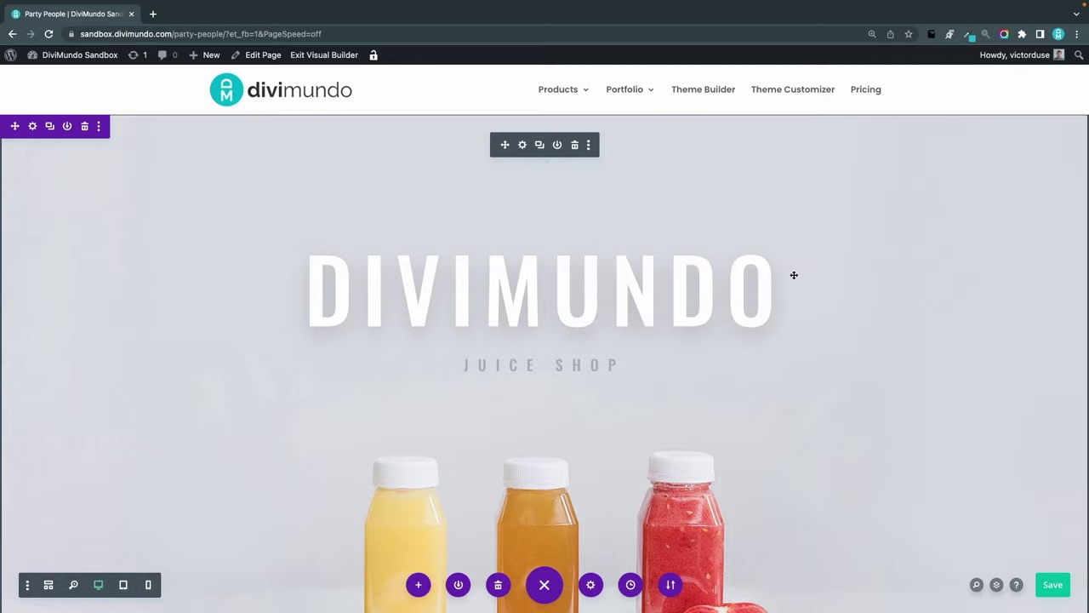
pyautogui.click(523, 146)
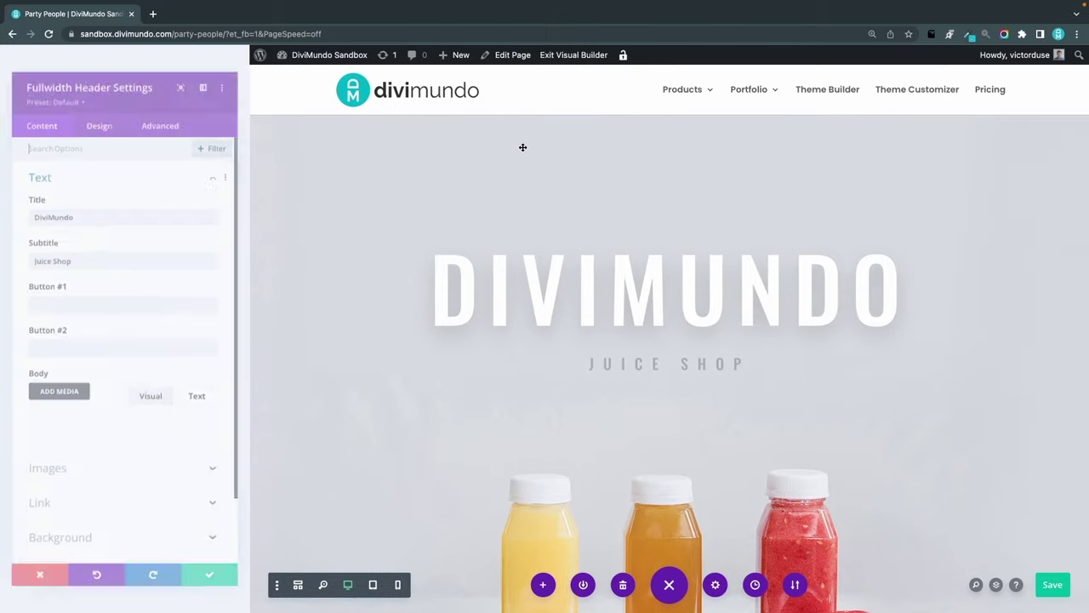
pyautogui.click(93, 113)
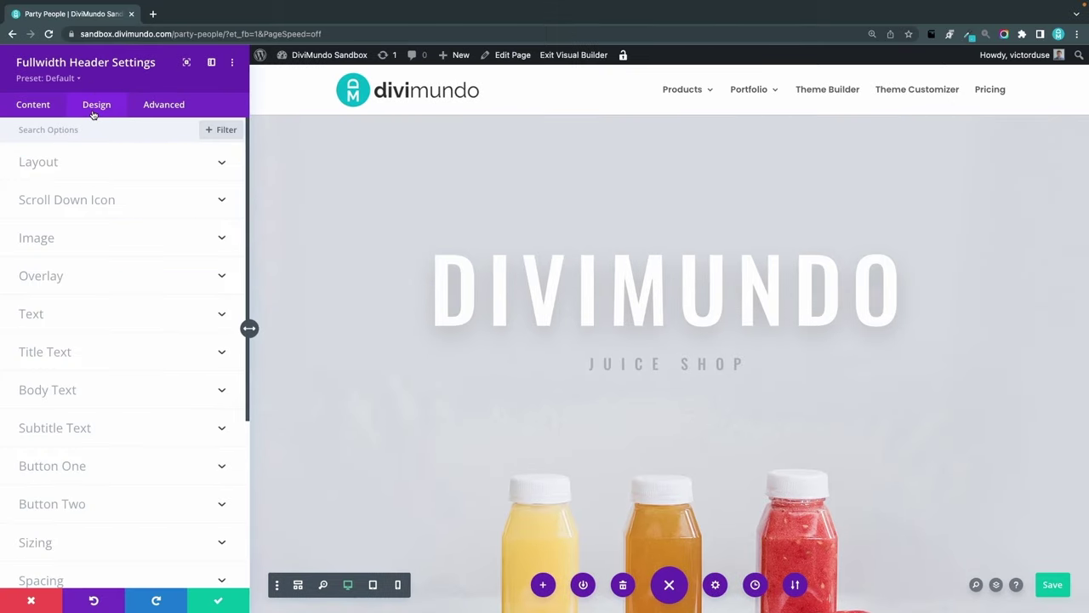
pyautogui.scroll(-2, 142, 394)
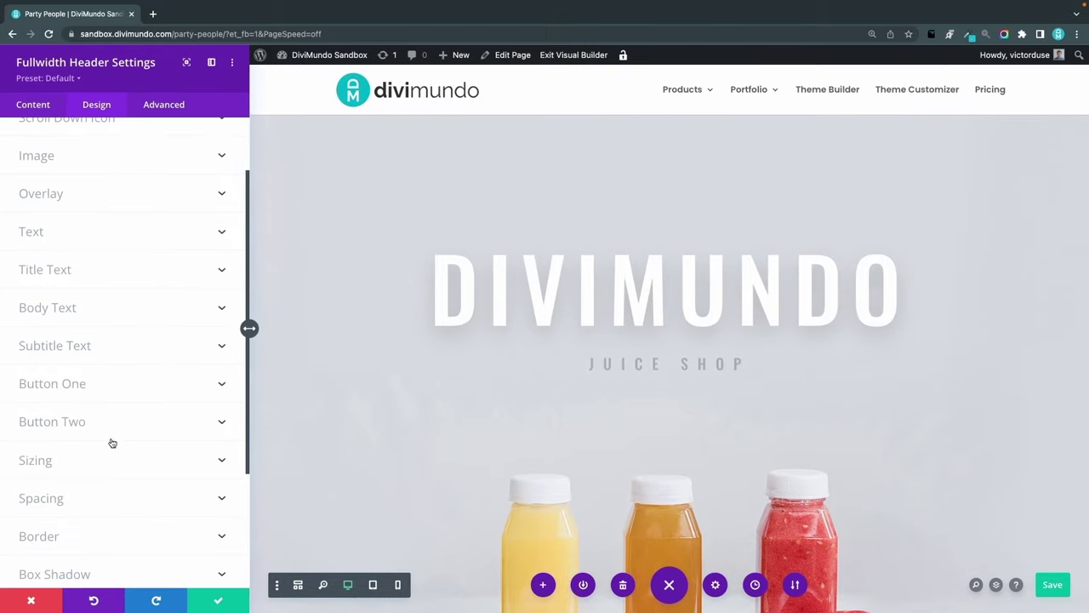
pyautogui.click(68, 509)
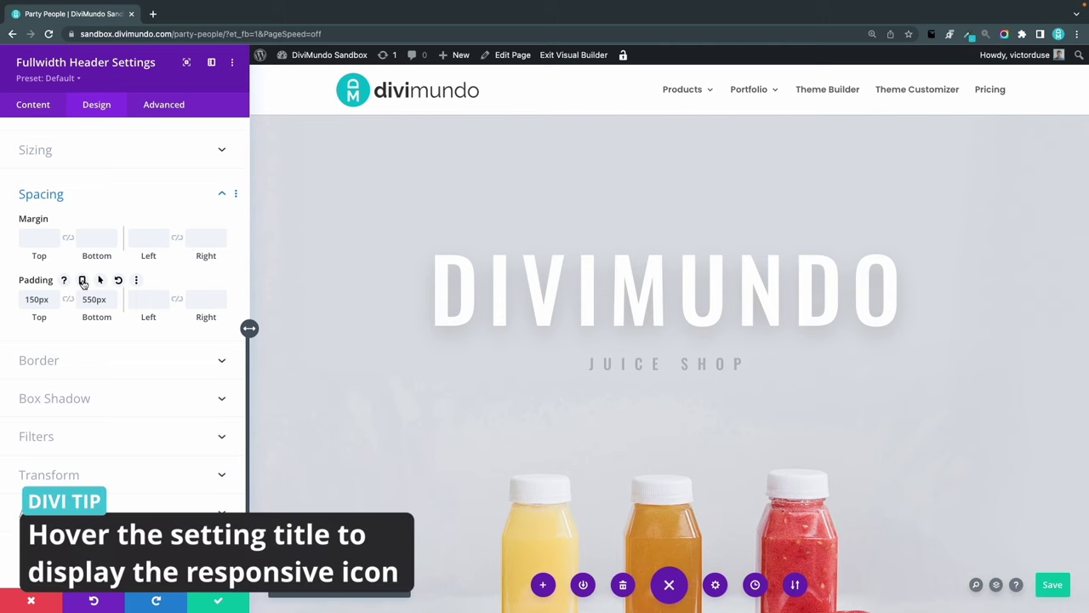
# - Enable responsive padding and set tablet padding to 50px top and 300px bottom
pyautogui.click(82, 281)
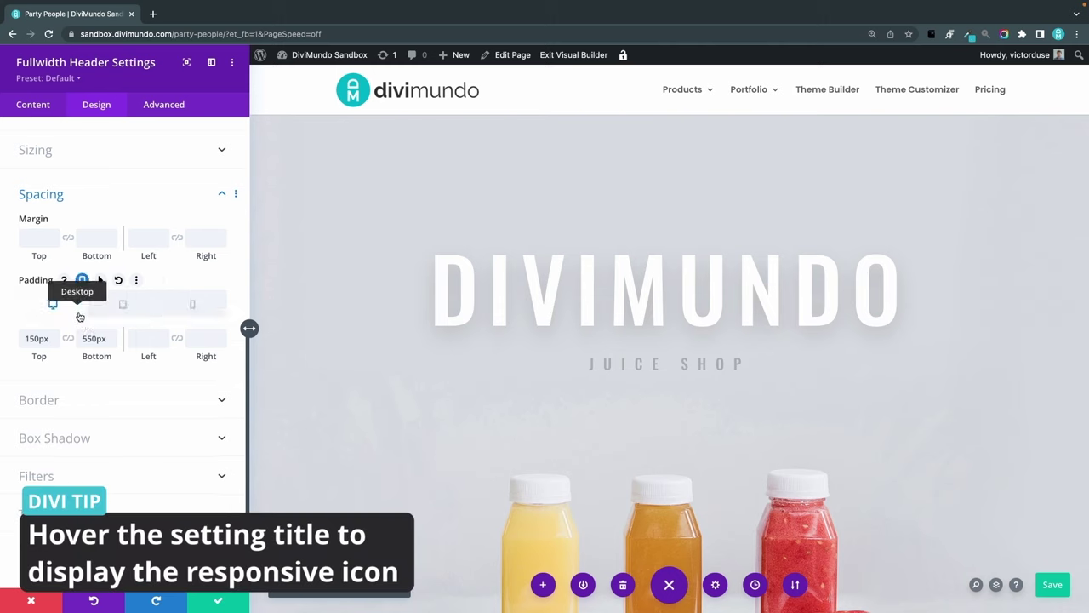
pyautogui.scroll(-1, 124, 304)
pyautogui.click(125, 303)
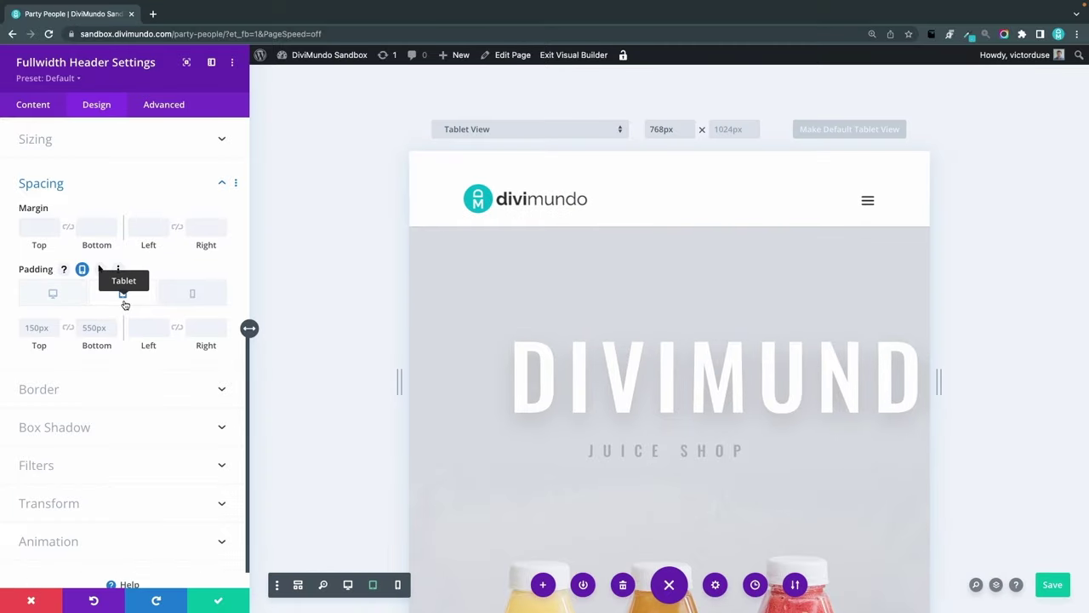
pyautogui.scroll(1, 127, 295)
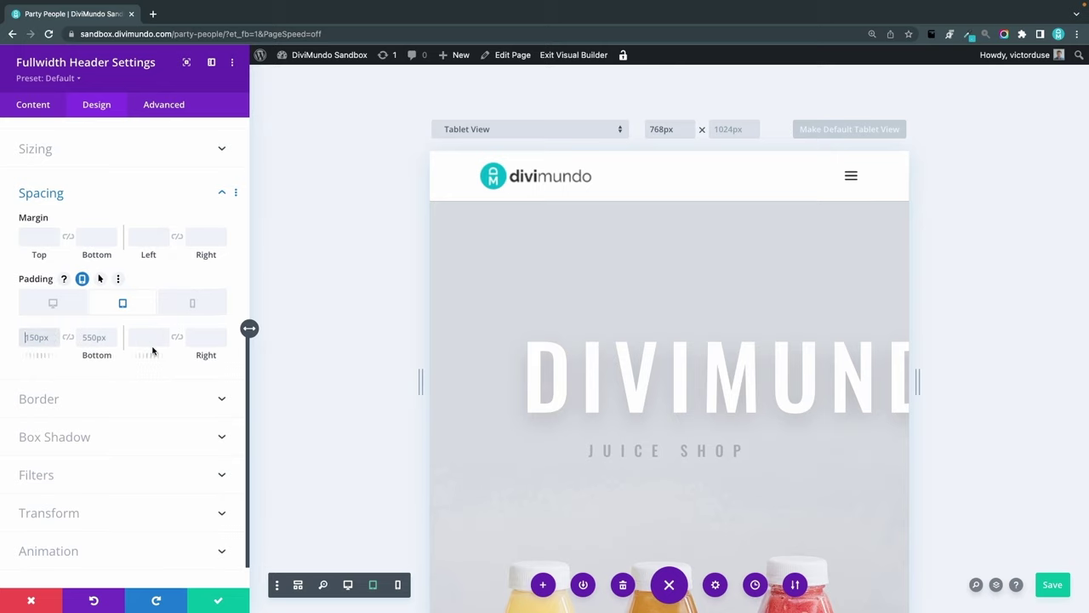
pyautogui.write('50px')
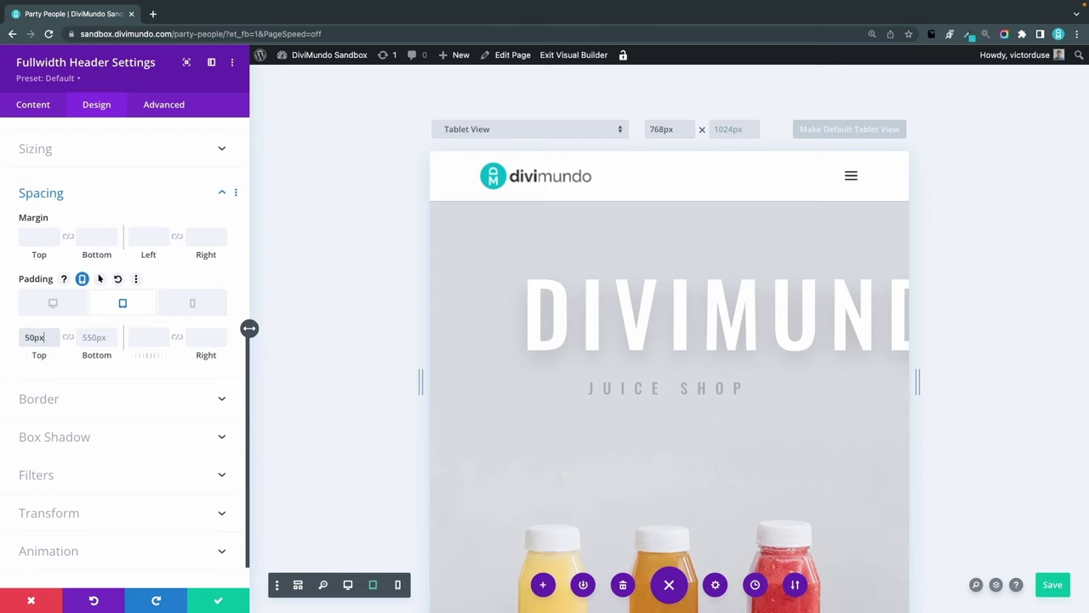
pyautogui.scroll(-5, 210, 380)
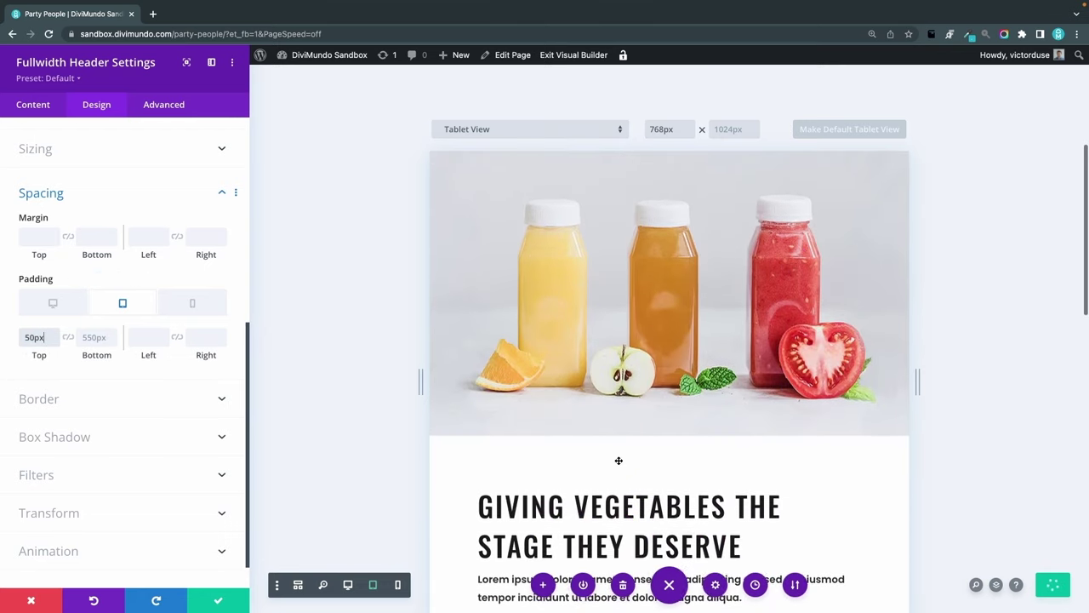
pyautogui.press('Tab')
pyautogui.write('3')
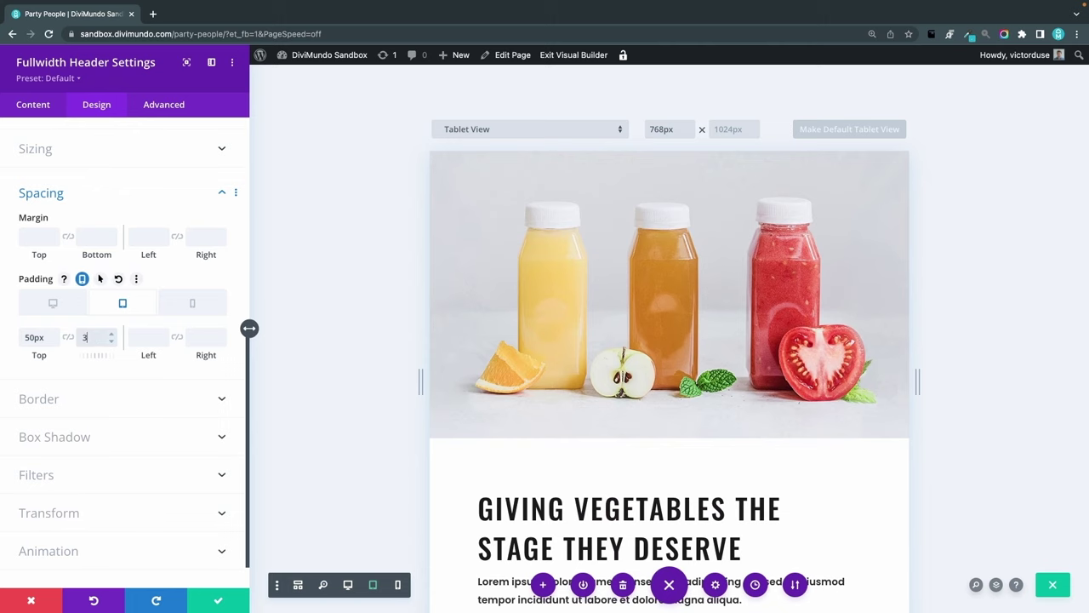
pyautogui.write('00')
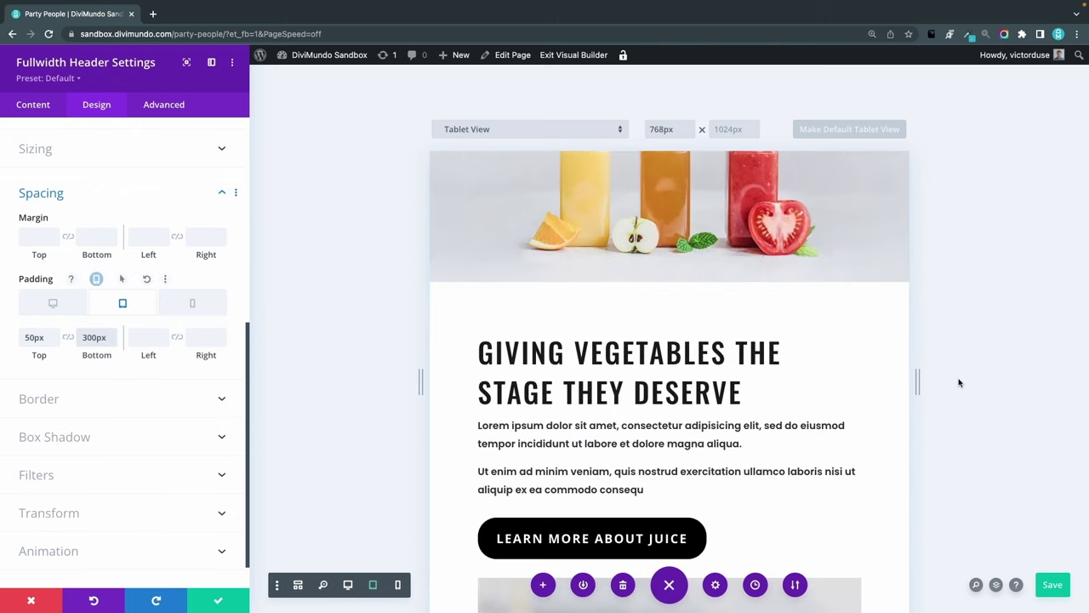
pyautogui.scroll(5, 776, 389)
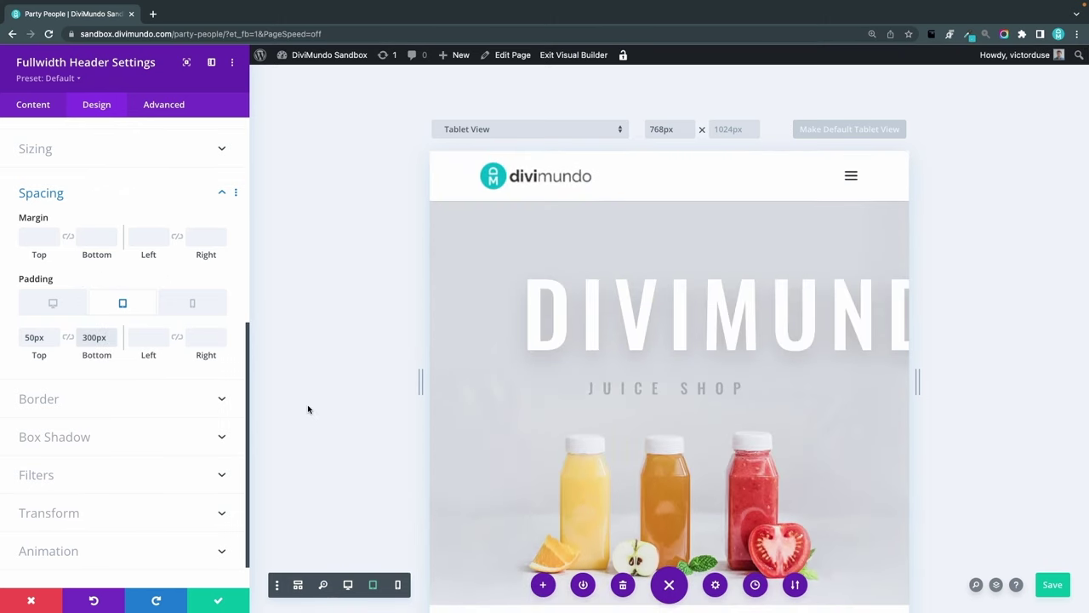
# - Set phone padding to 30px top and 100px bottom, then compare tablet and desktop values
pyautogui.click(201, 310)
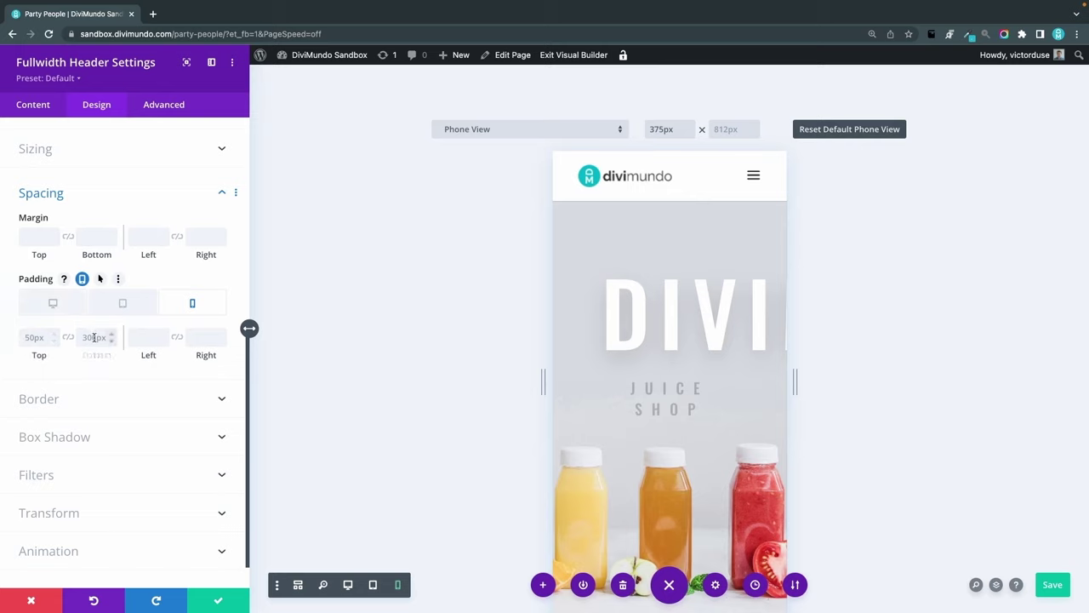
pyautogui.click(27, 336)
pyautogui.write('30')
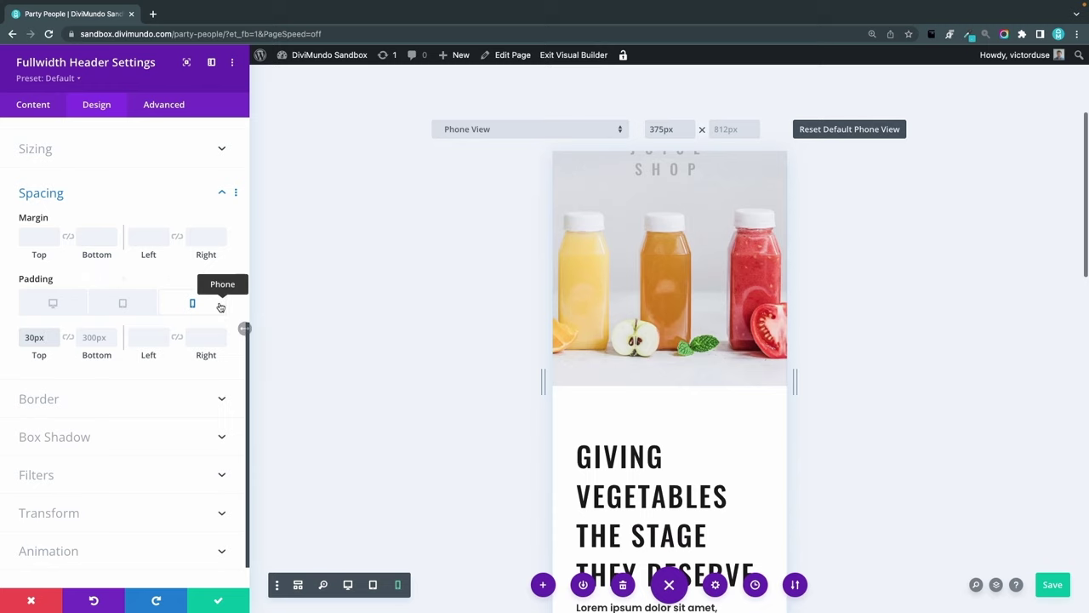
pyautogui.click(92, 338)
pyautogui.write('100')
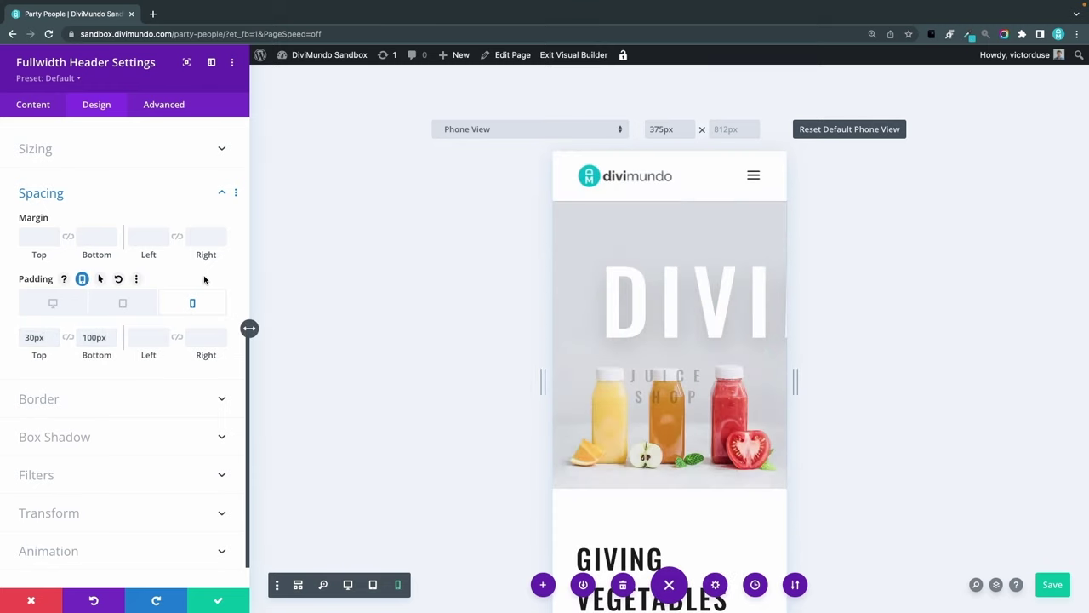
pyautogui.click(127, 303)
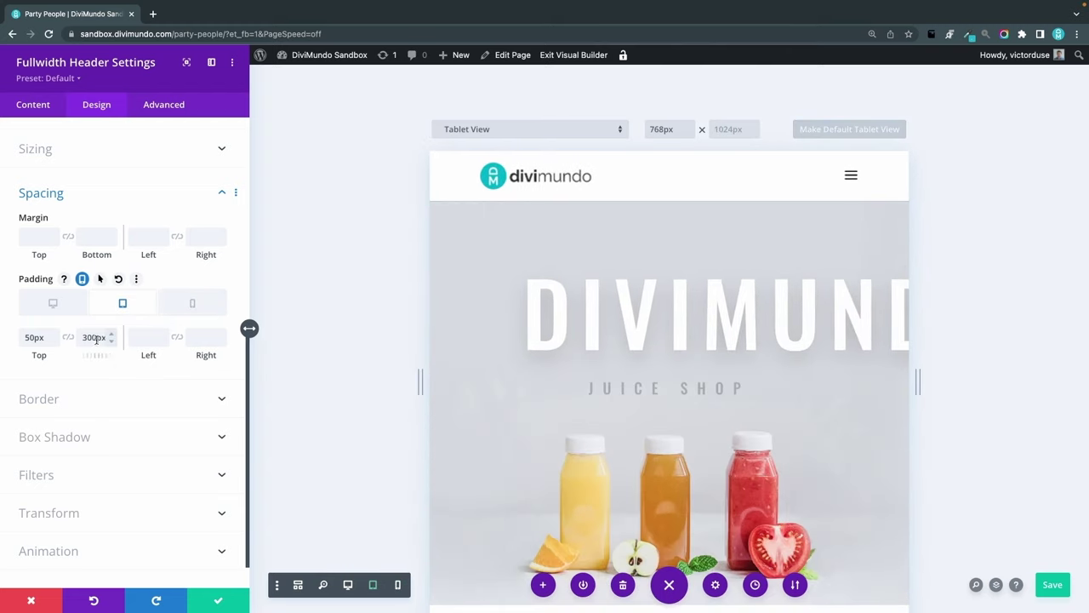
pyautogui.click(51, 304)
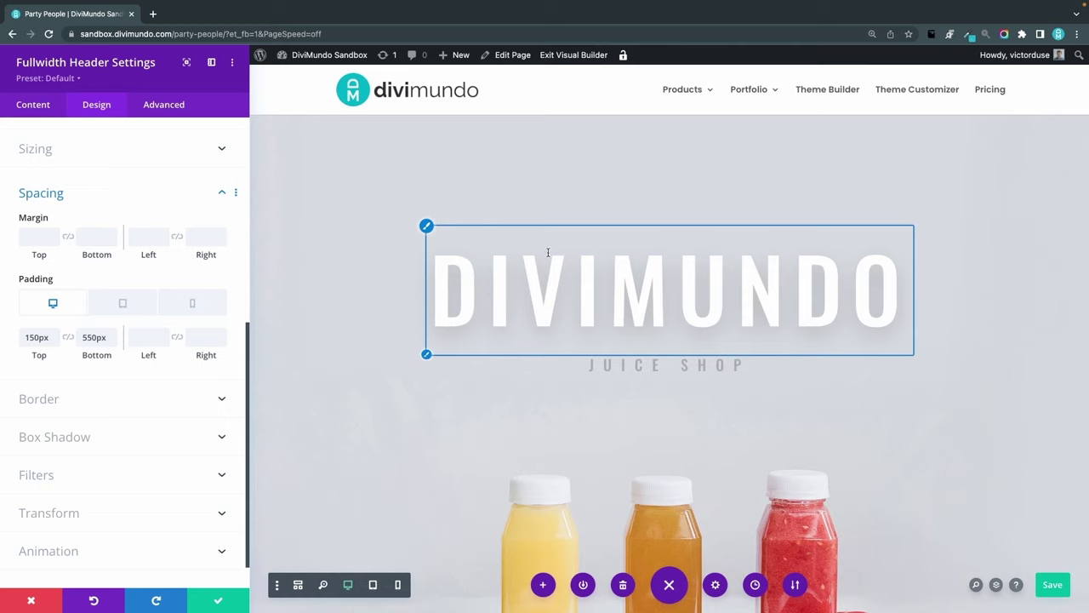
pyautogui.click(123, 305)
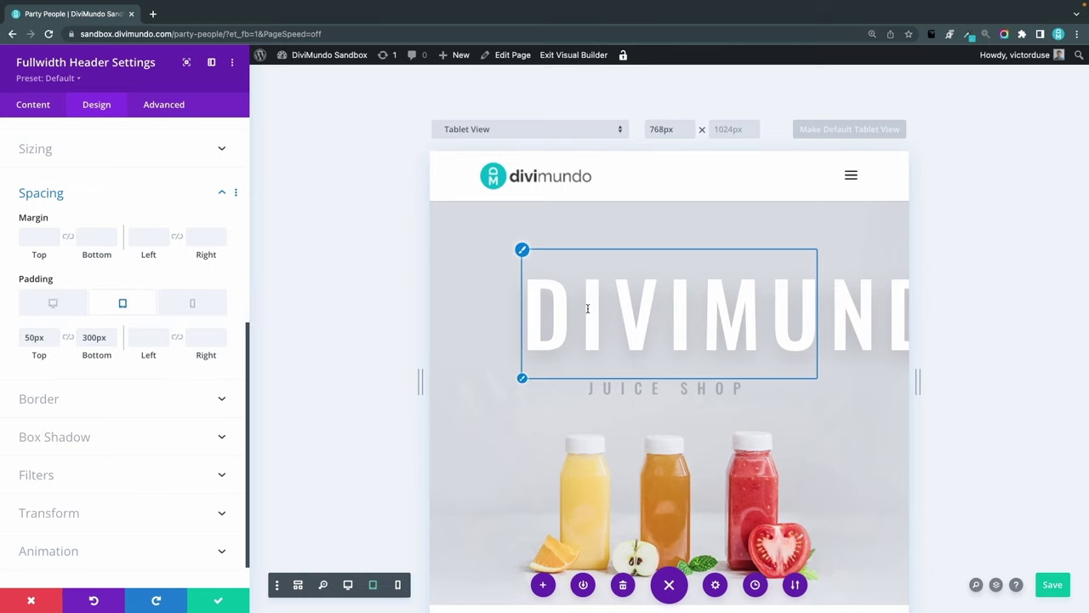
# - Make the header title text size responsive: 80px on tablet, 30px on phone
pyautogui.click(522, 252)
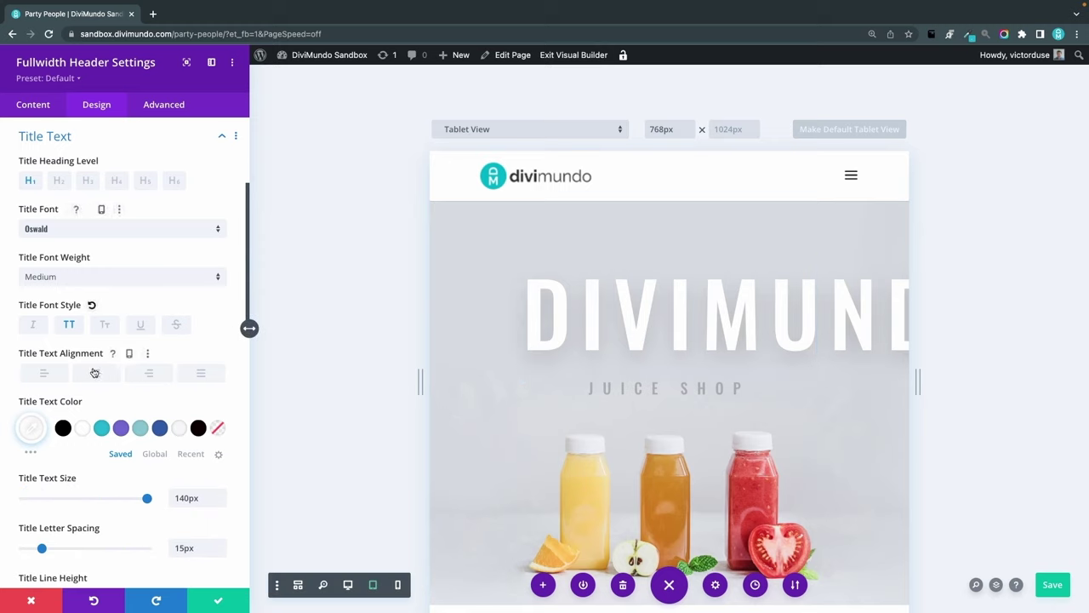
pyautogui.scroll(-4, 89, 366)
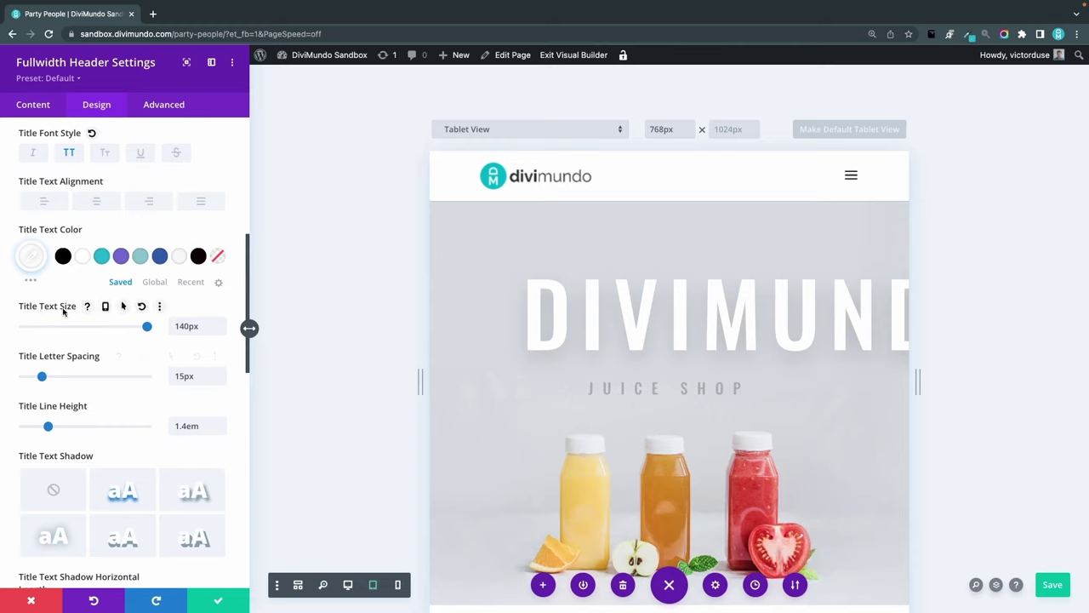
pyautogui.click(106, 307)
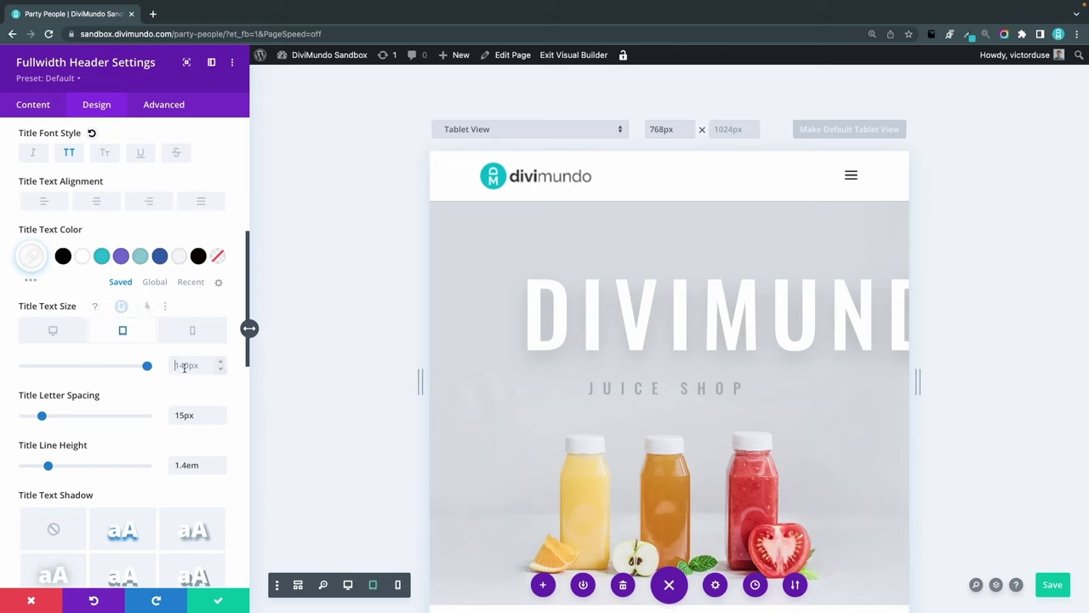
pyautogui.click(194, 367)
pyautogui.write('8')
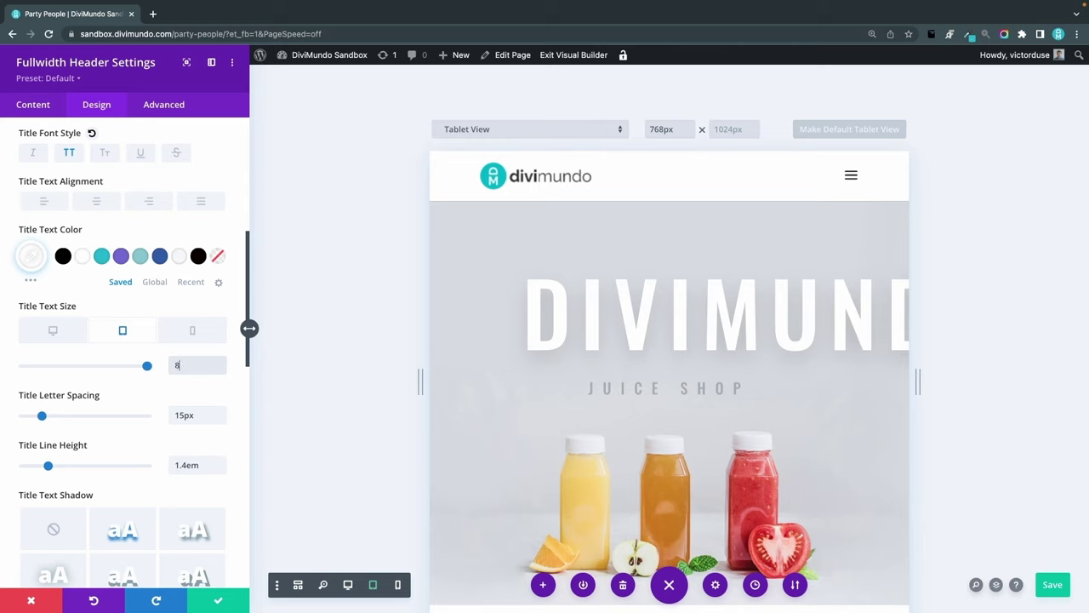
pyautogui.write('0px')
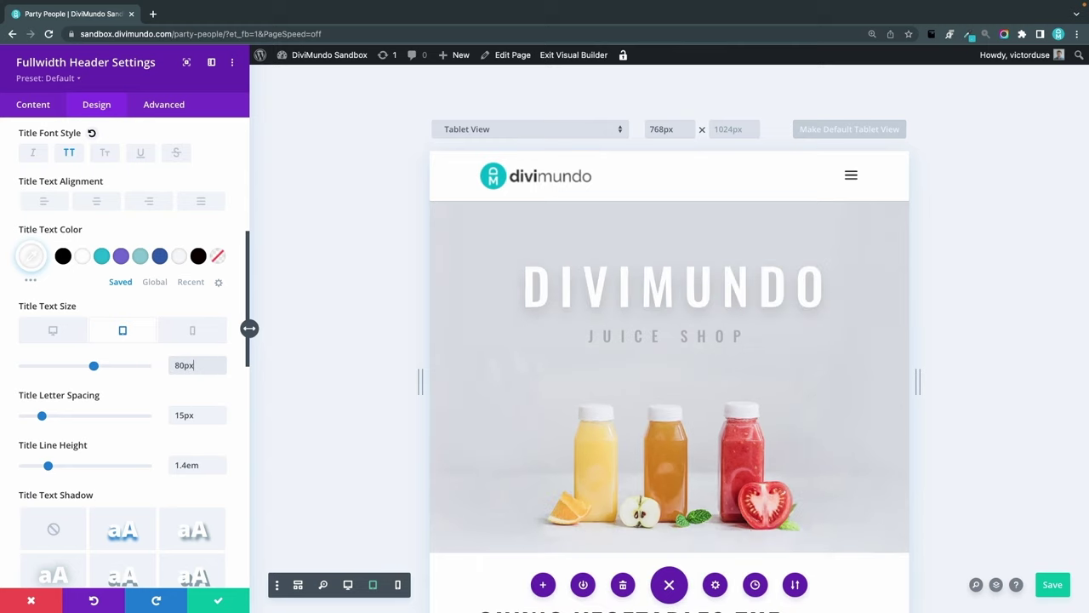
pyautogui.click(198, 330)
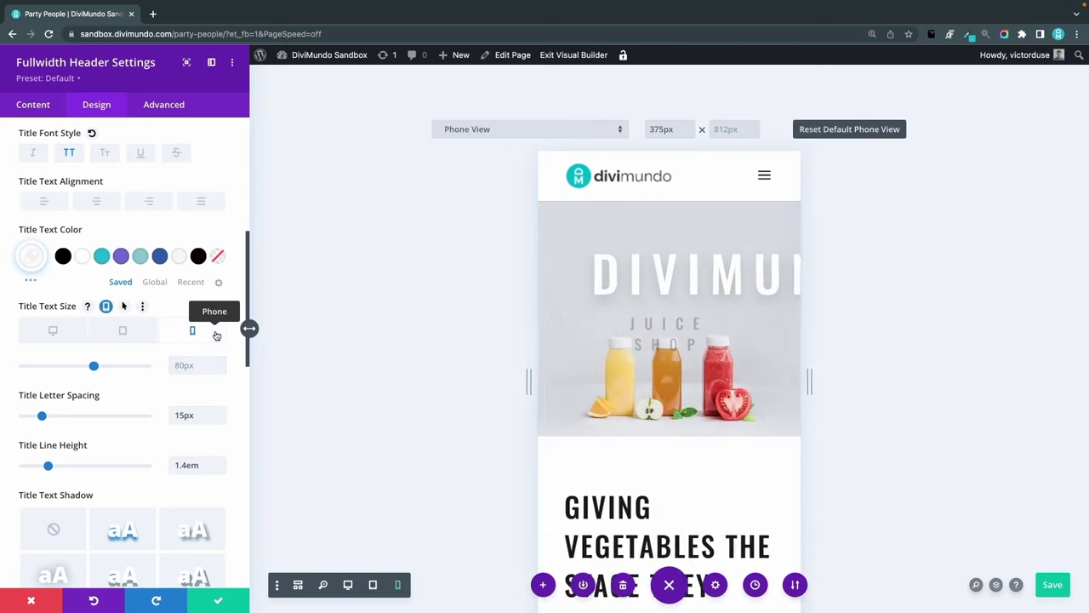
pyautogui.click(185, 366)
pyautogui.write('30')
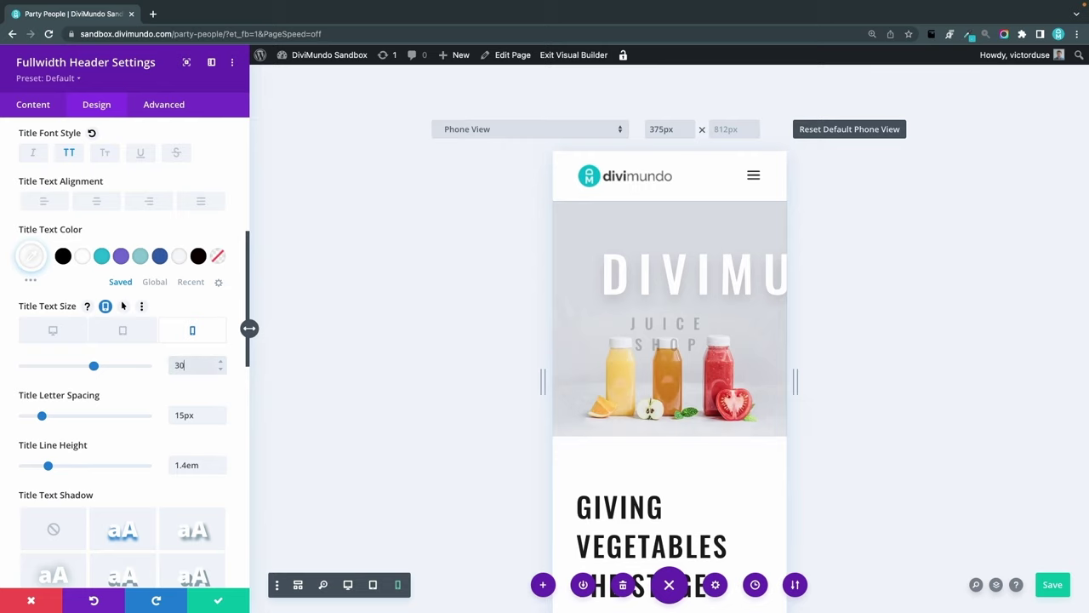
pyautogui.write('px')
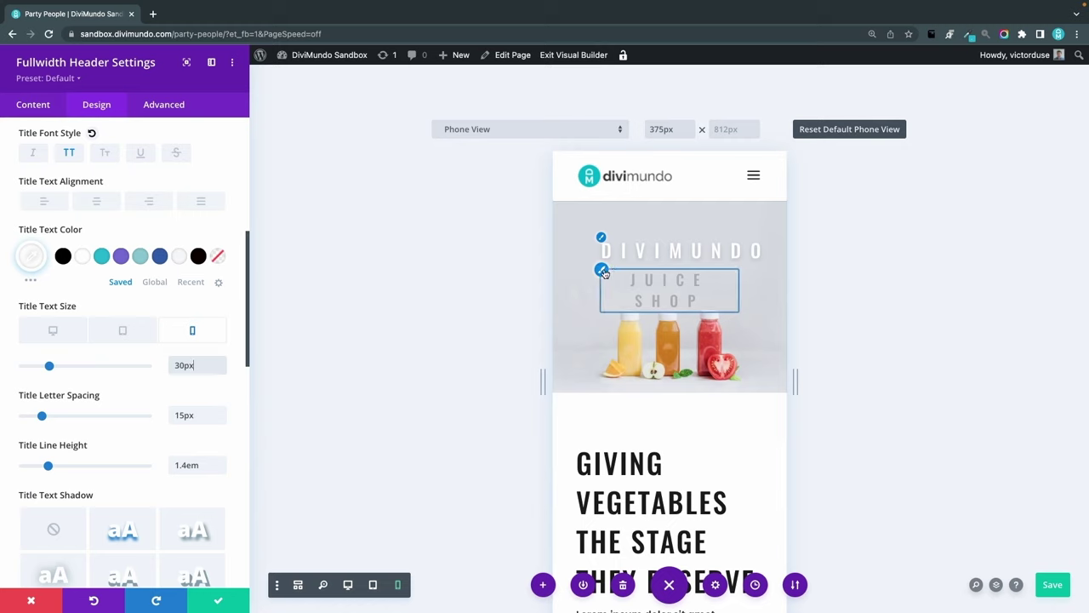
# - Set the JUICE SHOP subtitle text size to 18px on phone and close the settings
pyautogui.click(655, 300)
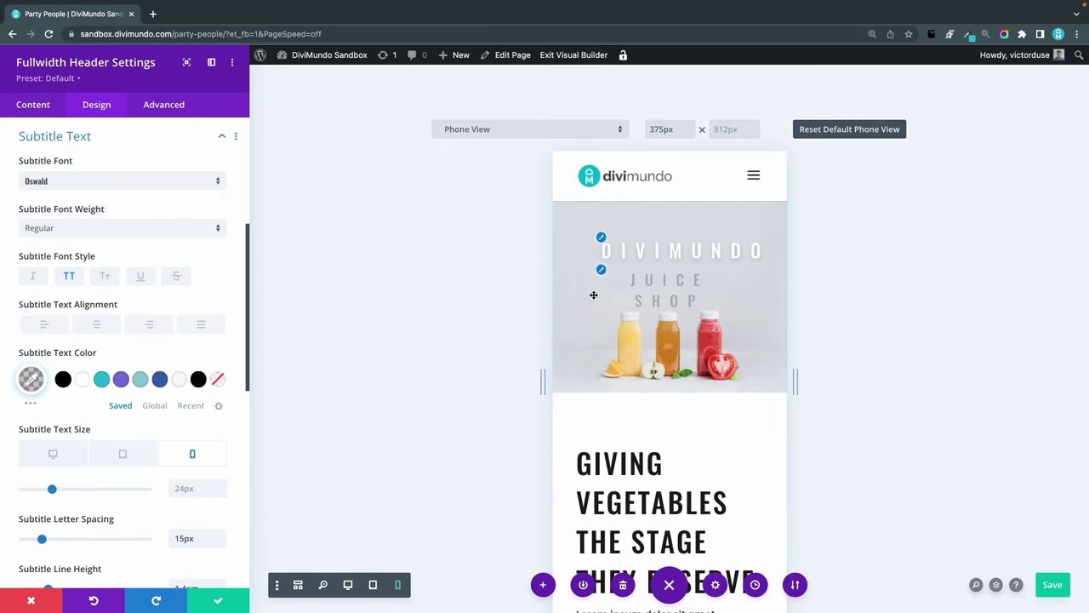
pyautogui.scroll(-3, 153, 334)
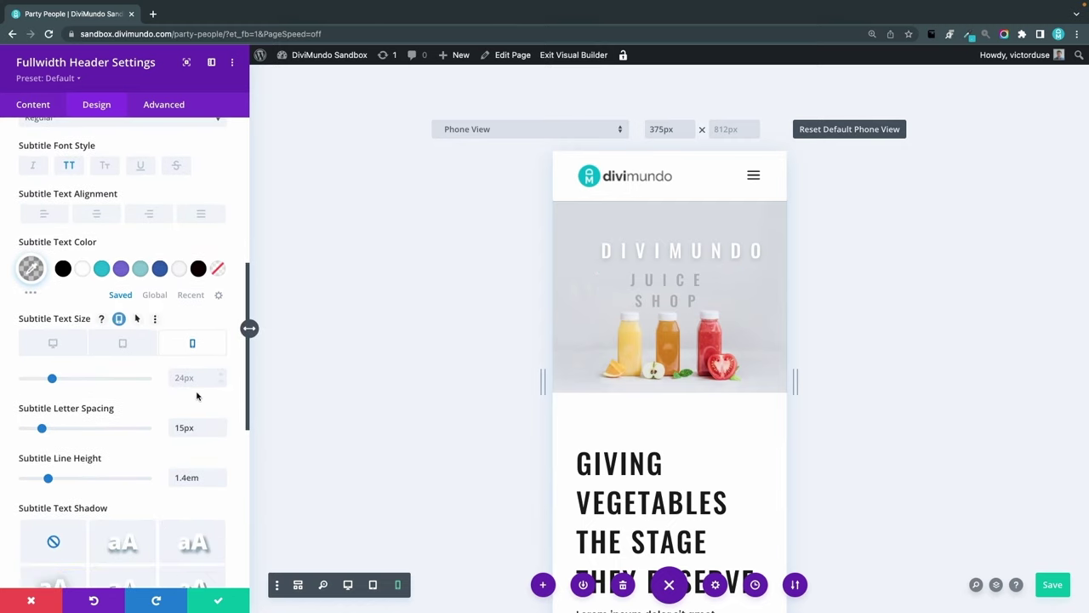
pyautogui.write('18')
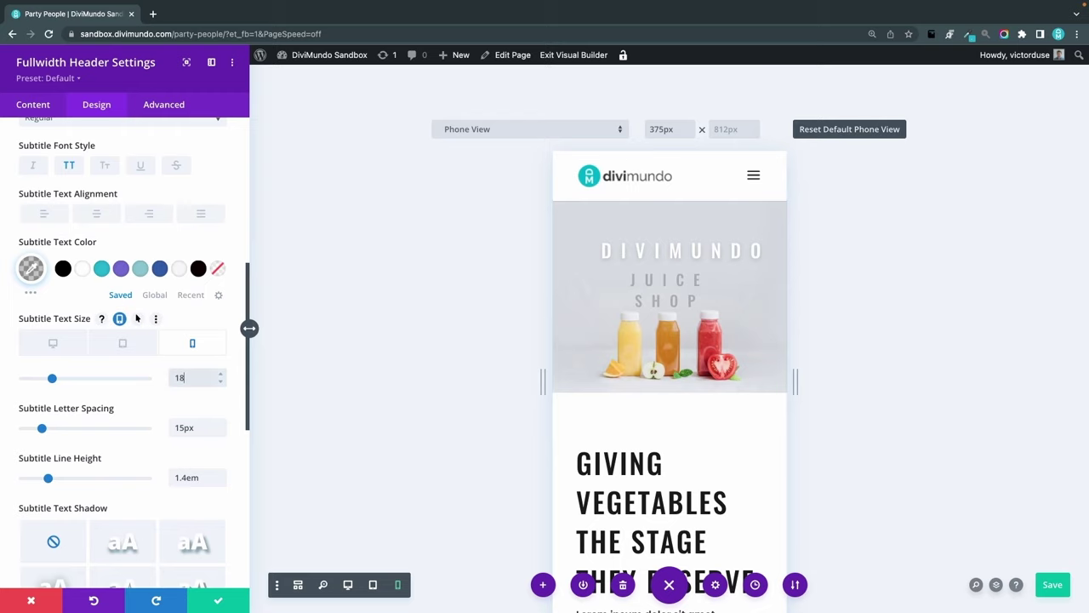
pyautogui.press('Return')
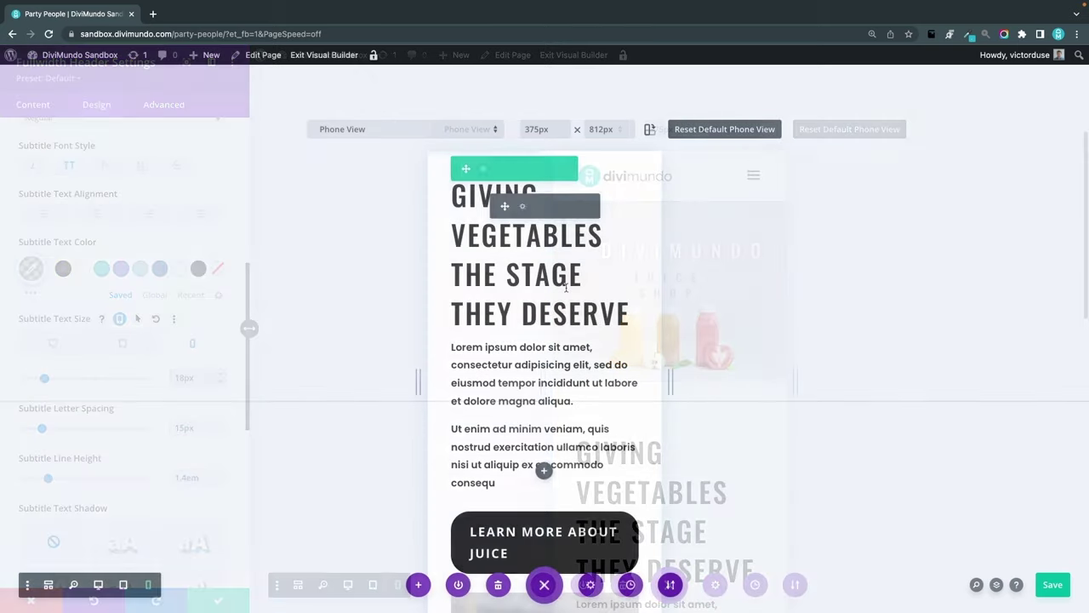
# - Set the Text module's H2 text size to 23px on phone and close its settings
pyautogui.click(524, 209)
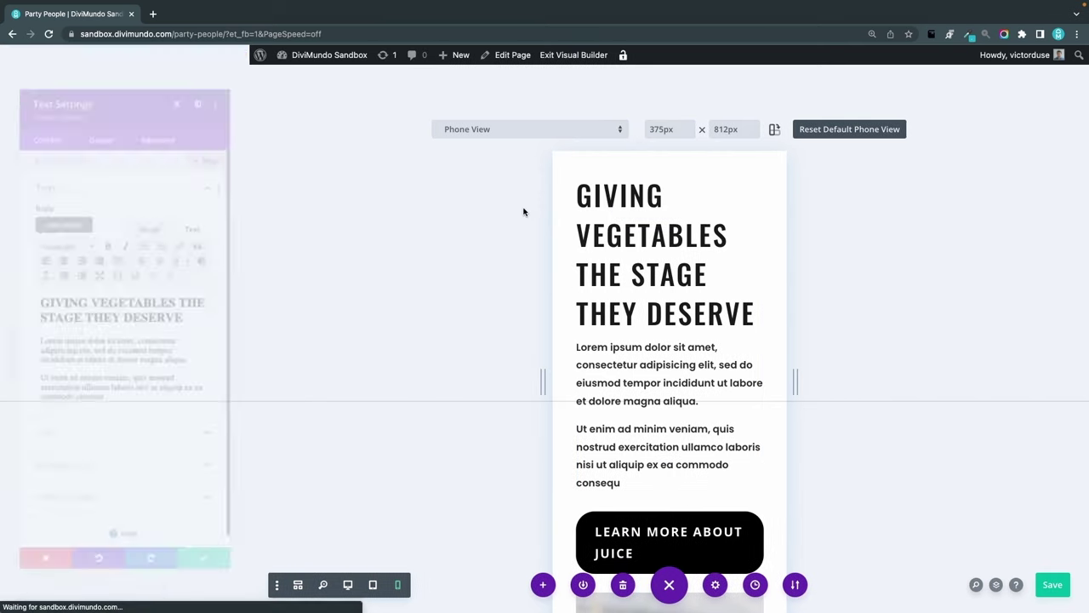
pyautogui.click(96, 103)
pyautogui.click(189, 197)
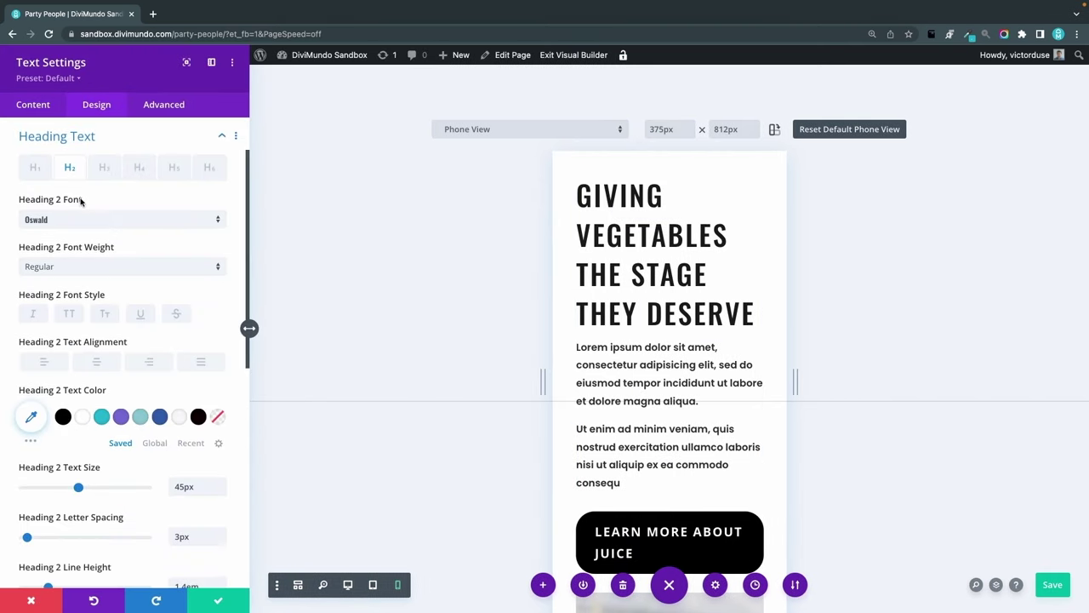
pyautogui.scroll(-1, 174, 405)
pyautogui.scroll(-1, 182, 404)
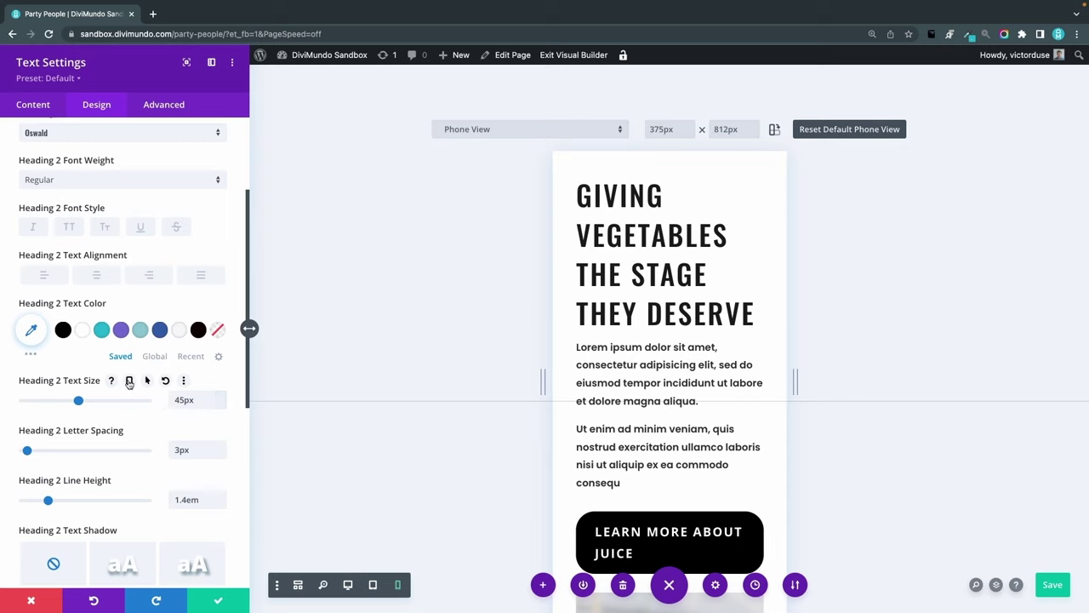
pyautogui.click(129, 382)
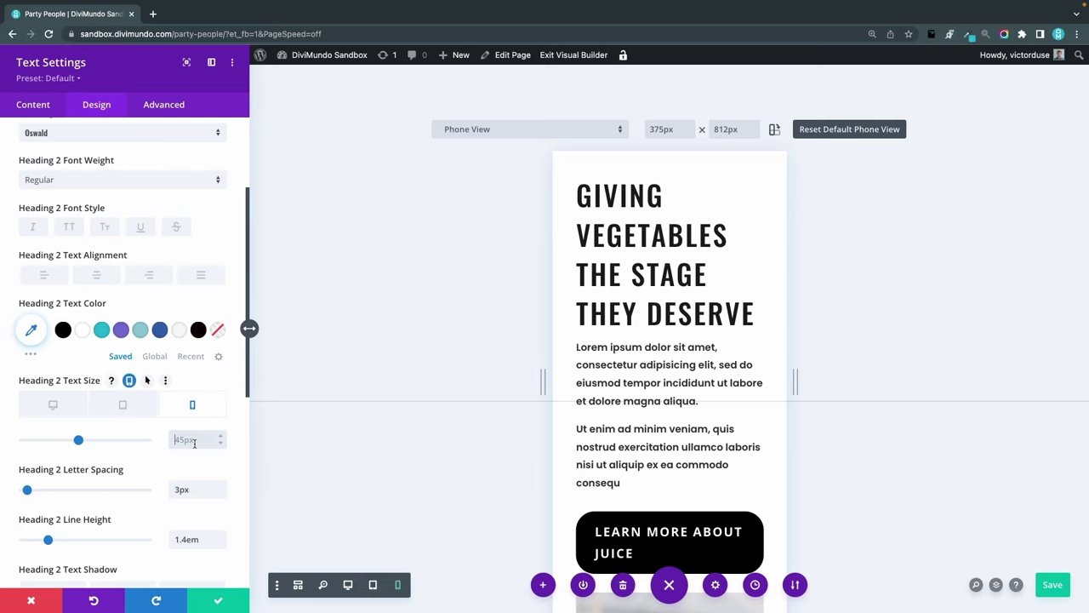
pyautogui.write('21')
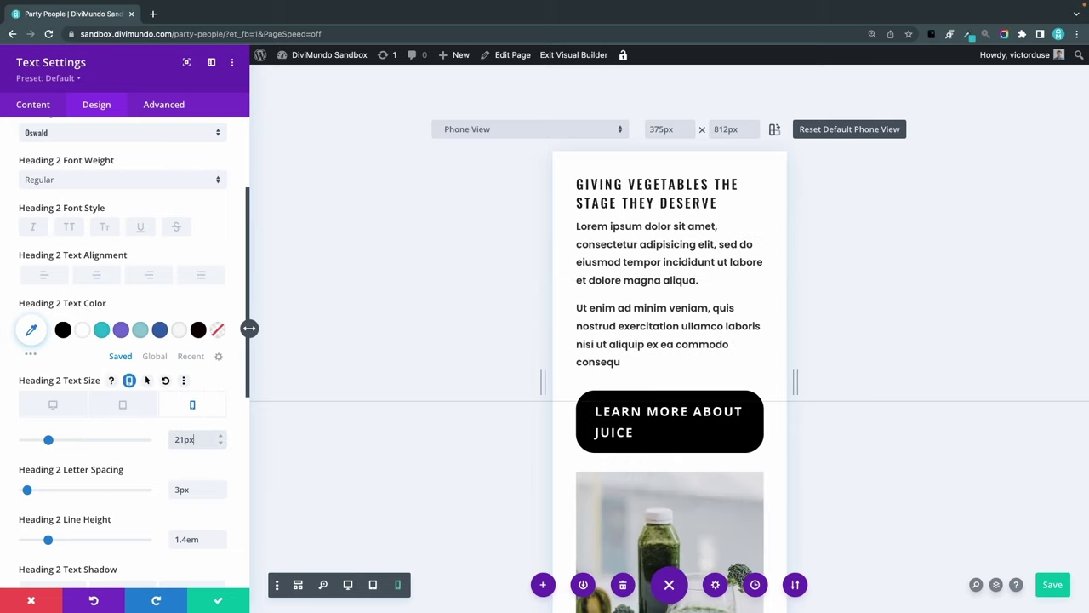
pyautogui.doubleClick(187, 440)
pyautogui.write('23')
pyautogui.scroll(-3, 162, 451)
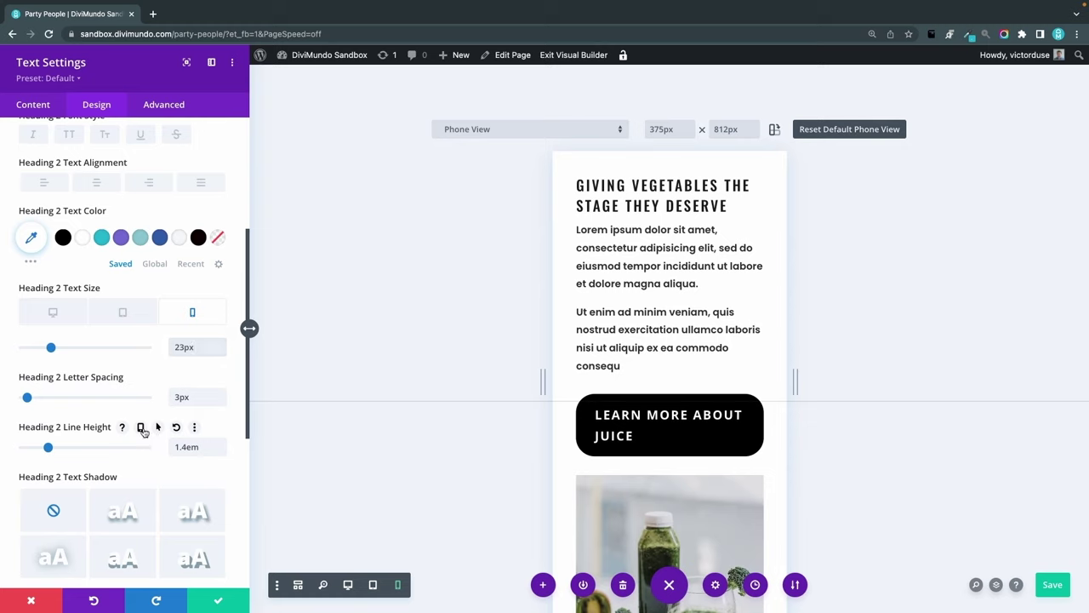
pyautogui.click(141, 426)
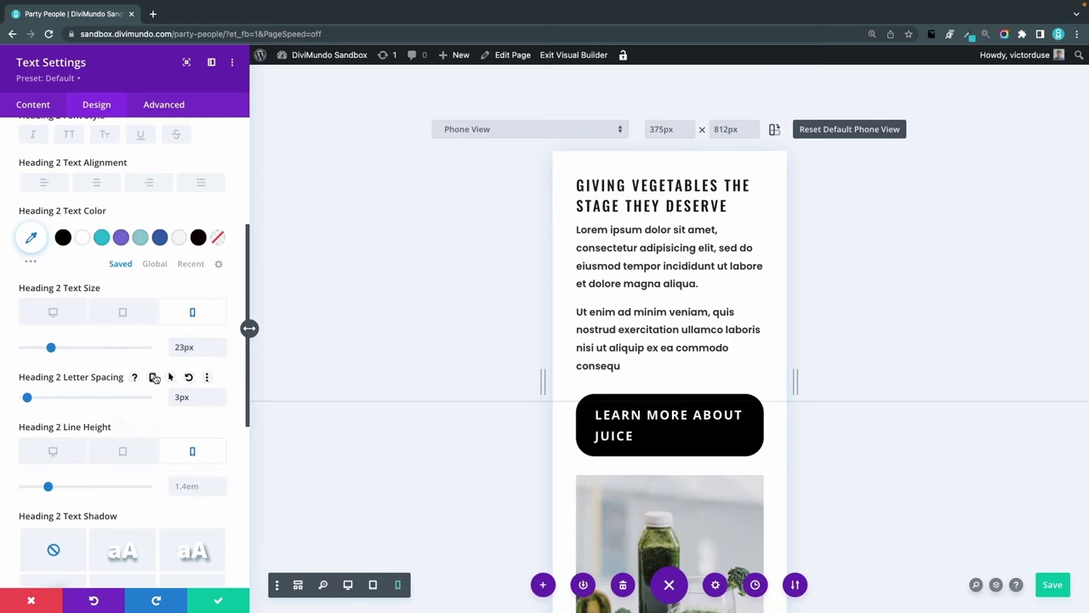
pyautogui.click(154, 378)
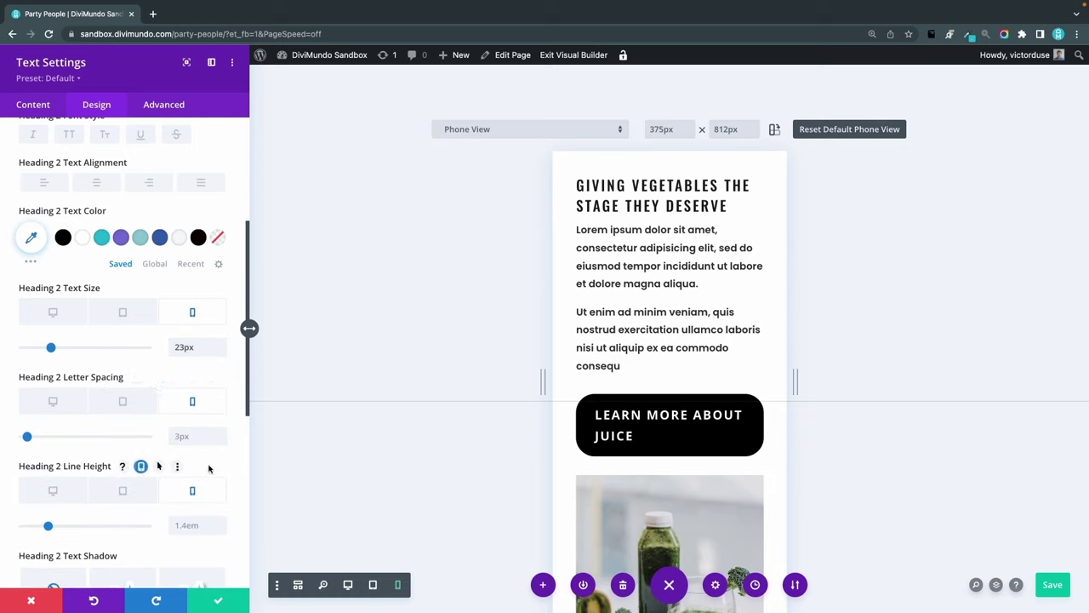
pyautogui.click(218, 600)
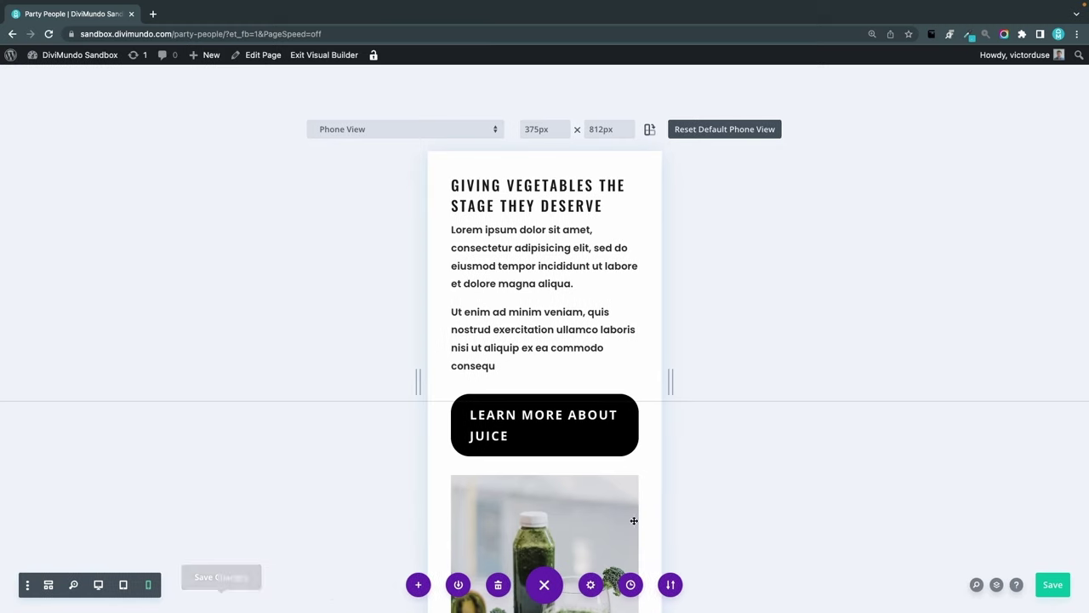
# - Open the LEARN MORE ABOUT JUICE button's design options, restoring its label unchanged
pyautogui.click(533, 431)
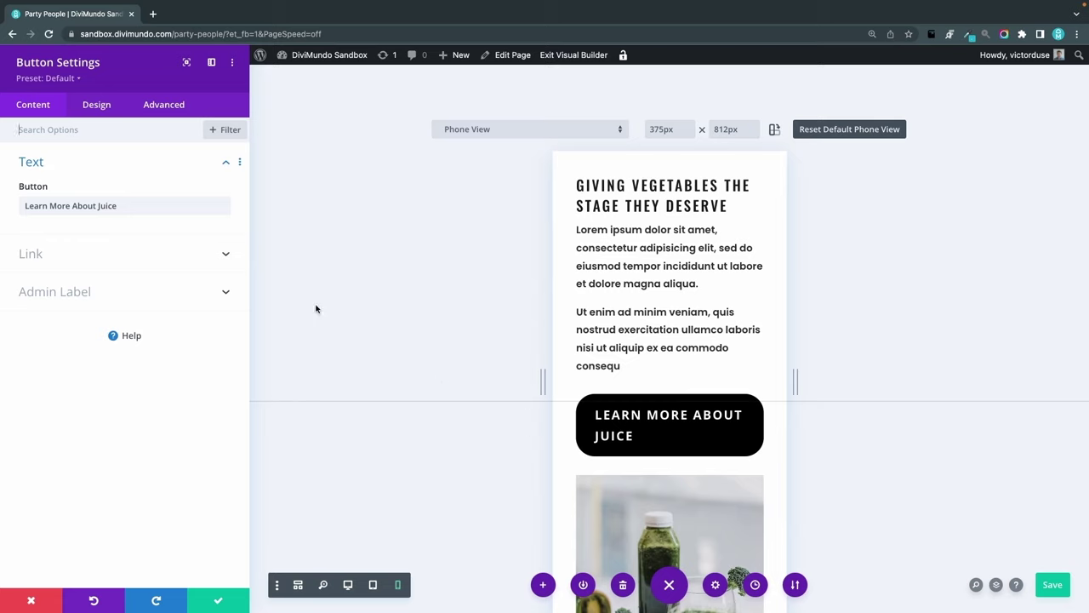
pyautogui.moveTo(73, 206); pyautogui.dragTo(142, 206)
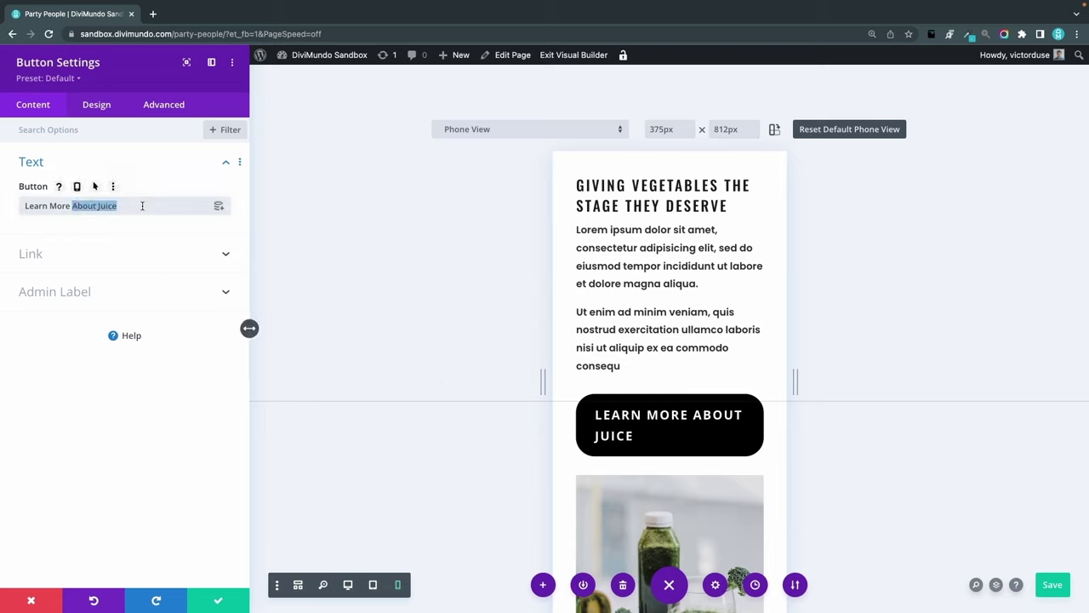
pyautogui.press('BackSpace')
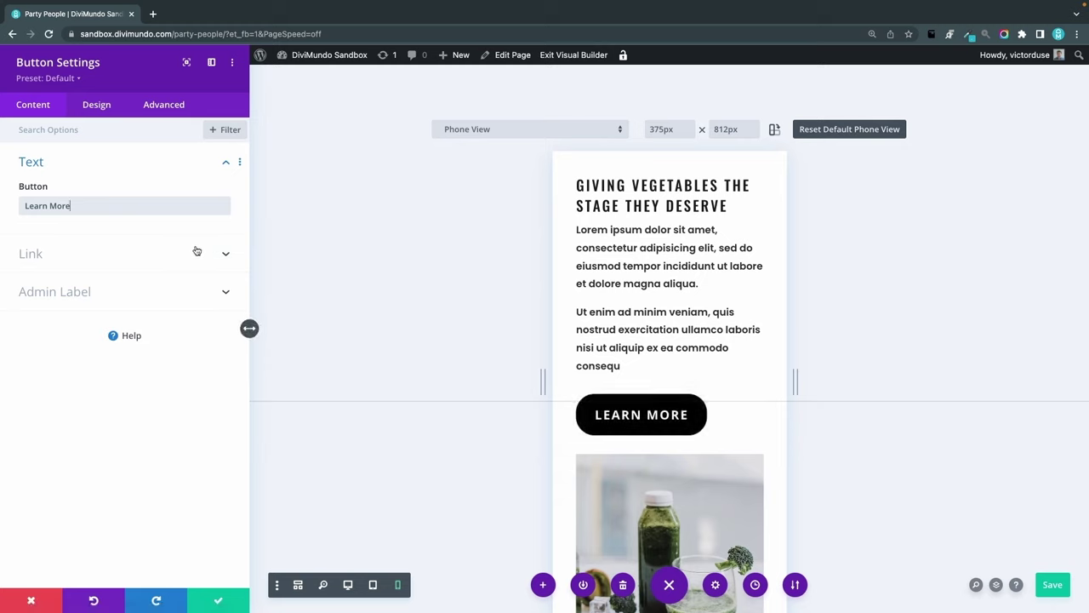
pyautogui.hotkey('ctrl', 'z')
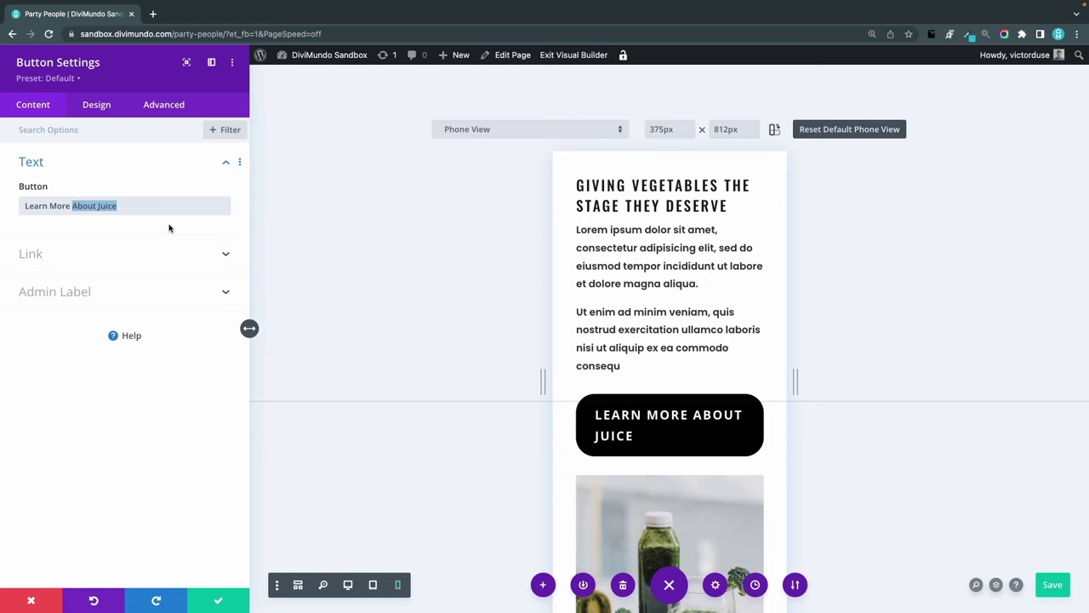
pyautogui.click(95, 112)
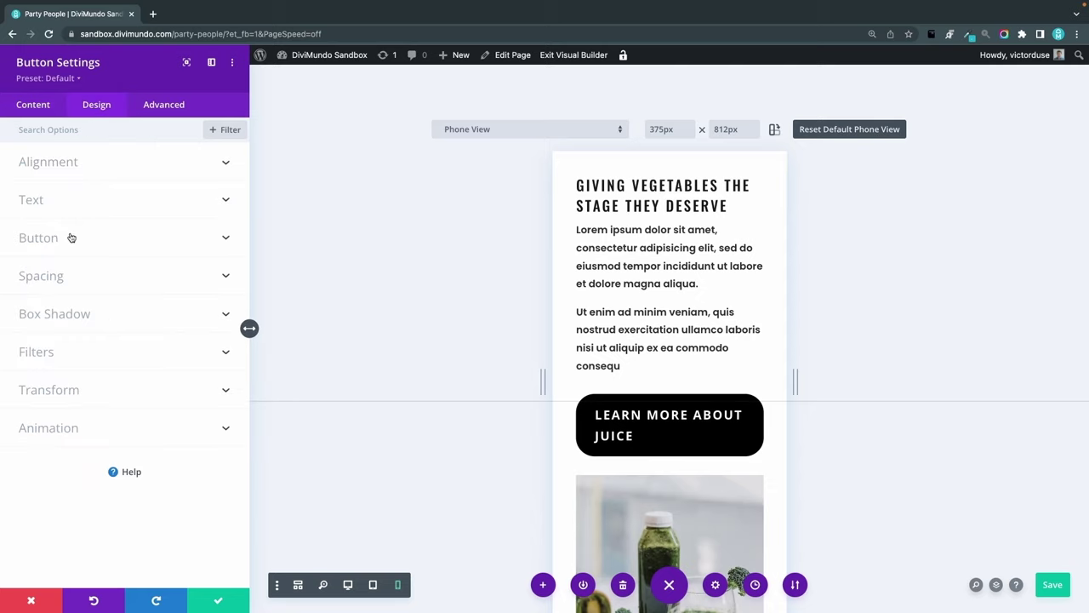
# - Enable responsive Button Text Size and set it to 14px on phone
pyautogui.click(71, 238)
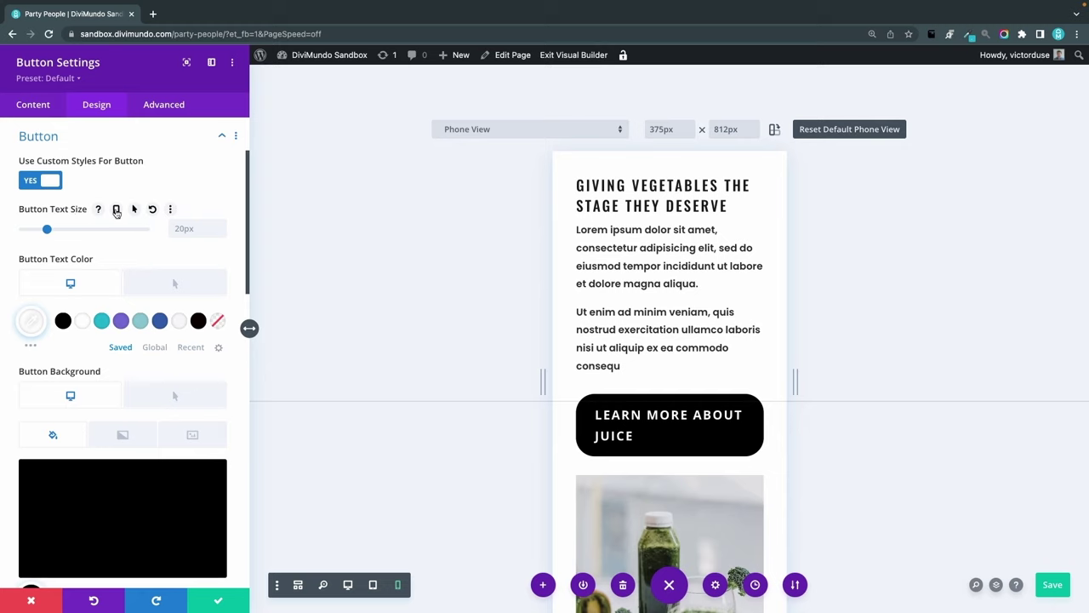
pyautogui.click(116, 211)
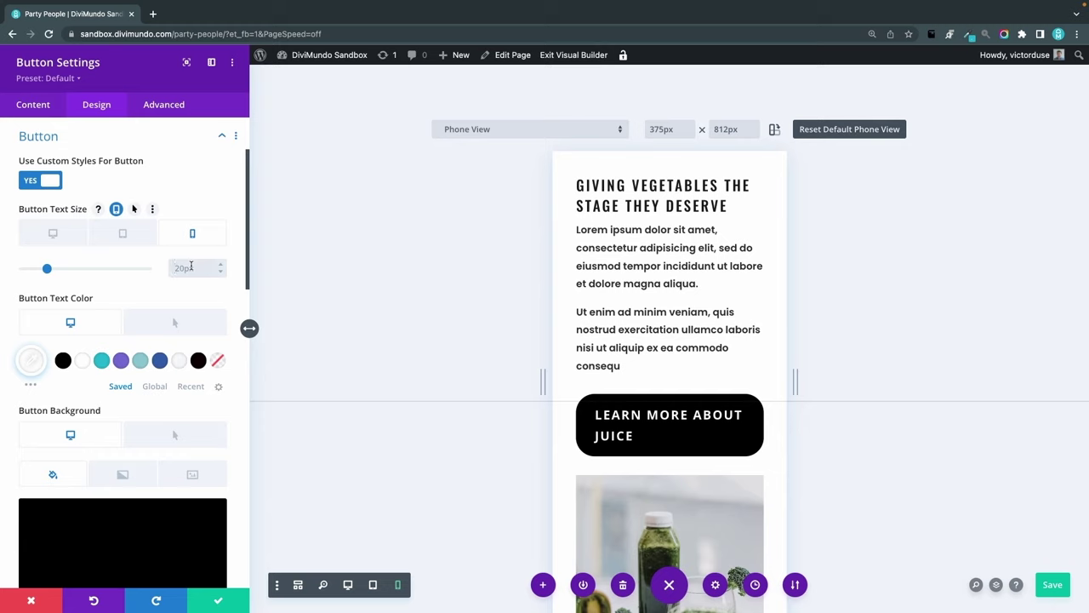
pyautogui.click(191, 266)
pyautogui.write('16')
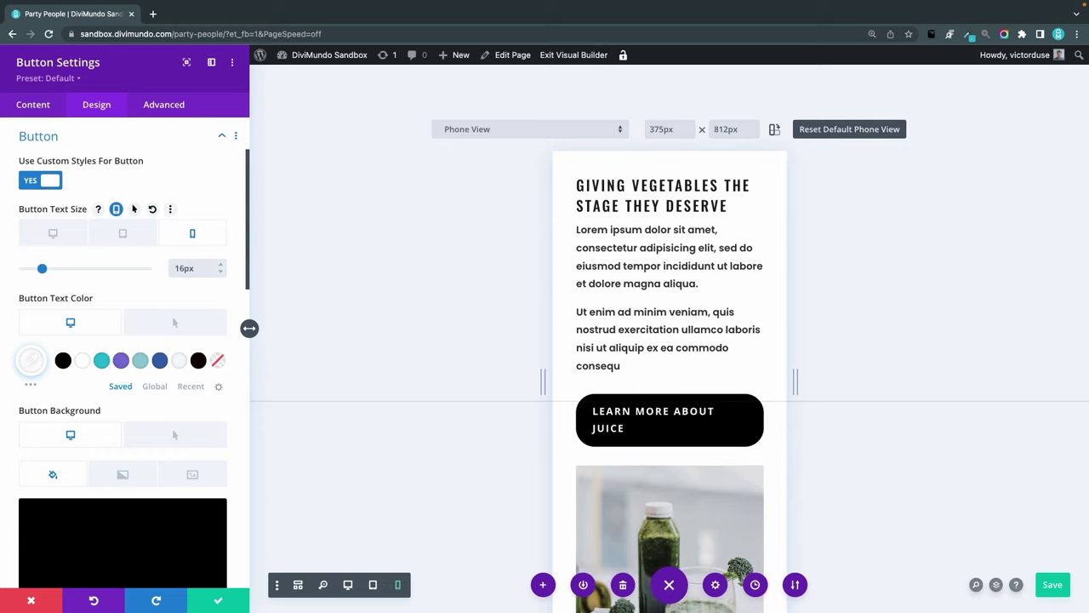
pyautogui.moveTo(42, 269); pyautogui.dragTo(40, 271)
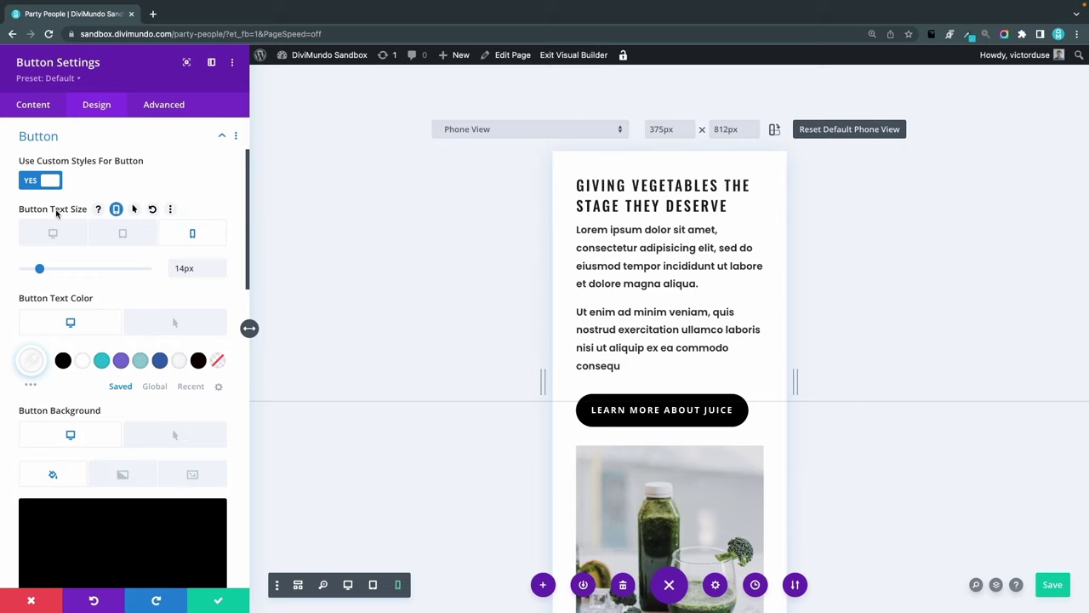
# - Apply the 14px button text size to the Default button preset and return to Phone View
pyautogui.rightClick(57, 212)
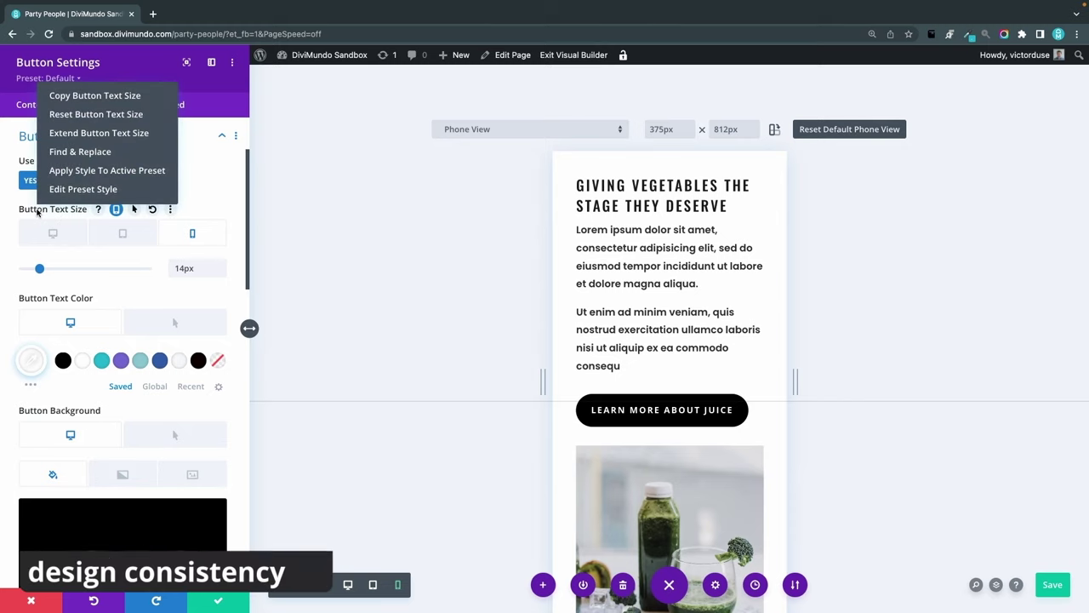
pyautogui.click(108, 171)
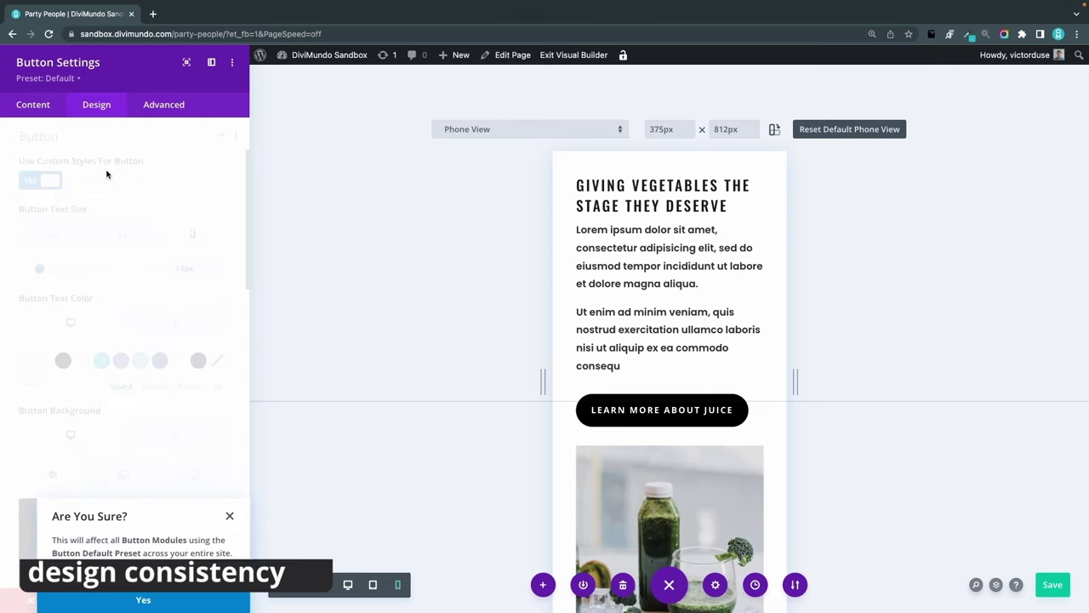
pyautogui.click(143, 600)
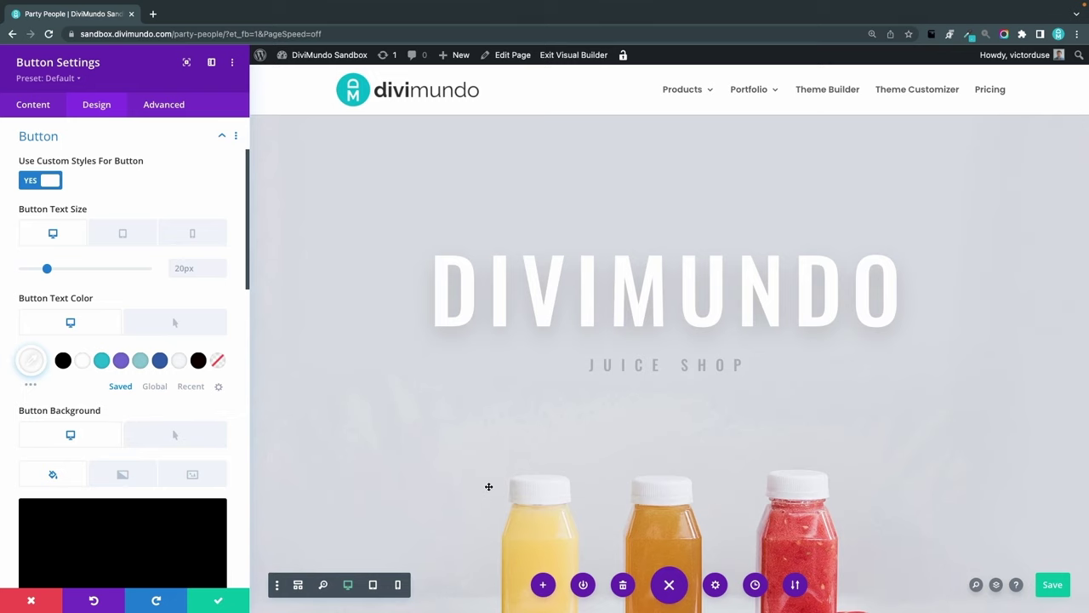
pyautogui.scroll(-10, 488, 489)
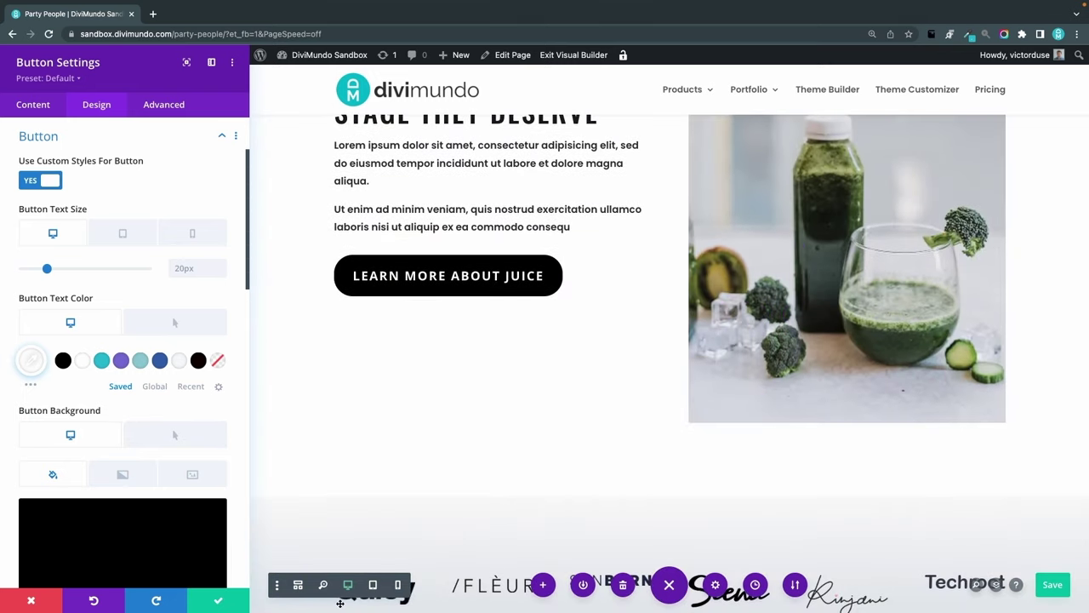
pyautogui.click(397, 585)
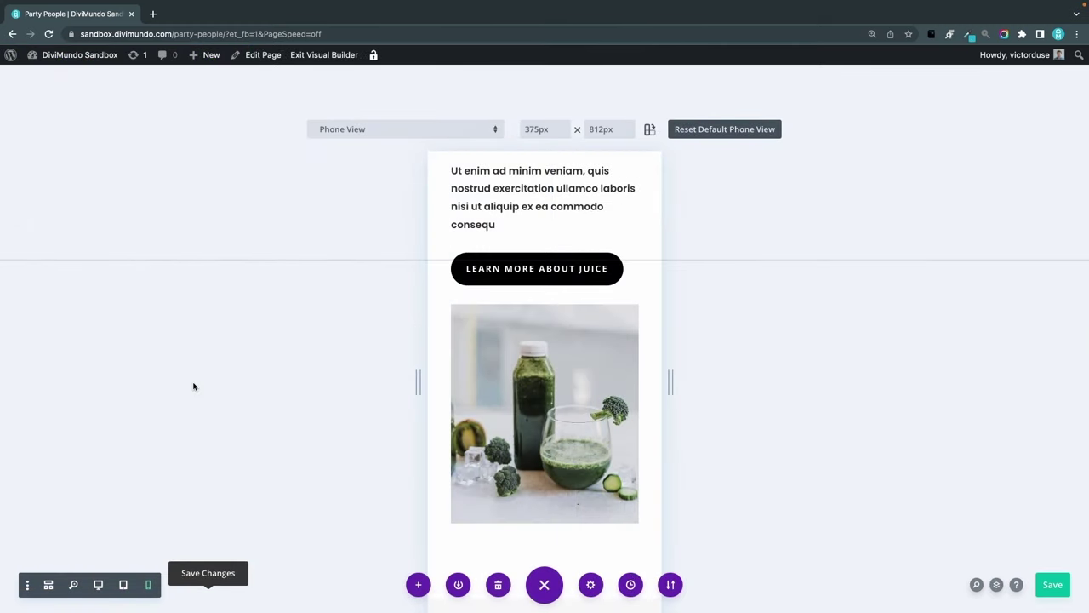
# - Save the page, then disable the juice image module on phone and tablet
pyautogui.hotkey('ctrl', 's')
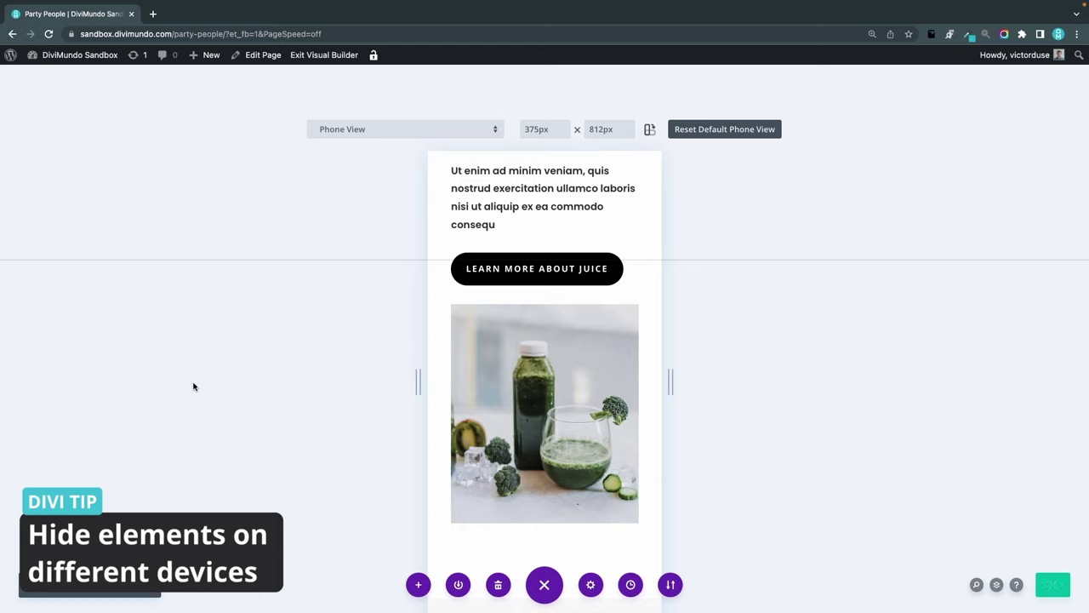
pyautogui.moveTo(573, 400)
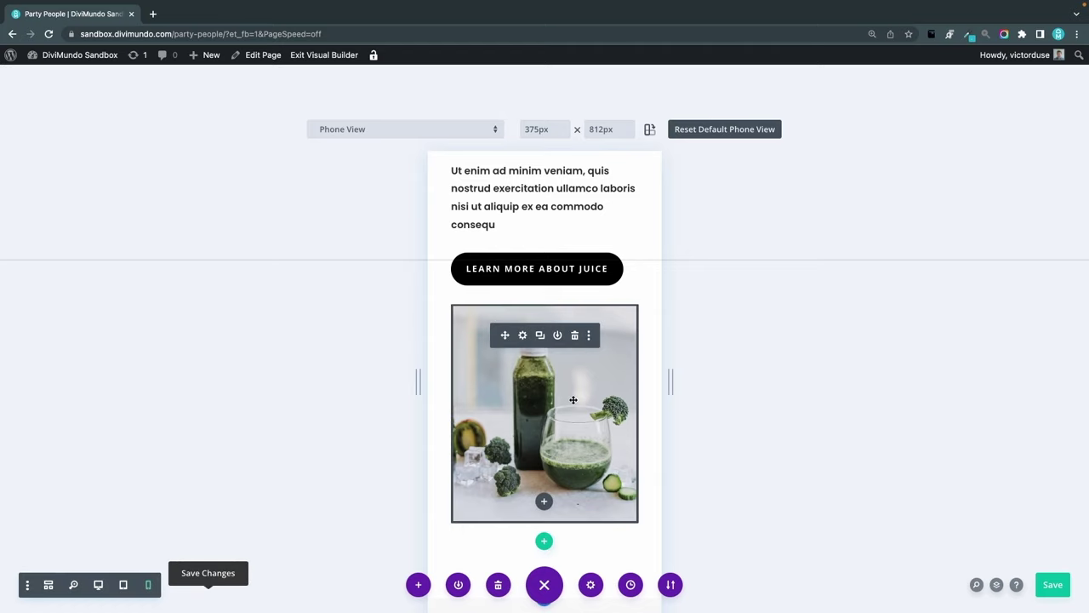
pyautogui.click(523, 335)
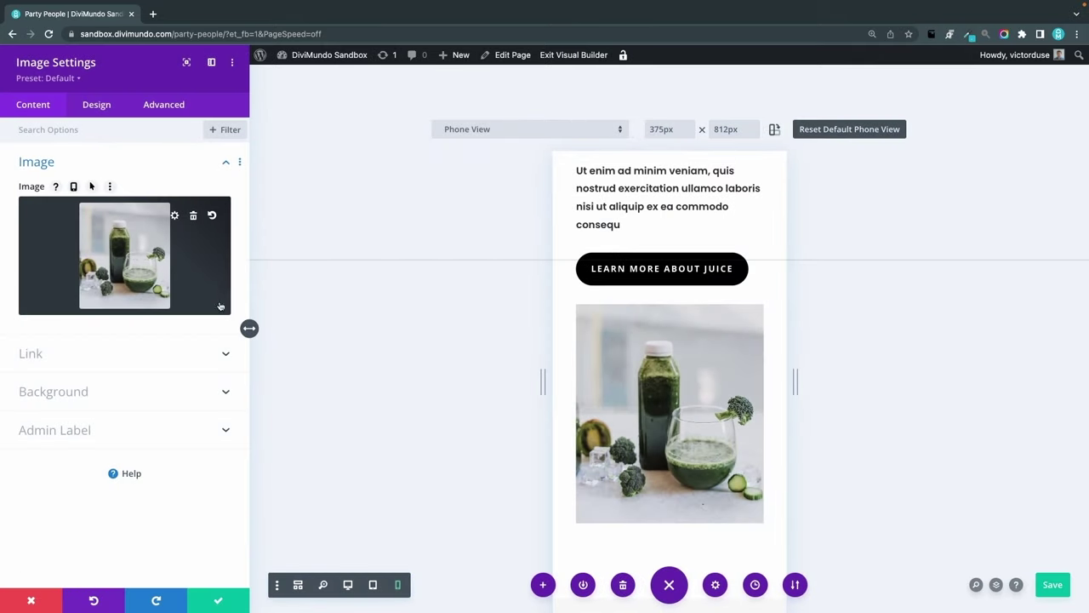
pyautogui.click(156, 109)
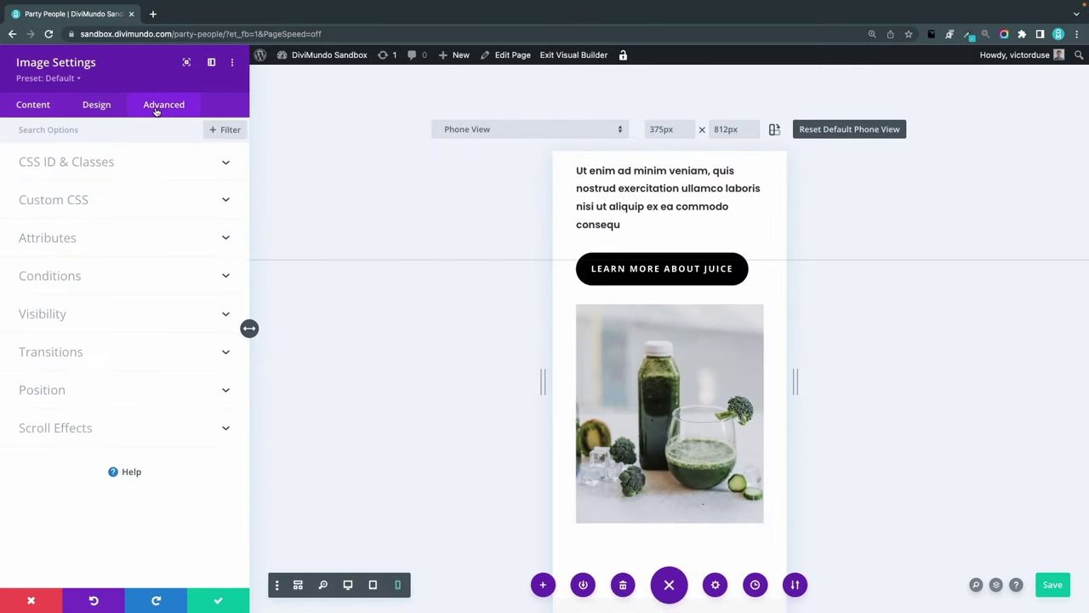
pyautogui.click(59, 313)
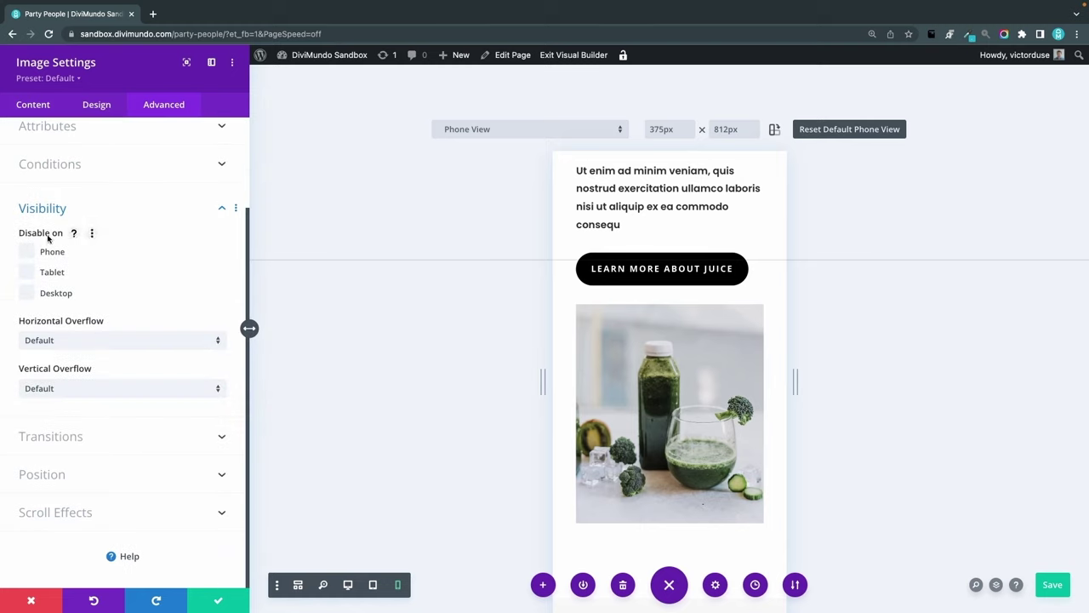
pyautogui.click(27, 252)
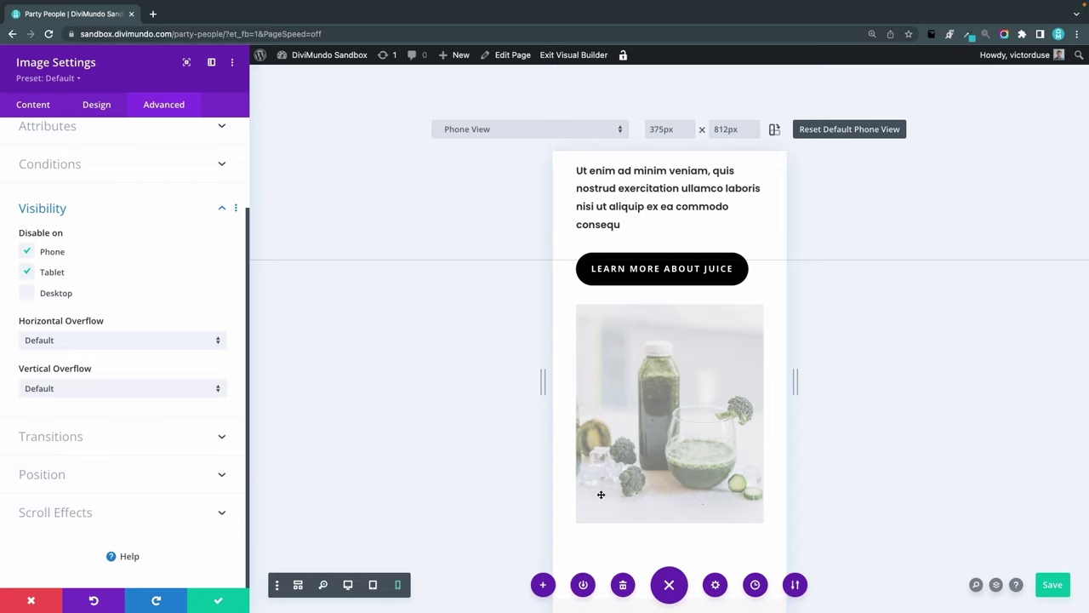
pyautogui.scroll(-3, 600, 494)
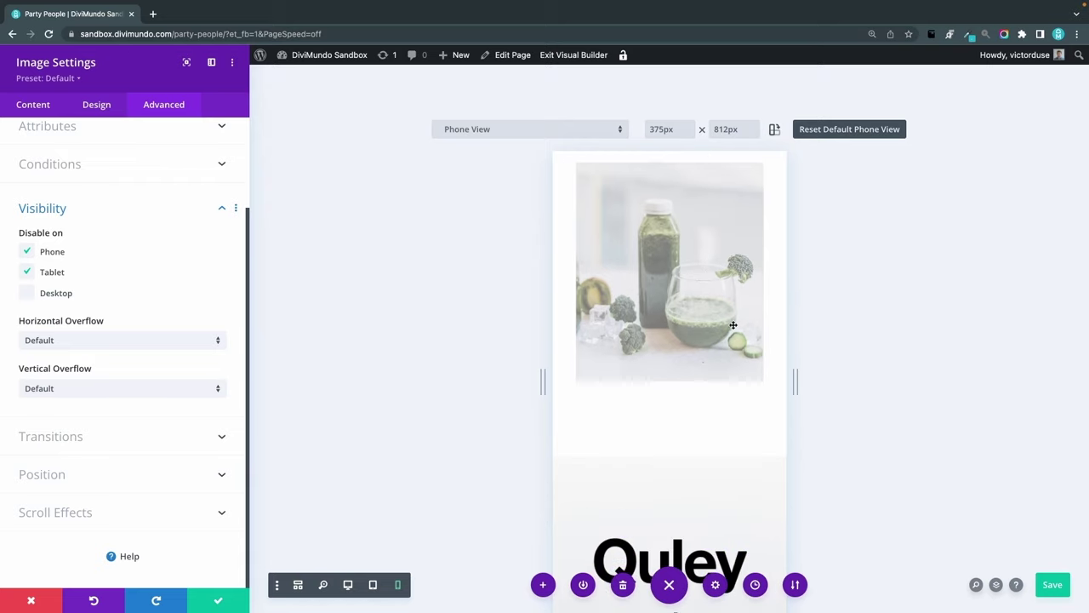
pyautogui.click(218, 600)
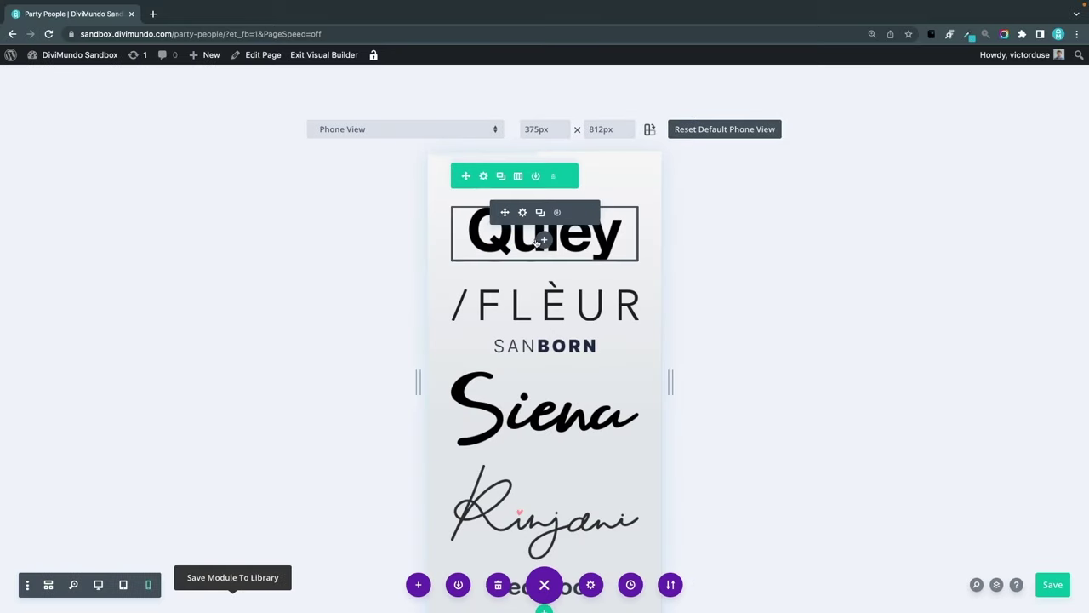
# - Enable responsive Max Width on the Quley logo and set 150px for phone
pyautogui.scroll(1, 567, 321)
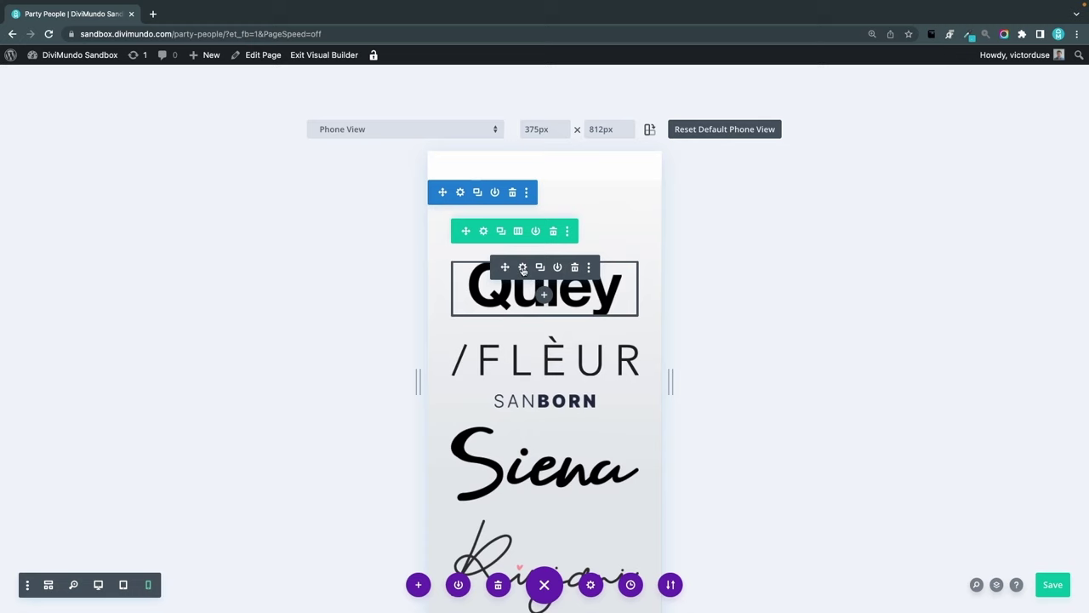
pyautogui.click(523, 269)
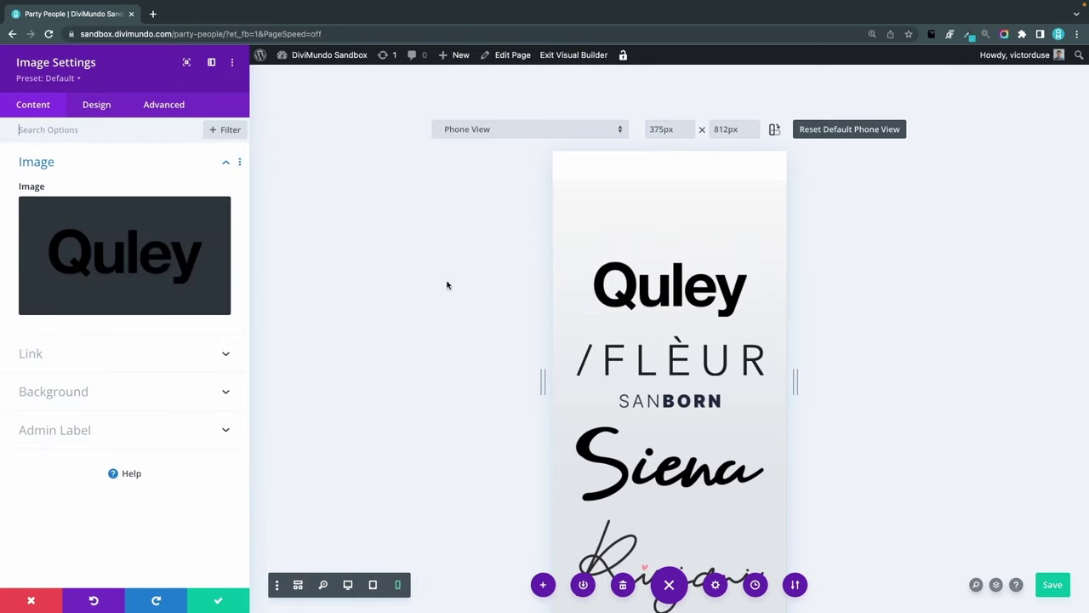
pyautogui.click(92, 107)
pyautogui.click(51, 209)
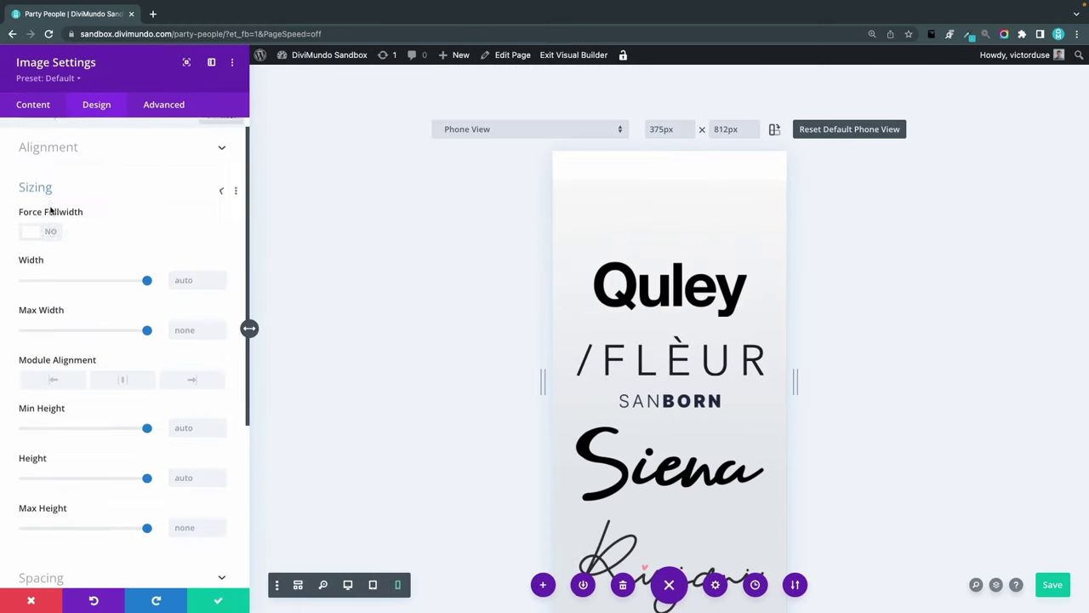
pyautogui.moveTo(43, 265)
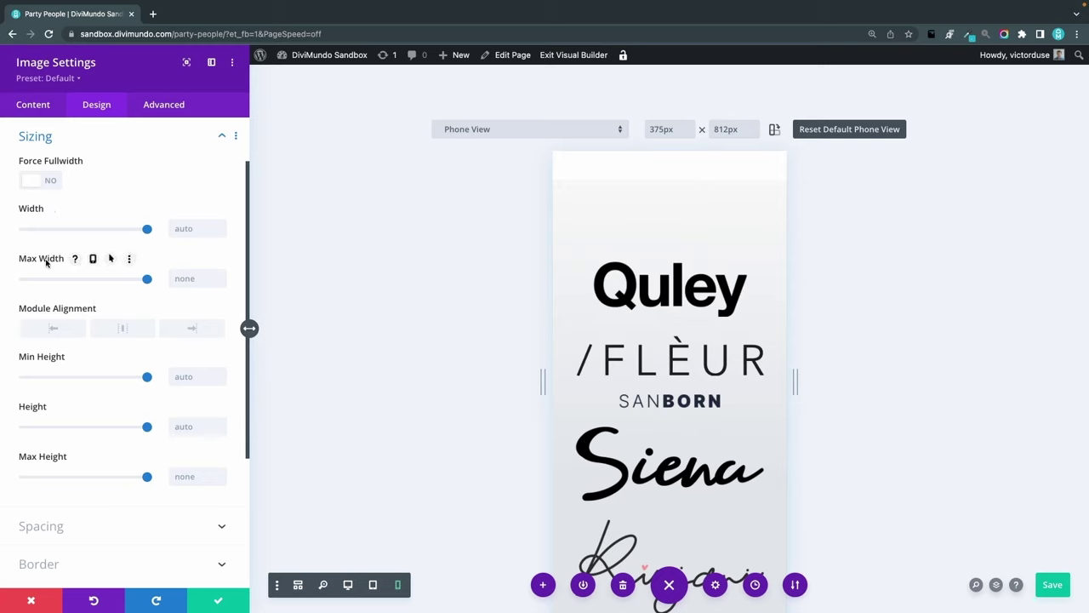
pyautogui.click(93, 259)
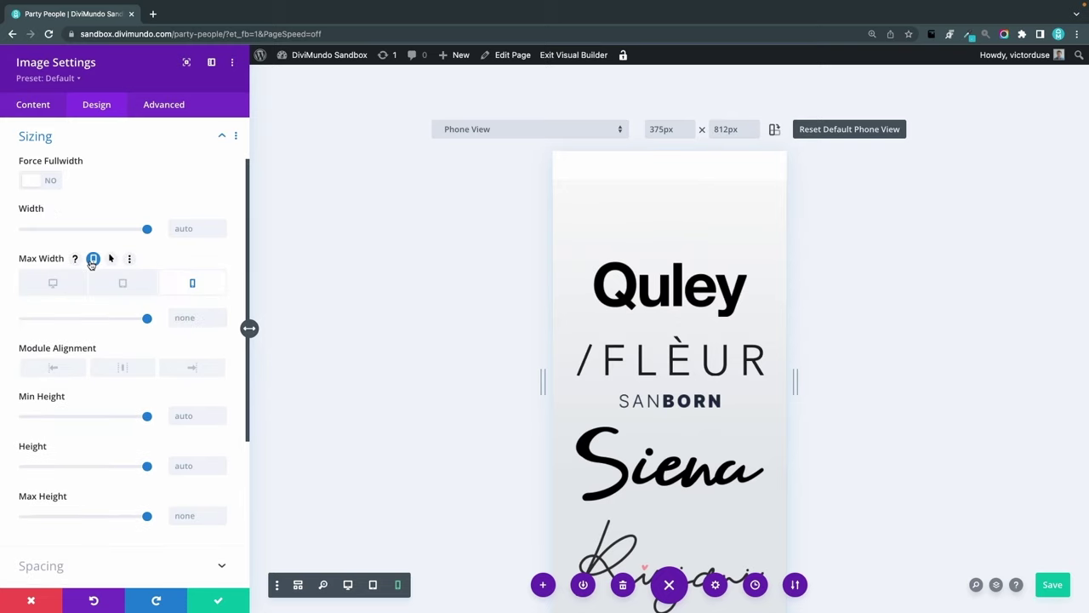
pyautogui.click(187, 315)
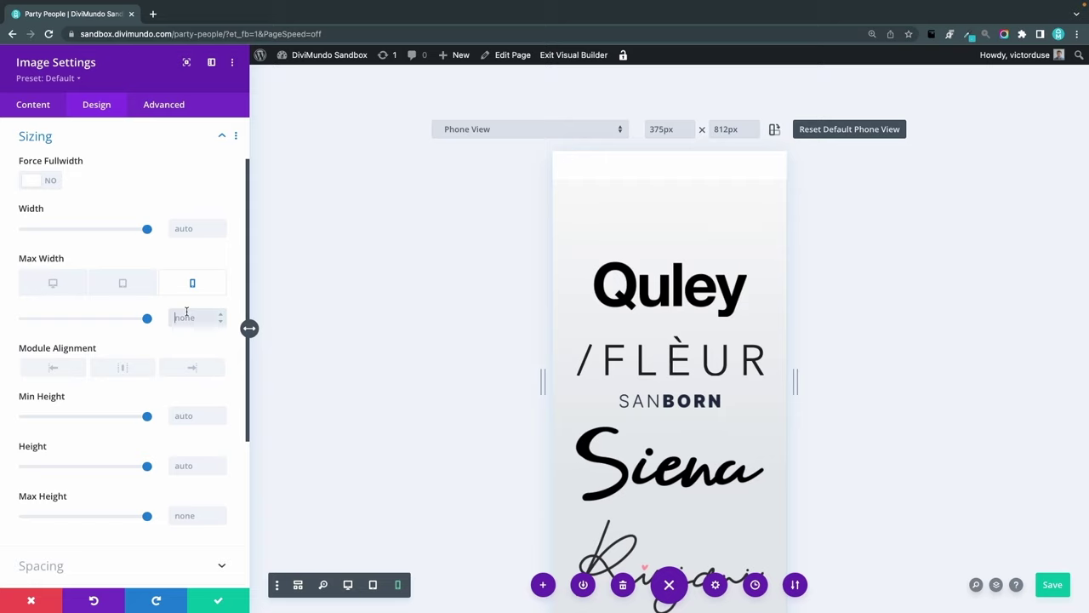
pyautogui.write('150px')
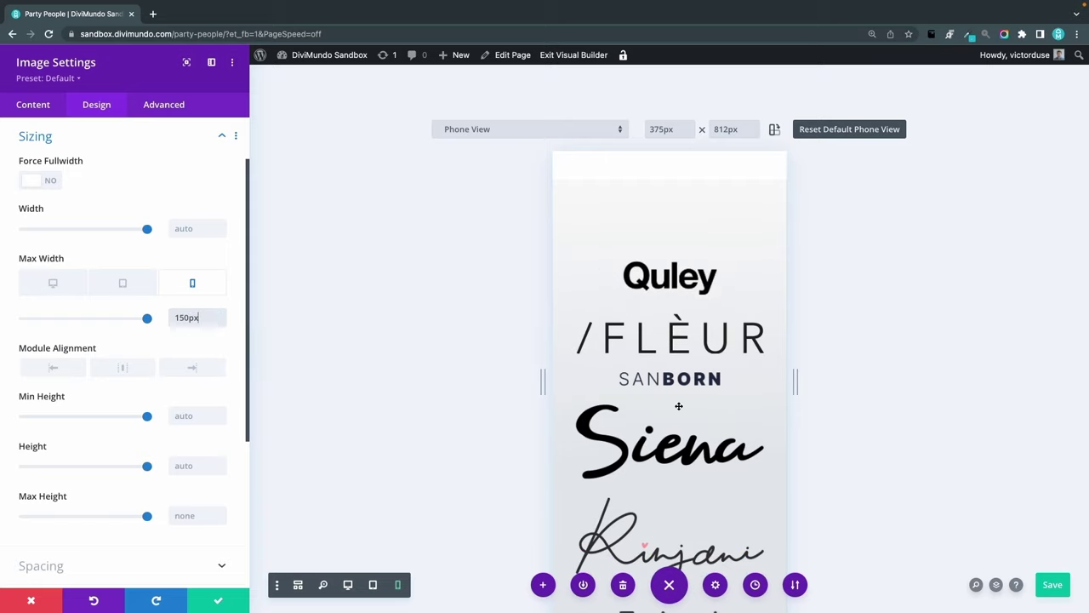
pyautogui.scroll(-3, 666, 255)
pyautogui.scroll(3, 691, 428)
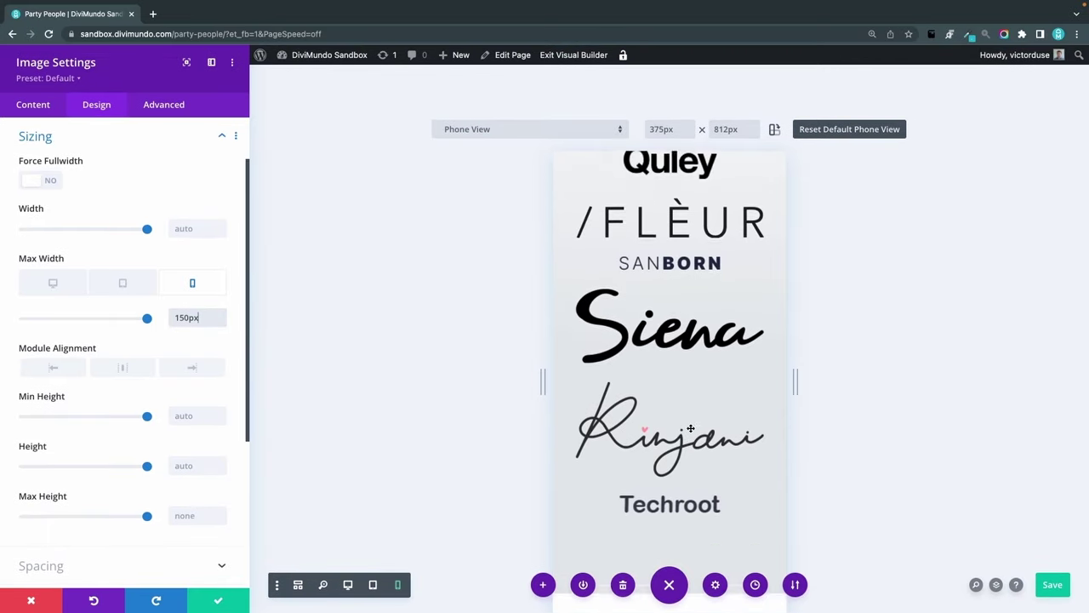
# - Extend the 150px phone max width to all images in this row and save the logo module
pyautogui.rightClick(49, 264)
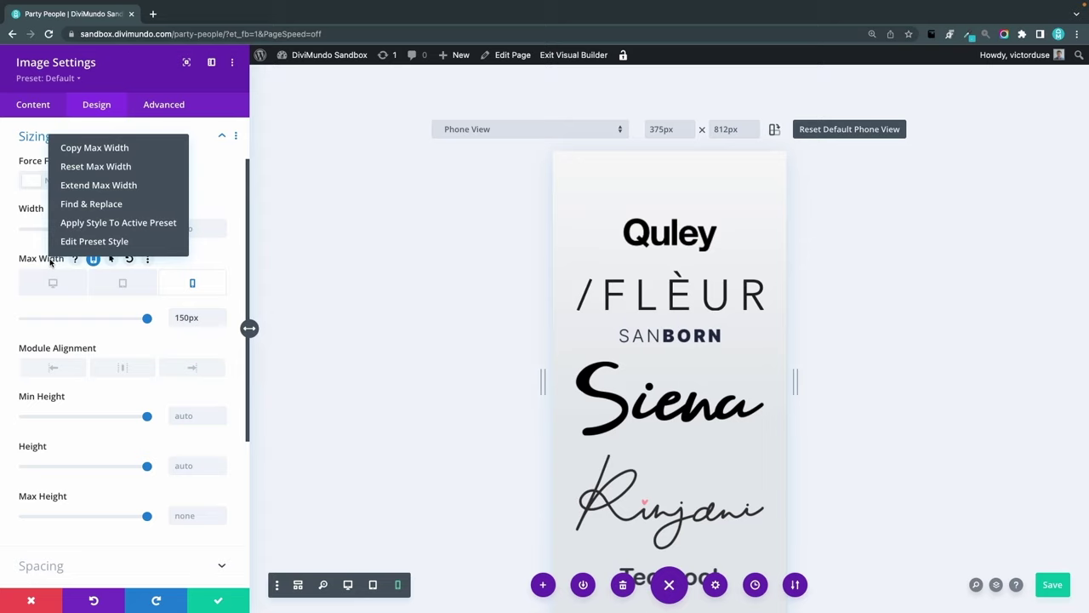
pyautogui.click(97, 184)
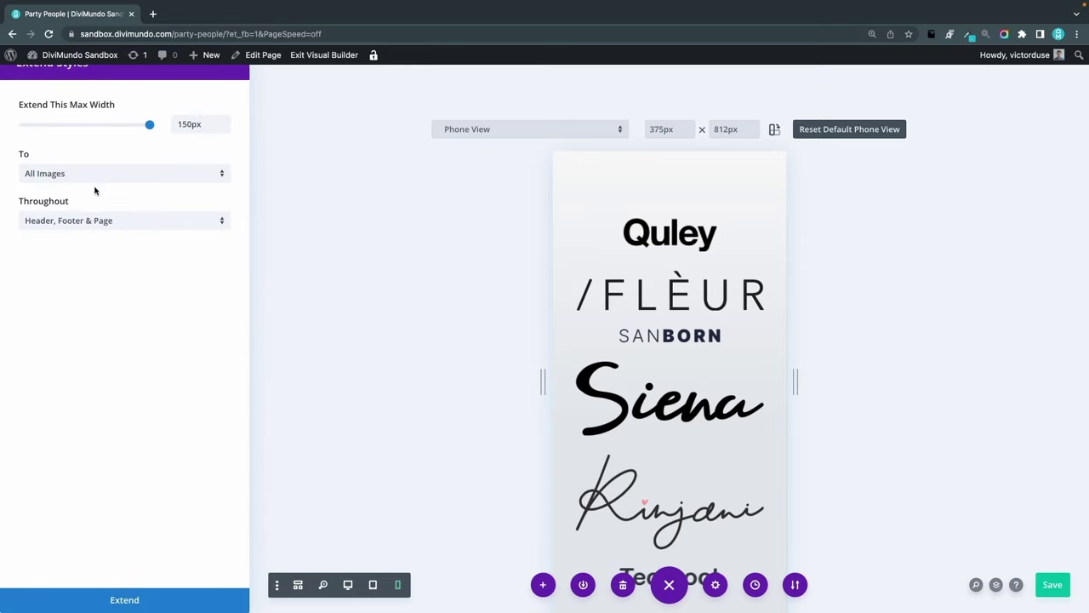
pyautogui.click(59, 223)
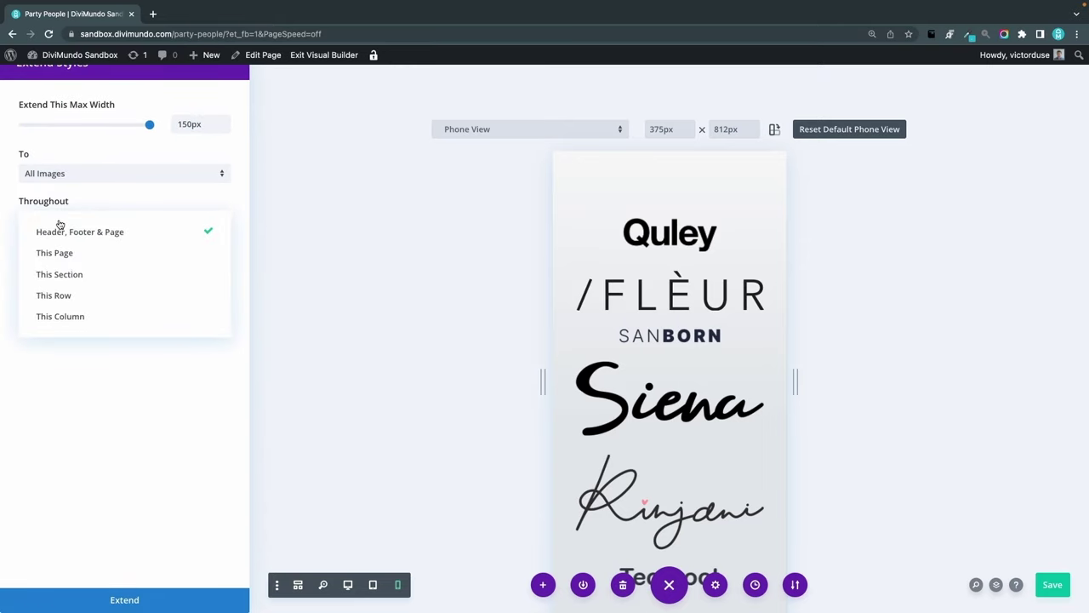
pyautogui.click(76, 290)
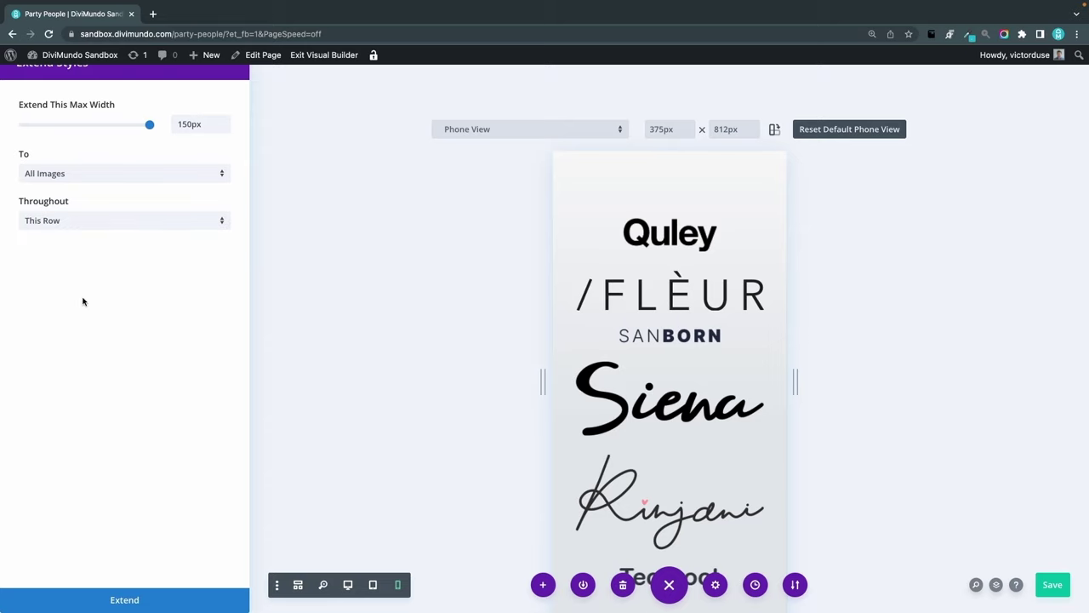
pyautogui.click(178, 602)
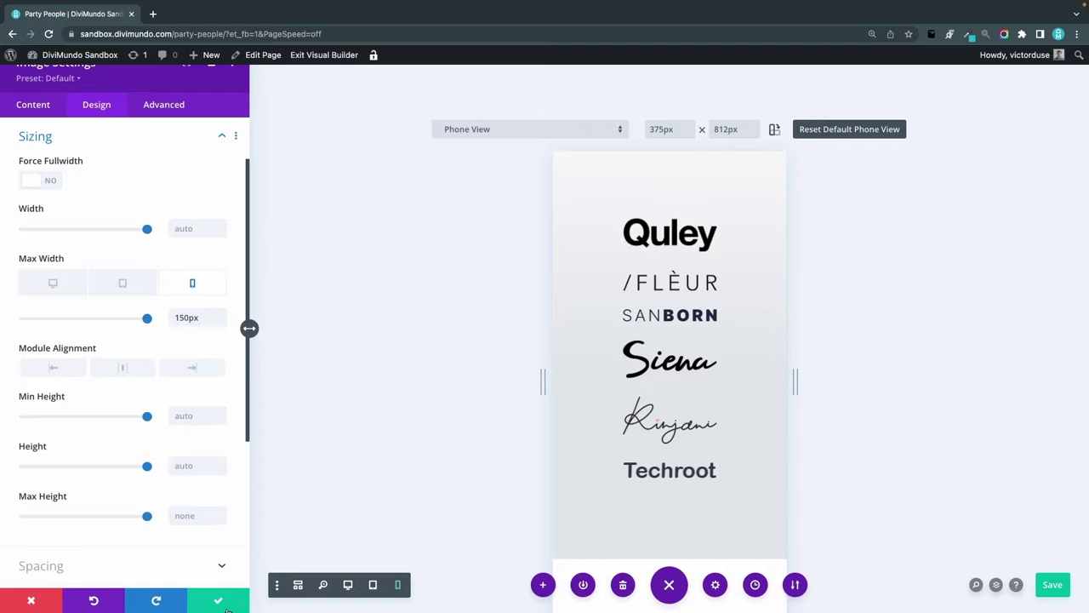
pyautogui.click(218, 601)
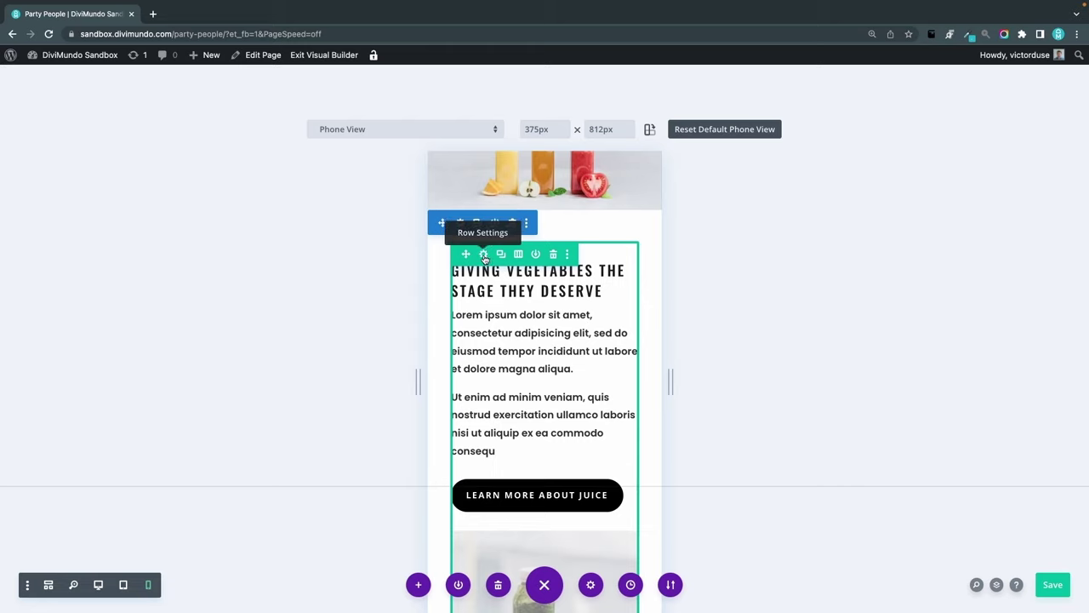
# - Make the text-and-button row's width responsive and set its phone width to 90%
pyautogui.click(483, 255)
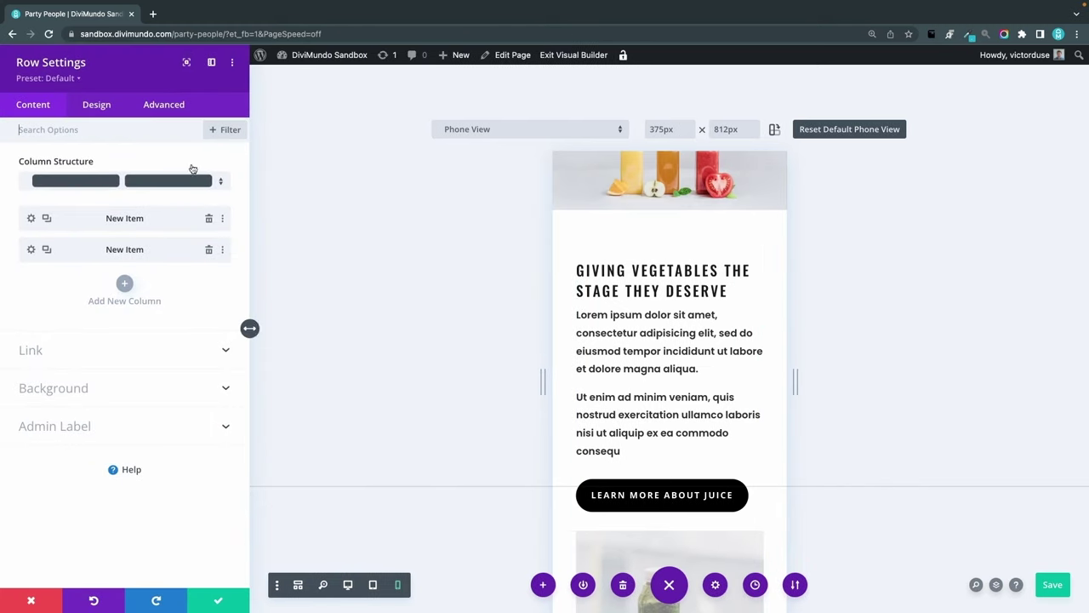
pyautogui.click(86, 106)
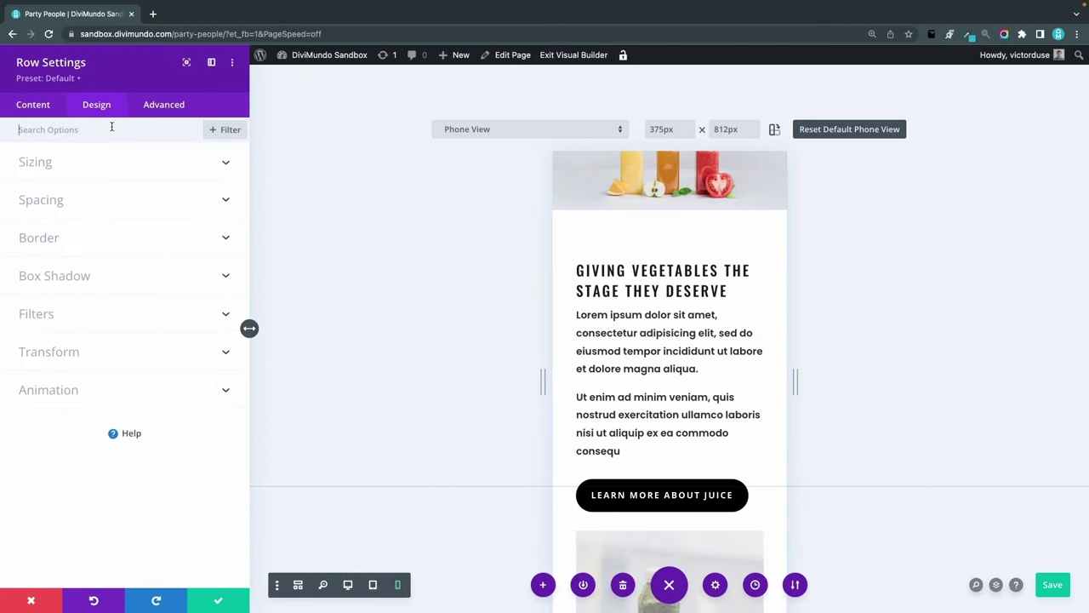
pyautogui.click(39, 161)
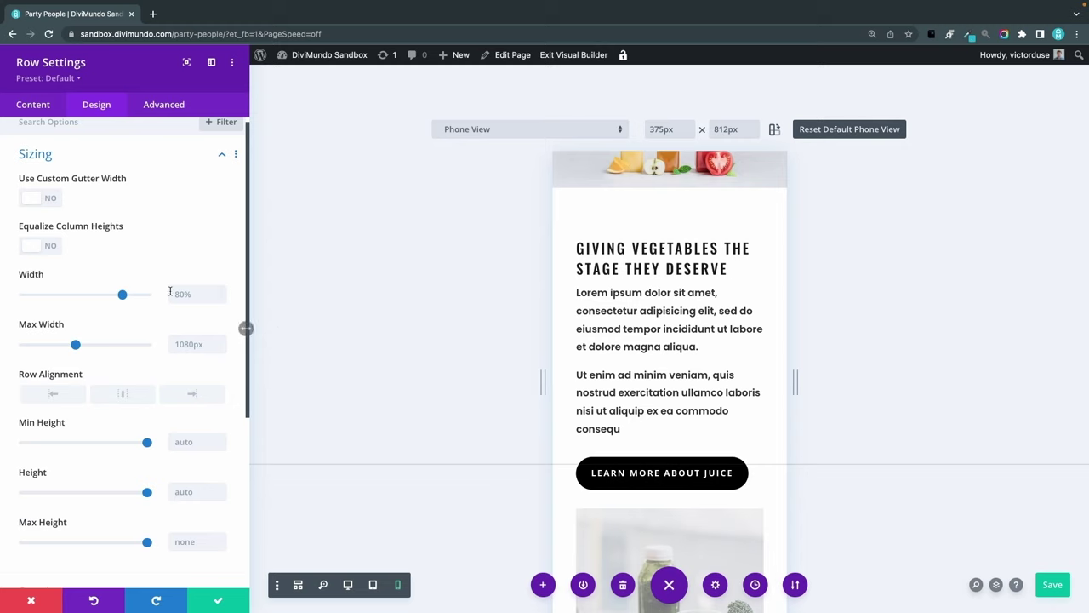
pyautogui.moveTo(51, 277)
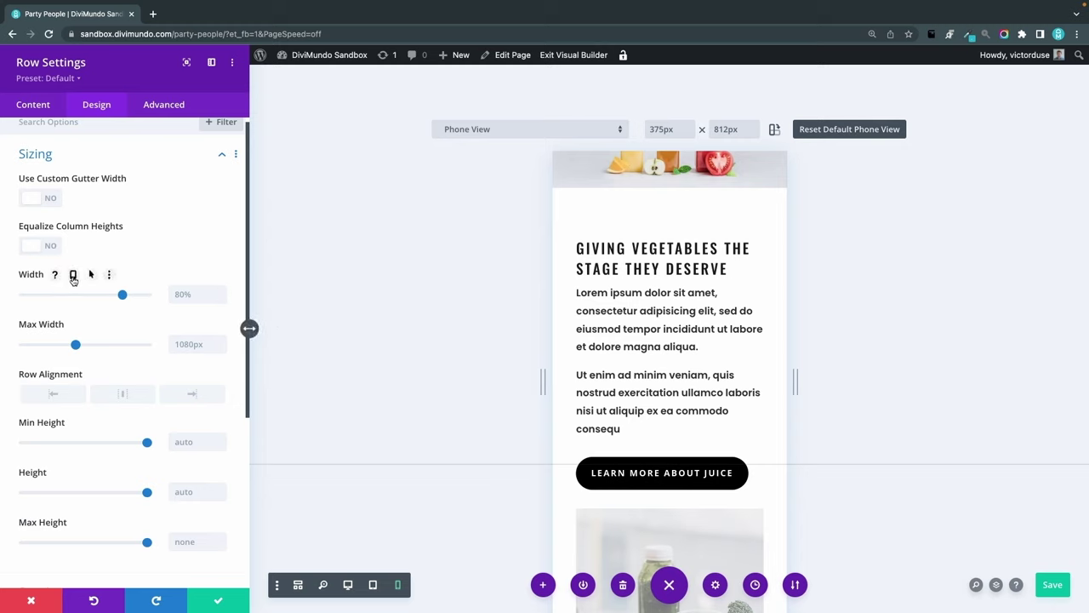
pyautogui.scroll(-1, 73, 276)
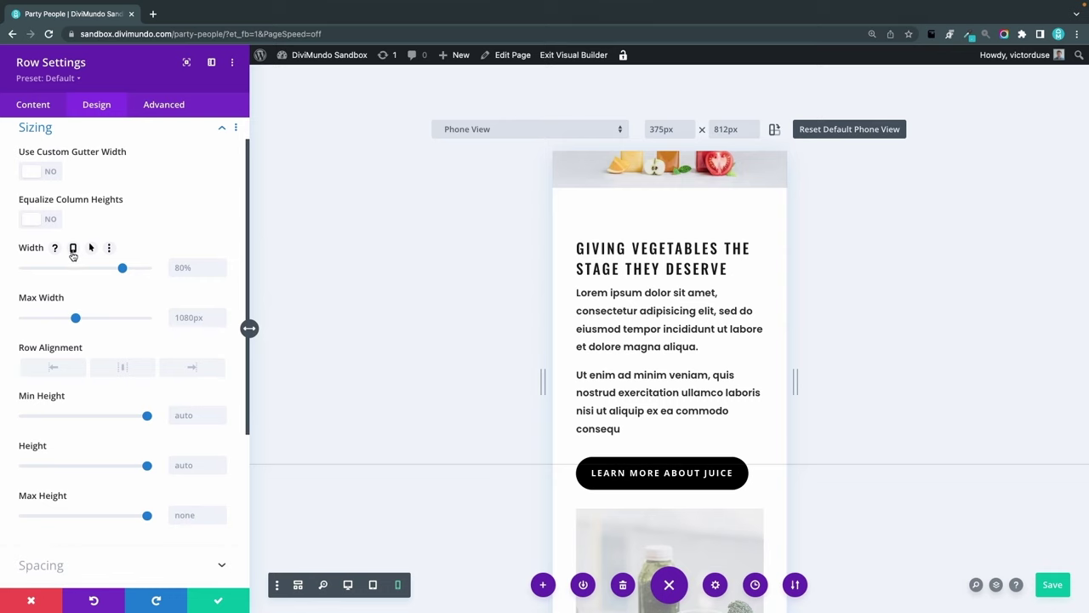
pyautogui.click(73, 253)
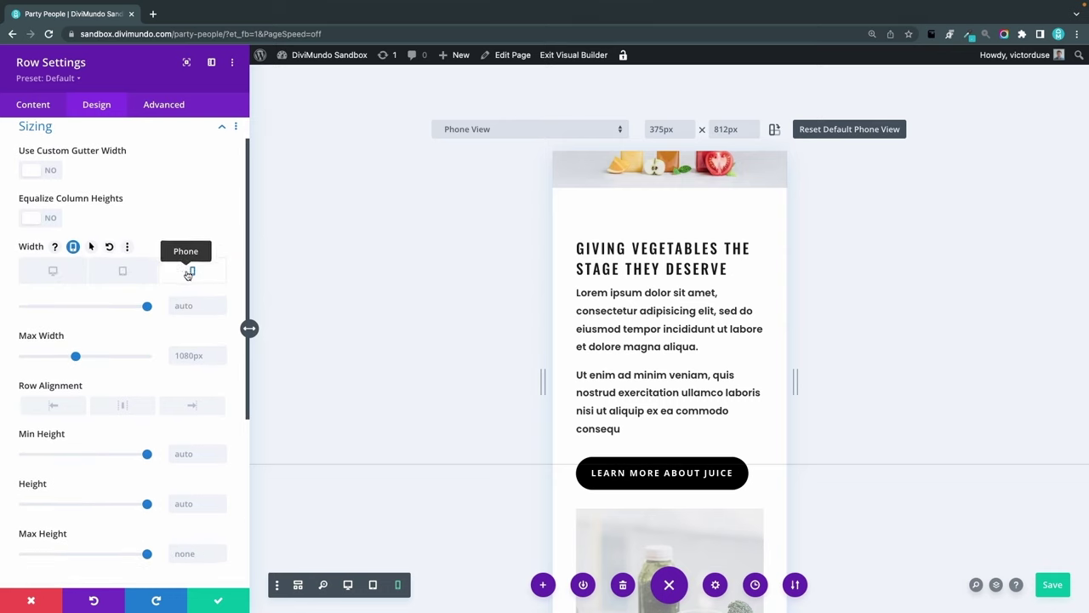
pyautogui.click(193, 271)
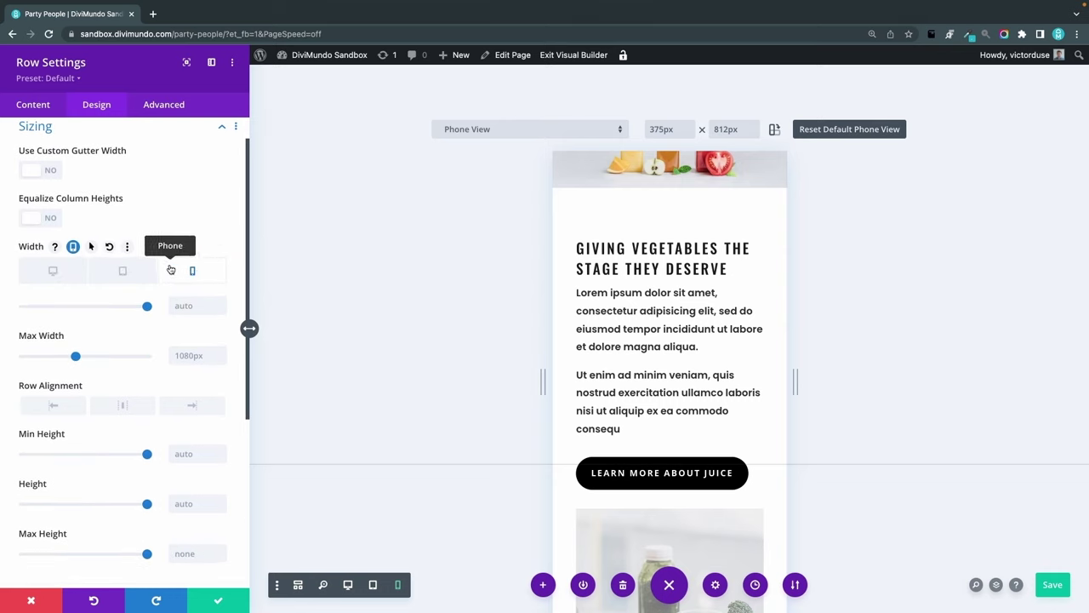
pyautogui.scroll(-1, 183, 306)
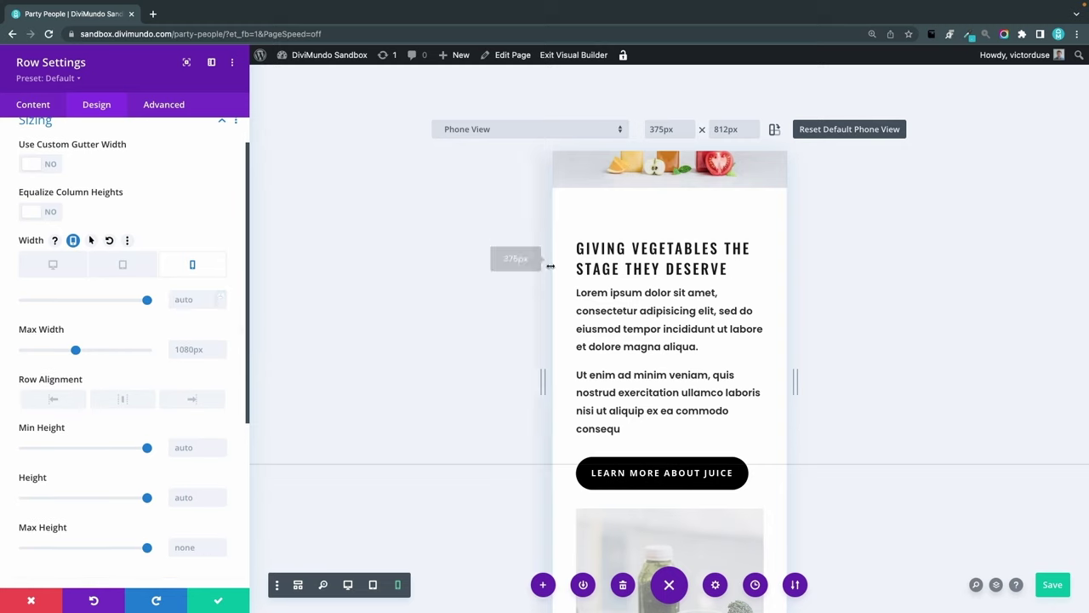
pyautogui.click(199, 301)
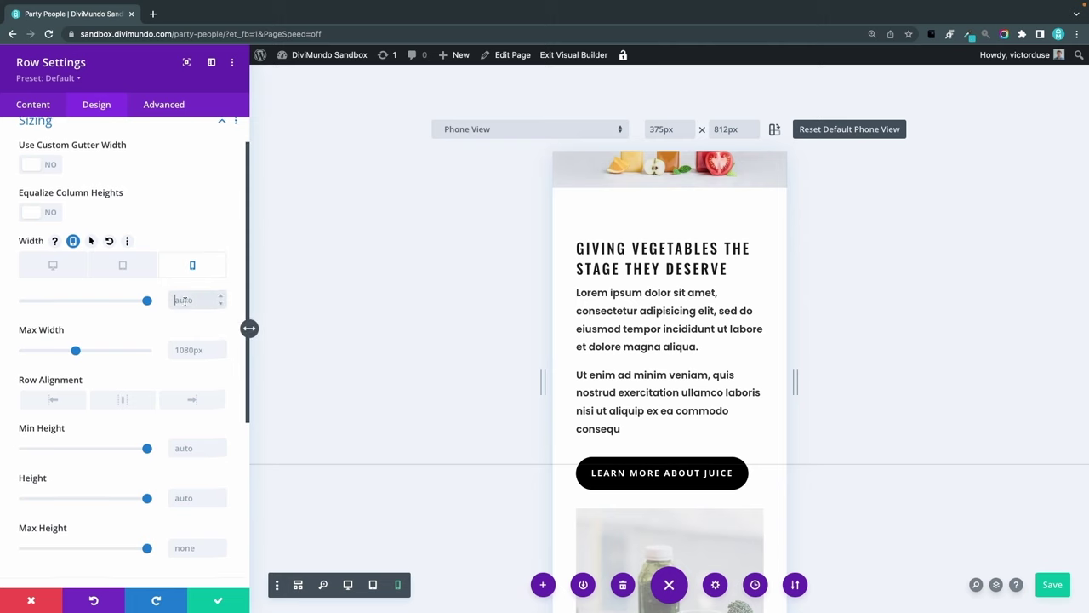
pyautogui.write('90')
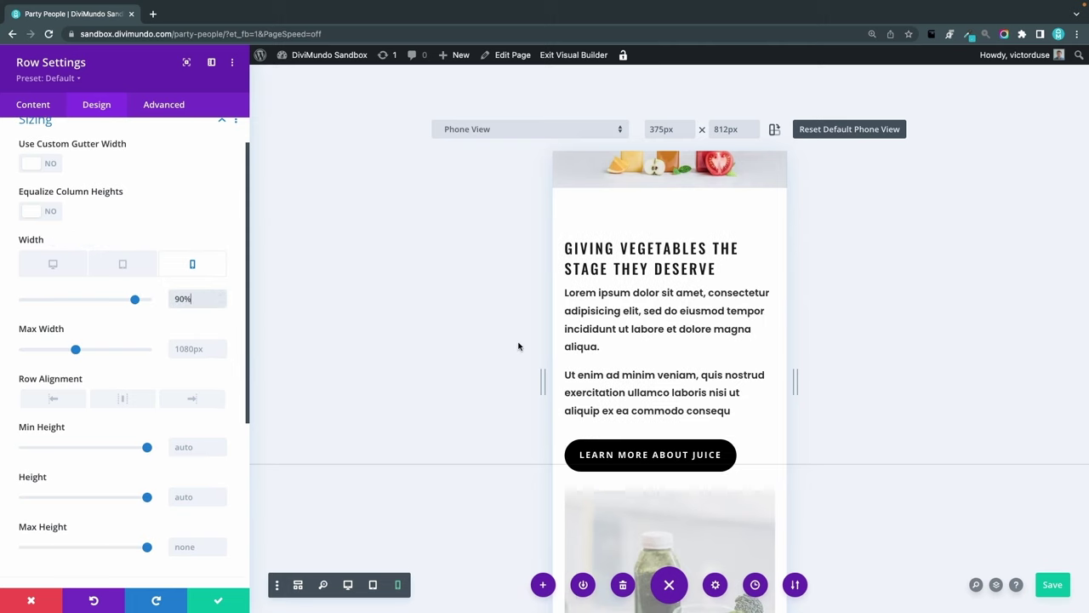
pyautogui.write('%')
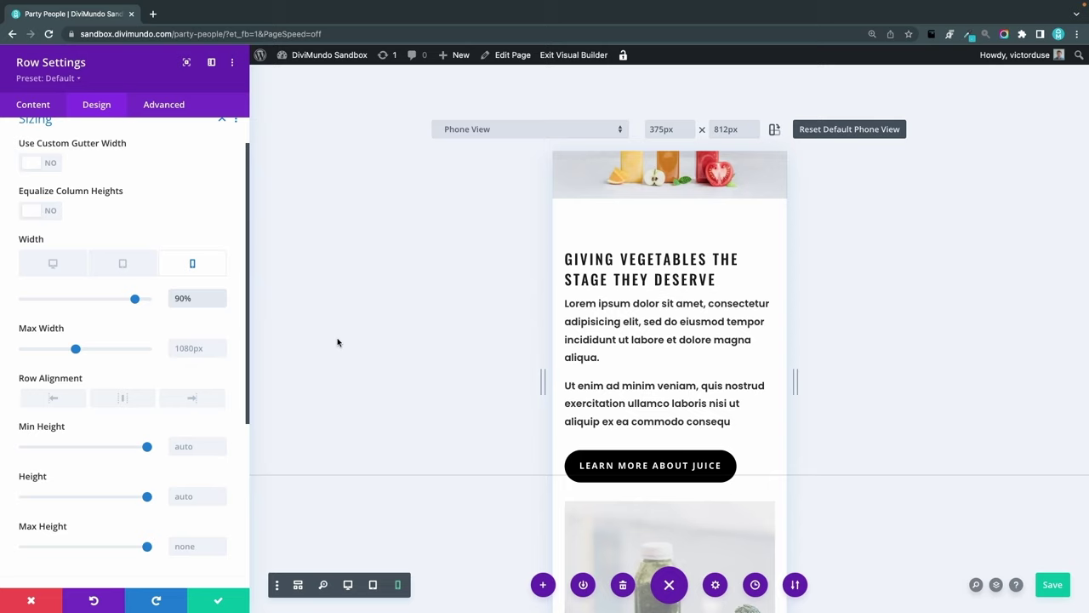
# - Apply the 90% row width style to the active default row preset for all rows
pyautogui.rightClick(31, 239)
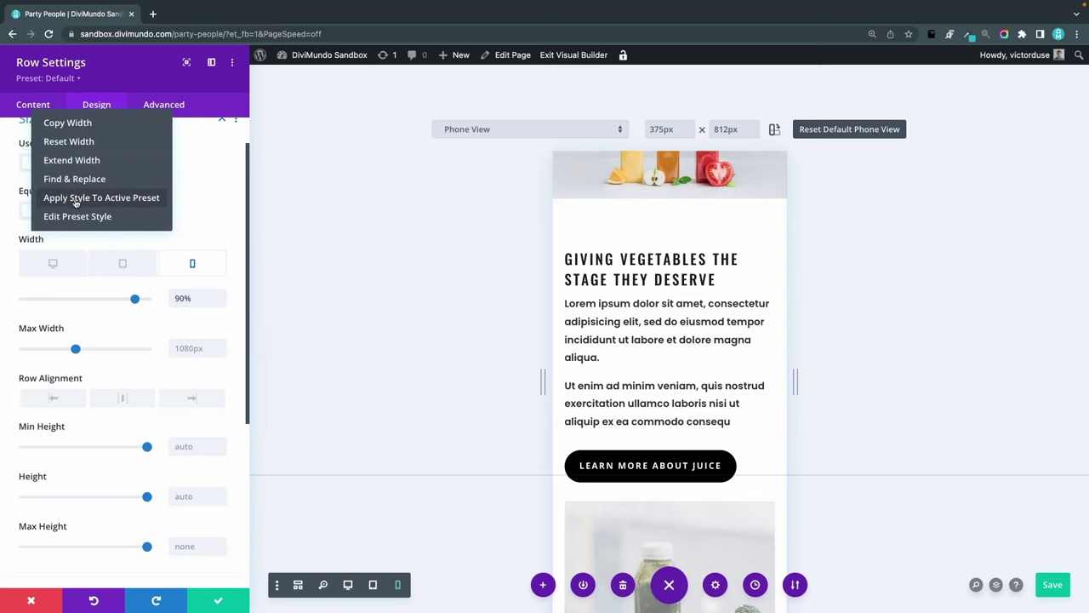
pyautogui.click(75, 201)
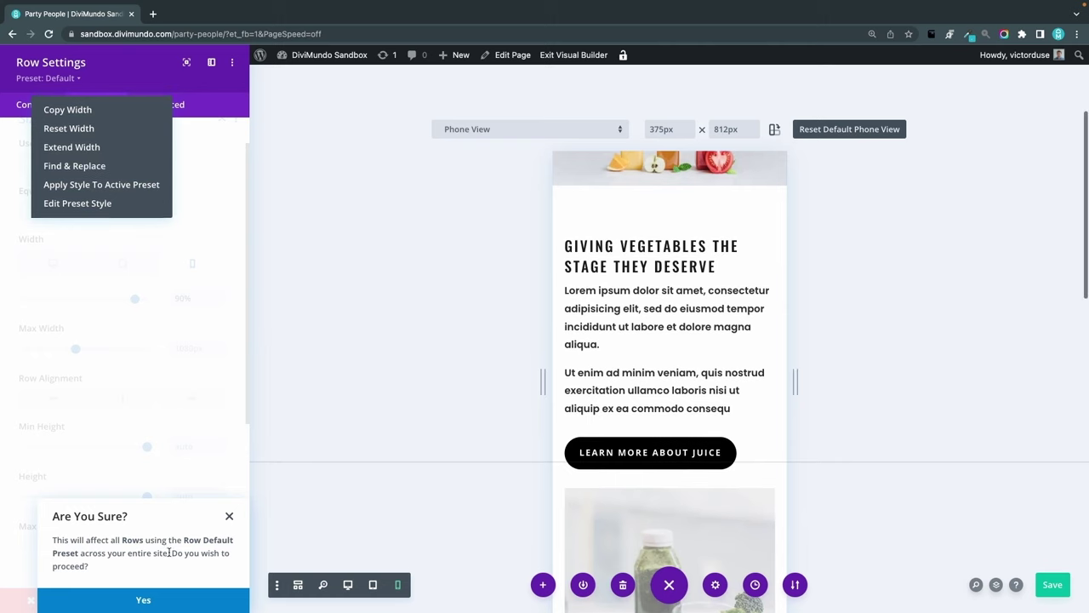
pyautogui.click(158, 601)
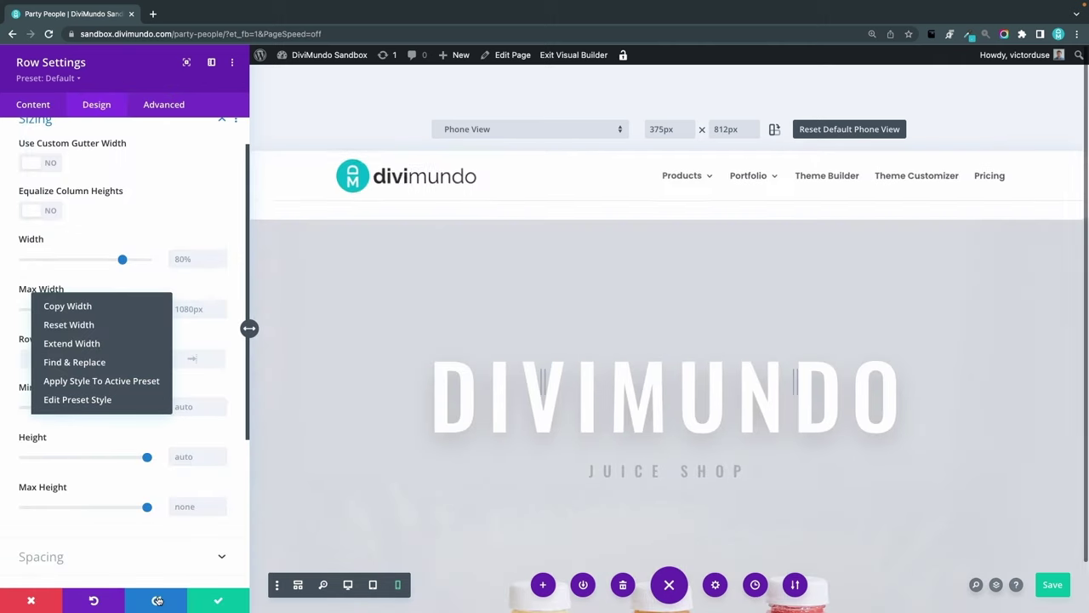
pyautogui.click(219, 601)
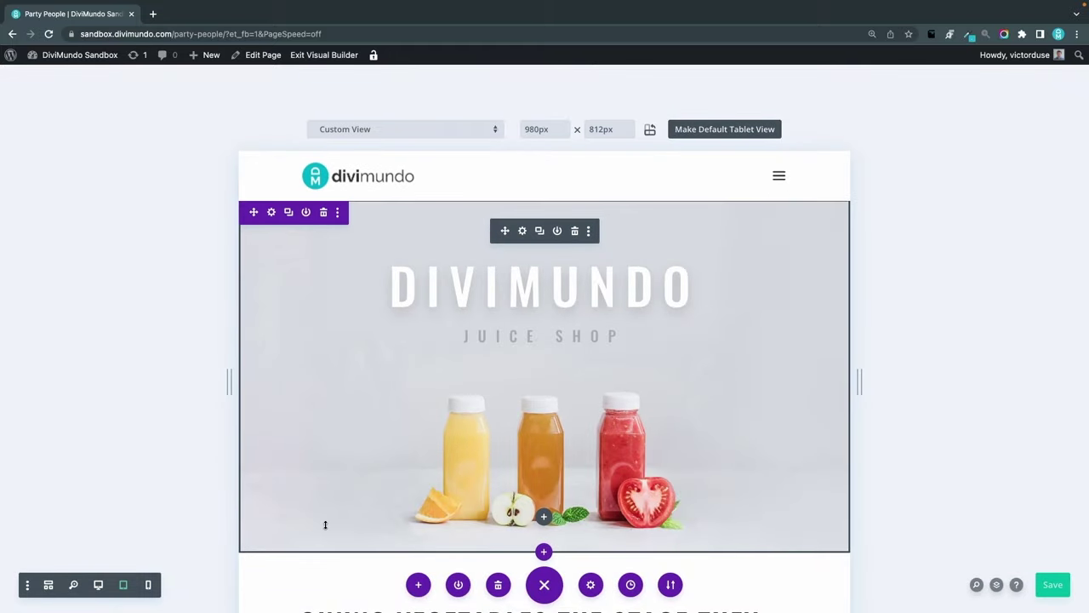
# - Set this row's phone width to 100% in its Sizing options
pyautogui.scroll(-3, 324, 526)
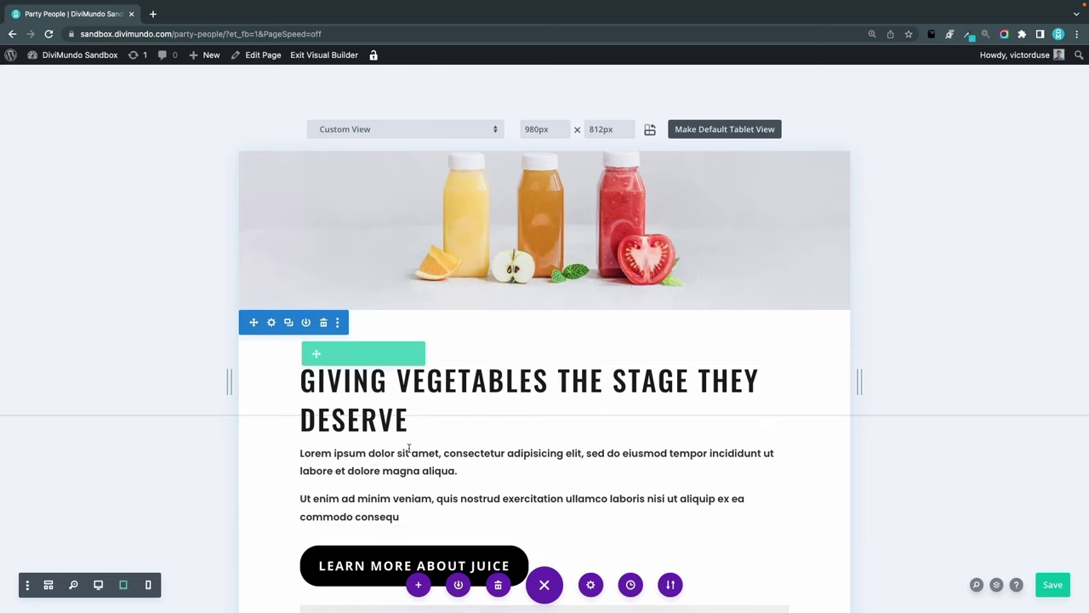
pyautogui.click(332, 354)
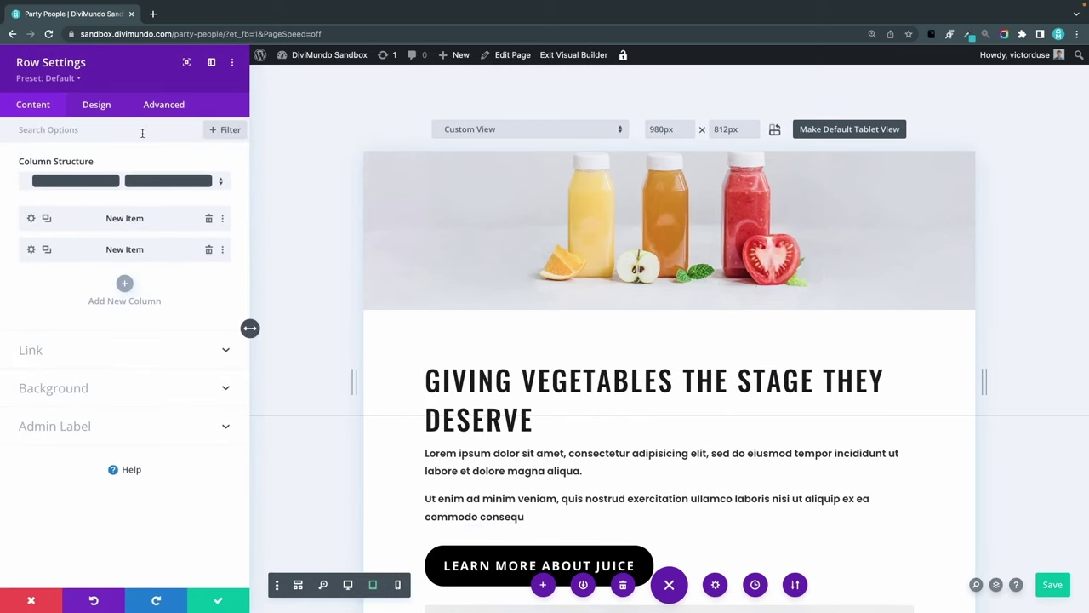
pyautogui.click(105, 107)
pyautogui.click(41, 163)
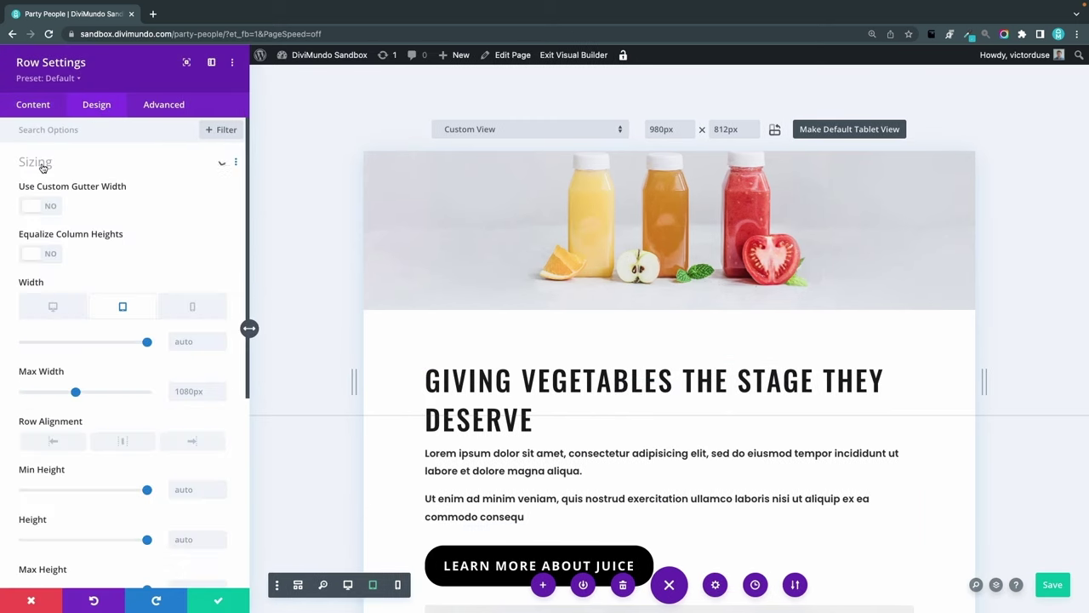
pyautogui.click(212, 312)
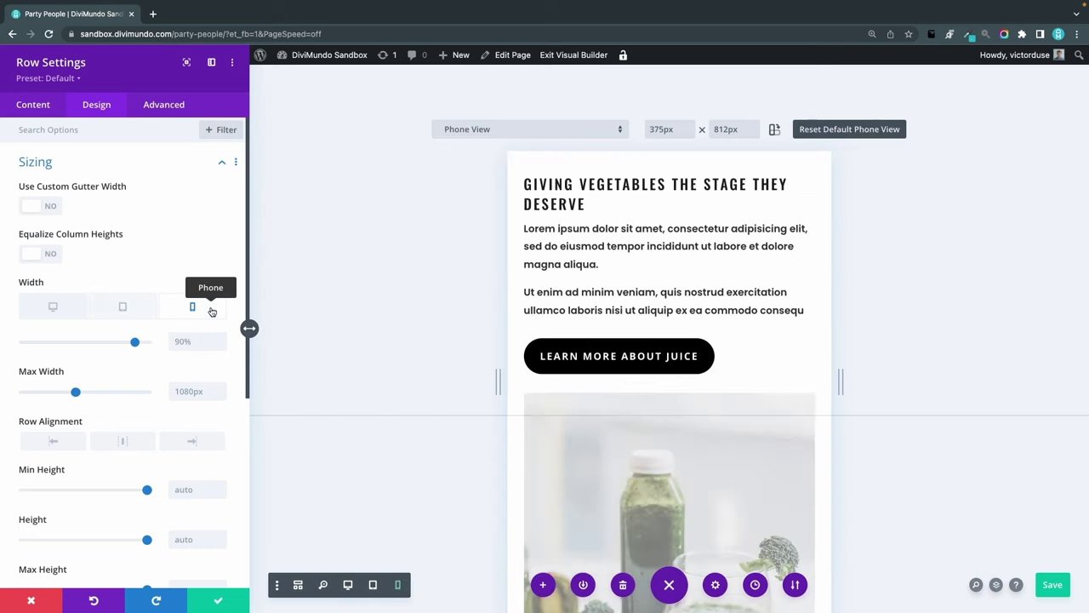
pyautogui.click(184, 342)
pyautogui.write('100%')
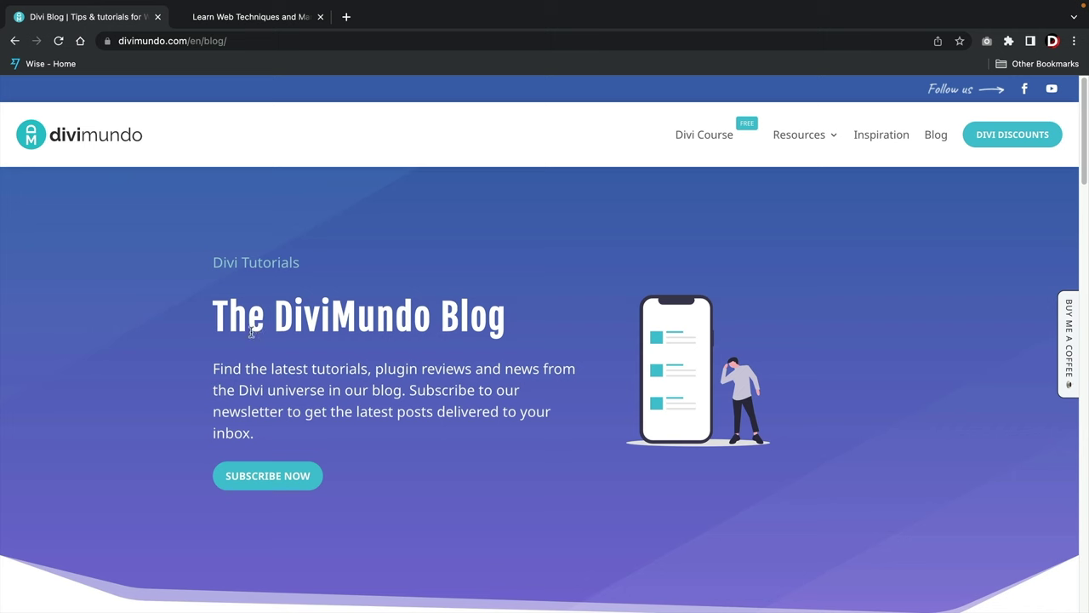
# - Switch to the second site's tab and browse its BLOG, SHOP and HOME pages
pyautogui.click(250, 20)
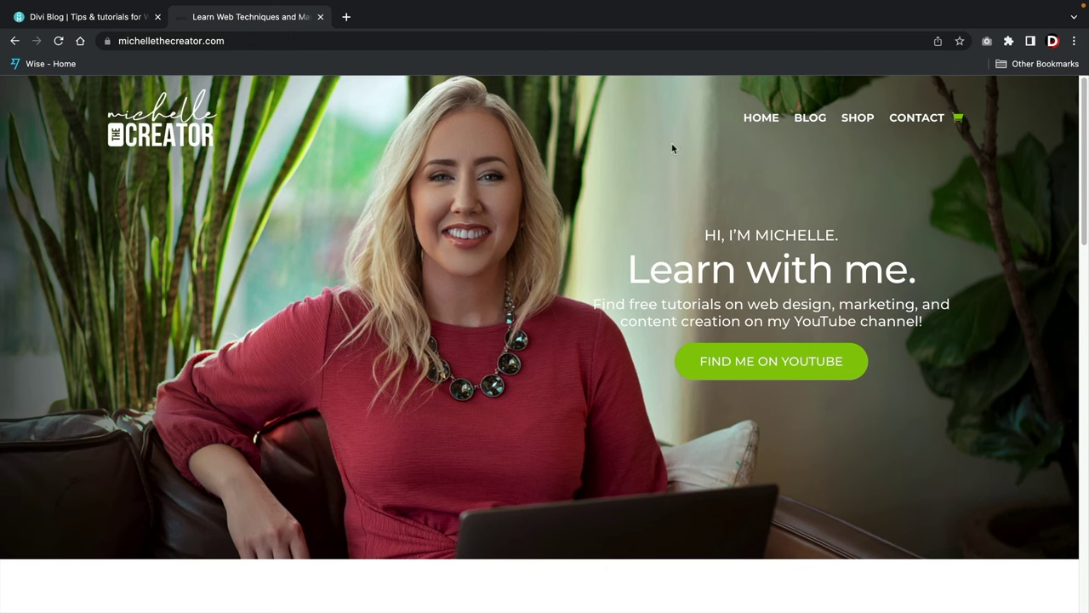
pyautogui.click(810, 119)
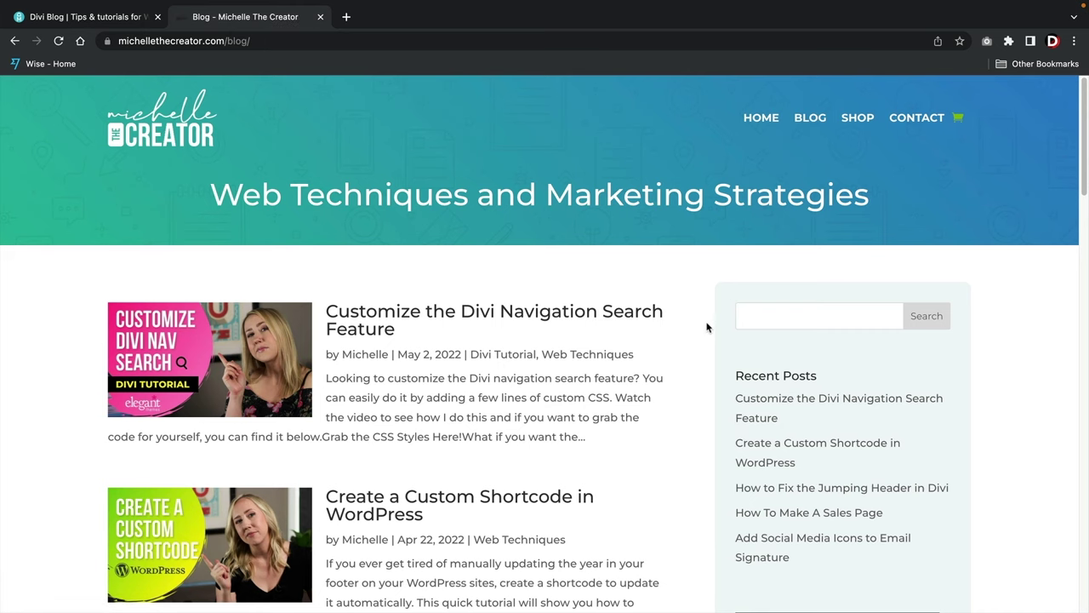
pyautogui.click(854, 120)
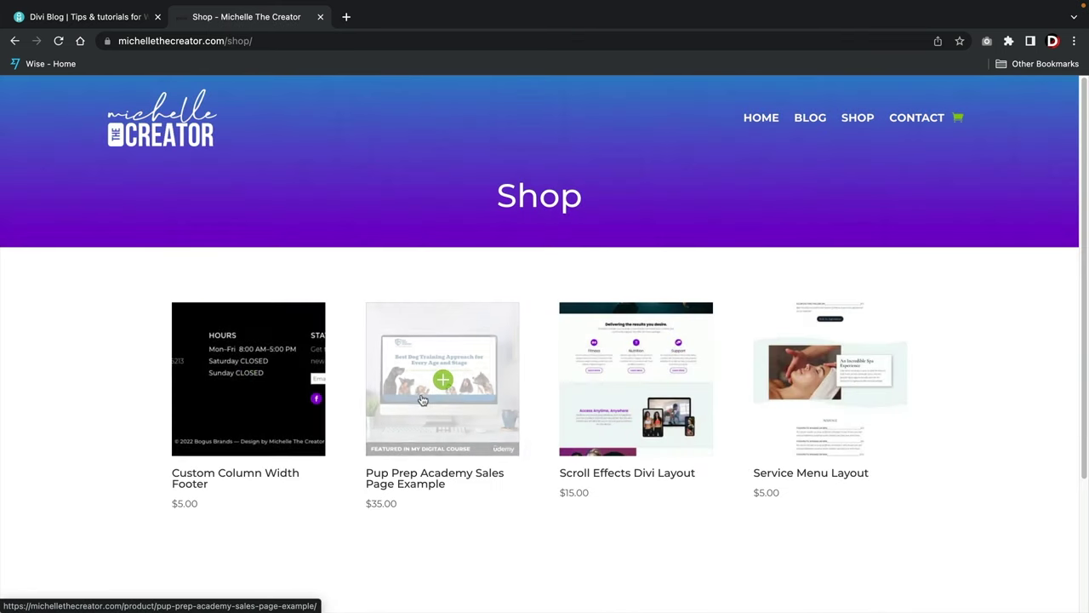
pyautogui.click(770, 123)
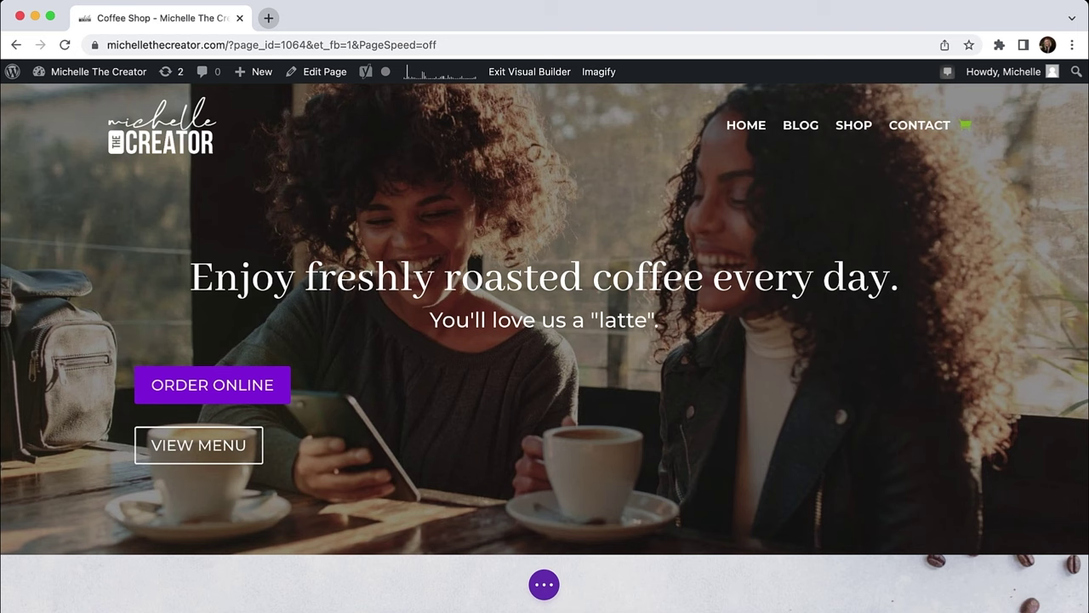
# - Open Row Settings for the hero row holding the ORDER ONLINE and VIEW MENU buttons
pyautogui.moveTo(162, 329)
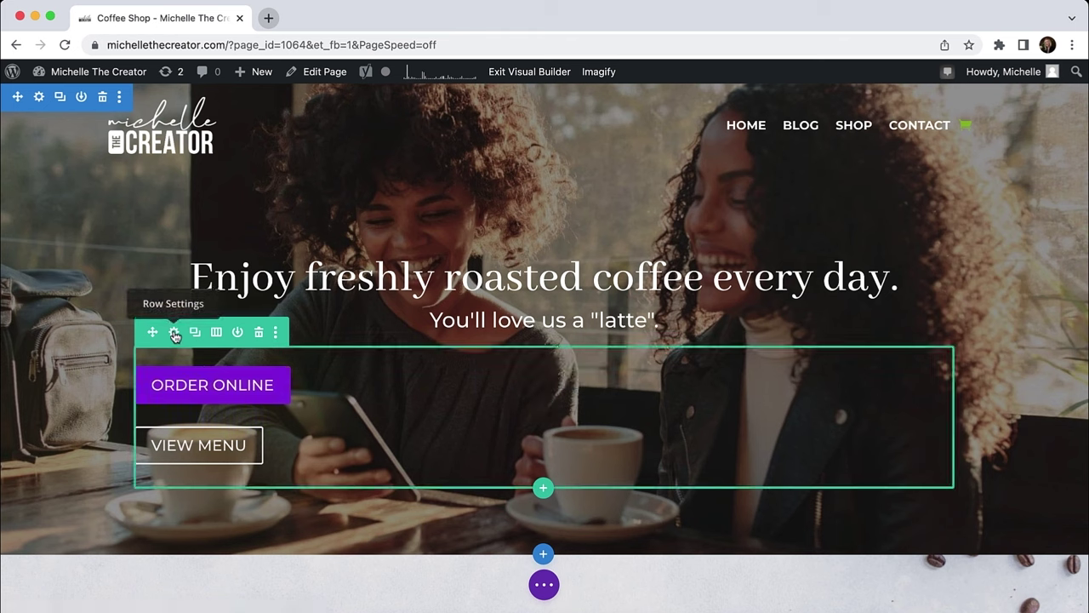
pyautogui.click(174, 333)
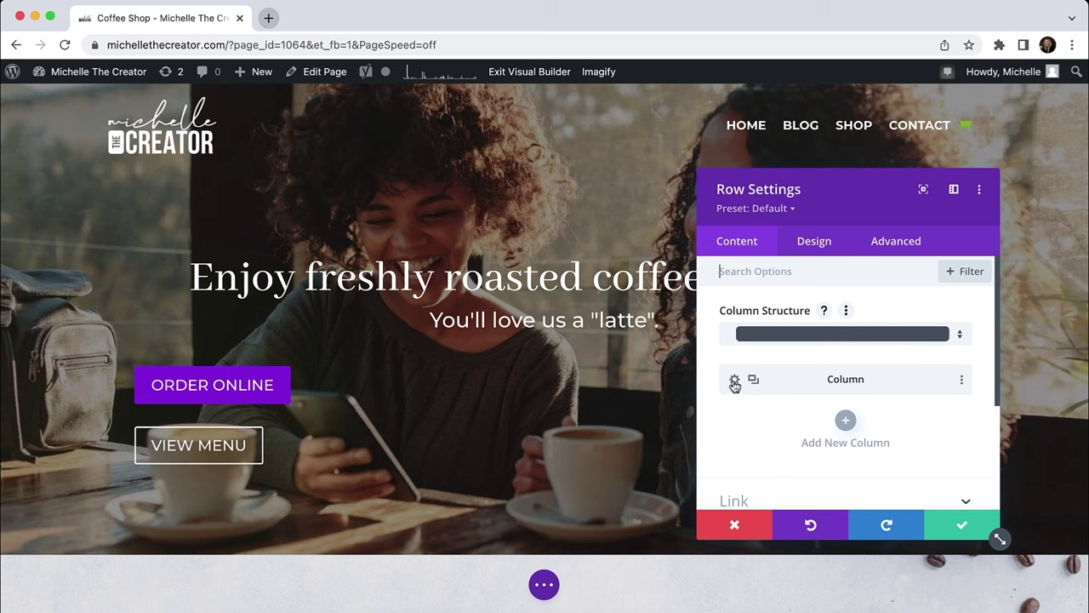
# - Add display:flex, align-items:center and justify-content:center to the button column's Main Element CSS
pyautogui.click(735, 383)
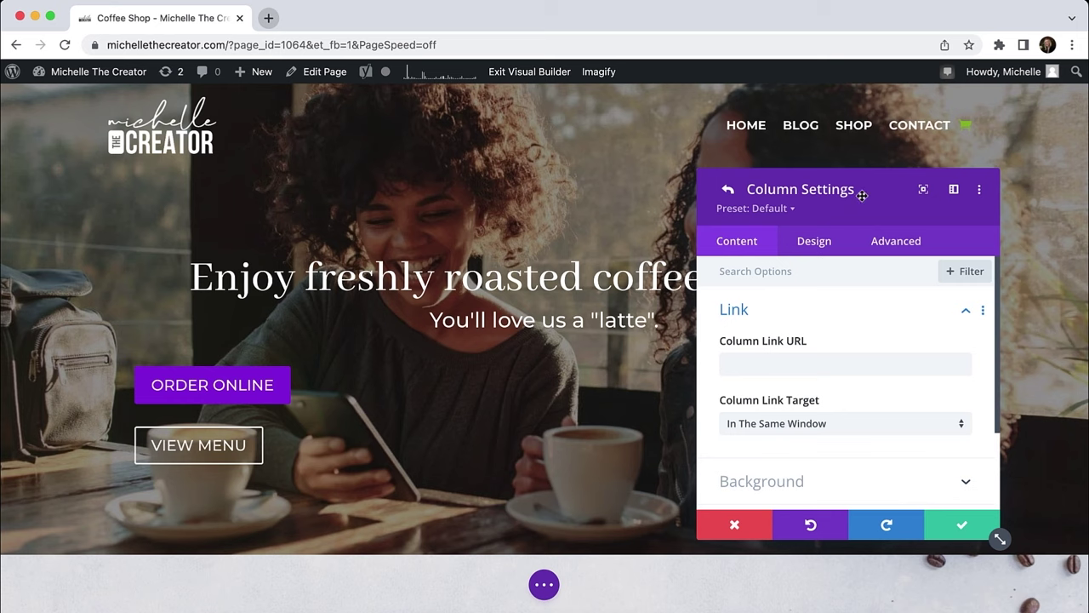
pyautogui.click(899, 244)
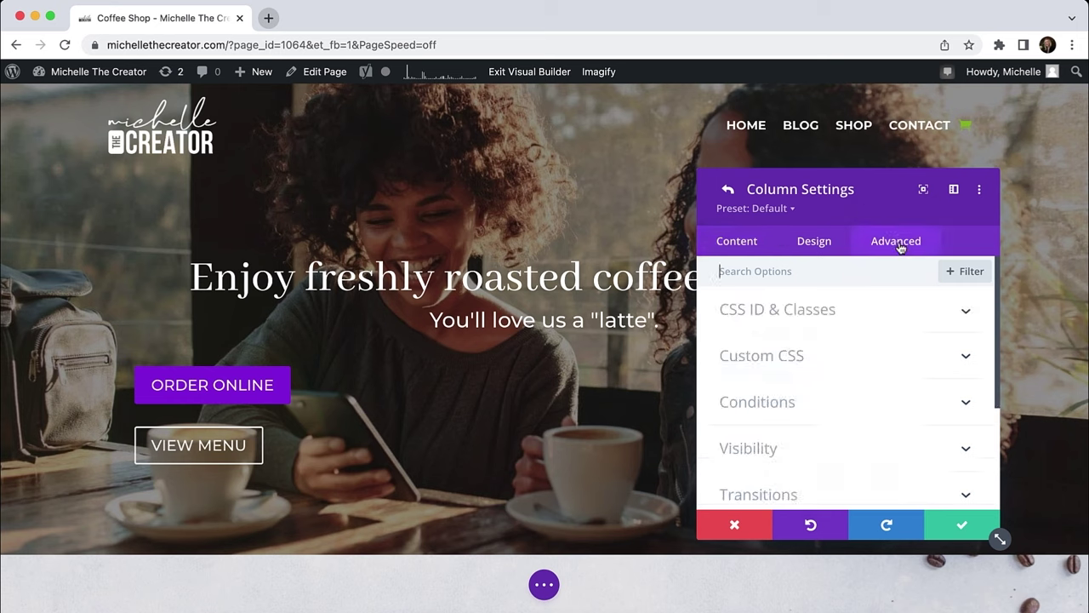
pyautogui.click(843, 357)
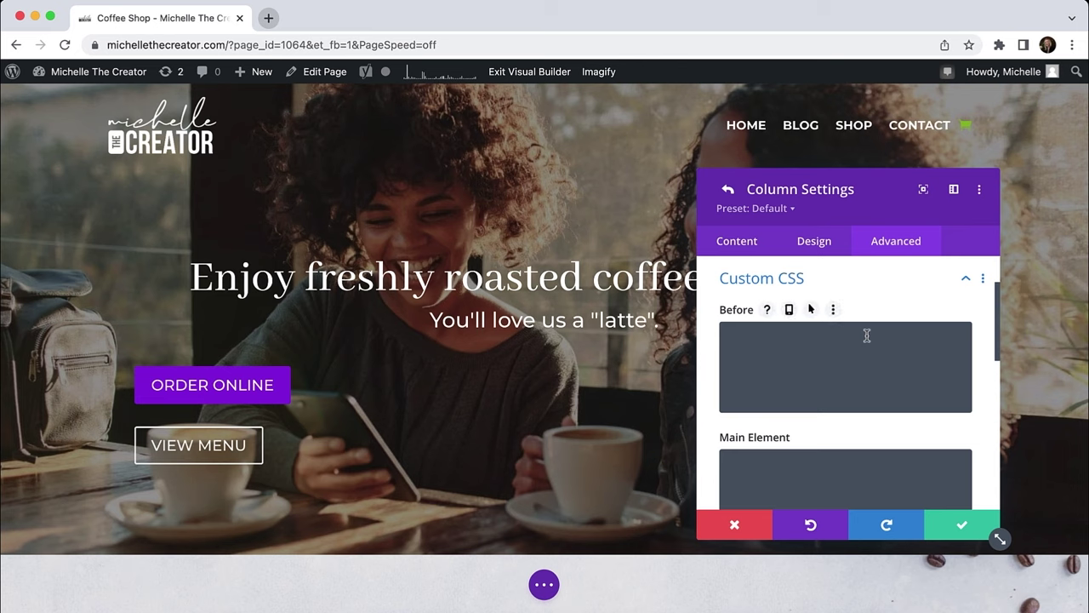
pyautogui.scroll(-3, 868, 336)
pyautogui.click(804, 335)
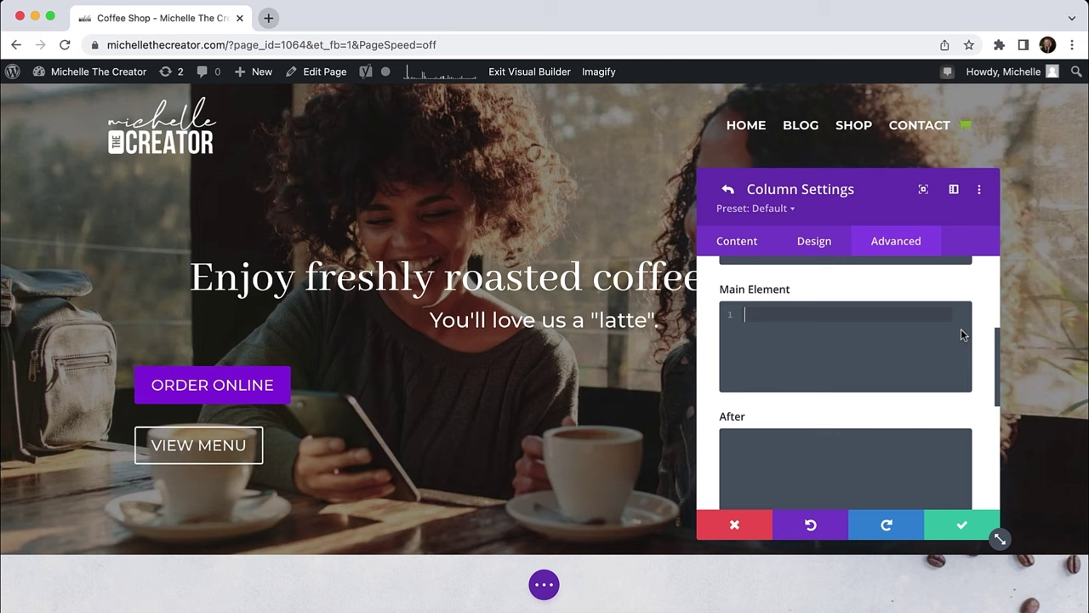
pyautogui.write('display: flex;')
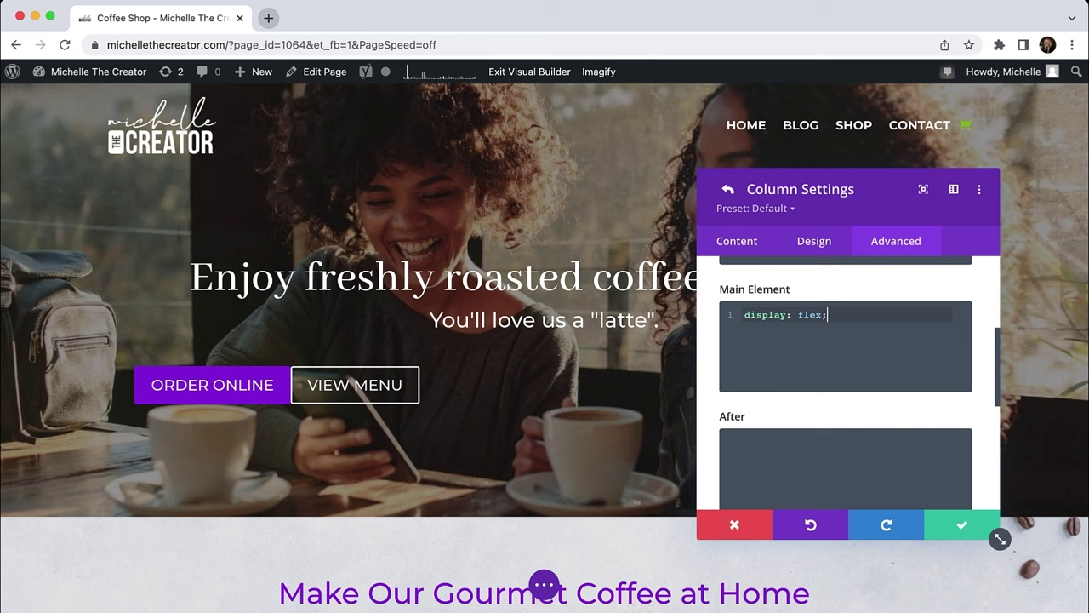
pyautogui.press('Return')
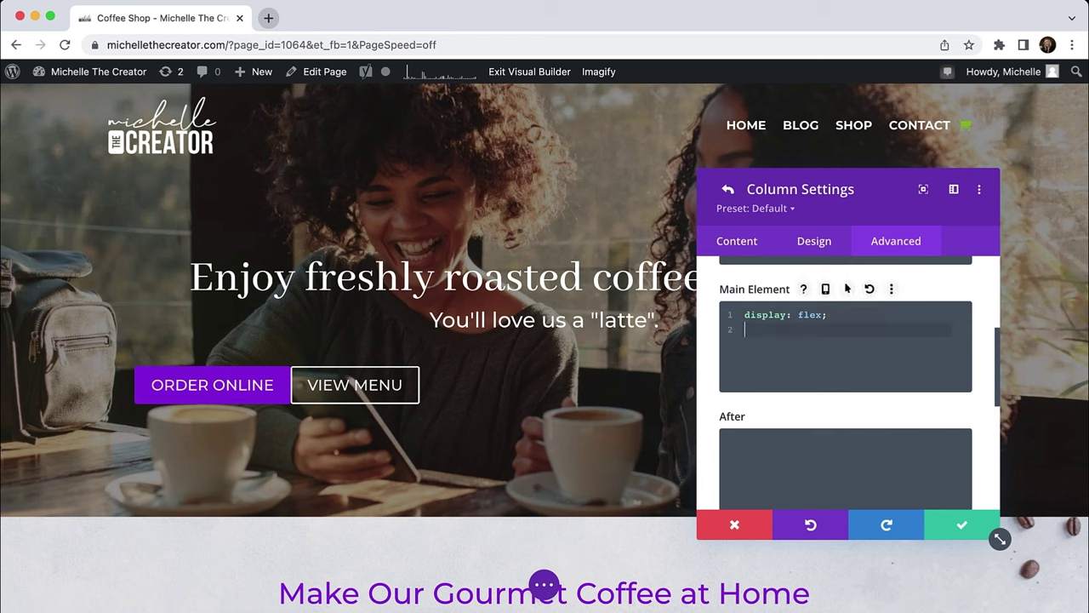
pyautogui.write('align-items:center;')
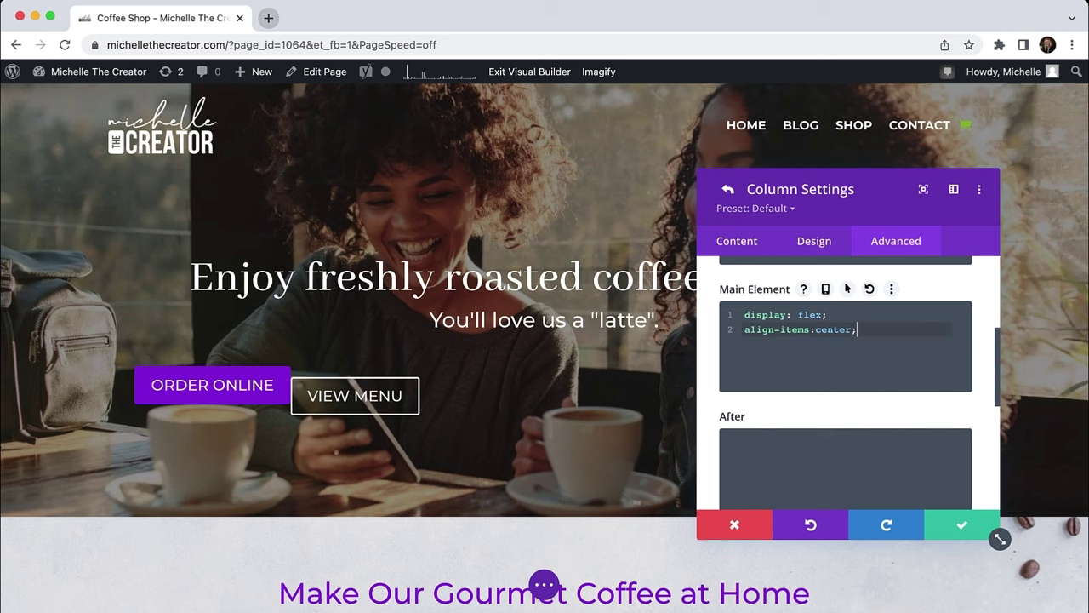
pyautogui.press('Return')
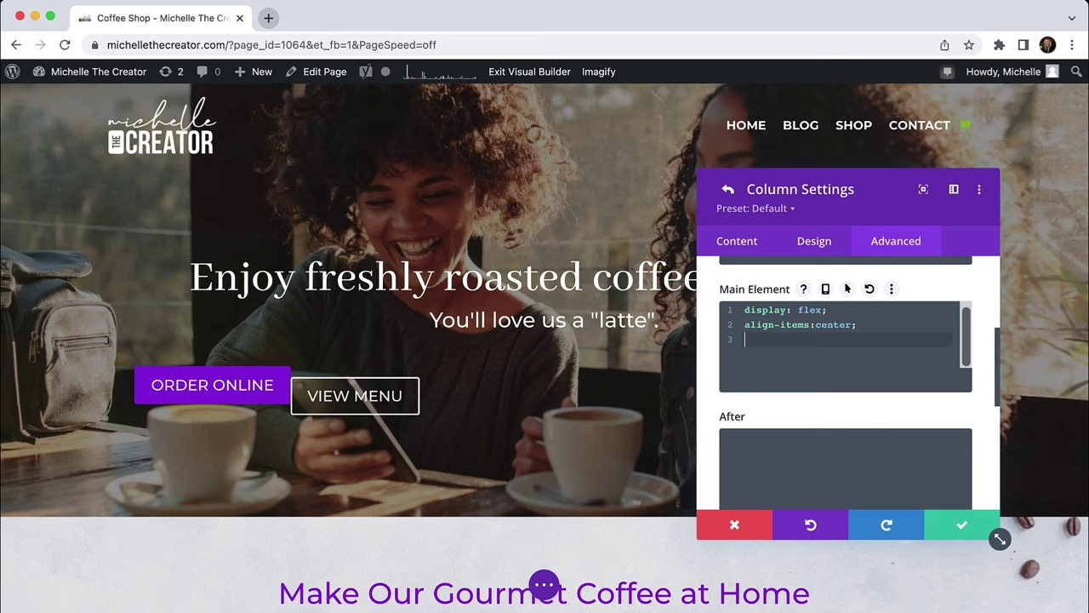
pyautogui.write('justify-content:center;')
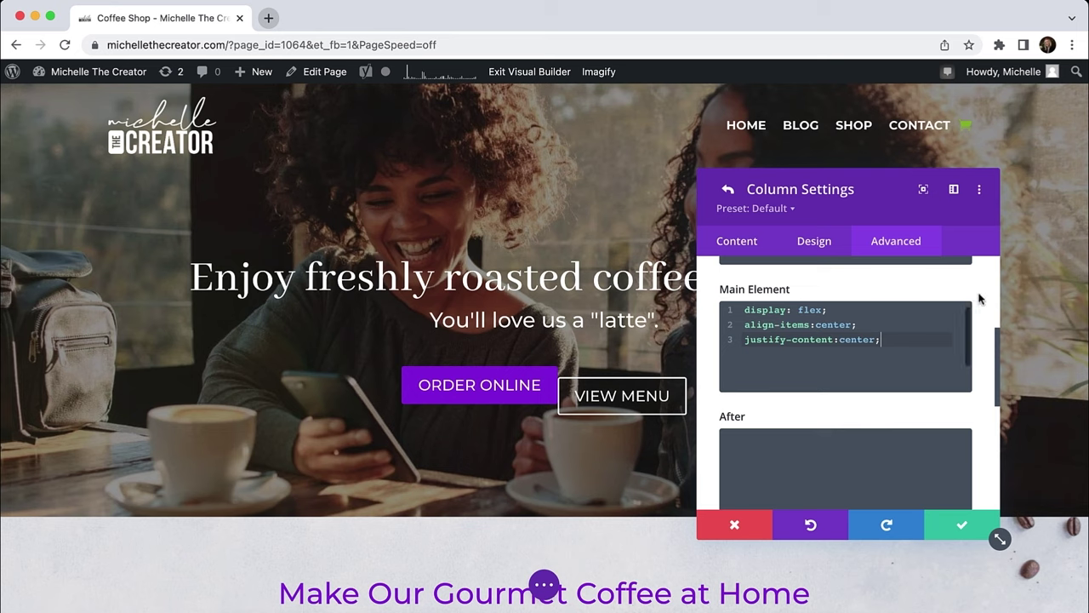
pyautogui.click(728, 189)
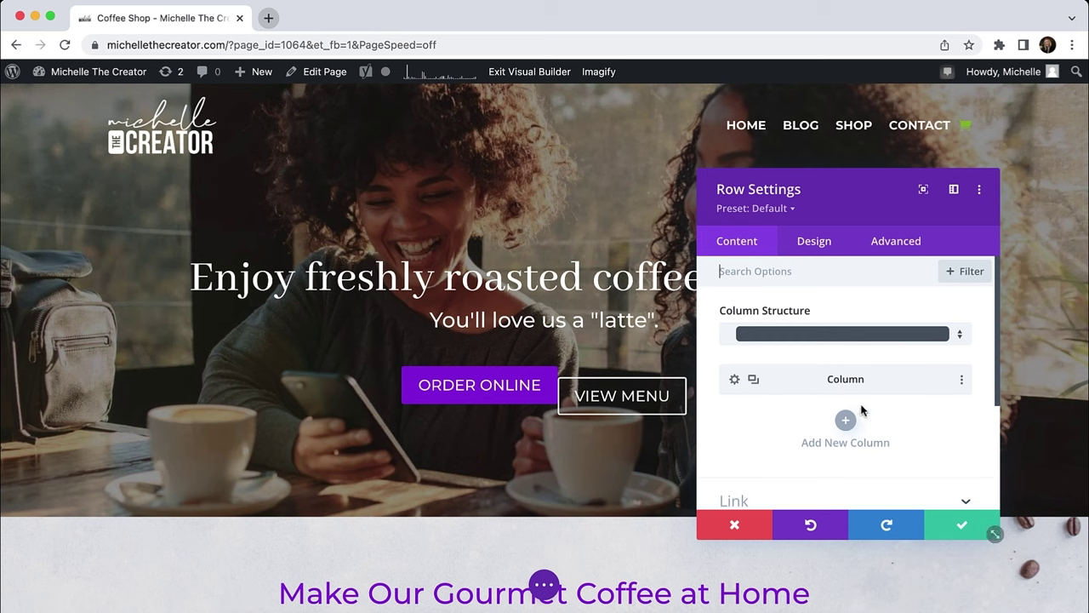
# - Enable a custom gutter width of 1 on the hero button row and save it
pyautogui.click(822, 245)
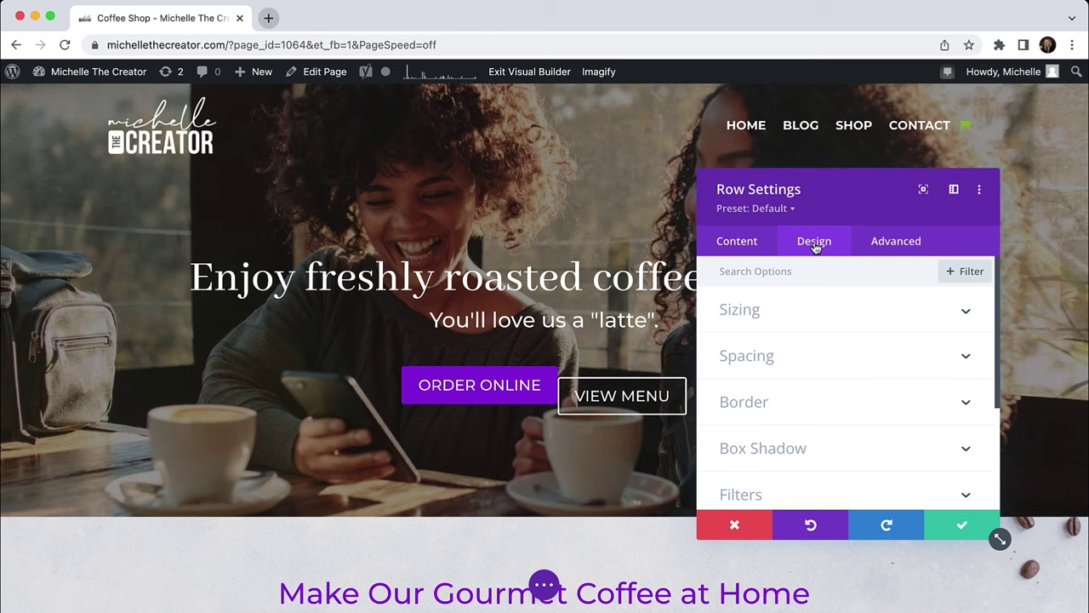
pyautogui.click(815, 310)
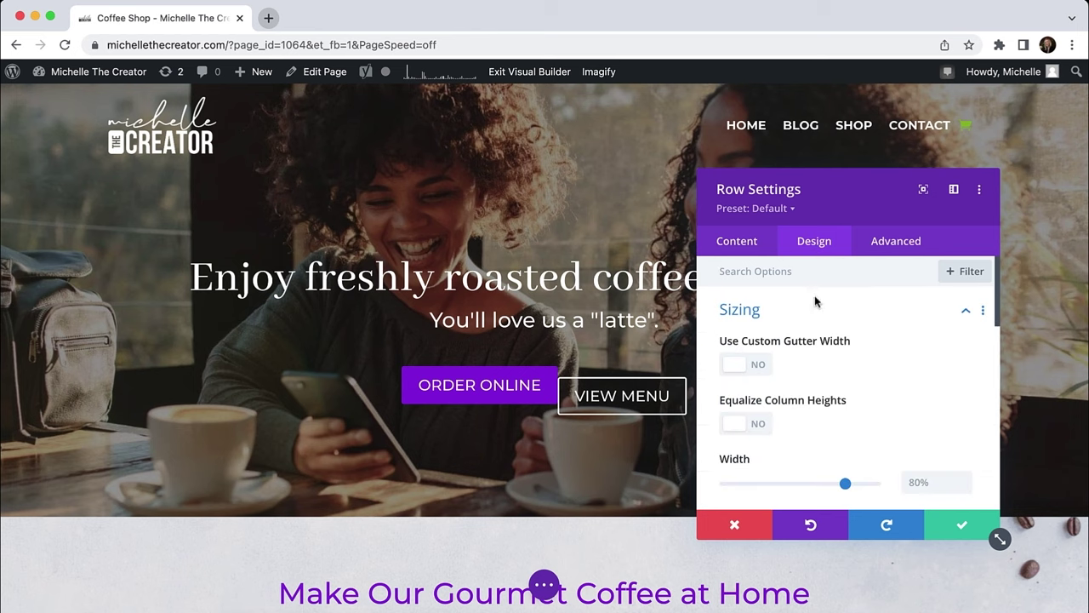
pyautogui.click(734, 365)
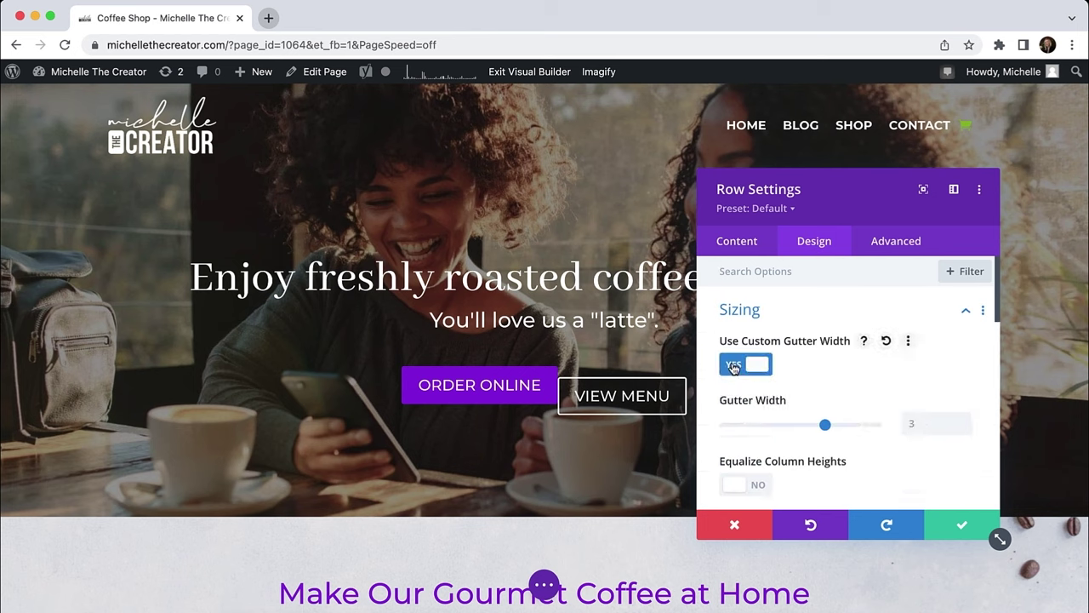
pyautogui.moveTo(825, 423); pyautogui.dragTo(658, 421)
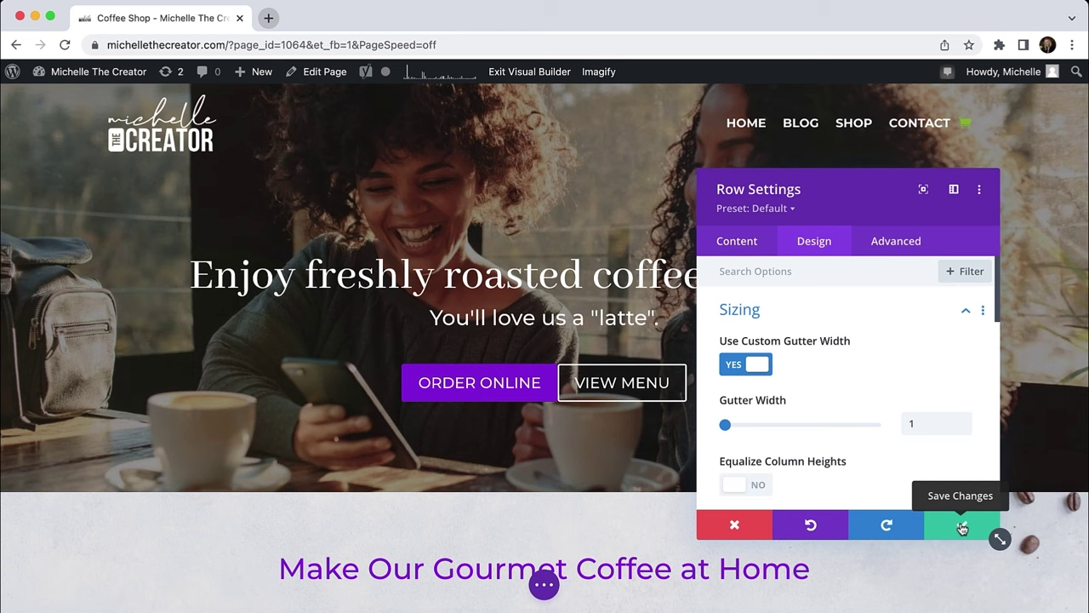
pyautogui.click(958, 524)
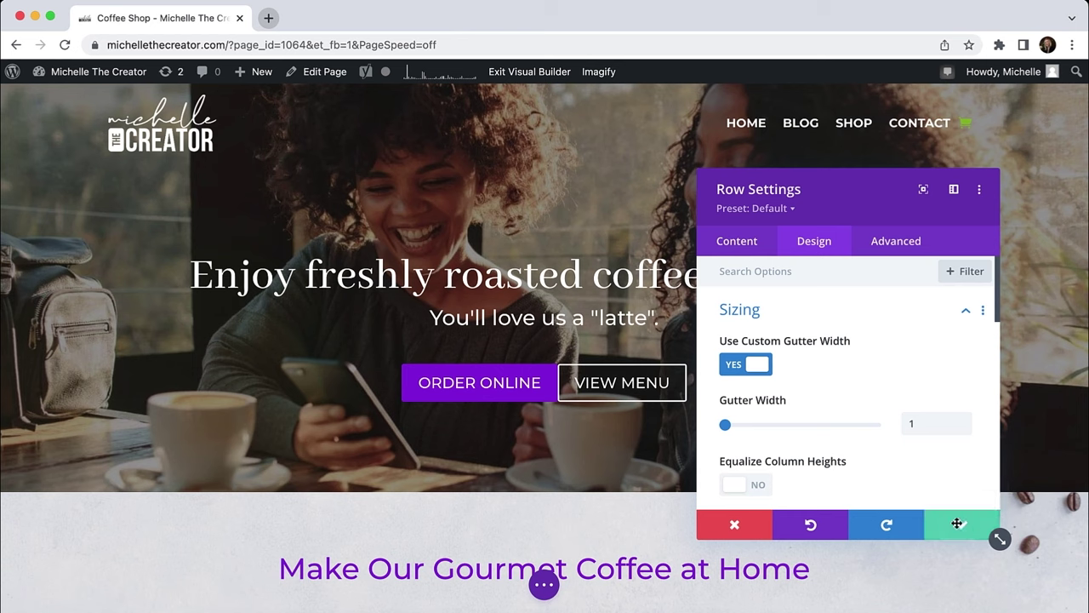
# - Set the ORDER ONLINE button's top/bottom and left/right margins to 10px
pyautogui.moveTo(479, 384)
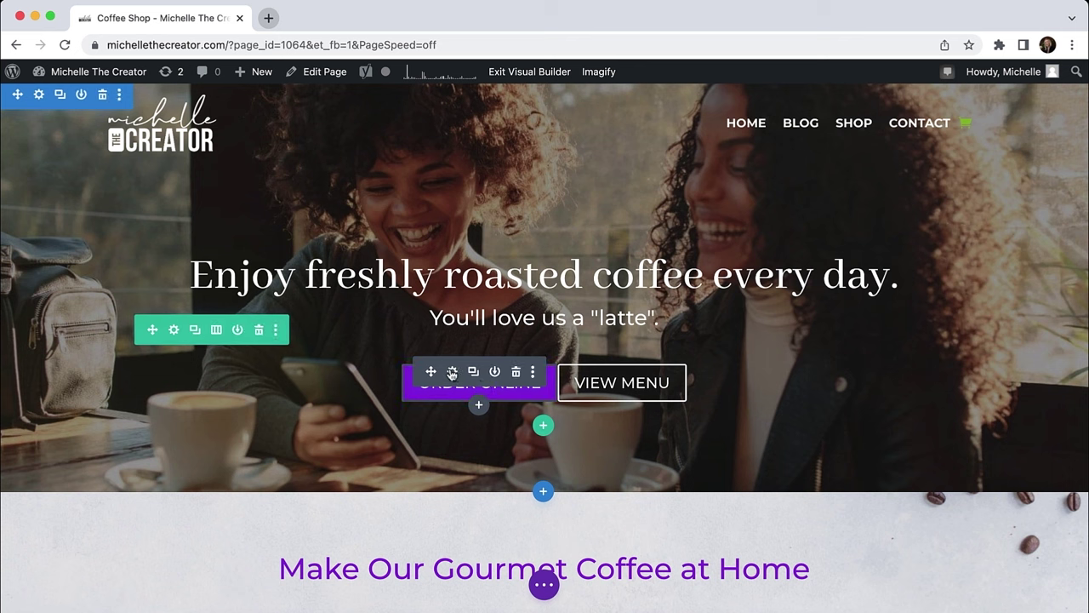
pyautogui.click(452, 373)
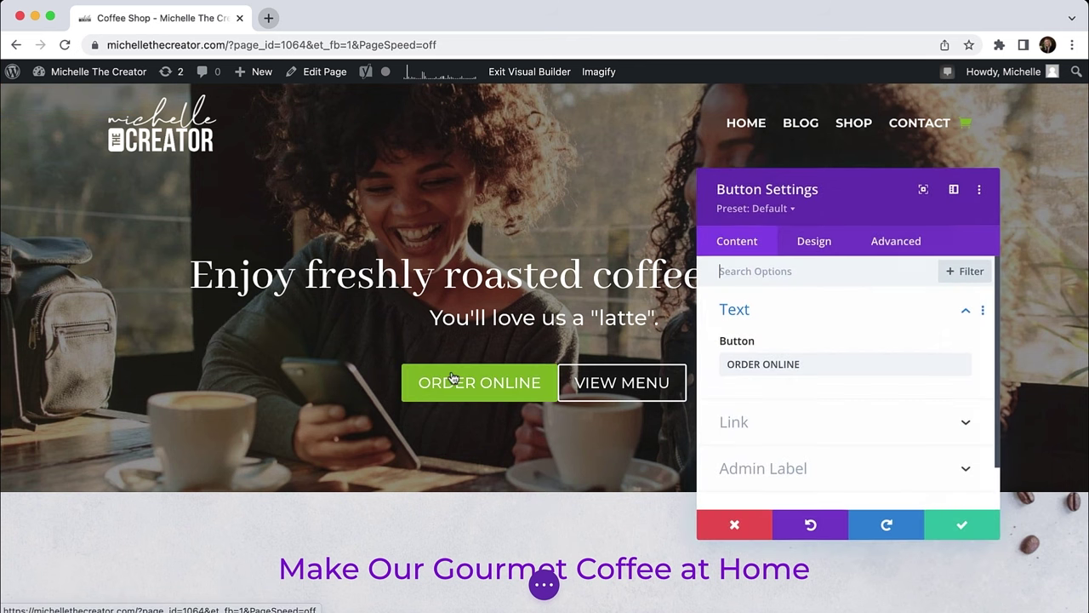
pyautogui.click(816, 242)
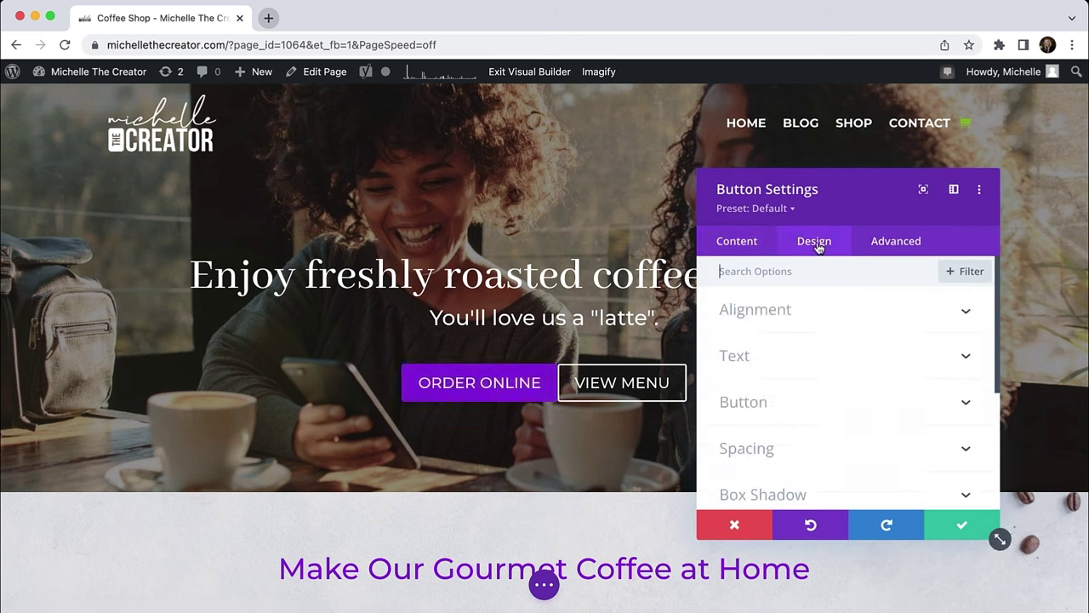
pyautogui.click(791, 448)
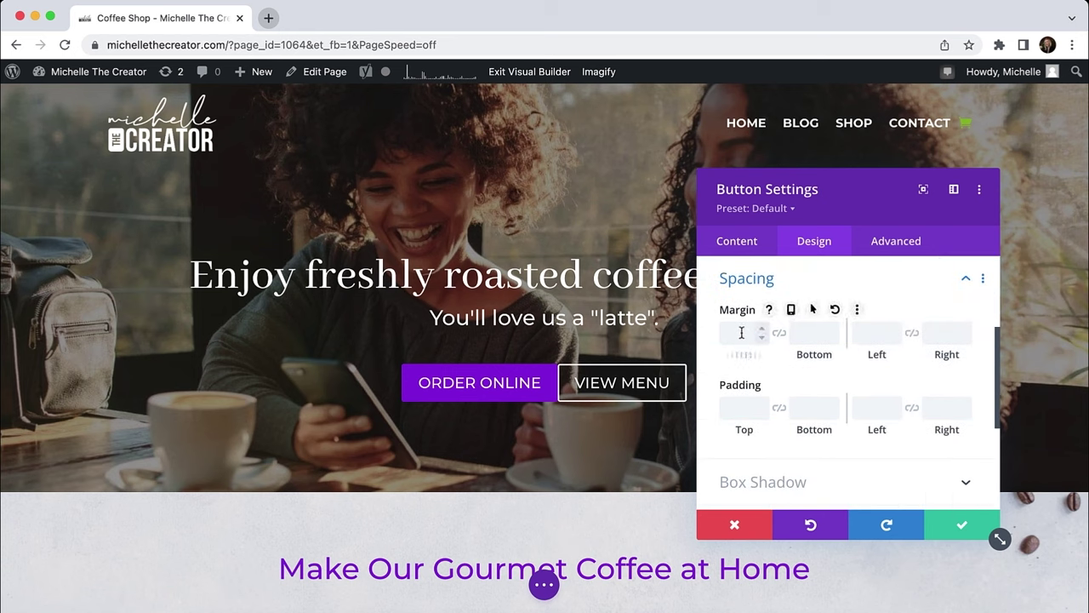
pyautogui.click(741, 332)
pyautogui.write('10')
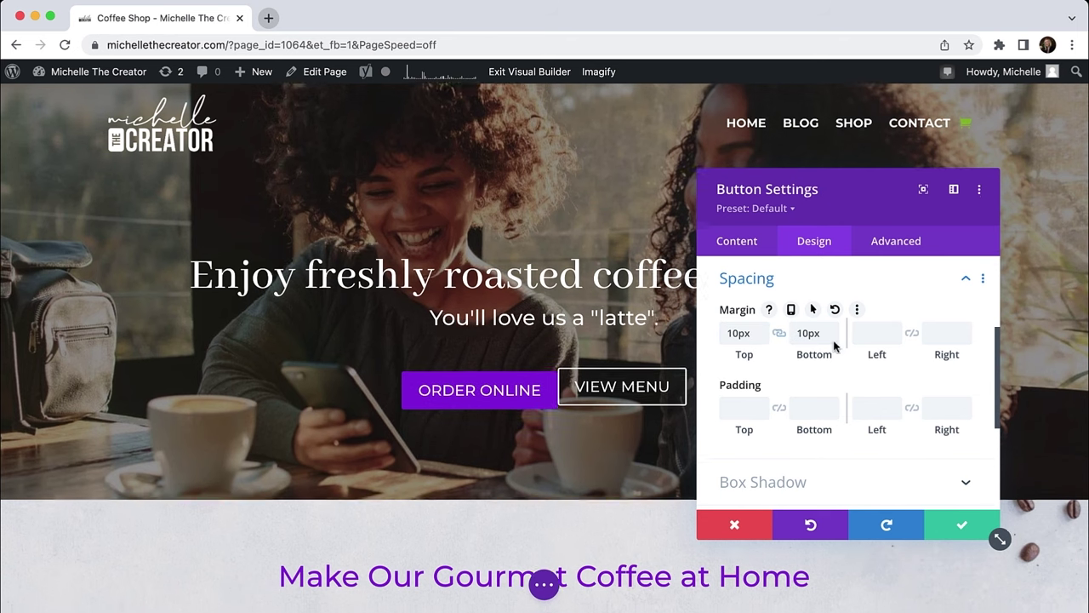
pyautogui.click(871, 332)
pyautogui.write('10')
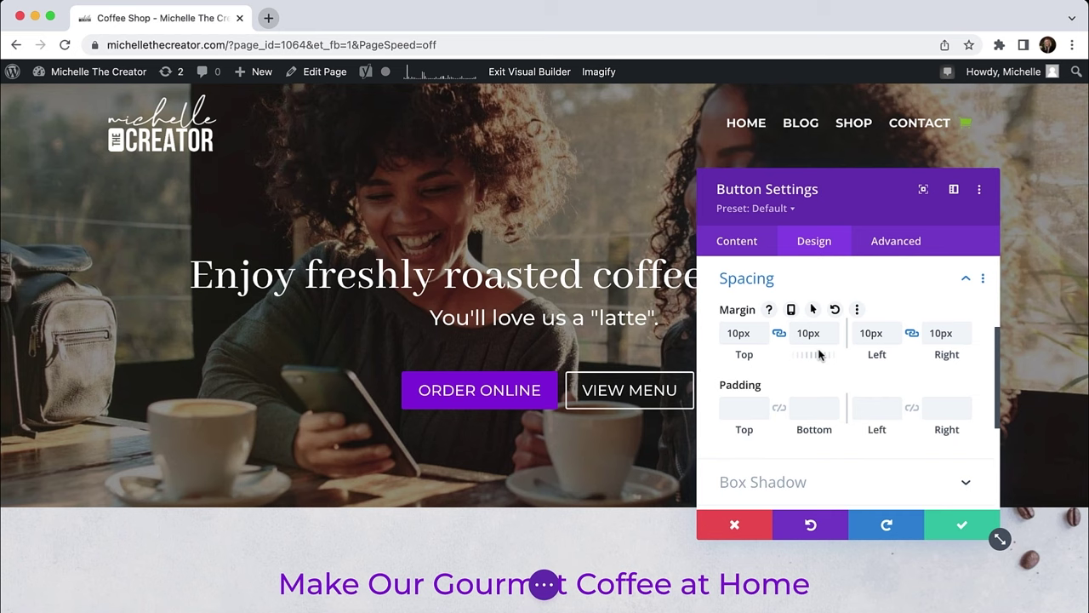
# - Save ORDER ONLINE, then give VIEW MENU a 10px margin on every side and save
pyautogui.click(964, 524)
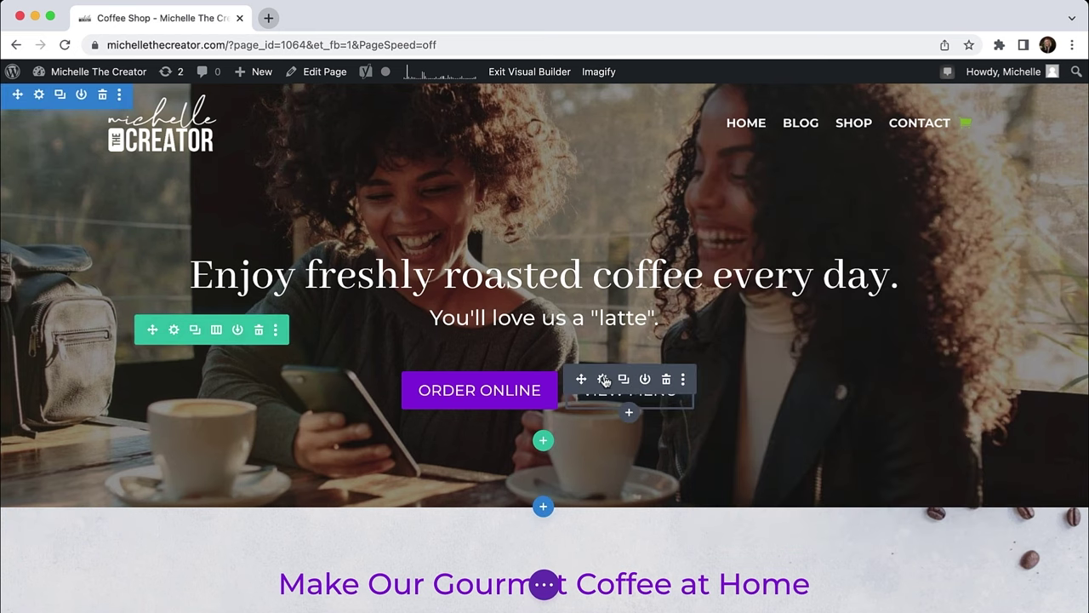
pyautogui.click(606, 382)
pyautogui.click(828, 245)
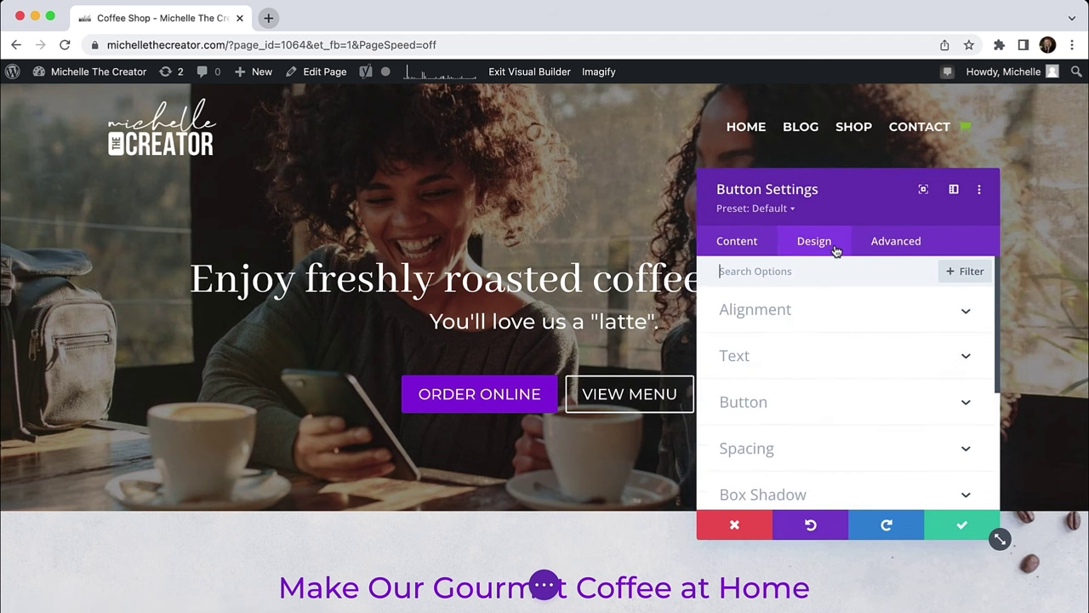
pyautogui.click(810, 453)
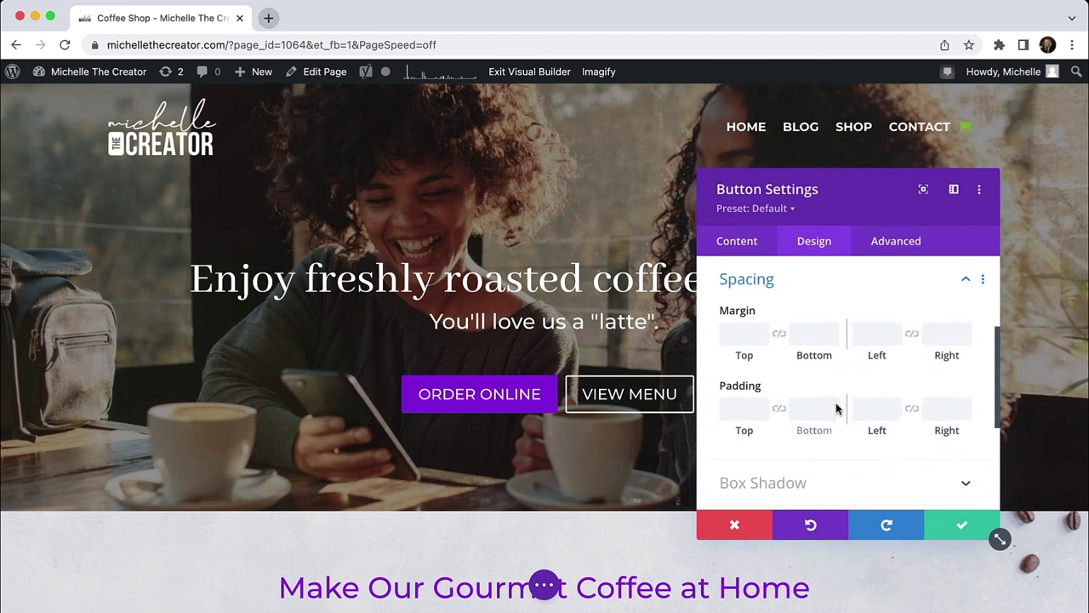
pyautogui.click(738, 341)
pyautogui.write('10px')
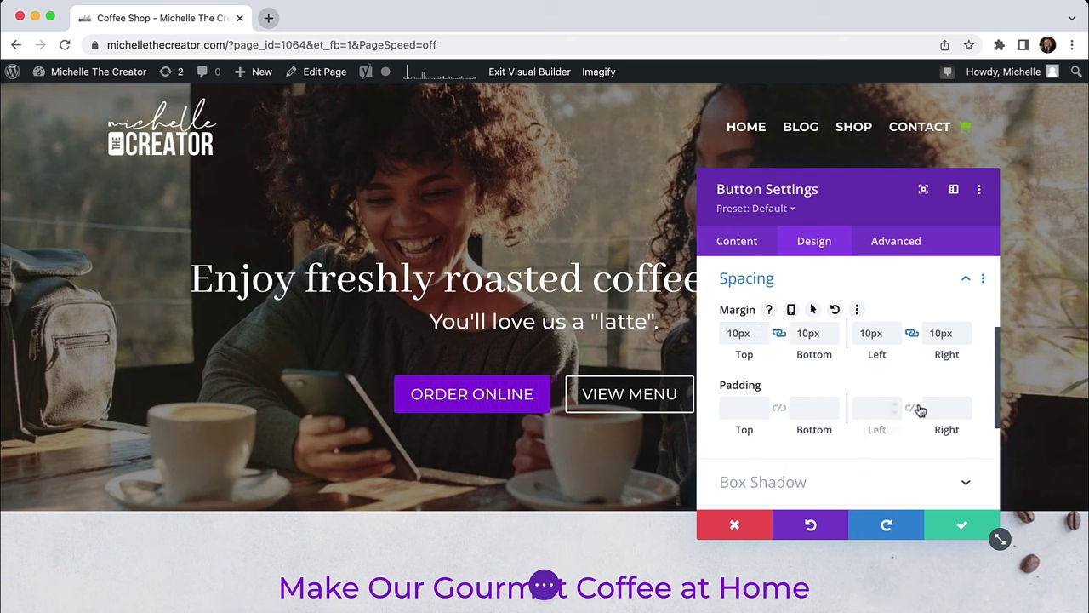
pyautogui.click(963, 524)
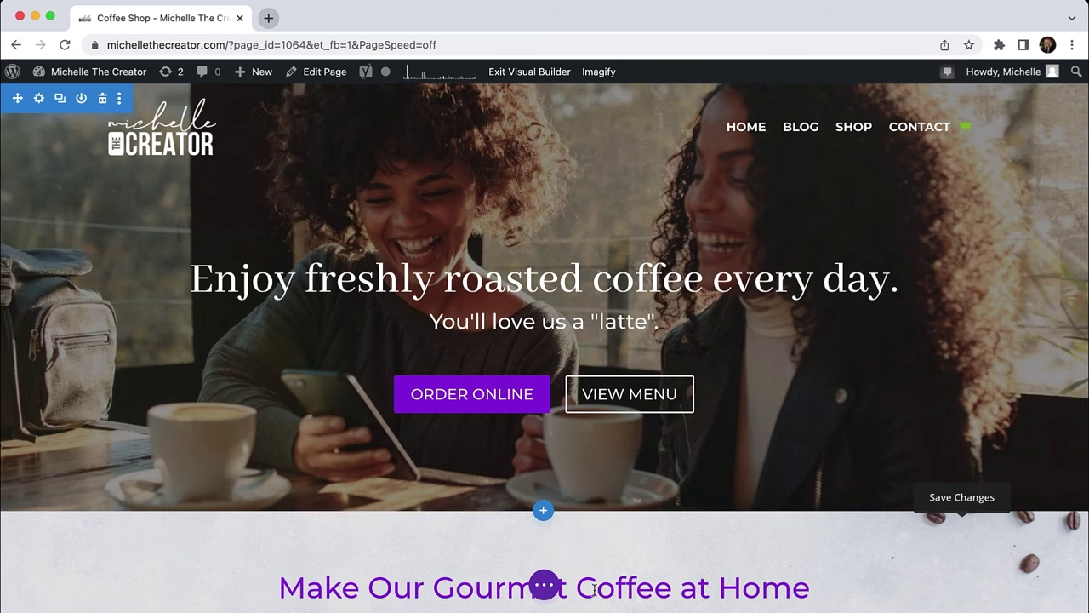
# - Preview the coffee hero section at tablet width, then at phone width
pyautogui.click(544, 584)
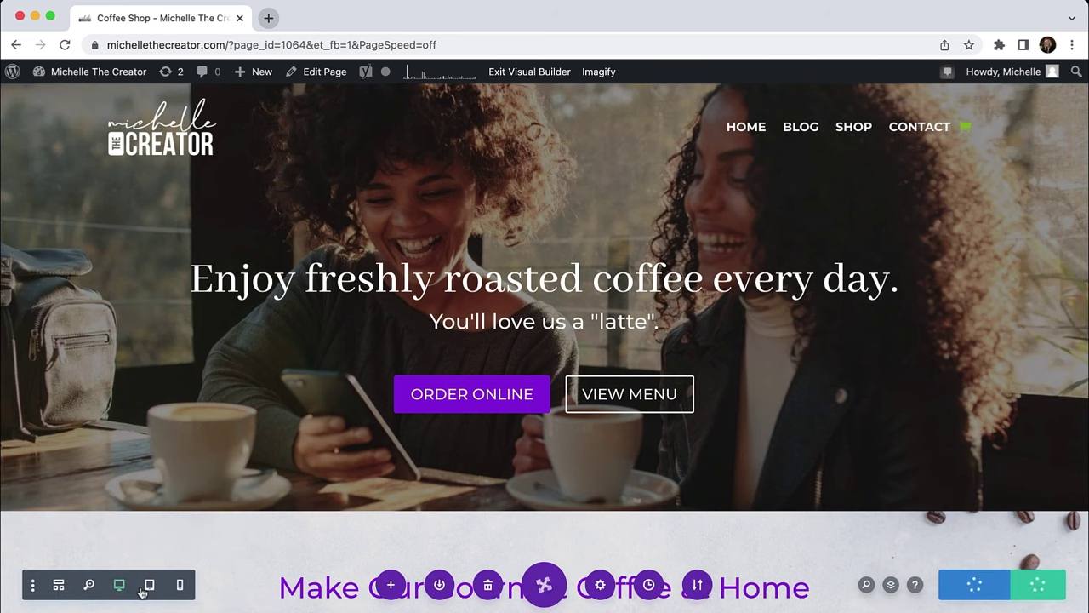
pyautogui.click(150, 586)
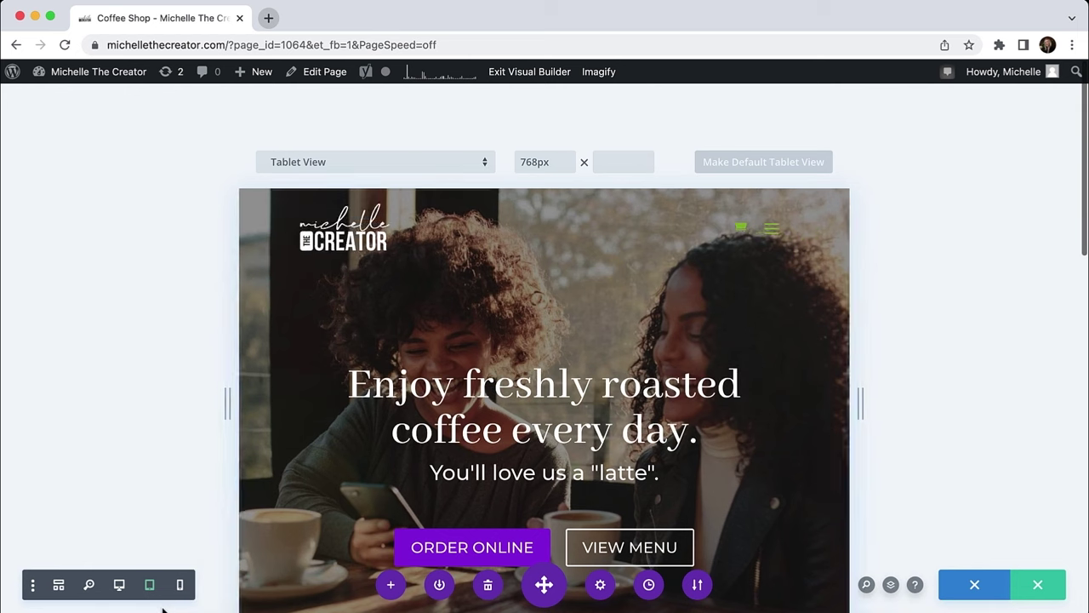
pyautogui.scroll(-2, 811, 502)
pyautogui.scroll(-1, 811, 502)
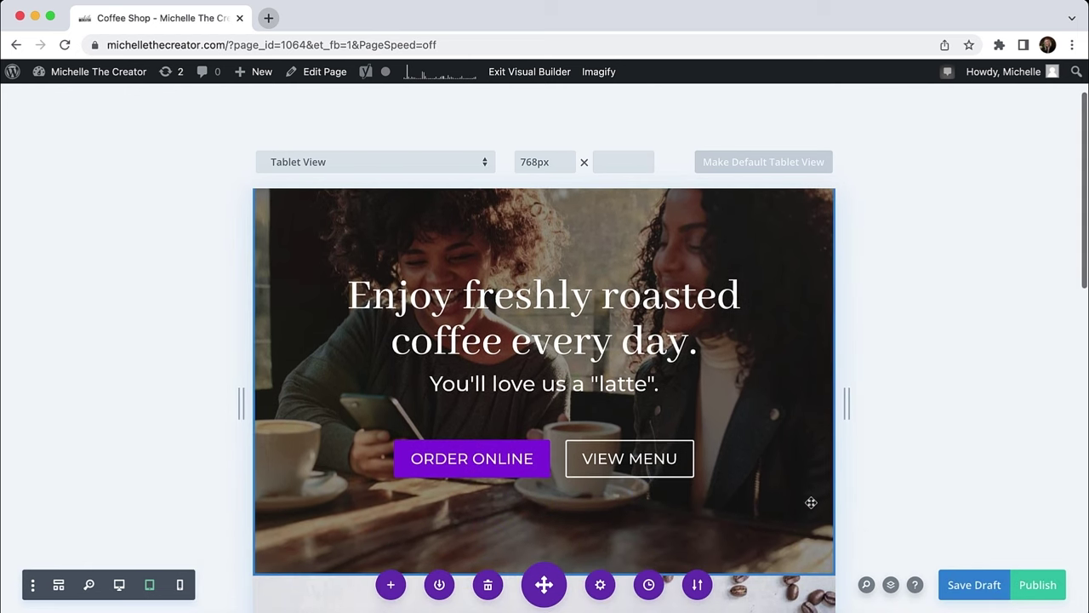
pyautogui.click(180, 585)
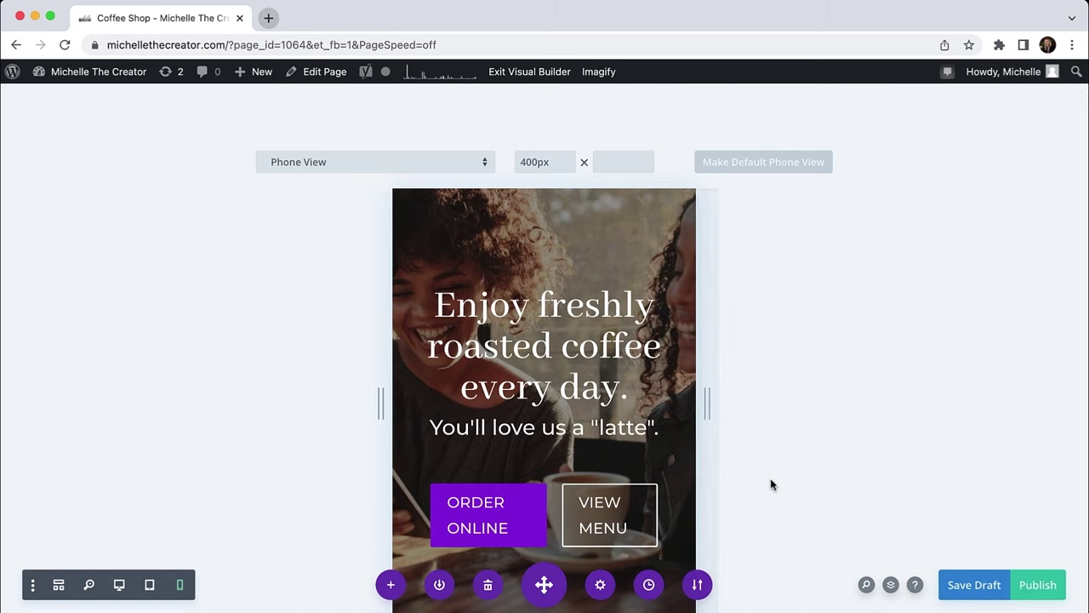
pyautogui.scroll(-1, 771, 485)
pyautogui.scroll(-1, 771, 485)
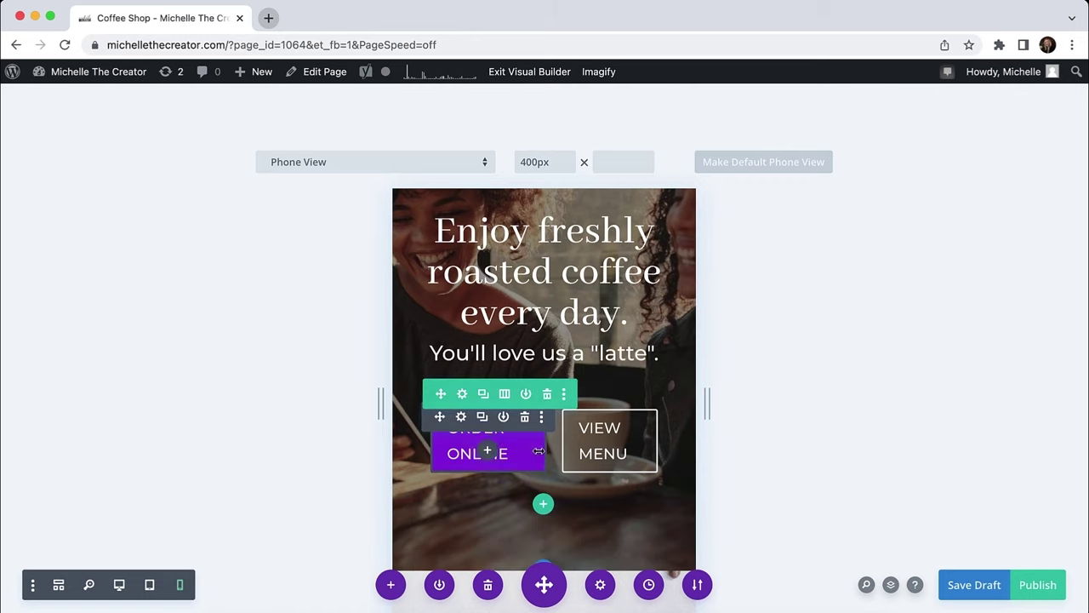
# - Make the ORDER ONLINE button's text size responsive, shrink its phone text, and save
pyautogui.click(465, 418)
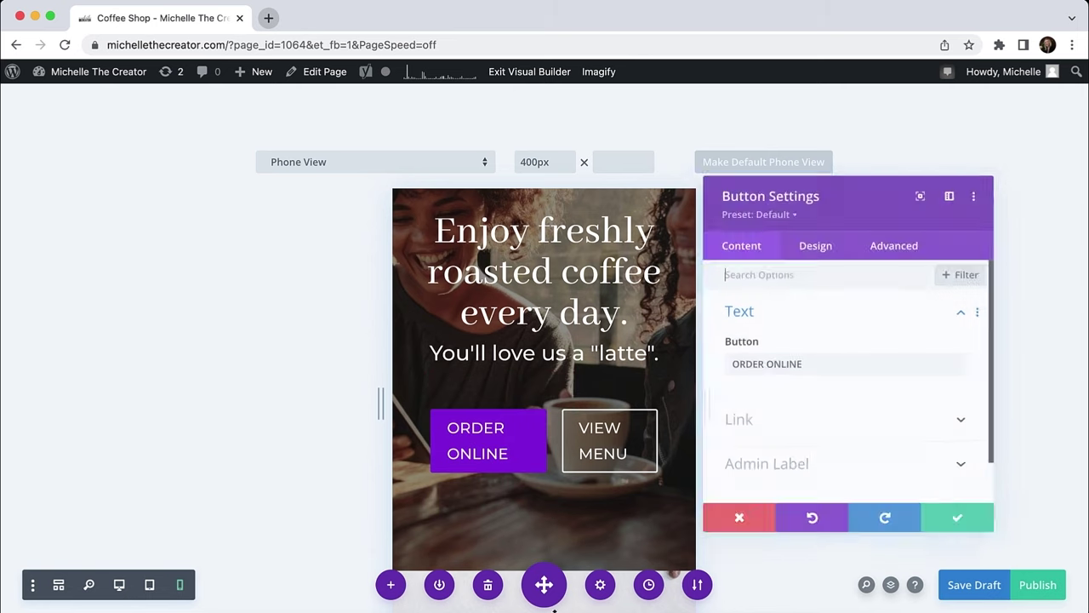
pyautogui.click(817, 243)
pyautogui.click(803, 398)
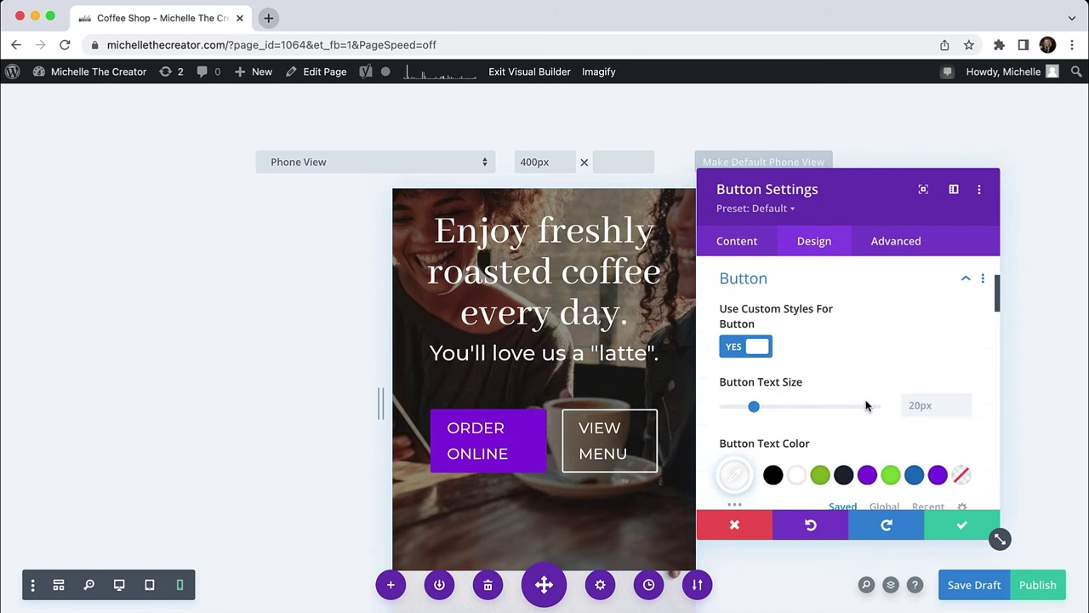
pyautogui.scroll(-3, 851, 400)
pyautogui.scroll(3, 868, 406)
pyautogui.click(839, 353)
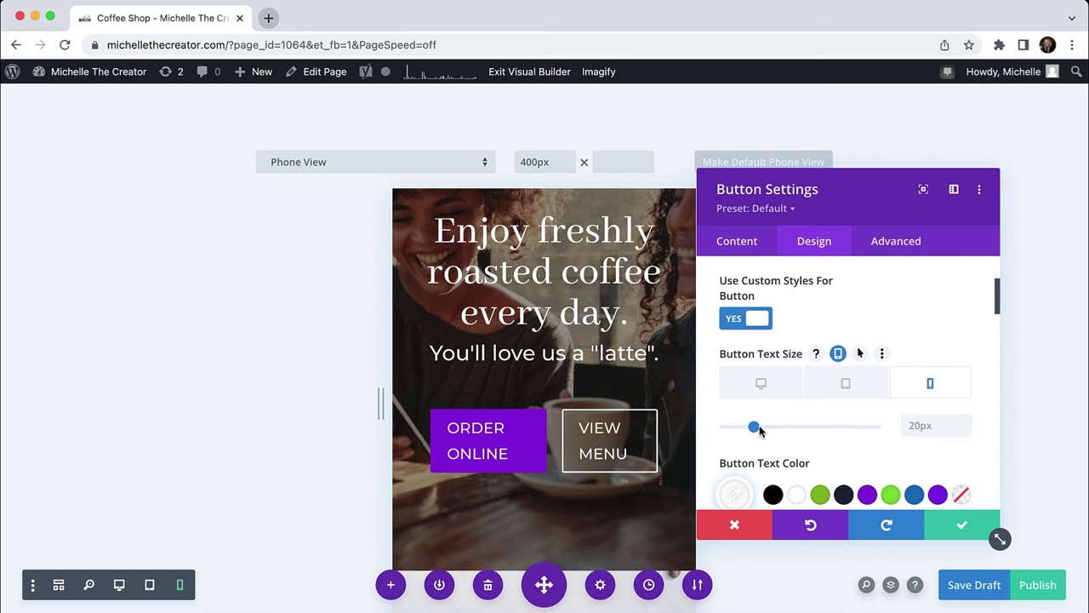
pyautogui.moveTo(756, 426); pyautogui.dragTo(746, 429)
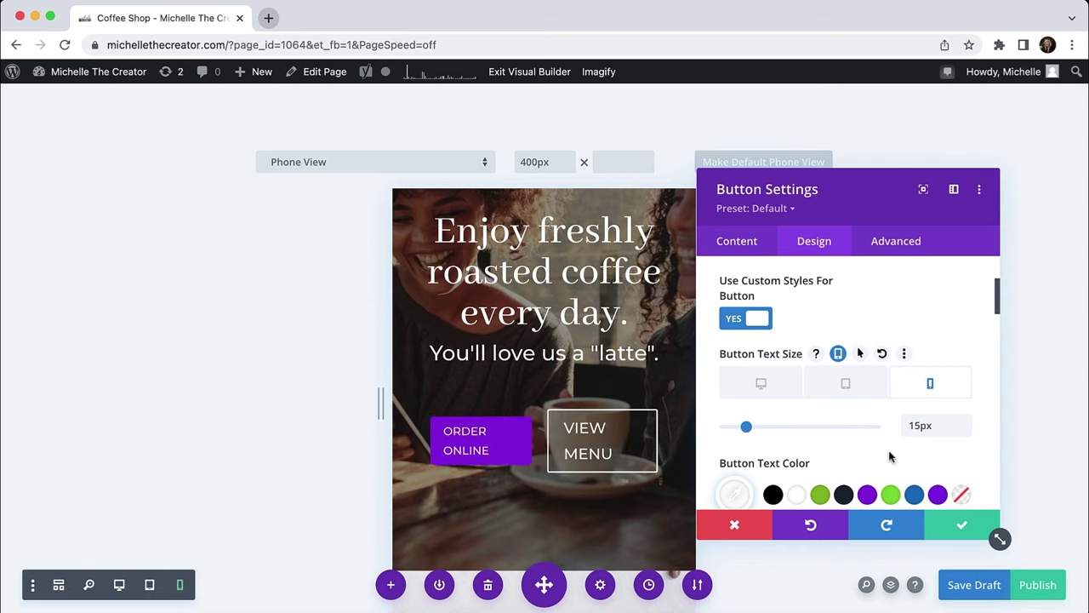
pyautogui.click(963, 530)
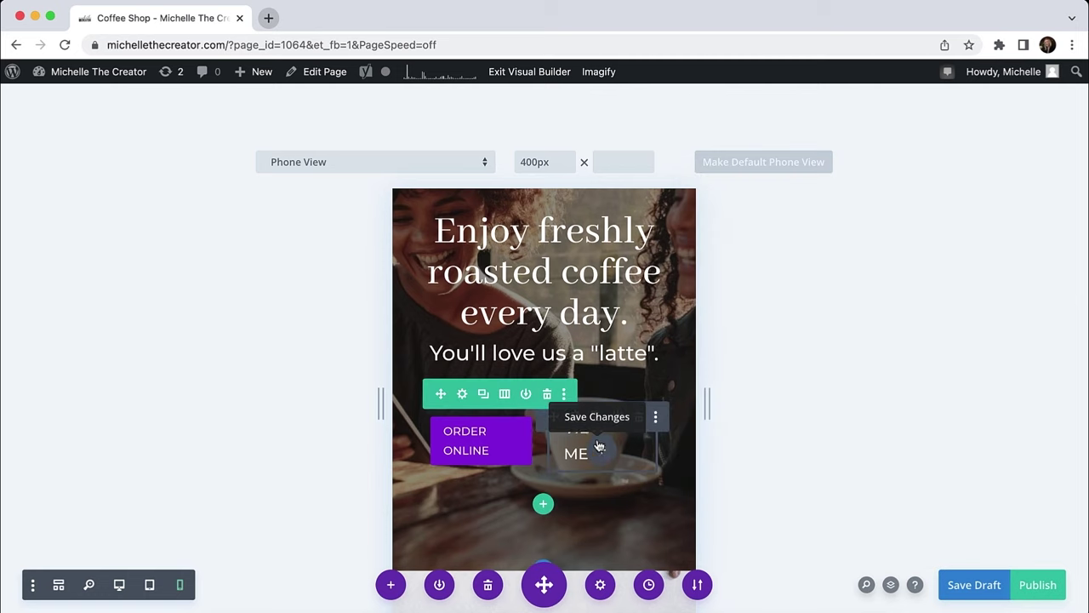
# - Set the VIEW MENU button's phone text size to 15px and save
pyautogui.click(577, 420)
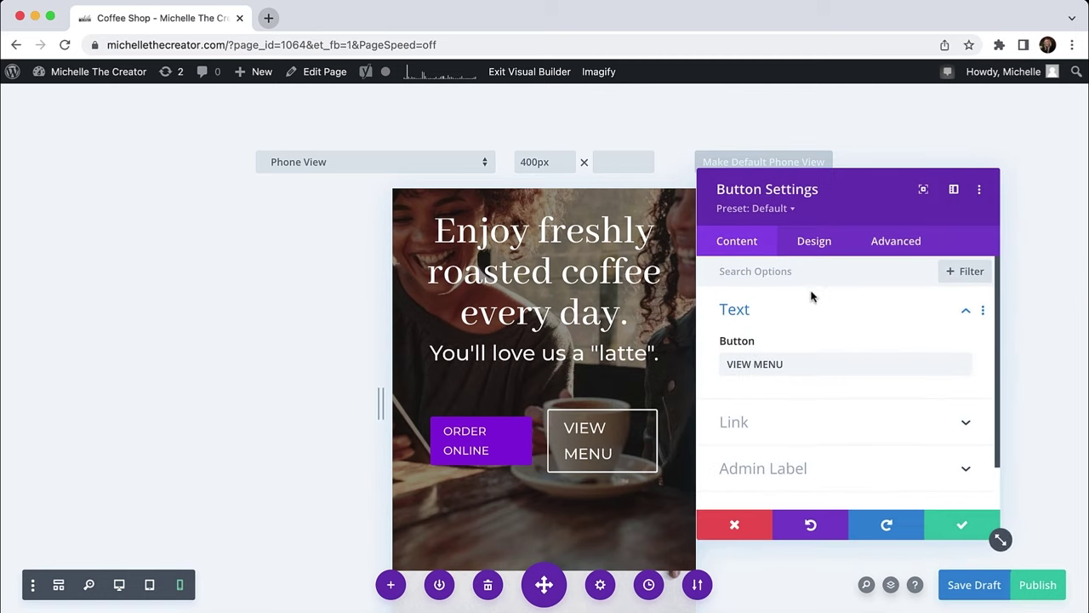
pyautogui.click(813, 242)
pyautogui.click(812, 402)
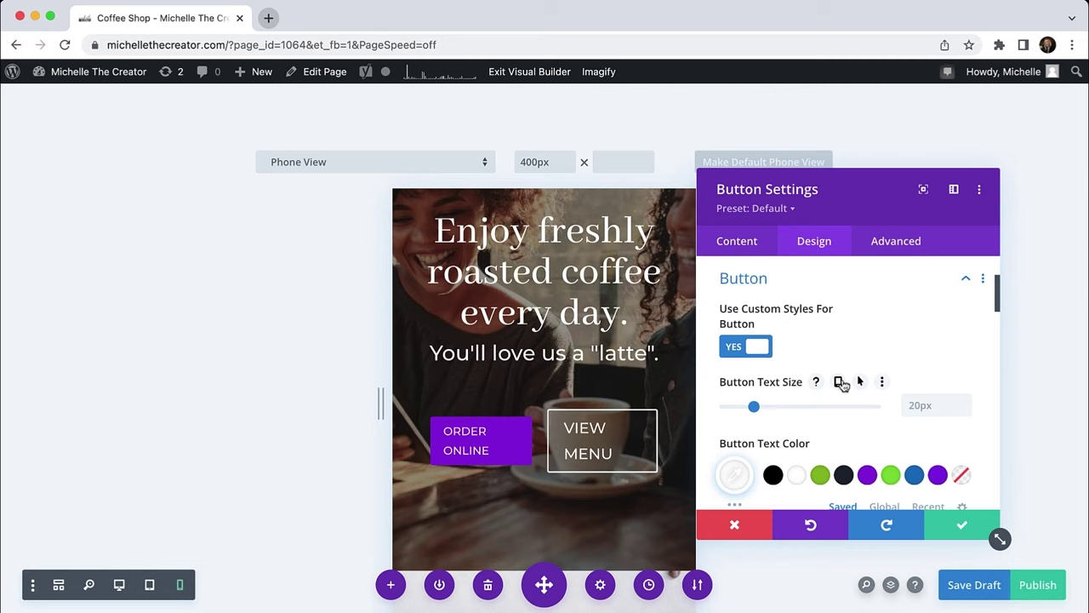
pyautogui.click(839, 381)
pyautogui.moveTo(749, 459); pyautogui.dragTo(746, 461)
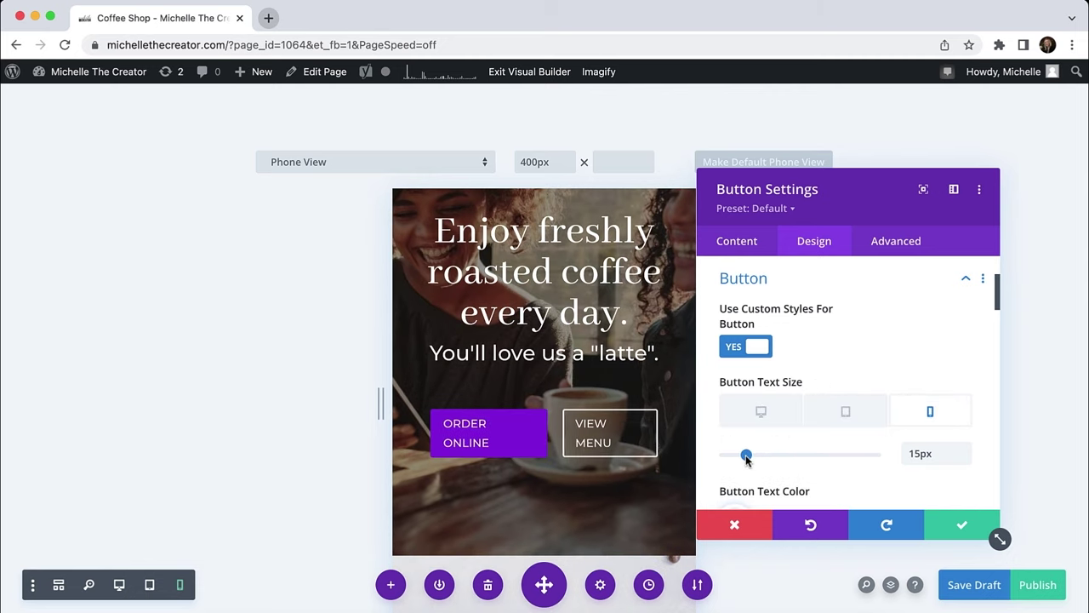
pyautogui.click(964, 525)
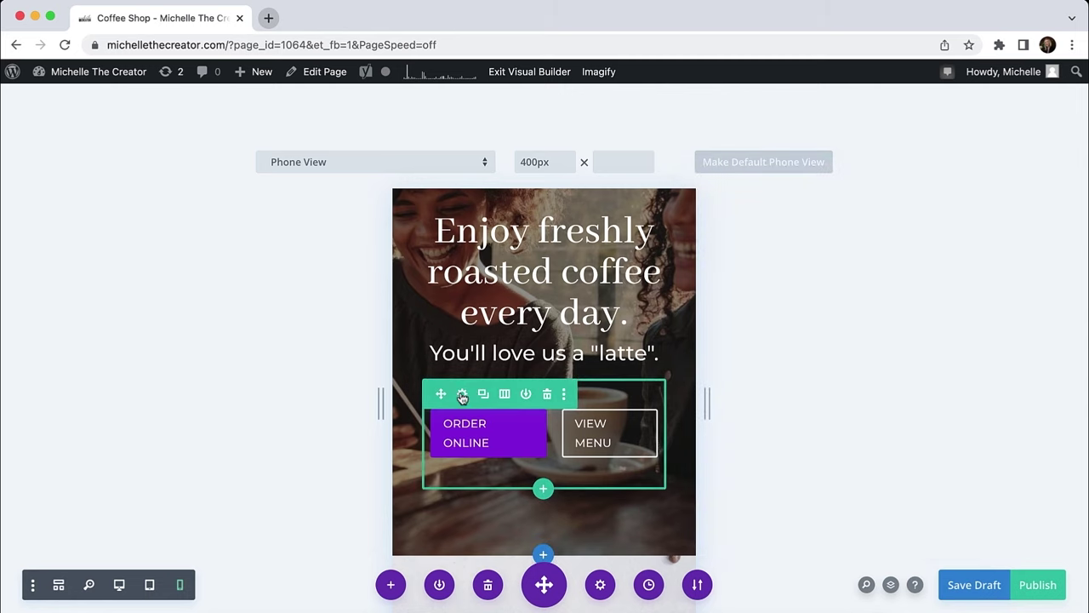
# - Set the button row's Max Width to 100% and its phone Width to 95%, then save
pyautogui.click(464, 392)
pyautogui.click(819, 243)
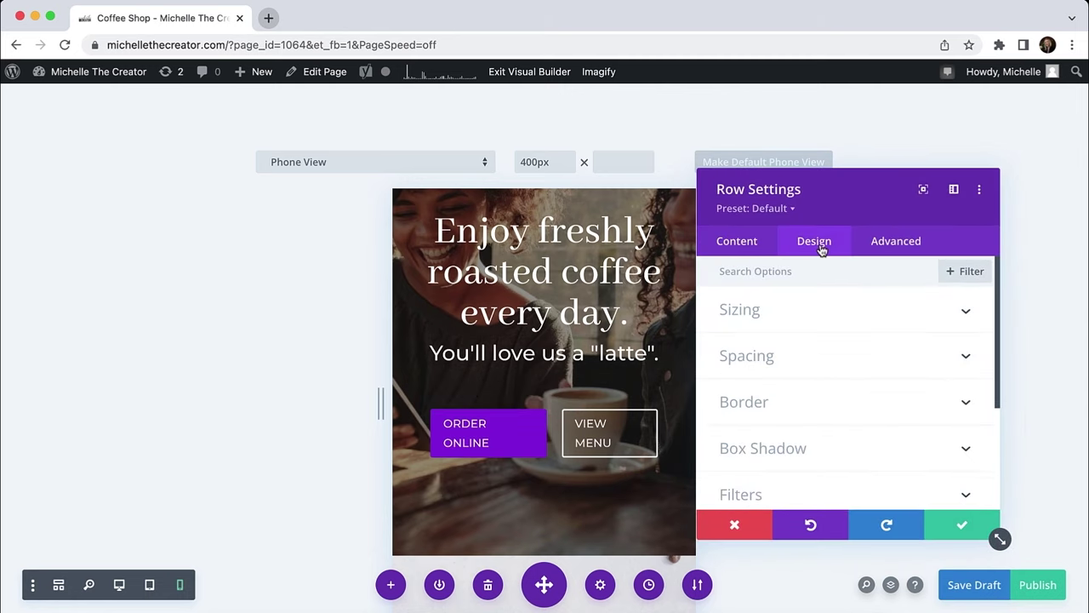
pyautogui.click(811, 319)
pyautogui.scroll(-1, 821, 409)
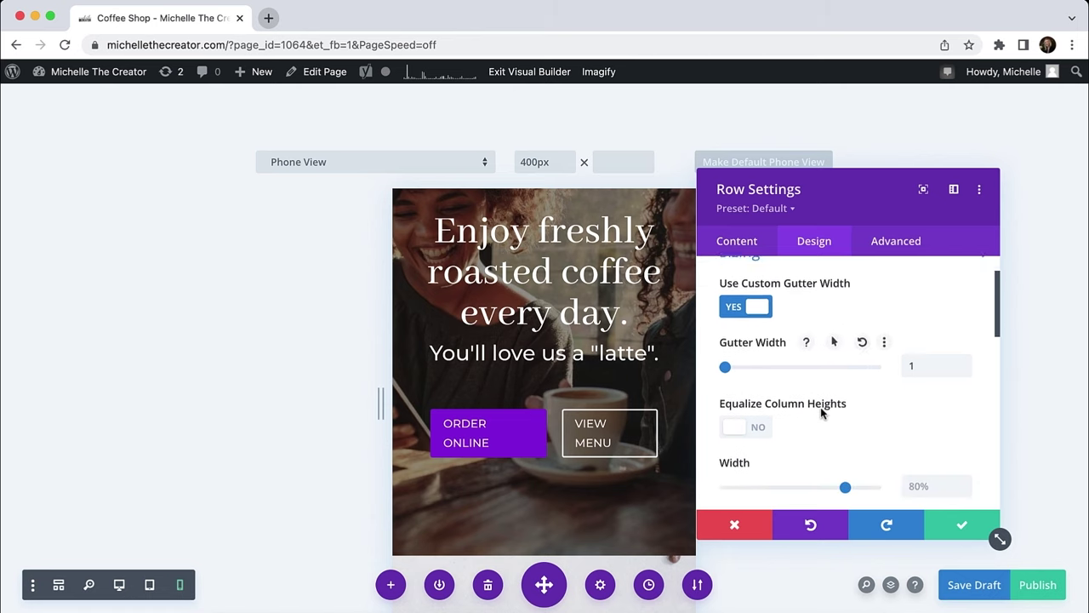
pyautogui.scroll(-2, 820, 406)
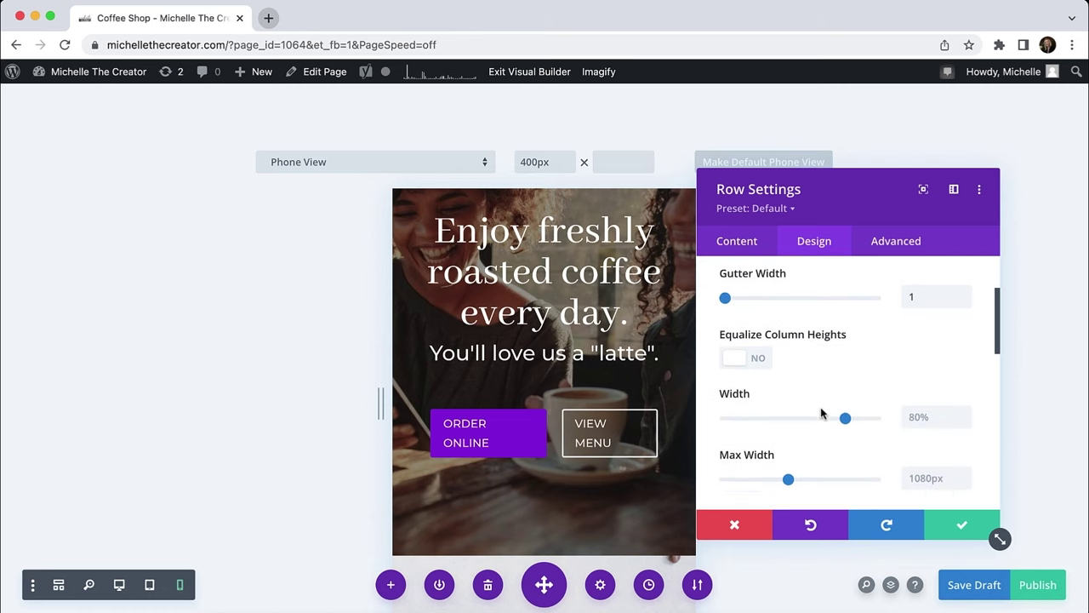
pyautogui.click(916, 472)
pyautogui.write('100%')
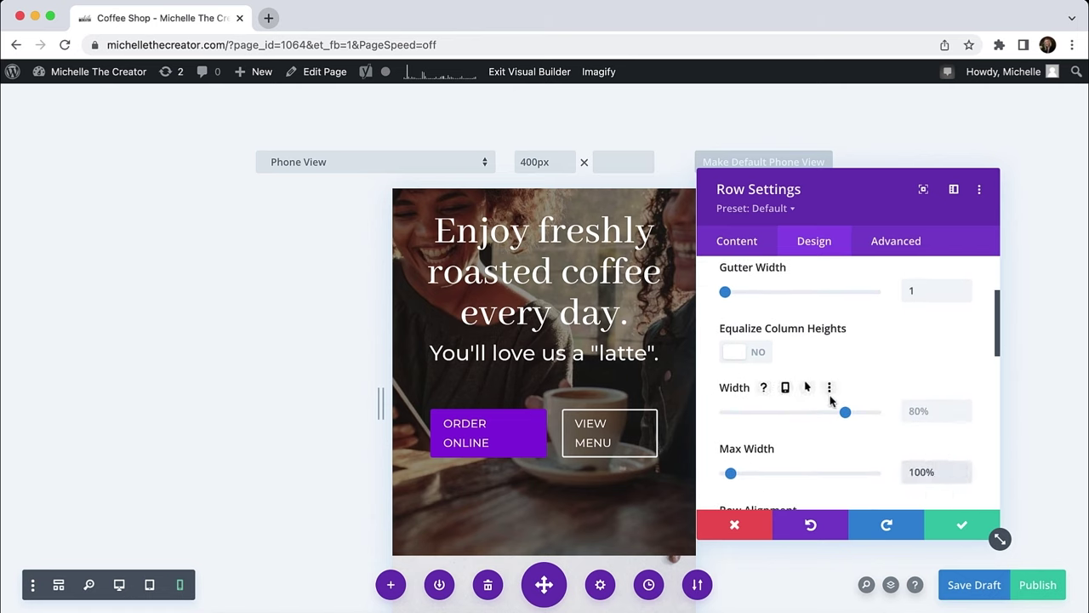
pyautogui.click(785, 387)
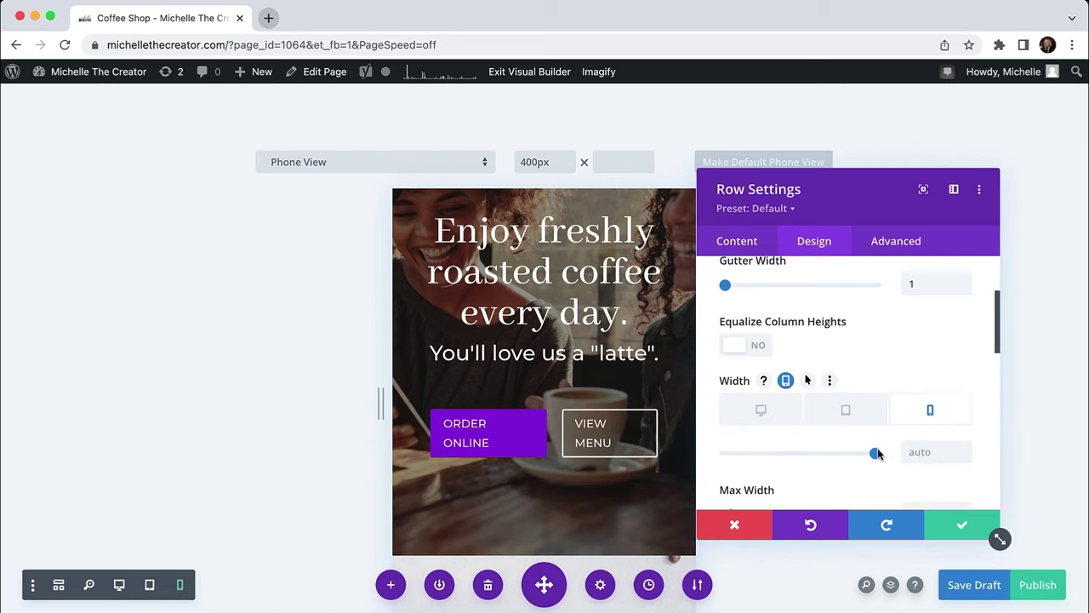
pyautogui.moveTo(876, 454); pyautogui.dragTo(868, 456)
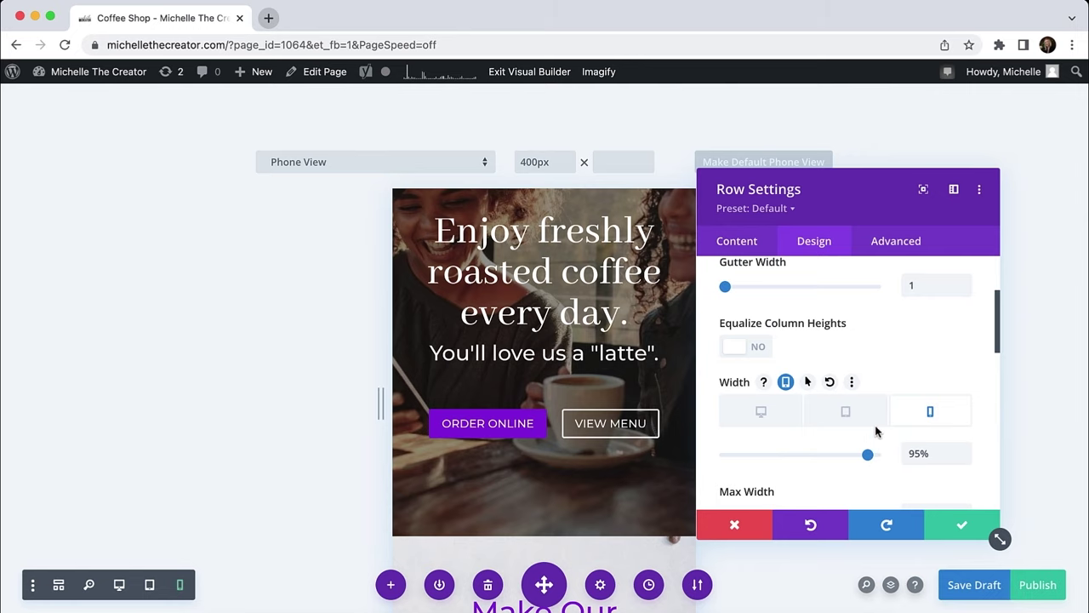
pyautogui.click(964, 525)
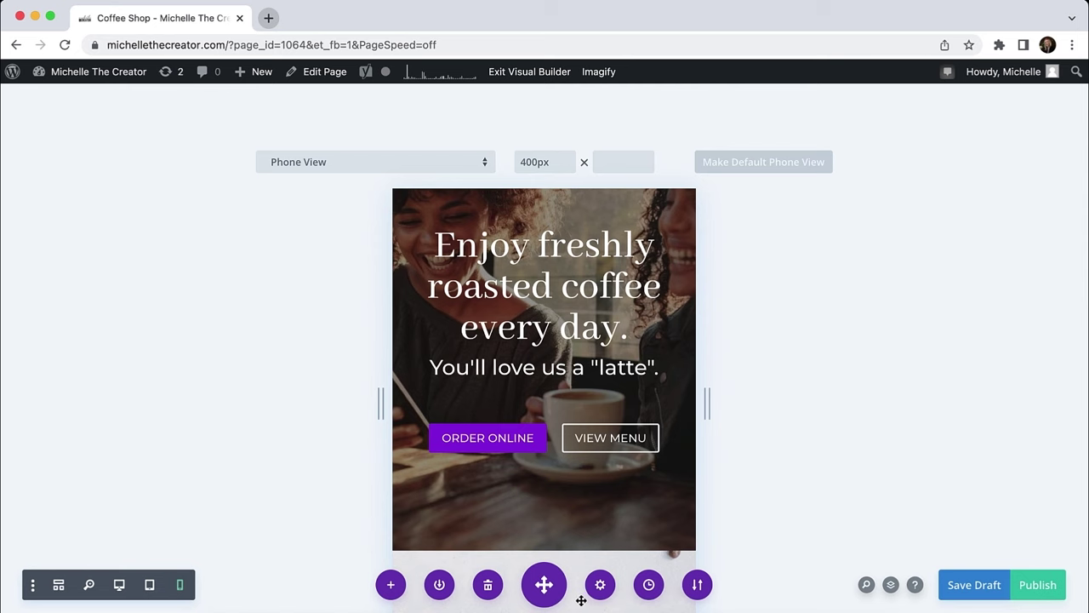
# - Revert the editing history to the 10:11:02 Edited Button state and keep it
pyautogui.click(649, 585)
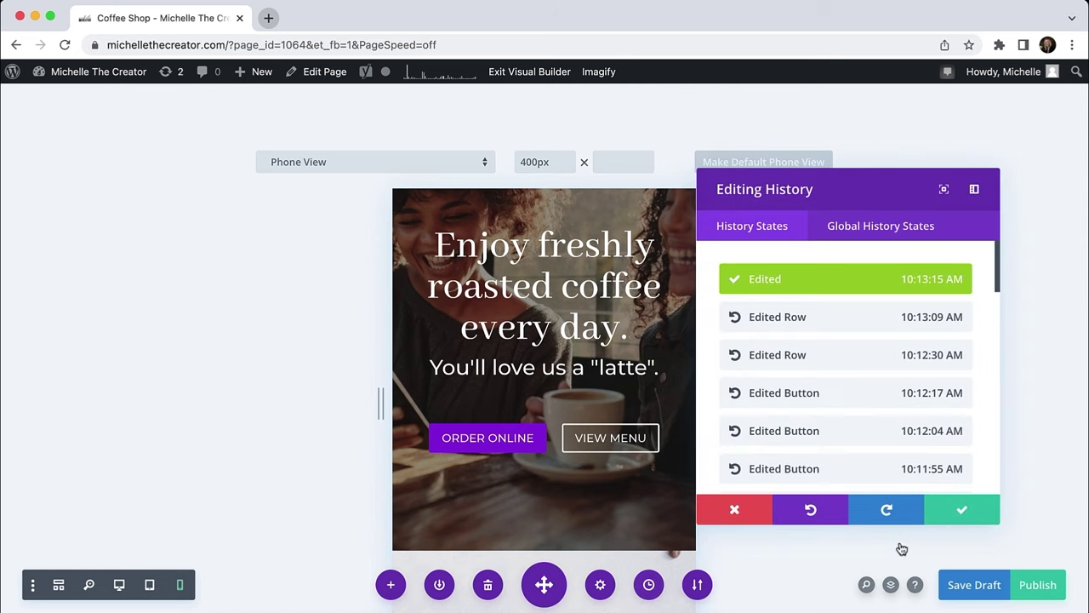
pyautogui.click(909, 436)
pyautogui.scroll(-3, 898, 451)
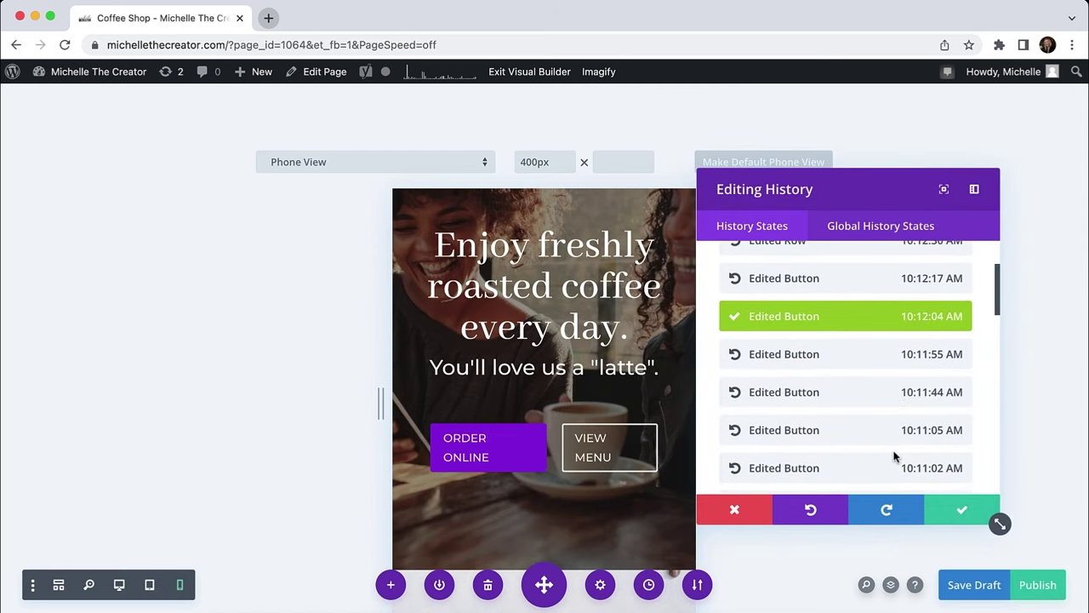
pyautogui.click(854, 438)
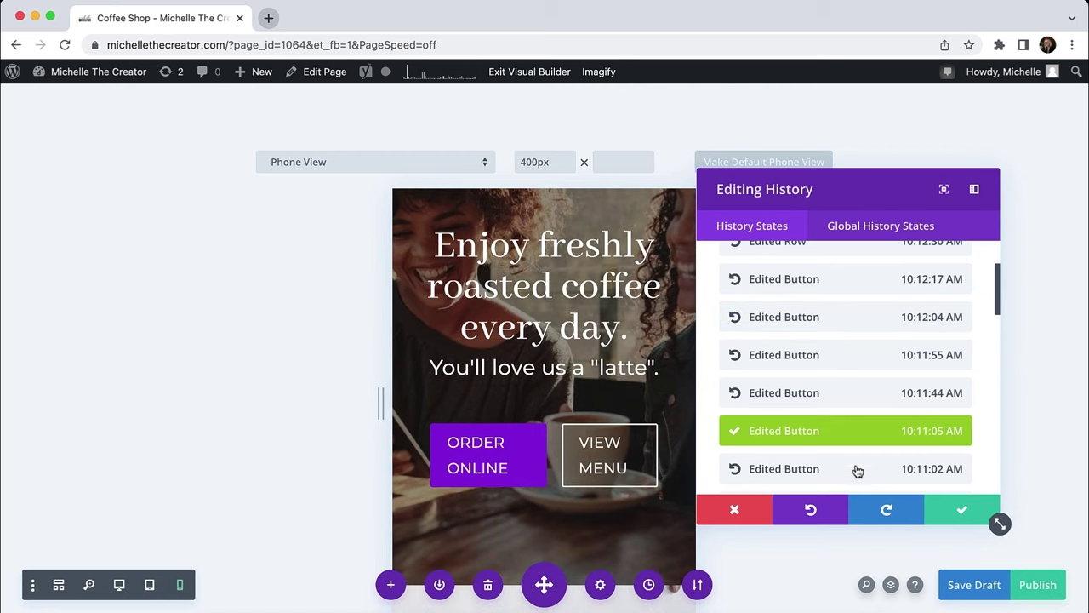
pyautogui.click(858, 470)
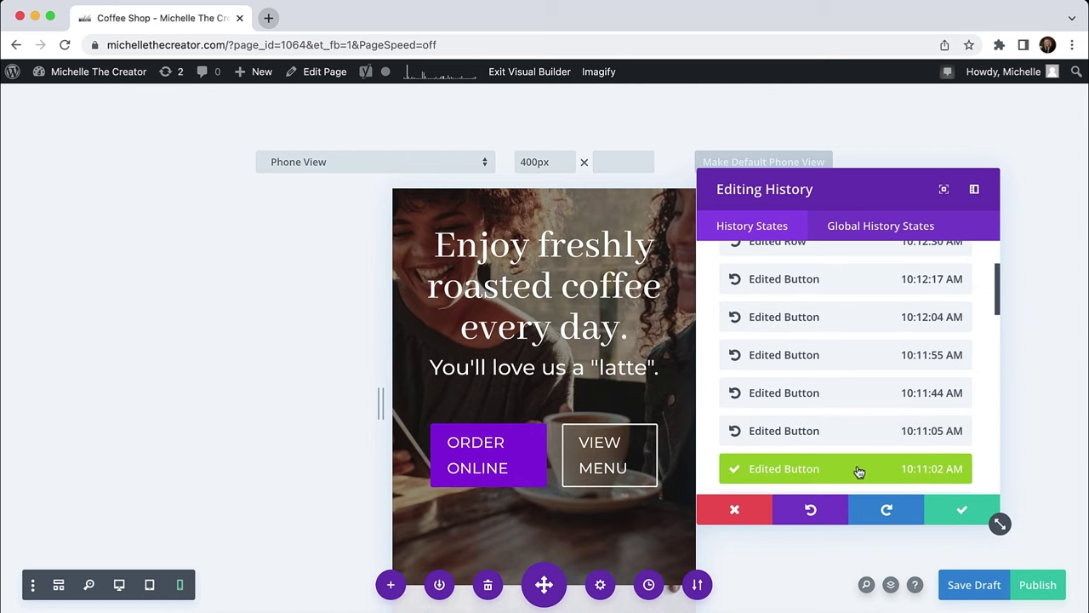
pyautogui.click(964, 511)
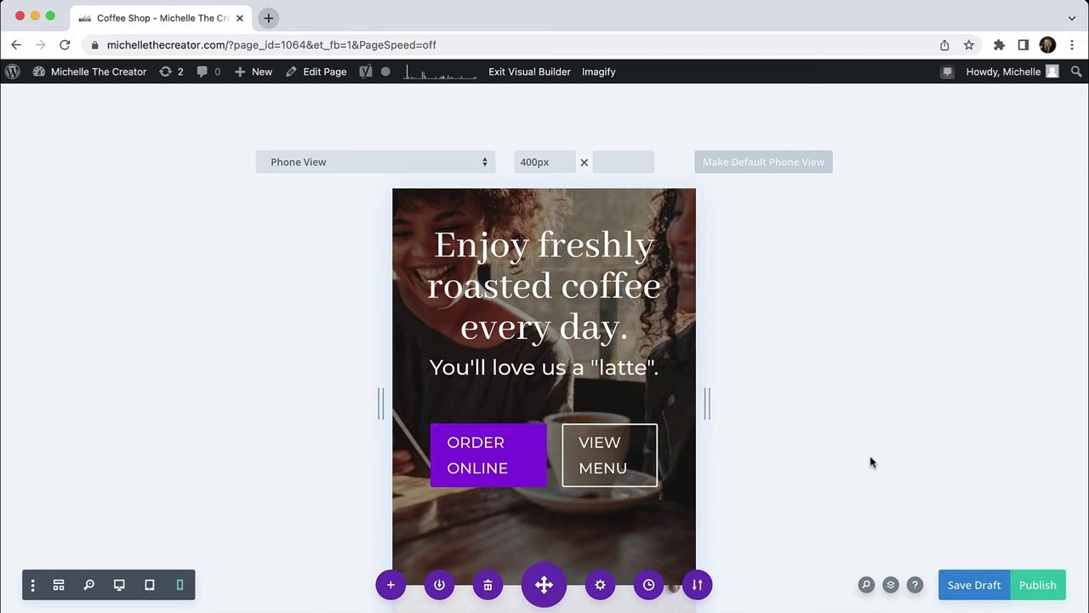
# - Give the button row's column a phone-only display:block Main Element CSS rule and save
pyautogui.moveTo(452, 408)
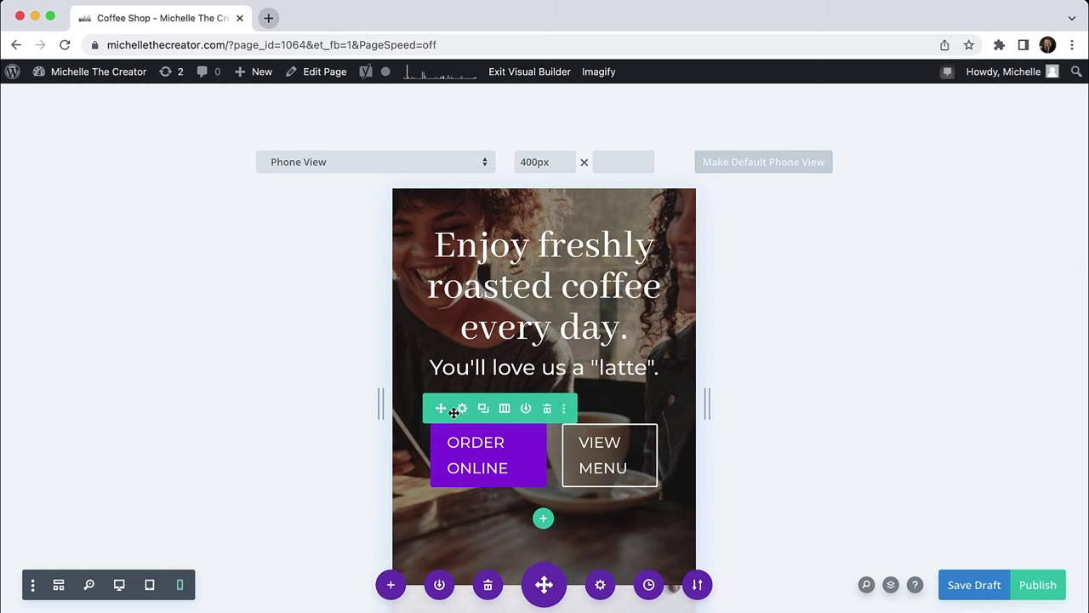
pyautogui.click(463, 411)
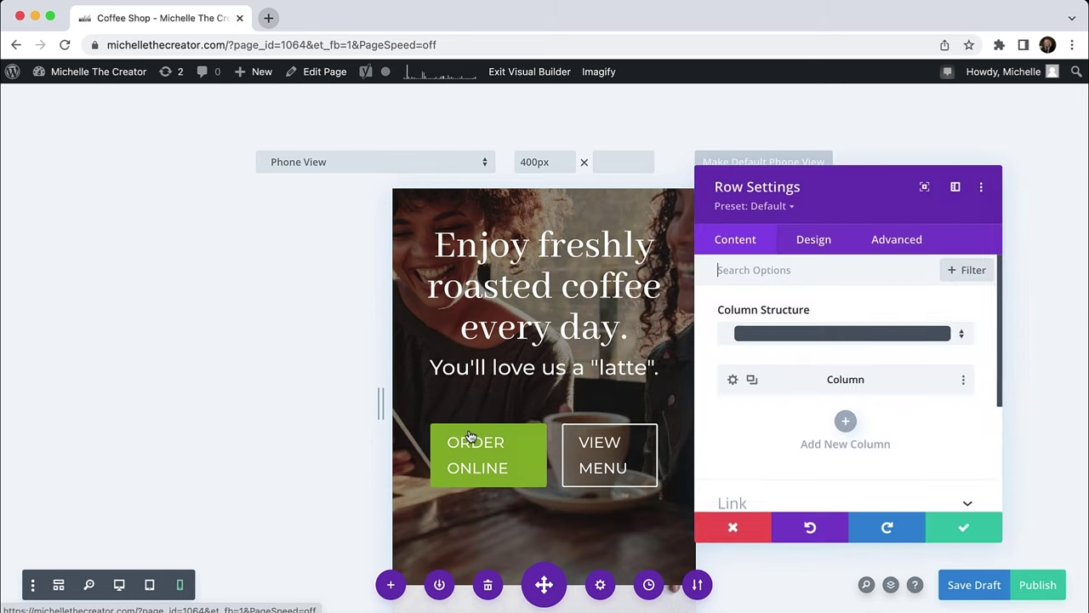
pyautogui.click(735, 382)
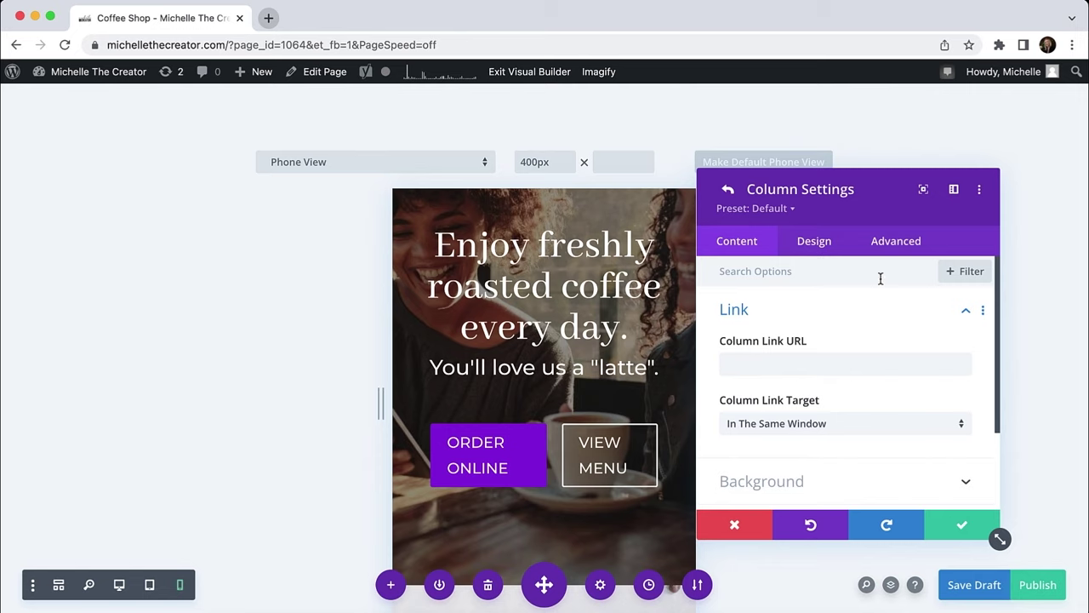
pyautogui.click(910, 247)
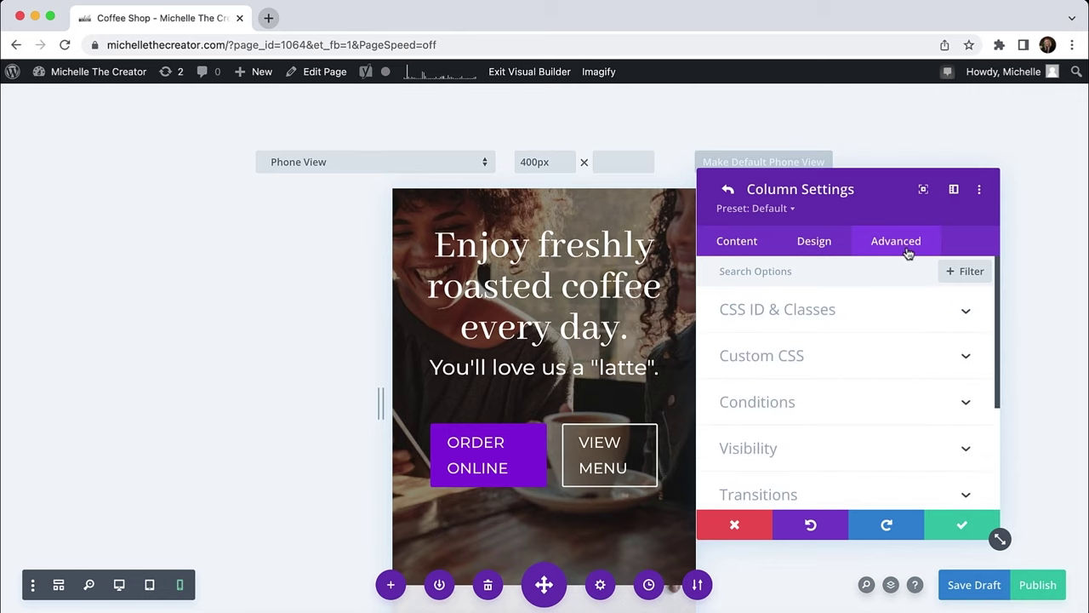
pyautogui.click(873, 366)
pyautogui.scroll(-1, 879, 367)
pyautogui.scroll(-1, 879, 367)
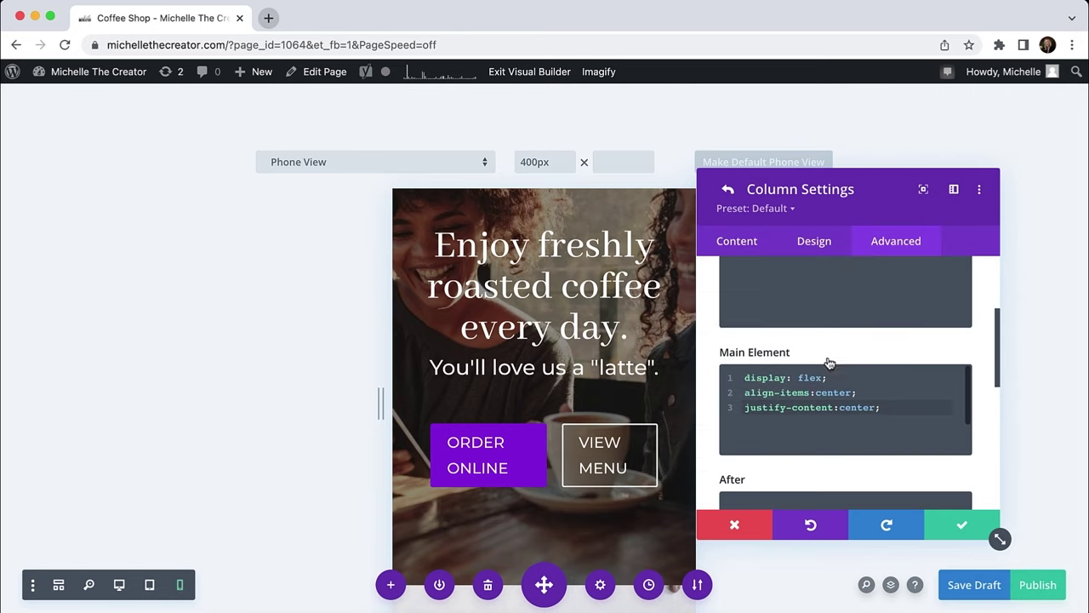
pyautogui.moveTo(821, 354)
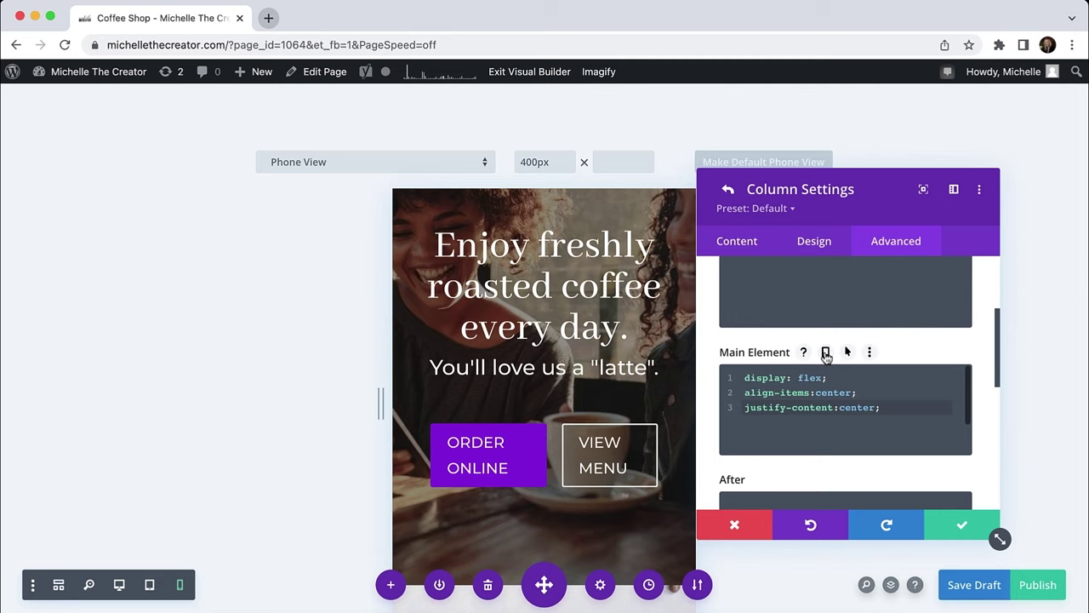
pyautogui.click(826, 354)
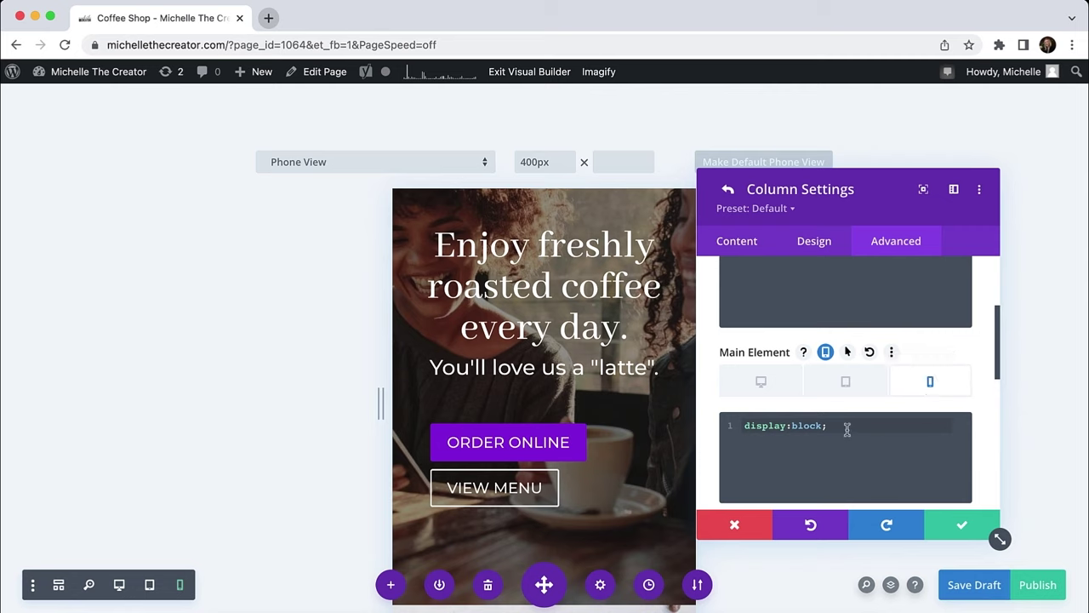
pyautogui.click(962, 526)
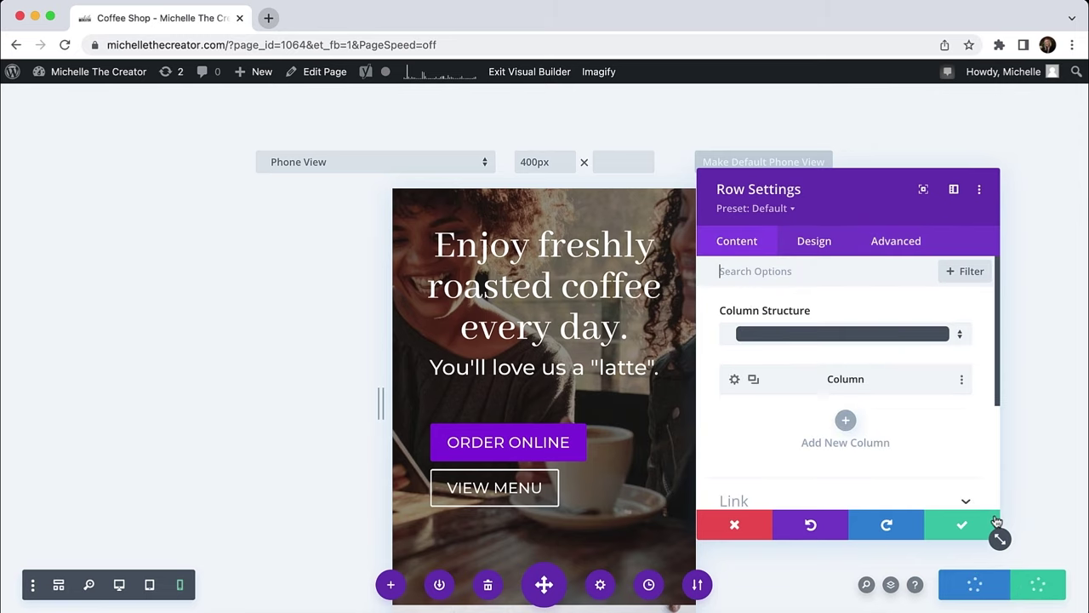
# - Centre the ORDER ONLINE button on phones and save its settings
pyautogui.click(509, 450)
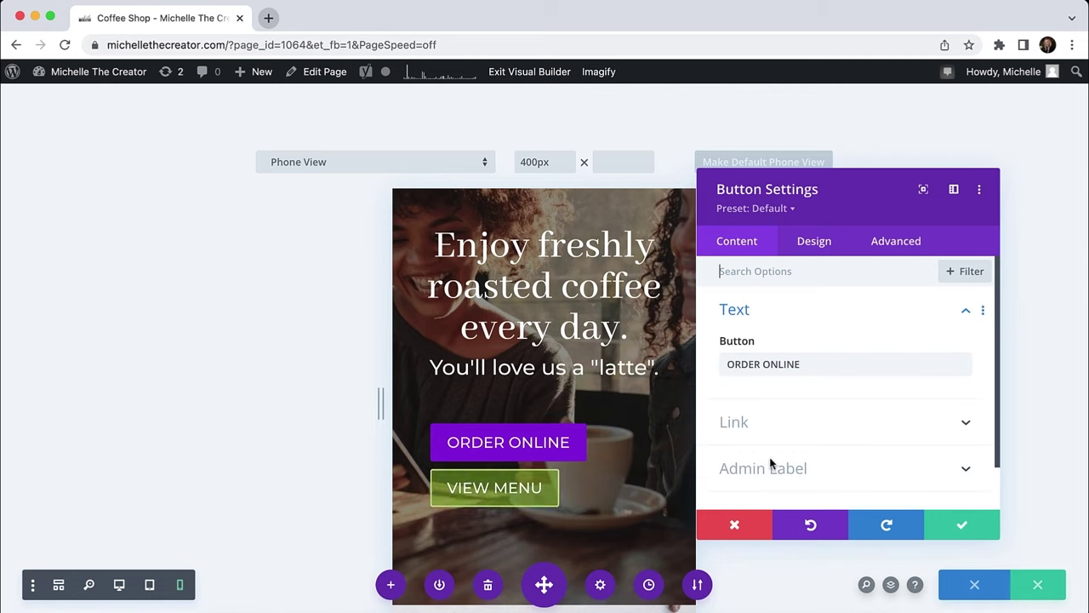
pyautogui.click(815, 242)
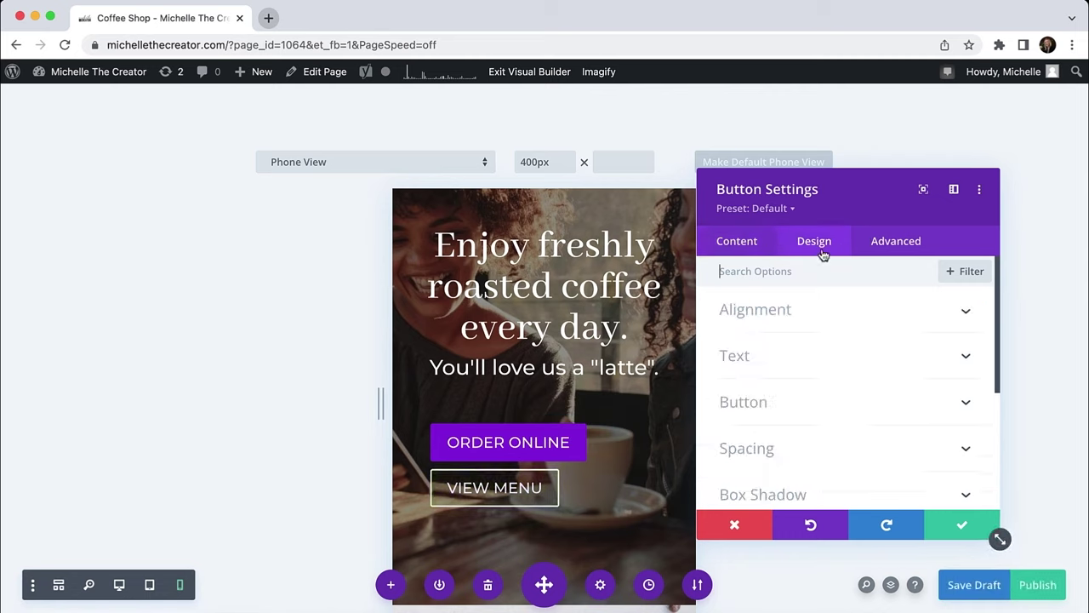
pyautogui.click(830, 313)
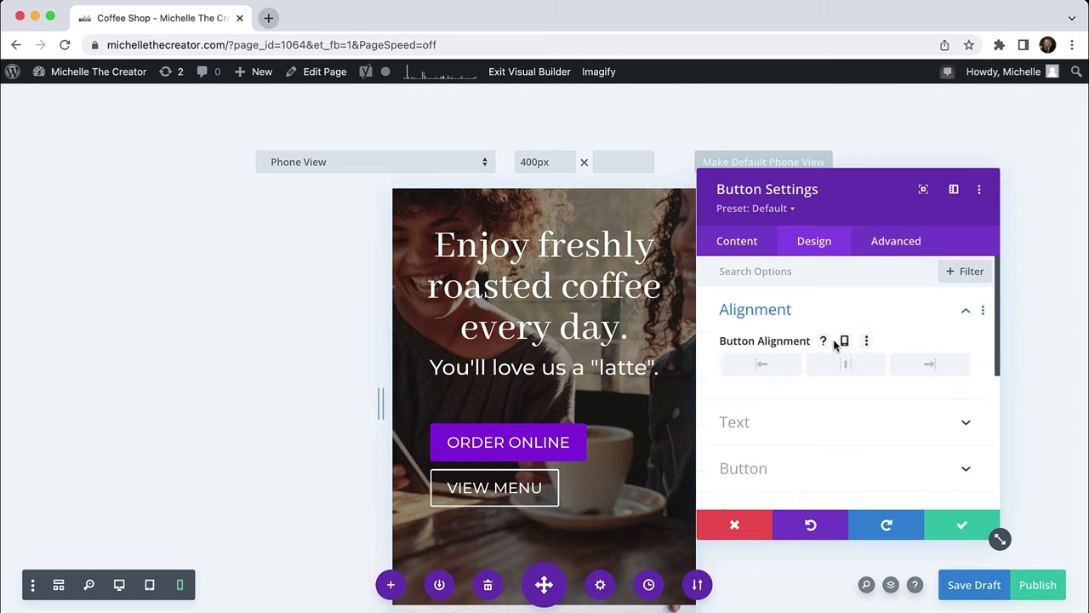
pyautogui.click(846, 341)
pyautogui.click(937, 372)
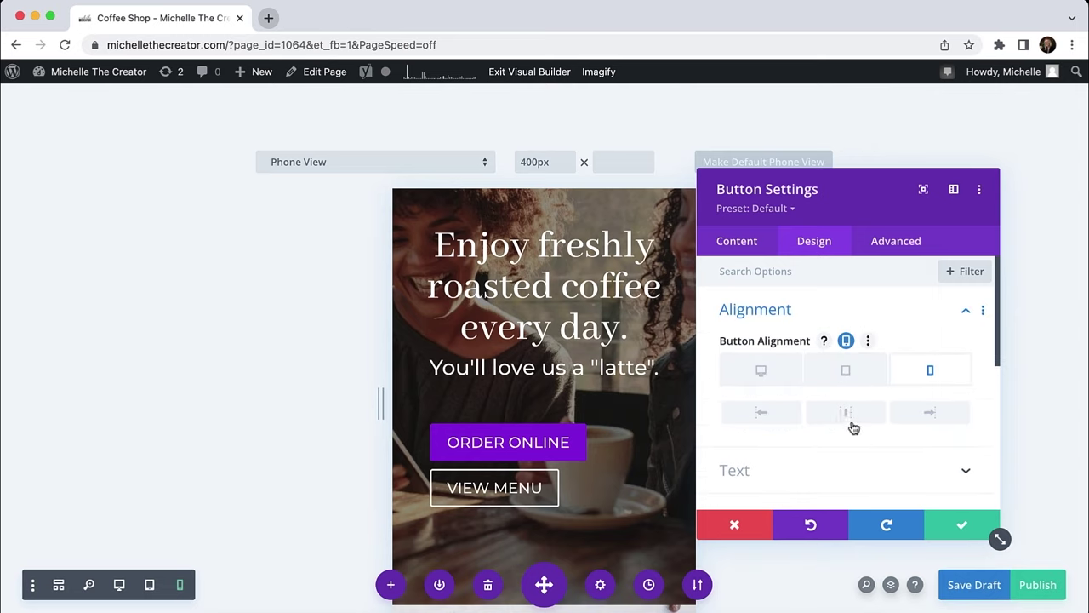
pyautogui.click(847, 414)
pyautogui.click(961, 524)
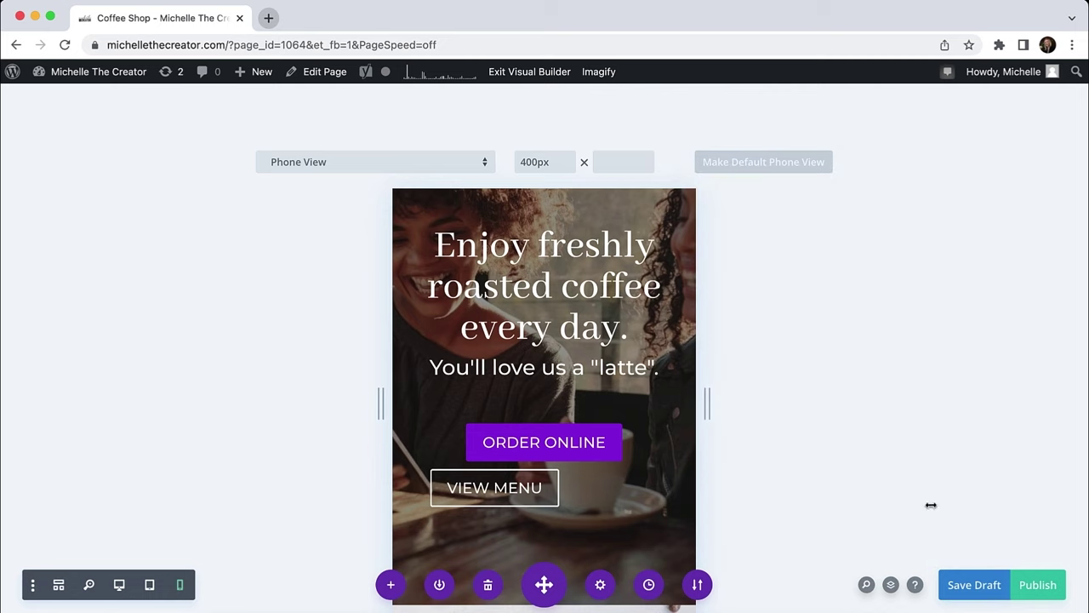
# - Centre the VIEW MENU button on phones and save its settings
pyautogui.click(517, 477)
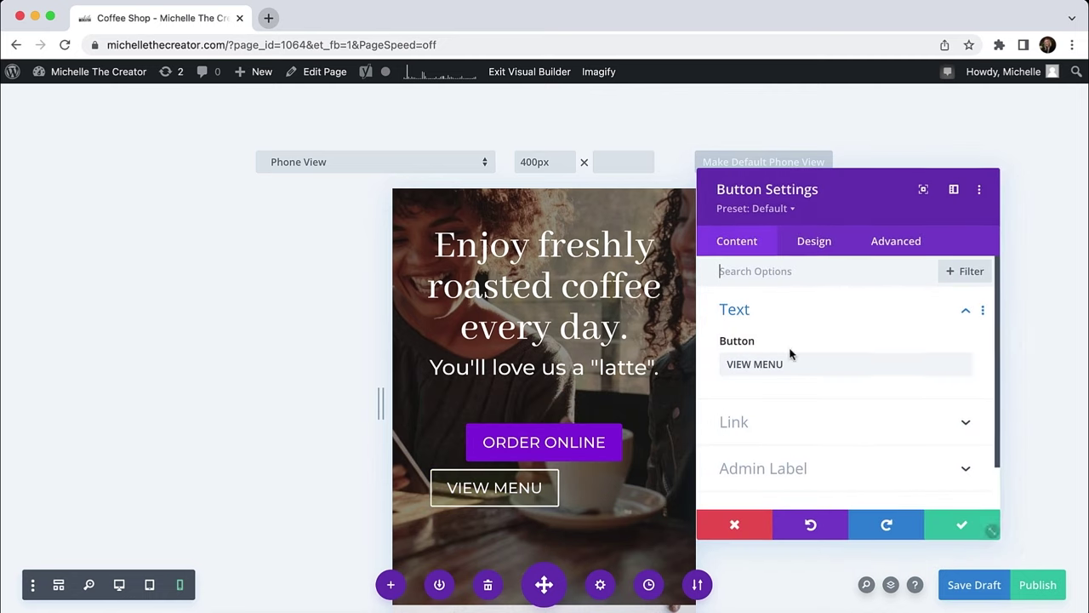
pyautogui.click(814, 243)
pyautogui.click(822, 315)
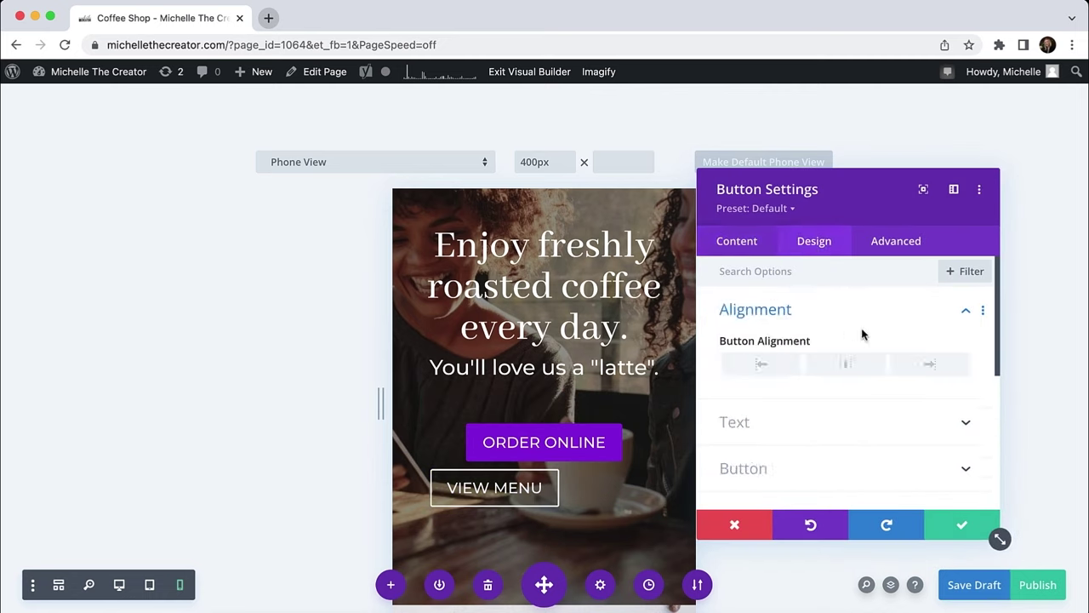
pyautogui.click(846, 343)
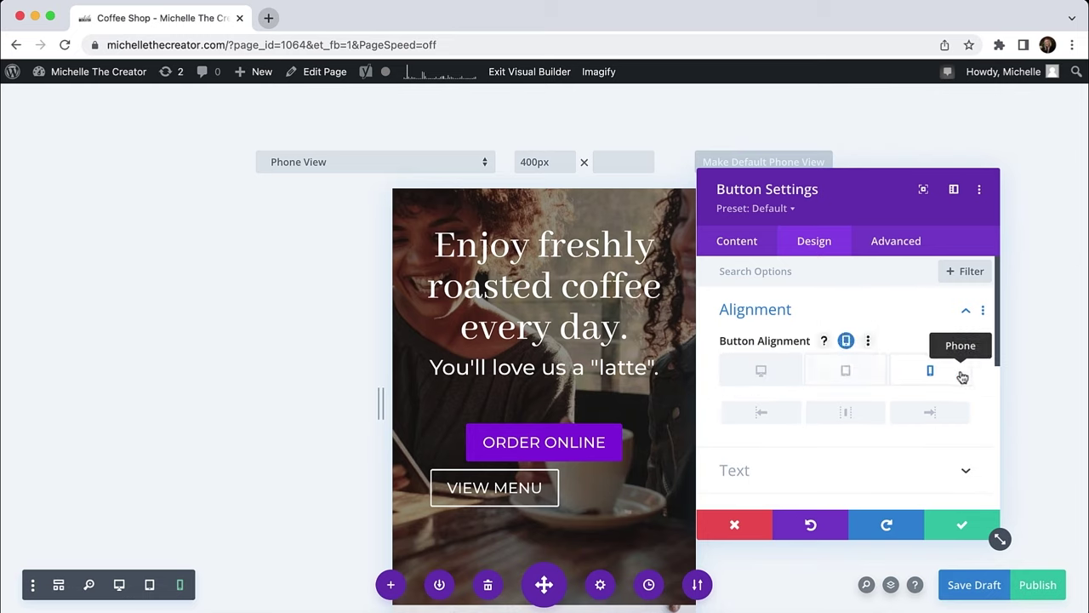
pyautogui.click(854, 417)
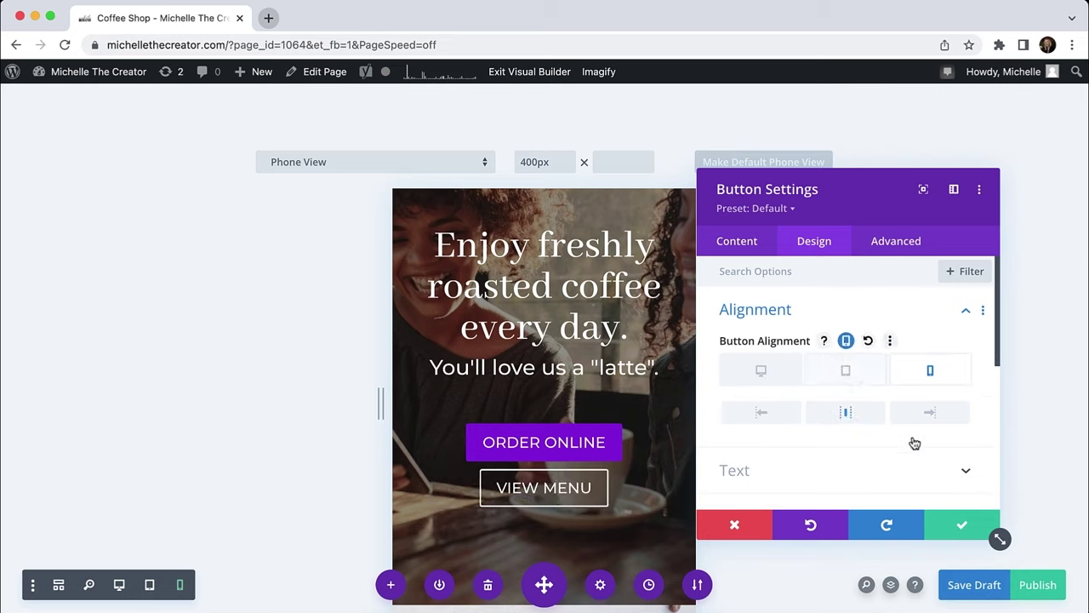
pyautogui.click(964, 528)
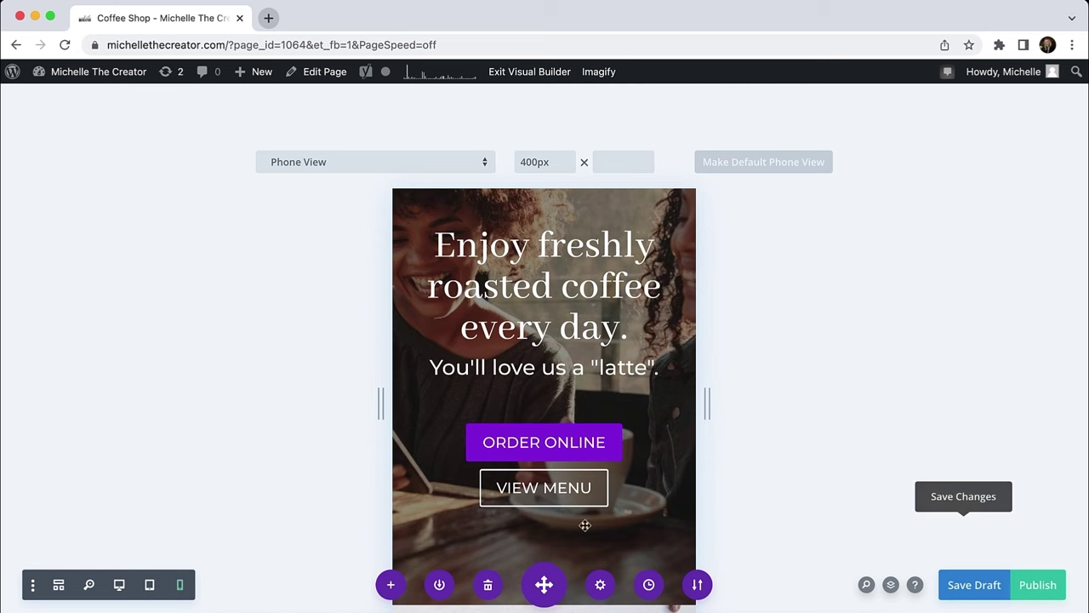
# - Preview the hero at tablet width, then switch back to the desktop view
pyautogui.click(149, 586)
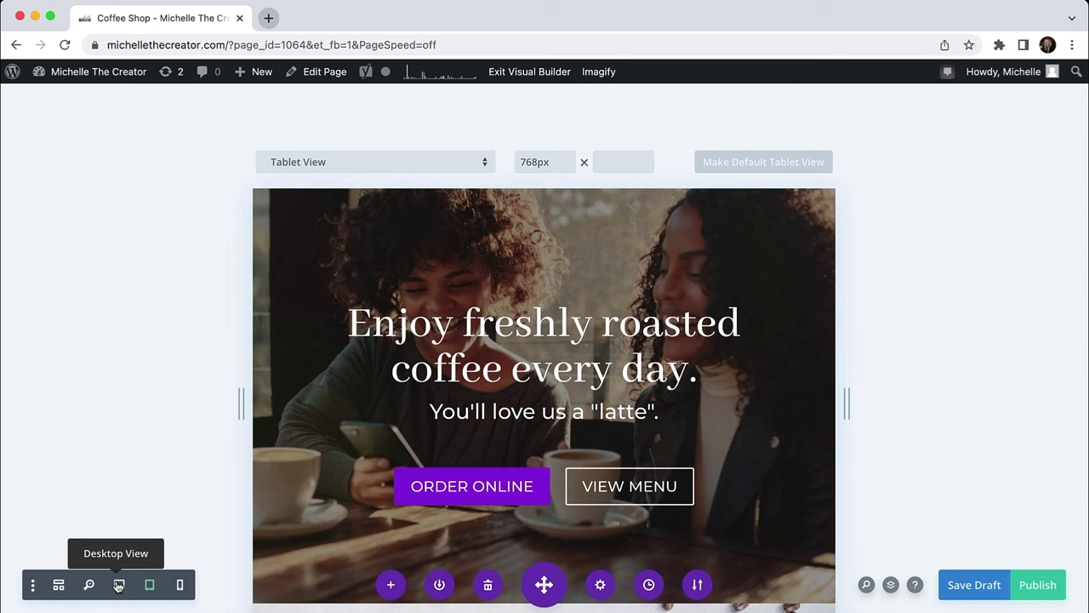
pyautogui.click(118, 585)
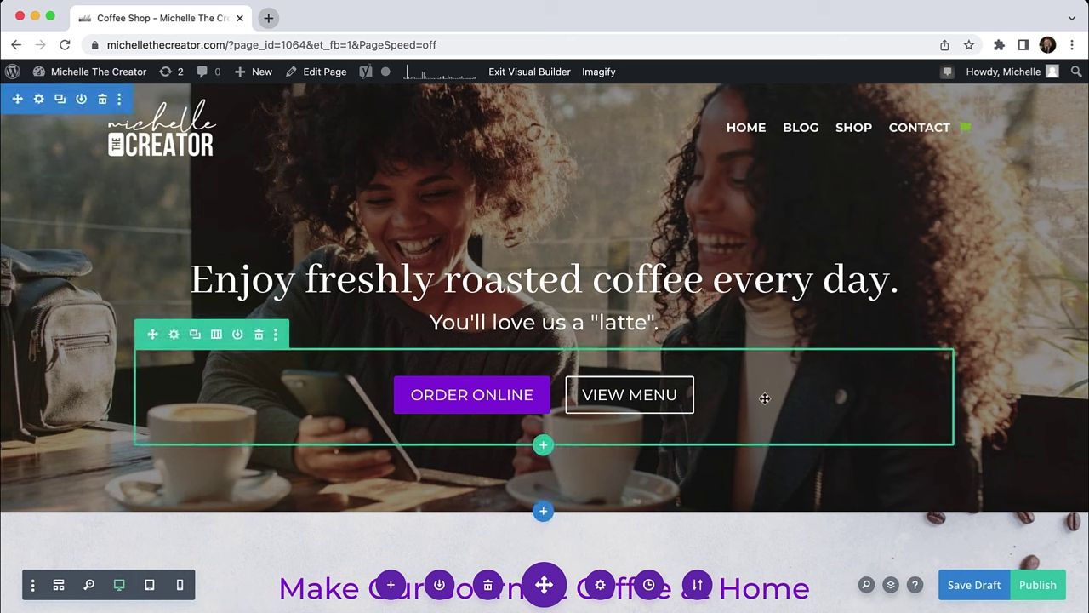
# - Insert an Icon module into the button row and move its settings panel aside
pyautogui.click(629, 417)
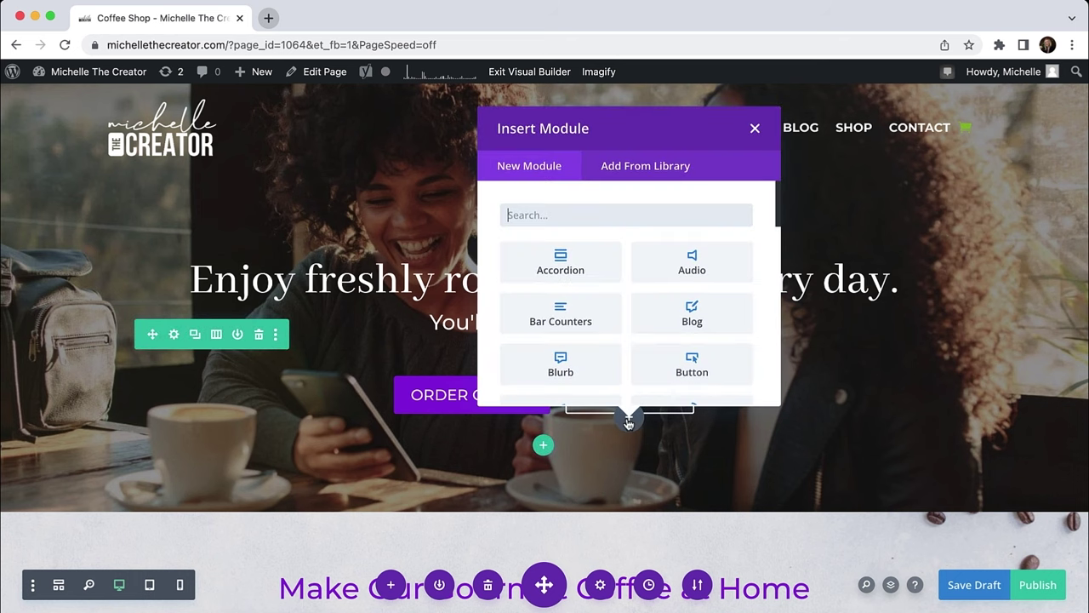
pyautogui.scroll(-7, 648, 378)
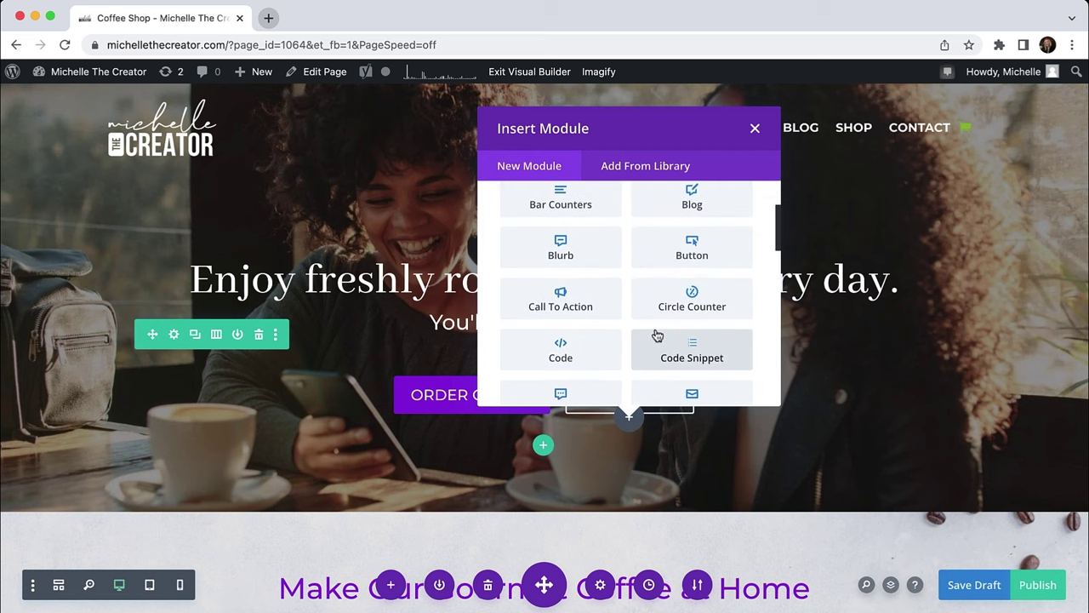
pyautogui.click(690, 328)
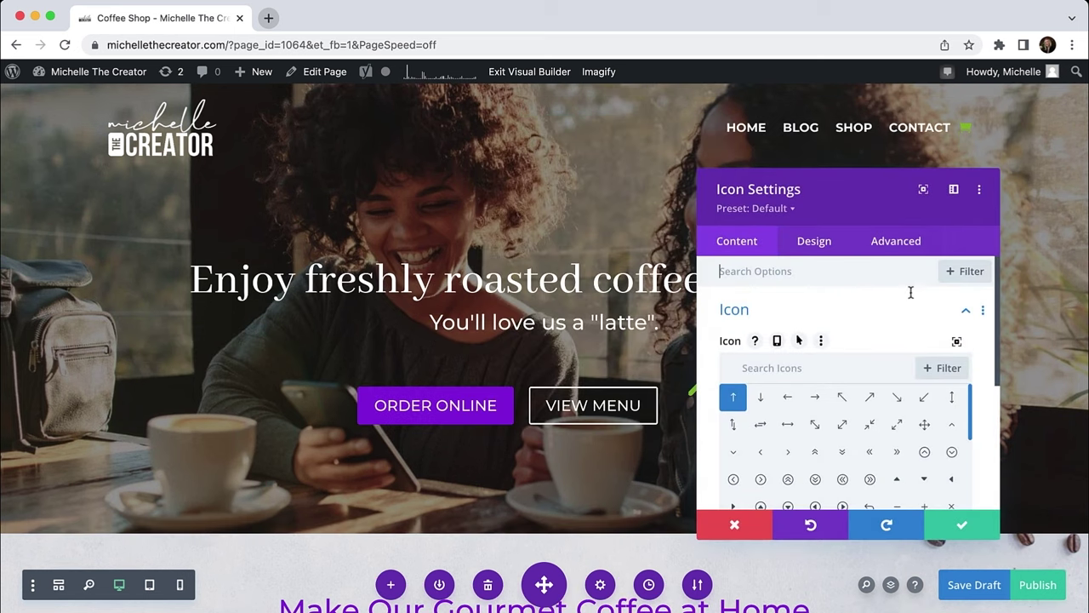
pyautogui.moveTo(832, 194); pyautogui.dragTo(906, 175)
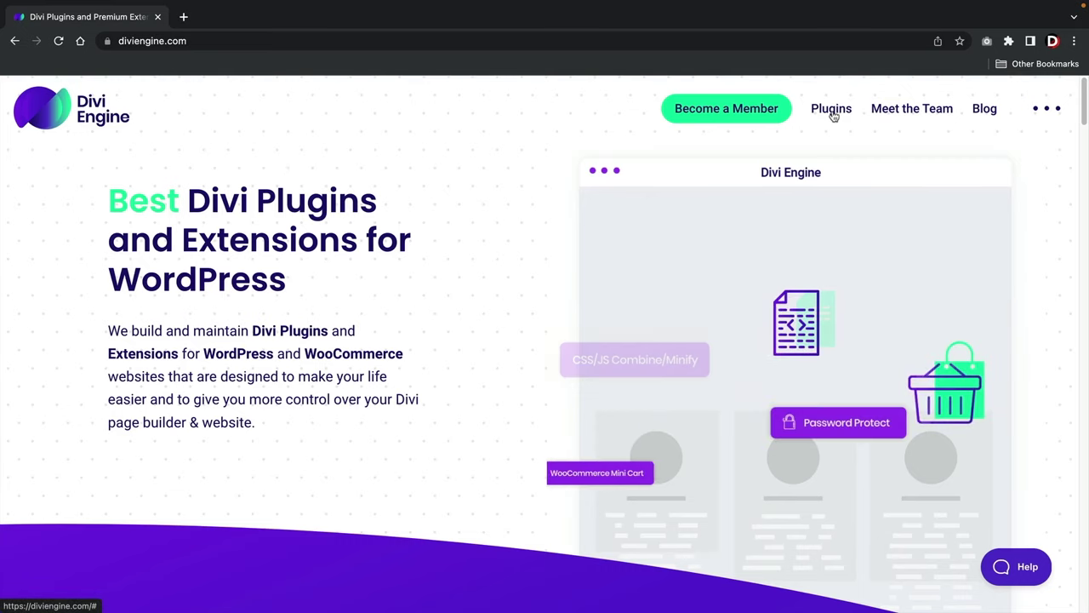
# - Browse the Divi Engine Meet the Team page, then go to the Blog / Resources page
pyautogui.moveTo(834, 110)
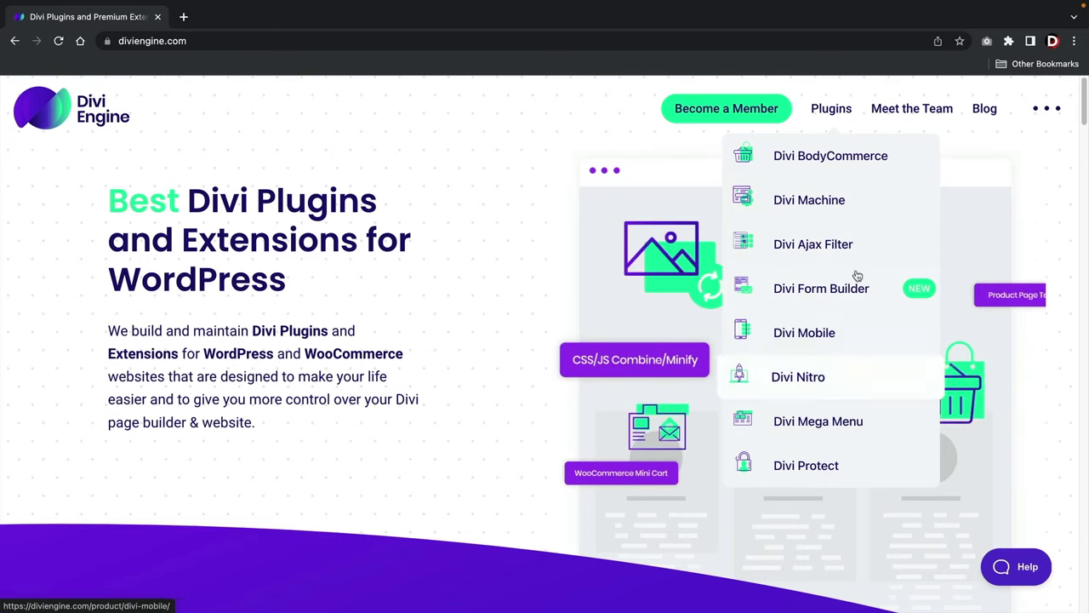
pyautogui.click(892, 110)
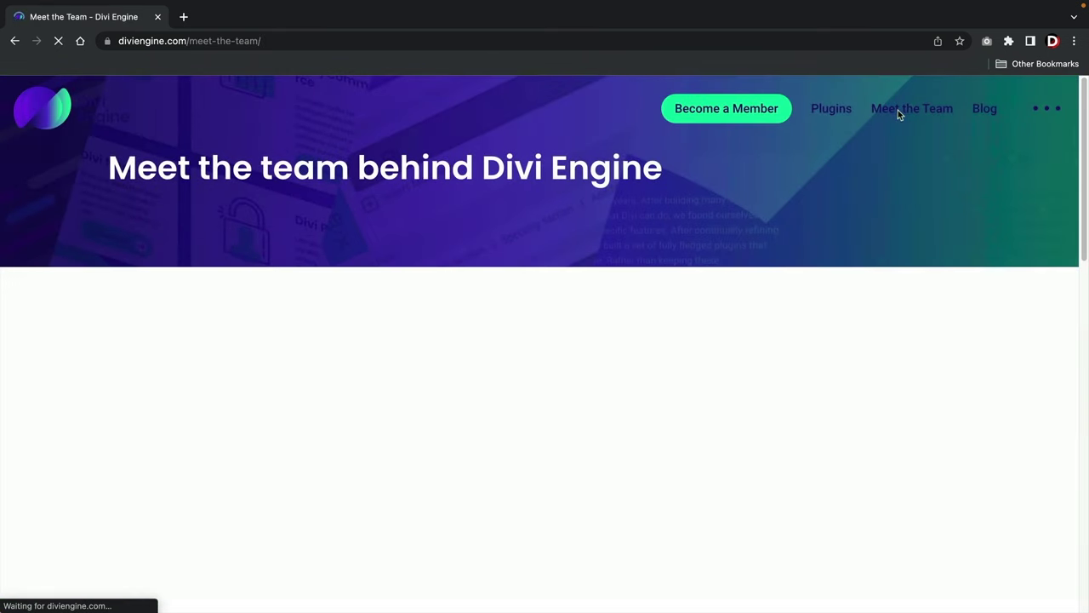
pyautogui.scroll(-3, 859, 187)
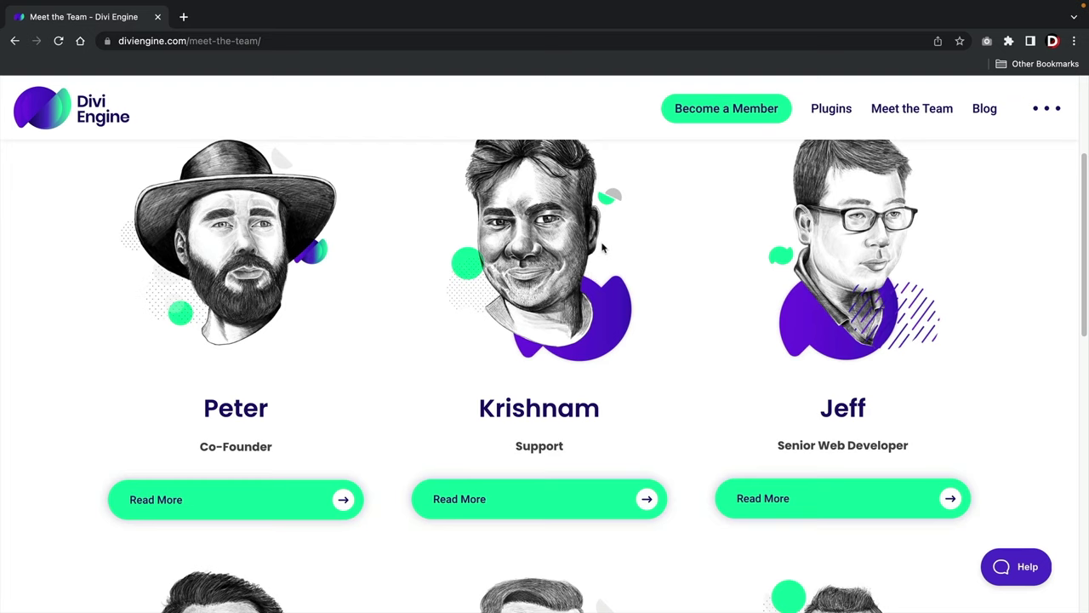
pyautogui.scroll(2, 908, 154)
pyautogui.click(989, 109)
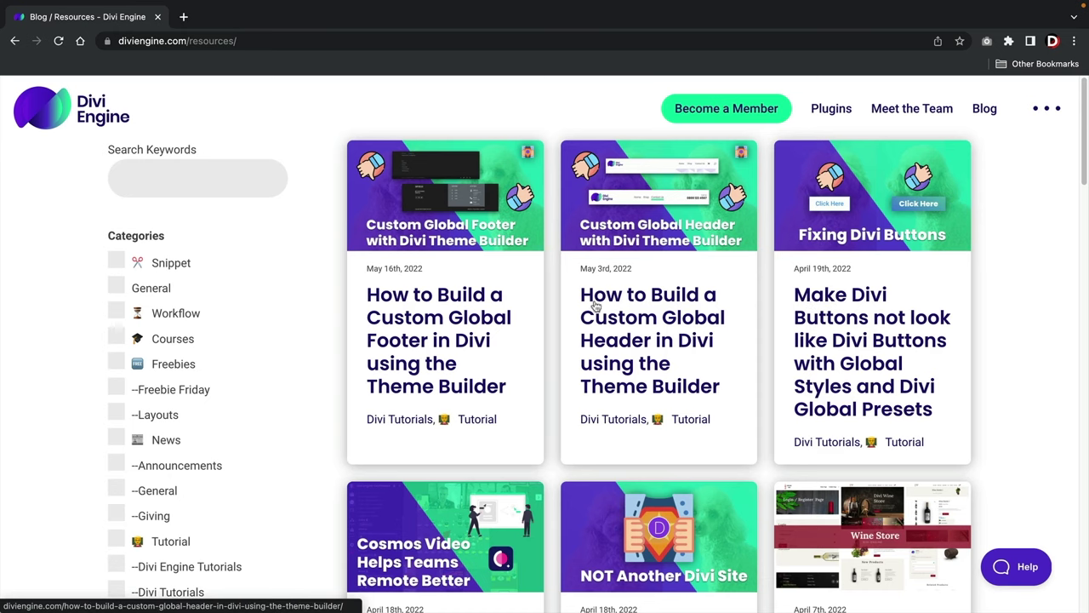
# - Return to the Divi Engine homepage using the header logo
pyautogui.click(89, 114)
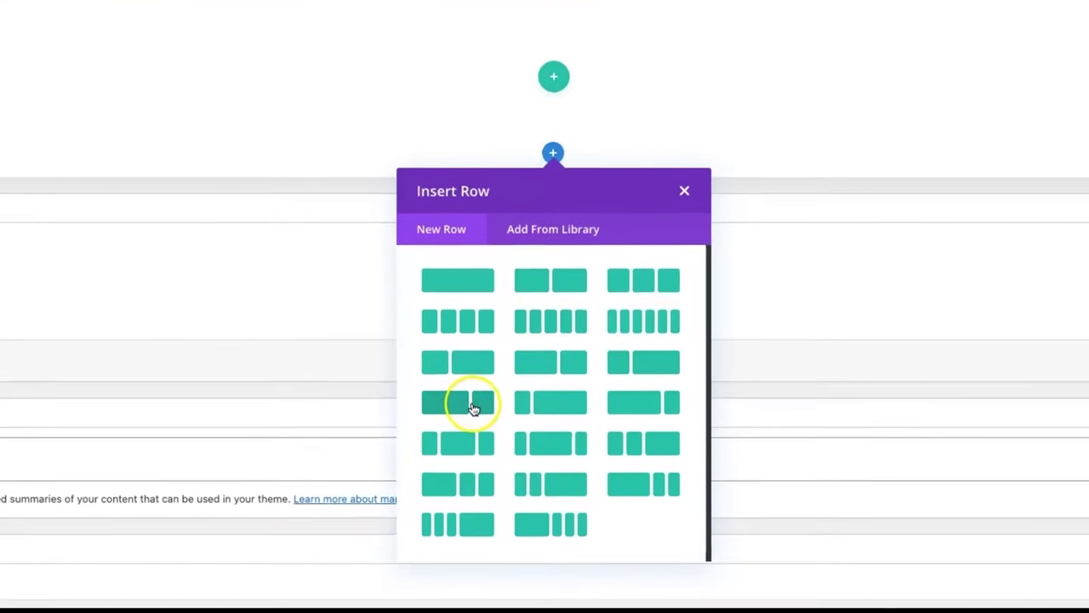
# - Add a two-column row with a Text module in the left column, duplicated
pyautogui.click(549, 364)
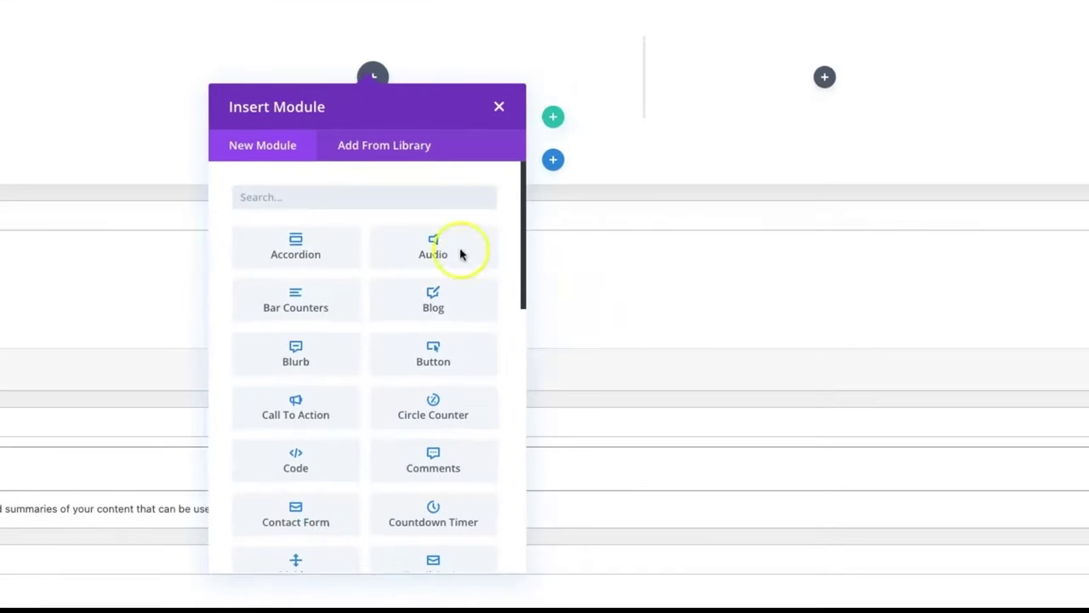
pyautogui.write('text')
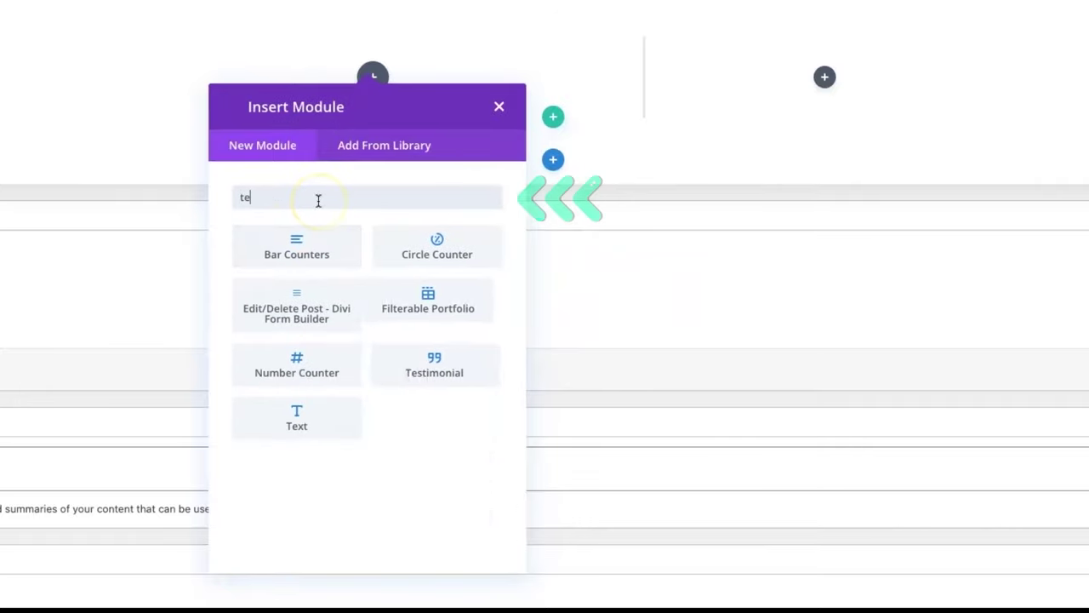
pyautogui.click(282, 266)
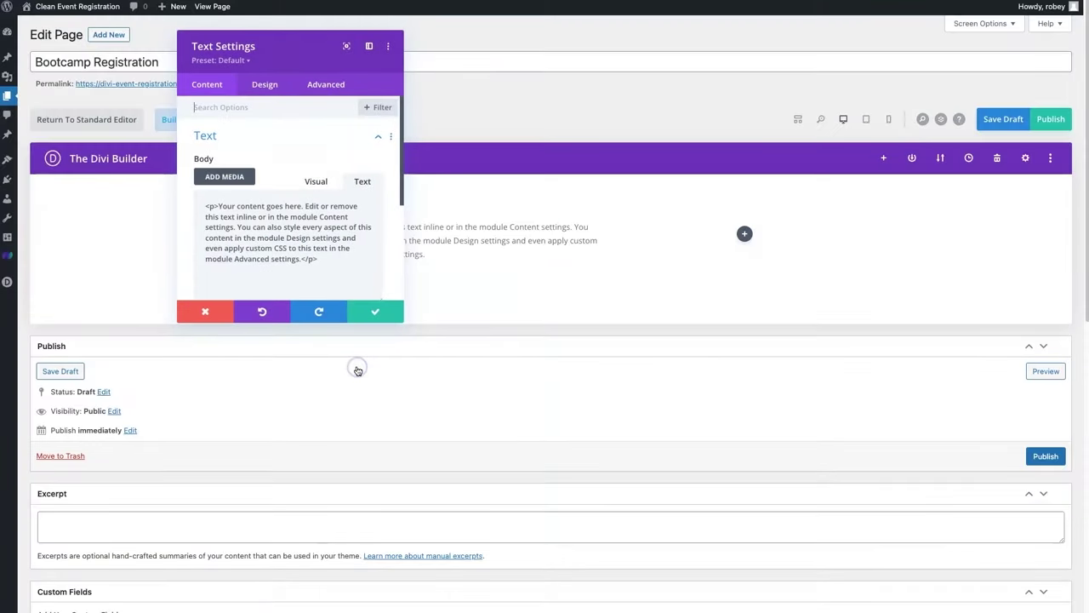
pyautogui.click(358, 313)
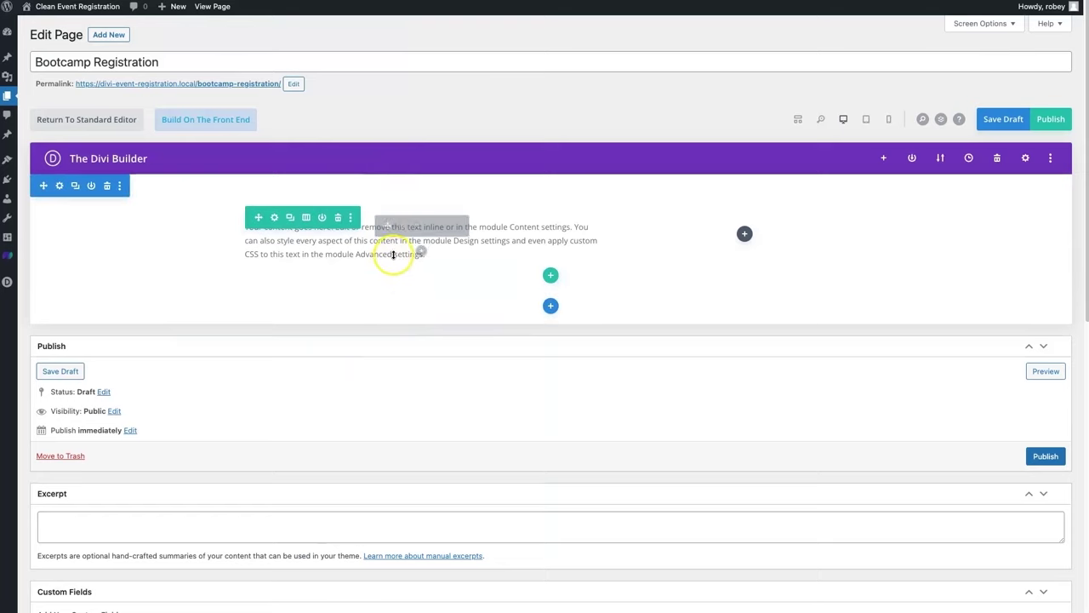
pyautogui.click(417, 226)
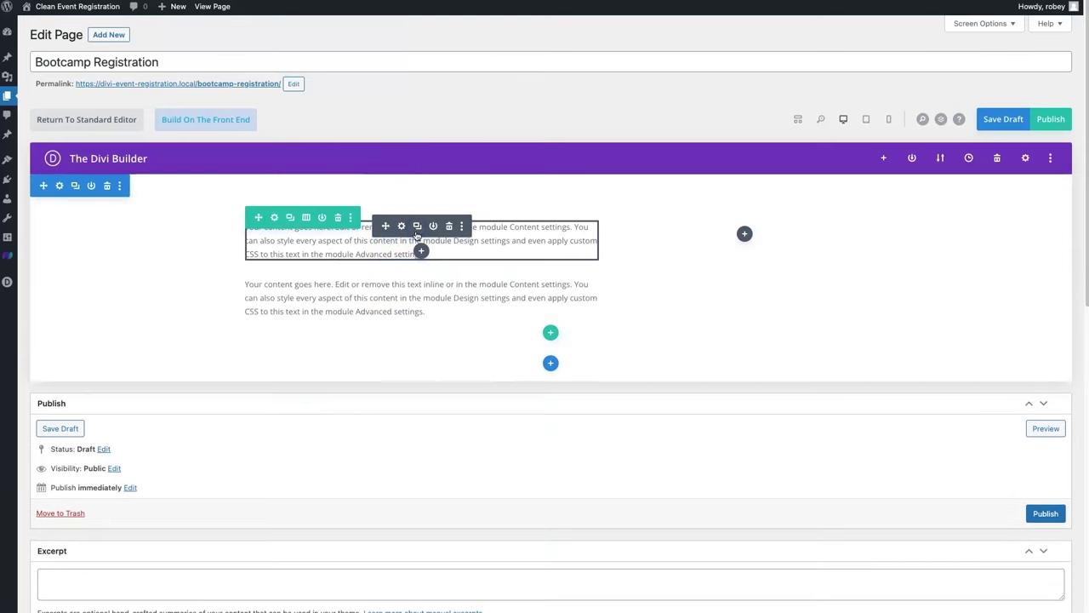
# - Add a Blurb and then a Contact Form module below the text modules
pyautogui.click(420, 309)
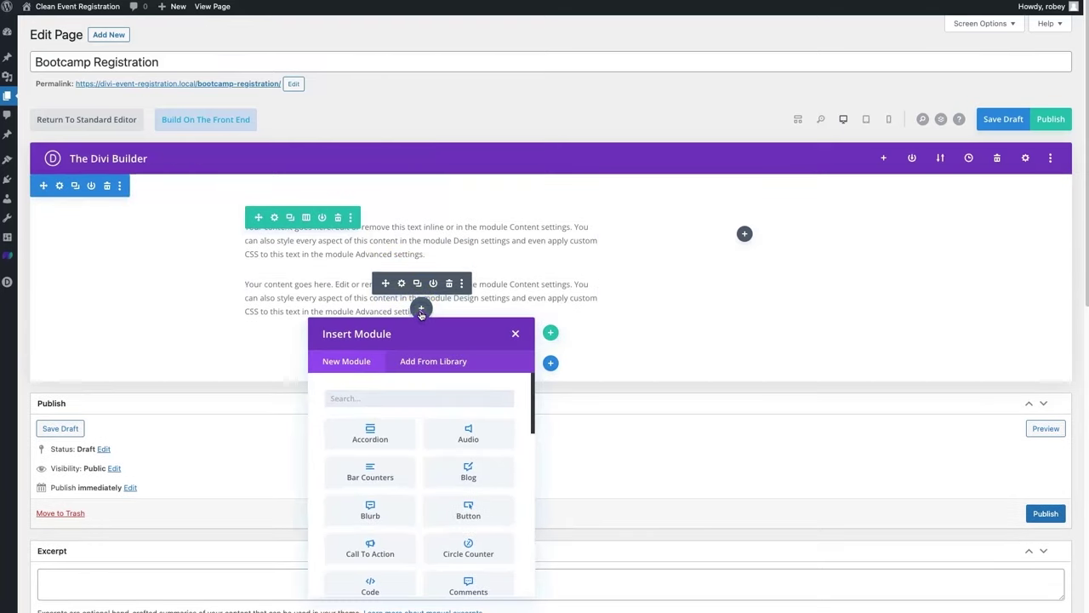
pyautogui.write('blurb')
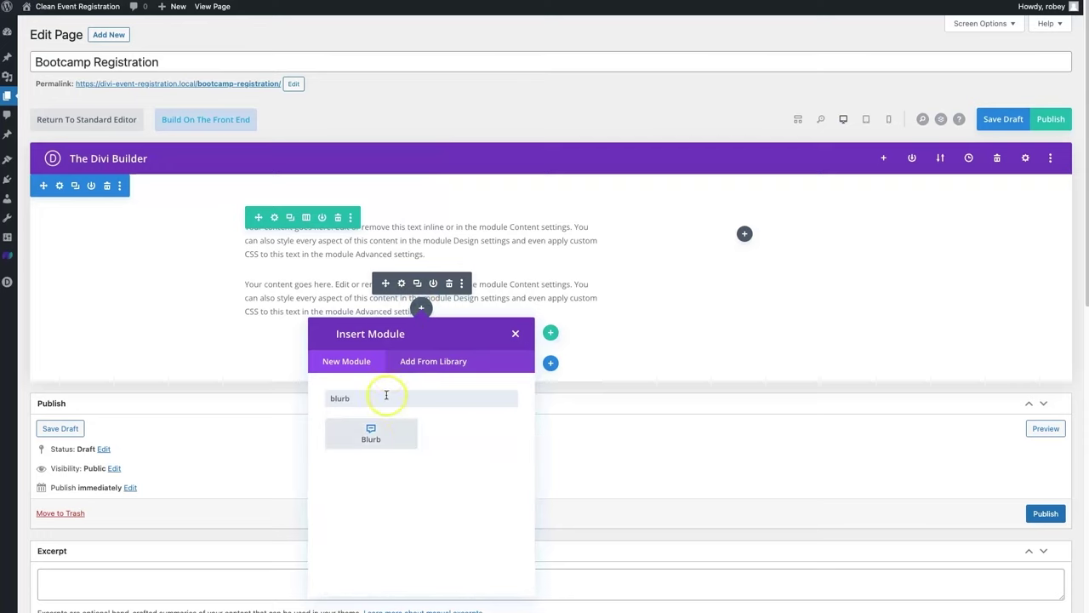
pyautogui.click(371, 434)
pyautogui.click(378, 311)
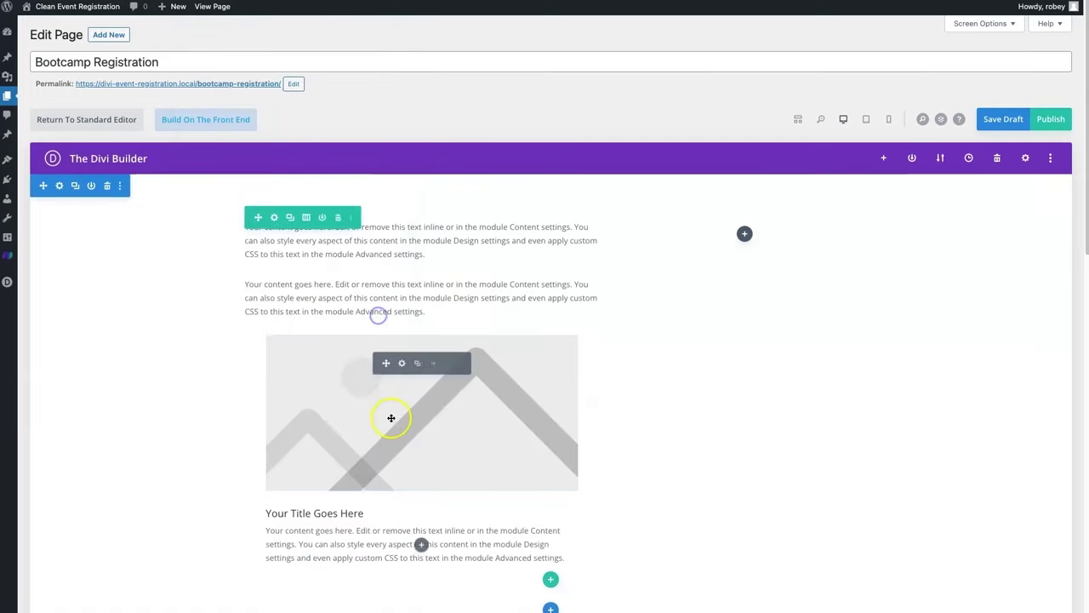
pyautogui.scroll(-3, 391, 418)
pyautogui.click(421, 322)
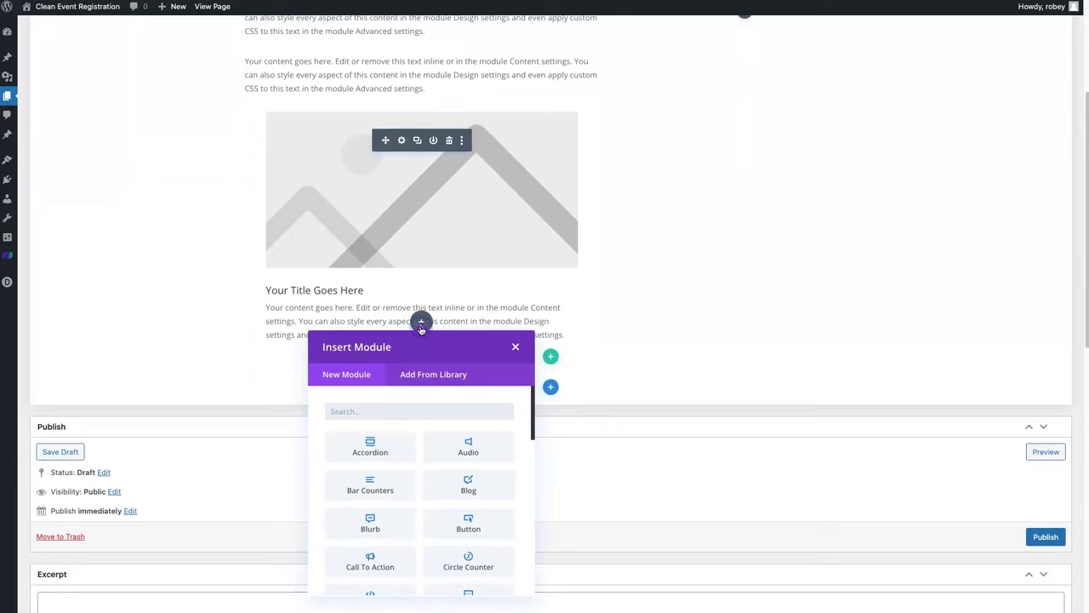
pyautogui.write('contact')
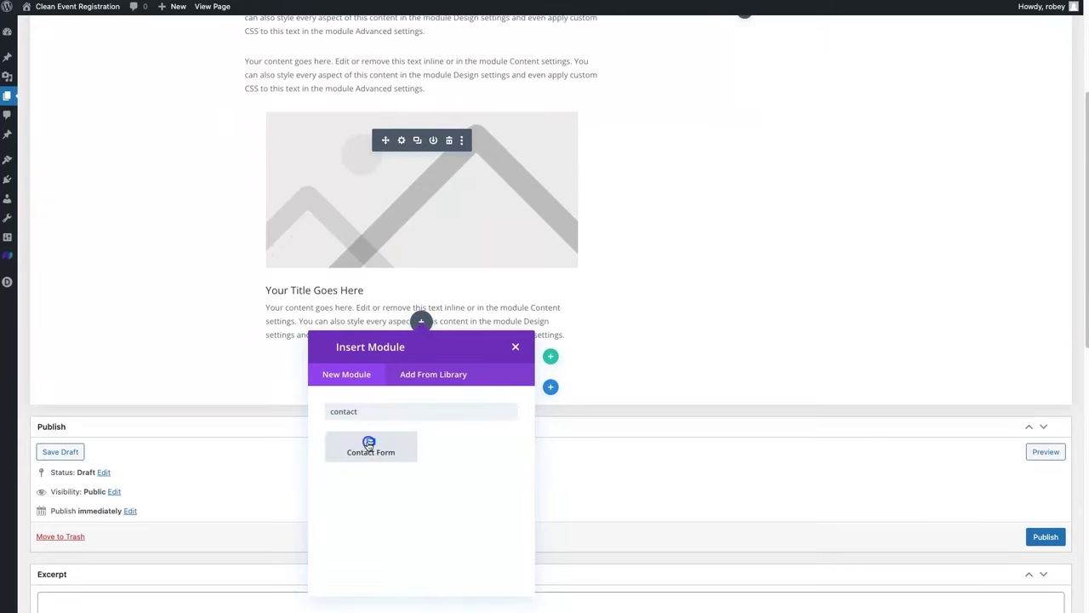
pyautogui.click(368, 444)
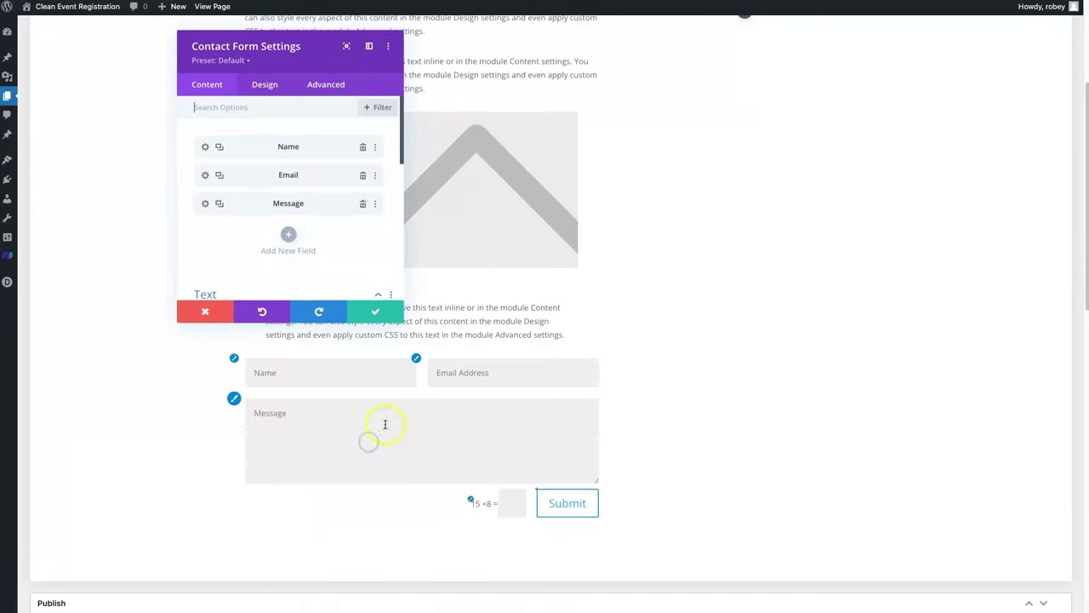
pyautogui.click(372, 316)
# - Insert an Image module in the right column and save it
pyautogui.scroll(3, 822, 297)
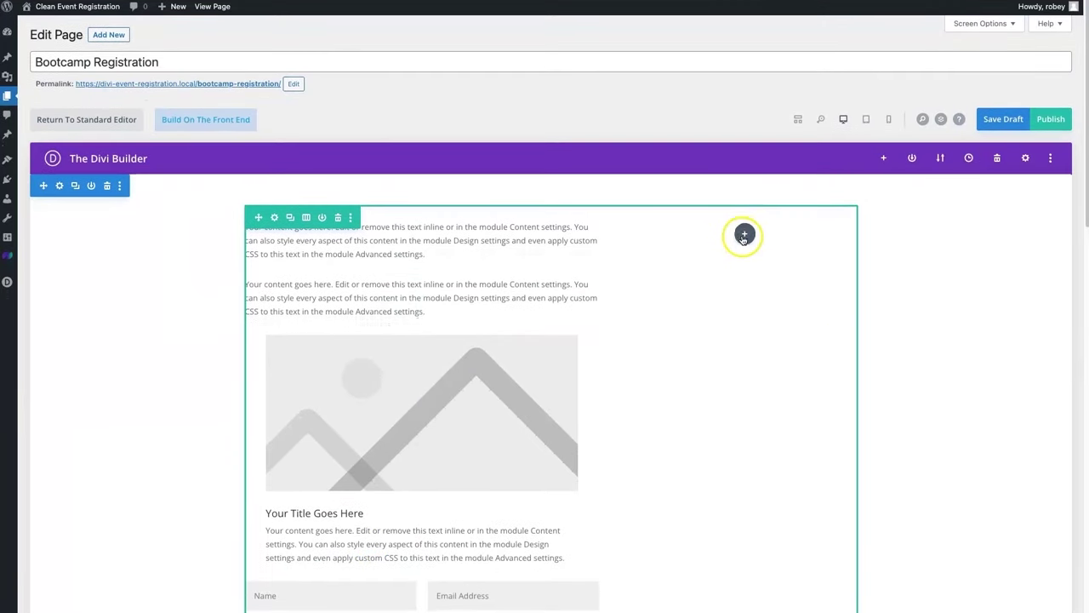
pyautogui.click(744, 235)
pyautogui.write('image')
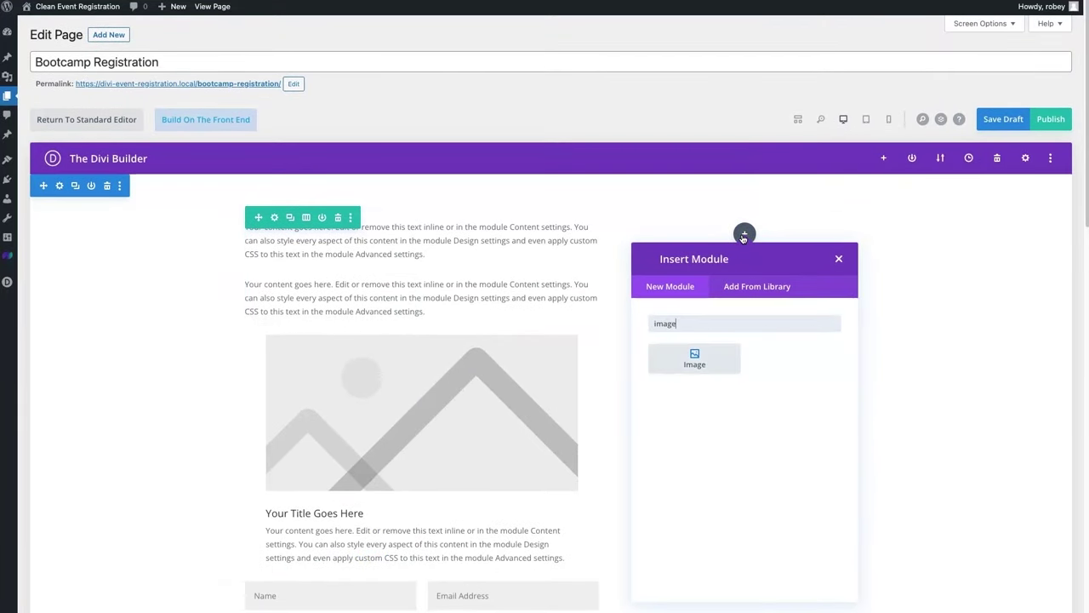
pyautogui.click(706, 360)
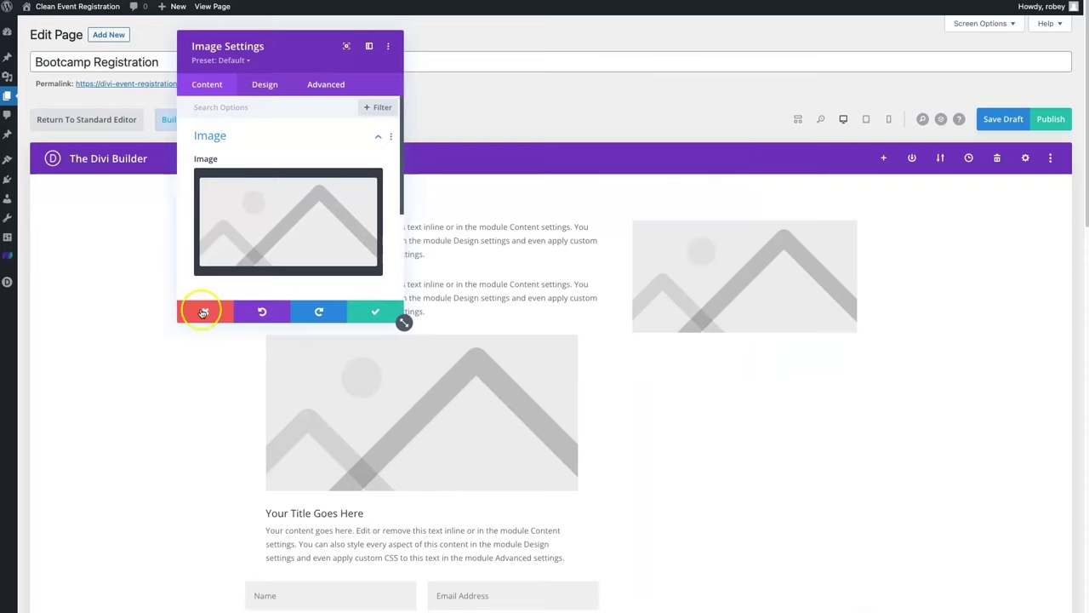
pyautogui.click(376, 314)
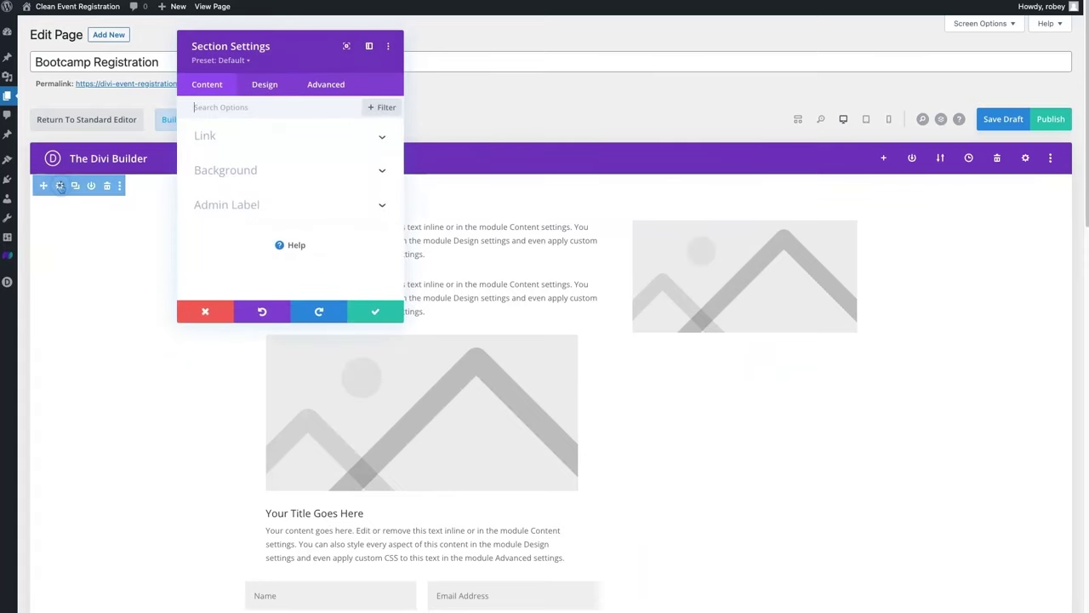
# - Add a section background gradient running from red #c0392b to black
pyautogui.click(258, 171)
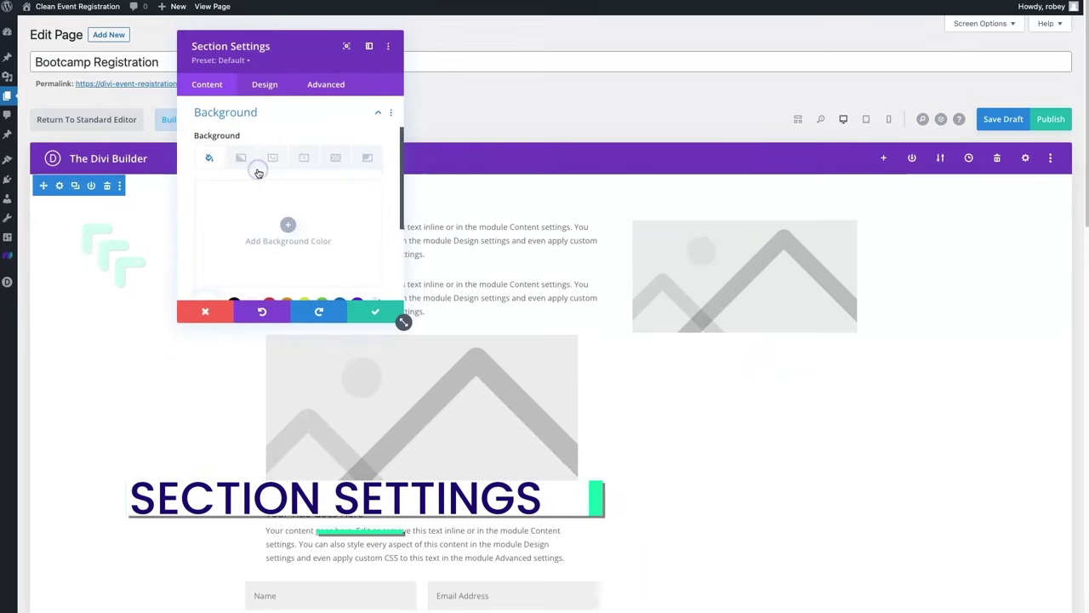
pyautogui.scroll(-2, 253, 224)
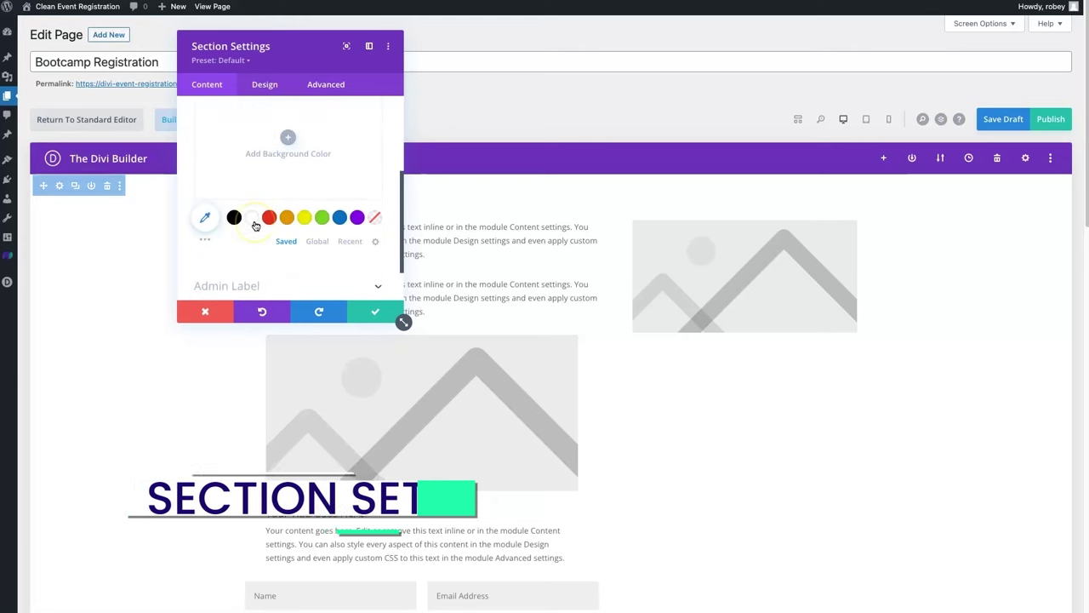
pyautogui.scroll(2, 255, 226)
pyautogui.click(256, 225)
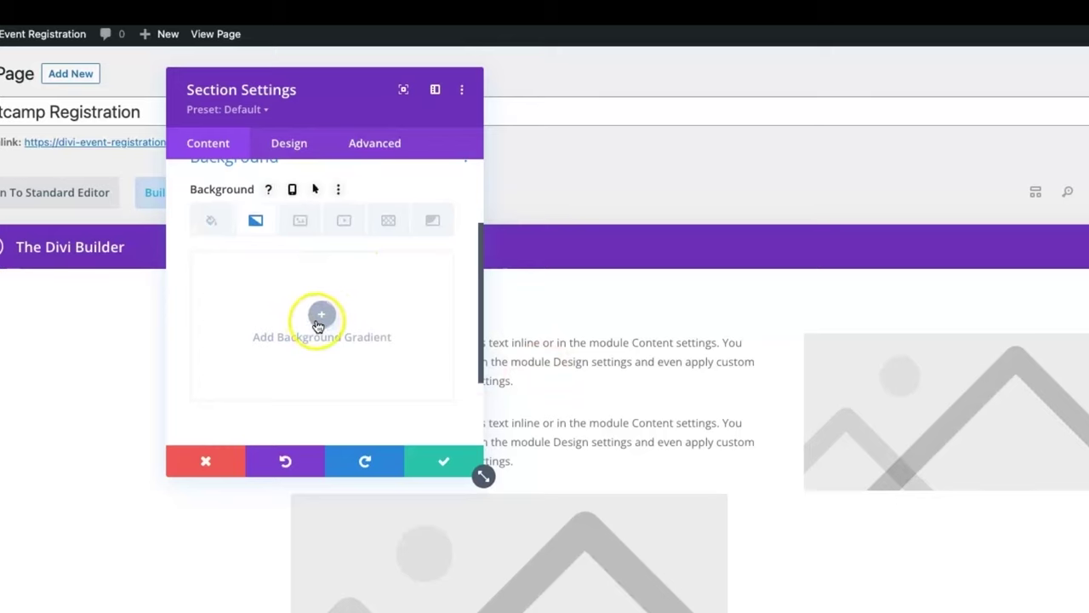
pyautogui.click(322, 314)
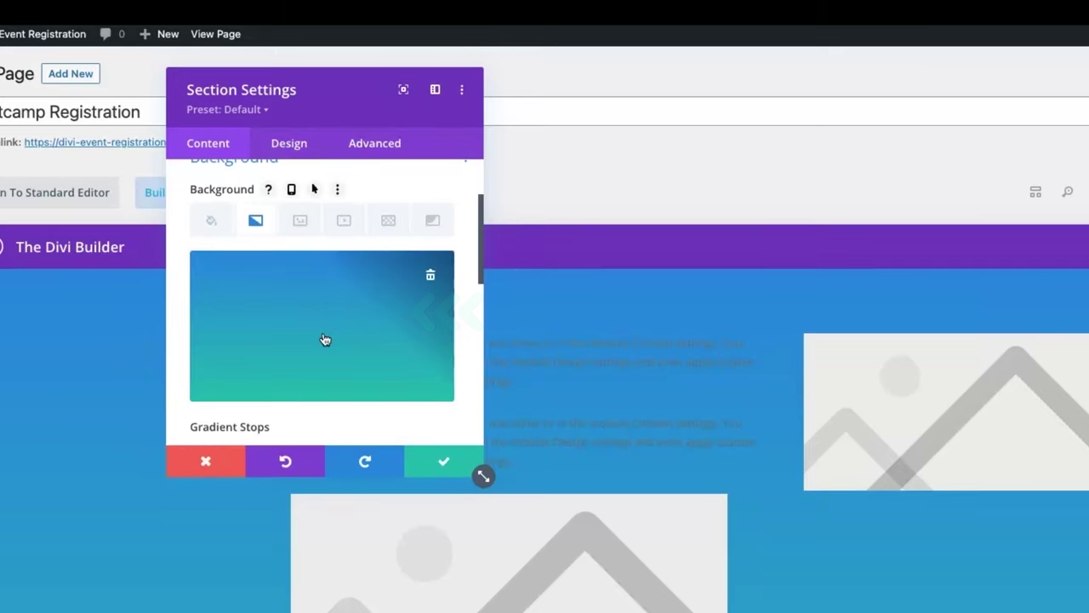
pyautogui.scroll(-3, 326, 338)
pyautogui.click(196, 307)
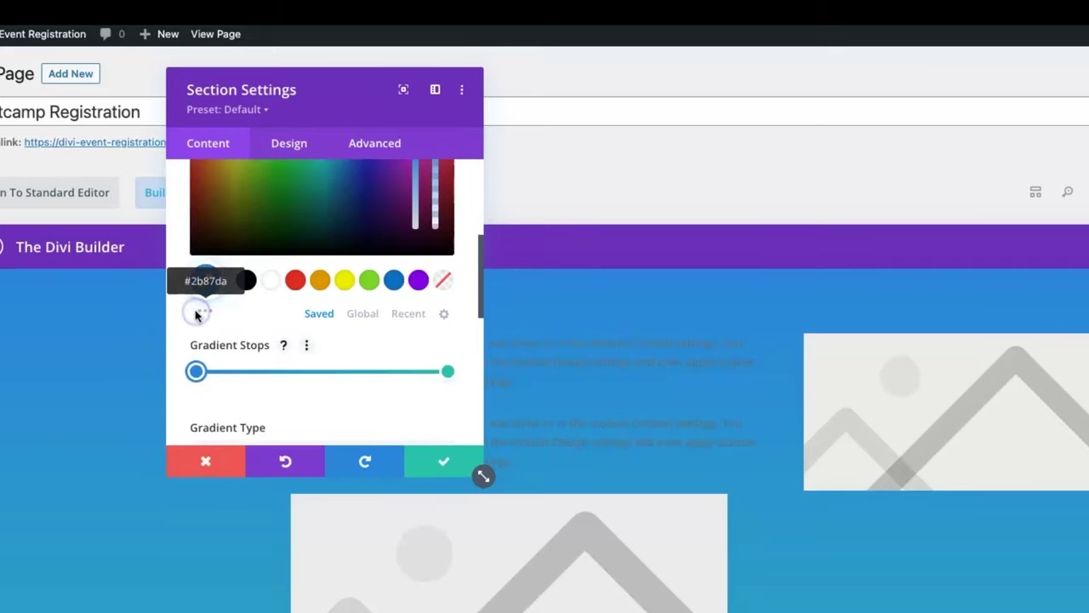
pyautogui.scroll(2, 209, 244)
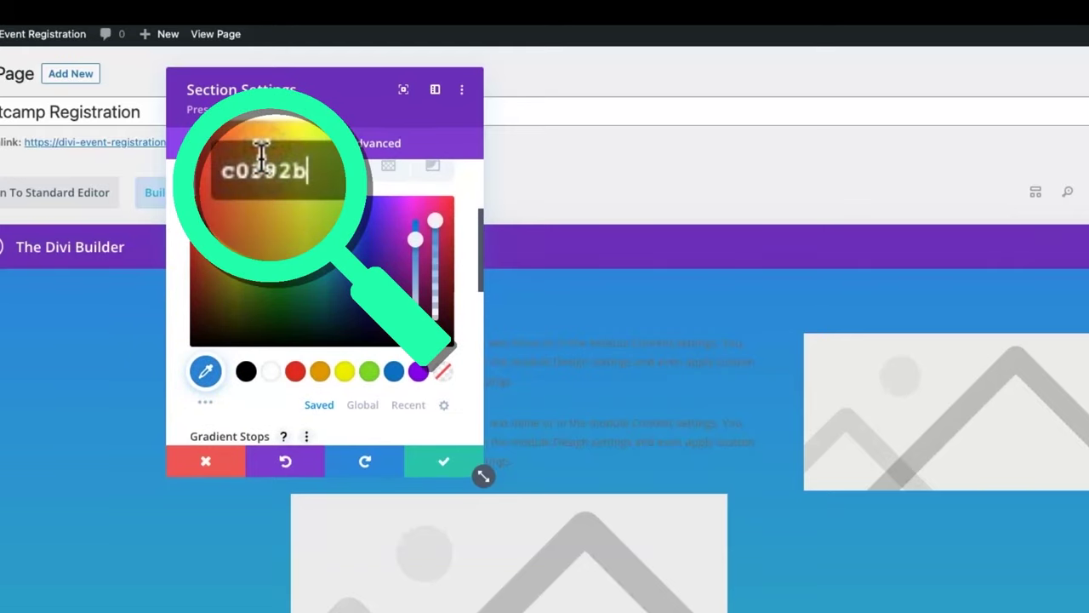
pyautogui.write('#c0392b')
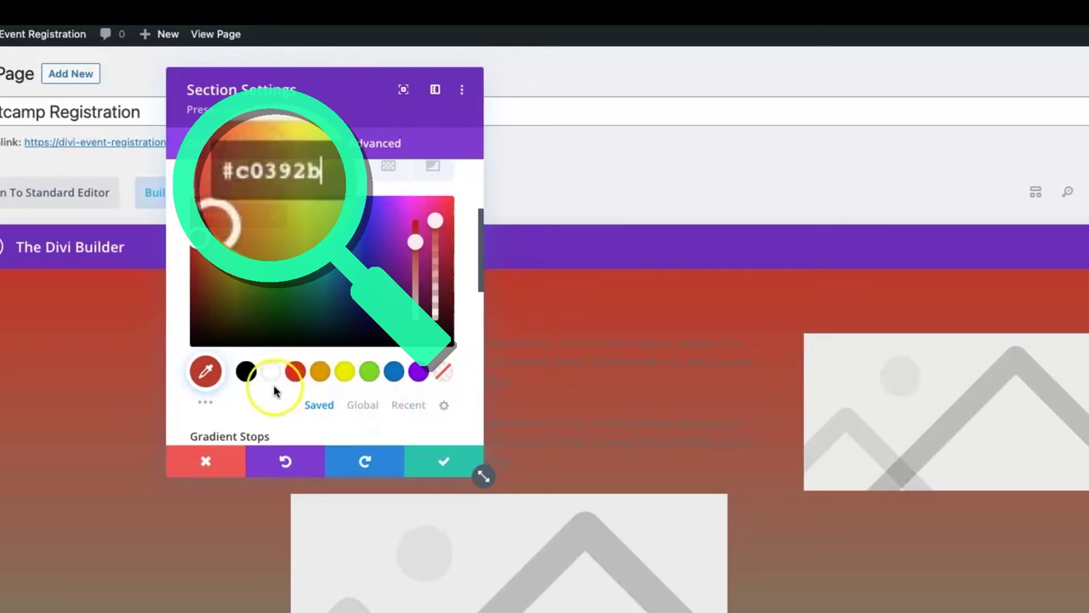
pyautogui.scroll(-2, 400, 393)
pyautogui.click(446, 369)
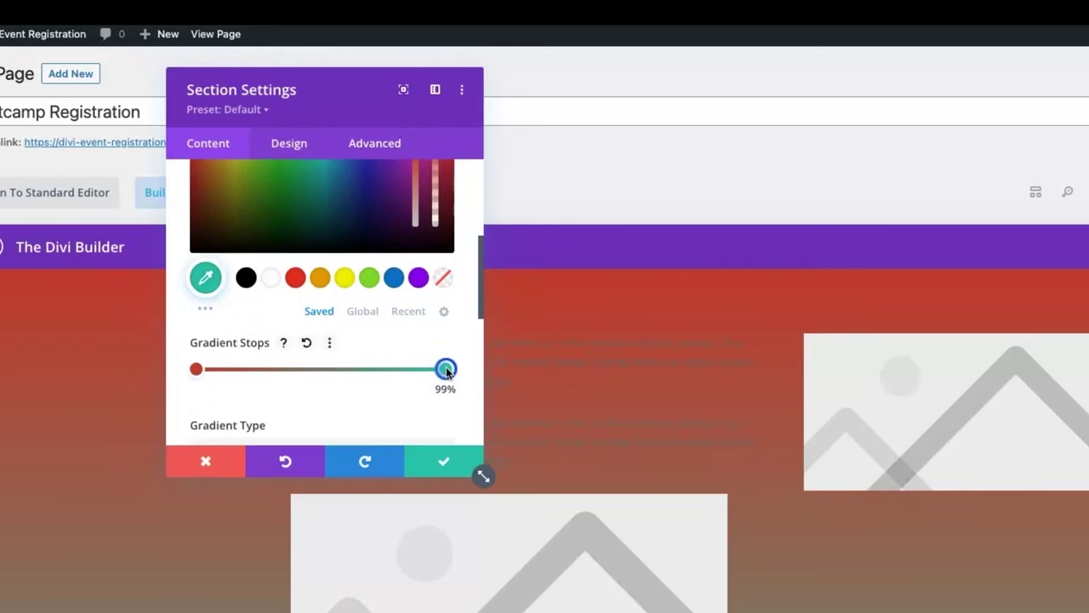
pyautogui.click(246, 278)
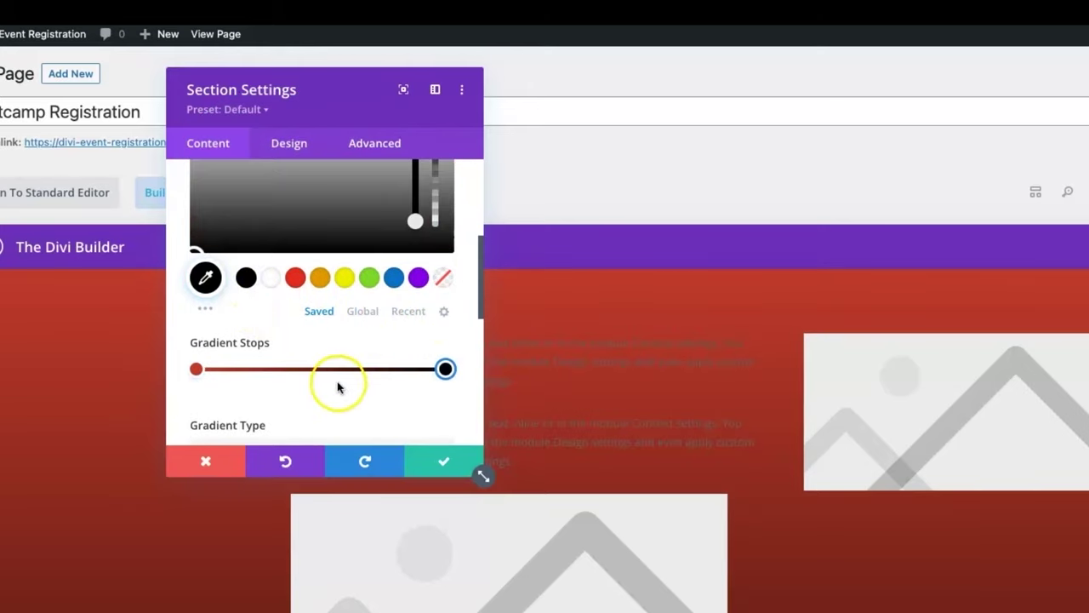
# - Overlay a Pills background pattern rotated to run horizontally
pyautogui.scroll(-1, 337, 385)
pyautogui.scroll(5, 391, 392)
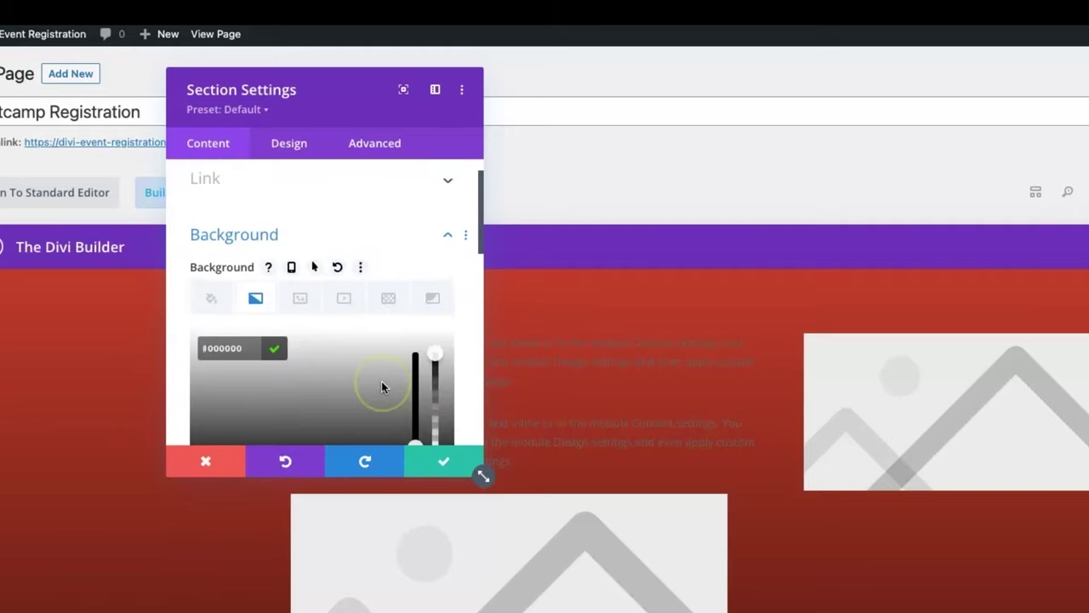
pyautogui.click(388, 321)
pyautogui.scroll(-1, 355, 348)
pyautogui.click(332, 333)
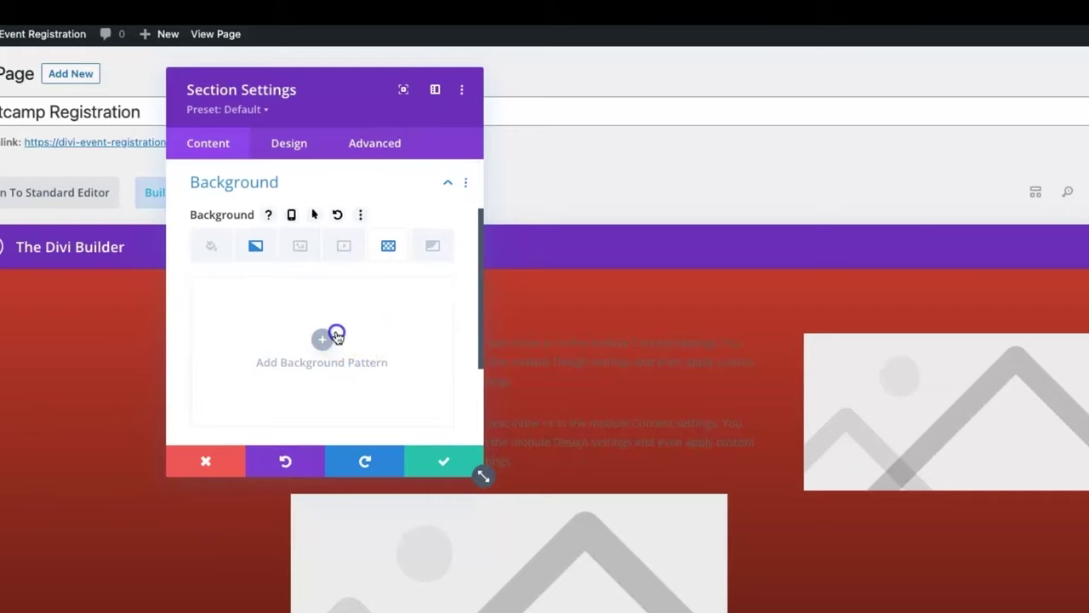
pyautogui.scroll(-2, 338, 338)
pyautogui.click(316, 242)
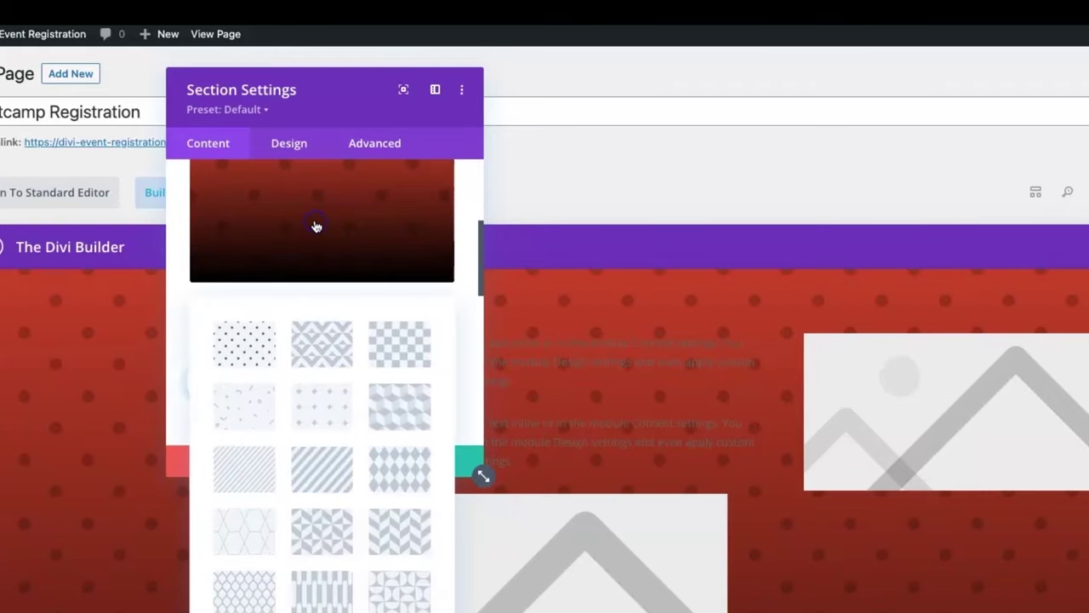
pyautogui.click(317, 583)
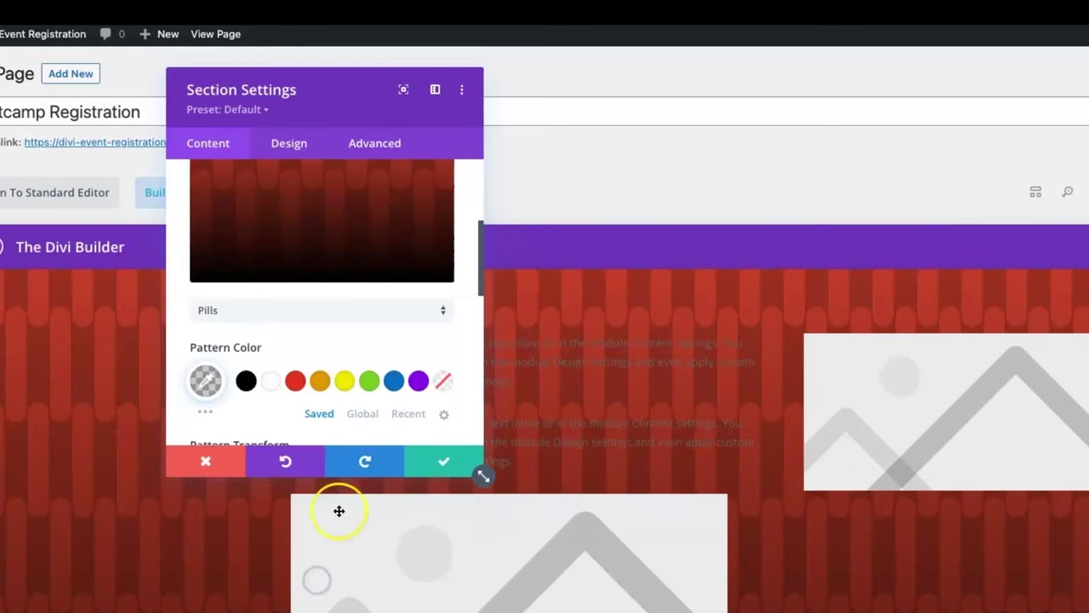
pyautogui.scroll(-2, 259, 385)
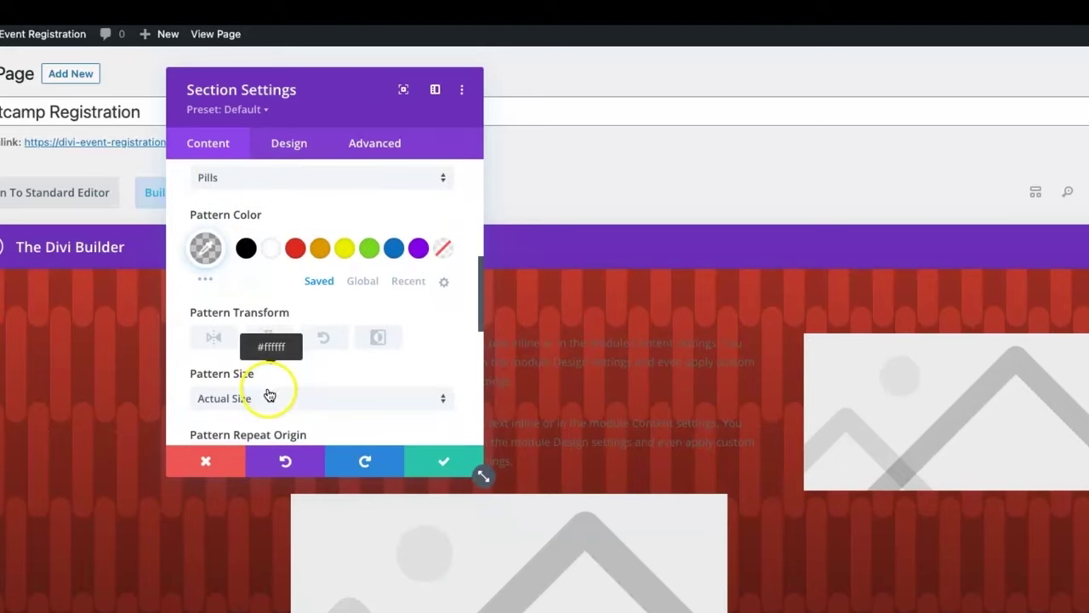
pyautogui.click(324, 337)
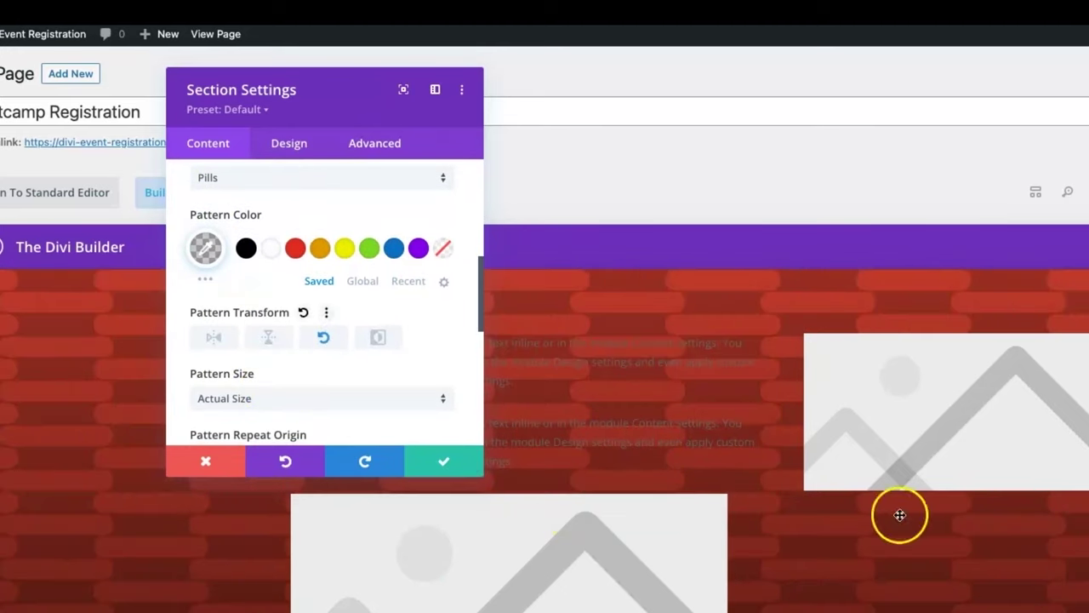
pyautogui.scroll(5, 244, 388)
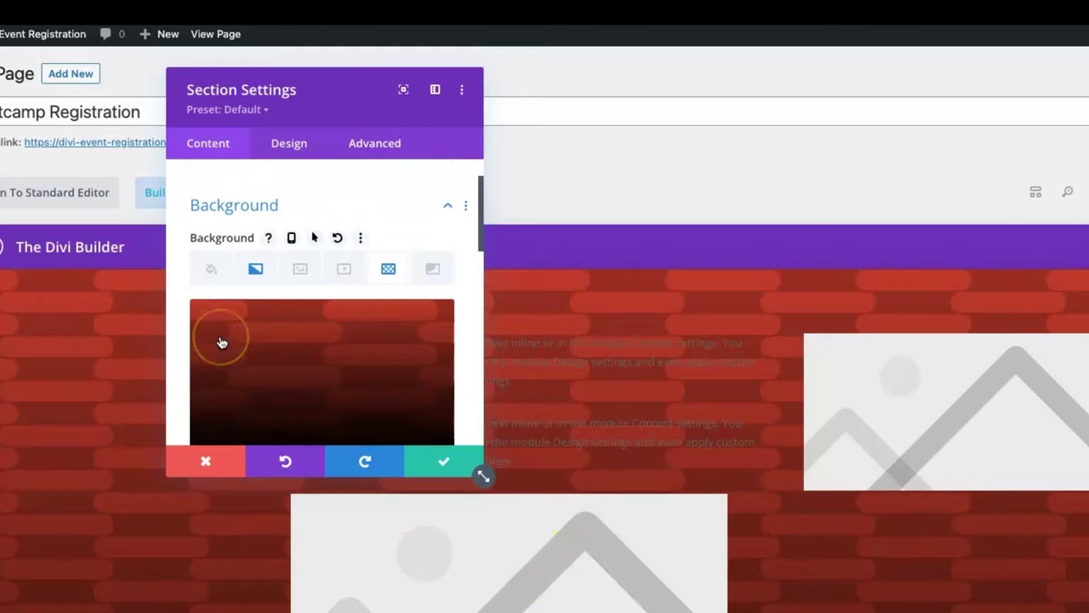
# - Add a Chevrons background mask to the Bootcamp Registration section
pyautogui.click(427, 286)
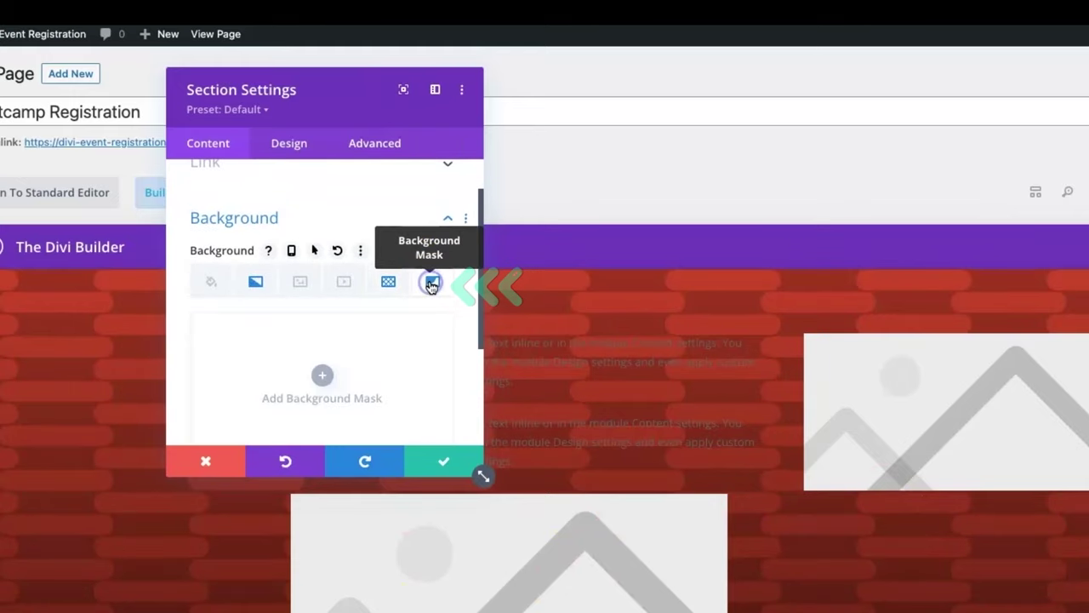
pyautogui.scroll(-1, 331, 374)
pyautogui.click(329, 257)
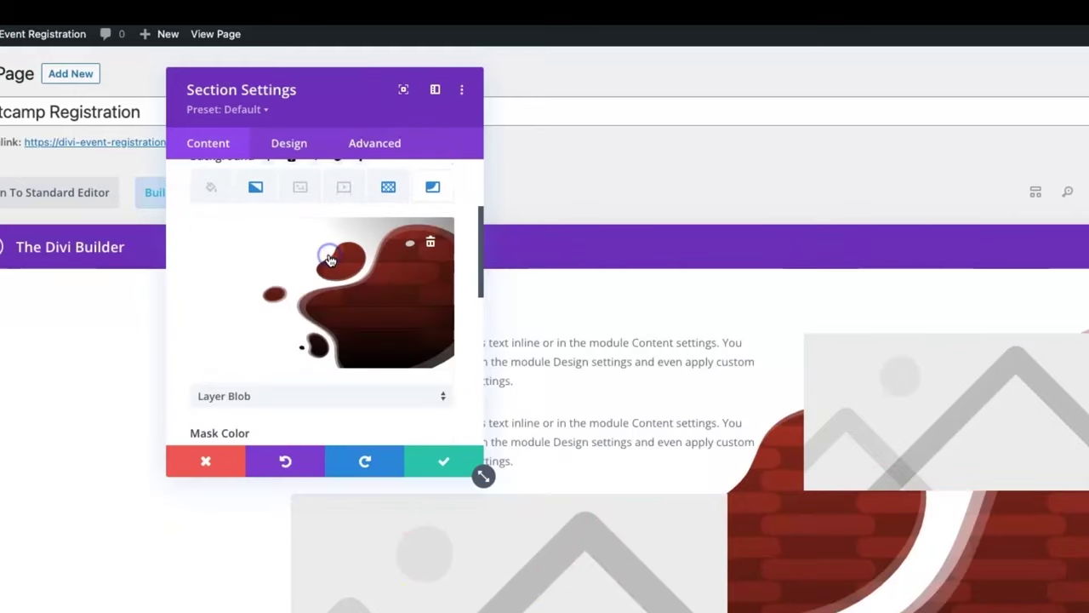
pyautogui.click(320, 308)
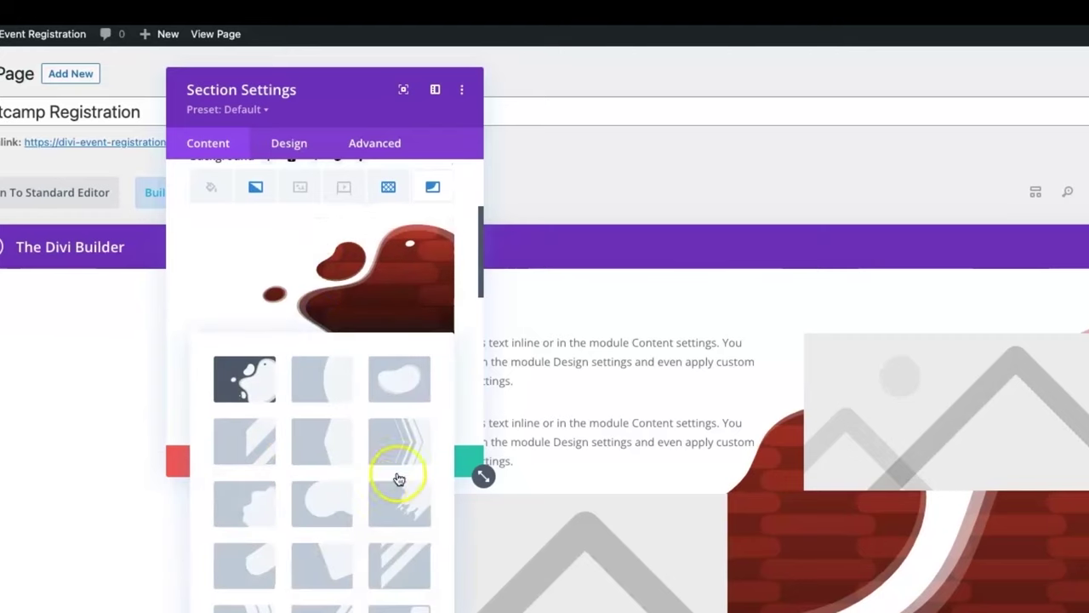
pyautogui.click(400, 442)
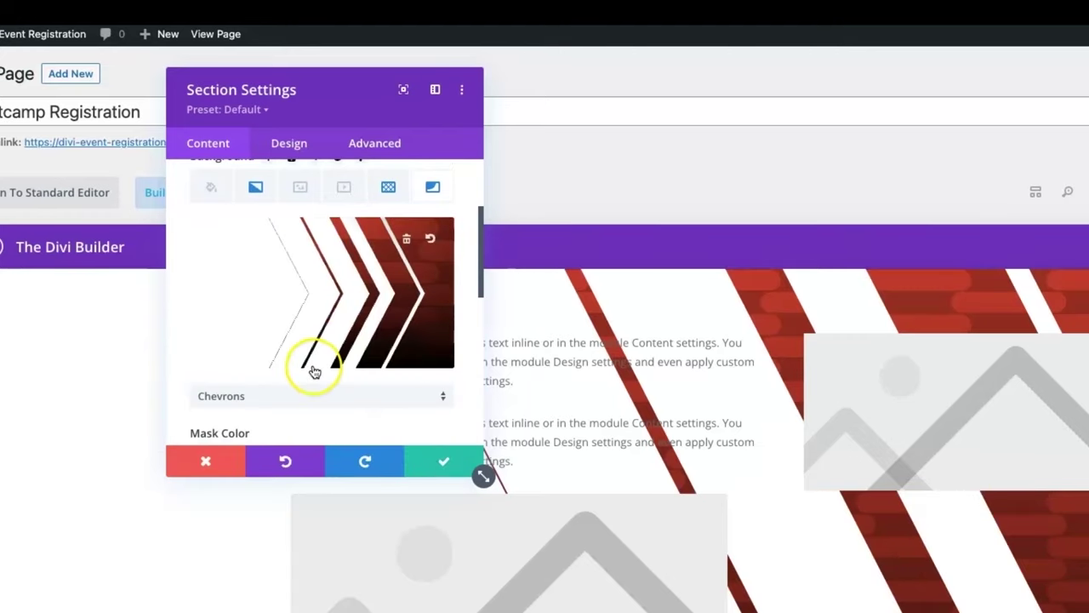
pyautogui.scroll(-2, 314, 370)
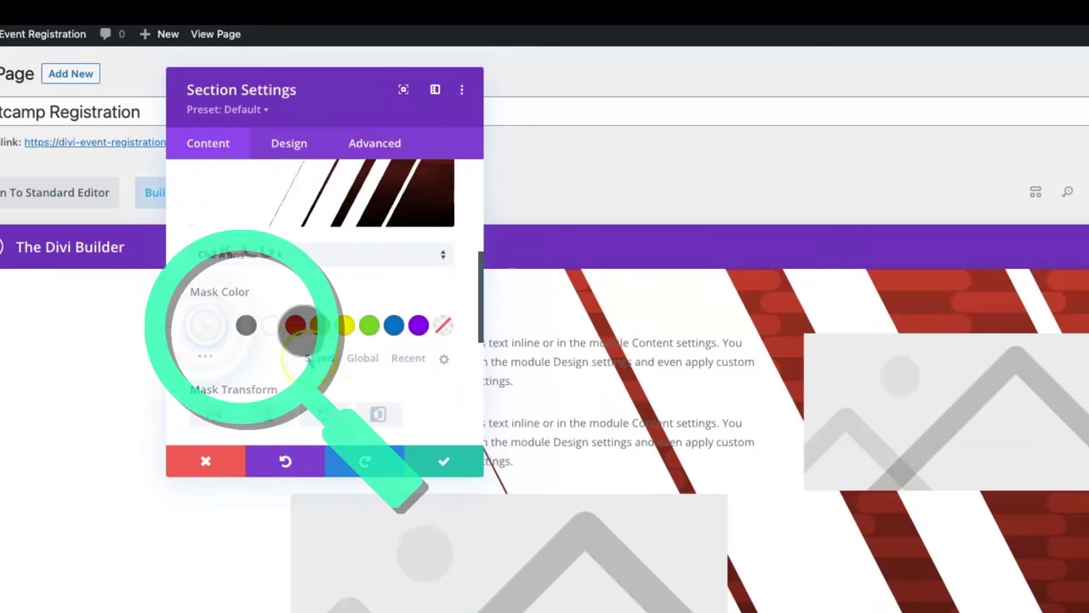
# - Set the chevron mask colour to #2c3e50 and invert the mask
pyautogui.click(202, 351)
pyautogui.tripleClick(304, 324)
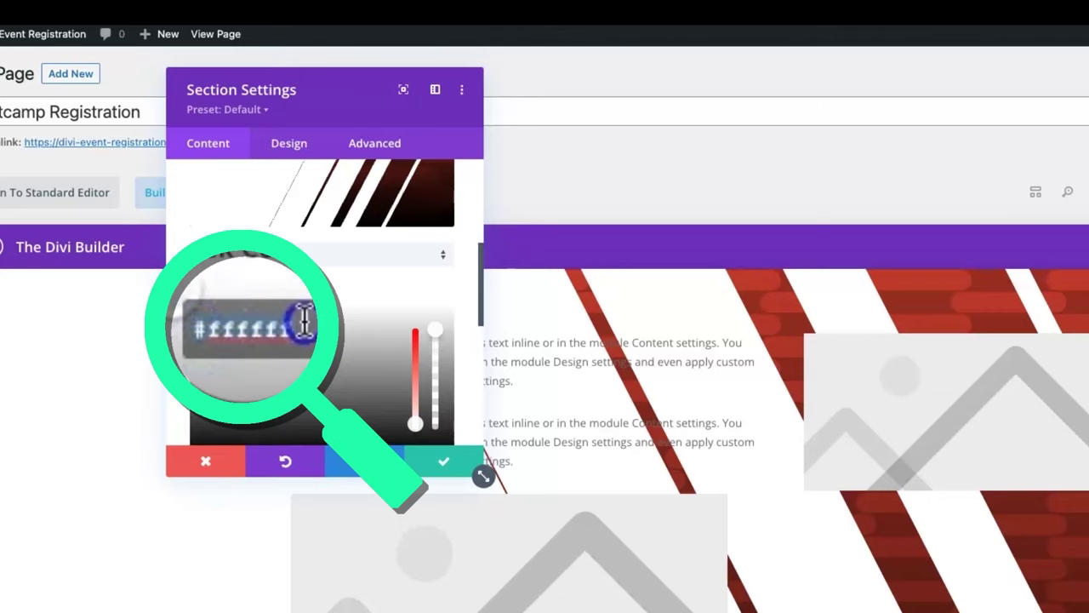
pyautogui.write('2c3e50')
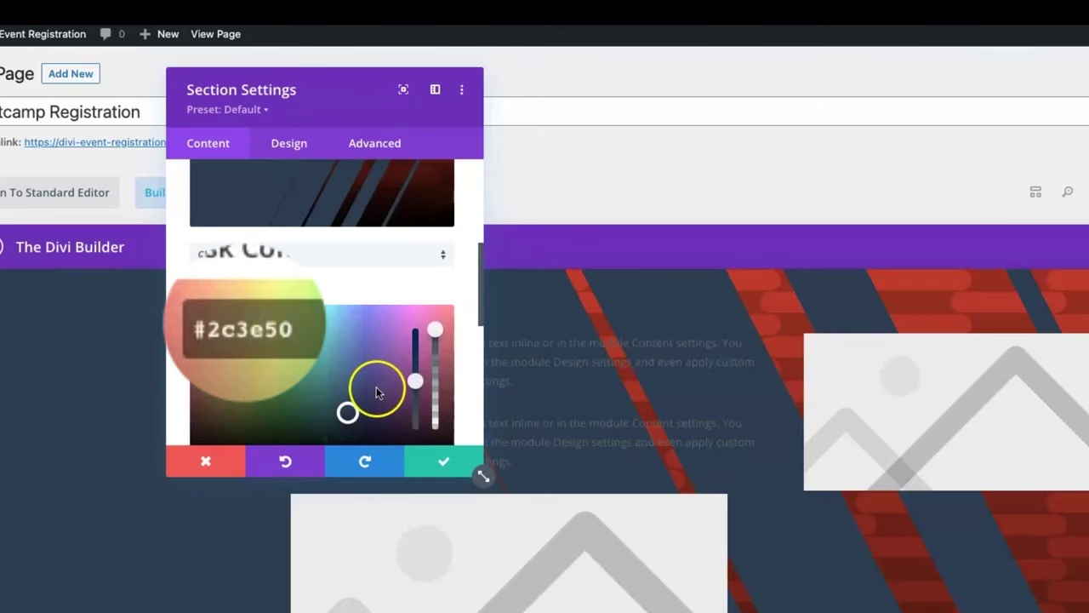
pyautogui.scroll(-1, 377, 386)
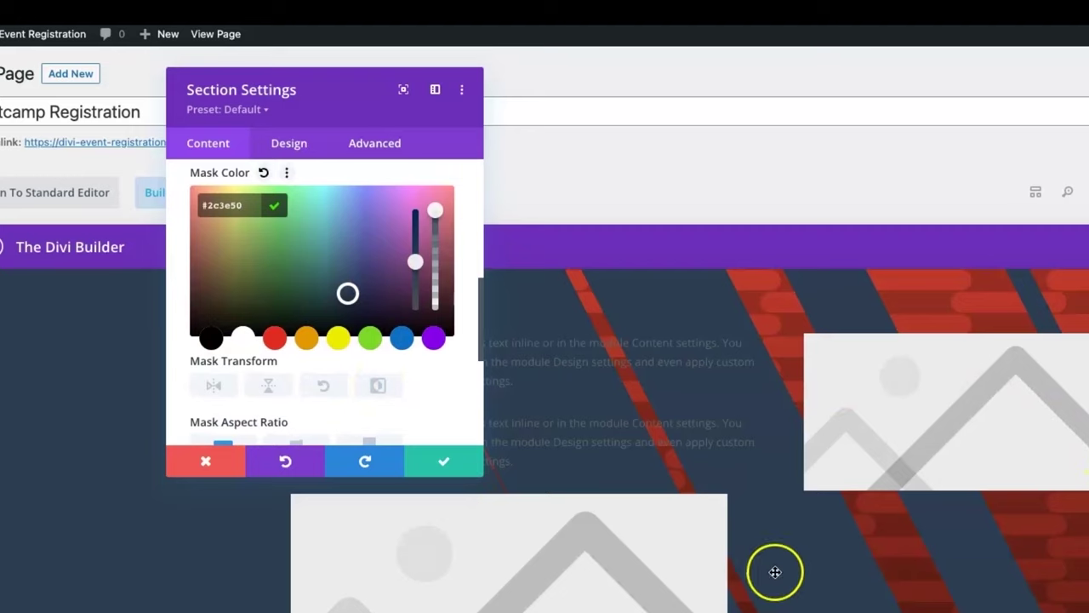
pyautogui.click(377, 388)
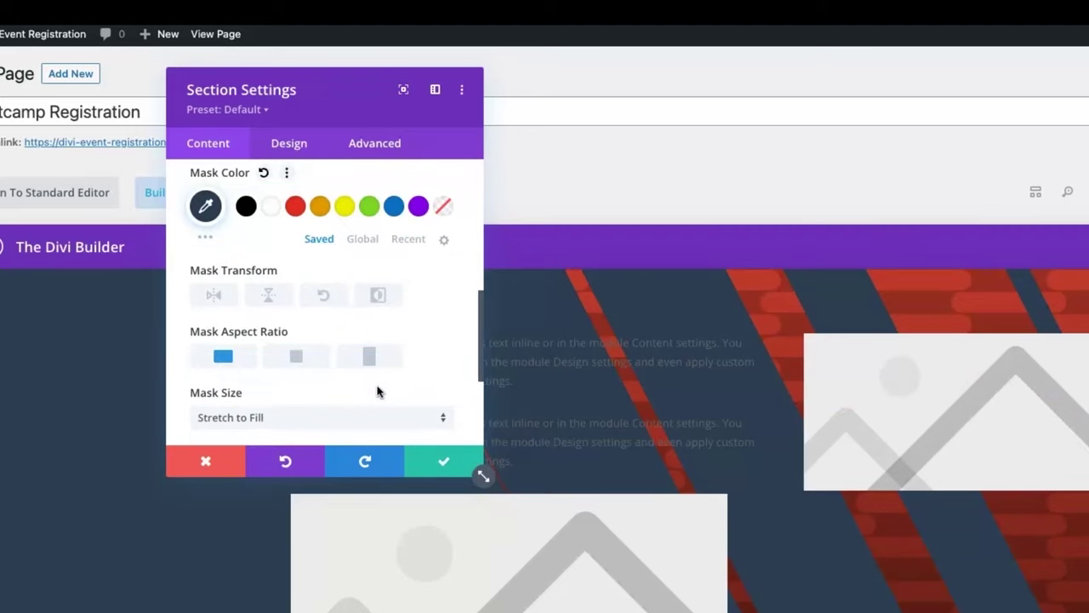
pyautogui.click(378, 297)
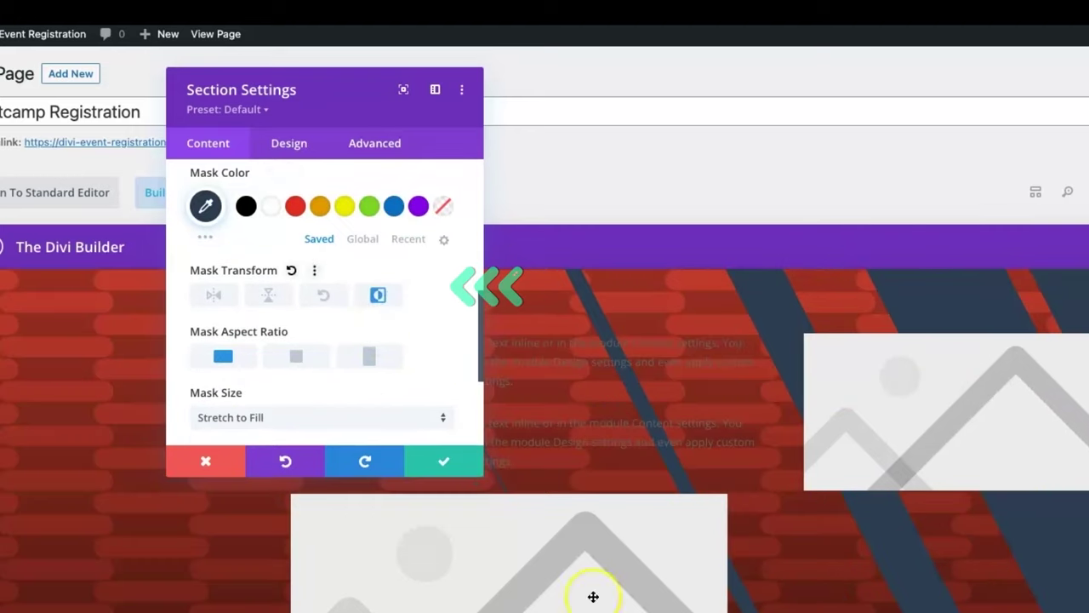
pyautogui.scroll(-2, 674, 575)
pyautogui.scroll(1, 674, 573)
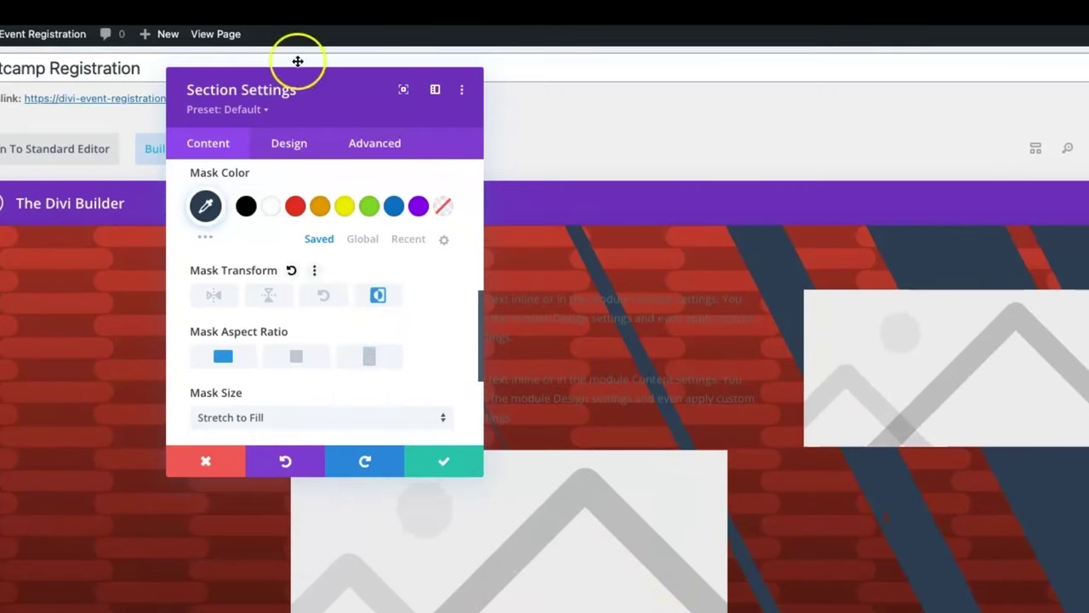
pyautogui.click(283, 143)
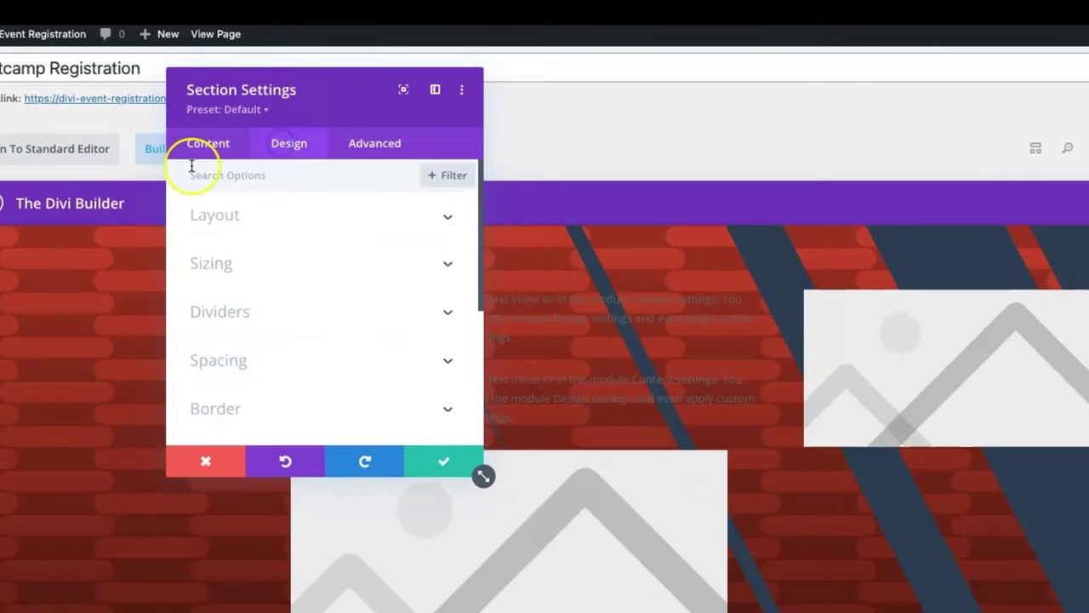
pyautogui.click(253, 272)
pyautogui.scroll(-3, 309, 309)
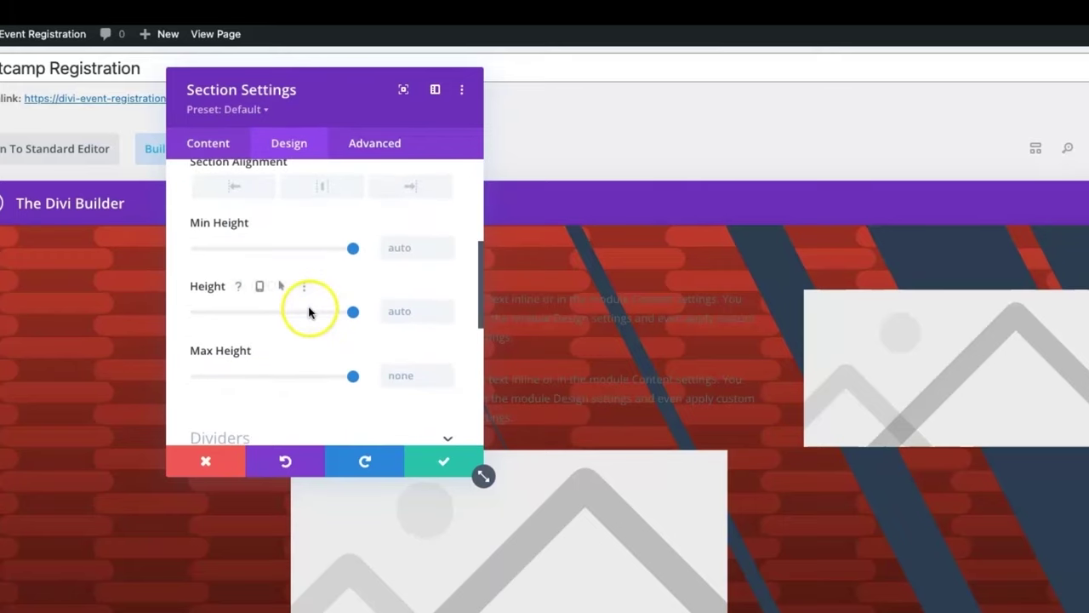
pyautogui.click(402, 250)
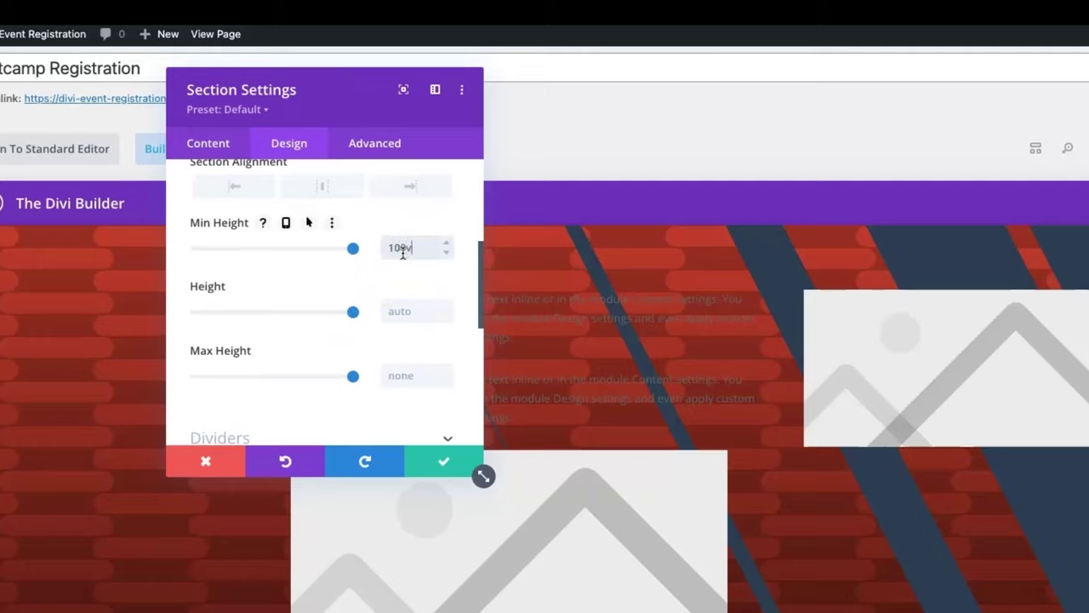
pyautogui.click(425, 466)
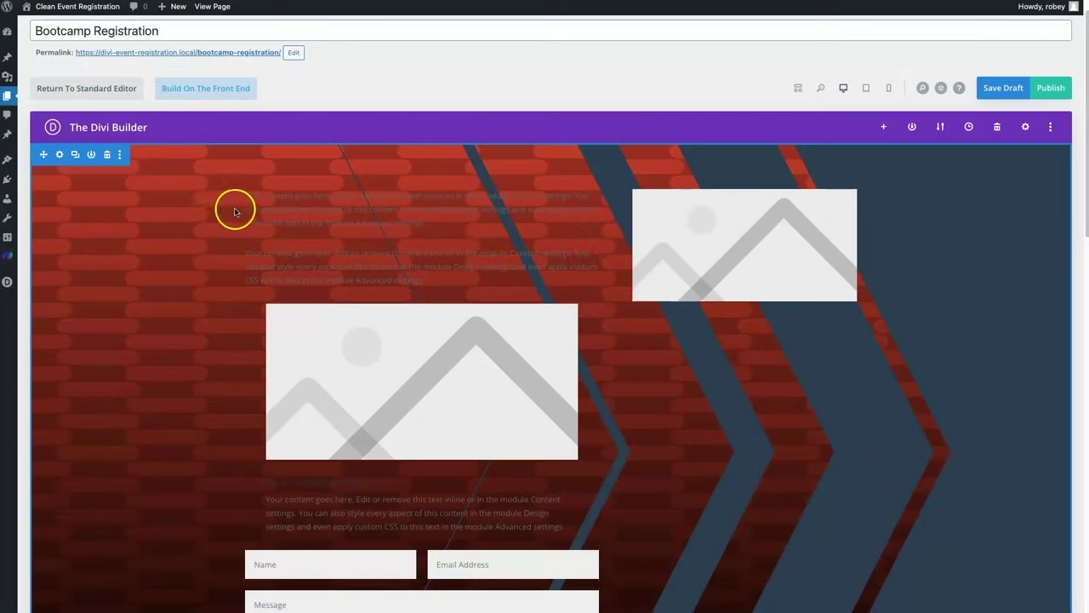
# - Size the row: equalized column heights, 90% width, 2560px max width, 100vh min height
pyautogui.click(272, 185)
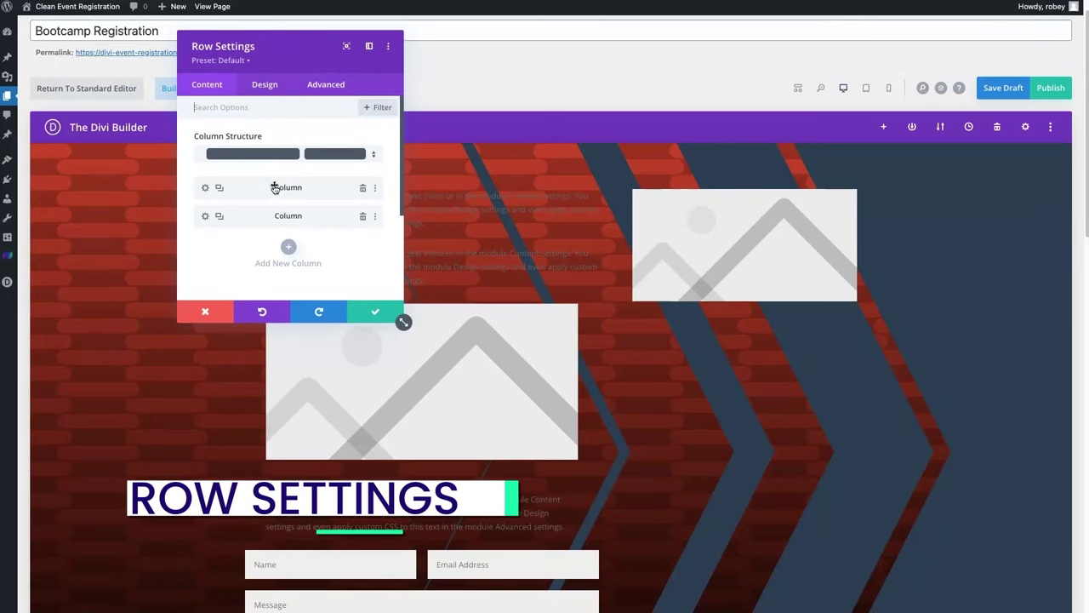
pyautogui.click(271, 188)
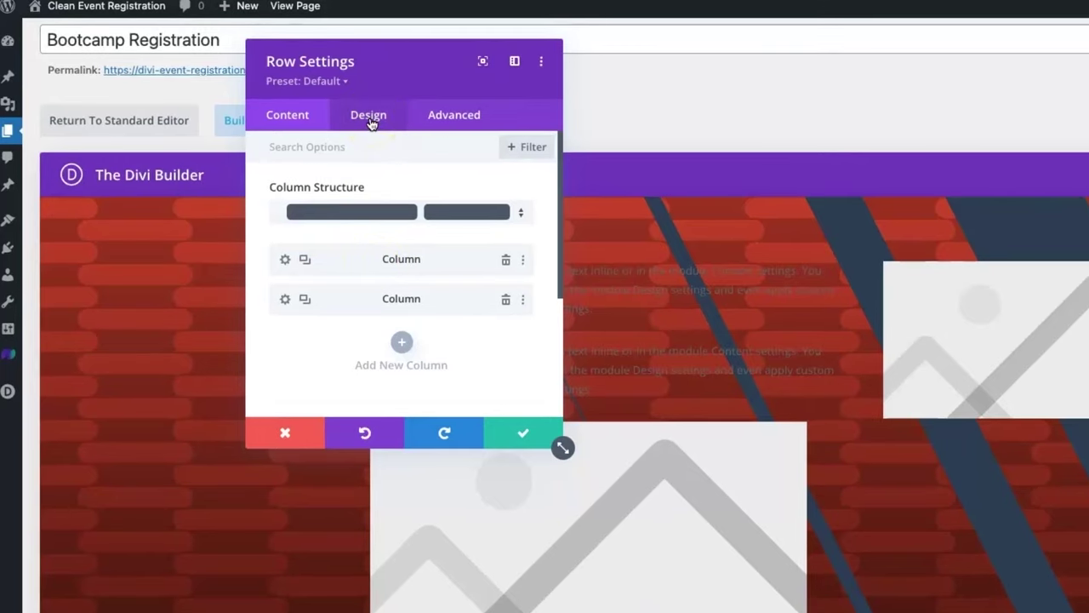
pyautogui.click(369, 119)
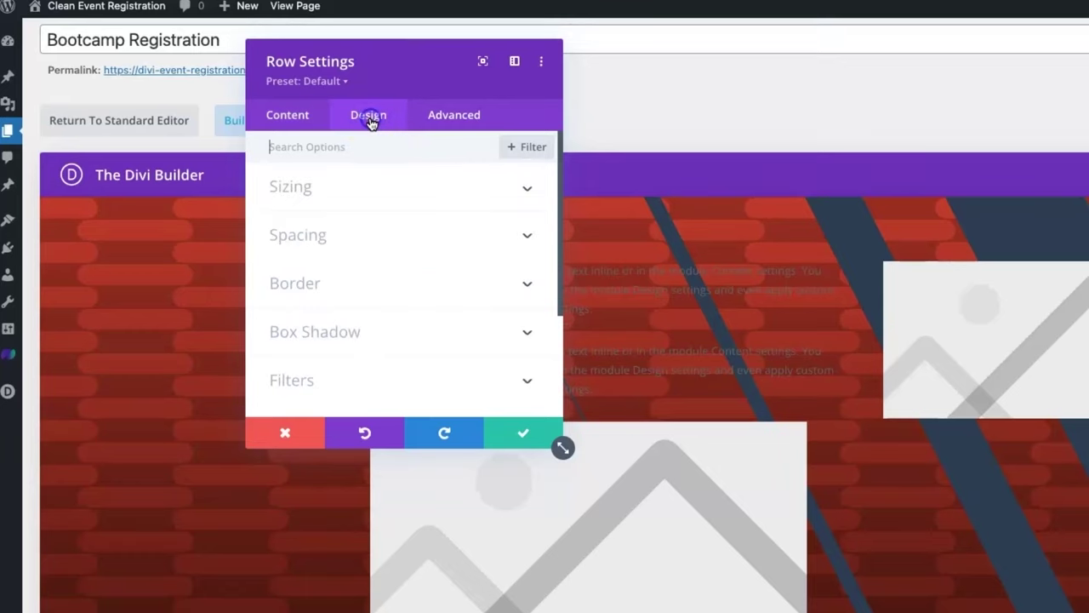
pyautogui.click(333, 198)
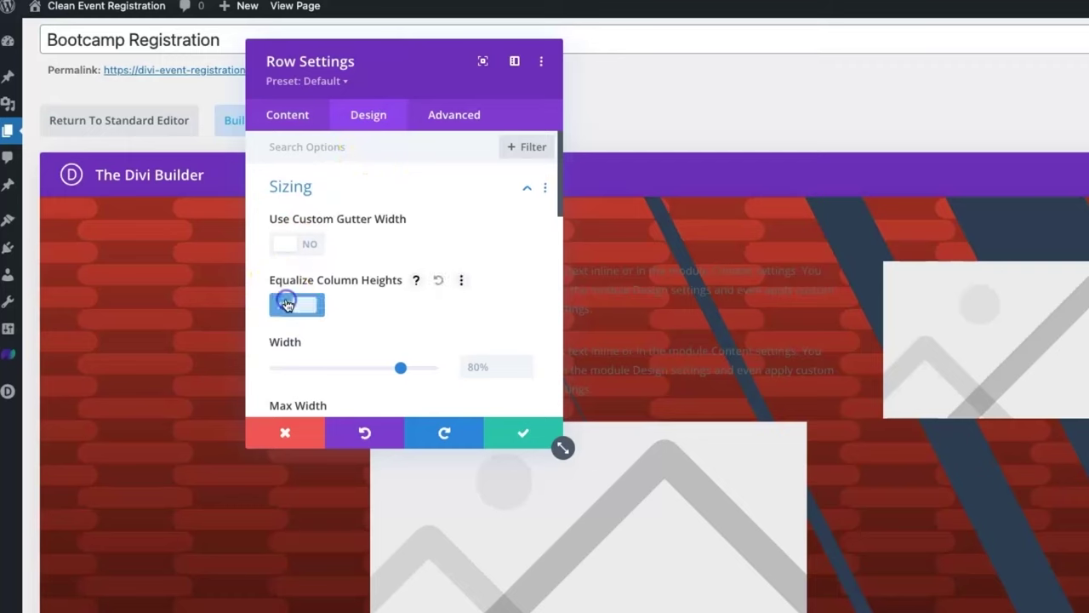
pyautogui.scroll(-1, 394, 331)
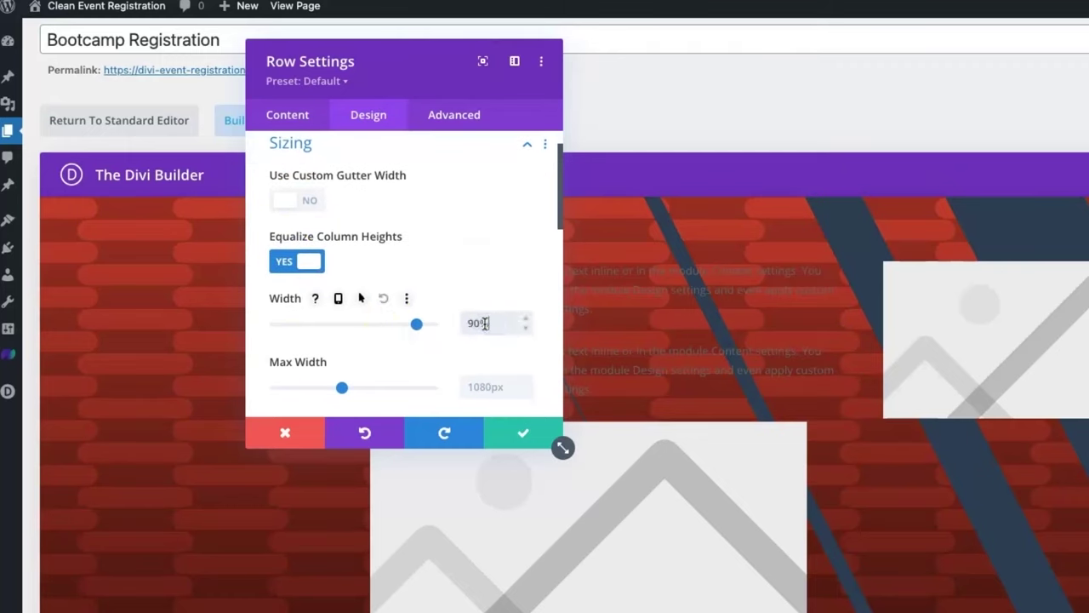
pyautogui.moveTo(334, 389); pyautogui.dragTo(415, 394)
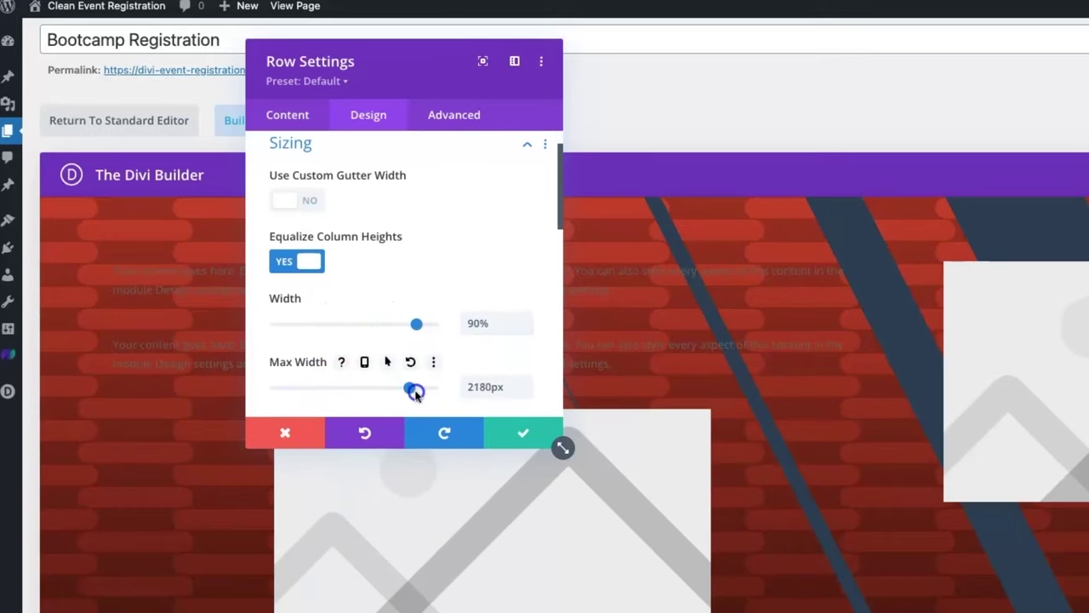
pyautogui.scroll(-5, 486, 377)
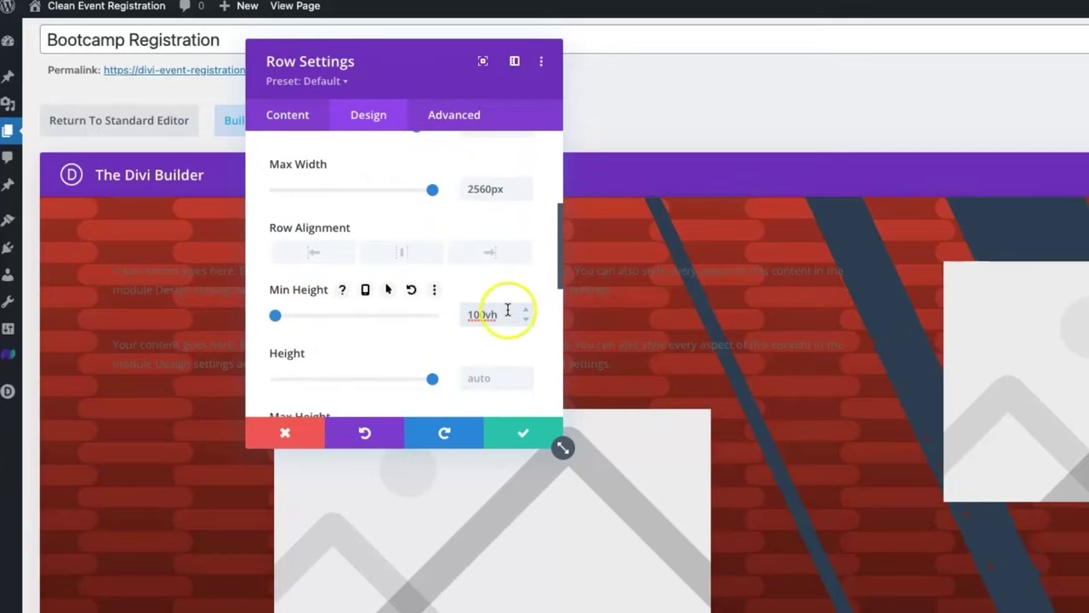
pyautogui.scroll(-2, 417, 315)
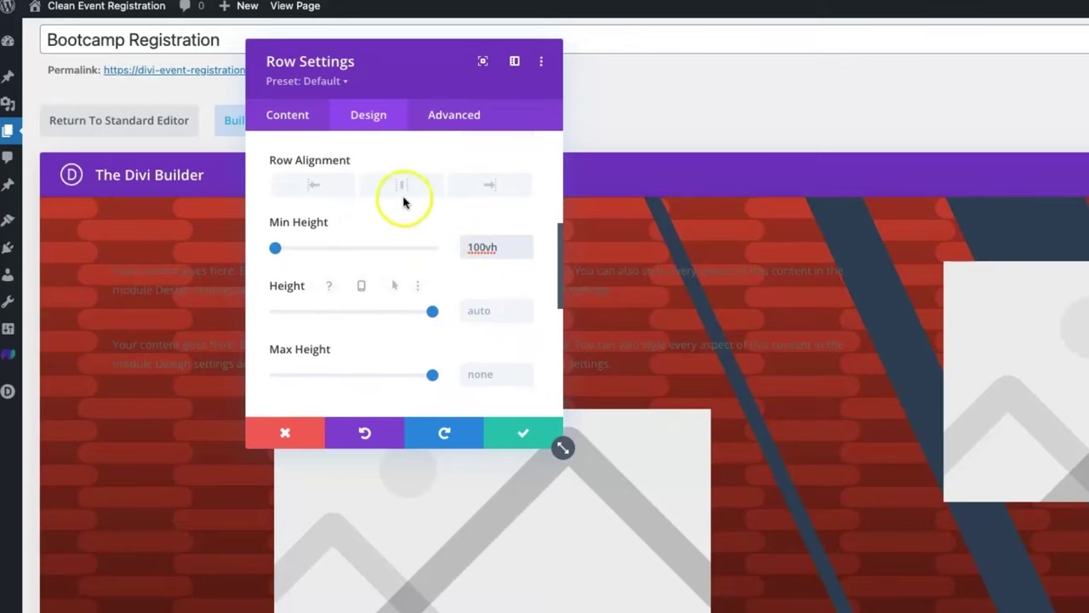
pyautogui.click(290, 116)
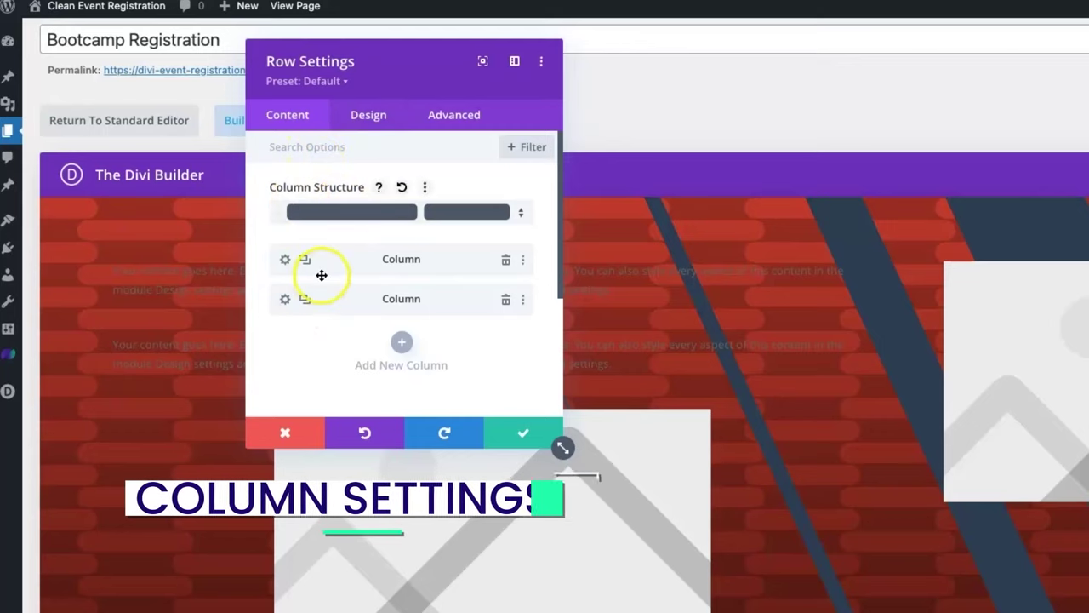
# - Give the first column's main element the custom CSS align-self: center; and save
pyautogui.click(285, 260)
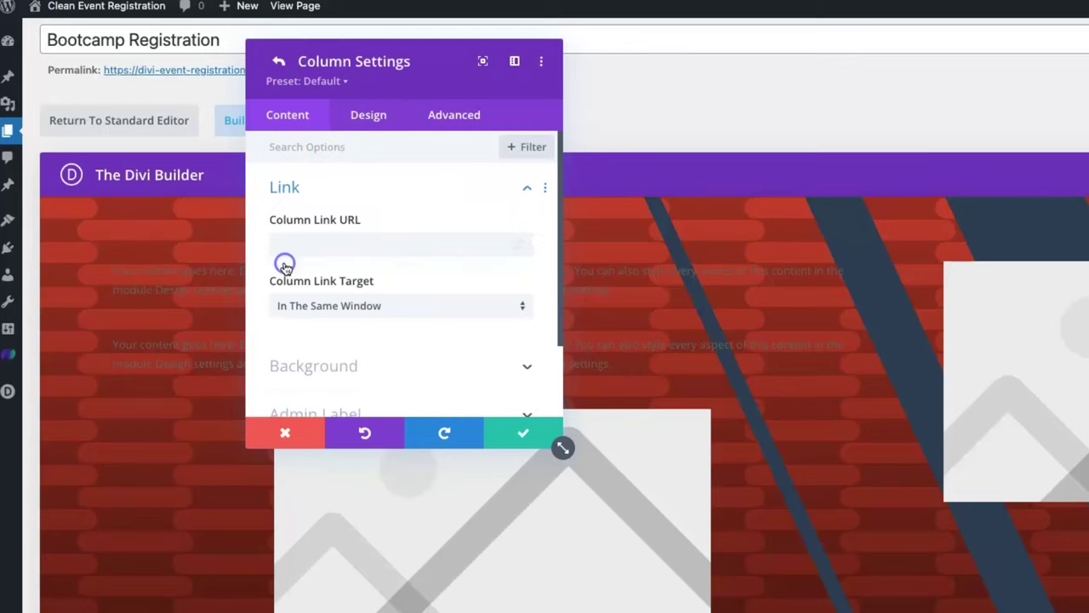
pyautogui.click(455, 112)
pyautogui.click(348, 233)
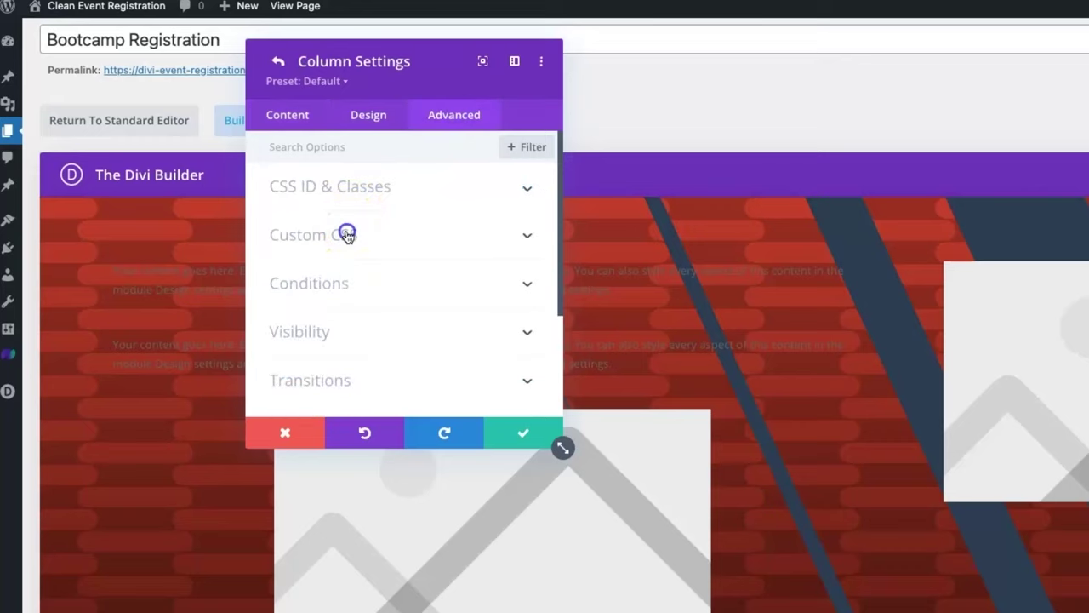
pyautogui.click(332, 381)
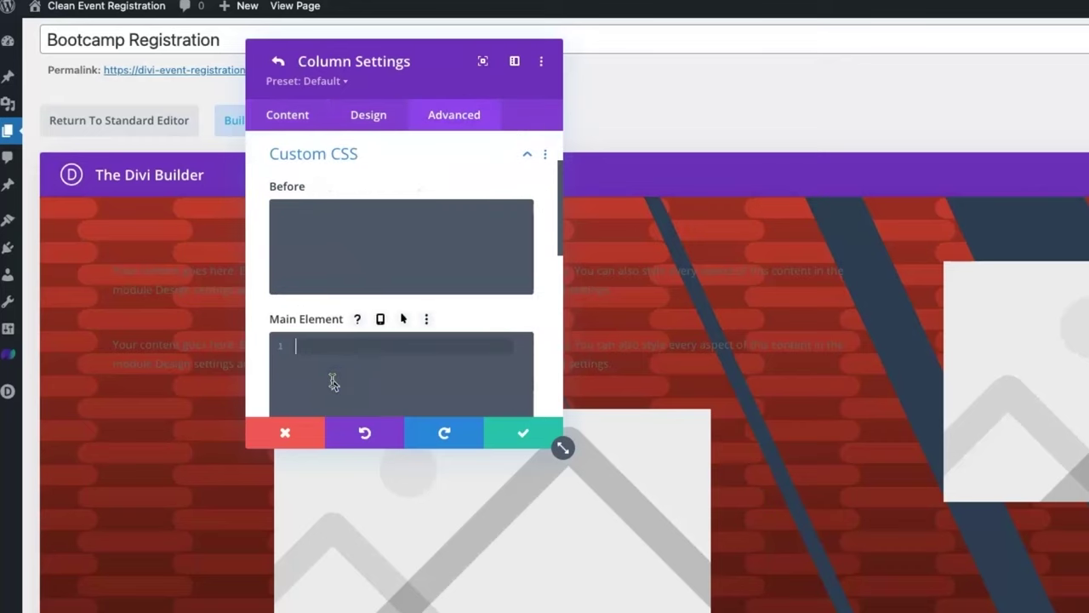
pyautogui.write('al')
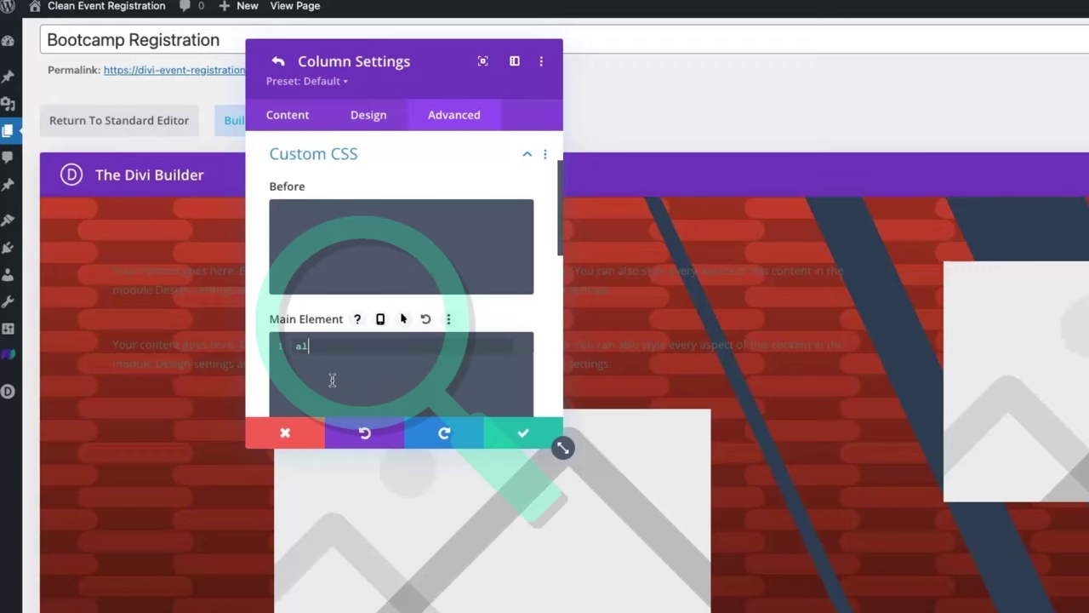
pyautogui.write('ign-self')
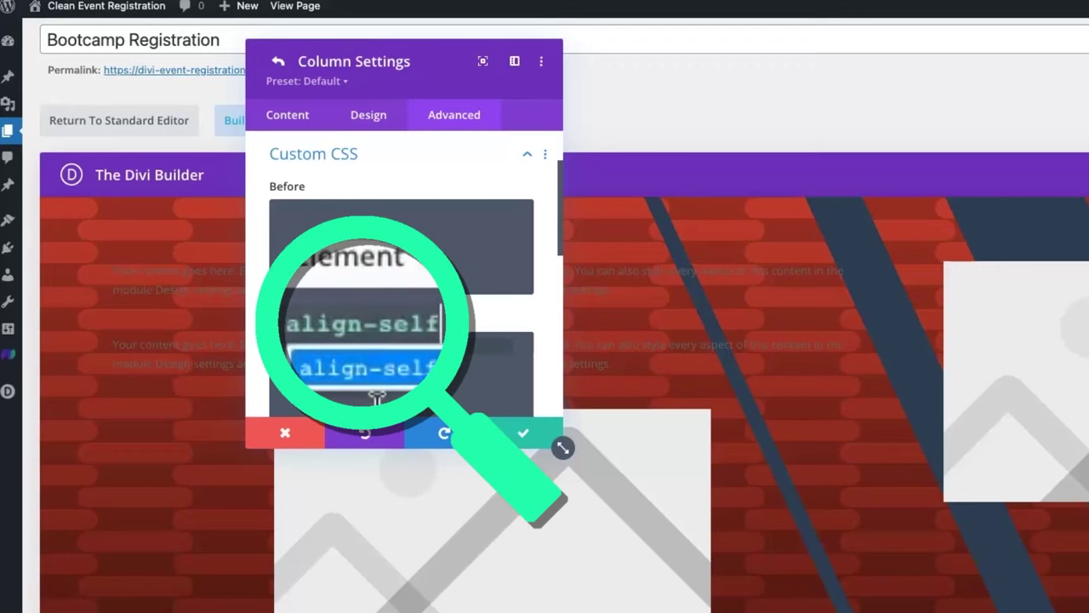
pyautogui.write(':')
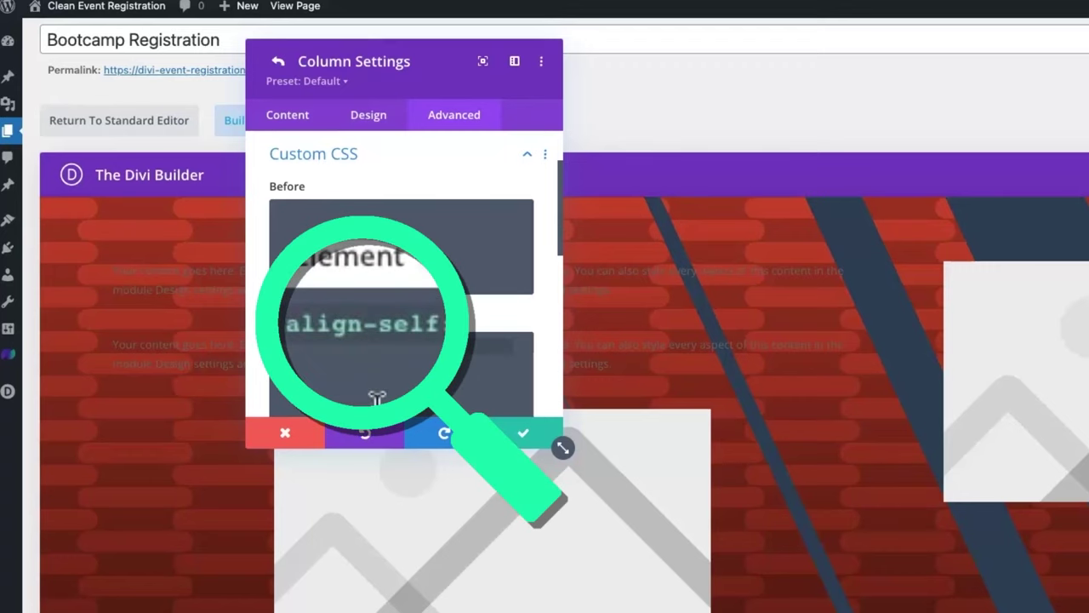
pyautogui.write(' center;')
pyautogui.click(362, 348)
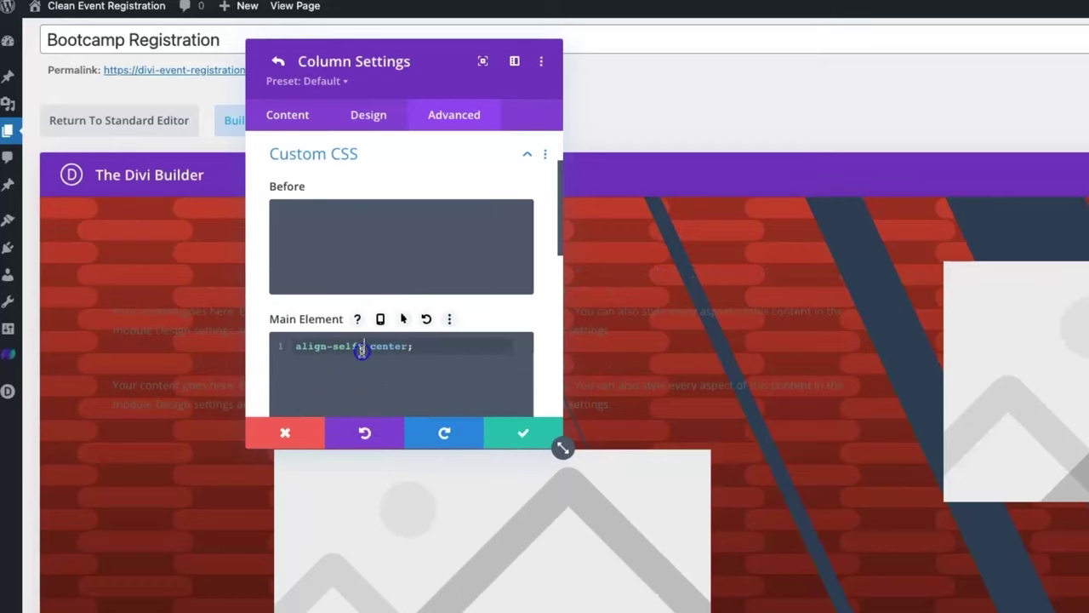
pyautogui.hotkey('ctrl', 'a')
pyautogui.hotkey('ctrl', 'c')
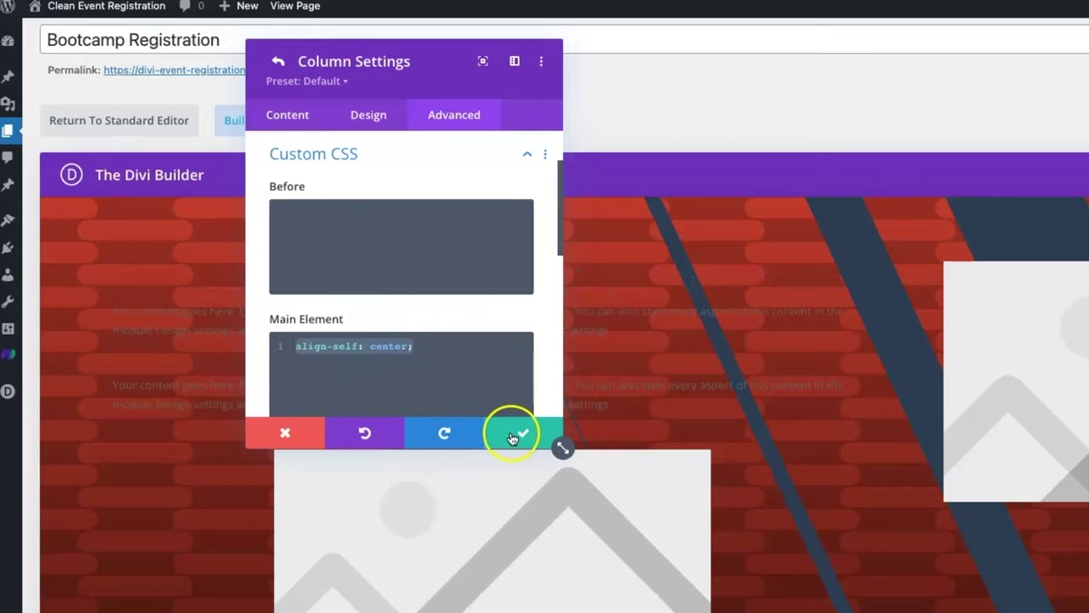
pyautogui.click(515, 434)
# - Apply the same align-self: center; rule to the second column's main element CSS
pyautogui.click(286, 300)
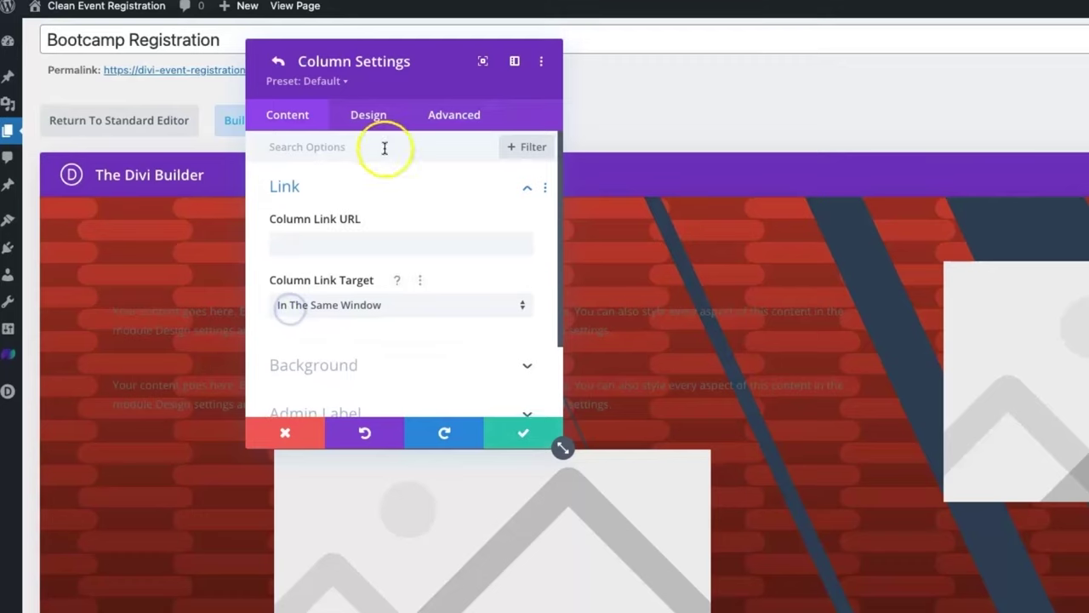
pyautogui.click(446, 117)
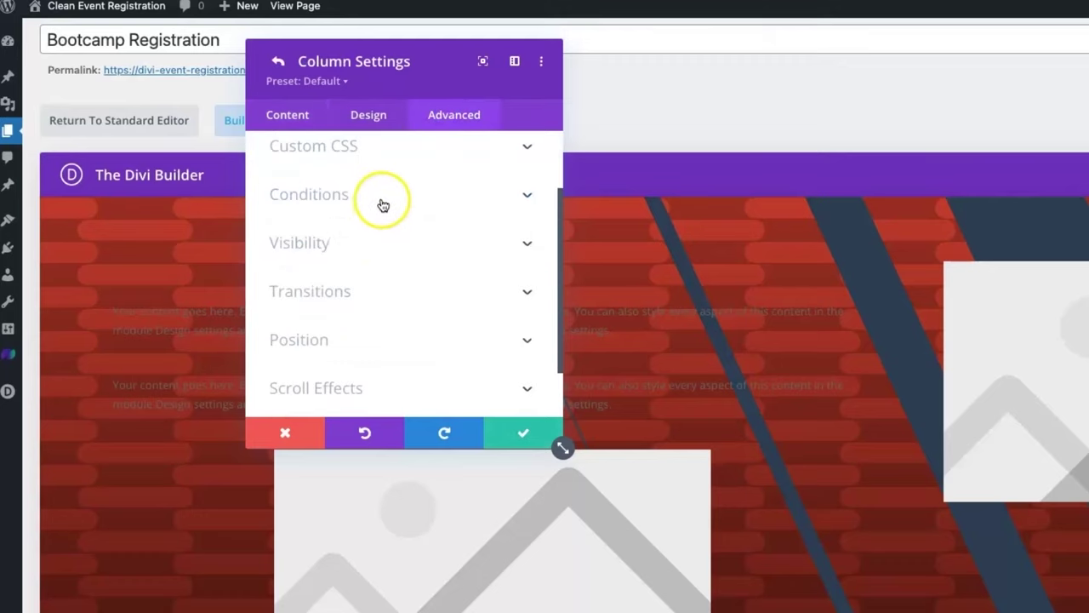
pyautogui.click(389, 158)
pyautogui.click(319, 371)
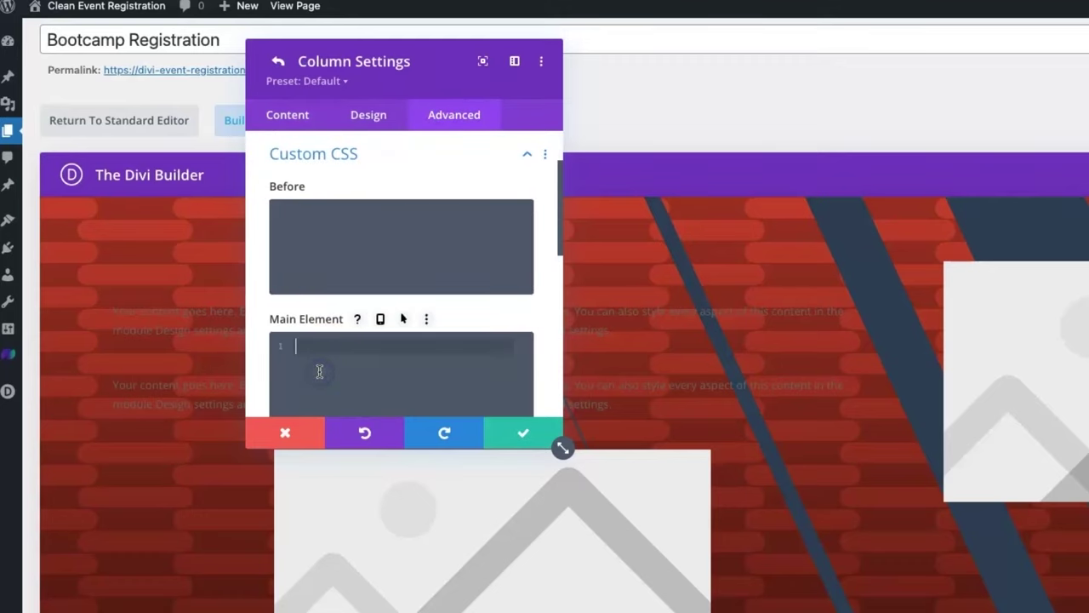
pyautogui.hotkey('ctrl', 'v')
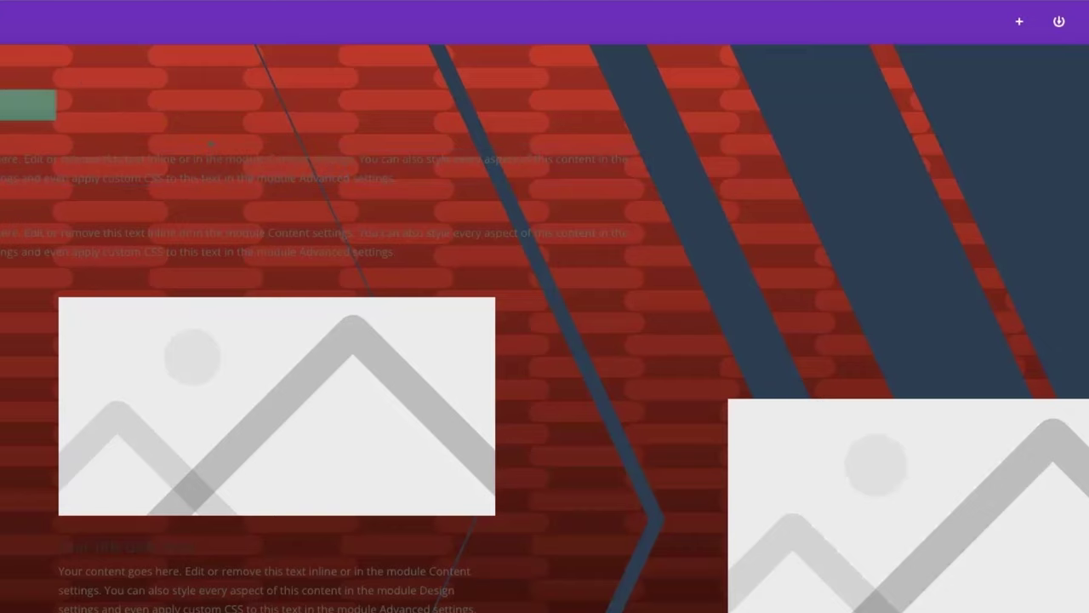
# - Replace the text module's placeholder with 'Every Monday @ 6 AM', 'Fitness Bootcamp' and lorem text
pyautogui.click(249, 160)
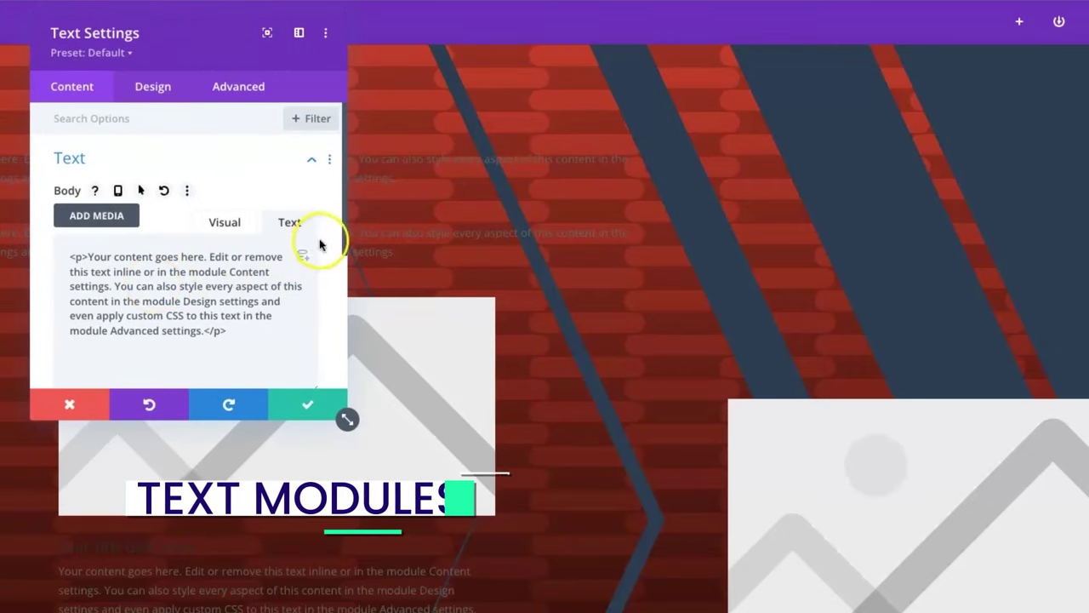
pyautogui.tripleClick(115, 292)
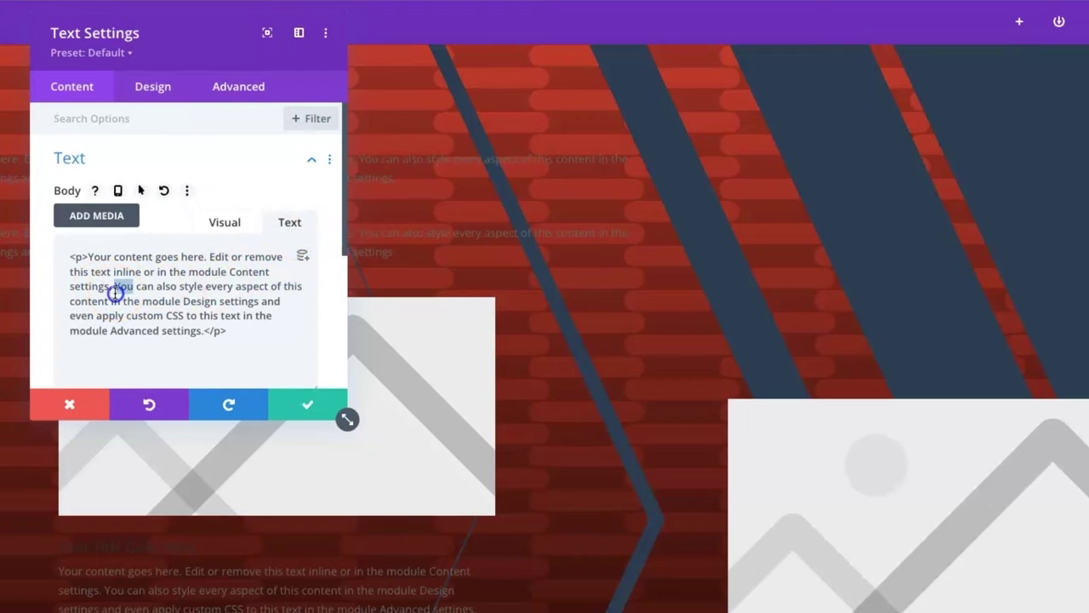
pyautogui.write('<h4>Every Monday @ 6 AM</h4> <h2>Fitness Bootcamp</h2> <p>Lorem ipsum dolor sit amet, consectetur adipiscing elit, sed do eiusmod tempor incididunt ut labore et dolore magna aliqua.</p>')
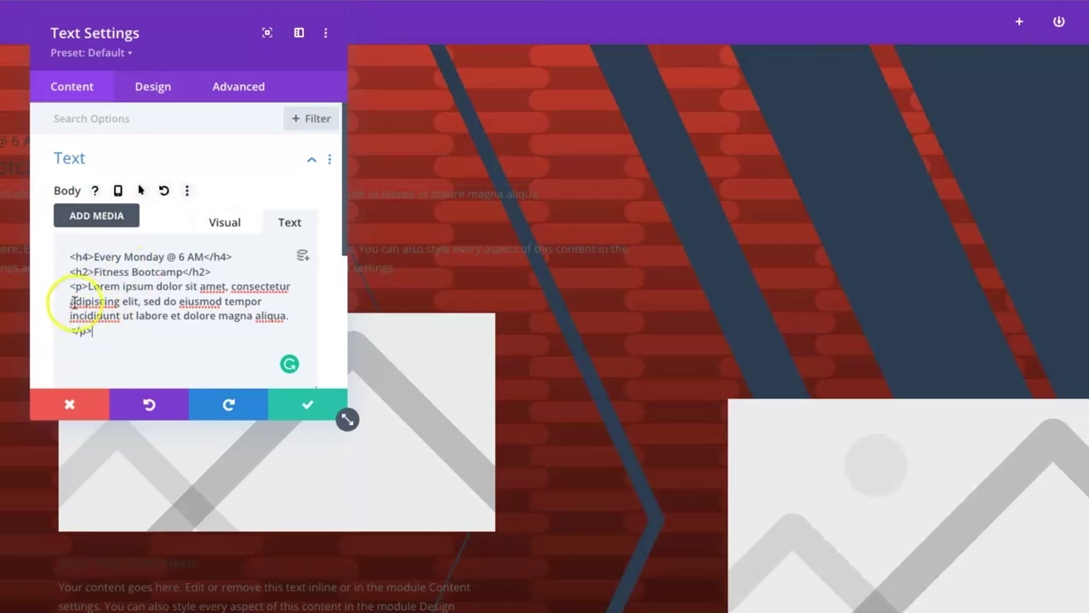
# - Set the Text module's body font to Cabin and its text colour to white
pyautogui.click(157, 91)
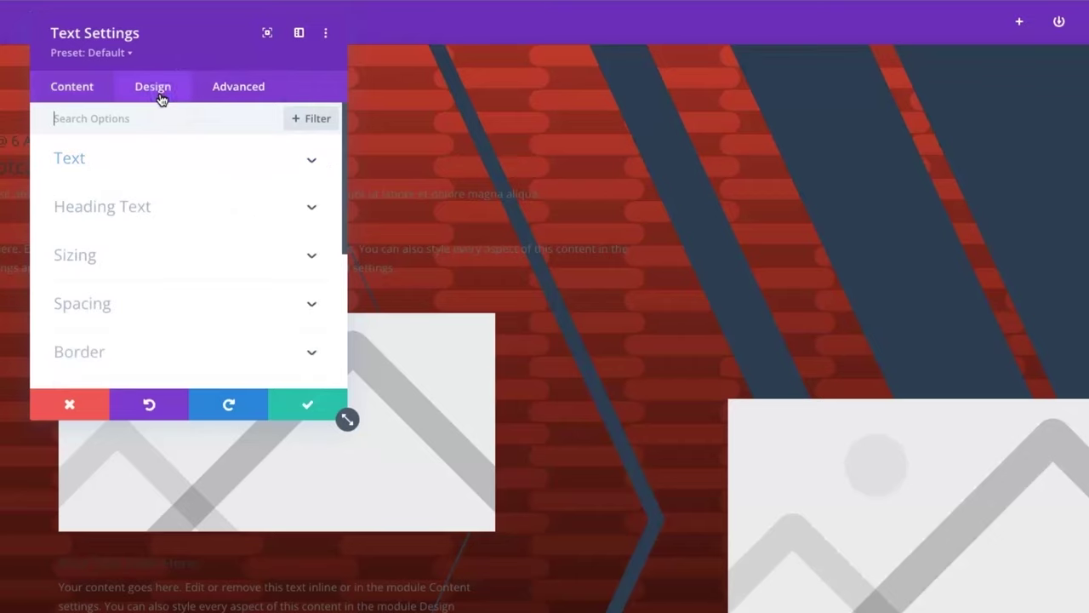
pyautogui.click(102, 160)
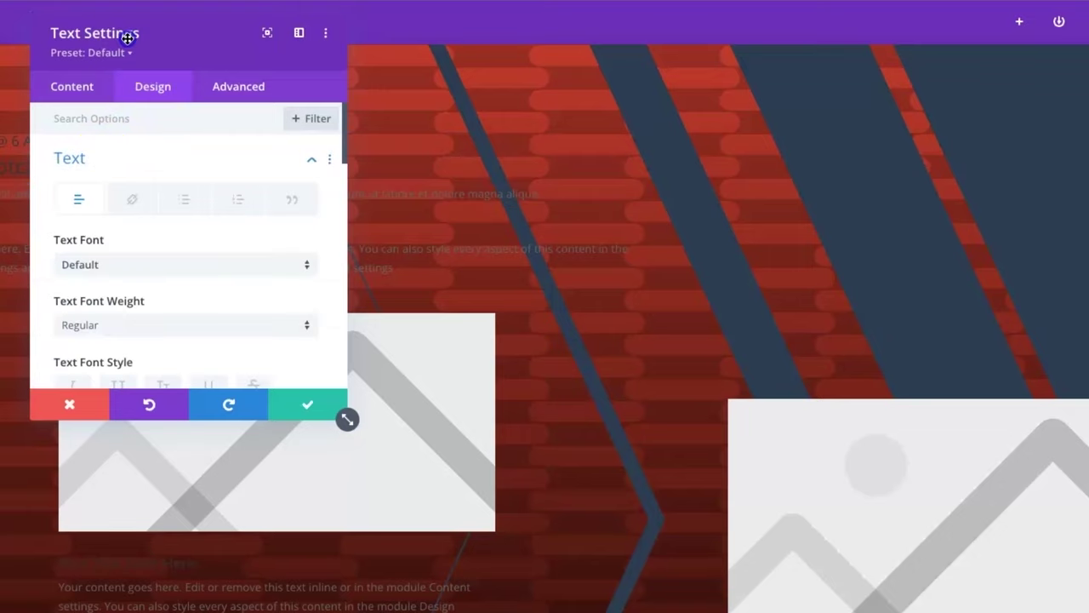
pyautogui.moveTo(127, 38); pyautogui.dragTo(627, 88)
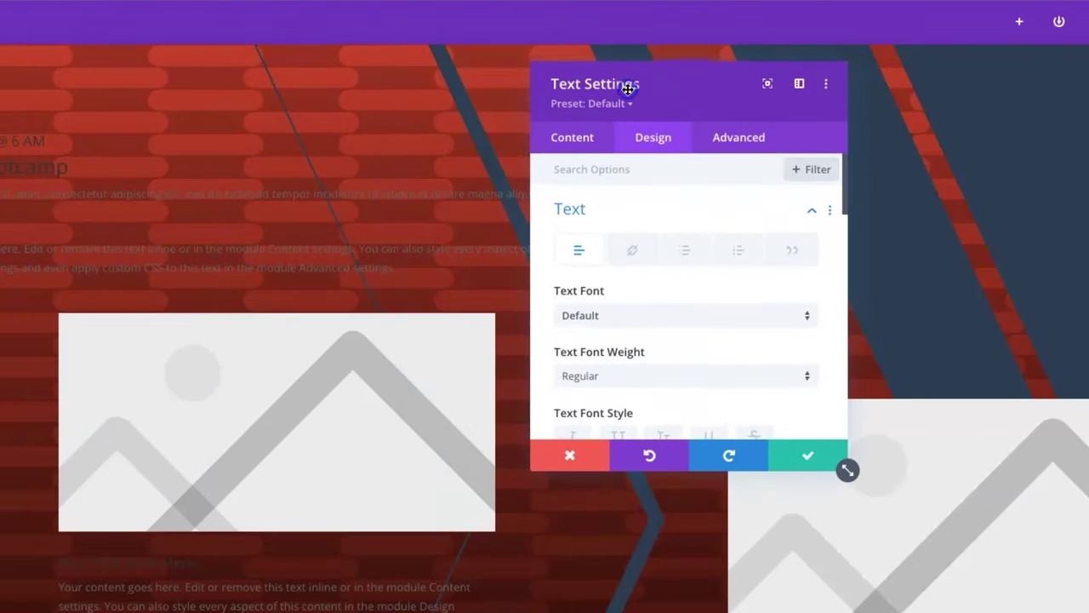
pyautogui.click(624, 315)
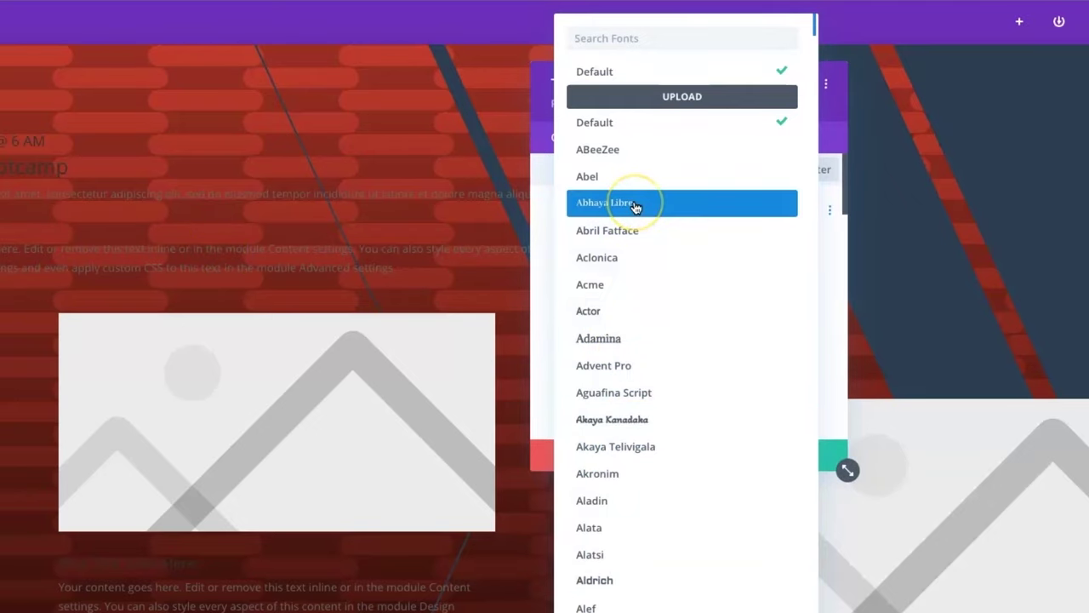
pyautogui.write('cab')
pyautogui.click(688, 139)
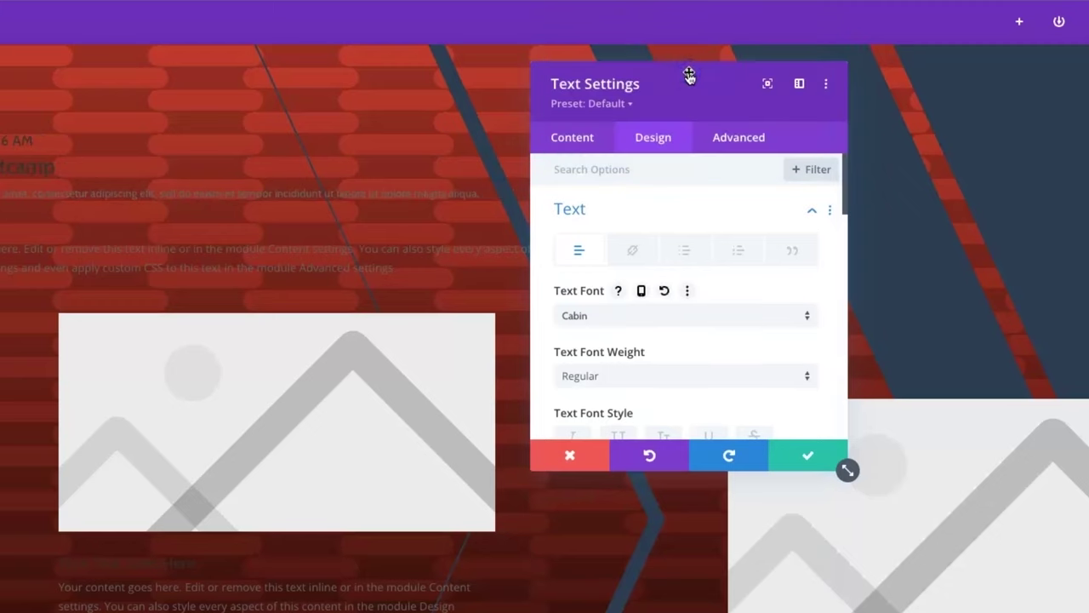
pyautogui.scroll(-3, 678, 325)
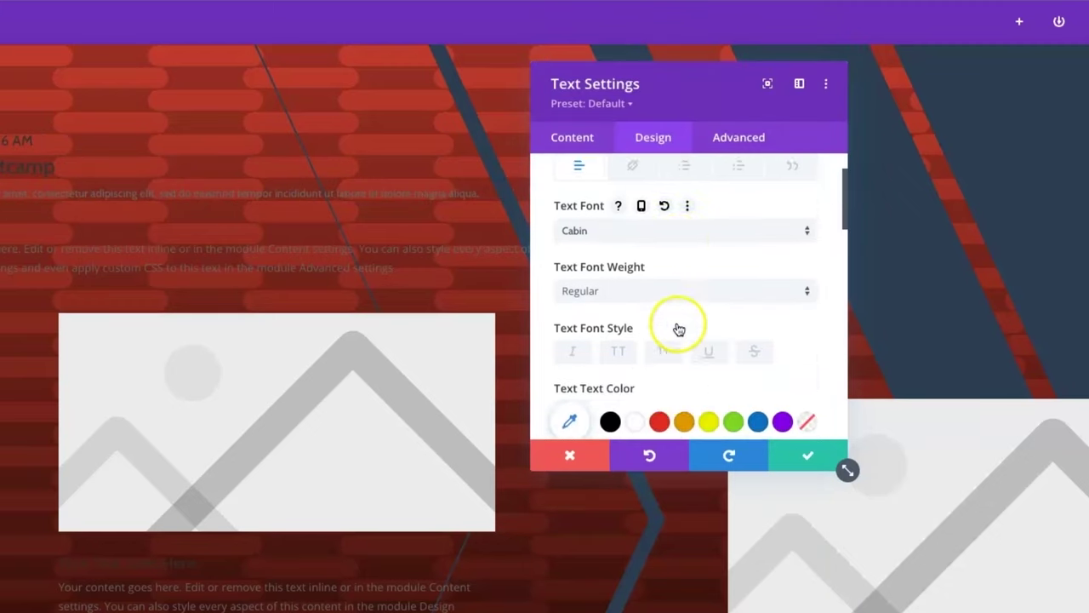
pyautogui.click(639, 349)
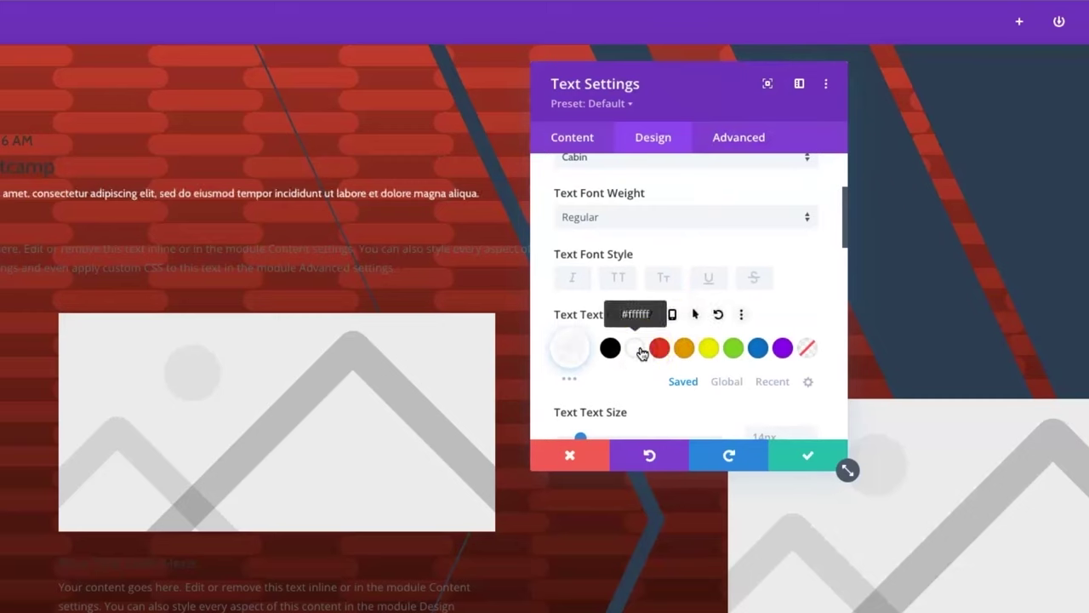
# - Give the body text a 28px size, 1px letter spacing and 1.2em line height
pyautogui.scroll(-1, 761, 359)
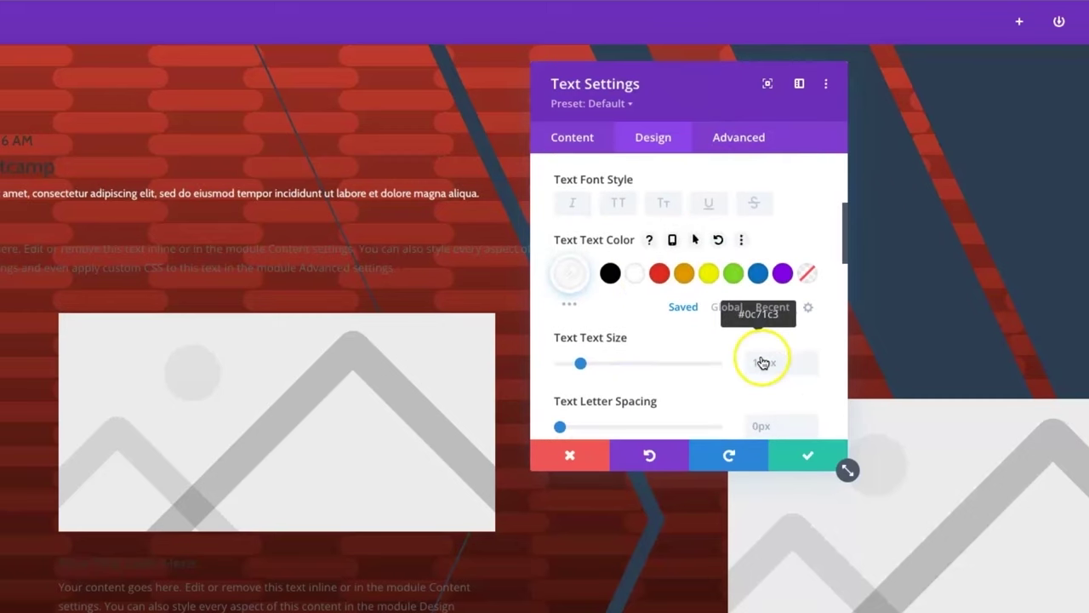
pyautogui.click(762, 360)
pyautogui.write('2')
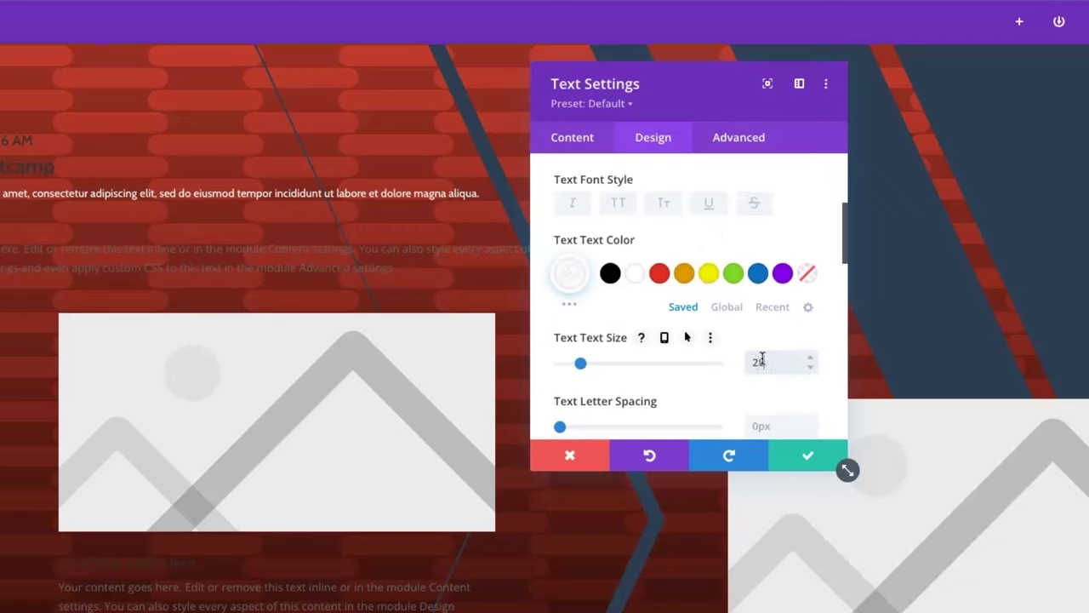
pyautogui.write('8px')
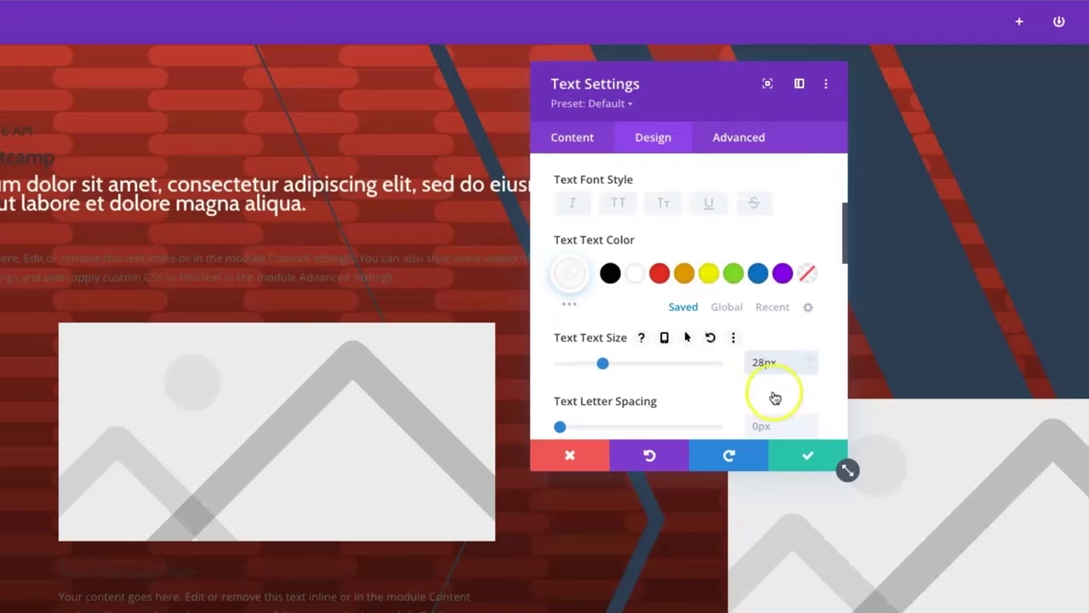
pyautogui.scroll(-1, 774, 397)
pyautogui.click(769, 383)
pyautogui.write('1')
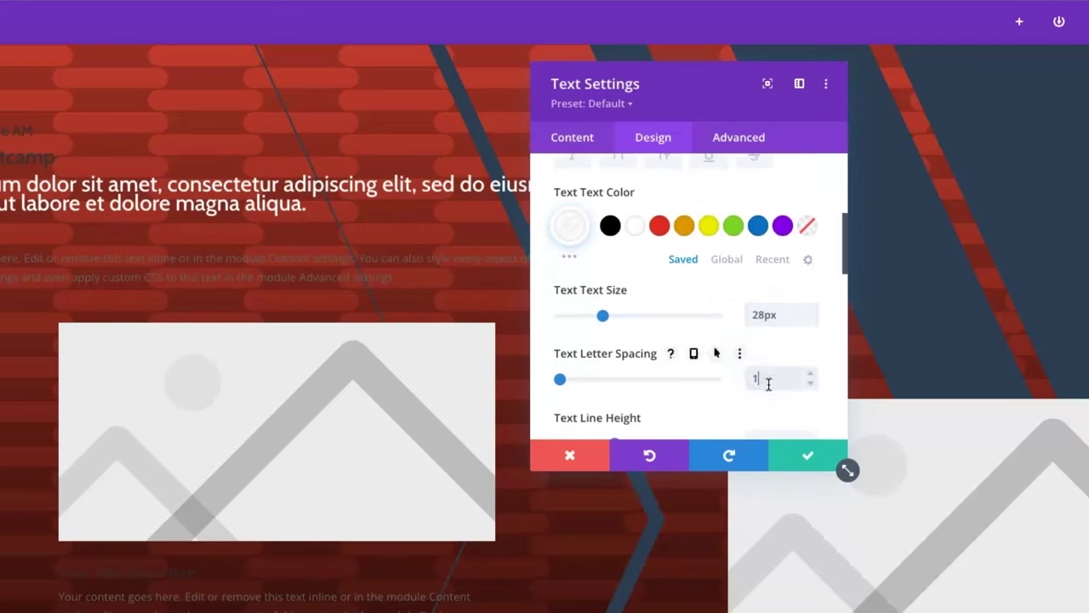
pyautogui.write('px')
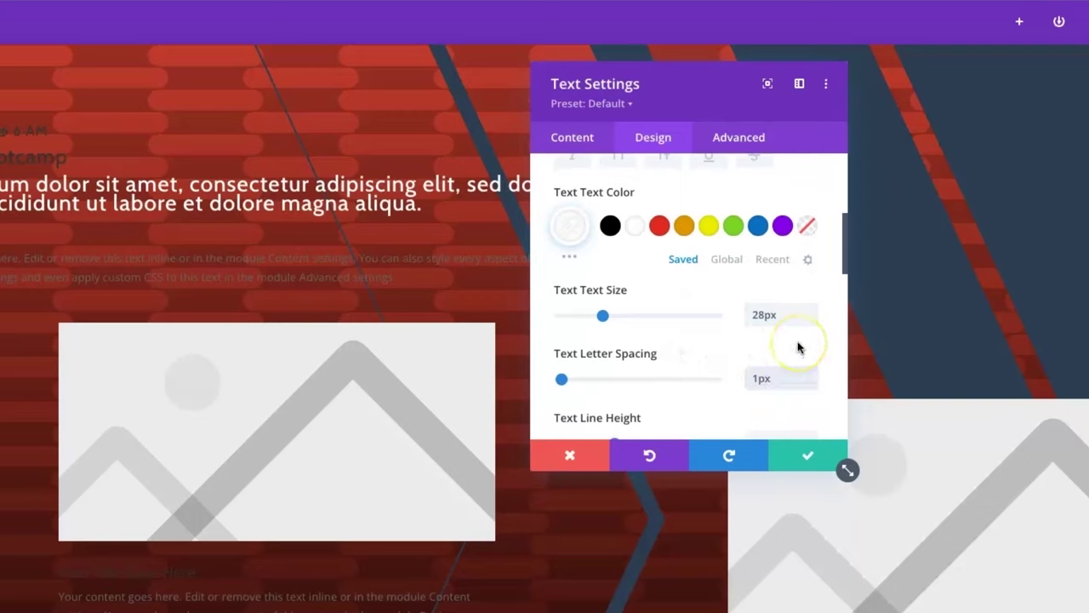
pyautogui.scroll(-2, 799, 347)
pyautogui.click(770, 350)
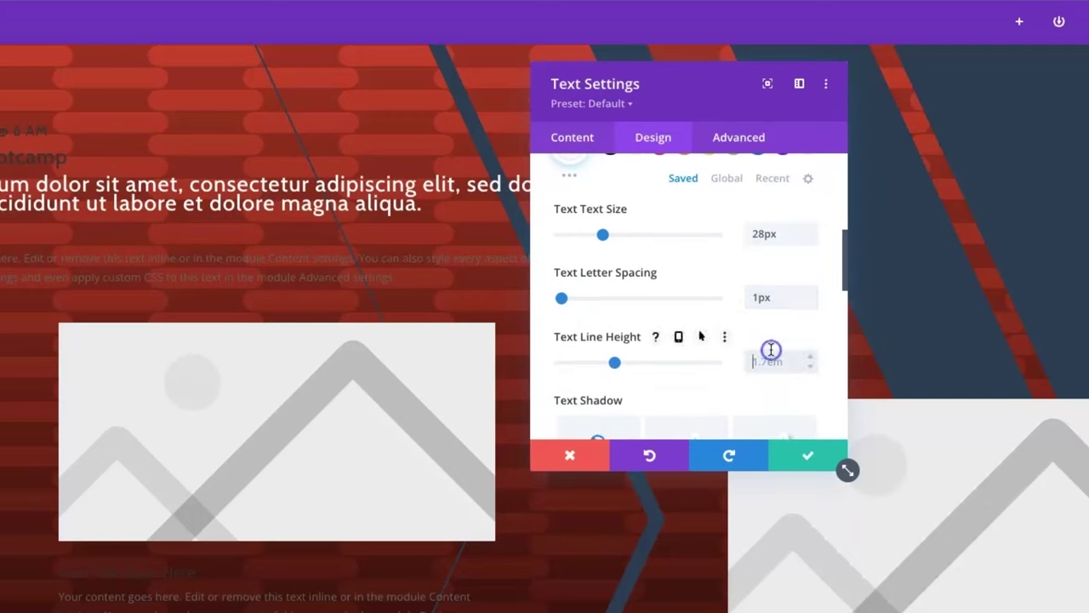
pyautogui.write('1.2em')
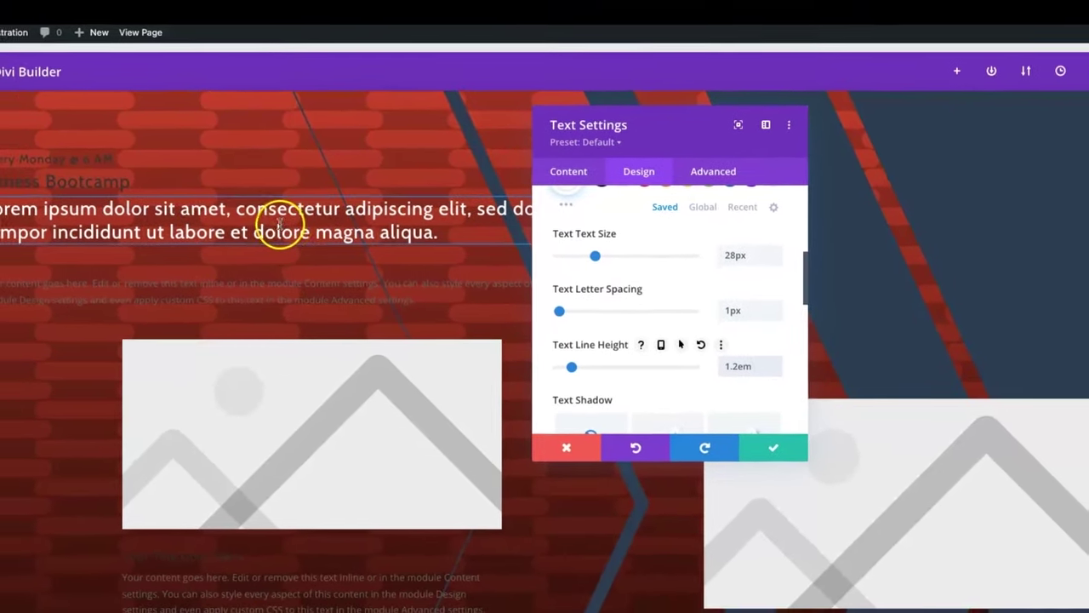
# - Apply the second Text Shadow preset to the body text
pyautogui.moveTo(545, 109); pyautogui.dragTo(680, 191)
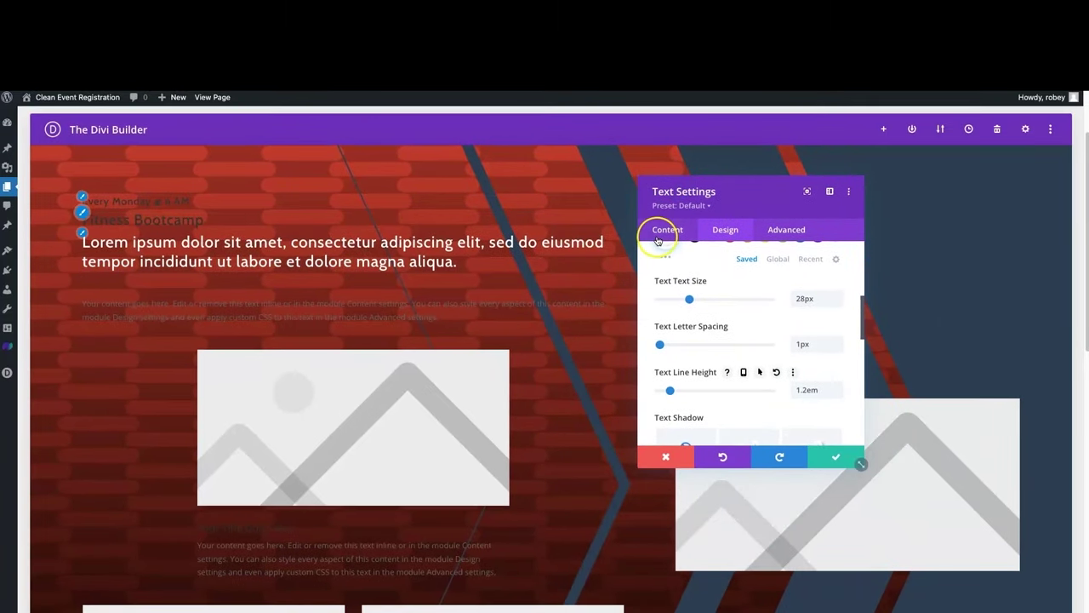
pyautogui.scroll(-1, 775, 355)
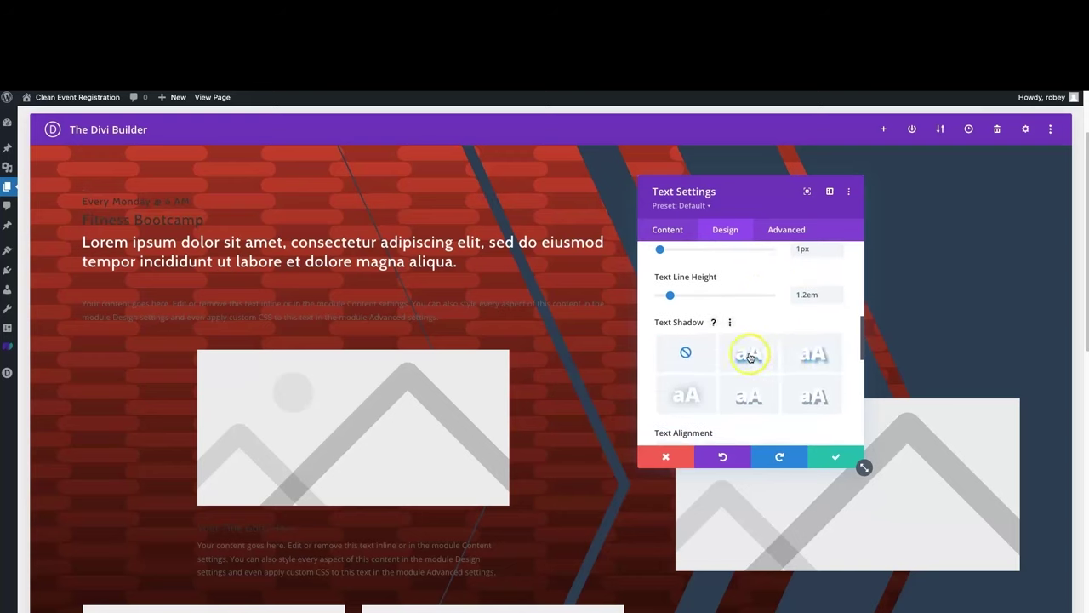
pyautogui.click(749, 354)
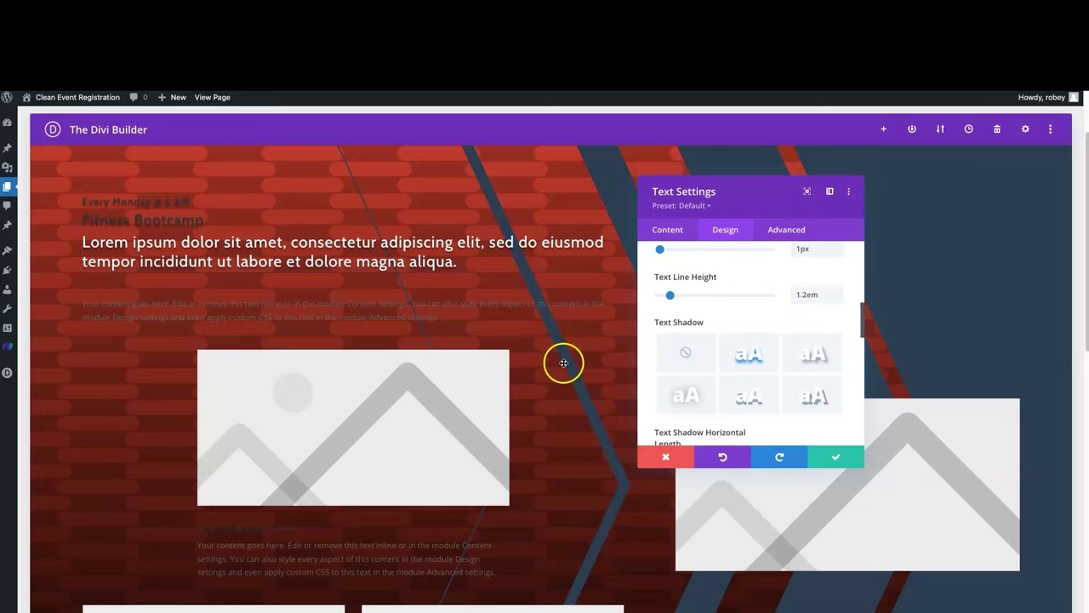
pyautogui.scroll(-2, 799, 350)
pyautogui.scroll(-5, 799, 260)
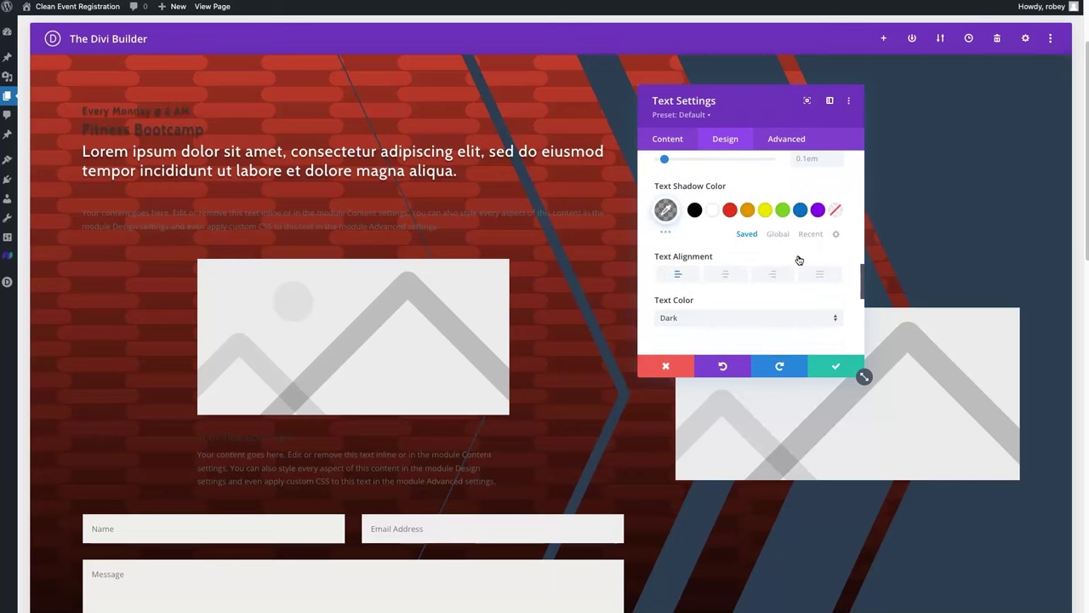
pyautogui.scroll(-5, 799, 260)
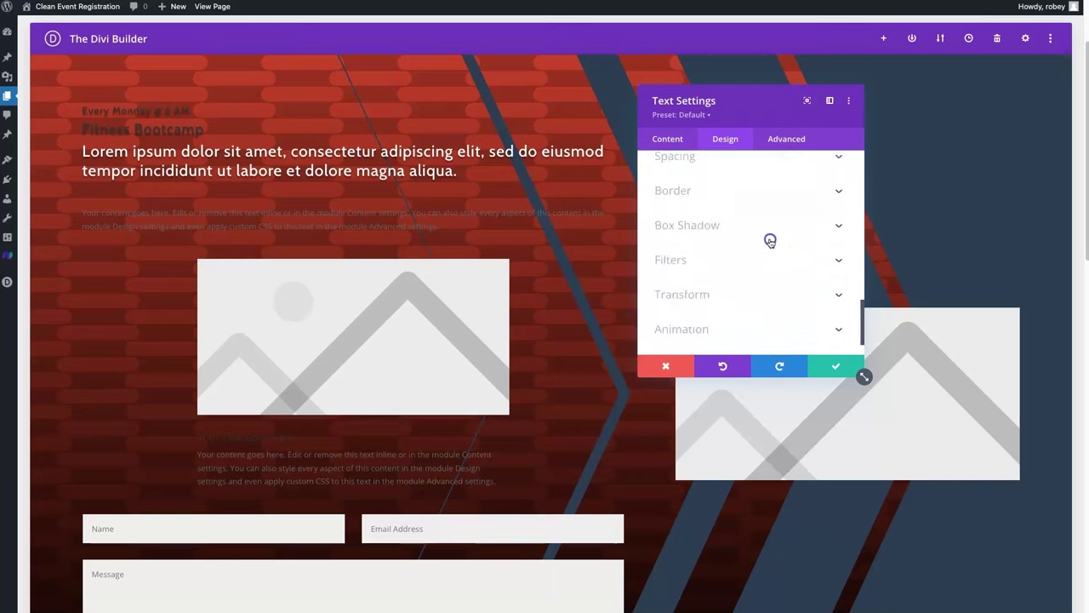
pyautogui.scroll(3, 769, 238)
pyautogui.click(768, 236)
# - Style the H2 Fitness Bootcamp heading as bold white Roboto Condensed
pyautogui.click(703, 199)
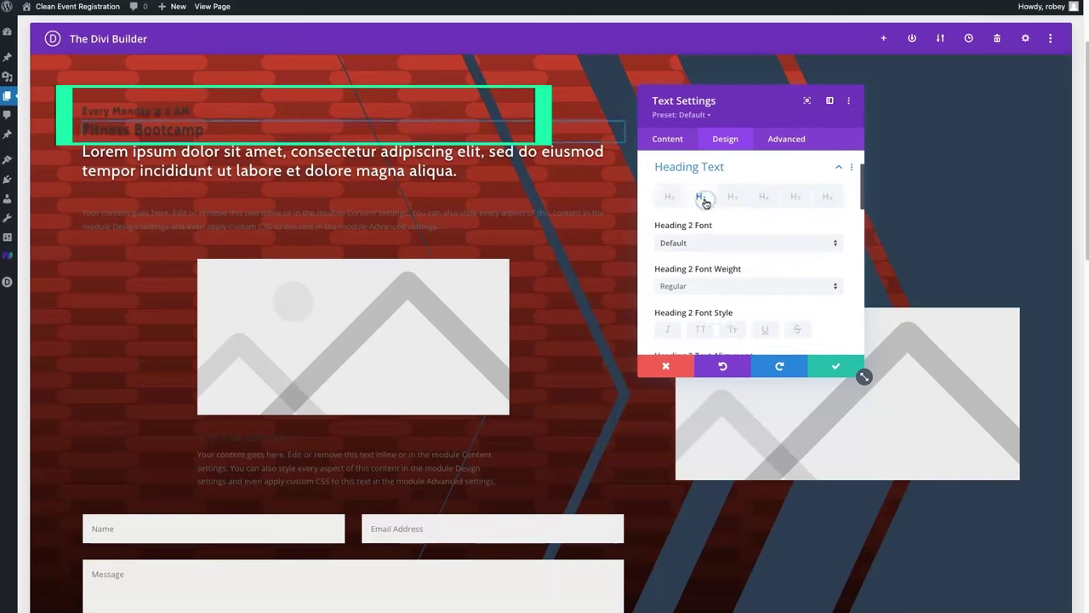
pyautogui.click(688, 244)
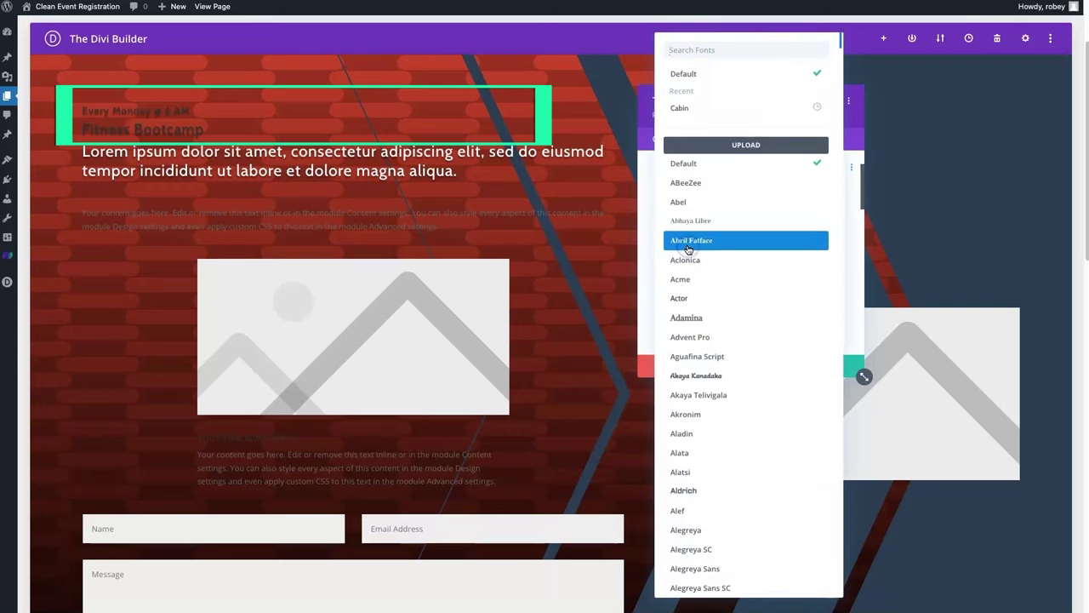
pyautogui.scroll(-3, 689, 247)
pyautogui.write('robot')
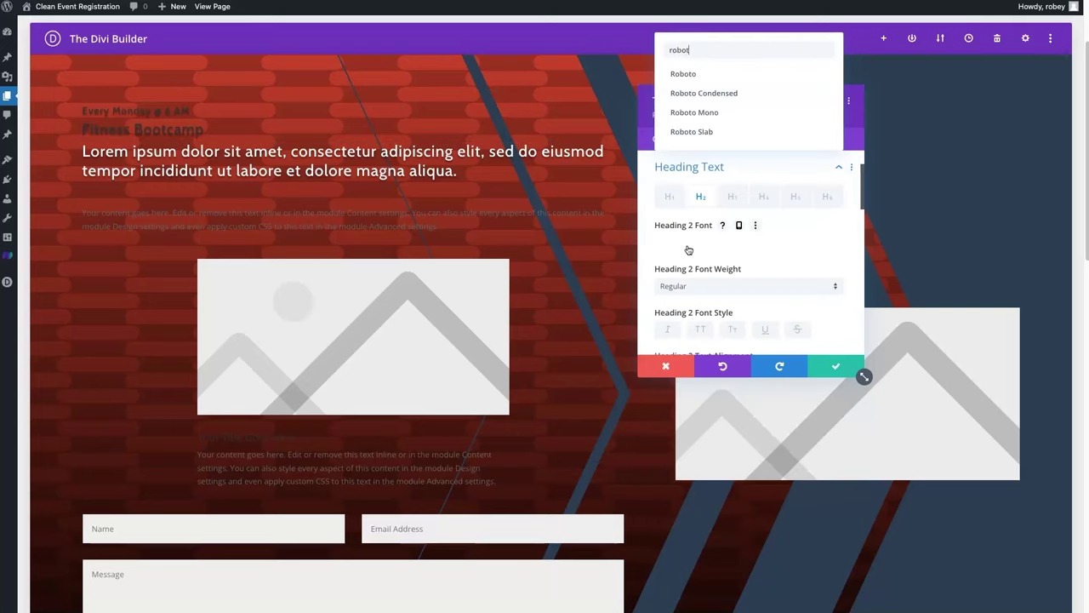
pyautogui.click(731, 93)
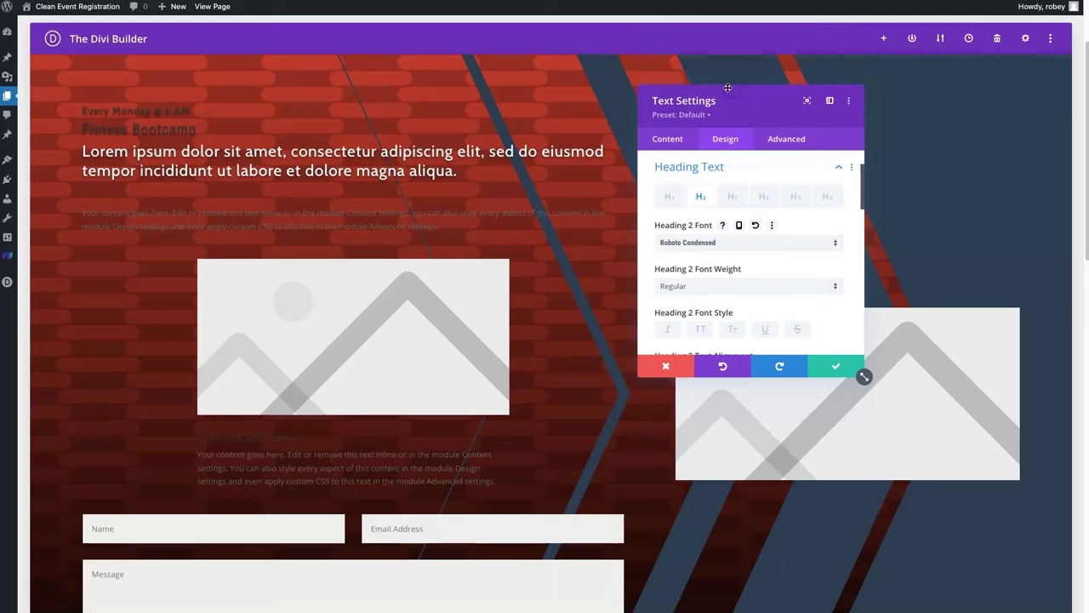
pyautogui.click(688, 290)
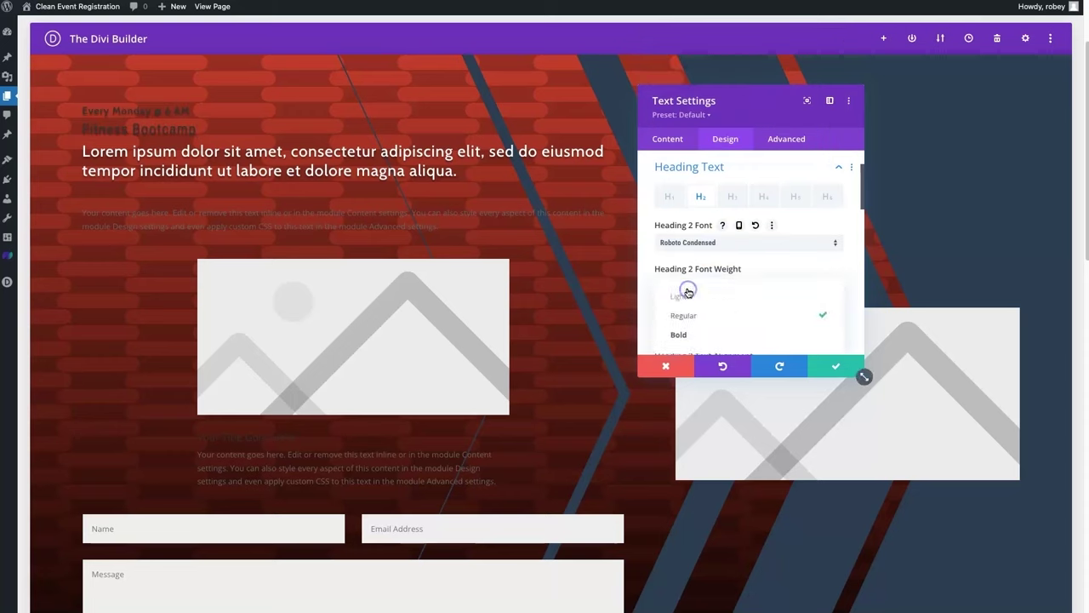
pyautogui.click(693, 332)
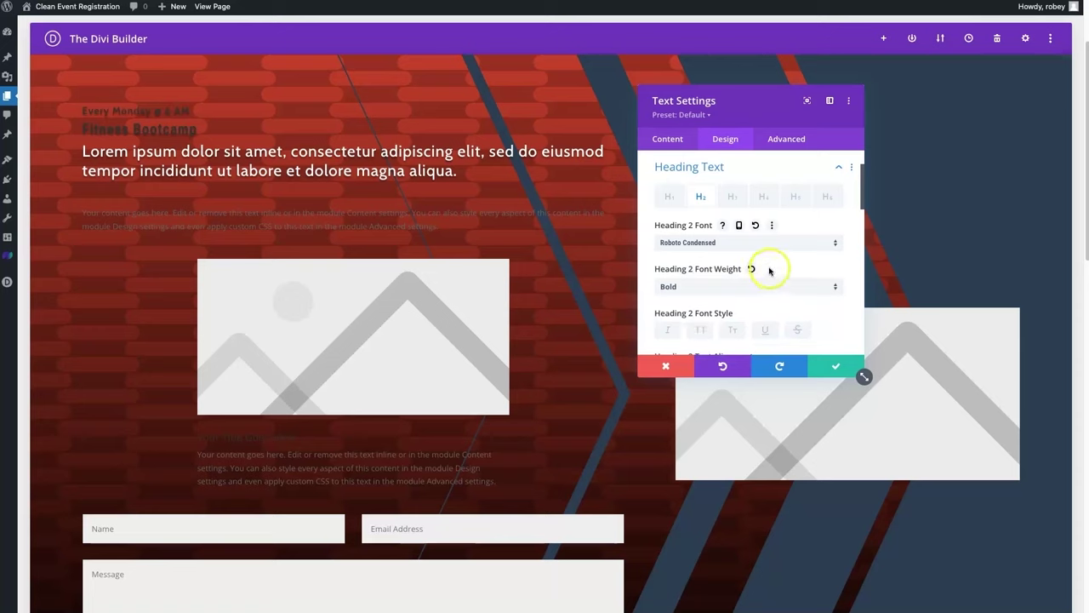
pyautogui.scroll(-3, 781, 266)
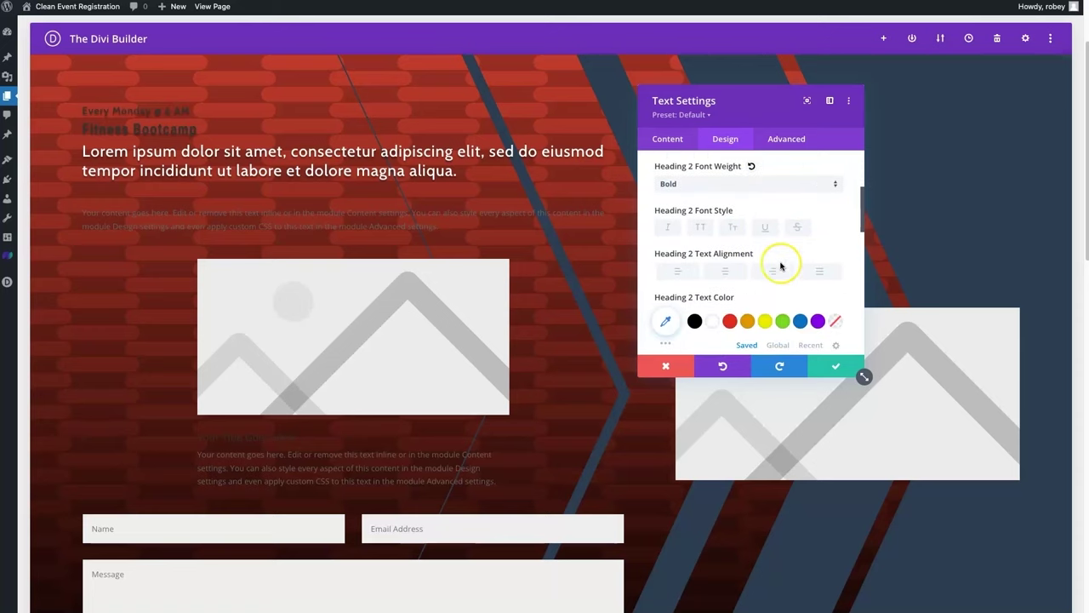
pyautogui.click(711, 321)
pyautogui.scroll(-3, 734, 307)
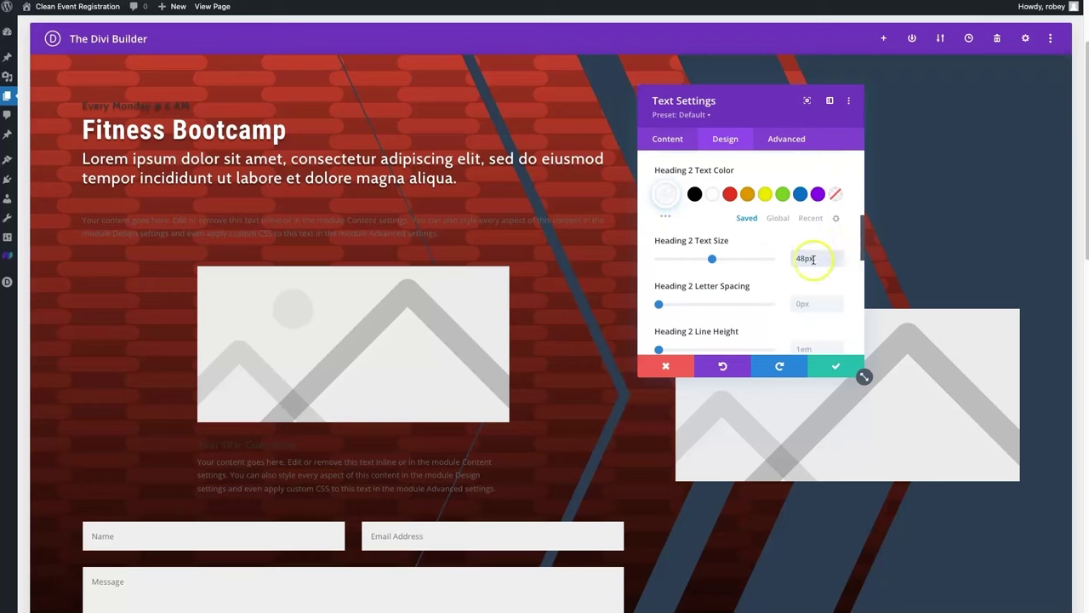
pyautogui.scroll(5, 790, 246)
# - Make the H4 'Every Monday @ 6 AM' line white, uppercase, Light Roboto Condensed, and close settings
pyautogui.click(753, 212)
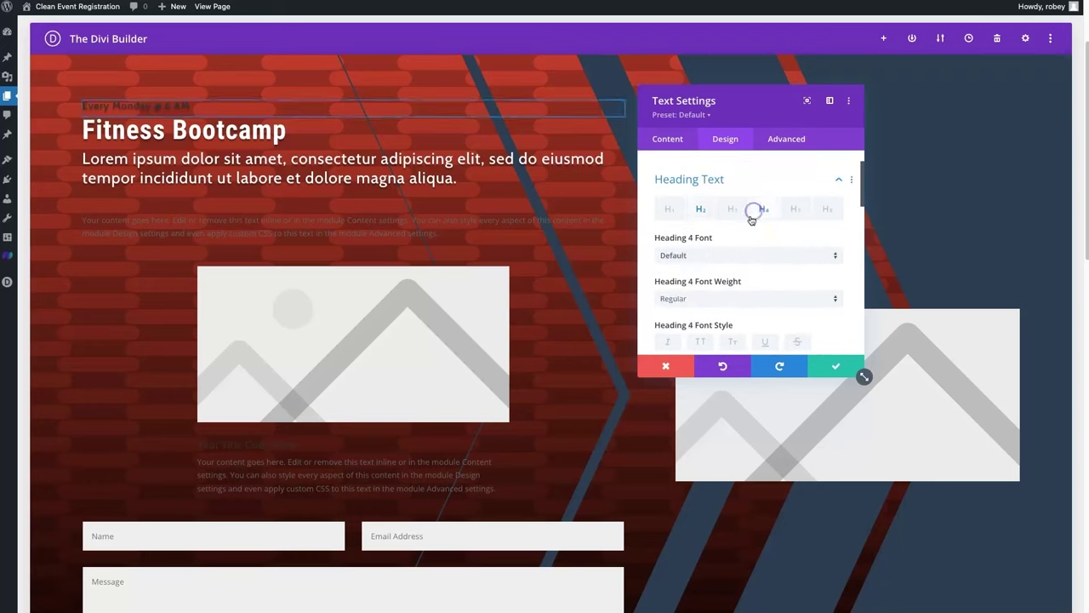
pyautogui.click(710, 257)
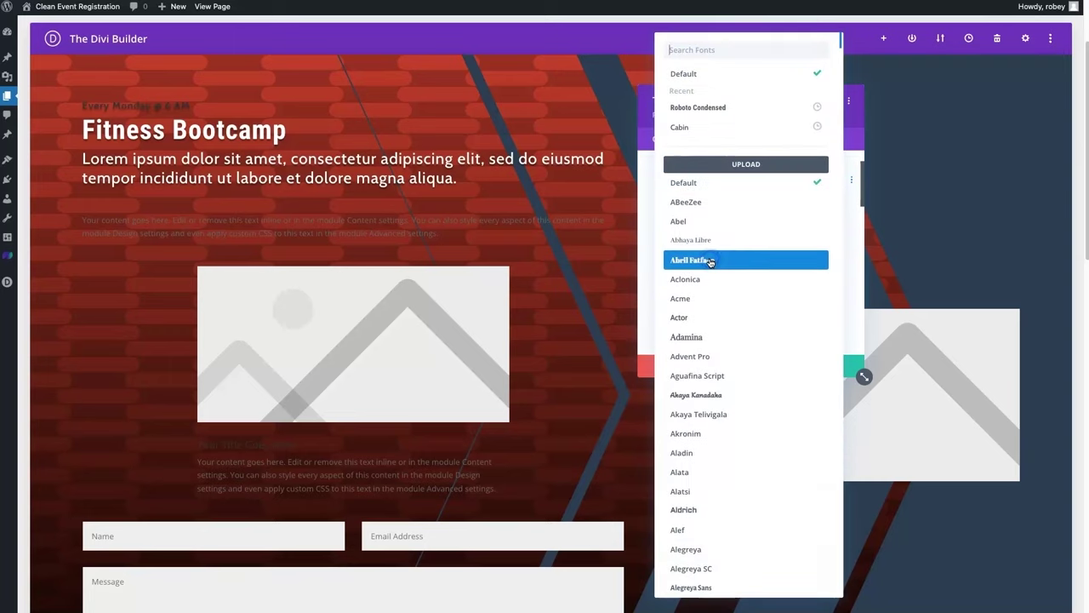
pyautogui.click(734, 111)
pyautogui.click(707, 297)
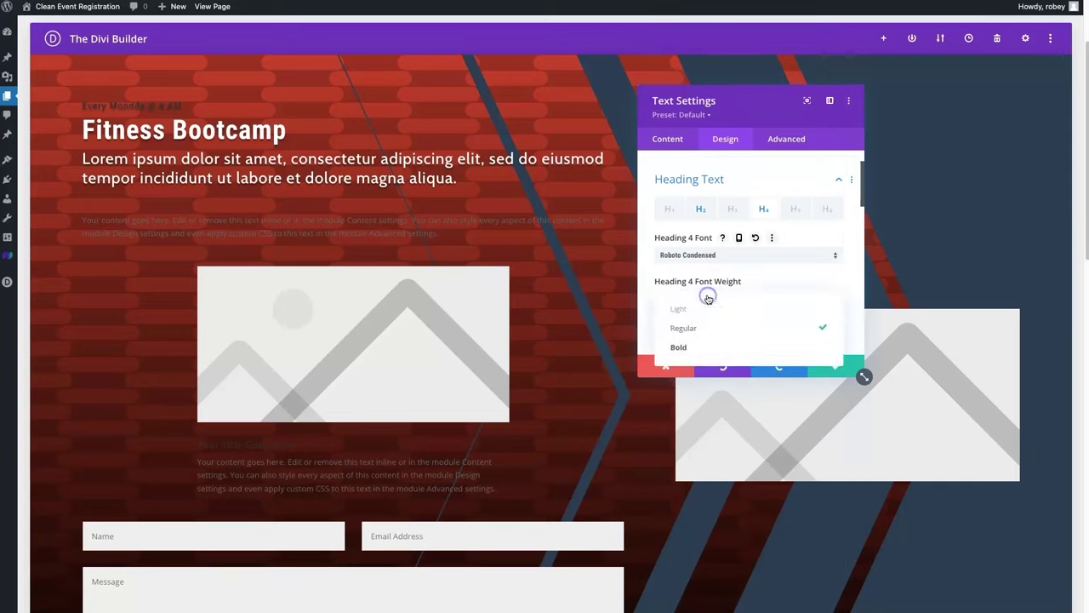
pyautogui.click(703, 311)
pyautogui.scroll(-2, 707, 314)
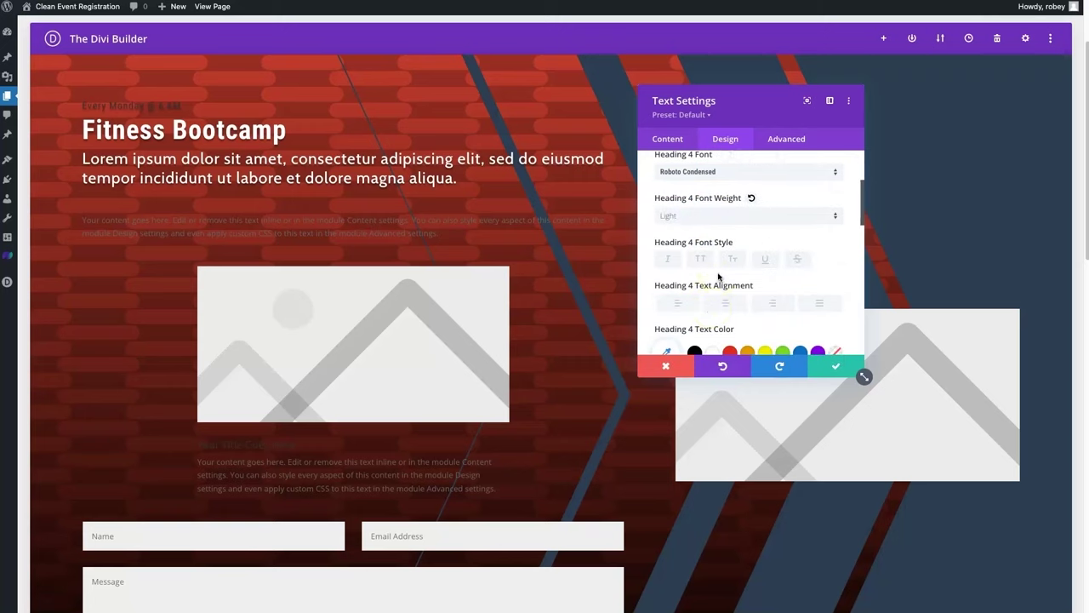
pyautogui.click(703, 258)
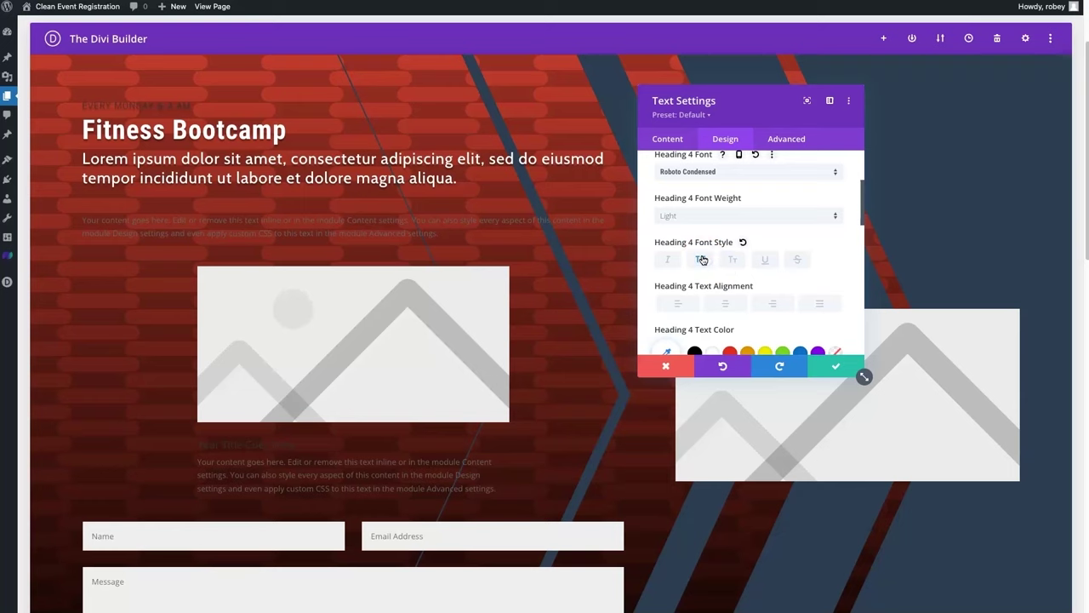
pyautogui.scroll(-1, 703, 259)
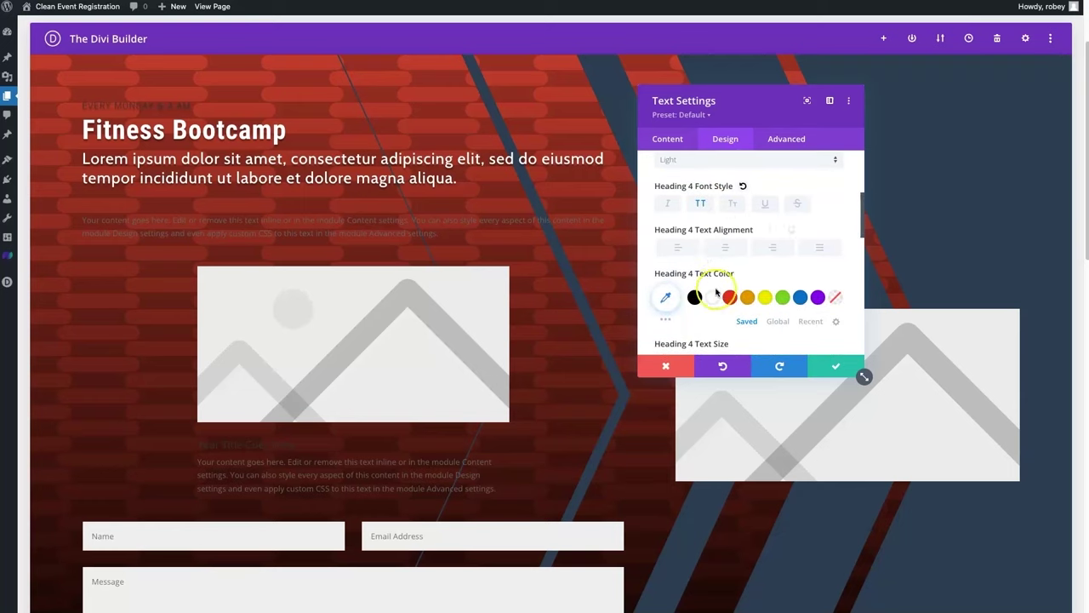
pyautogui.click(713, 295)
pyautogui.scroll(-2, 718, 294)
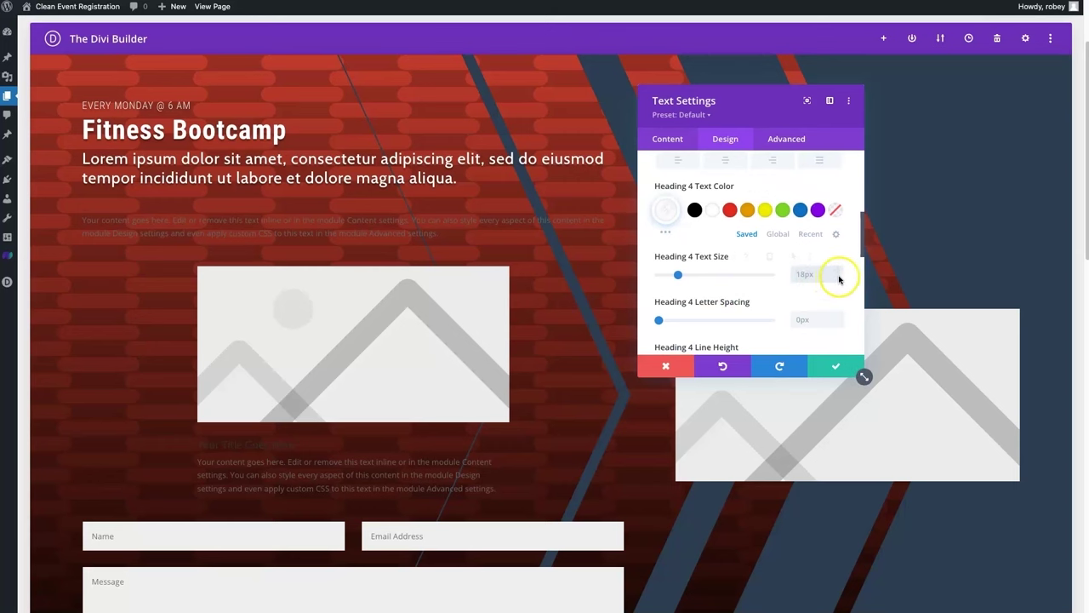
pyautogui.click(73, 262)
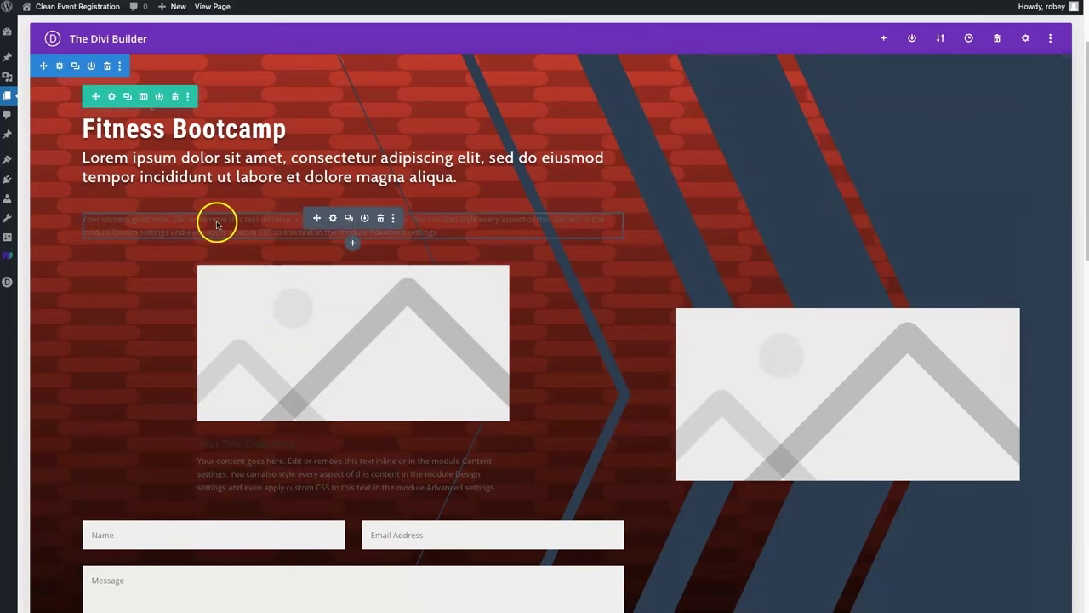
# - Replace the placeholder body with a 'Hosted By' H4 heading and add a text shadow preset
pyautogui.click(333, 218)
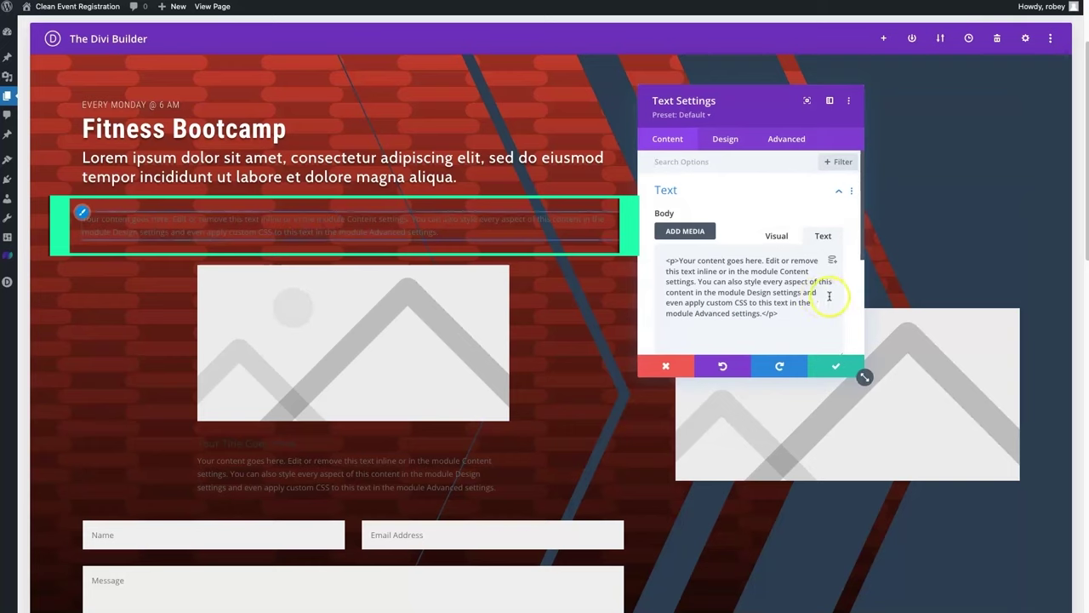
pyautogui.tripleClick(720, 293)
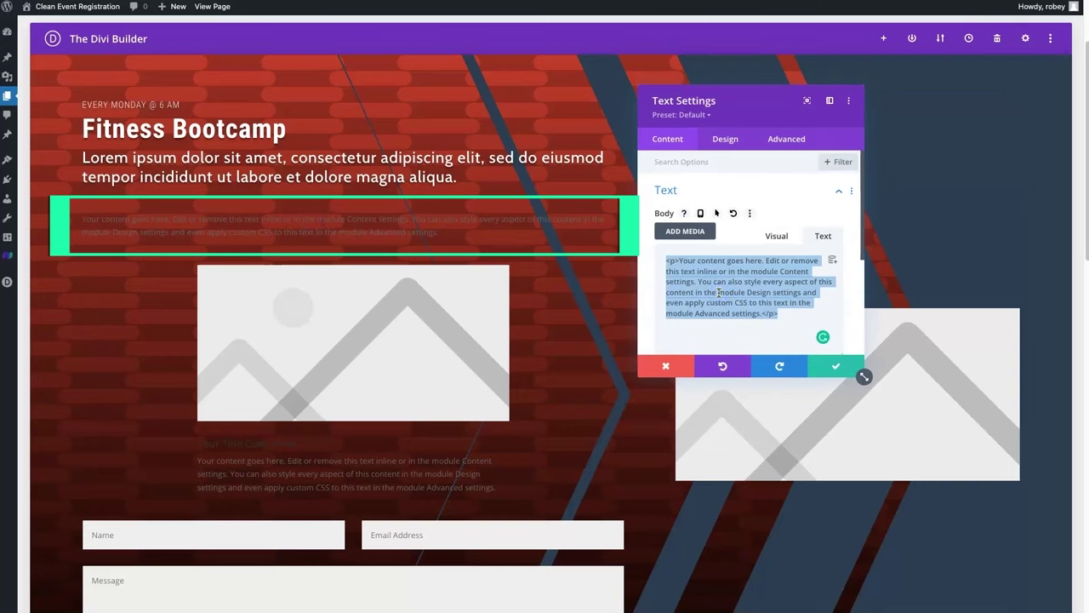
pyautogui.write('<h4>Hosted By</h4>')
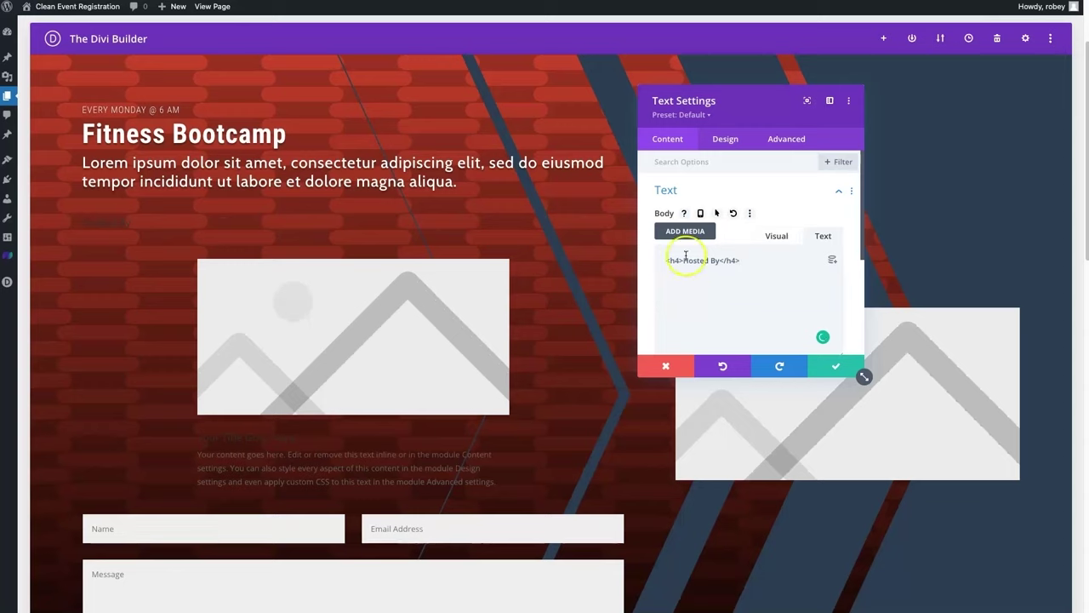
pyautogui.click(719, 144)
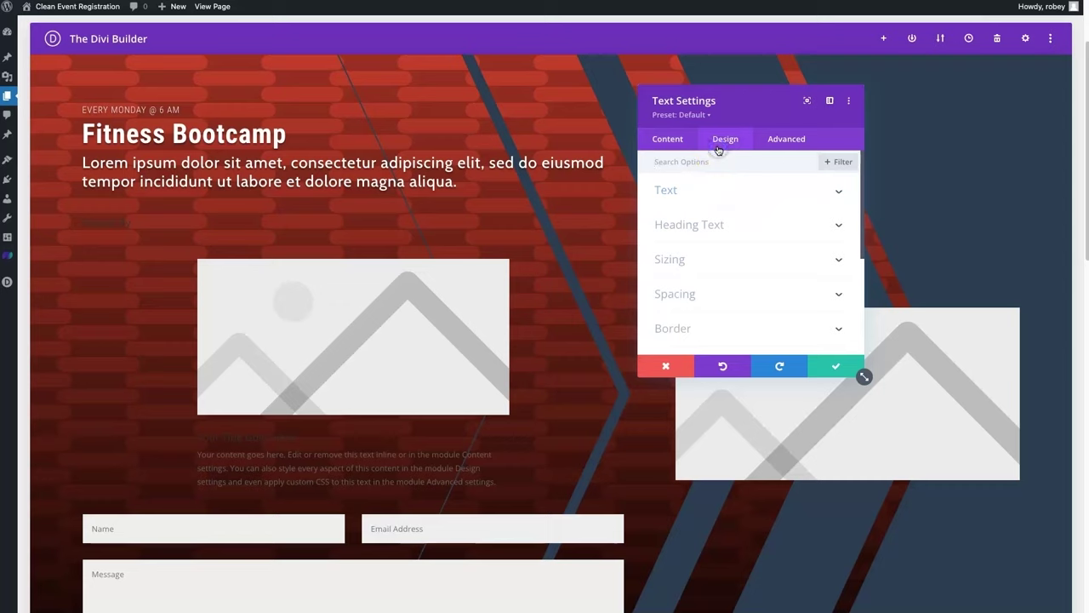
pyautogui.click(699, 187)
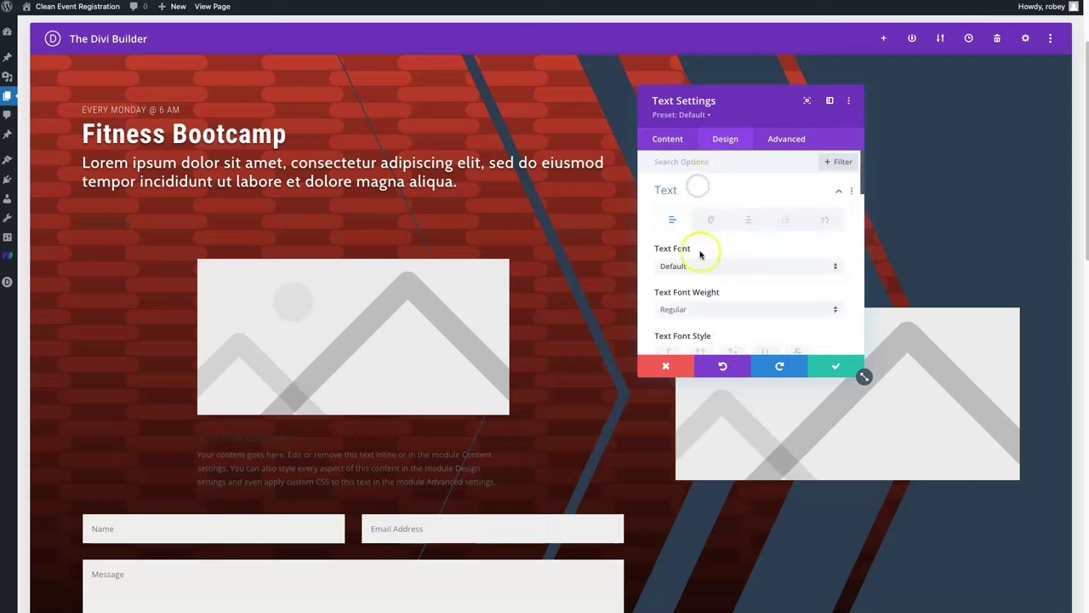
pyautogui.scroll(-10, 699, 255)
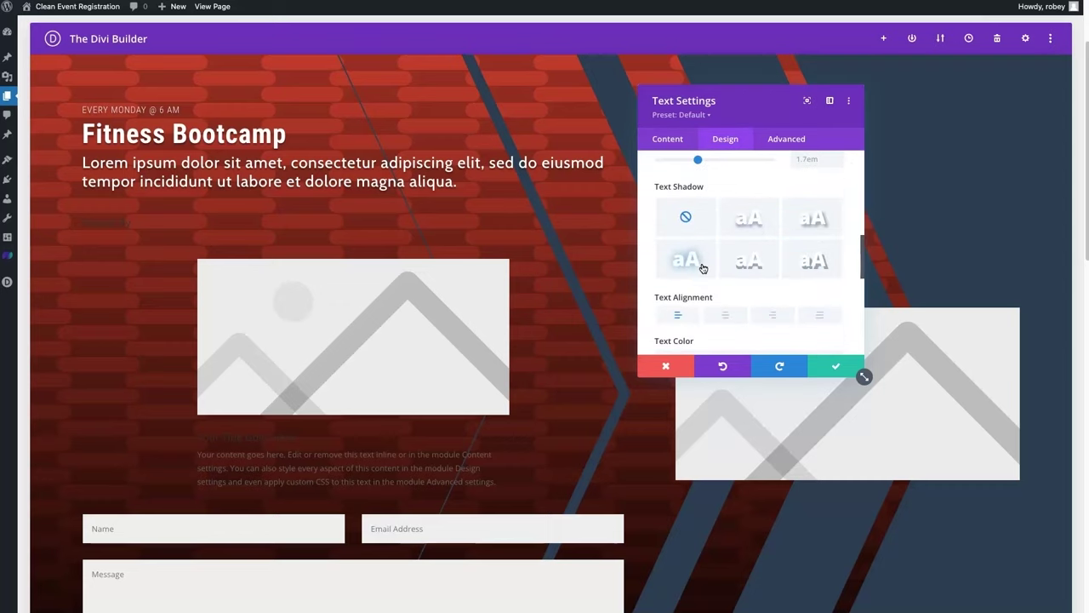
pyautogui.click(739, 217)
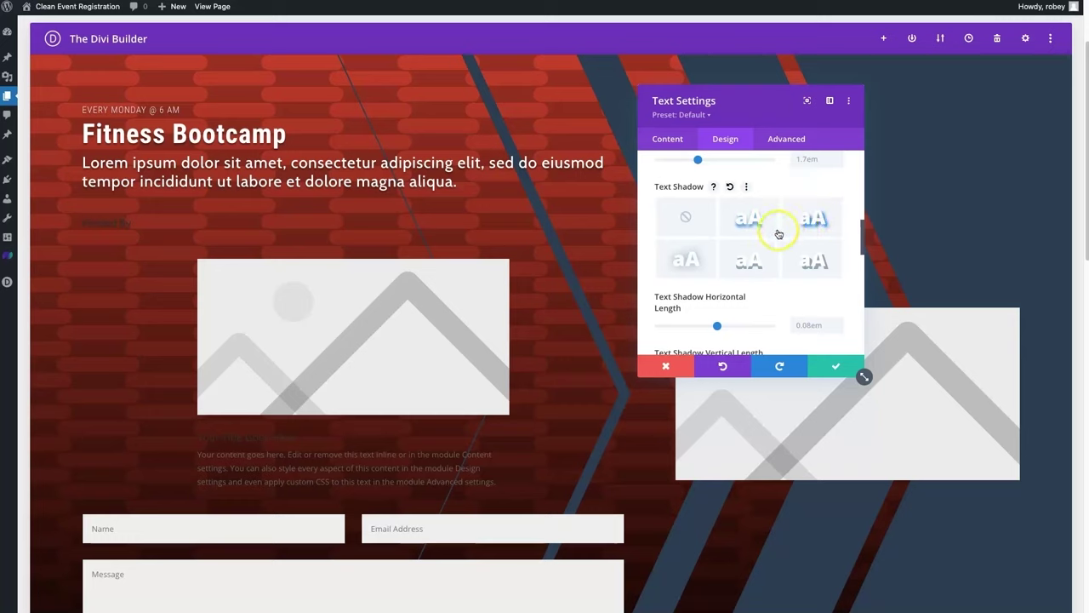
# - Style the H4 'Hosted By' text as white uppercase Roboto Condensed and save the module
pyautogui.scroll(10, 779, 233)
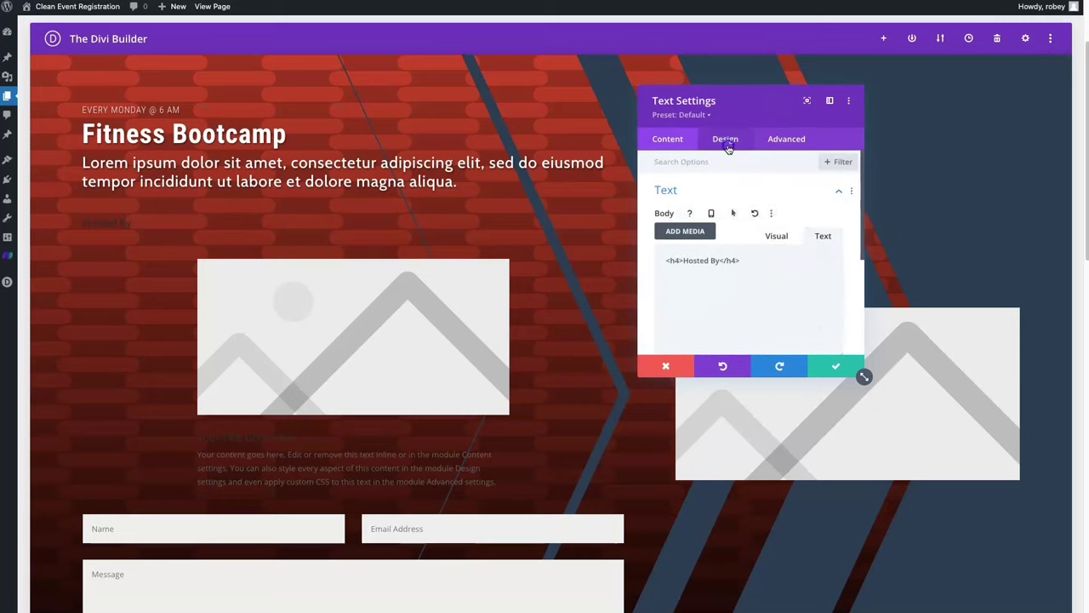
pyautogui.click(713, 189)
pyautogui.click(711, 232)
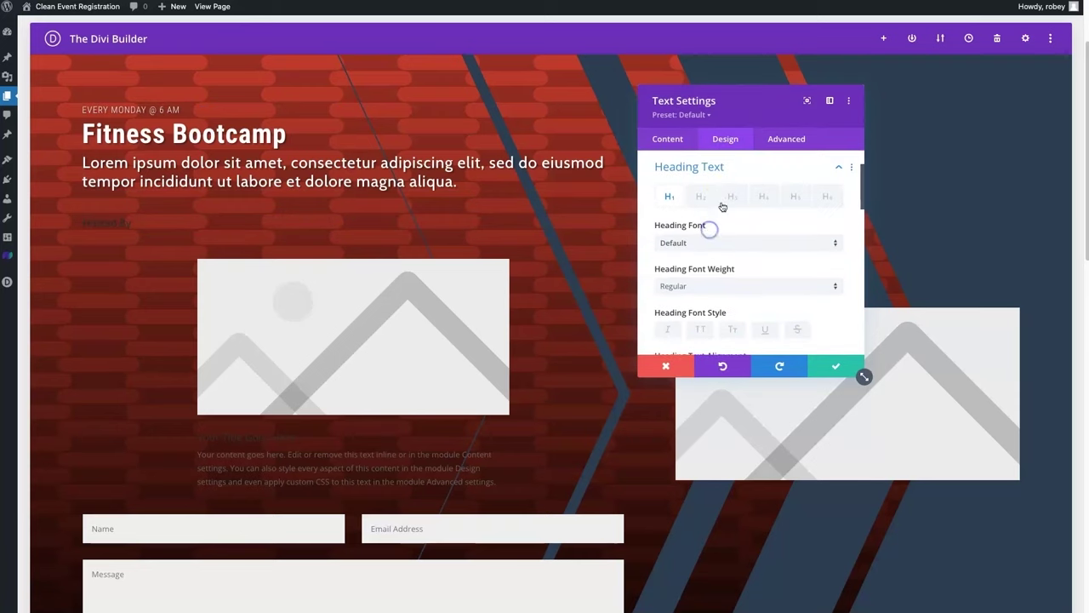
pyautogui.click(764, 196)
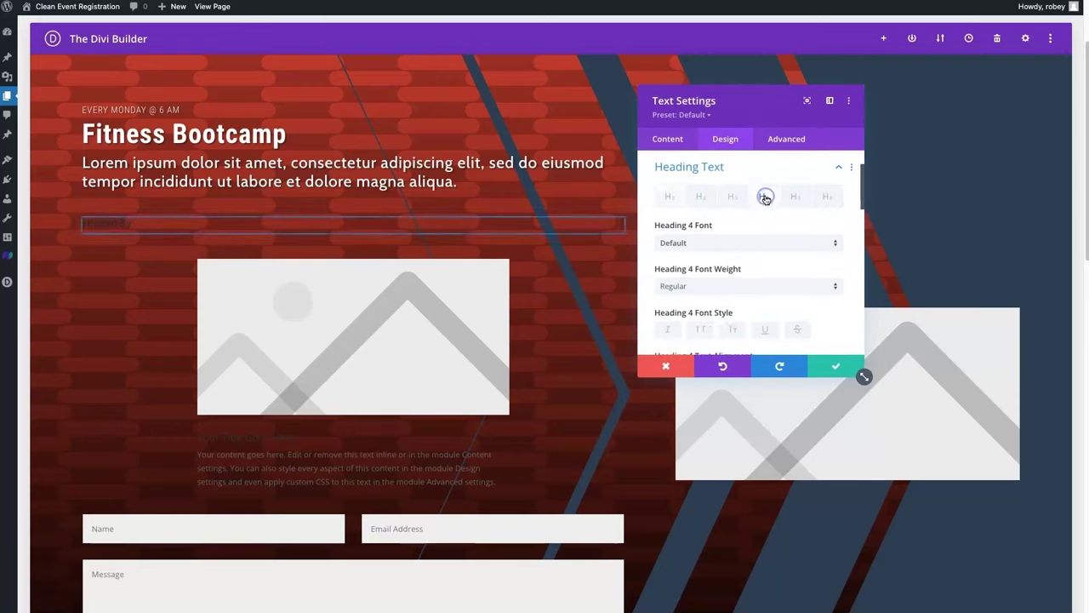
pyautogui.click(688, 244)
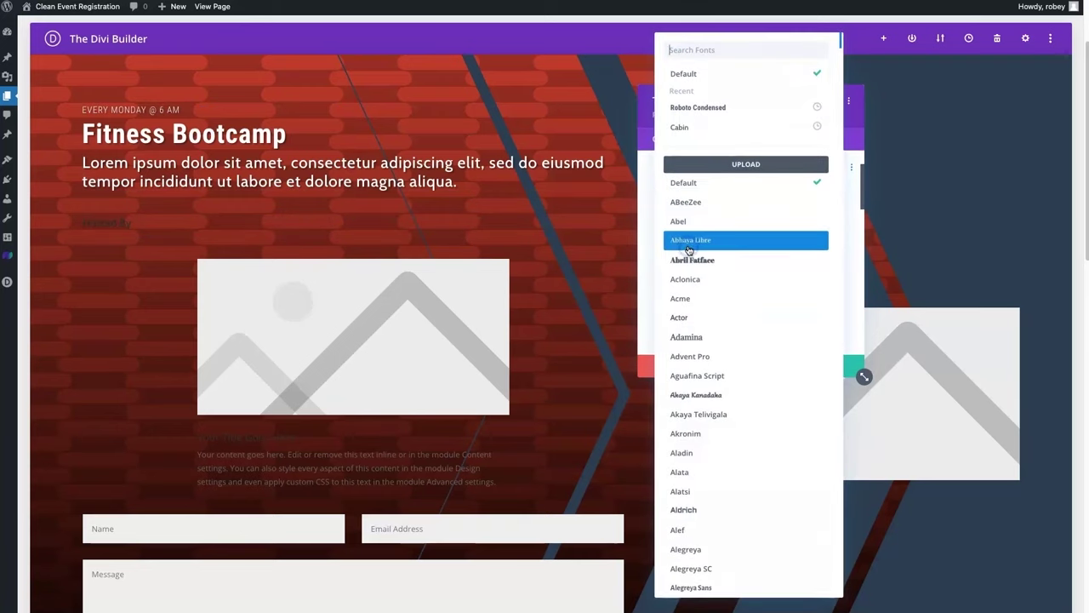
pyautogui.click(713, 104)
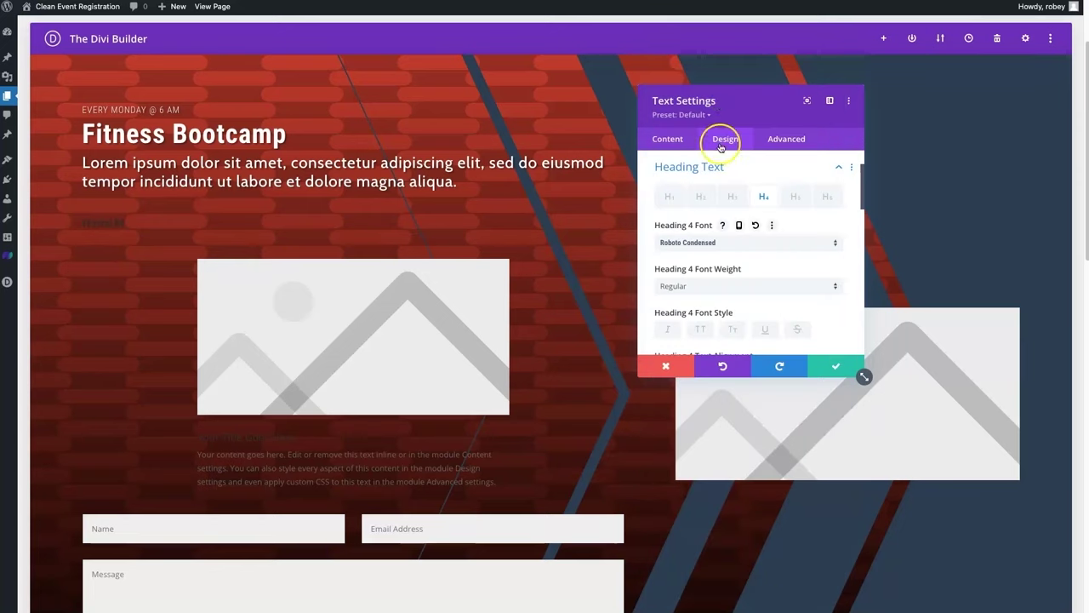
pyautogui.scroll(-1, 712, 315)
pyautogui.click(704, 304)
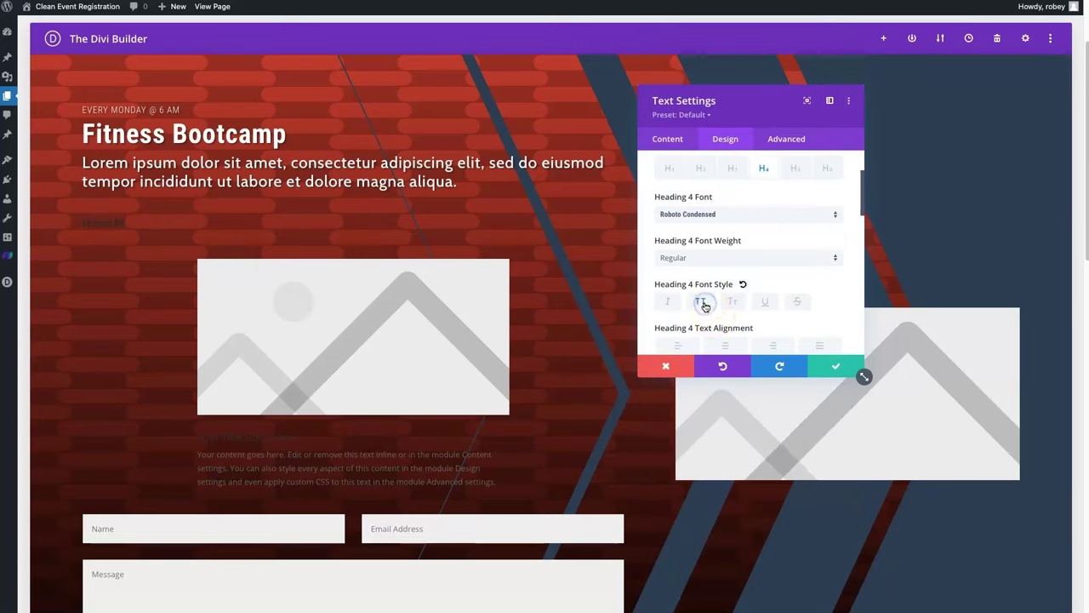
pyautogui.scroll(-3, 704, 305)
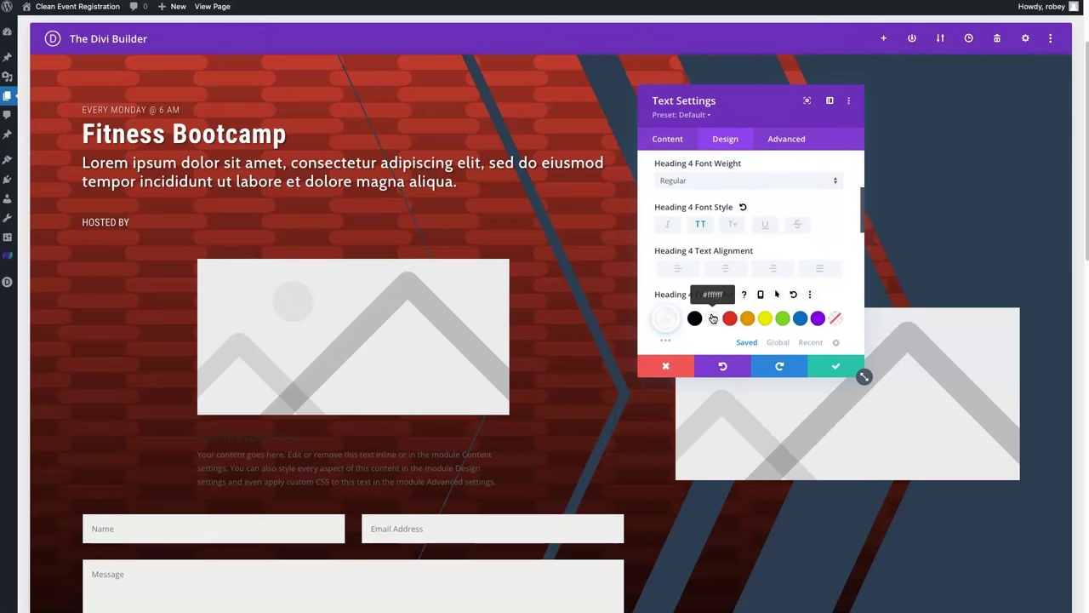
pyautogui.scroll(-1, 834, 364)
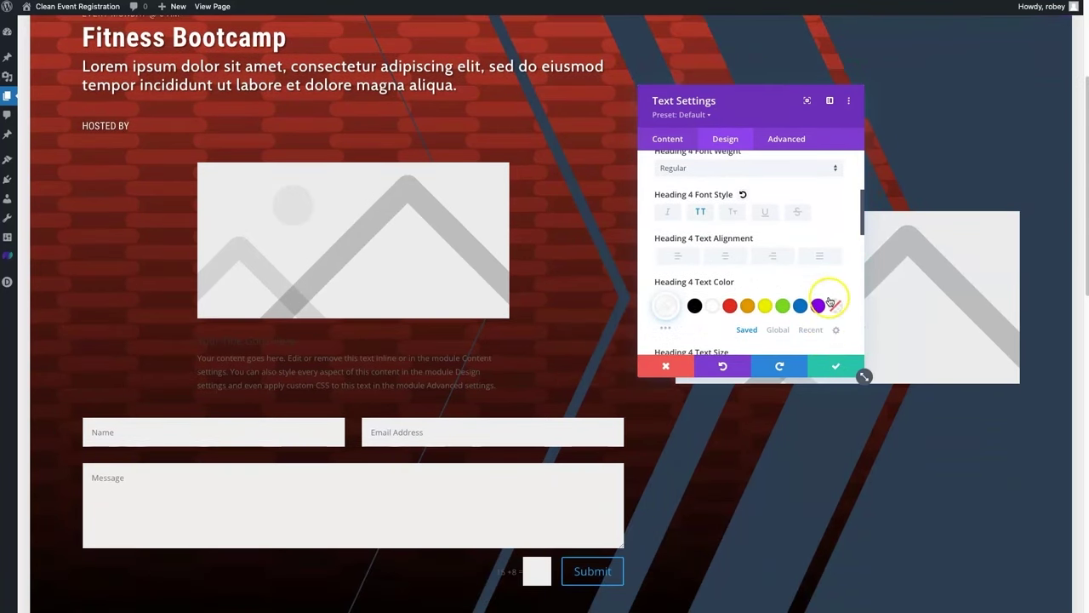
pyautogui.scroll(-3, 826, 304)
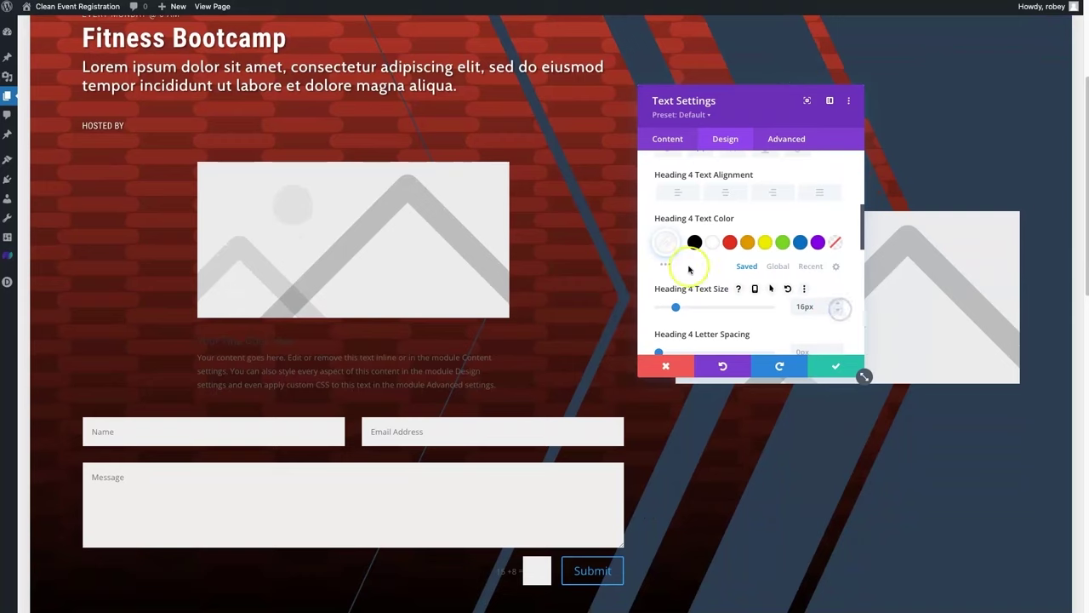
pyautogui.click(822, 366)
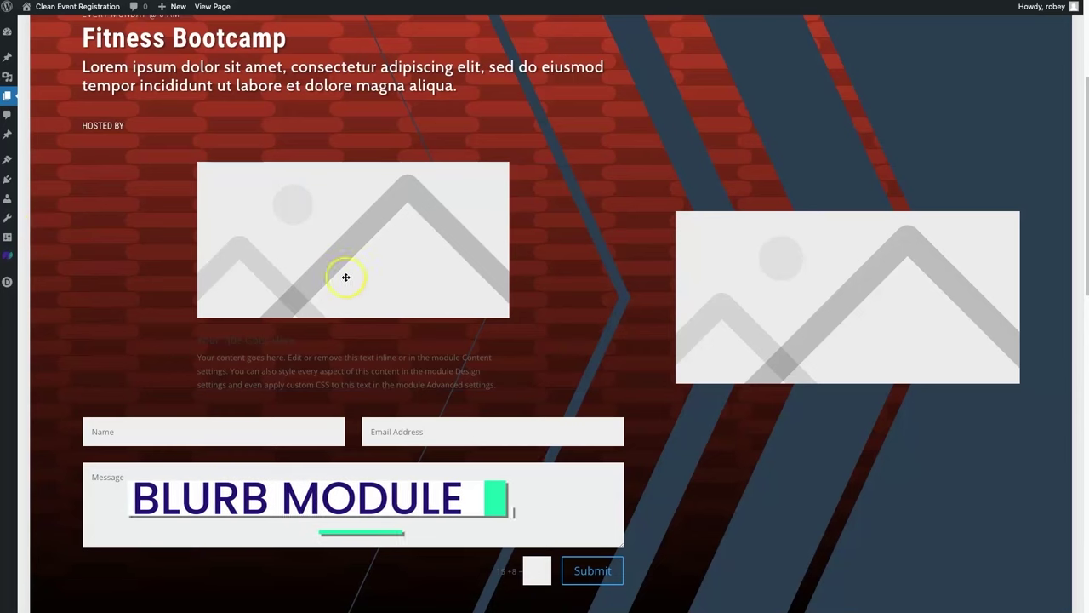
# - Enter the trainer's name as the blurb title and 'Fitness Trainer' as its body text
pyautogui.moveTo(314, 150)
pyautogui.click(333, 190)
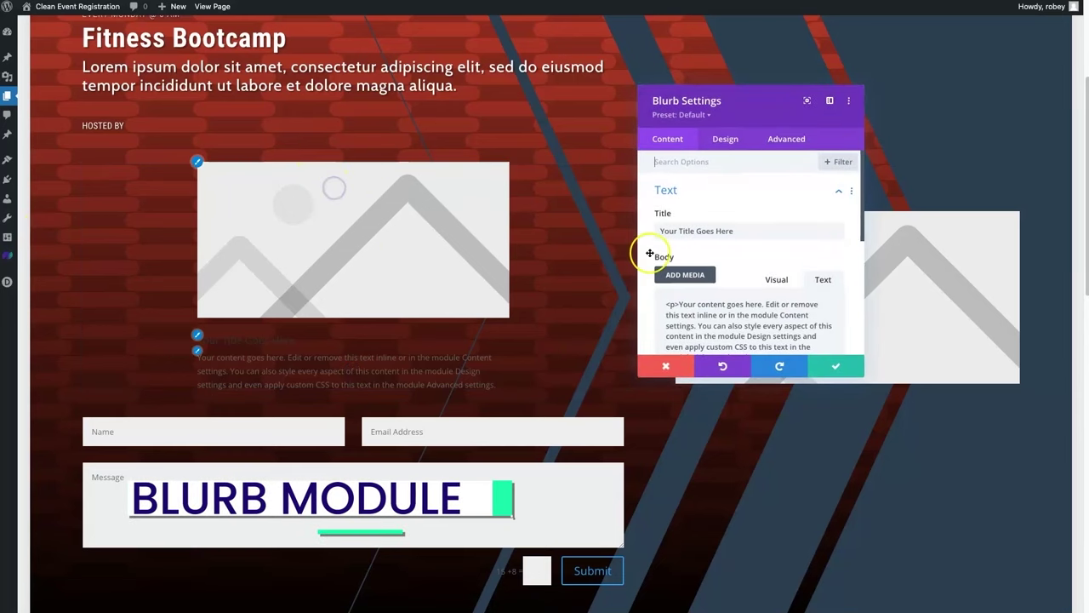
pyautogui.moveTo(679, 232); pyautogui.dragTo(690, 234)
pyautogui.tripleClick(689, 234)
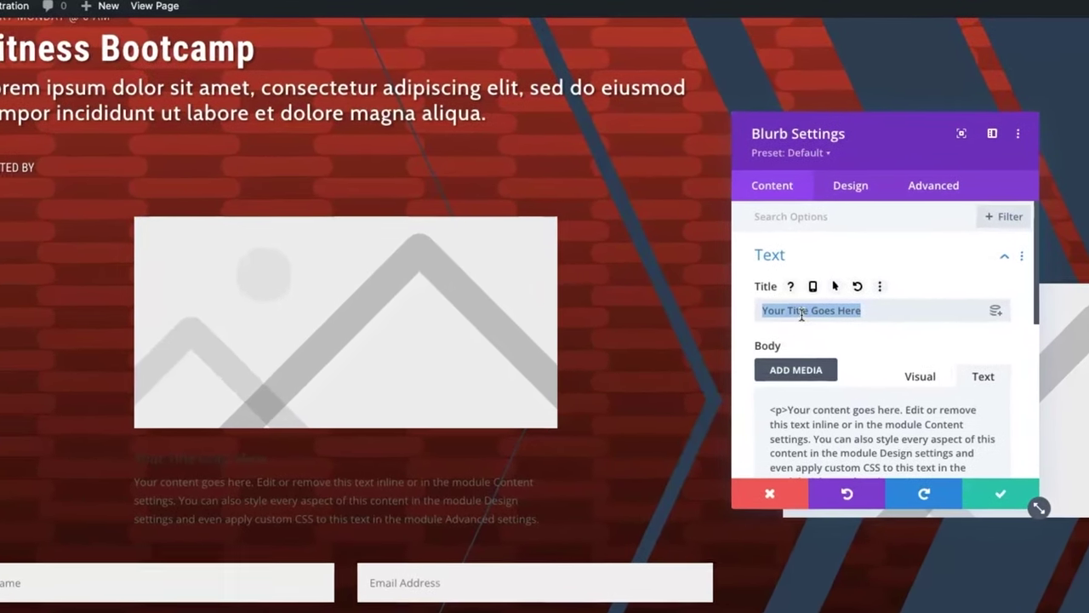
pyautogui.write('BOBBY MUSCLES')
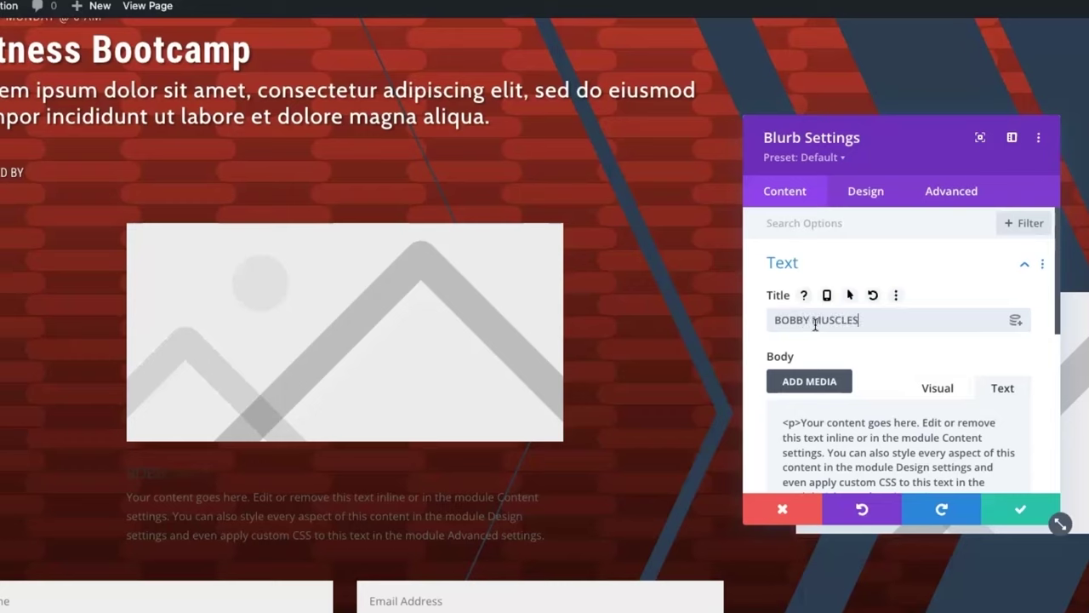
pyautogui.click(847, 383)
pyautogui.scroll(-1, 848, 386)
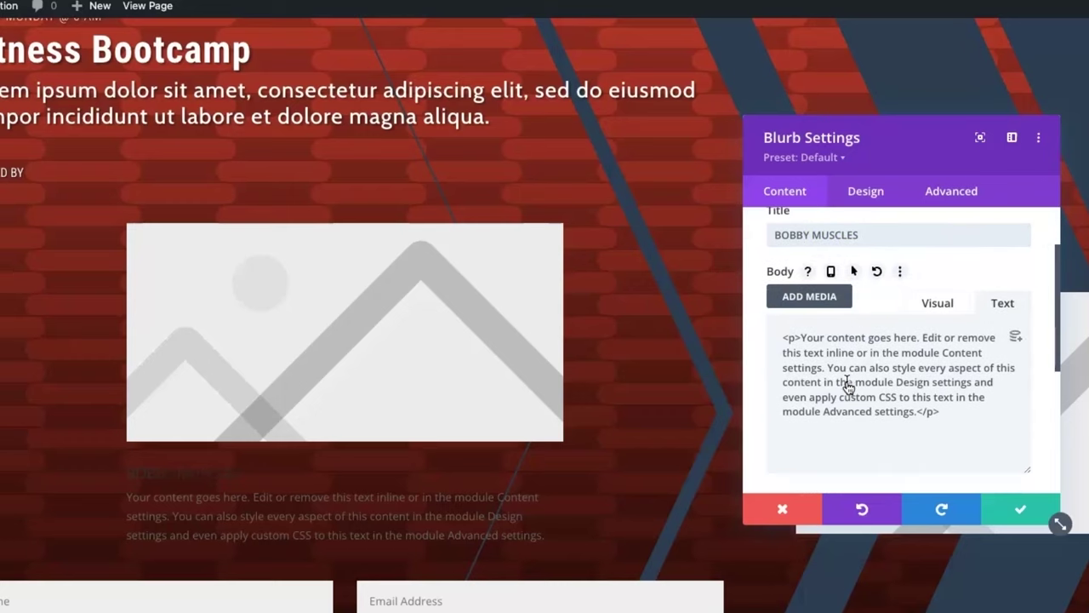
pyautogui.tripleClick(847, 381)
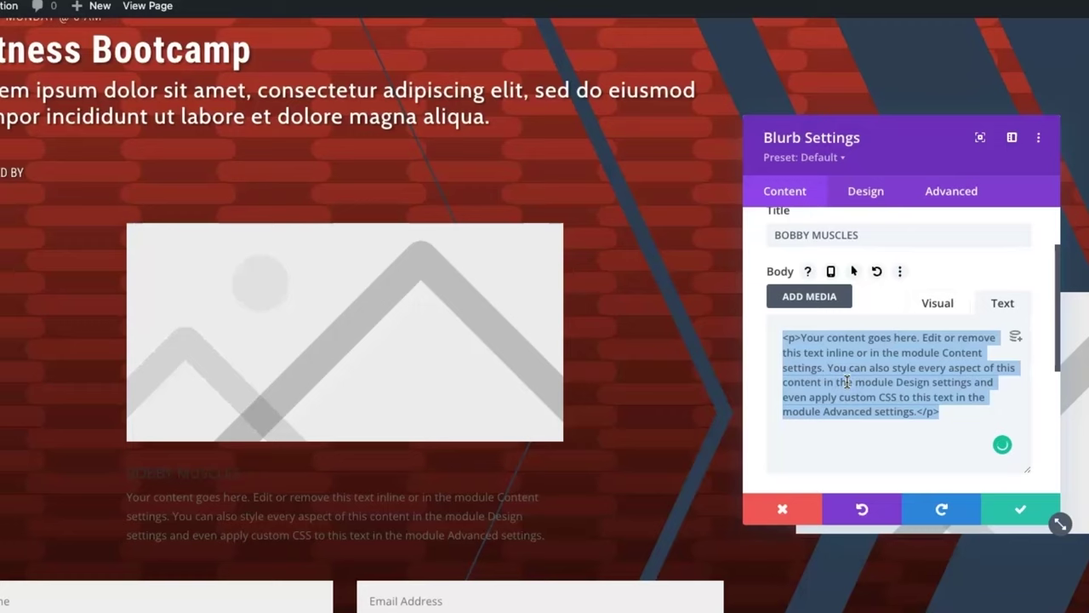
pyautogui.write('Fitness Trainer')
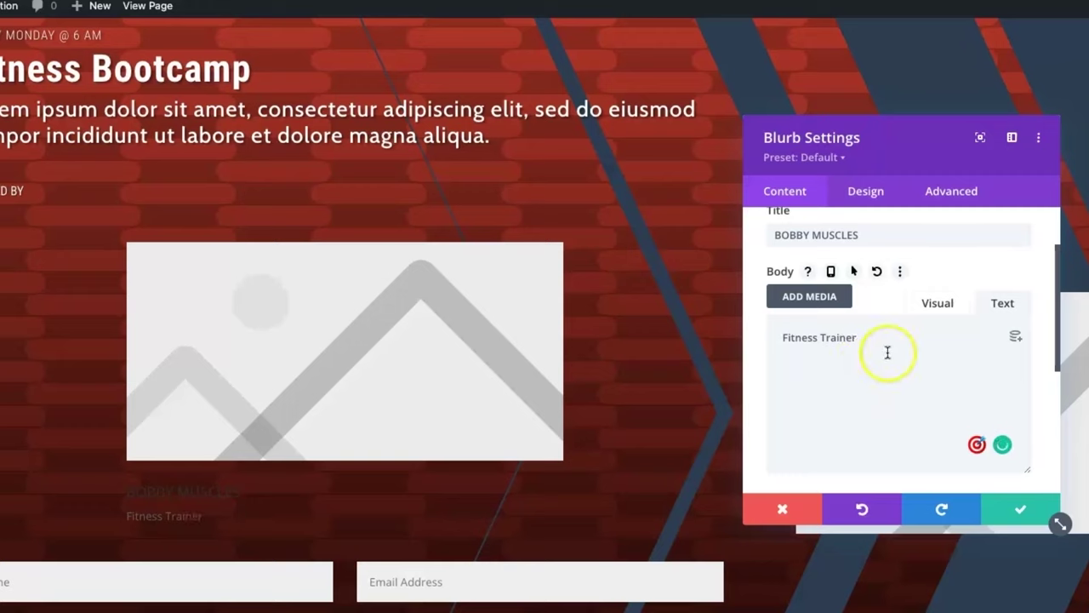
pyautogui.scroll(1, 884, 362)
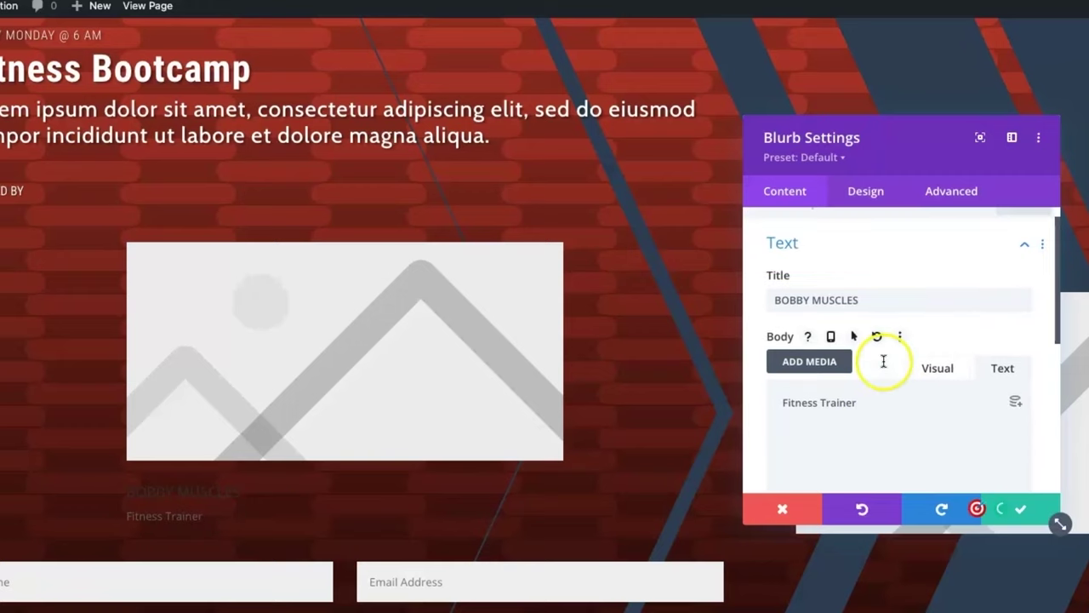
pyautogui.scroll(1, 784, 332)
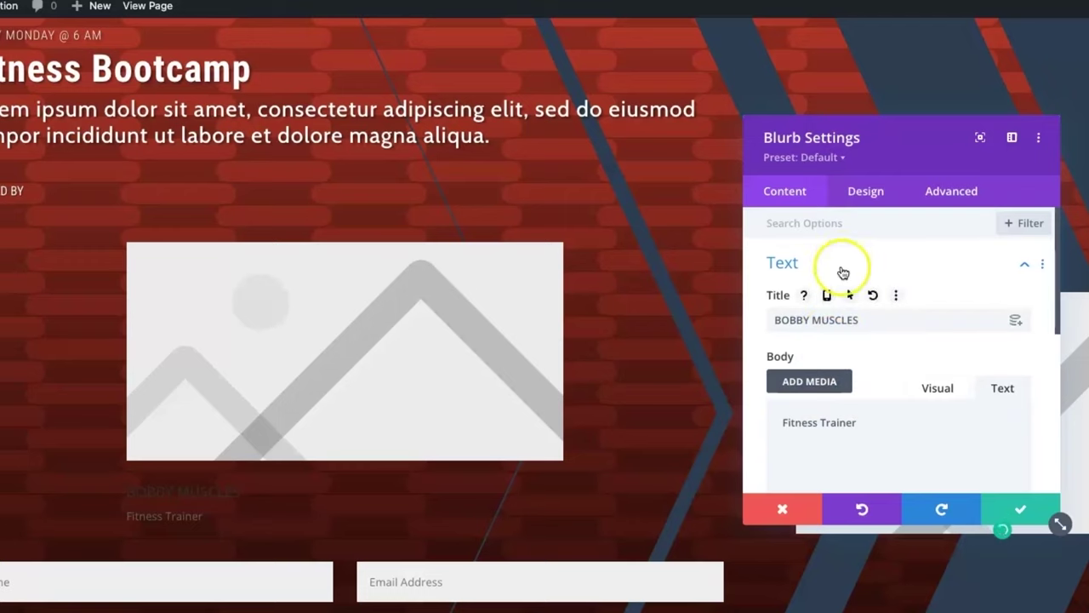
pyautogui.scroll(-5, 826, 319)
# - Choose the cartoon muscleman picture from the Media Library as the blurb image
pyautogui.click(839, 260)
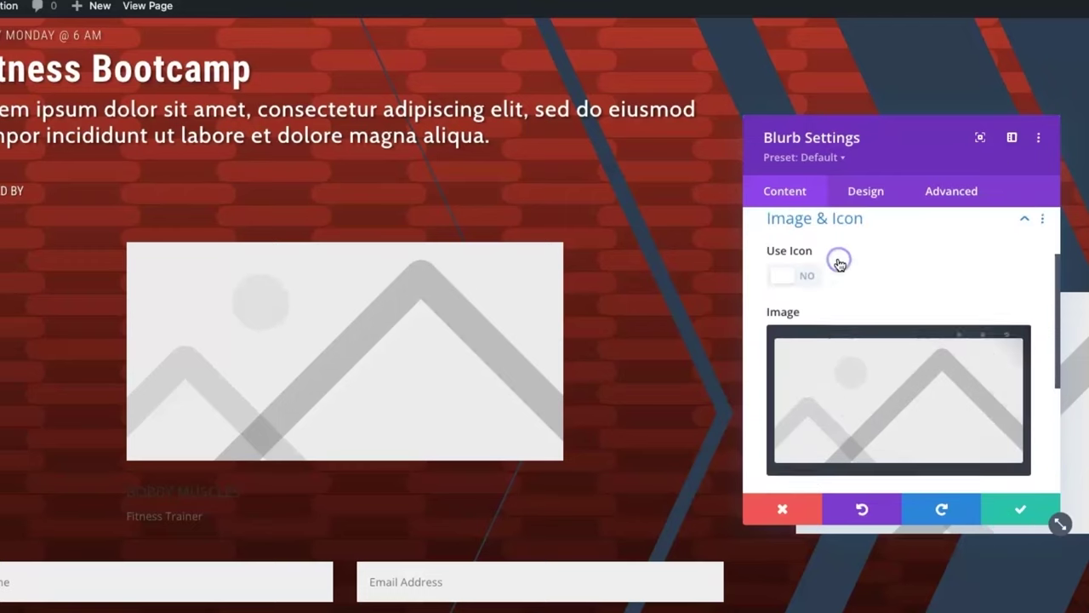
pyautogui.click(818, 373)
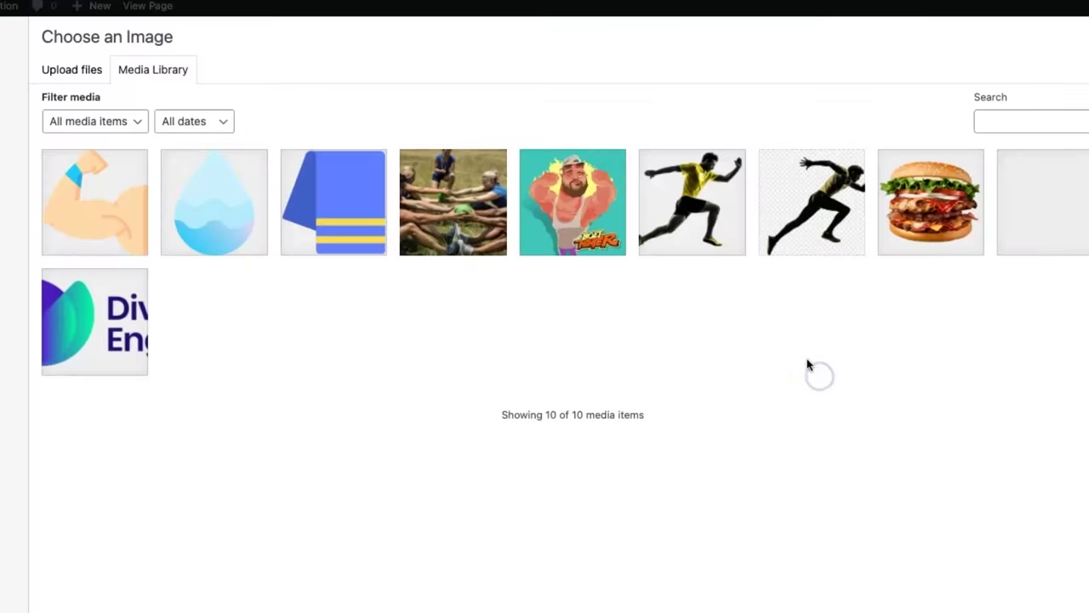
pyautogui.click(560, 244)
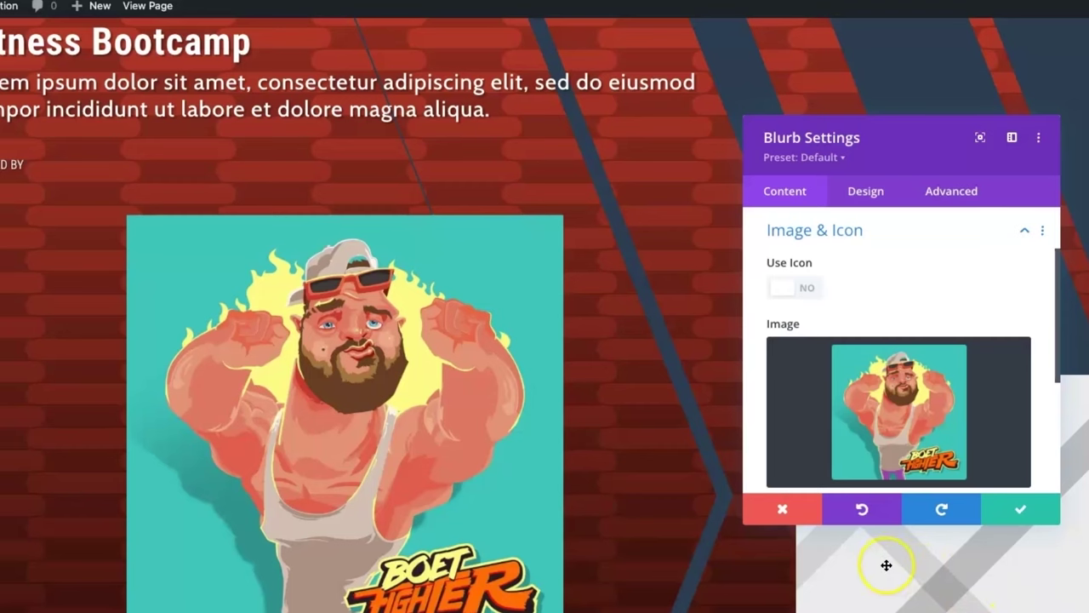
pyautogui.click(858, 194)
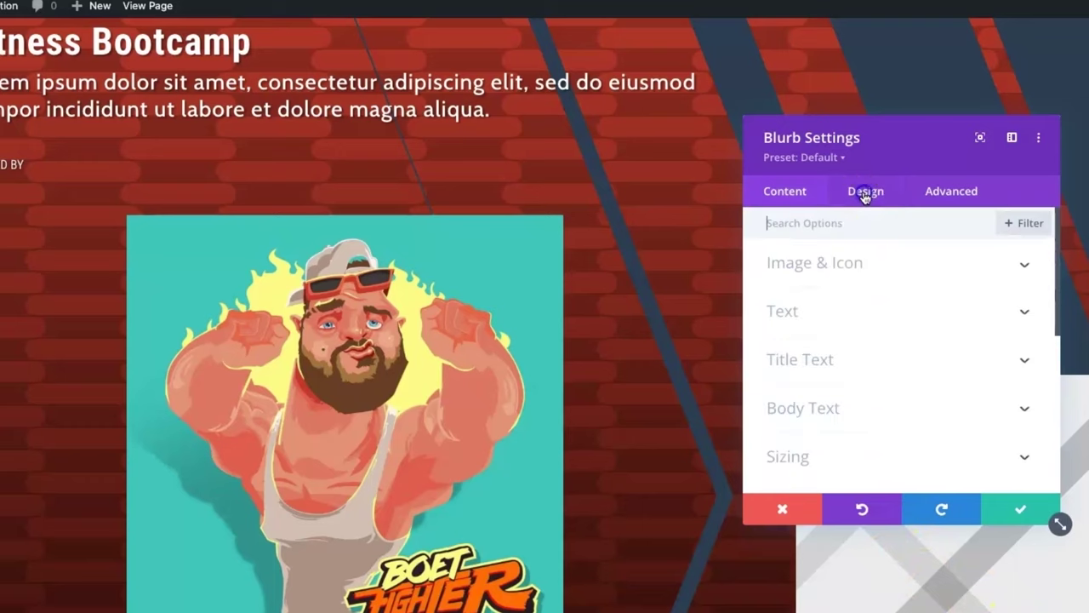
pyautogui.click(863, 192)
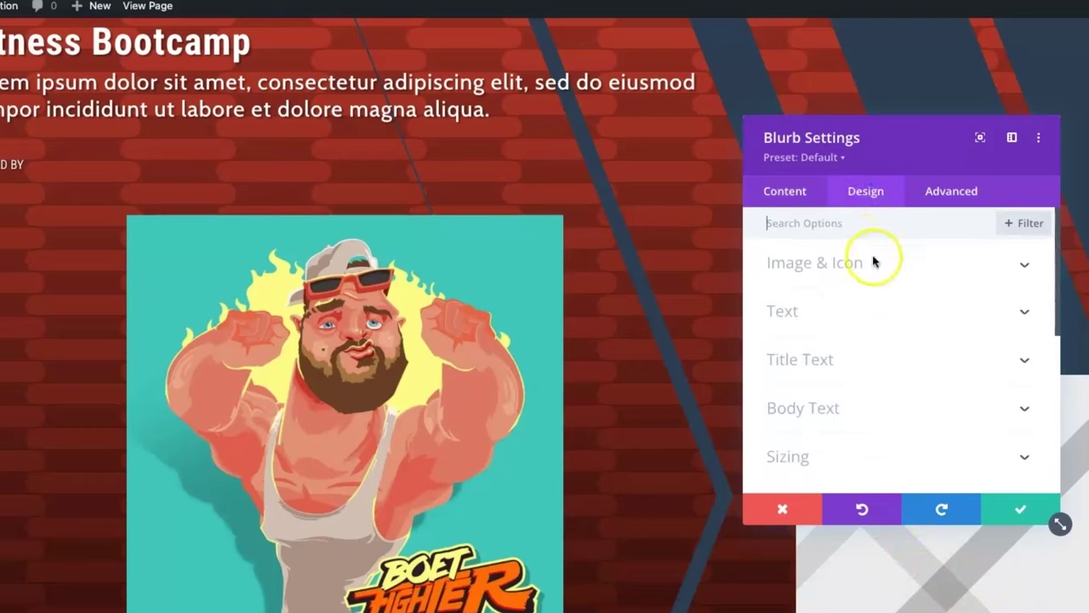
pyautogui.click(858, 267)
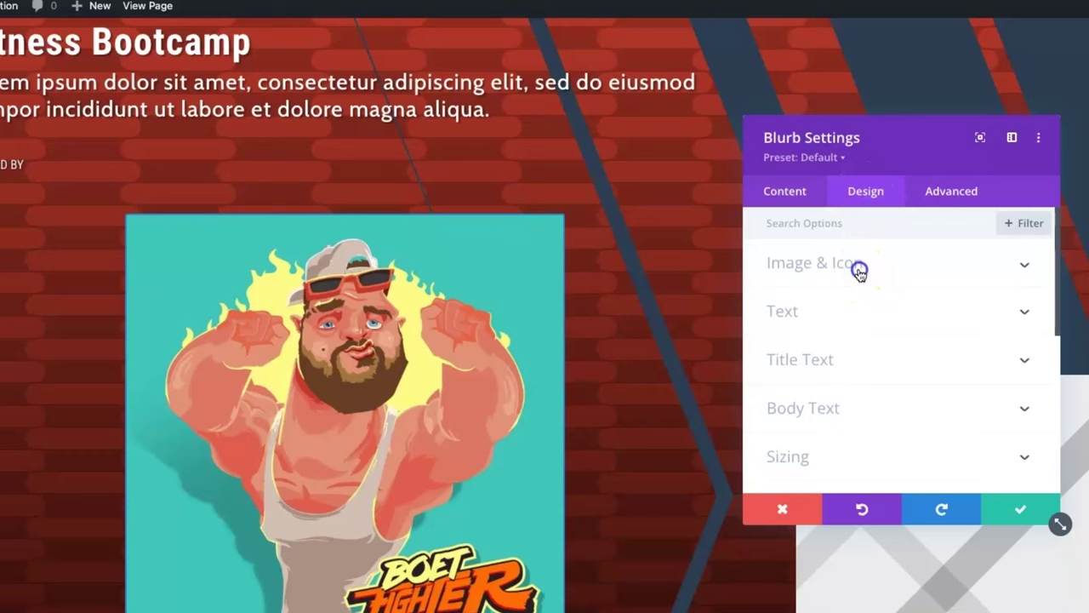
# - Place the blurb image on the left at 75px width with 50px rounded corners
pyautogui.scroll(-3, 800, 274)
pyautogui.click(813, 272)
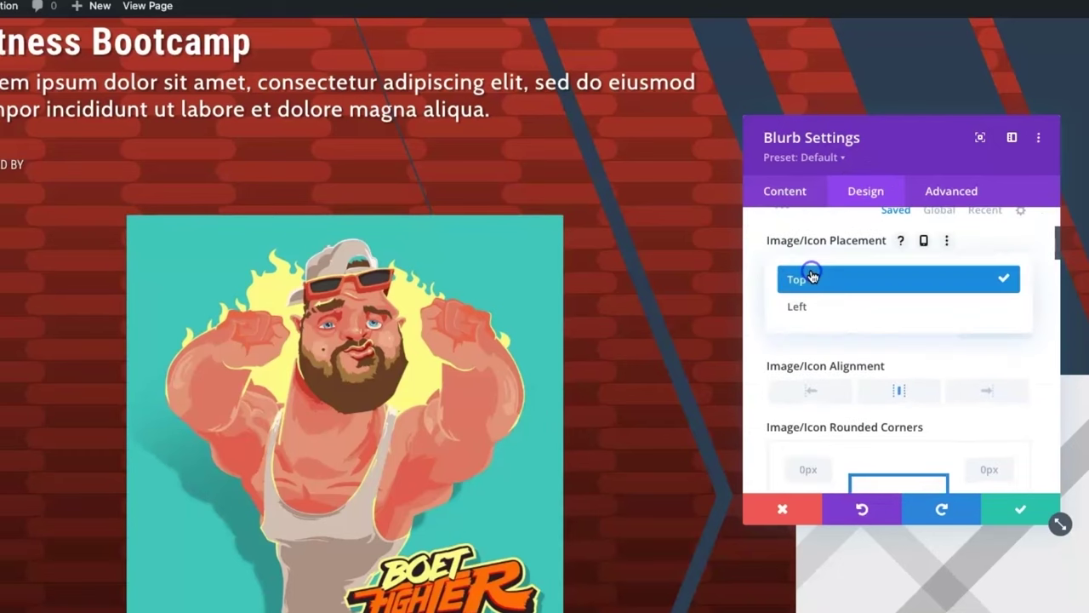
pyautogui.click(810, 304)
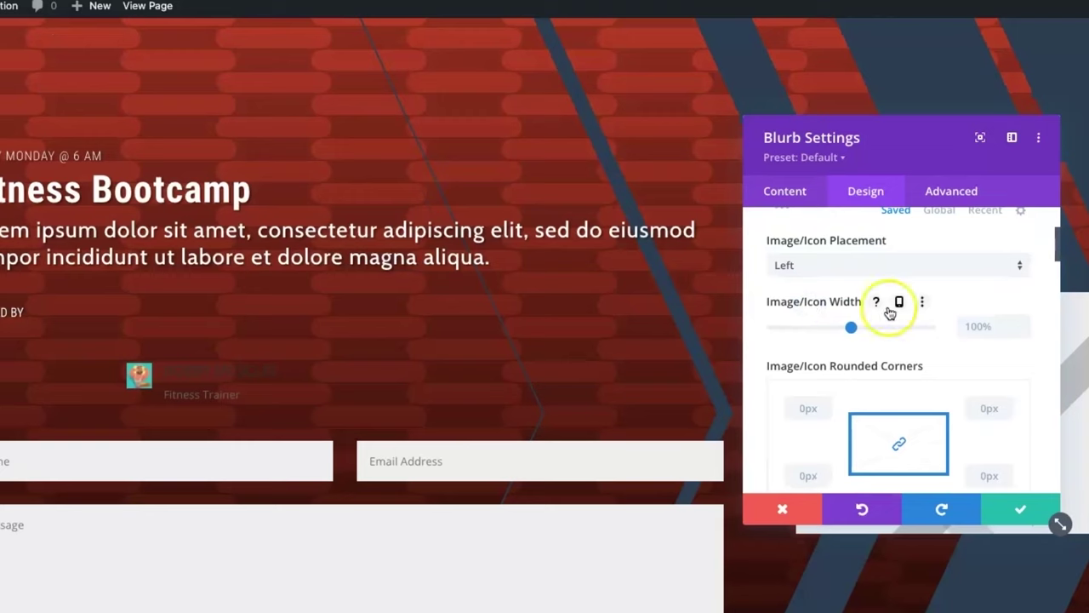
pyautogui.click(971, 324)
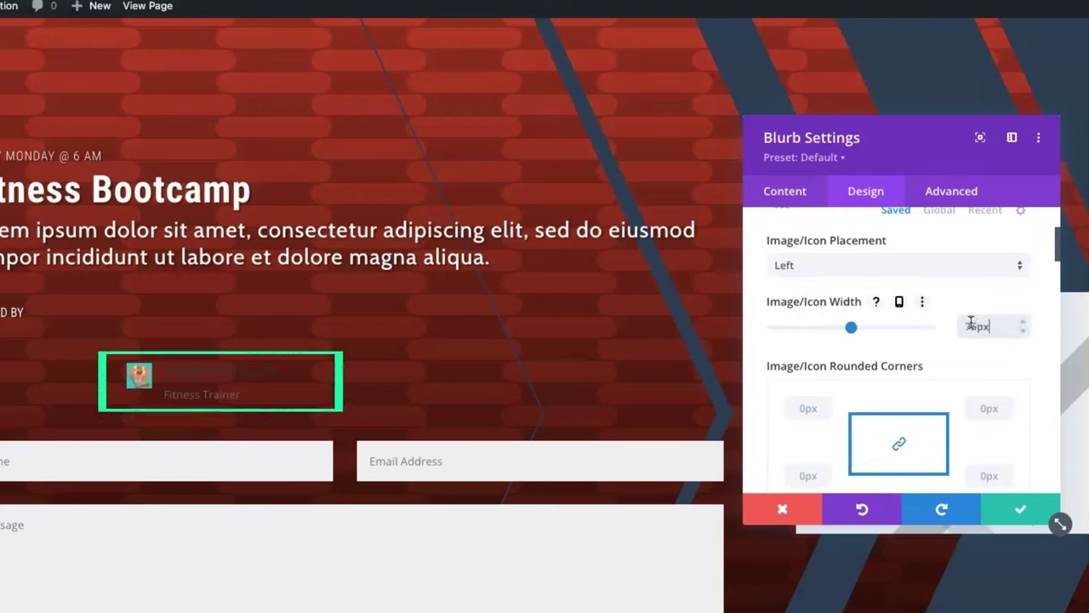
pyautogui.press('Return')
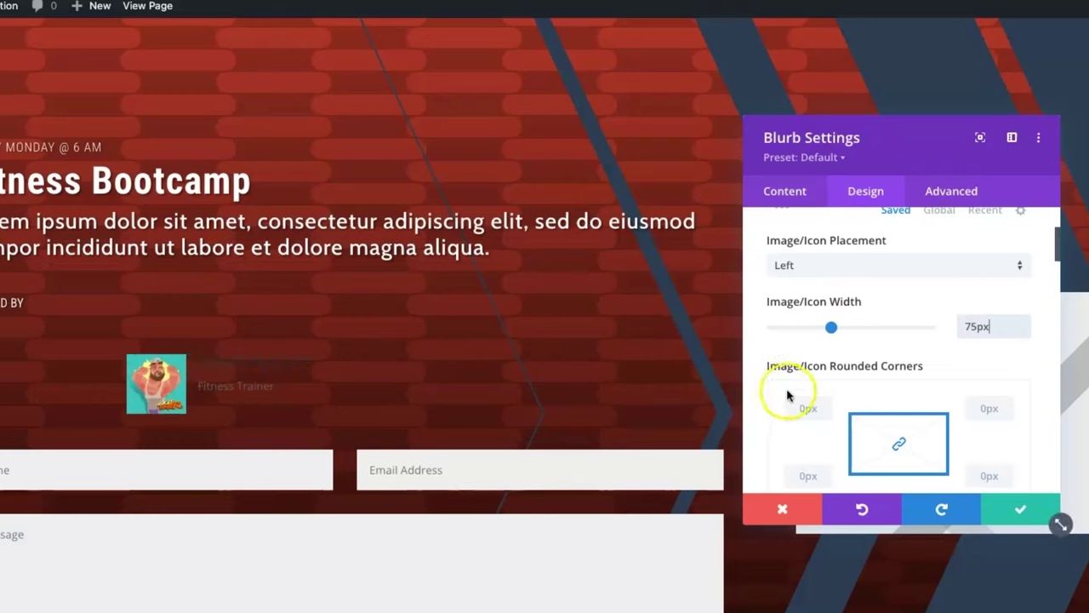
pyautogui.click(794, 398)
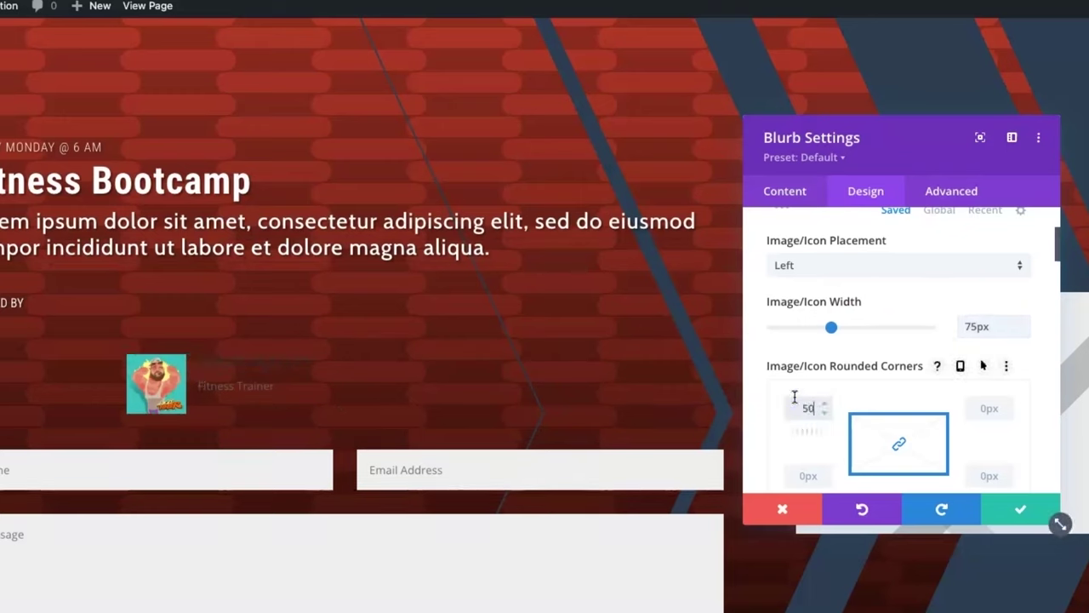
pyautogui.write('50')
pyautogui.press('Return')
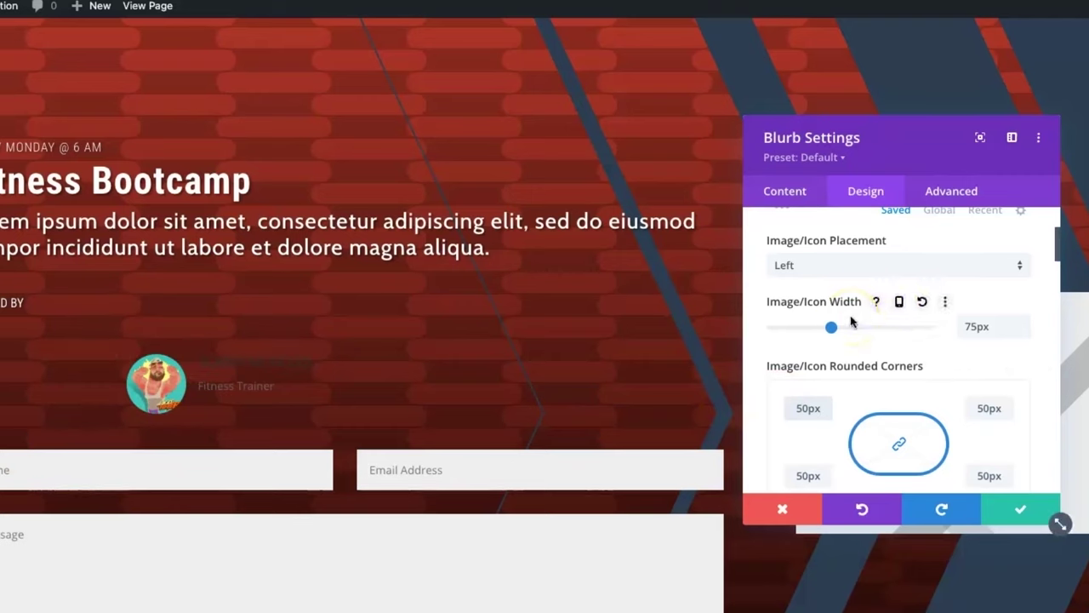
pyautogui.scroll(-10, 837, 324)
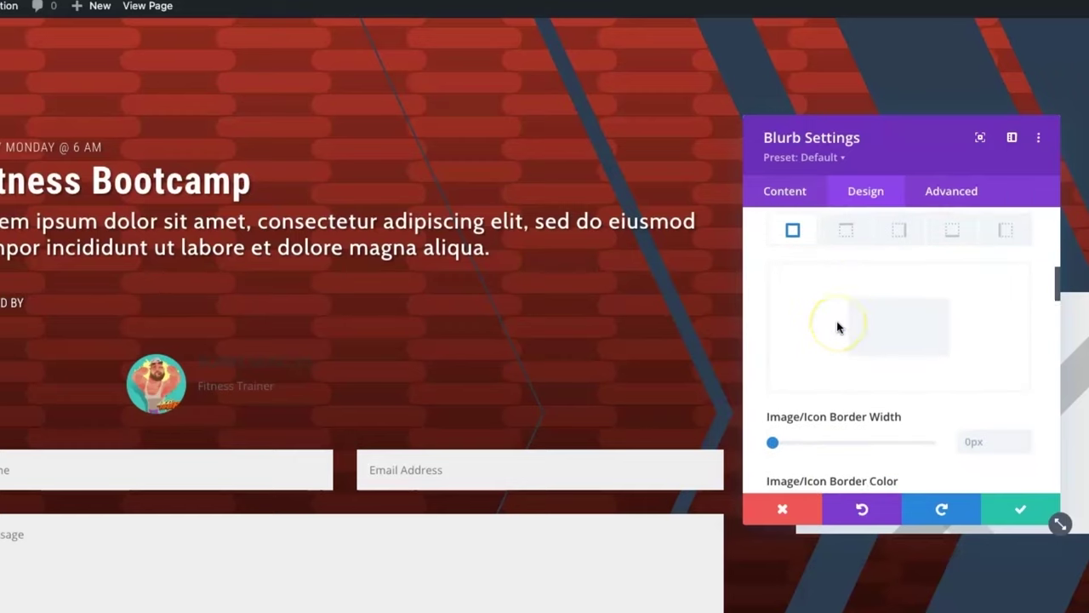
pyautogui.scroll(-15, 837, 326)
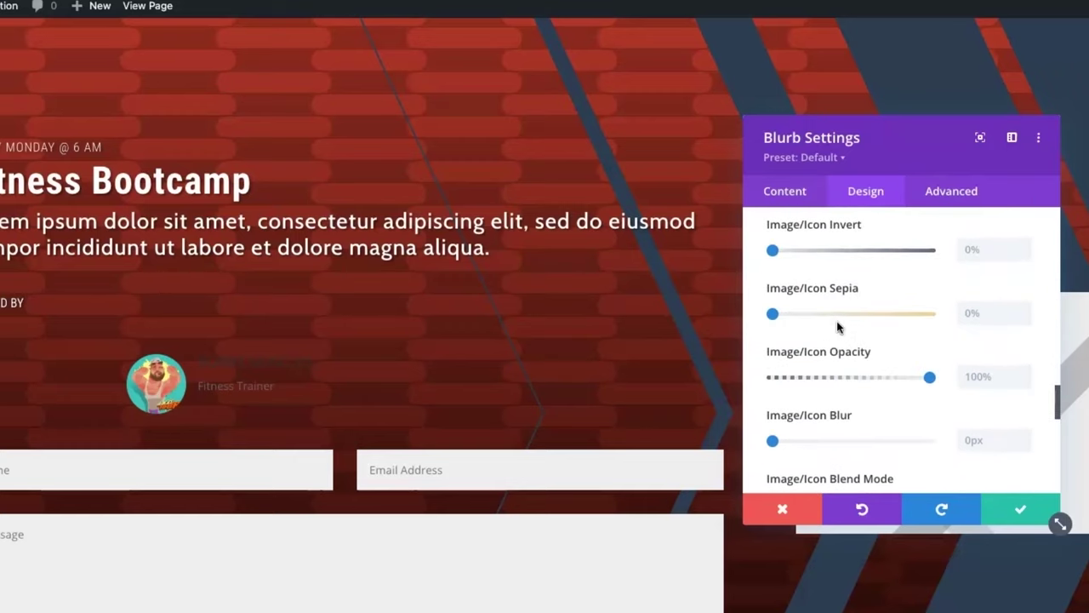
pyautogui.click(838, 327)
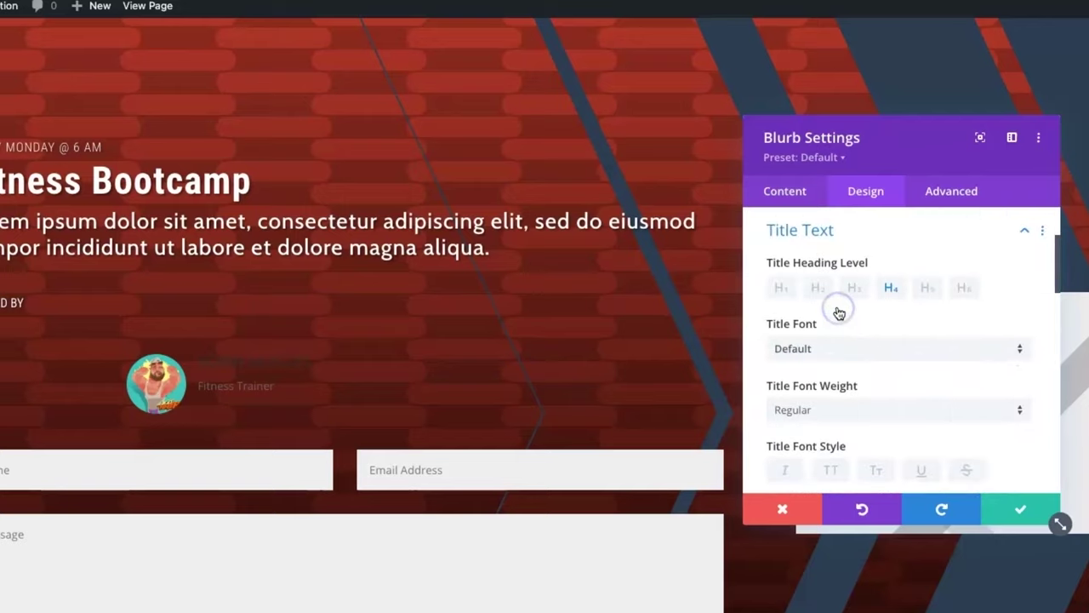
# - Style the blurb title as bold white Roboto Condensed
pyautogui.click(805, 350)
pyautogui.click(855, 150)
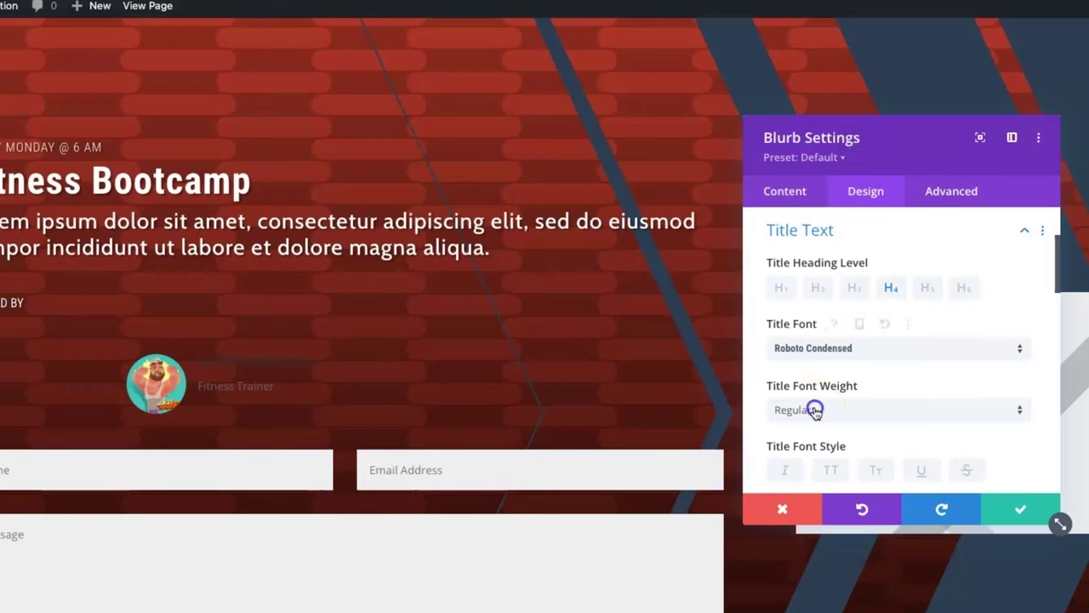
pyautogui.click(818, 410)
pyautogui.click(810, 479)
pyautogui.scroll(-3, 856, 445)
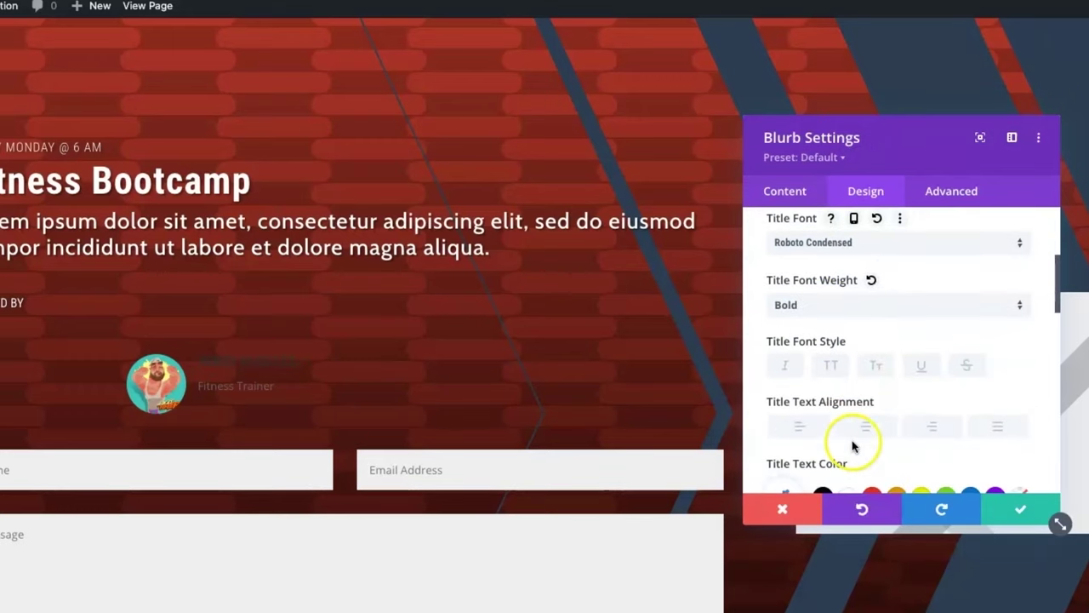
pyautogui.click(842, 452)
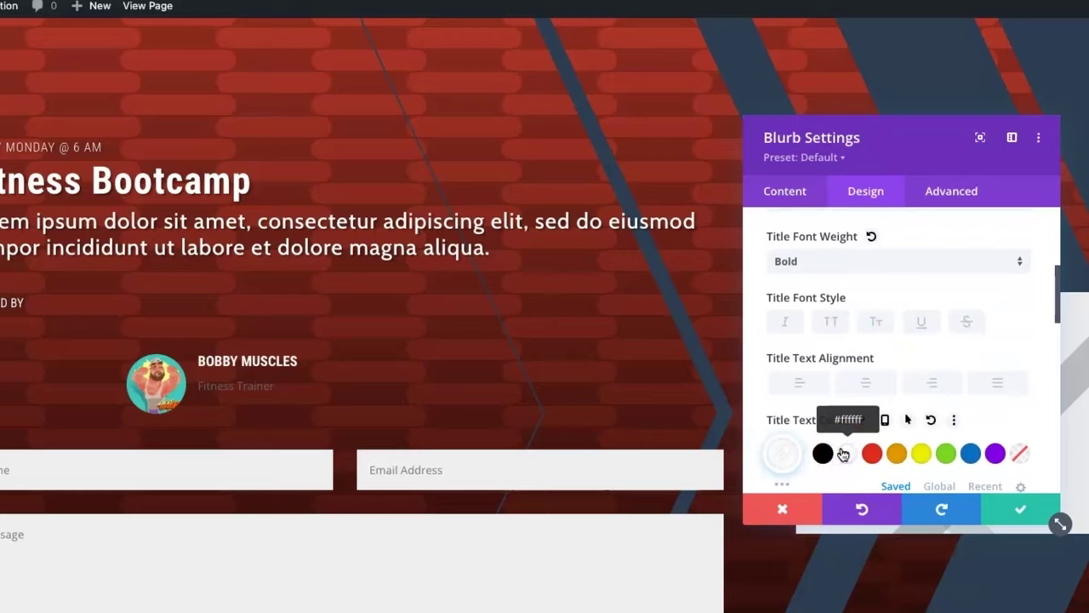
pyautogui.scroll(-3, 893, 410)
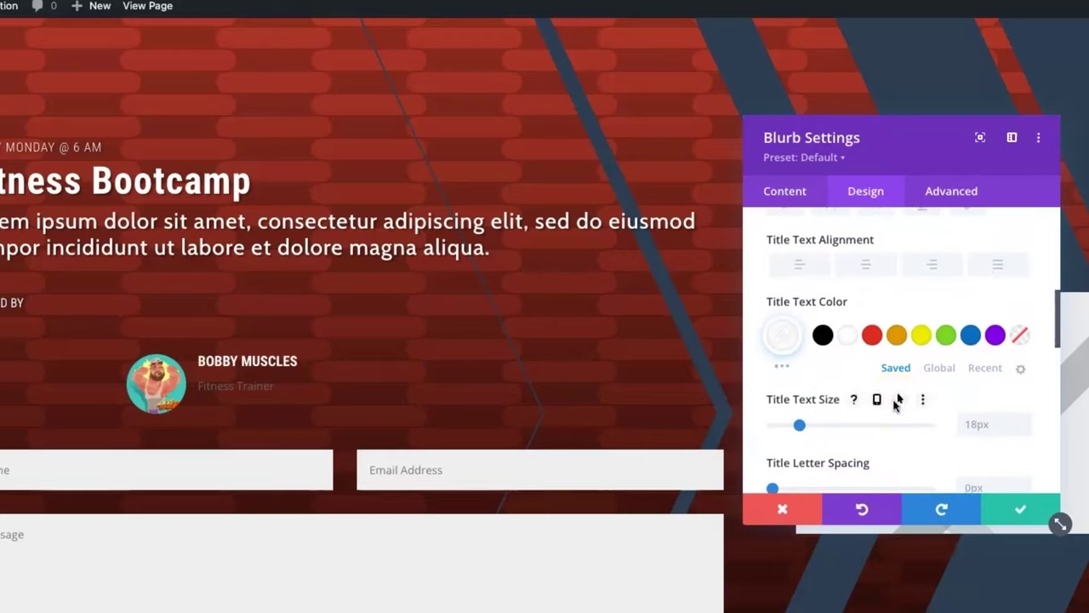
pyautogui.scroll(-3, 895, 405)
pyautogui.scroll(-6, 893, 407)
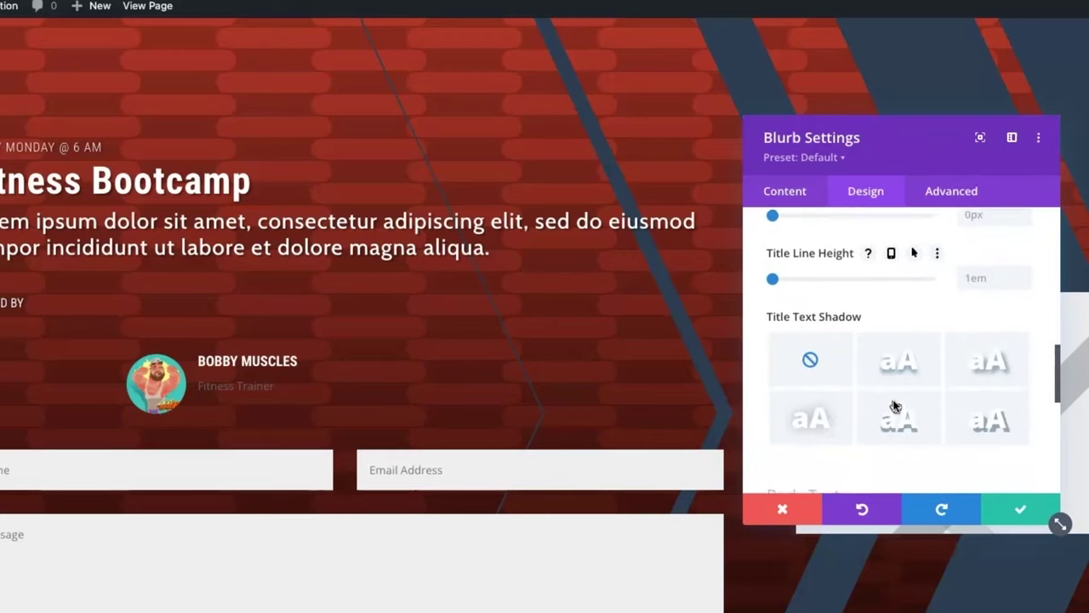
# - Set the blurb body text to white Cabin
pyautogui.click(894, 382)
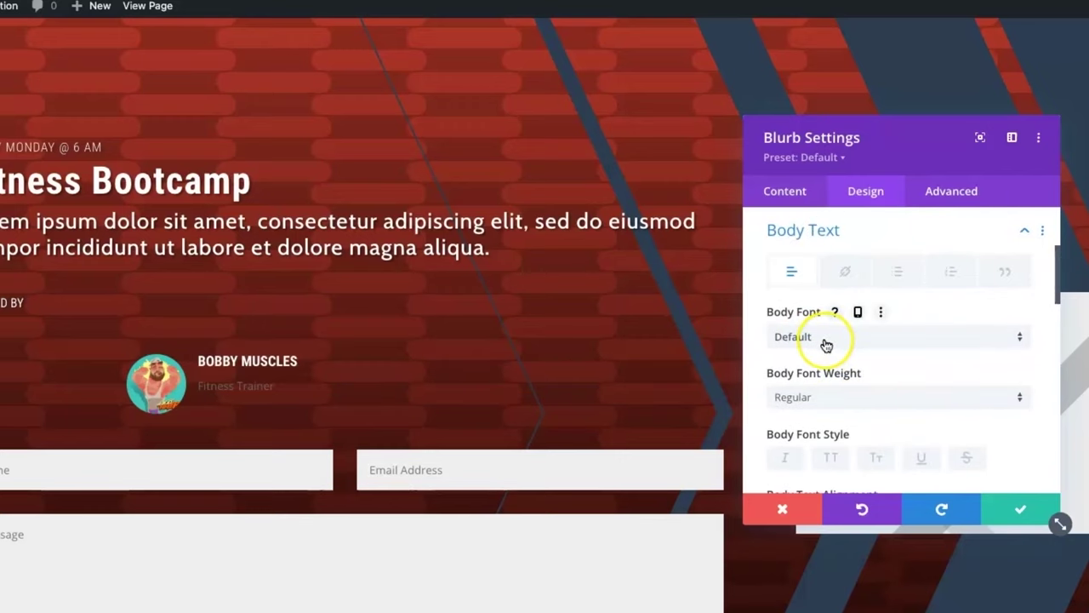
pyautogui.click(826, 345)
pyautogui.click(855, 173)
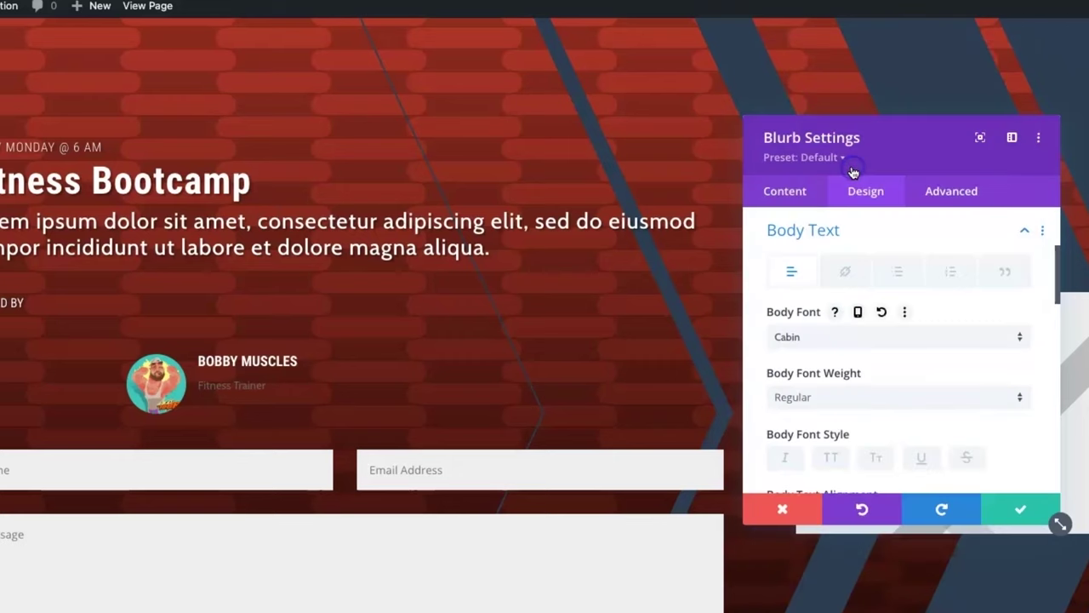
pyautogui.scroll(-3, 880, 371)
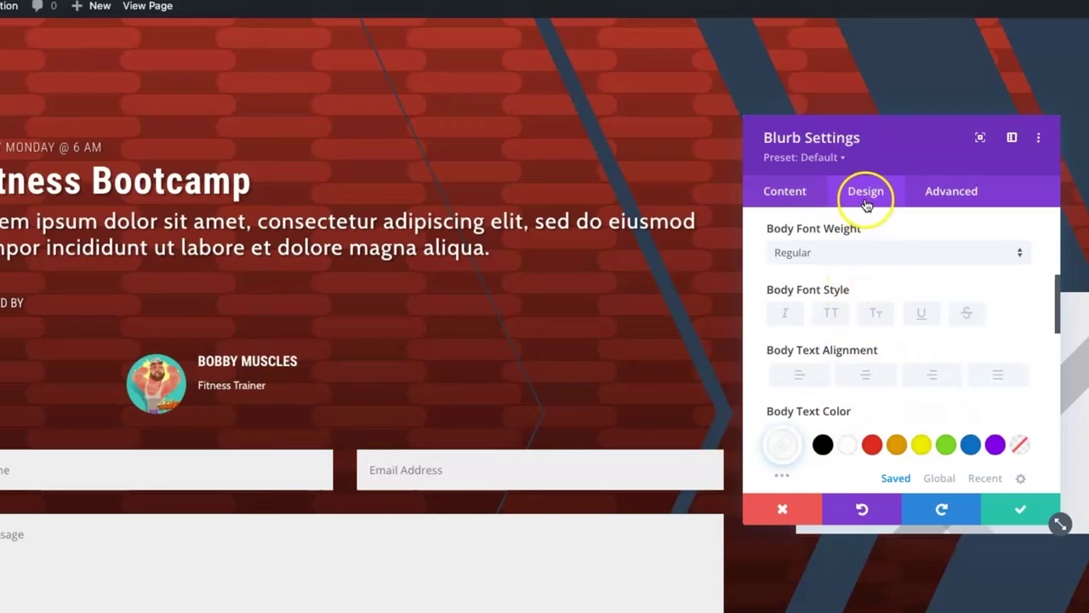
pyautogui.scroll(-10, 837, 377)
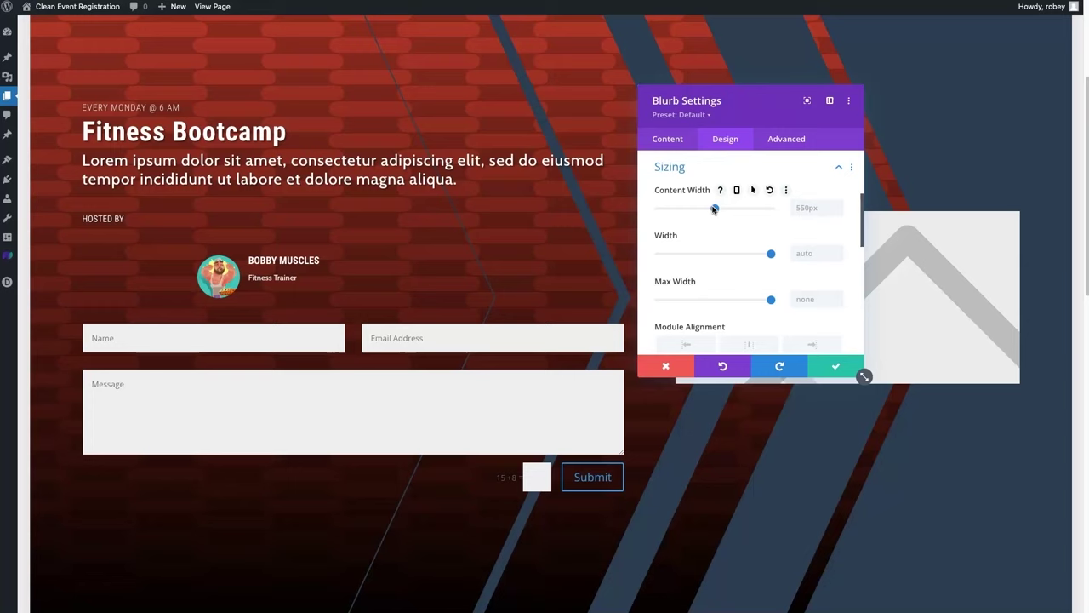
# - Widen the blurb content to 1100px and add 'margin-top: 20px; padding-bottom: 0px' CSS to its title
pyautogui.moveTo(713, 208); pyautogui.dragTo(776, 209)
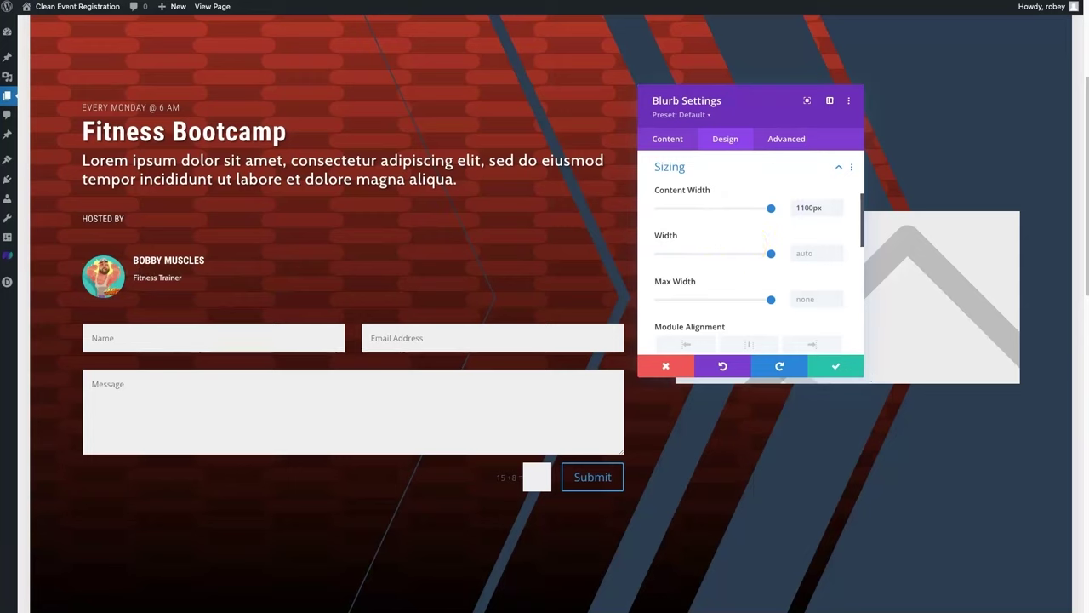
pyautogui.click(787, 140)
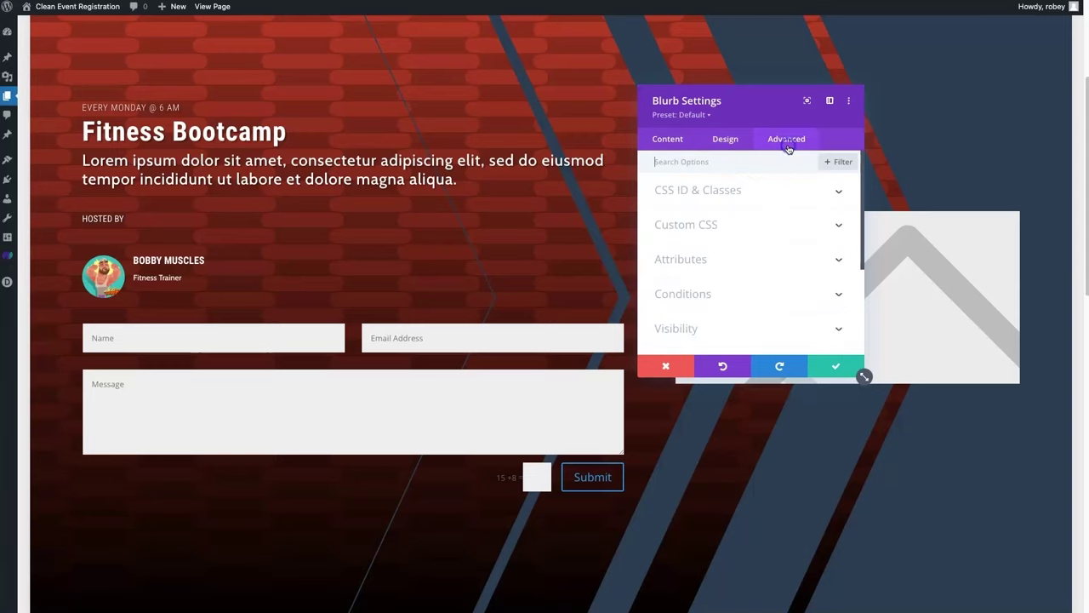
pyautogui.click(704, 228)
pyautogui.scroll(-5, 700, 314)
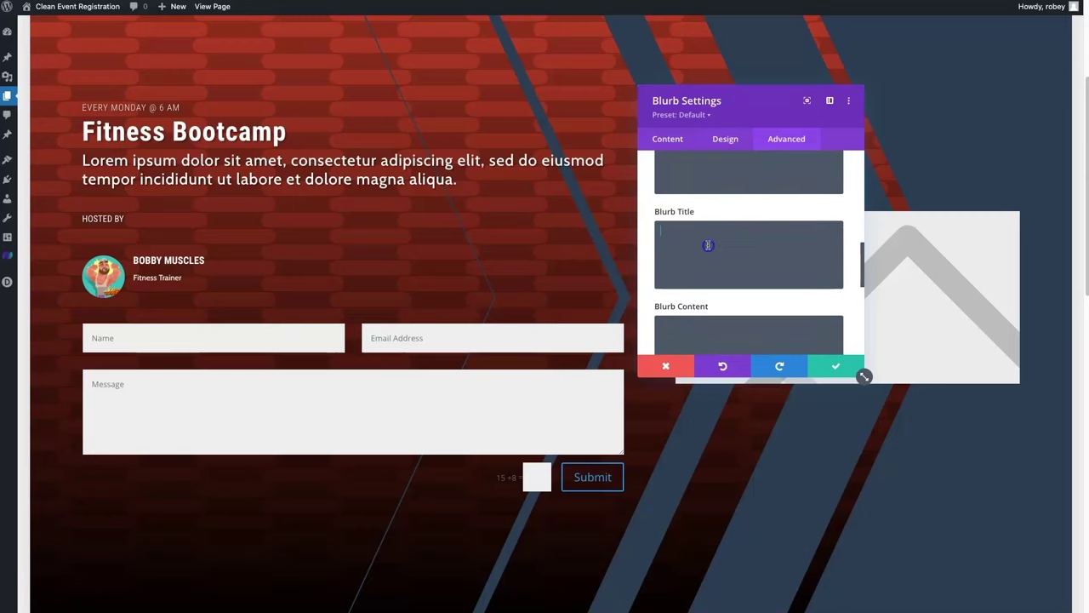
pyautogui.click(707, 245)
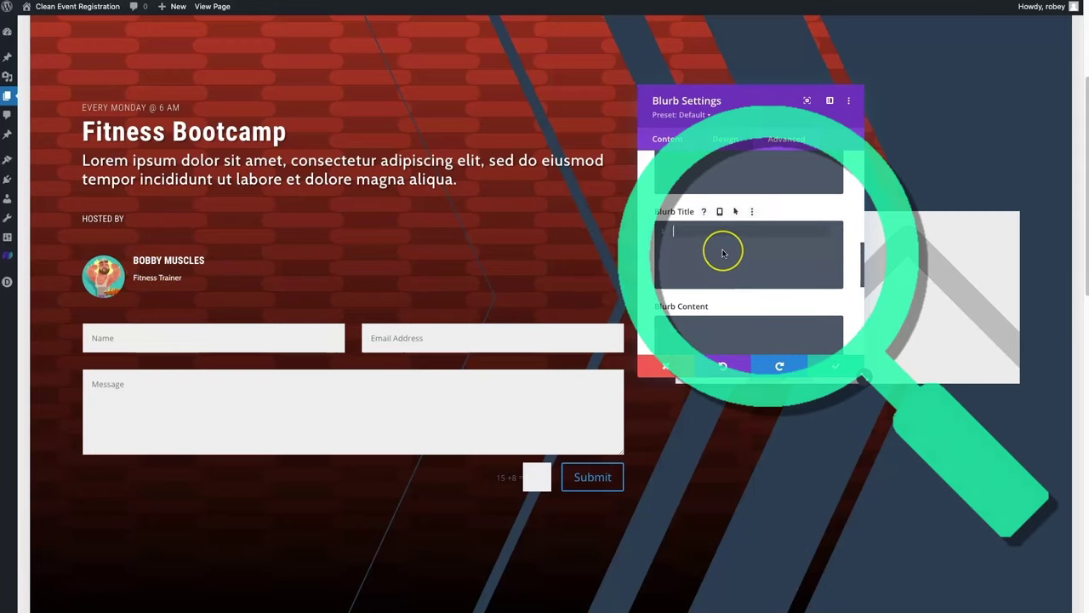
pyautogui.write('margin-top: 20px; padding-bottom: 0px;')
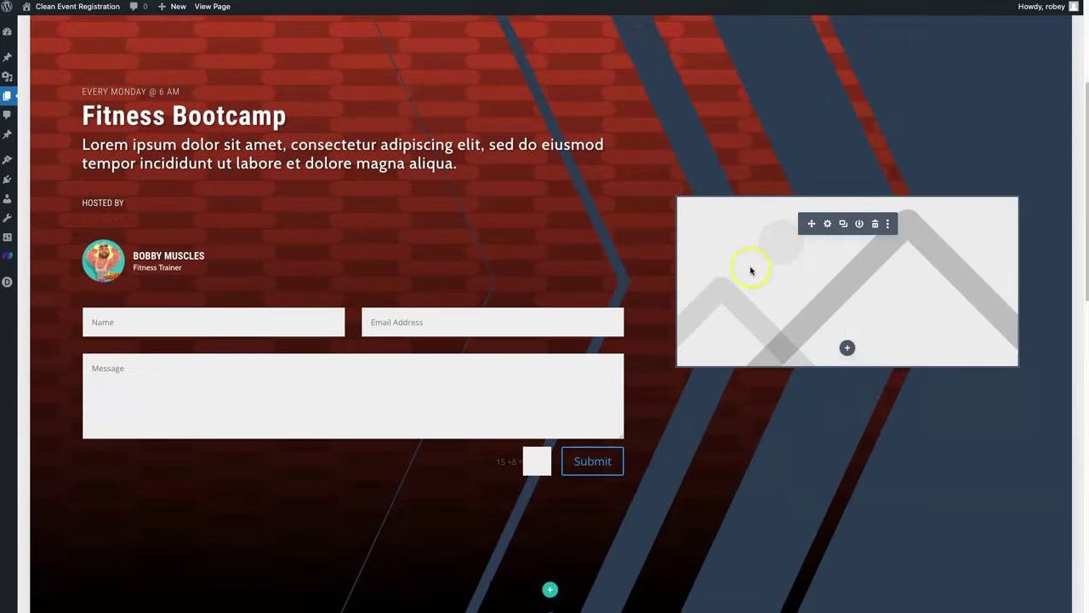
# - Insert the sprinting runner photo from the Media Library into the right-hand image module
pyautogui.click(827, 223)
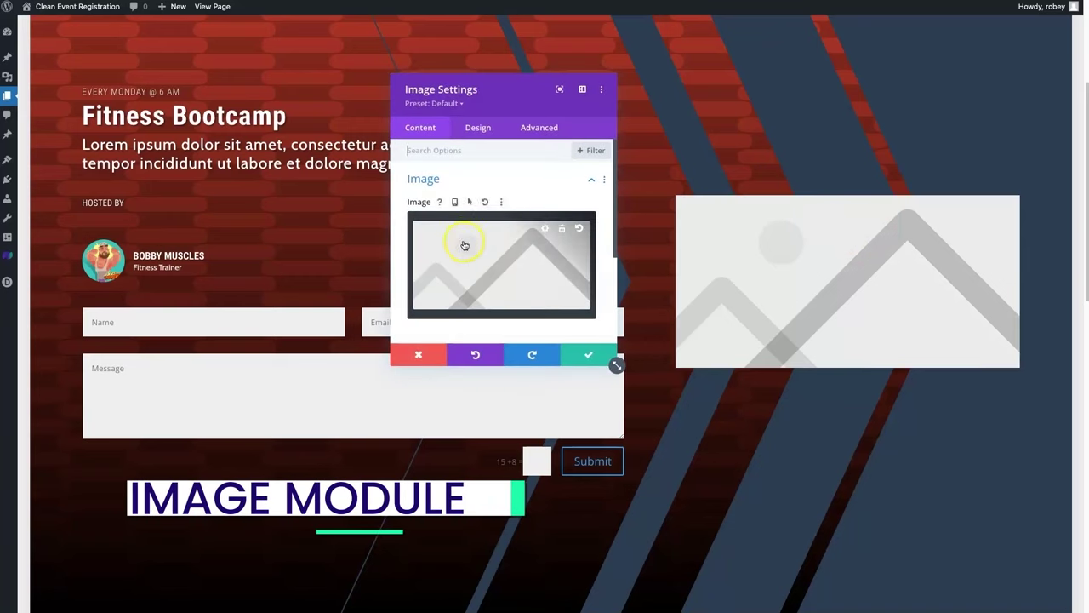
pyautogui.click(465, 245)
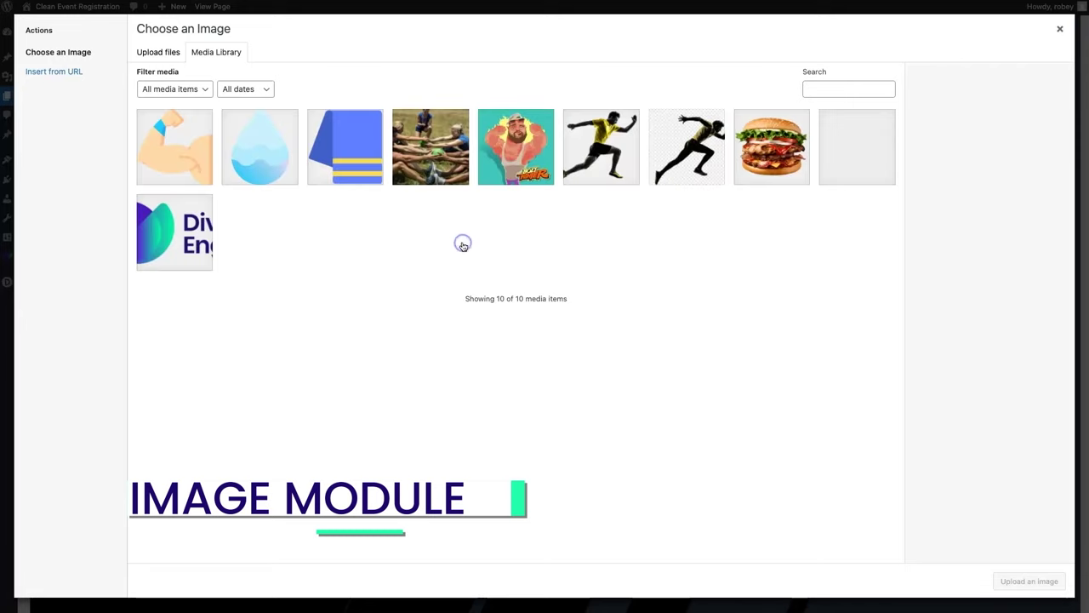
pyautogui.click(601, 146)
pyautogui.click(1004, 576)
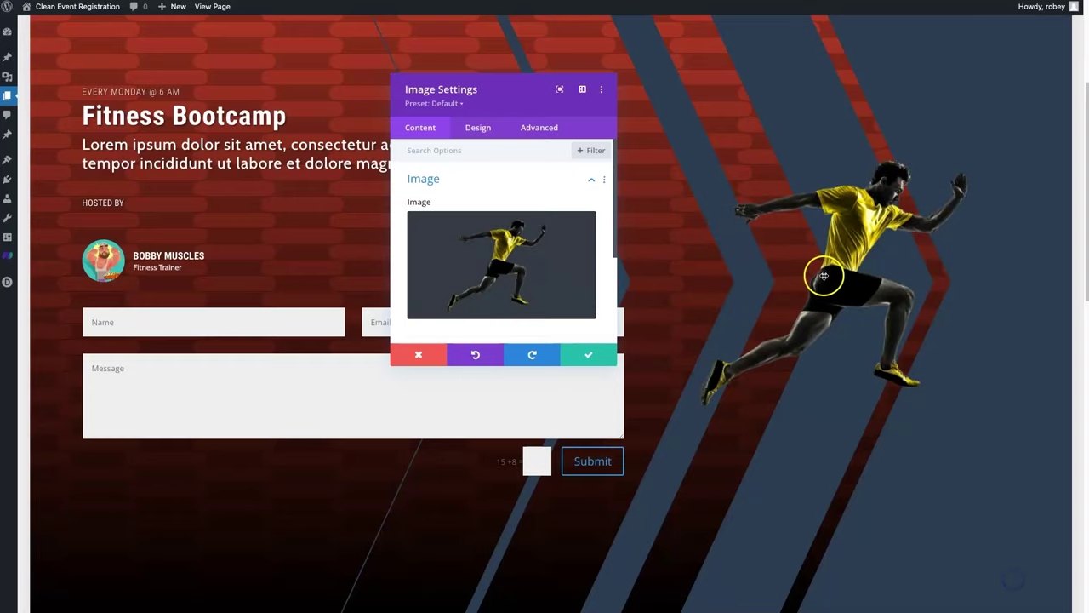
pyautogui.scroll(-3, 489, 272)
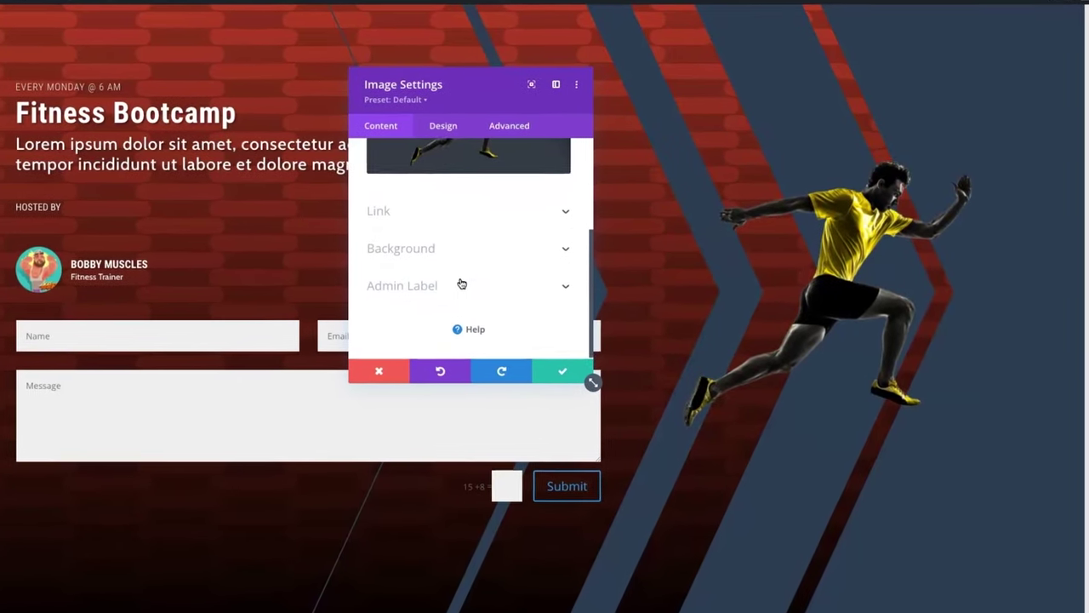
pyautogui.click(489, 248)
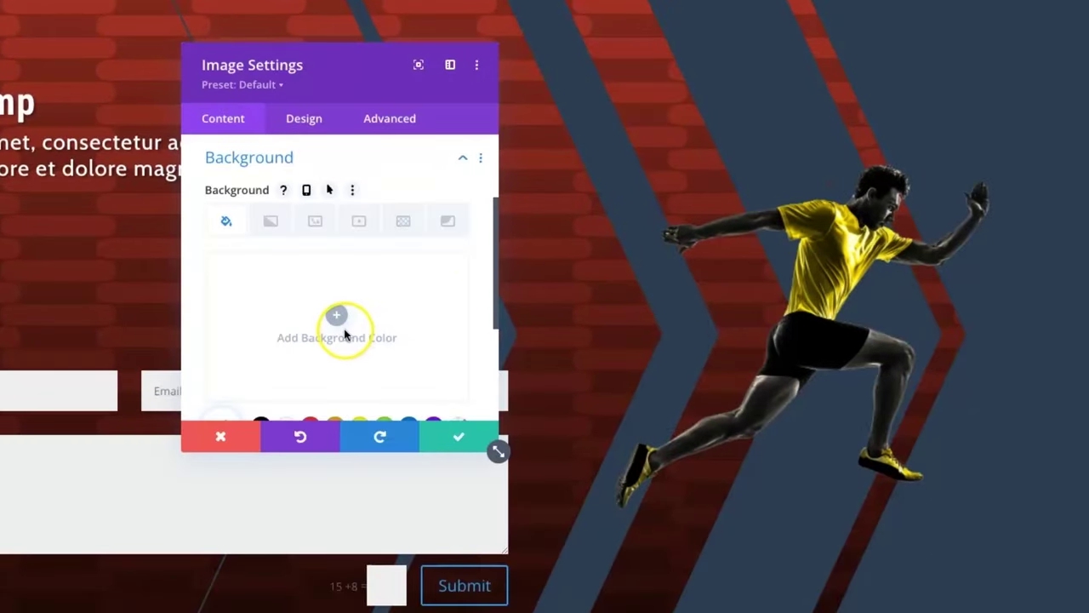
# - Add a background gradient whose first stop is white at 0.4 opacity
pyautogui.click(271, 220)
pyautogui.click(337, 317)
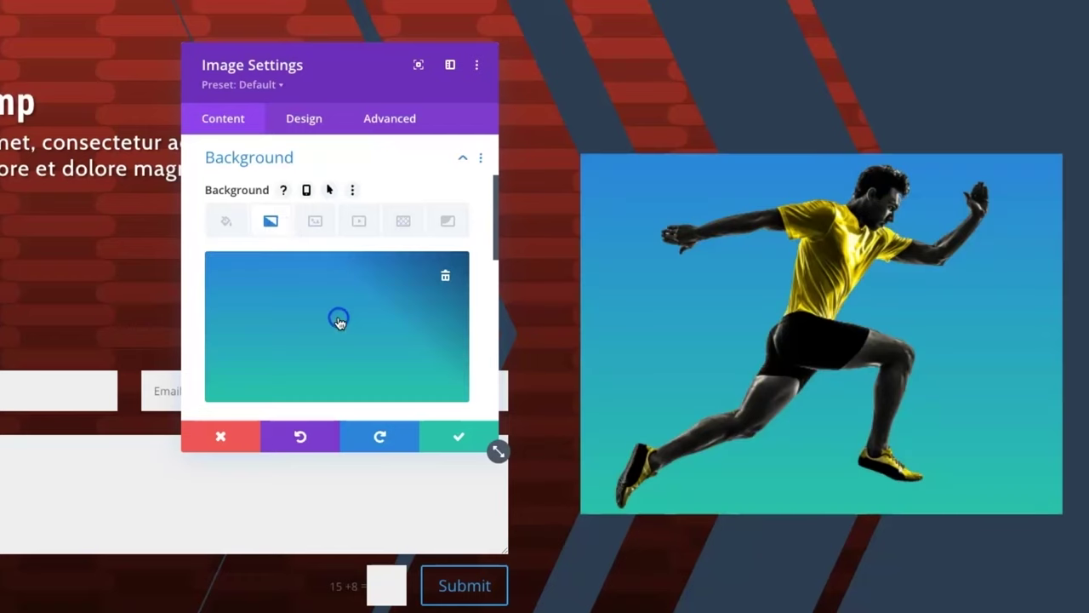
pyautogui.scroll(-2, 339, 323)
pyautogui.click(212, 314)
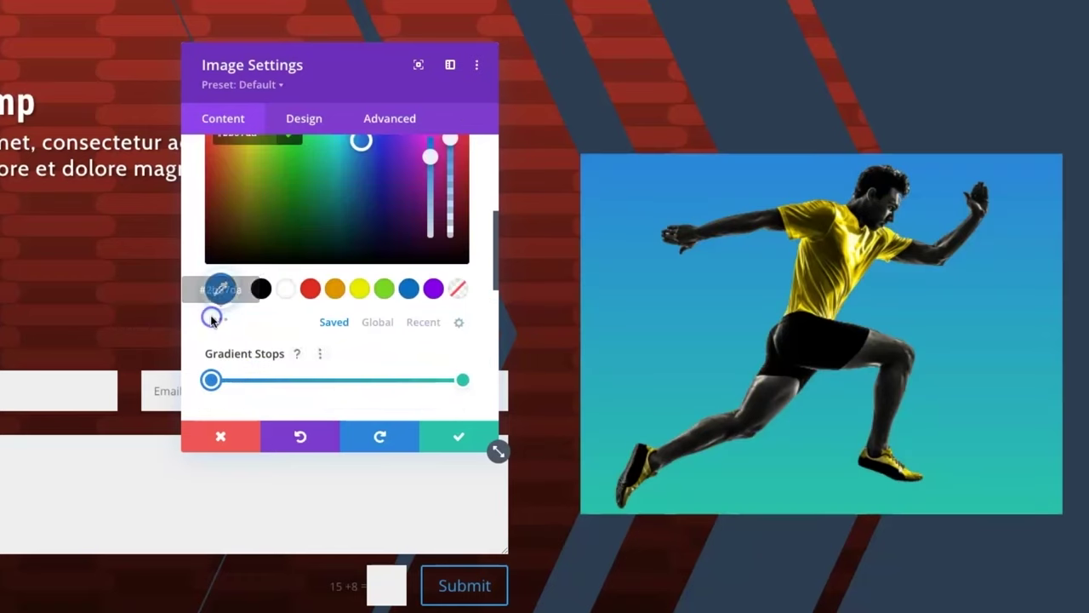
pyautogui.click(283, 285)
pyautogui.scroll(1, 364, 272)
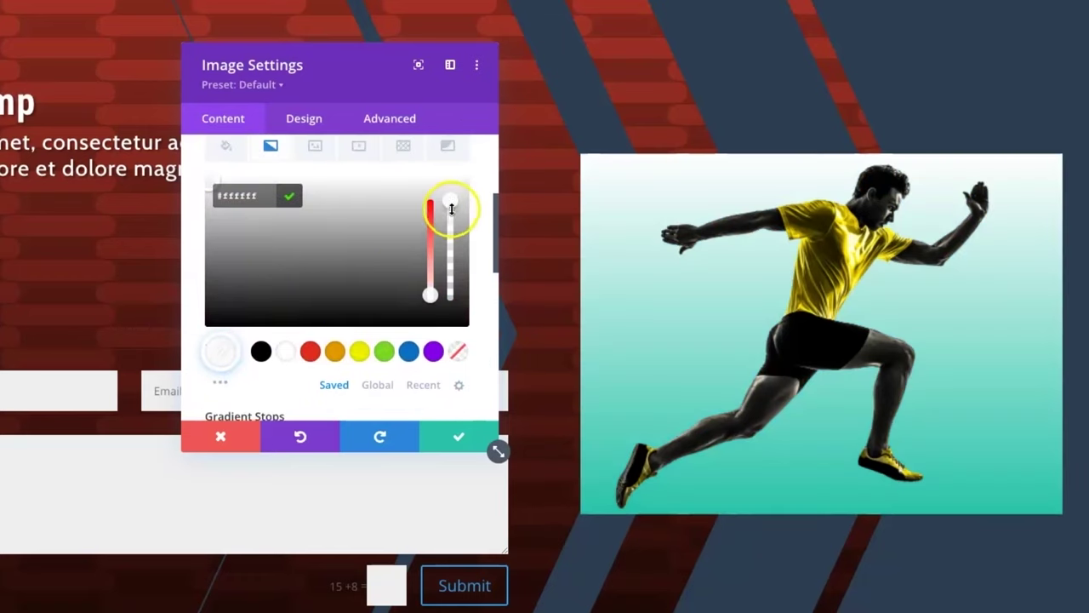
pyautogui.moveTo(456, 208); pyautogui.dragTo(456, 258)
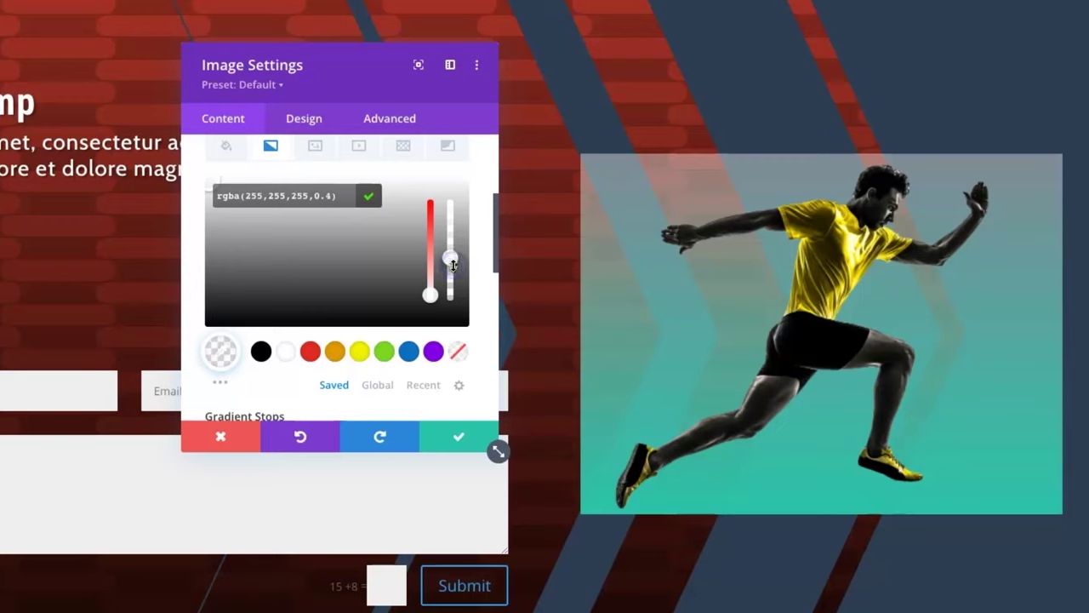
pyautogui.click(432, 415)
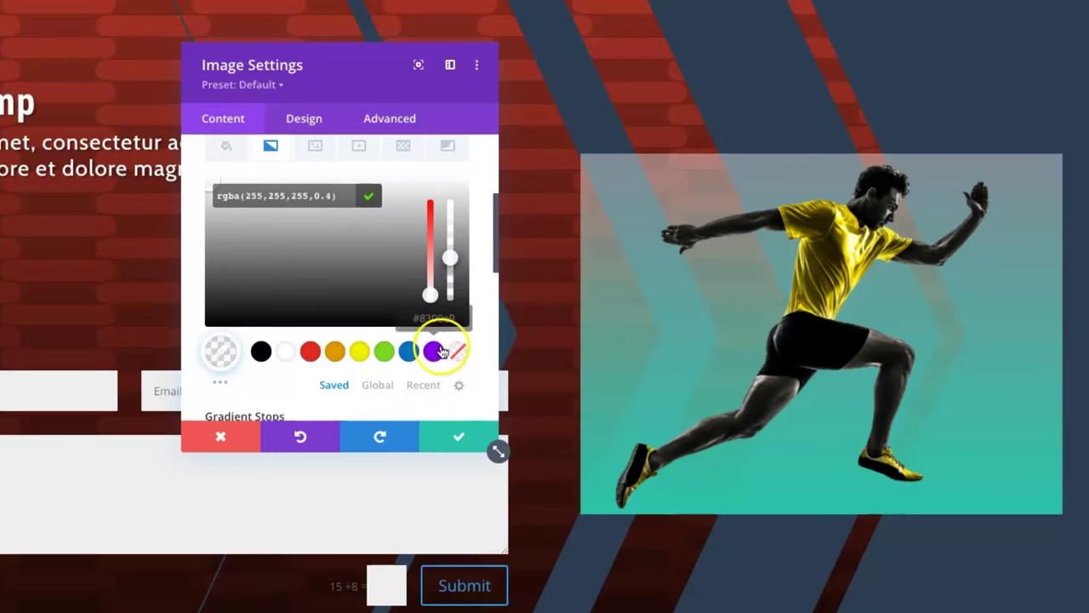
# - Move the second gradient stop to about 56%, make it transparent, and set the gradient type to Circular
pyautogui.scroll(-1, 440, 352)
pyautogui.click(461, 358)
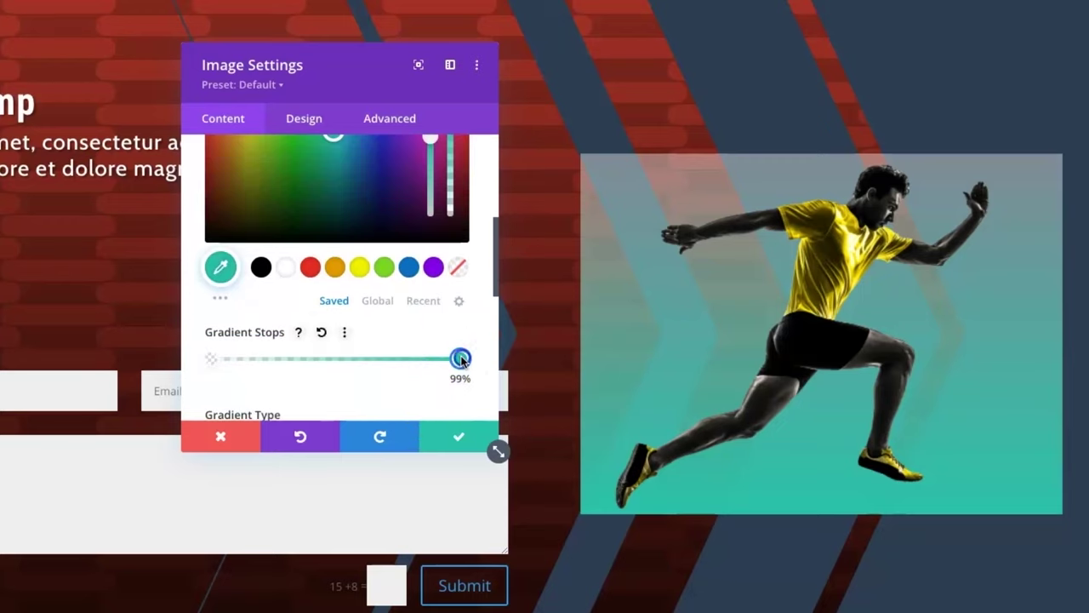
pyautogui.moveTo(466, 368)
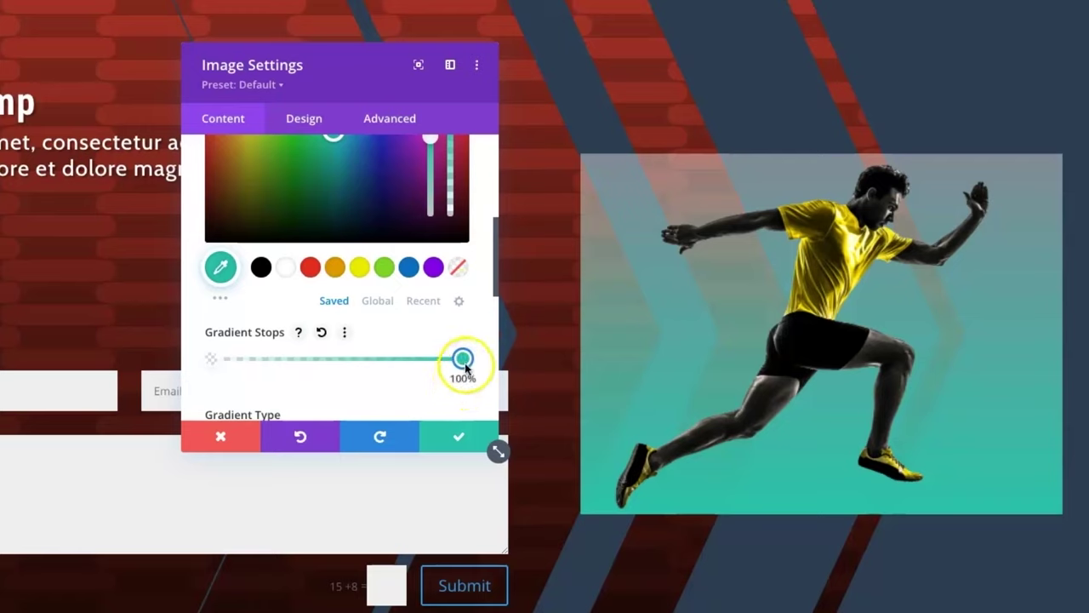
pyautogui.moveTo(443, 366); pyautogui.dragTo(366, 361)
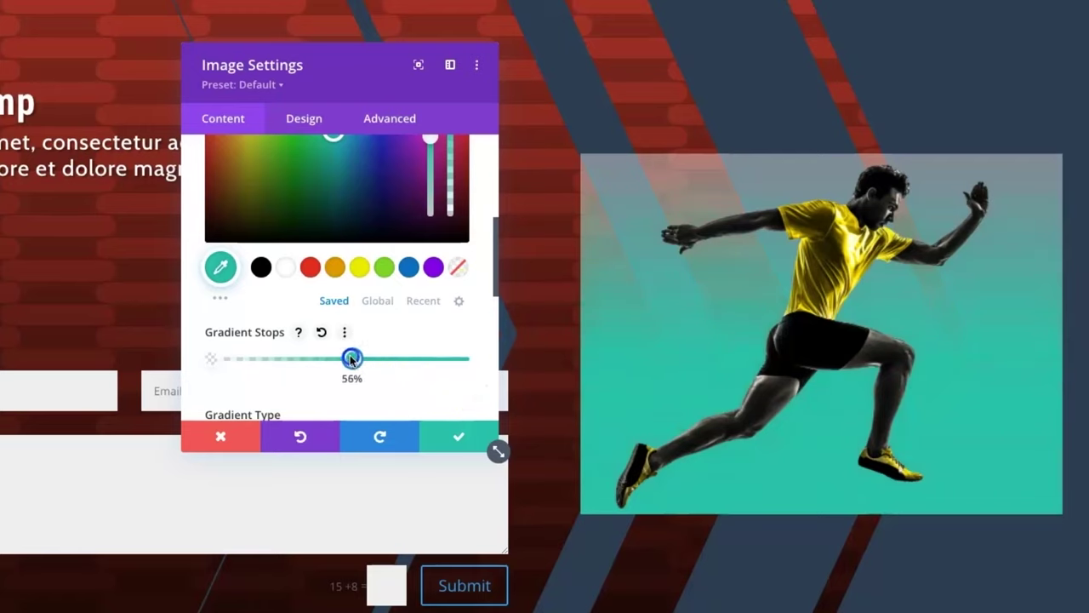
pyautogui.click(458, 269)
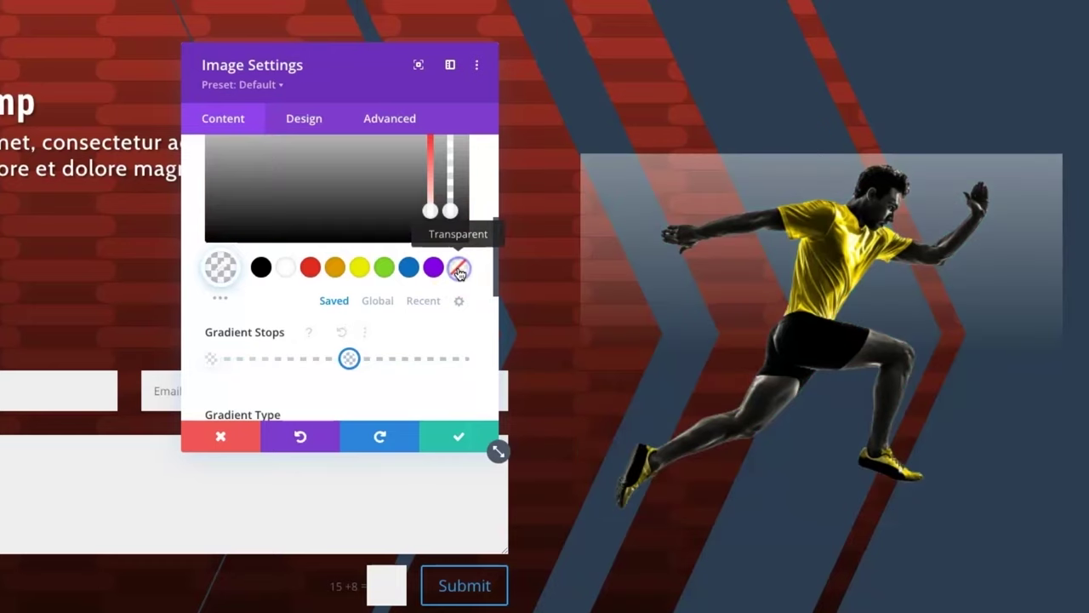
pyautogui.scroll(-3, 370, 338)
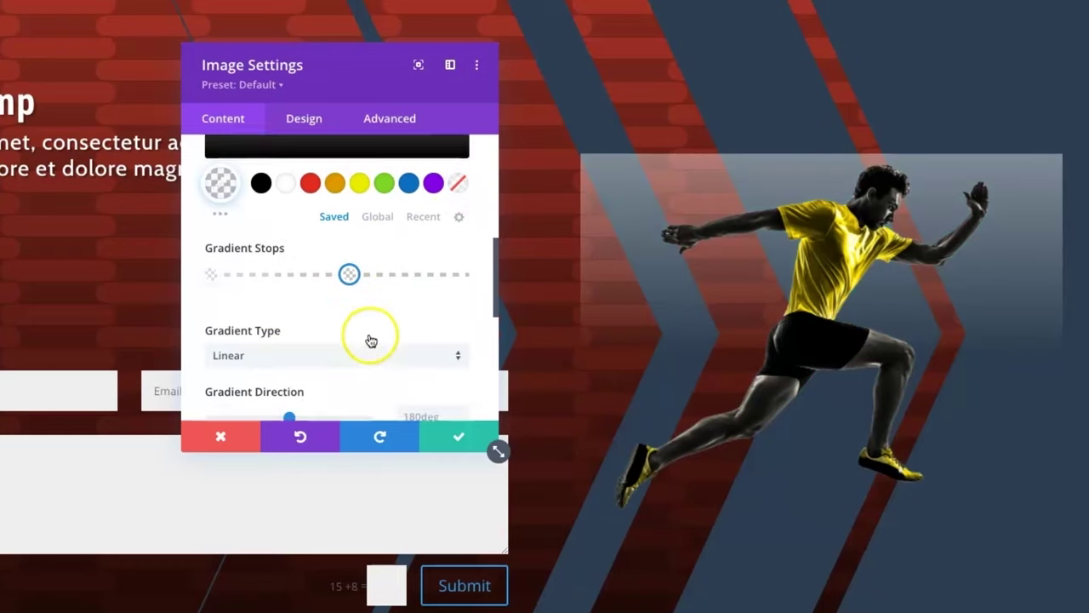
pyautogui.scroll(-1, 317, 312)
pyautogui.click(345, 243)
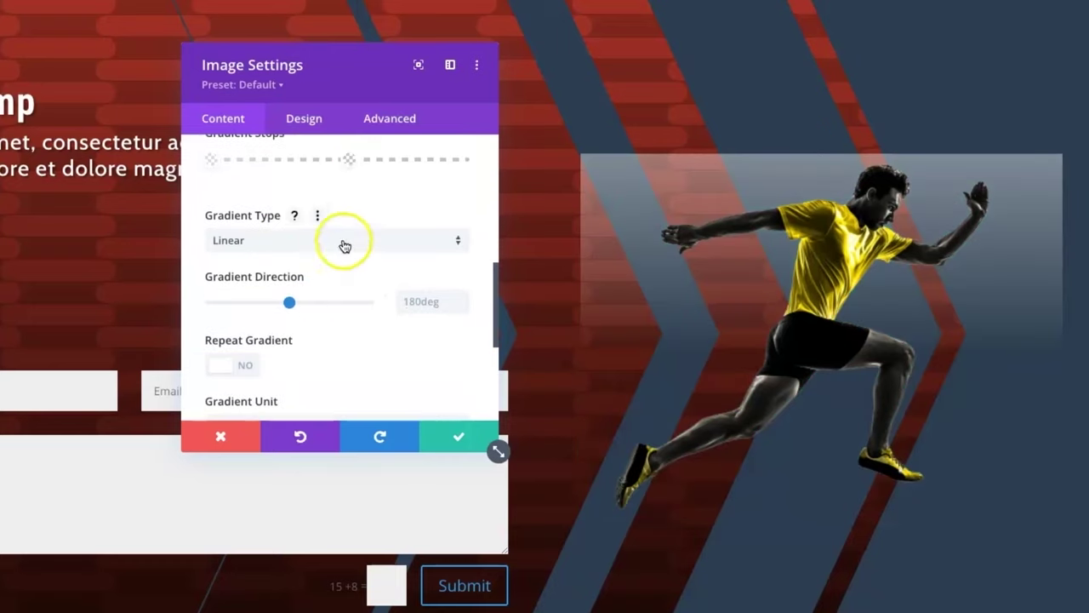
pyautogui.click(267, 279)
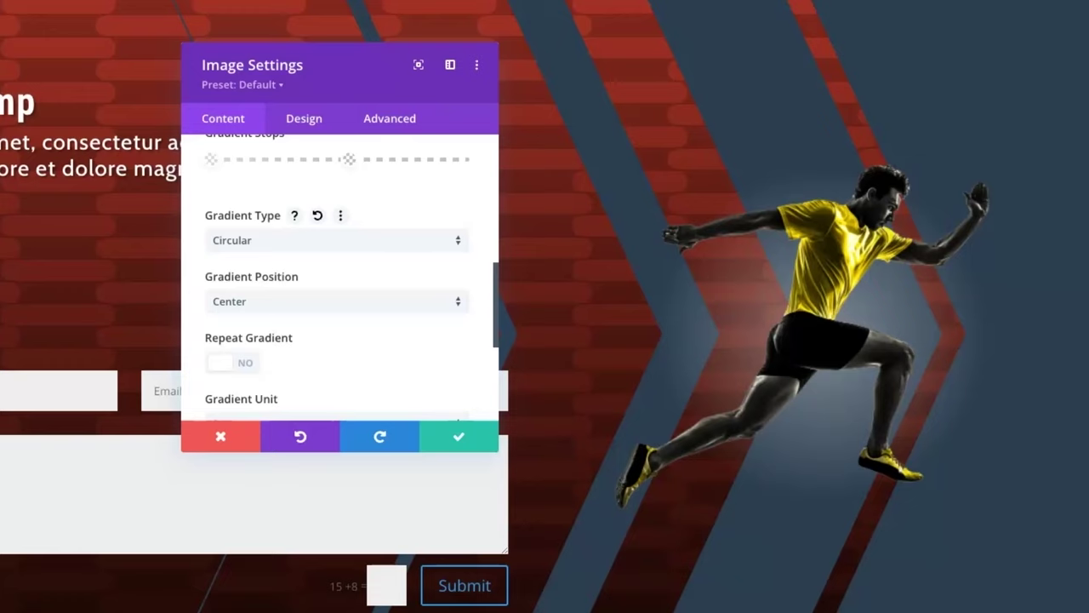
pyautogui.click(393, 119)
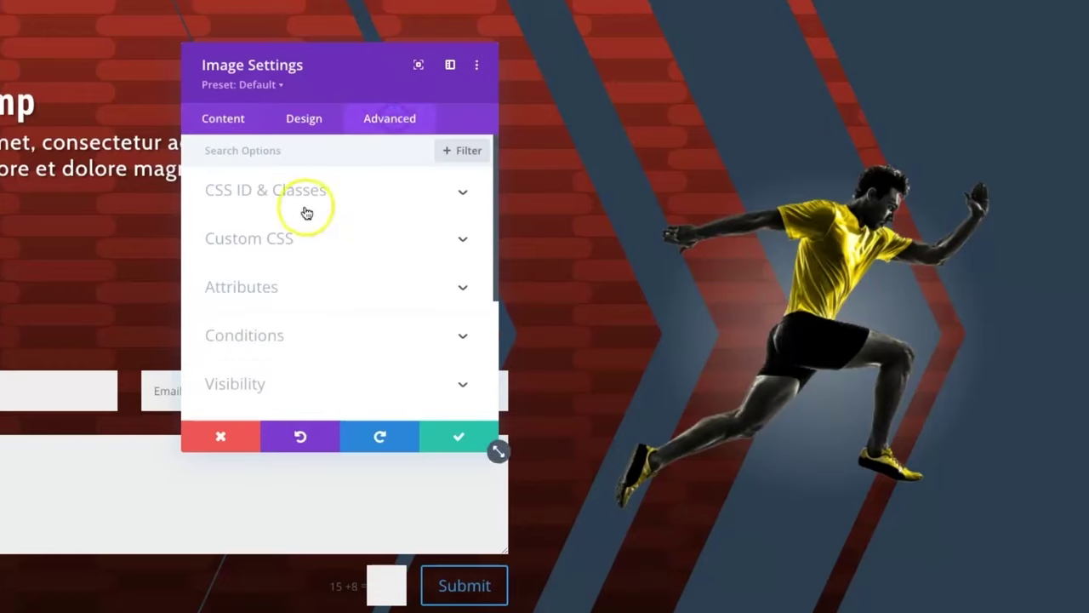
# - Paste a drop-shadow(-0.35rem 0.35rem 0.4rem rgba(0,0,0,0.5)) filter into the image's Main Element CSS
pyautogui.click(302, 235)
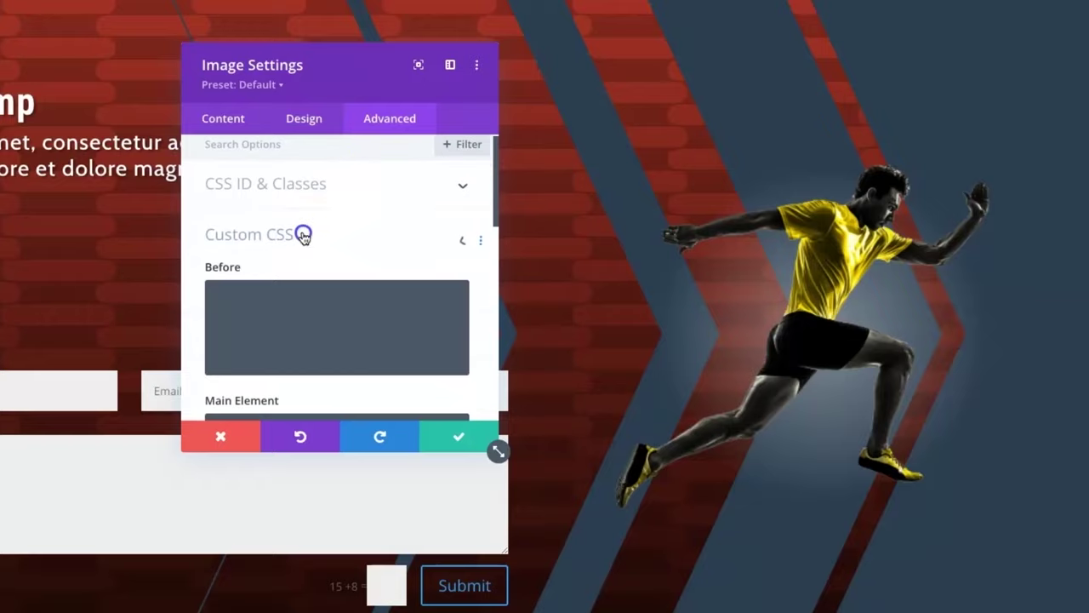
pyautogui.click(250, 361)
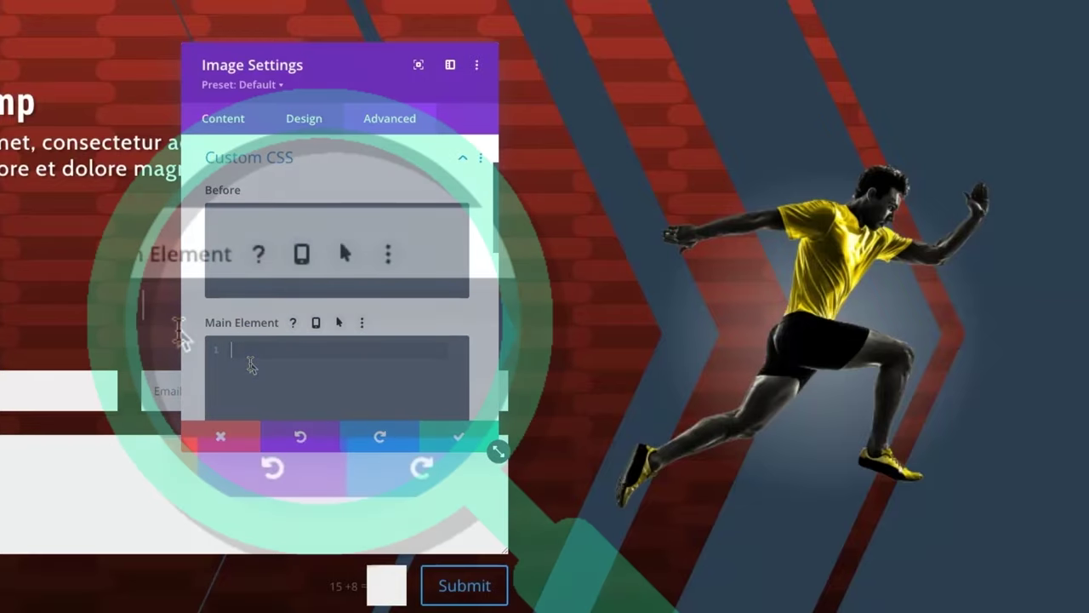
pyautogui.write('filter: drop-shadow(-0.35rem 0.35rem 0.4rem rgba(0, 0, 0, 0.5));')
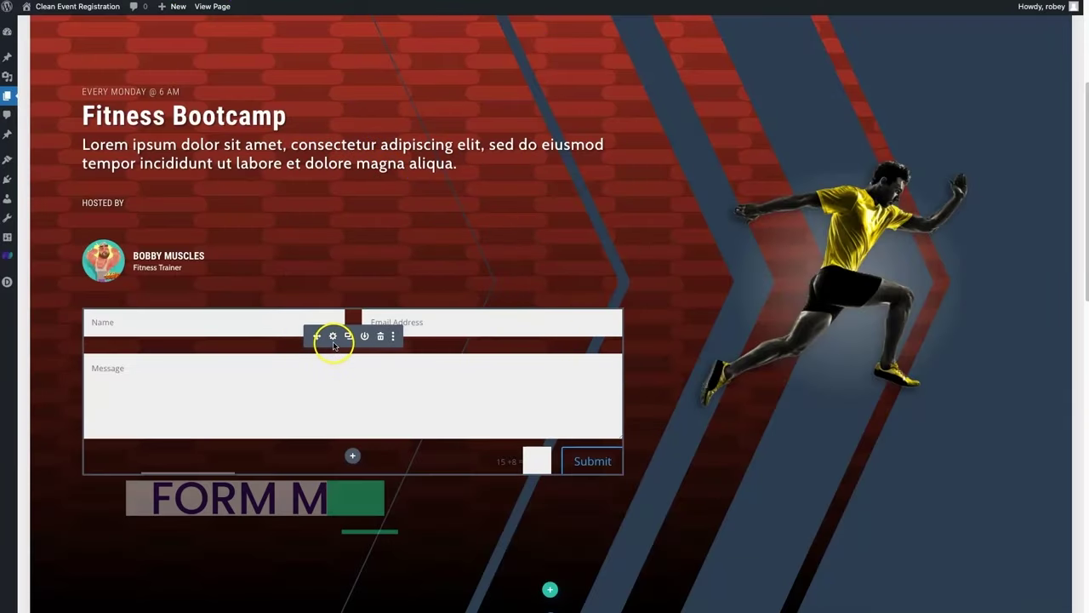
# - Title the contact form 'Join the Fun' with success message 'Great, we will see you on Monday!'
pyautogui.click(332, 335)
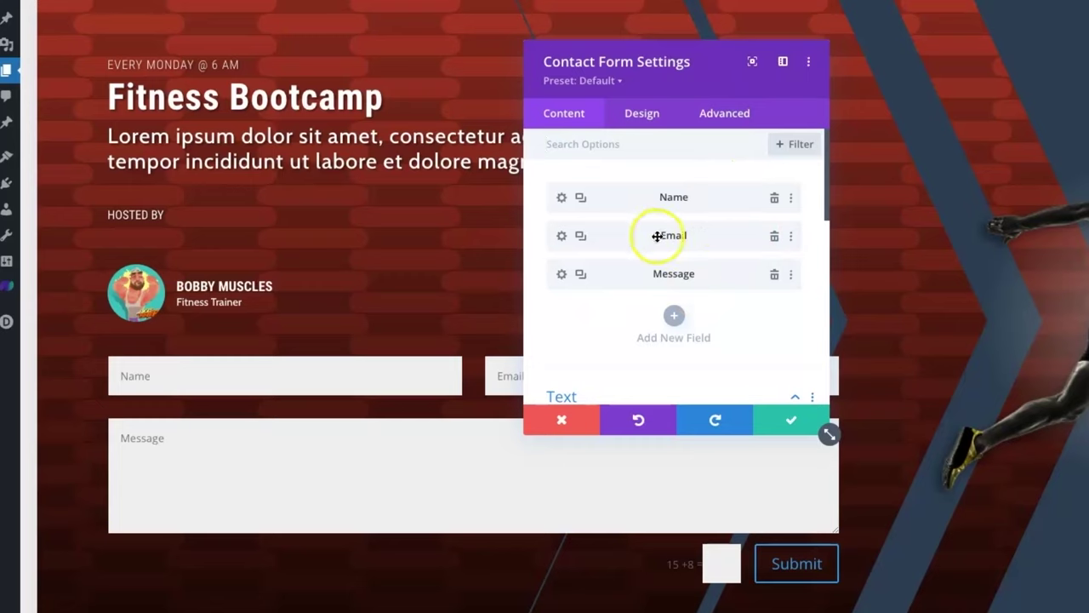
pyautogui.scroll(-3, 693, 288)
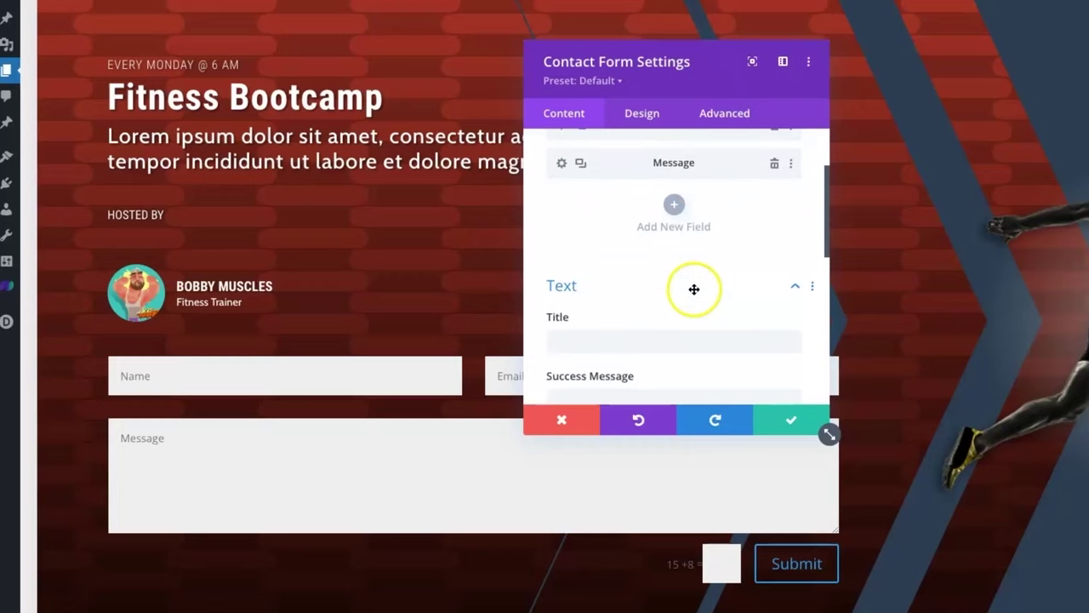
pyautogui.click(625, 339)
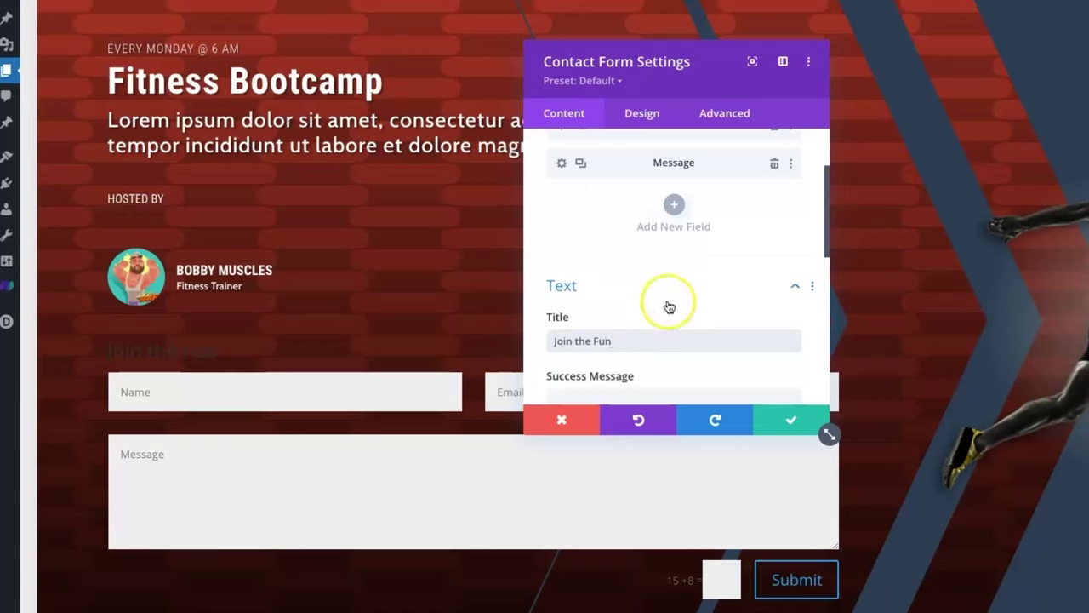
pyautogui.scroll(-2, 669, 307)
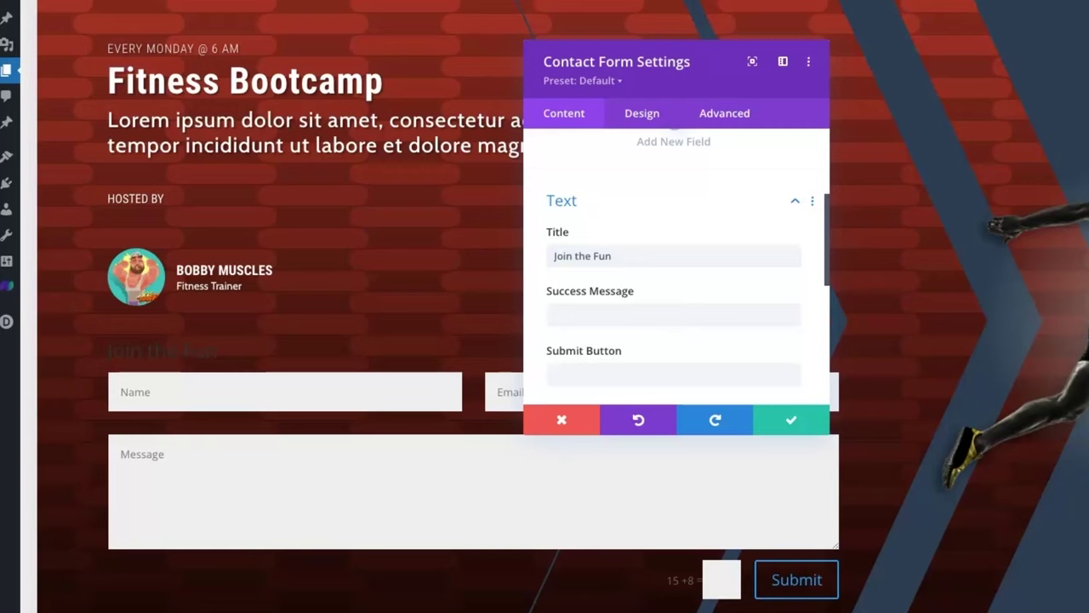
pyautogui.click(632, 319)
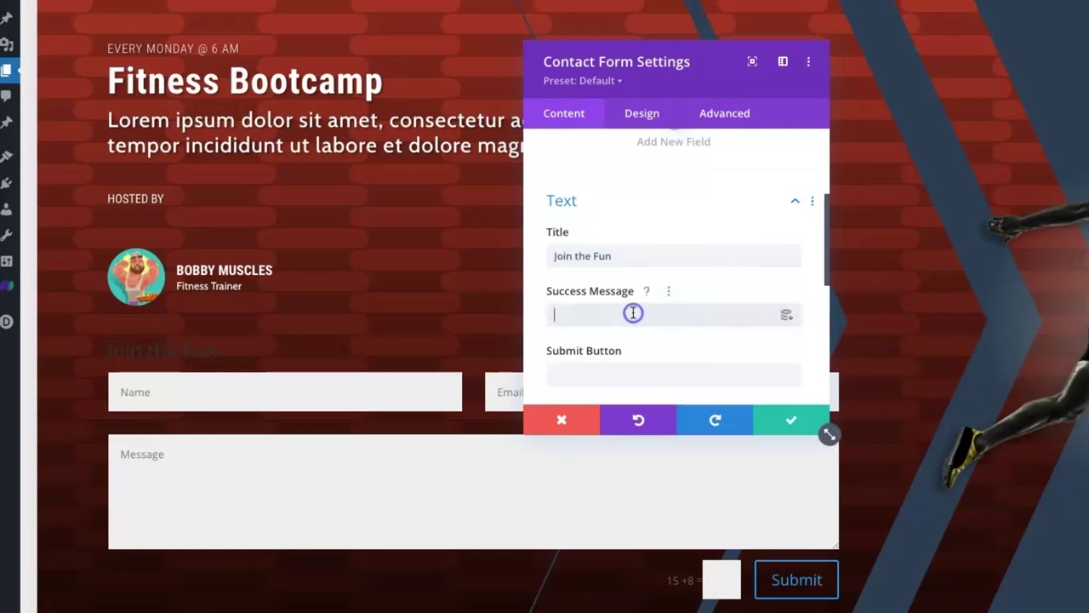
pyautogui.write('Great, we will see you on Monday!')
pyautogui.click(650, 321)
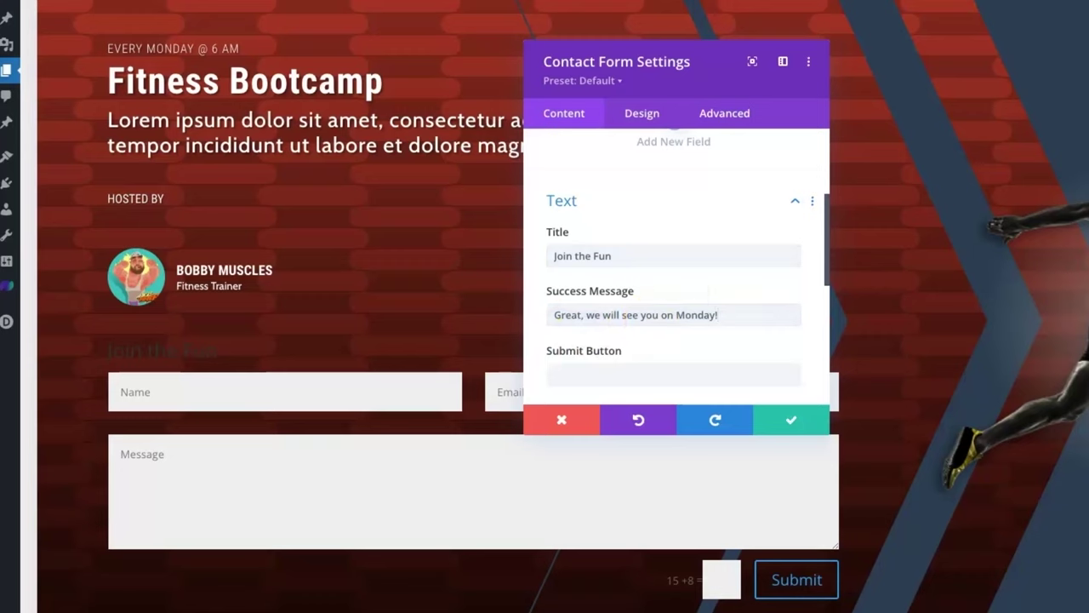
# - Label the submit button 'Register for Bootcamp'
pyautogui.click(614, 381)
pyautogui.write('Register for Bootcamp')
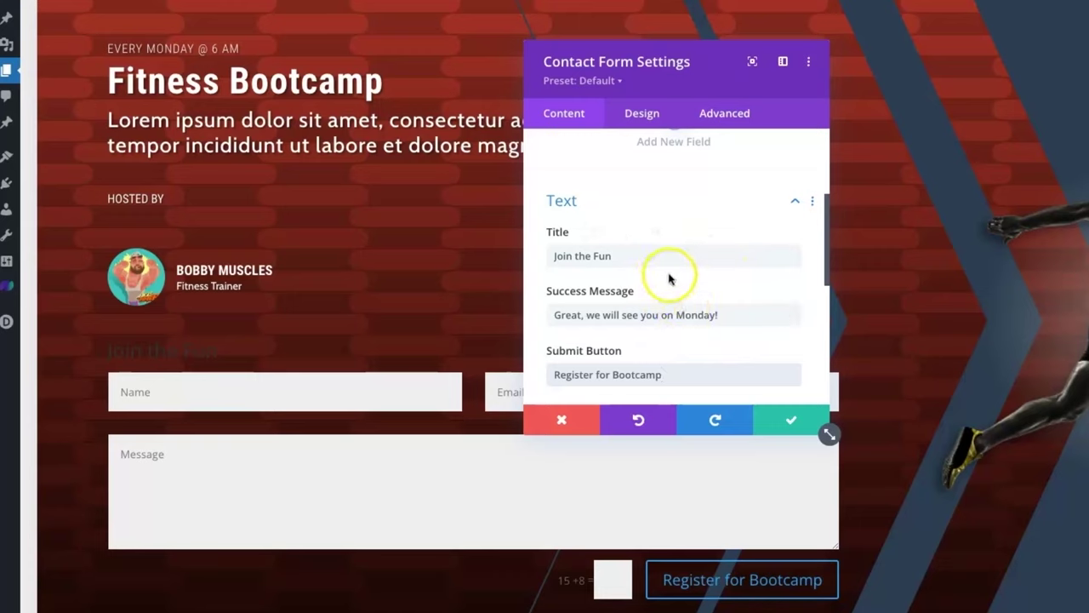
pyautogui.scroll(-2, 671, 304)
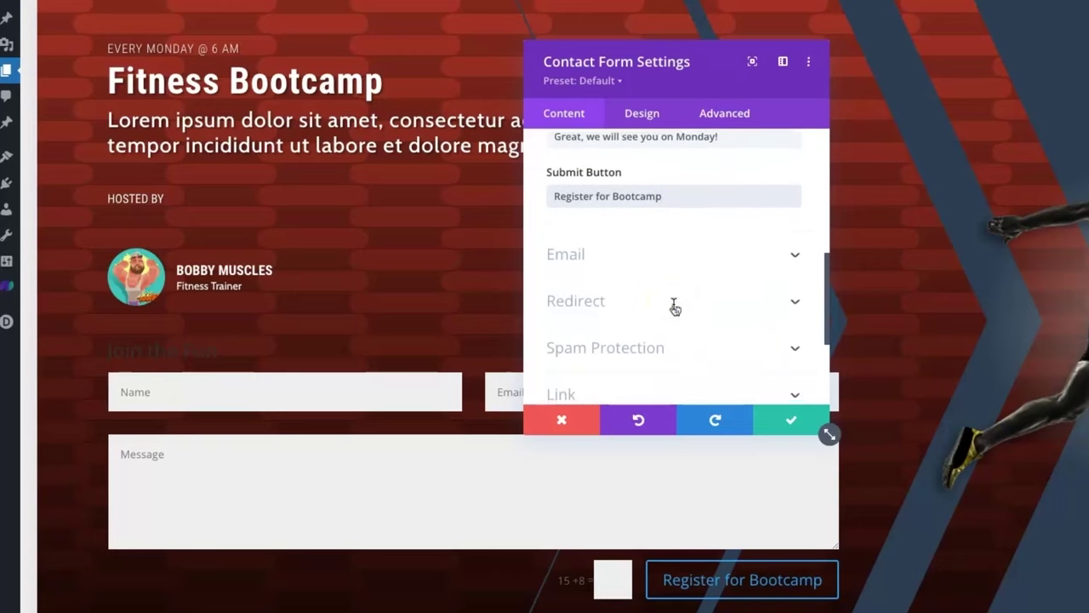
# - Open the form's Email options and view the help text for the message pattern field
pyautogui.click(672, 198)
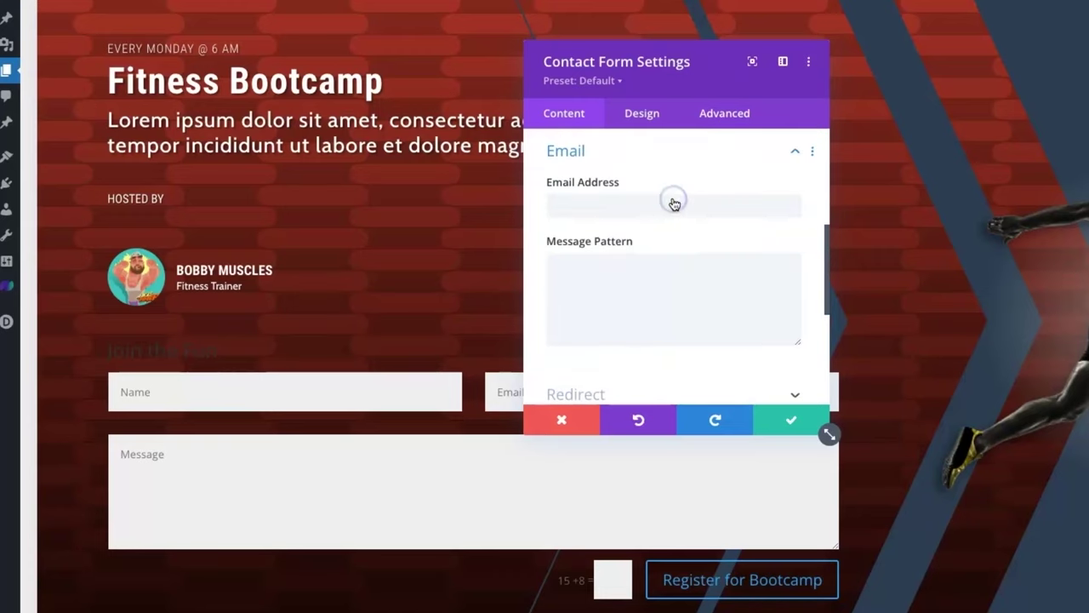
pyautogui.click(609, 205)
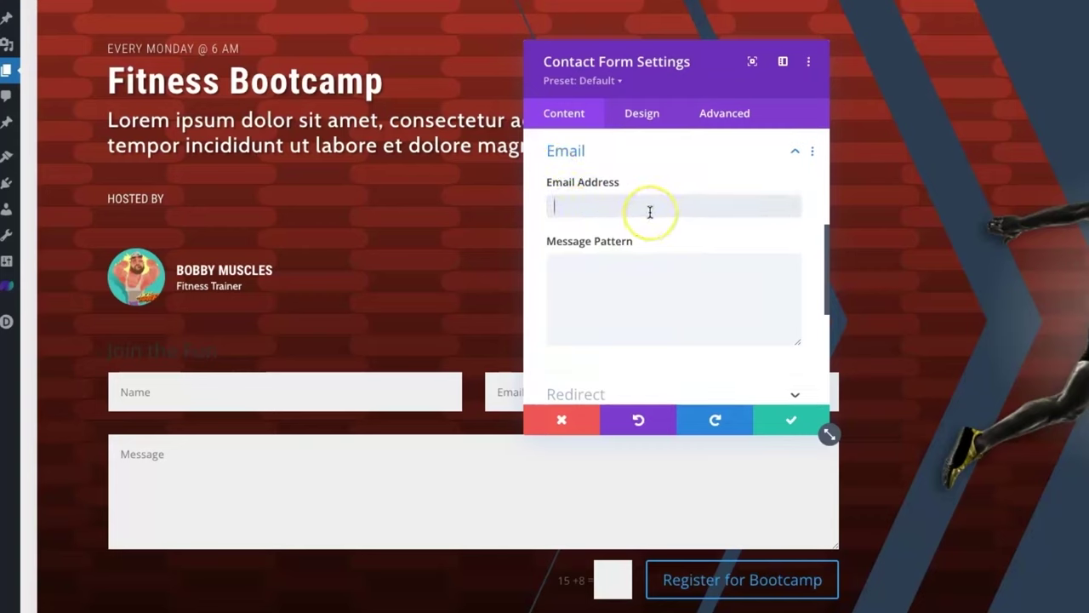
pyautogui.click(620, 291)
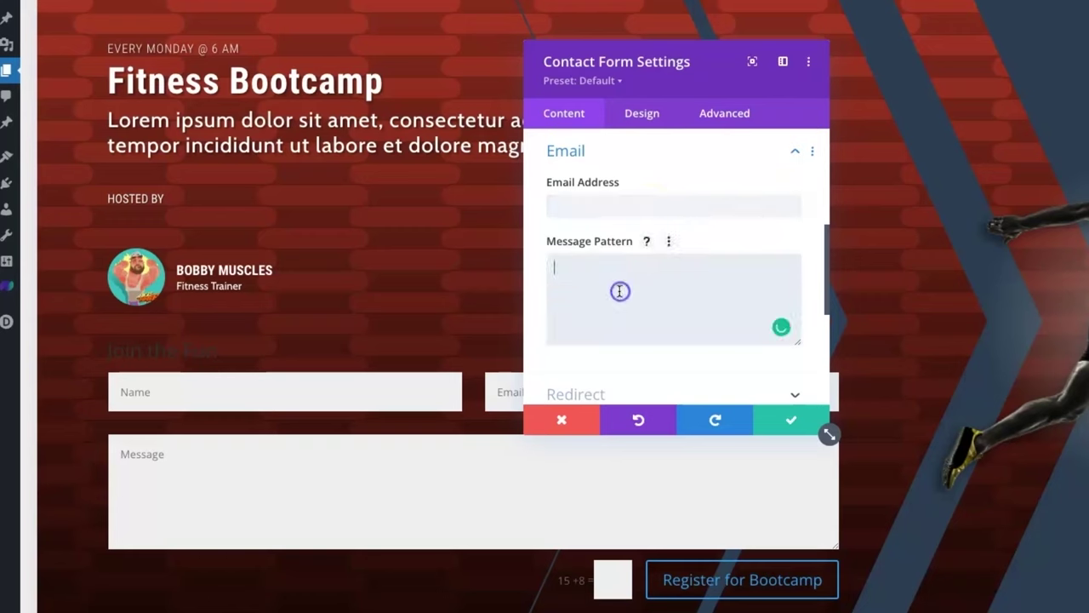
pyautogui.click(647, 241)
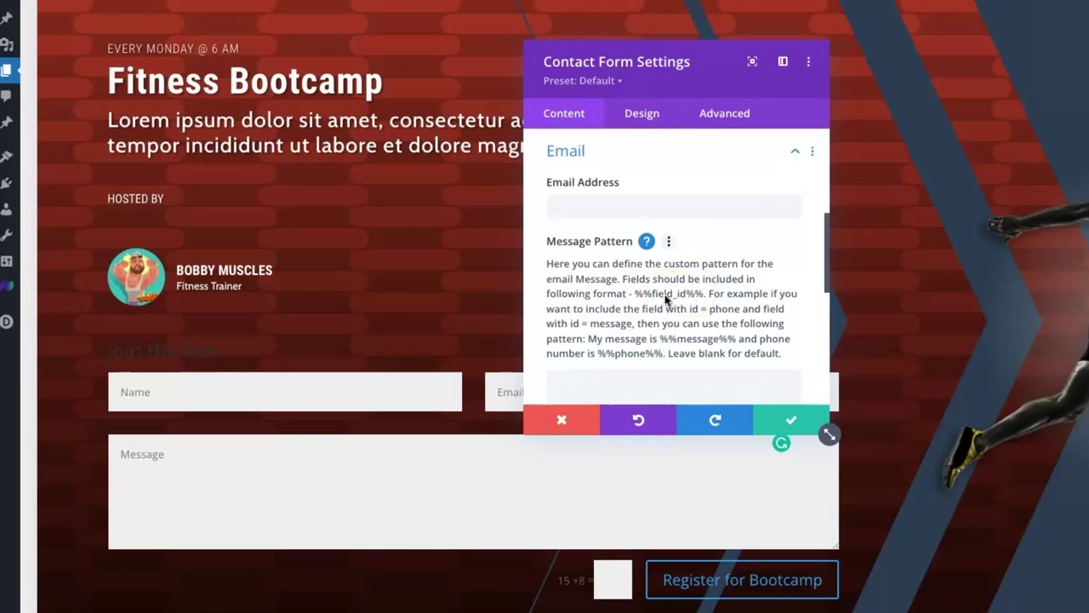
# - Scroll down the Content tab and expand the Background section
pyautogui.scroll(-2, 667, 298)
pyautogui.scroll(2, 668, 293)
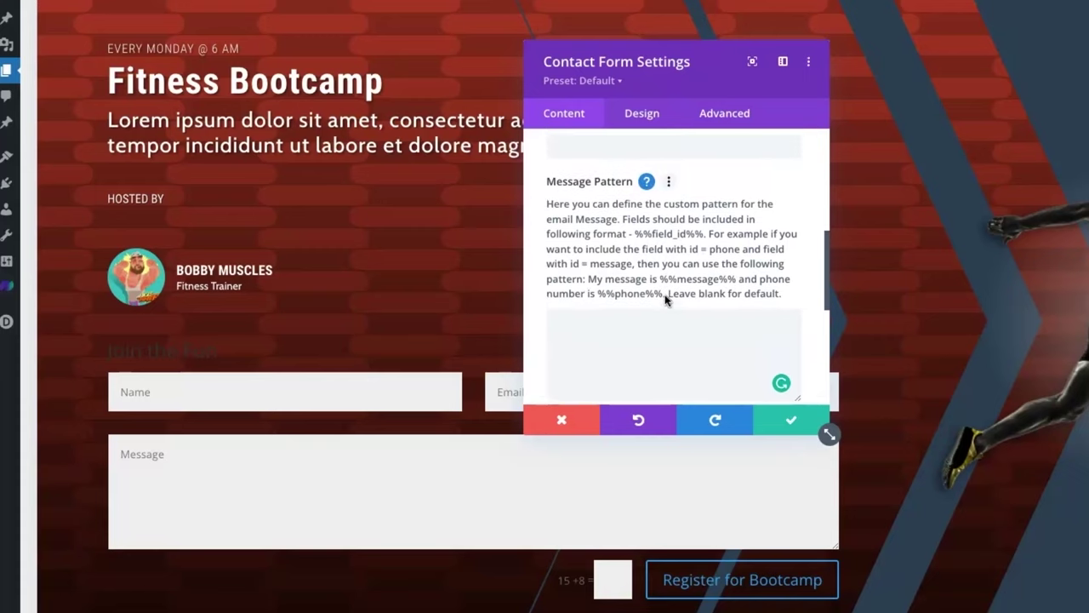
pyautogui.scroll(-1, 666, 298)
pyautogui.scroll(-4, 667, 298)
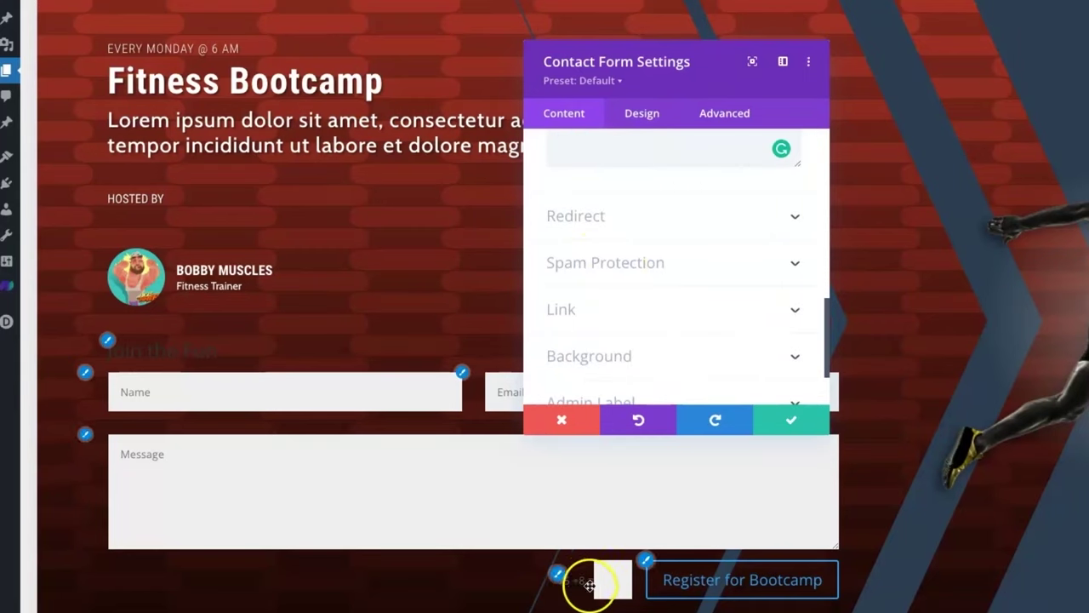
pyautogui.scroll(1, 657, 238)
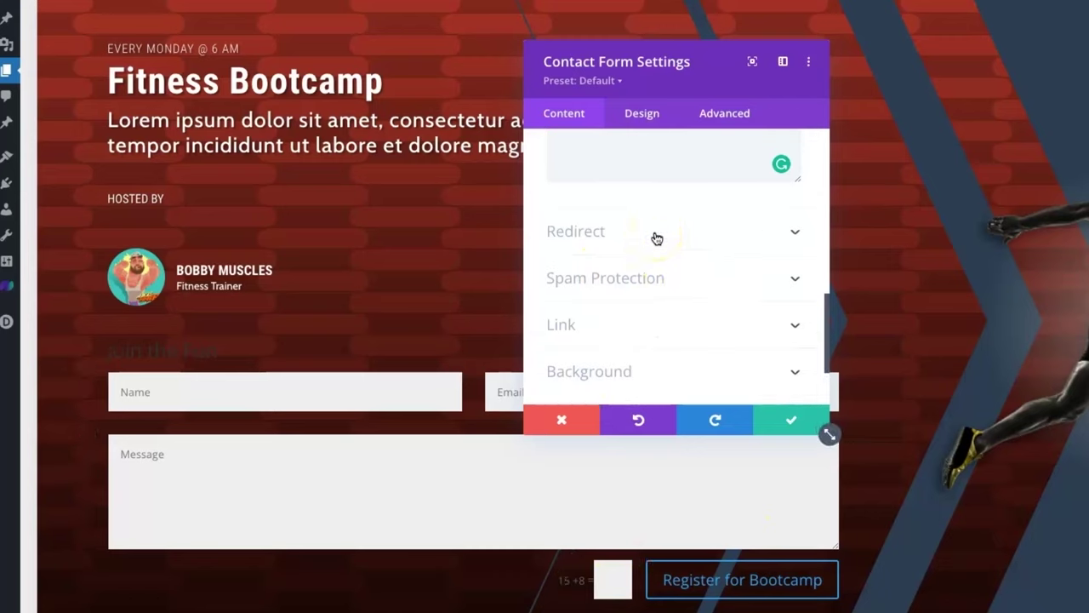
pyautogui.scroll(-2, 657, 238)
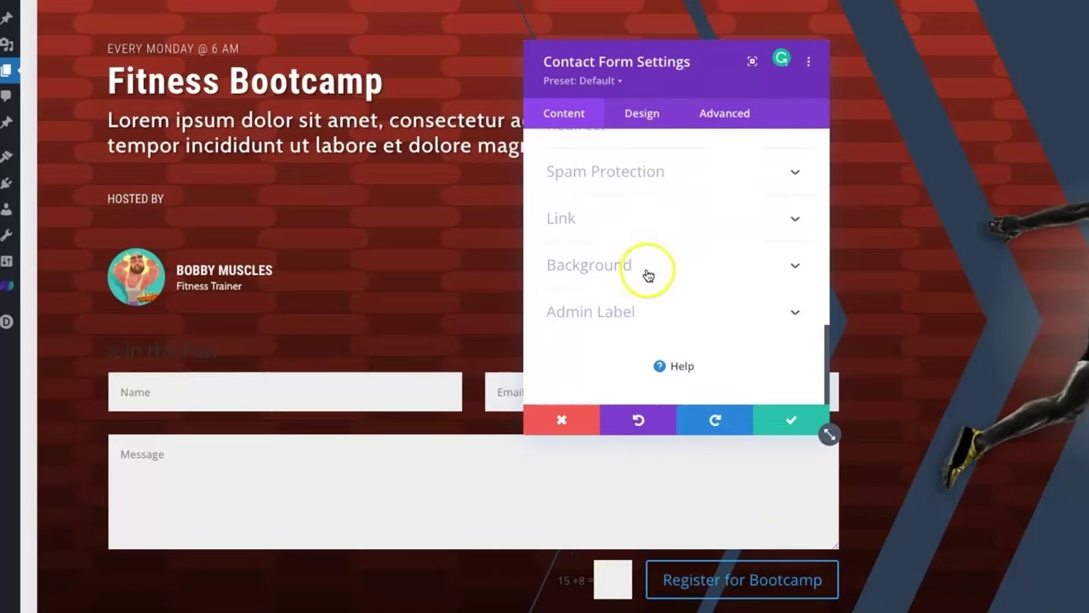
pyautogui.click(648, 273)
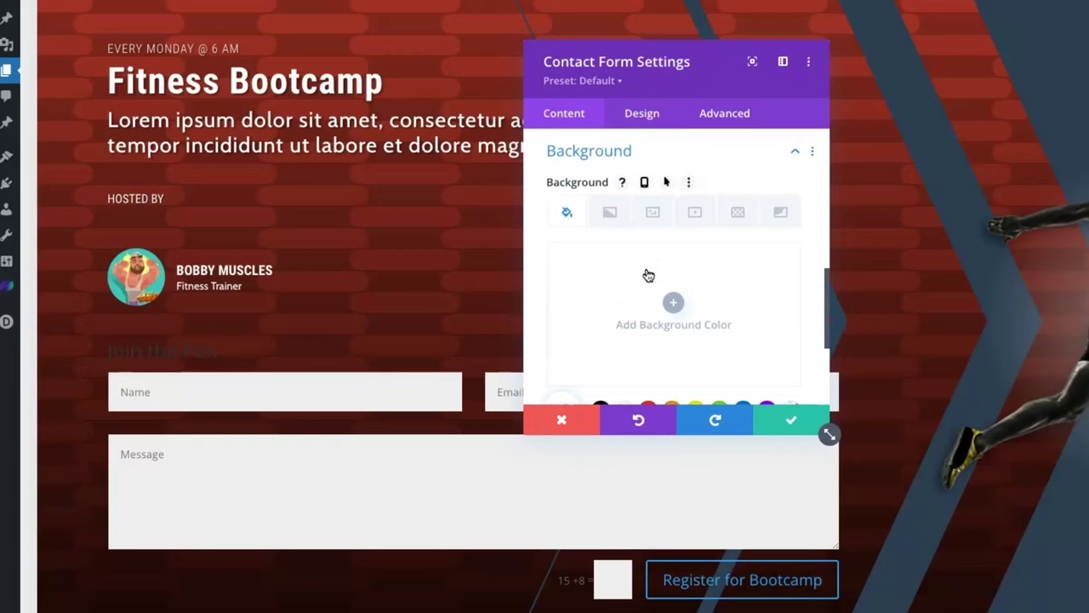
# - Set the form background to black at 0.2 opacity, rgba(0,0,0,0.2)
pyautogui.scroll(-2, 648, 275)
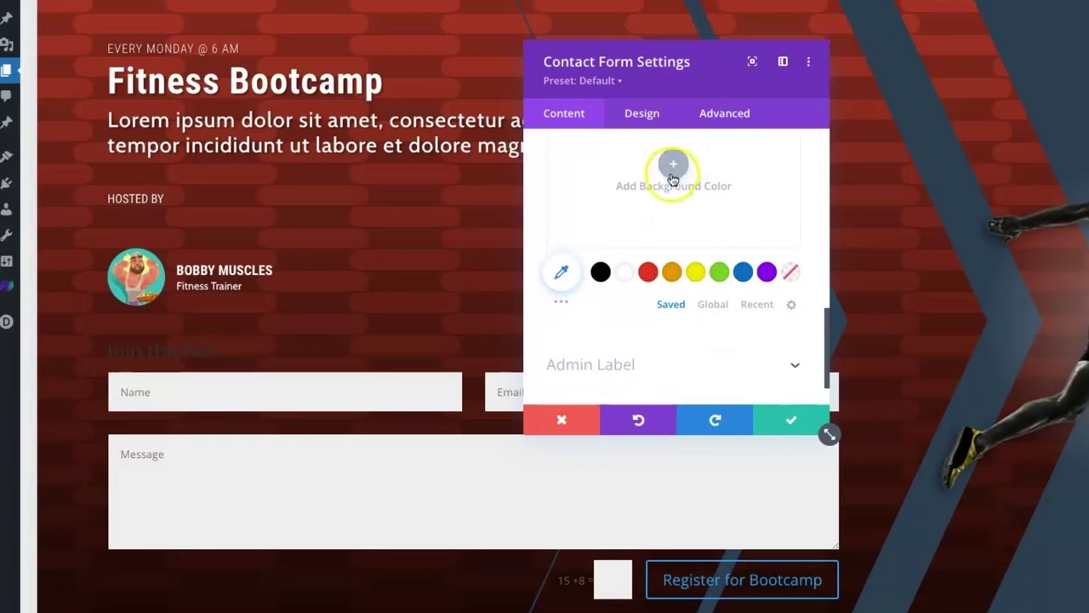
pyautogui.click(600, 271)
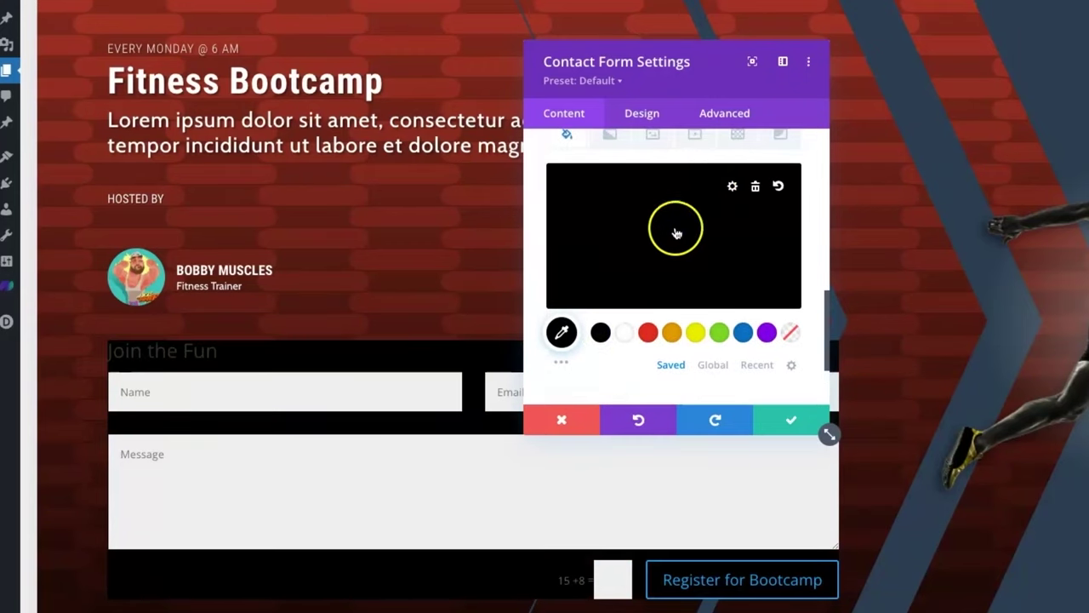
pyautogui.click(676, 232)
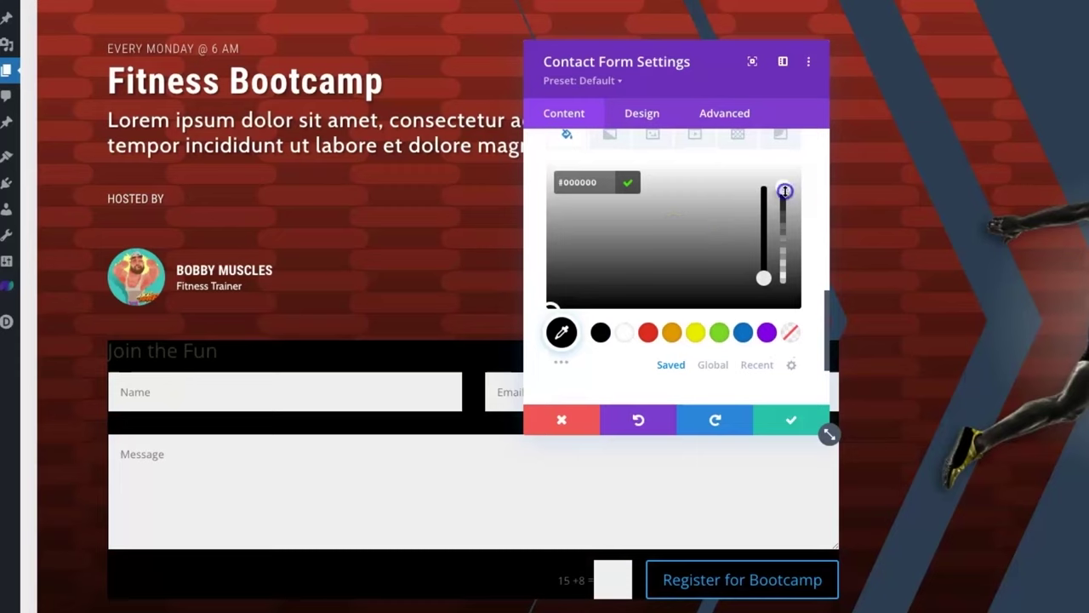
pyautogui.moveTo(784, 190); pyautogui.dragTo(784, 268)
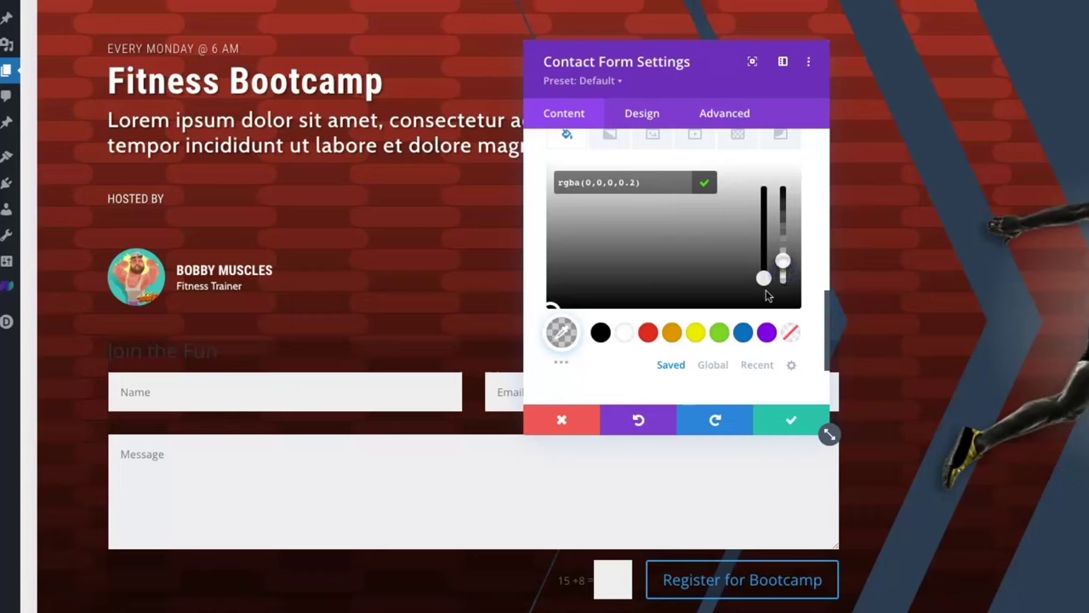
pyautogui.click(788, 423)
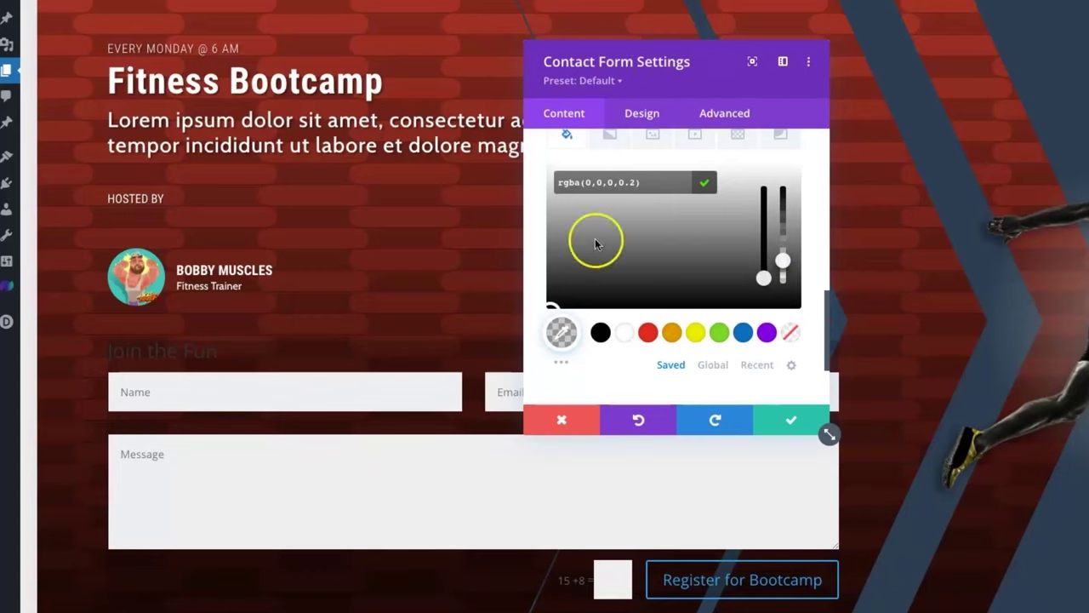
pyautogui.scroll(10, 671, 289)
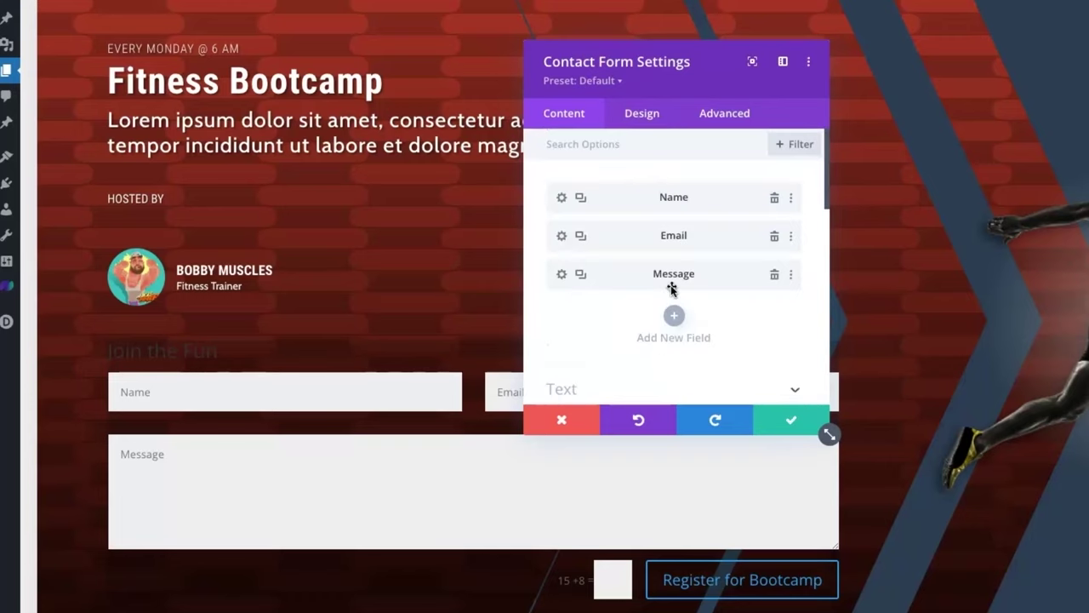
# - In Design > Fields, set the fields background colour to white at 0.5 opacity
pyautogui.click(643, 115)
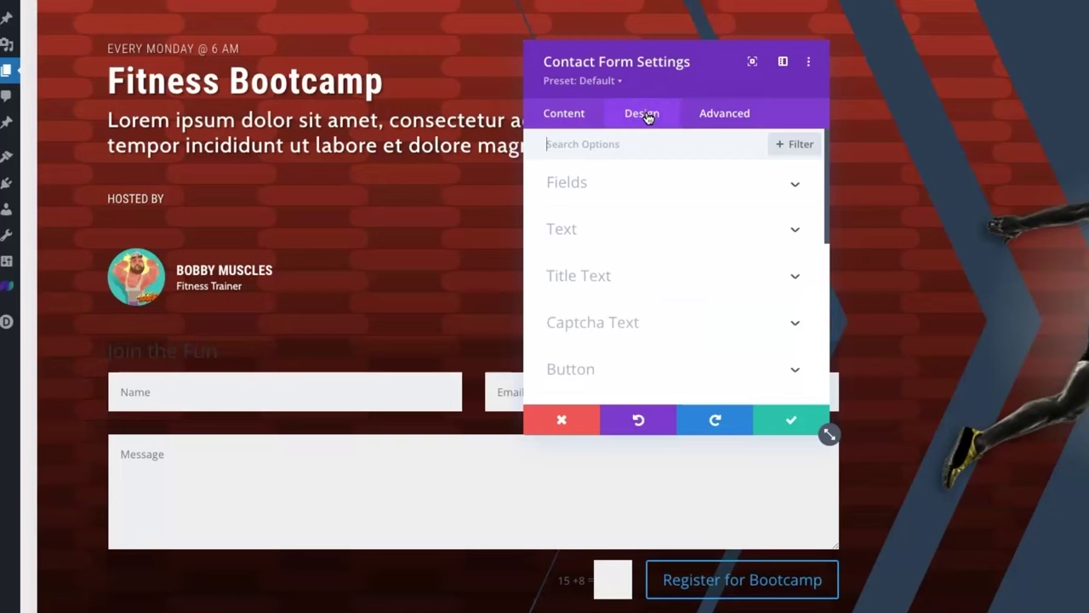
pyautogui.click(599, 184)
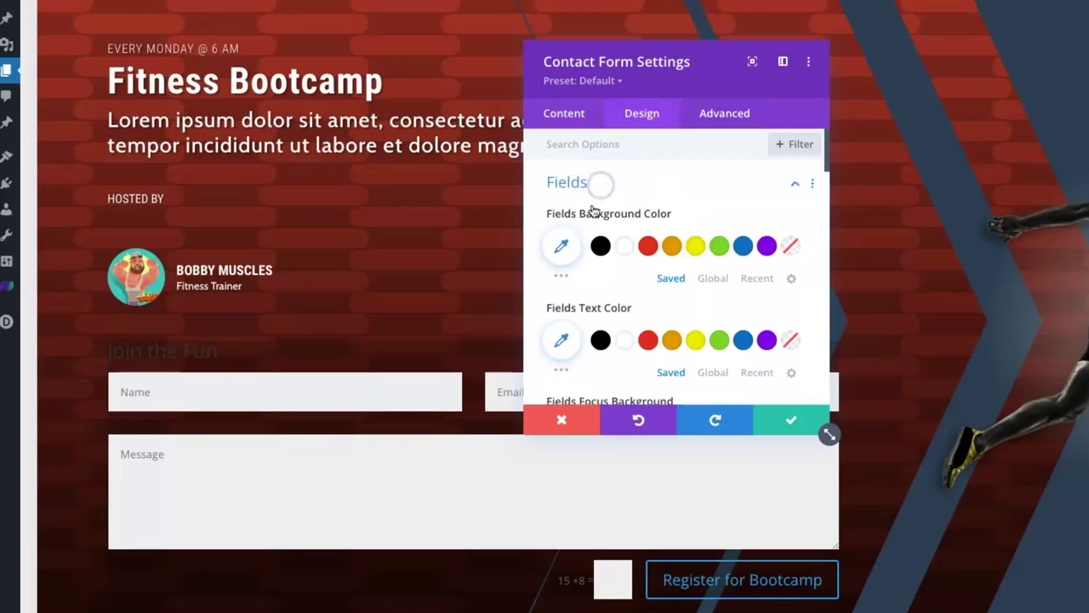
pyautogui.click(595, 252)
pyautogui.click(563, 247)
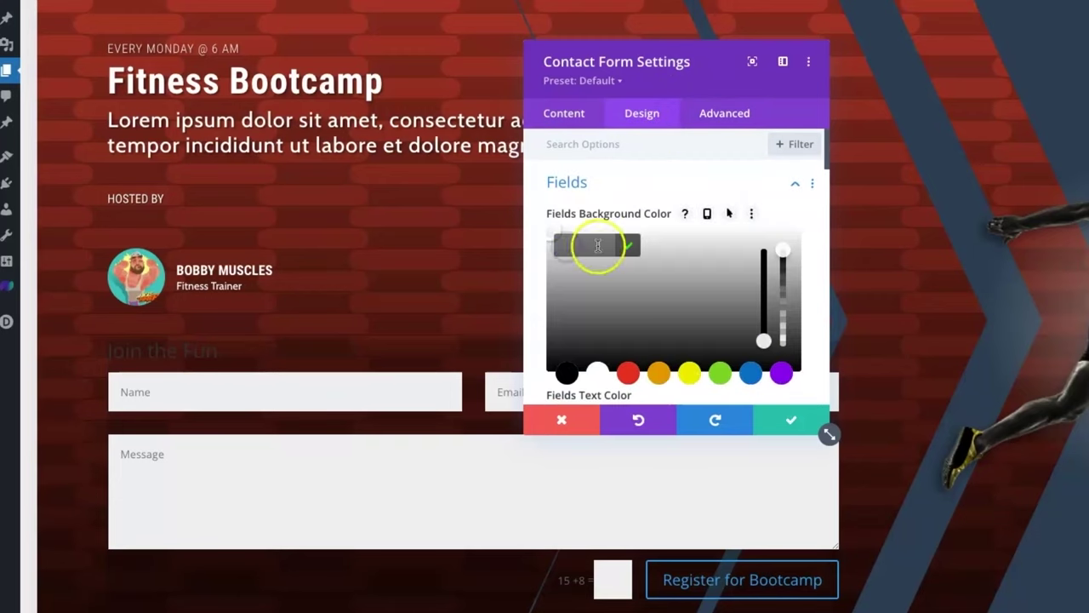
pyautogui.click(598, 372)
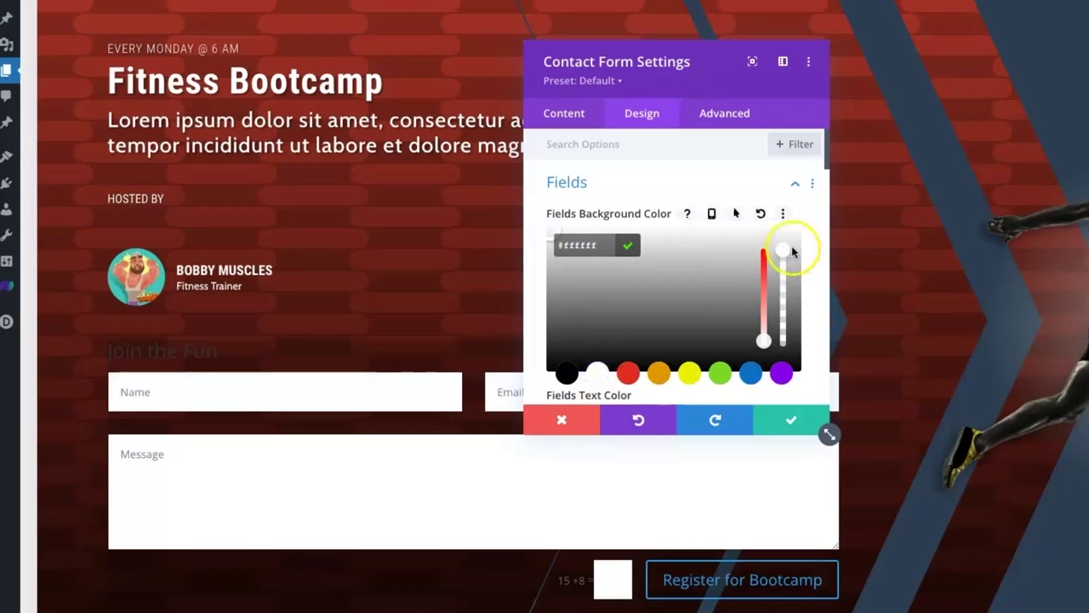
pyautogui.moveTo(793, 252); pyautogui.dragTo(780, 302)
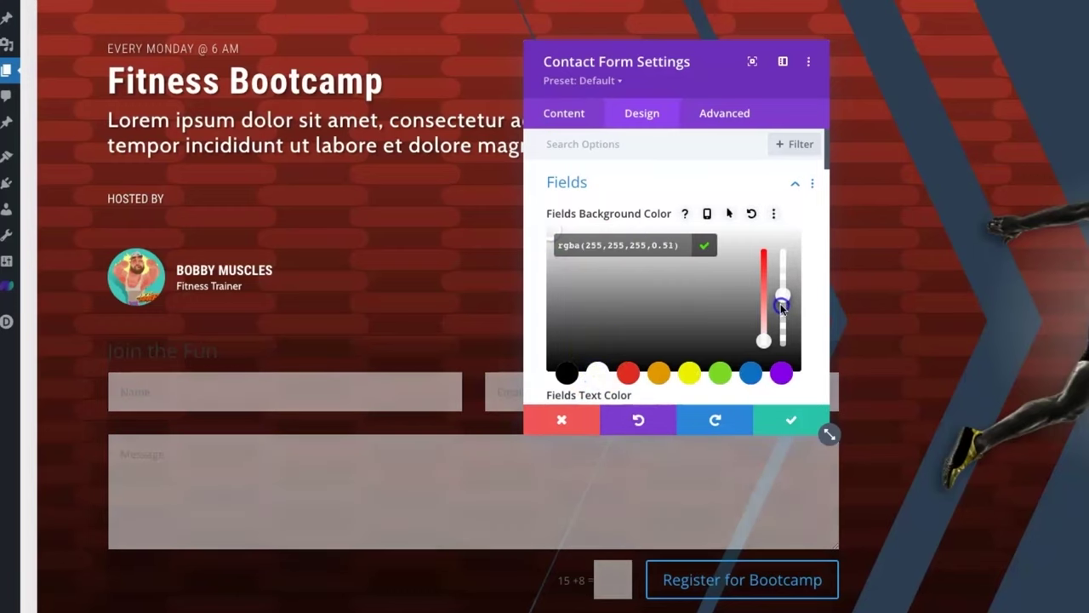
pyautogui.click(651, 314)
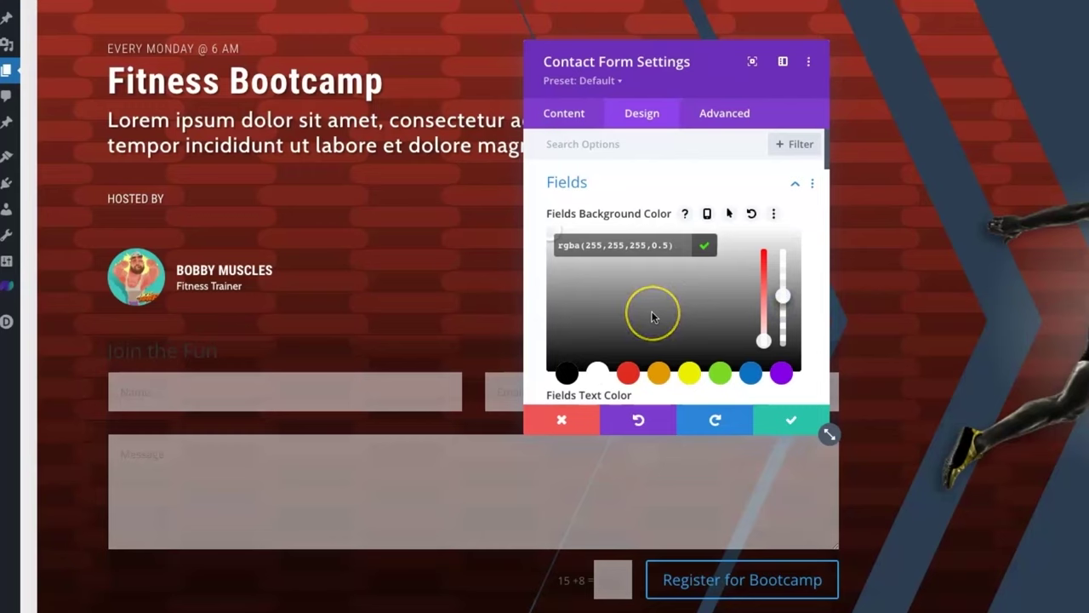
pyautogui.scroll(-4, 652, 317)
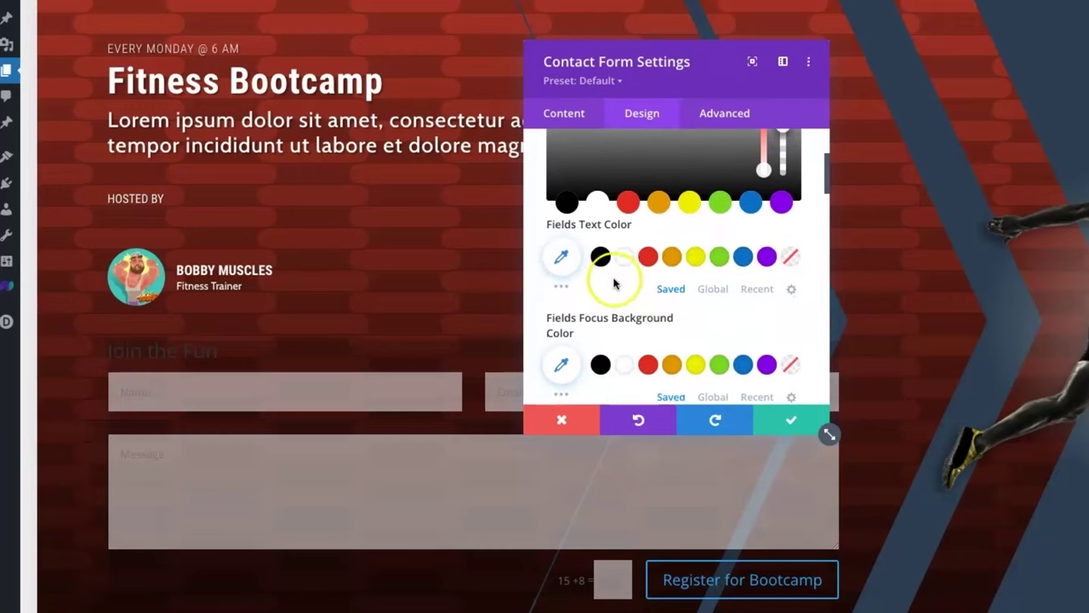
# - Set field text colour to white at 0.5 opacity and focus text colour to white
pyautogui.click(563, 259)
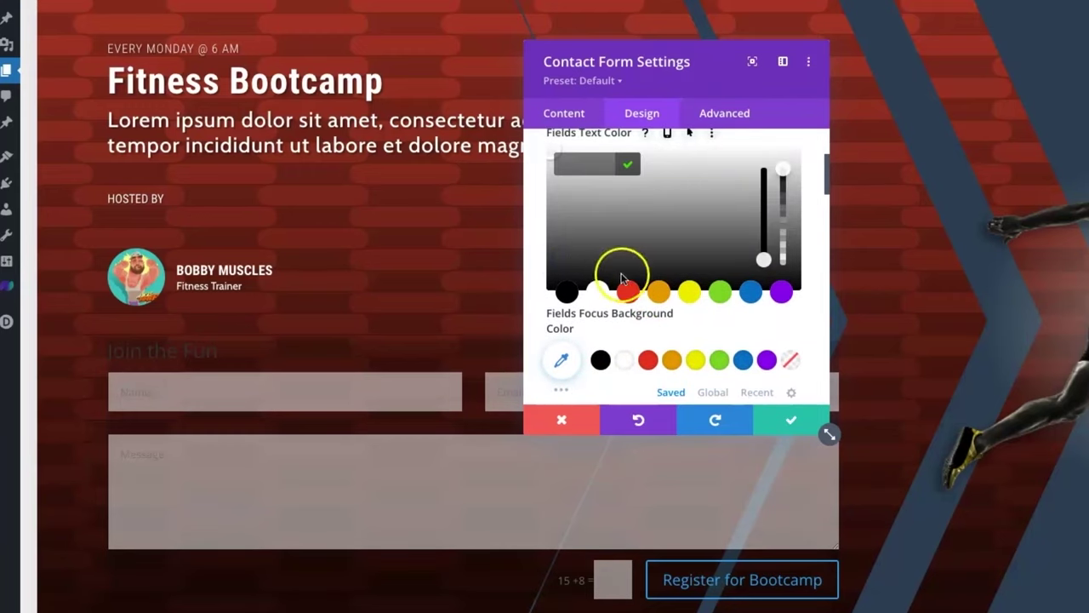
pyautogui.click(595, 294)
pyautogui.moveTo(769, 194); pyautogui.dragTo(781, 218)
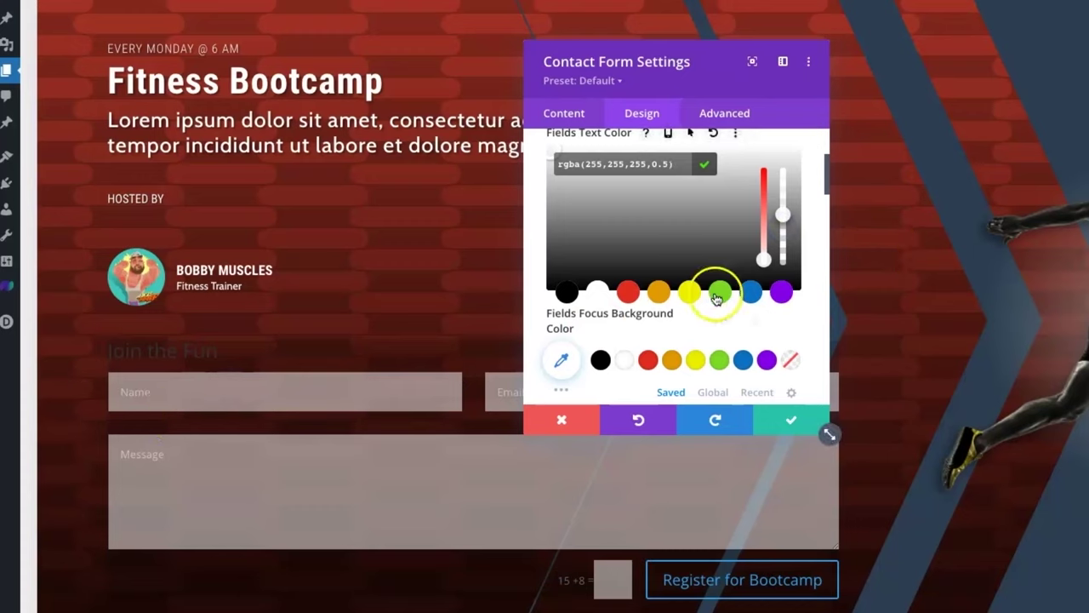
pyautogui.scroll(-3, 700, 338)
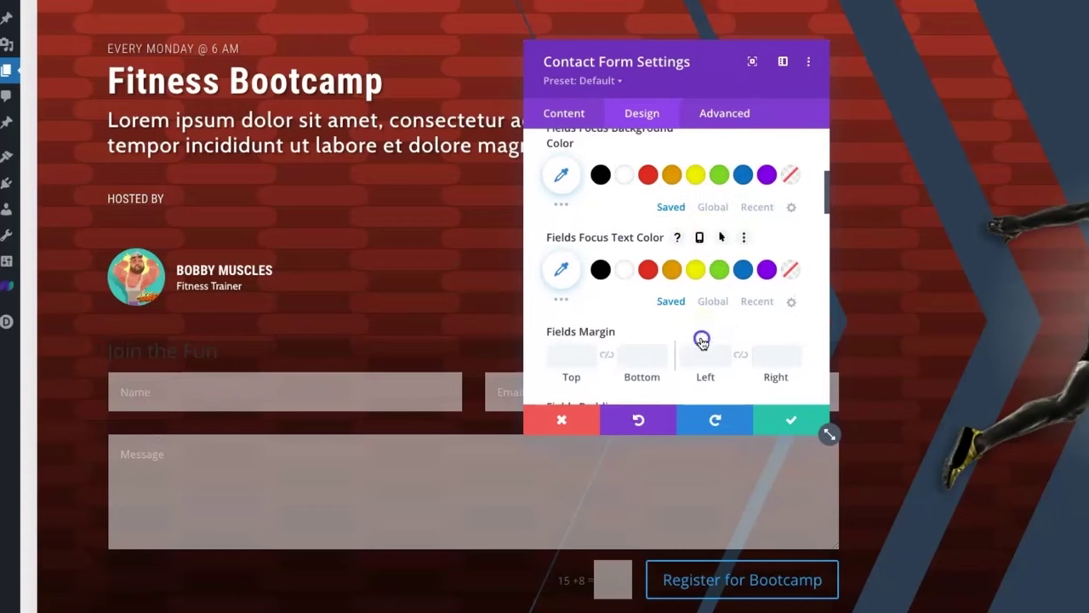
pyautogui.click(624, 269)
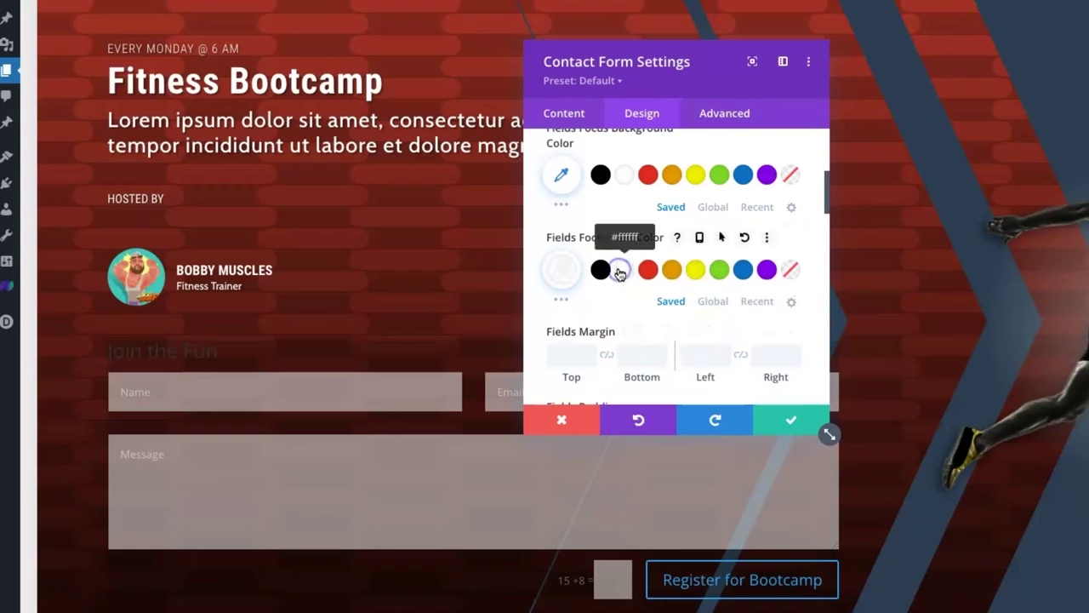
pyautogui.scroll(1, 747, 209)
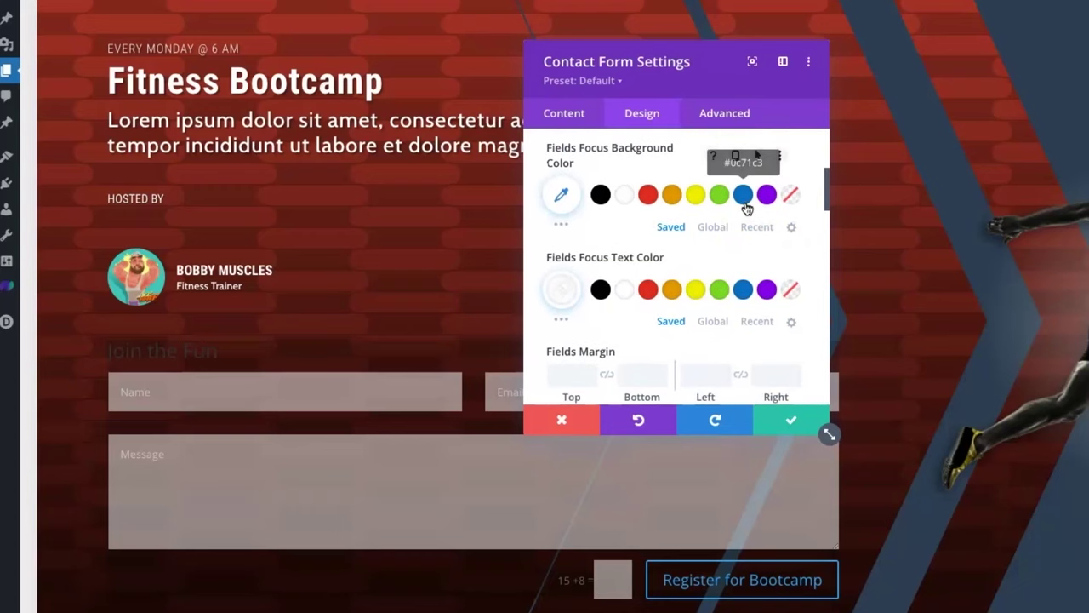
pyautogui.scroll(-3, 676, 255)
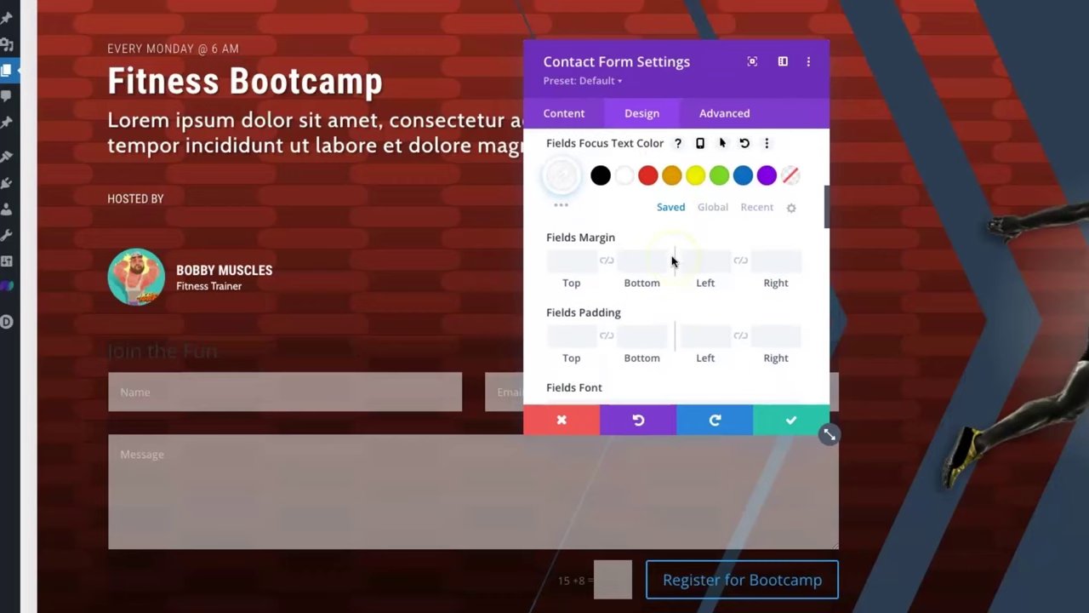
# - Set the form fields' font to Cabin and raise their text size to 18px
pyautogui.scroll(-5, 672, 261)
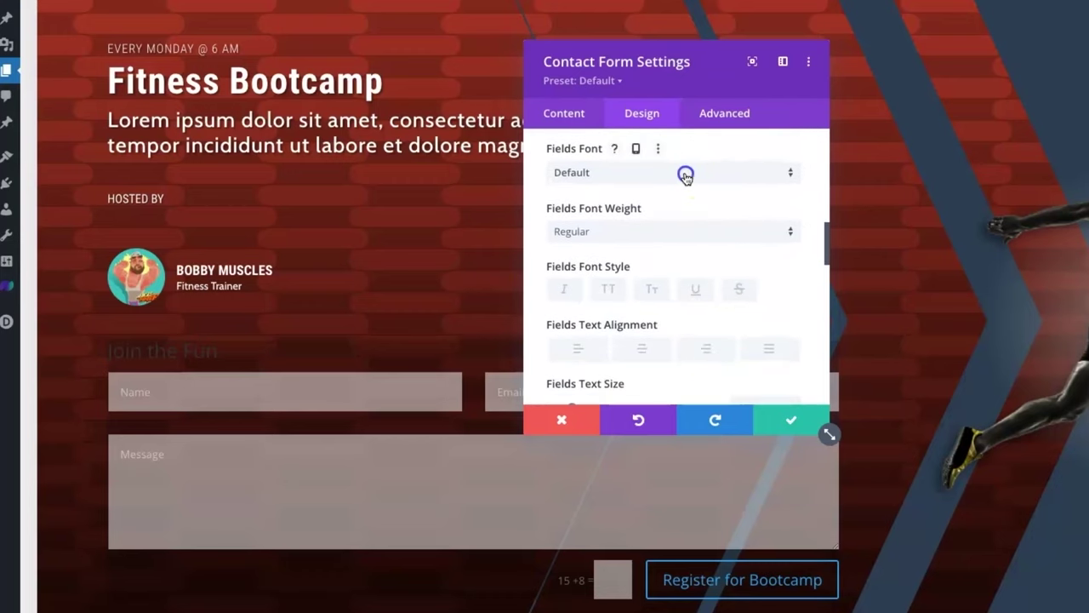
pyautogui.click(685, 175)
pyautogui.click(599, 111)
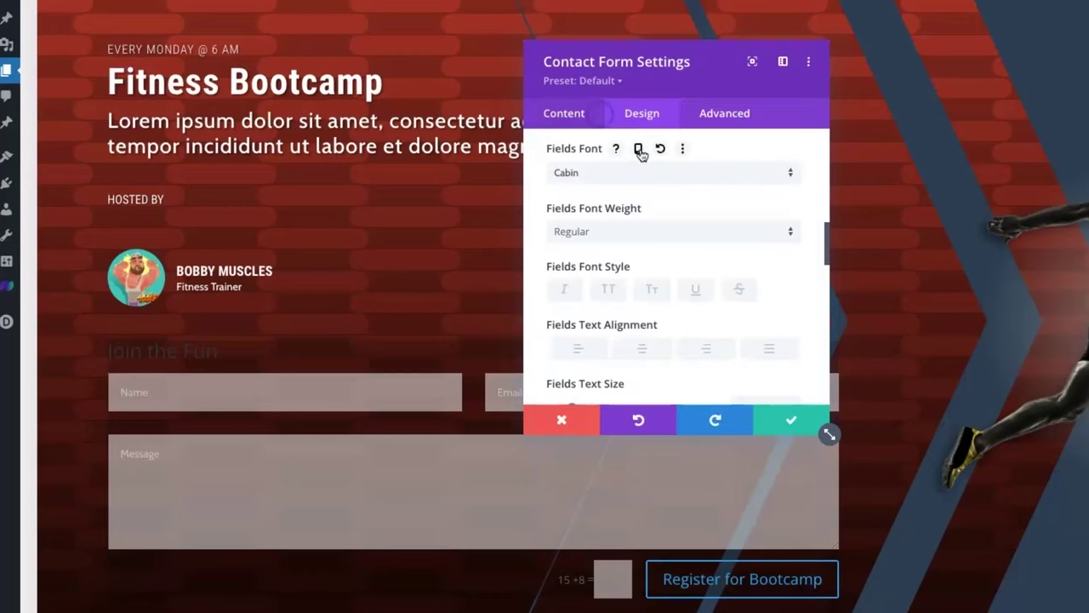
pyautogui.scroll(-2, 723, 255)
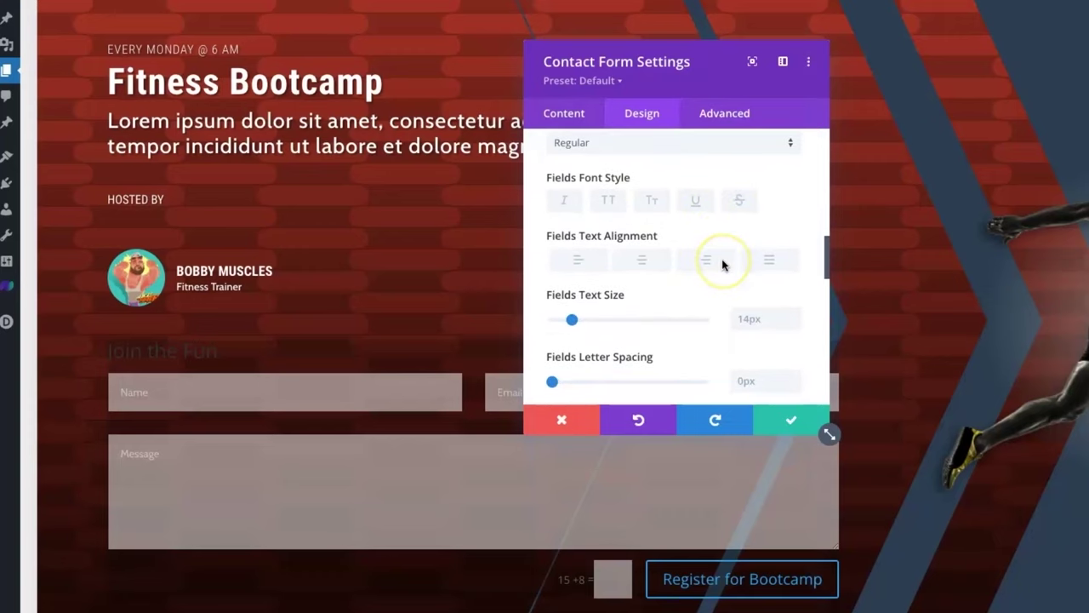
pyautogui.click(792, 314)
pyautogui.click(792, 314)
pyautogui.click(792, 314)
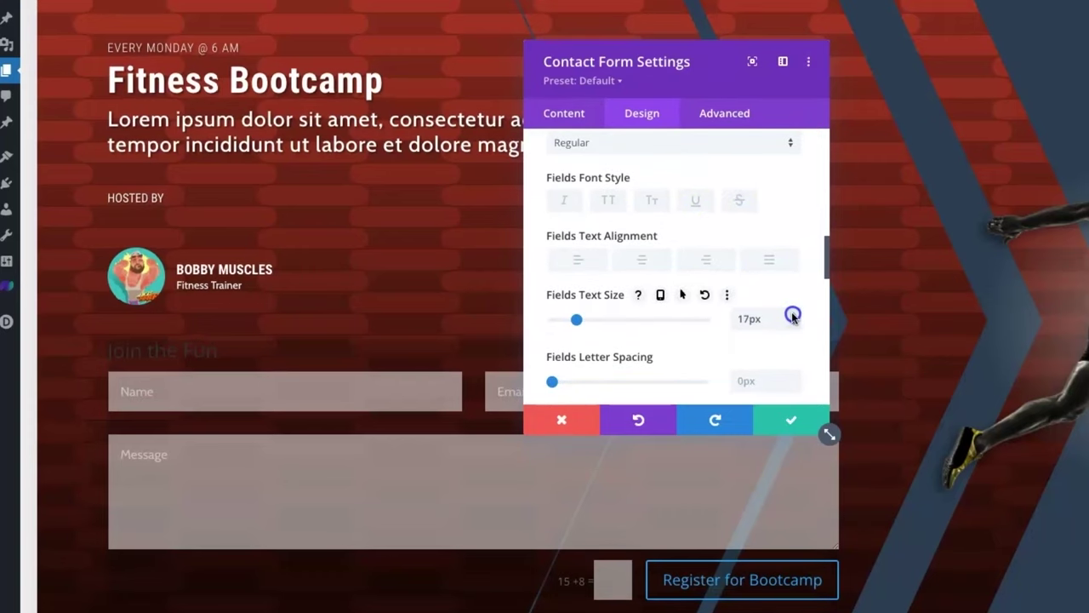
pyautogui.click(793, 314)
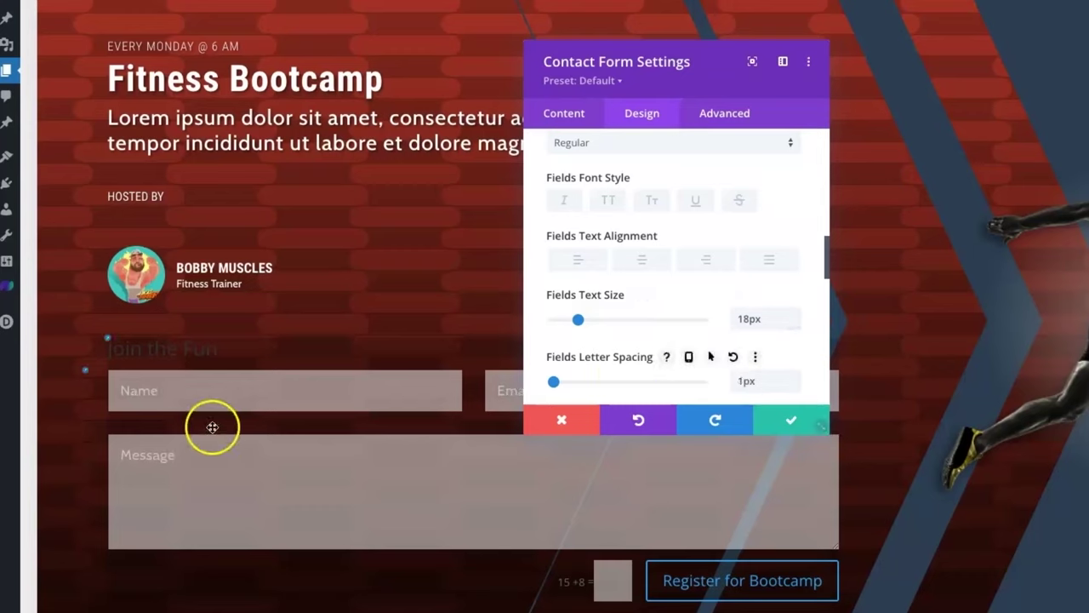
pyautogui.scroll(-3, 673, 322)
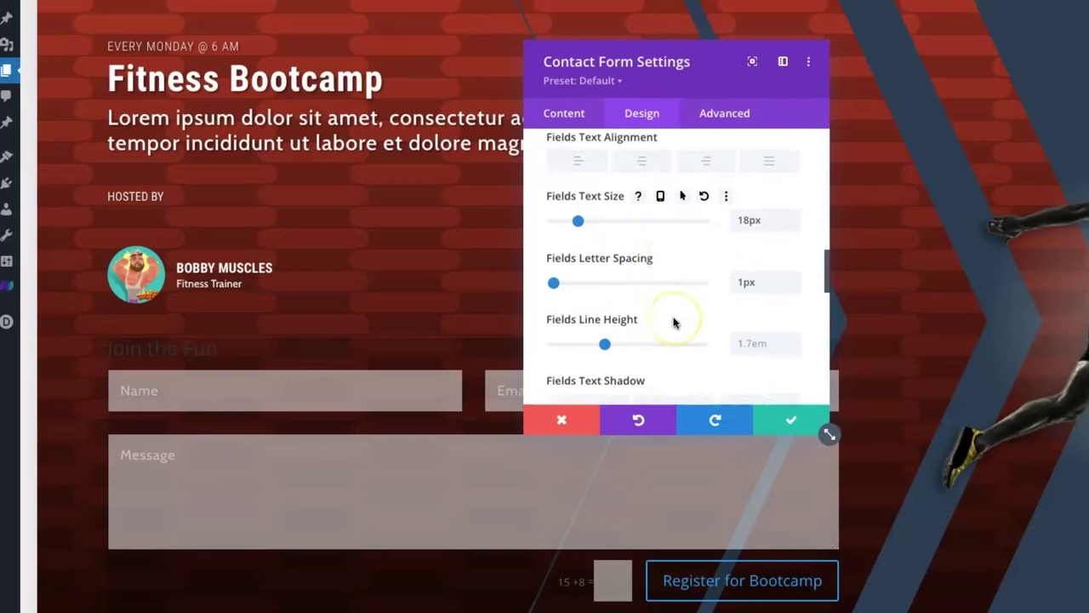
pyautogui.scroll(-5, 673, 320)
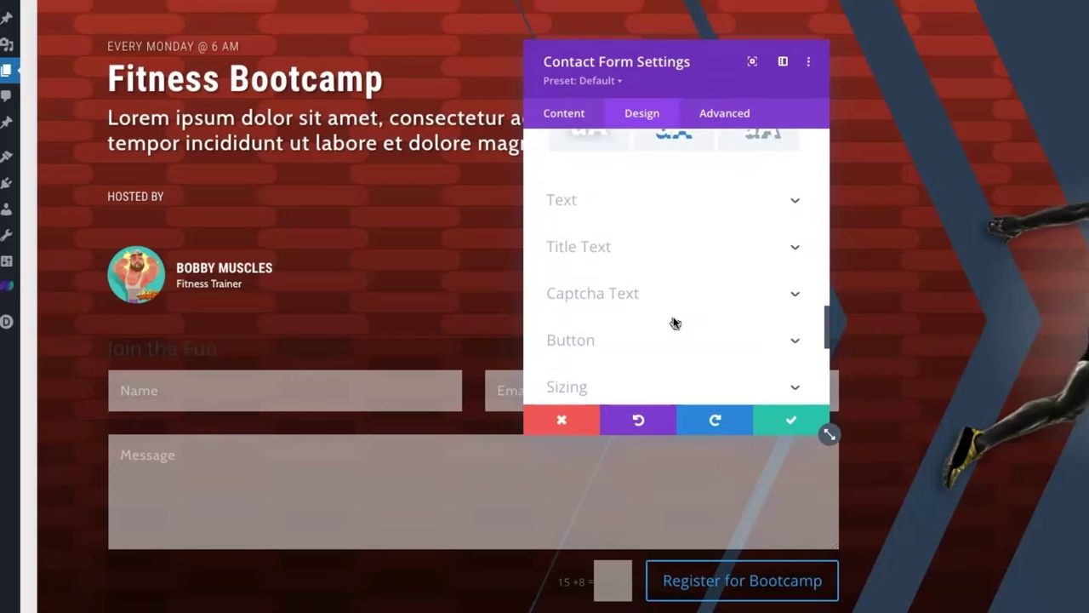
# - Set the Title Text font to Roboto Condensed, weight Bold, colour white
pyautogui.click(686, 253)
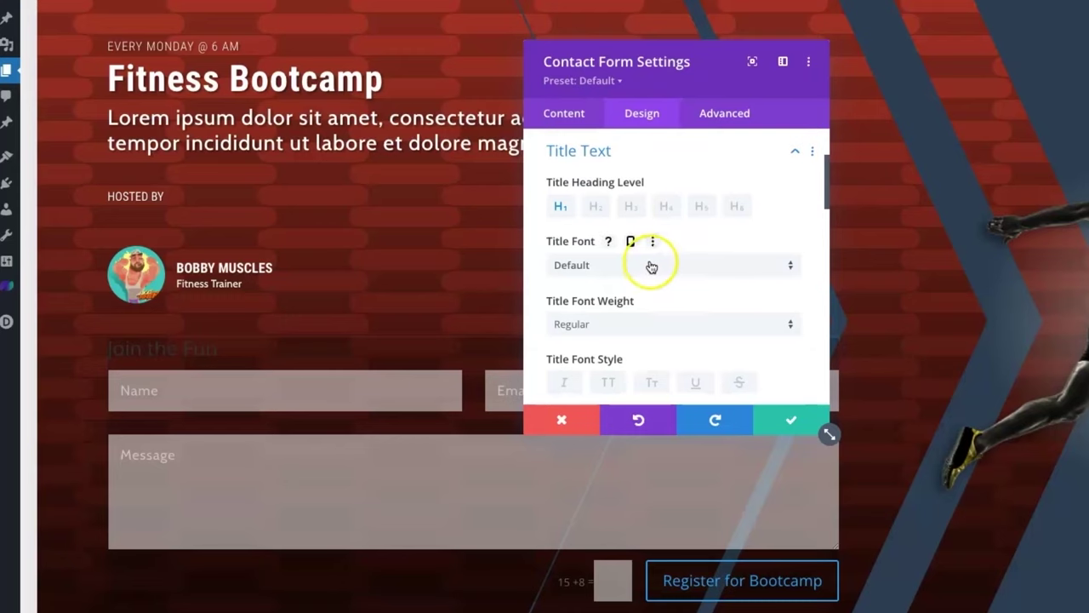
pyautogui.click(651, 266)
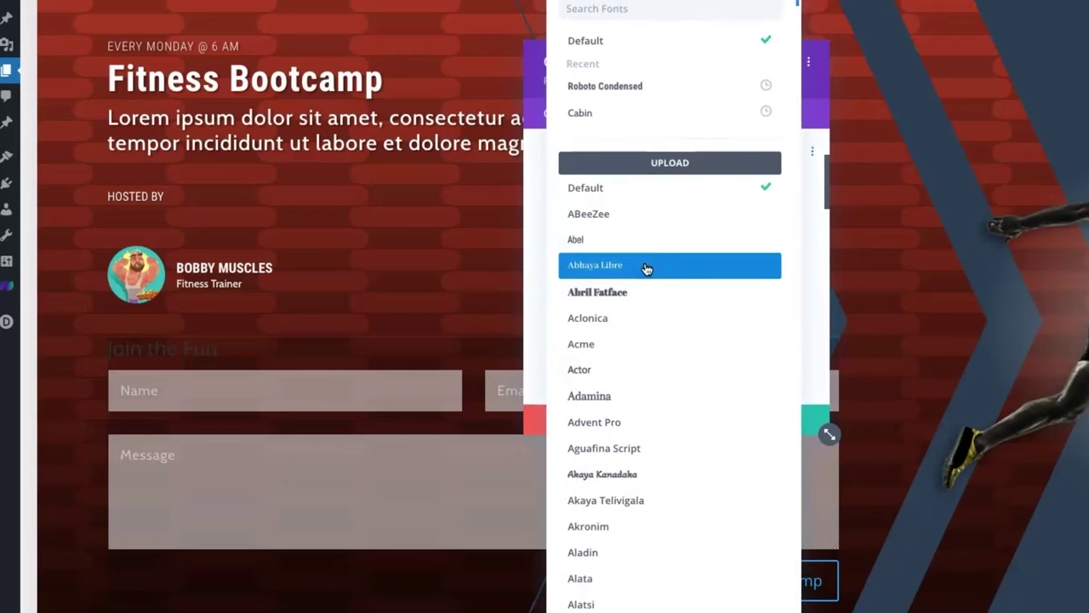
pyautogui.click(700, 92)
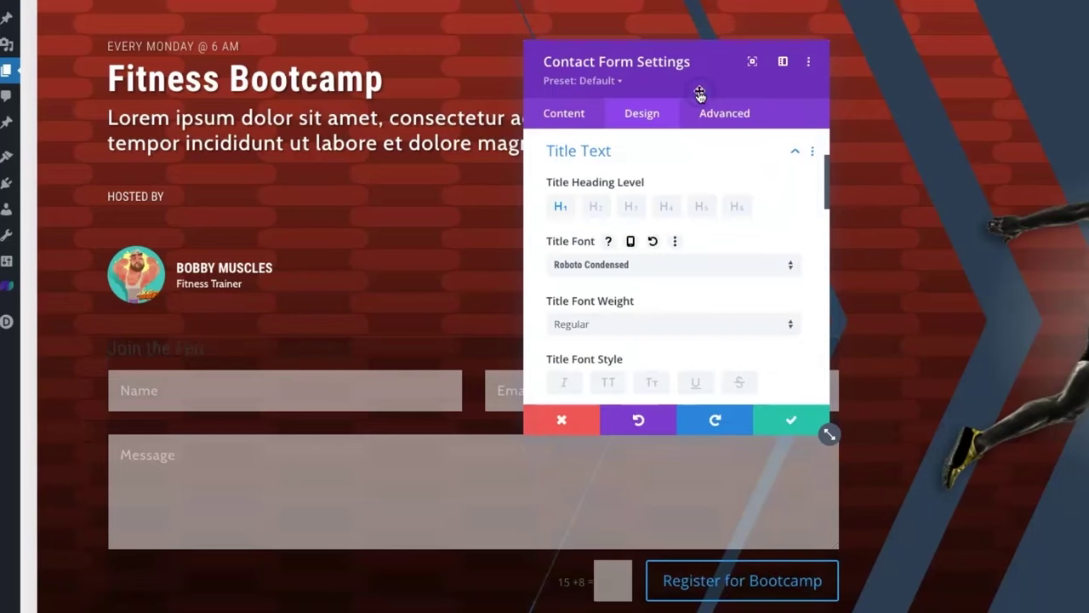
pyautogui.click(634, 334)
pyautogui.click(609, 387)
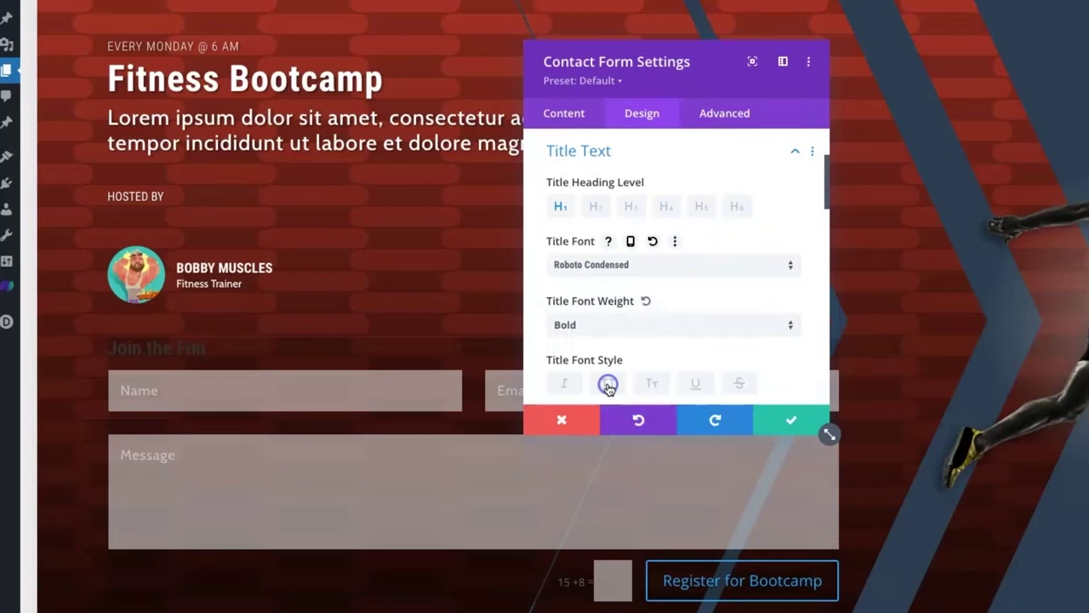
pyautogui.scroll(-3, 635, 359)
pyautogui.click(623, 339)
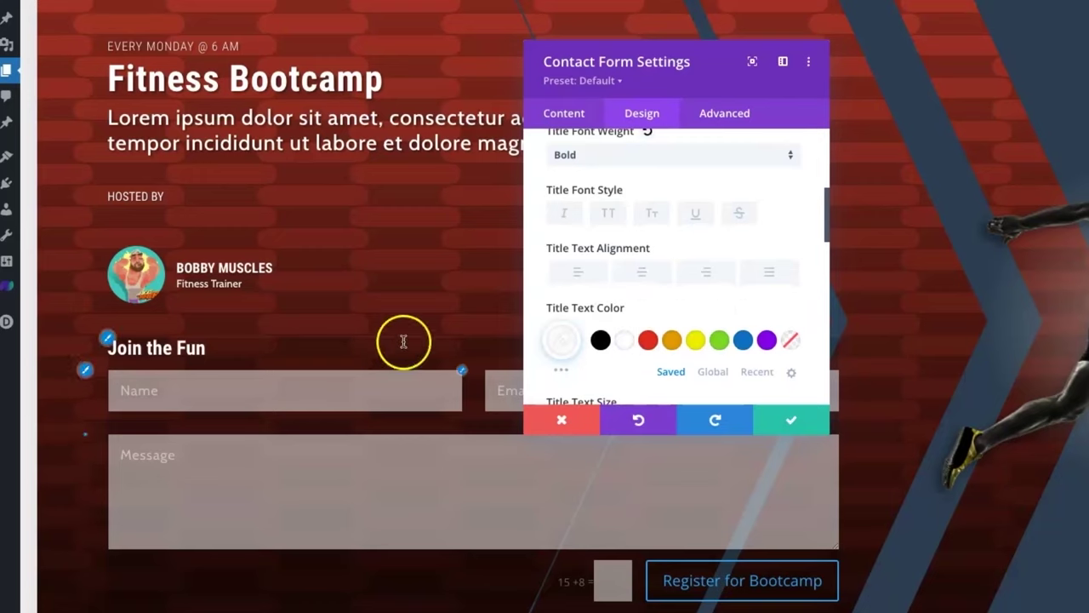
pyautogui.scroll(-3, 701, 306)
pyautogui.scroll(-3, 701, 311)
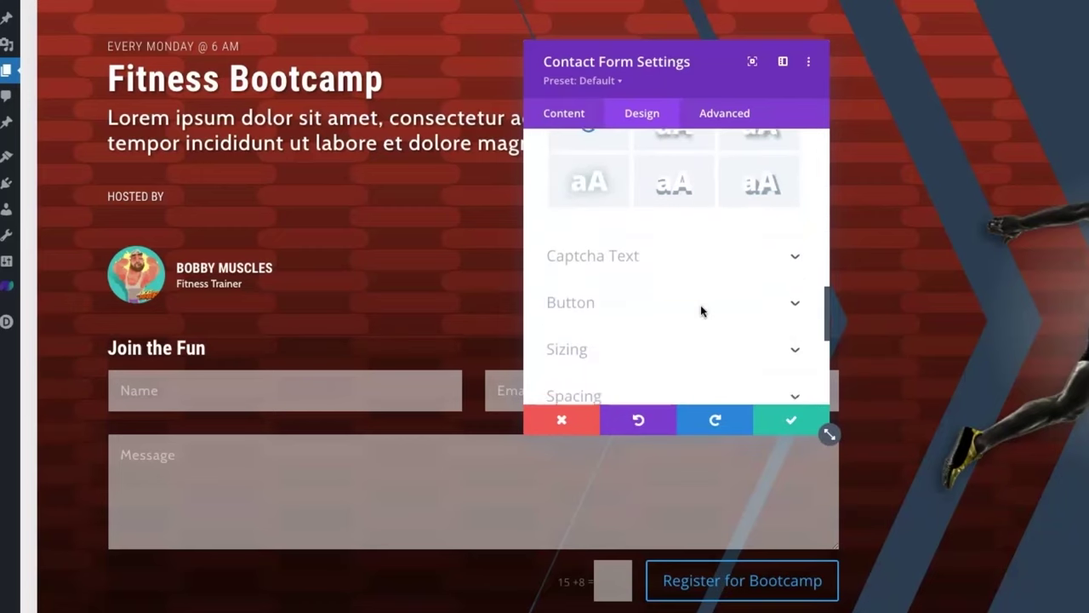
# - Set the Captcha Text colour to white
pyautogui.click(689, 247)
pyautogui.scroll(-2, 648, 349)
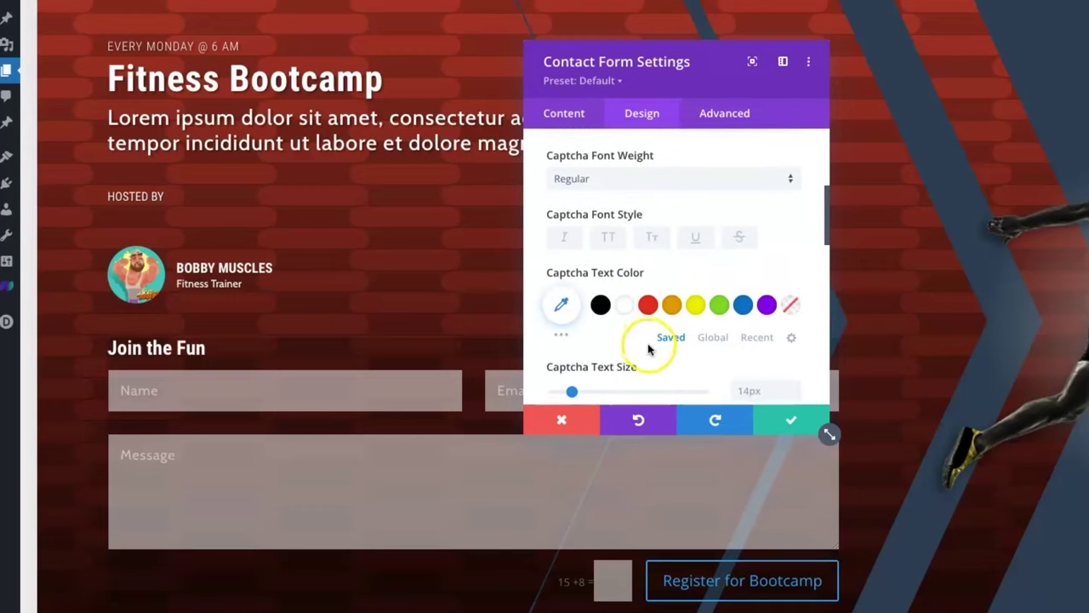
pyautogui.click(626, 306)
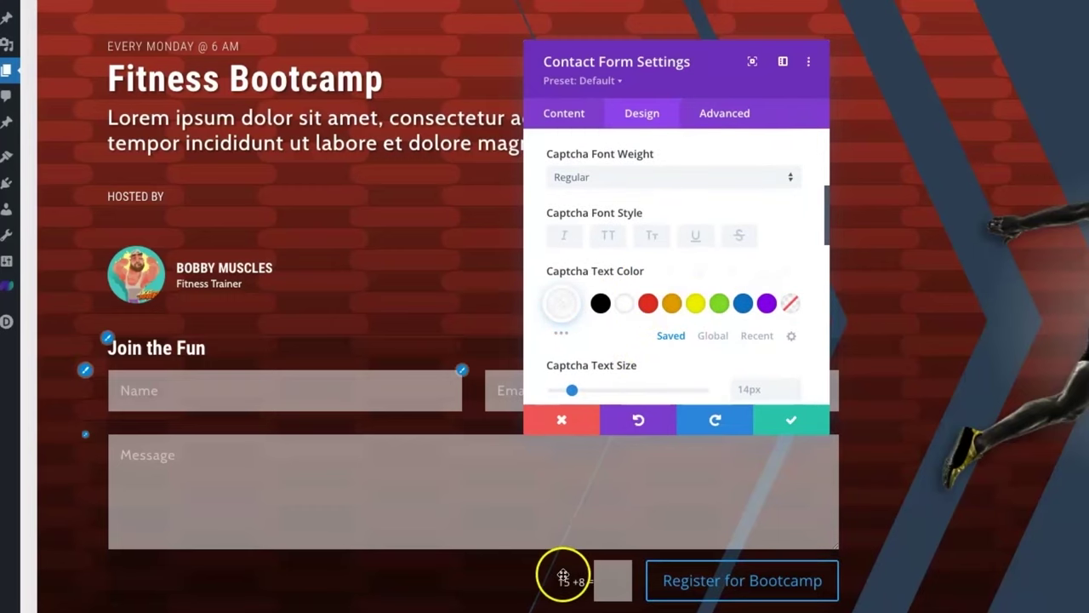
pyautogui.scroll(1, 649, 153)
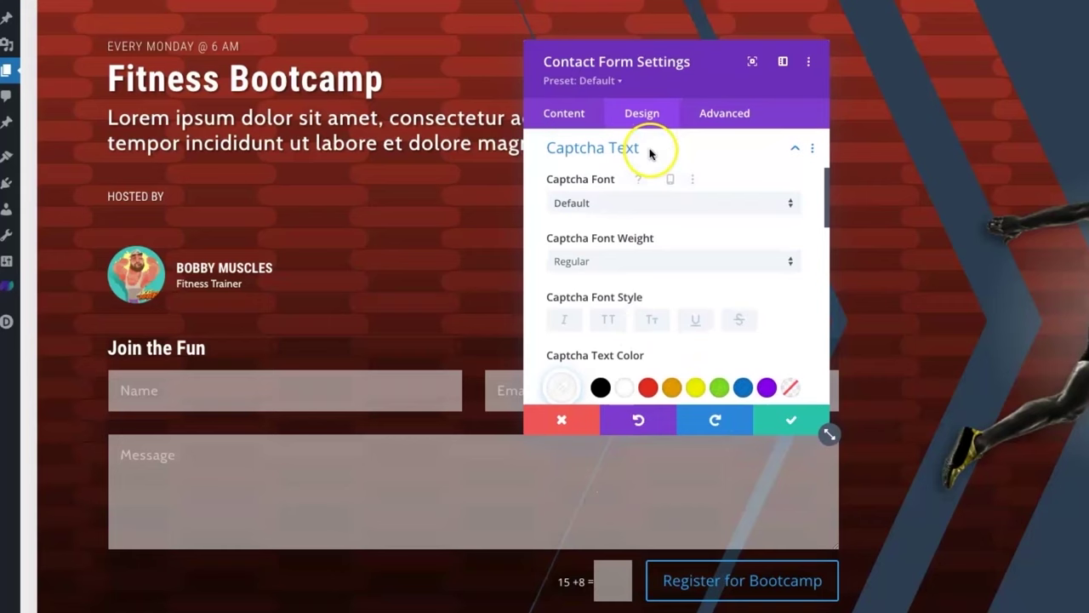
# - Set the captcha font to Cabin with an 18px text size
pyautogui.click(627, 202)
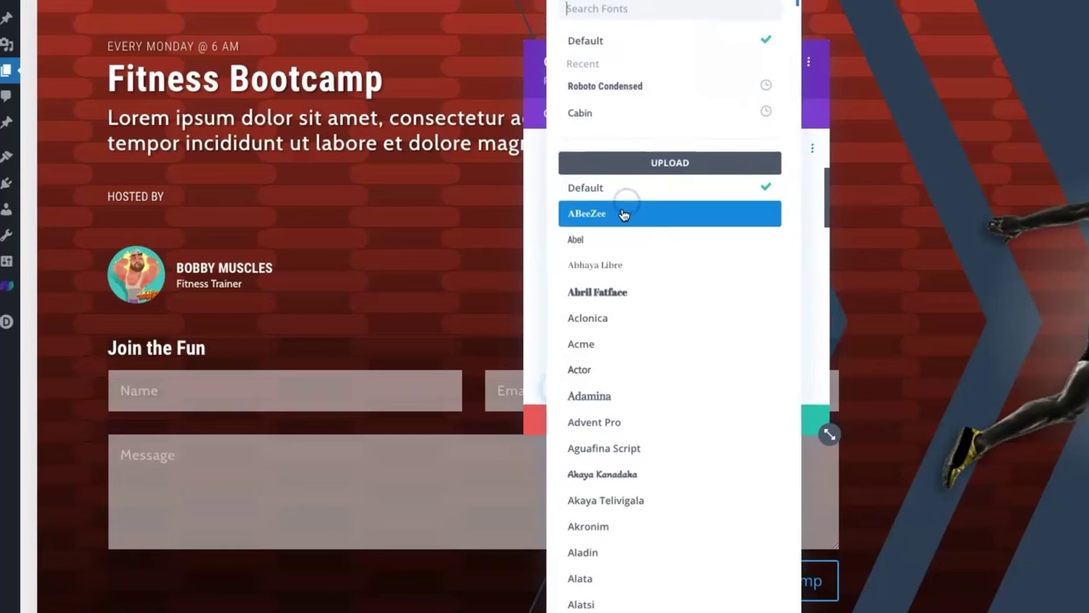
pyautogui.click(638, 120)
pyautogui.scroll(-2, 771, 349)
pyautogui.scroll(-2, 772, 354)
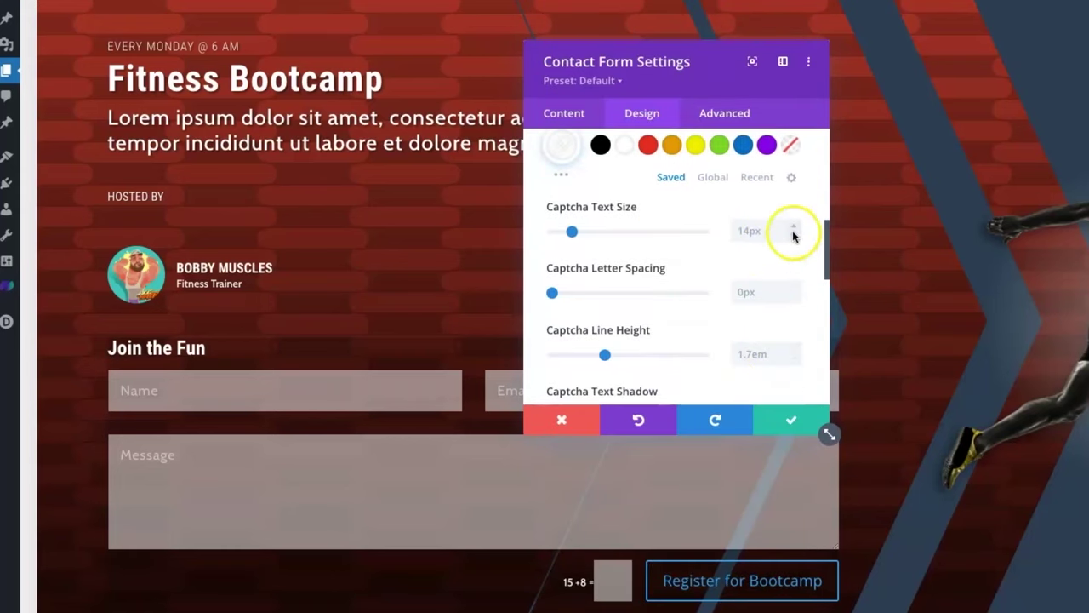
pyautogui.click(793, 230)
pyautogui.press('Up')
pyautogui.press('Up')
pyautogui.press('Up')
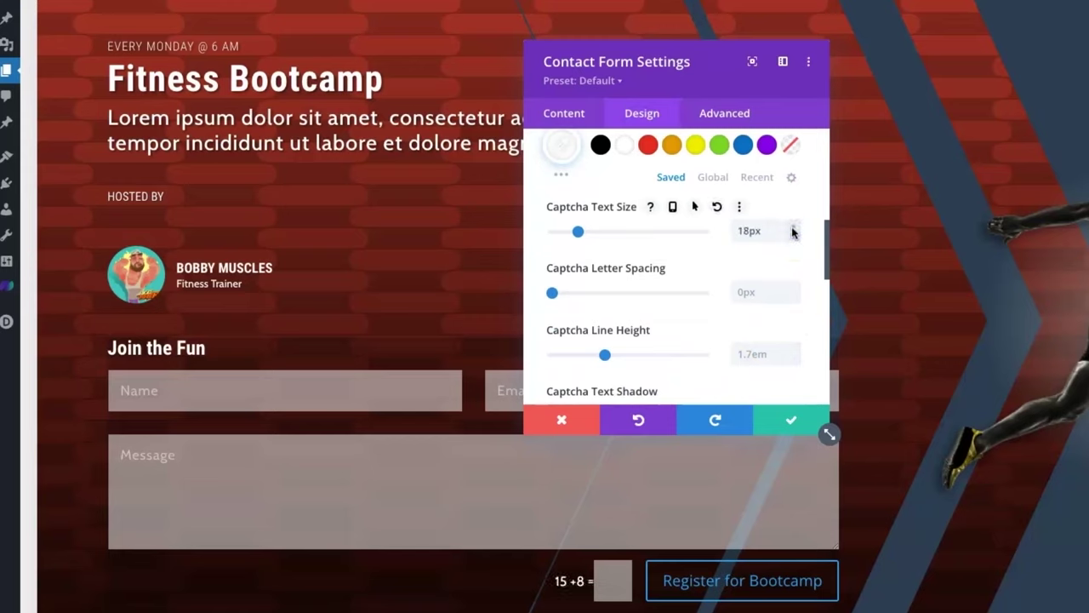
pyautogui.scroll(-3, 754, 282)
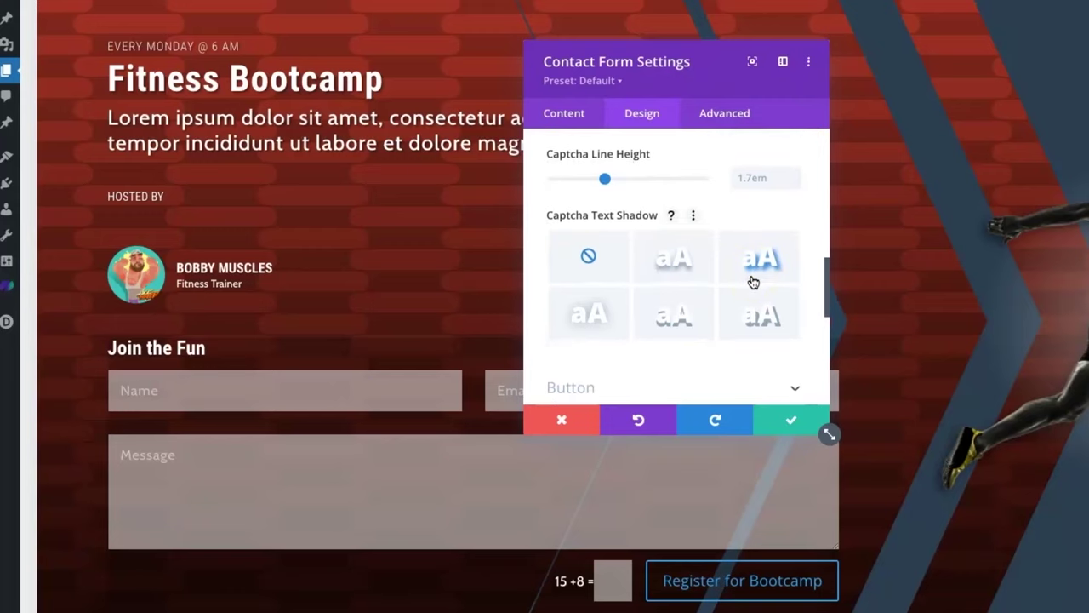
pyautogui.scroll(-2, 754, 282)
pyautogui.click(726, 278)
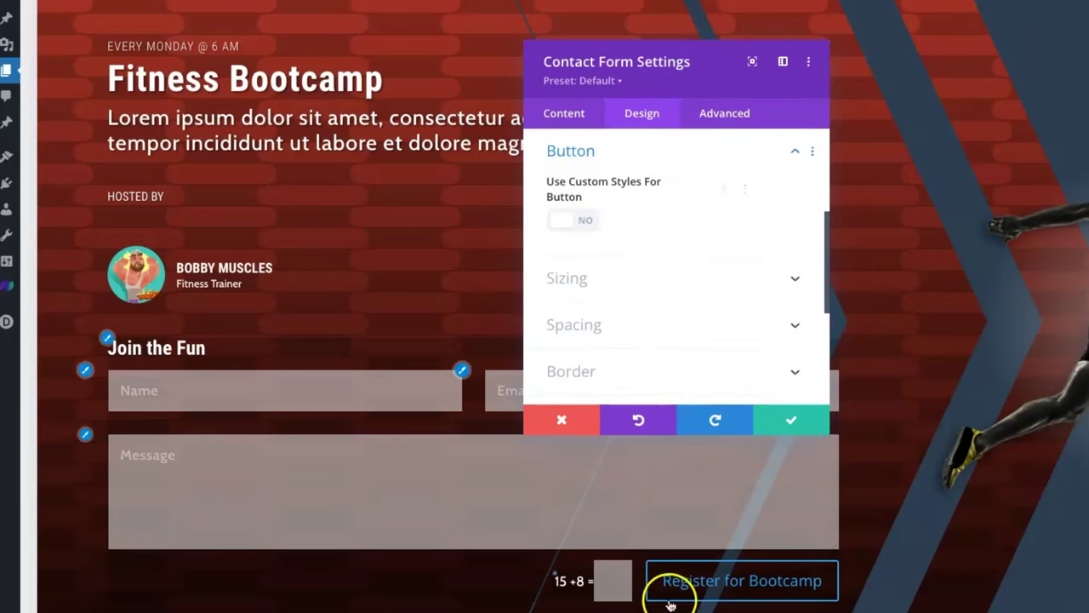
# - Turn on custom button styles and make the button text white
pyautogui.click(577, 226)
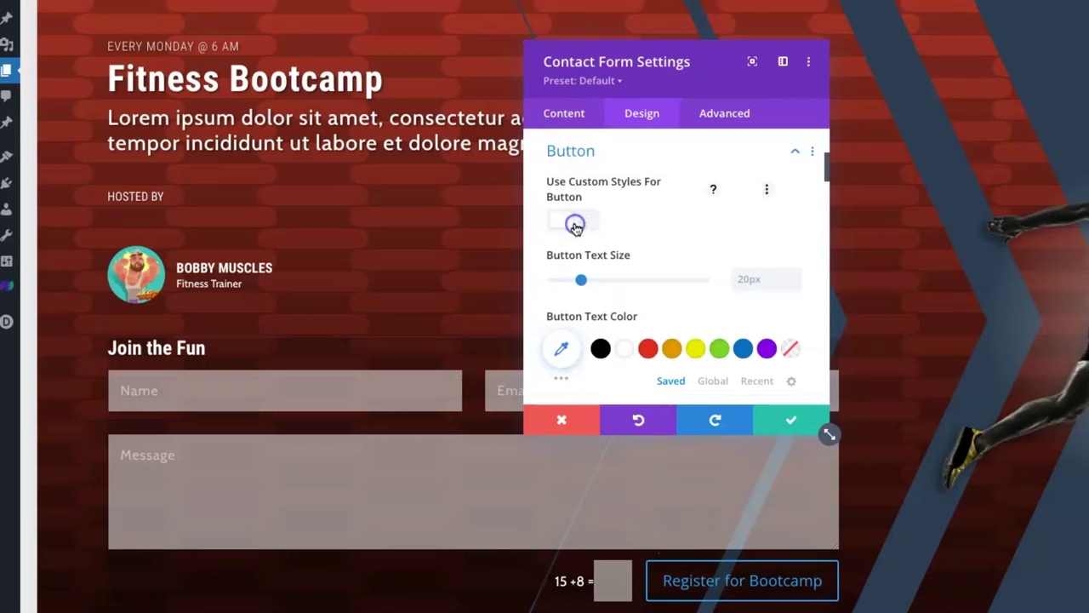
pyautogui.scroll(-3, 640, 270)
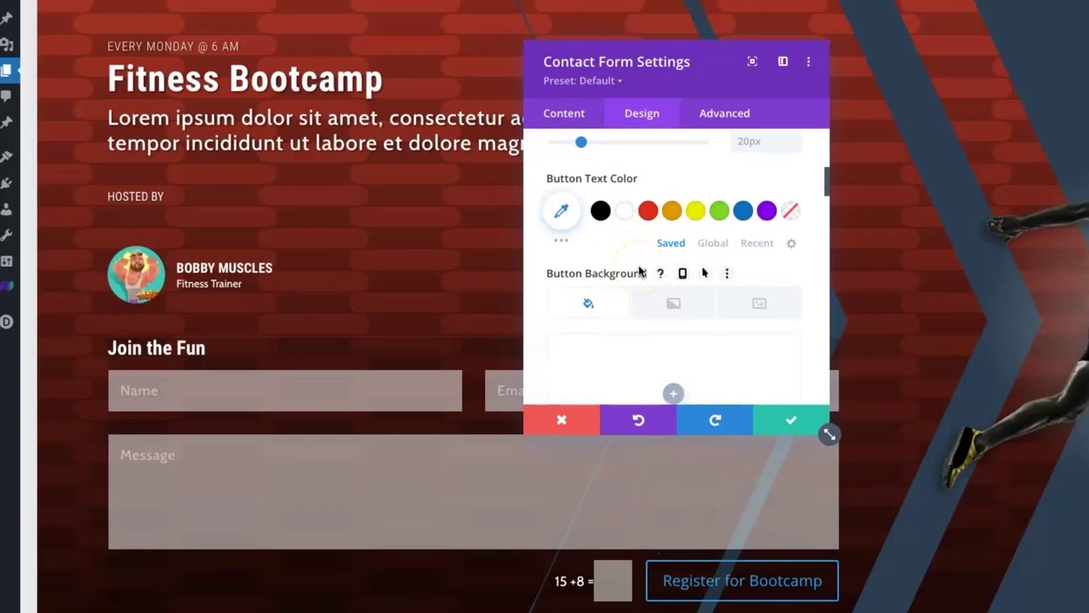
pyautogui.click(624, 210)
pyautogui.scroll(-2, 649, 271)
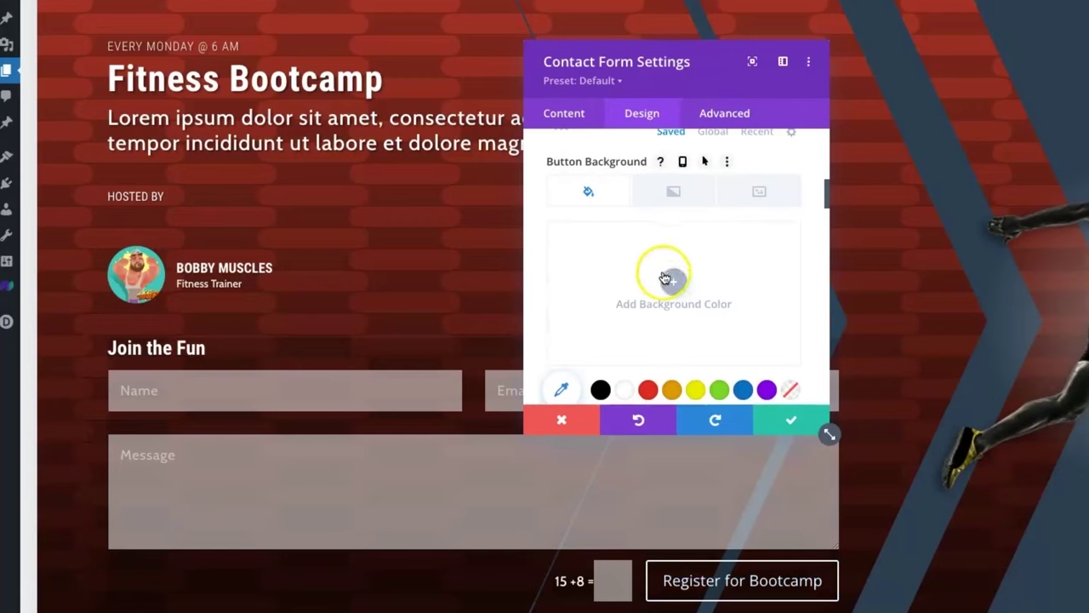
# - Give the button a #c0392b red background, 0px border width and adjusted corner radius
pyautogui.click(664, 273)
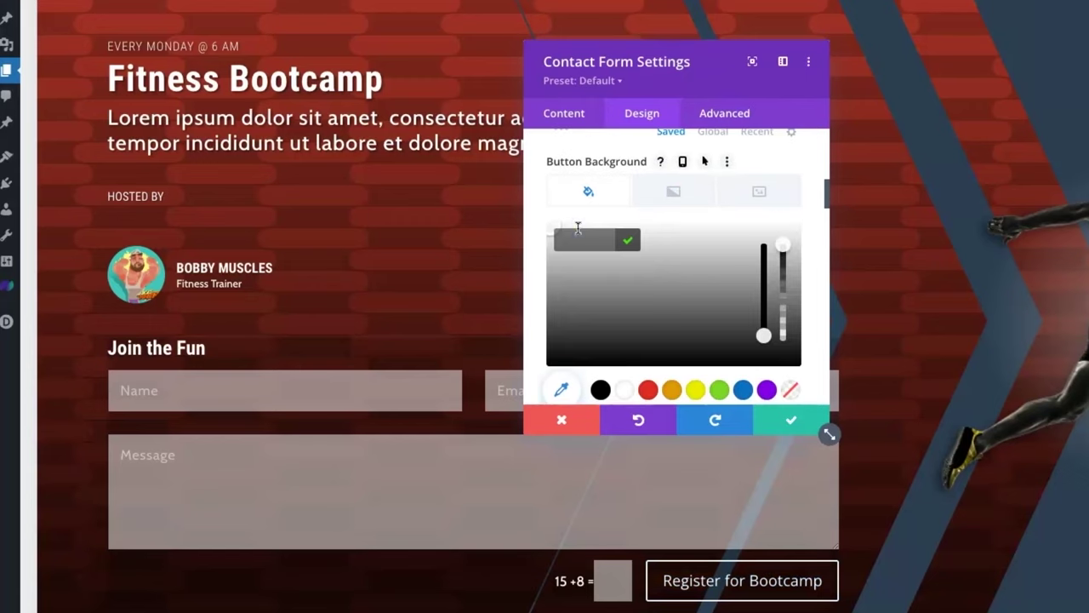
pyautogui.press('Return')
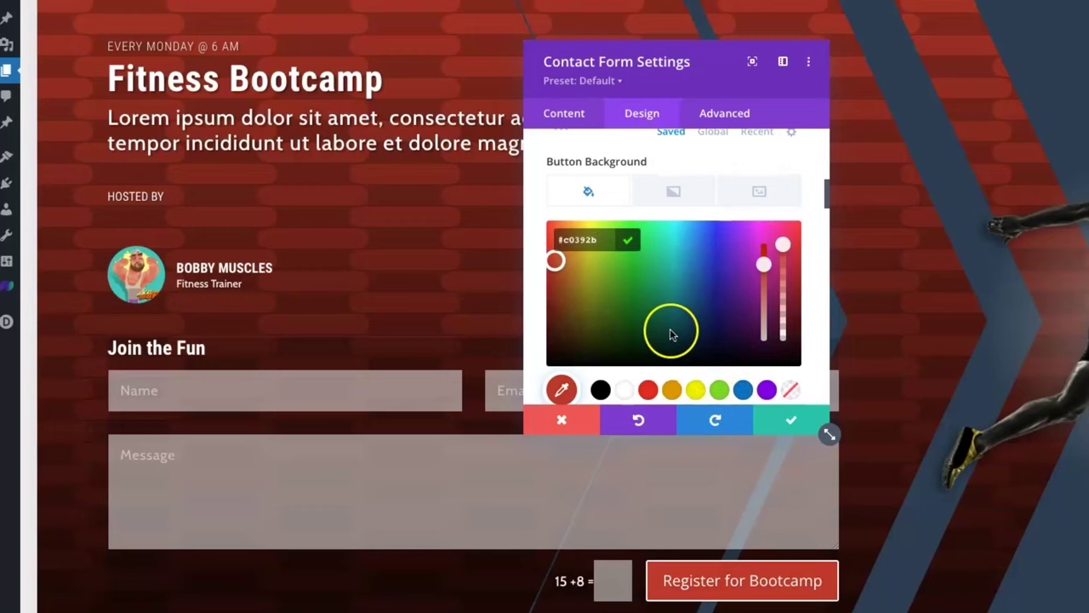
pyautogui.scroll(-5, 670, 330)
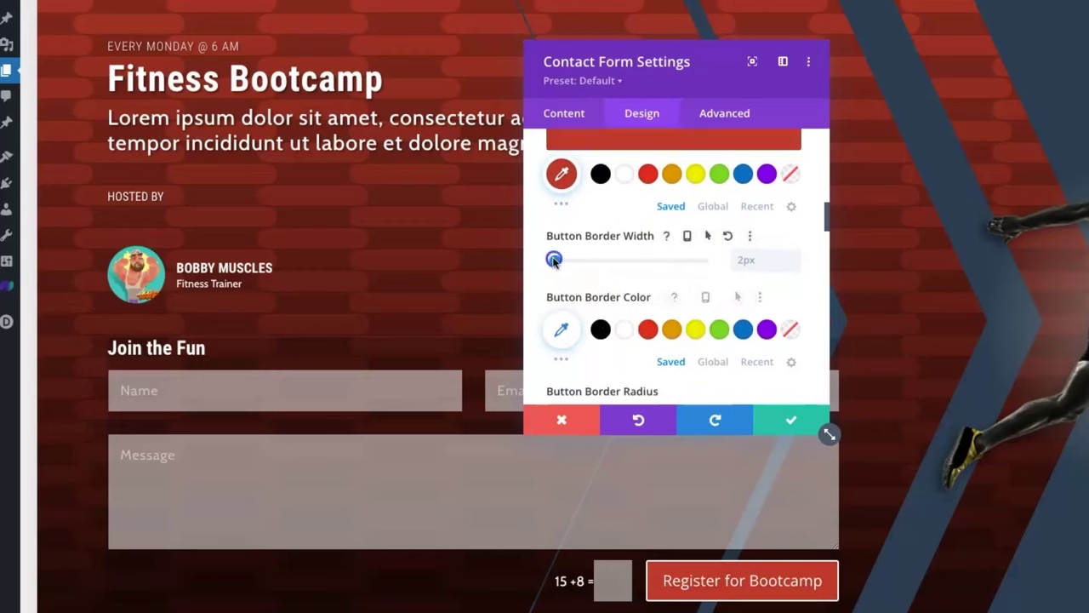
pyautogui.moveTo(554, 260); pyautogui.dragTo(529, 256)
pyautogui.scroll(-3, 644, 282)
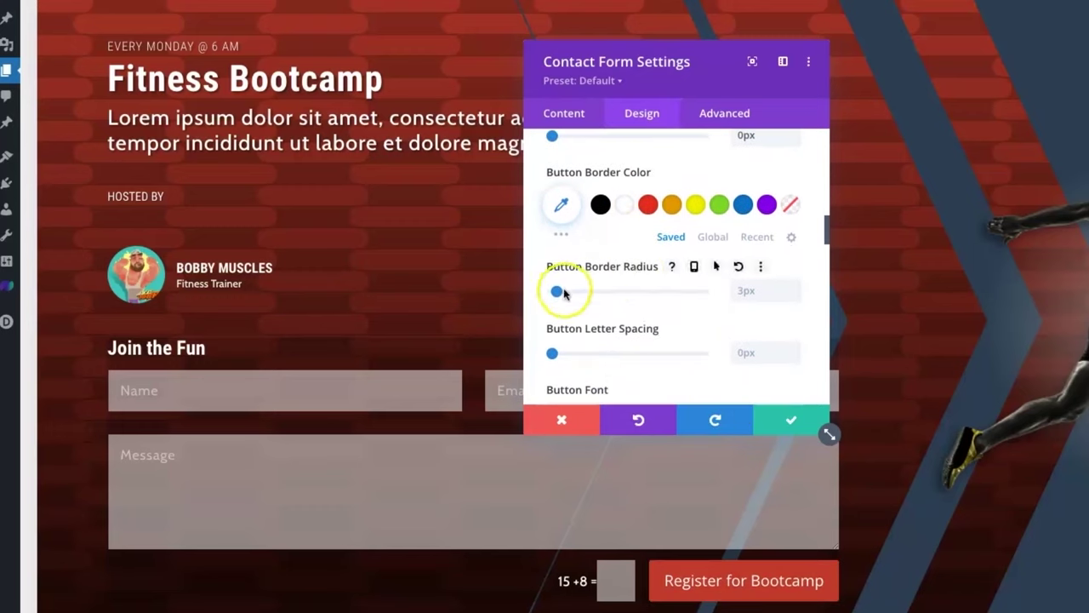
pyautogui.moveTo(565, 294); pyautogui.dragTo(553, 294)
# - Set the button font to Roboto Condensed and search icons for 'gym' to pick the dumbbell
pyautogui.scroll(-3, 614, 264)
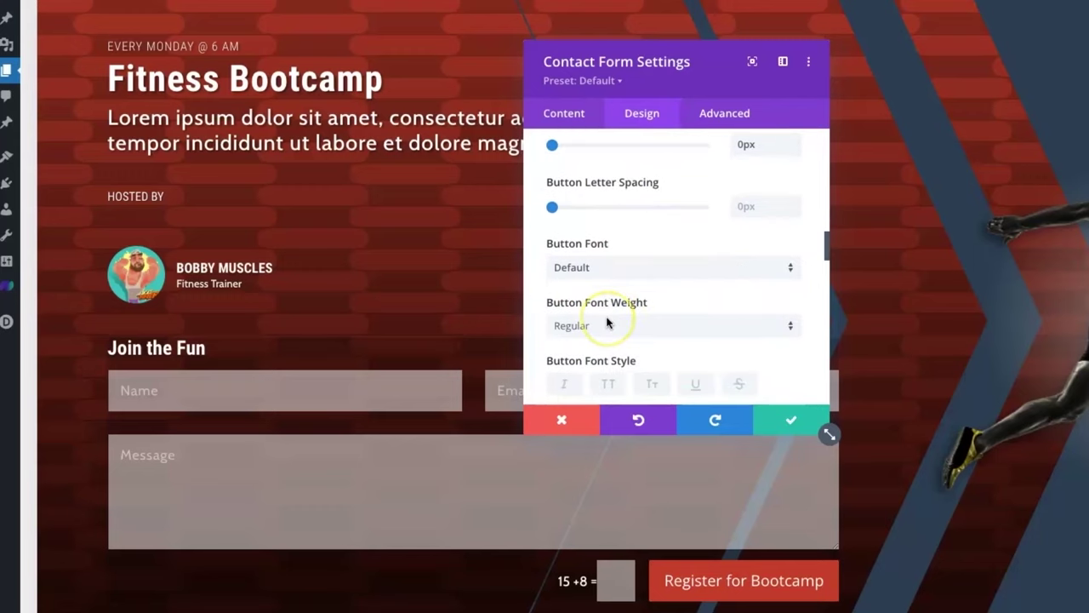
pyautogui.click(622, 235)
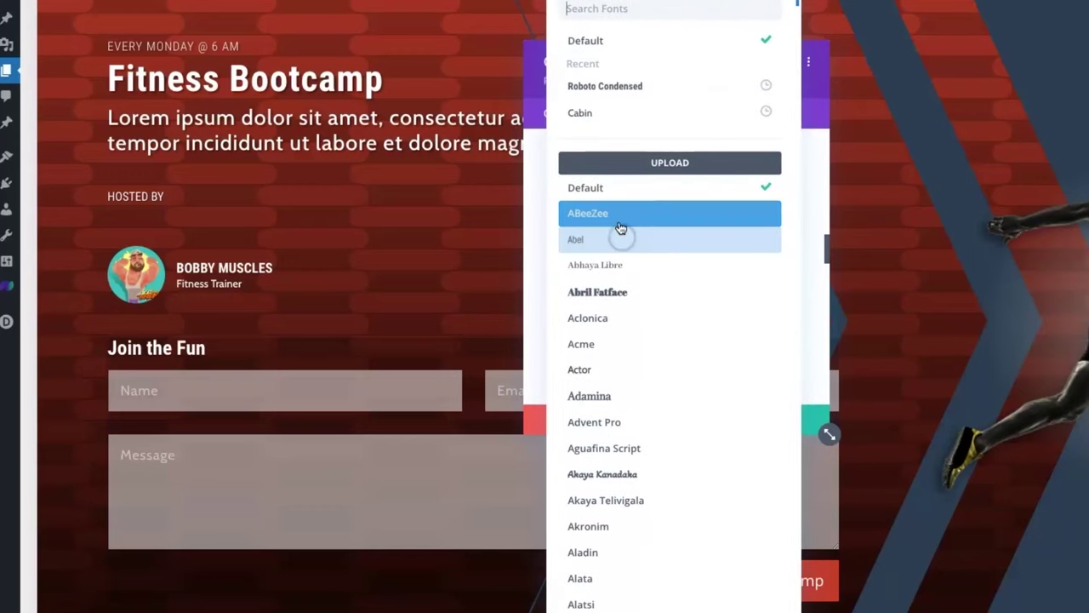
pyautogui.click(625, 85)
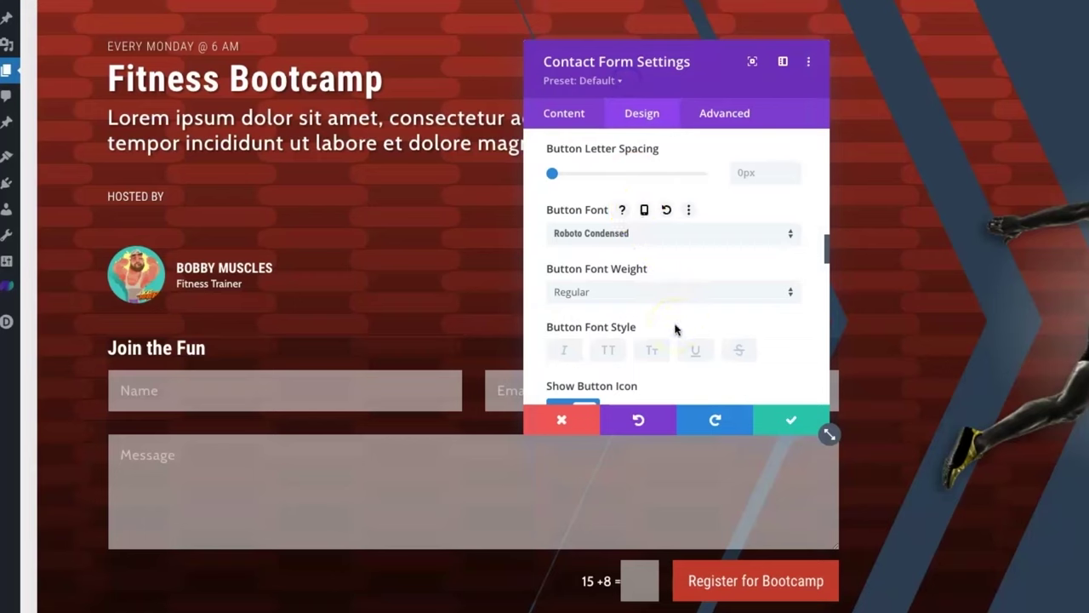
pyautogui.scroll(-3, 675, 329)
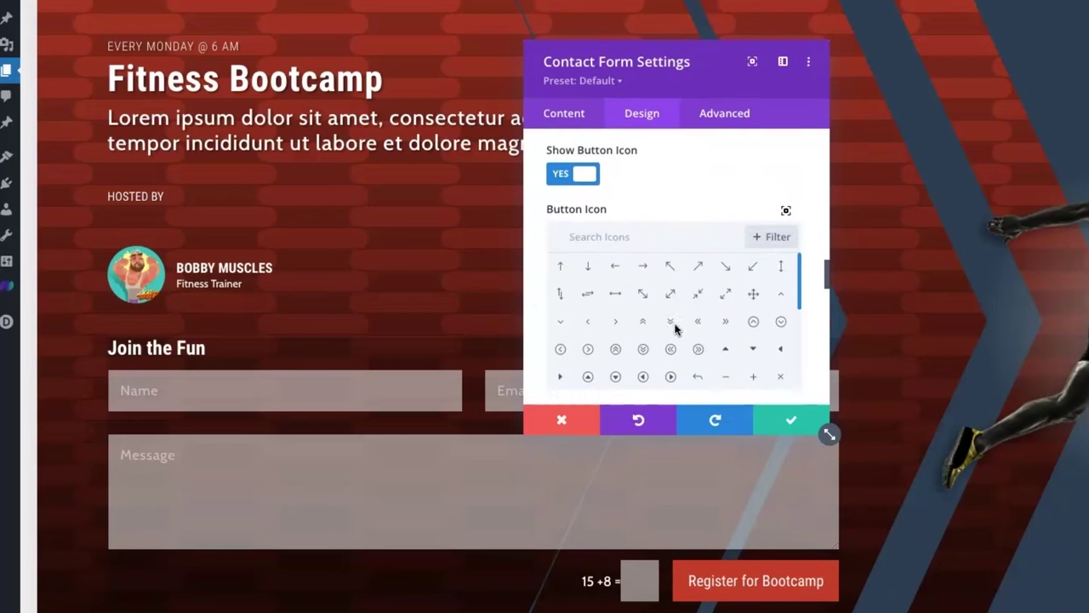
pyautogui.click(661, 225)
pyautogui.write('gym')
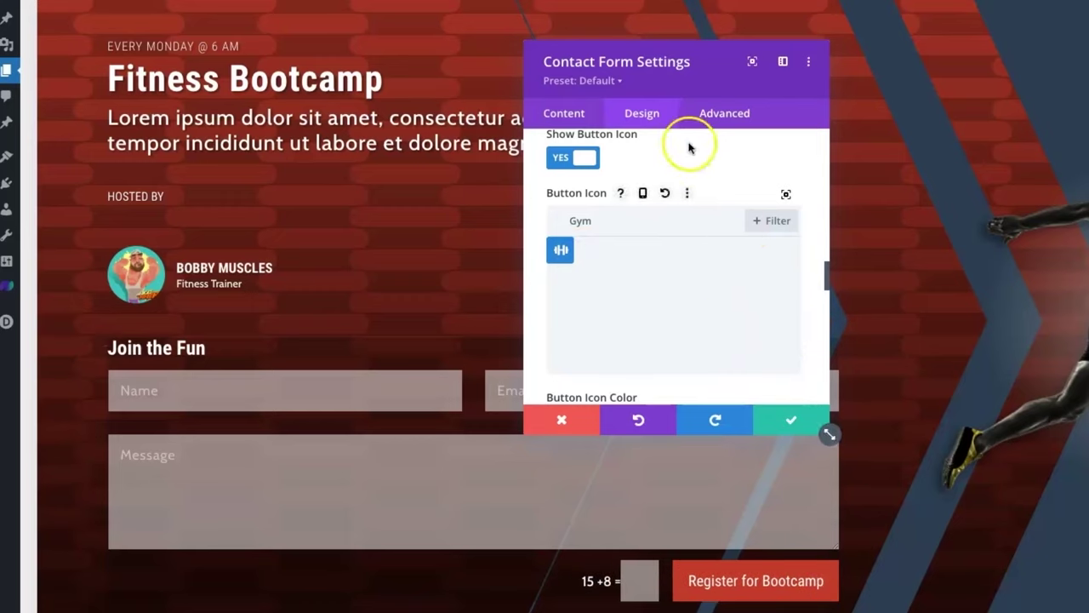
pyautogui.scroll(-10, 661, 263)
# - Pad the contact form 25px on all sides, linking top/bottom and left/right values
pyautogui.click(656, 215)
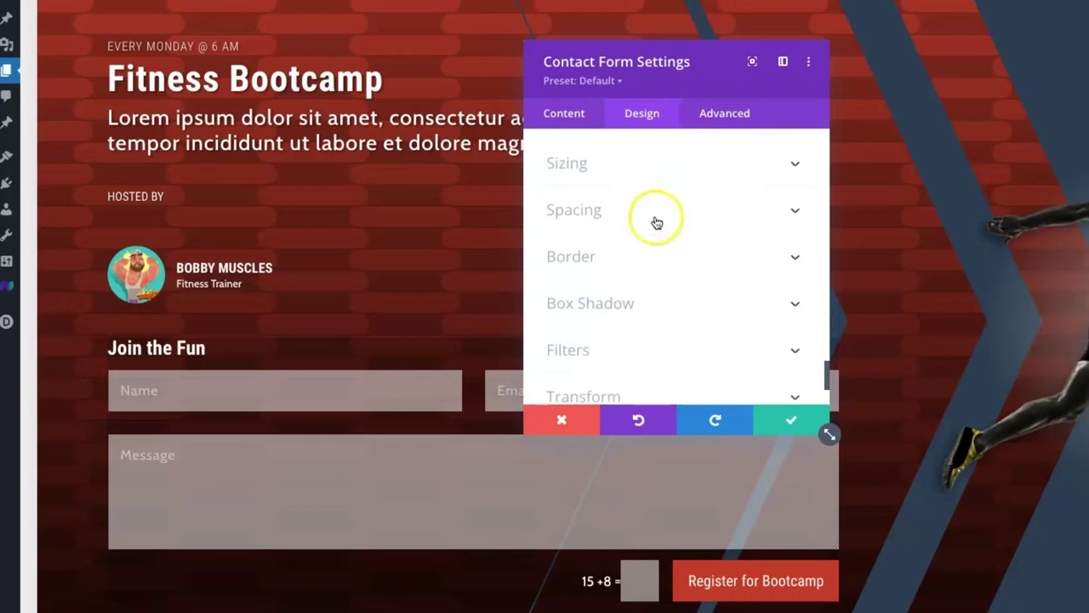
pyautogui.click(563, 272)
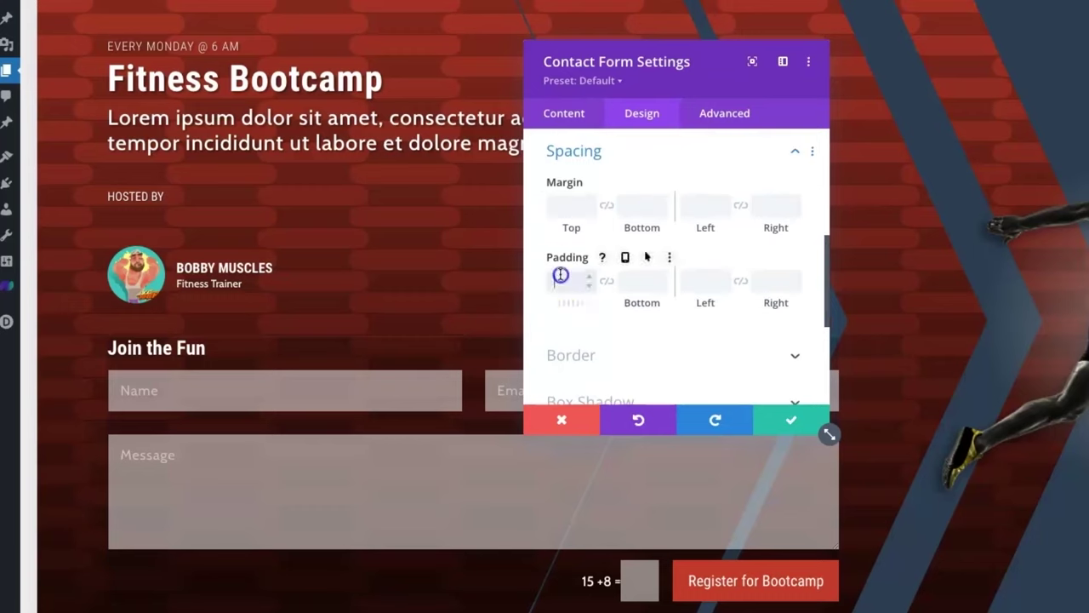
pyautogui.write('25')
pyautogui.click(605, 280)
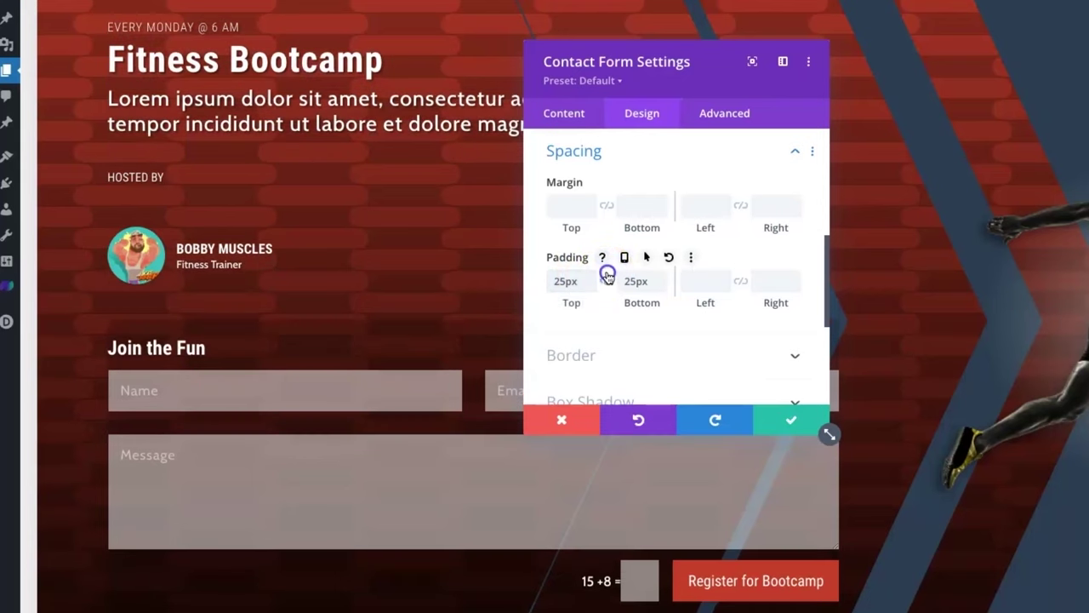
pyautogui.click(692, 281)
pyautogui.write('25')
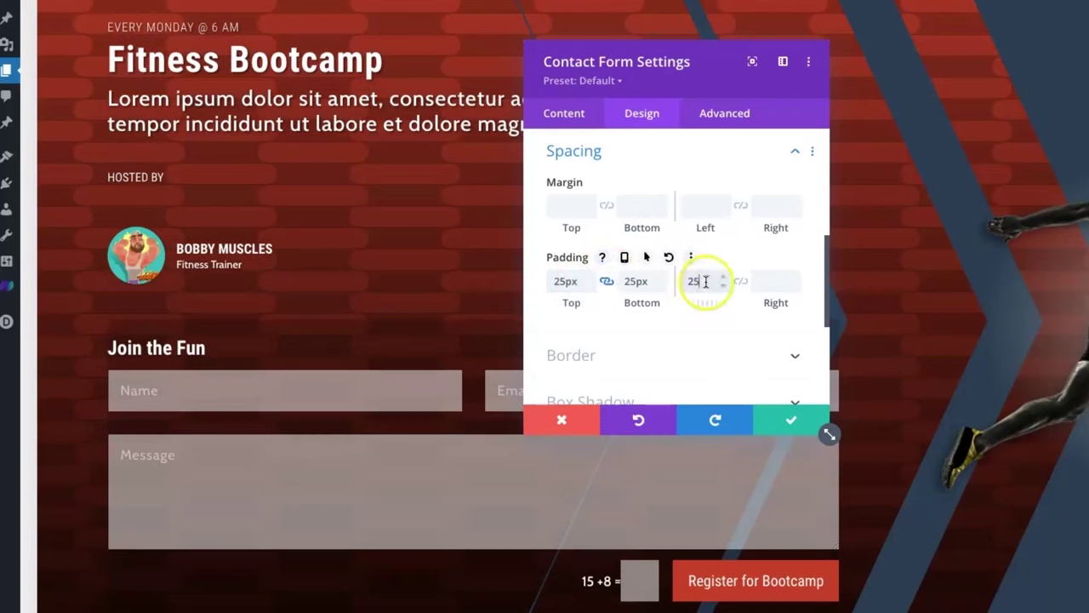
pyautogui.click(736, 283)
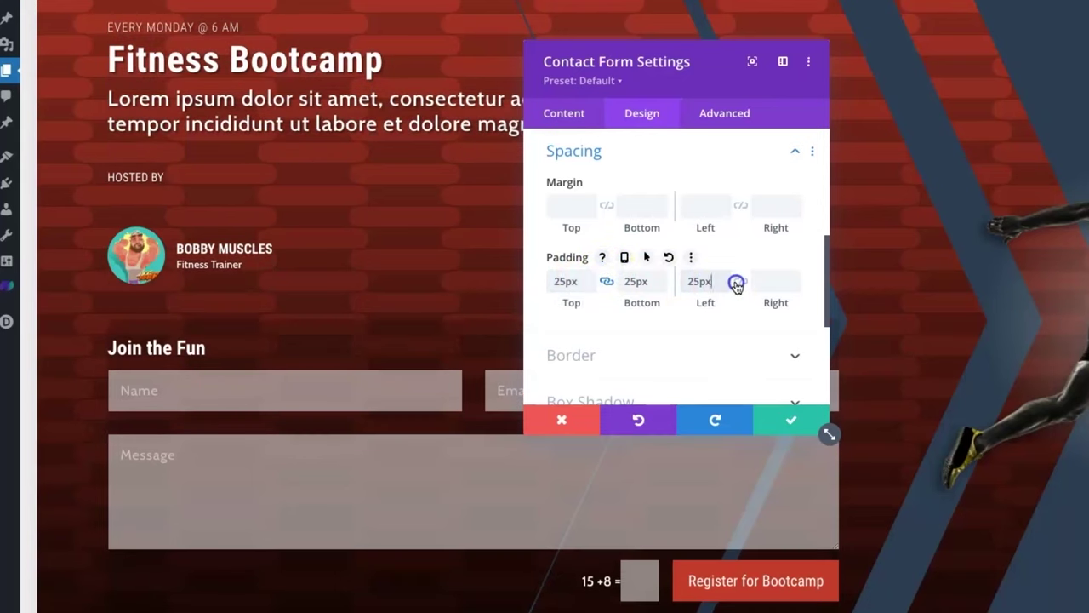
pyautogui.click(572, 114)
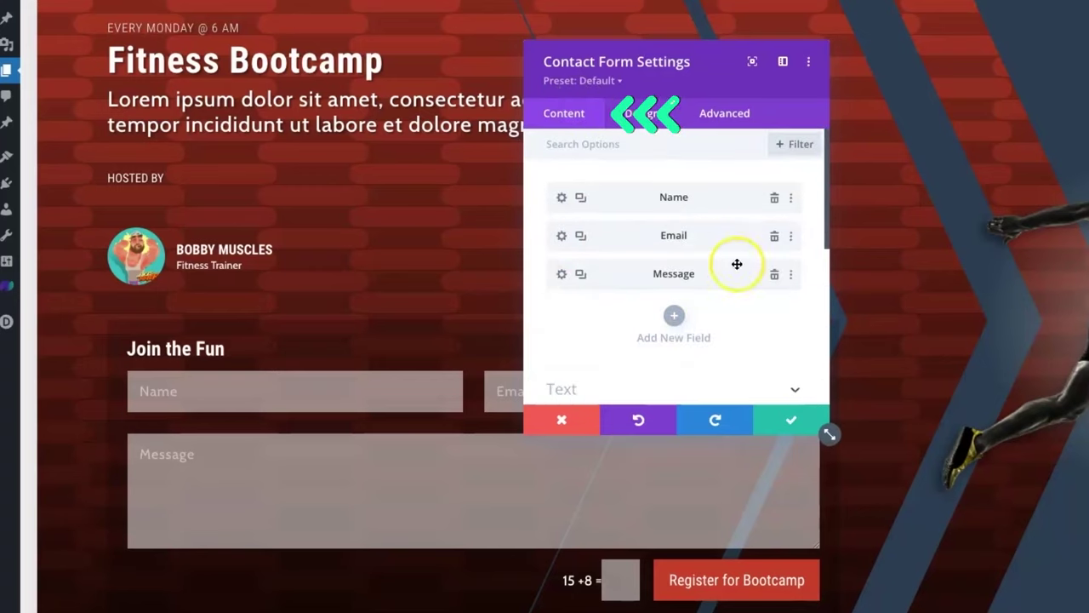
# - Change the Name field to ID First_Name with title First Name
pyautogui.click(562, 198)
pyautogui.click(583, 234)
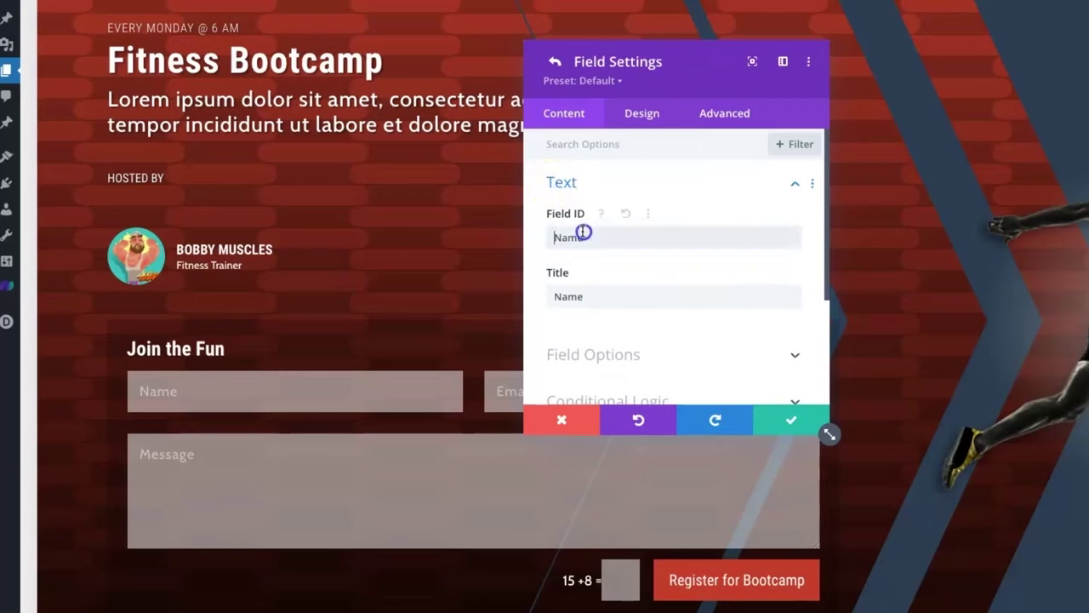
pyautogui.doubleClick(583, 234)
pyautogui.write('First Name')
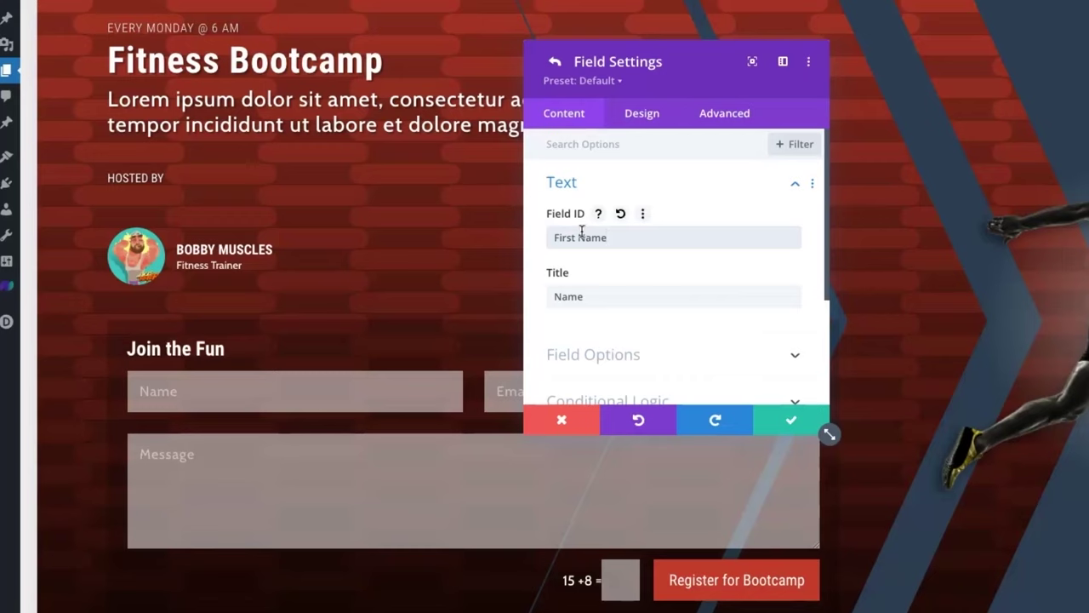
pyautogui.tripleClick(564, 236)
pyautogui.hotkey('ctrl', 'c')
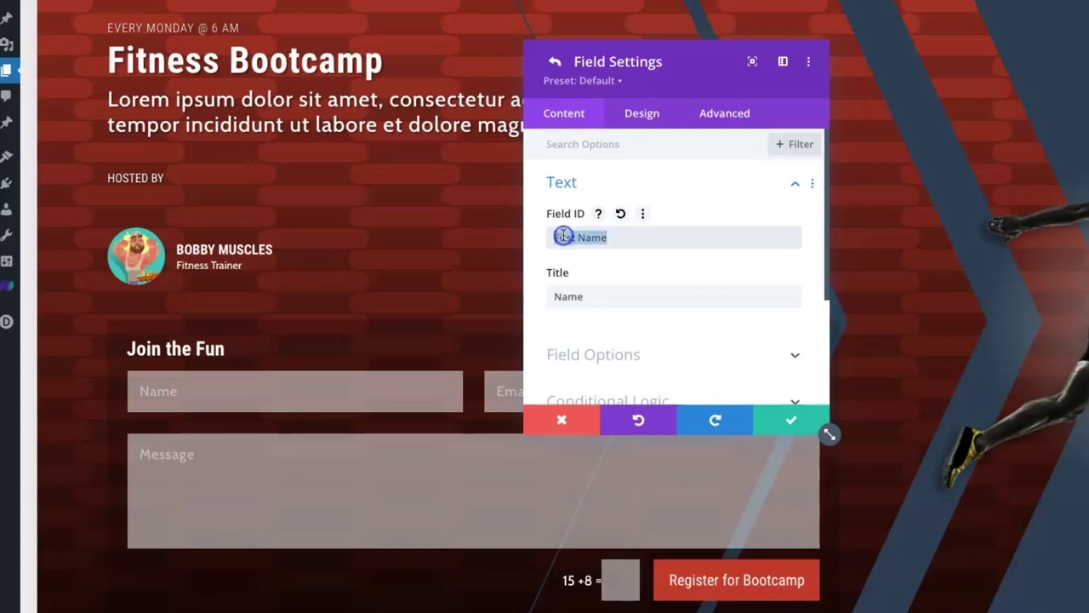
pyautogui.doubleClick(601, 294)
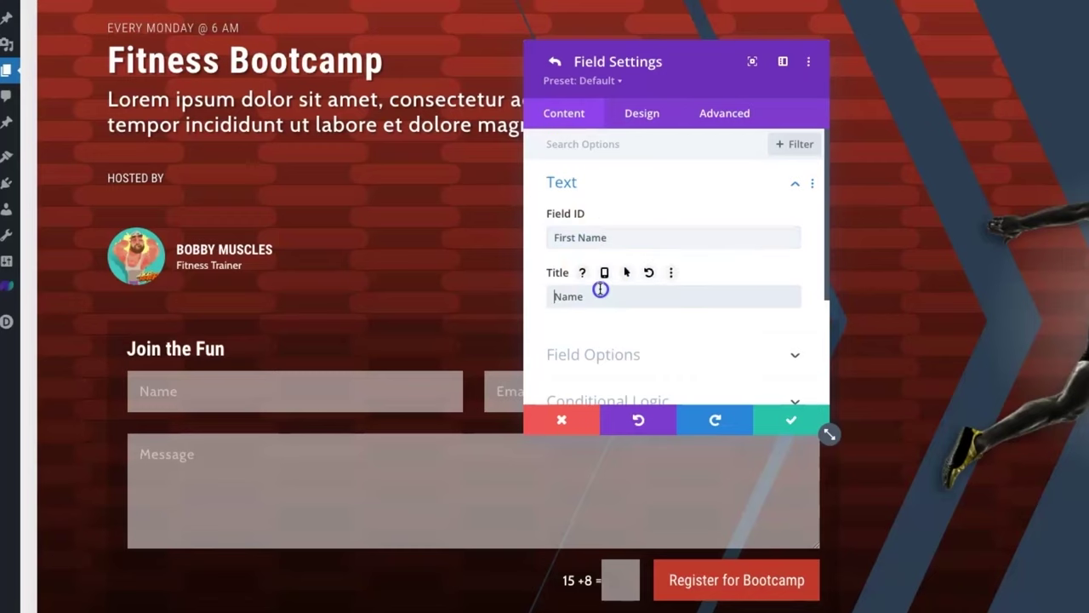
pyautogui.hotkey('ctrl', 'v')
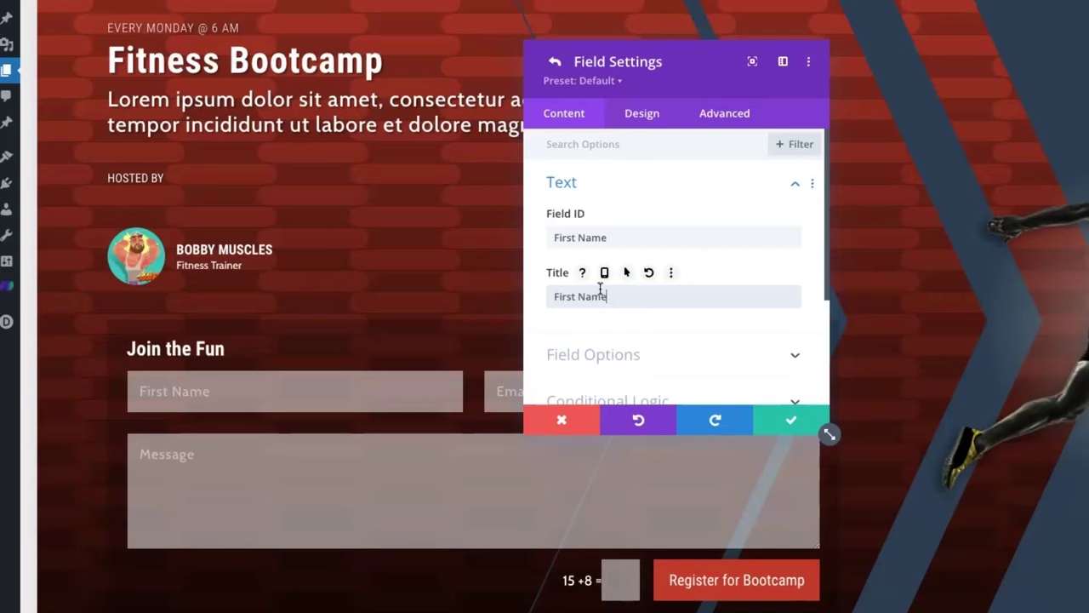
pyautogui.scroll(-2, 732, 348)
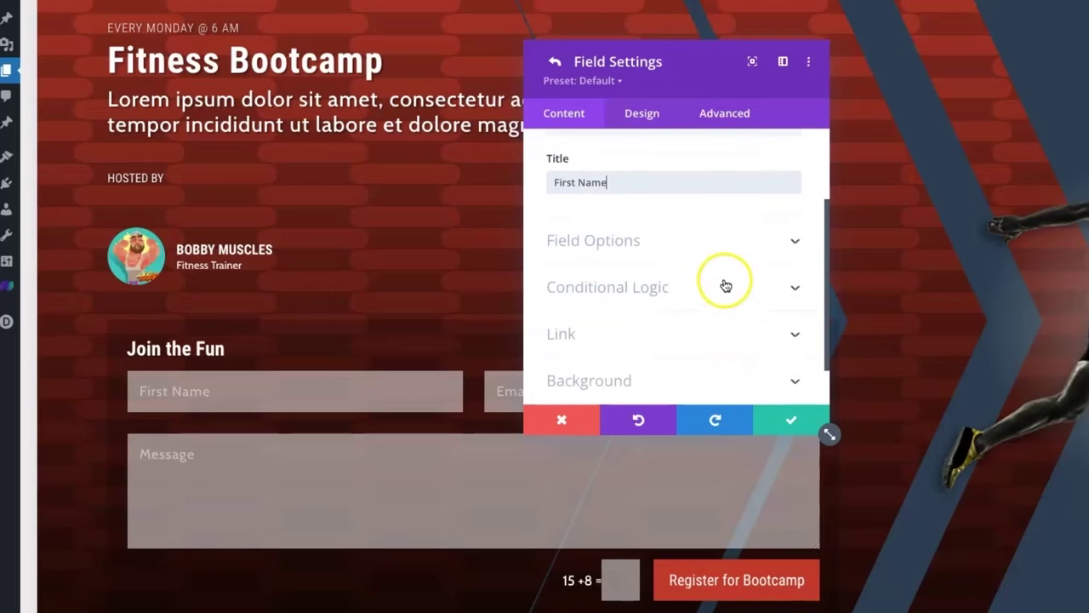
pyautogui.click(787, 418)
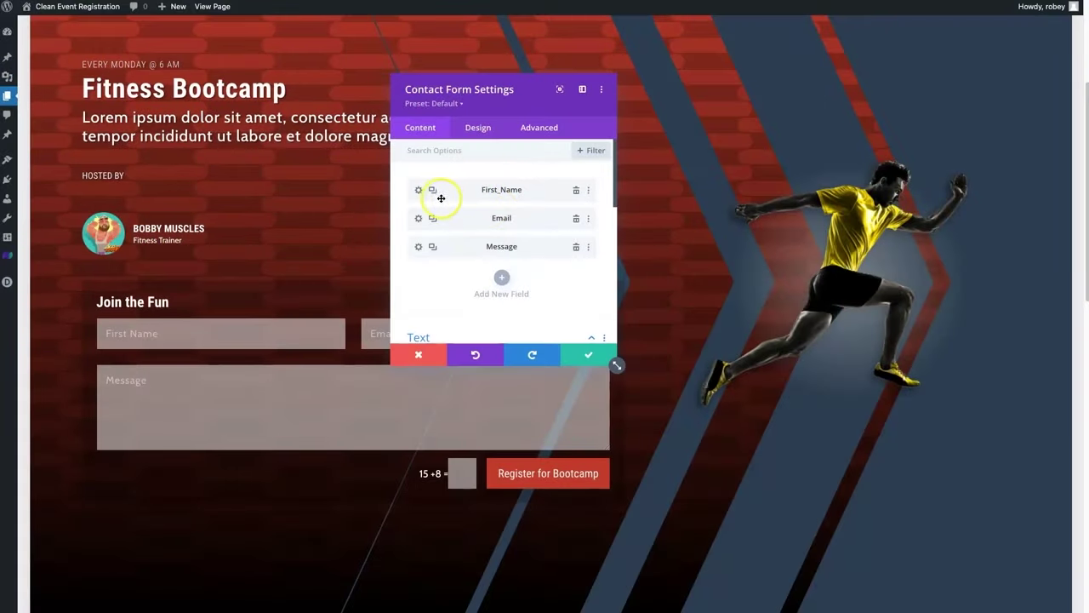
# - Duplicate the First Name field and turn the copy into Last_Name / Last Name
pyautogui.click(433, 190)
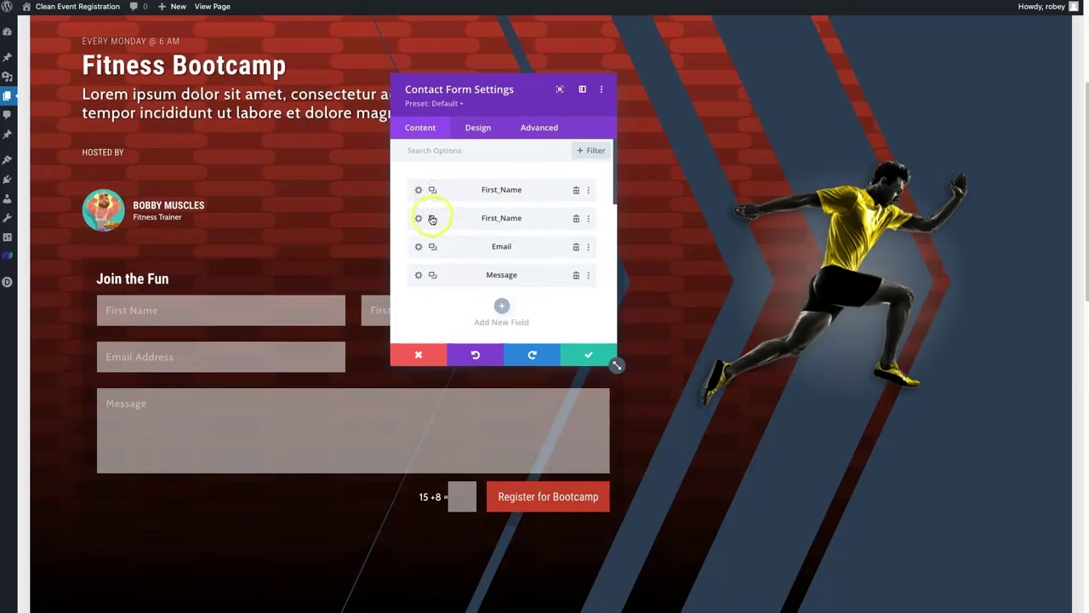
pyautogui.click(425, 218)
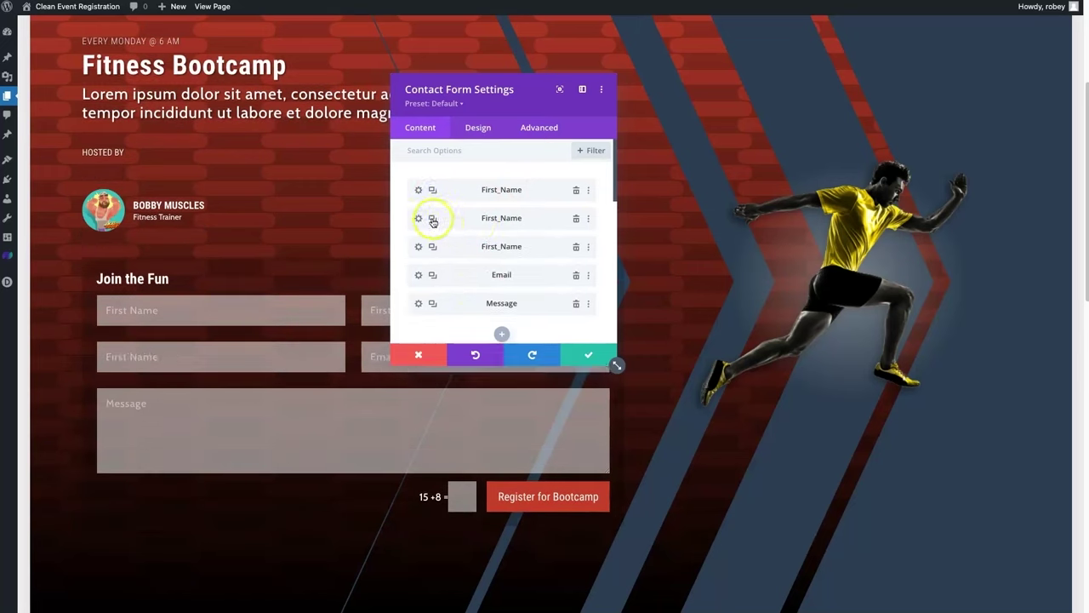
pyautogui.click(576, 218)
pyautogui.click(418, 218)
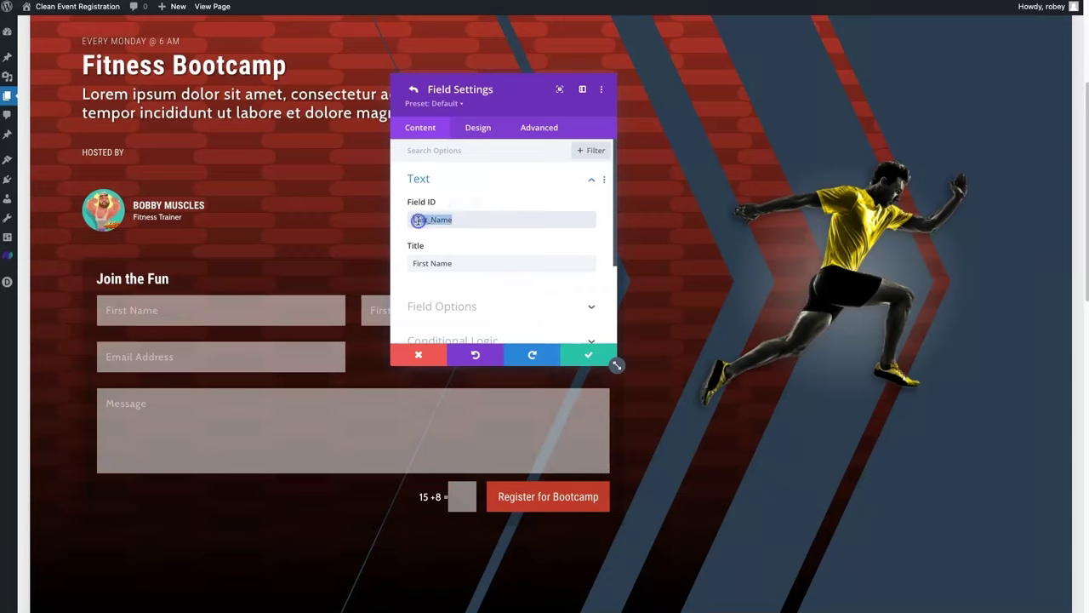
pyautogui.moveTo(423, 264); pyautogui.dragTo(381, 265)
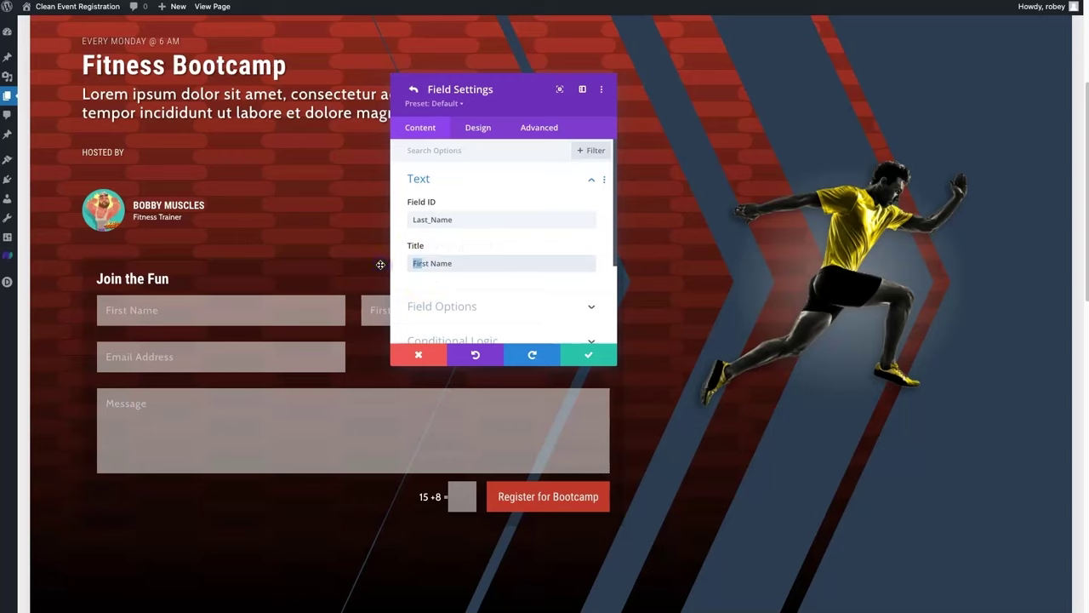
pyautogui.click(435, 312)
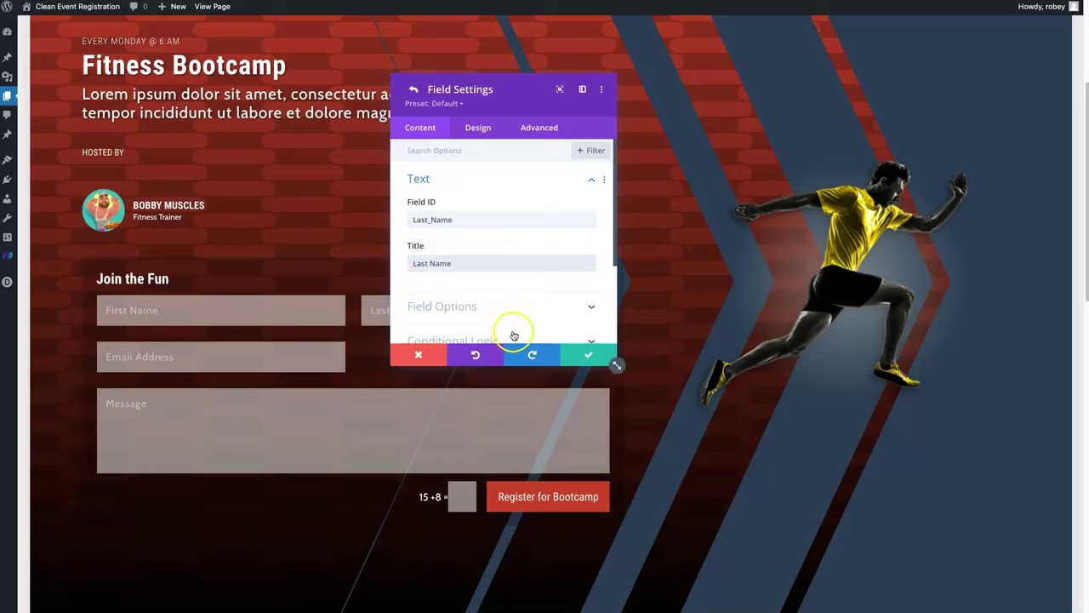
pyautogui.click(579, 354)
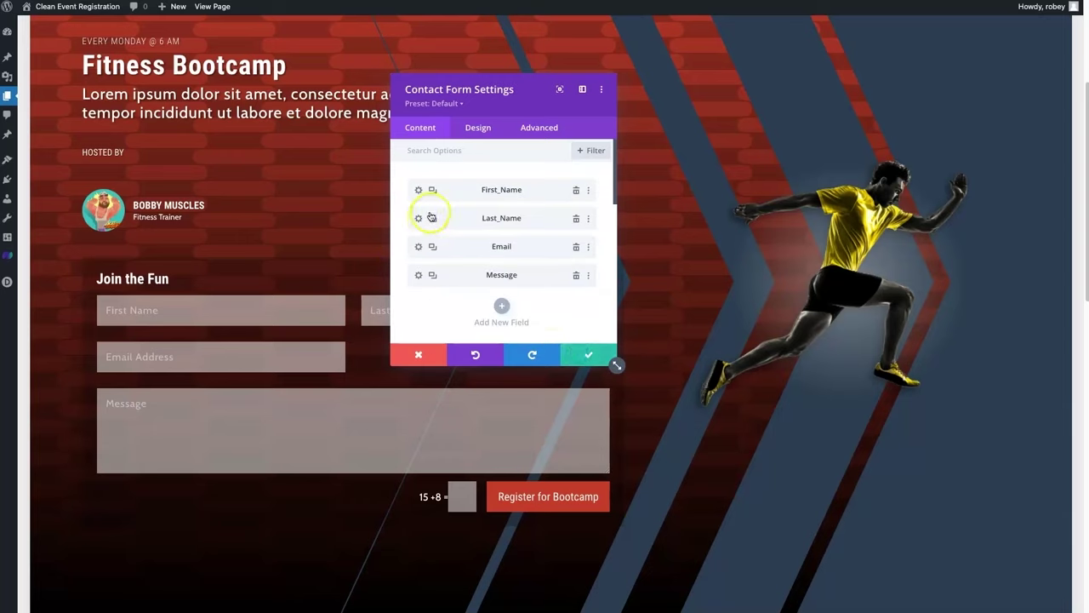
# - Make the Email field full width
pyautogui.click(418, 248)
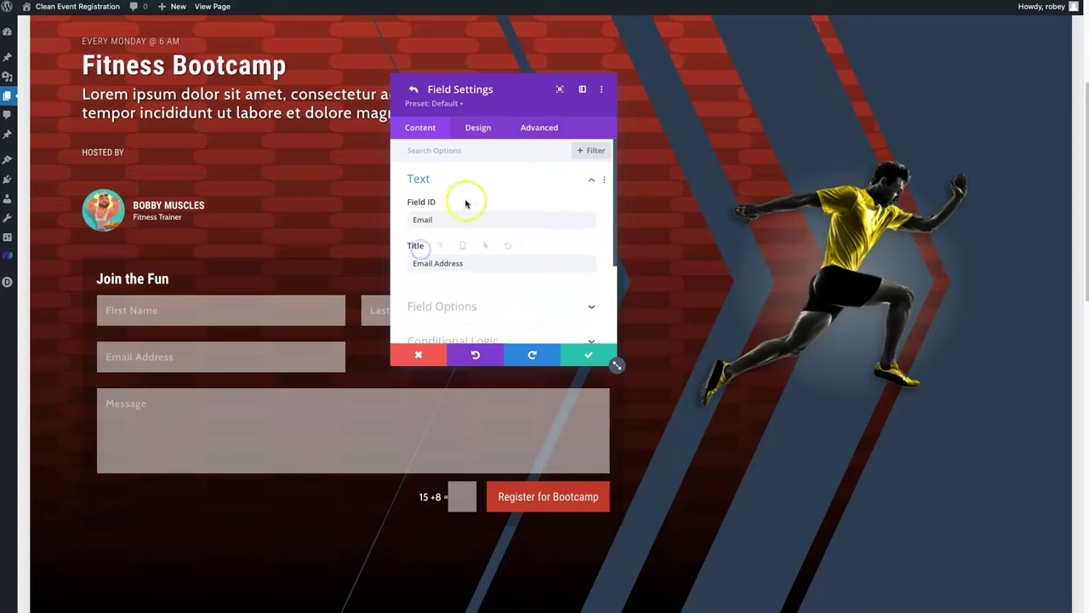
pyautogui.click(478, 127)
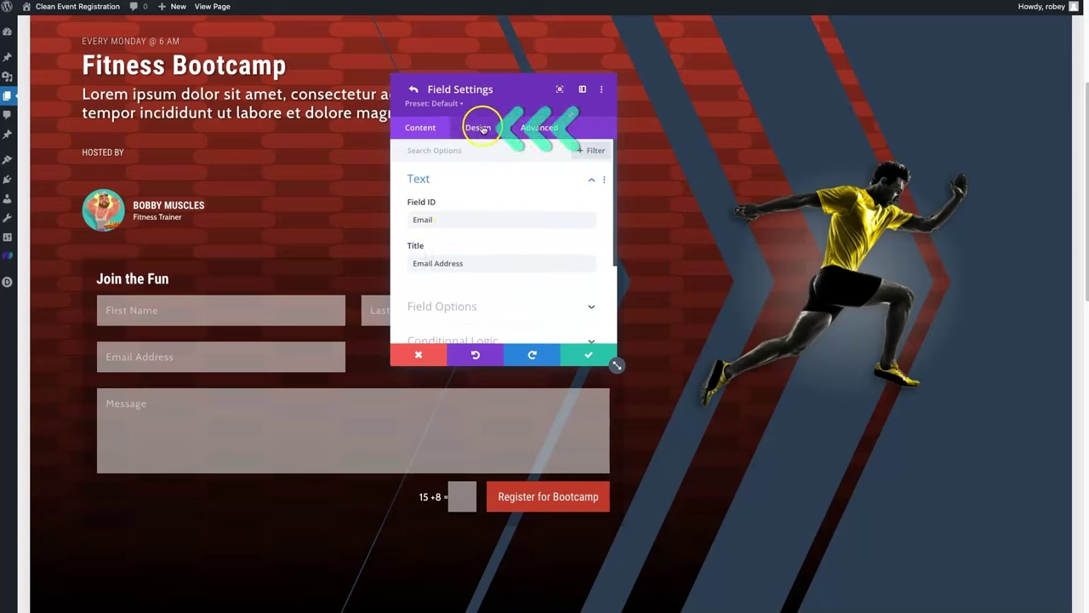
pyautogui.click(437, 186)
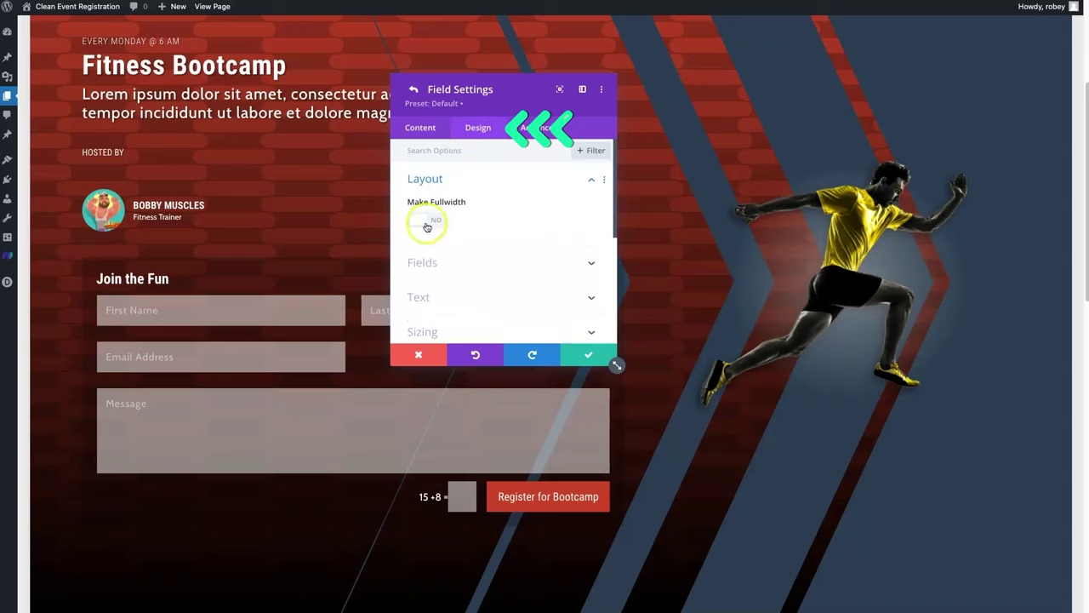
pyautogui.click(426, 223)
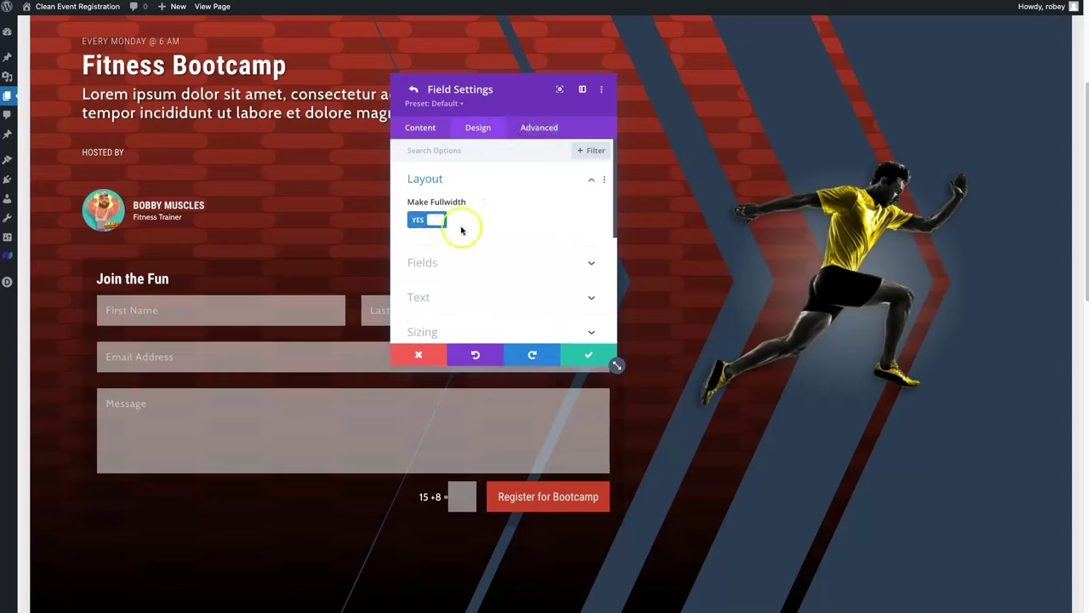
pyautogui.click(420, 129)
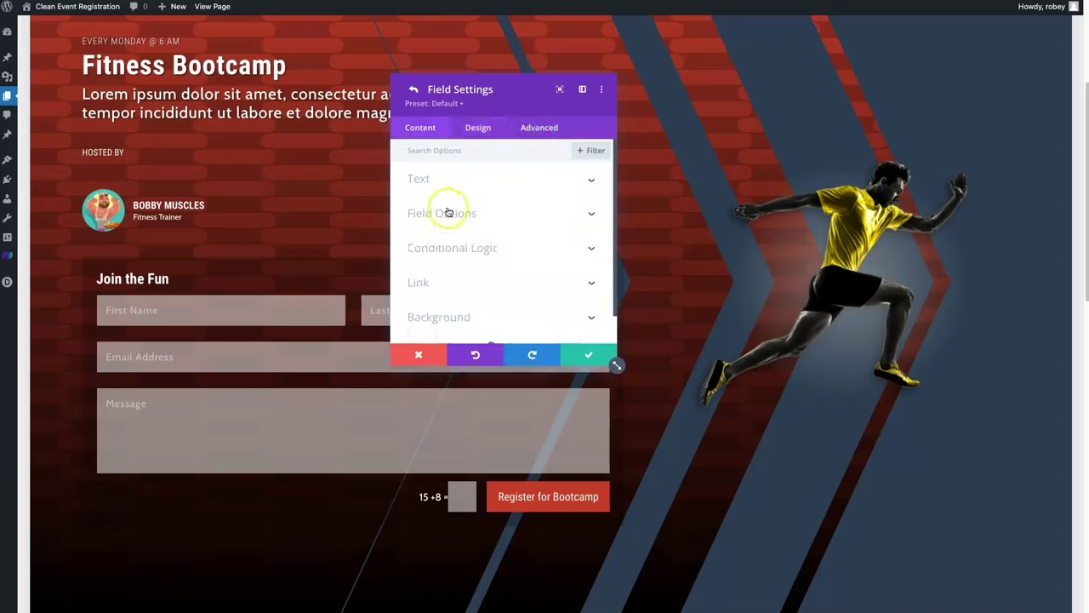
pyautogui.click(588, 354)
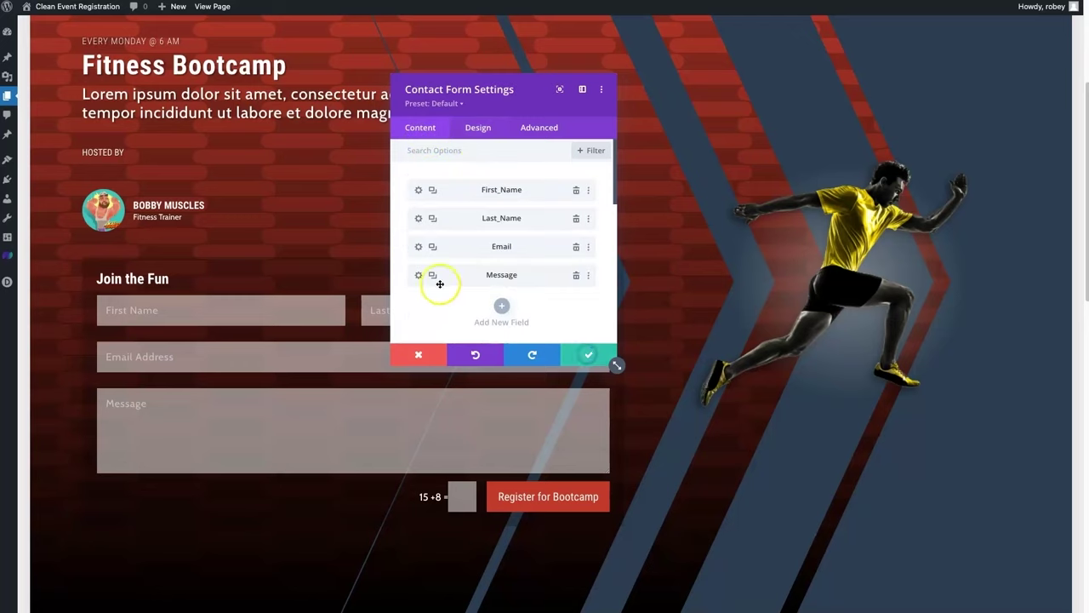
# - Remove the Message field and add a new Age field in its place
pyautogui.click(574, 276)
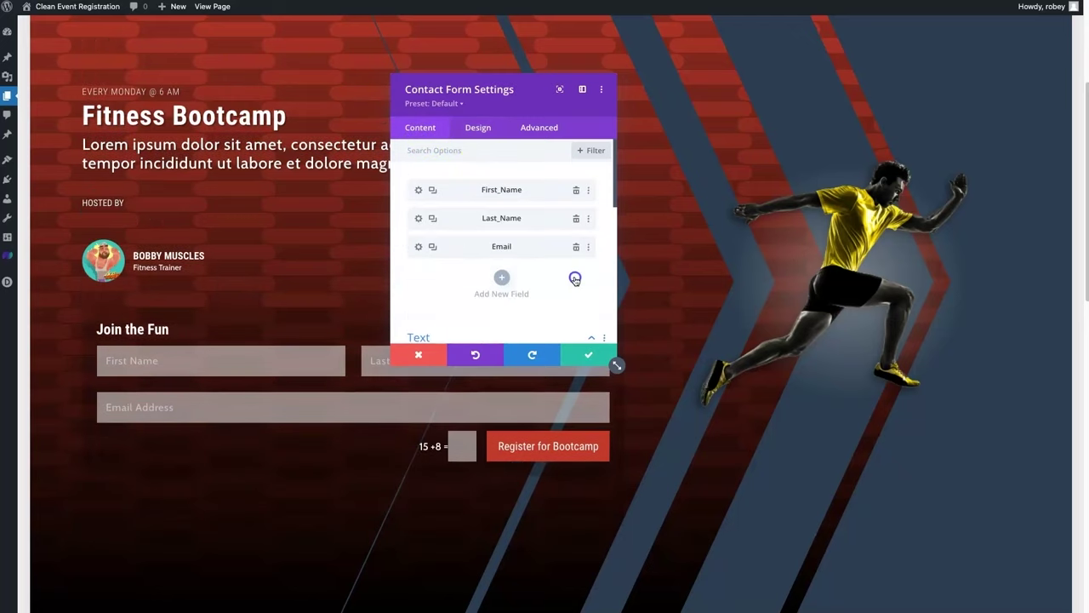
pyautogui.click(507, 276)
pyautogui.click(452, 220)
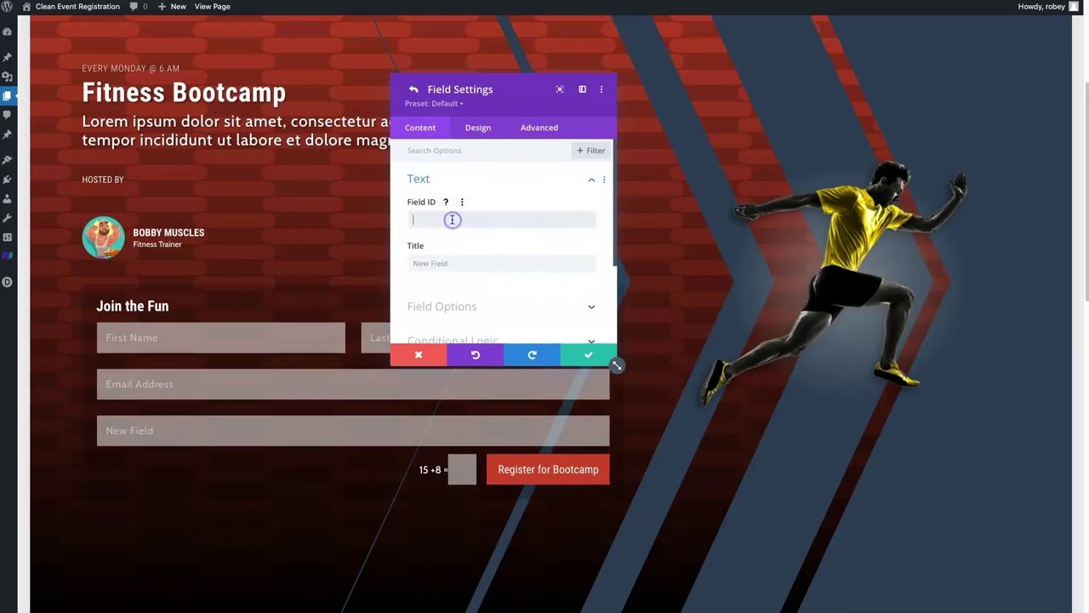
pyautogui.click(441, 260)
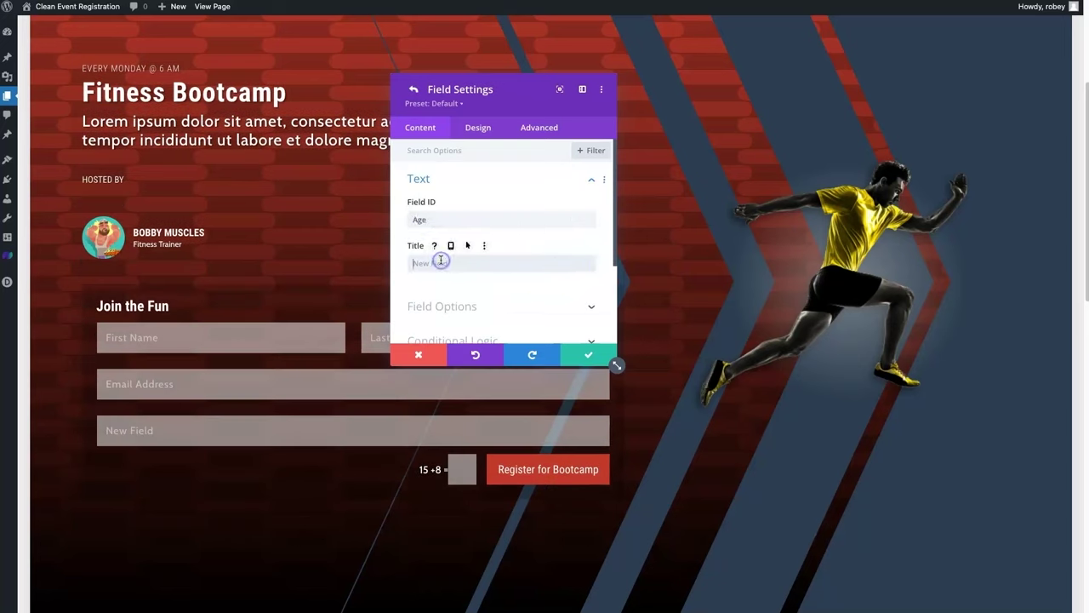
pyautogui.click(441, 308)
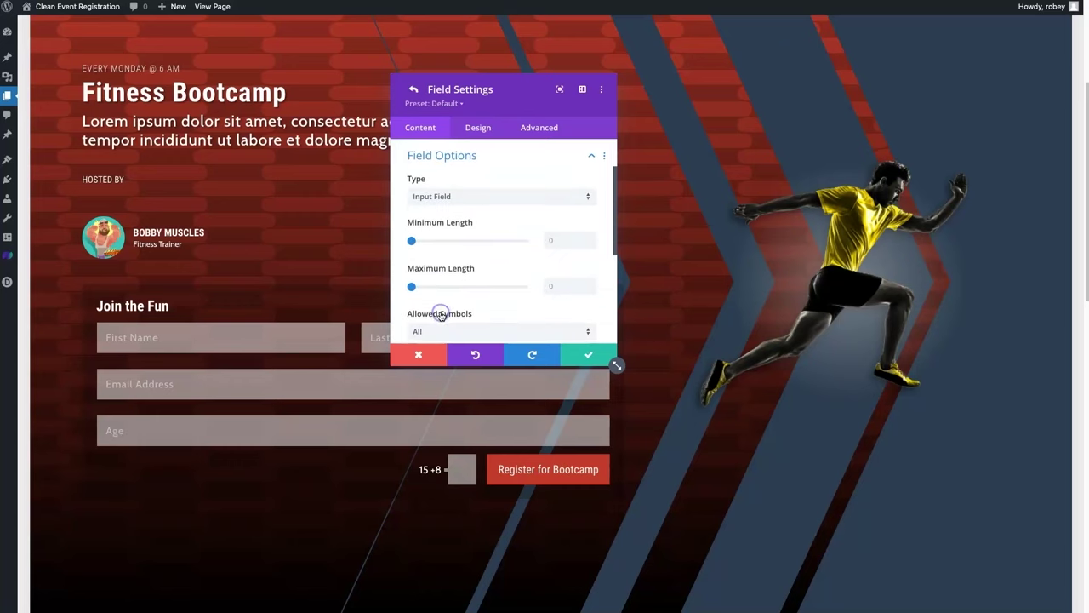
pyautogui.scroll(-3, 451, 292)
pyautogui.scroll(1, 451, 295)
pyautogui.scroll(-1, 452, 296)
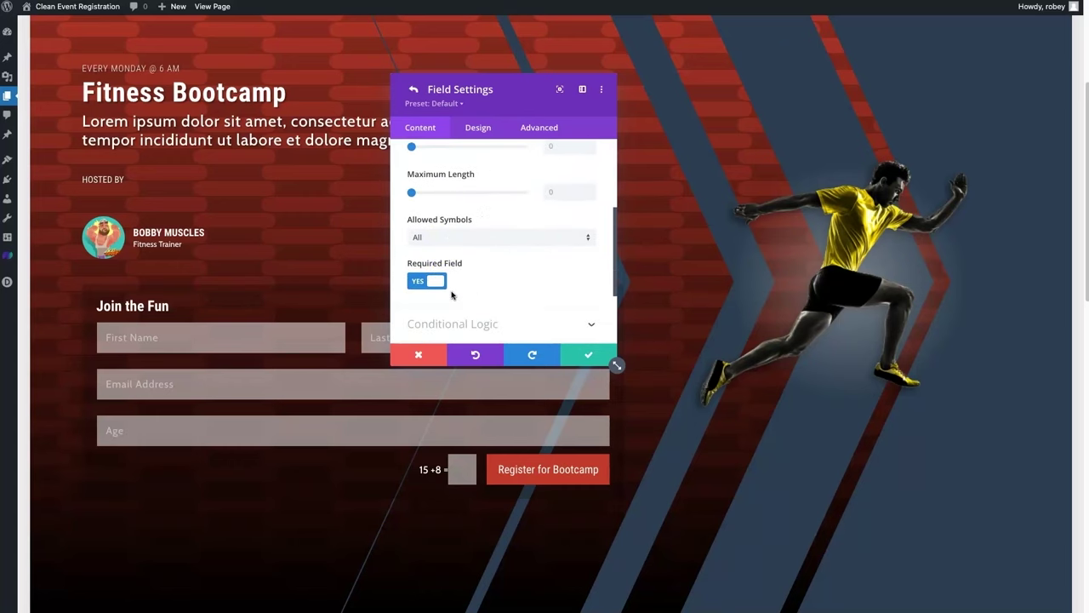
pyautogui.scroll(1, 451, 222)
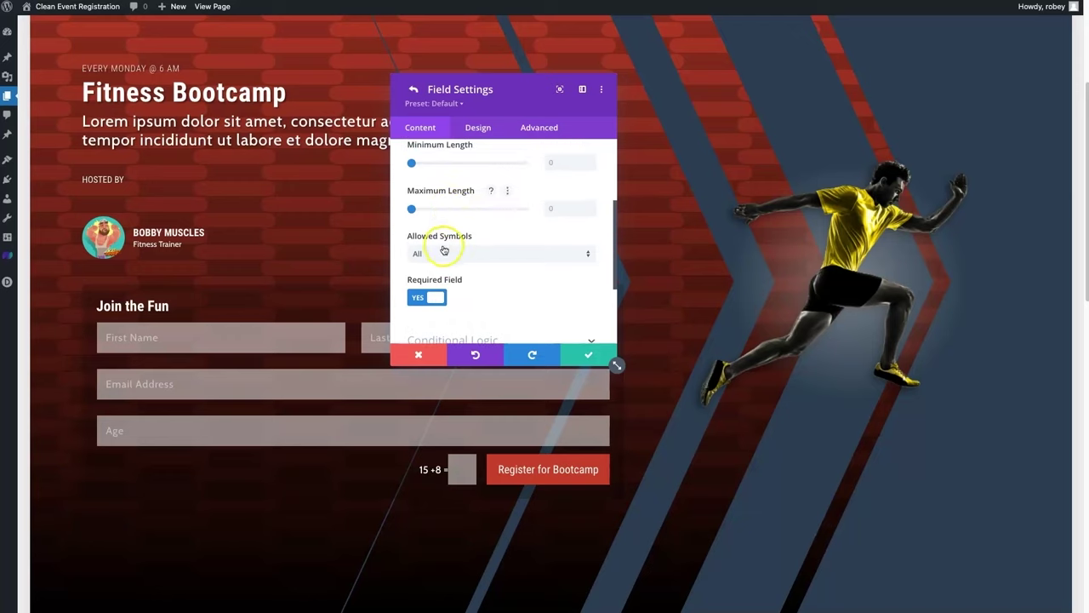
# - Set the Age field's Allowed Symbols to Numbers Only (0-9) and save it
pyautogui.click(444, 253)
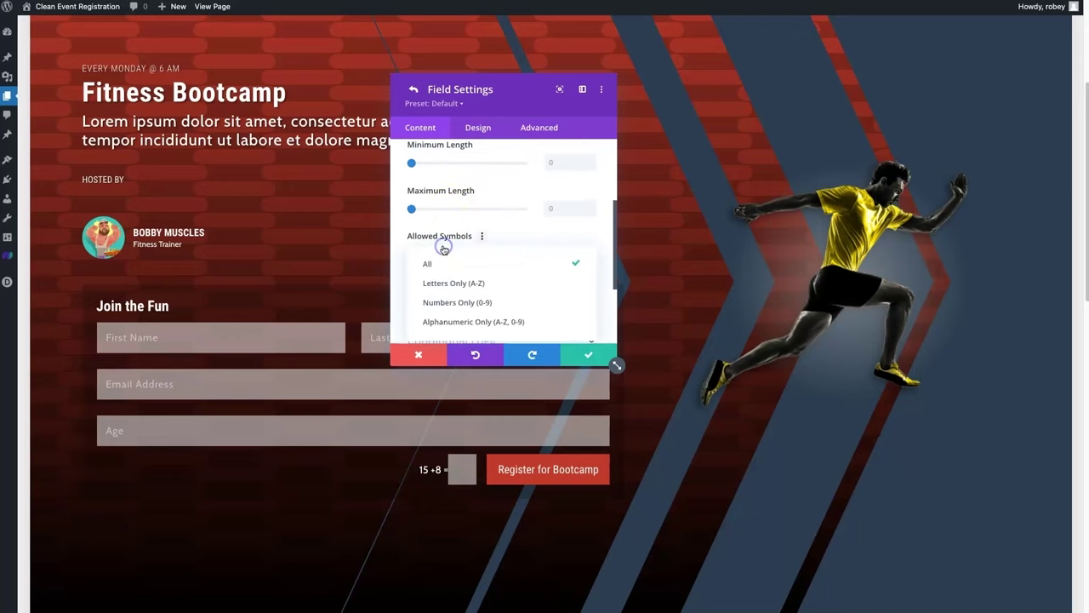
pyautogui.click(452, 302)
pyautogui.click(576, 352)
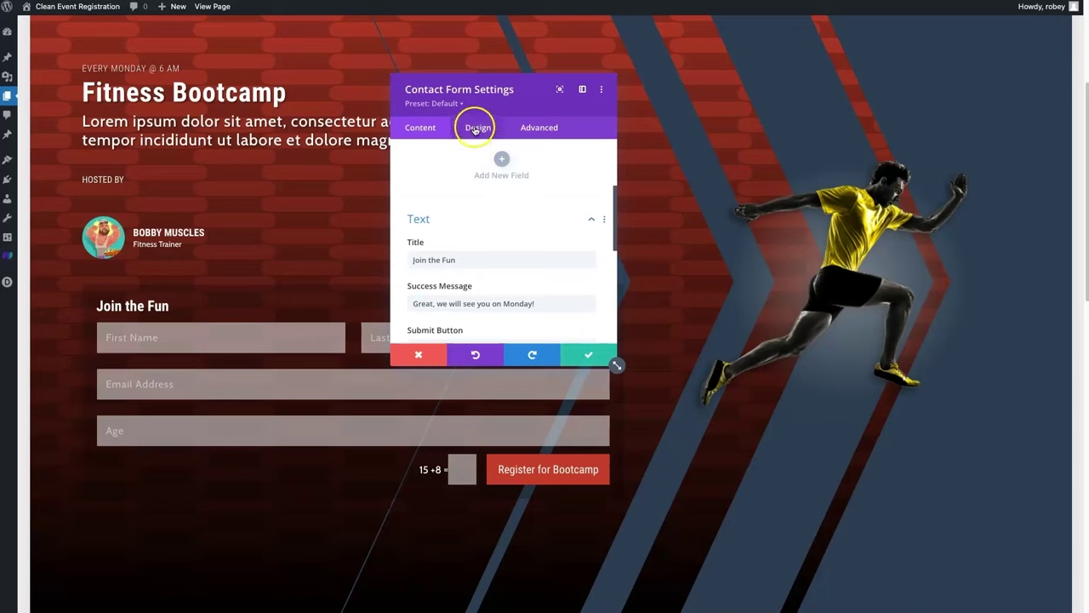
pyautogui.scroll(4, 464, 183)
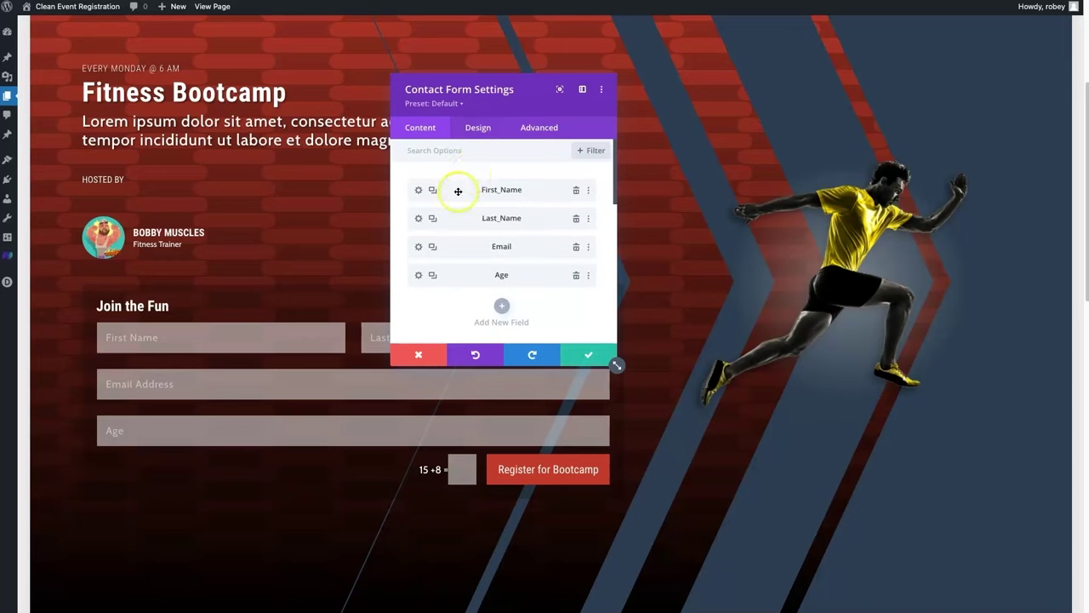
pyautogui.click(418, 274)
# - Turn off Make Fullwidth for the Age field so it is half width
pyautogui.click(470, 132)
pyautogui.click(454, 179)
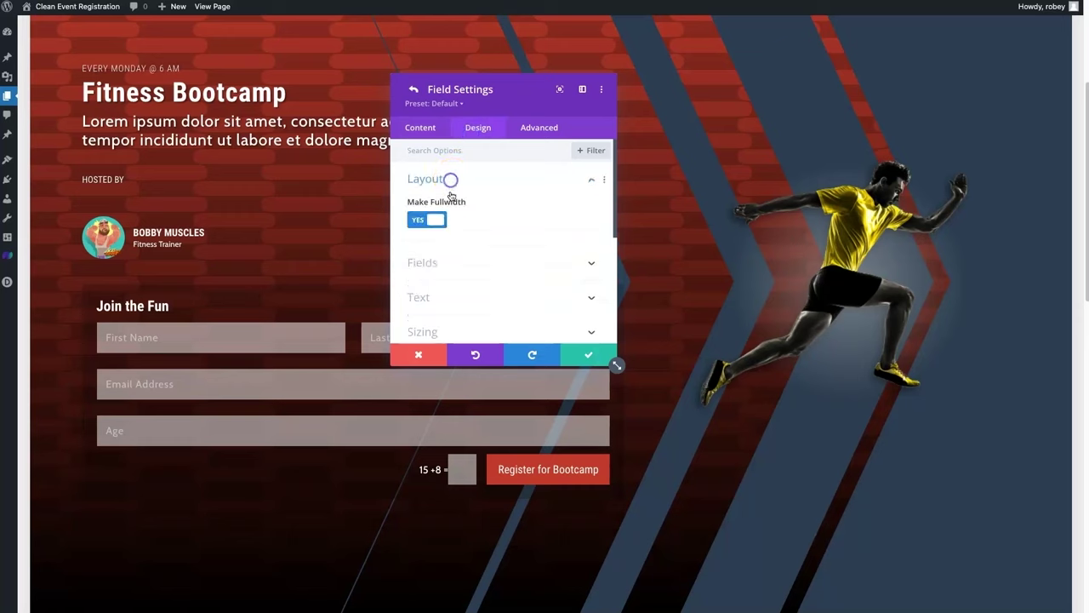
pyautogui.click(426, 220)
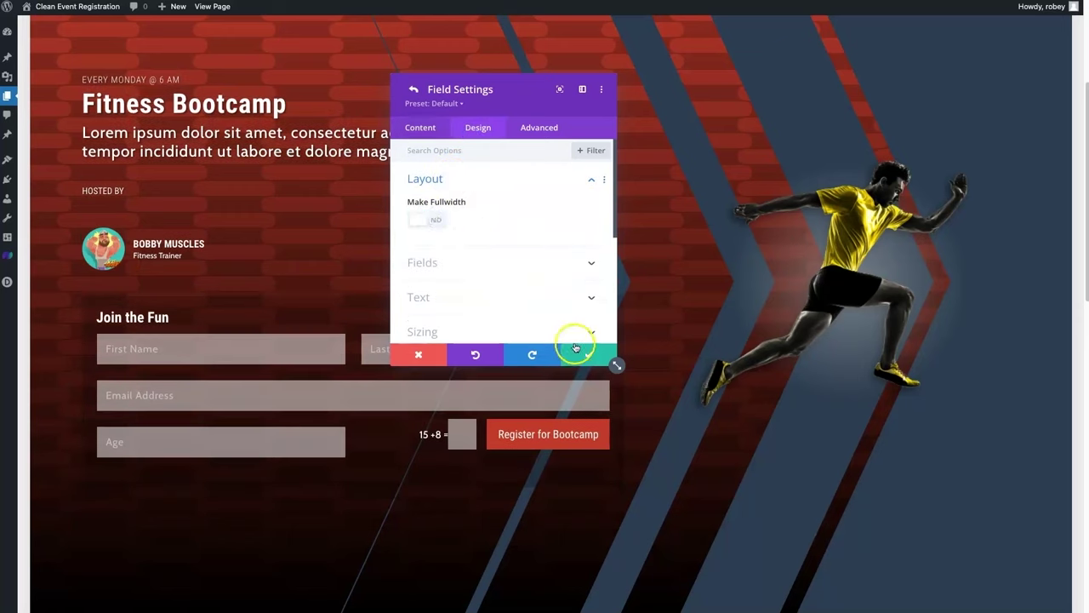
pyautogui.click(577, 353)
# - Add a new field with ID and title 'Fitness Level'
pyautogui.click(494, 308)
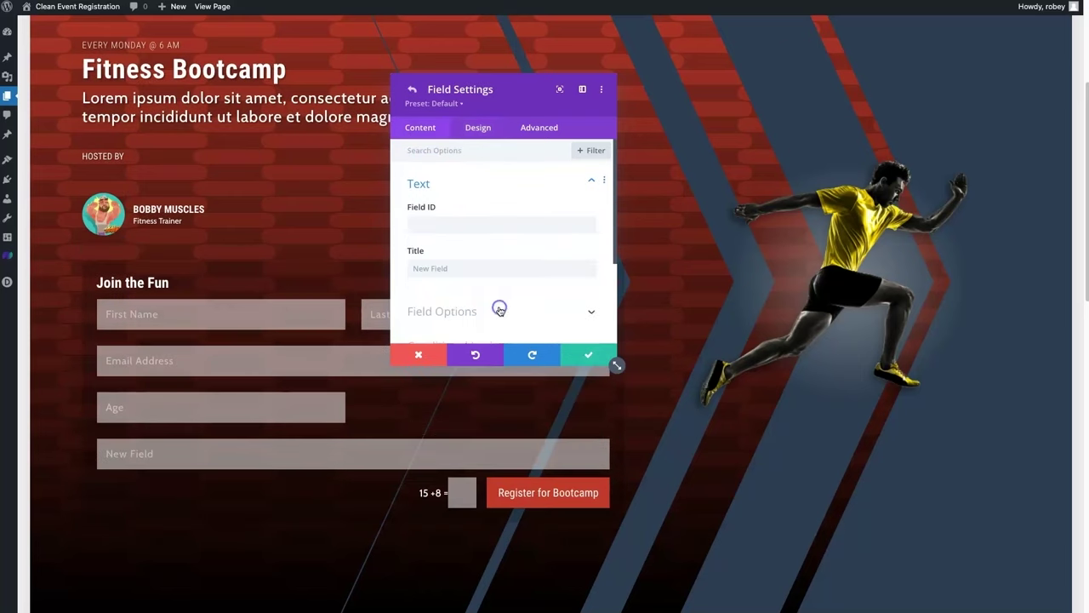
pyautogui.click(456, 223)
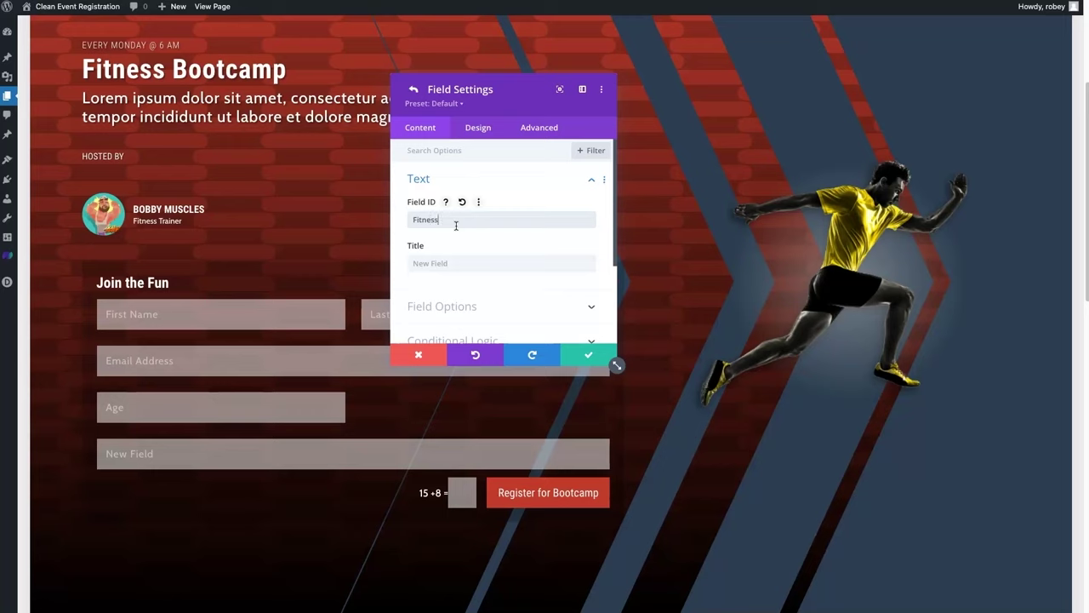
pyautogui.write('Fitness Level')
pyautogui.click(430, 291)
pyautogui.click(462, 265)
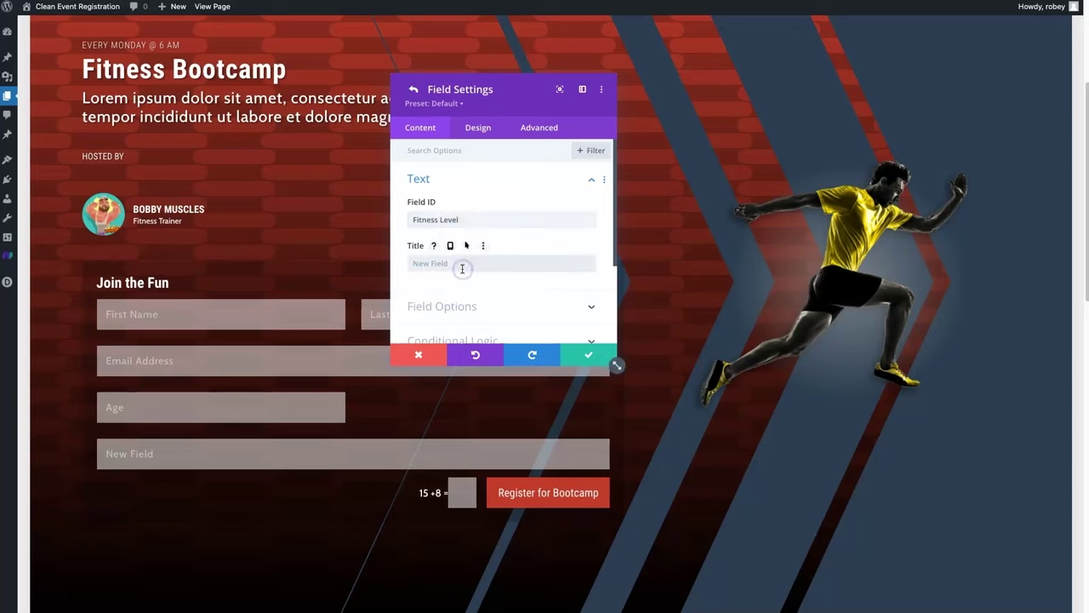
pyautogui.tripleClick(424, 221)
pyautogui.hotkey('ctrl', 'c')
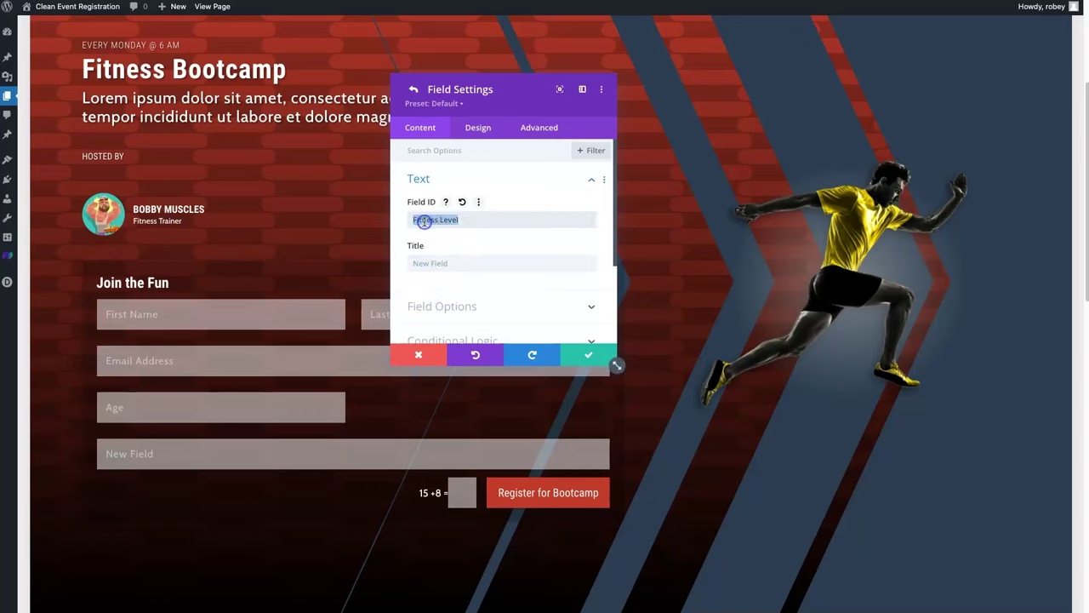
pyautogui.click(430, 263)
pyautogui.hotkey('ctrl', 'v')
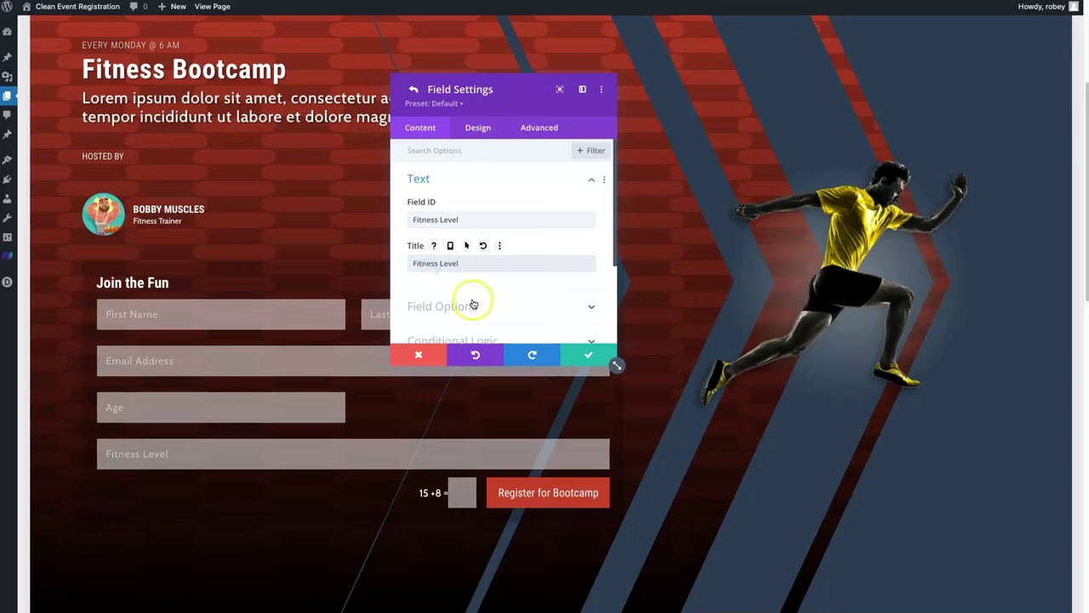
pyautogui.scroll(-2, 471, 299)
pyautogui.click(488, 226)
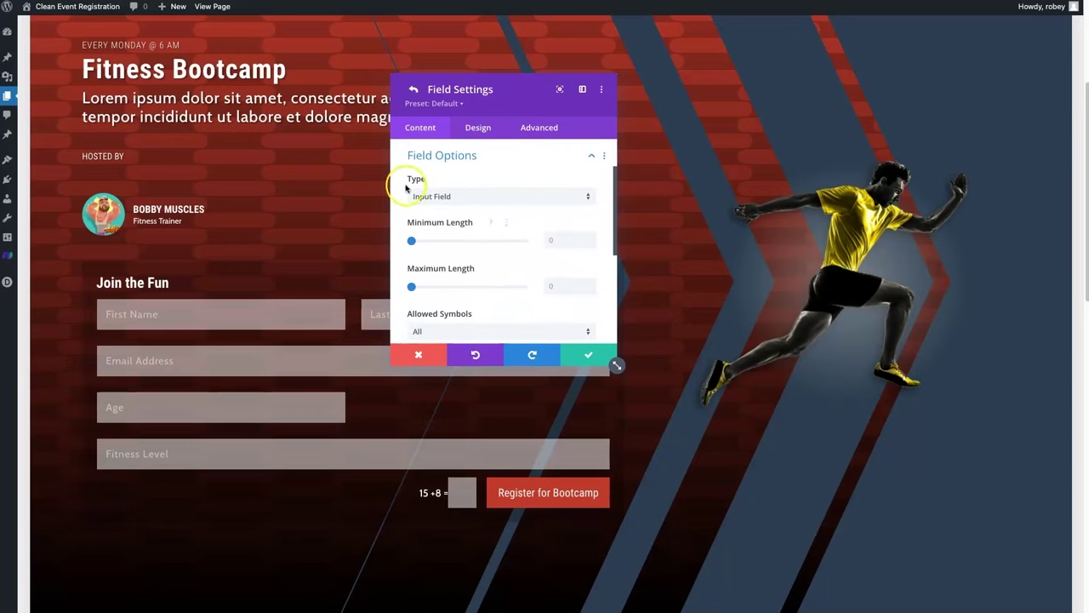
# - Make Fitness Level a Select Dropdown with options including 'Yeah, I work out' and 'Protein is life'
pyautogui.click(419, 197)
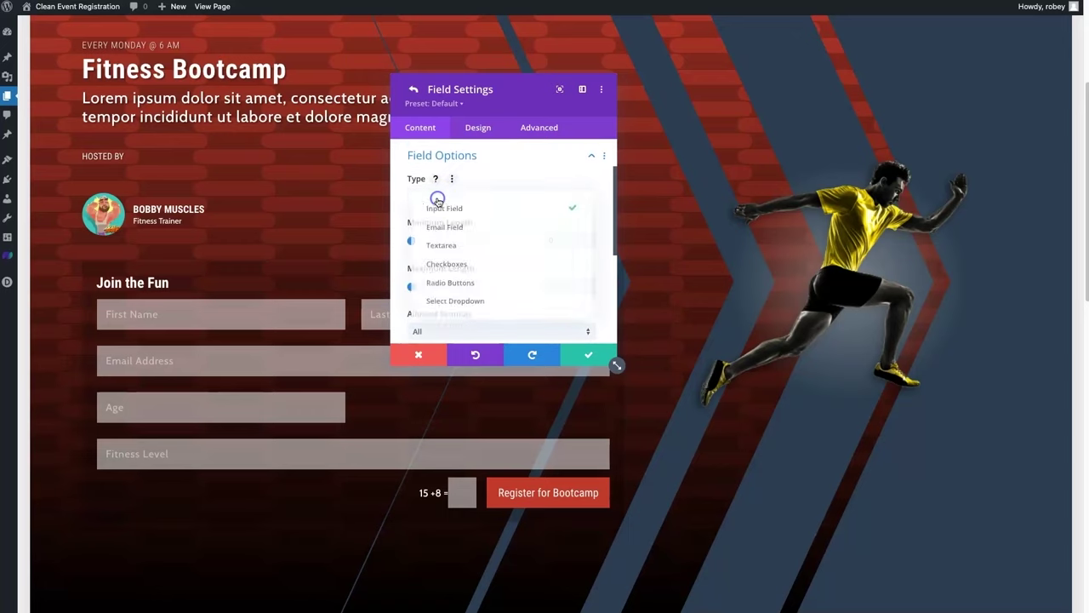
pyautogui.click(461, 302)
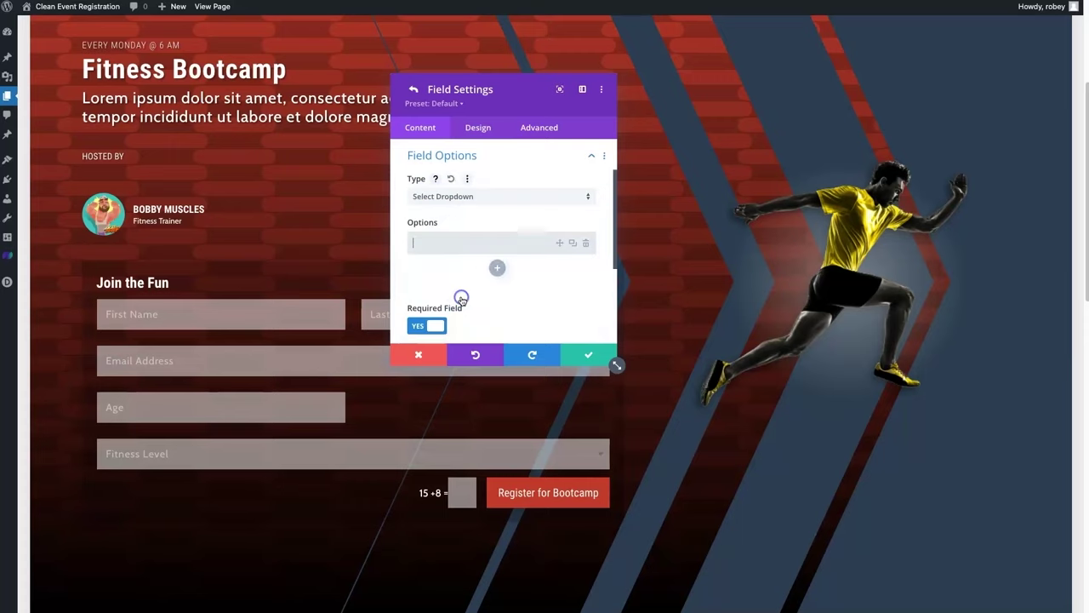
pyautogui.click(460, 242)
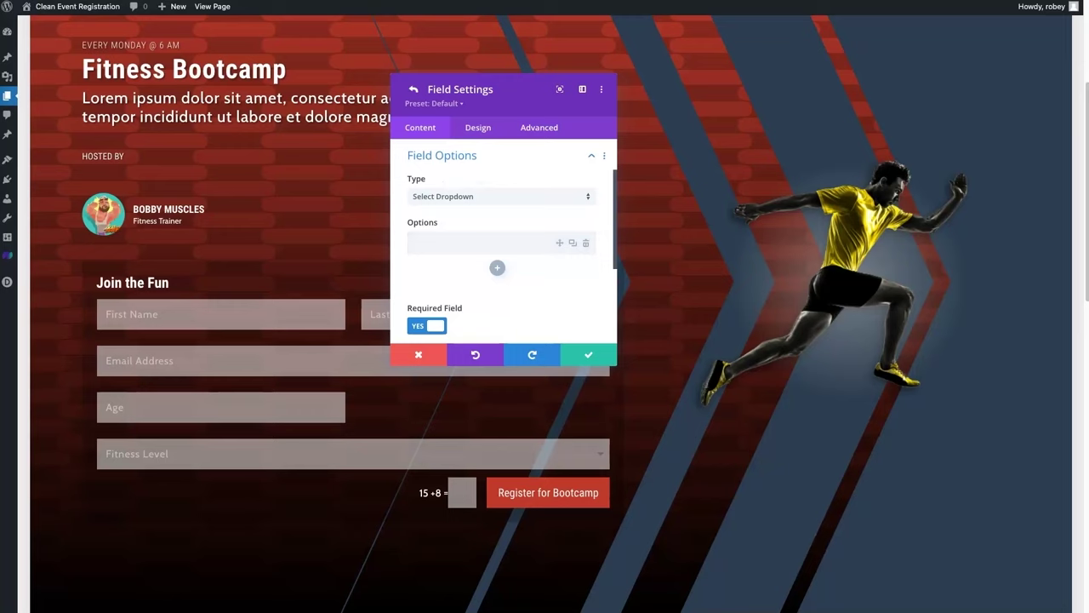
pyautogui.click(434, 240)
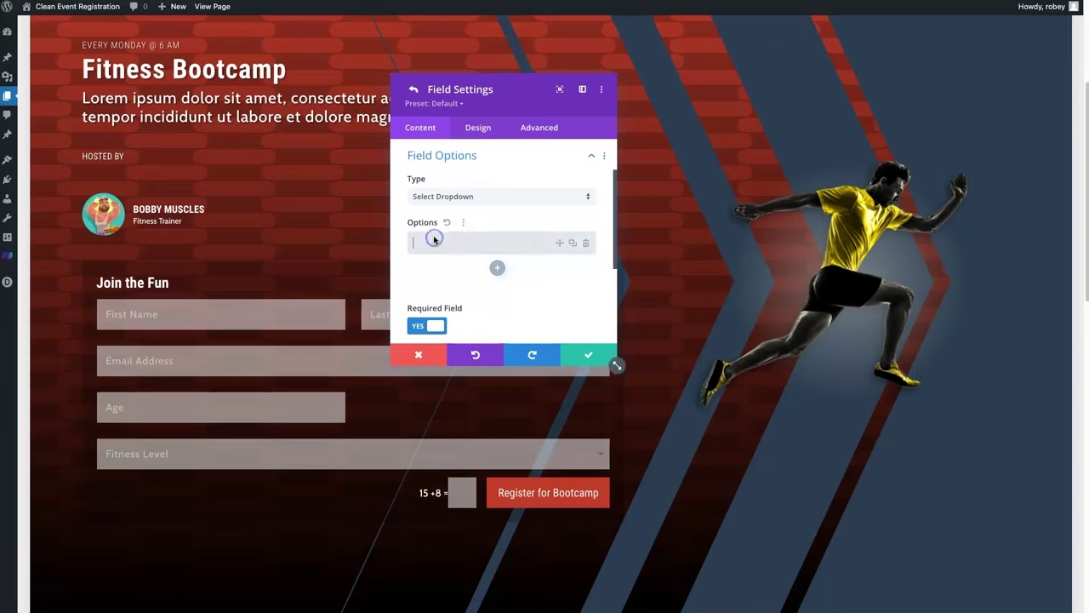
pyautogui.click(497, 270)
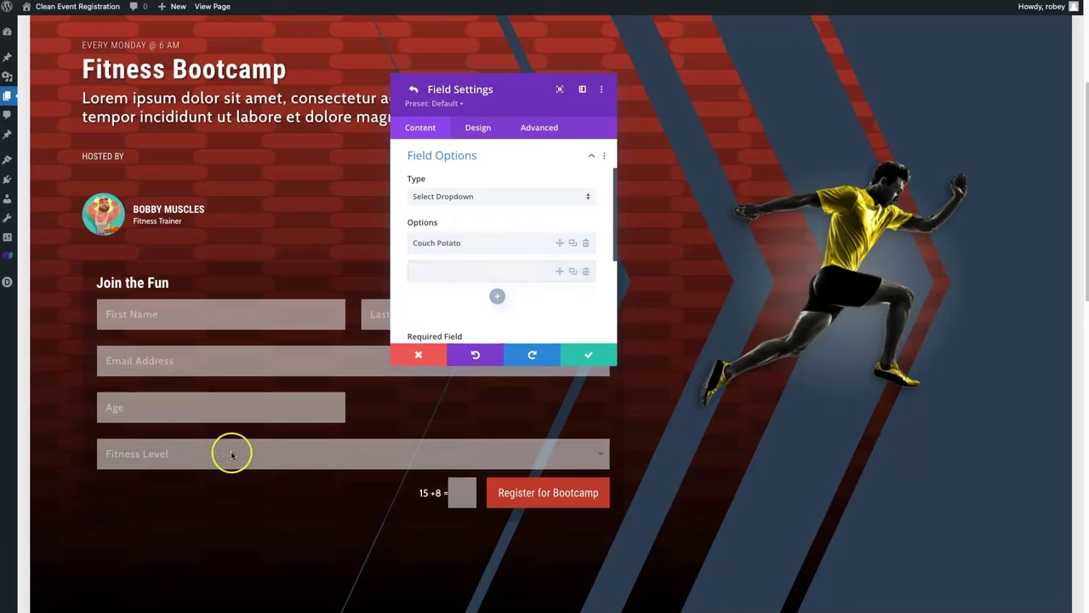
pyautogui.click(440, 270)
pyautogui.write('Yeah, I work out')
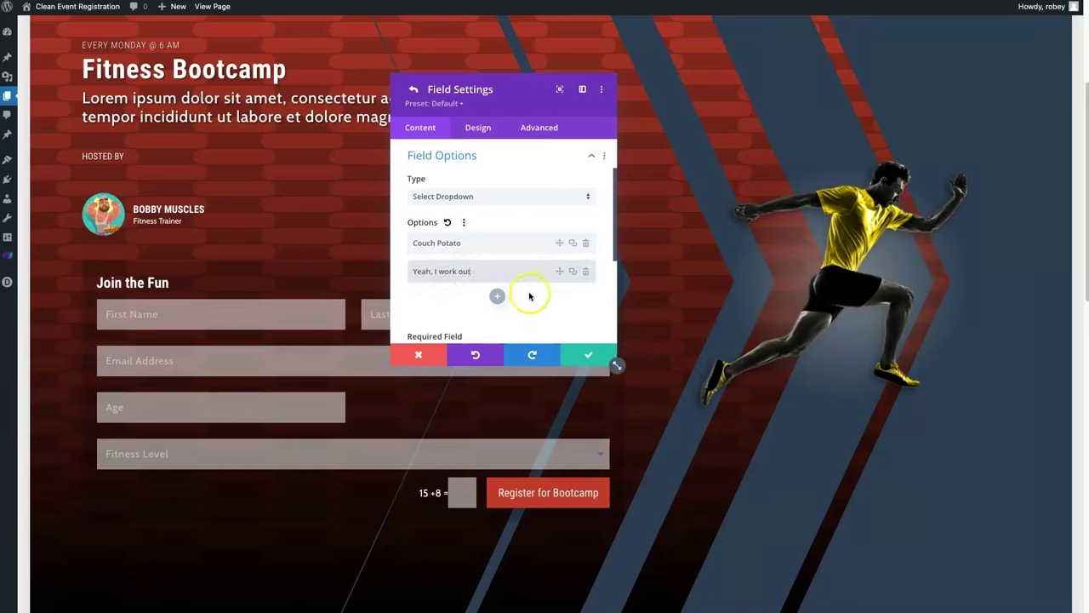
pyautogui.click(497, 295)
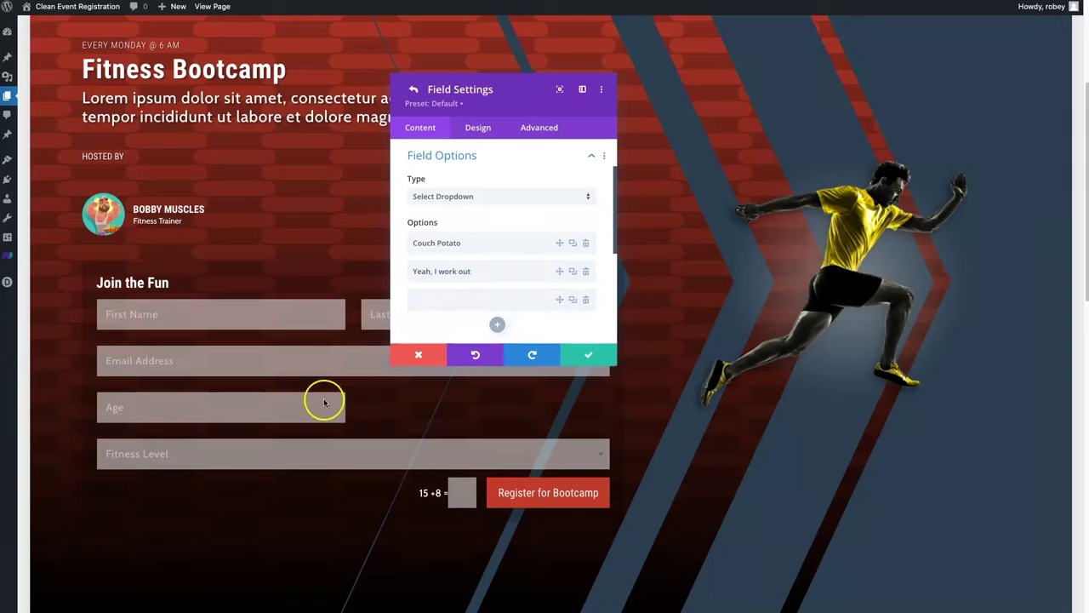
pyautogui.click(446, 291)
pyautogui.write('Protein is life')
# - Set Fitness Level to half width beside Age and save the form settings
pyautogui.click(477, 126)
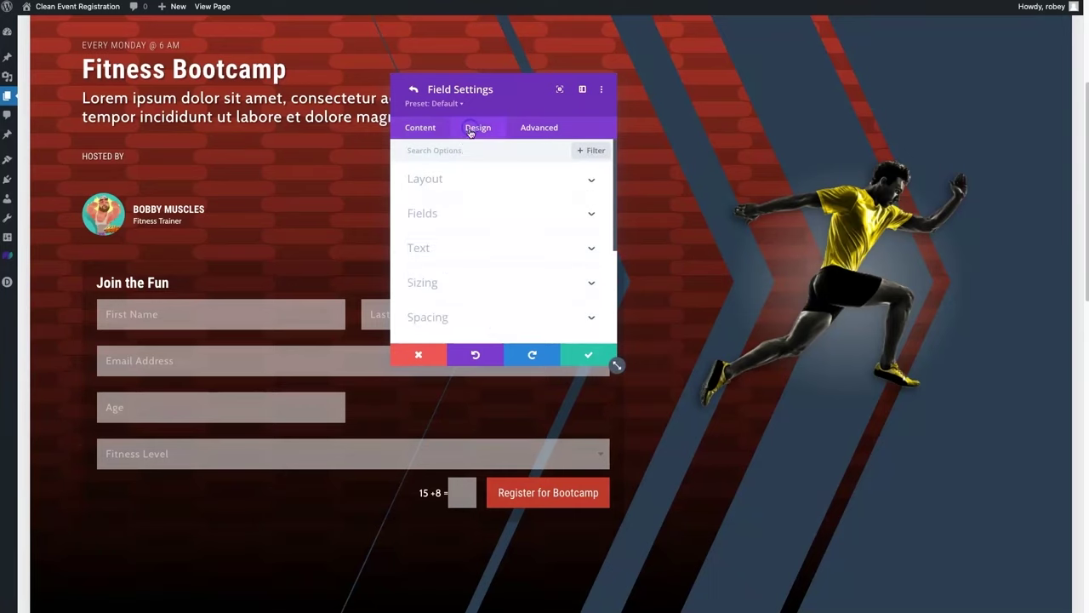
pyautogui.click(448, 182)
pyautogui.click(440, 220)
pyautogui.click(442, 222)
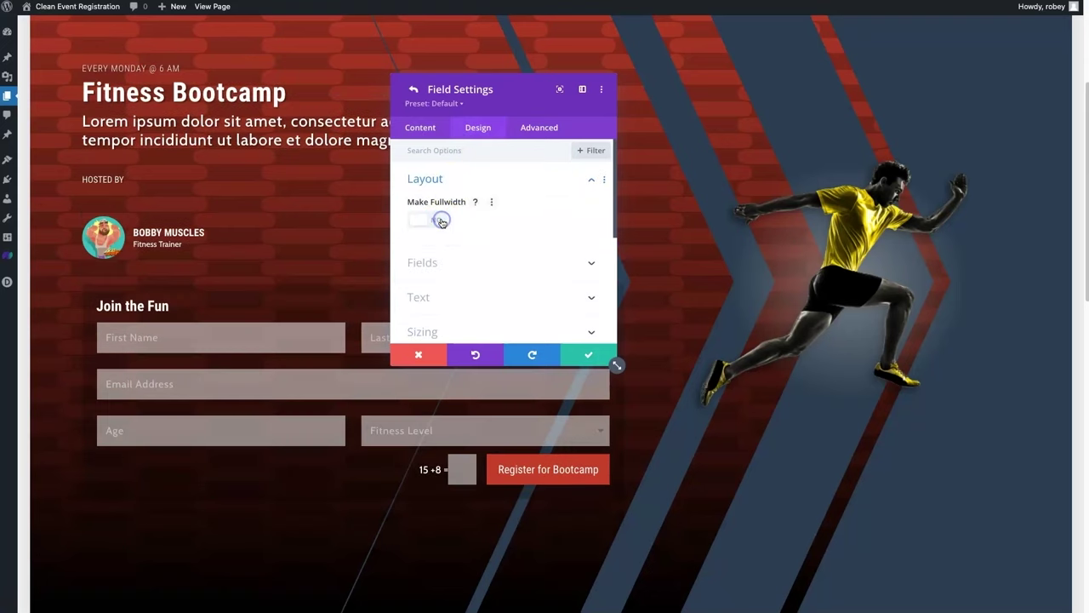
pyautogui.click(582, 355)
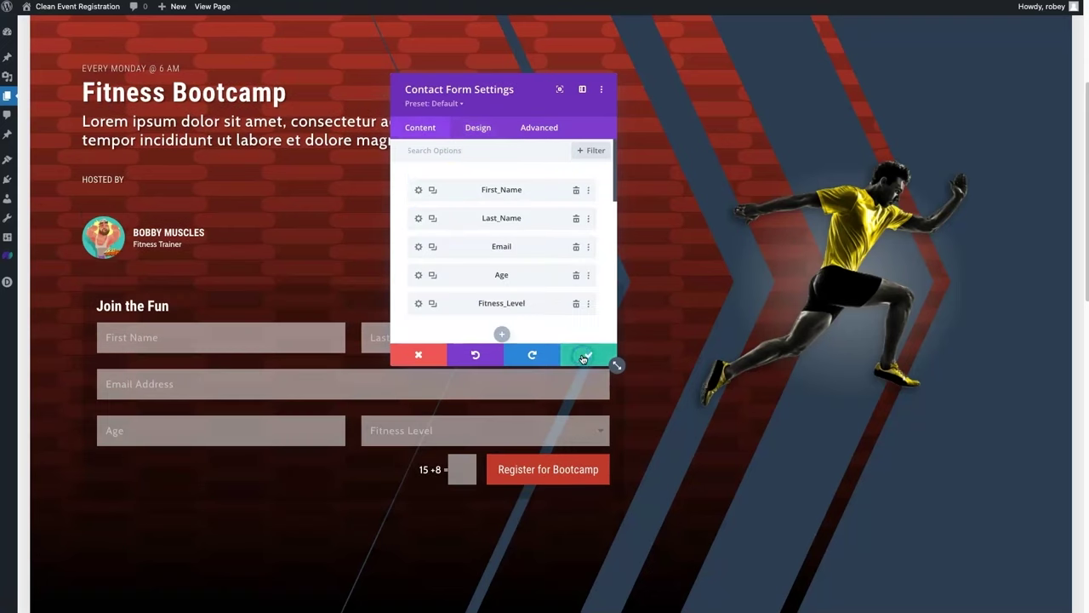
pyautogui.click(582, 356)
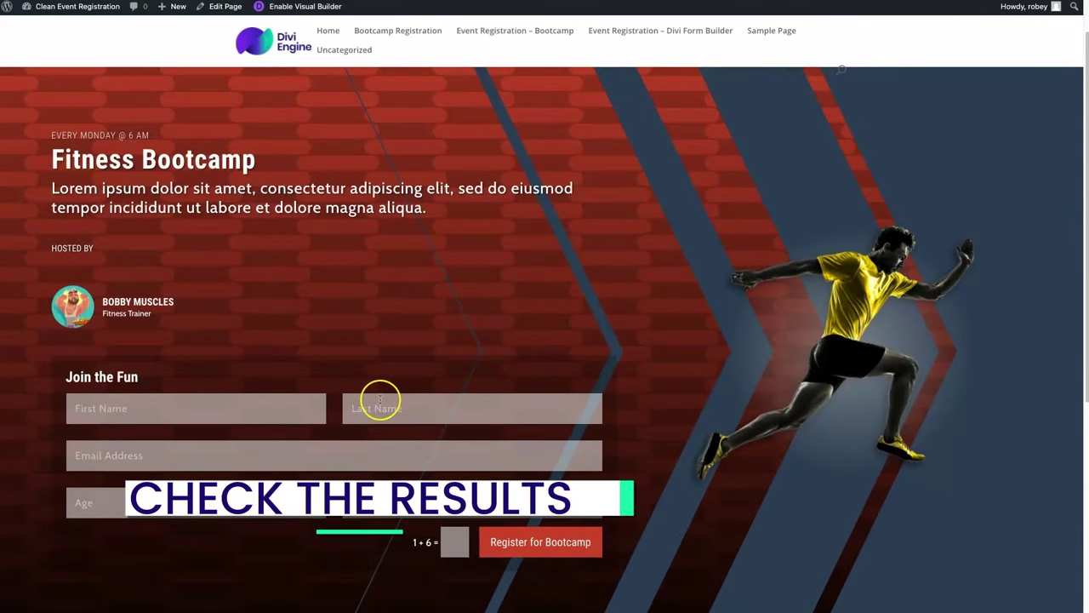
# - Scroll the live Fitness Bootcamp page to review the updated registration form
pyautogui.scroll(-2, 478, 446)
pyautogui.scroll(1, 477, 445)
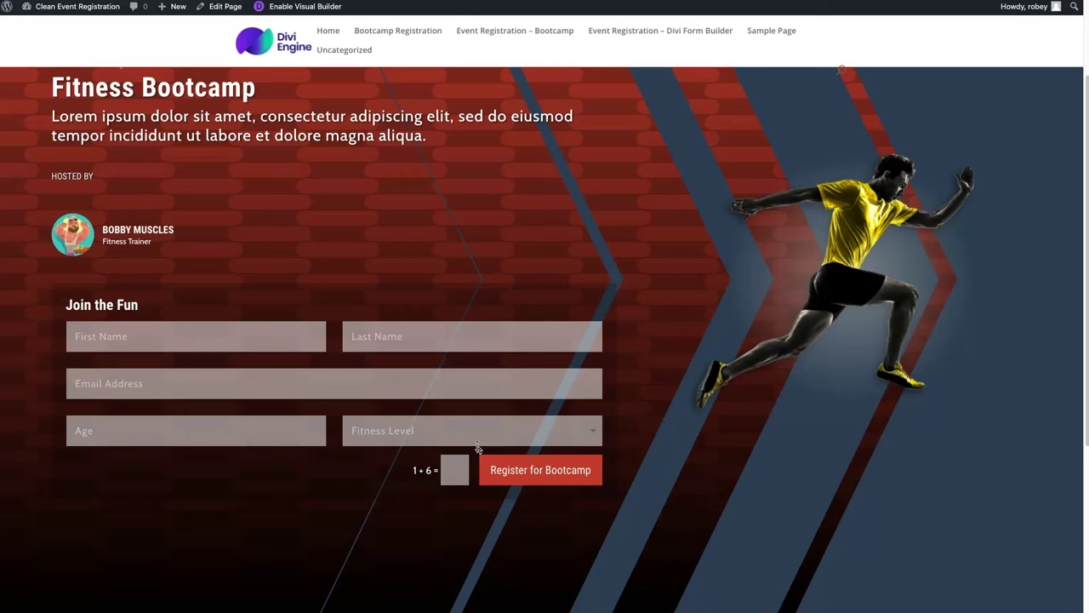
pyautogui.scroll(2, 477, 447)
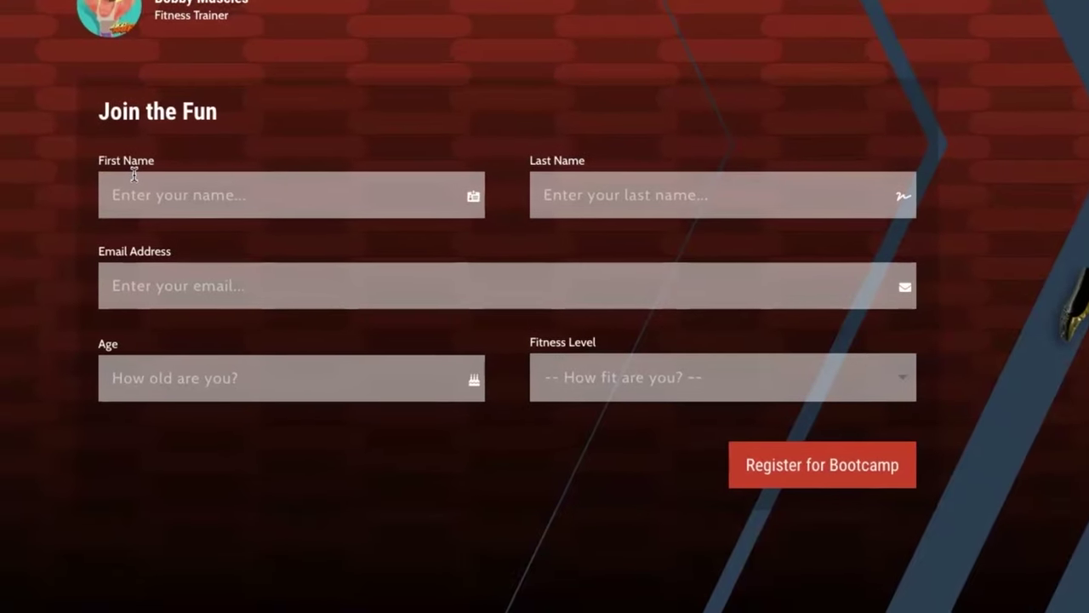
# - Check the Fitness Level dropdown choices on the live form
pyautogui.click(148, 240)
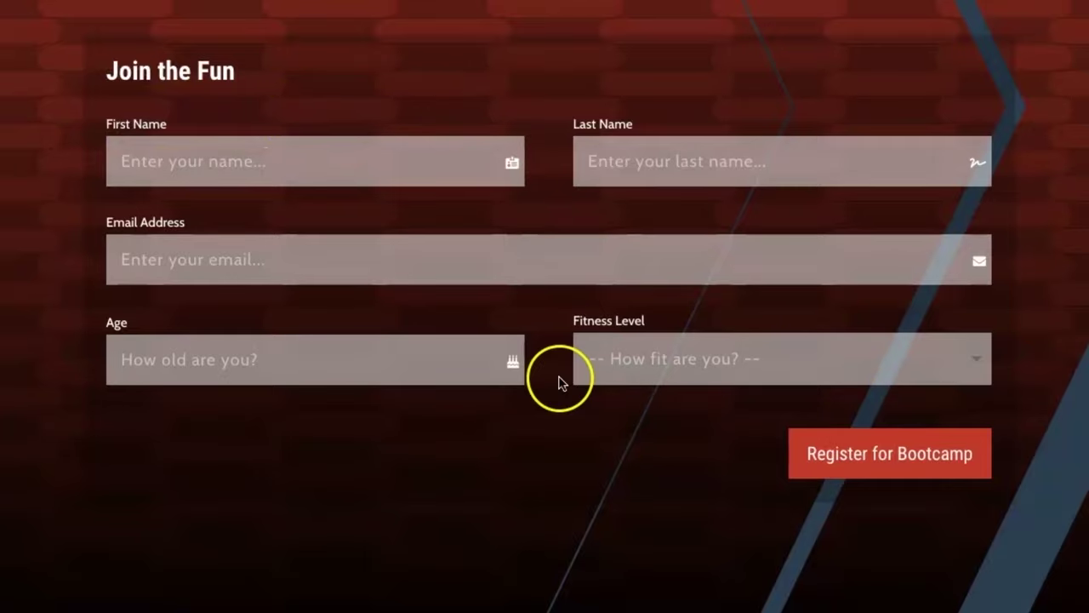
pyautogui.click(847, 359)
pyautogui.click(681, 360)
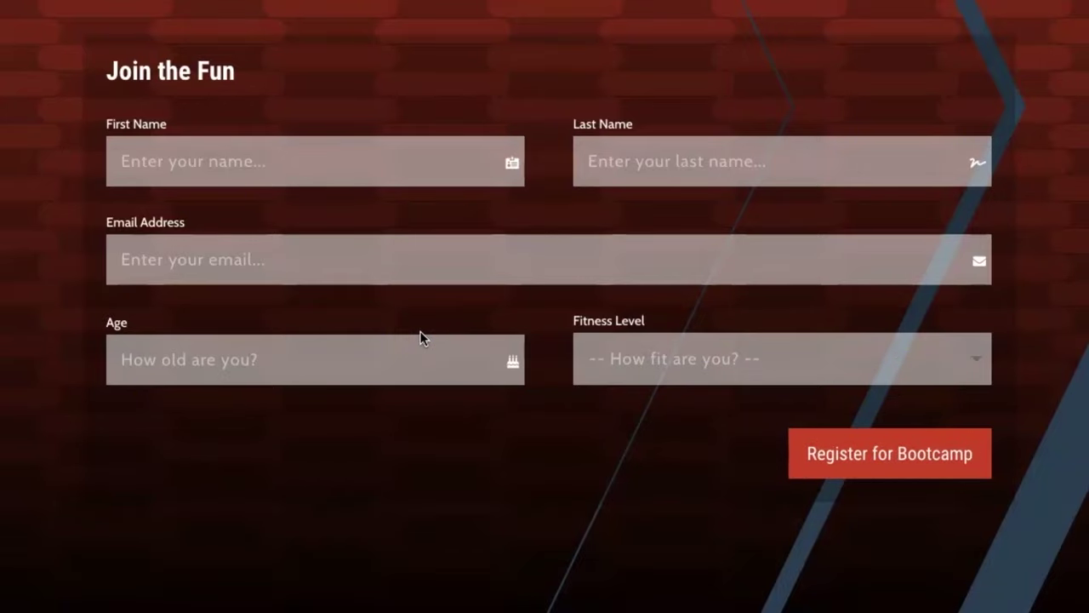
# - Enter test first and last names, age 22 and Couch Potato, then submit the form
pyautogui.click(332, 145)
pyautogui.write('test')
pyautogui.press('Tab')
pyautogui.write('t')
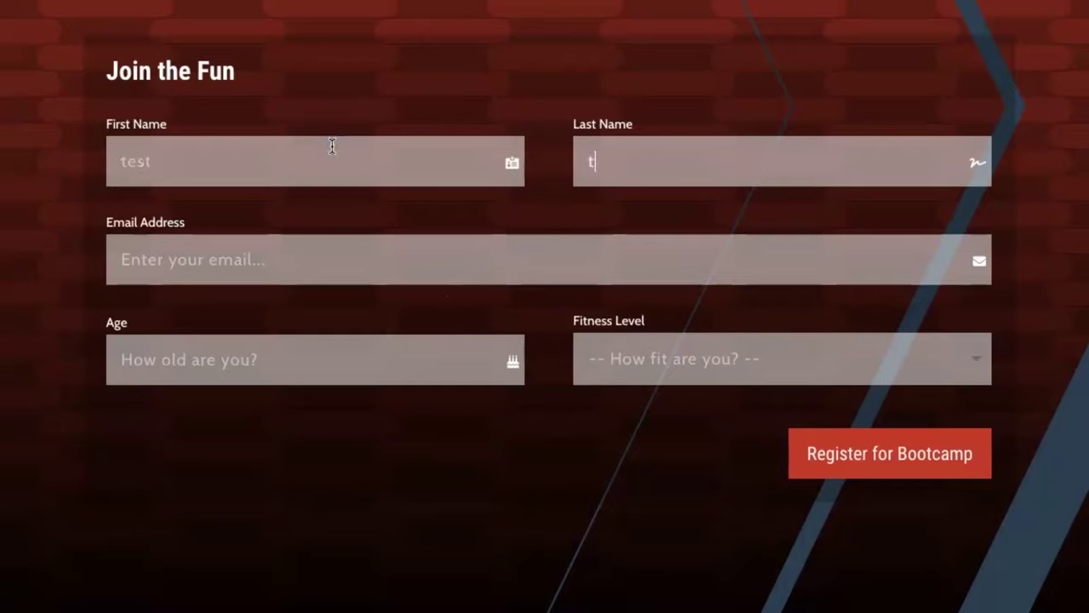
pyautogui.write('test')
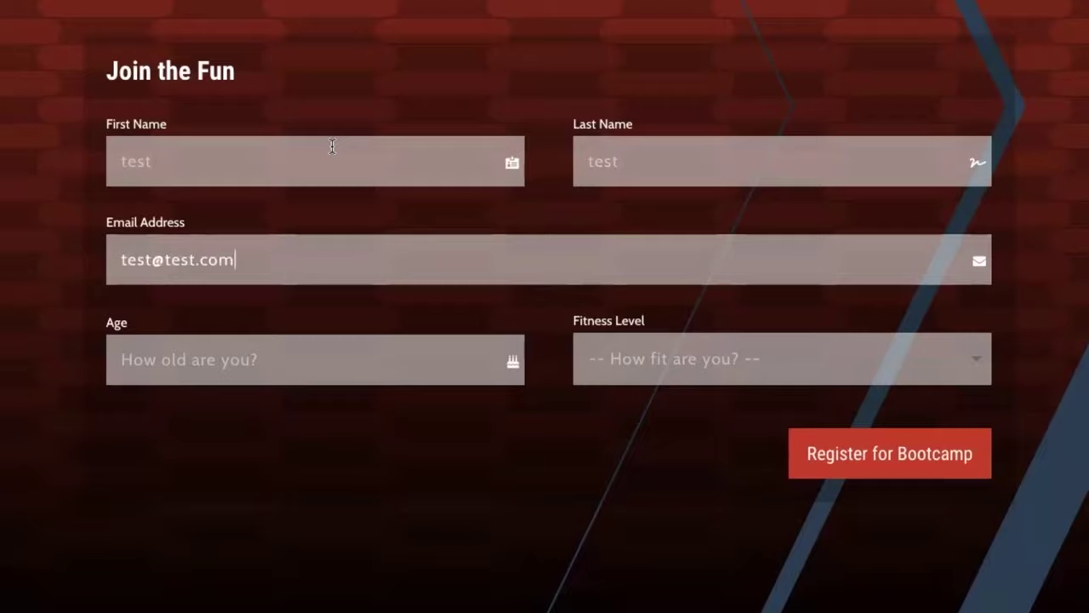
pyautogui.press('Tab')
pyautogui.write('22')
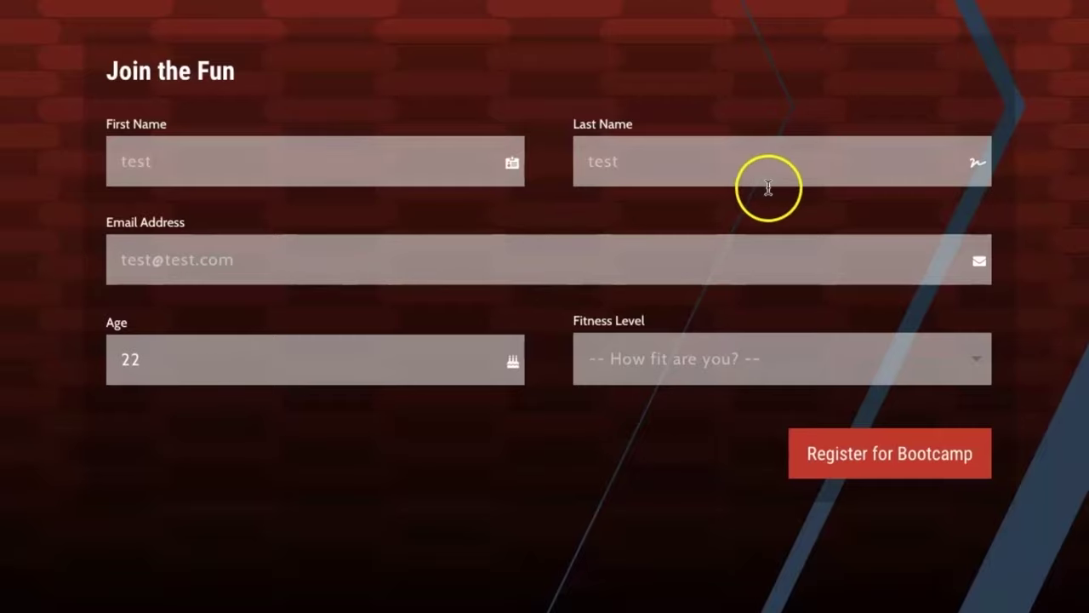
pyautogui.click(674, 360)
pyautogui.click(675, 386)
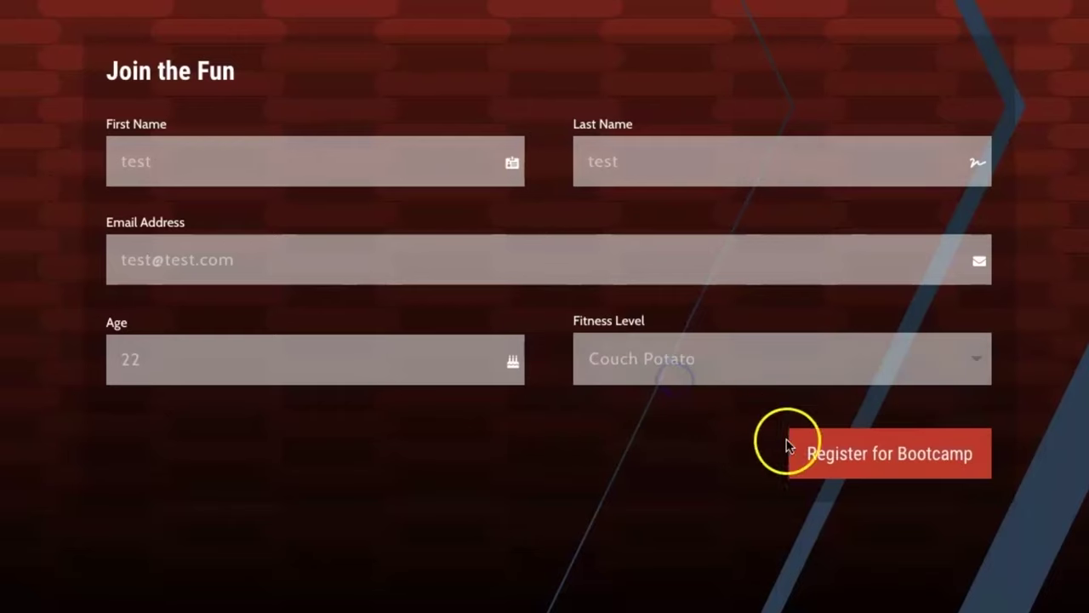
pyautogui.click(842, 468)
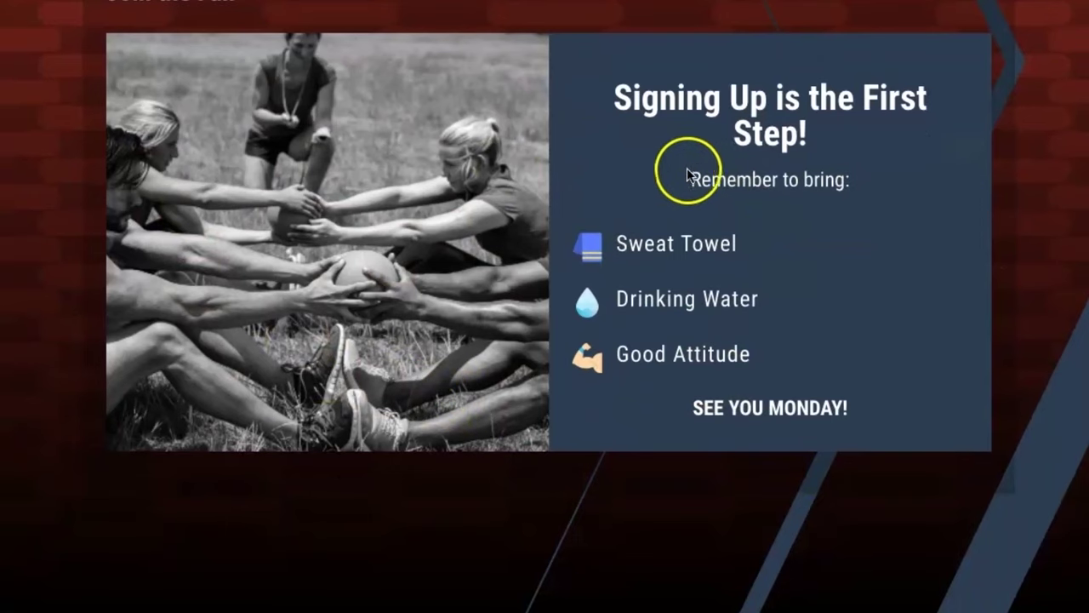
# - Select the Sweat Towel item in the success message
pyautogui.click(644, 266)
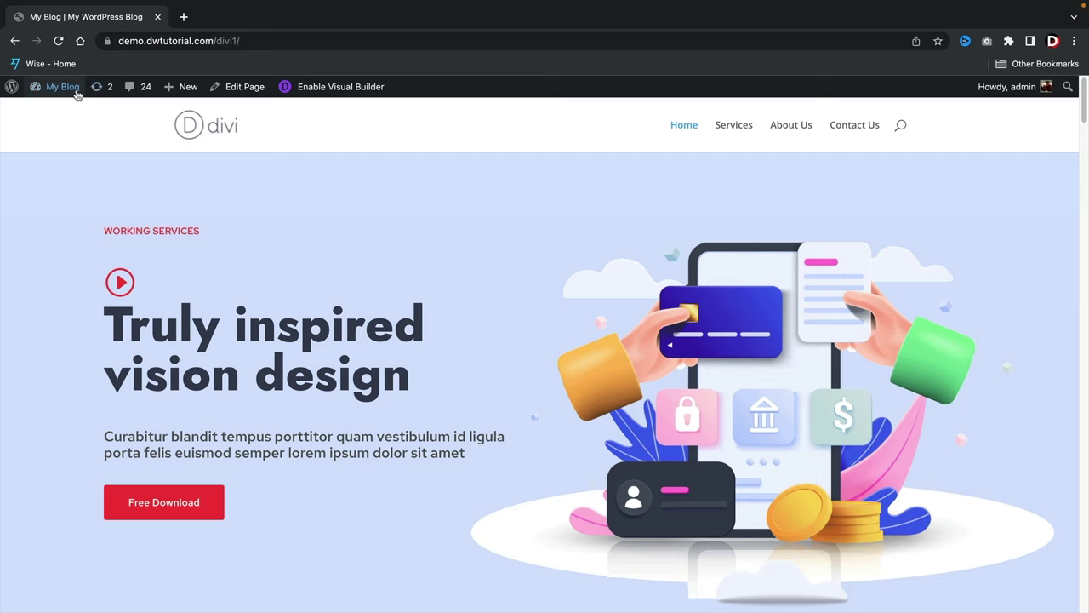
# - Go to the Dashboard from the My Blog menu, then open Divi > Theme Builder
pyautogui.moveTo(56, 87)
pyautogui.click(58, 112)
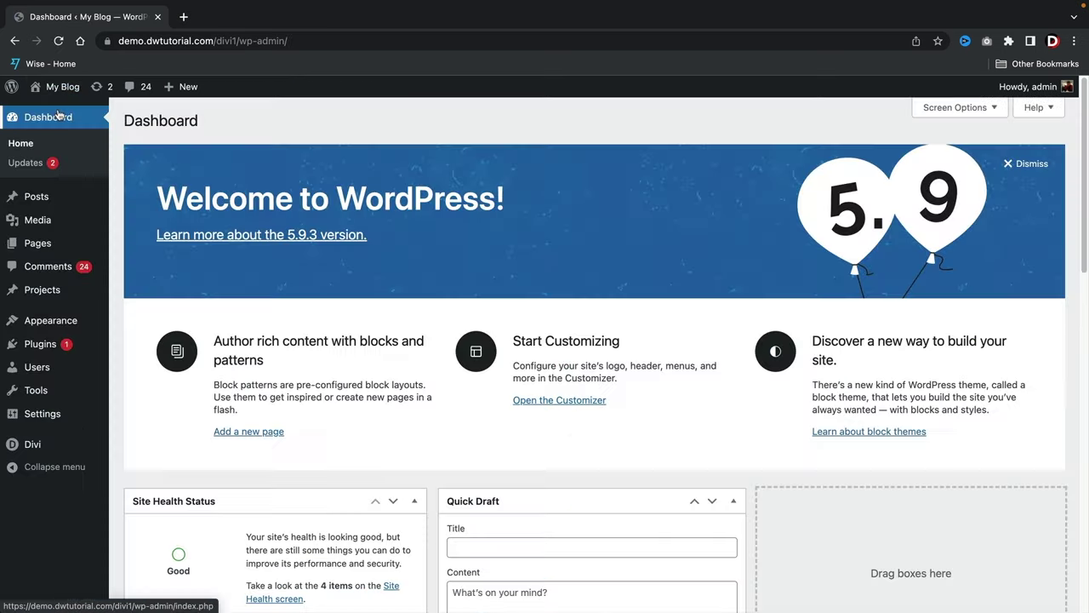
pyautogui.moveTo(61, 457)
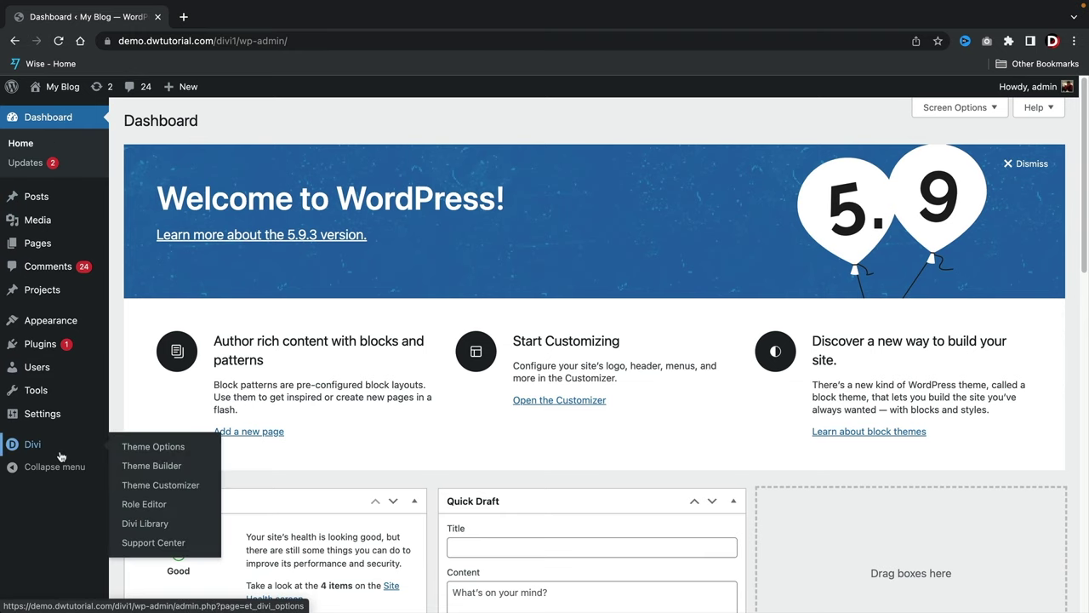
pyautogui.click(146, 468)
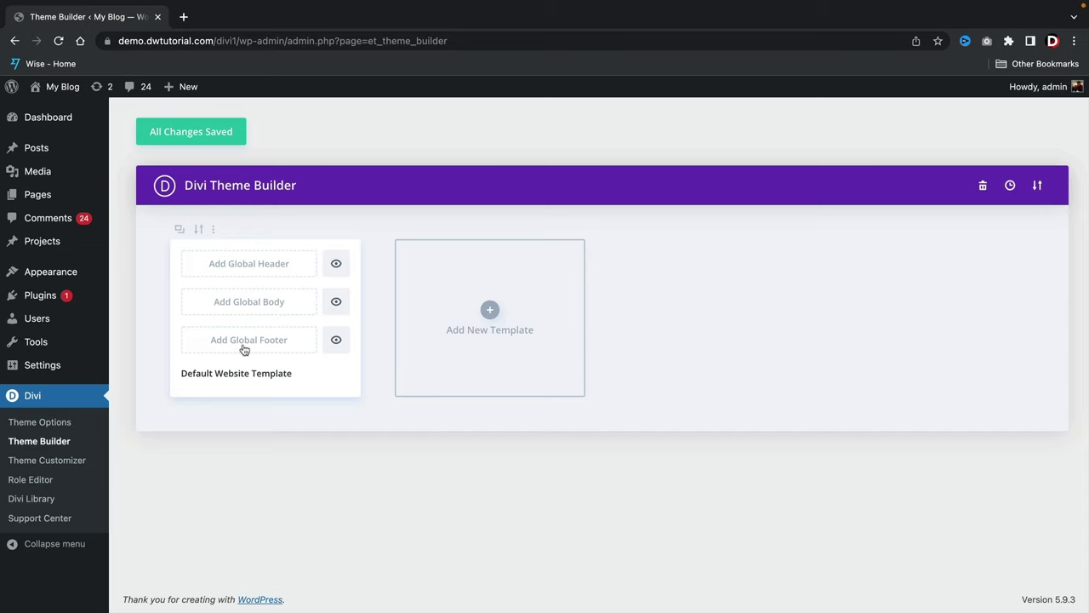
pyautogui.click(490, 311)
pyautogui.scroll(-7, 489, 318)
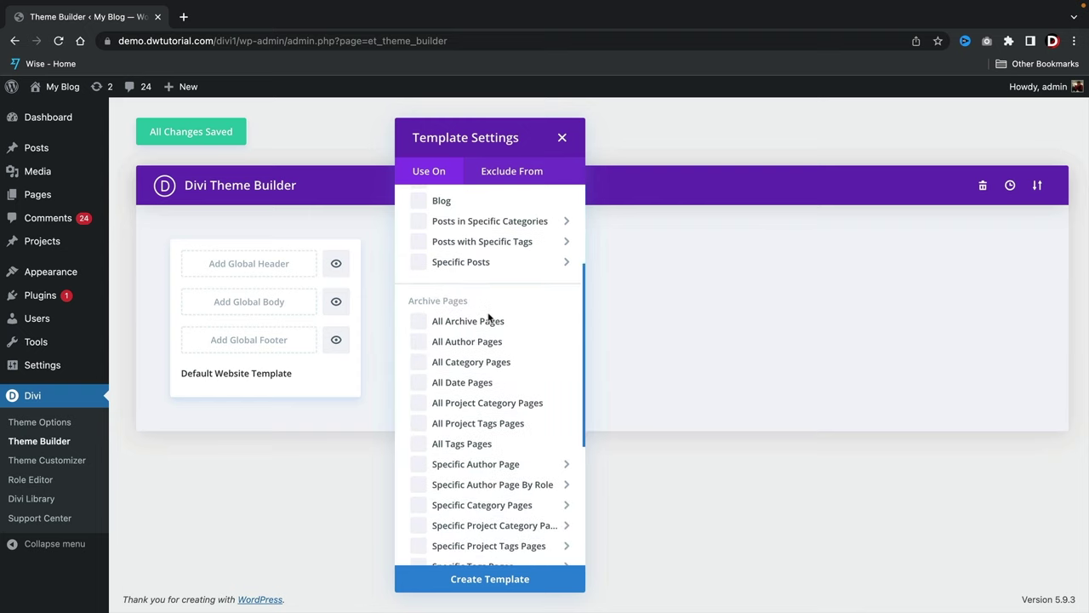
pyautogui.scroll(-3, 489, 318)
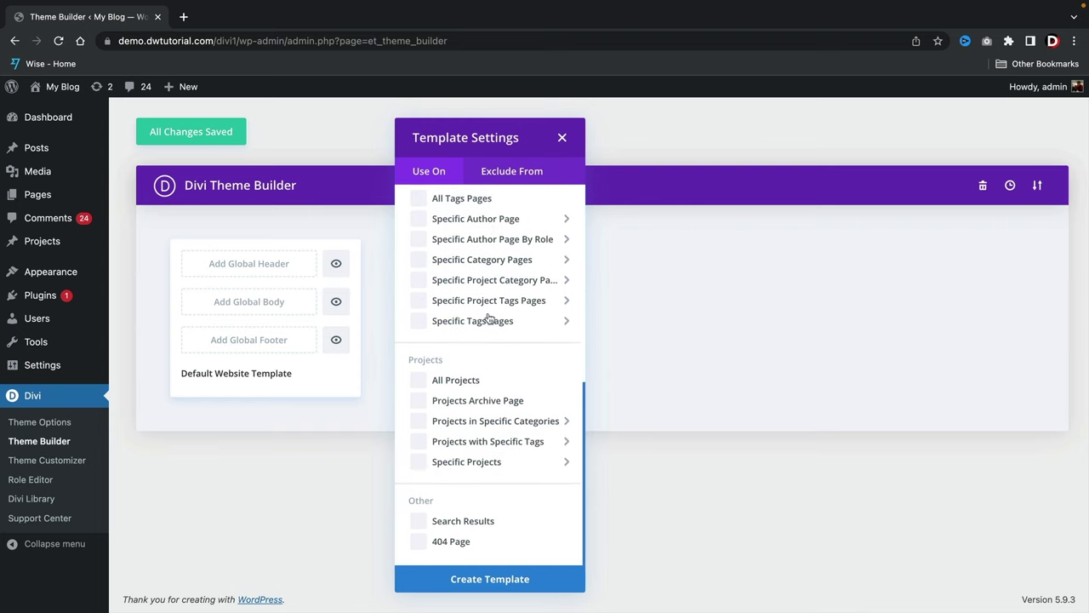
pyautogui.click(489, 320)
pyautogui.scroll(3, 488, 318)
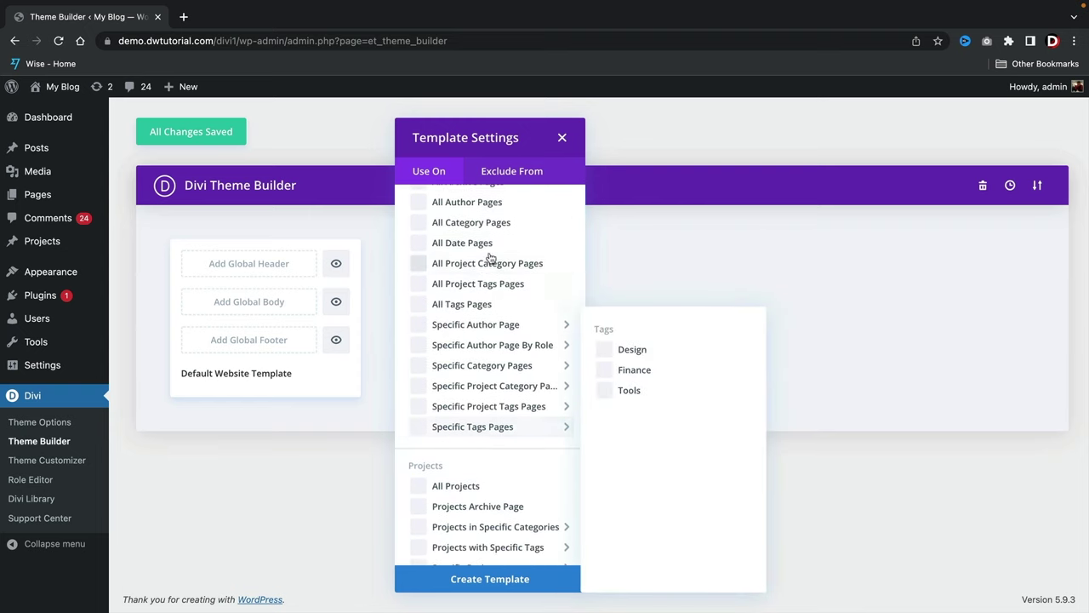
pyautogui.scroll(3, 474, 434)
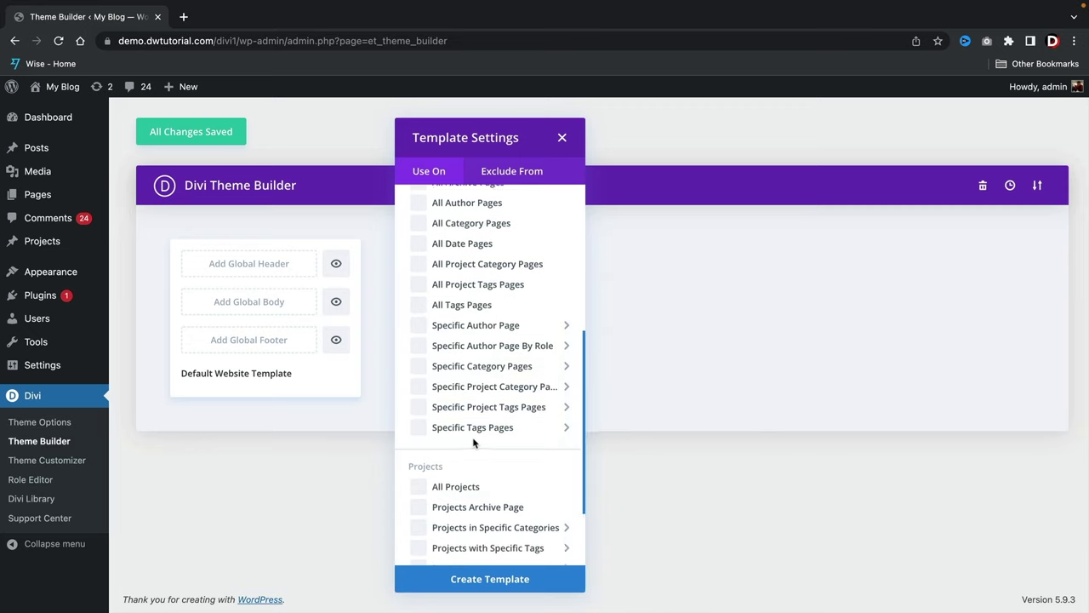
pyautogui.scroll(5, 468, 406)
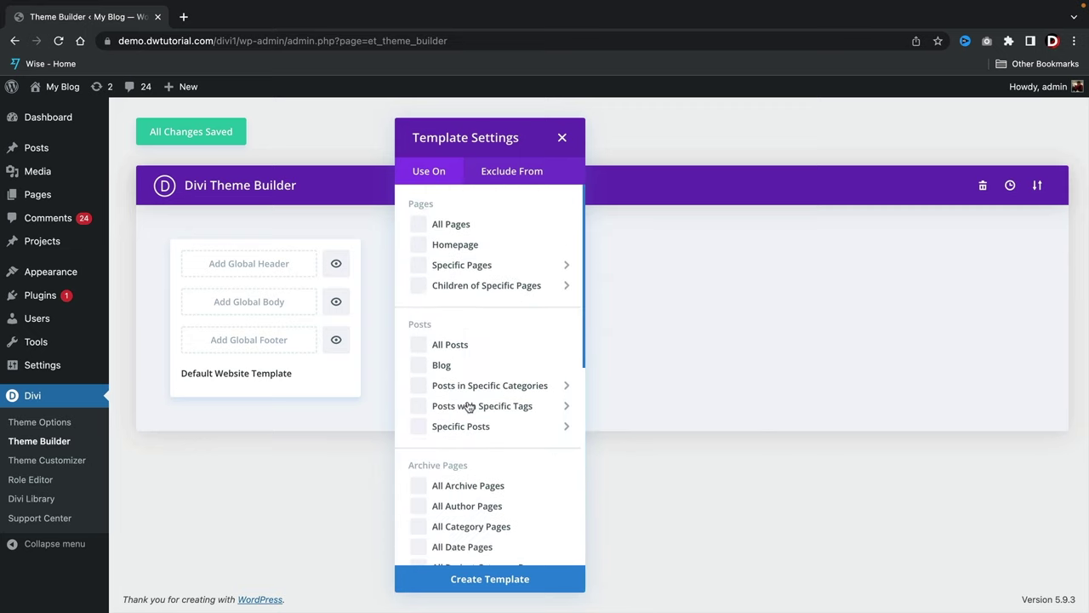
pyautogui.click(561, 138)
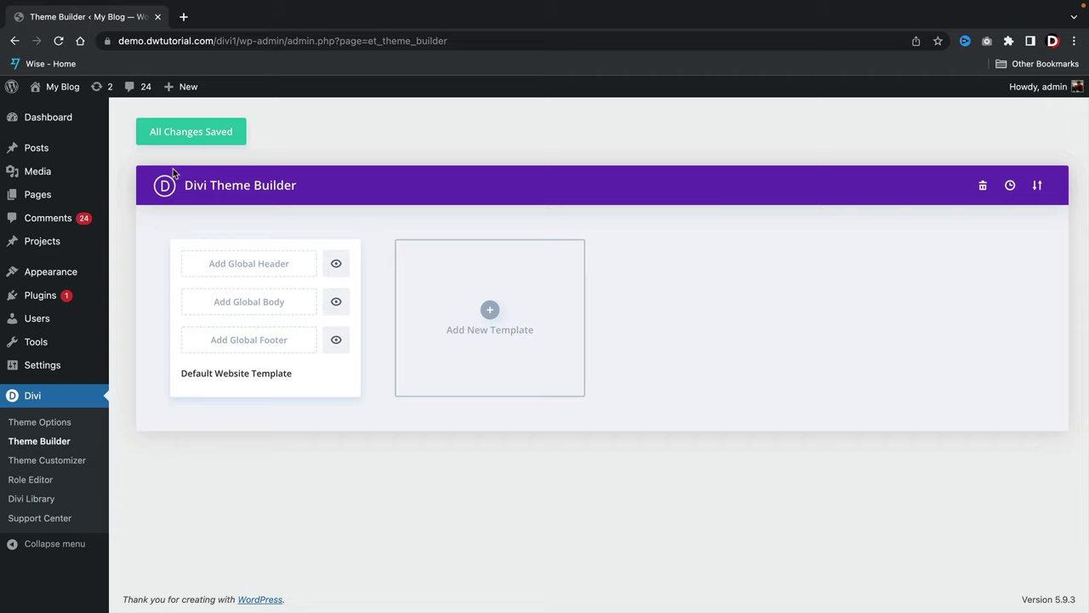
# - Build a new Global Header for the Default Website Template and start adding a row
pyautogui.click(233, 269)
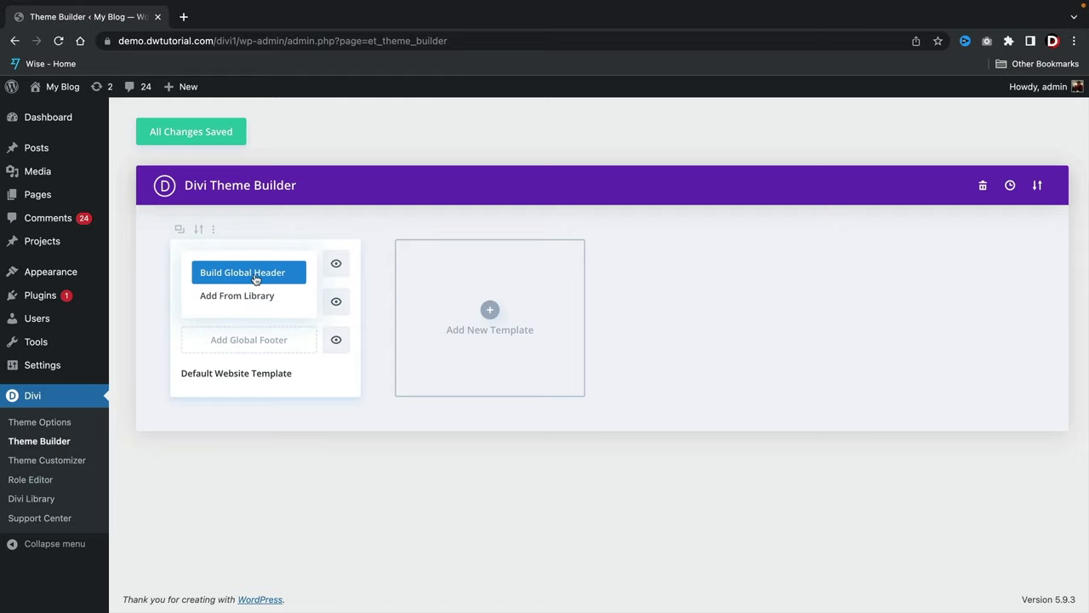
pyautogui.click(254, 278)
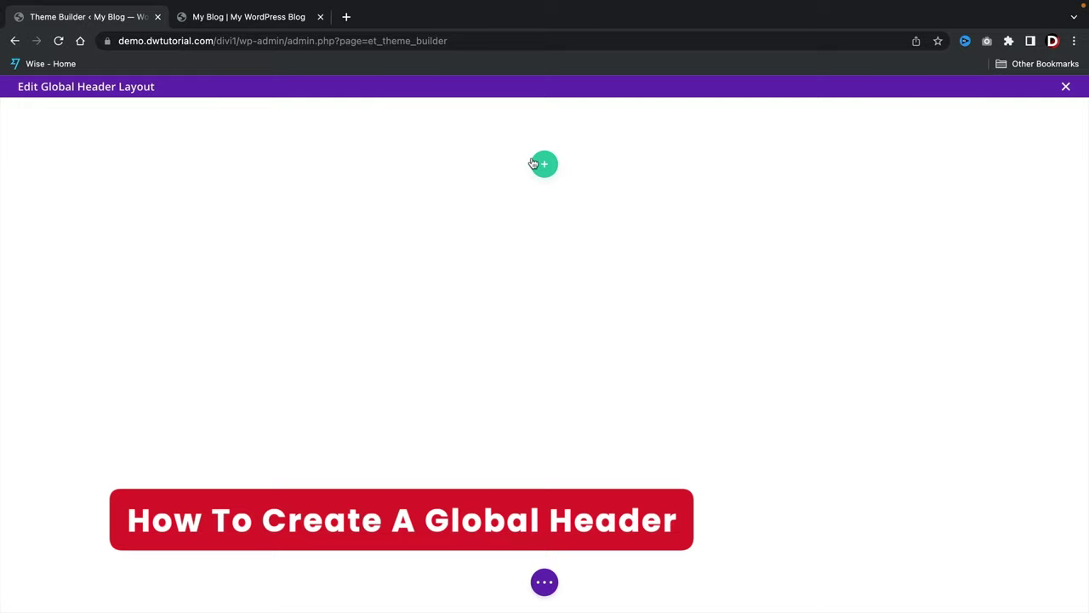
pyautogui.click(278, 23)
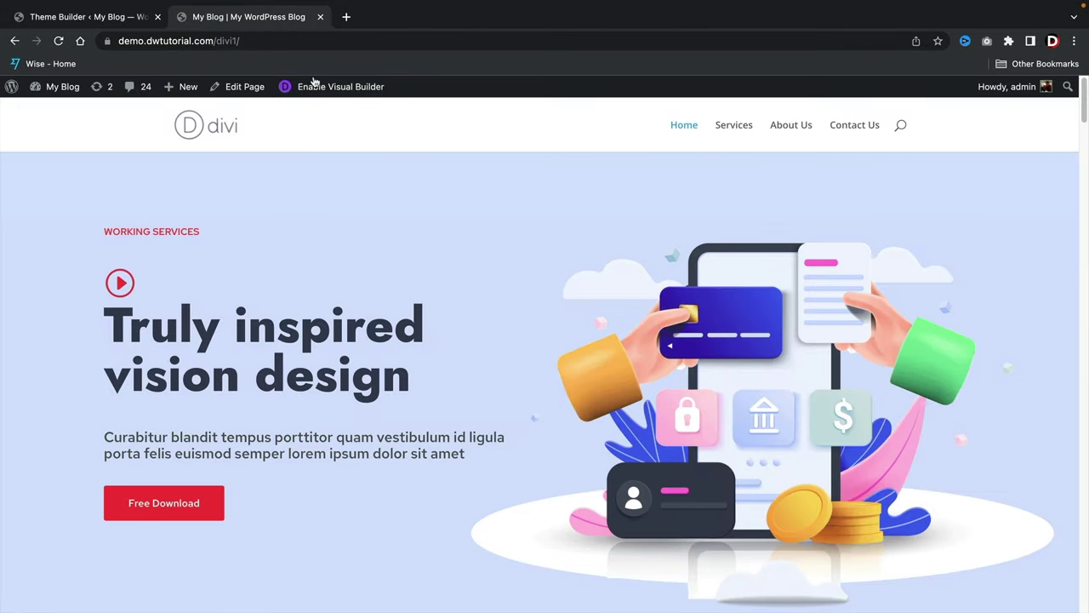
pyautogui.click(129, 24)
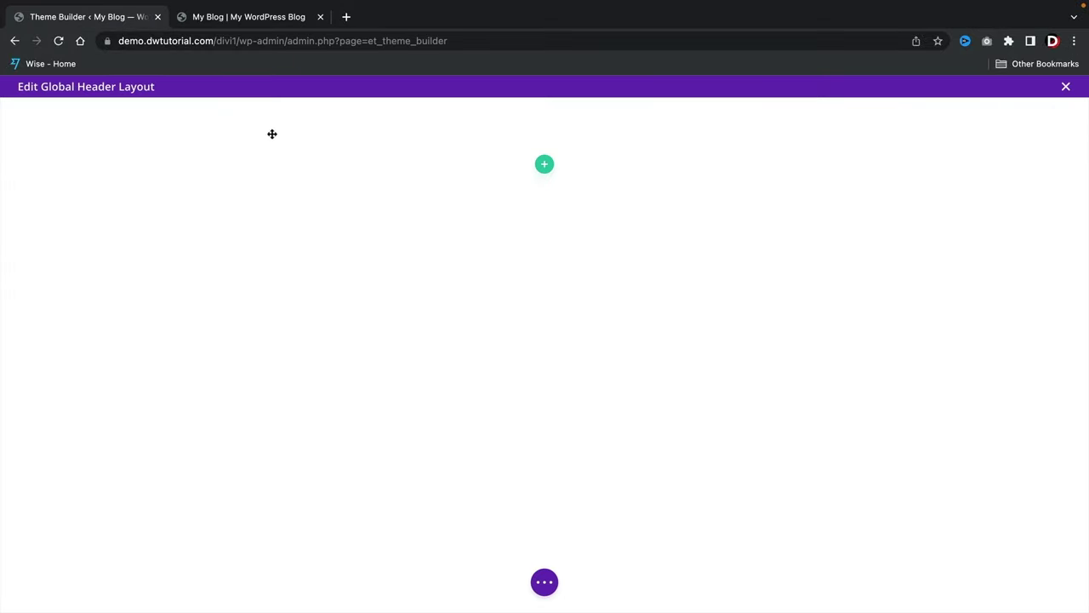
pyautogui.click(545, 163)
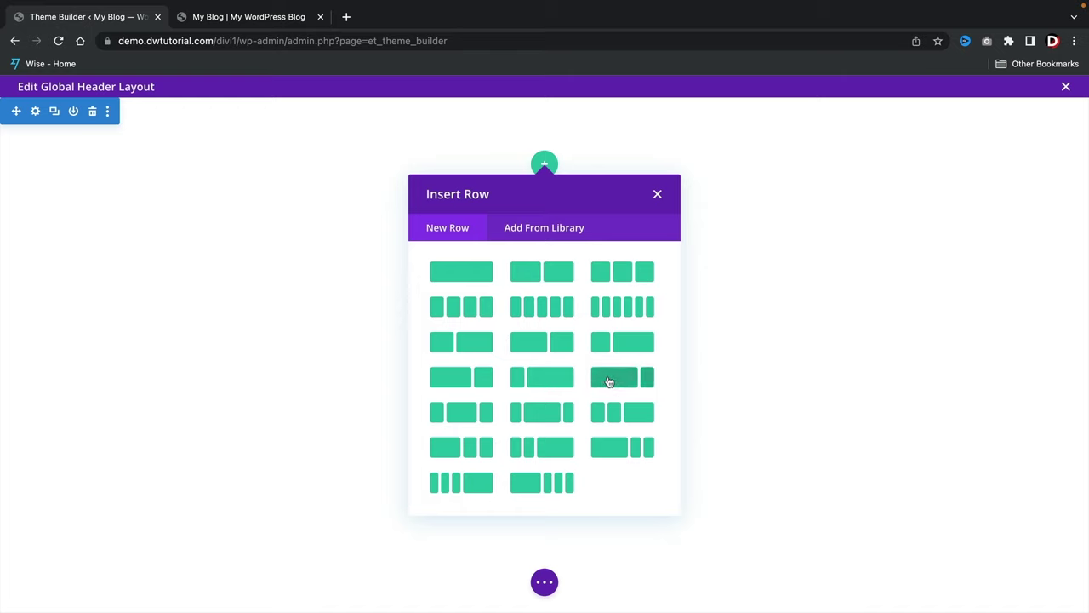
# - Add a 3/4 + 1/4 row with a Menu module in the wide column
pyautogui.click(646, 384)
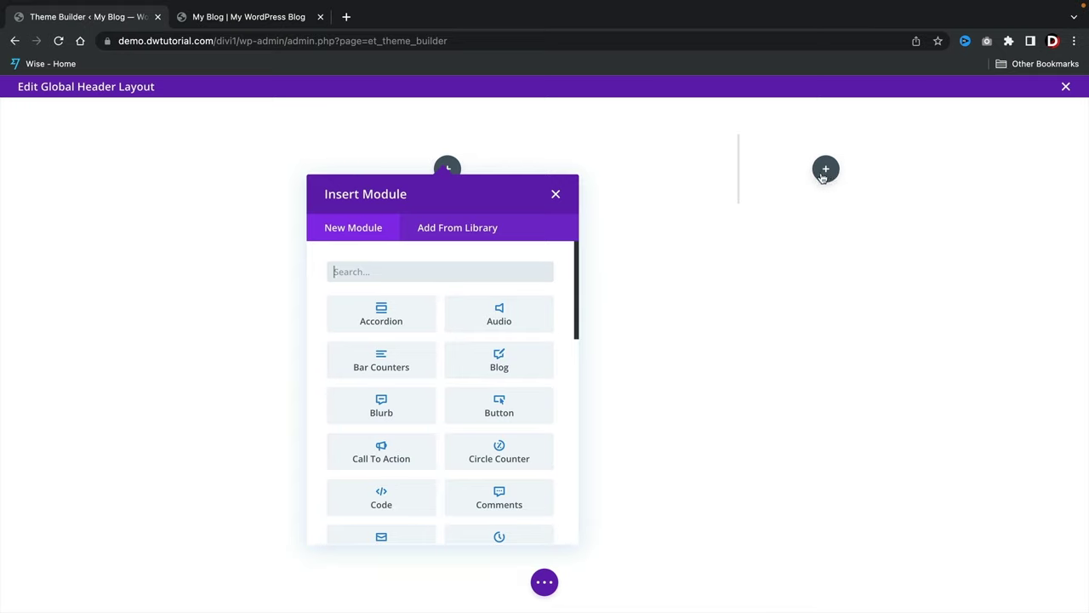
pyautogui.write('menu')
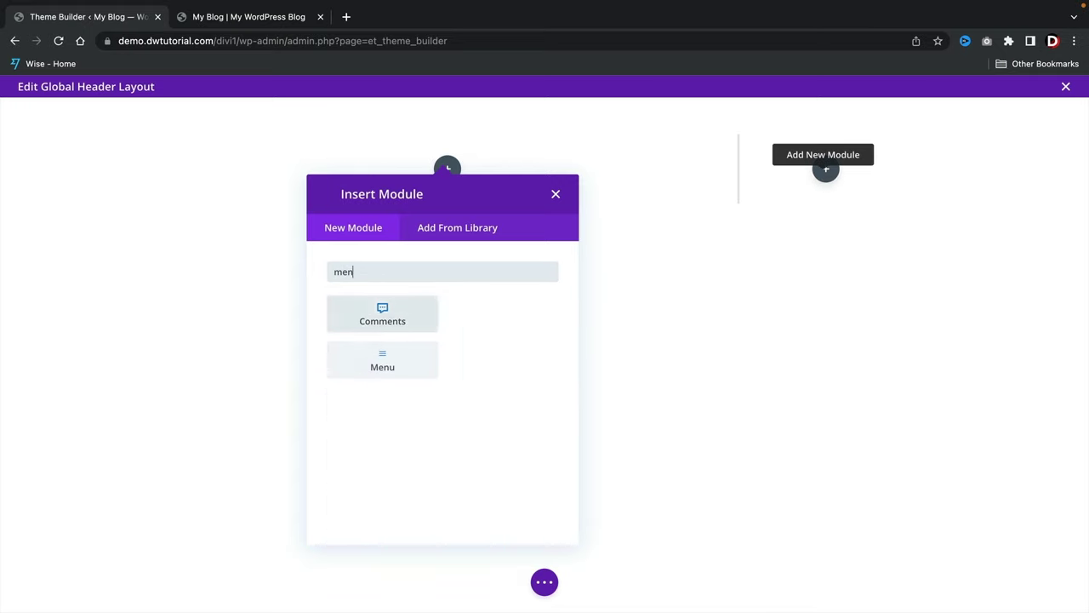
pyautogui.click(370, 328)
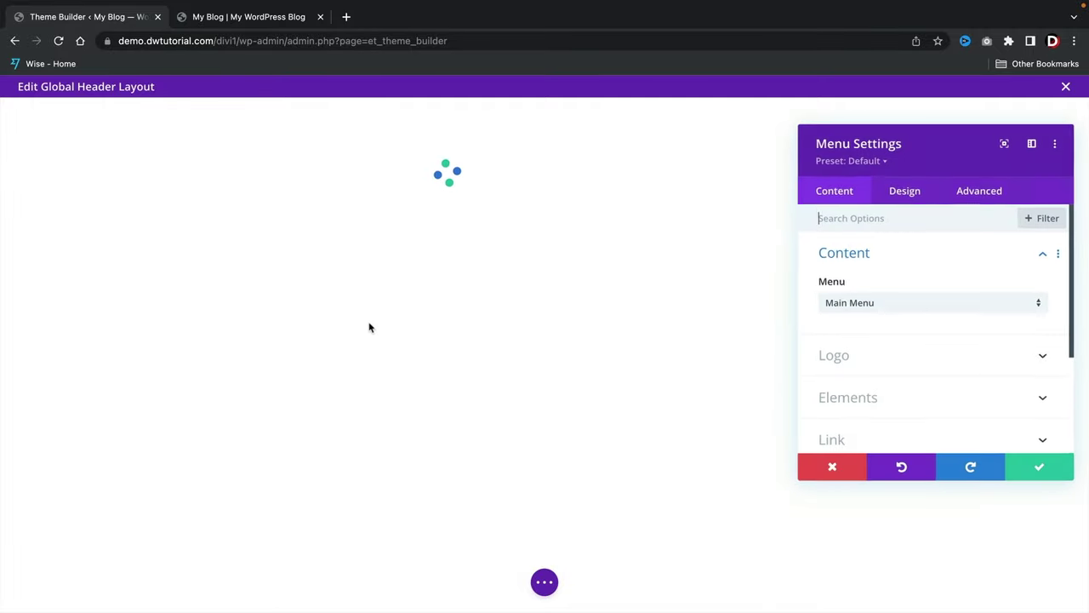
pyautogui.click(1034, 468)
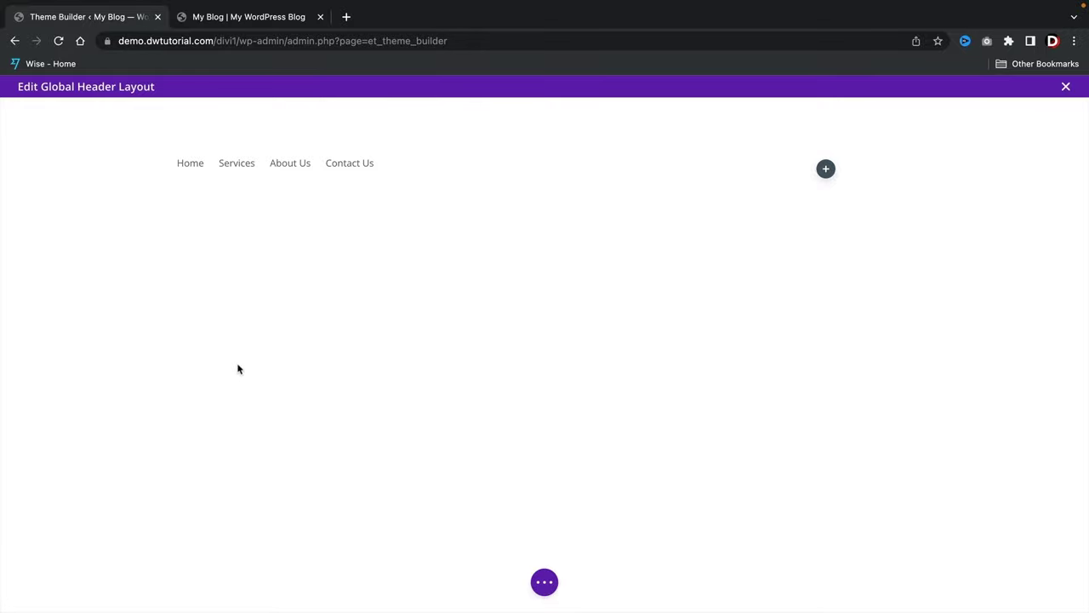
pyautogui.click(825, 172)
# - Insert the saved red 'Free Download' library button beside the header menu and link it to the contact page URL
pyautogui.click(850, 234)
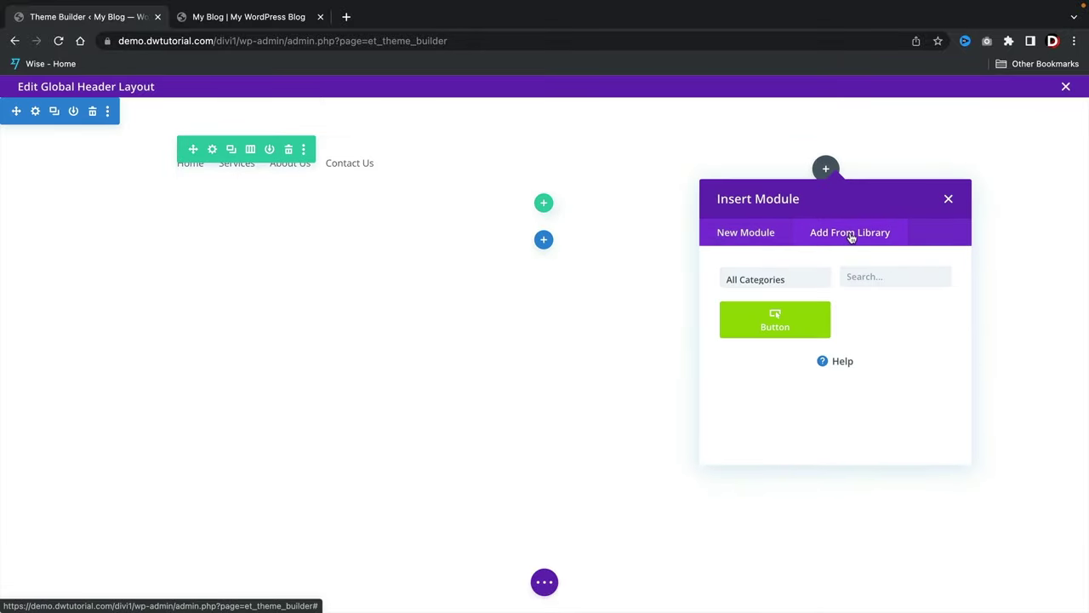
pyautogui.click(788, 326)
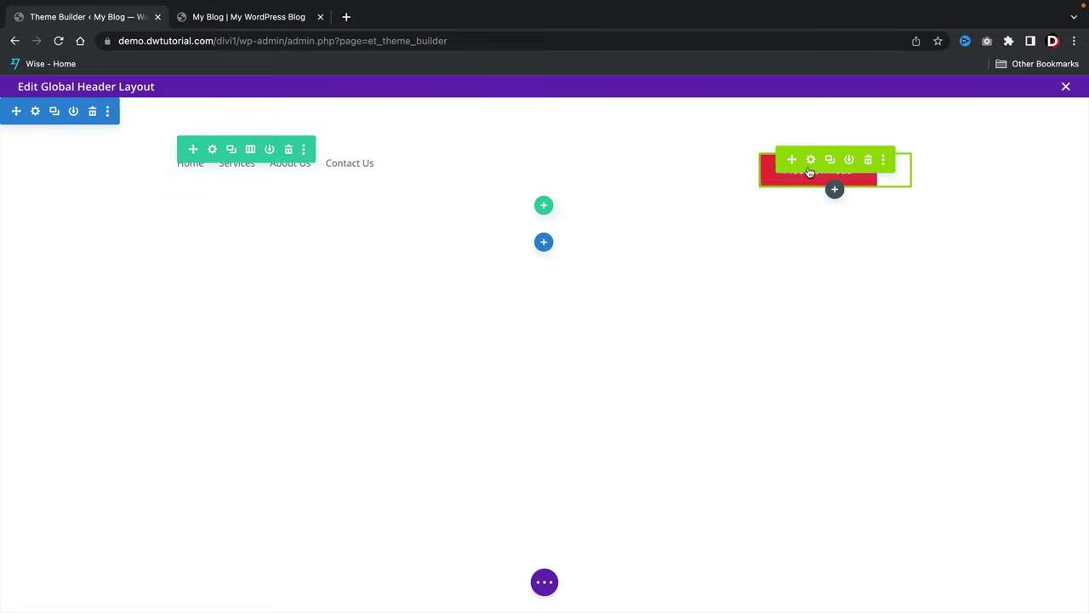
pyautogui.click(812, 162)
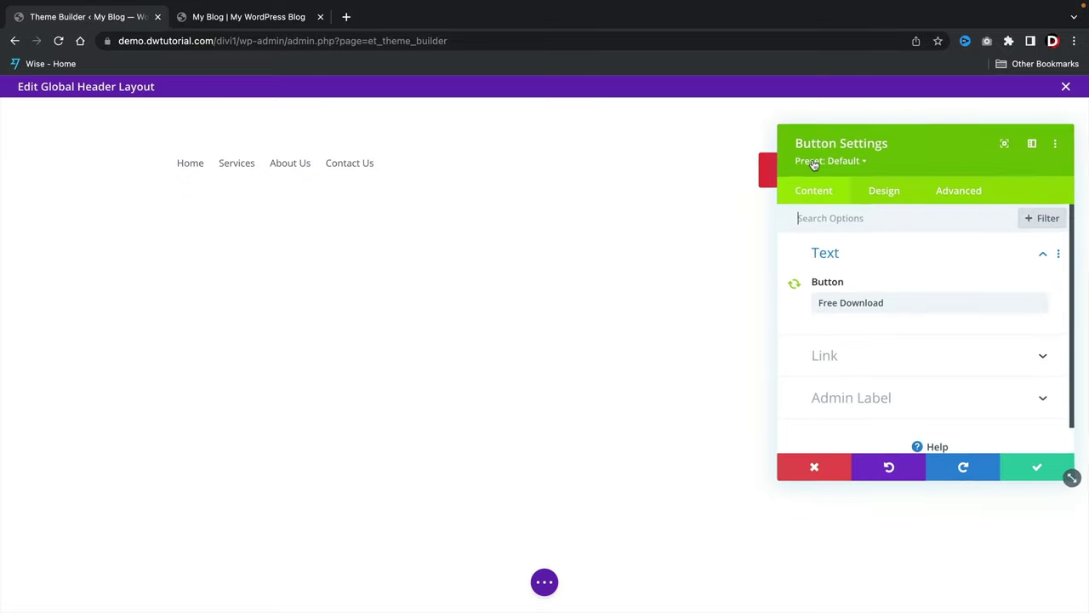
pyautogui.click(865, 359)
pyautogui.click(870, 274)
pyautogui.write('www.darrelwilson.com/contactus')
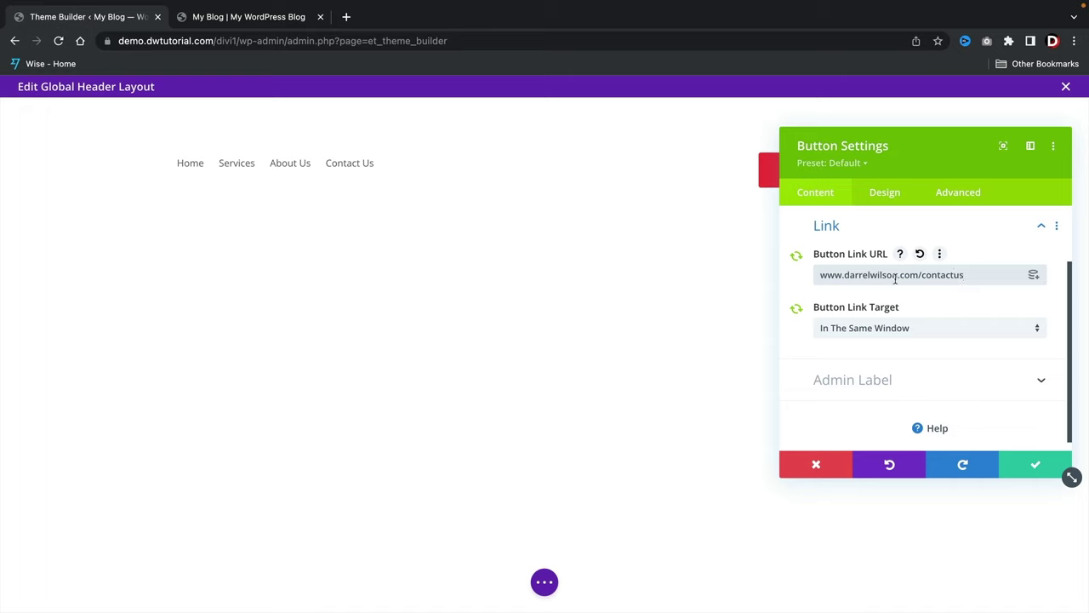
pyautogui.click(1042, 468)
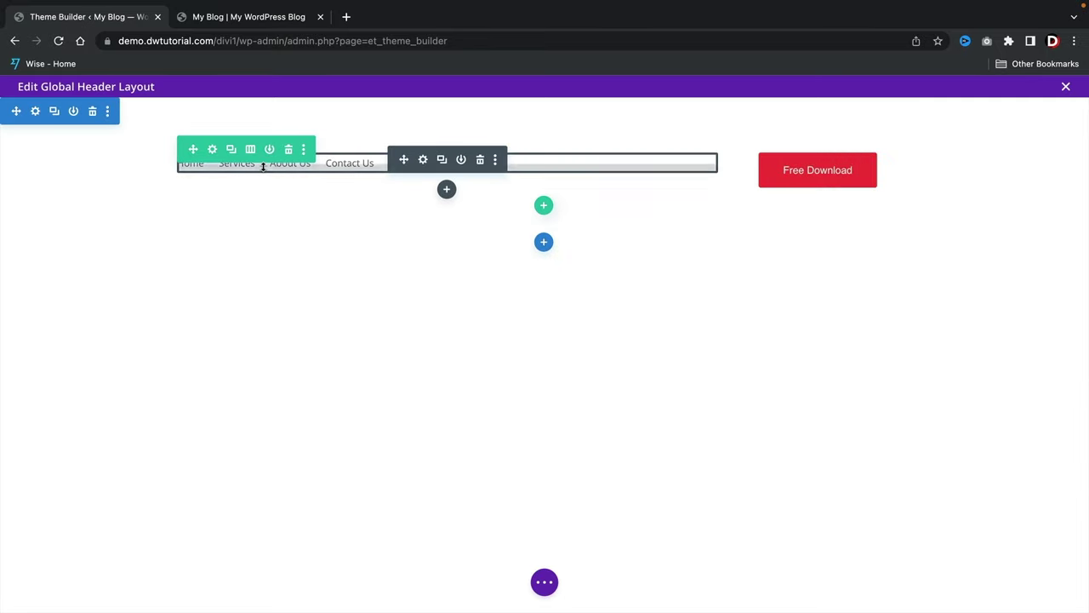
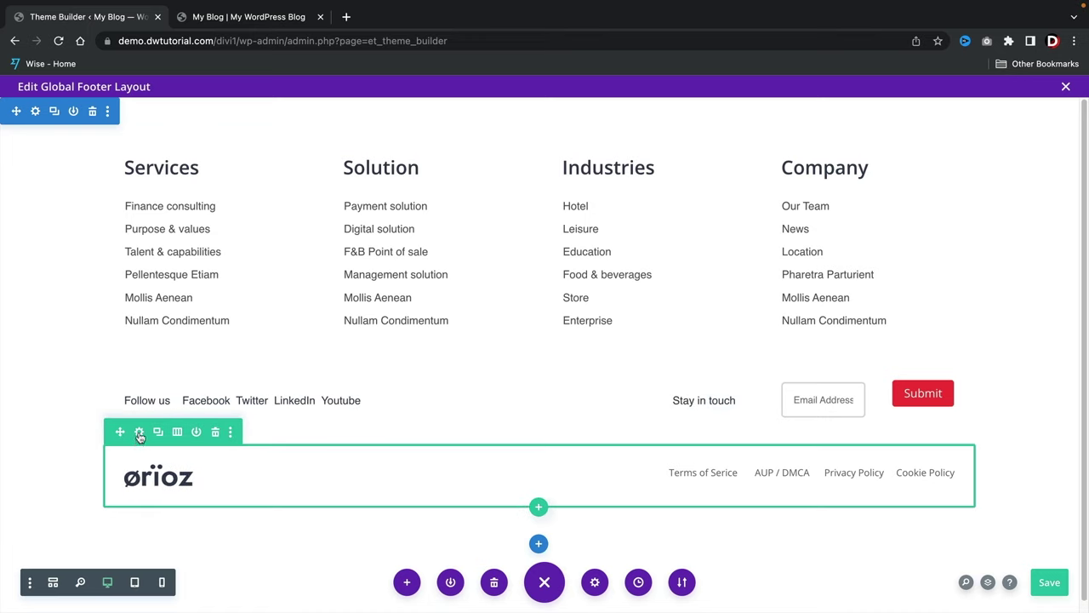
# - Inspect the logo and footer links settings, closing both without changes
pyautogui.click(134, 473)
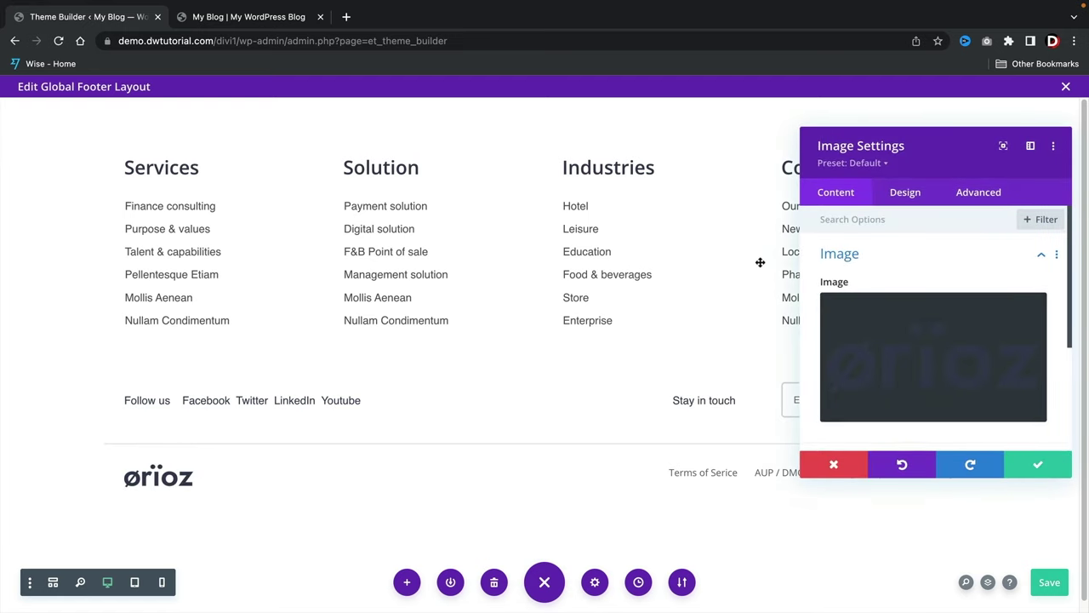
pyautogui.click(836, 464)
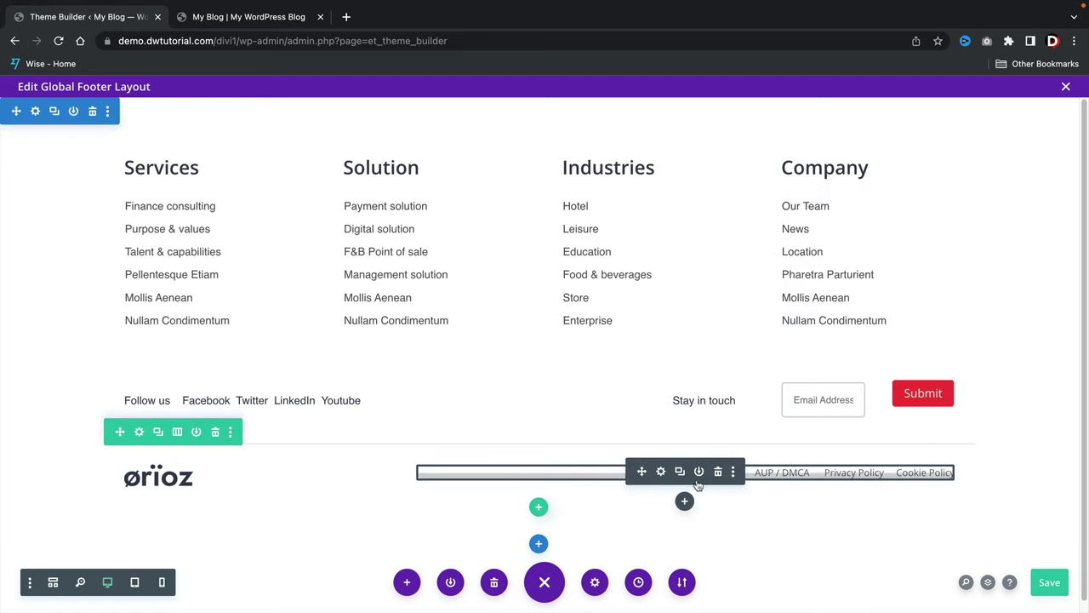
pyautogui.click(661, 472)
pyautogui.click(834, 462)
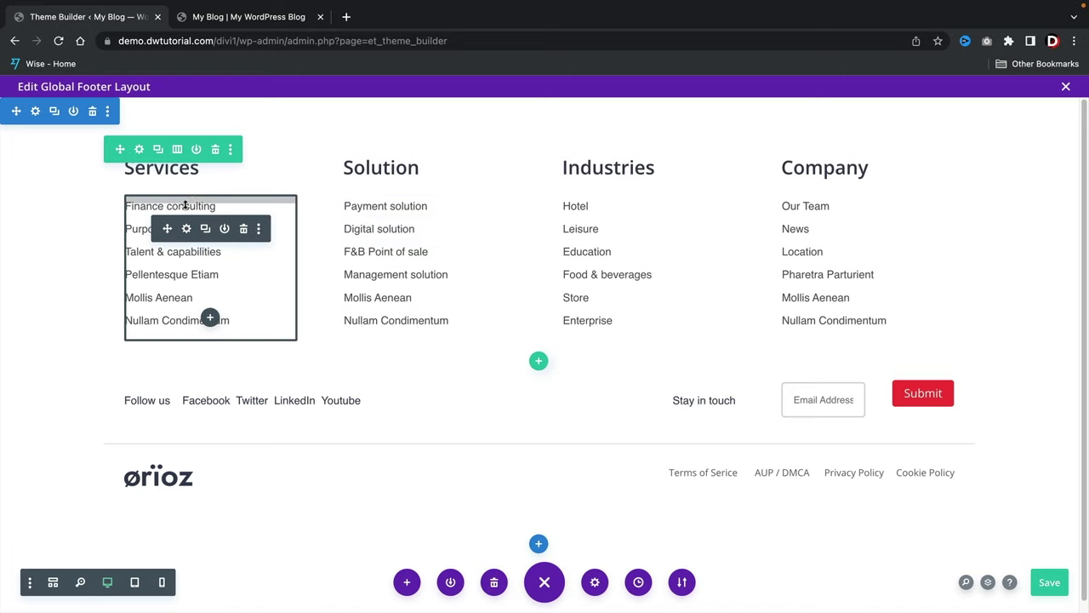
# - Retitle the Services heading to Pages and rename the first two items to Home and Services
pyautogui.doubleClick(140, 170)
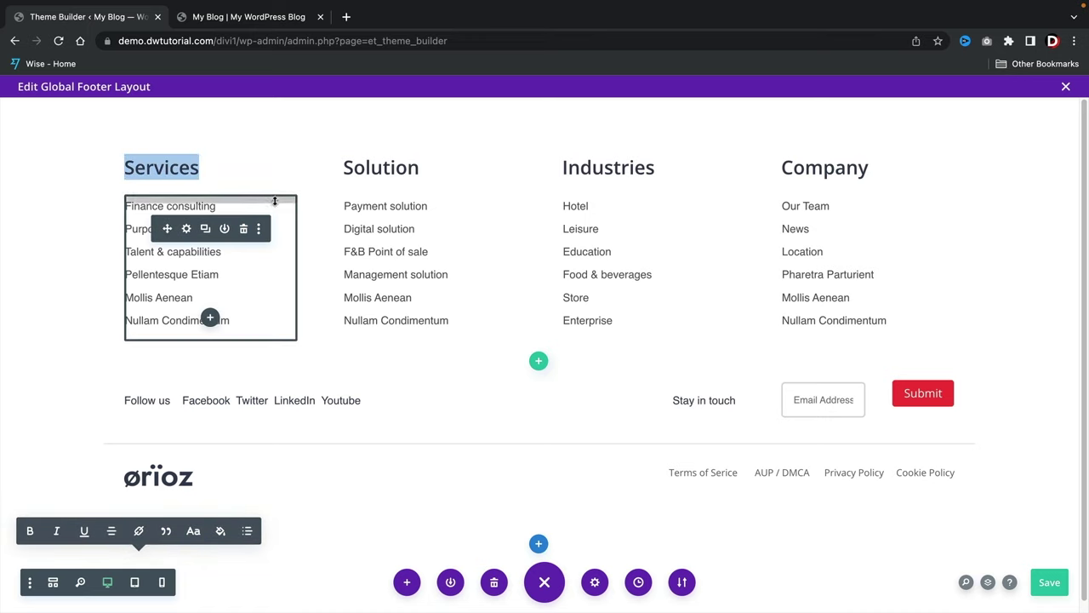
pyautogui.write('Pages')
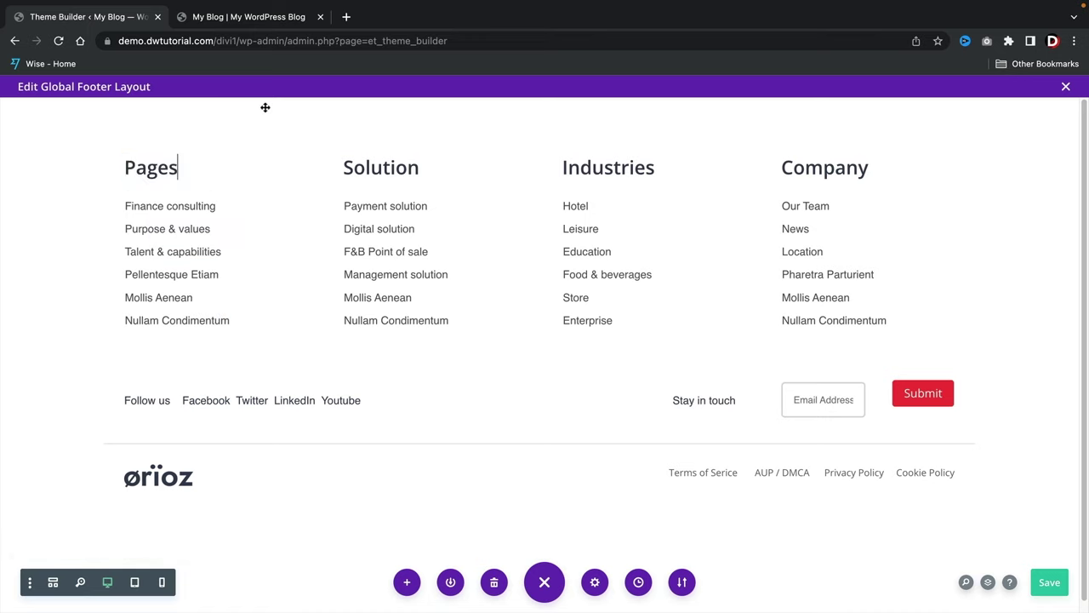
pyautogui.doubleClick(145, 207)
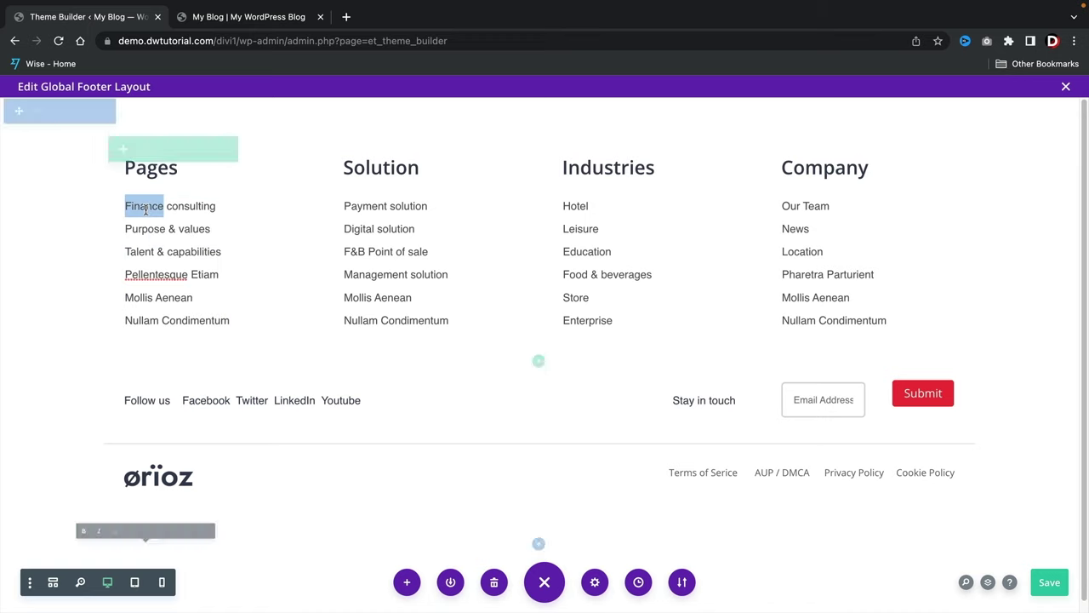
pyautogui.click(158, 207)
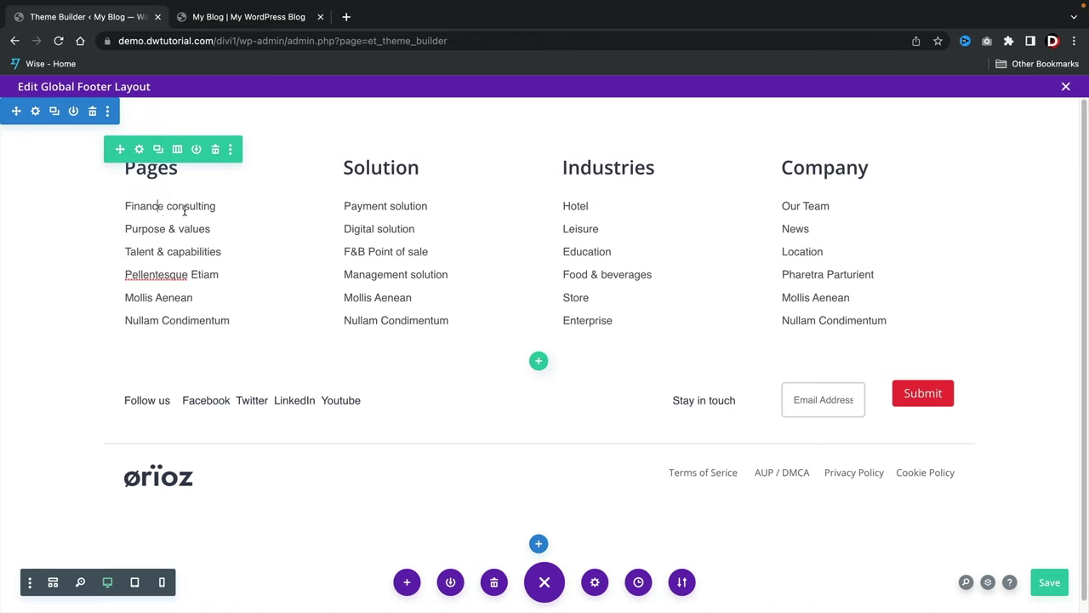
pyautogui.moveTo(221, 207); pyautogui.dragTo(126, 207)
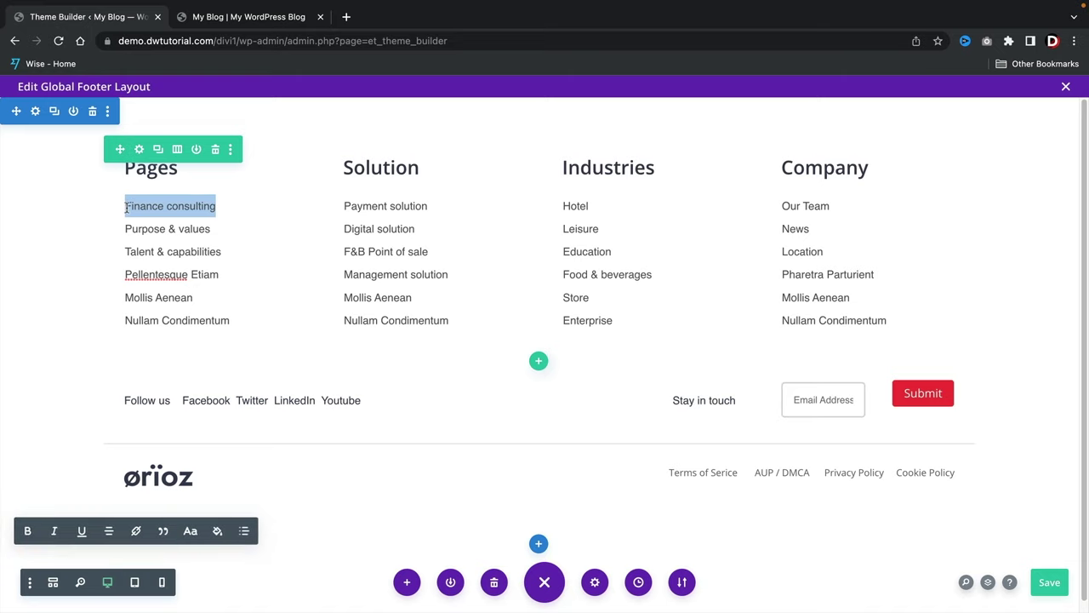
pyautogui.write('Home')
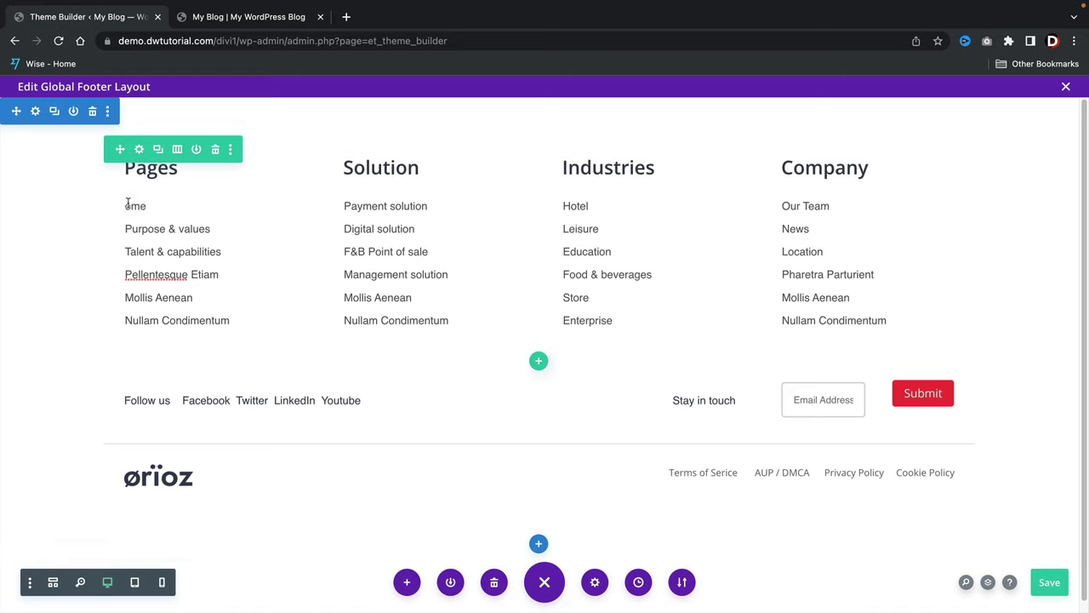
pyautogui.write('Hom')
pyautogui.moveTo(211, 230); pyautogui.dragTo(125, 229)
pyautogui.write('Services')
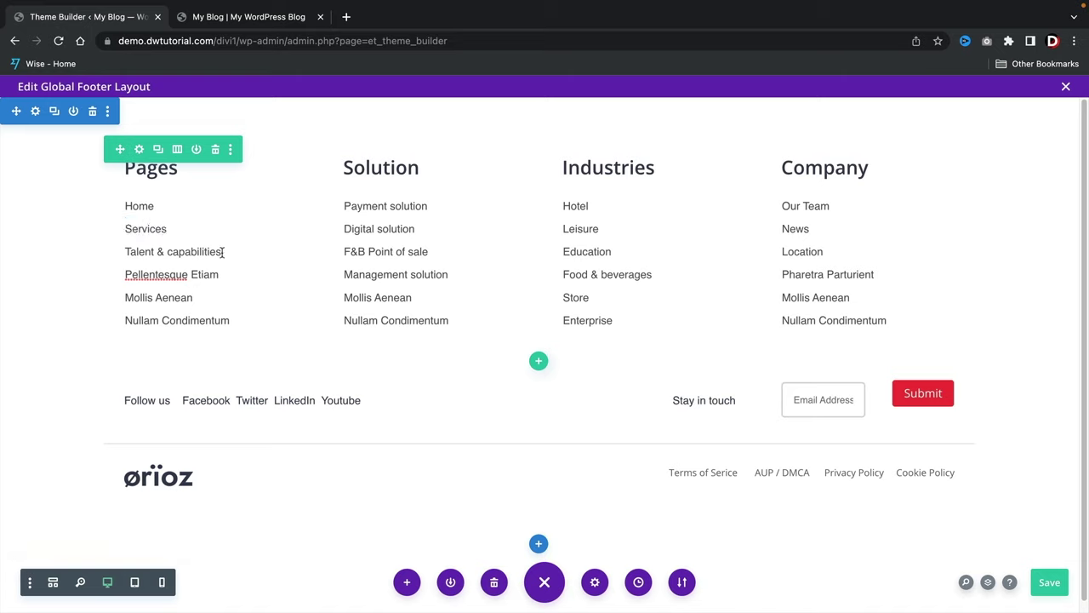
# - Rename the next items to About Us and Contact Us, deleting Mollis Aenean and Nullam Condimentum
pyautogui.moveTo(223, 251); pyautogui.dragTo(125, 252)
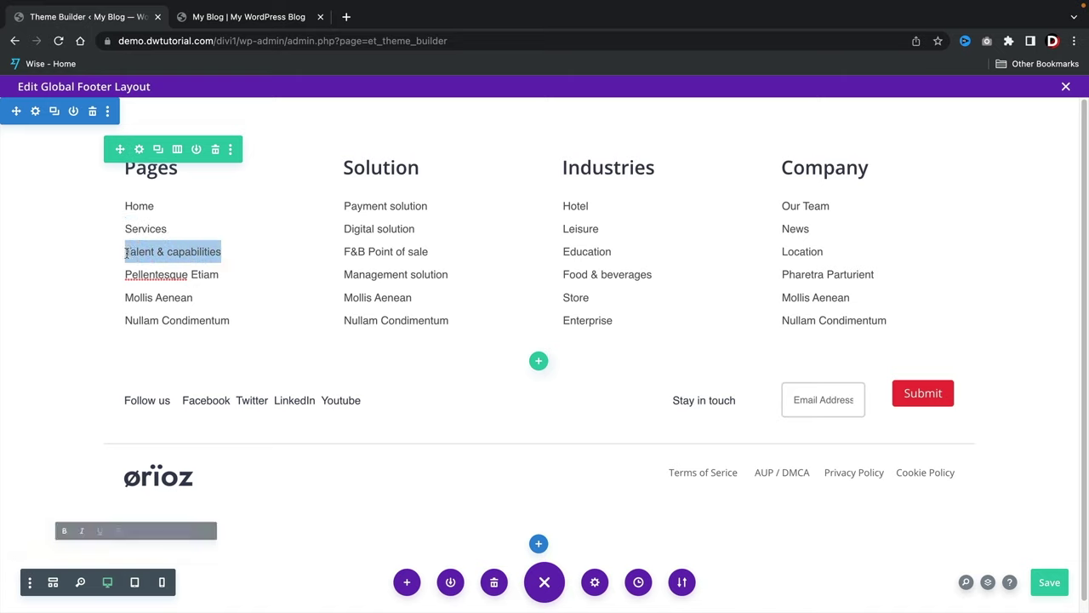
pyautogui.write('About Us')
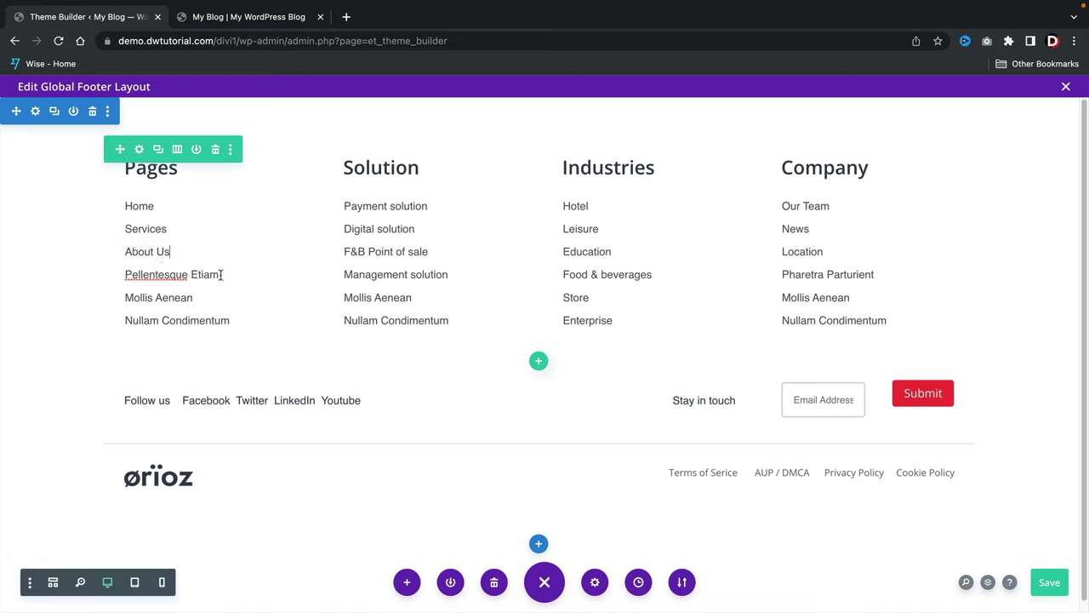
pyautogui.moveTo(222, 274); pyautogui.dragTo(126, 271)
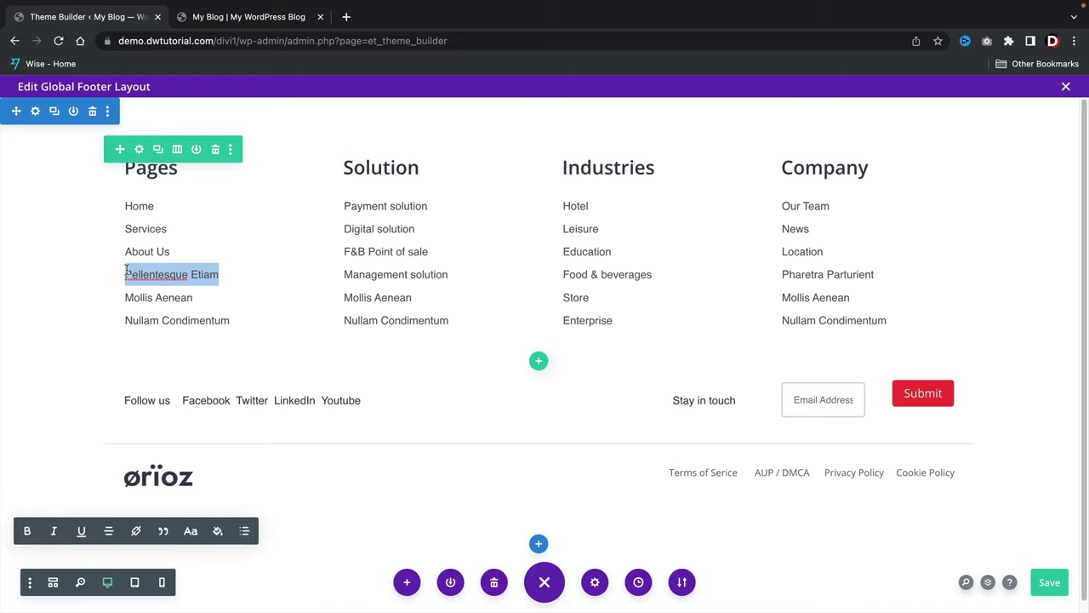
pyautogui.write('Contact Us')
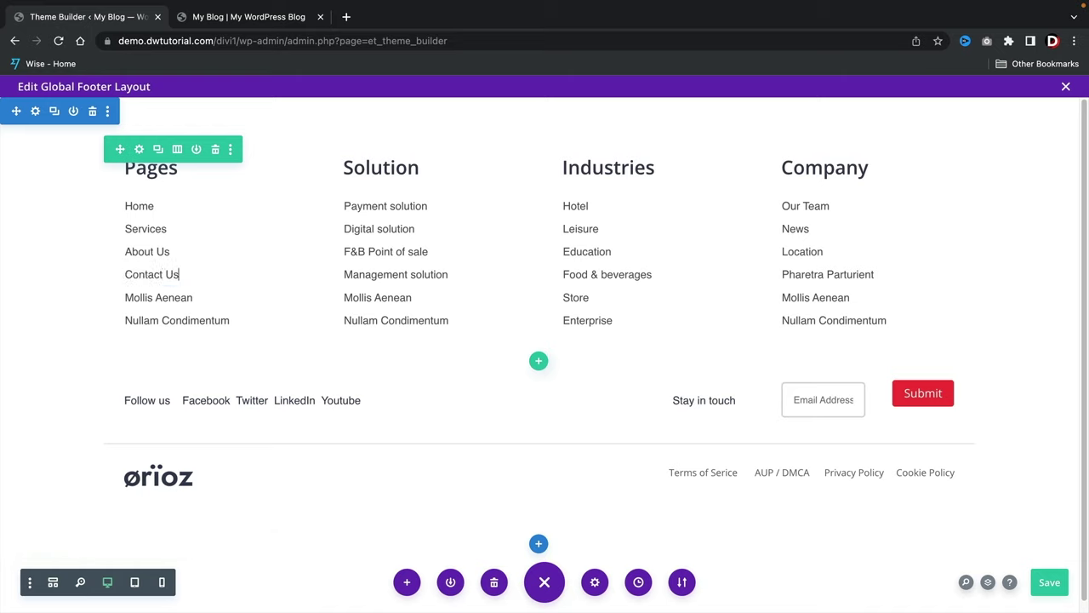
pyautogui.moveTo(195, 297); pyautogui.dragTo(125, 298)
pyautogui.press('BackSpace')
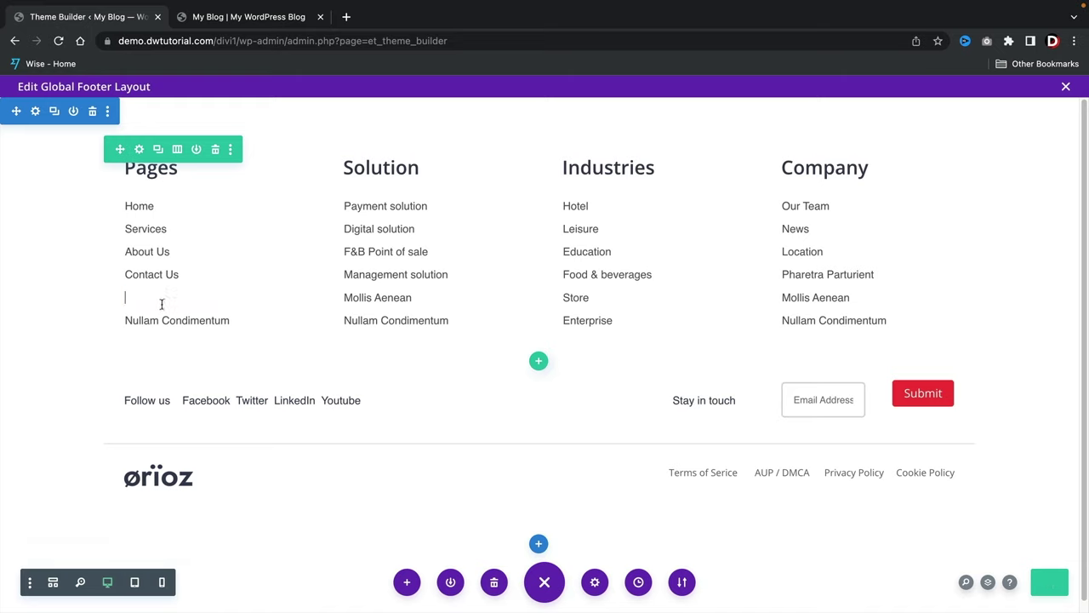
pyautogui.moveTo(226, 320); pyautogui.dragTo(125, 320)
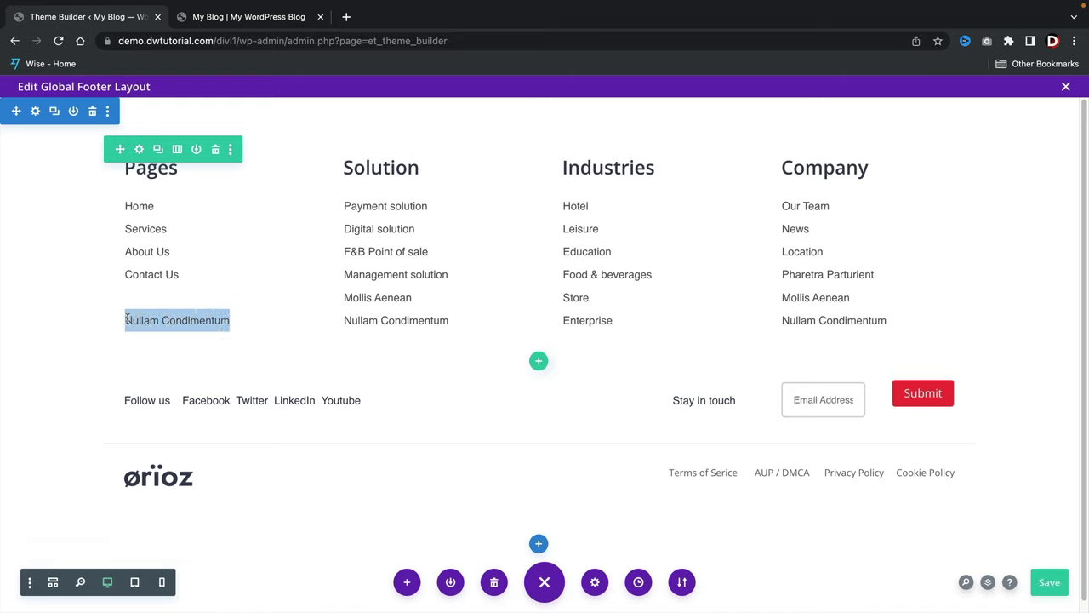
pyautogui.press('BackSpace')
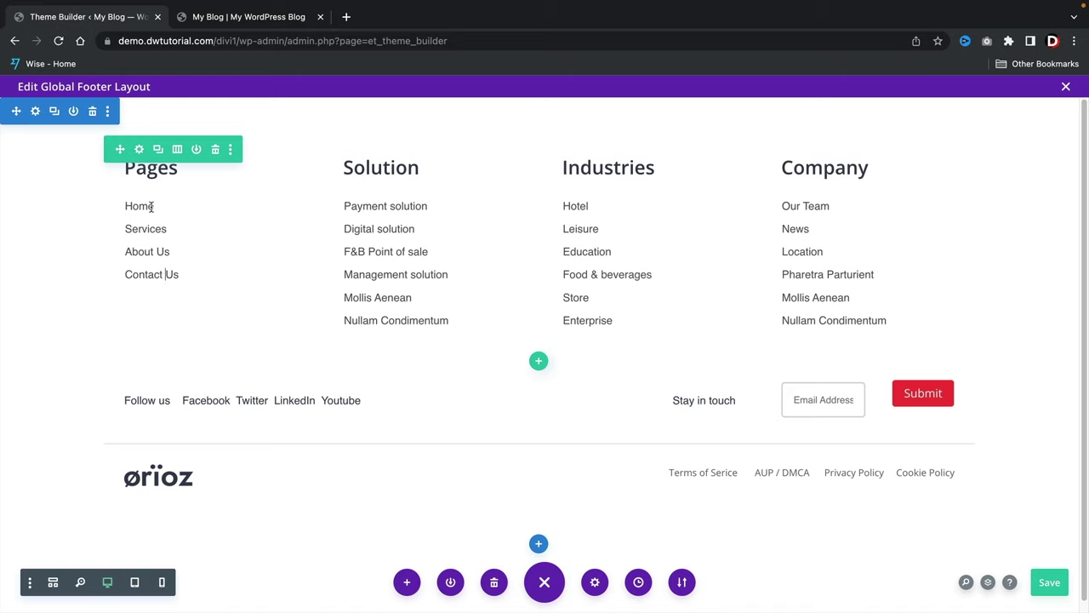
# - Open the live site's Home page and copy its address from the address bar
pyautogui.click(223, 21)
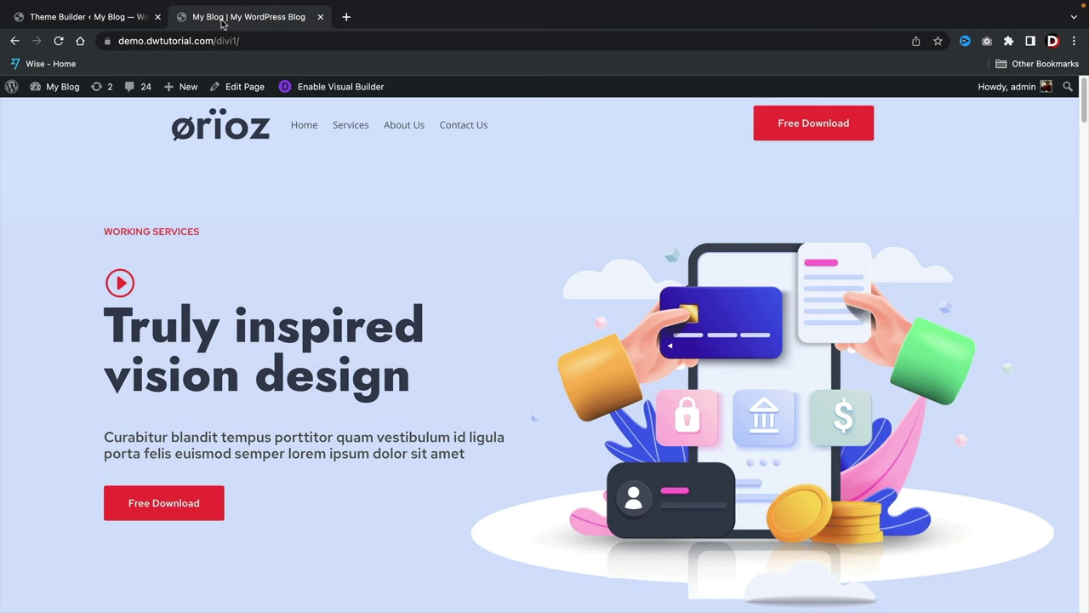
pyautogui.click(310, 127)
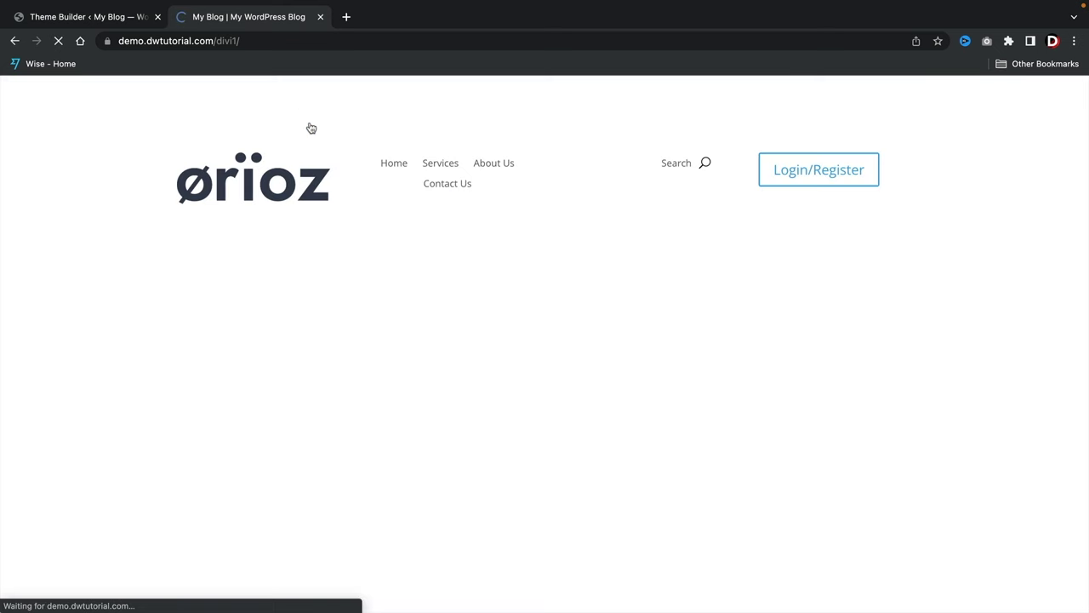
pyautogui.rightClick(227, 40)
pyautogui.hotkey('ctrl', 'c')
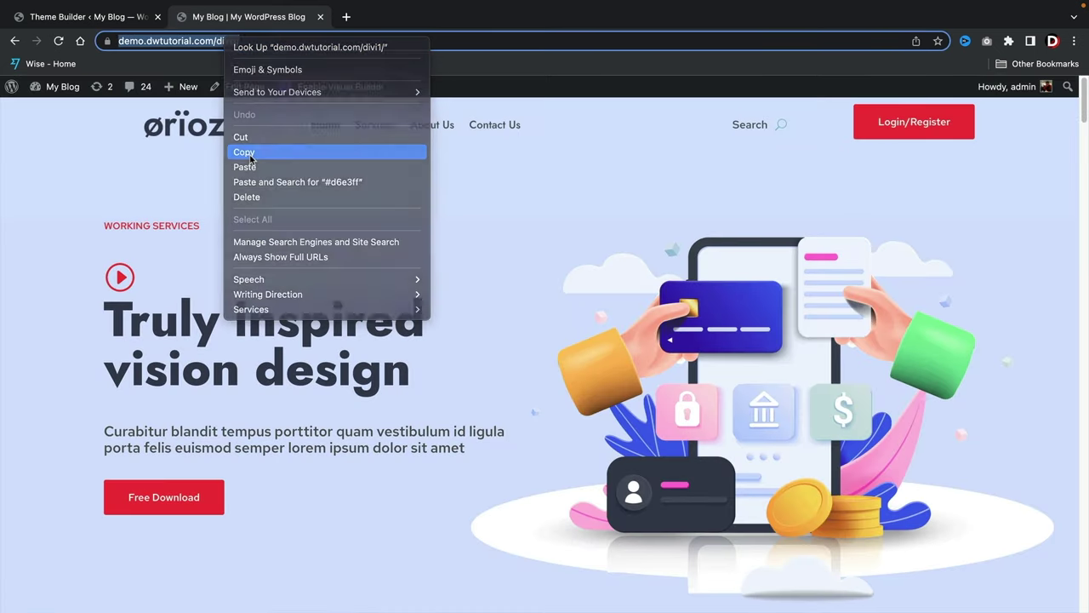
pyautogui.click(246, 151)
pyautogui.click(129, 18)
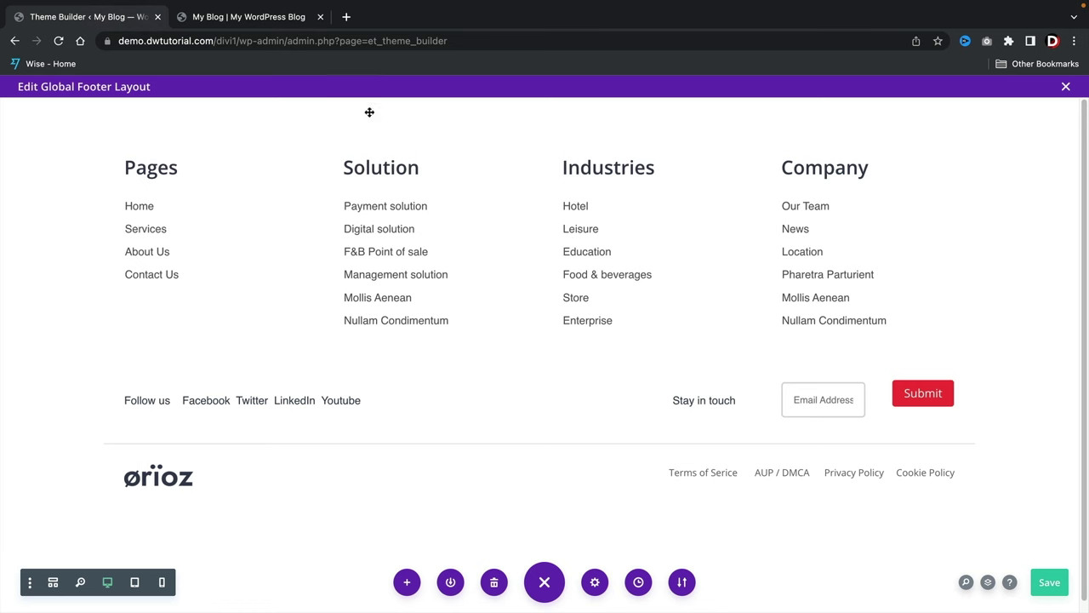
pyautogui.doubleClick(137, 206)
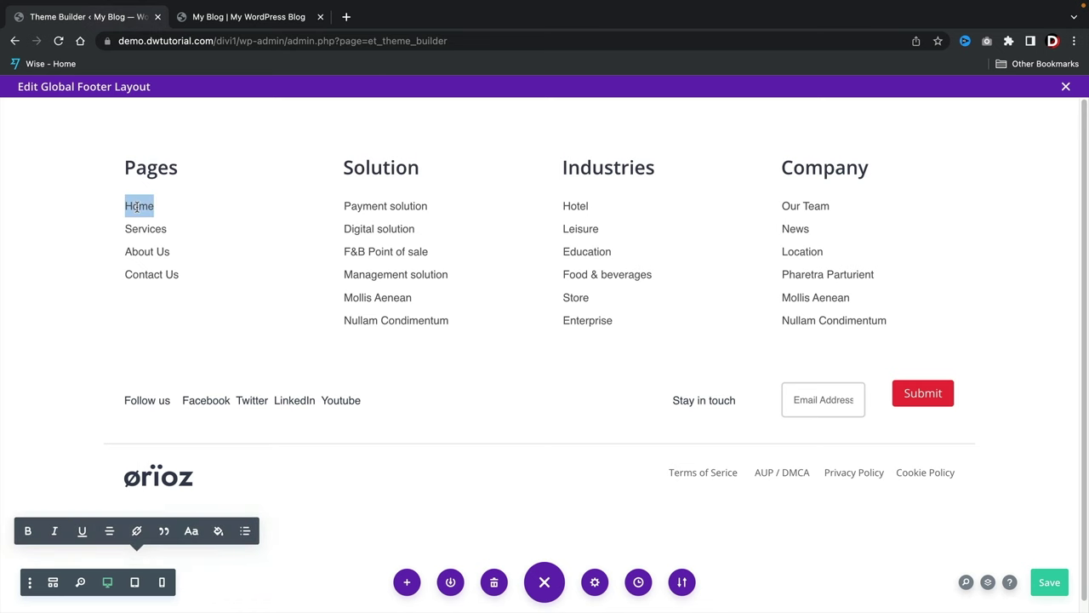
pyautogui.click(136, 530)
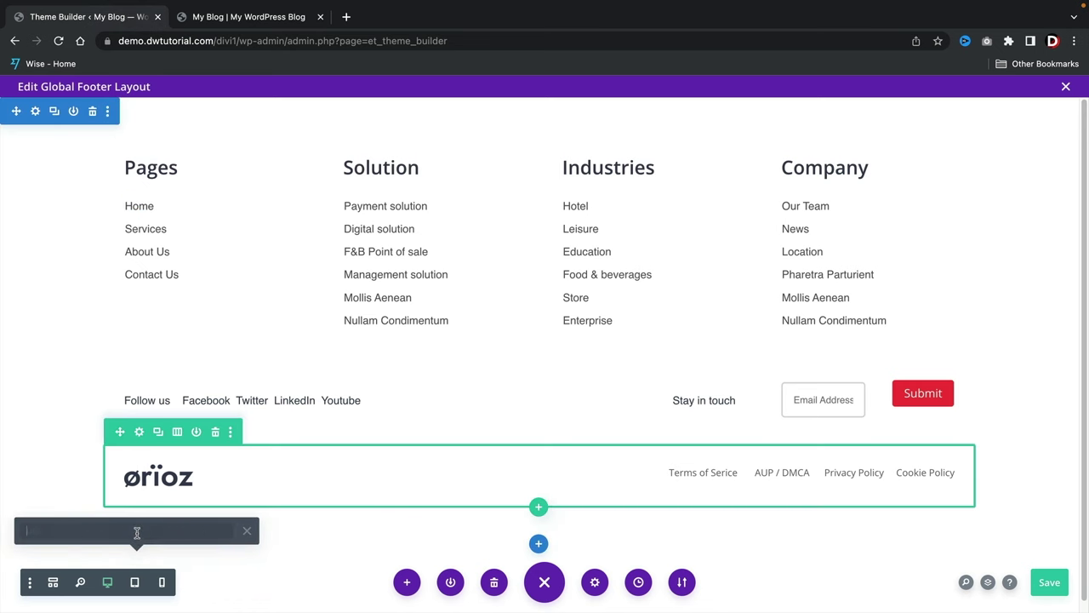
pyautogui.rightClick(75, 534)
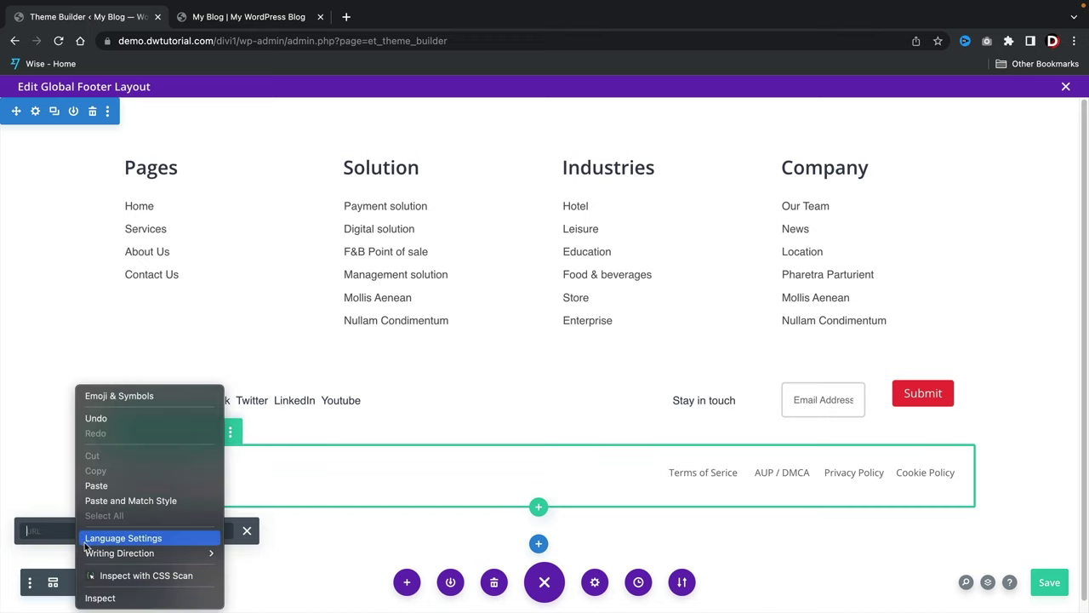
pyautogui.click(104, 487)
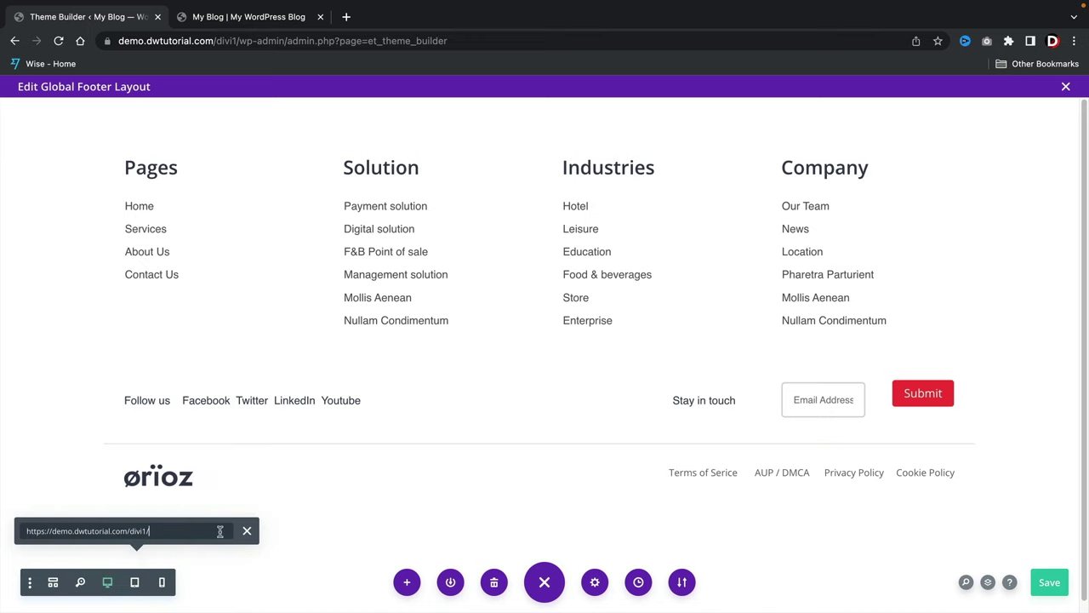
pyautogui.press('Return')
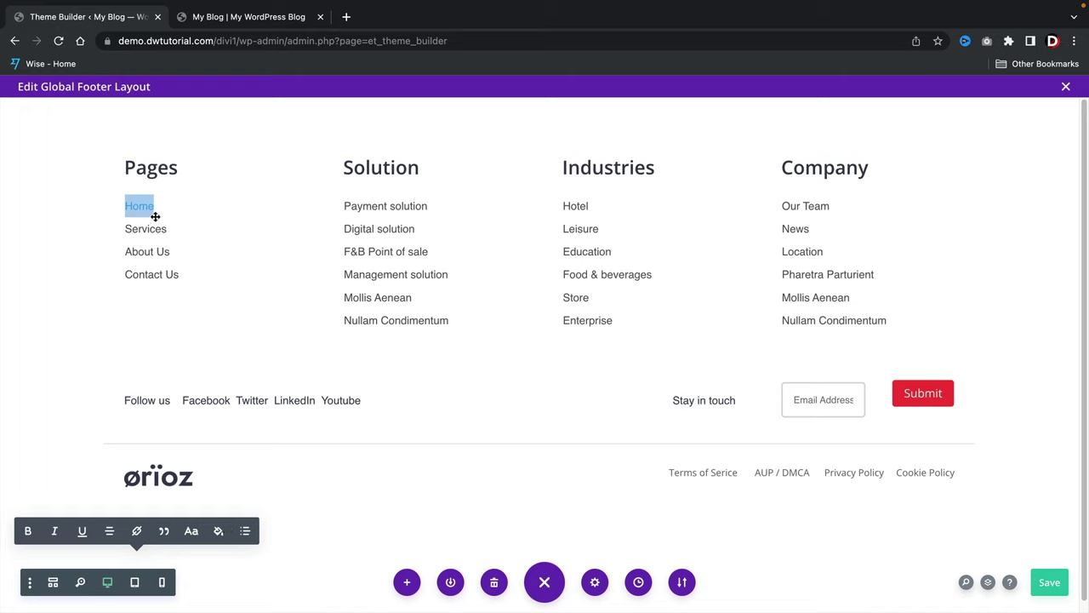
pyautogui.click(152, 225)
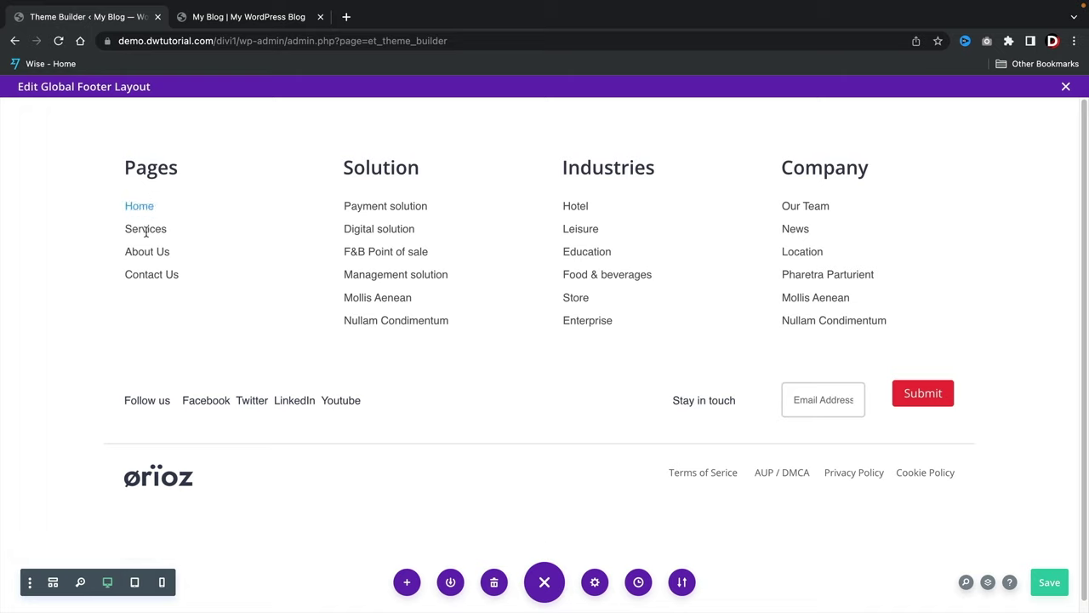
pyautogui.doubleClick(145, 227)
pyautogui.click(360, 235)
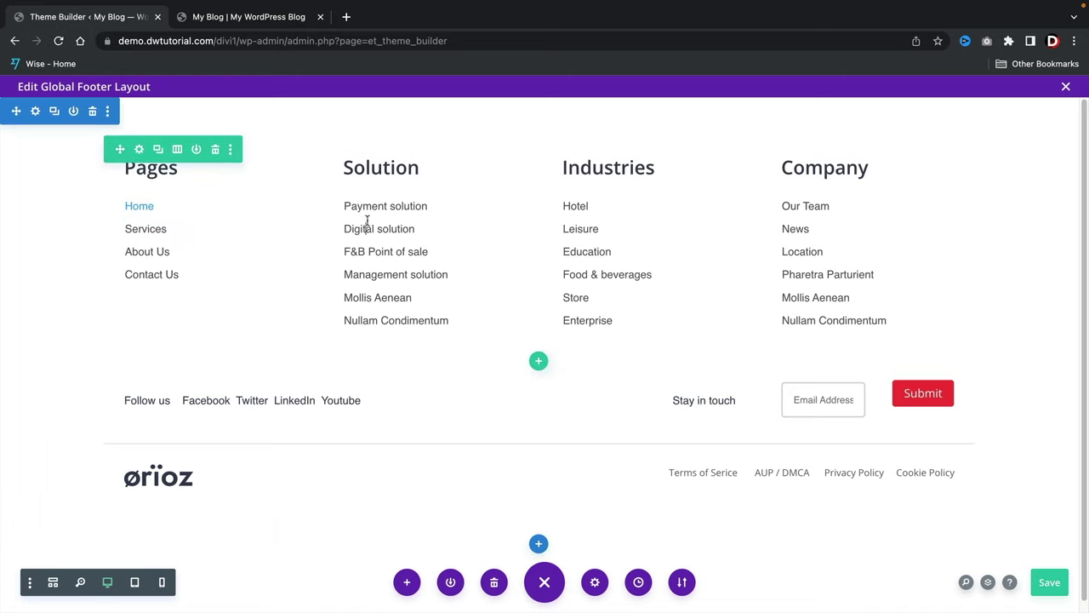
# - In the footer text settings, start a link on Services using the previously copied address
pyautogui.click(187, 229)
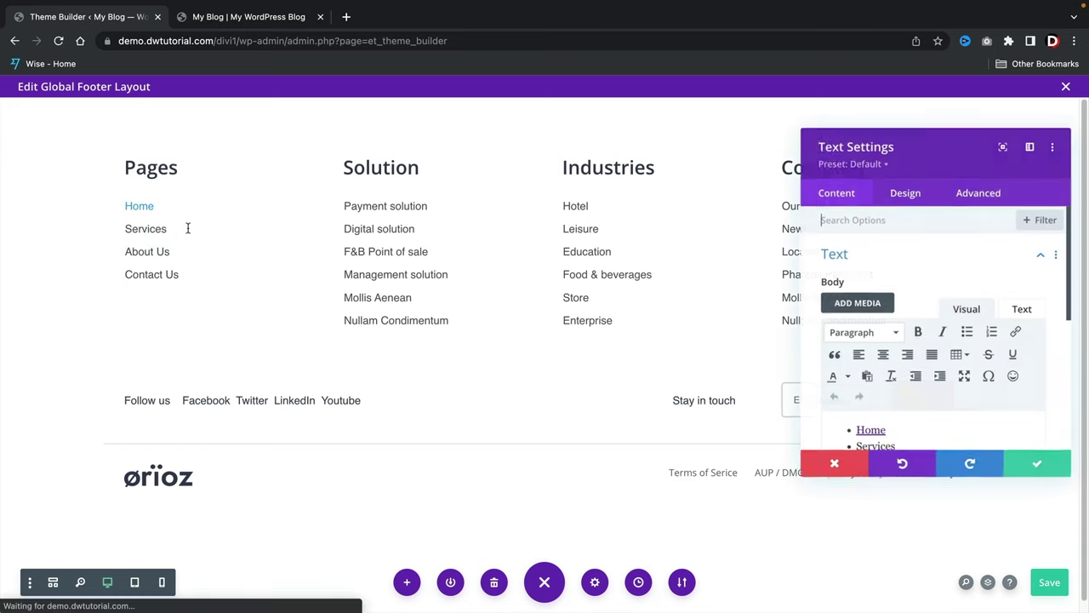
pyautogui.moveTo(913, 151); pyautogui.dragTo(363, 116)
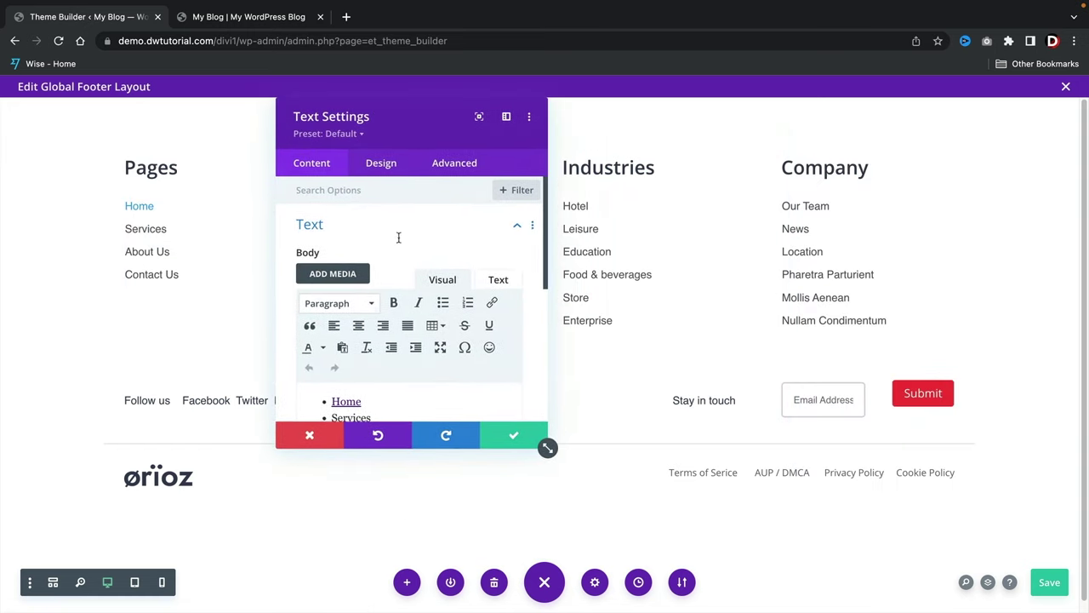
pyautogui.scroll(-3, 406, 365)
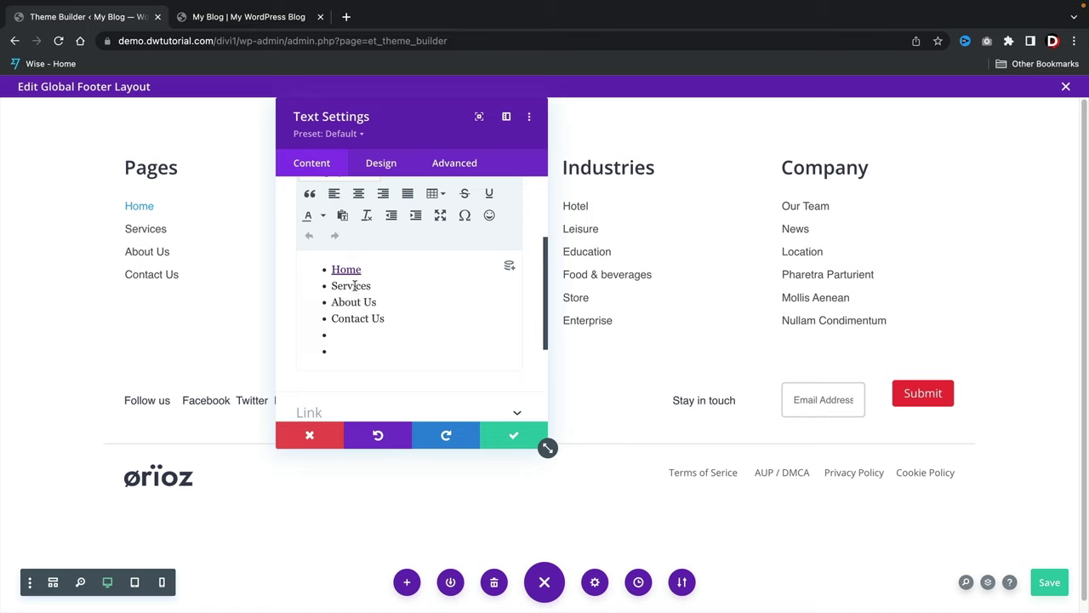
pyautogui.doubleClick(355, 286)
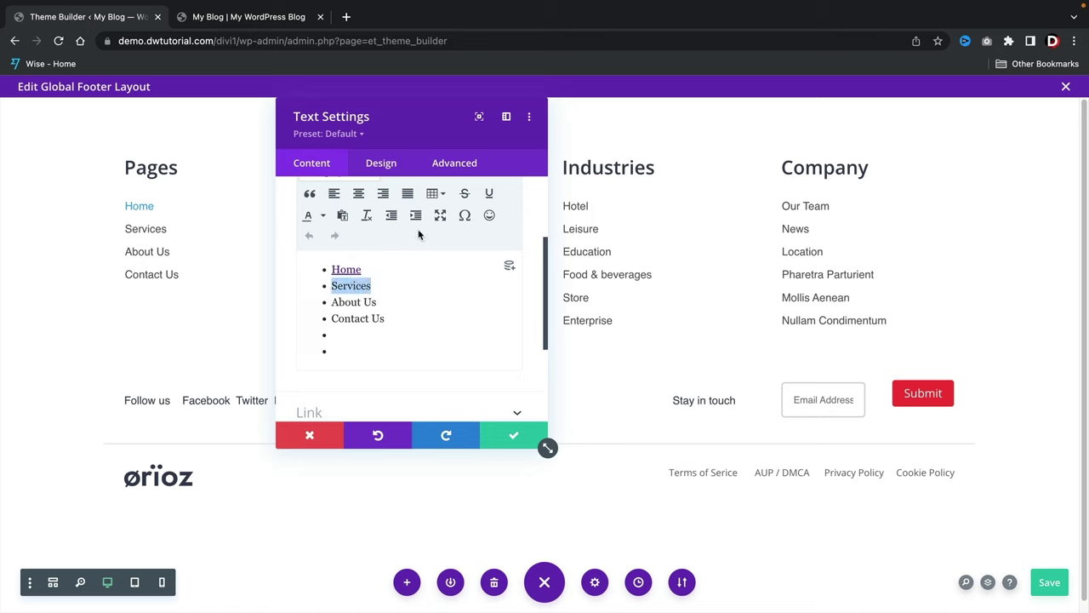
pyautogui.scroll(1, 418, 235)
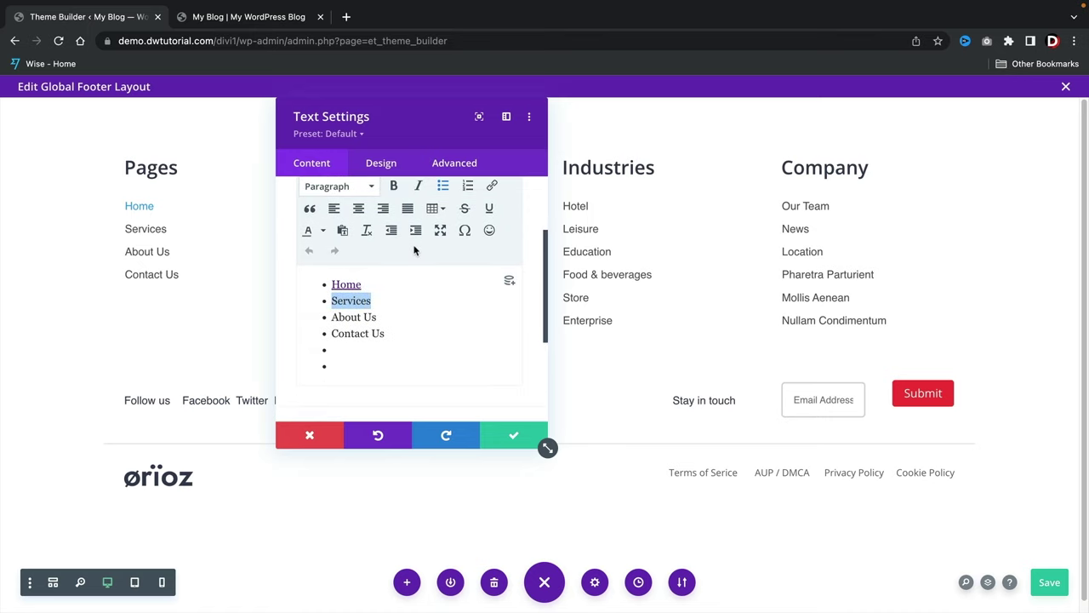
pyautogui.click(493, 187)
pyautogui.rightClick(484, 298)
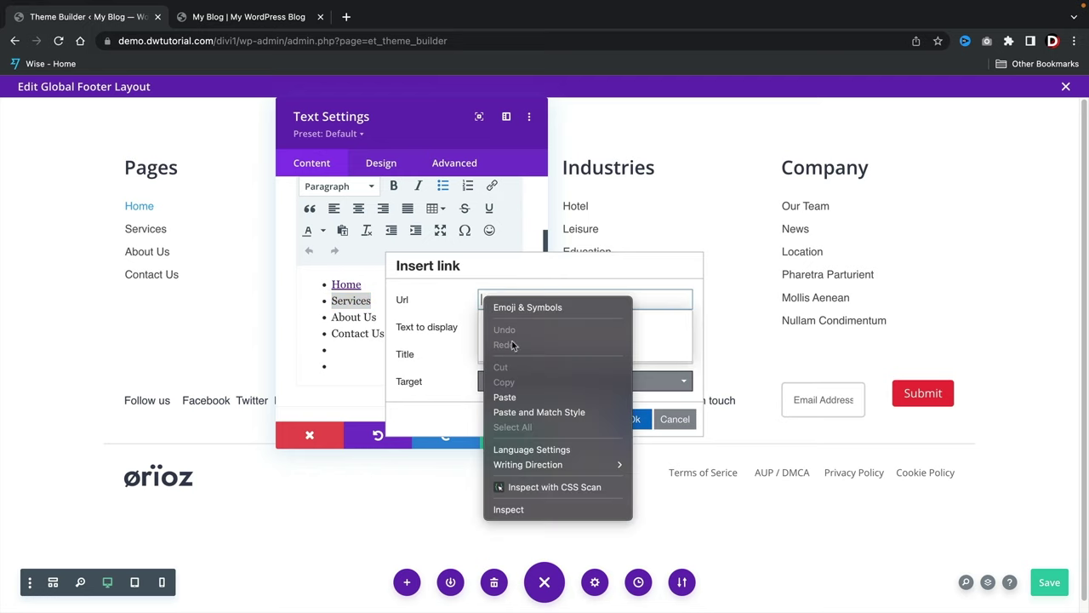
pyautogui.click(505, 397)
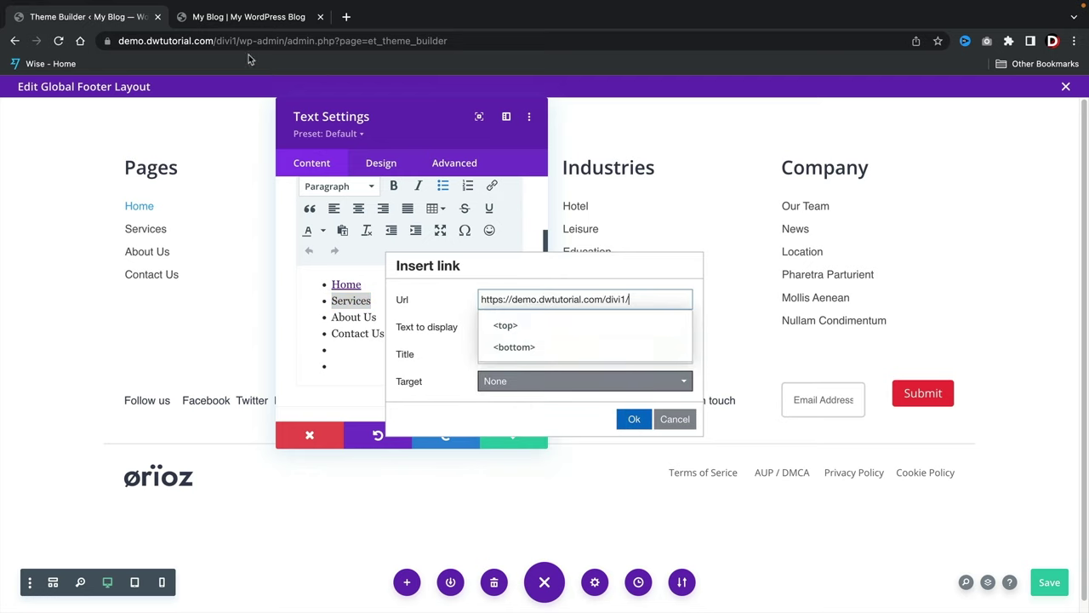
# - Replace the Services link with the live Services page address, opening in the same window
pyautogui.click(249, 17)
pyautogui.click(366, 129)
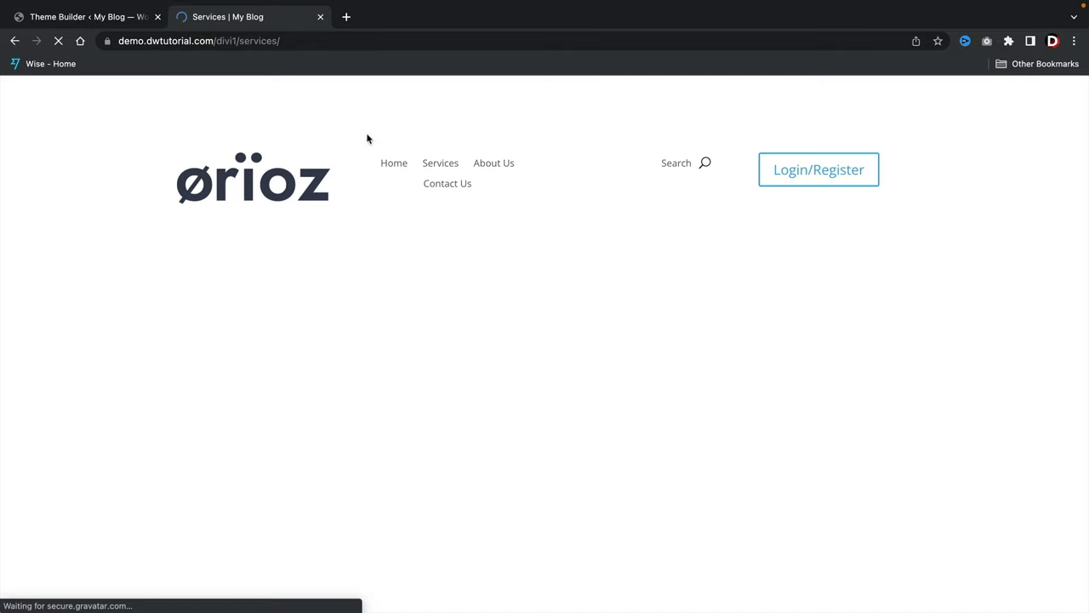
pyautogui.click(252, 41)
pyautogui.rightClick(252, 41)
pyautogui.click(289, 150)
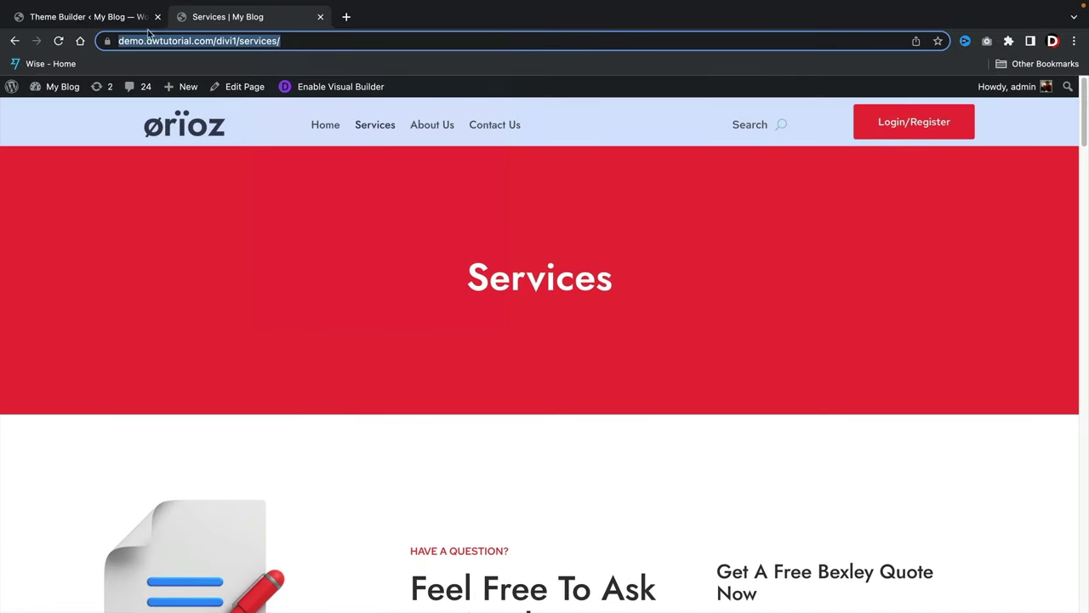
pyautogui.click(137, 17)
pyautogui.moveTo(482, 299); pyautogui.dragTo(630, 299)
pyautogui.rightClick(494, 293)
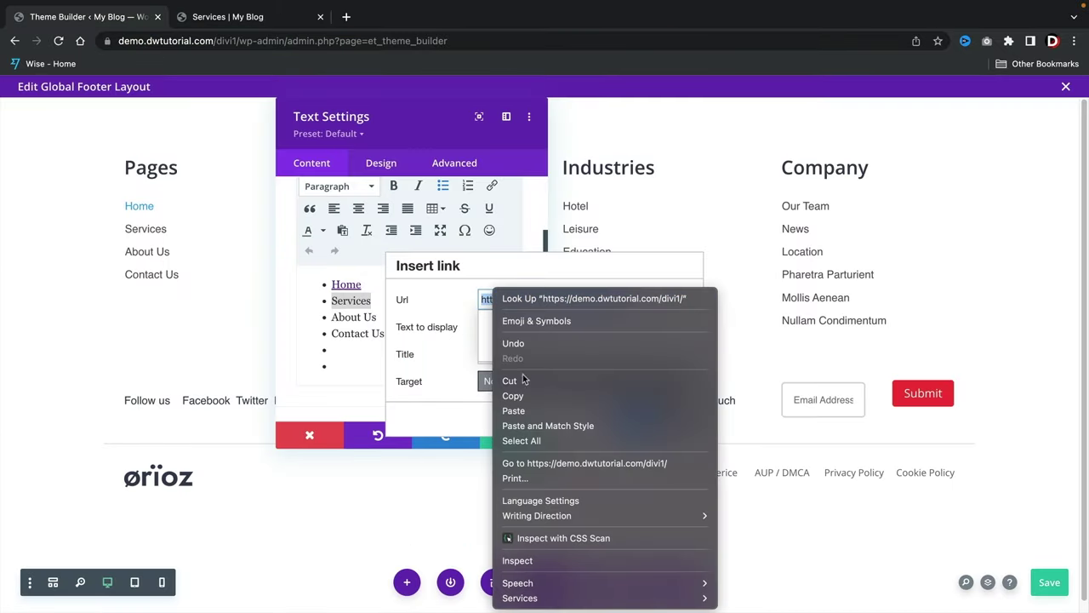
pyautogui.click(515, 410)
pyautogui.click(452, 352)
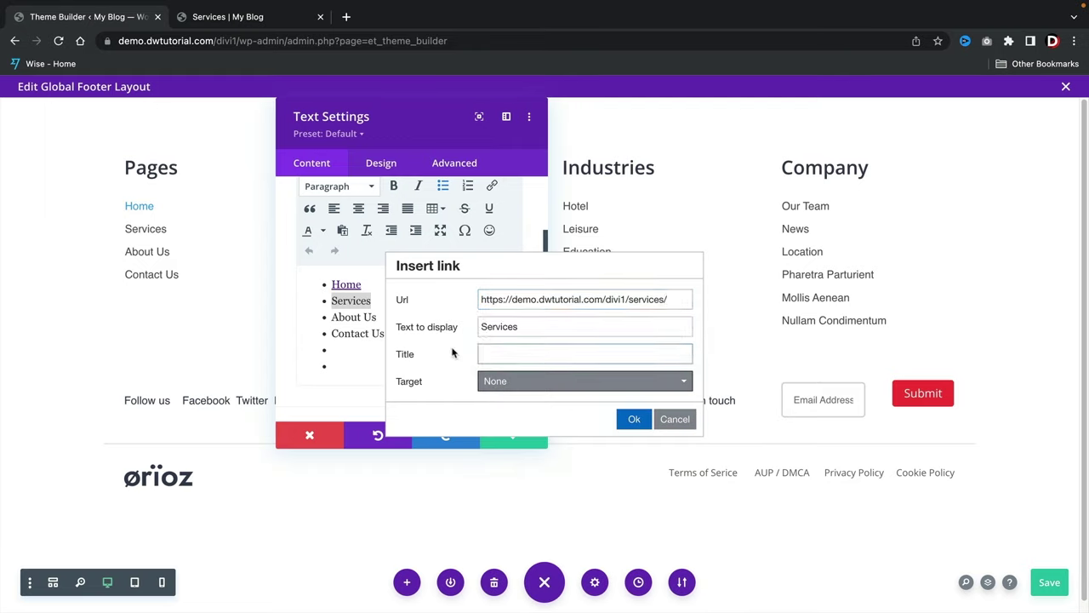
pyautogui.click(519, 386)
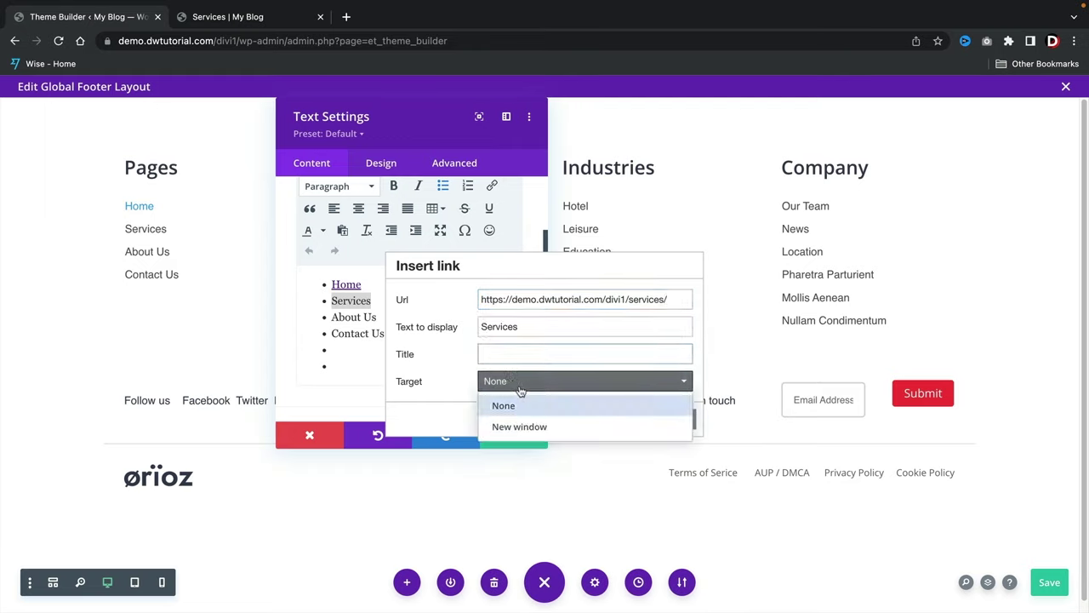
pyautogui.click(526, 426)
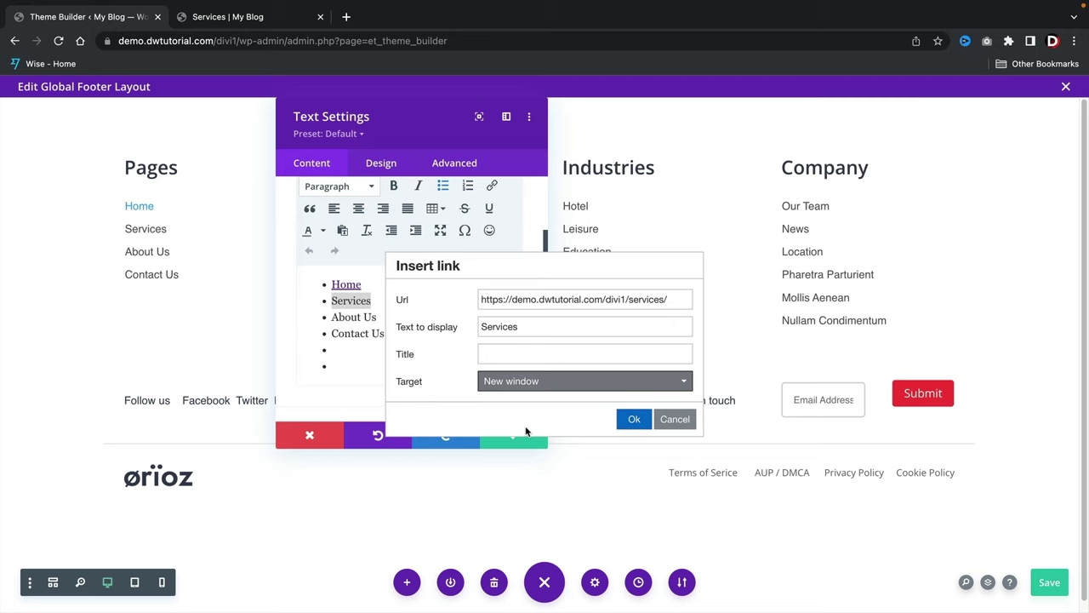
pyautogui.click(529, 388)
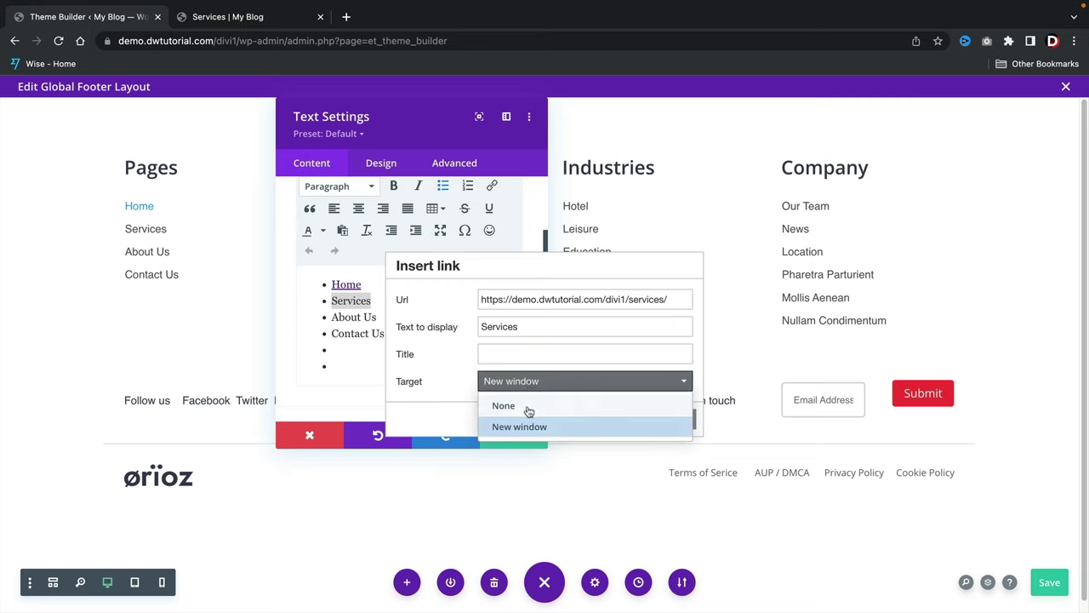
pyautogui.click(527, 407)
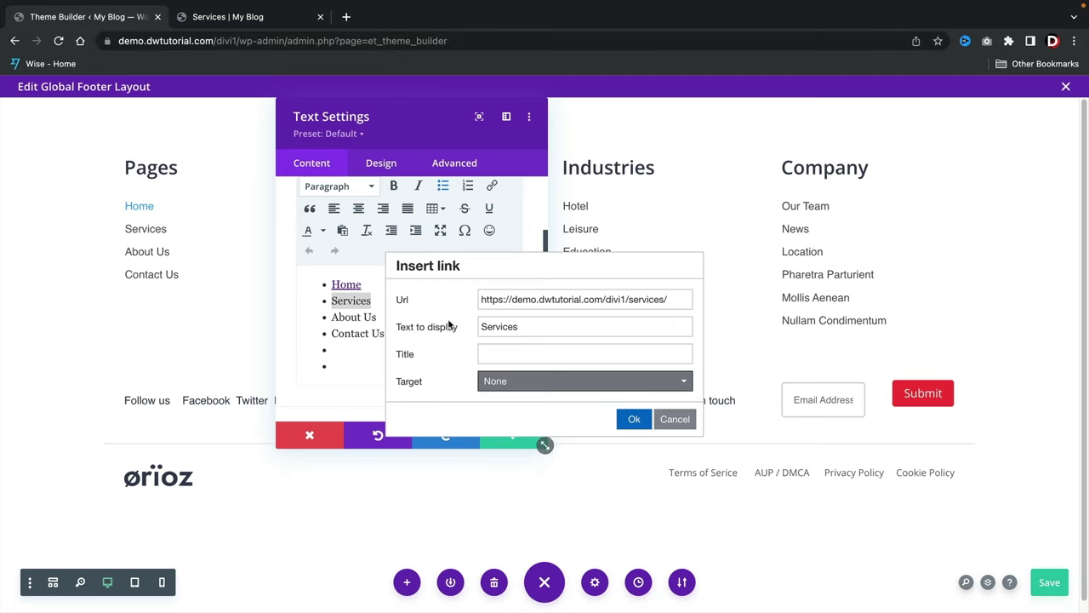
pyautogui.click(638, 420)
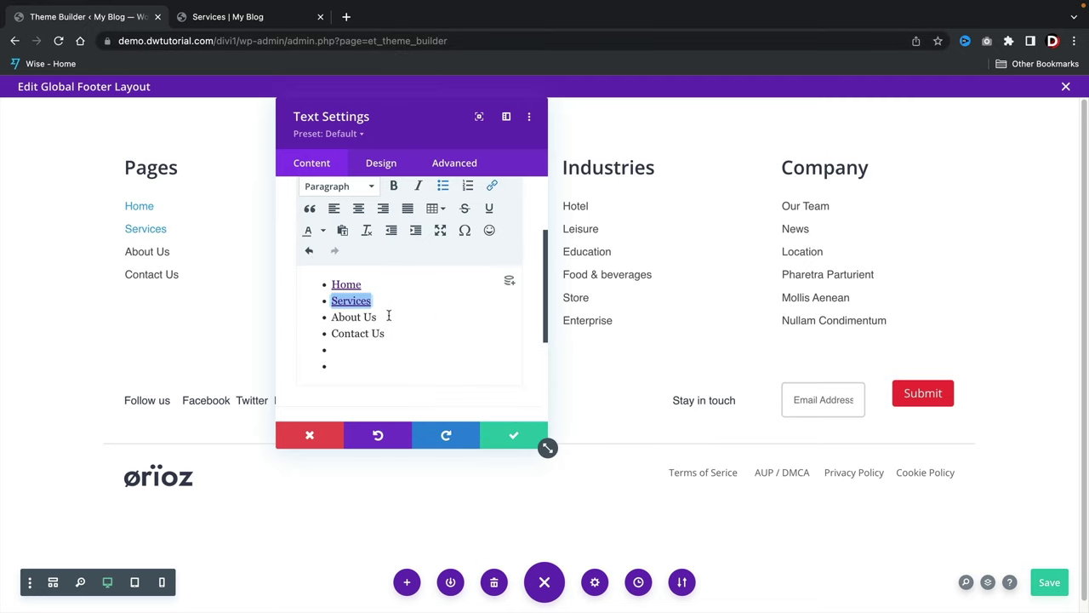
# - Link About Us to the live site's About Us page address
pyautogui.click(252, 24)
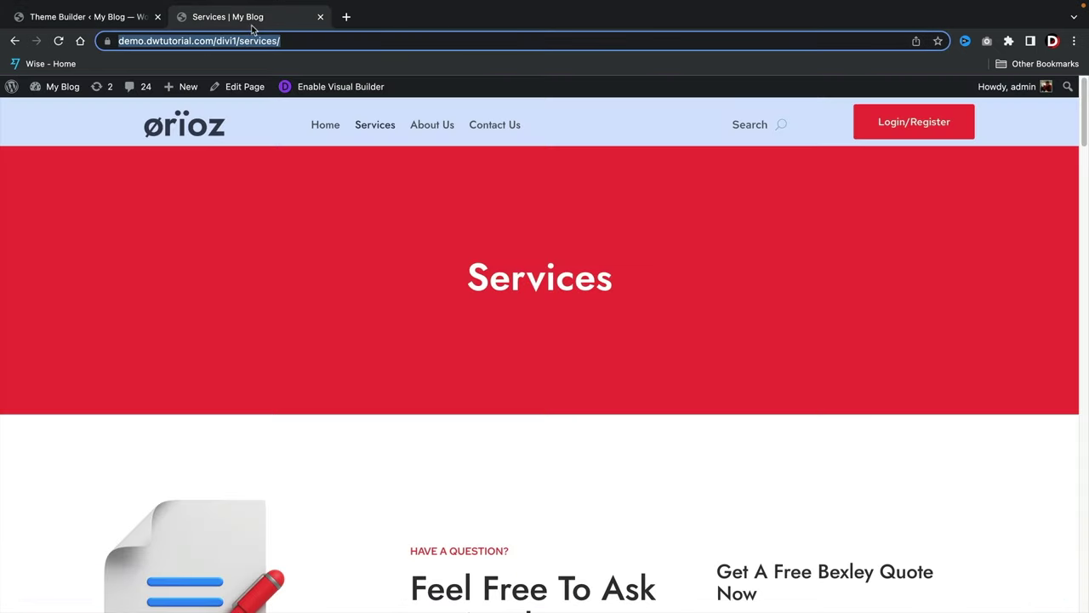
pyautogui.click(423, 124)
pyautogui.rightClick(204, 40)
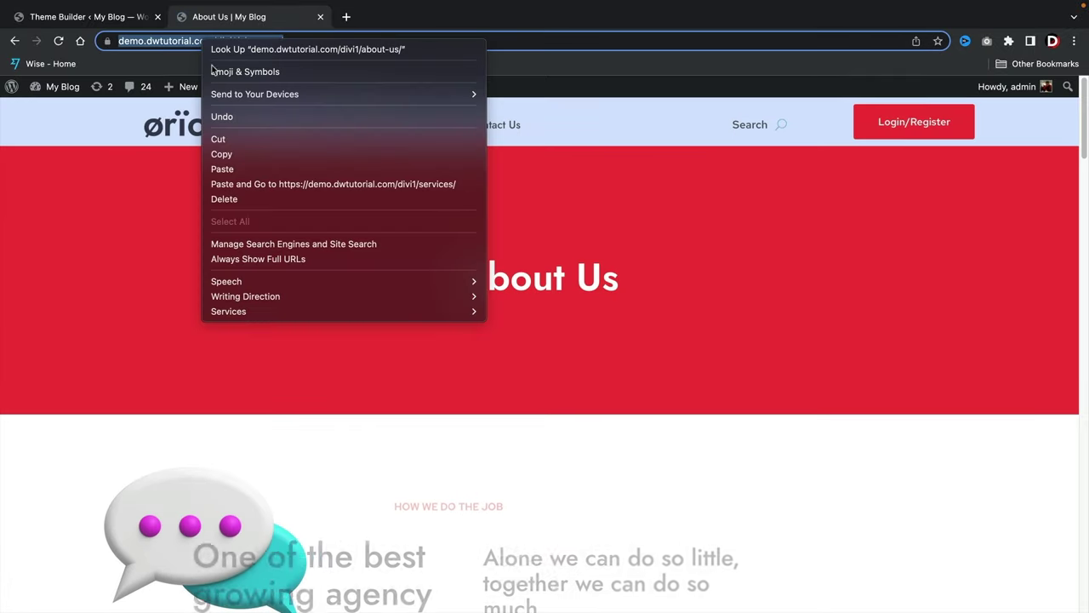
pyautogui.click(222, 154)
pyautogui.click(85, 16)
pyautogui.moveTo(331, 316); pyautogui.dragTo(377, 318)
pyautogui.click(492, 189)
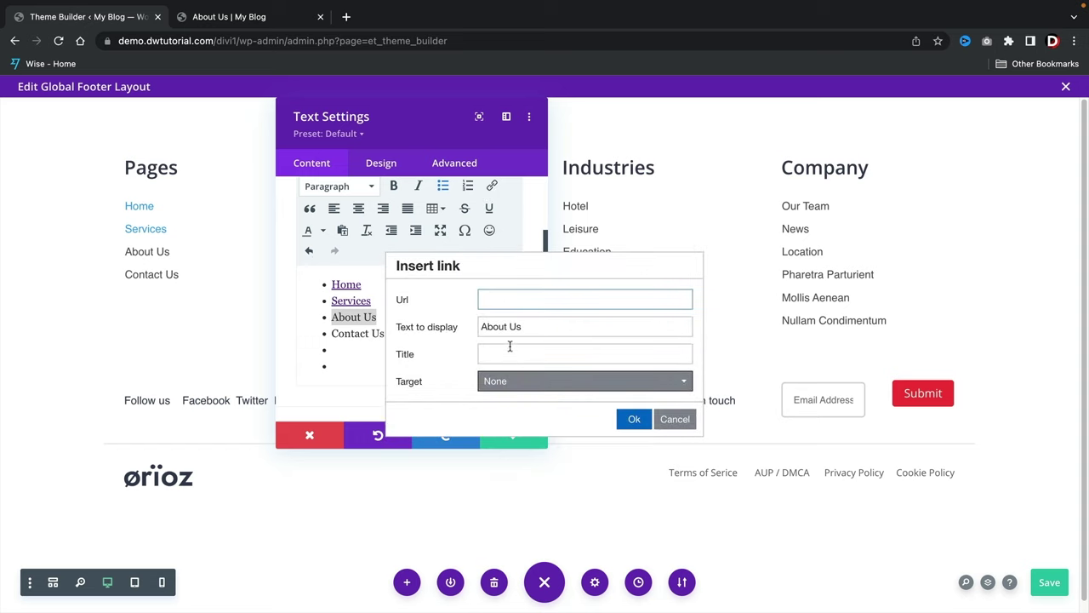
pyautogui.rightClick(502, 304)
pyautogui.click(525, 398)
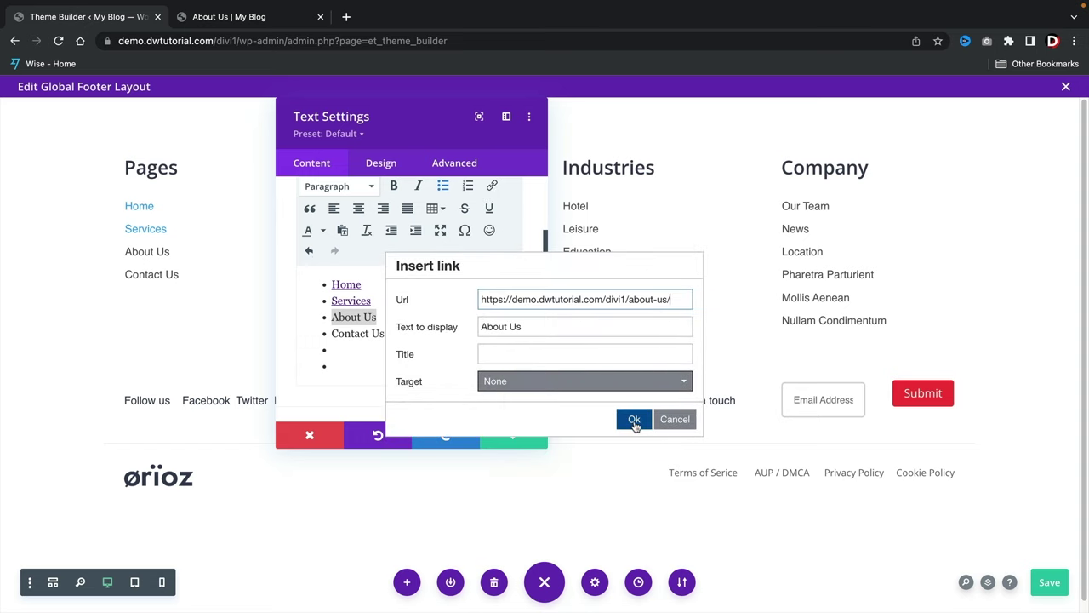
pyautogui.click(636, 418)
# - Link Contact Us to the live Contact Us page address and keep the text changes
pyautogui.click(253, 28)
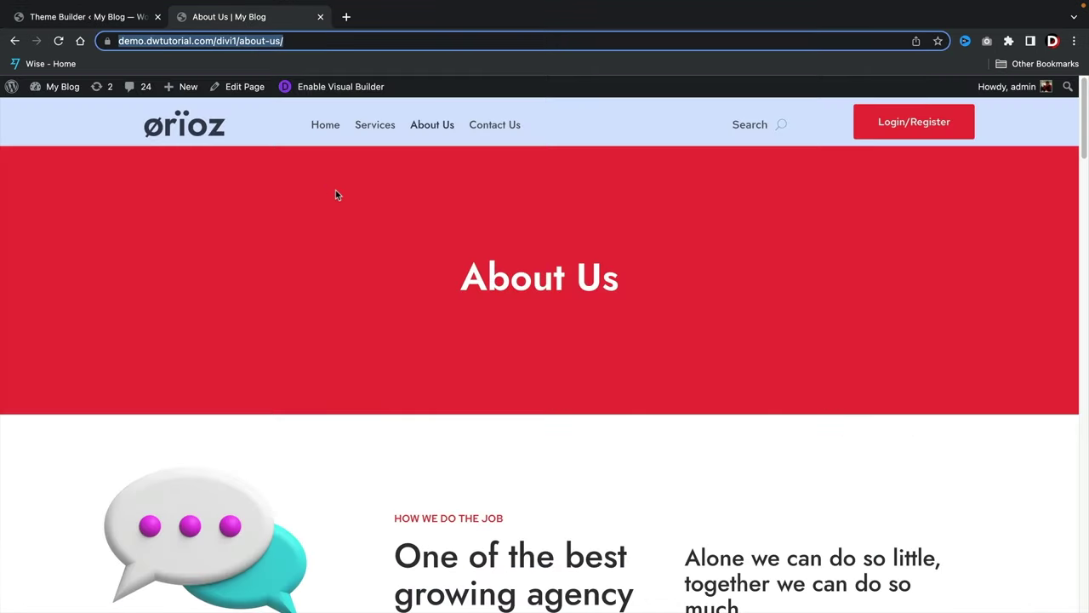
pyautogui.click(485, 130)
pyautogui.rightClick(170, 41)
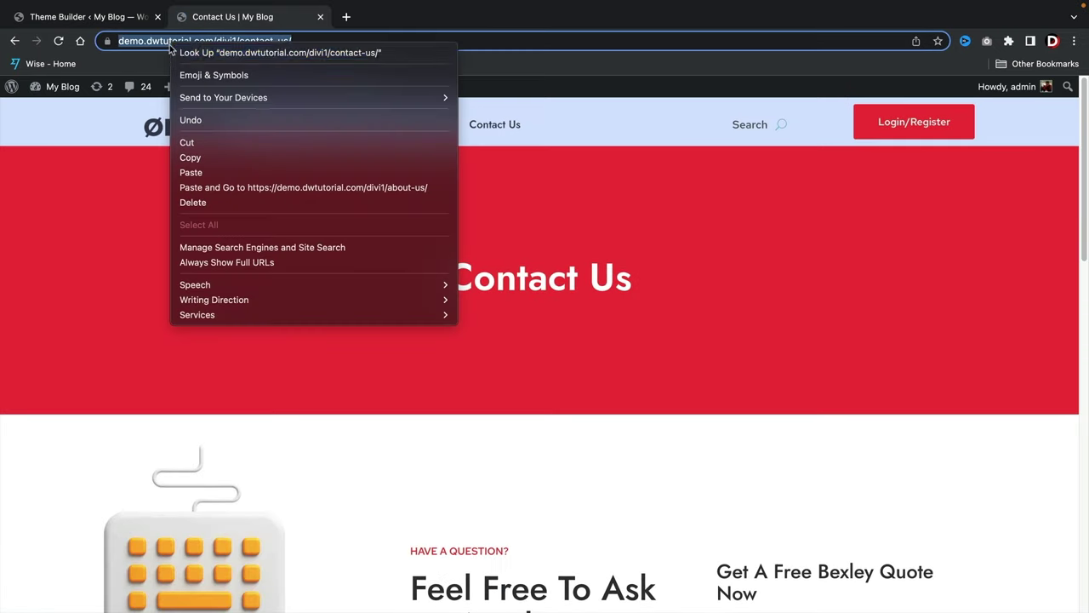
pyautogui.click(188, 154)
pyautogui.hotkey('ctrl', 'shift', 'Tab')
pyautogui.tripleClick(360, 332)
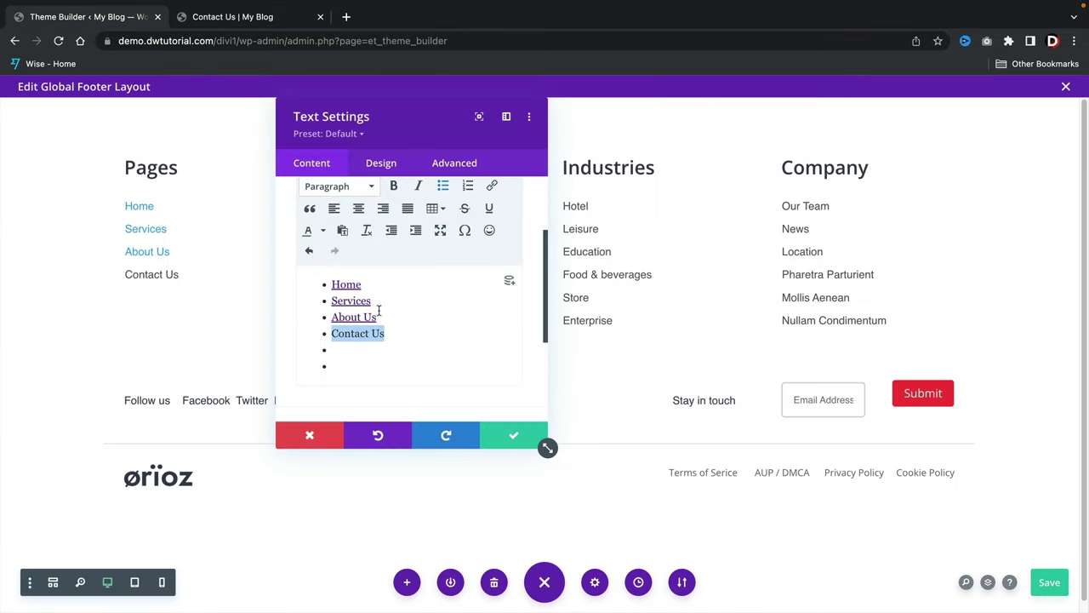
pyautogui.click(492, 186)
pyautogui.rightClick(483, 298)
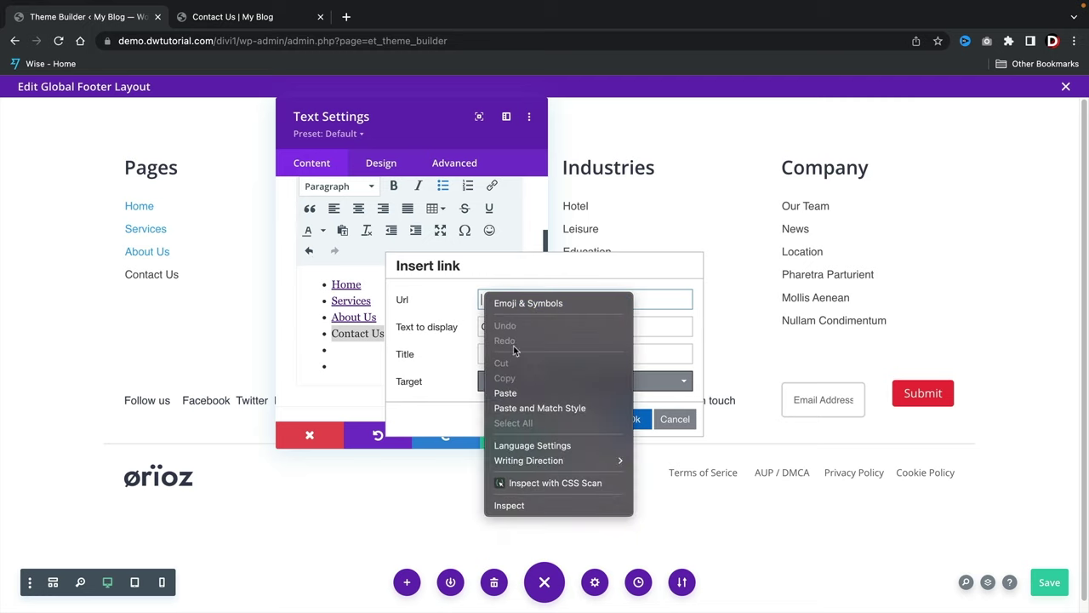
pyautogui.click(500, 391)
pyautogui.click(634, 419)
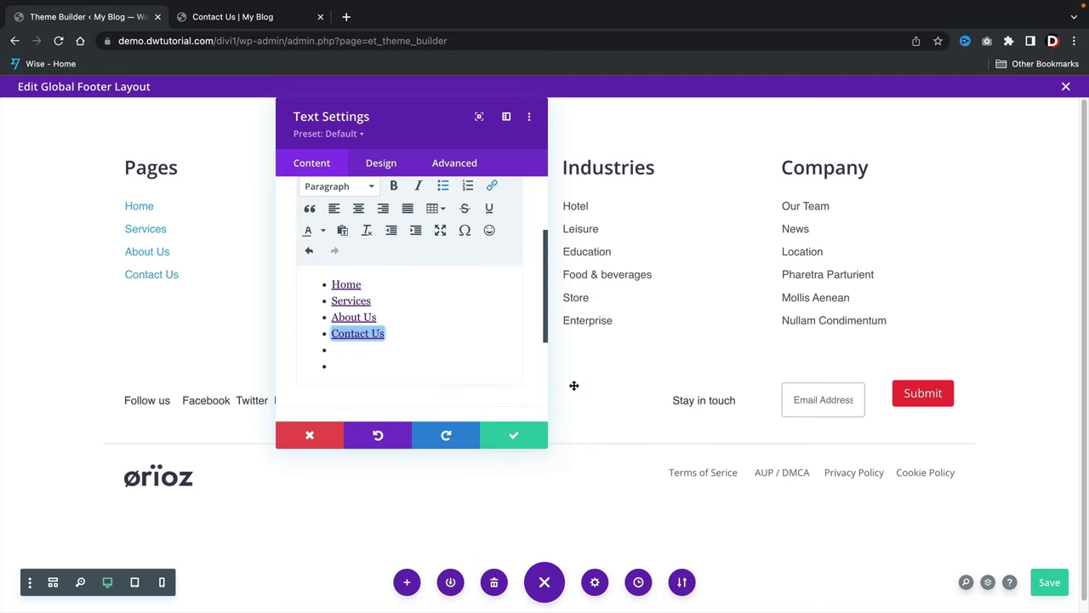
pyautogui.click(516, 440)
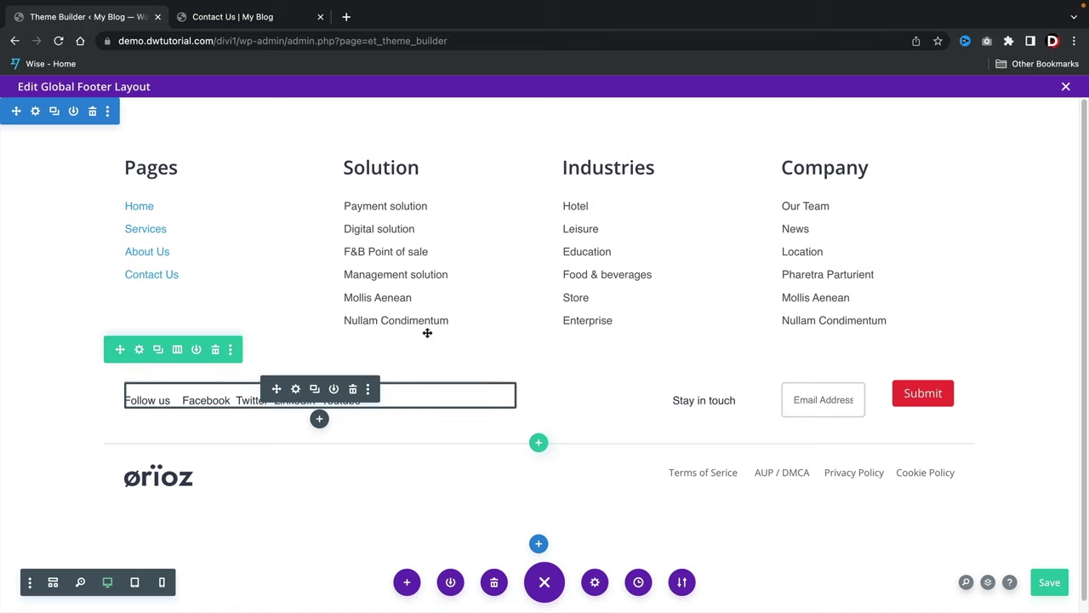
# - Insert the saved red Free Download button from the library beneath the Pages text module
pyautogui.click(210, 274)
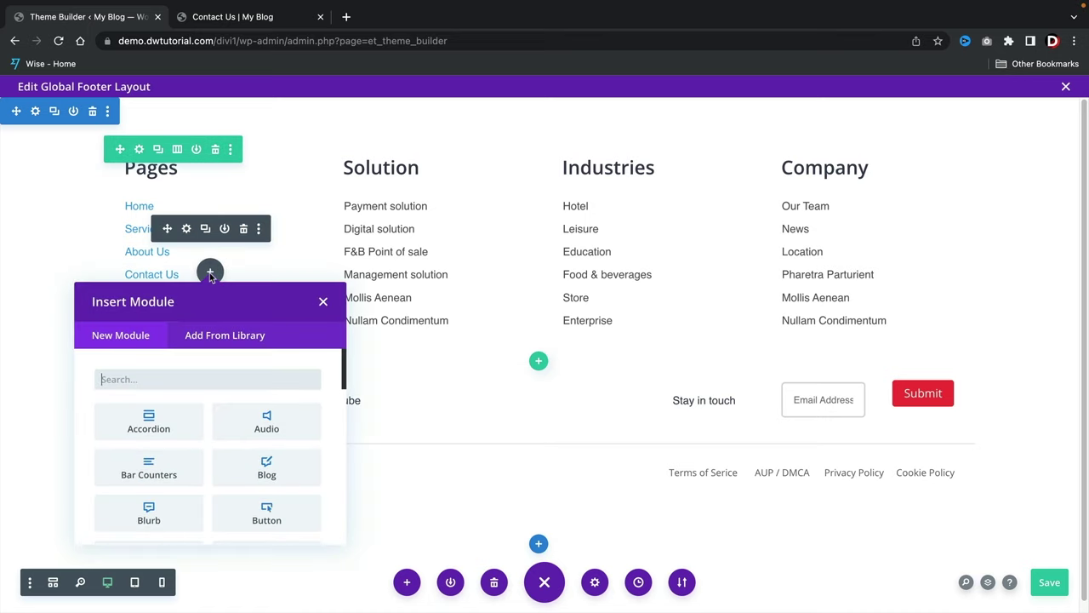
pyautogui.click(226, 343)
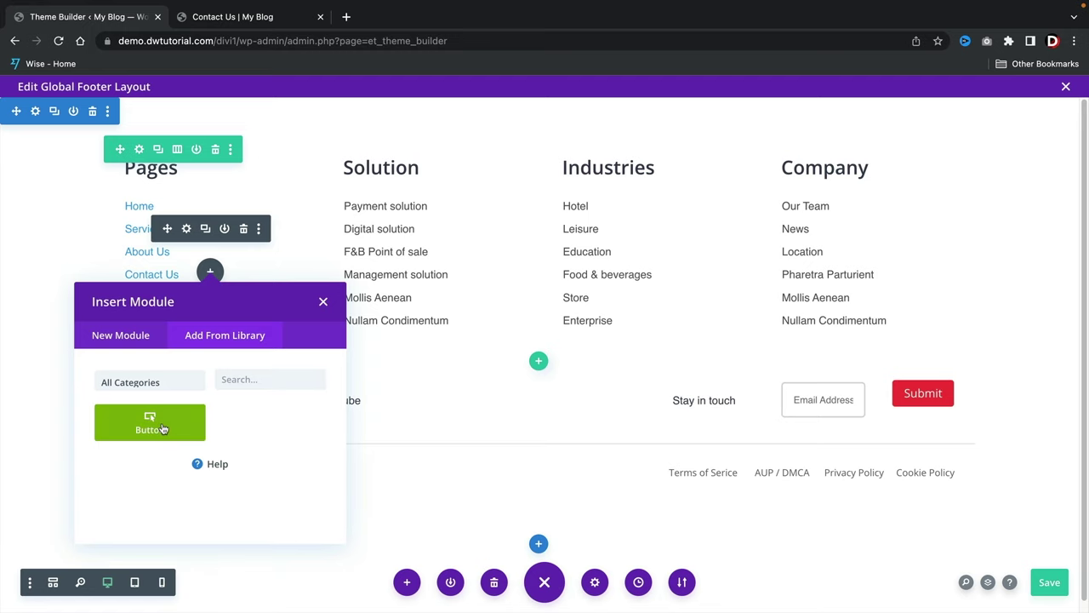
pyautogui.click(178, 423)
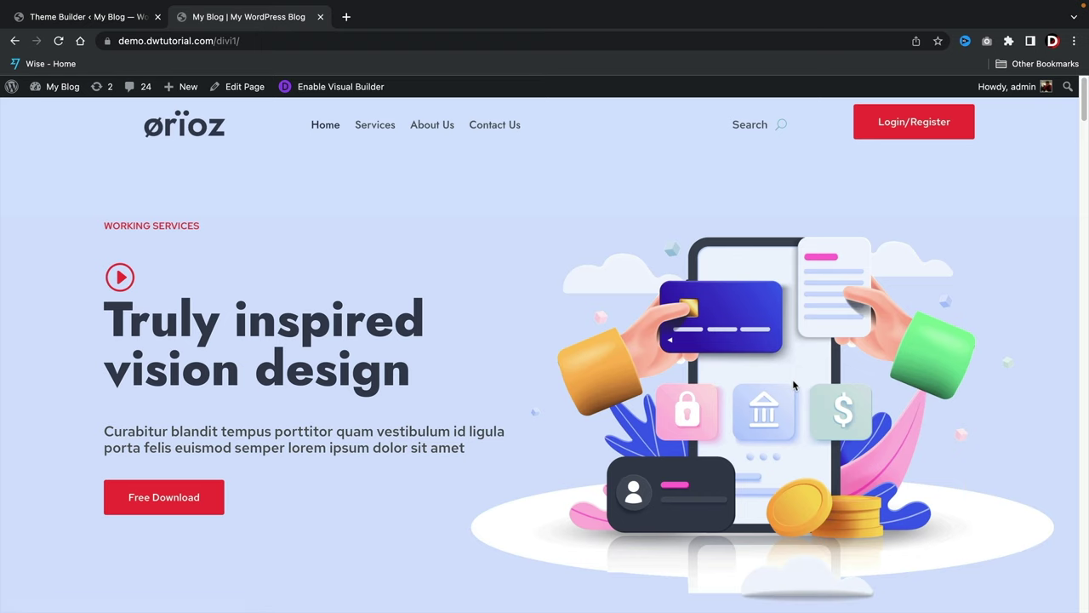
# - Scroll the live home page, then check the footer's About Us and Services links
pyautogui.scroll(-10, 792, 378)
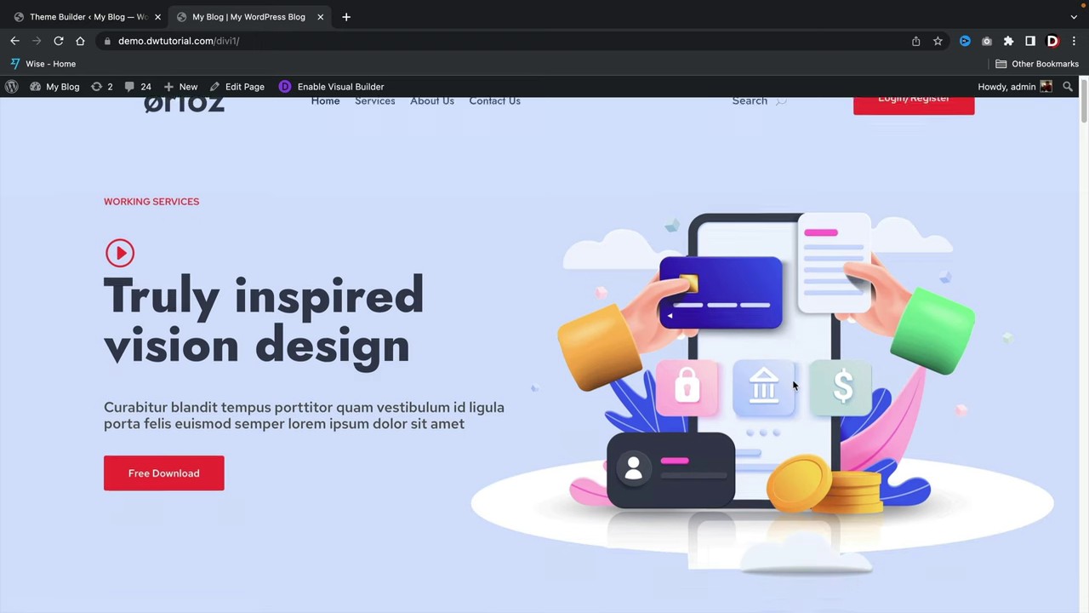
pyautogui.scroll(-15, 794, 385)
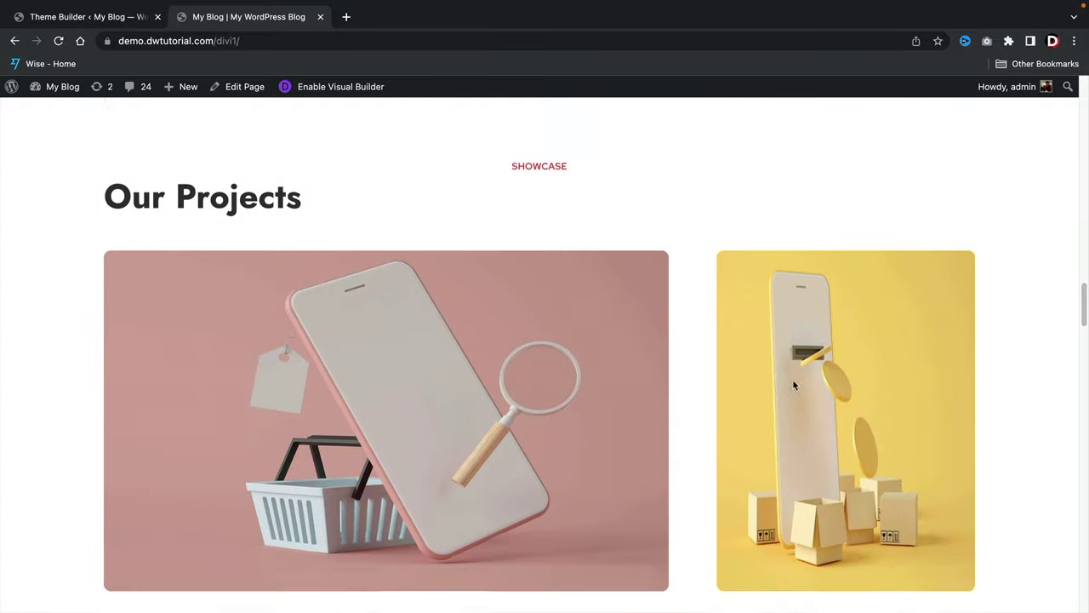
pyautogui.scroll(-15, 793, 386)
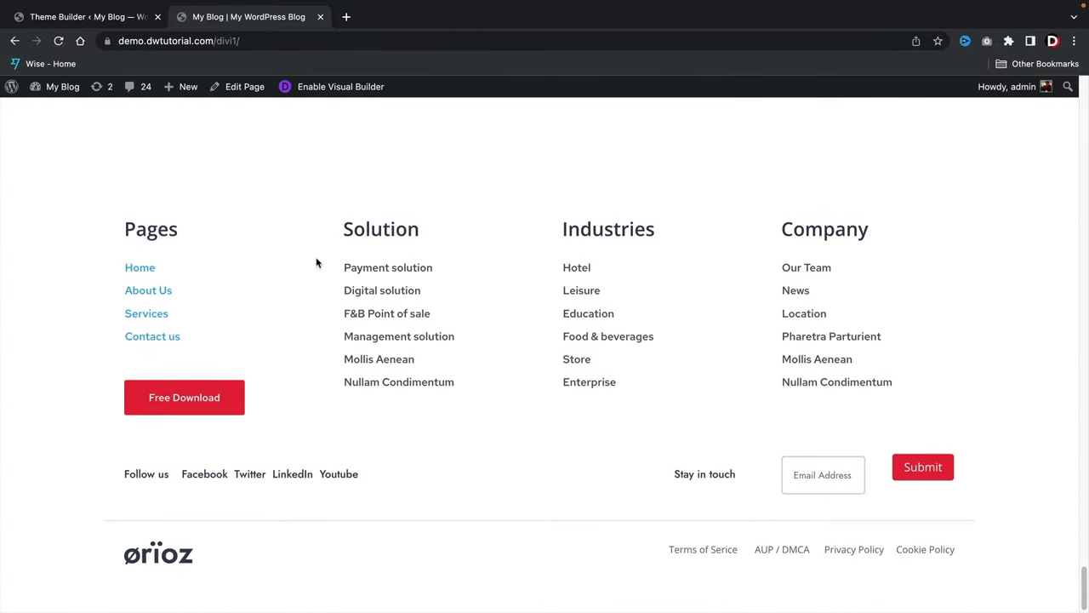
pyautogui.click(155, 289)
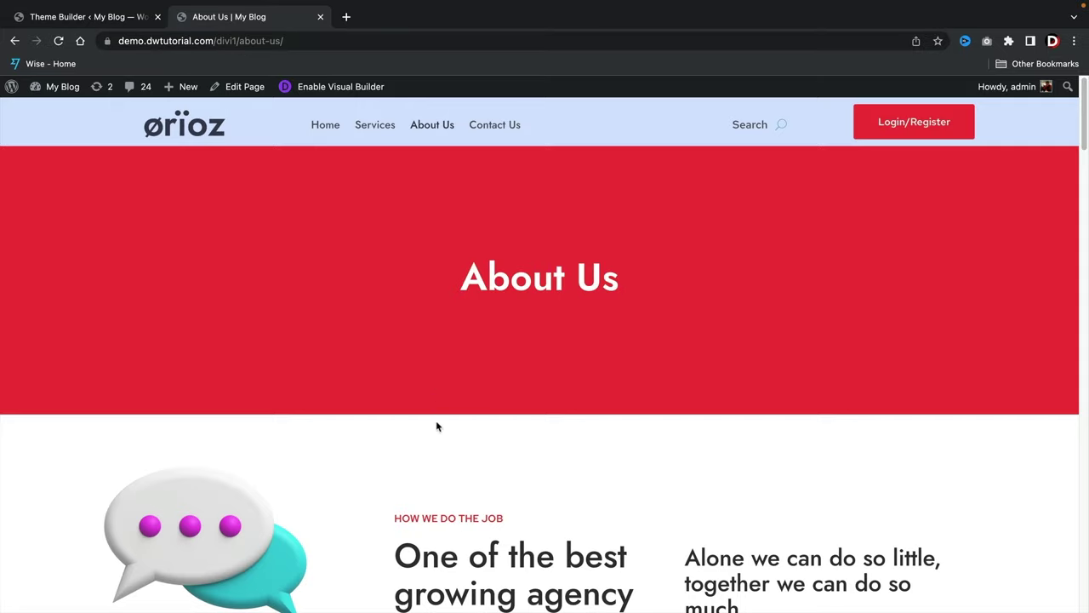
pyautogui.scroll(-20, 430, 471)
pyautogui.scroll(-15, 428, 468)
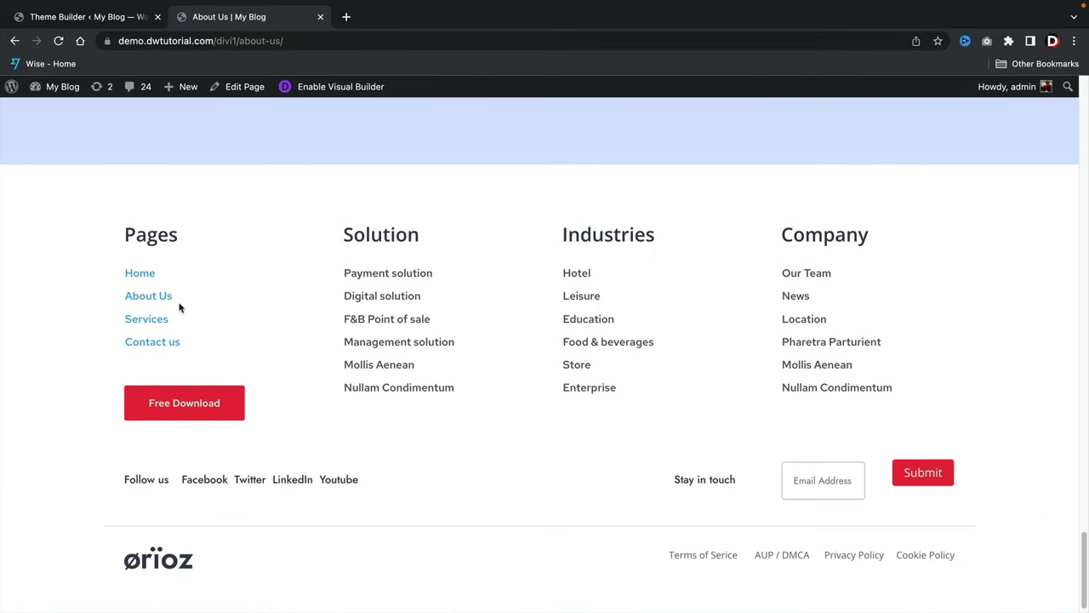
pyautogui.click(158, 319)
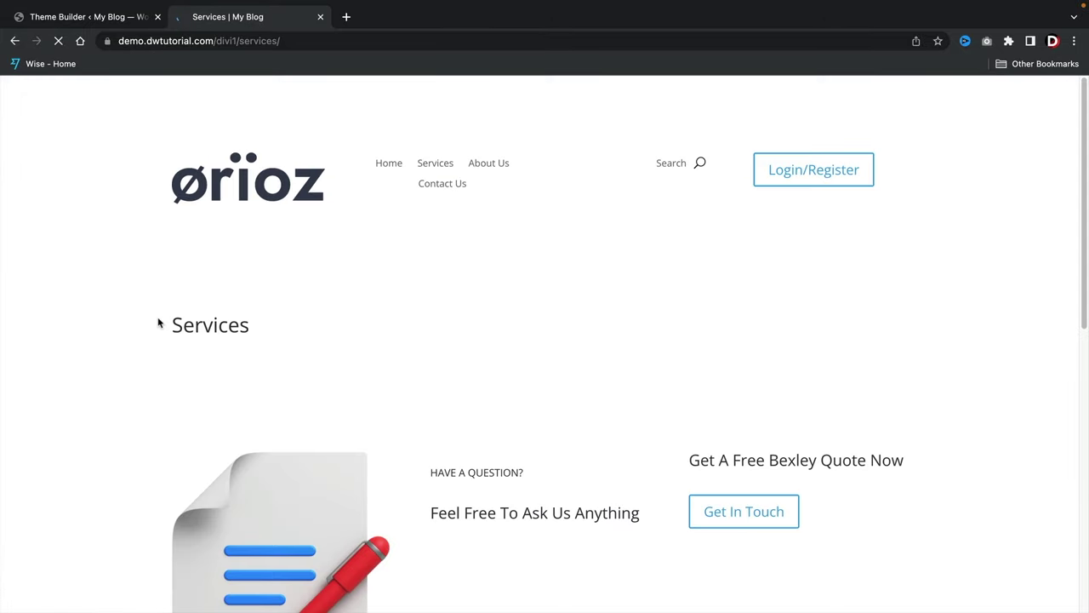
pyautogui.scroll(-10, 241, 407)
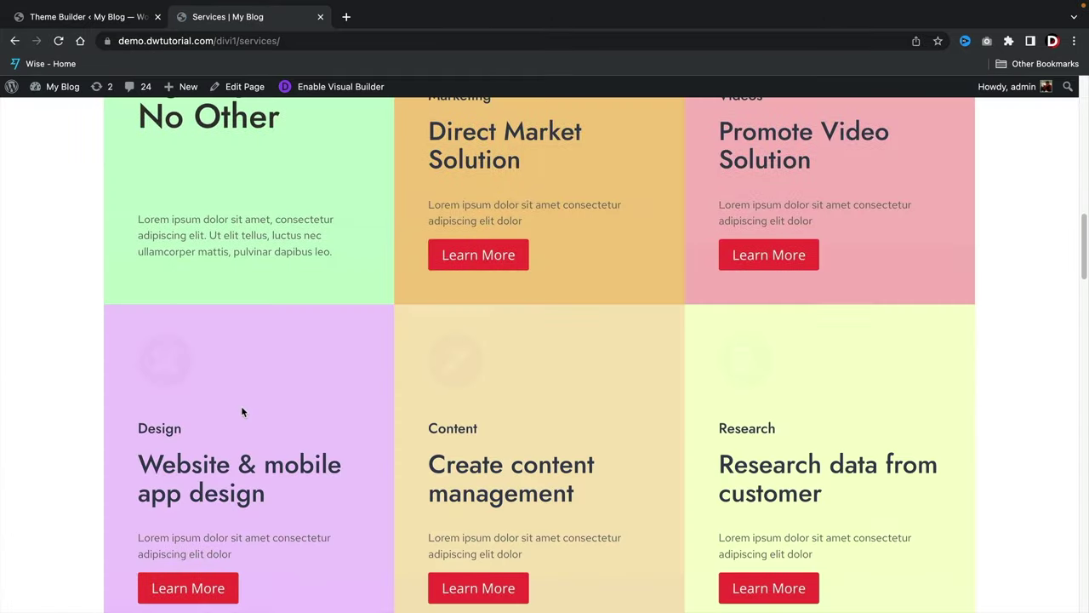
pyautogui.scroll(-15, 241, 412)
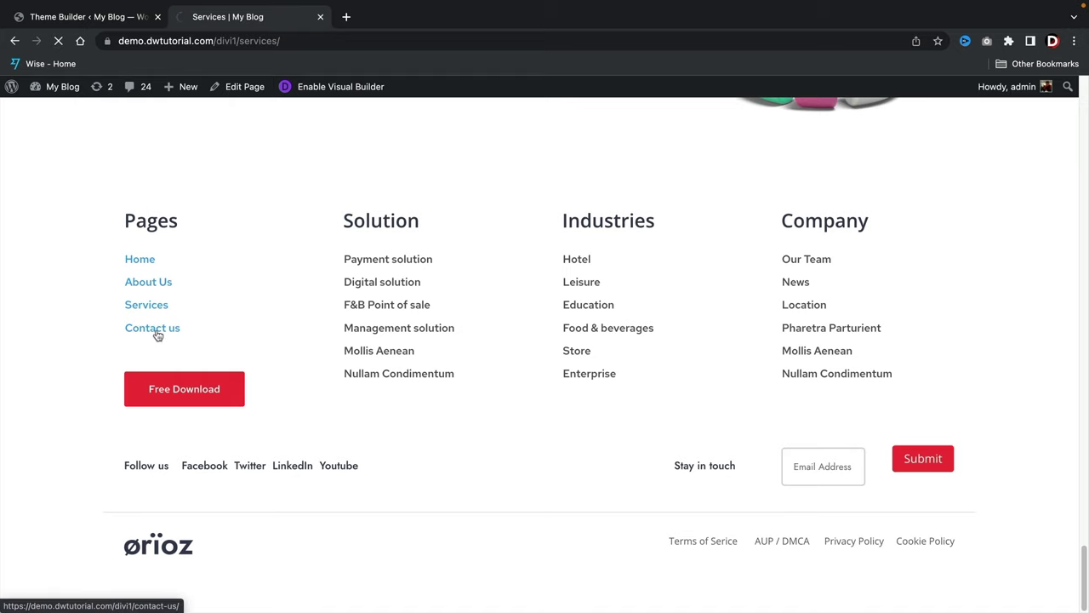
pyautogui.scroll(-15, 157, 330)
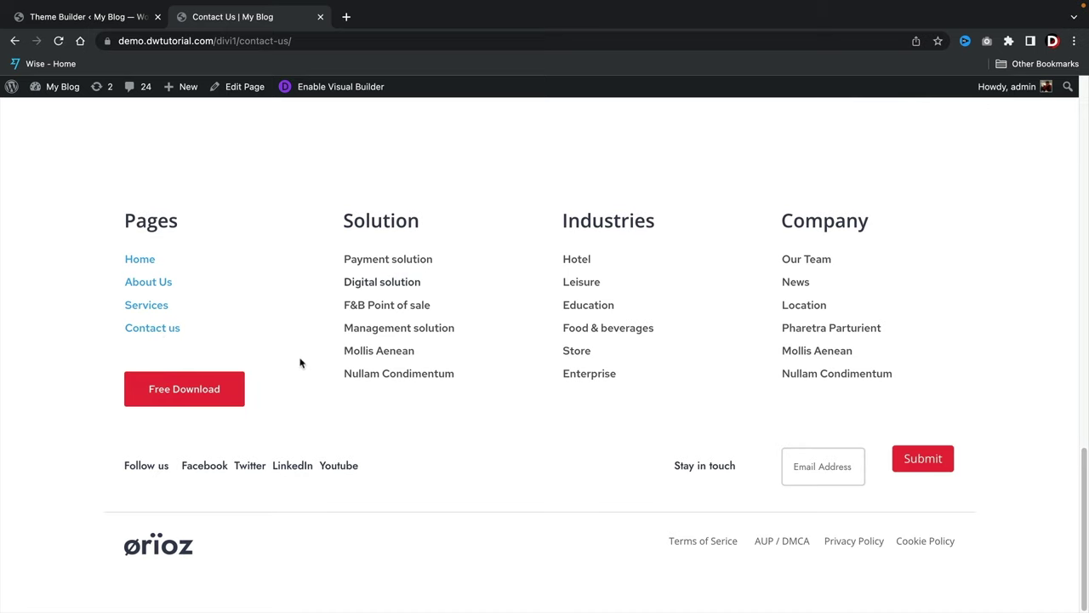
pyautogui.scroll(15, 281, 451)
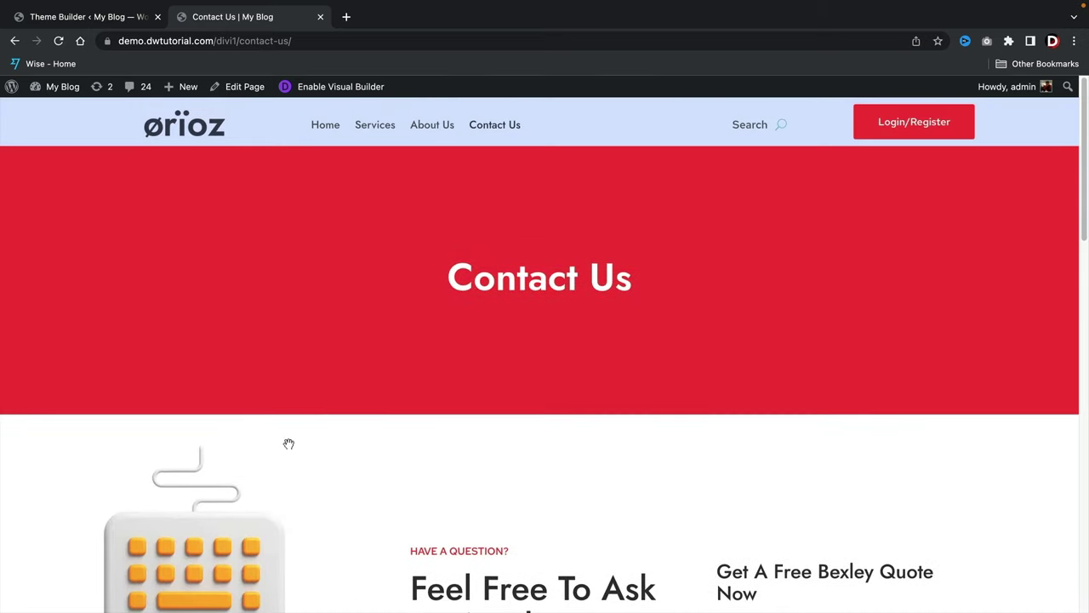
# - From the home page, append 'wejfiowejfwejiofwjeiofjfwefwe' to the site address to load a 404
pyautogui.click(326, 126)
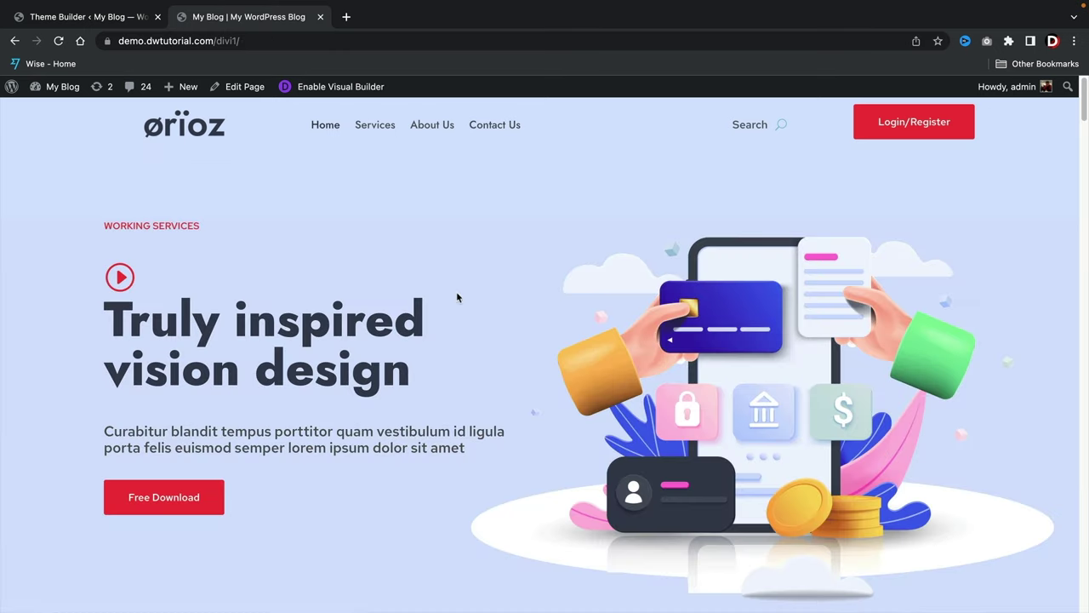
pyautogui.click(287, 38)
pyautogui.click(288, 39)
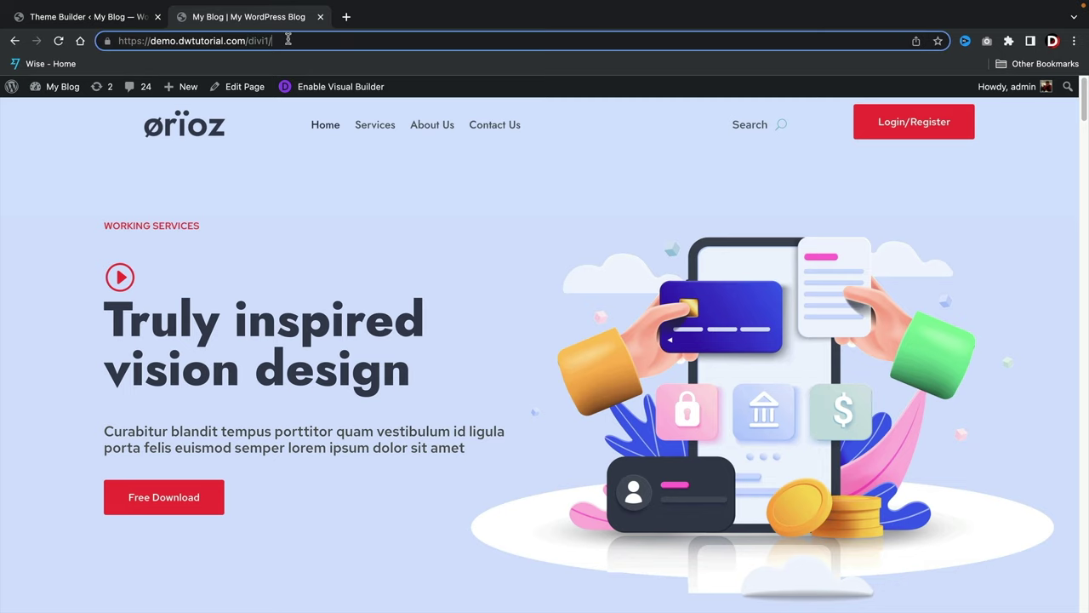
pyautogui.write('wejfiowejfwejiofwjeiofjfwefwe')
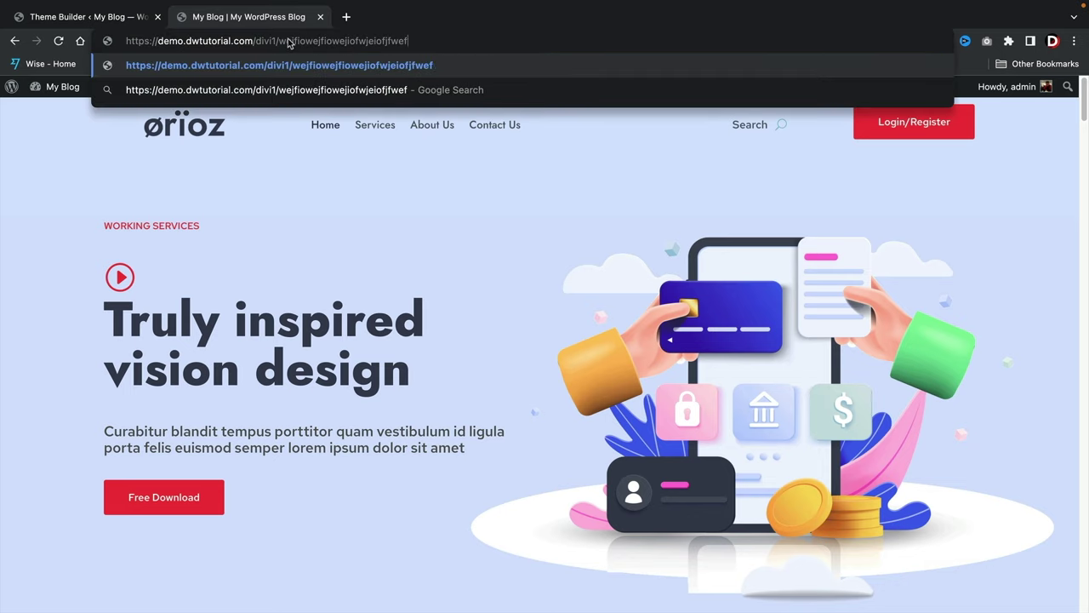
pyautogui.press('Return')
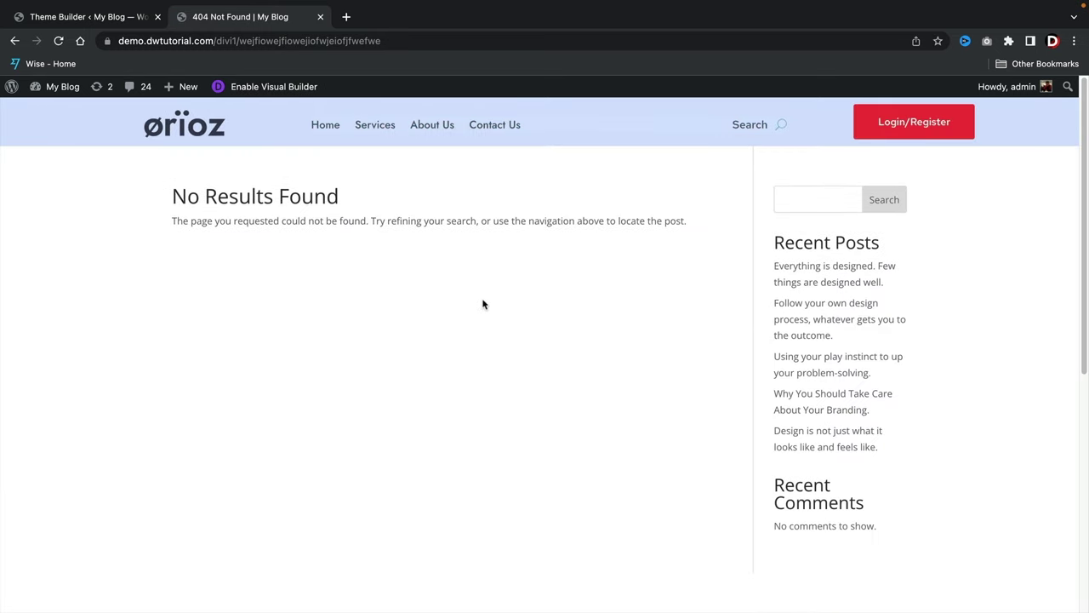
# - Scroll the 404 page and highlight its No Results Found heading
pyautogui.scroll(-3, 746, 389)
pyautogui.scroll(3, 747, 390)
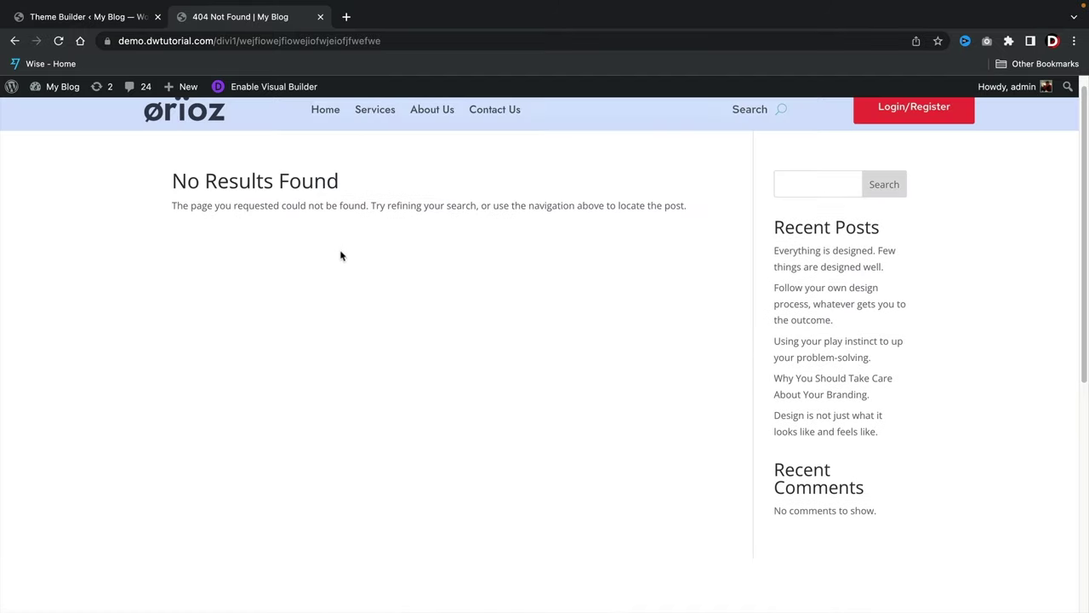
pyautogui.moveTo(338, 181); pyautogui.dragTo(165, 194)
pyautogui.scroll(-4, 664, 425)
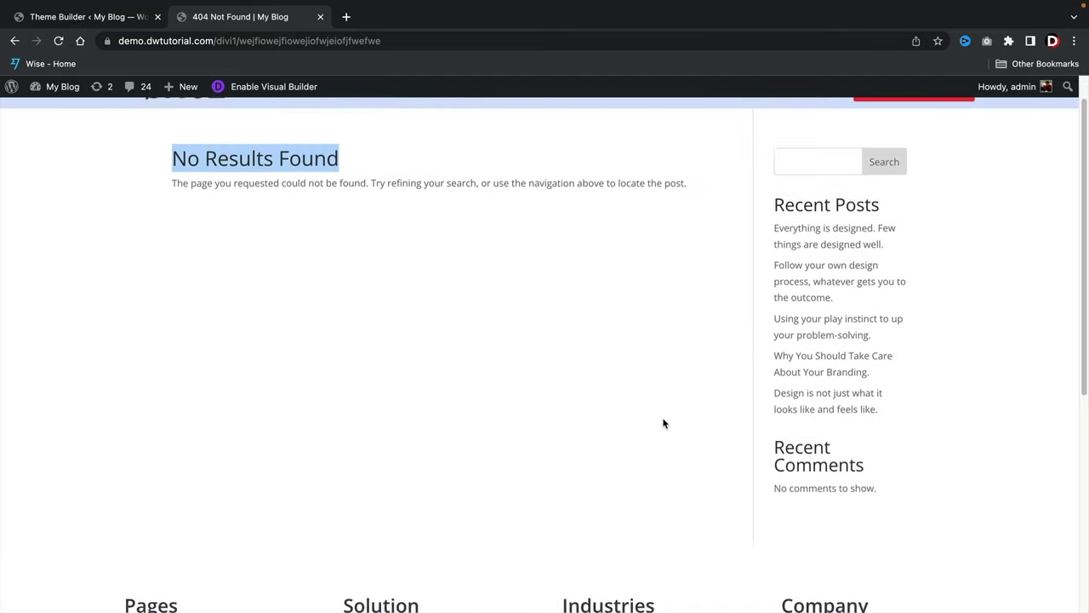
pyautogui.scroll(4, 664, 425)
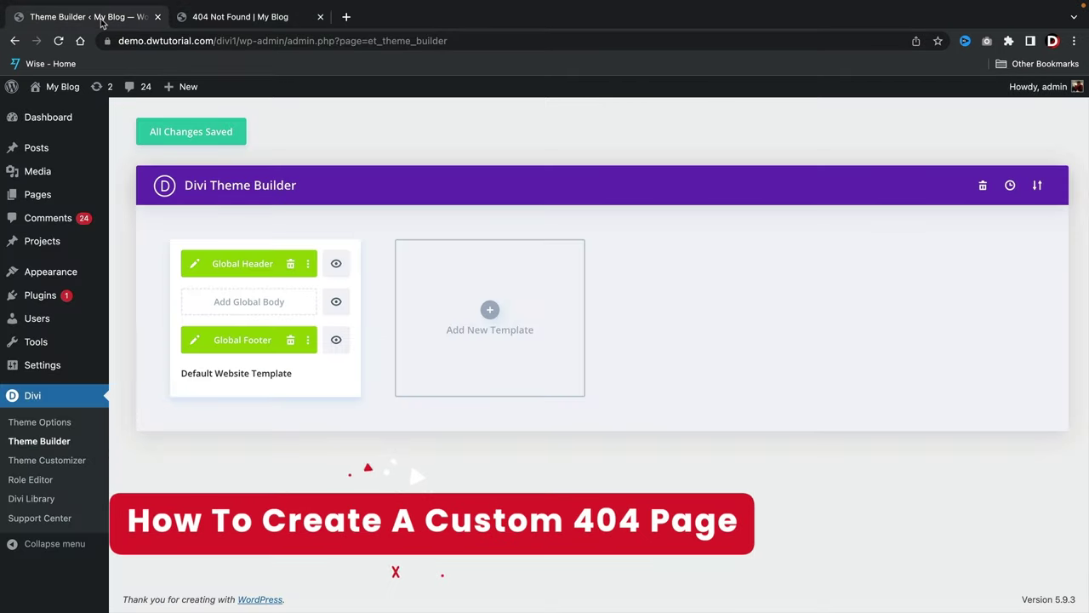
# - Create a new Theme Builder template for the 404 Page and build a custom body
pyautogui.click(101, 19)
pyautogui.click(479, 318)
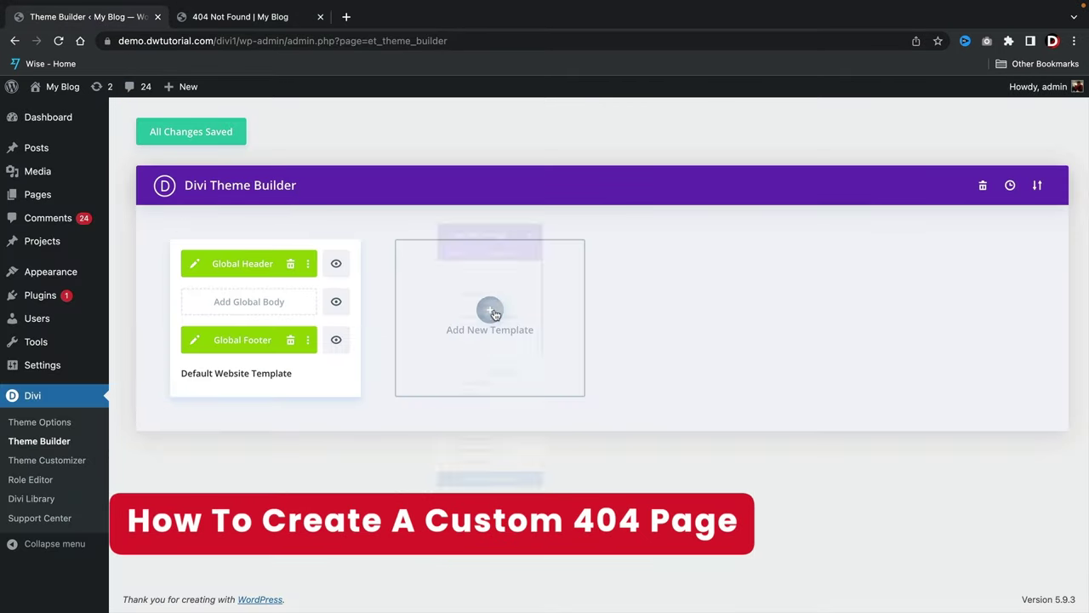
pyautogui.scroll(-3, 492, 331)
pyautogui.scroll(-4, 492, 331)
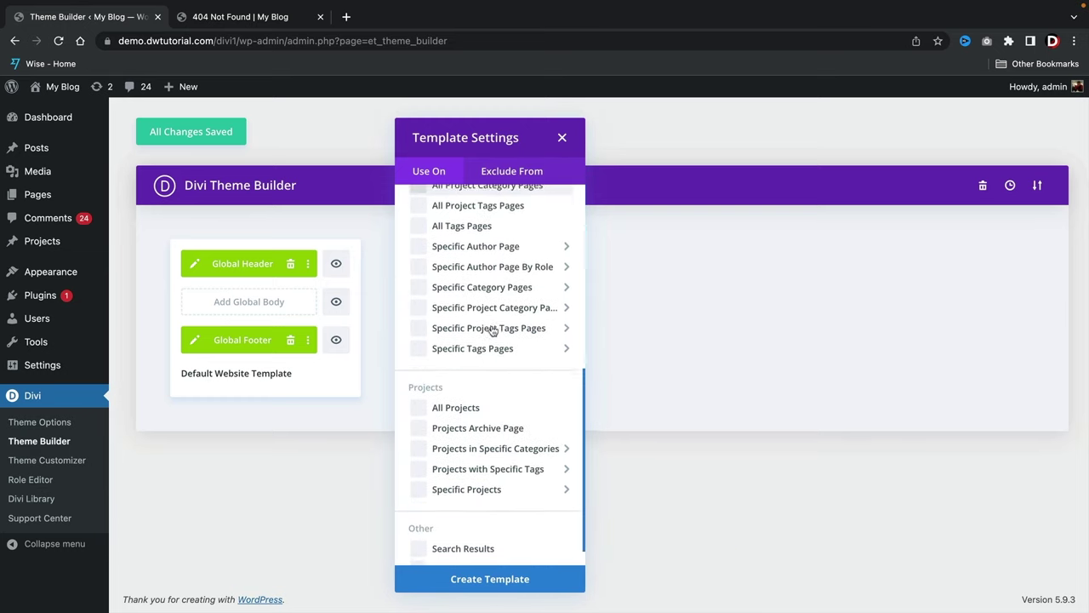
pyautogui.click(421, 549)
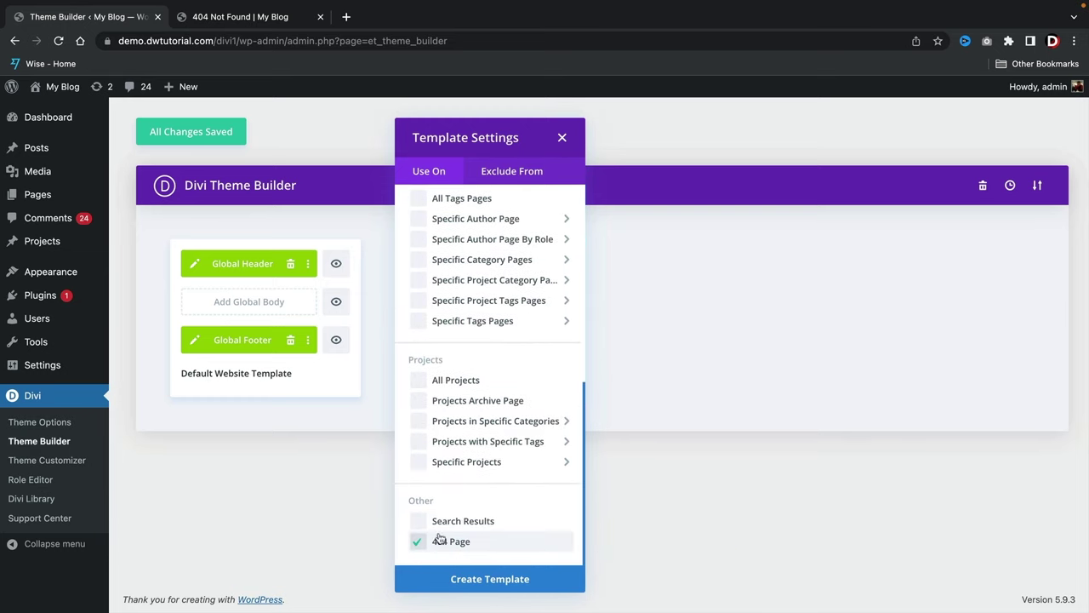
pyautogui.click(491, 583)
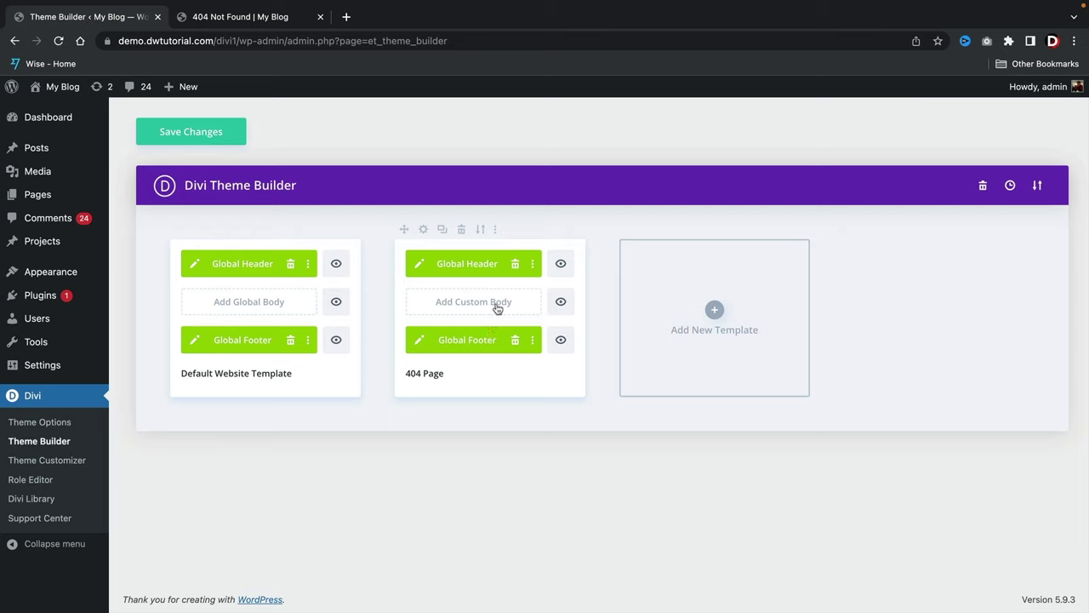
pyautogui.click(469, 308)
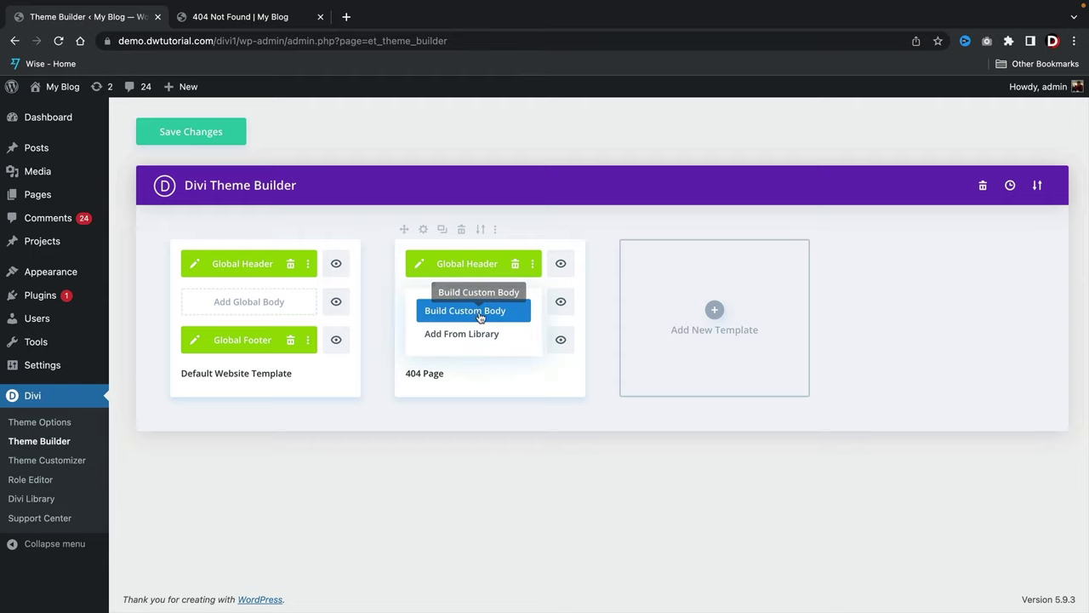
pyautogui.click(480, 313)
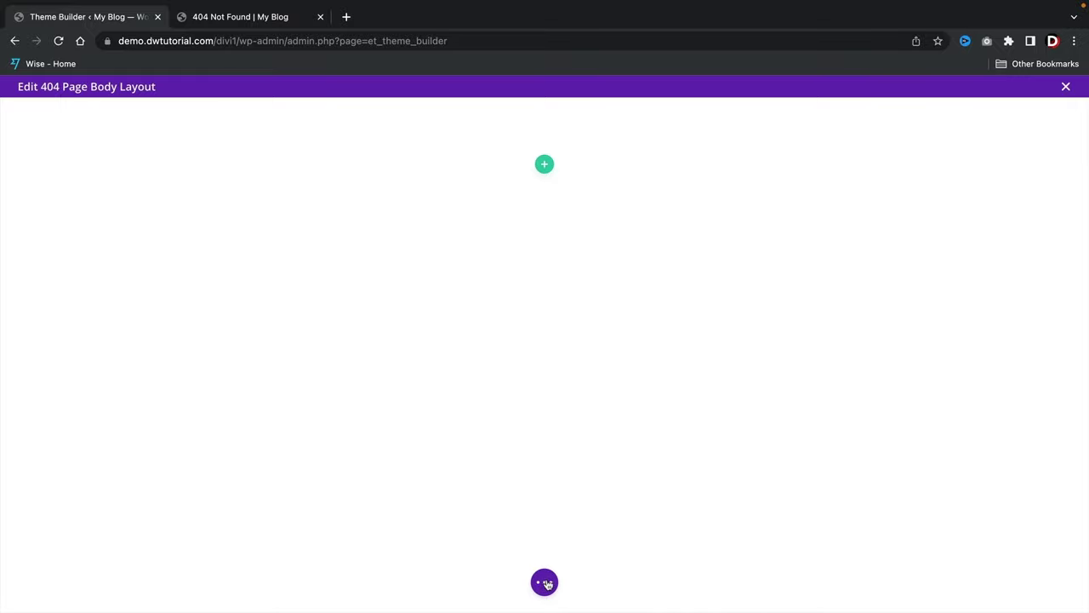
# - Load the LMS Landing Page layout from the Learning Management (LMS) pack into the 404 body
pyautogui.click(547, 584)
pyautogui.click(407, 583)
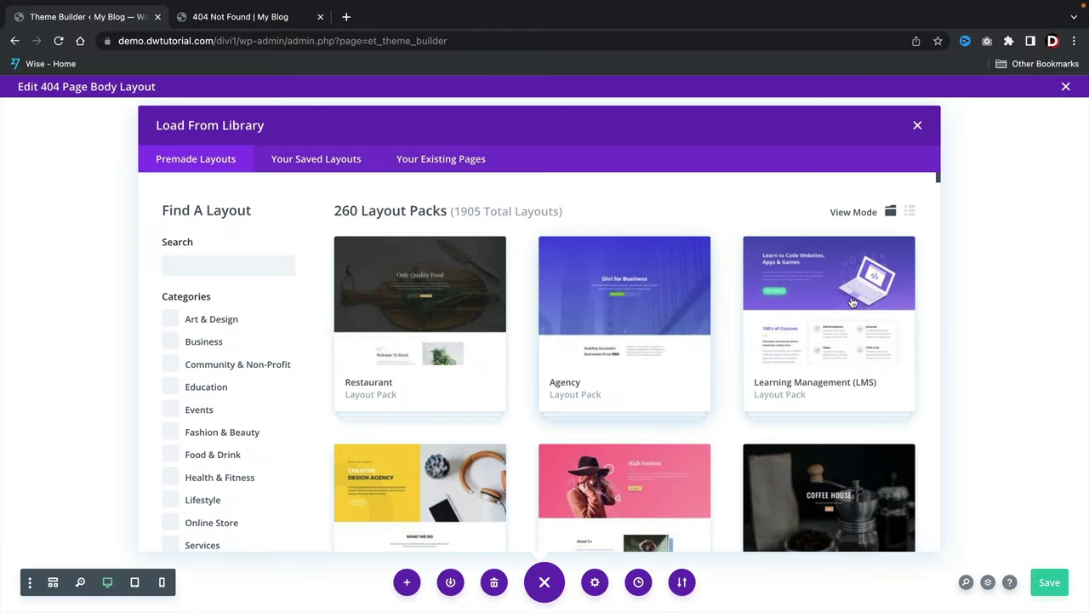
pyautogui.click(827, 357)
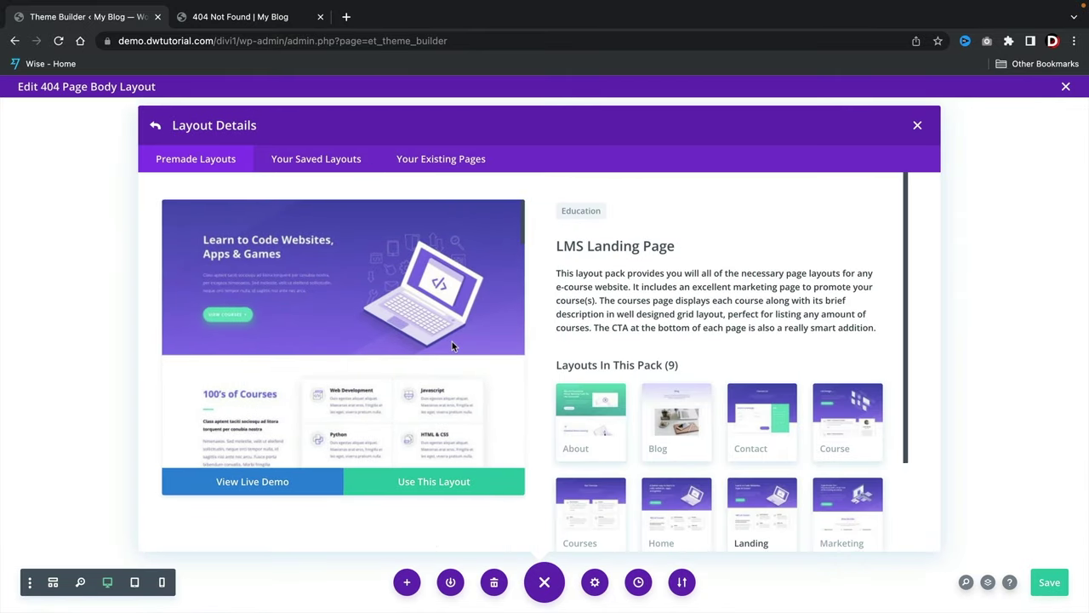
pyautogui.scroll(-2, 577, 424)
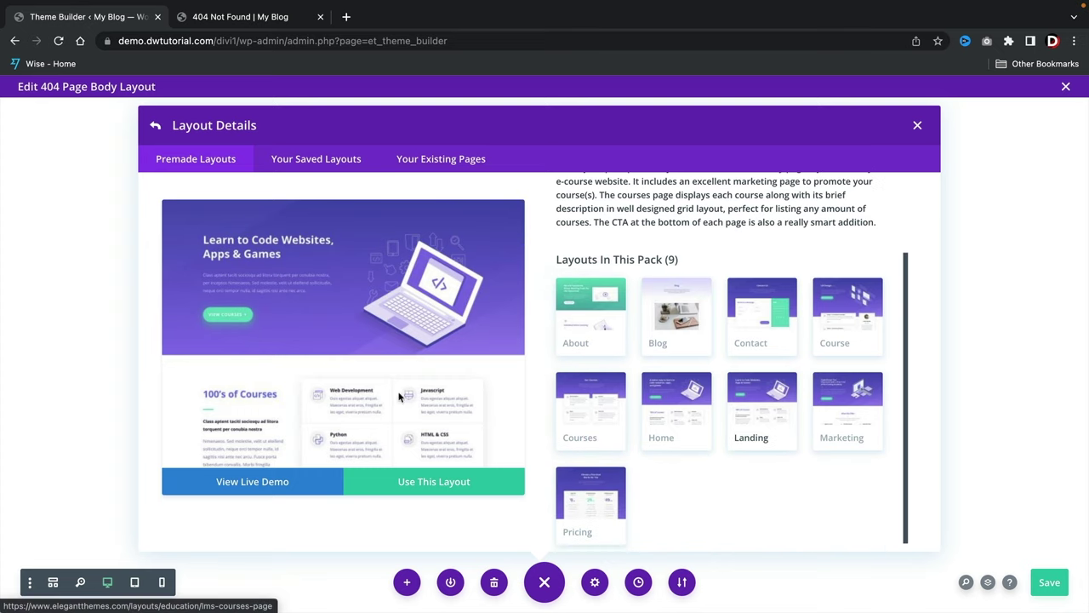
pyautogui.click(424, 483)
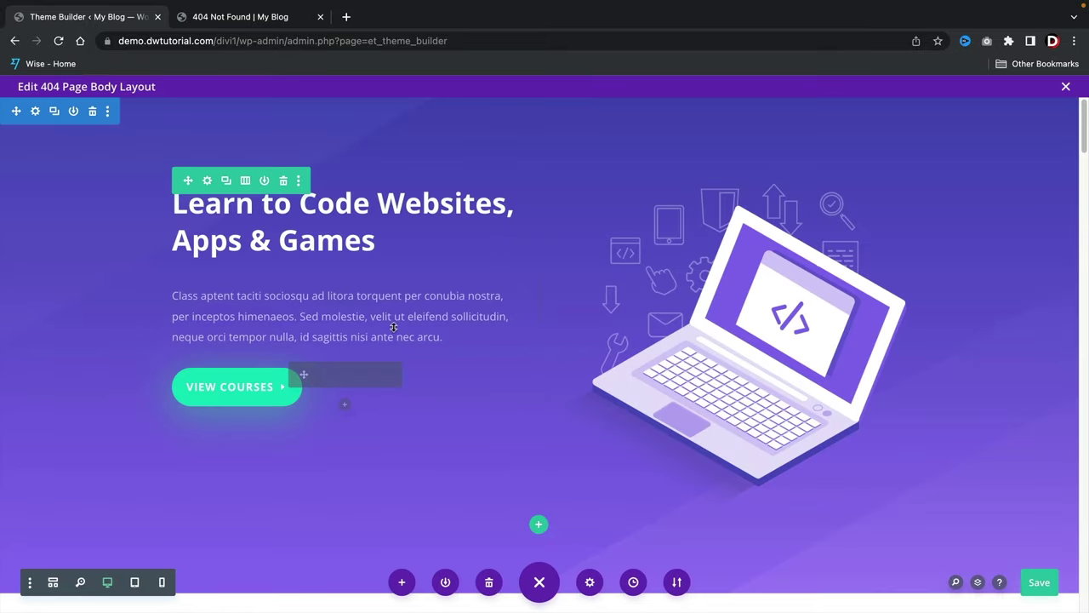
# - Delete the lower sections: courses, Become an expert, Learn by Doing, testimonial, FAQ and course cards
pyautogui.scroll(-5, 412, 409)
pyautogui.scroll(-1, 326, 403)
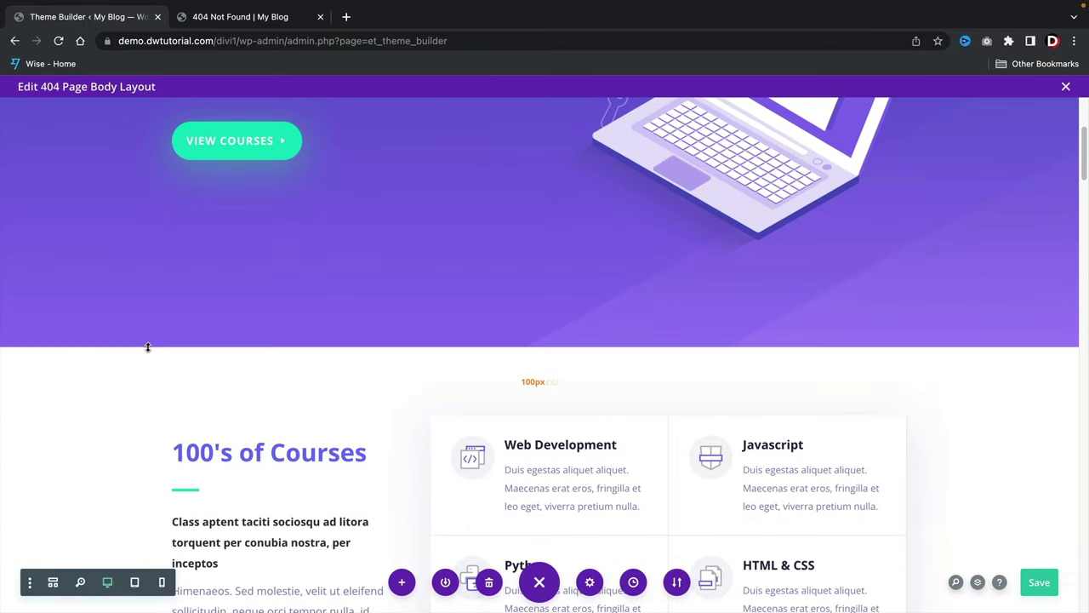
pyautogui.rightClick(83, 433)
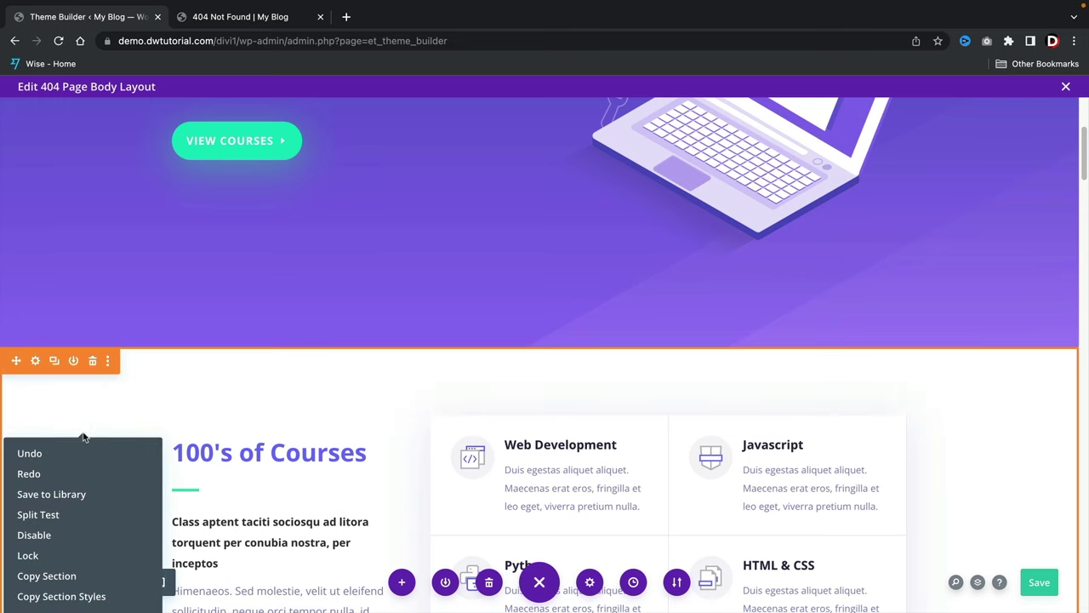
pyautogui.click(89, 363)
pyautogui.click(88, 361)
pyautogui.click(92, 361)
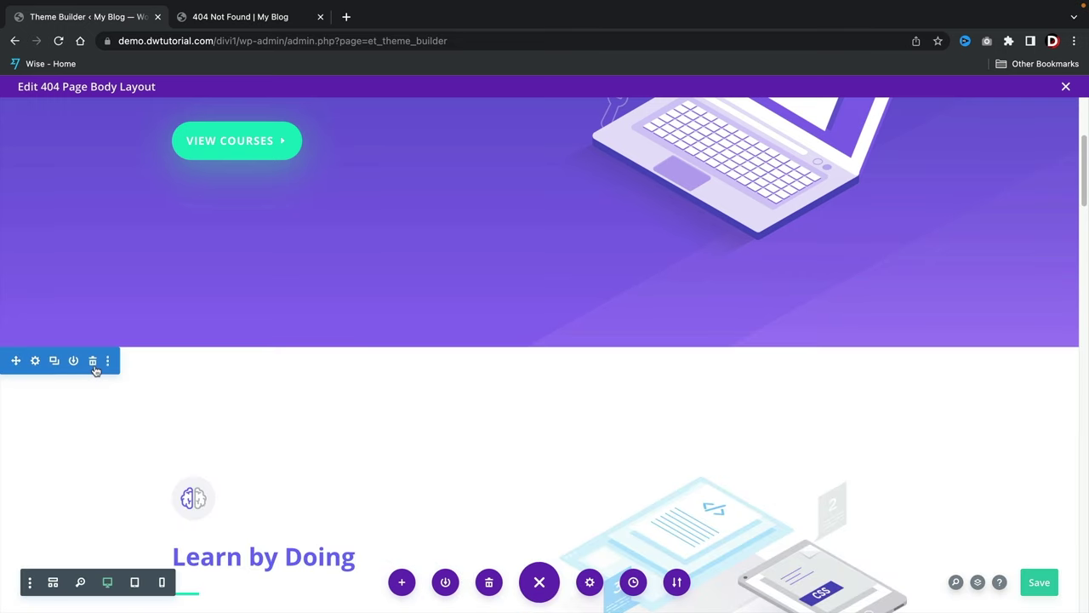
pyautogui.click(93, 365)
pyautogui.click(92, 337)
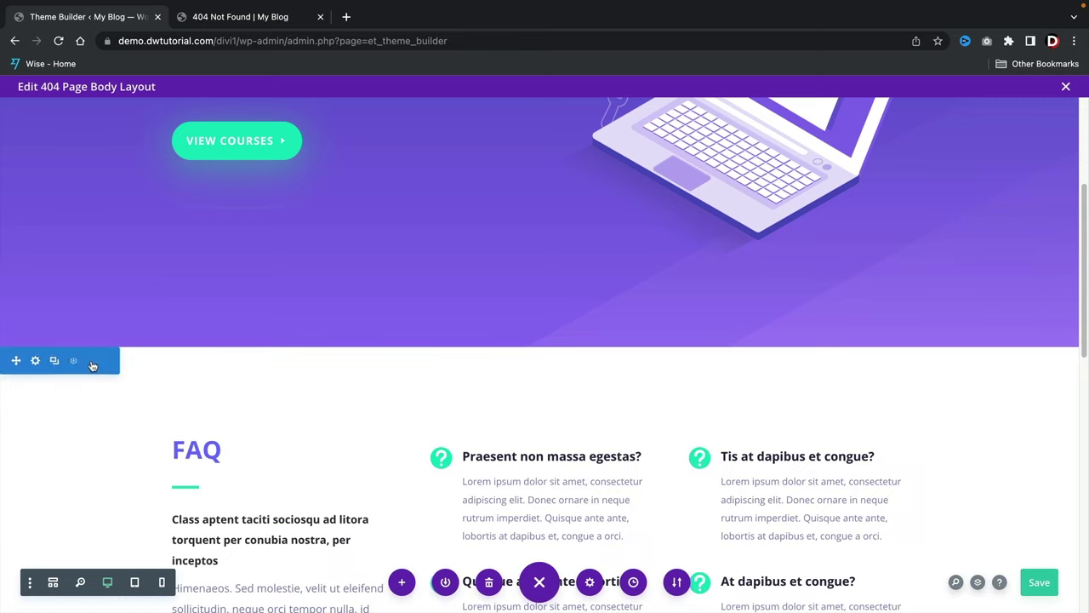
pyautogui.click(92, 339)
pyautogui.click(92, 336)
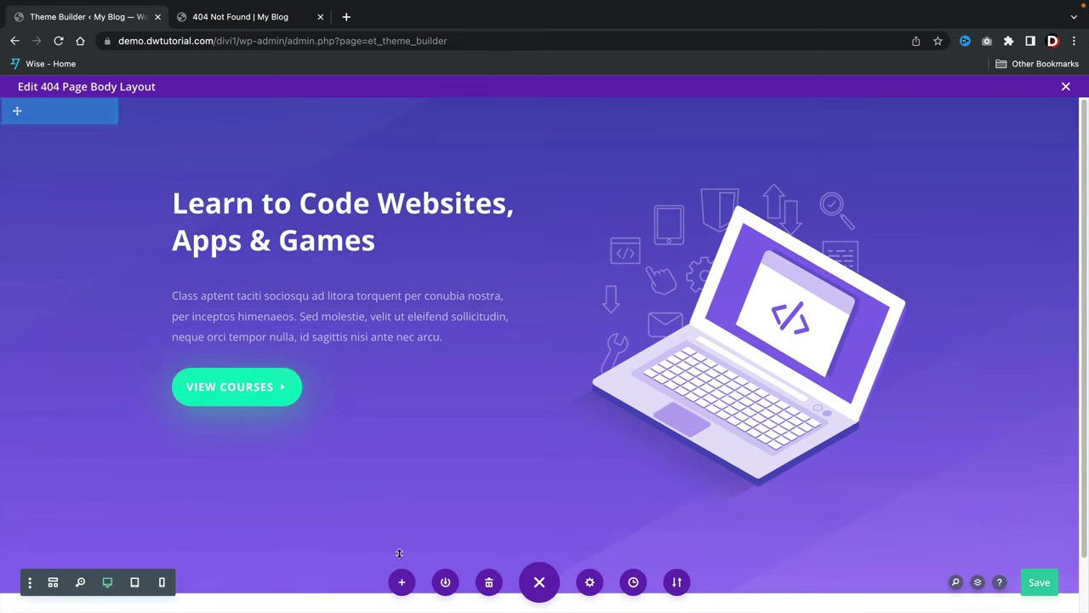
# - Delete the laptop image module from the hero section
pyautogui.scroll(2, 352, 500)
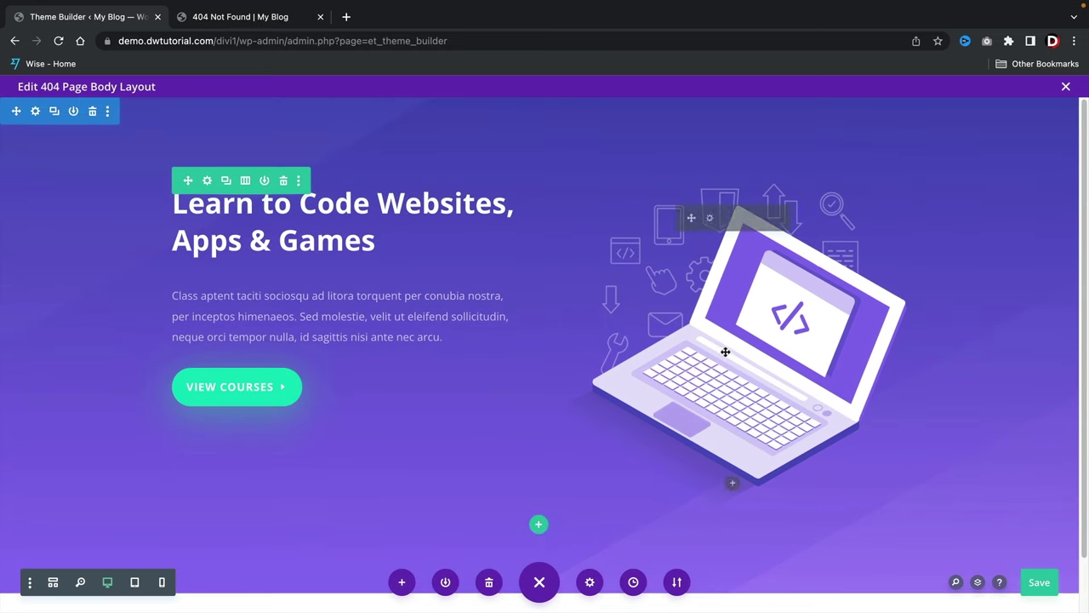
pyautogui.rightClick(754, 318)
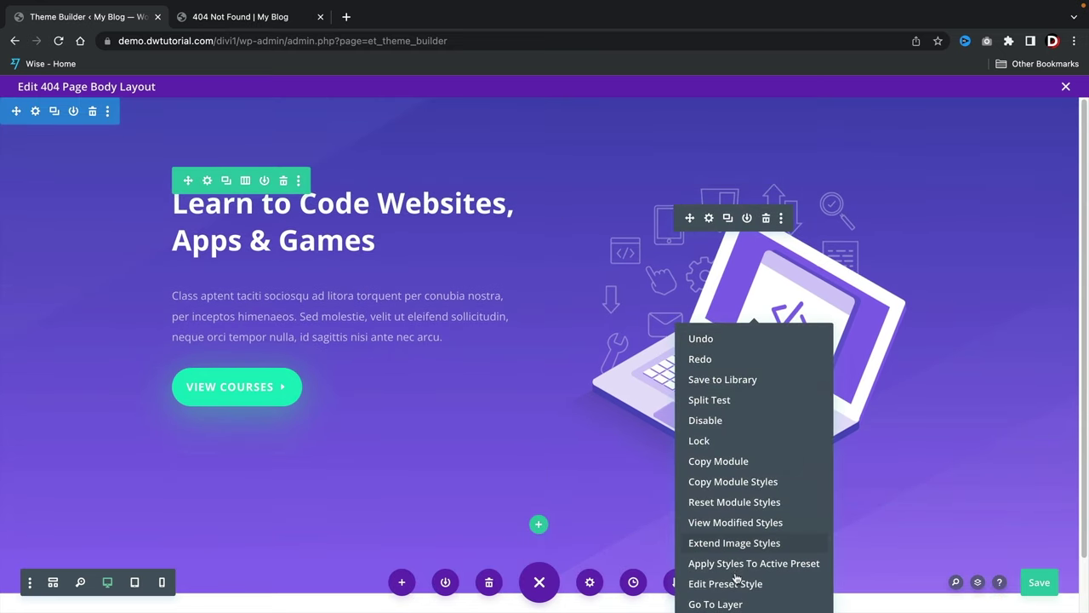
pyautogui.click(766, 219)
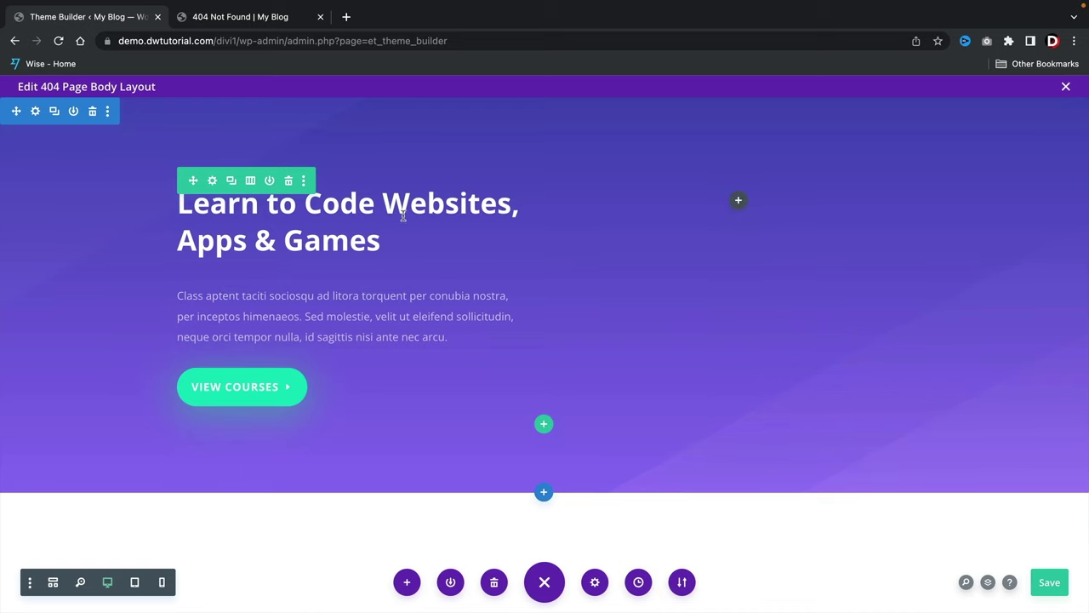
# - Change the hero heading text to 'Are You Lost? Go Back Home'
pyautogui.click(349, 220)
pyautogui.tripleClick(296, 222)
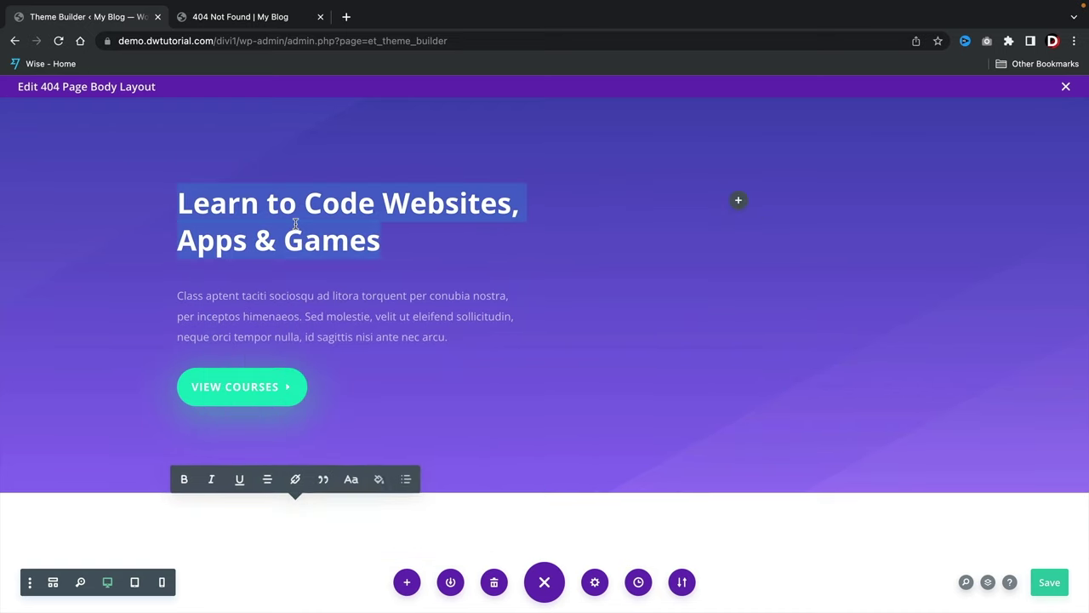
pyautogui.write('Are Y')
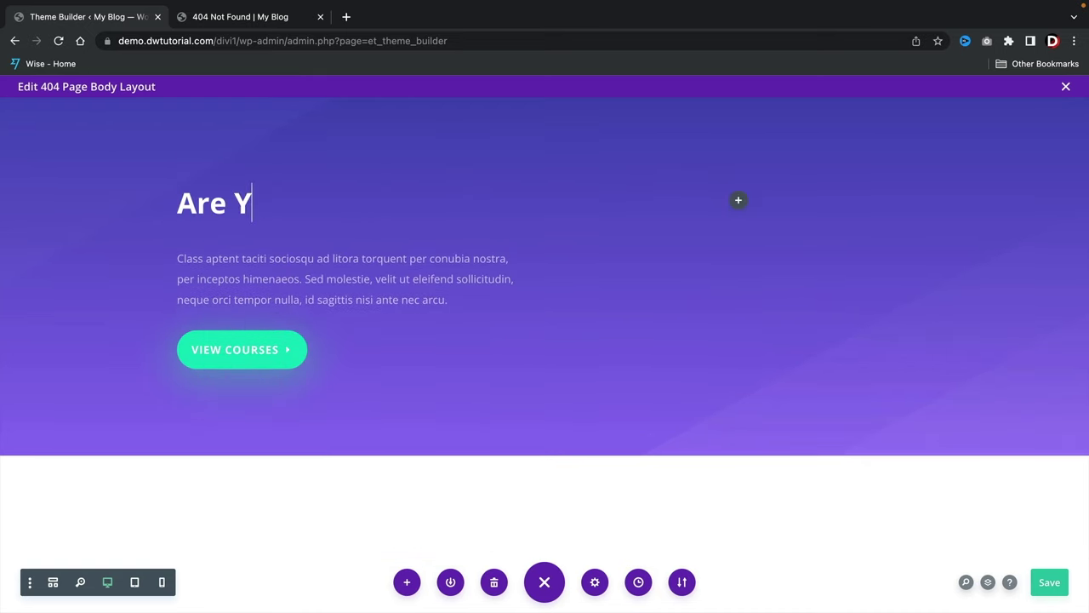
pyautogui.write('ou Lost? Go')
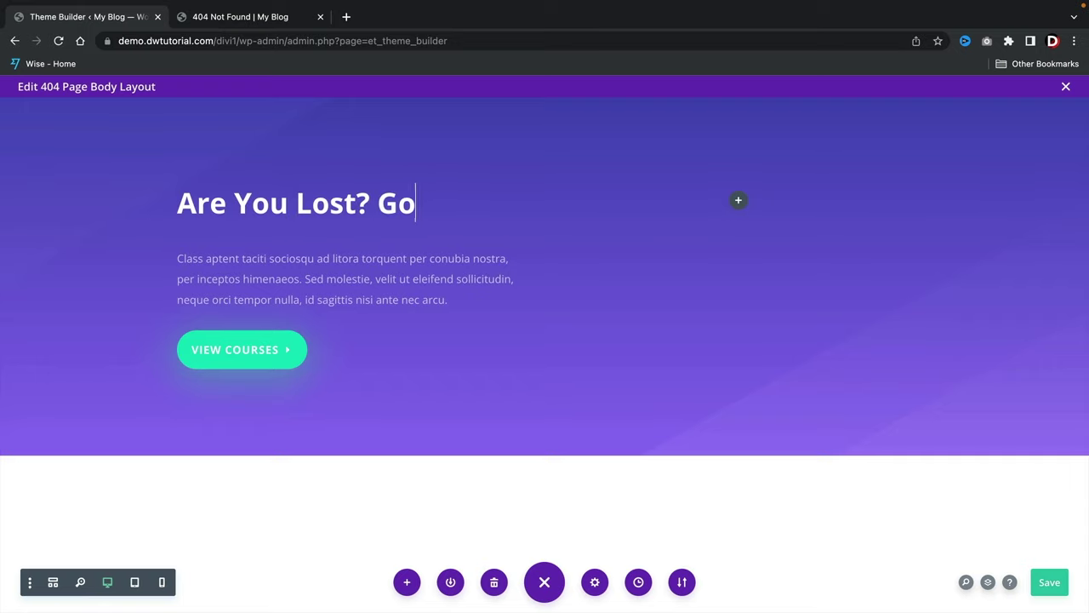
pyautogui.write(' Back Home')
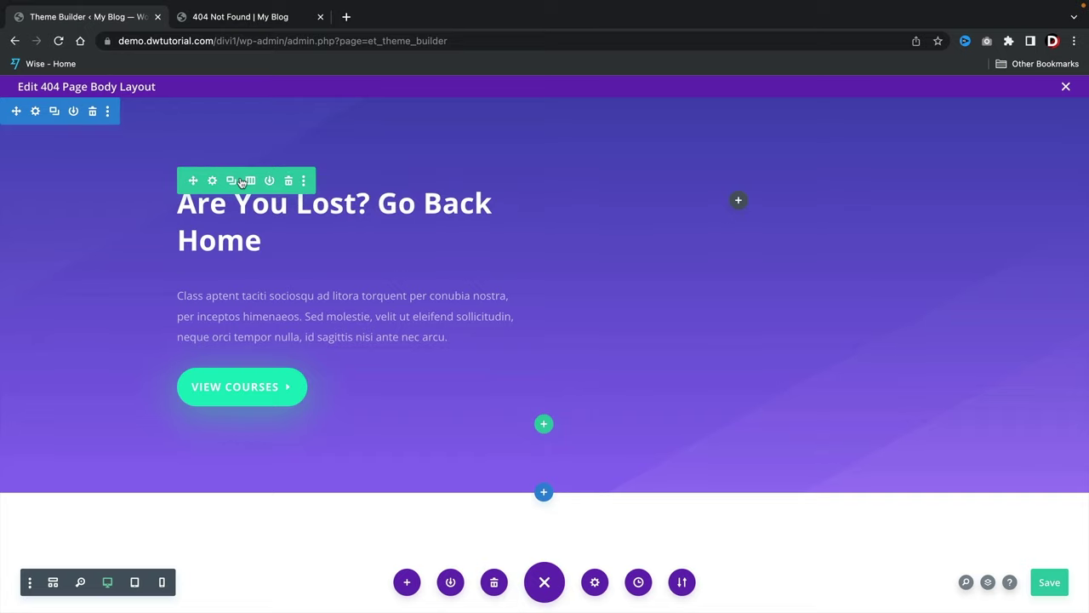
# - Switch the hero row to a single full-width column layout
pyautogui.click(251, 181)
pyautogui.click(182, 268)
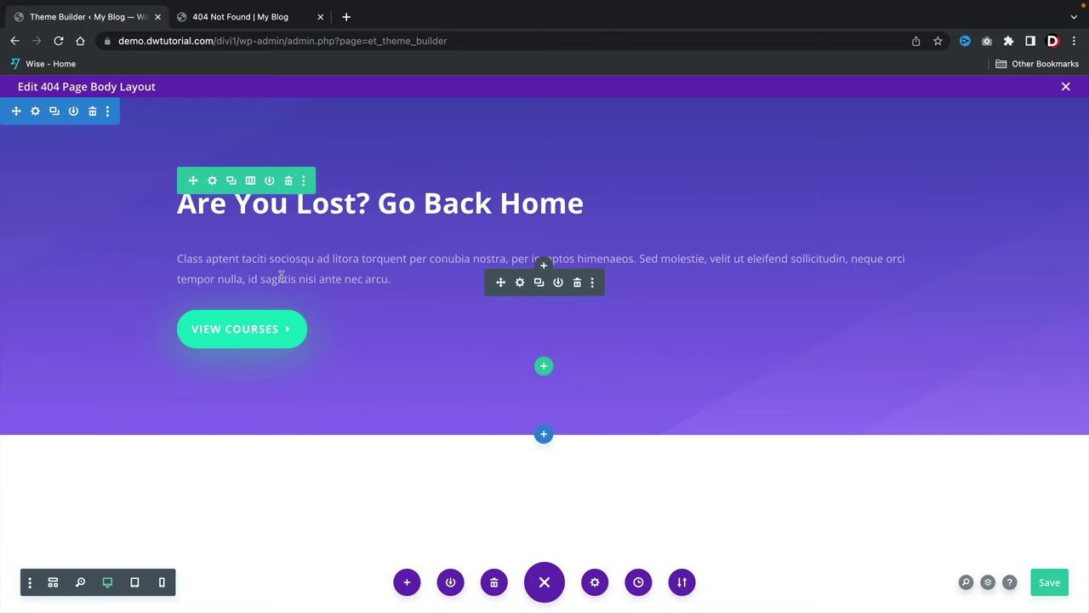
pyautogui.click(520, 190)
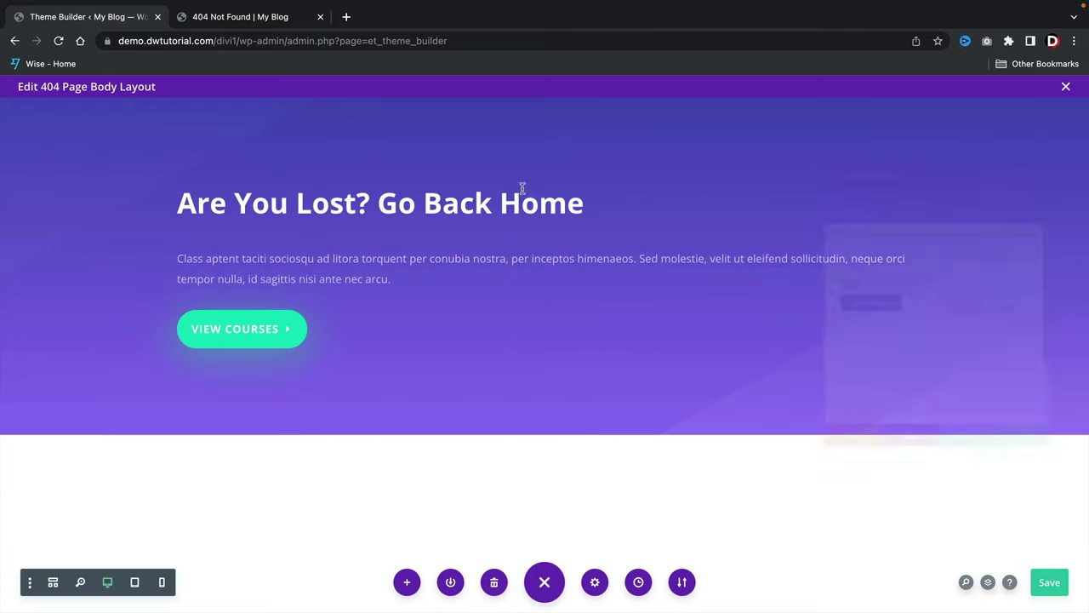
# - Set the hero heading's text alignment to center and save
pyautogui.click(910, 201)
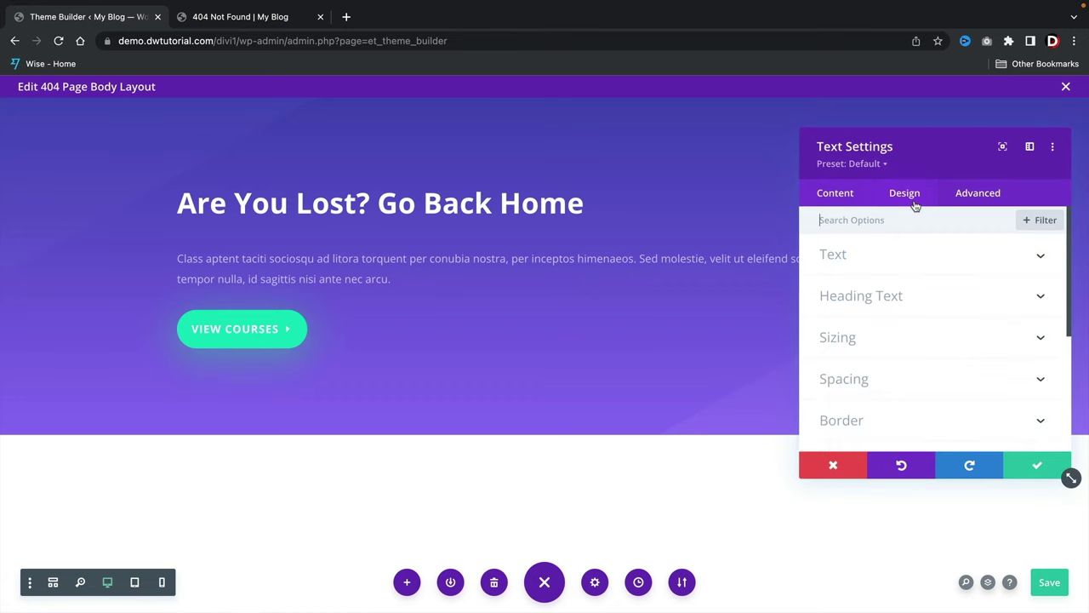
pyautogui.click(925, 267)
pyautogui.scroll(-5, 919, 336)
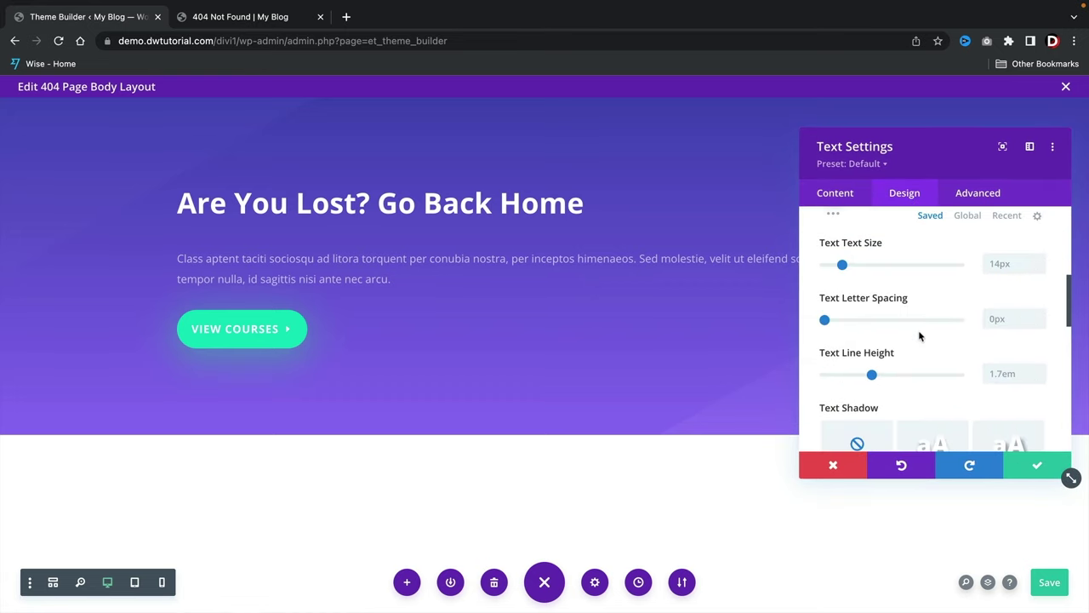
pyautogui.scroll(-5, 919, 335)
pyautogui.click(912, 321)
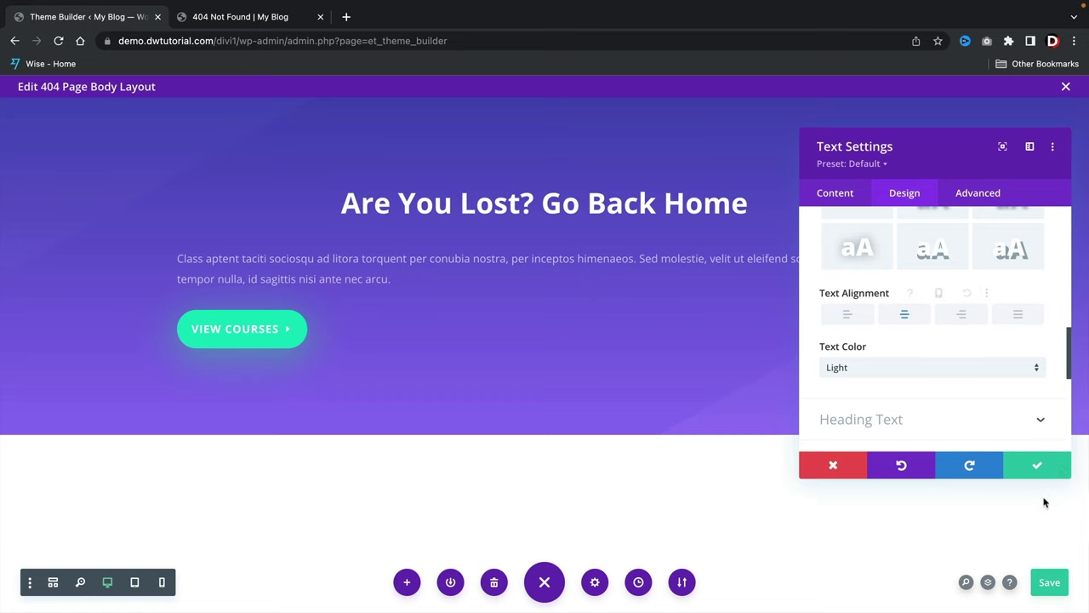
pyautogui.click(1038, 465)
# - Set the paragraph's text alignment to center and save
pyautogui.click(522, 255)
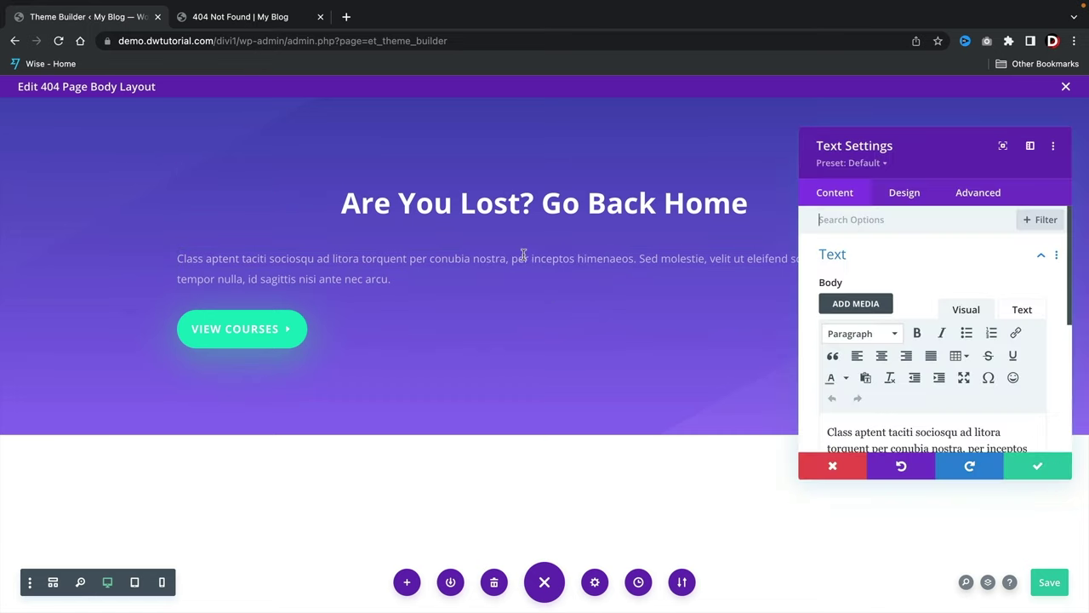
pyautogui.click(918, 200)
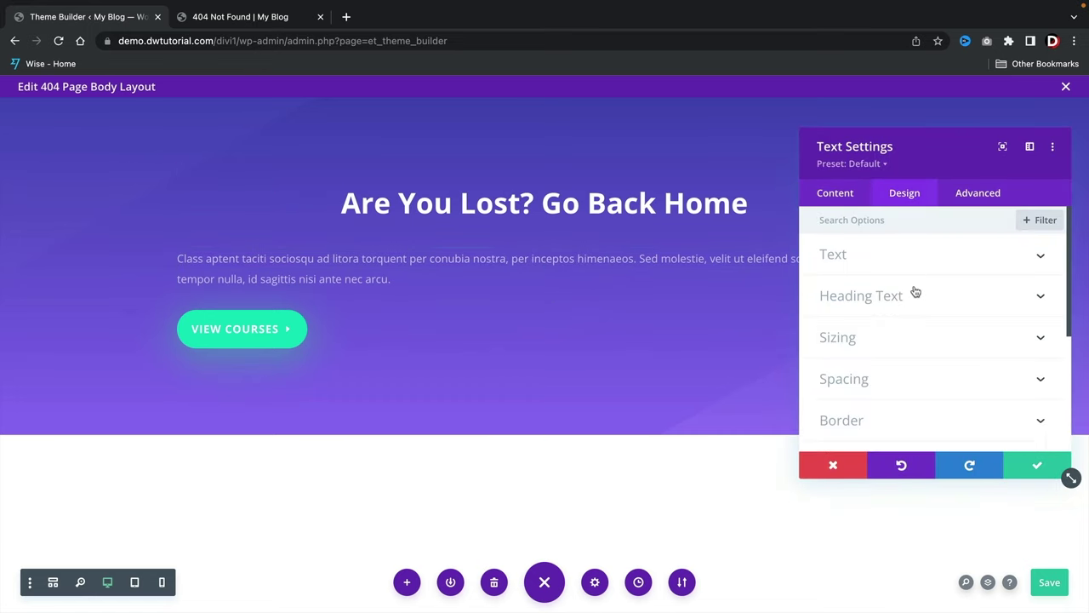
pyautogui.click(911, 266)
pyautogui.scroll(-10, 922, 311)
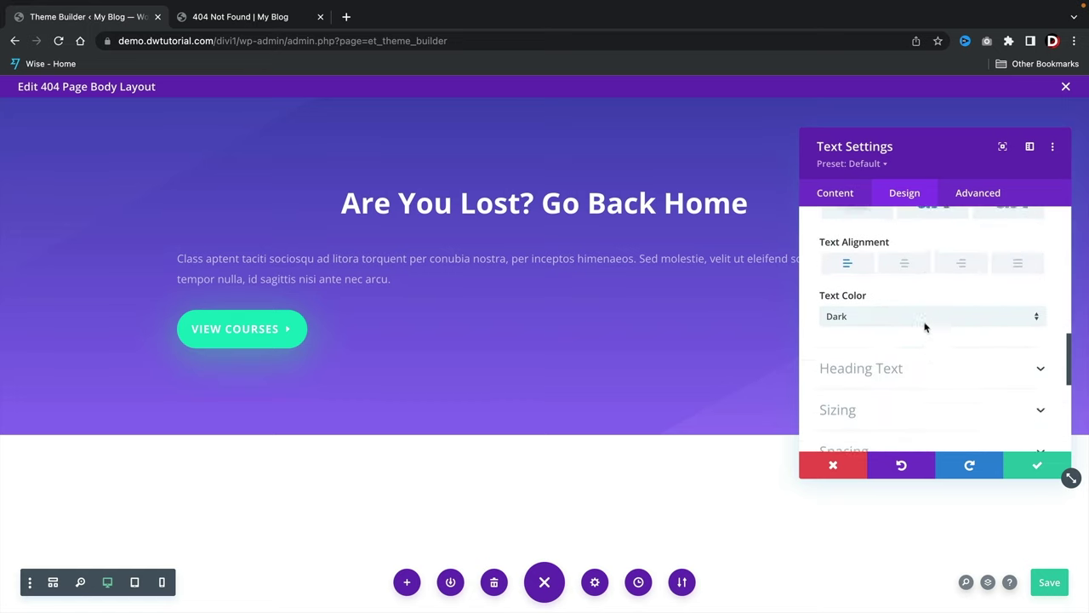
pyautogui.click(904, 266)
pyautogui.click(1037, 465)
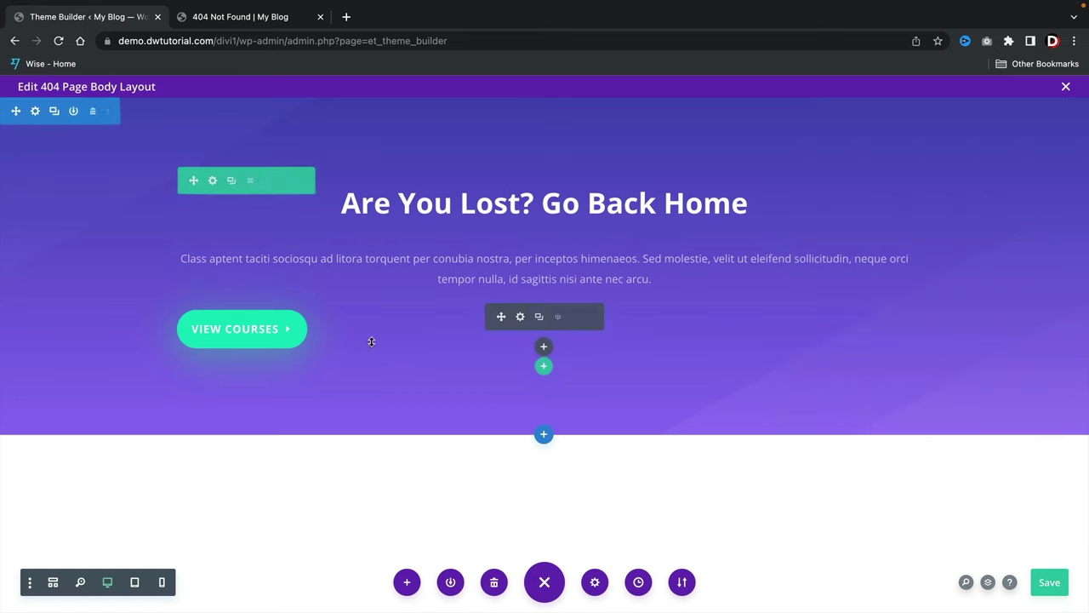
# - Replace the View Courses button row with the saved Free Download button from the library
pyautogui.click(577, 317)
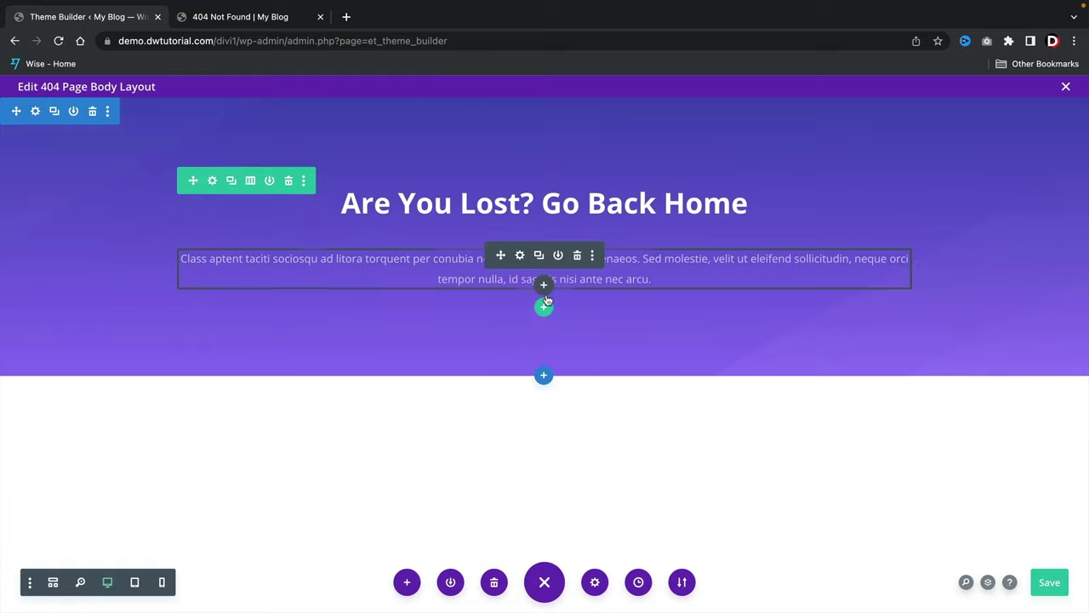
pyautogui.click(543, 300)
pyautogui.click(566, 349)
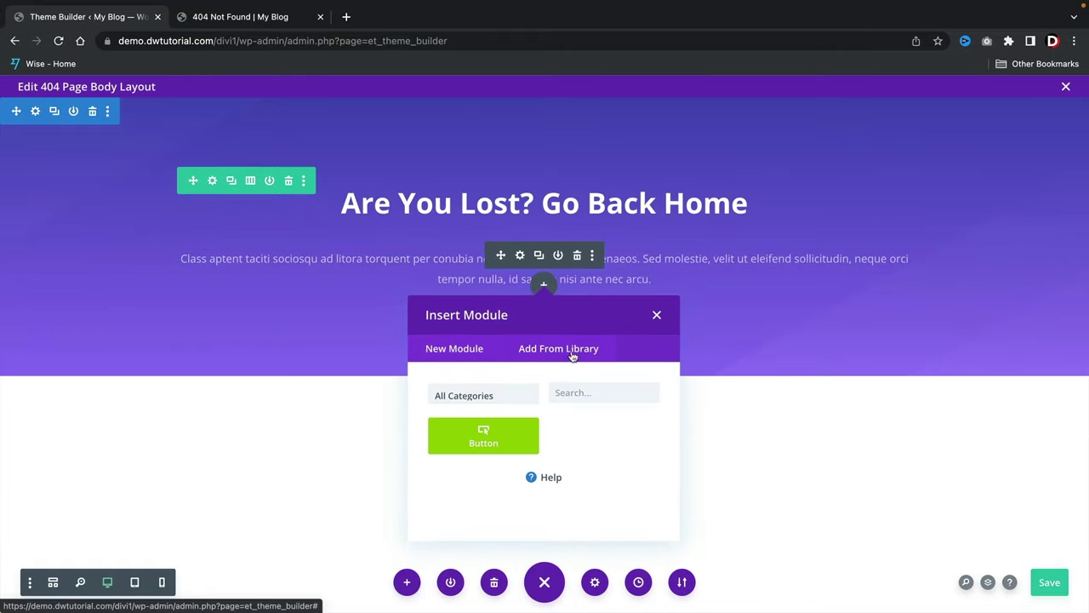
pyautogui.click(484, 436)
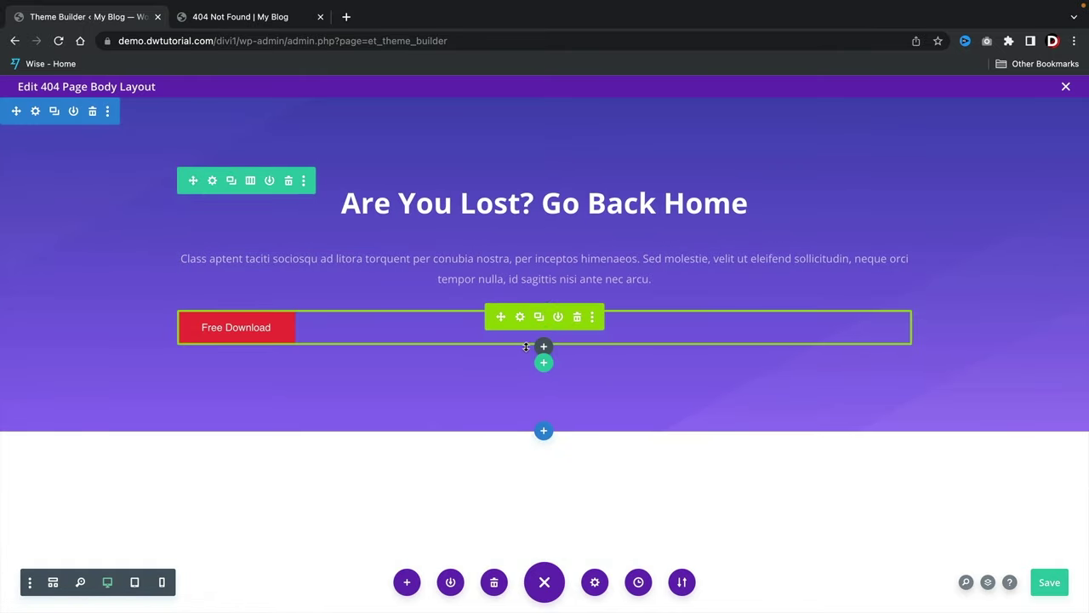
# - Center-align the Free Download button and save its settings
pyautogui.click(520, 317)
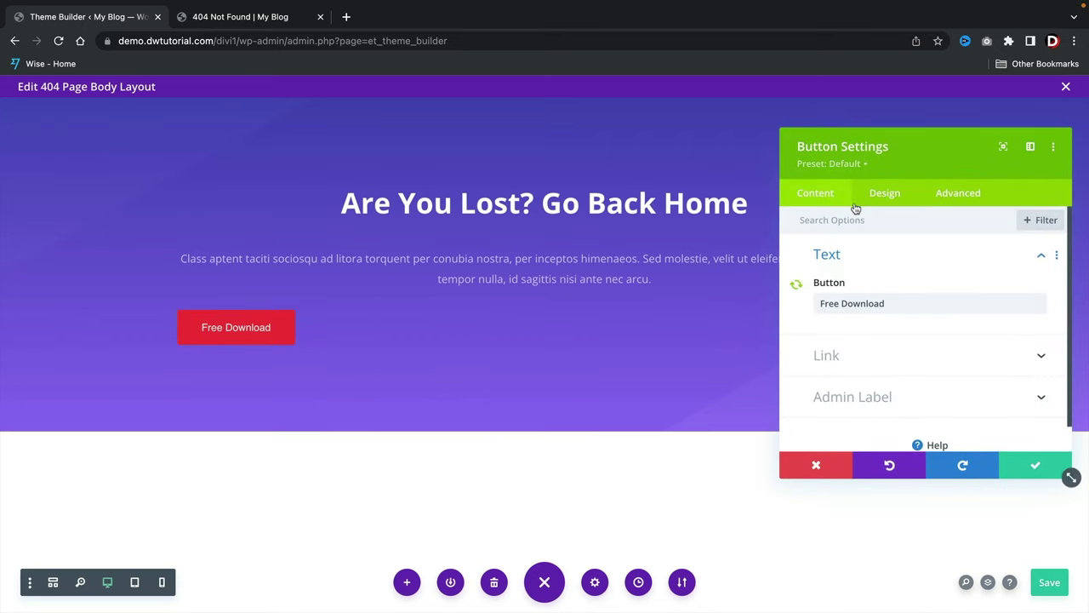
pyautogui.click(884, 194)
pyautogui.click(880, 259)
pyautogui.click(930, 304)
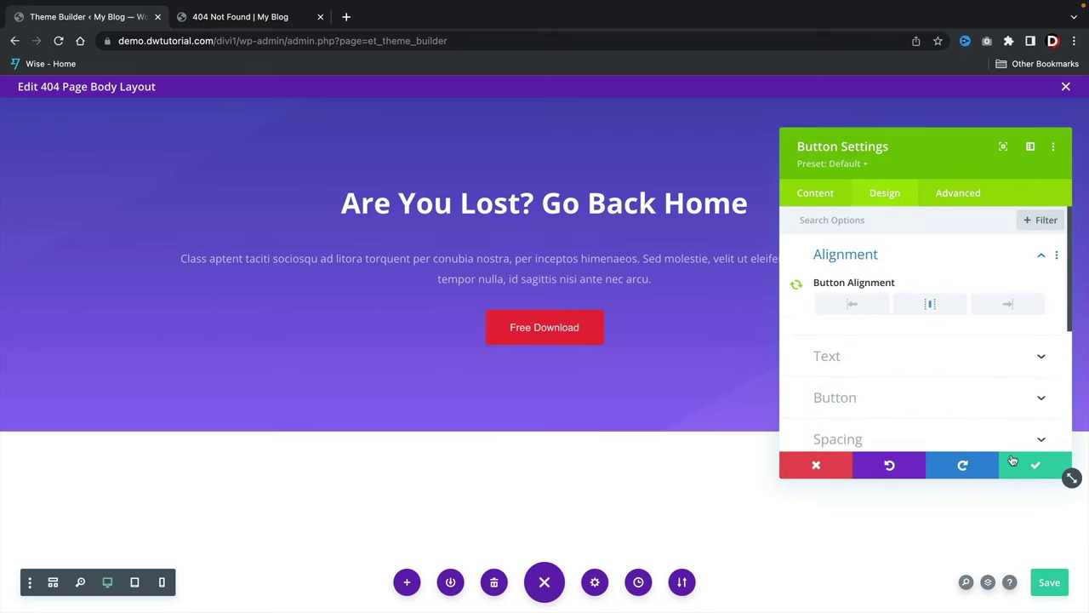
pyautogui.click(1035, 464)
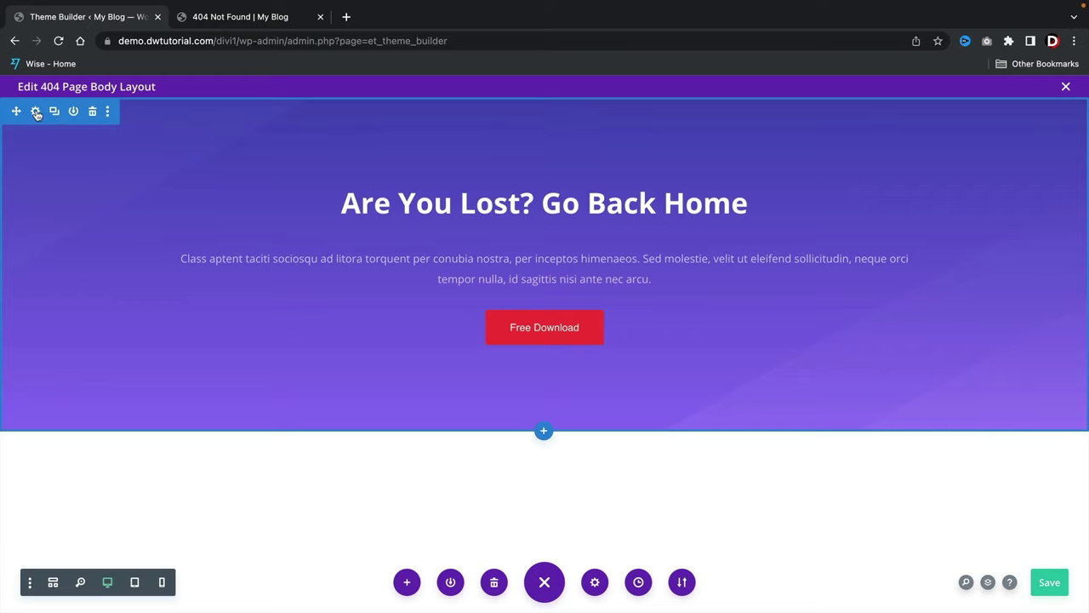
# - Remove the purple background image from the hero section
pyautogui.click(35, 111)
pyautogui.click(868, 301)
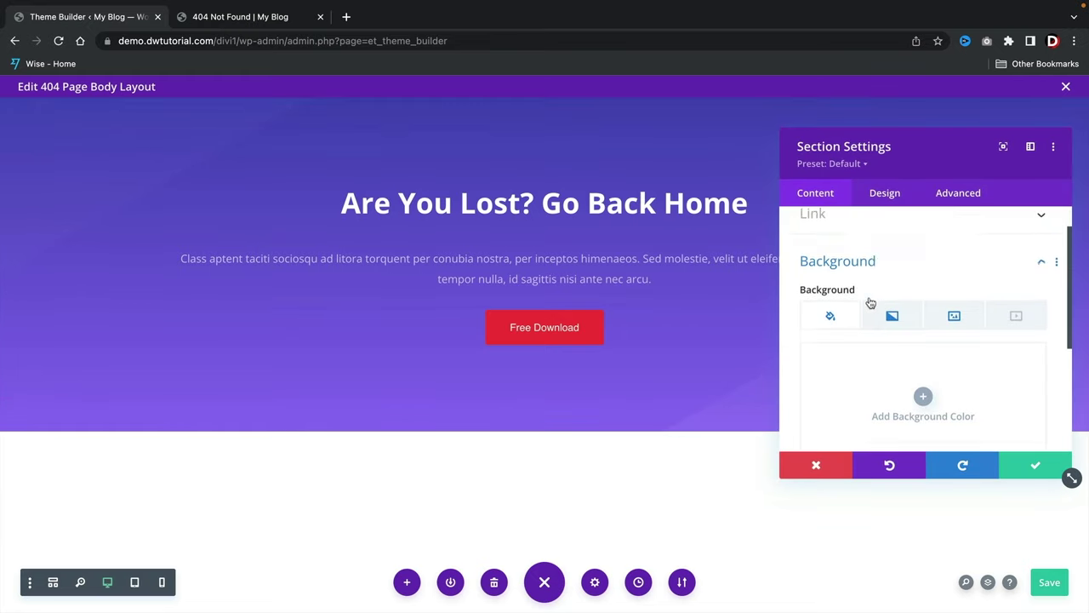
pyautogui.click(954, 283)
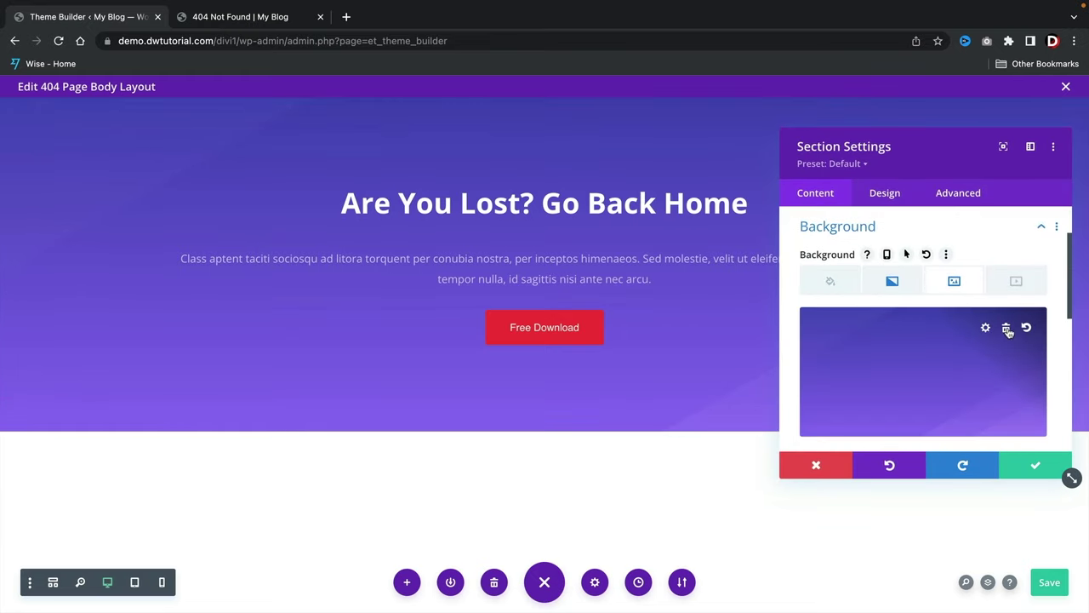
pyautogui.click(1008, 329)
# - Give the hero section a solid #d6e3ff light blue background colour
pyautogui.click(831, 281)
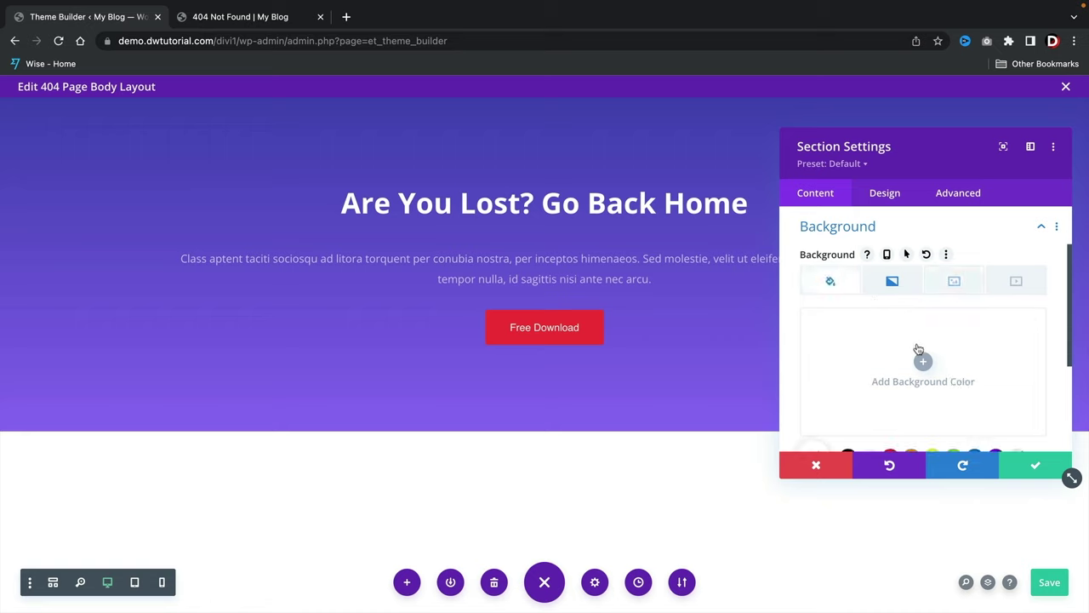
pyautogui.click(923, 362)
pyautogui.click(833, 261)
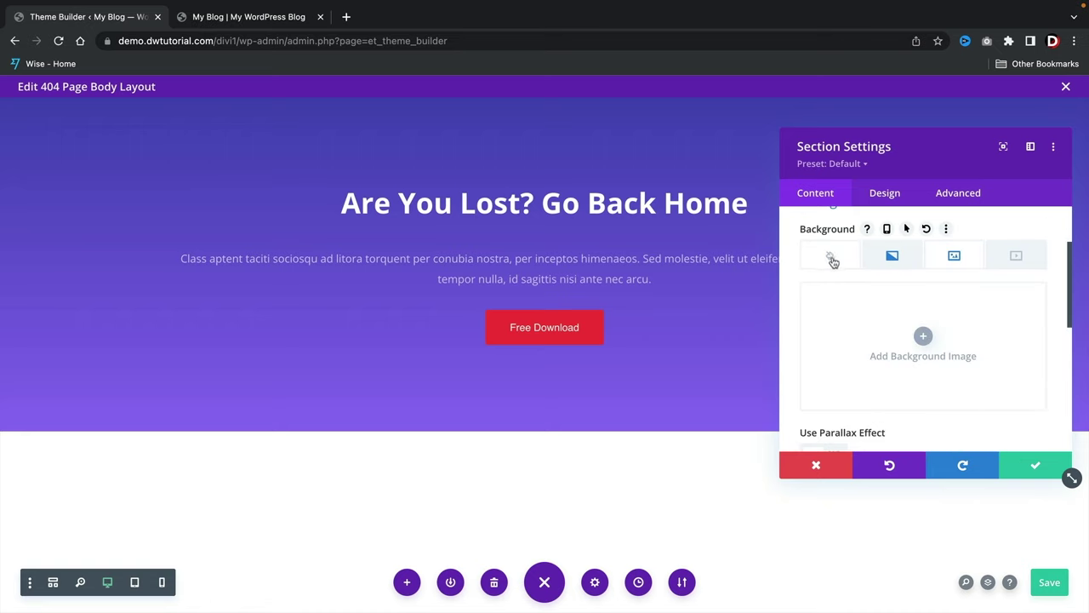
pyautogui.click(833, 262)
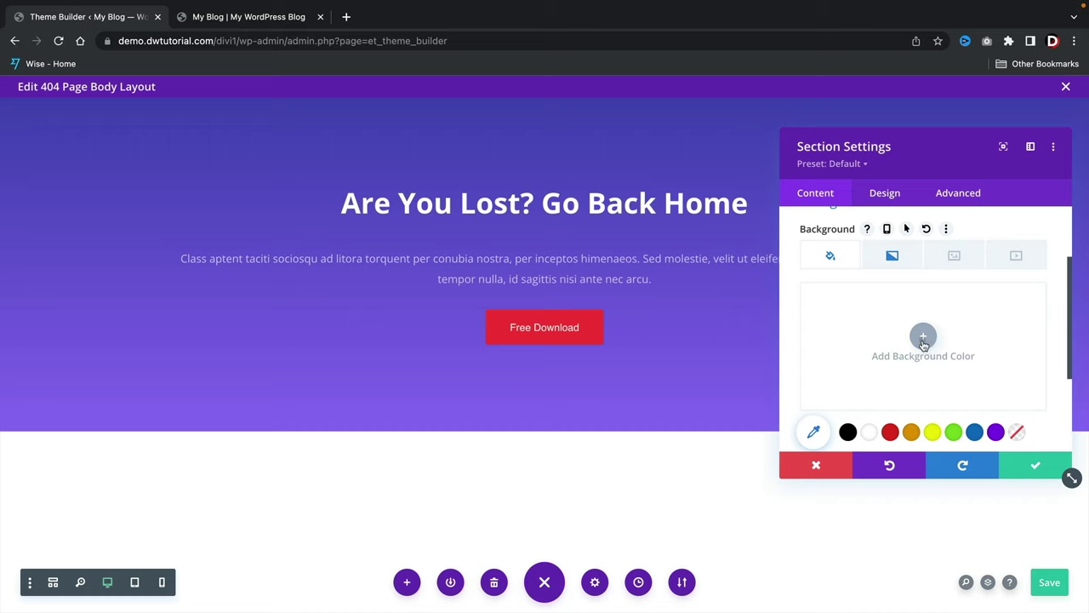
pyautogui.click(924, 338)
pyautogui.rightClick(830, 297)
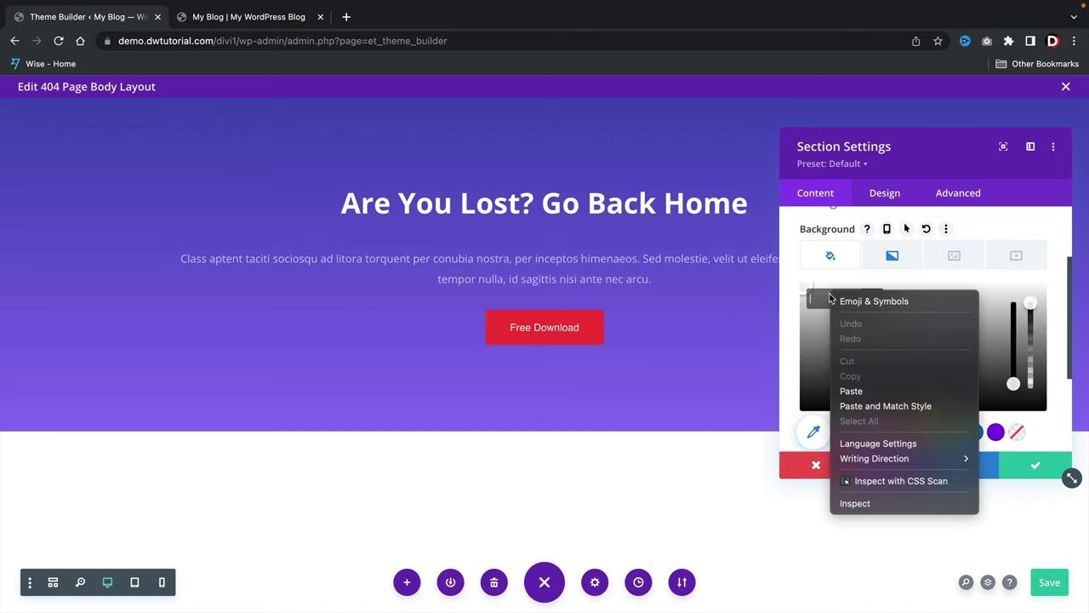
pyautogui.click(858, 390)
pyautogui.click(872, 299)
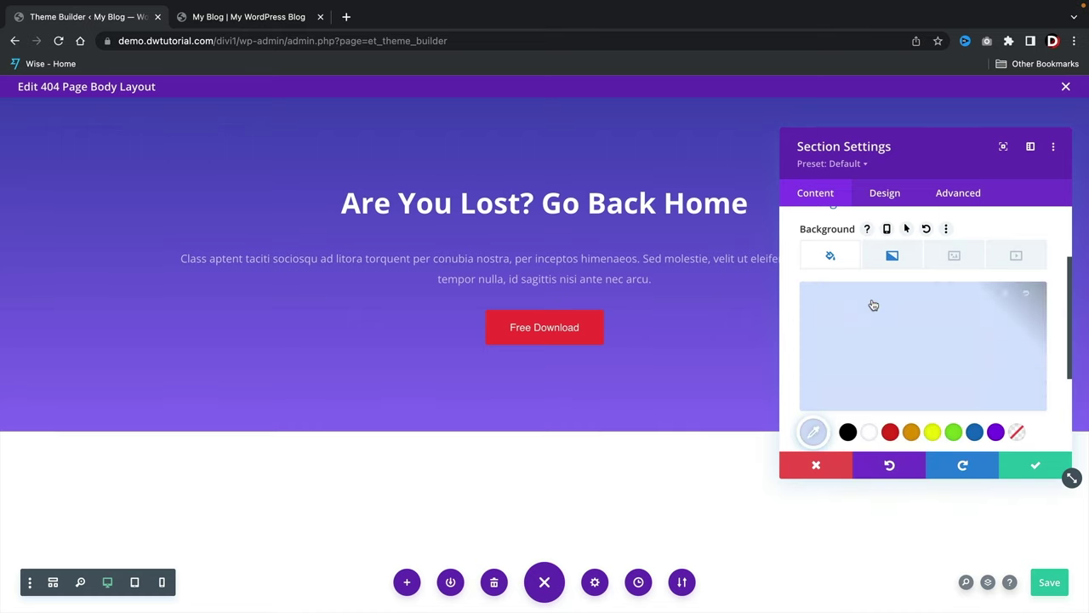
# - Delete the purple gradient from the section background and save the settings
pyautogui.scroll(-3, 897, 334)
pyautogui.scroll(5, 897, 333)
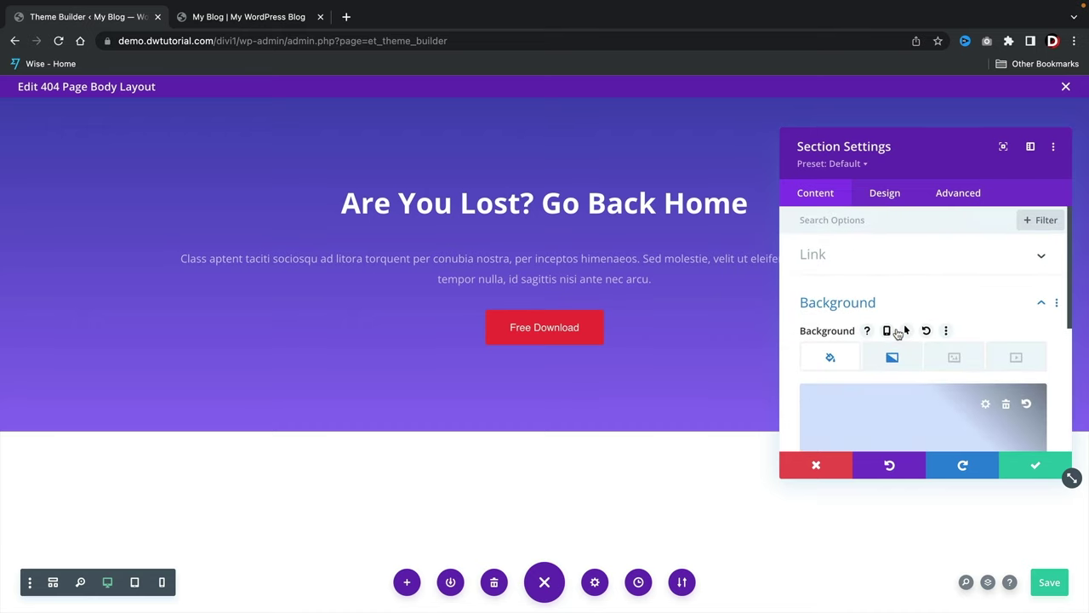
pyautogui.click(915, 361)
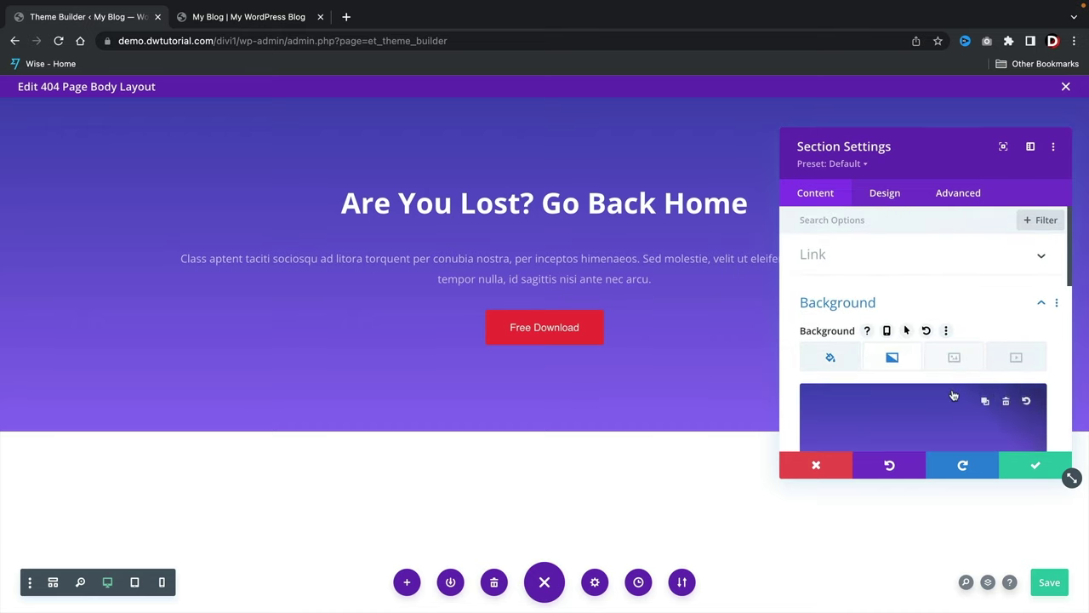
pyautogui.scroll(-1, 1011, 387)
pyautogui.click(1010, 387)
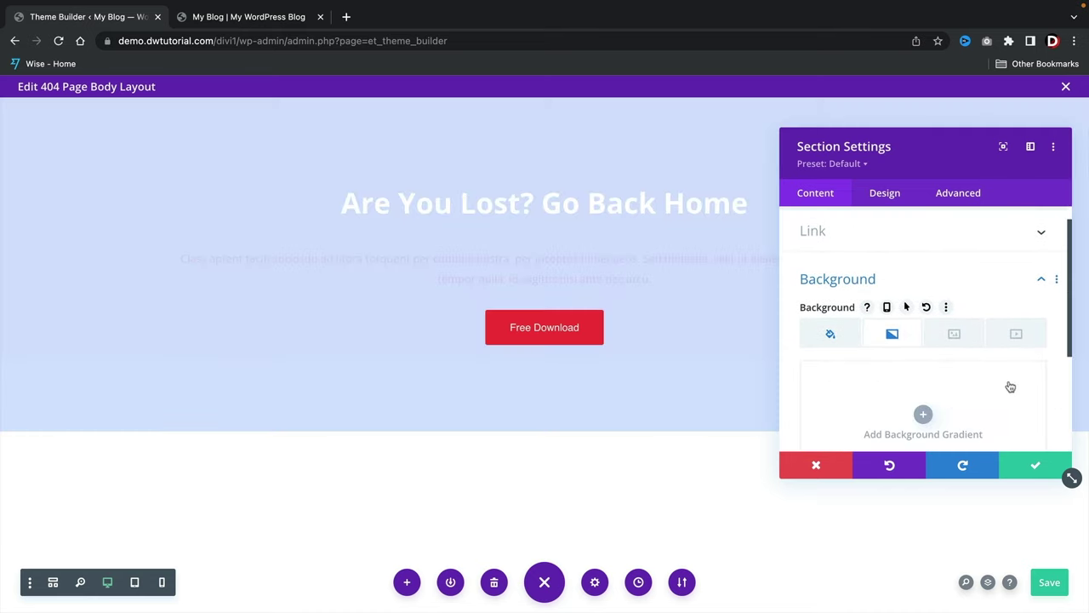
pyautogui.click(1022, 470)
# - Make the 'Are You Lost? Go Back Home' heading text black, then open the paragraph's Design tab
pyautogui.click(521, 191)
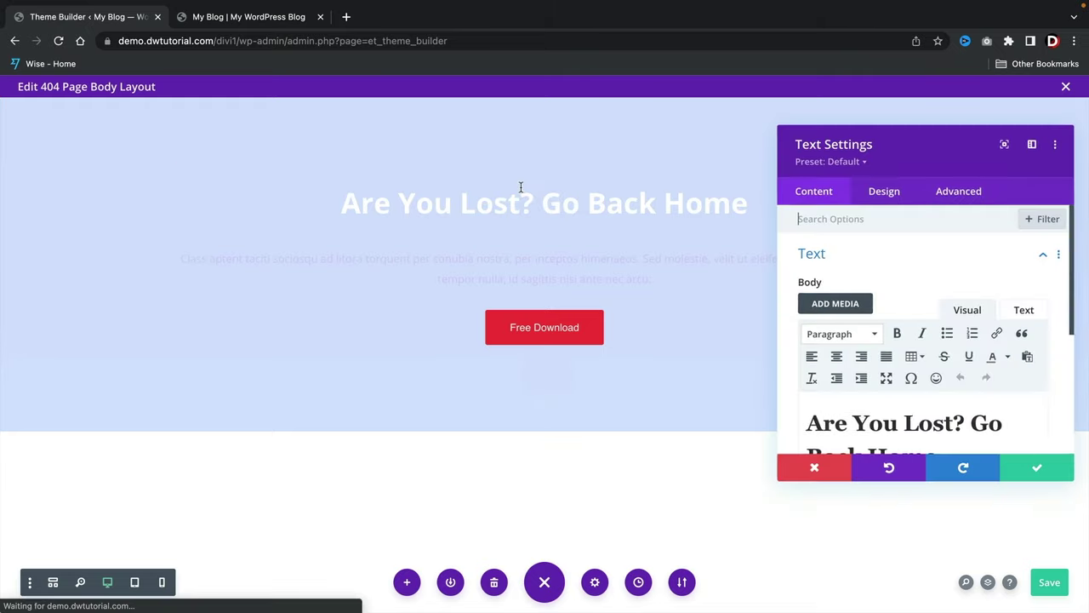
pyautogui.click(892, 201)
pyautogui.click(893, 251)
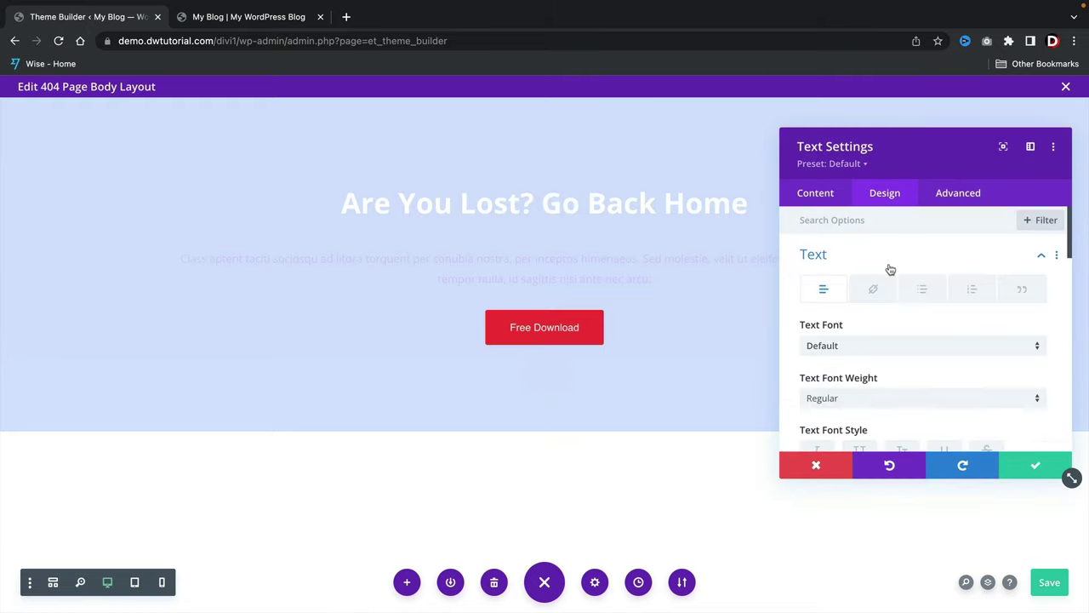
pyautogui.scroll(-4, 896, 330)
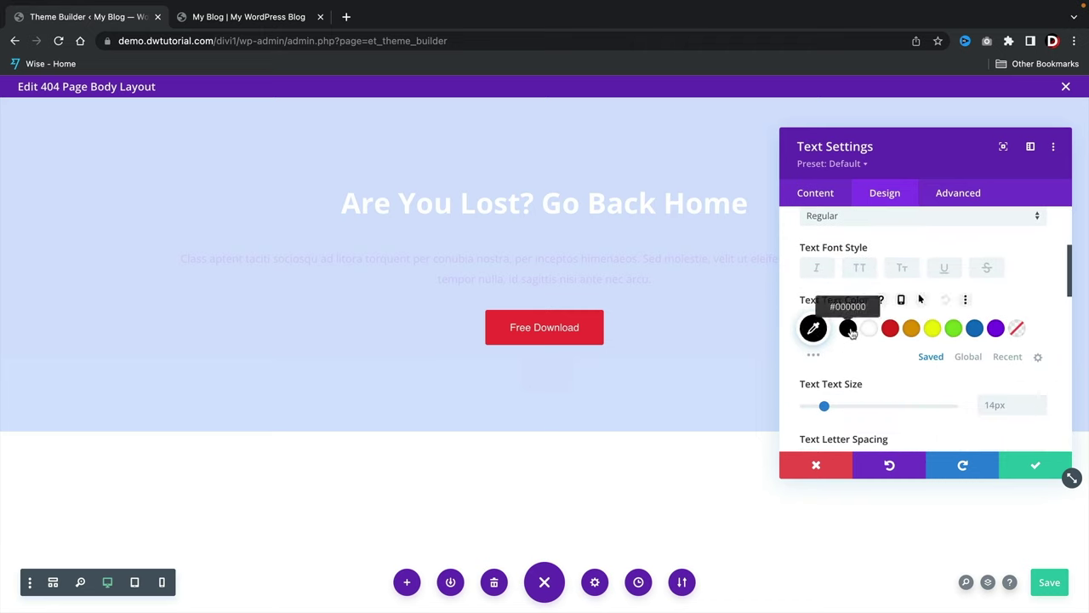
pyautogui.scroll(-10, 861, 366)
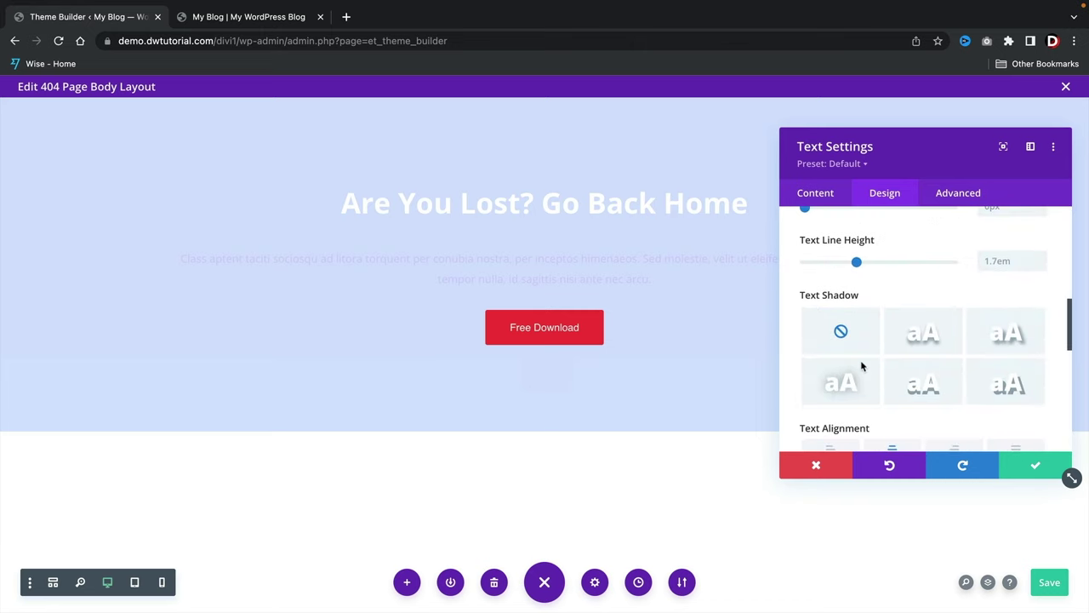
pyautogui.scroll(-2, 858, 340)
pyautogui.scroll(2, 862, 289)
pyautogui.click(863, 283)
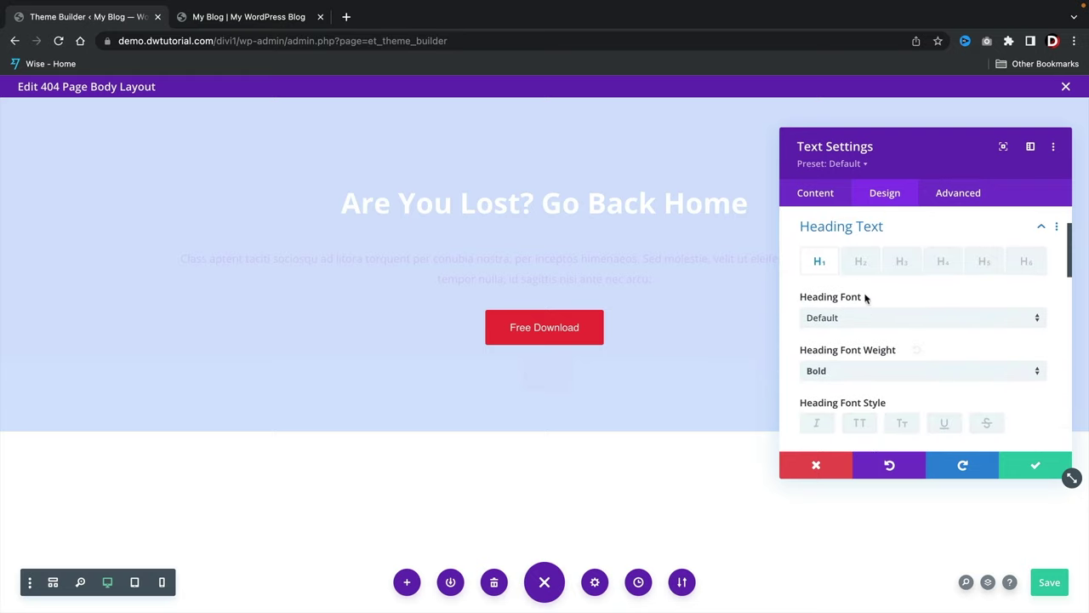
pyautogui.scroll(-3, 873, 343)
pyautogui.click(851, 273)
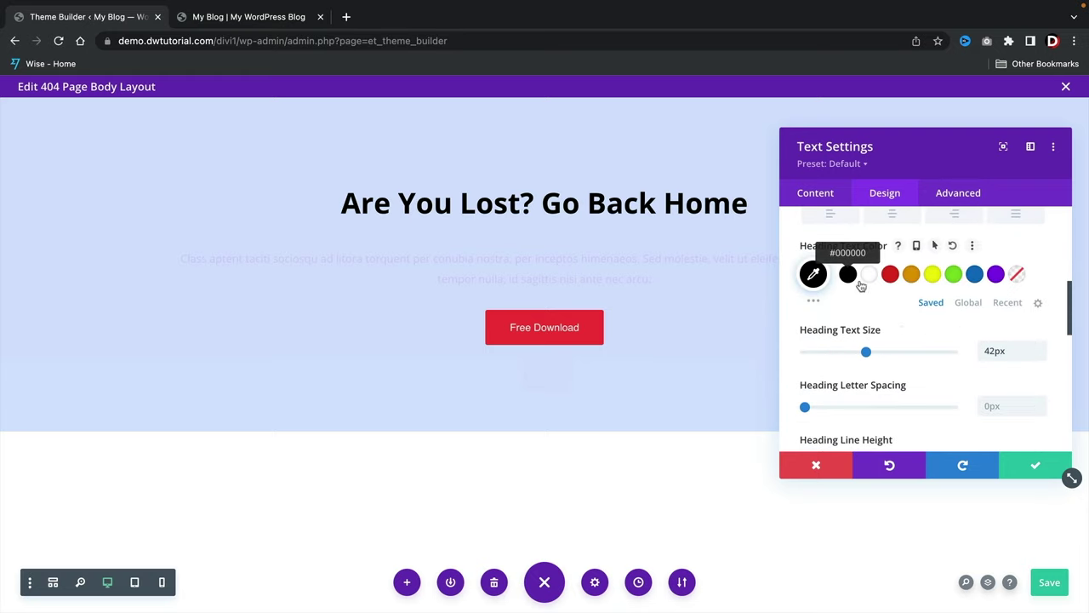
pyautogui.click(1034, 461)
pyautogui.click(520, 256)
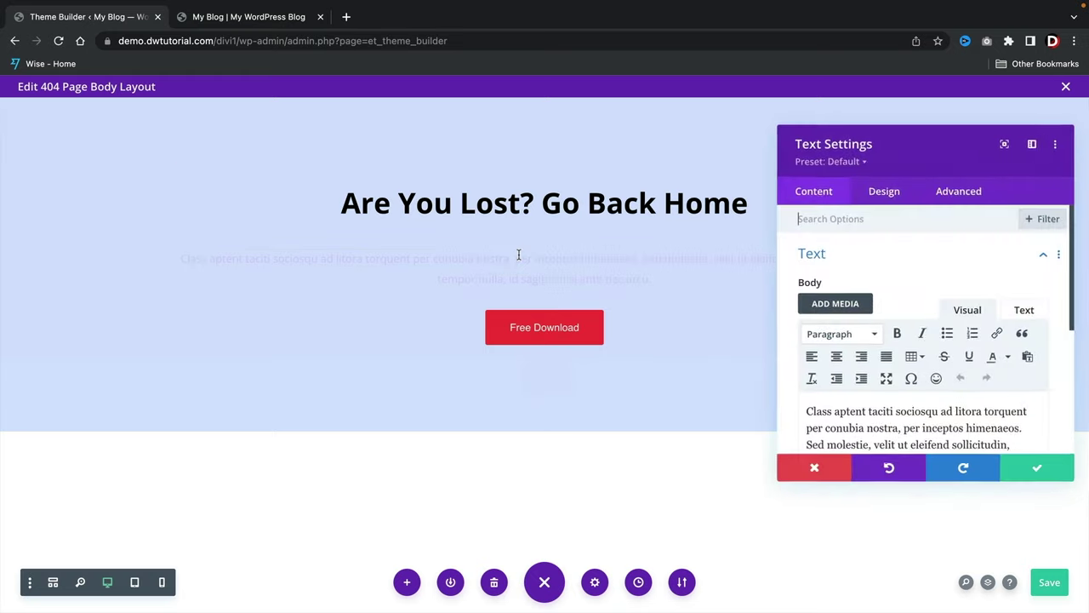
pyautogui.click(885, 192)
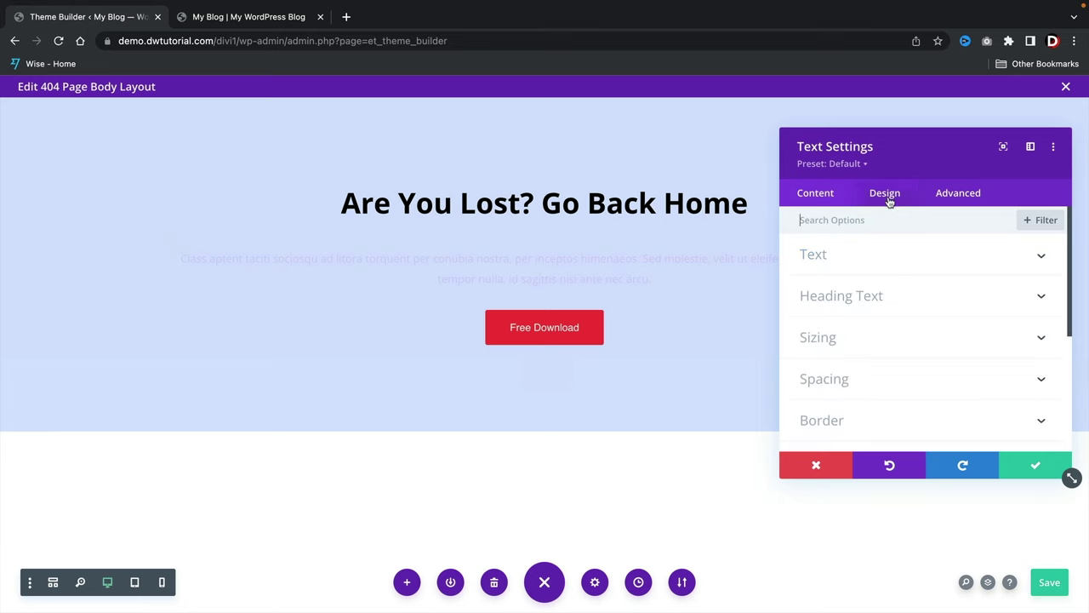
# - Set the paragraph text colour to black and save
pyautogui.click(877, 270)
pyautogui.scroll(-3, 885, 340)
pyautogui.click(847, 279)
pyautogui.click(1036, 466)
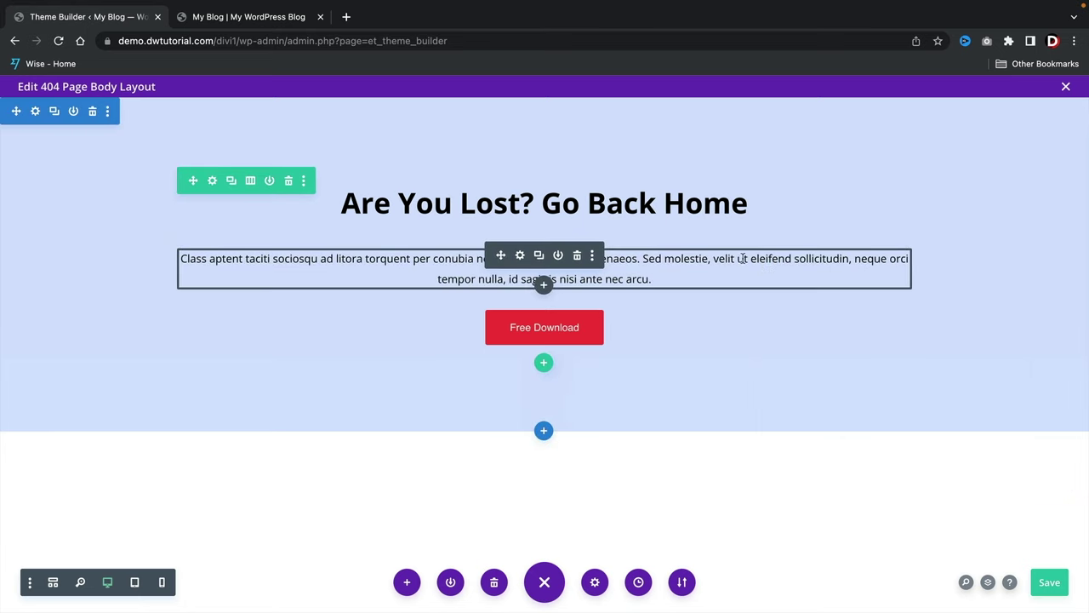
# - Change the hero heading font to Jost and save
pyautogui.click(520, 192)
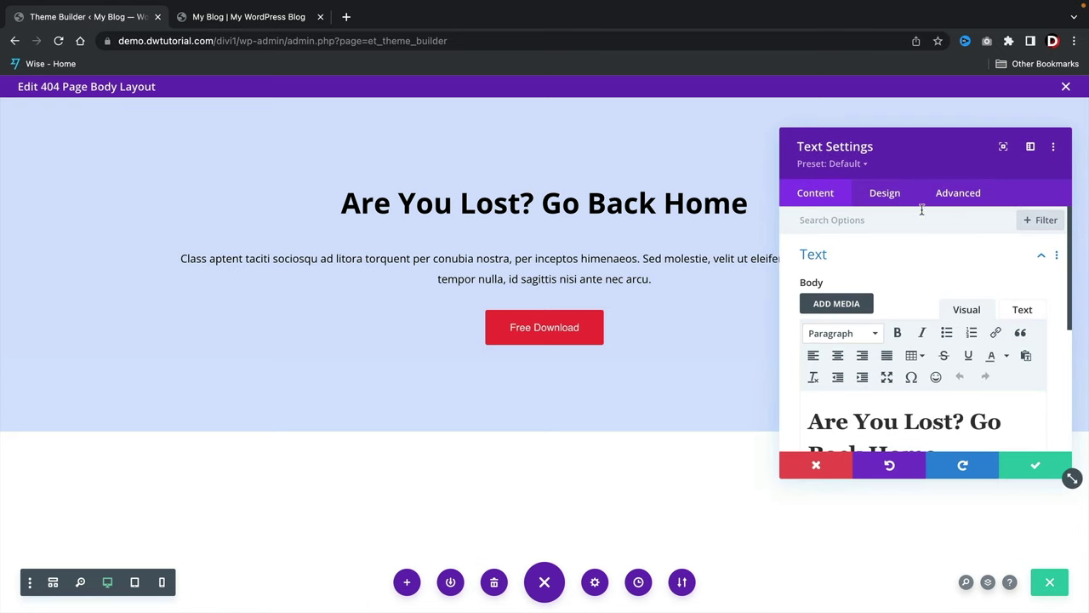
pyautogui.click(889, 196)
pyautogui.click(873, 259)
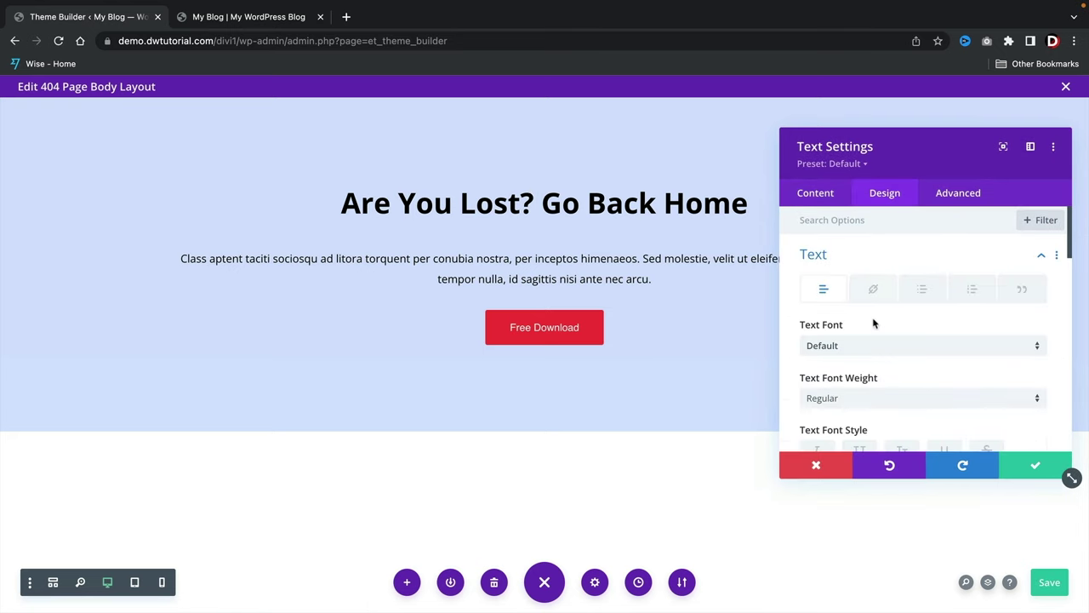
pyautogui.scroll(-2, 872, 354)
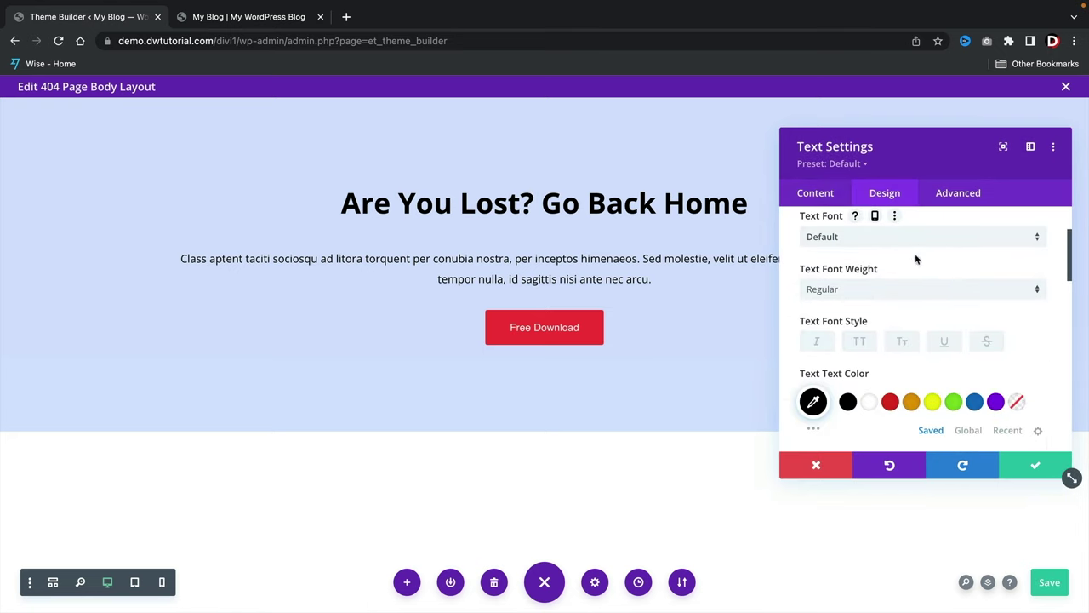
pyautogui.scroll(-10, 912, 264)
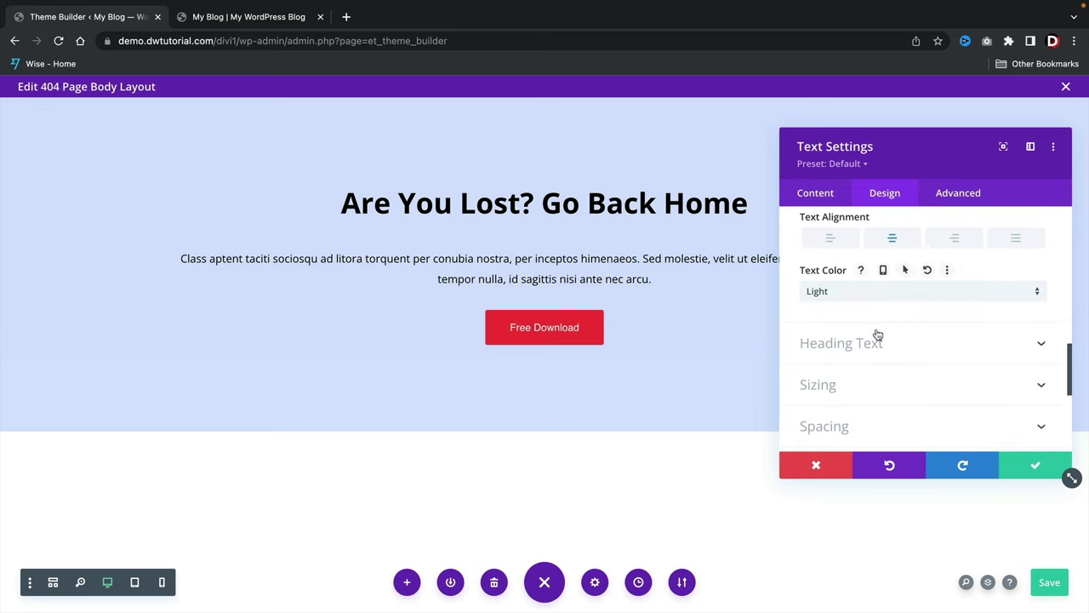
pyautogui.click(878, 340)
pyautogui.click(871, 317)
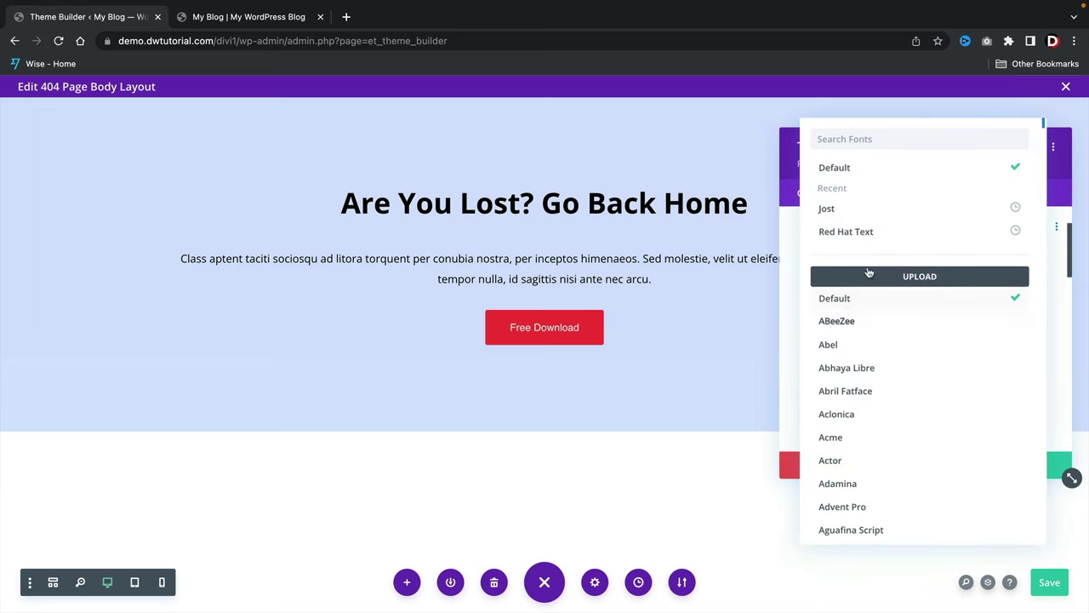
pyautogui.click(851, 209)
pyautogui.click(1043, 473)
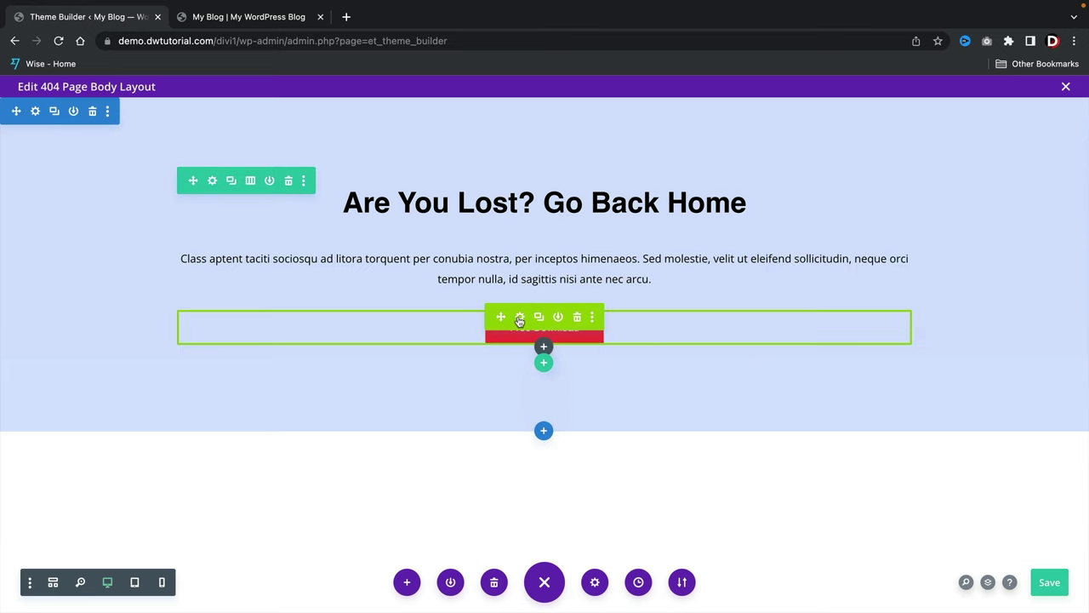
# - Relabel the Free Download button to 'Go Back Home' and save
pyautogui.click(519, 317)
pyautogui.tripleClick(865, 308)
pyautogui.write('Go Back H')
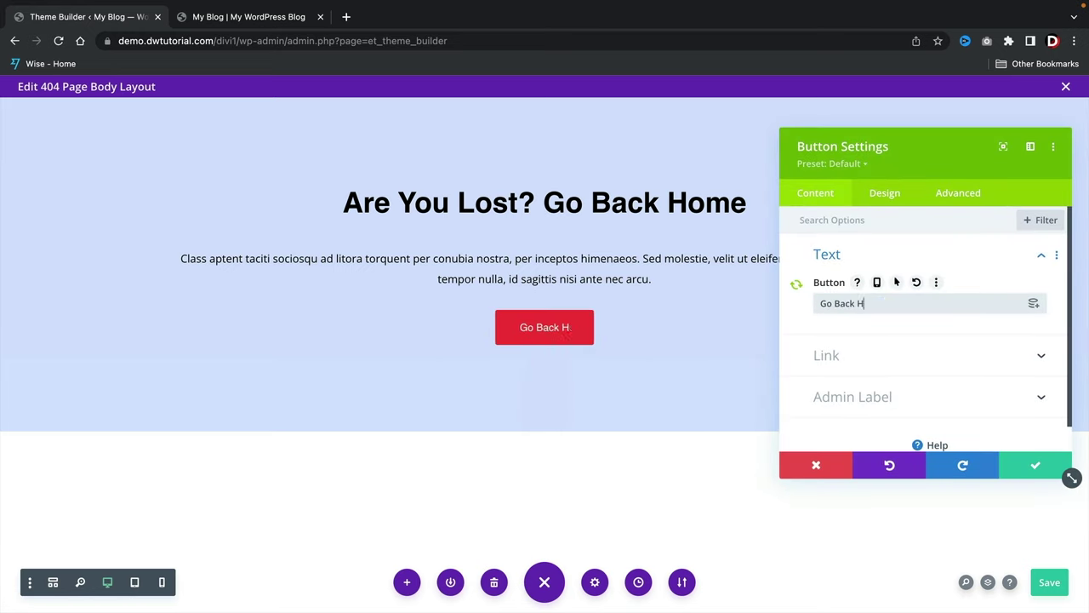
pyautogui.write('ome')
pyautogui.click(1033, 471)
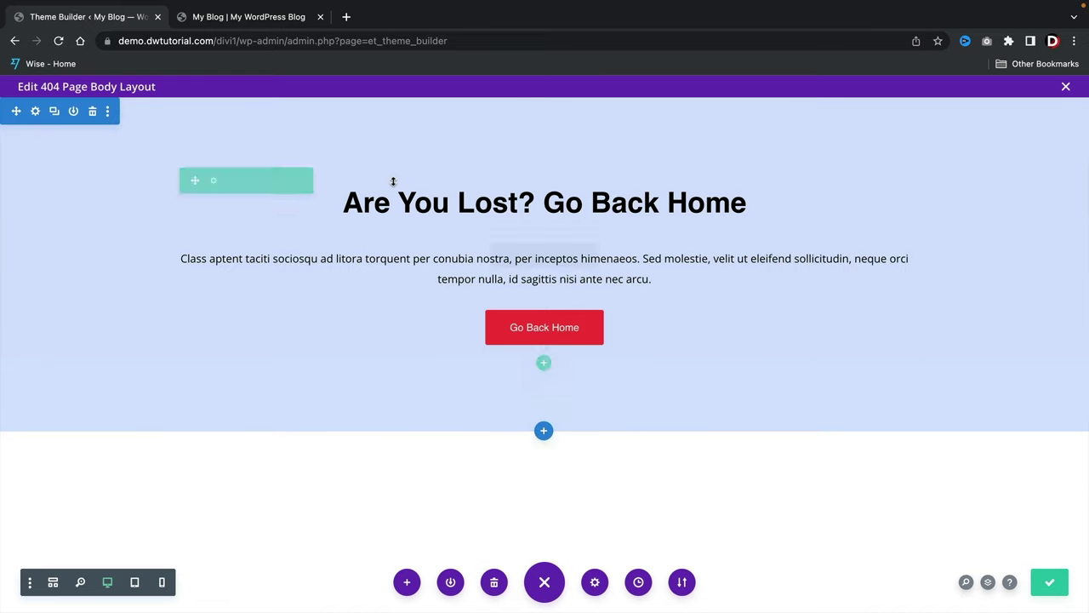
# - Save the Theme Builder changes and switch to the live site tab
pyautogui.click(1066, 86)
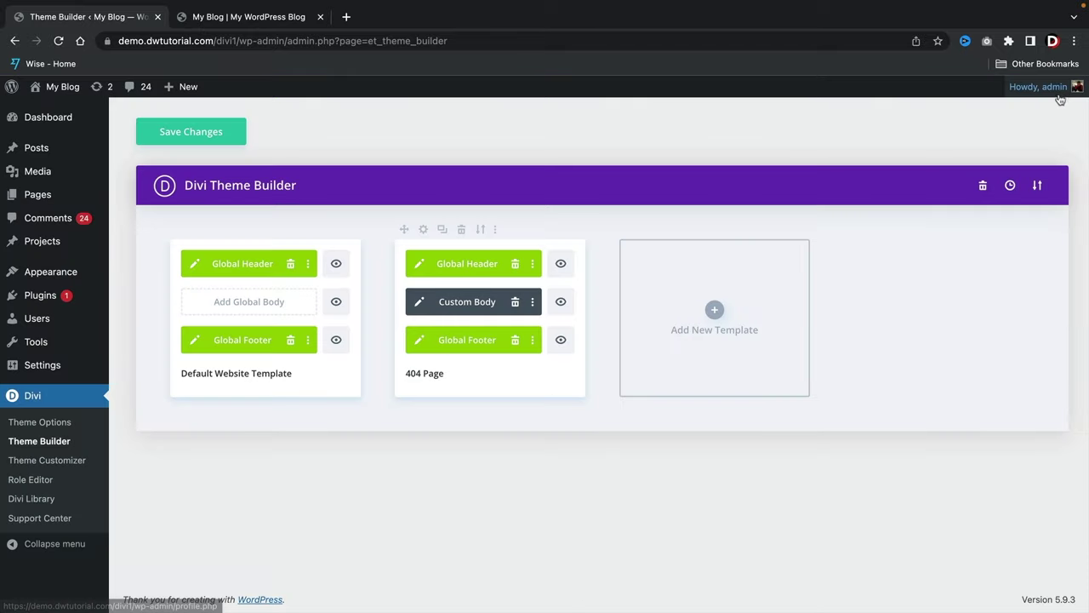
pyautogui.click(175, 139)
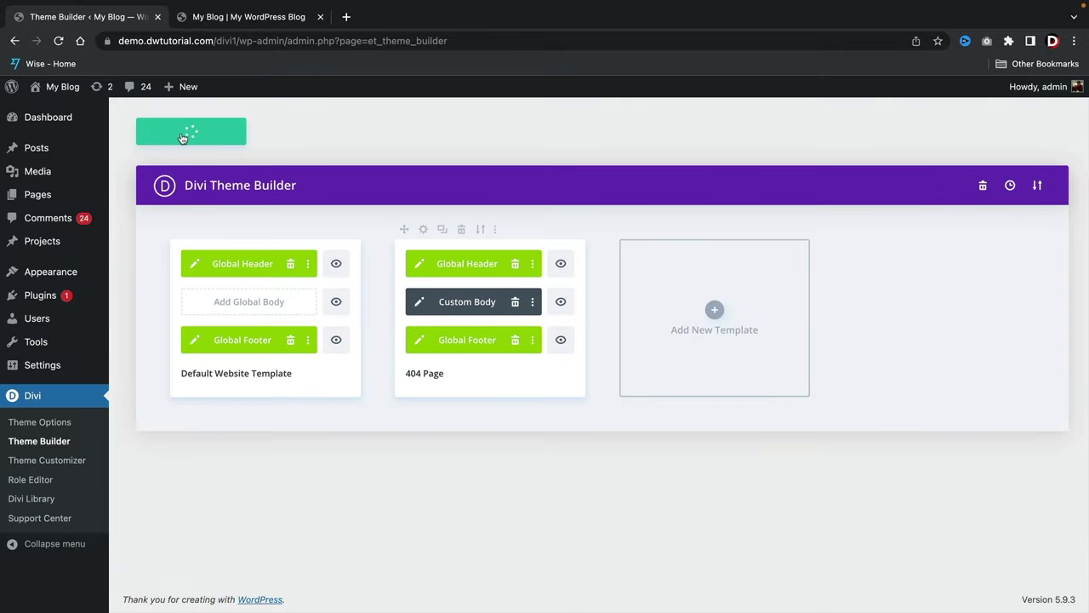
pyautogui.click(237, 24)
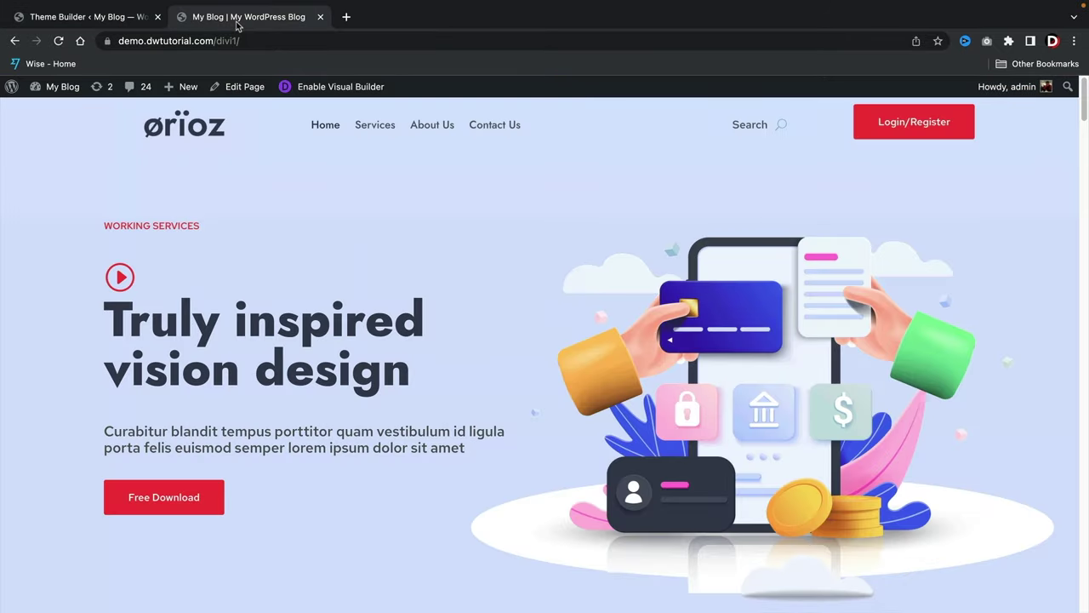
# - Append random characters to the site address to load the redesigned 404 page
pyautogui.click(283, 41)
pyautogui.click(283, 41)
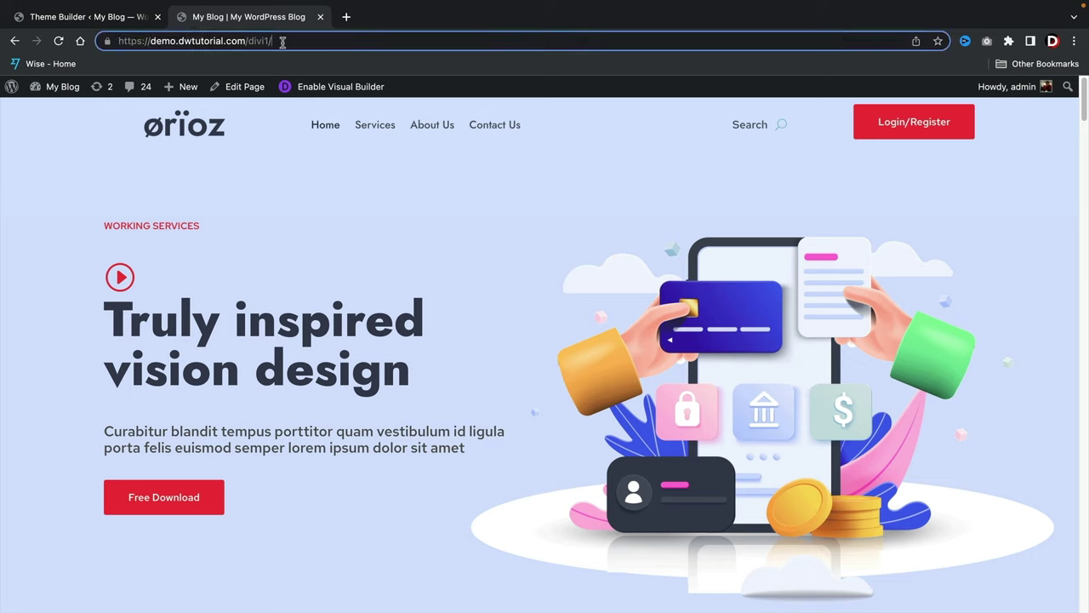
pyautogui.write('jwkefjewfijewfiewjfiowjefiojwefiowjefiowejwioefjwioefjweoifjewofij')
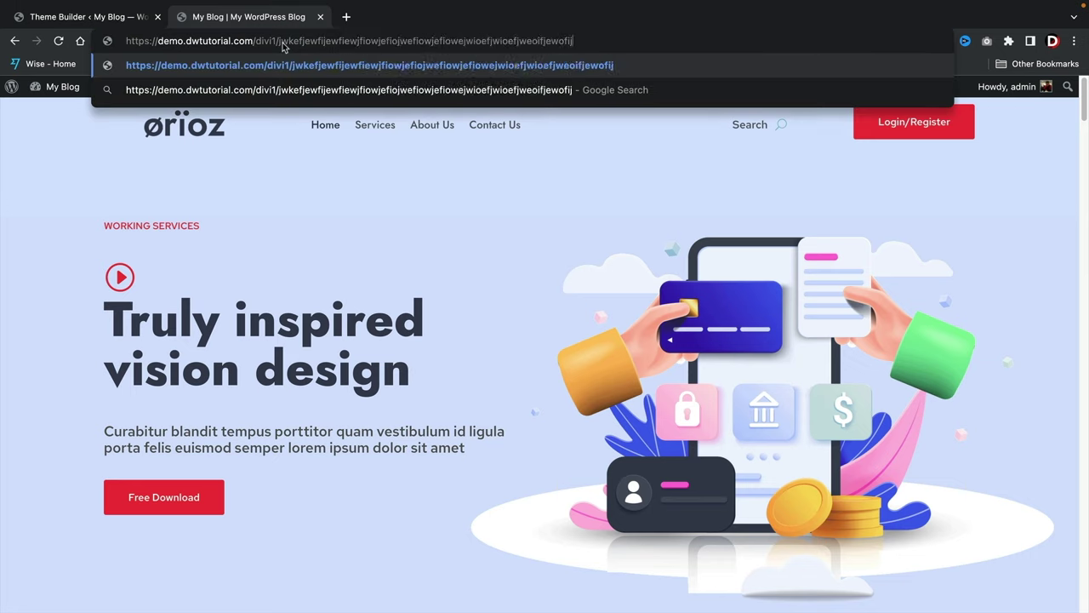
pyautogui.press('Return')
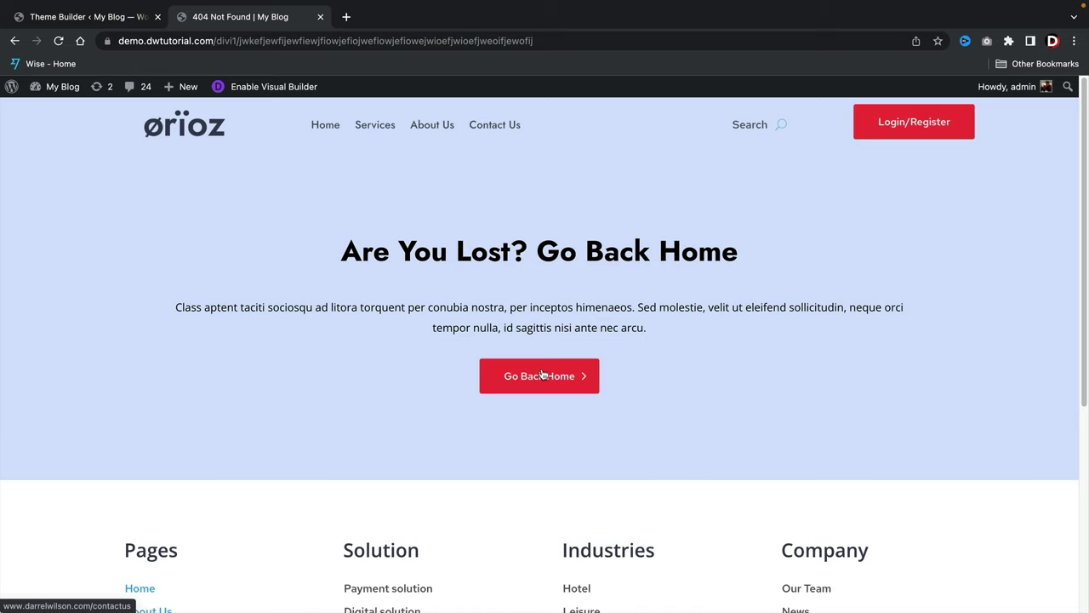
# - Open the 404 Page custom body layout and copy the site's base web address
pyautogui.click(127, 16)
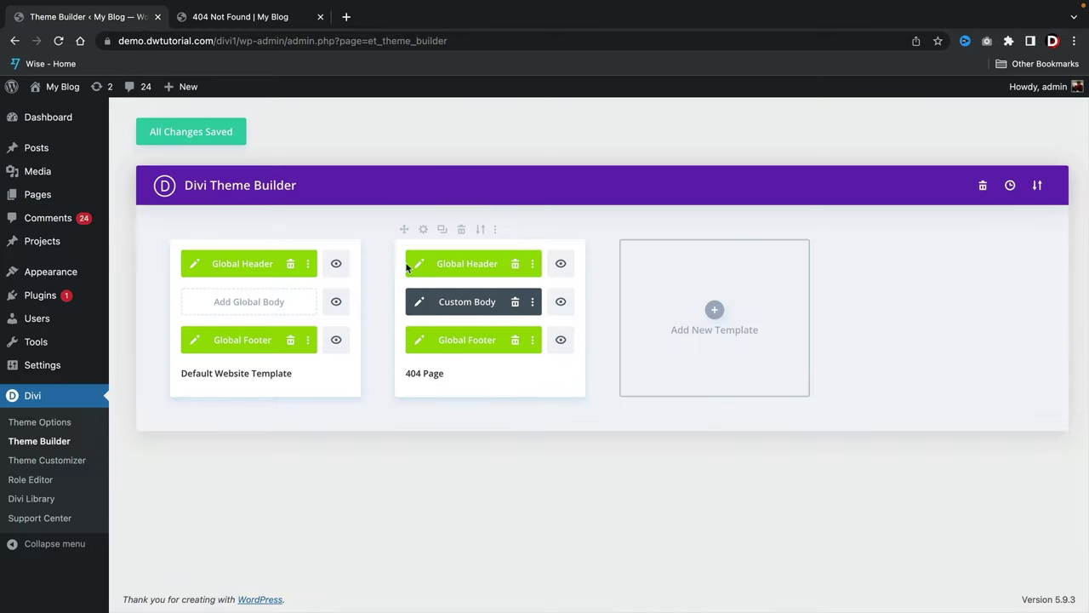
pyautogui.click(419, 304)
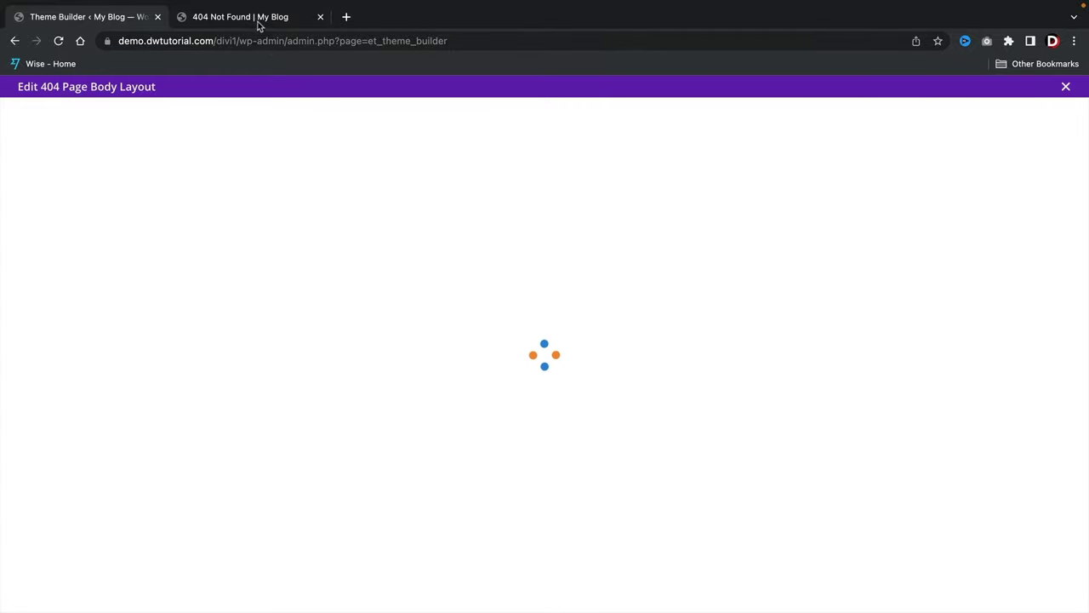
pyautogui.moveTo(240, 40); pyautogui.dragTo(124, 40)
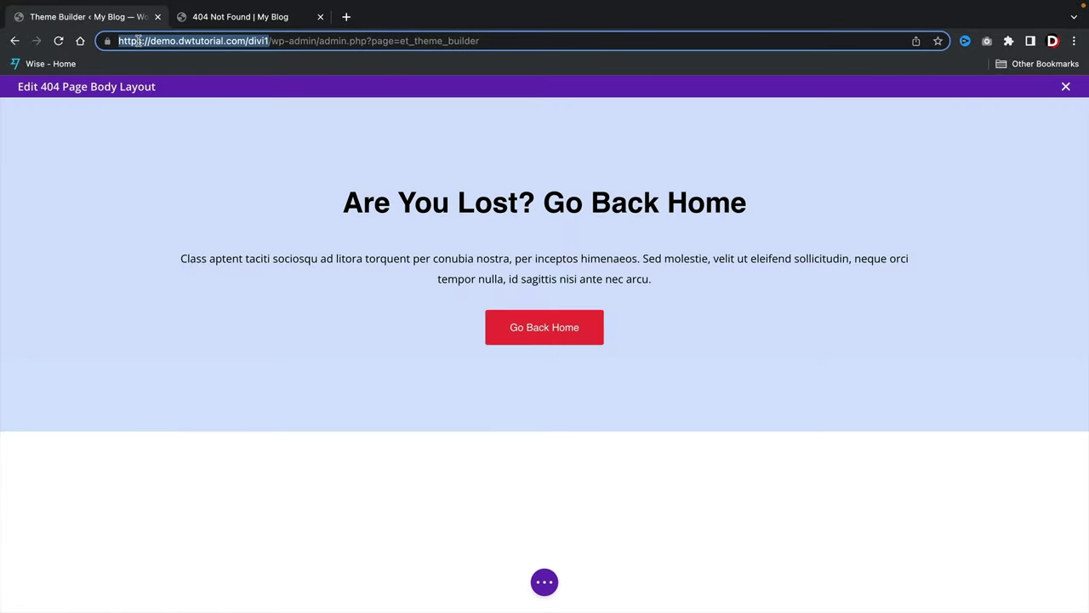
pyautogui.rightClick(136, 41)
pyautogui.click(159, 153)
pyautogui.click(207, 17)
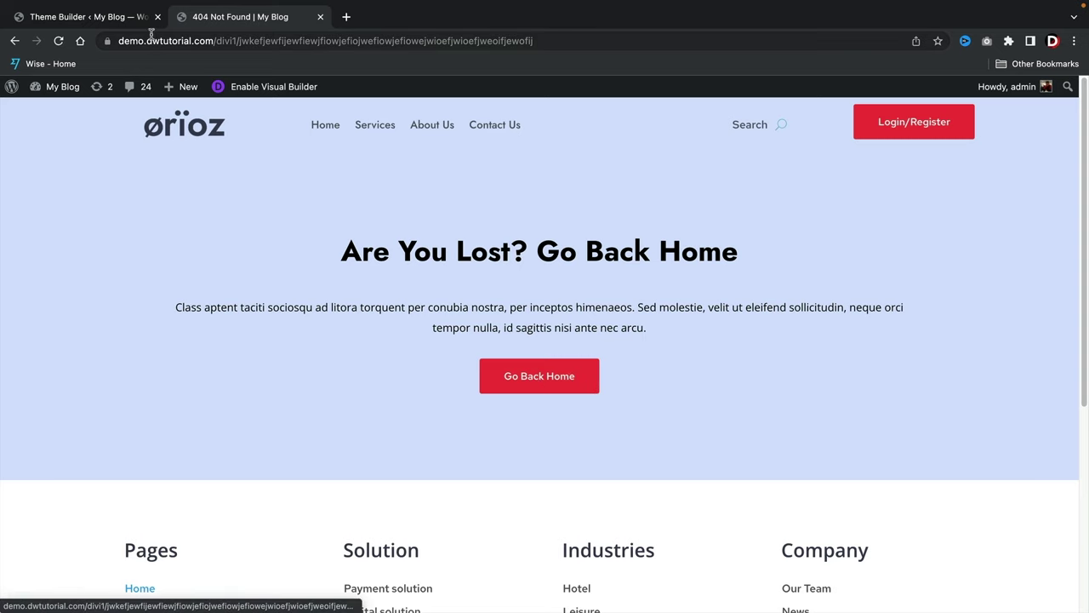
pyautogui.click(109, 21)
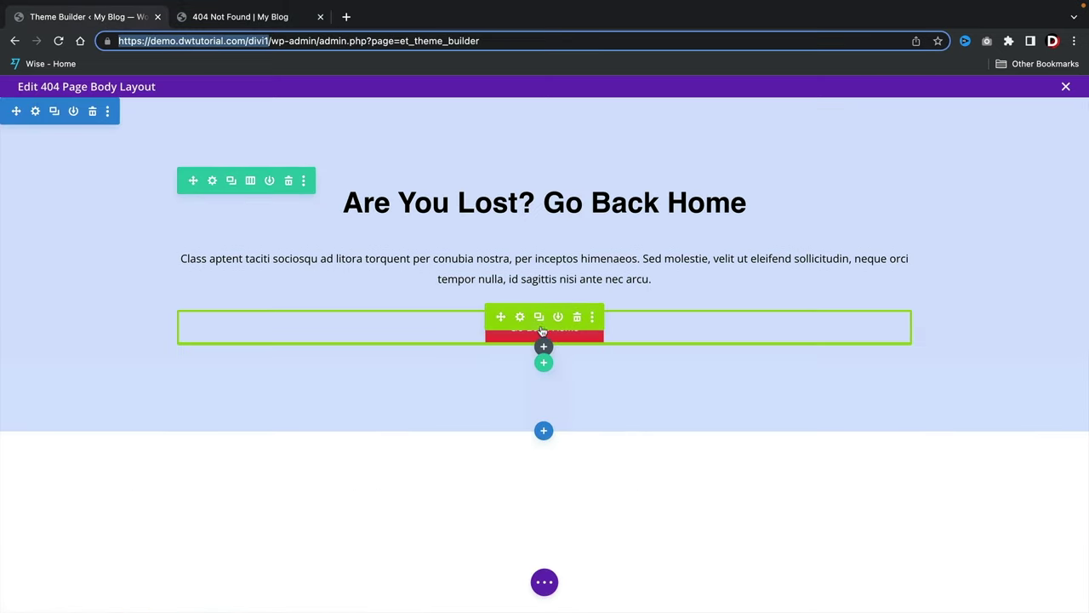
# - Set the Go Back Home button's link URL to the copied site address and save
pyautogui.click(518, 318)
pyautogui.click(851, 354)
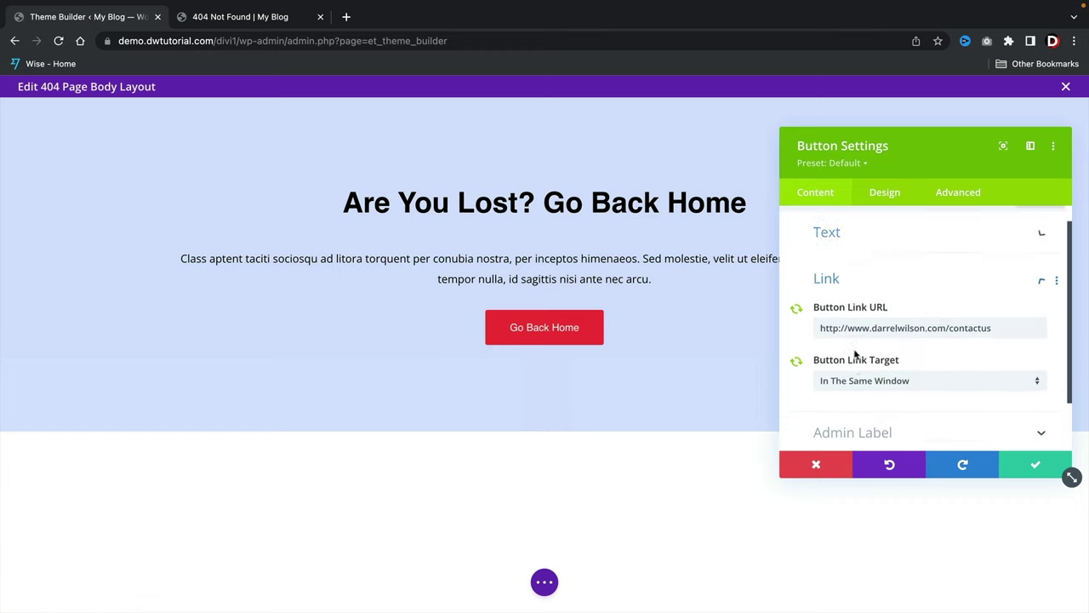
pyautogui.tripleClick(859, 274)
pyautogui.rightClick(867, 276)
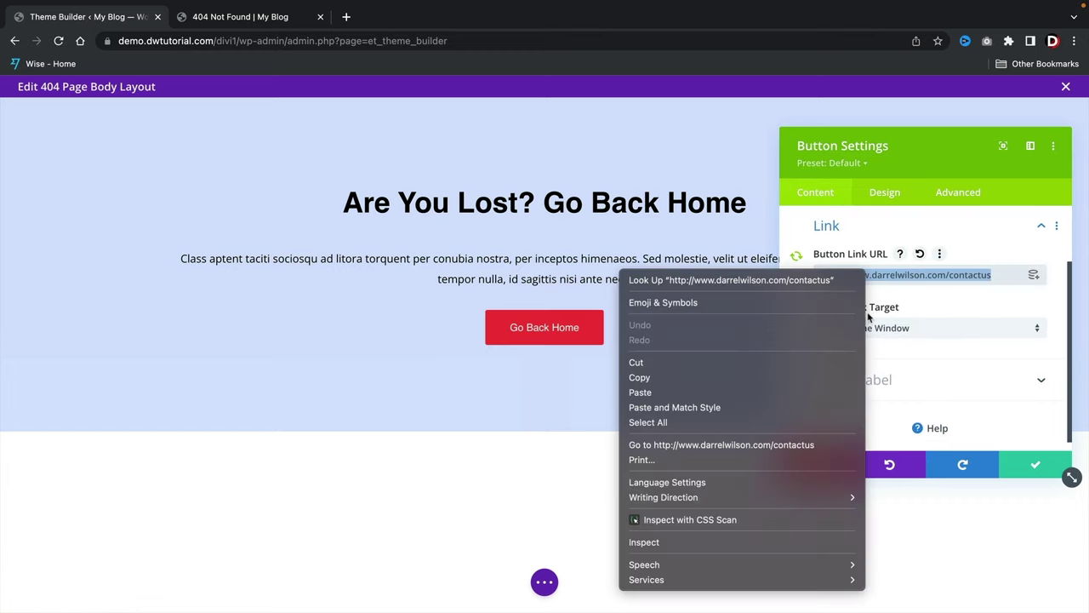
pyautogui.click(800, 391)
pyautogui.click(1021, 471)
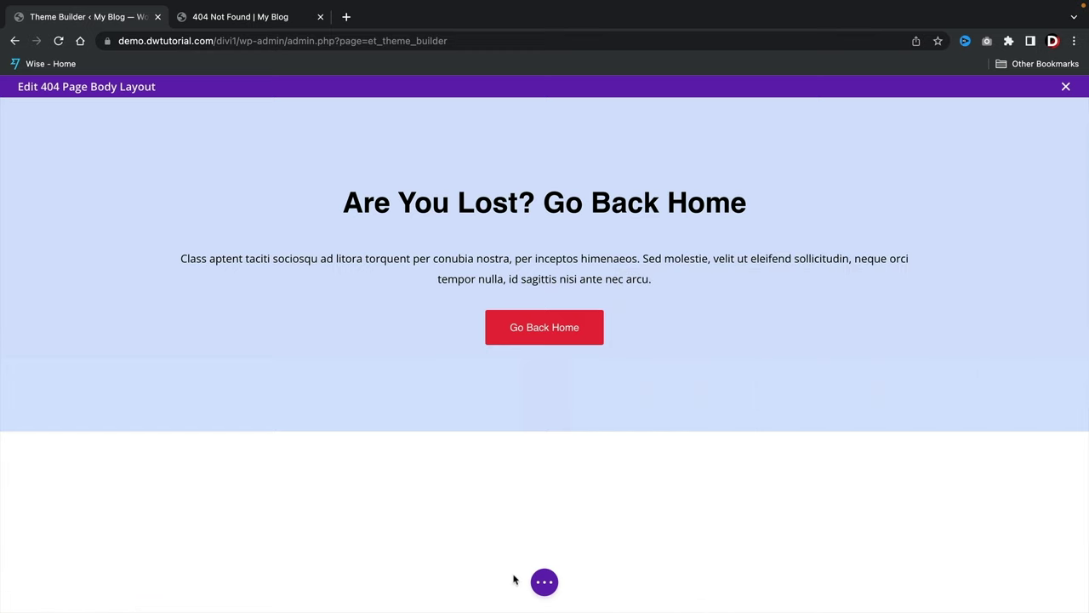
pyautogui.click(545, 581)
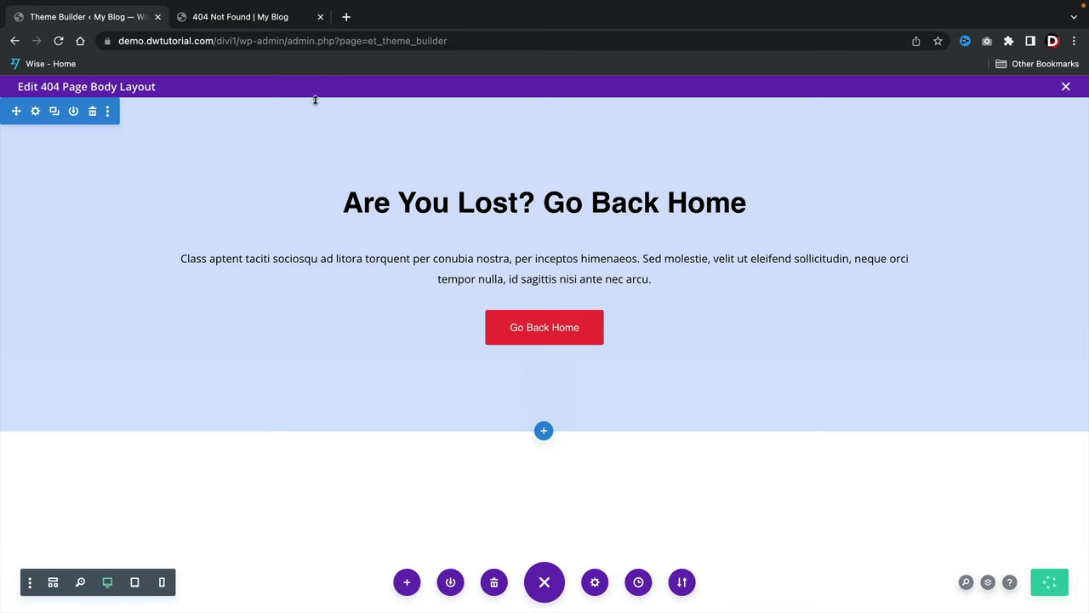
pyautogui.click(263, 24)
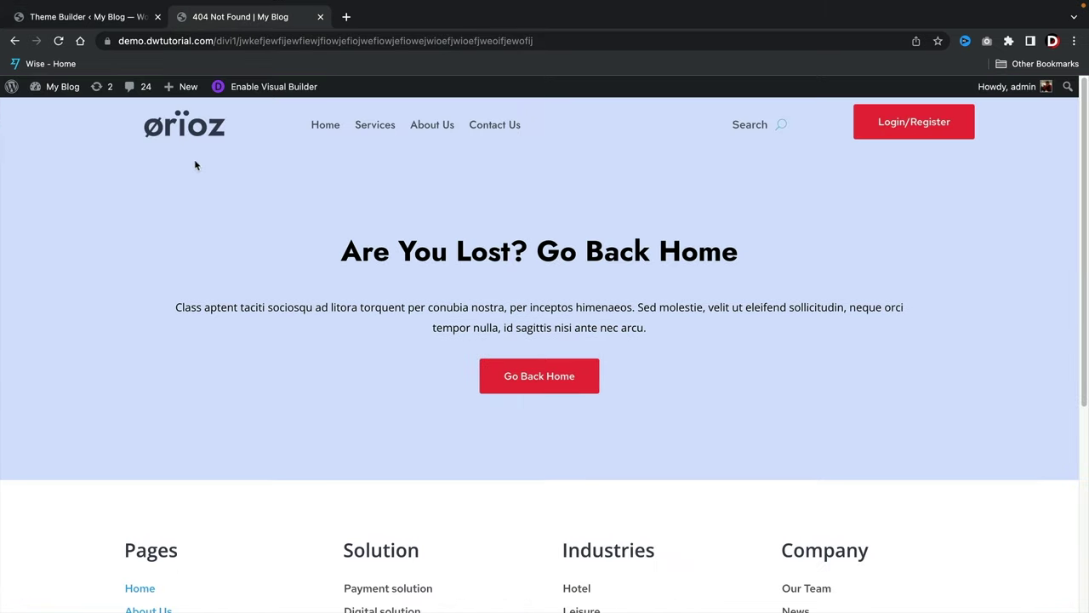
# - Confirm the 404 Go Back Home button reaches the home page, then reopen Divi Theme Builder
pyautogui.click(59, 41)
pyautogui.click(540, 376)
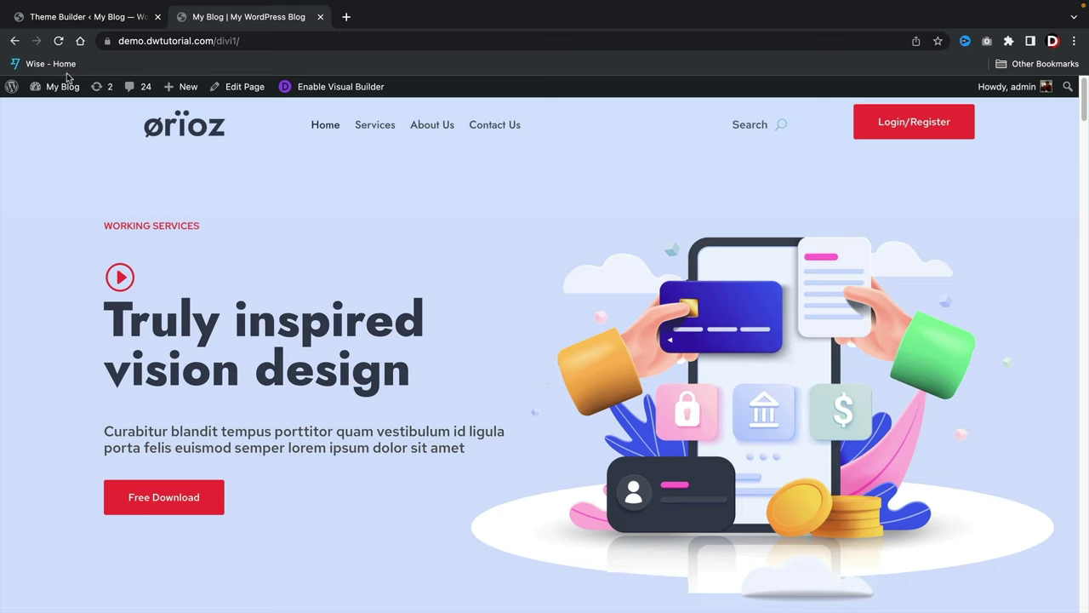
pyautogui.moveTo(65, 86)
pyautogui.click(64, 116)
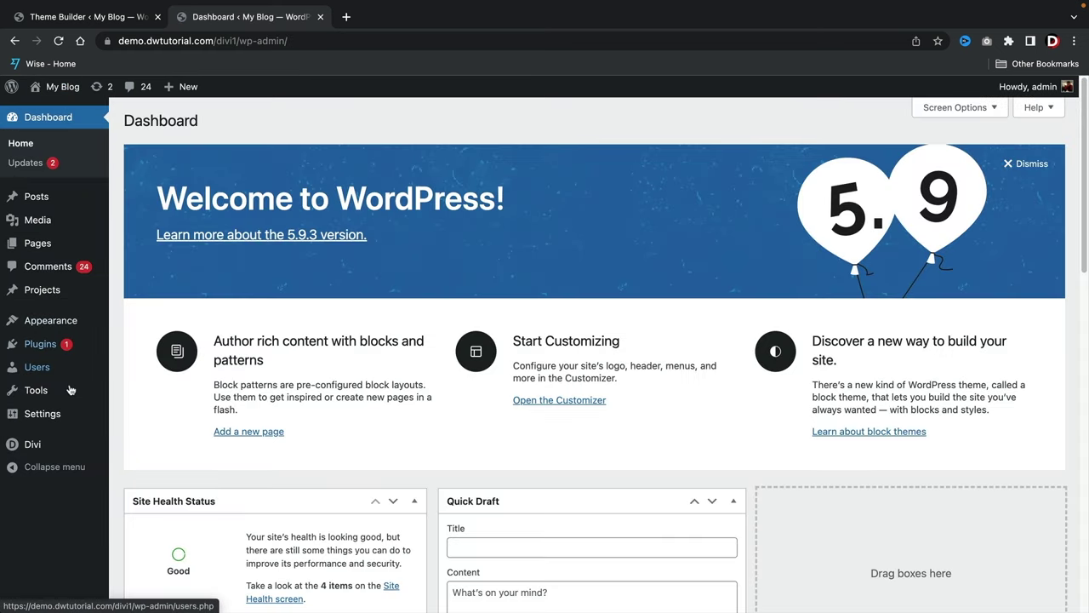
pyautogui.moveTo(66, 447)
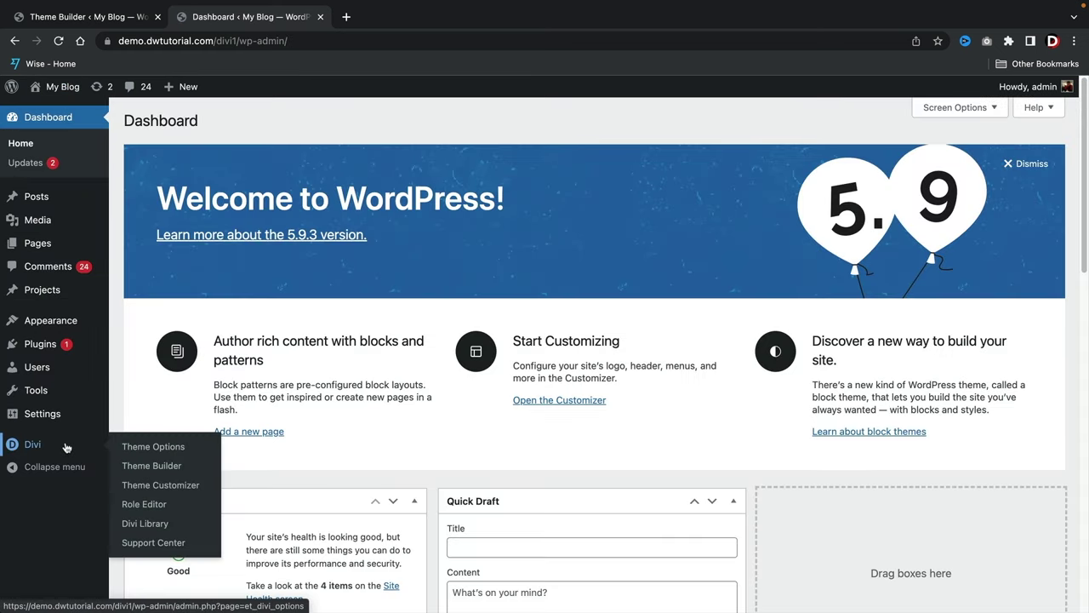
pyautogui.click(151, 465)
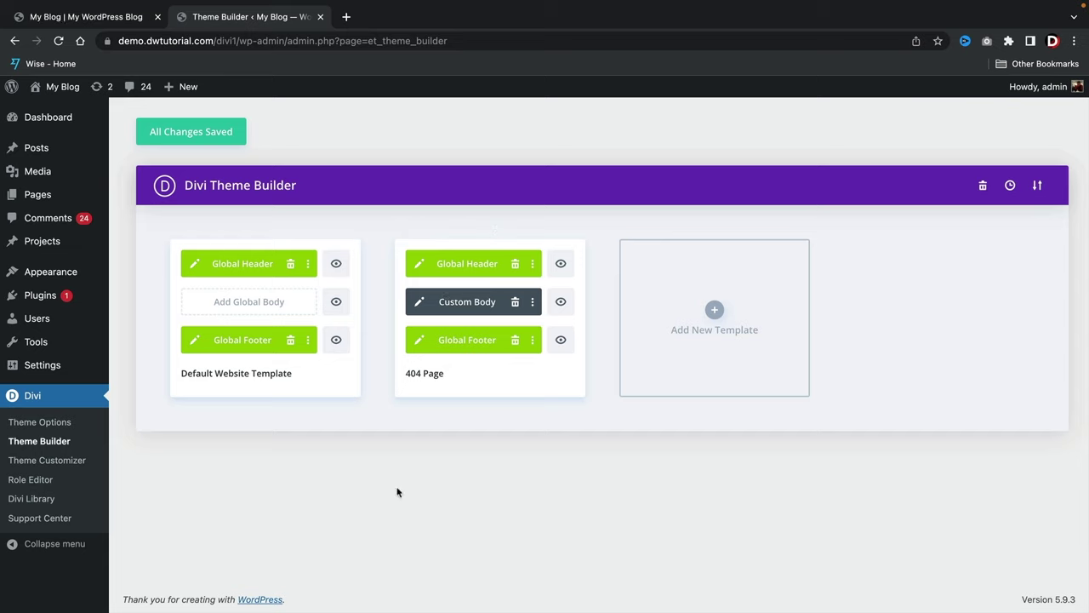
pyautogui.click(102, 17)
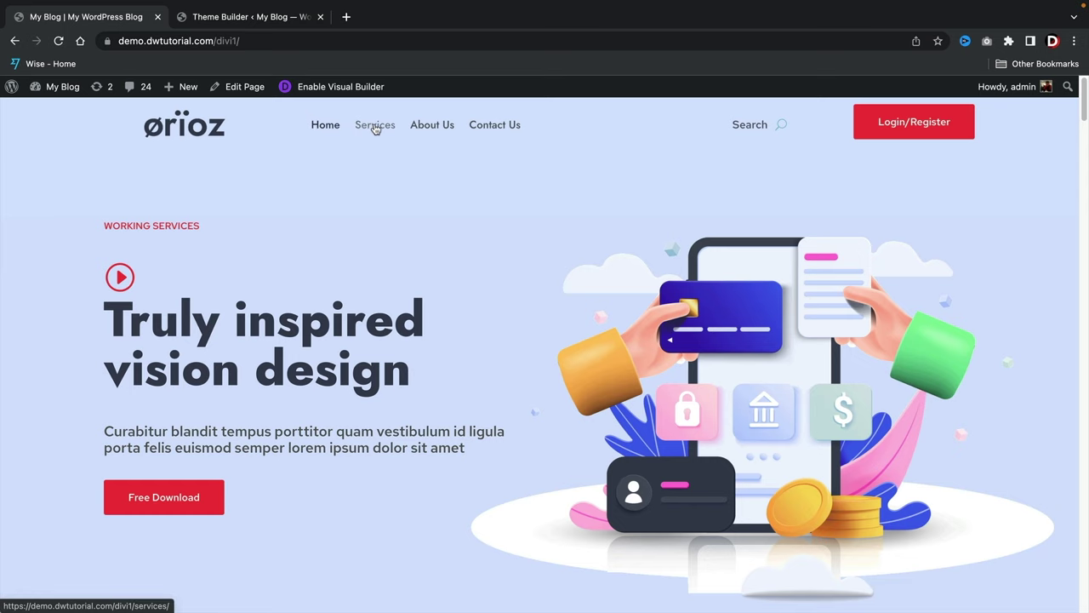
pyautogui.click(264, 24)
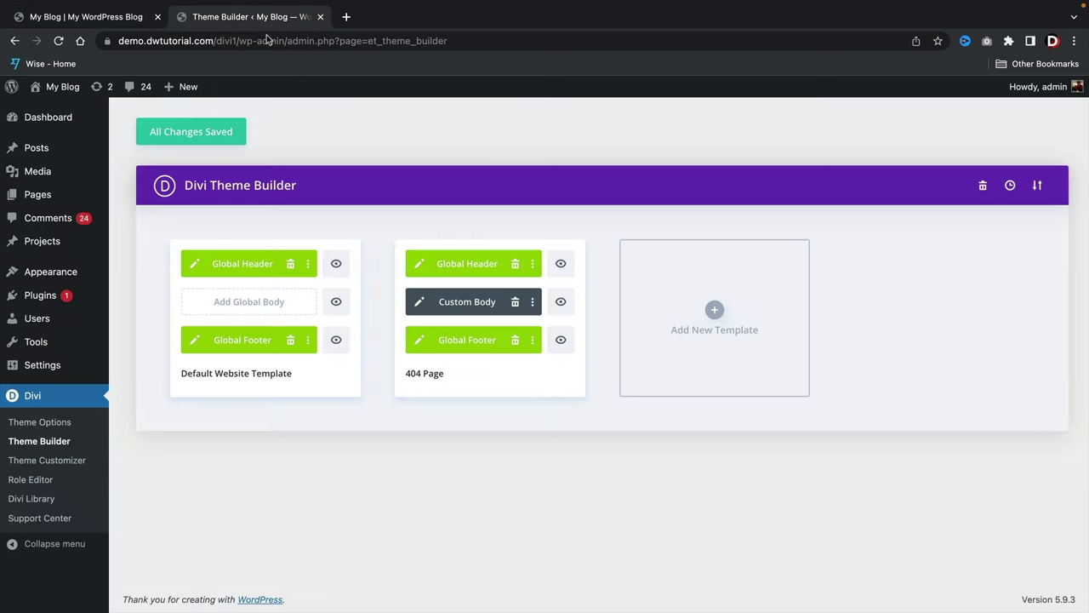
# - Create a template for the Services, Contact Us and About Us pages, removing its Global Header
pyautogui.click(716, 312)
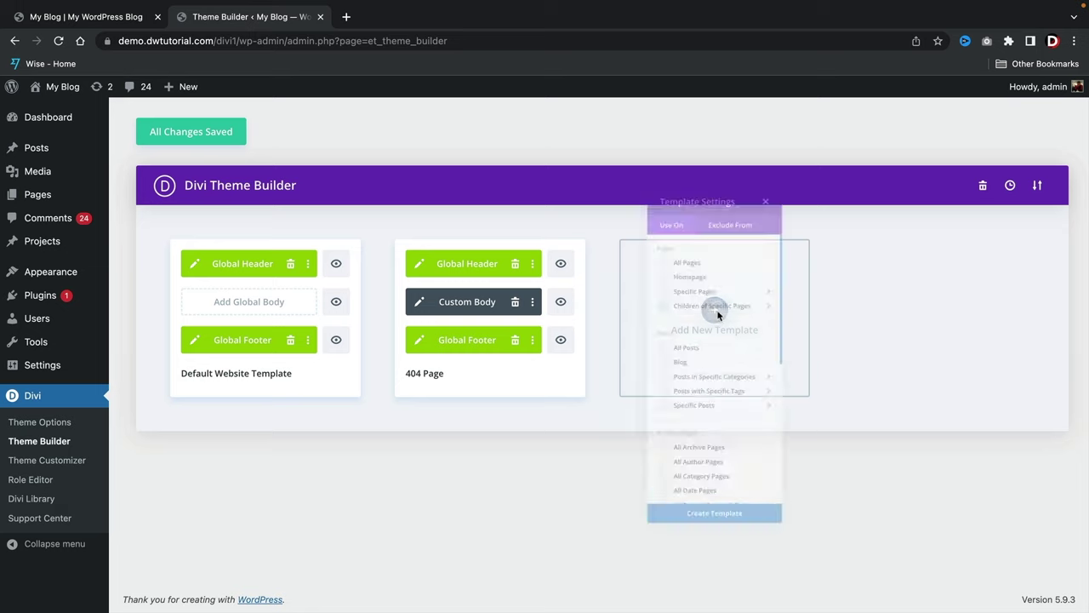
pyautogui.moveTo(672, 260)
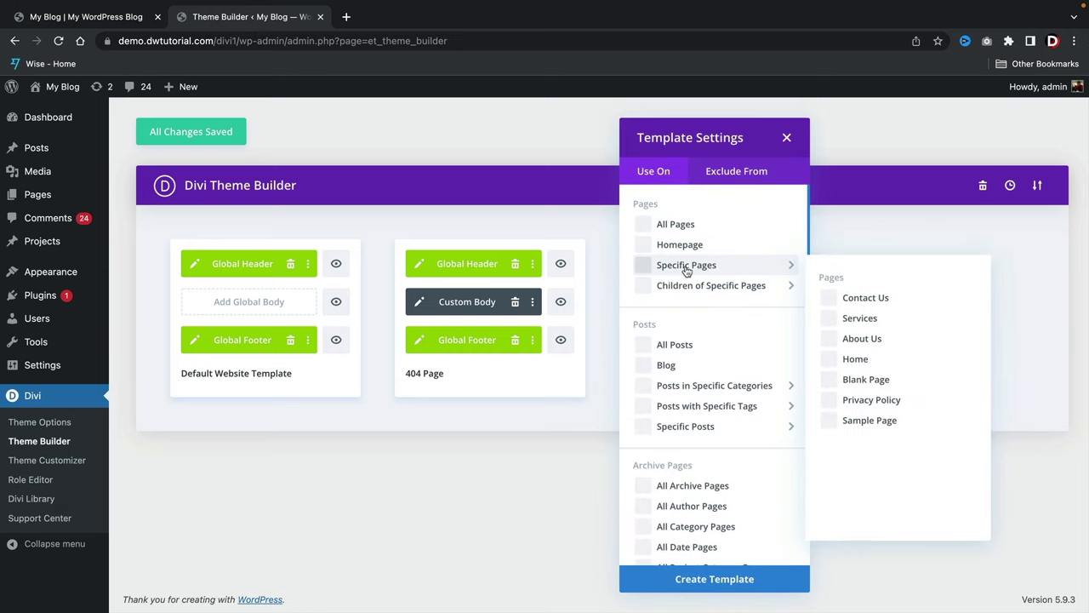
pyautogui.click(826, 320)
pyautogui.click(827, 298)
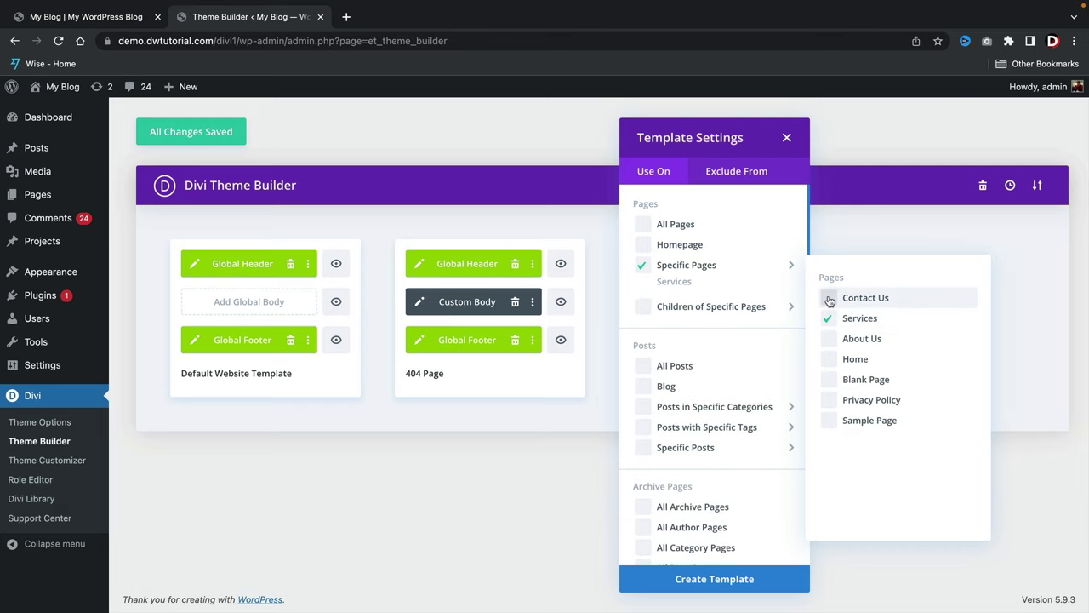
pyautogui.click(828, 338)
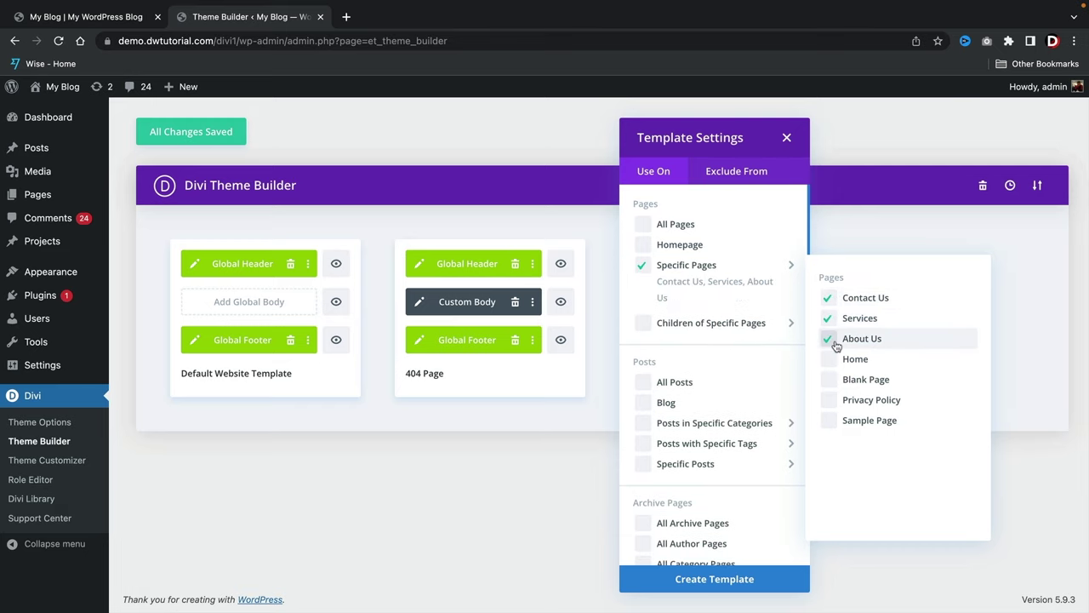
pyautogui.click(715, 583)
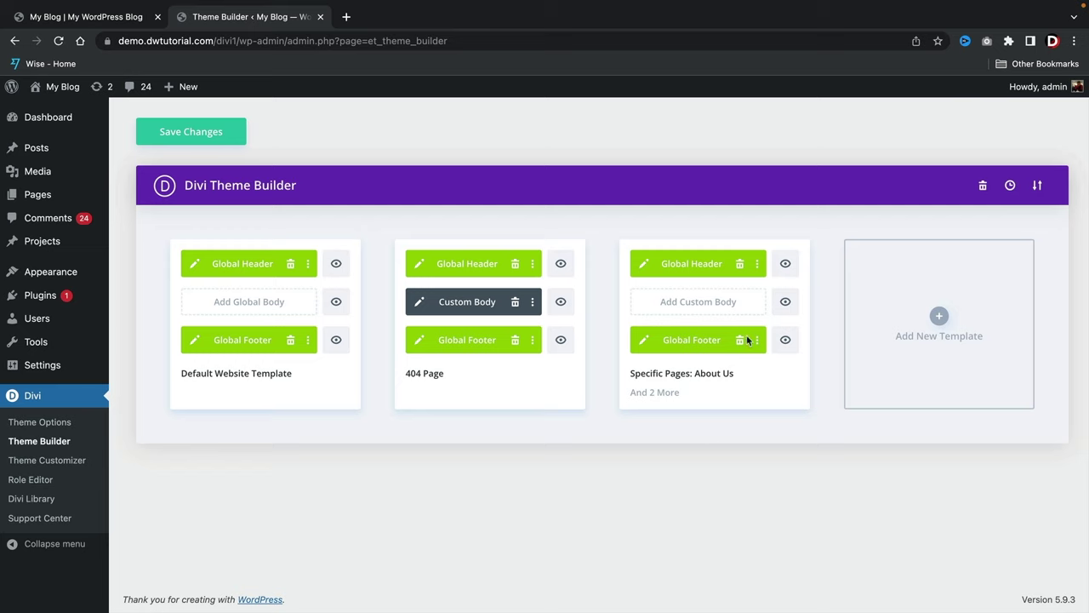
pyautogui.click(739, 264)
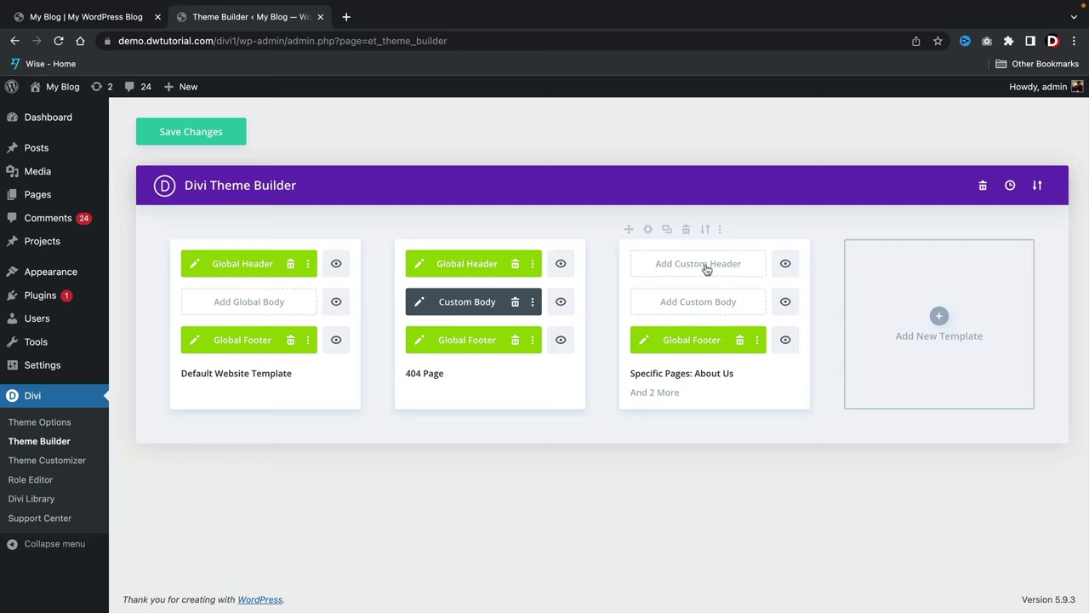
# - Start building a custom header for the template and switch to importing a saved layout
pyautogui.click(686, 267)
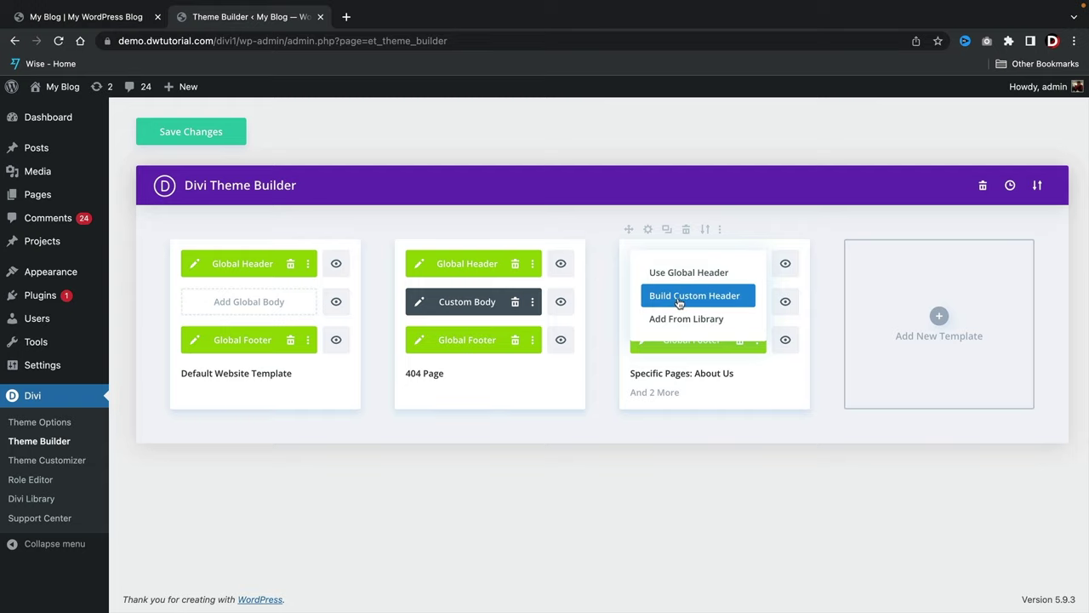
pyautogui.click(679, 295)
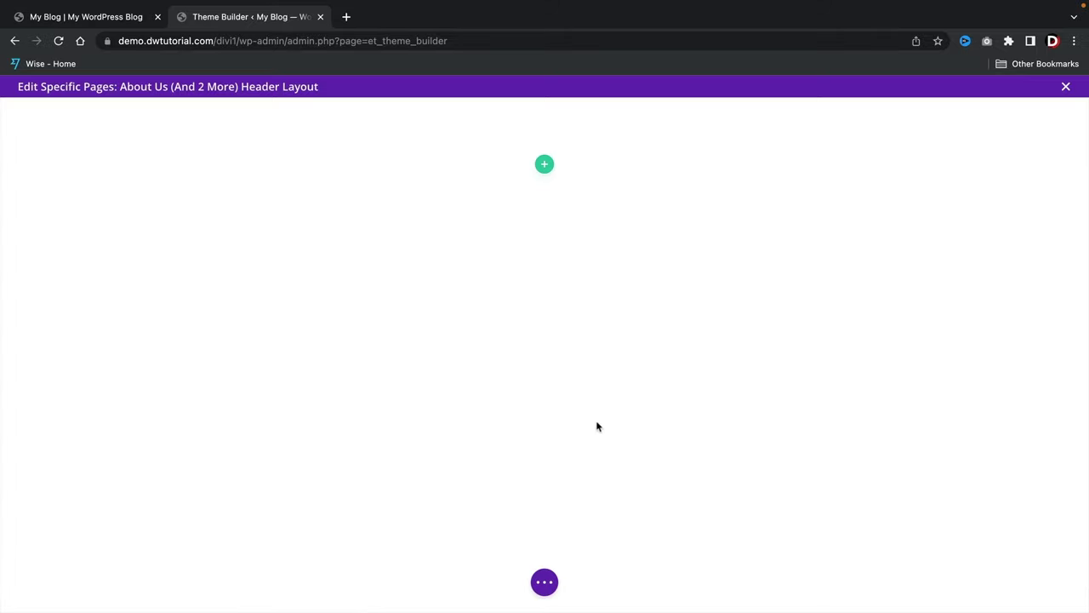
pyautogui.click(546, 584)
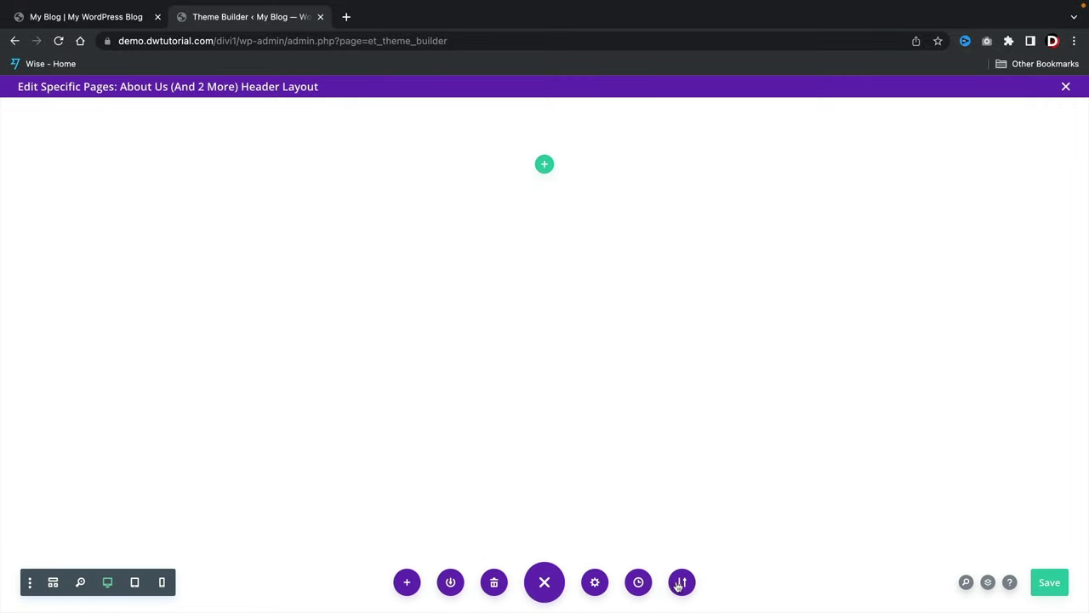
pyautogui.click(682, 583)
pyautogui.click(645, 397)
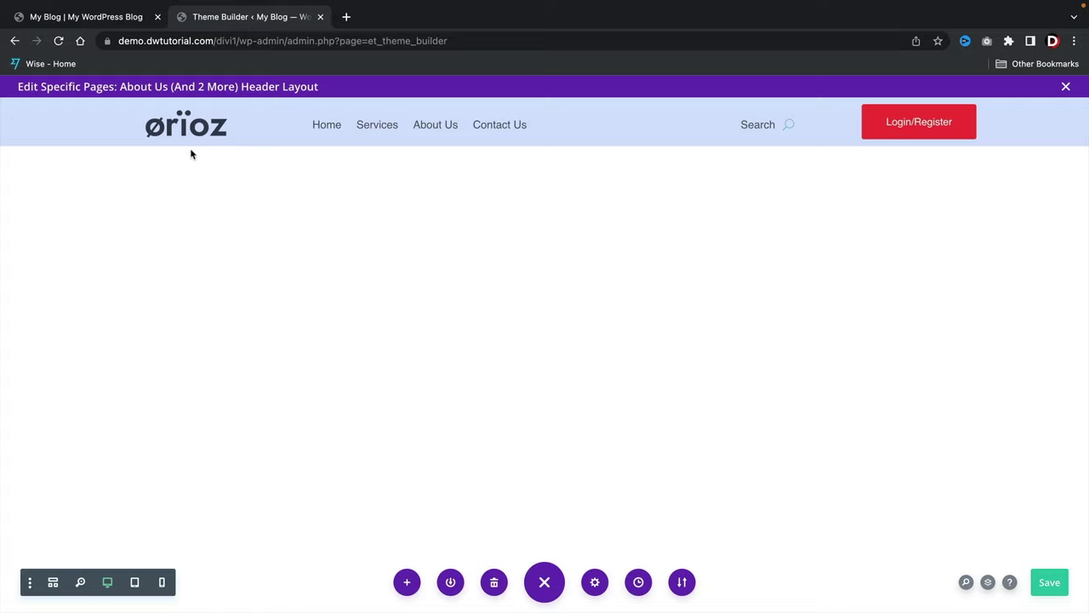
# - Remove the header section's background colour and save the section settings
pyautogui.moveTo(34, 112)
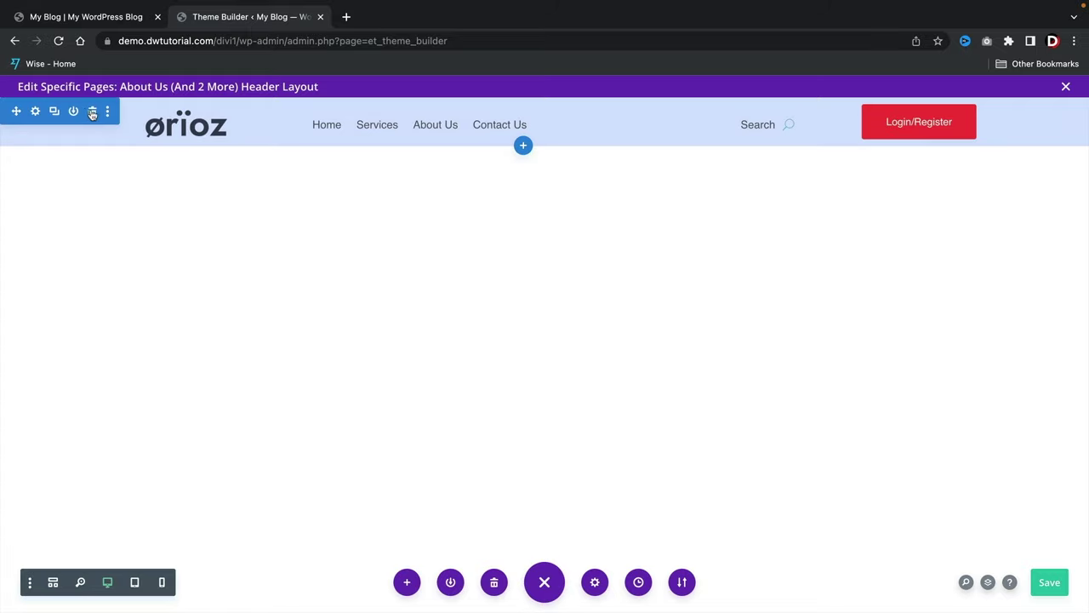
pyautogui.click(36, 111)
pyautogui.click(854, 298)
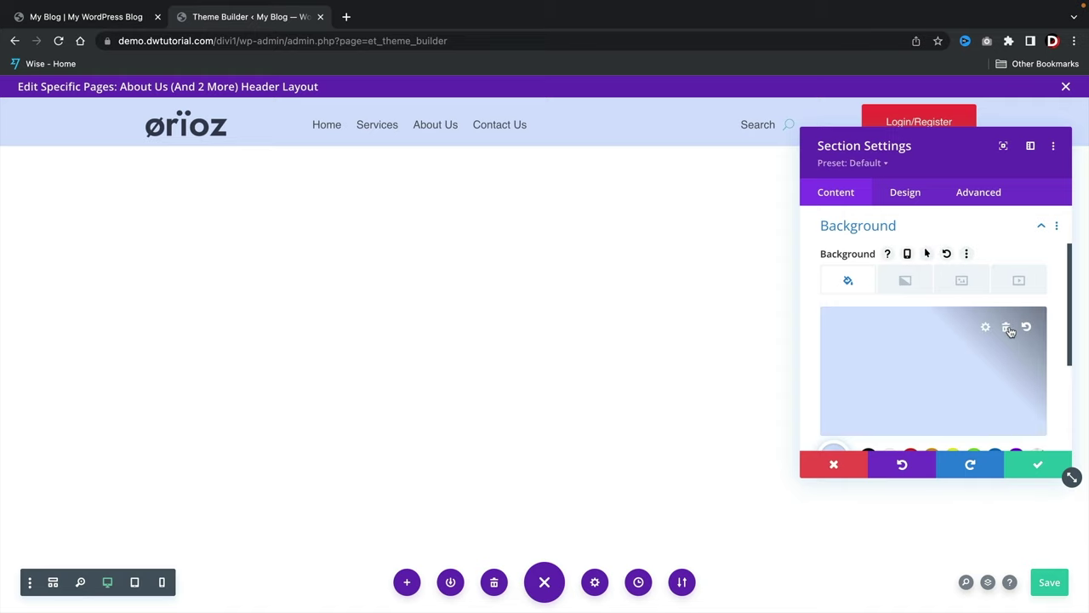
pyautogui.click(1007, 328)
pyautogui.click(1031, 465)
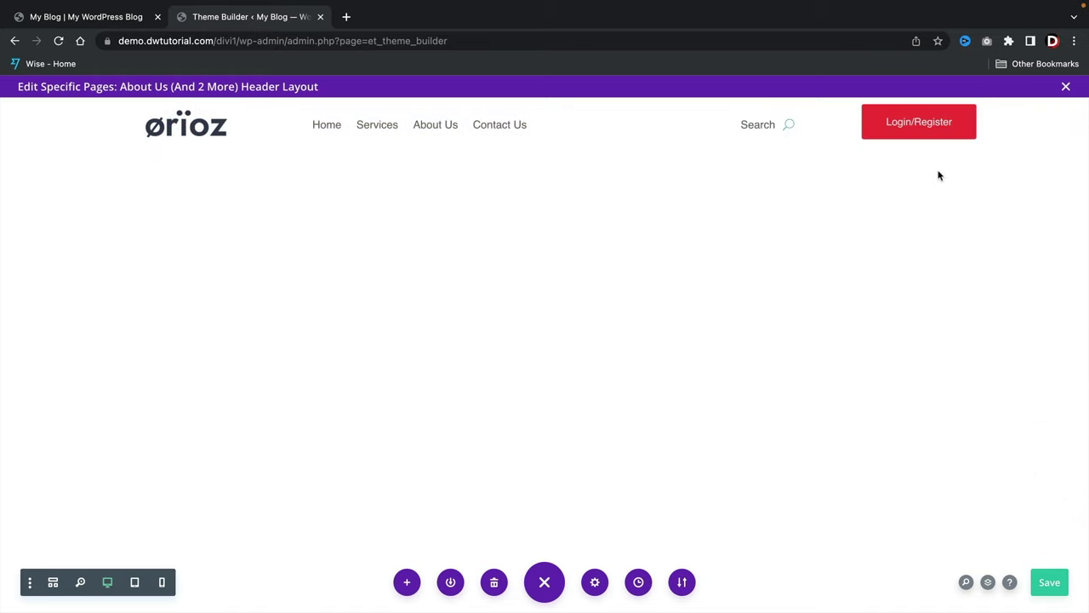
# - Delete the Login/Register button, save the header layout and close the builder
pyautogui.moveTo(908, 126)
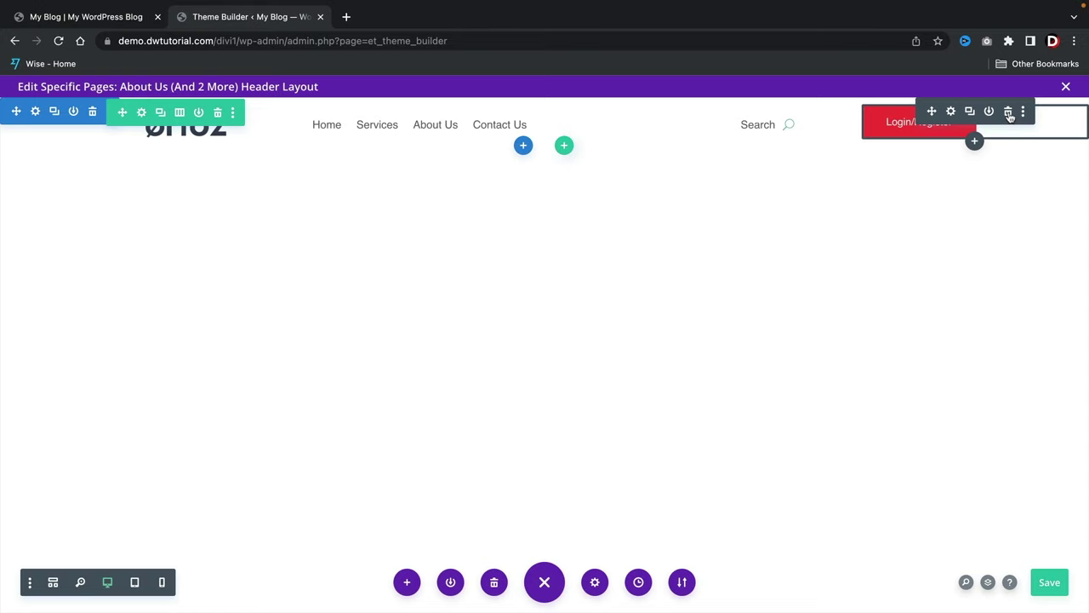
pyautogui.click(1009, 113)
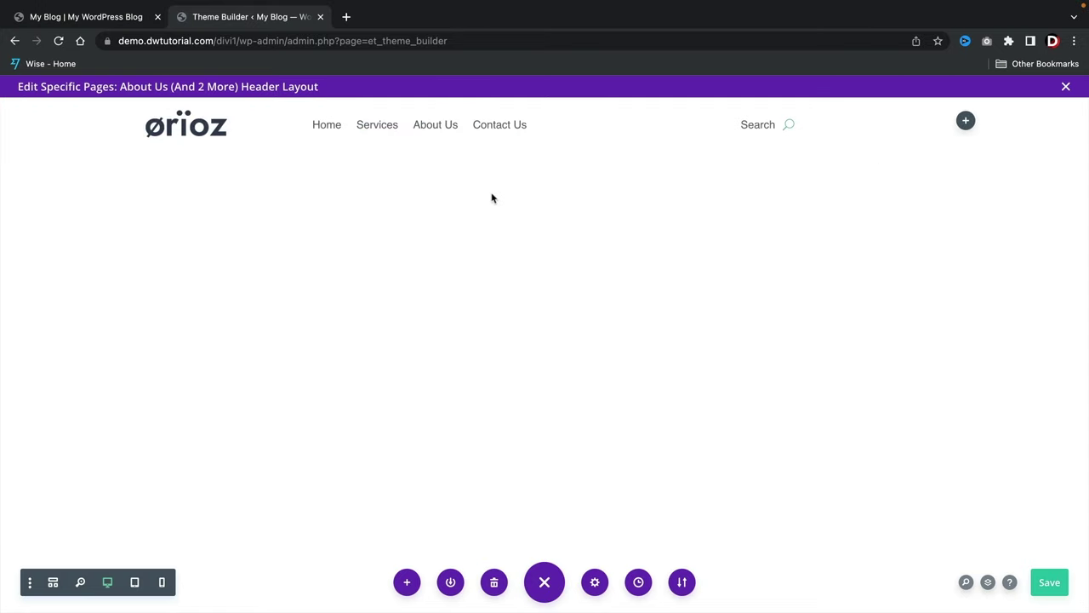
pyautogui.click(1051, 584)
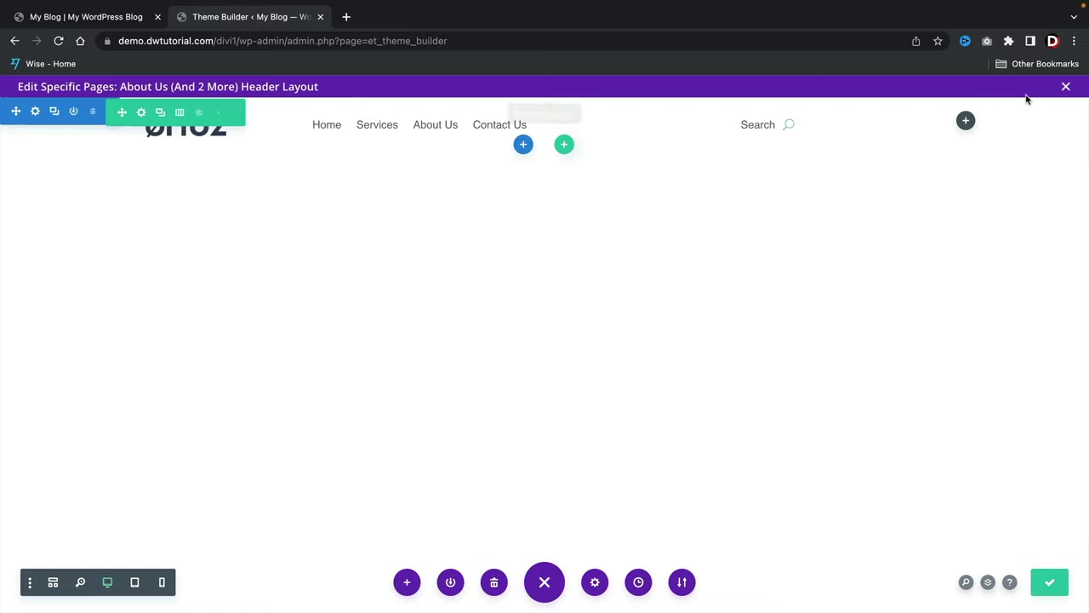
pyautogui.click(1065, 87)
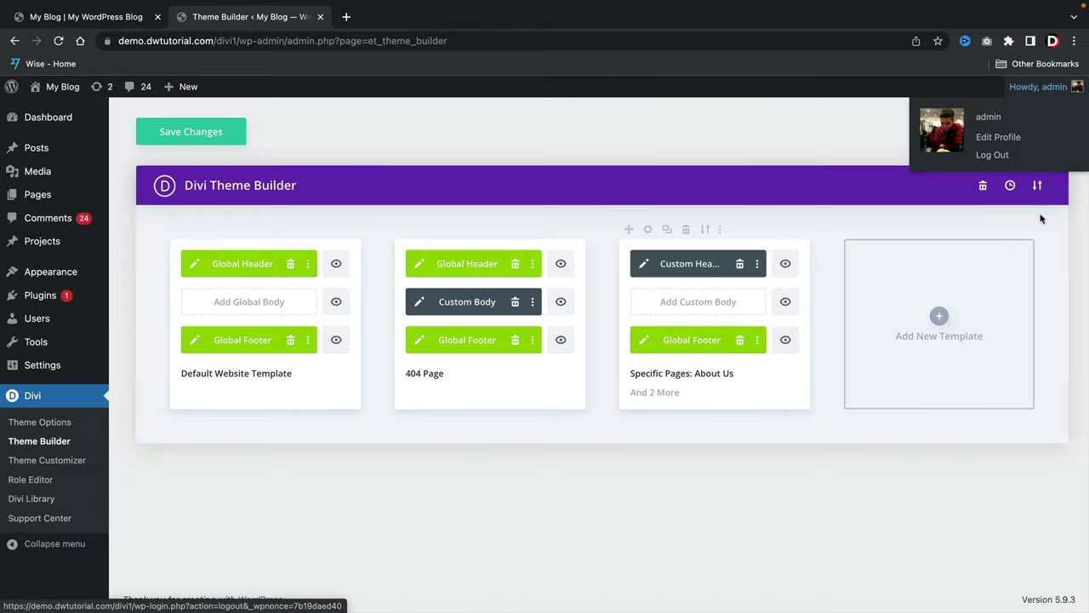
# - Save all Theme Builder changes and reload the live site
pyautogui.click(212, 134)
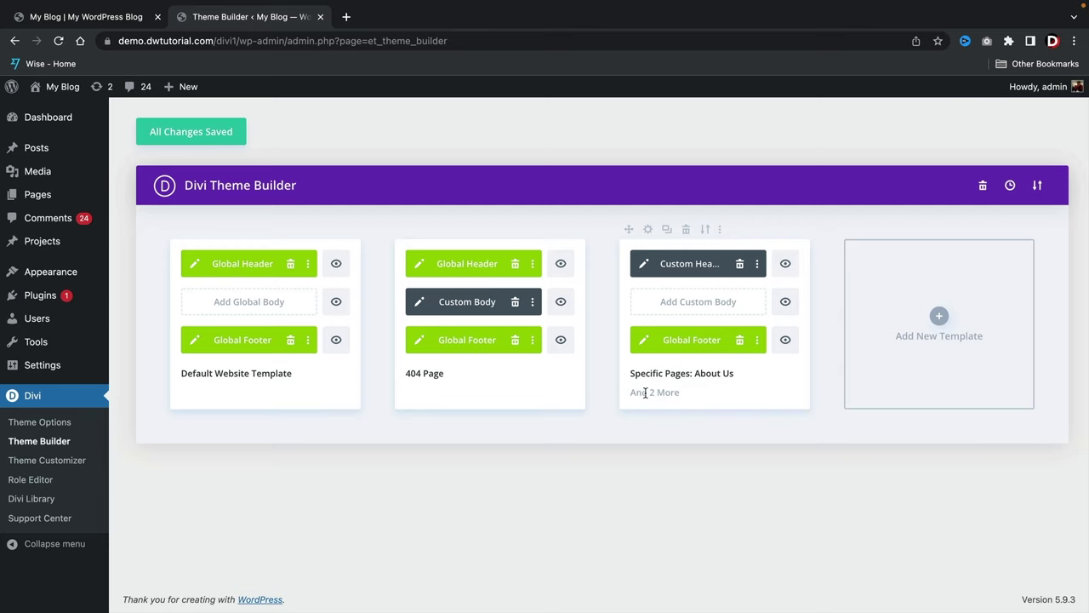
pyautogui.click(116, 21)
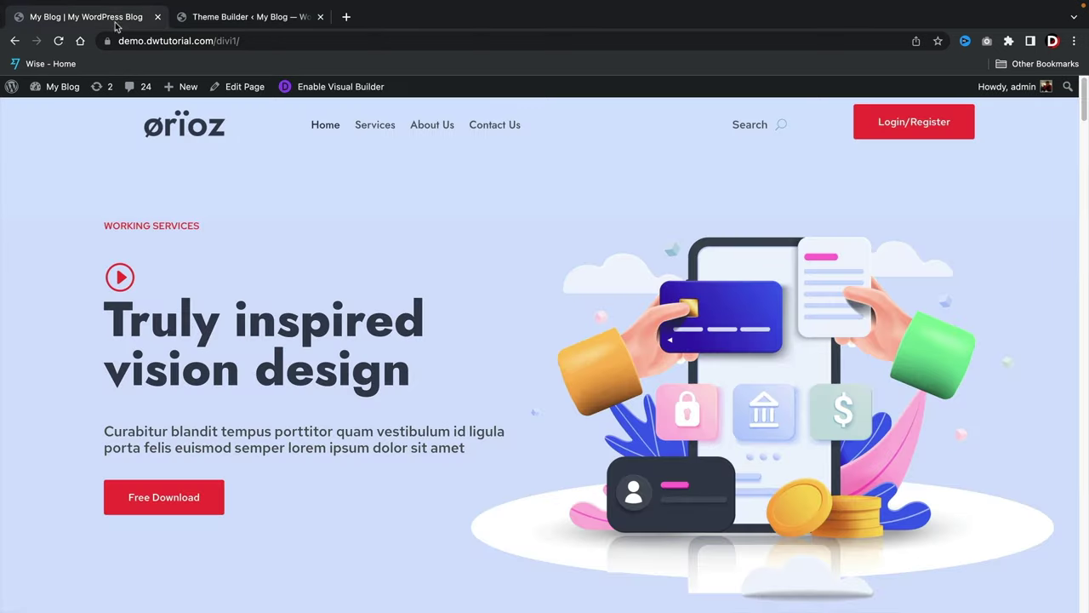
pyautogui.click(59, 42)
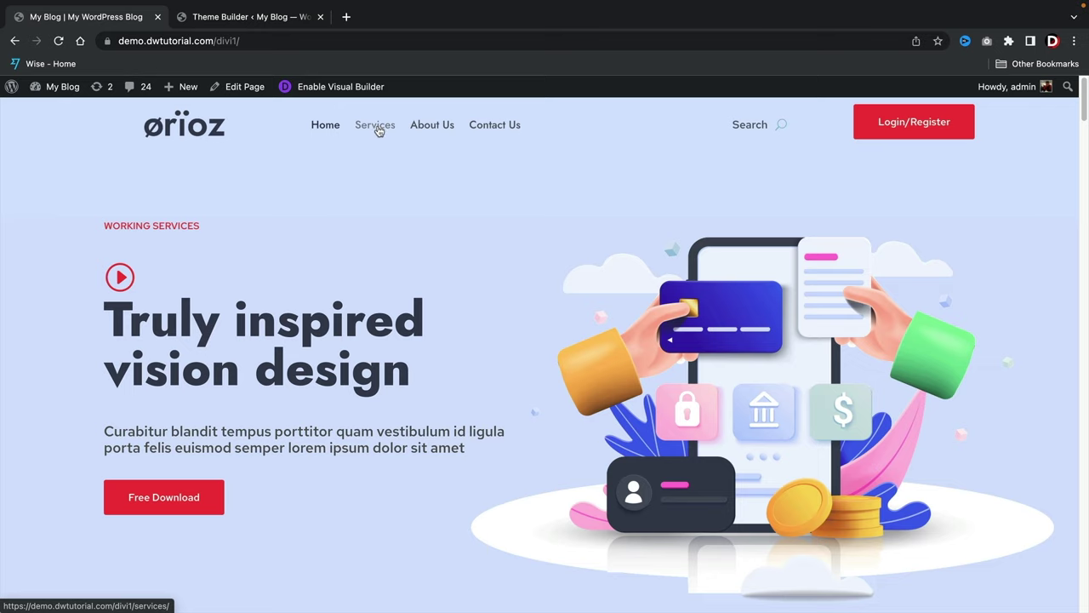
# - Check the headers on the Services, About Us and Home pages, then return to Theme Builder
pyautogui.click(379, 128)
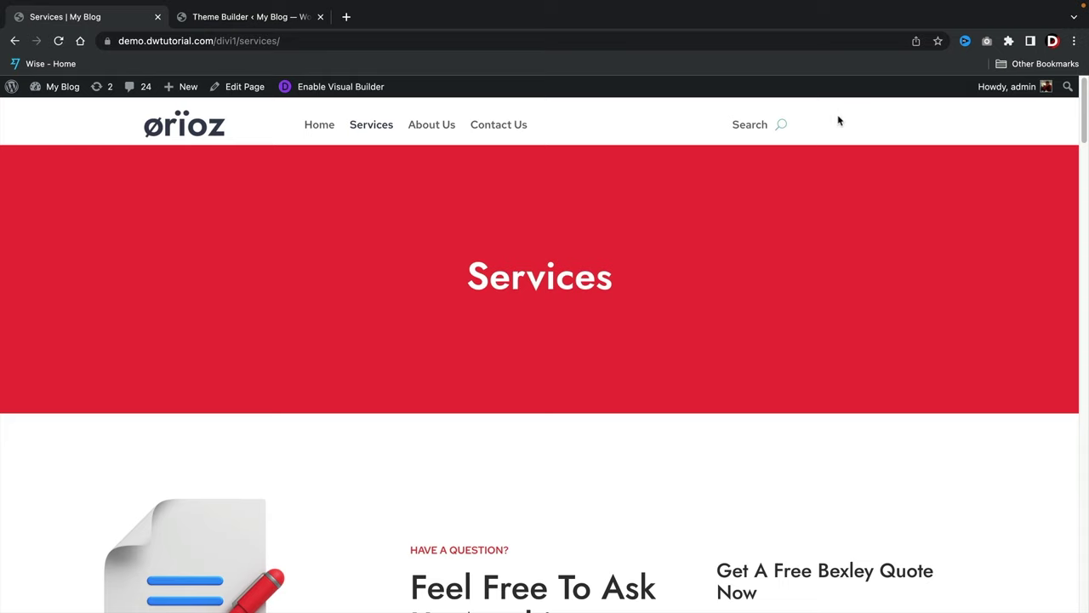
pyautogui.click(438, 127)
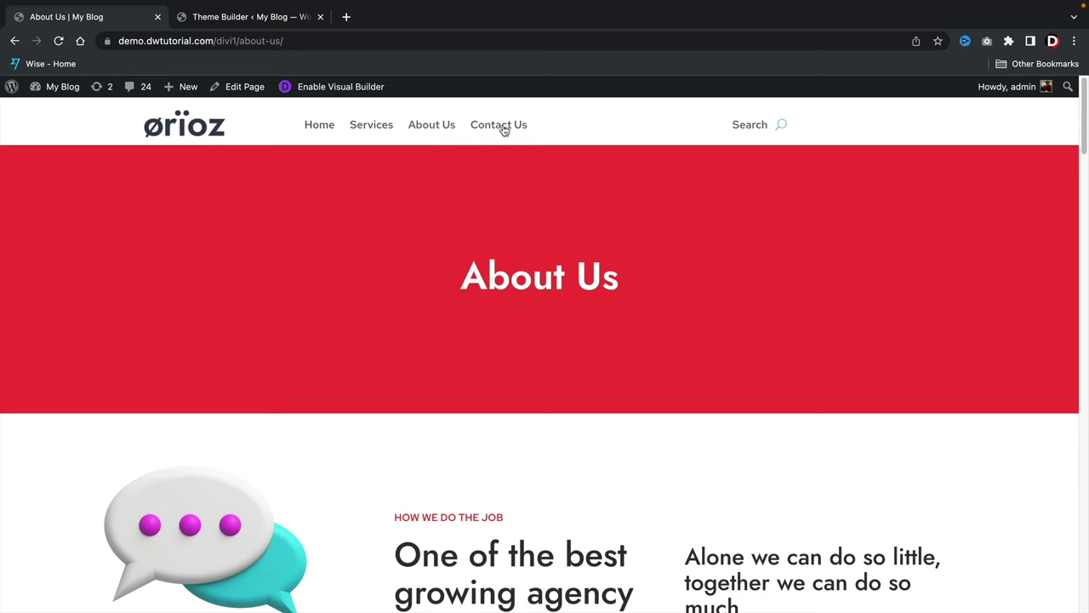
pyautogui.click(321, 126)
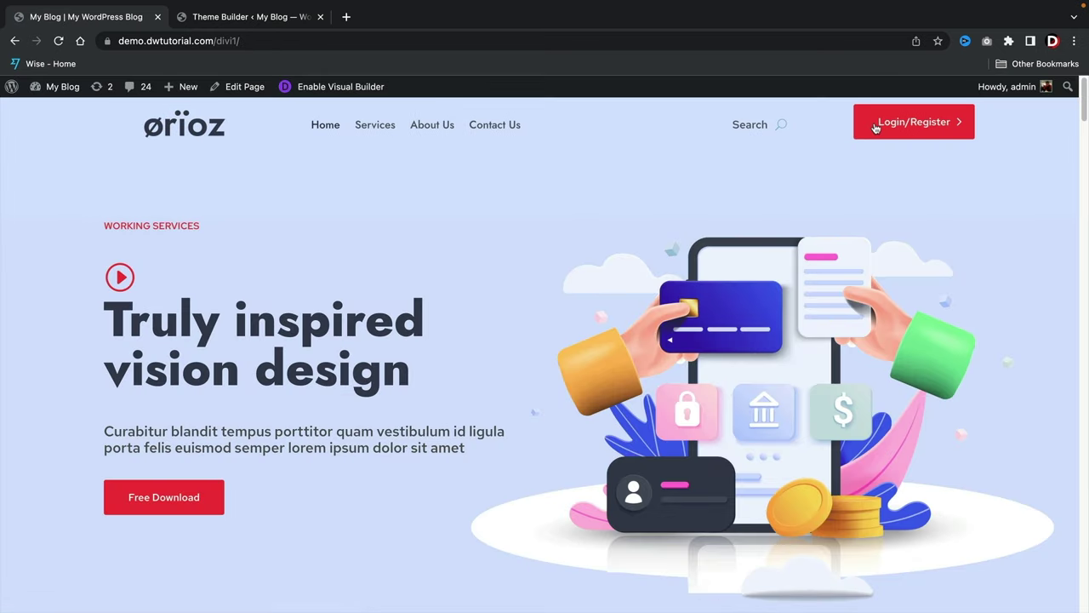
pyautogui.click(235, 22)
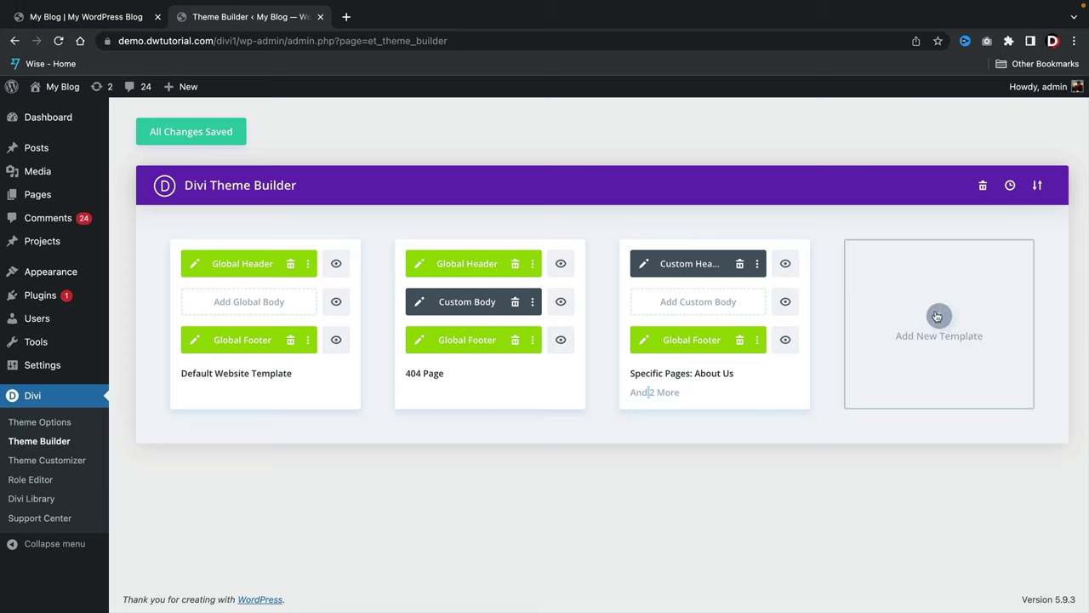
pyautogui.click(954, 331)
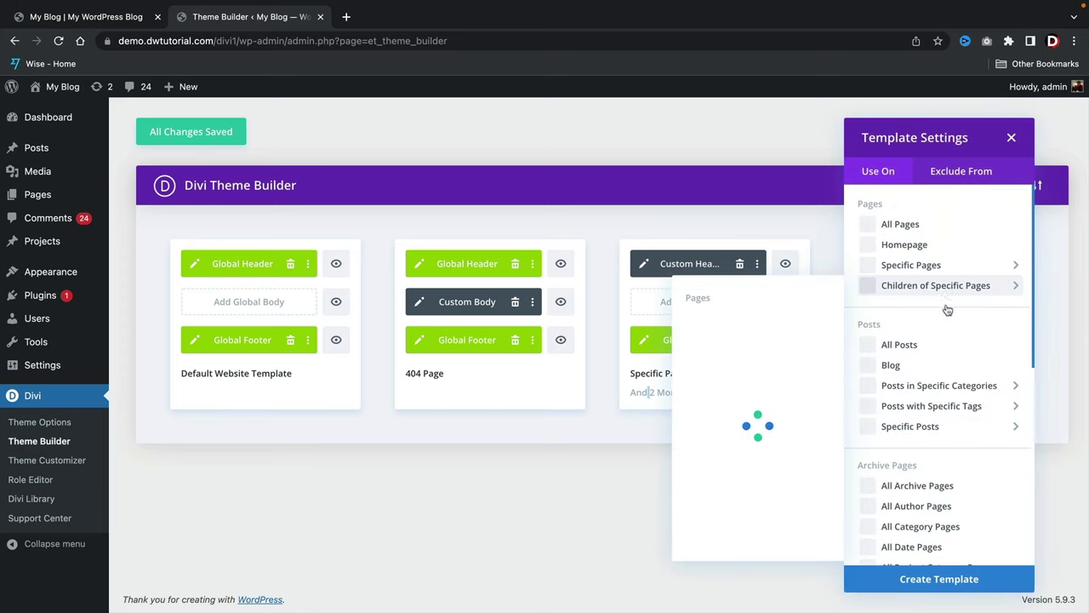
pyautogui.moveTo(938, 410)
pyautogui.scroll(-1, 938, 409)
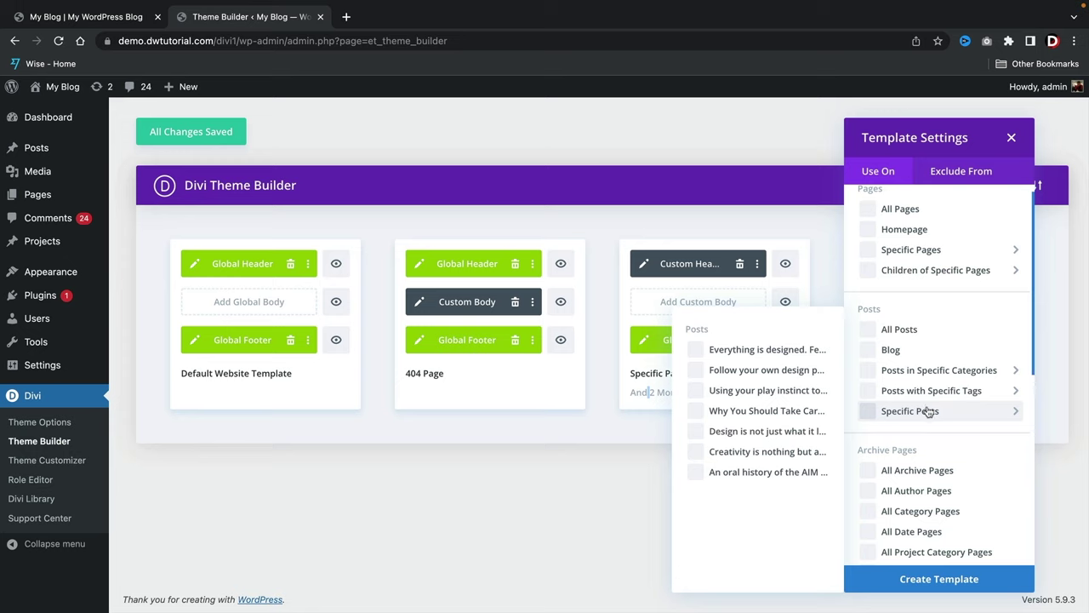
pyautogui.scroll(-5, 928, 411)
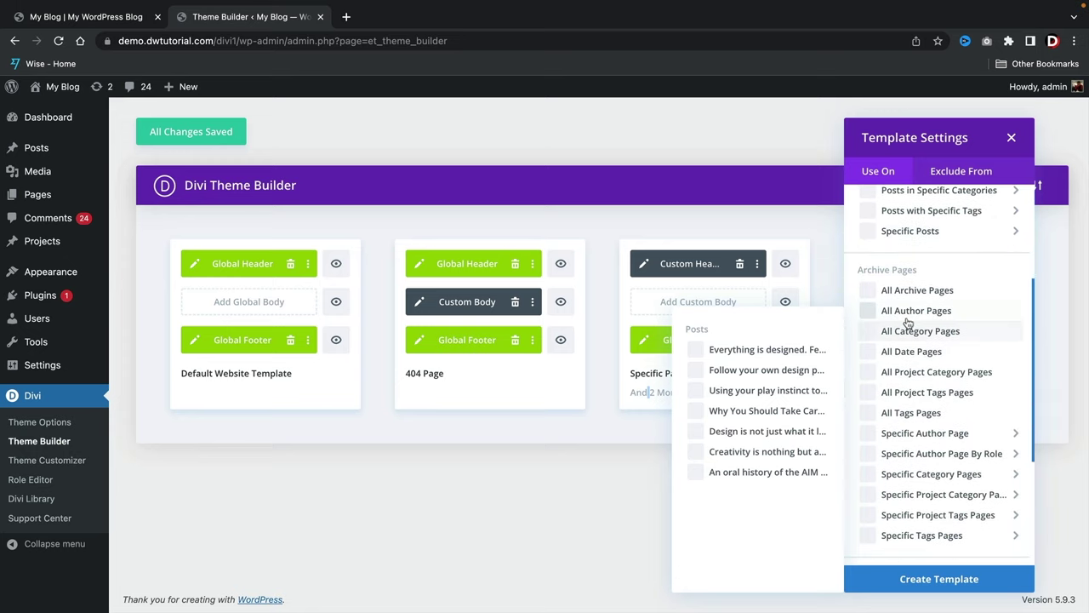
pyautogui.scroll(-1, 910, 479)
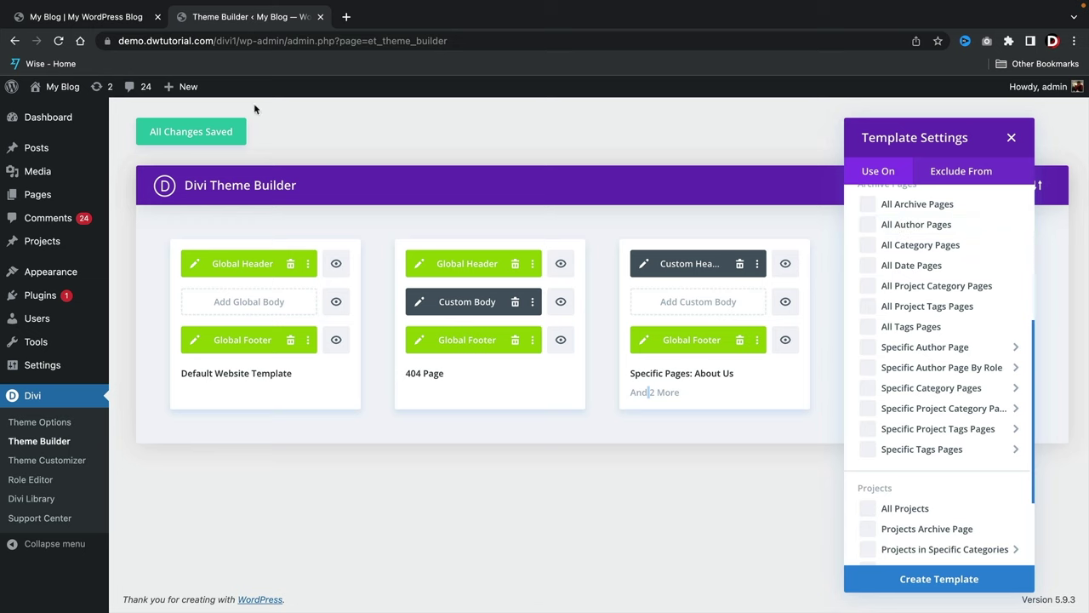
pyautogui.click(84, 17)
pyautogui.scroll(-20, 330, 371)
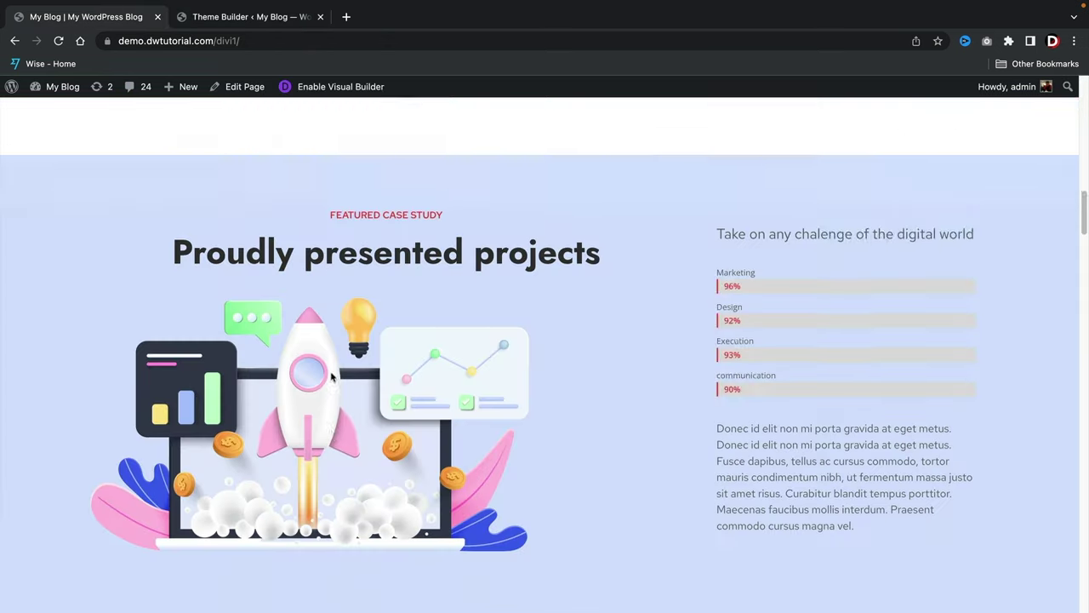
pyautogui.scroll(-15, 332, 377)
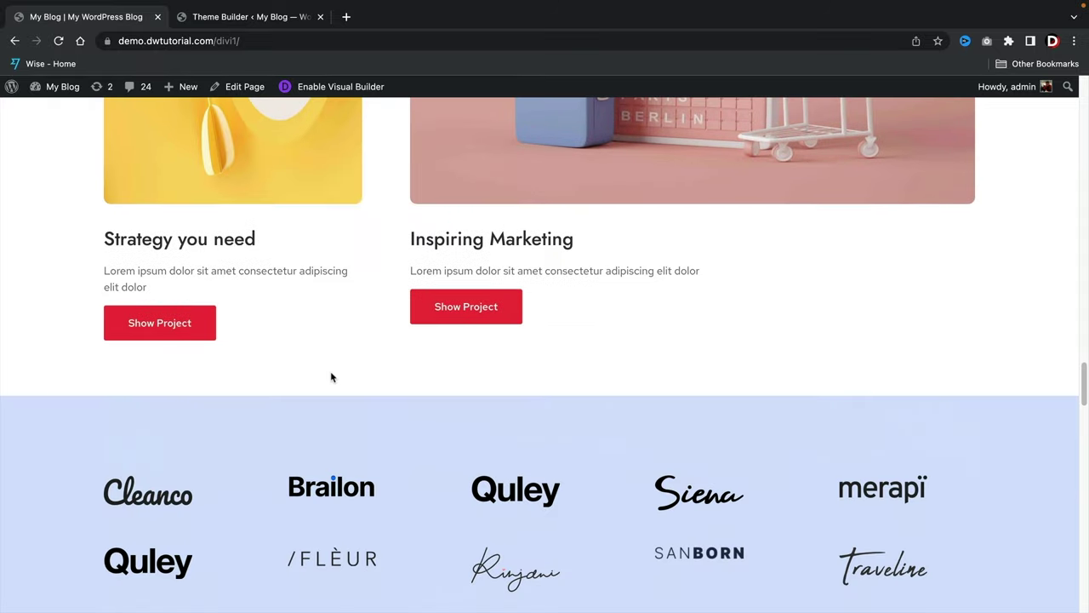
pyautogui.scroll(-4, 332, 377)
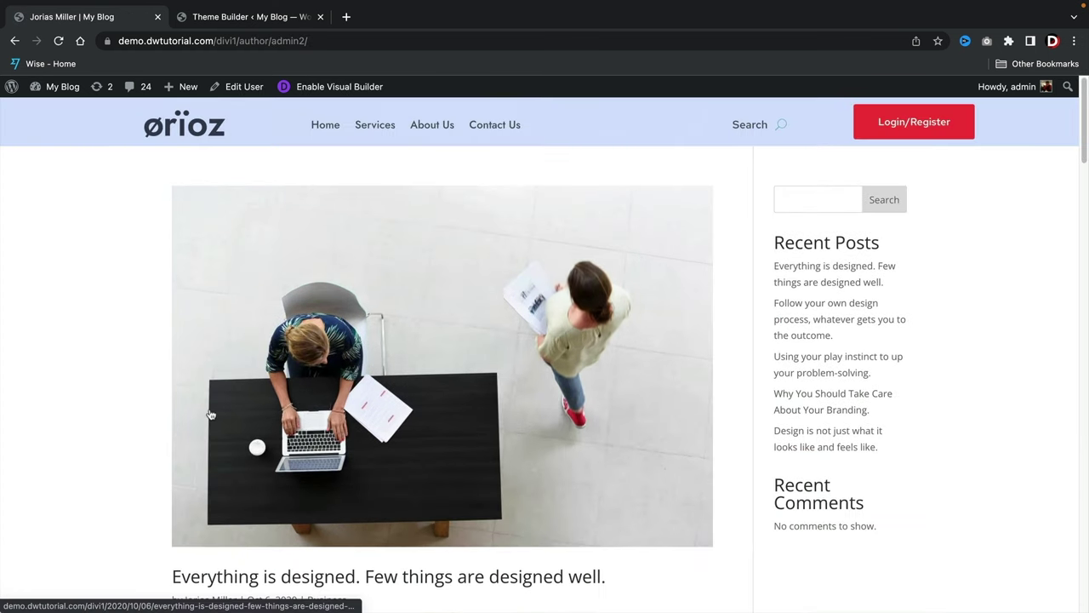
pyautogui.scroll(-3, 225, 407)
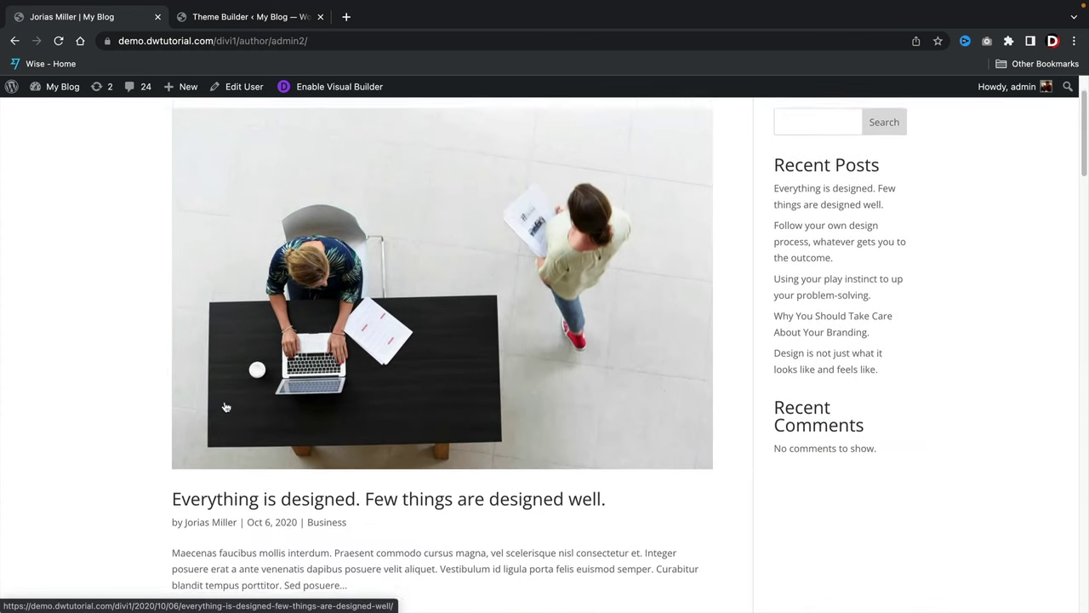
pyautogui.click(247, 16)
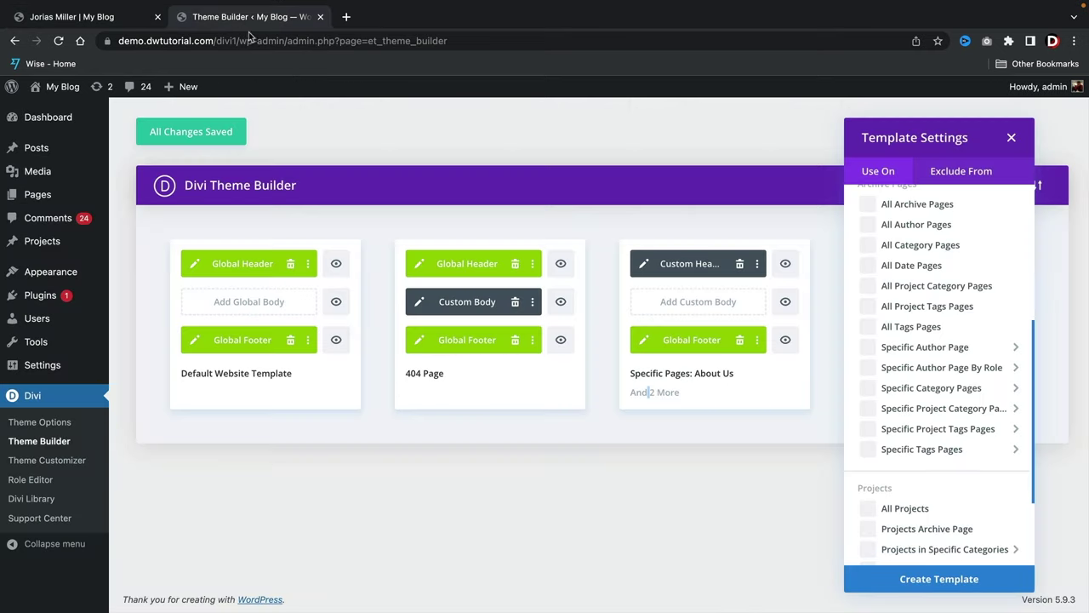
pyautogui.moveTo(926, 348)
pyautogui.scroll(-3, 936, 442)
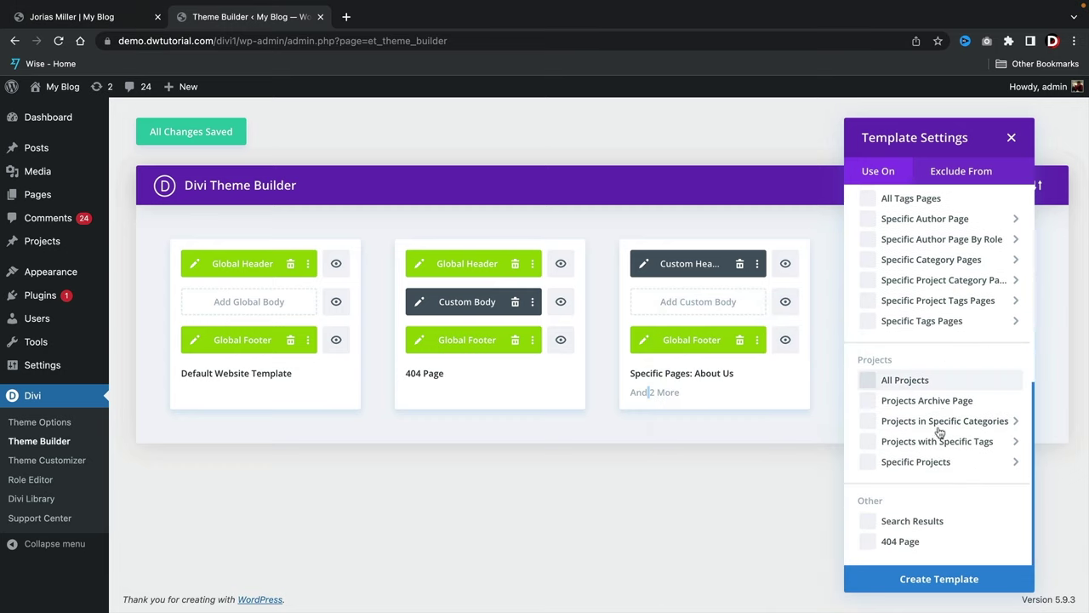
pyautogui.scroll(5, 932, 408)
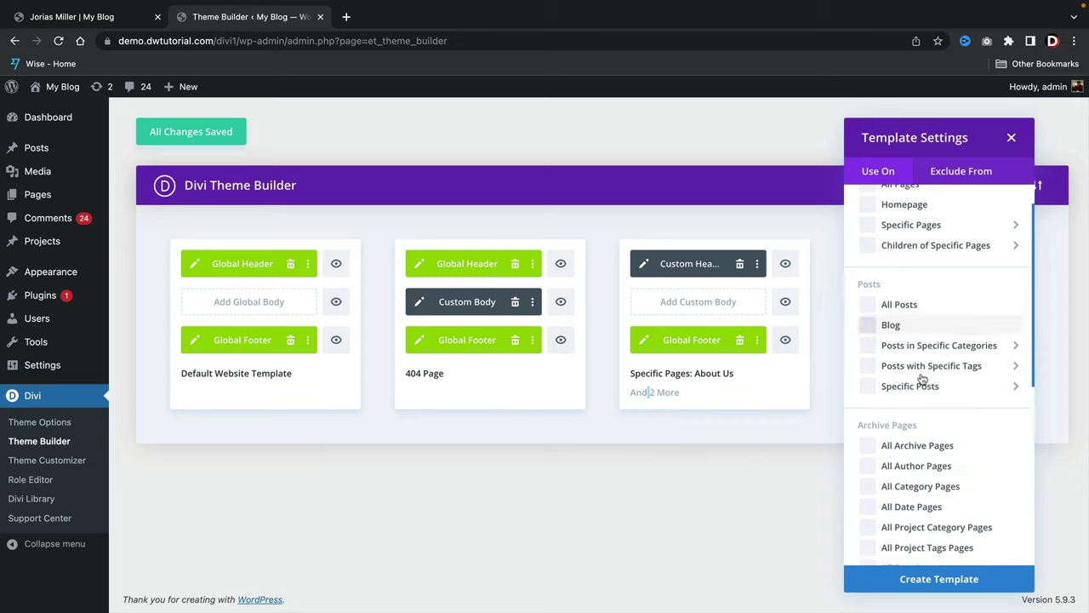
pyautogui.scroll(1, 921, 379)
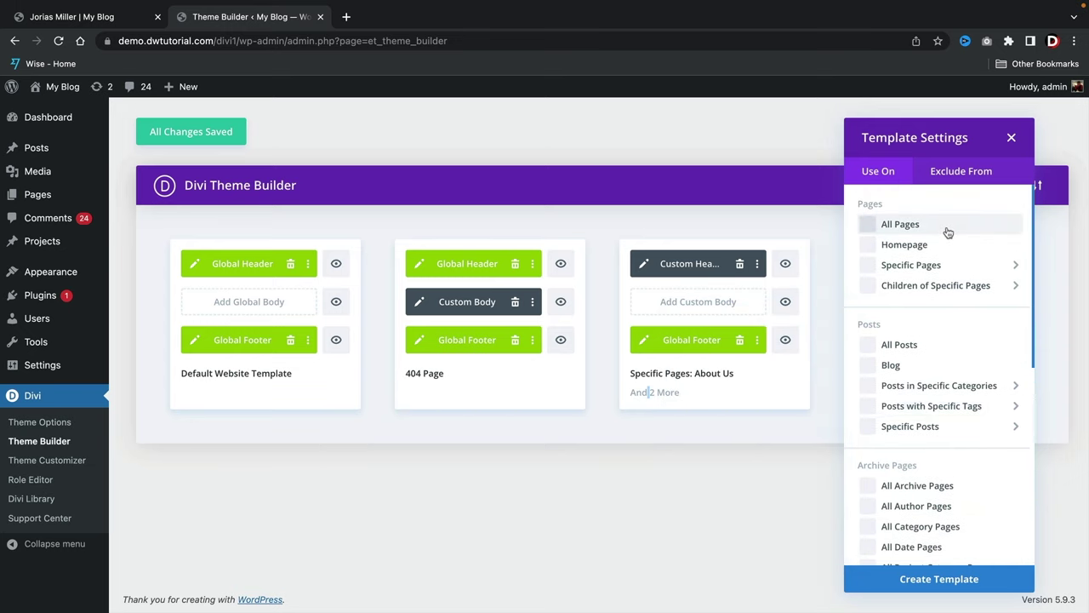
pyautogui.click(1012, 138)
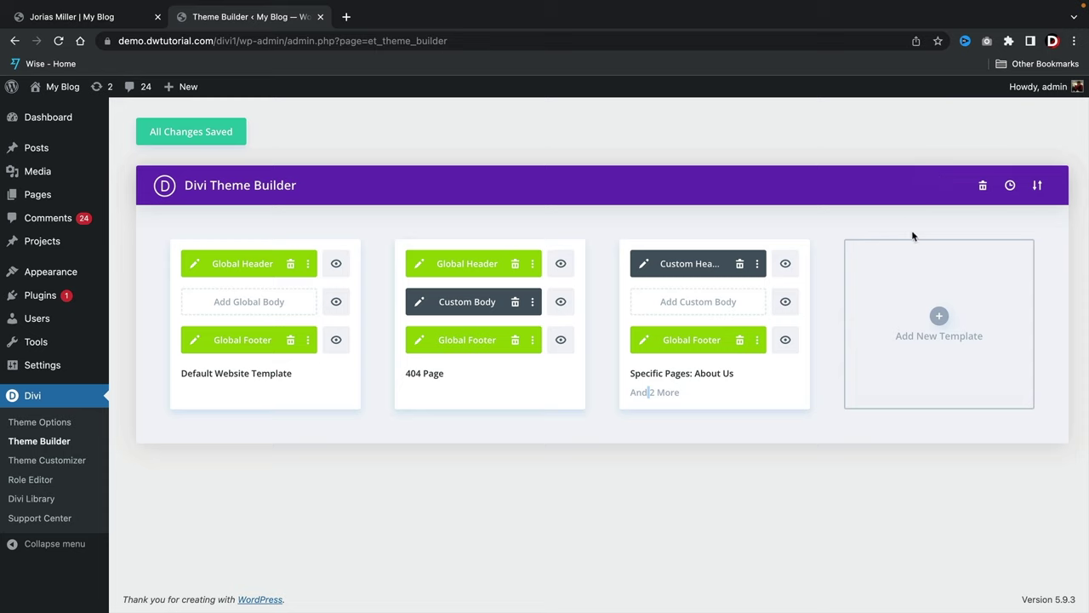
# - Save changes and export all templates under the file name 'Divi Theme Builder'
pyautogui.click(206, 138)
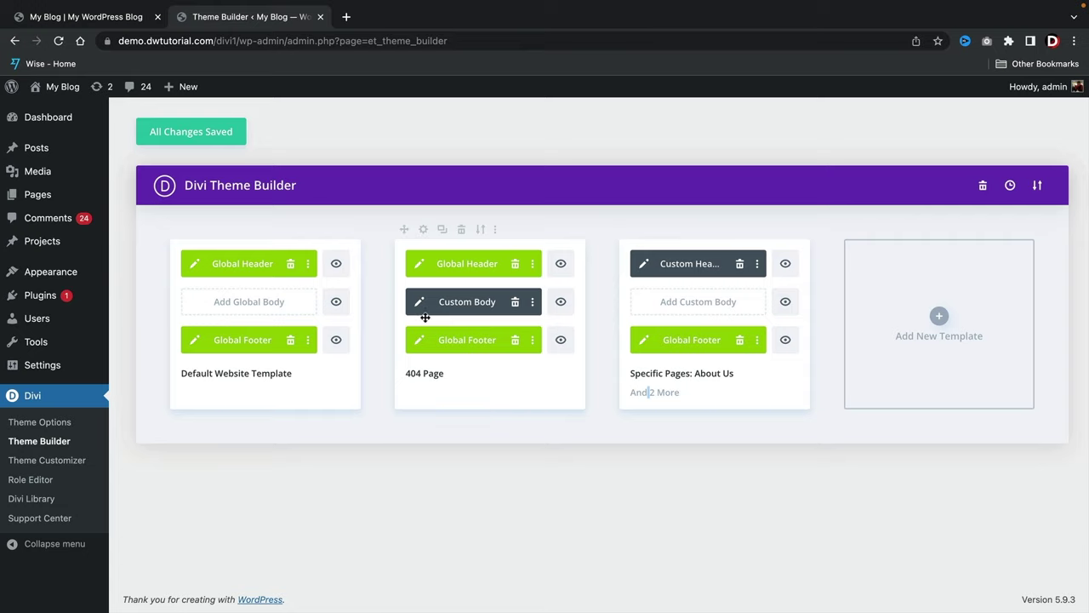
pyautogui.click(1039, 186)
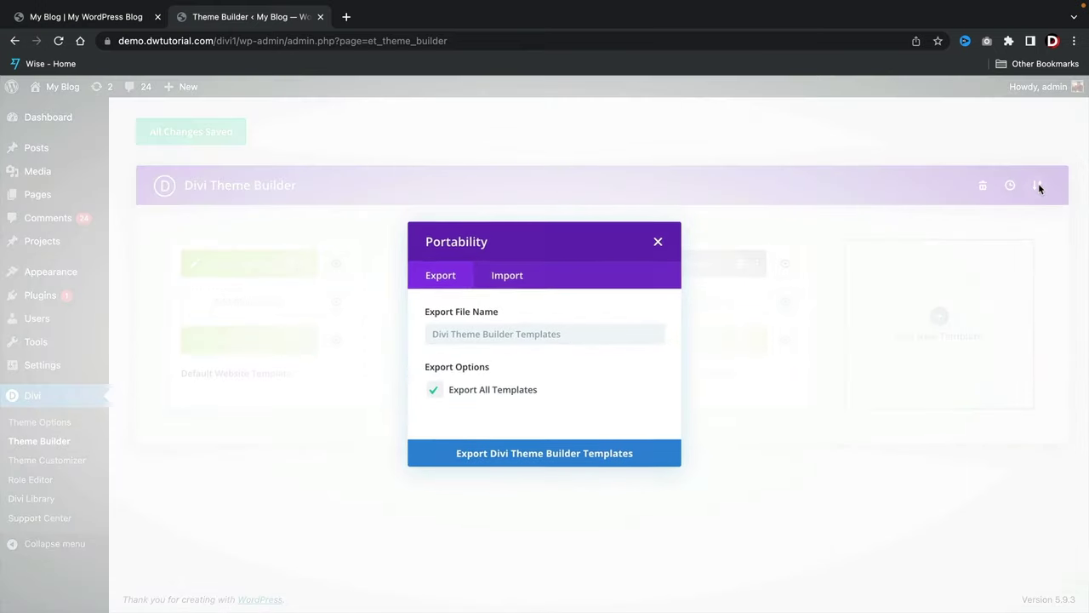
pyautogui.click(511, 333)
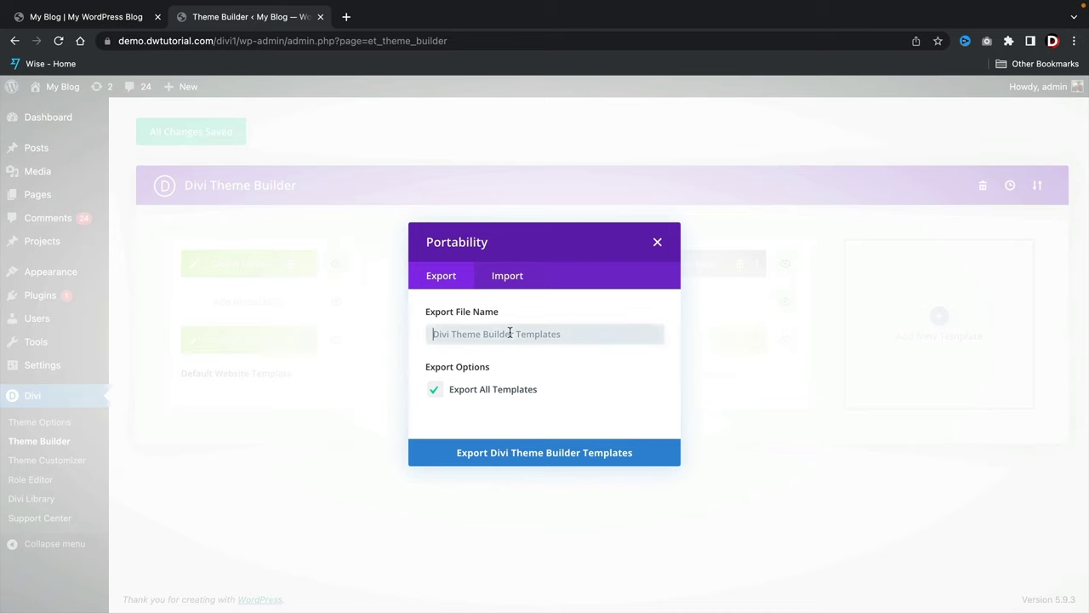
pyautogui.write('Divi Theme Builder')
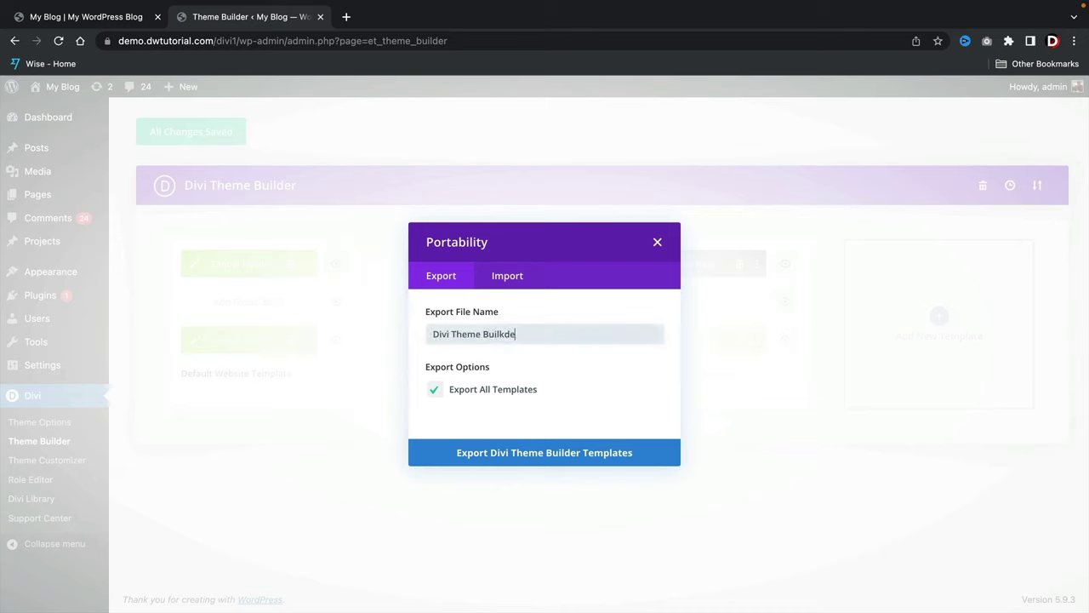
pyautogui.click(539, 452)
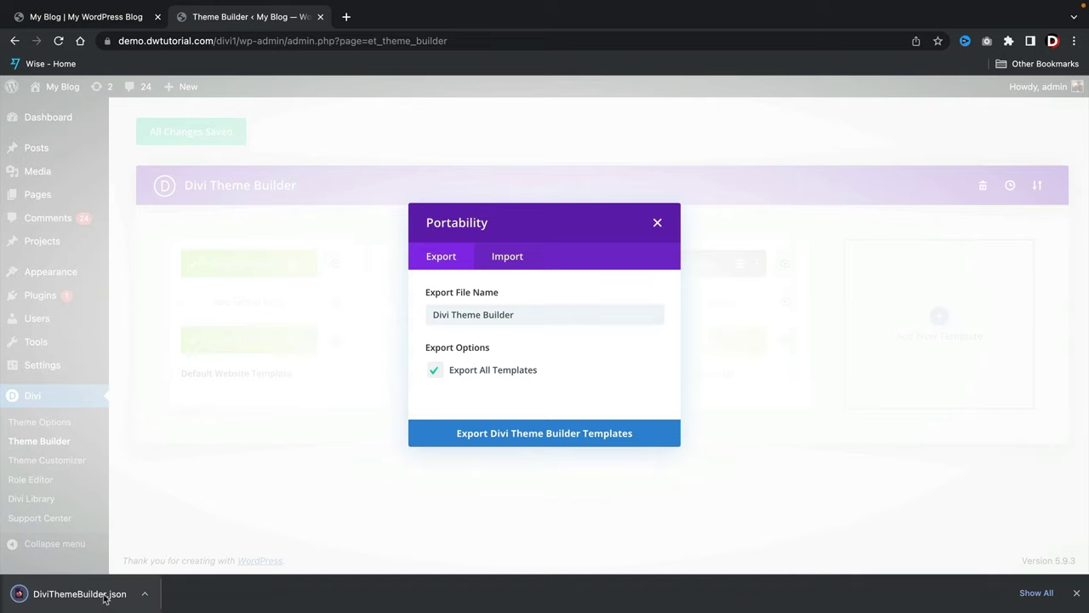
# - Delete the Global Header and Global Footer layouts
pyautogui.click(658, 224)
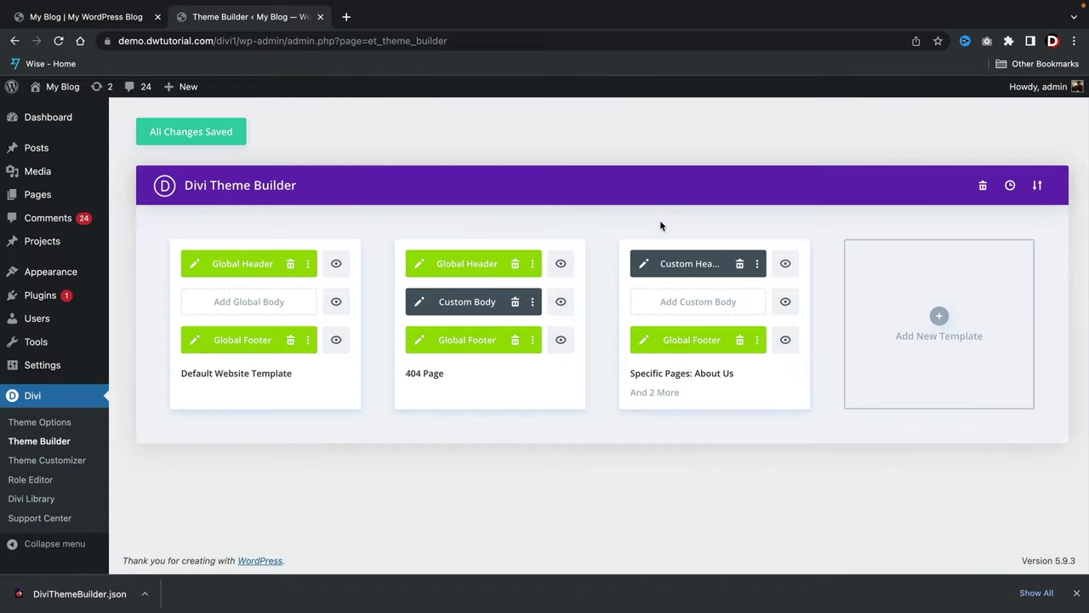
pyautogui.click(293, 267)
pyautogui.click(605, 412)
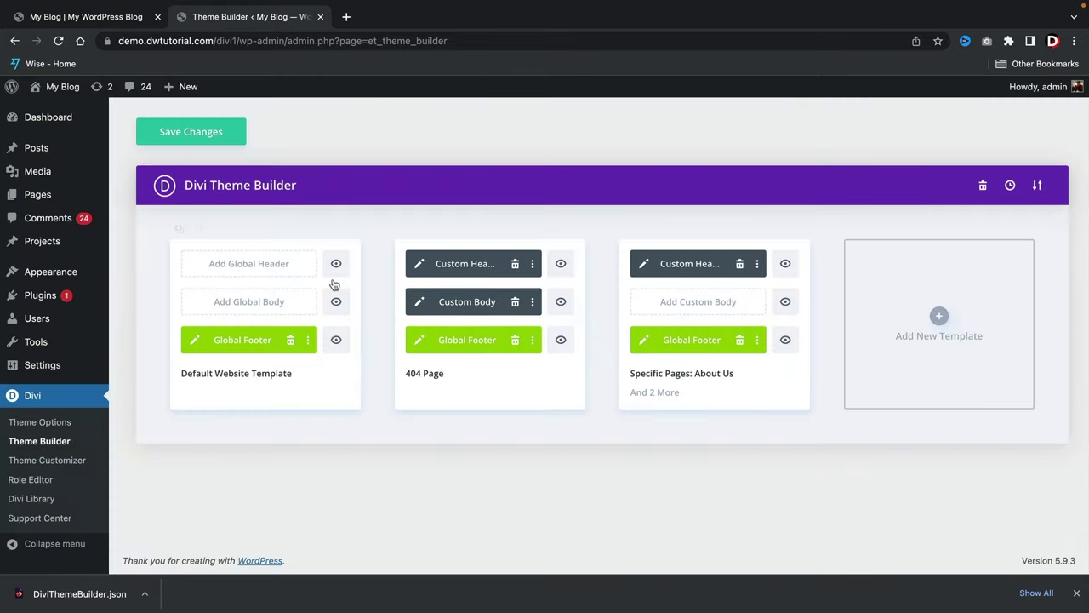
pyautogui.click(289, 341)
pyautogui.click(603, 409)
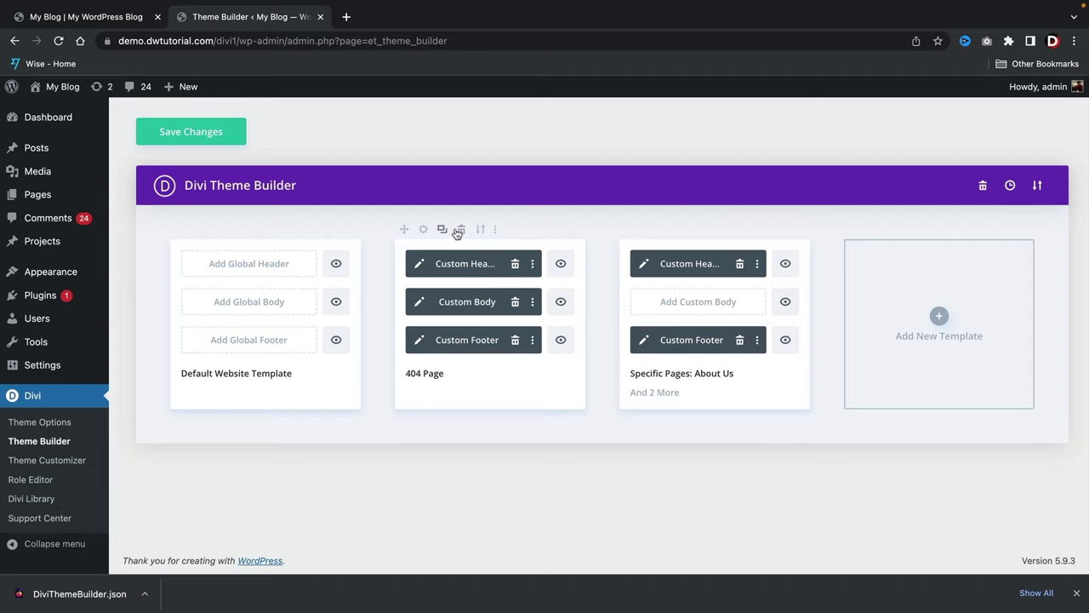
# - Delete the 404 Page and About Us templates, save, and visit the live site
pyautogui.click(460, 230)
pyautogui.click(462, 230)
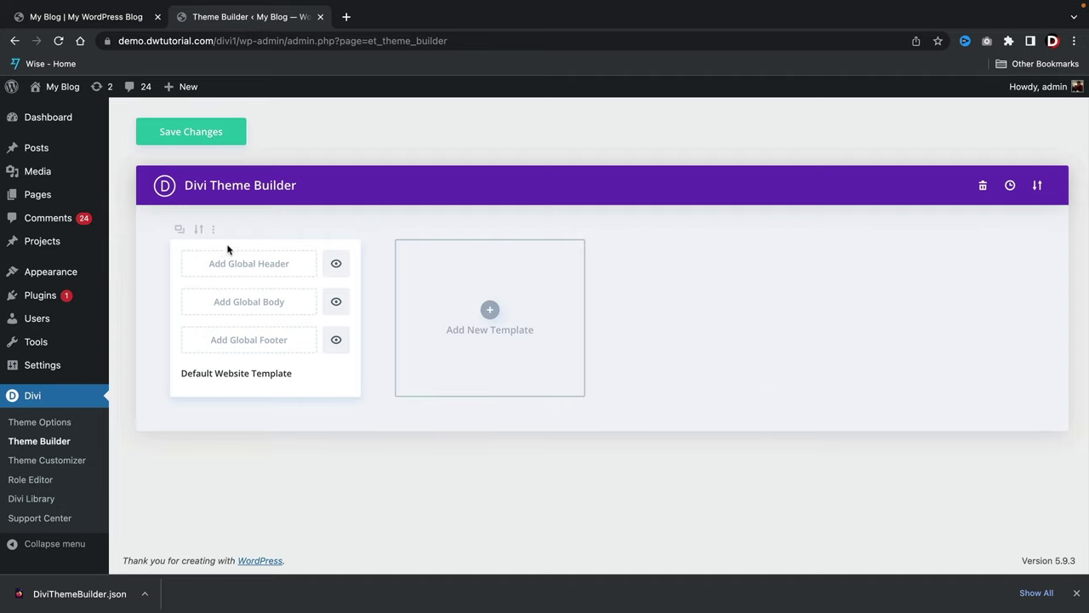
pyautogui.click(204, 138)
pyautogui.moveTo(73, 86)
pyautogui.click(72, 114)
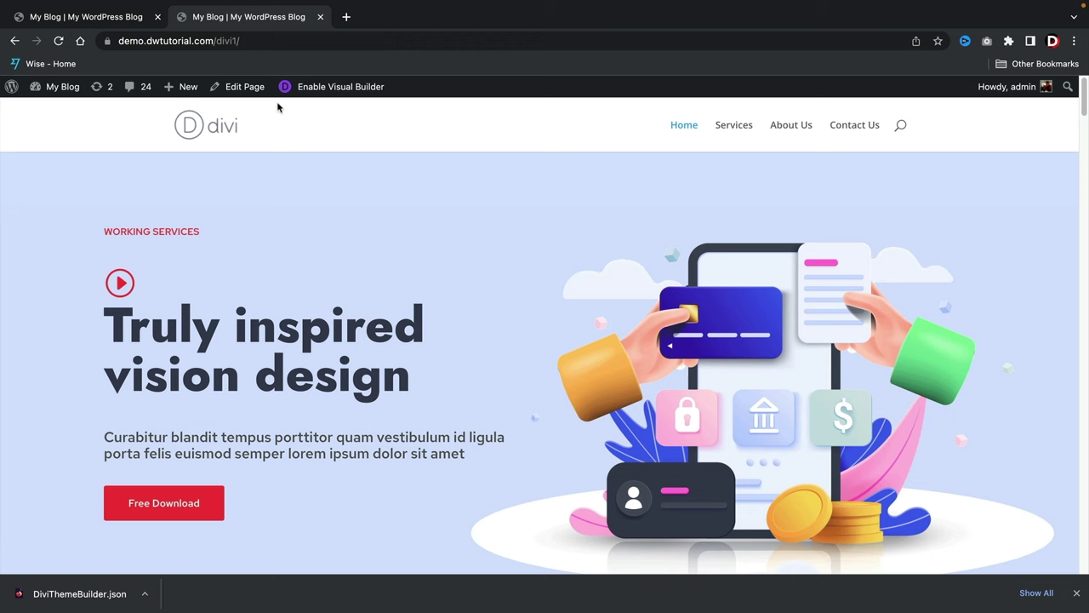
# - Import the templates from DiviThemeBuilder.json in Theme Builder and save them
pyautogui.moveTo(60, 87)
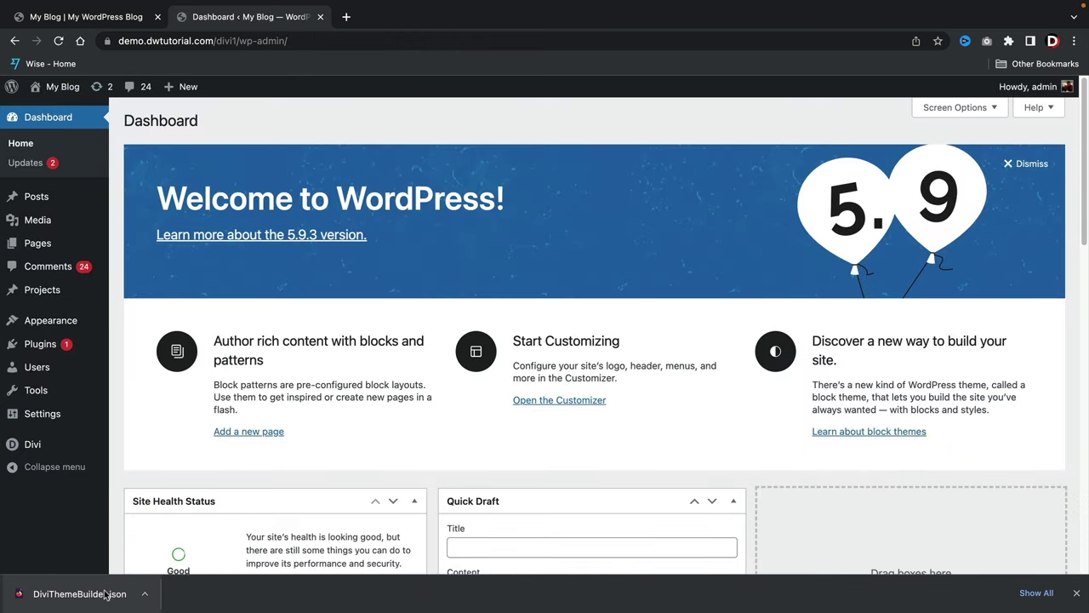
pyautogui.moveTo(58, 444)
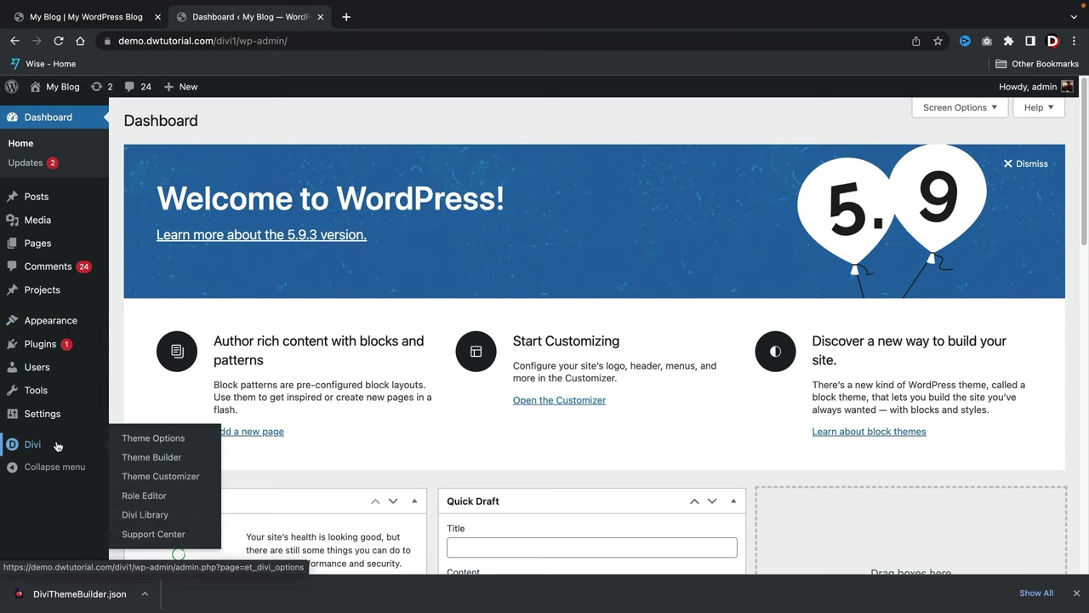
pyautogui.click(150, 456)
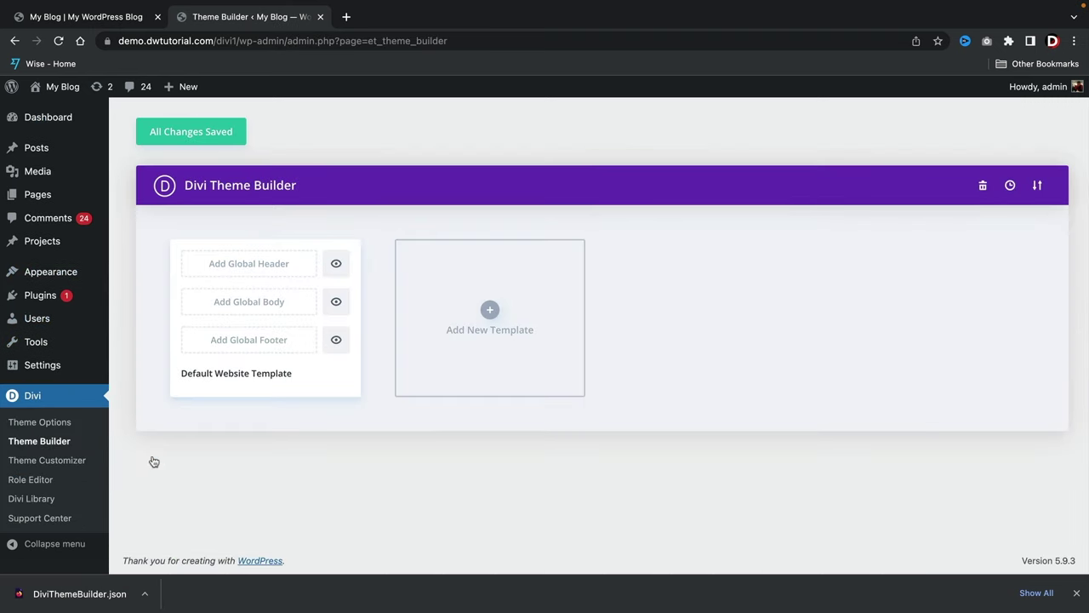
pyautogui.click(1038, 185)
pyautogui.click(514, 258)
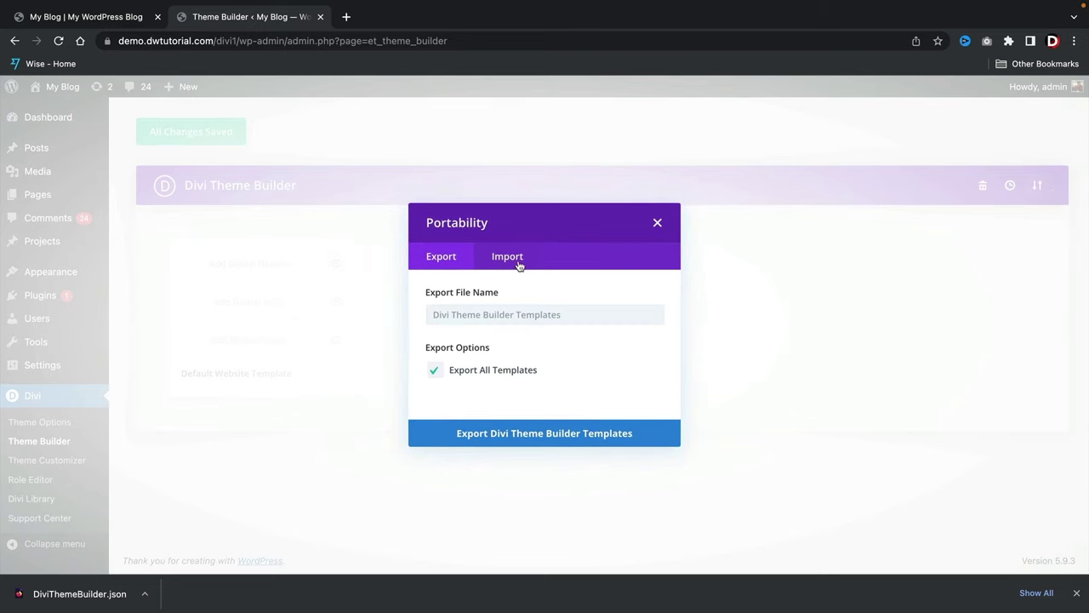
pyautogui.click(540, 295)
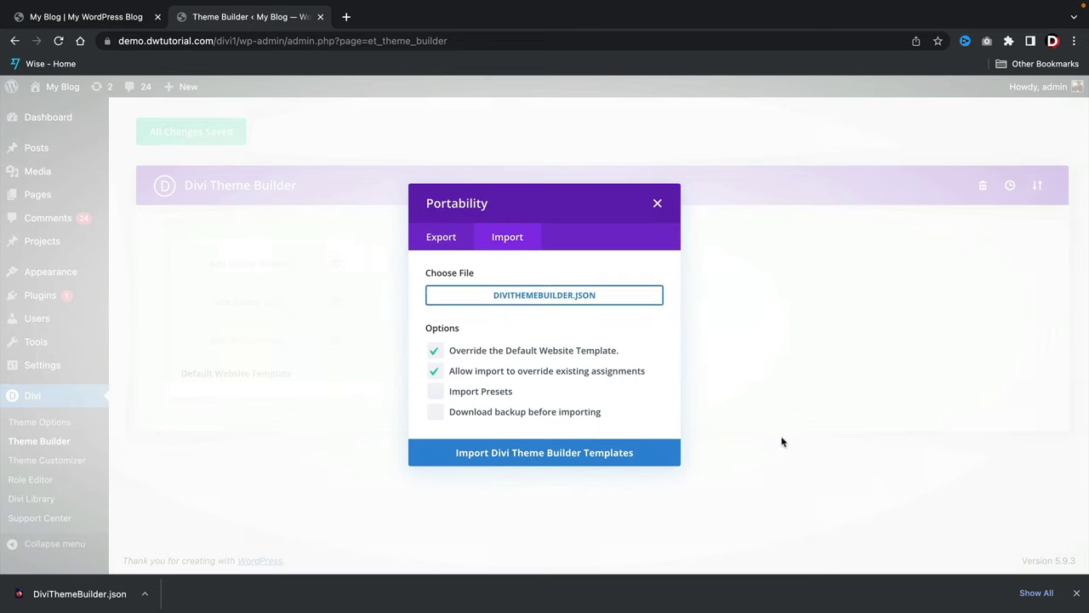
pyautogui.click(495, 453)
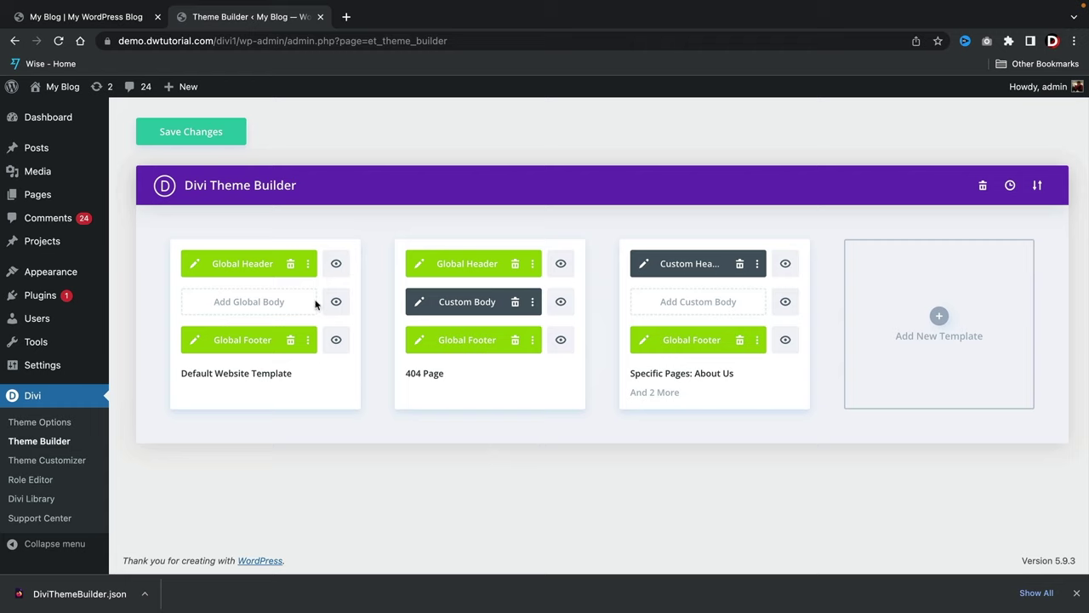
pyautogui.click(196, 134)
# - Visit the live homepage and scroll through it to check the restored header and footer
pyautogui.moveTo(48, 89)
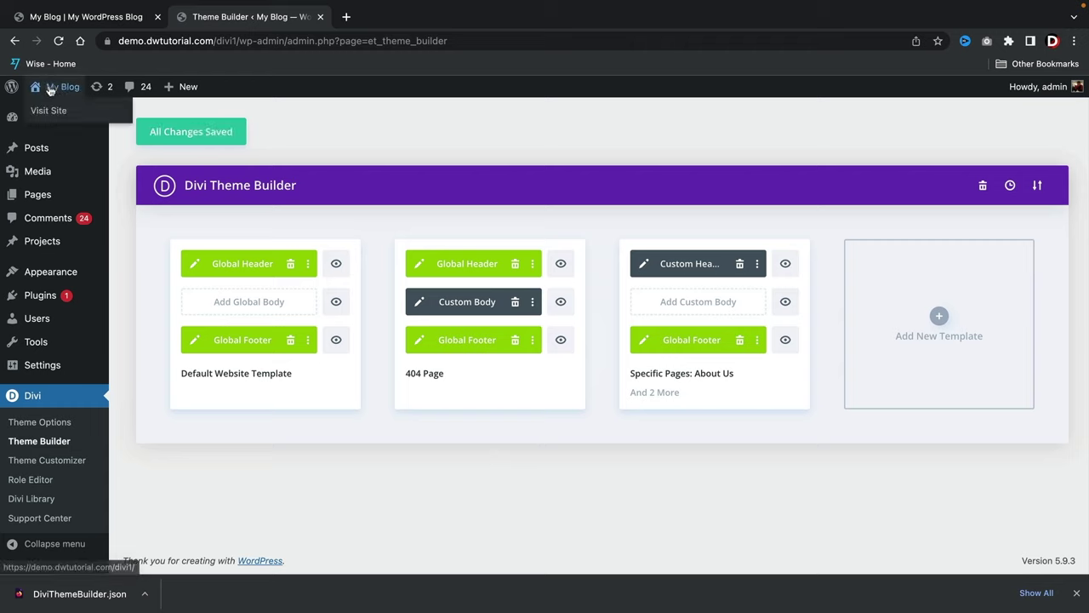
pyautogui.click(48, 111)
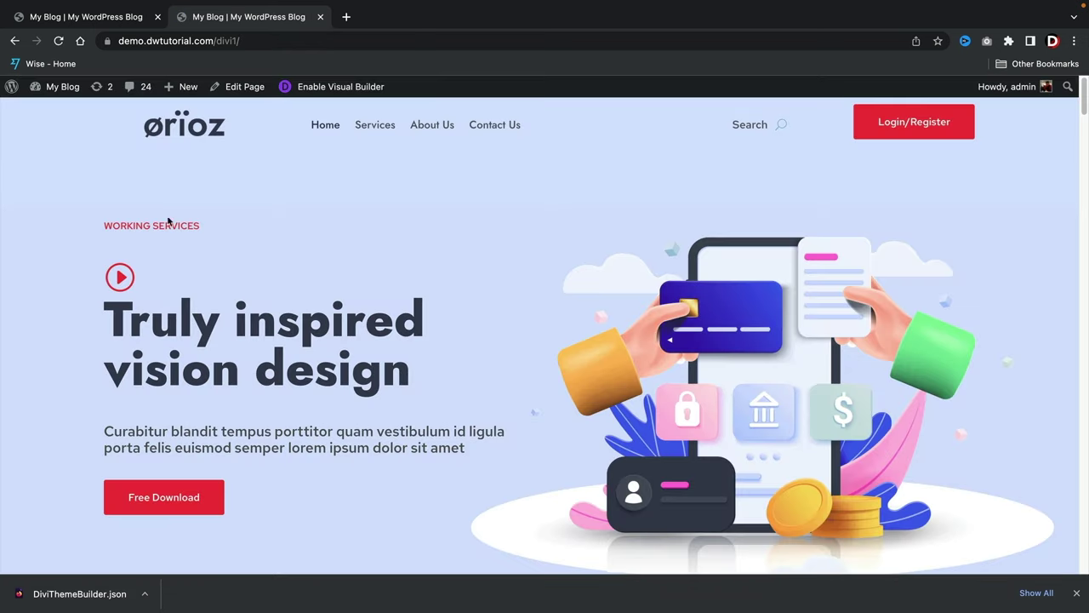
pyautogui.click(1077, 593)
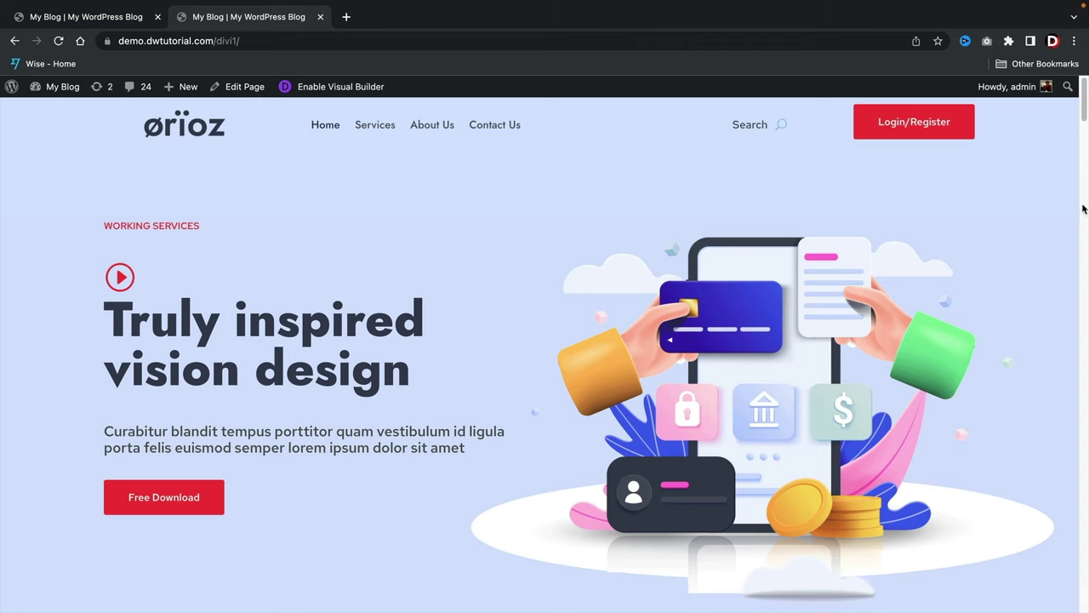
pyautogui.scroll(-20, 673, 331)
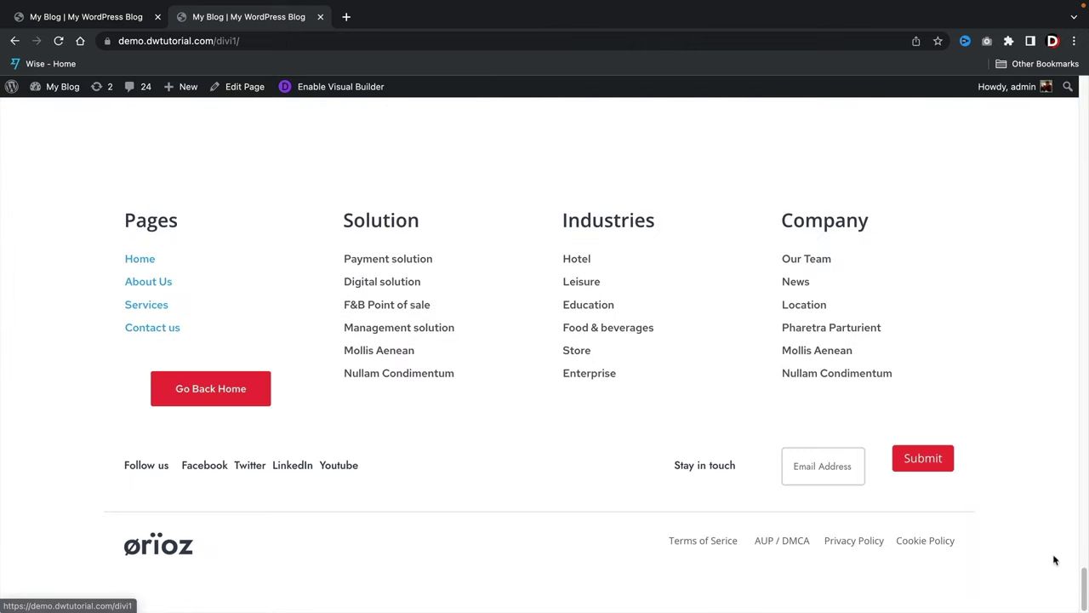
pyautogui.moveTo(1084, 598); pyautogui.dragTo(1084, 106)
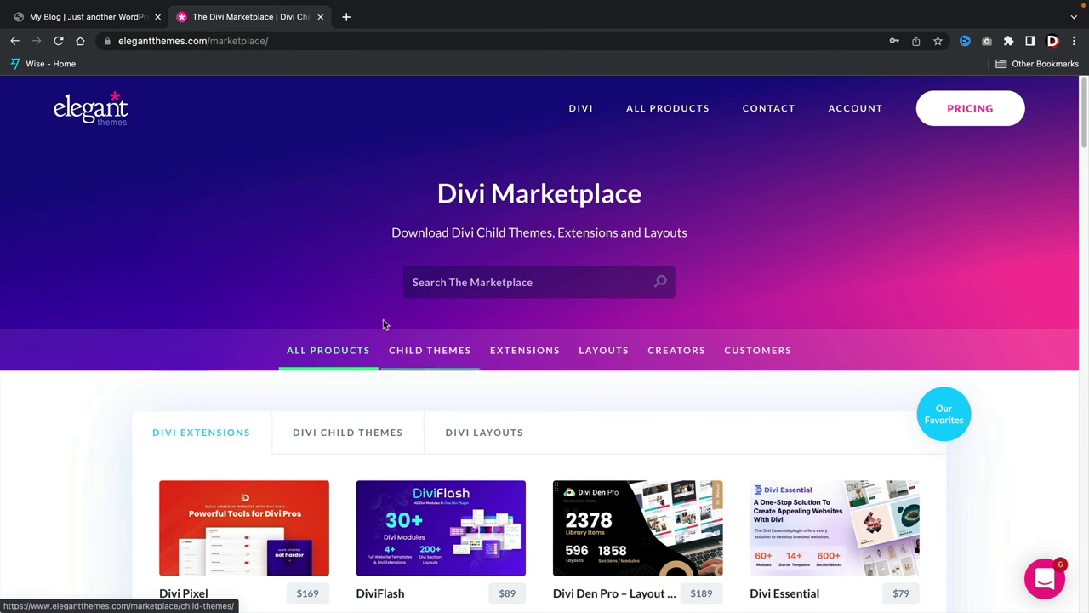
# - Narrow Browse All Products to Divi Extensions by unchecking Divi Layouts and Divi Child Themes
pyautogui.scroll(-4, 341, 286)
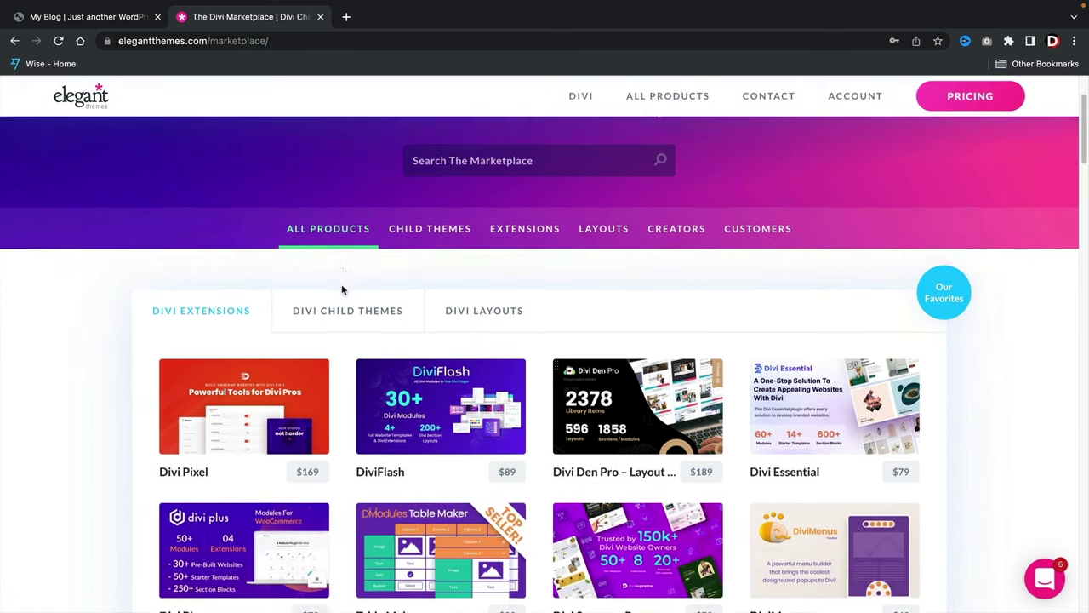
pyautogui.scroll(-10, 341, 290)
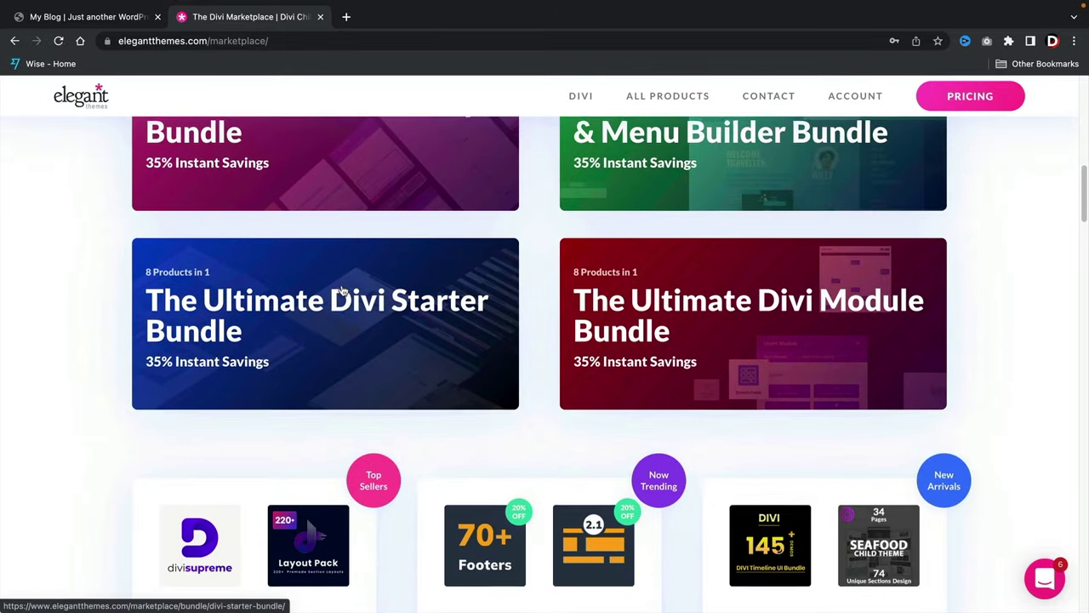
pyautogui.scroll(-5, 341, 290)
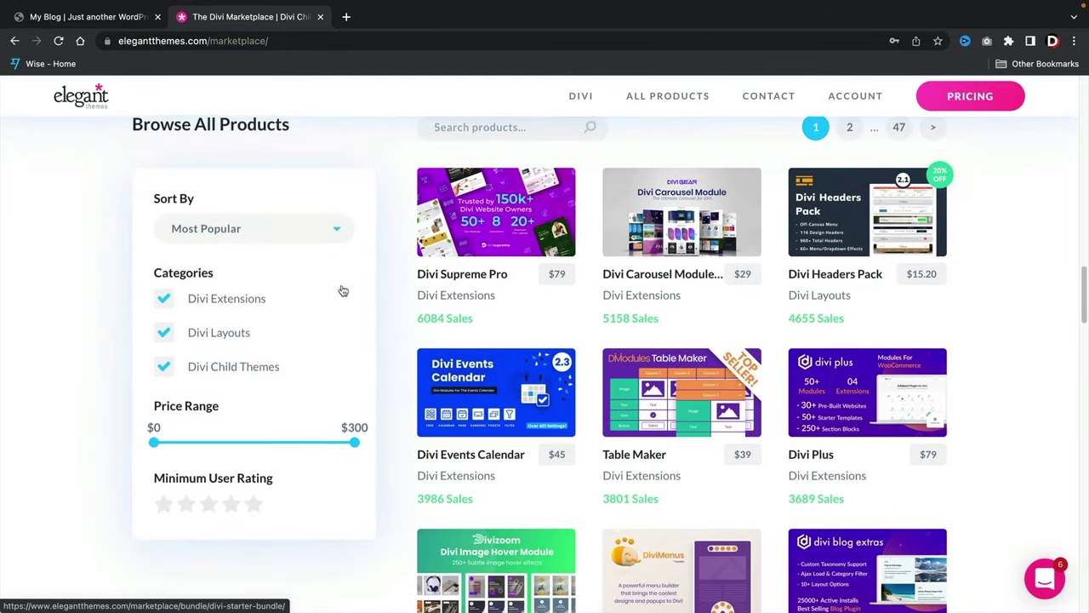
pyautogui.click(167, 313)
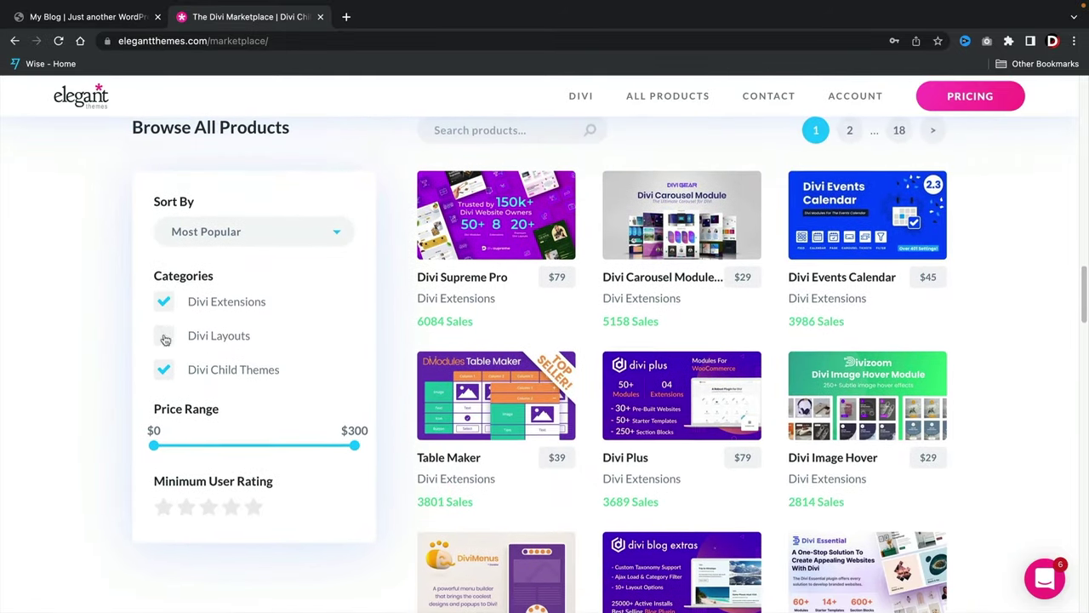
pyautogui.click(166, 375)
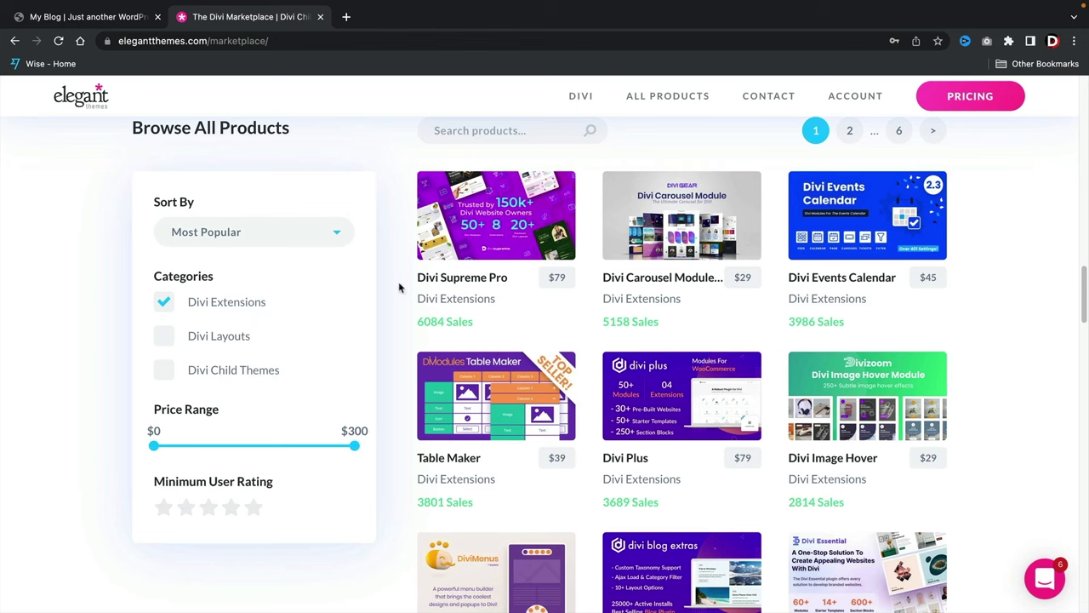
pyautogui.moveTo(481, 219)
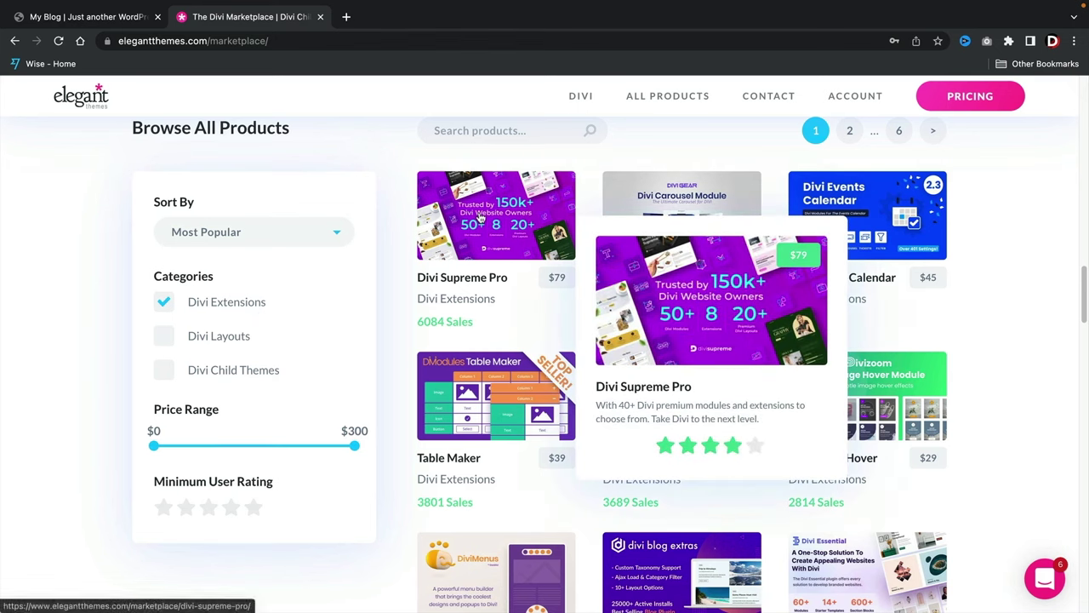
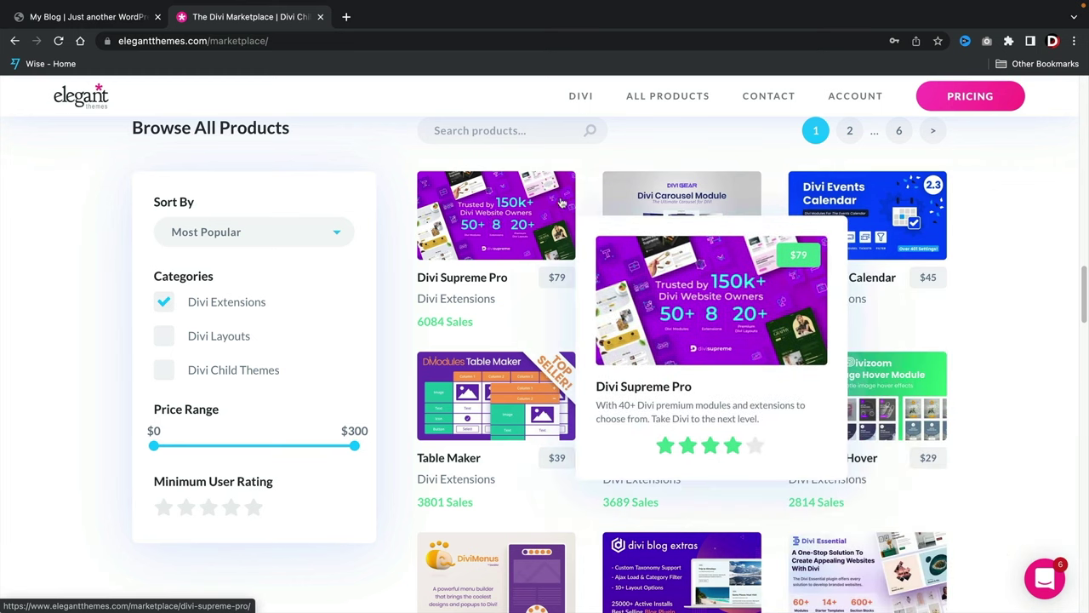
# - Switch the Marketplace category filter from Divi Extensions to Divi Layouts
pyautogui.moveTo(676, 205)
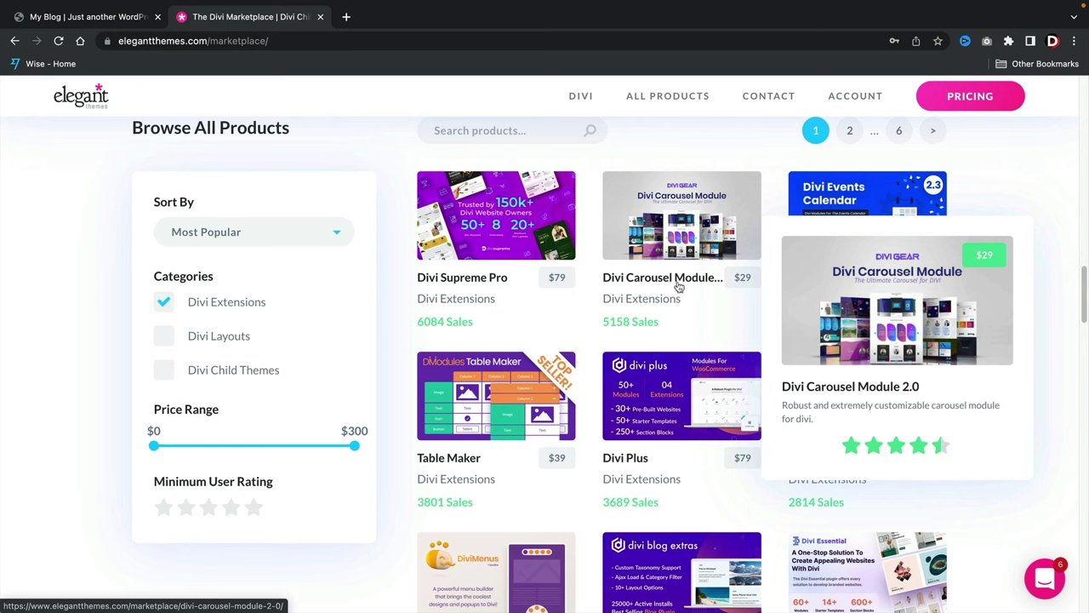
pyautogui.moveTo(495, 388)
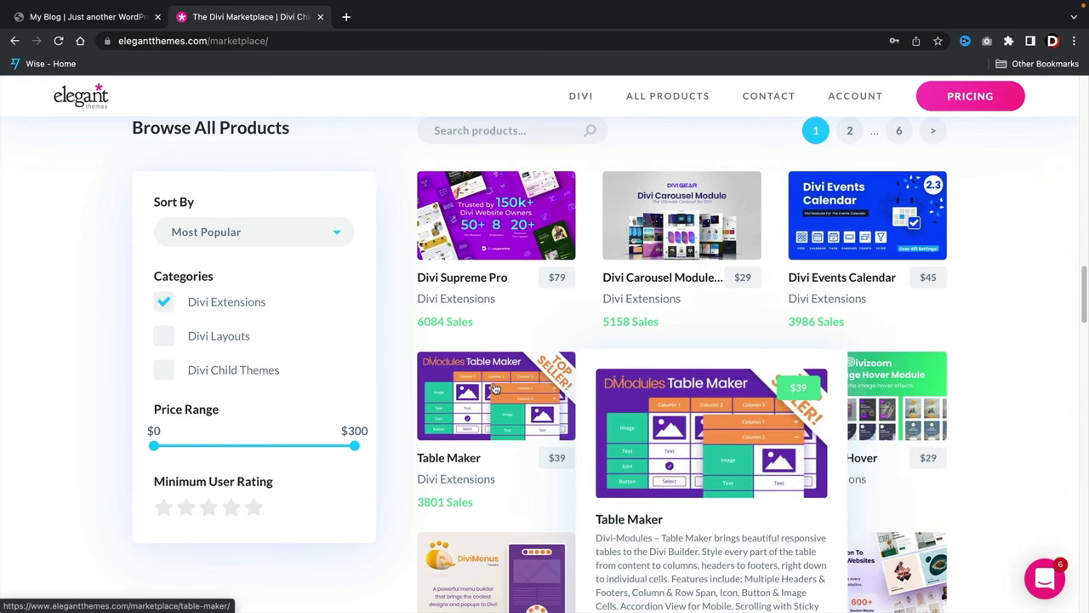
pyautogui.scroll(-5, 495, 388)
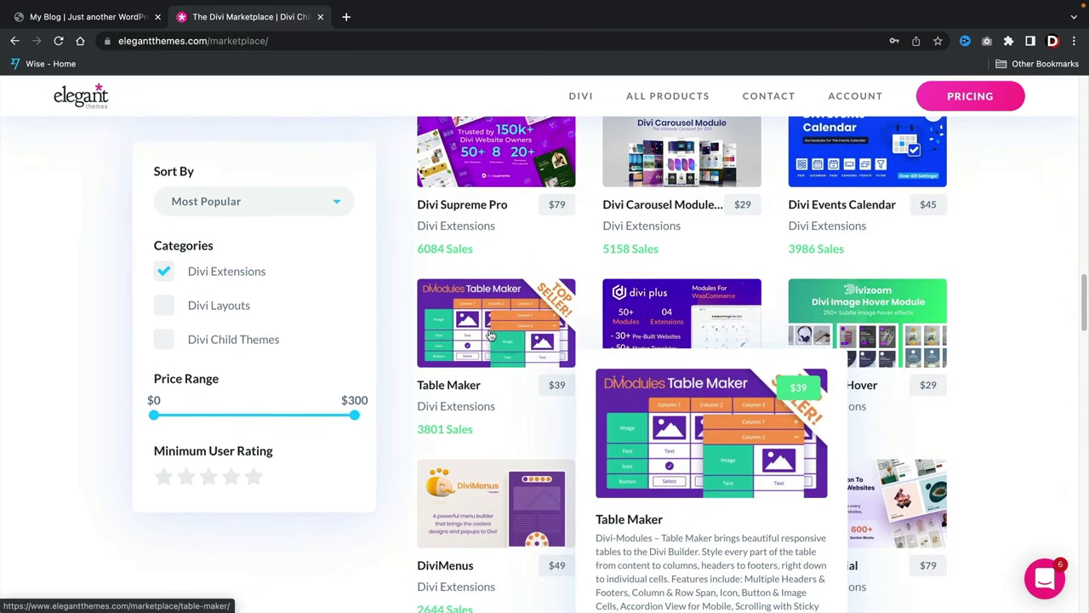
pyautogui.scroll(-3, 1025, 239)
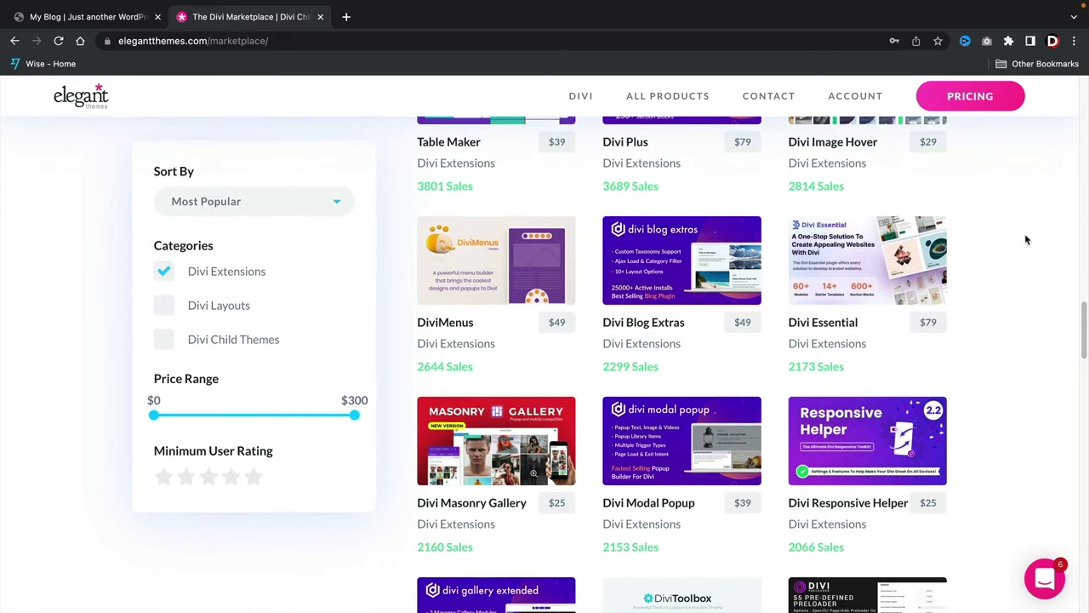
pyautogui.scroll(-5, 1025, 239)
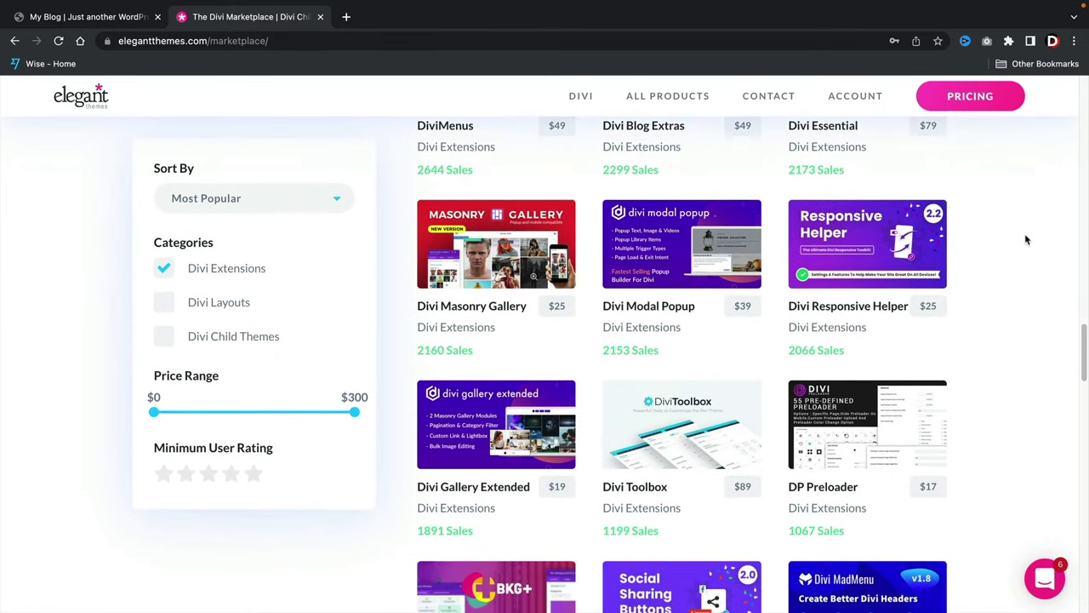
pyautogui.scroll(5, 1011, 257)
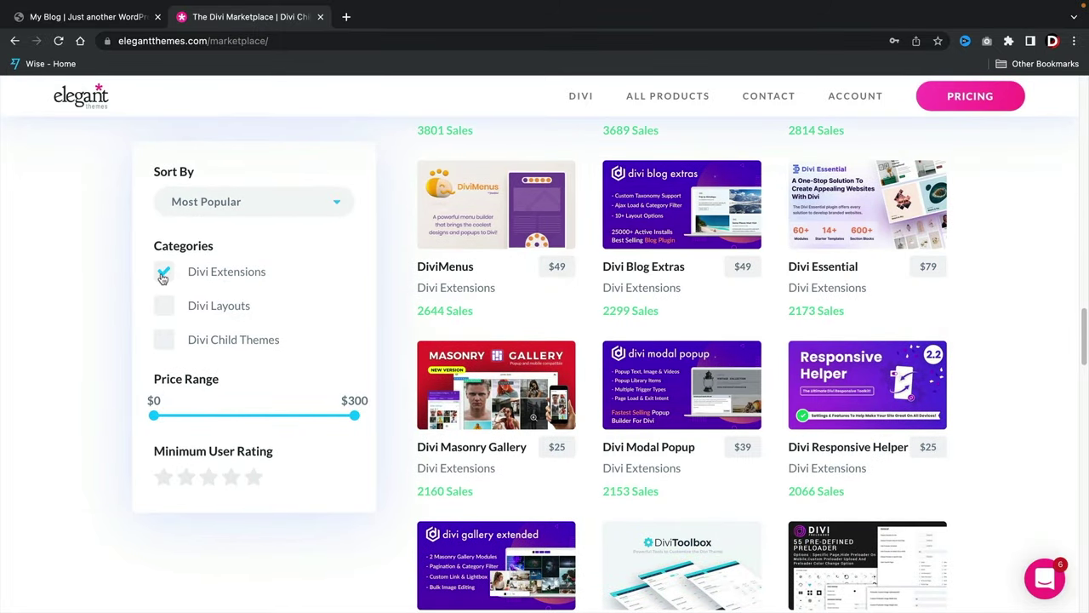
pyautogui.click(163, 278)
pyautogui.click(167, 337)
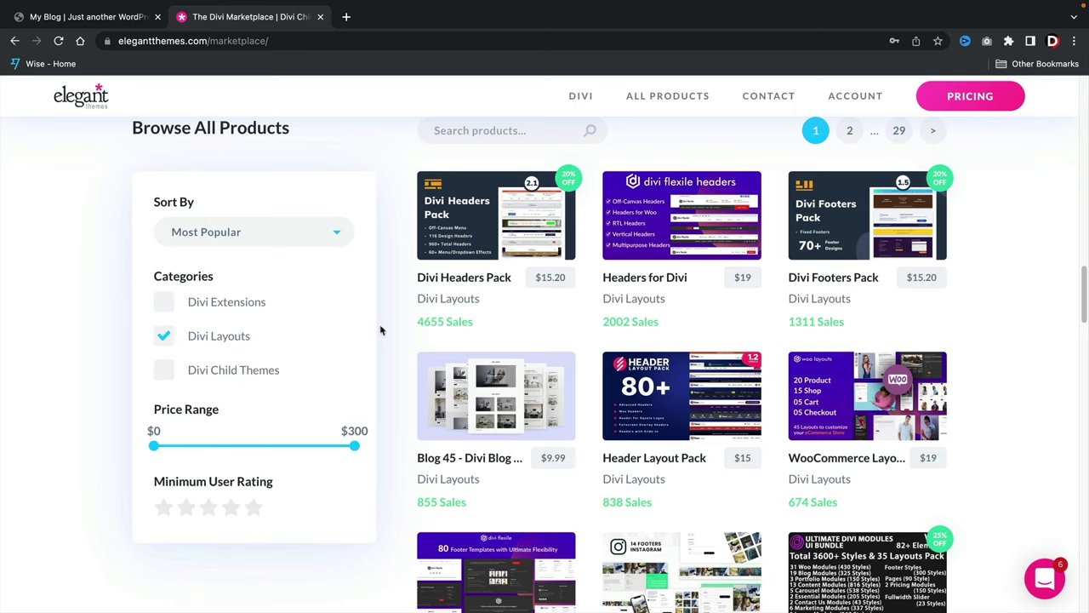
pyautogui.moveTo(472, 286)
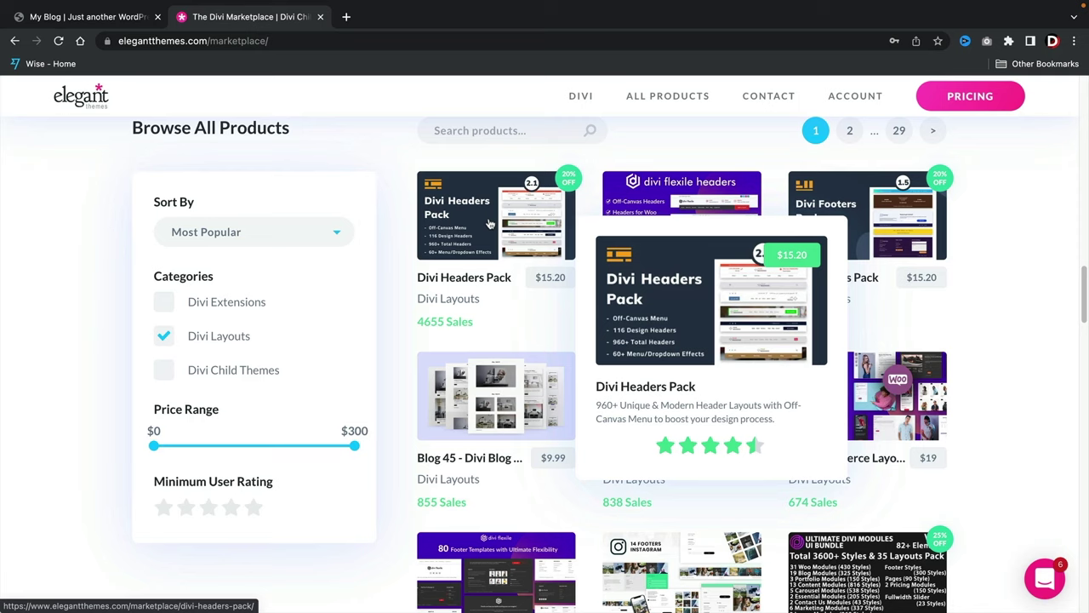
# - View the Divi Headers Pack screenshots through to Built with Native Divi Modules
pyautogui.click(489, 223)
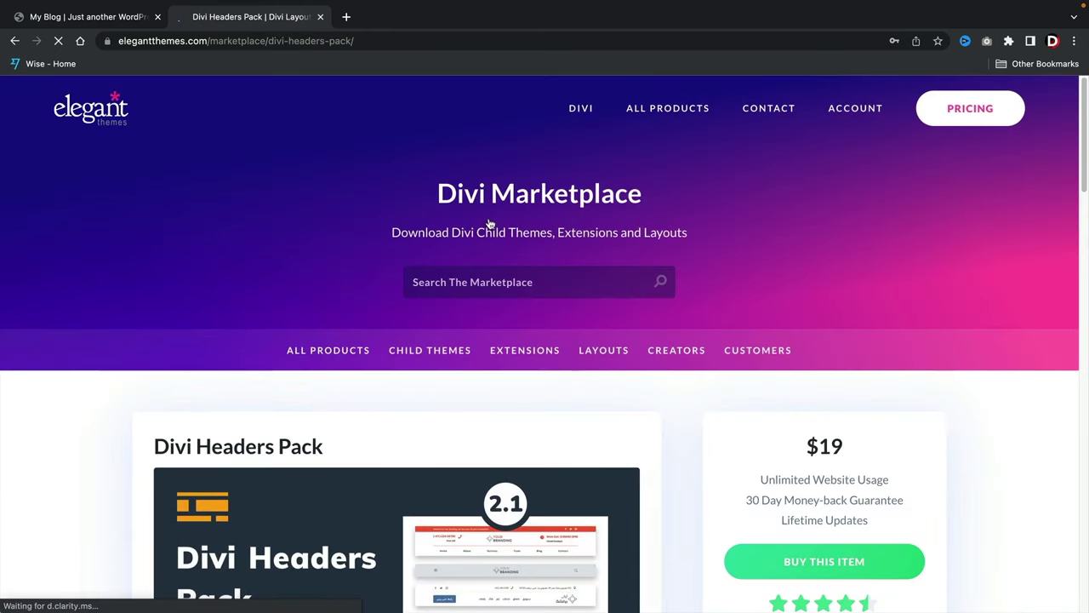
pyautogui.scroll(-5, 489, 223)
pyautogui.scroll(-5, 479, 289)
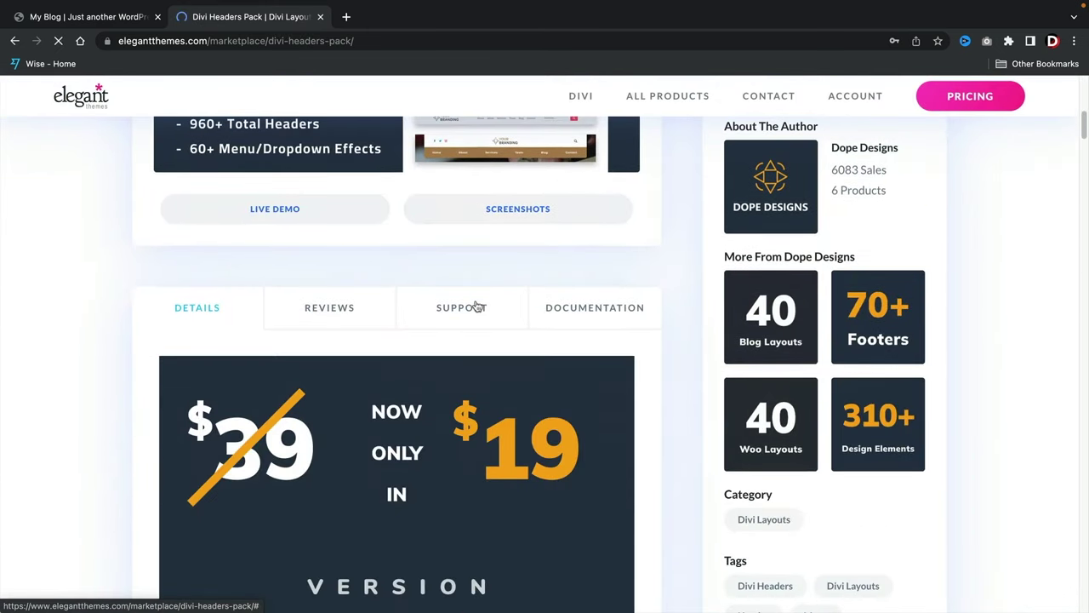
pyautogui.click(502, 197)
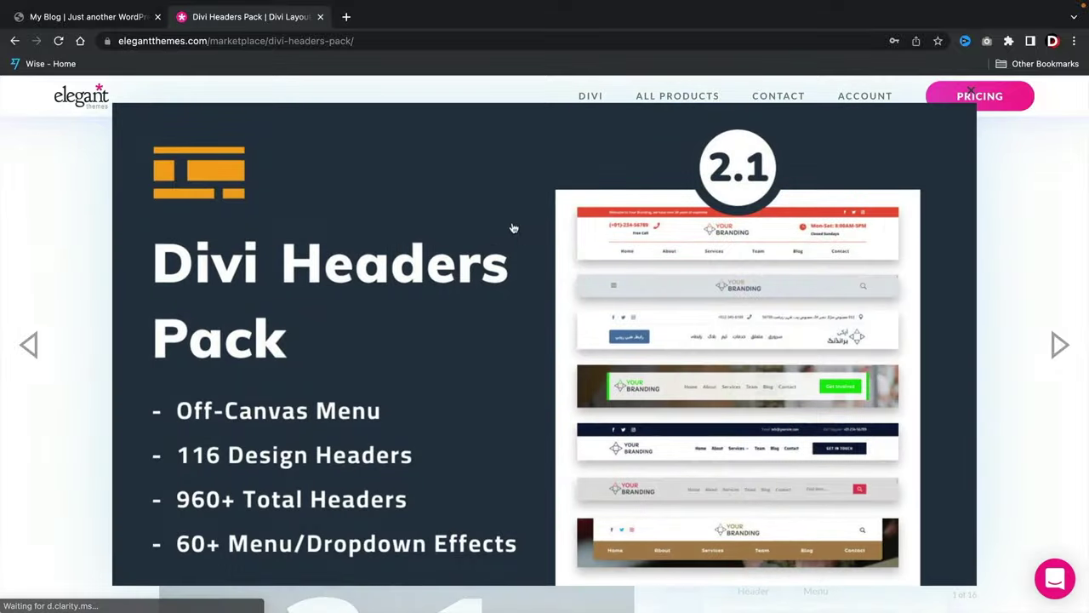
pyautogui.click(1060, 345)
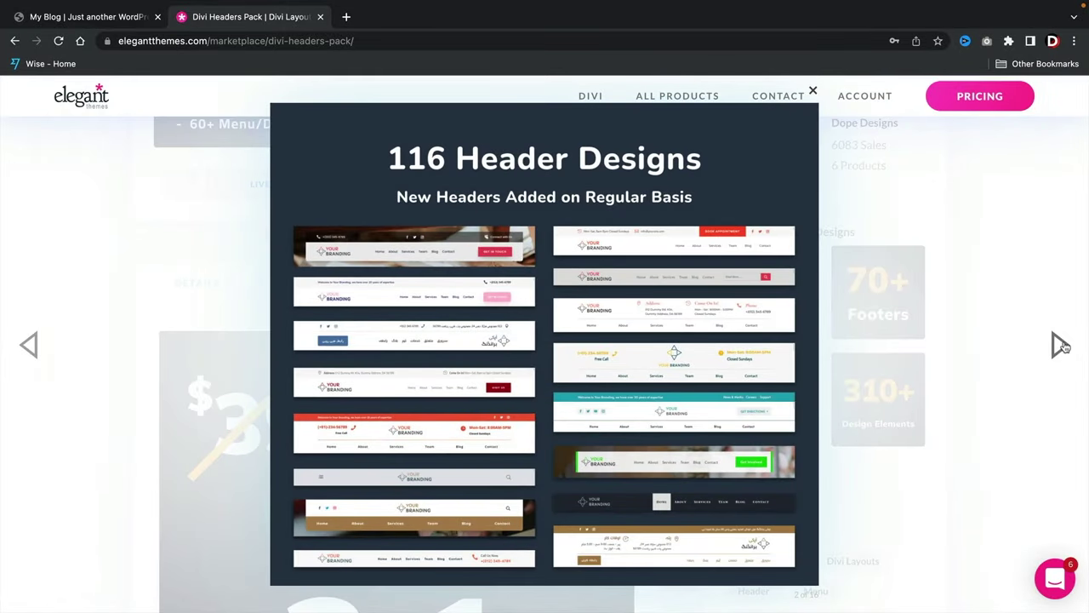
pyautogui.click(1060, 344)
pyautogui.click(1060, 345)
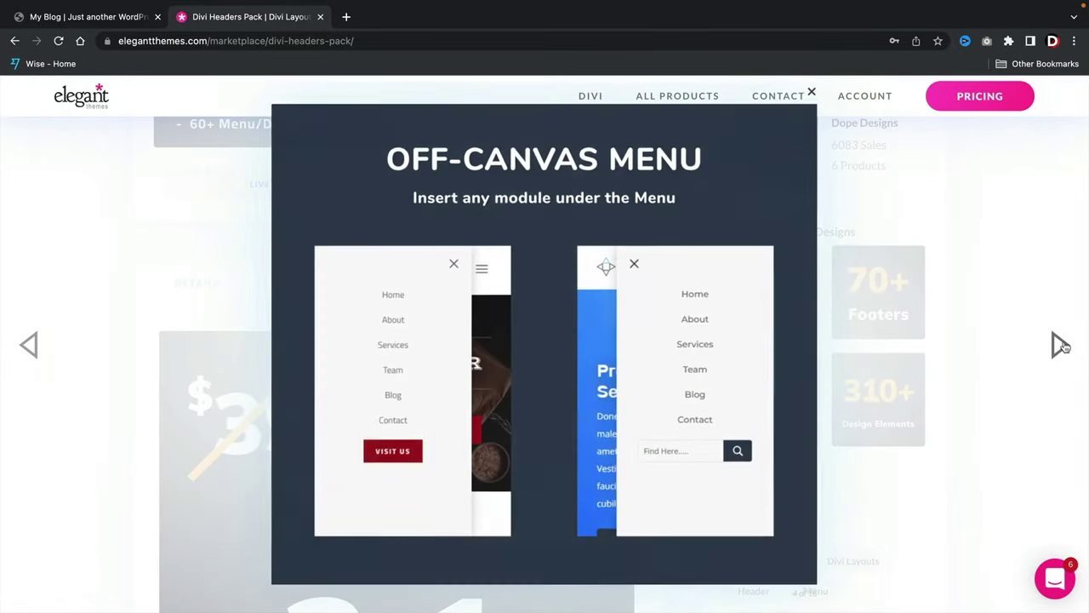
pyautogui.click(1061, 345)
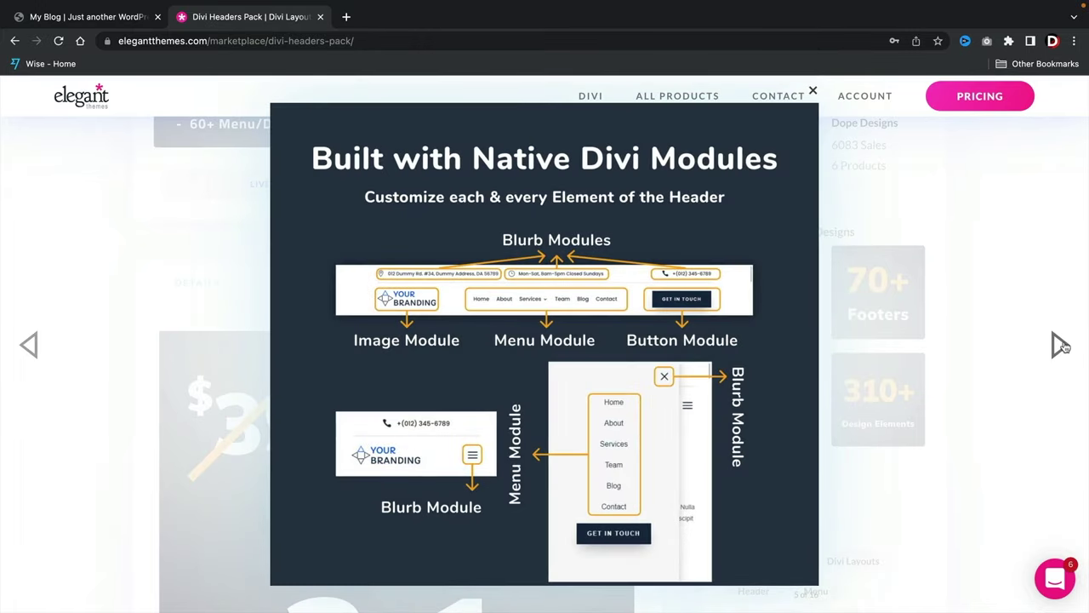
# - Close the screenshot gallery and go back to the marketplace listing
pyautogui.click(1028, 226)
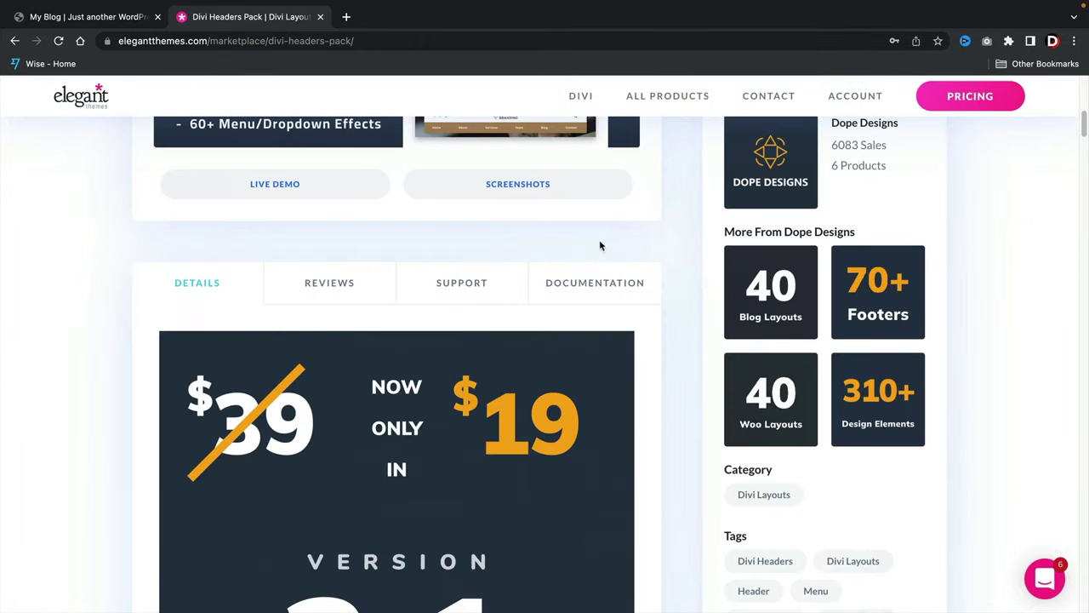
pyautogui.scroll(5, 513, 301)
pyautogui.scroll(2, 502, 289)
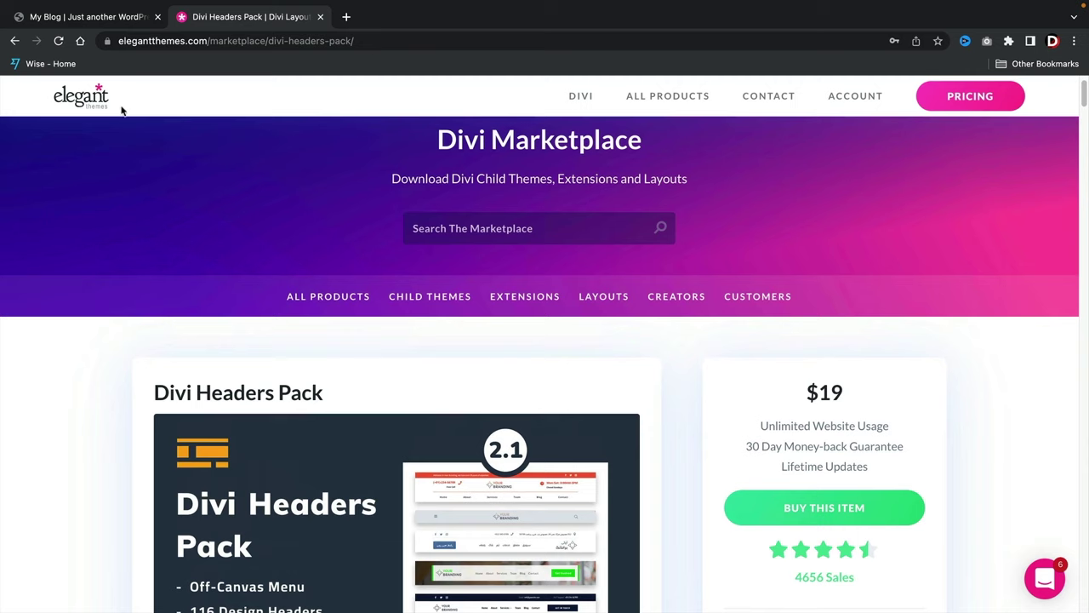
pyautogui.click(17, 43)
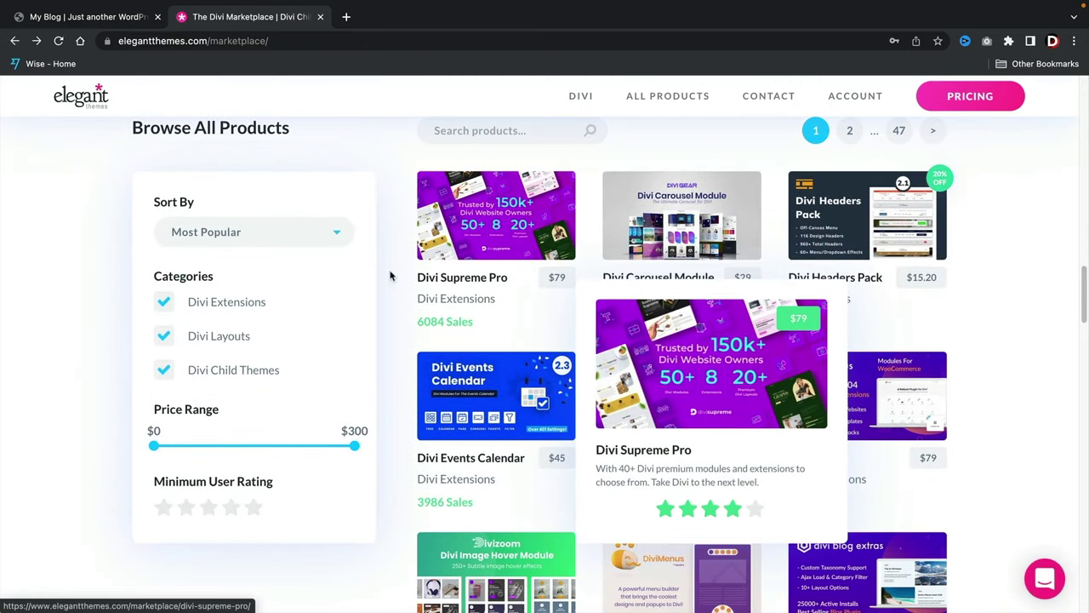
# - Untick Divi Extensions and Divi Child Themes, then scroll through the Divi Layouts results
pyautogui.click(165, 307)
pyautogui.click(163, 372)
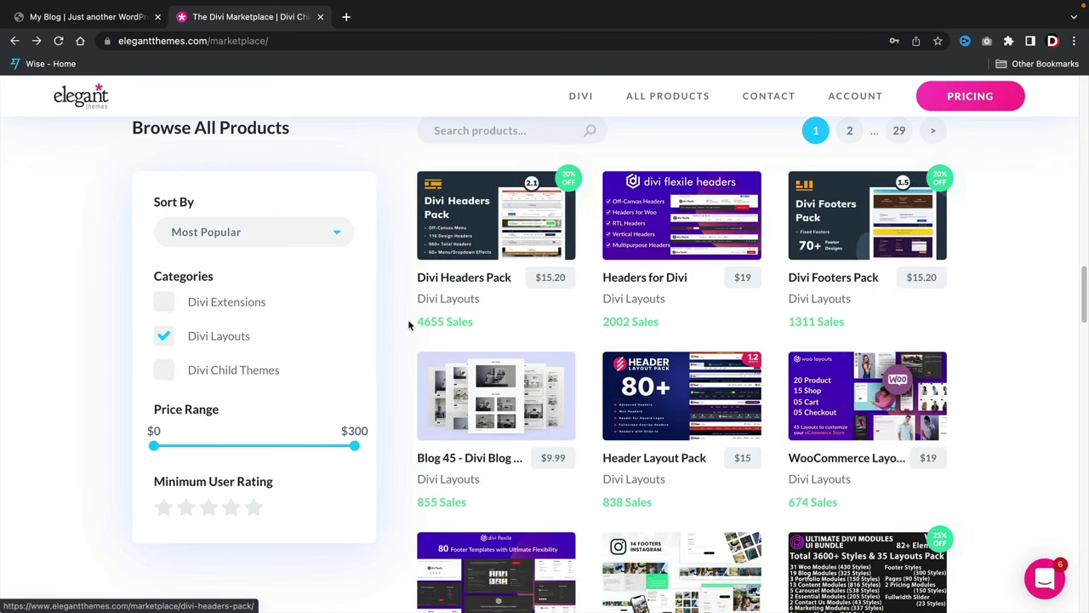
pyautogui.scroll(-3, 409, 319)
pyautogui.scroll(-5, 406, 321)
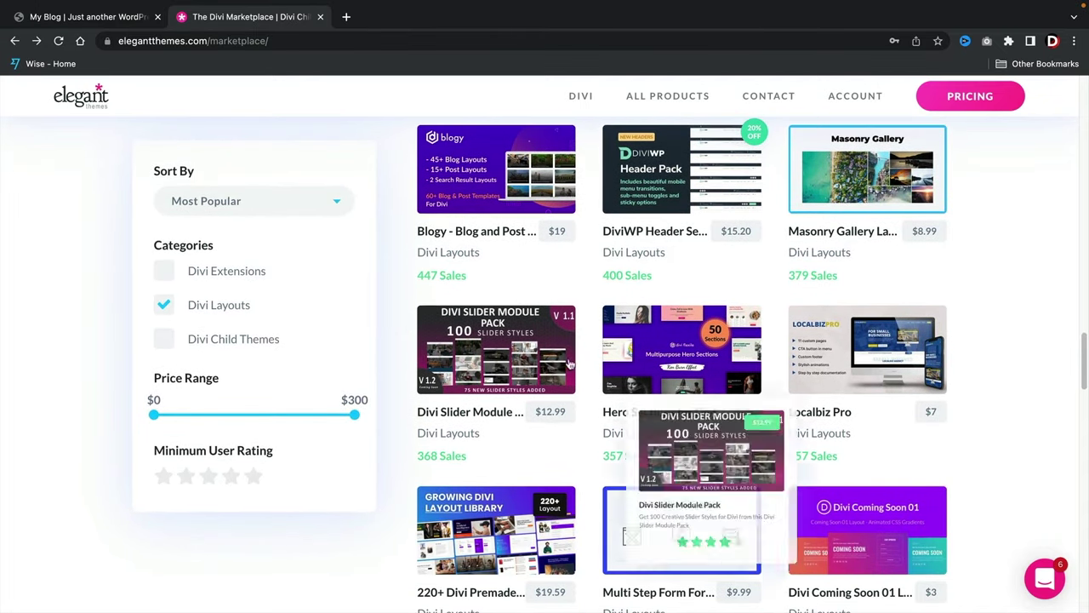
pyautogui.moveTo(664, 344)
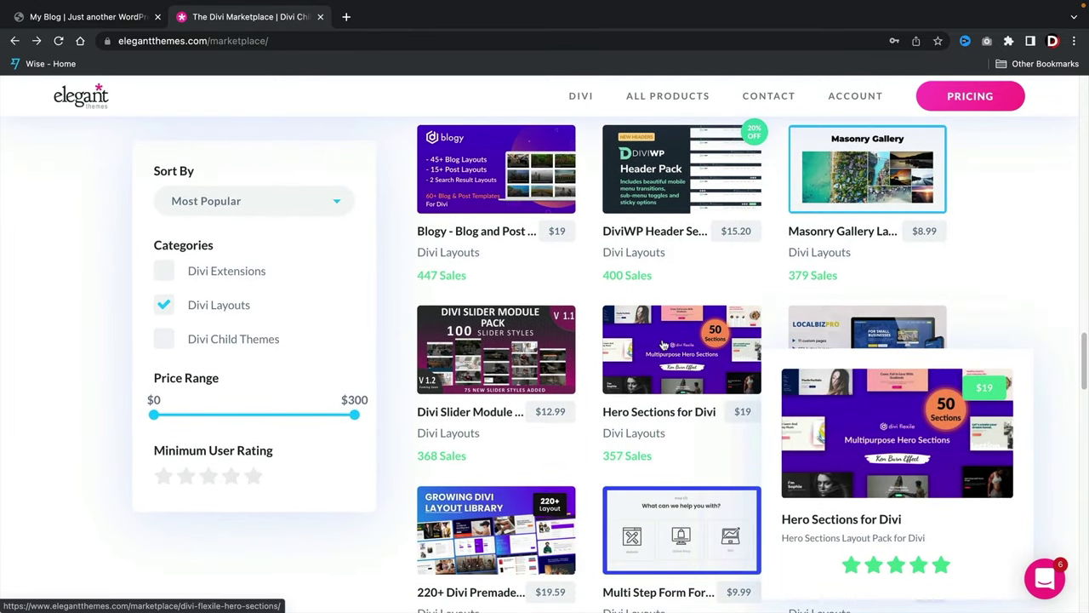
pyautogui.scroll(-2, 505, 336)
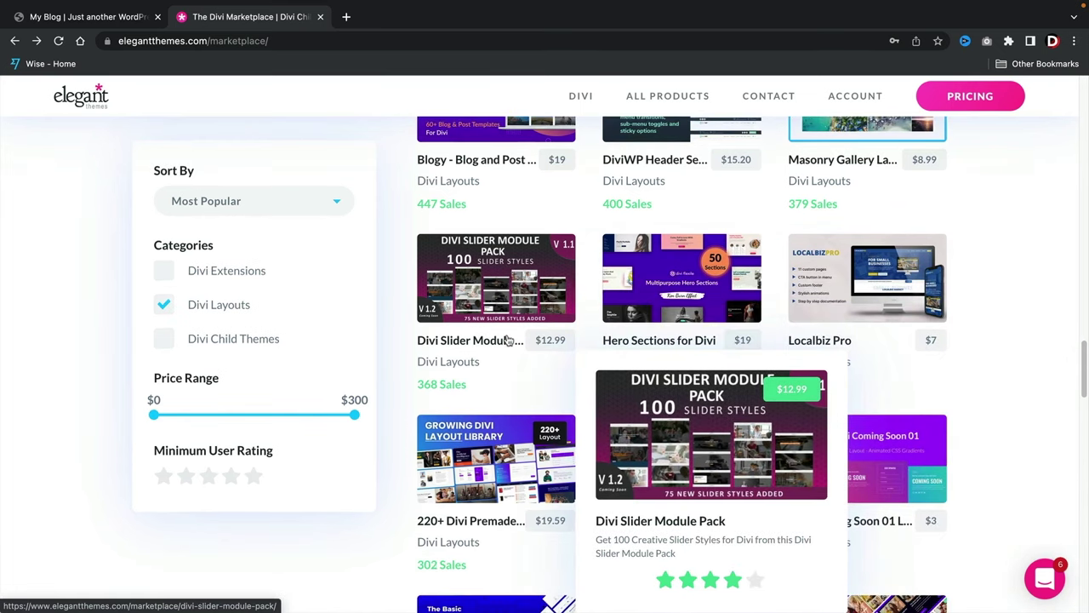
pyautogui.scroll(-1, 505, 337)
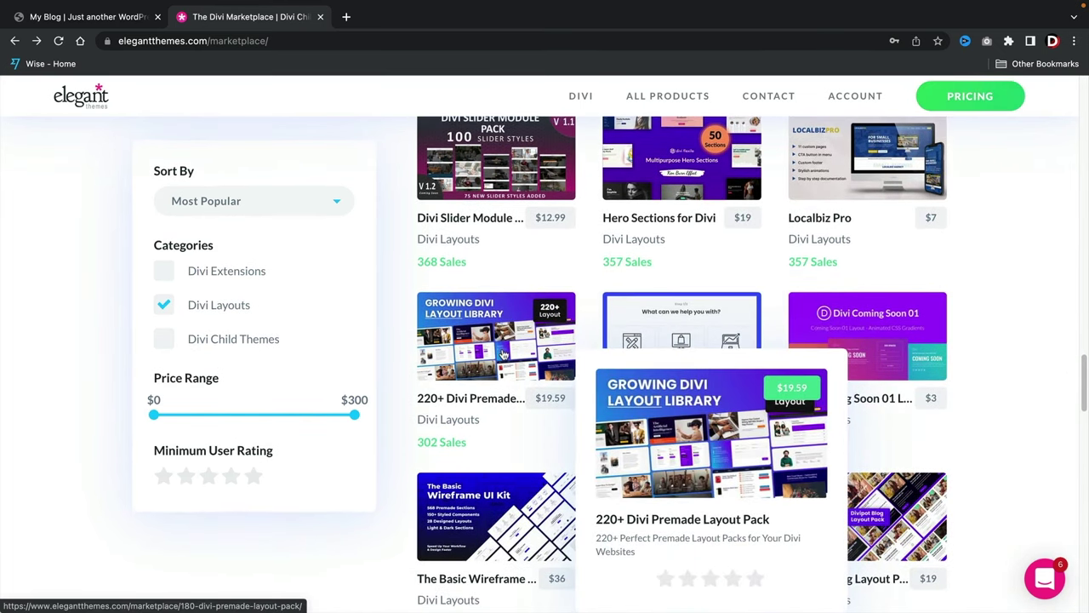
pyautogui.scroll(-1, 506, 383)
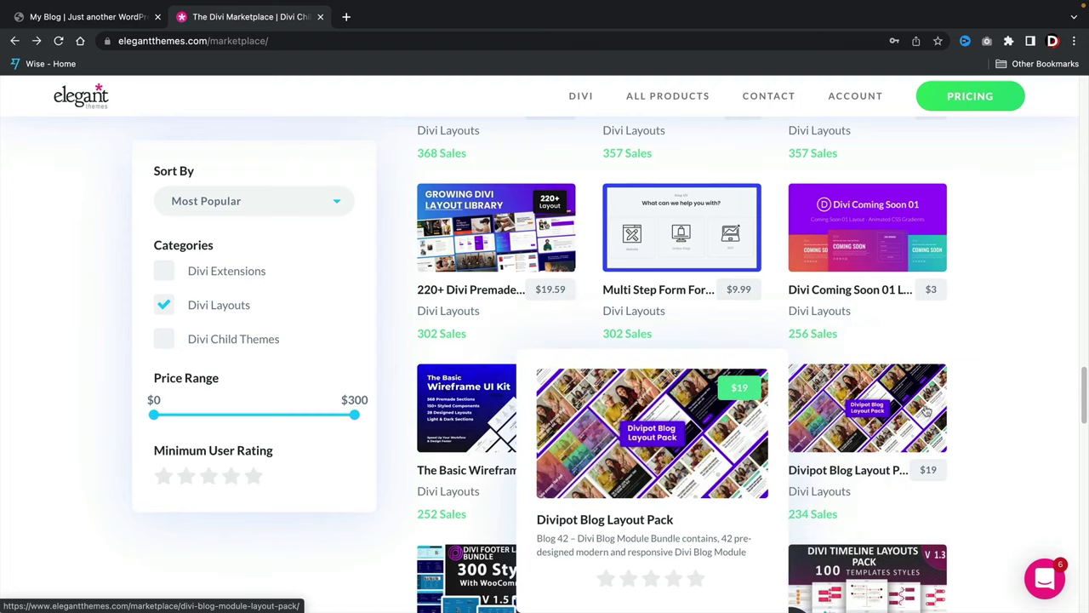
pyautogui.scroll(3, 889, 402)
pyautogui.scroll(3, 963, 388)
pyautogui.scroll(5, 963, 387)
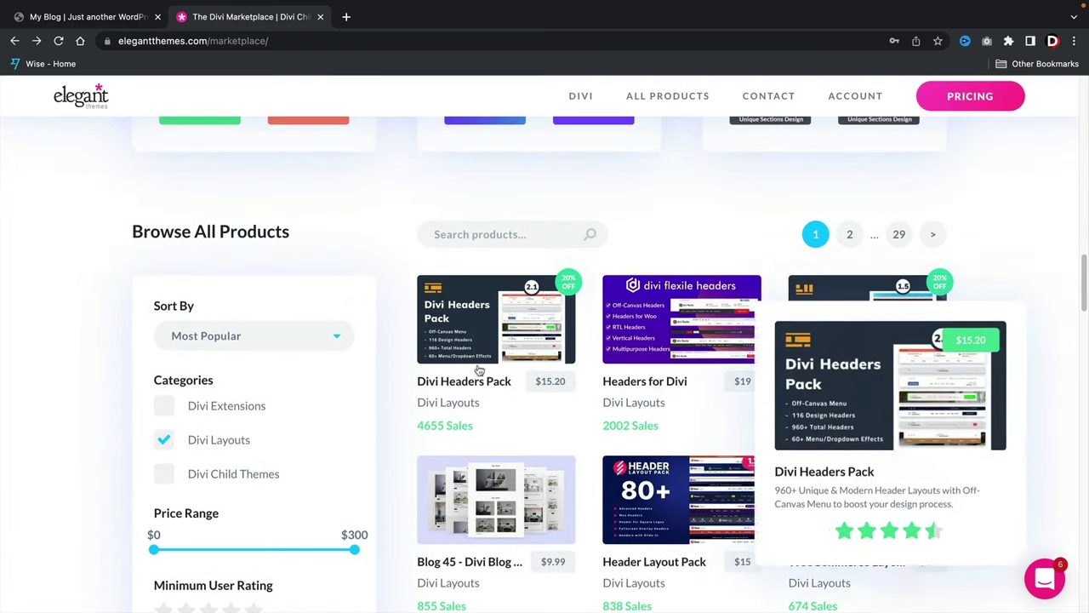
pyautogui.scroll(-2, 311, 382)
# - Filter to Divi Child Themes, open Divi Ecommerce, and launch its live demo
pyautogui.click(217, 363)
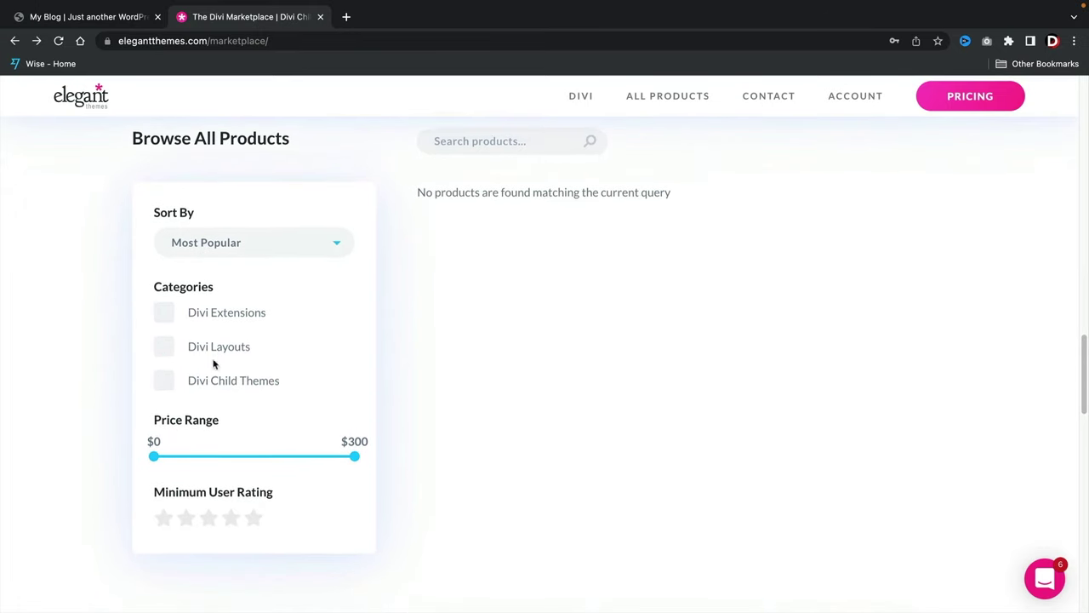
pyautogui.click(216, 377)
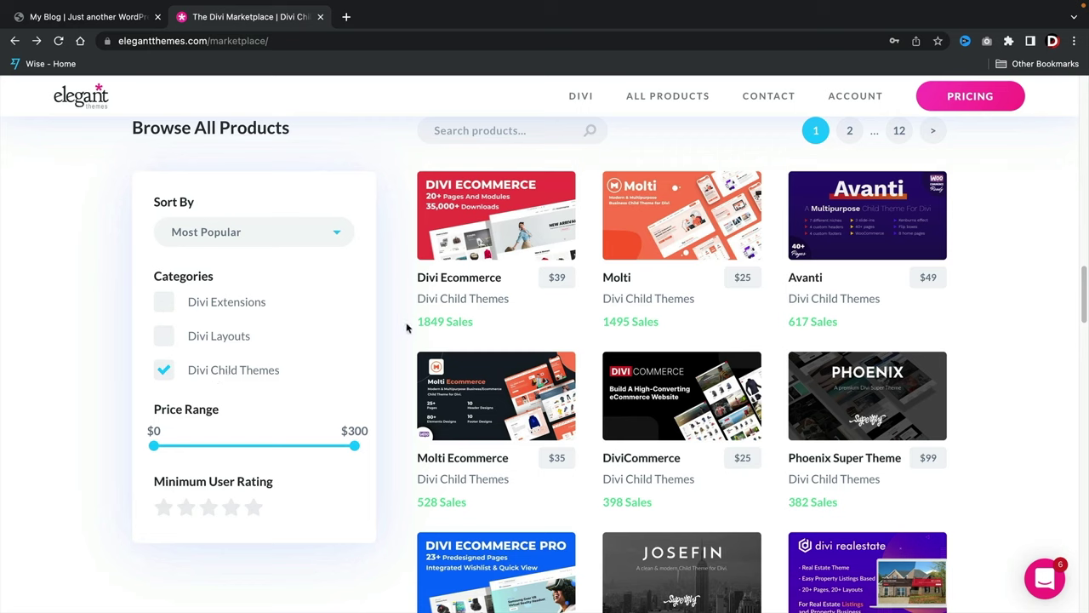
pyautogui.moveTo(496, 236)
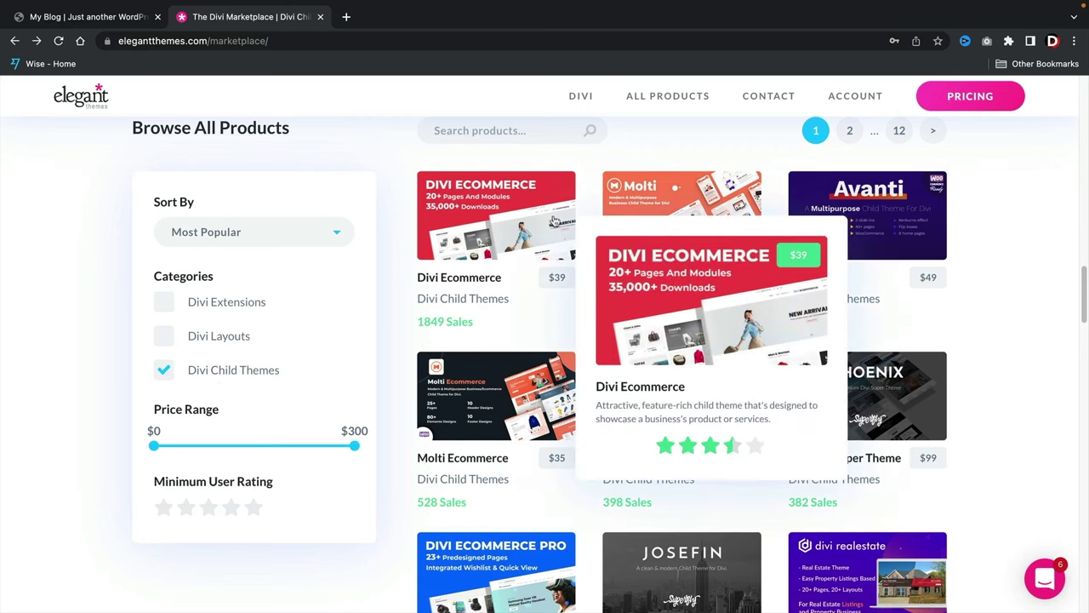
pyautogui.moveTo(638, 202)
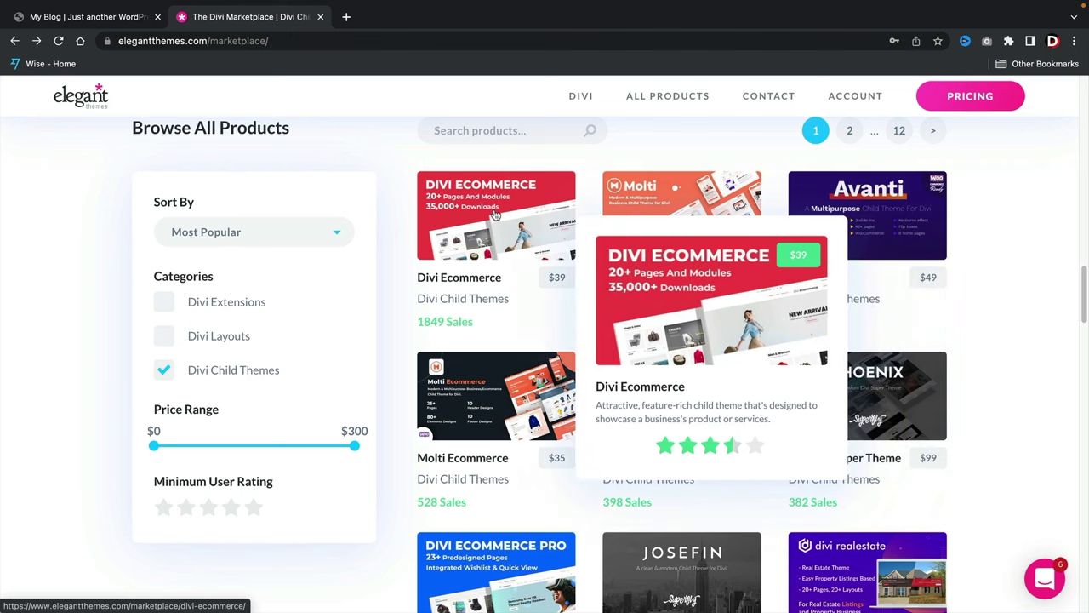
pyautogui.click(496, 215)
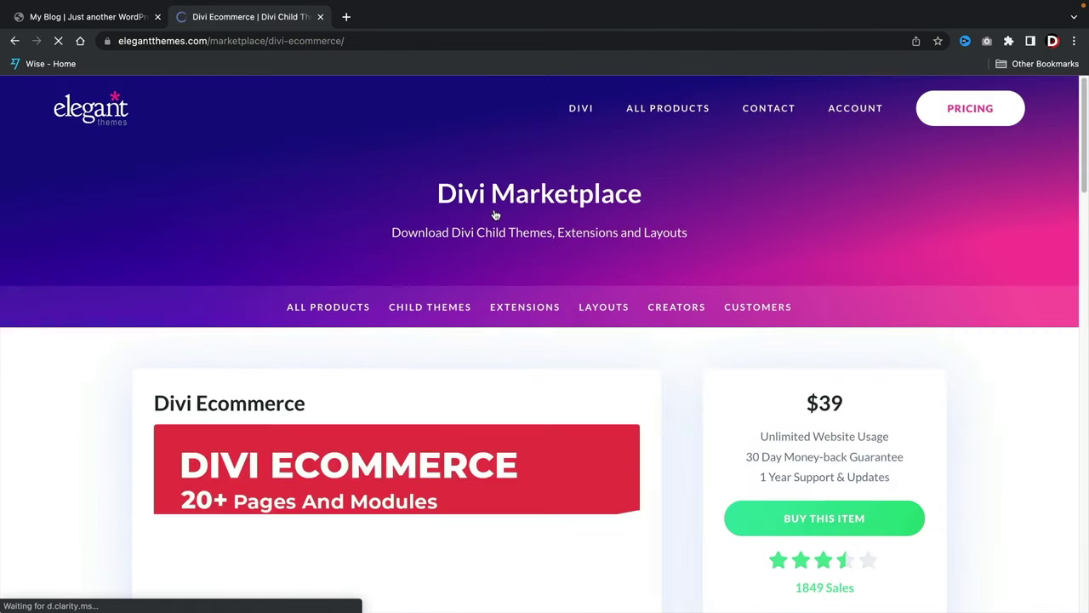
pyautogui.scroll(-3, 508, 308)
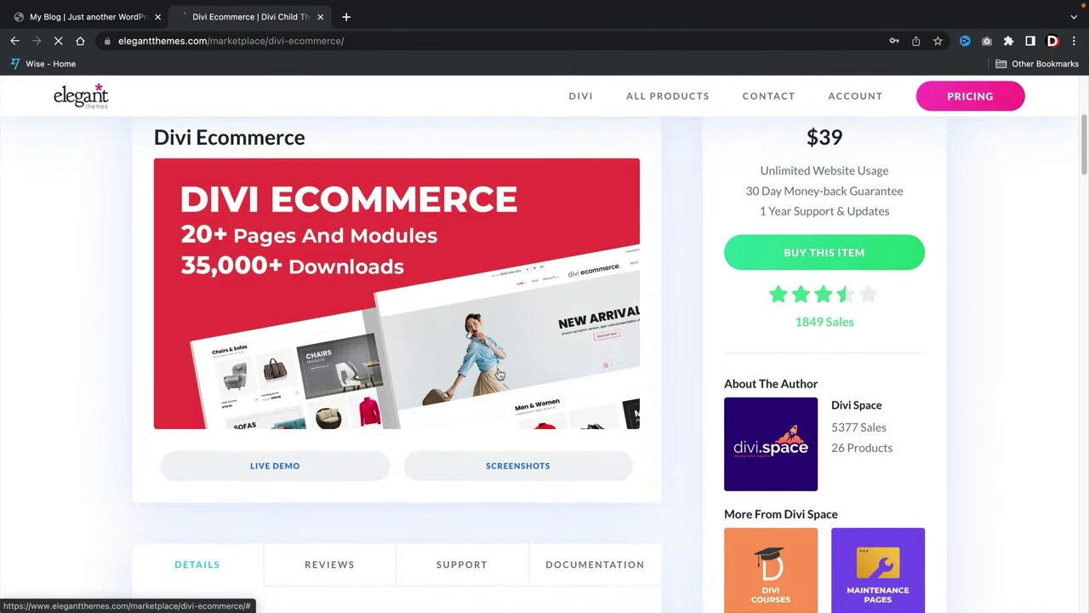
pyautogui.click(306, 470)
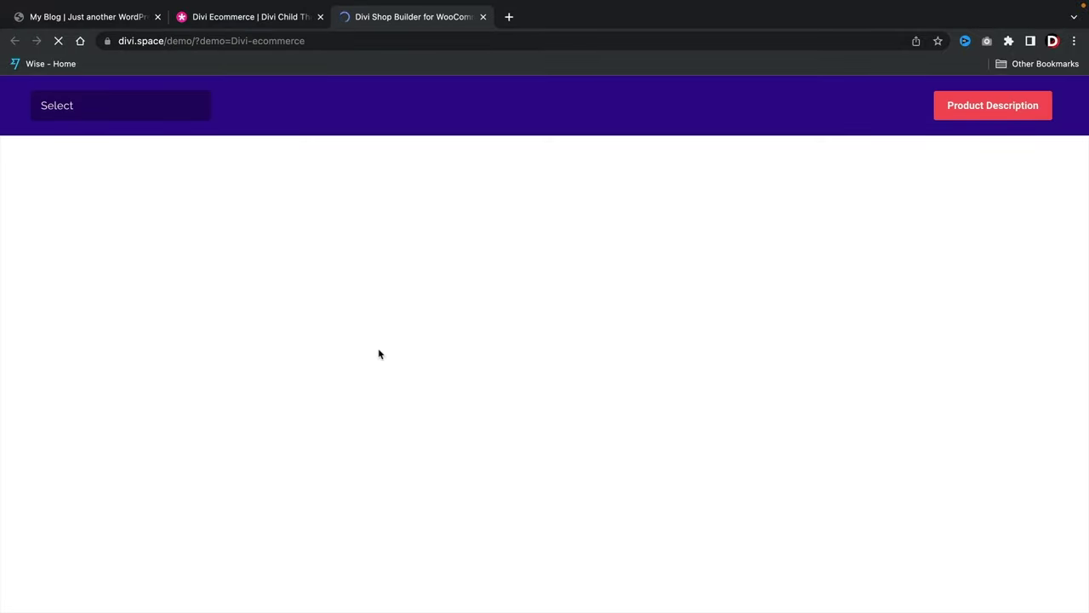
# - Scroll through the Divi Ecommerce demo store, then return to its product page tab
pyautogui.scroll(-5, 125, 367)
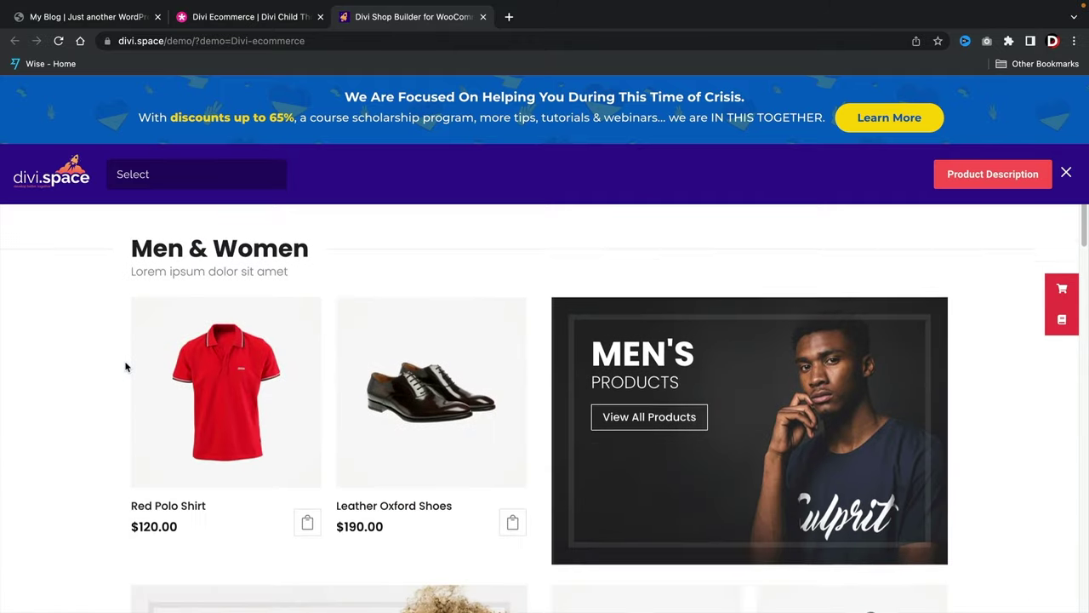
pyautogui.scroll(-5, 125, 367)
pyautogui.scroll(4, 127, 370)
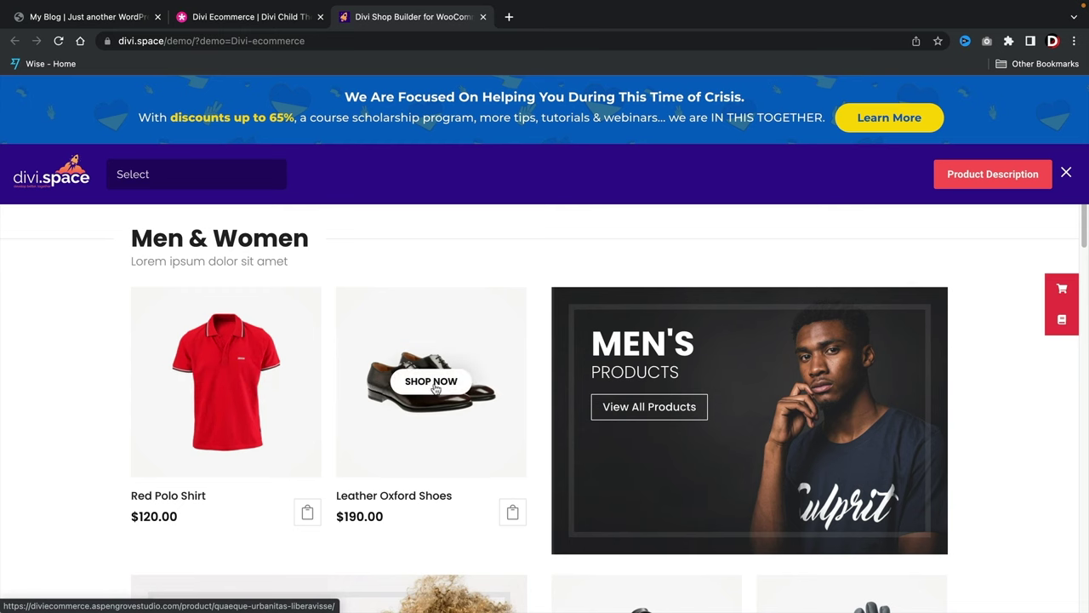
pyautogui.scroll(-5, 466, 402)
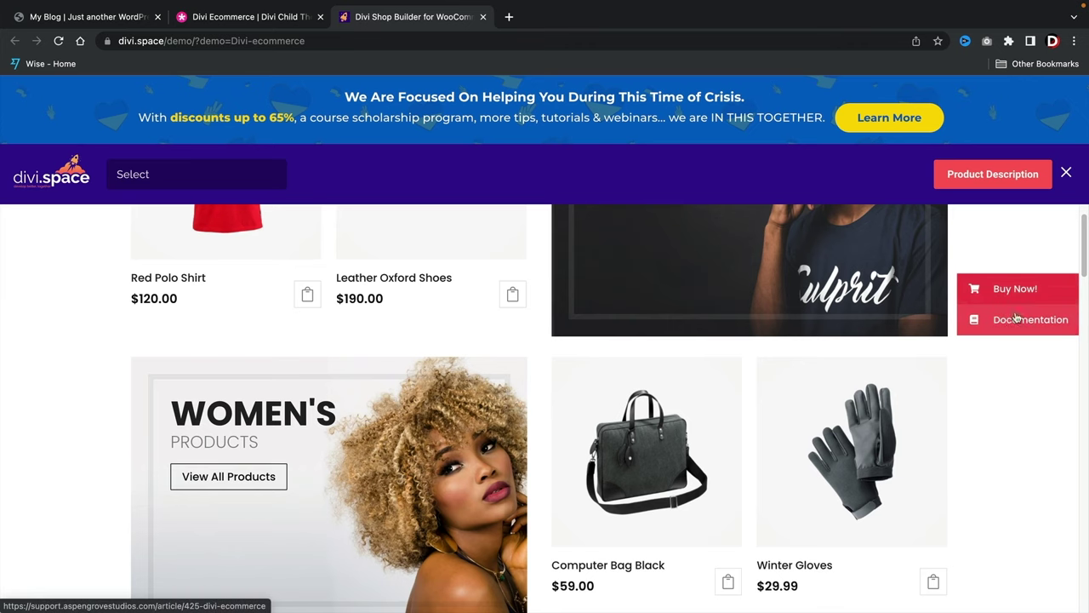
pyautogui.scroll(-10, 996, 396)
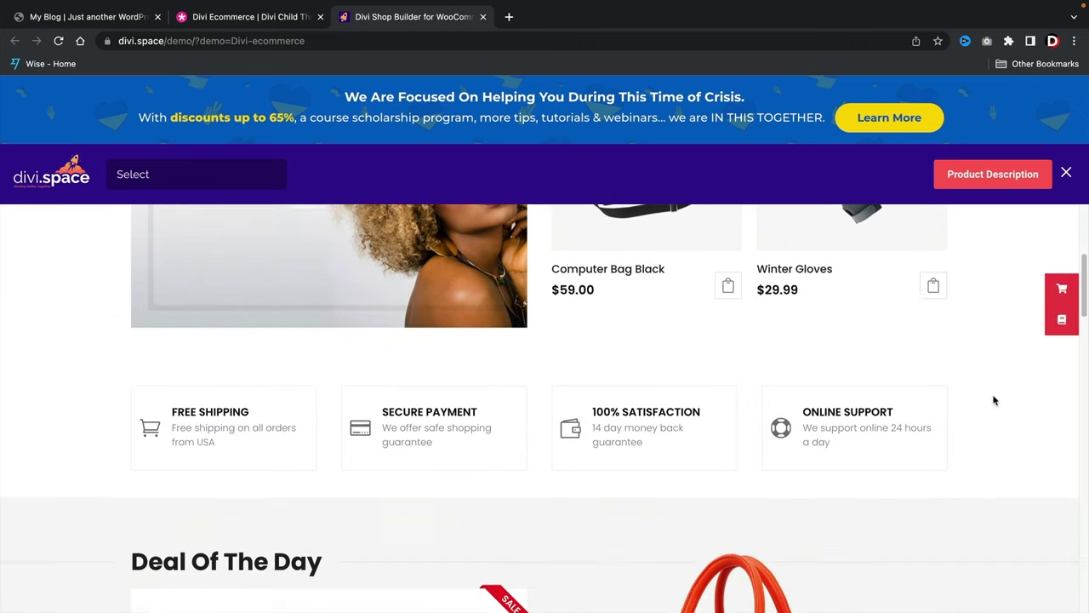
pyautogui.scroll(-3, 994, 400)
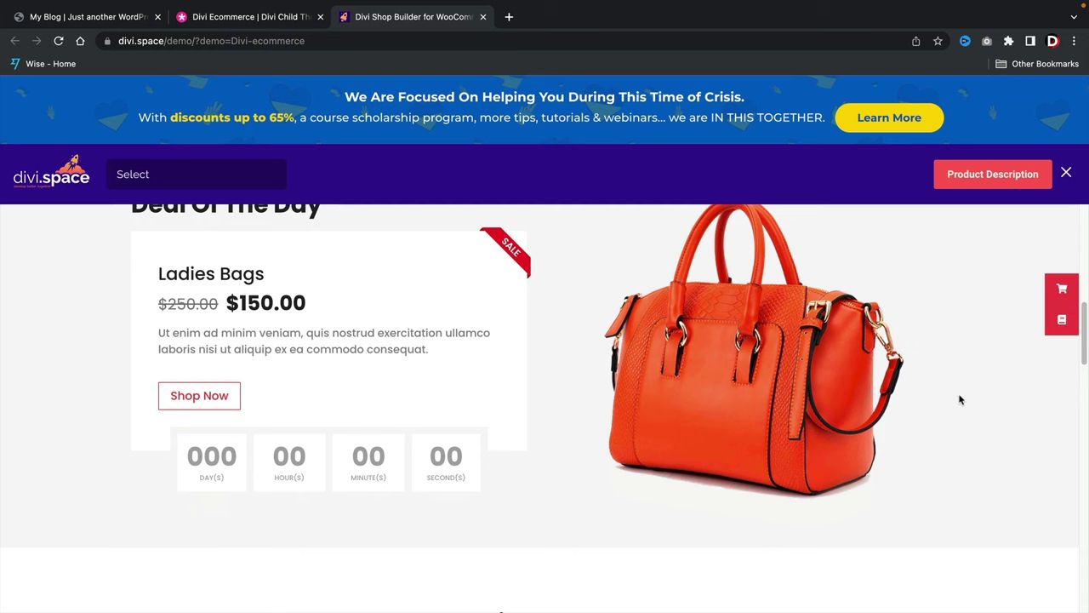
pyautogui.scroll(2, 960, 400)
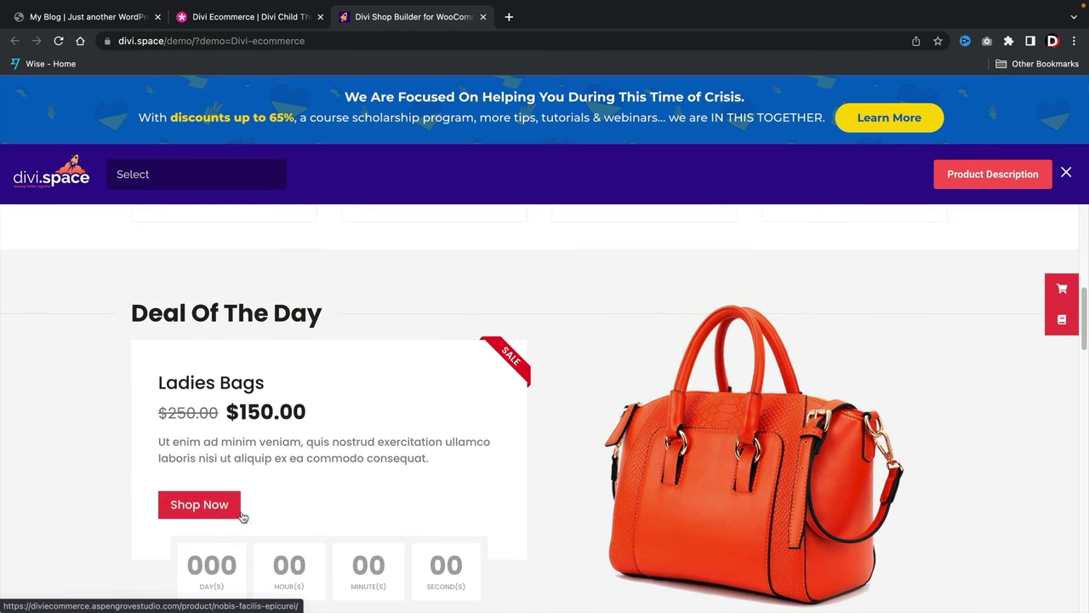
pyautogui.scroll(-10, 217, 515)
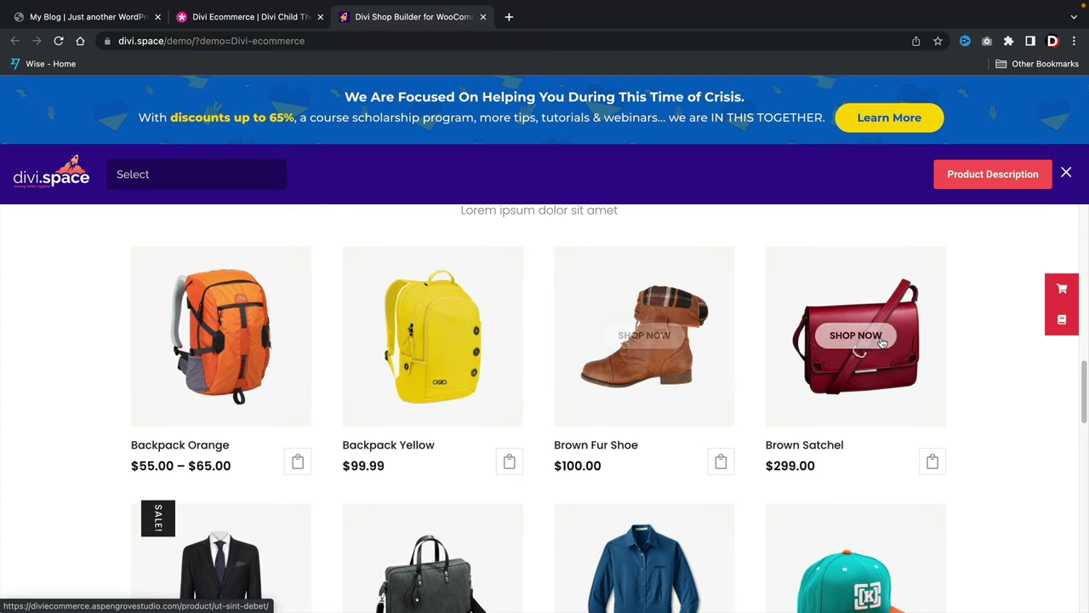
pyautogui.scroll(-3, 222, 344)
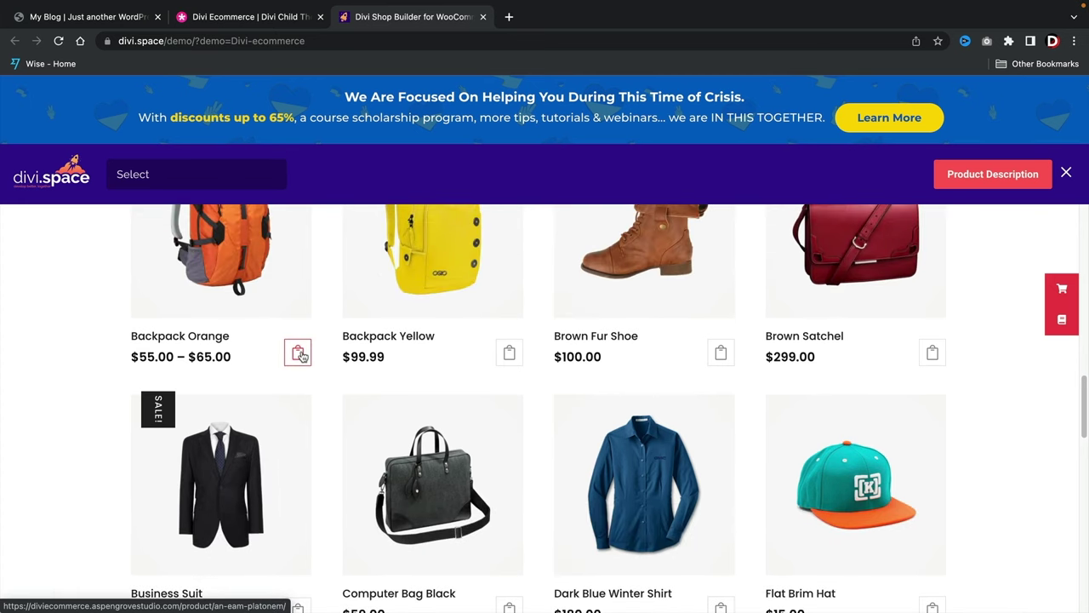
pyautogui.scroll(3, 302, 355)
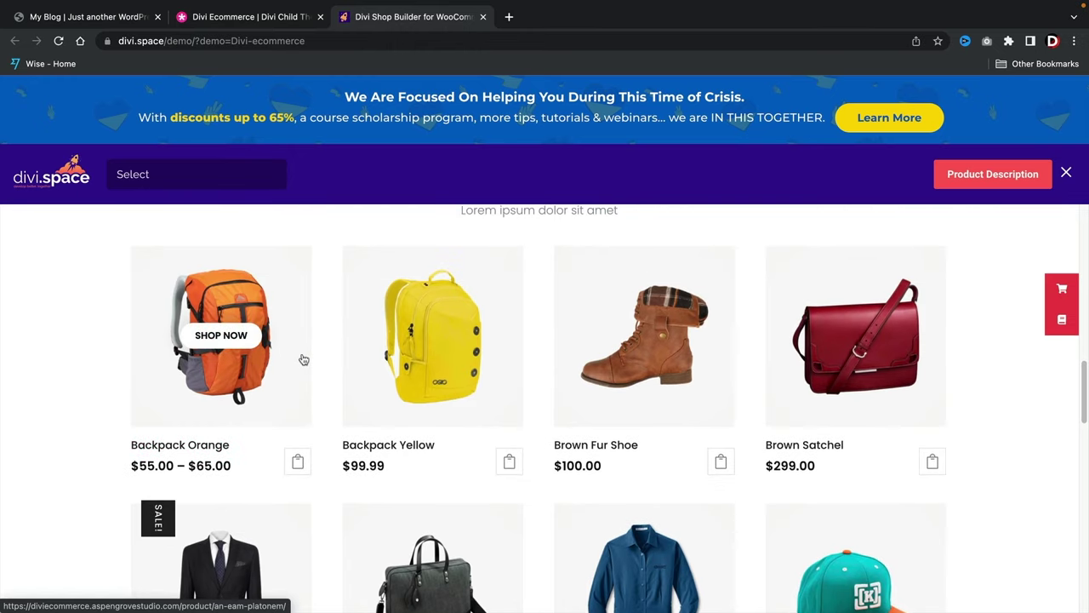
pyautogui.scroll(10, 304, 359)
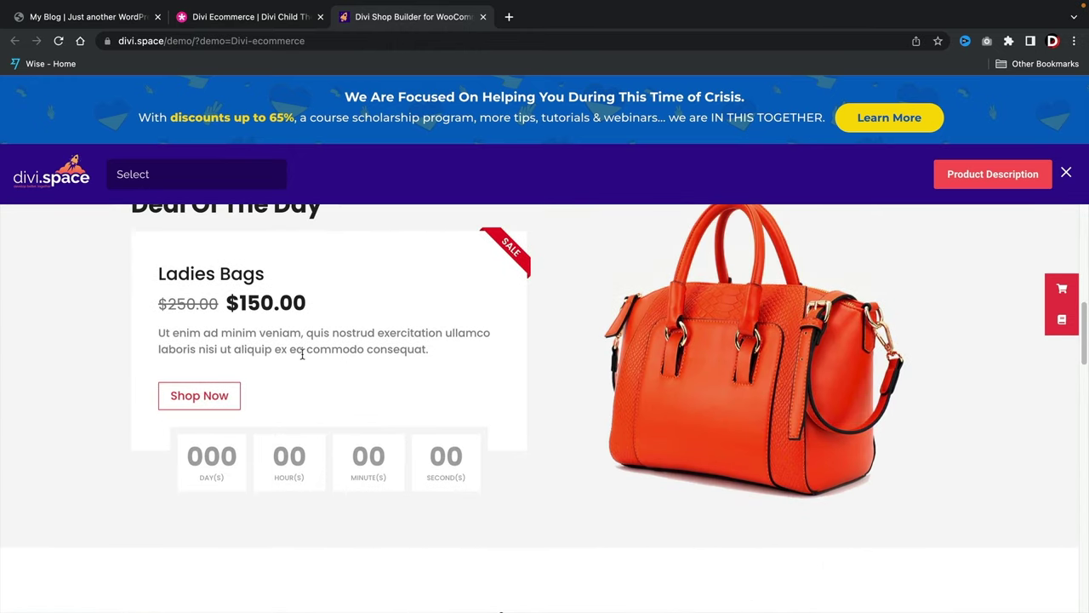
pyautogui.scroll(3, 302, 357)
pyautogui.scroll(15, 301, 358)
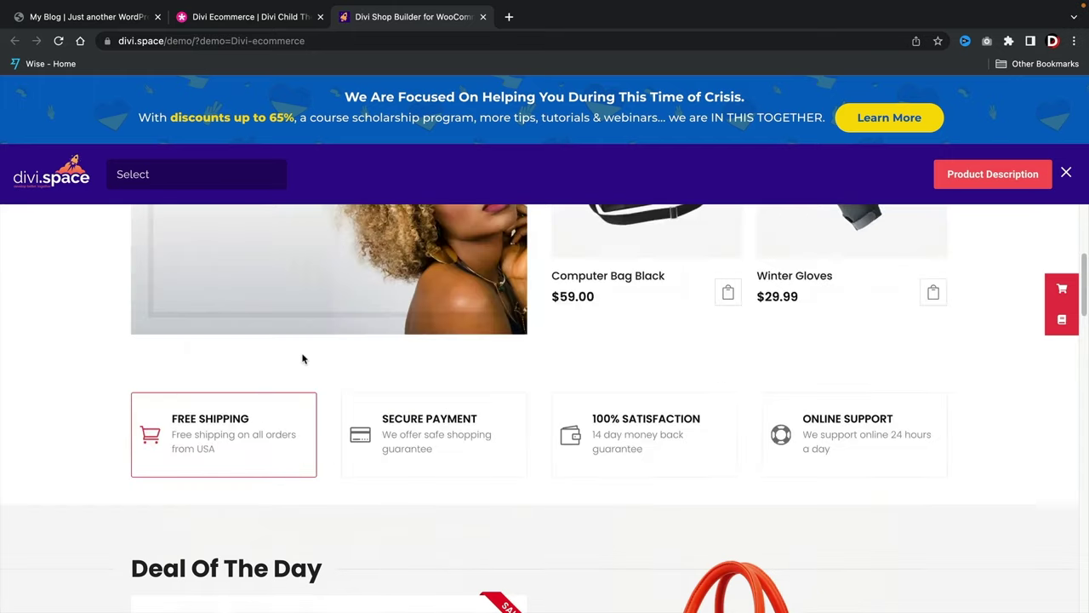
pyautogui.click(214, 20)
# - Return to the marketplace and clear the Divi Layouts and Divi Extensions filters
pyautogui.click(15, 40)
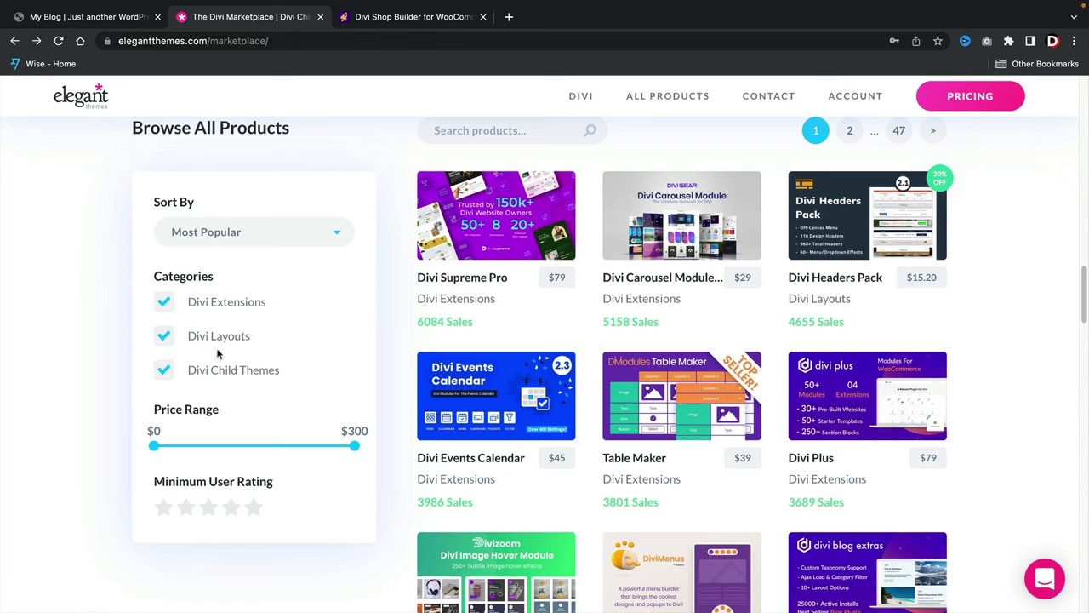
pyautogui.click(193, 338)
pyautogui.click(191, 304)
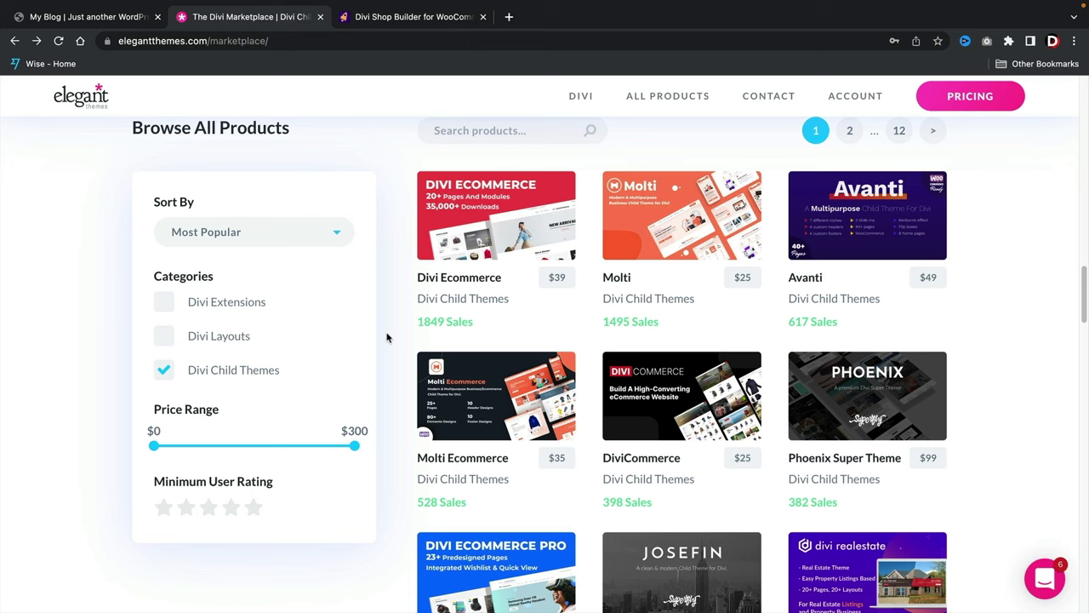
pyautogui.moveTo(892, 219)
pyautogui.scroll(15, 999, 294)
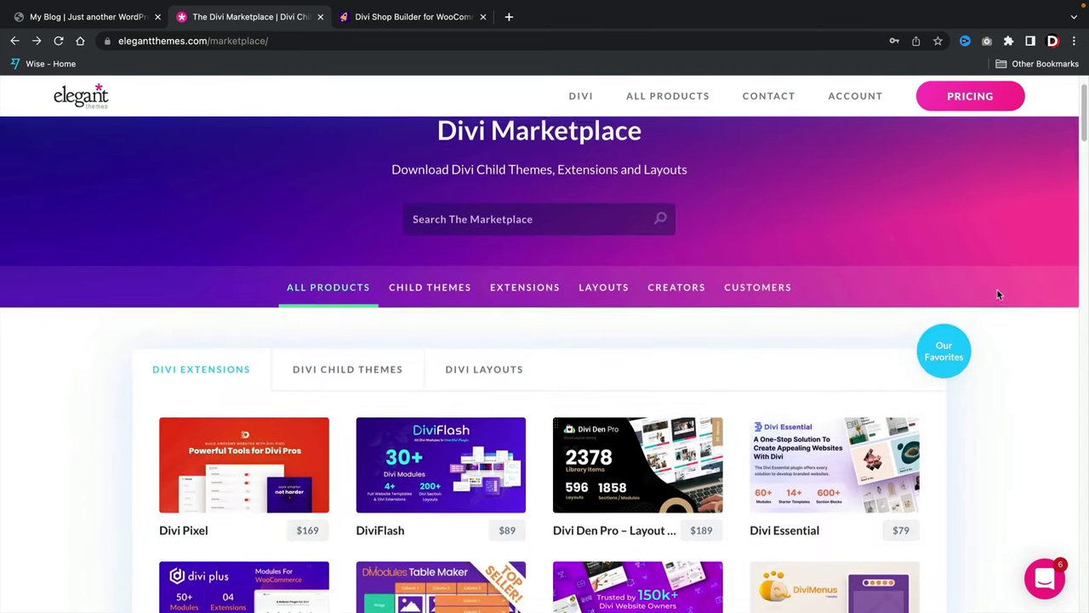
# - Open My Downloads and show the purchased Marketplace products
pyautogui.moveTo(856, 115)
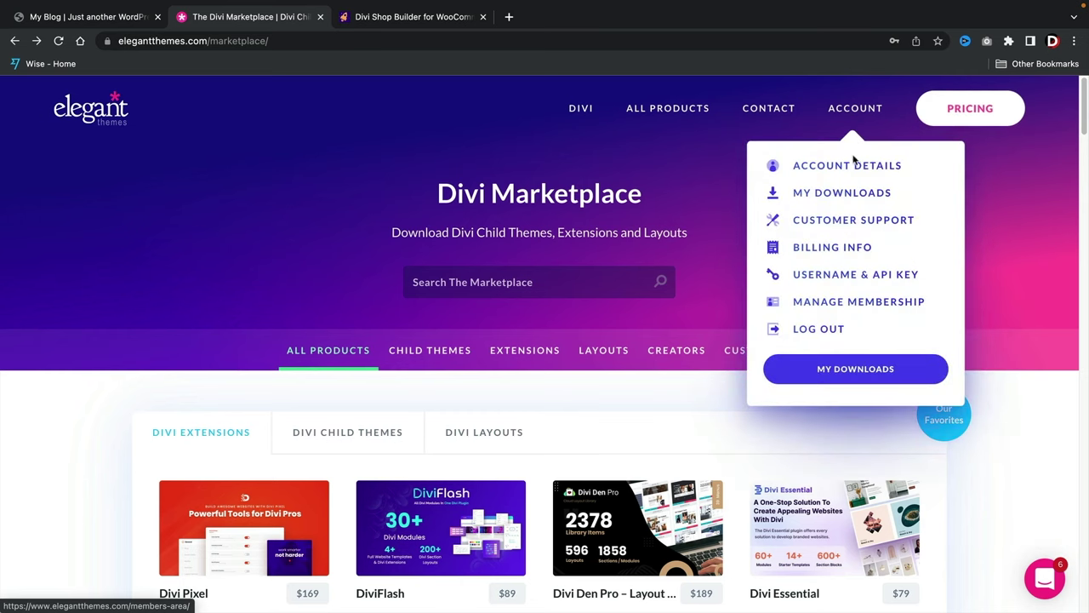
pyautogui.click(848, 193)
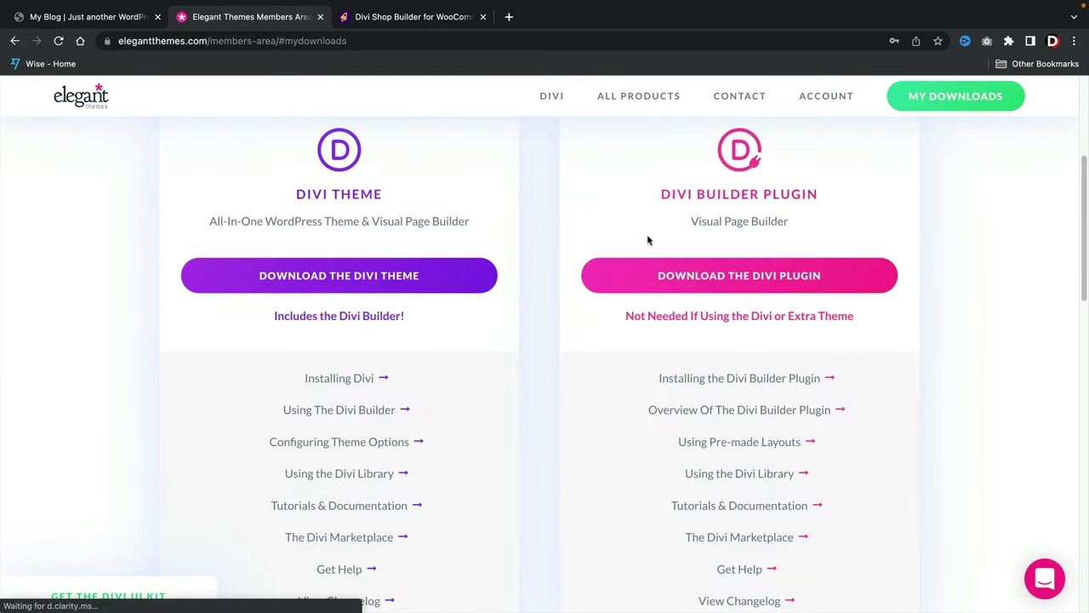
pyautogui.scroll(3, 513, 318)
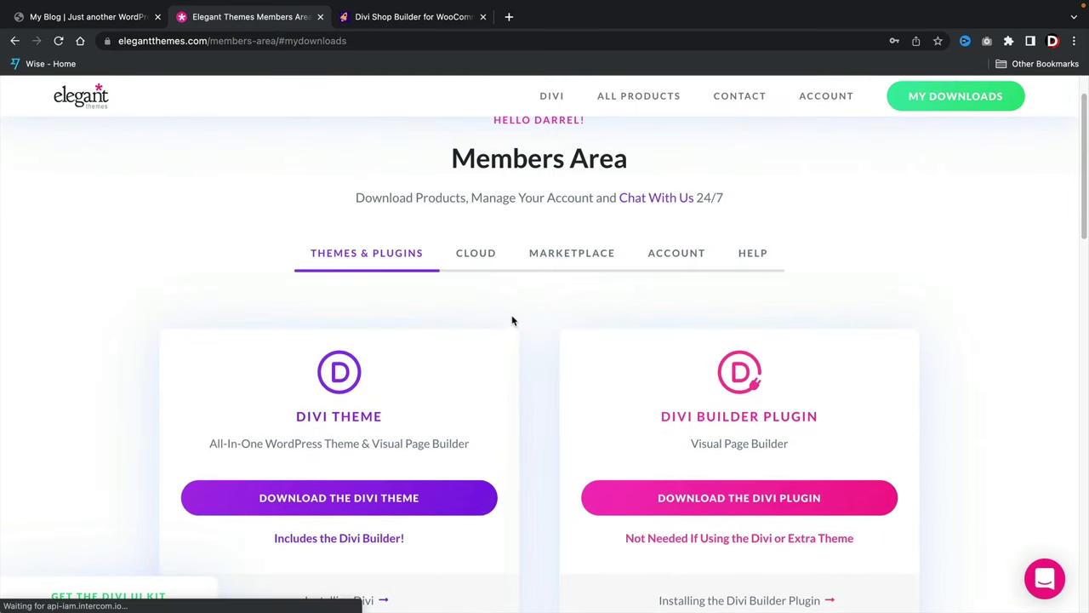
pyautogui.click(570, 259)
pyautogui.scroll(-4, 559, 297)
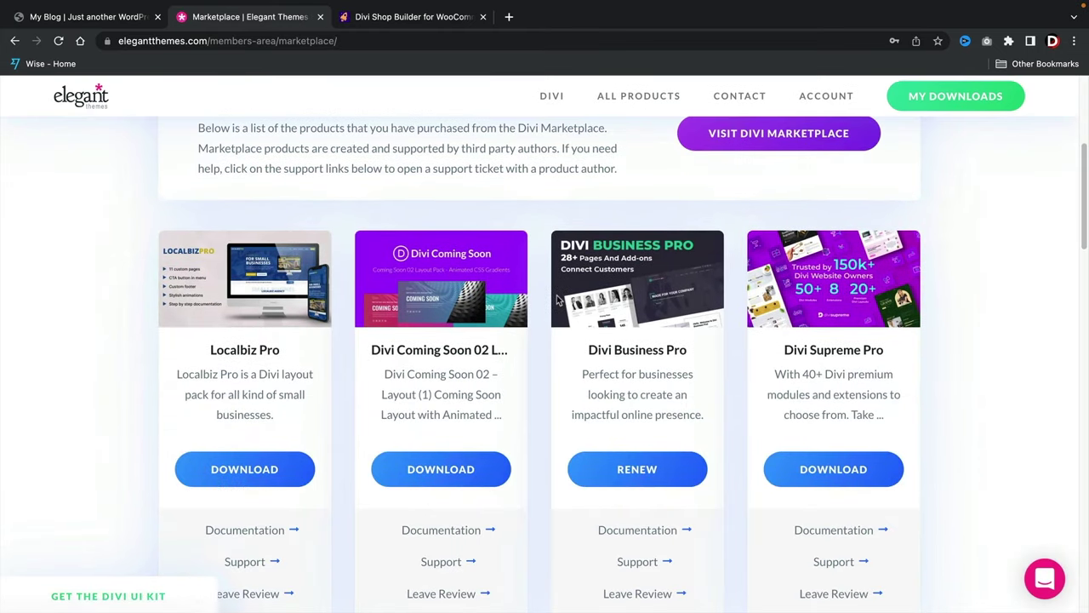
pyautogui.scroll(-2, 556, 298)
pyautogui.scroll(1, 556, 298)
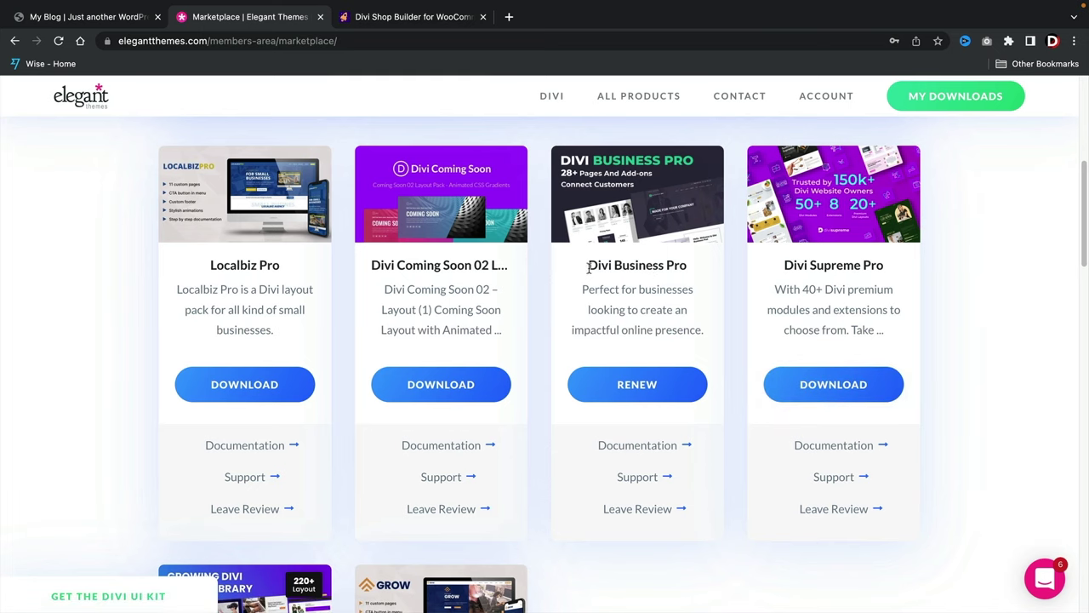
# - Download the Divi Supreme Pro package from the purchased products list
pyautogui.moveTo(588, 267); pyautogui.dragTo(671, 276)
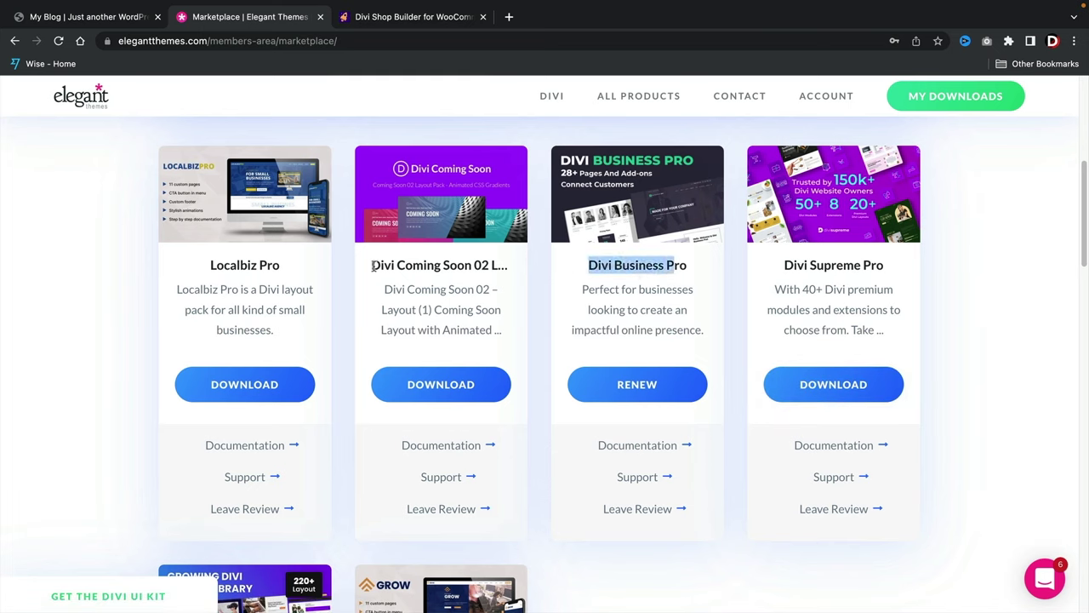
pyautogui.moveTo(372, 267); pyautogui.dragTo(479, 269)
pyautogui.moveTo(212, 267); pyautogui.dragTo(284, 267)
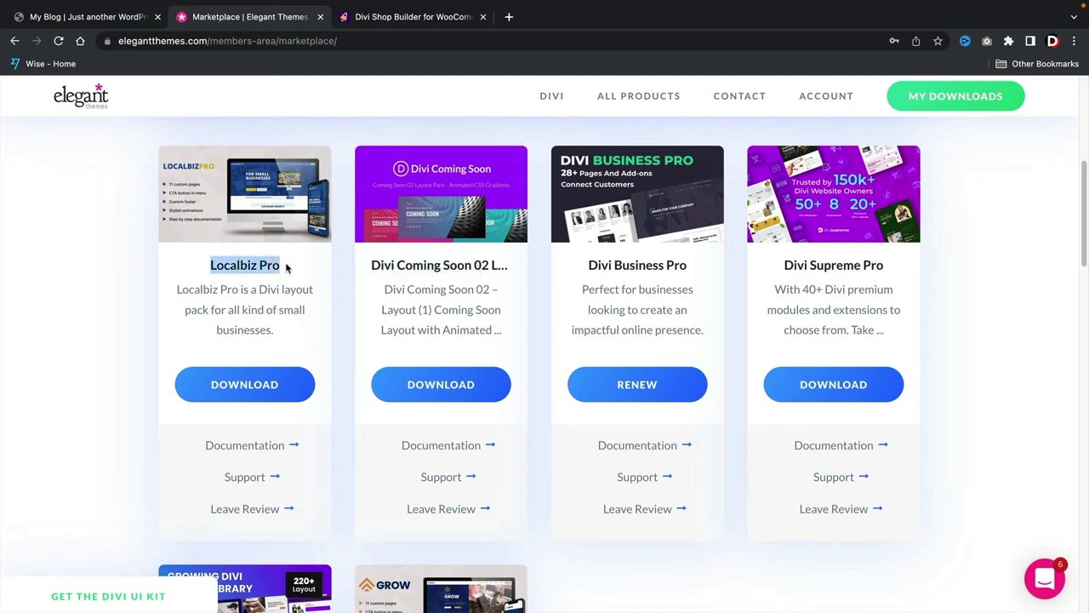
pyautogui.click(286, 267)
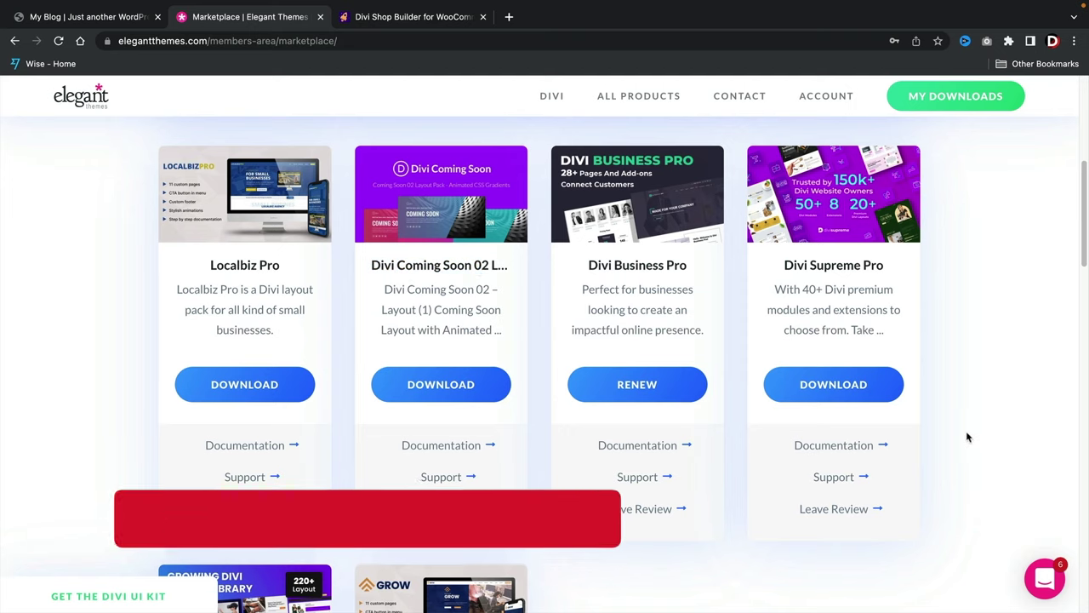
pyautogui.click(850, 393)
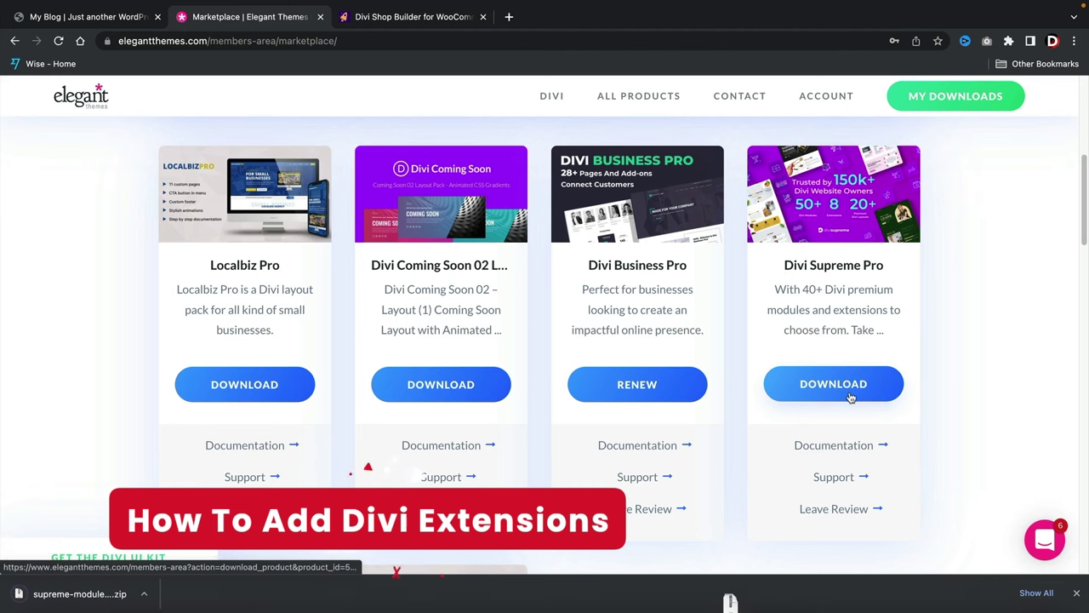
# - Go to the Add New plugin page in the WordPress admin
pyautogui.click(108, 23)
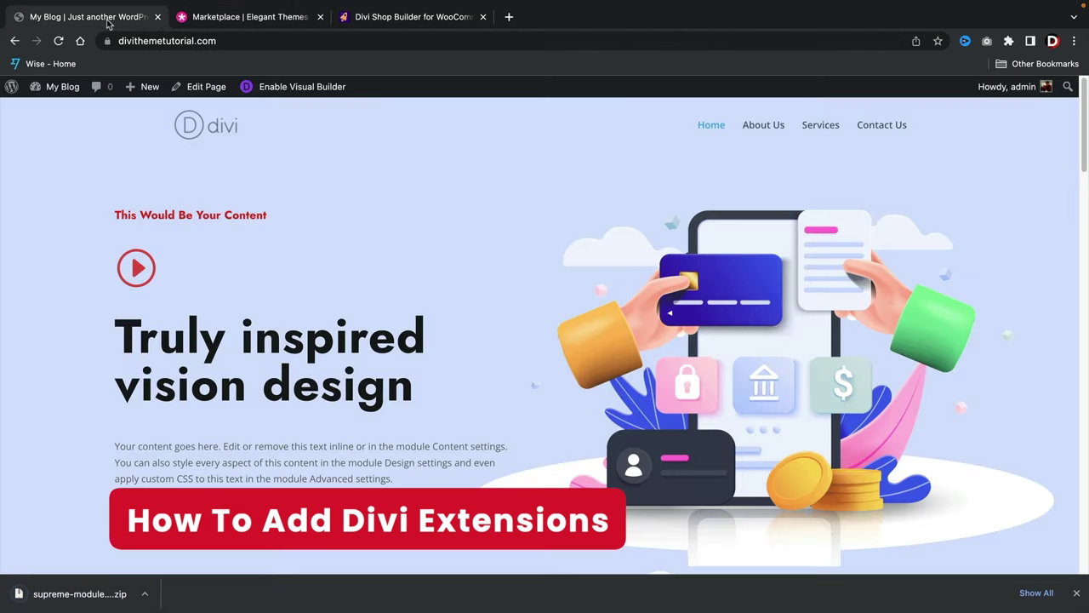
pyautogui.moveTo(60, 86)
pyautogui.click(68, 115)
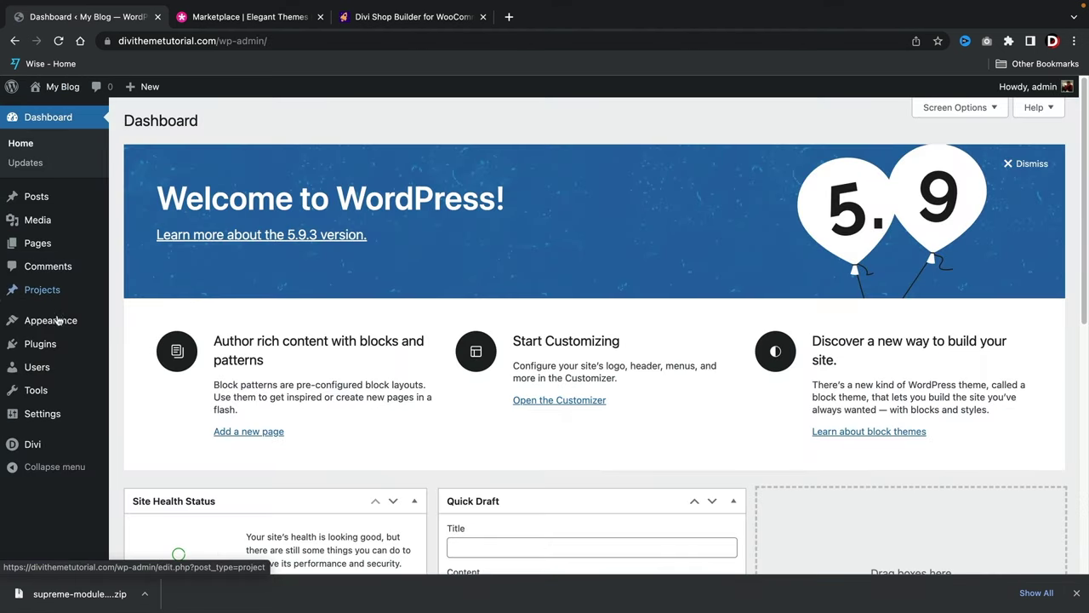
pyautogui.moveTo(57, 344)
pyautogui.click(141, 368)
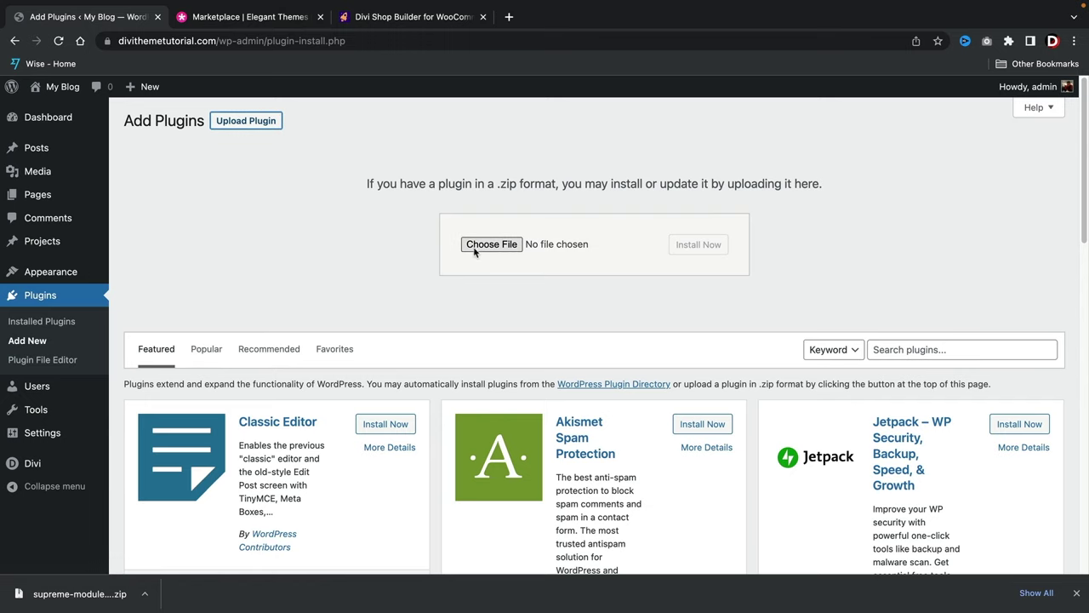
# - Upload the supreme zip from Downloads, install it and activate the plugin
pyautogui.click(480, 248)
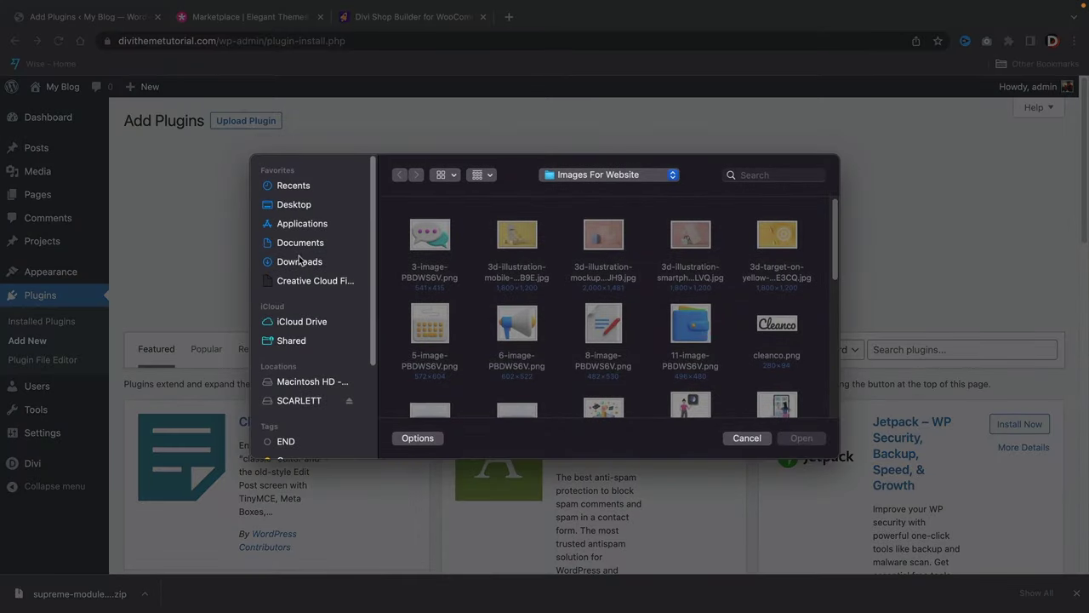
pyautogui.click(300, 262)
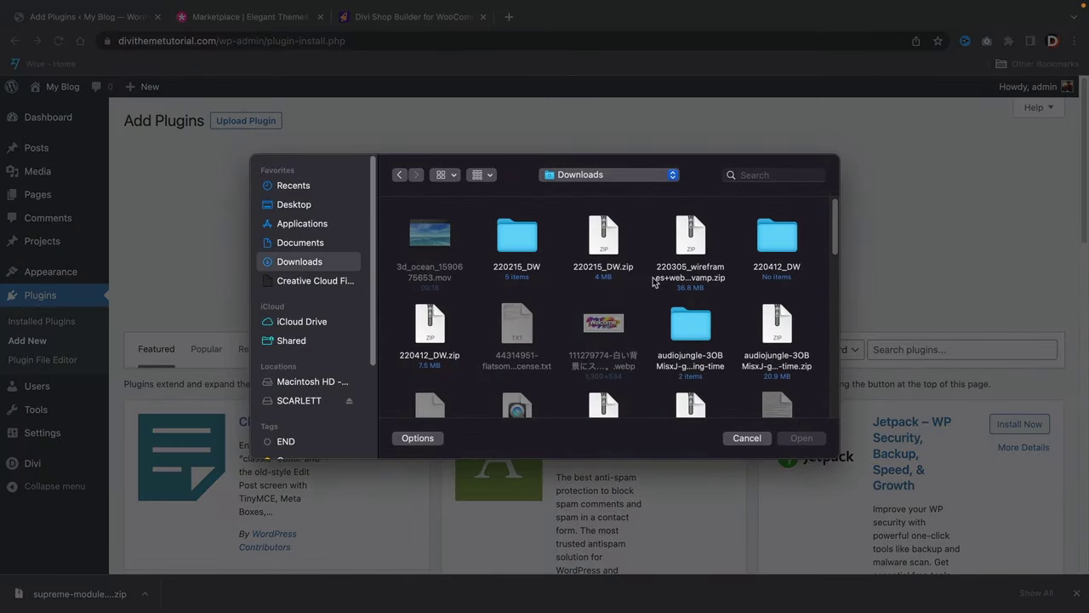
pyautogui.click(762, 177)
pyautogui.write('supreme')
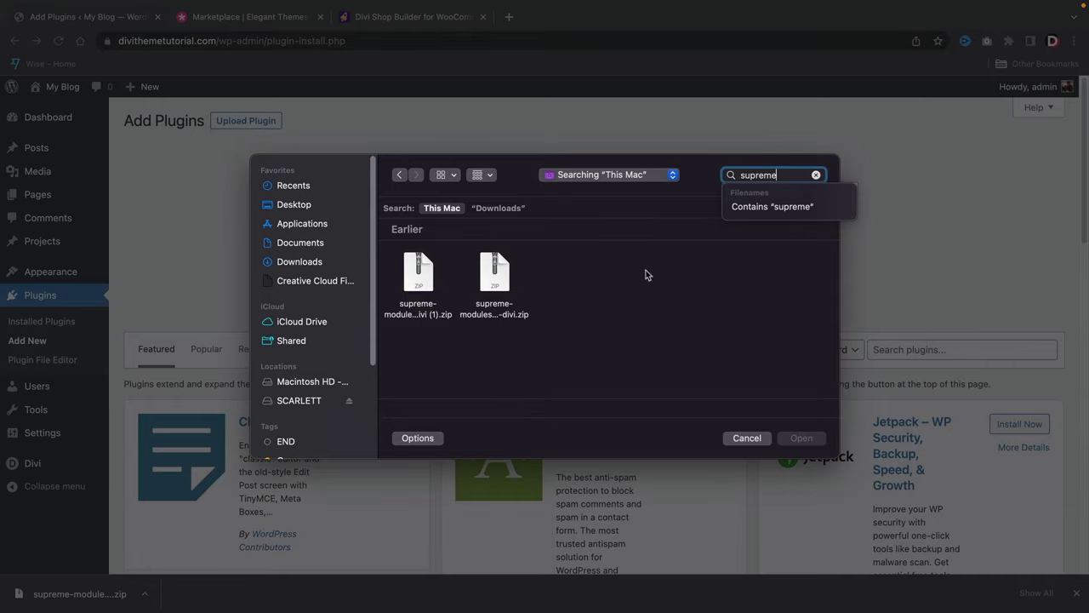
pyautogui.click(419, 274)
pyautogui.click(787, 440)
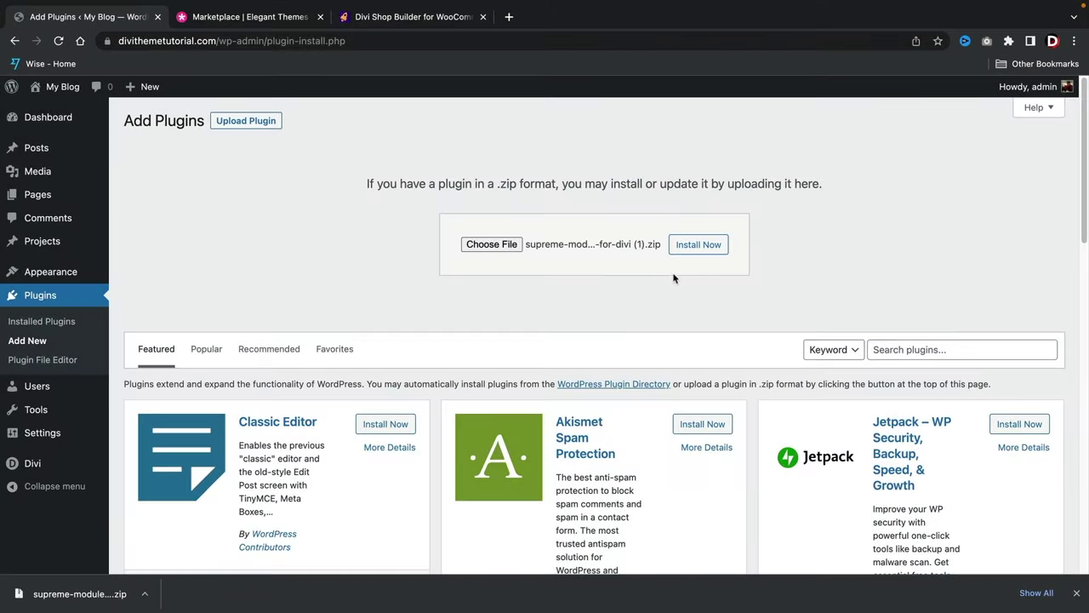
pyautogui.click(700, 246)
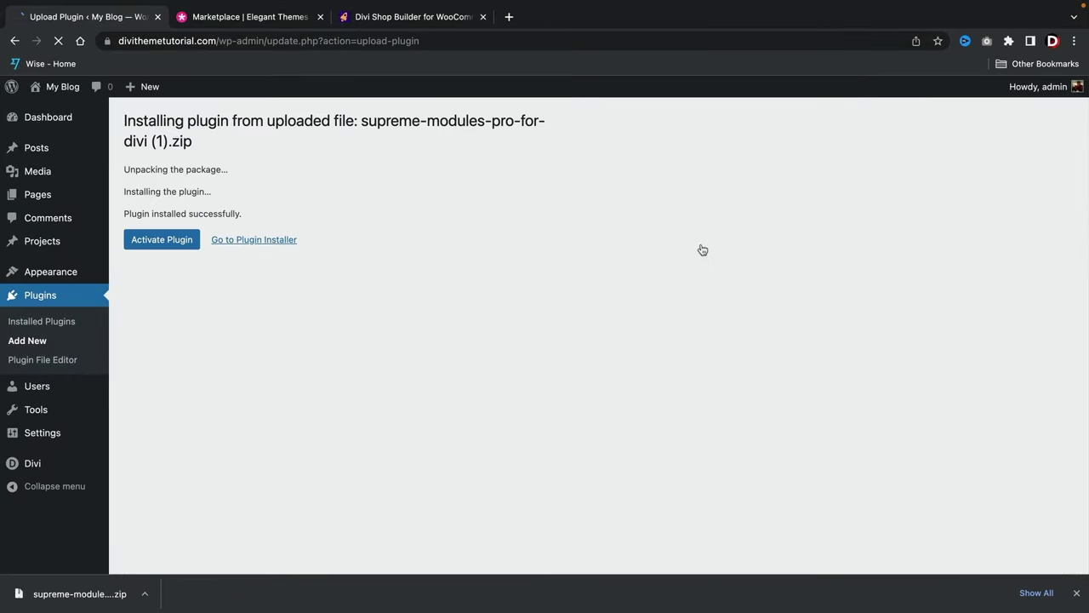
pyautogui.click(145, 242)
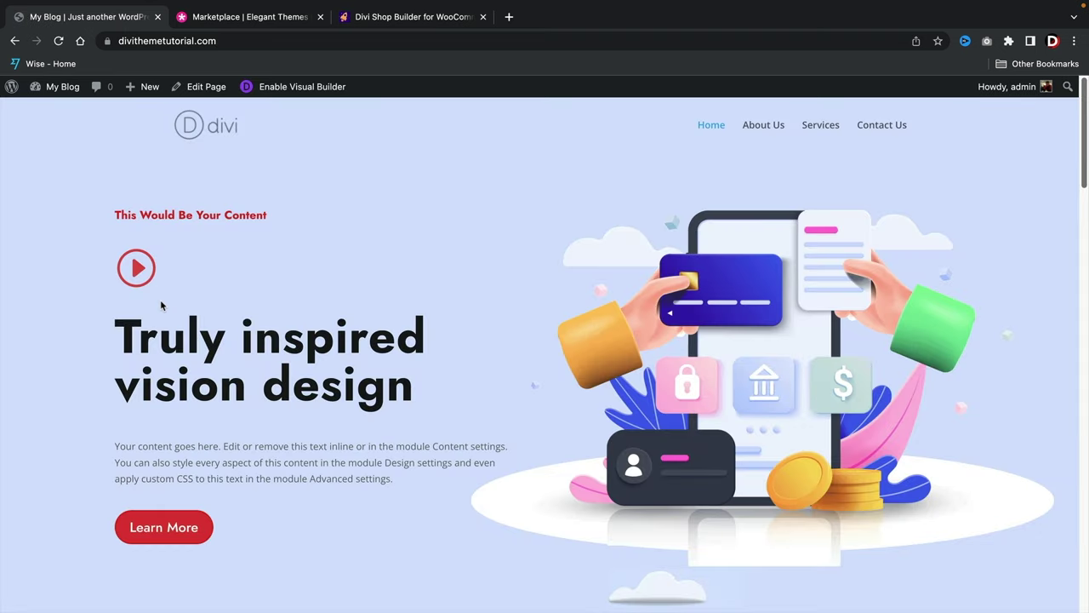
# - Add a regular section with a one-column row below the hero in Visual Builder
pyautogui.click(299, 96)
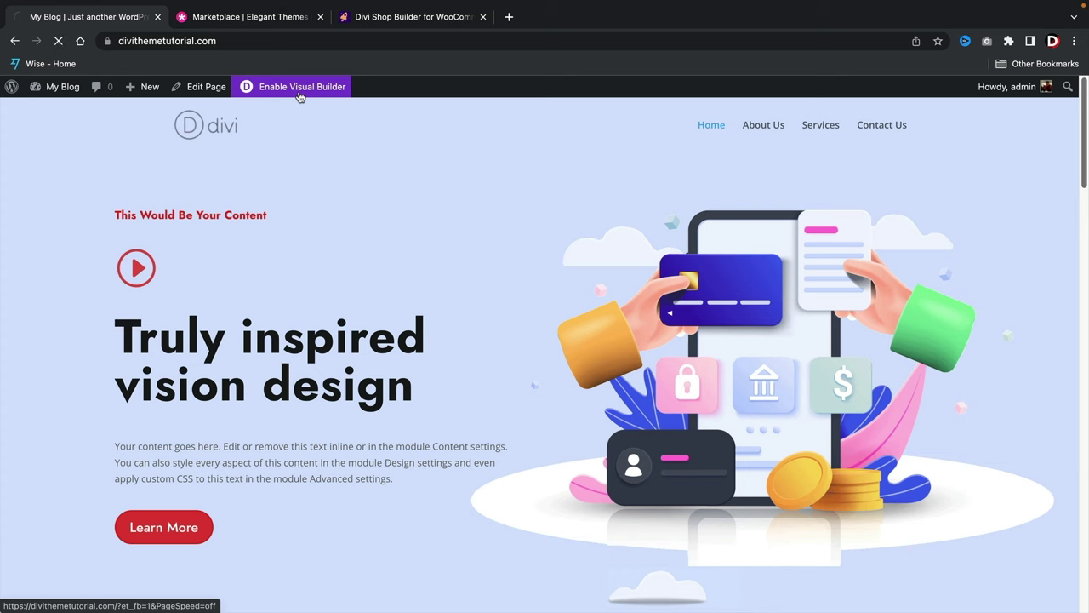
pyautogui.scroll(-5, 311, 372)
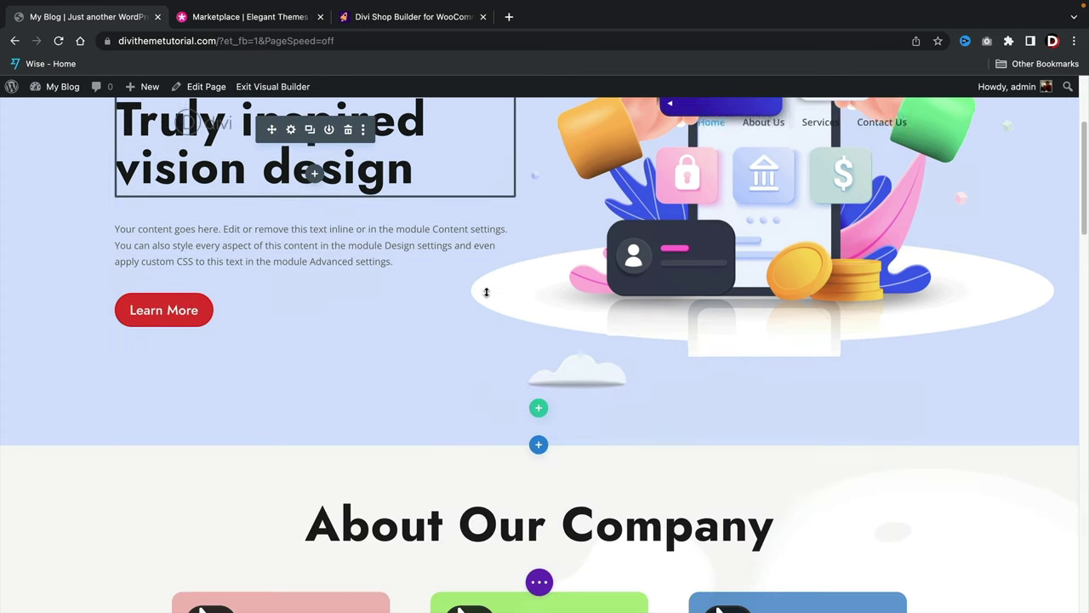
pyautogui.click(539, 418)
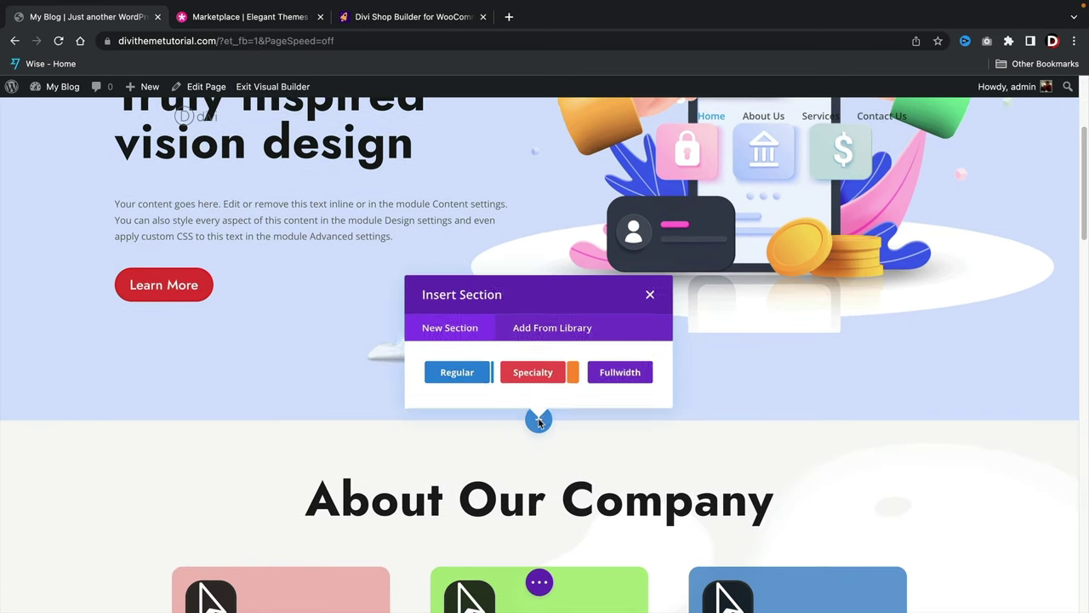
pyautogui.click(442, 380)
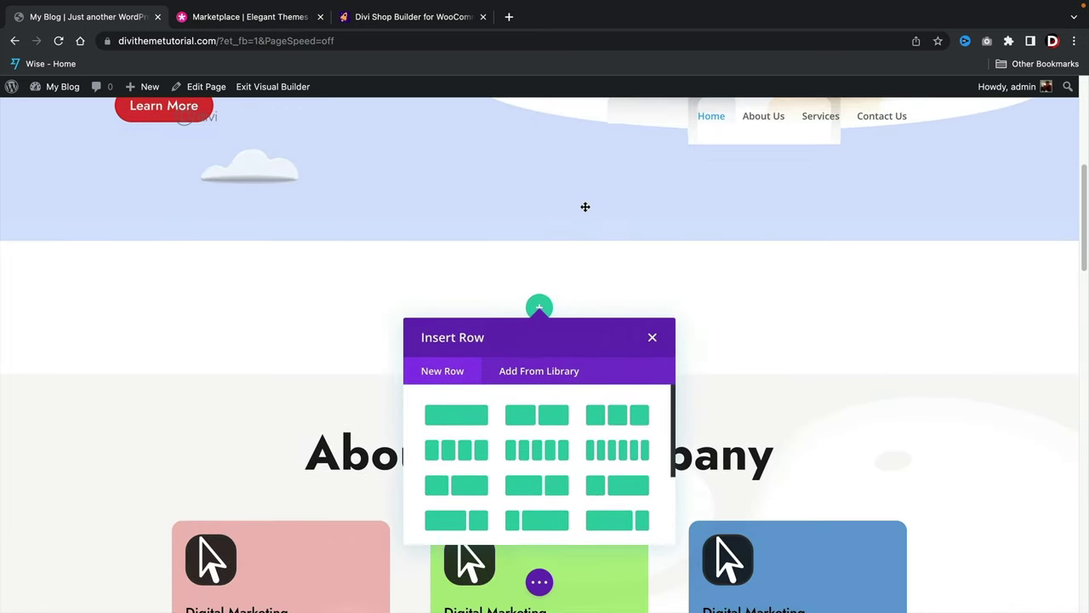
pyautogui.click(652, 339)
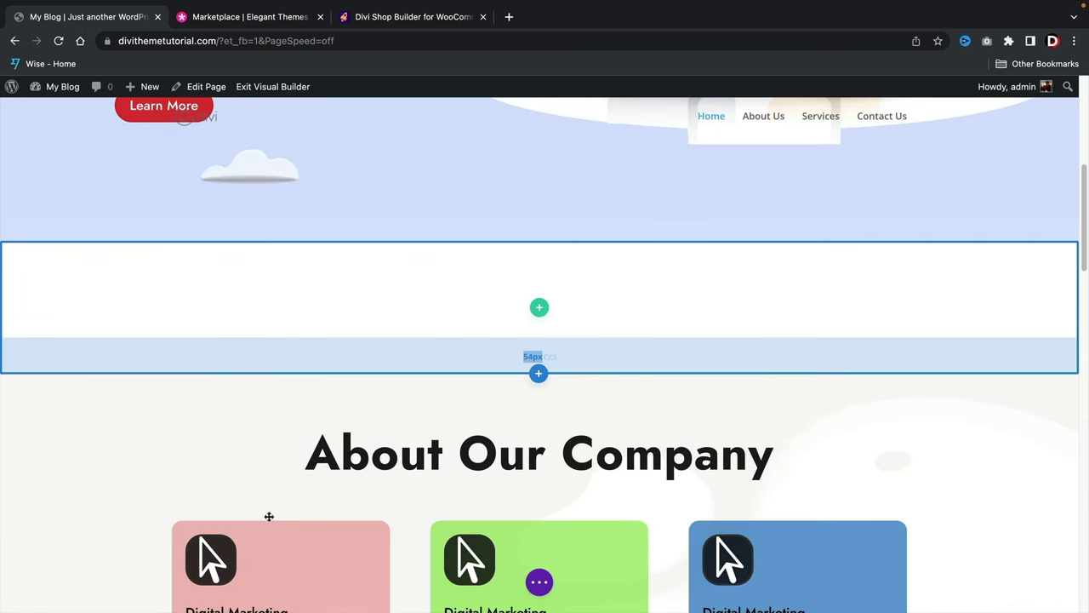
pyautogui.moveTo(535, 357); pyautogui.dragTo(539, 579)
pyautogui.scroll(-2, 338, 452)
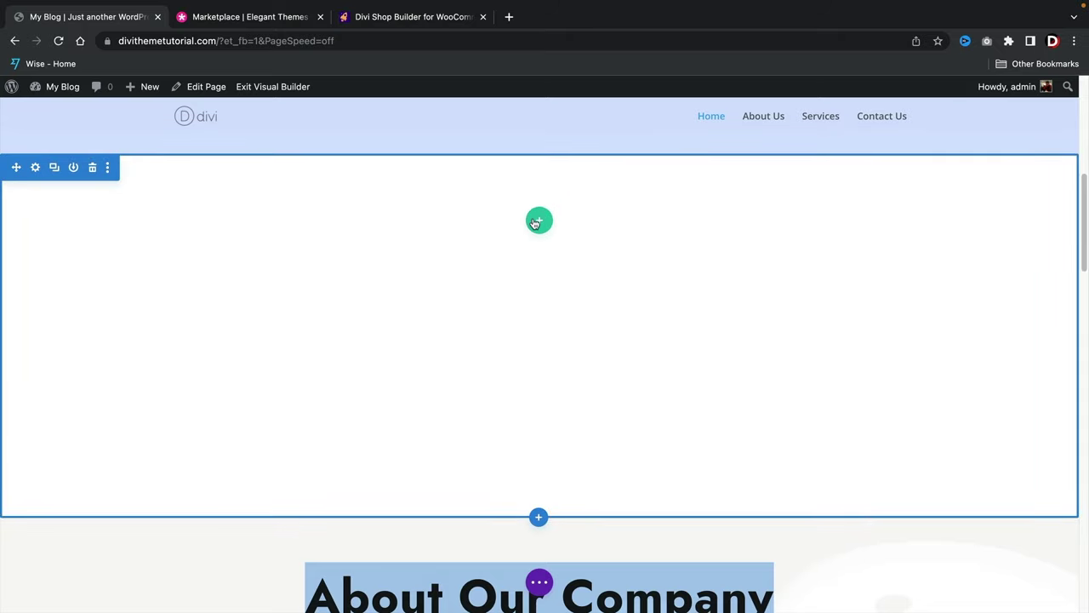
pyautogui.click(540, 222)
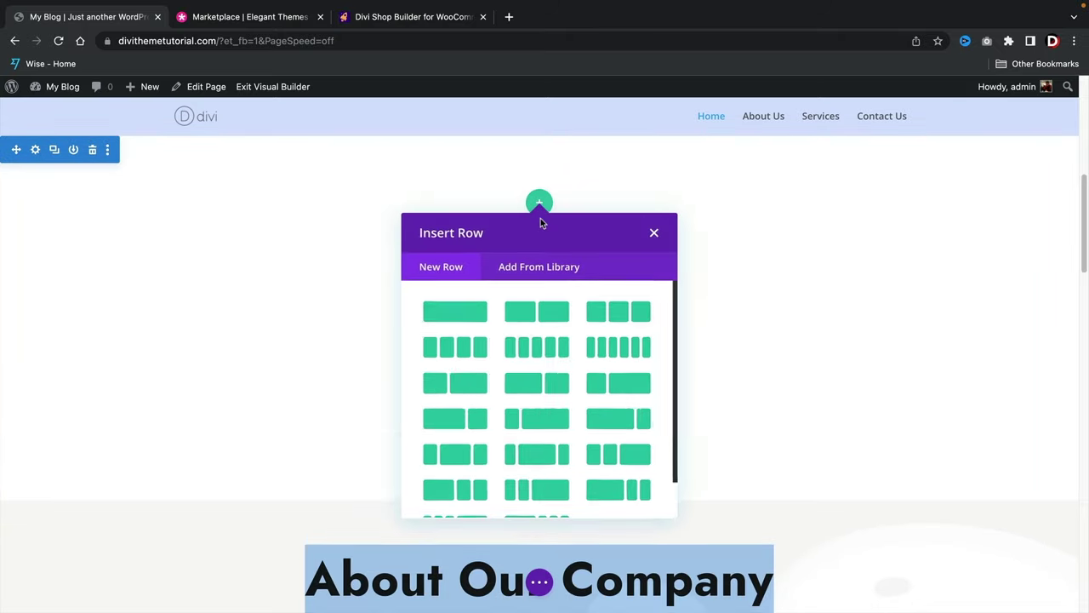
pyautogui.click(467, 312)
# - Insert a Supreme Animated Gradient Text module into the new row
pyautogui.scroll(-5, 510, 305)
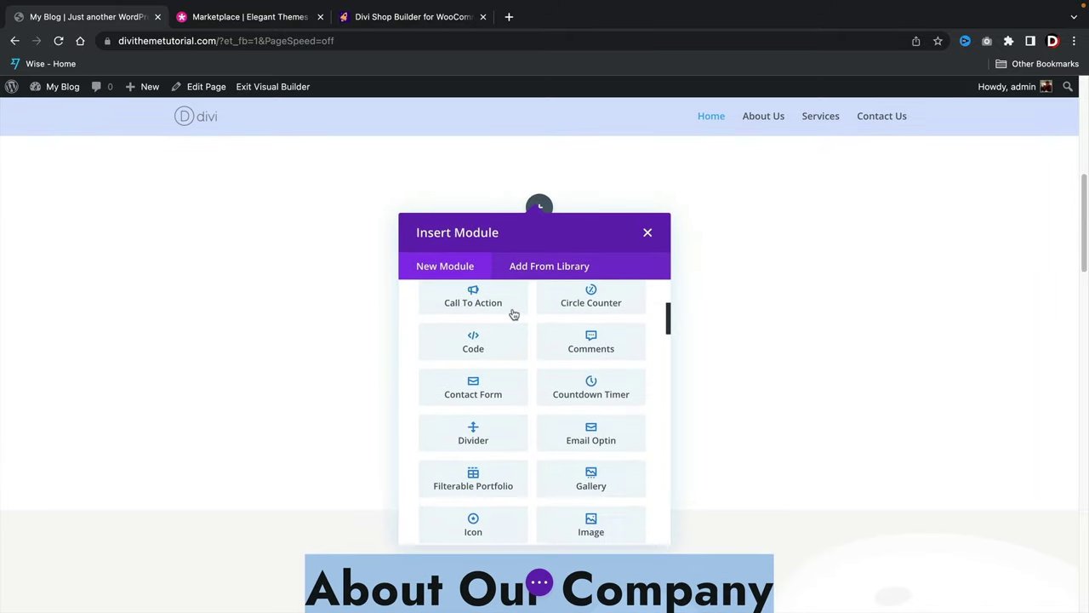
pyautogui.scroll(-6, 514, 315)
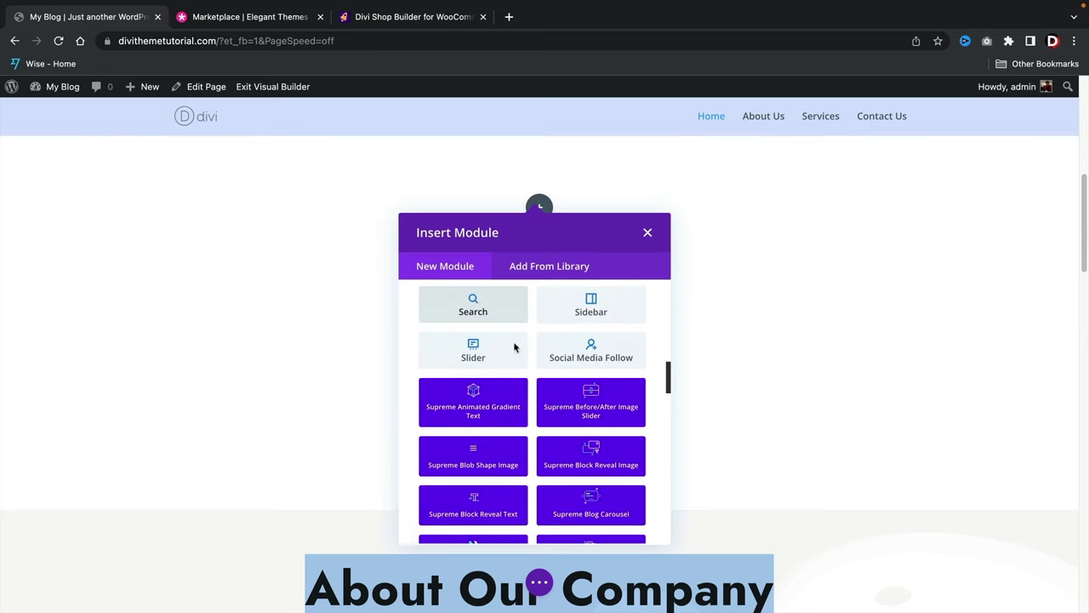
pyautogui.scroll(-1, 508, 373)
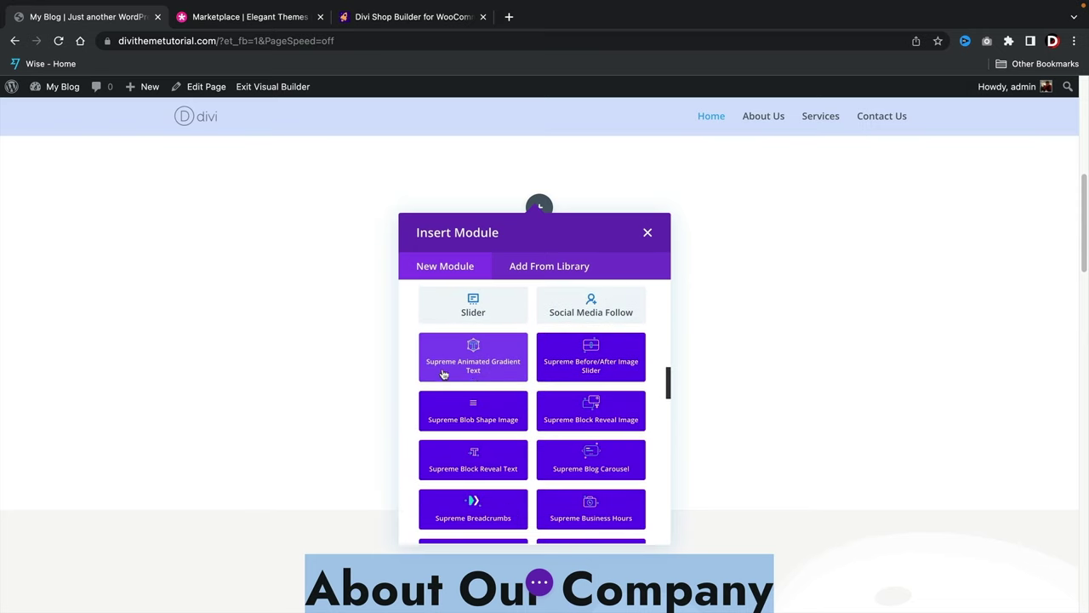
pyautogui.scroll(-1, 442, 373)
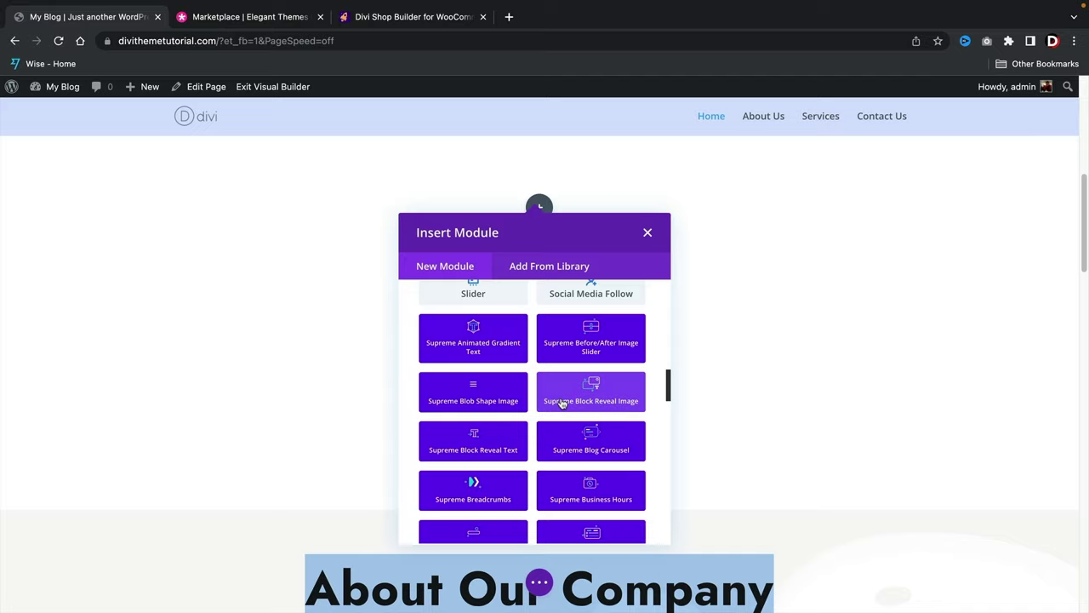
pyautogui.scroll(-3, 562, 403)
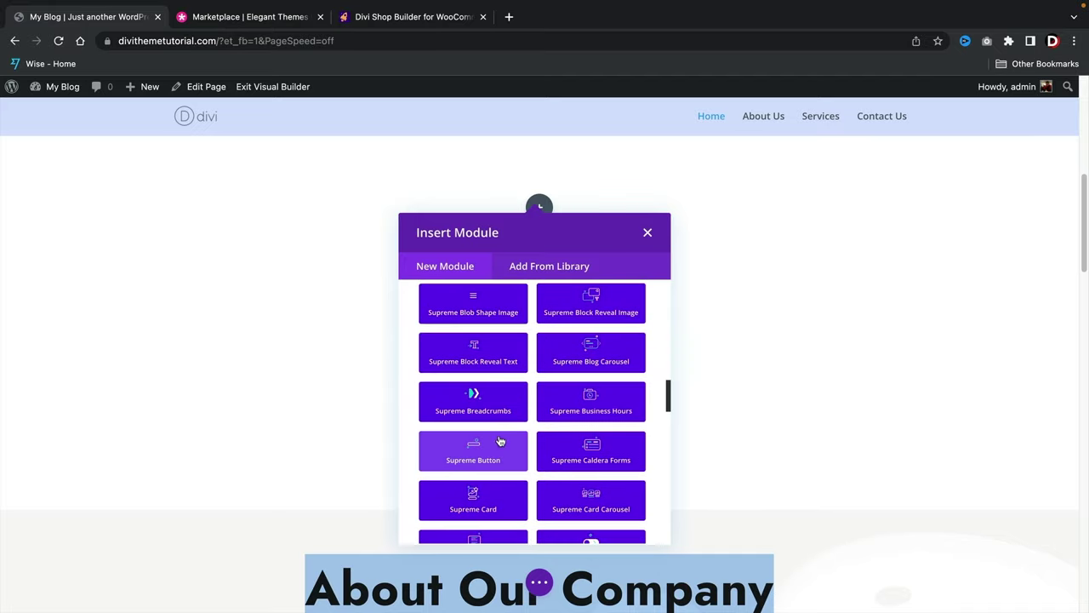
pyautogui.scroll(-2, 595, 434)
pyautogui.scroll(-3, 598, 439)
pyautogui.scroll(6, 518, 445)
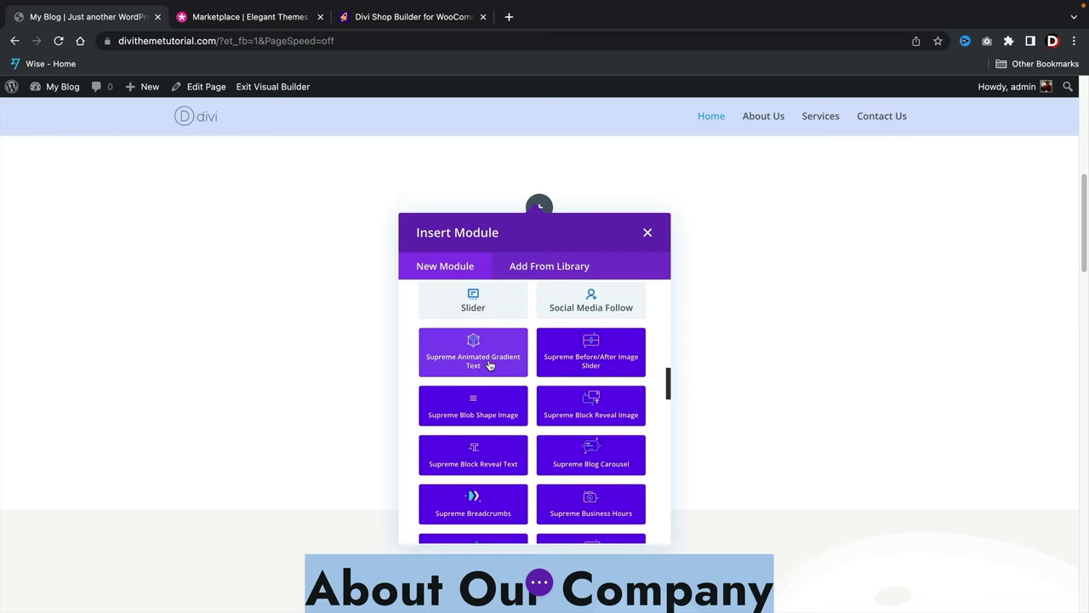
pyautogui.click(489, 361)
pyautogui.moveTo(364, 157); pyautogui.dragTo(616, 145)
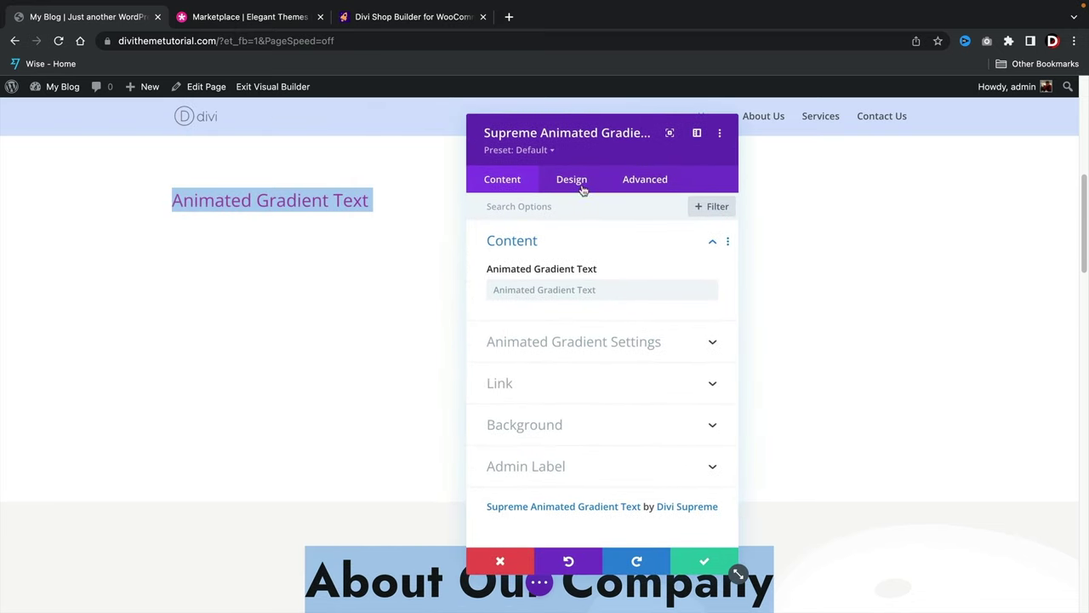
# - Set the heading to 'This is an example' with gradient direction 83deg and speed 21
pyautogui.click(548, 286)
pyautogui.write('This is ')
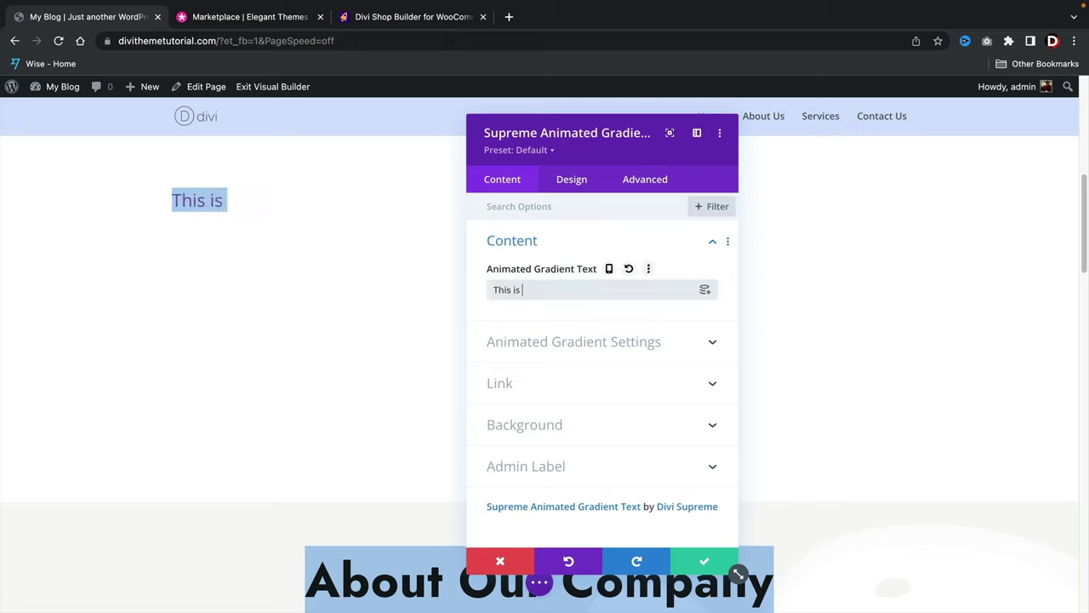
pyautogui.write('an example')
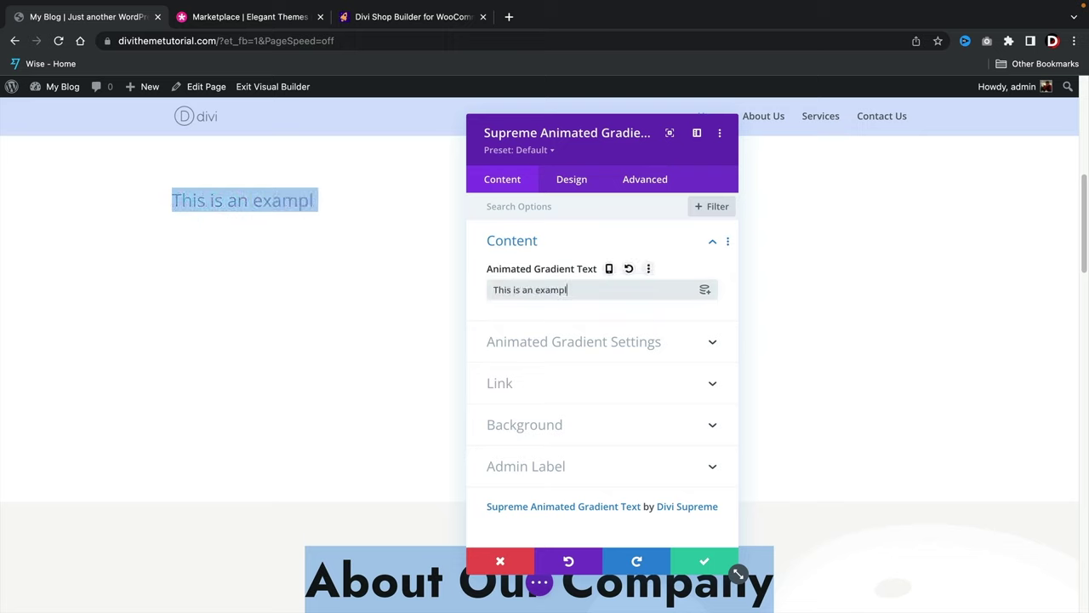
pyautogui.click(556, 339)
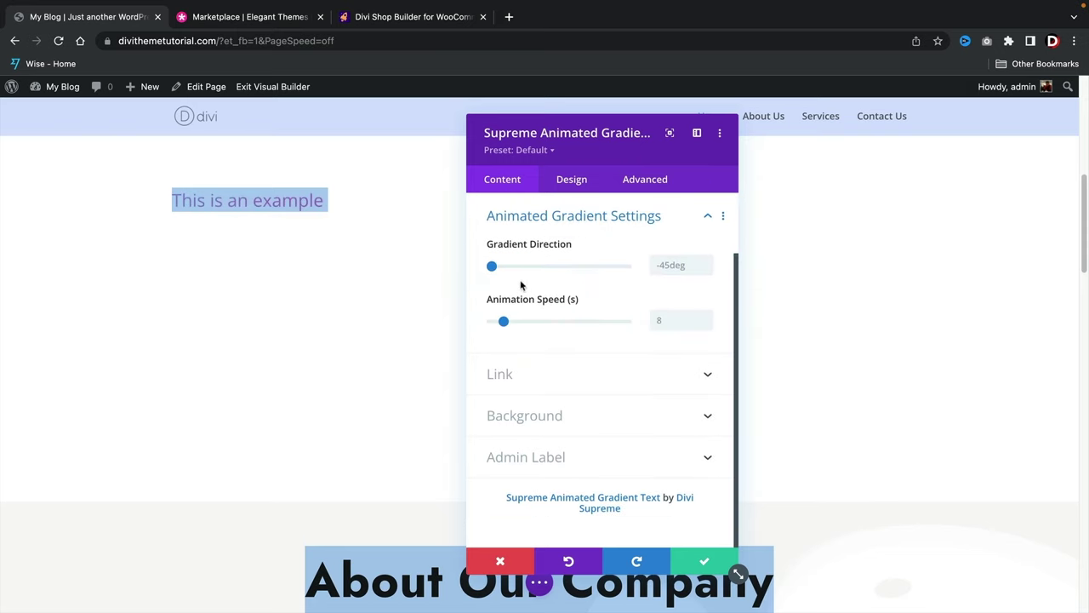
pyautogui.moveTo(492, 266); pyautogui.dragTo(535, 267)
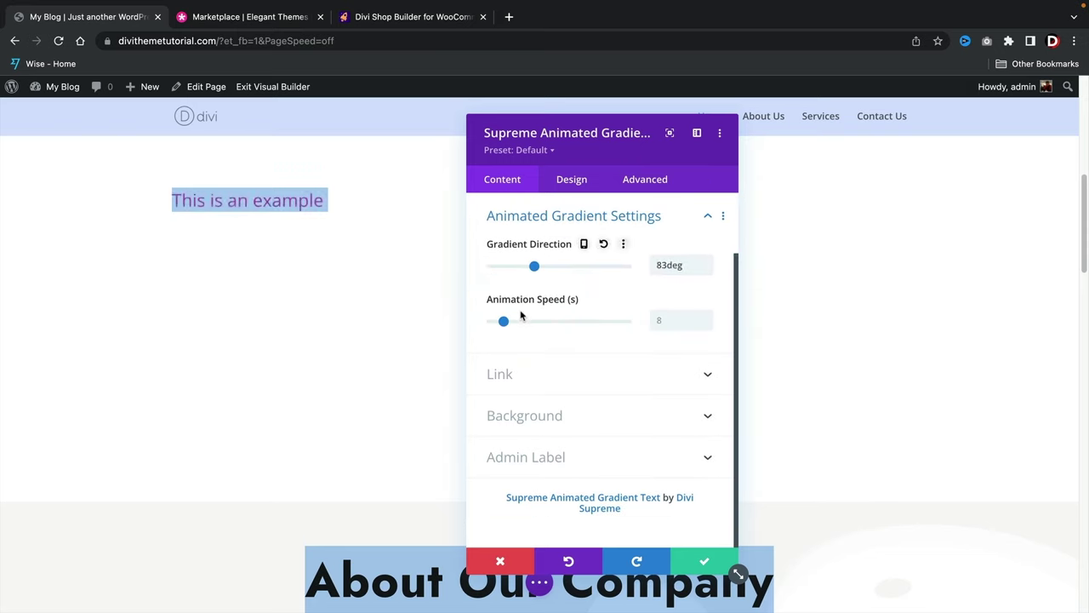
pyautogui.moveTo(503, 321); pyautogui.dragTo(525, 321)
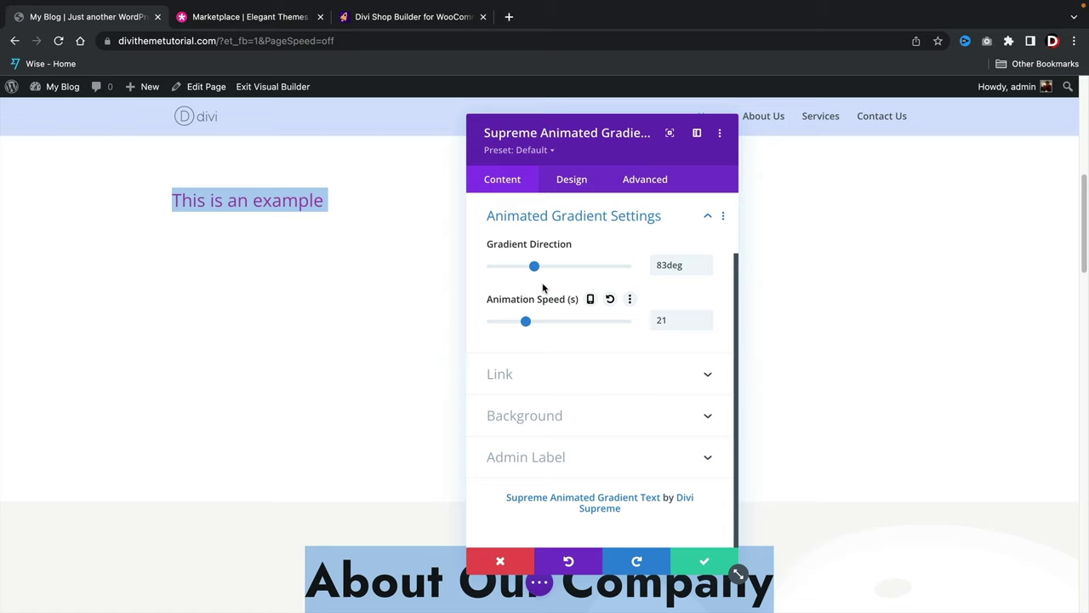
# - Set the heading's gradient colours to purple and green in the Design tab
pyautogui.click(569, 181)
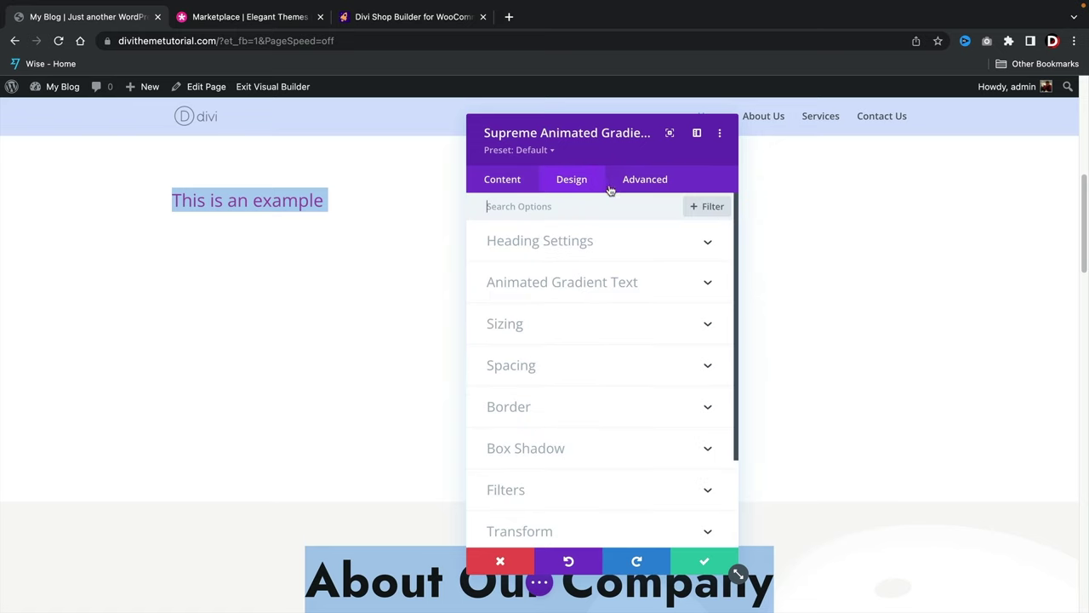
pyautogui.click(577, 283)
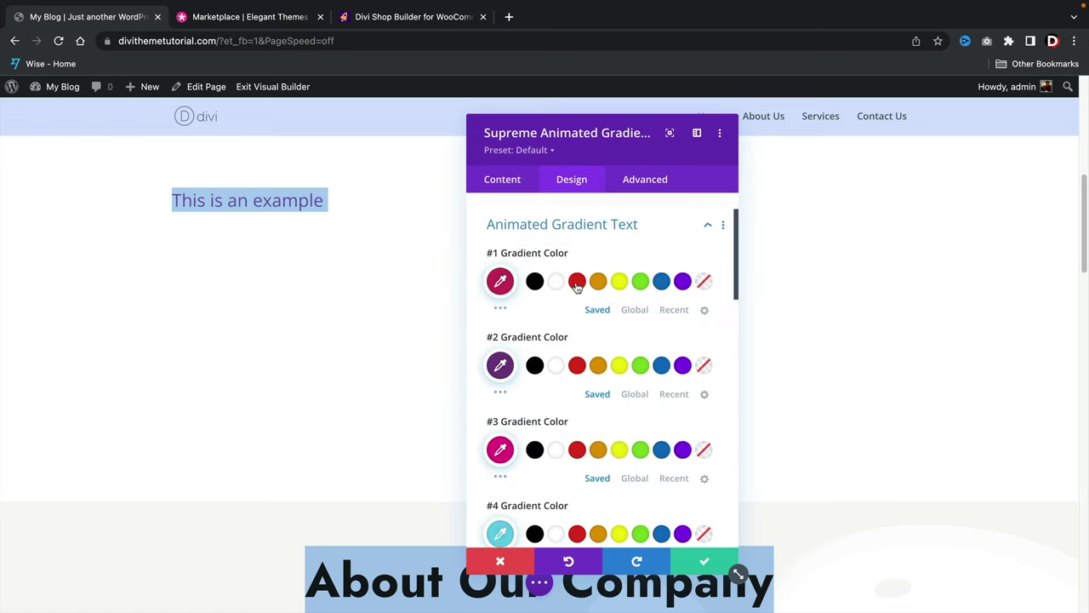
pyautogui.click(683, 271)
pyautogui.click(640, 354)
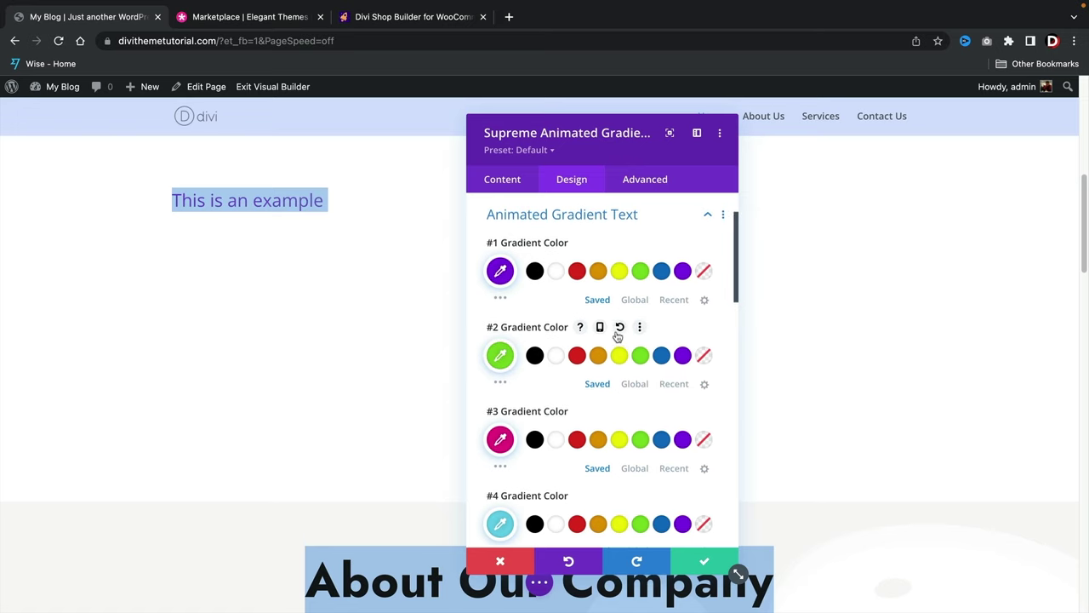
pyautogui.scroll(1, 612, 341)
pyautogui.click(576, 245)
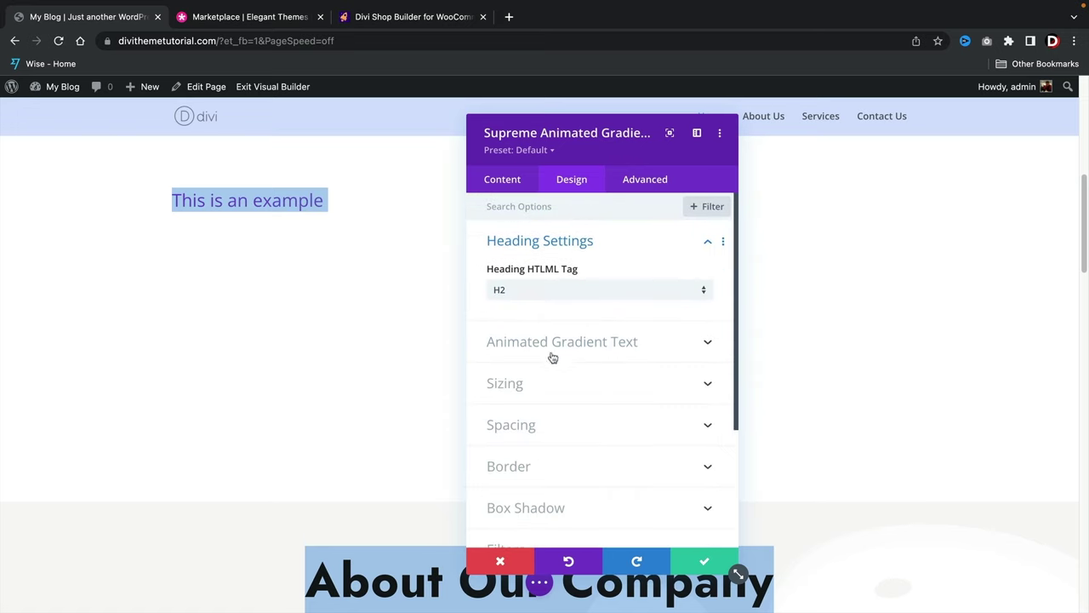
# - Save and close the module settings, then return to the Elegant Themes marketplace tab
pyautogui.click(559, 393)
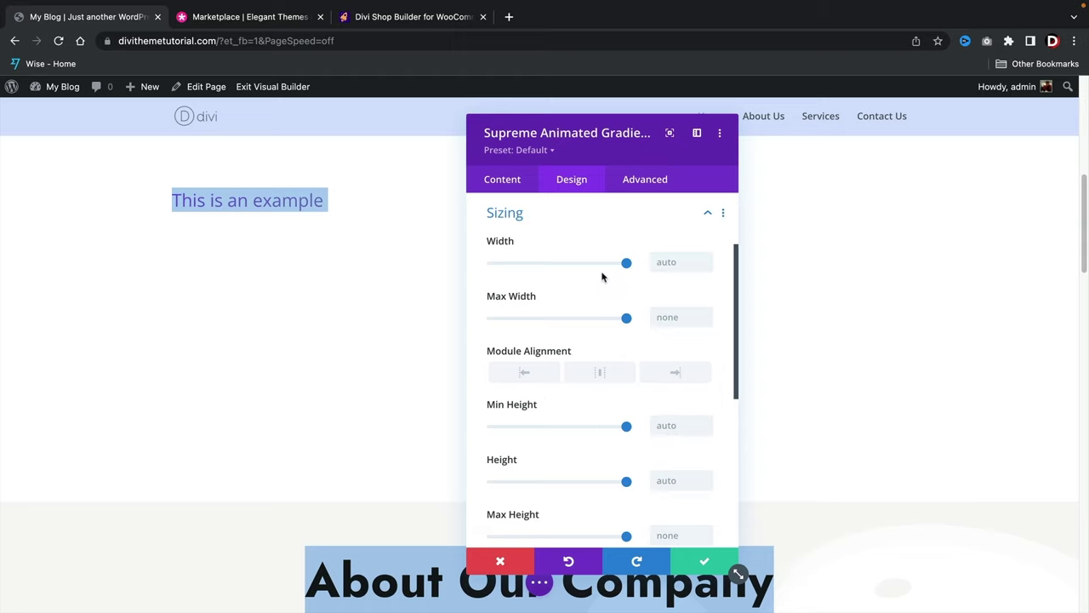
pyautogui.scroll(2, 619, 282)
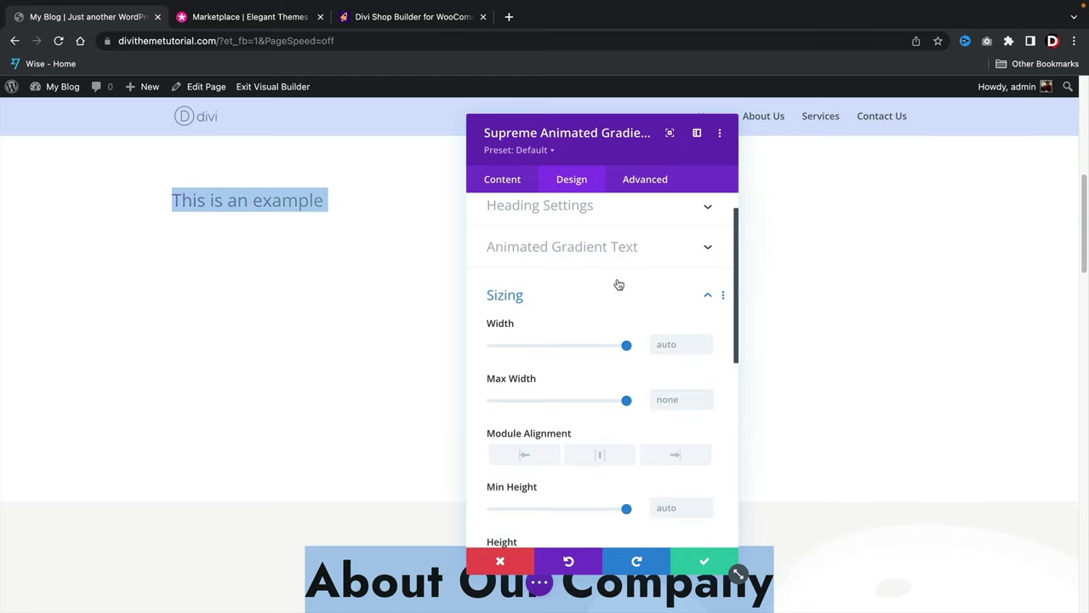
pyautogui.click(698, 561)
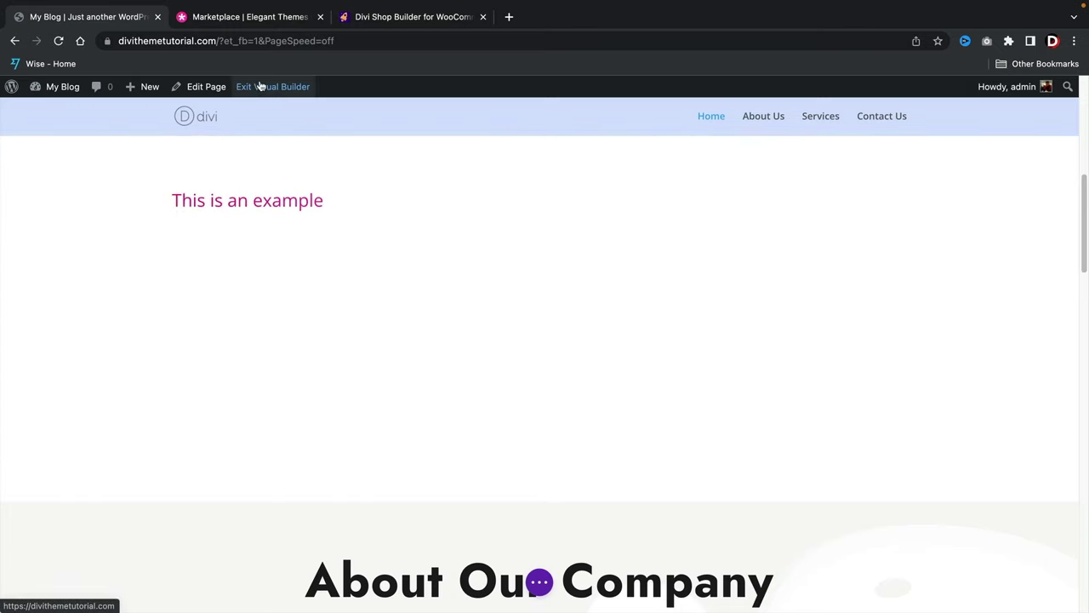
pyautogui.click(277, 19)
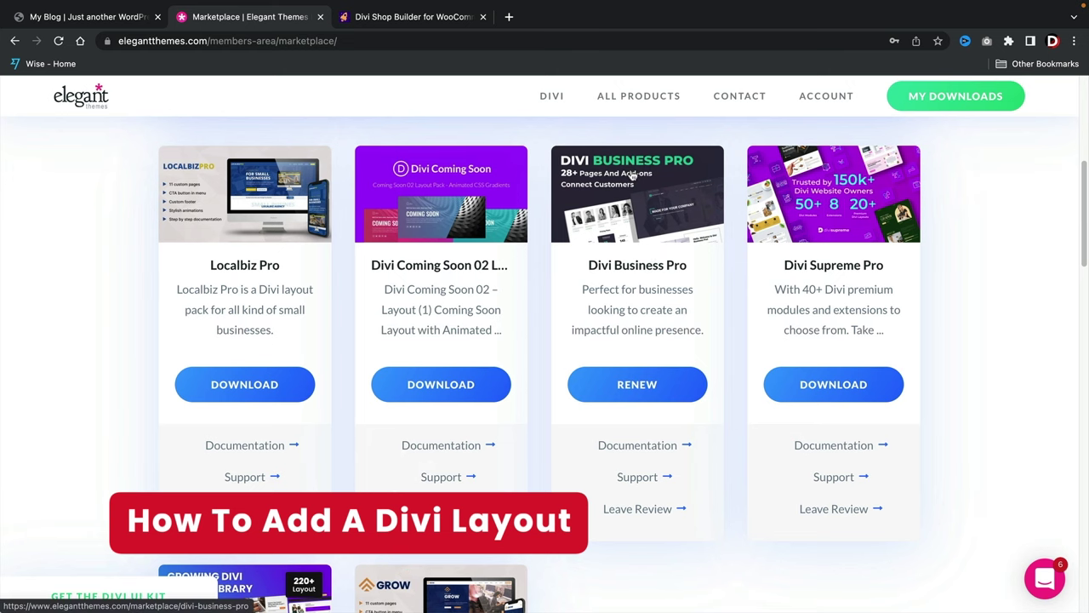
# - Download the 220+ Divi Premade Layouts pack as product.zip and unzip it
pyautogui.scroll(-4, 603, 302)
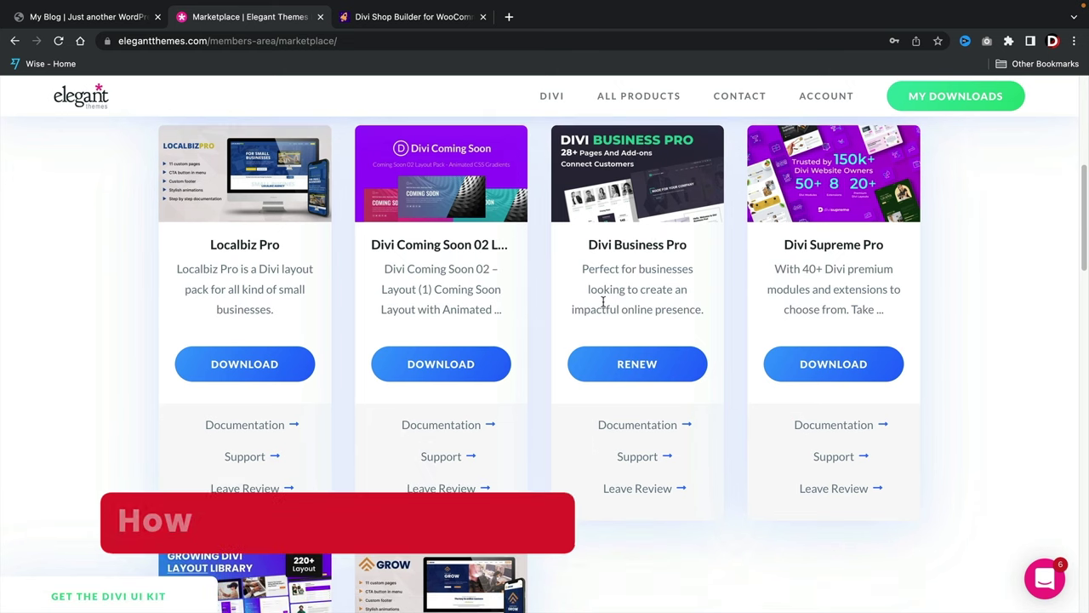
pyautogui.scroll(-7, 602, 302)
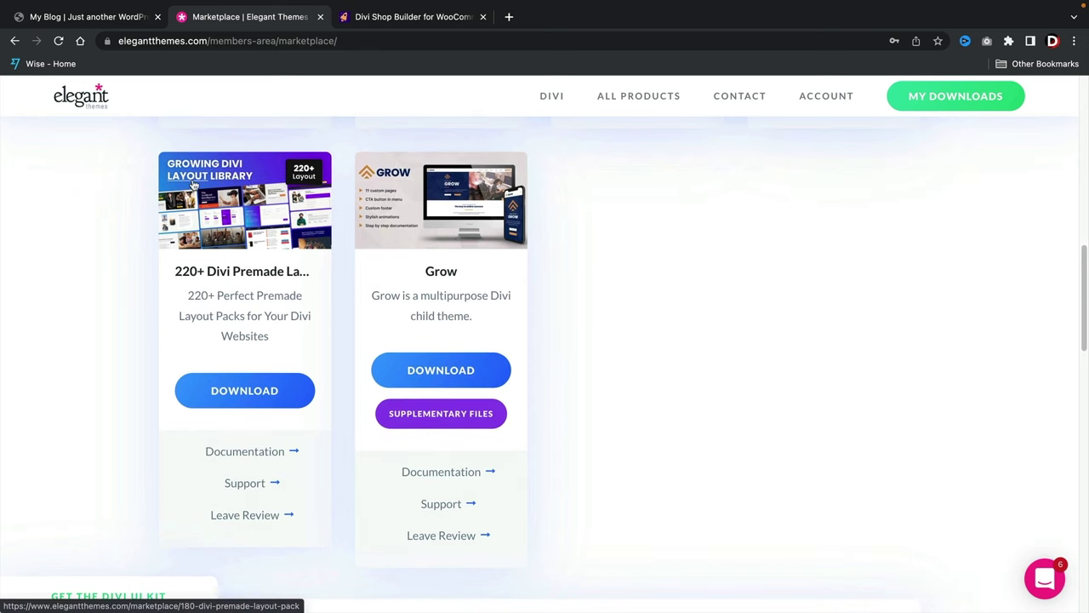
pyautogui.click(256, 397)
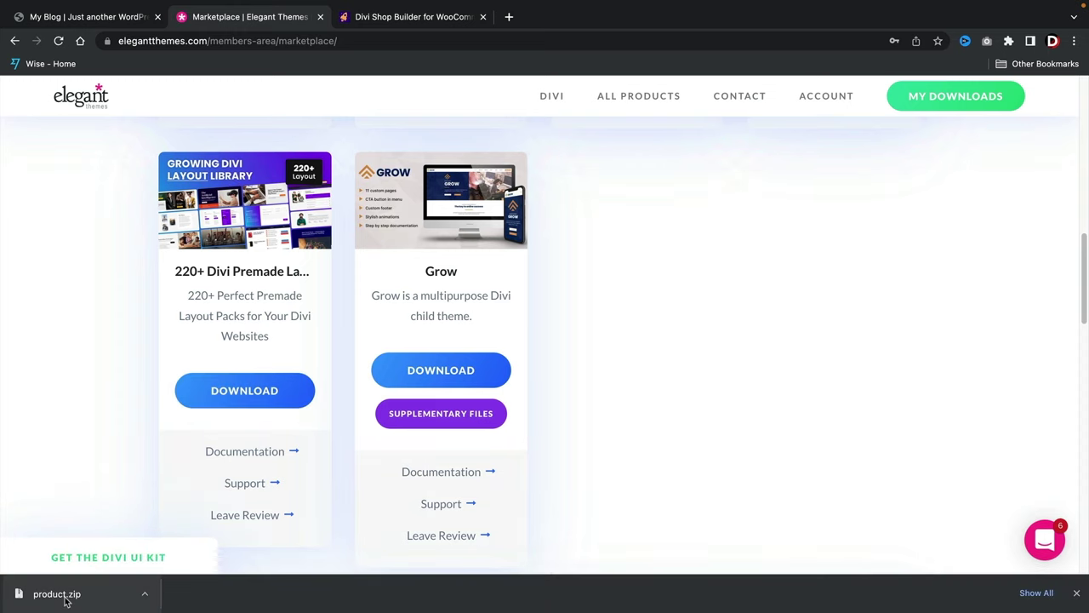
pyautogui.click(66, 600)
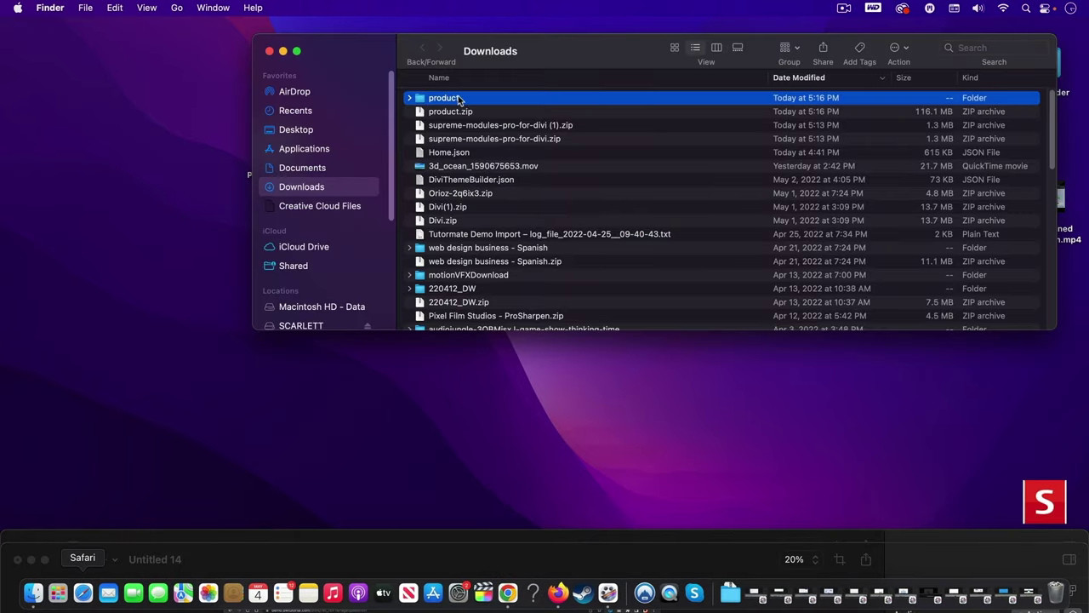
# - Put the product folder on the desktop, open Layout > Divi Section Layouts > About, then return to Chrome
pyautogui.moveTo(458, 100); pyautogui.dragTo(312, 273)
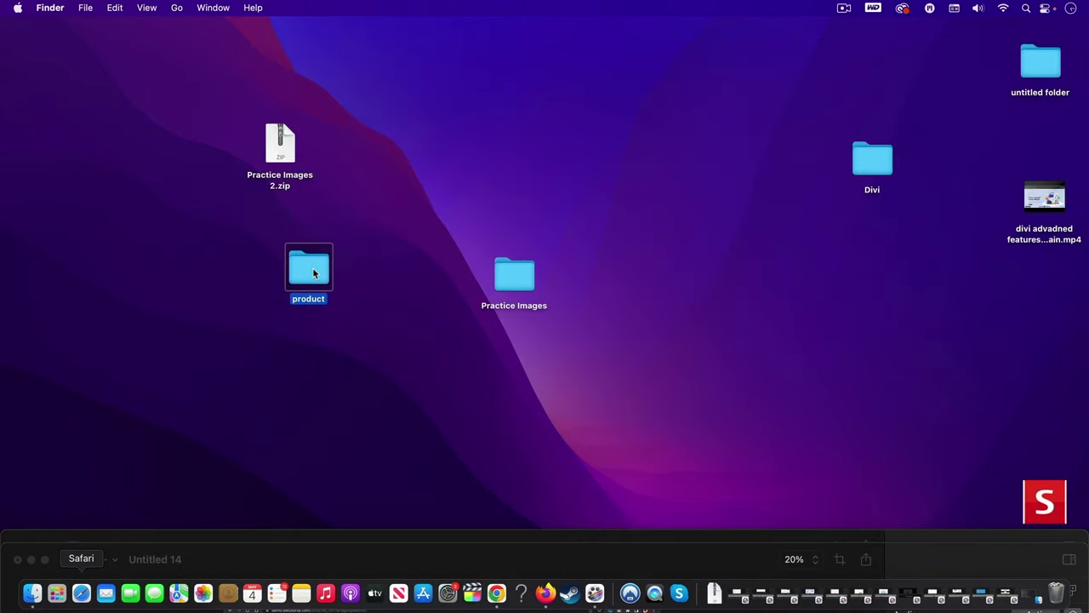
pyautogui.doubleClick(313, 272)
pyautogui.doubleClick(467, 132)
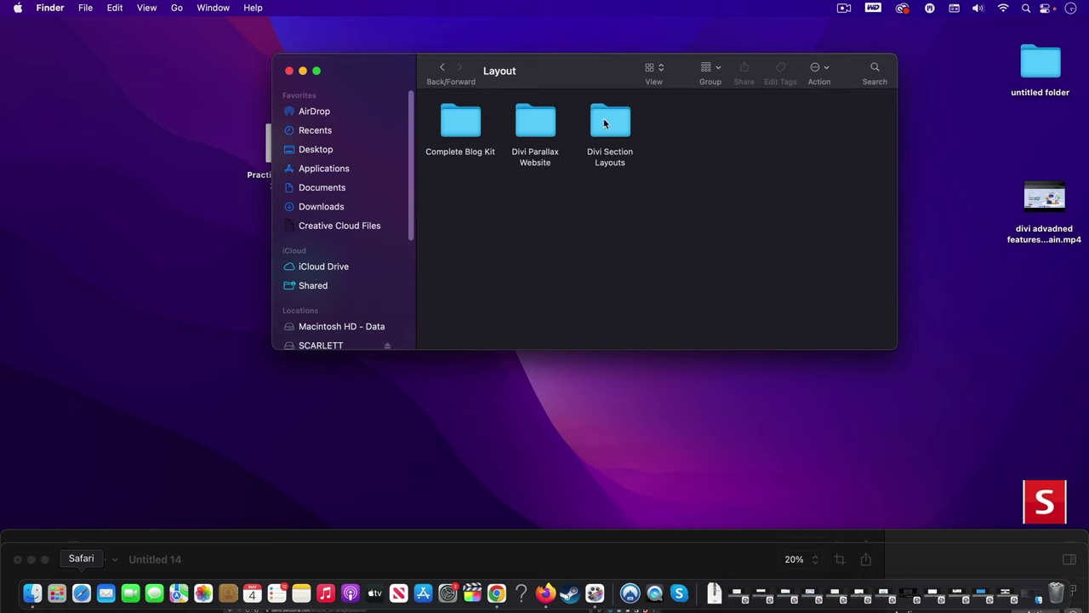
pyautogui.doubleClick(605, 124)
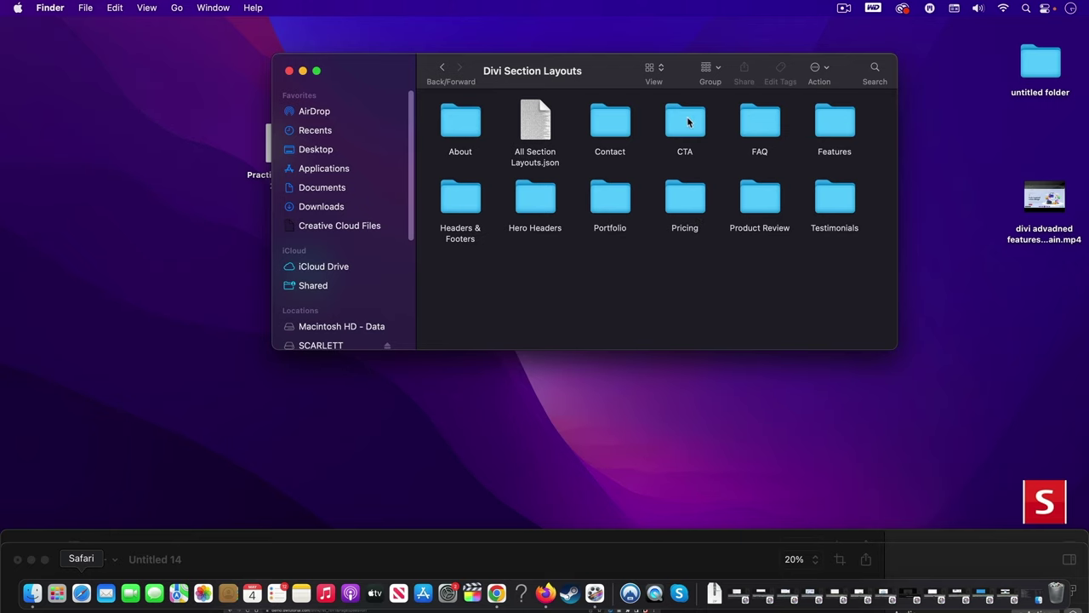
pyautogui.doubleClick(466, 121)
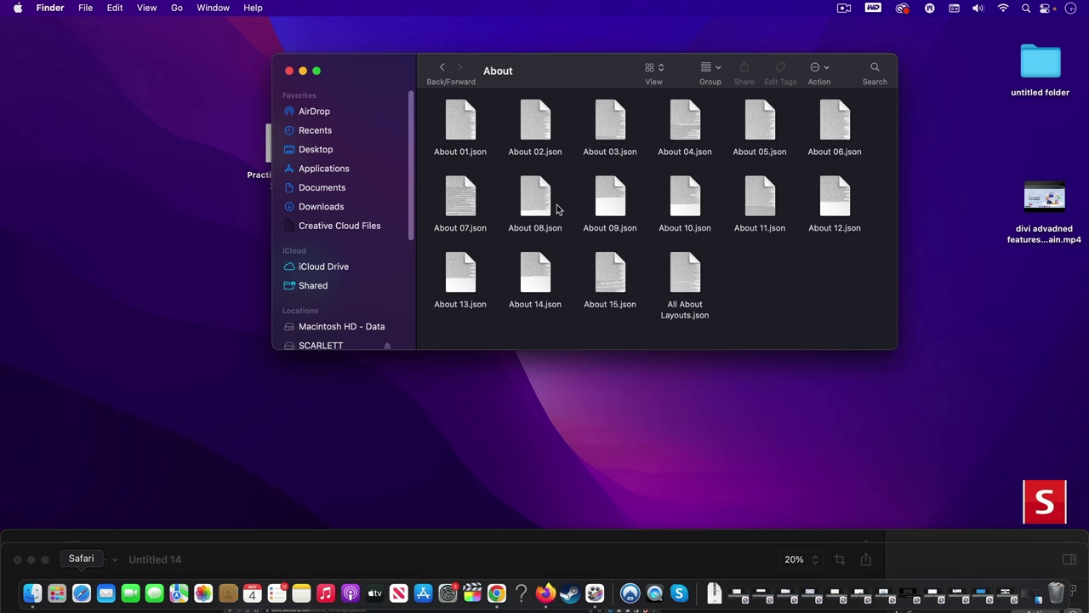
pyautogui.moveTo(562, 86); pyautogui.dragTo(328, 109)
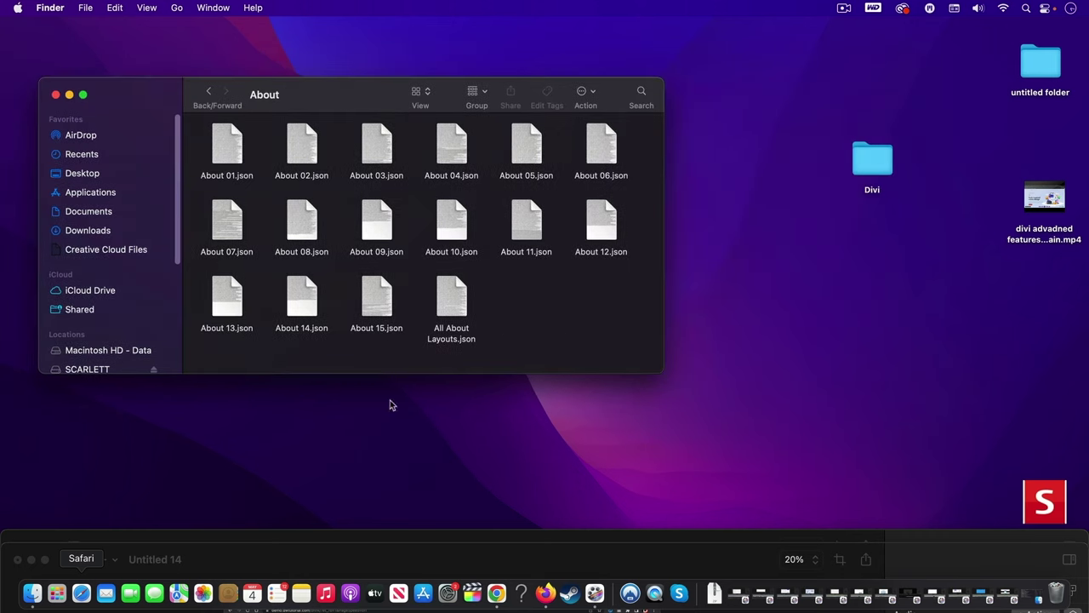
pyautogui.click(497, 593)
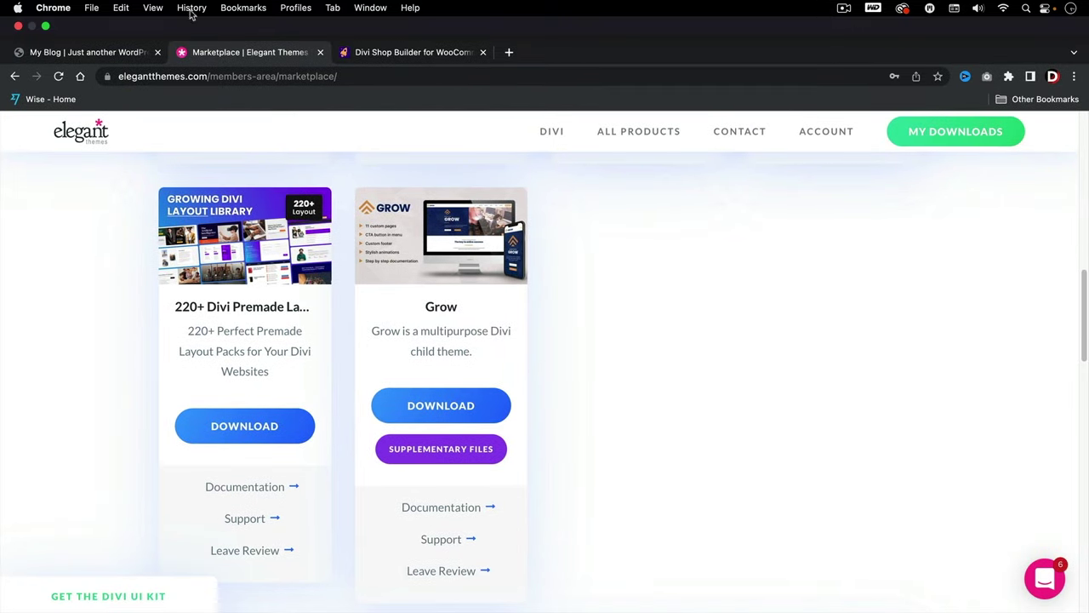
# - Take Chrome out of full screen and resize it beside the Finder window
pyautogui.click(113, 53)
pyautogui.click(46, 28)
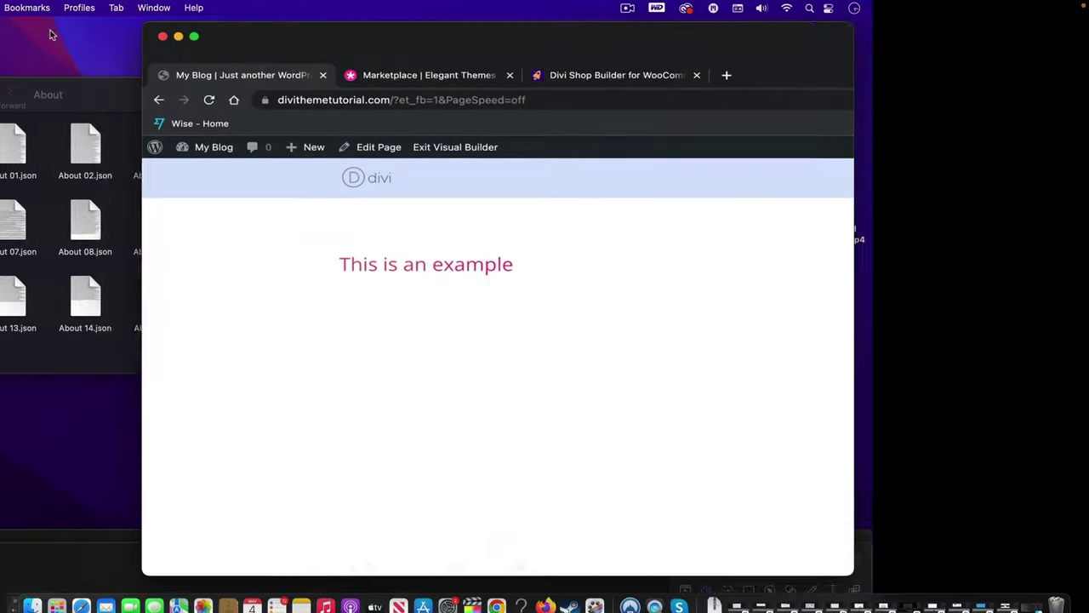
pyautogui.moveTo(748, 43); pyautogui.dragTo(888, 33)
pyautogui.moveTo(933, 61); pyautogui.dragTo(1088, 61)
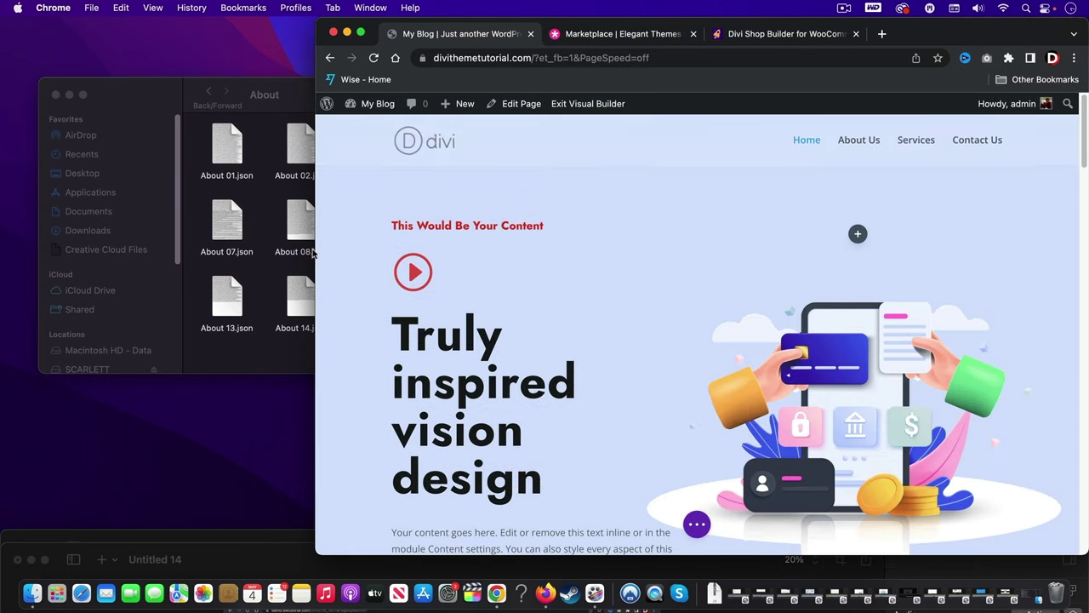
pyautogui.moveTo(314, 252); pyautogui.dragTo(279, 252)
# - Import About 01.json into the builder, replacing the existing page content
pyautogui.moveTo(226, 152); pyautogui.dragTo(600, 275)
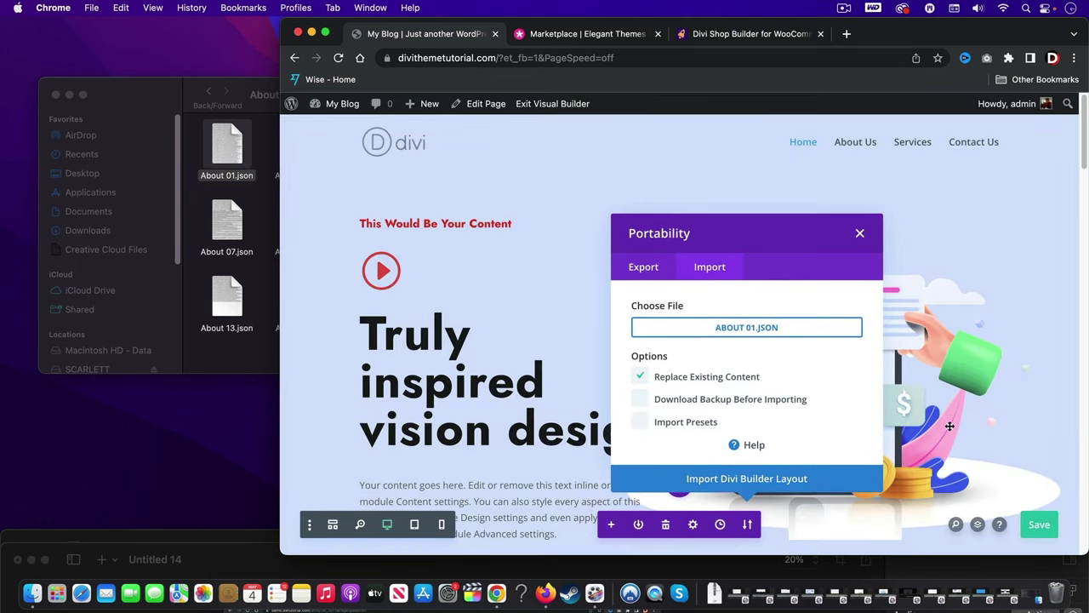
pyautogui.click(800, 481)
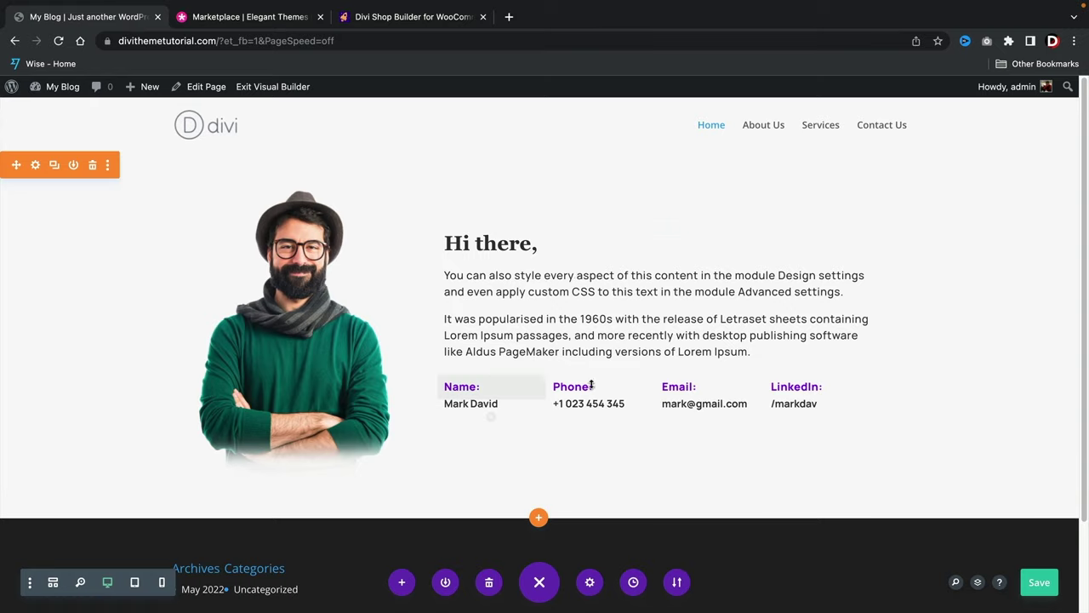
pyautogui.moveTo(165, 5)
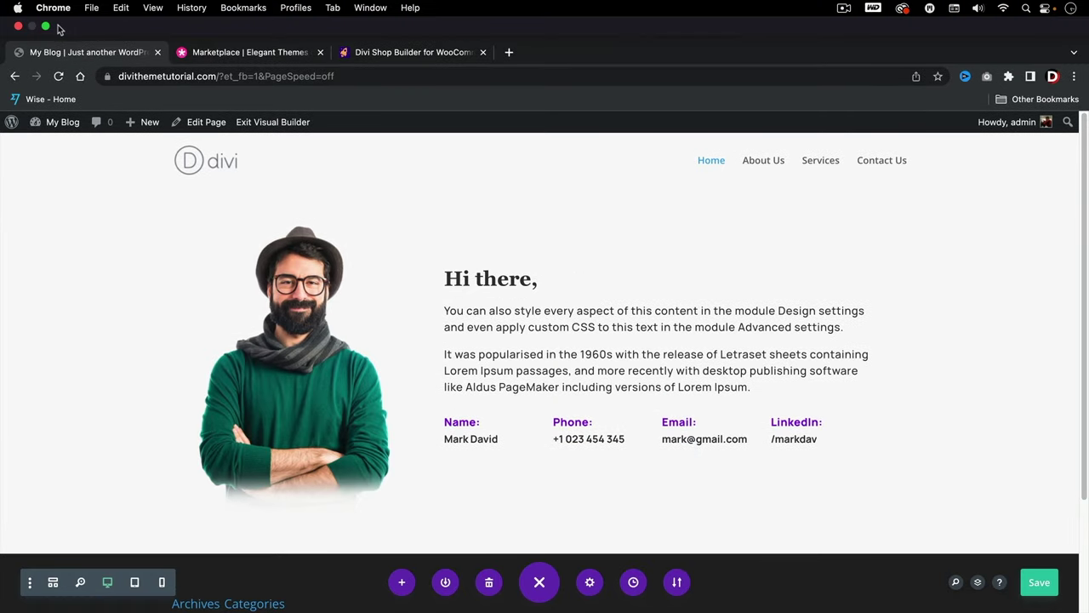
# - Import About 02.json below the current content, then go back to Divi Section Layouts in Finder
pyautogui.click(47, 27)
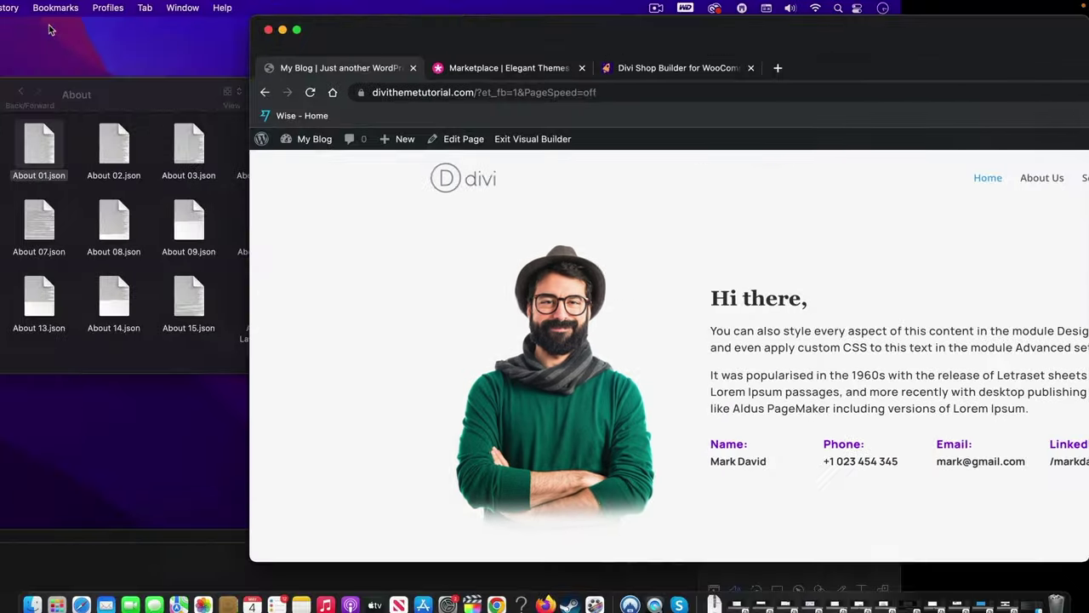
pyautogui.click(259, 211)
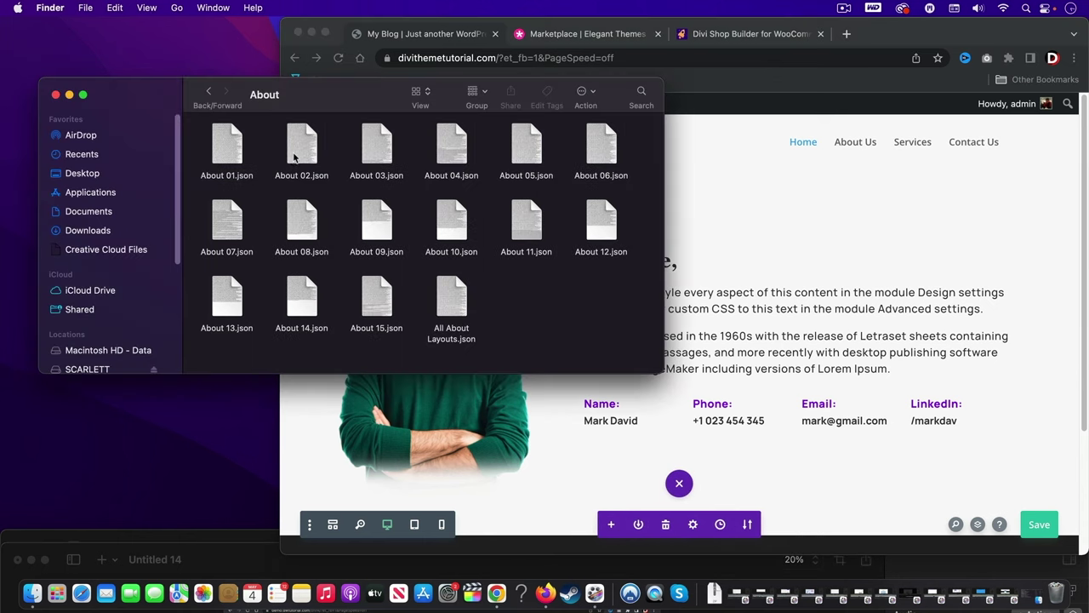
pyautogui.moveTo(294, 157); pyautogui.dragTo(803, 349)
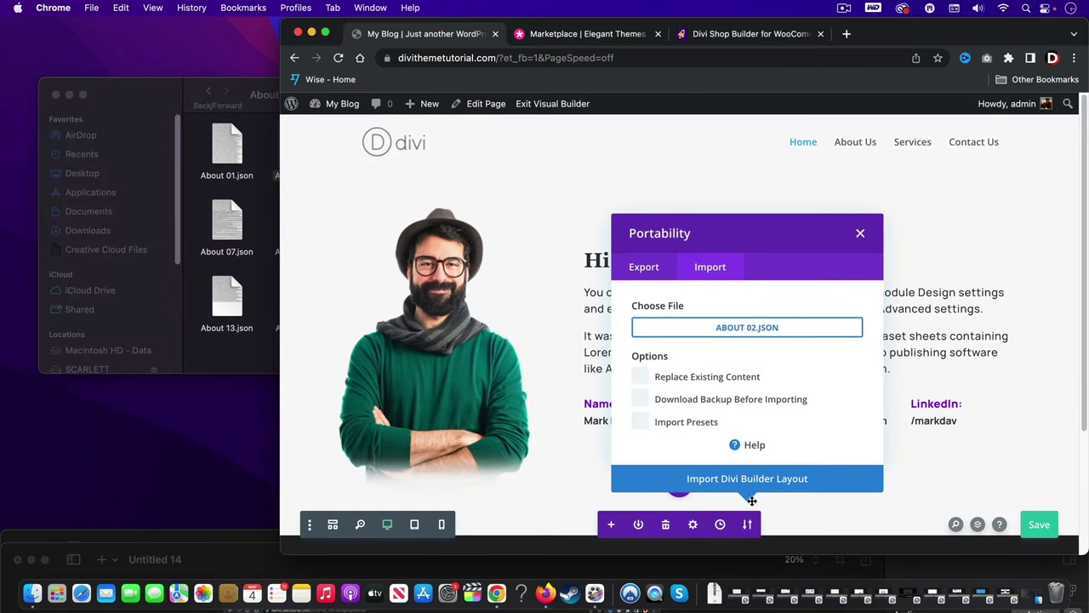
pyautogui.click(754, 487)
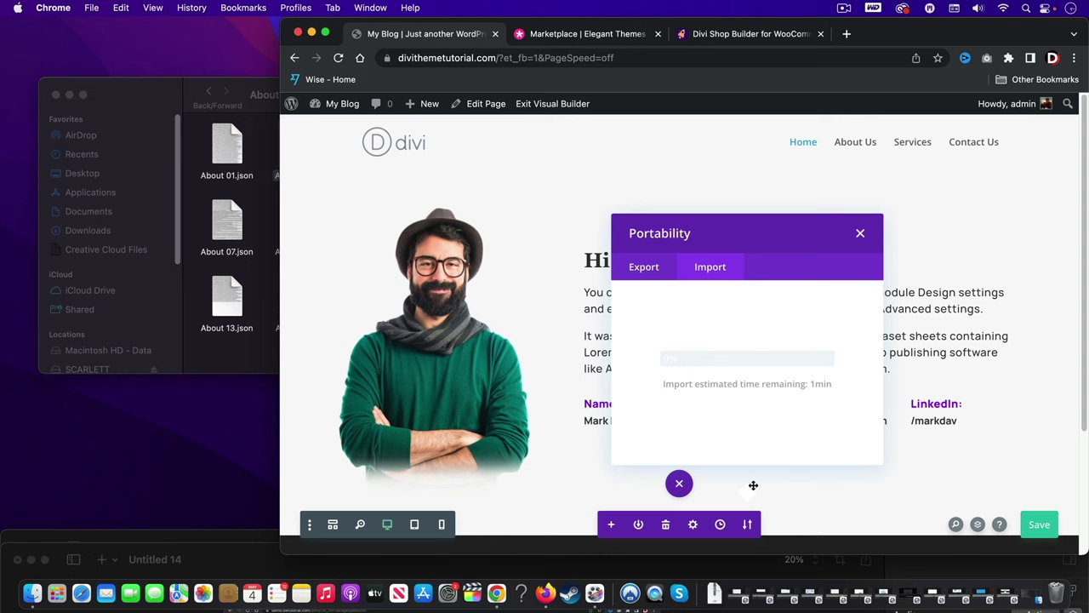
pyautogui.scroll(-5, 898, 353)
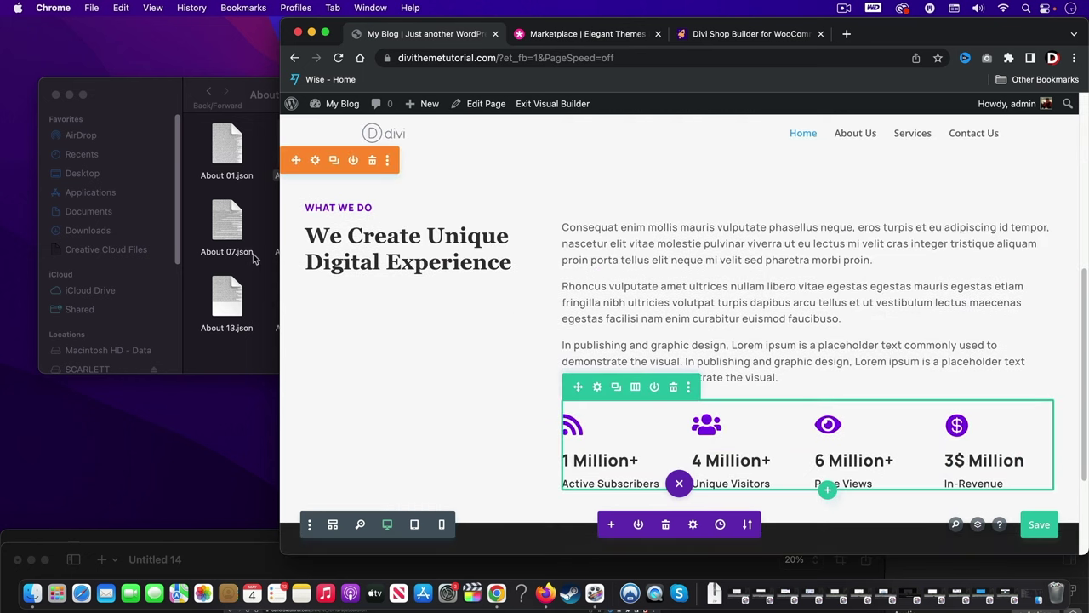
pyautogui.click(189, 92)
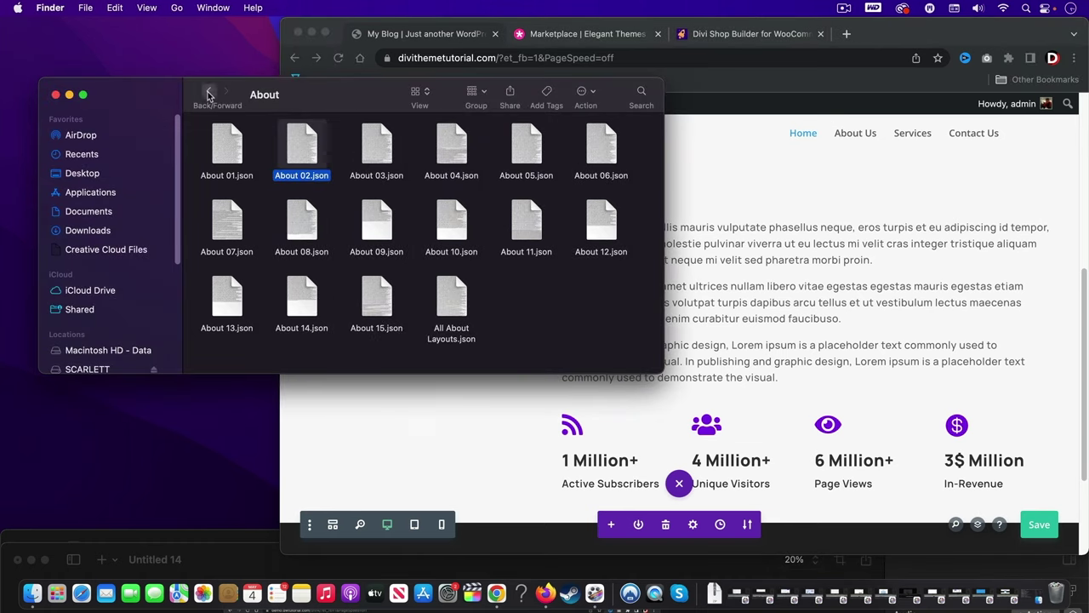
pyautogui.click(209, 92)
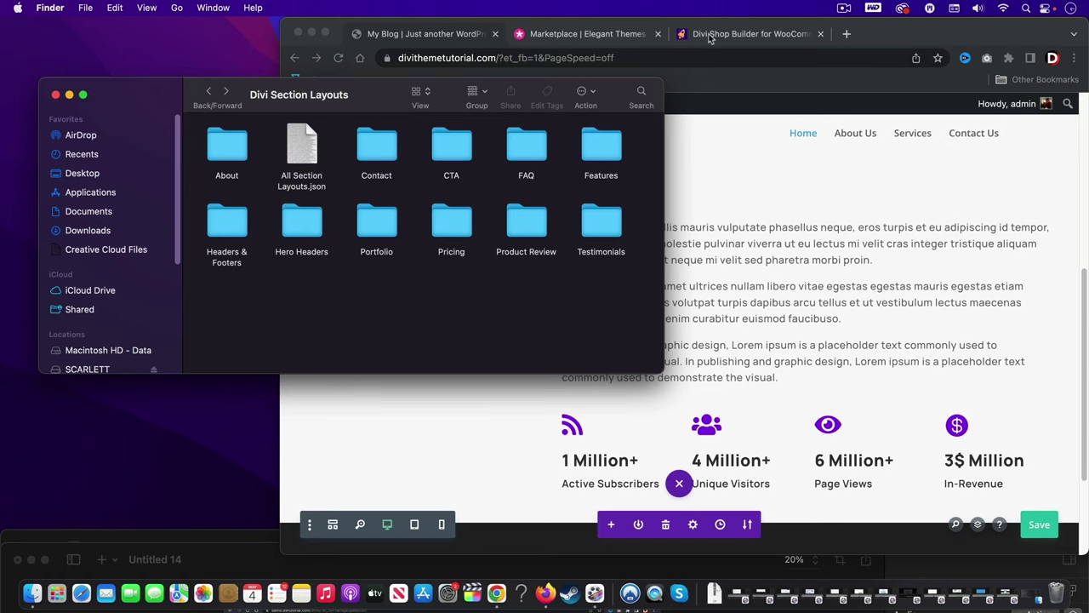
# - Download the Grow child theme from the Divi Marketplace as grow-pro.zip
pyautogui.click(745, 261)
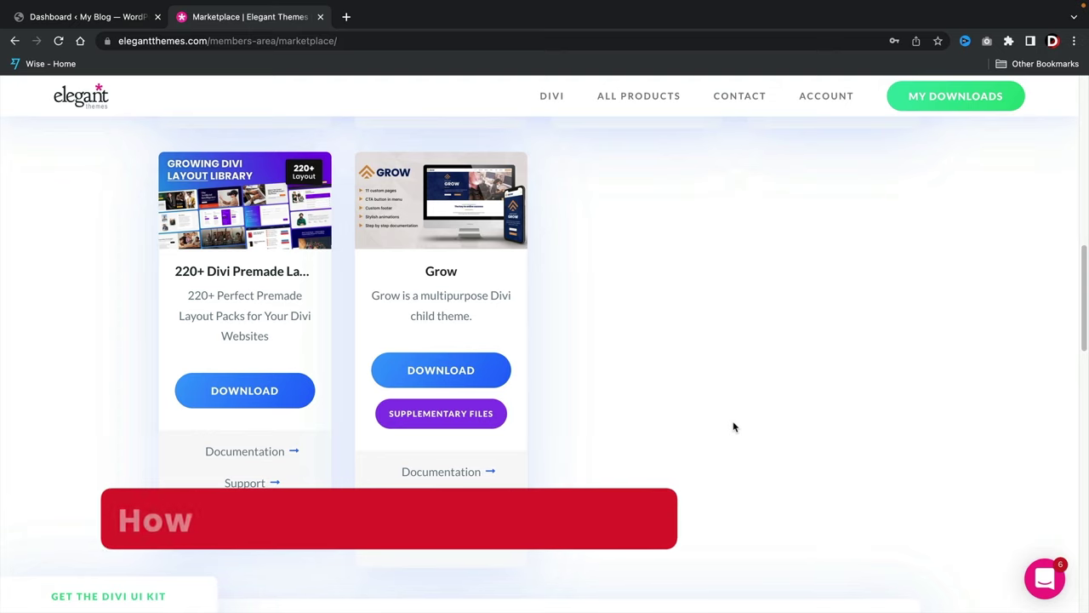
pyautogui.click(457, 373)
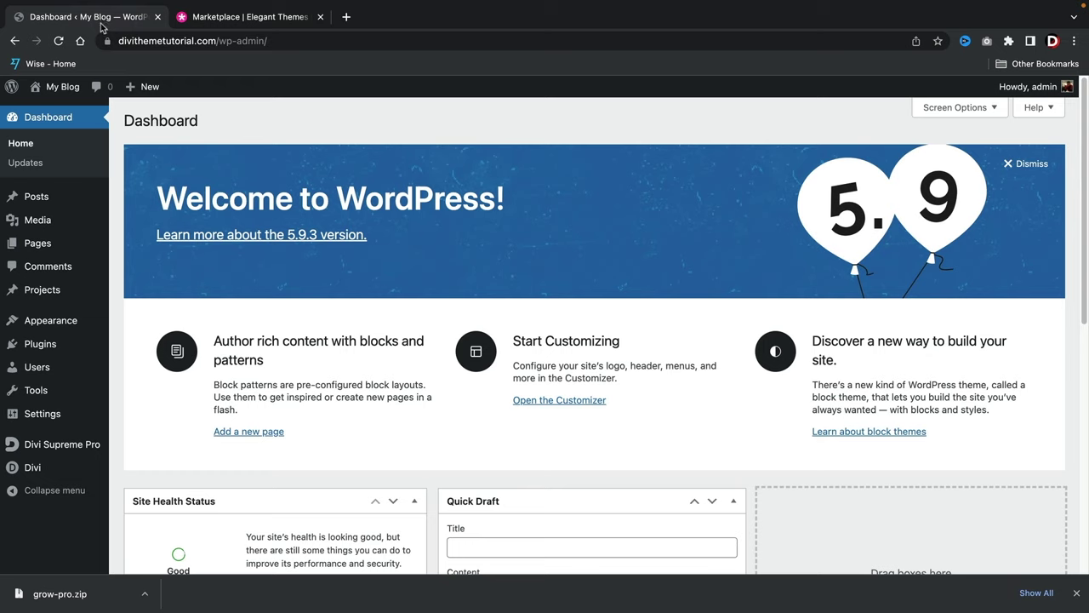
# - Upload grow-pro.zip via Appearance > Themes > Add New and install it
pyautogui.click(1077, 593)
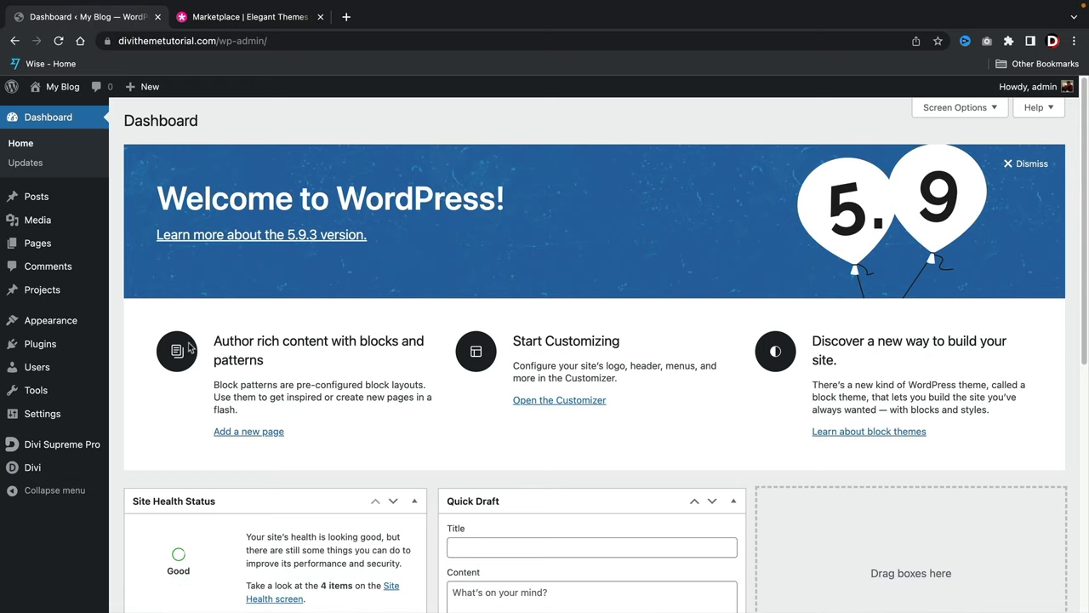
pyautogui.moveTo(77, 324)
pyautogui.click(137, 326)
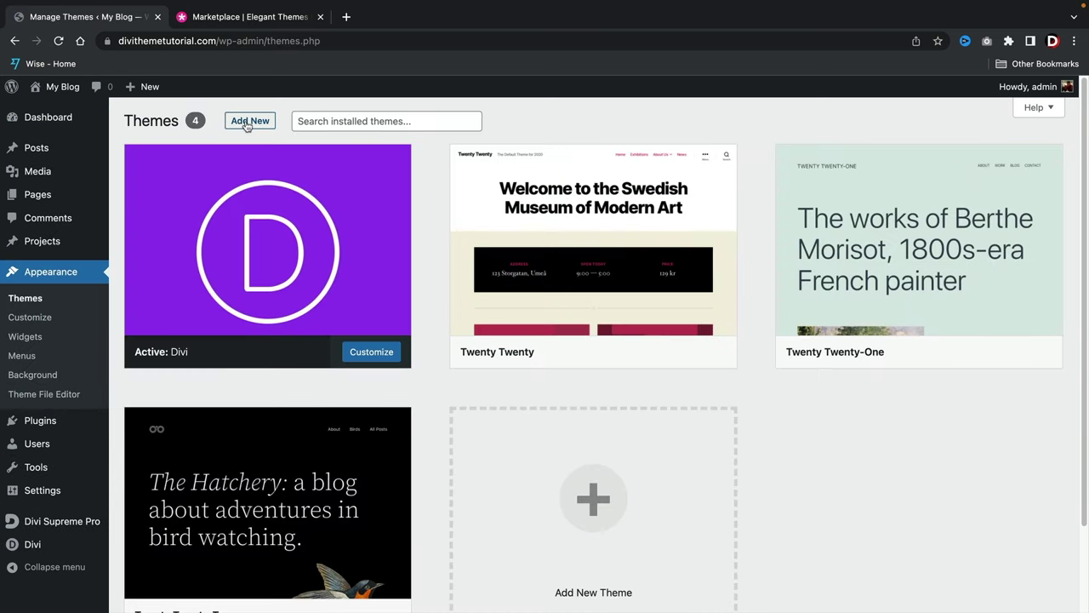
pyautogui.click(248, 122)
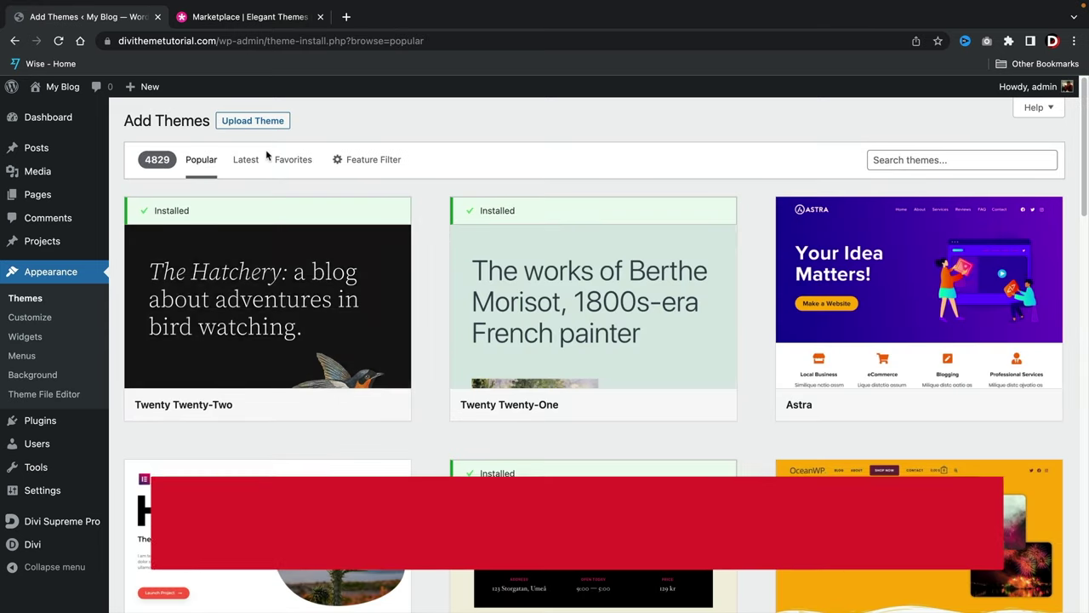
pyautogui.click(253, 124)
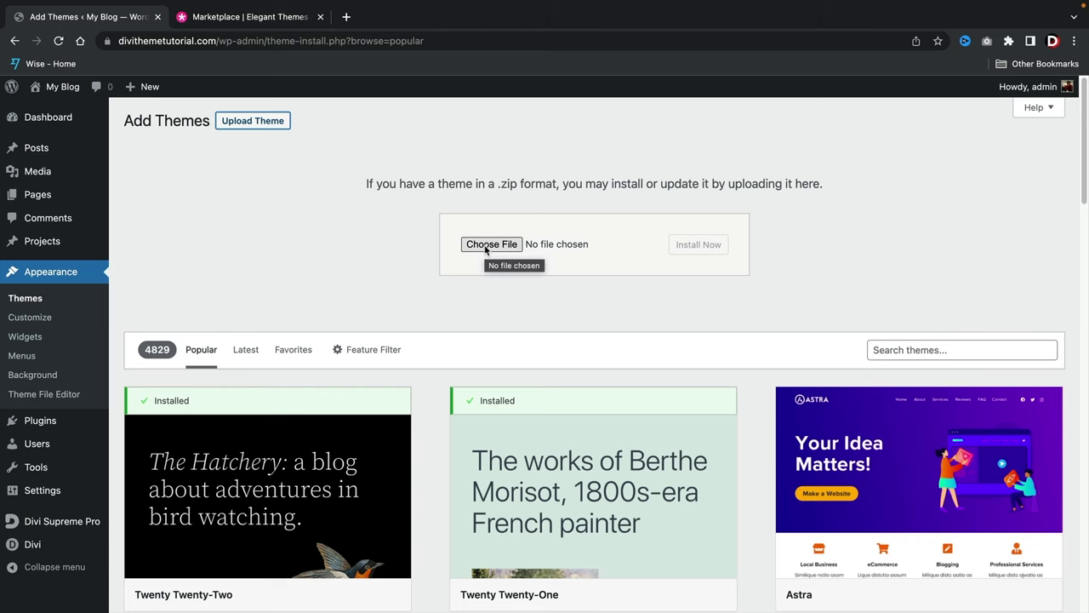
pyautogui.click(486, 245)
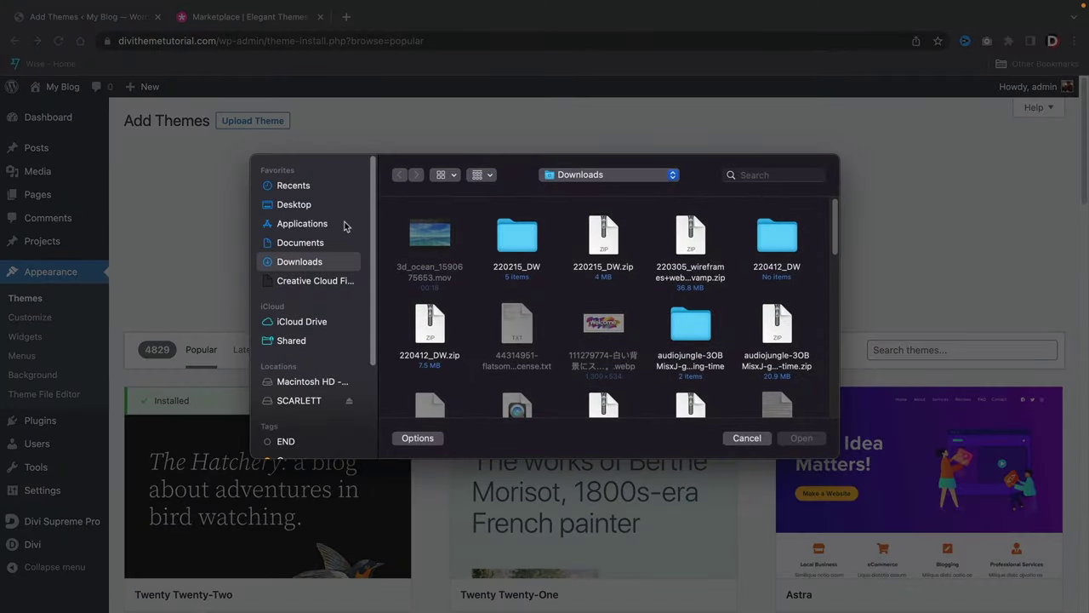
pyautogui.write('grow')
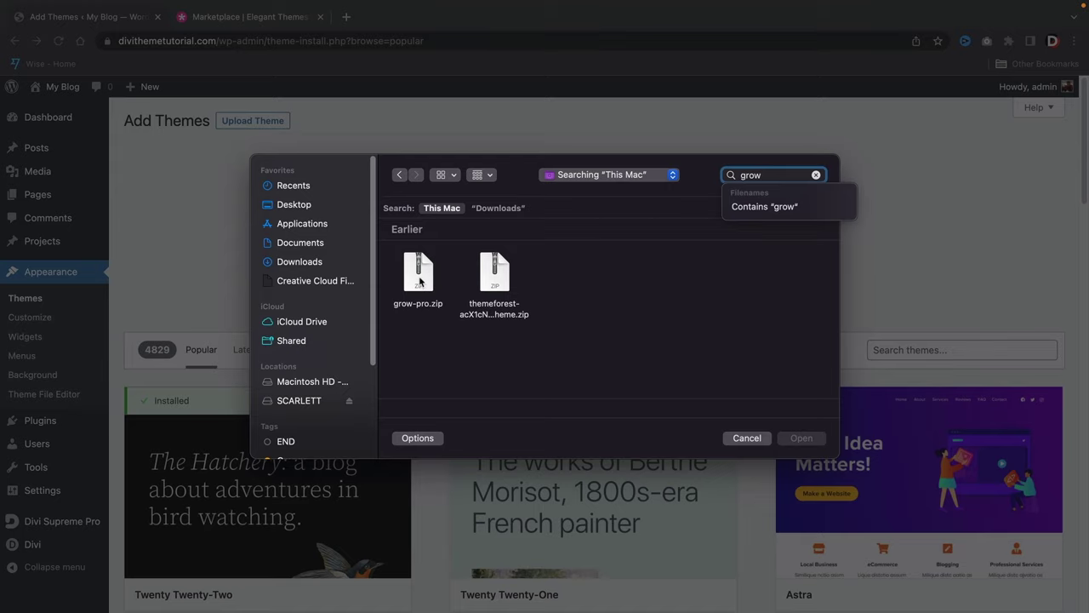
pyautogui.click(423, 285)
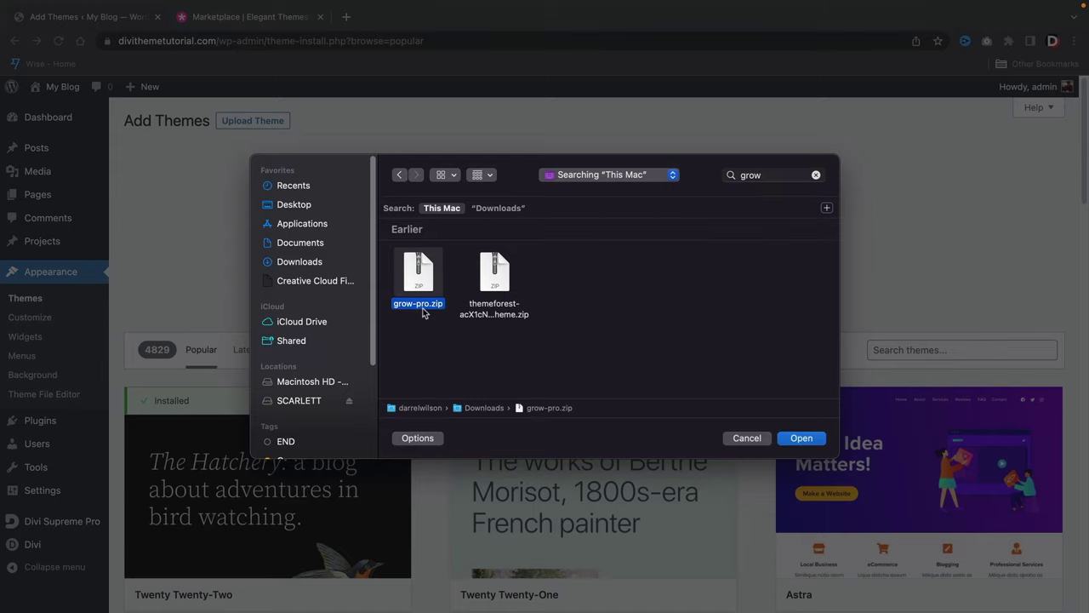
pyautogui.click(802, 438)
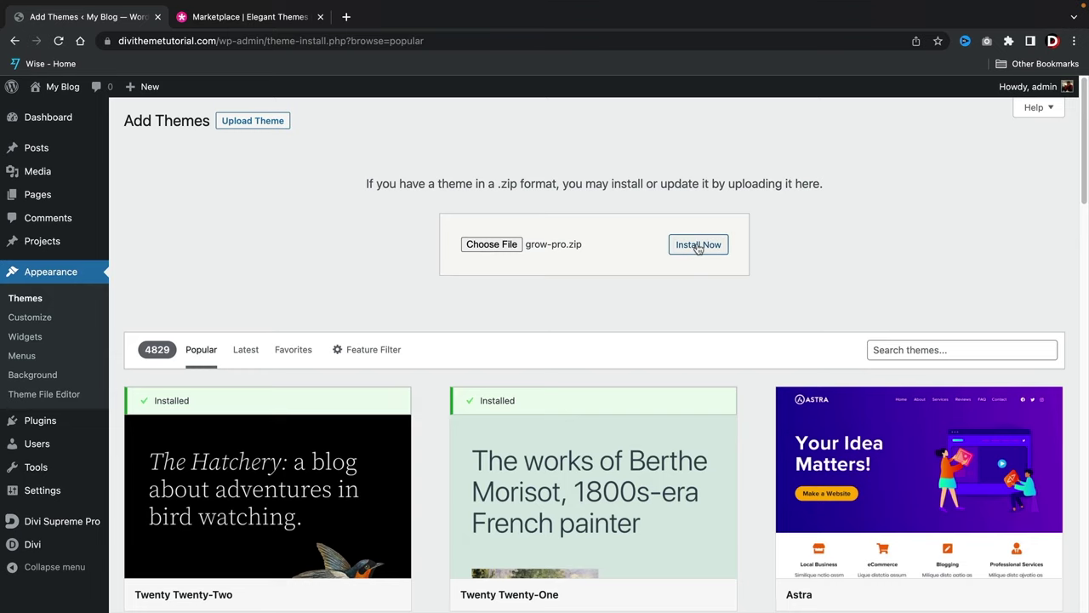
pyautogui.click(698, 246)
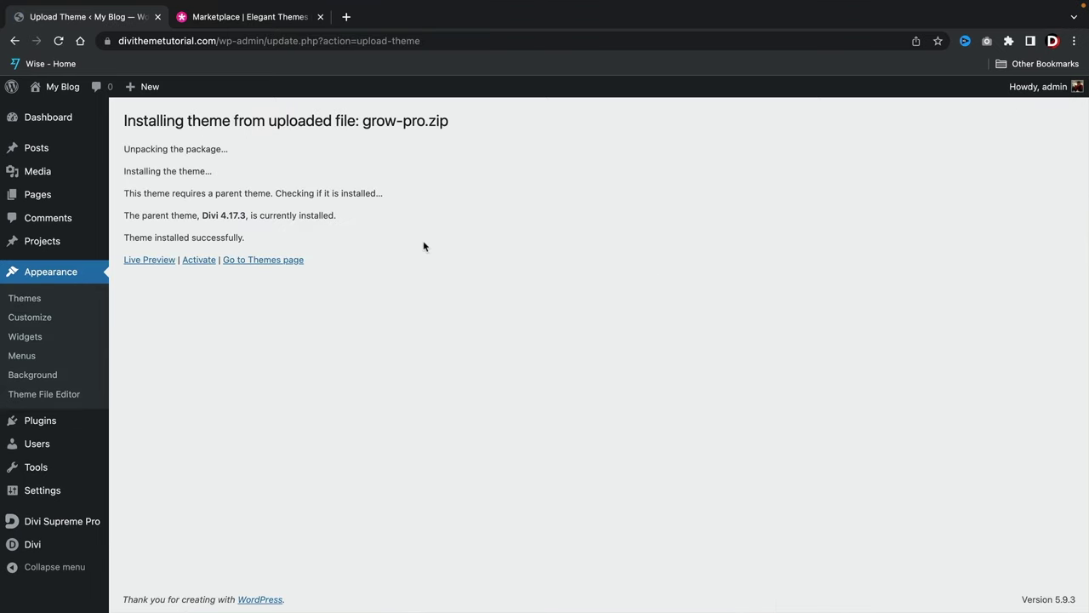
# - Confirm the Divi 4.17.3 parent theme is present and activate the Grow theme
pyautogui.moveTo(130, 215); pyautogui.dragTo(315, 194)
pyautogui.click(154, 218)
pyautogui.moveTo(154, 219); pyautogui.dragTo(290, 215)
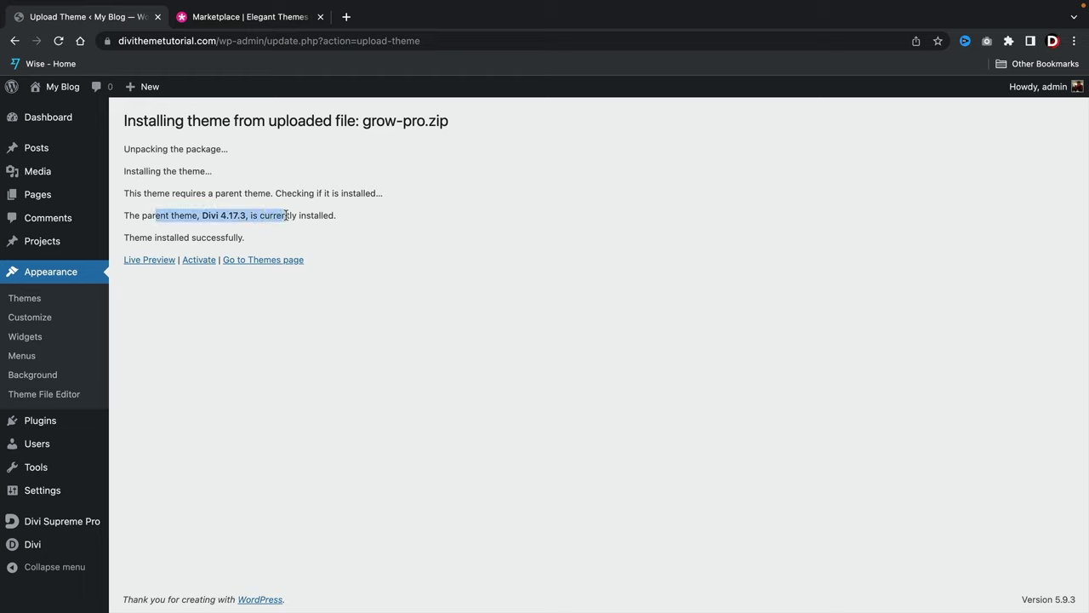
pyautogui.moveTo(179, 216); pyautogui.dragTo(269, 213)
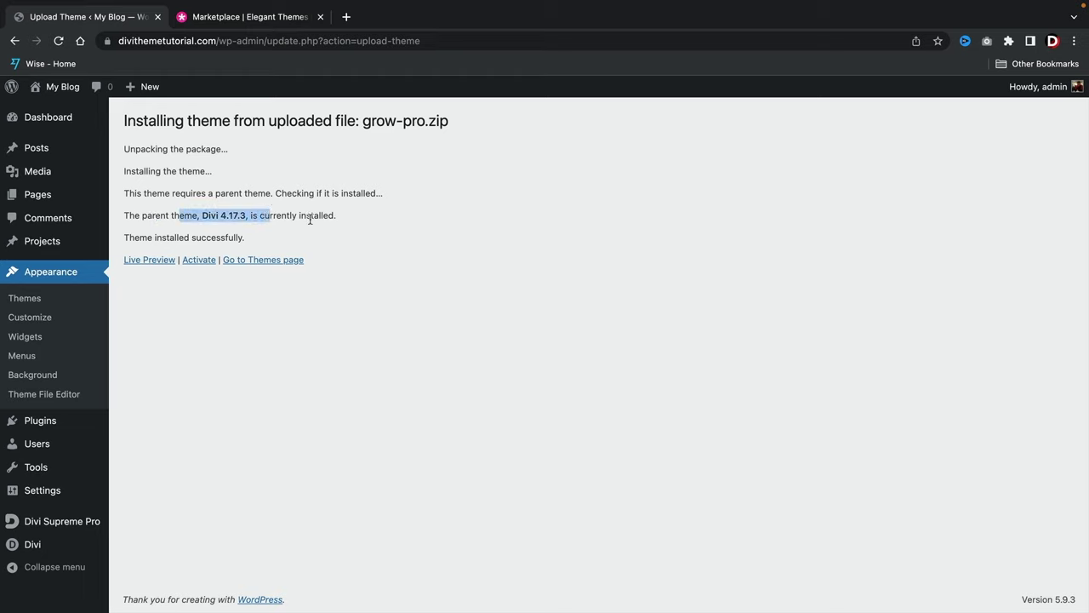
pyautogui.moveTo(137, 240); pyautogui.dragTo(234, 237)
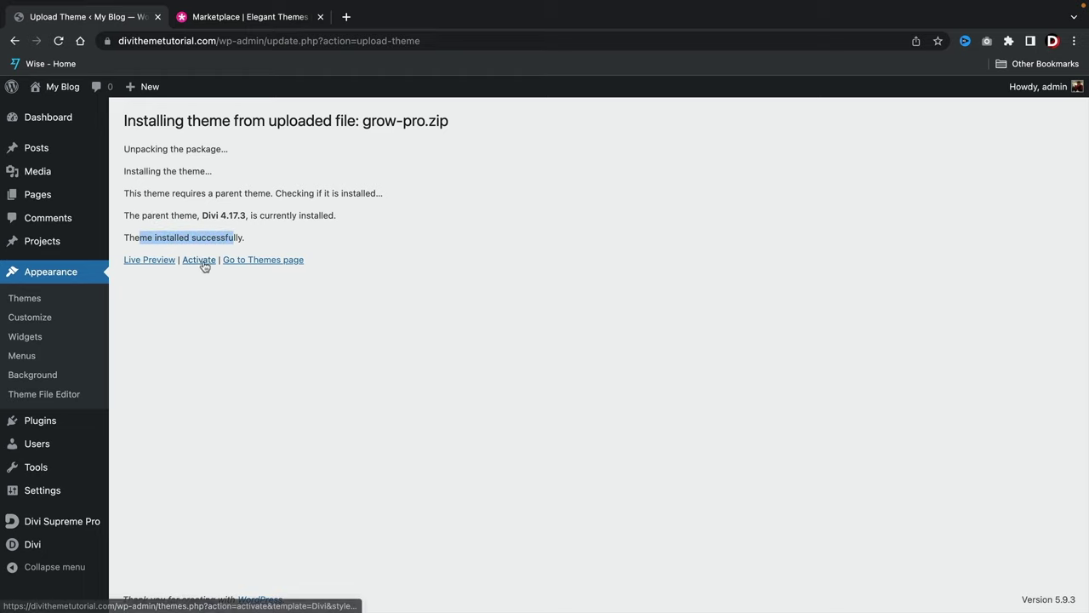
pyautogui.click(204, 260)
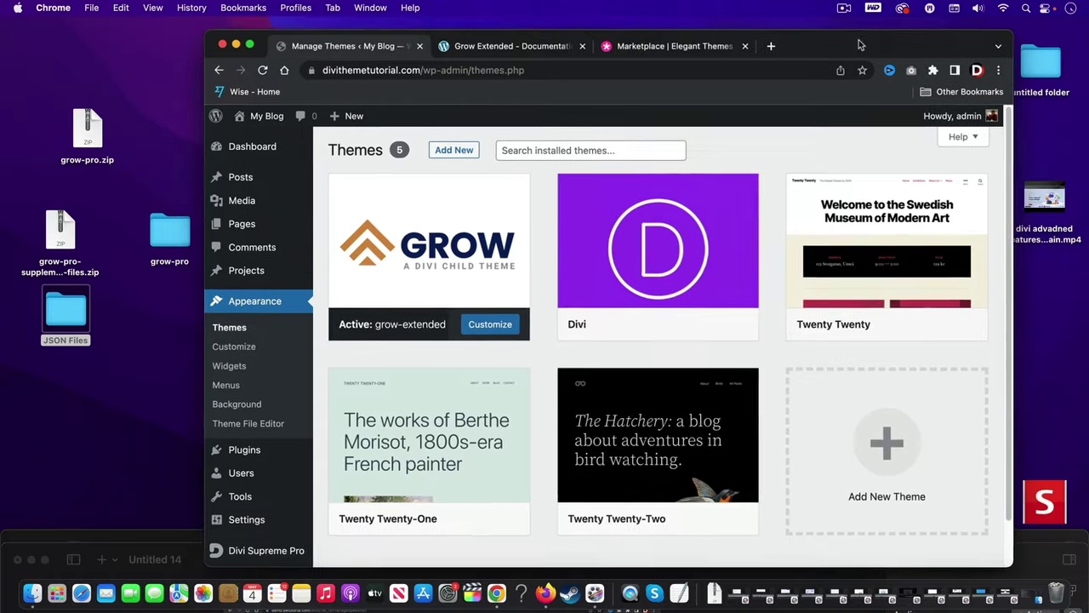
pyautogui.moveTo(859, 44); pyautogui.dragTo(844, 38)
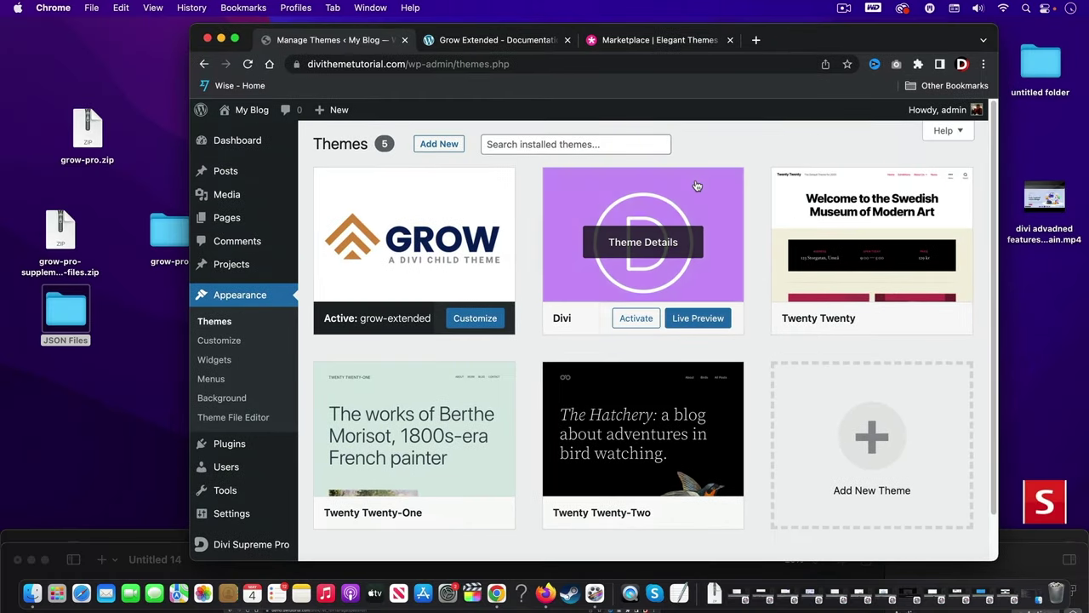
# - Read the Step 3 docs naming Divi > Theme Options and Grow Pro Theme Options.json
pyautogui.click(522, 41)
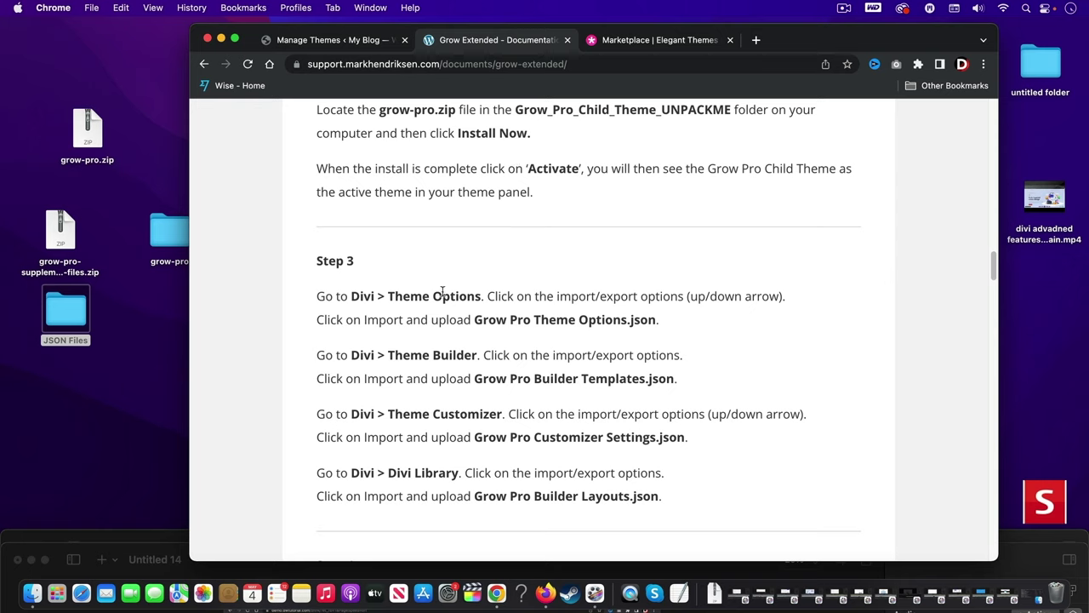
pyautogui.moveTo(344, 295); pyautogui.dragTo(487, 295)
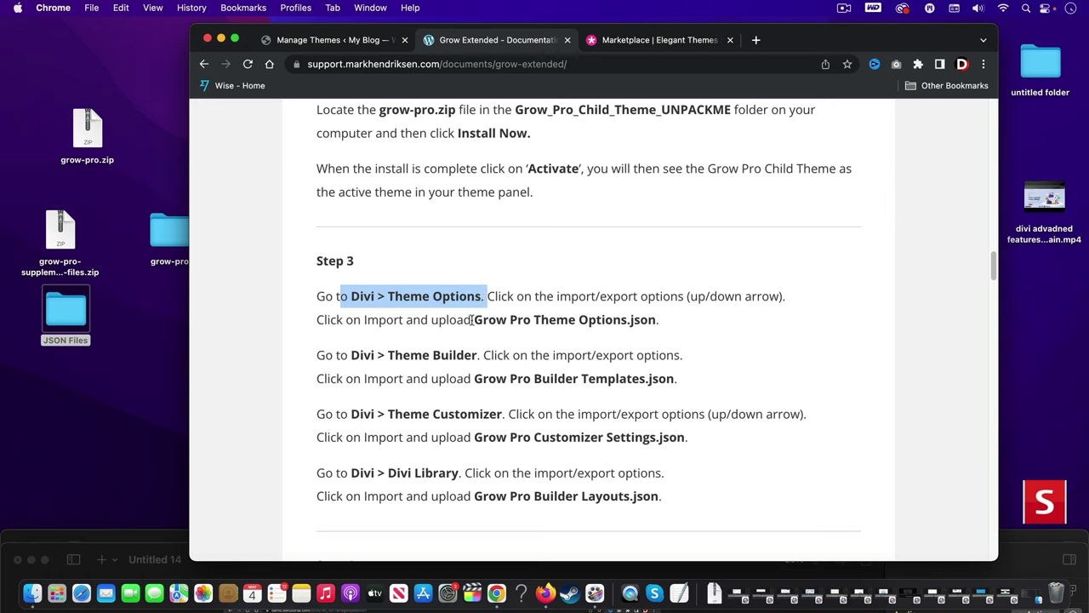
pyautogui.moveTo(471, 320); pyautogui.dragTo(685, 328)
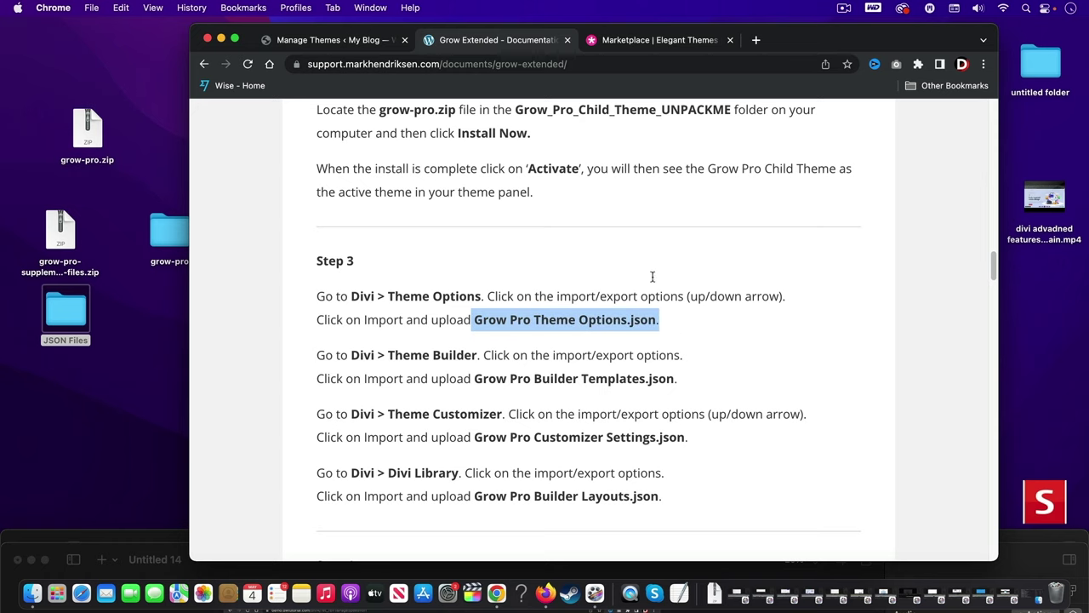
pyautogui.click(683, 40)
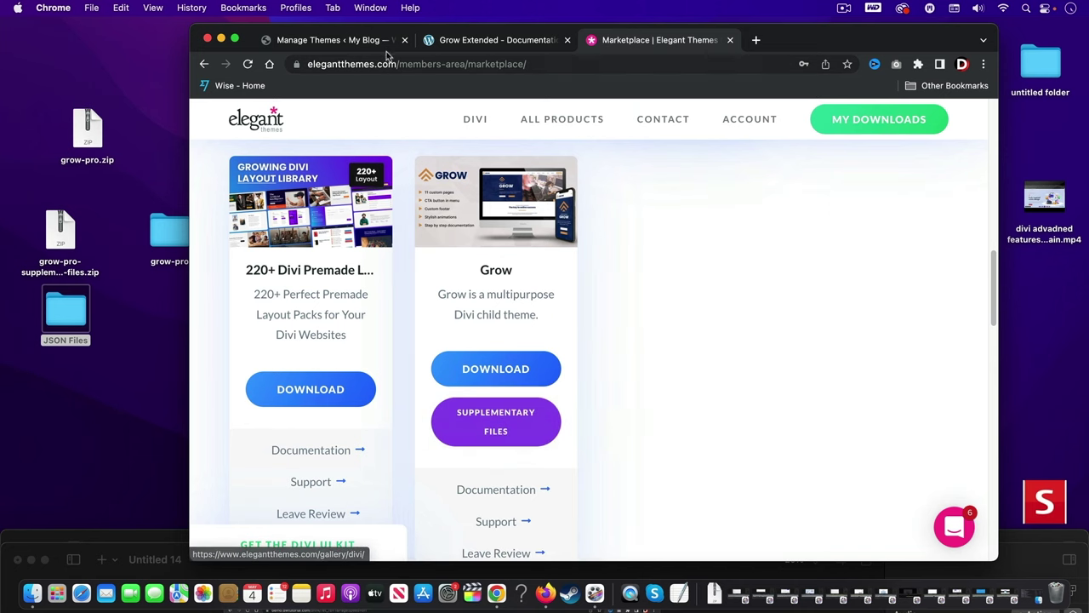
pyautogui.click(458, 43)
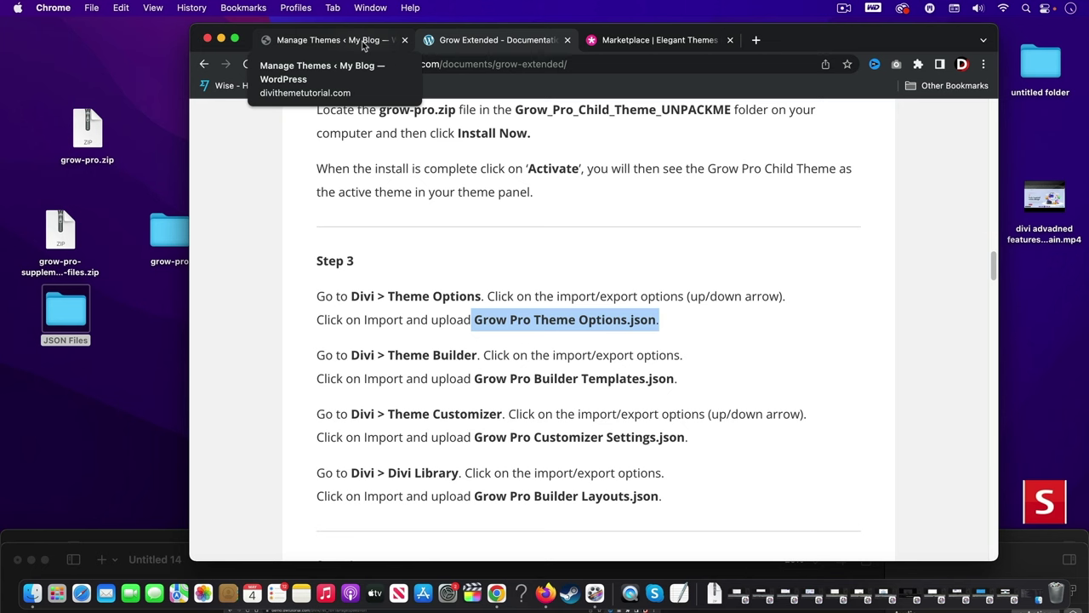
pyautogui.click(363, 46)
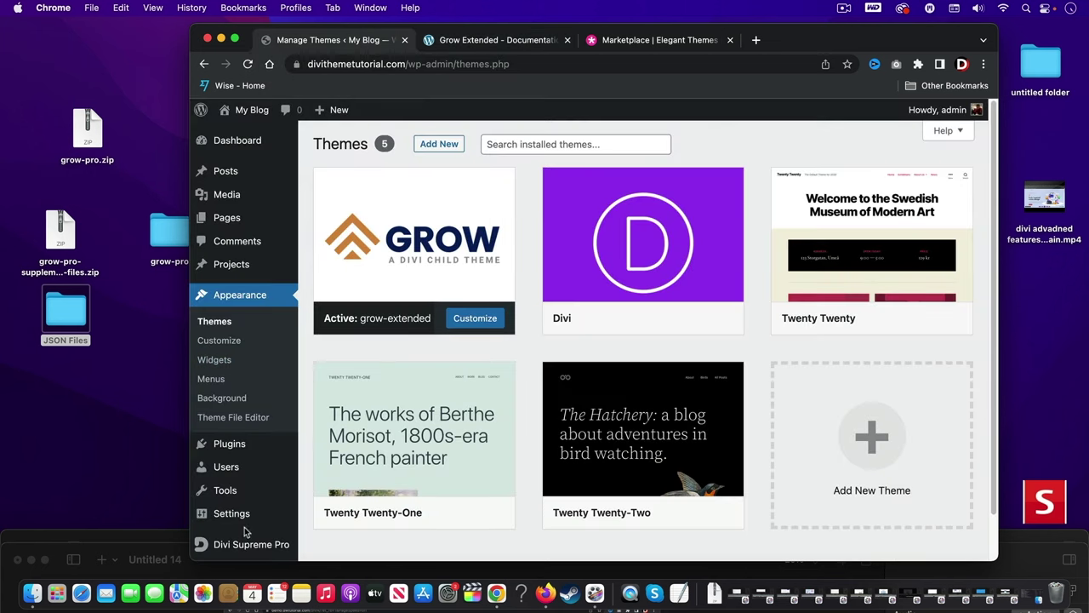
pyautogui.scroll(-1, 245, 531)
# - Open Divi Theme Options and recheck the Step 3 instructions
pyautogui.moveTo(245, 517)
pyautogui.click(340, 394)
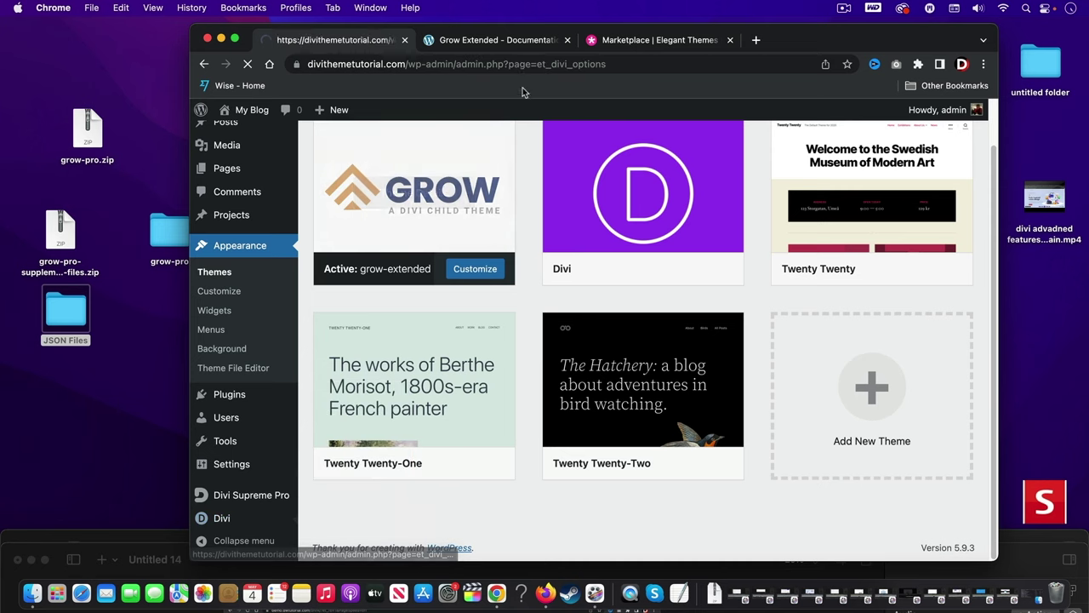
pyautogui.scroll(-1, 494, 272)
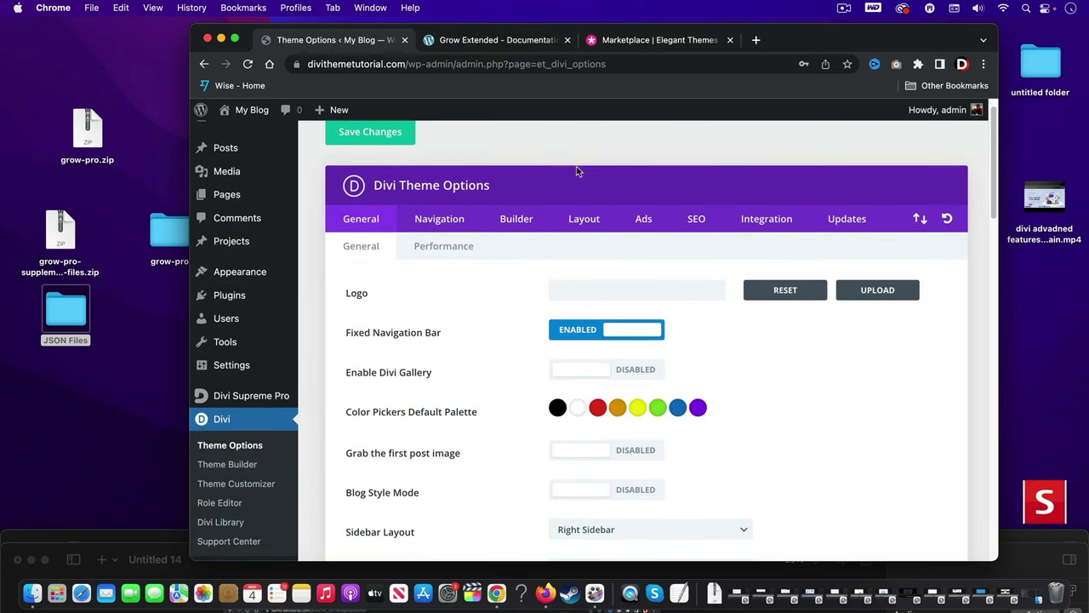
pyautogui.click(494, 40)
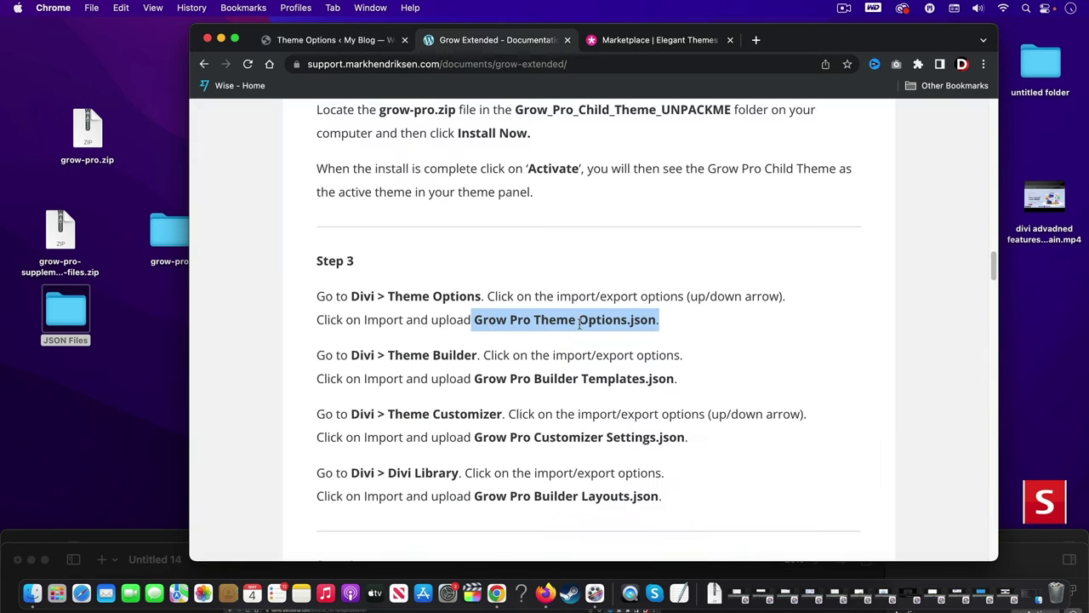
pyautogui.click(336, 40)
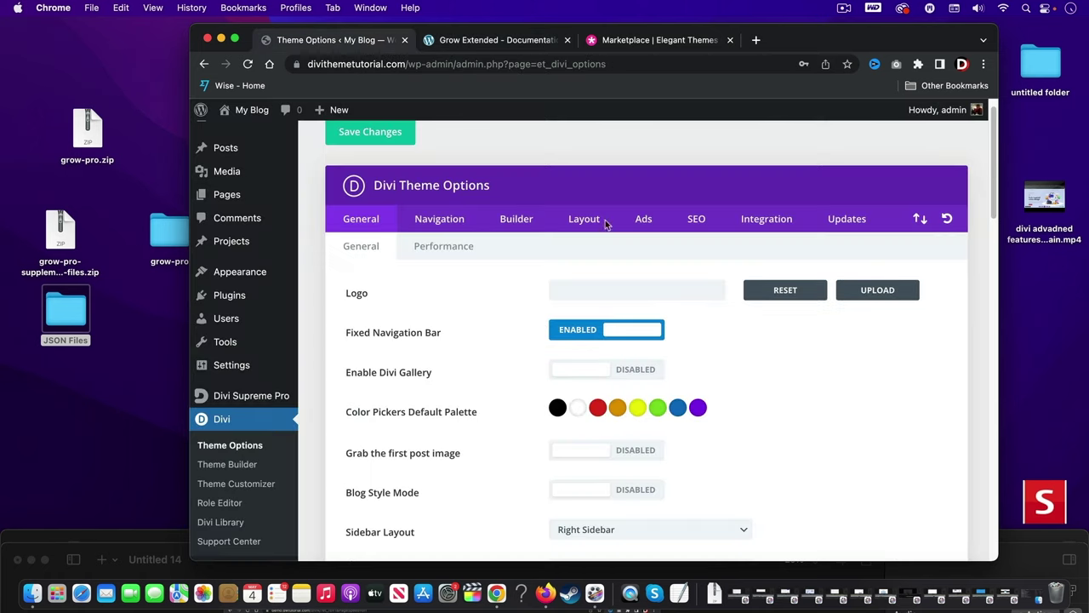
# - Import Grow Pro Theme Options.json from the Desktop JSON Files folder into Divi Theme Options
pyautogui.click(920, 219)
pyautogui.click(544, 278)
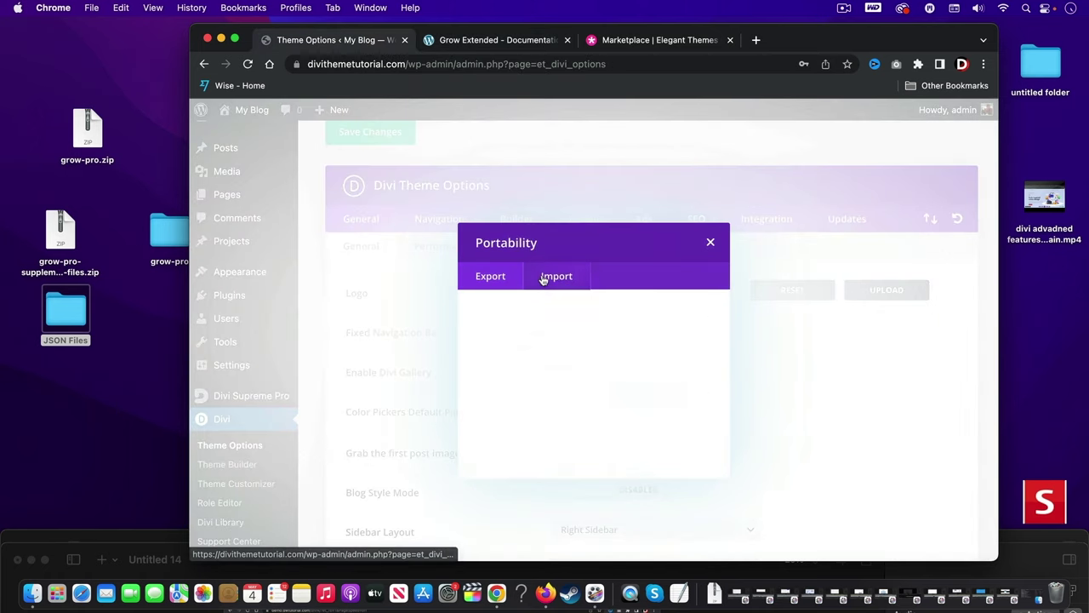
pyautogui.click(642, 390)
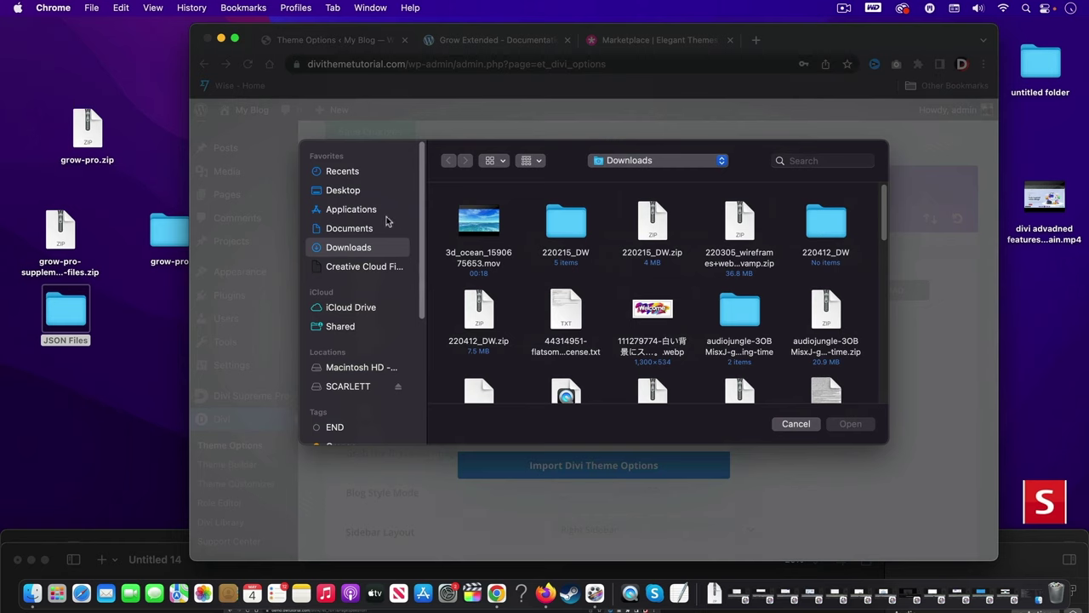
pyautogui.click(341, 189)
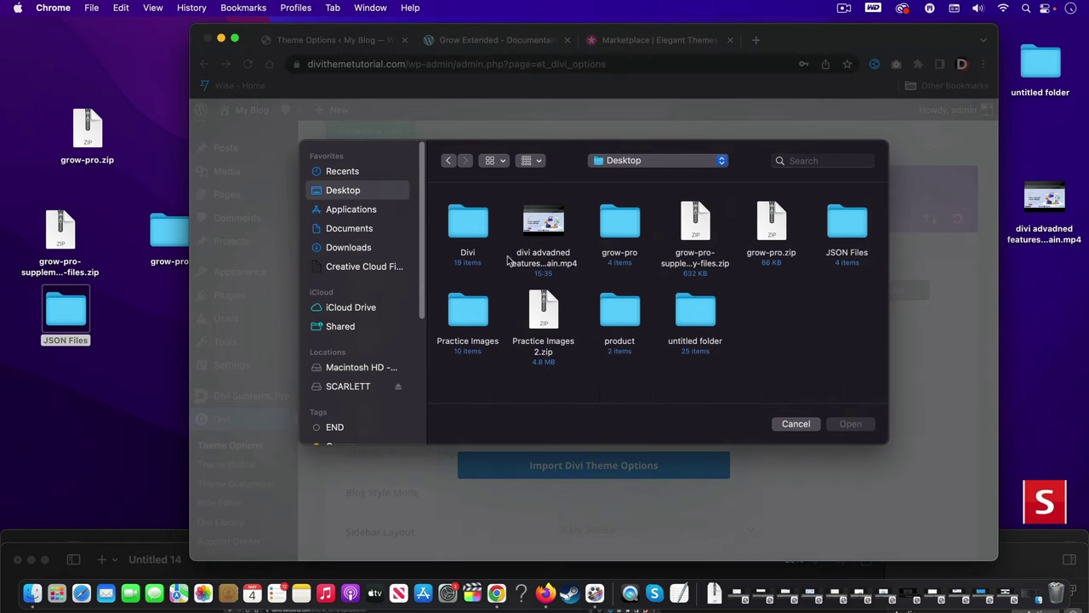
pyautogui.doubleClick(847, 225)
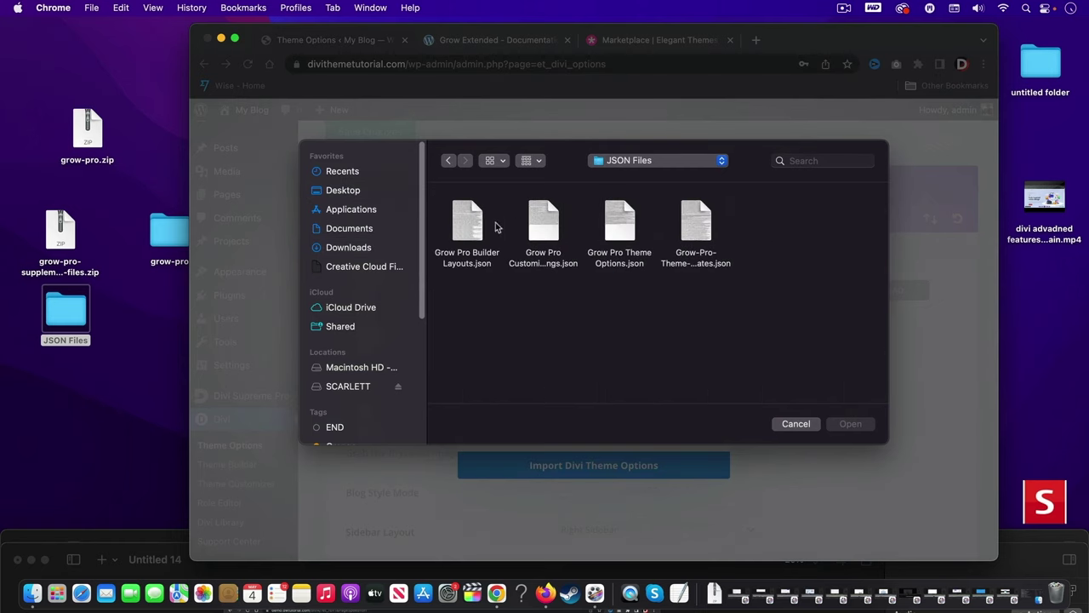
pyautogui.click(626, 264)
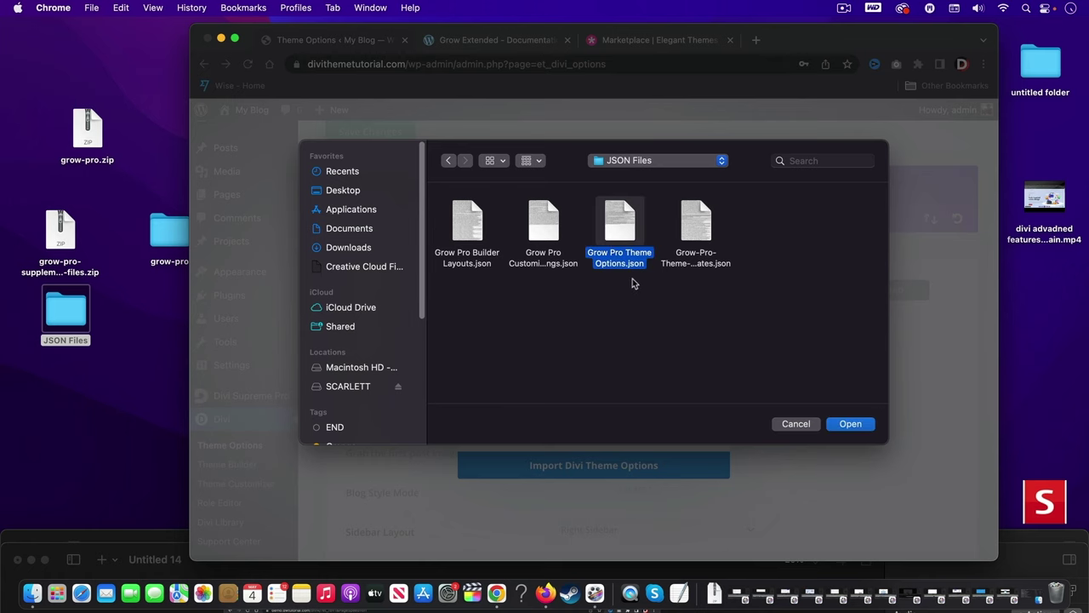
pyautogui.click(851, 423)
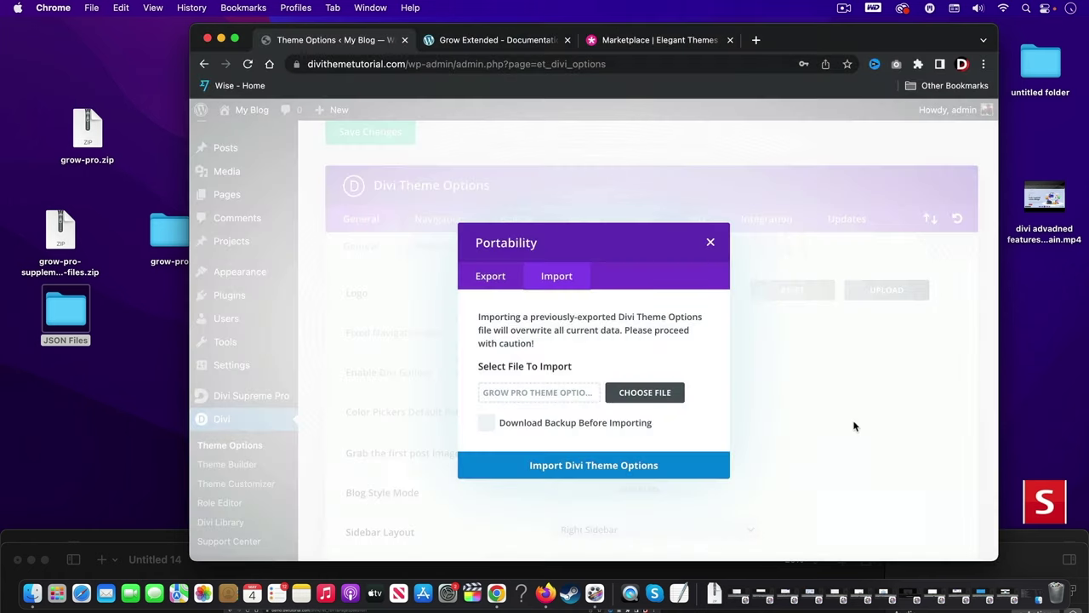
pyautogui.click(600, 468)
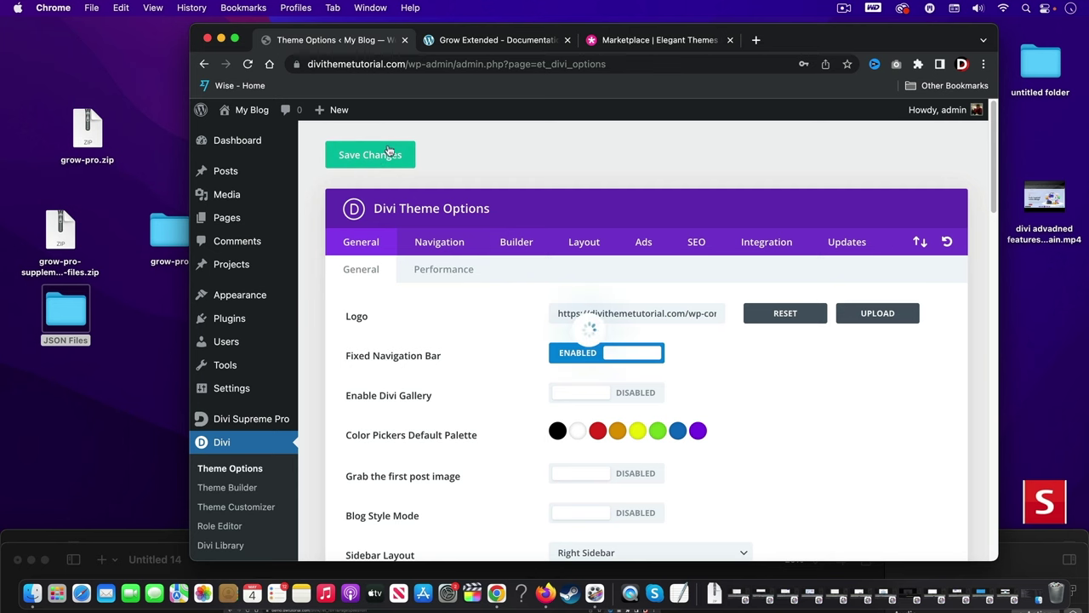
# - Look up the Grow Pro Builder Templates.json file name in the Step 3 docs
pyautogui.click(485, 43)
pyautogui.click(472, 377)
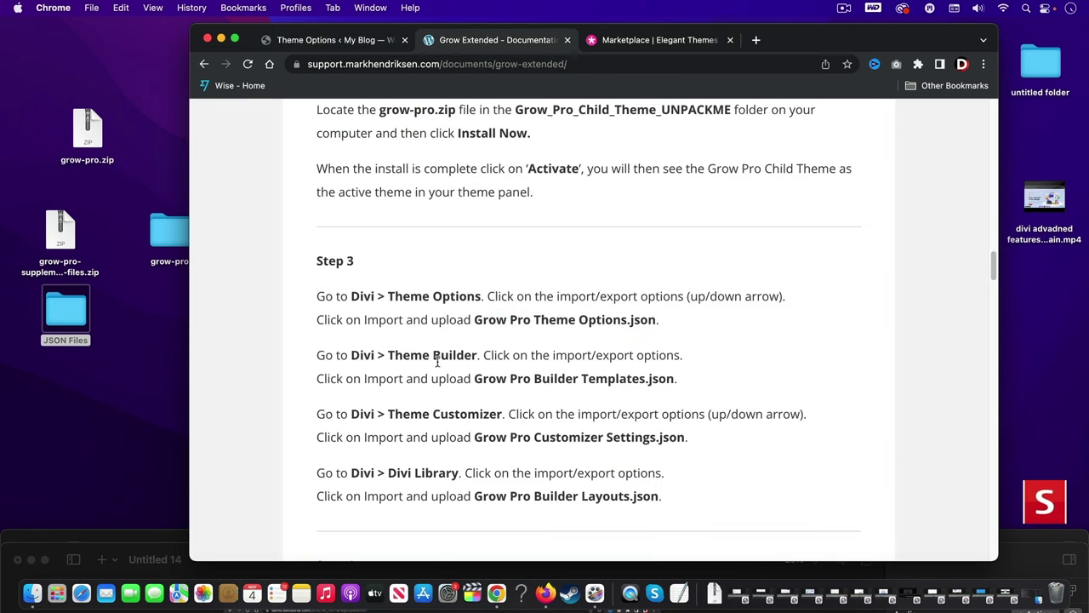
pyautogui.moveTo(484, 382); pyautogui.dragTo(600, 381)
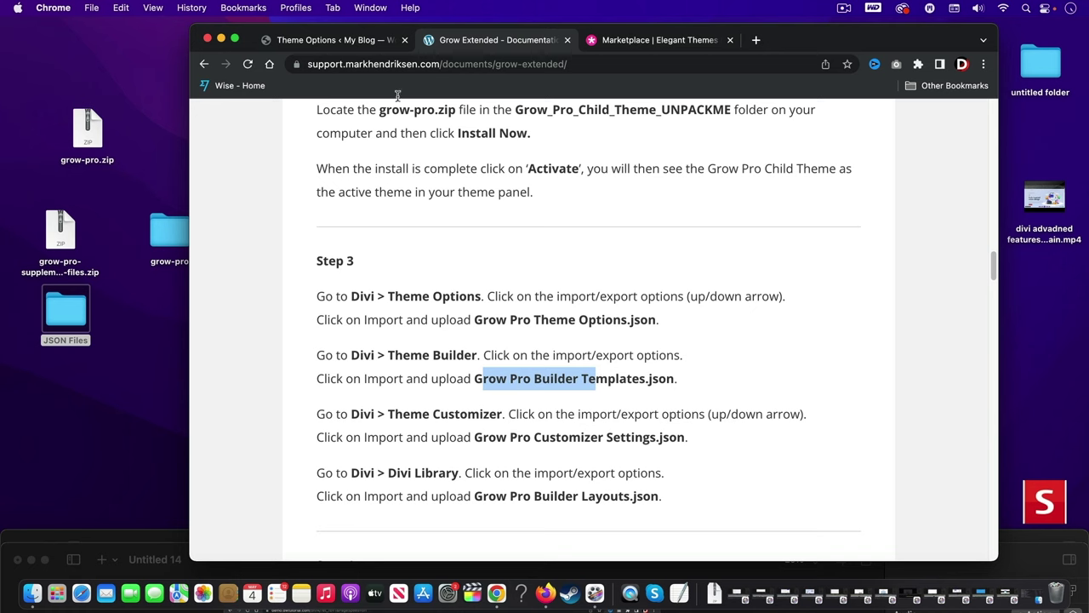
pyautogui.click(331, 43)
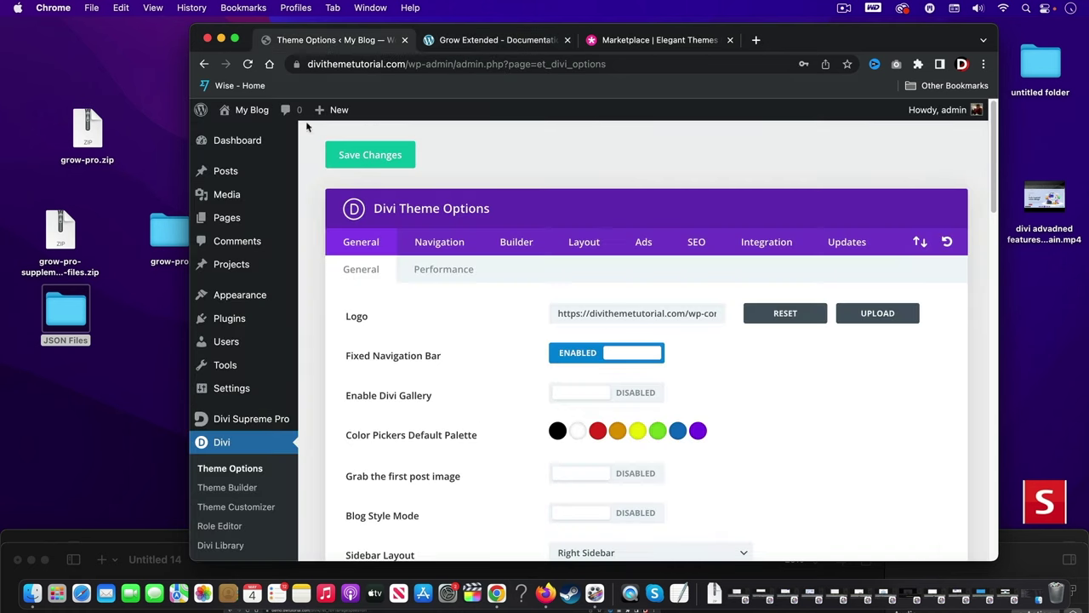
# - Open the Divi Theme Builder import panel and locate the templates file in JSON Files
pyautogui.click(237, 491)
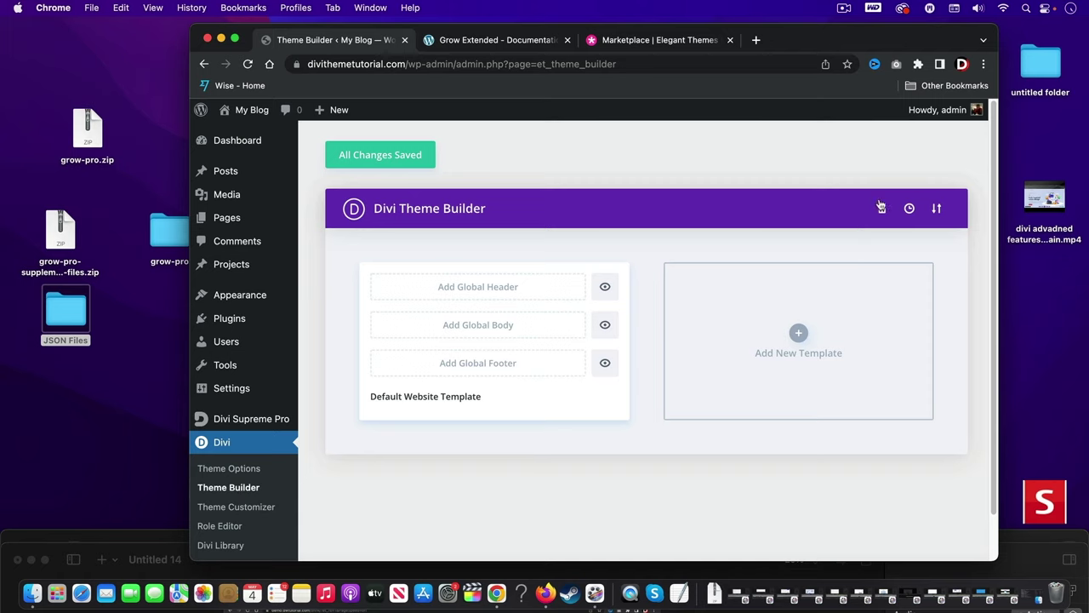
pyautogui.click(938, 208)
pyautogui.click(556, 260)
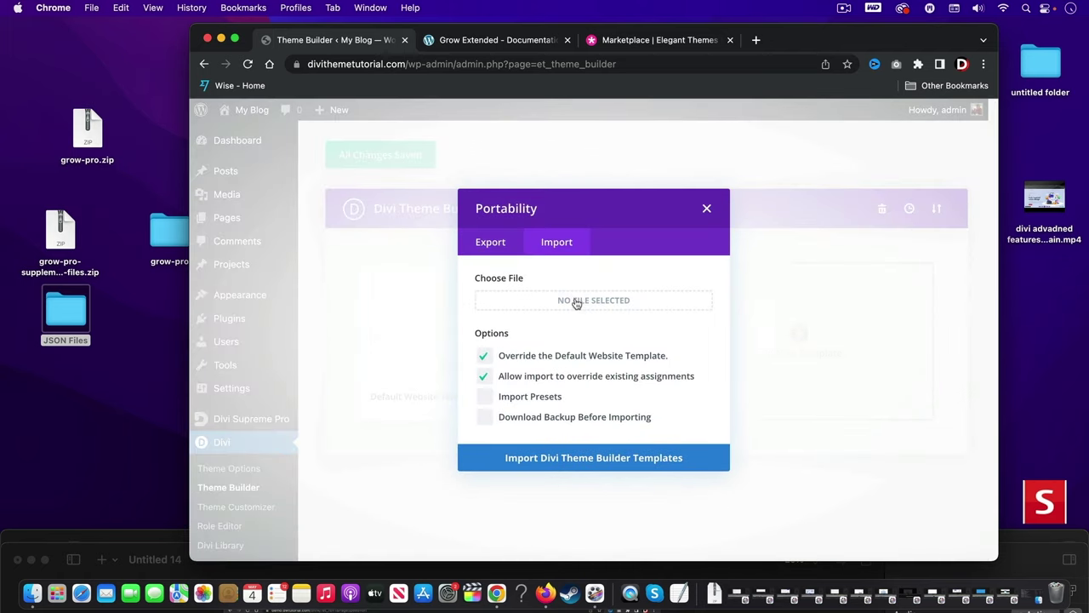
pyautogui.click(577, 304)
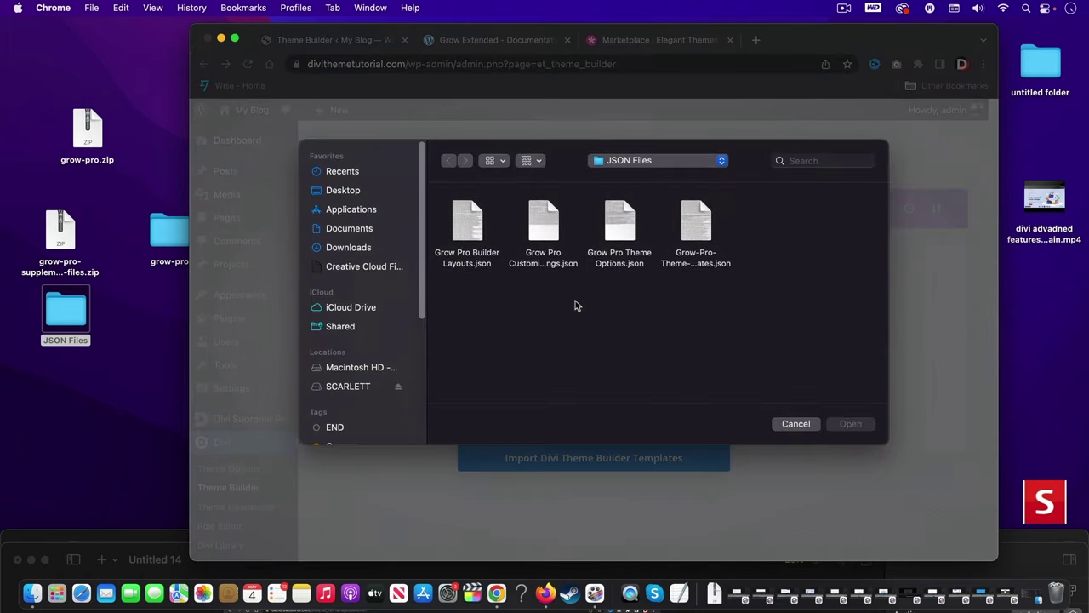
pyautogui.click(545, 259)
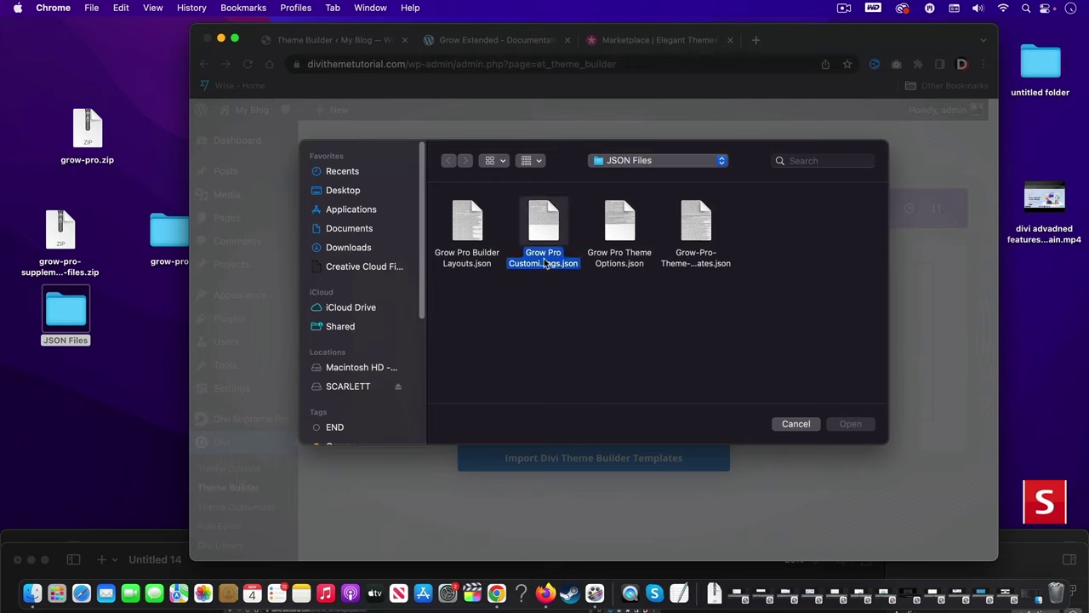
pyautogui.click(703, 266)
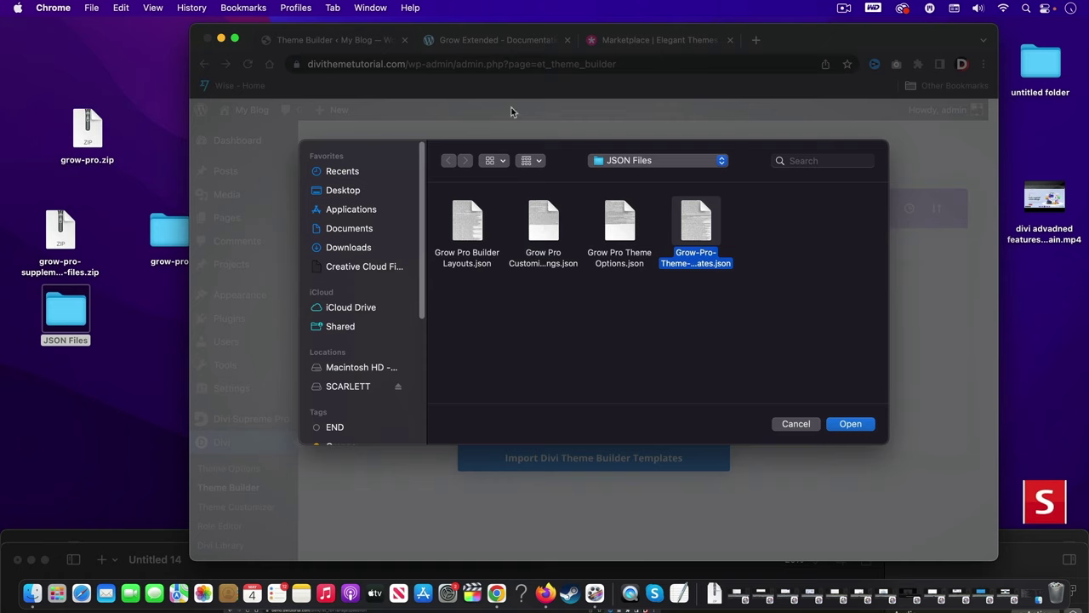
pyautogui.click(796, 424)
pyautogui.click(522, 45)
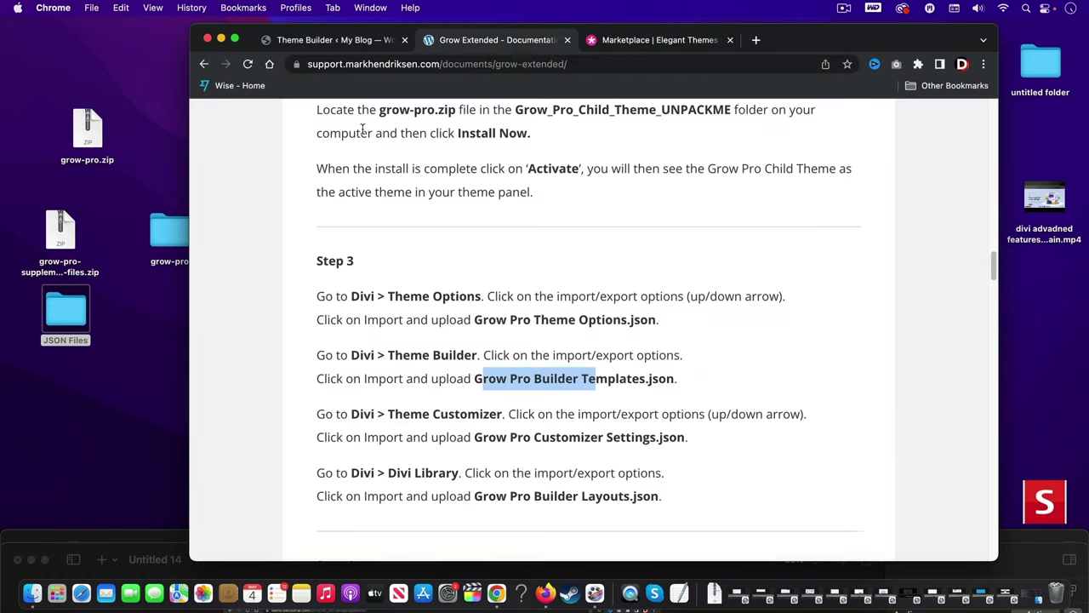
pyautogui.click(323, 44)
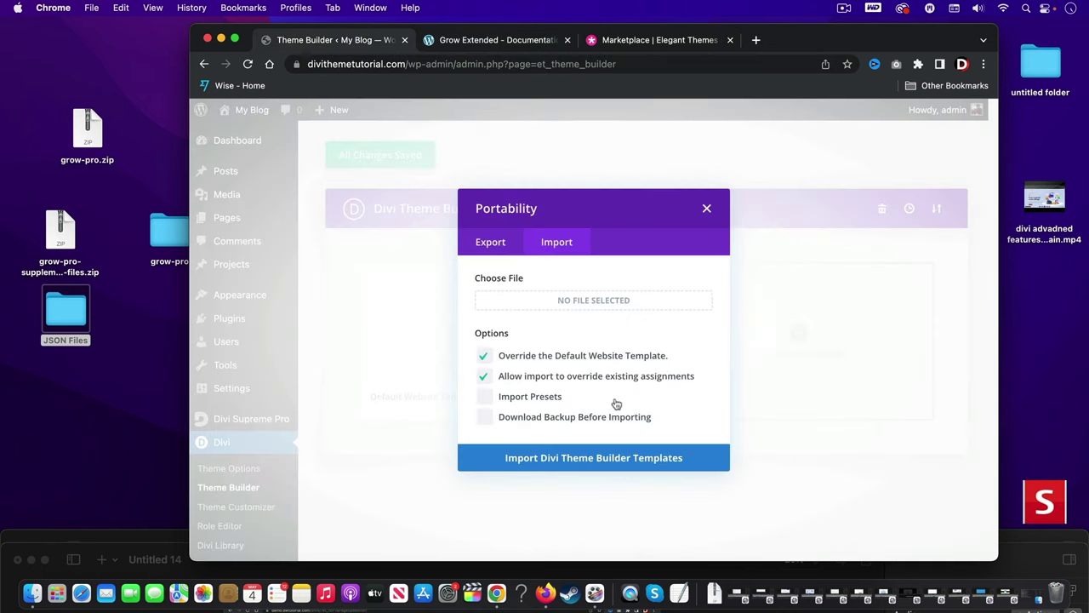
# - Import Grow-Pro-Theme-Builder-Templates.json and save the Theme Builder changes
pyautogui.click(611, 302)
pyautogui.click(691, 262)
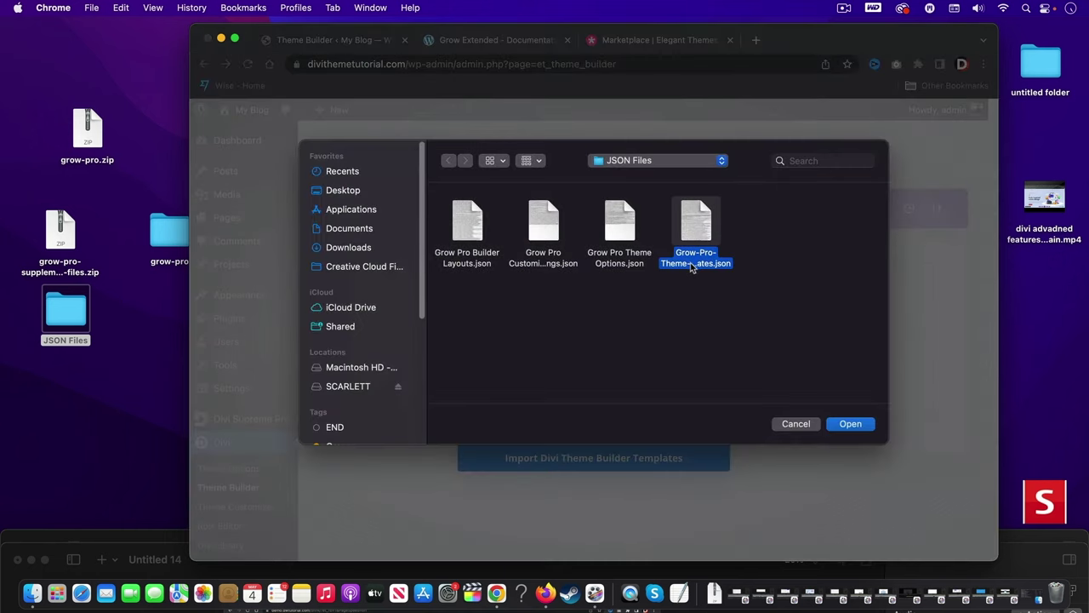
pyautogui.click(847, 422)
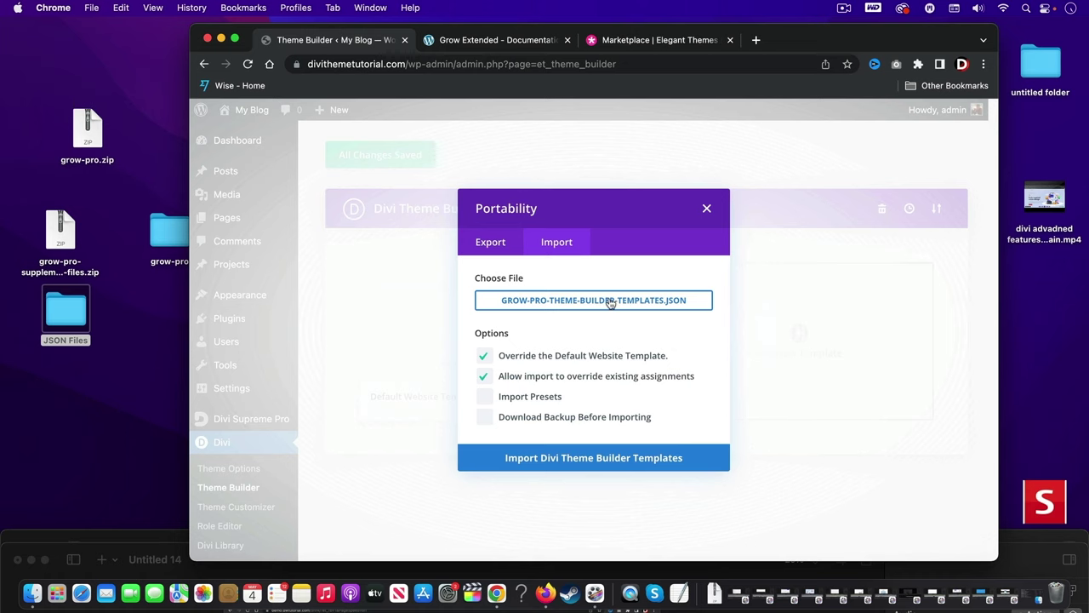
pyautogui.click(597, 460)
pyautogui.scroll(3, 599, 457)
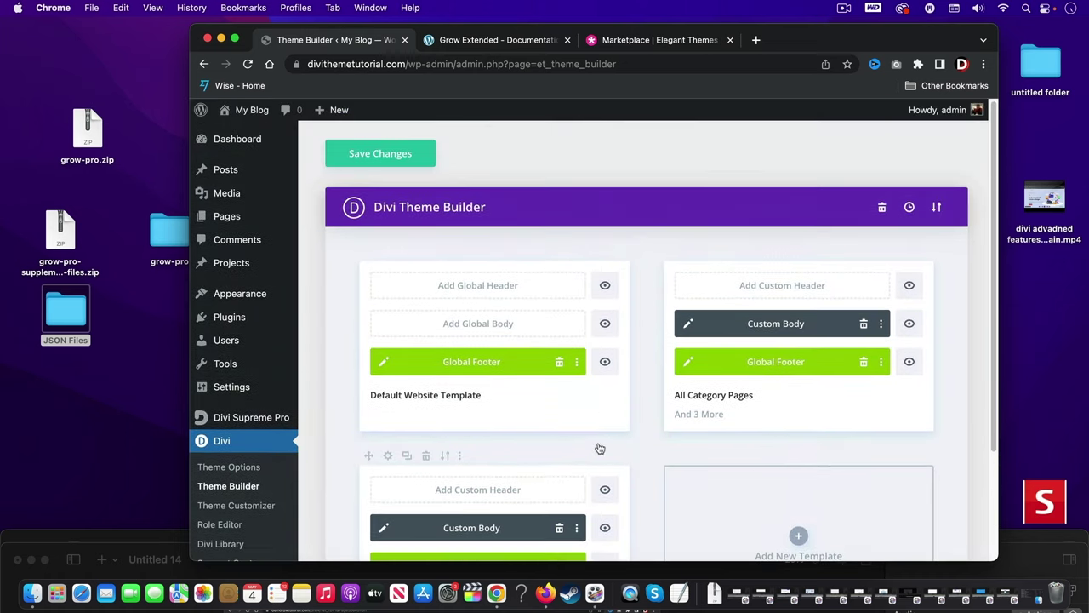
pyautogui.click(402, 159)
# - Find the Theme Customizer import step in the Grow setup instructions
pyautogui.click(487, 40)
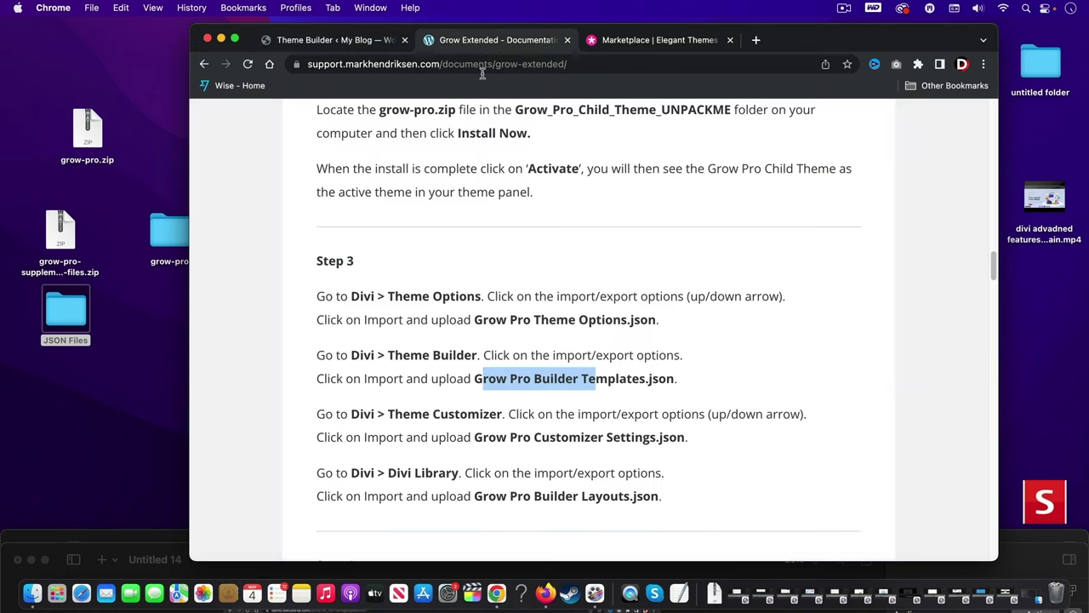
pyautogui.click(468, 459)
pyautogui.moveTo(388, 414); pyautogui.dragTo(502, 417)
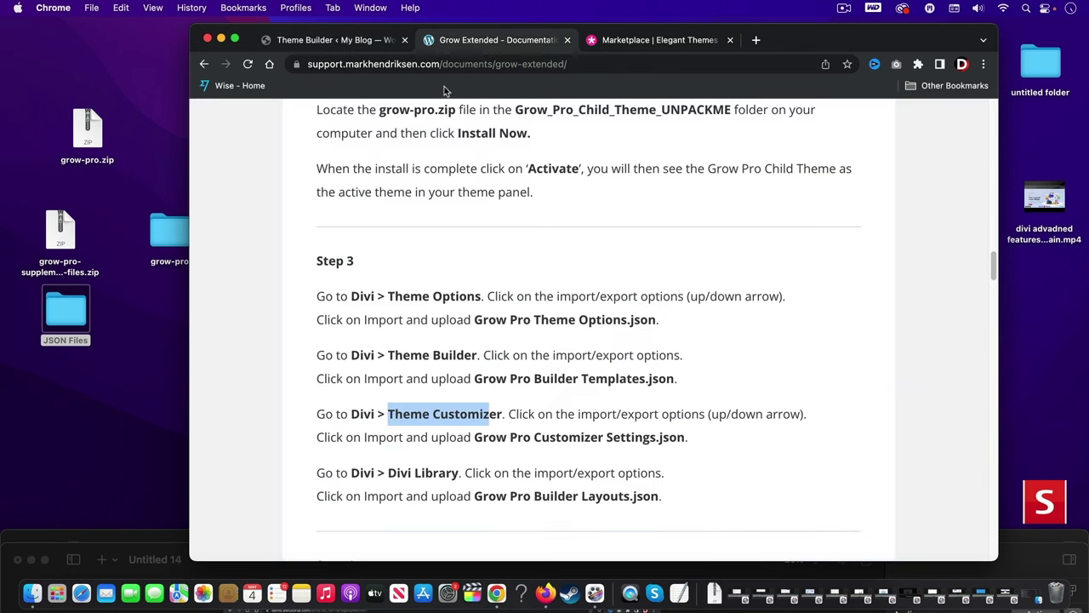
pyautogui.click(294, 40)
# - Open the Theme Customizer from My Blog and note the customizer settings file name
pyautogui.moveTo(250, 110)
pyautogui.click(257, 136)
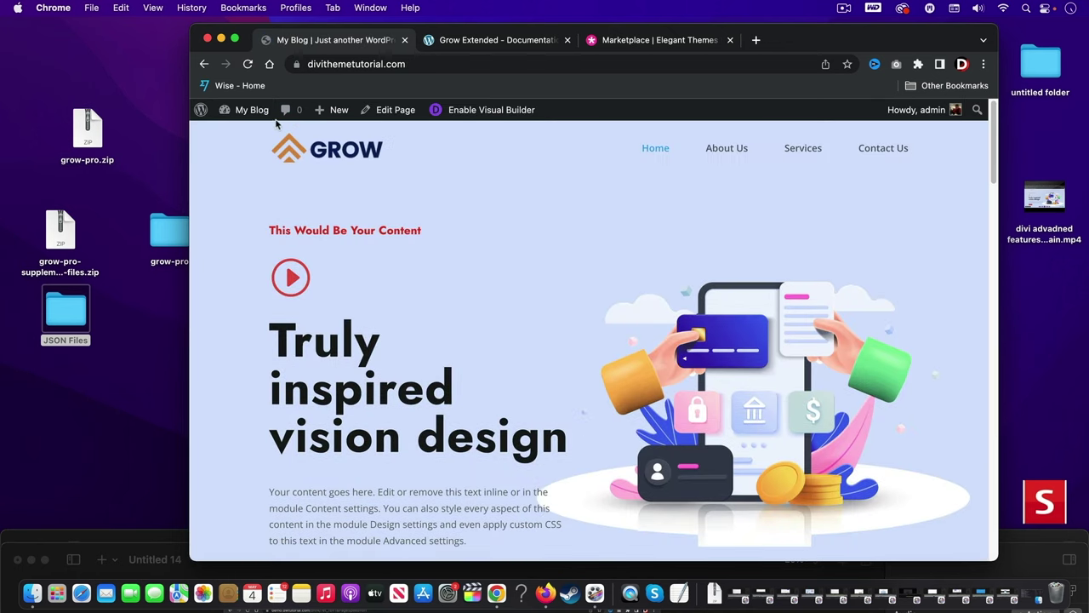
pyautogui.moveTo(261, 117)
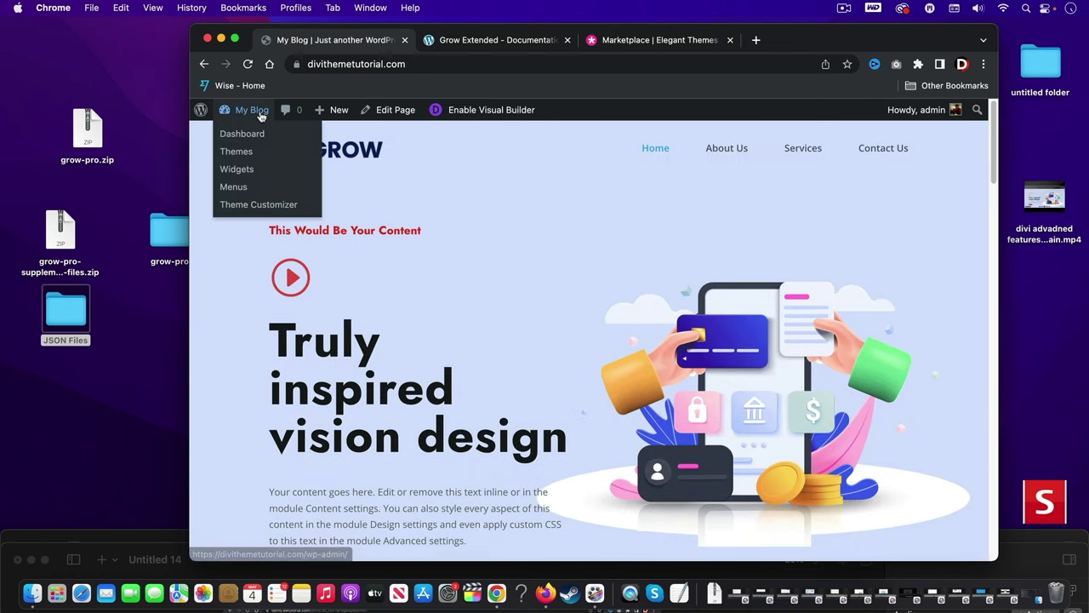
pyautogui.click(255, 206)
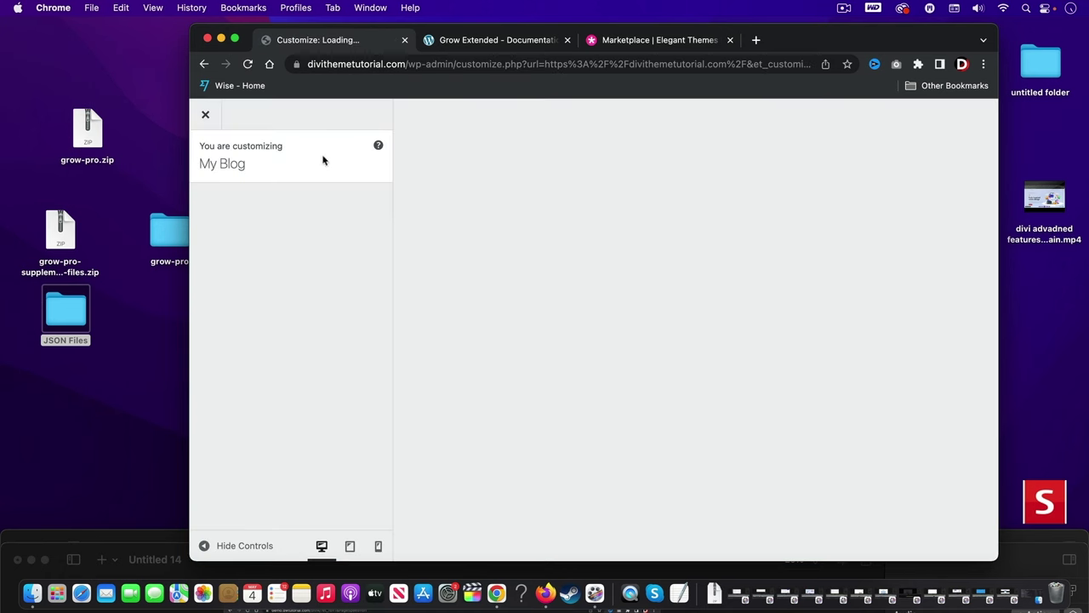
pyautogui.click(454, 47)
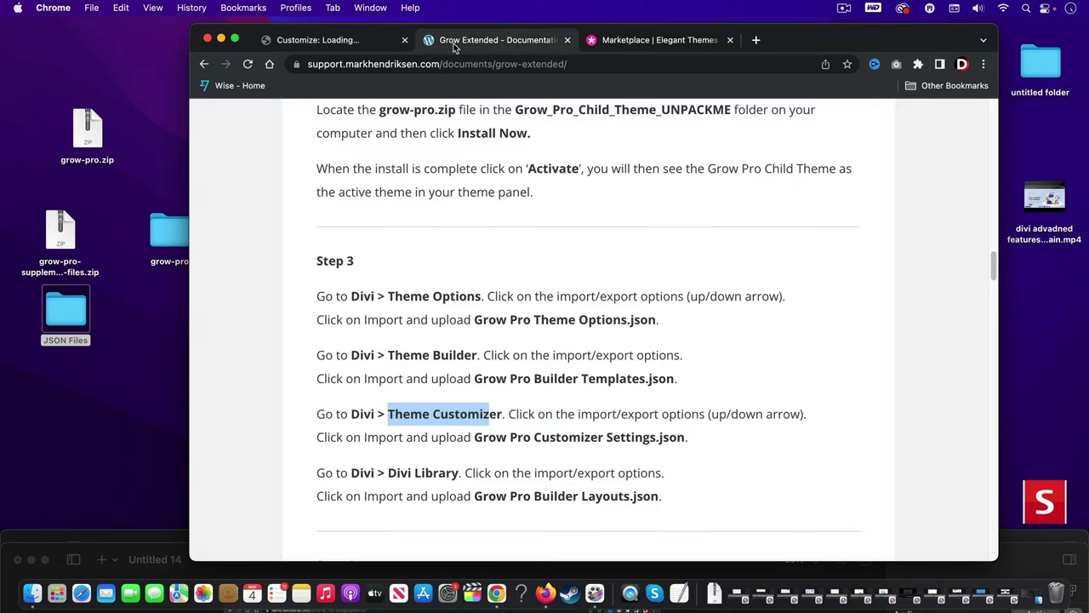
pyautogui.moveTo(475, 438); pyautogui.dragTo(687, 438)
pyautogui.click(351, 44)
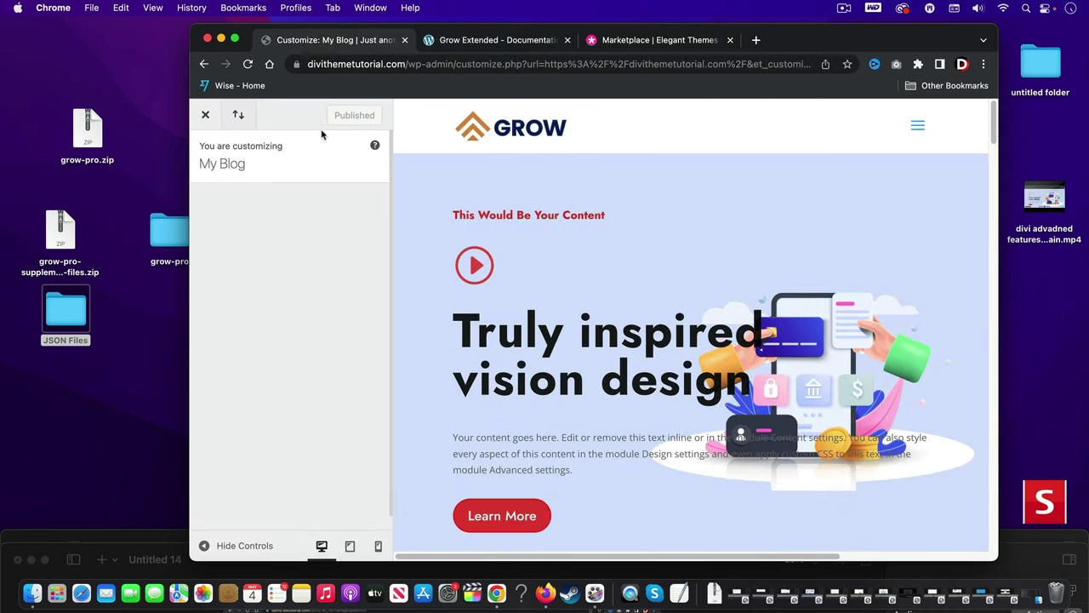
# - Import Grow Pro Customizer Settings.json into the customizer, then close it
pyautogui.click(238, 114)
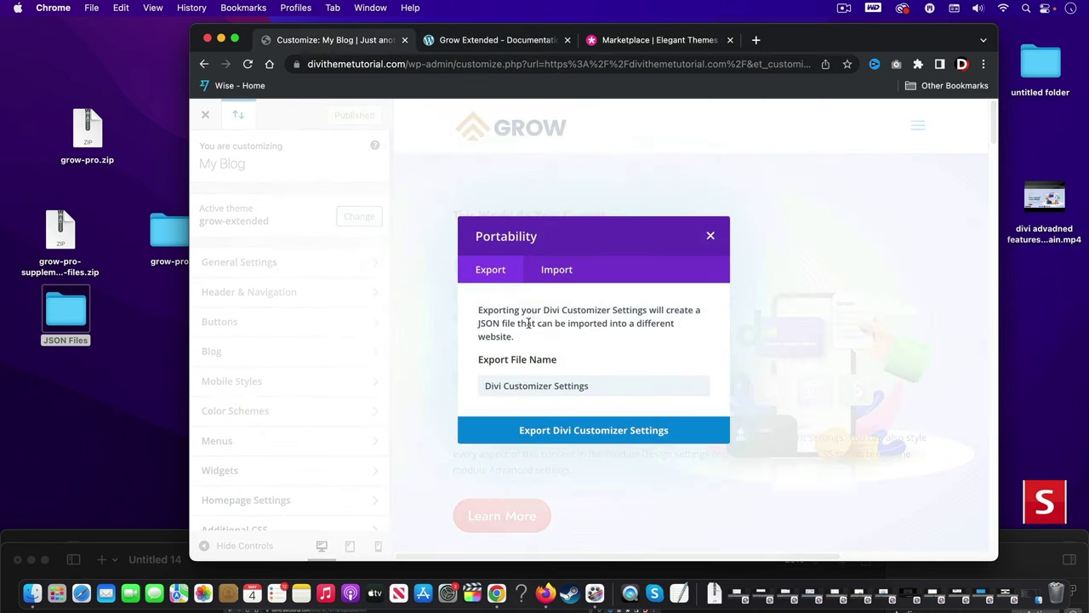
pyautogui.click(562, 276)
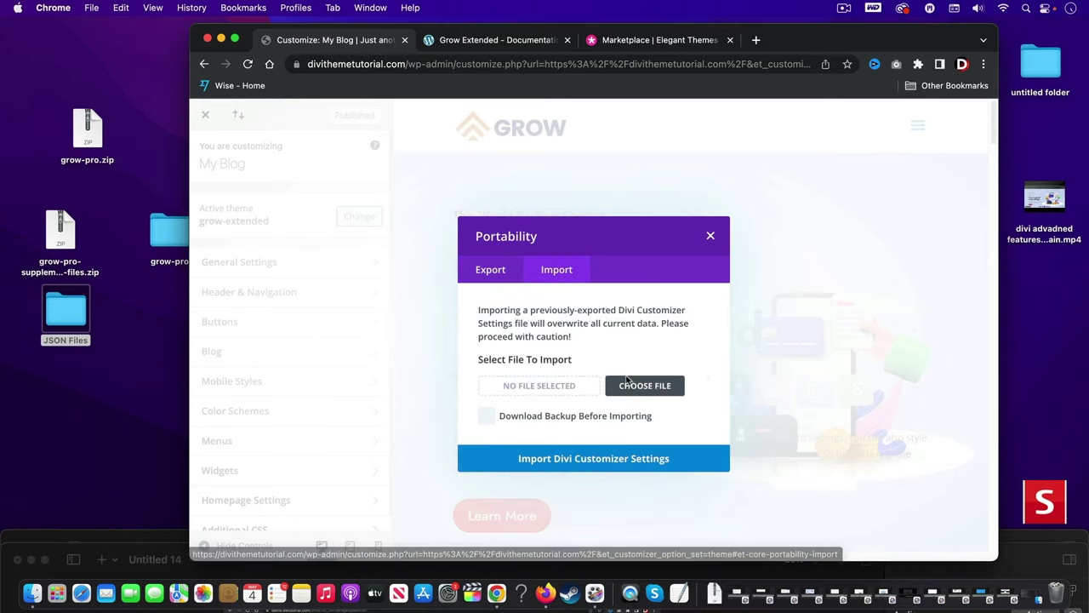
pyautogui.click(627, 383)
pyautogui.click(539, 266)
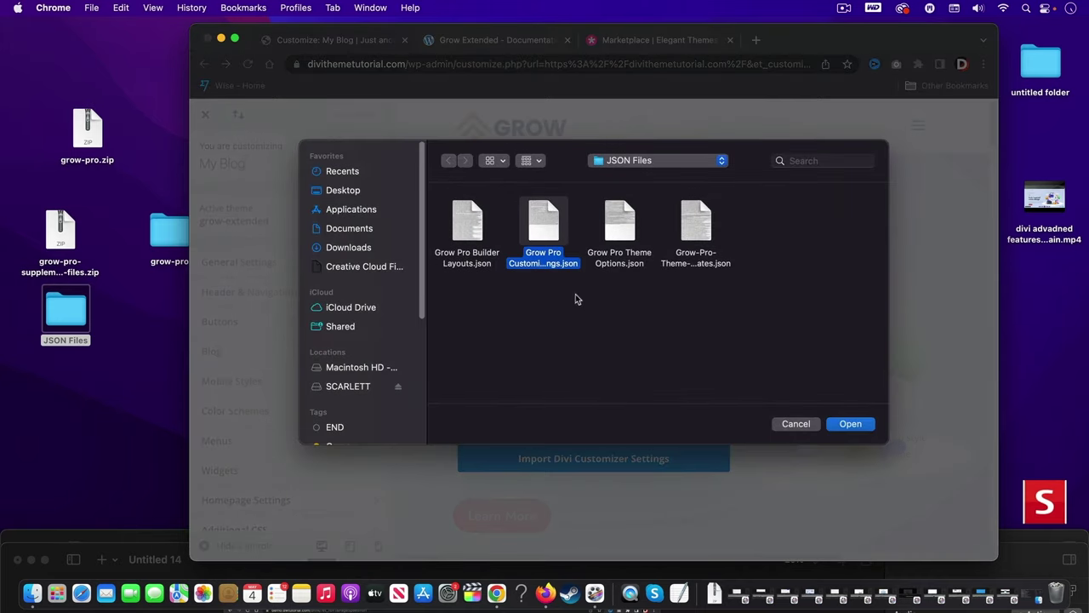
pyautogui.click(851, 423)
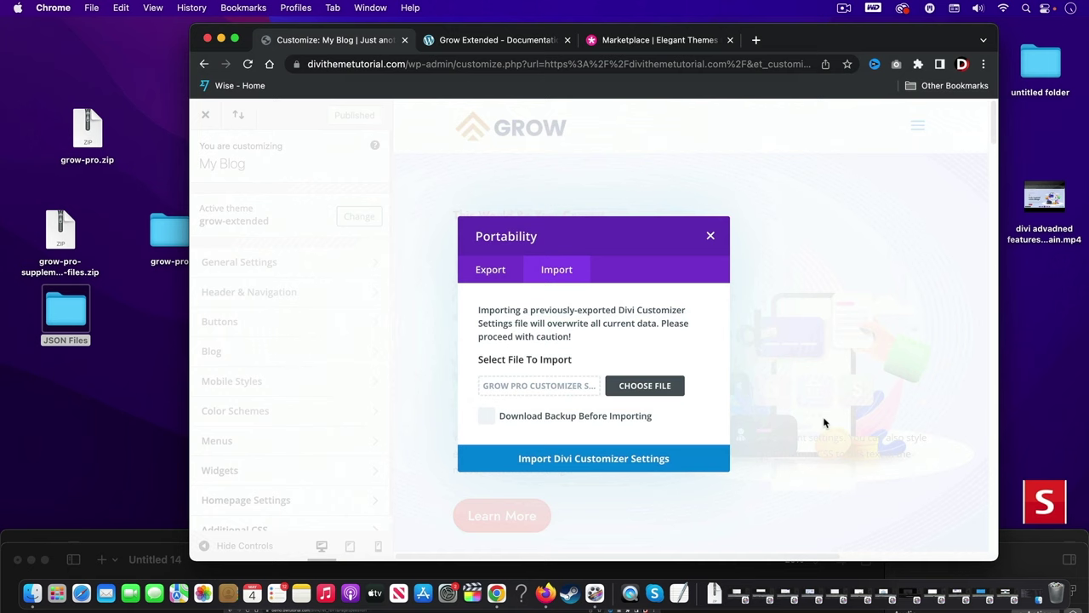
pyautogui.click(660, 456)
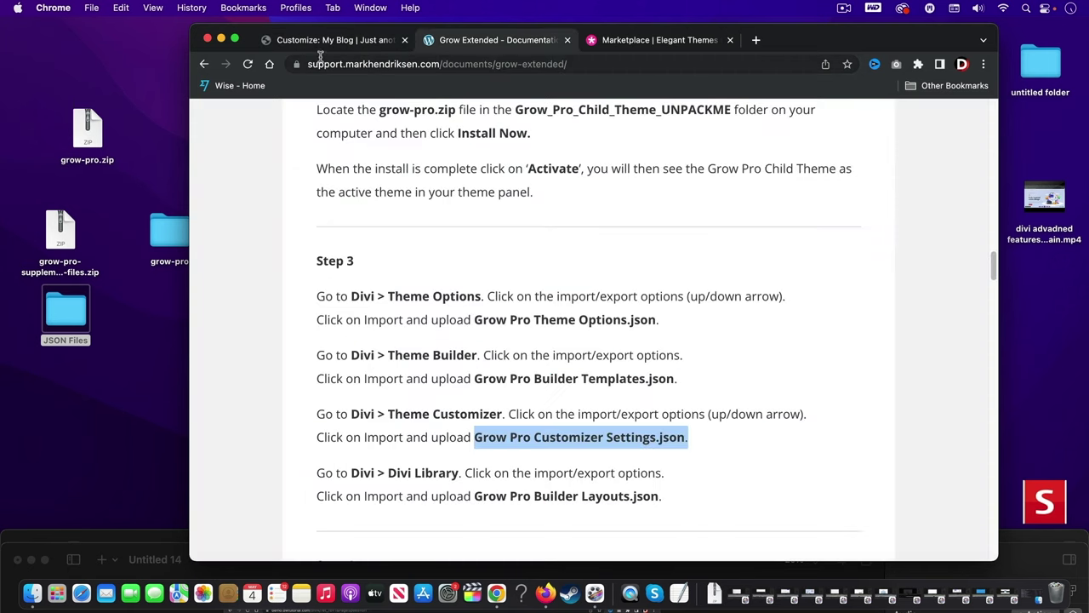
pyautogui.click(311, 48)
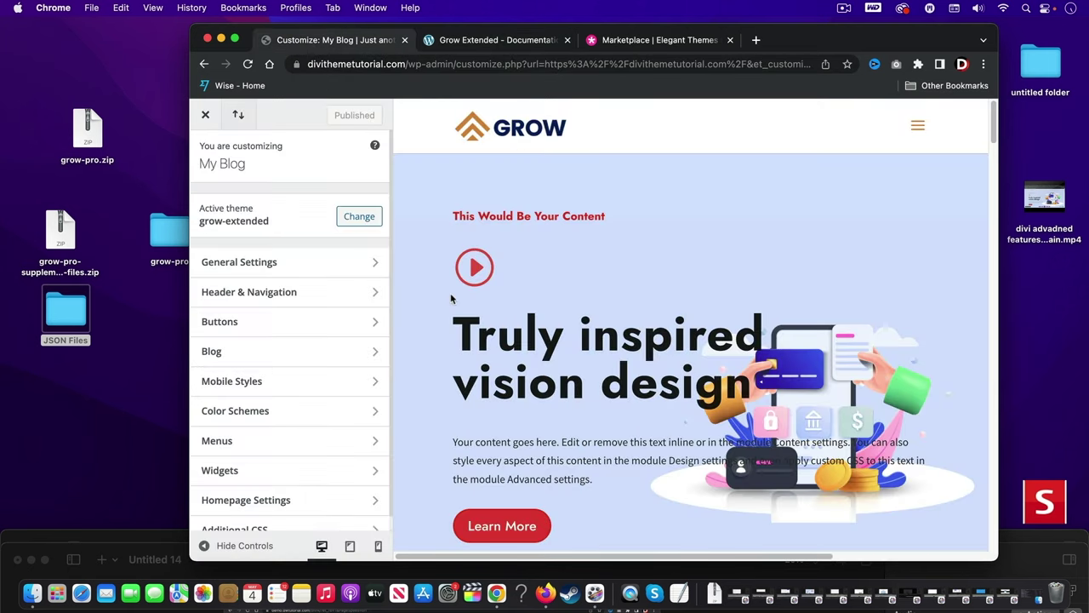
pyautogui.click(207, 117)
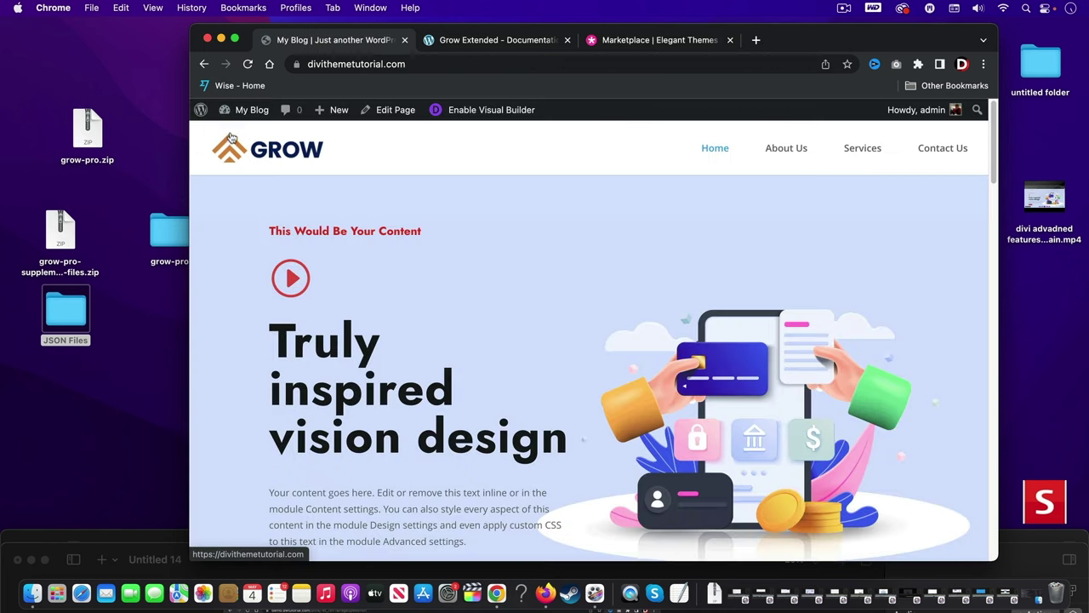
# - Go from the WordPress dashboard to the Divi Library
pyautogui.moveTo(246, 111)
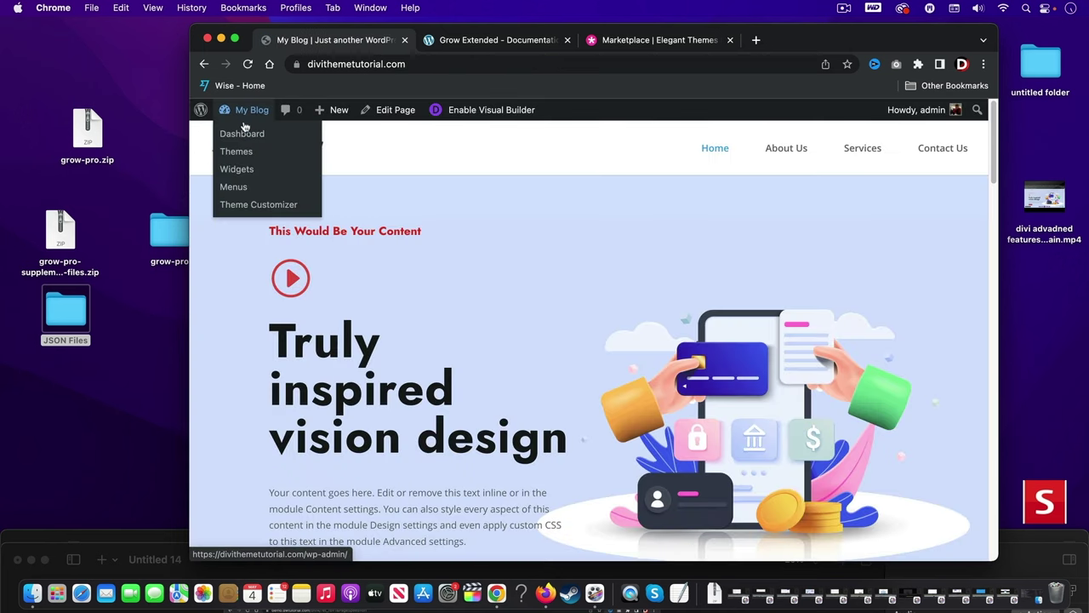
pyautogui.click(245, 136)
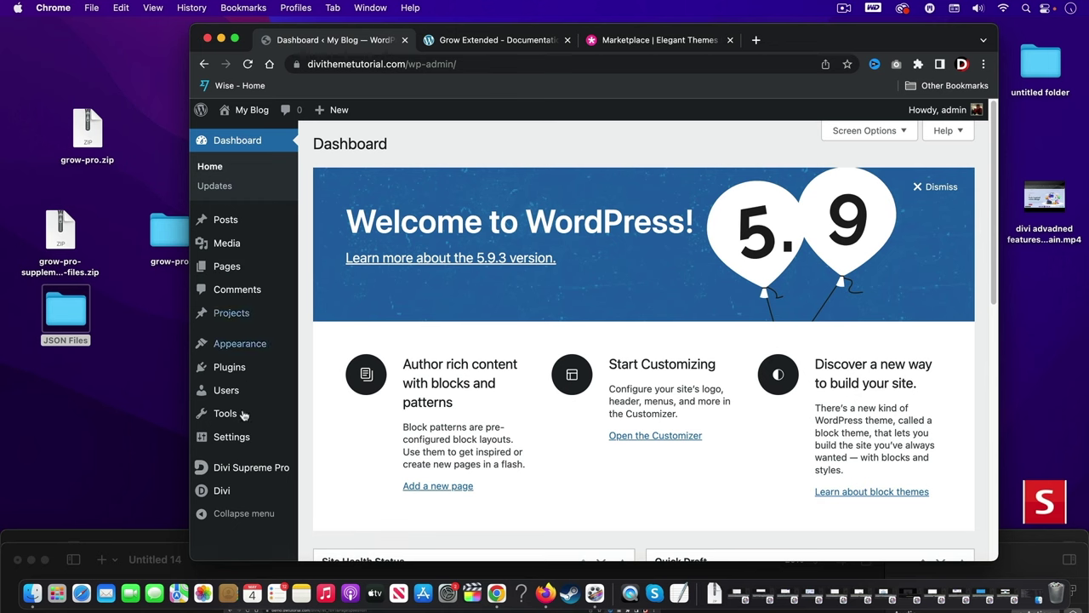
pyautogui.moveTo(211, 489)
pyautogui.click(341, 501)
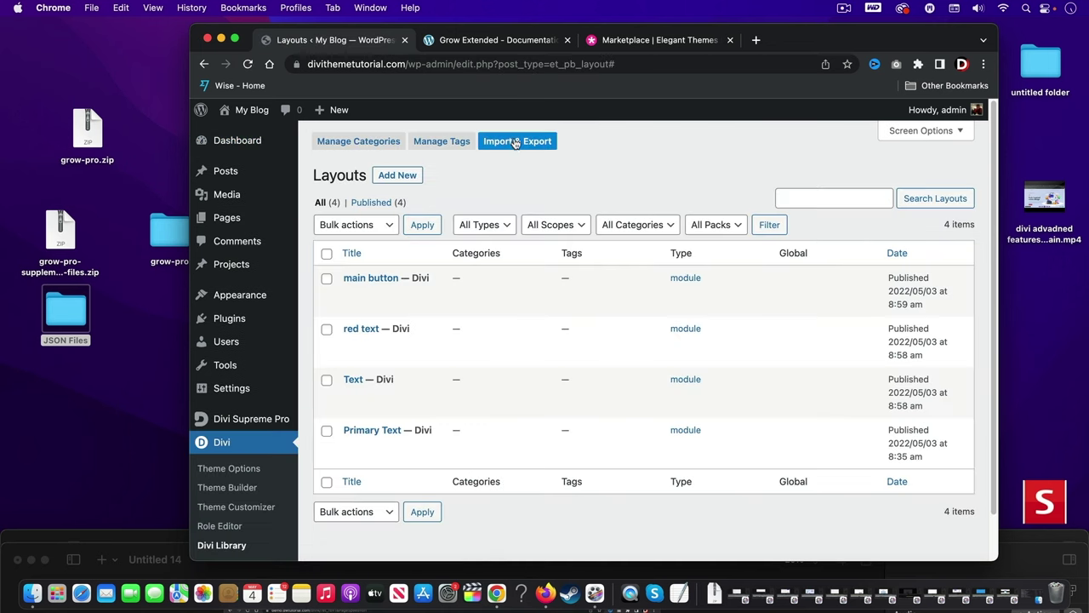
# - Import the Grow Pro Builder Layouts.json file into the Divi Library
pyautogui.click(515, 142)
pyautogui.click(551, 264)
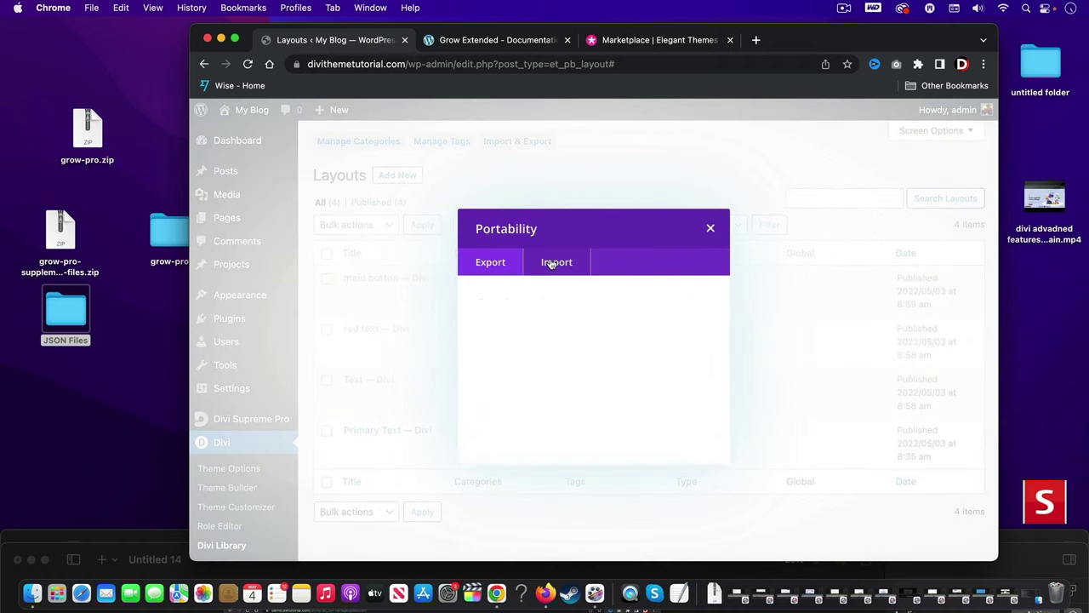
pyautogui.click(640, 380)
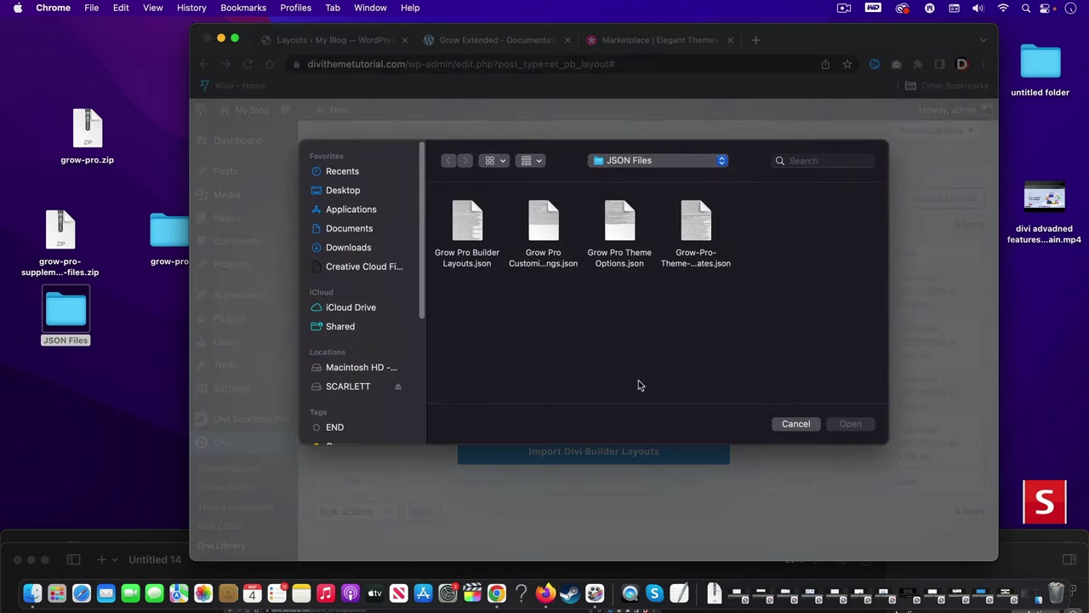
pyautogui.click(470, 255)
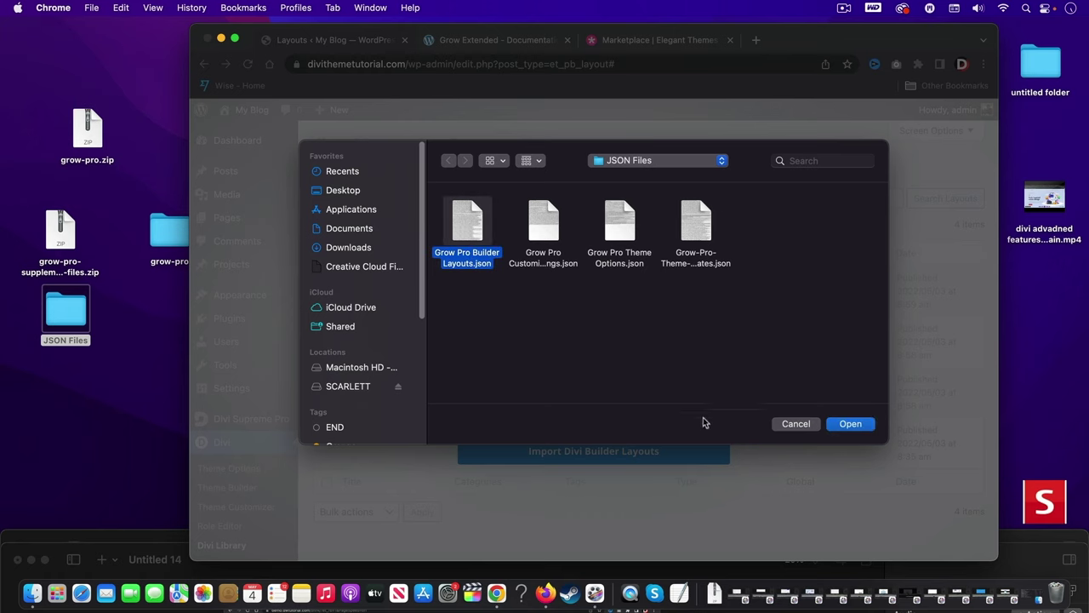
pyautogui.click(847, 424)
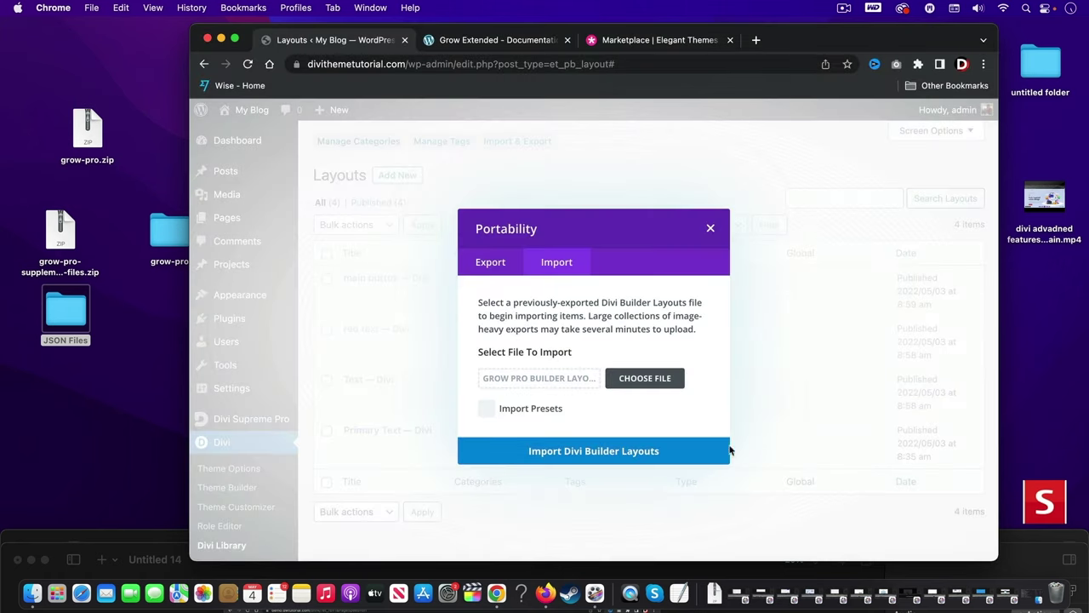
pyautogui.click(603, 457)
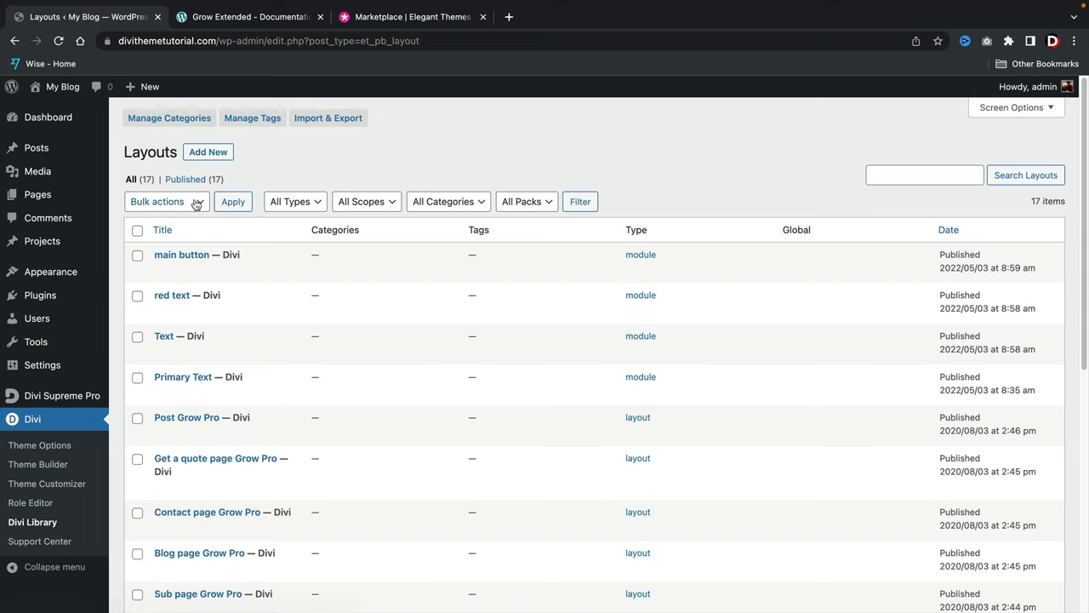
# - From the live site, start a new WordPress page
pyautogui.moveTo(62, 87)
pyautogui.click(57, 111)
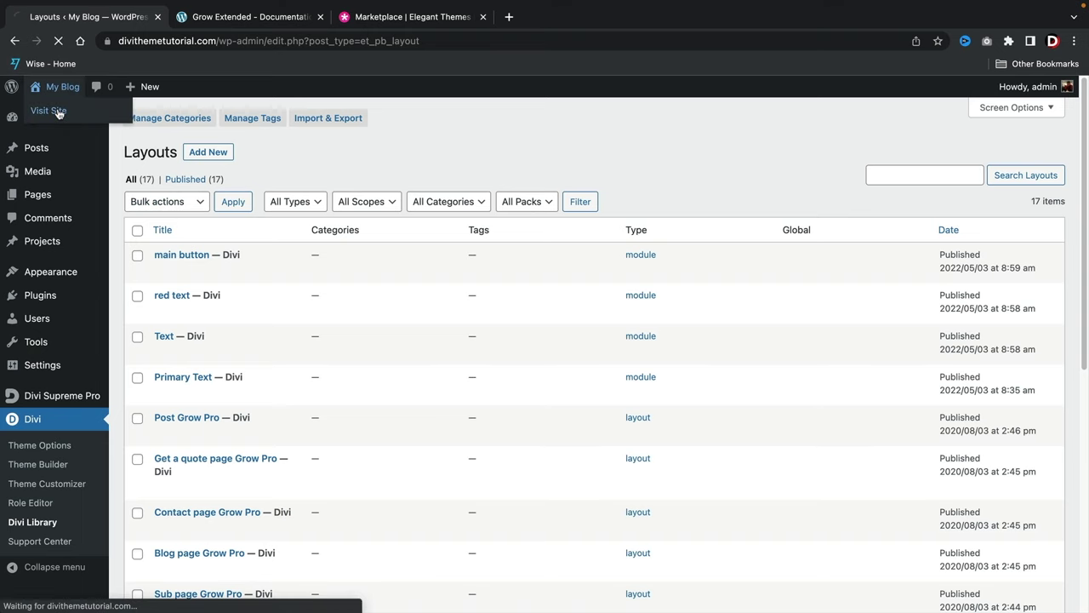
pyautogui.moveTo(141, 86)
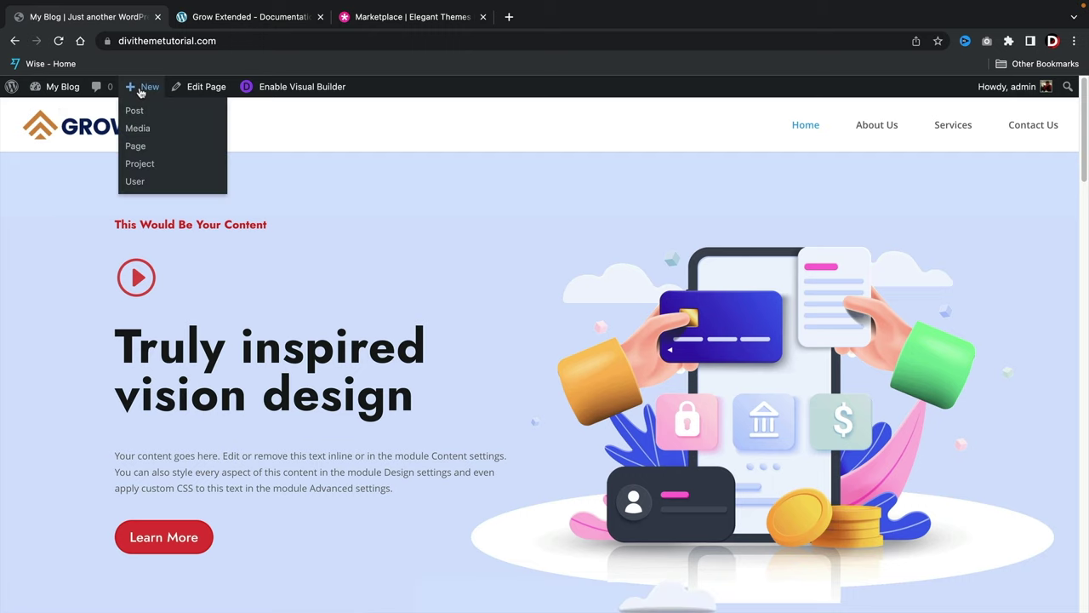
pyautogui.click(142, 147)
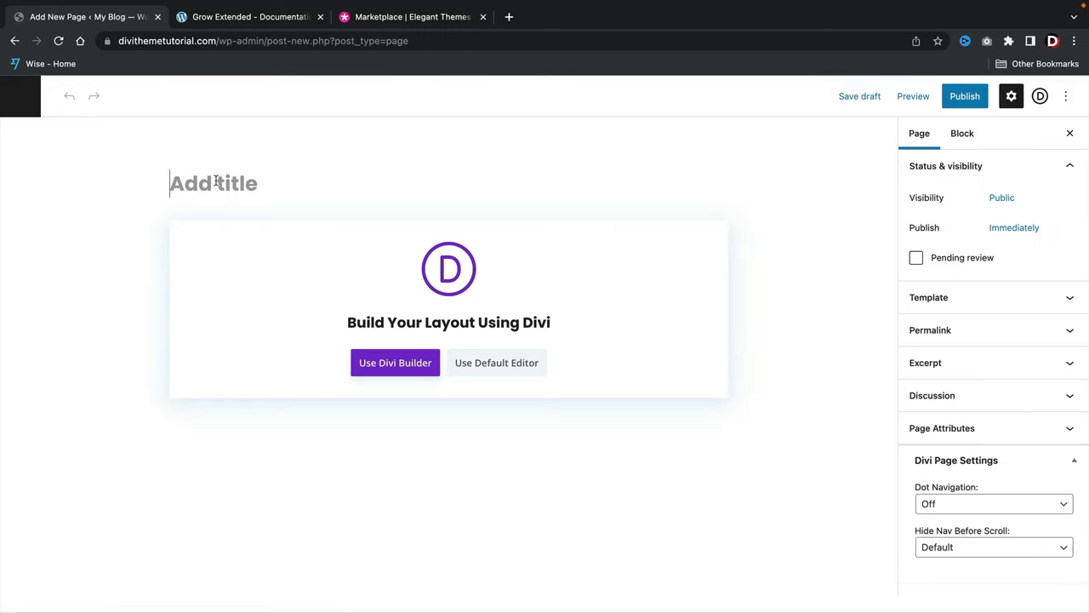
# - Title the page 'Home', publish it, and switch to the Divi Builder
pyautogui.click(216, 181)
pyautogui.write('Home')
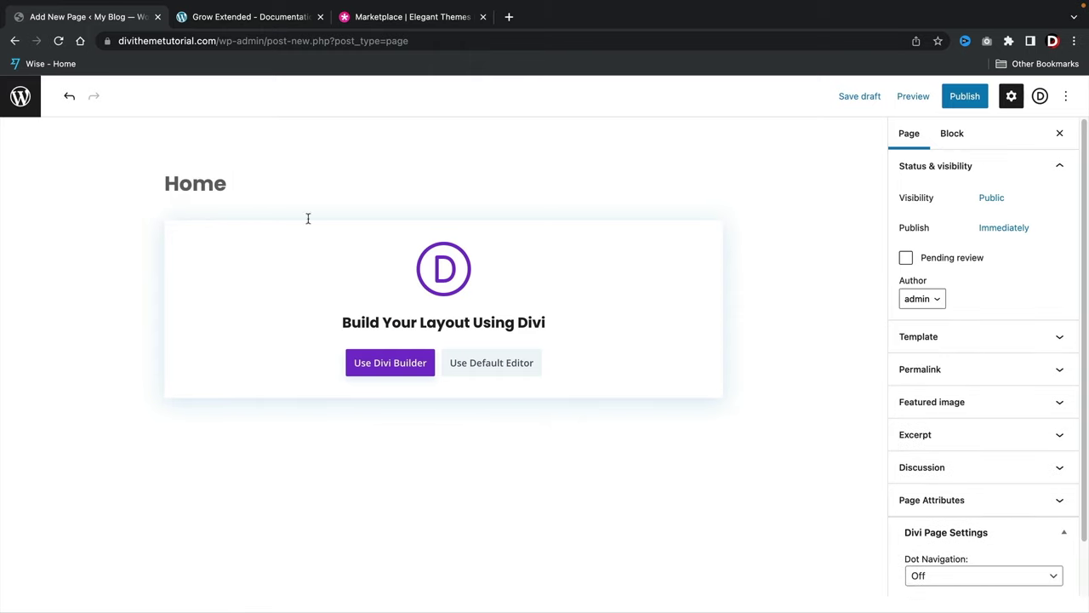
pyautogui.click(965, 96)
pyautogui.click(961, 97)
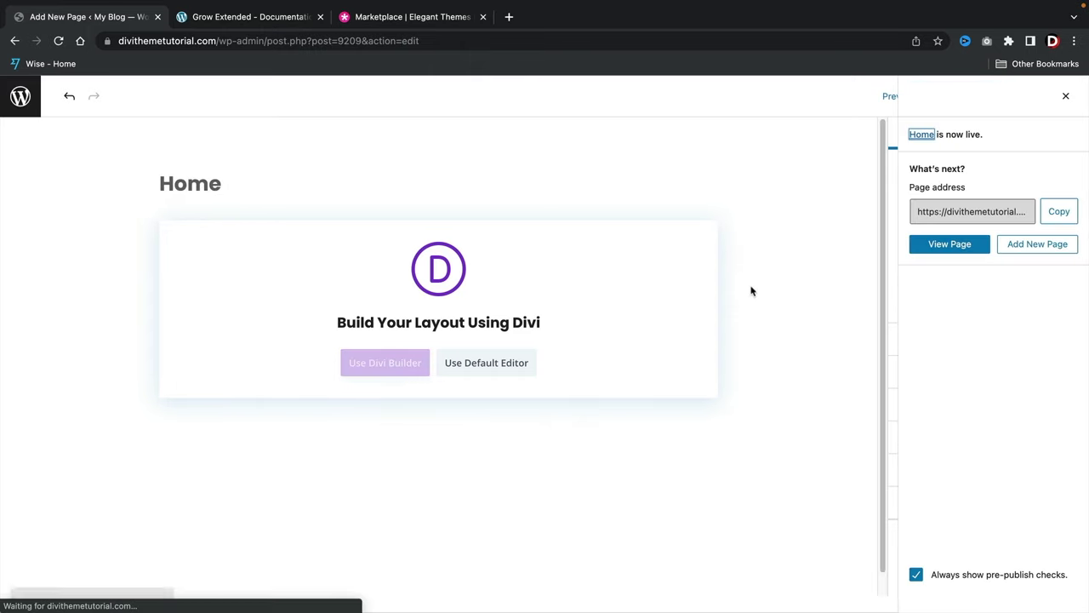
pyautogui.click(378, 365)
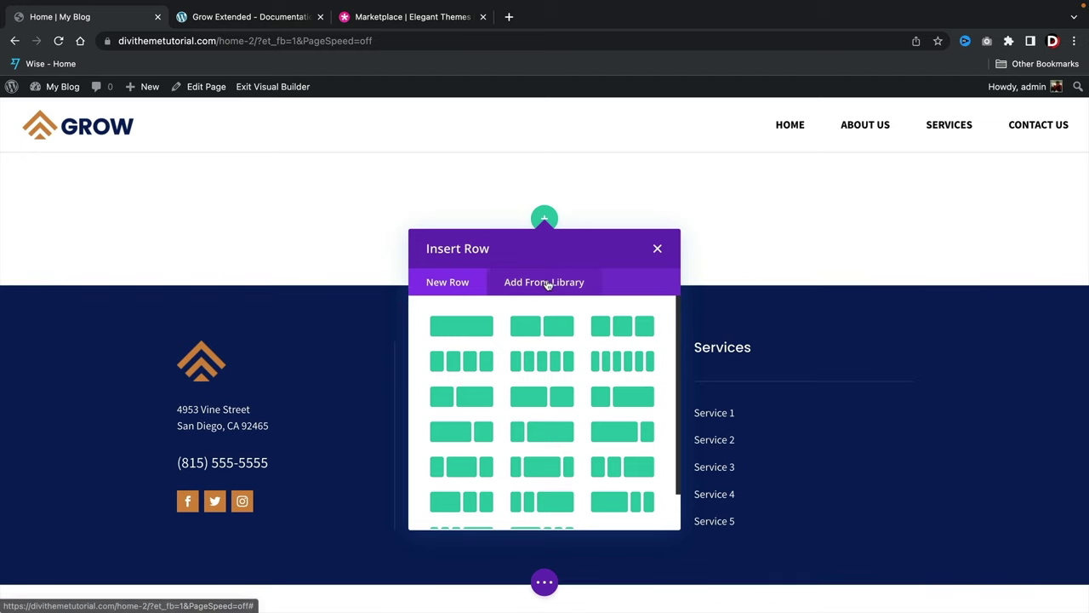
# - Load the saved 'Home Page Grow Pro' layout from Your Saved Layouts onto the page
pyautogui.click(545, 283)
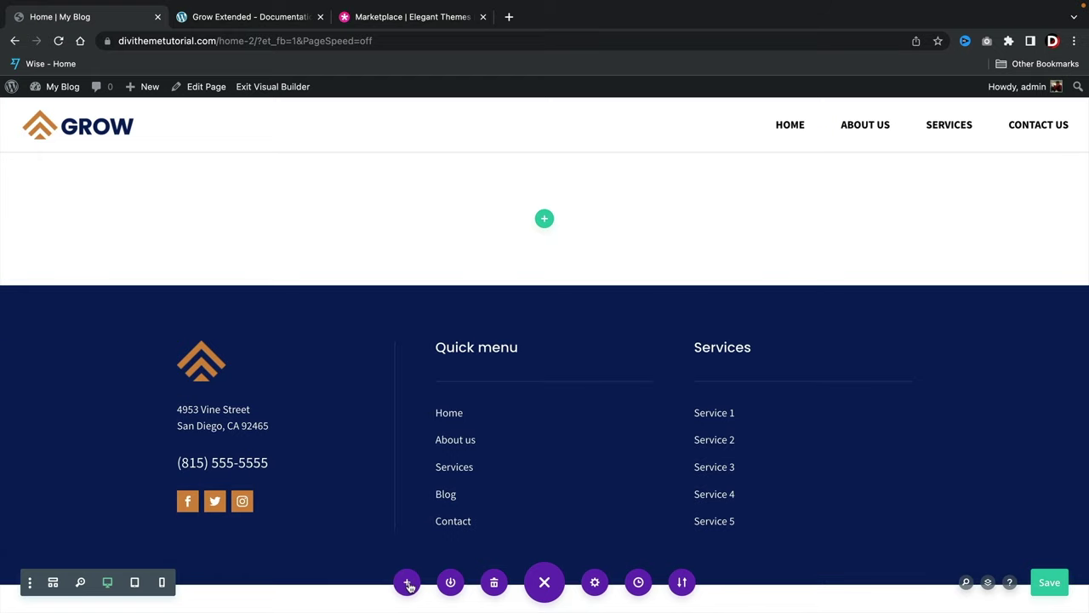
pyautogui.click(407, 582)
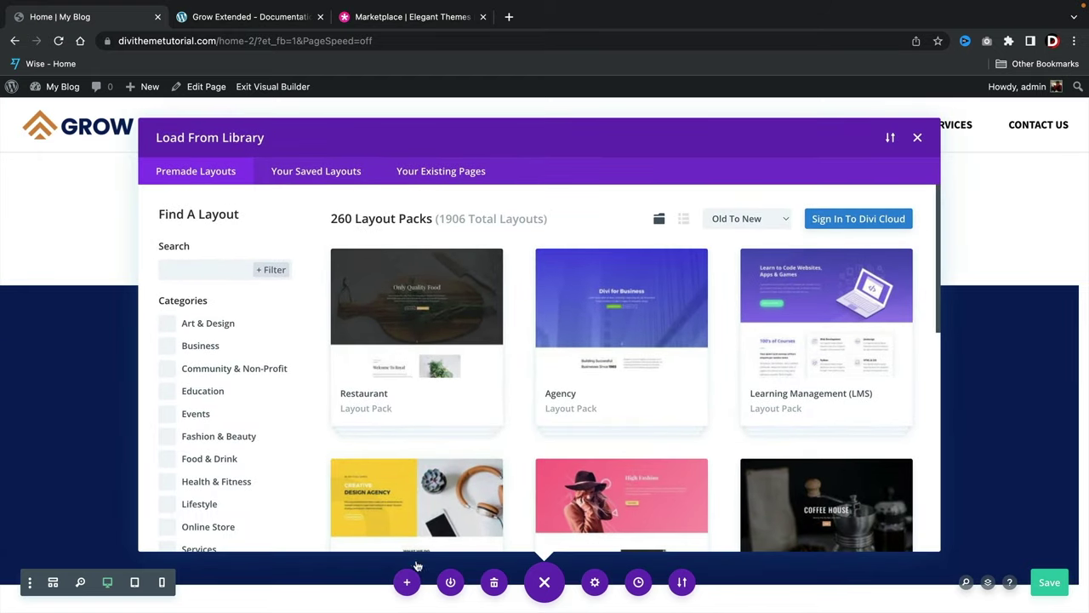
pyautogui.click(334, 172)
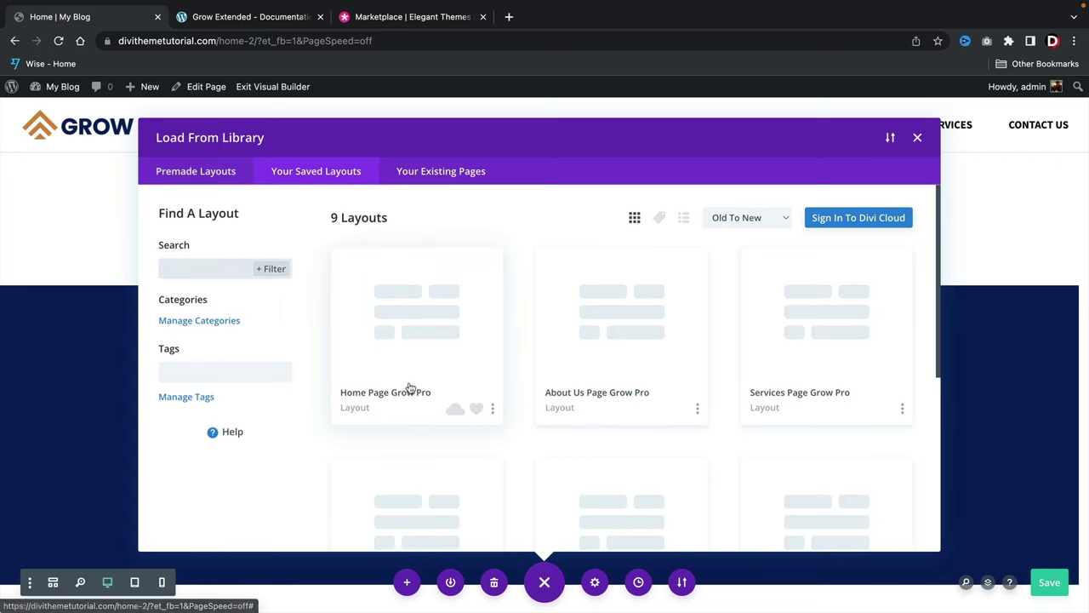
pyautogui.scroll(-1, 408, 317)
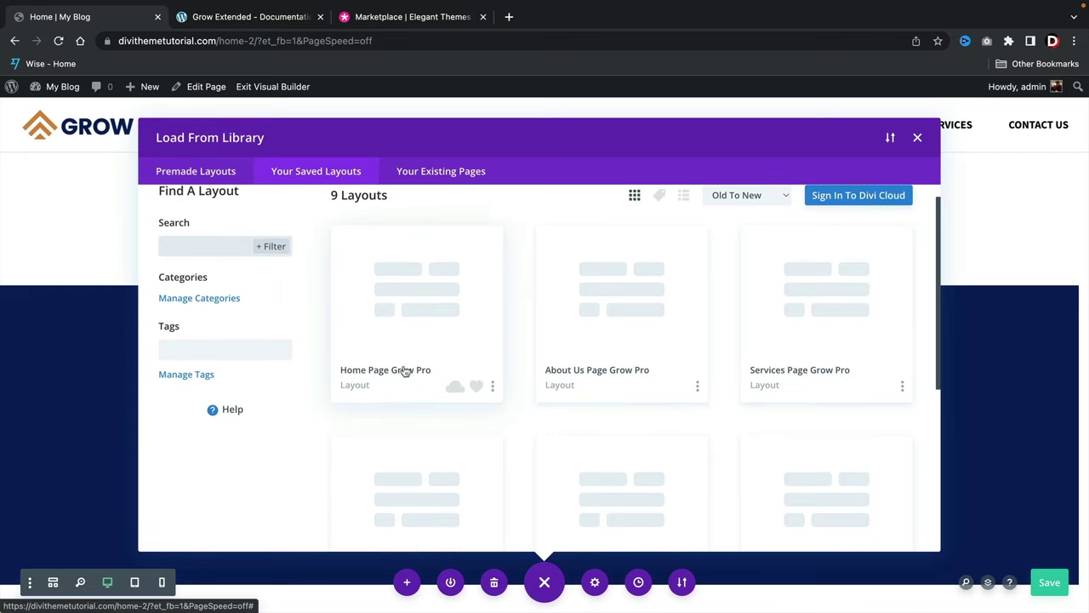
pyautogui.scroll(1, 408, 357)
pyautogui.click(425, 310)
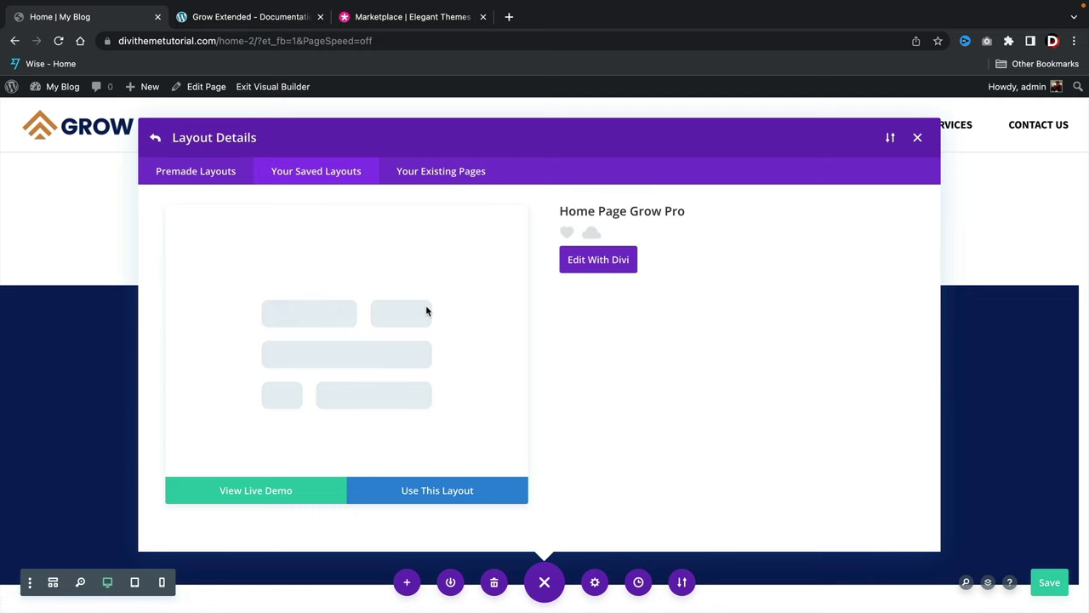
pyautogui.click(448, 492)
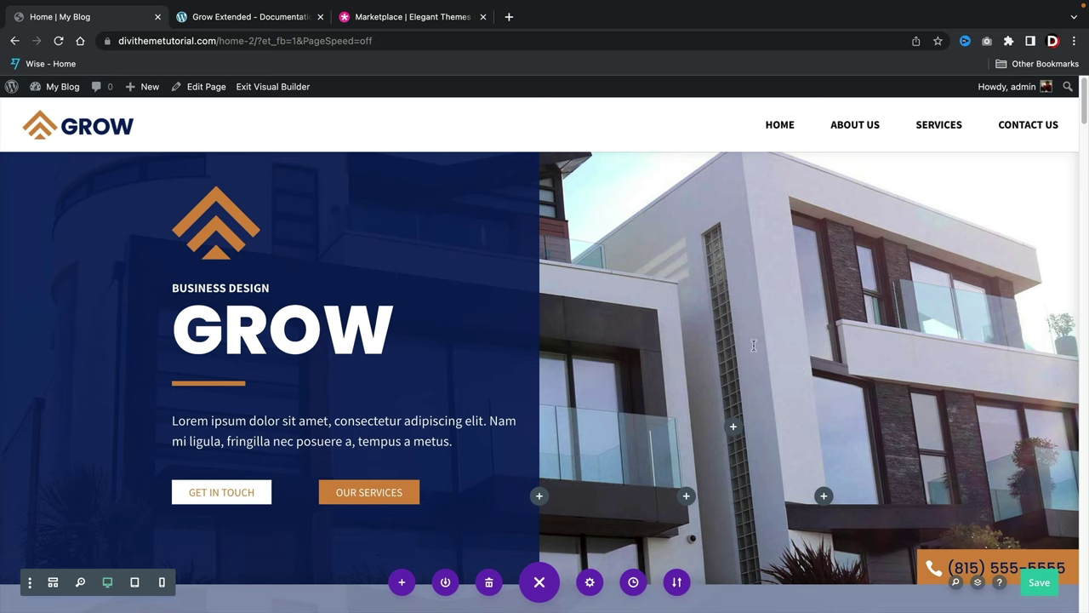
# - Scroll through the Grow Pro Home page to review its sections
pyautogui.scroll(-10, 733, 345)
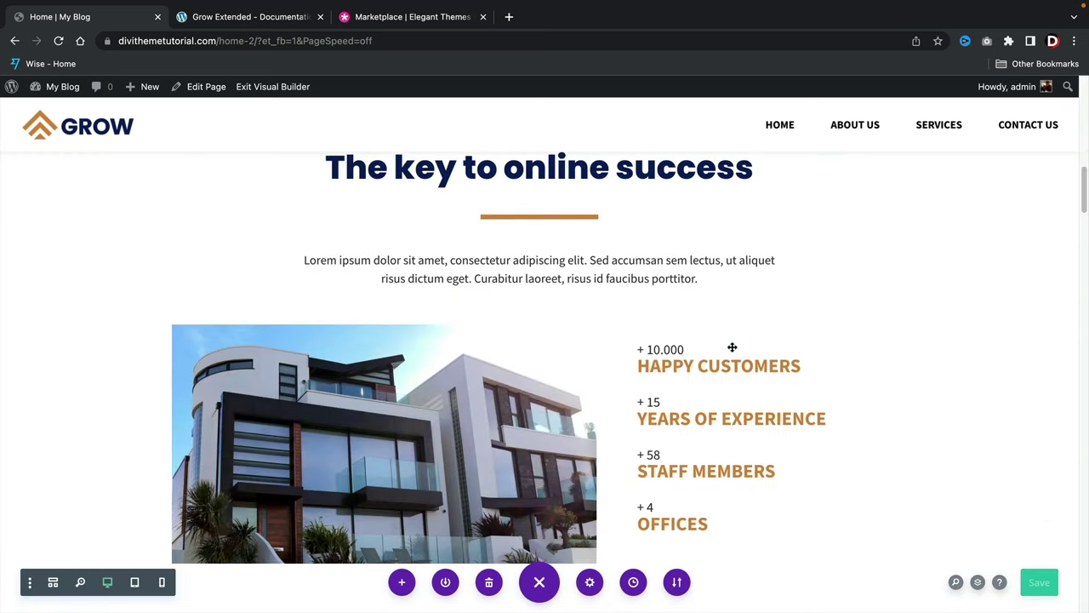
pyautogui.scroll(-10, 732, 347)
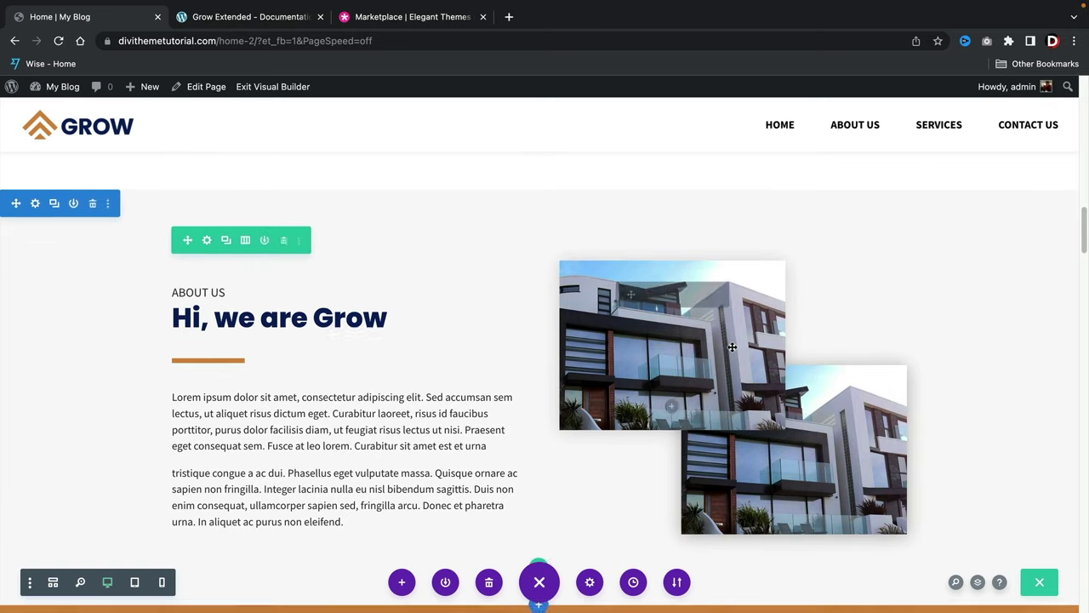
pyautogui.scroll(-10, 732, 347)
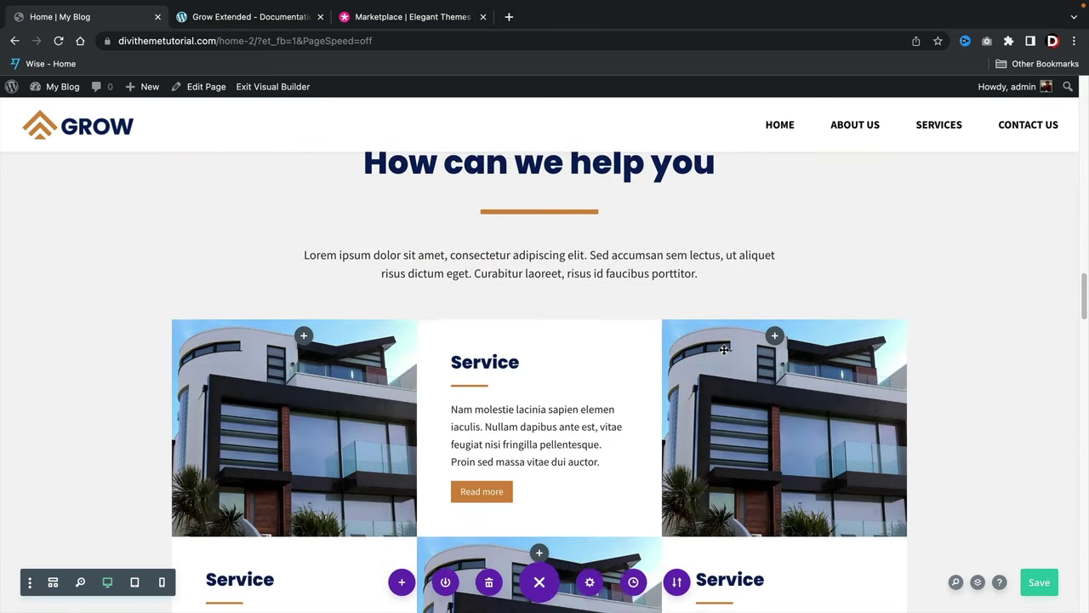
pyautogui.scroll(-10, 724, 349)
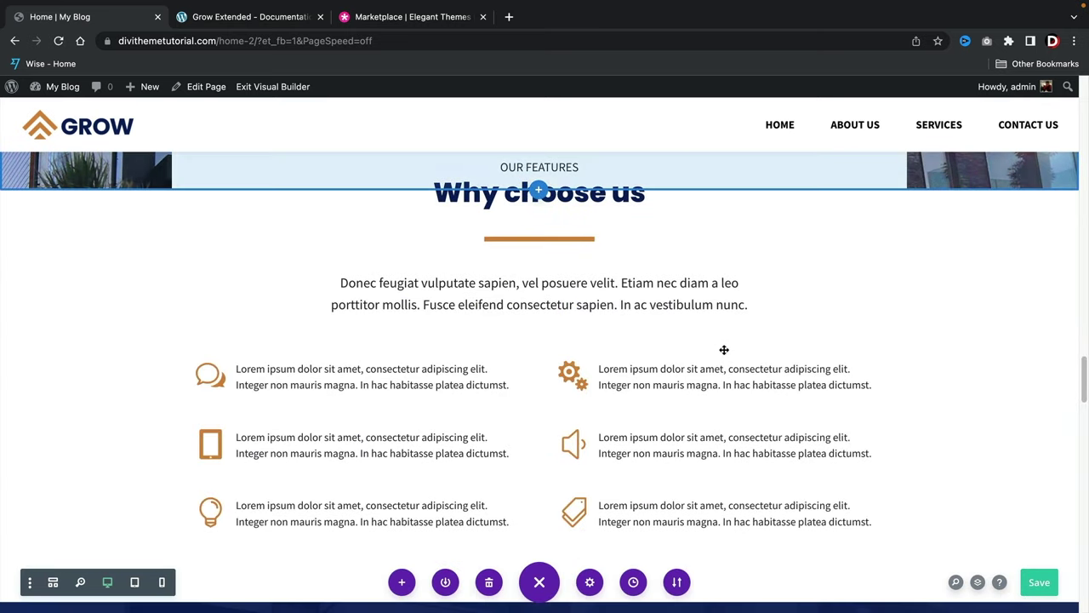
pyautogui.scroll(3, 724, 349)
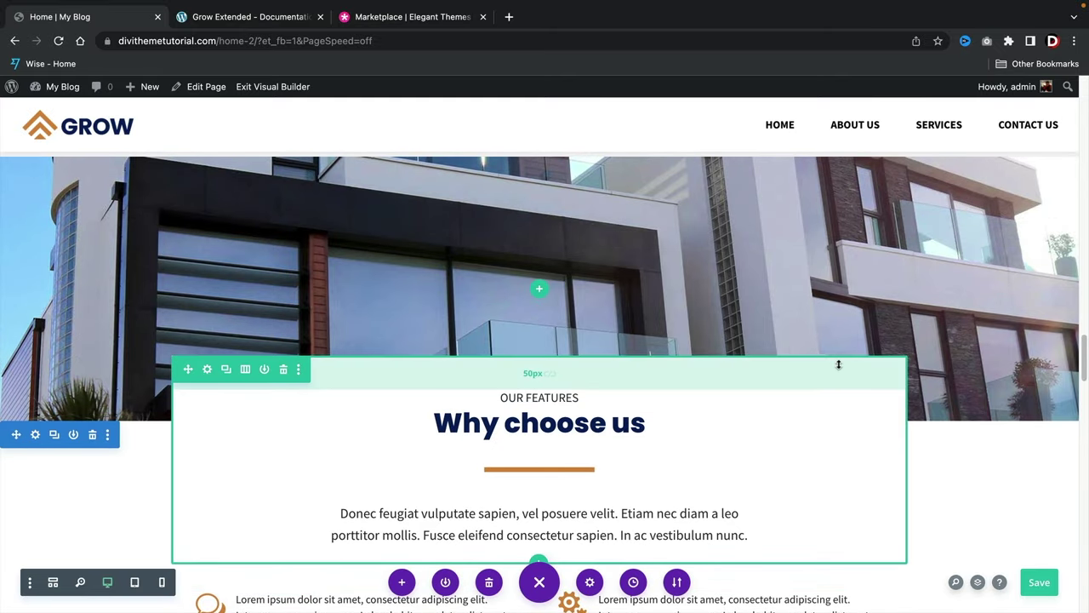
pyautogui.scroll(-8, 926, 465)
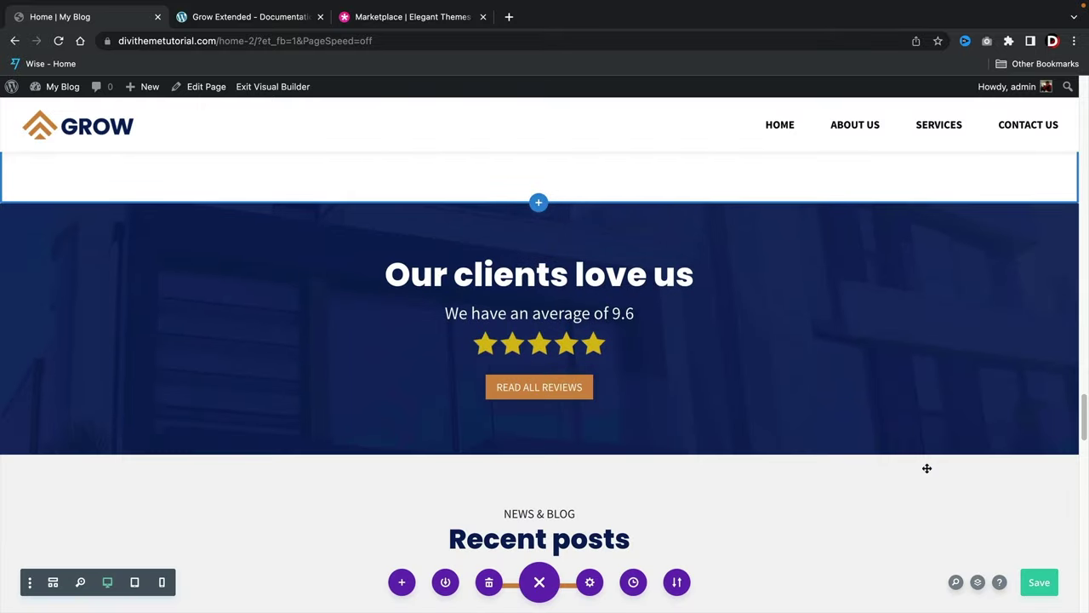
pyautogui.scroll(-10, 927, 468)
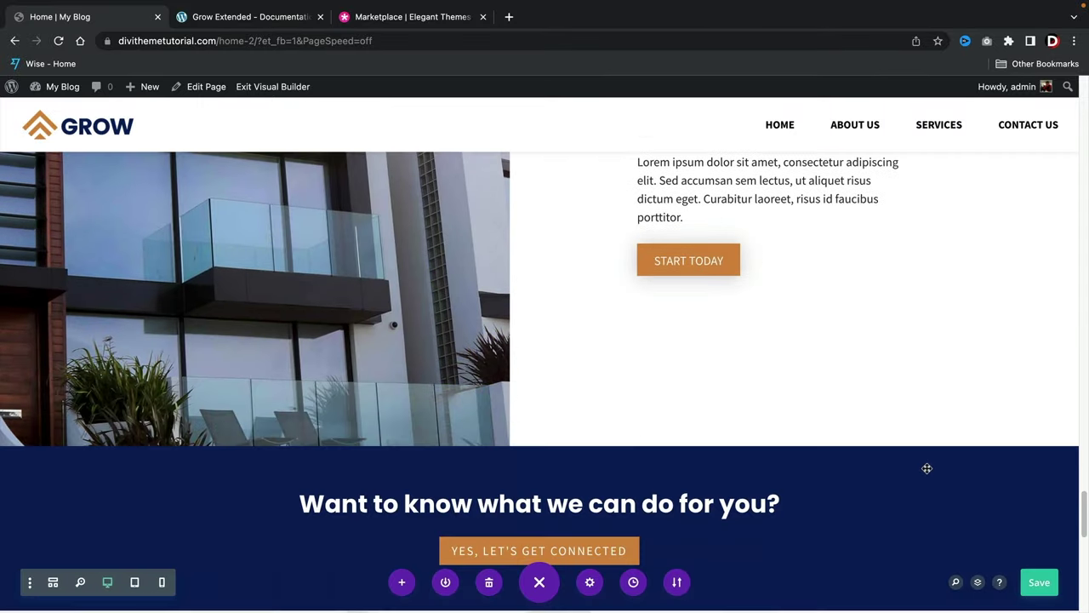
pyautogui.scroll(-10, 927, 468)
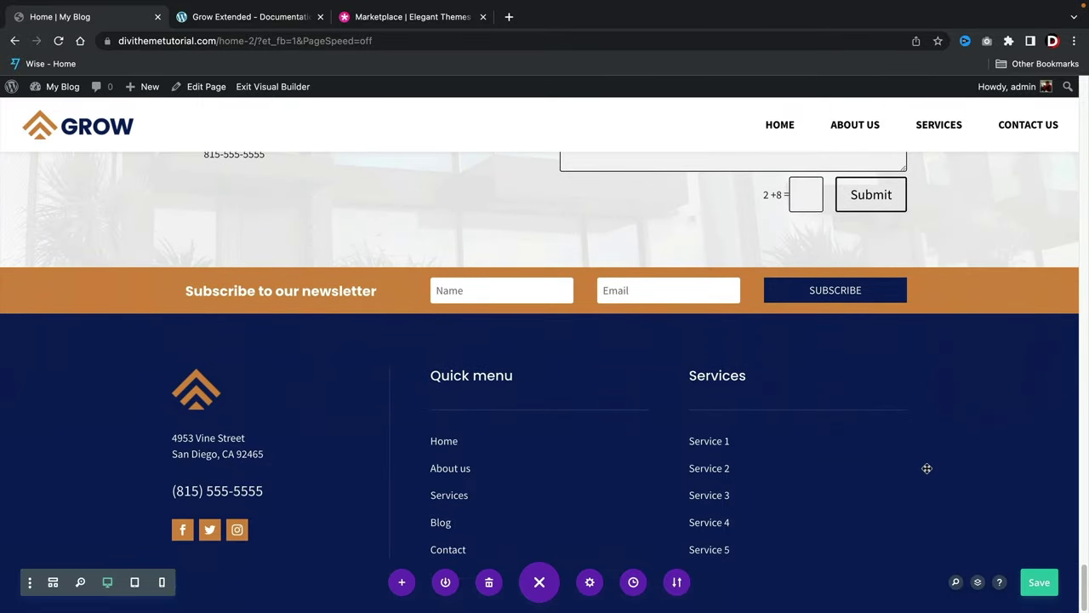
# - Save the Home page and exit the Visual Builder to the live page
pyautogui.moveTo(1078, 577); pyautogui.dragTo(1087, 82)
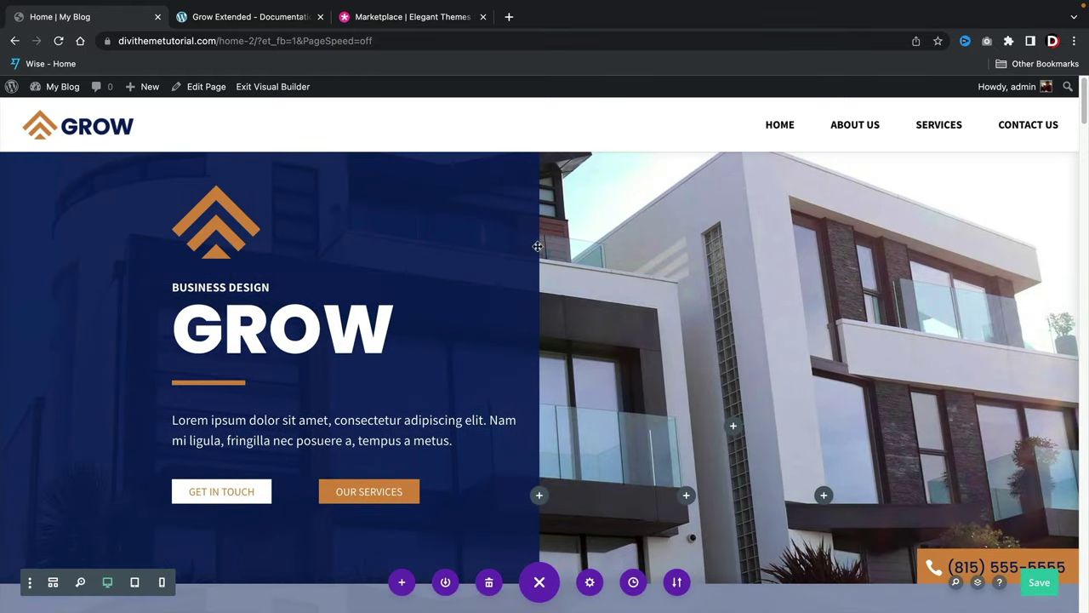
pyautogui.click(265, 88)
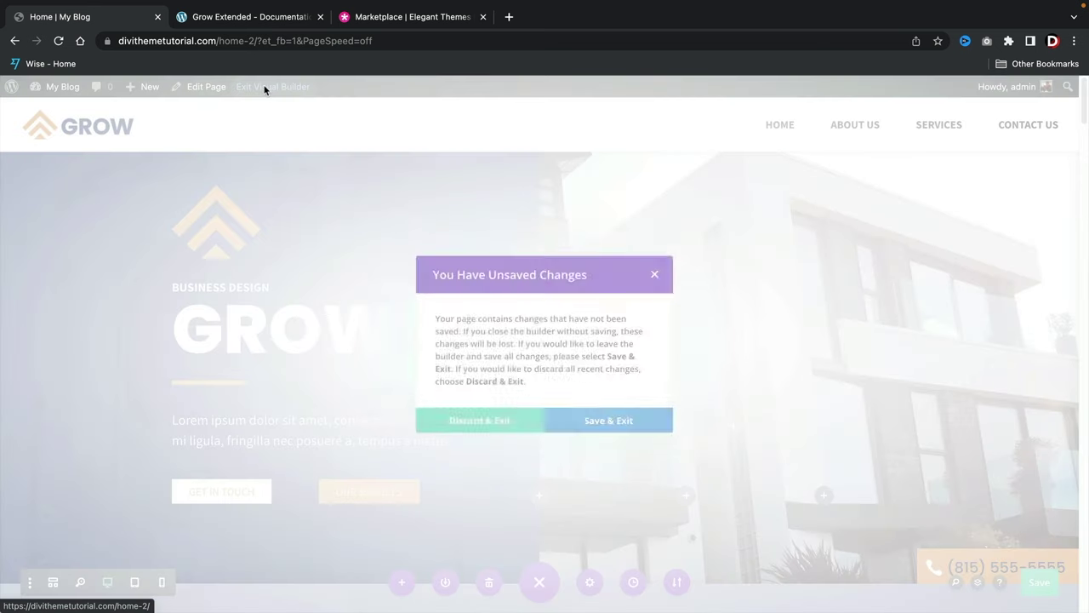
pyautogui.click(601, 425)
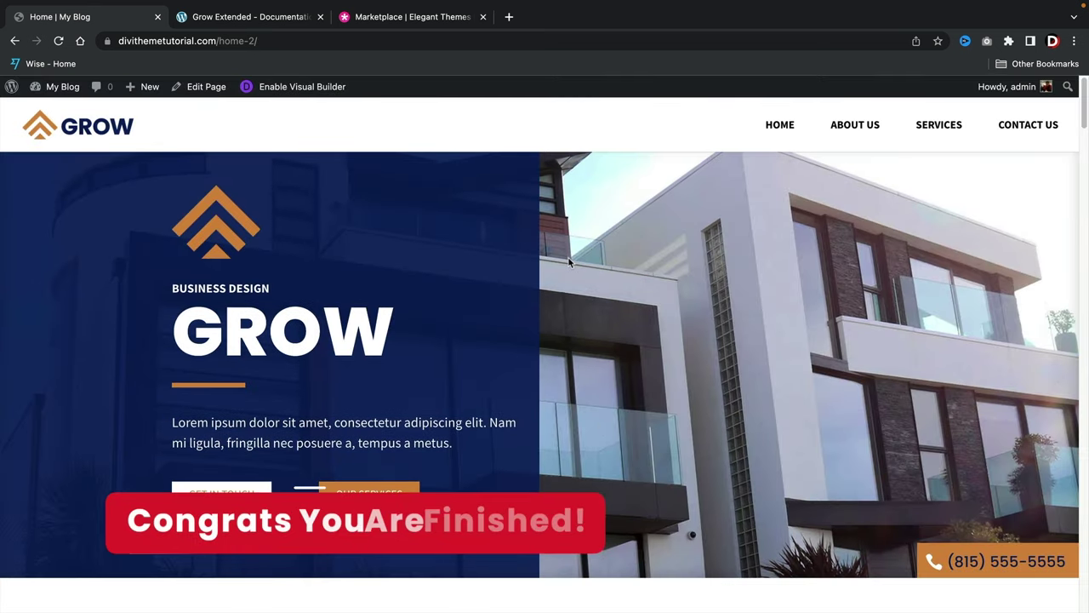